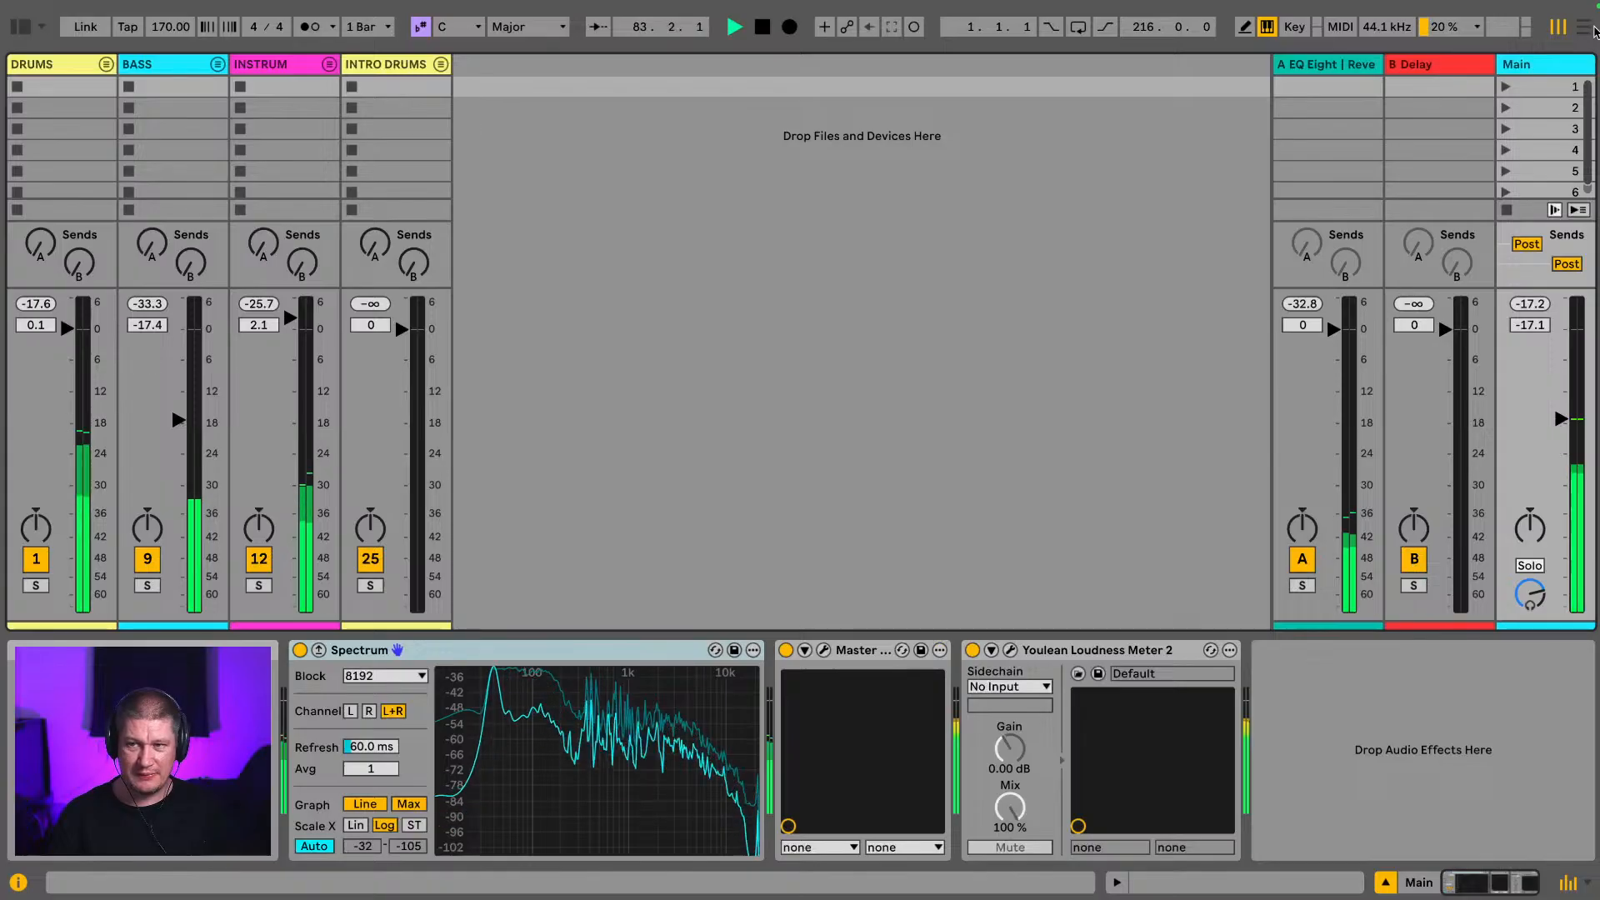
Step: View the song in the arrangement and the session mixer, finishing on the arrangement
{"action": "left_click", "coordinate": [1586, 27]}
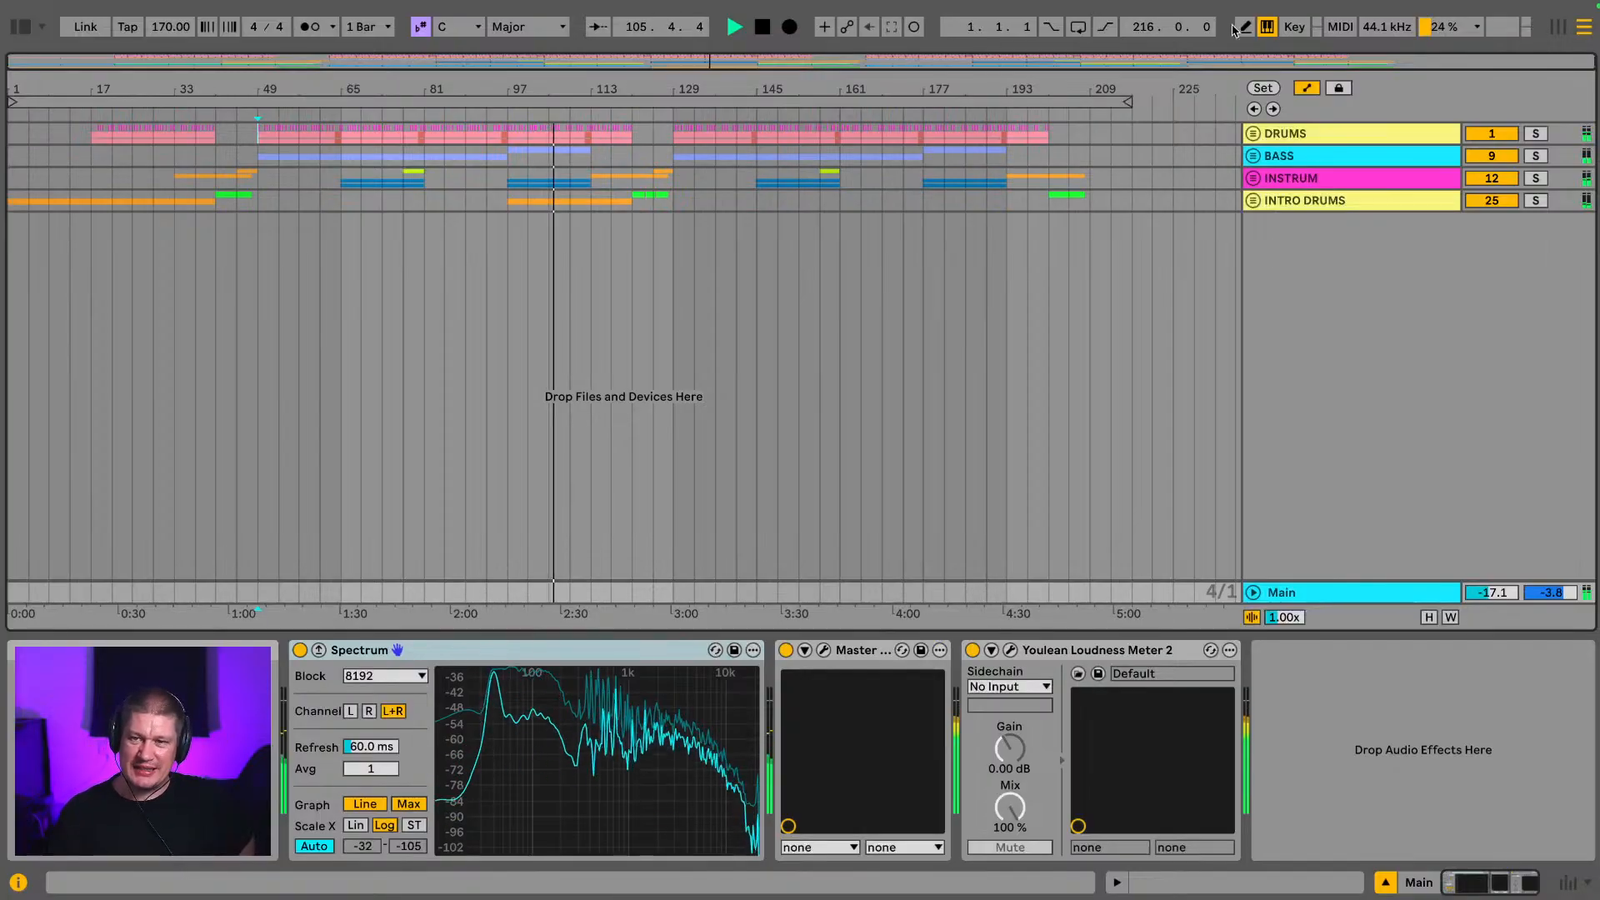
{"action": "left_click", "coordinate": [1559, 30]}
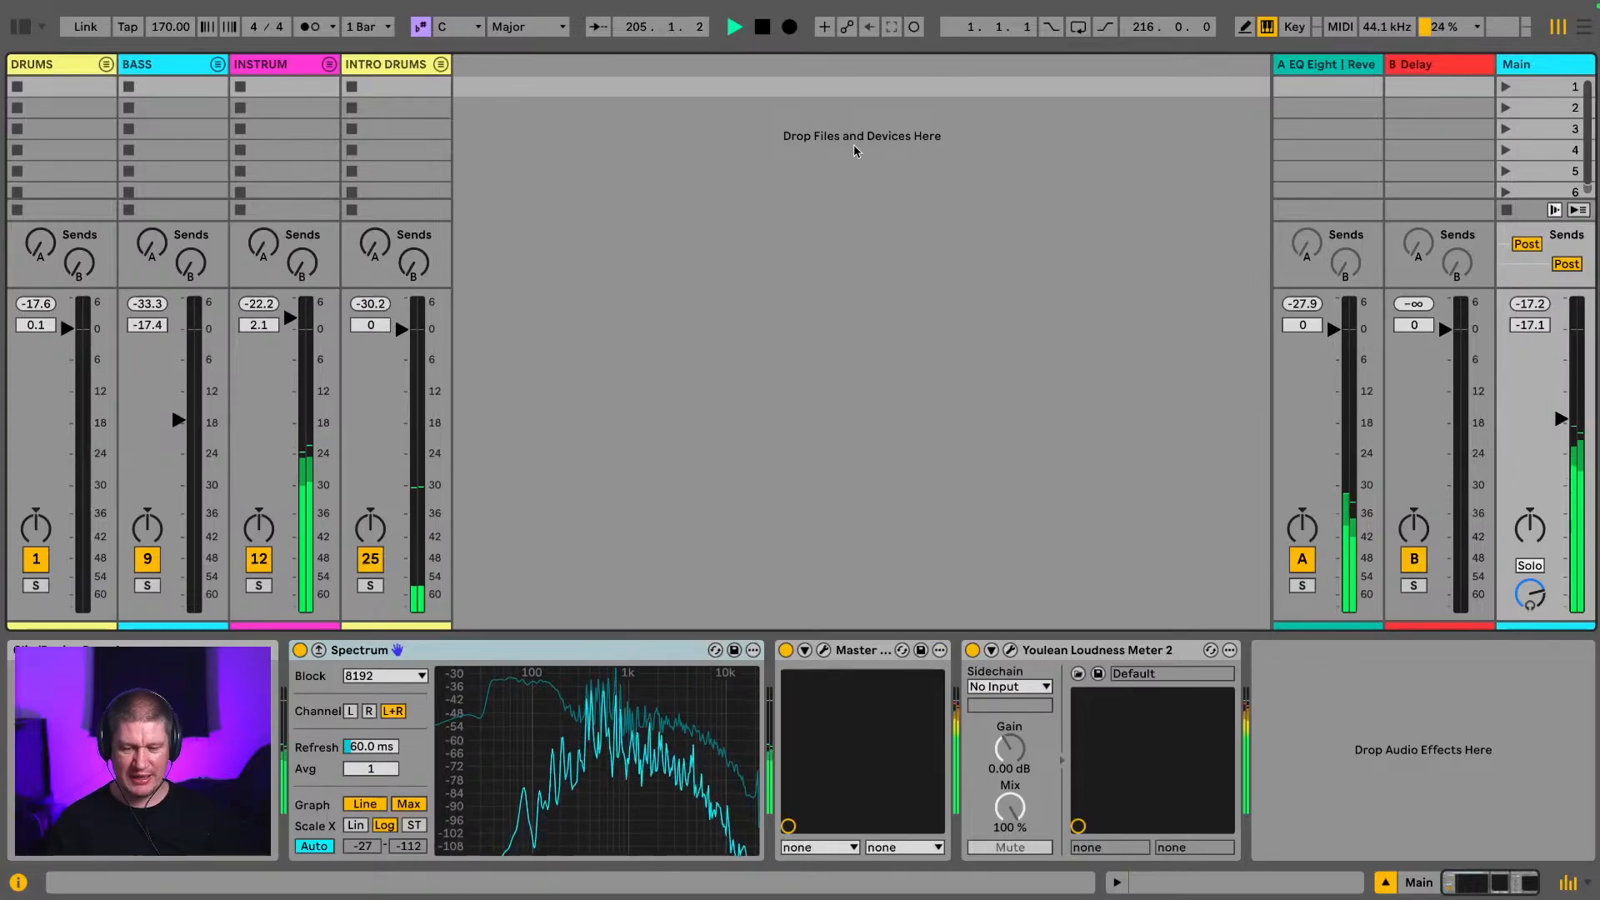
{"action": "key", "text": "Tab"}
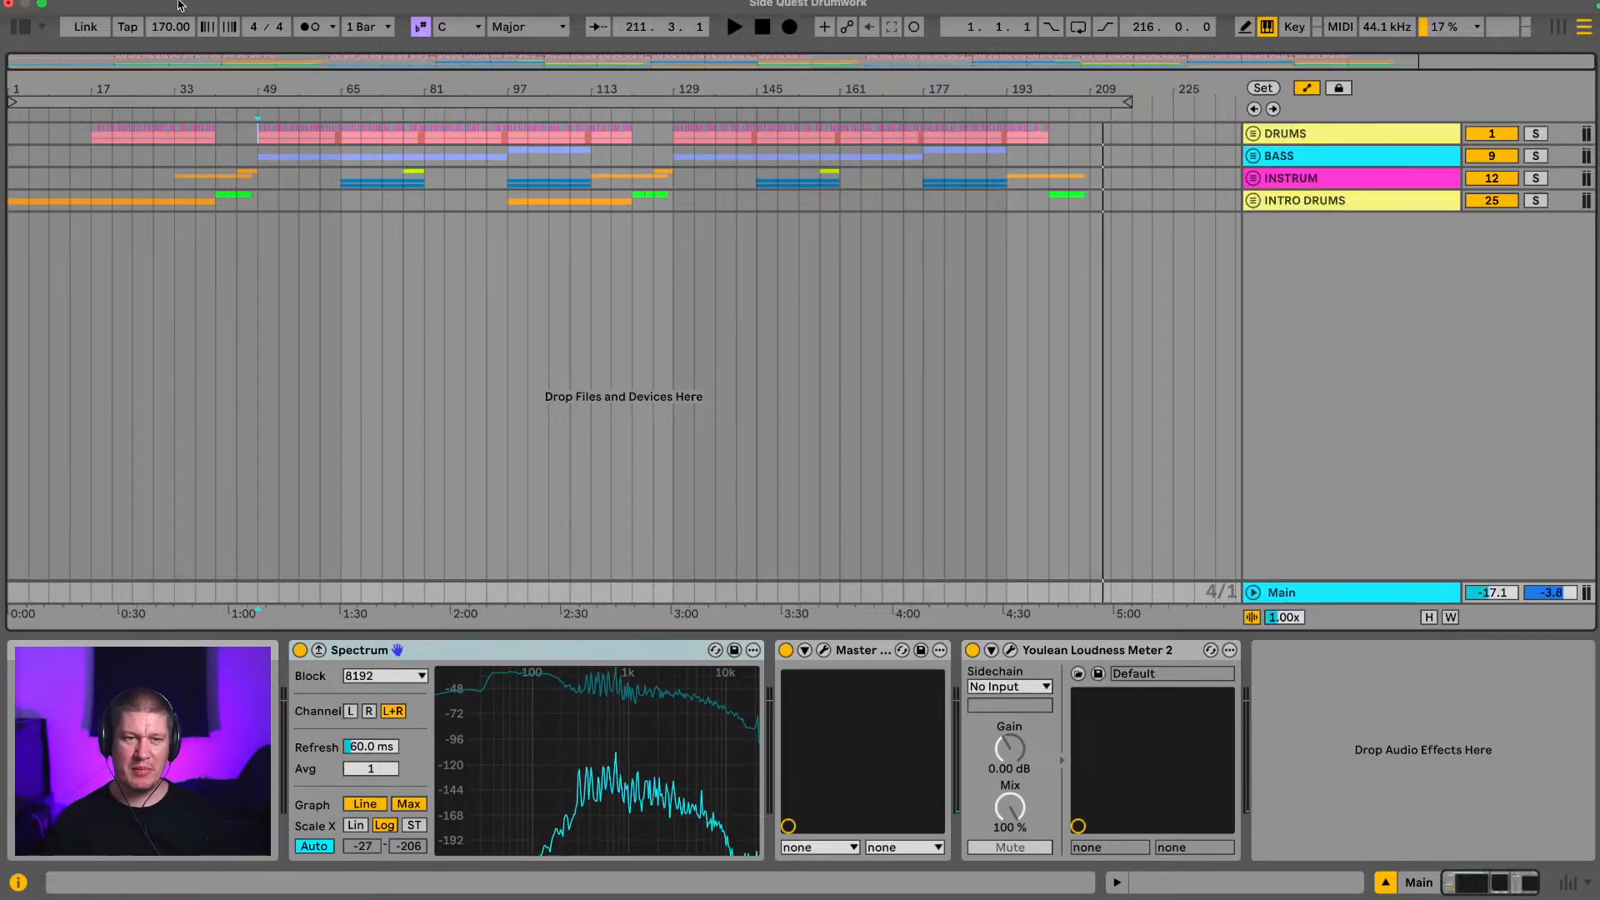
Step: Open the recent set flippin heck.als without saving the changes to Side Quest Drumwork
{"action": "left_click", "coordinate": [89, 10]}
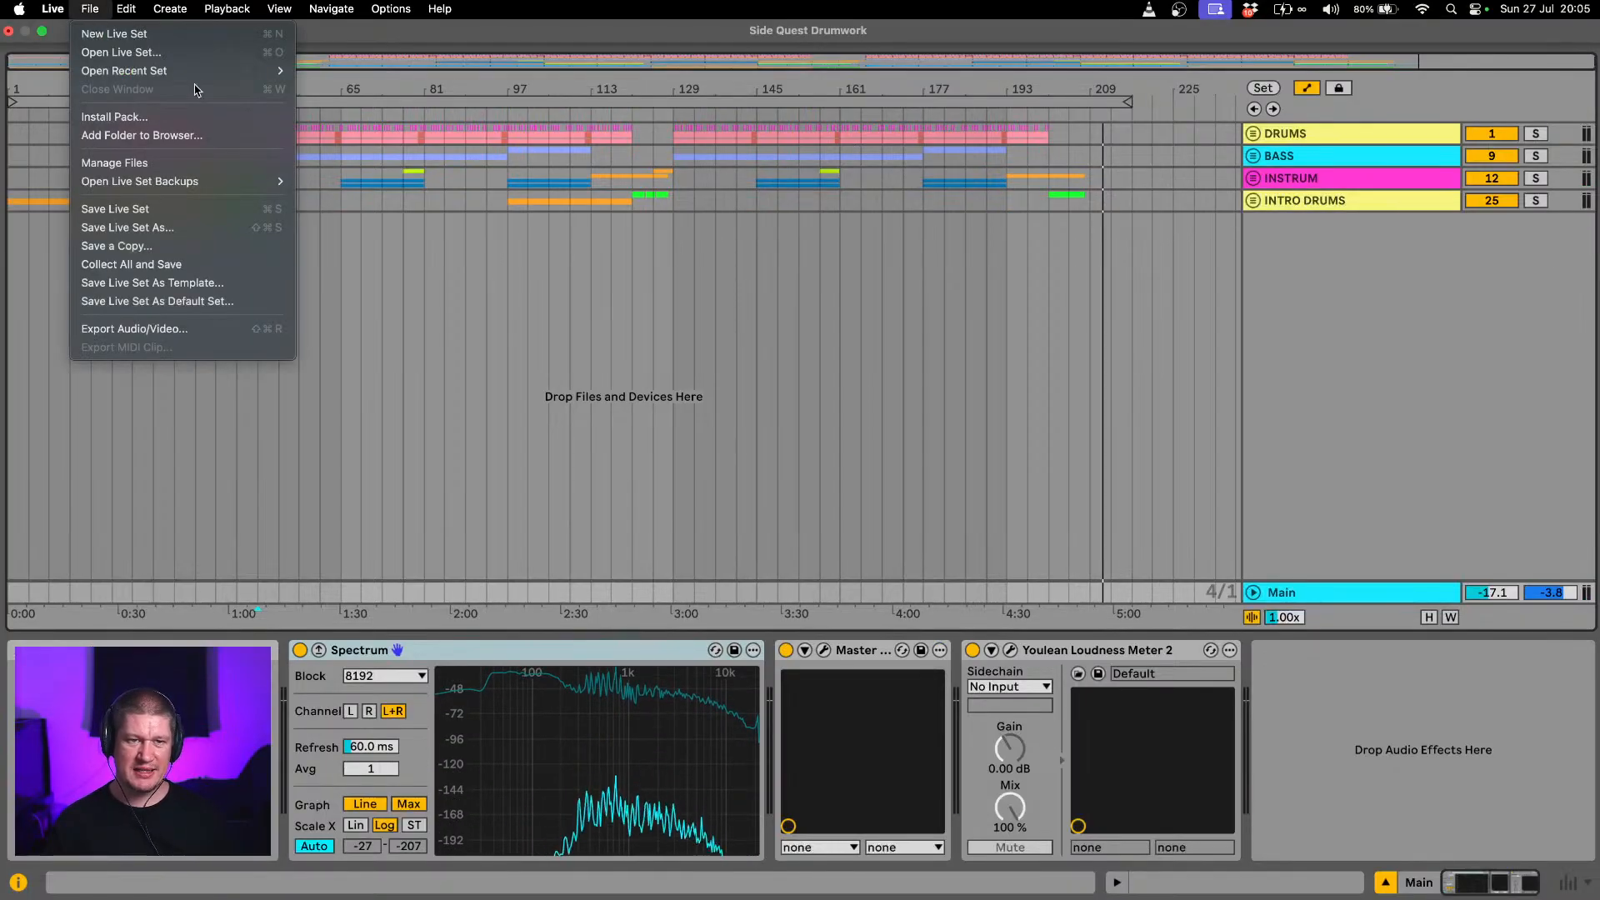
{"action": "mouse_move", "coordinate": [219, 79]}
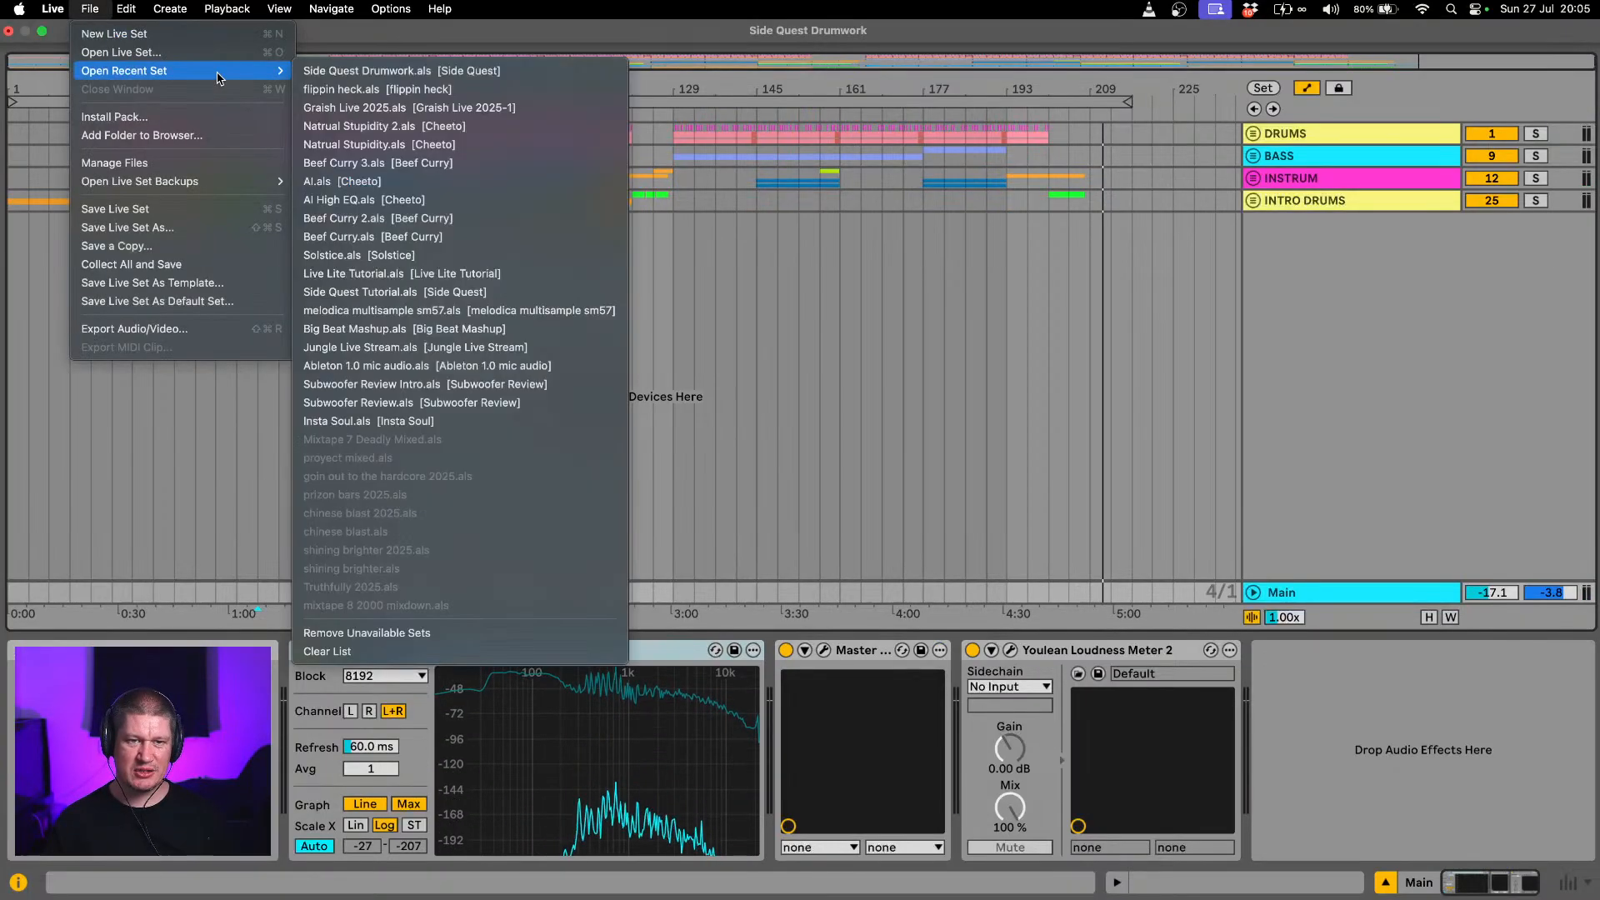
{"action": "left_click", "coordinate": [375, 89]}
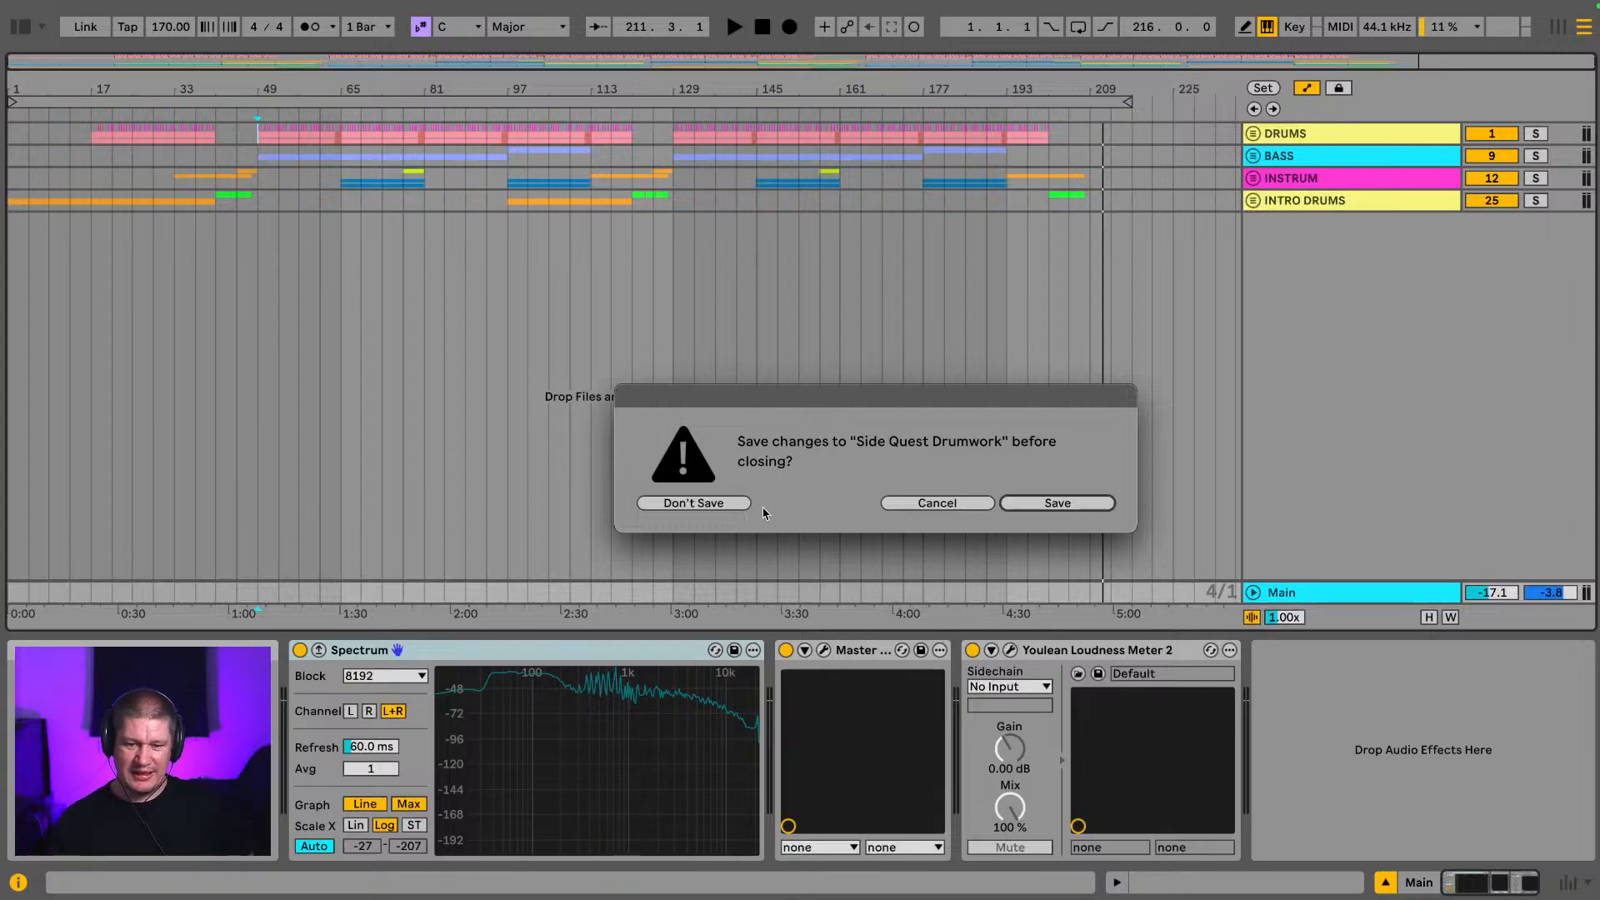
{"action": "left_click", "coordinate": [714, 504]}
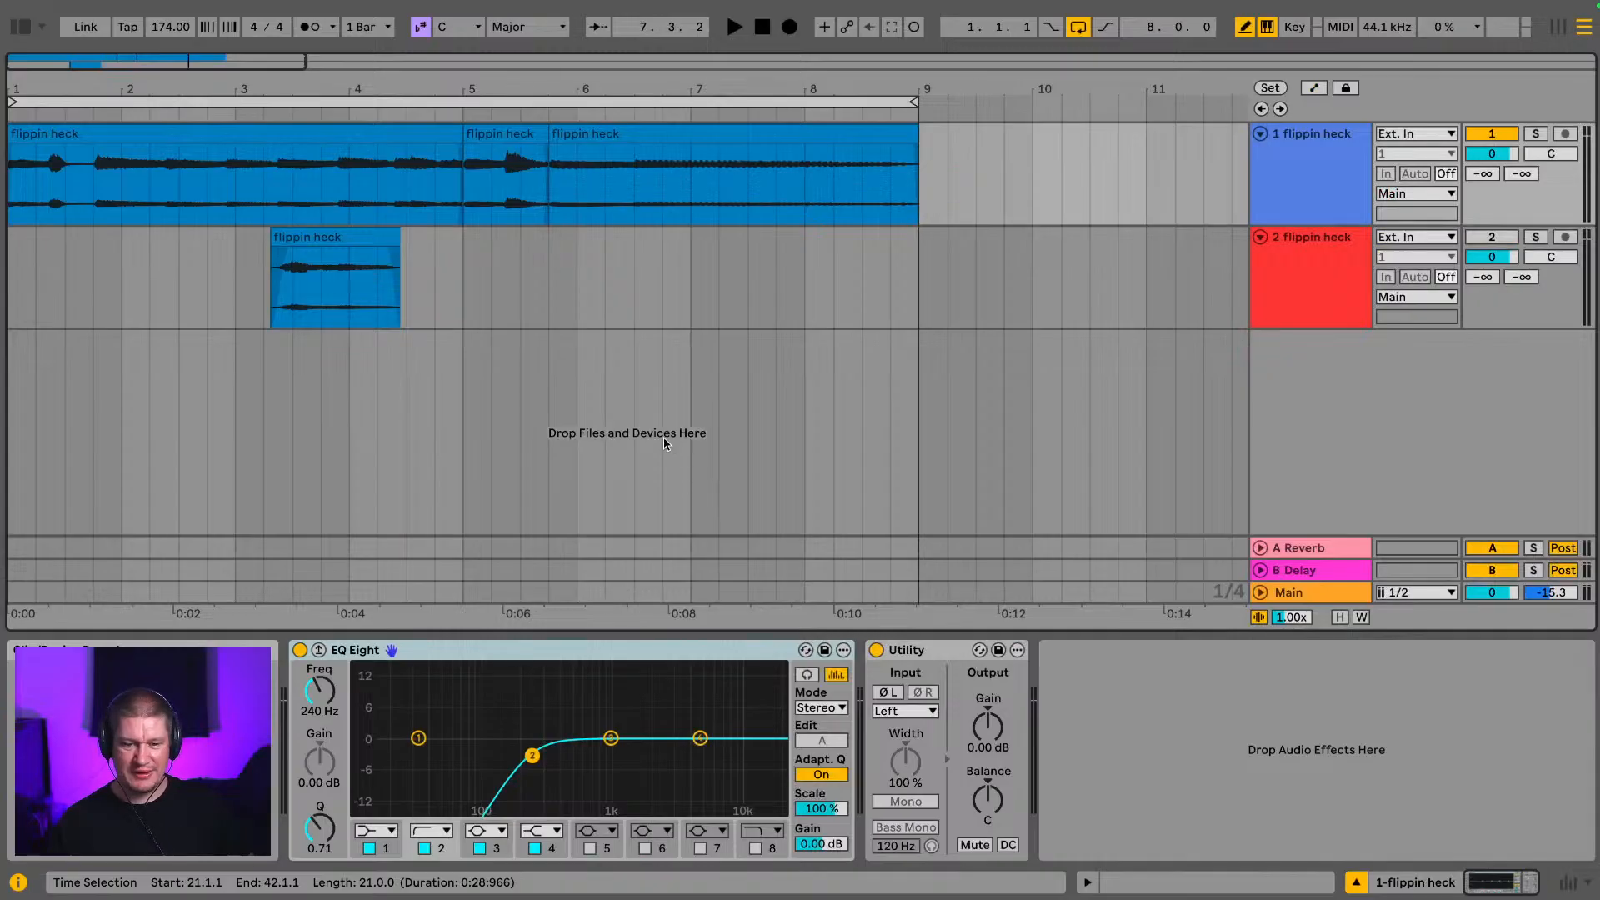
Step: Play back the first clip on track 1 from bar 1, stopping before bar 5
{"action": "left_click_drag", "start_coordinate": [395, 89], "coordinate": [376, 89]}
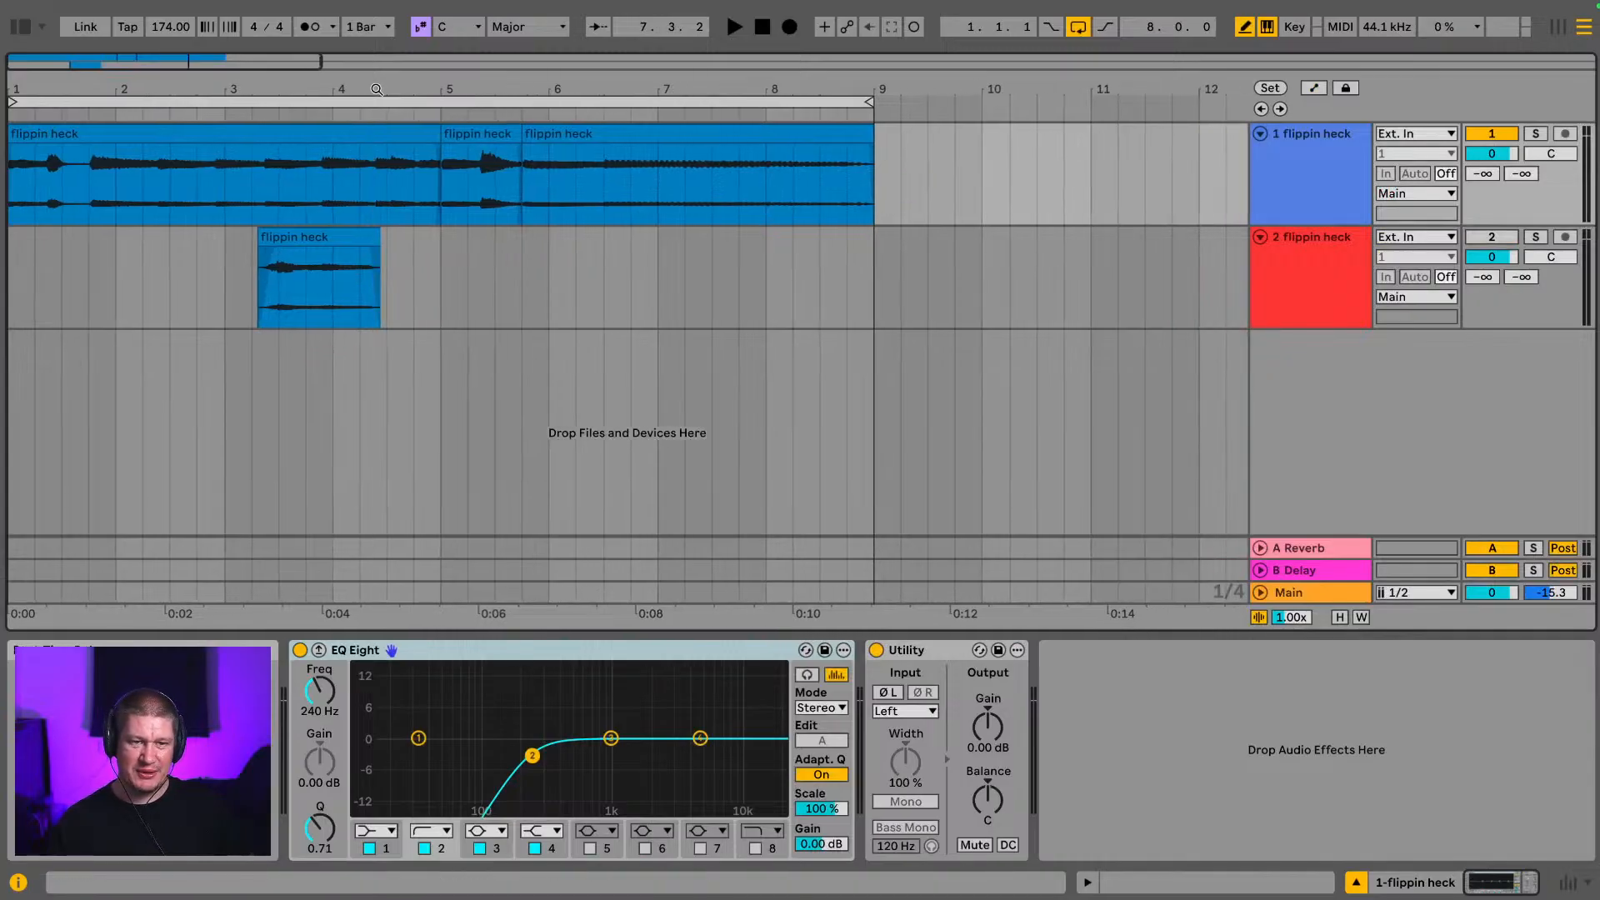
{"action": "left_click", "coordinate": [372, 106]}
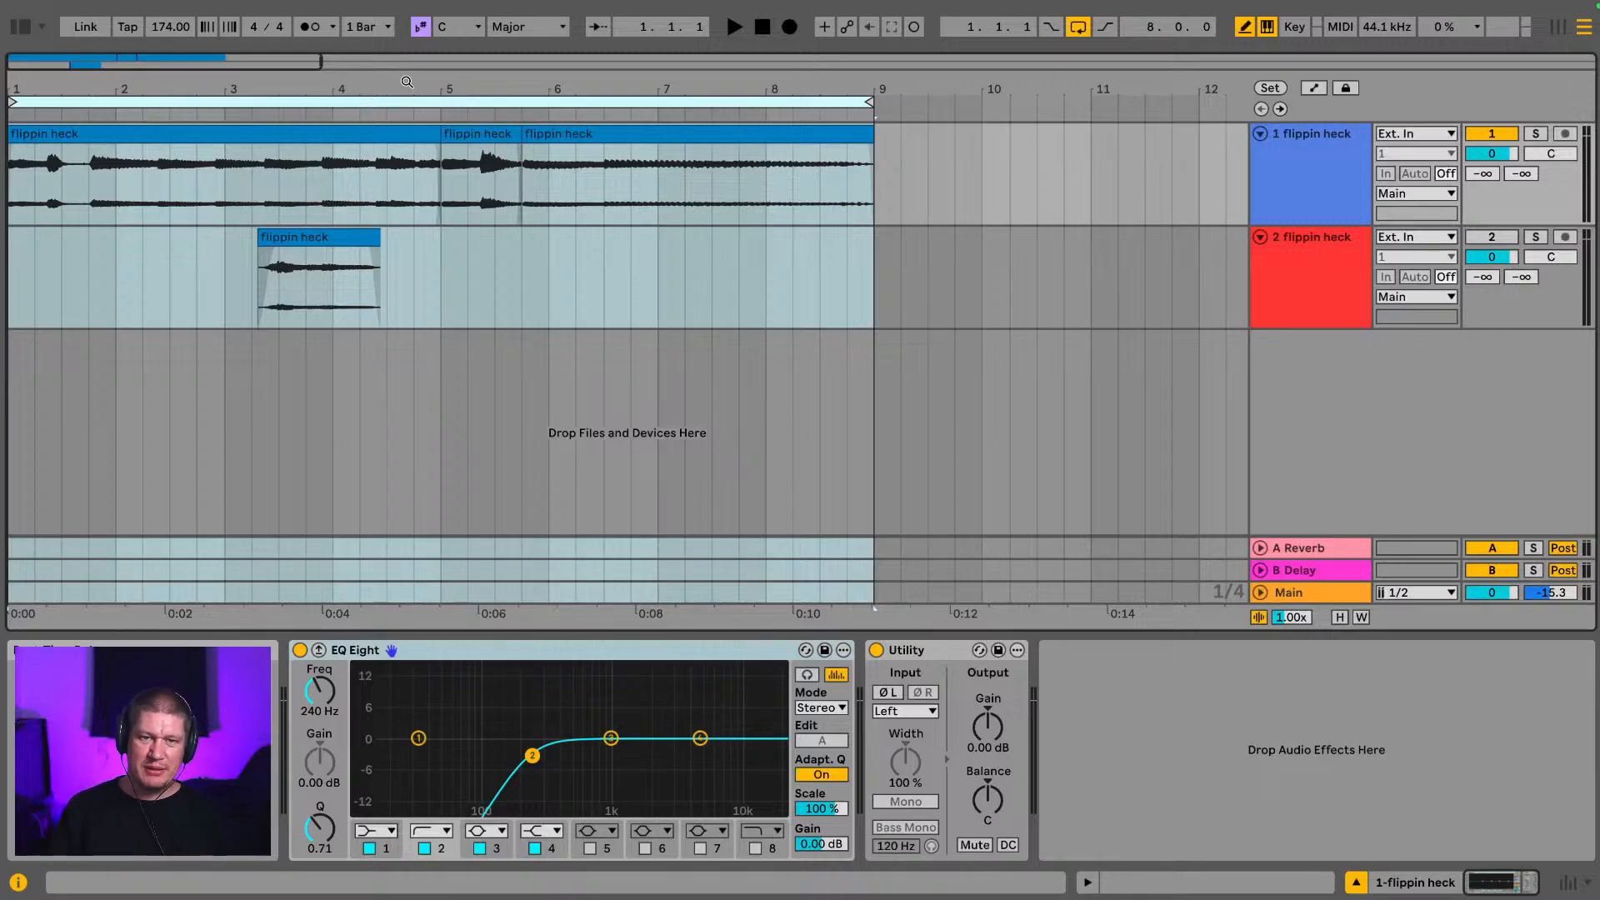
{"action": "left_click_drag", "start_coordinate": [407, 82], "coordinate": [174, 82]}
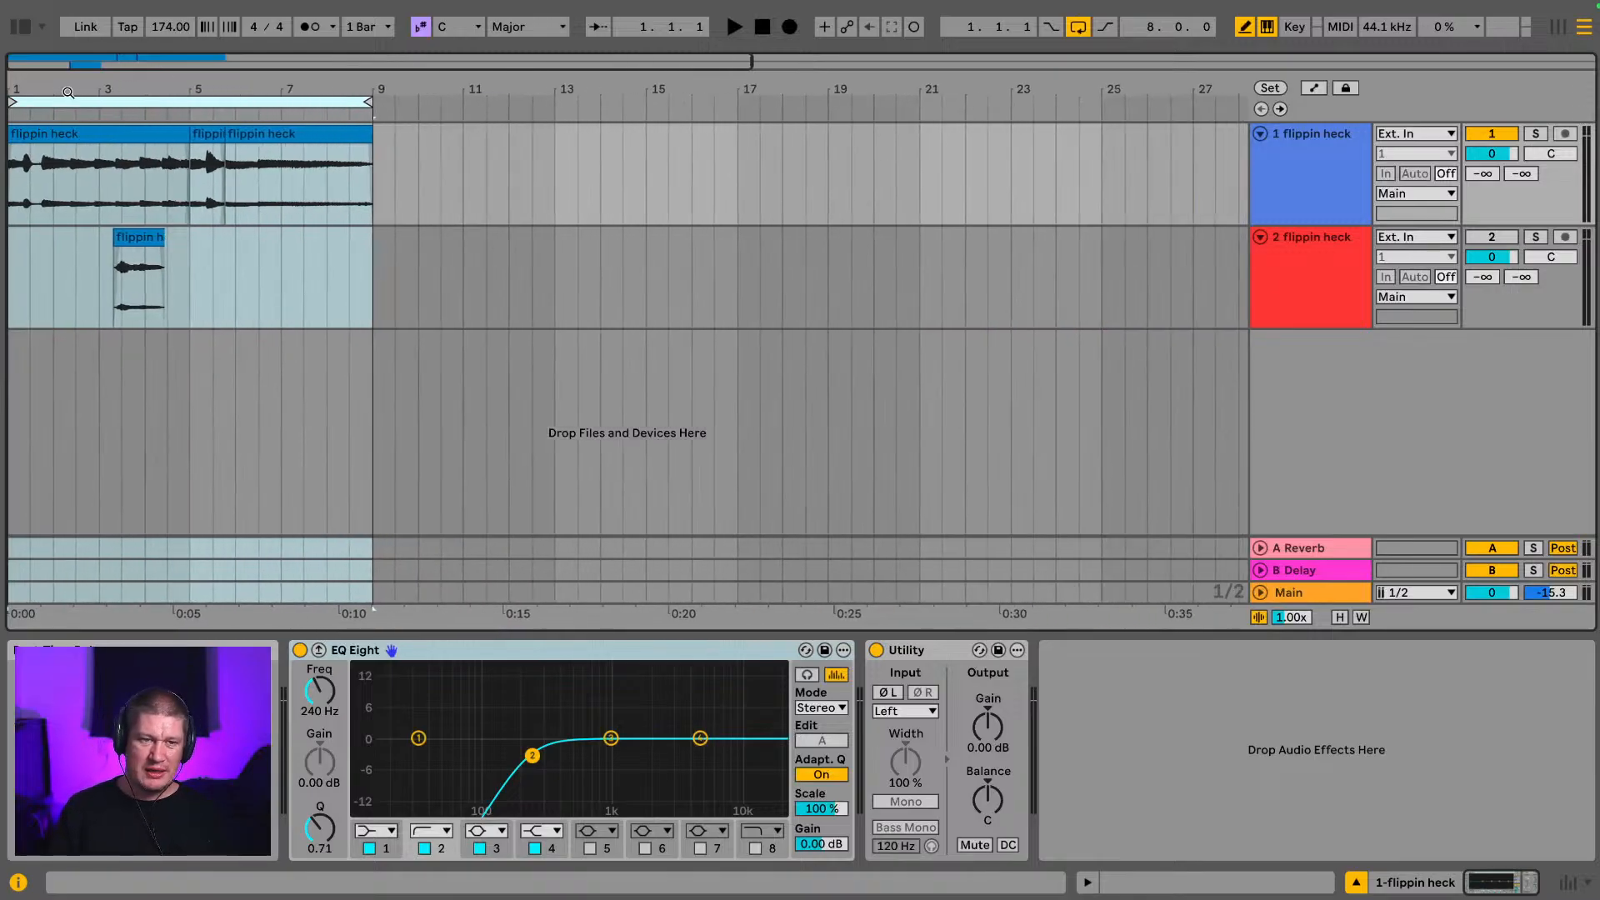
{"action": "left_click_drag", "start_coordinate": [53, 86], "coordinate": [52, 187]}
{"action": "left_click_drag", "start_coordinate": [118, 87], "coordinate": [141, 87]}
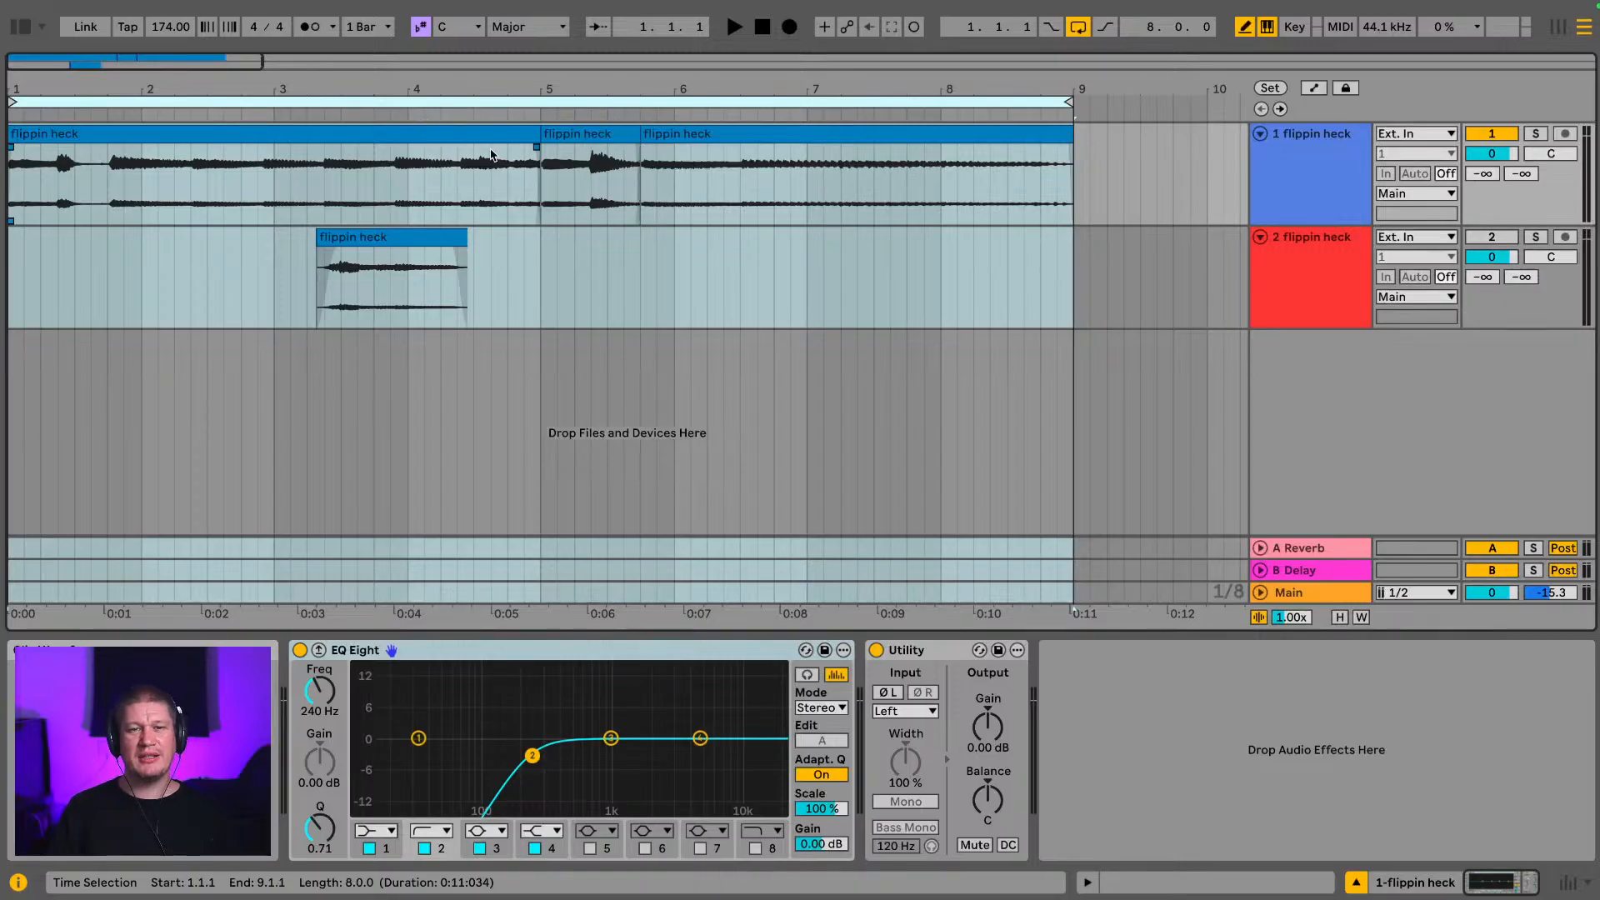
{"action": "left_click", "coordinate": [467, 141]}
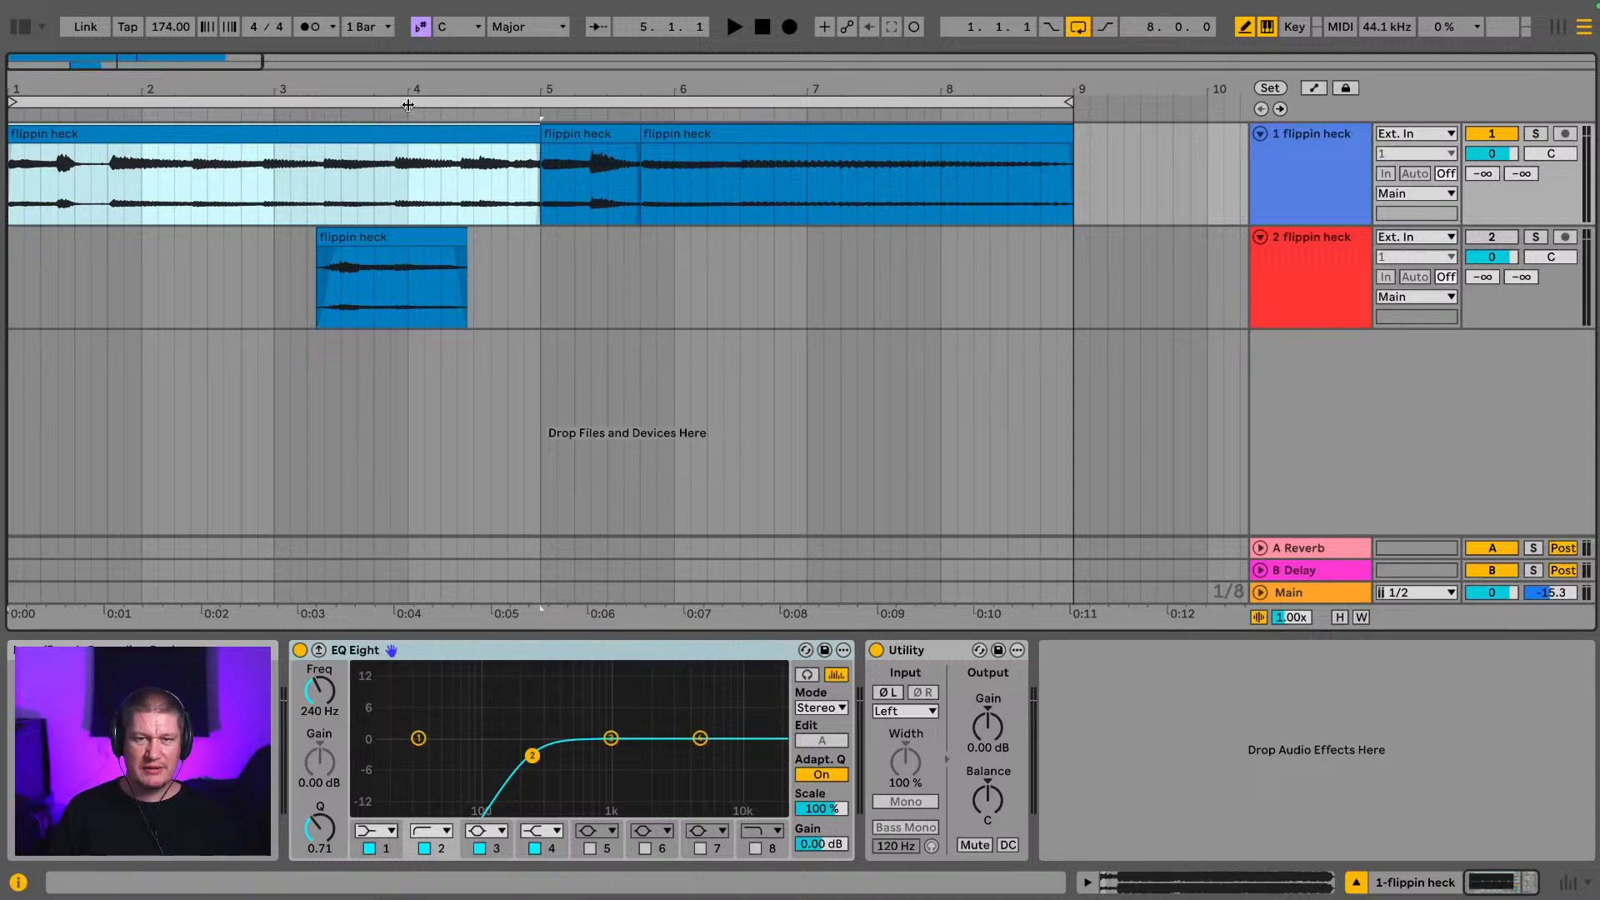
{"action": "key", "text": "space"}
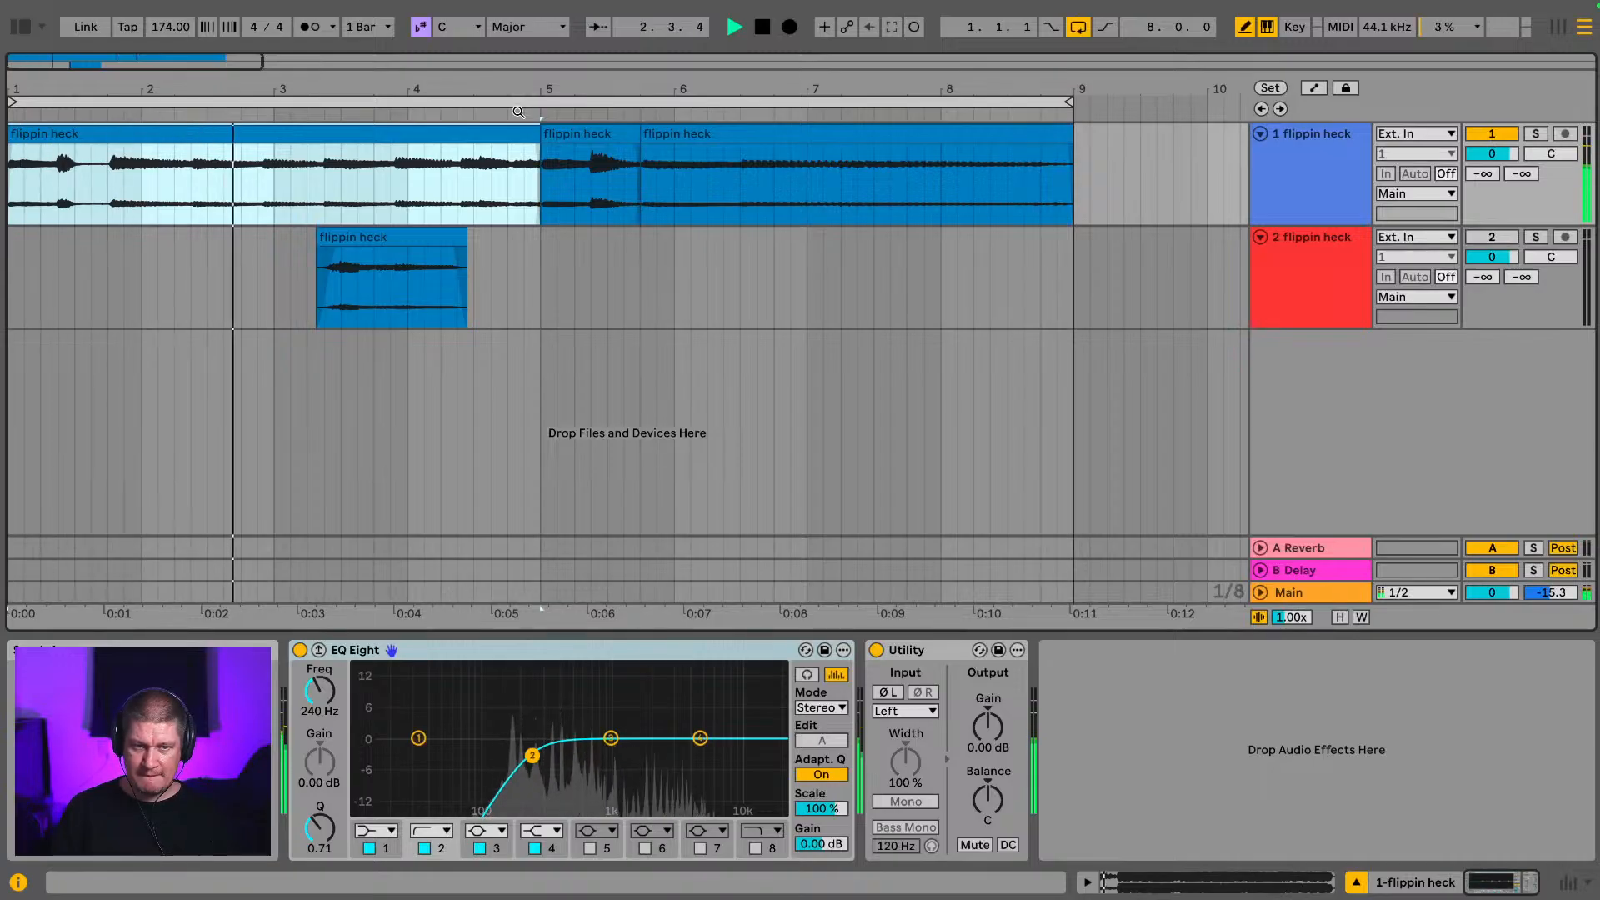
{"action": "key", "text": "space"}
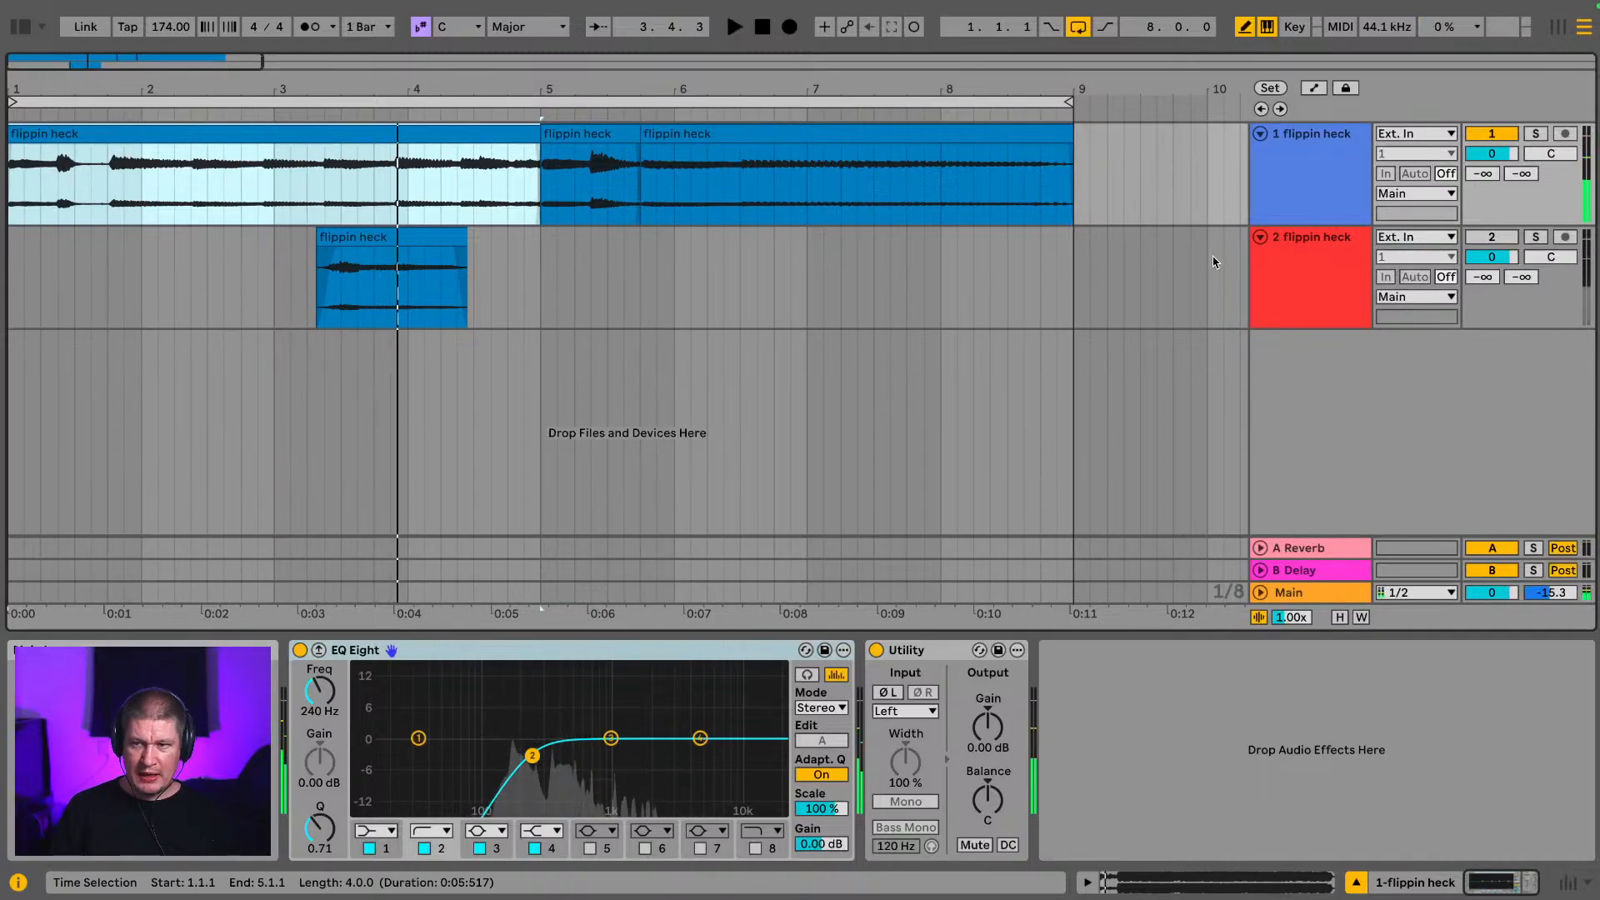
Step: Activate track 2, solo it to audition its short clip, and end the solo
{"action": "left_click", "coordinate": [1491, 238]}
{"action": "left_click", "coordinate": [1536, 237]}
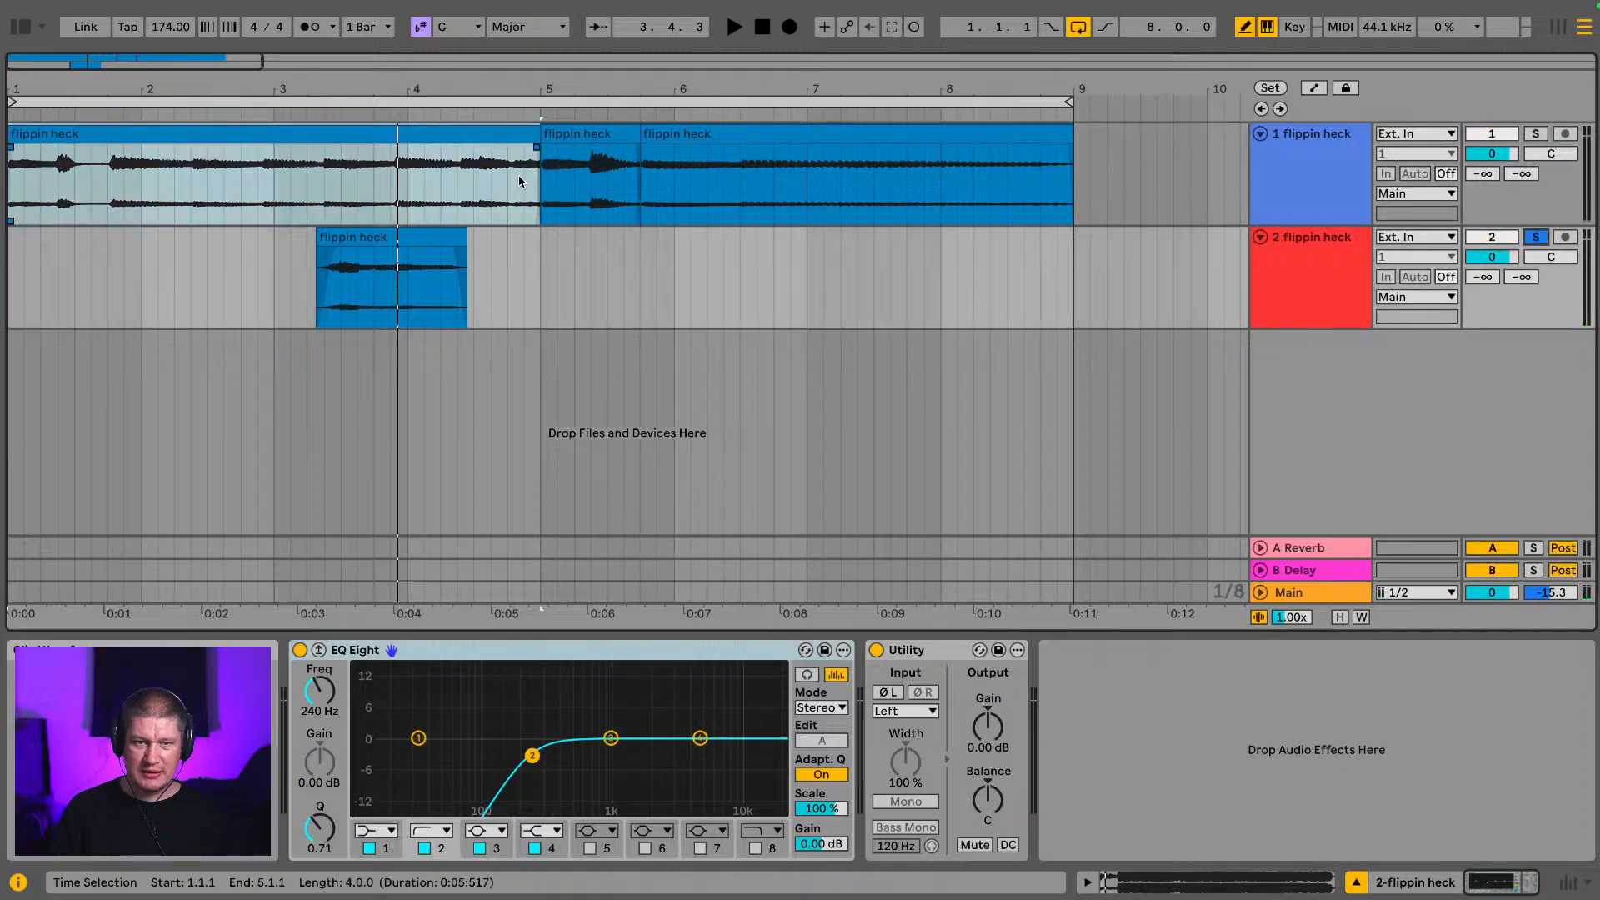
{"action": "left_click", "coordinate": [397, 232]}
{"action": "key", "text": "space"}
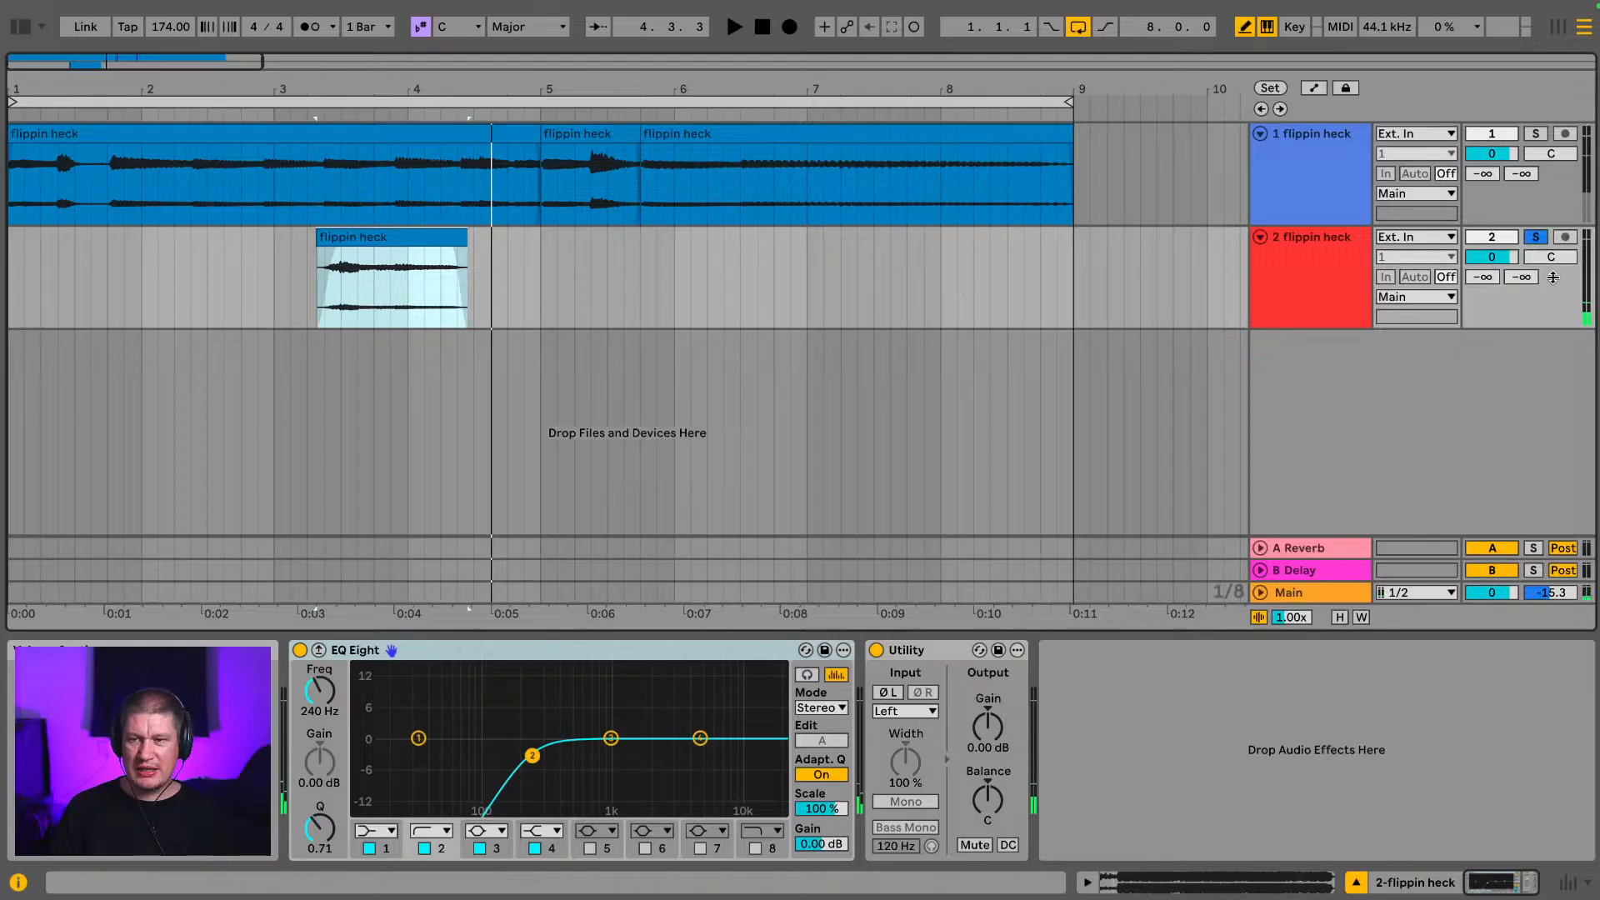
{"action": "left_click", "coordinate": [1535, 239]}
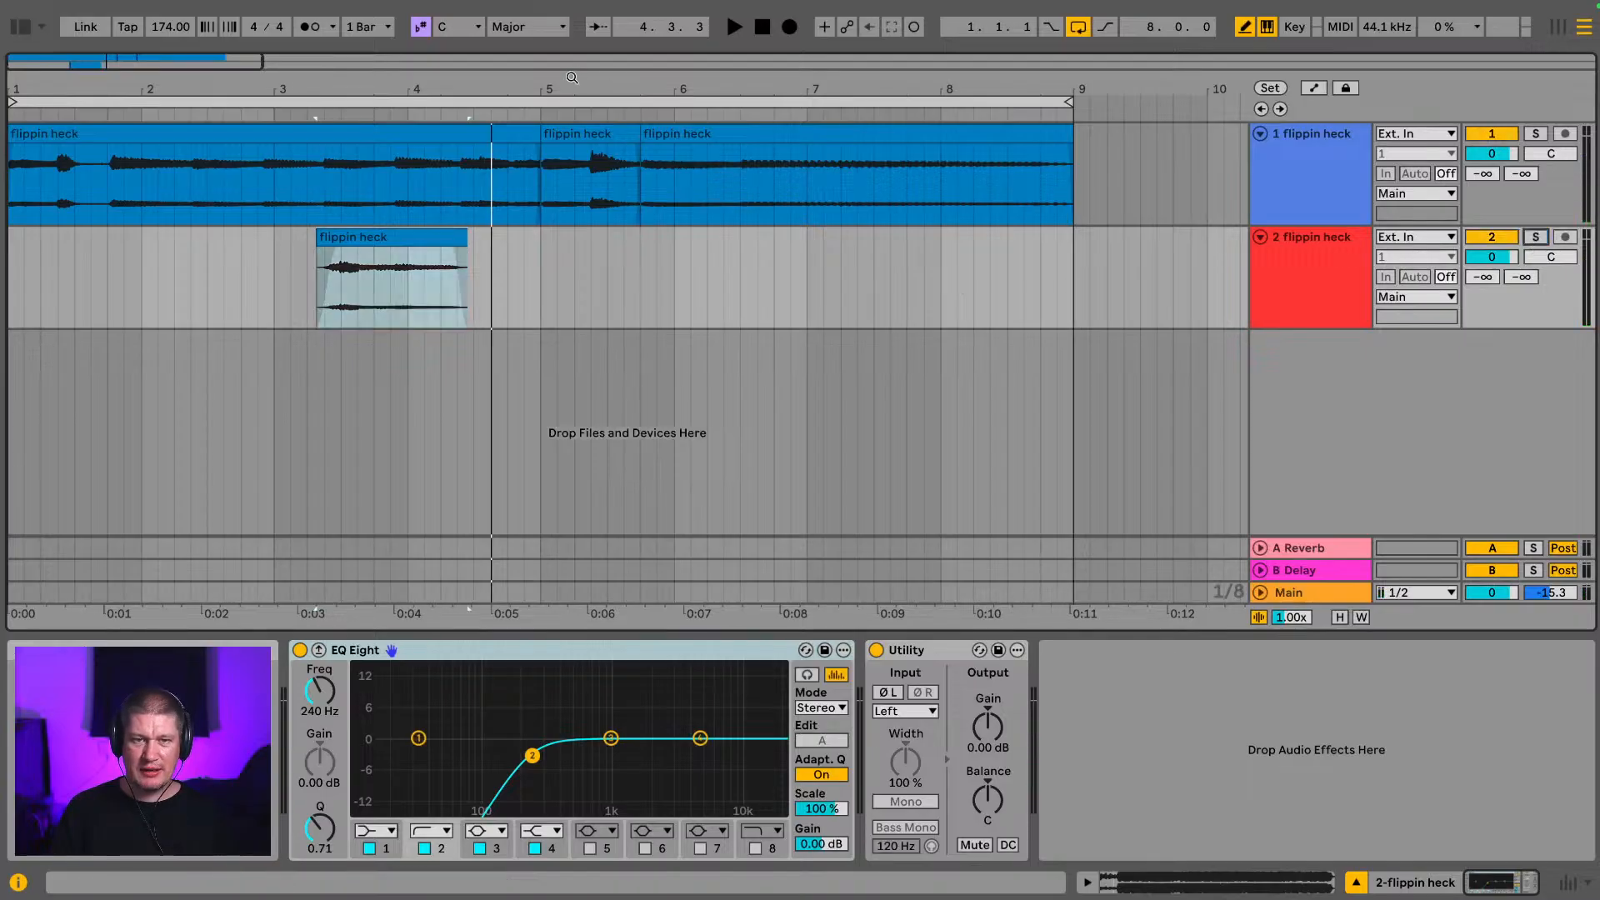
Step: Duplicate bars 1 to 9 of both tracks to bar 9 and move the loop onto the copied bars
{"action": "left_click_drag", "start_coordinate": [565, 85], "coordinate": [262, 88]}
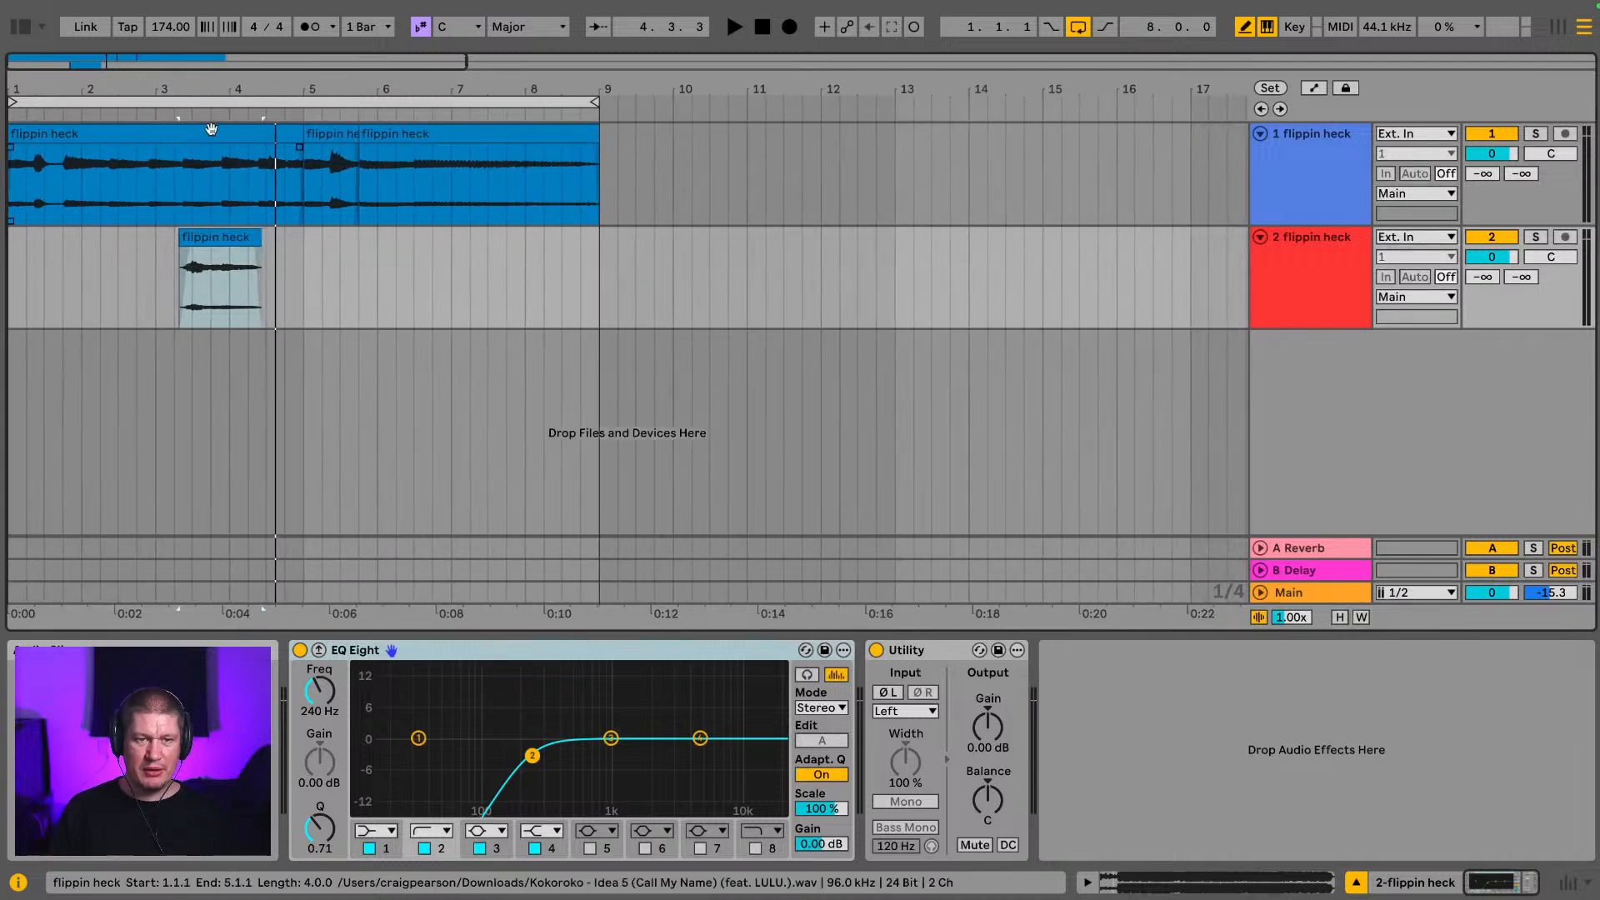
{"action": "left_click_drag", "start_coordinate": [603, 315], "coordinate": [3, 105]}
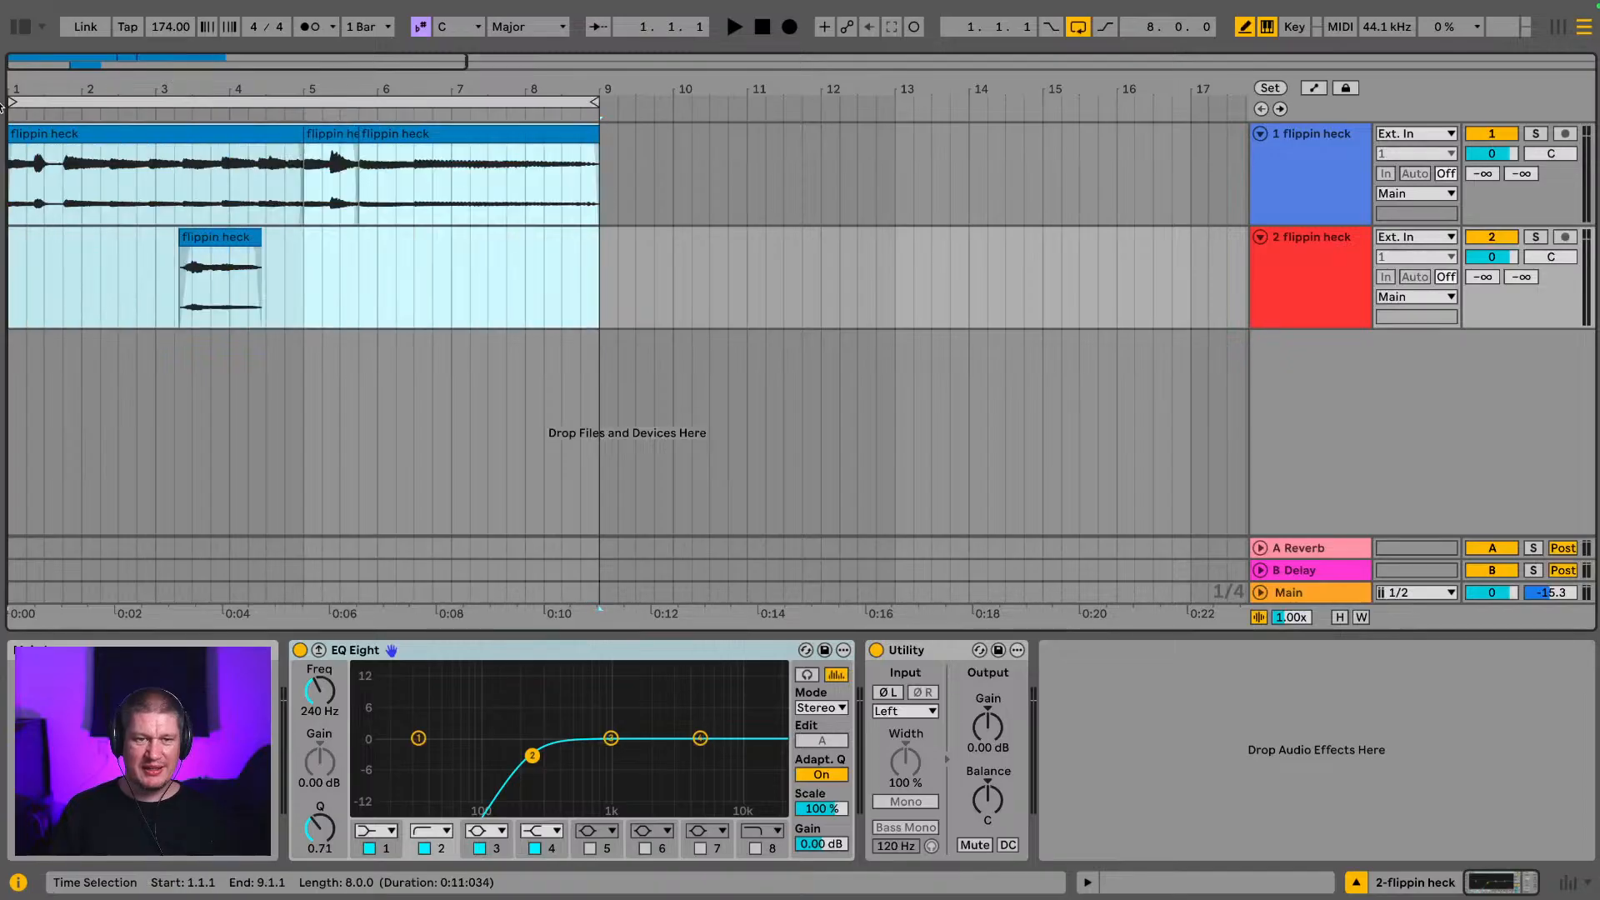
{"action": "key", "text": "ctrl+d"}
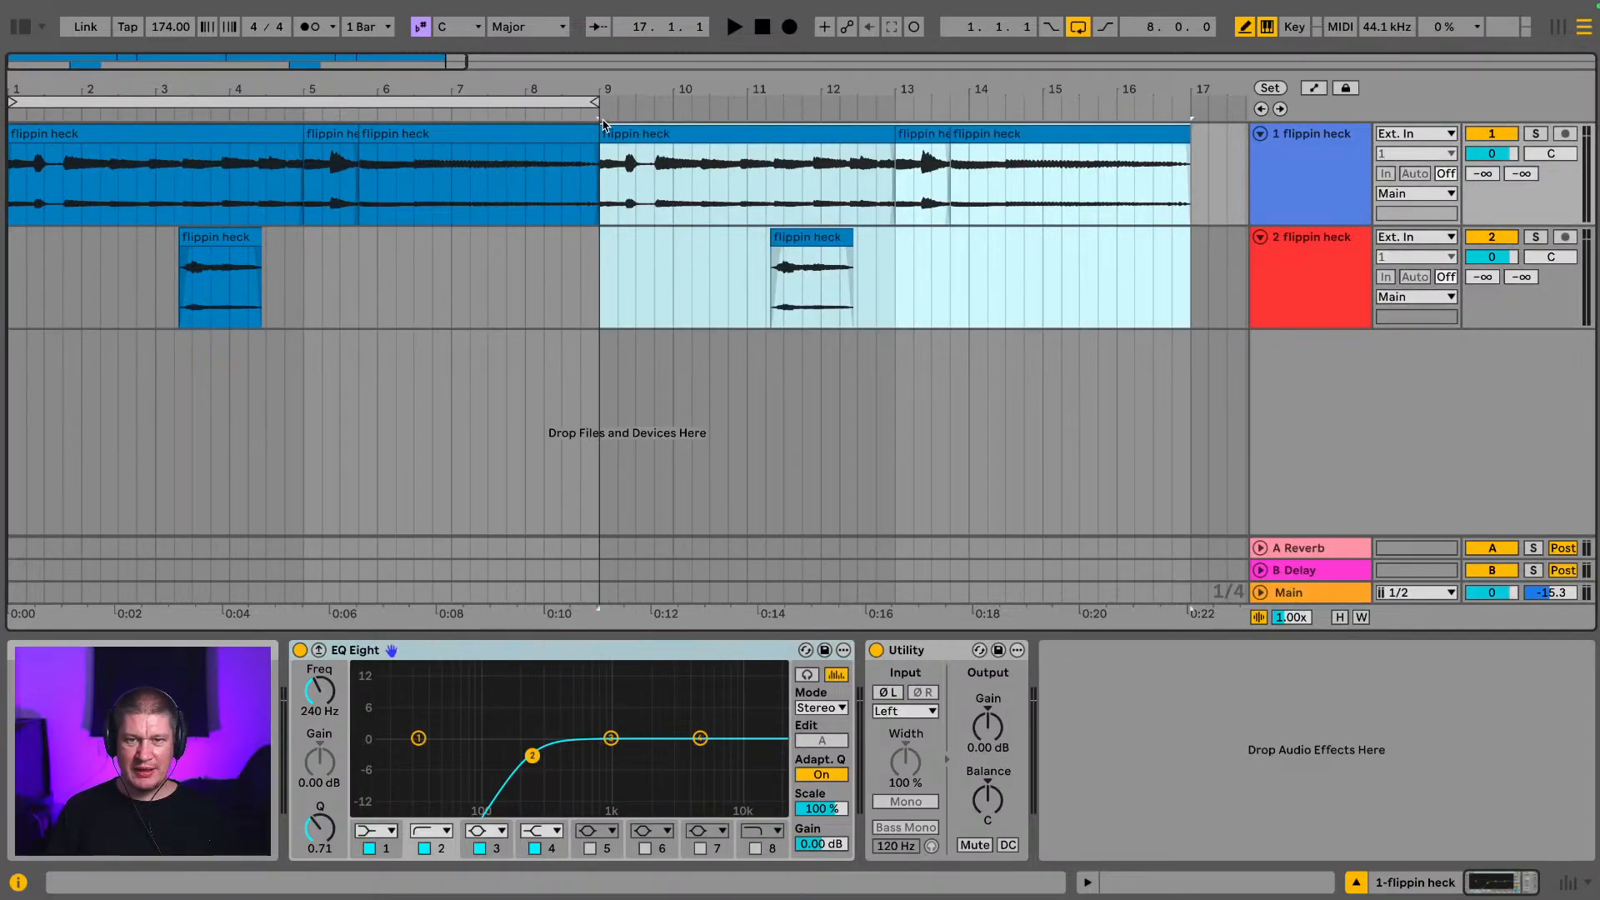
{"action": "left_click_drag", "start_coordinate": [505, 104], "coordinate": [1090, 99]}
Step: Select all the copied clips on track 1 and colour them cyan
{"action": "left_click", "coordinate": [855, 137]}
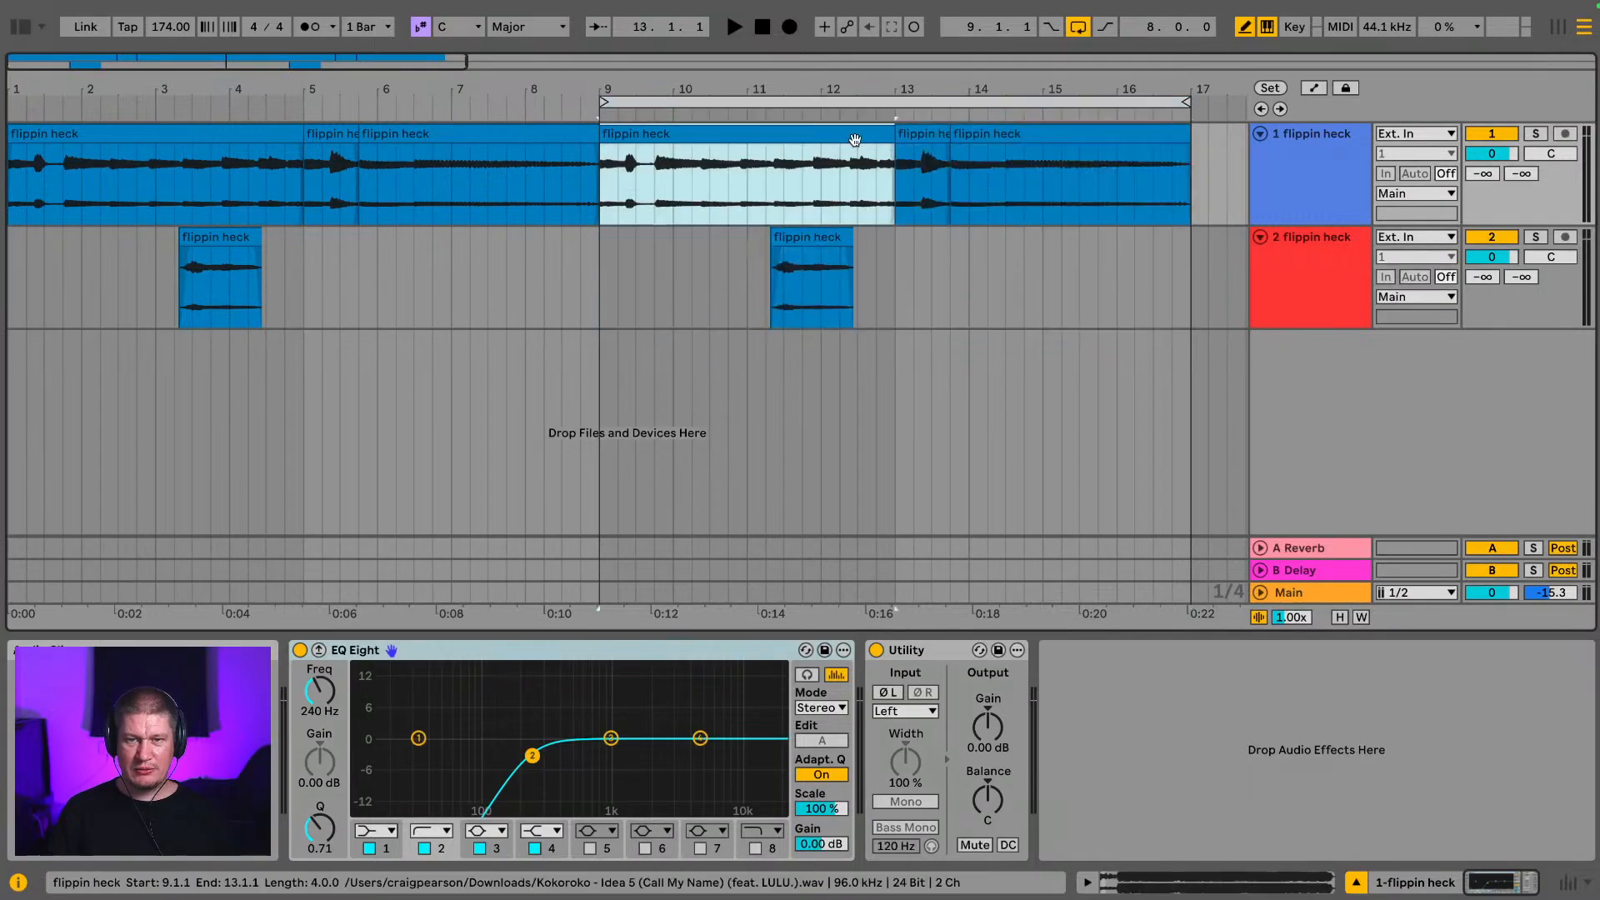
{"action": "left_click", "coordinate": [962, 134], "text": "shift"}
{"action": "right_click", "coordinate": [975, 133]}
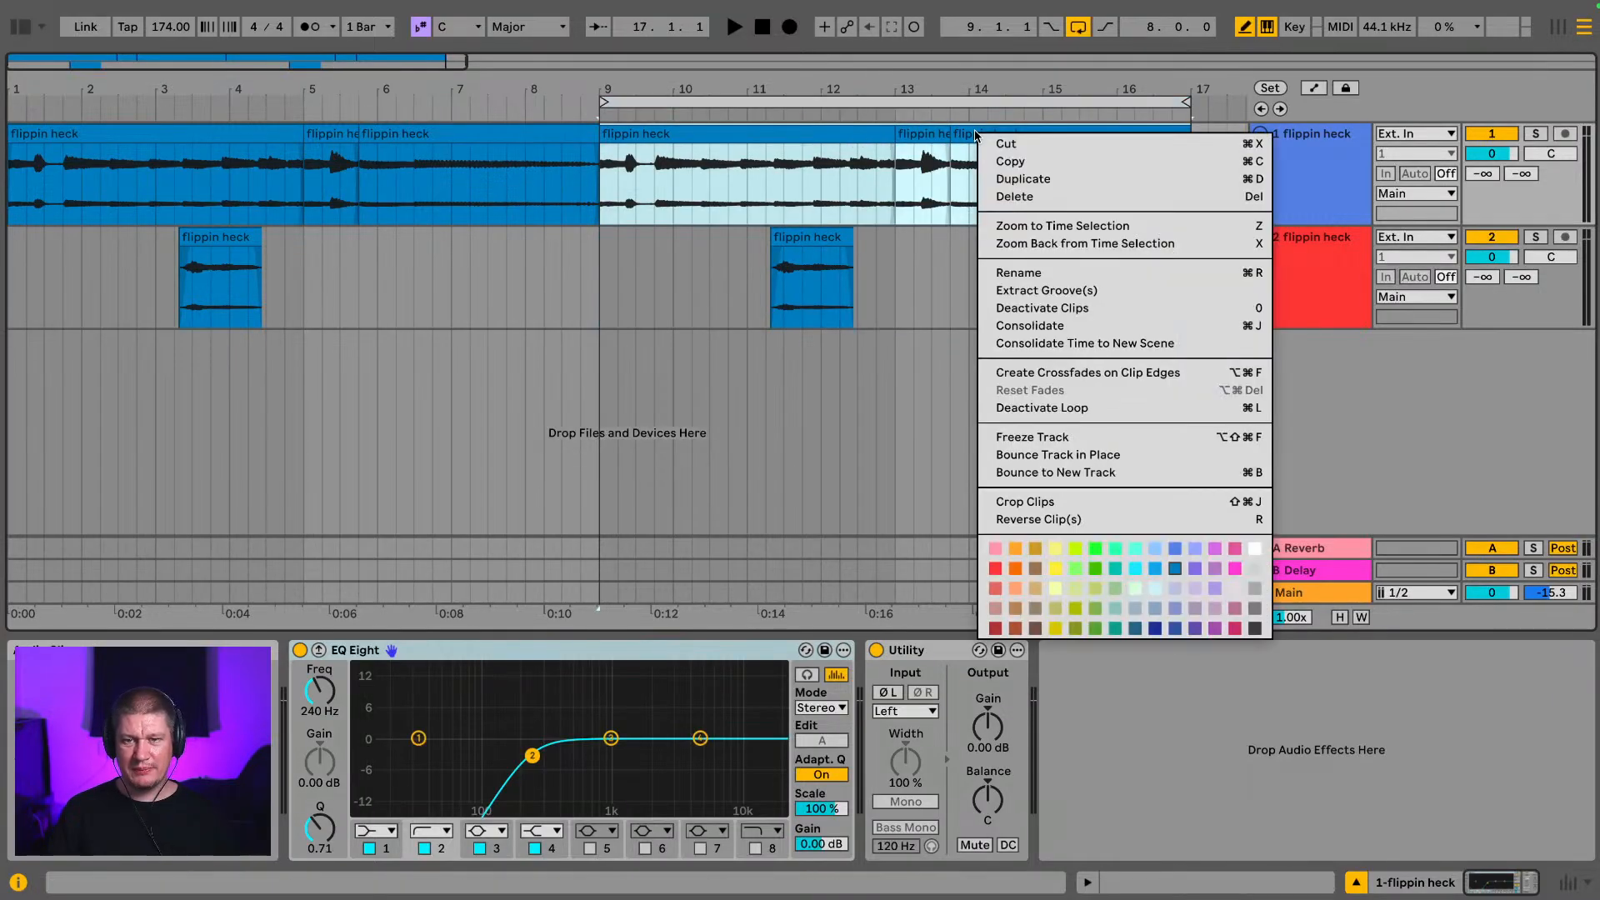
{"action": "left_click", "coordinate": [1135, 568]}
Step: Move the copied short clip from track 2 up onto track 1, keeping its time position around 11.2
{"action": "left_click_drag", "start_coordinate": [782, 267], "coordinate": [836, 266]}
{"action": "left_click", "coordinate": [832, 232]}
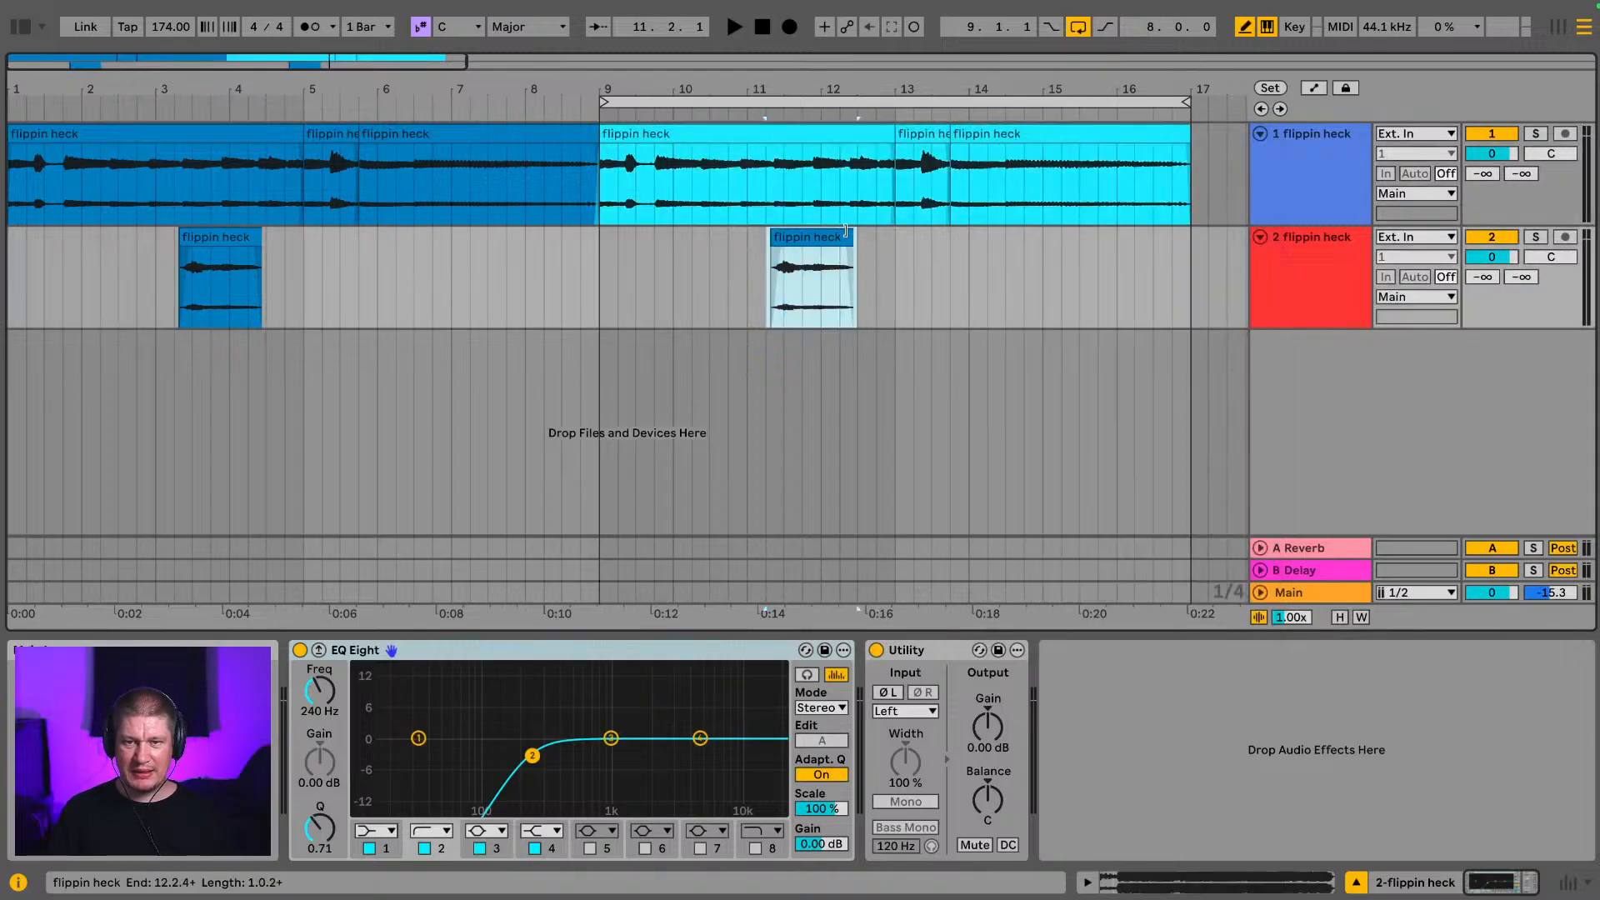
{"action": "left_click_drag", "start_coordinate": [826, 234], "coordinate": [825, 201]}
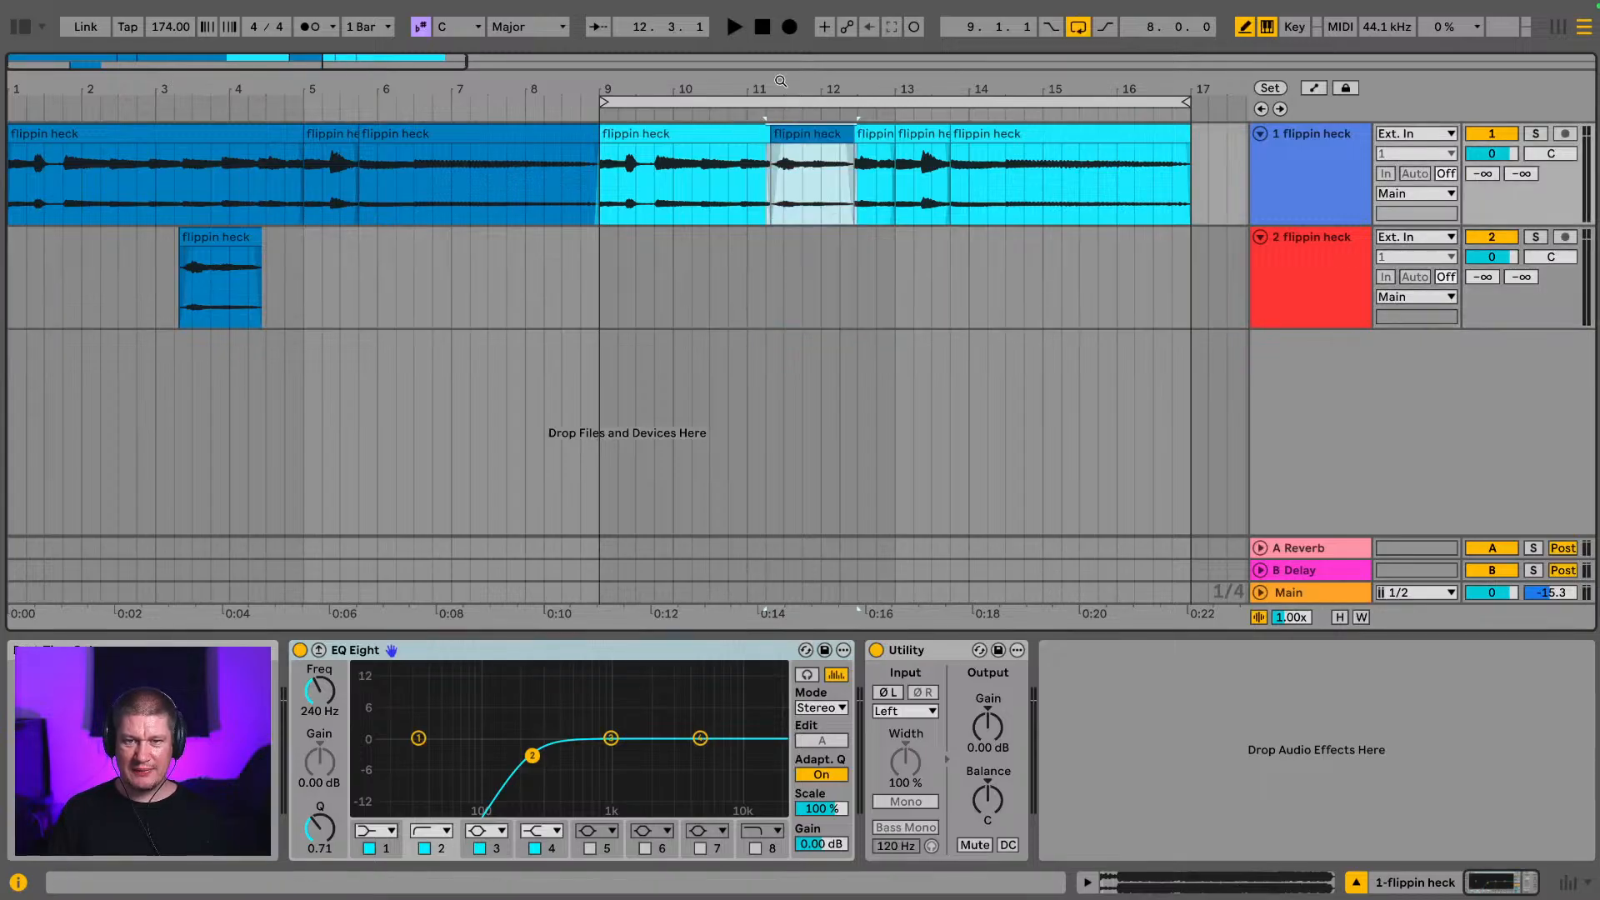
Step: Extend the end of the crossfade into the inserted dark blue clip slightly past 11.2 and play the transition
{"action": "left_click_drag", "start_coordinate": [781, 87], "coordinate": [680, 152]}
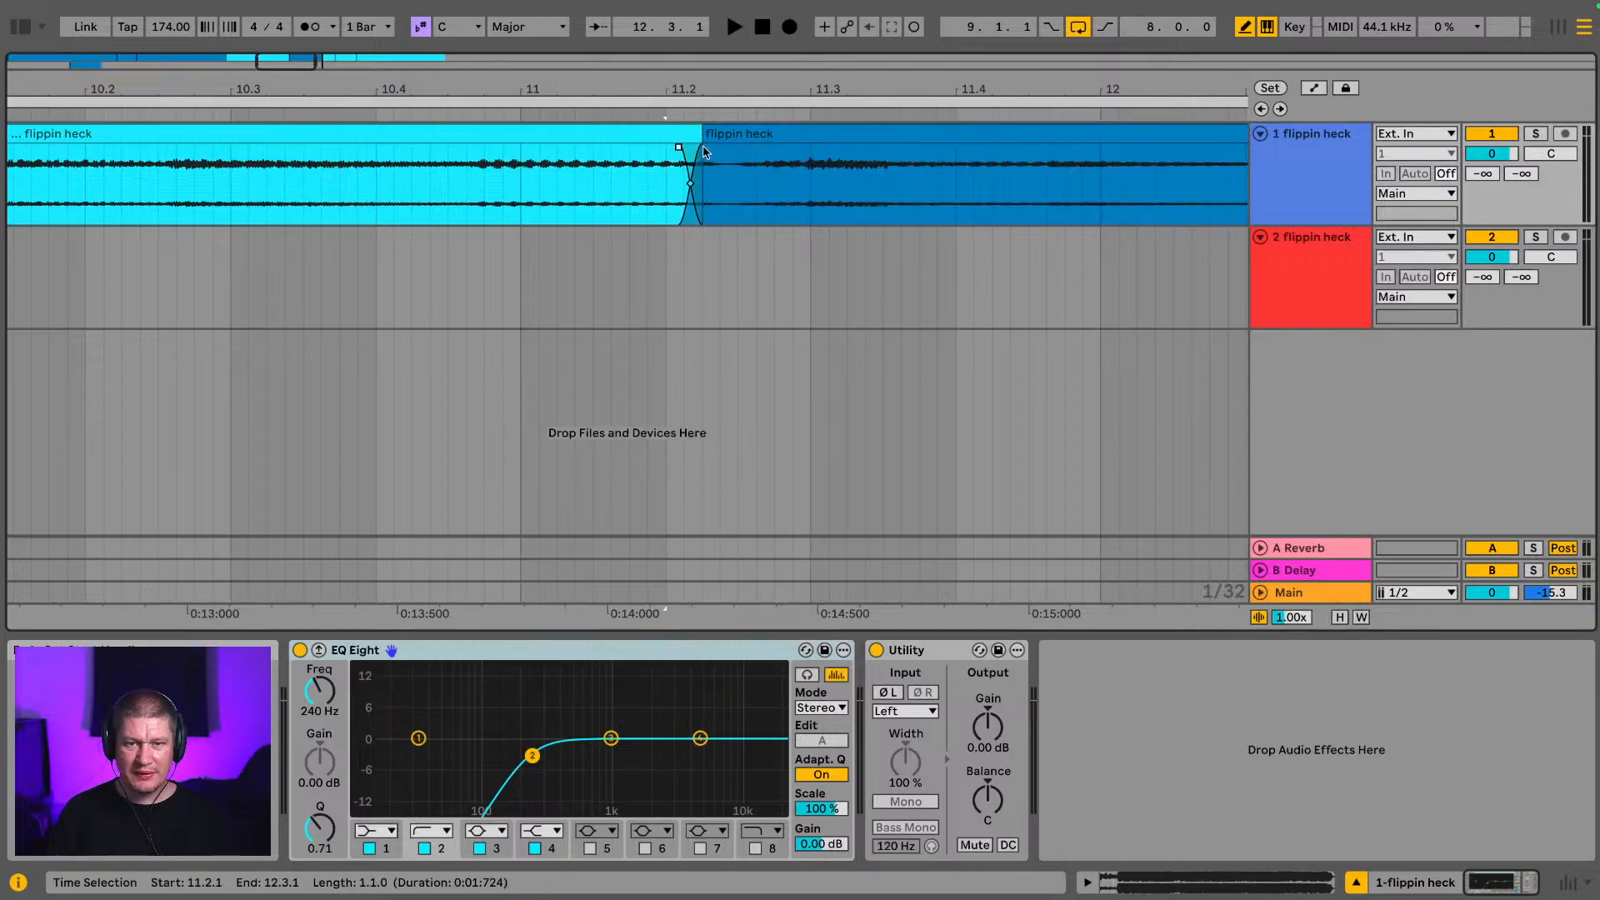
{"action": "left_click_drag", "start_coordinate": [708, 152], "coordinate": [727, 152]}
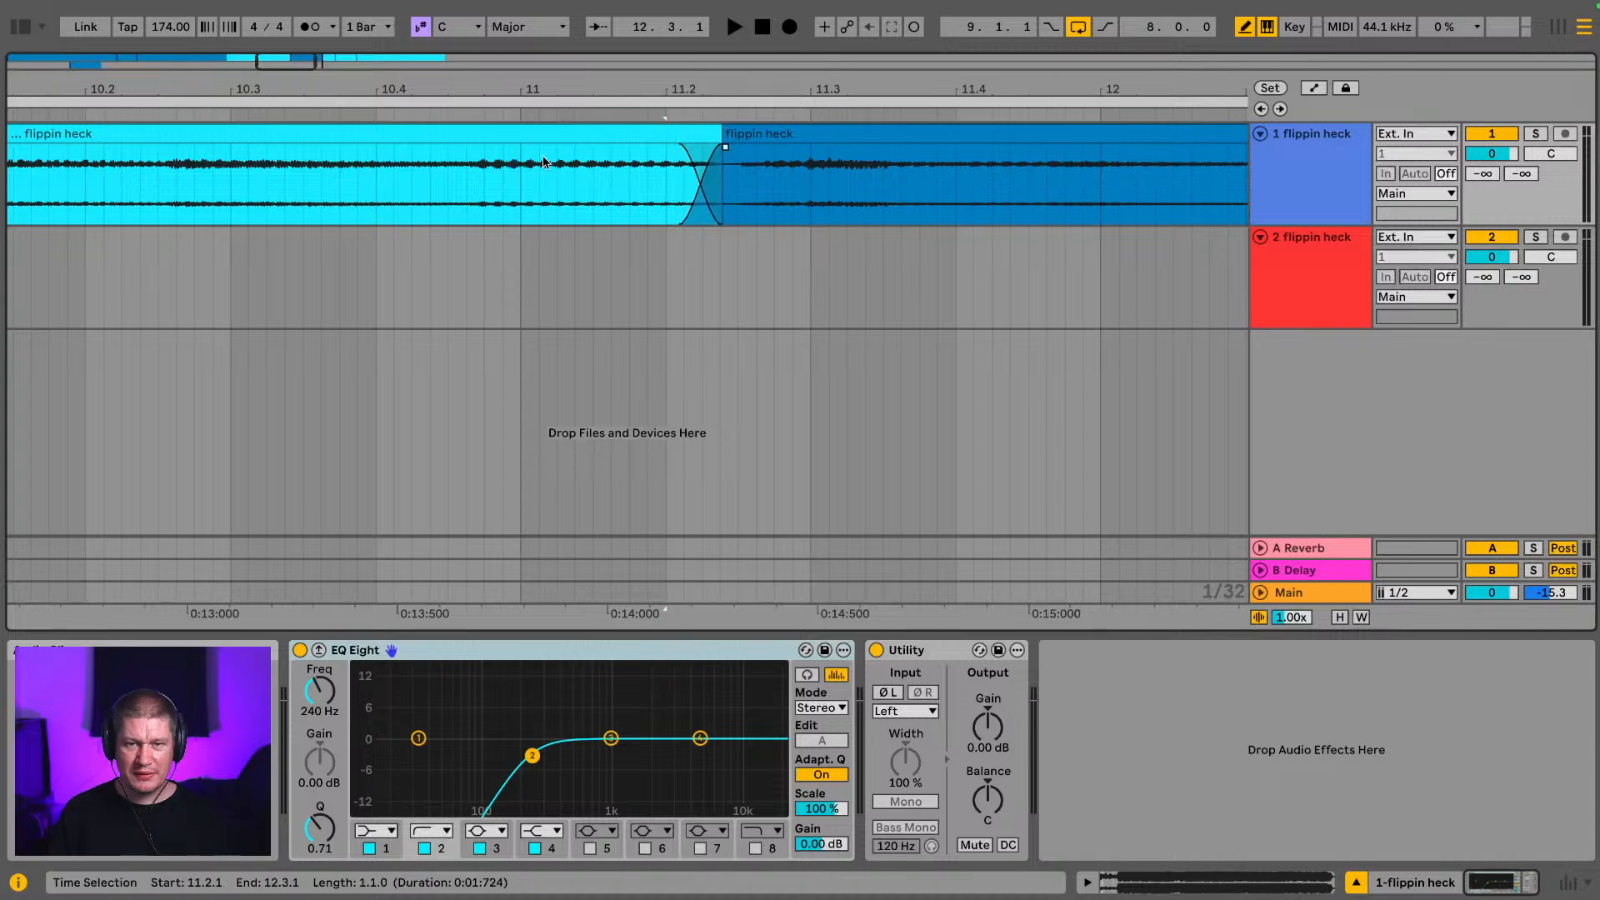
{"action": "left_click", "coordinate": [540, 162]}
{"action": "key", "text": "space"}
{"action": "left_click_drag", "start_coordinate": [669, 93], "coordinate": [441, 43]}
{"action": "key", "text": "space"}
Step: Widen the crossfade at the end of the inserted dark blue clip around 12.2.3 and play the transition
{"action": "left_click_drag", "start_coordinate": [700, 88], "coordinate": [470, 146]}
{"action": "mouse_move", "coordinate": [660, 153]}
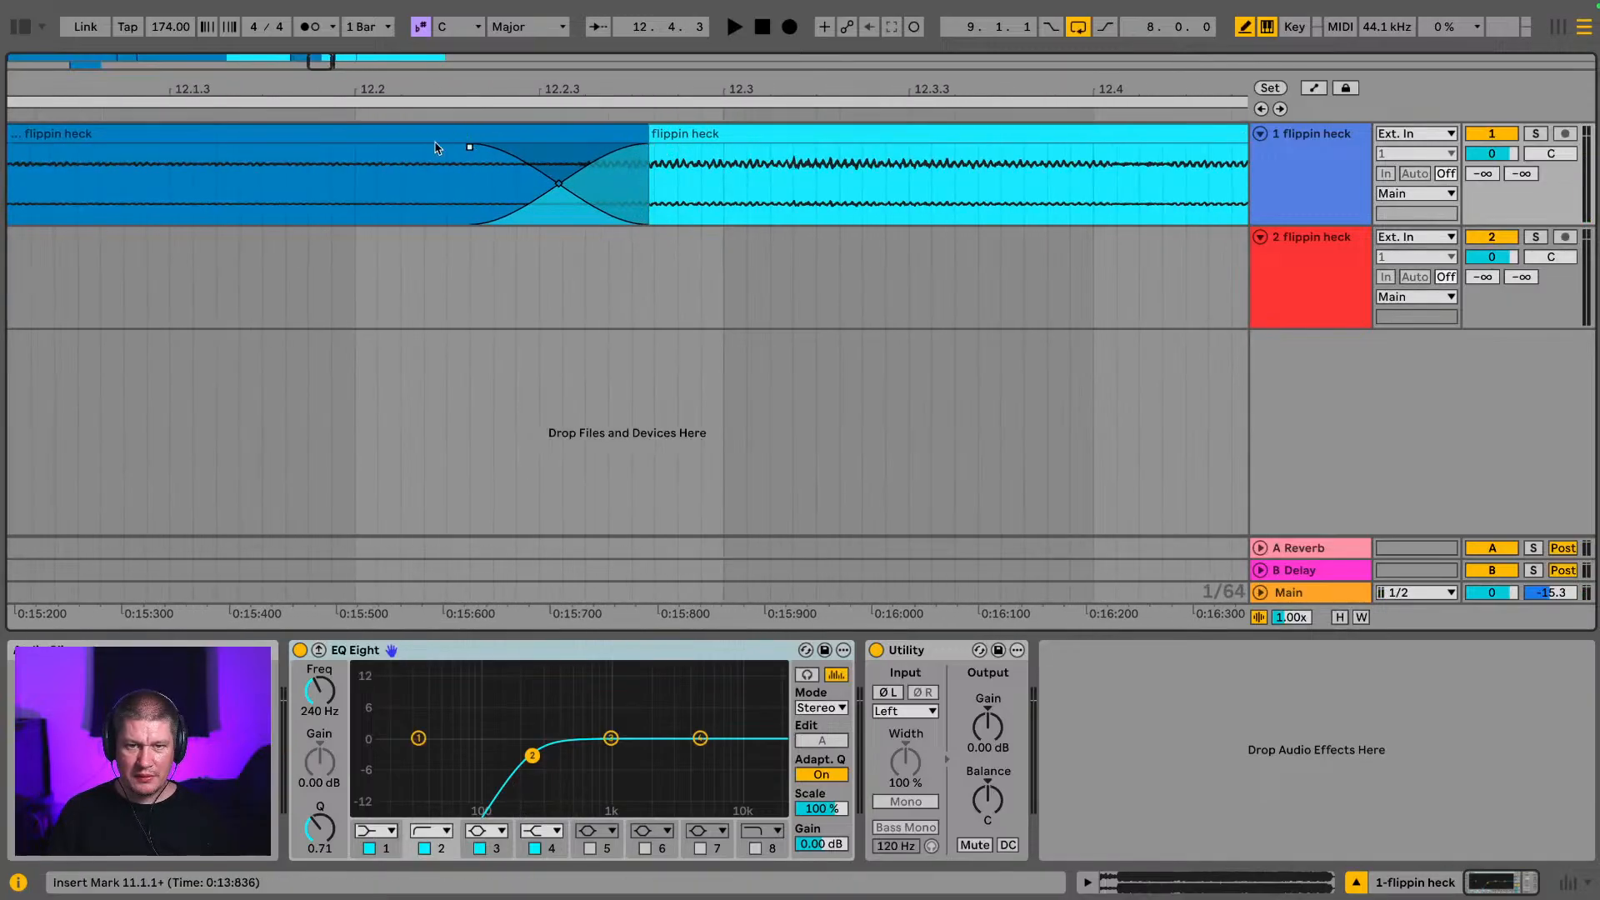
{"action": "left_click", "coordinate": [426, 155]}
{"action": "key", "text": "space"}
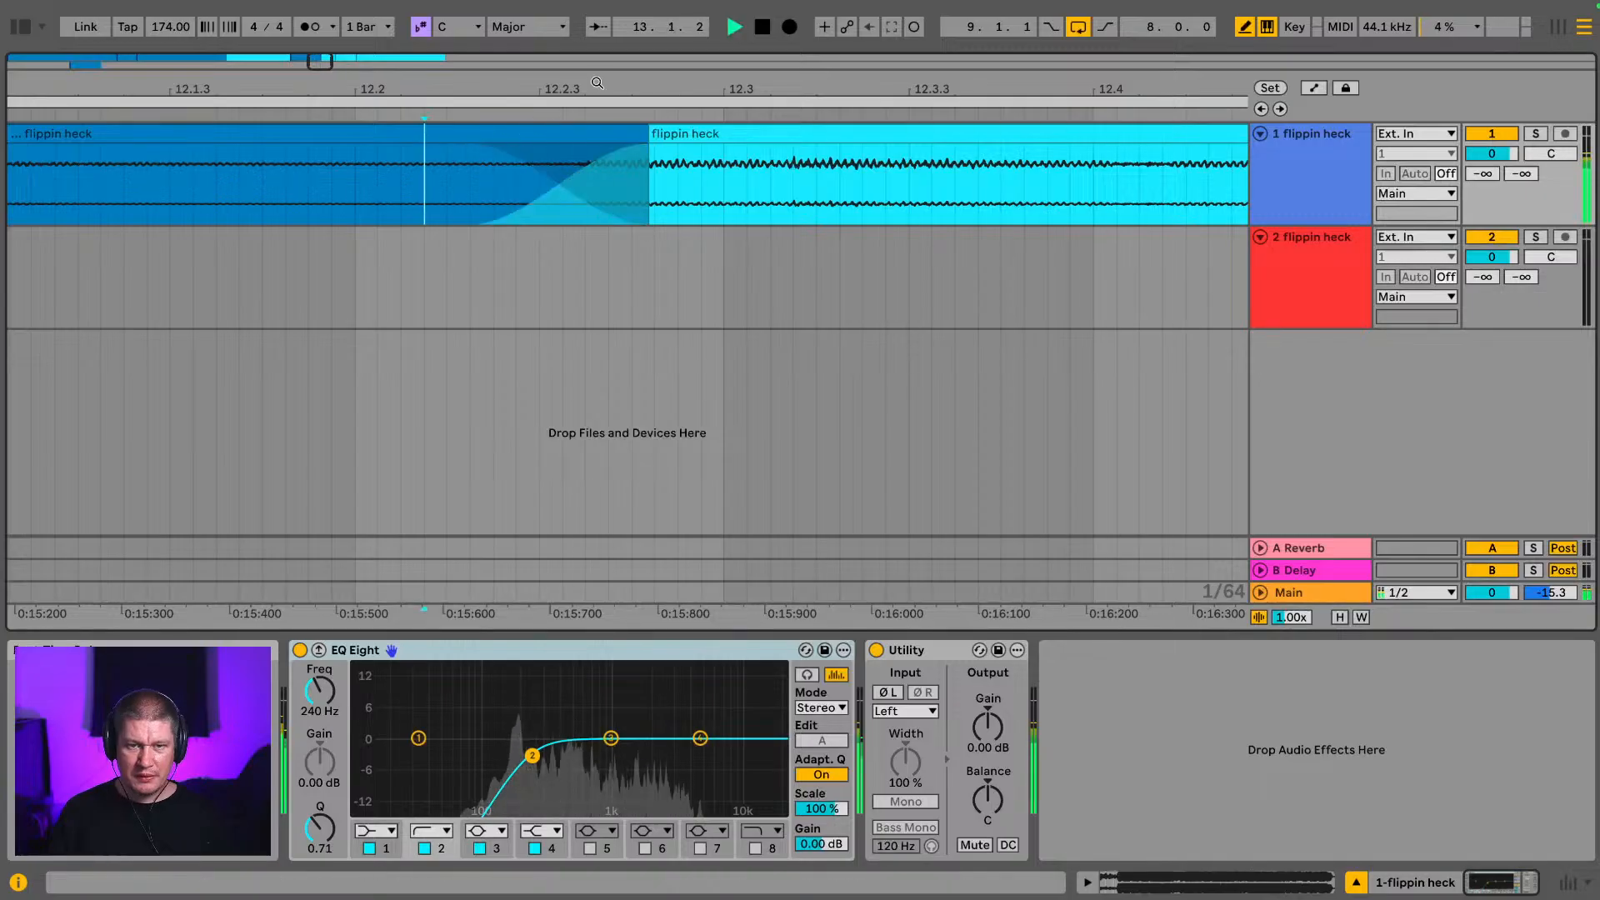
{"action": "mouse_move", "coordinate": [607, 89]}
{"action": "left_mouse_down"}
{"action": "mouse_move", "coordinate": [606, 66]}
{"action": "mouse_move", "coordinate": [689, 83]}
{"action": "mouse_move", "coordinate": [625, 83]}
{"action": "mouse_move", "coordinate": [625, 121]}
{"action": "left_mouse_up"}
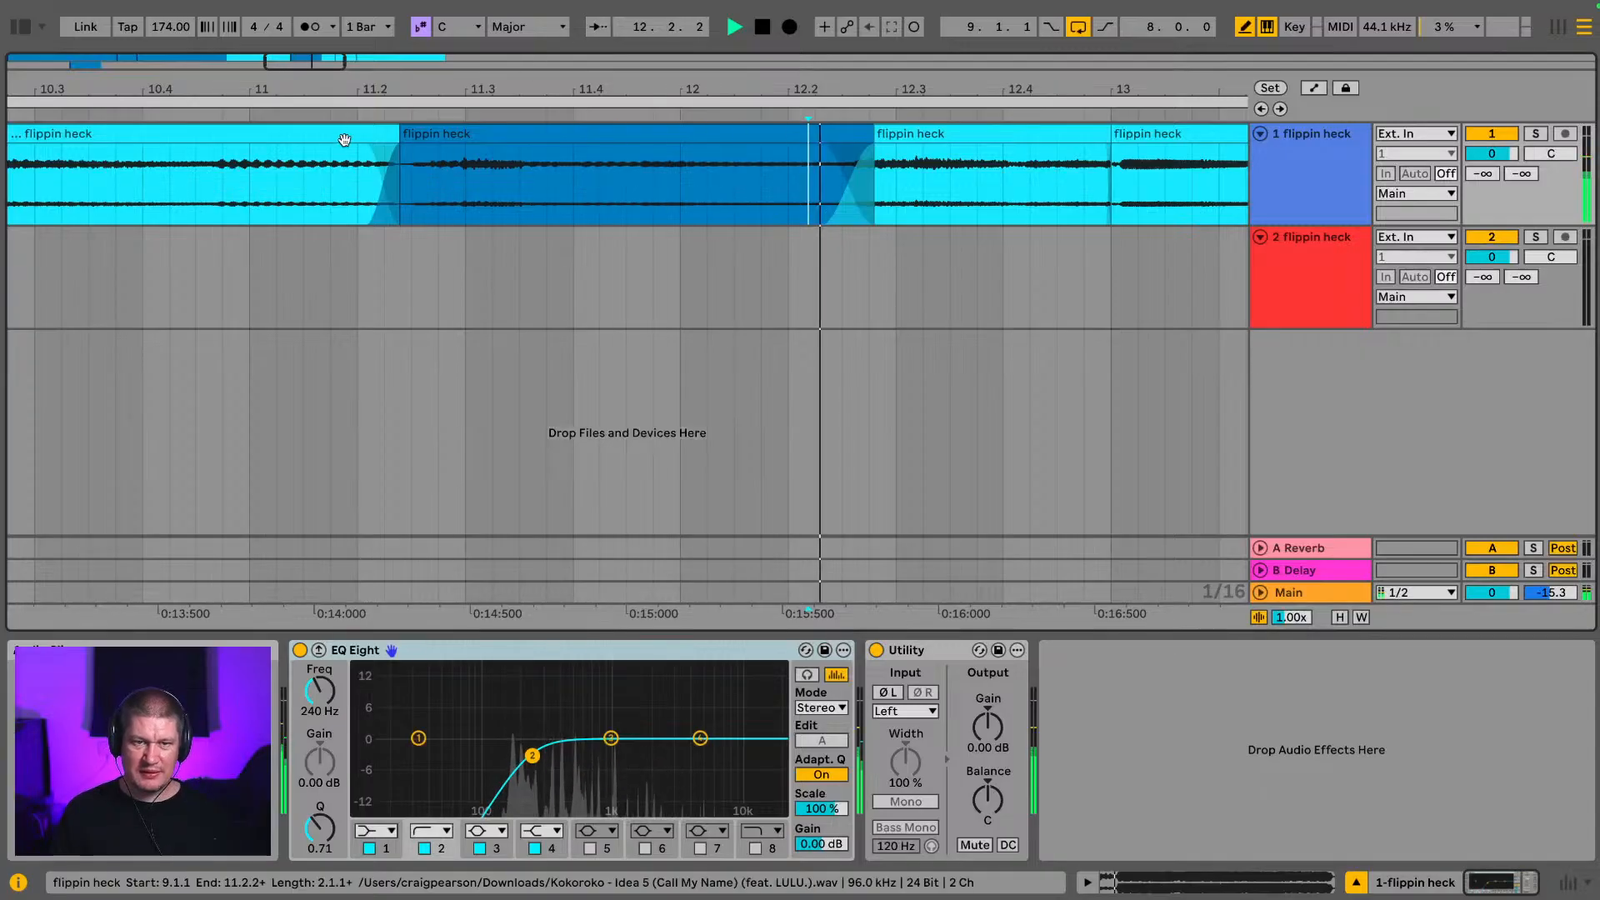
Step: Extend the end of the inserted clip's opening crossfade close to 11.3 and play the transition from bar 11
{"action": "left_click_drag", "start_coordinate": [406, 150], "coordinate": [444, 160]}
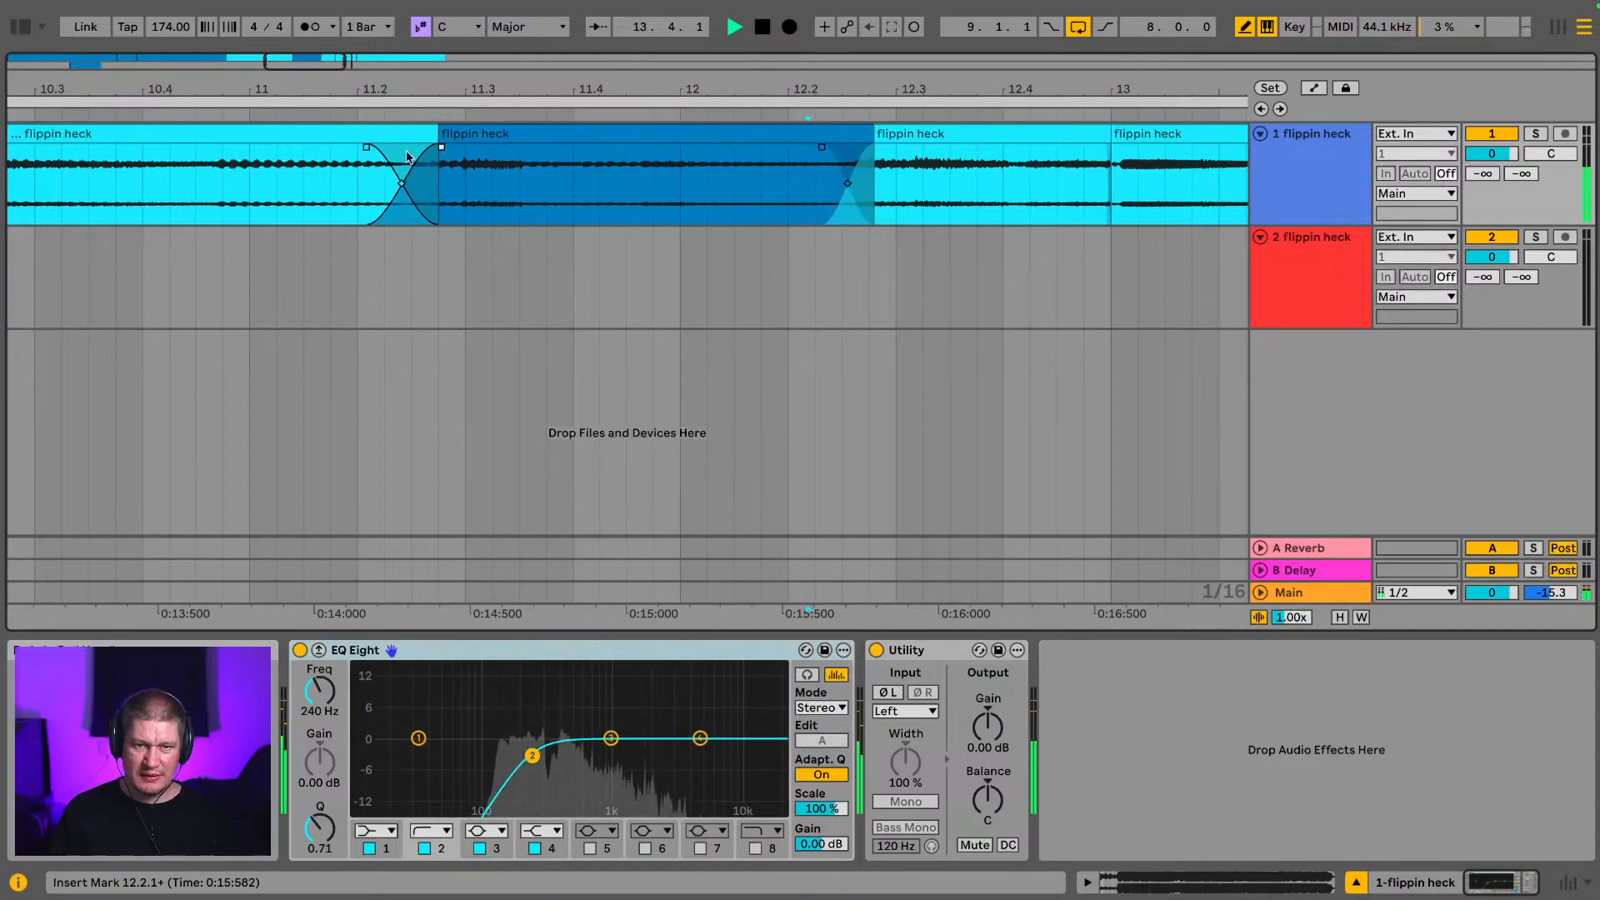
{"action": "left_click", "coordinate": [260, 150]}
{"action": "key", "text": "space"}
{"action": "key", "text": "space"}
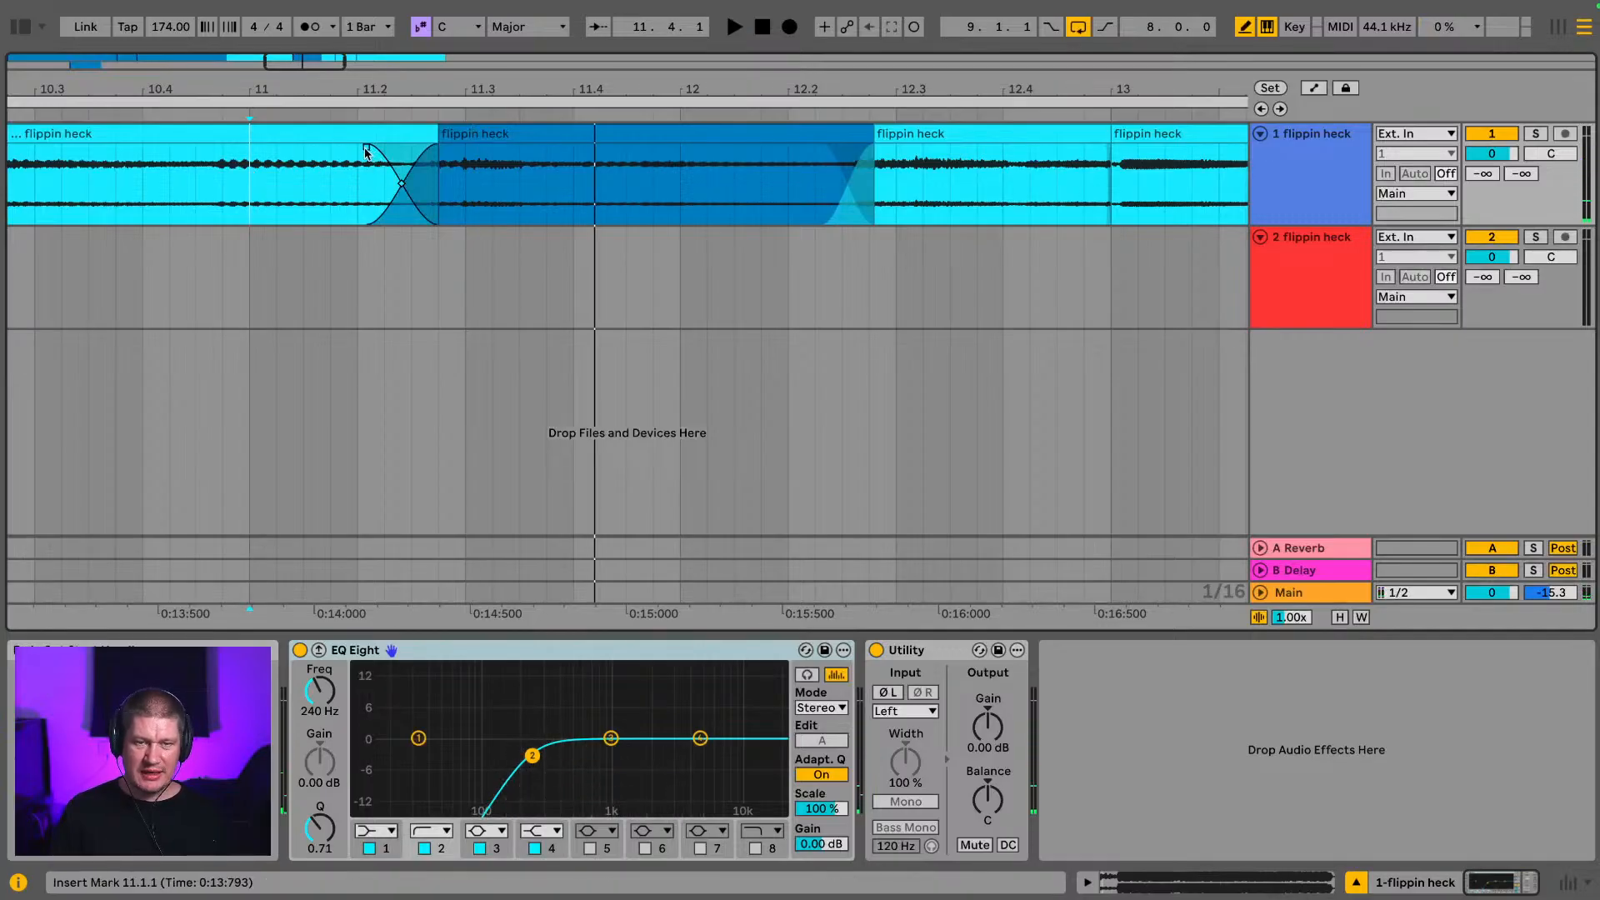
Step: Reshape the inserted clip's opening crossfade so it starts before bar 11 and ends just after it, checking by playback
{"action": "left_click_drag", "start_coordinate": [366, 150], "coordinate": [209, 163]}
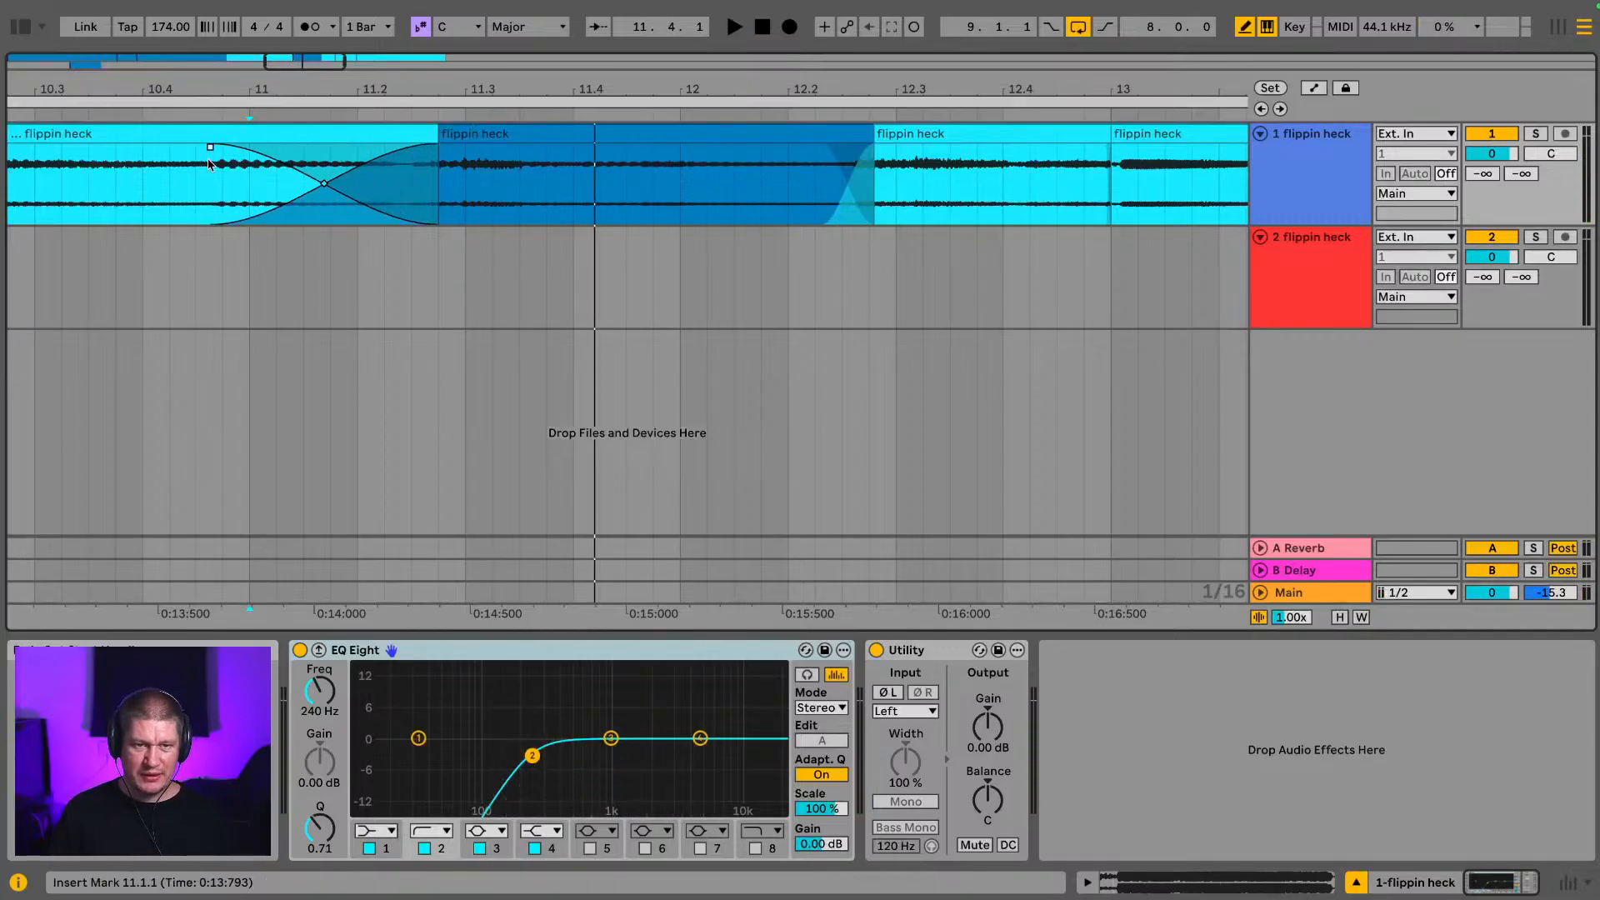
{"action": "left_click", "coordinate": [38, 168]}
{"action": "key", "text": "space"}
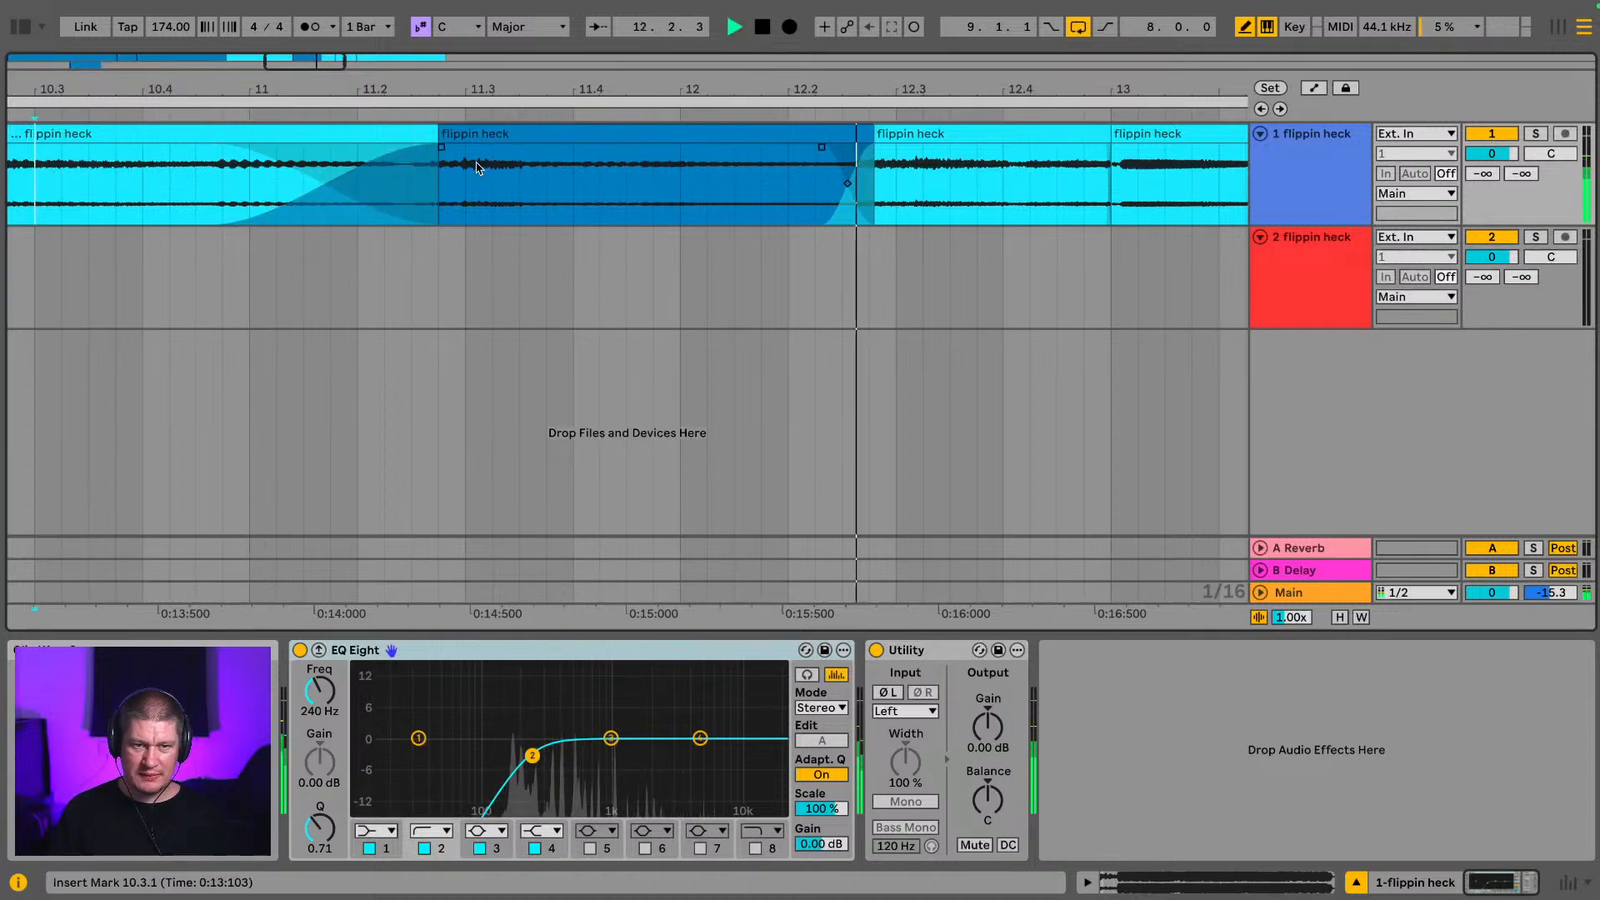
{"action": "left_click_drag", "start_coordinate": [442, 153], "coordinate": [269, 157]}
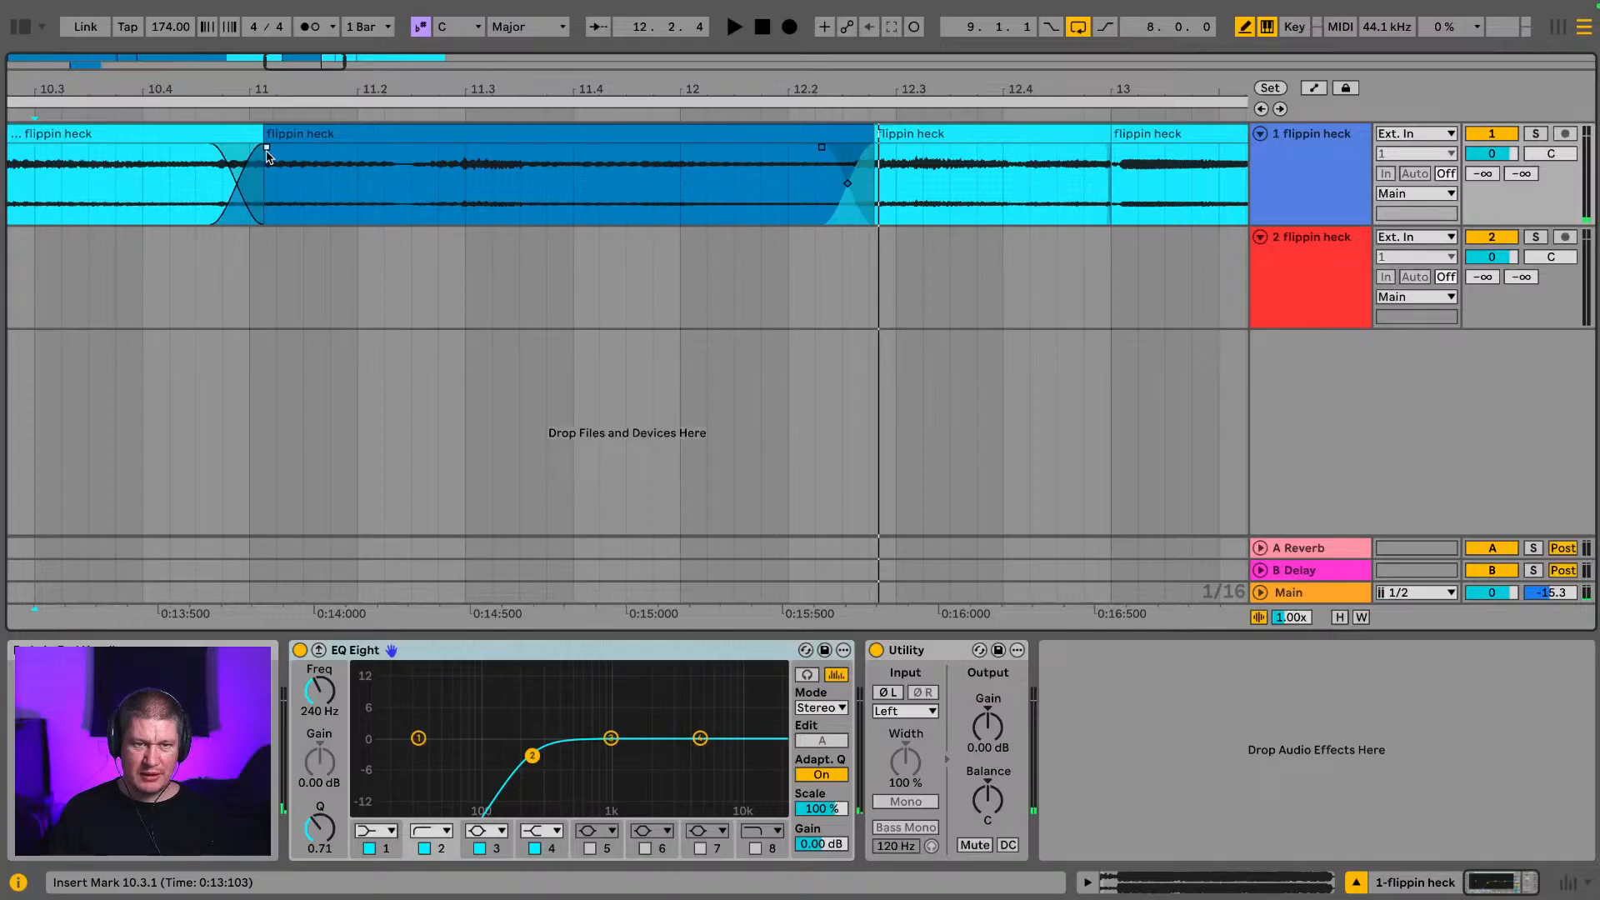
{"action": "left_click", "coordinate": [200, 170]}
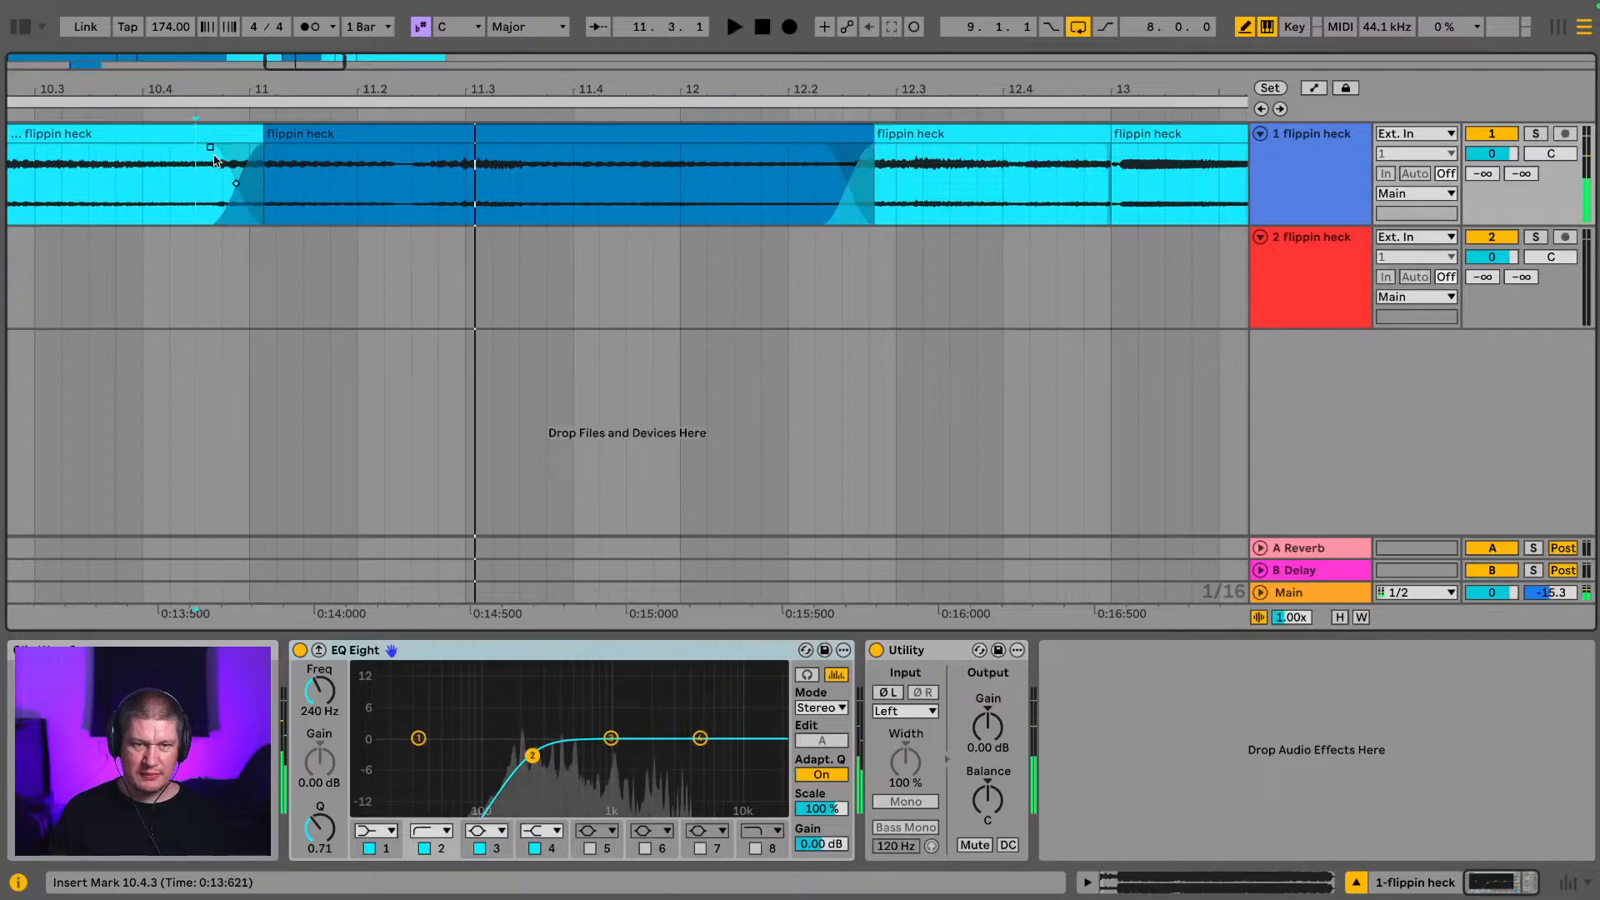
Step: Extend the start of the inserted clip's opening crossfade back to about 10.3.3 and play the transition from 10.3.2
{"action": "left_click_drag", "start_coordinate": [211, 150], "coordinate": [94, 147]}
{"action": "left_click", "coordinate": [58, 171]}
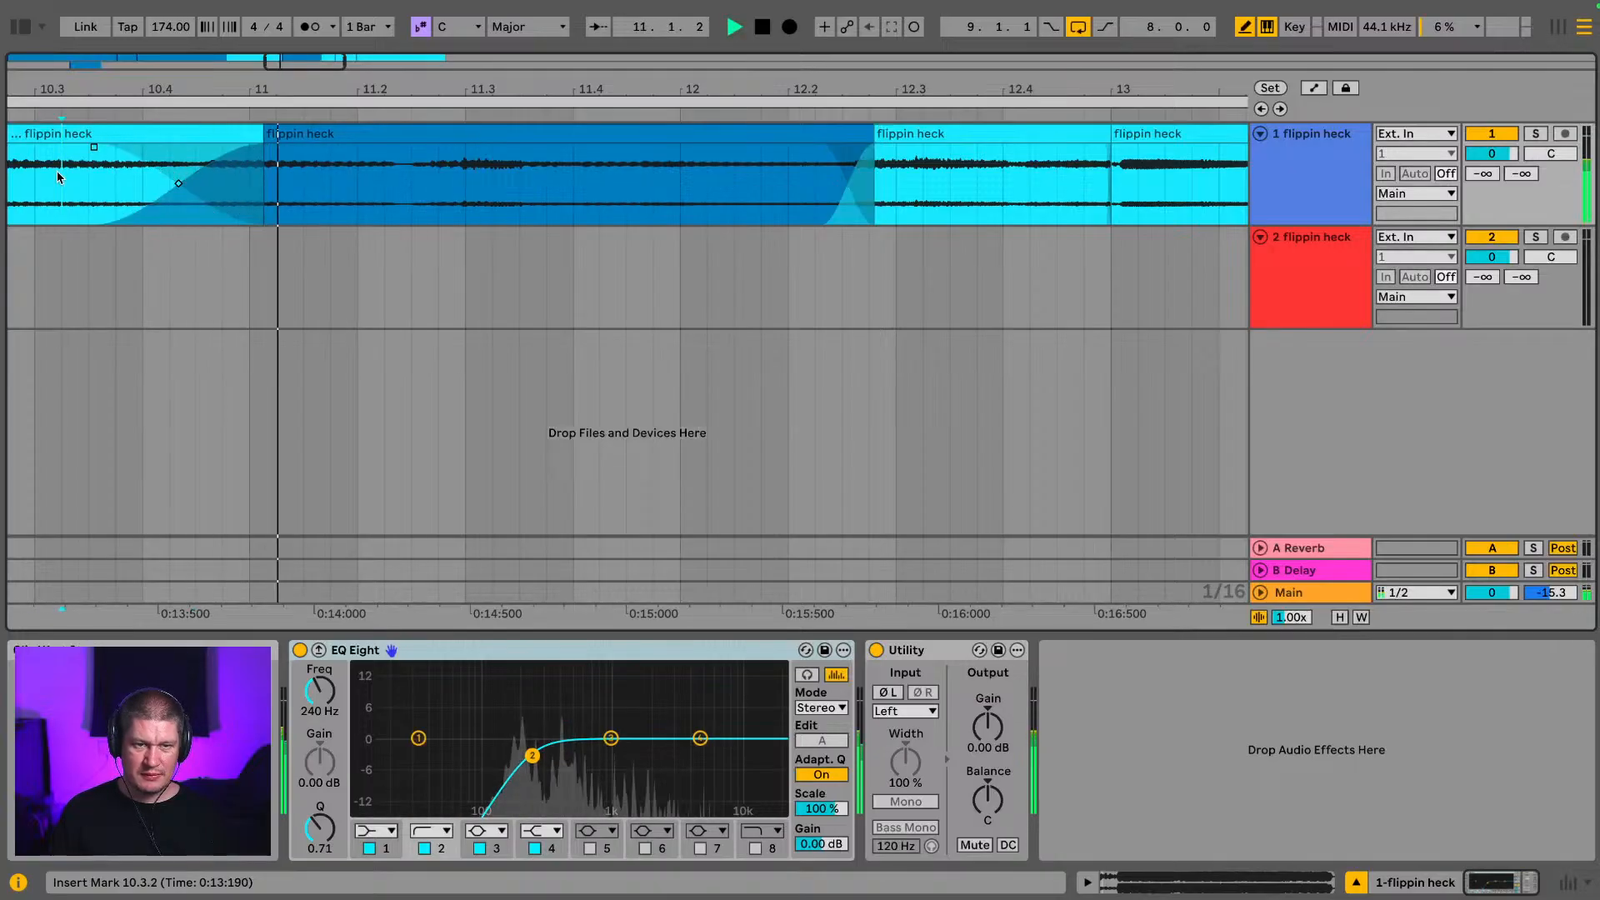
{"action": "left_click_drag", "start_coordinate": [155, 90], "coordinate": [83, 67]}
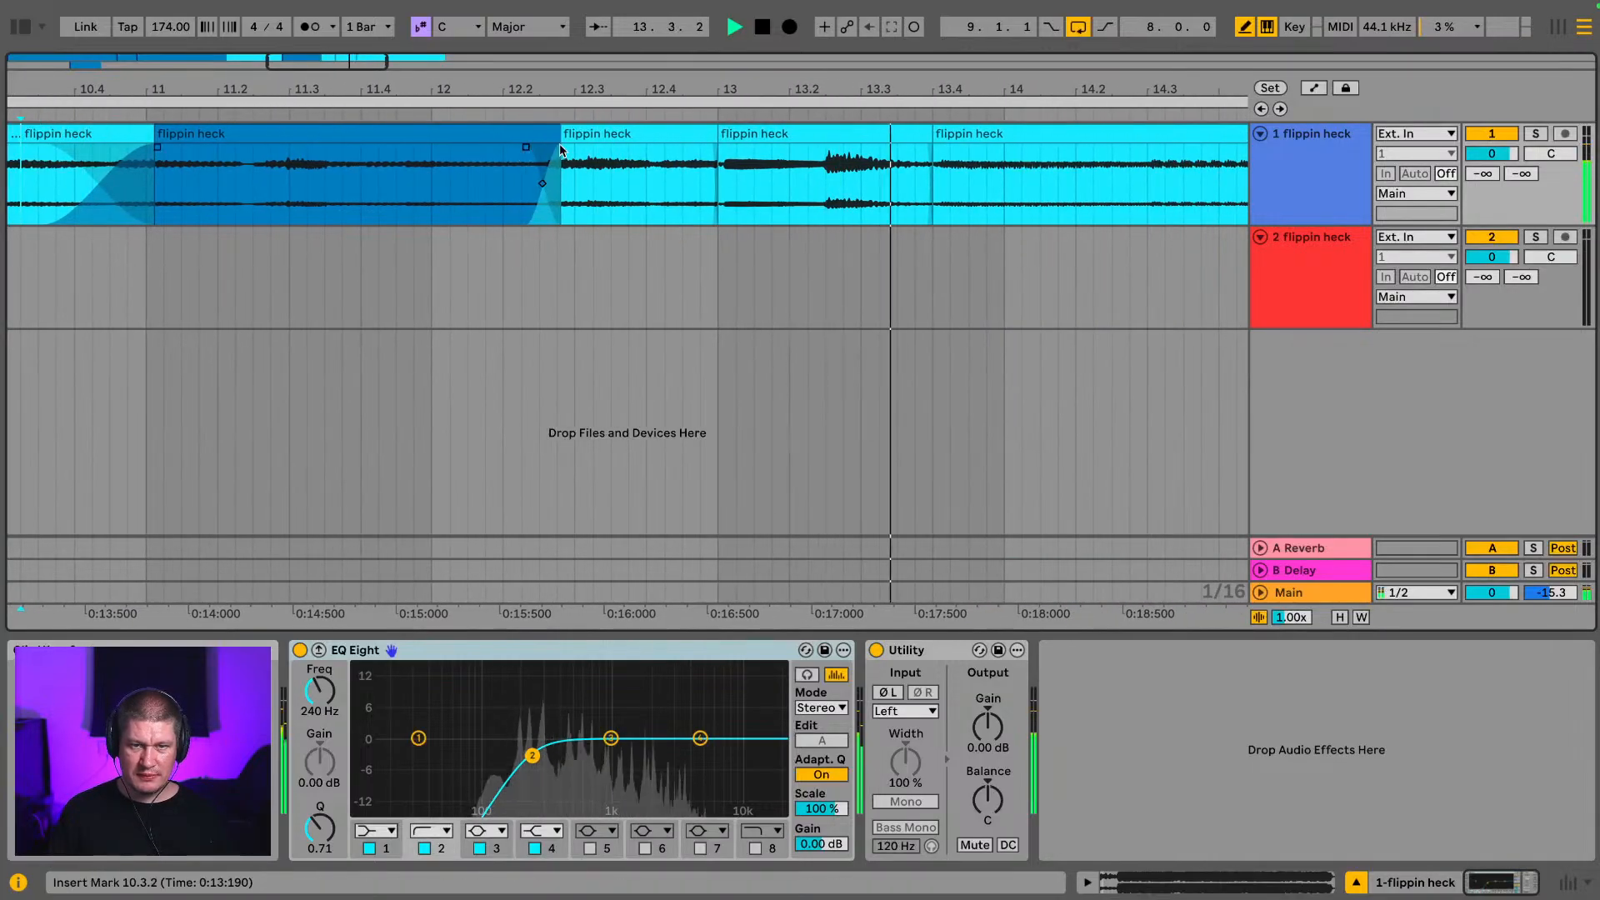
Step: Widen the crossfade at the inserted clip's end so it starts near 11.4.2, and play the whole passage from 10.2.1
{"action": "left_click_drag", "start_coordinate": [563, 152], "coordinate": [386, 157]}
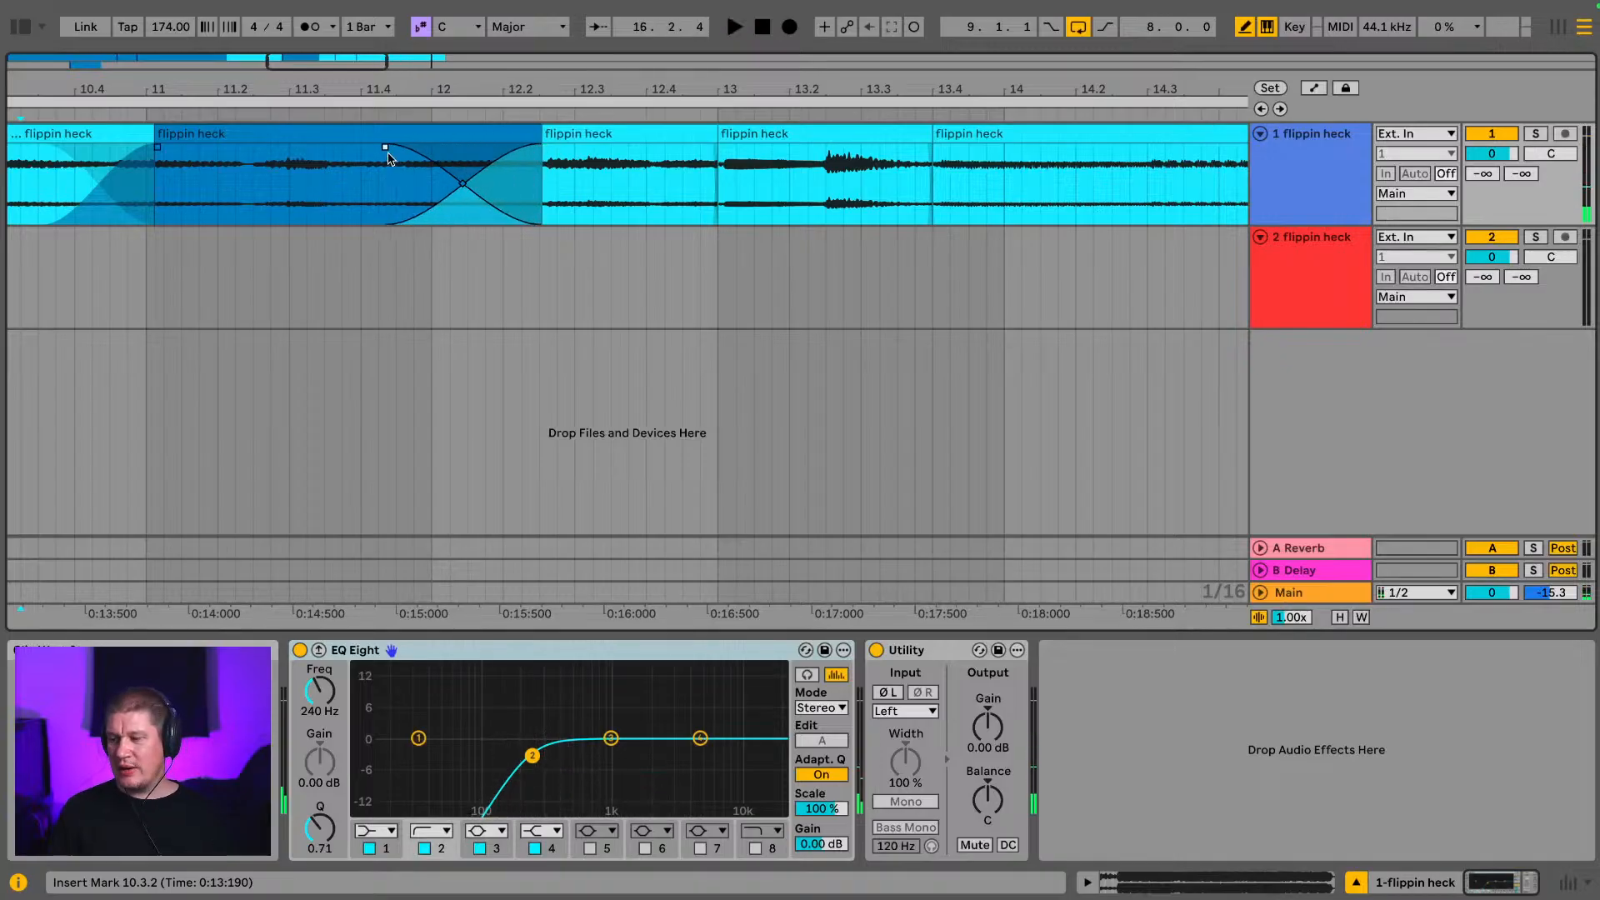
{"action": "left_click", "coordinate": [307, 176]}
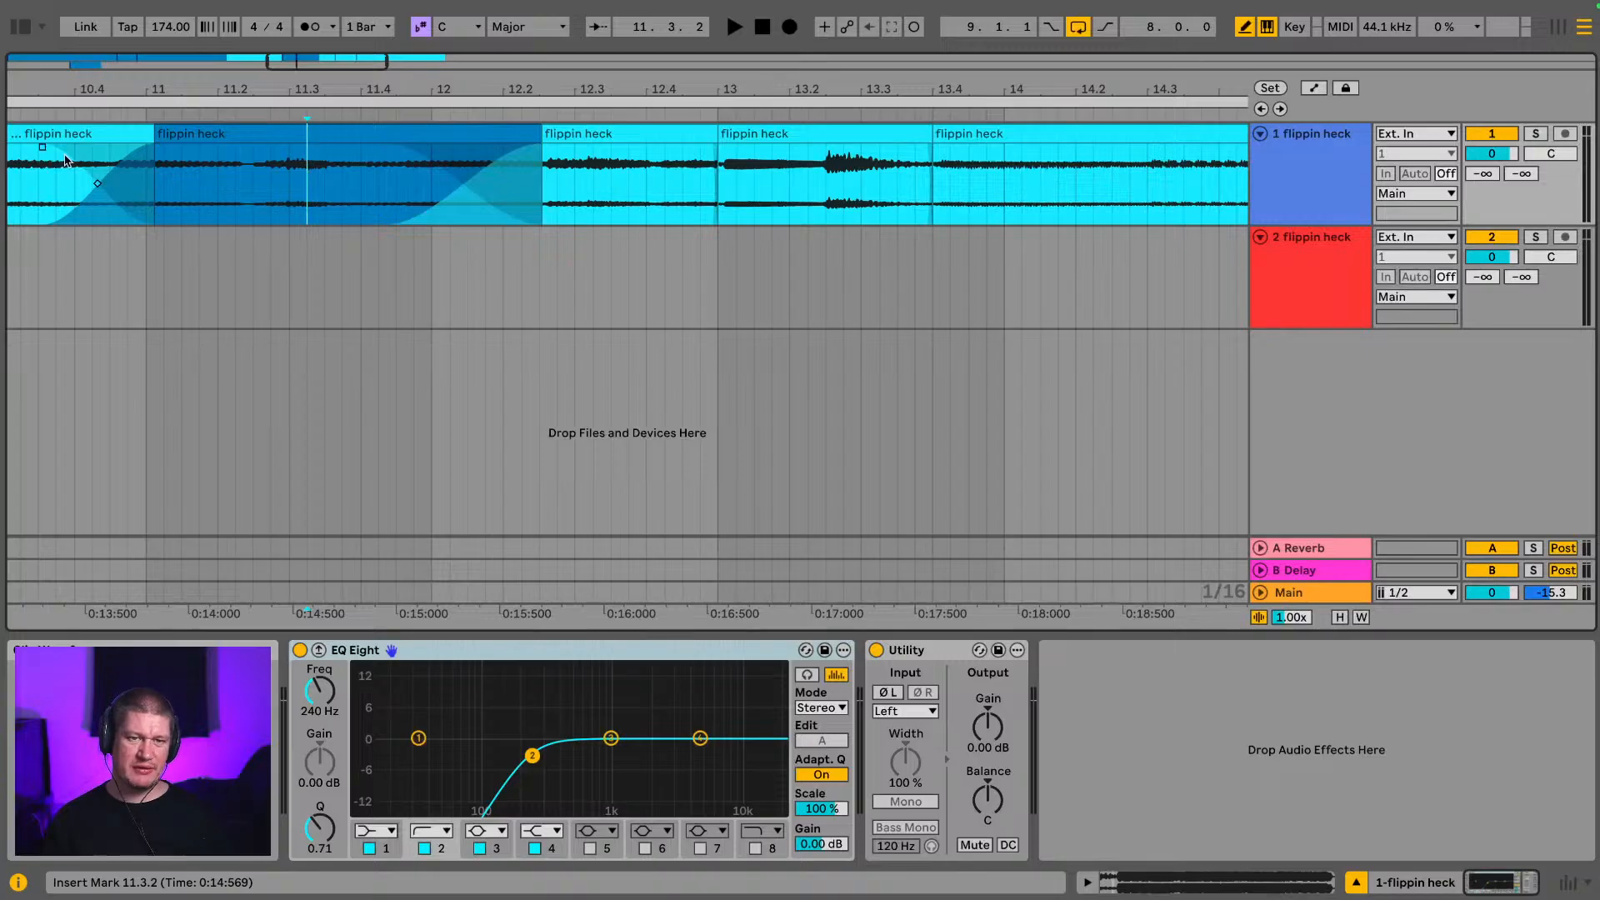
{"action": "left_click_drag", "start_coordinate": [70, 89], "coordinate": [236, 65]}
{"action": "left_click", "coordinate": [145, 162]}
{"action": "key", "text": "space"}
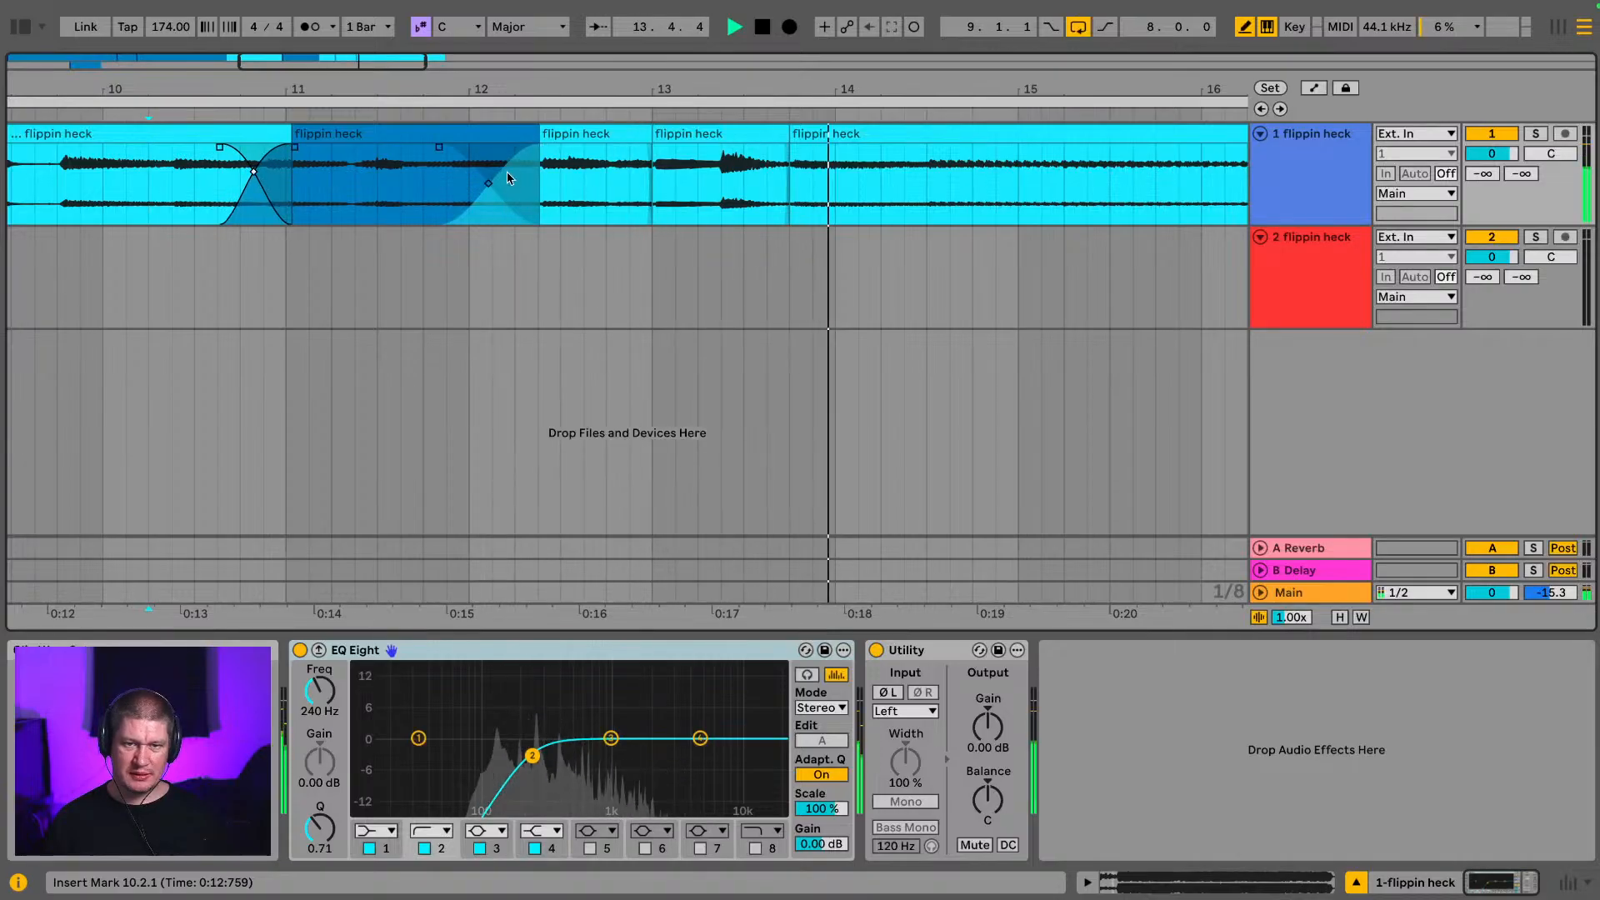
{"action": "left_click_drag", "start_coordinate": [510, 78], "coordinate": [361, 16]}
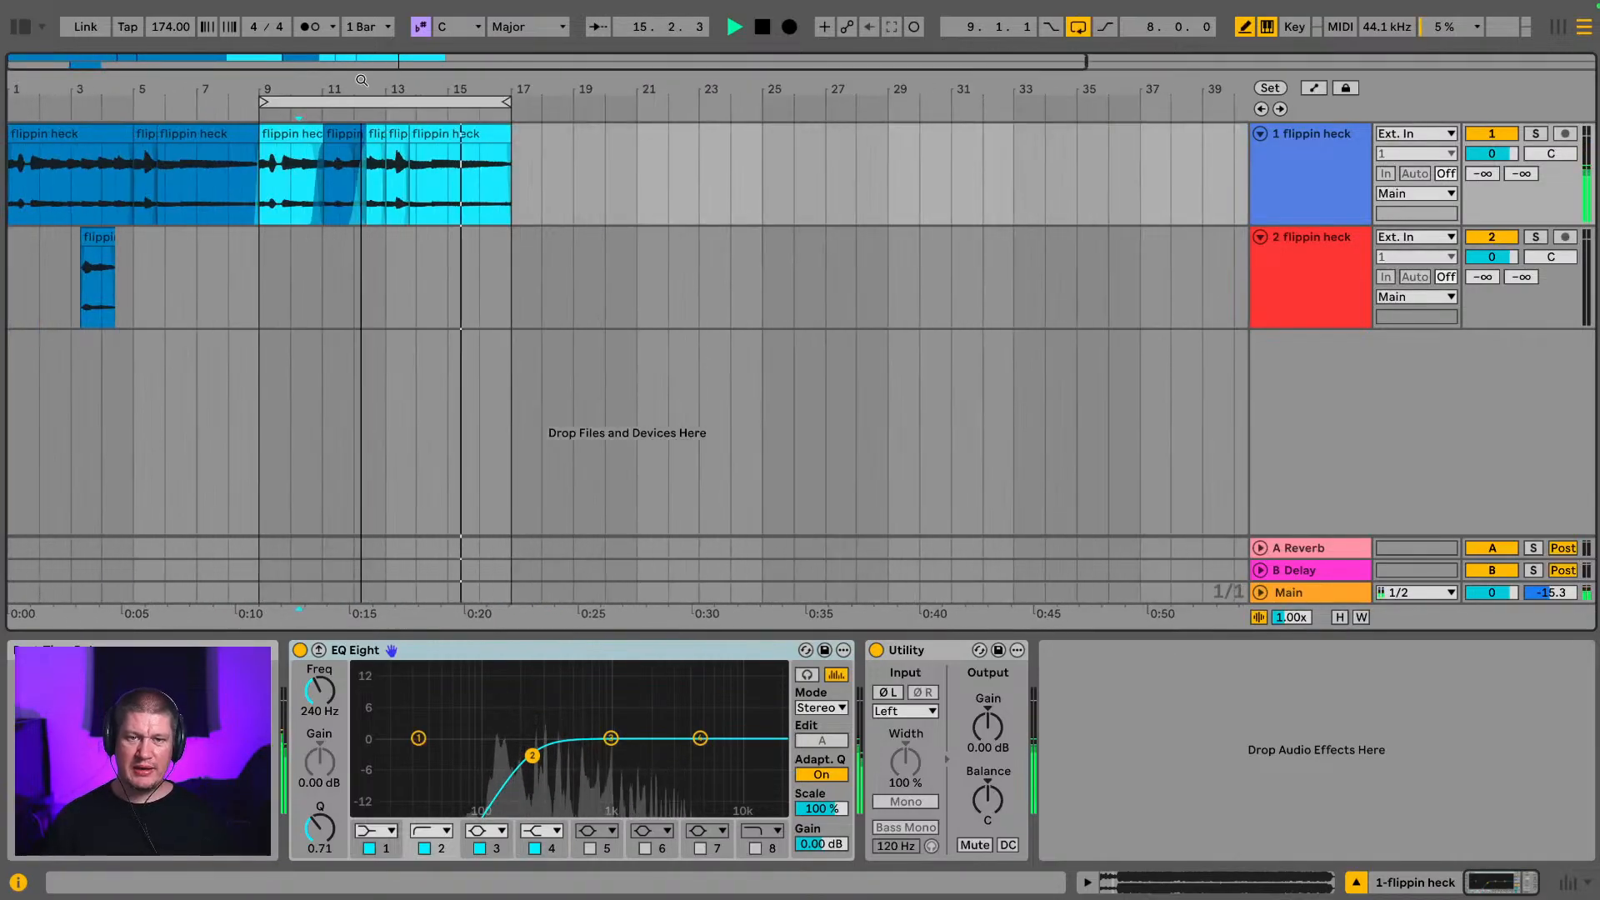
{"action": "key", "text": "space"}
Step: Recolour all clips between bars 9 and 17 on the first track in the same bright cyan
{"action": "left_click", "coordinate": [312, 138]}
{"action": "left_click", "coordinate": [434, 136], "text": "shift"}
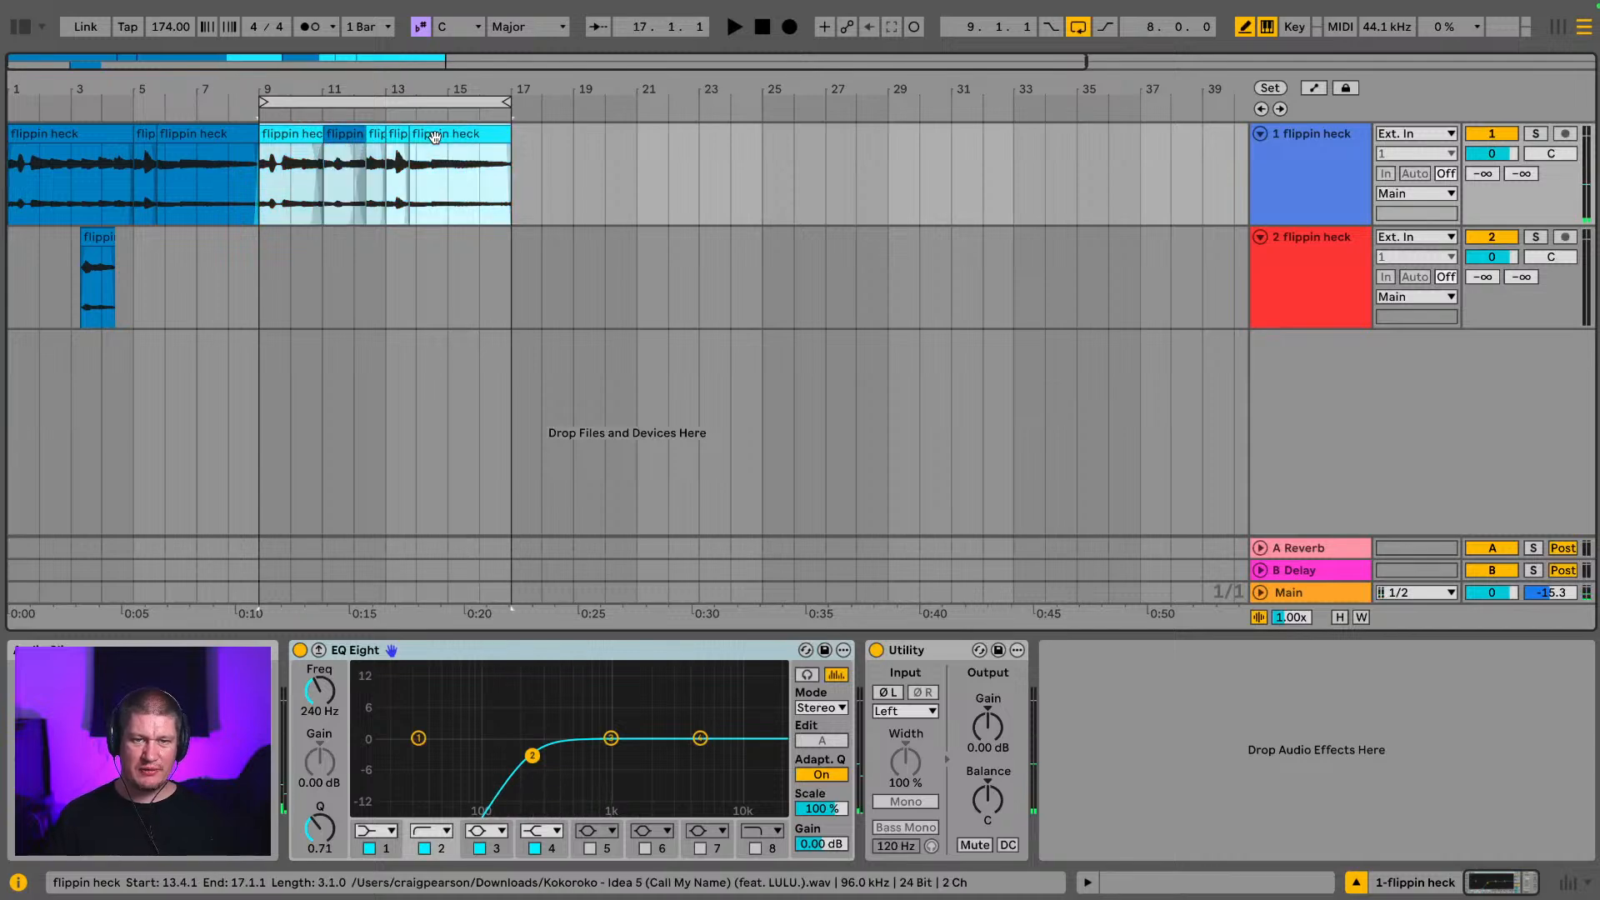
{"action": "right_click", "coordinate": [434, 136]}
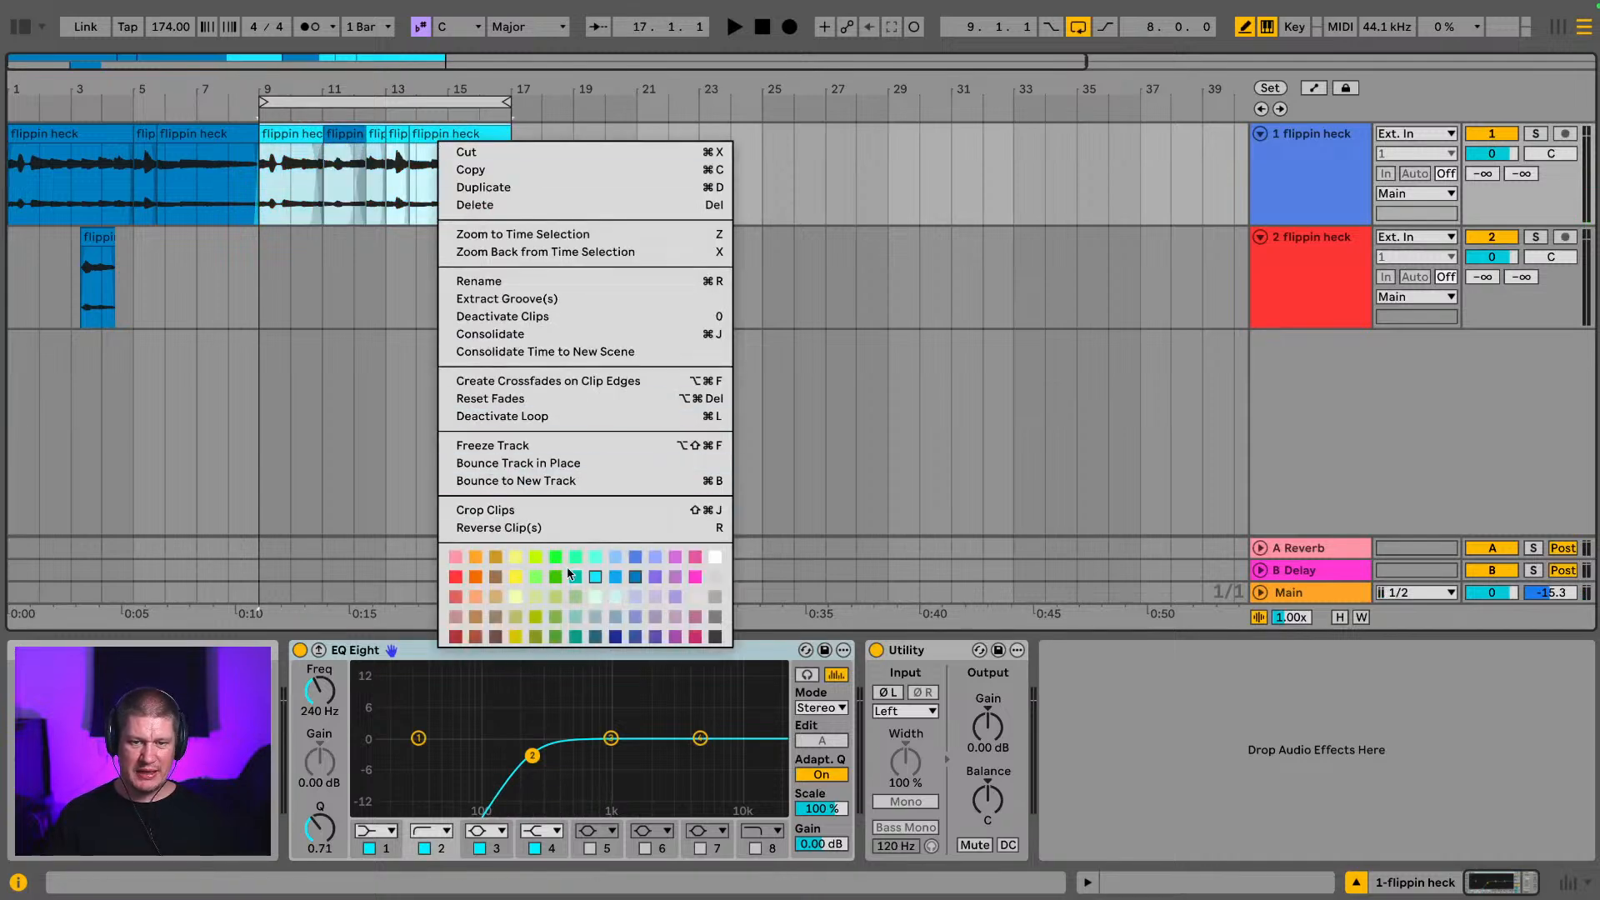
{"action": "left_click", "coordinate": [597, 578]}
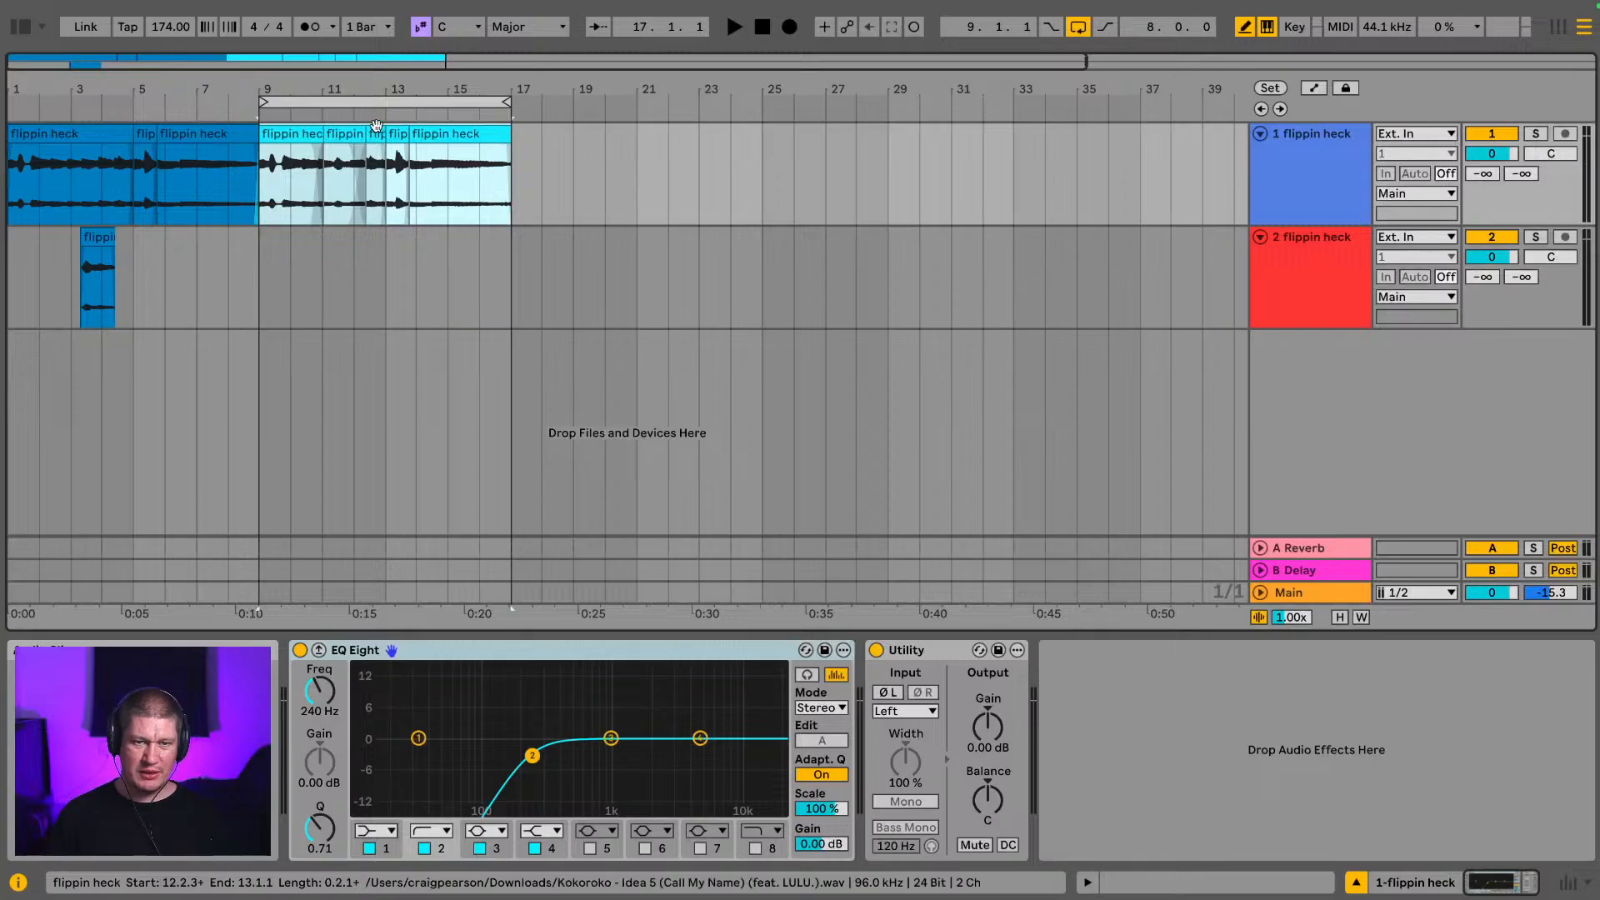
Step: Delete the leftover clip from the second track and move the 8-bar loop to start at bar 1
{"action": "left_click", "coordinate": [98, 239]}
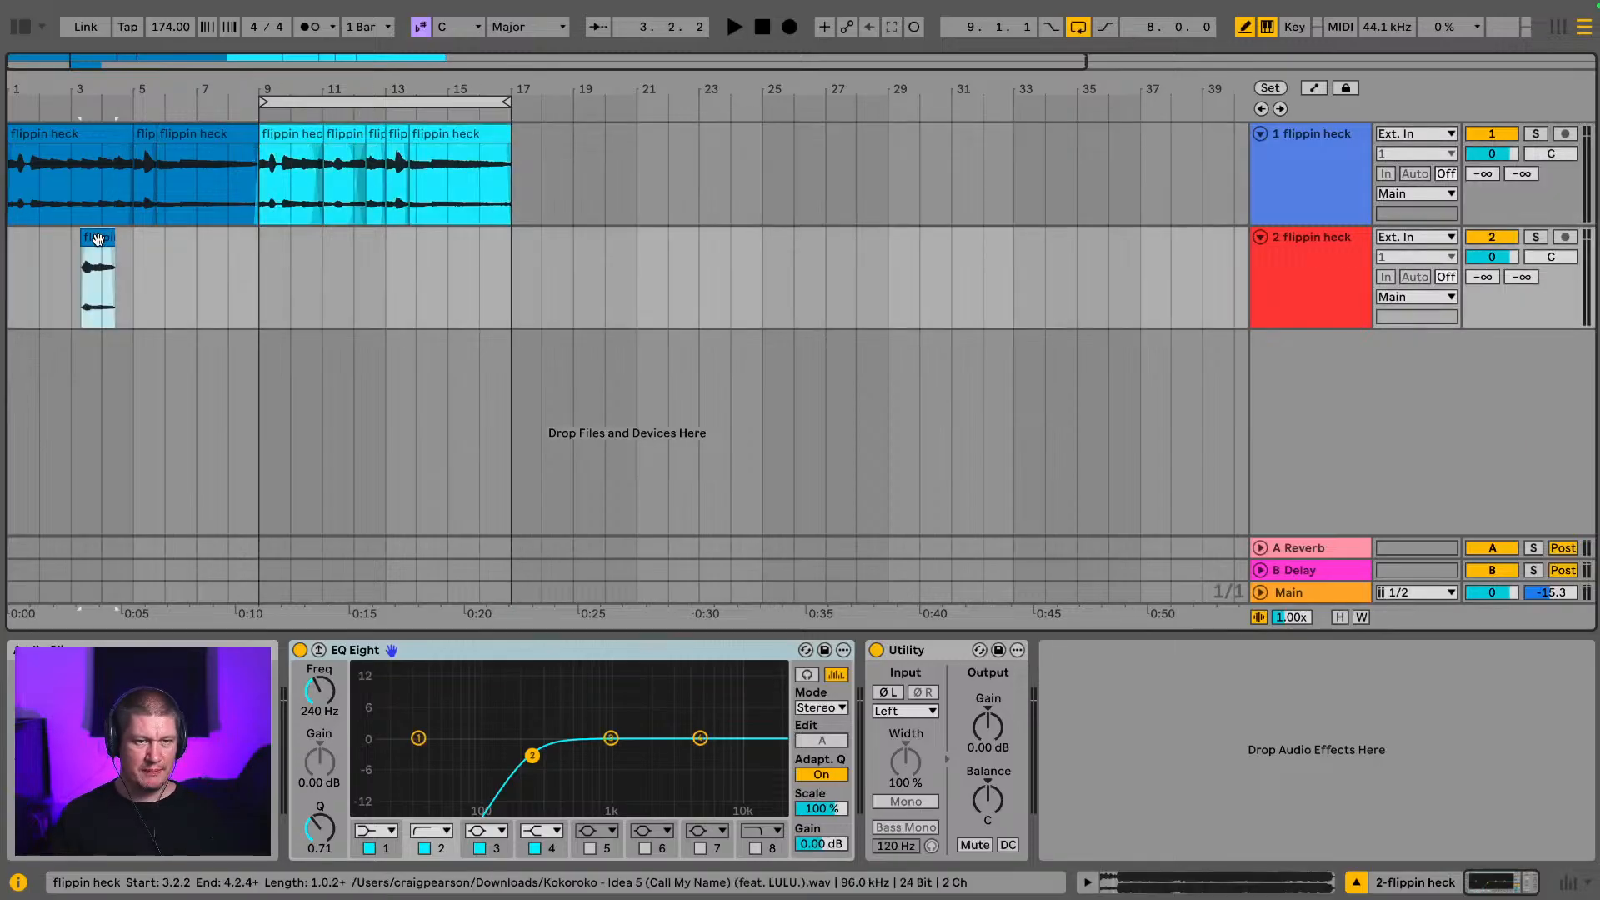
{"action": "key", "text": "Delete"}
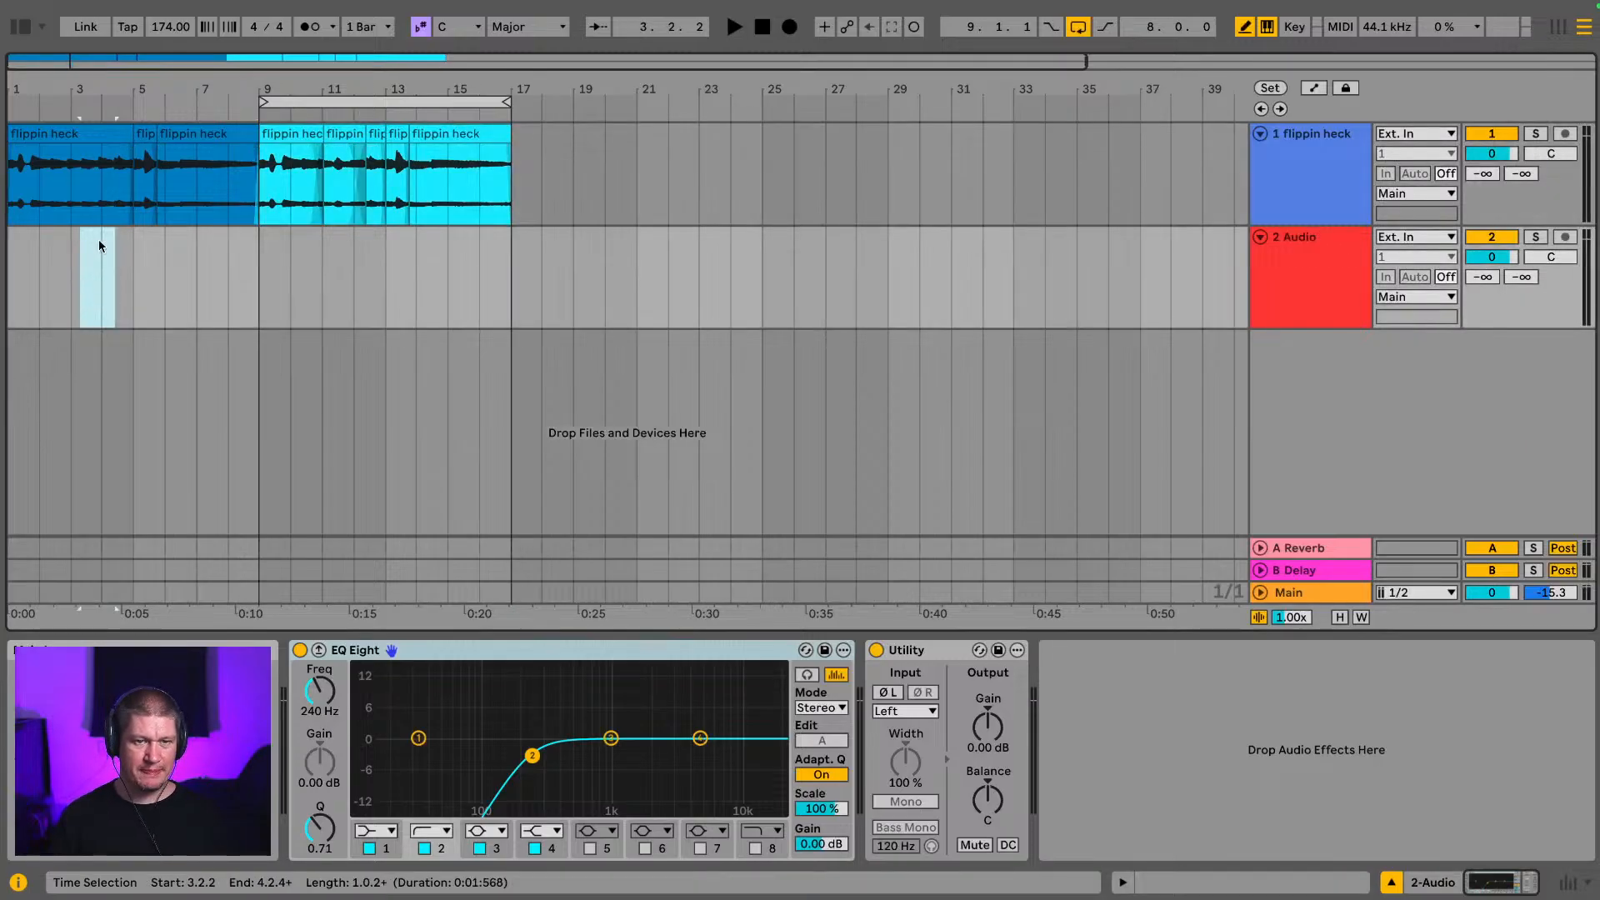
{"action": "left_click", "coordinate": [325, 102]}
{"action": "left_click_drag", "start_coordinate": [325, 102], "coordinate": [13, 183]}
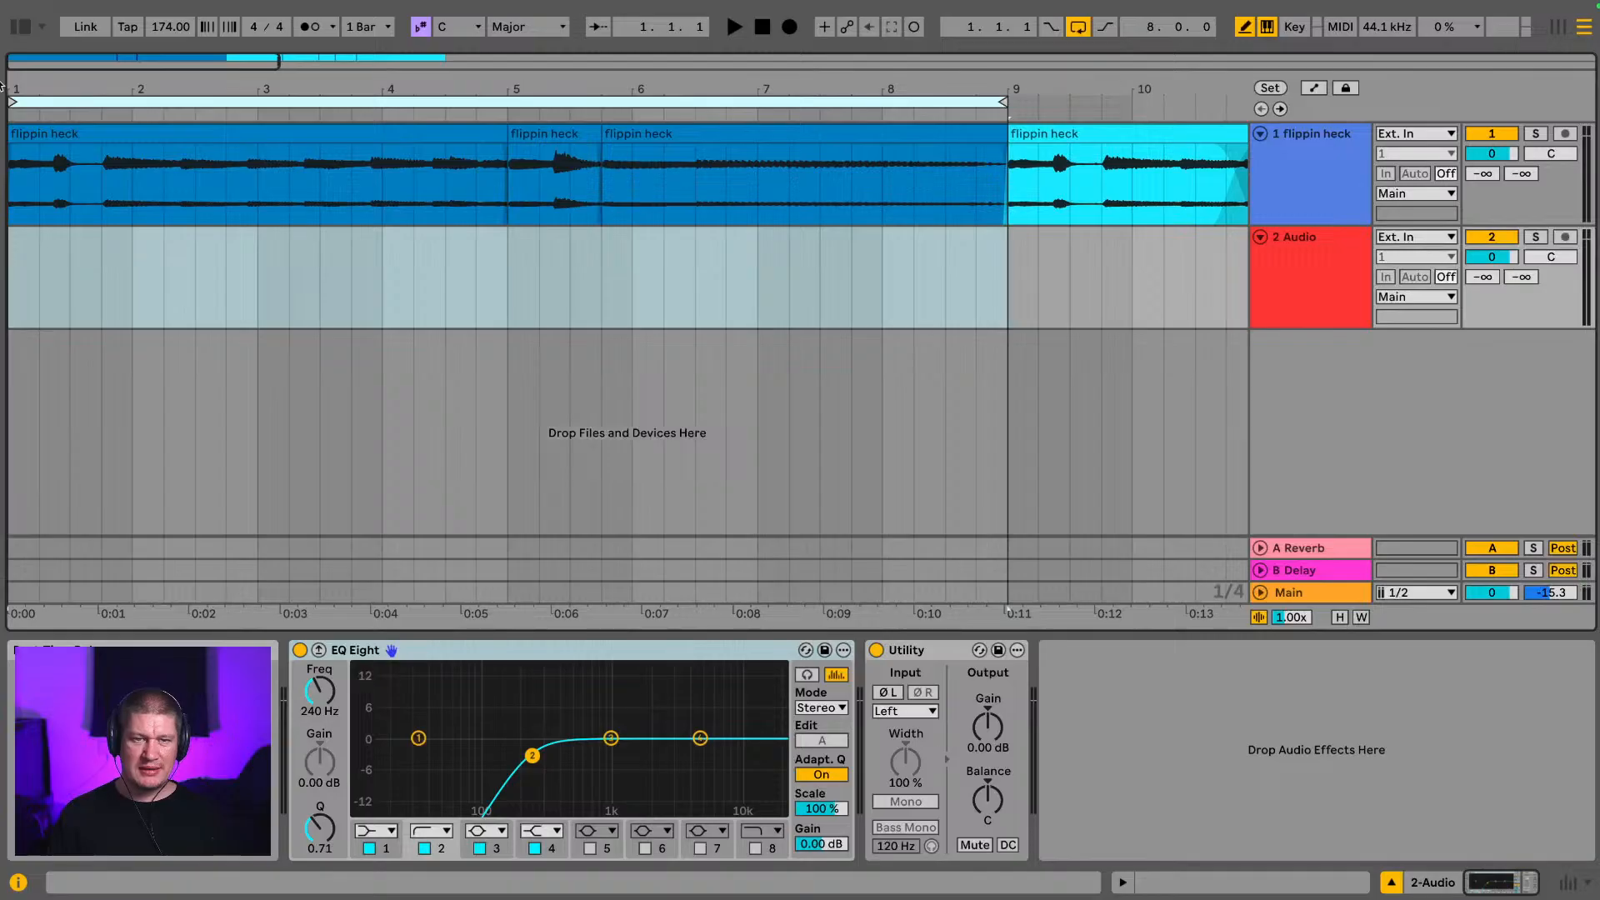
Step: Show the sample browser and collapse the GS_SLTC_Drum Loops folder and the Ghost Syndicate - SOLSTICE sample pack
{"action": "left_click", "coordinate": [22, 26]}
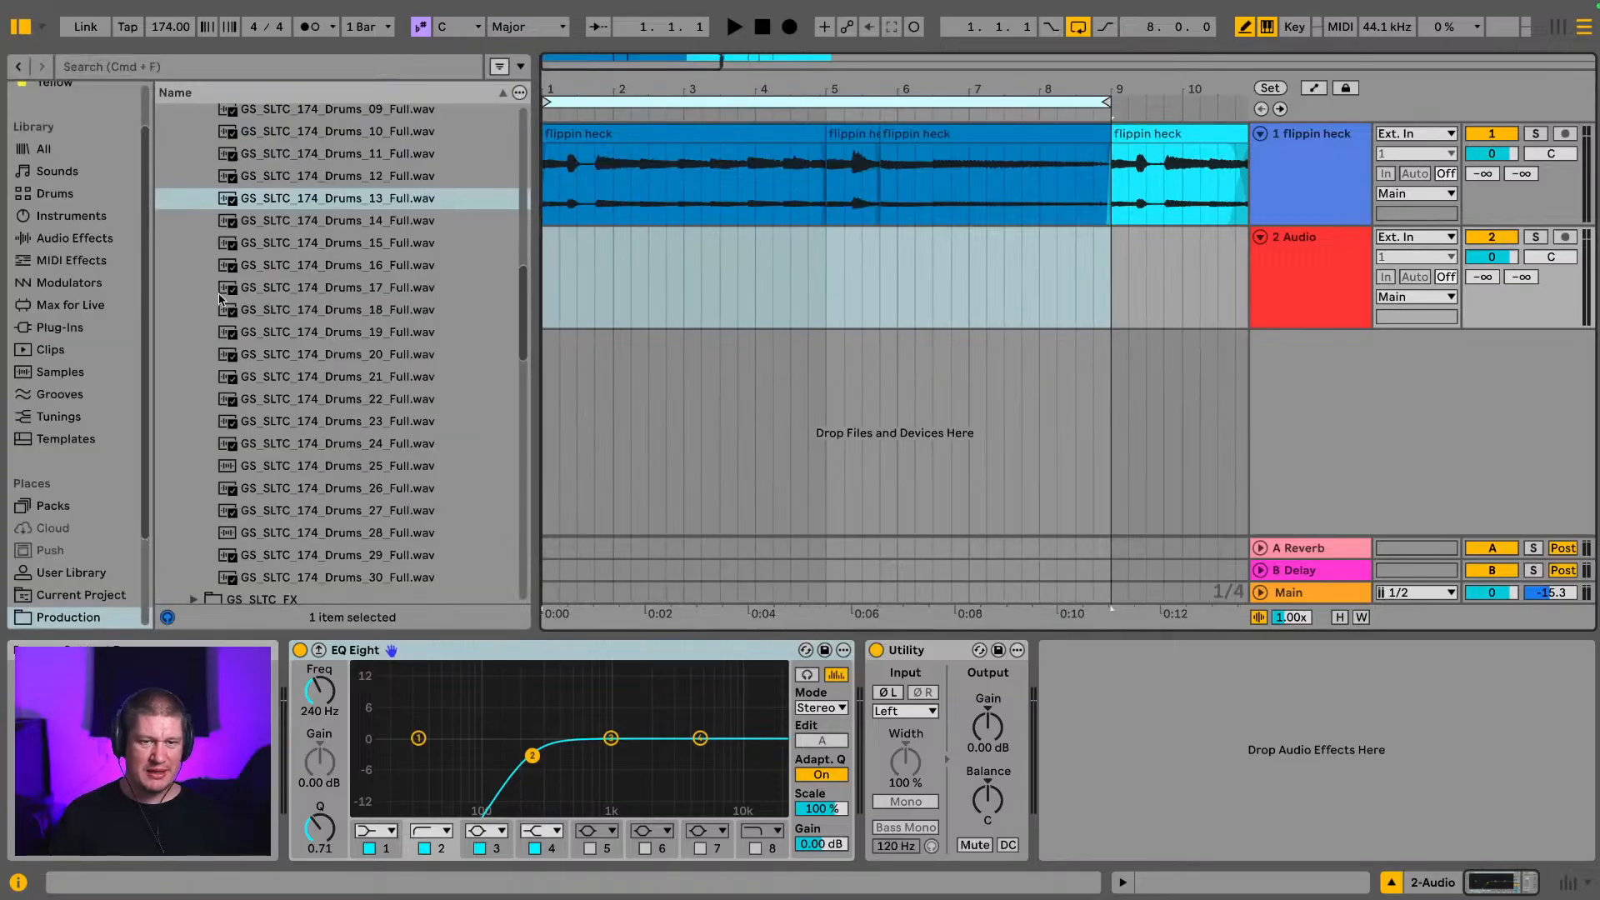
{"action": "scroll", "coordinate": [221, 299], "scroll_direction": "up", "scroll_amount": 10}
{"action": "left_click", "coordinate": [193, 394]}
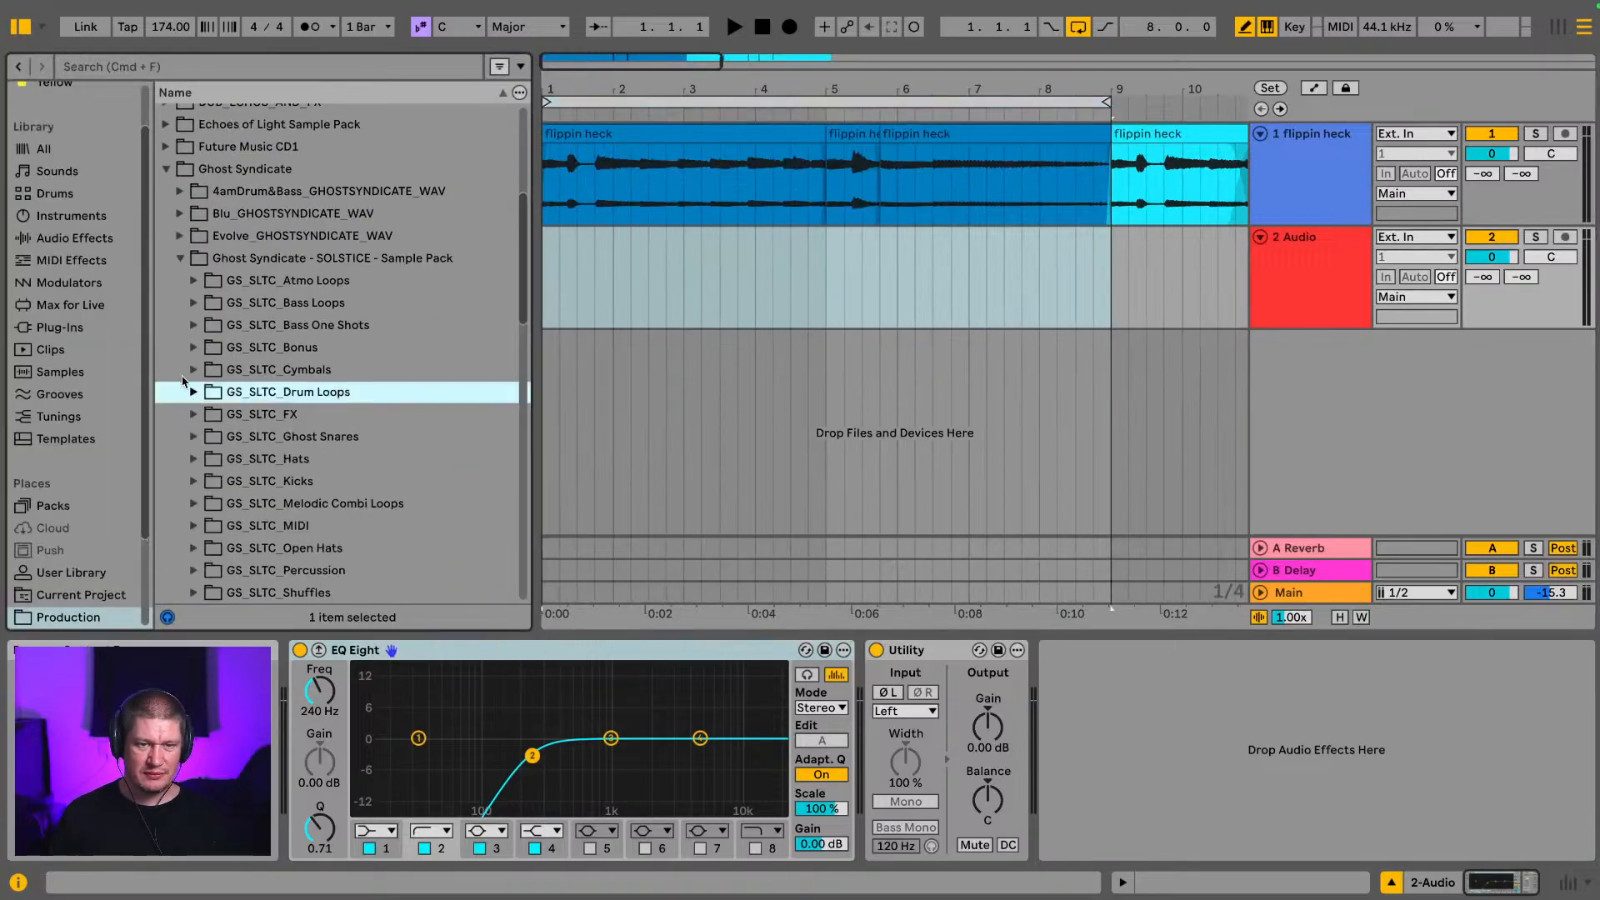
{"action": "scroll", "coordinate": [180, 373], "scroll_direction": "down", "scroll_amount": 8}
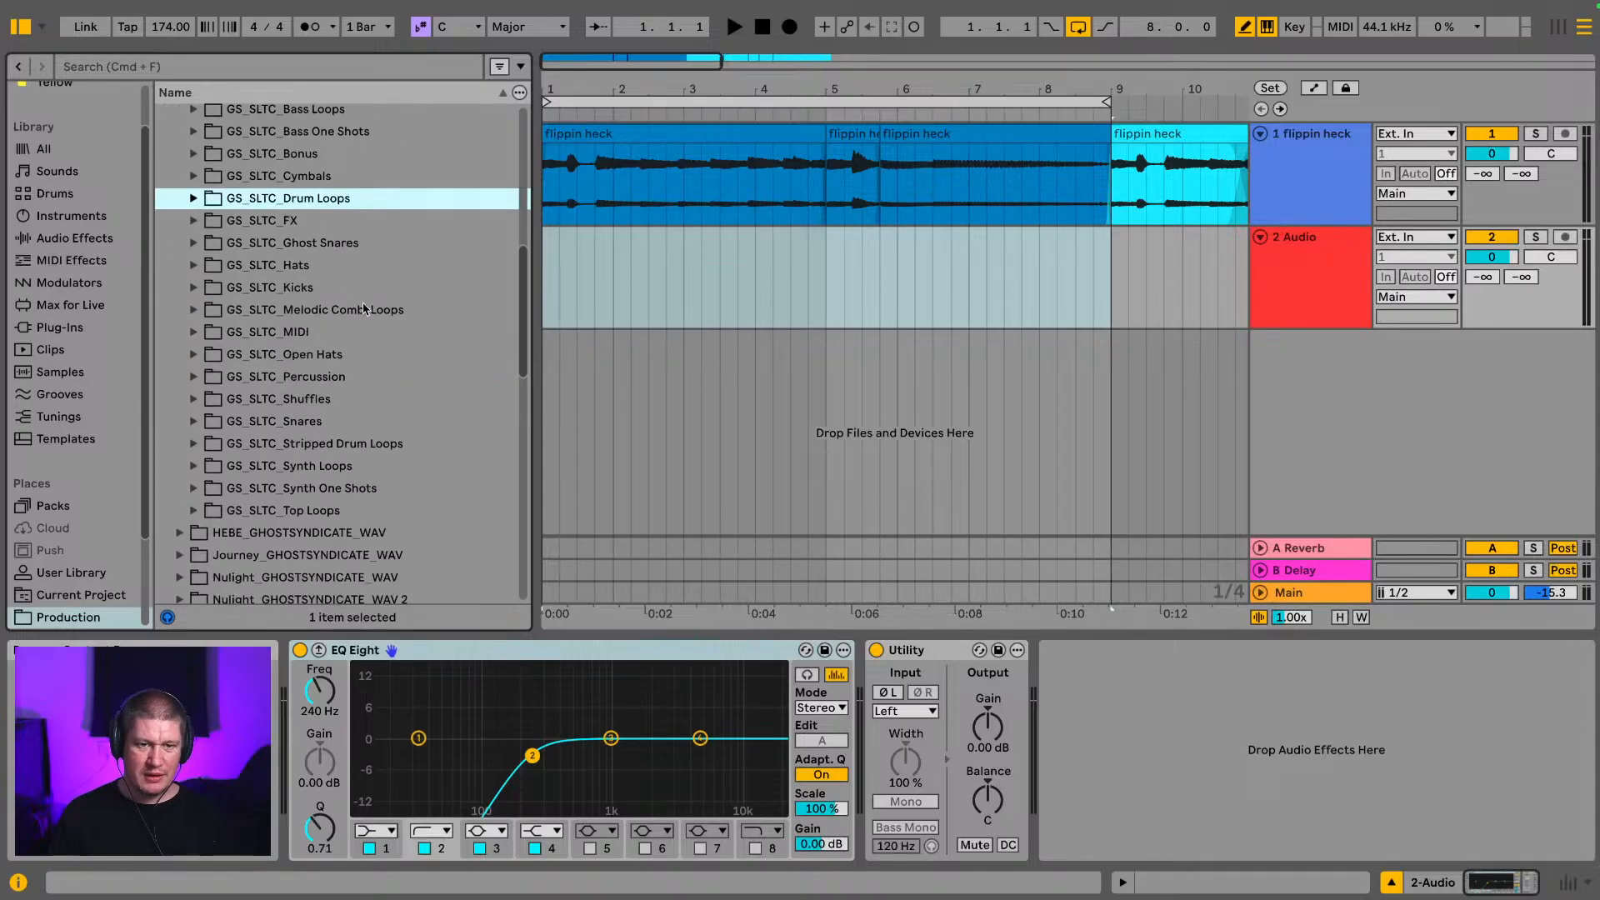
{"action": "scroll", "coordinate": [258, 266], "scroll_direction": "up", "scroll_amount": 1}
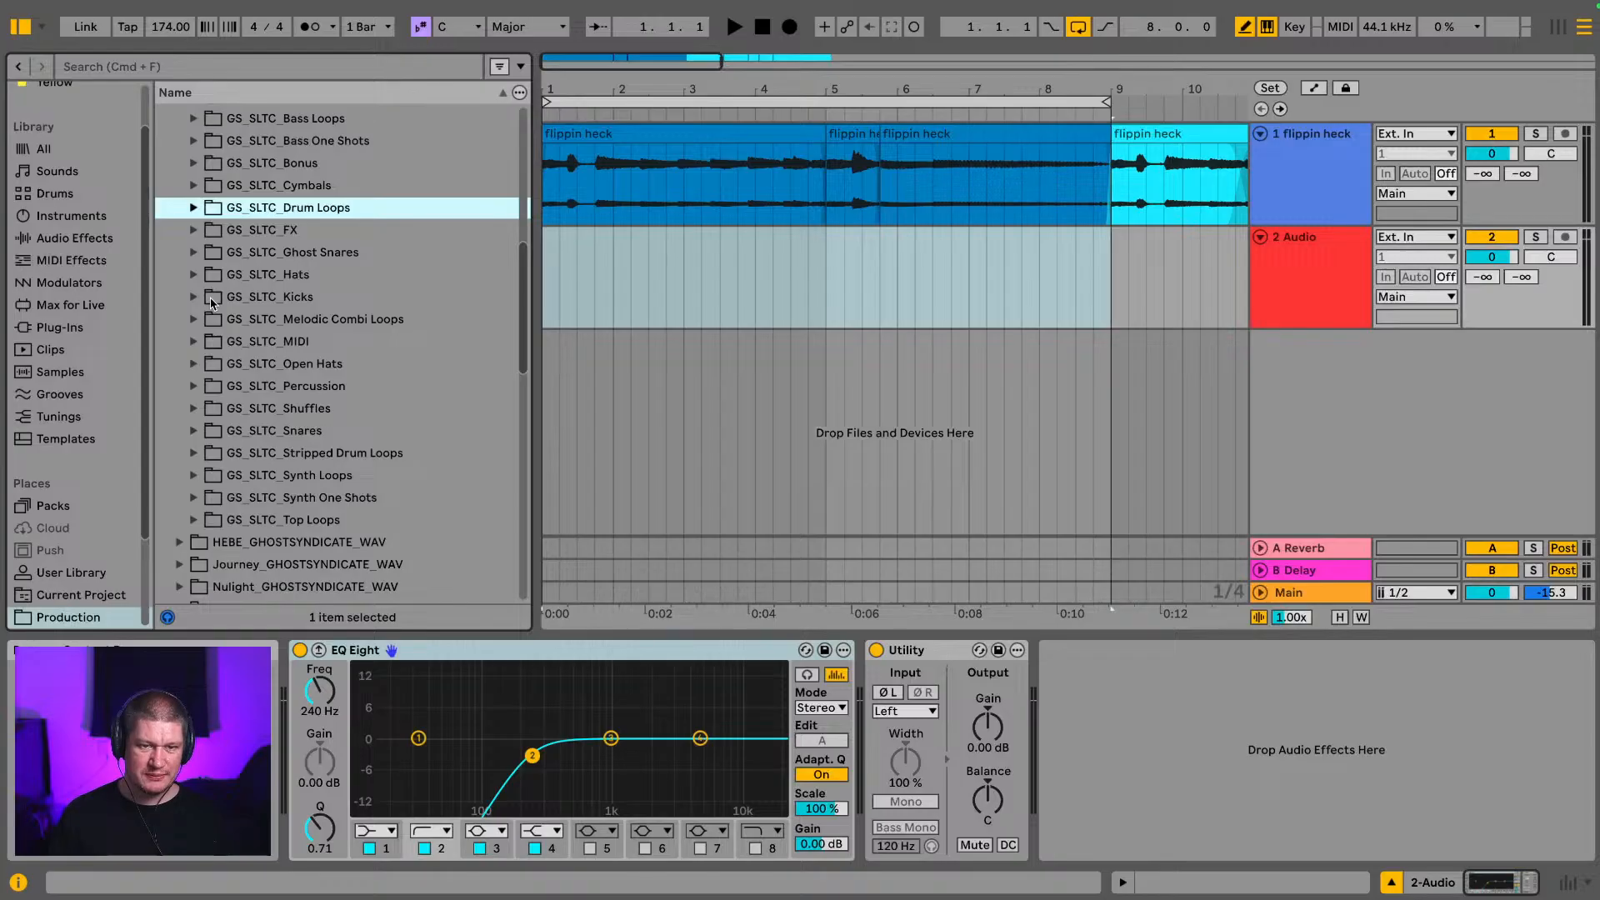
{"action": "scroll", "coordinate": [244, 288], "scroll_direction": "up", "scroll_amount": 2}
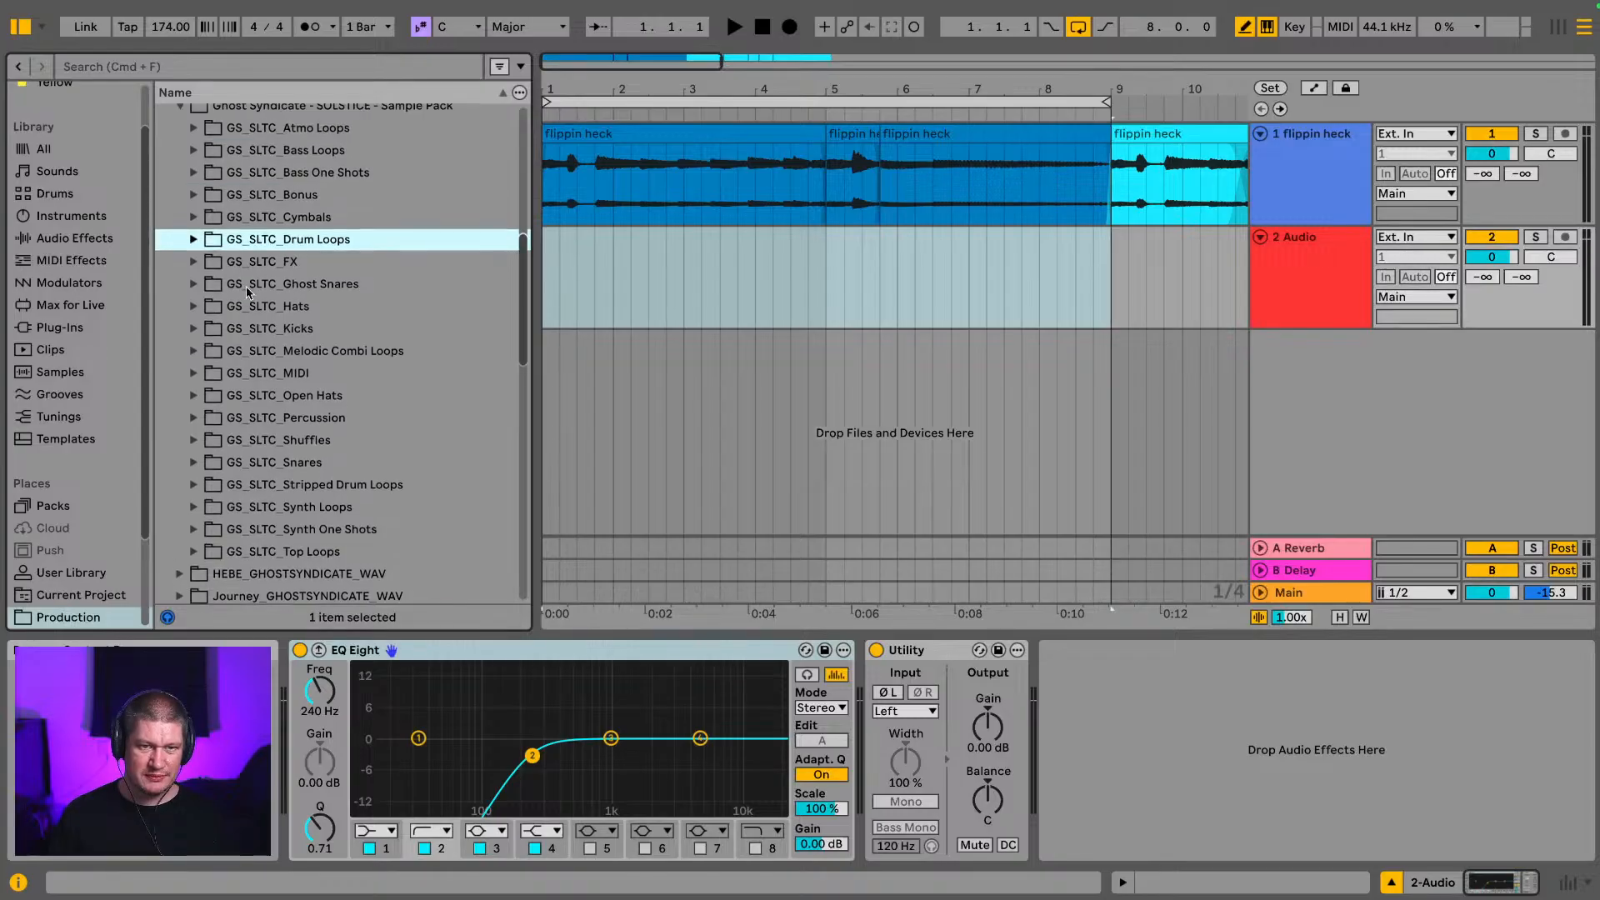
{"action": "scroll", "coordinate": [209, 279], "scroll_direction": "up", "scroll_amount": 1}
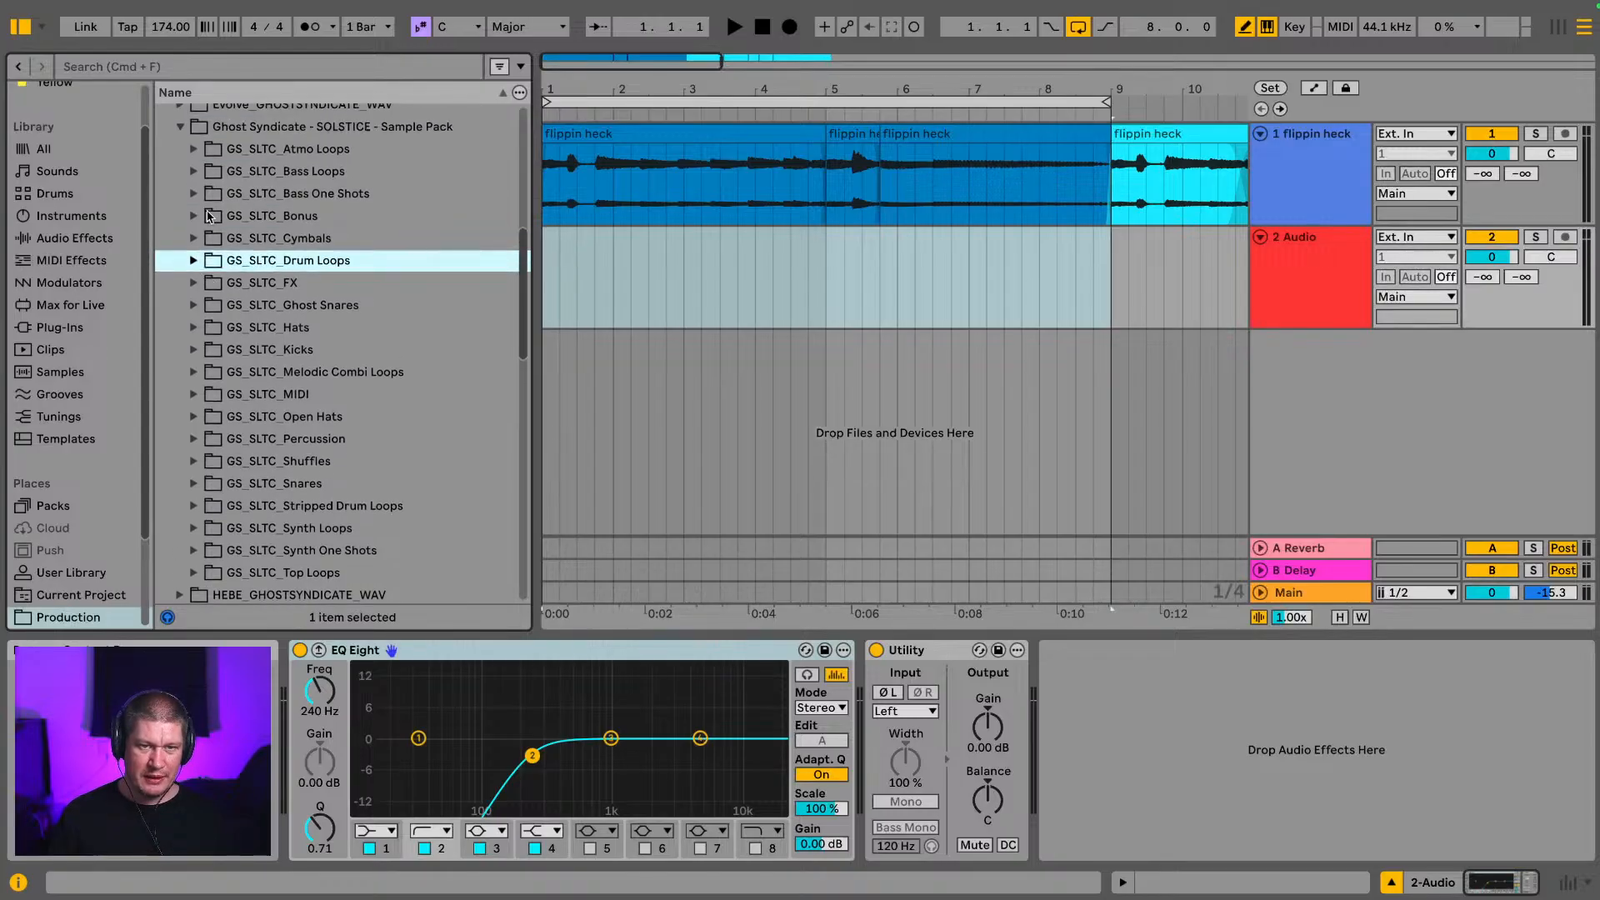
{"action": "left_click", "coordinate": [178, 125]}
{"action": "scroll", "coordinate": [200, 250], "scroll_direction": "up", "scroll_amount": 10}
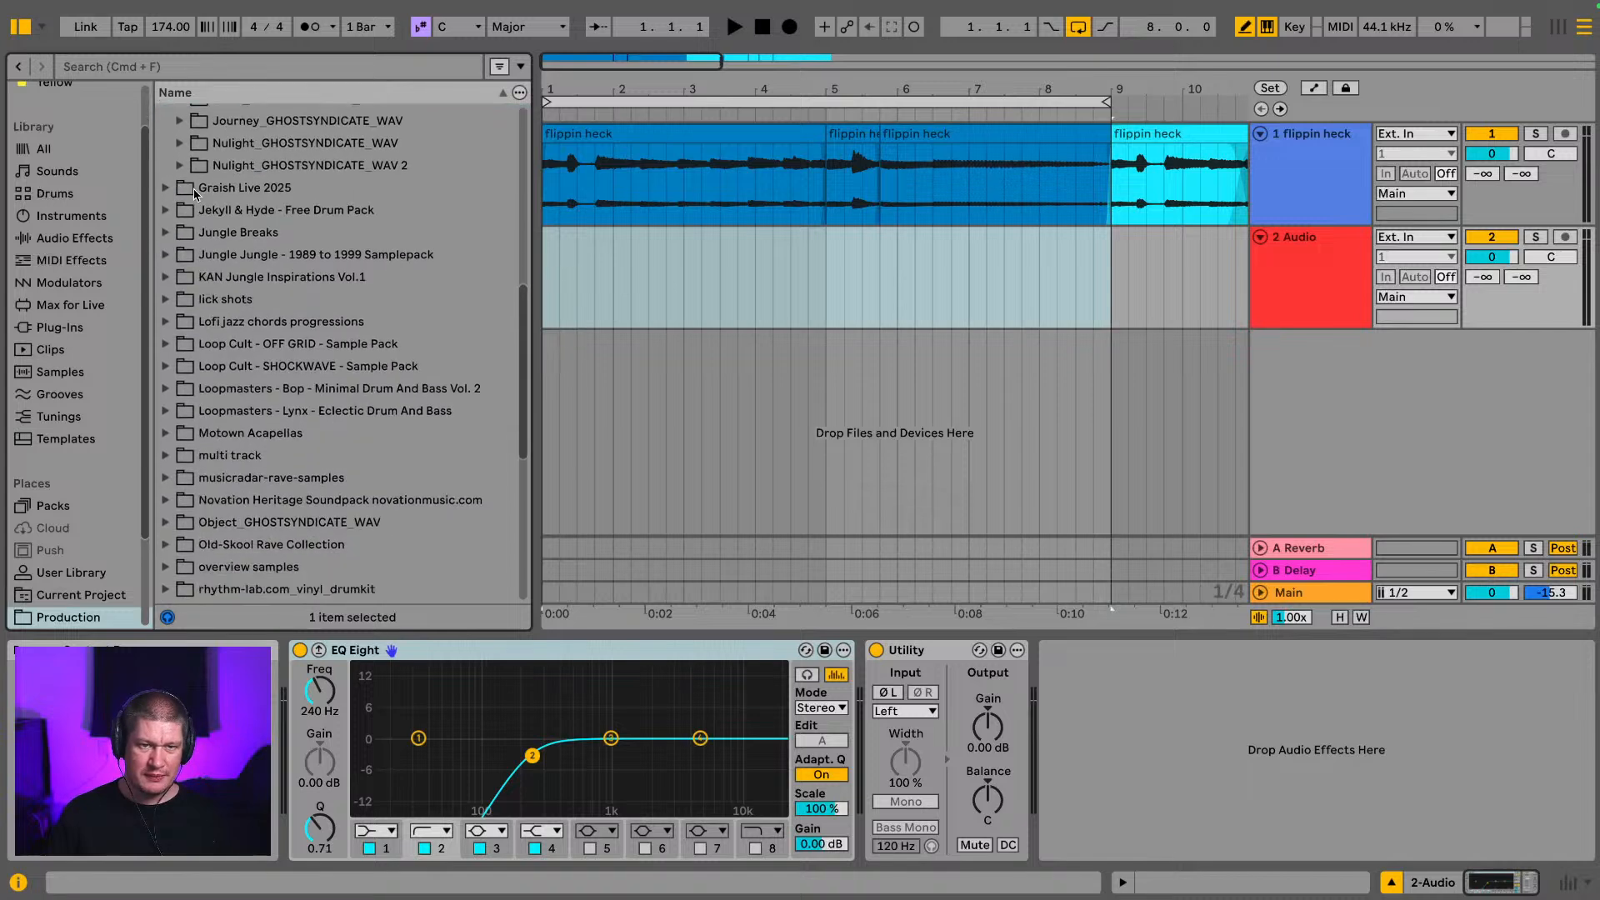
Step: Expand the 4amDrum&Bass_GHOSTSYNDICATE_WAV pack and its Drums folder in the Ghost Syndicate collection
{"action": "scroll", "coordinate": [206, 300], "scroll_direction": "down", "scroll_amount": 3}
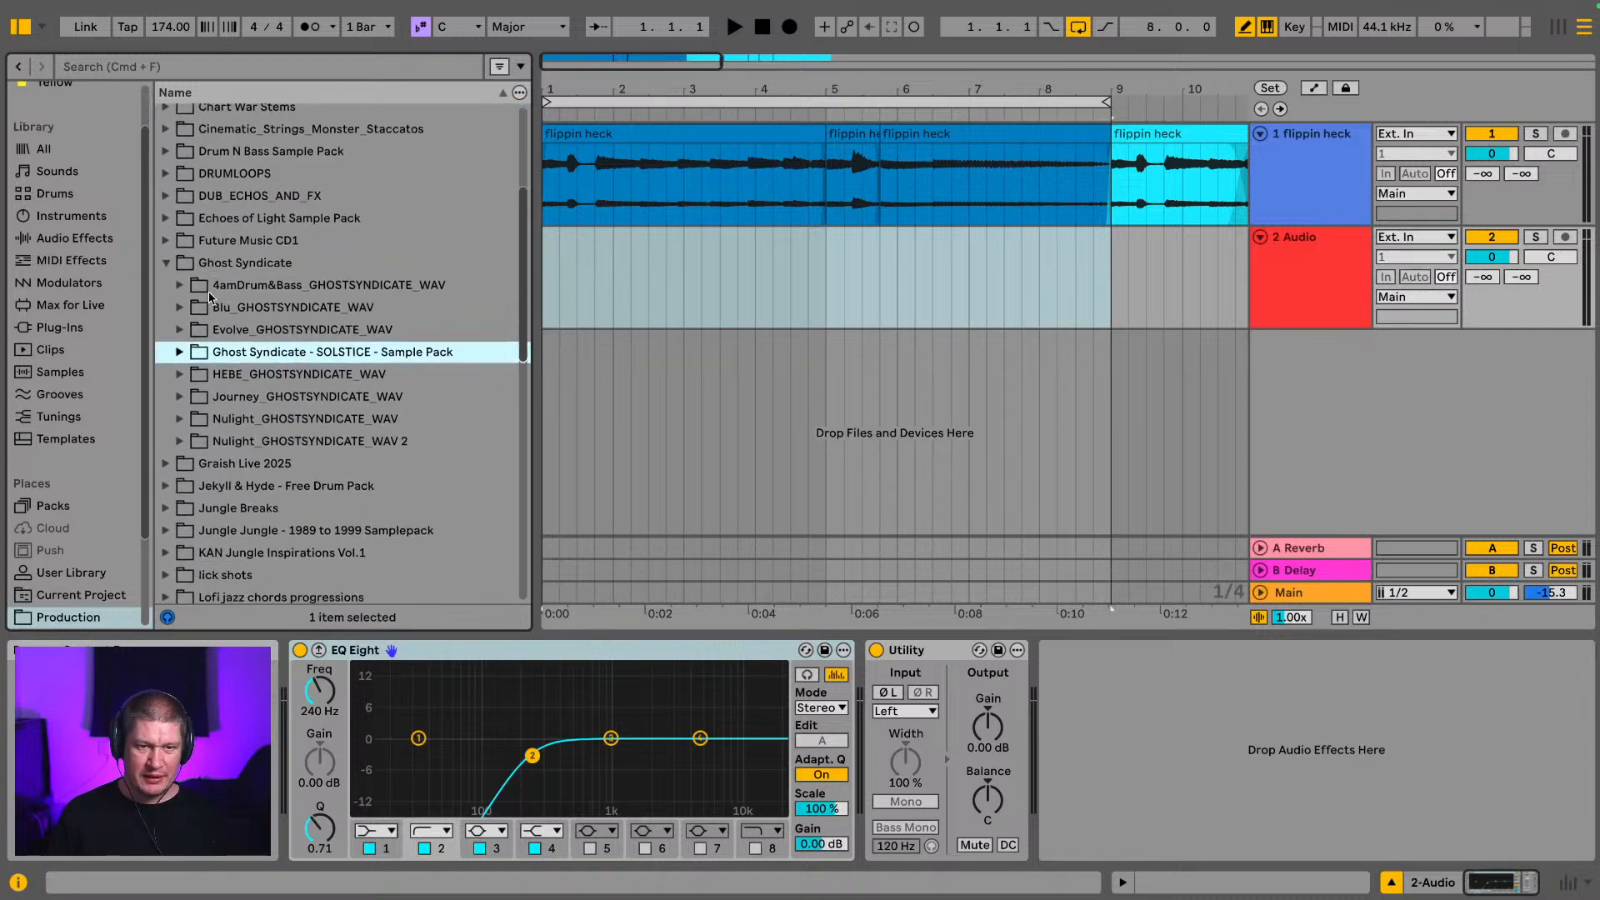
{"action": "left_click", "coordinate": [181, 289]}
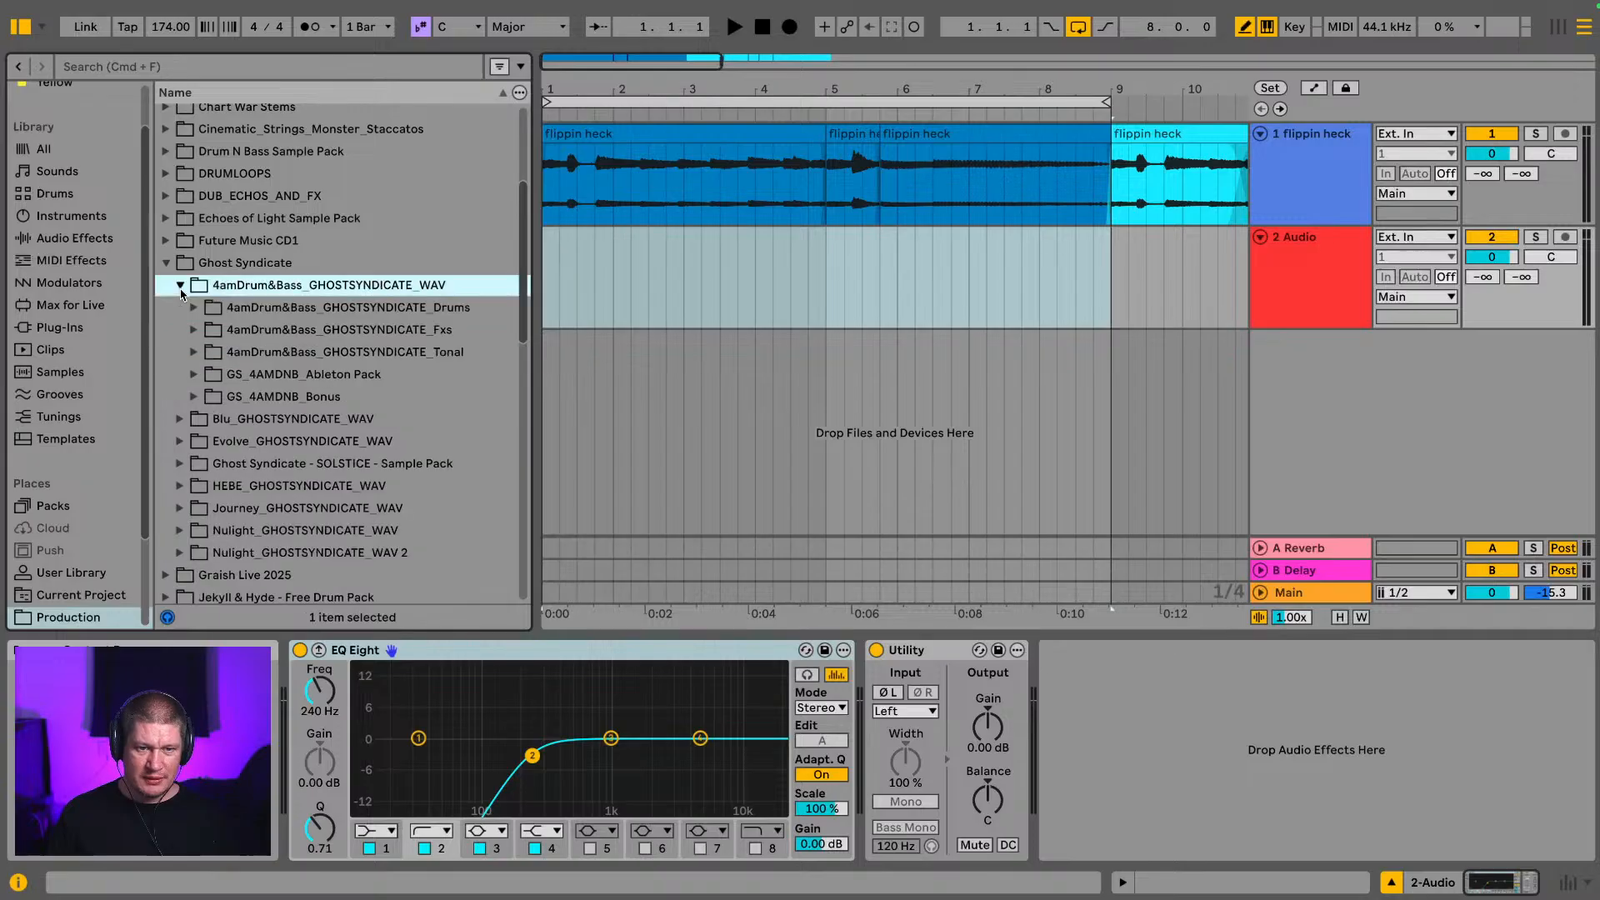
{"action": "scroll", "coordinate": [181, 289], "scroll_direction": "down", "scroll_amount": 1}
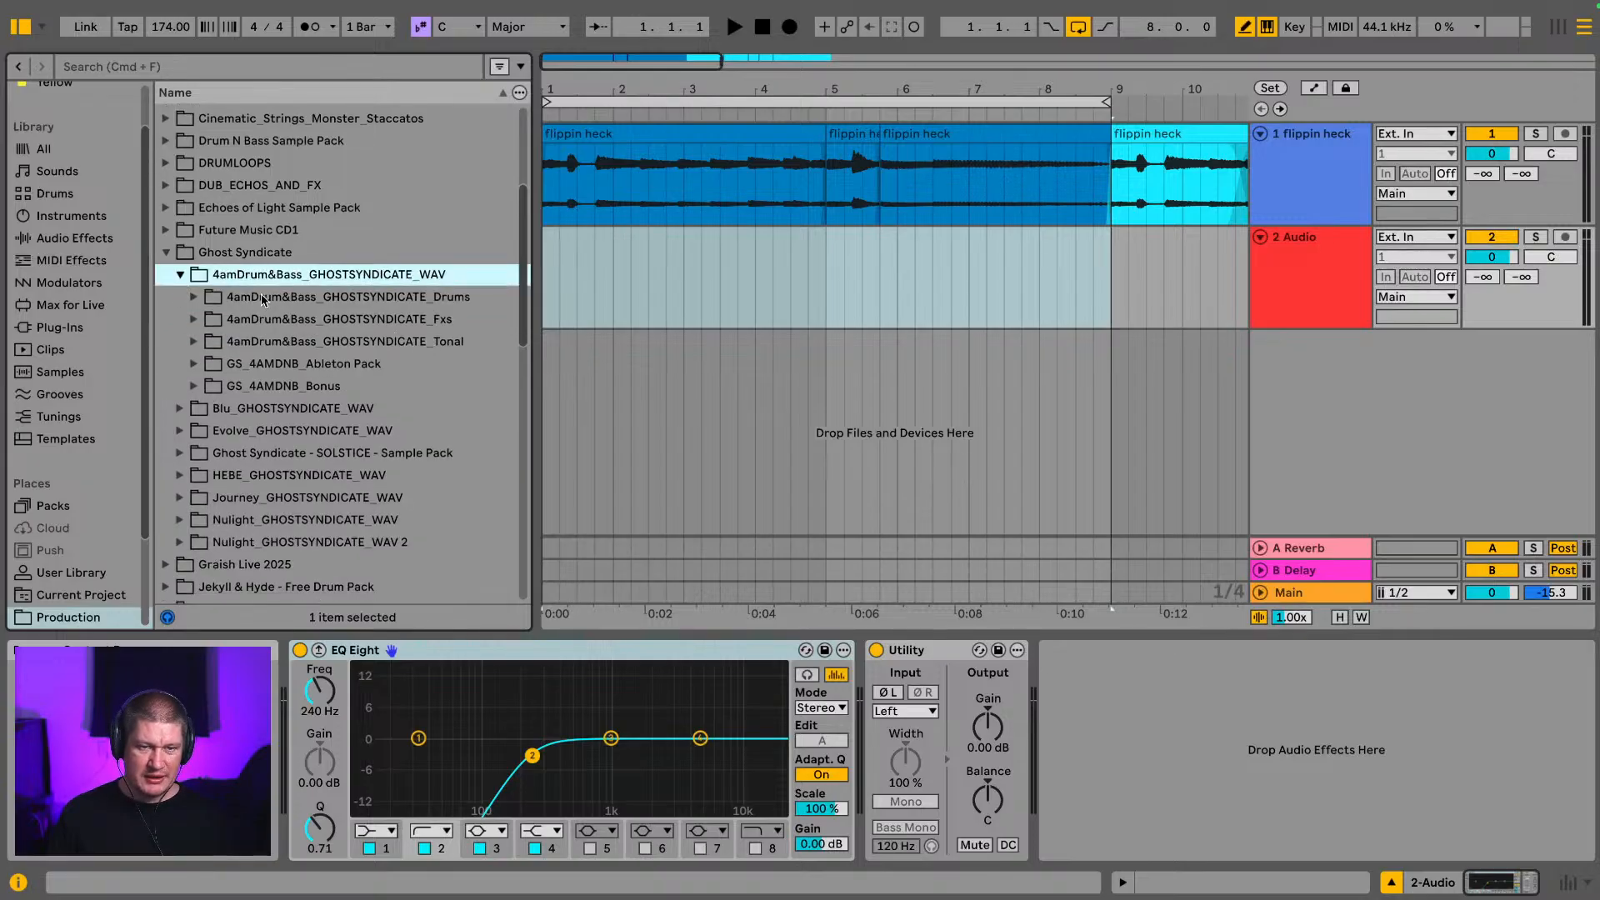
{"action": "scroll", "coordinate": [283, 300], "scroll_direction": "down", "scroll_amount": 1}
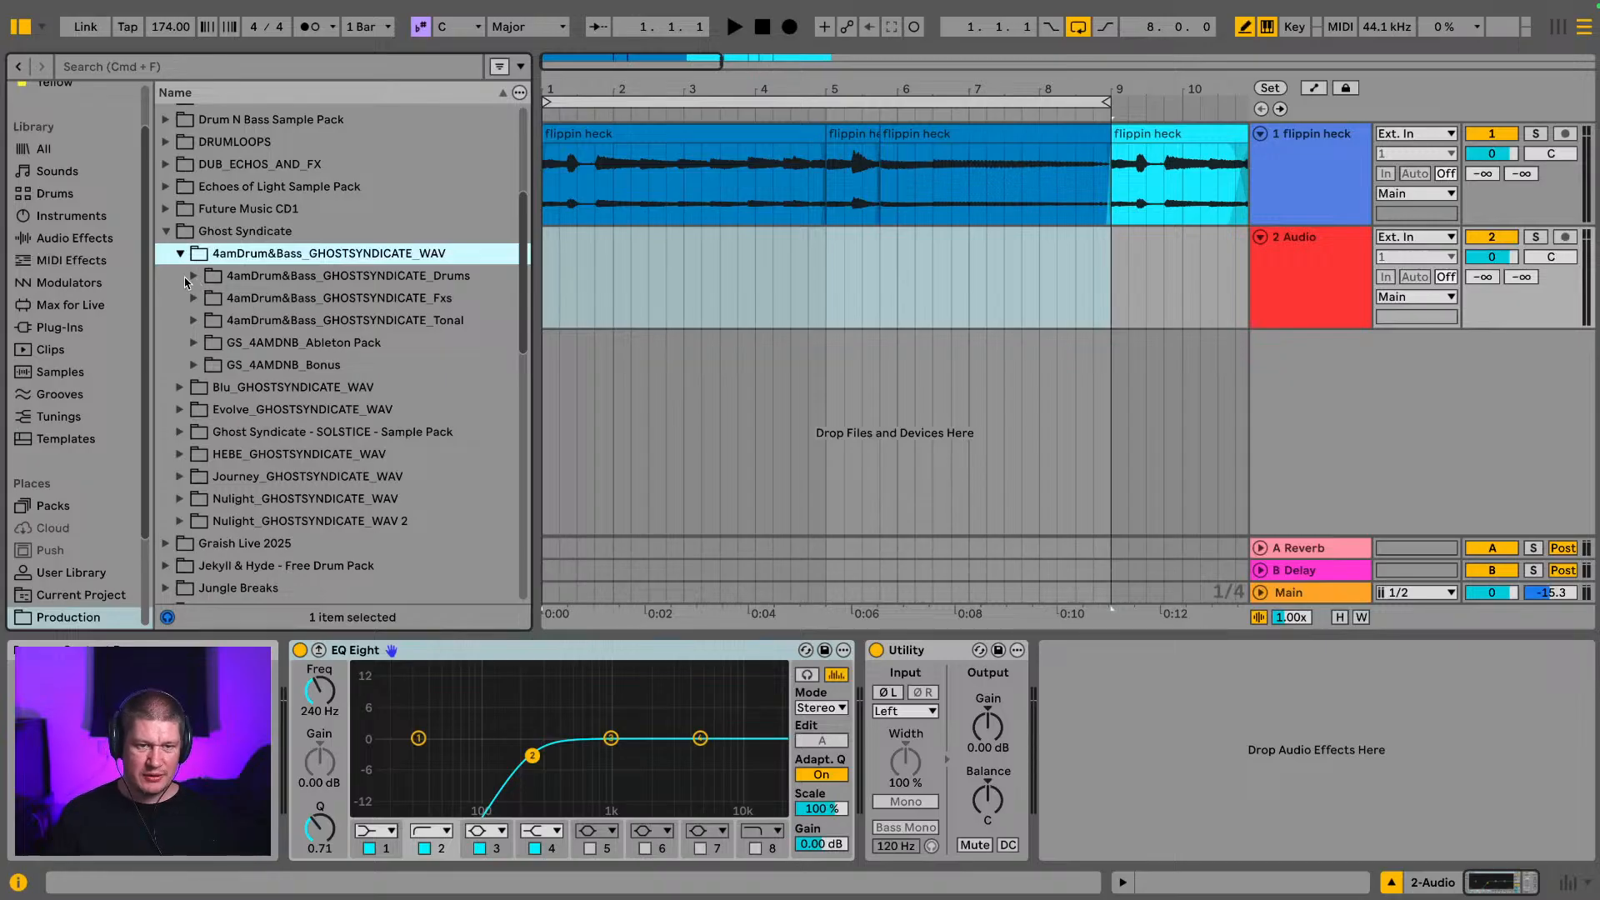
{"action": "left_click", "coordinate": [190, 278]}
{"action": "scroll", "coordinate": [191, 283], "scroll_direction": "down", "scroll_amount": 1}
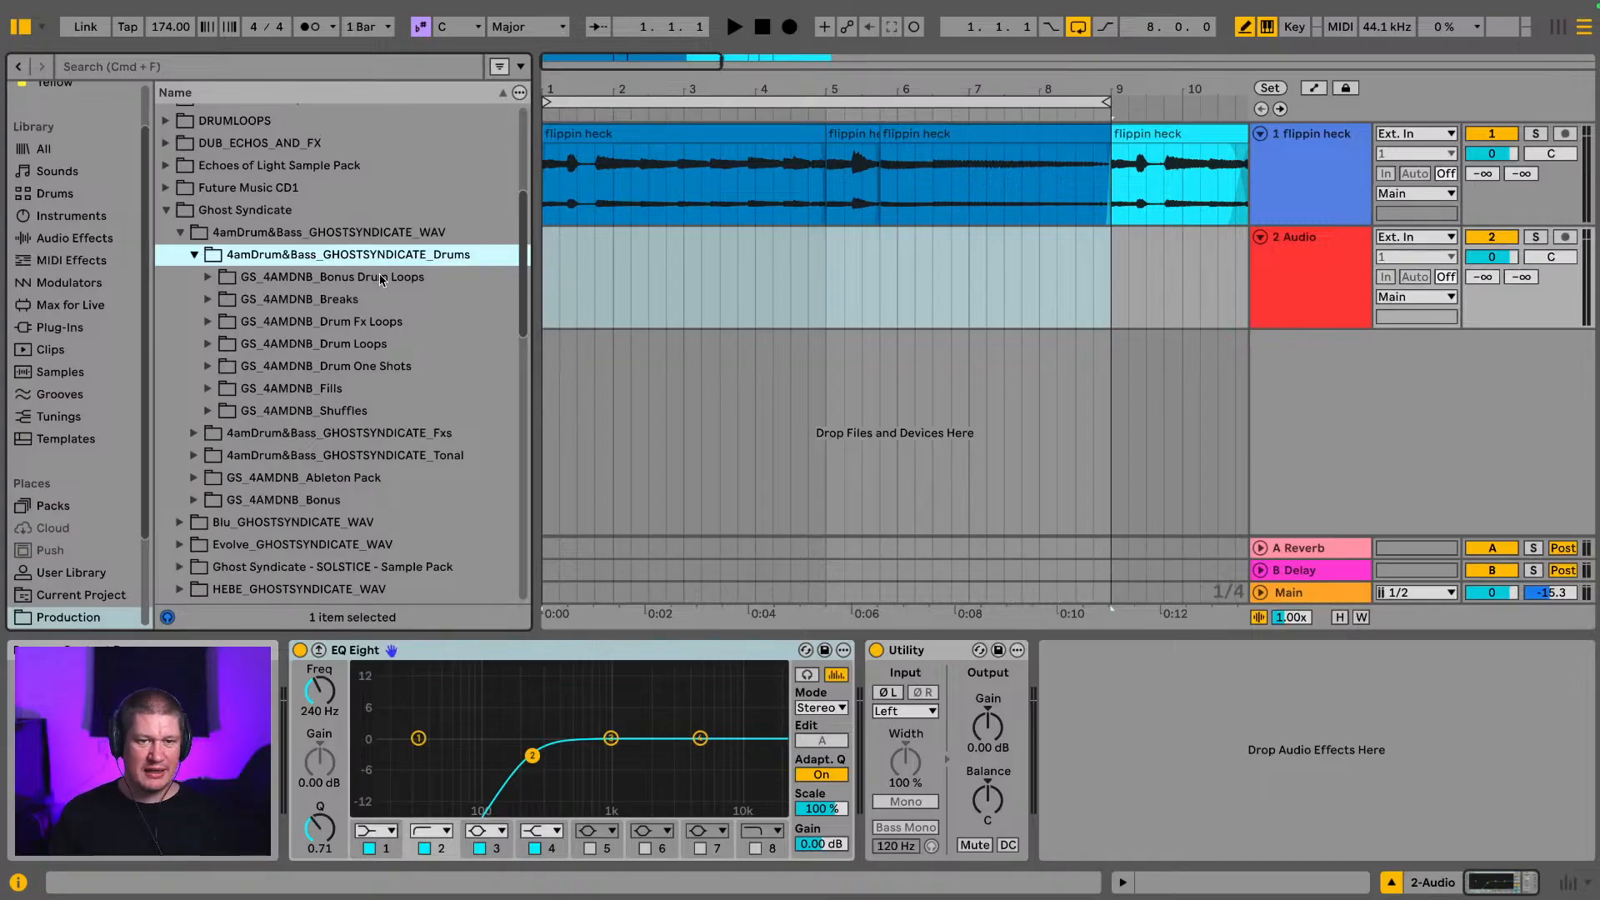
{"action": "scroll", "coordinate": [404, 356], "scroll_direction": "down", "scroll_amount": 1}
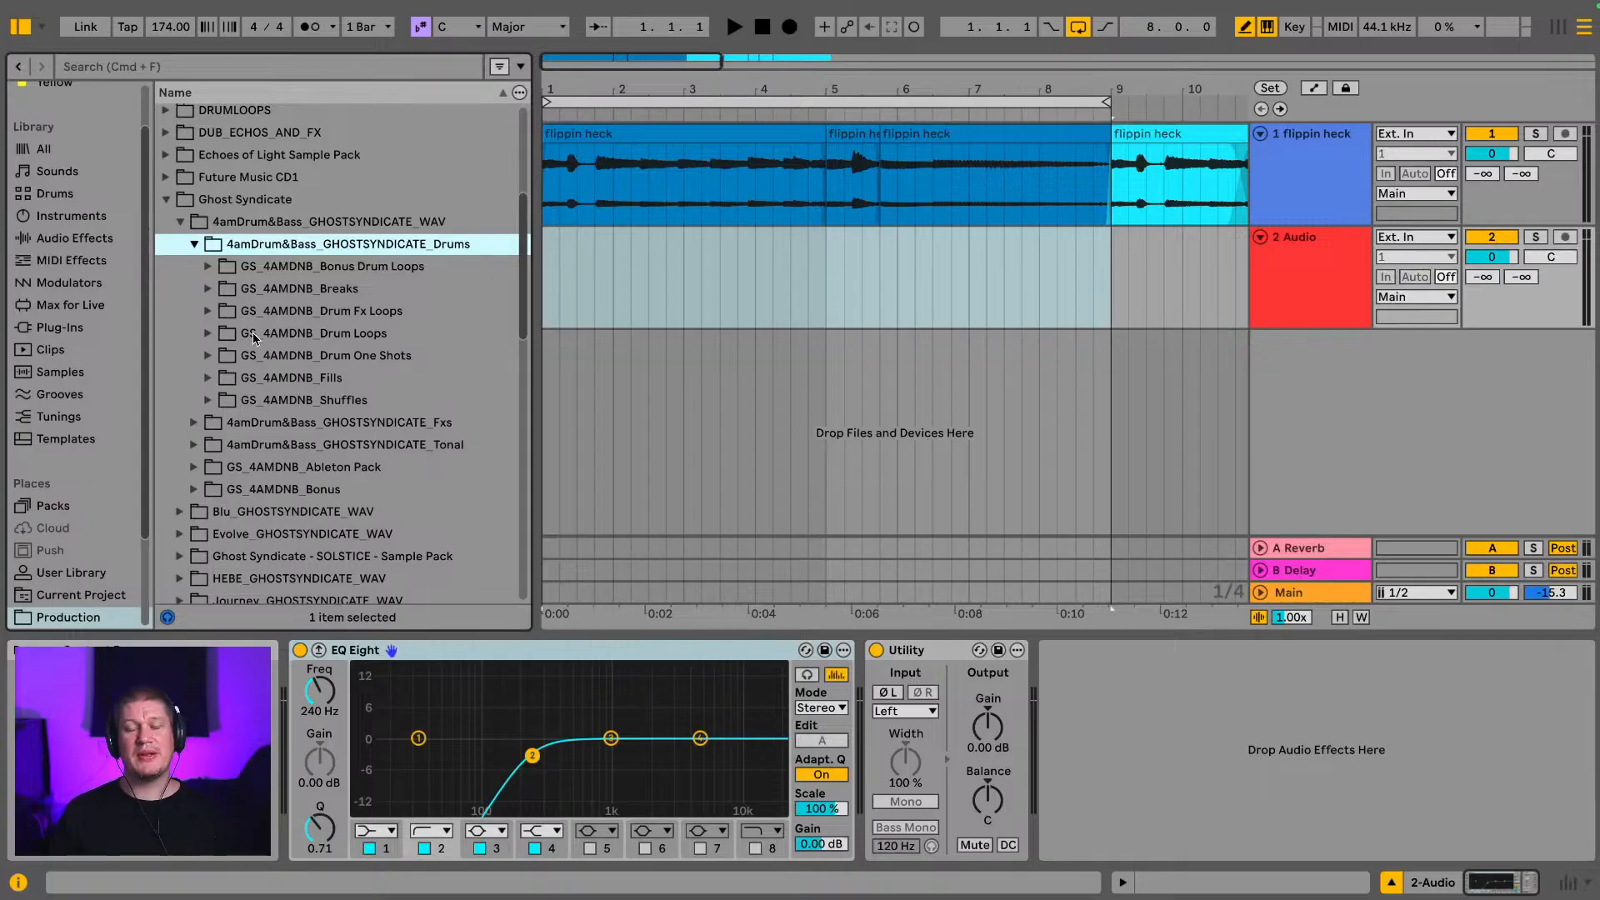
{"action": "left_click", "coordinate": [181, 223]}
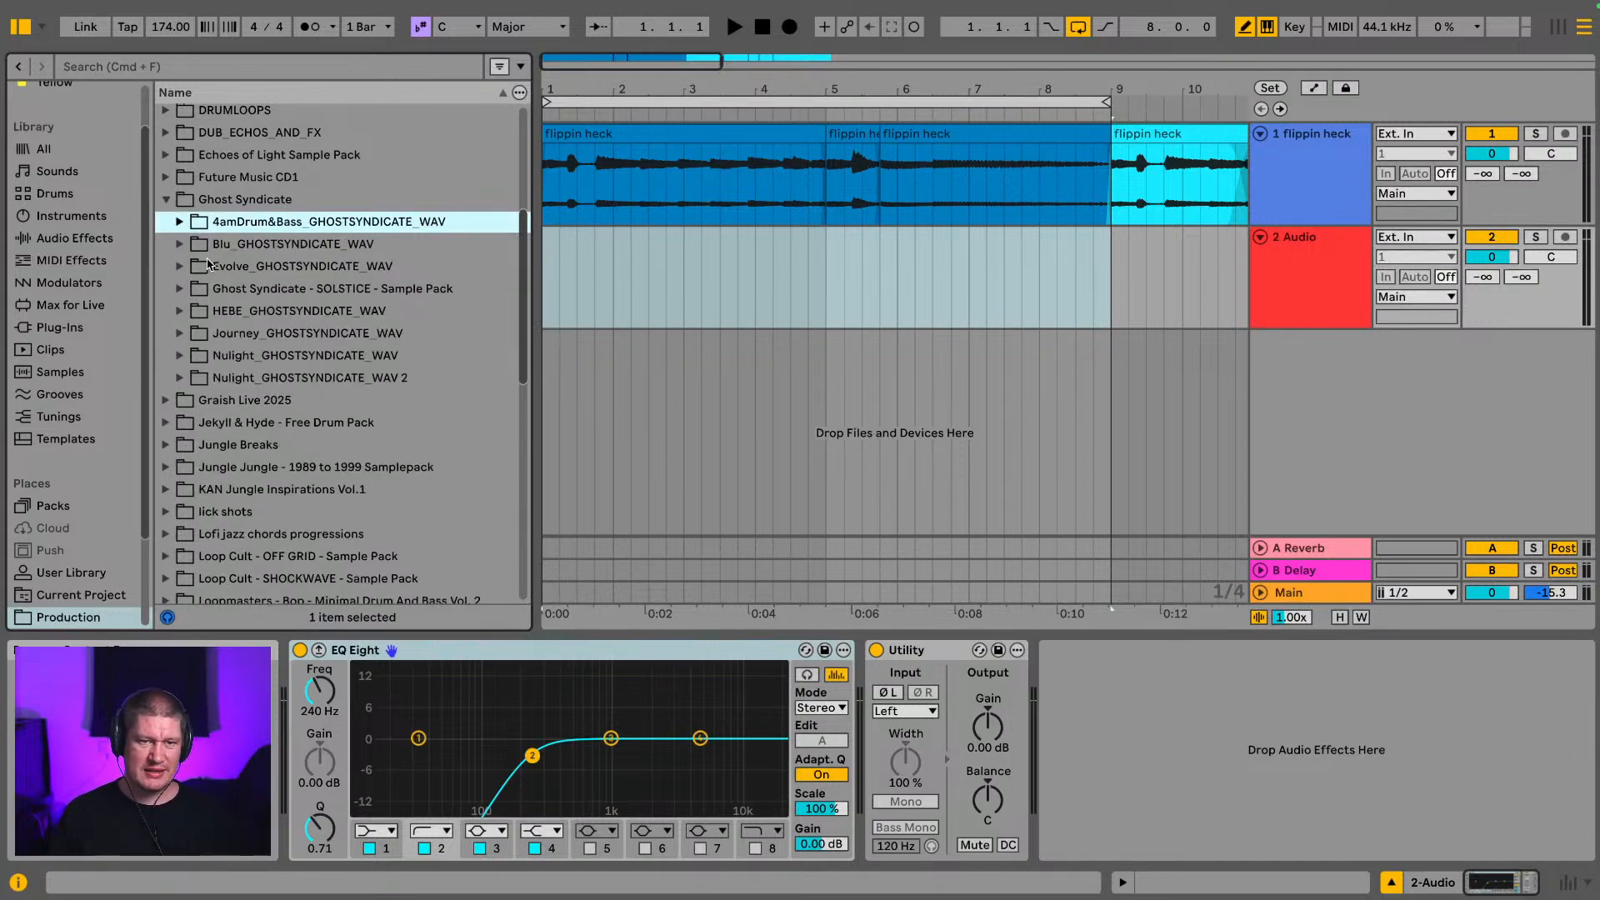
{"action": "left_click", "coordinate": [180, 222]}
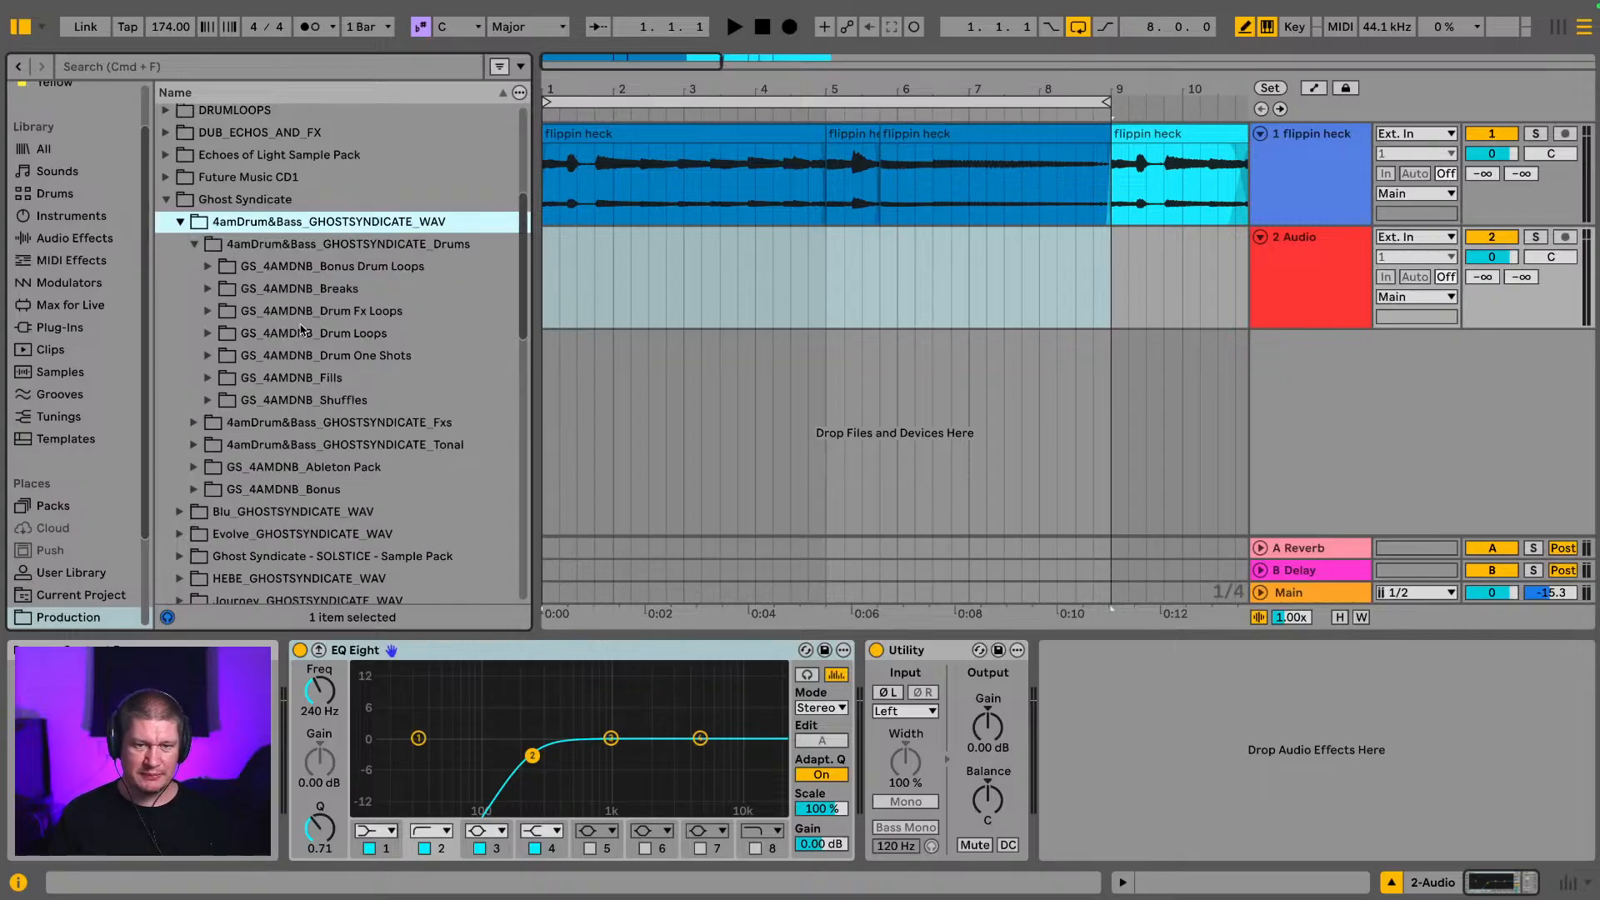
Step: Expand the GS_4AMDNB_Drum One Shots folder and its GS_4AMDNB_Kicks subfolder
{"action": "scroll", "coordinate": [299, 334], "scroll_direction": "down", "scroll_amount": 1}
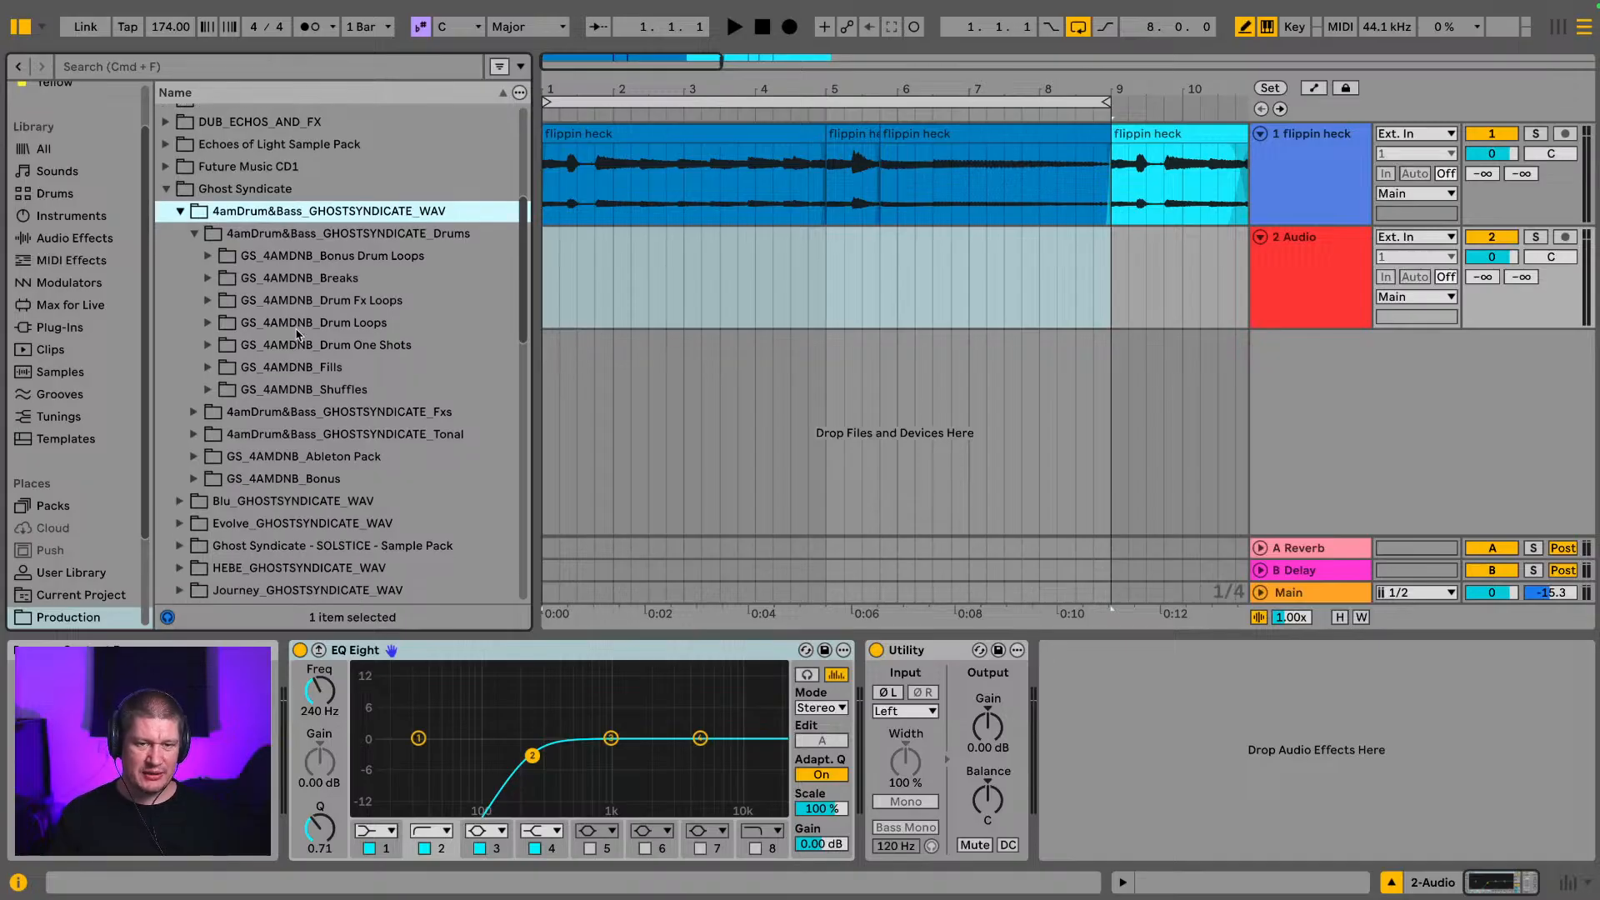
{"action": "left_click", "coordinate": [205, 345]}
{"action": "scroll", "coordinate": [213, 350], "scroll_direction": "down", "scroll_amount": 2}
{"action": "left_click", "coordinate": [222, 410]}
{"action": "scroll", "coordinate": [300, 420], "scroll_direction": "down", "scroll_amount": 3}
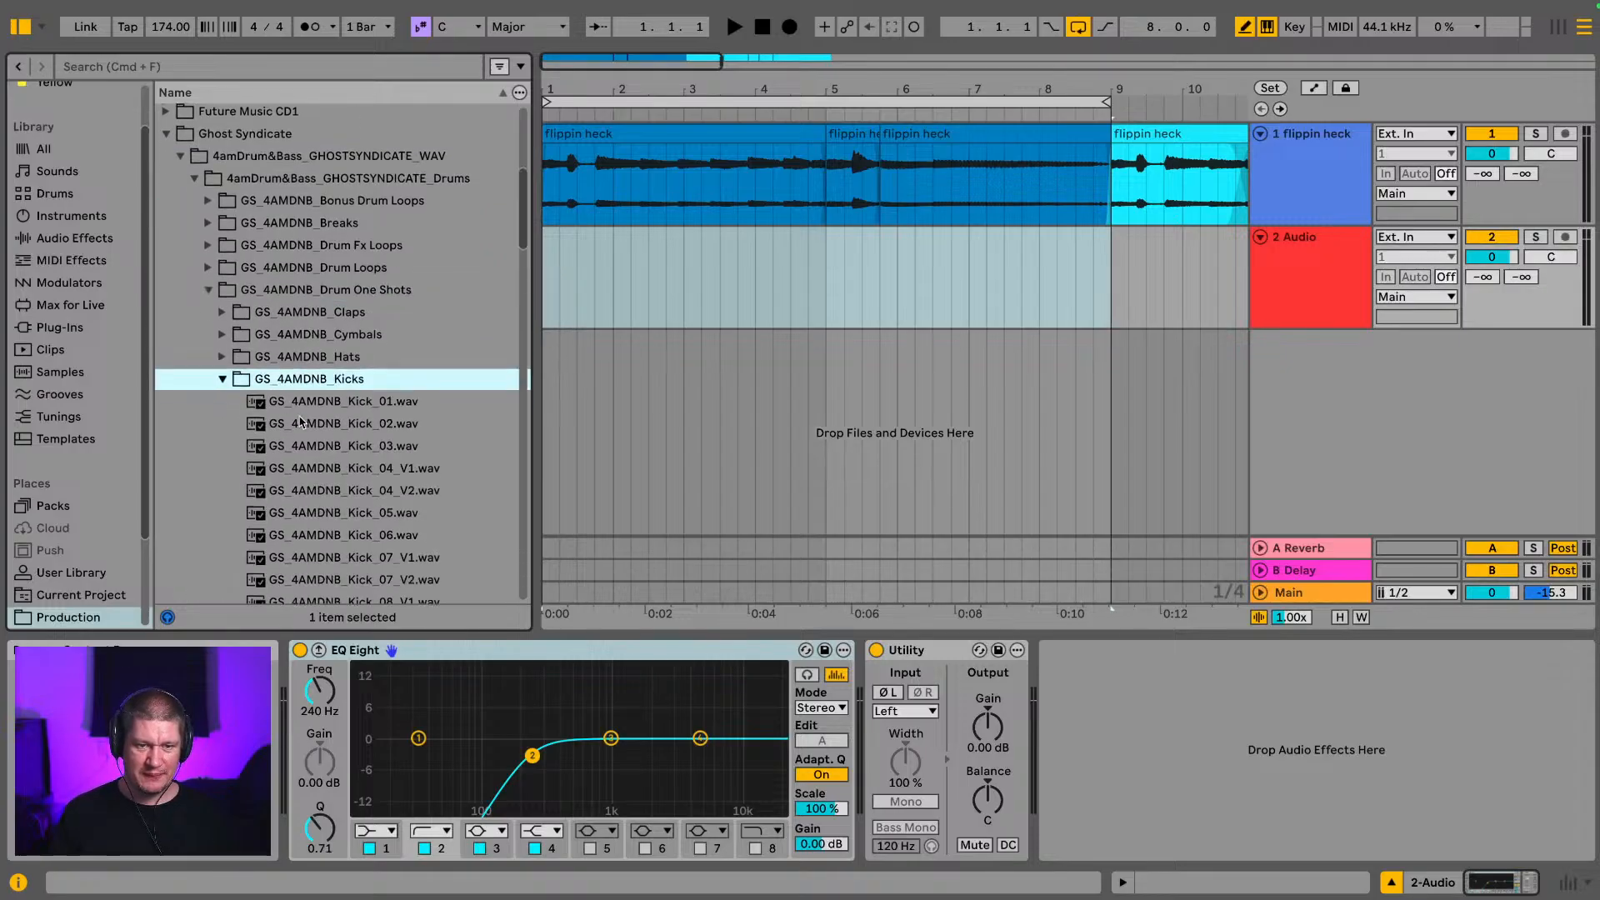
Step: Audition the kick samples from Kick_01 to Kick_03 and set the preview volume to -2.0 dB
{"action": "left_click", "coordinate": [345, 402]}
{"action": "key", "text": "Down"}
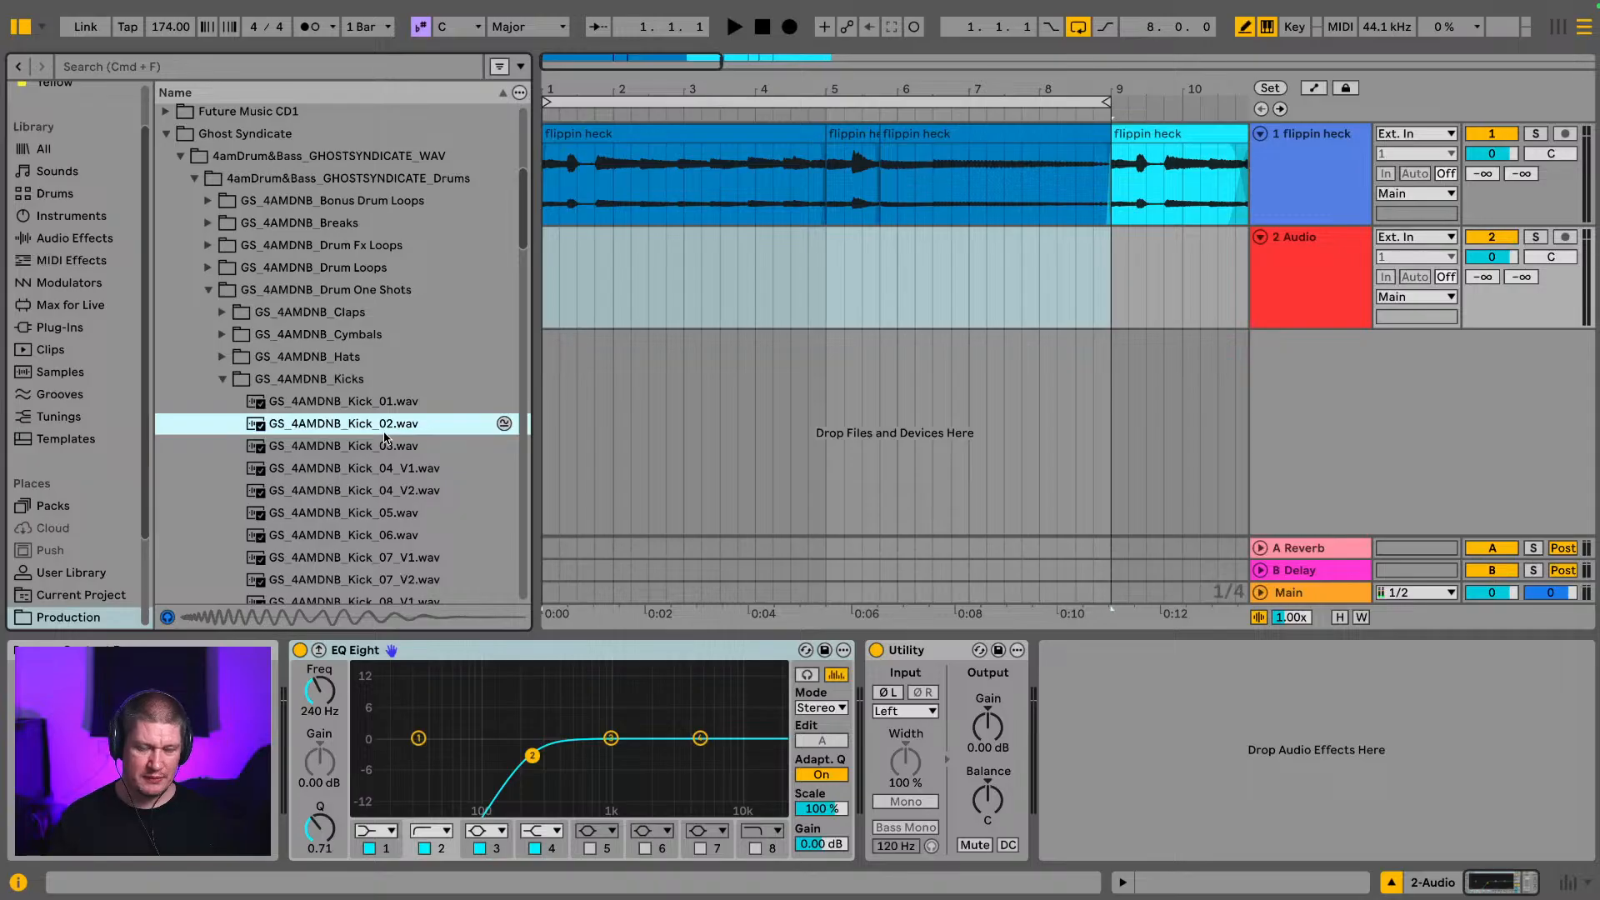
{"action": "key", "text": "Down"}
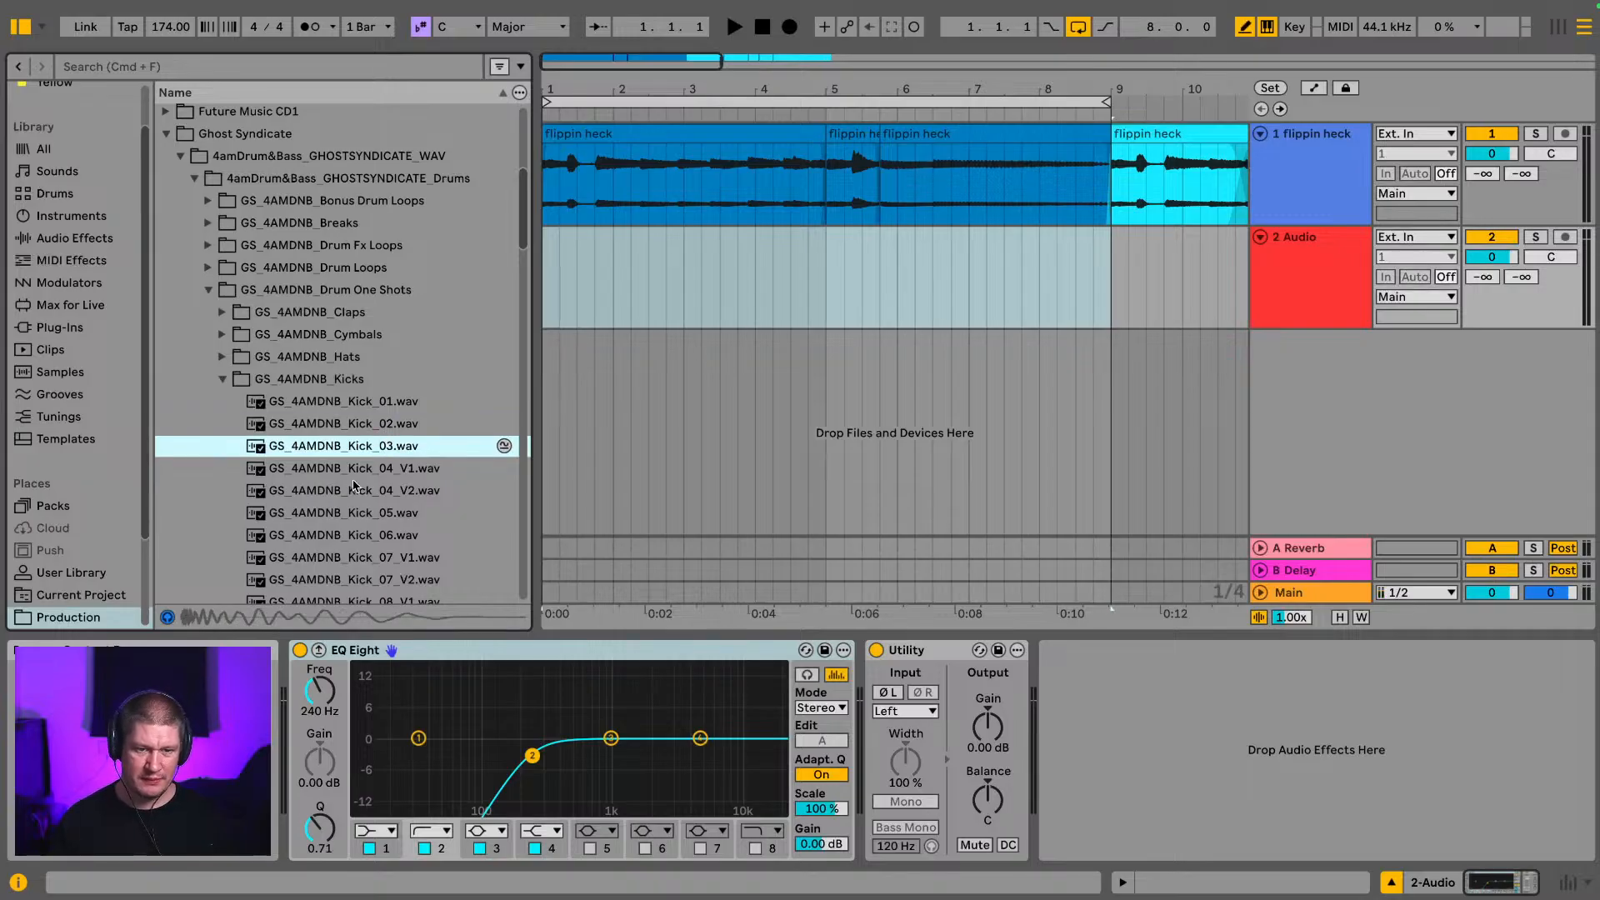
{"action": "left_click", "coordinate": [1552, 595]}
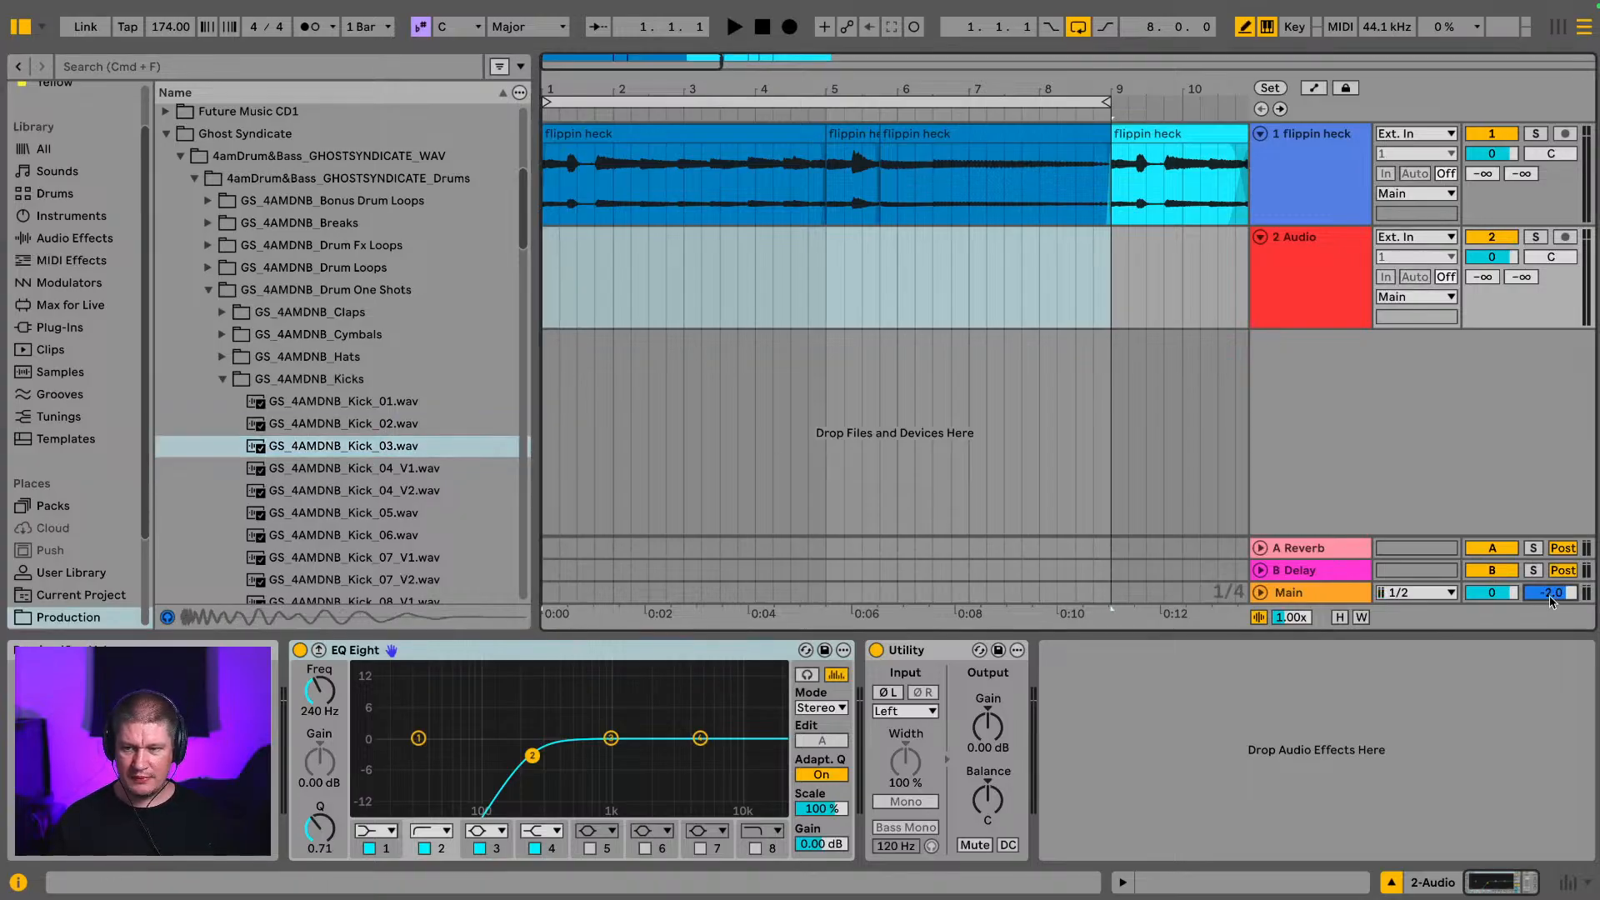
Step: Audition the kicks from GS_4AMDNB_Kick_04_V1 onward and place GS_4AMDNB_Kick_12.wav at the start of the empty audio track
{"action": "left_click", "coordinate": [386, 474]}
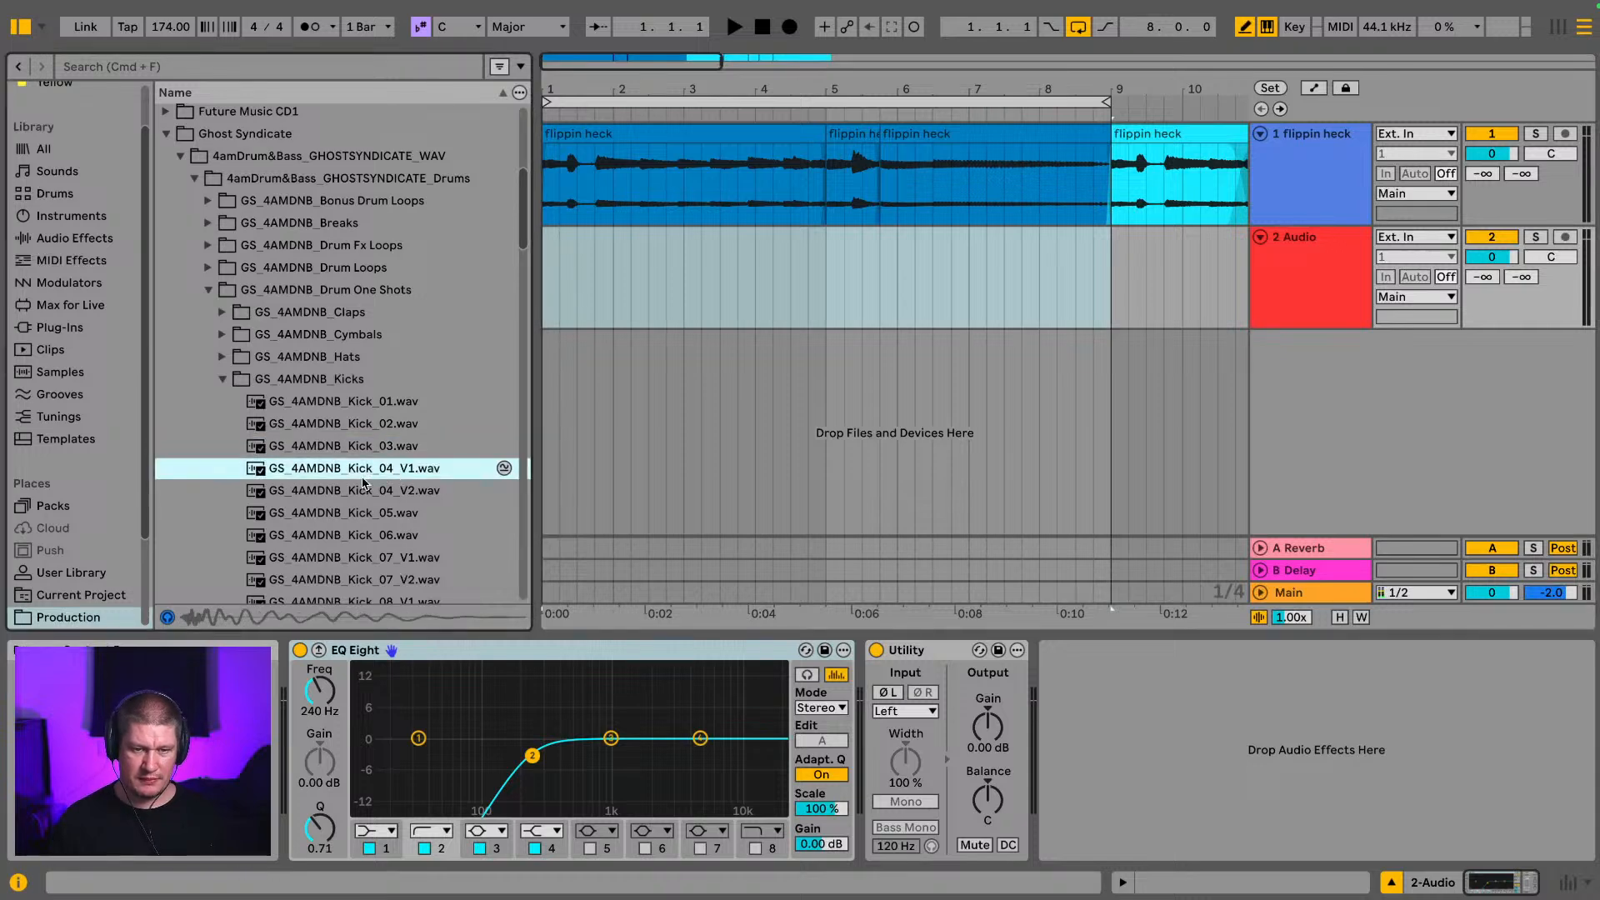
{"action": "key", "text": "Down"}
{"action": "key", "text": "Down"}
{"action": "key", "text": "Down"}
{"action": "key", "text": "Down"}
{"action": "key", "text": "Down"}
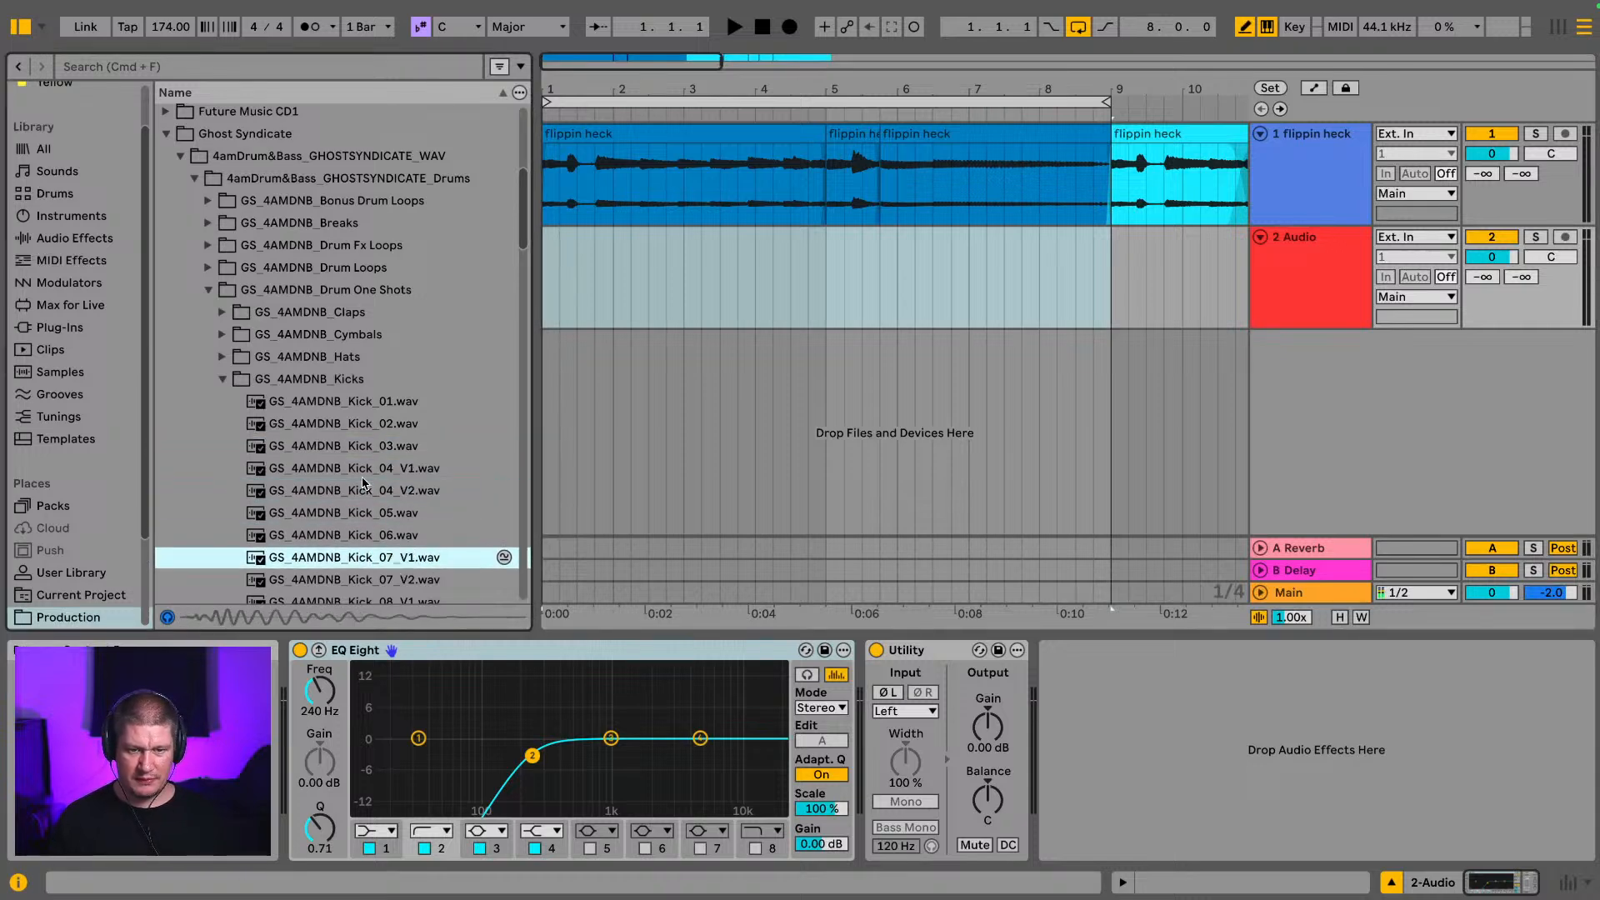
{"action": "key", "text": "Down"}
{"action": "key", "text": "Down"}
{"action": "key", "text": "Down"}
{"action": "key", "text": "Down"}
{"action": "key", "text": "Down"}
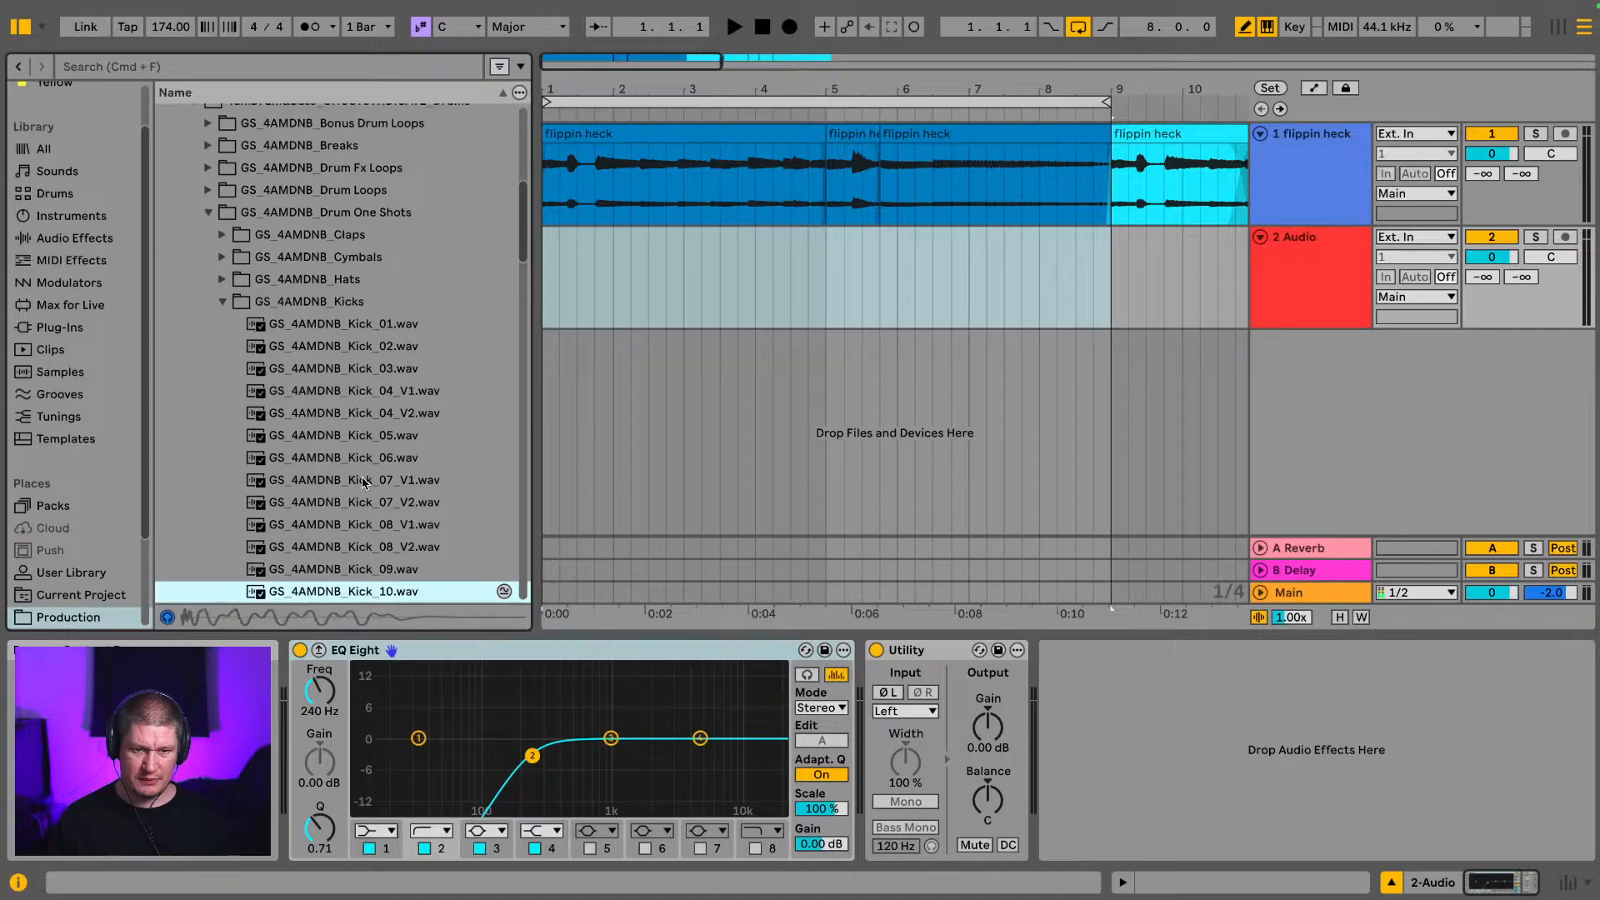
{"action": "key", "text": "Down"}
{"action": "key", "text": "Down"}
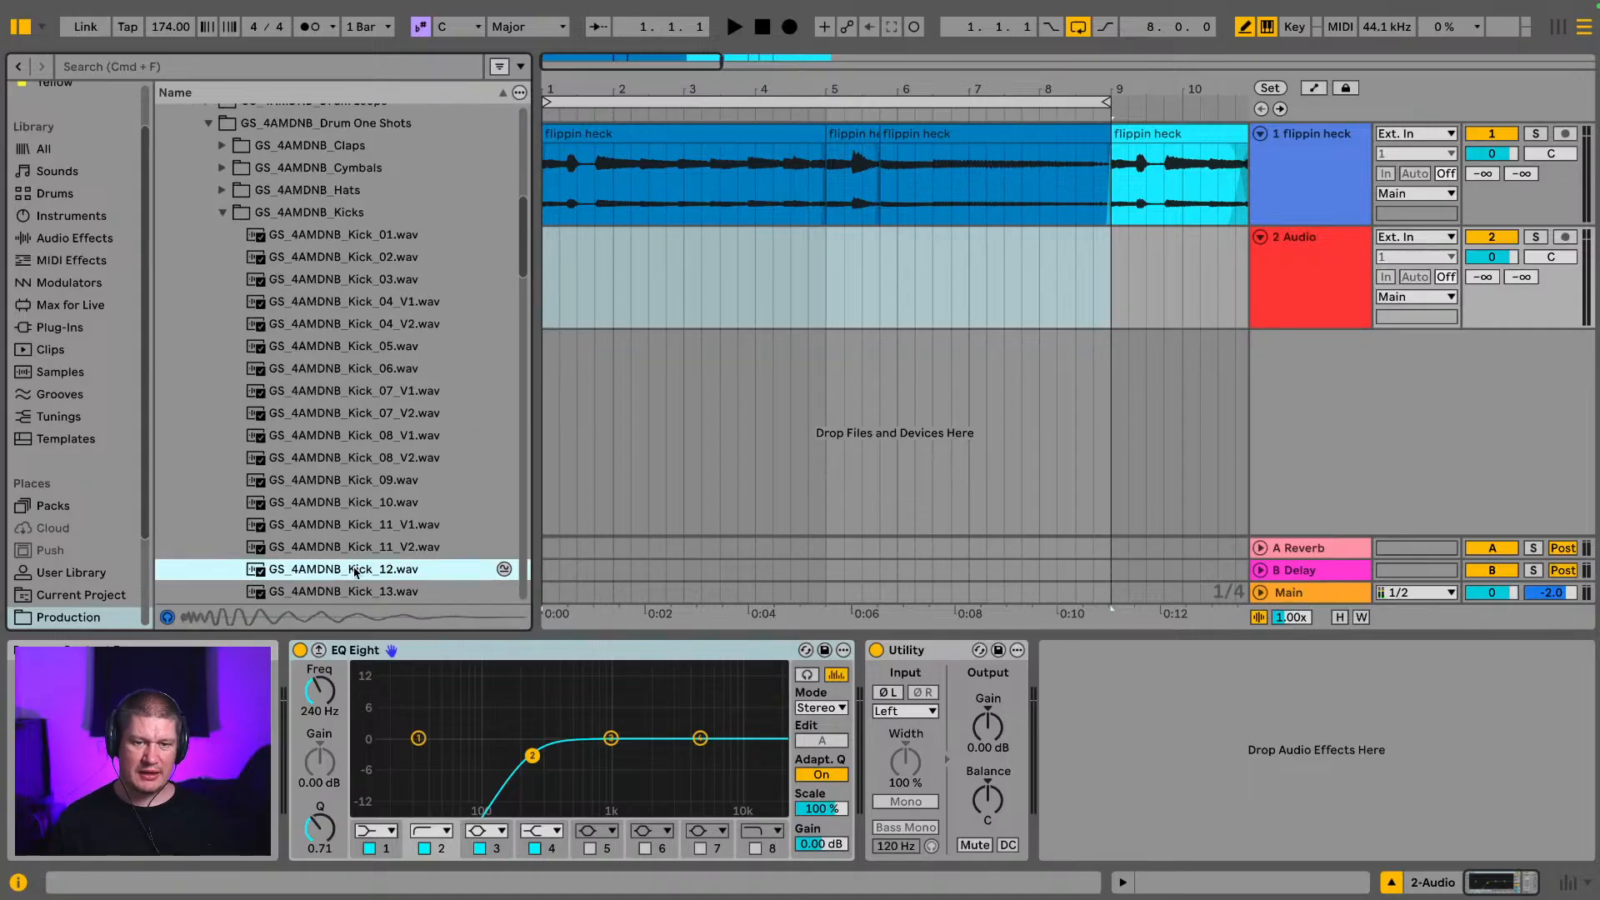
{"action": "left_click_drag", "start_coordinate": [356, 572], "coordinate": [553, 286]}
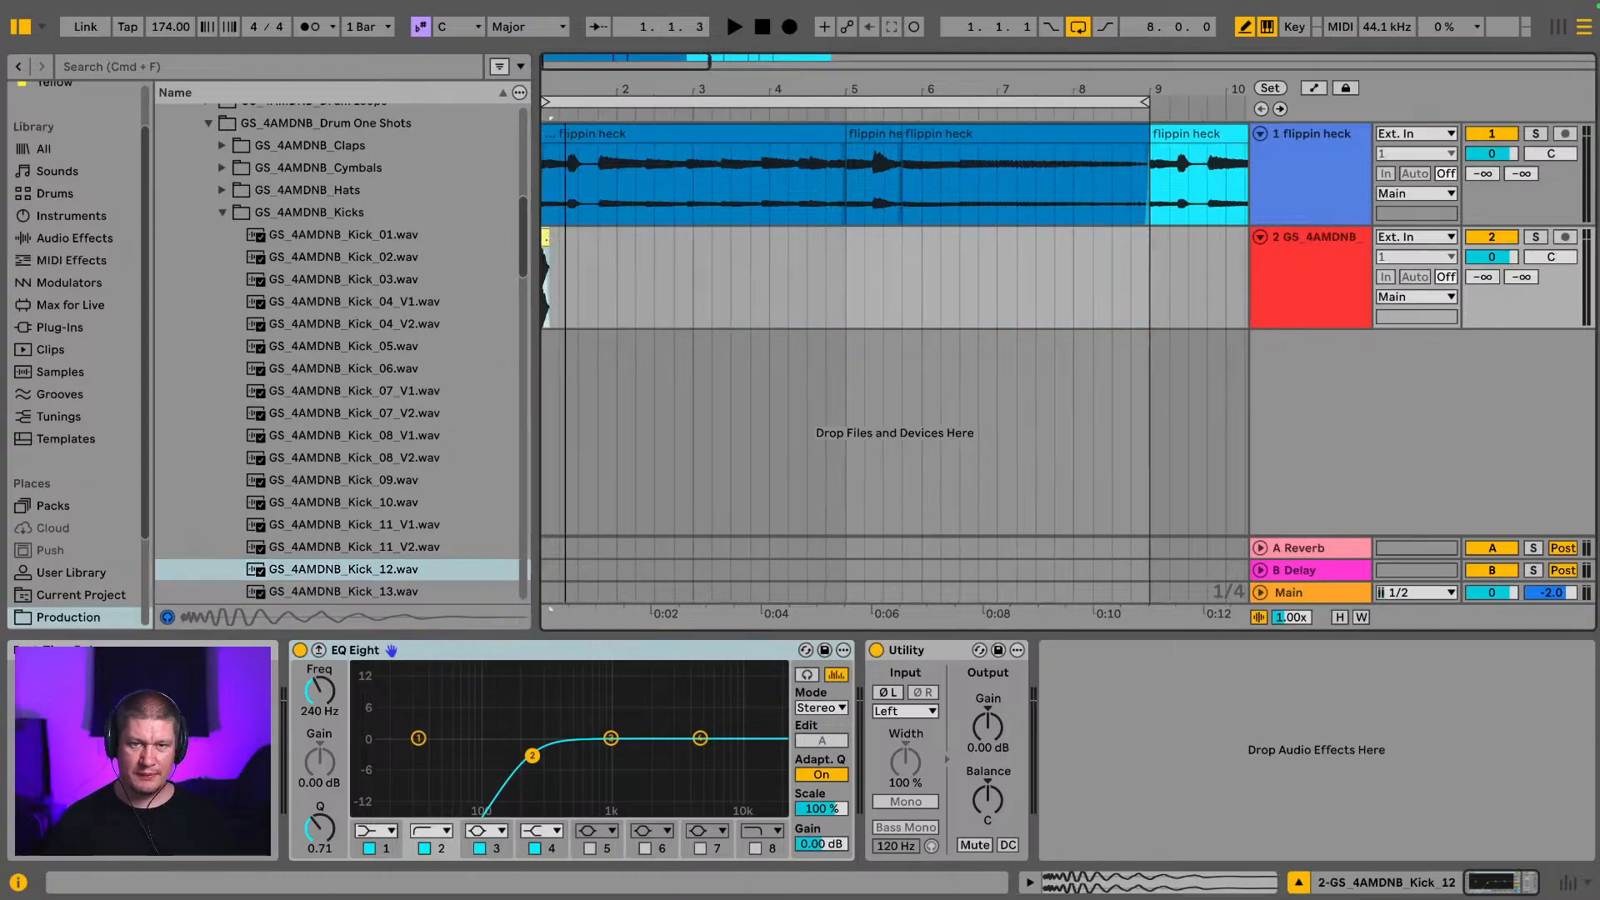
Step: Select the first bar on the kick track and set the loop to that one bar
{"action": "left_click_drag", "start_coordinate": [565, 88], "coordinate": [657, 88]}
{"action": "left_click", "coordinate": [900, 324]}
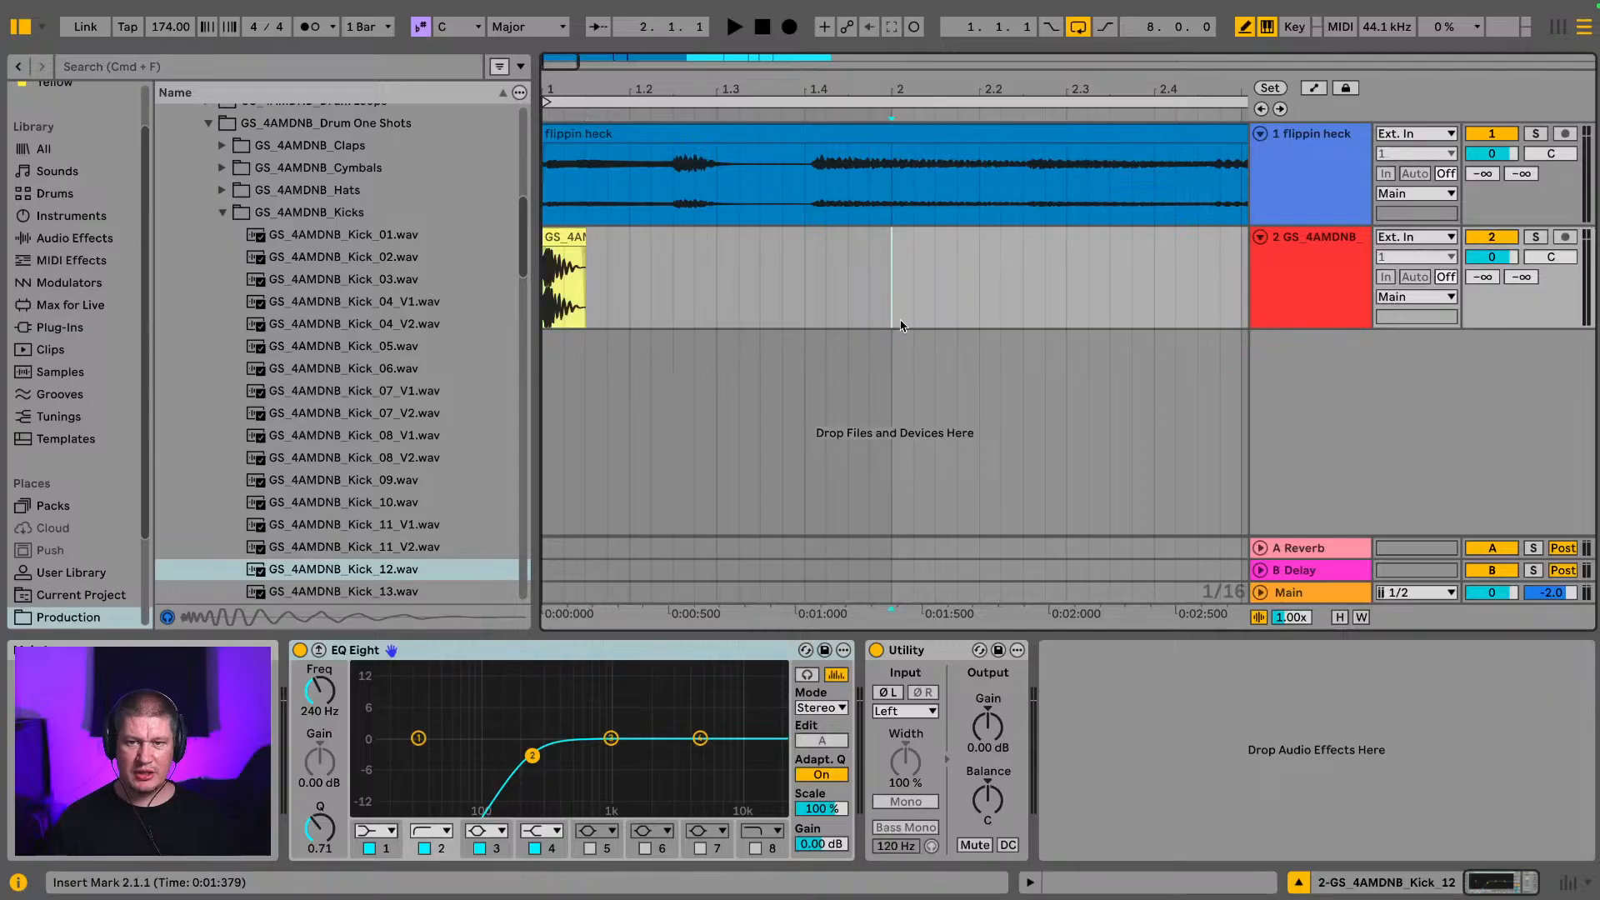
{"action": "left_click_drag", "start_coordinate": [900, 326], "coordinate": [546, 327]}
{"action": "key", "text": "super+l"}
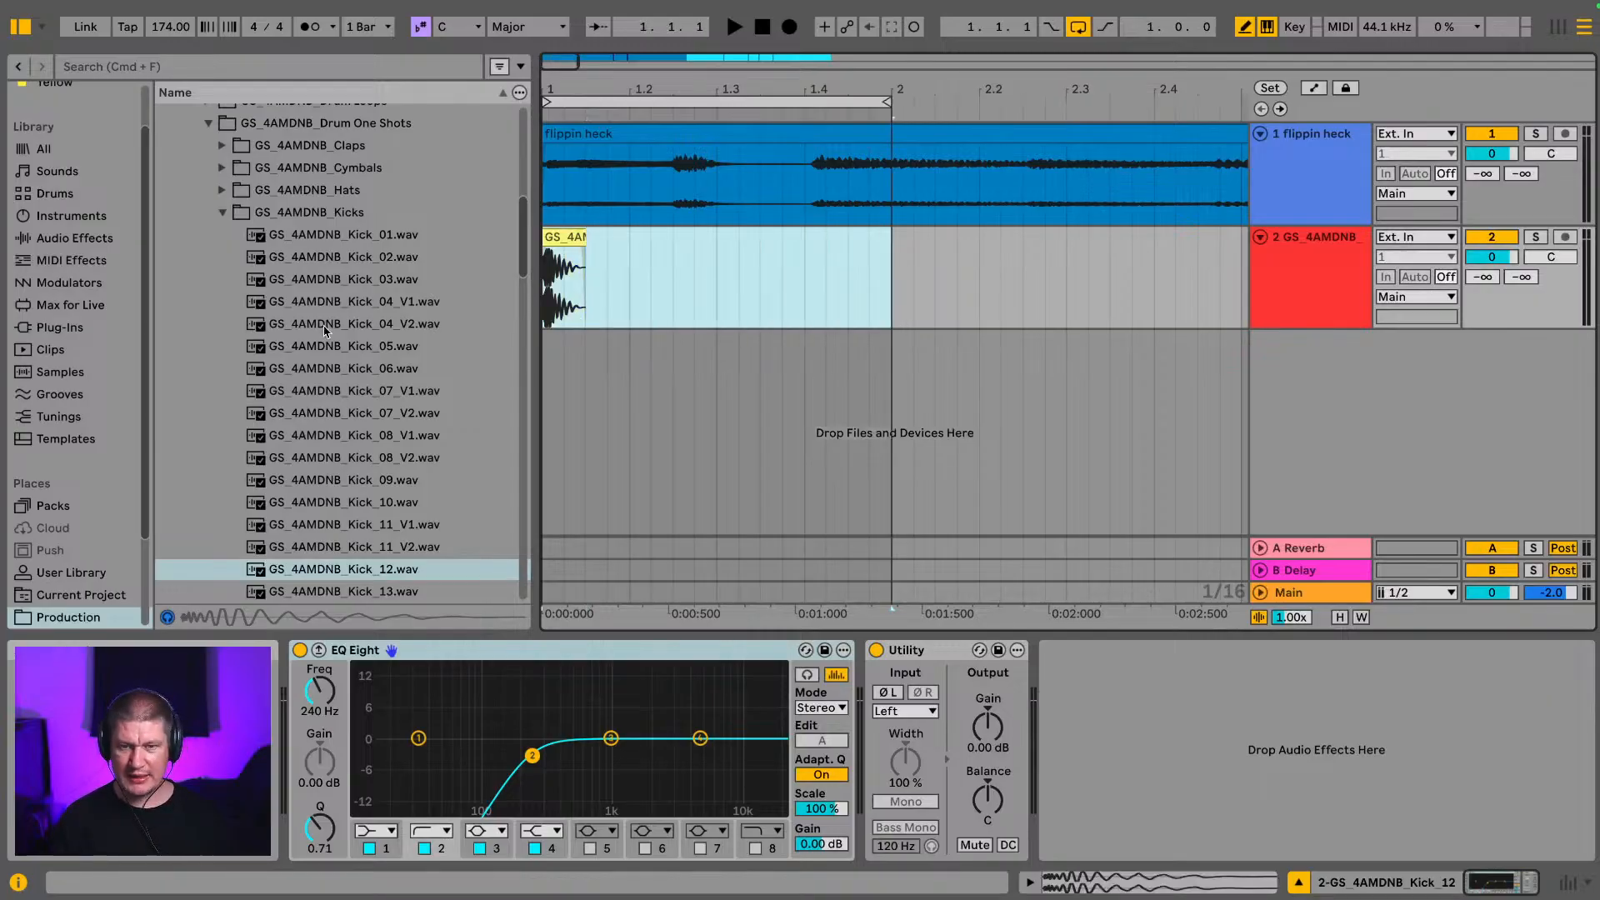
Step: Mute the flippin heck track, play the looped bar and copy the kick to position 1.3.4
{"action": "left_click", "coordinate": [1493, 135]}
{"action": "key", "text": "space"}
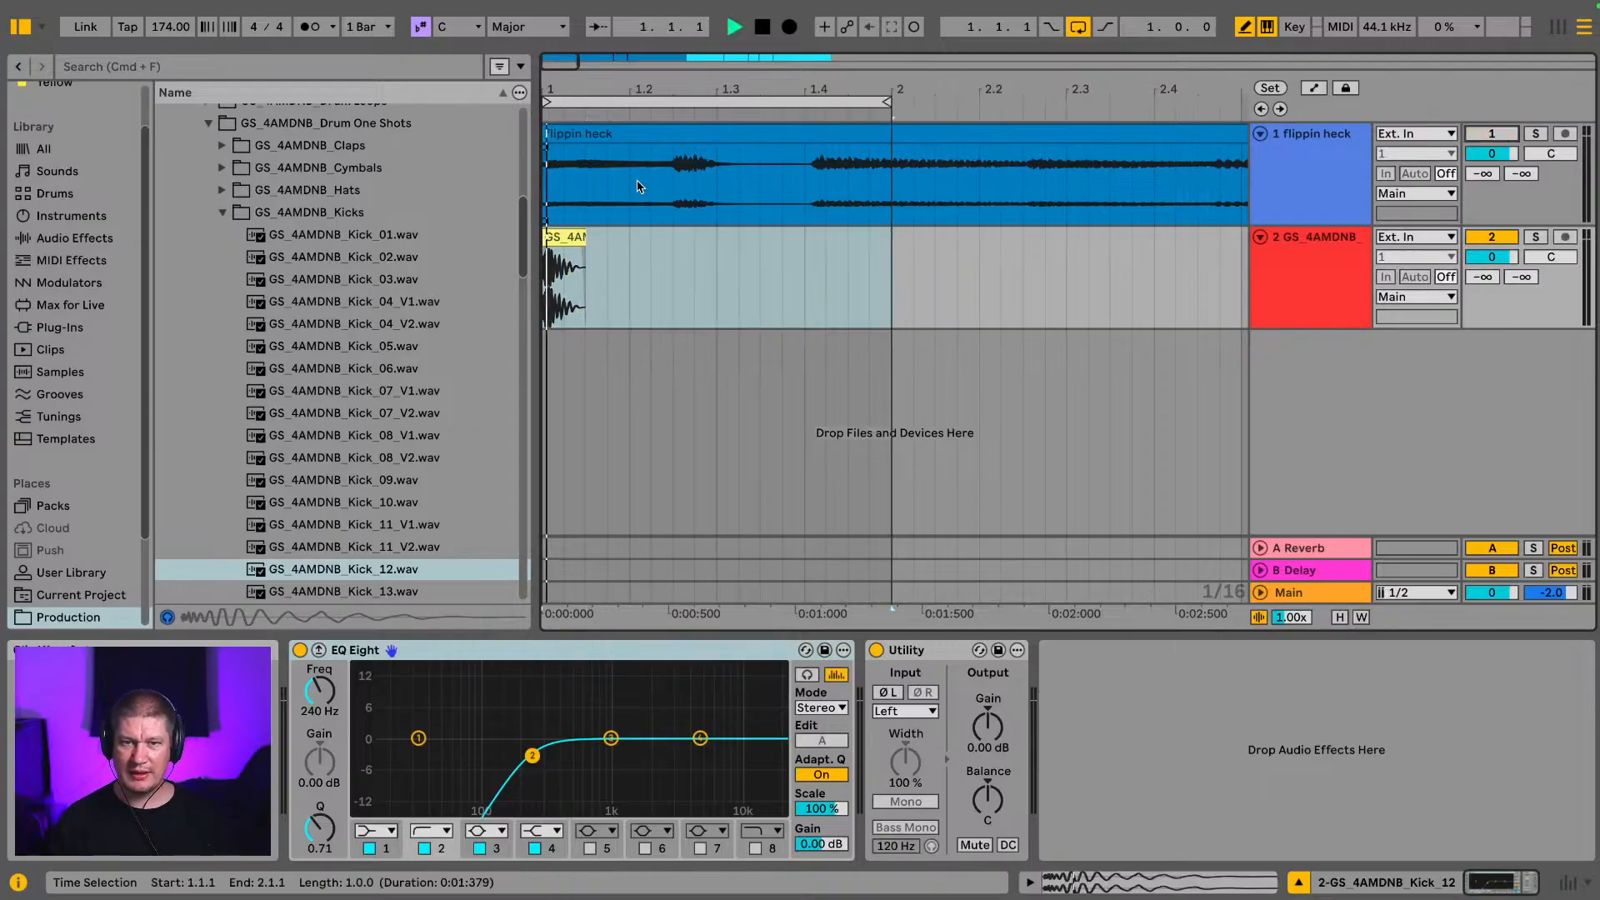
{"action": "left_click_drag", "start_coordinate": [557, 236], "coordinate": [805, 255]}
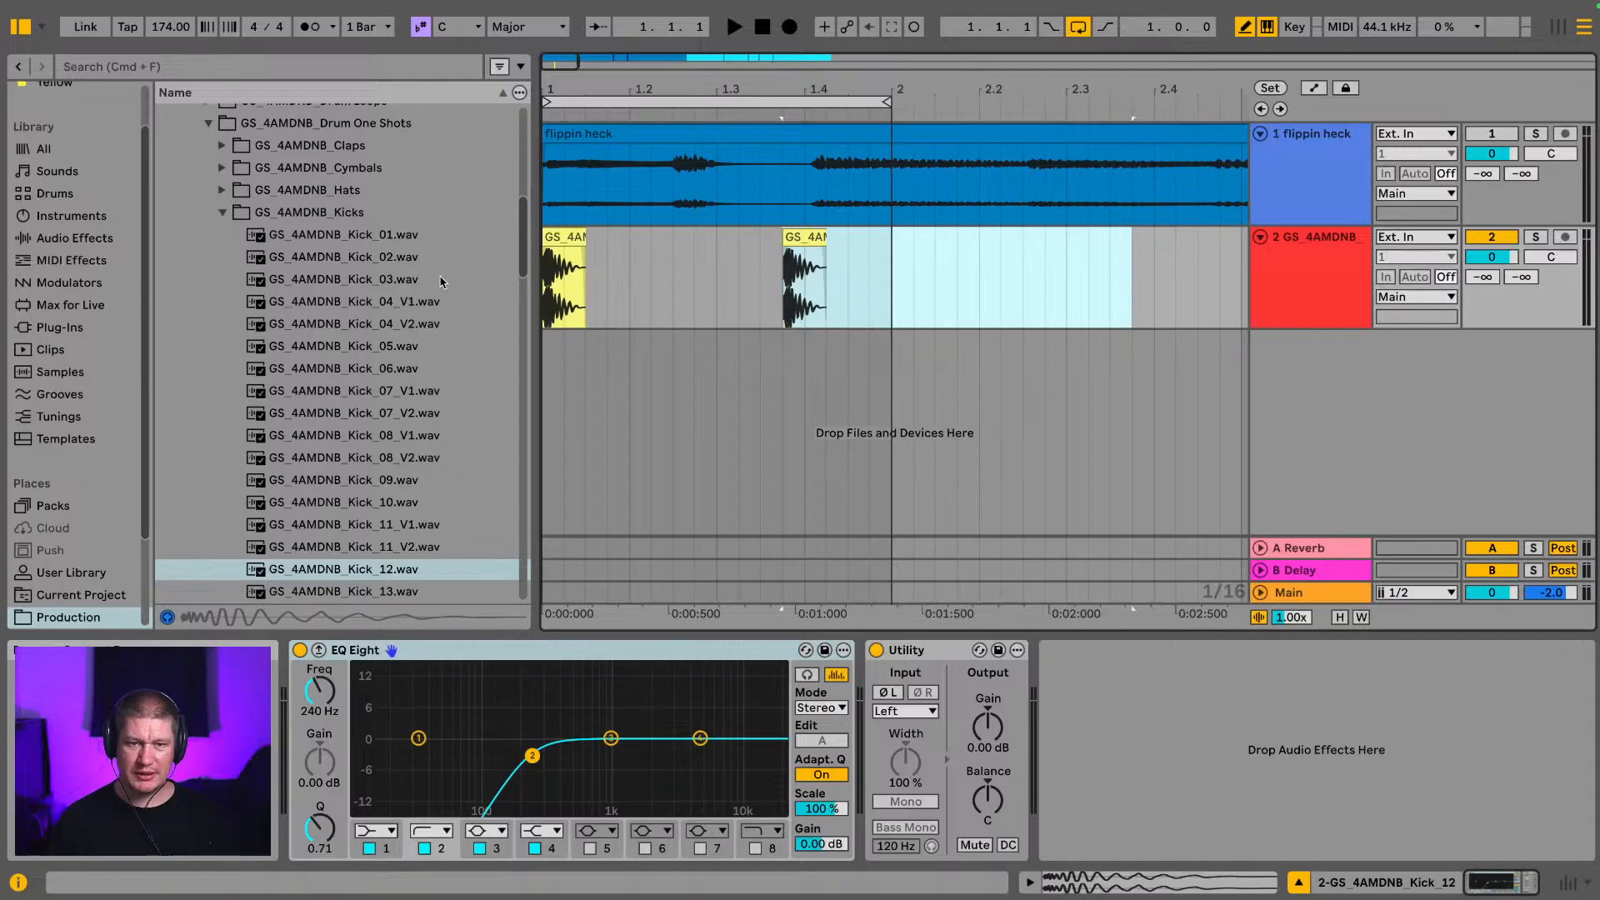
Step: Collapse the GS_4AMDNB_Kicks folder and expand the GS_4AMDNB_Snares folder
{"action": "left_click", "coordinate": [223, 214]}
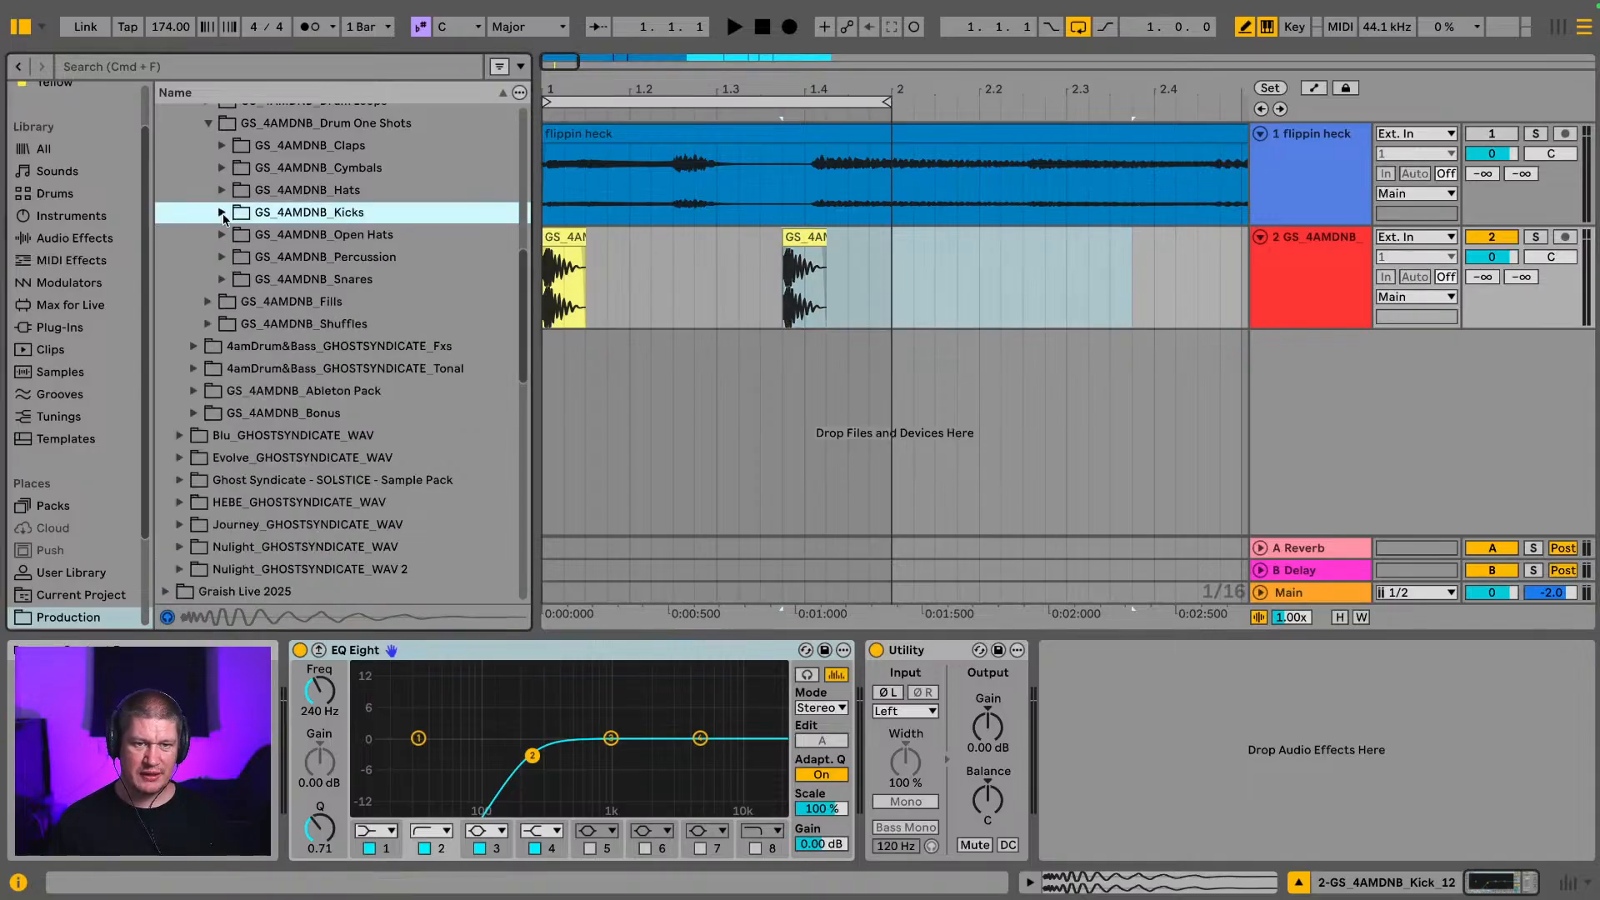
{"action": "left_click", "coordinate": [222, 279]}
{"action": "scroll", "coordinate": [315, 300], "scroll_direction": "down", "scroll_amount": 1}
Step: Audition the rim samples and place GS_4AMDNB_Rim_03_V1.wav on a new track at beats 1.2 and 1.4
{"action": "left_click", "coordinate": [326, 335]}
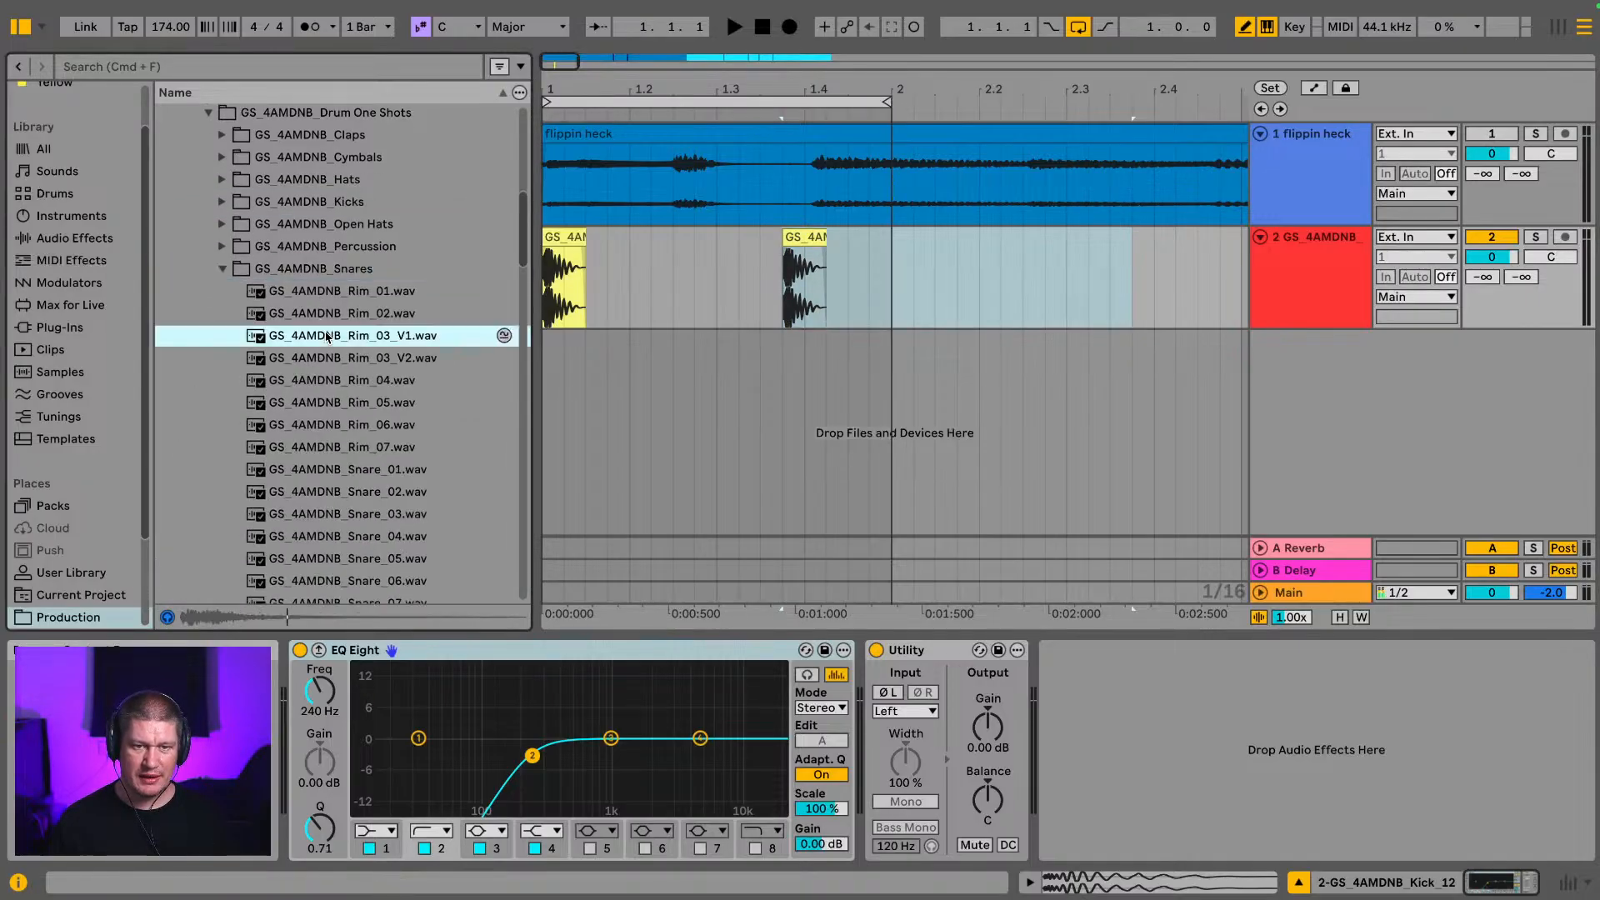
{"action": "key", "text": "Down"}
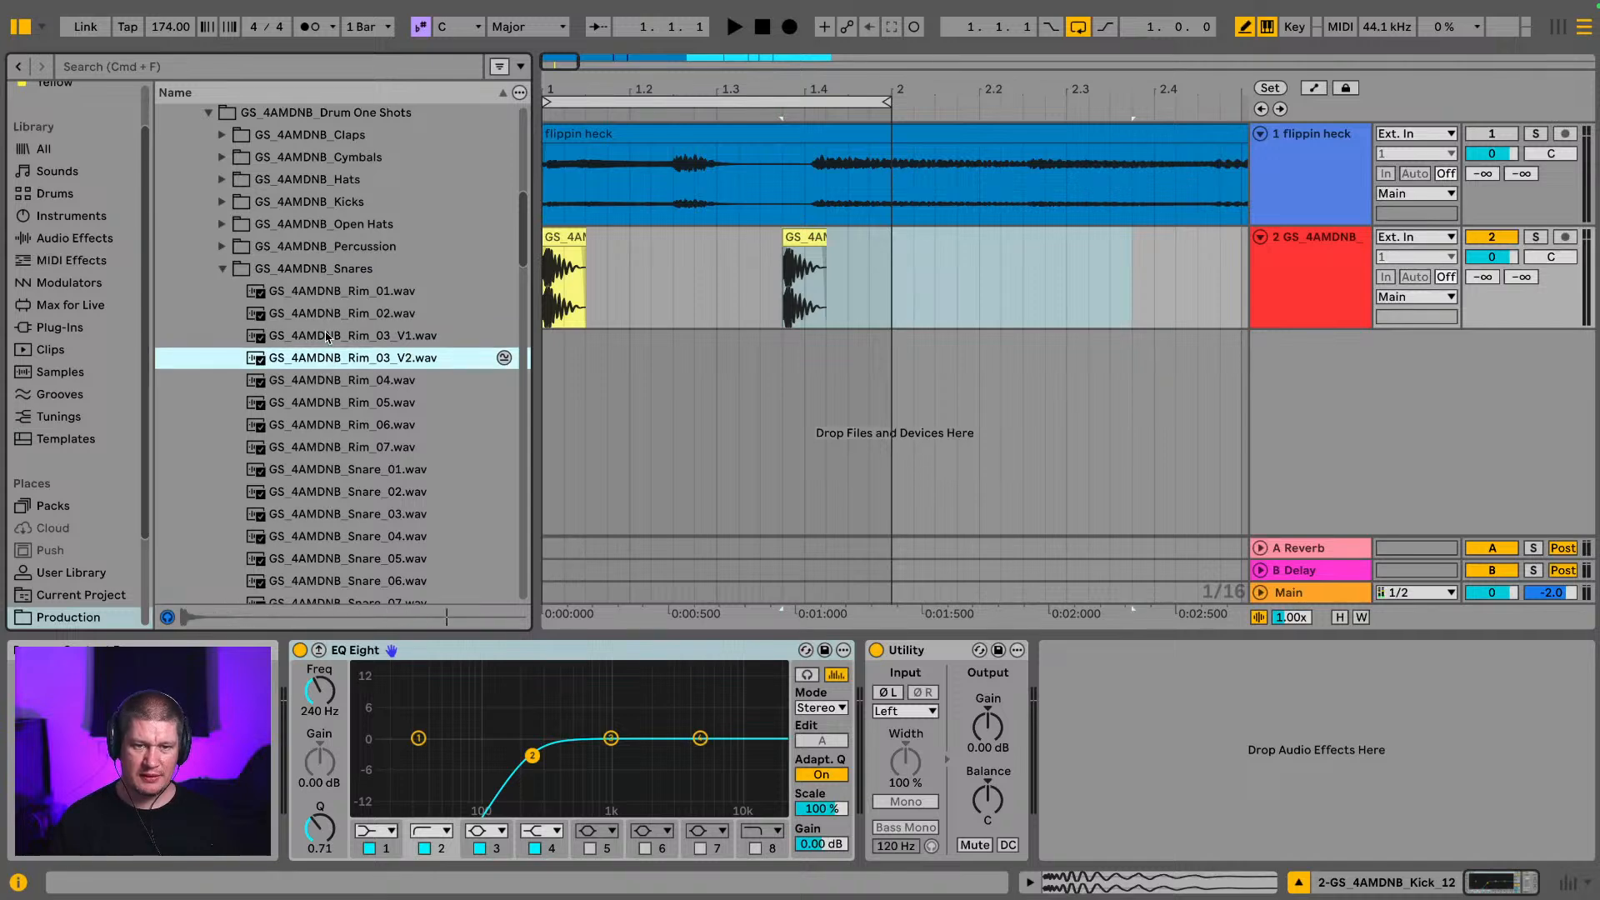
{"action": "key", "text": "Up"}
{"action": "key", "text": "Up"}
{"action": "key", "text": "Up"}
{"action": "key", "text": "Down"}
{"action": "key", "text": "Down"}
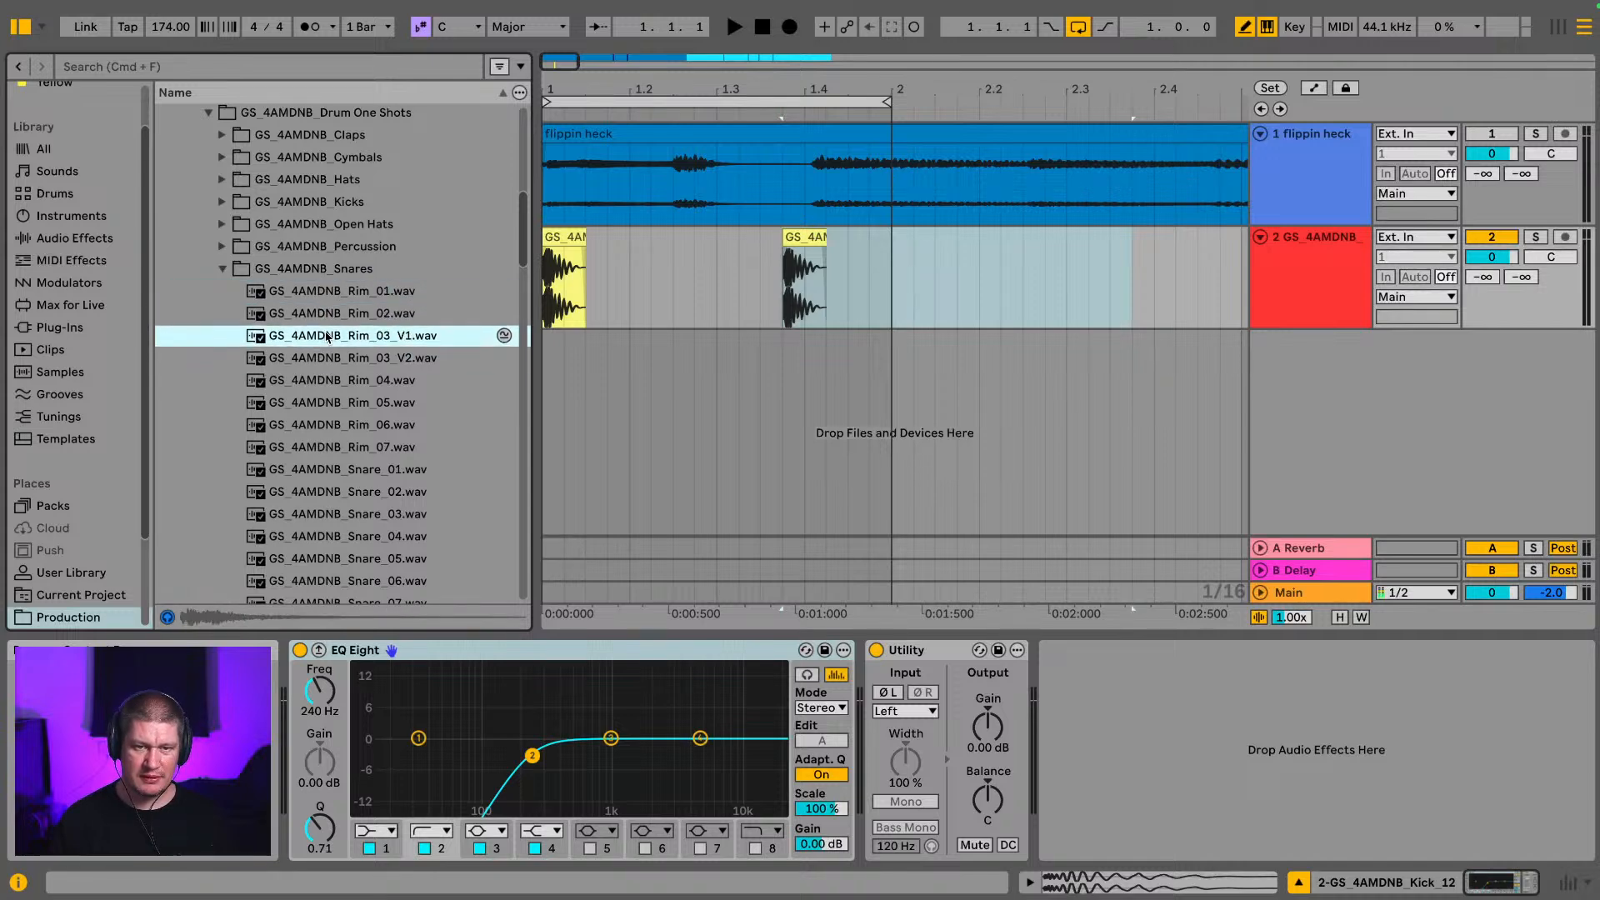
{"action": "left_click_drag", "start_coordinate": [326, 336], "coordinate": [830, 375]}
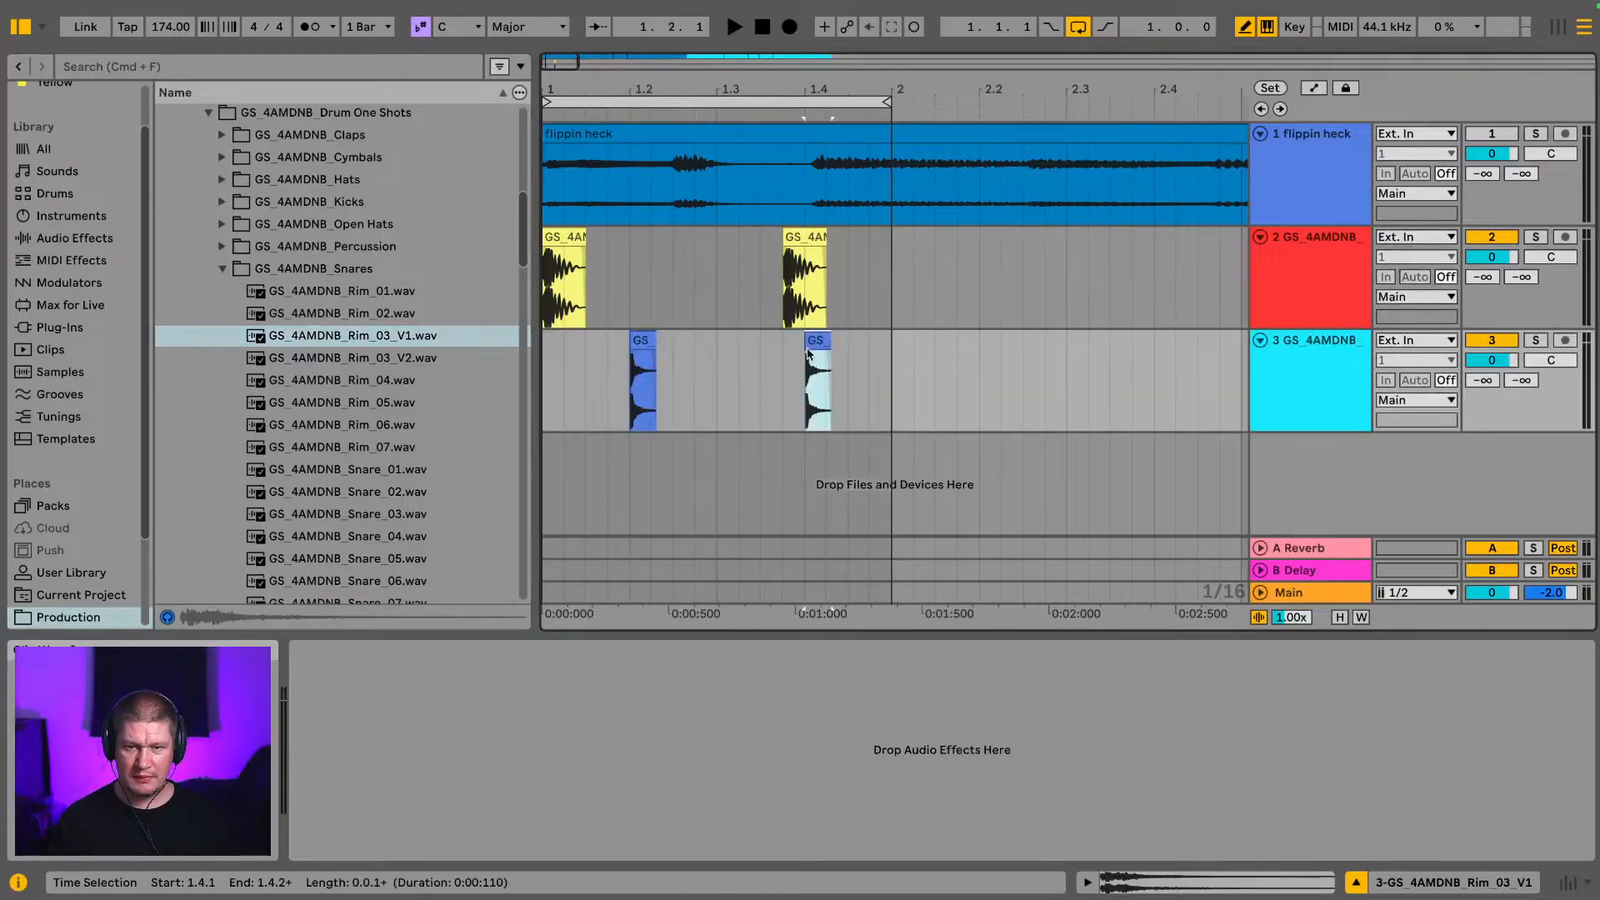
Step: Move the second kick one sixteenth earlier to 1.3.3 and play the looped bar from its start
{"action": "left_click_drag", "start_coordinate": [805, 240], "coordinate": [779, 242]}
{"action": "left_click", "coordinate": [550, 242]}
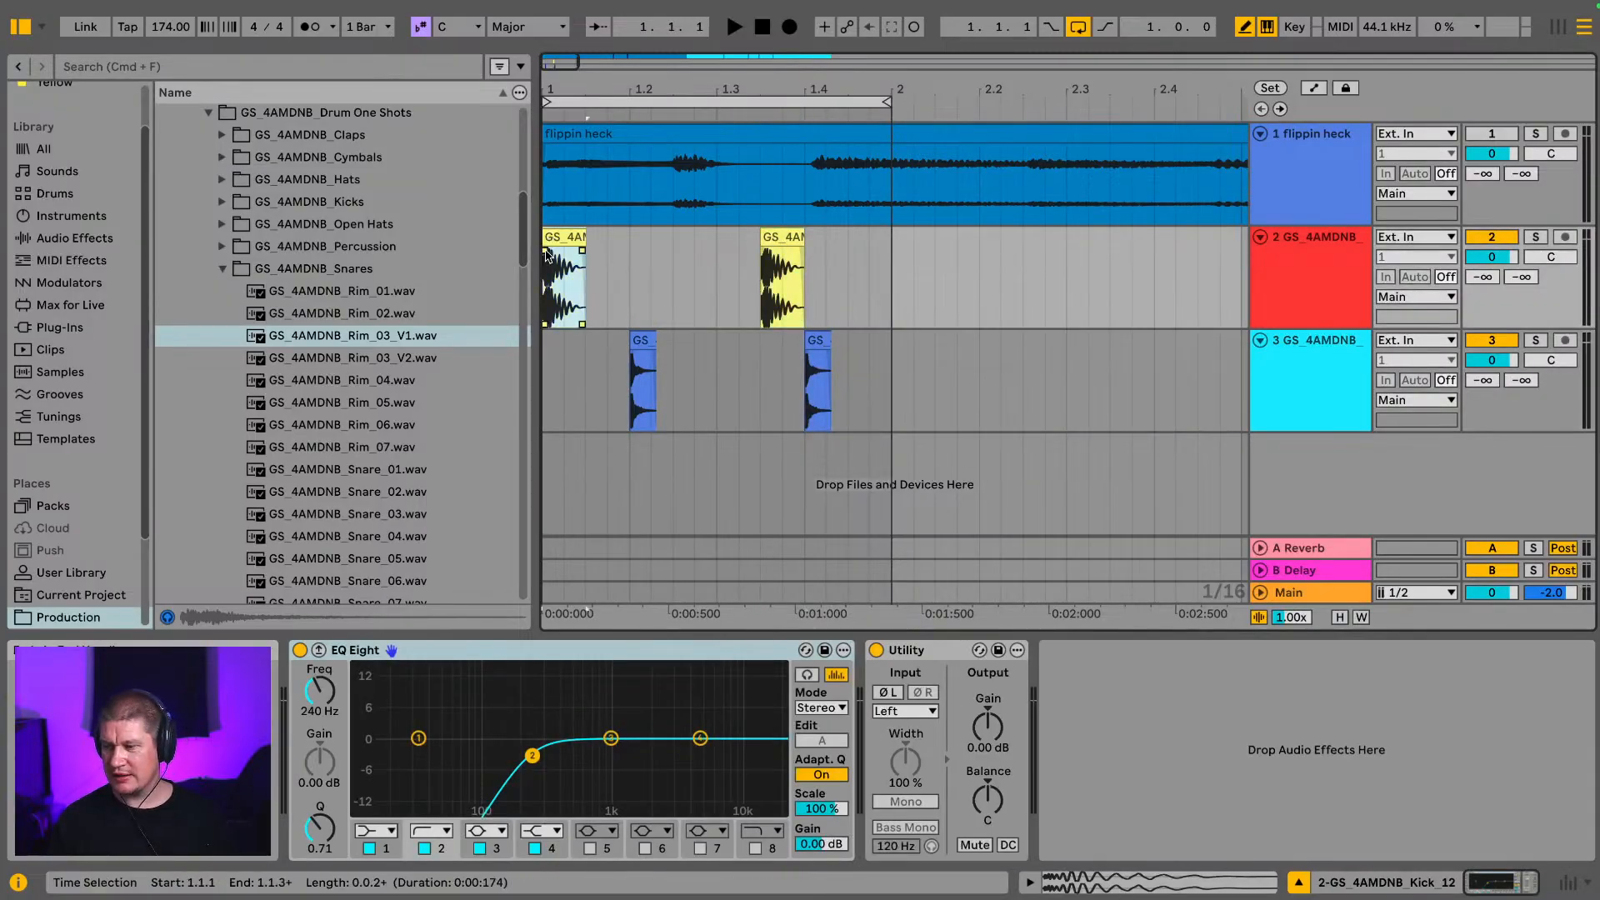
{"action": "key", "text": "space"}
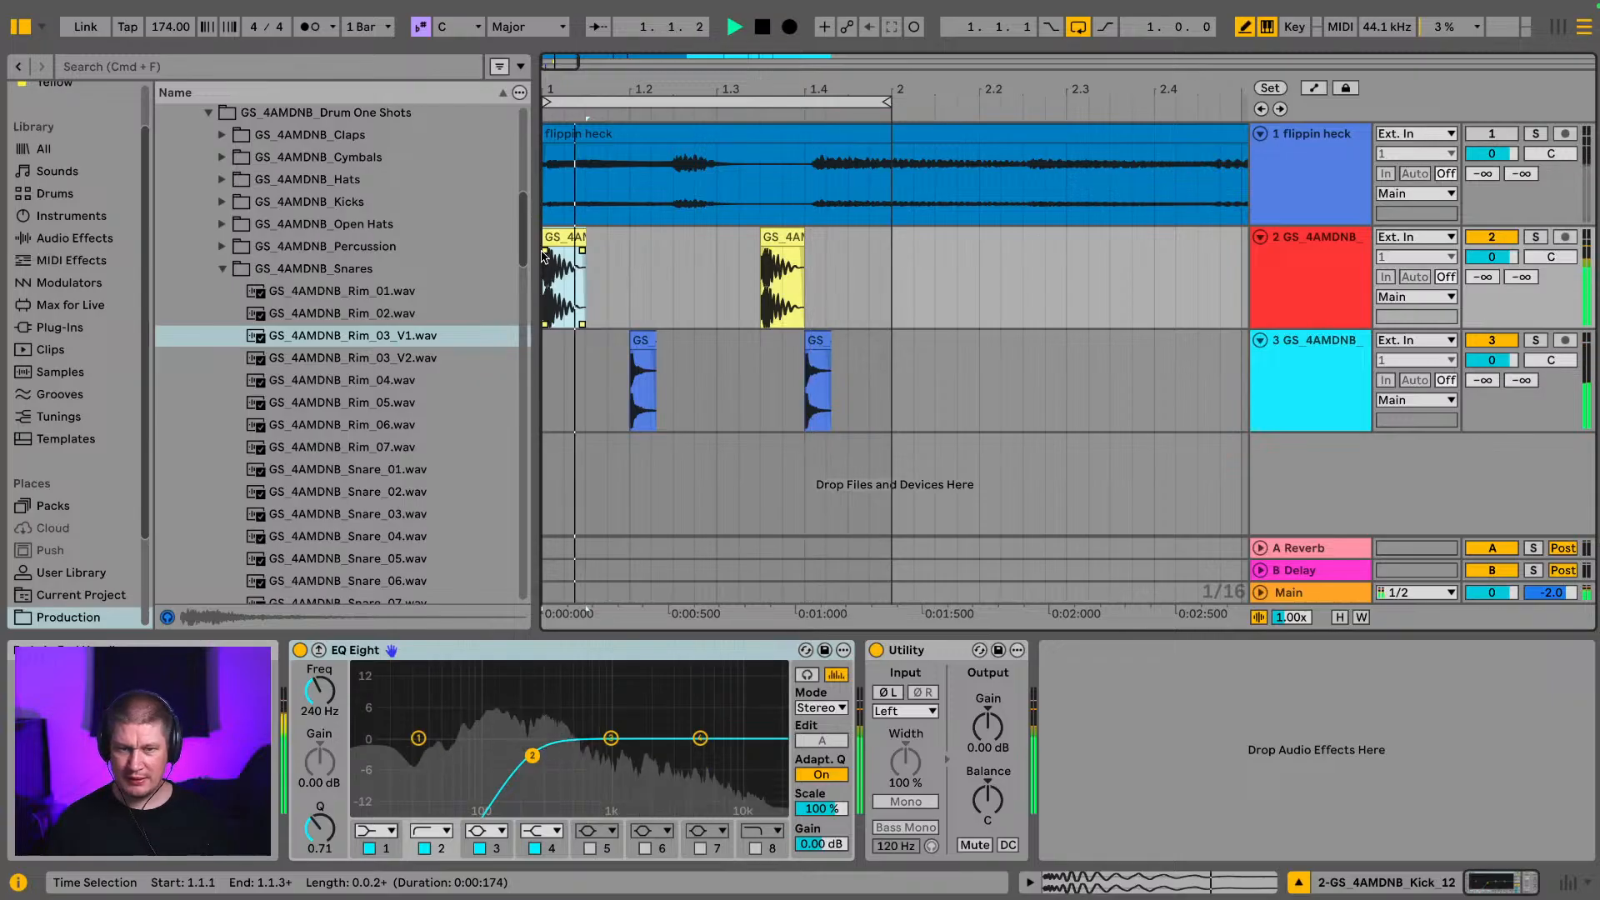
Step: Collapse the Snares folder, reopen GS_4AMDNB_Kicks and audition Kick_07_V1, Kick_12 and Kick_13 for comparison
{"action": "left_click", "coordinate": [224, 269]}
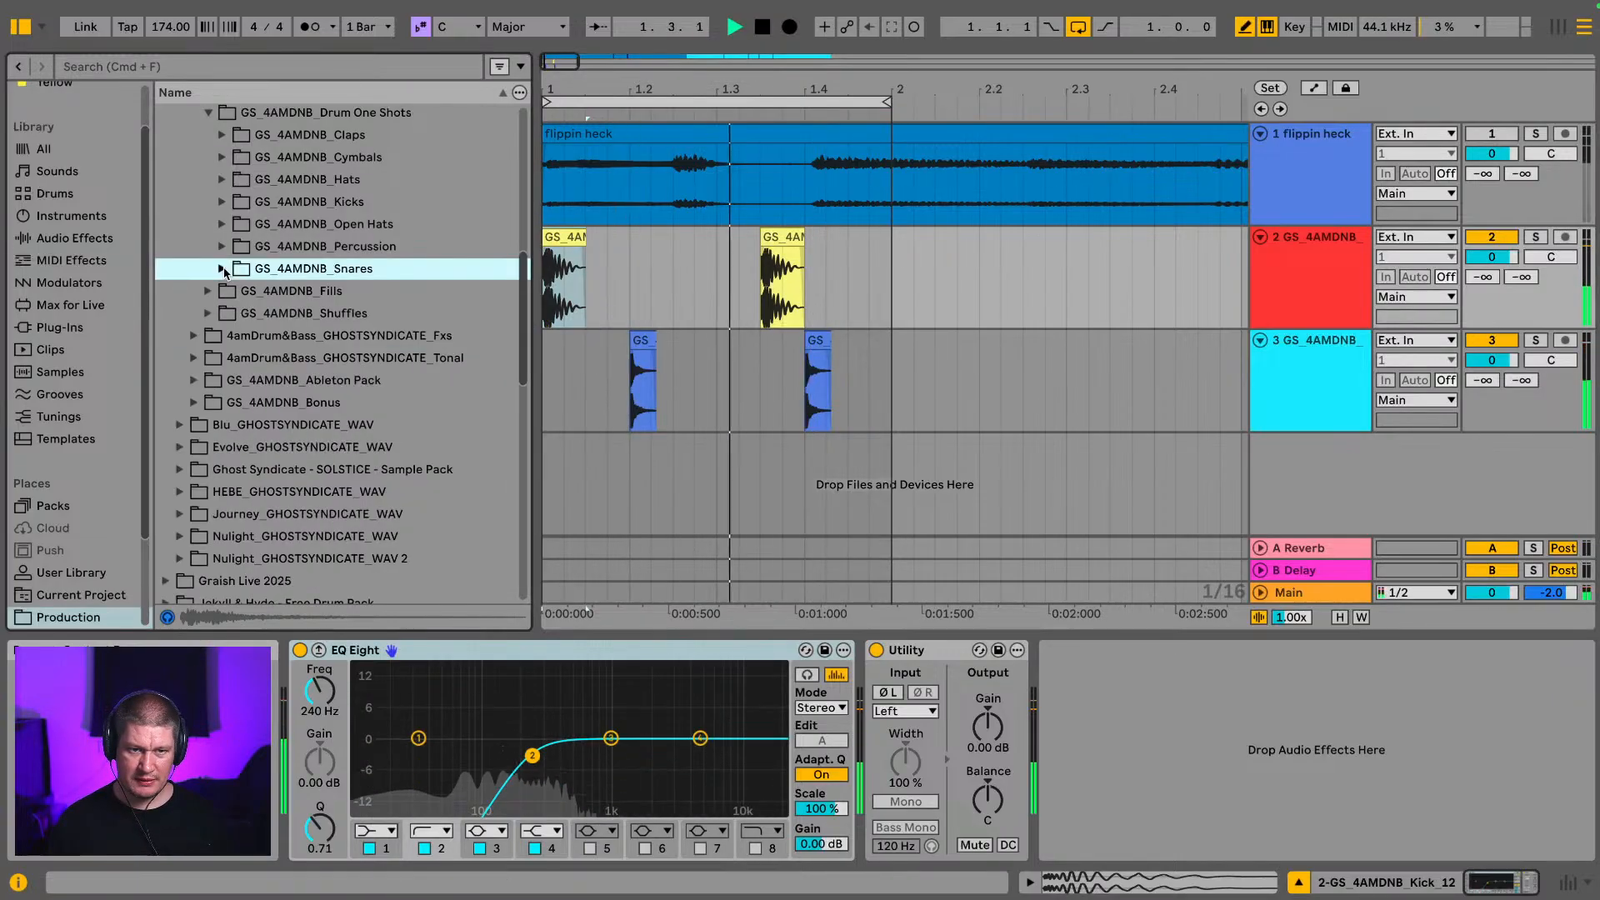
{"action": "left_click", "coordinate": [244, 209]}
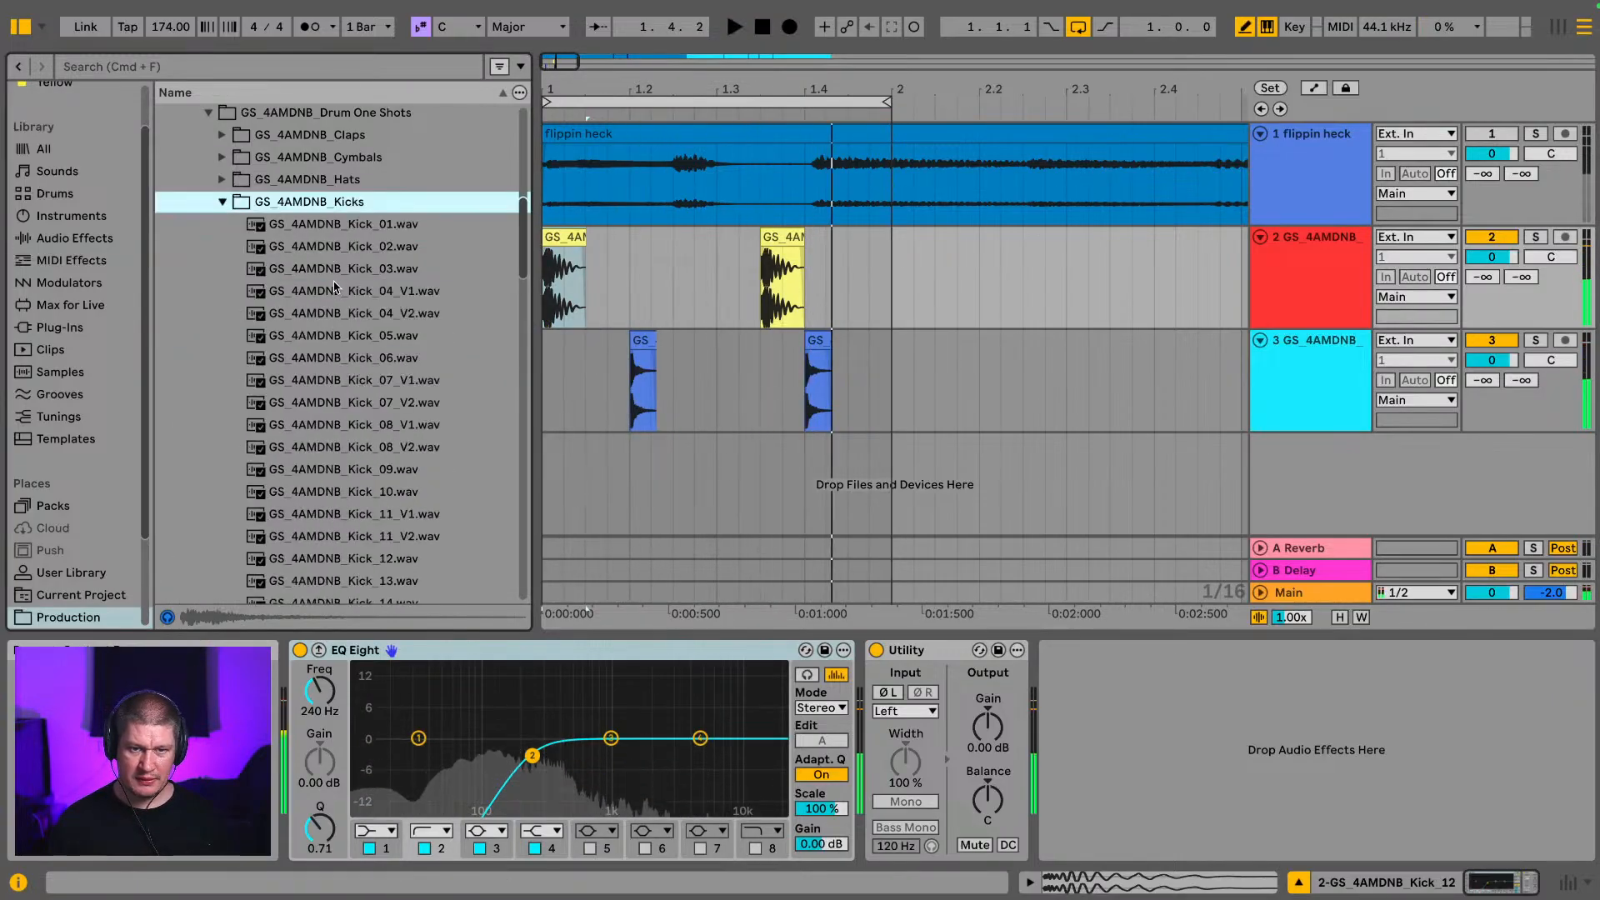
{"action": "left_click", "coordinate": [402, 380]}
{"action": "scroll", "coordinate": [401, 381], "scroll_direction": "down", "scroll_amount": 2}
{"action": "key", "text": "space"}
{"action": "scroll", "coordinate": [402, 384], "scroll_direction": "down", "scroll_amount": 3}
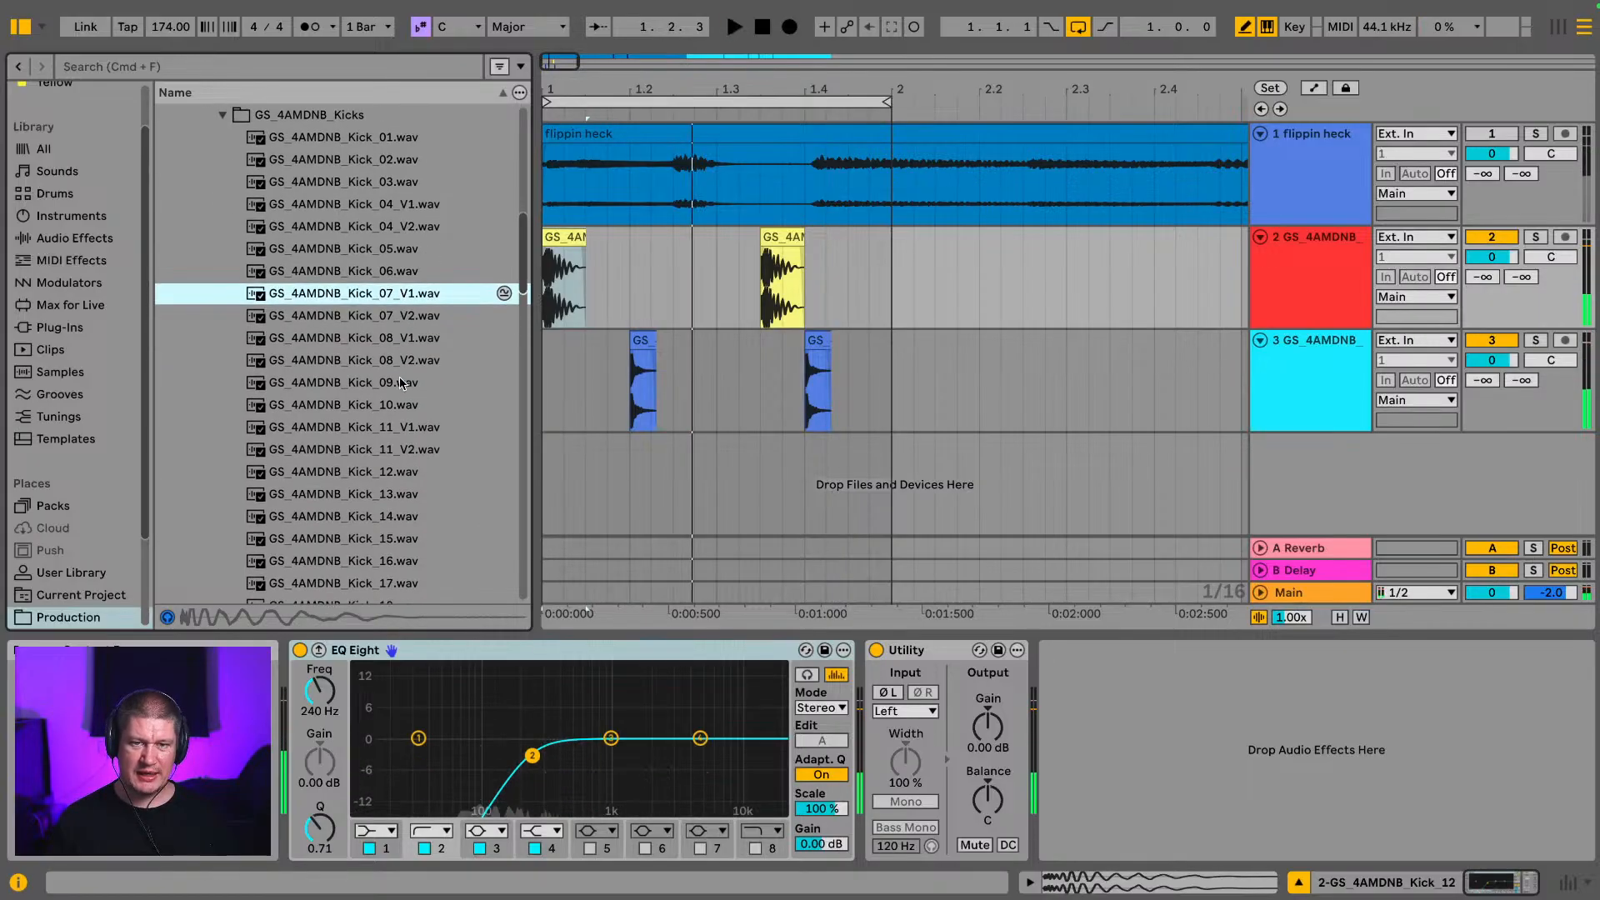
{"action": "left_click", "coordinate": [357, 471]}
{"action": "scroll", "coordinate": [356, 472], "scroll_direction": "down", "scroll_amount": 1}
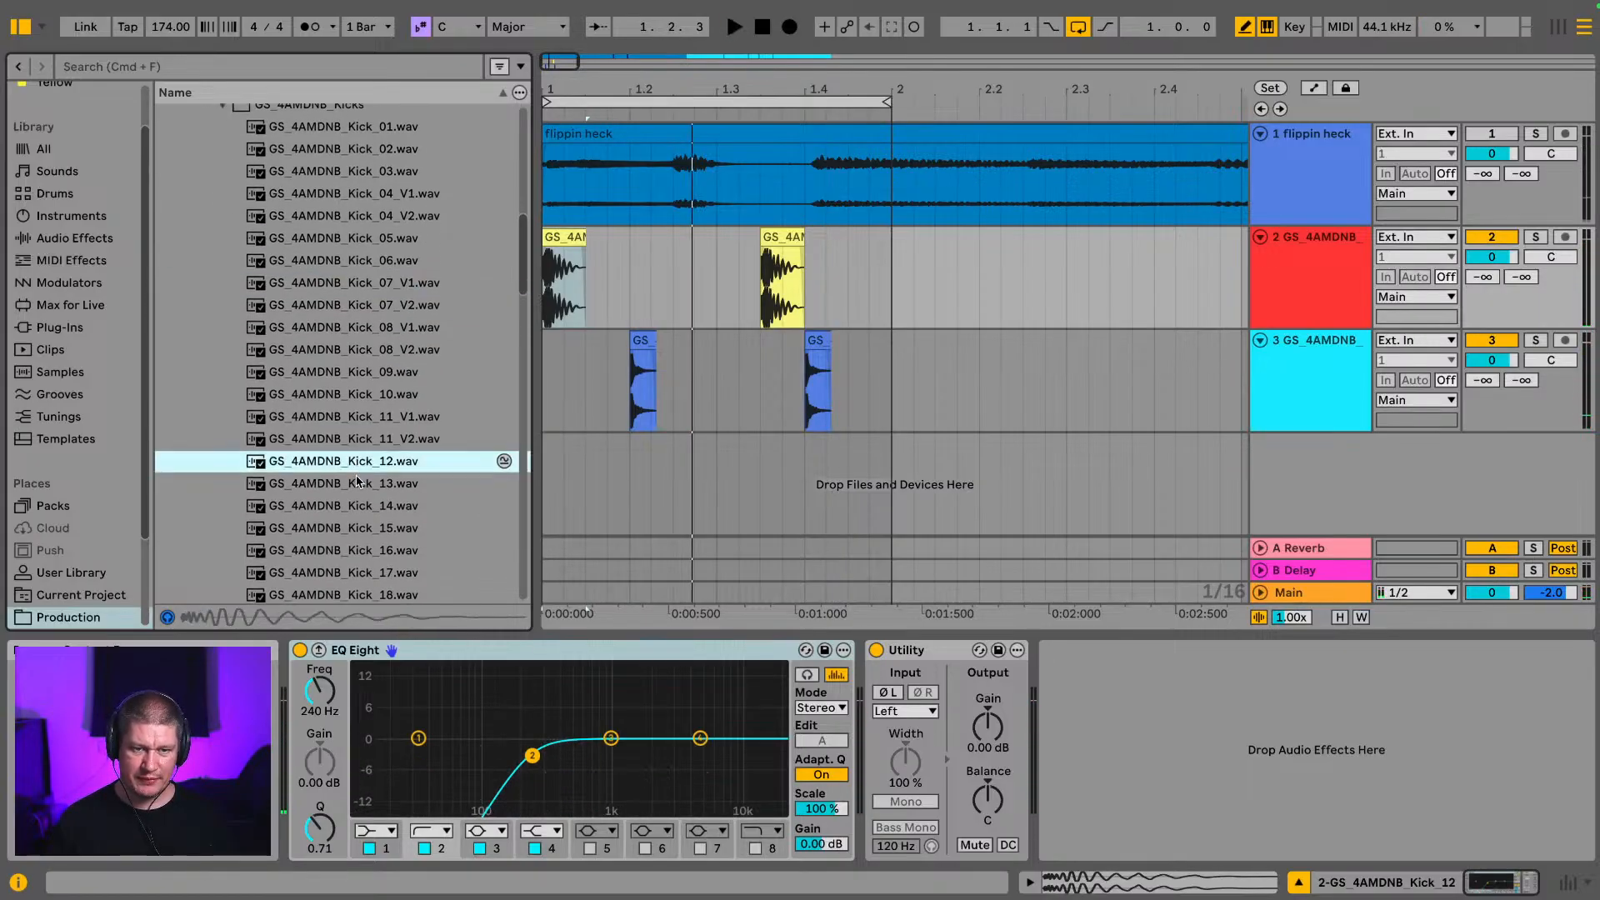
{"action": "left_click", "coordinate": [358, 481]}
Step: Delete the EQ Eight and Utility devices from the kick track
{"action": "left_click", "coordinate": [1297, 251]}
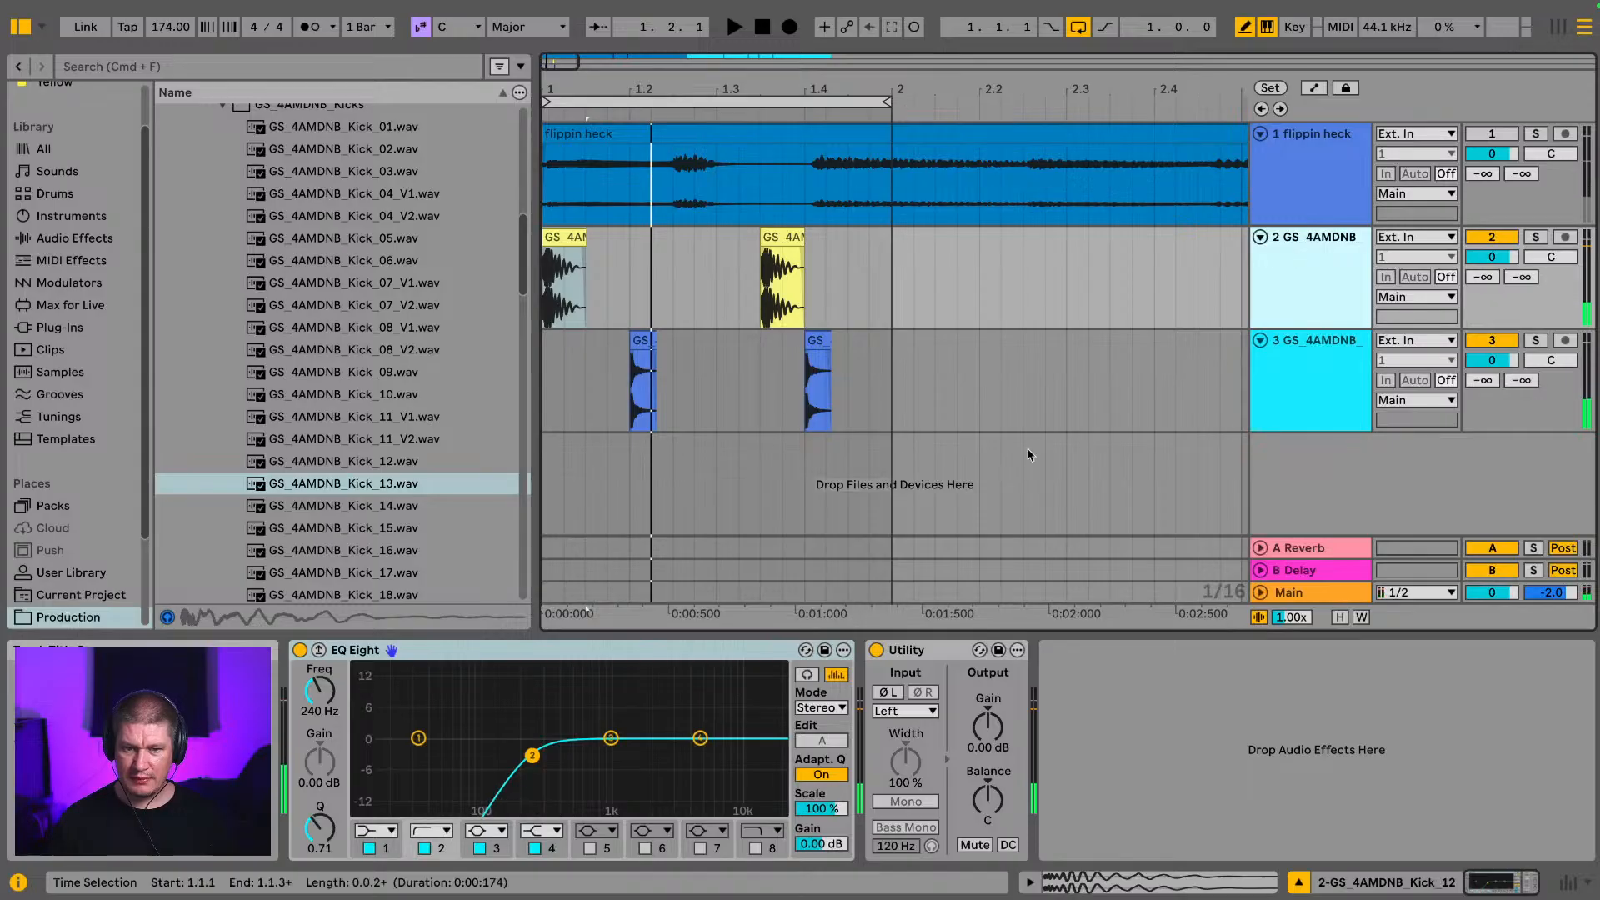
{"action": "left_click", "coordinate": [692, 649]}
{"action": "key", "text": "Delete"}
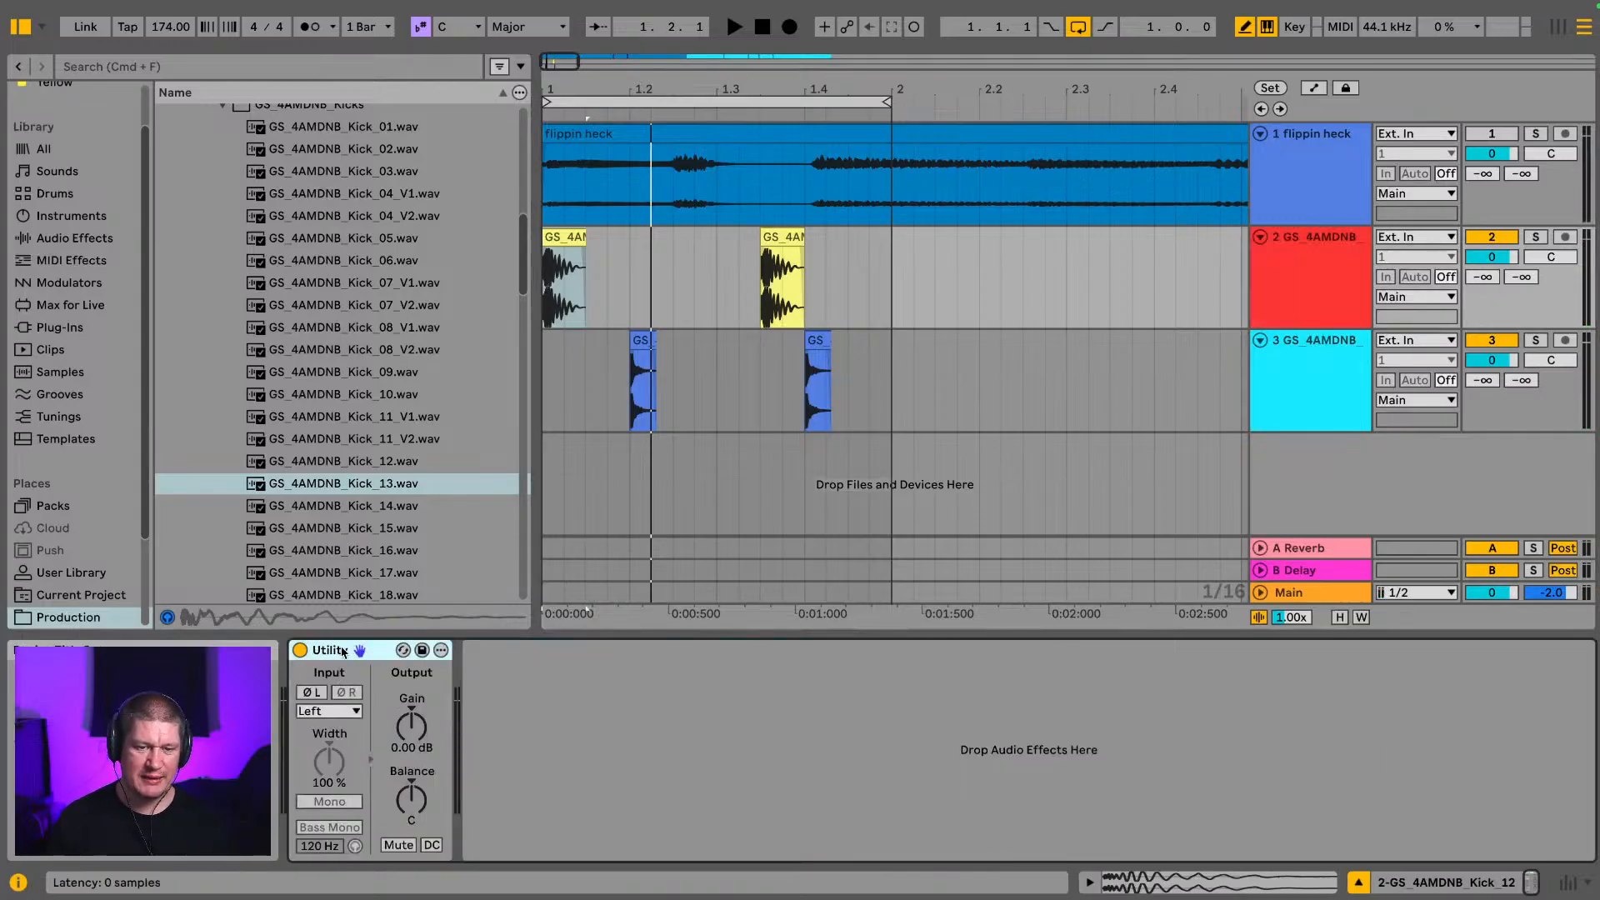
{"action": "key", "text": "Delete"}
Step: Play the looped drum pattern from the first kick and check the rim track for audio effects
{"action": "left_click", "coordinate": [552, 236]}
{"action": "key", "text": "space"}
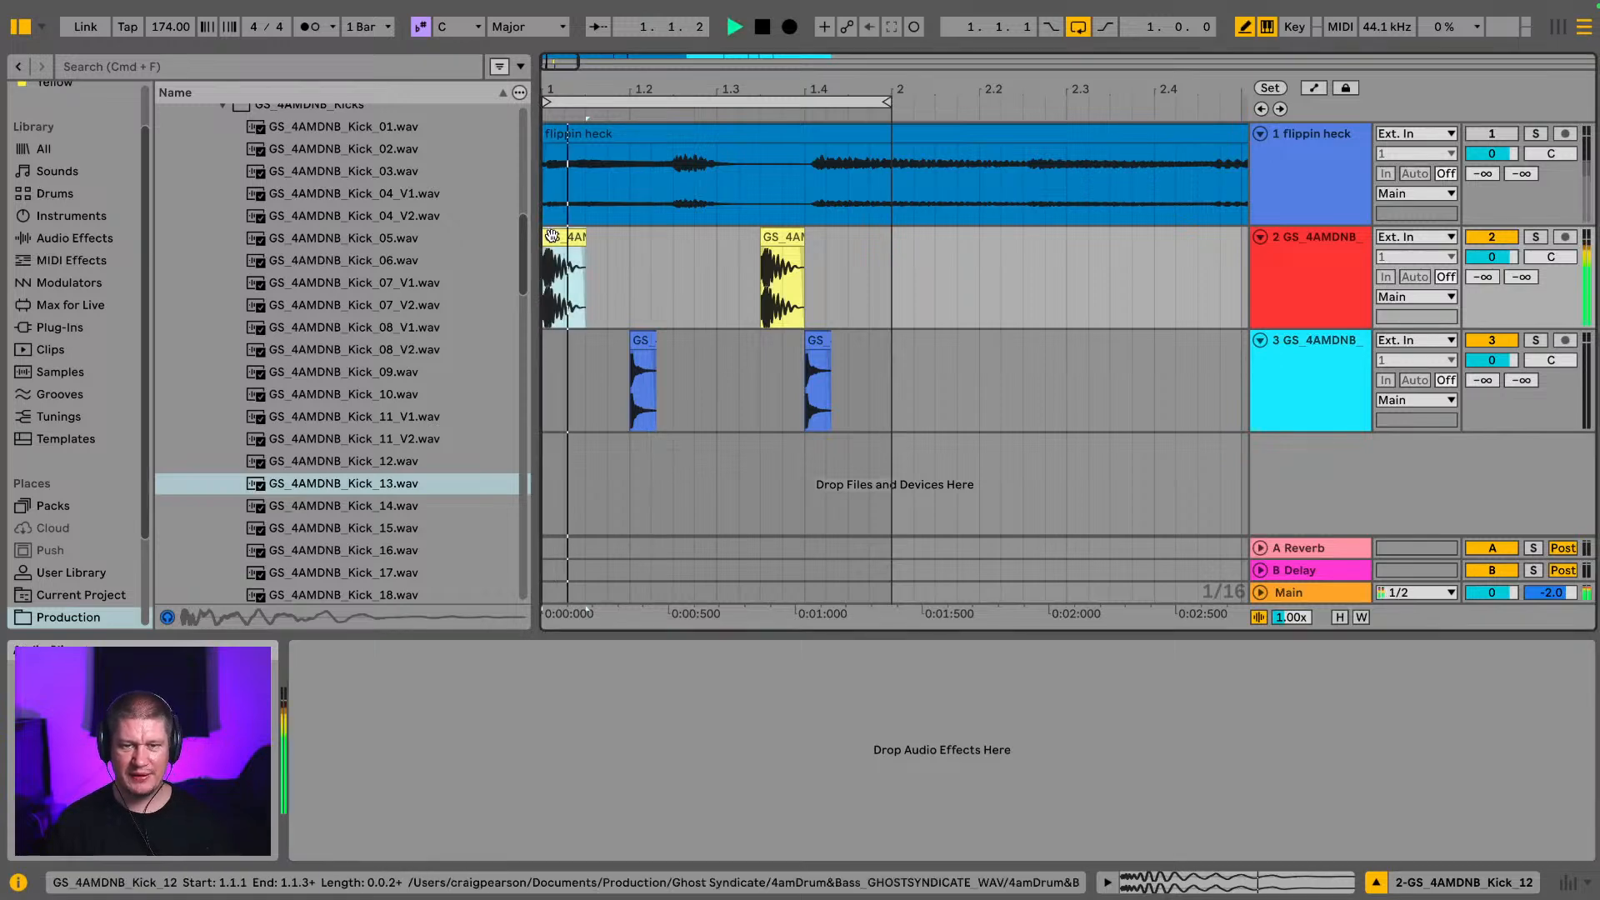
{"action": "key", "text": "space"}
{"action": "left_click", "coordinate": [1342, 379]}
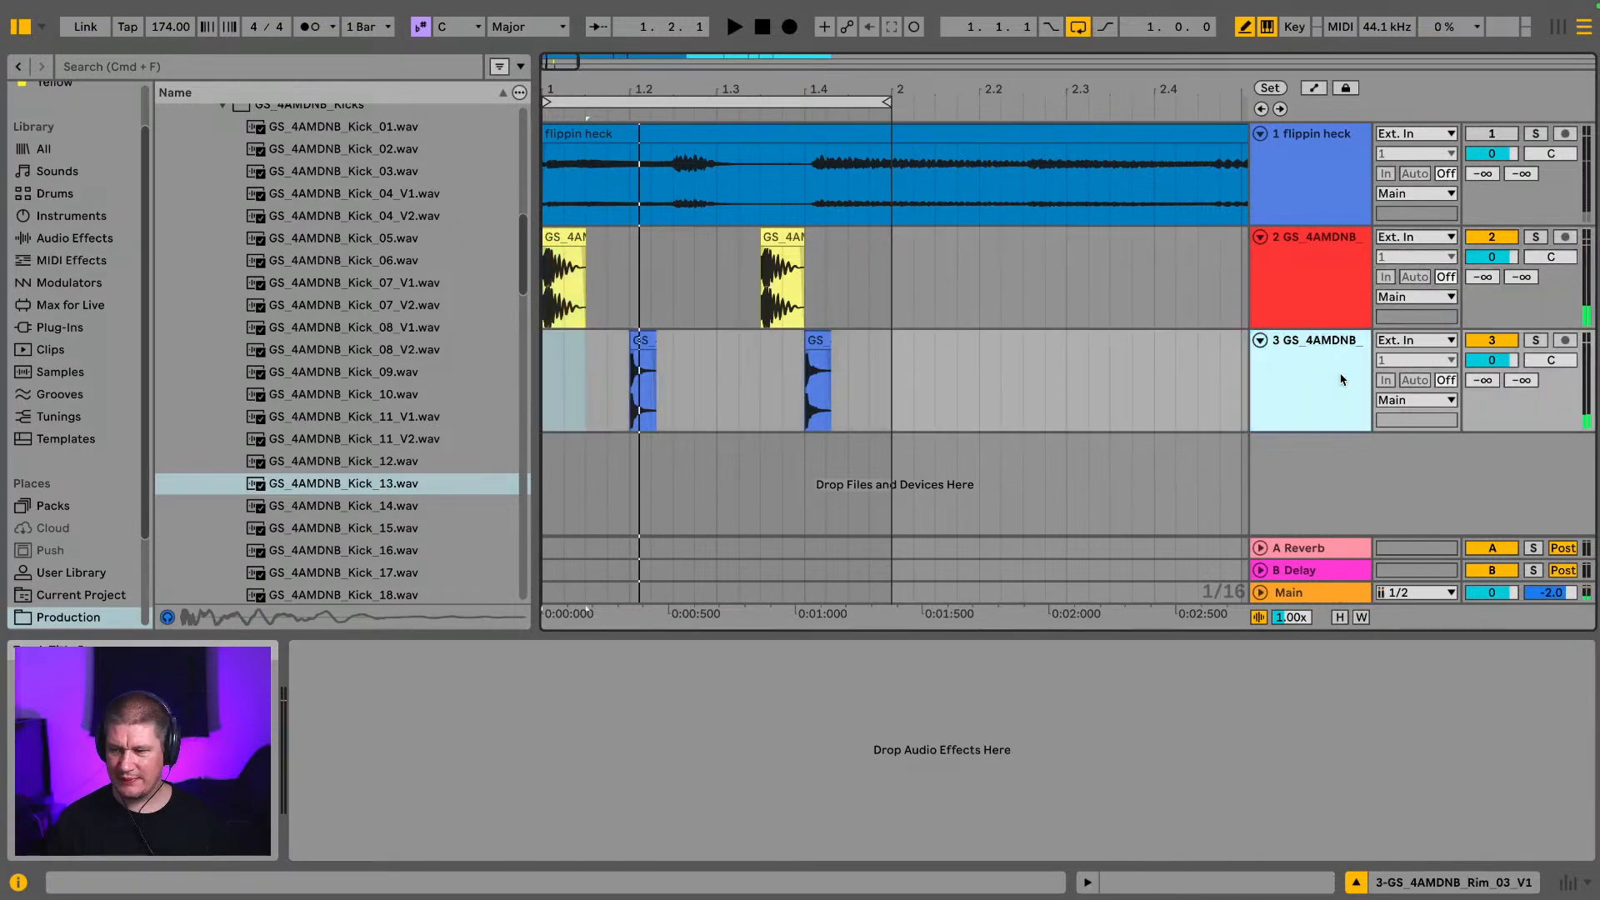
{"action": "key", "text": "space"}
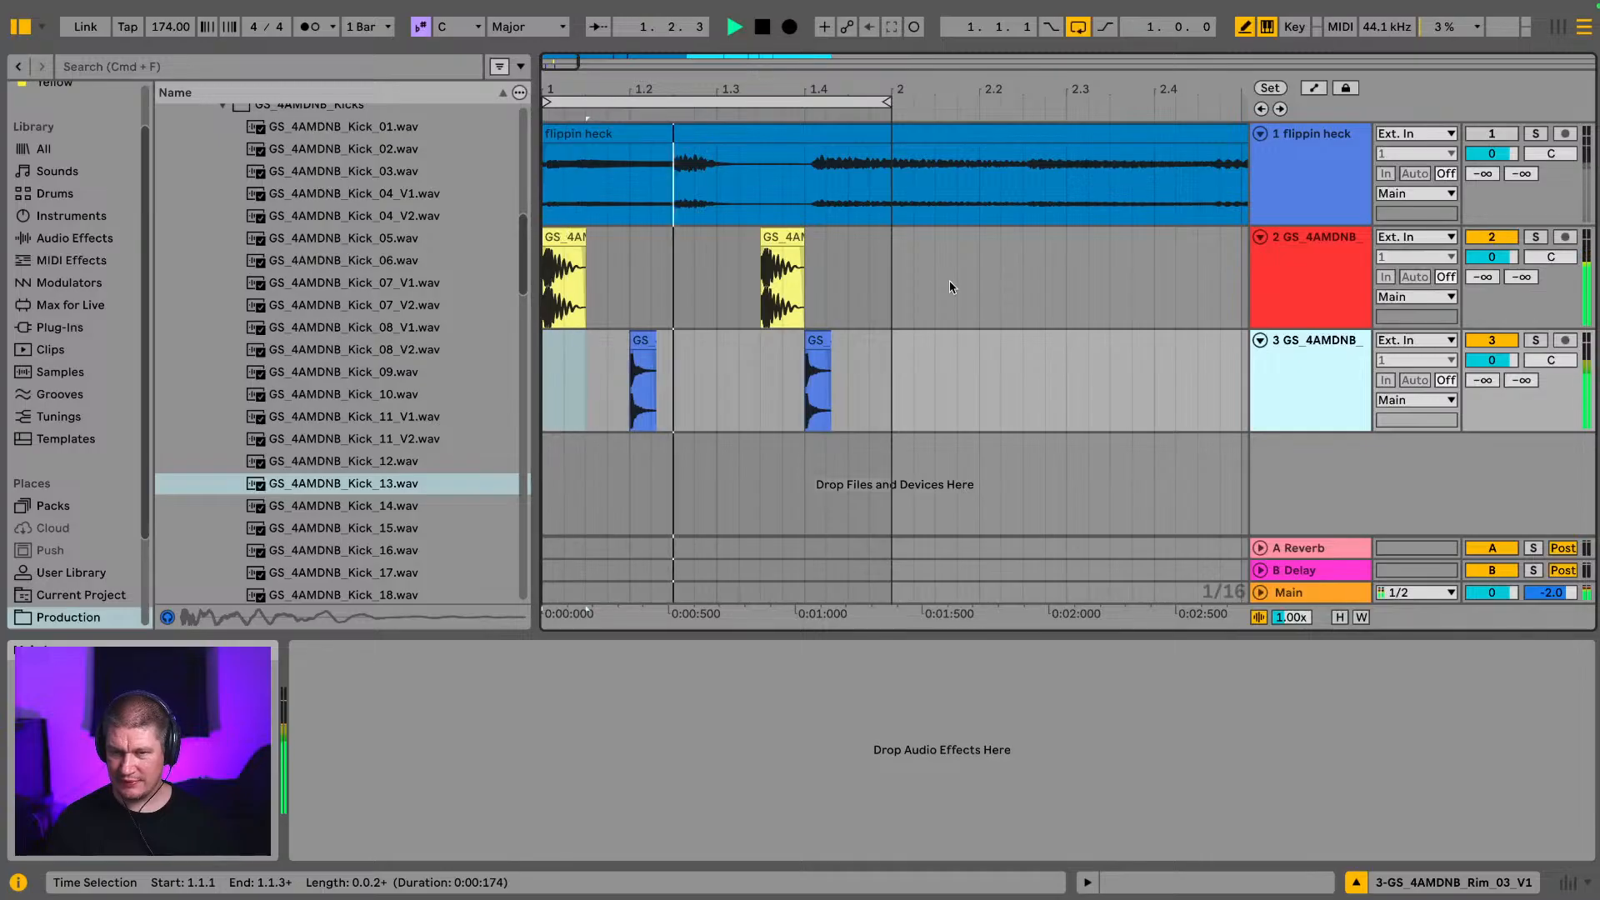
{"action": "key", "text": "space"}
Step: Show the session mixer with taller volume faders and set the kick track to -7.6 dB and the rim track to -6.0 dB
{"action": "key", "text": "Tab"}
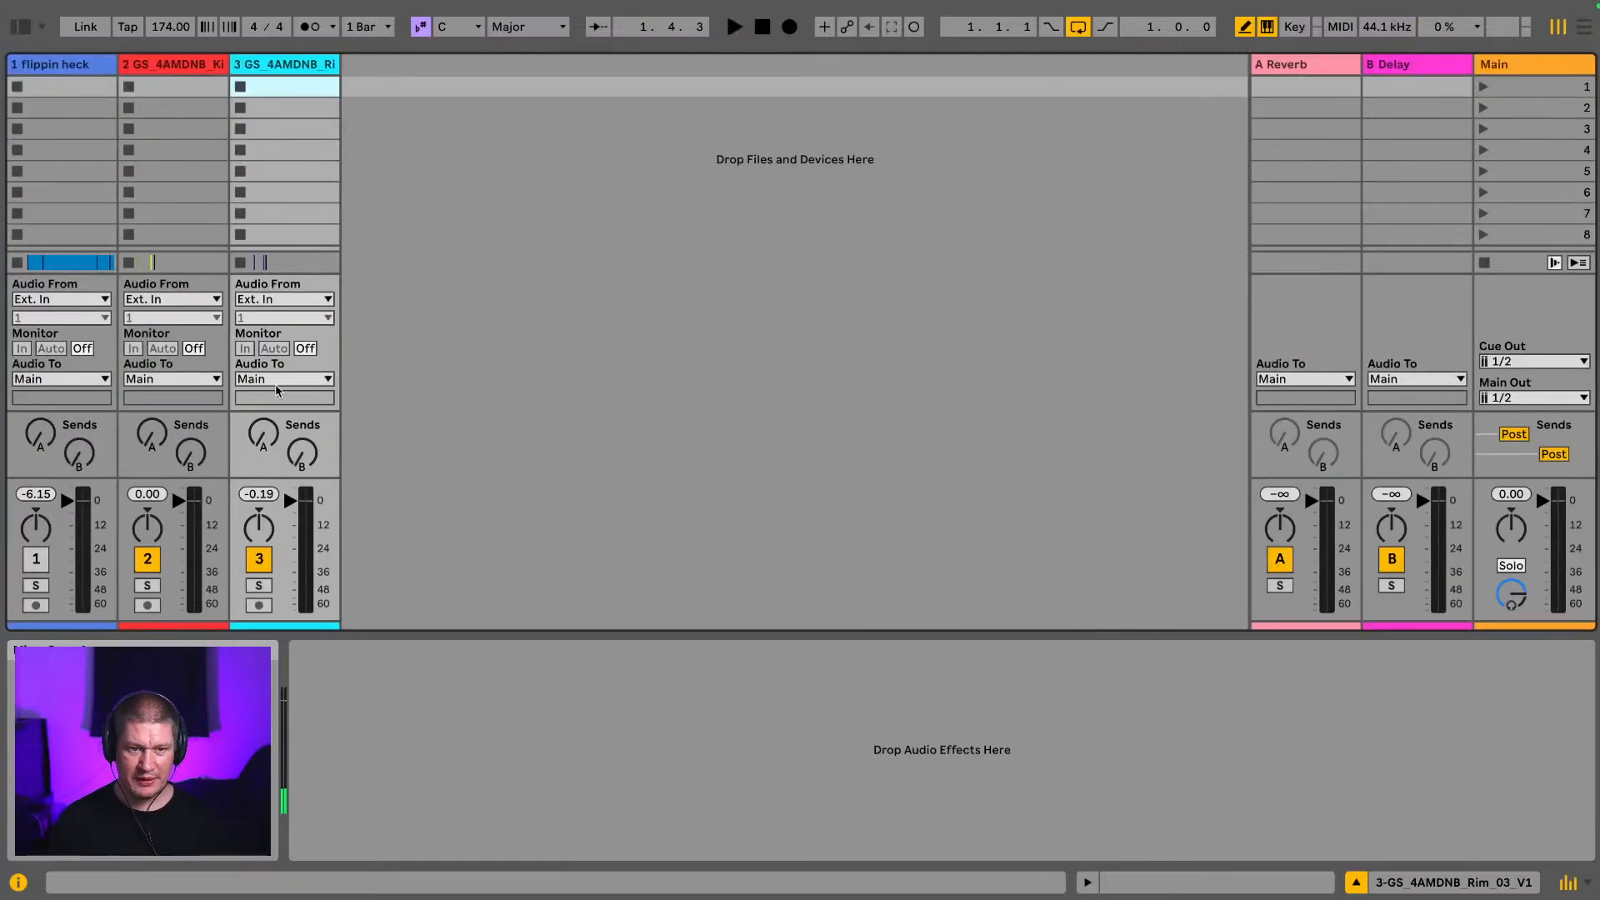
{"action": "left_click_drag", "start_coordinate": [177, 500], "coordinate": [177, 520]}
{"action": "key", "text": "space"}
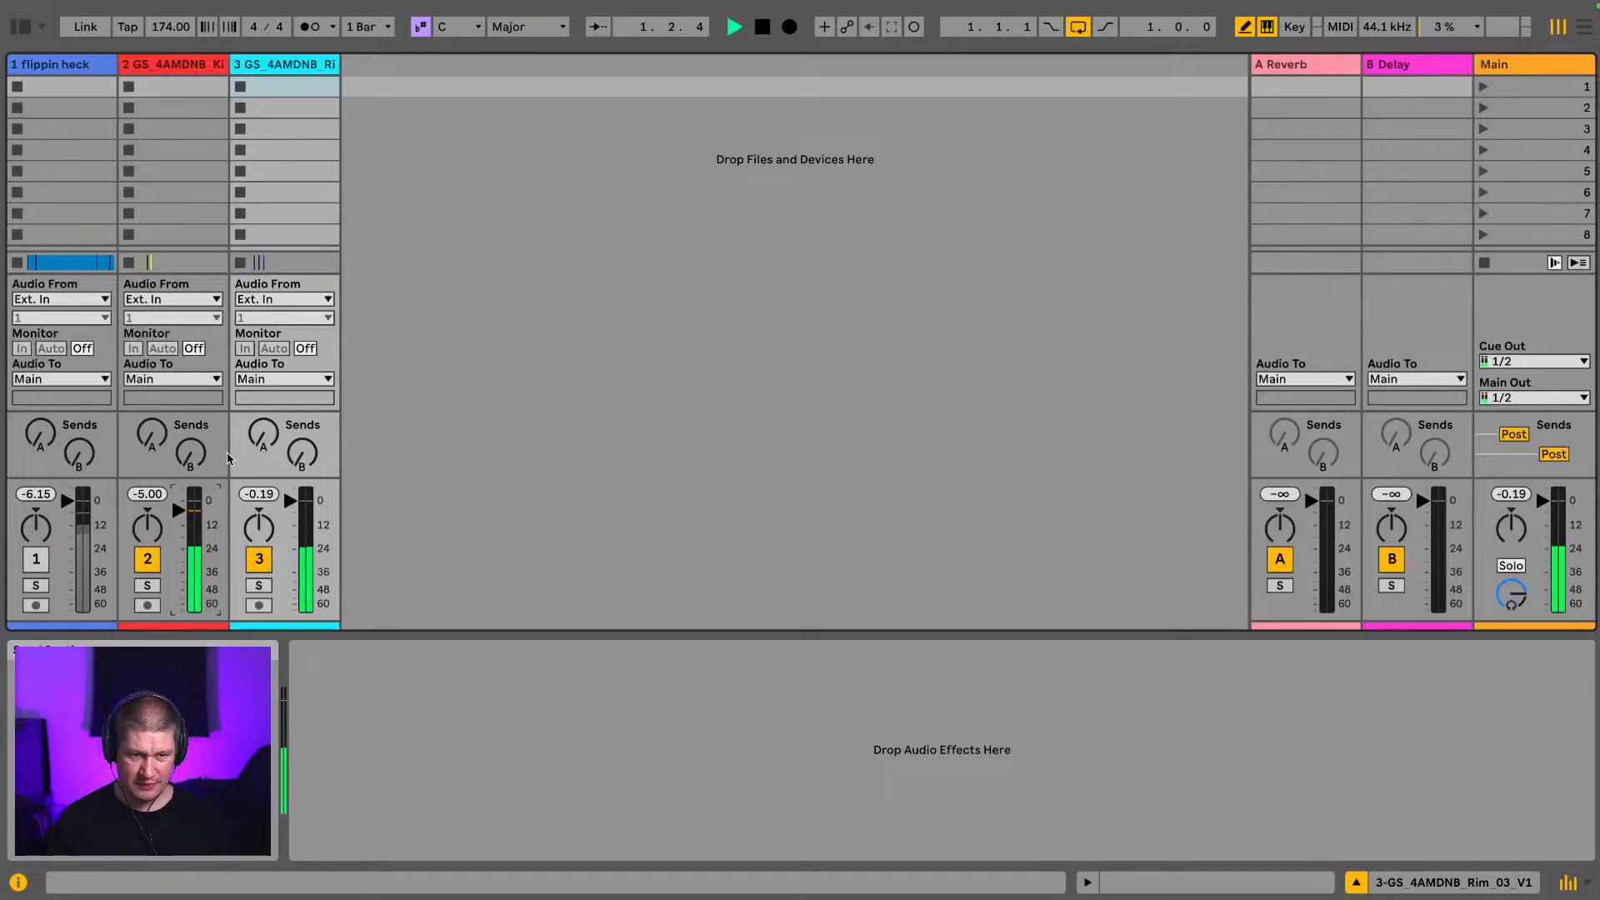
{"action": "left_click_drag", "start_coordinate": [235, 467], "coordinate": [235, 425]}
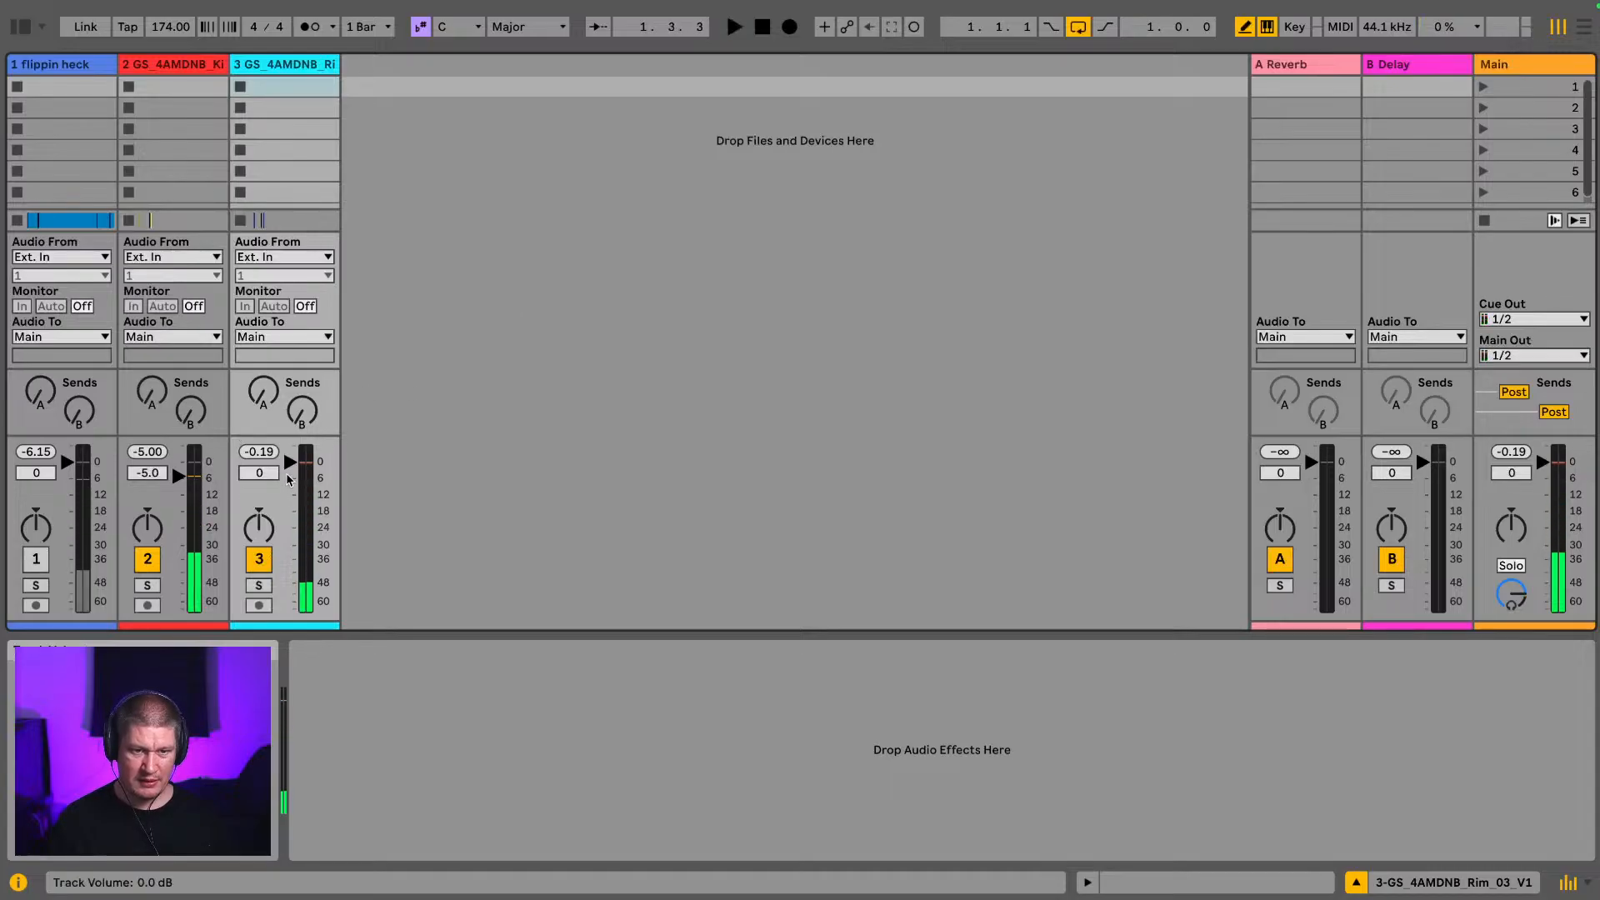
{"action": "left_click_drag", "start_coordinate": [290, 461], "coordinate": [290, 479]}
{"action": "left_click_drag", "start_coordinate": [179, 476], "coordinate": [178, 484]}
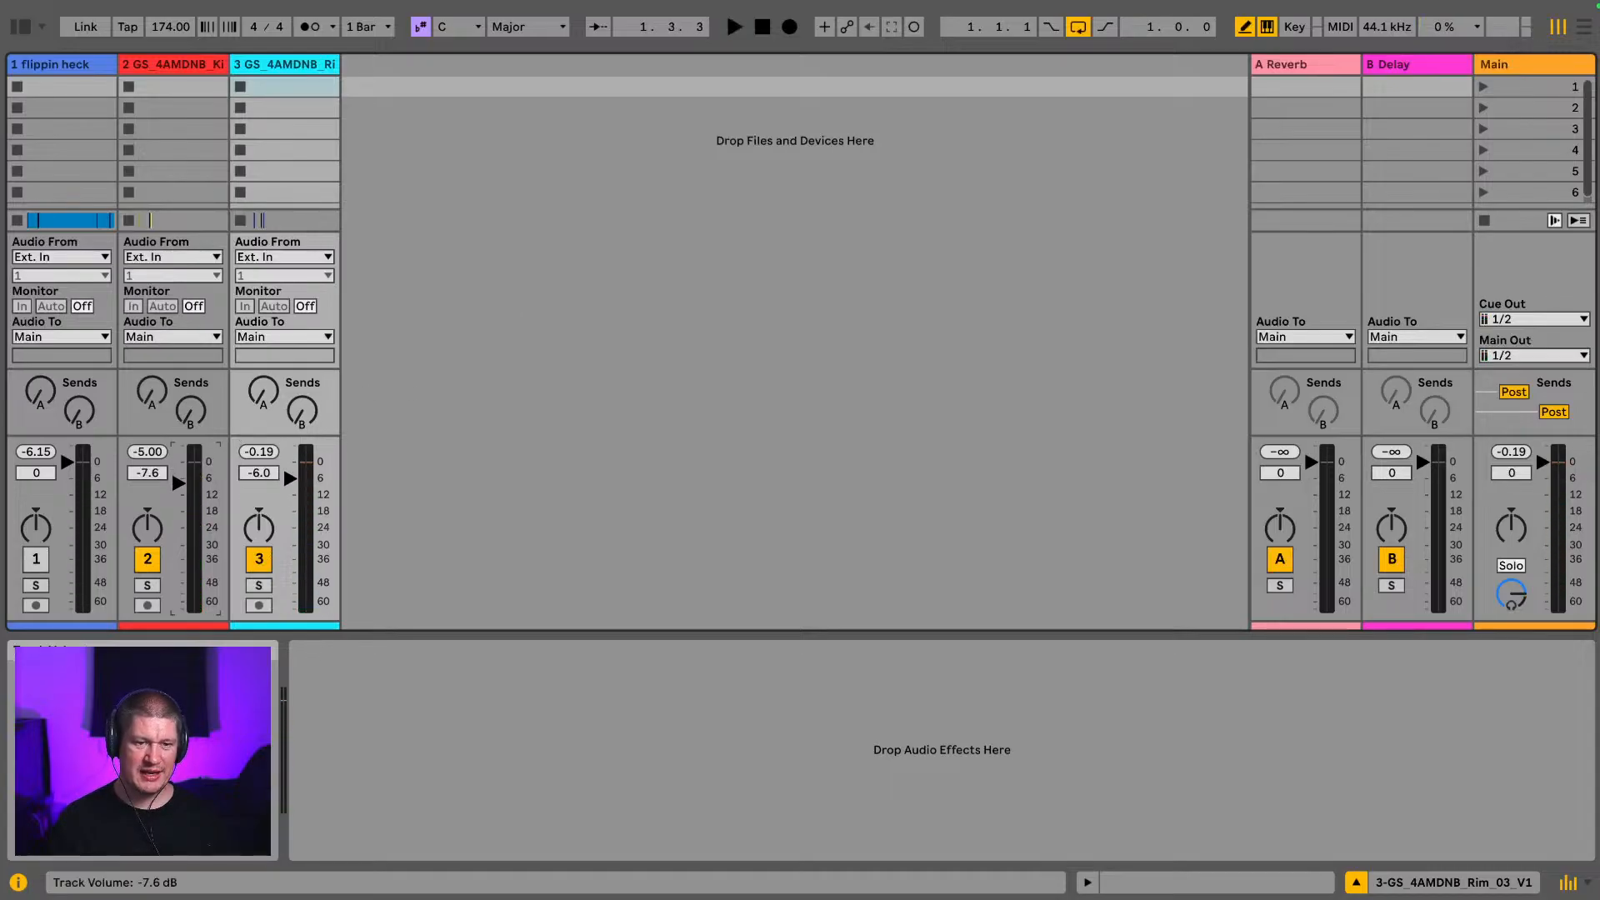
Step: Unmute the flippin heck track, play it with the drums and return to the arrangement view
{"action": "left_click", "coordinate": [35, 559]}
{"action": "key", "text": "space"}
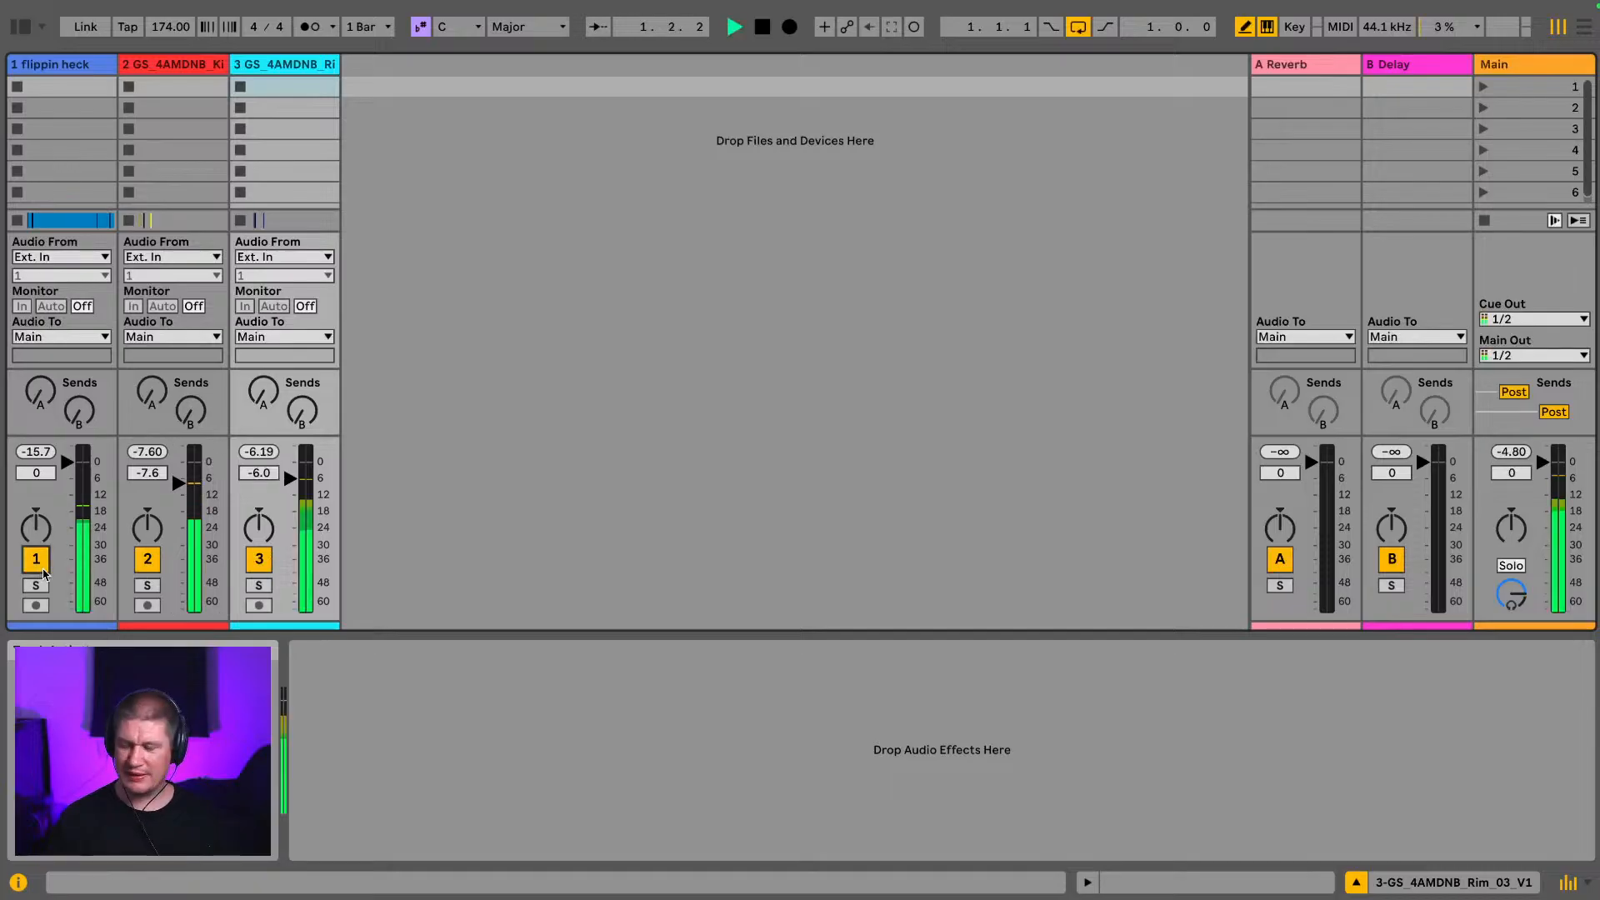
{"action": "key", "text": "space"}
{"action": "key", "text": "Tab"}
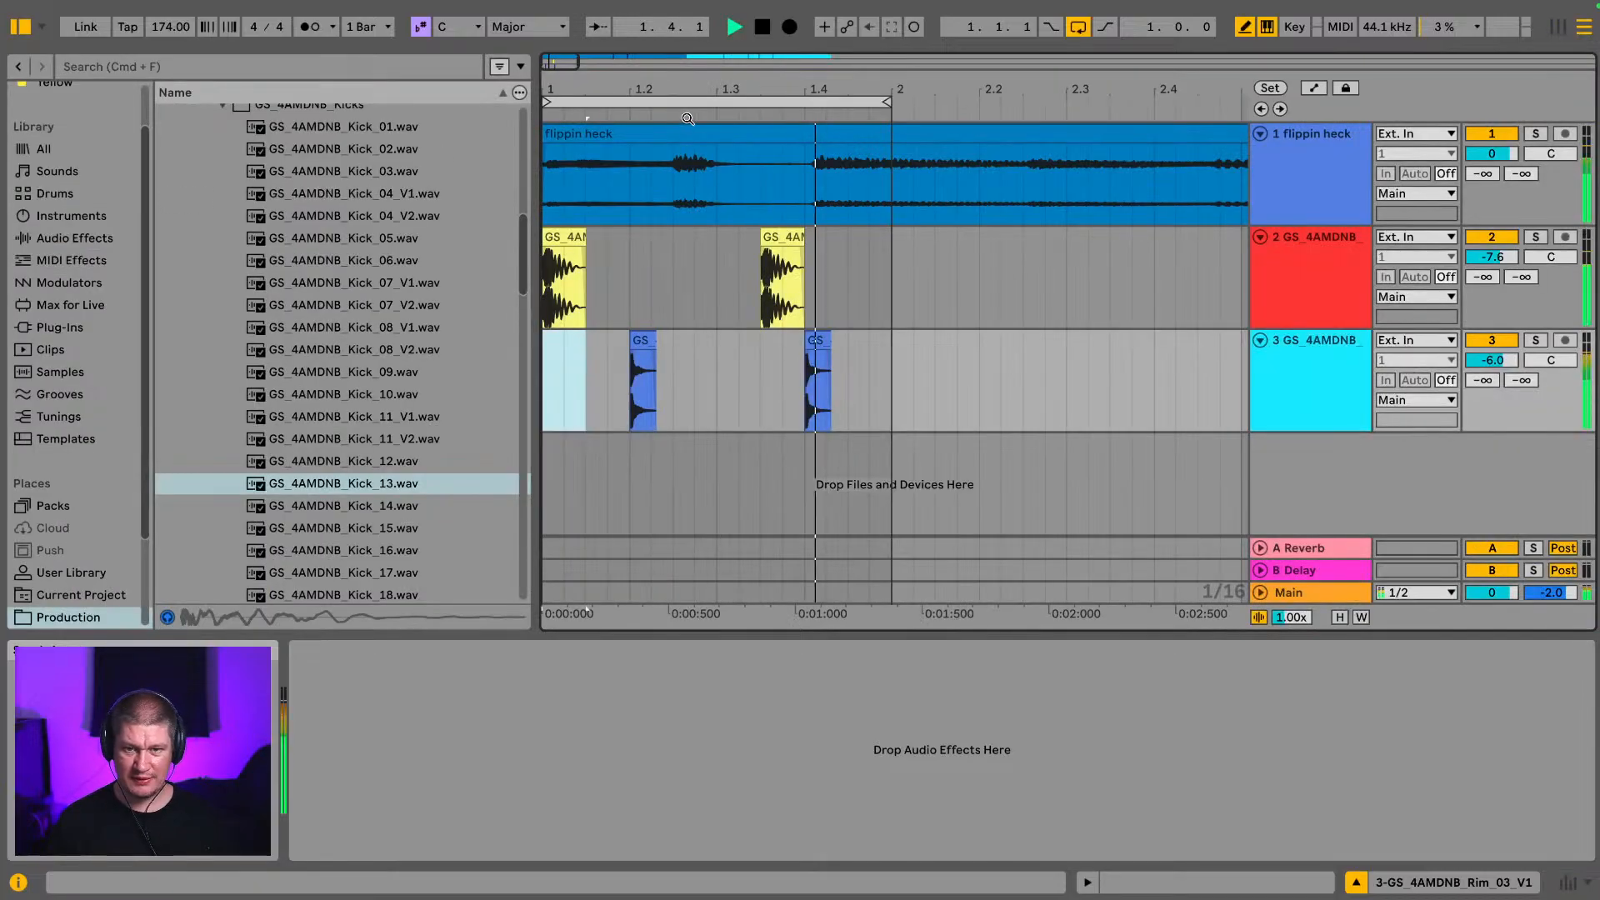
Step: Collapse the GS_4AMDNB_Kicks and GS_4AMDNB_Drum One Shots folders in the sample browser
{"action": "scroll", "coordinate": [369, 195], "scroll_direction": "up", "scroll_amount": 5}
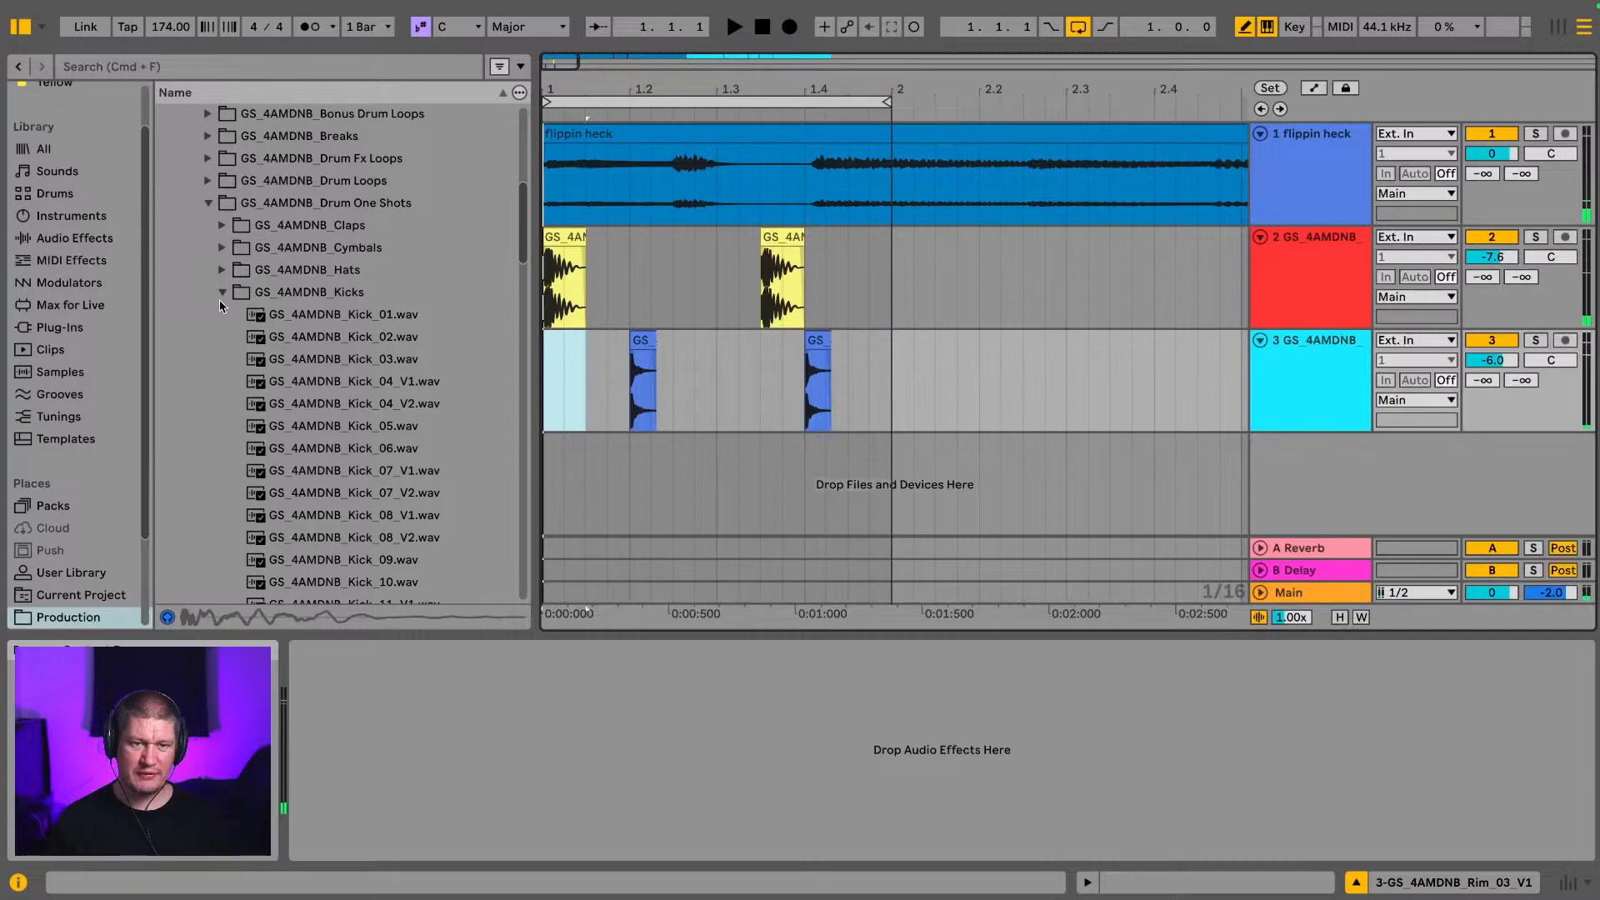
{"action": "left_click", "coordinate": [223, 293]}
{"action": "scroll", "coordinate": [235, 277], "scroll_direction": "down", "scroll_amount": 1}
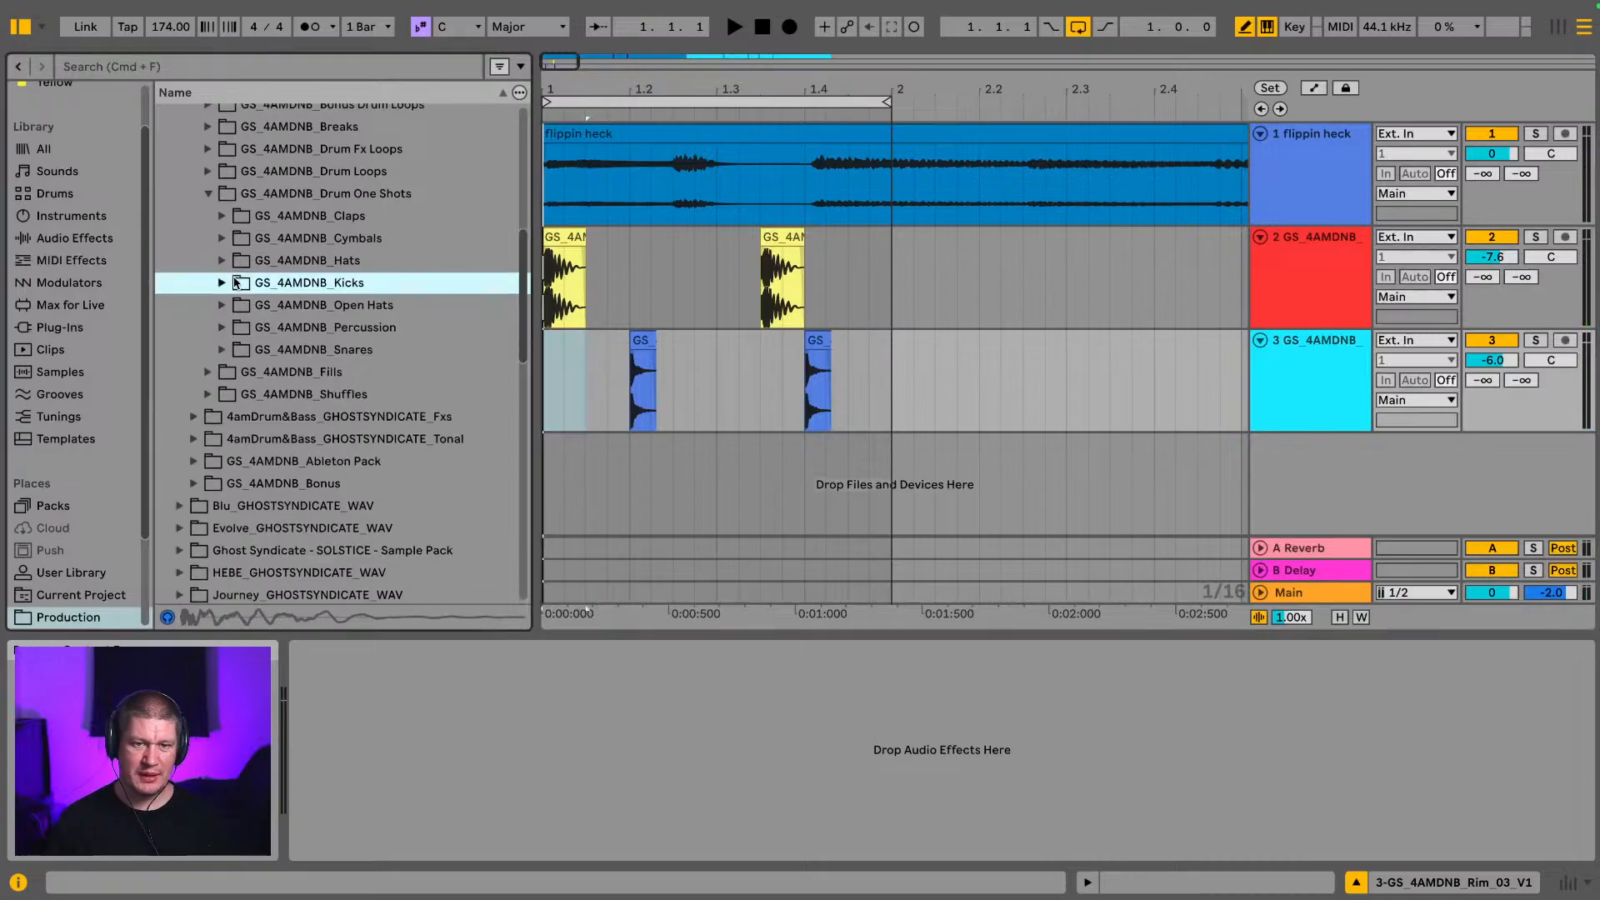
{"action": "left_click", "coordinate": [208, 194]}
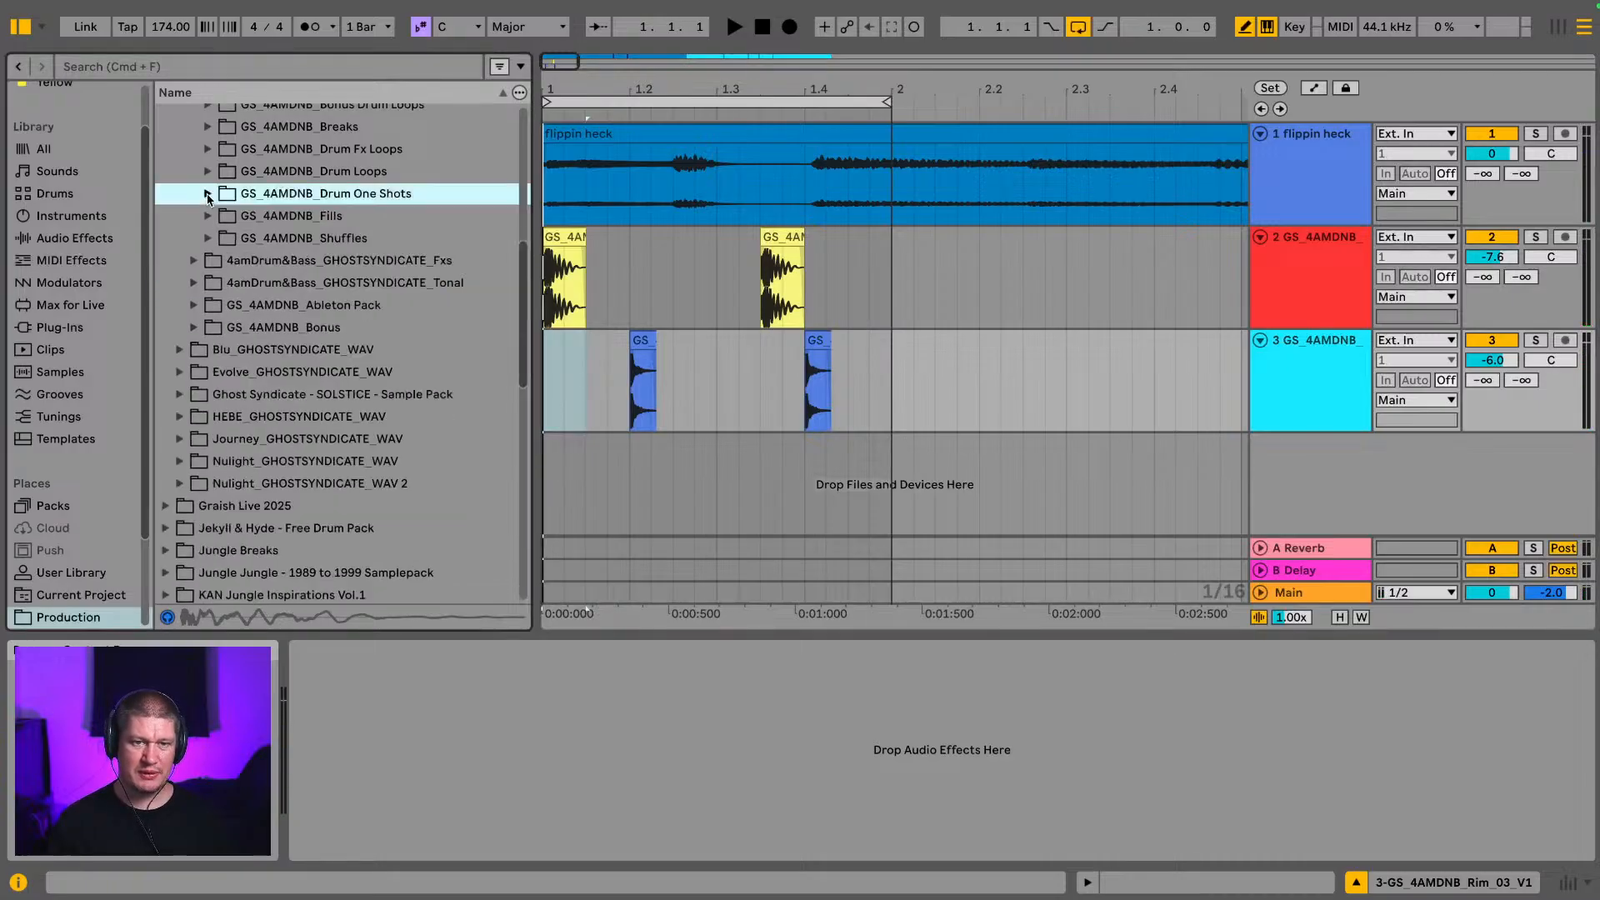
{"action": "scroll", "coordinate": [265, 241], "scroll_direction": "up", "scroll_amount": 2}
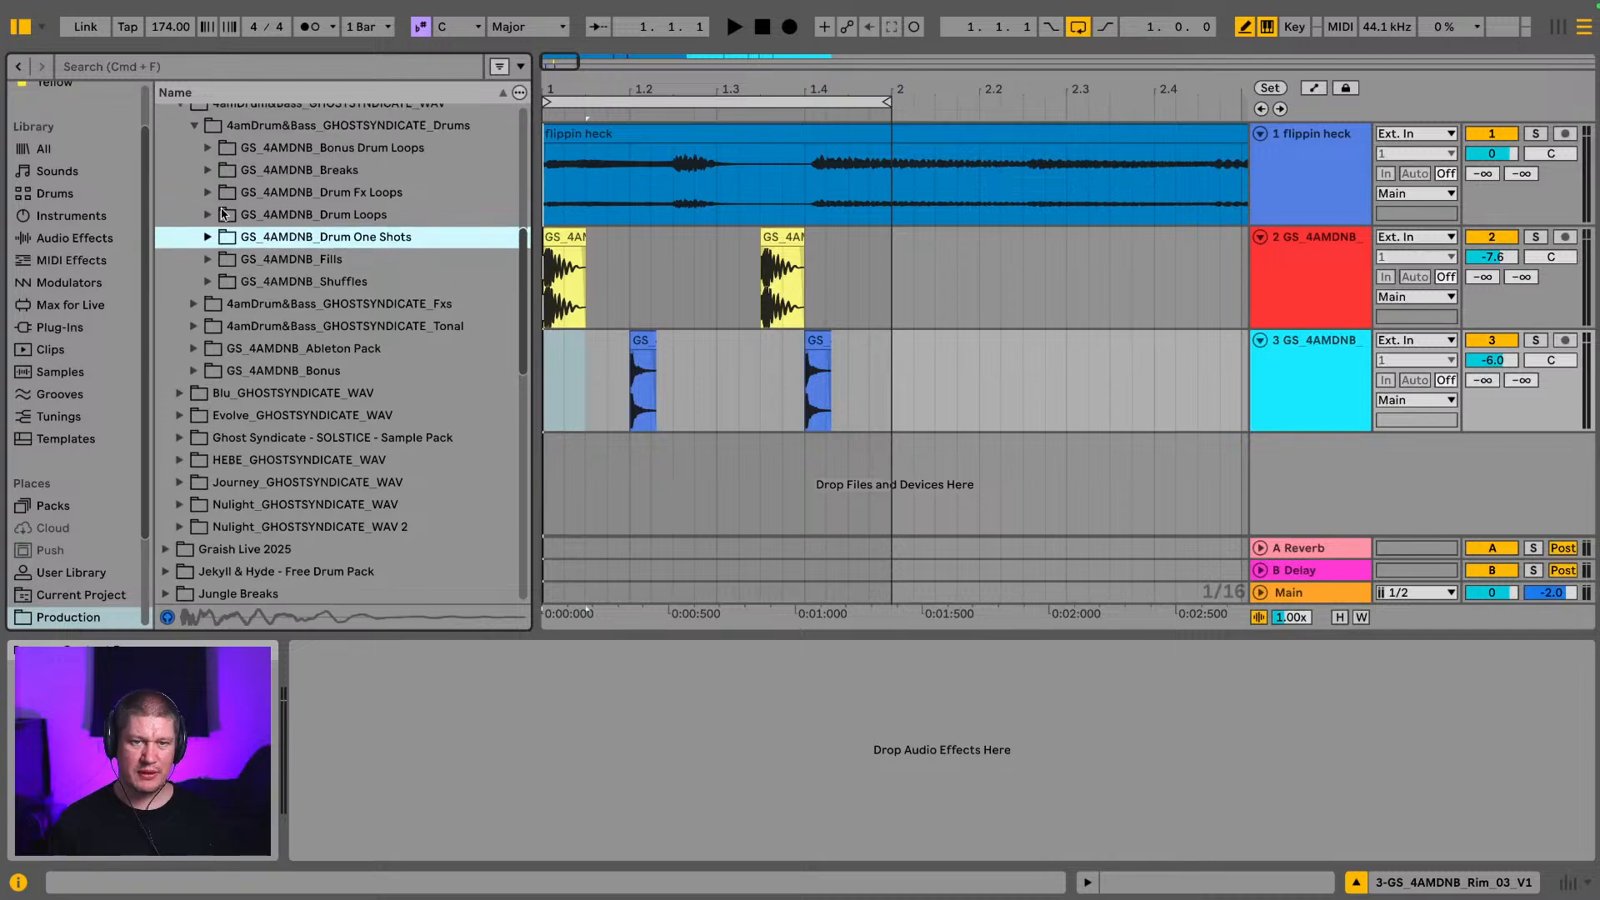
Step: Expand the GS_4AMDNB_Drum Loops folder and preview the Drum_01_Hat and Drum_01_Top_V1 loops
{"action": "left_click", "coordinate": [208, 215]}
{"action": "scroll", "coordinate": [256, 243], "scroll_direction": "down", "scroll_amount": 2}
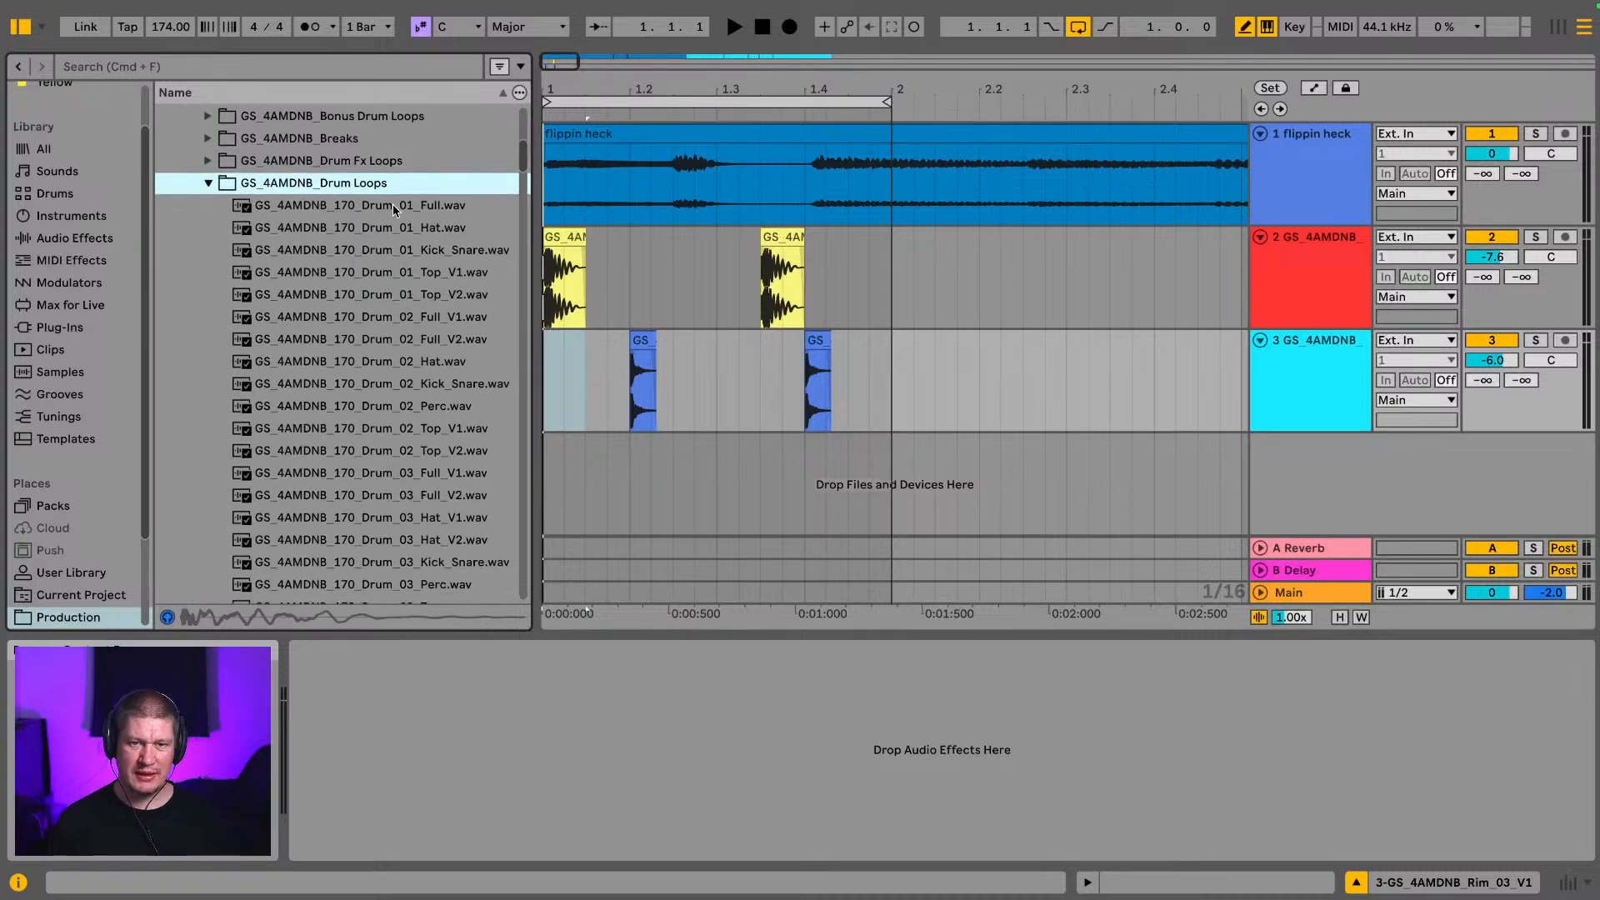
{"action": "scroll", "coordinate": [395, 210], "scroll_direction": "down", "scroll_amount": 1}
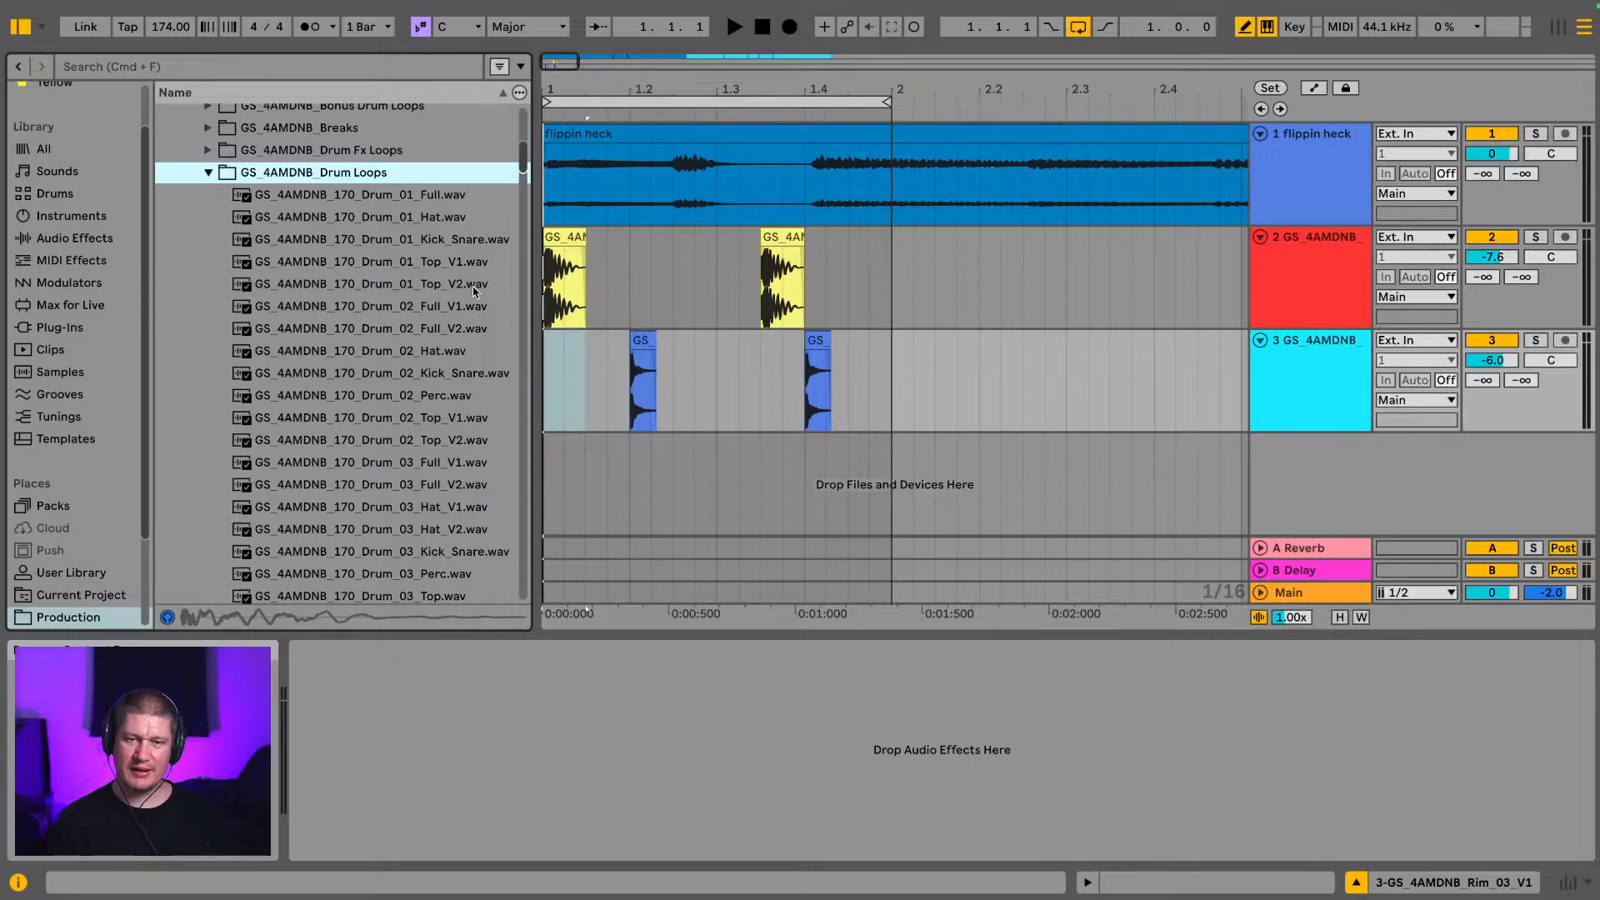
{"action": "left_click", "coordinate": [324, 223]}
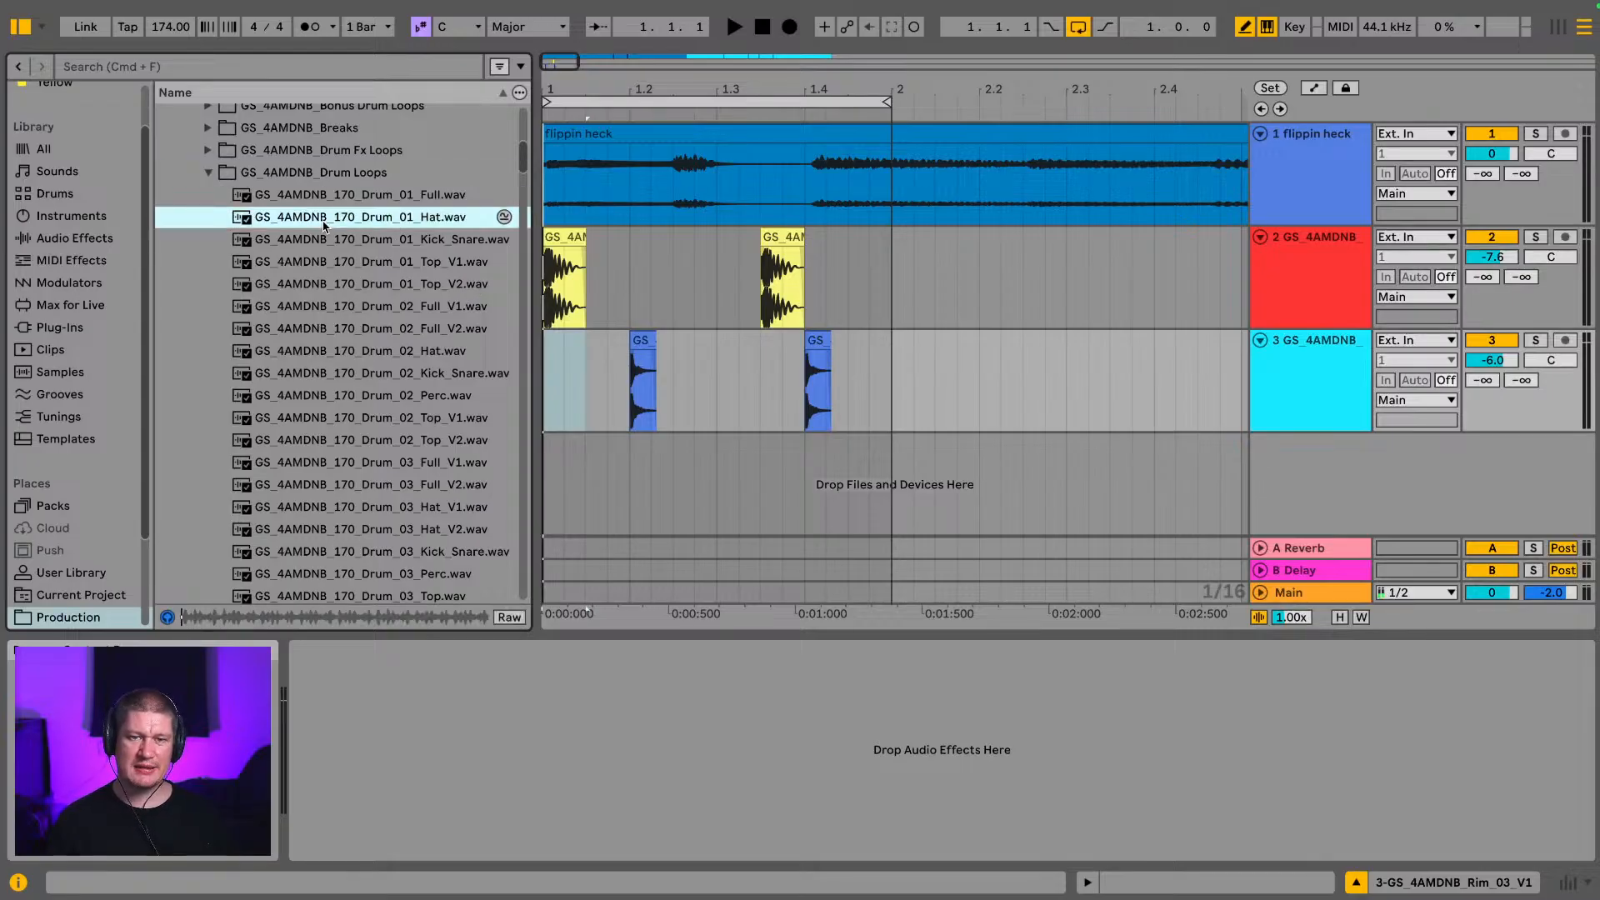
{"action": "scroll", "coordinate": [319, 226], "scroll_direction": "down", "scroll_amount": 1}
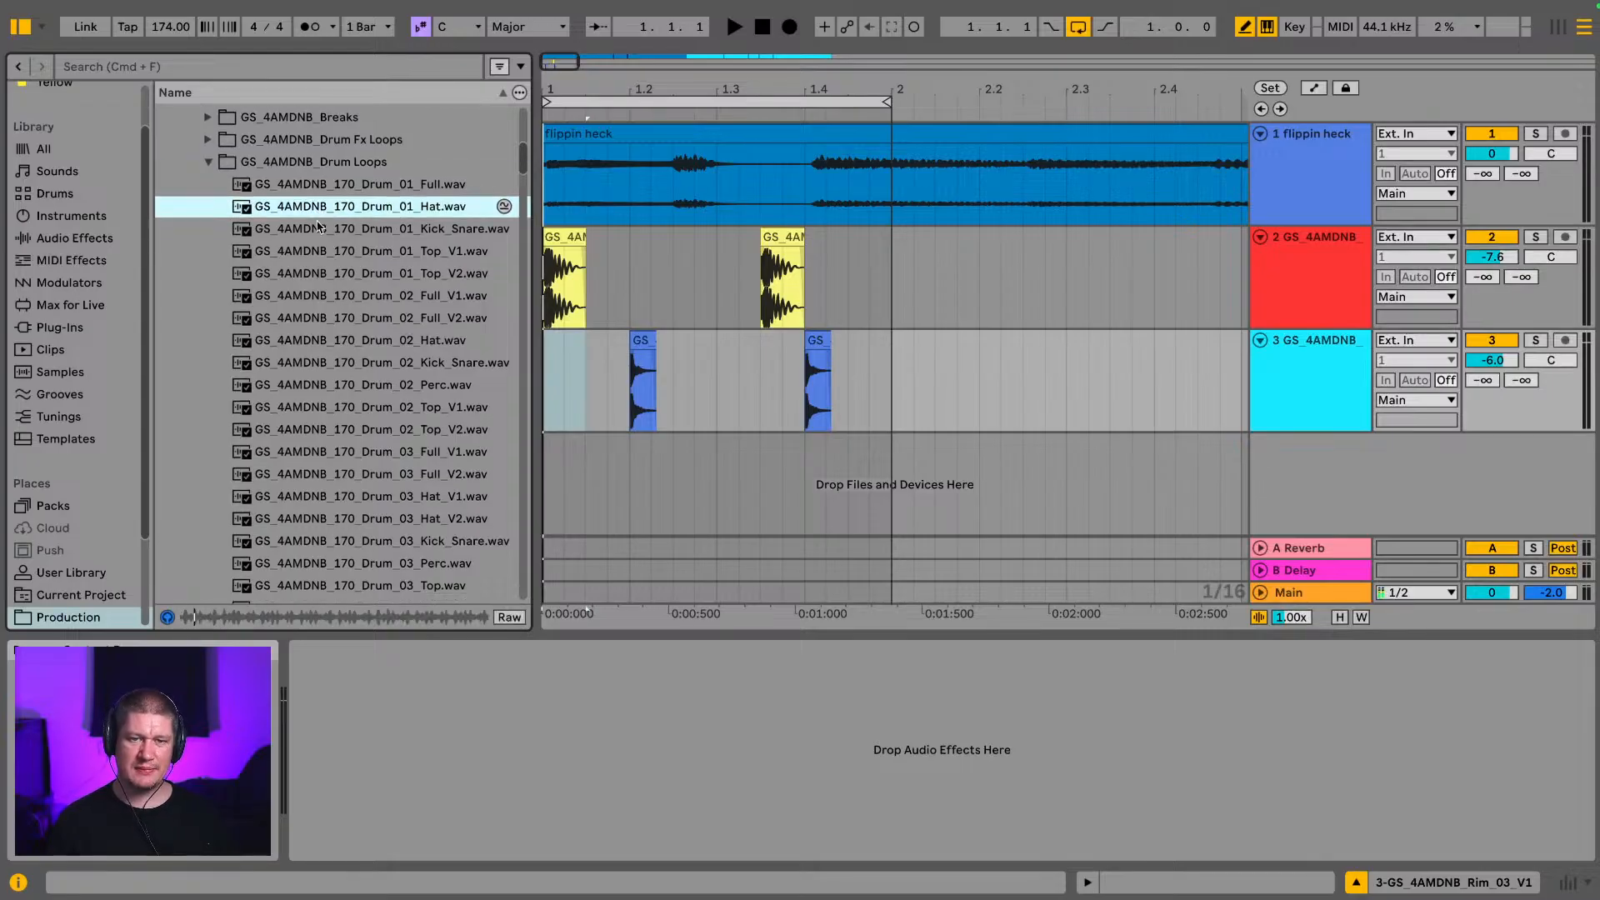
{"action": "left_click", "coordinate": [380, 245]}
{"action": "scroll", "coordinate": [377, 243], "scroll_direction": "down", "scroll_amount": 2}
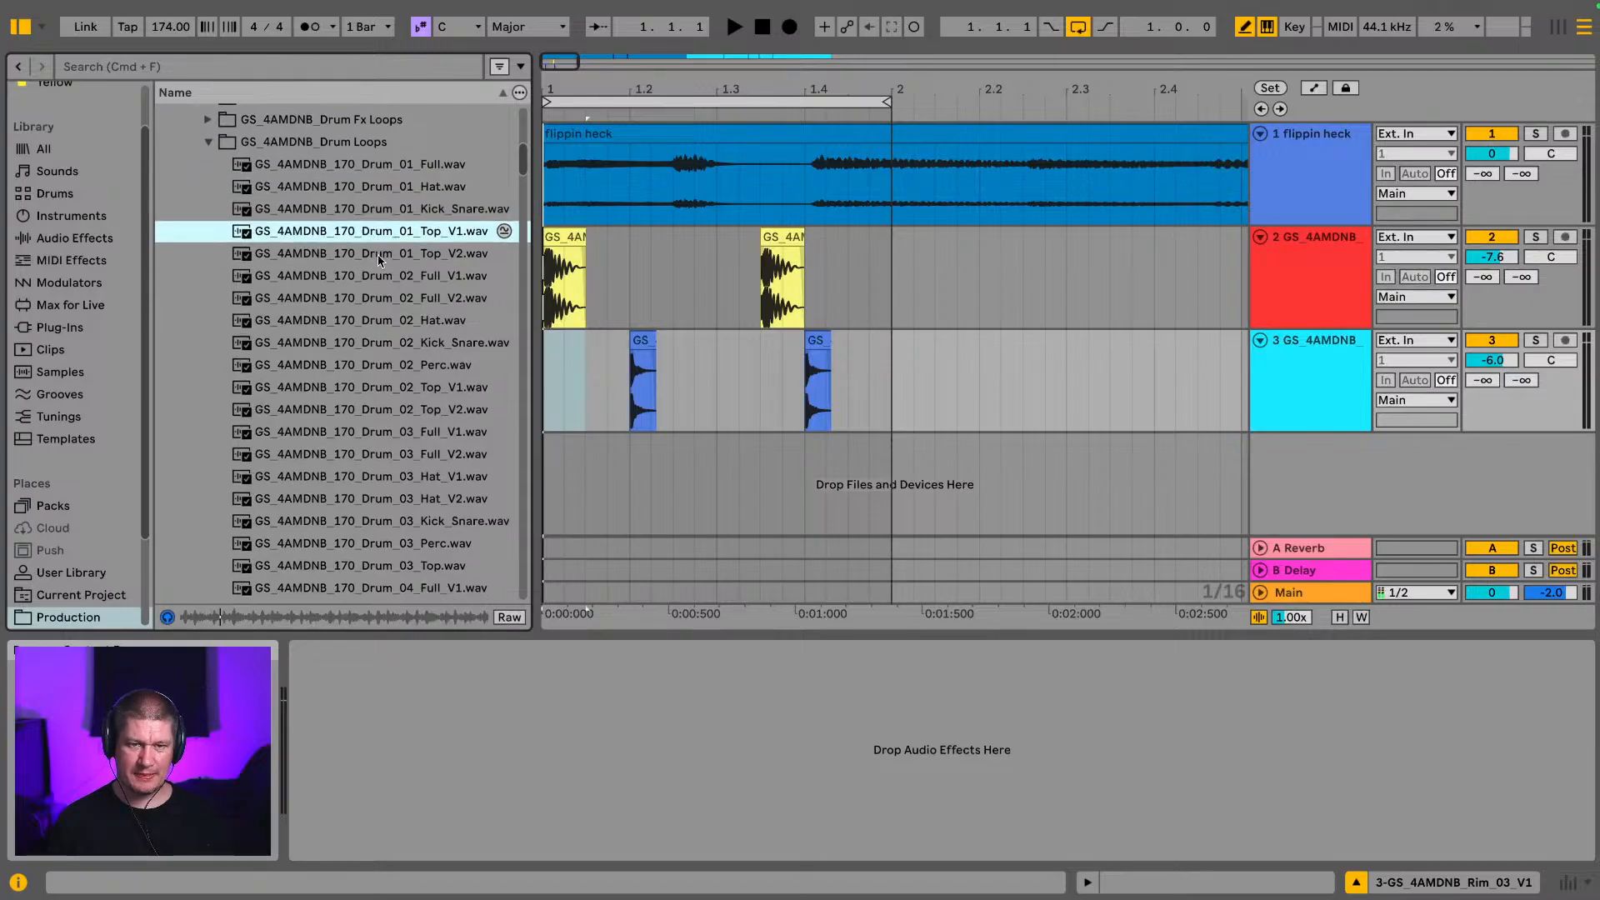
Step: Preview the Drum_01_Top_V2, Drum_02_Full_V1, Drum_02_Full_V2 and Drum_02_Hat loops
{"action": "left_click", "coordinate": [377, 253]}
{"action": "scroll", "coordinate": [378, 254], "scroll_direction": "down", "scroll_amount": 1}
{"action": "left_click", "coordinate": [372, 265]}
{"action": "scroll", "coordinate": [372, 266], "scroll_direction": "down", "scroll_amount": 2}
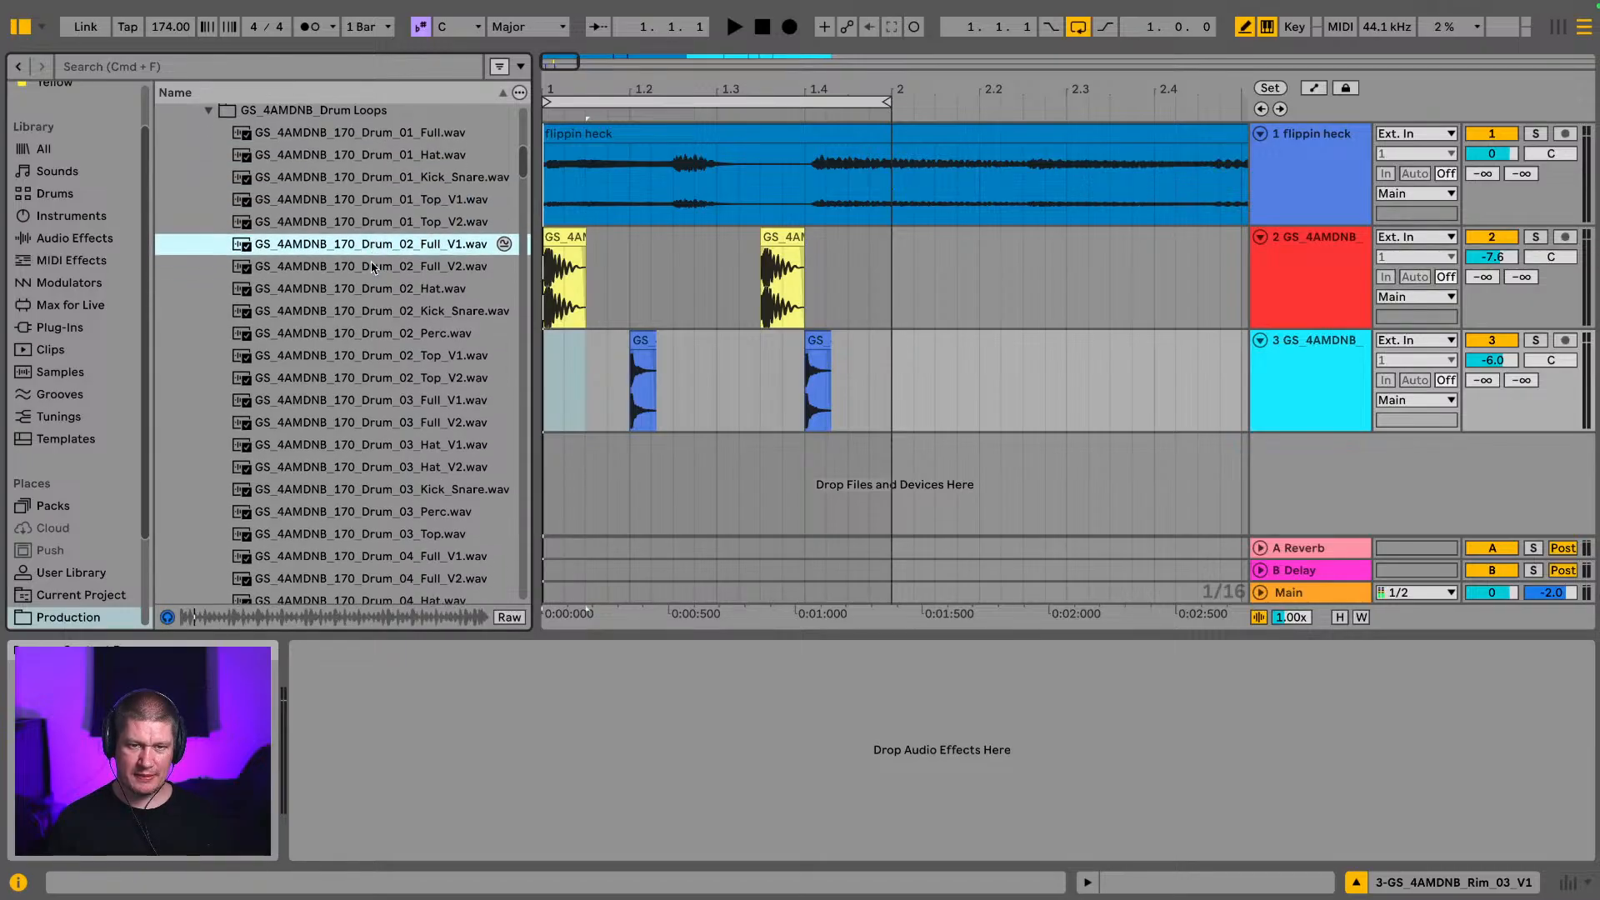
{"action": "left_click", "coordinate": [372, 266]}
{"action": "scroll", "coordinate": [372, 266], "scroll_direction": "down", "scroll_amount": 2}
{"action": "left_click", "coordinate": [373, 267]}
{"action": "scroll", "coordinate": [373, 267], "scroll_direction": "down", "scroll_amount": 2}
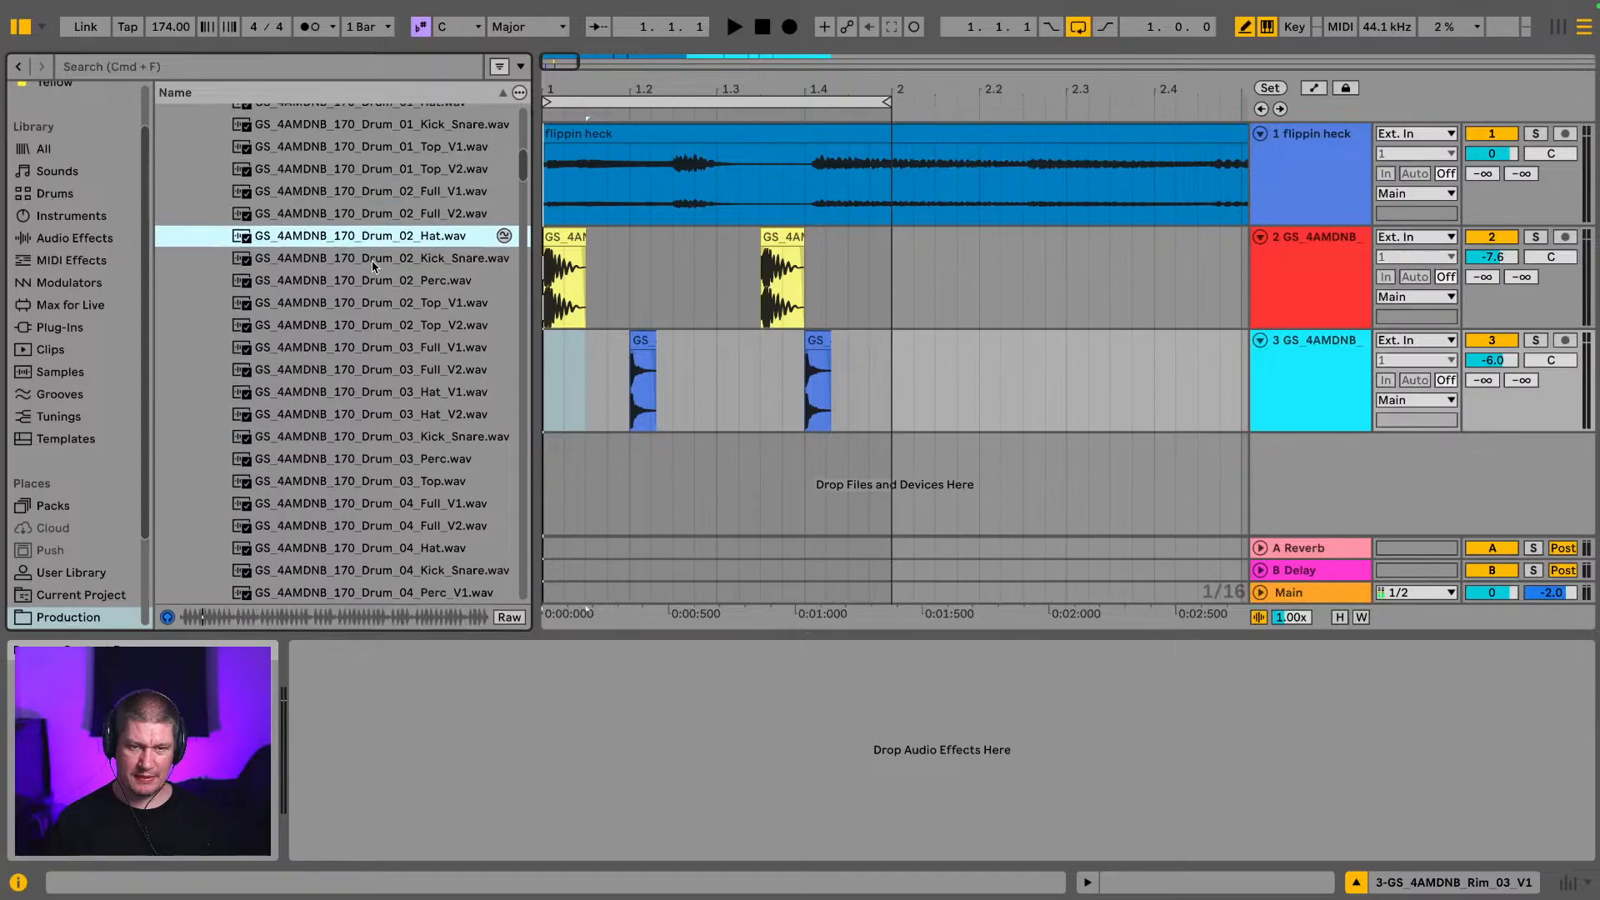
Step: Mute the flippin heck track, select the one-bar loop and play the kick and rim pattern on its own
{"action": "key", "text": "space"}
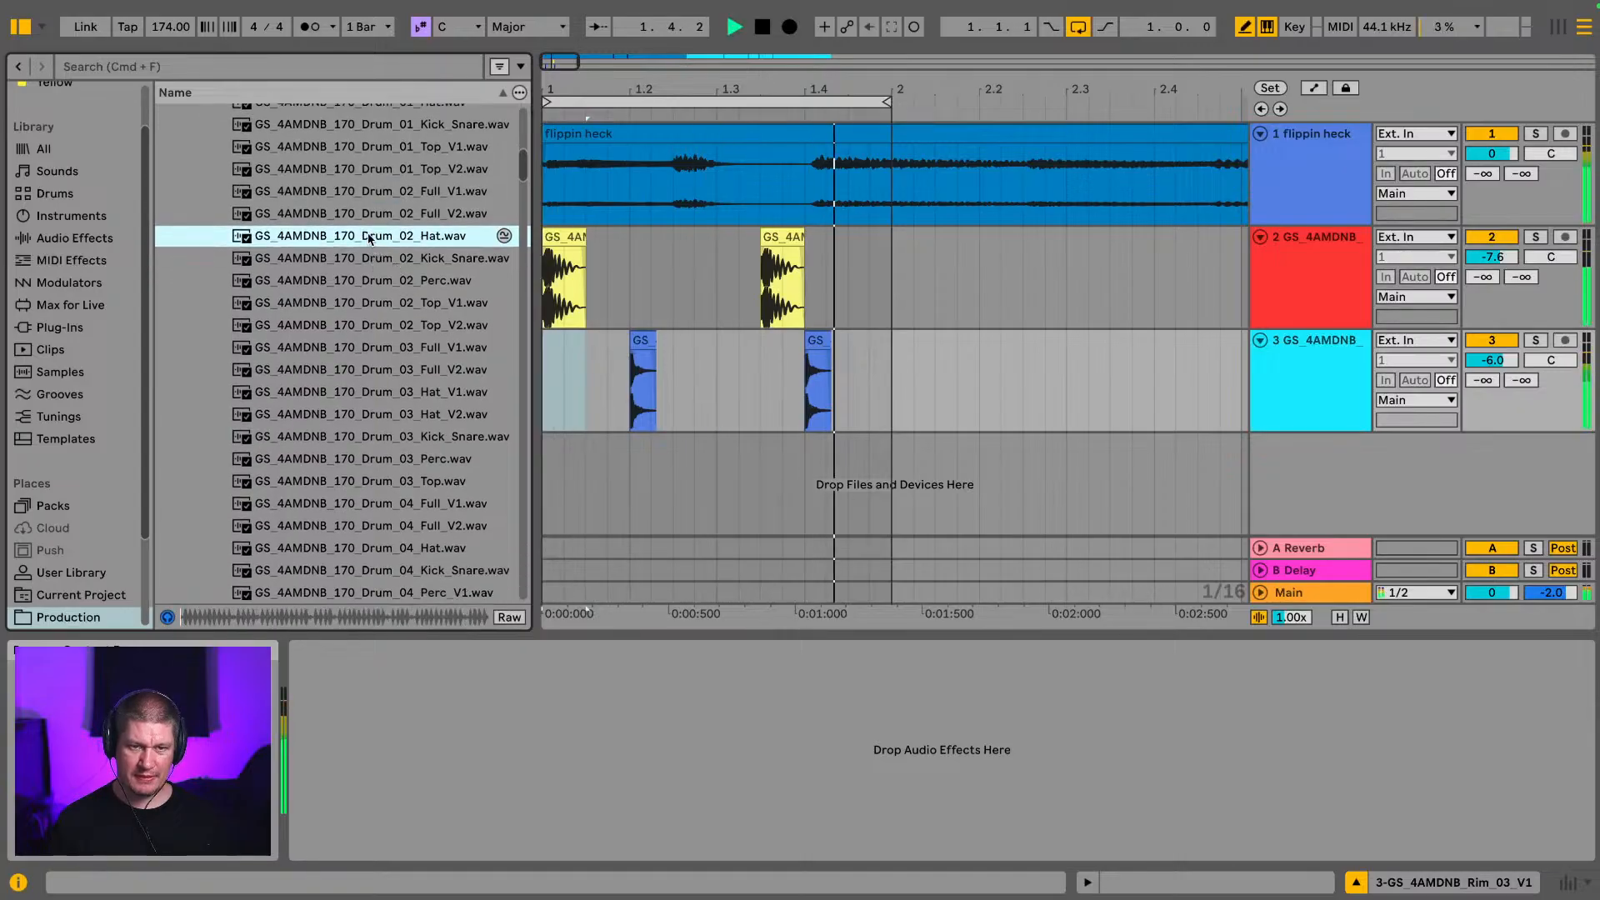
{"action": "key", "text": "space"}
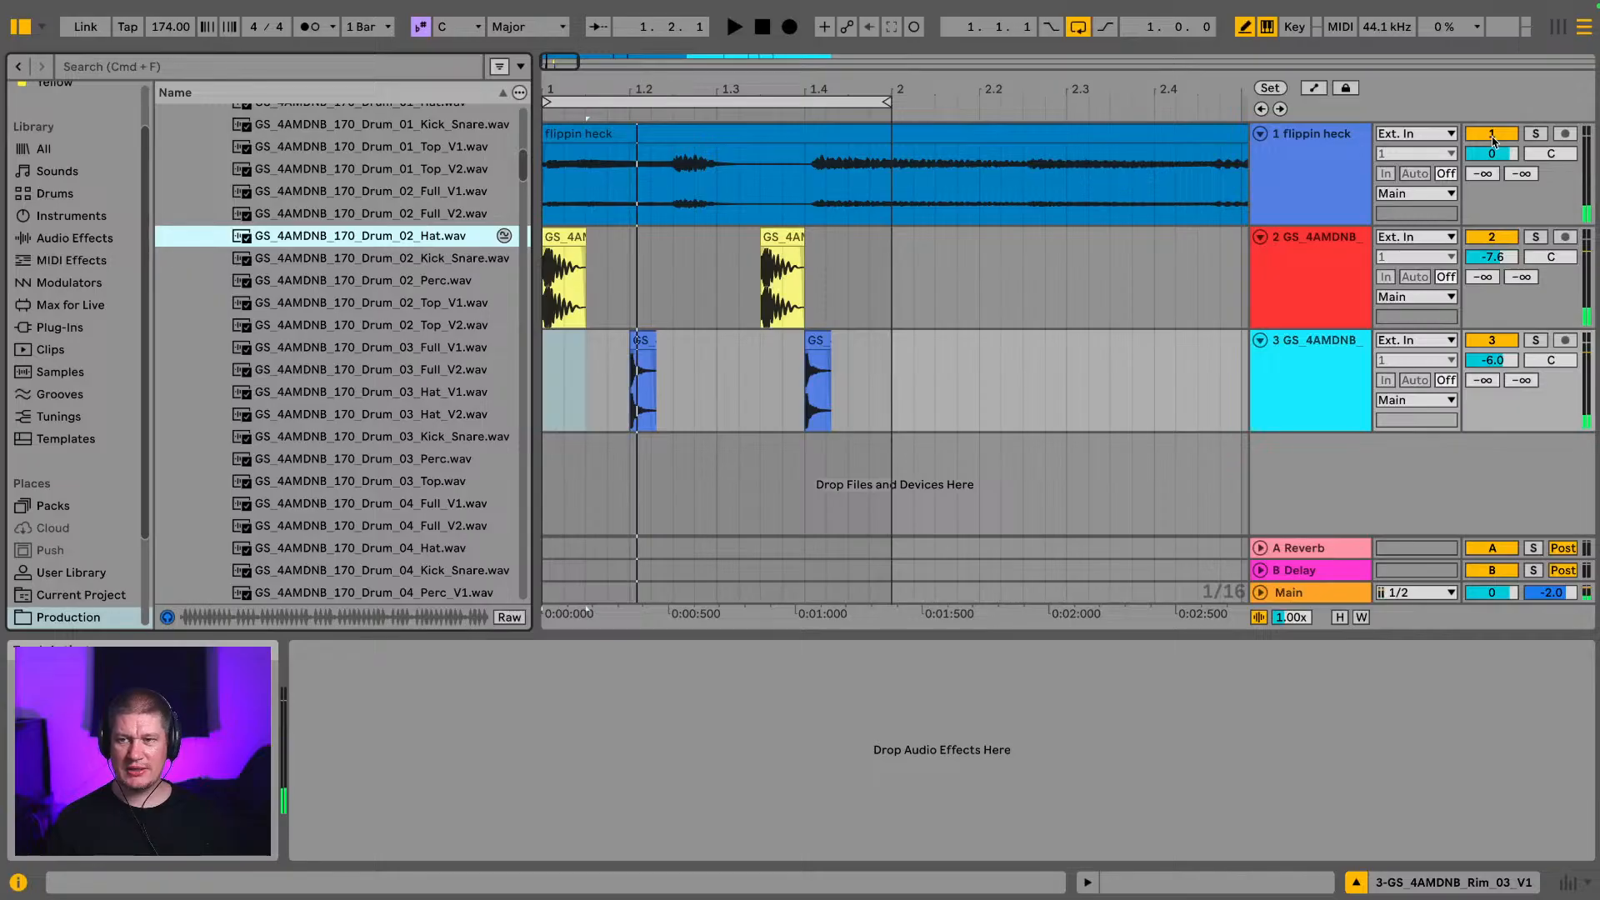
{"action": "left_click", "coordinate": [1493, 141]}
{"action": "left_click", "coordinate": [742, 113]}
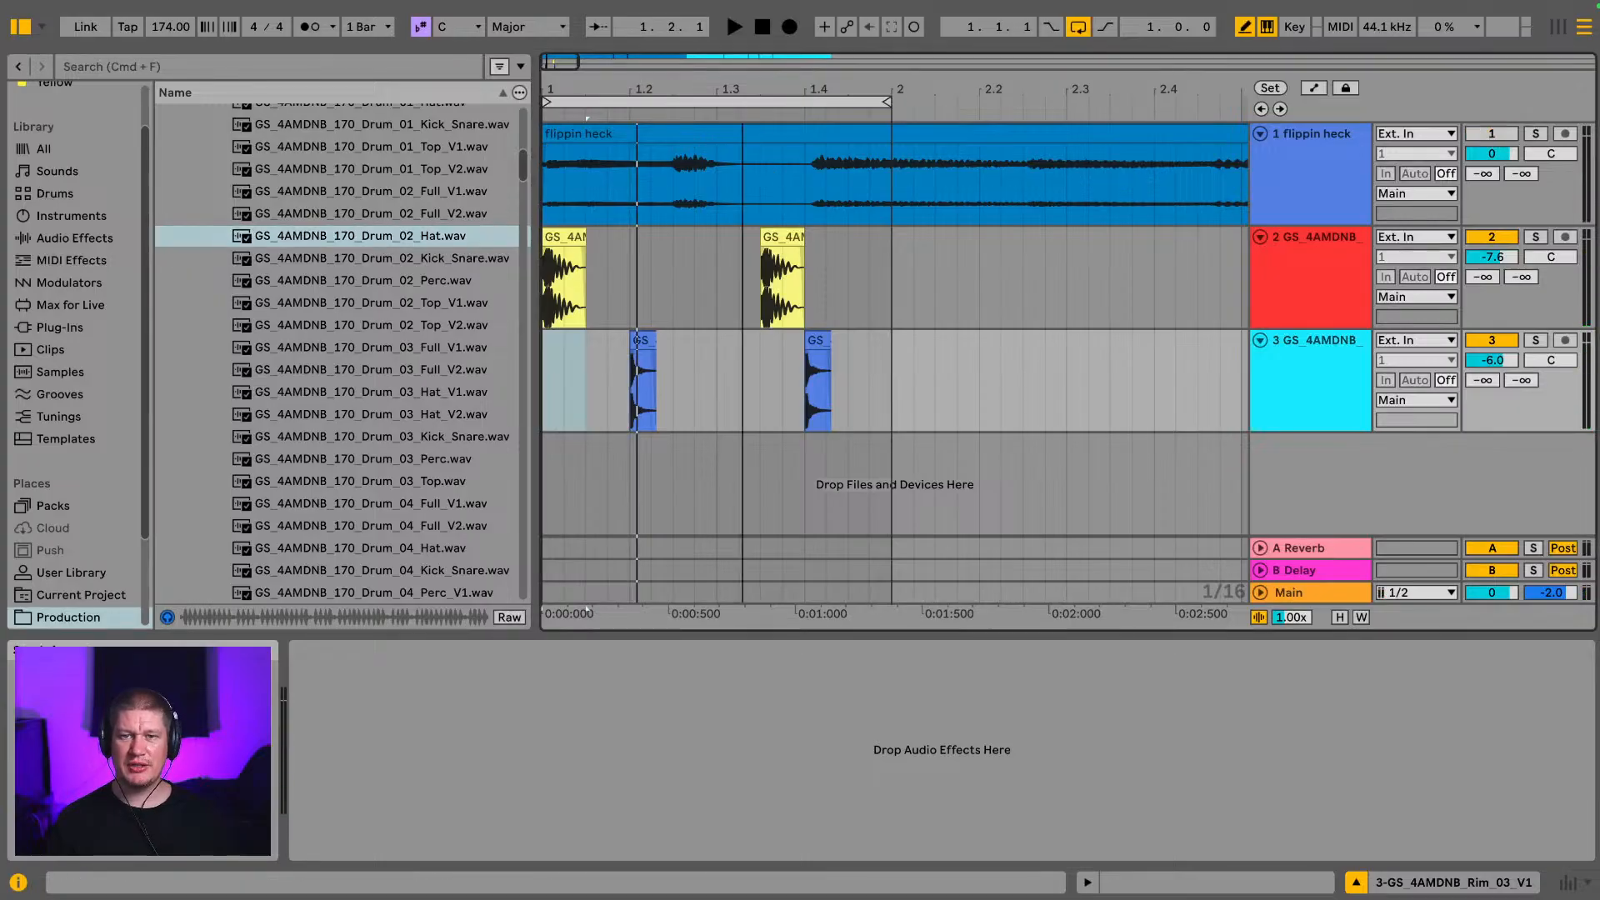
{"action": "left_click", "coordinate": [736, 101]}
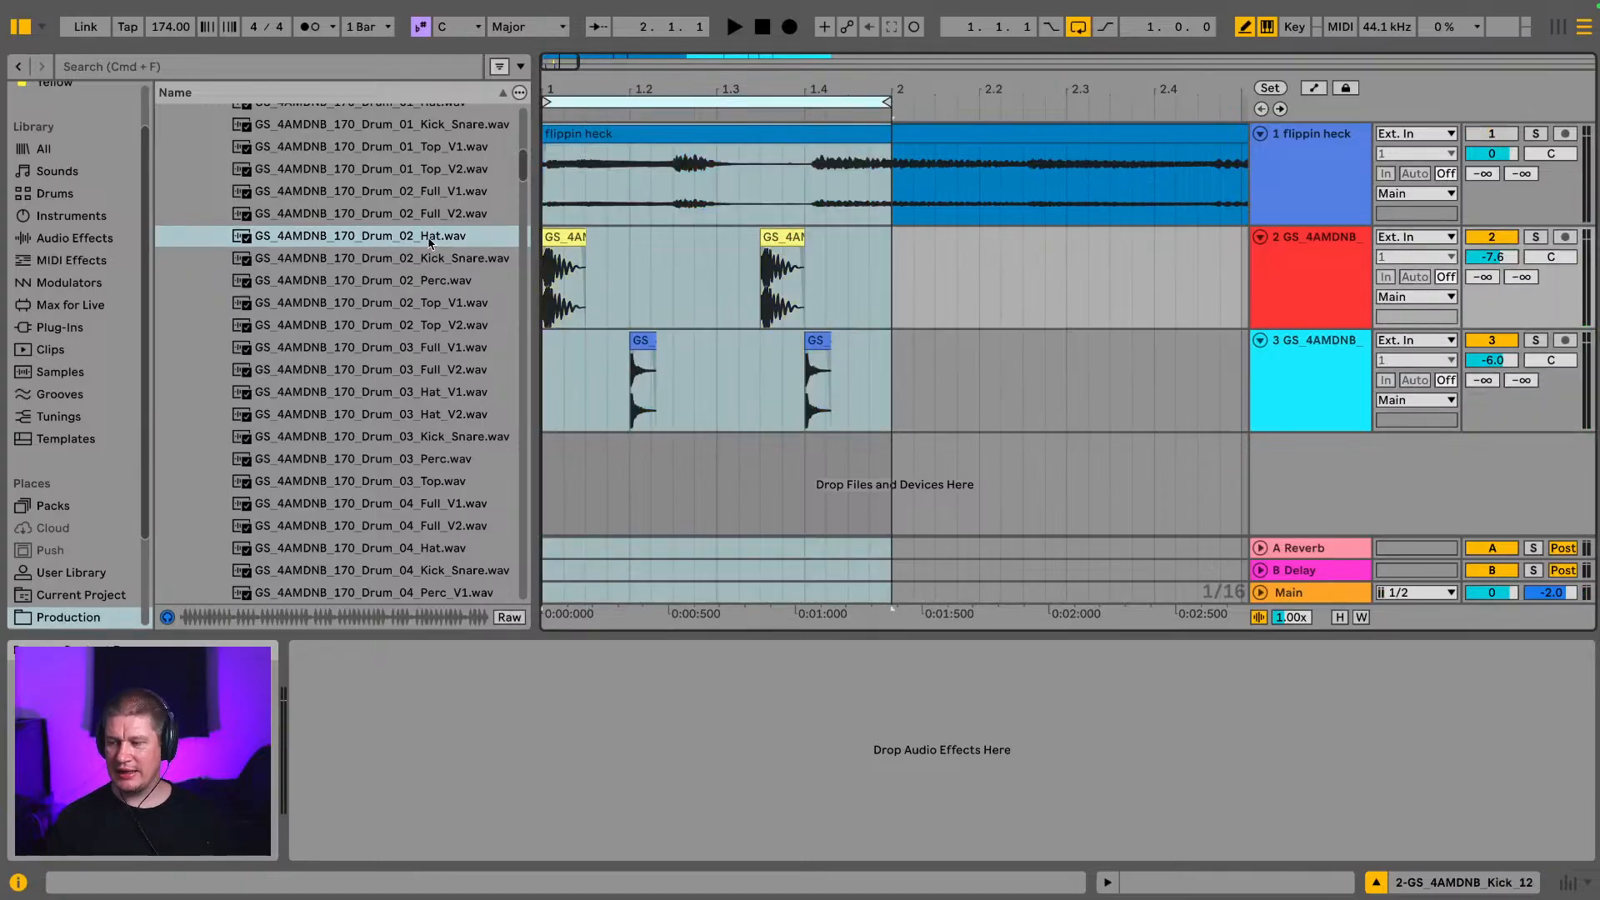
{"action": "key", "text": "space"}
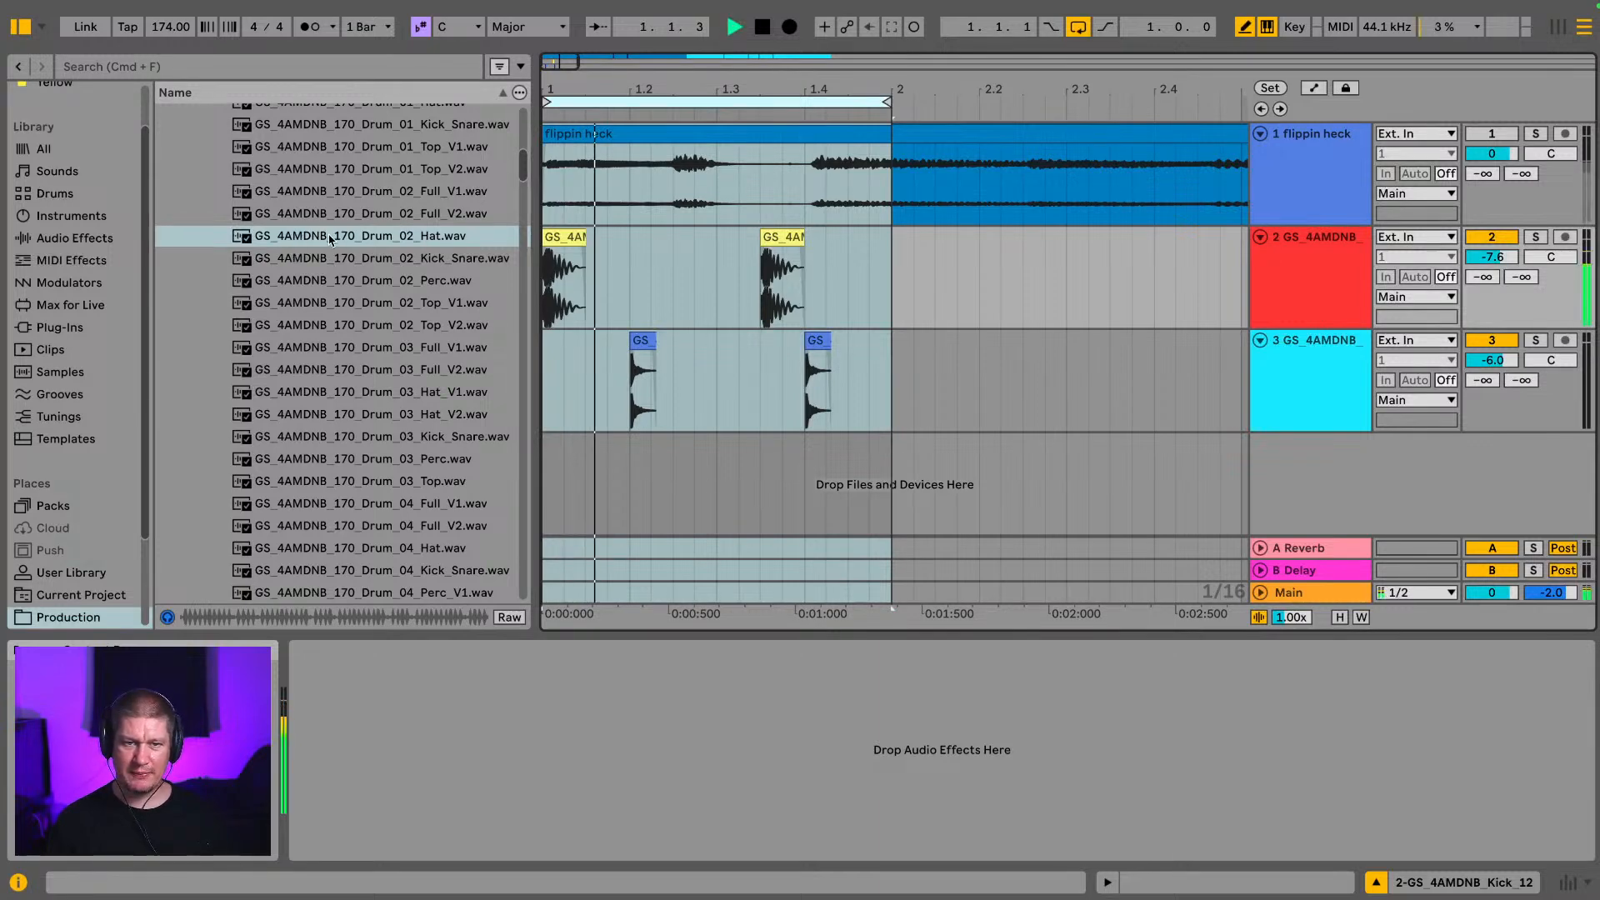
Step: Audition the Drum_02 Hat, Top_V1 and Top_V2 loops over the playing kick and rim pattern
{"action": "left_click", "coordinate": [332, 238]}
{"action": "scroll", "coordinate": [358, 246], "scroll_direction": "down", "scroll_amount": 1}
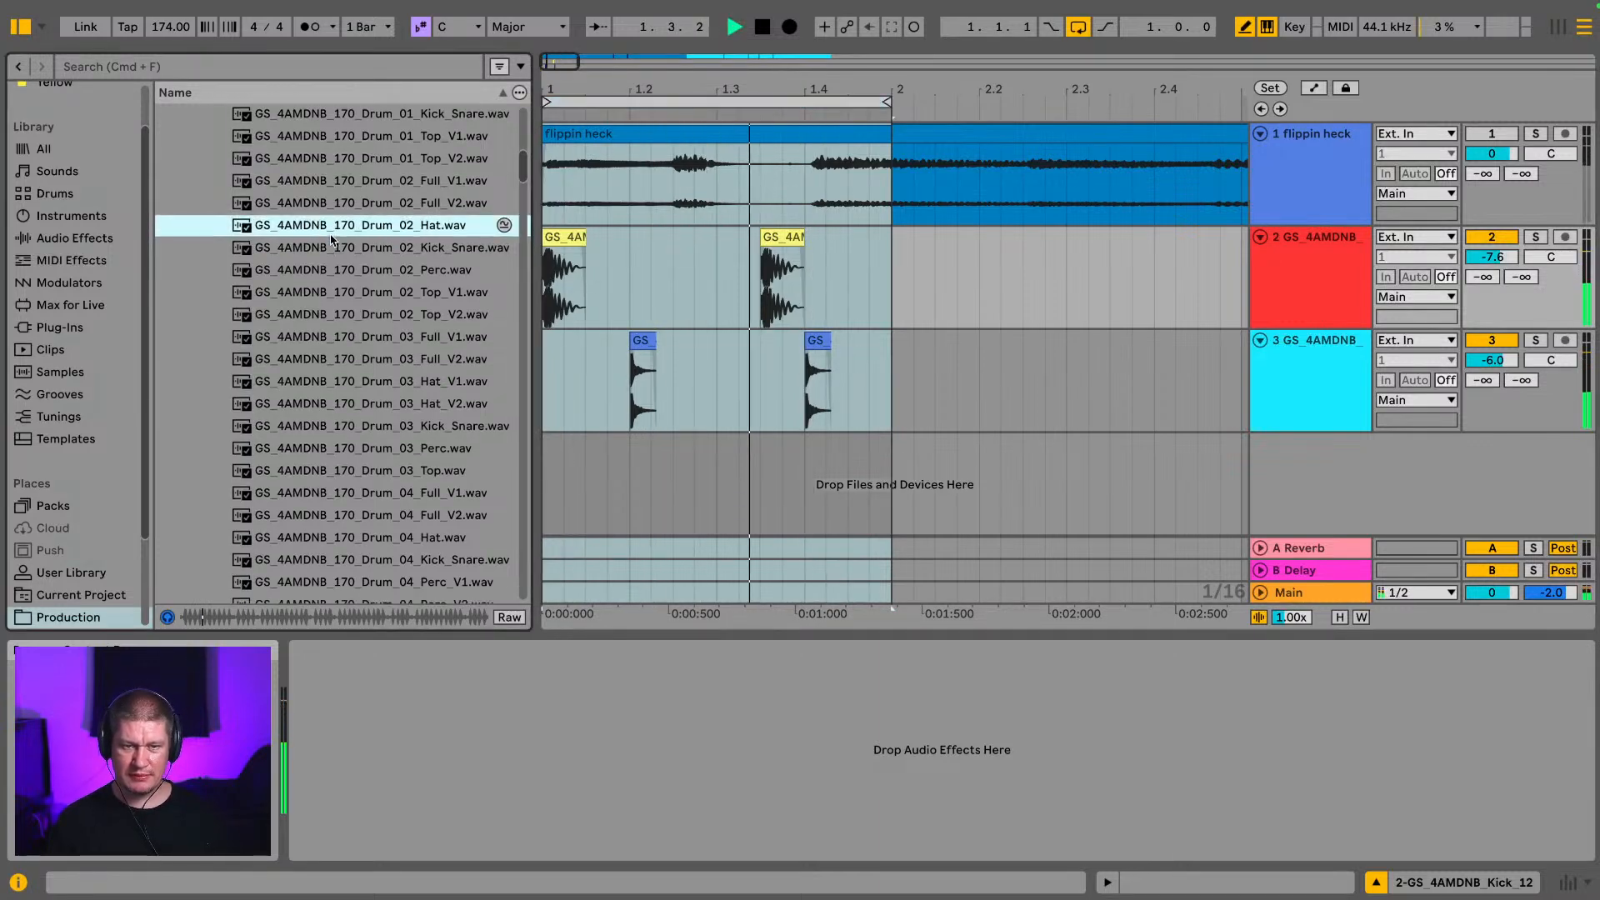
{"action": "left_click", "coordinate": [371, 291]}
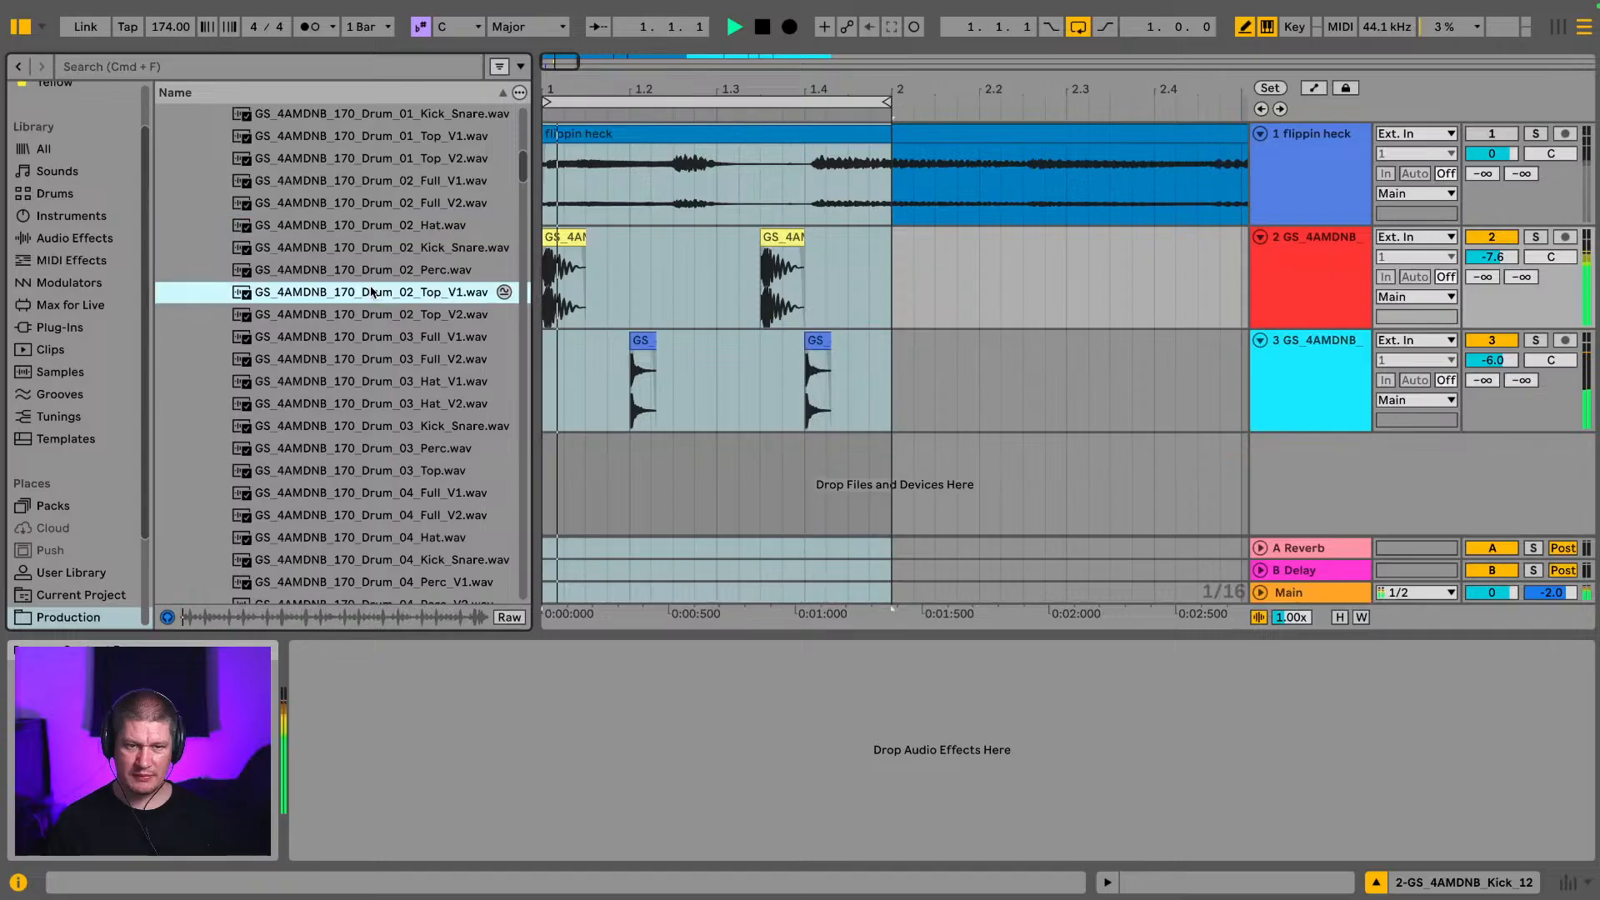
{"action": "scroll", "coordinate": [371, 291], "scroll_direction": "down", "scroll_amount": 1}
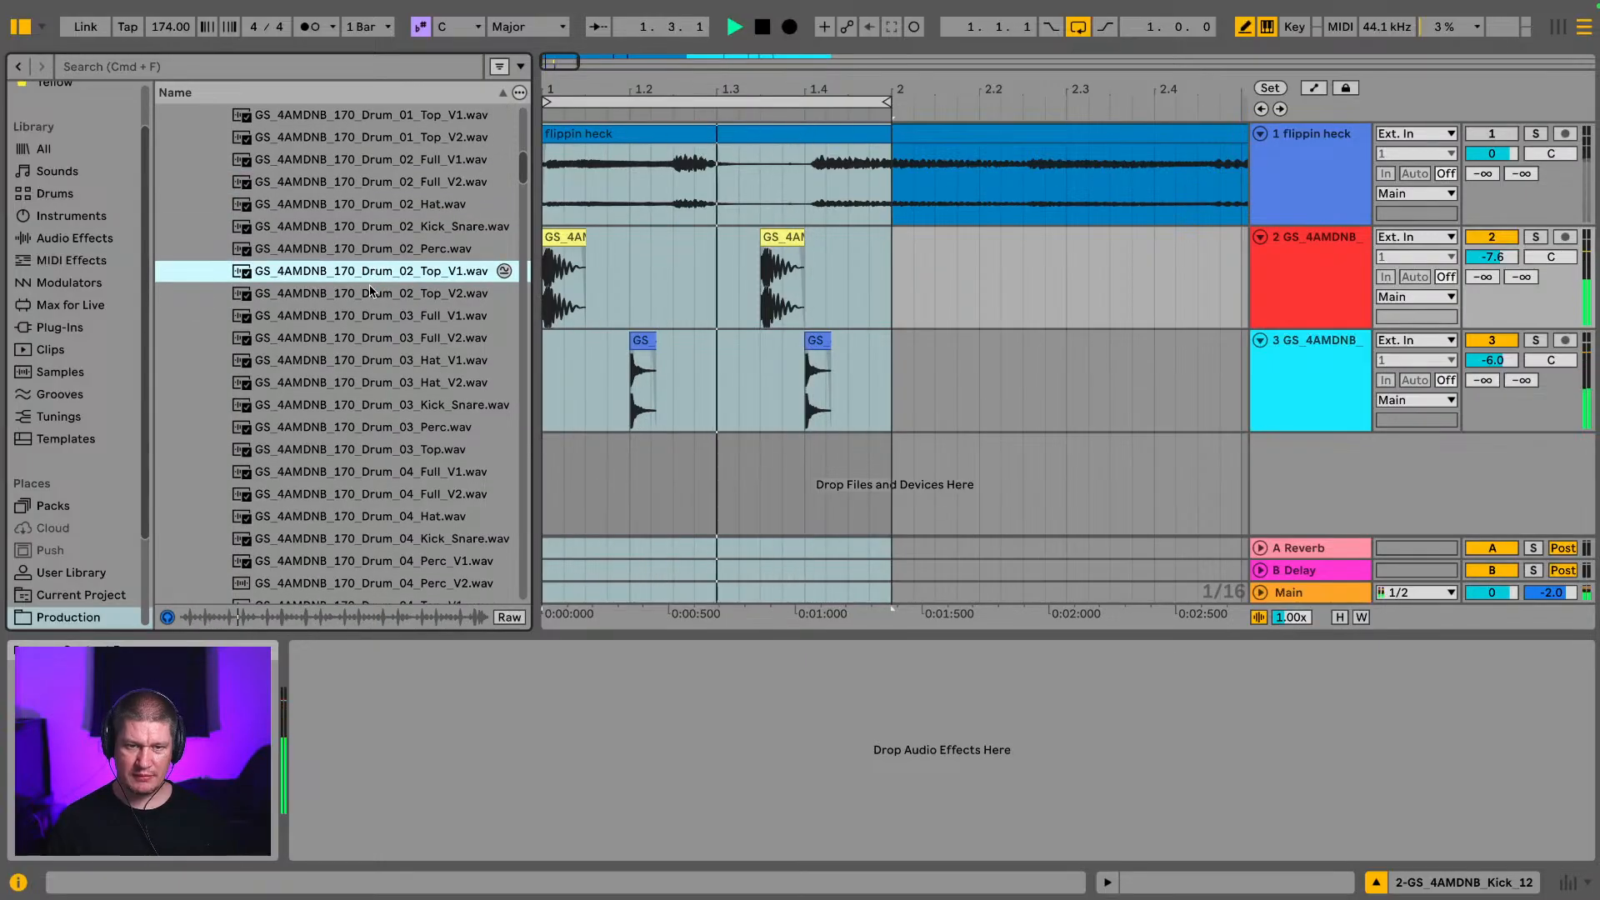
{"action": "left_click", "coordinate": [371, 291]}
{"action": "scroll", "coordinate": [371, 292], "scroll_direction": "down", "scroll_amount": 4}
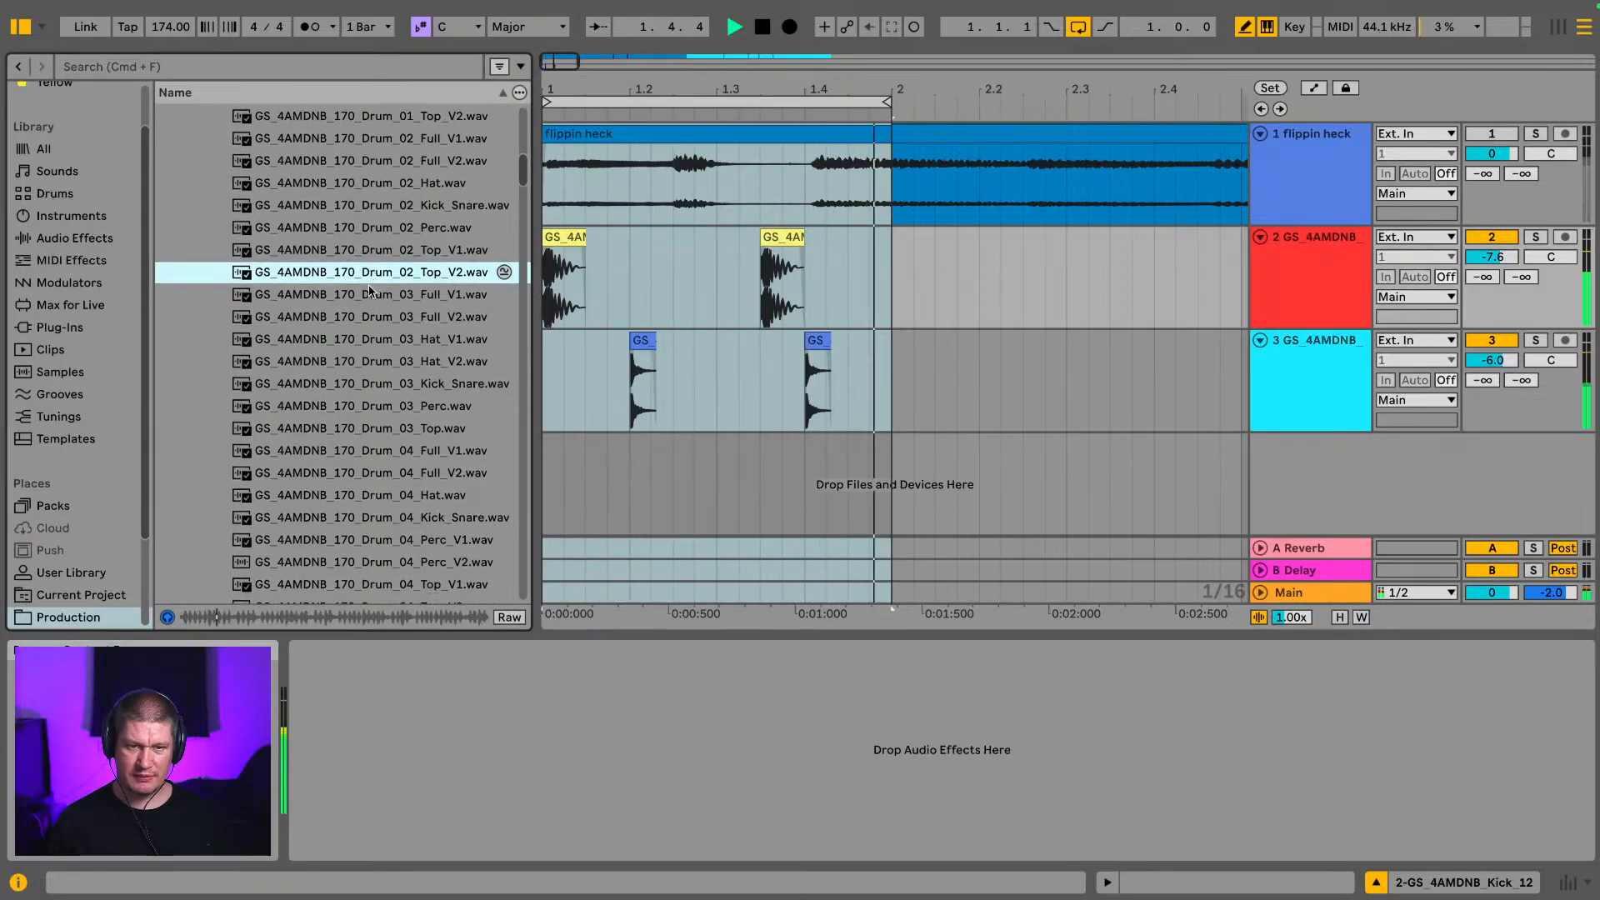
Step: Audition the Drum_03 Hat_V1, Hat_V2, Perc and Top loops against the playing drum pattern
{"action": "left_click", "coordinate": [373, 307]}
{"action": "scroll", "coordinate": [375, 313], "scroll_direction": "down", "scroll_amount": 1}
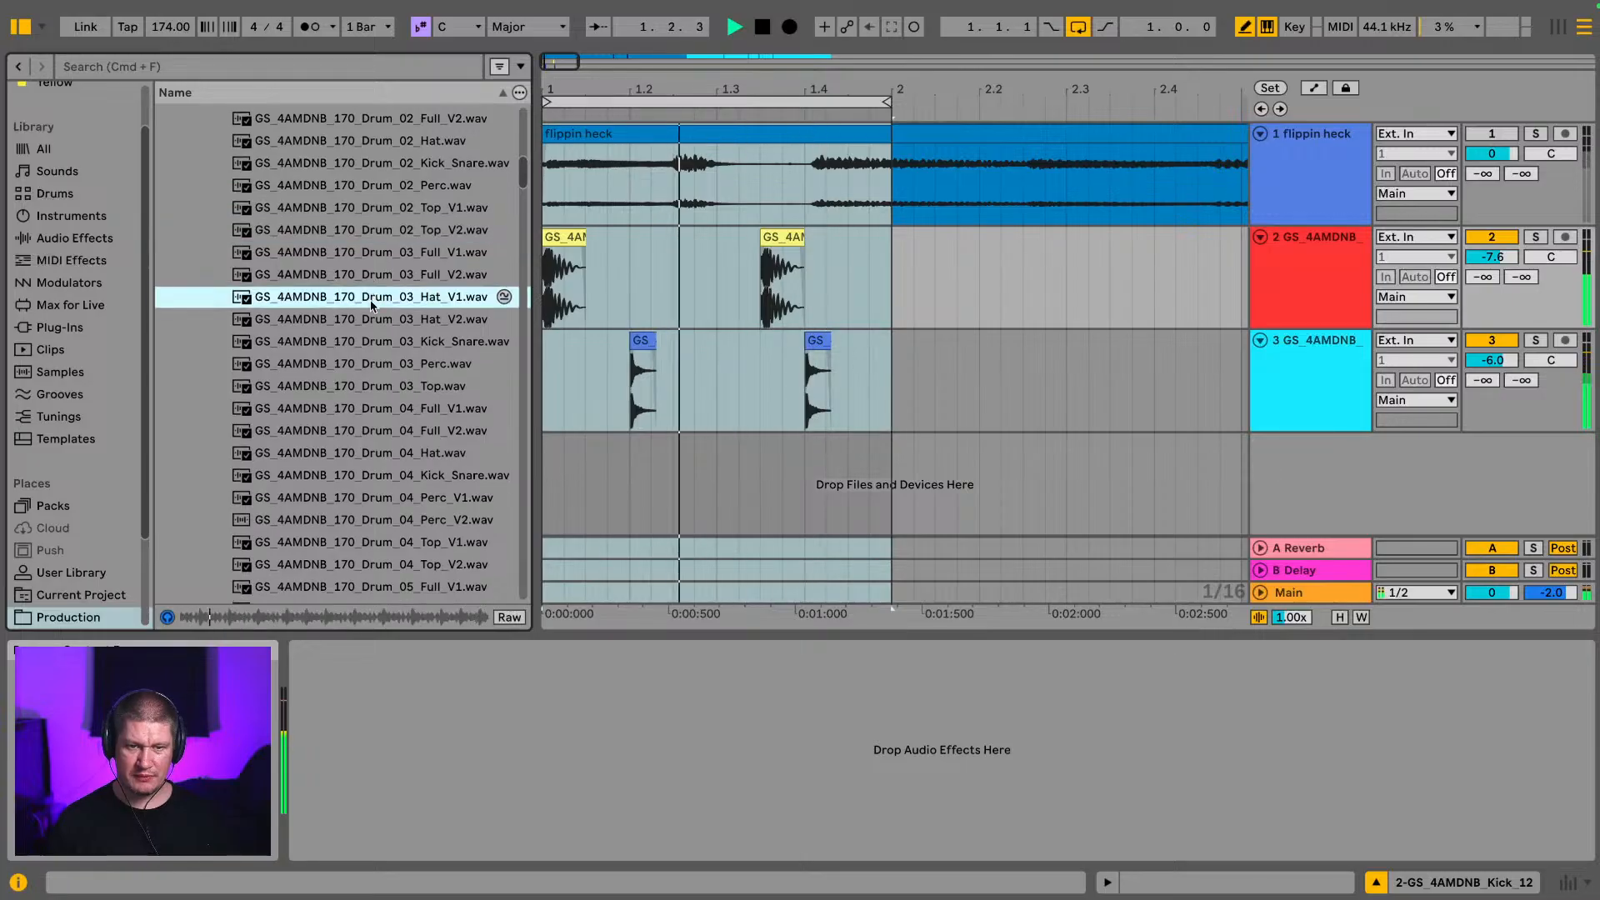
{"action": "left_click", "coordinate": [378, 320]}
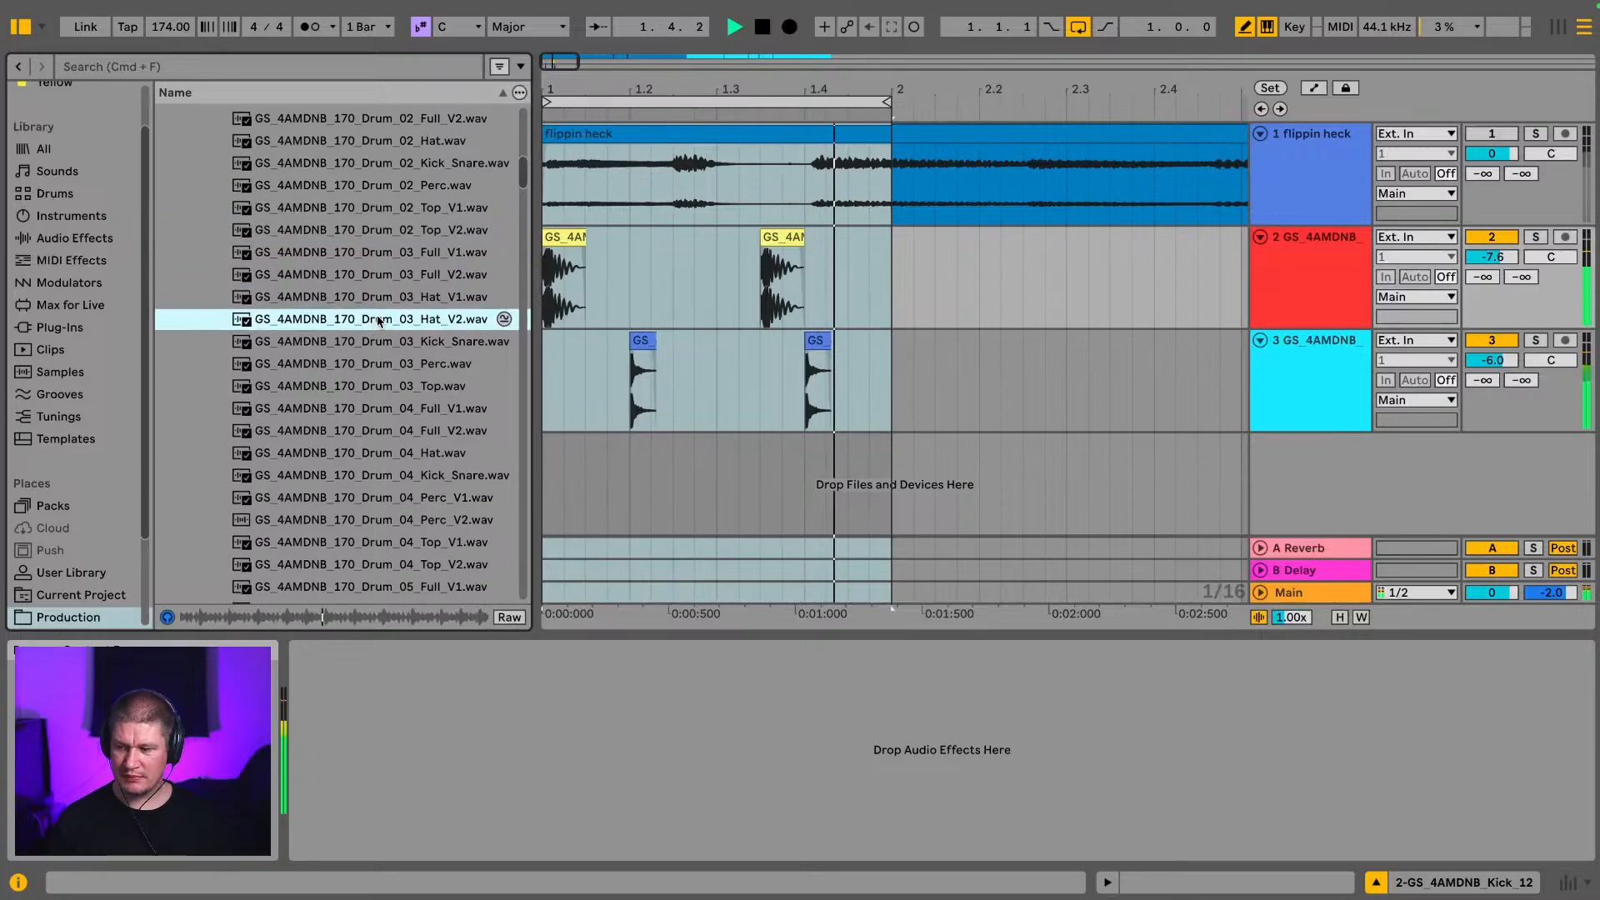
{"action": "scroll", "coordinate": [379, 315], "scroll_direction": "down", "scroll_amount": 2}
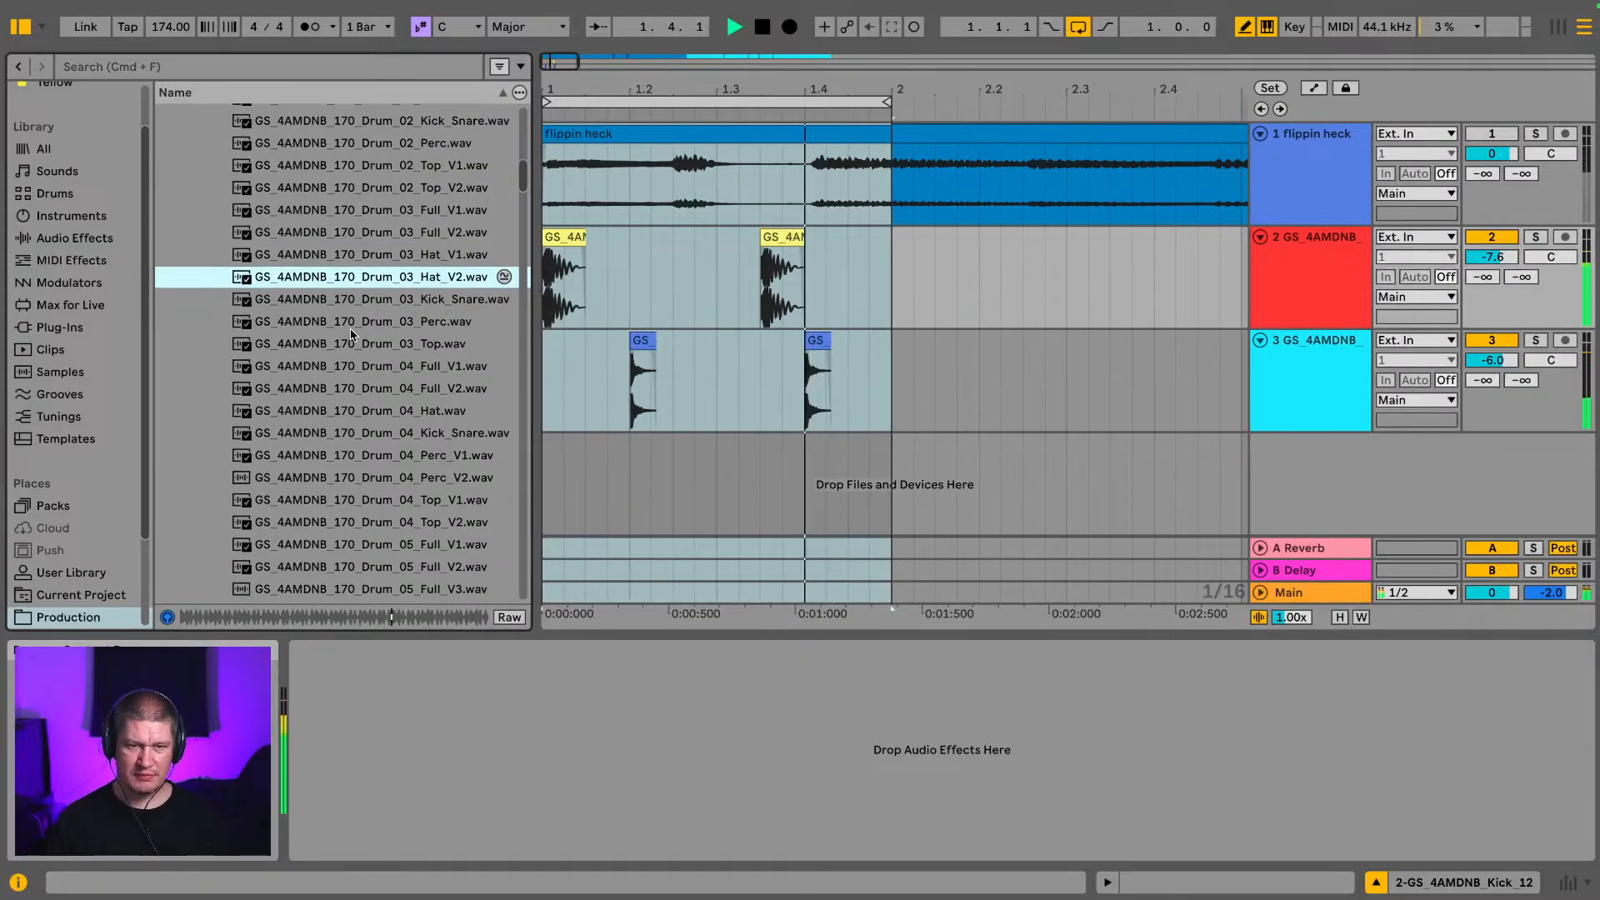
{"action": "left_click", "coordinate": [351, 324]}
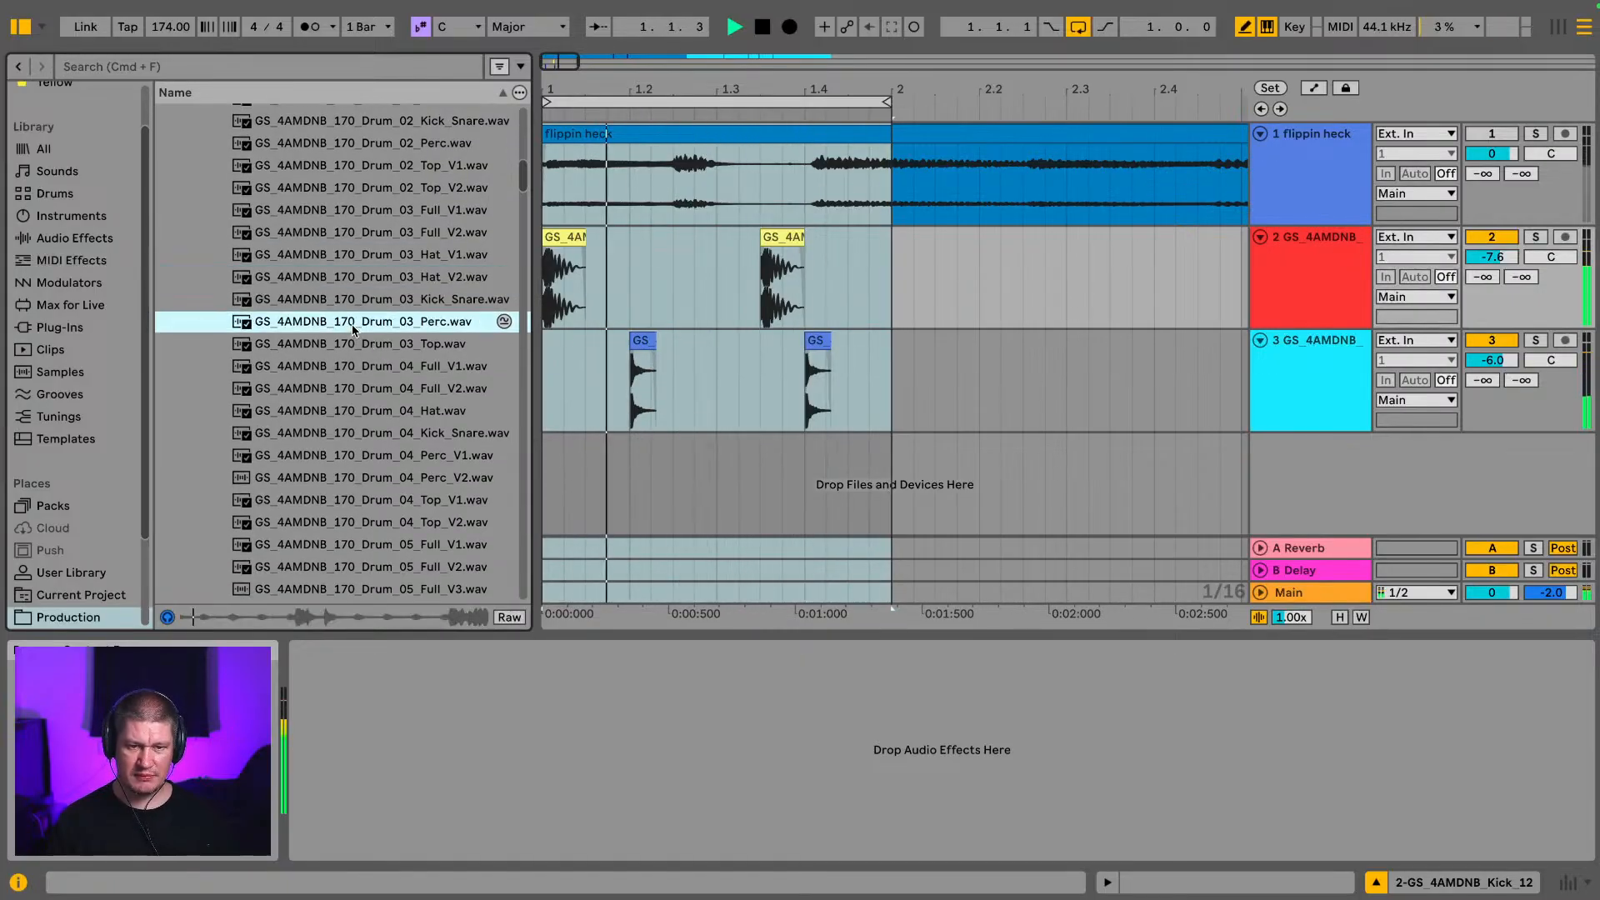
{"action": "scroll", "coordinate": [351, 328], "scroll_direction": "down", "scroll_amount": 1}
{"action": "left_click", "coordinate": [352, 328]}
{"action": "scroll", "coordinate": [352, 329], "scroll_direction": "down", "scroll_amount": 1}
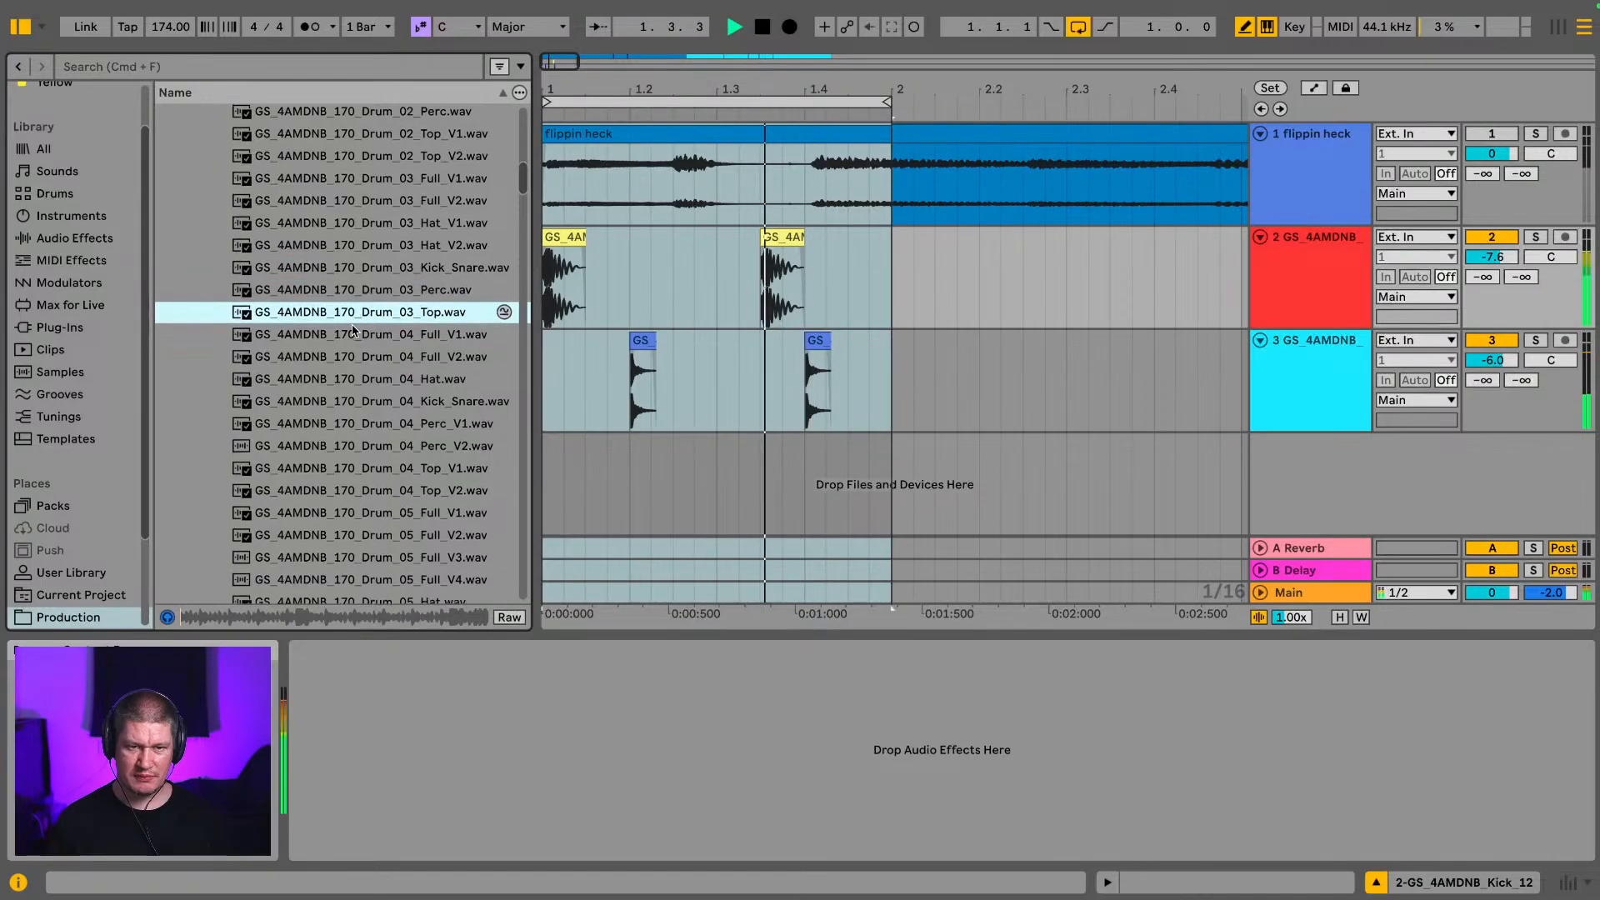
{"action": "scroll", "coordinate": [356, 330], "scroll_direction": "down", "scroll_amount": 1}
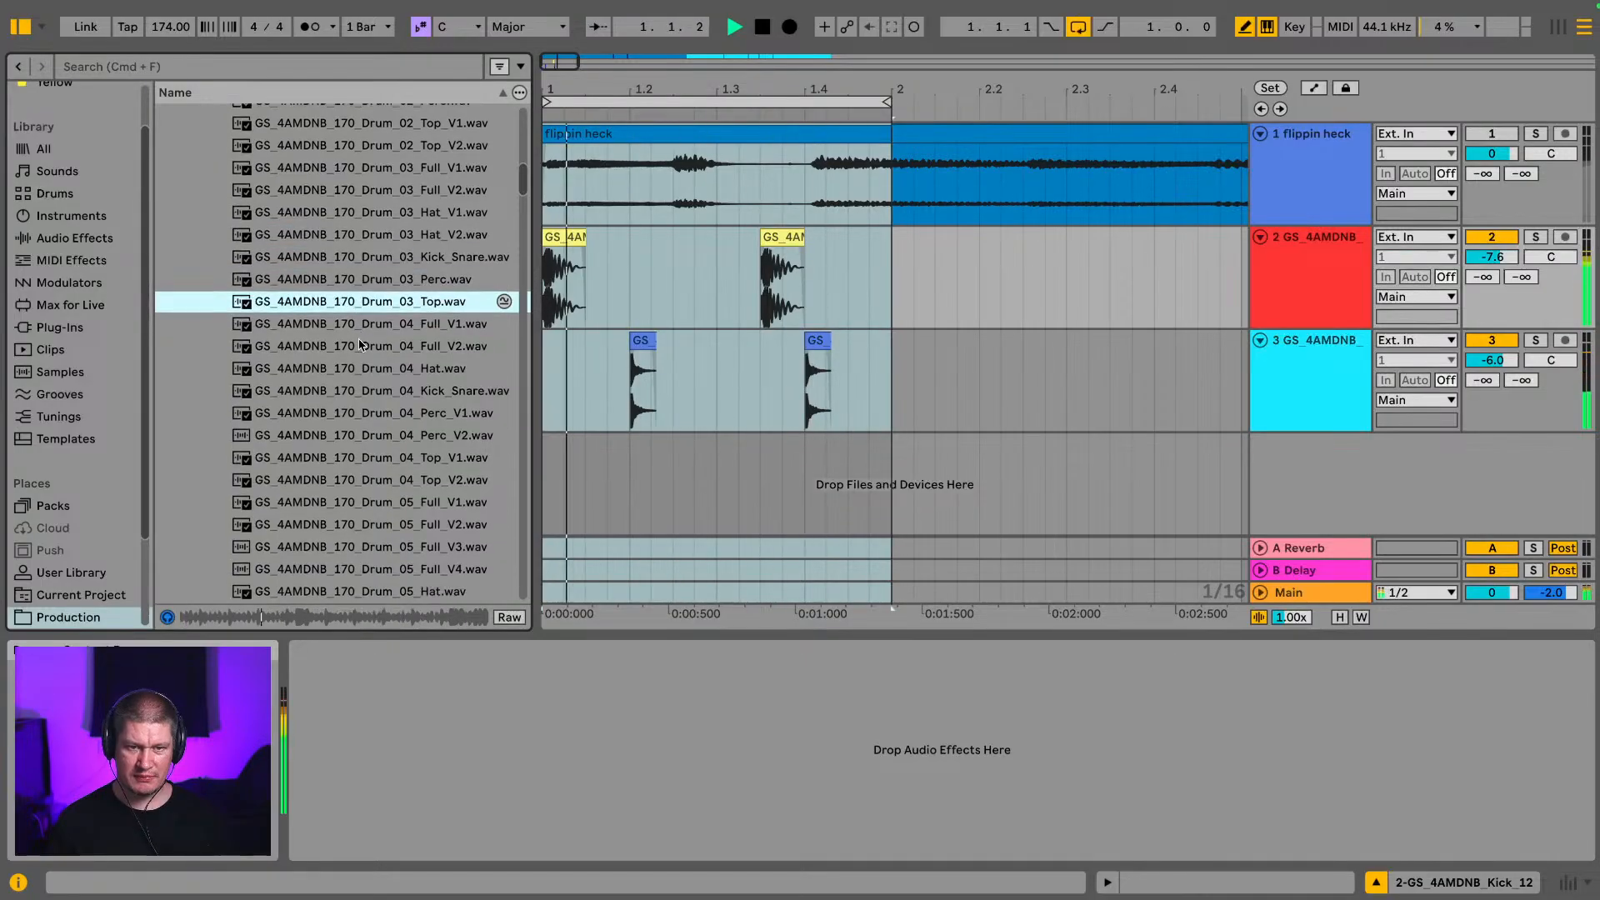
Step: Audition the Drum_04 Hat, Top_V1 and Top_V2 loops against the playing drum pattern
{"action": "scroll", "coordinate": [357, 334], "scroll_direction": "down", "scroll_amount": 1}
{"action": "left_click", "coordinate": [356, 362]}
{"action": "scroll", "coordinate": [359, 360], "scroll_direction": "down", "scroll_amount": 3}
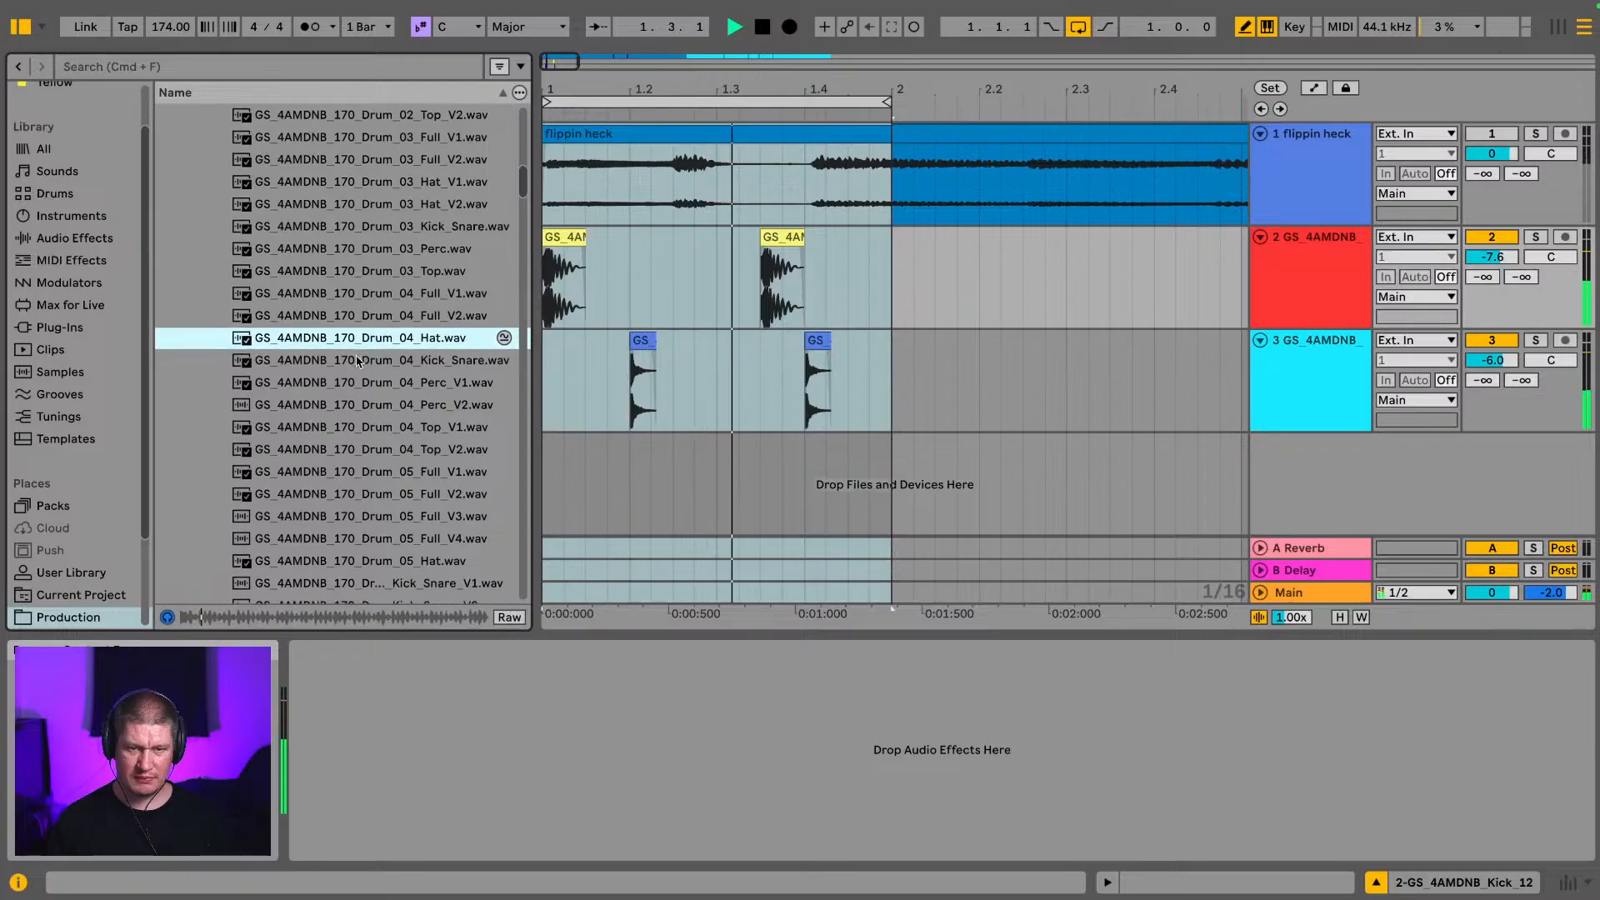
{"action": "scroll", "coordinate": [367, 354], "scroll_direction": "down", "scroll_amount": 1}
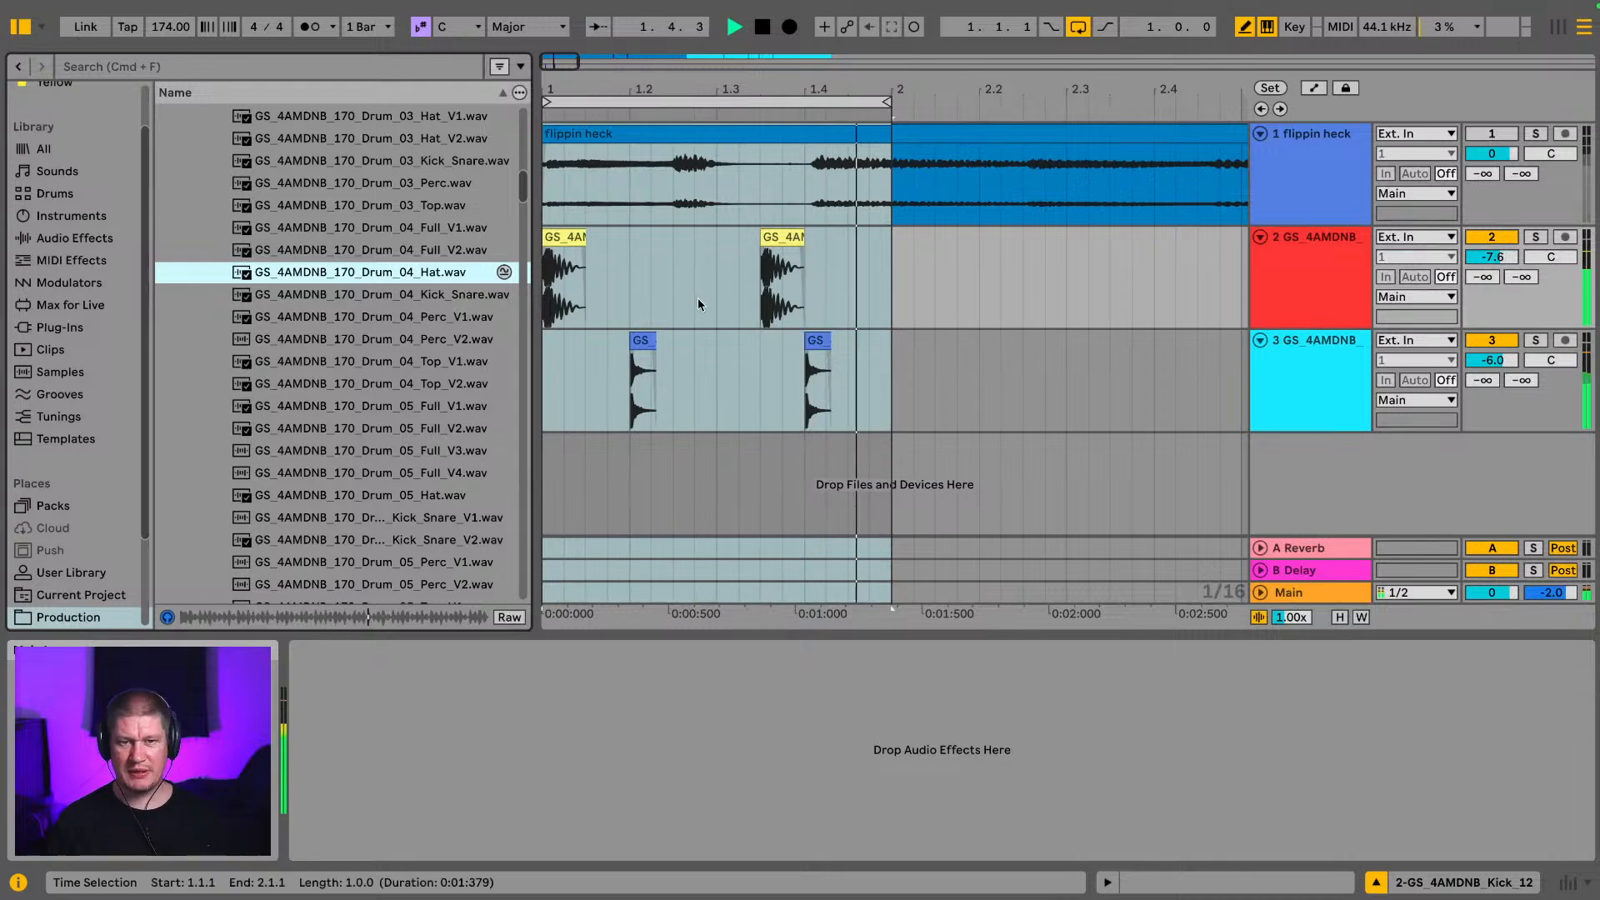
{"action": "left_click", "coordinate": [322, 361]}
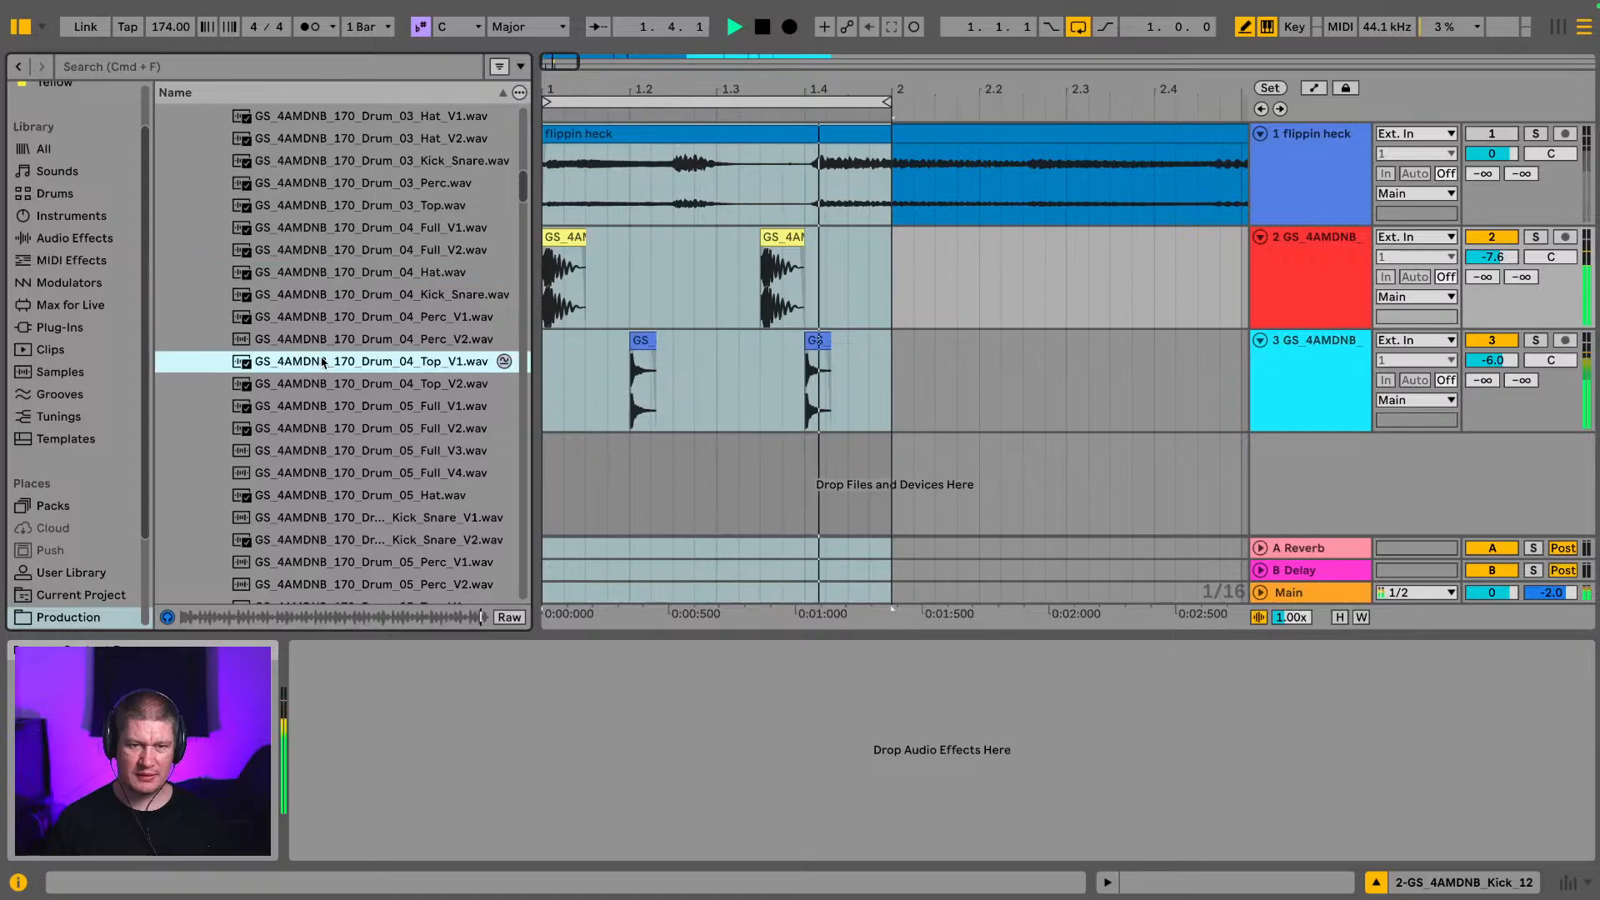
{"action": "scroll", "coordinate": [417, 359], "scroll_direction": "down", "scroll_amount": 1}
{"action": "left_click", "coordinate": [439, 359]}
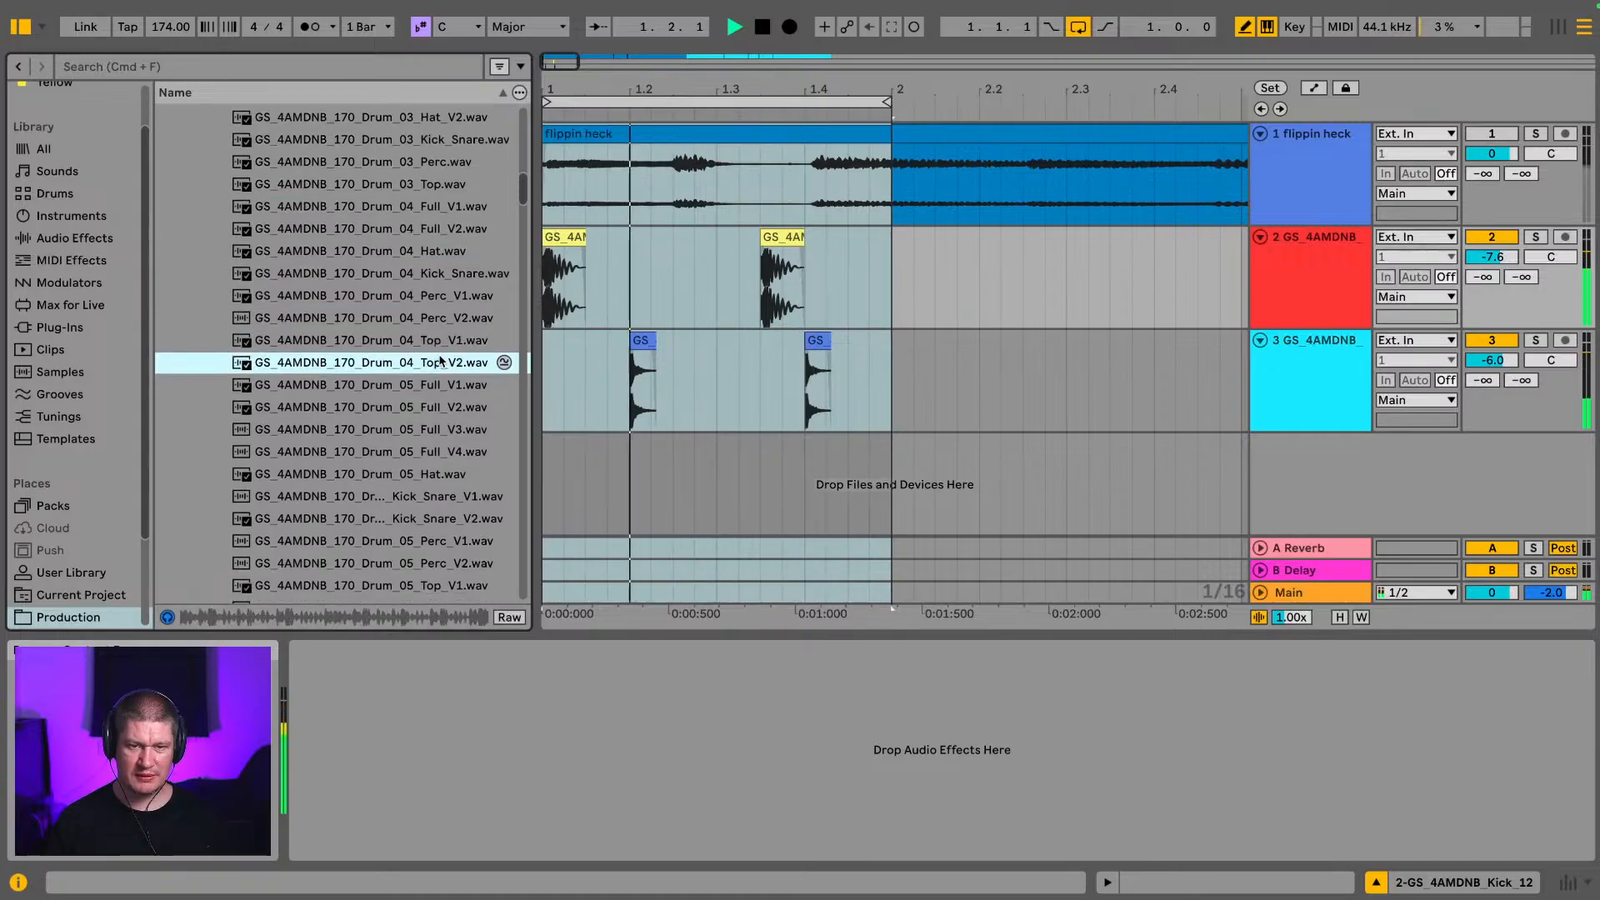
{"action": "scroll", "coordinate": [375, 358], "scroll_direction": "down", "scroll_amount": 3}
{"action": "scroll", "coordinate": [293, 359], "scroll_direction": "down", "scroll_amount": 2}
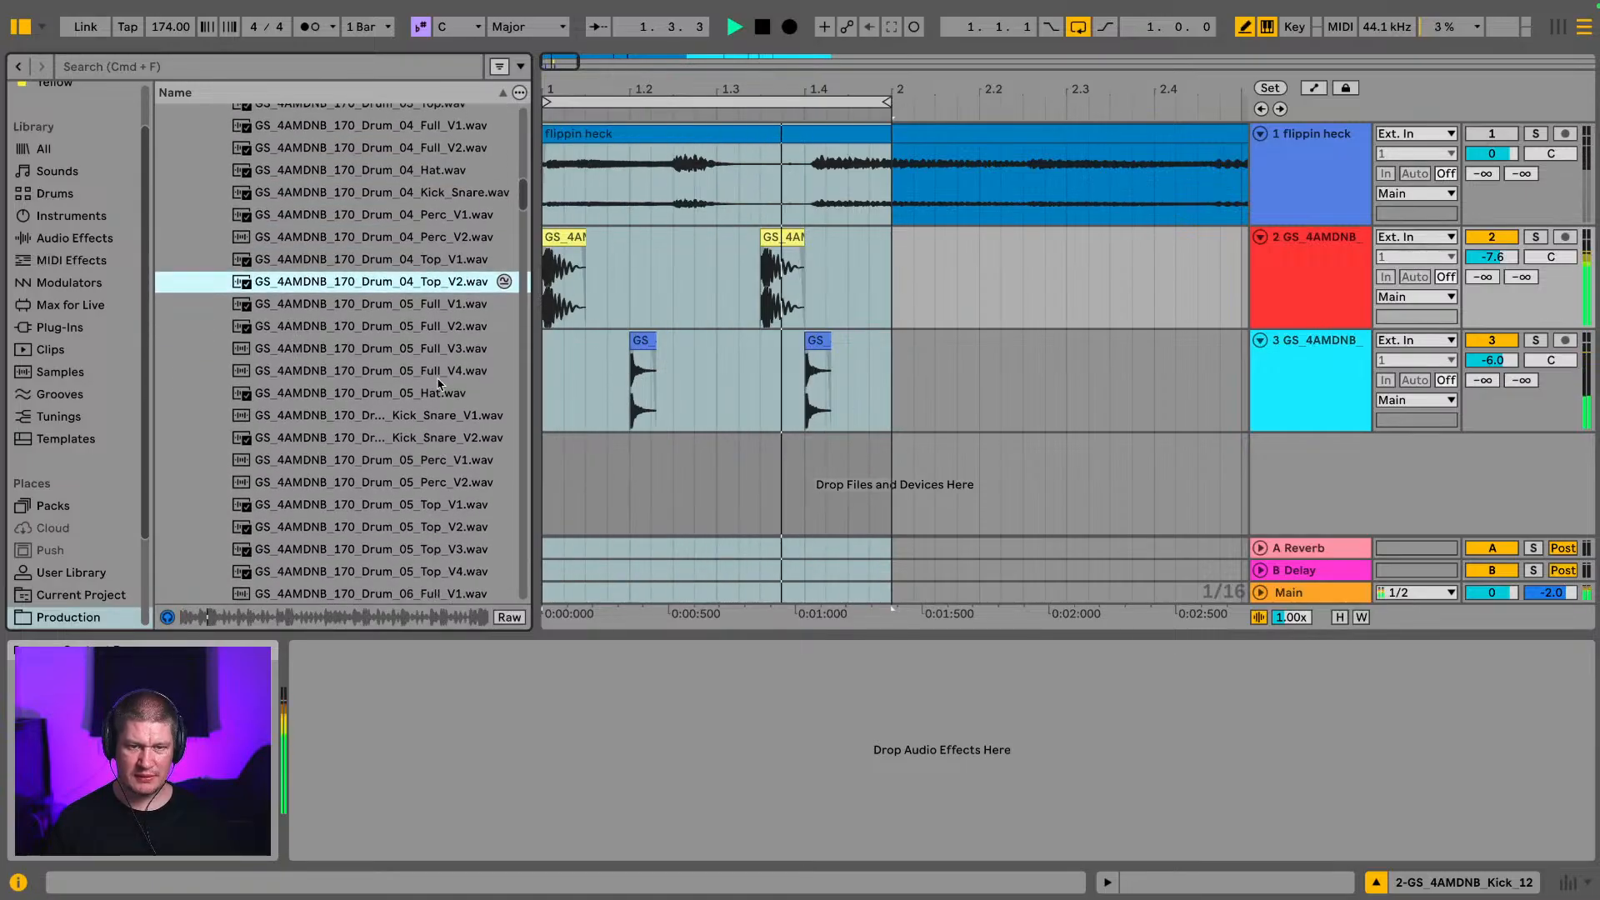
Step: Compare the four Drum_05 Top loops, V1 to V4, against the playing drum pattern
{"action": "scroll", "coordinate": [325, 359], "scroll_direction": "down", "scroll_amount": 7}
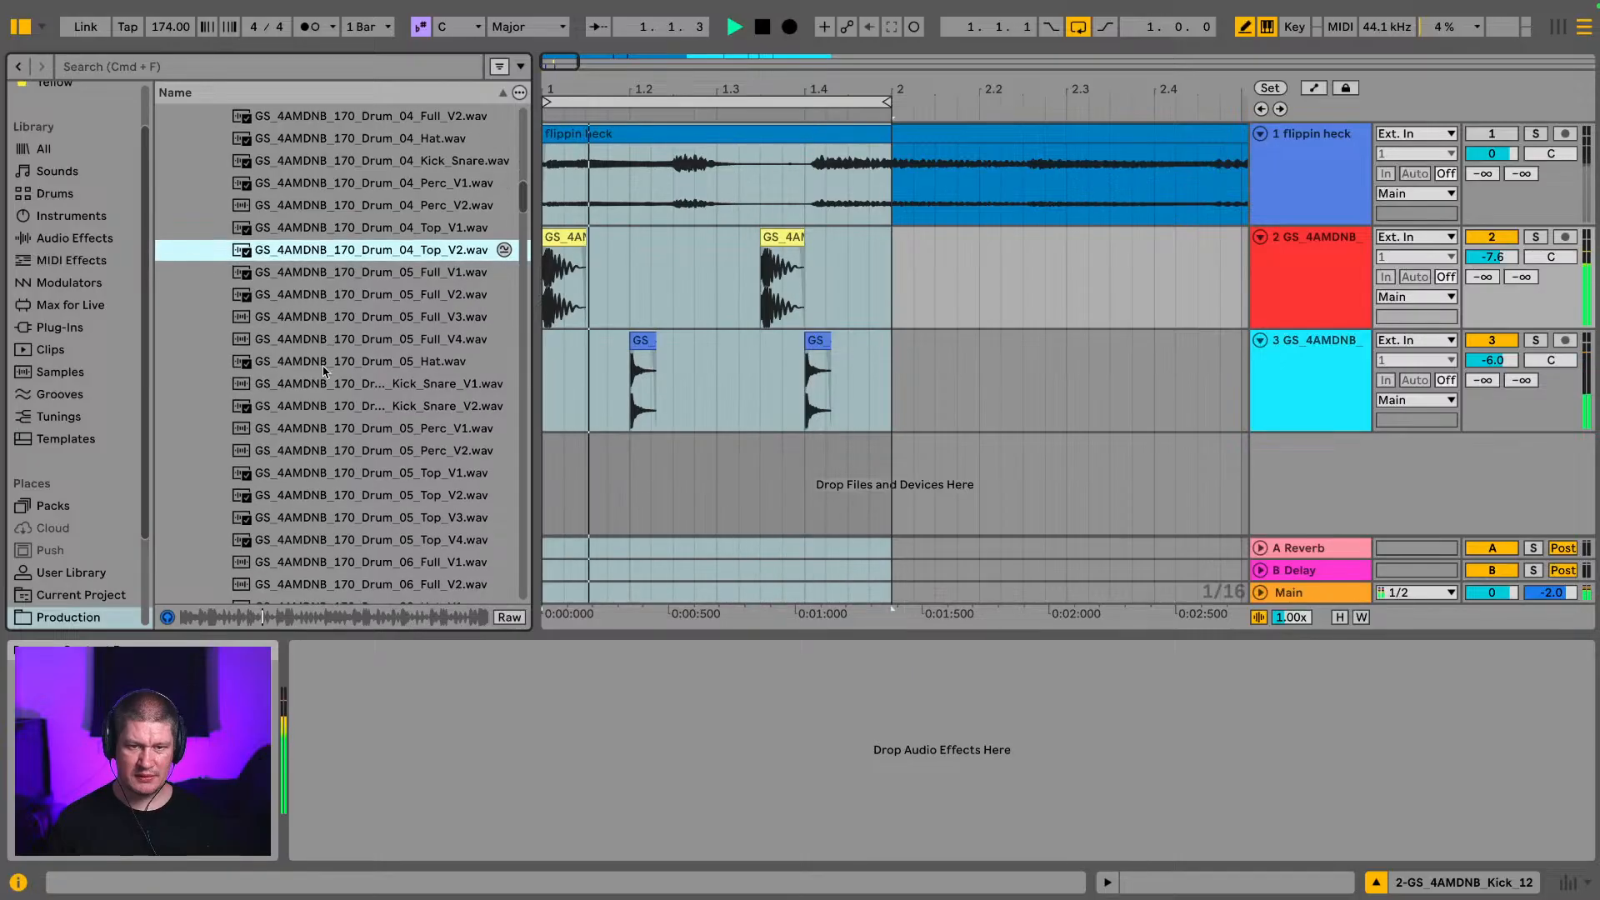
{"action": "left_click", "coordinate": [351, 343]}
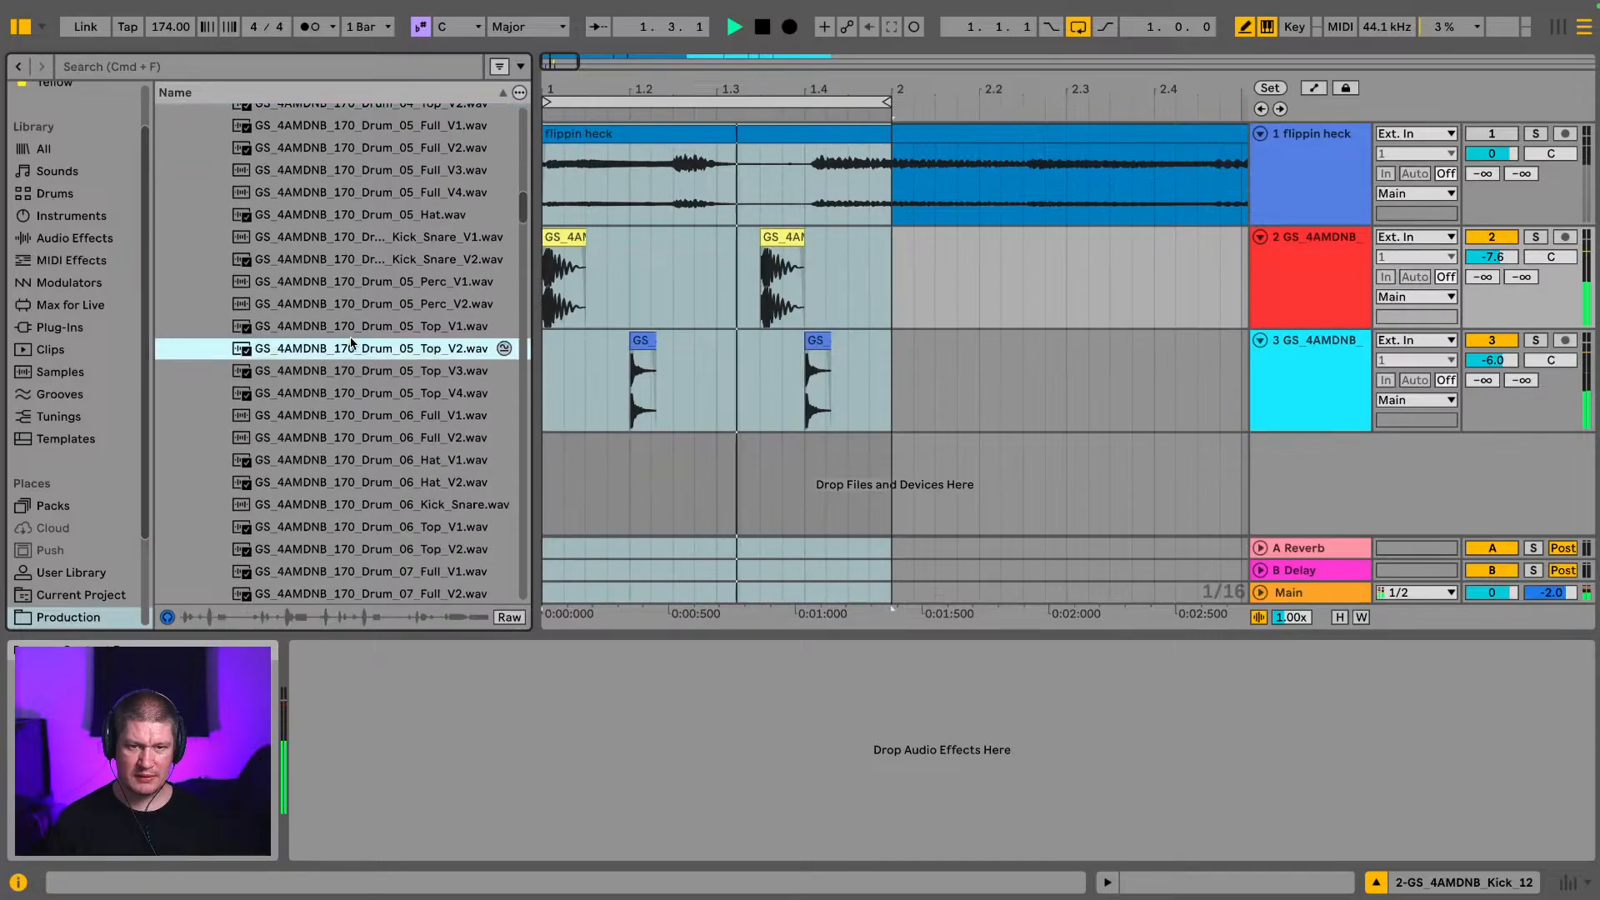
{"action": "key", "text": "Up"}
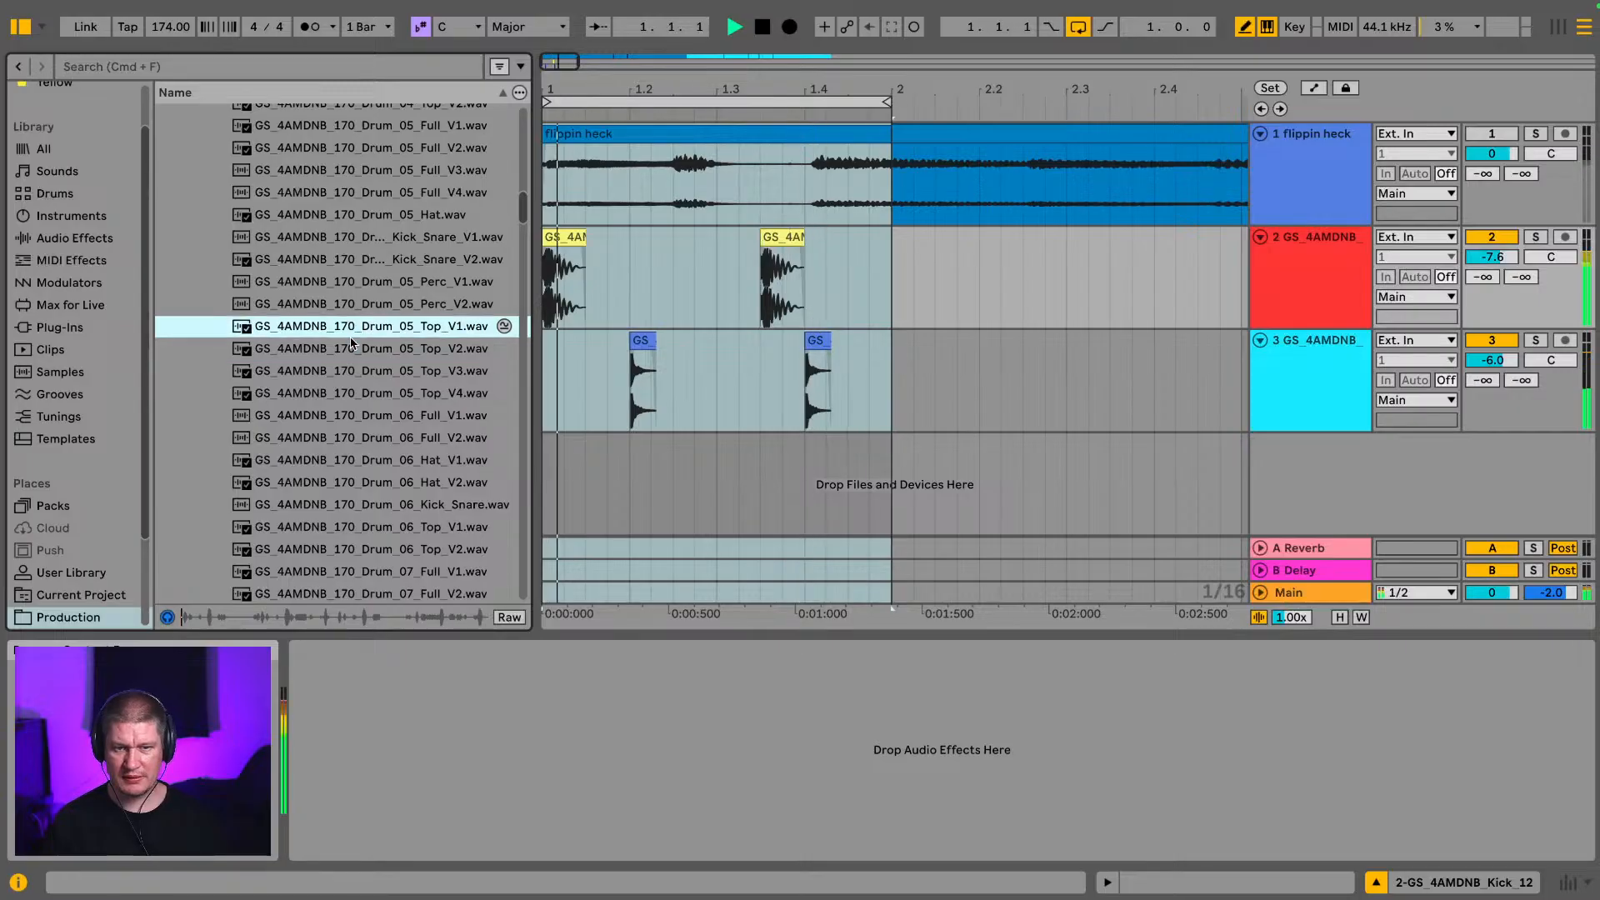
{"action": "key", "text": "Down"}
{"action": "key", "text": "Down"}
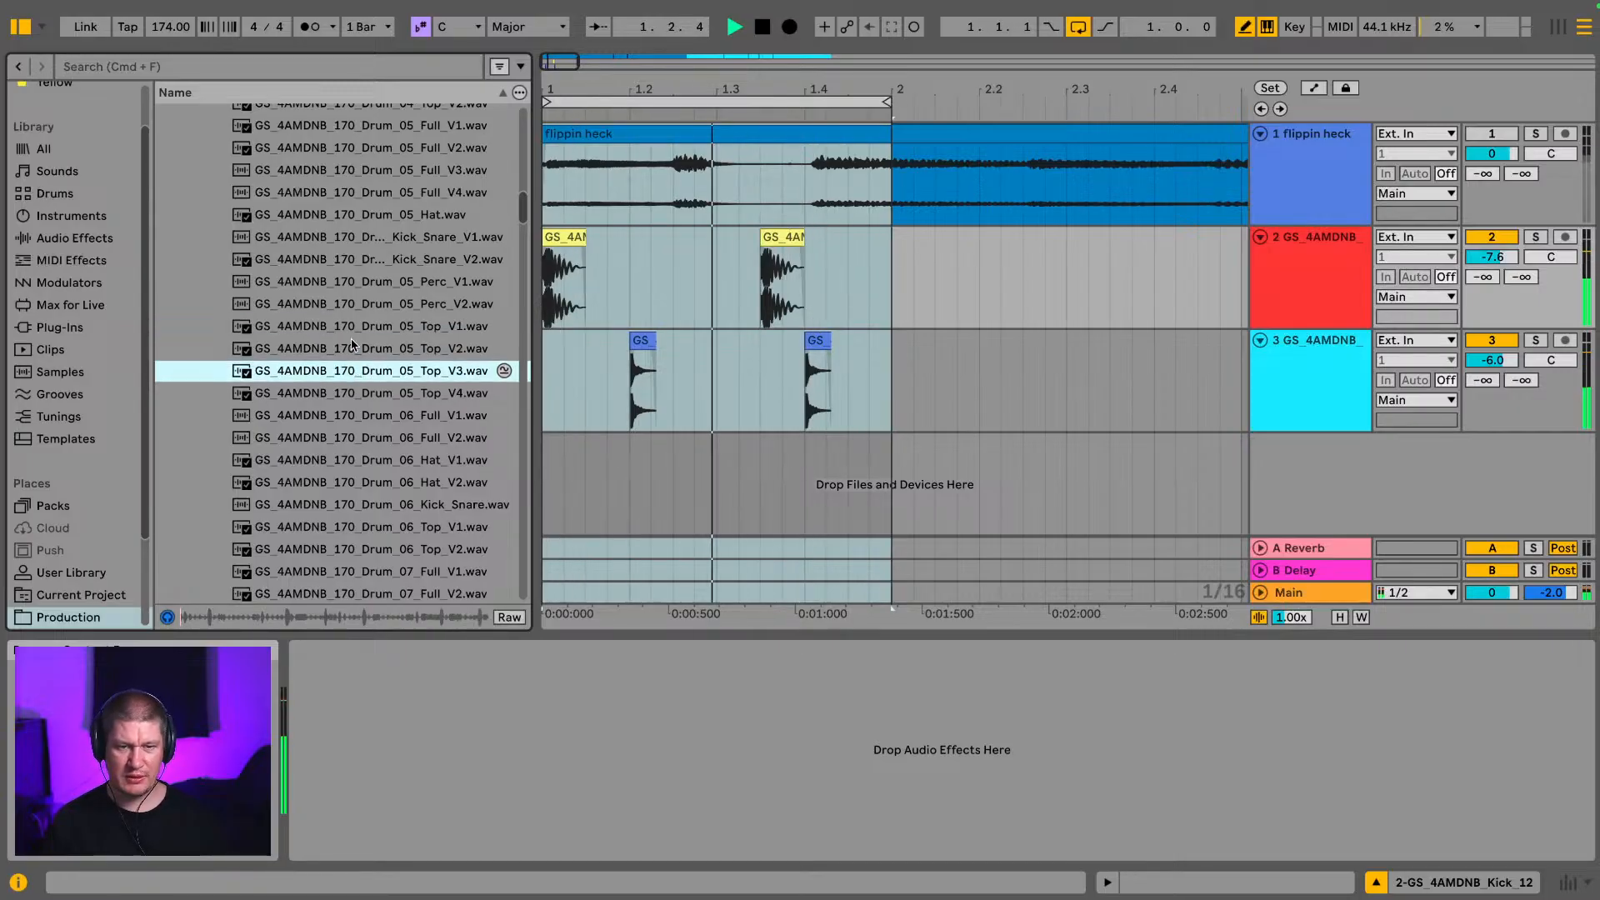
{"action": "scroll", "coordinate": [351, 343], "scroll_direction": "down", "scroll_amount": 1}
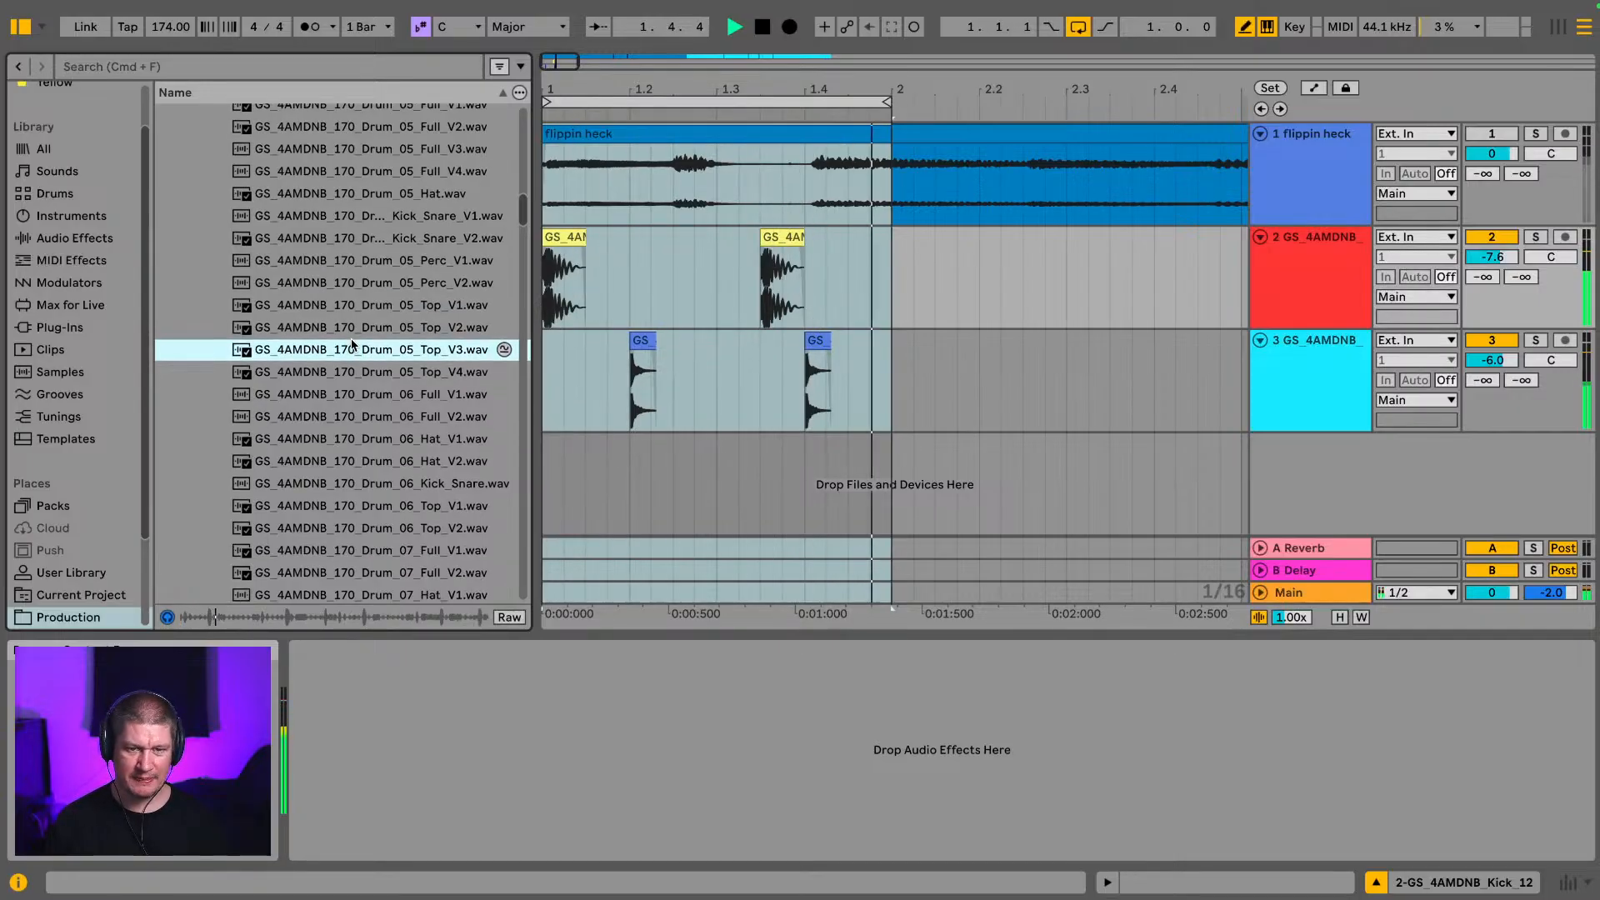
{"action": "key", "text": "Down"}
{"action": "scroll", "coordinate": [334, 375], "scroll_direction": "down", "scroll_amount": 3}
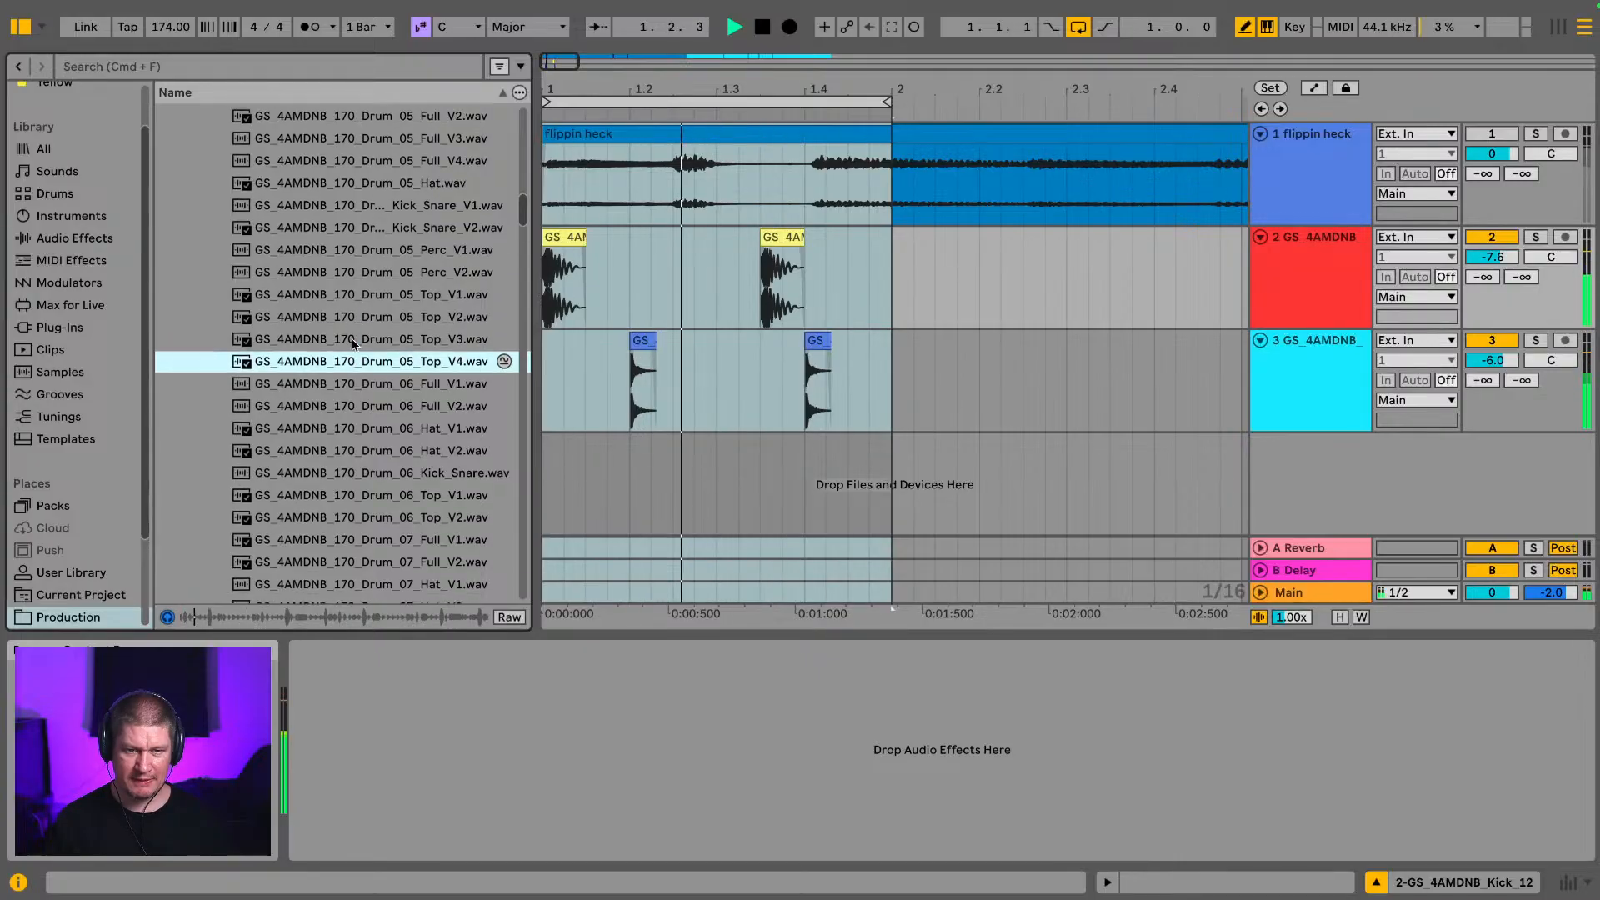
Step: Audition the Drum_06_Top_V1 loop over the playing kick and rim pattern
{"action": "scroll", "coordinate": [350, 399], "scroll_direction": "down", "scroll_amount": 2}
{"action": "left_click", "coordinate": [372, 407]}
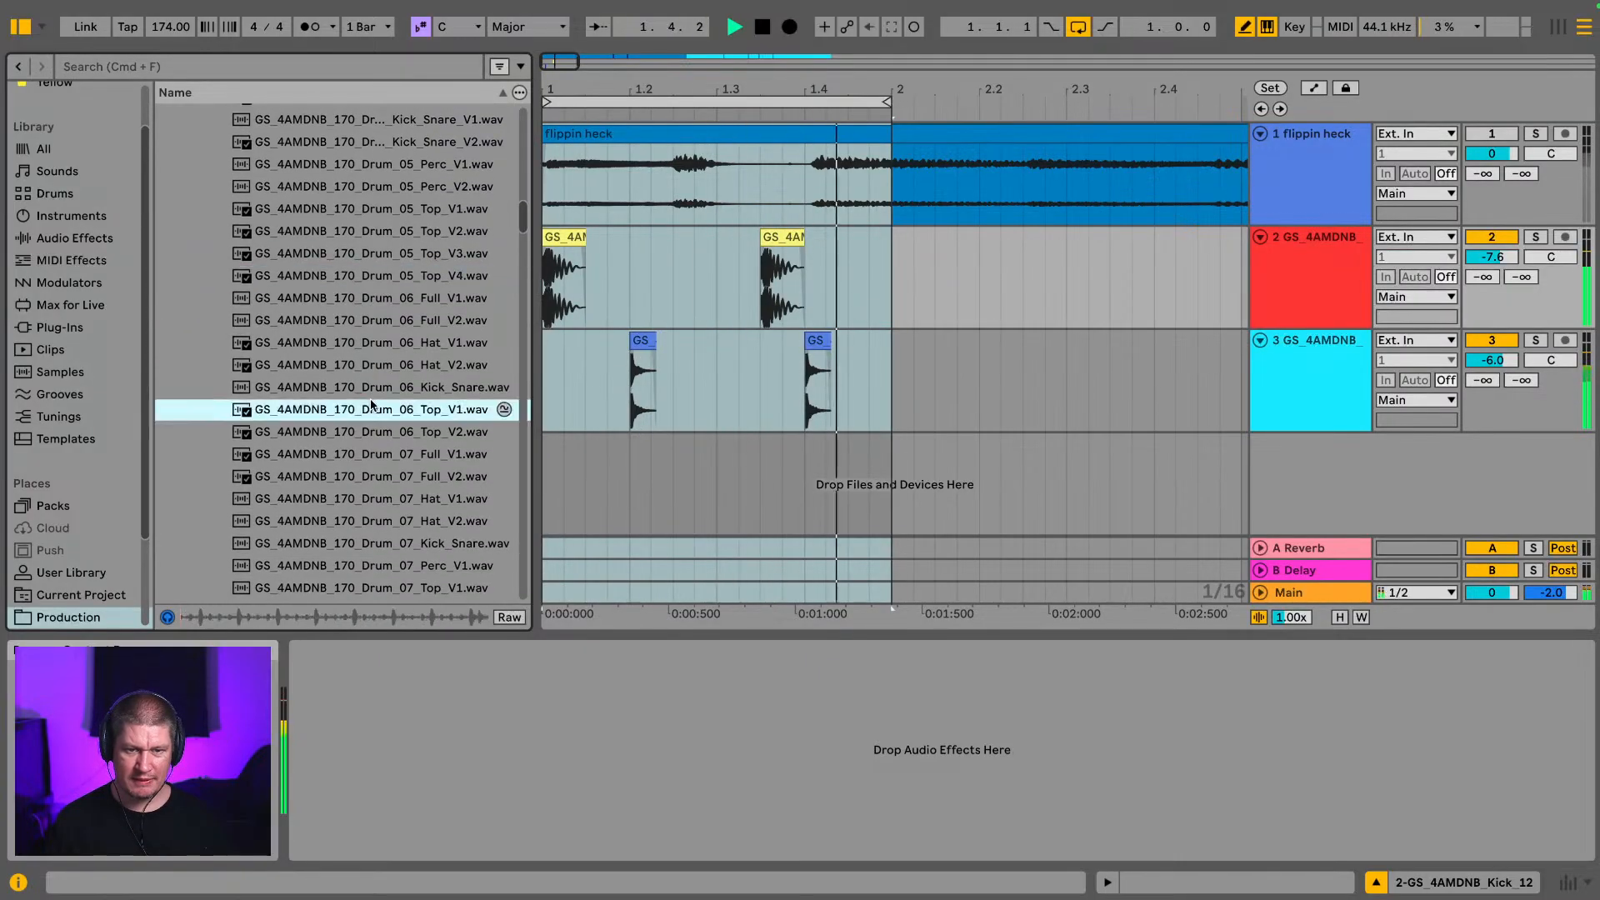
{"action": "scroll", "coordinate": [371, 406], "scroll_direction": "down", "scroll_amount": 1}
{"action": "scroll", "coordinate": [372, 406], "scroll_direction": "down", "scroll_amount": 1}
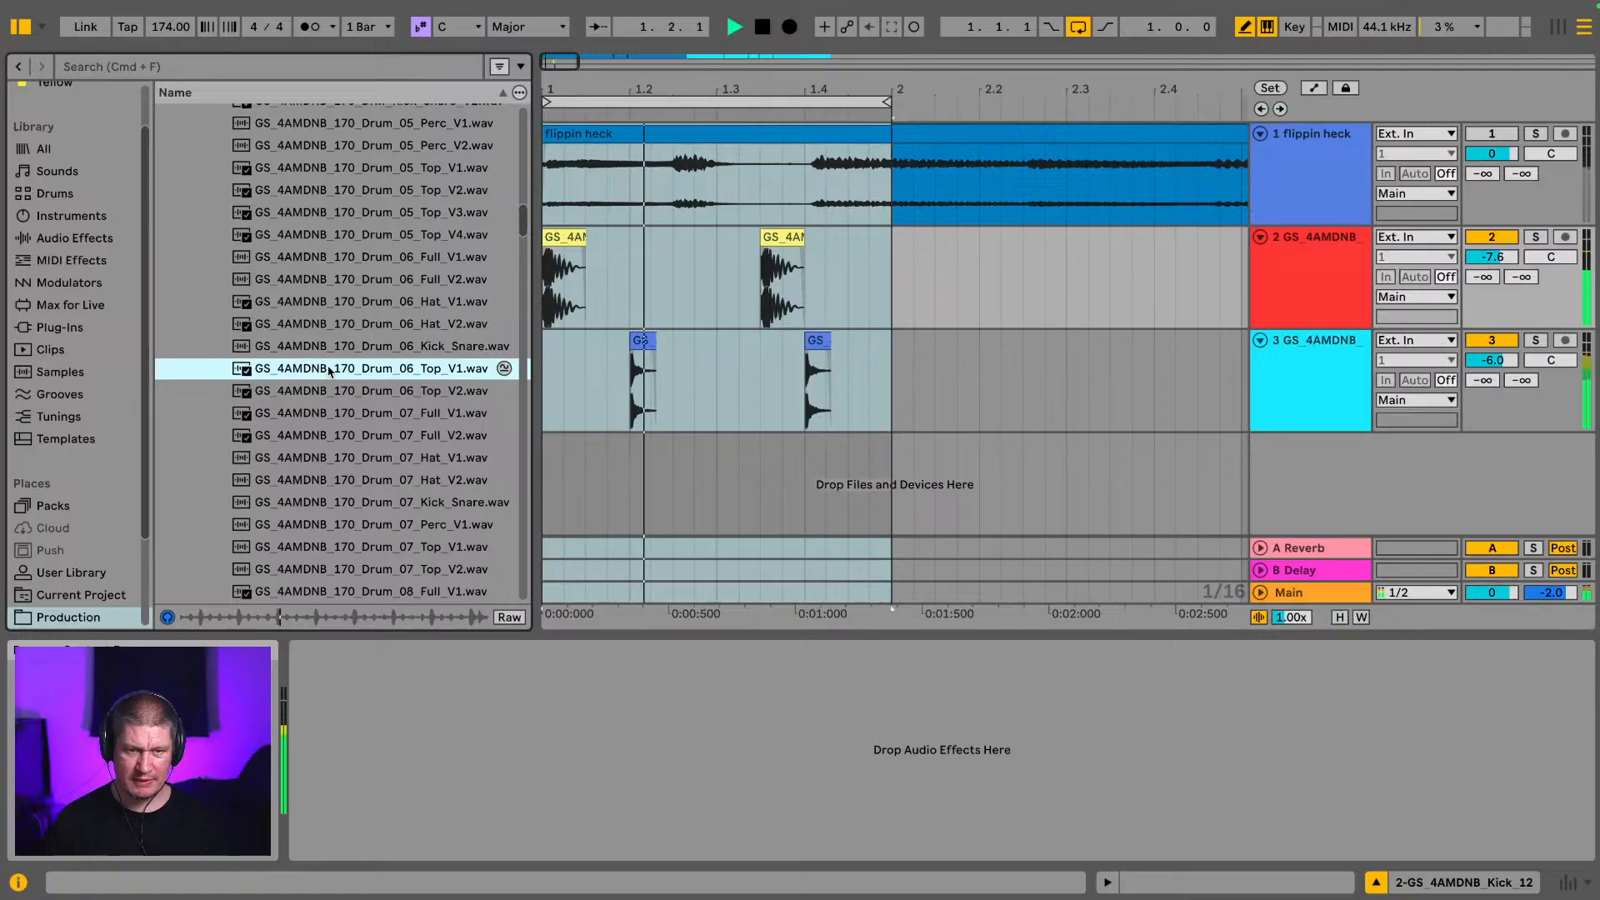
Step: Compare the Drum_06 Top_V1 and Top_V2 loops, then try Top_V1 on a new track from bar 1 with the drums playing
{"action": "key", "text": "Down"}
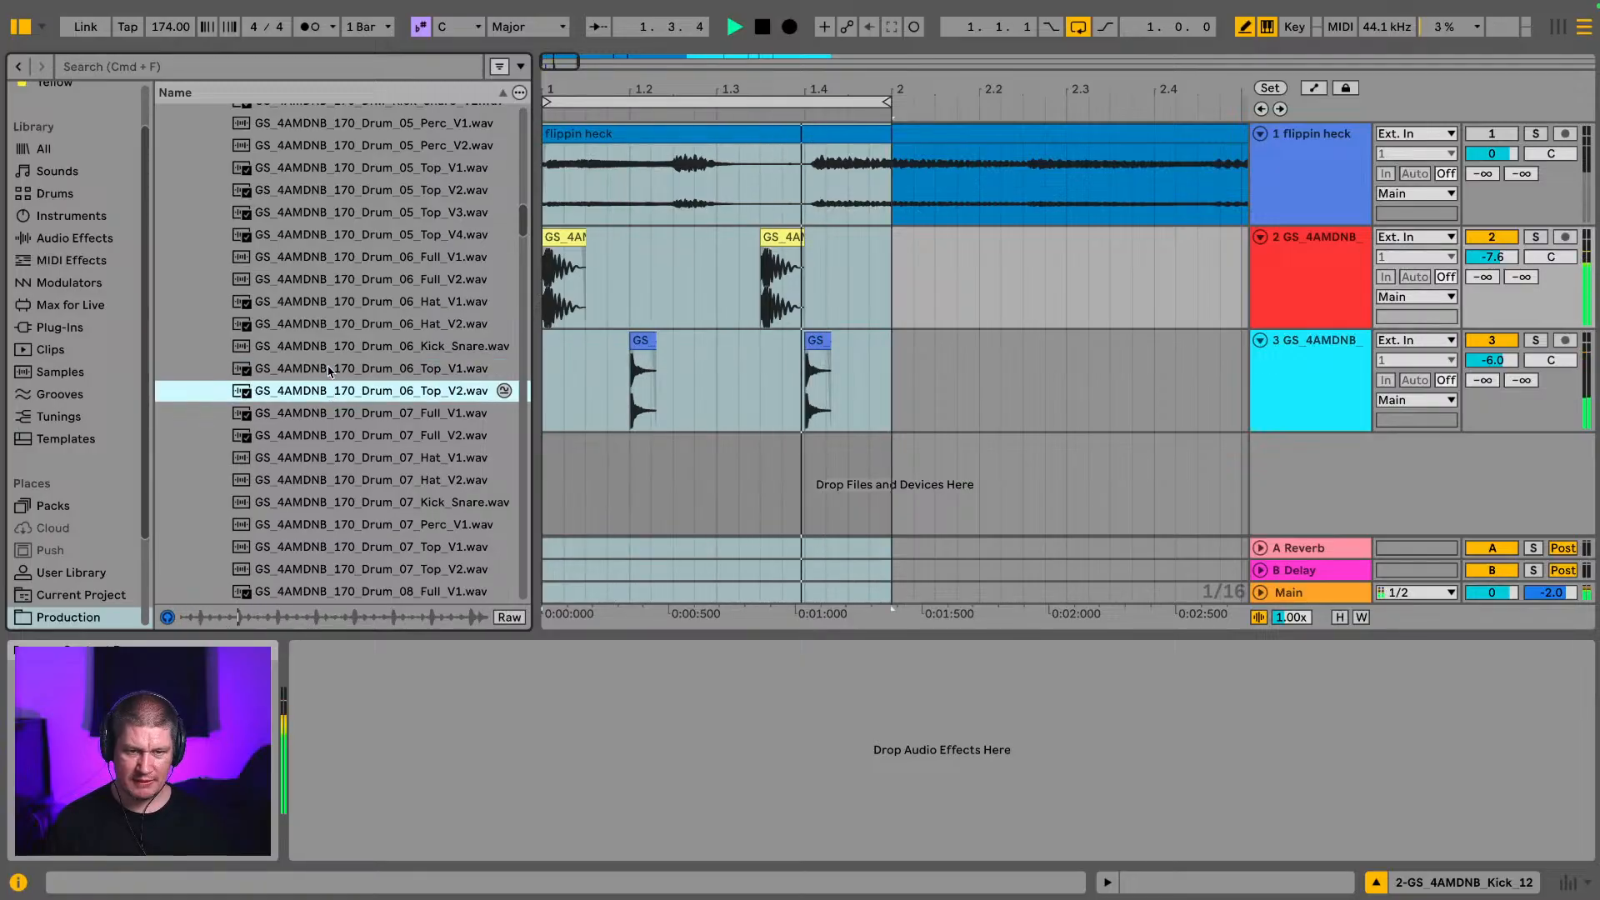
{"action": "key", "text": "Up"}
{"action": "left_click_drag", "start_coordinate": [361, 373], "coordinate": [550, 479]}
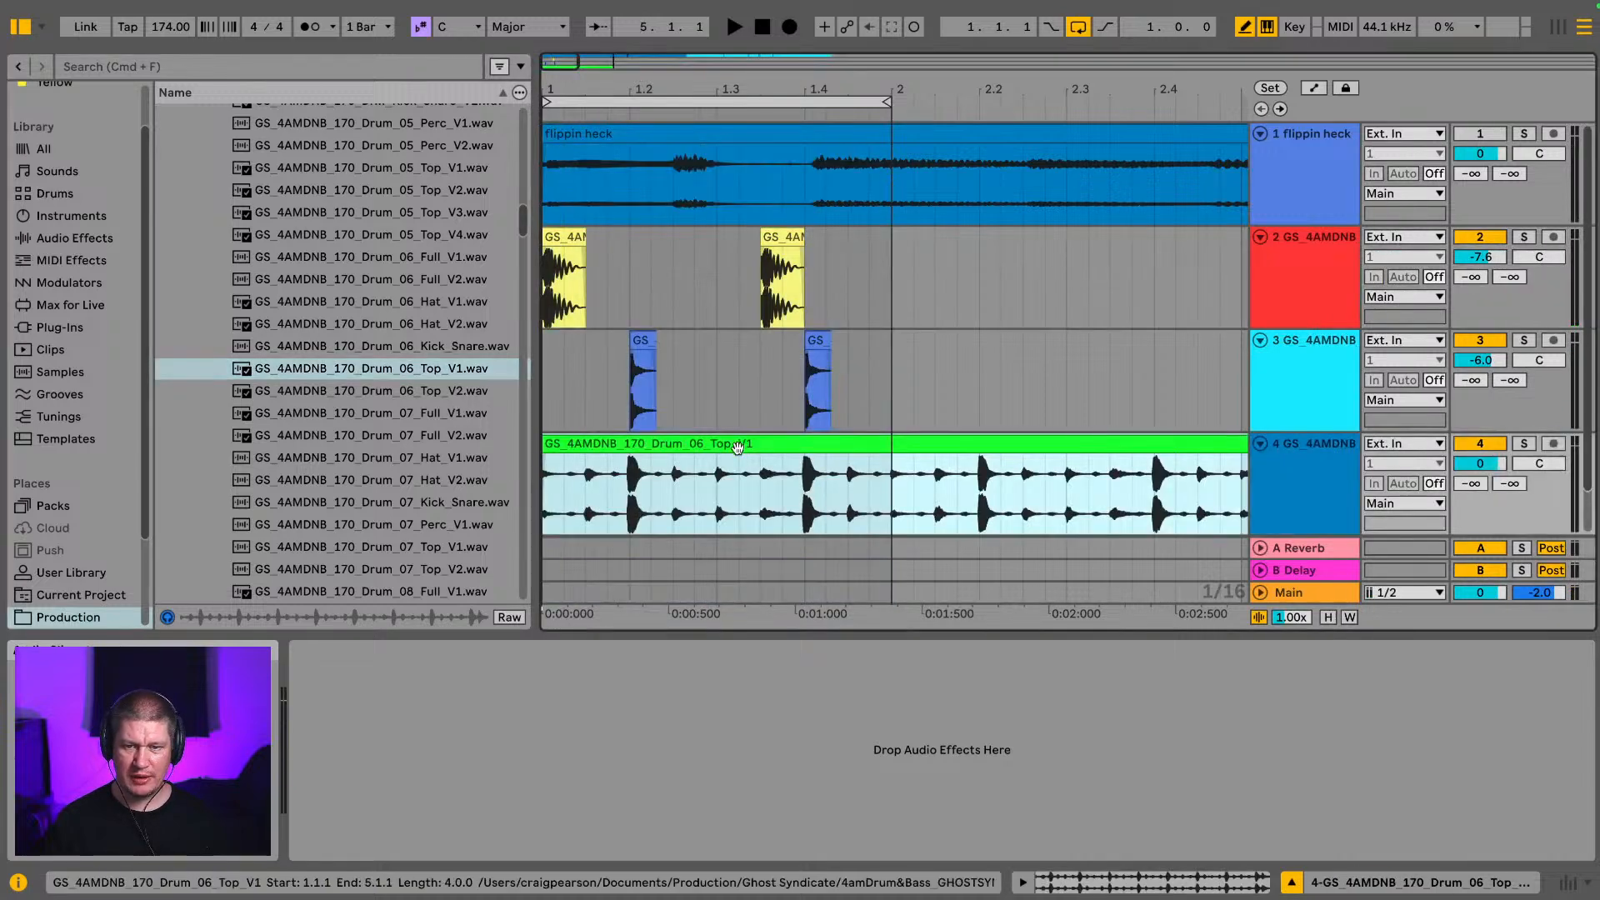
{"action": "left_click_drag", "start_coordinate": [708, 82], "coordinate": [708, 67]}
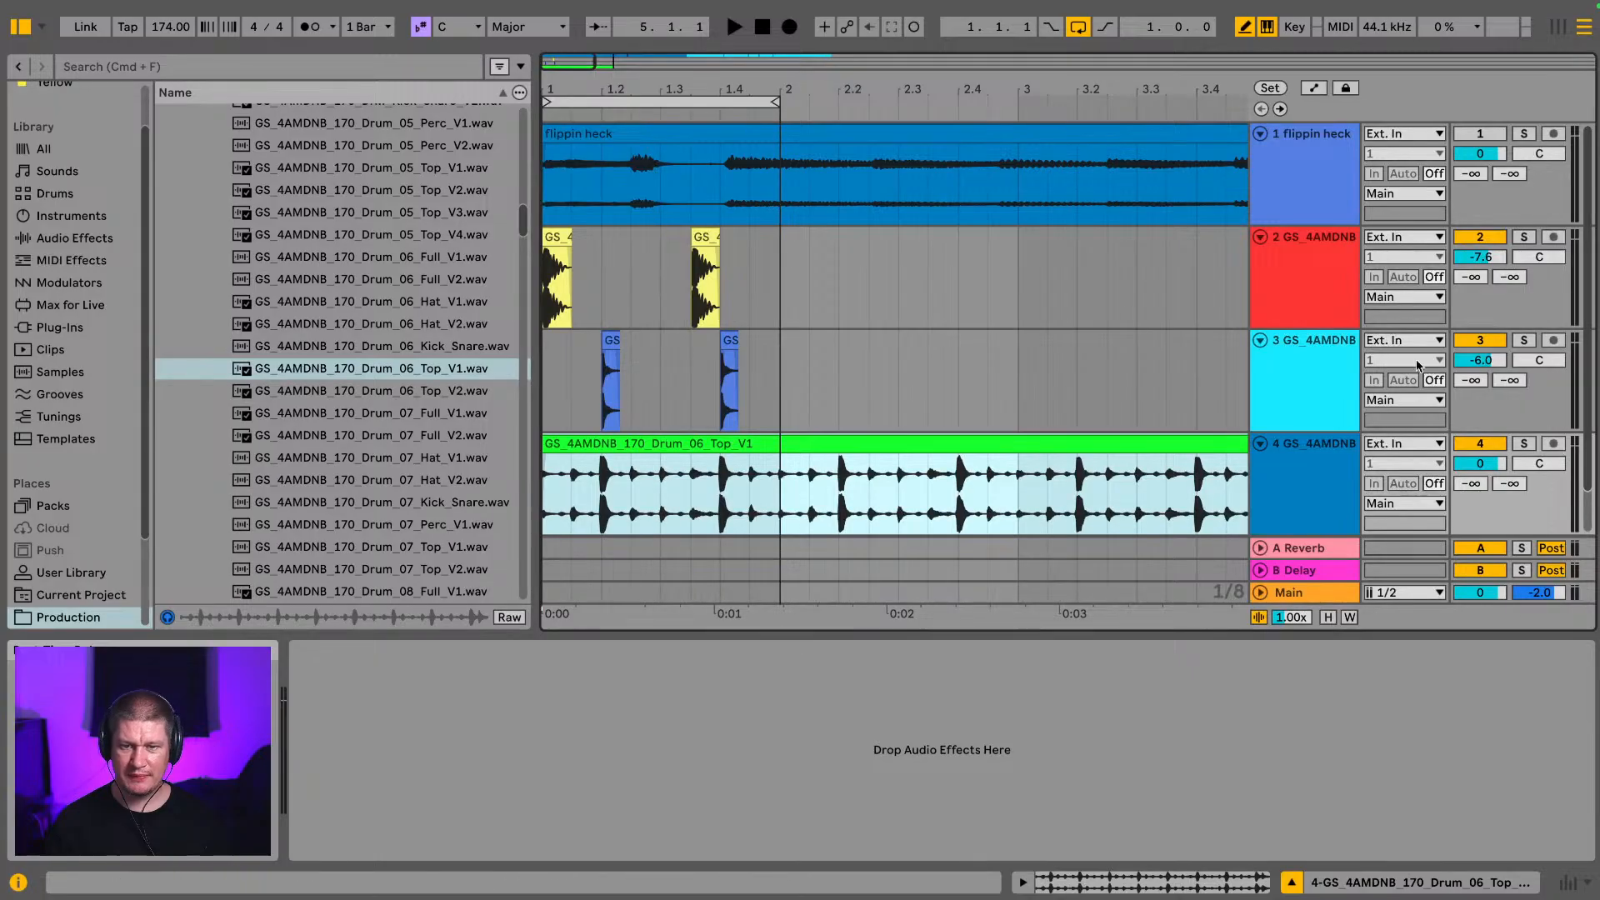
{"action": "key", "text": "space"}
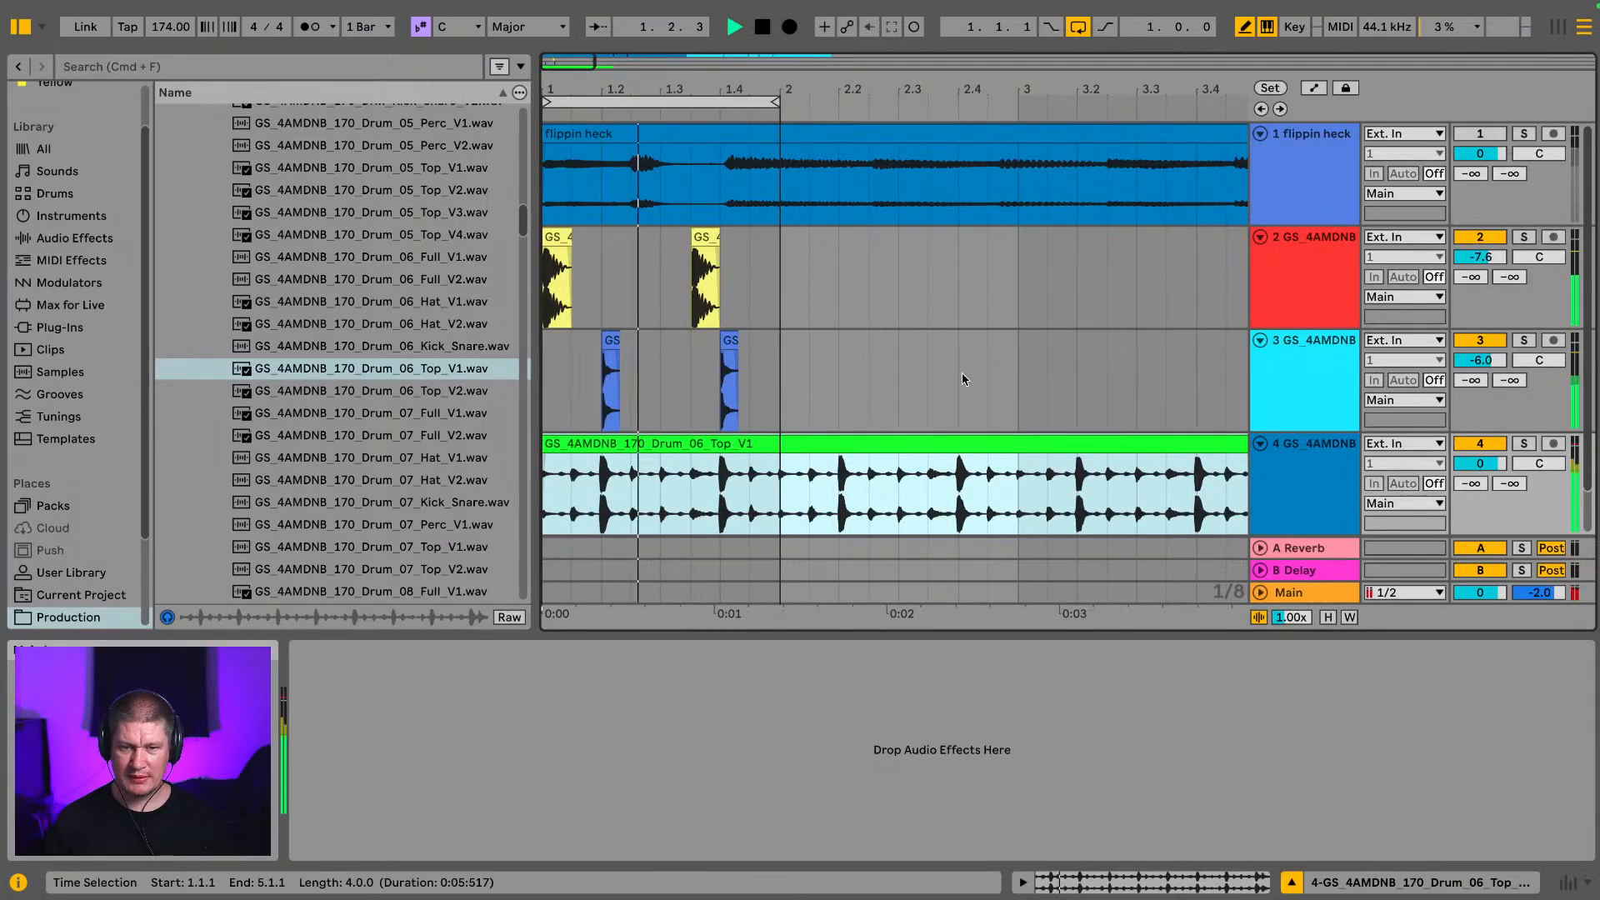
{"action": "key", "text": "Tab"}
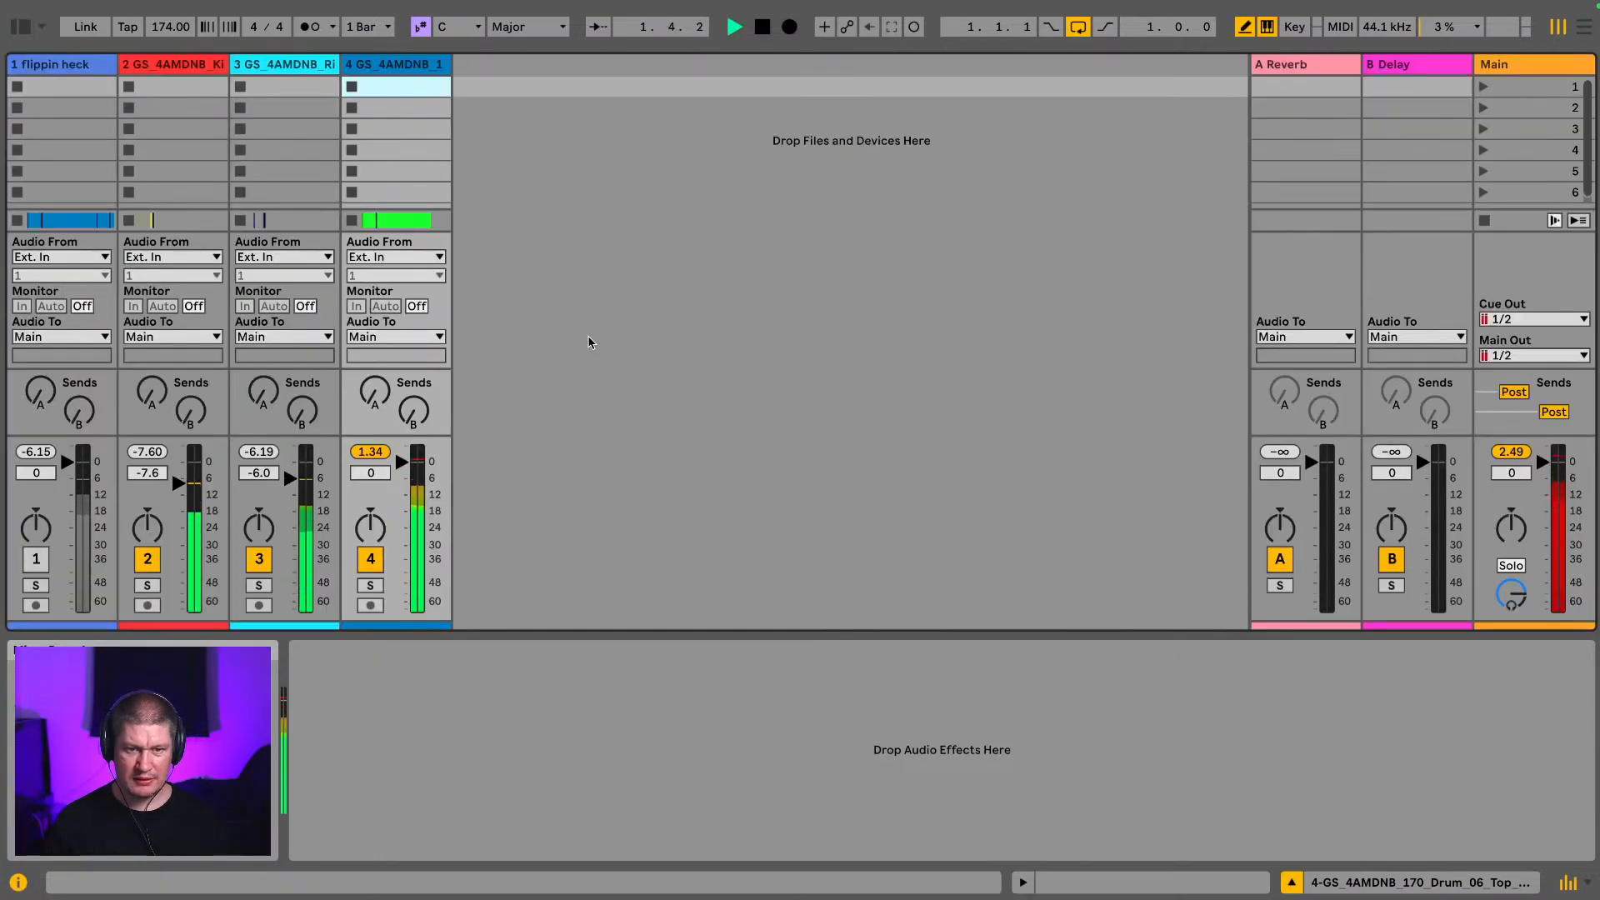
{"action": "key", "text": "Tab"}
{"action": "key", "text": "space"}
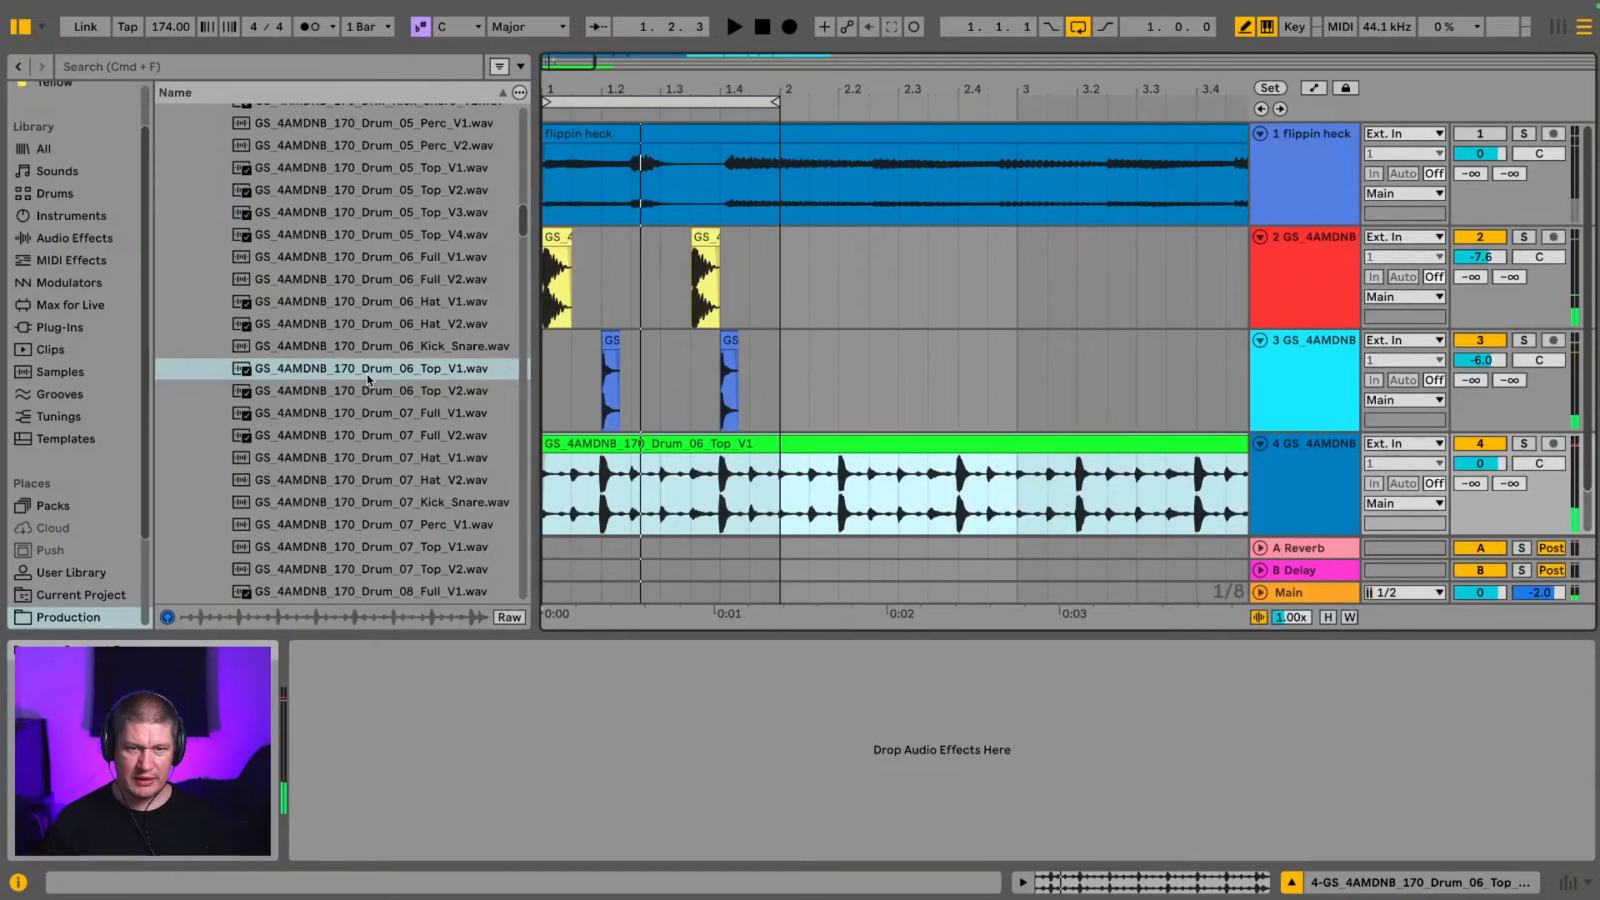
Step: Replace the Top_V1 clip on track 4 with the Drum_06_Hat_V1 loop at bar 1 and play it with the drums
{"action": "left_click", "coordinate": [397, 302]}
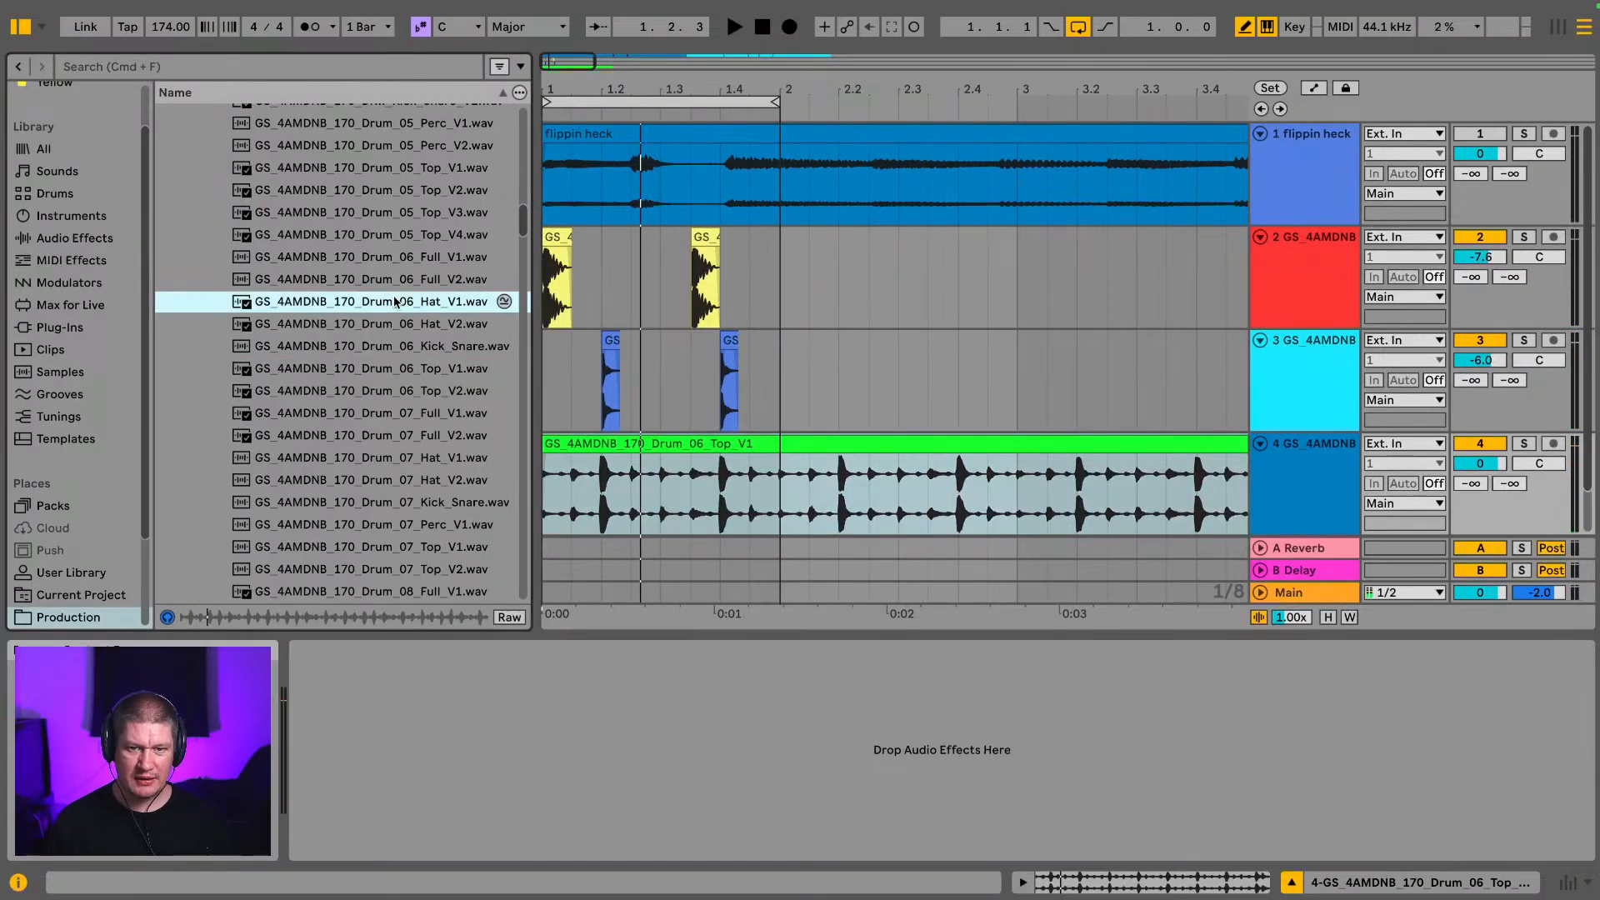
{"action": "left_click_drag", "start_coordinate": [397, 301], "coordinate": [547, 451]}
{"action": "key", "text": "space"}
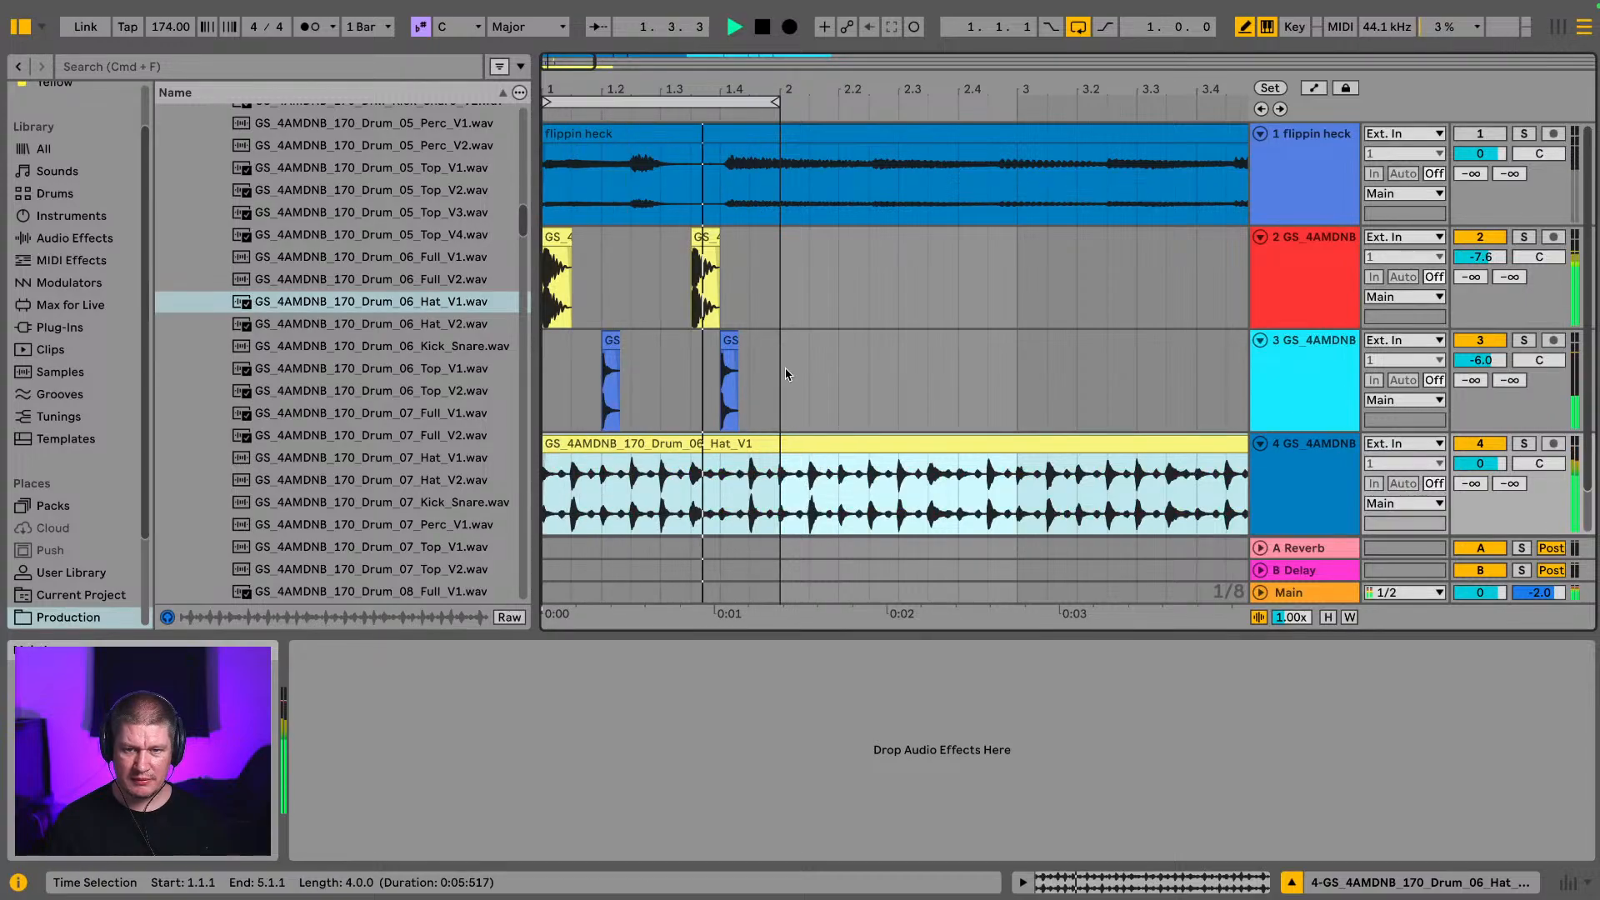
Step: Lower the hat loop track's volume to -11.0 dB while the drums play
{"action": "key", "text": "space"}
{"action": "key", "text": "Tab"}
{"action": "key", "text": "Tab"}
{"action": "key", "text": "Tab"}
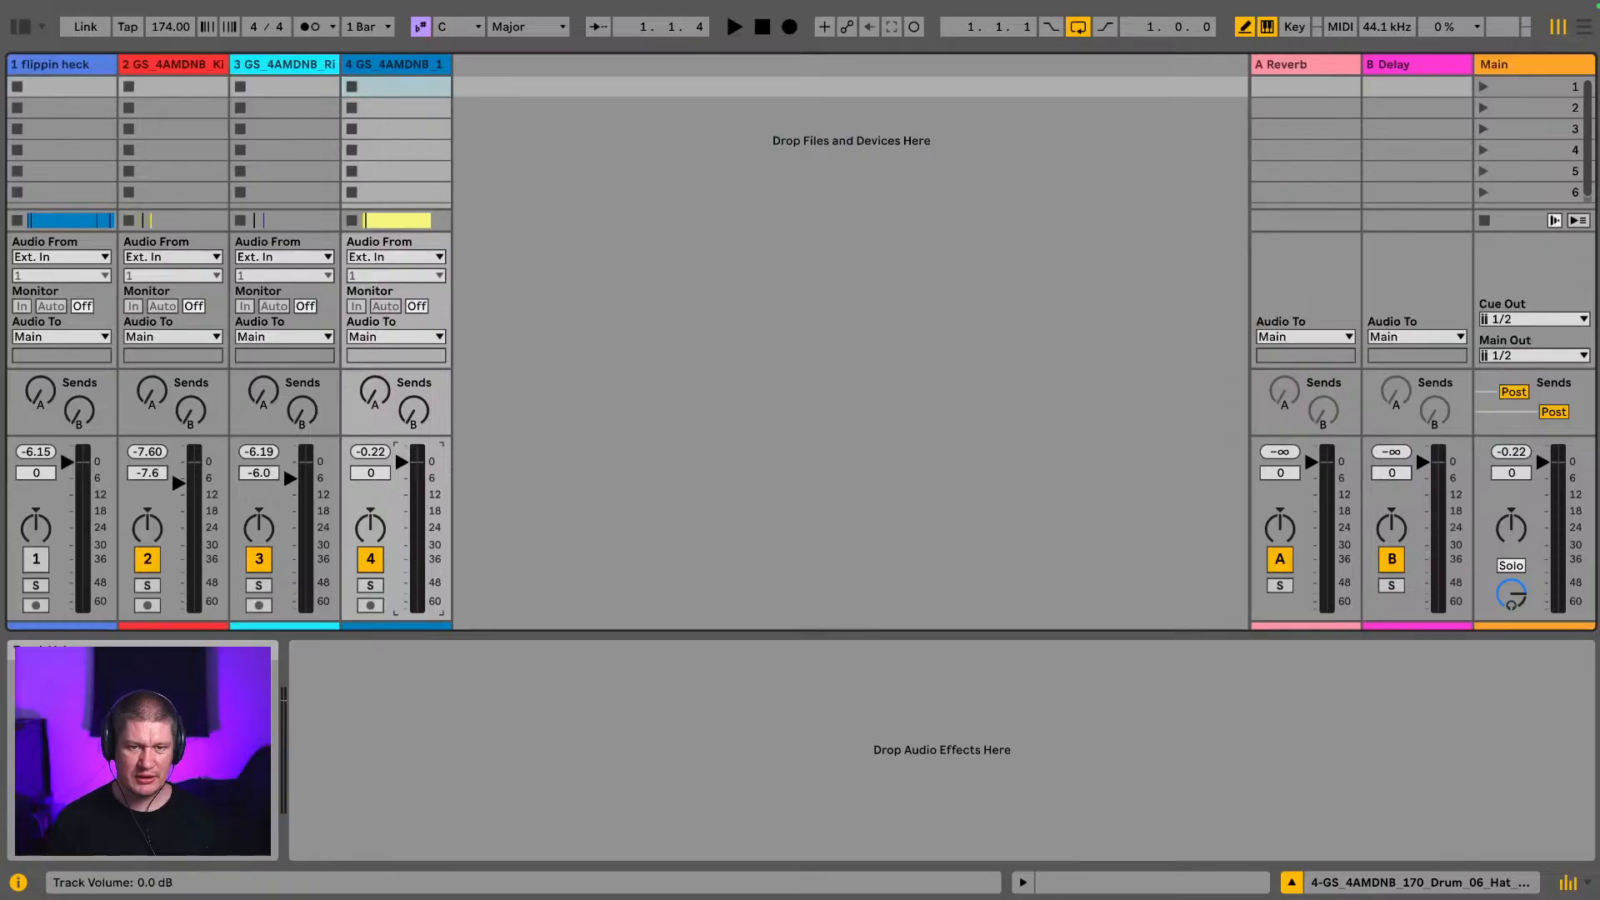
{"action": "key", "text": "space"}
{"action": "left_click_drag", "start_coordinate": [403, 478], "coordinate": [403, 490]}
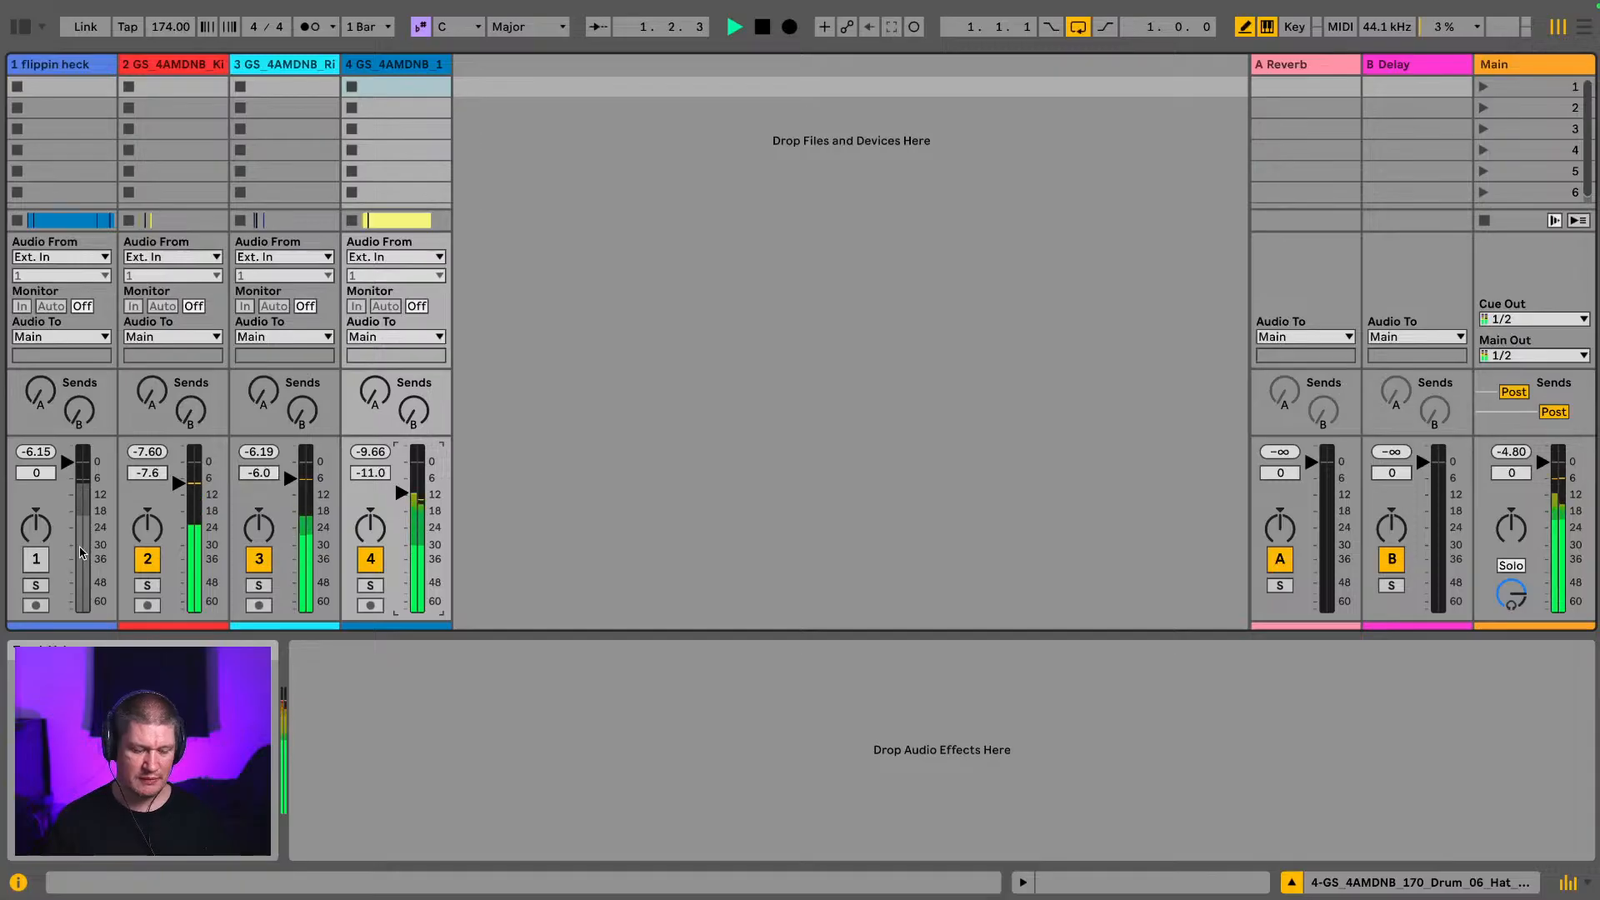
{"action": "key", "text": "Tab"}
{"action": "key", "text": "space"}
Step: Duplicate the one-bar kick and rim pattern three times to fill bars 1 to 4
{"action": "left_click_drag", "start_coordinate": [570, 78], "coordinate": [570, 63]}
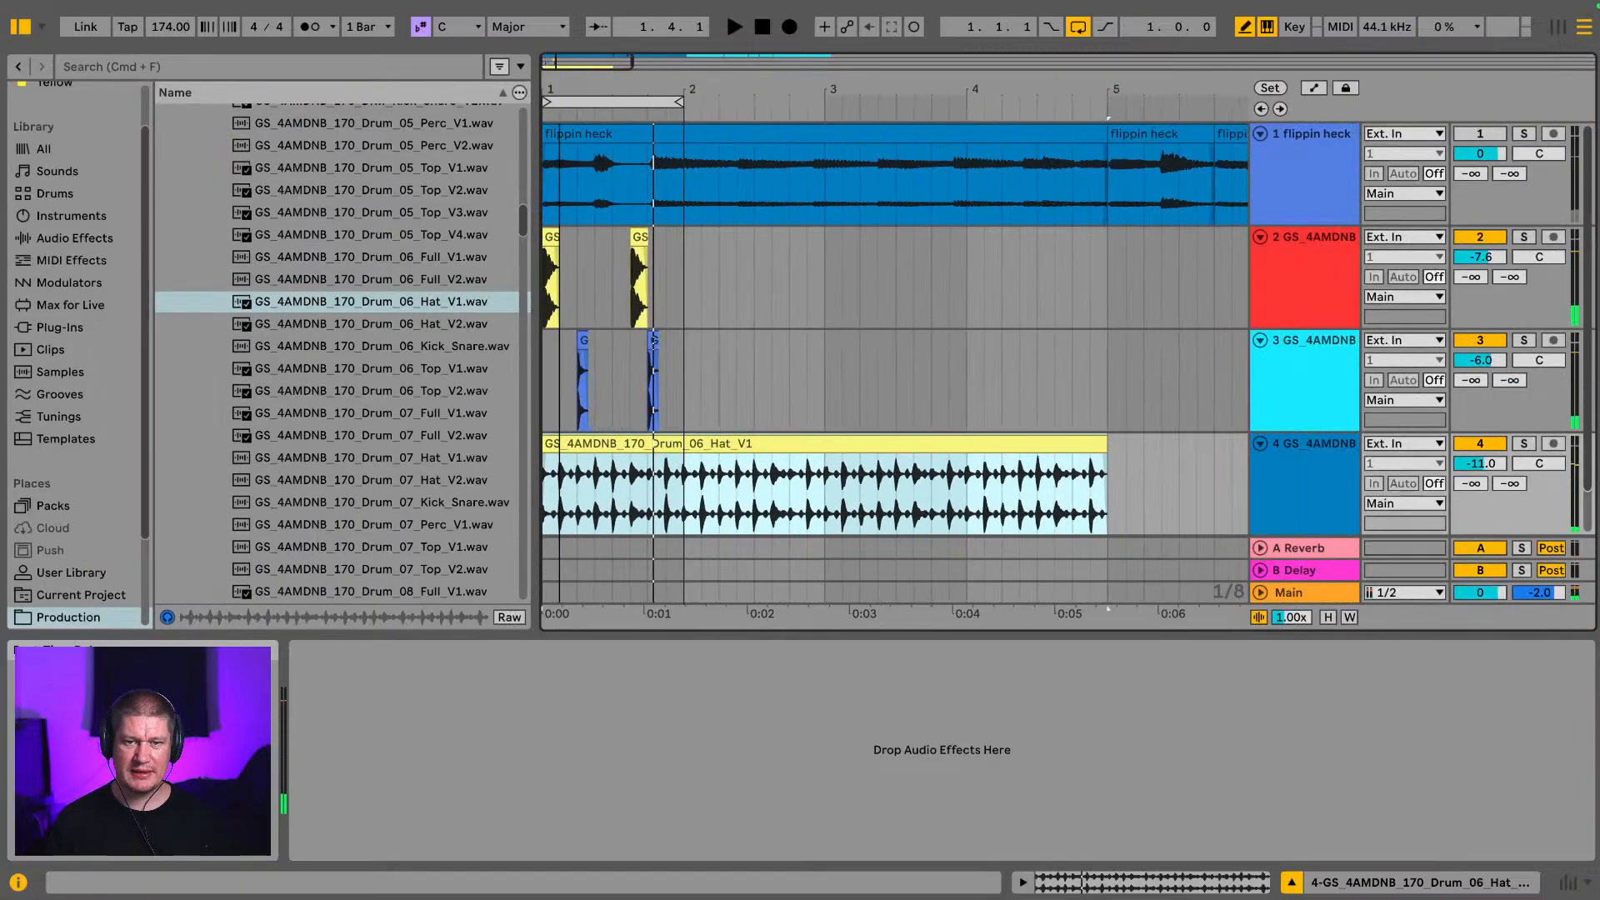
{"action": "left_click", "coordinate": [683, 374]}
{"action": "left_click_drag", "start_coordinate": [683, 374], "coordinate": [512, 272]}
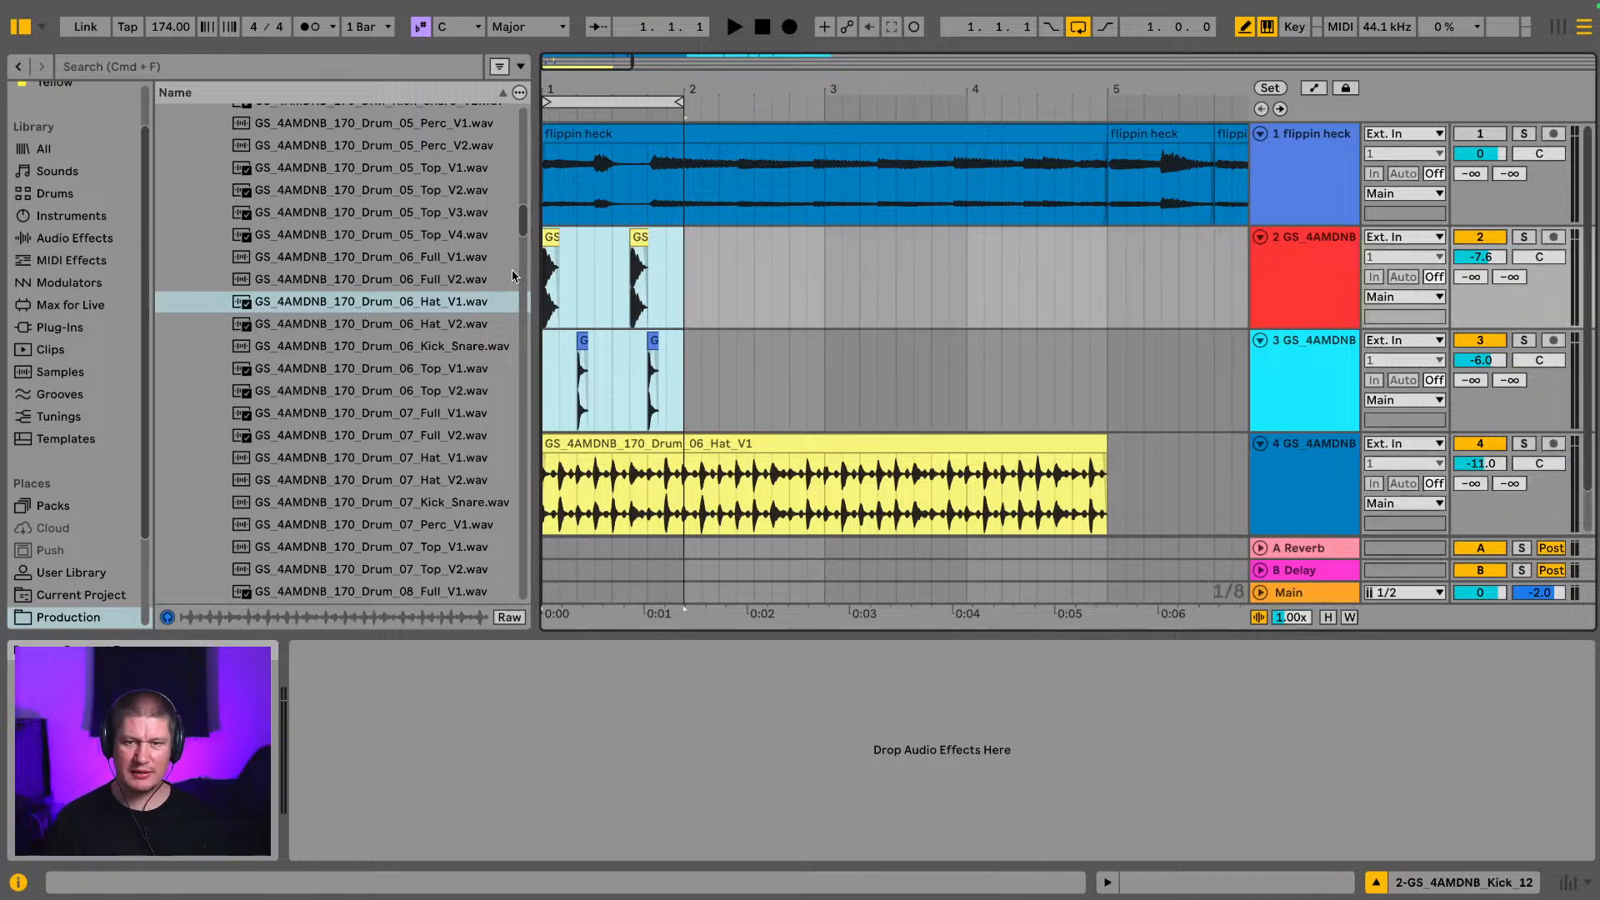
{"action": "key", "text": "super+d"}
{"action": "key", "text": "super+d"}
{"action": "key", "text": "super+d"}
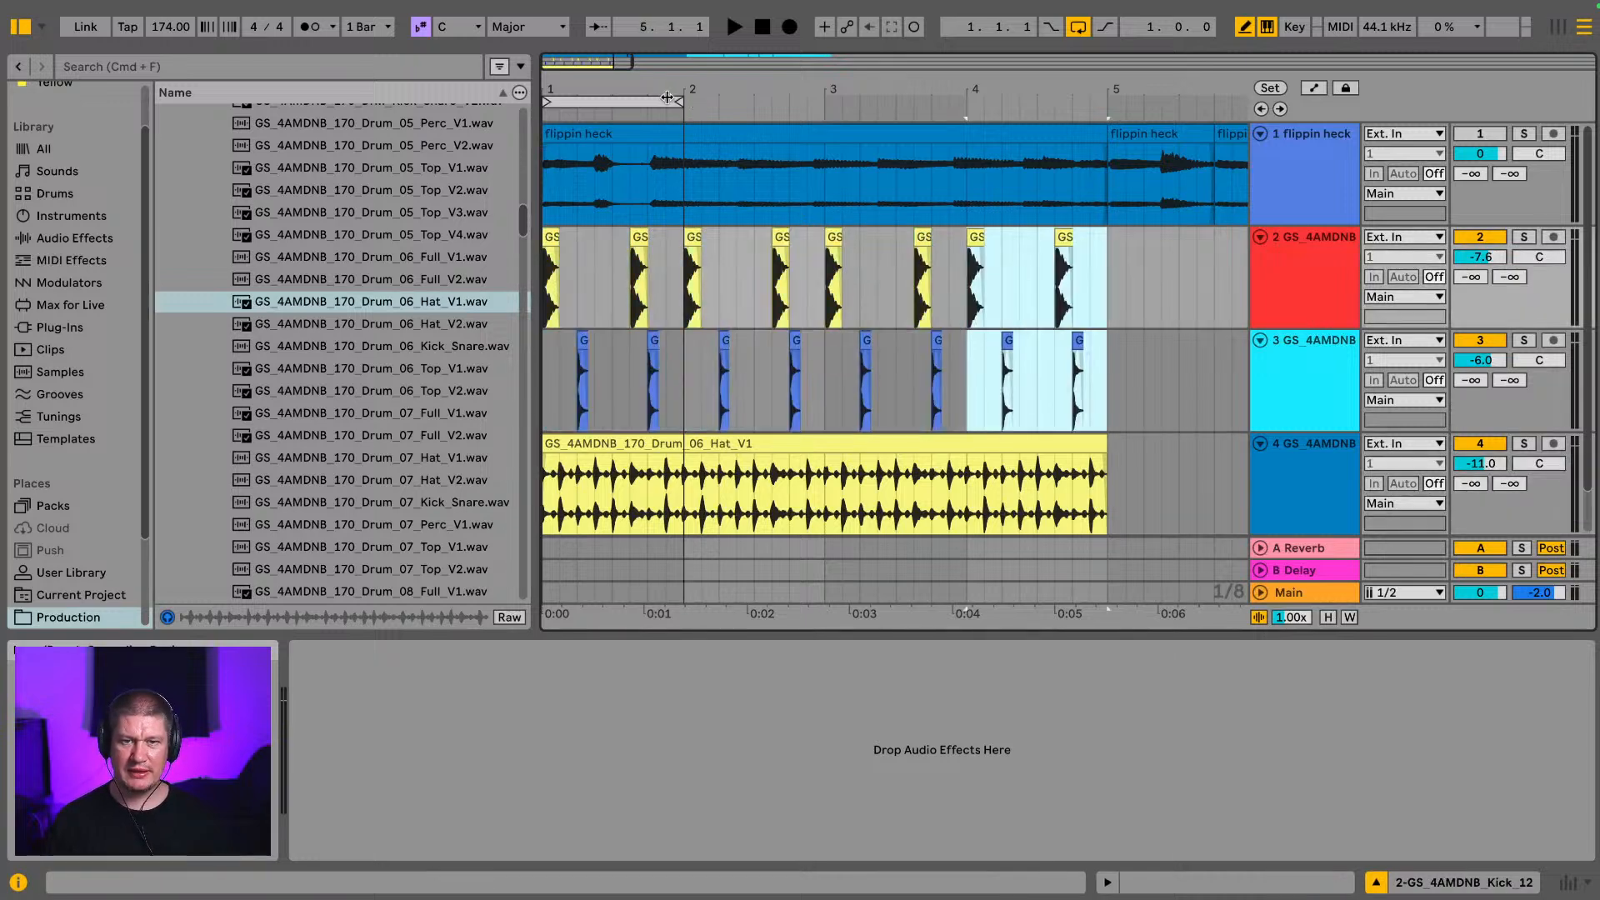
Step: Extend the loop region to four bars and play it with the flippin heck track unmuted
{"action": "left_click_drag", "start_coordinate": [673, 100], "coordinate": [1103, 101]}
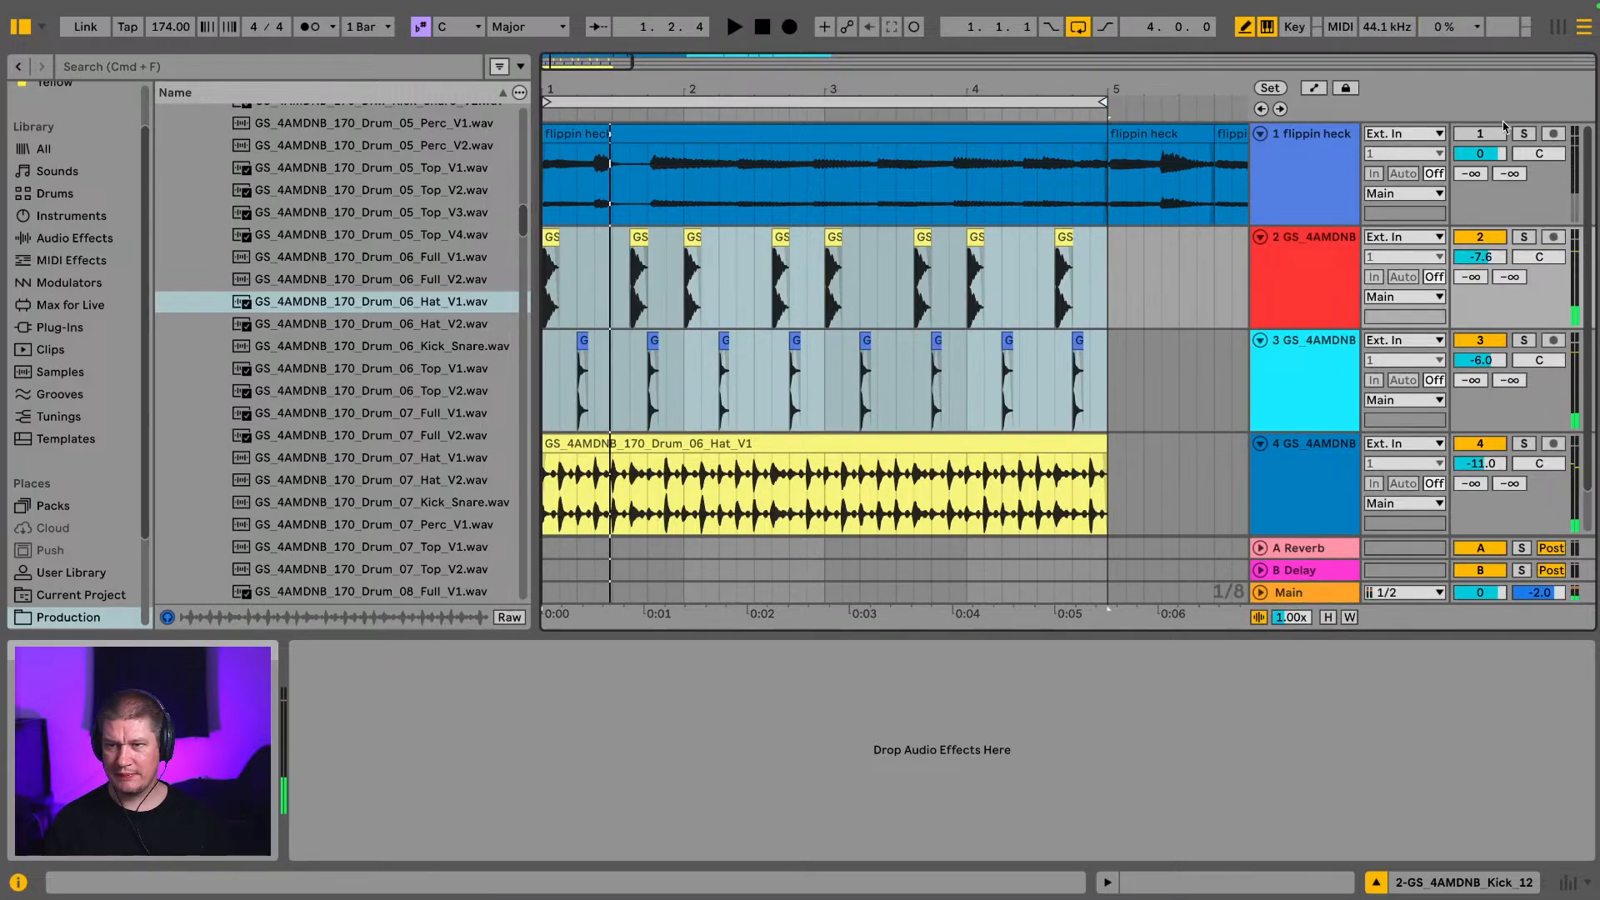
{"action": "key", "text": "space"}
{"action": "scroll", "coordinate": [790, 291], "scroll_direction": "down", "scroll_amount": 5}
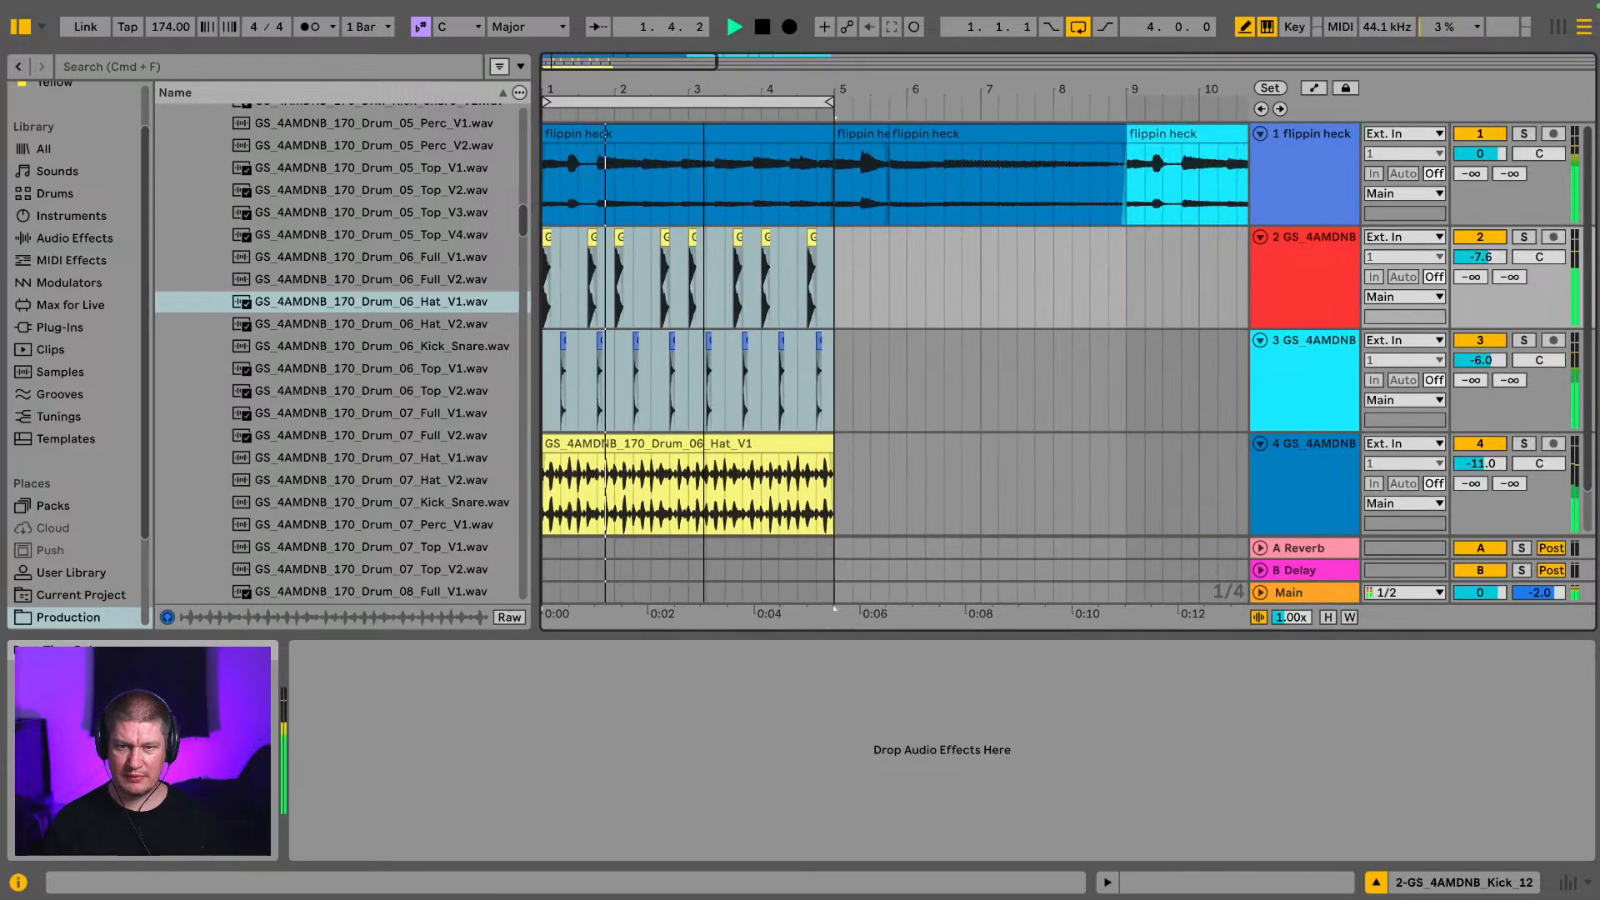
Step: Duplicate the four-bar kick and rim pattern into bars 5 to 8 and extend the hat loop clip to bar 9
{"action": "scroll", "coordinate": [796, 296], "scroll_direction": "down", "scroll_amount": 1}
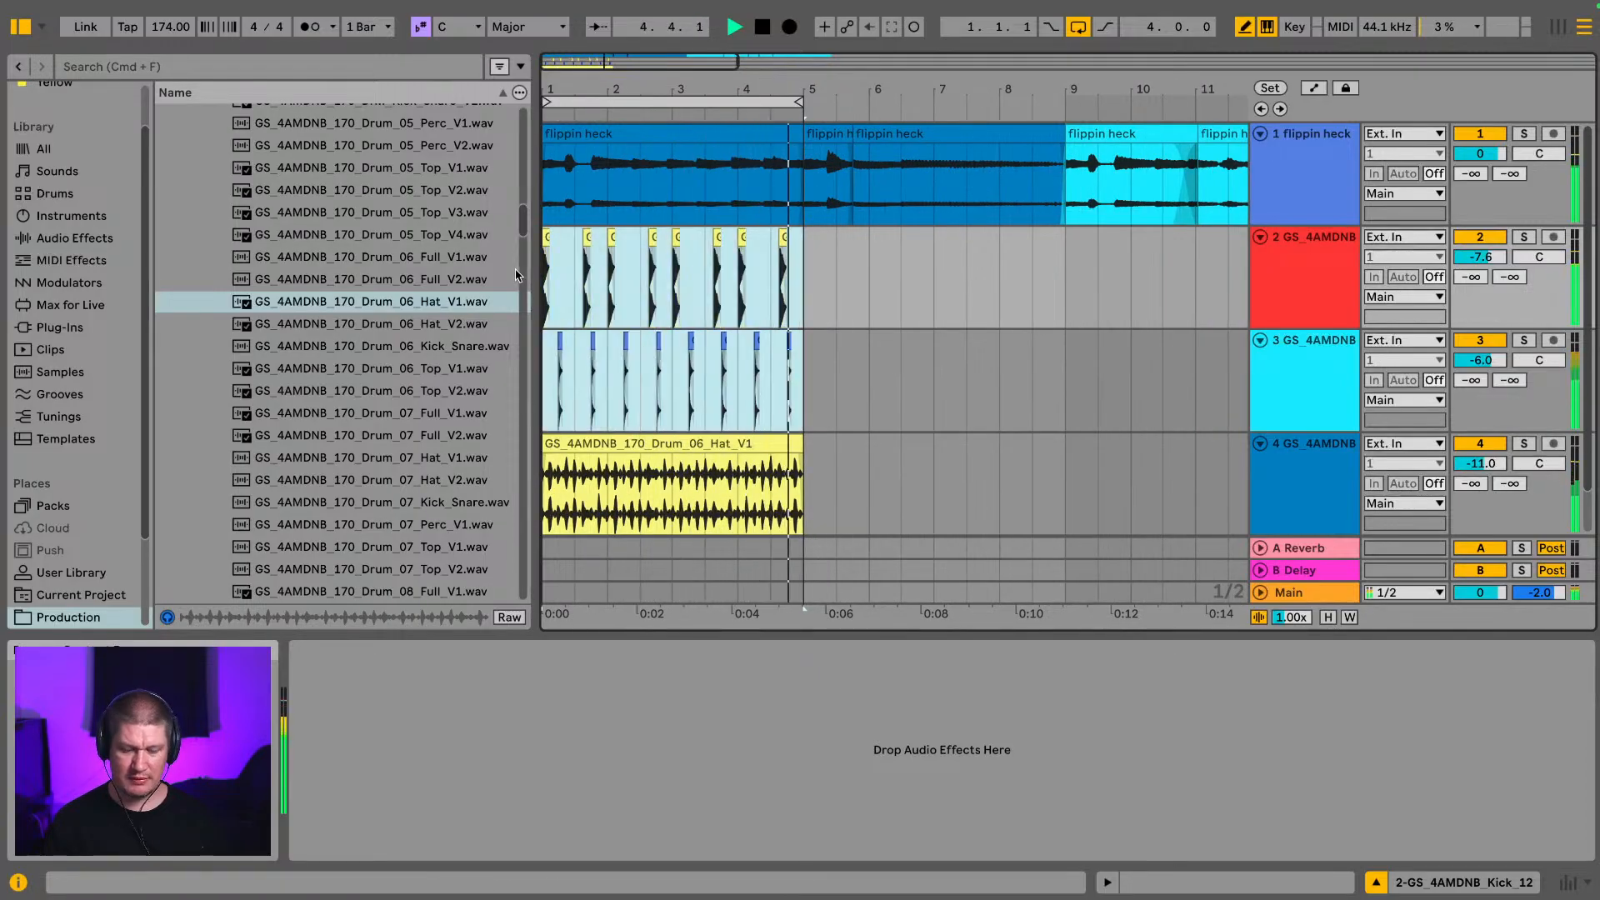
{"action": "key", "text": "super+d"}
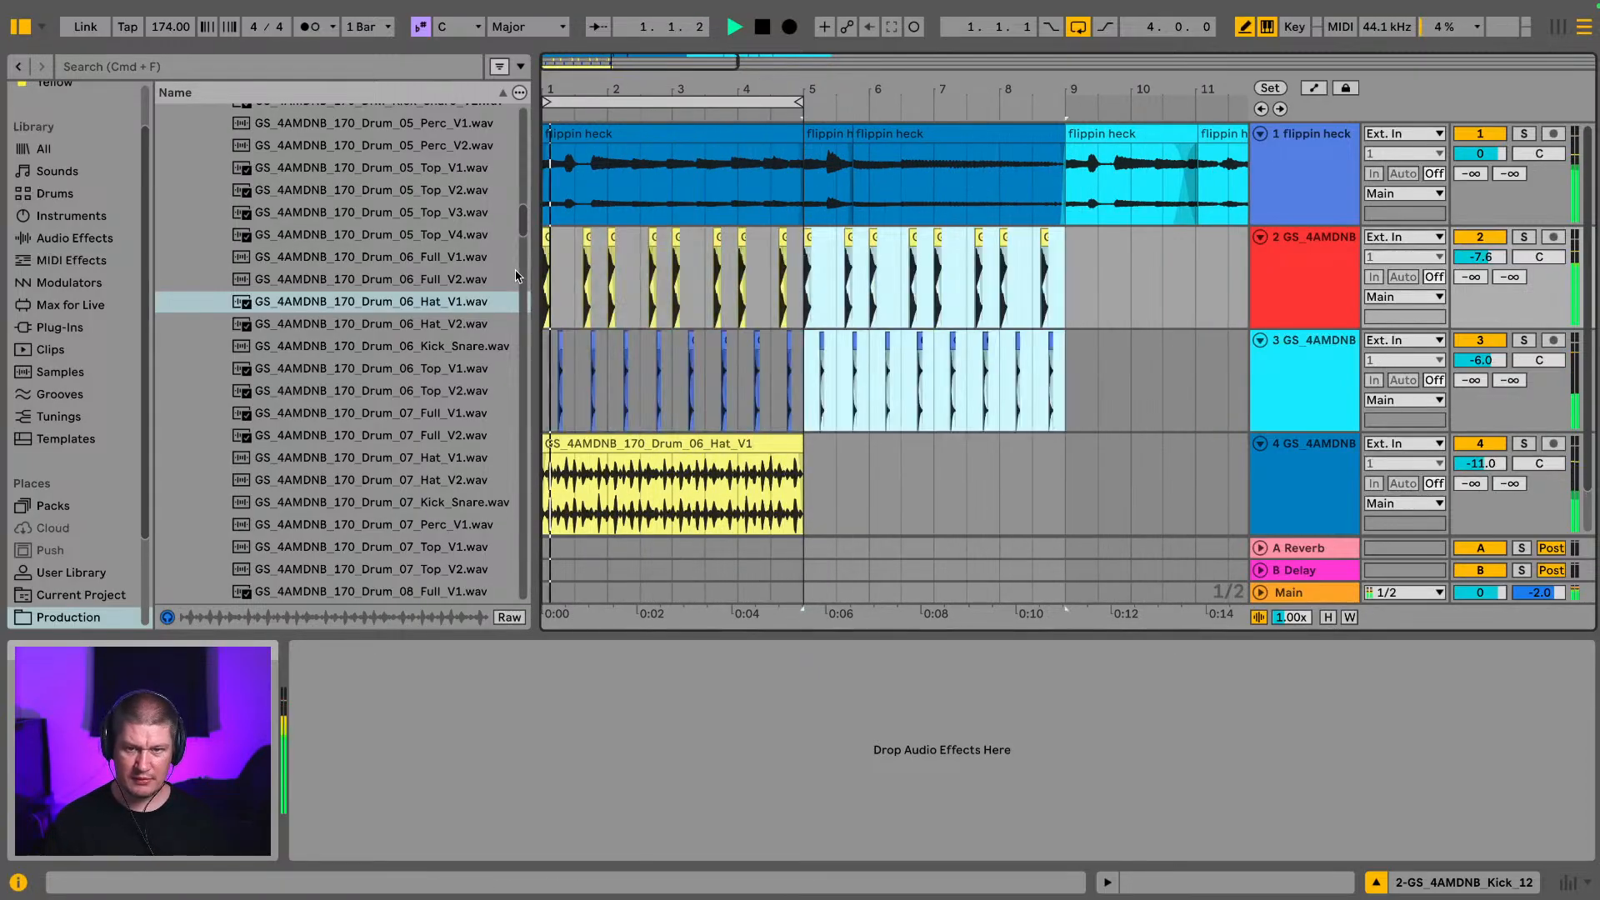
{"action": "left_click", "coordinate": [717, 444]}
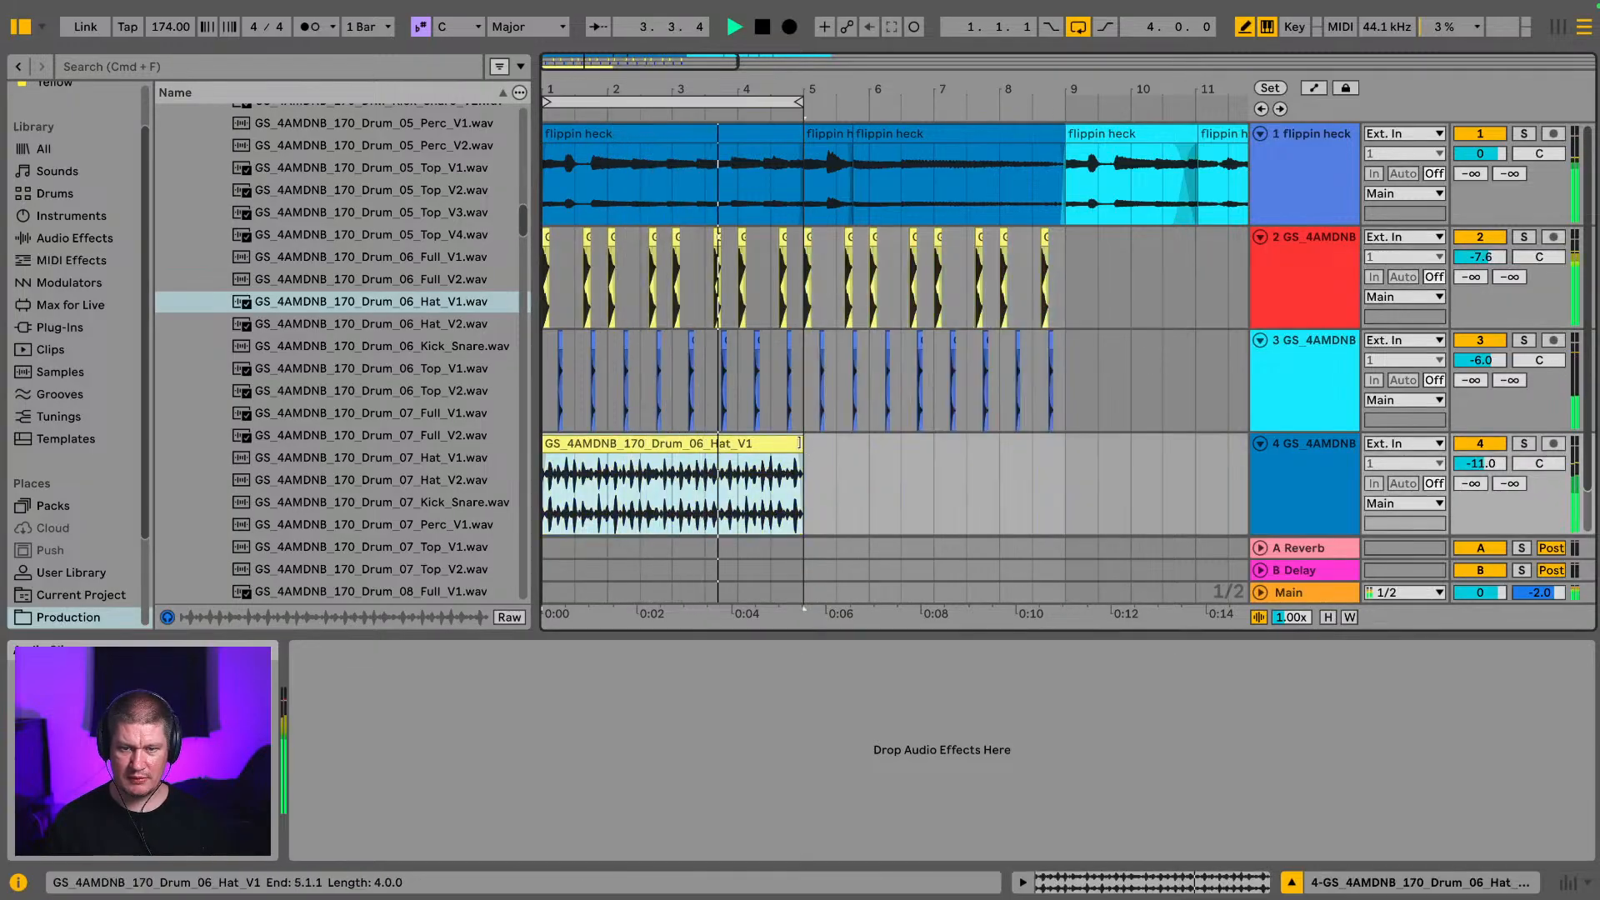
{"action": "left_click_drag", "start_coordinate": [803, 467], "coordinate": [1079, 460]}
{"action": "key", "text": "space"}
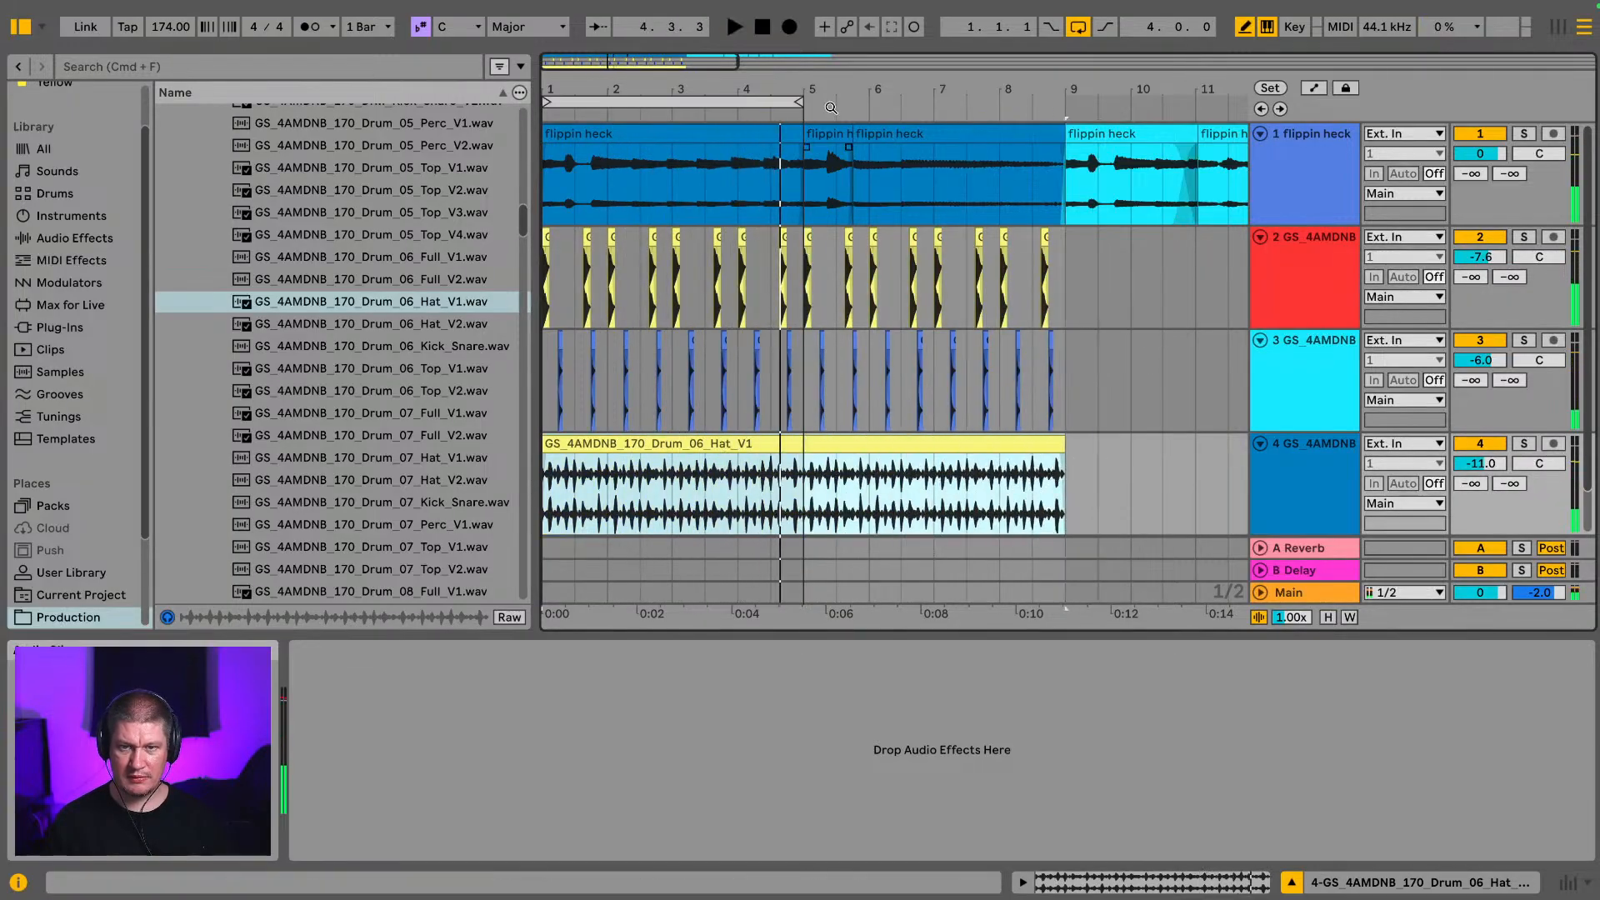
Step: Extend the loop region to eight bars and play the arrangement
{"action": "left_click_drag", "start_coordinate": [799, 101], "coordinate": [1062, 101]}
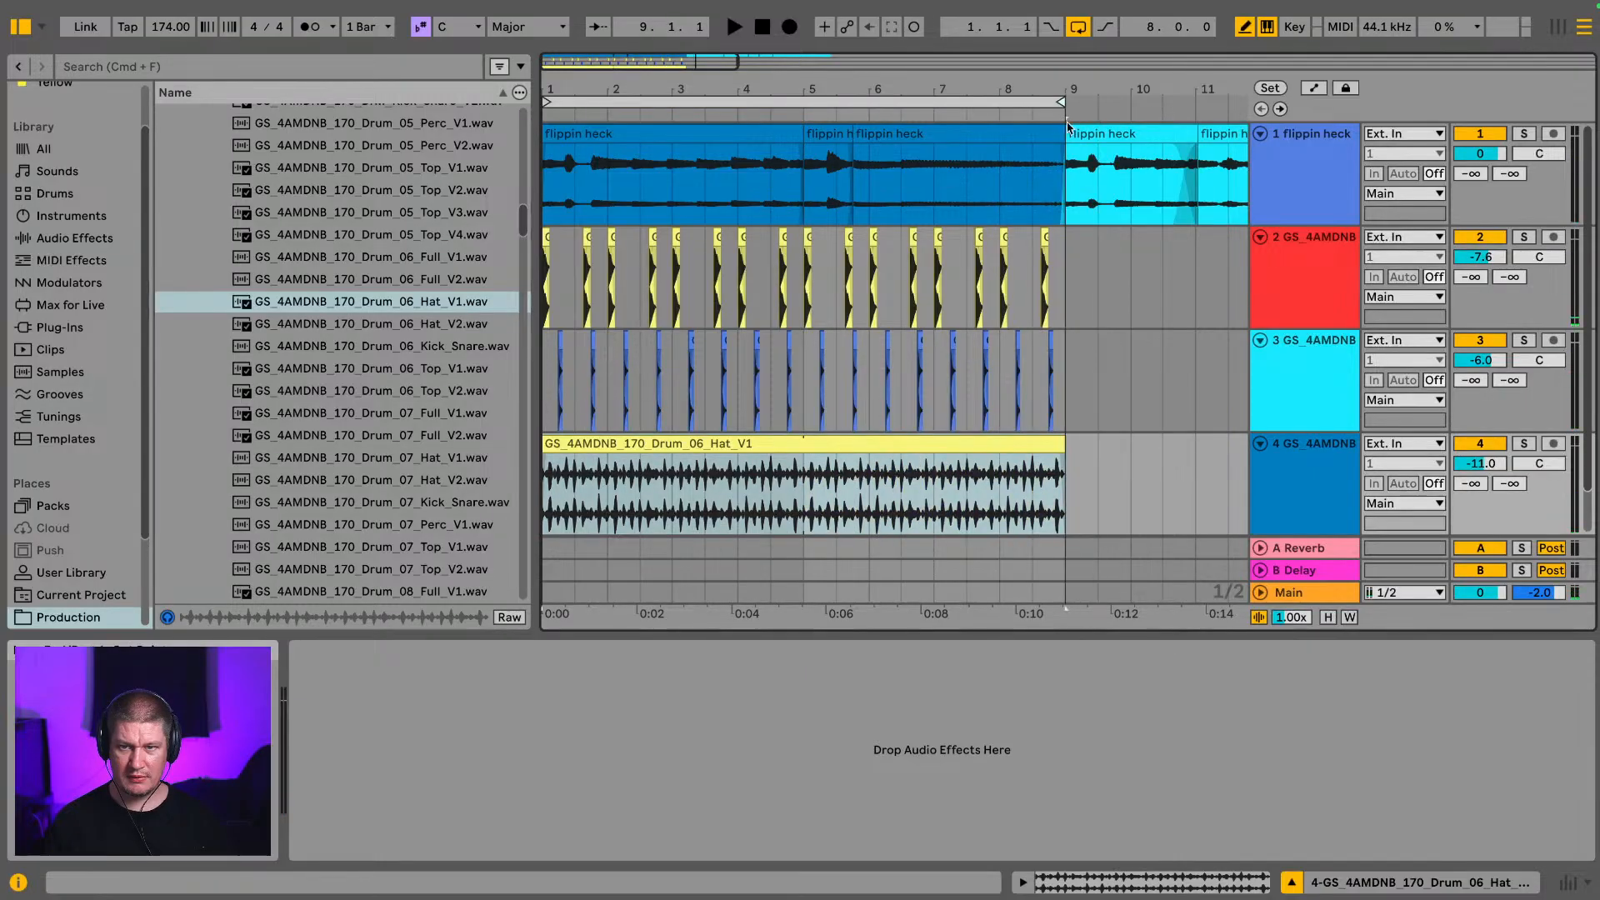
{"action": "left_click", "coordinate": [821, 139]}
{"action": "key", "text": "space"}
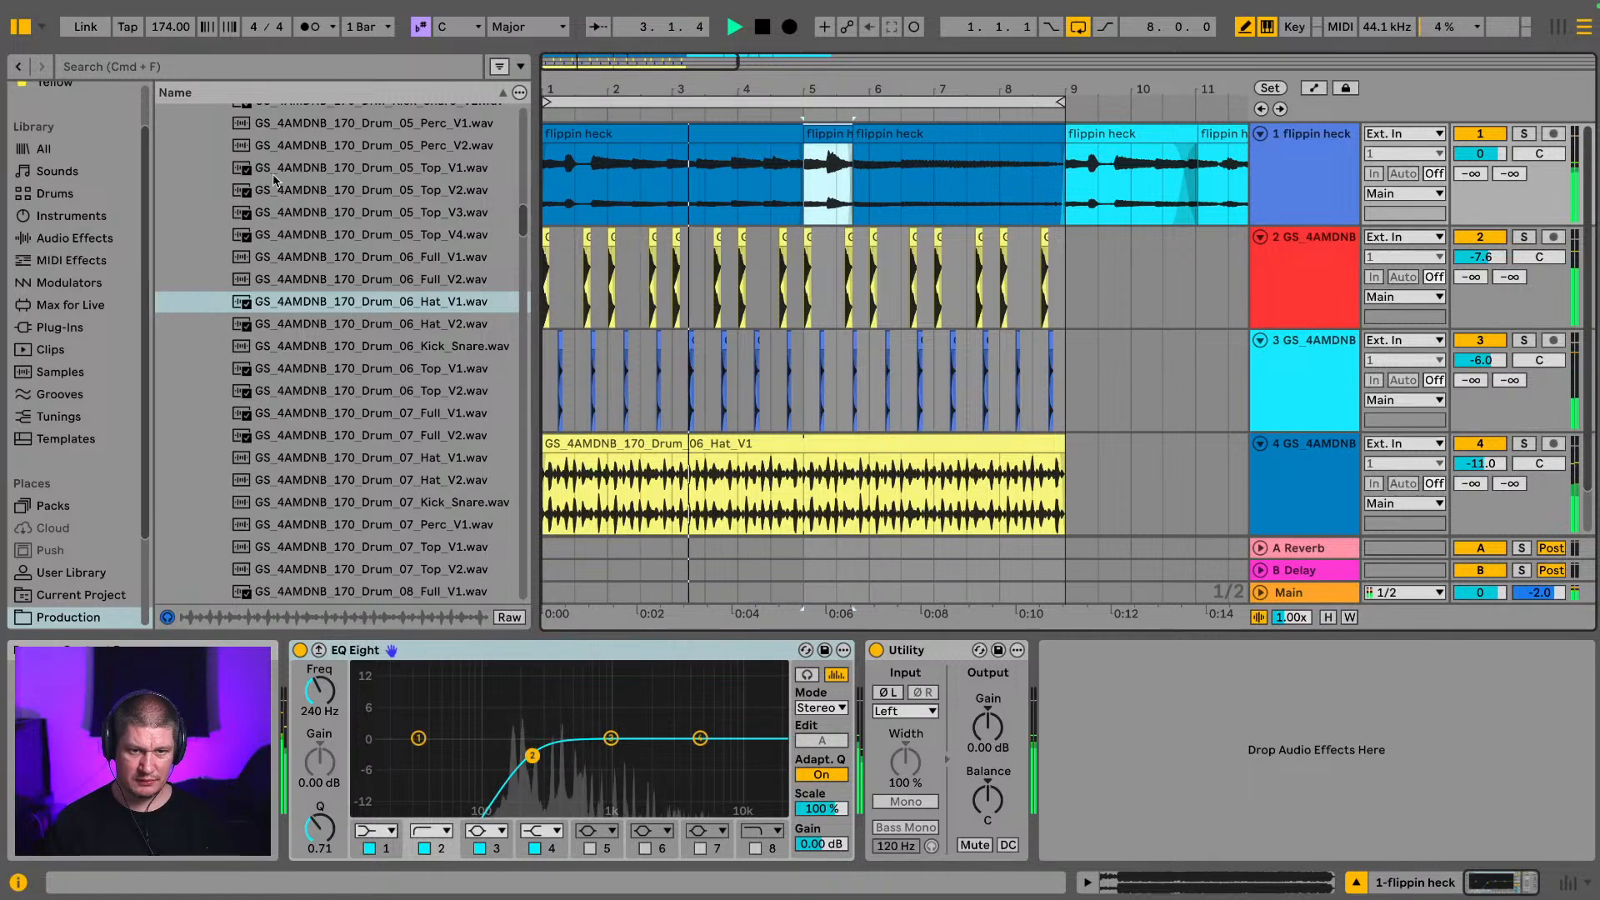
Step: Collapse the GS_4AMDNB_Drum Loops folder and open the GS_4AMDNB_Shuffles folder in the sample pack
{"action": "scroll", "coordinate": [309, 216], "scroll_direction": "up", "scroll_amount": 5}
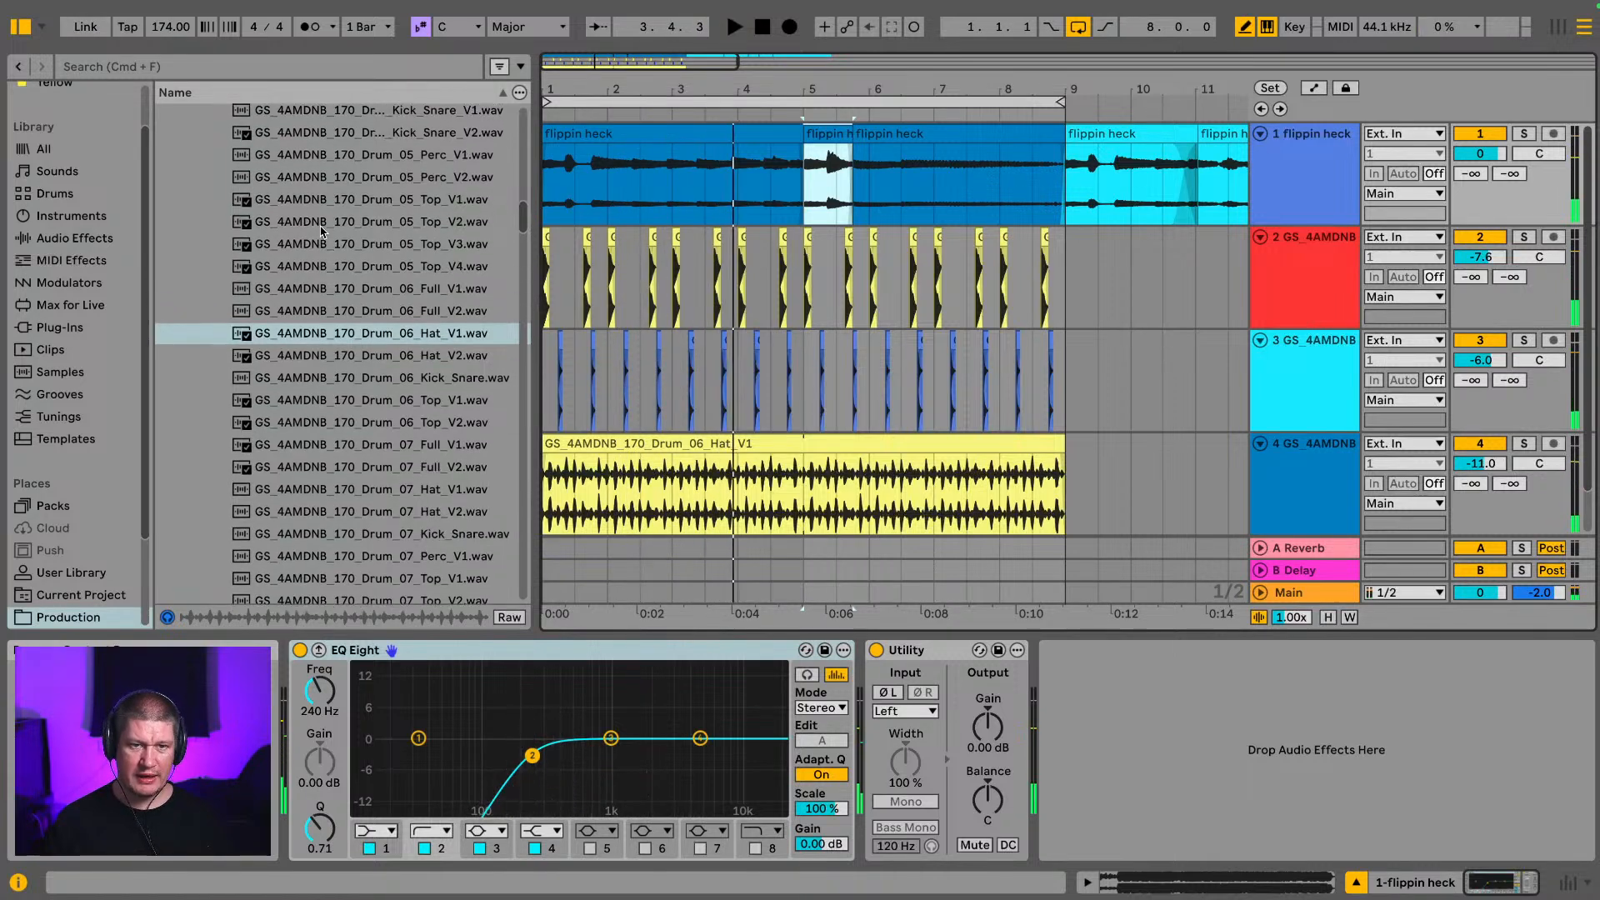
{"action": "scroll", "coordinate": [321, 231], "scroll_direction": "up", "scroll_amount": 5}
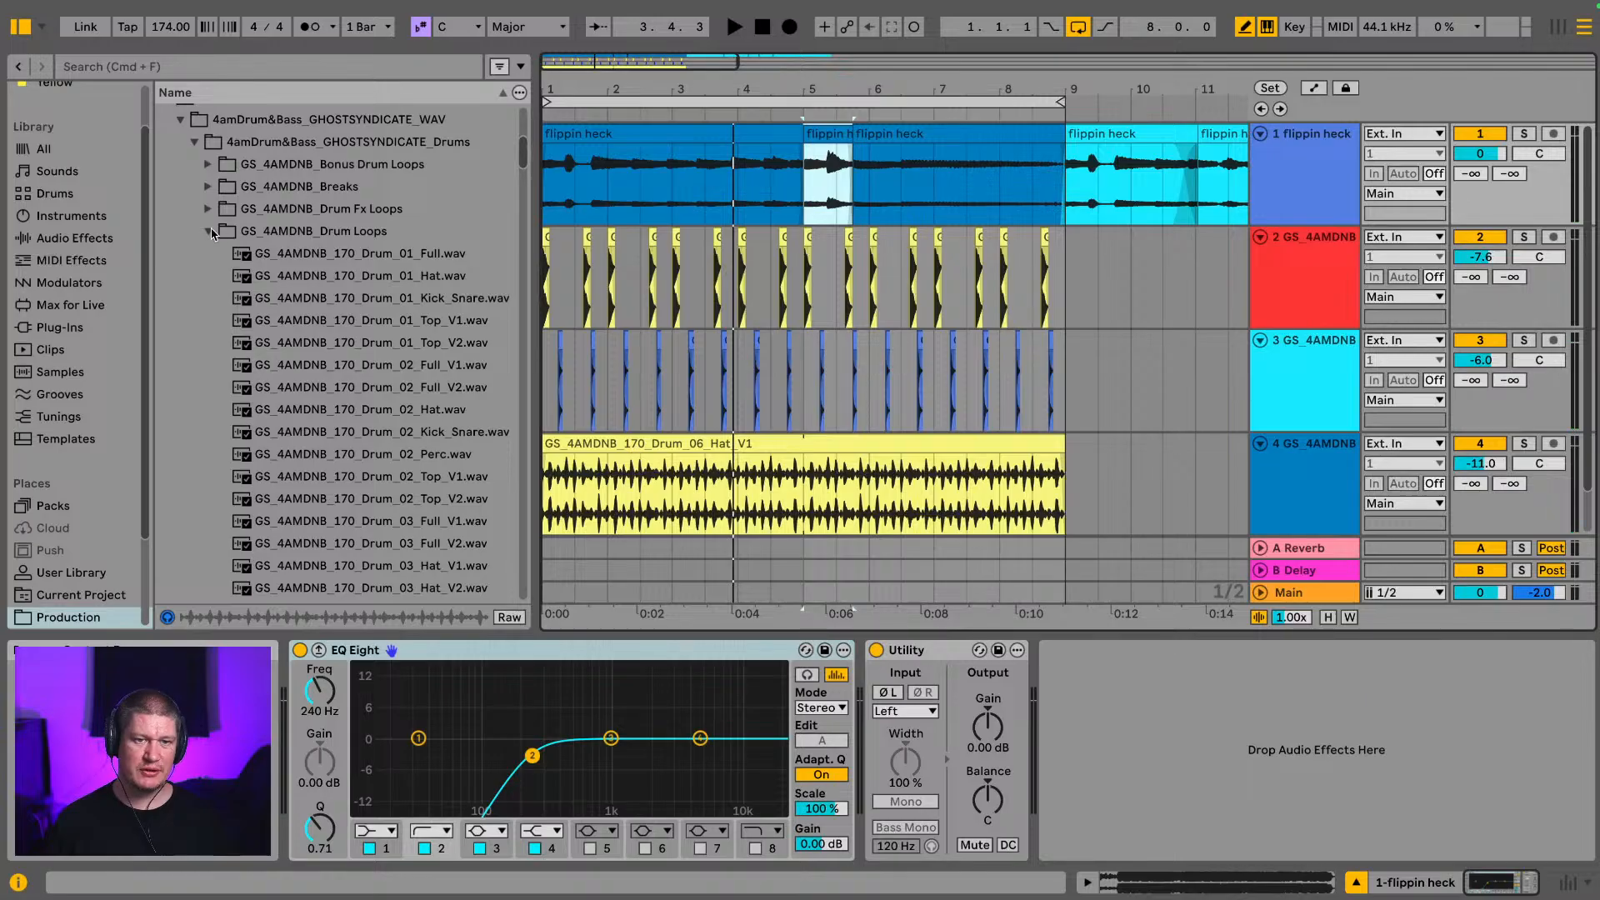
{"action": "left_click", "coordinate": [210, 232]}
{"action": "left_click", "coordinate": [208, 253]}
{"action": "scroll", "coordinate": [250, 275], "scroll_direction": "down", "scroll_amount": 2}
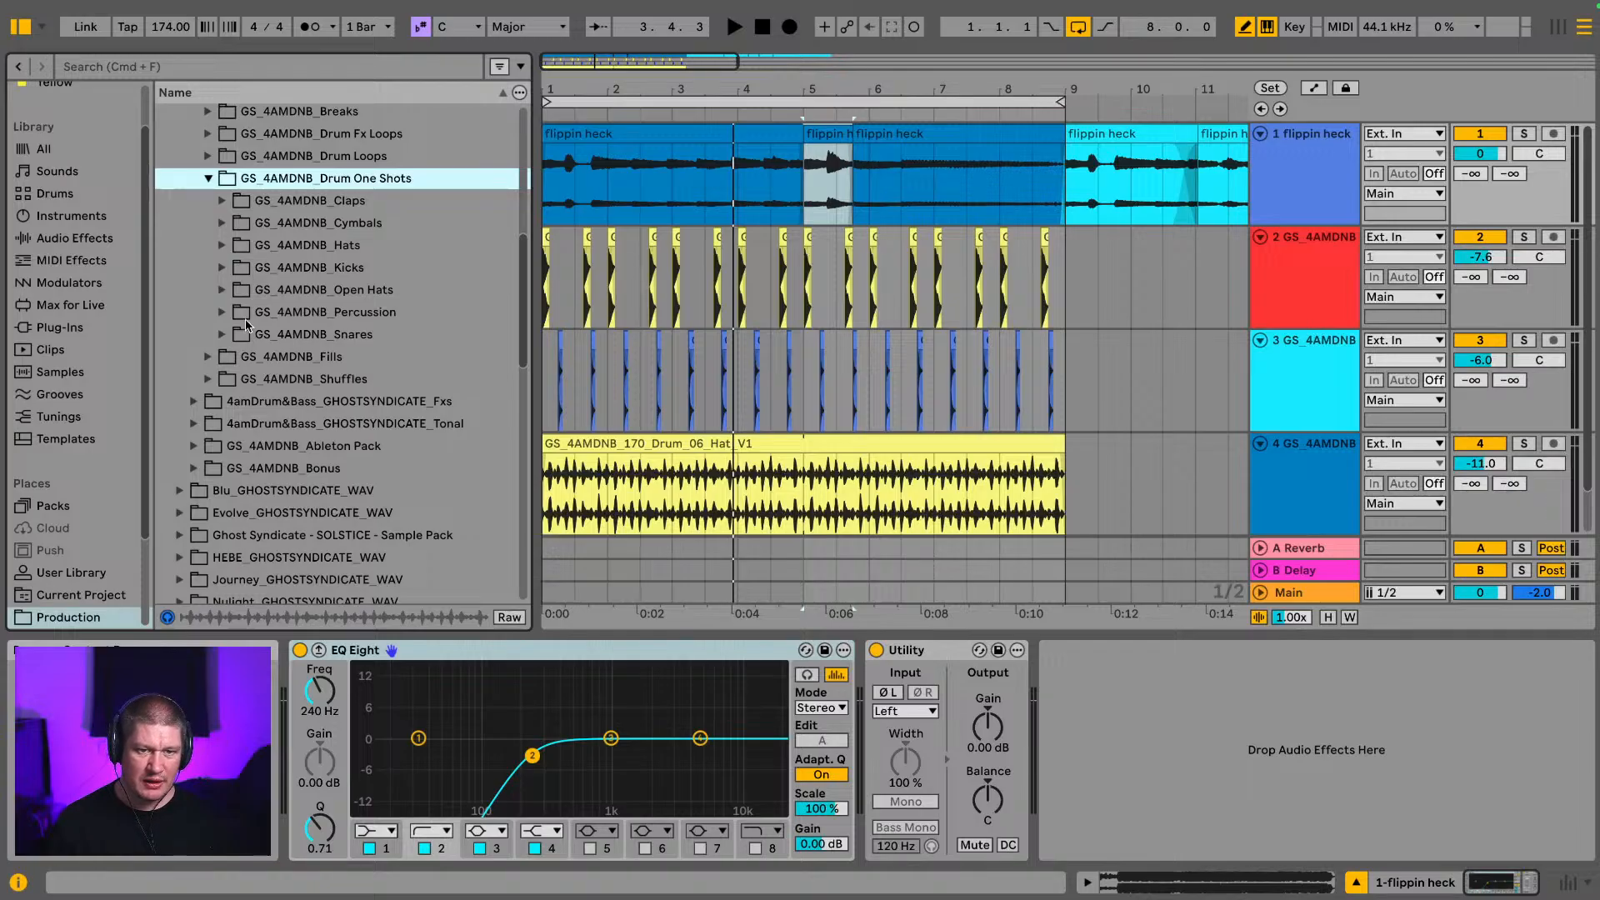
{"action": "left_click", "coordinate": [209, 381]}
{"action": "scroll", "coordinate": [304, 258], "scroll_direction": "down", "scroll_amount": 3}
Step: Audition the GS_4AMDNB_Shuffle samples from Shuffle_07 back to Shuffle_01 without the drums
{"action": "left_click", "coordinate": [308, 241]}
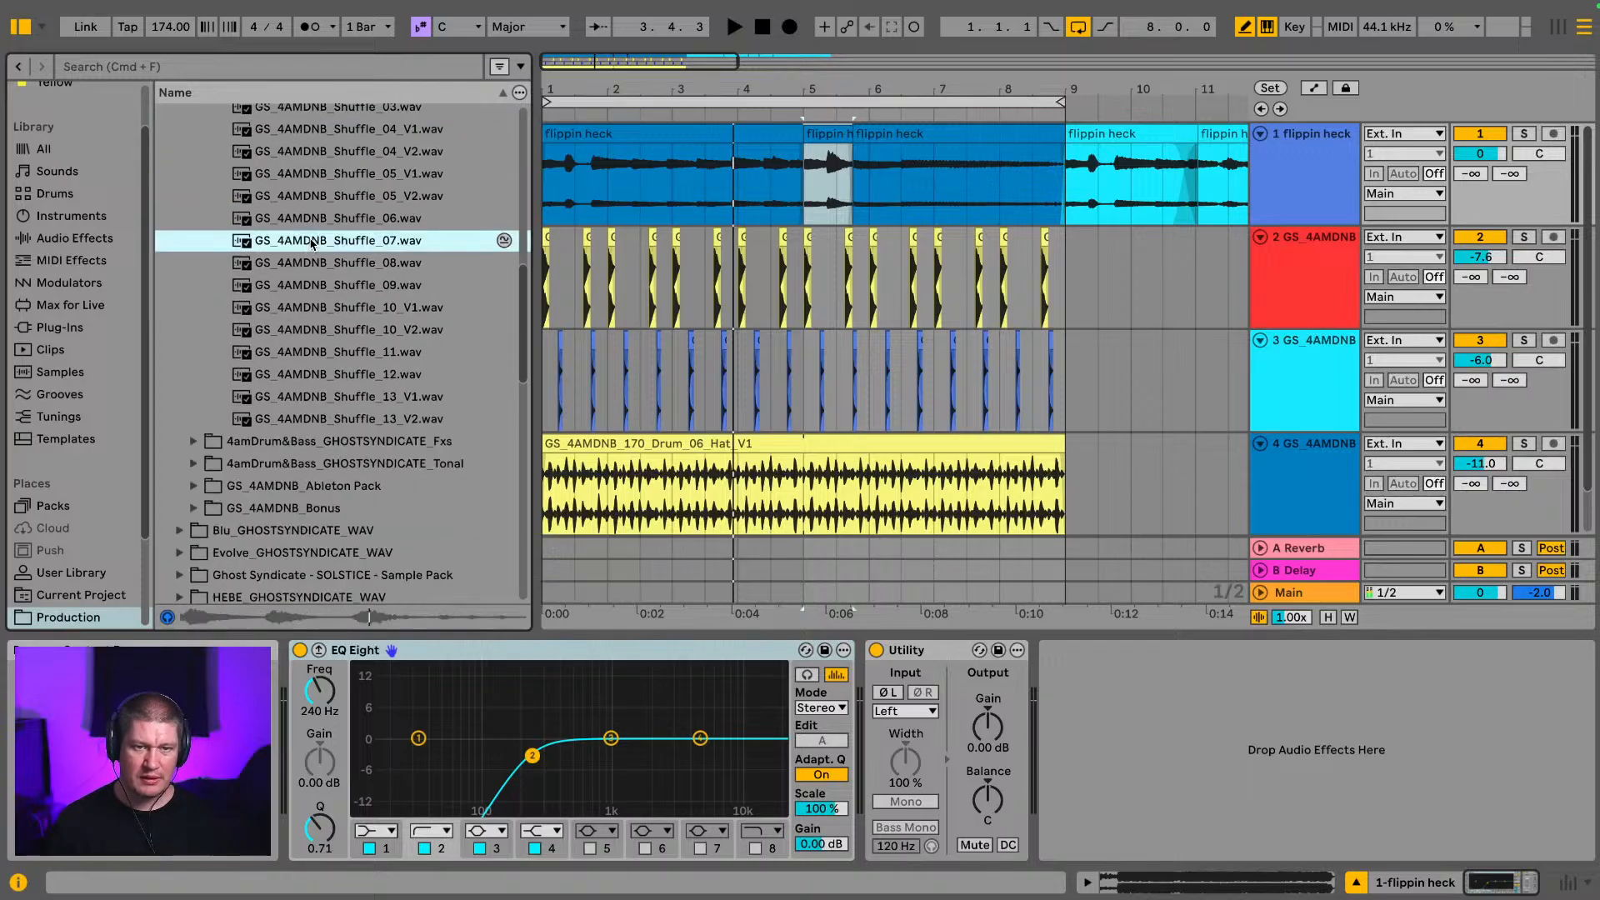
{"action": "scroll", "coordinate": [311, 242], "scroll_direction": "up", "scroll_amount": 1}
{"action": "left_click", "coordinate": [311, 239]}
{"action": "key", "text": "Up"}
{"action": "key", "text": "Up"}
{"action": "key", "text": "Up"}
{"action": "key", "text": "Up"}
{"action": "key", "text": "Up"}
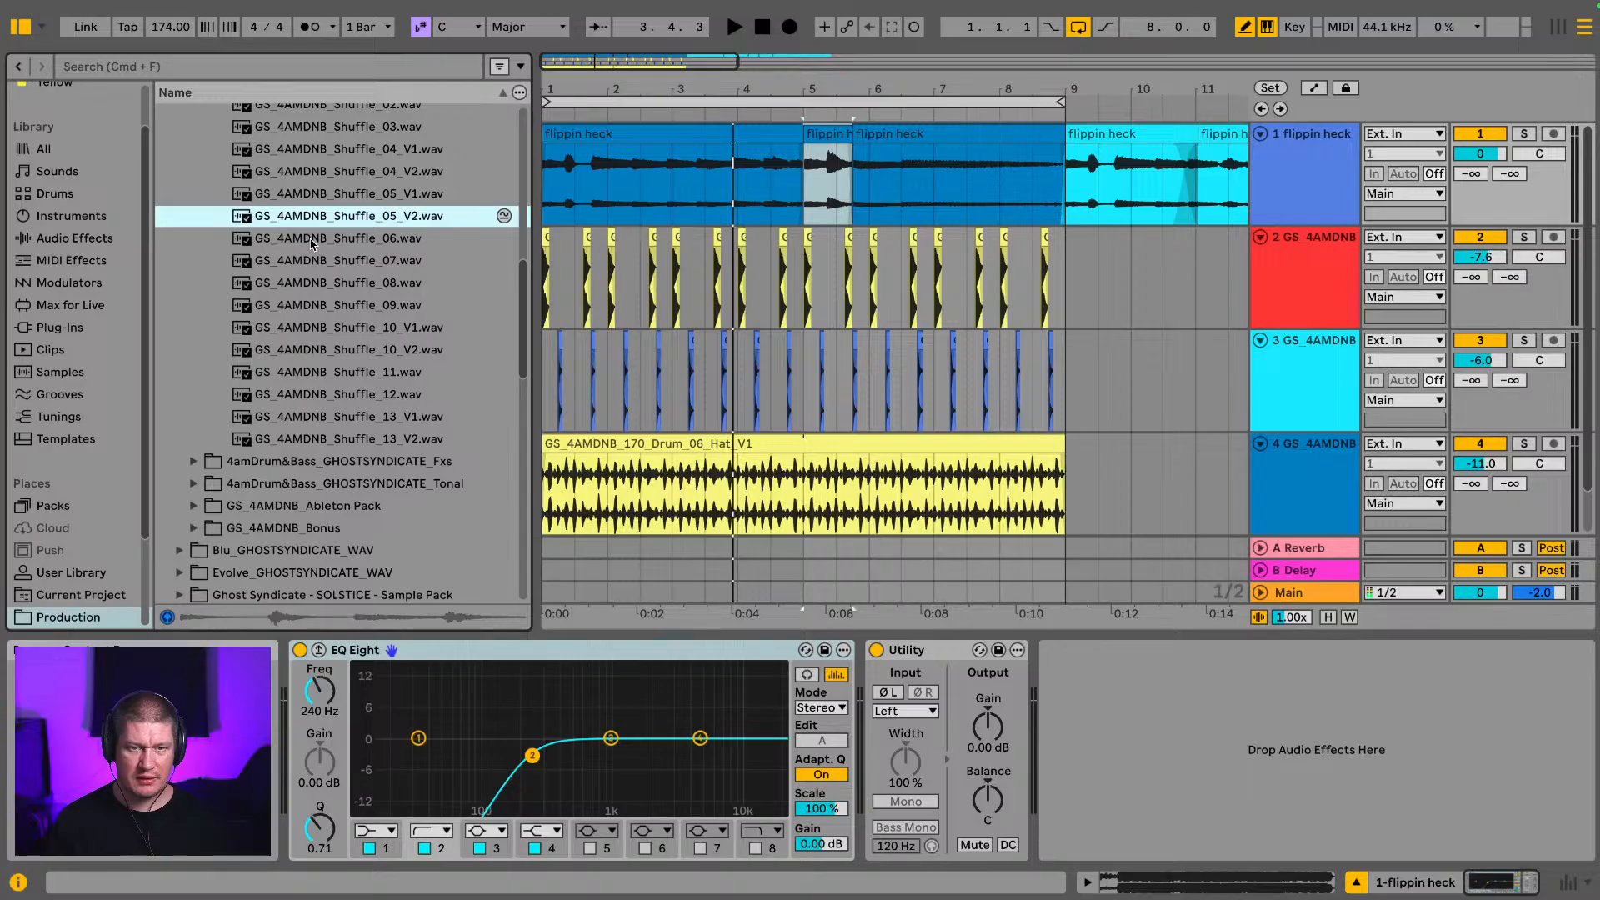
{"action": "key", "text": "Up"}
{"action": "key", "text": "Up"}
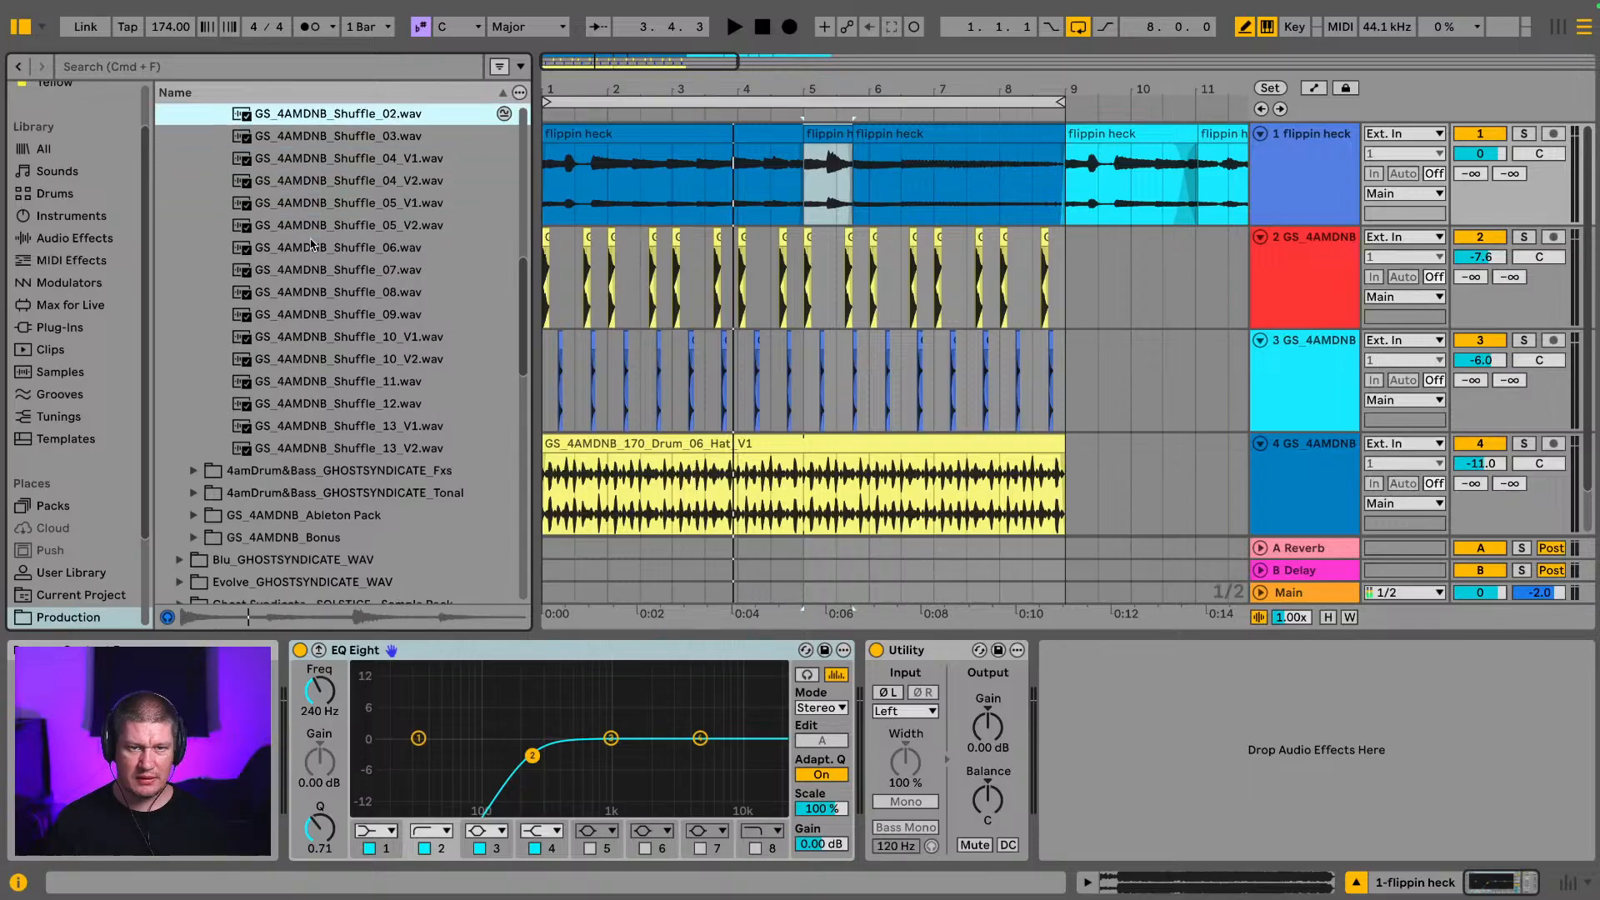
{"action": "scroll", "coordinate": [311, 244], "scroll_direction": "up", "scroll_amount": 1}
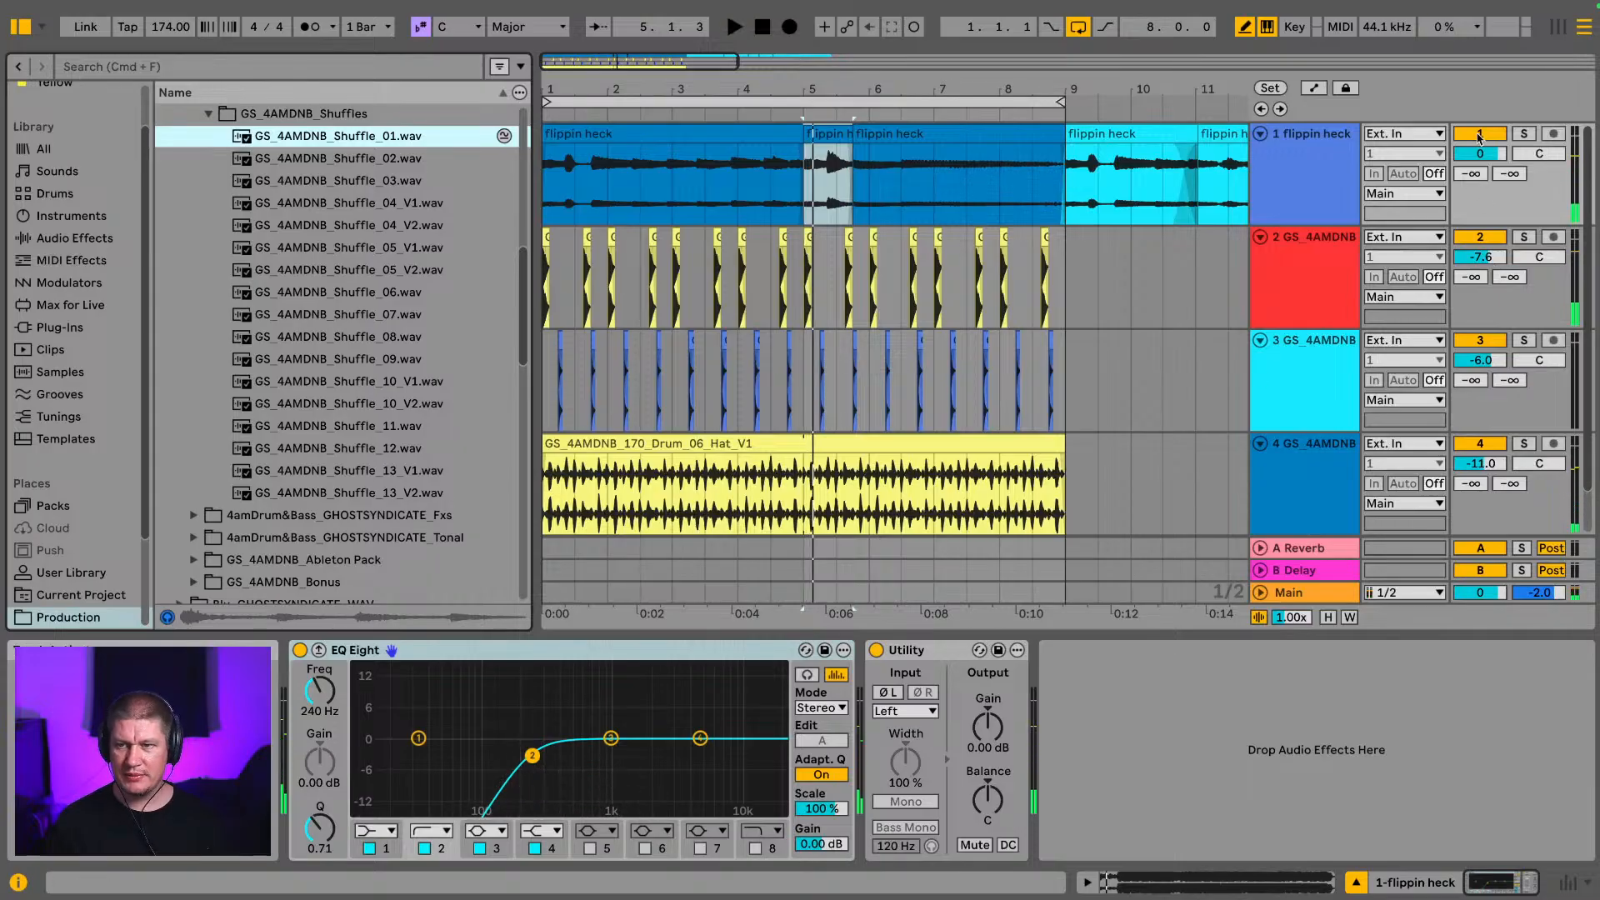
Step: Mute the flippin heck track and audition Shuffle_02 and Shuffle_03 against the drums
{"action": "left_click", "coordinate": [1480, 136]}
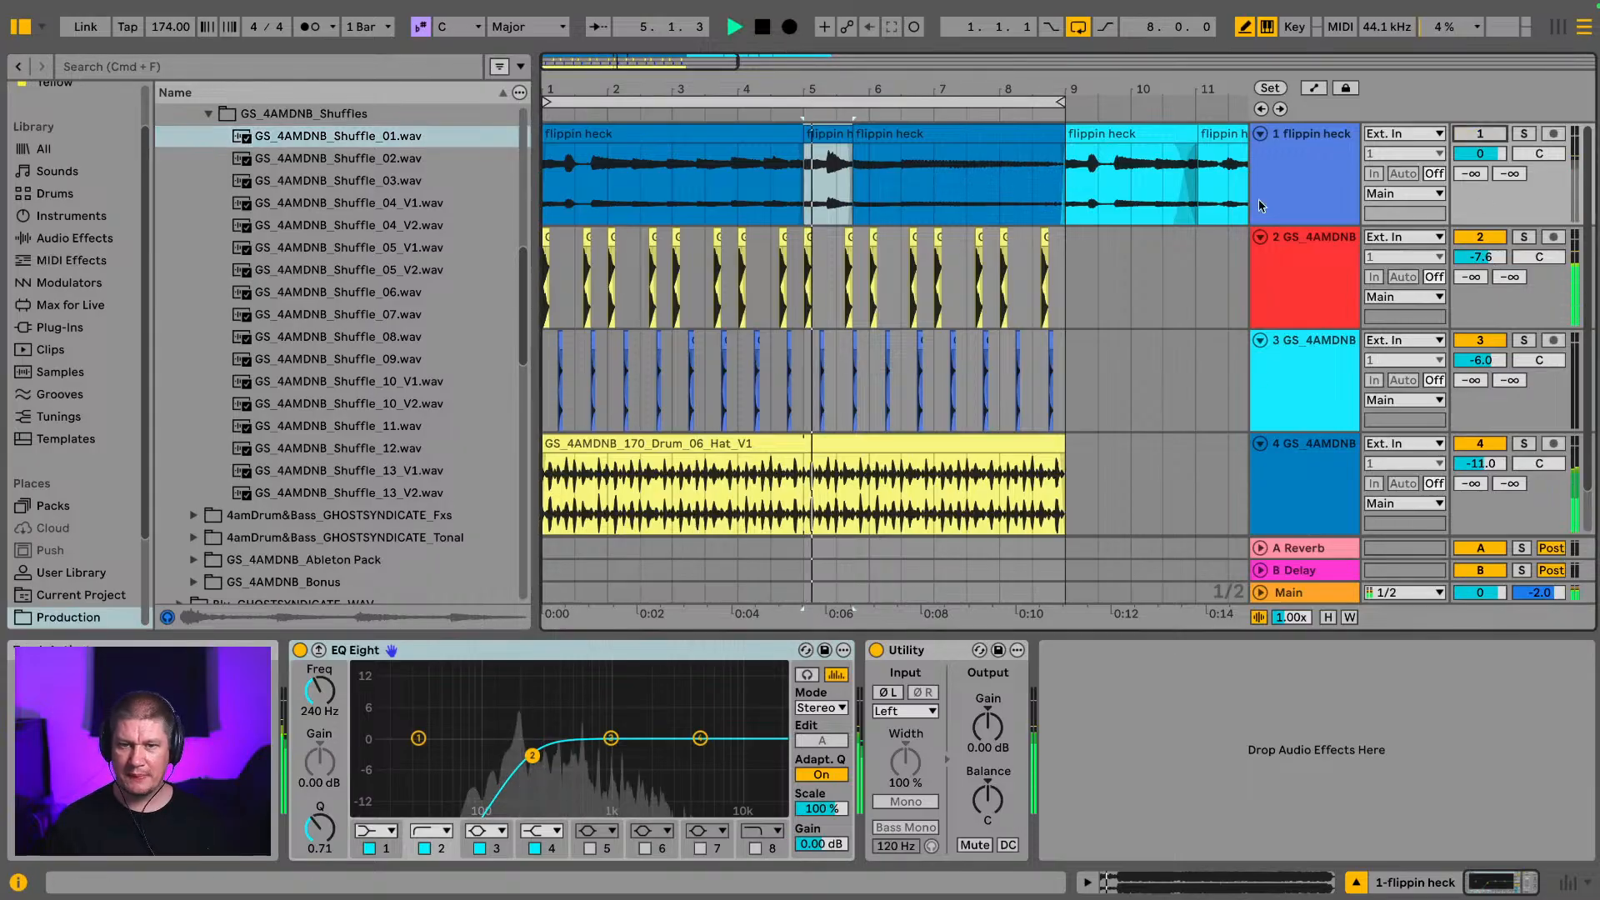
{"action": "left_click", "coordinate": [341, 157]}
{"action": "left_click", "coordinate": [331, 182]}
{"action": "key", "text": "space"}
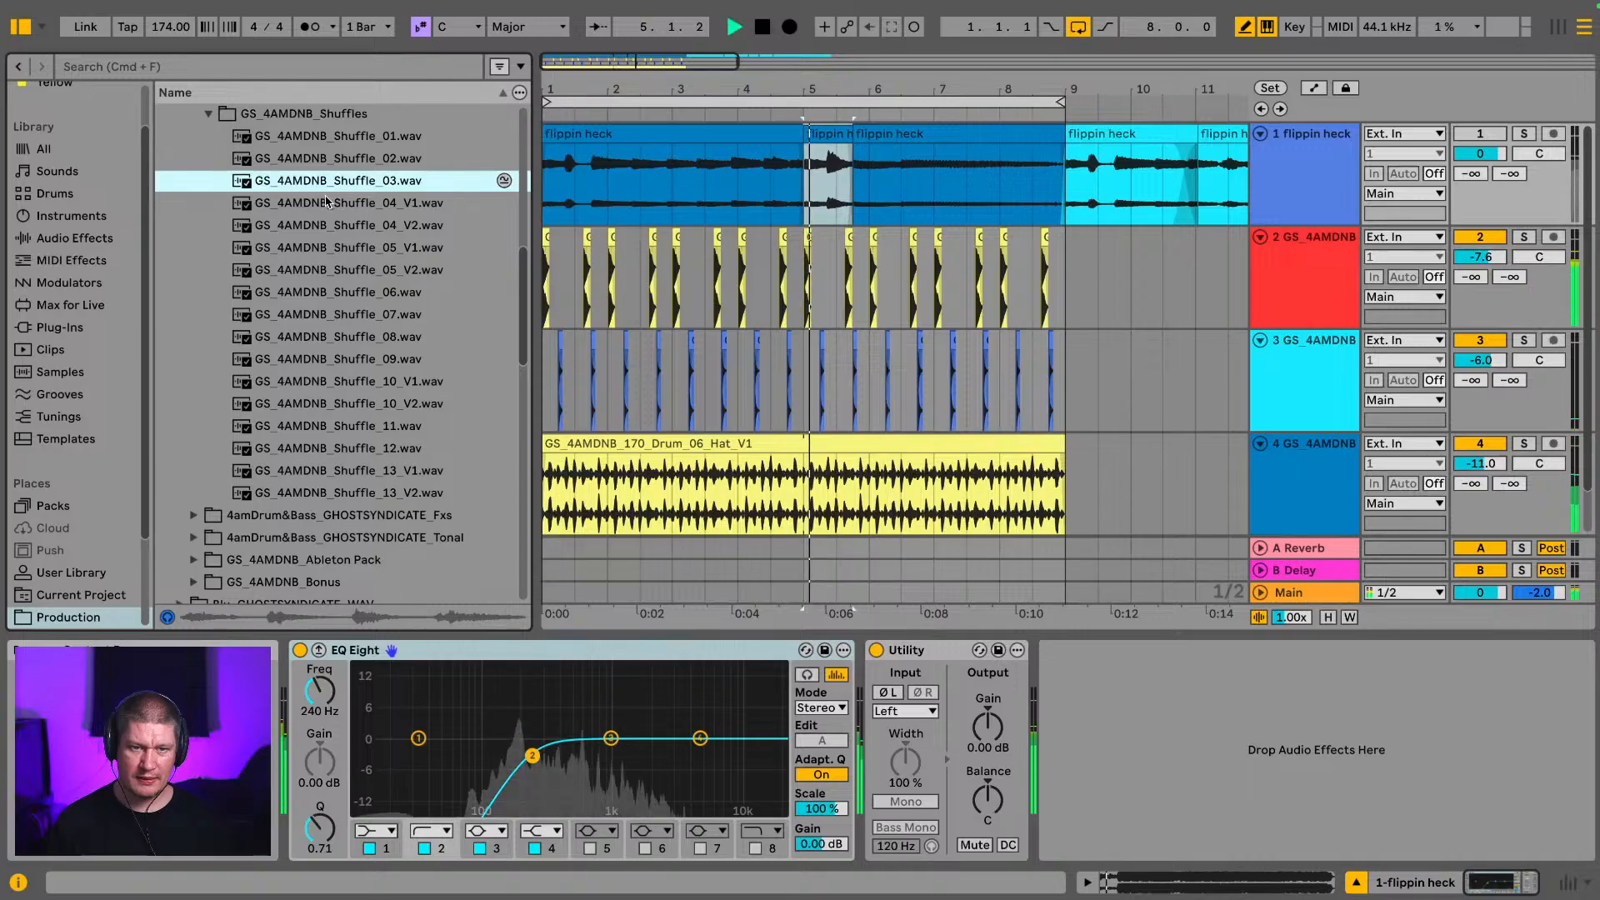
Step: Audition the shuffle samples from Shuffle_04_V1 to Shuffle_07 over the playing drum pattern
{"action": "left_click", "coordinate": [328, 203]}
{"action": "left_click", "coordinate": [317, 247]}
{"action": "left_click", "coordinate": [316, 269]}
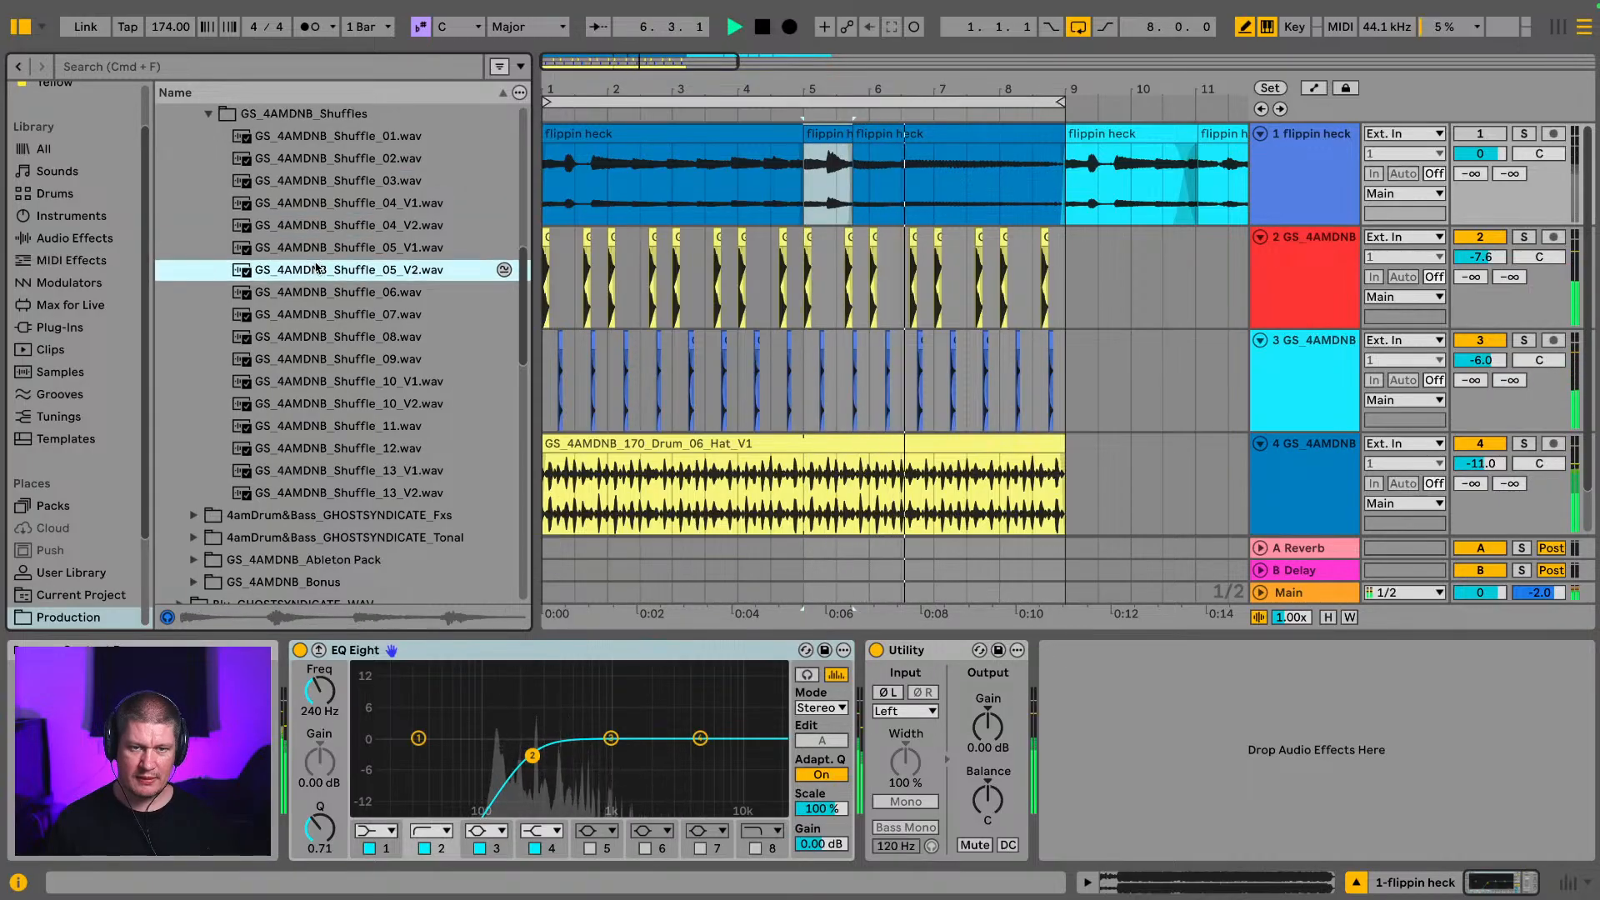
{"action": "left_click", "coordinate": [315, 292]}
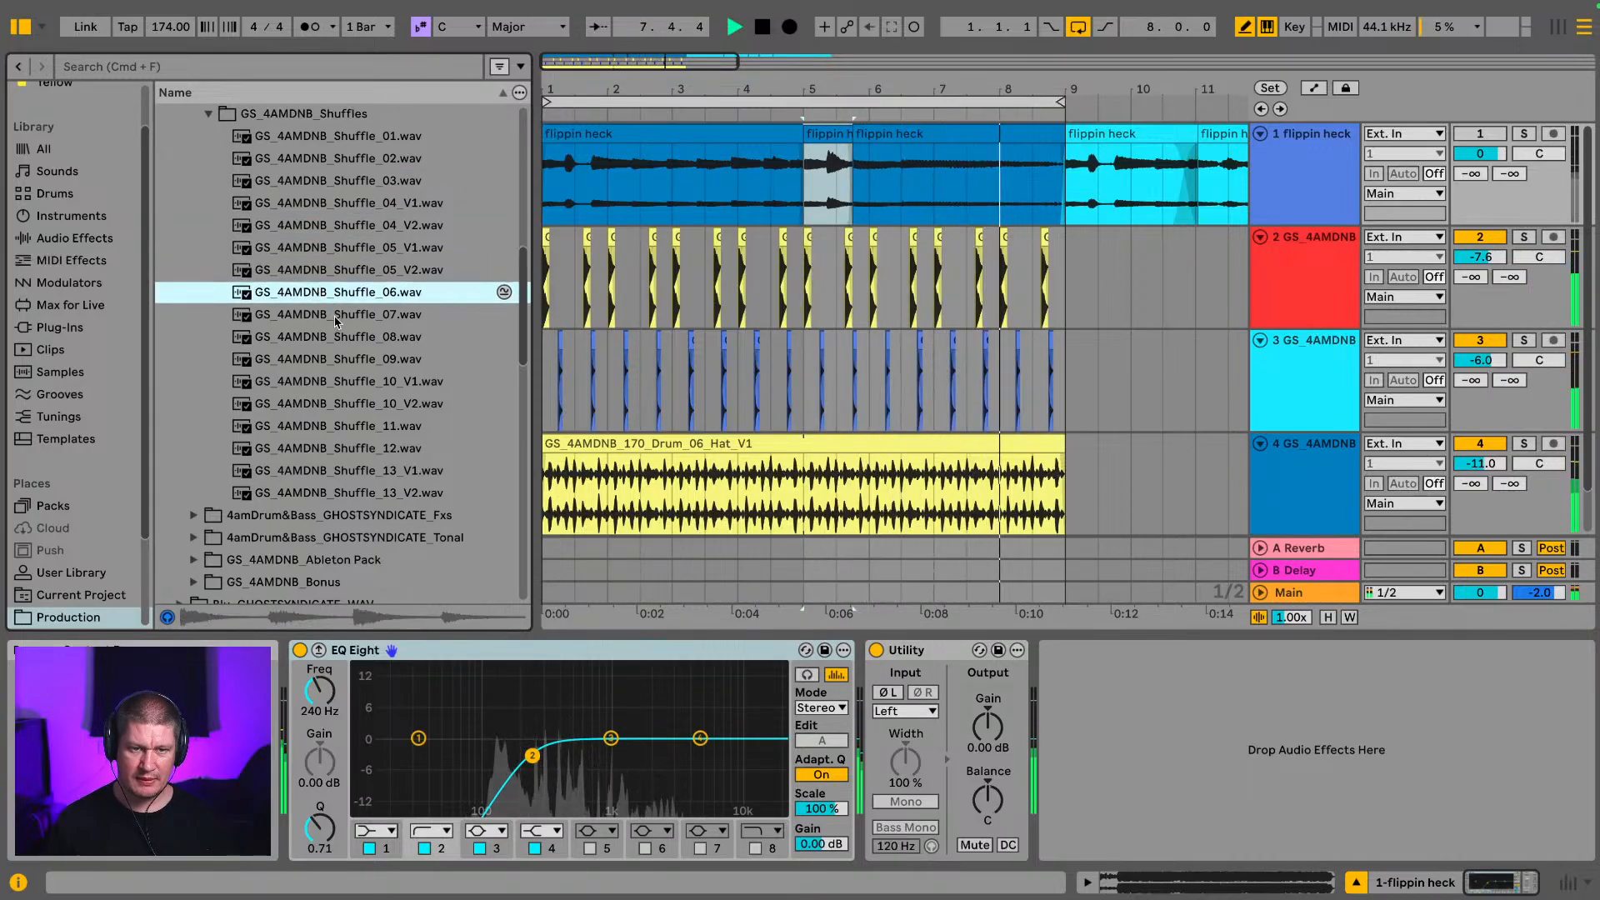
{"action": "left_click", "coordinate": [335, 316]}
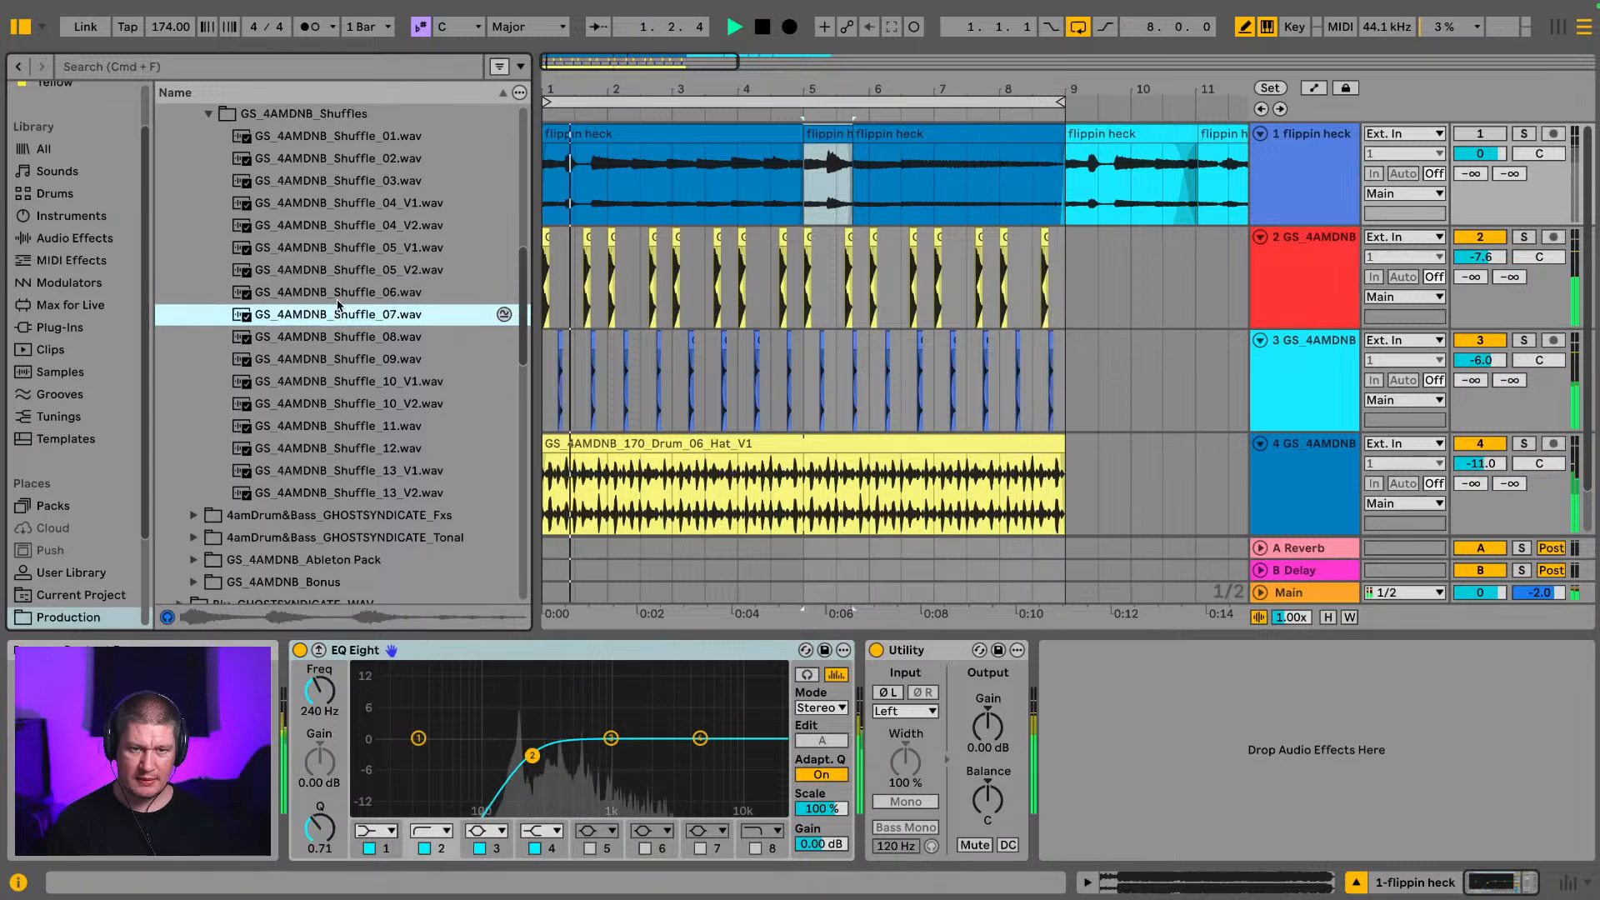
{"action": "key", "text": "space"}
Step: Place GS_4AMDNB_Shuffle_06.wav on a new audio track at 1.2.3 and play it with the drums
{"action": "left_click", "coordinate": [340, 293]}
{"action": "scroll", "coordinate": [738, 301], "scroll_direction": "down", "scroll_amount": 2}
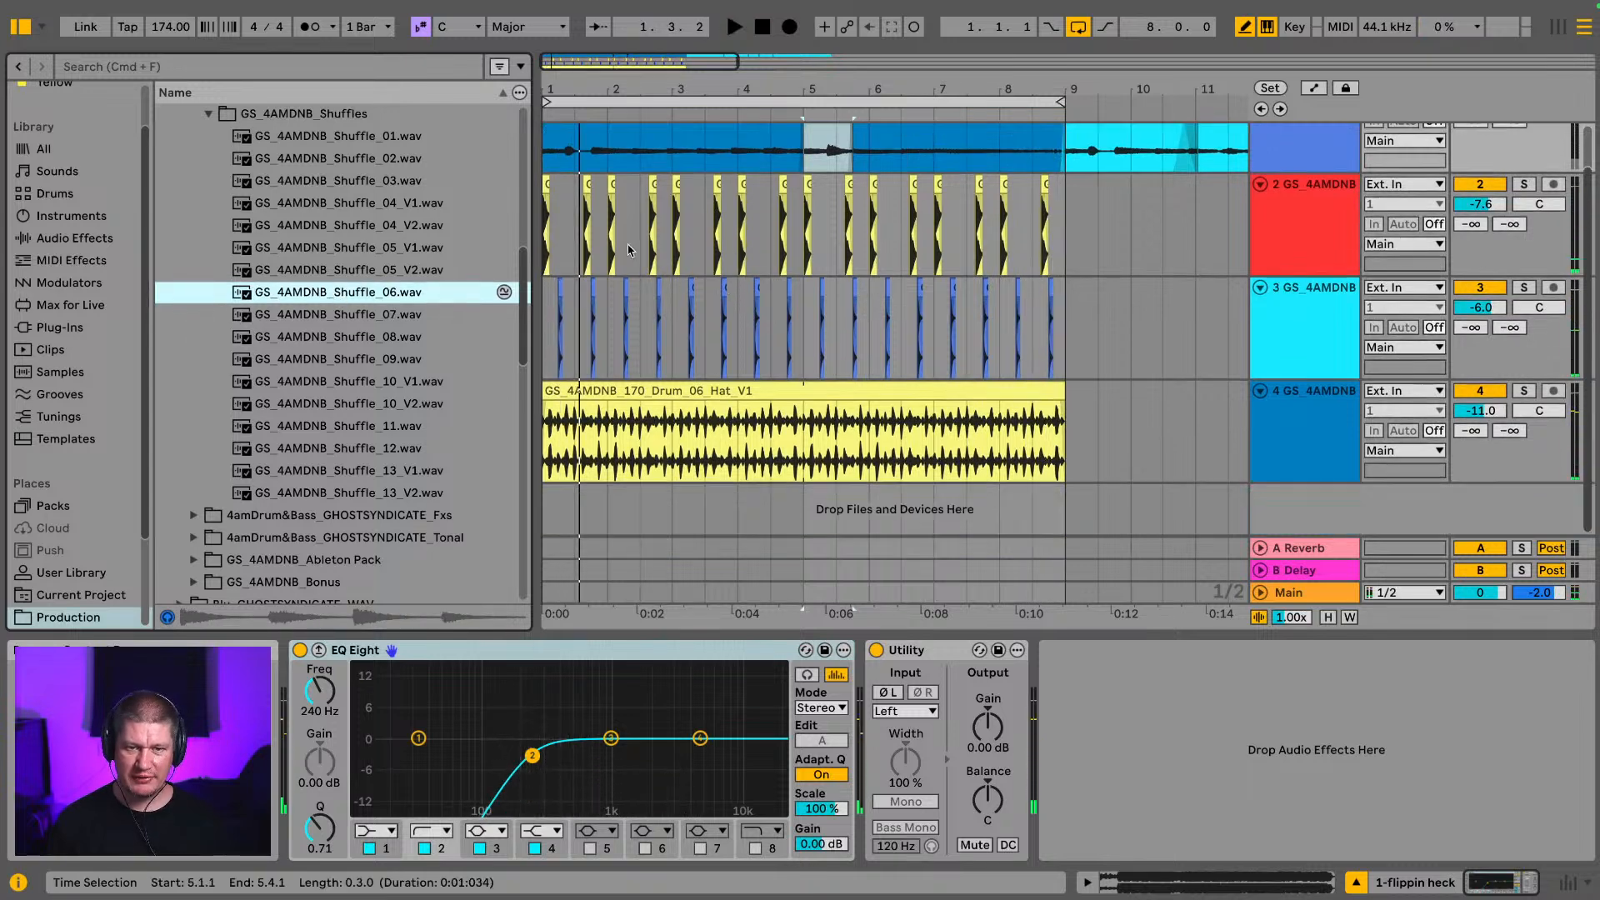
{"action": "left_click_drag", "start_coordinate": [563, 89], "coordinate": [654, 210]}
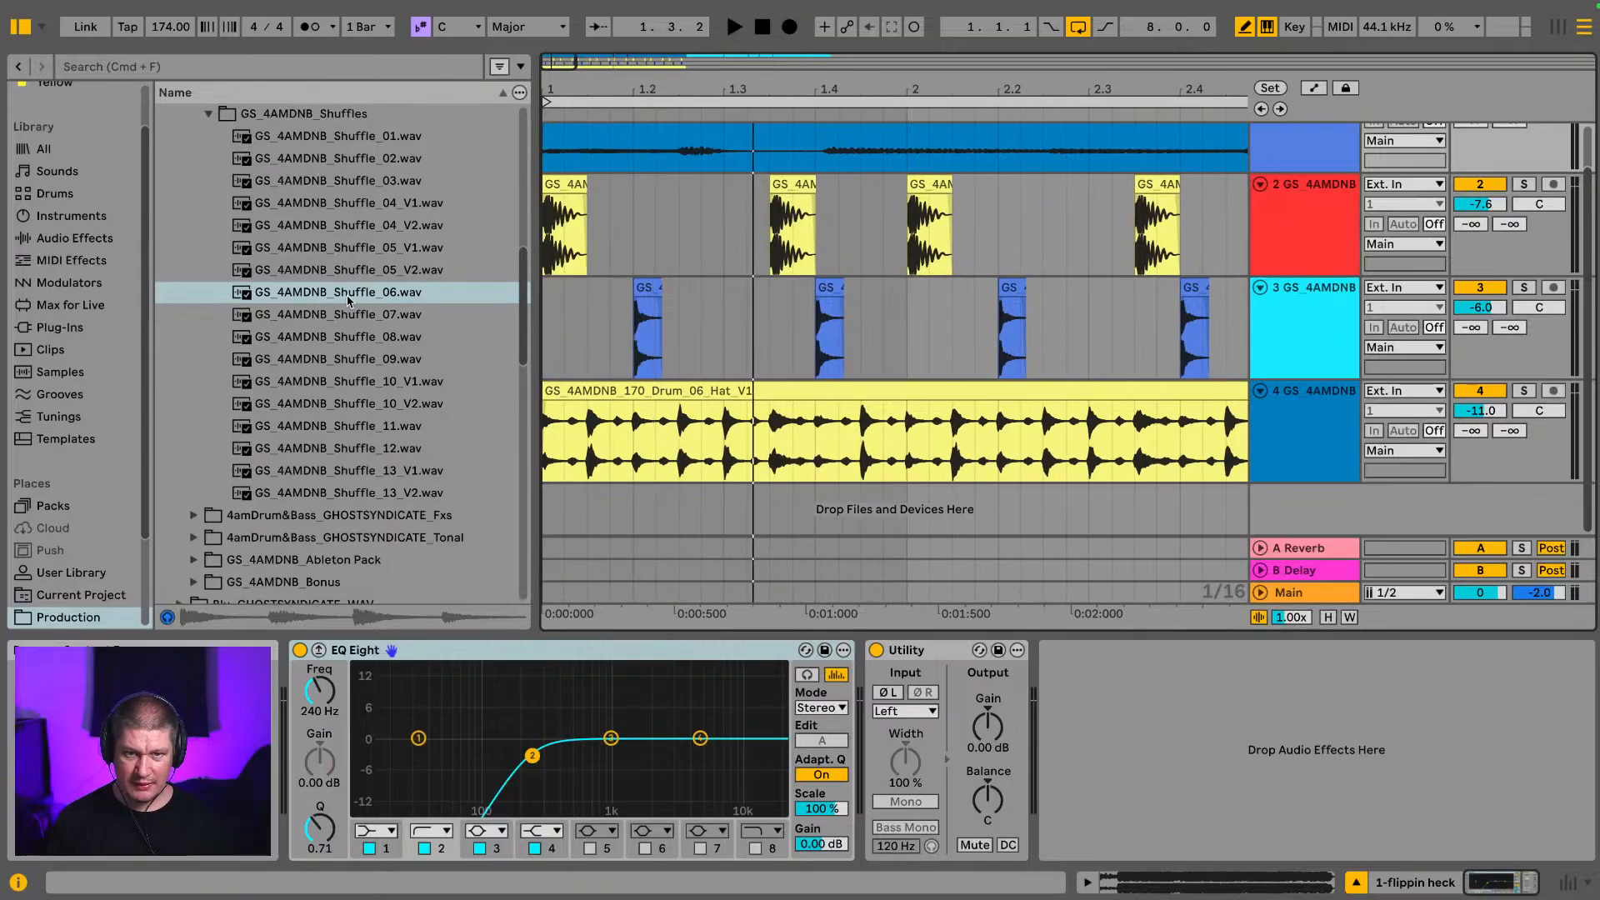
{"action": "left_click_drag", "start_coordinate": [348, 302], "coordinate": [675, 534]}
{"action": "left_click", "coordinate": [623, 479]}
{"action": "key", "text": "space"}
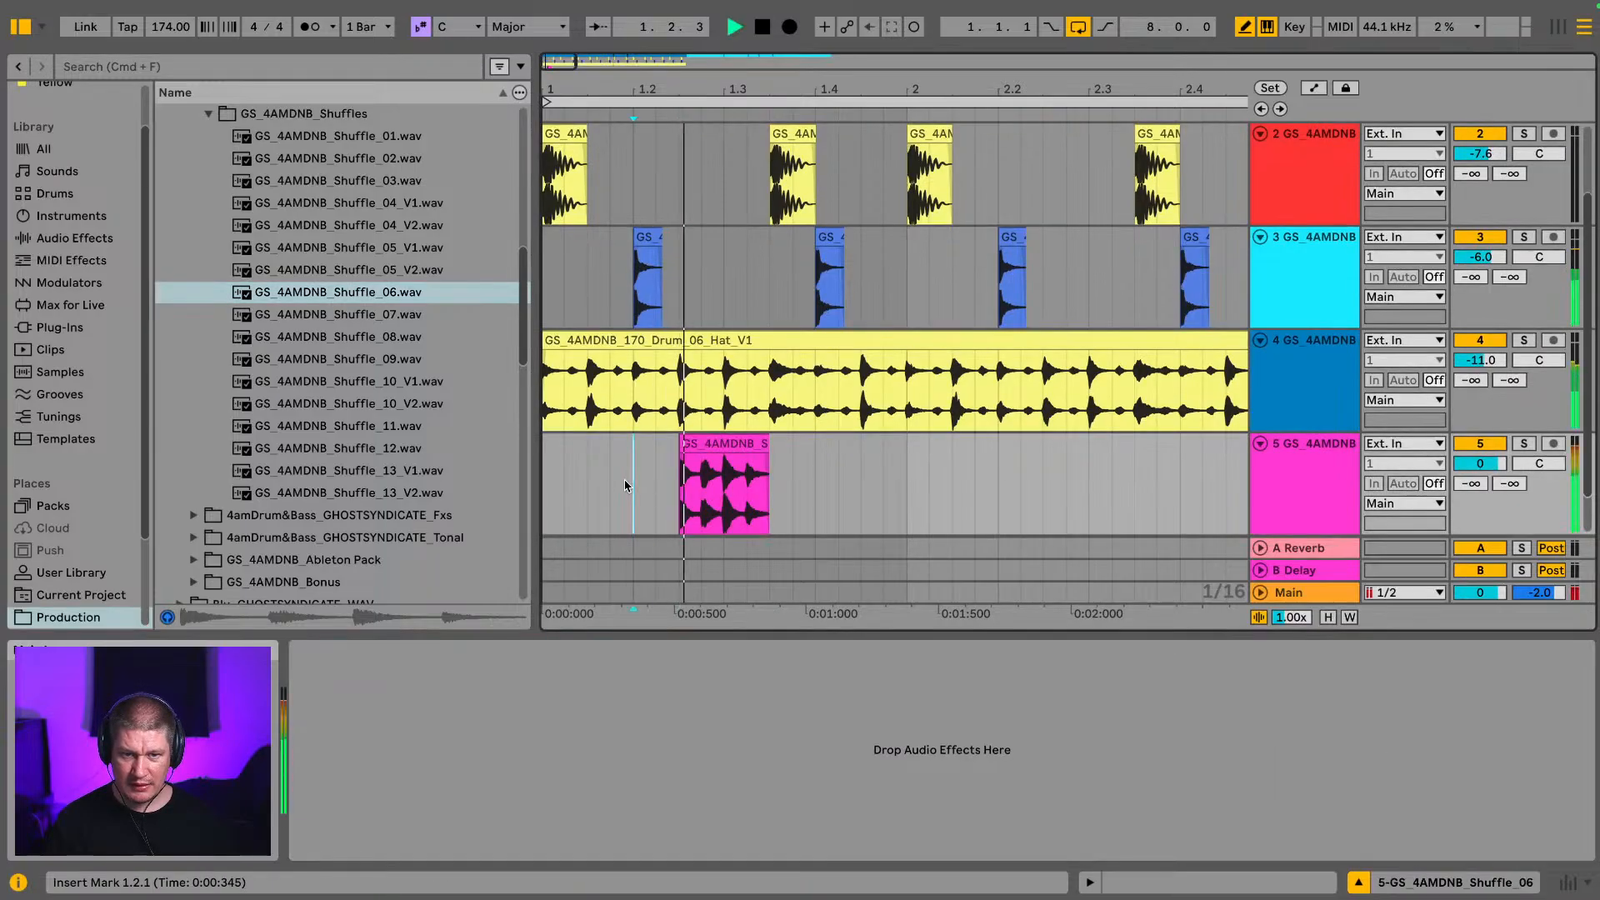
Step: Lower the shuffle track's volume to -24.6 dB in the mixer while playing, and return to the arrangement
{"action": "key", "text": "Tab"}
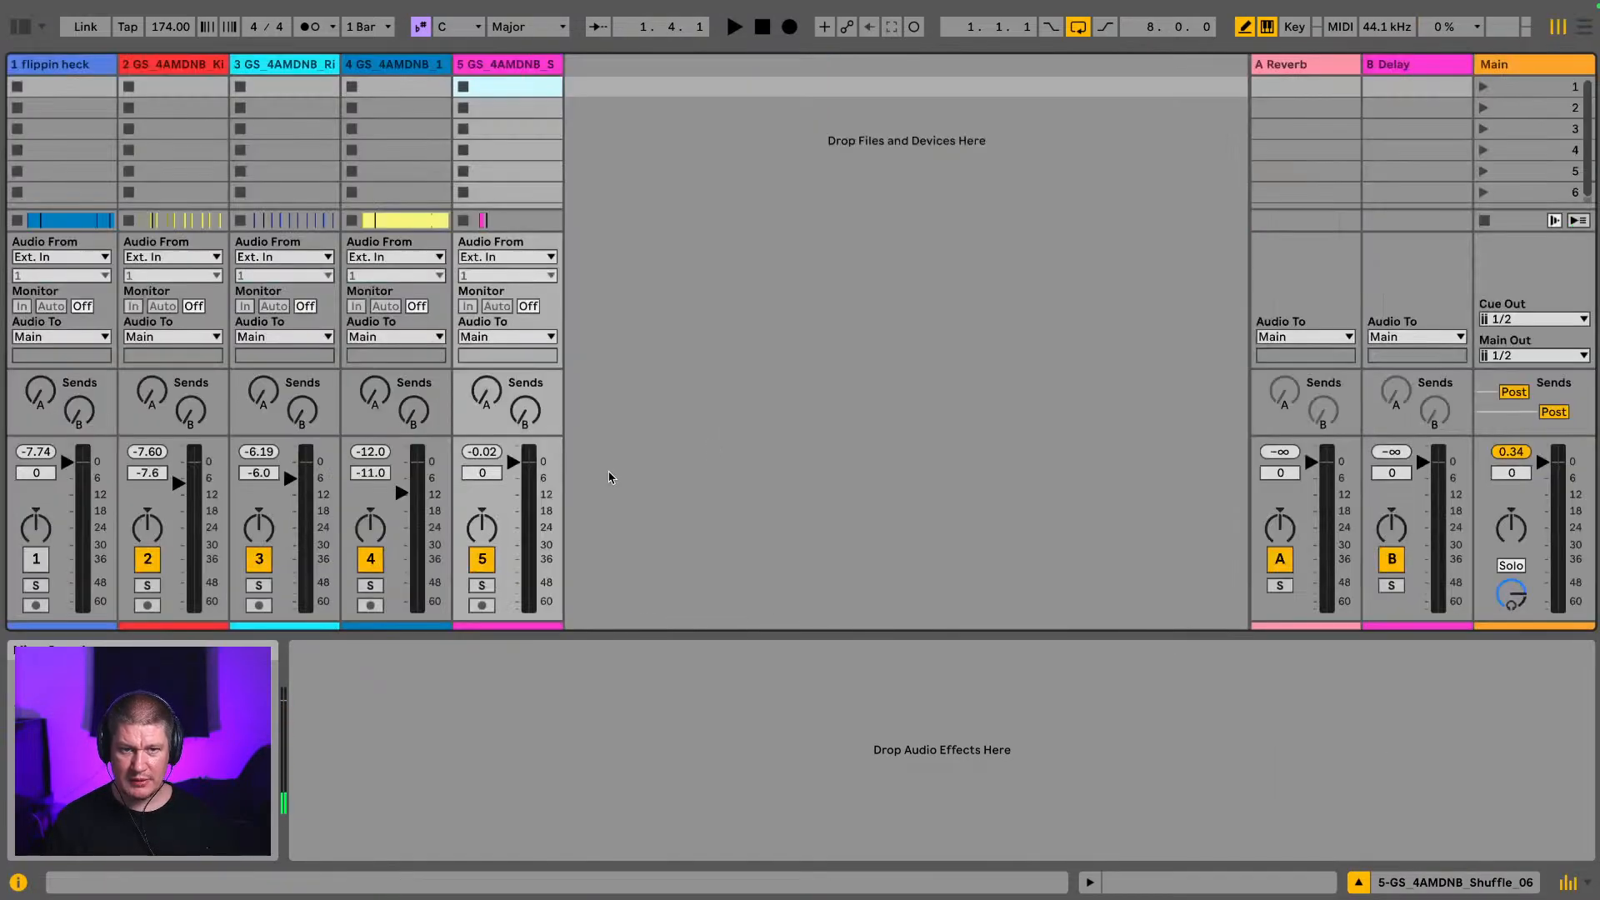
{"action": "left_click_drag", "start_coordinate": [523, 566], "coordinate": [523, 568]}
{"action": "key", "text": "space"}
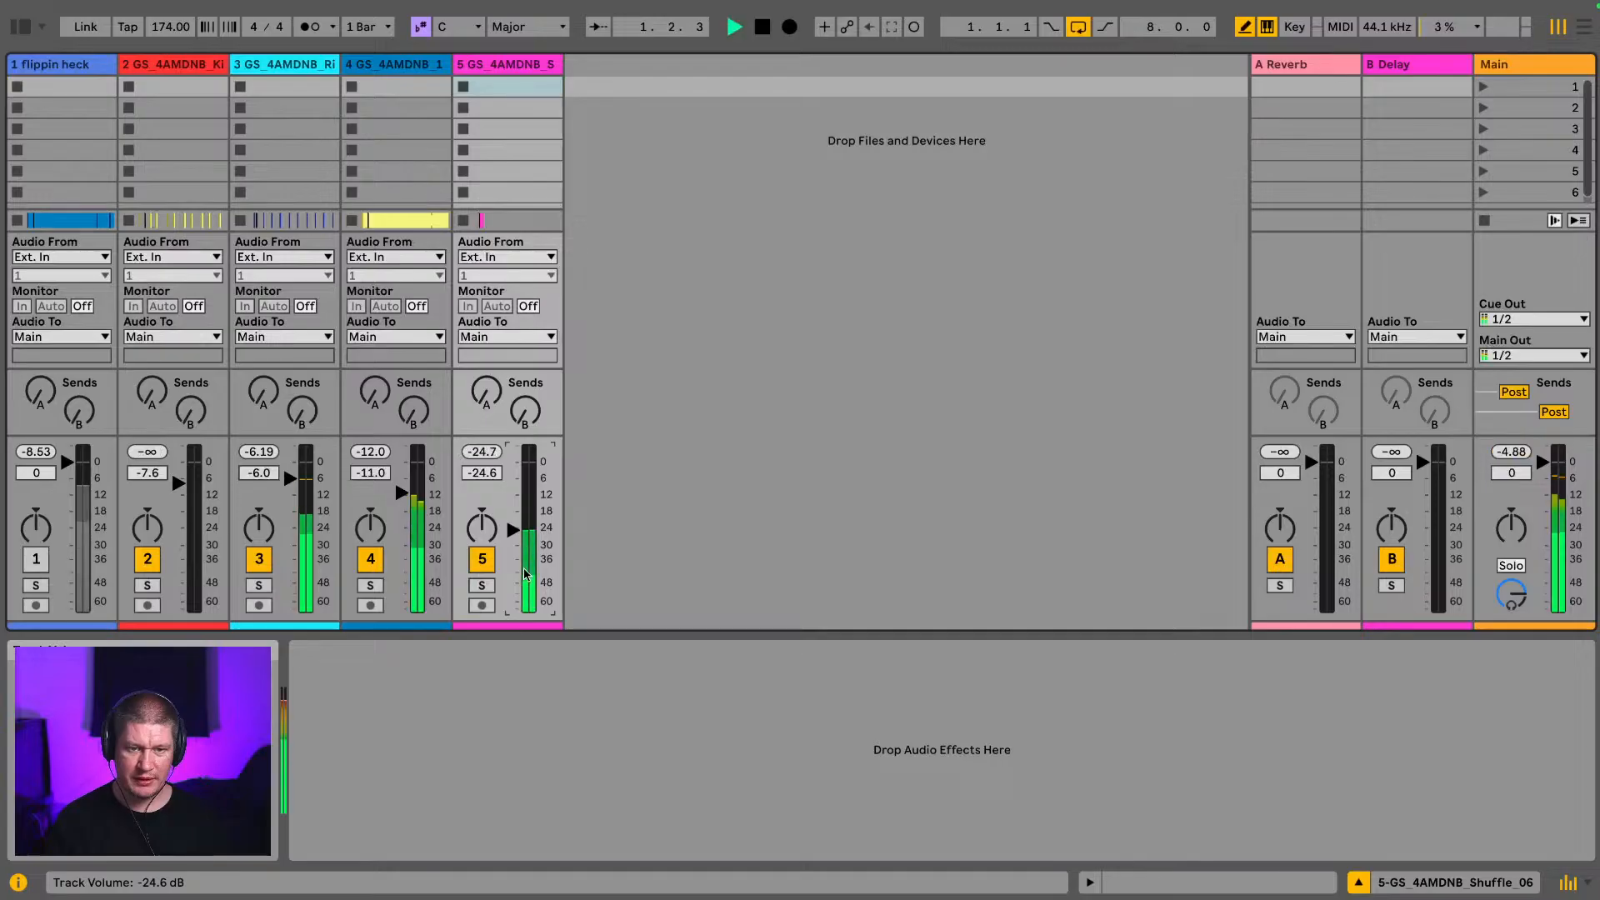
{"action": "key", "text": "Tab"}
{"action": "key", "text": "space"}
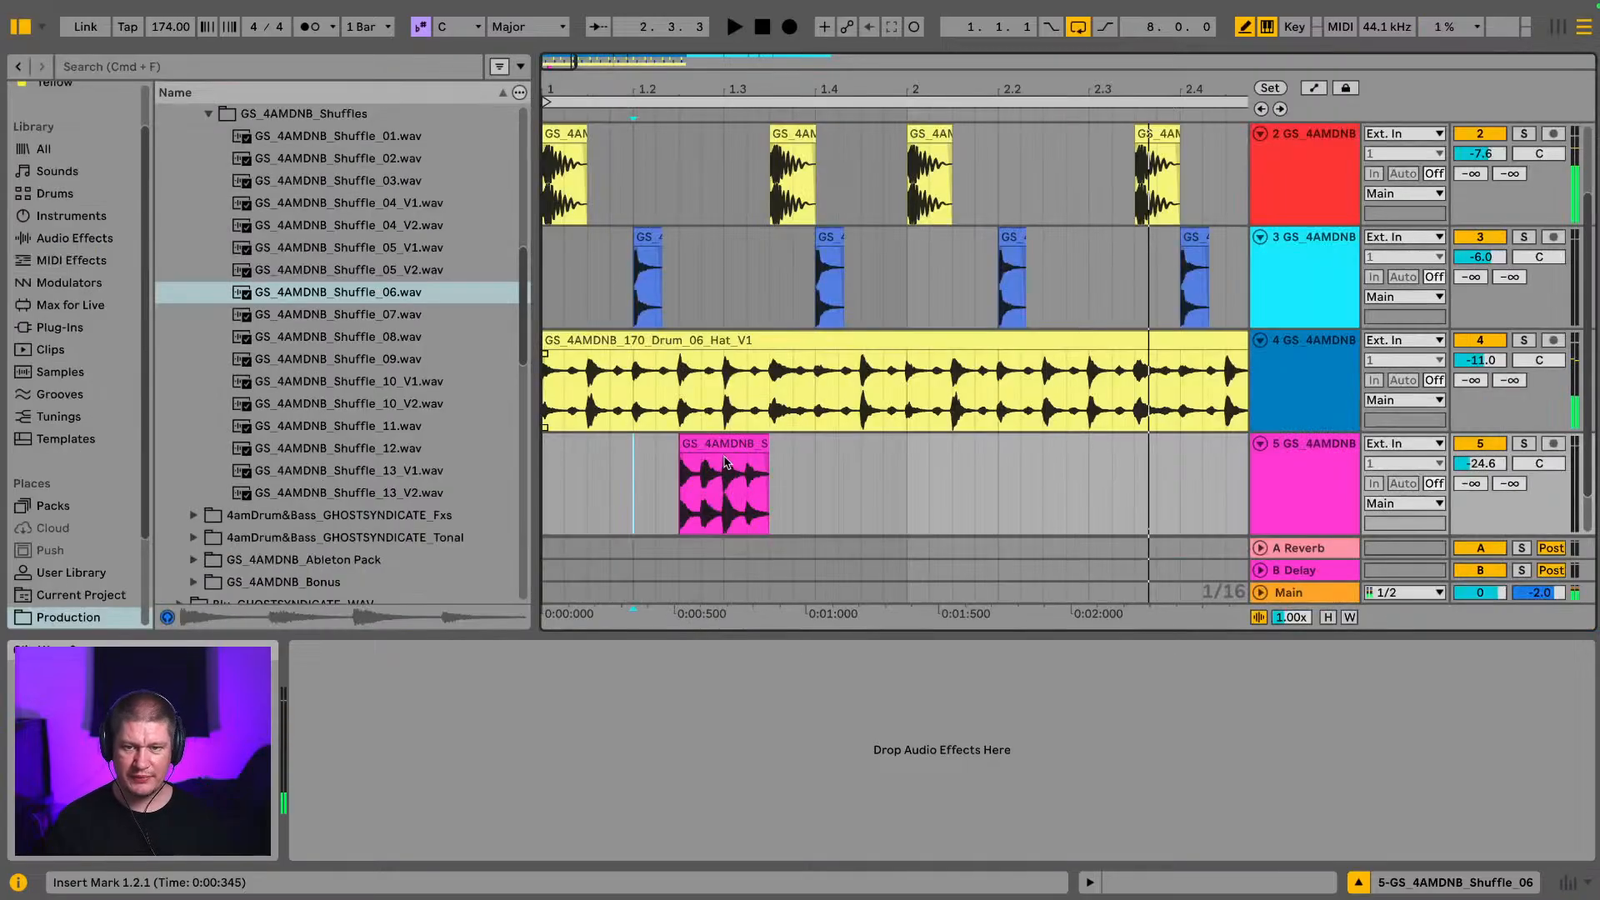
Step: Copy the first half of the shuffle clip (1.2.3 to 1.3.1) and paste it at 1.4.3
{"action": "left_click_drag", "start_coordinate": [688, 482], "coordinate": [704, 493]}
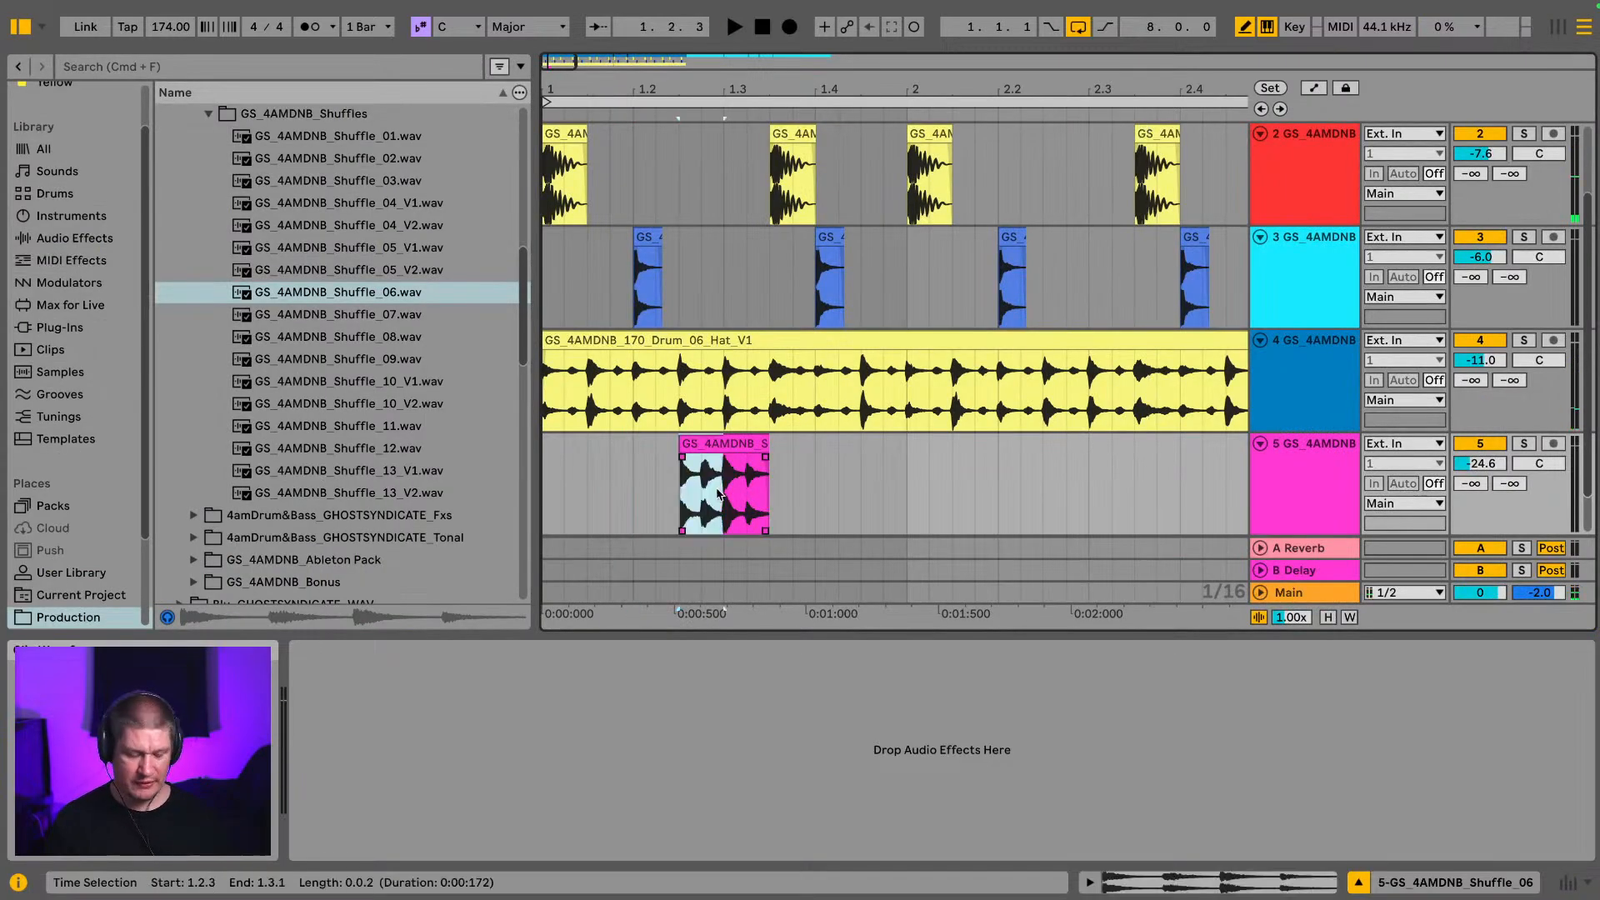
{"action": "left_click", "coordinate": [845, 456]}
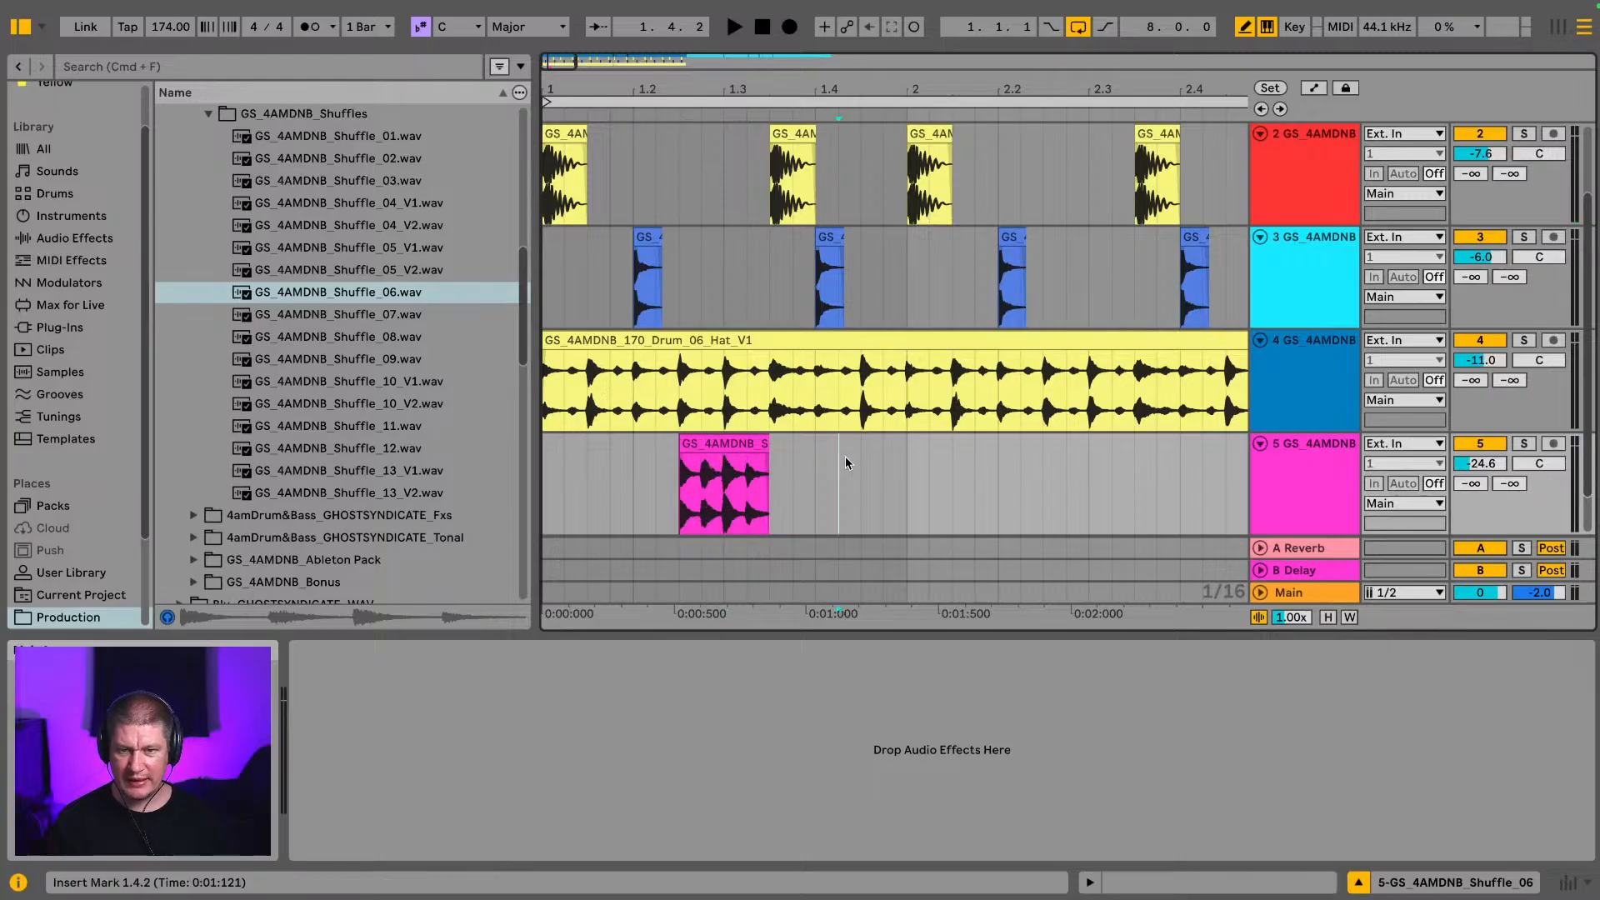
{"action": "left_click", "coordinate": [855, 459]}
{"action": "key", "text": "super+v"}
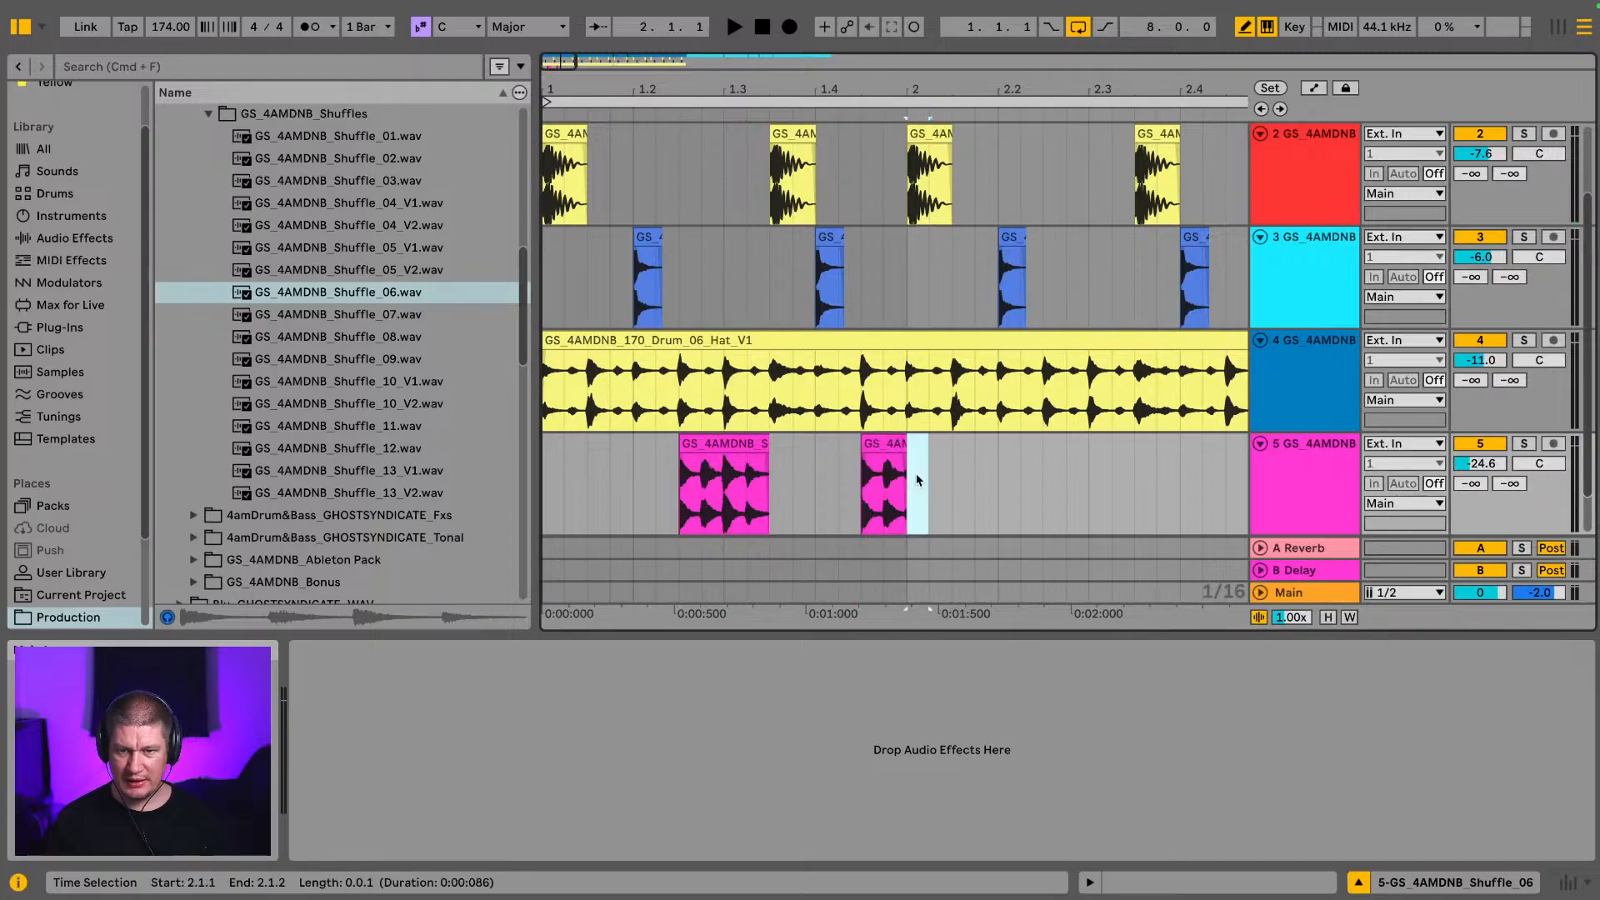
Step: Duplicate the first bar of the shuffle track seven times to fill all eight bars
{"action": "left_click", "coordinate": [909, 477]}
{"action": "left_click_drag", "start_coordinate": [909, 481], "coordinate": [544, 483]}
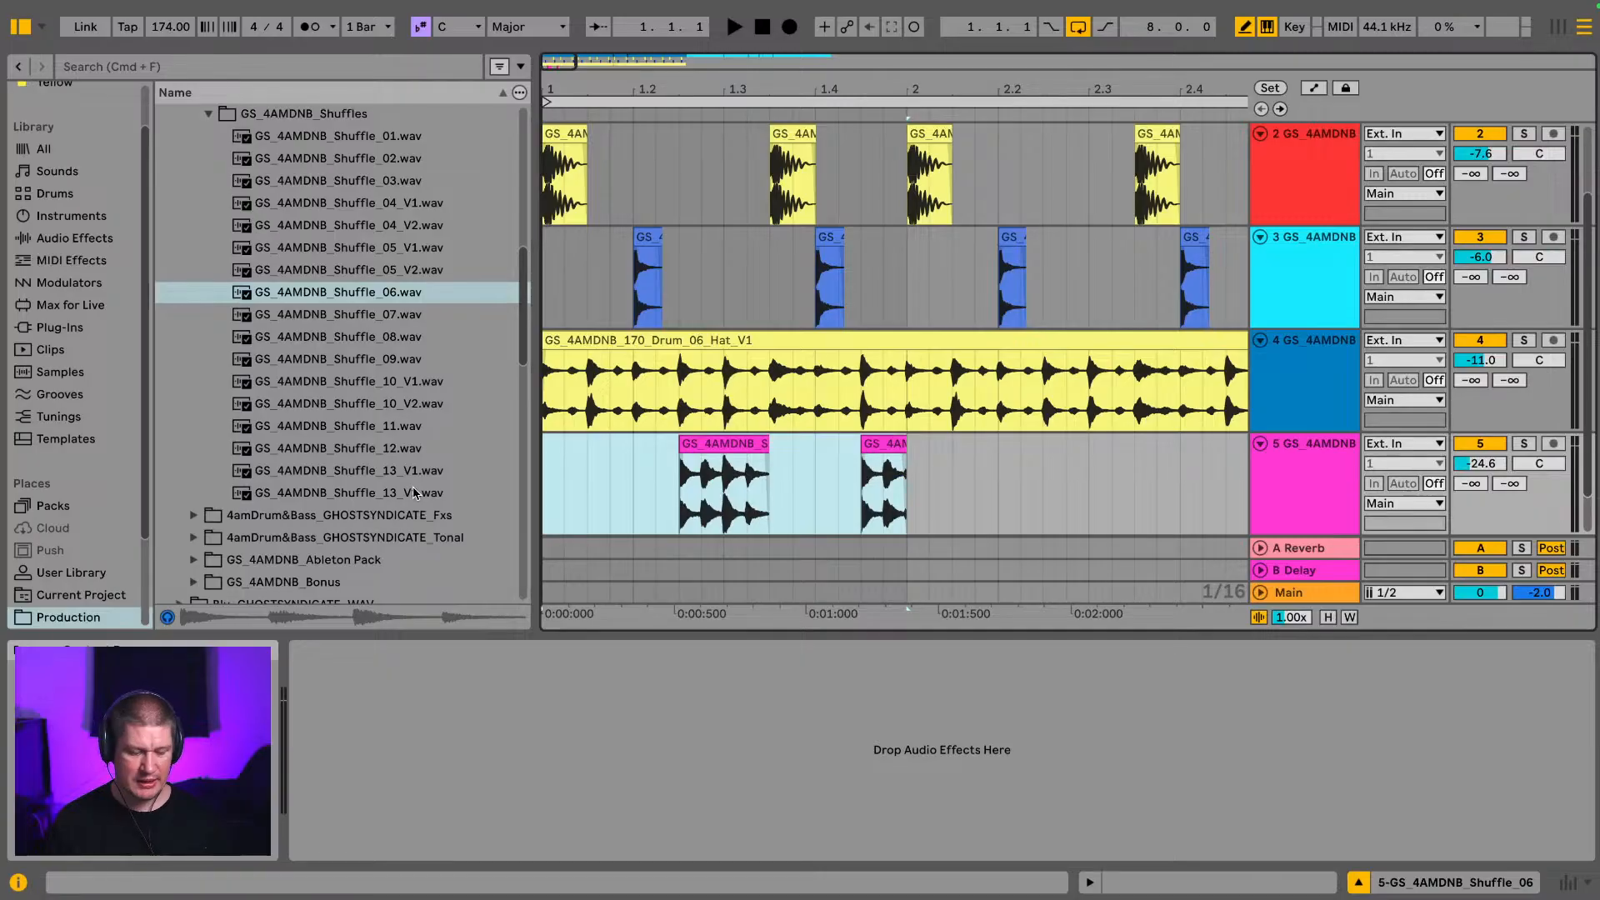
{"action": "key", "text": "super+d"}
{"action": "key", "text": "super+d"}
{"action": "key", "text": "super+d"}
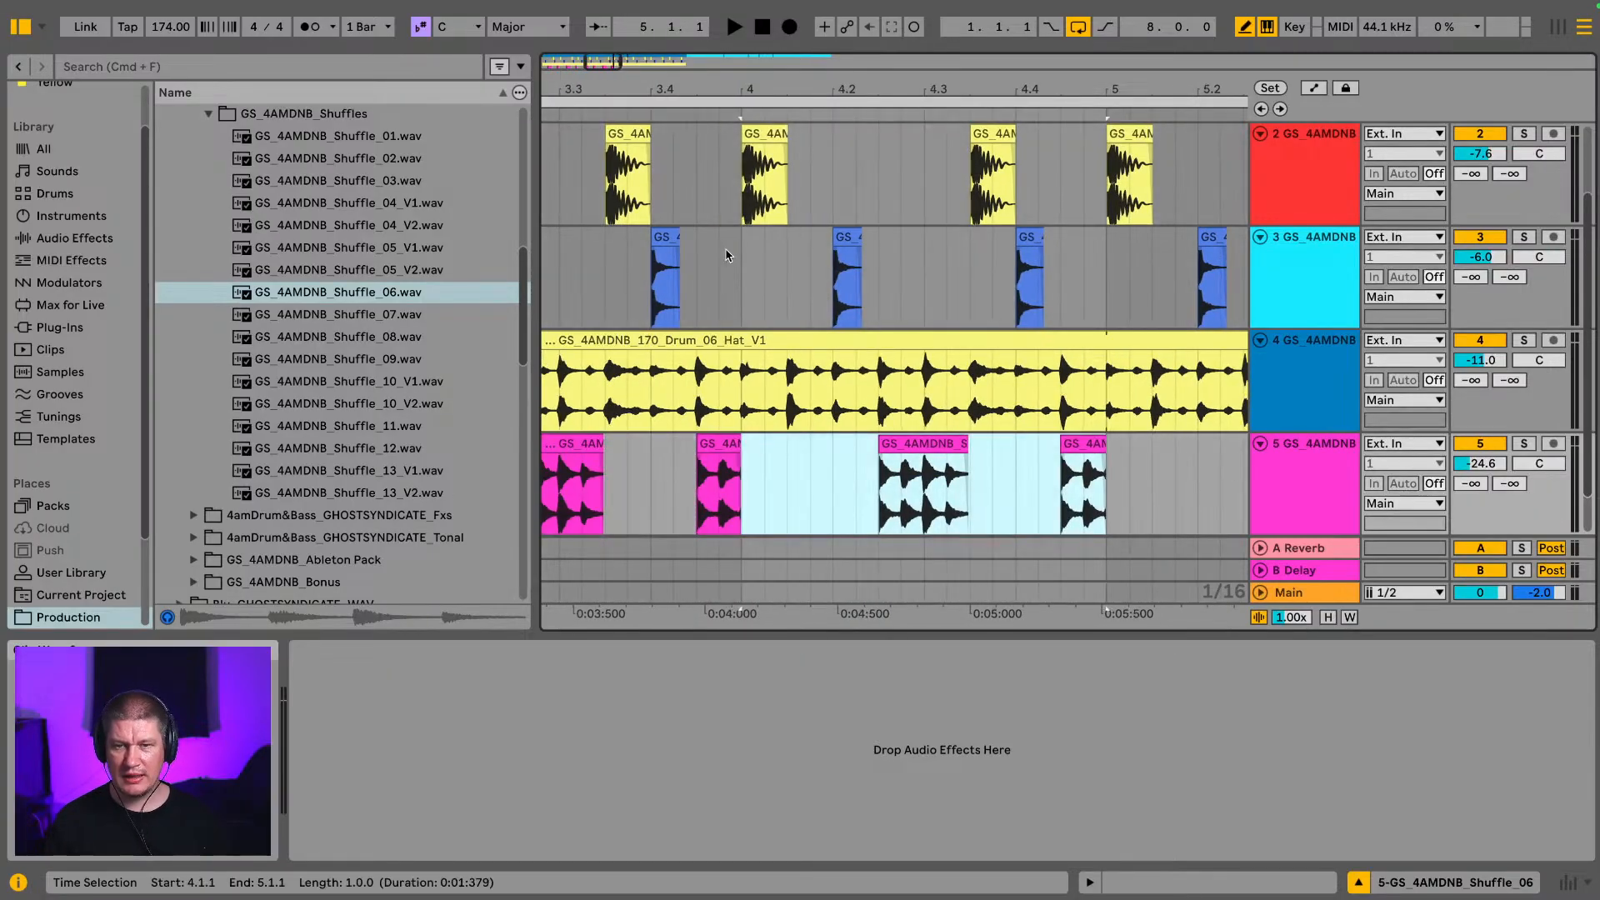
{"action": "key", "text": "super+d"}
{"action": "key", "text": "super+d"}
{"action": "key", "text": "super+d"}
{"action": "key", "text": "super+d"}
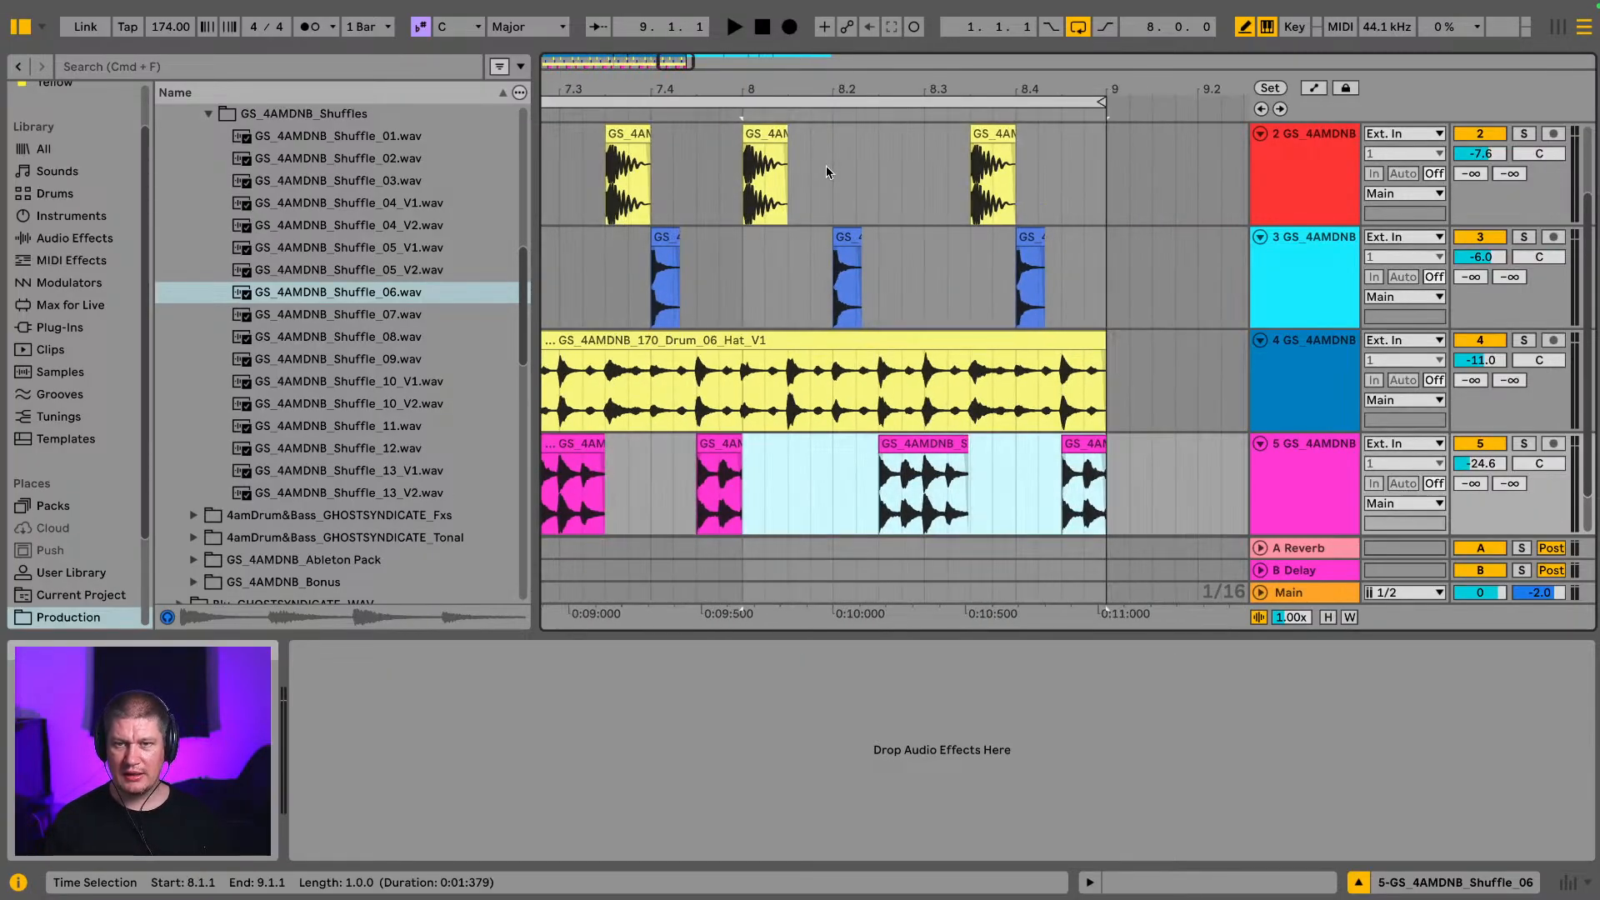
Step: Play the complete eight-bar drum pattern from bar 1 with the whole arrangement in view
{"action": "key", "text": "minus"}
{"action": "key", "text": "minus"}
{"action": "key", "text": "minus"}
{"action": "key", "text": "minus"}
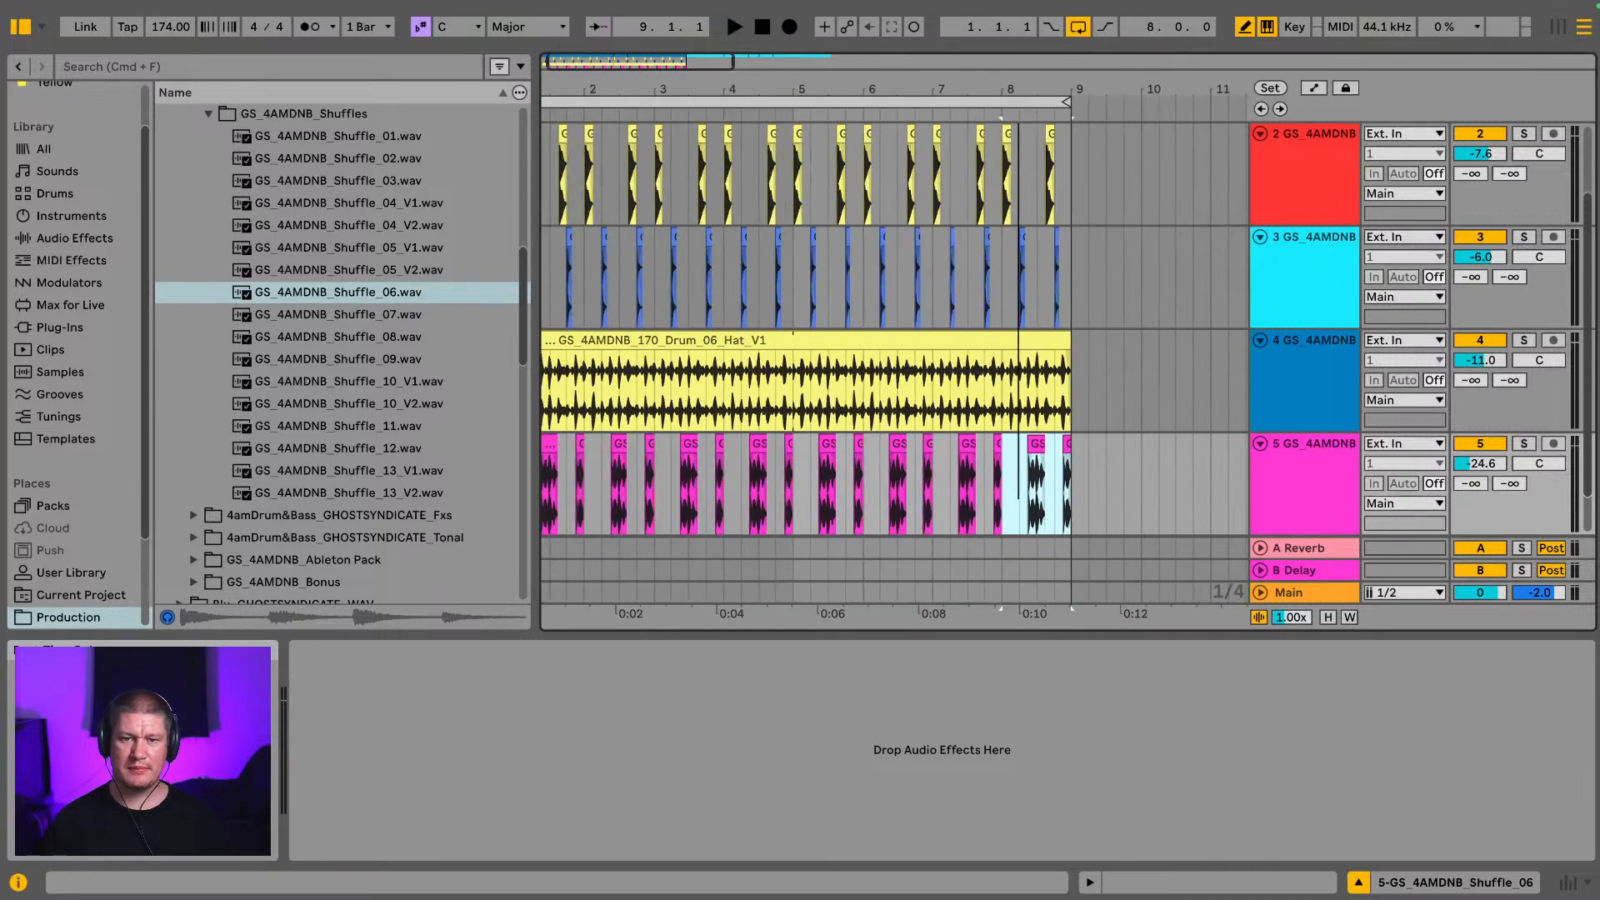
{"action": "left_click", "coordinate": [571, 345]}
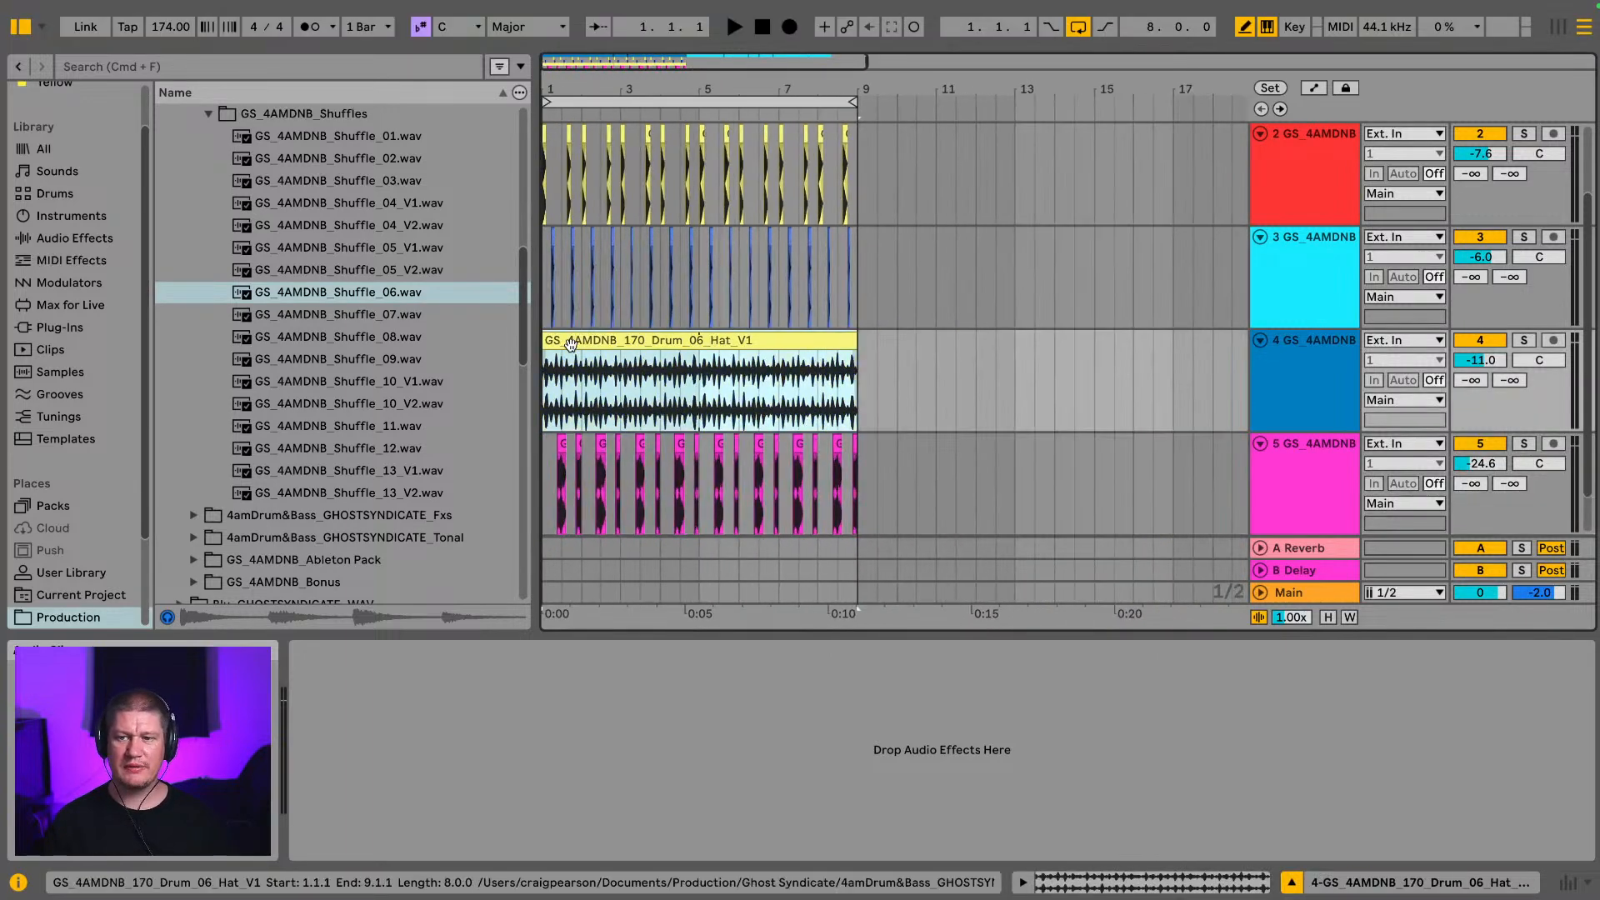
{"action": "key", "text": "space"}
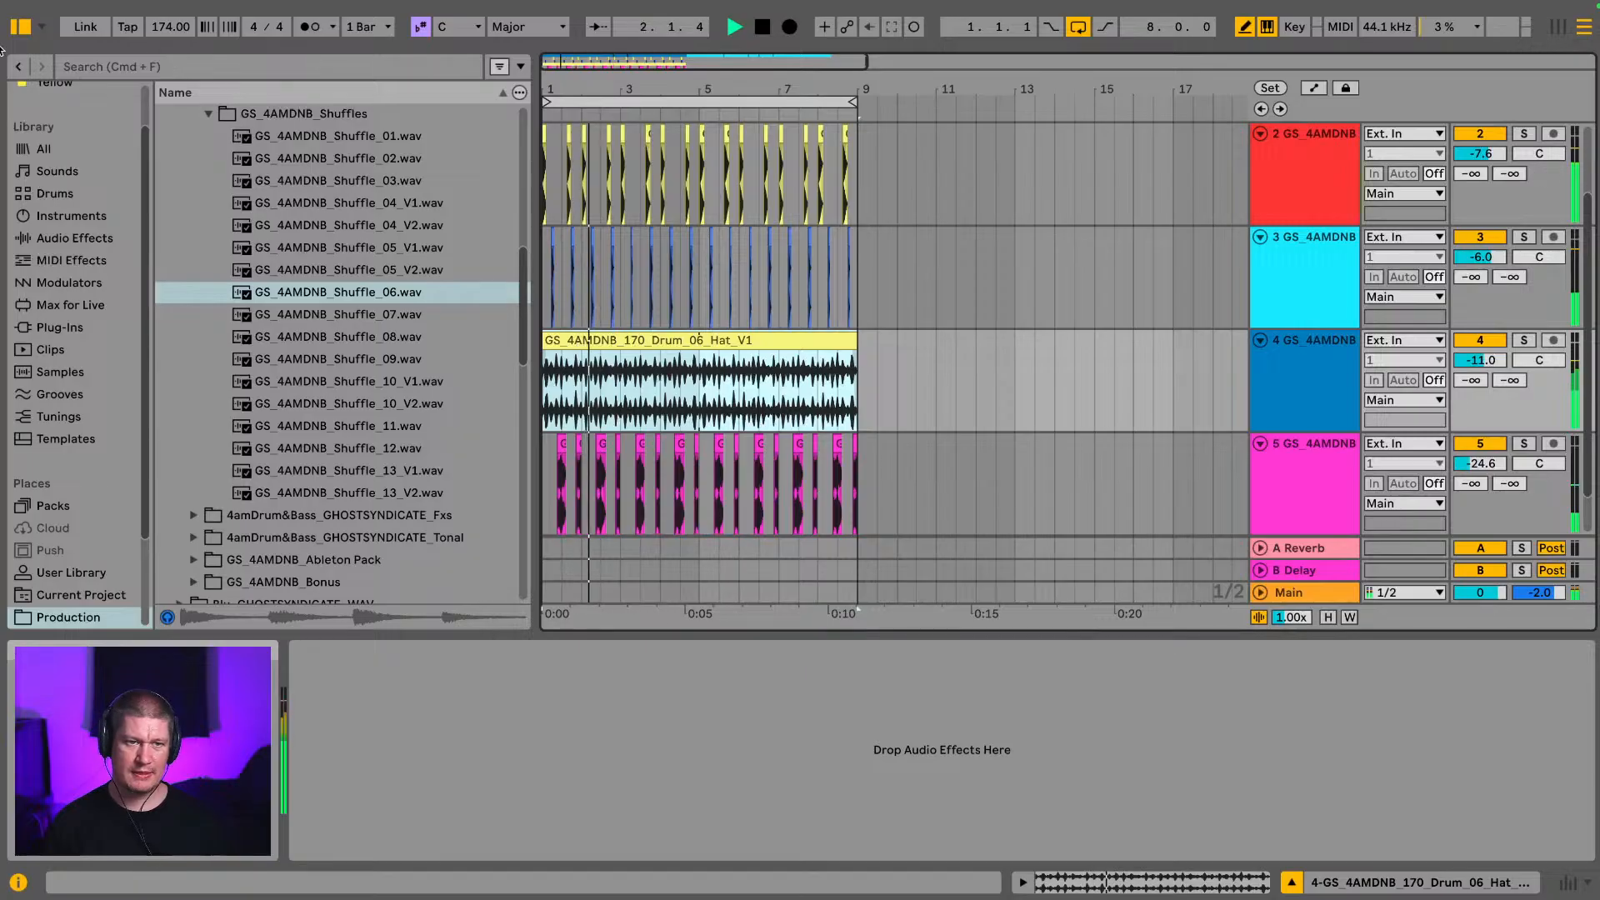
Step: Group the kick, rim, hat loop and shuffle tracks together
{"action": "left_click", "coordinate": [1302, 160]}
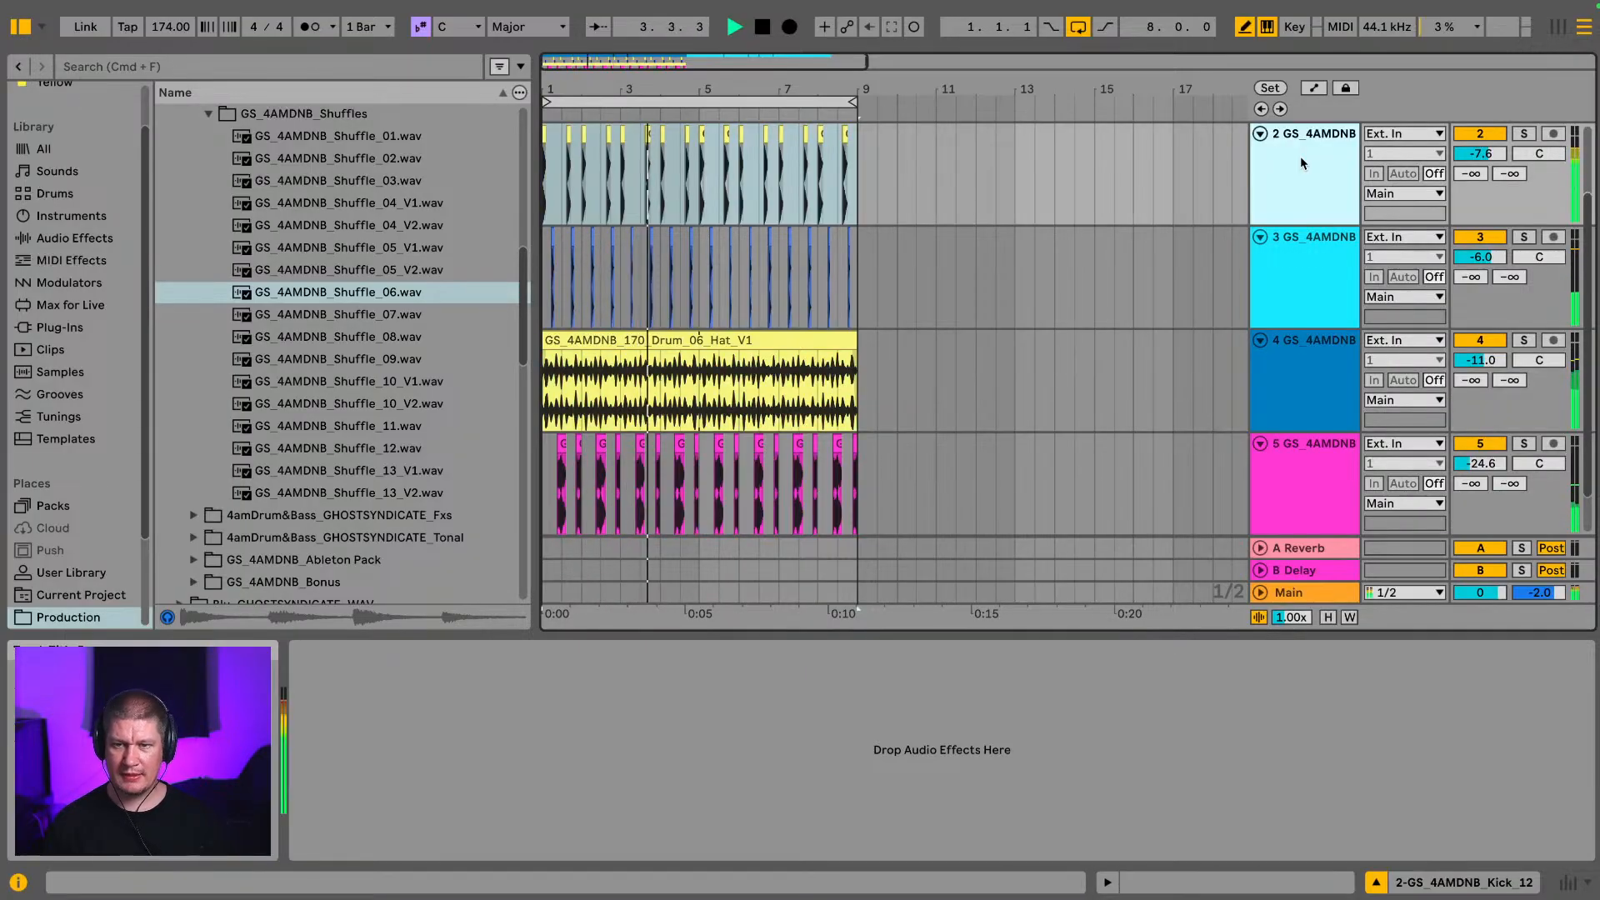
{"action": "scroll", "coordinate": [1301, 257], "scroll_direction": "down", "scroll_amount": 1}
{"action": "left_click", "coordinate": [1315, 457], "text": "shift"}
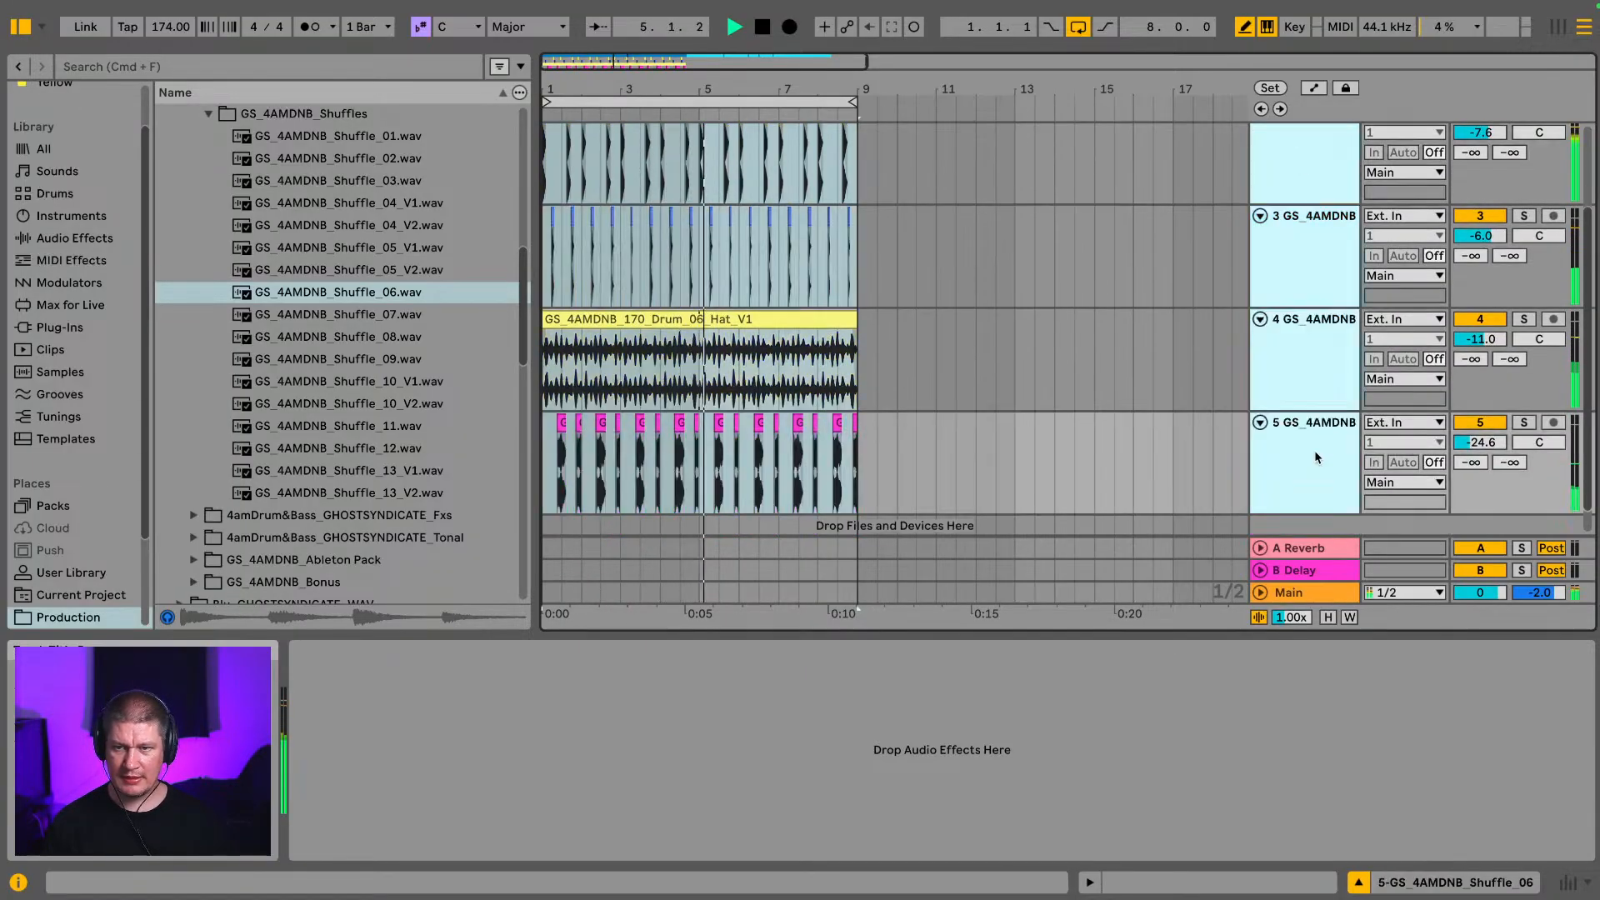
{"action": "key", "text": "super+g"}
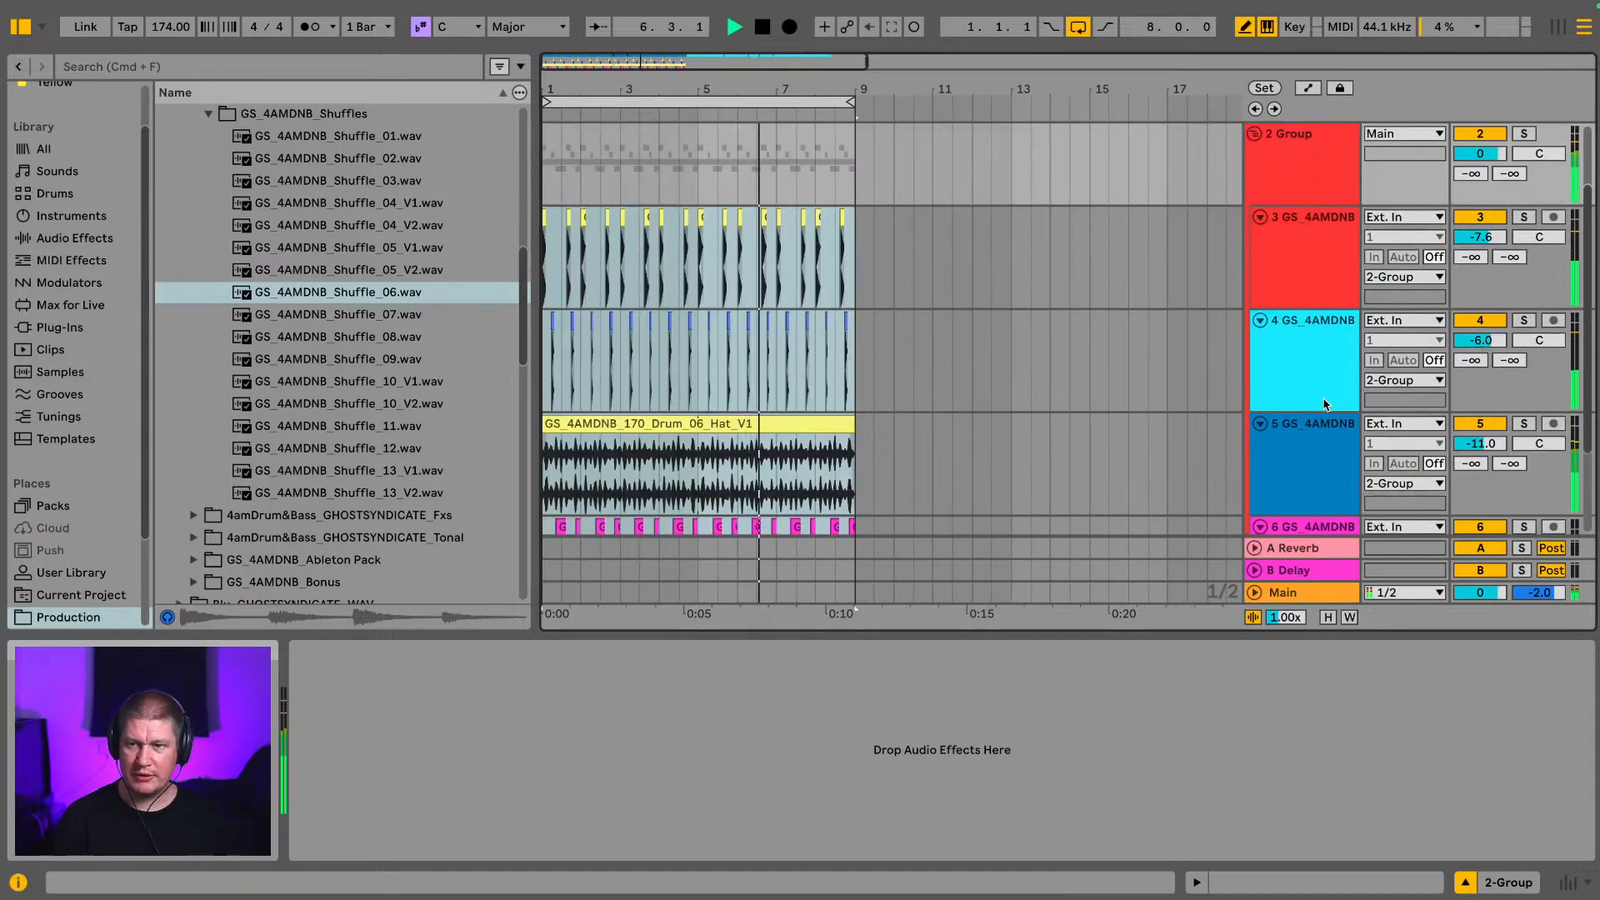
Step: Rename the new group track as DRUMS
{"action": "scroll", "coordinate": [1325, 404], "scroll_direction": "up", "scroll_amount": 1}
{"action": "left_click", "coordinate": [1302, 268]}
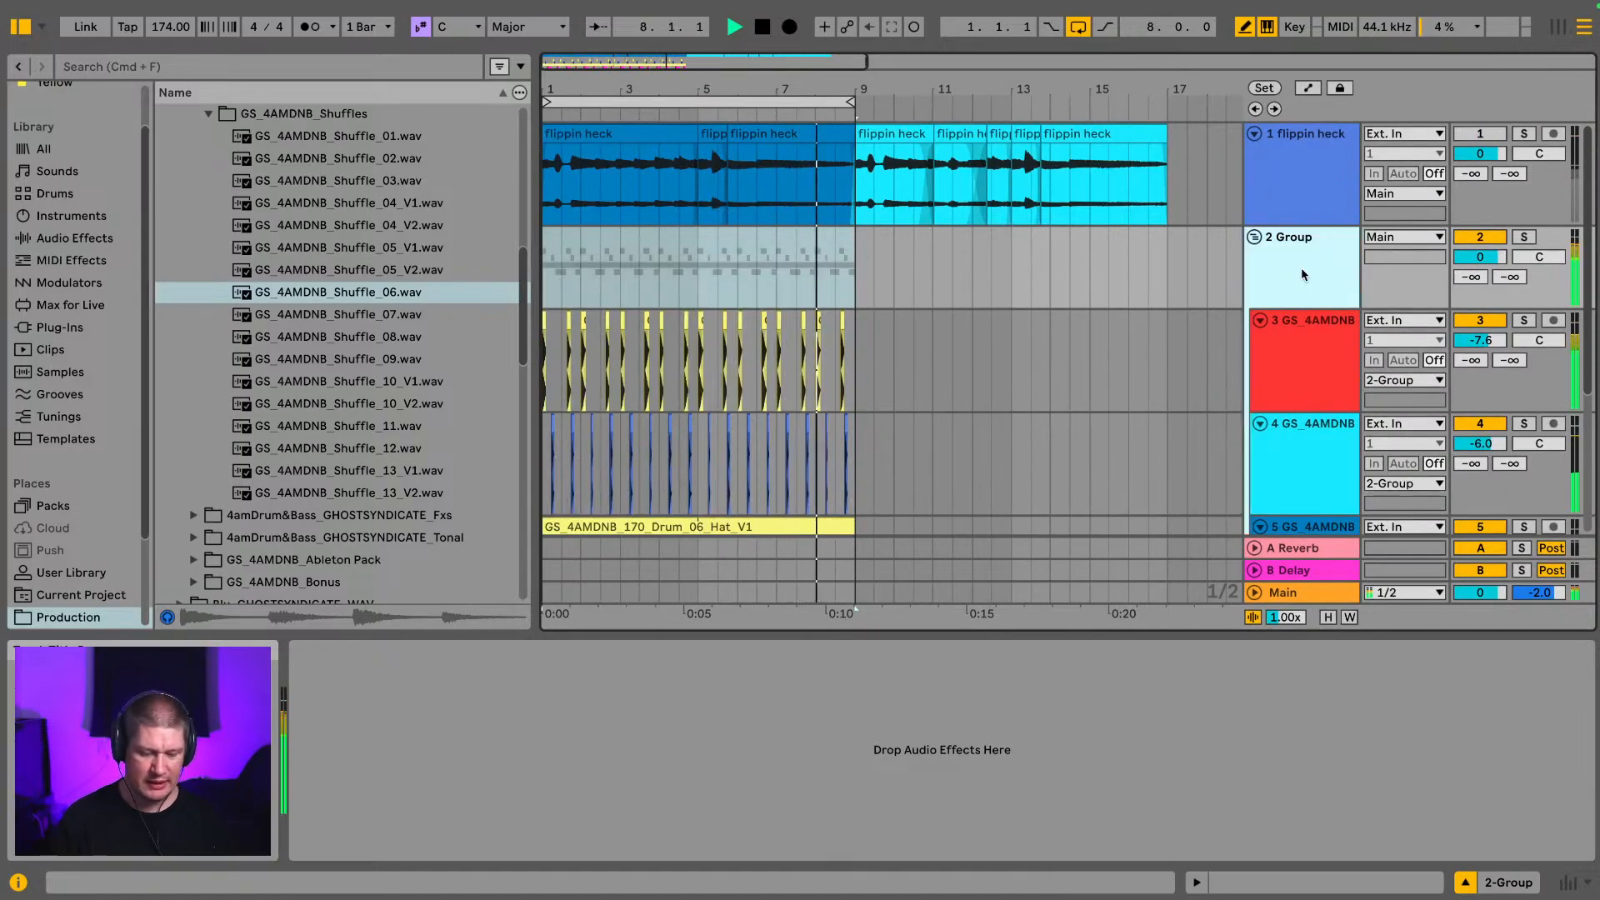
{"action": "key", "text": "super+r"}
{"action": "type", "text": "D"}
{"action": "key", "text": "Return"}
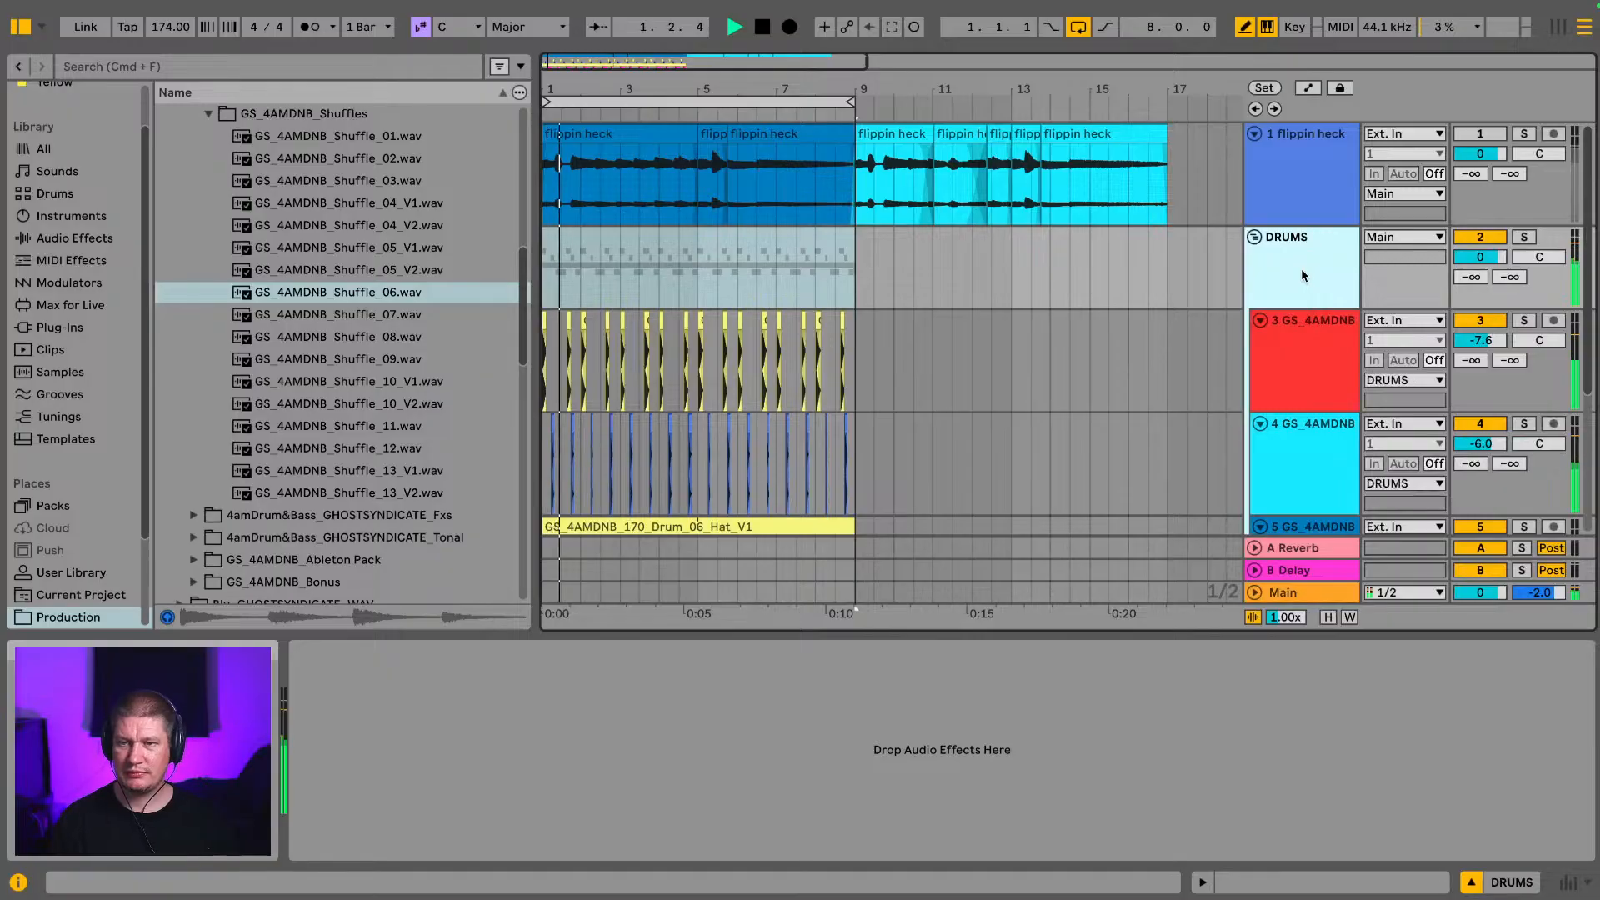
Step: Fold the DRUMS group and move the flippin heck track below it
{"action": "left_click", "coordinate": [1255, 237]}
{"action": "left_click_drag", "start_coordinate": [1279, 148], "coordinate": [1280, 270]}
{"action": "key", "text": "space"}
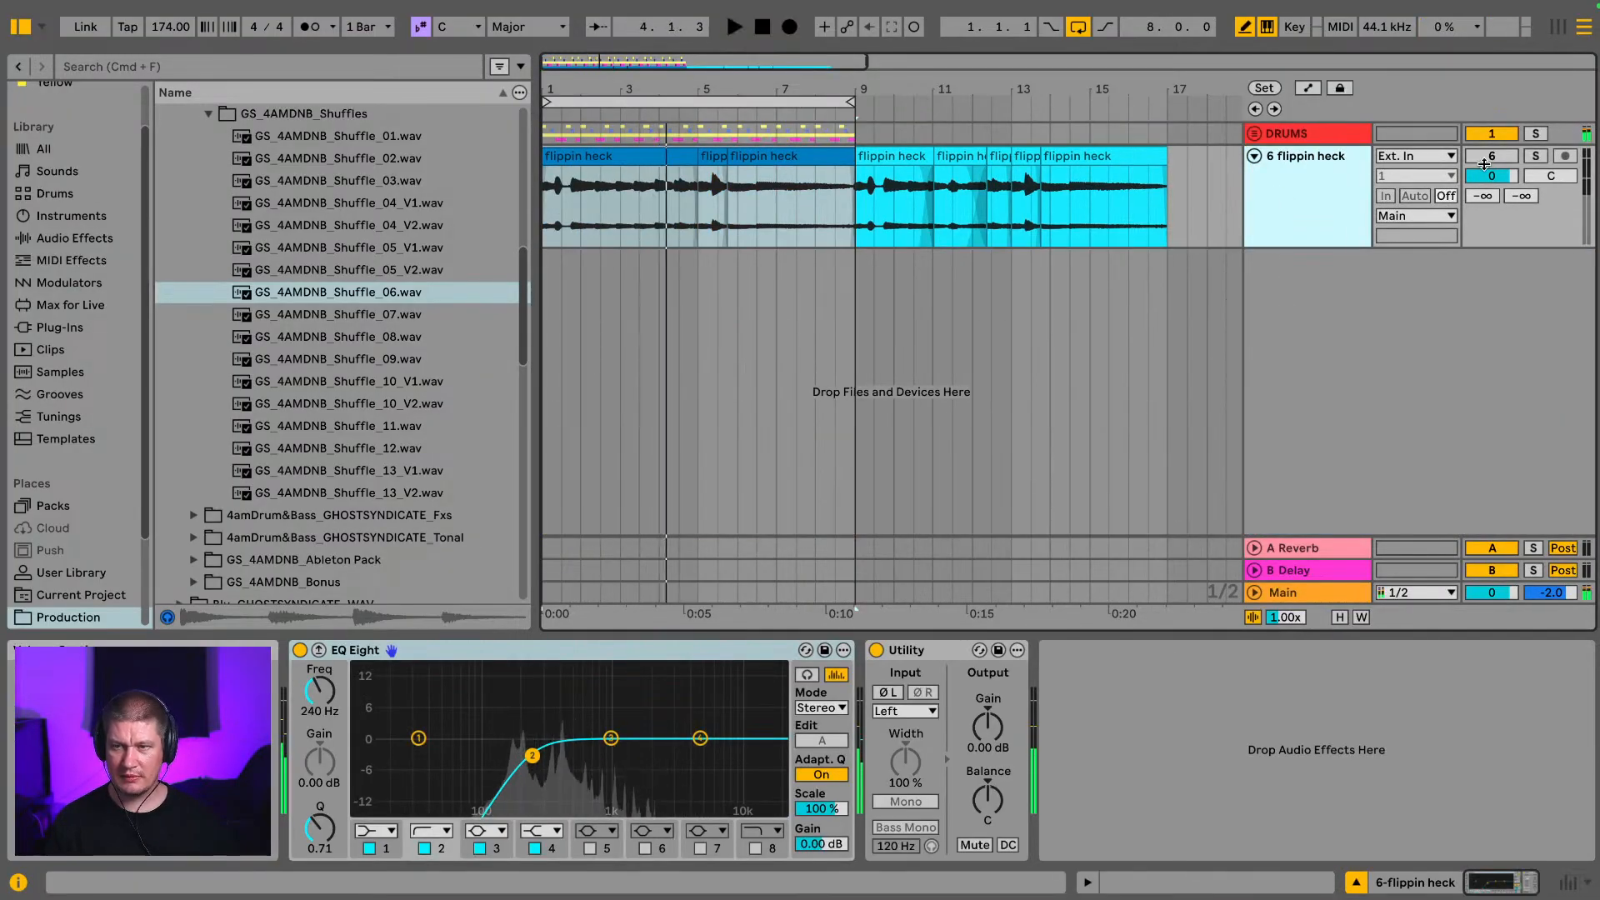
Step: Unmute the flippin heck track and play the eight-bar loop with the drums, checking the levels in the mixer
{"action": "left_click", "coordinate": [1491, 157]}
{"action": "key", "text": "space"}
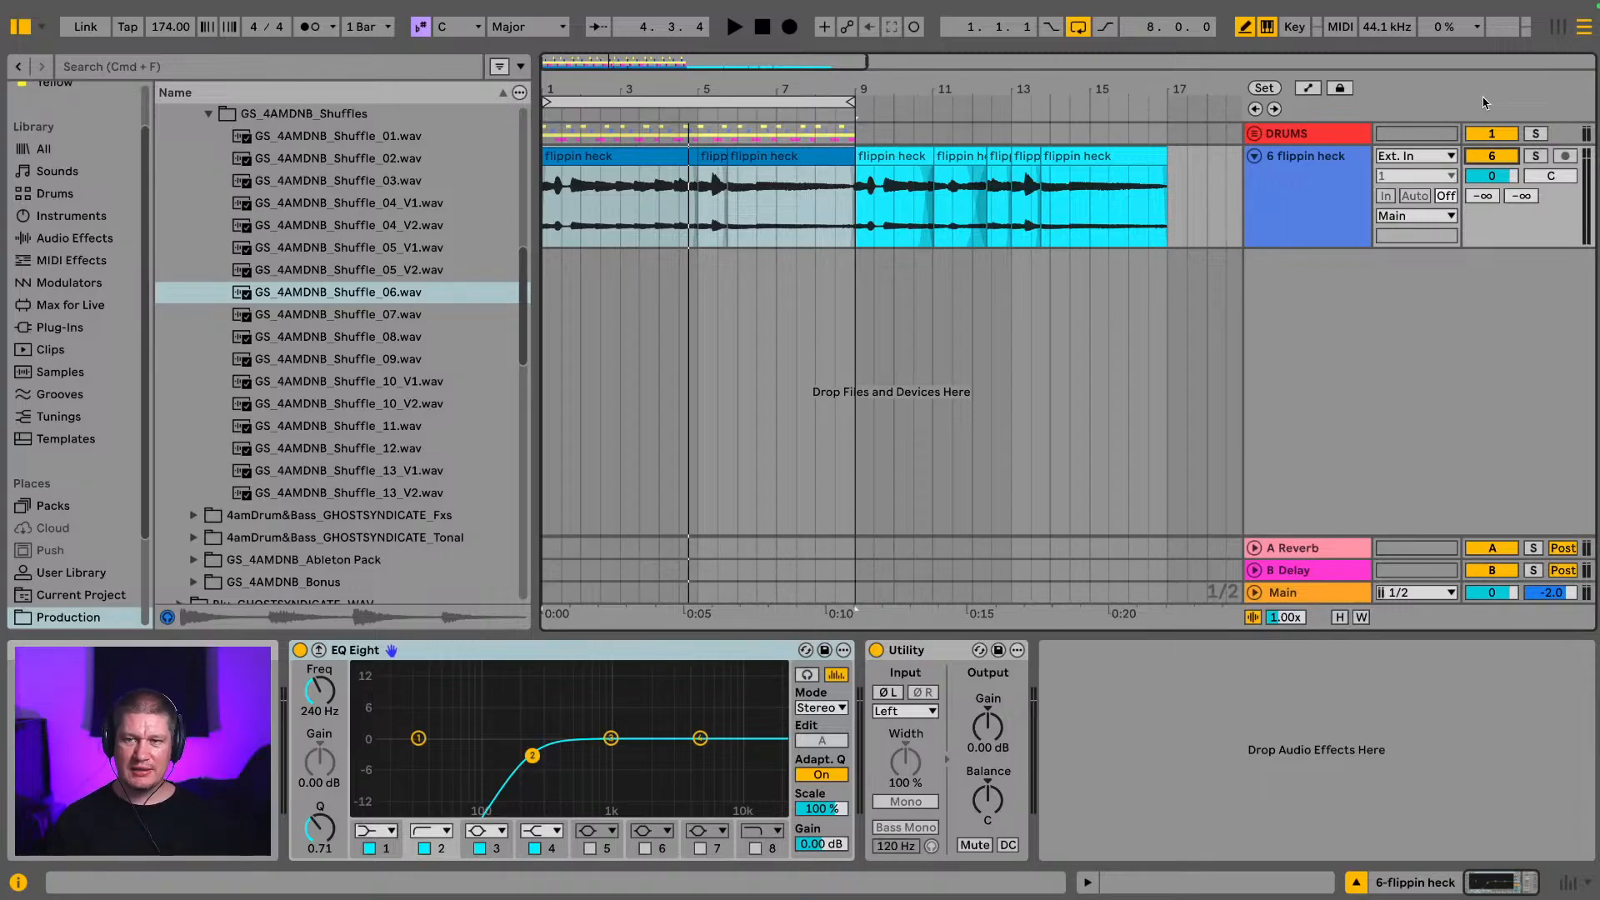
{"action": "left_click", "coordinate": [696, 101]}
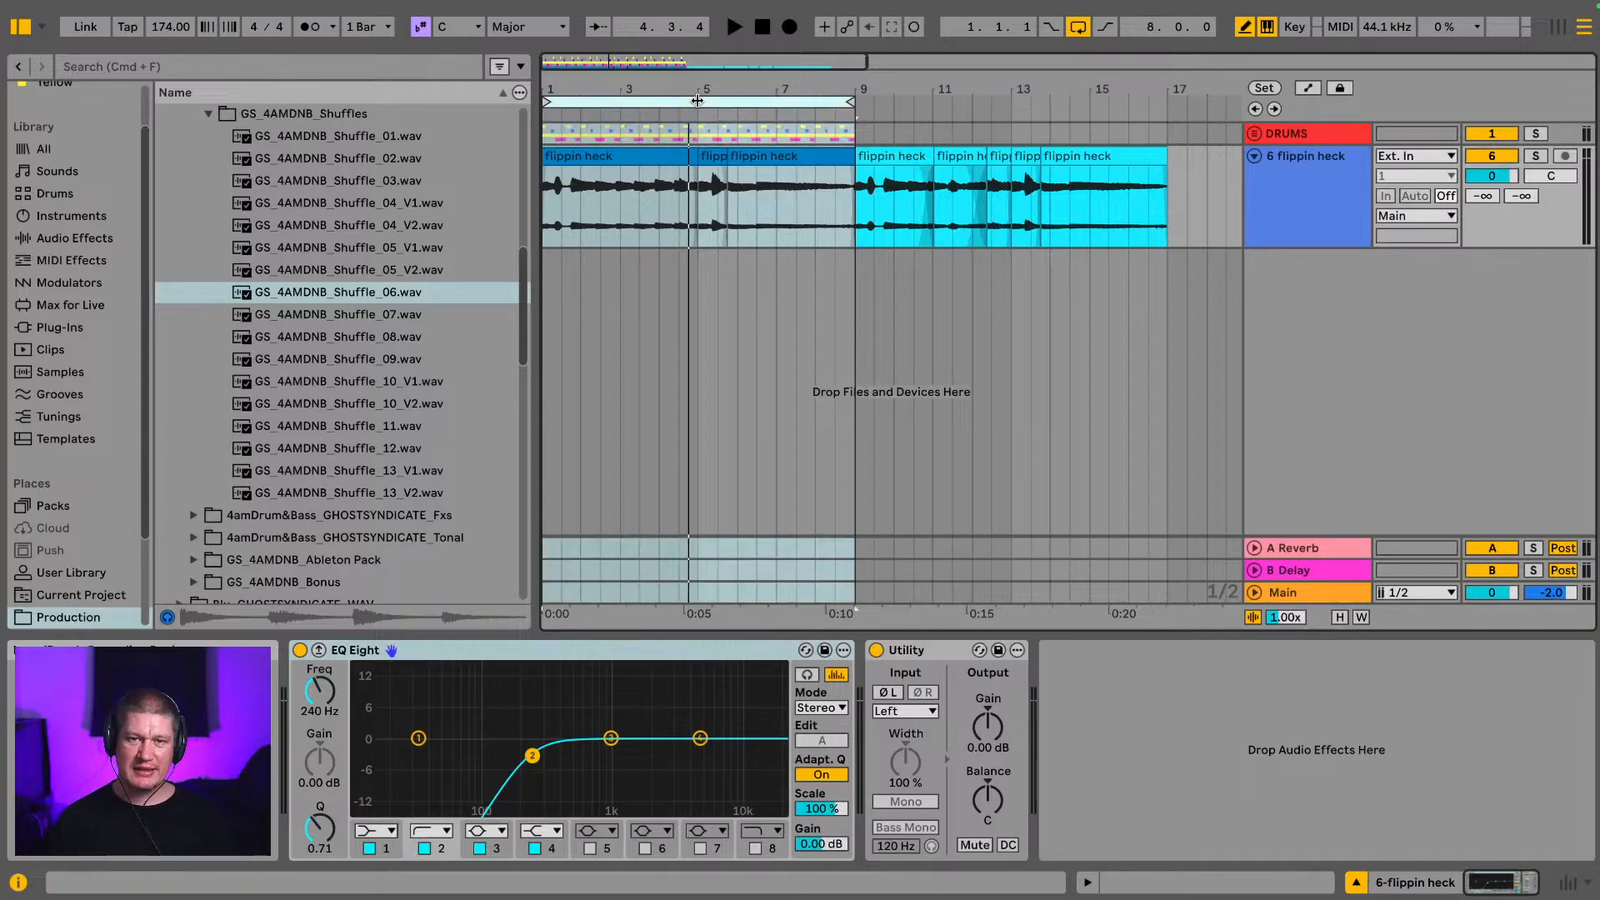
{"action": "key", "text": "space"}
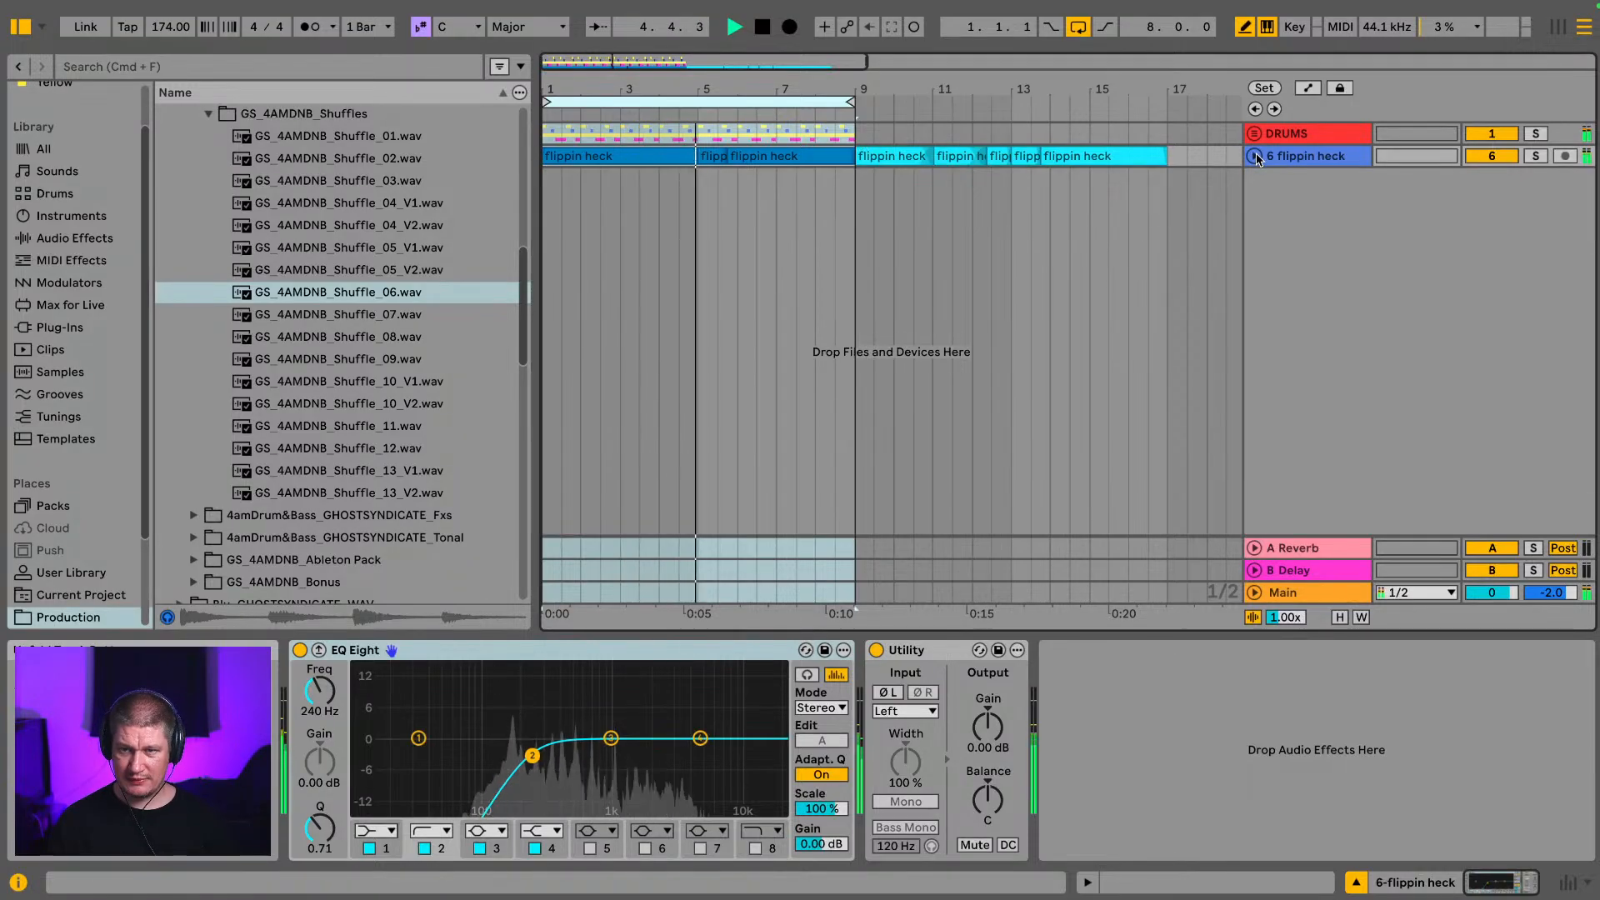
{"action": "key", "text": "Tab"}
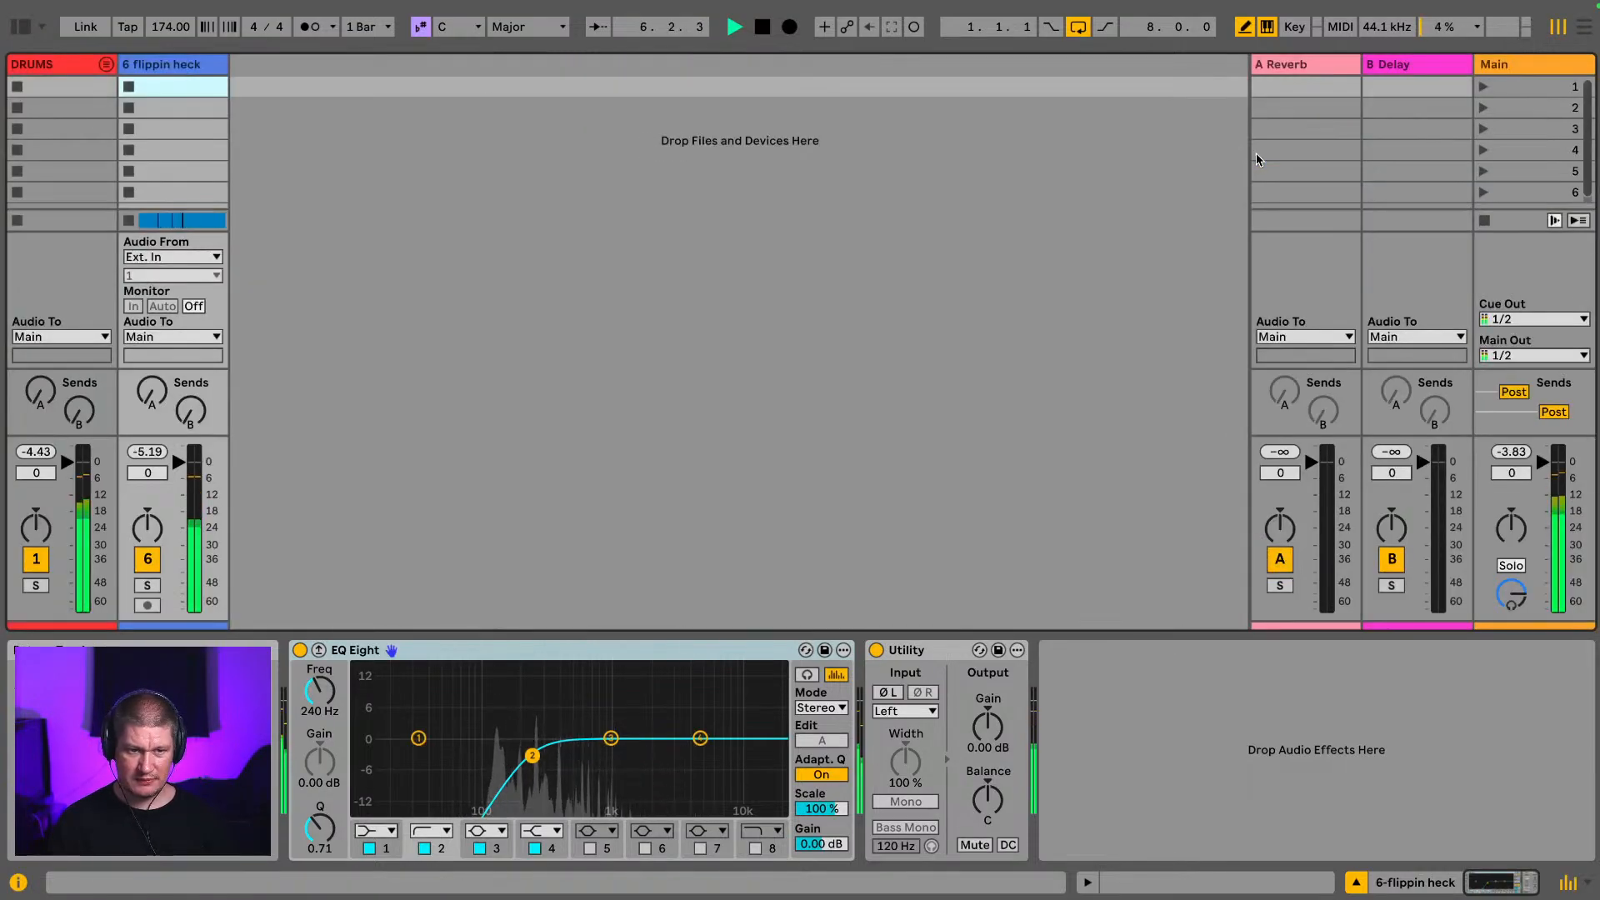
{"action": "key", "text": "Tab"}
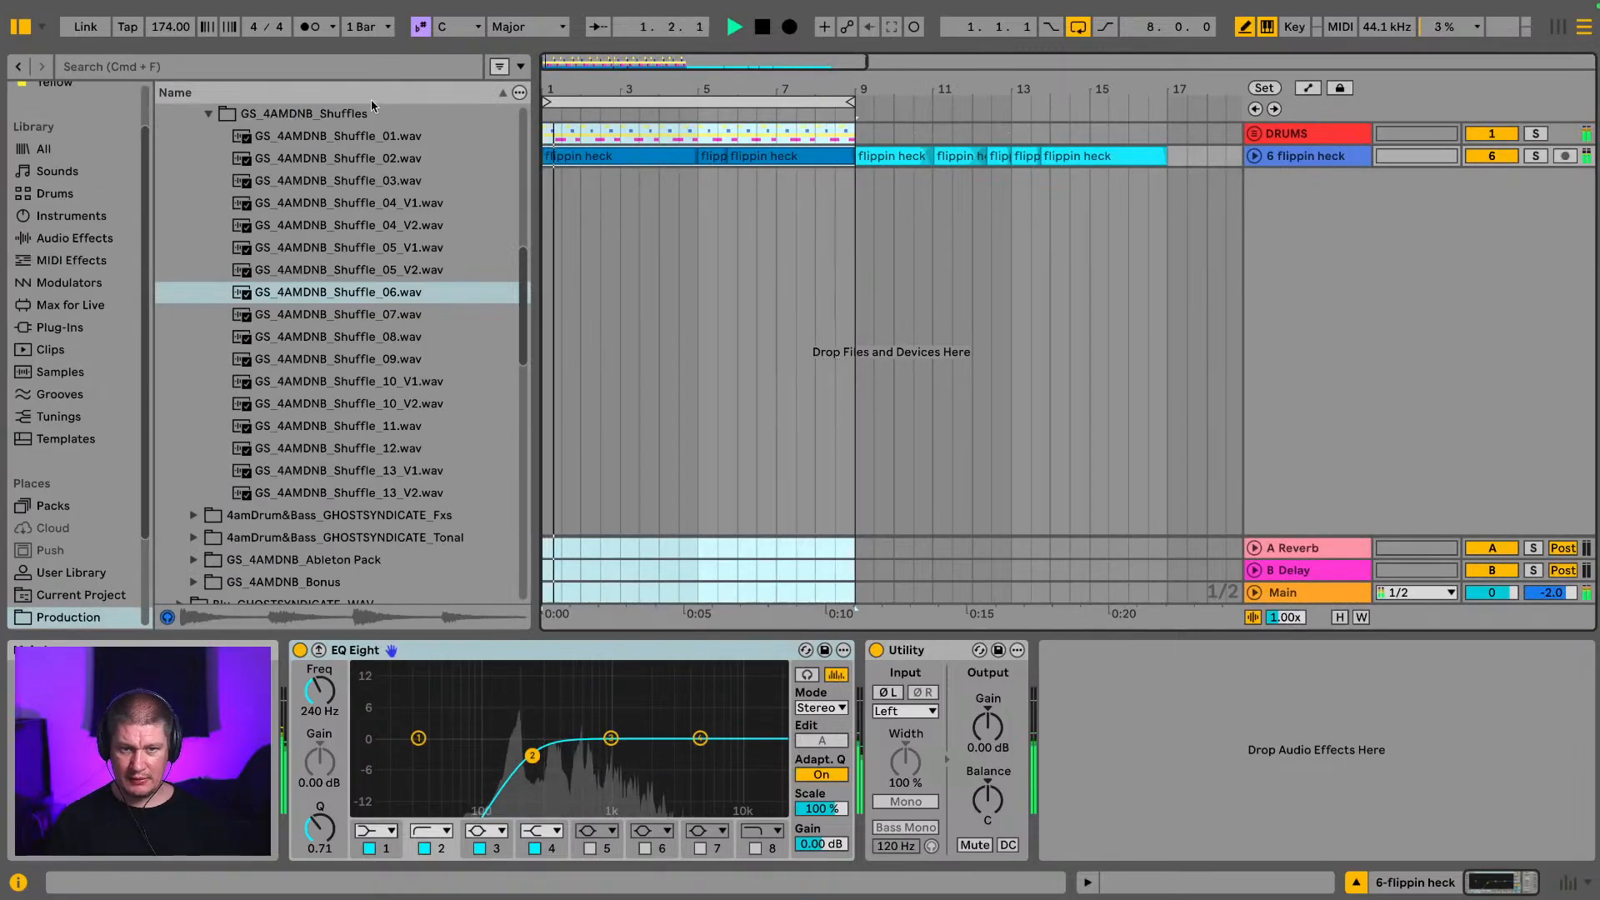
Step: Search the sample library for "upright"
{"action": "scroll", "coordinate": [66, 242], "scroll_direction": "up", "scroll_amount": 3}
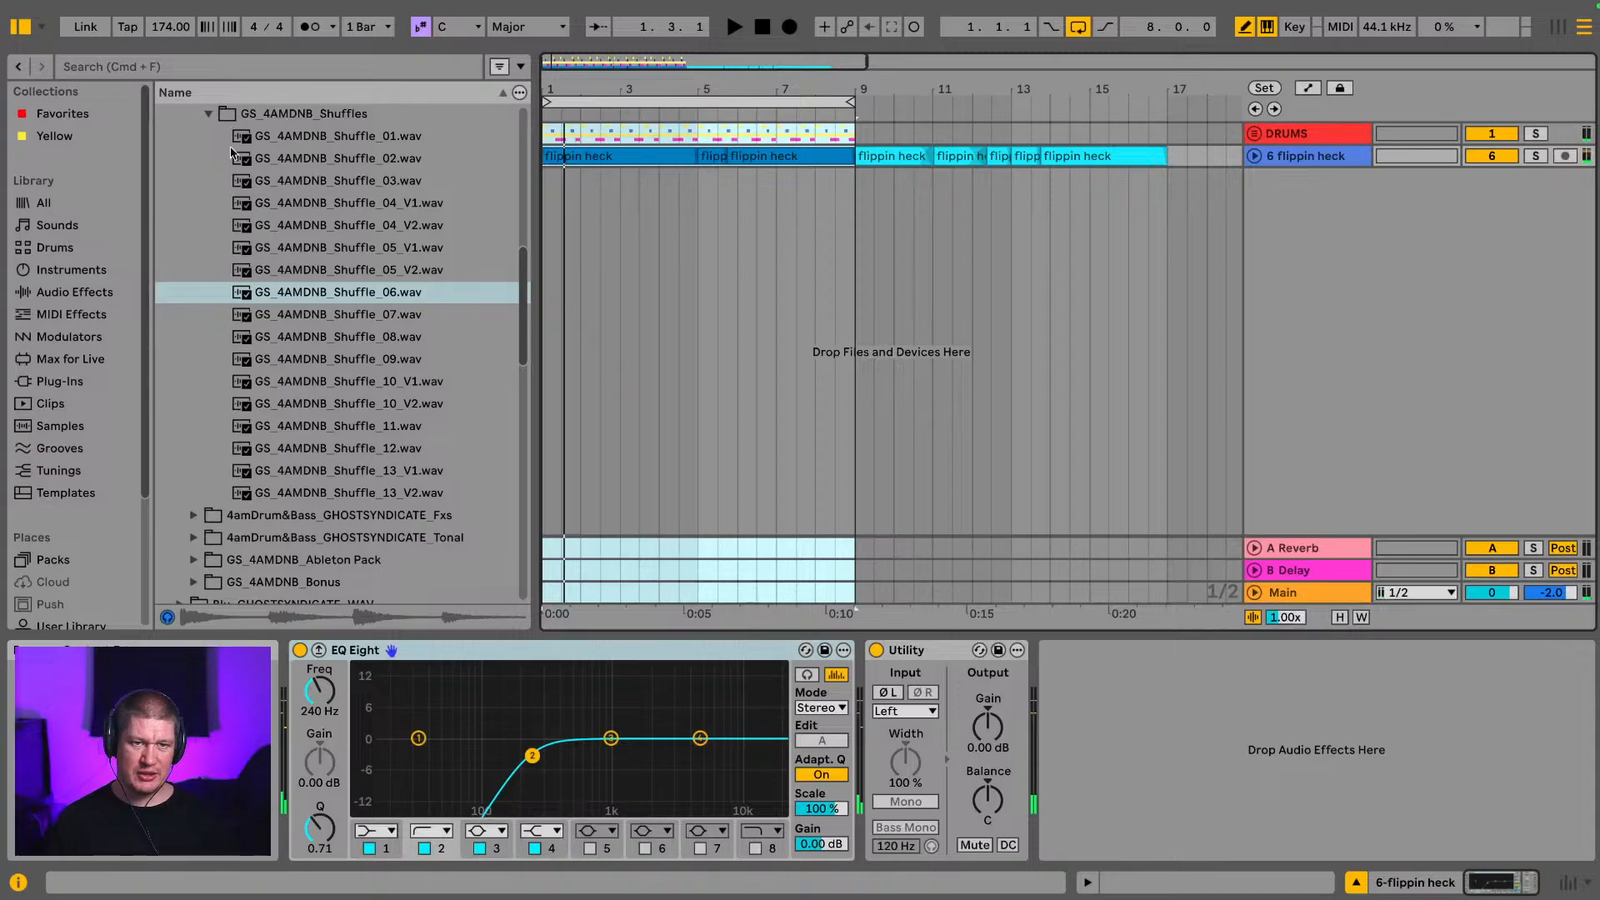
{"action": "left_click", "coordinate": [341, 74]}
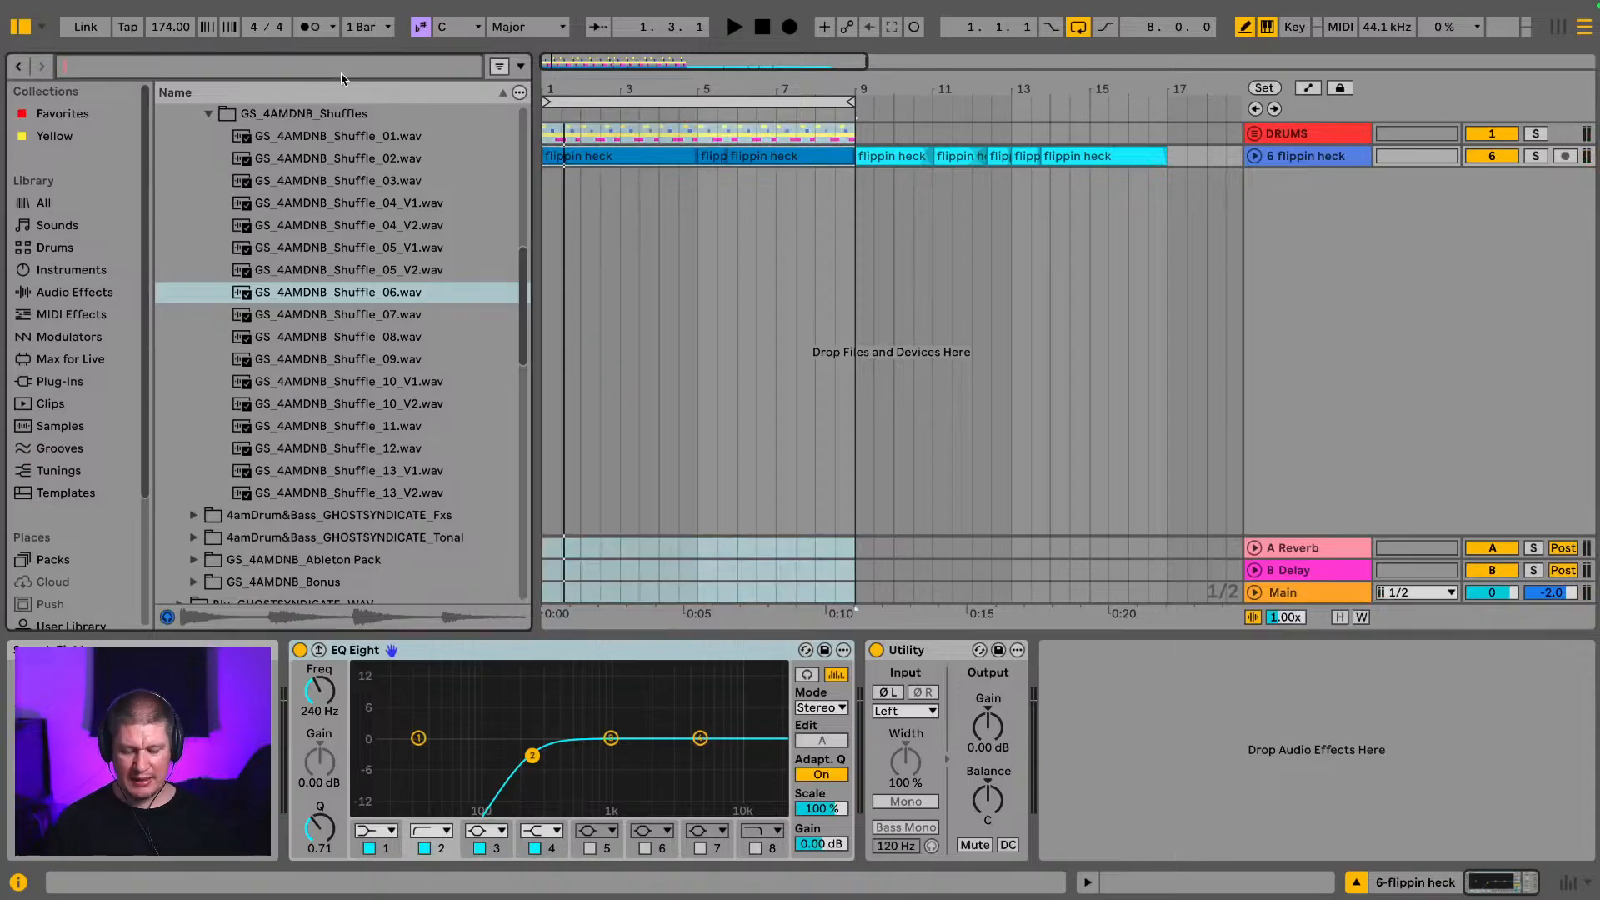
{"action": "type", "text": "up"}
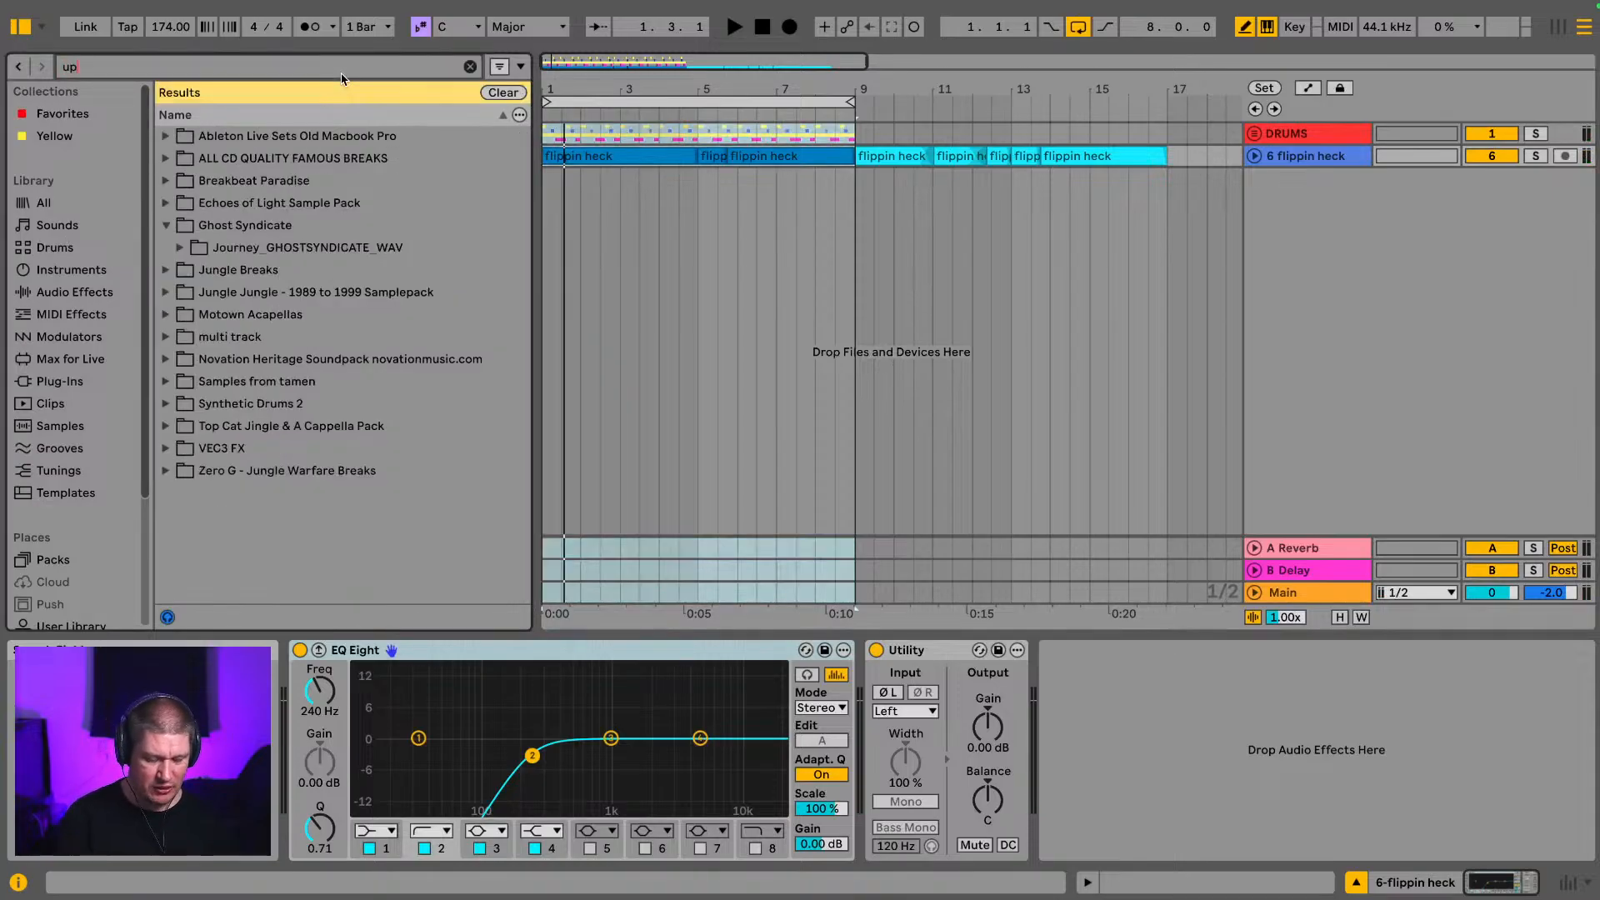
{"action": "type", "text": "right"}
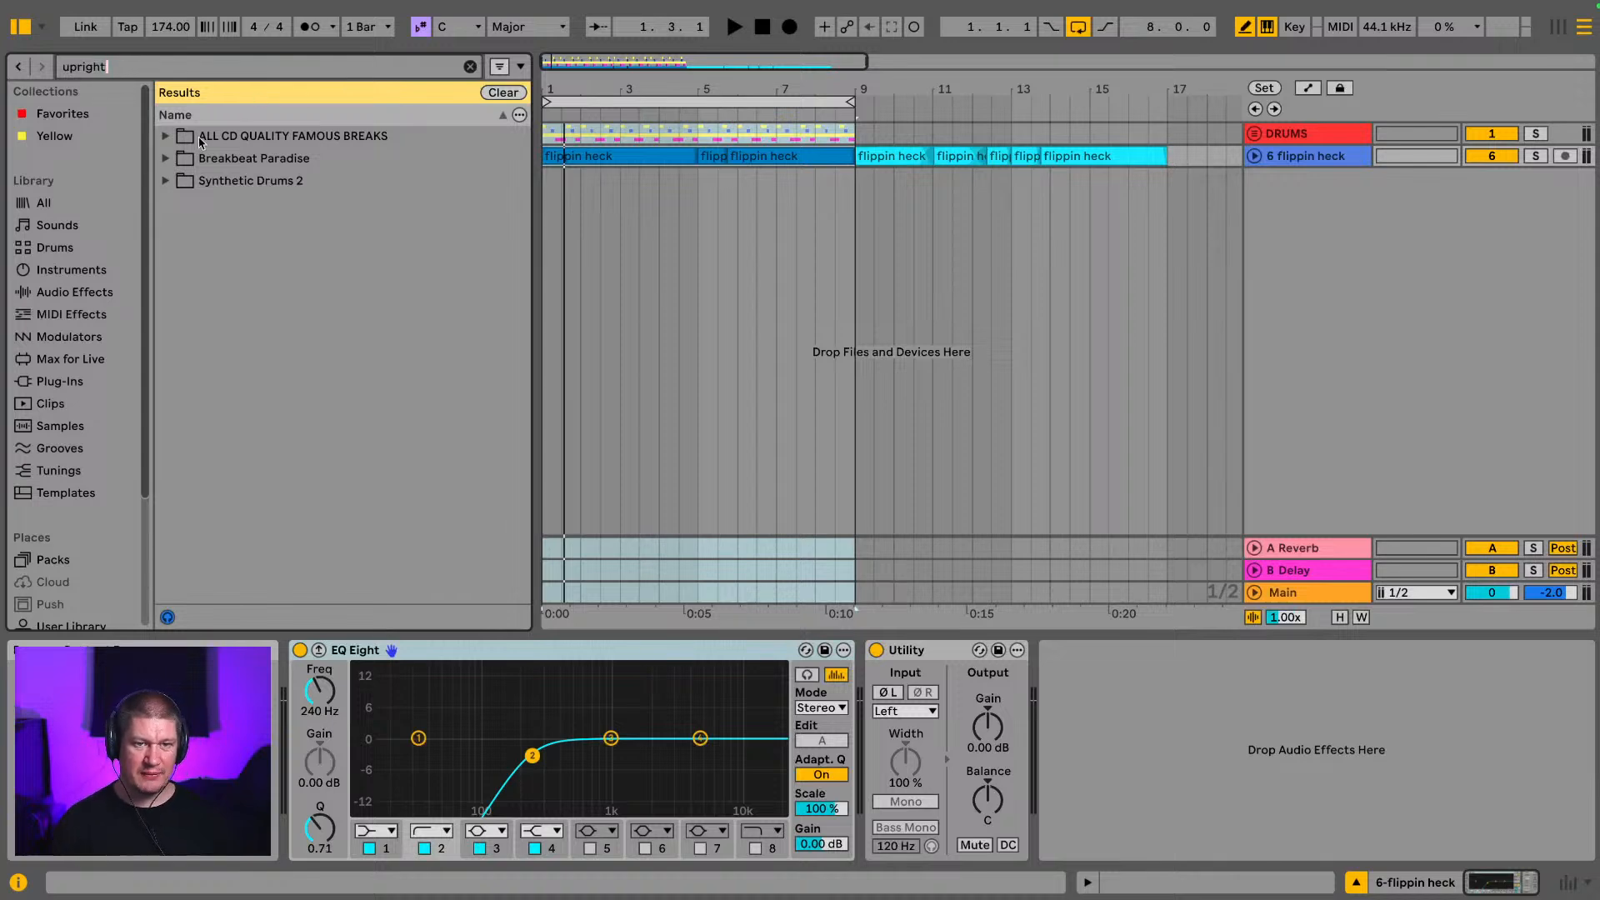
Step: Browse the search results, opening Breakbeat Paradise down to the Bass folder inside SampleS and TripHop
{"action": "left_click", "coordinate": [165, 181]}
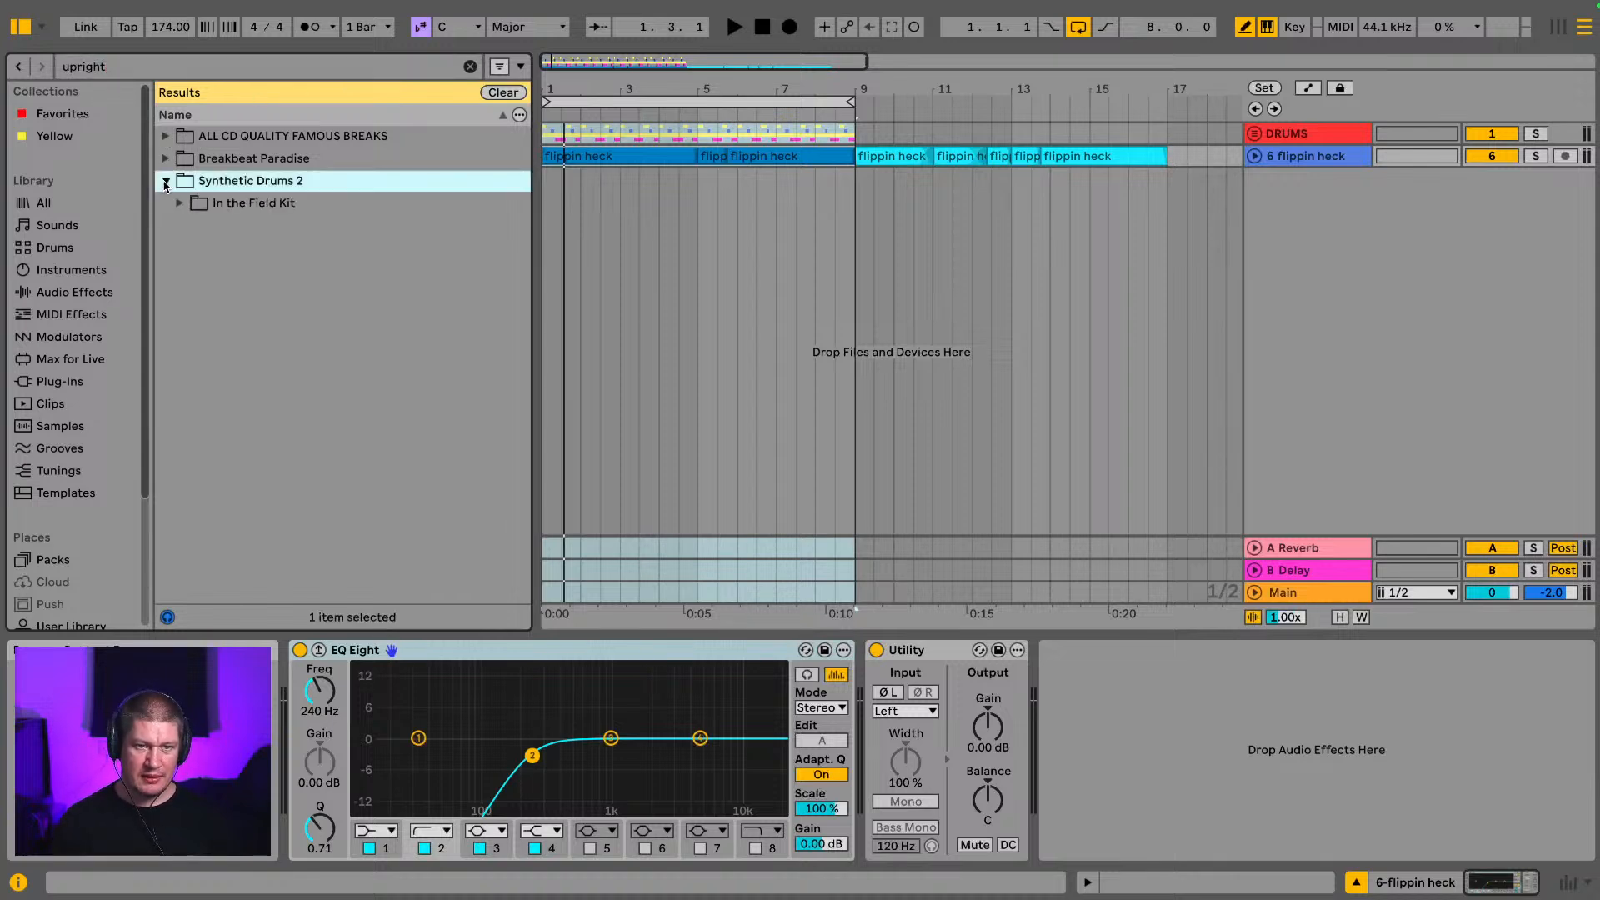
{"action": "left_click", "coordinate": [165, 183]}
{"action": "left_click", "coordinate": [166, 159]}
{"action": "left_click", "coordinate": [180, 183]}
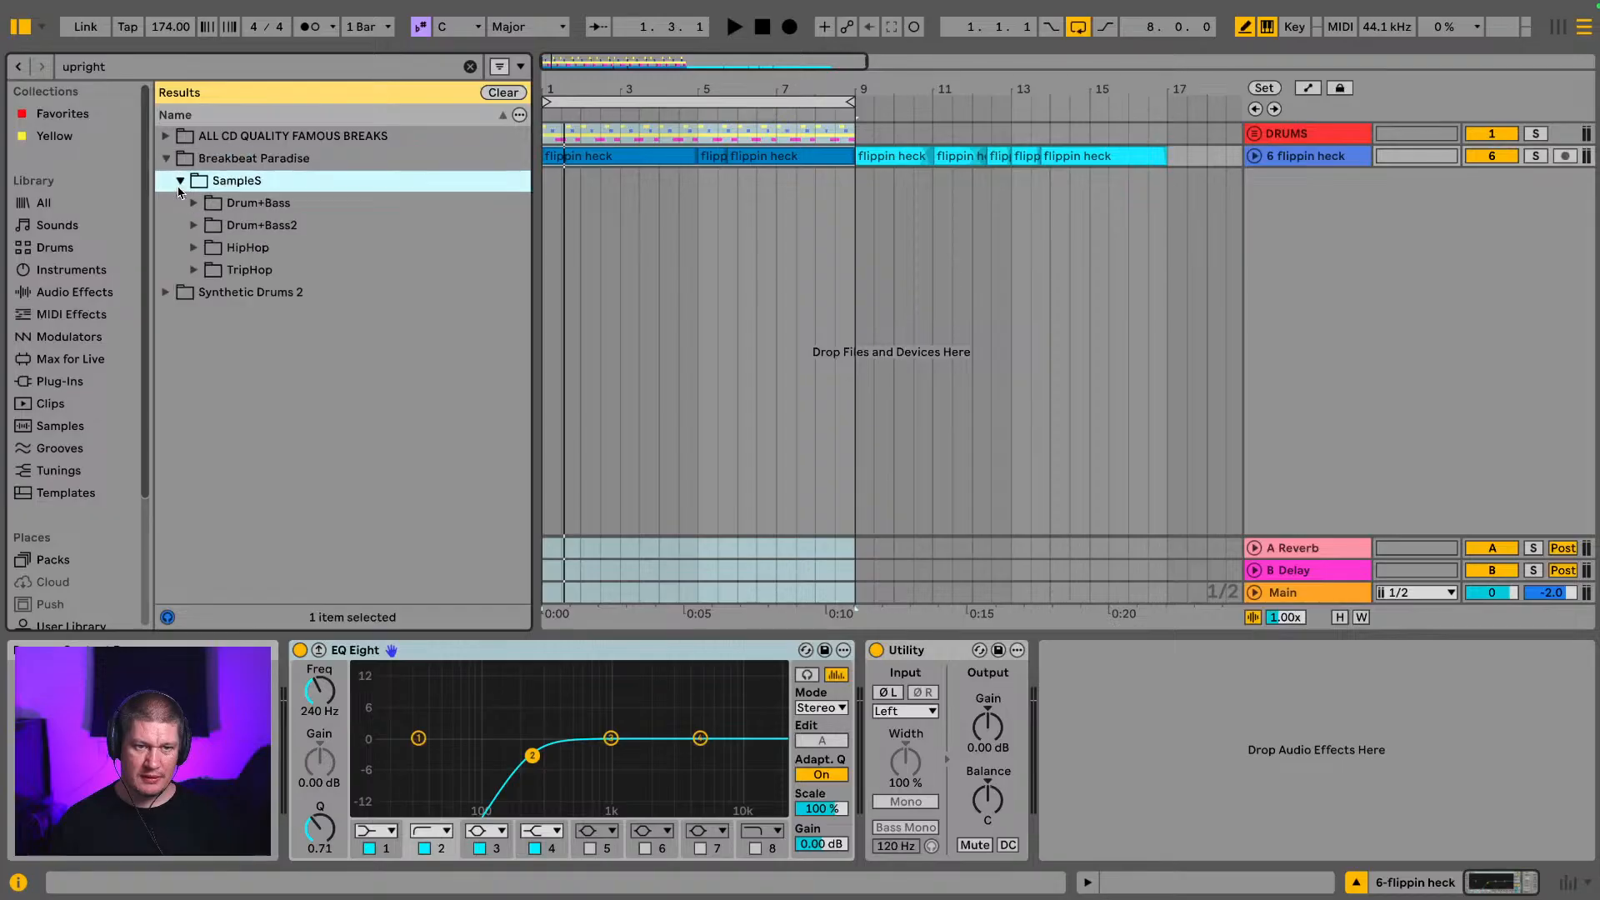
{"action": "left_click", "coordinate": [194, 271]}
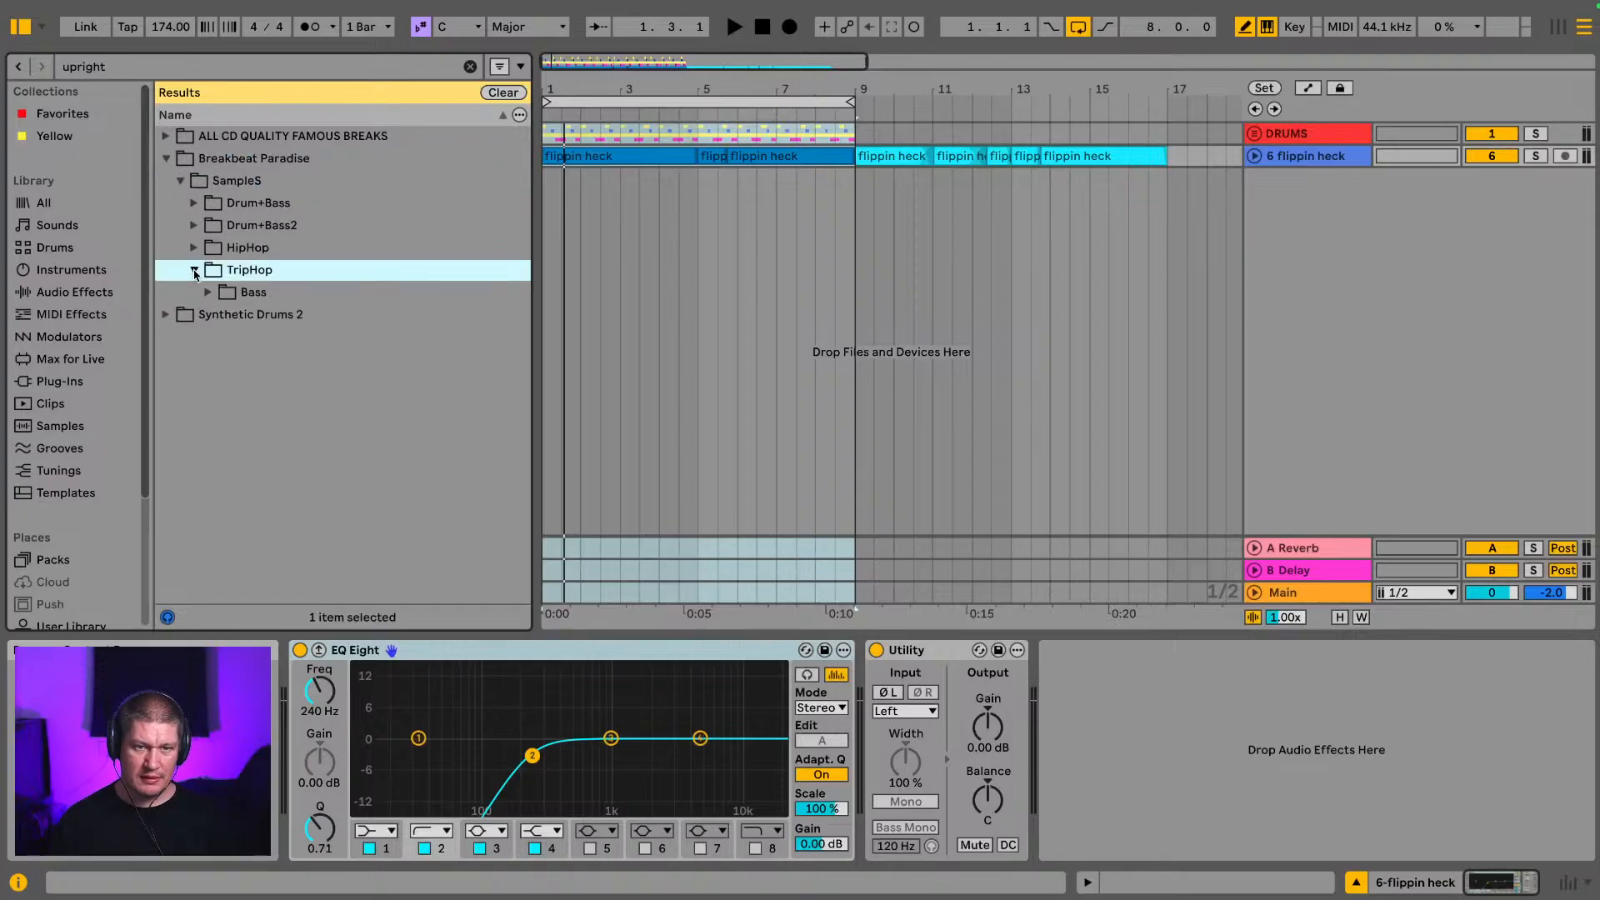
{"action": "left_click", "coordinate": [208, 292]}
Step: Audition the five UPRIGHT samples in the TripHop Bass folder one after another
{"action": "left_click", "coordinate": [261, 319]}
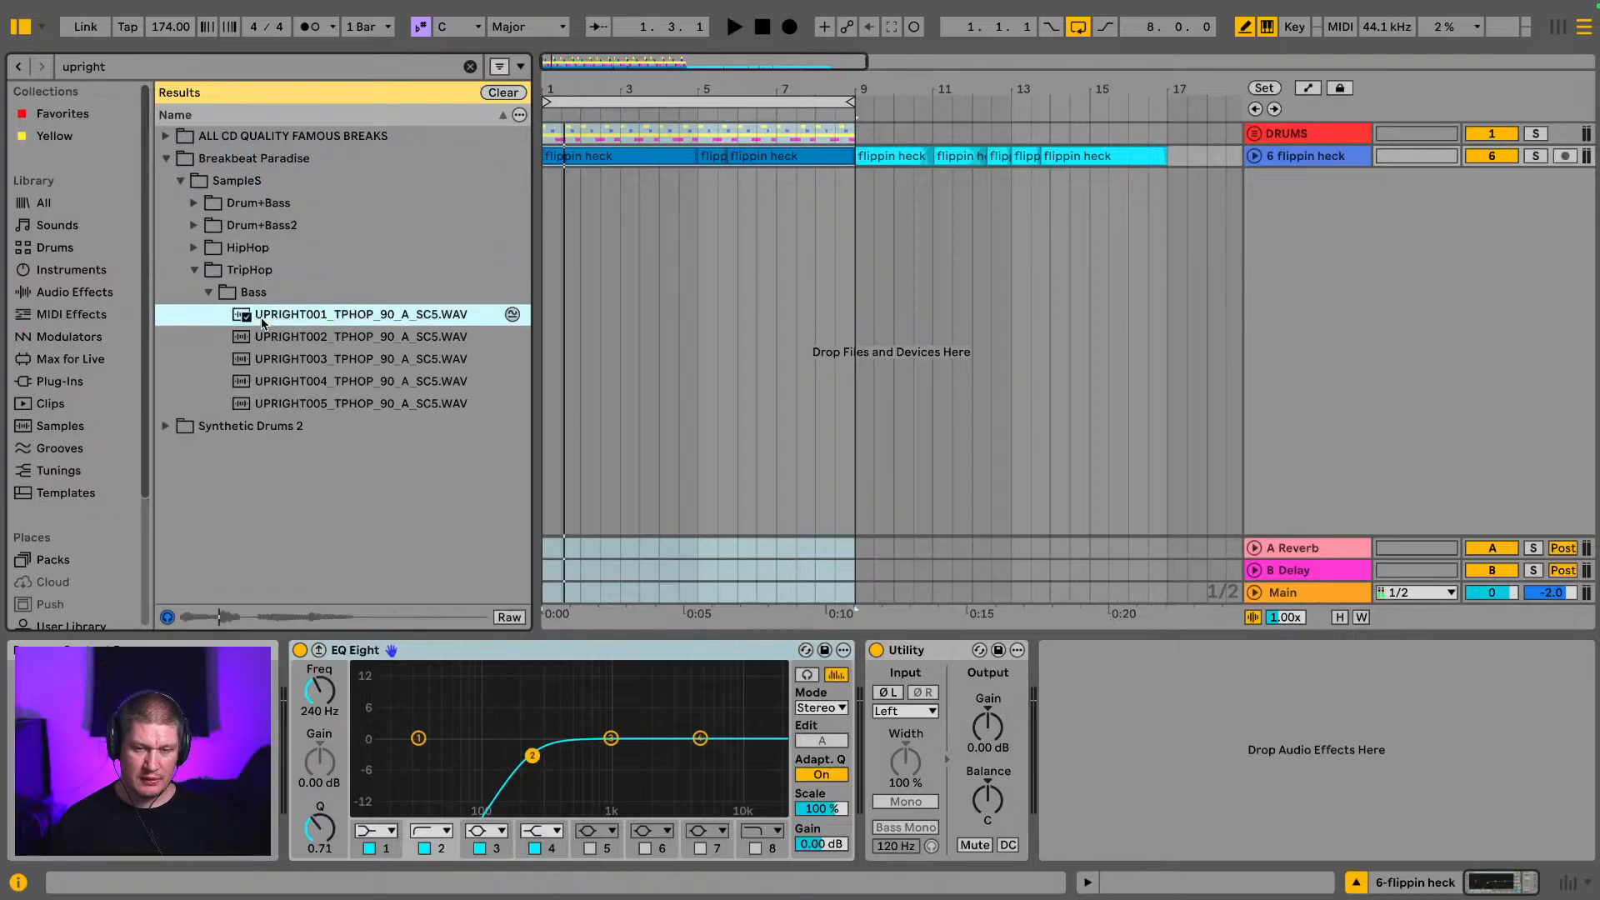
{"action": "key", "text": "Down"}
{"action": "key", "text": "Down"}
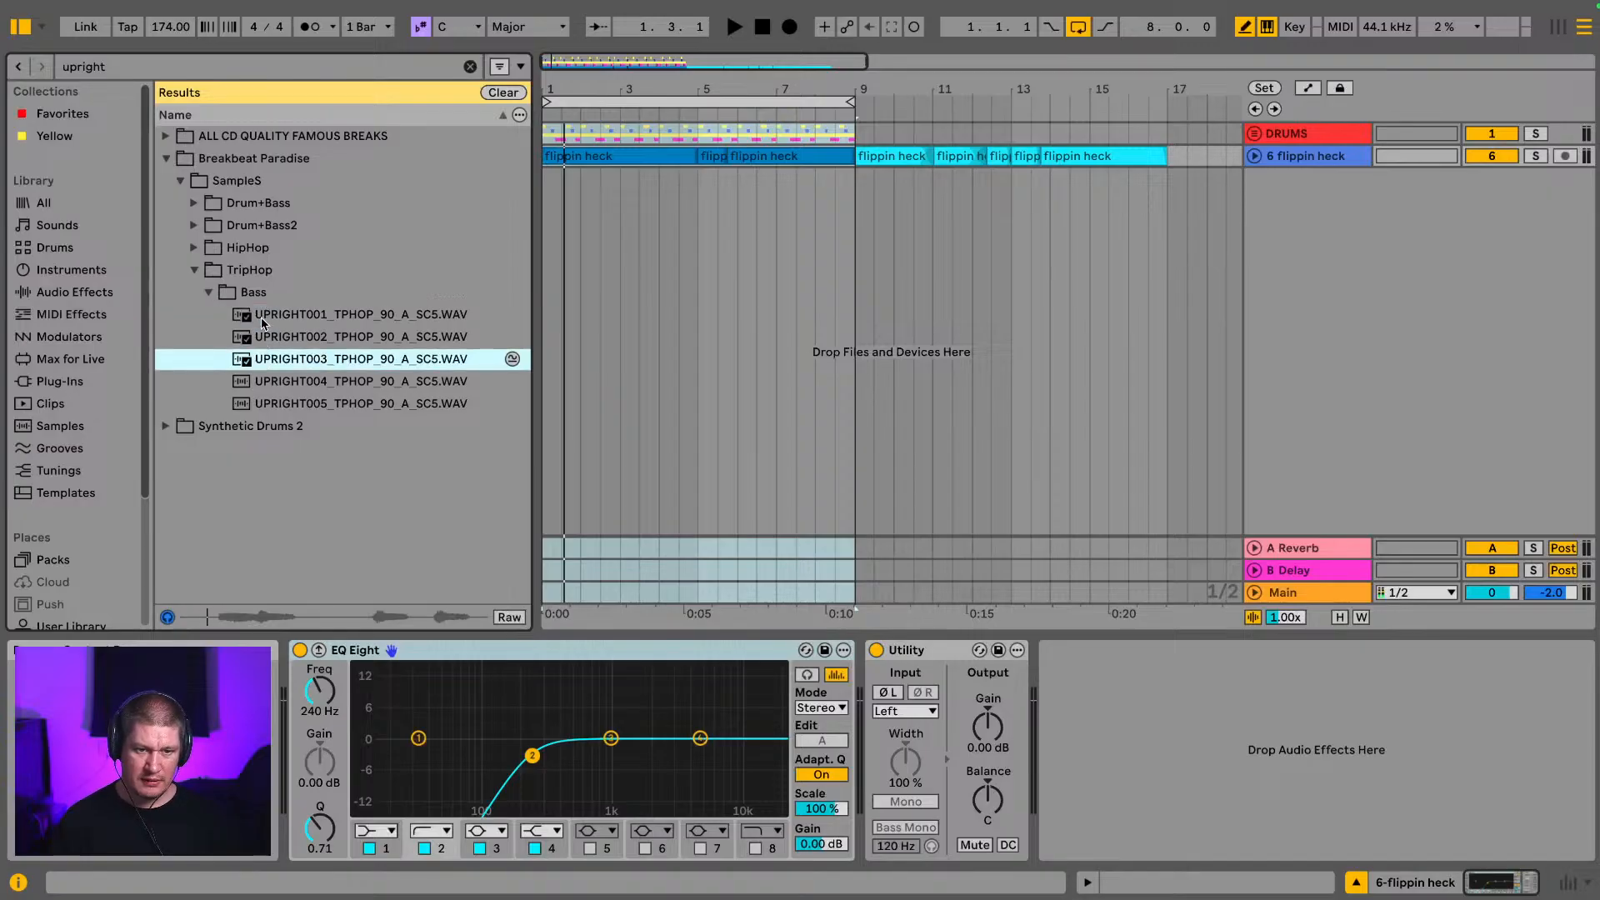
{"action": "key", "text": "Down"}
{"action": "key", "text": "Down"}
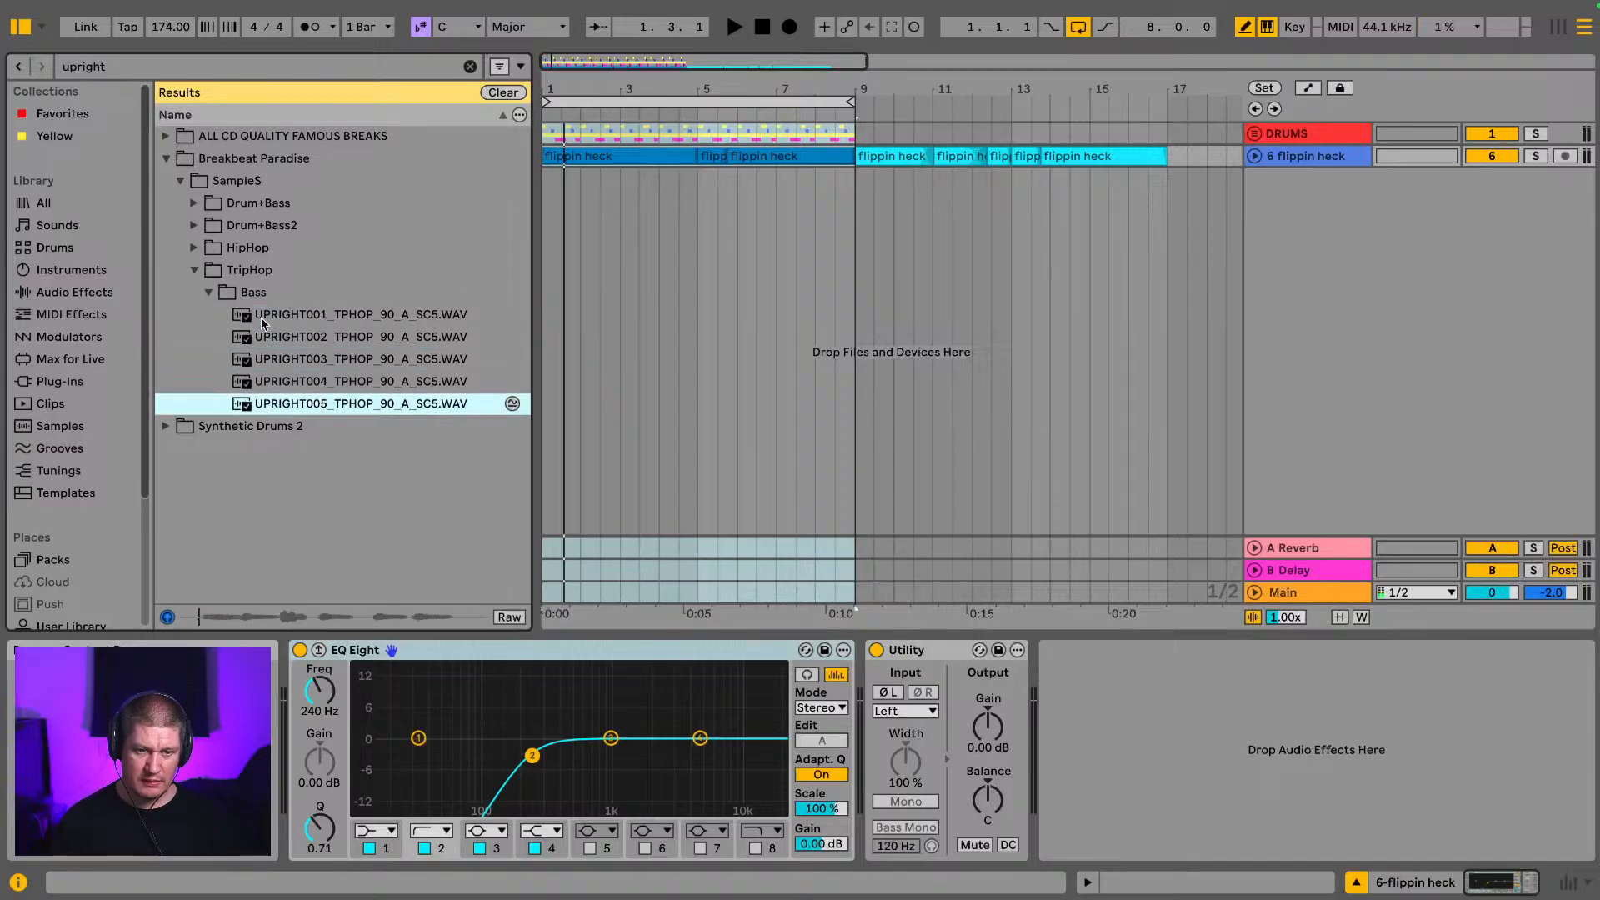
Step: Open the HipHop Bass folder and audition its first four UPRIGHT samples, returning to UPRIGHT003_HPHOP_90_A_SC5.WAV
{"action": "left_click", "coordinate": [195, 271]}
{"action": "left_click", "coordinate": [193, 248]}
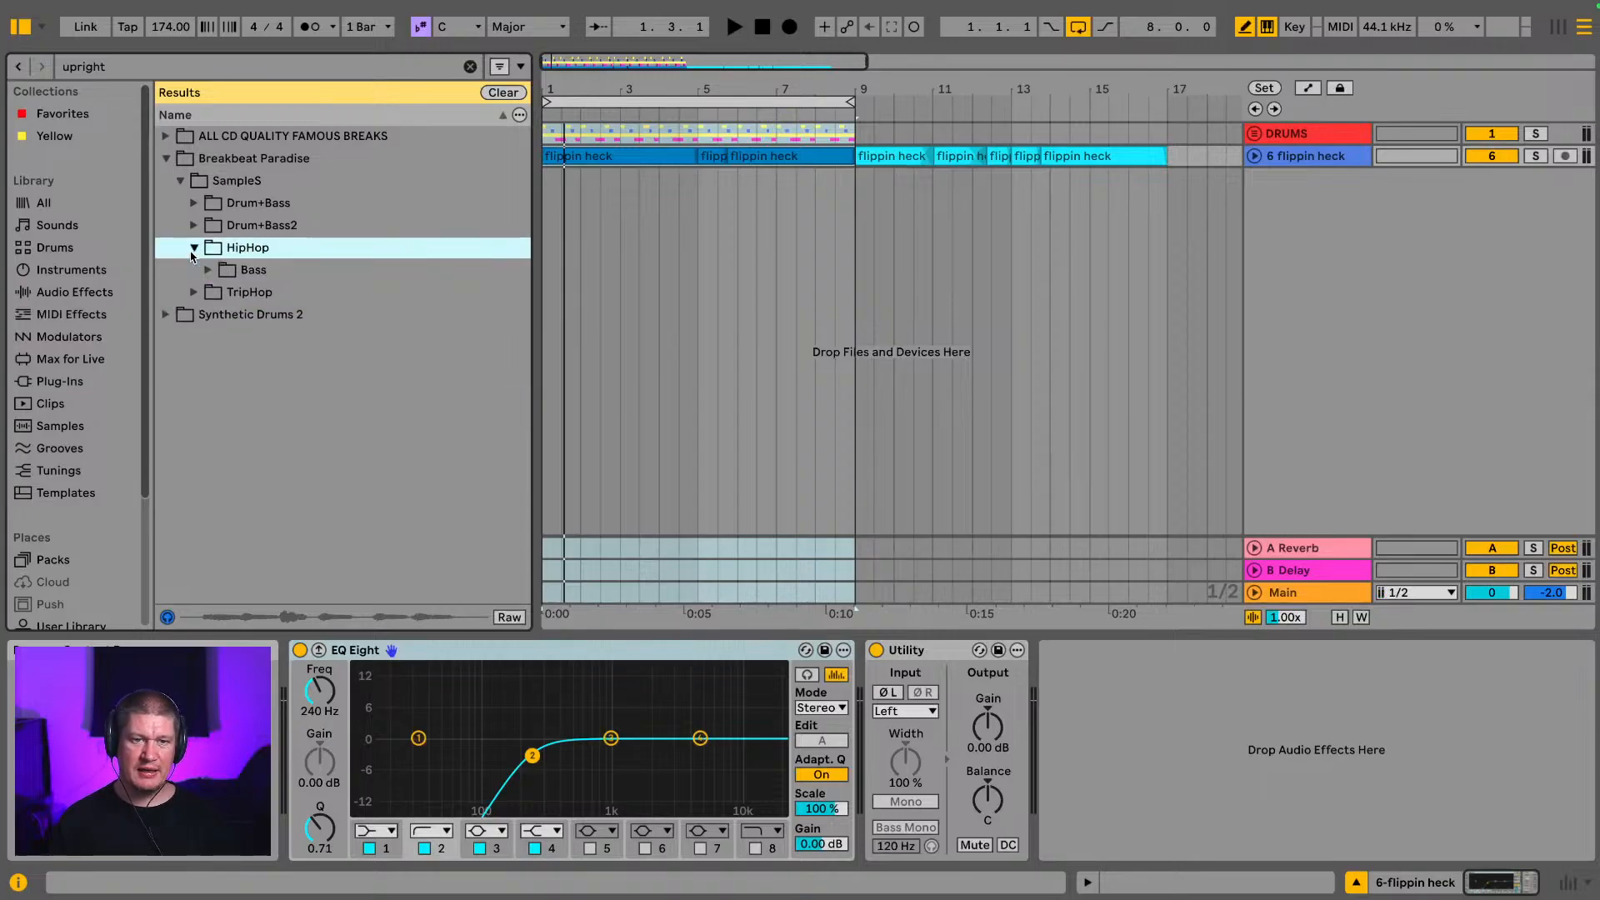
{"action": "left_click", "coordinate": [207, 271]}
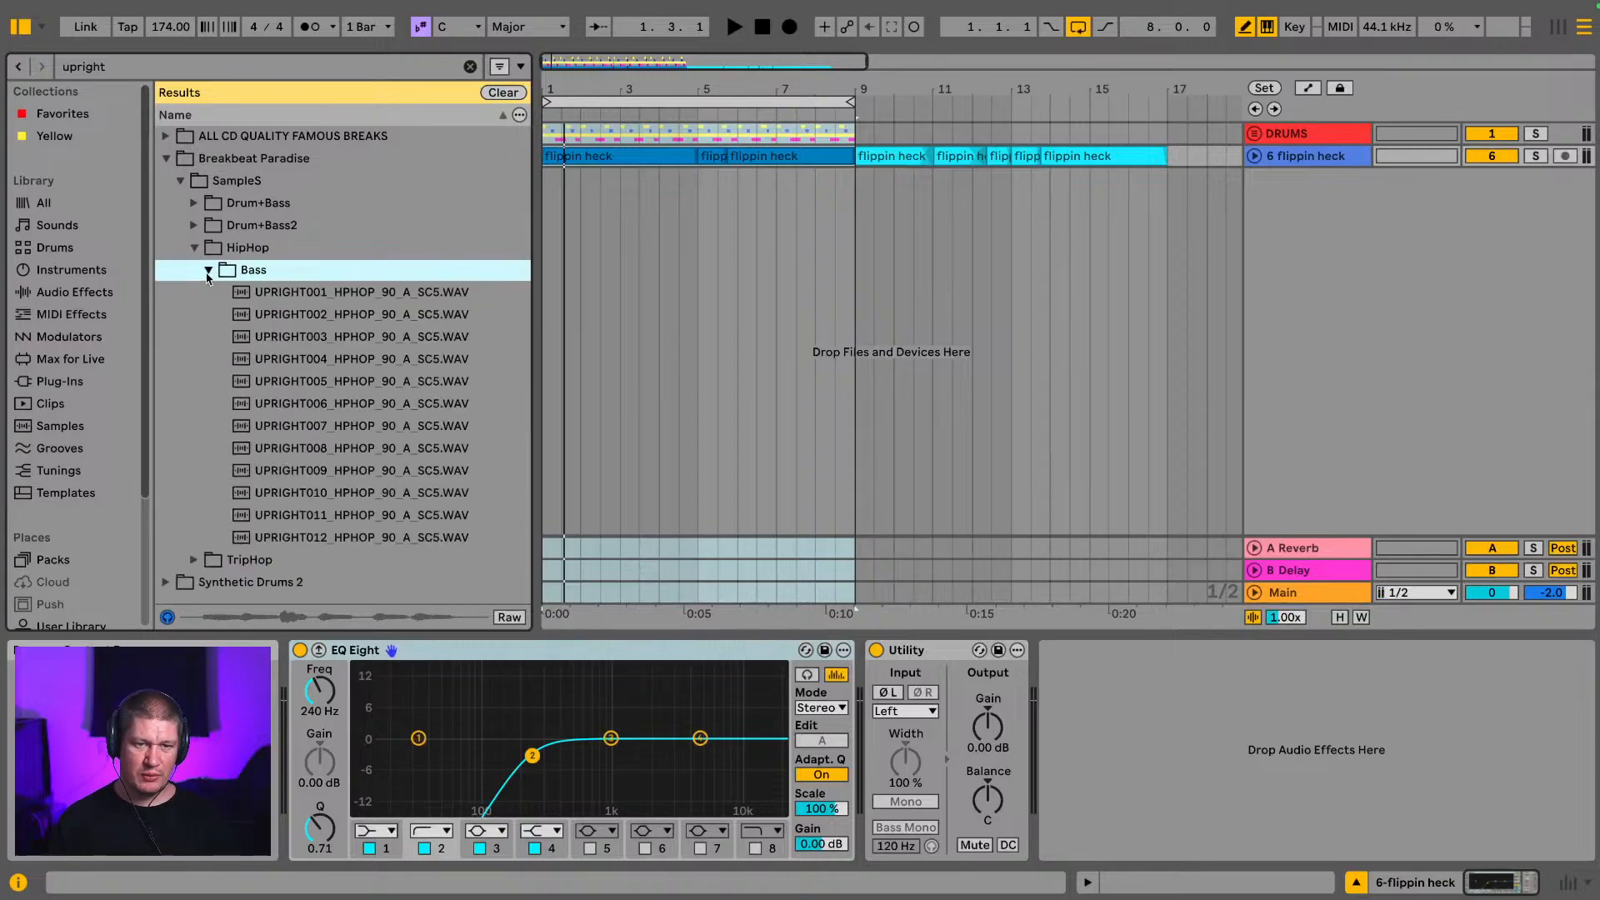
{"action": "left_click", "coordinate": [276, 293]}
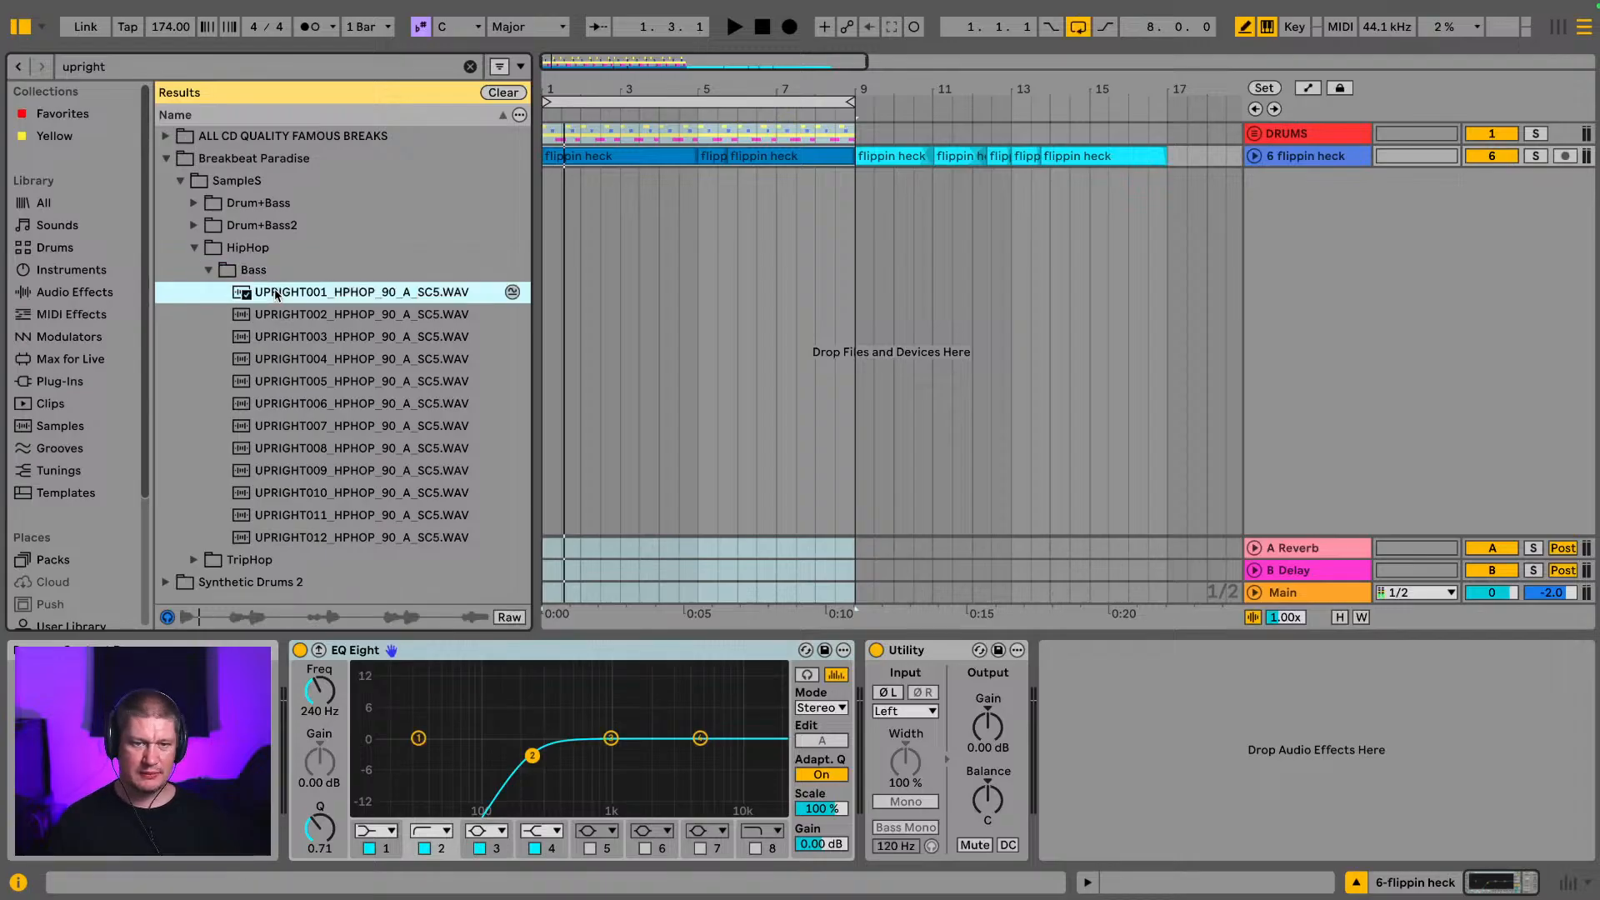
{"action": "key", "text": "Down"}
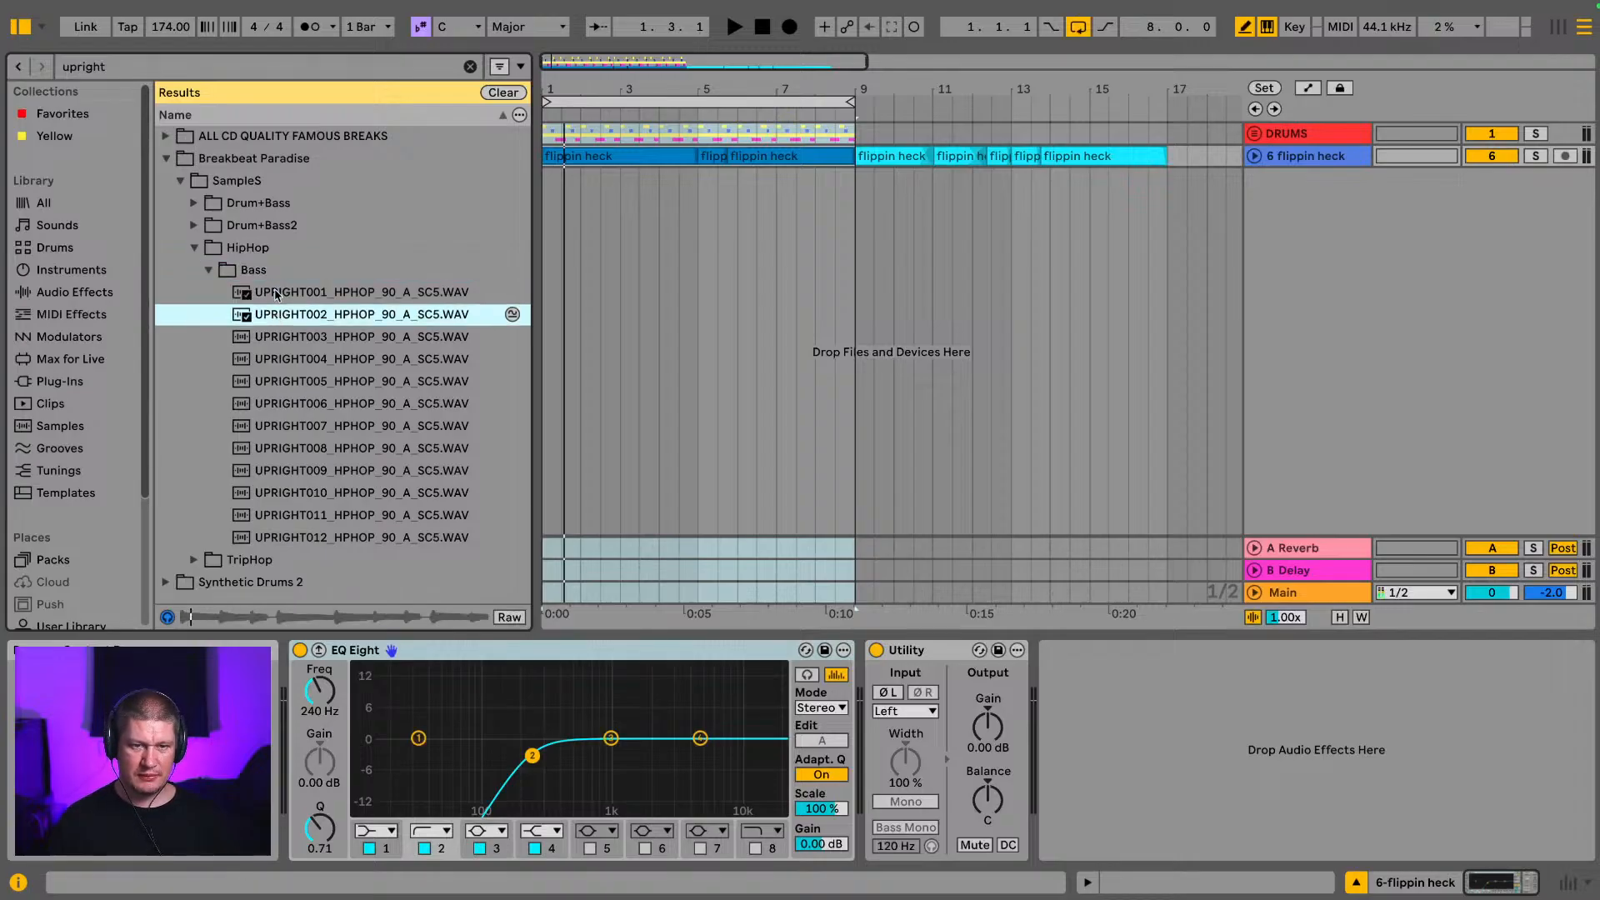
{"action": "key", "text": "Down"}
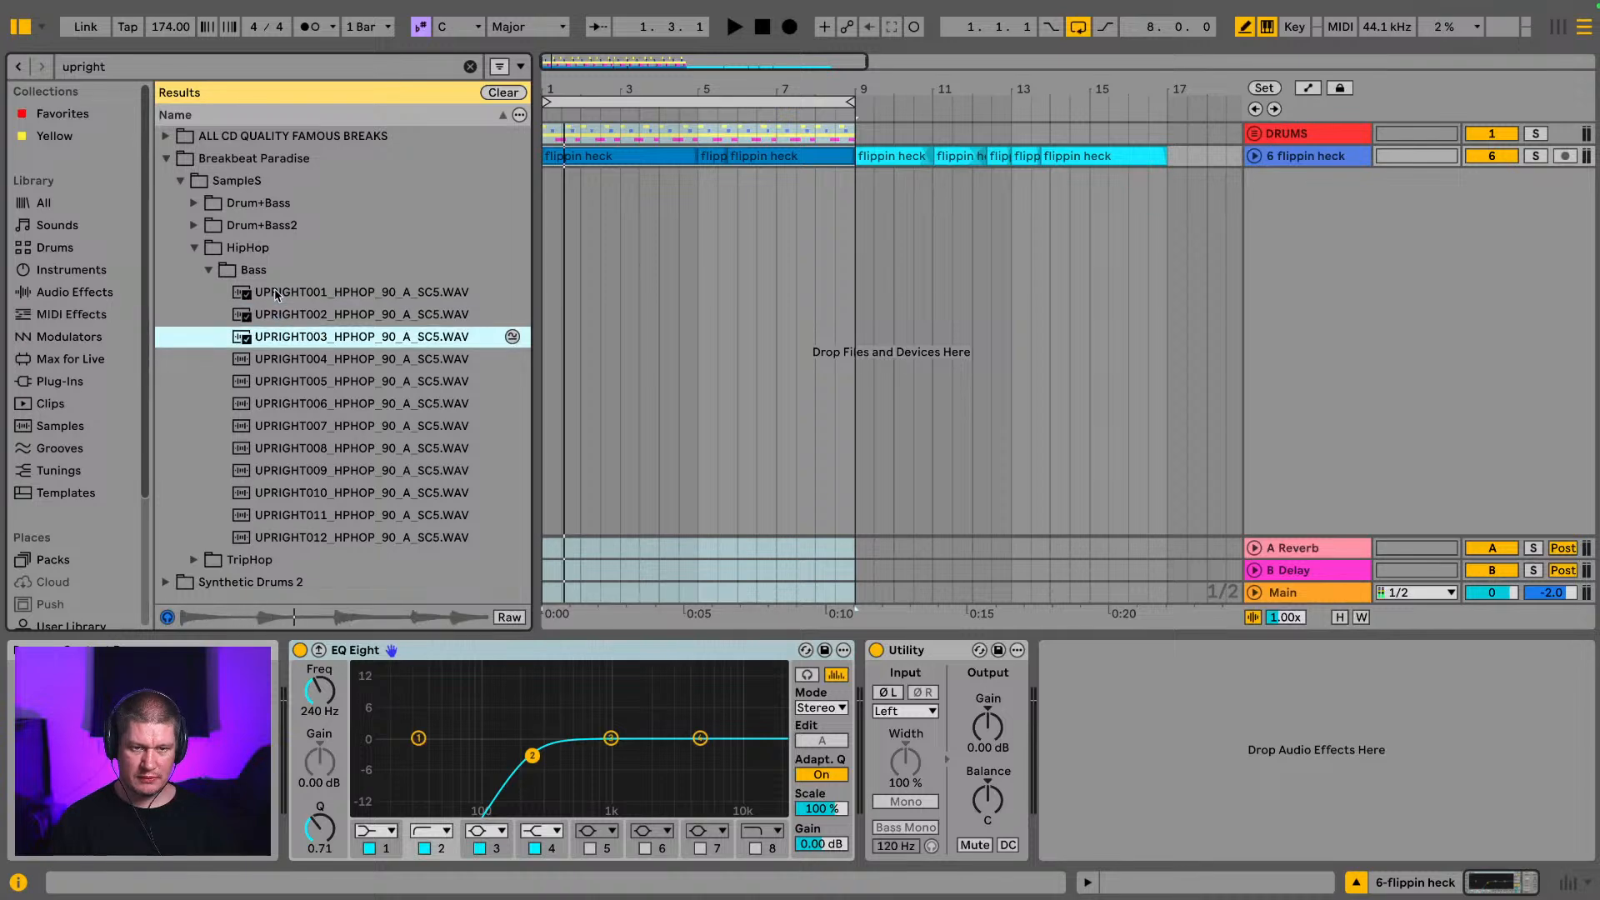
{"action": "key", "text": "Down"}
{"action": "key", "text": "Up"}
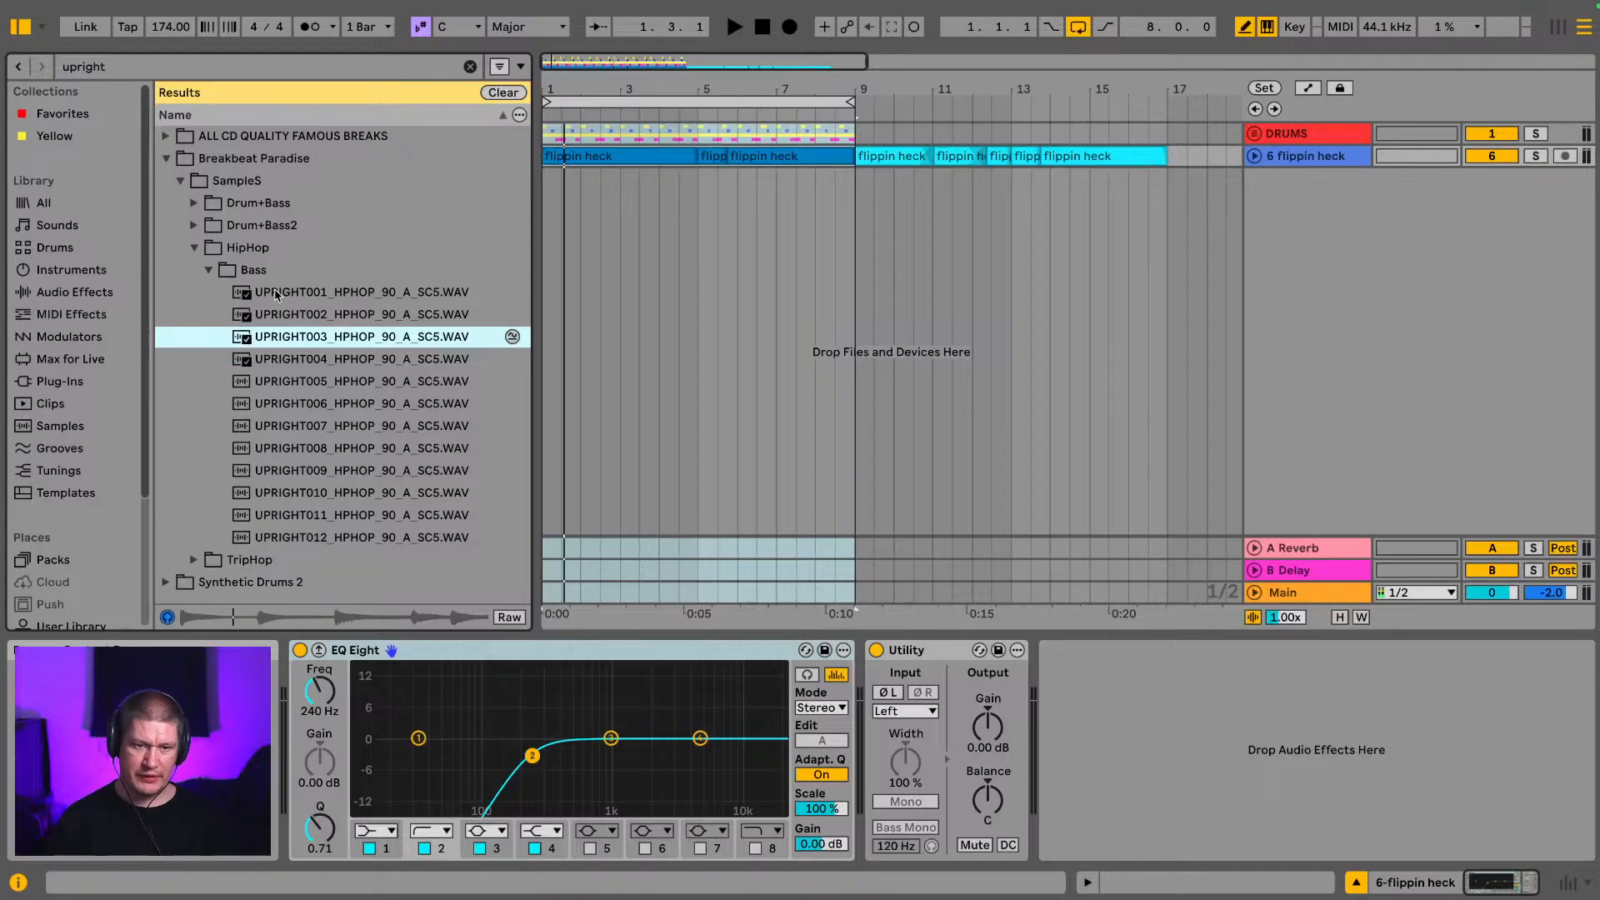
Step: Audition the upright bass instrument presets, try Upright Basic Bass on a new track, and undo adding it
{"action": "left_click_drag", "start_coordinate": [124, 68], "coordinate": [15, 68]}
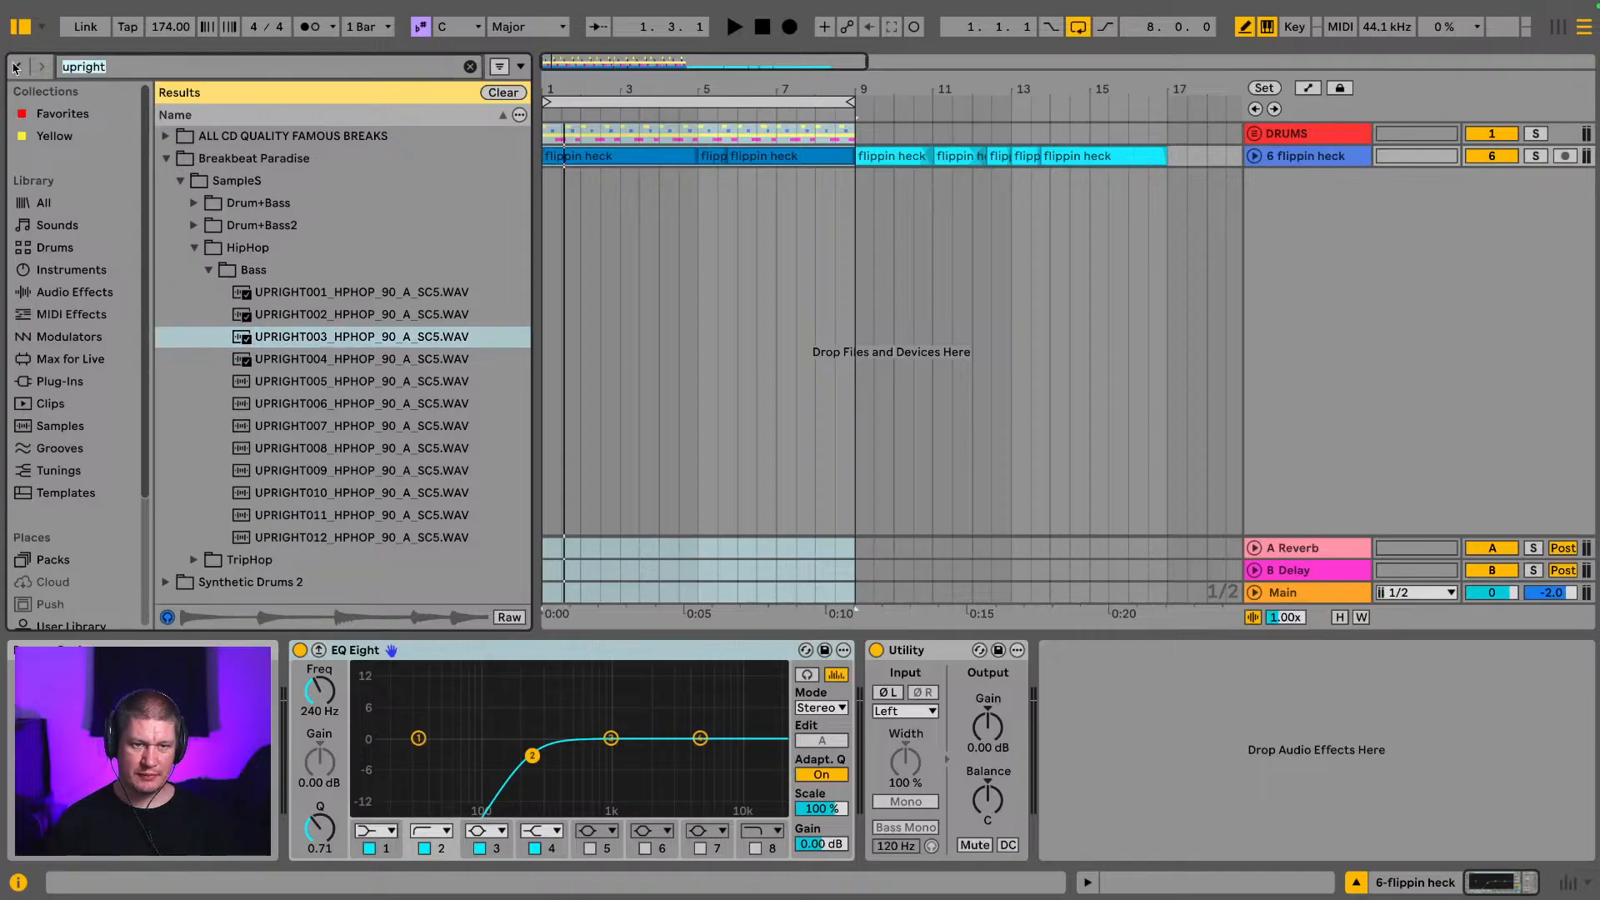
{"action": "left_click", "coordinate": [97, 269]}
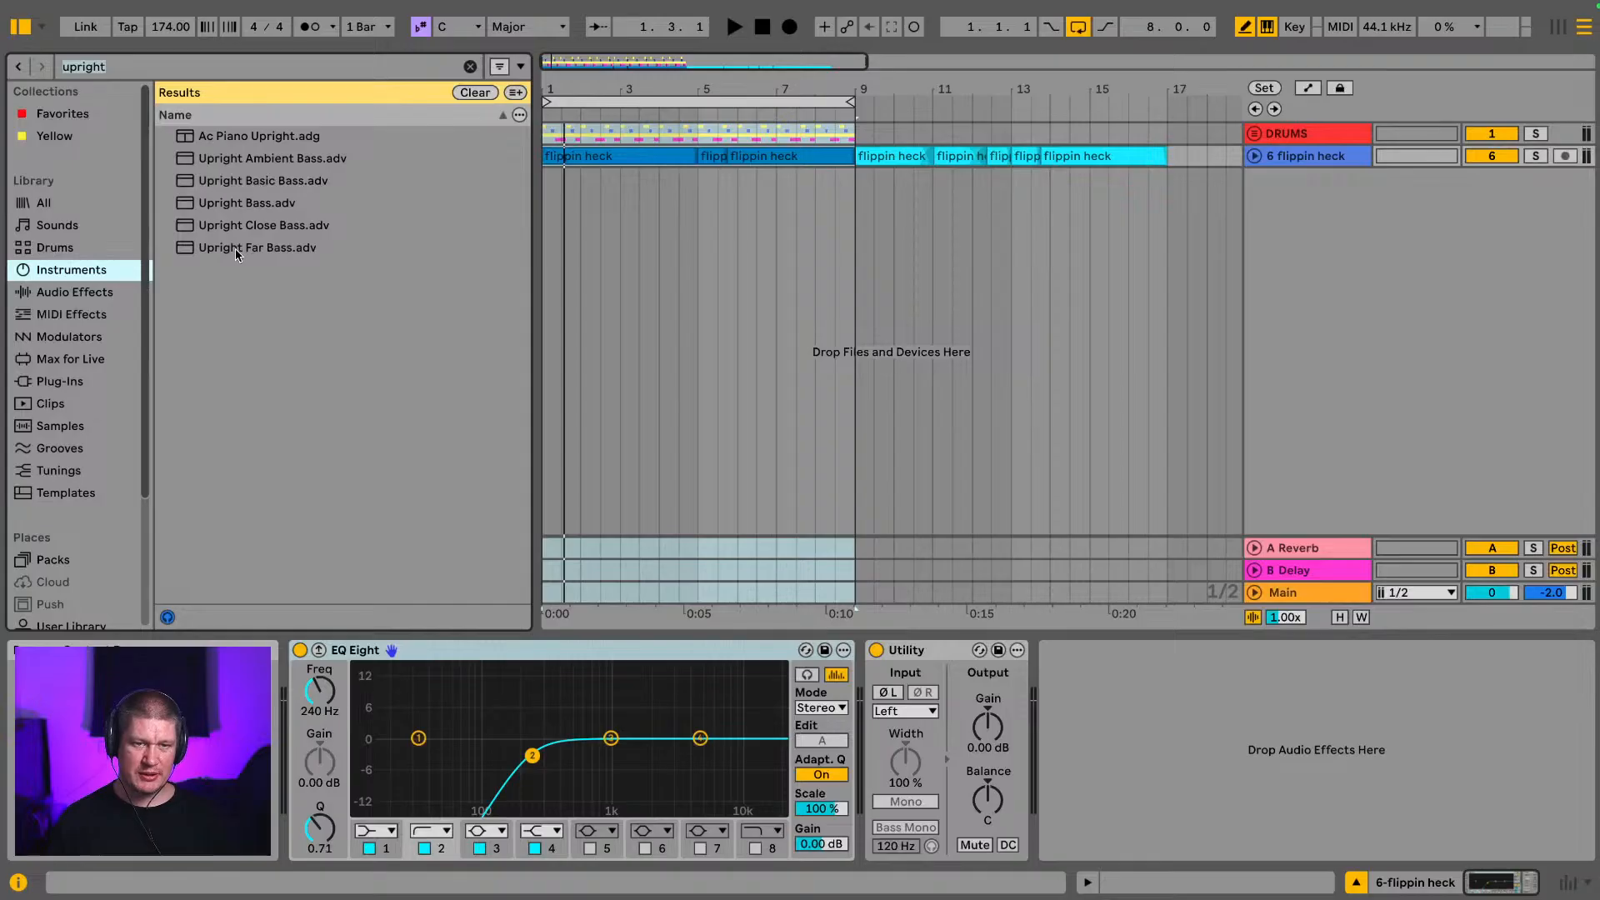
{"action": "left_click", "coordinate": [227, 205]}
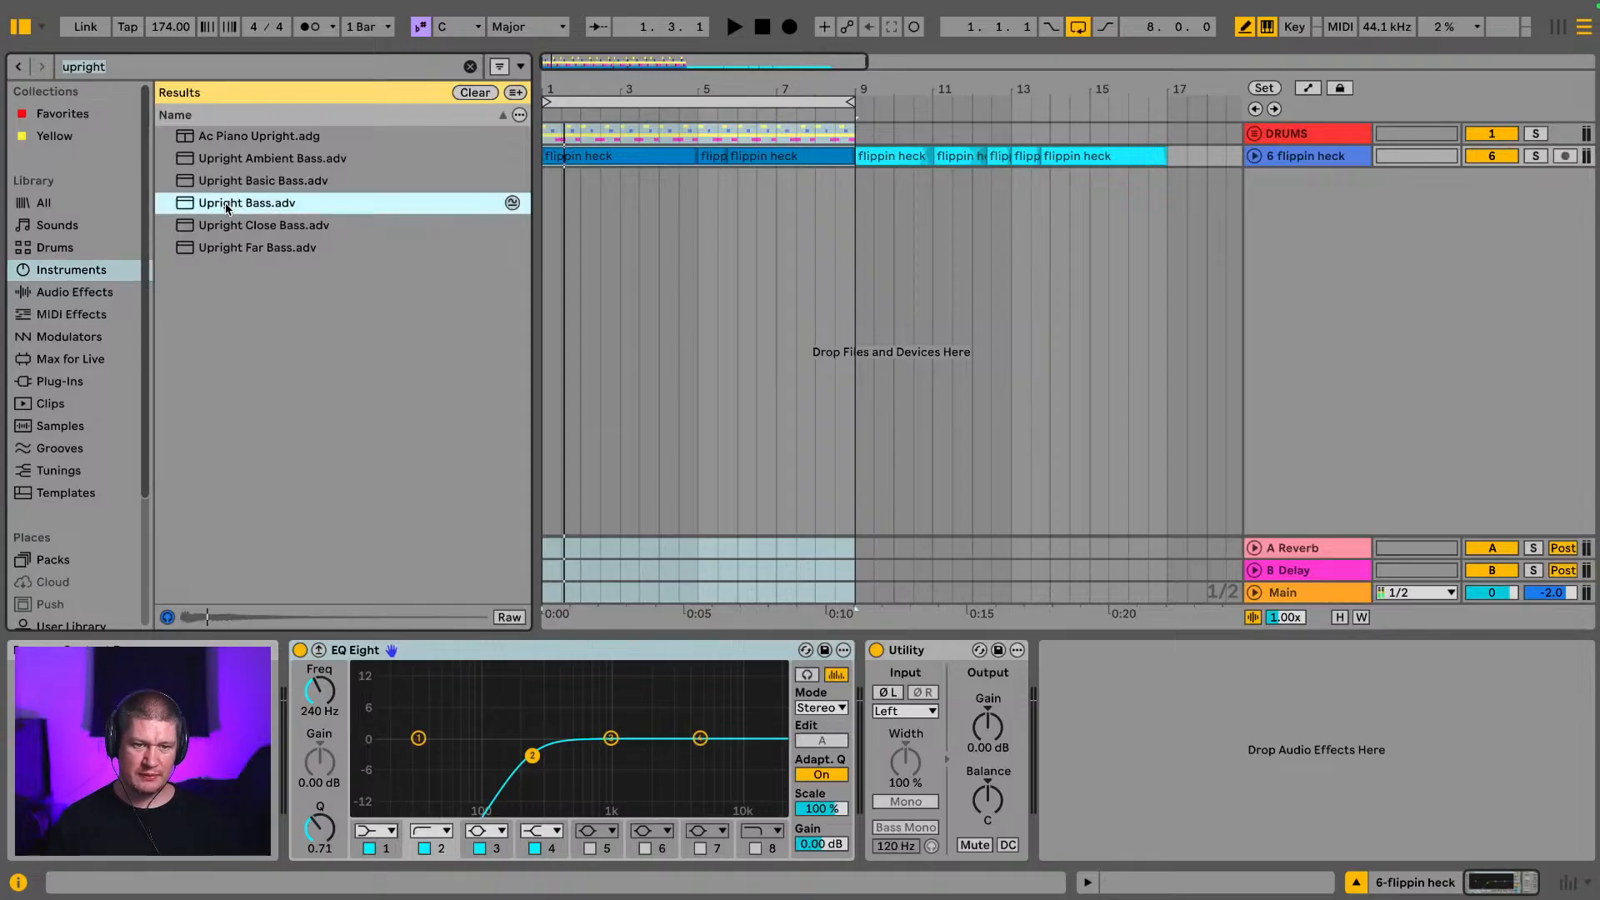
{"action": "left_click", "coordinate": [234, 178]}
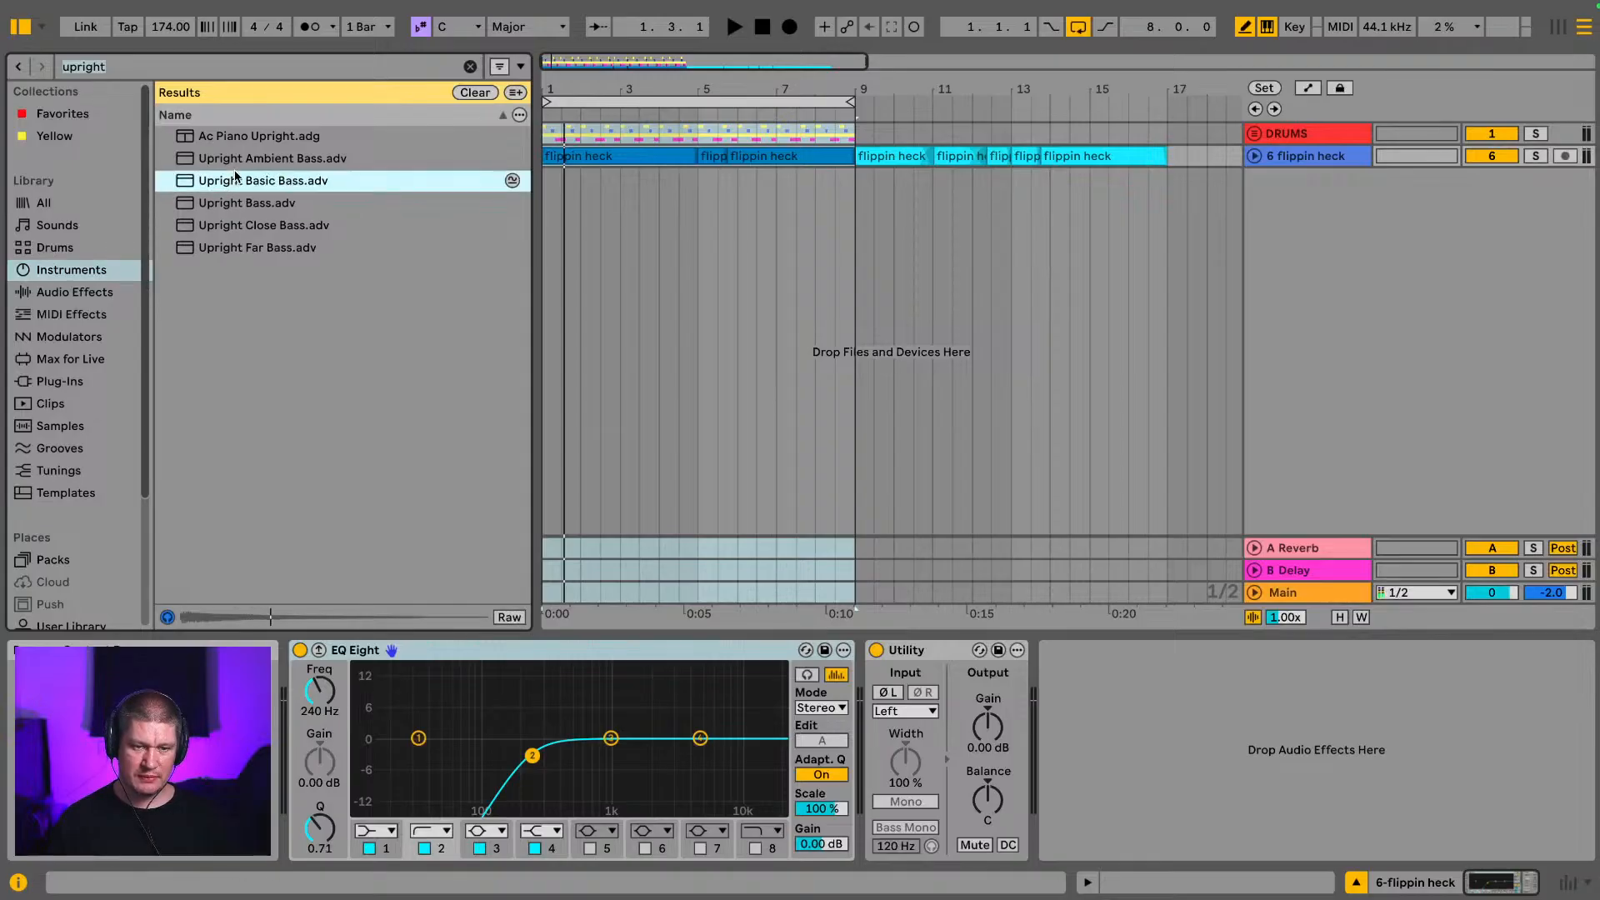
{"action": "left_click", "coordinate": [249, 157]}
{"action": "left_click", "coordinate": [246, 180]}
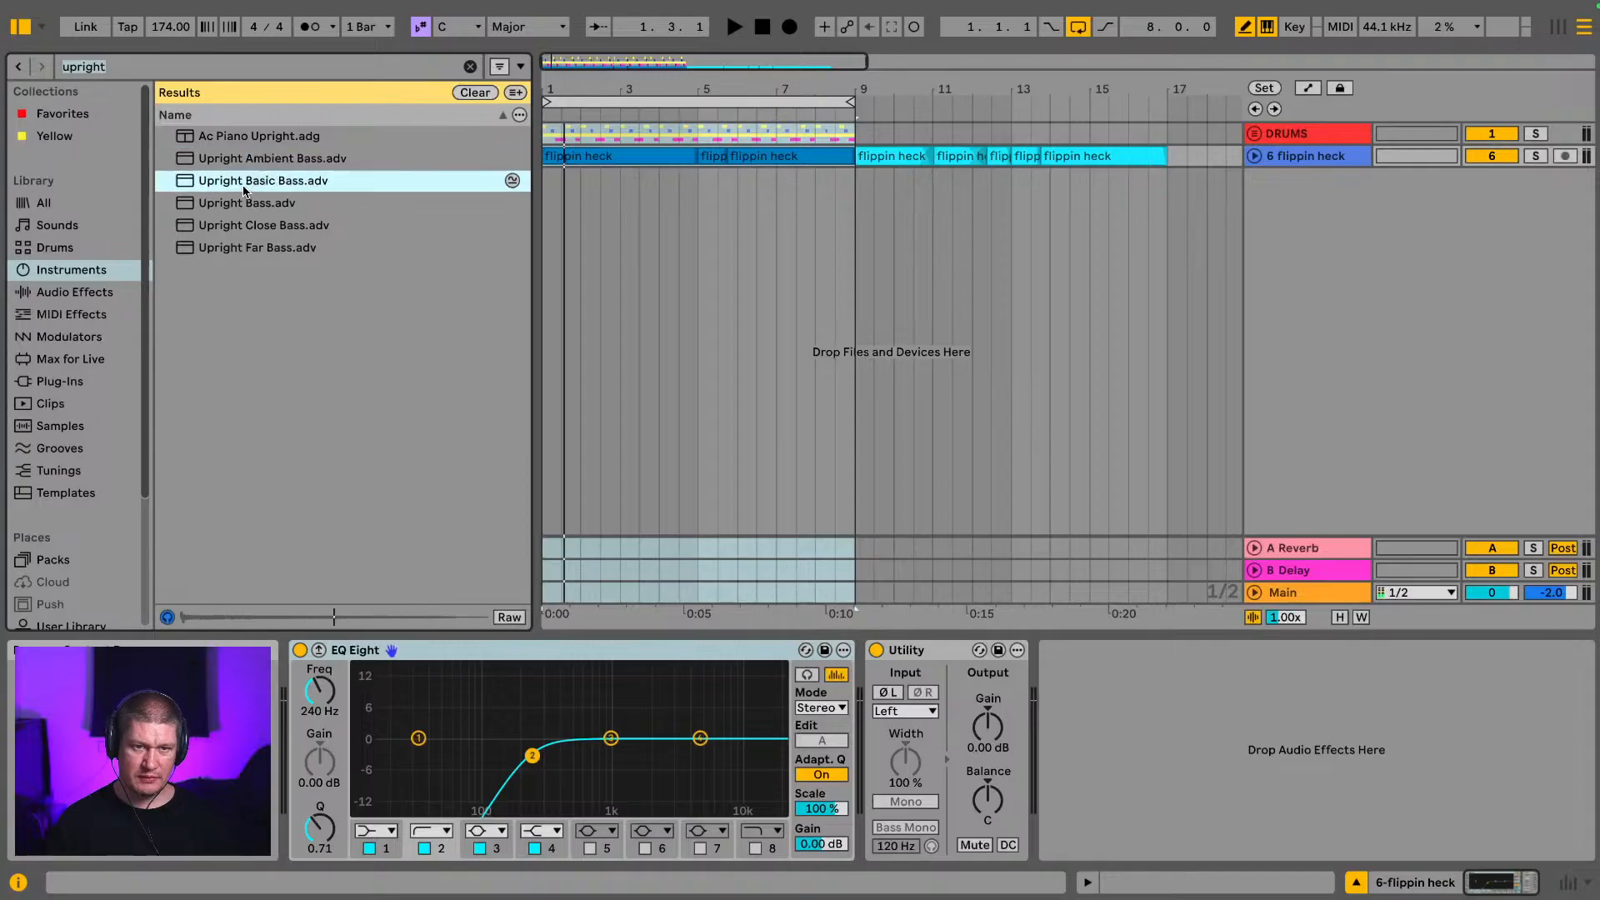
{"action": "left_click_drag", "start_coordinate": [230, 186], "coordinate": [581, 241]}
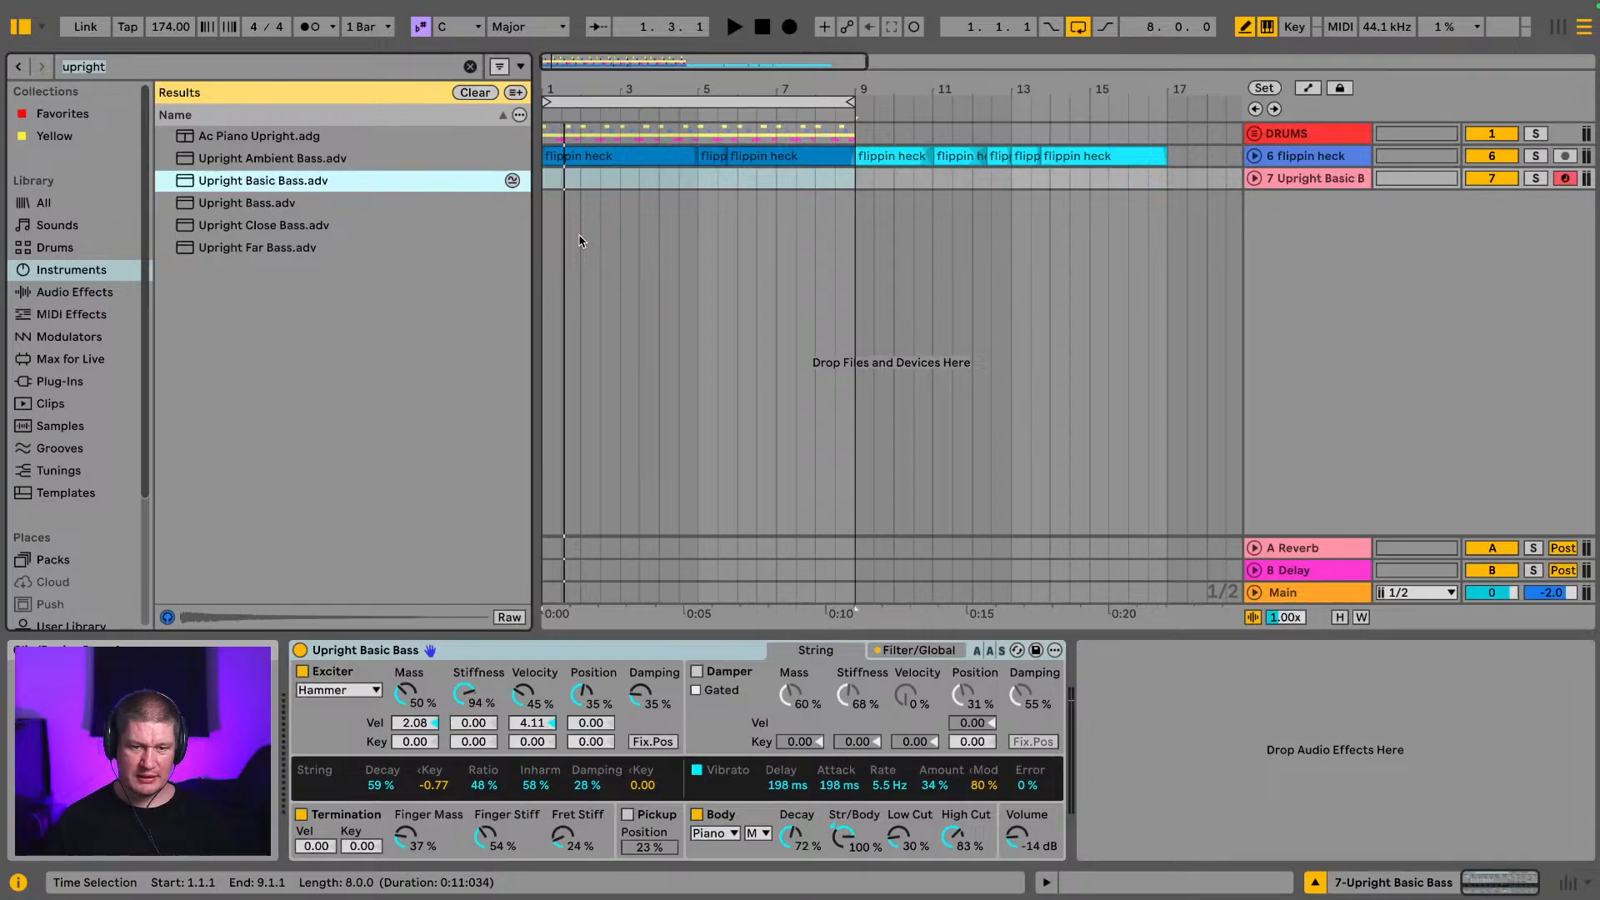
{"action": "key", "text": "ctrl+z"}
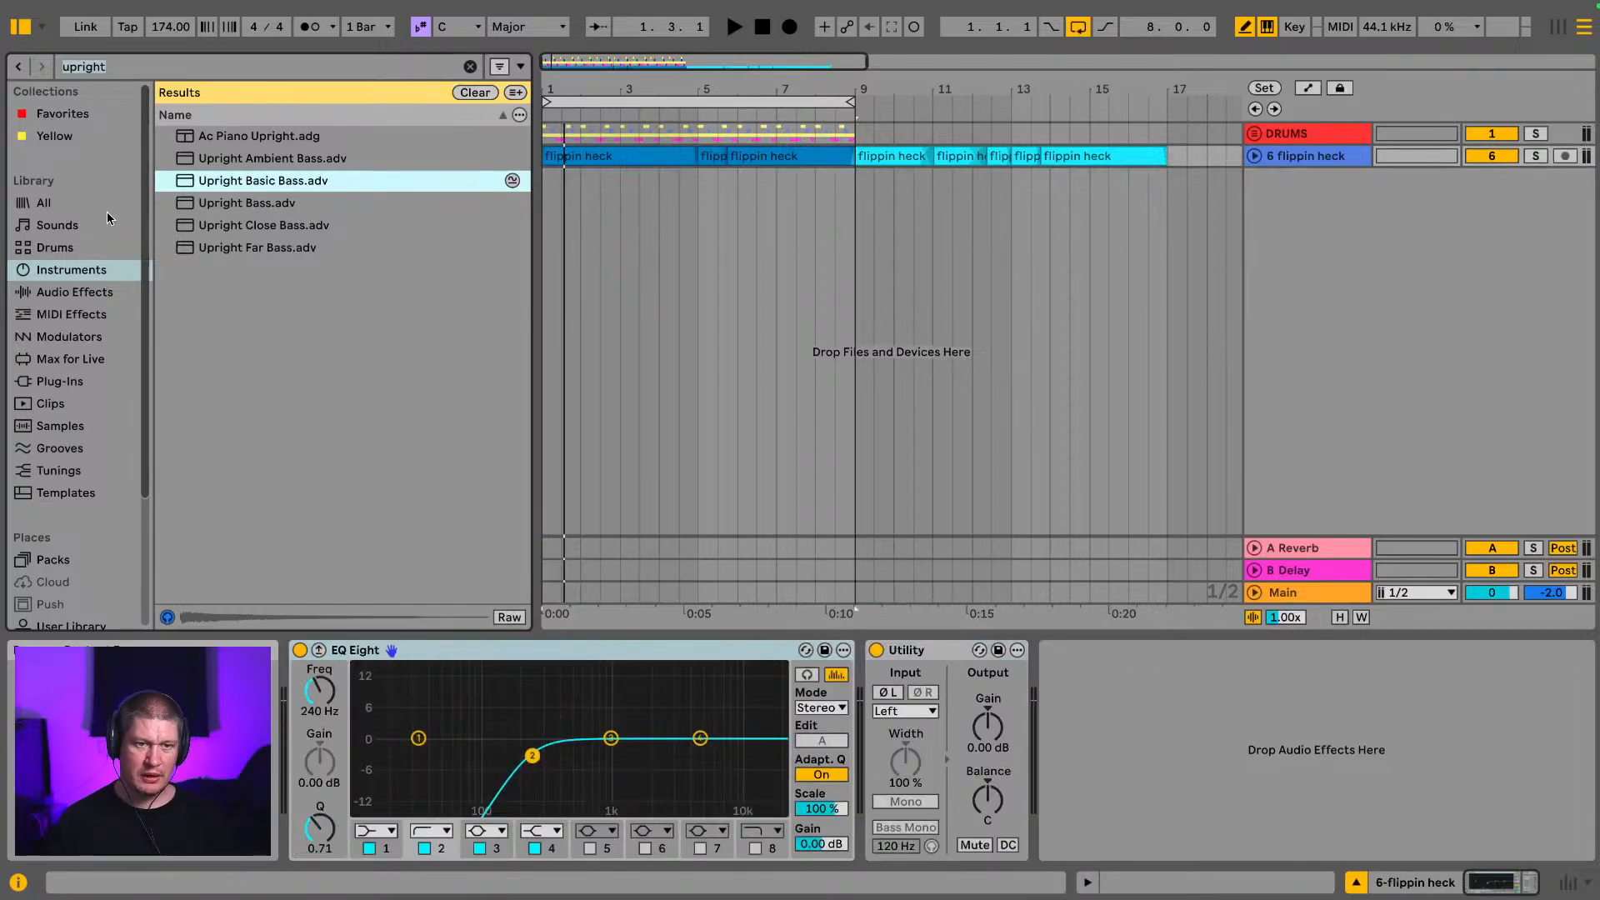
Step: Clear the instrument search and add an empty Simpler on a new track below flippin heck
{"action": "left_click", "coordinate": [474, 93]}
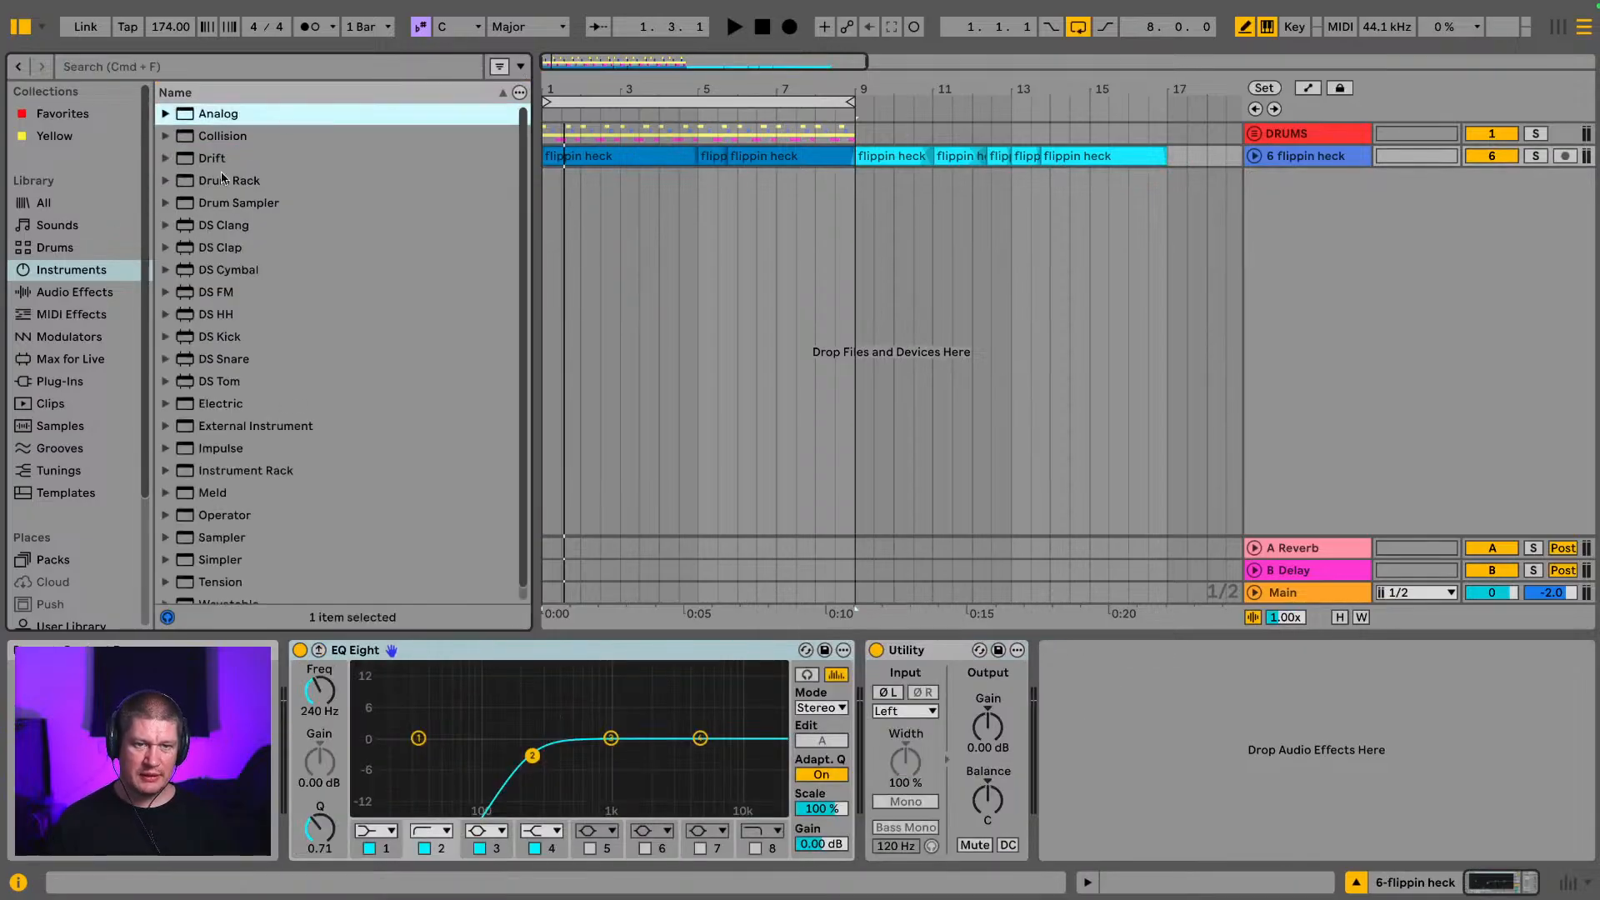
{"action": "scroll", "coordinate": [200, 427], "scroll_direction": "down", "scroll_amount": 1}
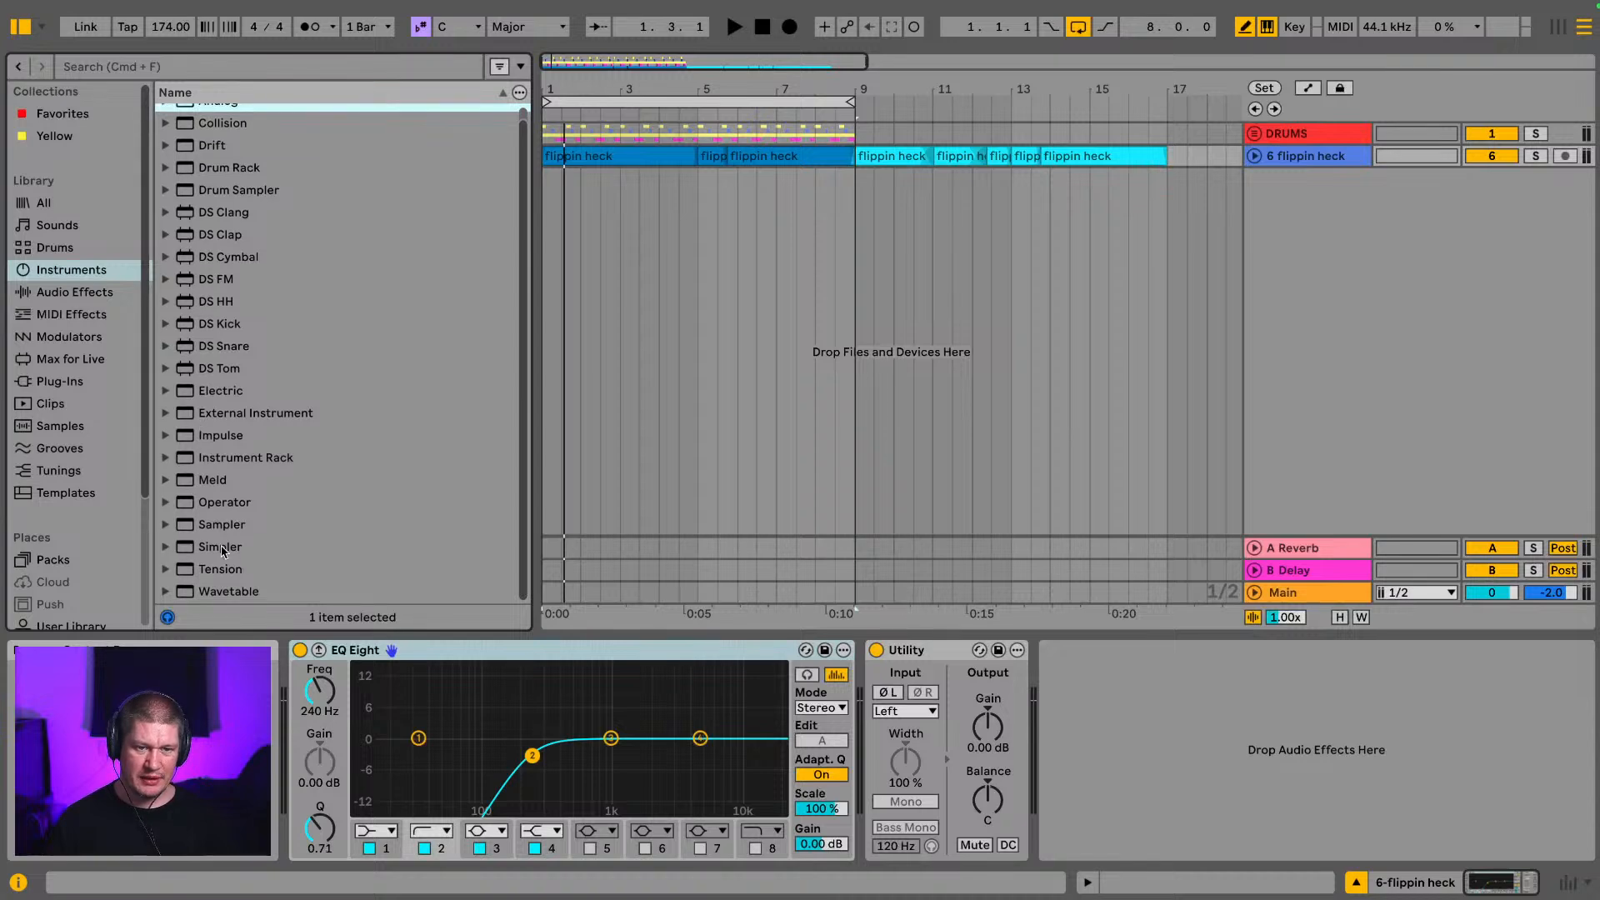
{"action": "left_click_drag", "start_coordinate": [223, 551], "coordinate": [661, 357]}
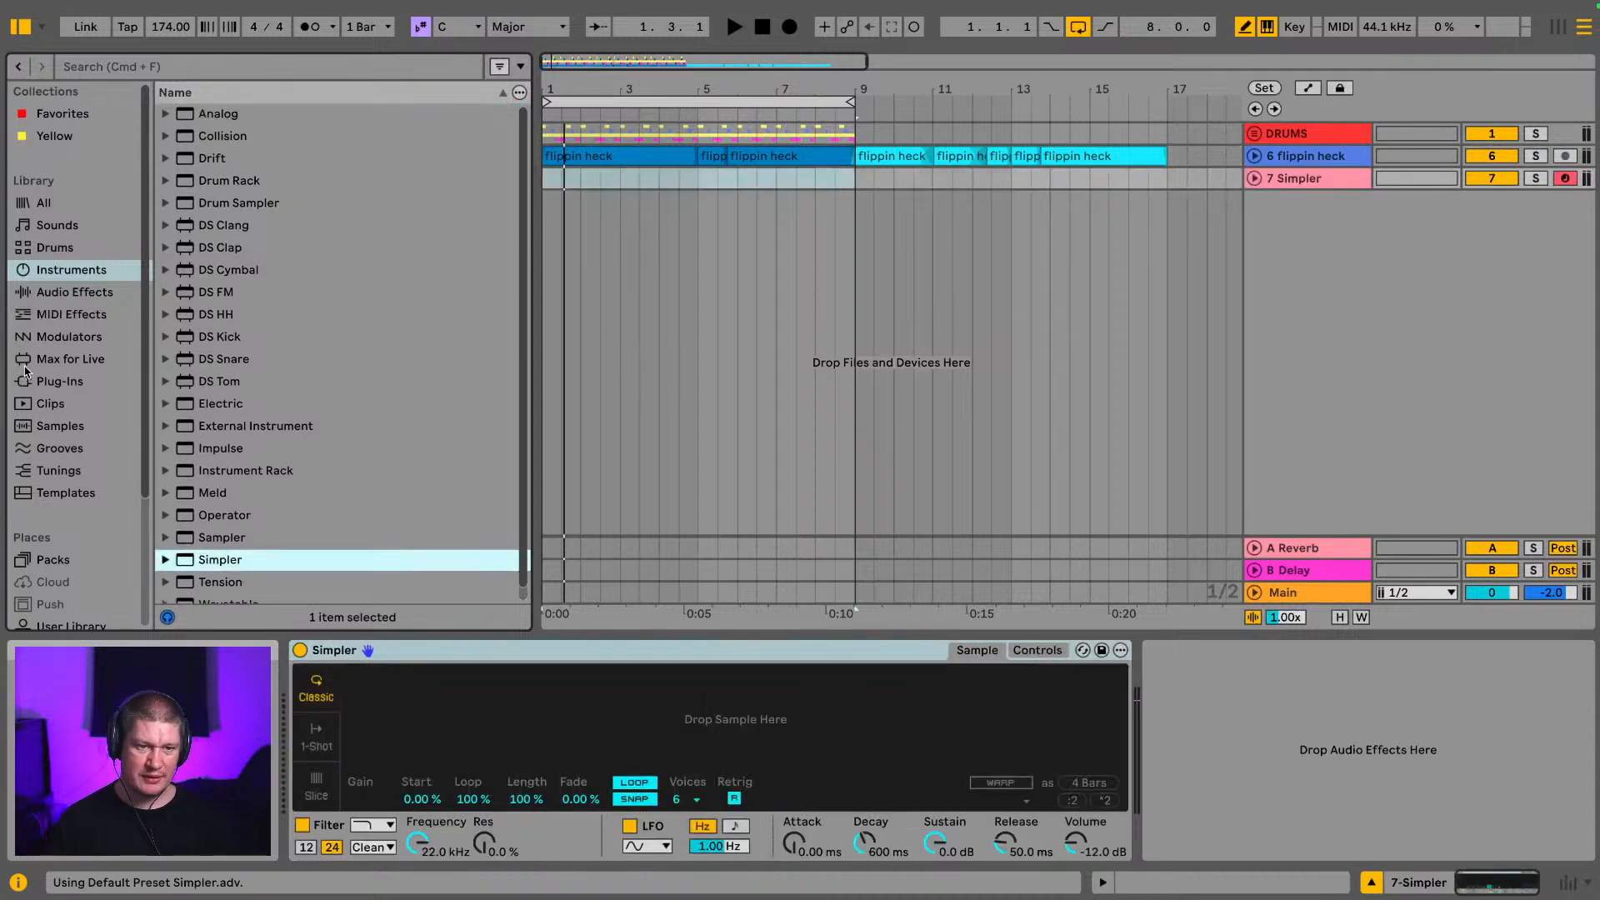
Step: Search the Production folder for "upright" and load UPRIGHT003_HPHOP_90_A_SC5.WAV from HipHop Bass into Simpler
{"action": "scroll", "coordinate": [25, 373], "scroll_direction": "down", "scroll_amount": 4}
{"action": "left_click", "coordinate": [74, 507]}
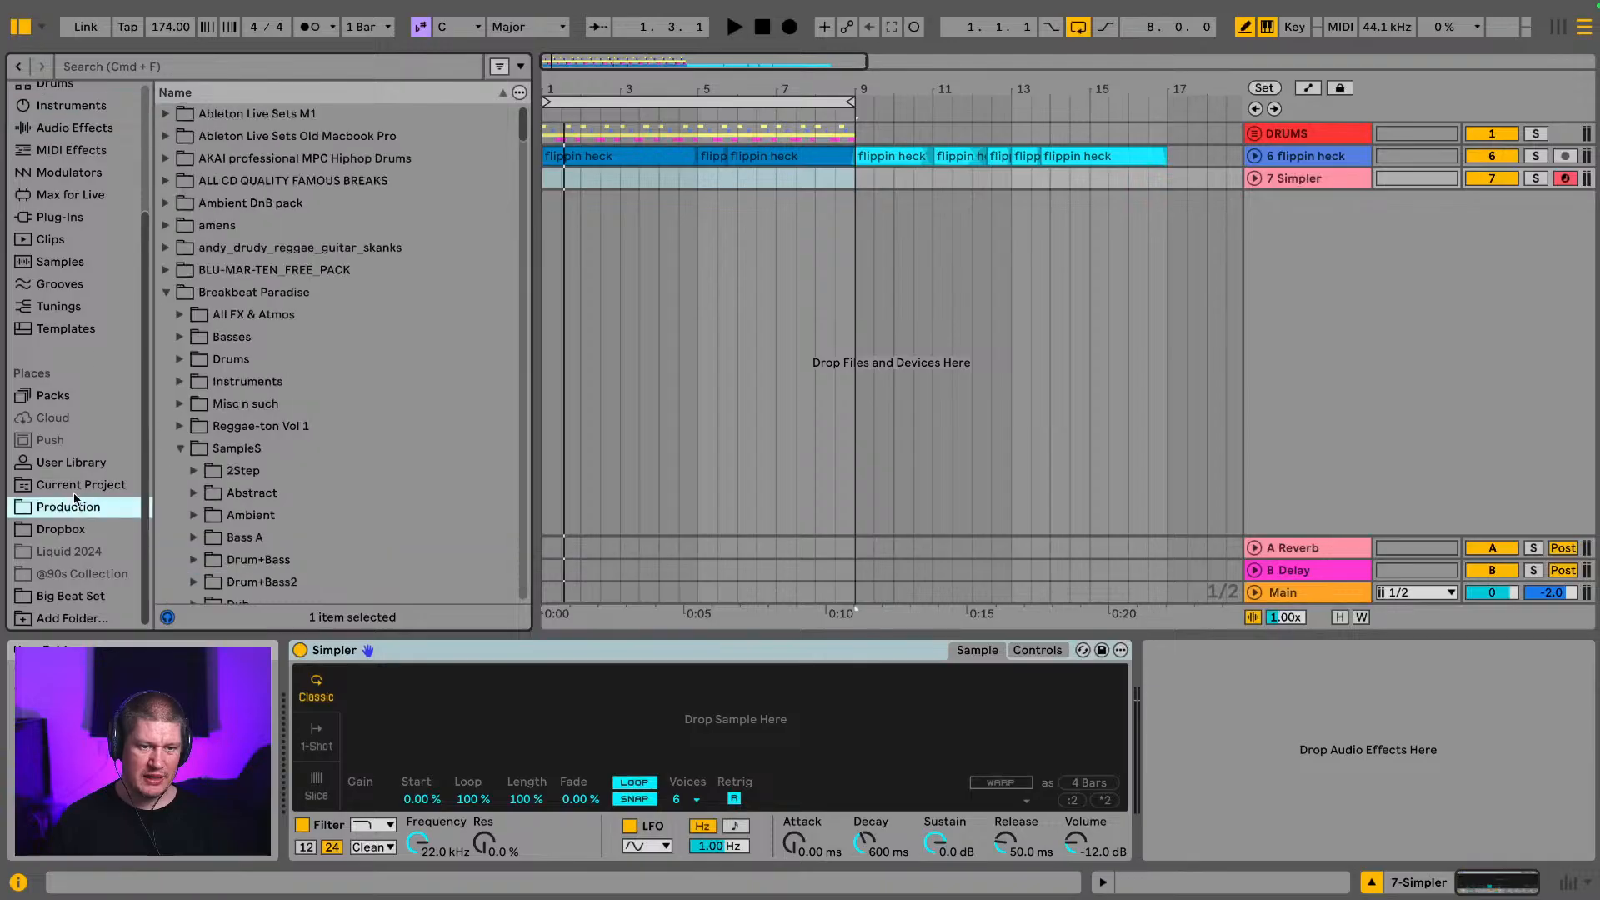
{"action": "left_click", "coordinate": [166, 71]}
{"action": "type", "text": "u"}
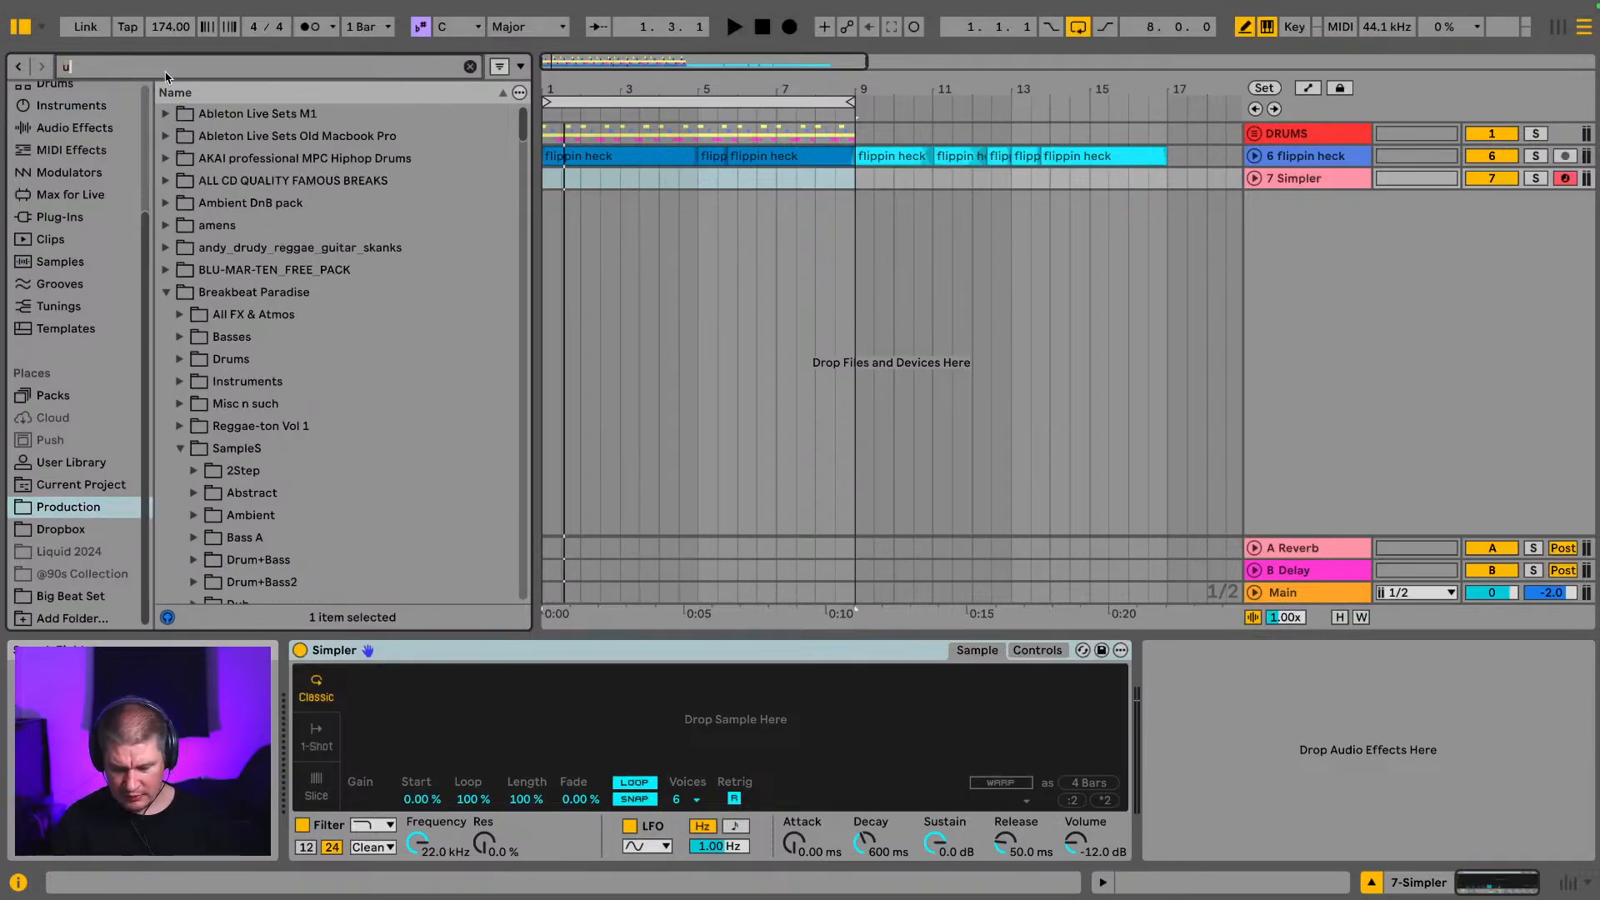
{"action": "type", "text": "pright"}
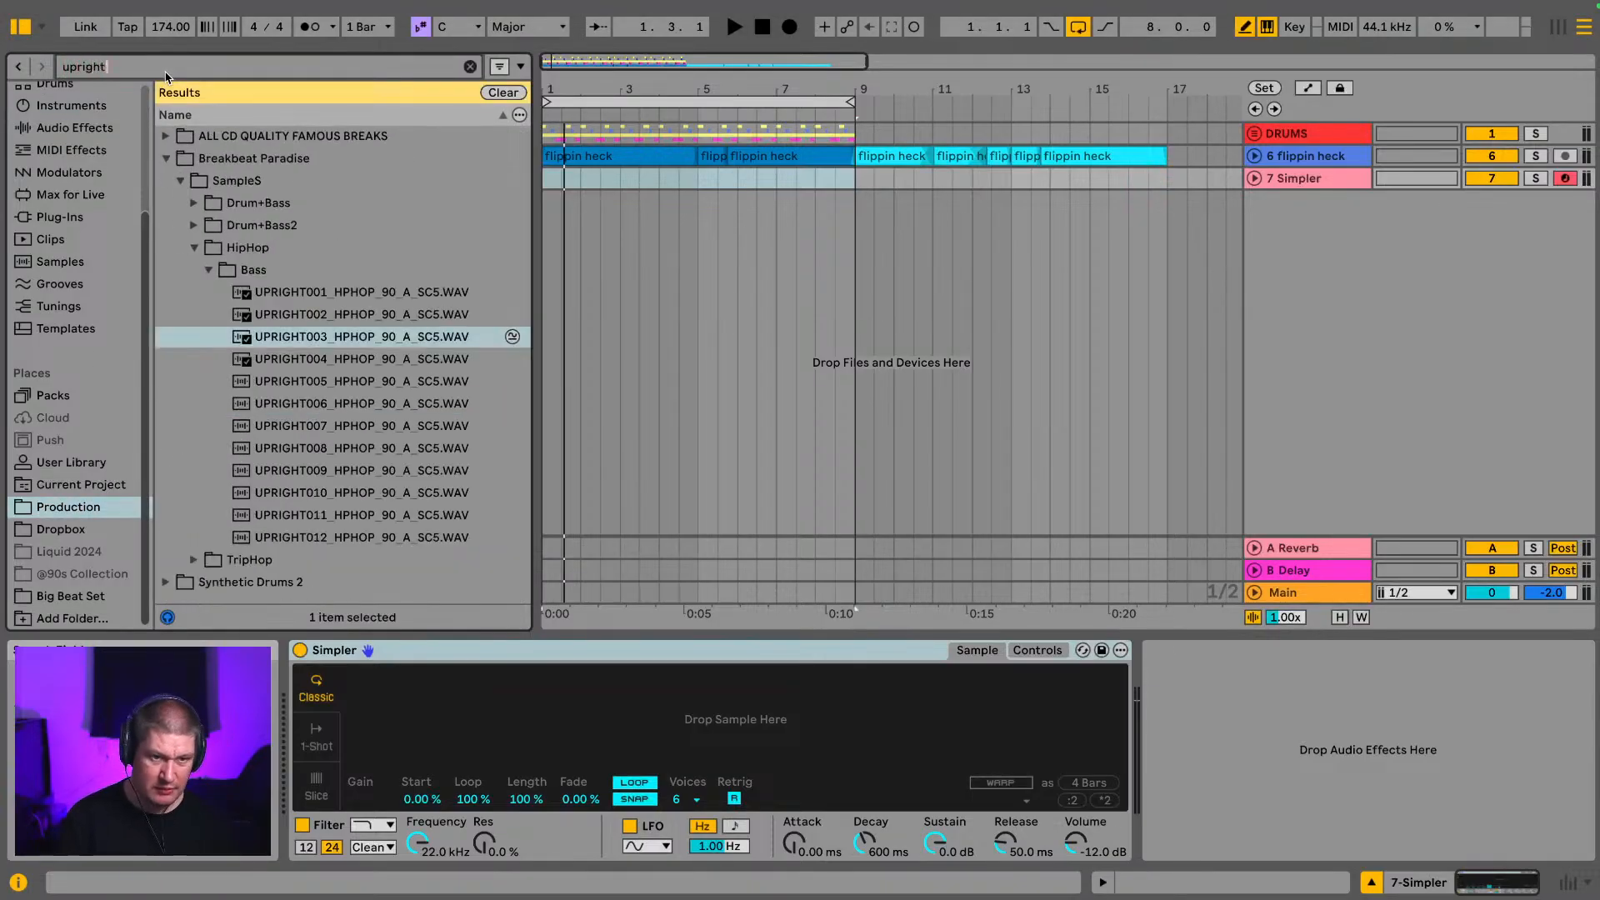
{"action": "left_click", "coordinate": [325, 335]}
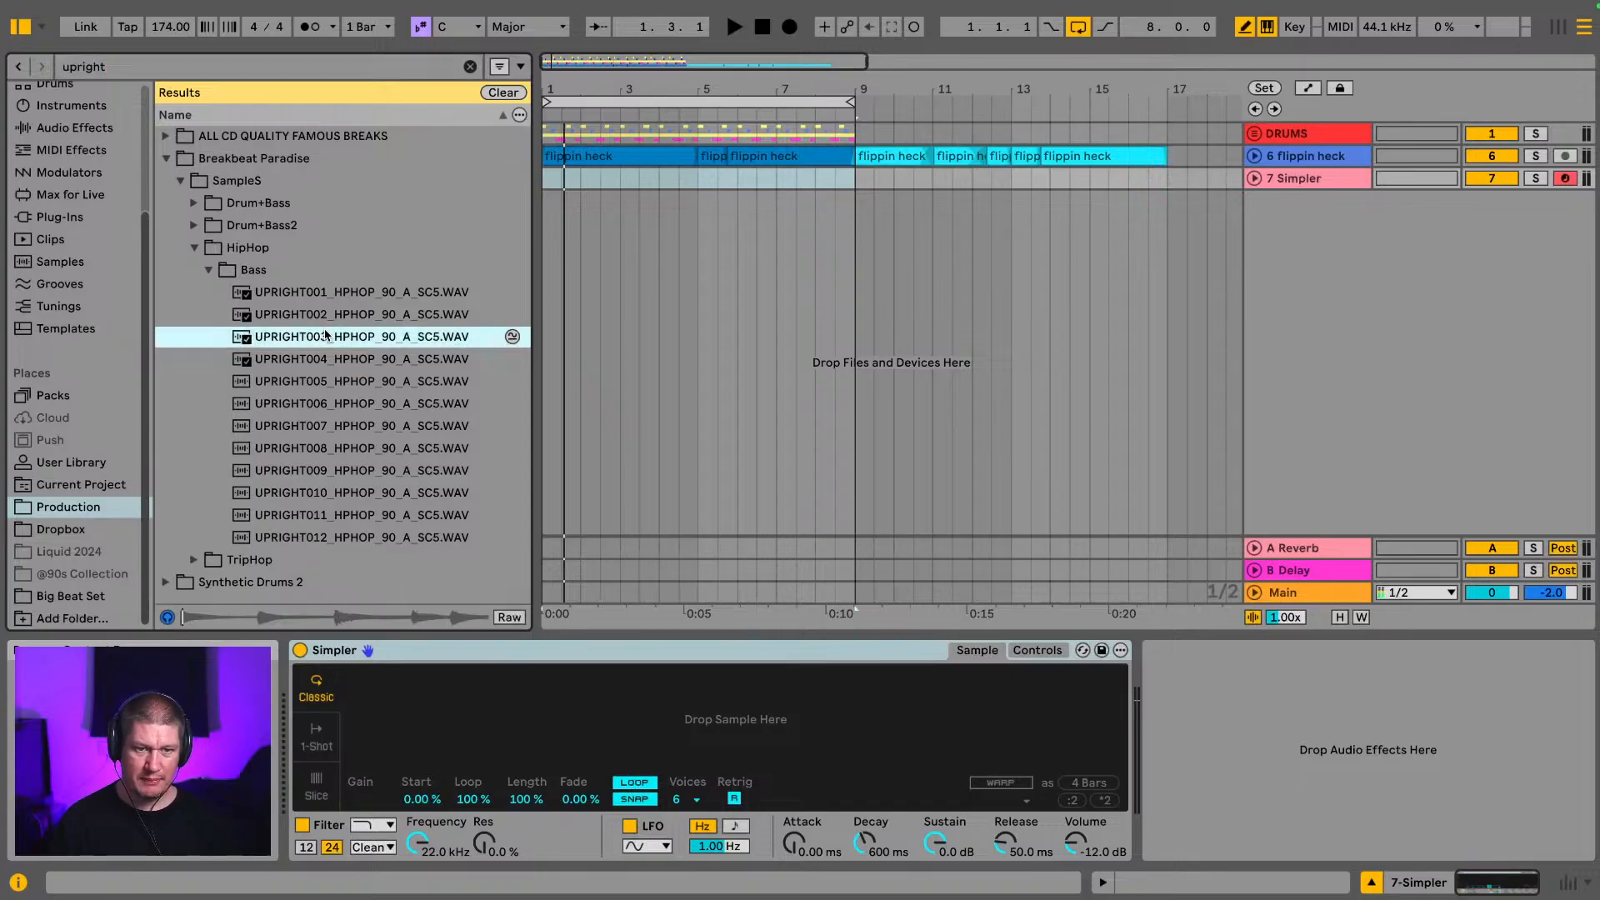
{"action": "left_click_drag", "start_coordinate": [323, 336], "coordinate": [576, 724]}
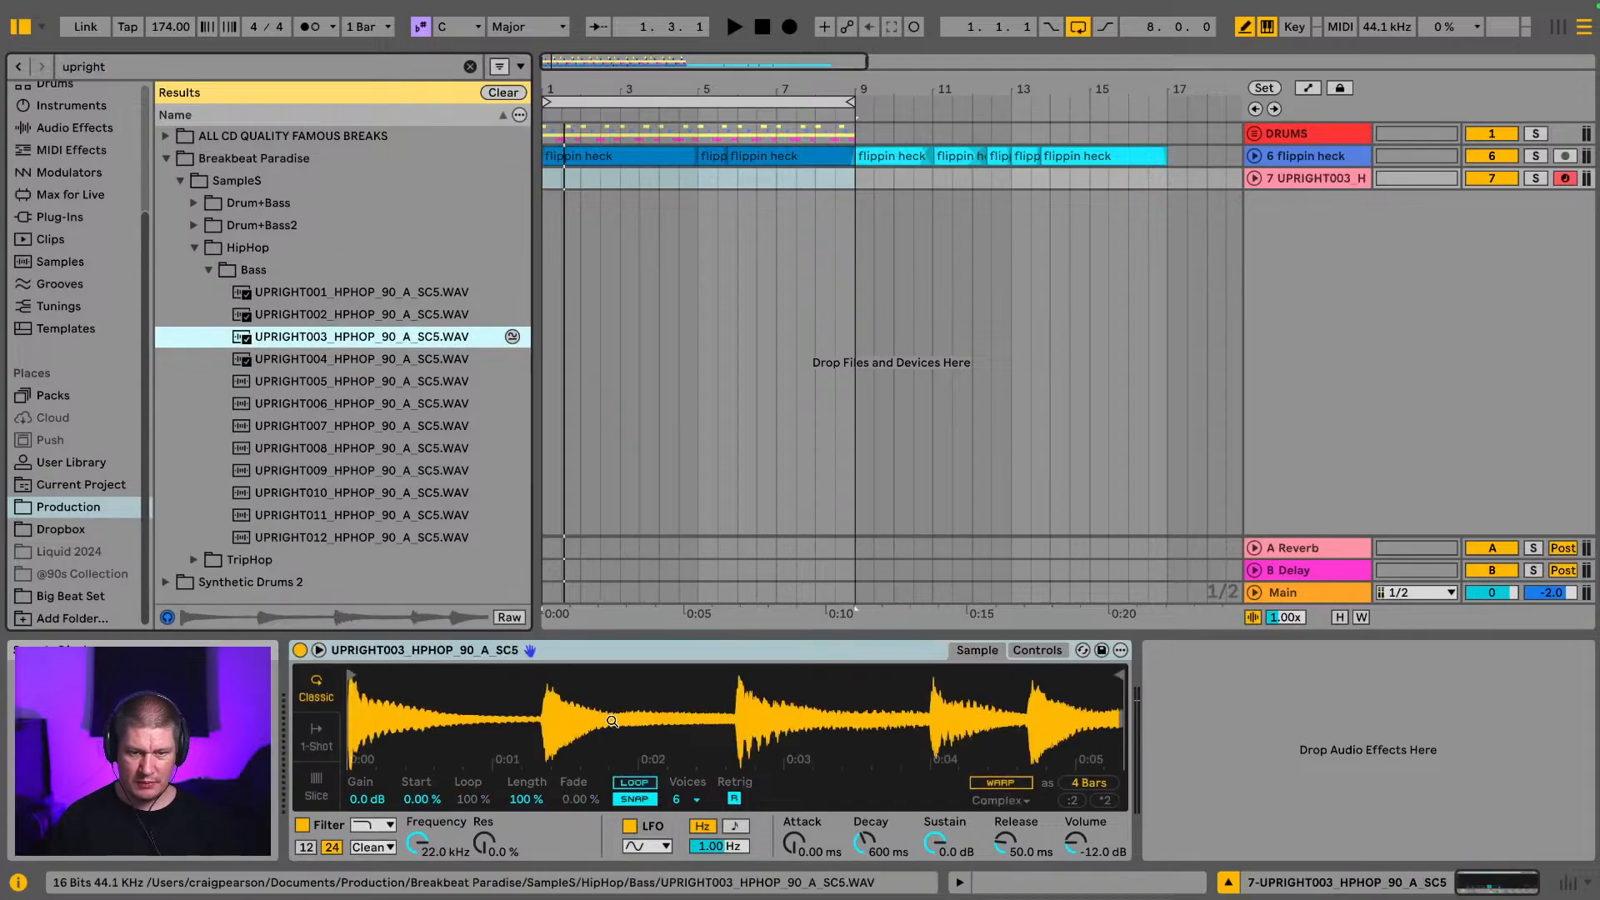
Step: Trim the Simpler sample's end to its first bass note, about 1 bar, and test it in octaves C1 to C3
{"action": "left_click_drag", "start_coordinate": [1116, 675], "coordinate": [527, 675]}
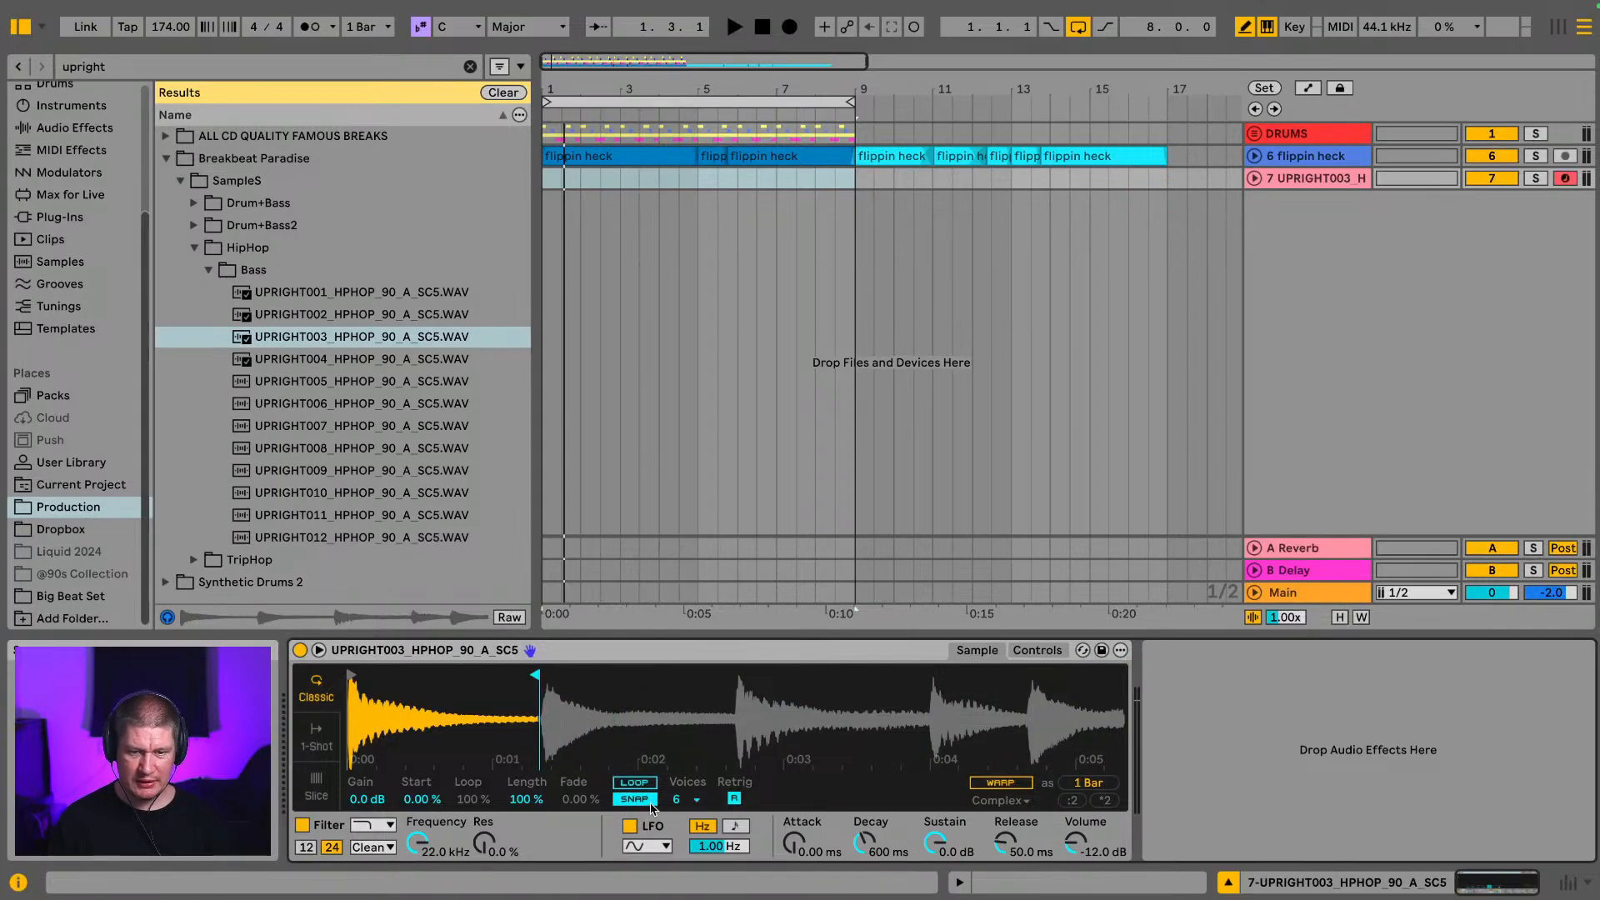
{"action": "key", "text": "a"}
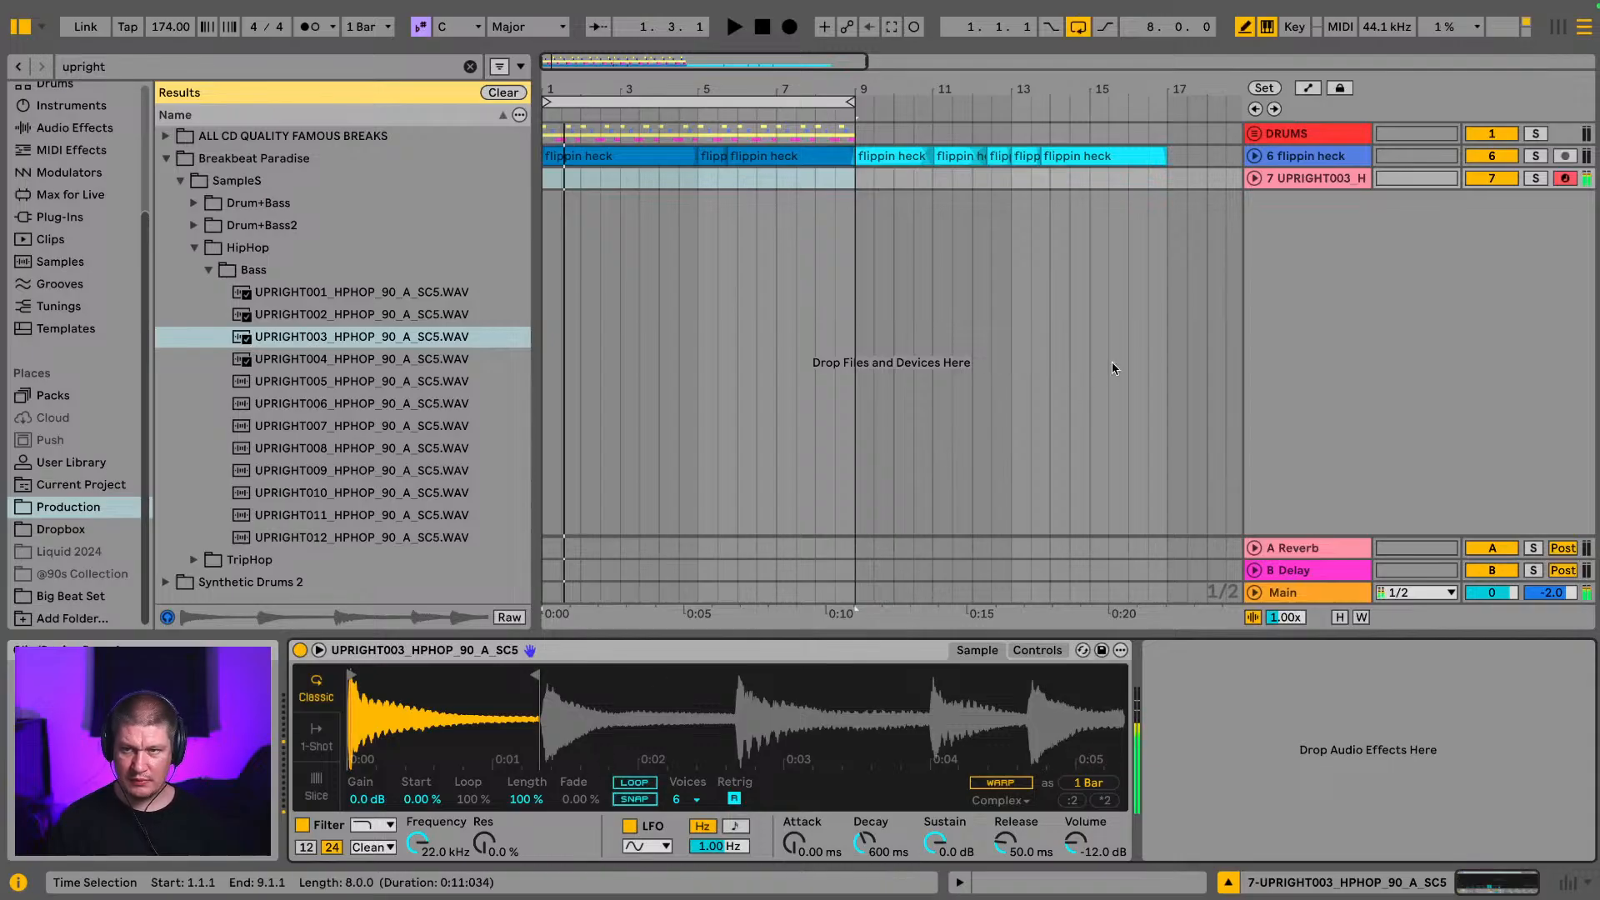
{"action": "key", "text": "x"}
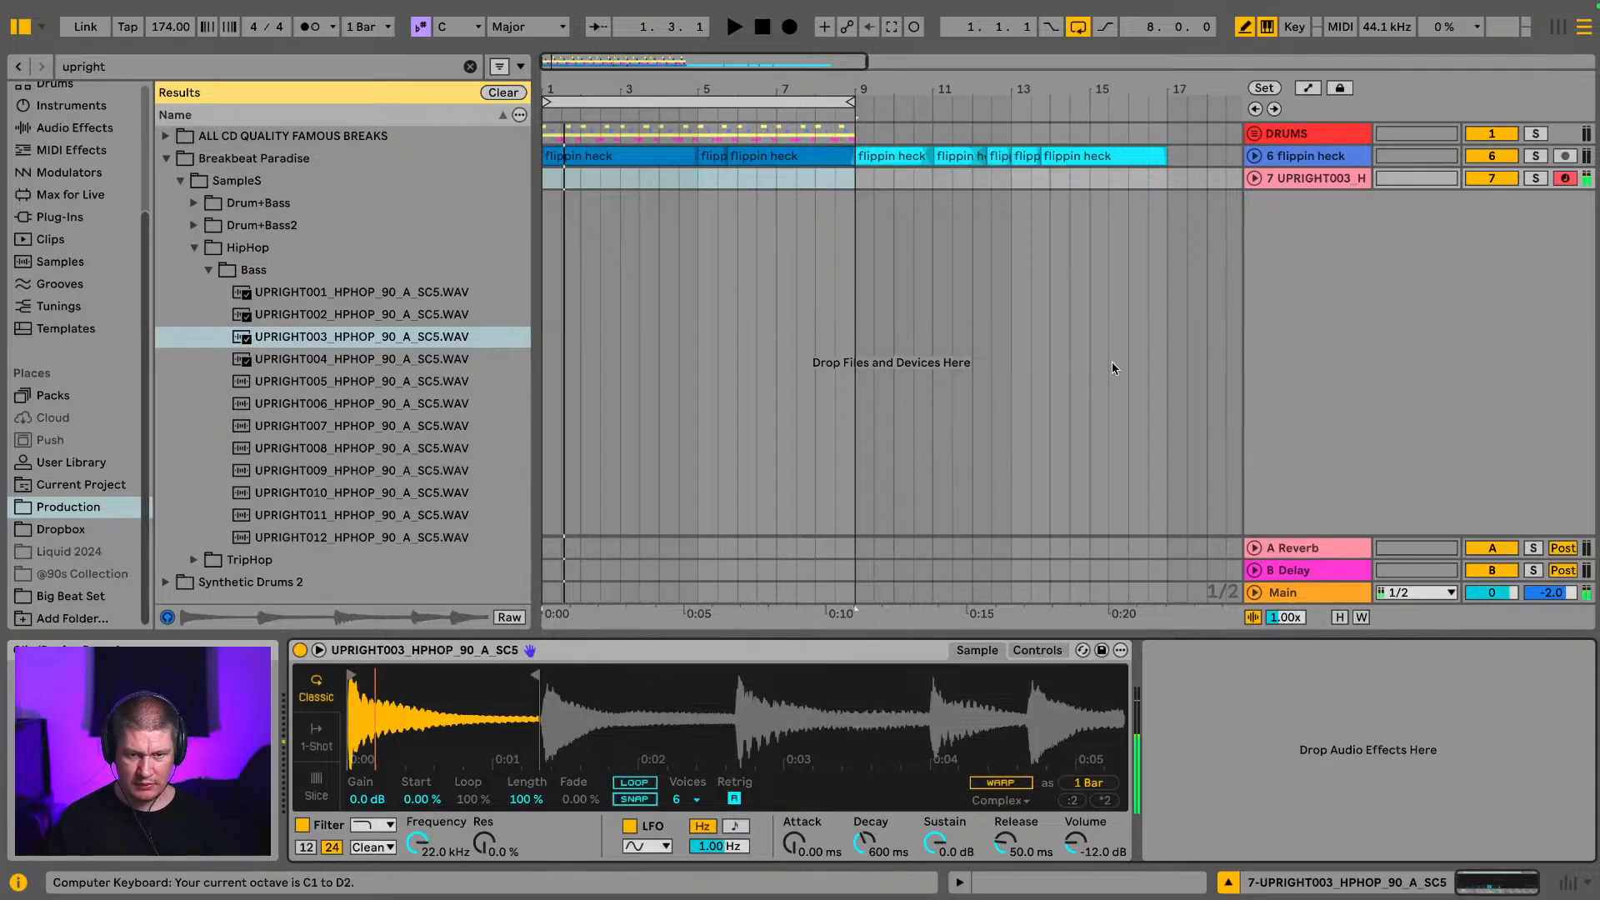
{"action": "key", "text": "x"}
{"action": "key", "text": "a"}
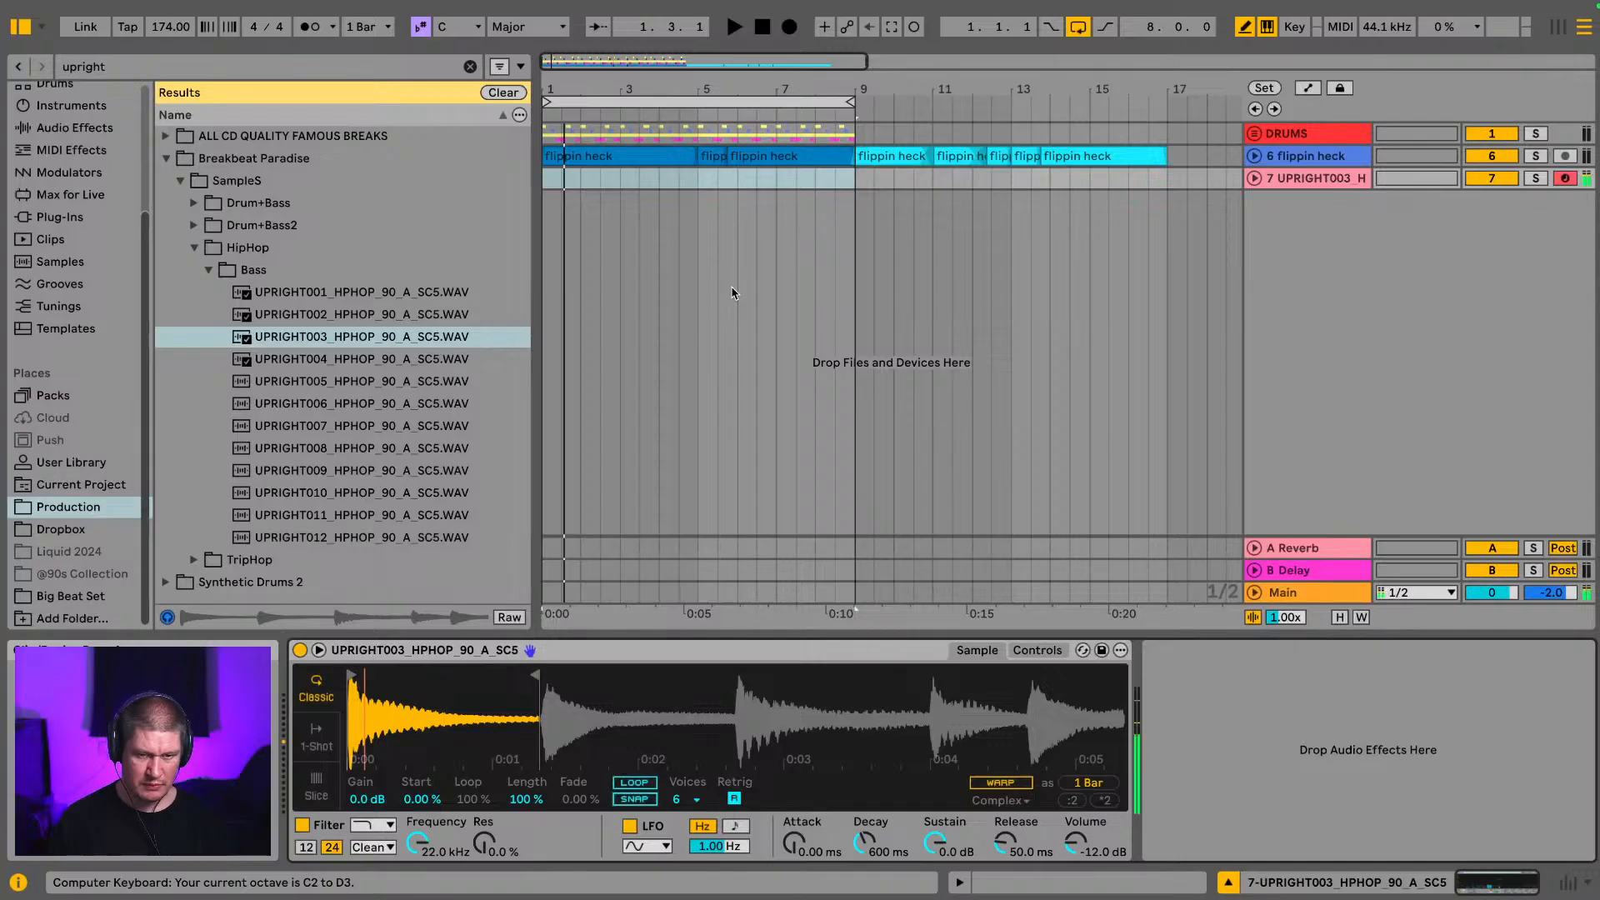
{"action": "key", "text": "x"}
{"action": "key", "text": "a"}
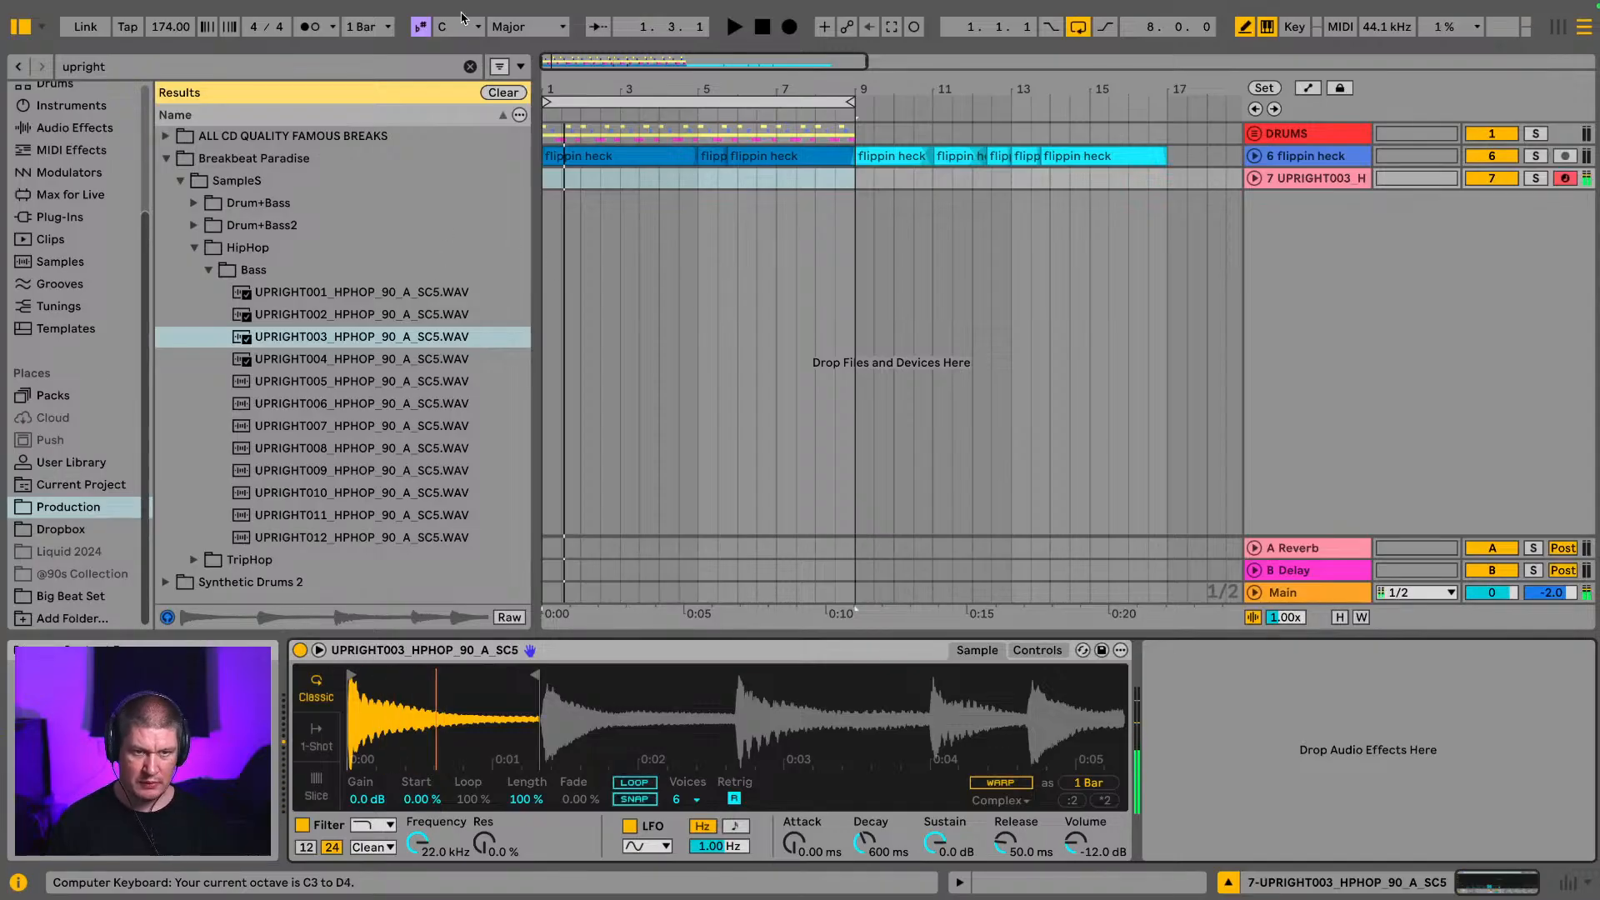
Step: Add the Tuner audio effect after Simpler on the upright bass track and play a note to check its pitch
{"action": "scroll", "coordinate": [81, 176], "scroll_direction": "up", "scroll_amount": 5}
{"action": "scroll", "coordinate": [80, 171], "scroll_direction": "up", "scroll_amount": 1}
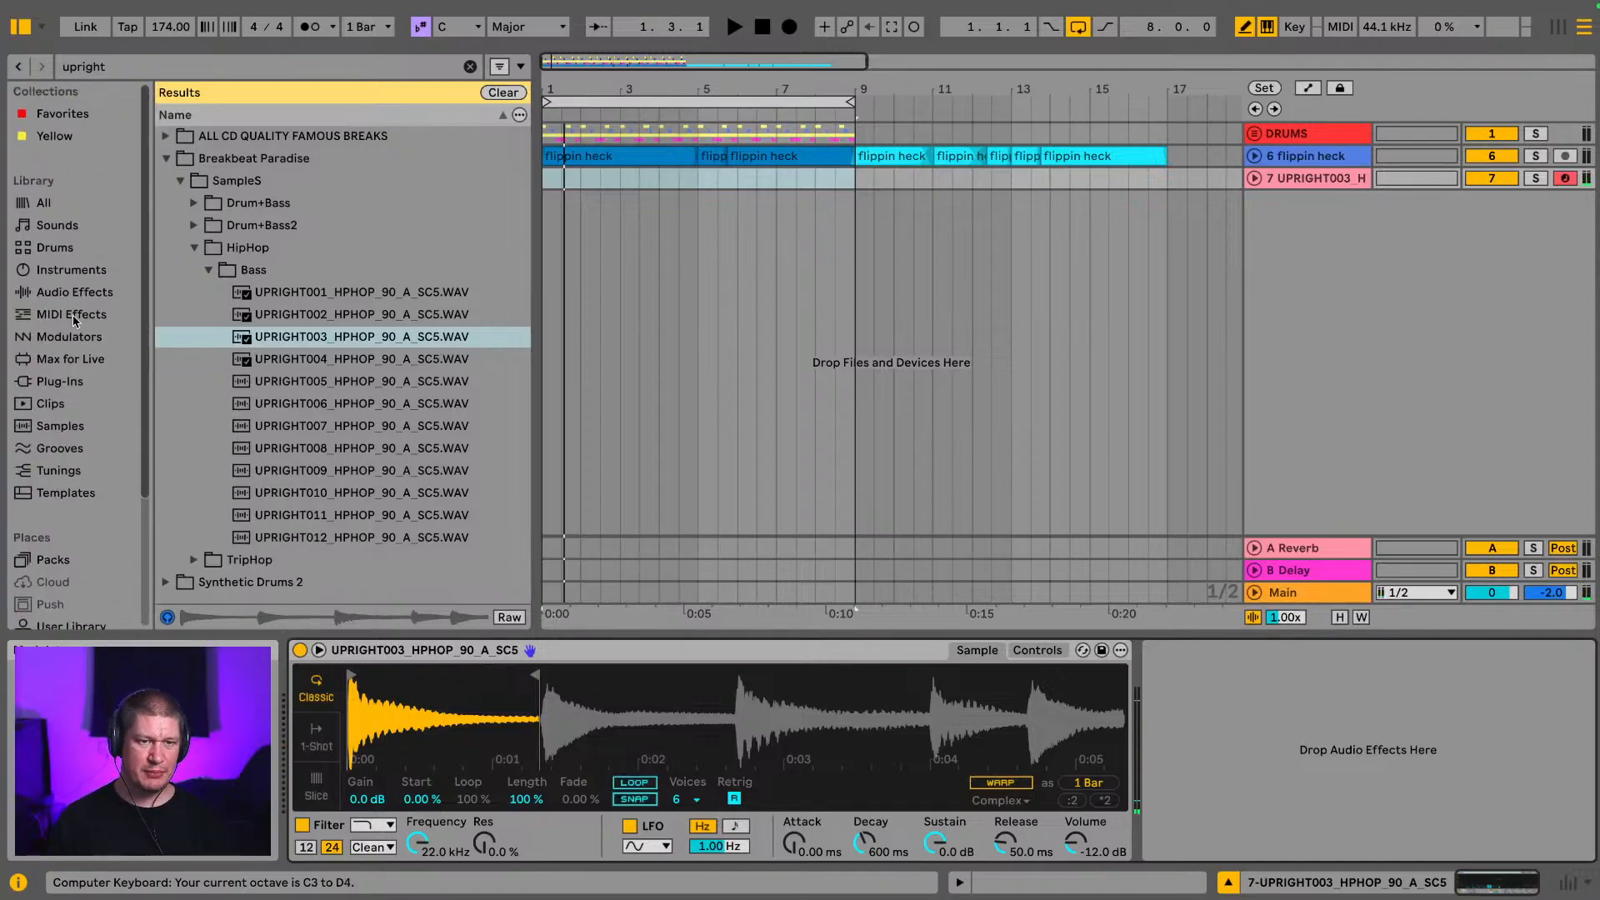
{"action": "left_click", "coordinate": [73, 293]}
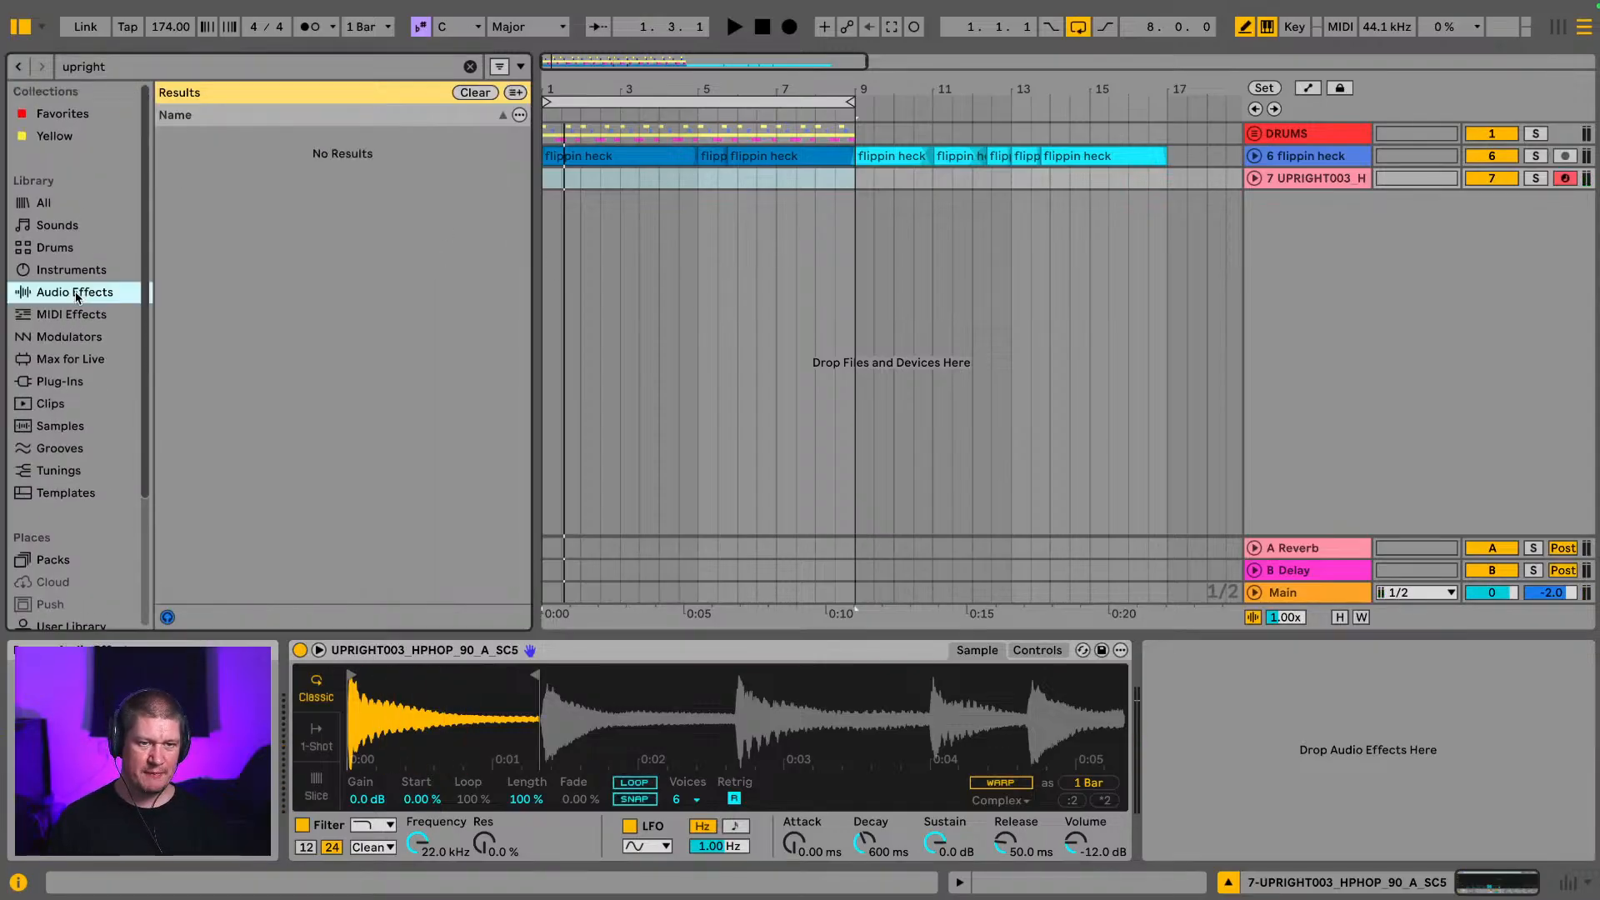
{"action": "left_click", "coordinate": [470, 66]}
{"action": "scroll", "coordinate": [283, 297], "scroll_direction": "down", "scroll_amount": 10}
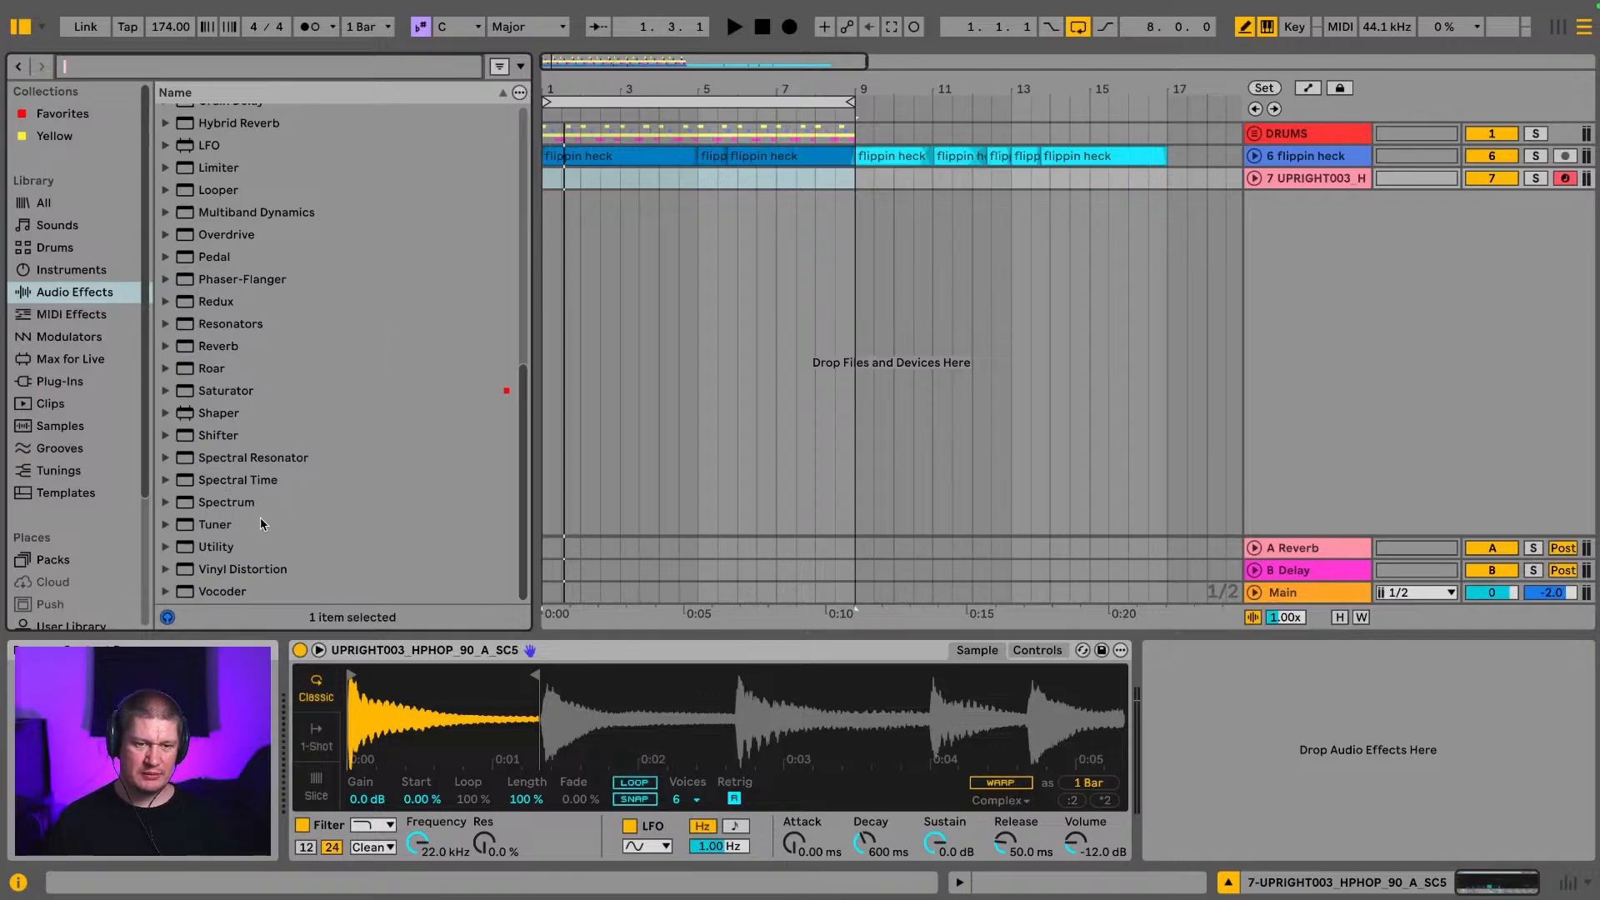
{"action": "left_click_drag", "start_coordinate": [238, 523], "coordinate": [1194, 679]}
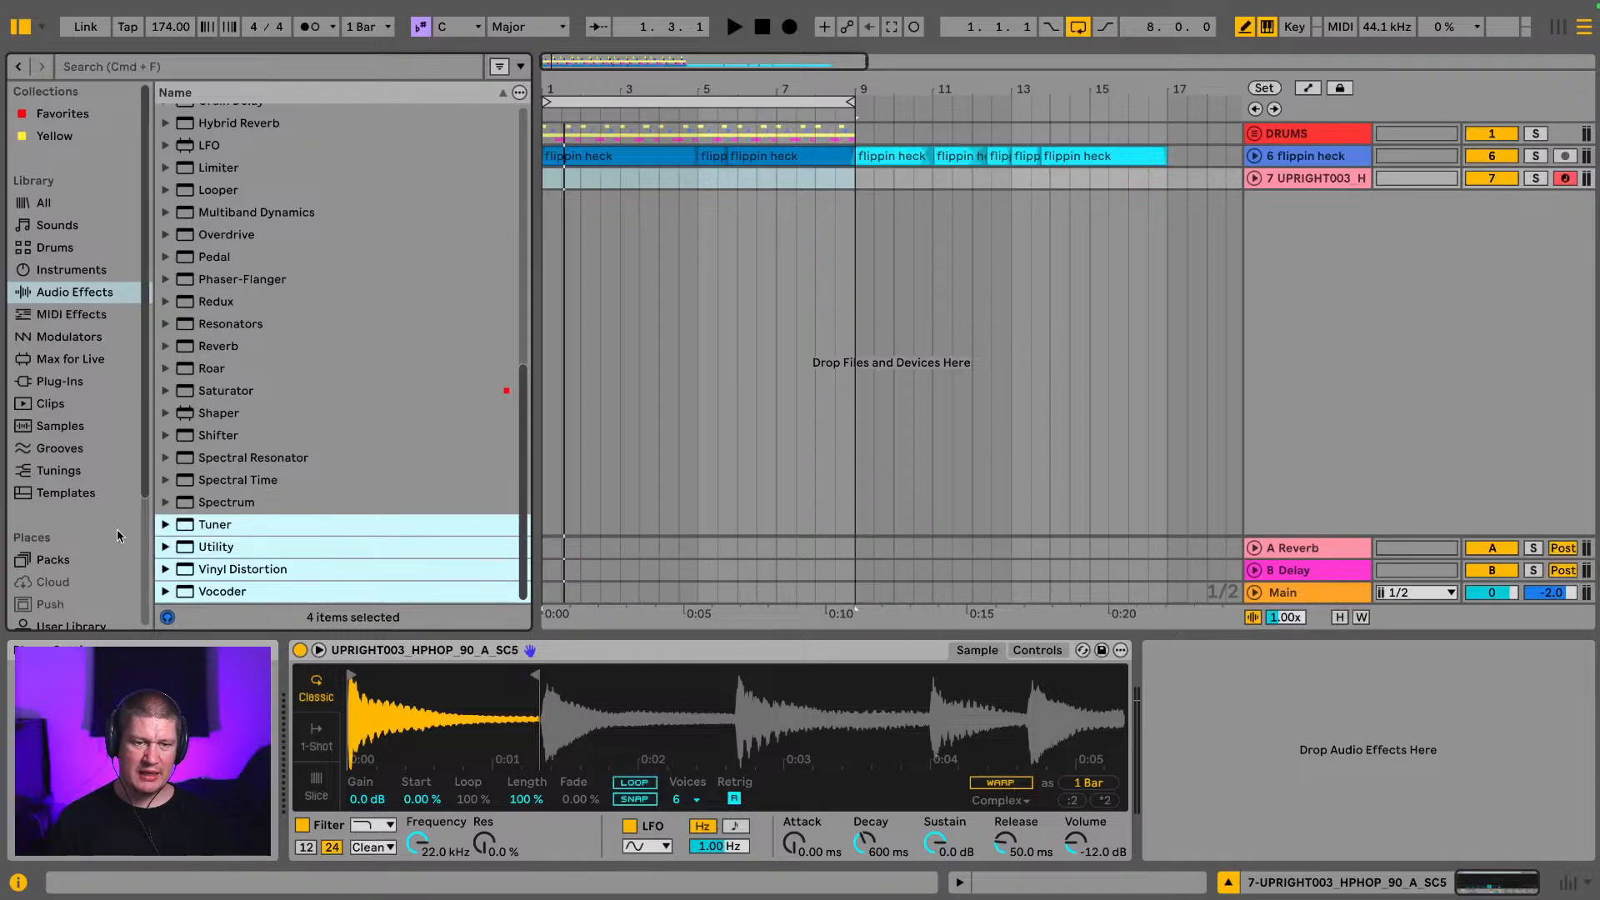
{"action": "left_click", "coordinate": [177, 526]}
{"action": "left_click_drag", "start_coordinate": [214, 529], "coordinate": [1161, 744]}
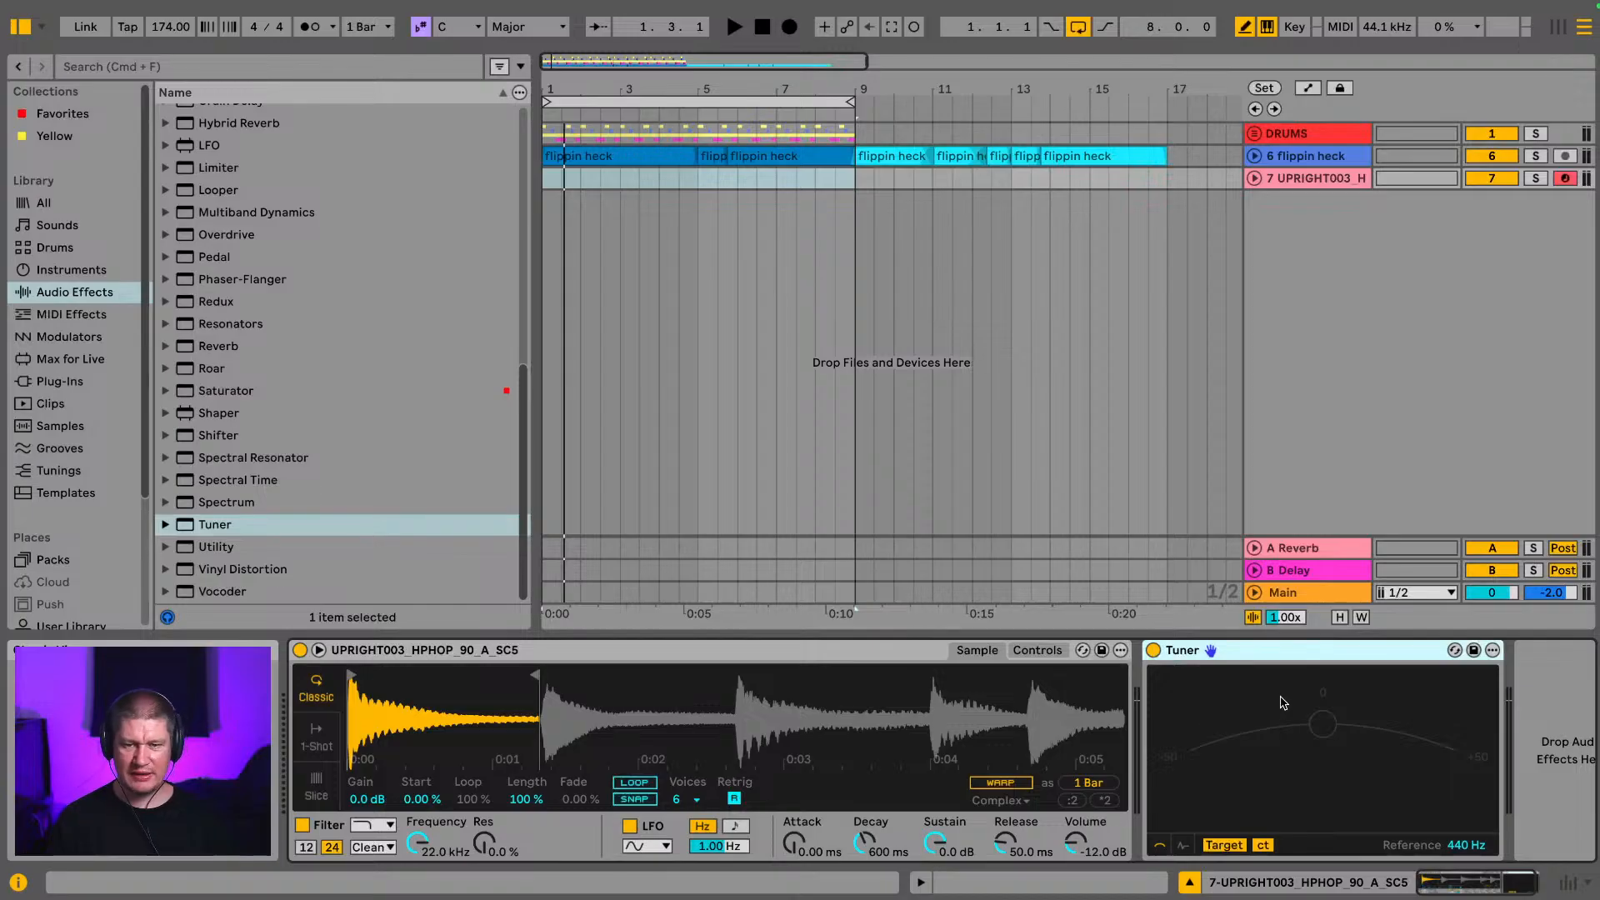
{"action": "key", "text": "a"}
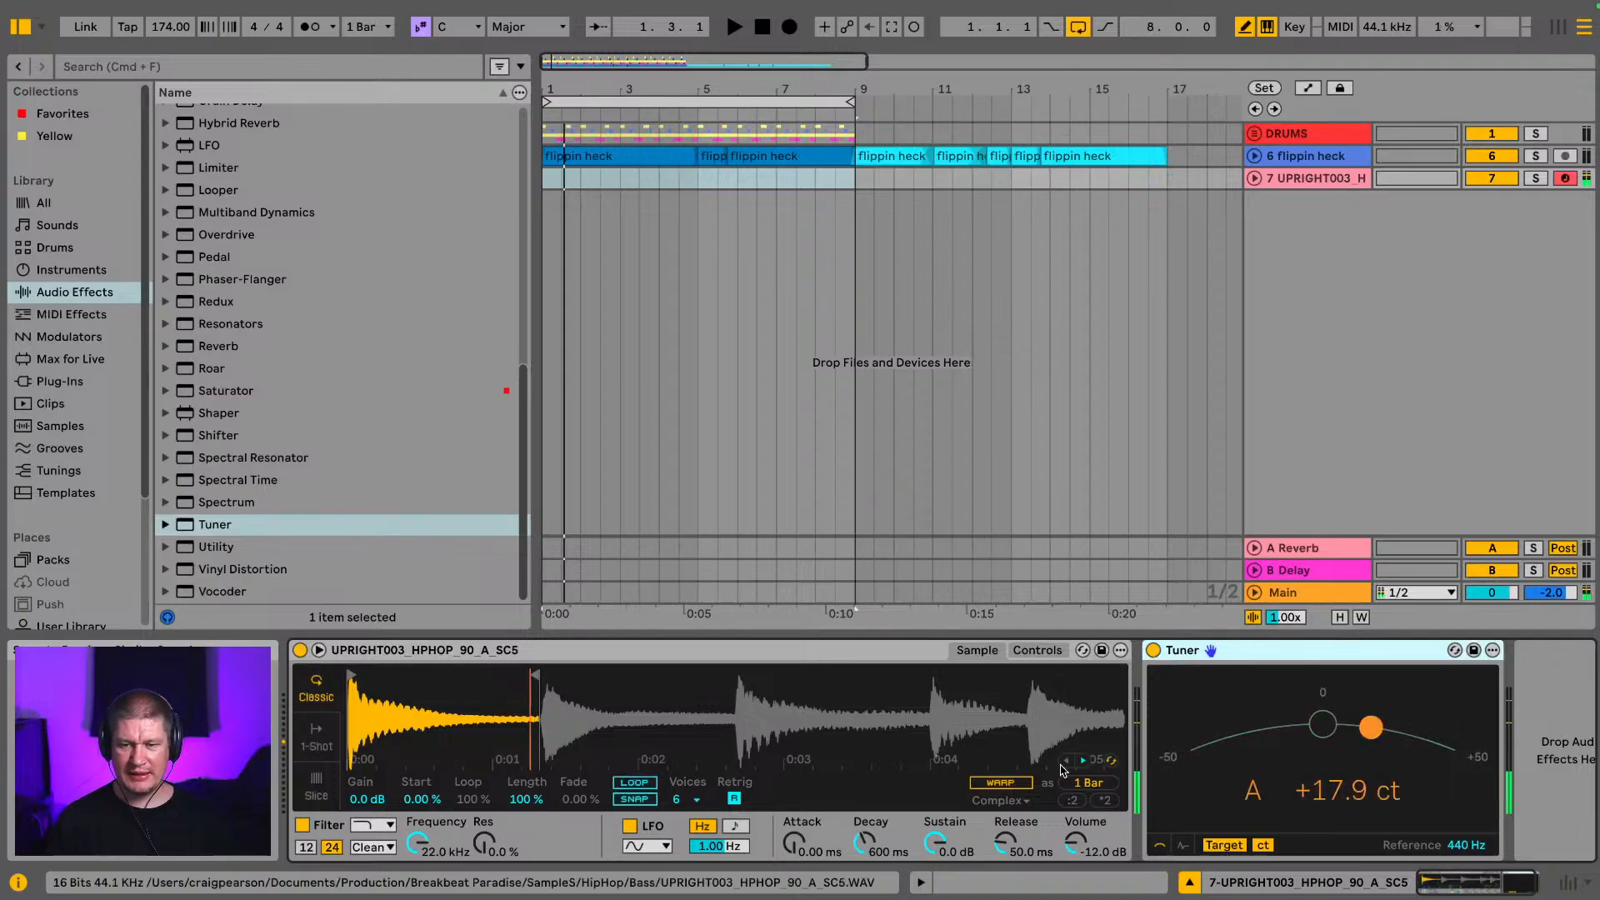
Step: Transpose the upright bass sample by +3 st in Simpler's controls, playing notes to check the Tuner
{"action": "left_click", "coordinate": [1037, 650]}
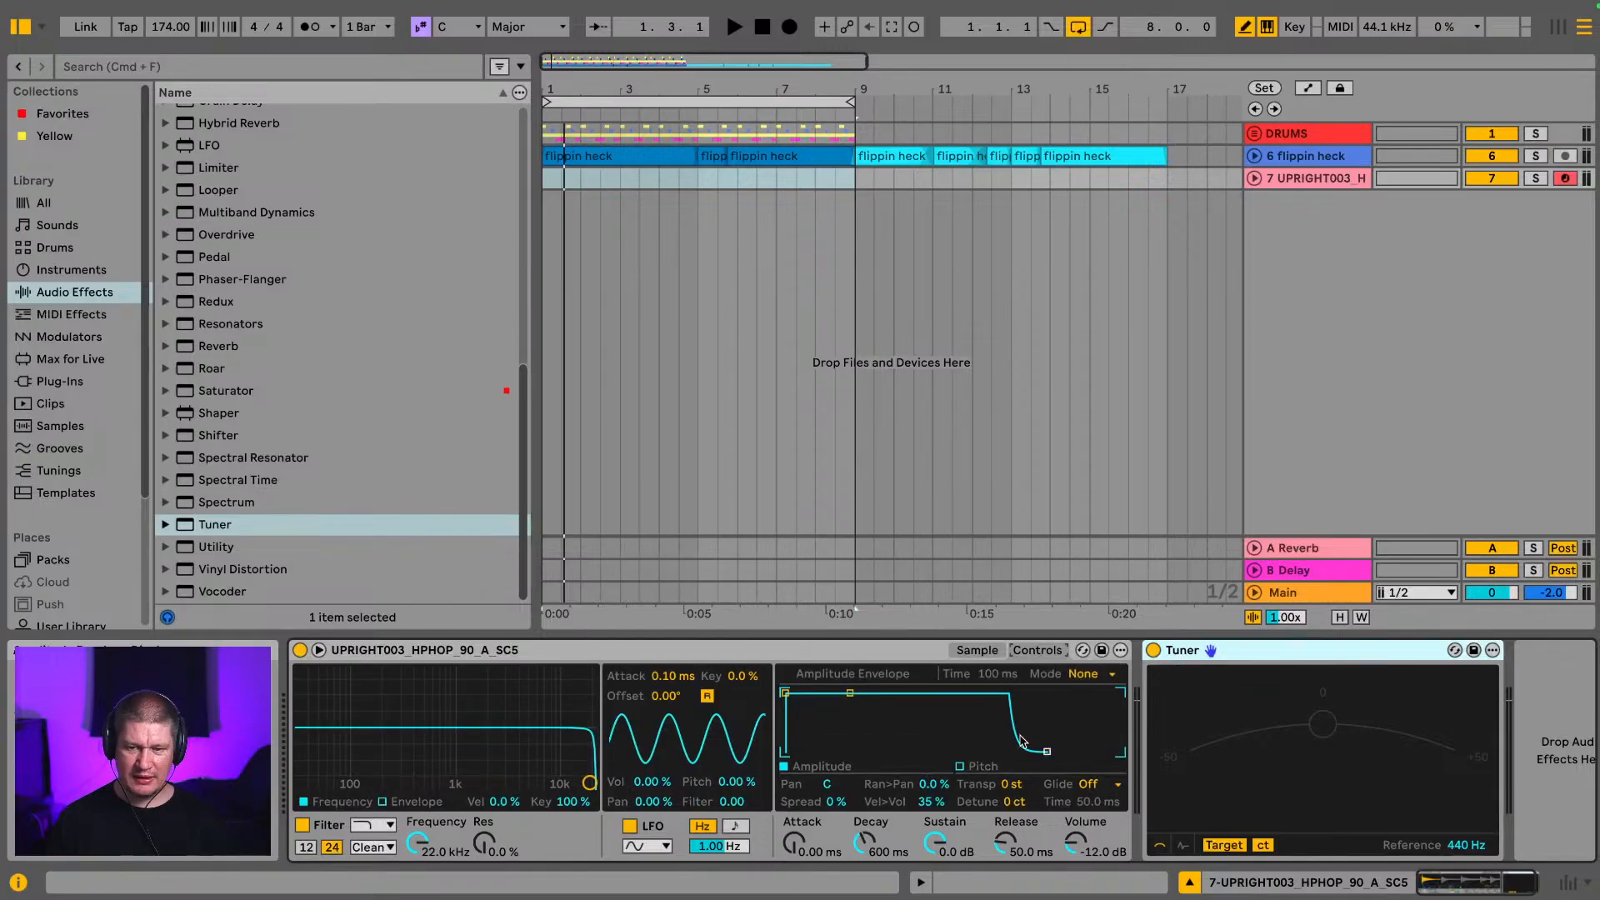
{"action": "left_click", "coordinate": [1008, 785]}
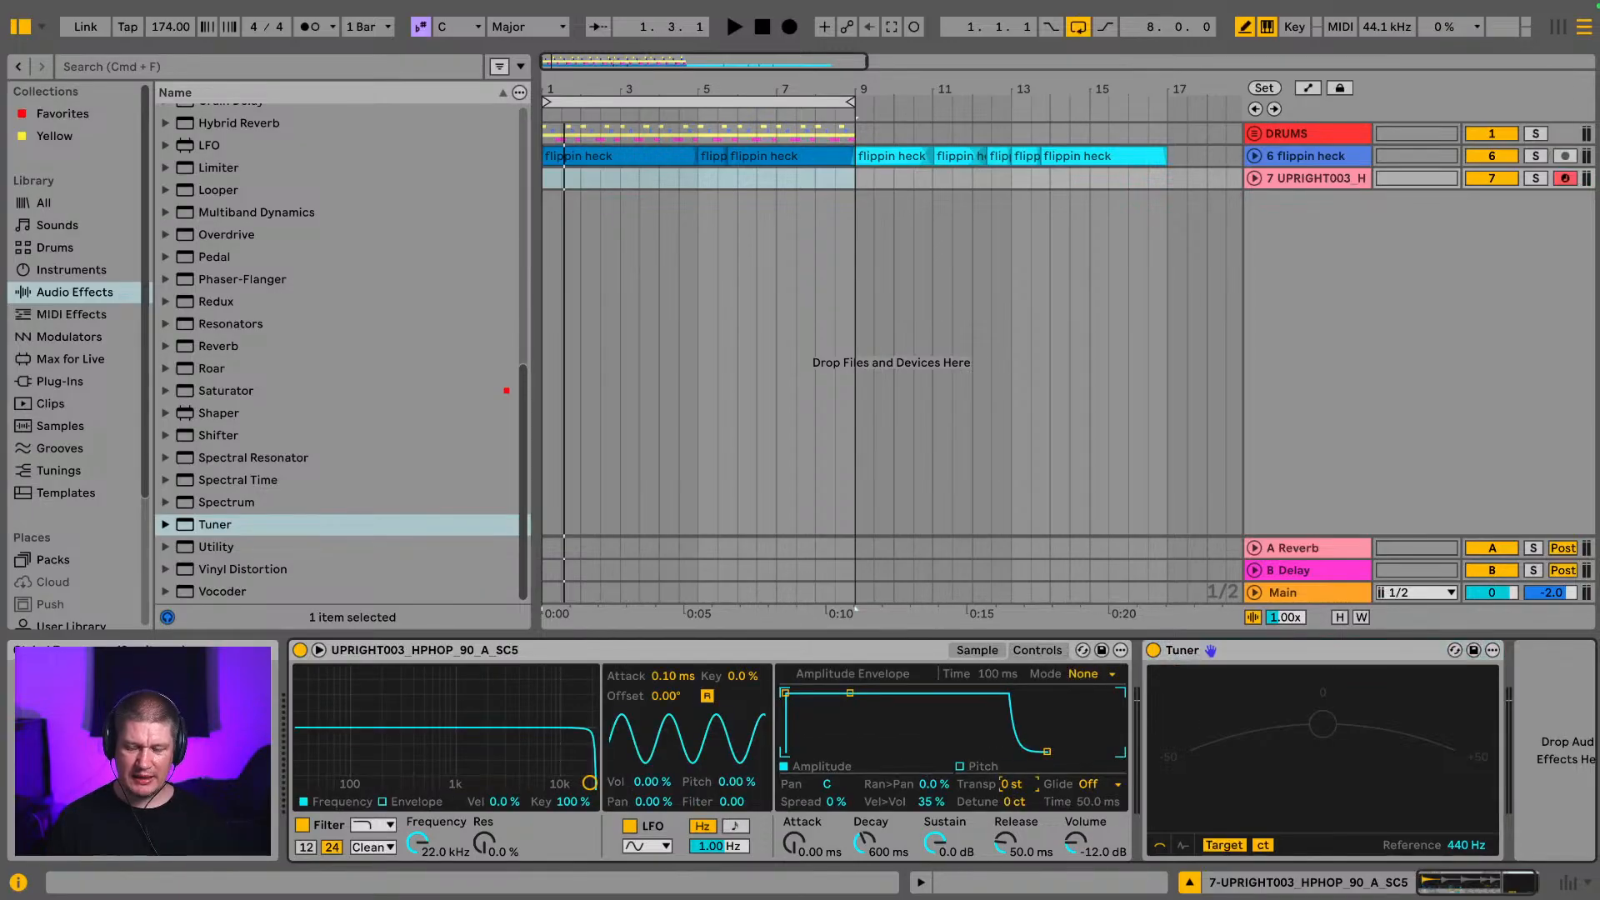
{"action": "left_click_drag", "start_coordinate": [1008, 785], "coordinate": [1008, 775]}
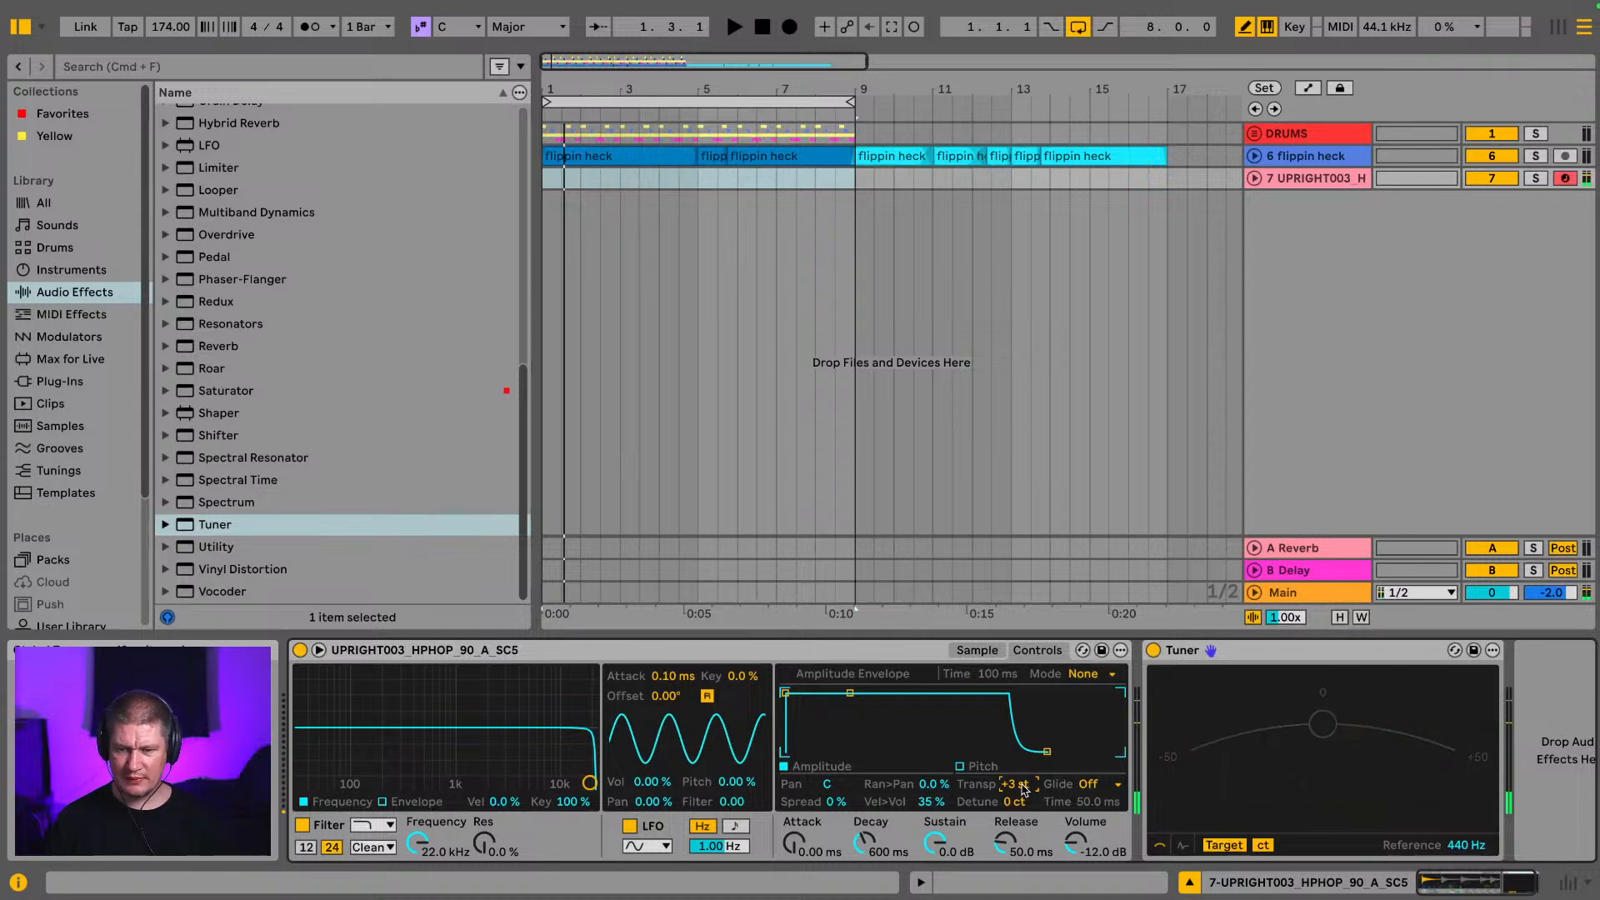
{"action": "left_click_drag", "start_coordinate": [1023, 788], "coordinate": [1024, 779]}
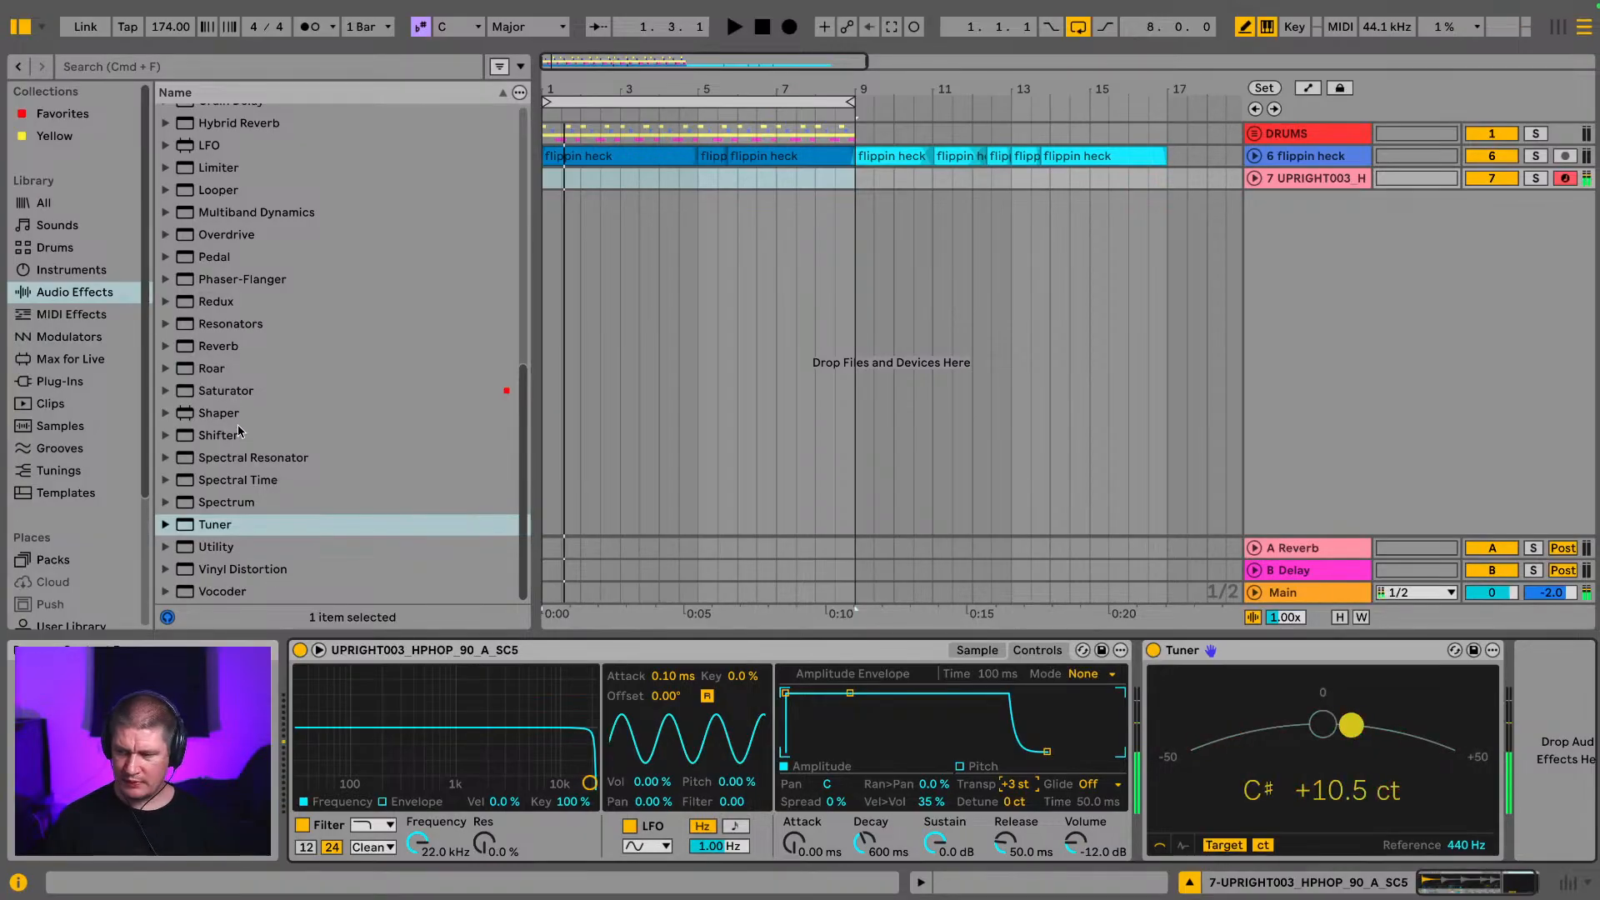
Step: Audition bass notes on the upright track in different octaves, comparing them with the start of the loop
{"action": "key", "text": "z"}
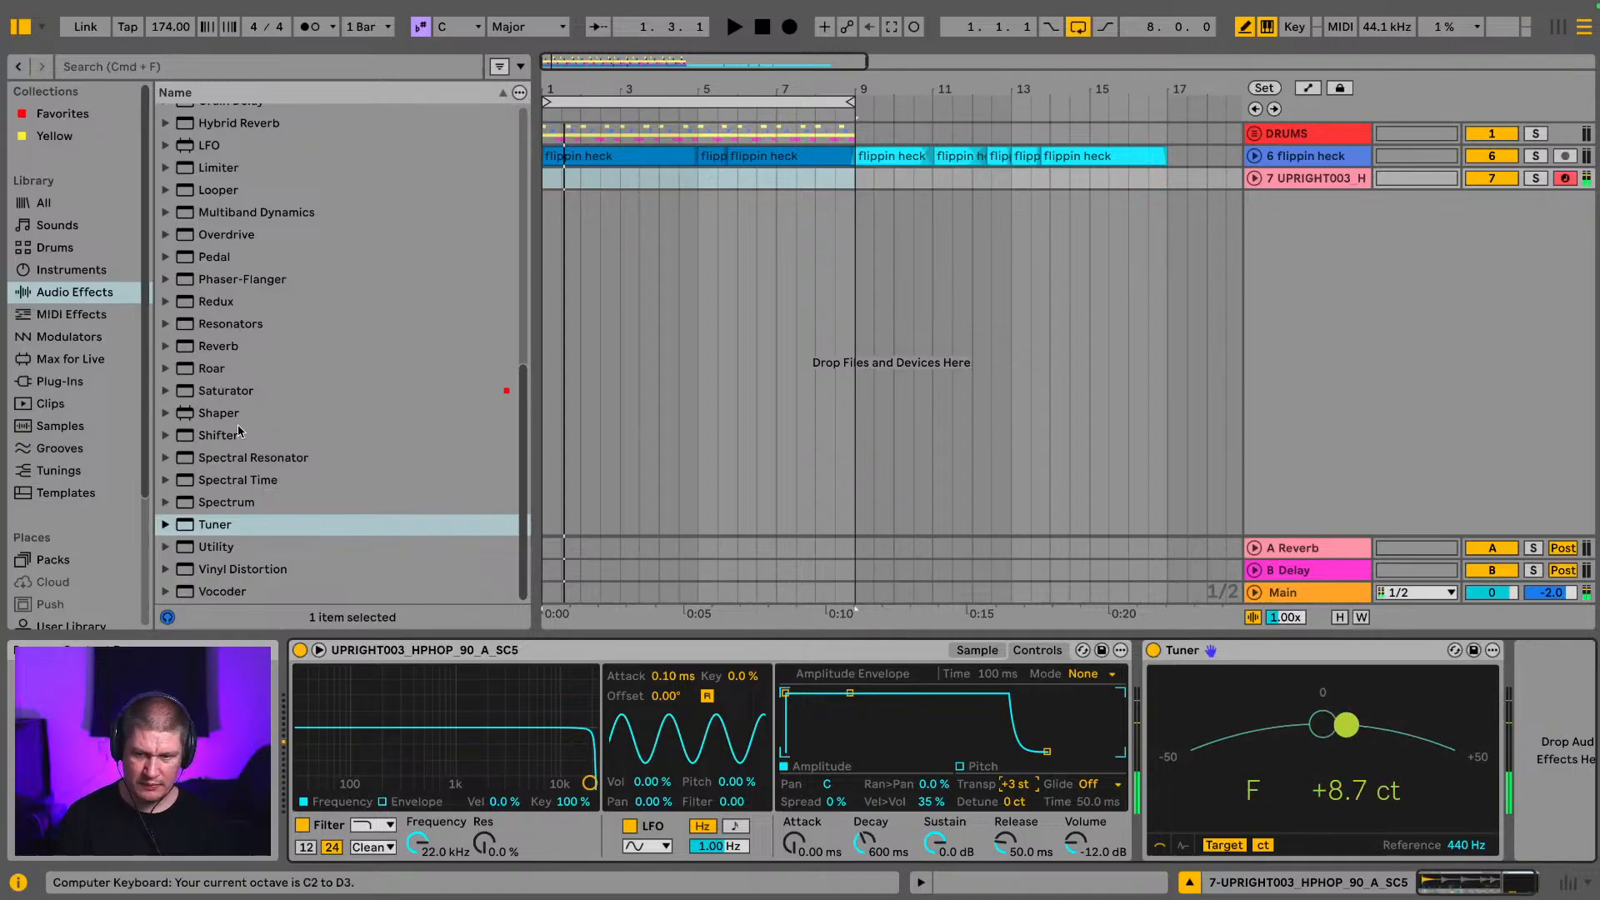
{"action": "key", "text": "f"}
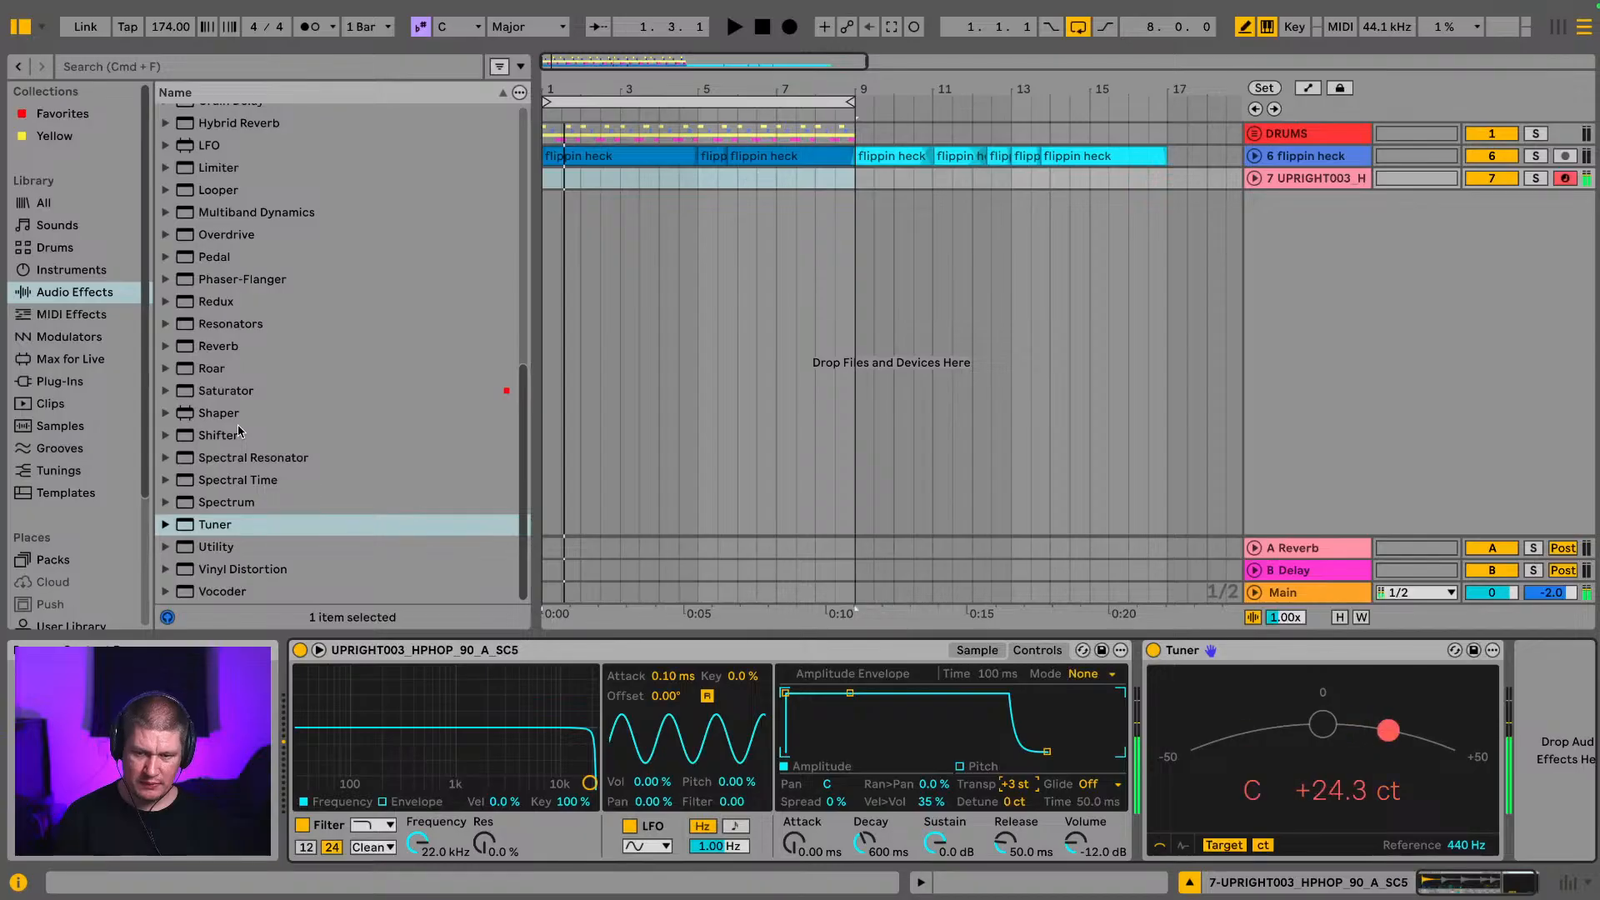
{"action": "key", "text": "space"}
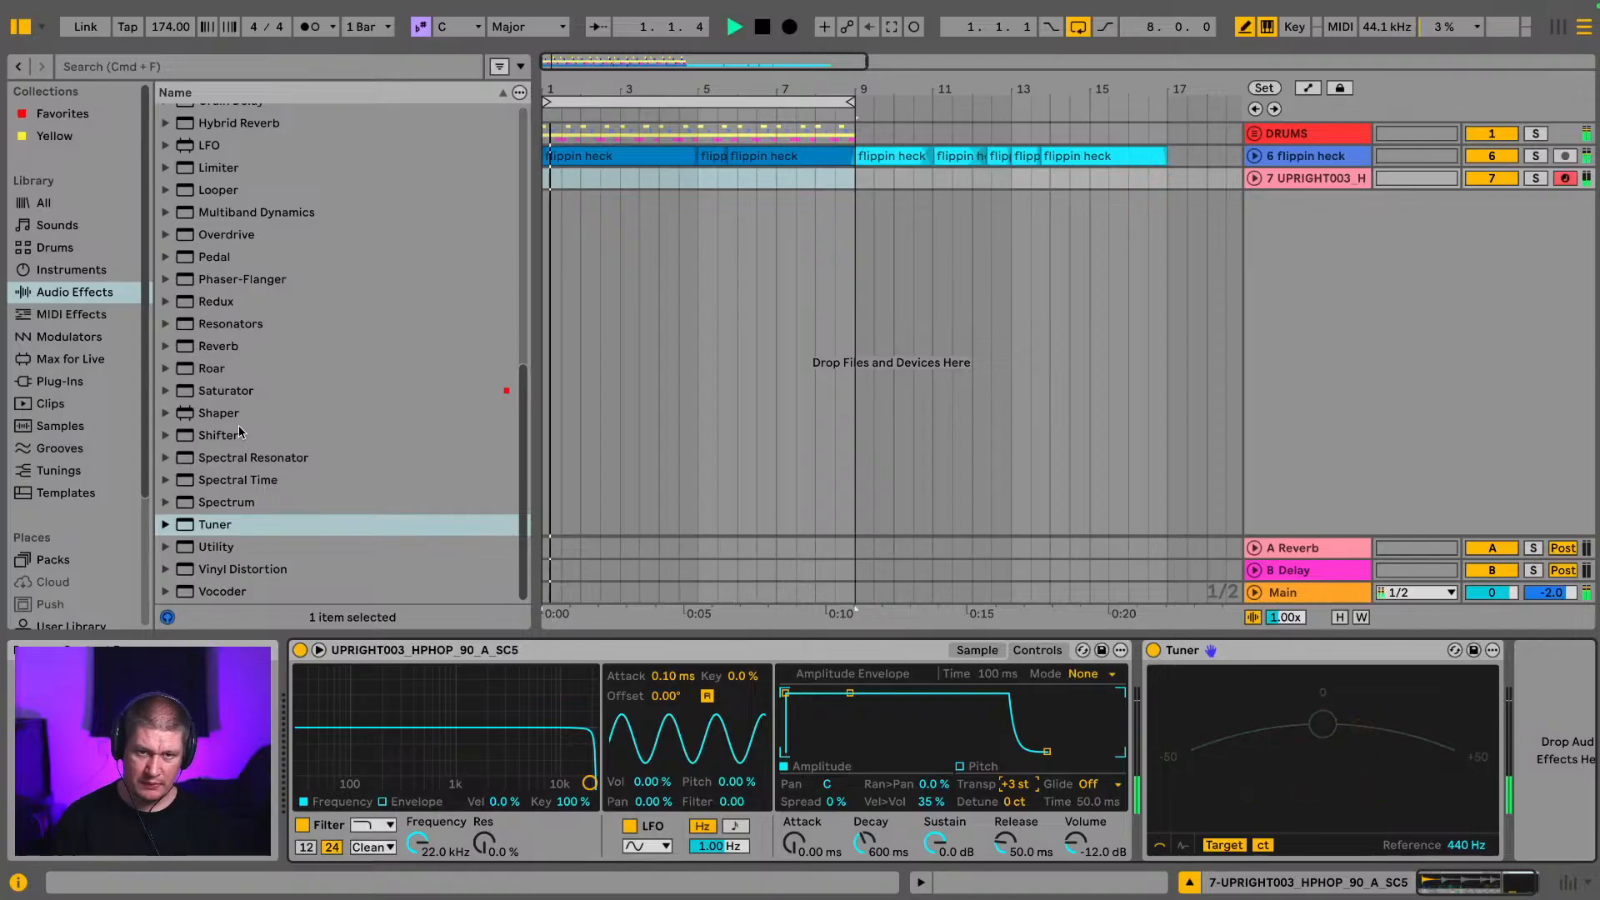
{"action": "key", "text": "space"}
{"action": "key", "text": "f"}
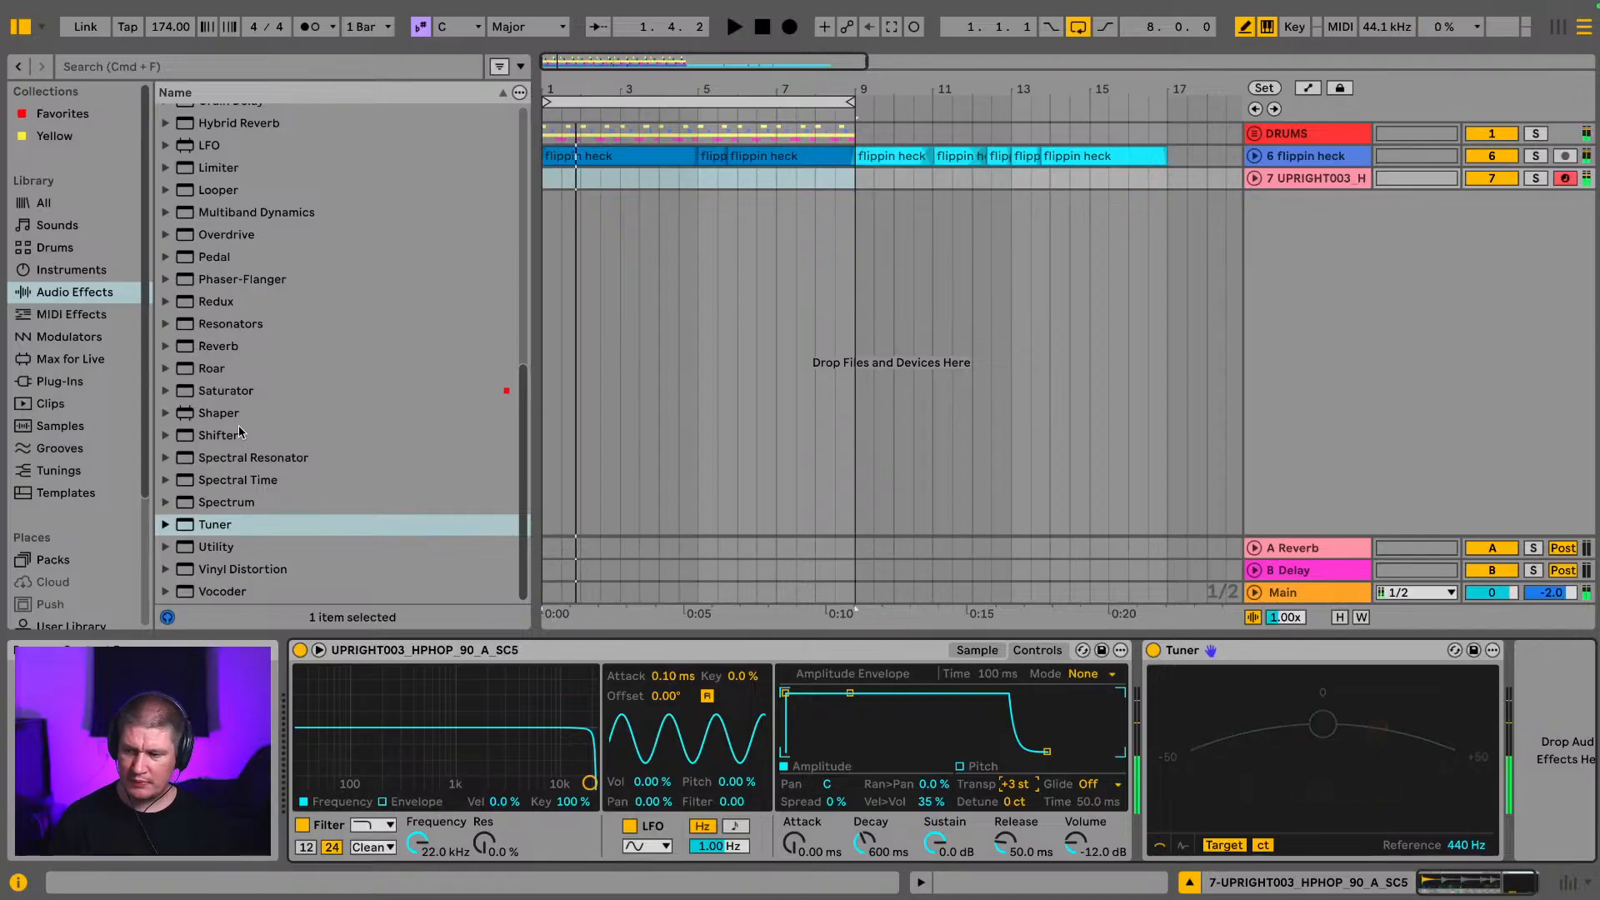
{"action": "key", "text": "f"}
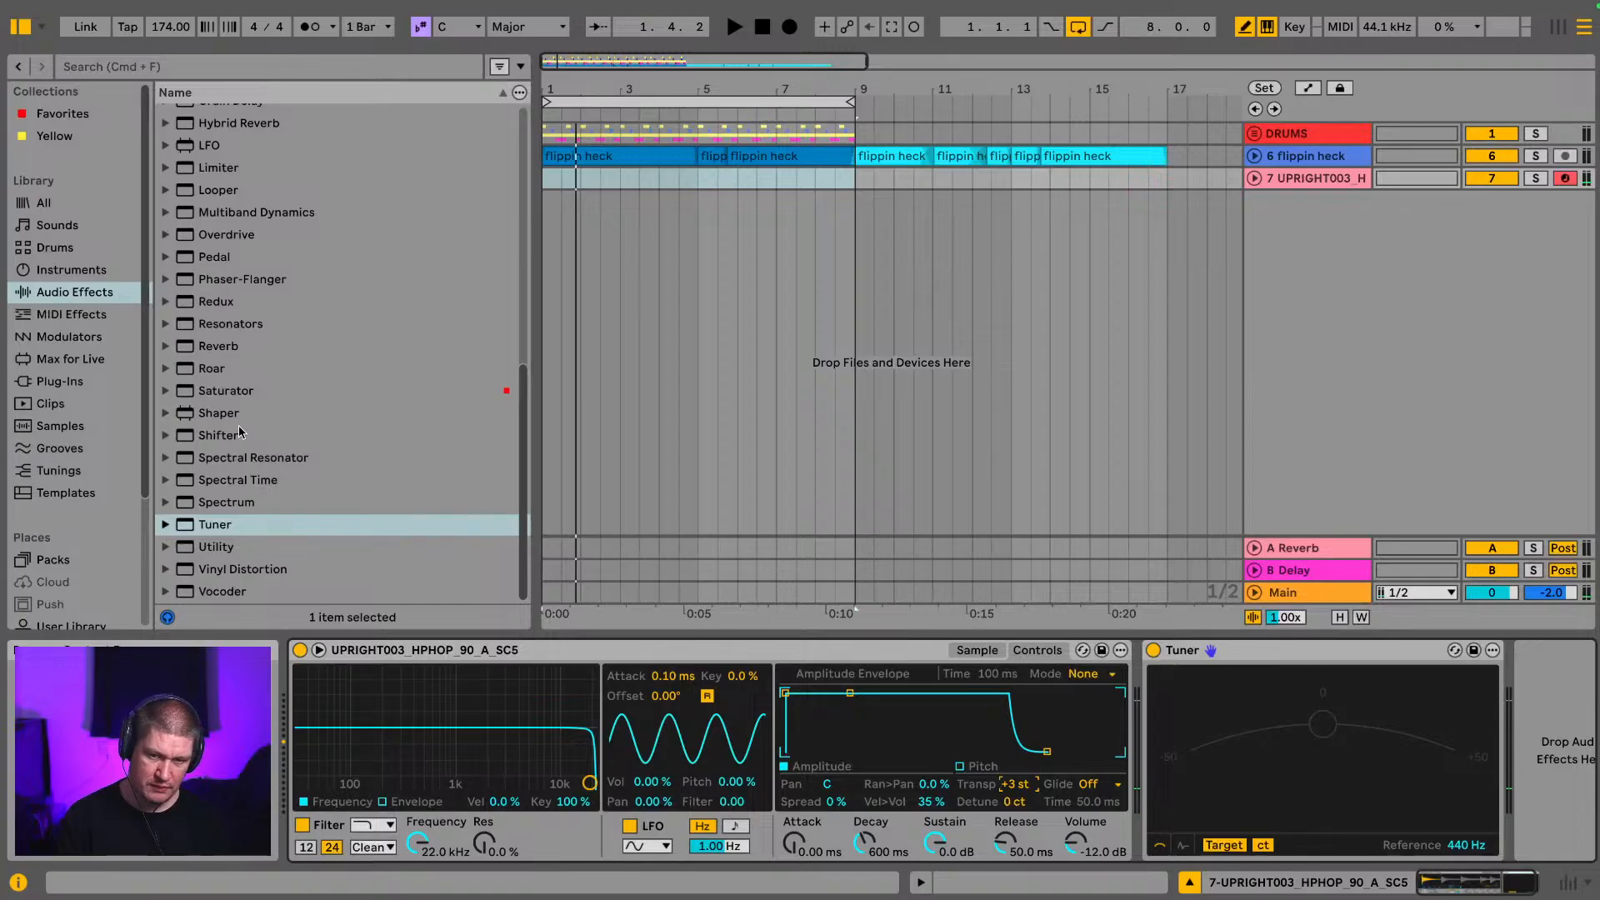
{"action": "key", "text": "g"}
{"action": "key", "text": "a"}
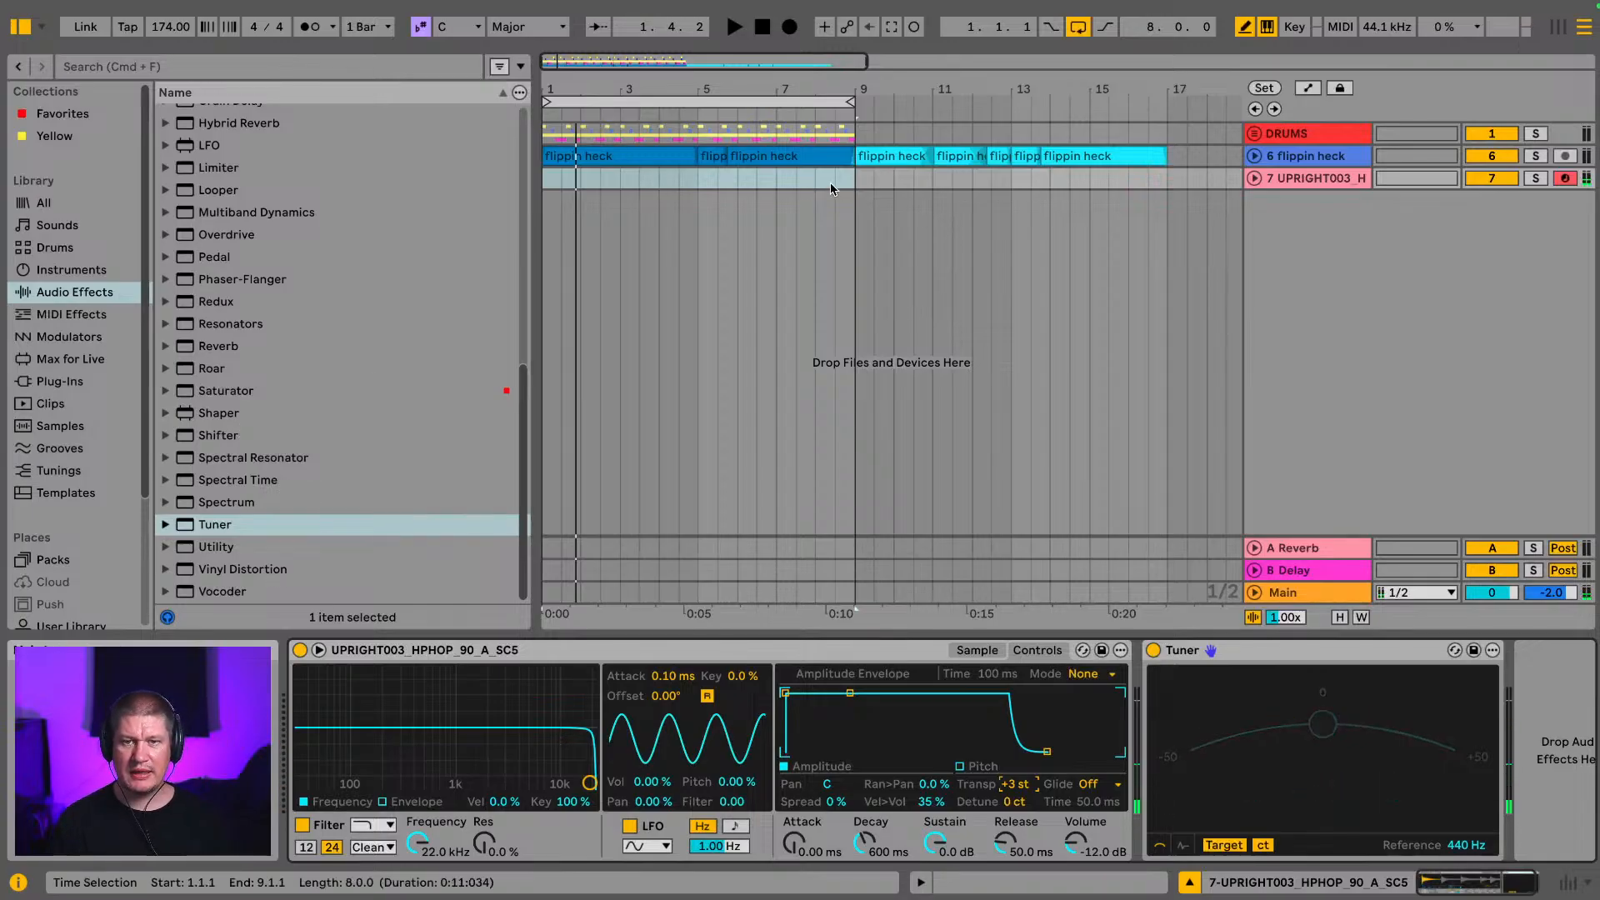
Step: Create an empty eight-bar MIDI clip on the upright bass track from bar 1 to 9 and enlarge its note editor
{"action": "left_click_drag", "start_coordinate": [860, 178], "coordinate": [403, 171]}
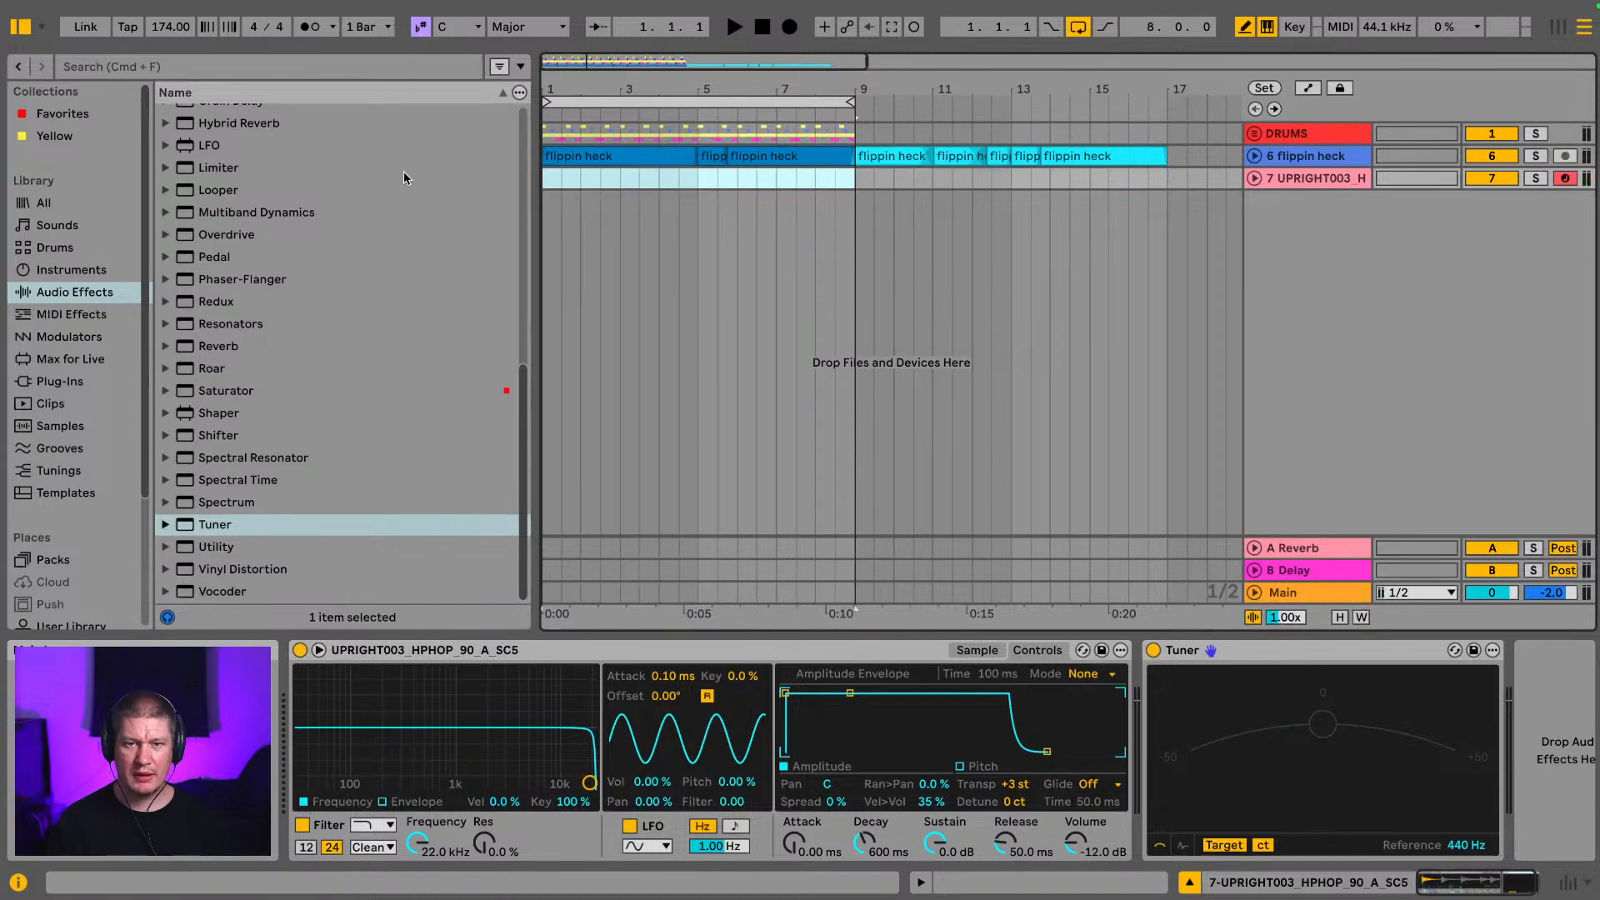
{"action": "key", "text": "ctrl+shift+m"}
{"action": "key", "text": "space"}
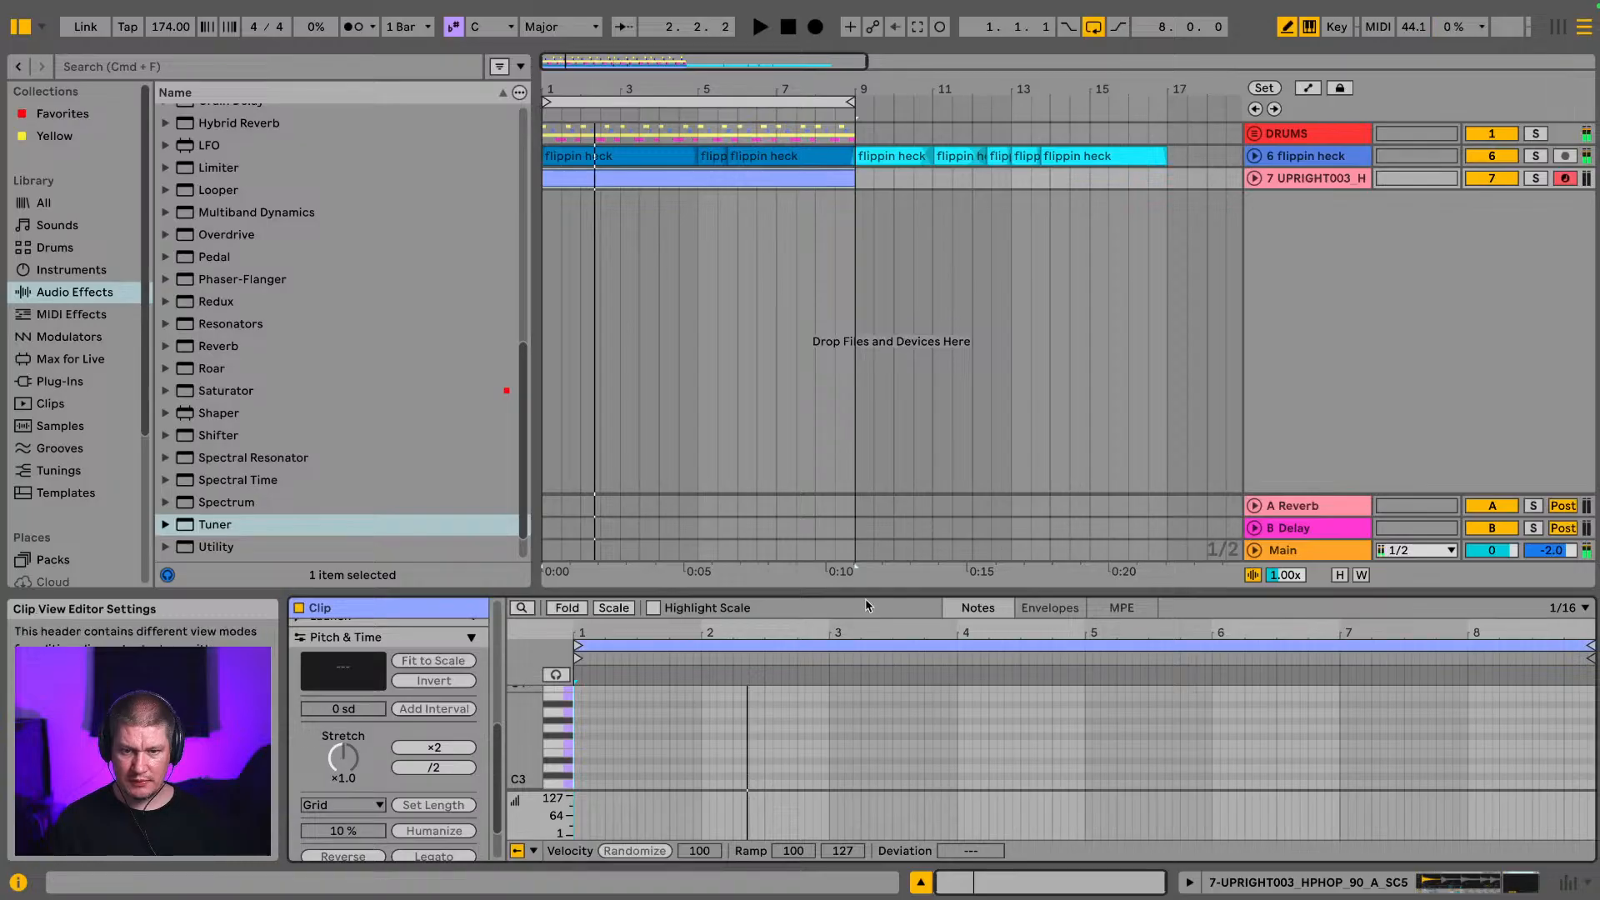
{"action": "left_click_drag", "start_coordinate": [870, 593], "coordinate": [845, 287]}
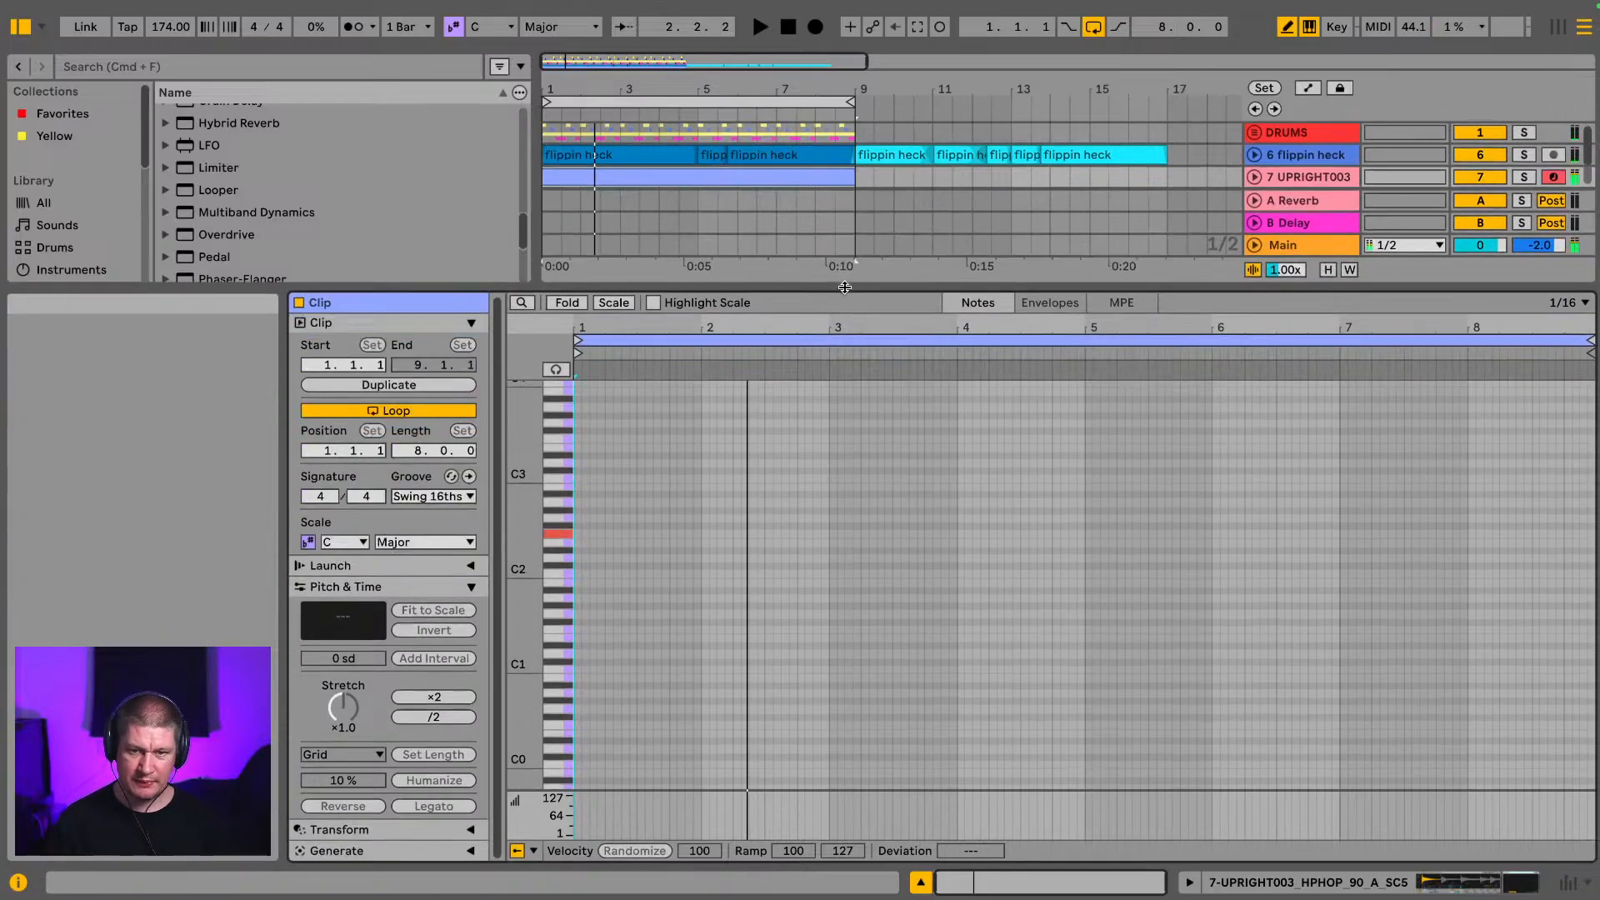
Step: Draw a G2 note in the bass clip and extend its start back so it spans 1.1.1 to 1.1.3
{"action": "left_click", "coordinate": [586, 514]}
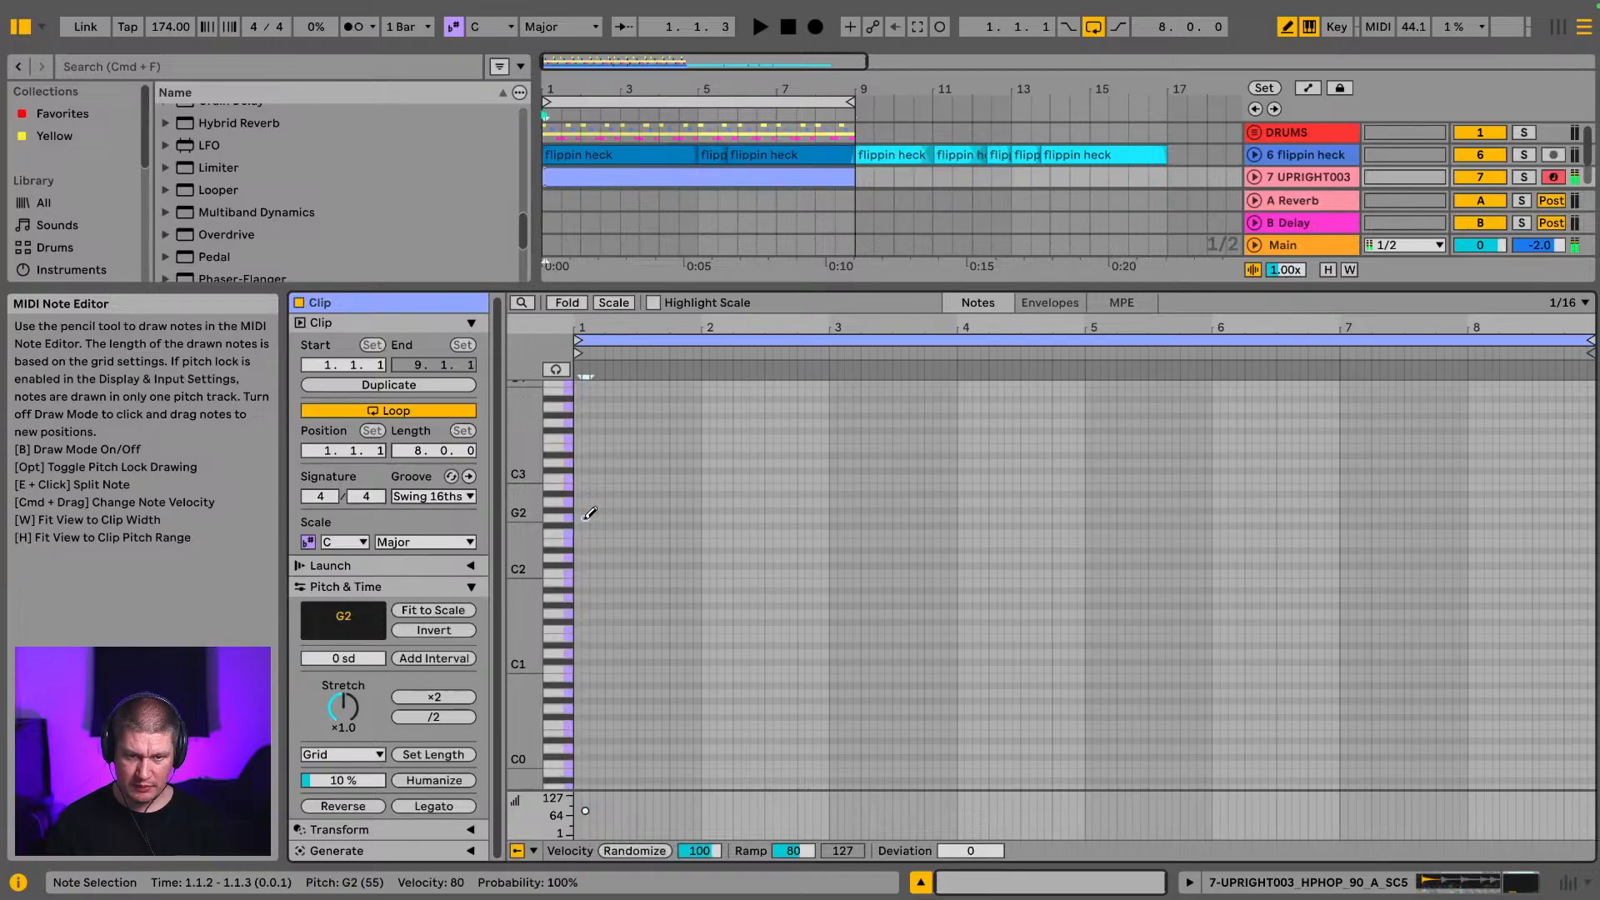
{"action": "key", "text": "b"}
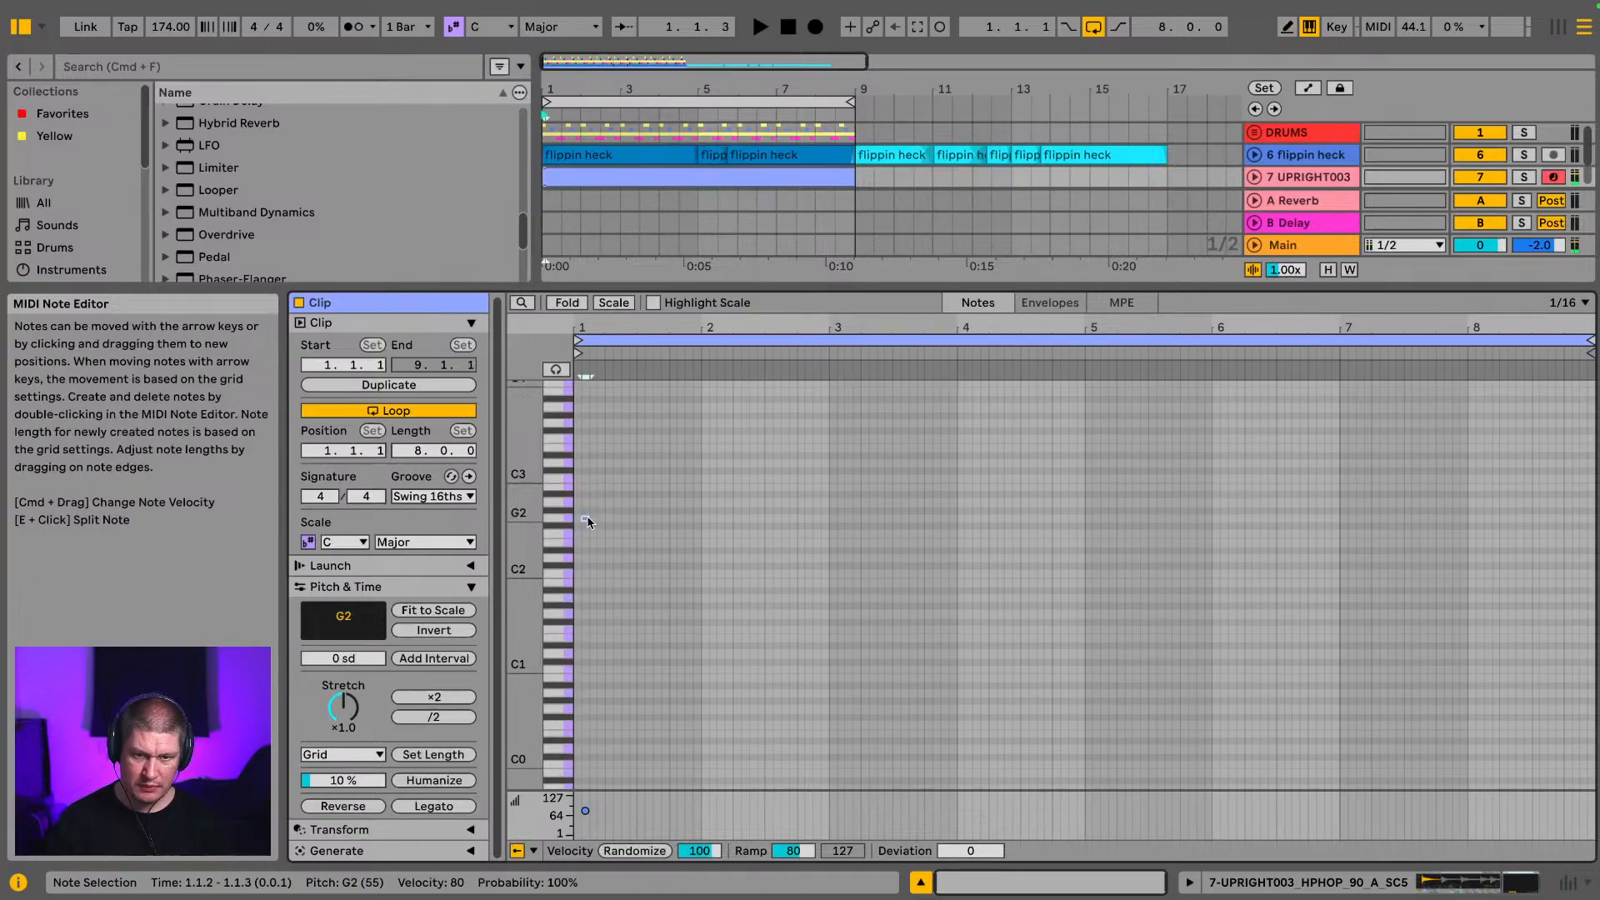
{"action": "left_click_drag", "start_coordinate": [597, 326], "coordinate": [597, 366]}
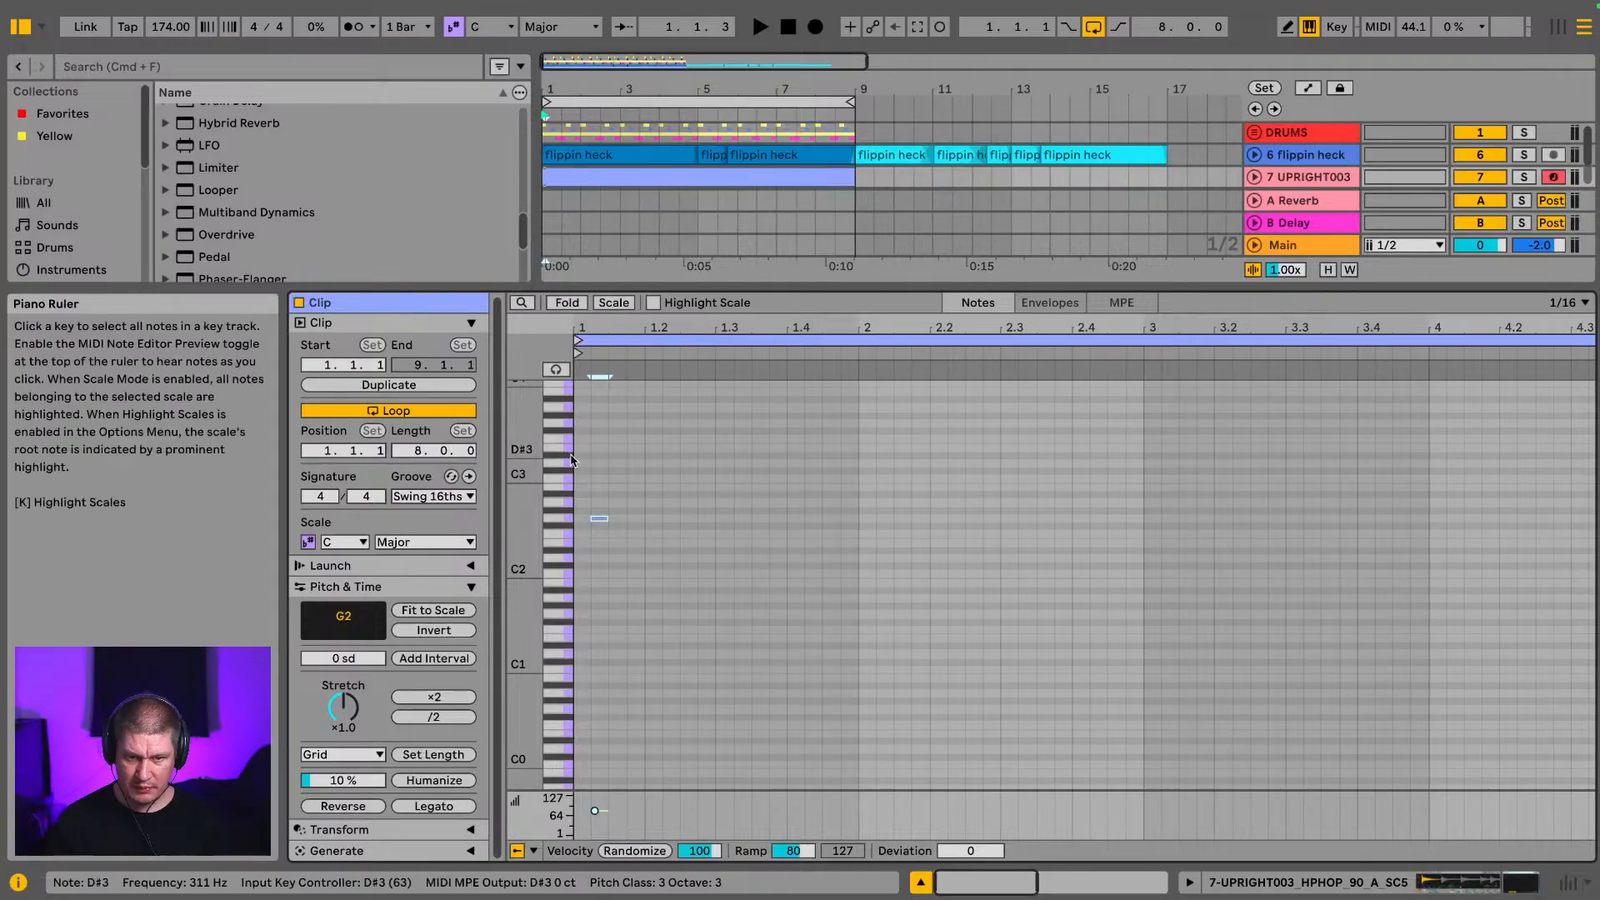
{"action": "left_click_drag", "start_coordinate": [592, 518], "coordinate": [564, 521]}
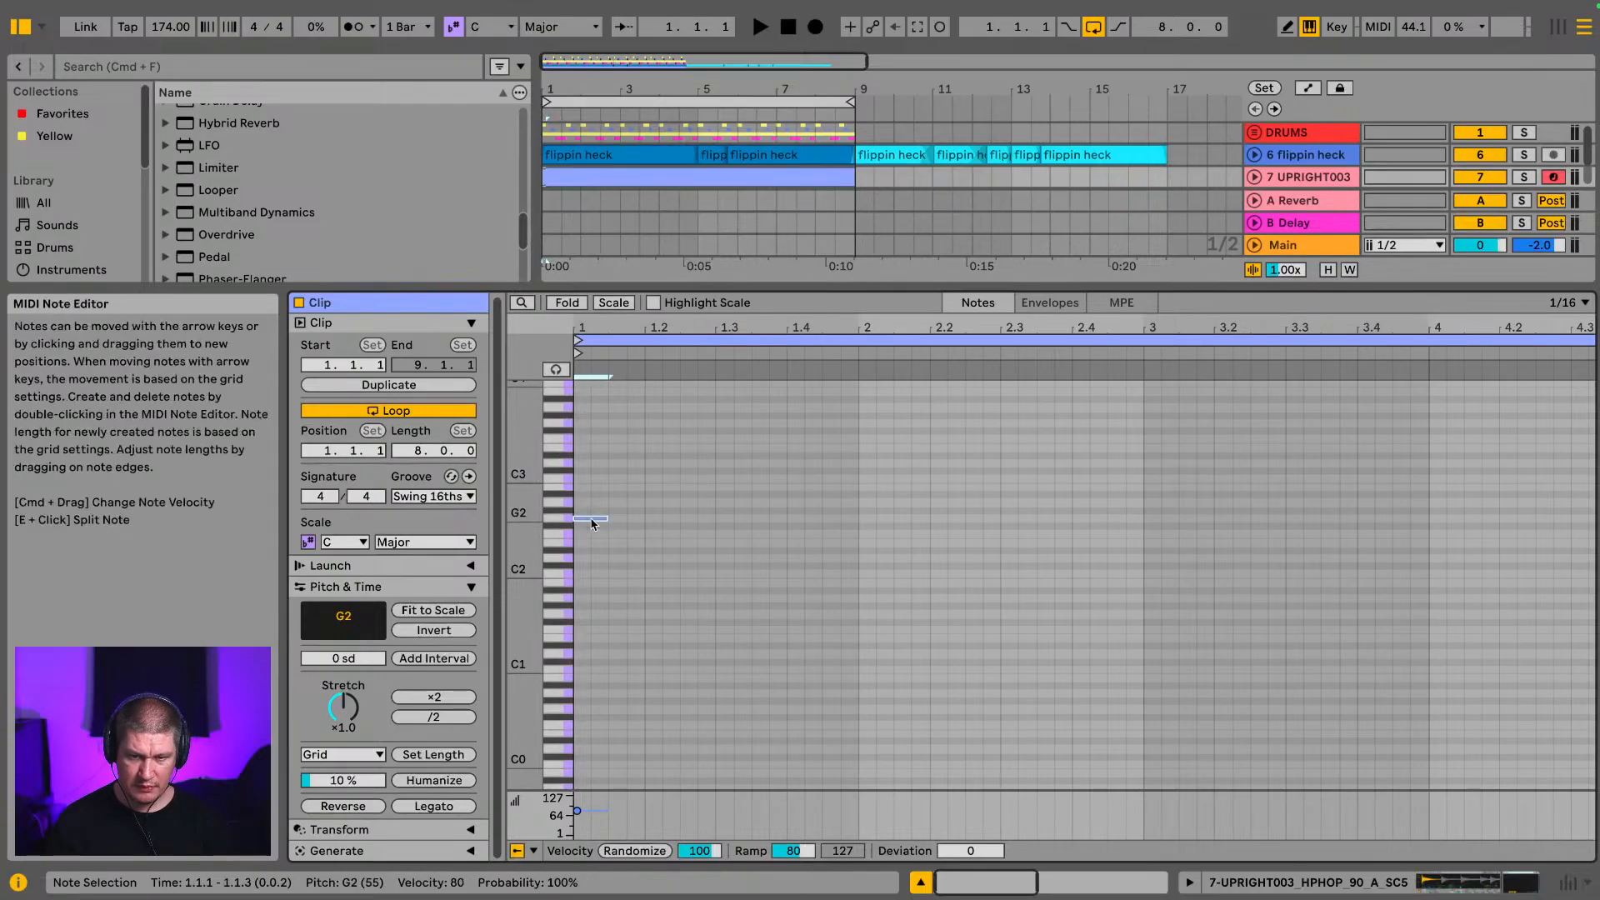
Step: Add an F#2 bass note from 1.3.4 to bar 3 and extend the G2 note to meet it at 1.3.4
{"action": "key", "text": "space"}
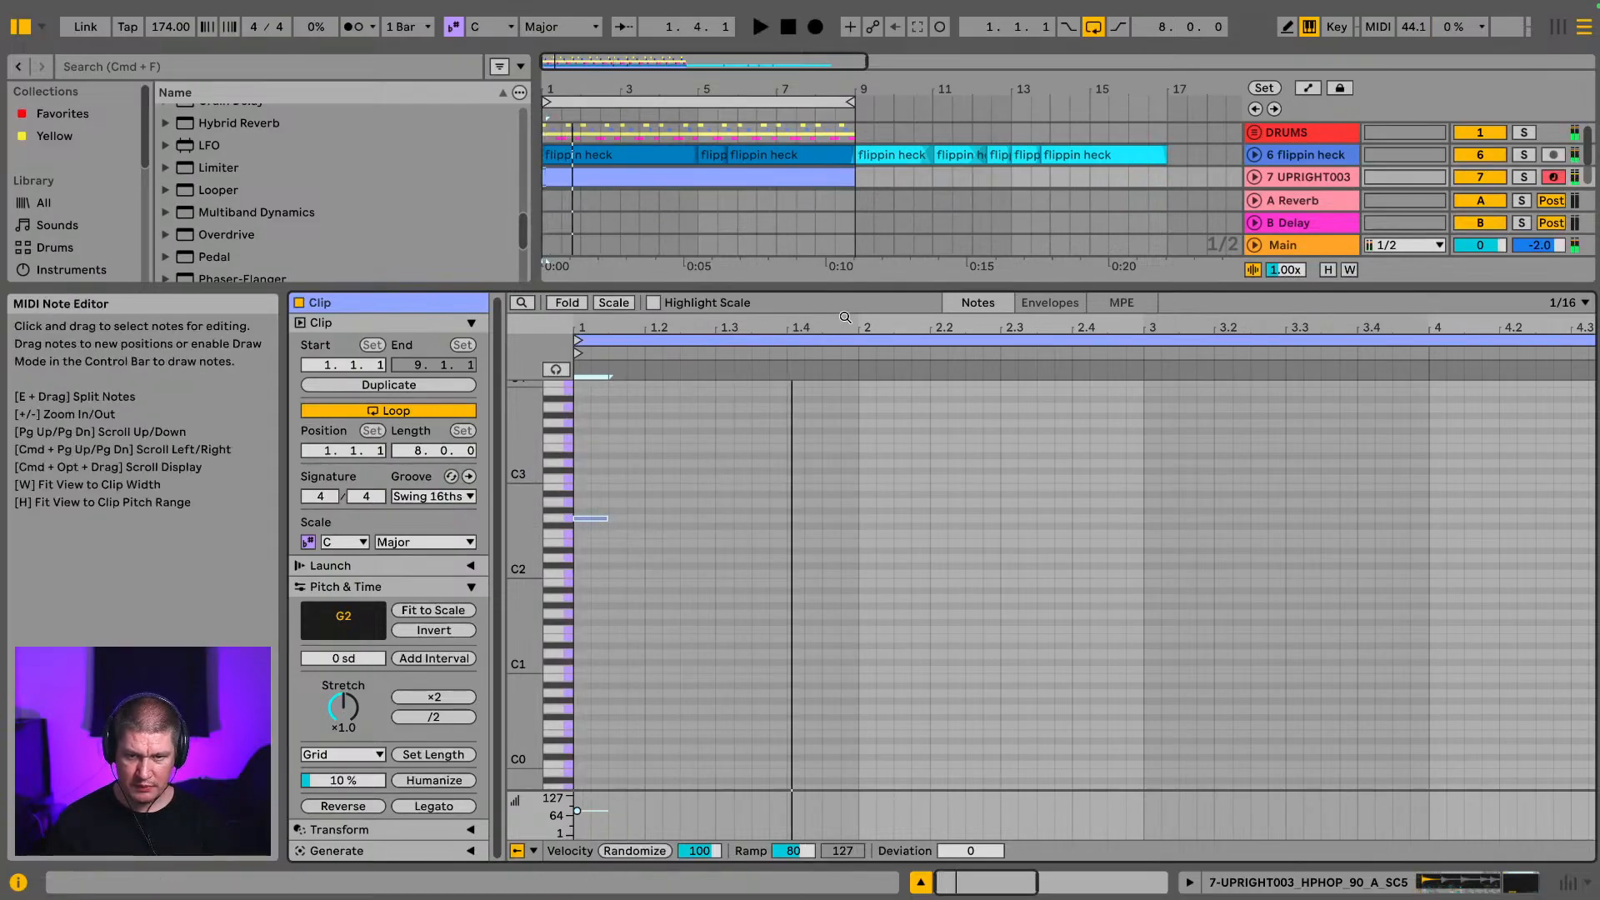
{"action": "double_click", "coordinate": [776, 519]}
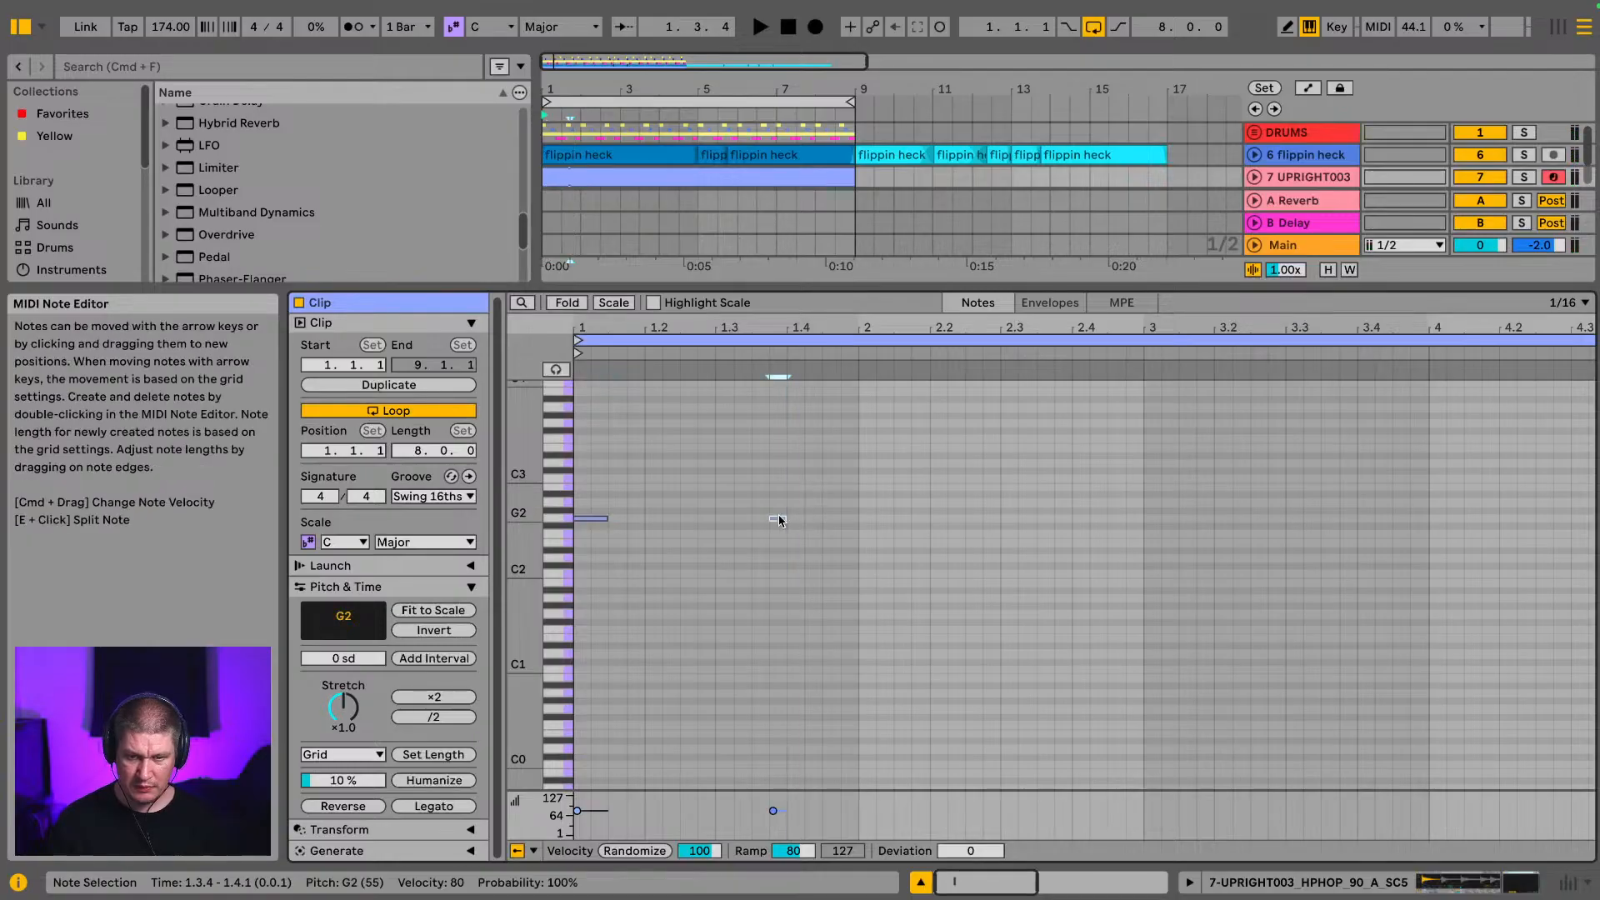
{"action": "key", "text": "Down"}
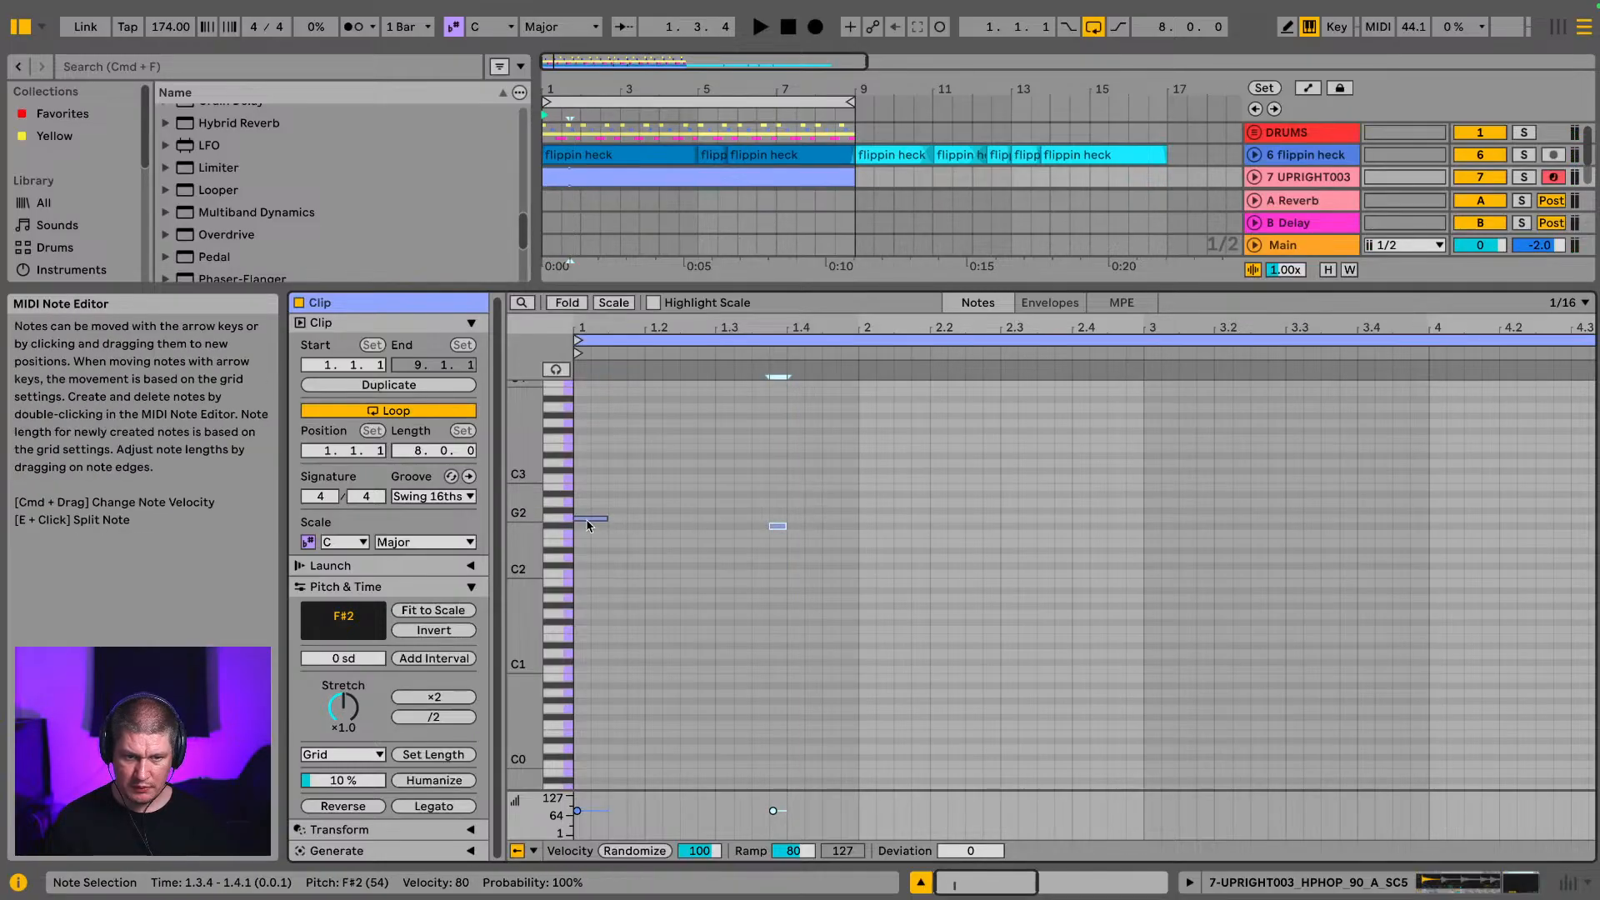
{"action": "left_click", "coordinate": [558, 520]}
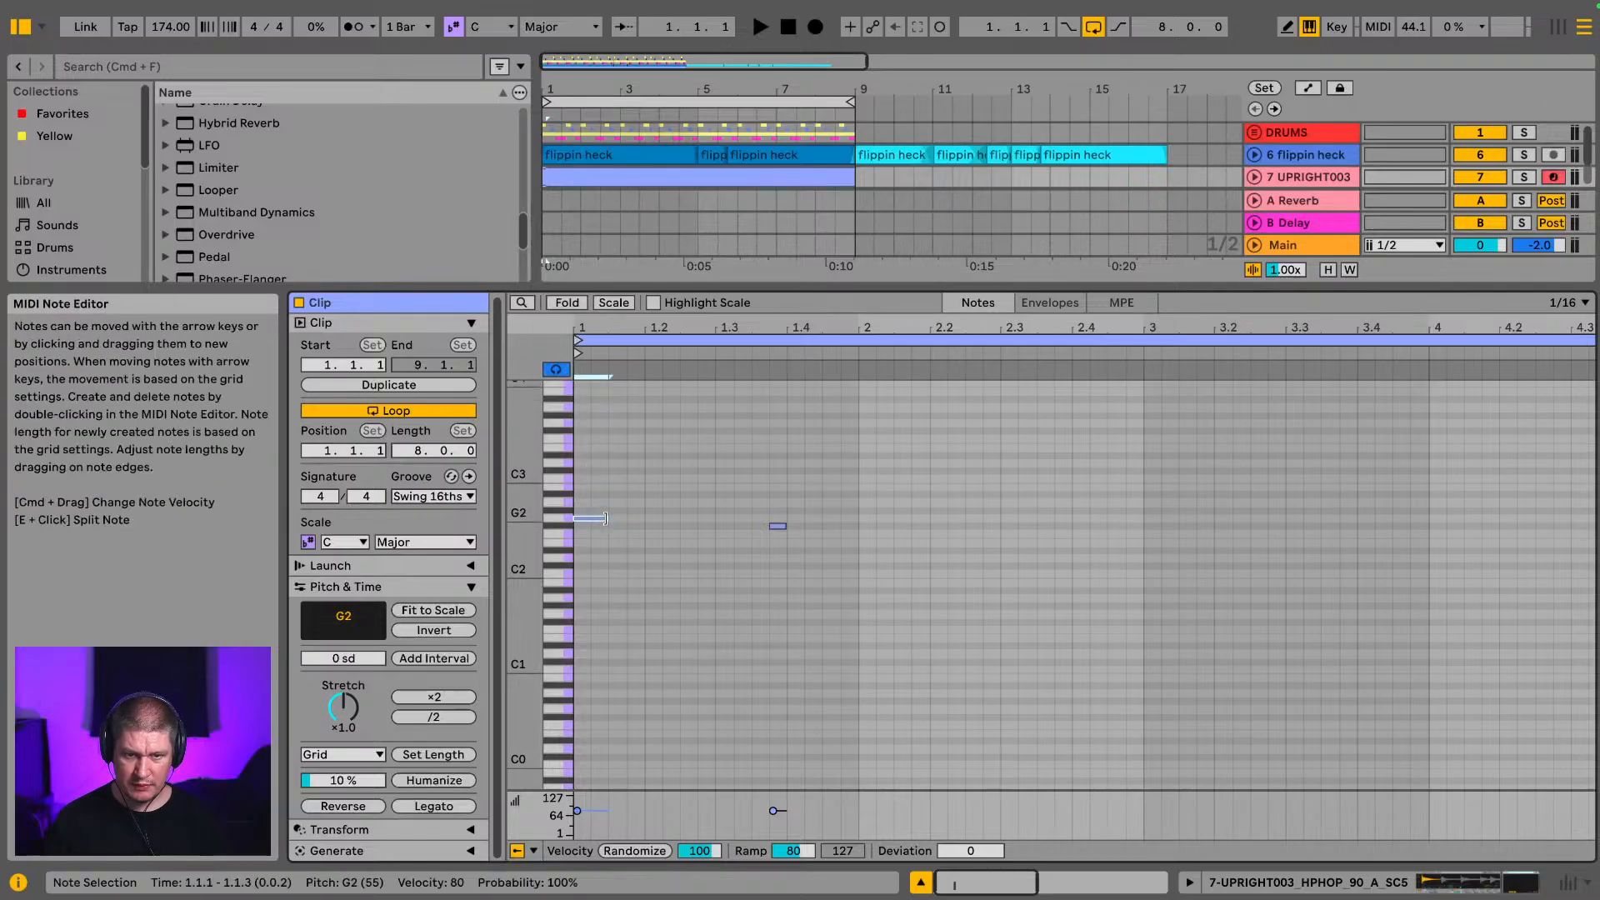
{"action": "left_click_drag", "start_coordinate": [608, 520], "coordinate": [770, 528]}
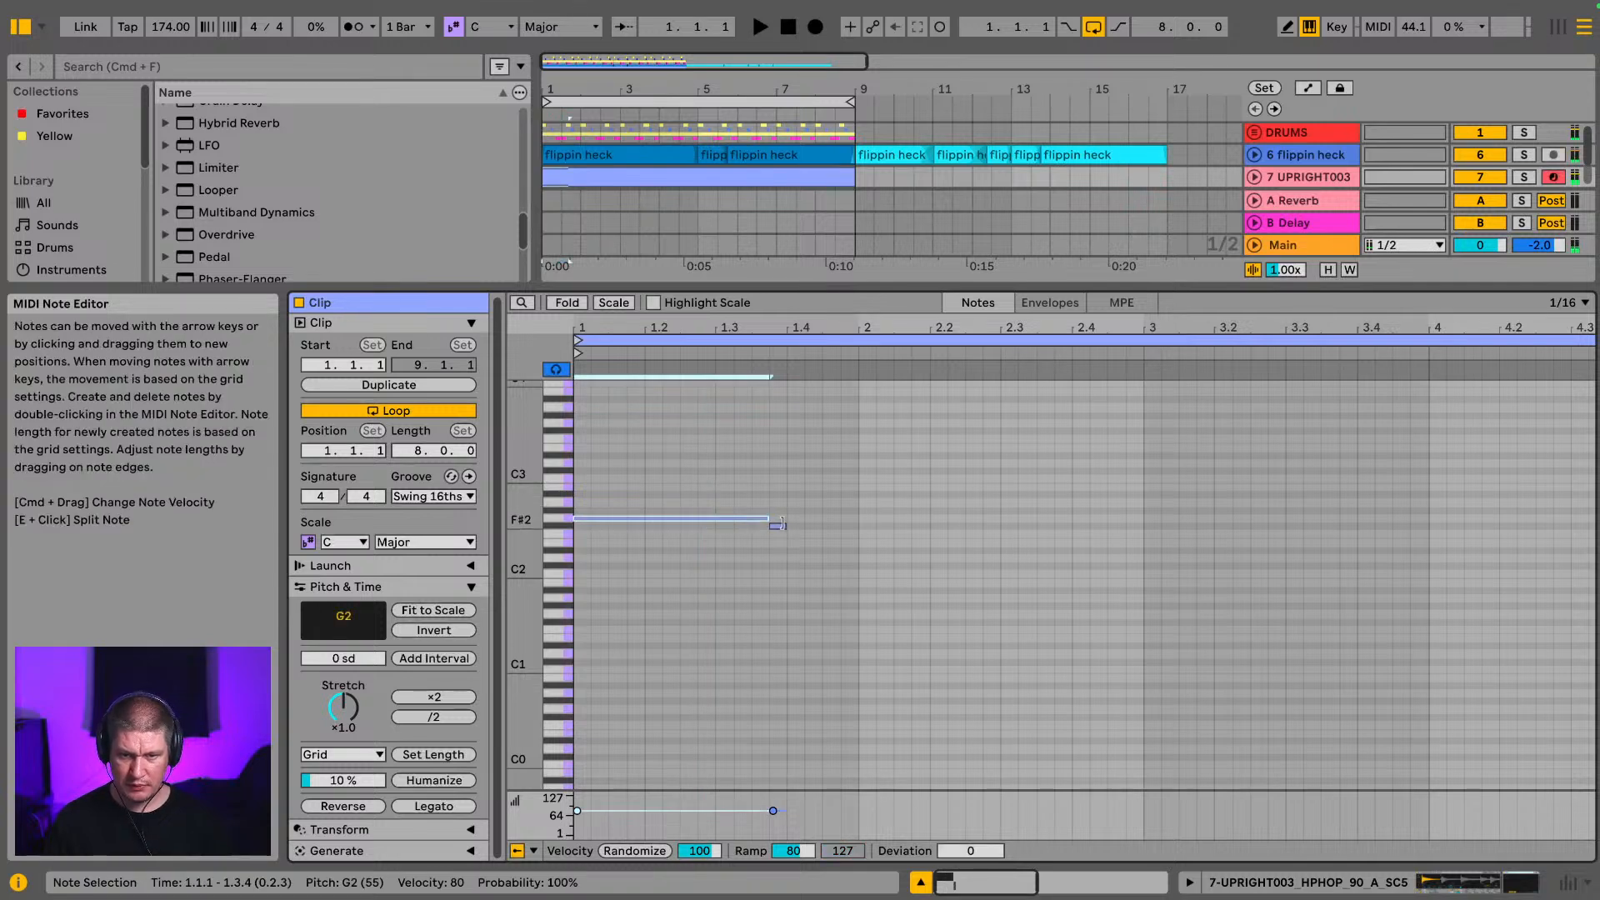
{"action": "left_click_drag", "start_coordinate": [780, 528], "coordinate": [1143, 537]}
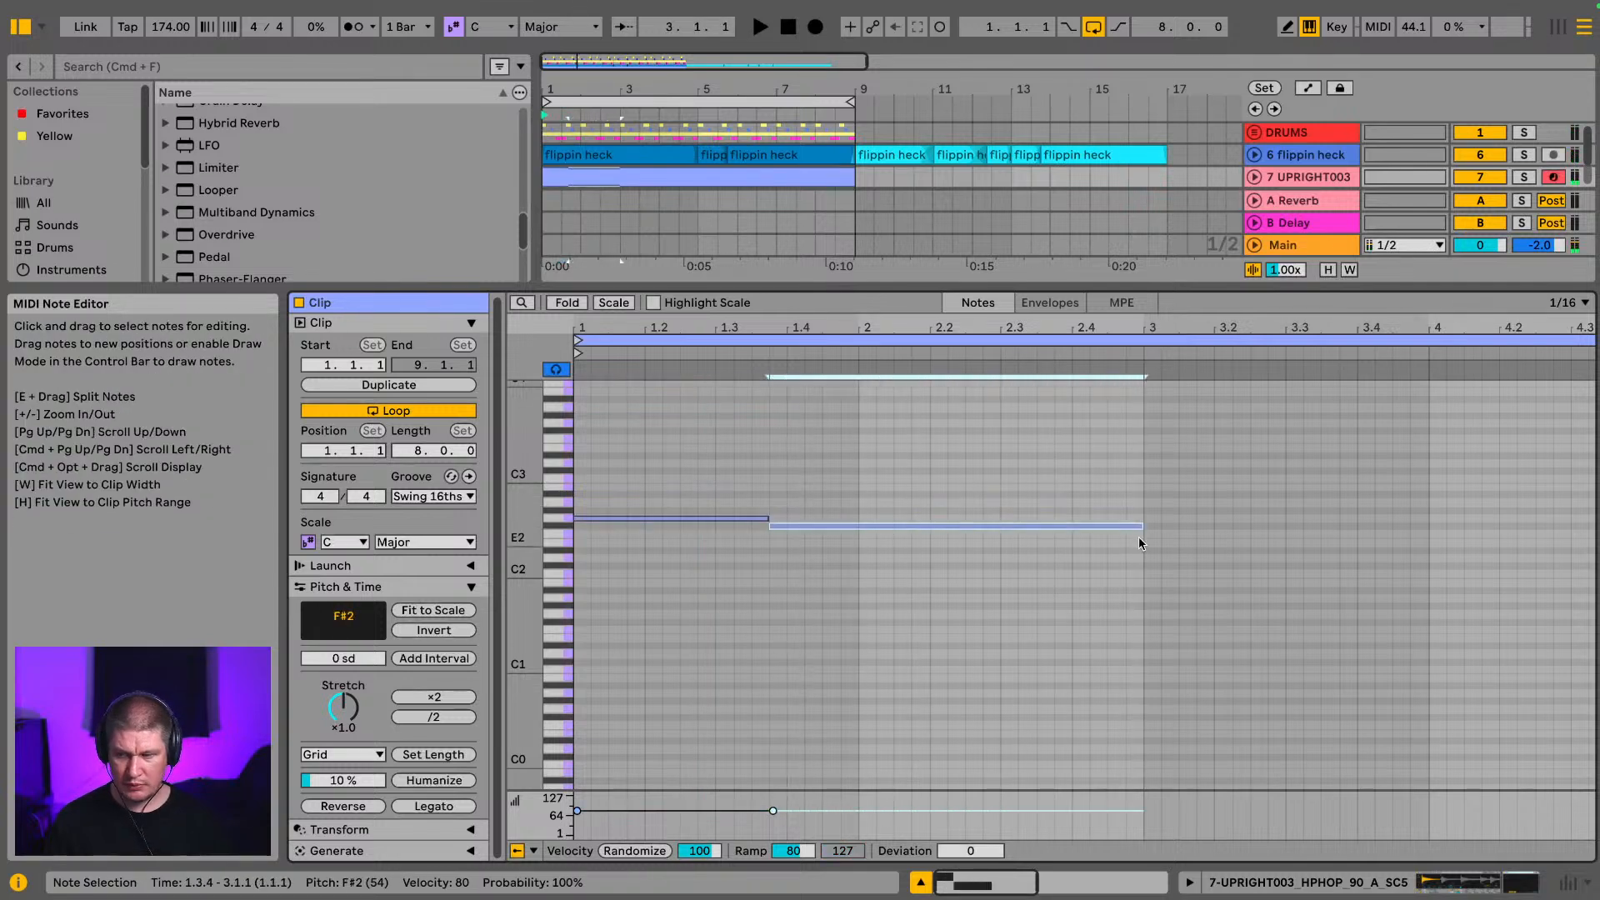
Step: Lower the second bass note to F2, shift it to start at 1.4.1, and lengthen the G2 note to meet it
{"action": "key", "text": "space"}
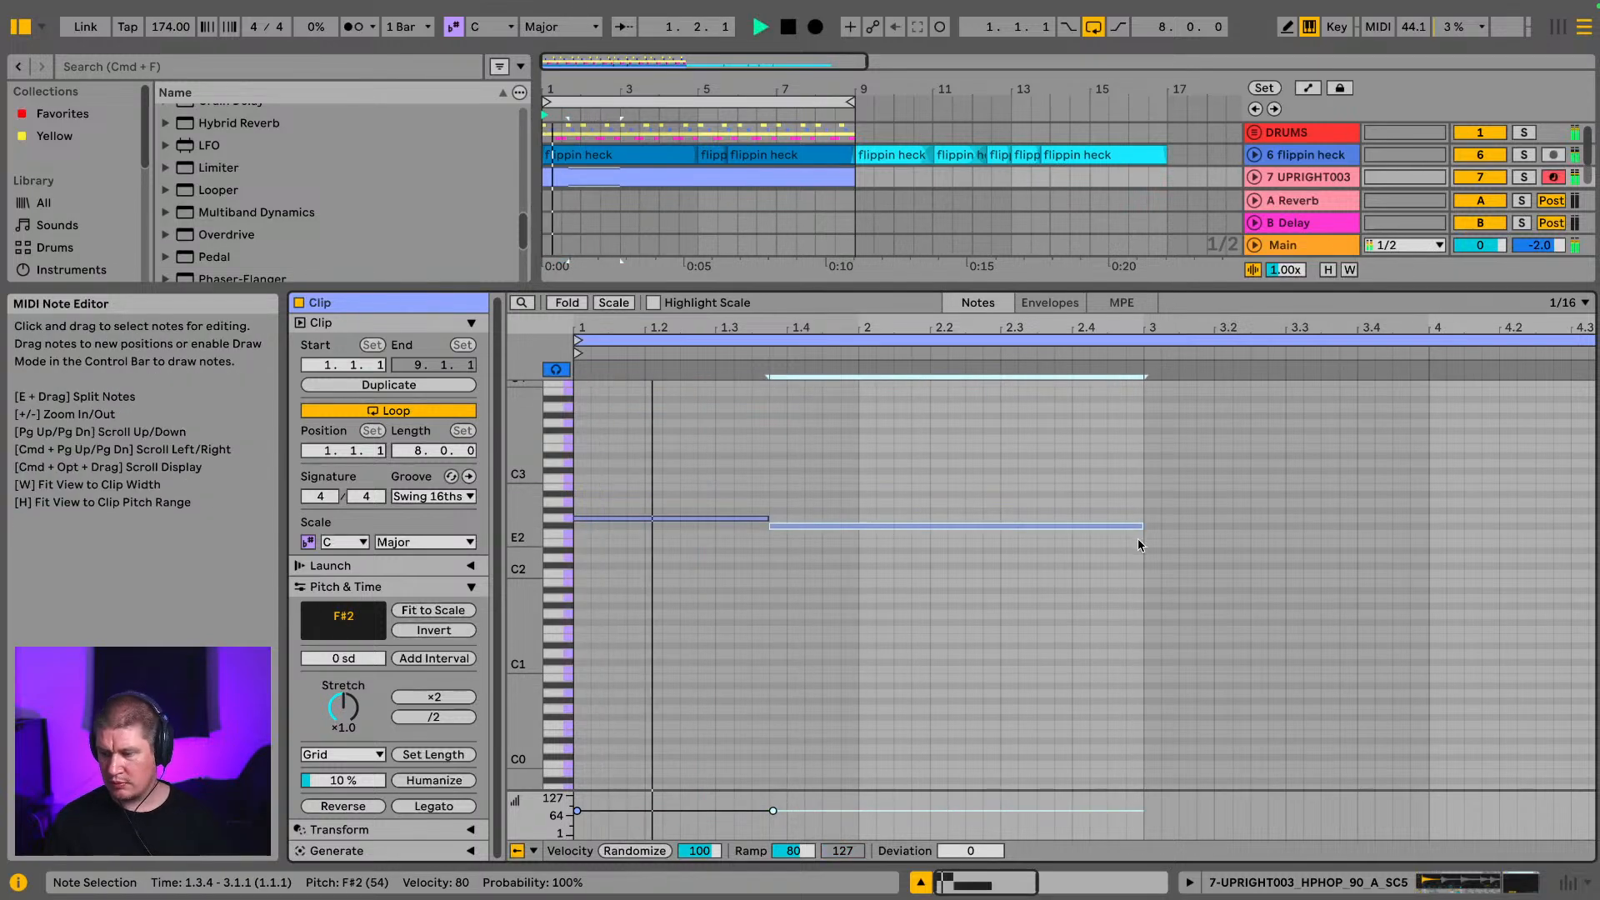
{"action": "left_click", "coordinate": [1525, 177]}
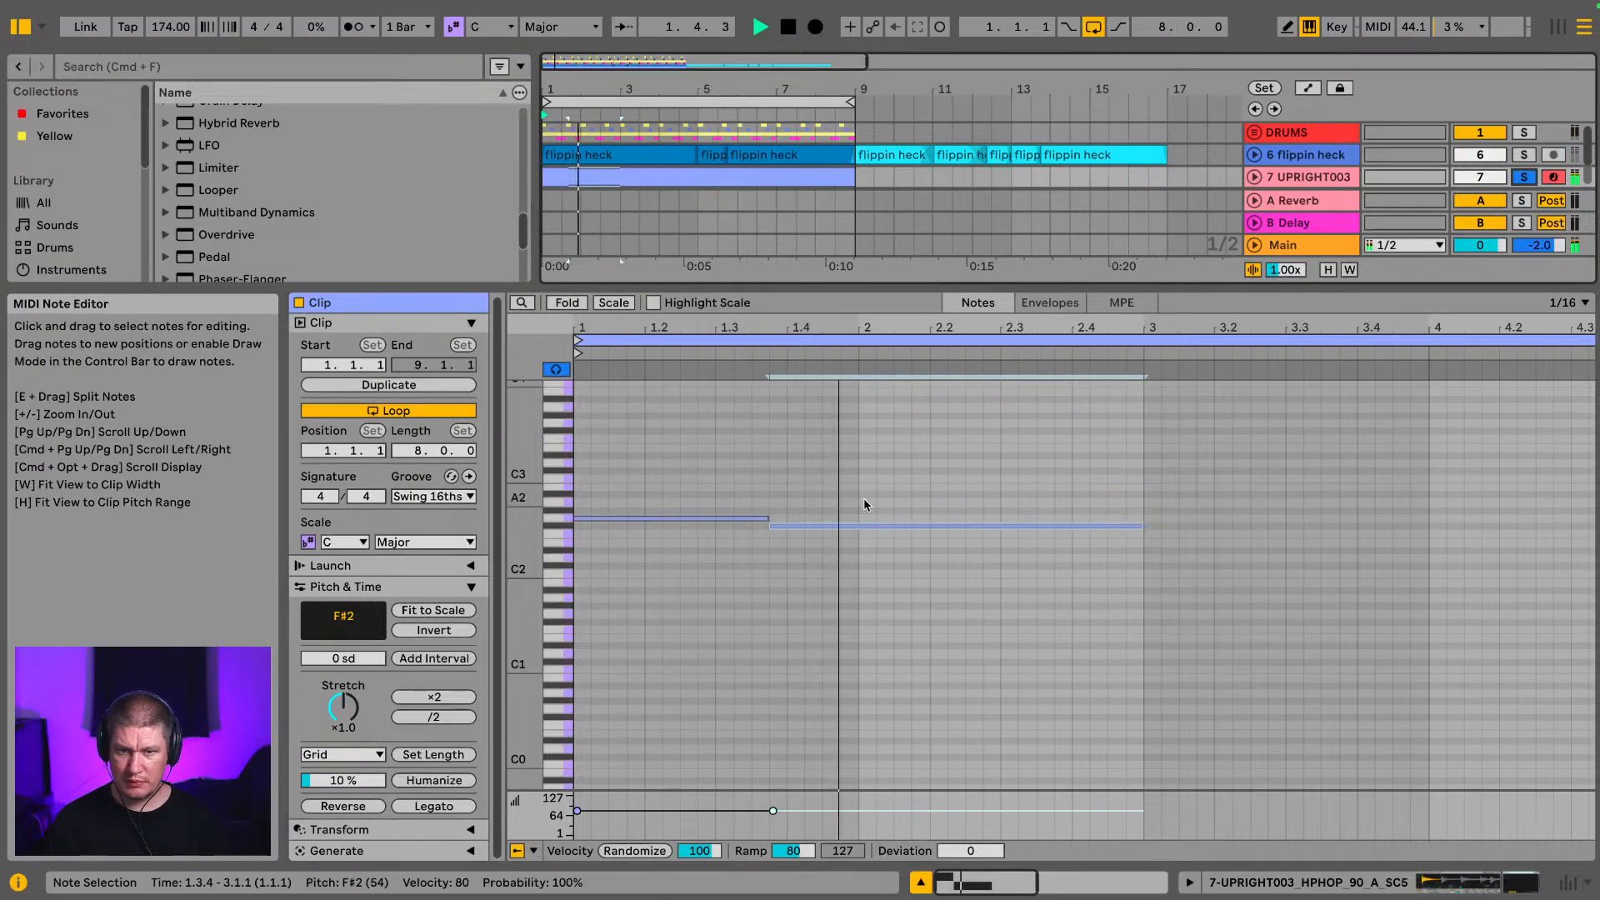
{"action": "key", "text": "s"}
{"action": "left_click", "coordinate": [860, 525]}
{"action": "key", "text": "Down"}
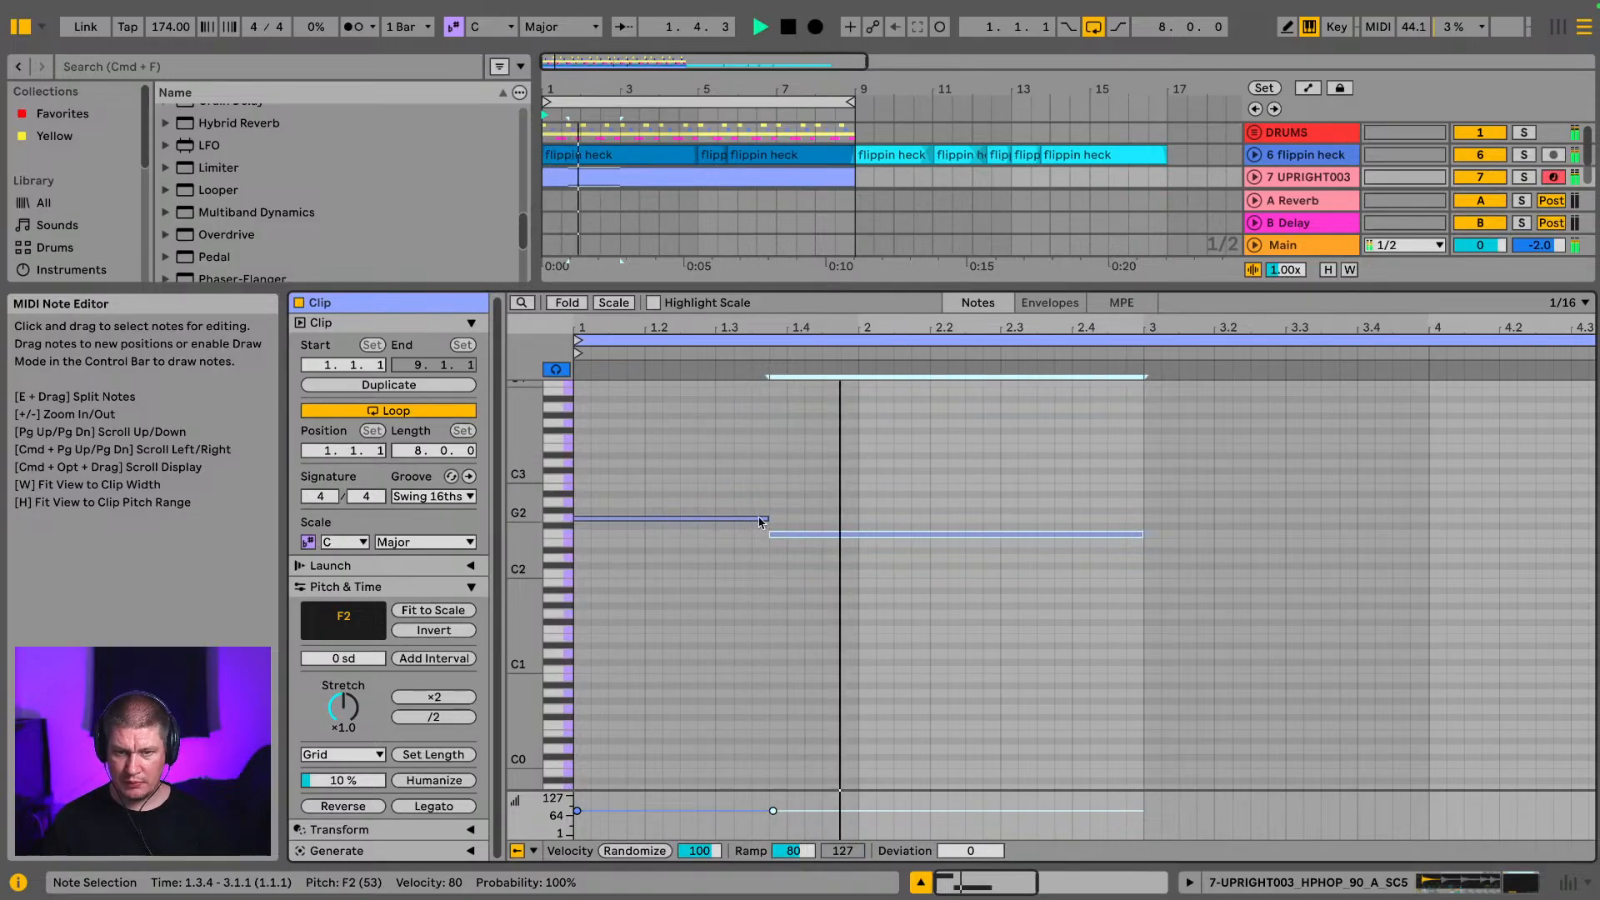
{"action": "key", "text": "Right"}
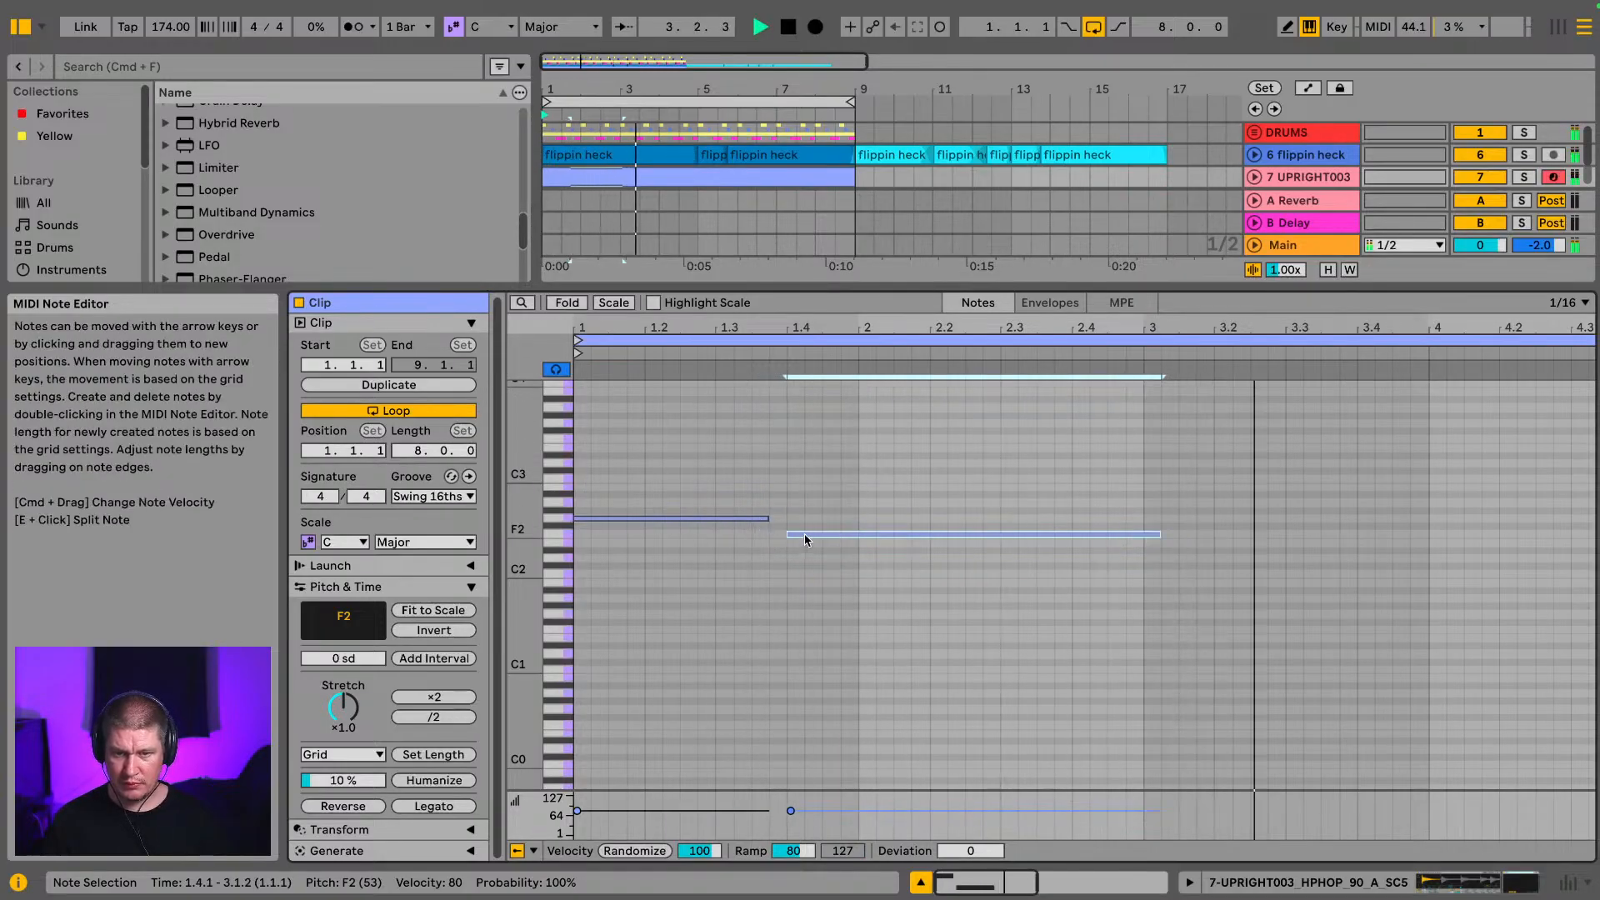
{"action": "left_click_drag", "start_coordinate": [763, 518], "coordinate": [776, 517]}
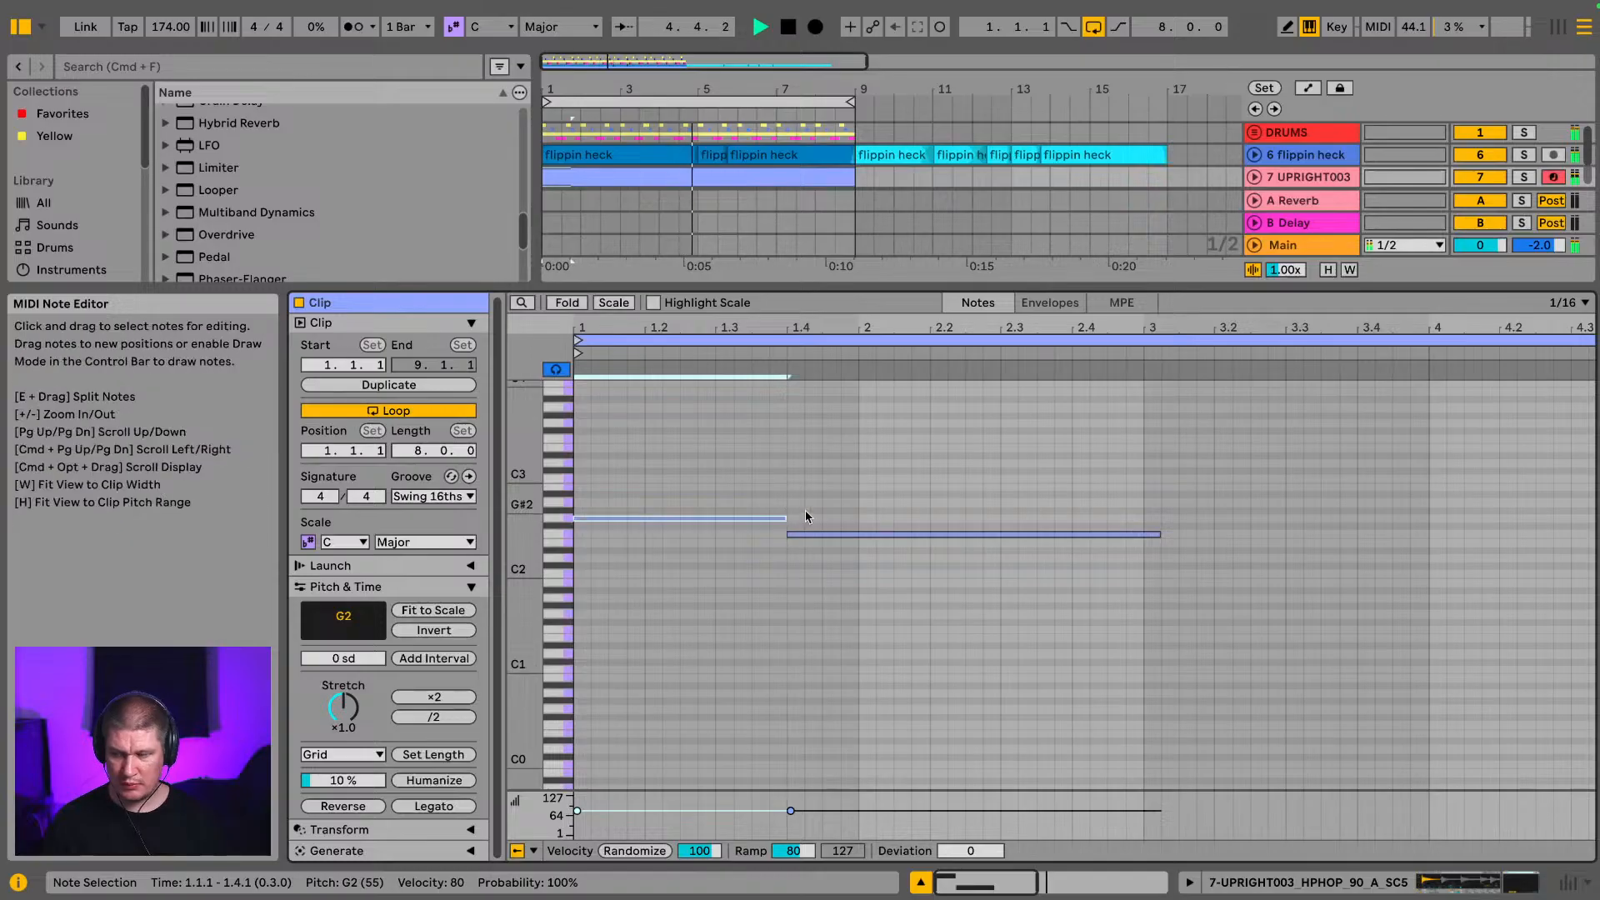
Step: Play the loop with the flippin heck track muted and shorten the F2 note to end at bar 3
{"action": "key", "text": "space"}
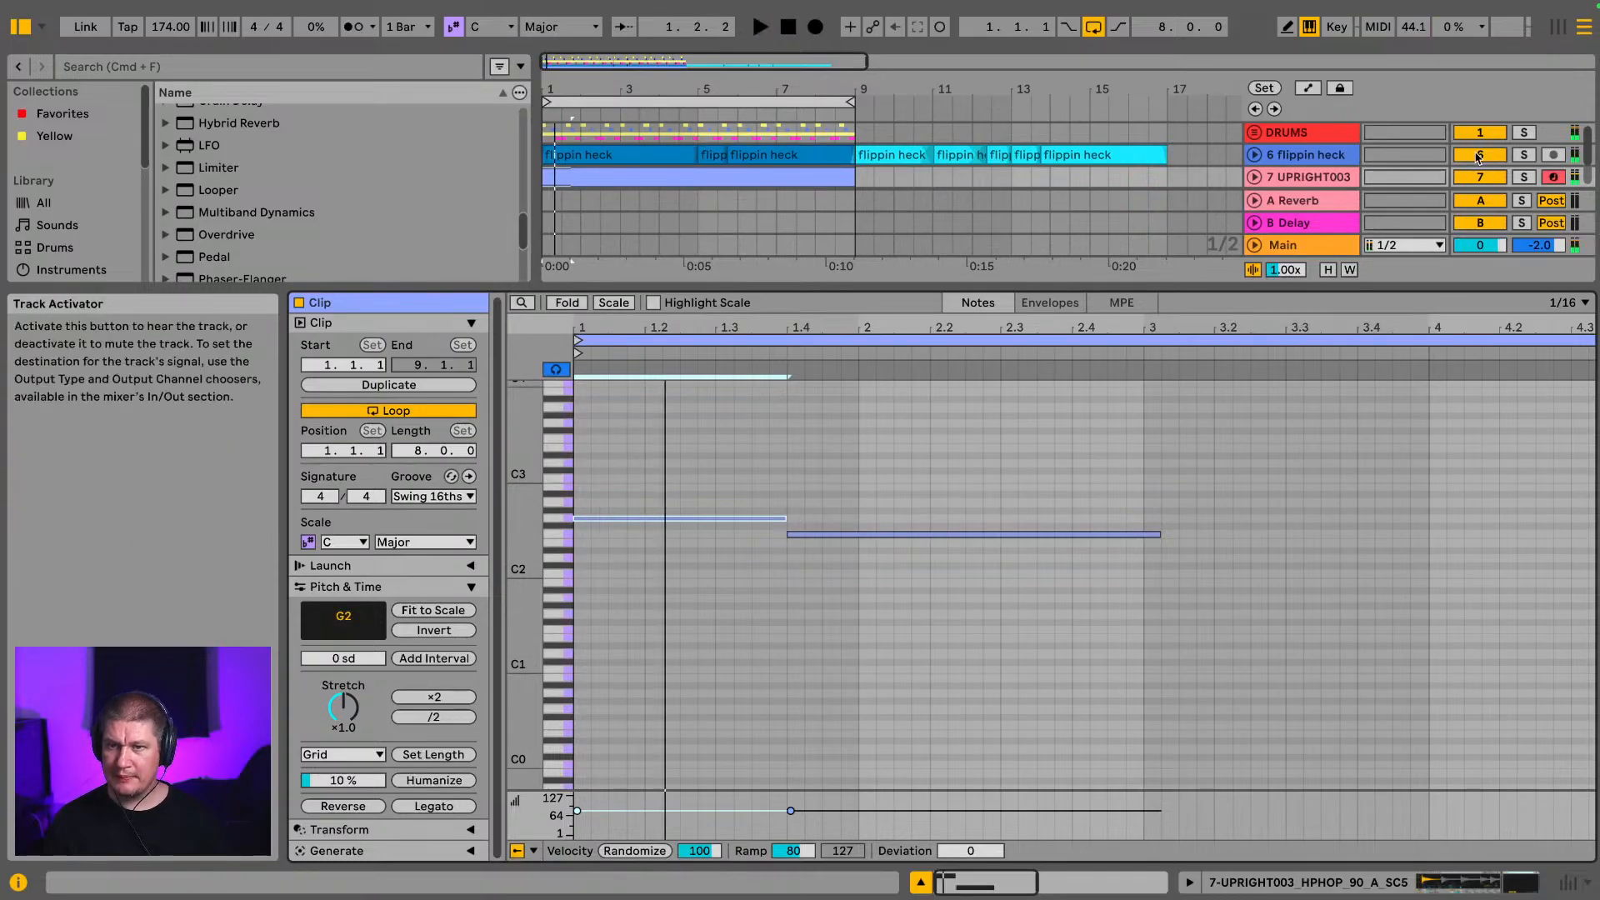
{"action": "key", "text": "space"}
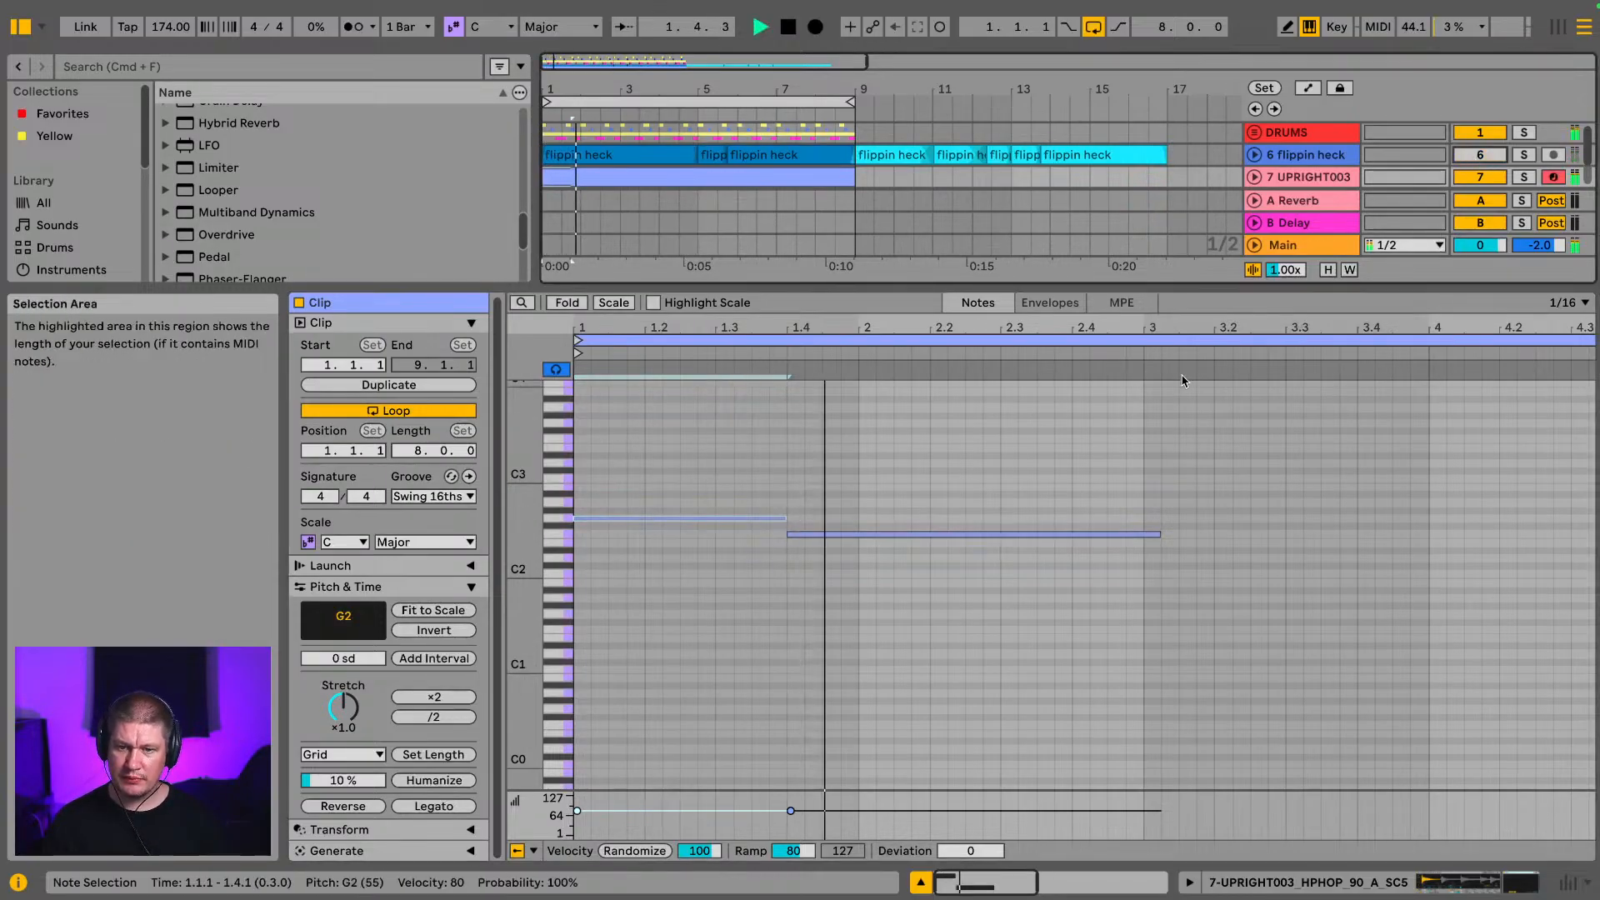
{"action": "left_click_drag", "start_coordinate": [1158, 535], "coordinate": [1145, 535]}
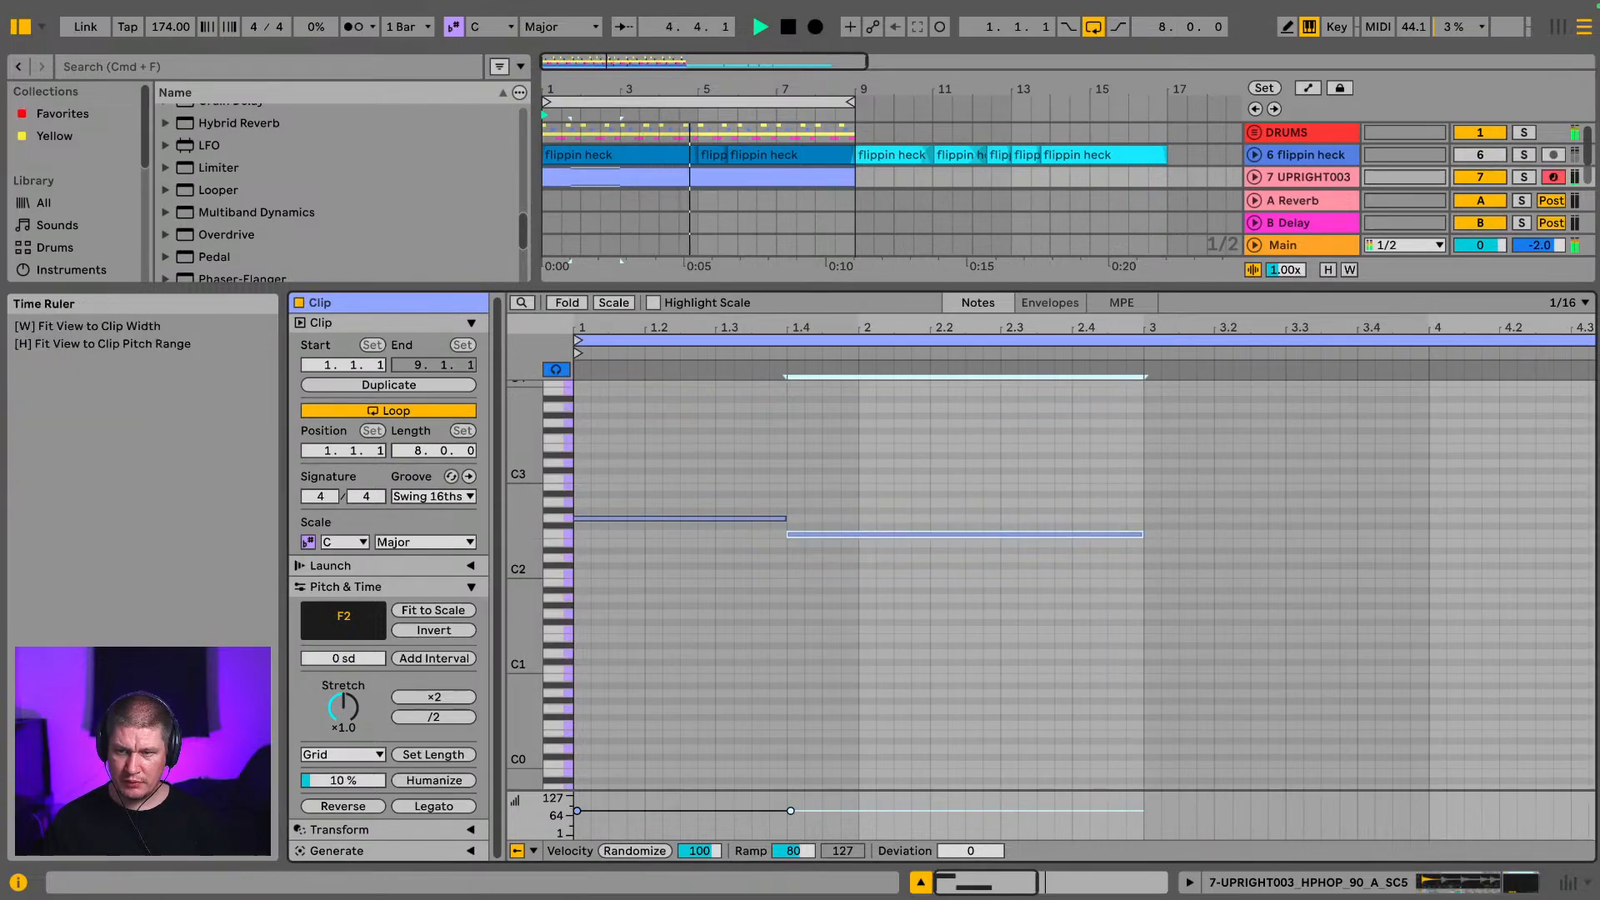
Step: Reactivate the flippin heck track and set its volume to -6.0 dB in the mixer
{"action": "key", "text": "w"}
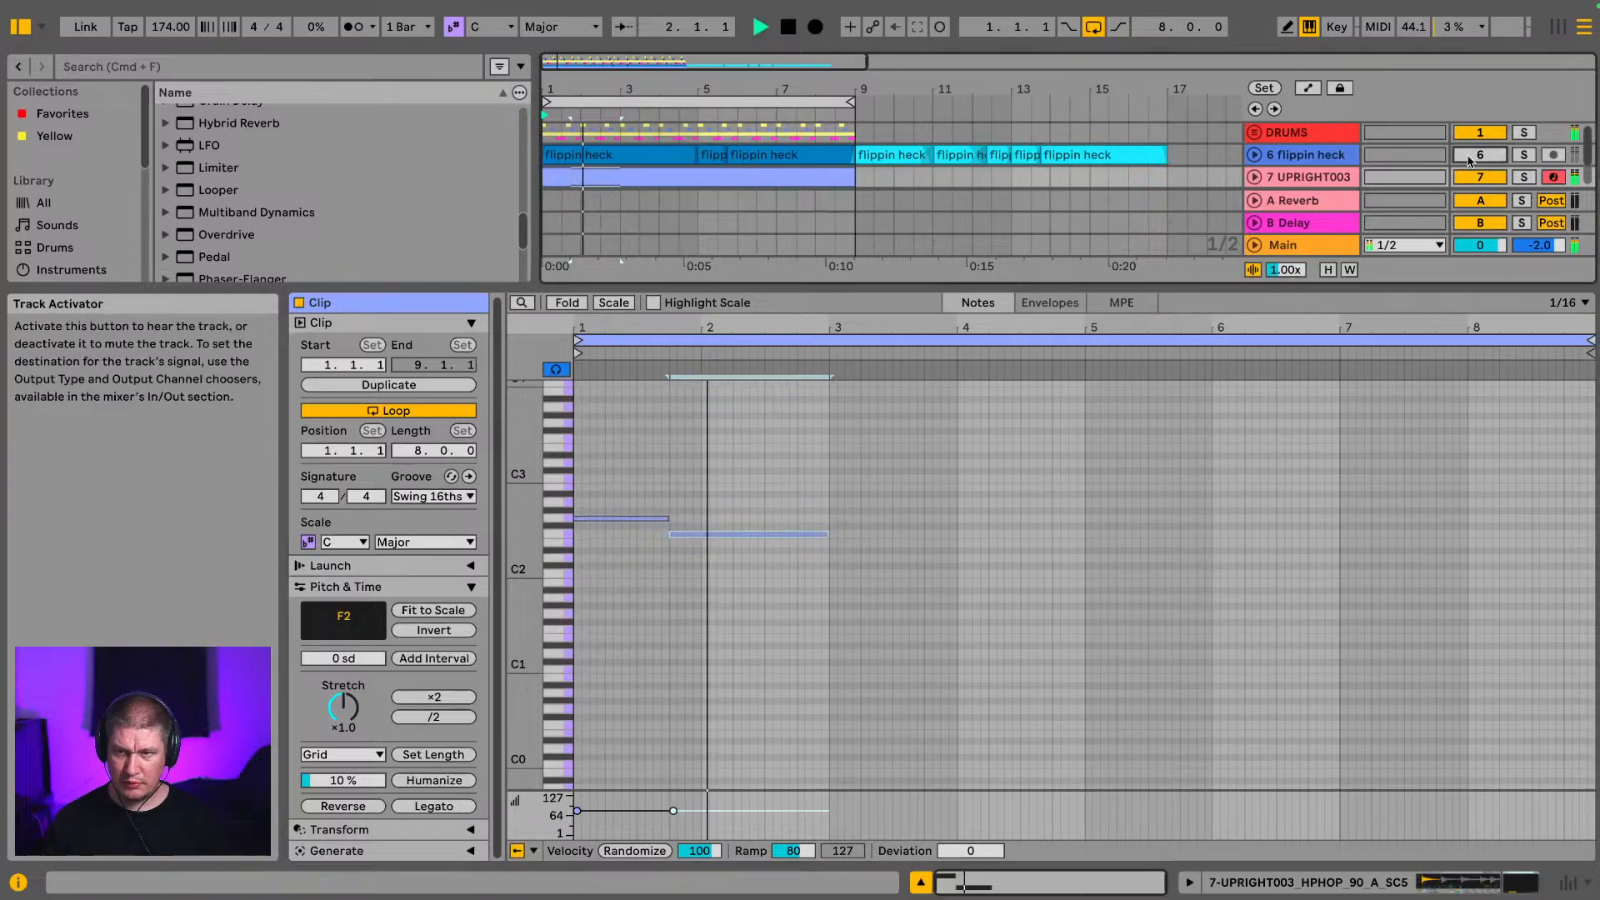
{"action": "key", "text": "Tab"}
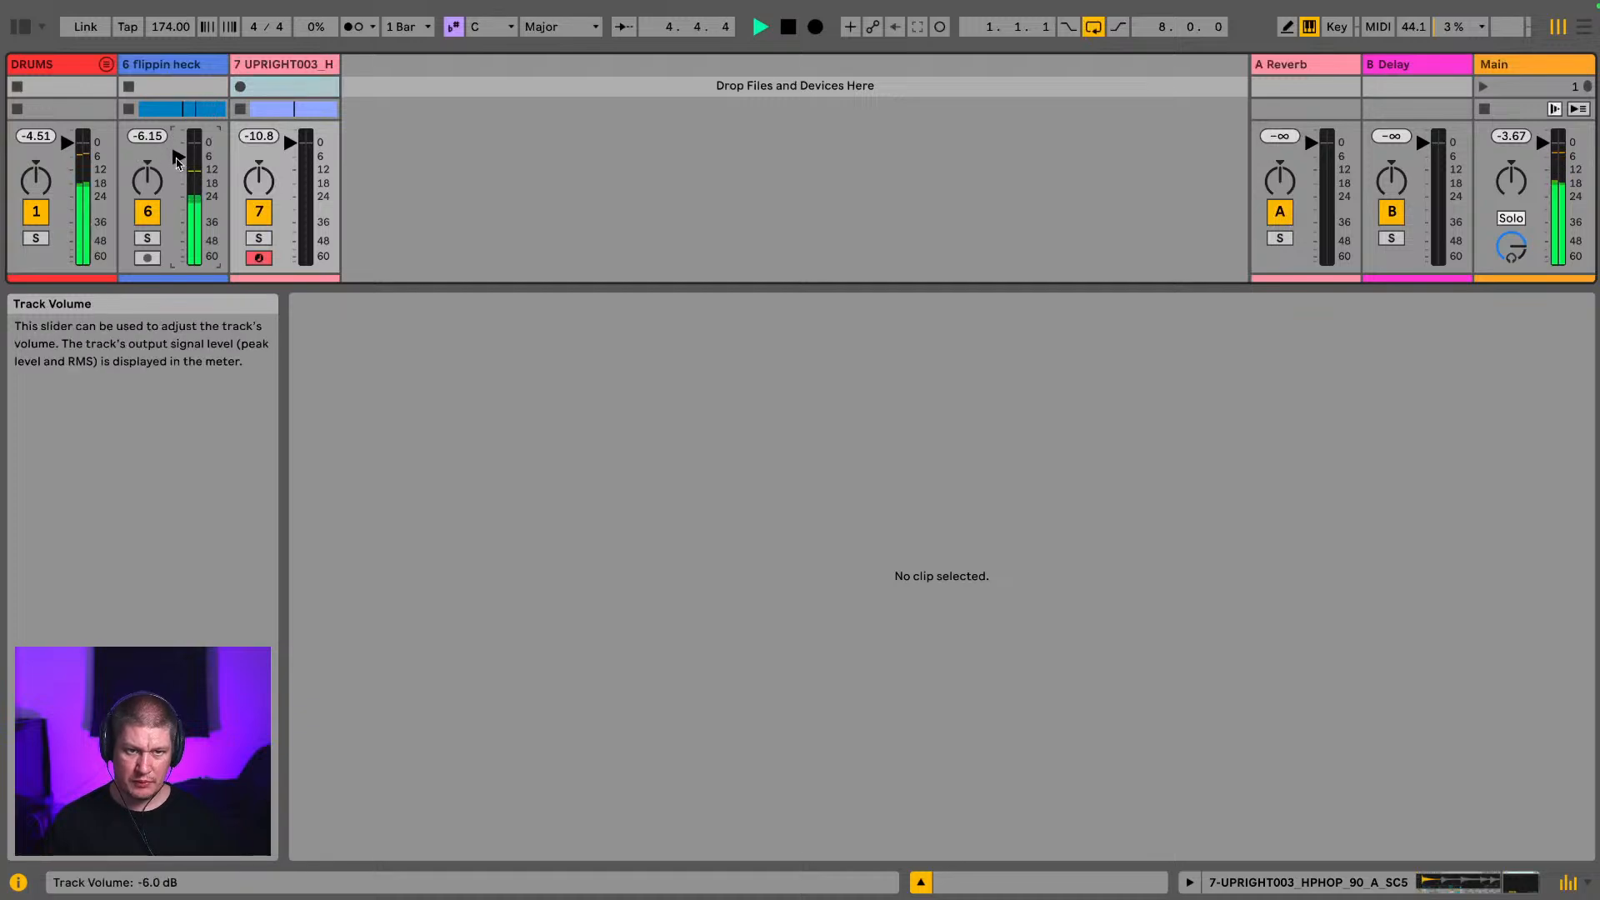
{"action": "key", "text": "Tab"}
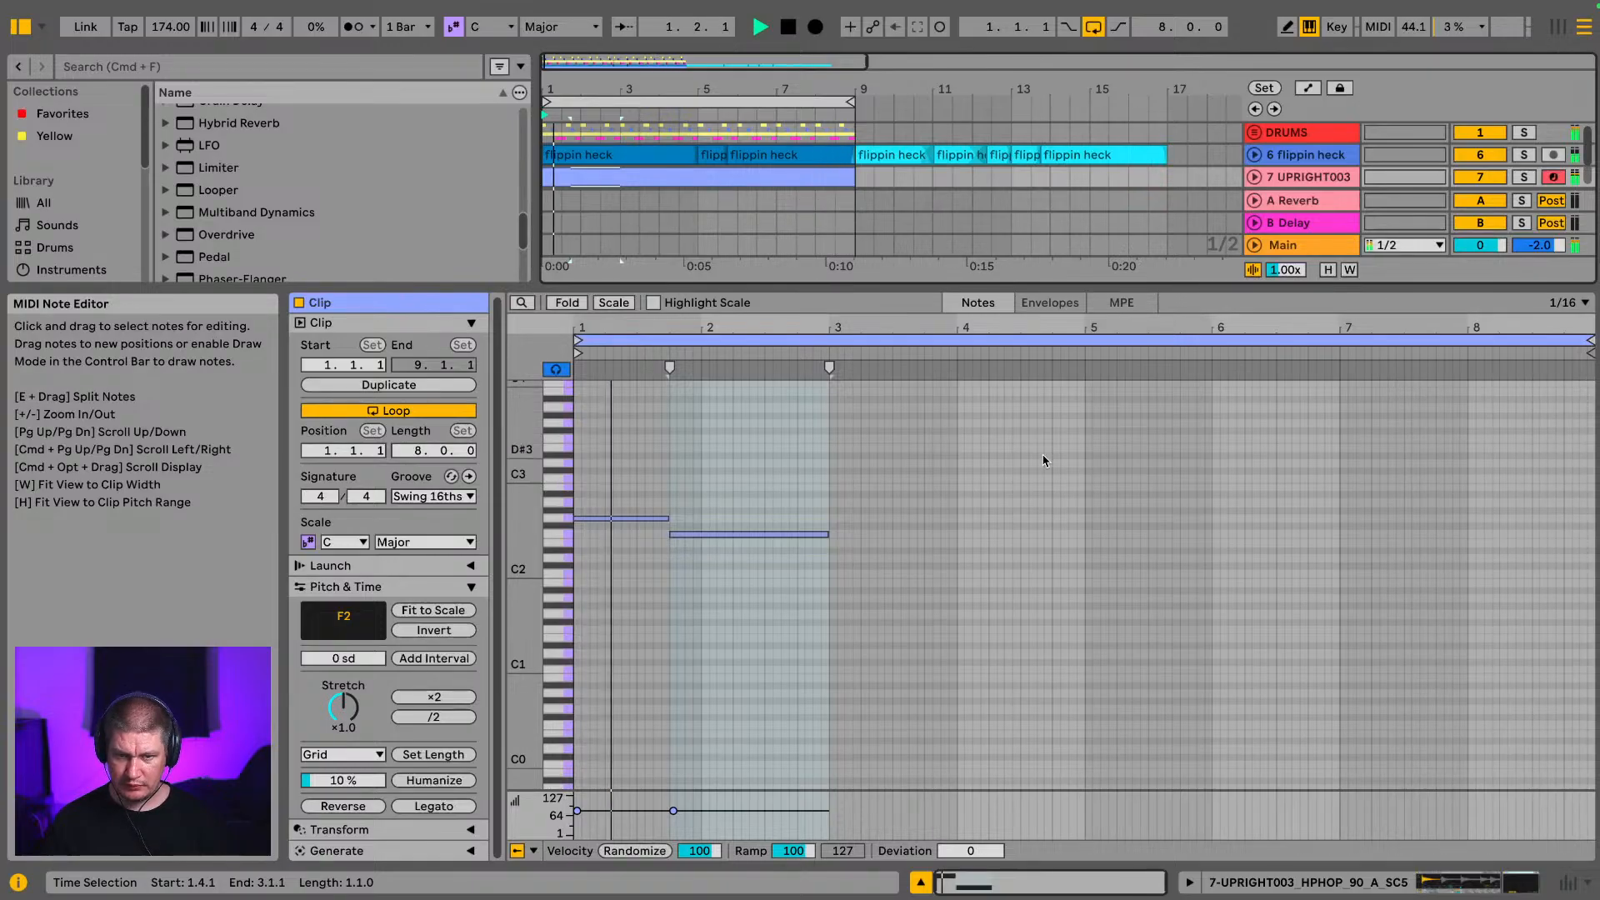
Step: Add a G2 bass note at bar 5 and extend it to 5.4.1
{"action": "double_click", "coordinate": [1090, 535]}
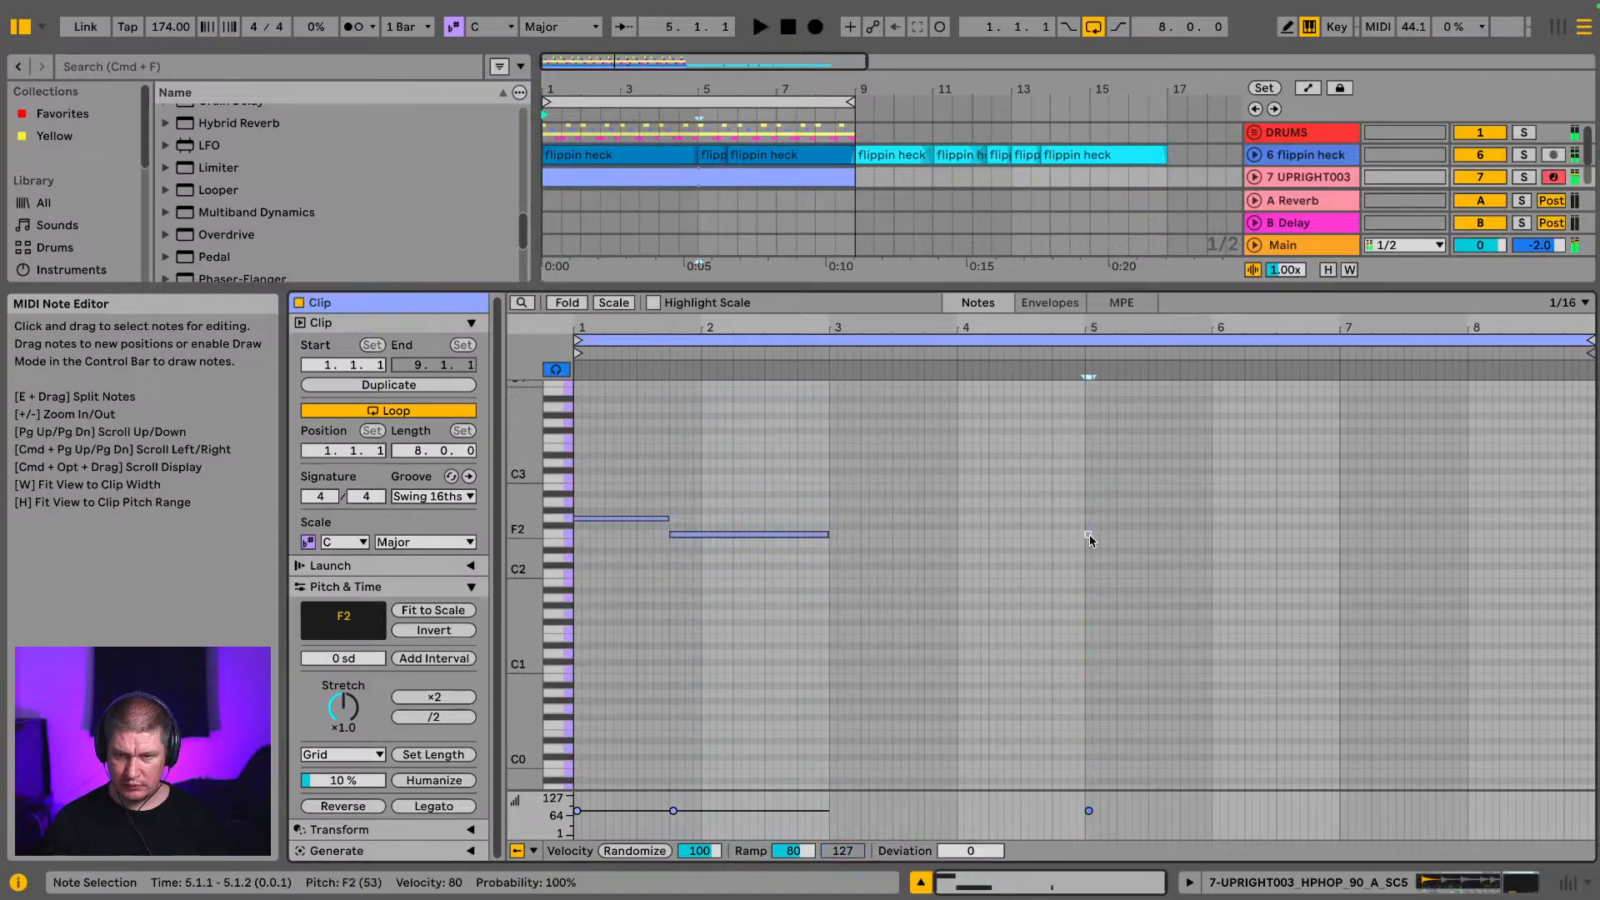
{"action": "key", "text": "Up"}
{"action": "key", "text": "Up"}
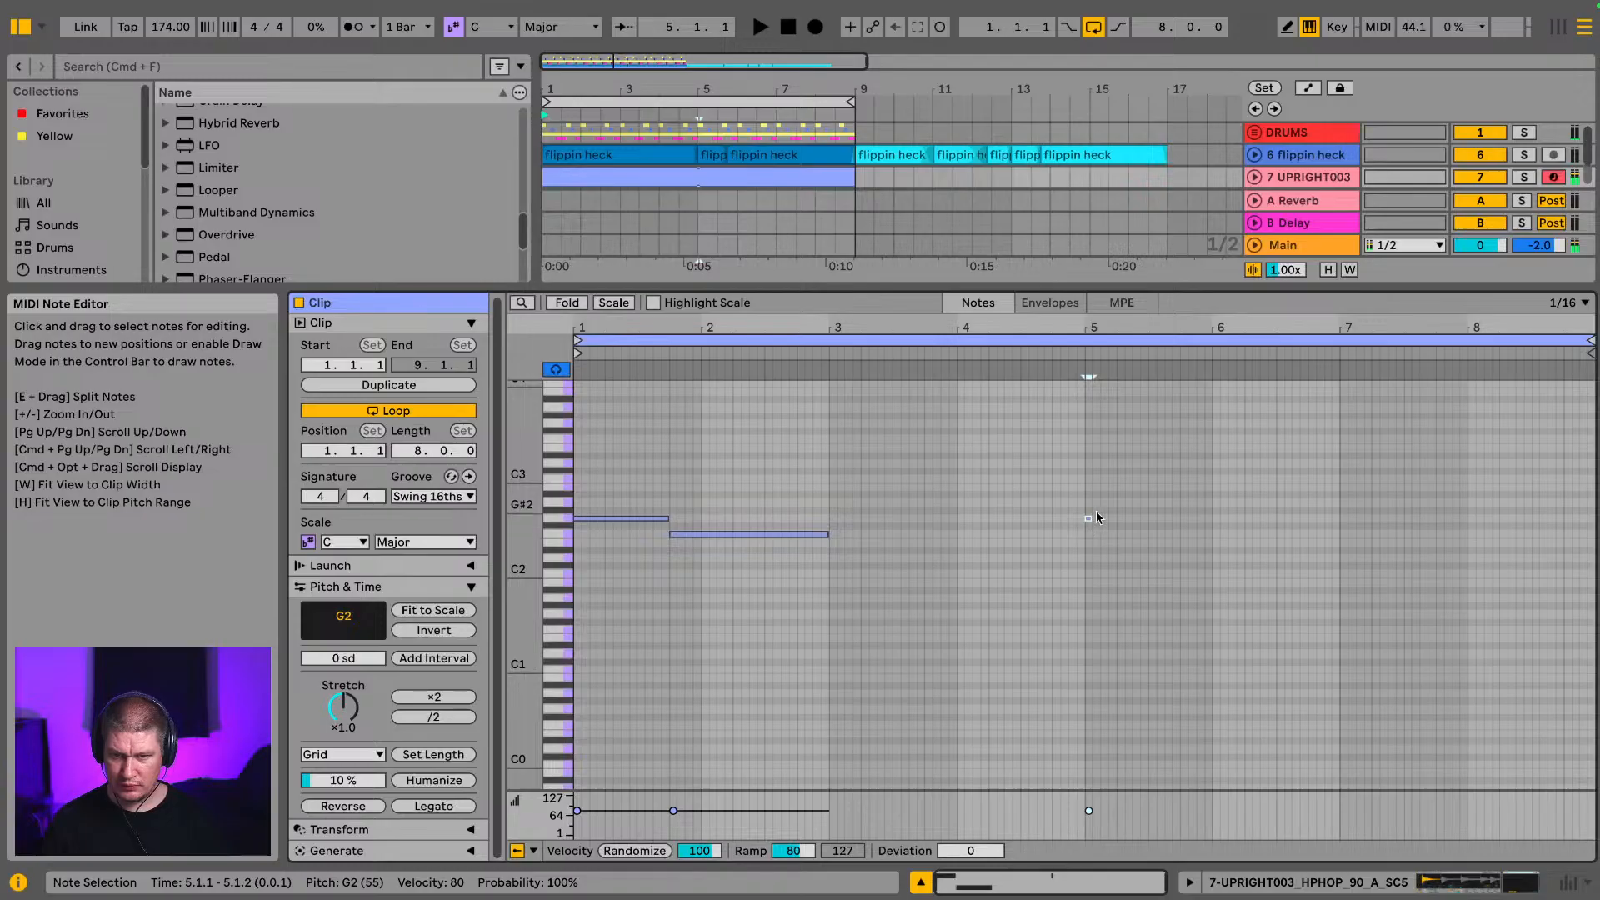
{"action": "left_click_drag", "start_coordinate": [1093, 518], "coordinate": [1178, 526]}
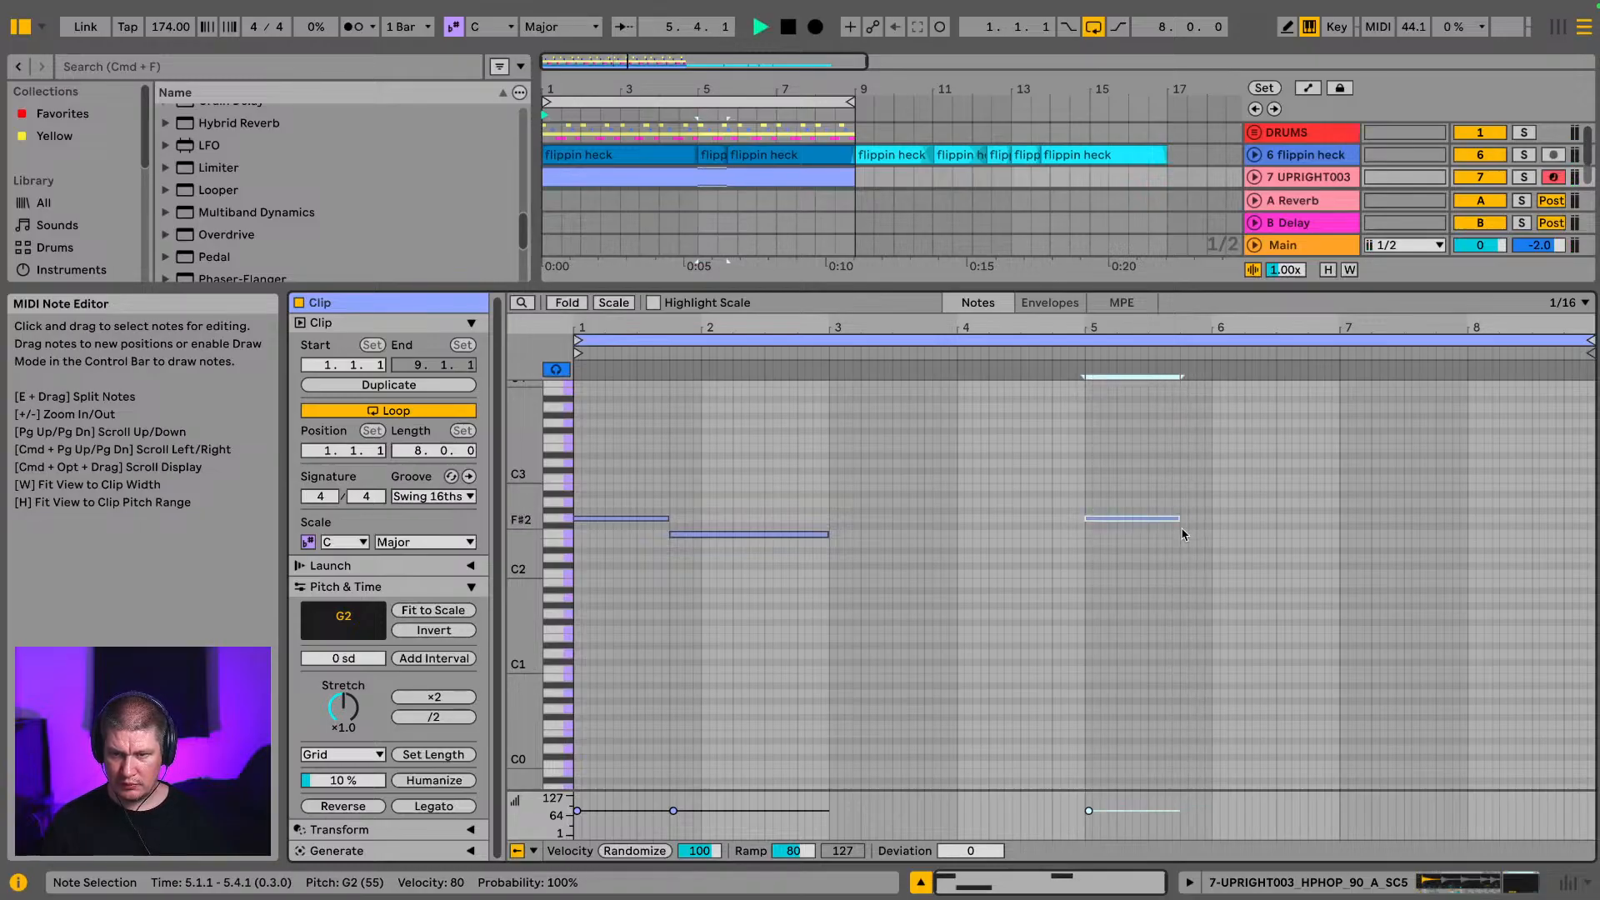
Step: Add a C2 bass note at 5.4.1 and extend it to the clip's end at bar 9
{"action": "double_click", "coordinate": [1191, 534]}
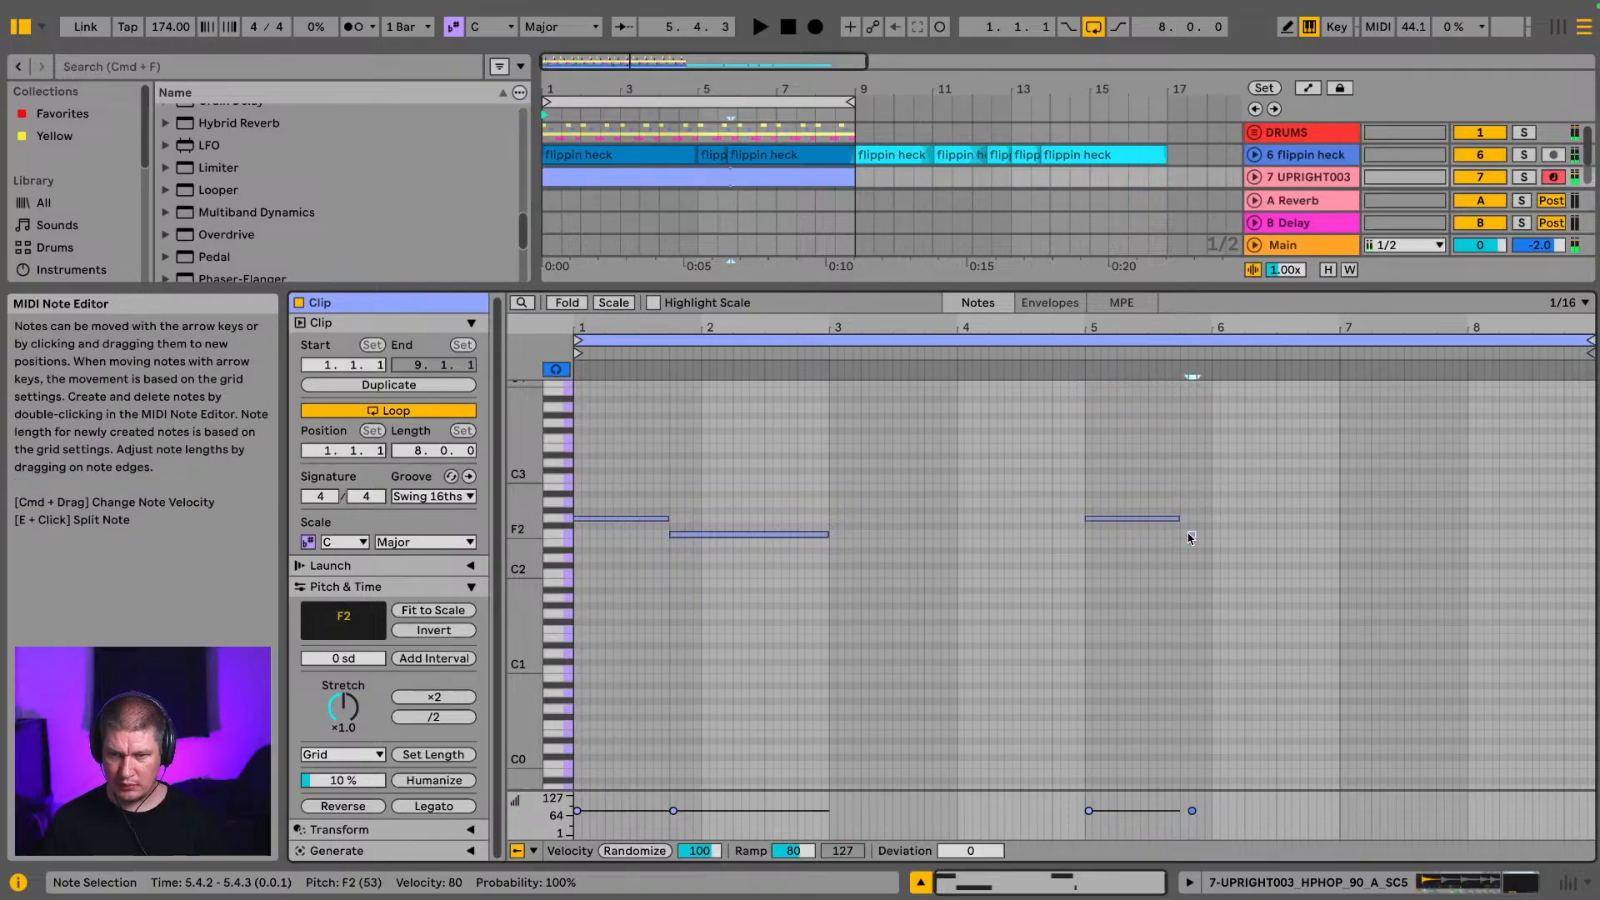
{"action": "key", "text": "Down"}
{"action": "key", "text": "Down"}
{"action": "key", "text": "Down"}
{"action": "key", "text": "Down"}
{"action": "key", "text": "Down"}
{"action": "key", "text": "Left"}
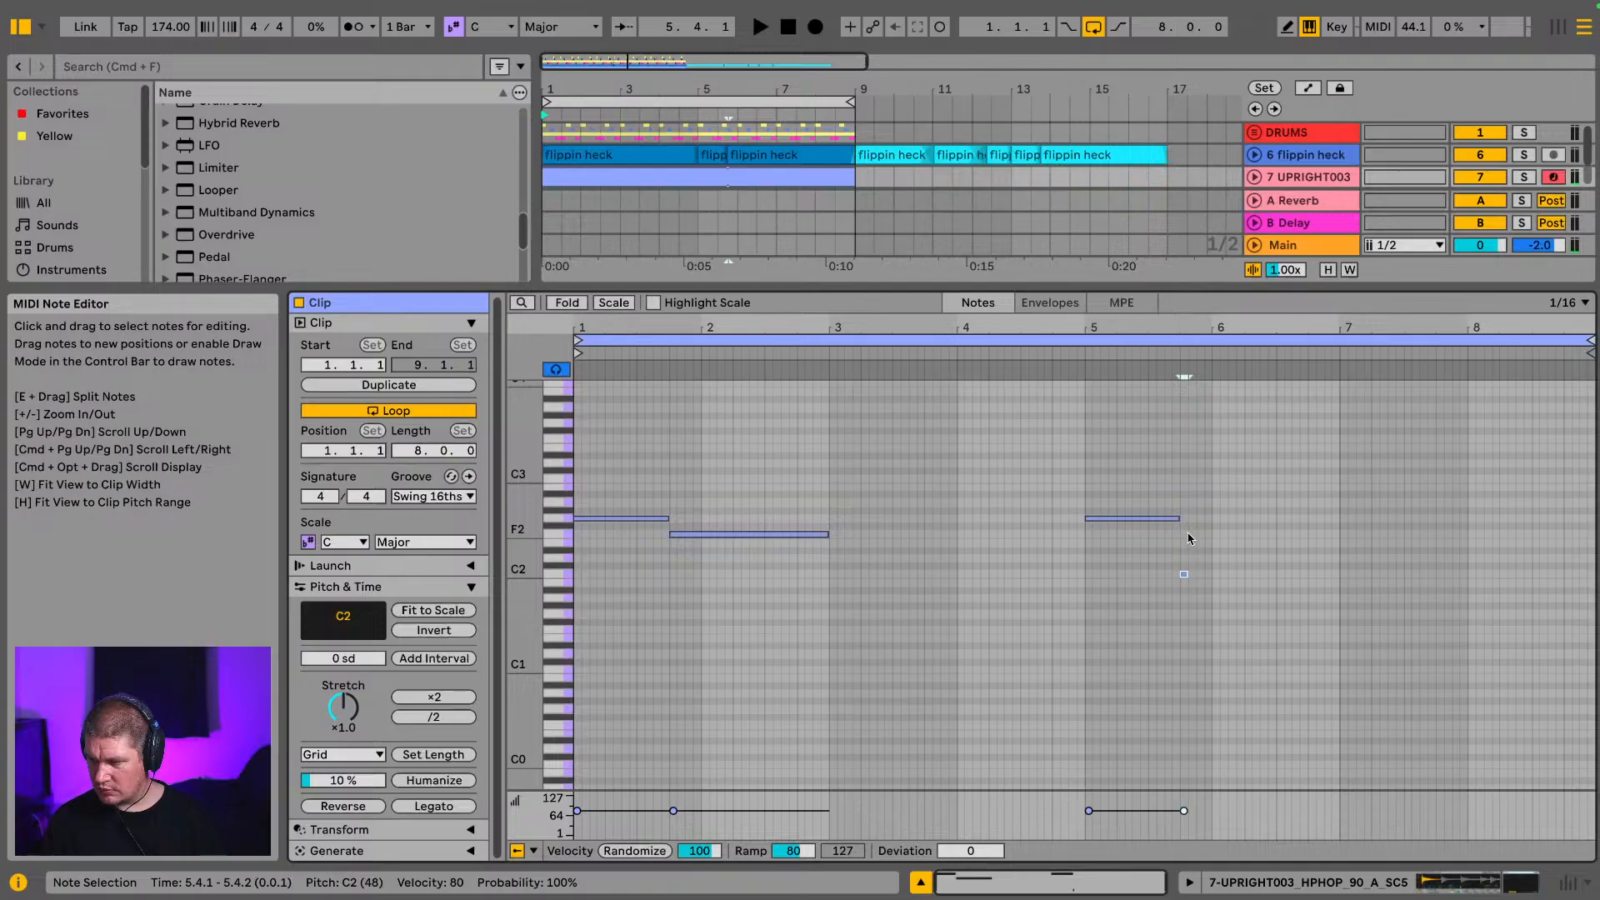
{"action": "left_click_drag", "start_coordinate": [1185, 574], "coordinate": [1517, 575]}
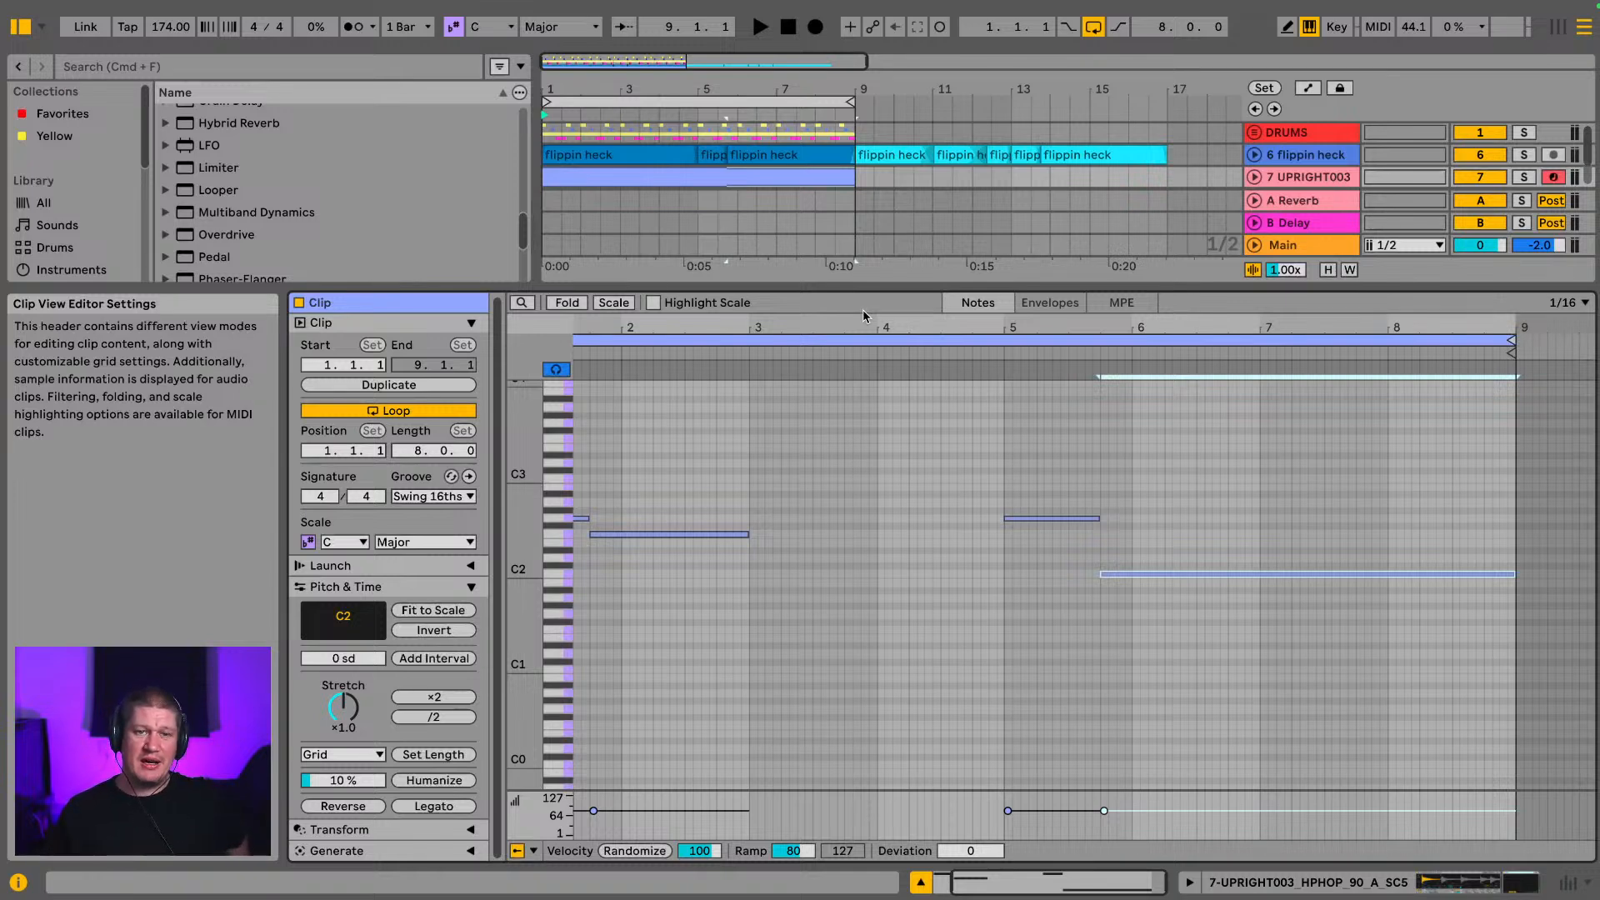
{"action": "key", "text": "w"}
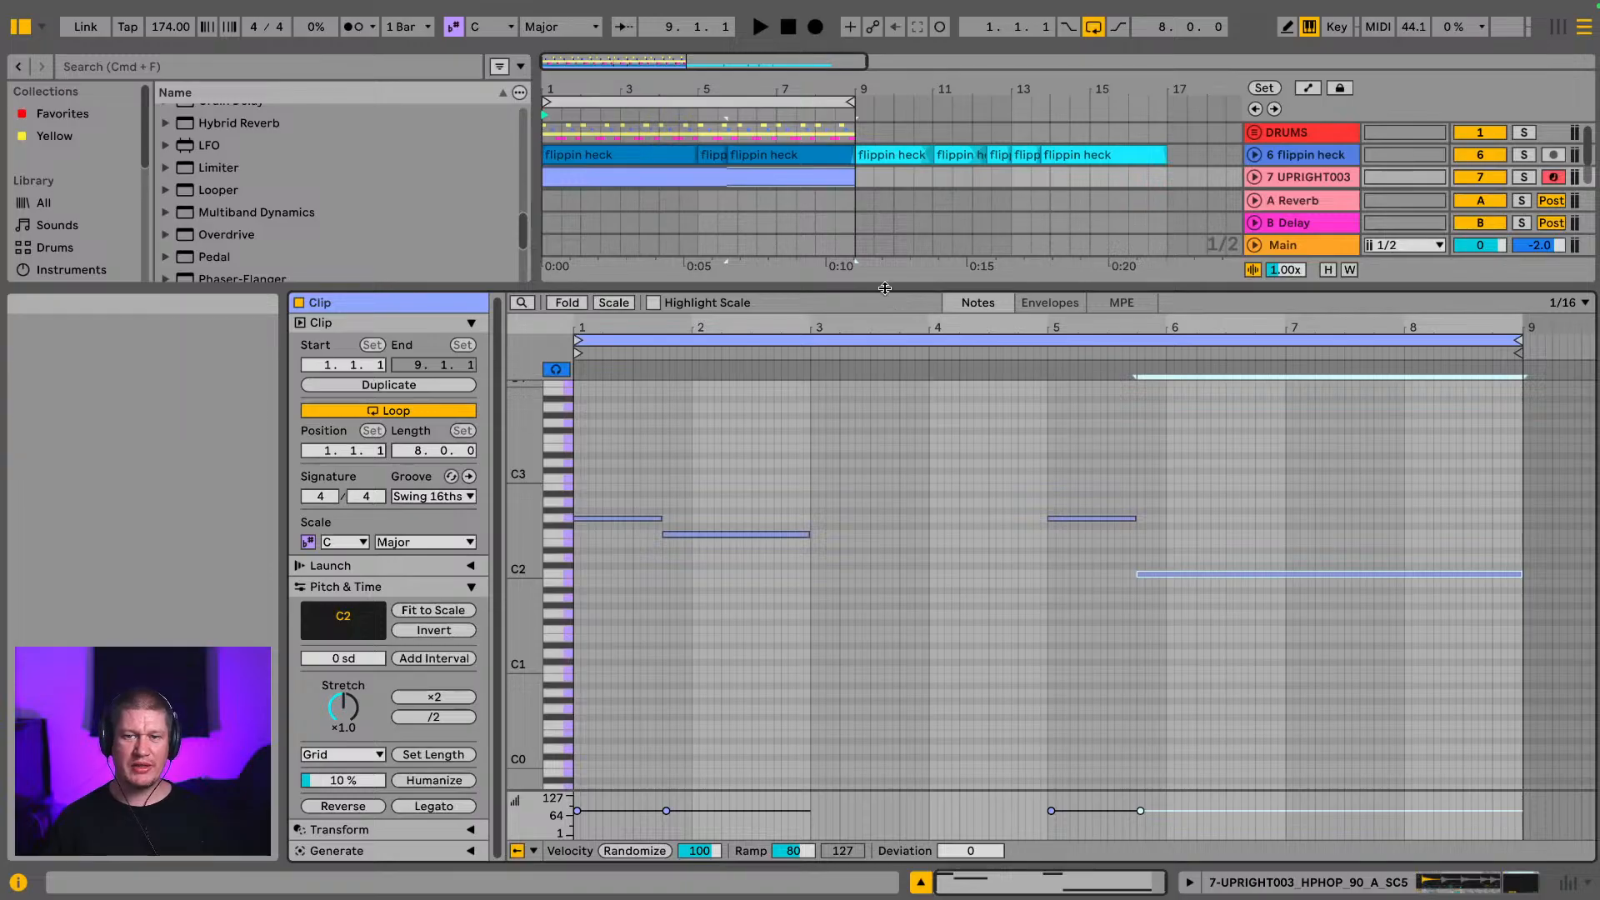
Step: Enlarge the arrangement area, select the eight-bar loop and play it with the upright bass track soloed
{"action": "left_click_drag", "start_coordinate": [885, 287], "coordinate": [885, 463]}
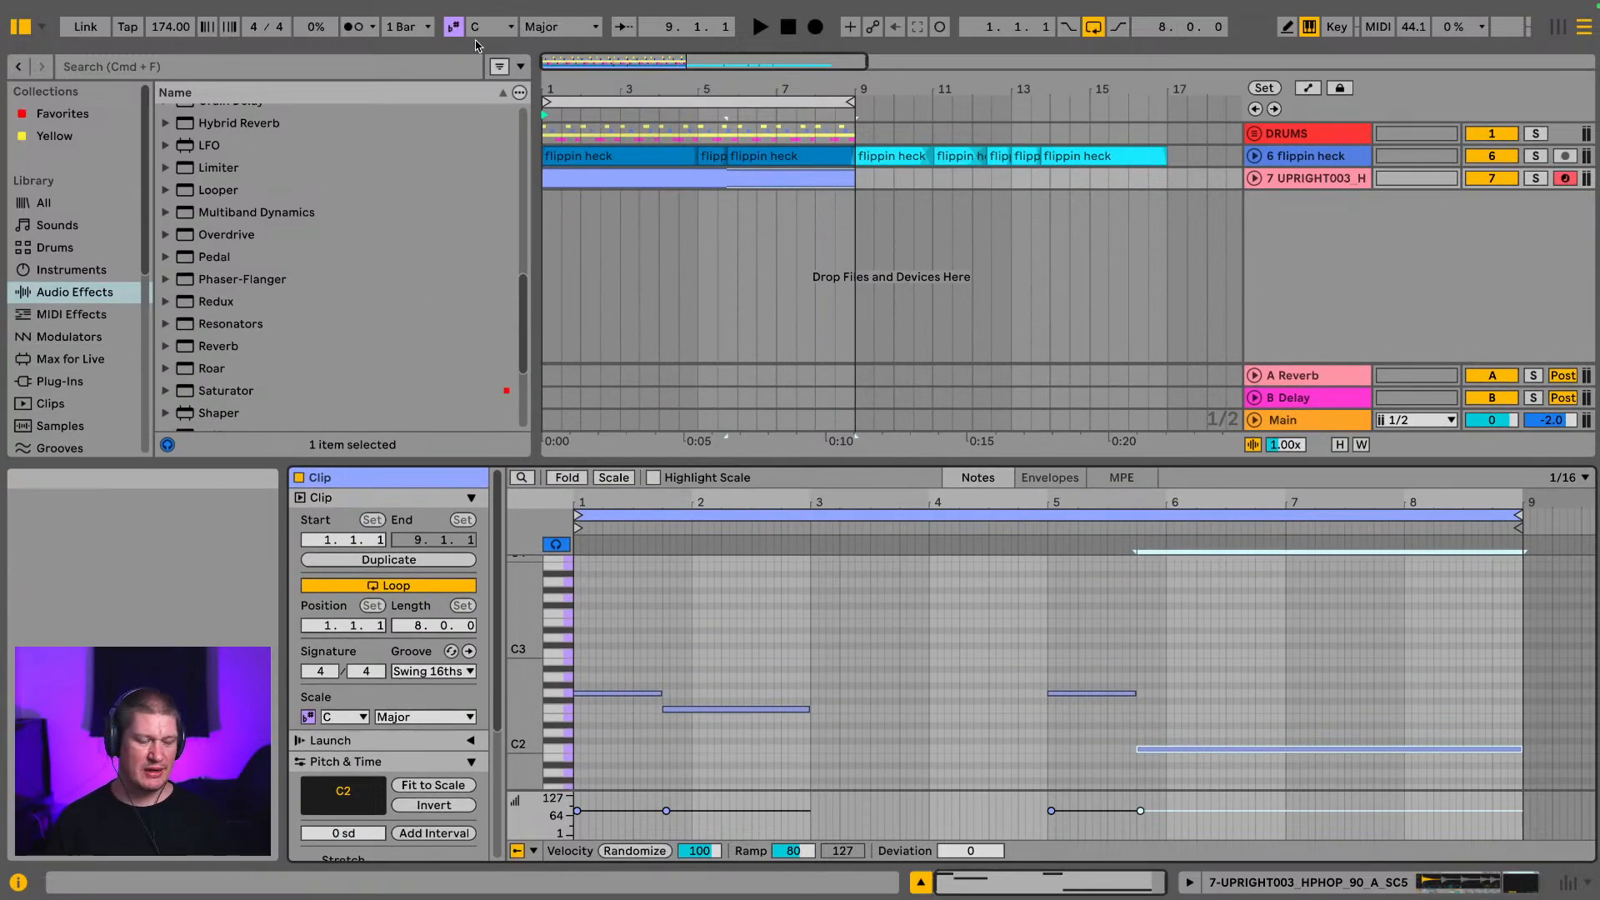
{"action": "left_click", "coordinate": [609, 104]}
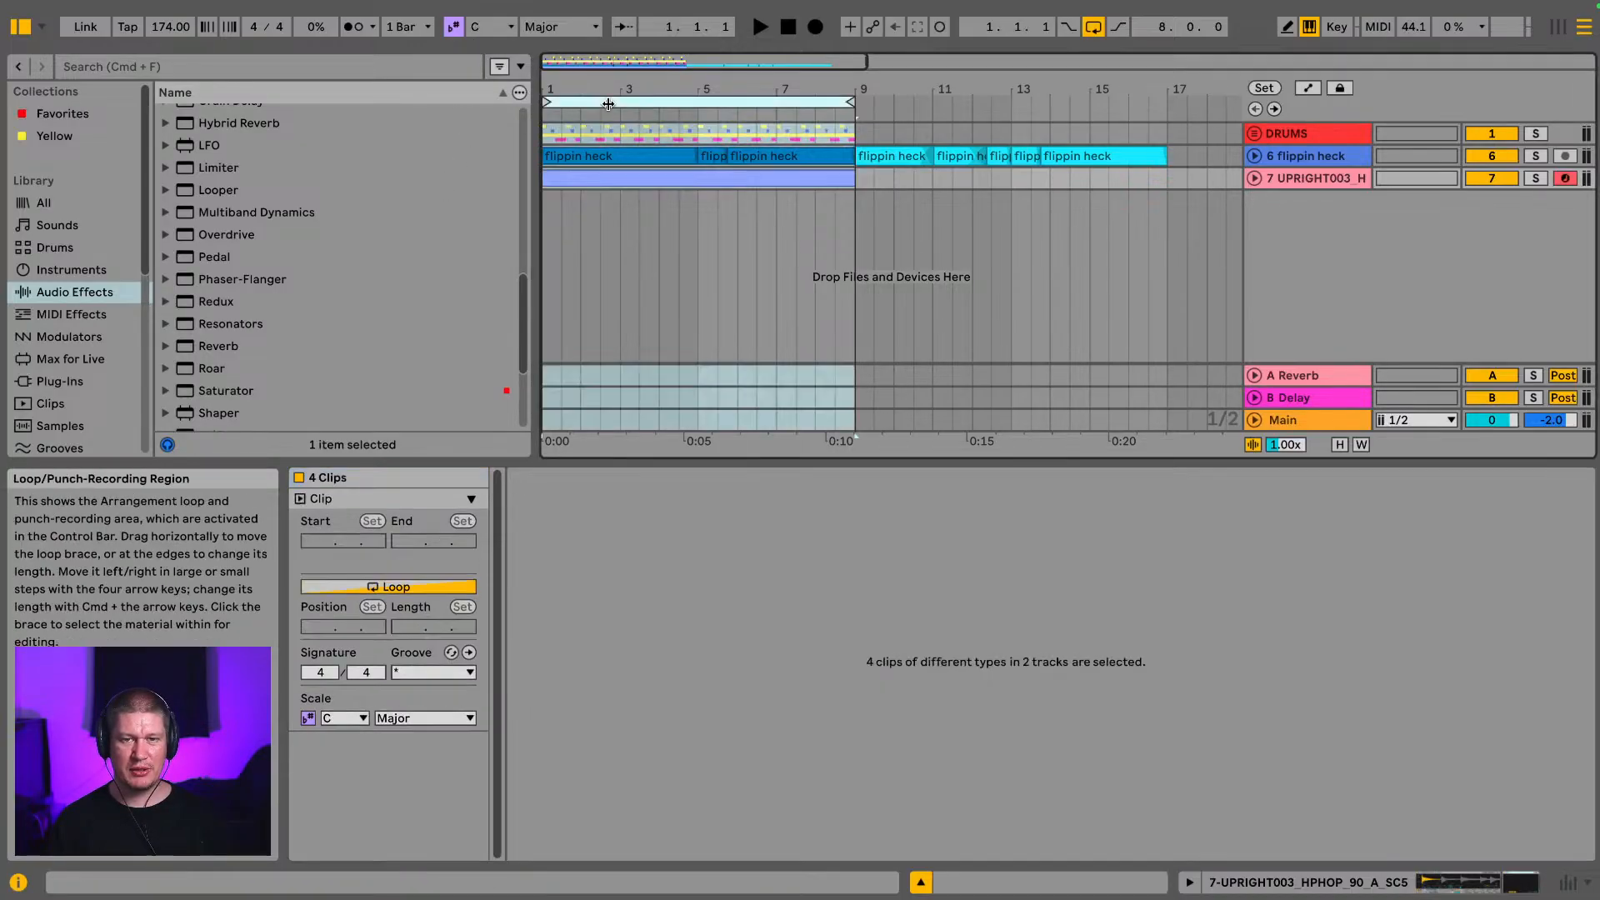
{"action": "key", "text": "space"}
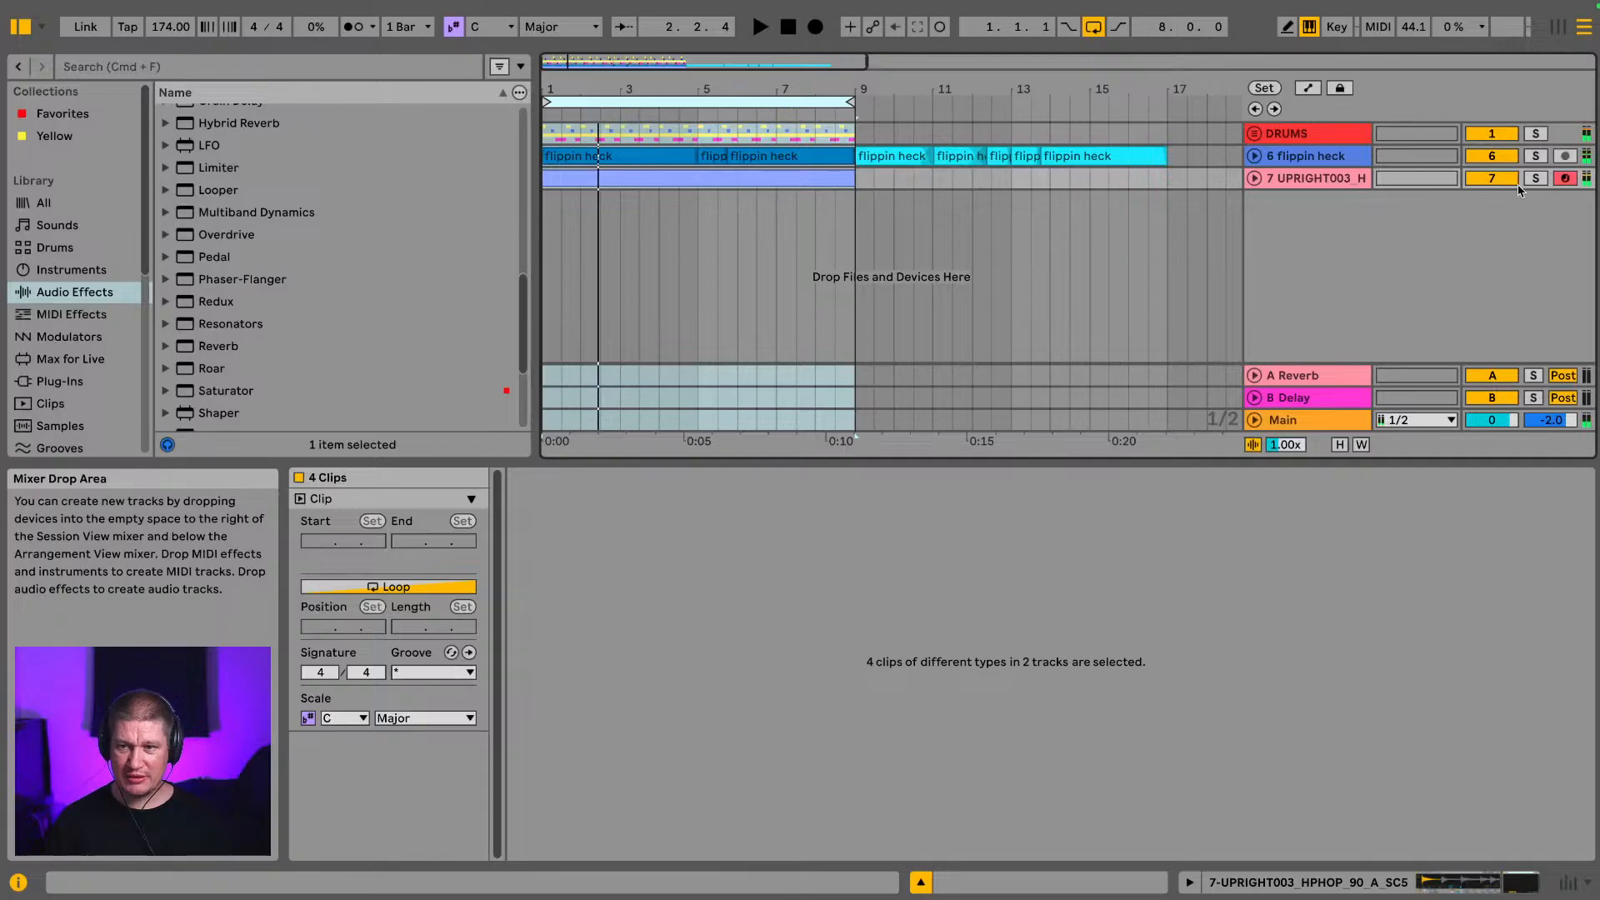
{"action": "key", "text": "space"}
{"action": "left_click", "coordinate": [1542, 181]}
{"action": "key", "text": "space"}
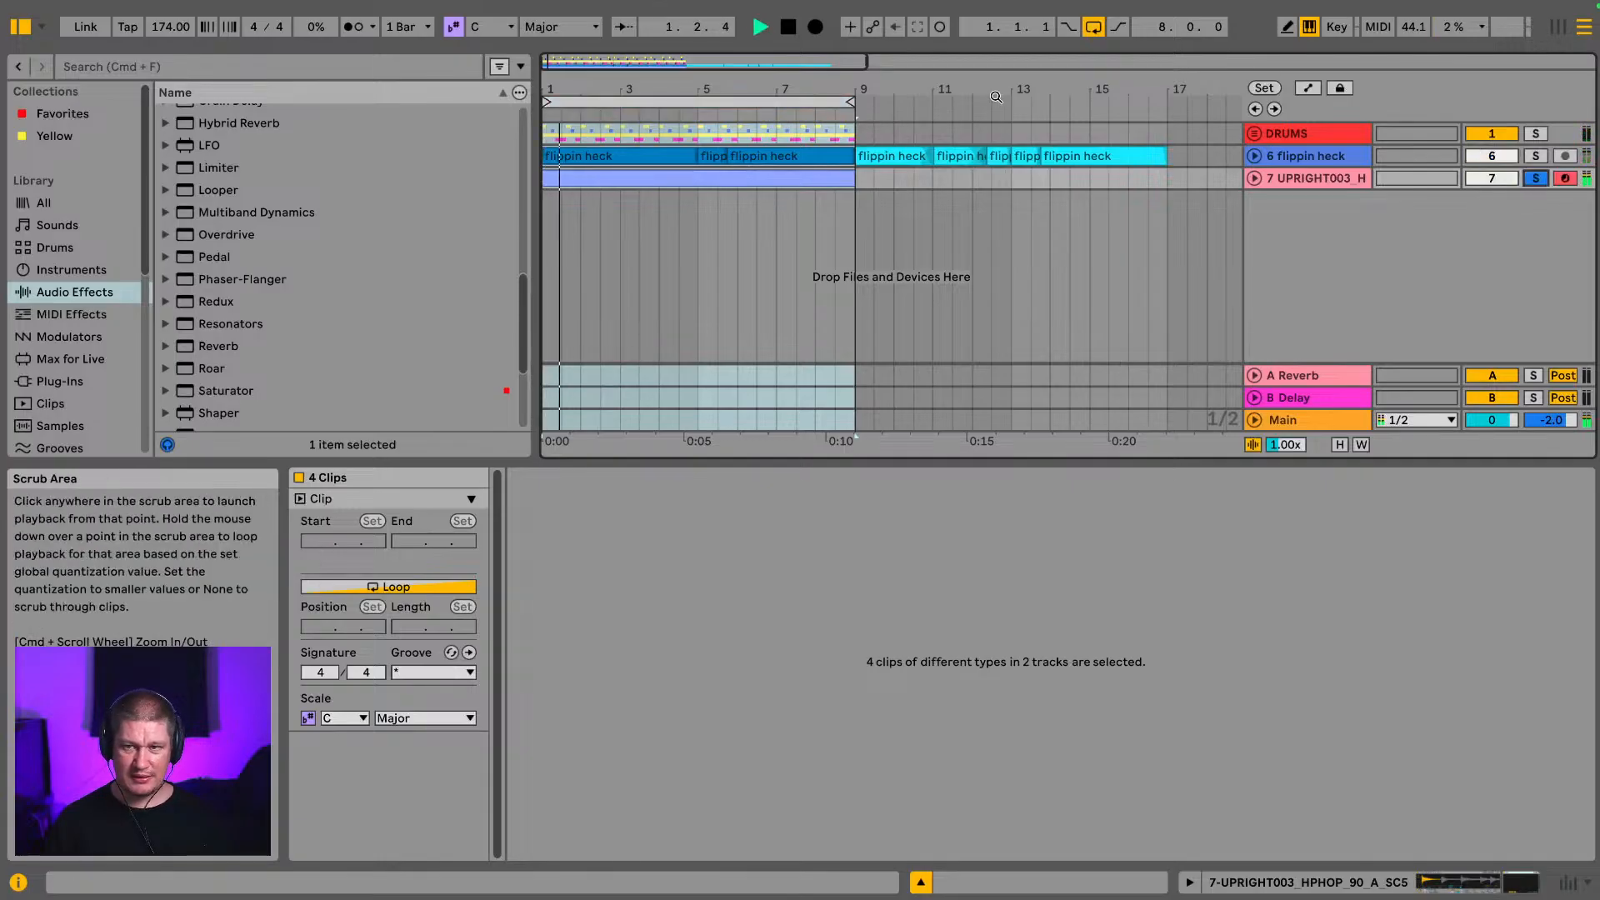
{"action": "key", "text": "space"}
Step: Switch to Session View, hide the clip view, enlarge the mixer faders and hide the mixer's In/Out section
{"action": "key", "text": "Tab"}
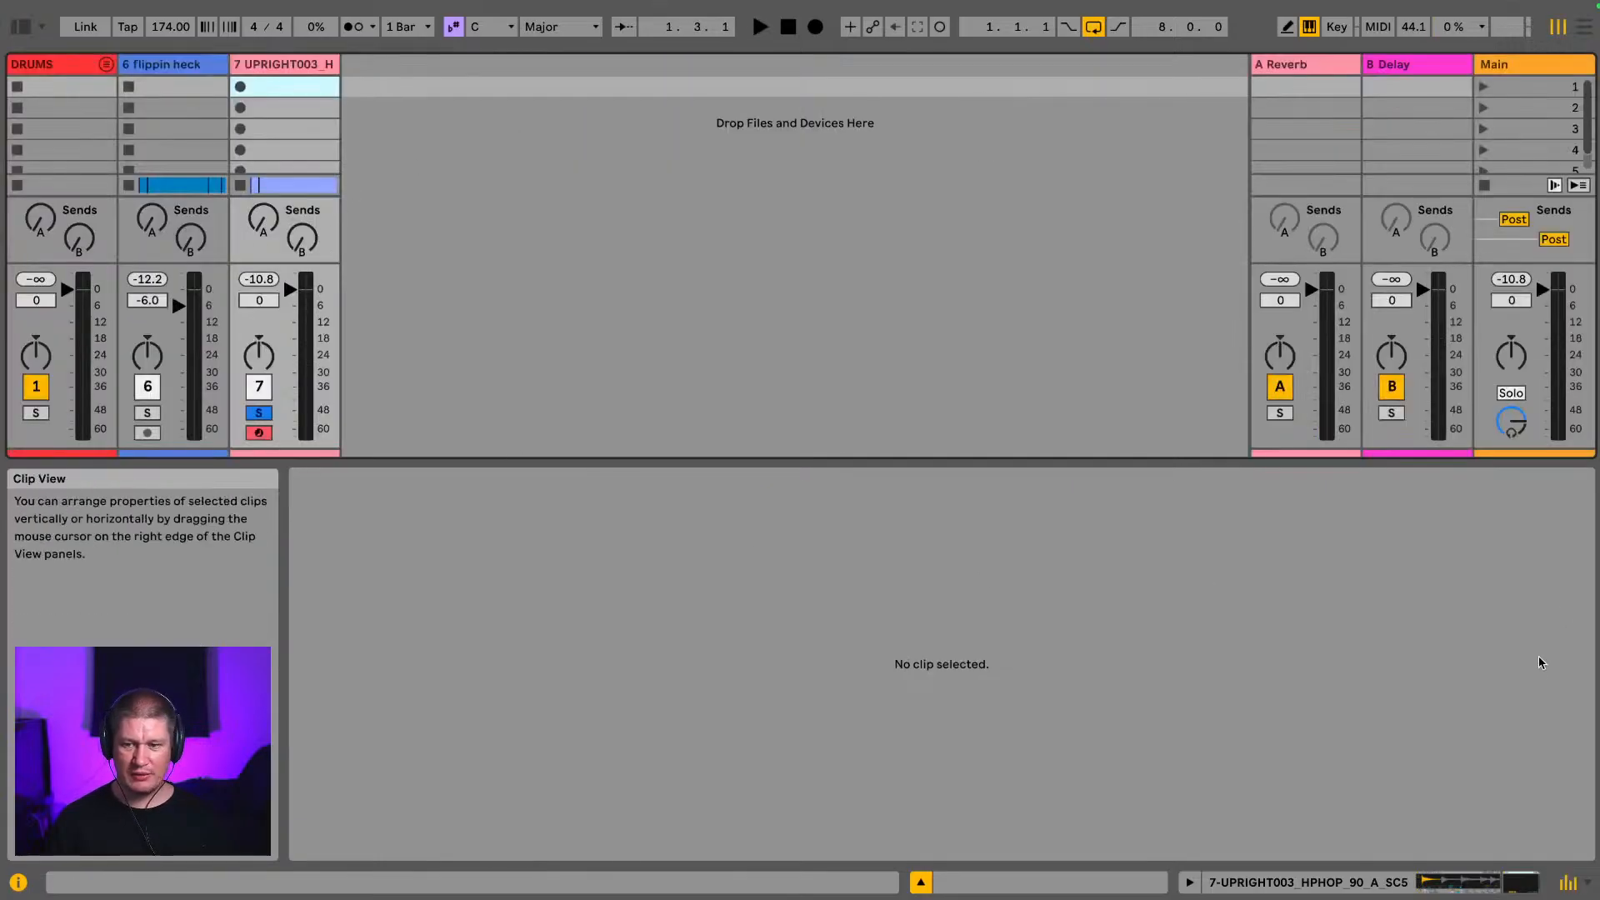
{"action": "left_click", "coordinate": [1568, 886]}
{"action": "left_click", "coordinate": [1568, 885]}
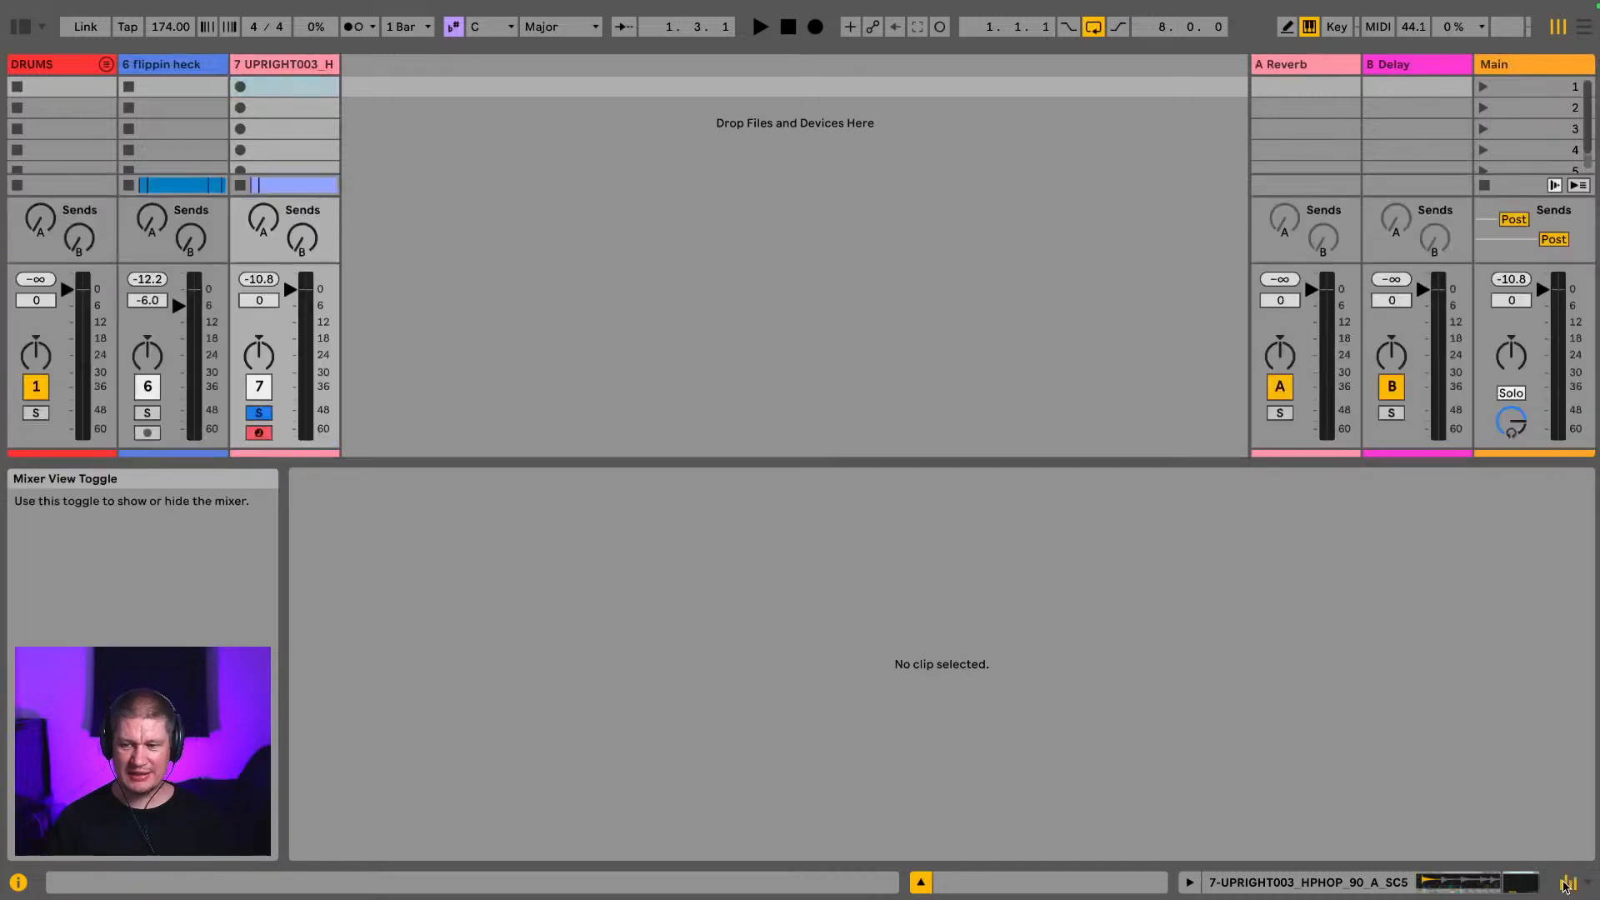
{"action": "left_click", "coordinate": [1568, 885]}
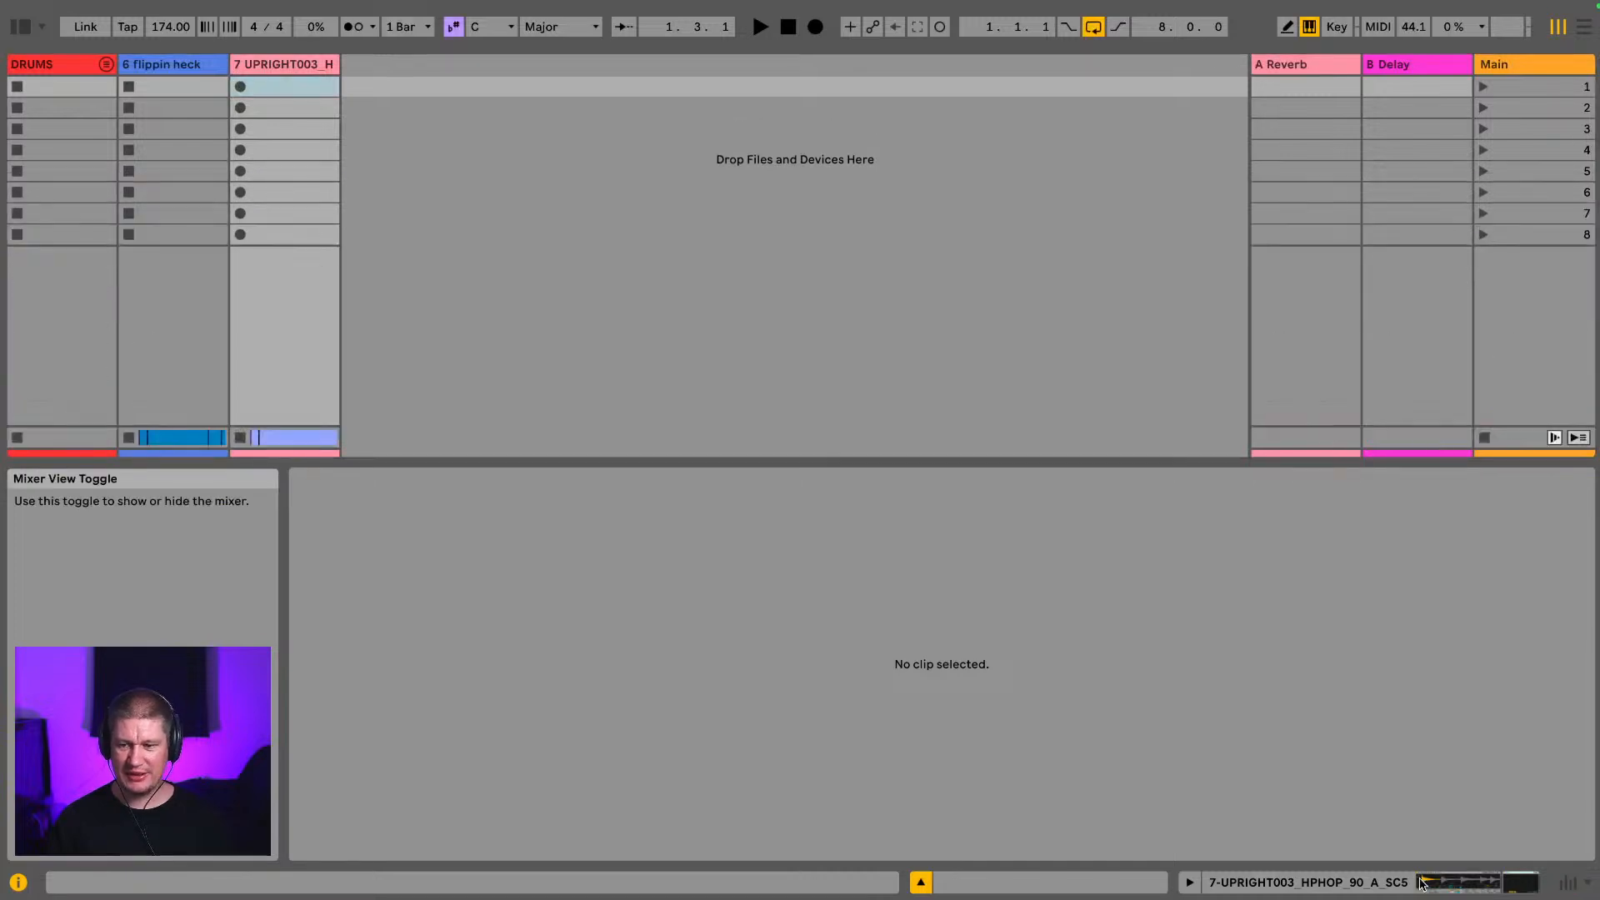
{"action": "left_click", "coordinate": [921, 882]}
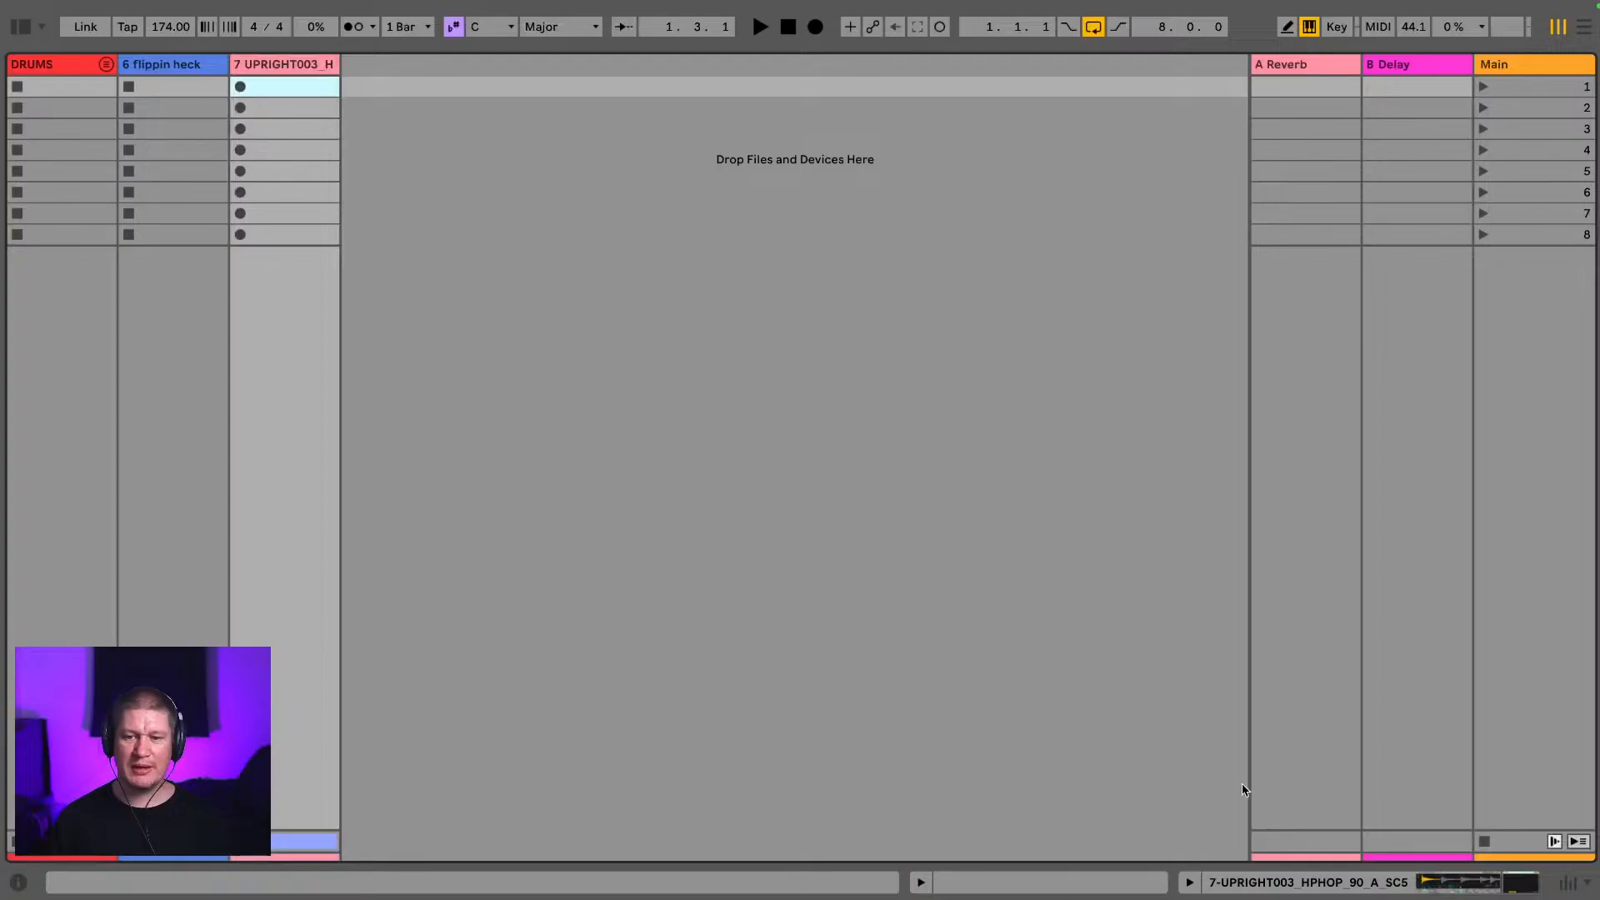
{"action": "left_click", "coordinate": [1562, 887]}
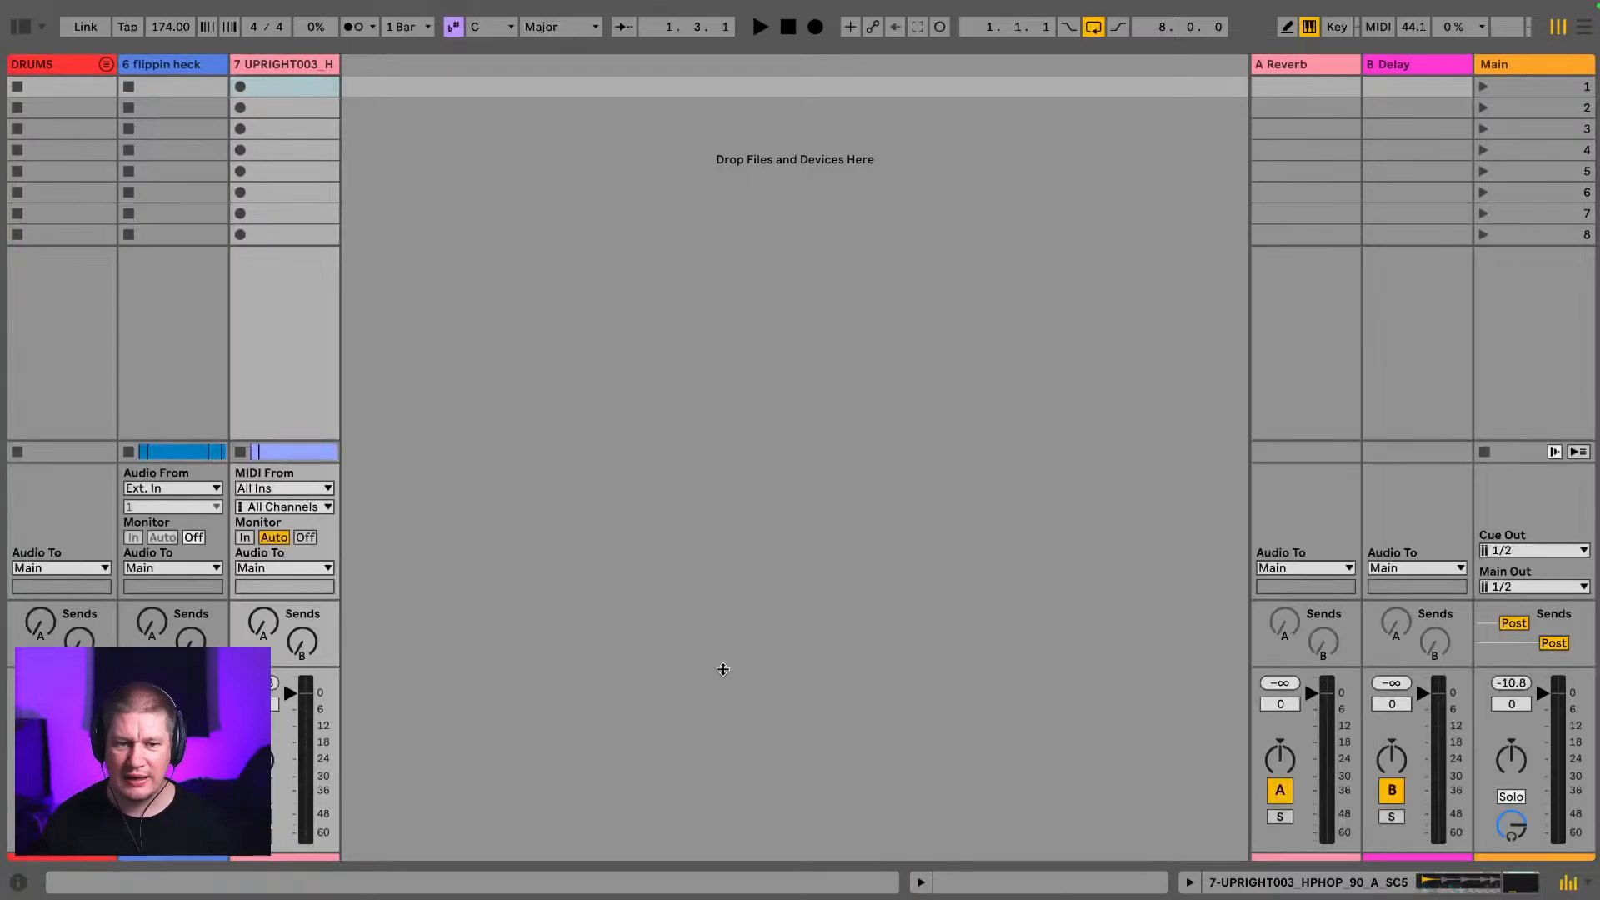
{"action": "left_click_drag", "start_coordinate": [278, 665], "coordinate": [243, 330]}
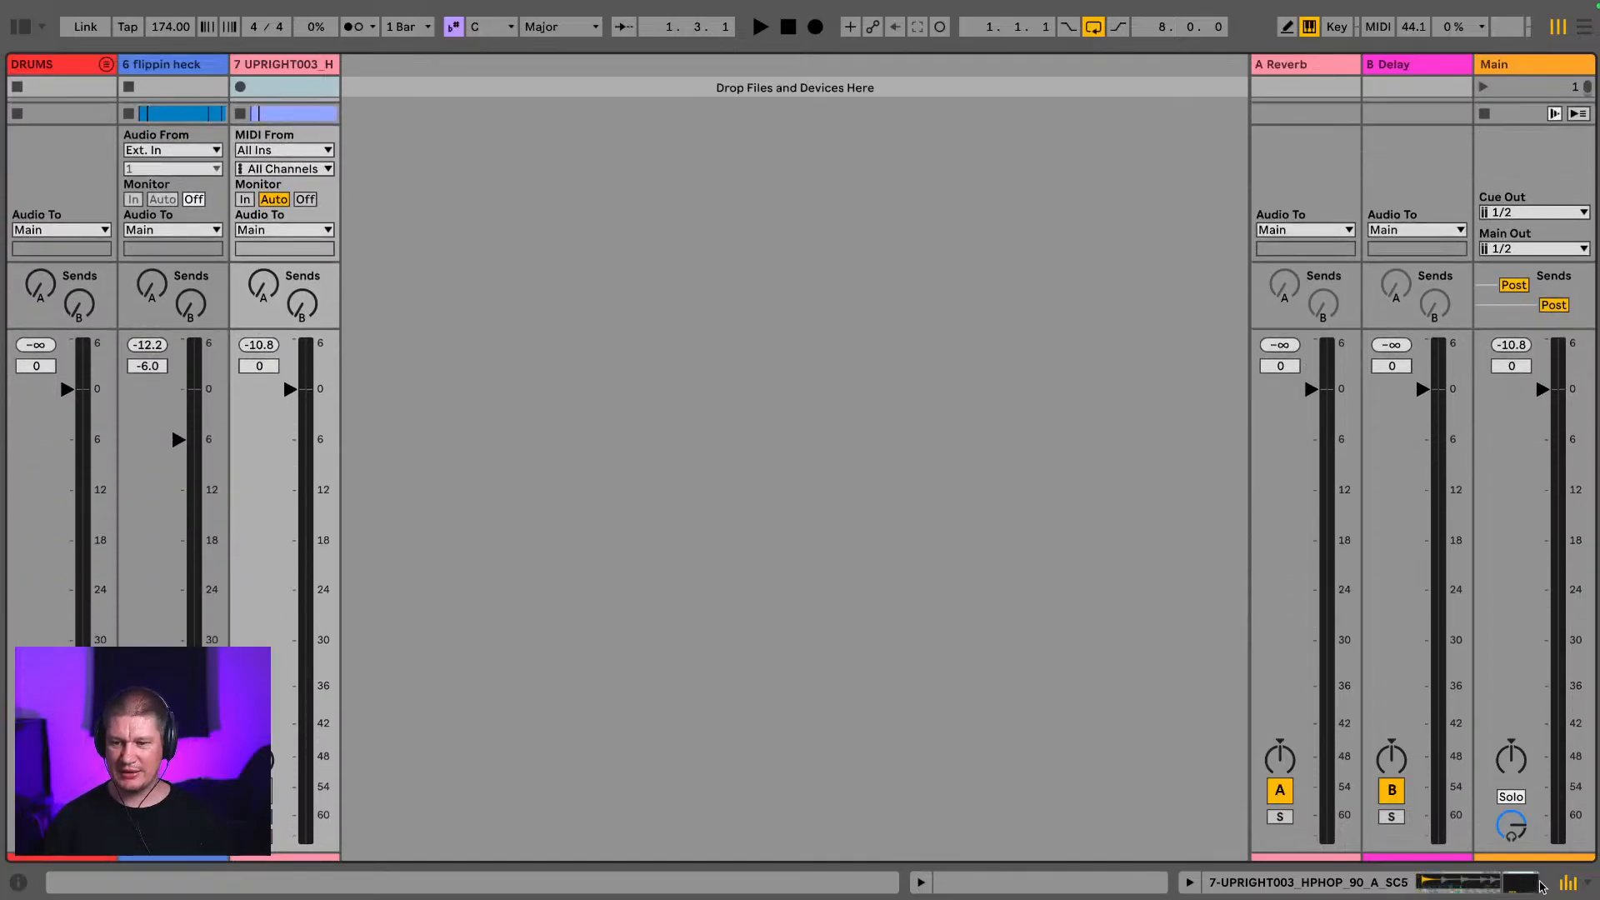
{"action": "left_click", "coordinate": [1588, 883]}
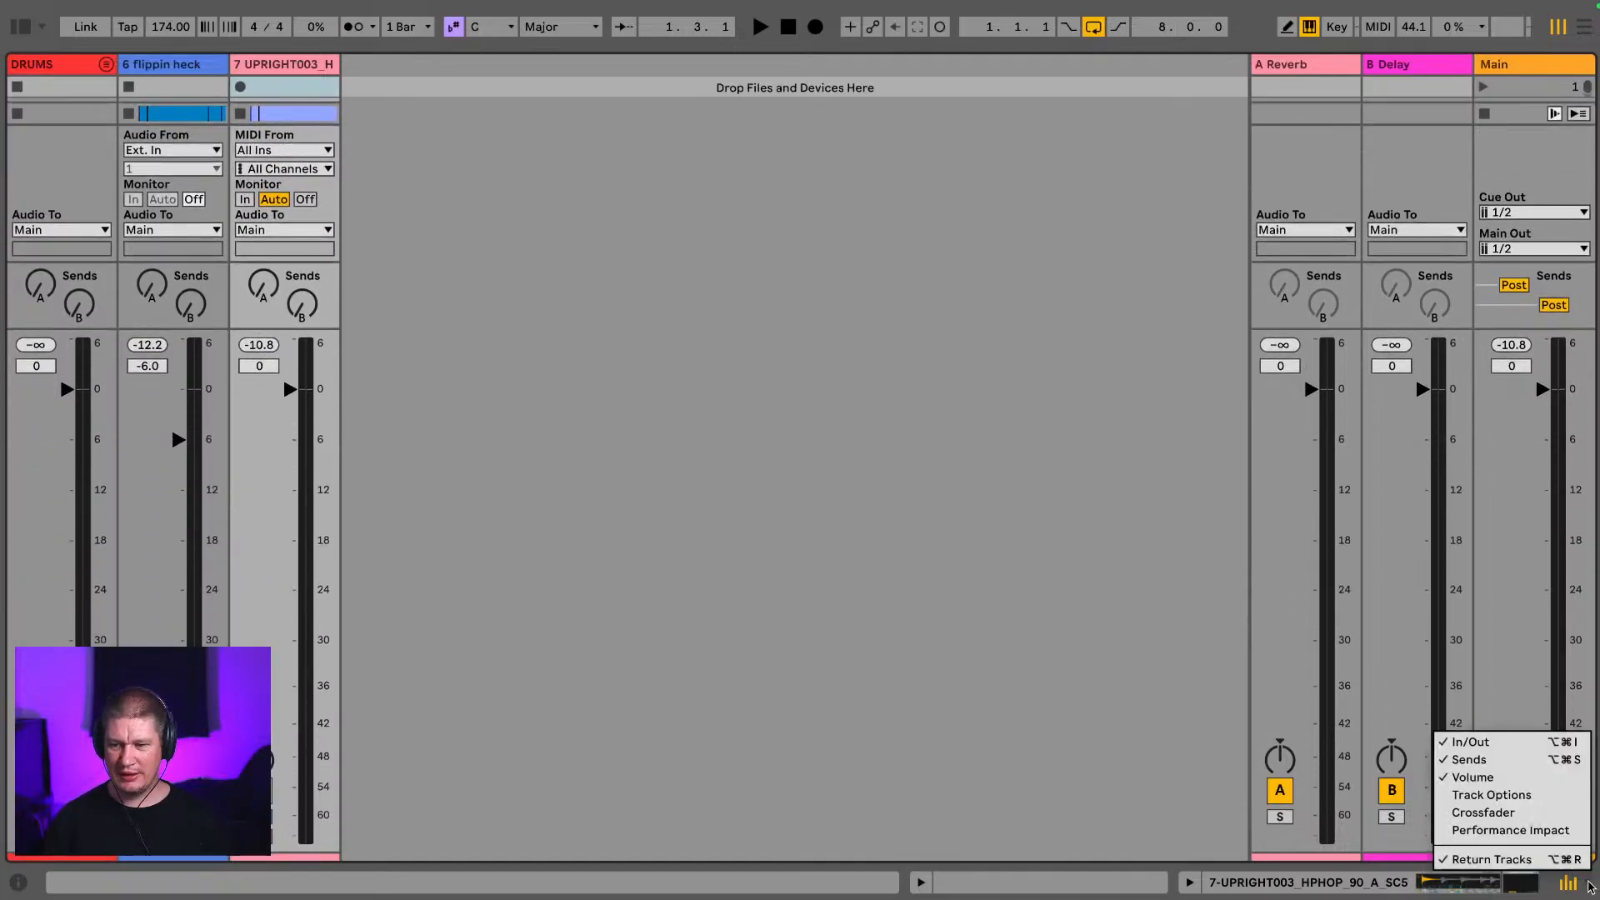
{"action": "left_click", "coordinate": [1490, 750]}
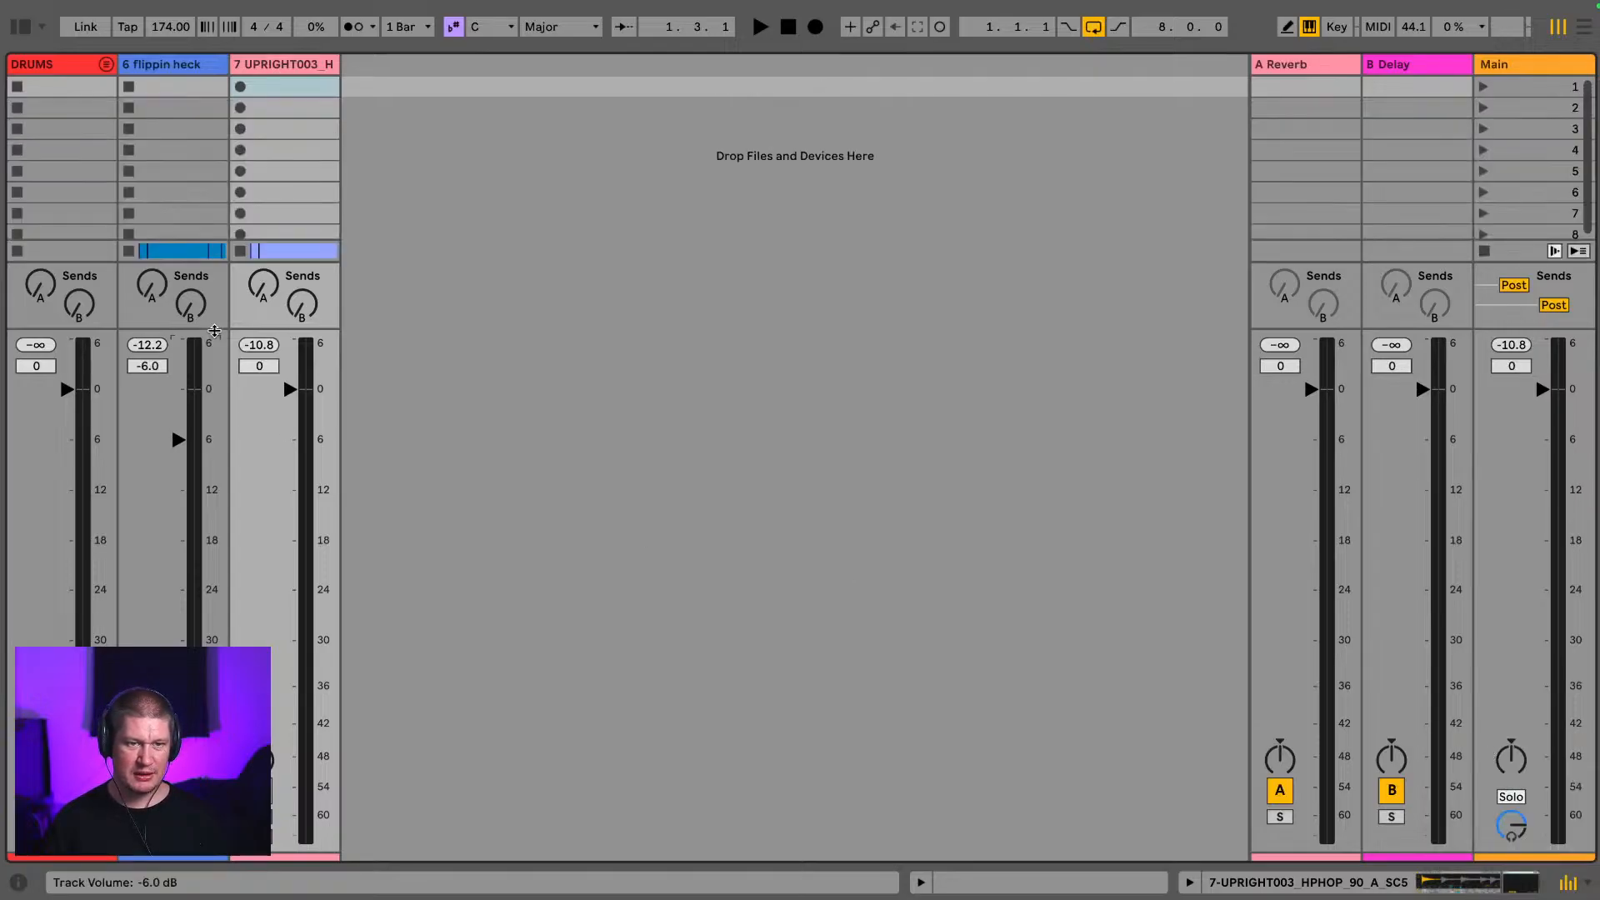
Step: Set the flippin heck track's volume to -8.0 dB on the enlarged fader and play back the soloed upright bass
{"action": "left_click_drag", "start_coordinate": [214, 341], "coordinate": [203, 209]}
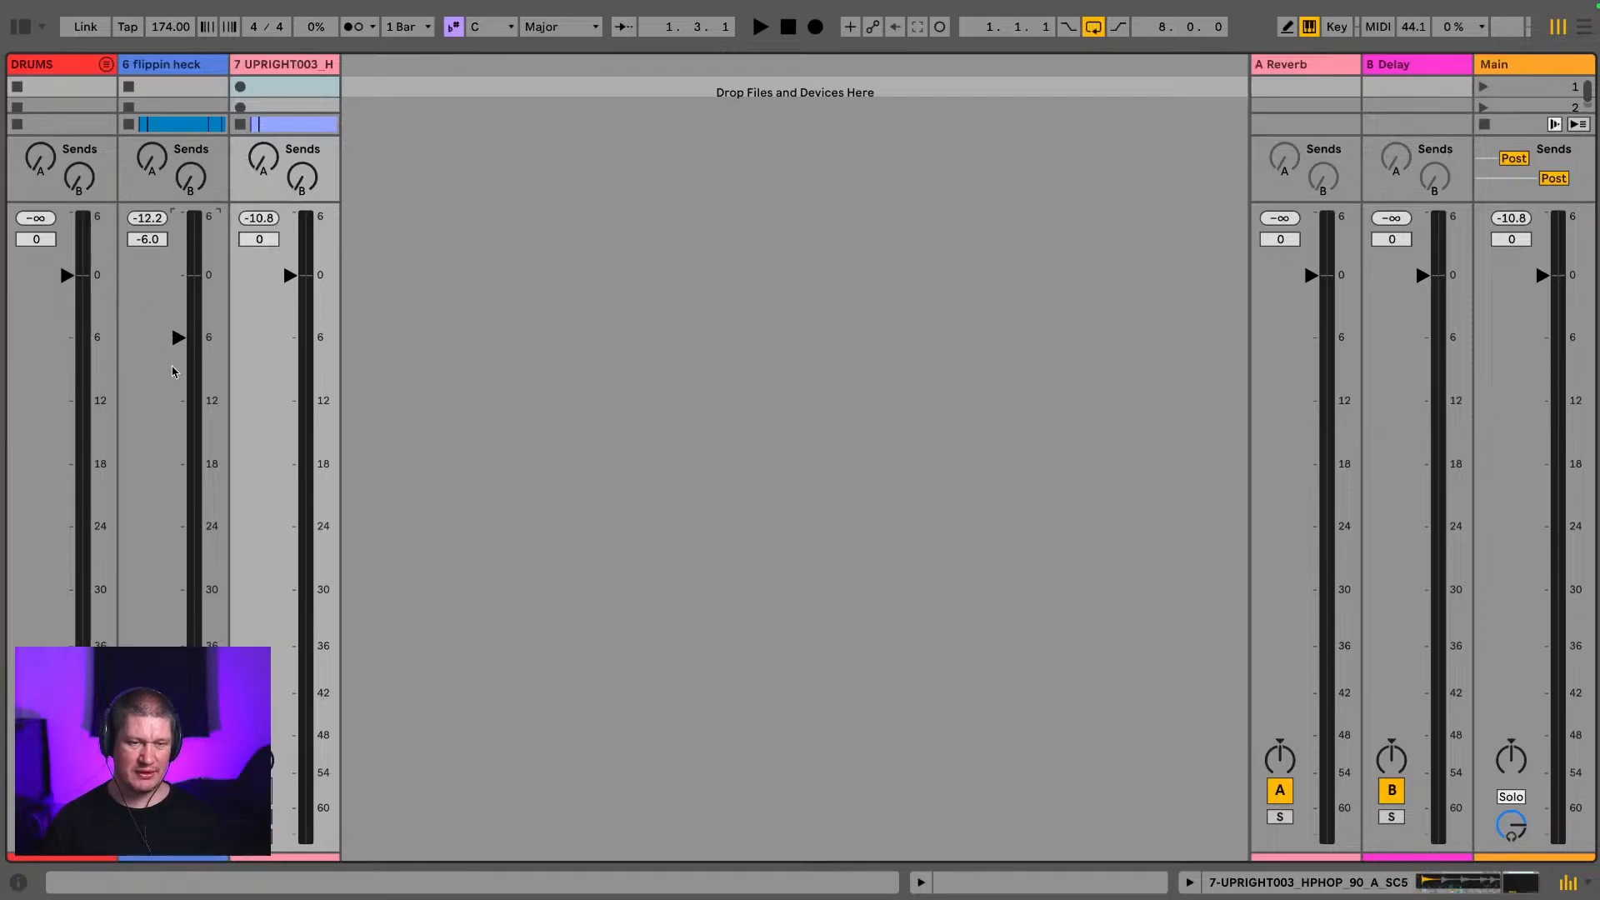
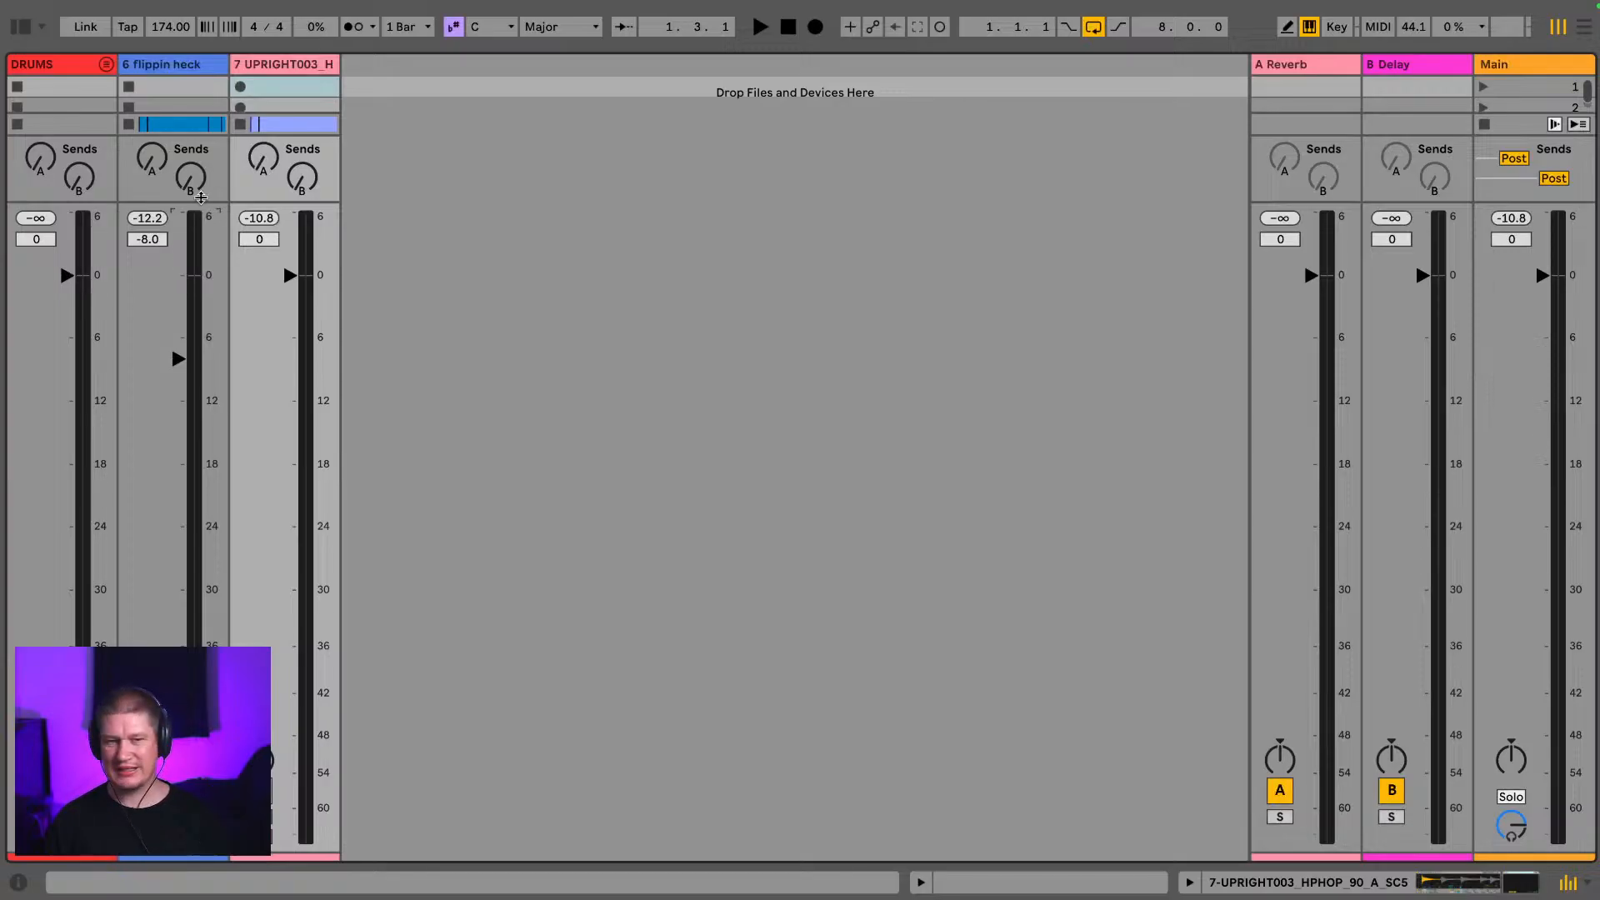
{"action": "left_click_drag", "start_coordinate": [200, 200], "coordinate": [325, 448]}
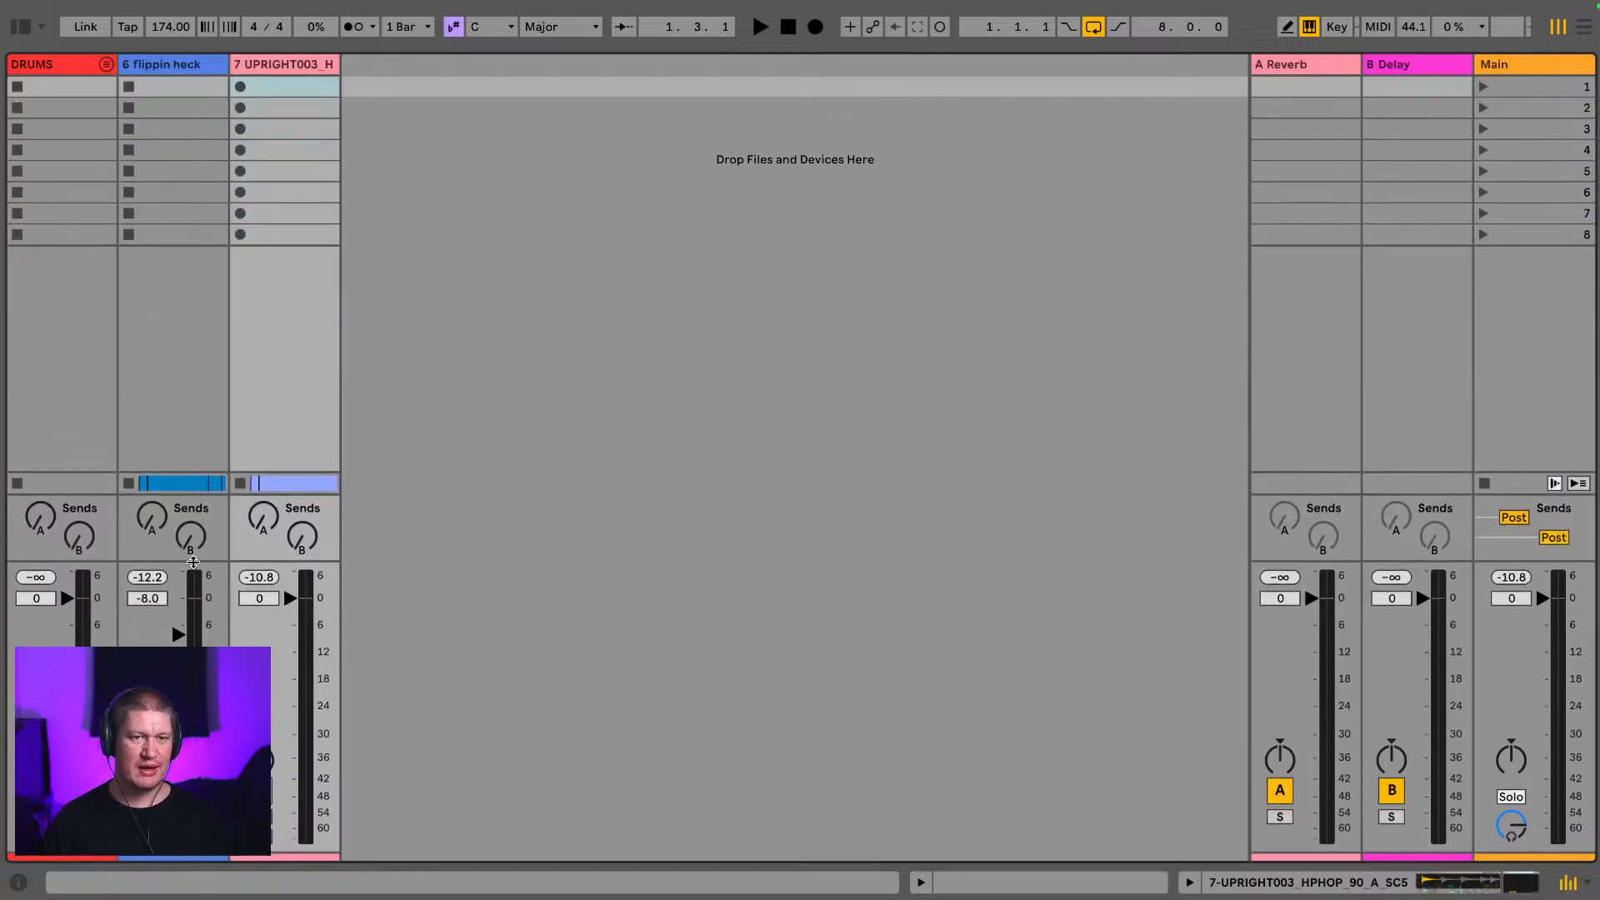
{"action": "key", "text": "space"}
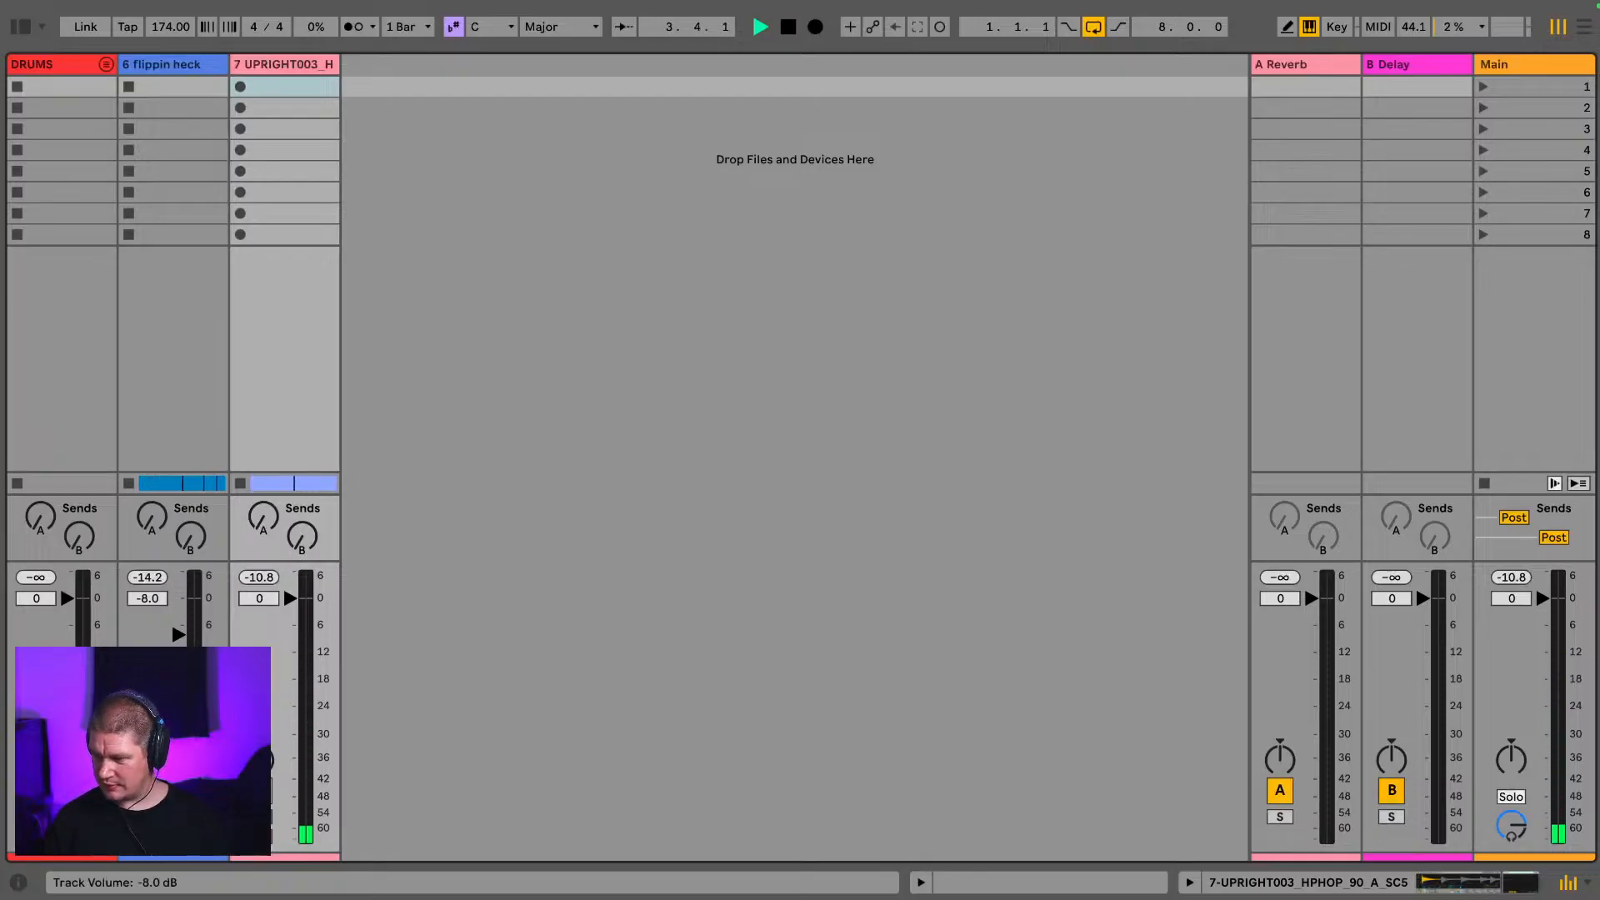
{"action": "key", "text": "space"}
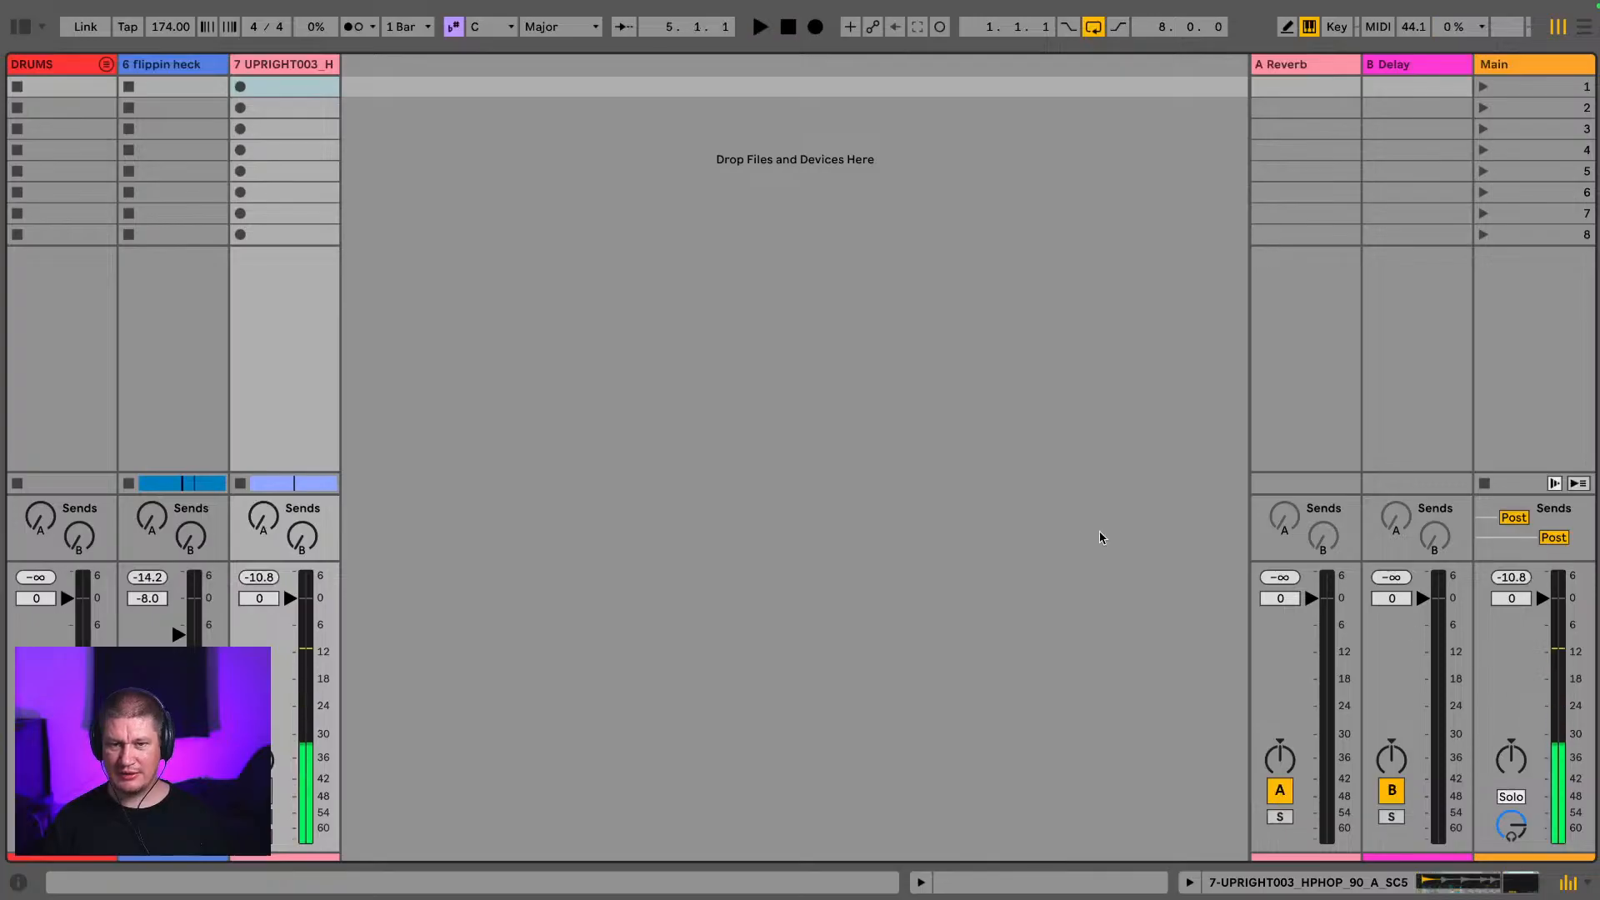
Step: Return to Arrangement View and show an enlarged mixer beneath the tracks in place of the clip view
{"action": "key", "text": "Tab"}
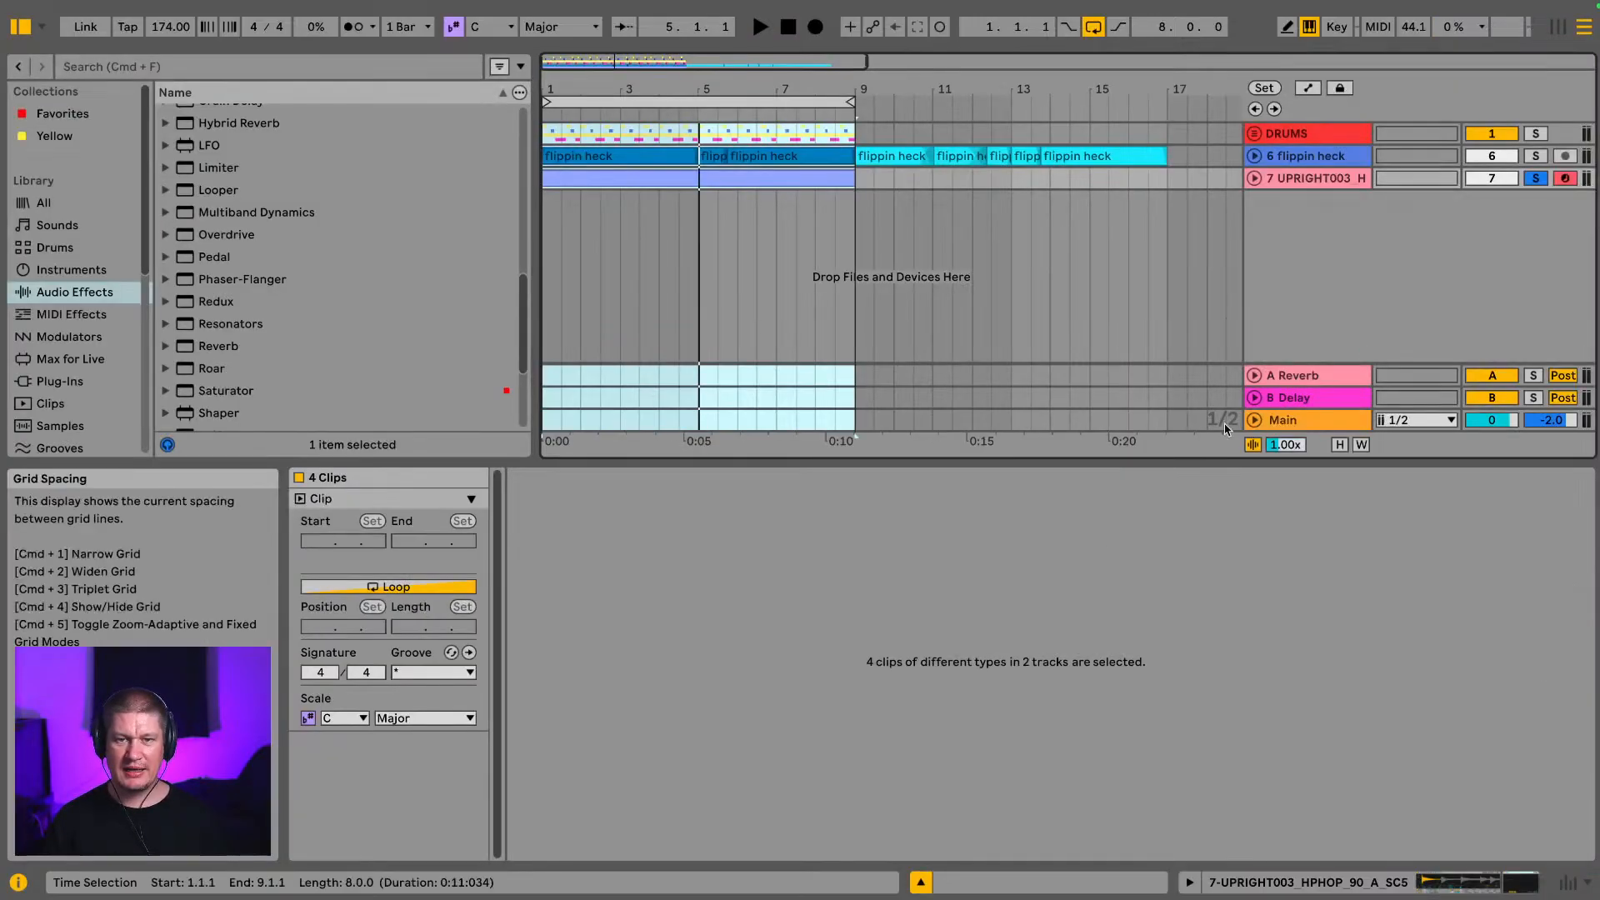
{"action": "left_click", "coordinate": [1567, 882]}
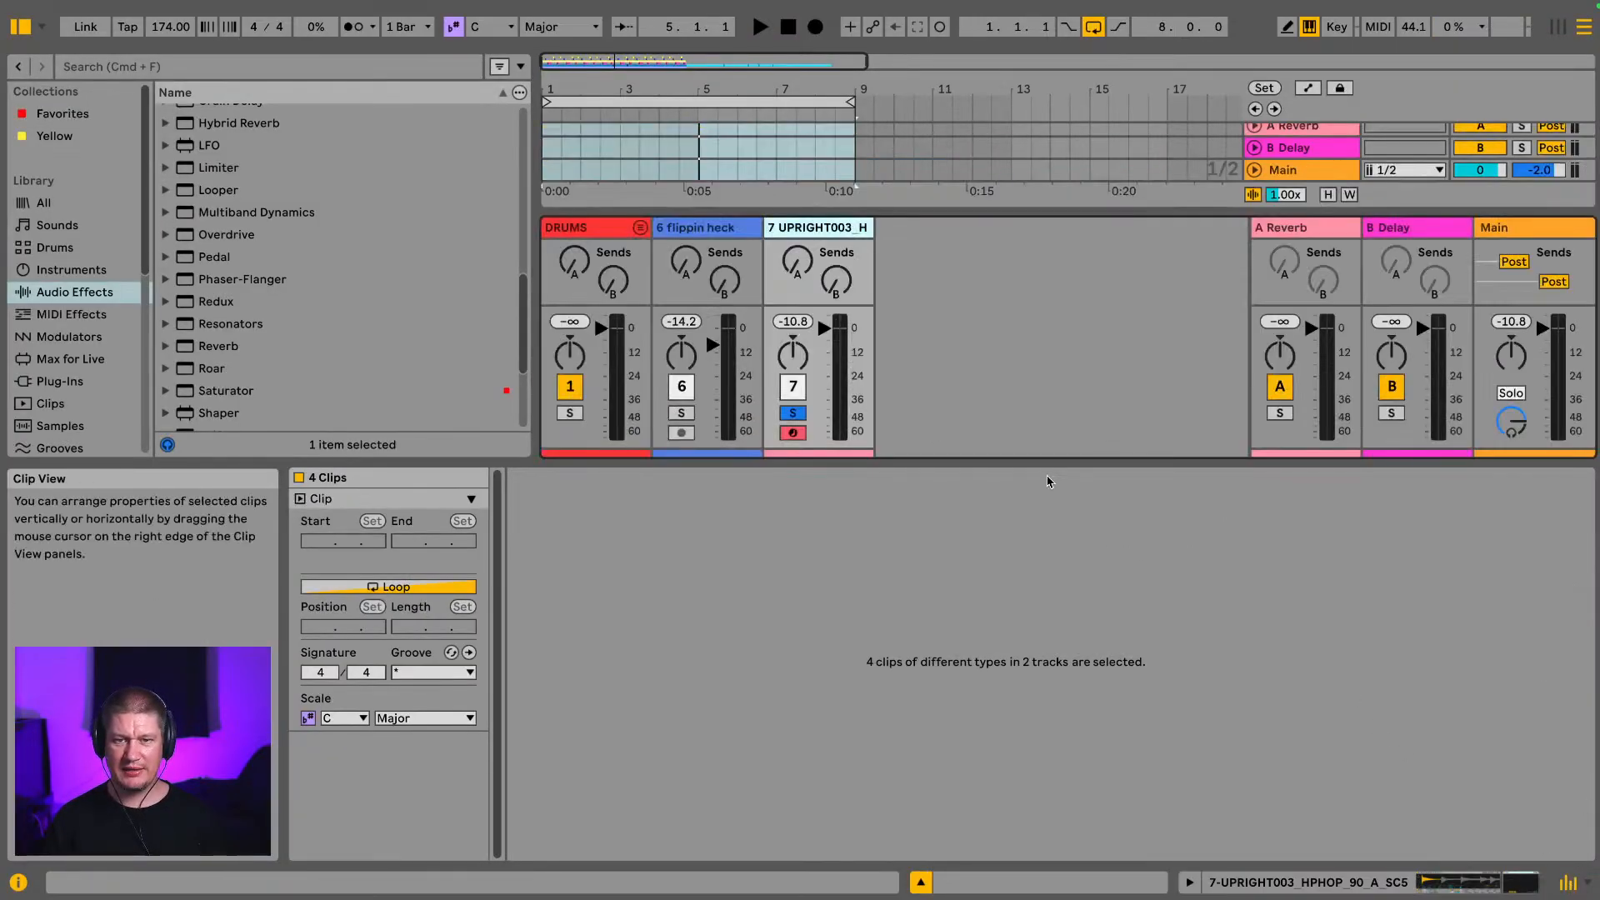
{"action": "left_click_drag", "start_coordinate": [927, 461], "coordinate": [922, 717]}
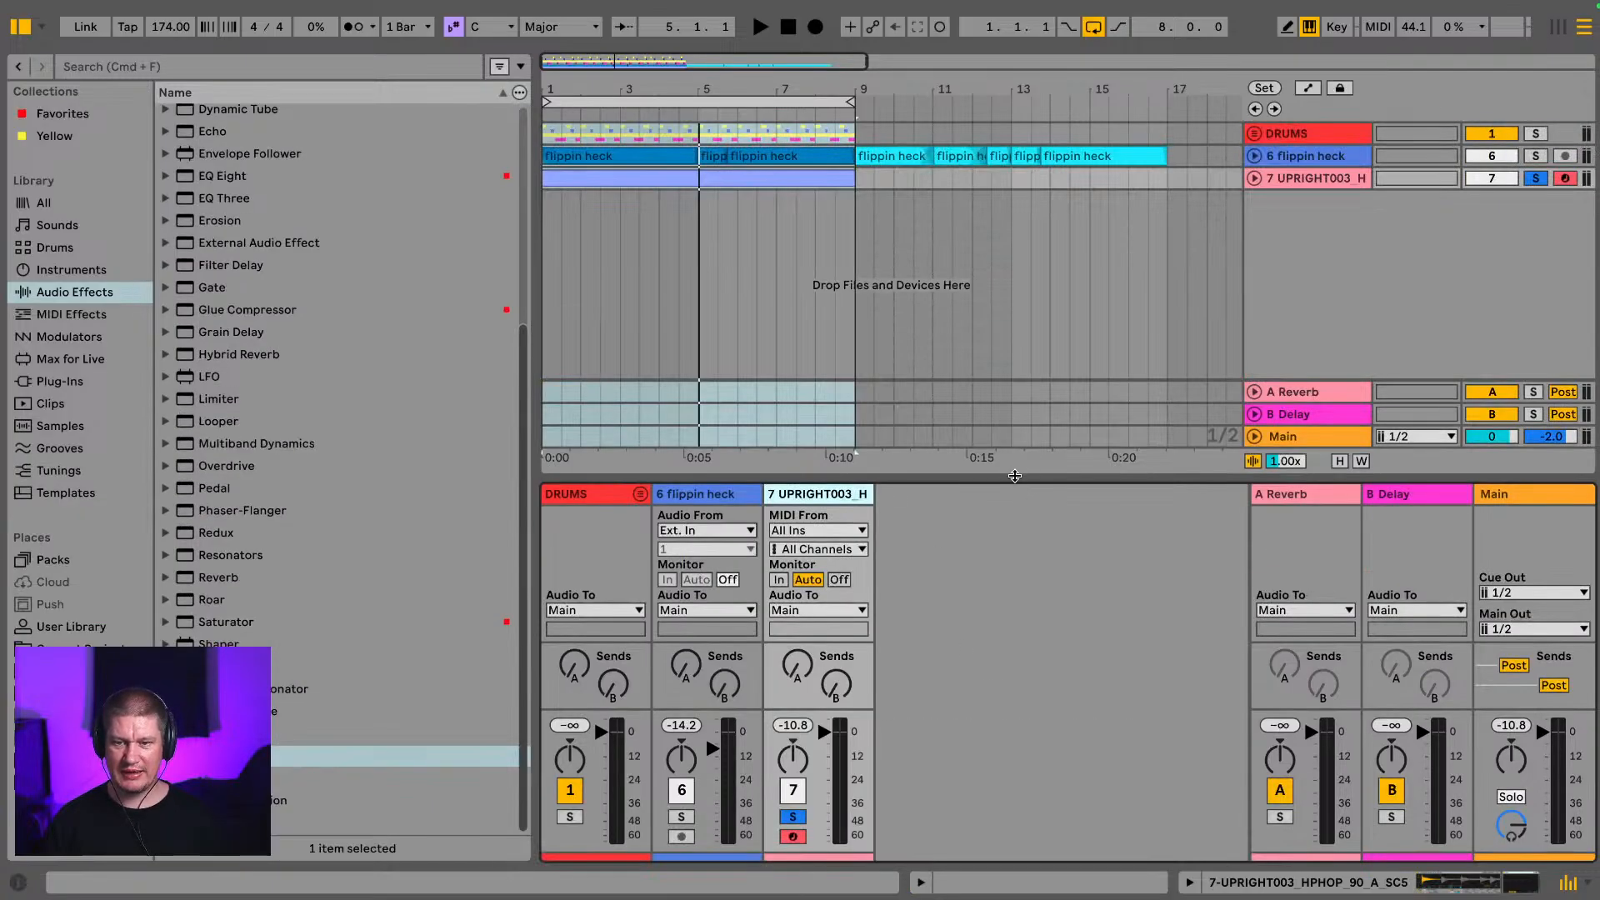
{"action": "left_click_drag", "start_coordinate": [1014, 476], "coordinate": [990, 601]}
{"action": "left_click_drag", "start_coordinate": [997, 501], "coordinate": [999, 484]}
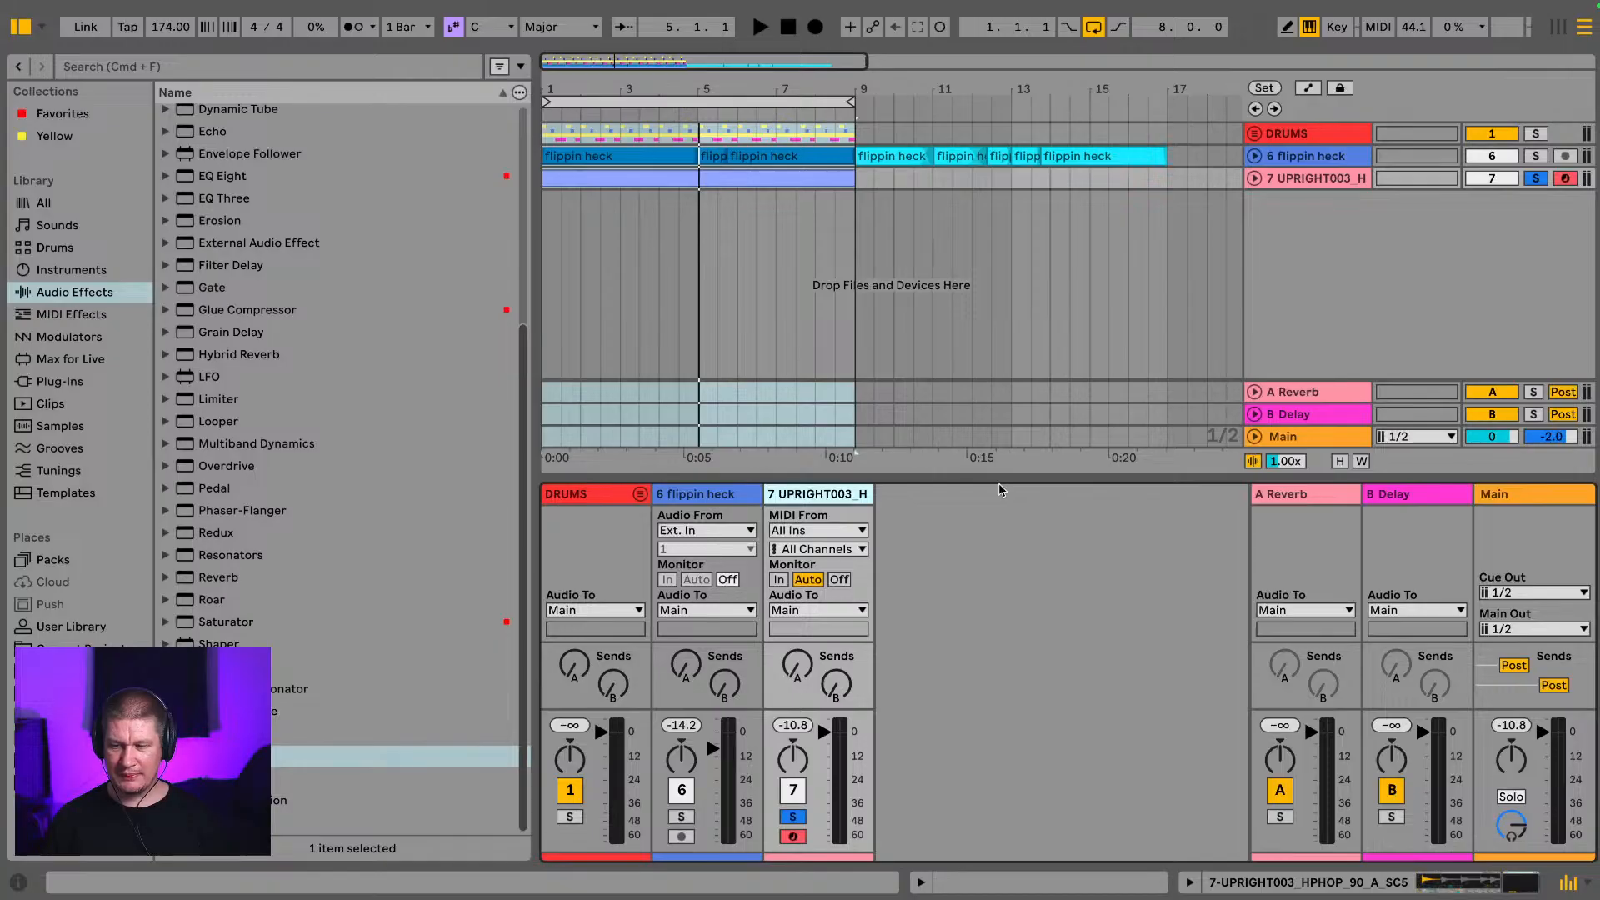
Step: Play the loop and solo the flippin heck track together with the upright bass
{"action": "key", "text": "space"}
{"action": "left_click", "coordinate": [690, 825]}
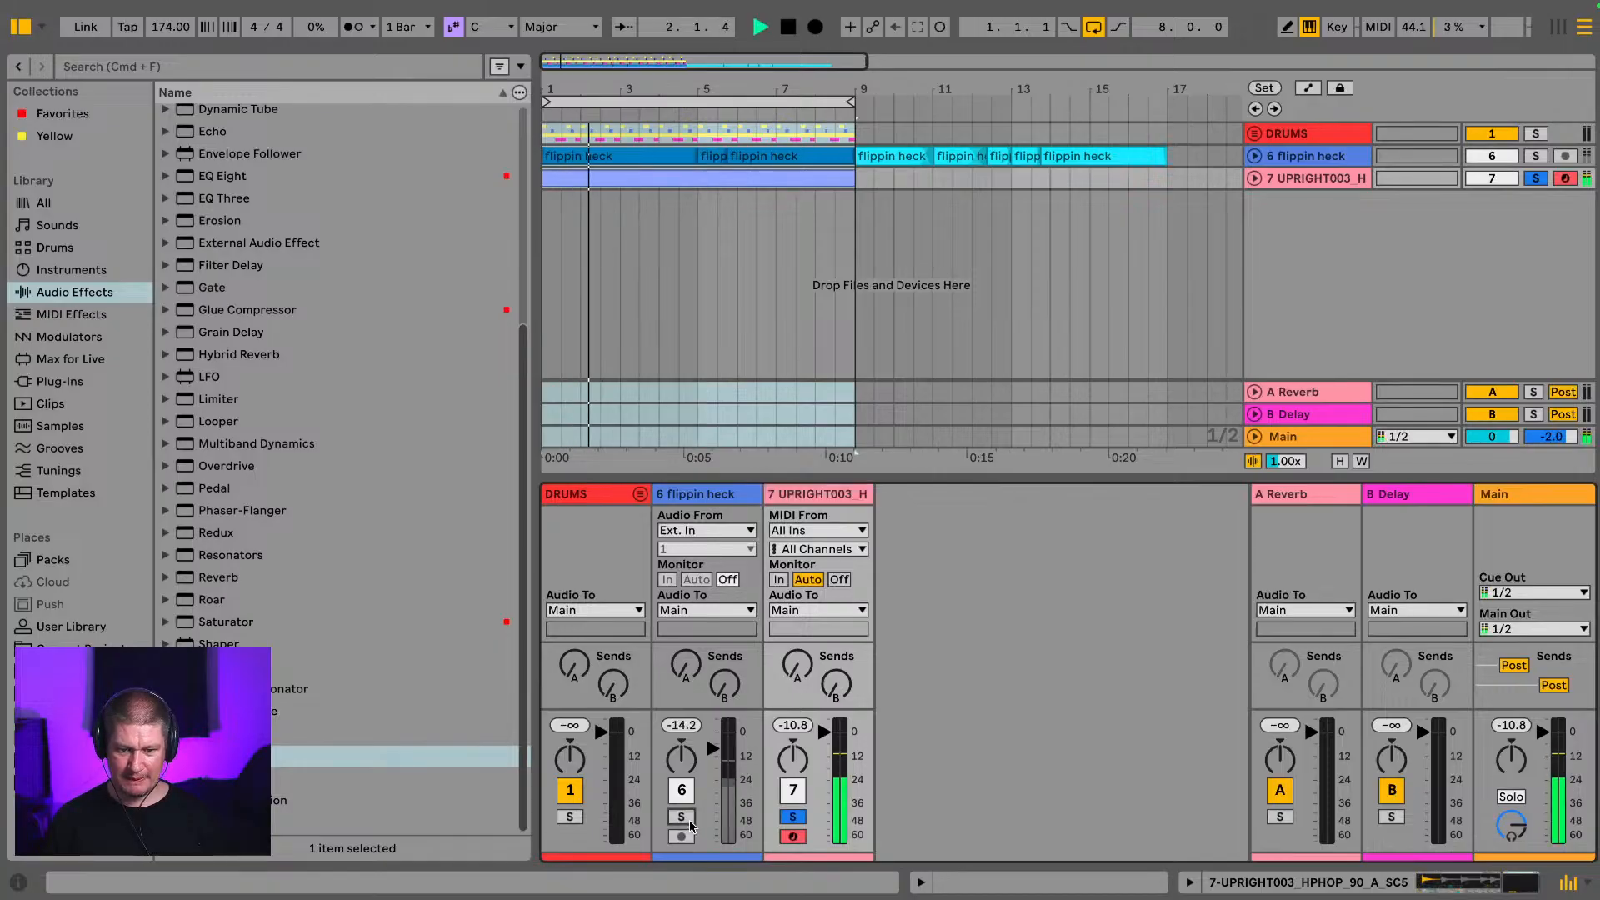
{"action": "left_click", "coordinate": [688, 823]}
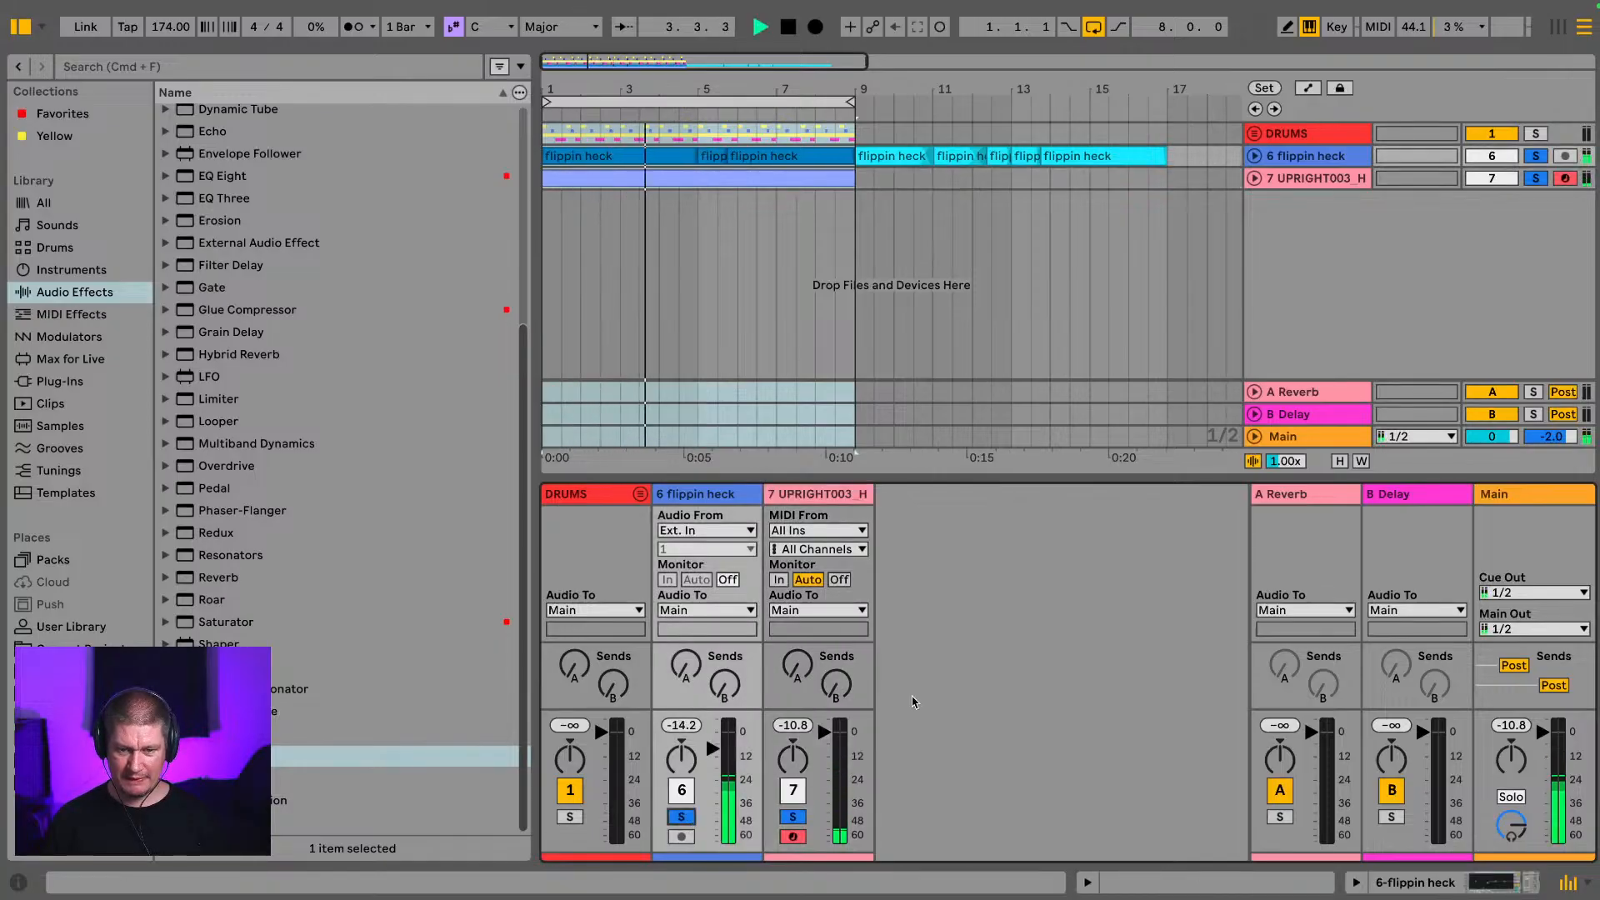
Step: Hide the browser, zoom in on the eight-bar loop and play it with both soloed tracks
{"action": "left_click", "coordinate": [20, 27]}
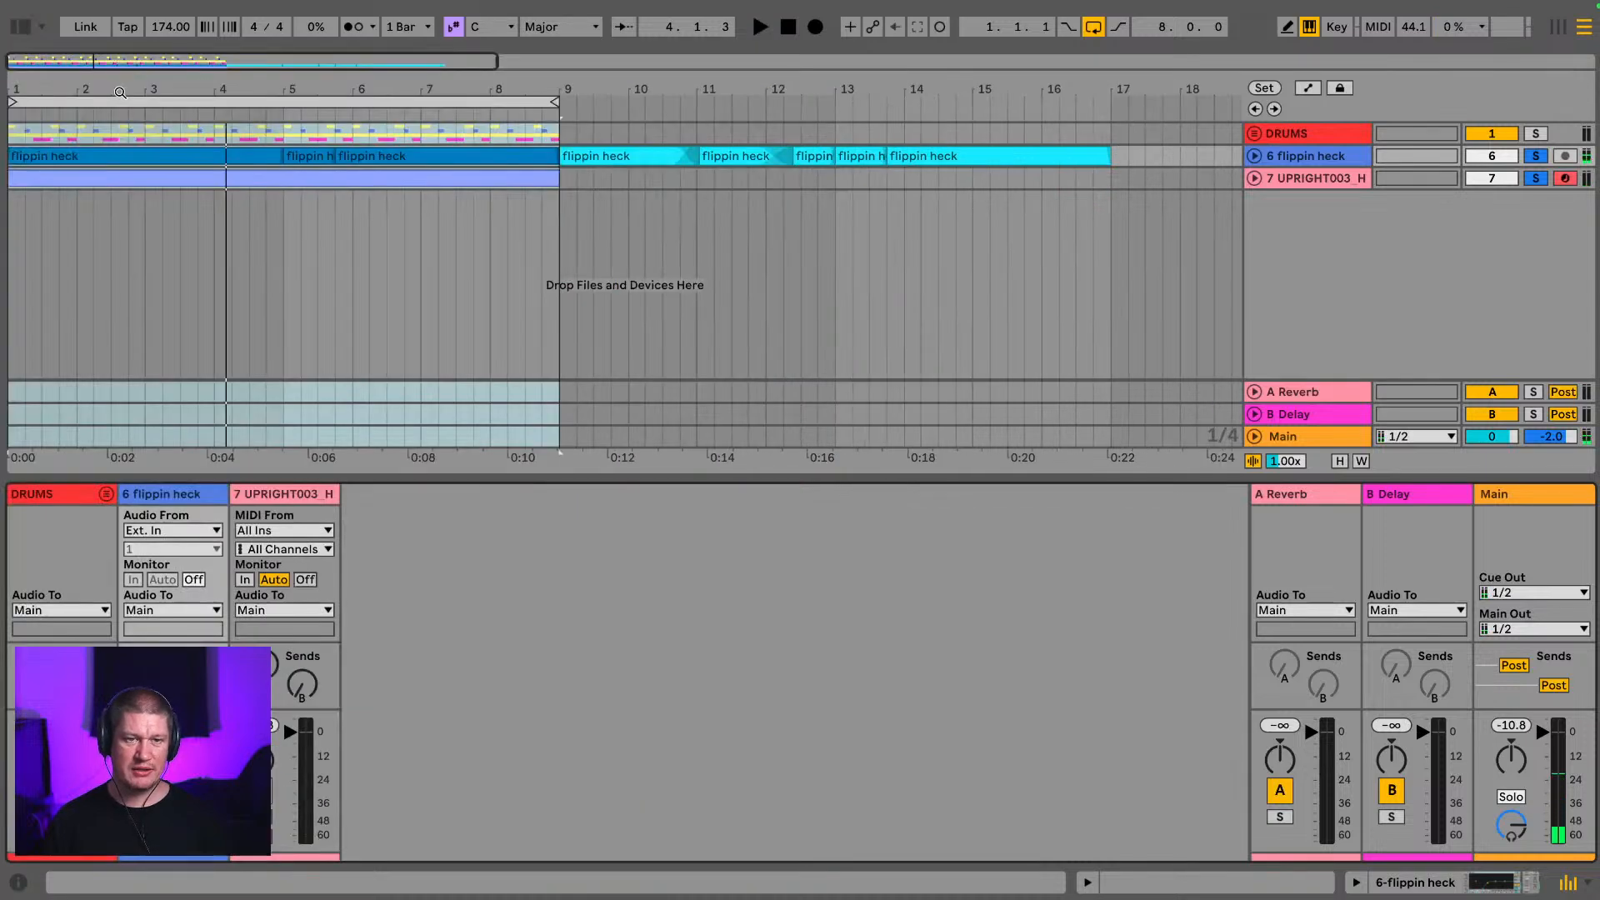
{"action": "left_click_drag", "start_coordinate": [98, 81], "coordinate": [165, 81]}
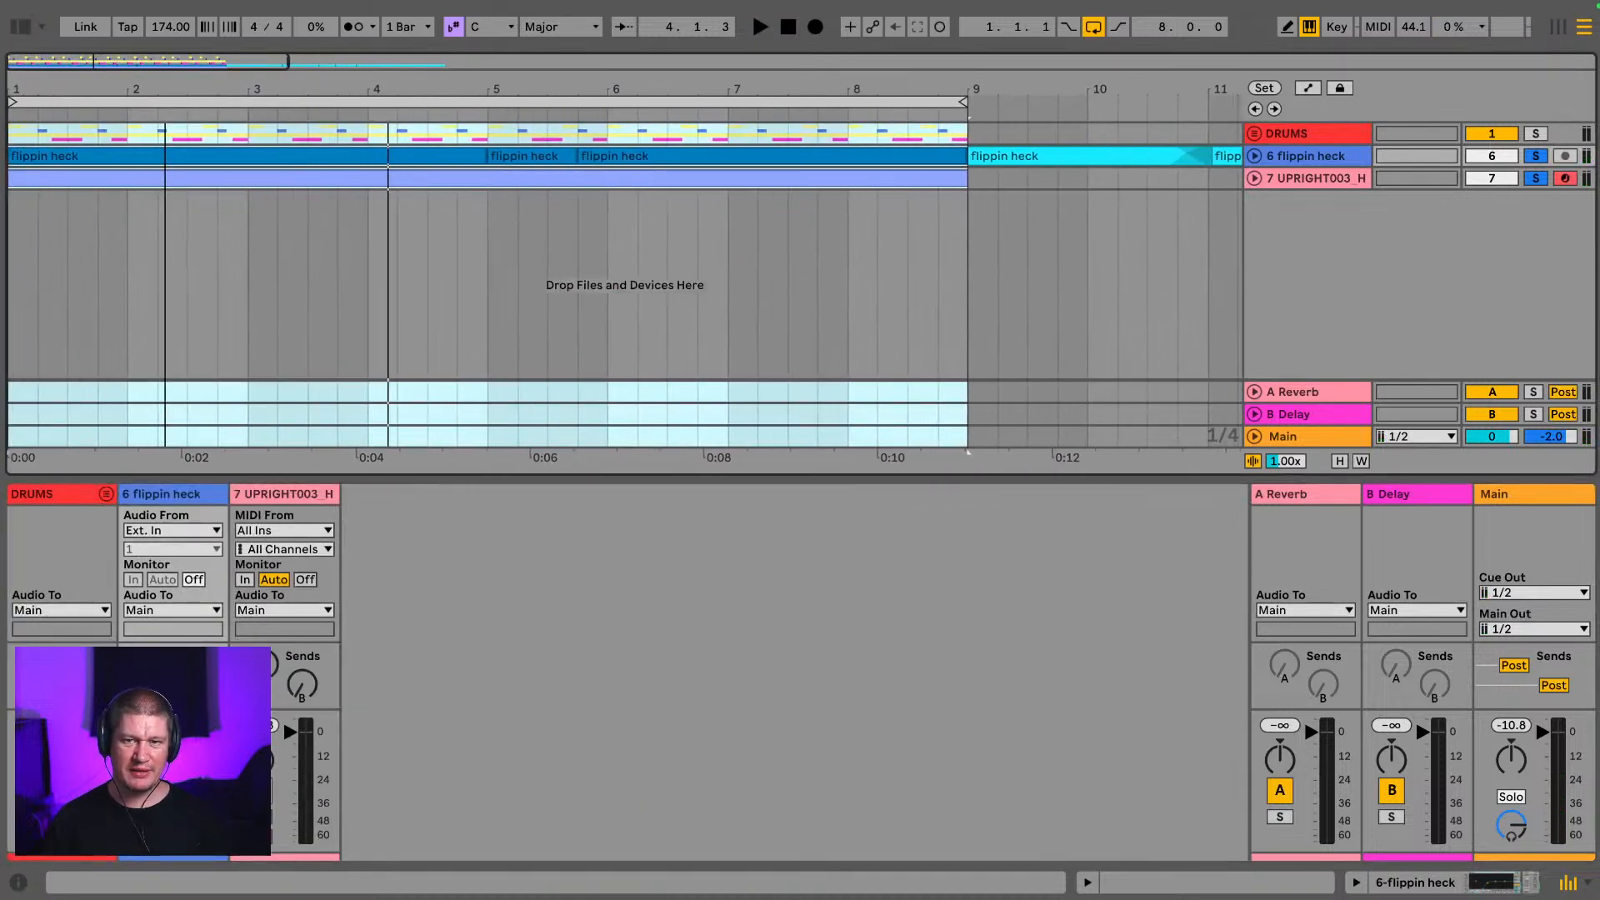
{"action": "left_click", "coordinate": [408, 102]}
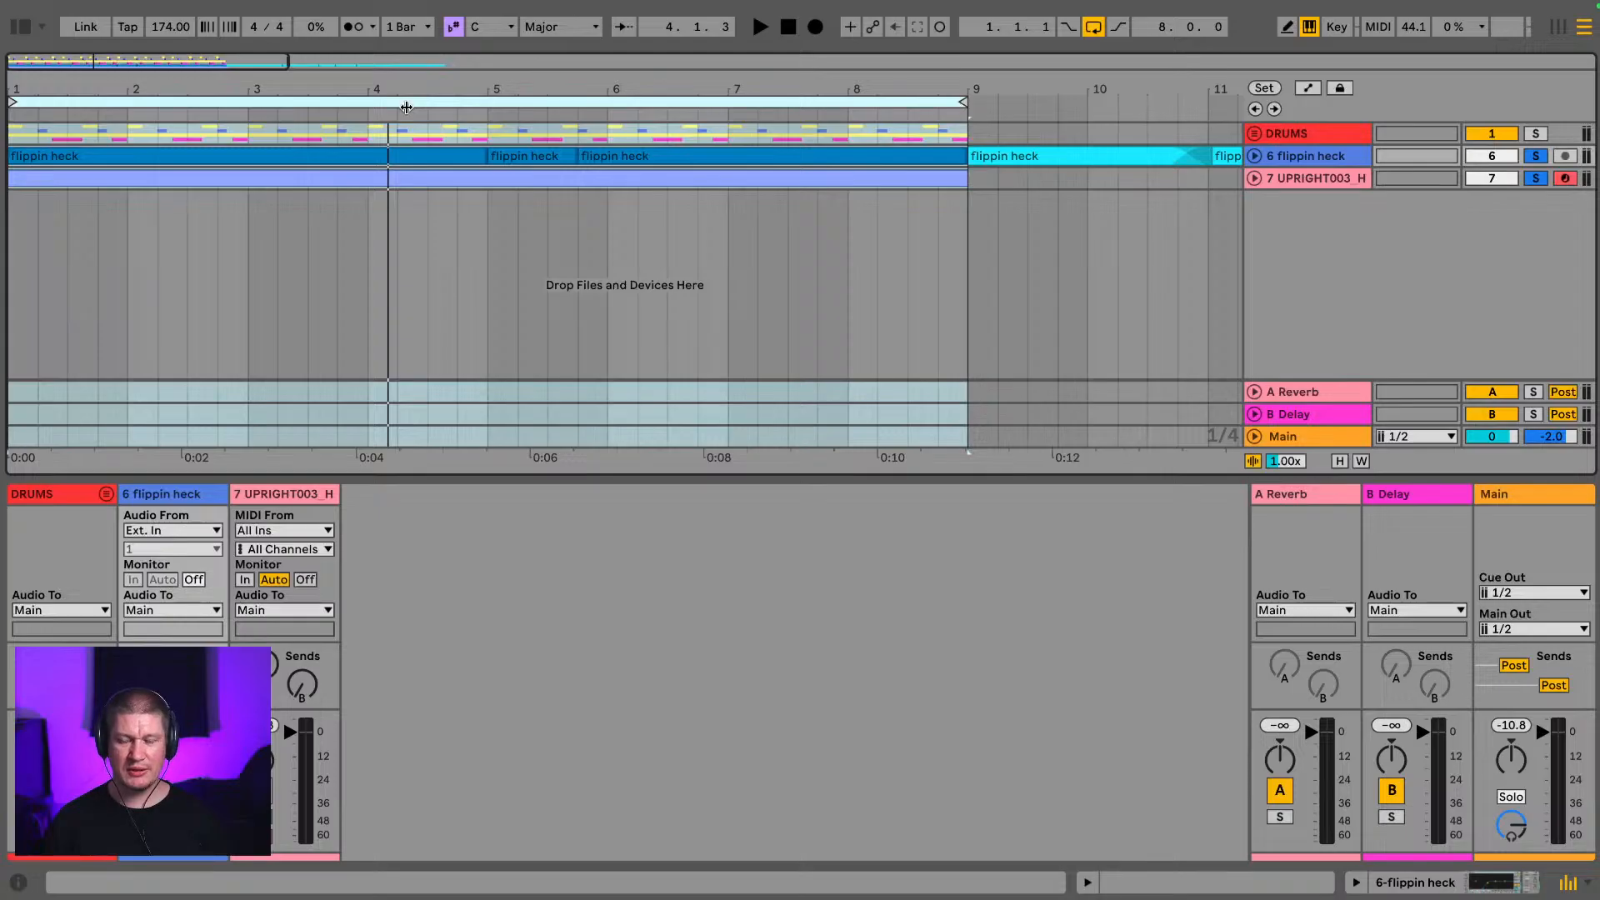
{"action": "key", "text": "space"}
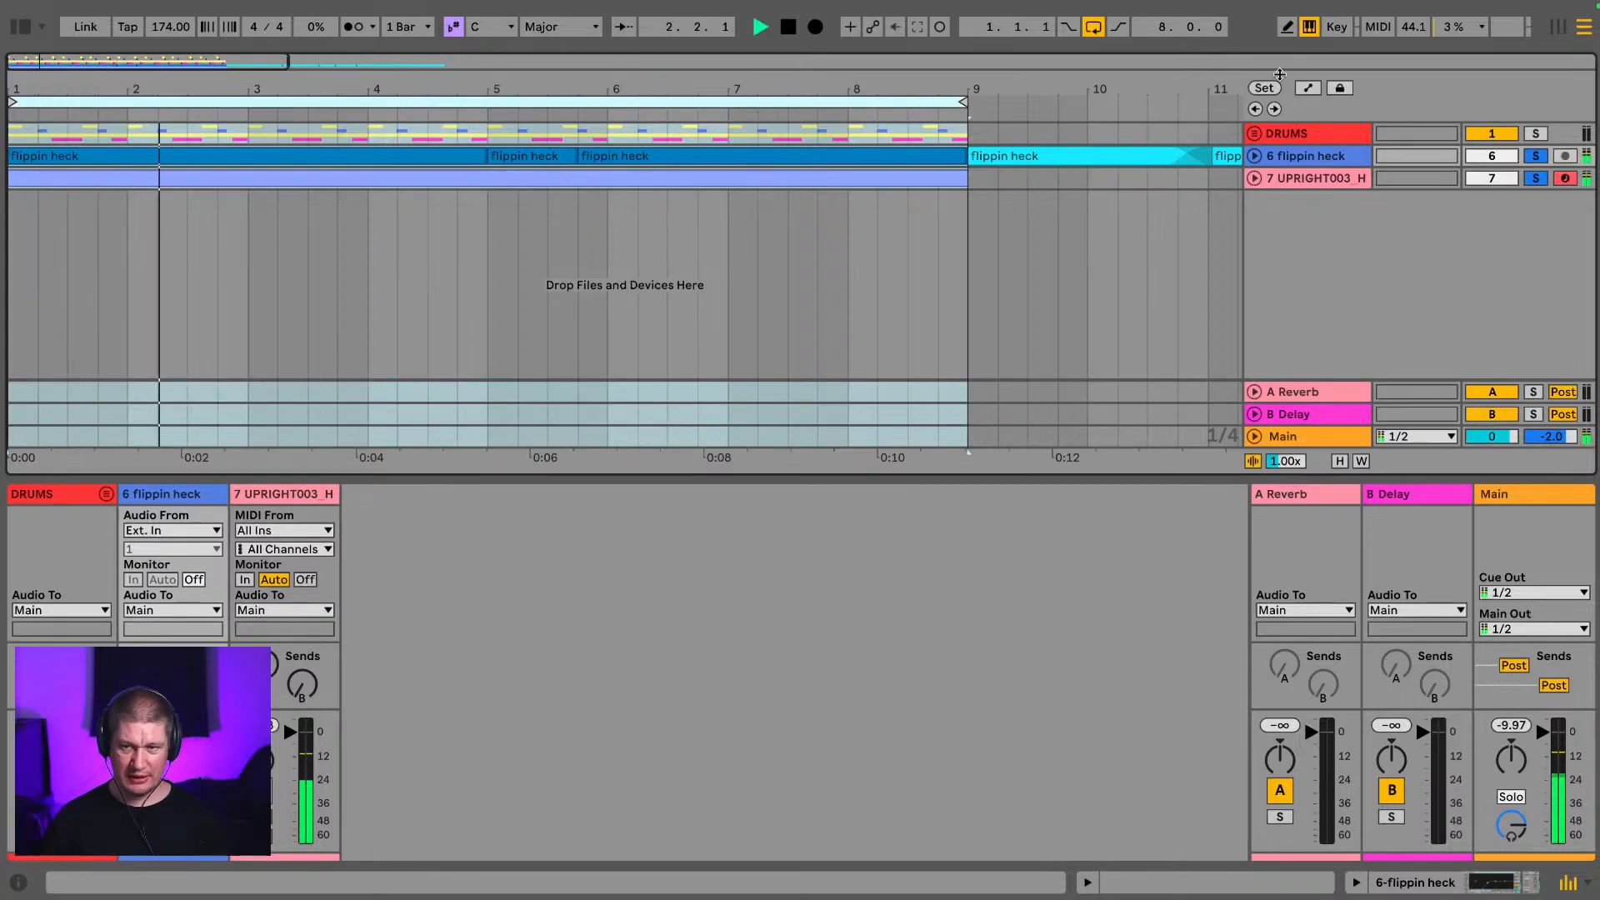
Step: Stop playback and turn off solo on the flippin heck and upright bass tracks
{"action": "key", "text": "space"}
{"action": "left_click", "coordinate": [1347, 157]}
{"action": "left_click", "coordinate": [1534, 157]}
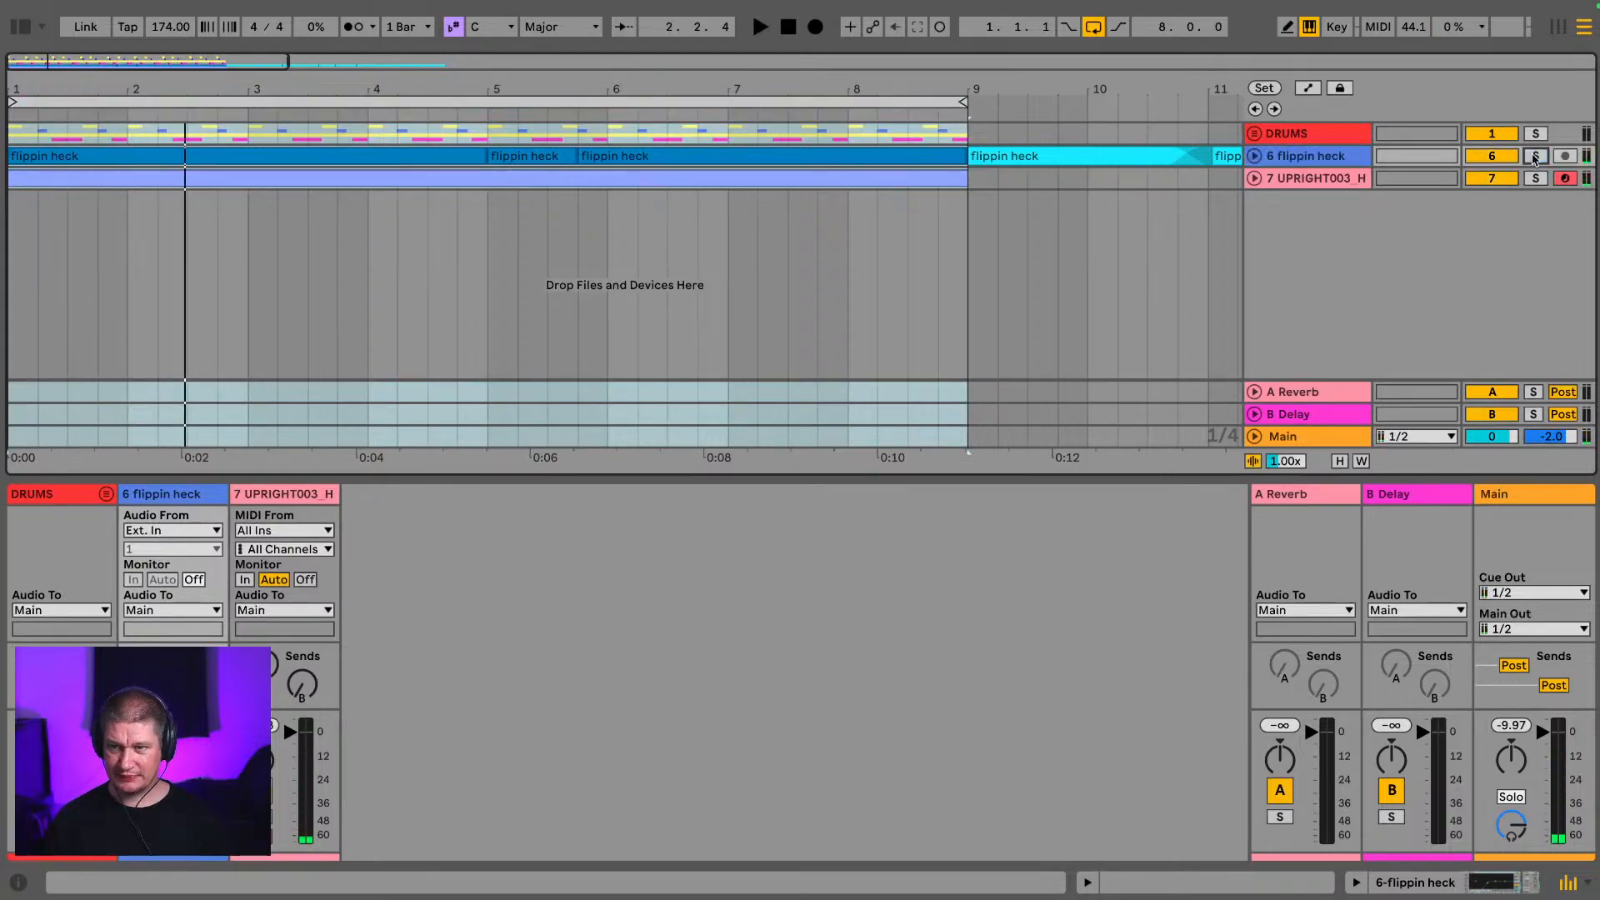
Step: Play the full loop briefly, show the browser and look through the list of audio effects
{"action": "key", "text": "space"}
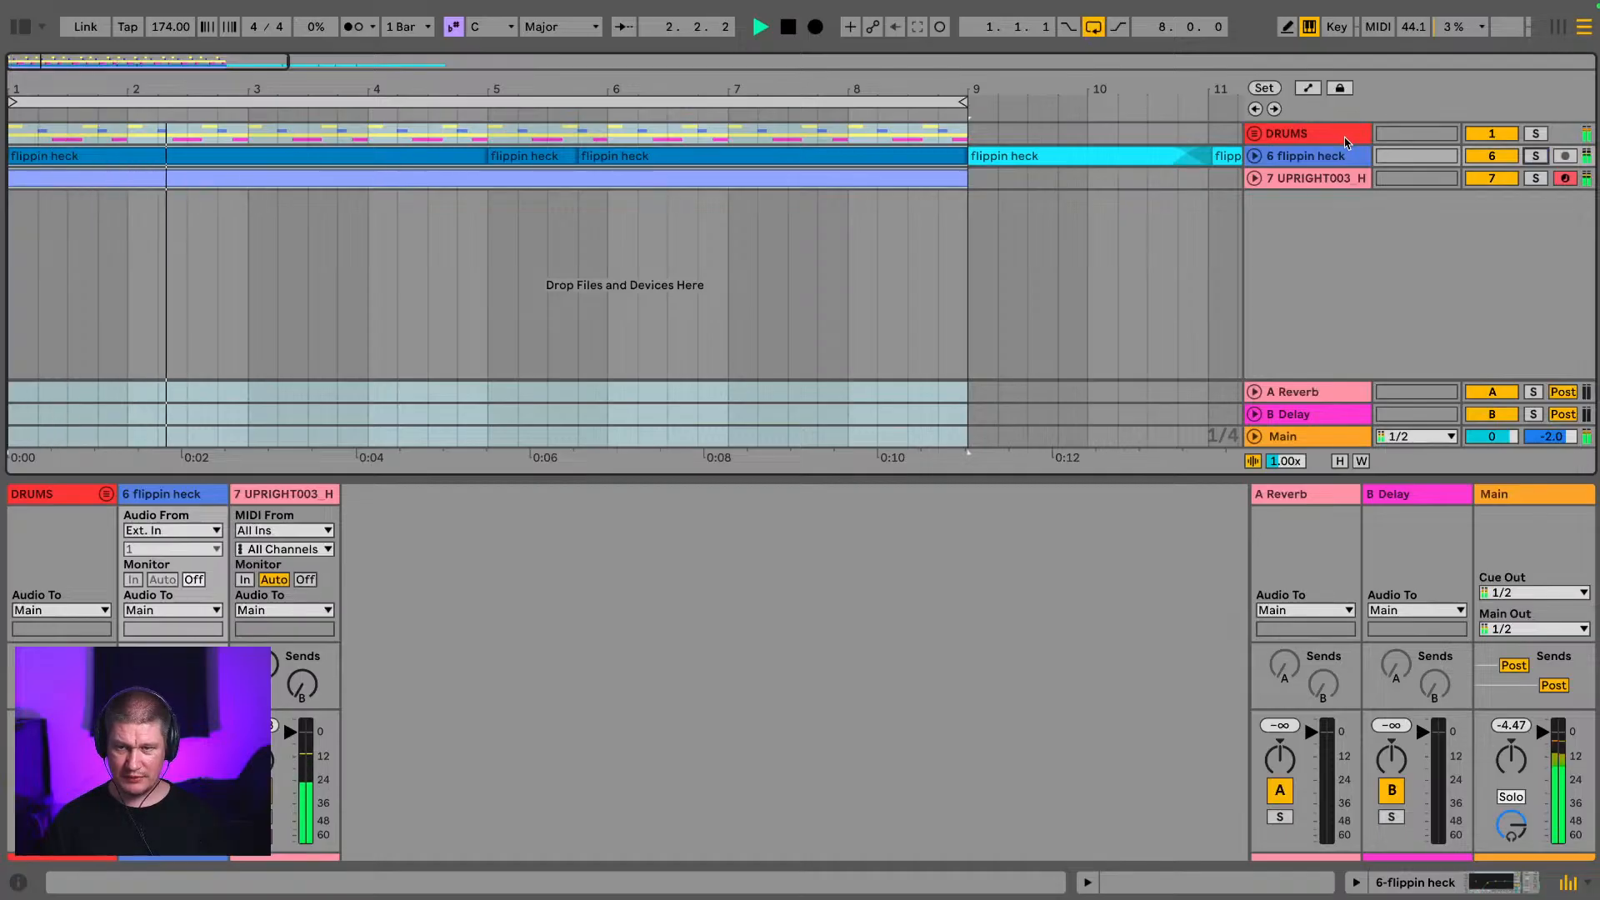
{"action": "key", "text": "space"}
{"action": "left_click", "coordinate": [21, 27]}
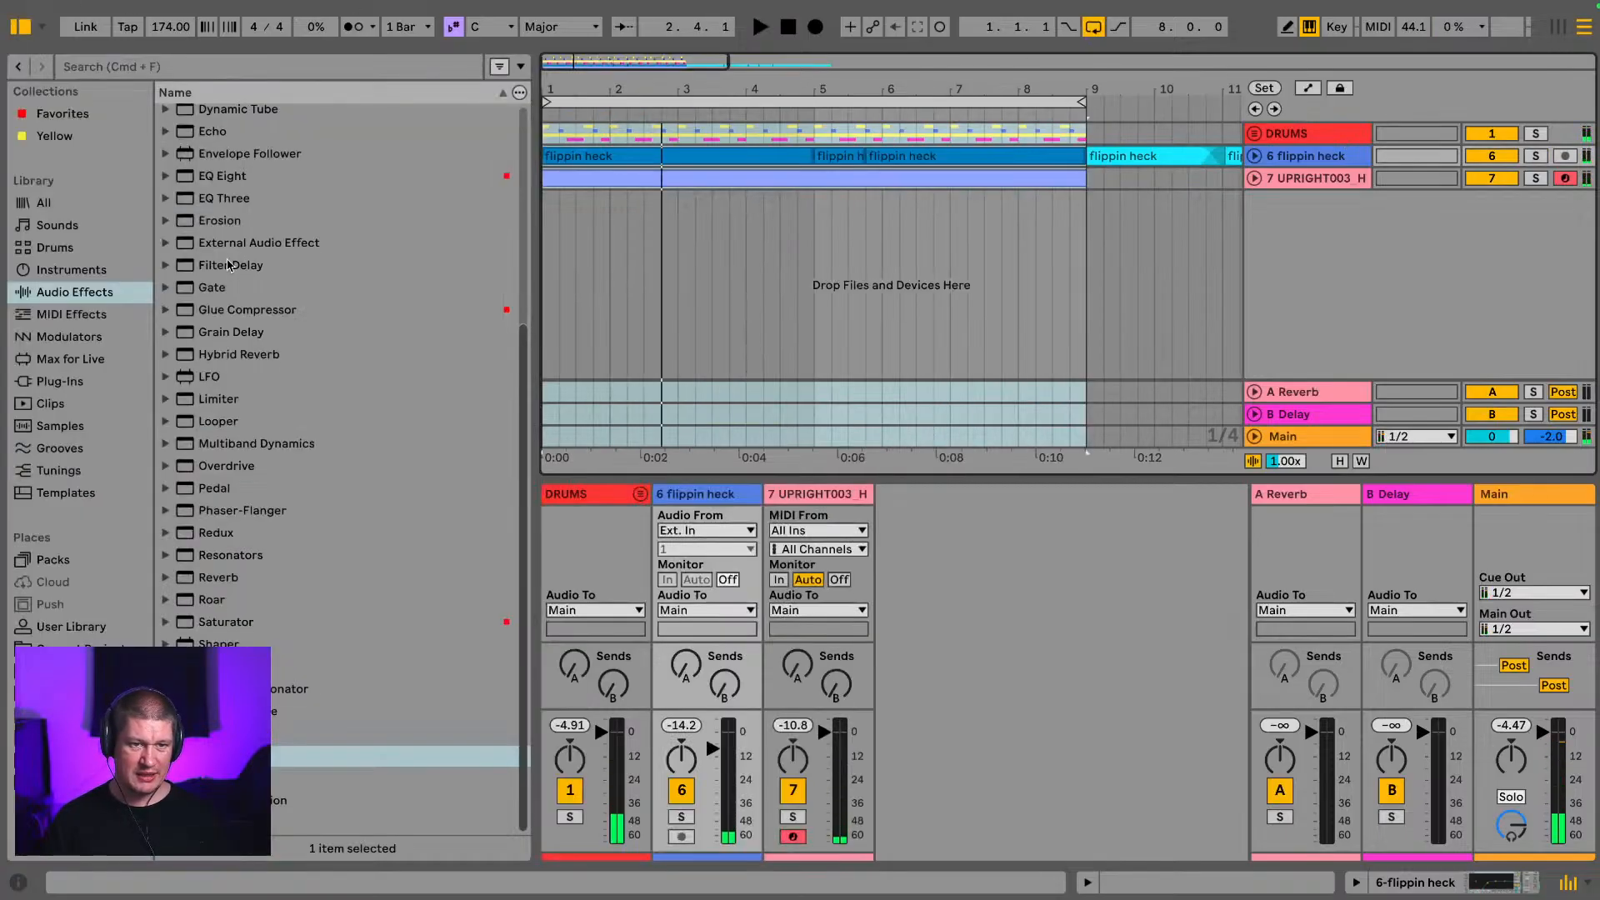
{"action": "scroll", "coordinate": [292, 265], "scroll_direction": "up", "scroll_amount": 5}
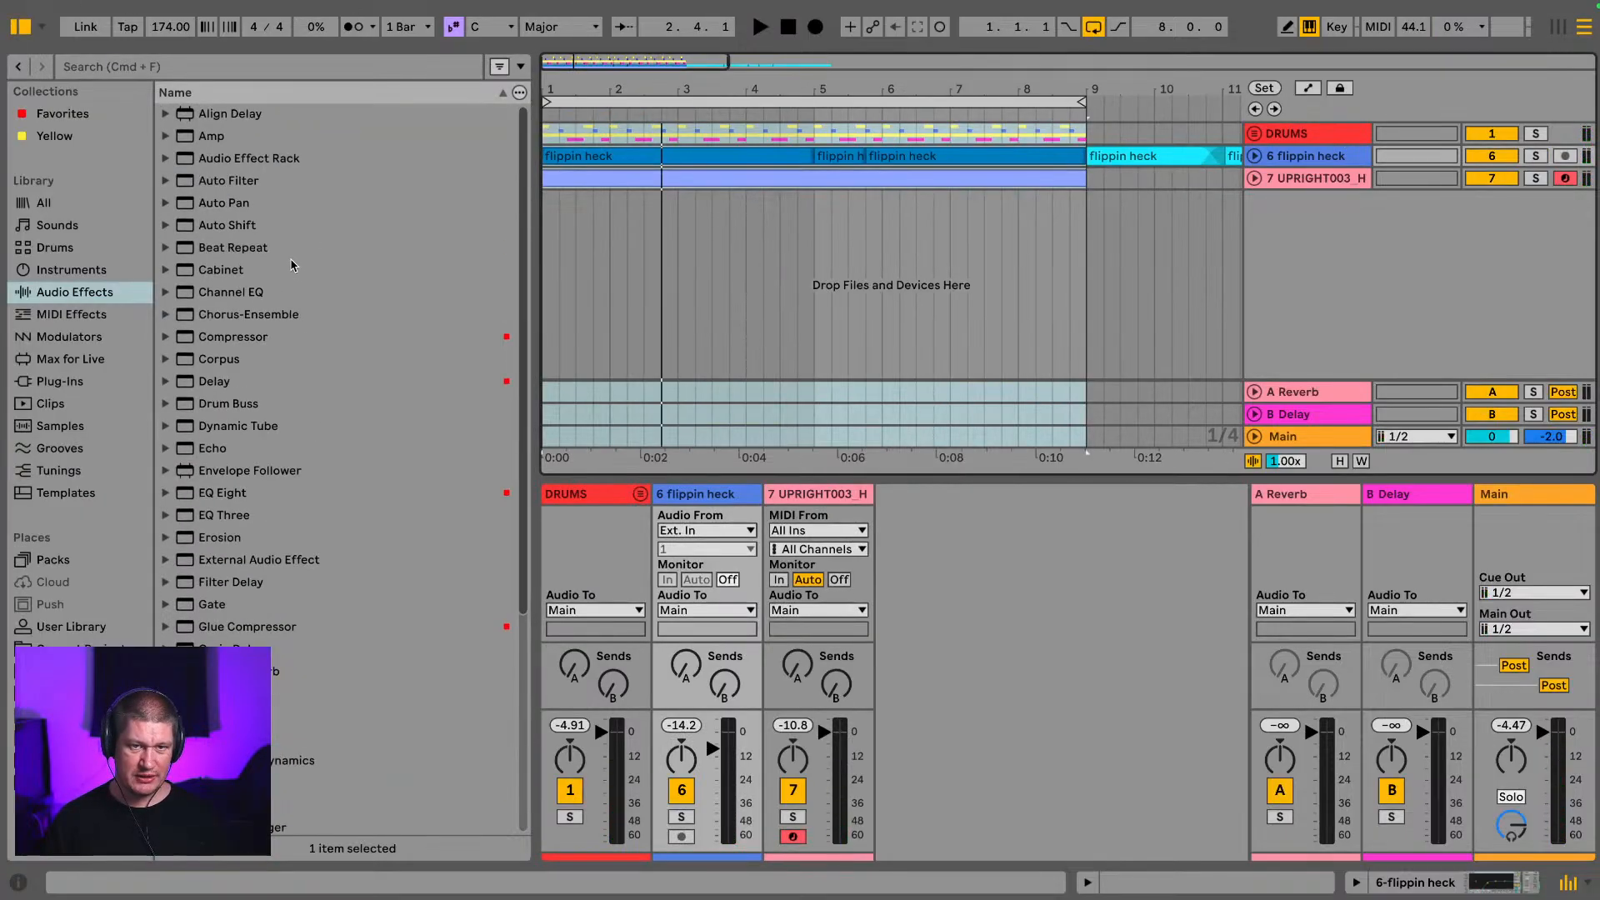
{"action": "left_click", "coordinate": [240, 117]}
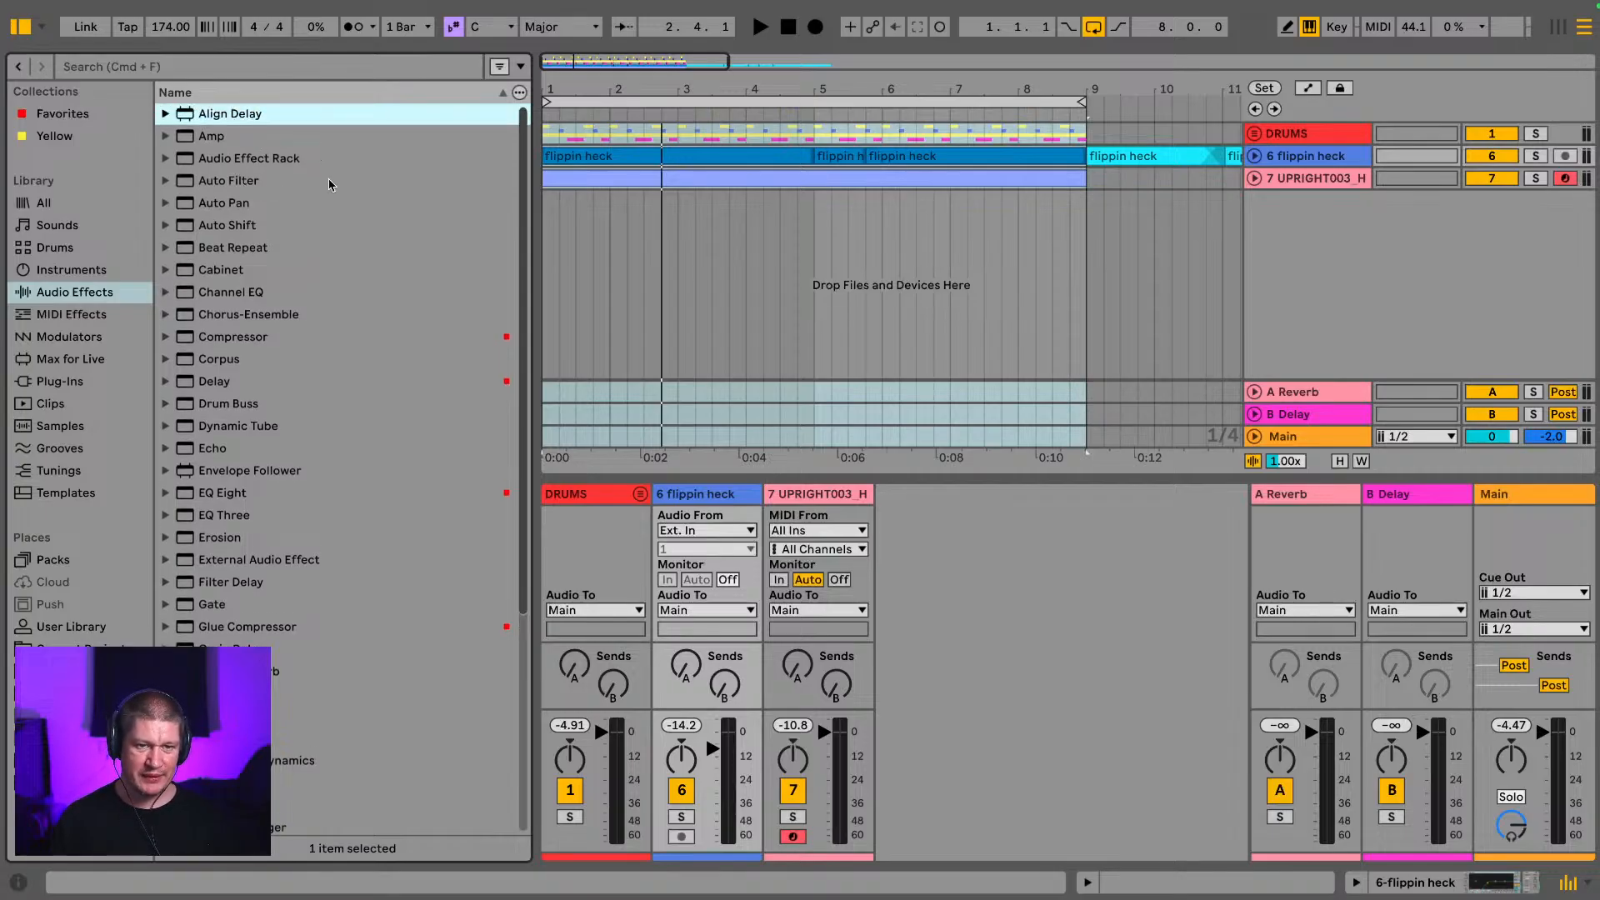
{"action": "scroll", "coordinate": [329, 184], "scroll_direction": "down", "scroll_amount": 1}
{"action": "scroll", "coordinate": [345, 223], "scroll_direction": "down", "scroll_amount": 3}
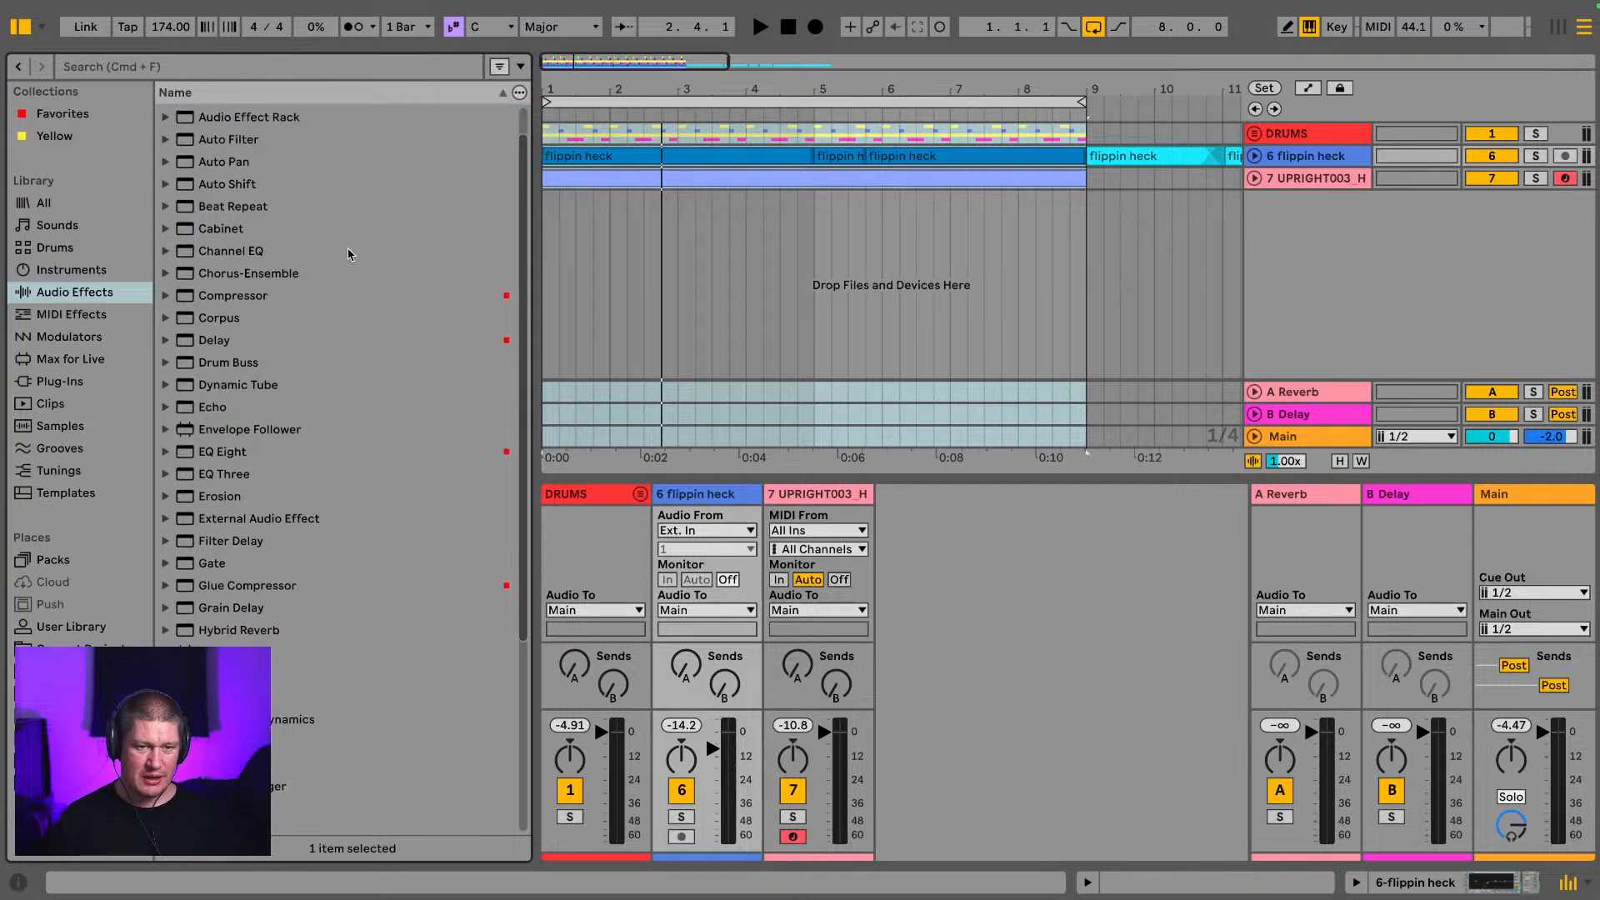
{"action": "scroll", "coordinate": [349, 254], "scroll_direction": "down", "scroll_amount": 4}
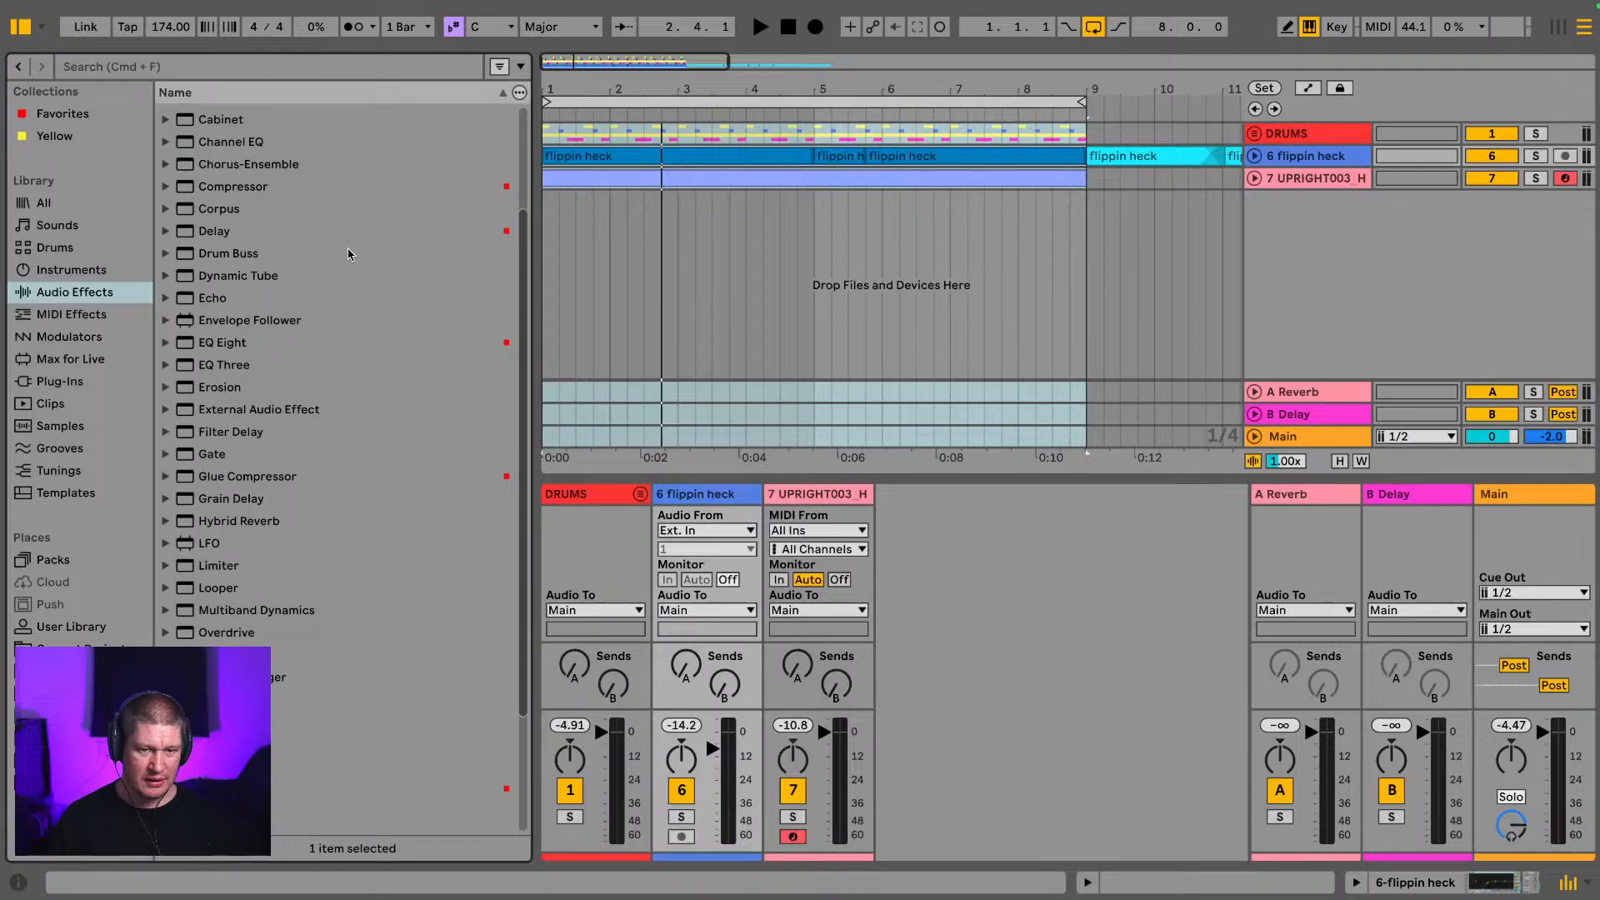
{"action": "scroll", "coordinate": [349, 255], "scroll_direction": "down", "scroll_amount": 2}
{"action": "scroll", "coordinate": [348, 254], "scroll_direction": "down", "scroll_amount": 1}
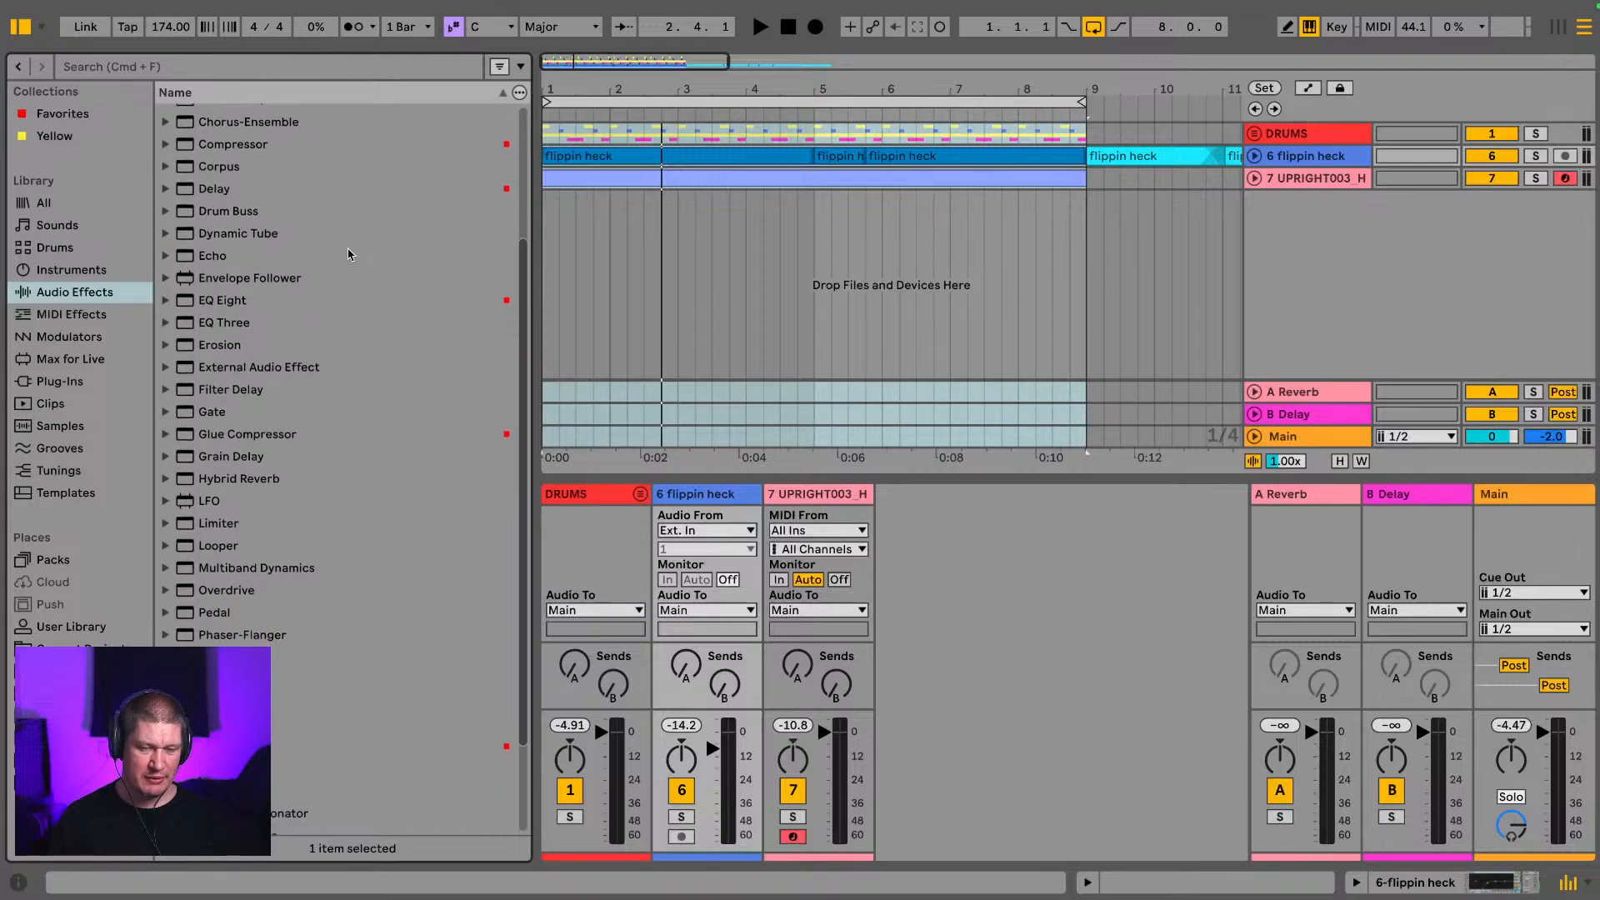
{"action": "scroll", "coordinate": [349, 254], "scroll_direction": "down", "scroll_amount": 1}
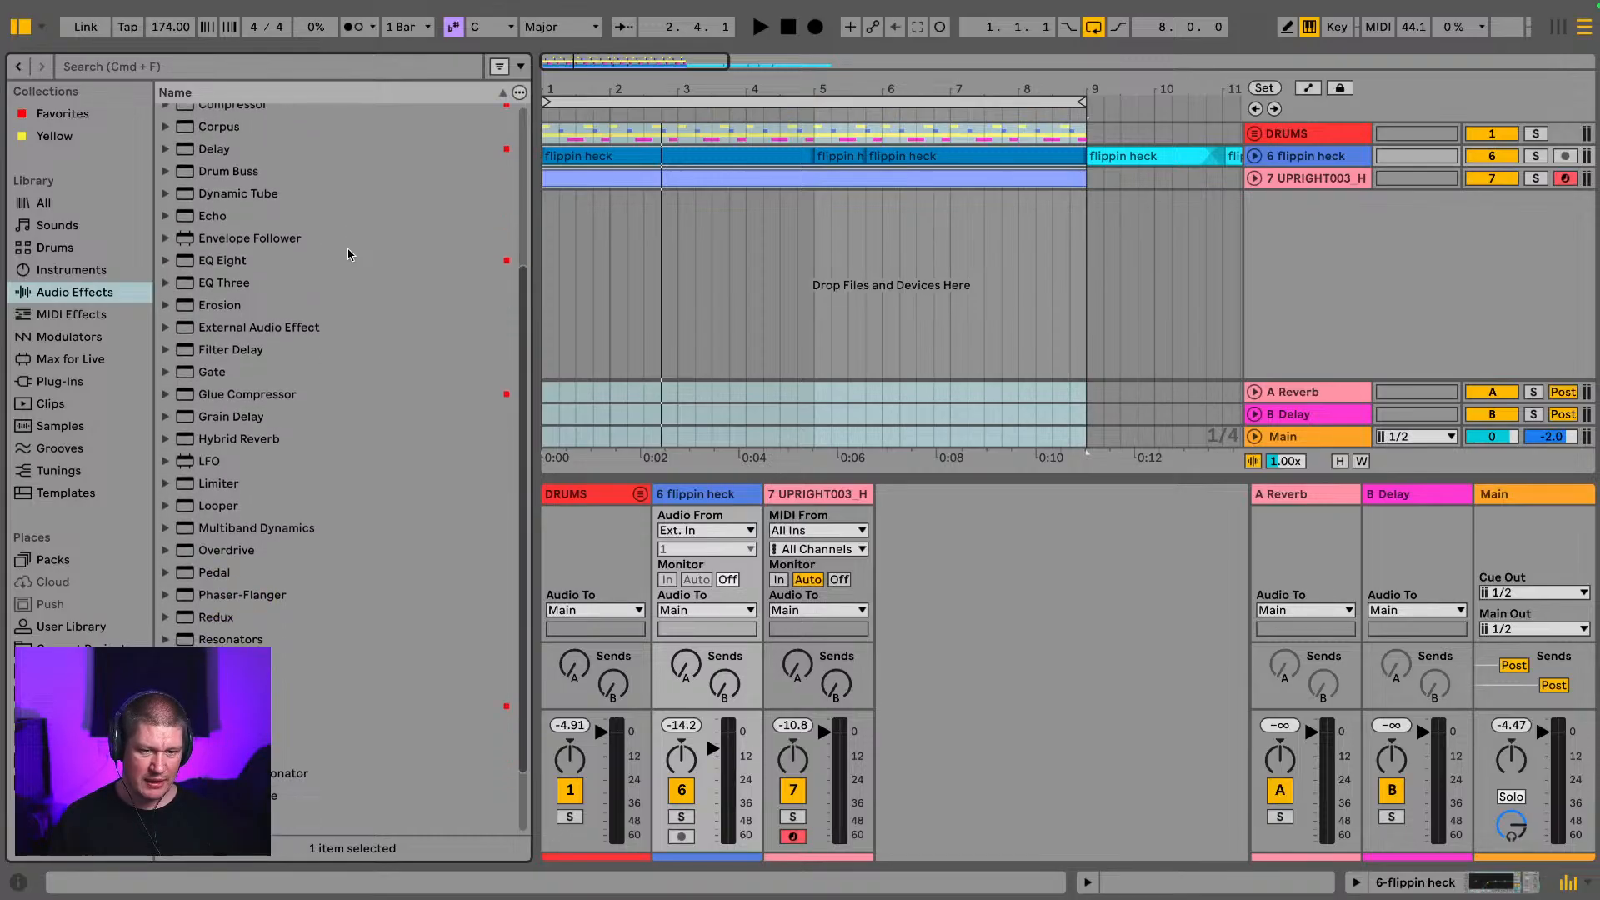
{"action": "scroll", "coordinate": [349, 254], "scroll_direction": "down", "scroll_amount": 1}
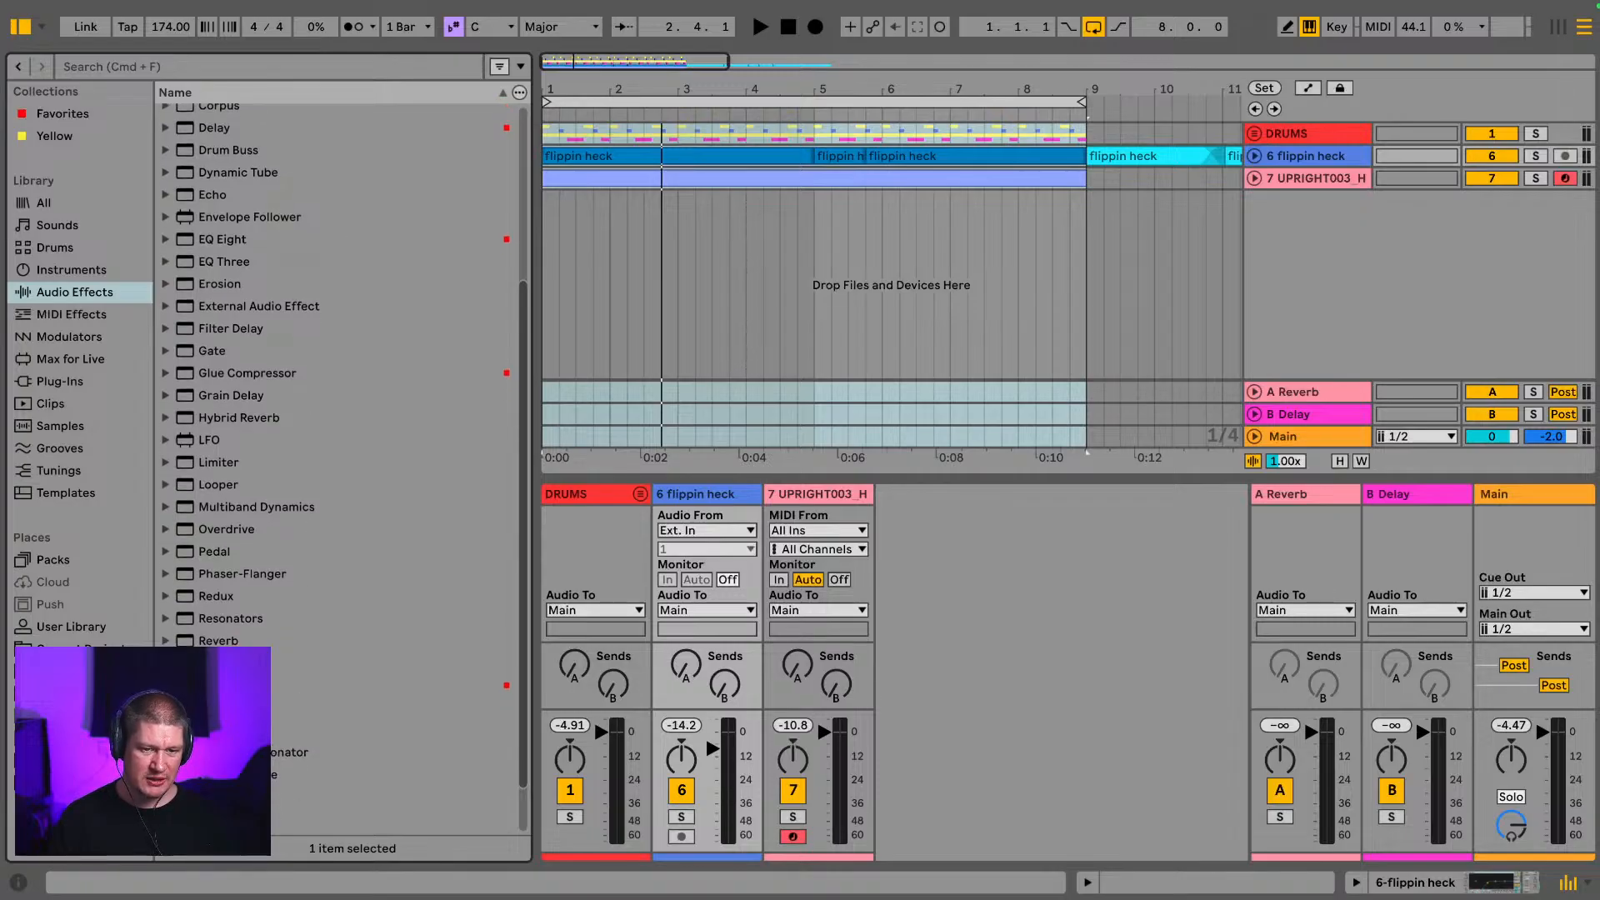
{"action": "scroll", "coordinate": [349, 254], "scroll_direction": "down", "scroll_amount": 1}
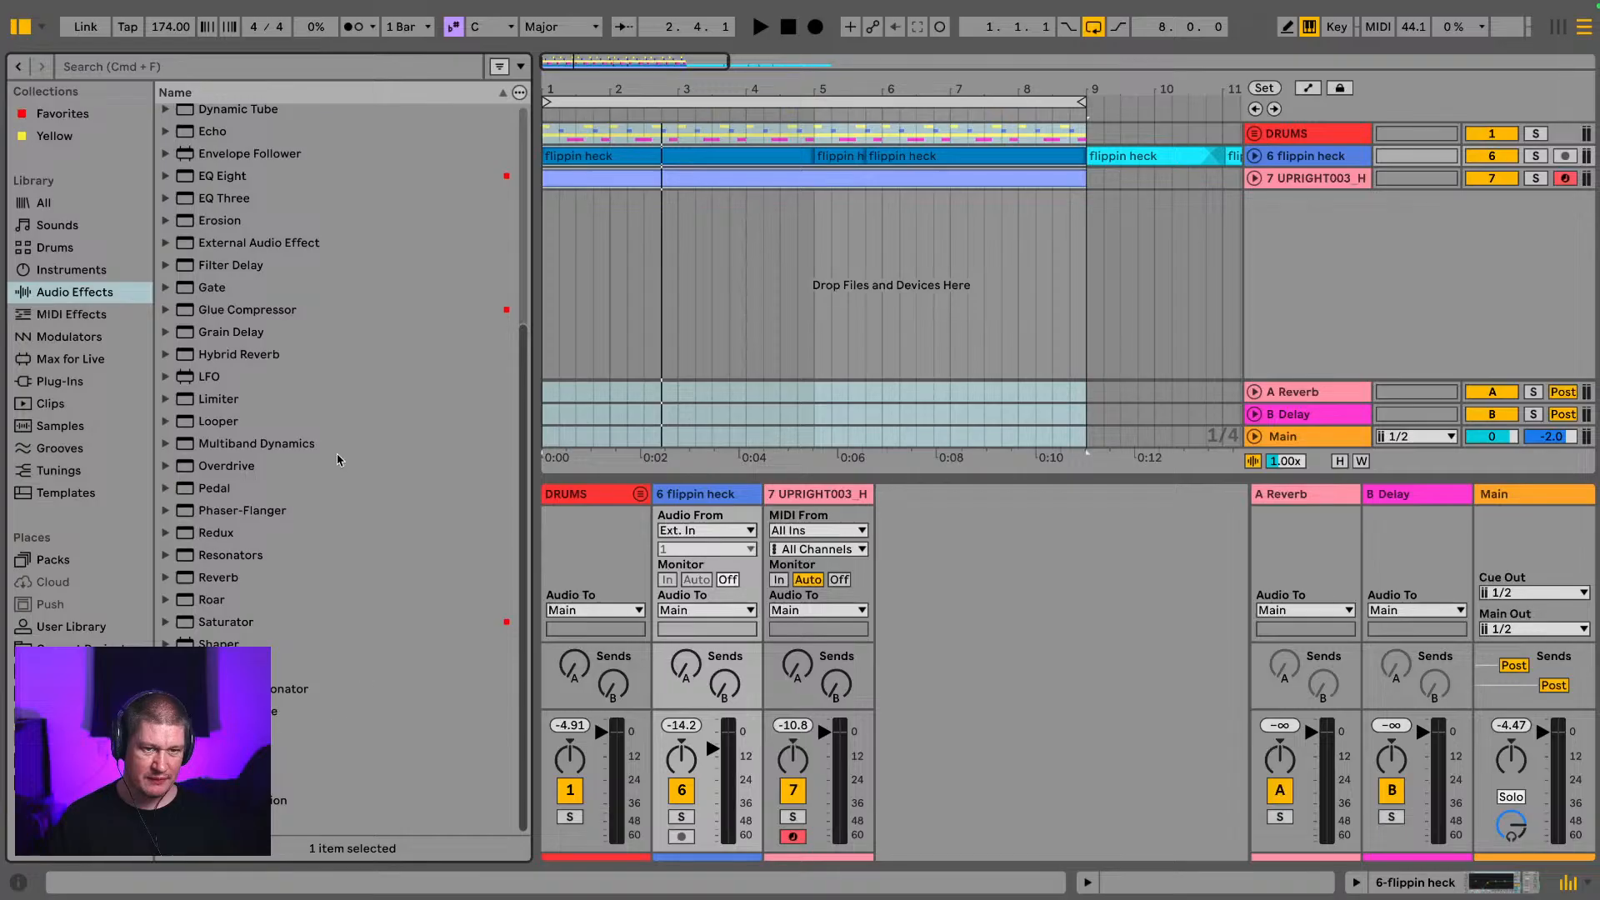
{"action": "scroll", "coordinate": [338, 459], "scroll_direction": "up", "scroll_amount": 2}
{"action": "scroll", "coordinate": [302, 371], "scroll_direction": "up", "scroll_amount": 2}
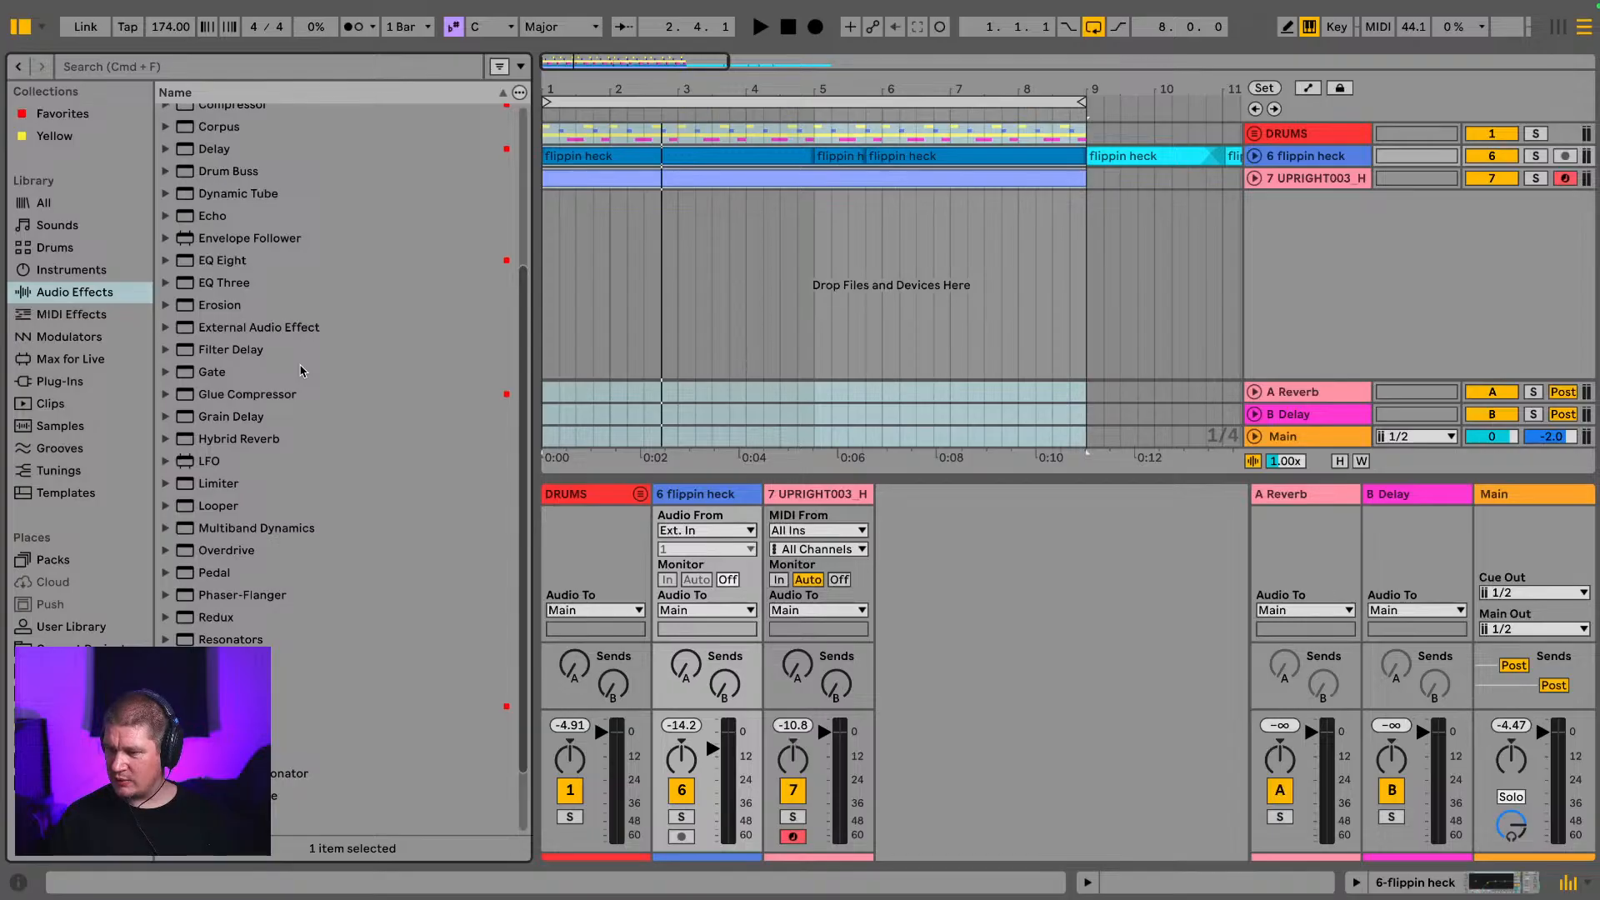
{"action": "scroll", "coordinate": [301, 371], "scroll_direction": "up", "scroll_amount": 1}
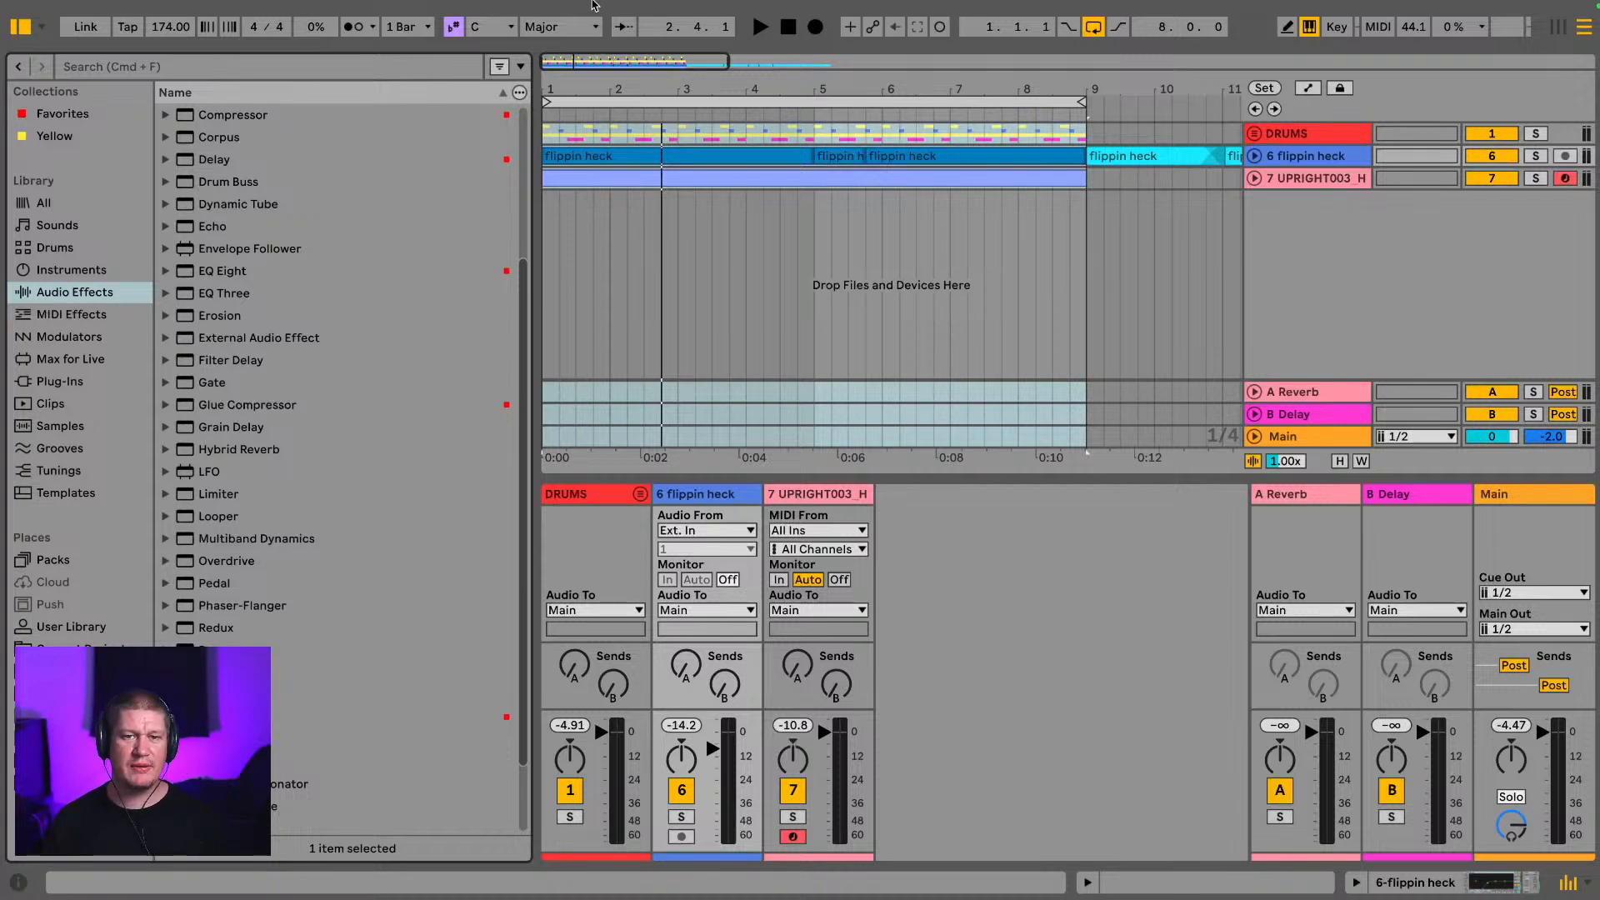
Step: Hide the browser, zoom the arrangement in on the eight-bar loop and play it with the flippin heck track soloed
{"action": "key", "text": "space"}
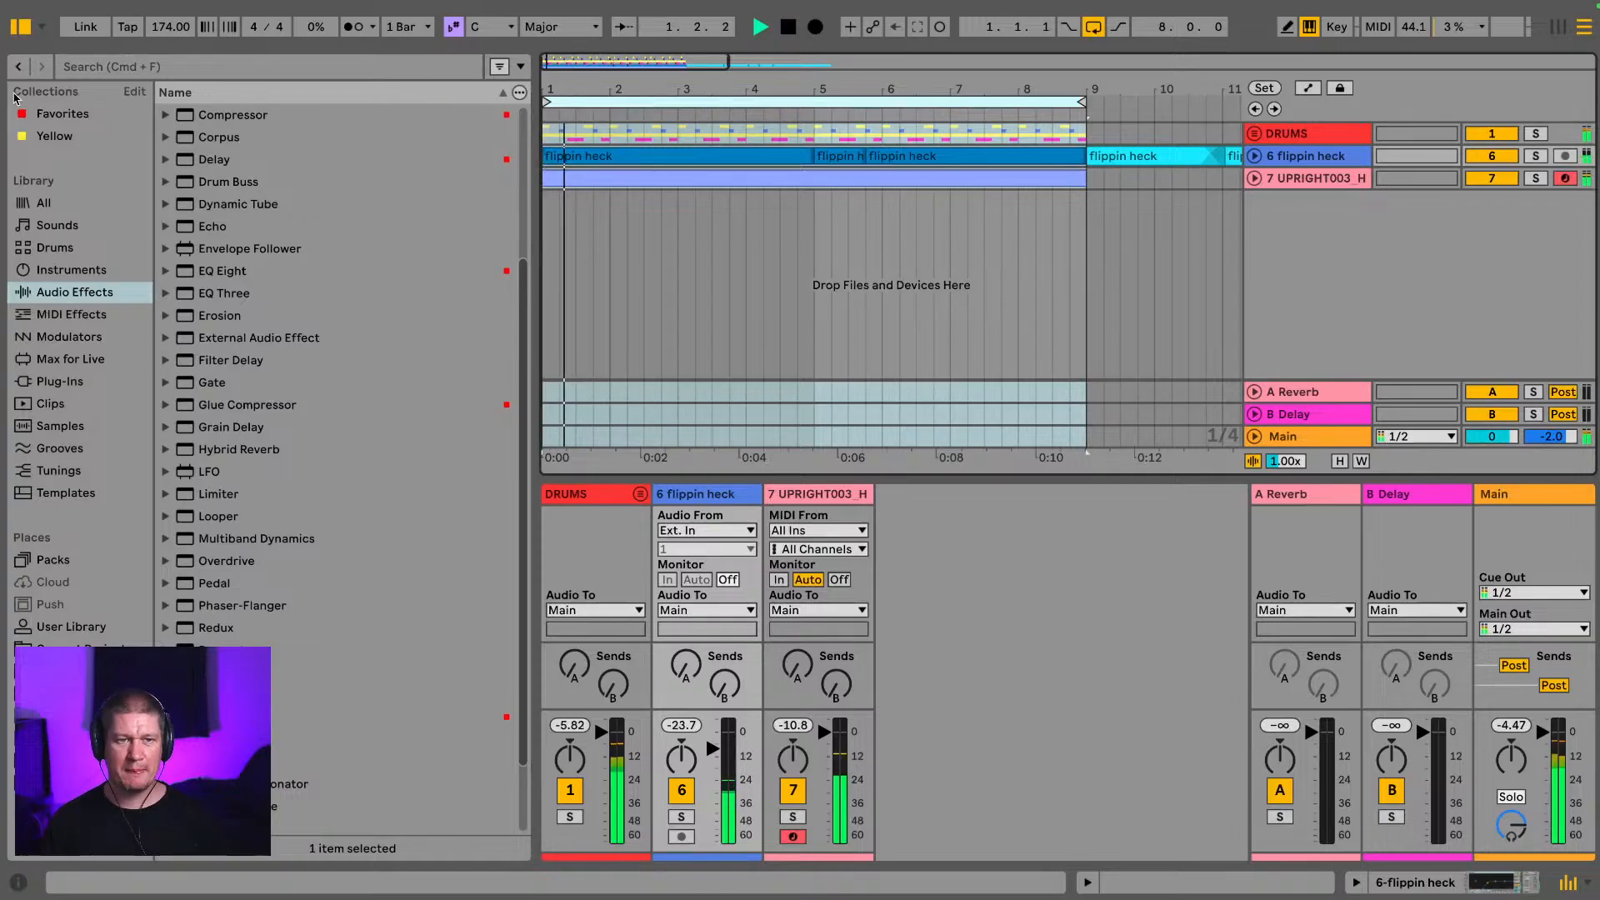
{"action": "left_click", "coordinate": [25, 31]}
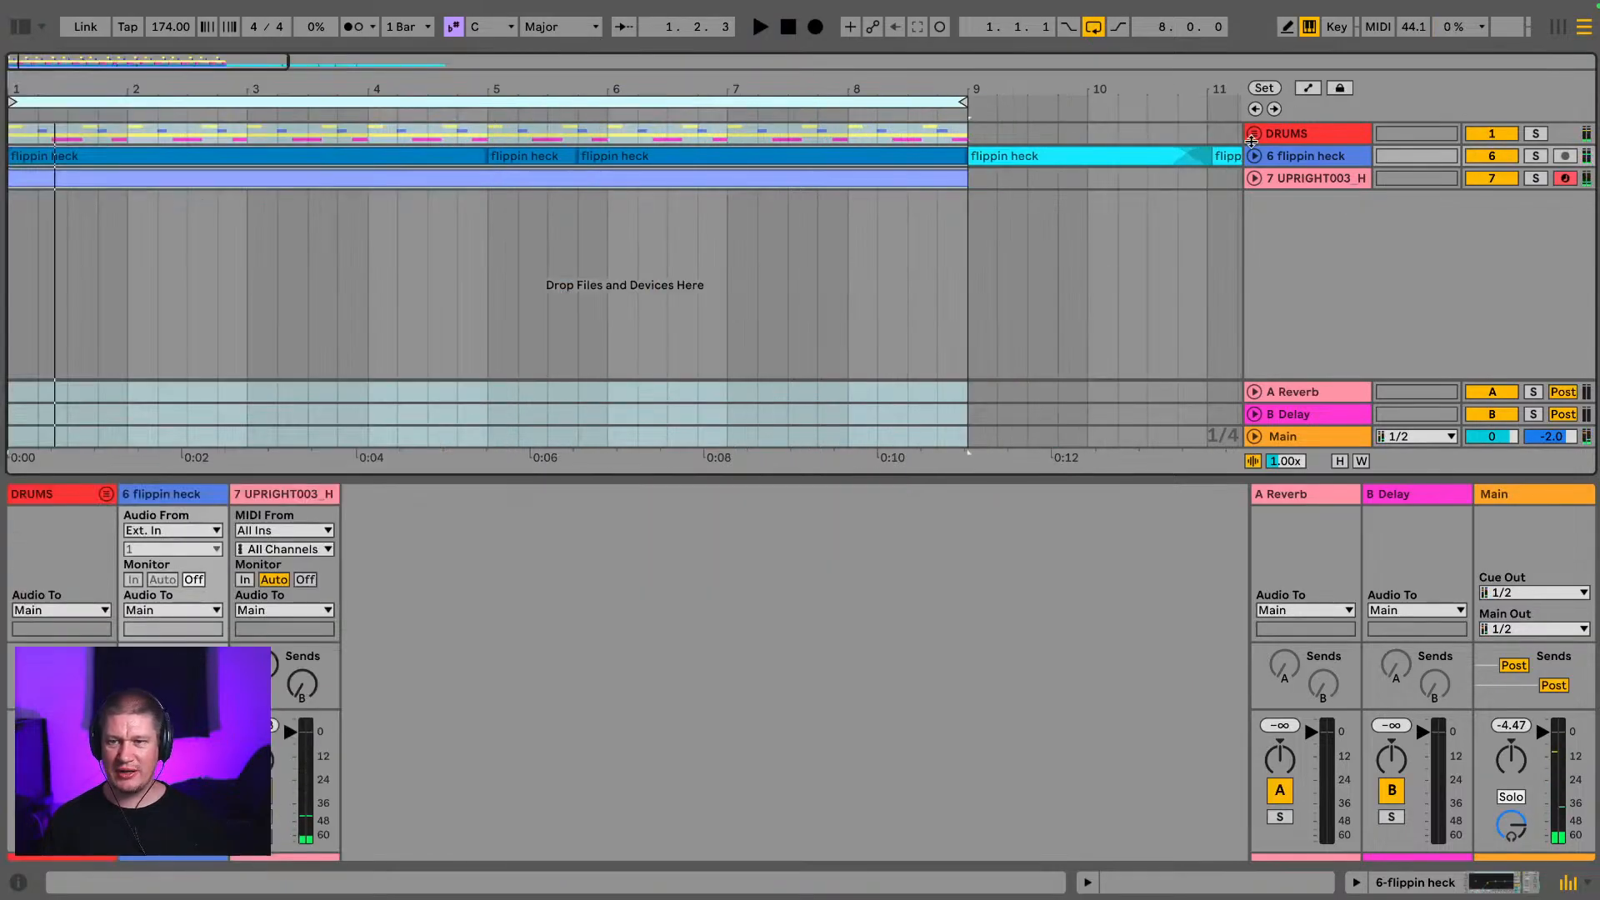
{"action": "left_click", "coordinate": [1312, 160]}
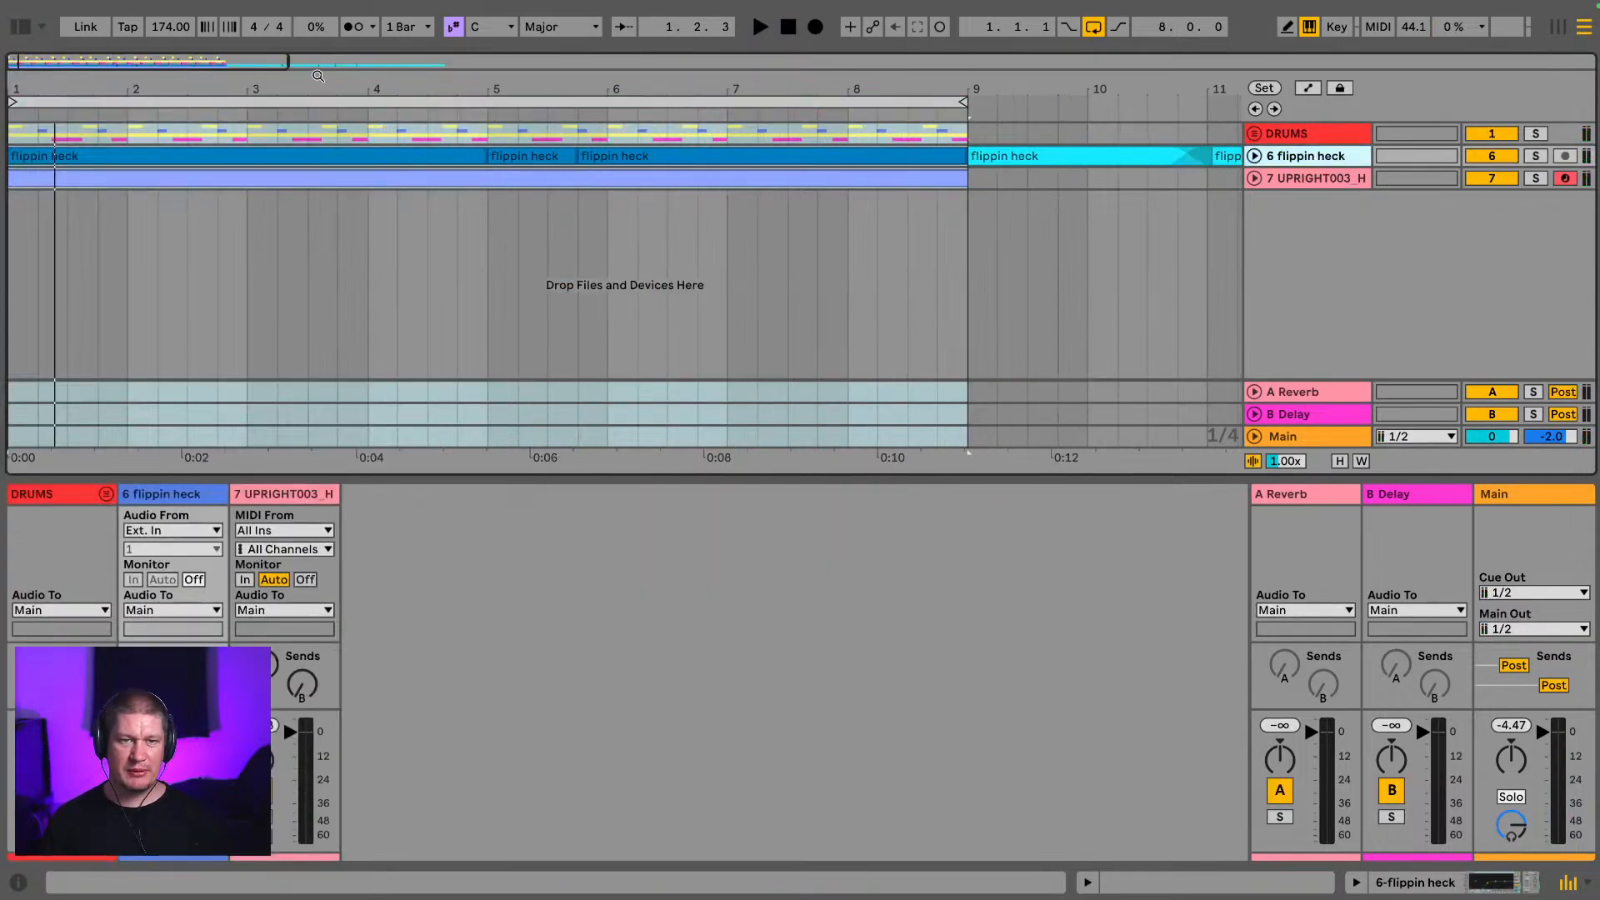
{"action": "left_click_drag", "start_coordinate": [317, 88], "coordinate": [408, 86]}
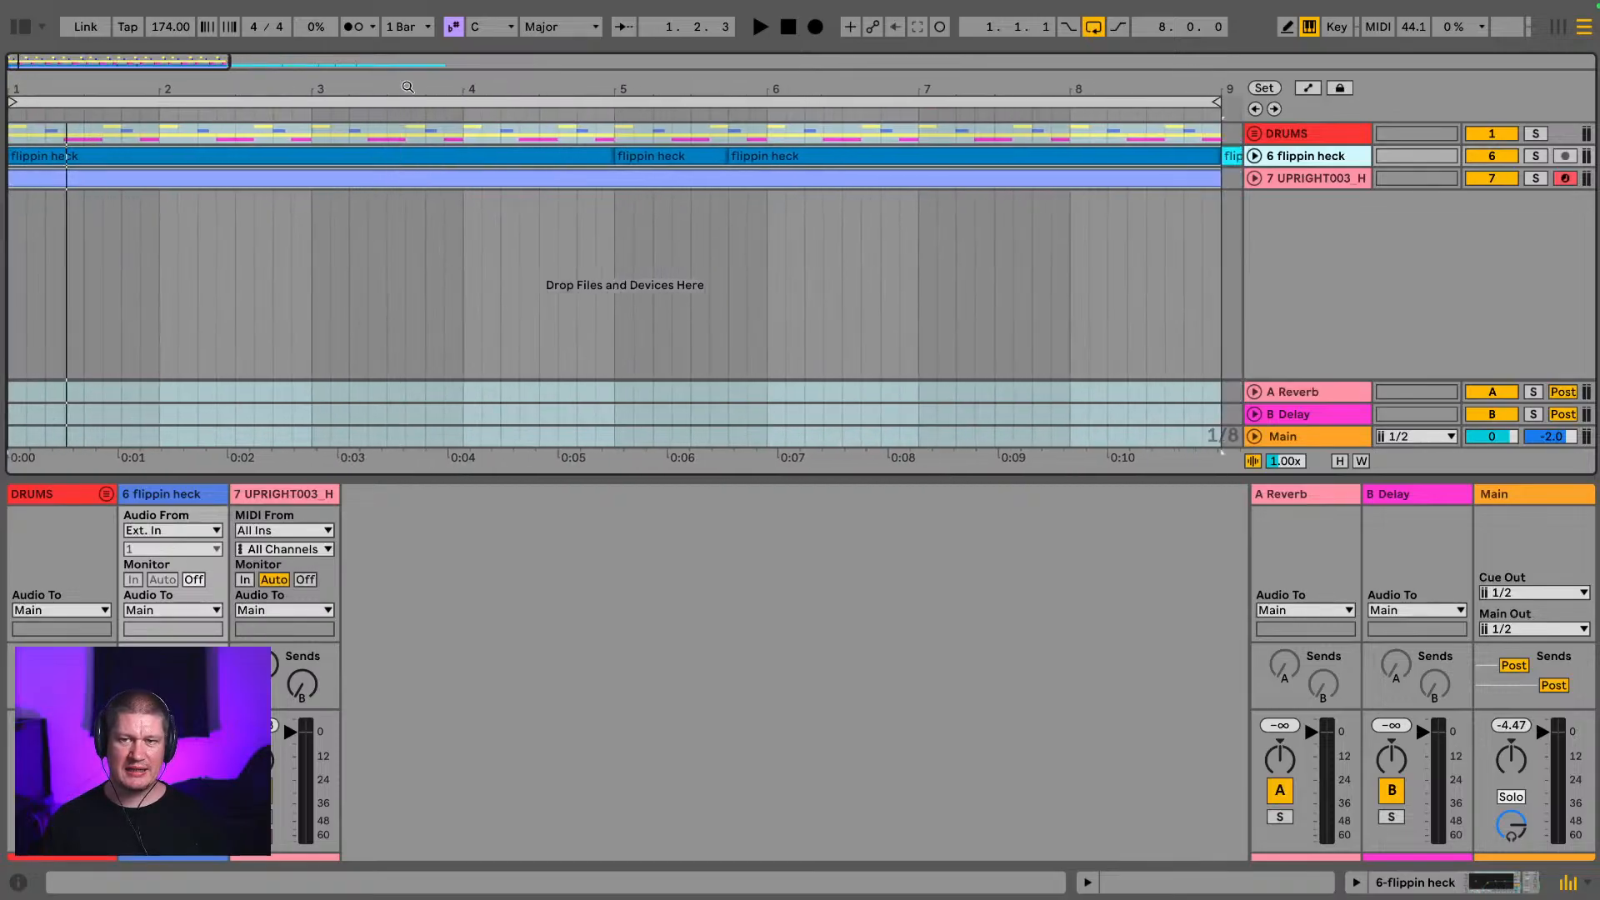
{"action": "left_click", "coordinate": [1536, 158]}
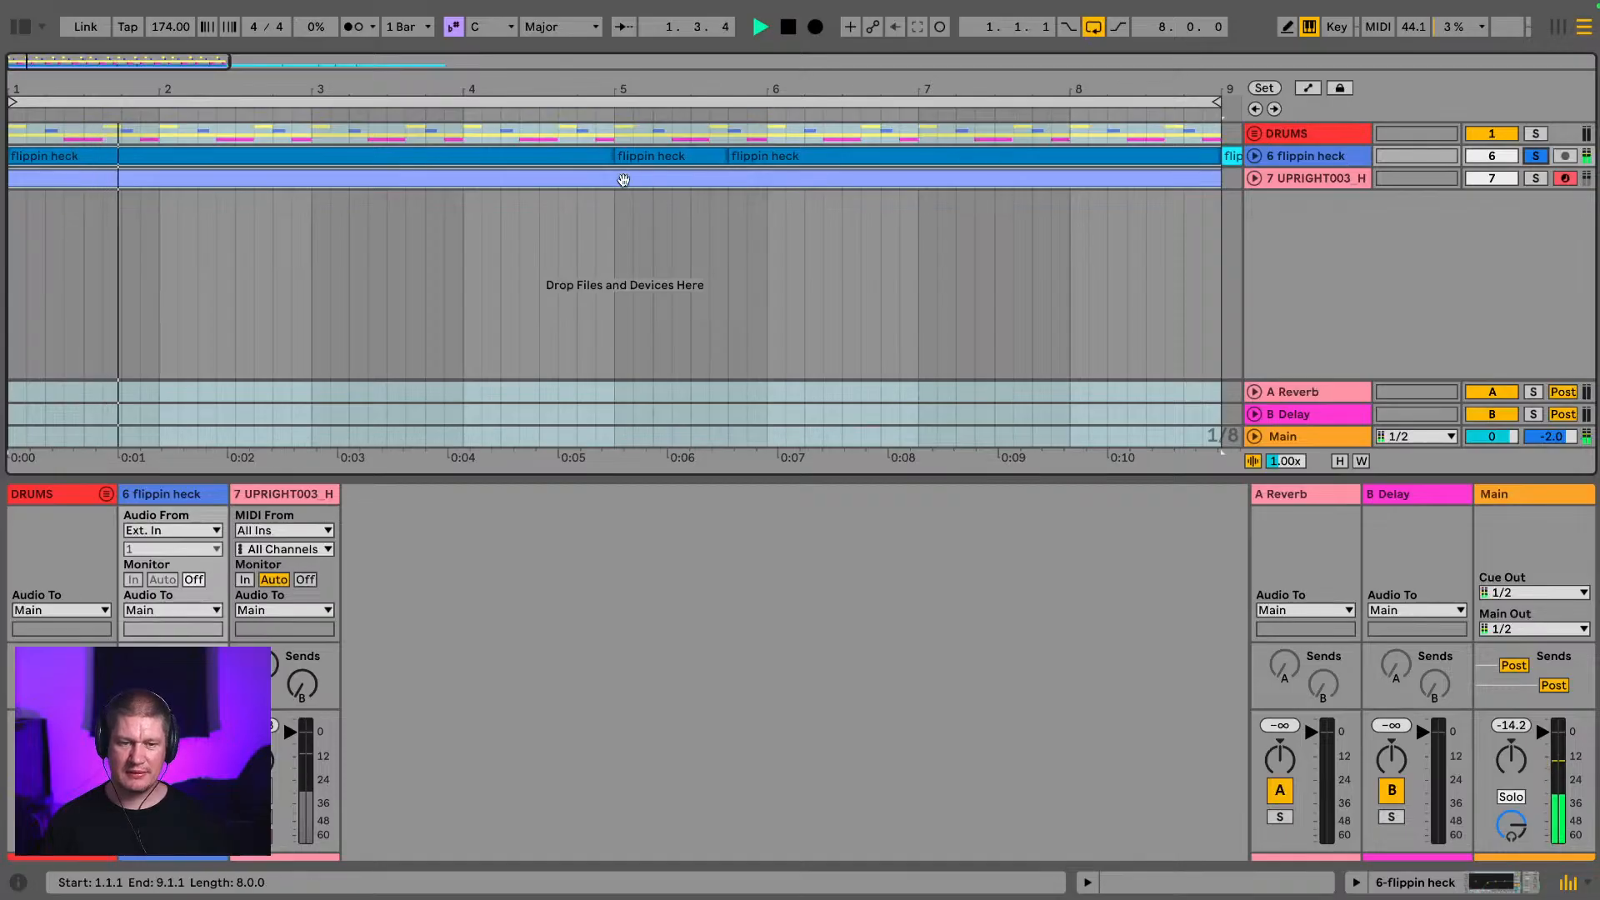
Step: In Session View, set the flippin heck track's volume to -5.2 dB and solo the DRUMS group with it
{"action": "key", "text": "Tab"}
{"action": "left_click_drag", "start_coordinate": [145, 638], "coordinate": [144, 624]}
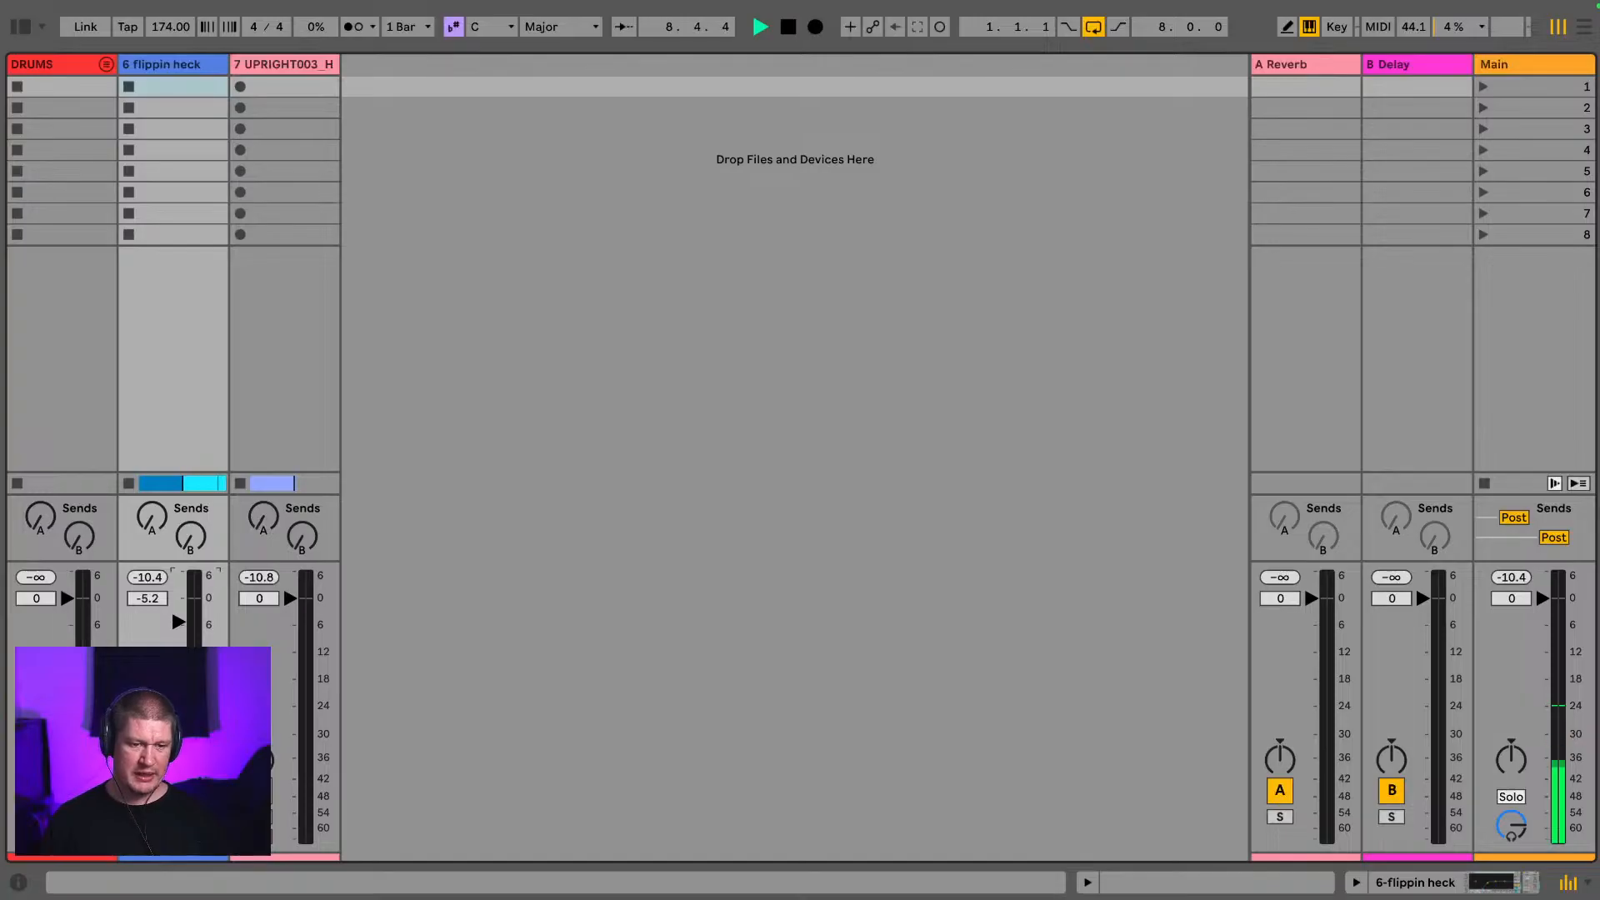
{"action": "left_click", "coordinate": [36, 790]}
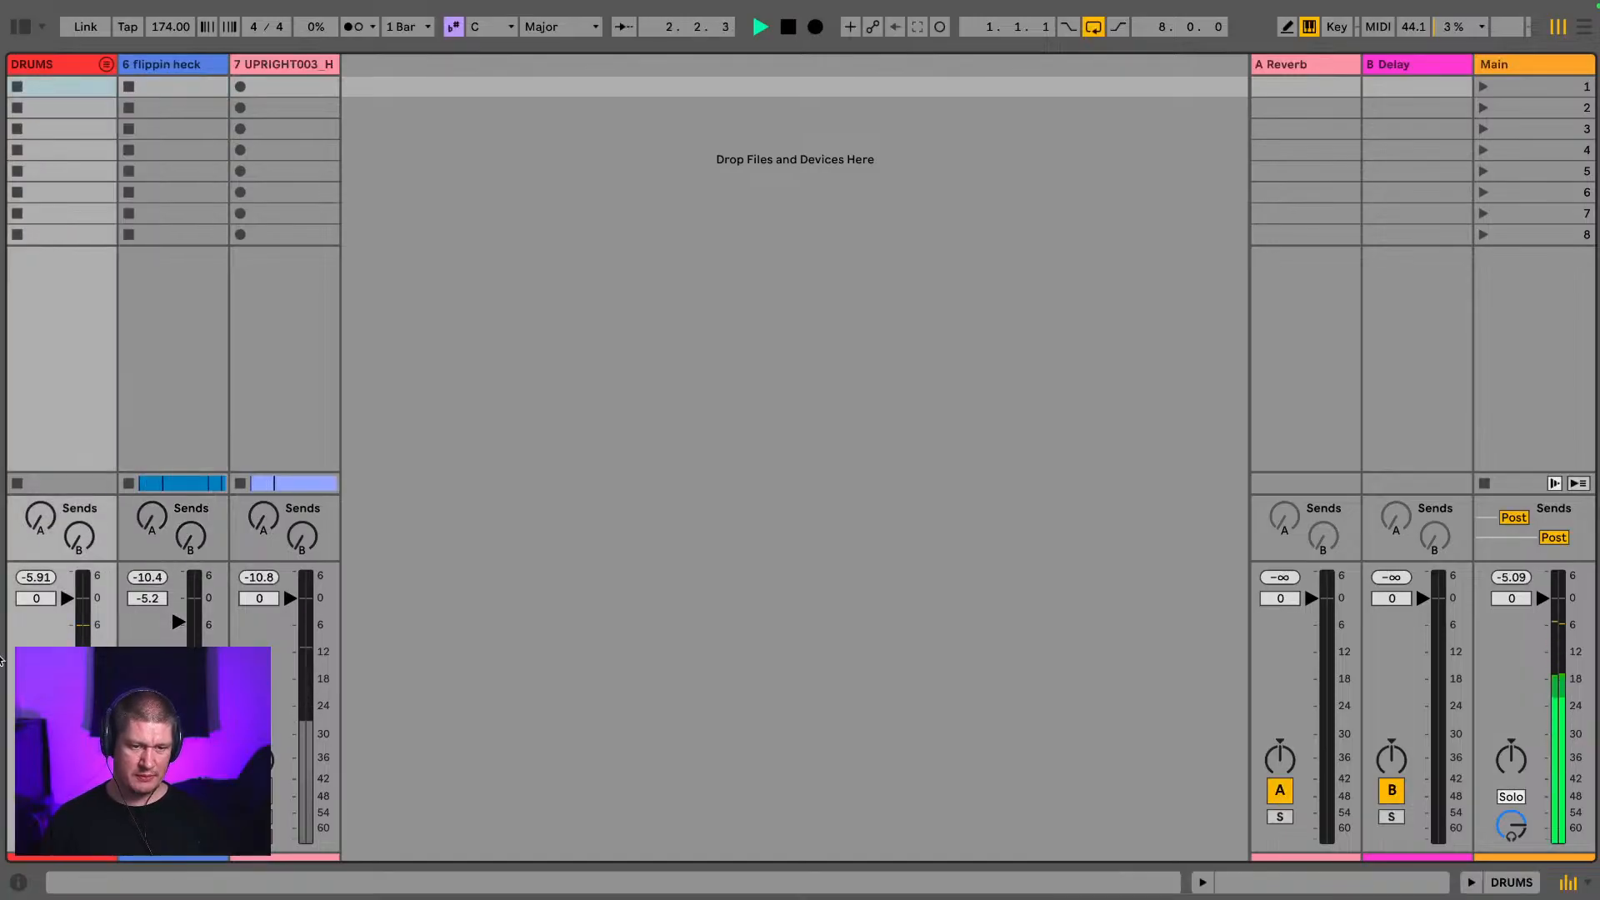
Step: Add a Glue Compressor to the DRUMS group and set its threshold to -11.4 dB
{"action": "left_click", "coordinate": [35, 63]}
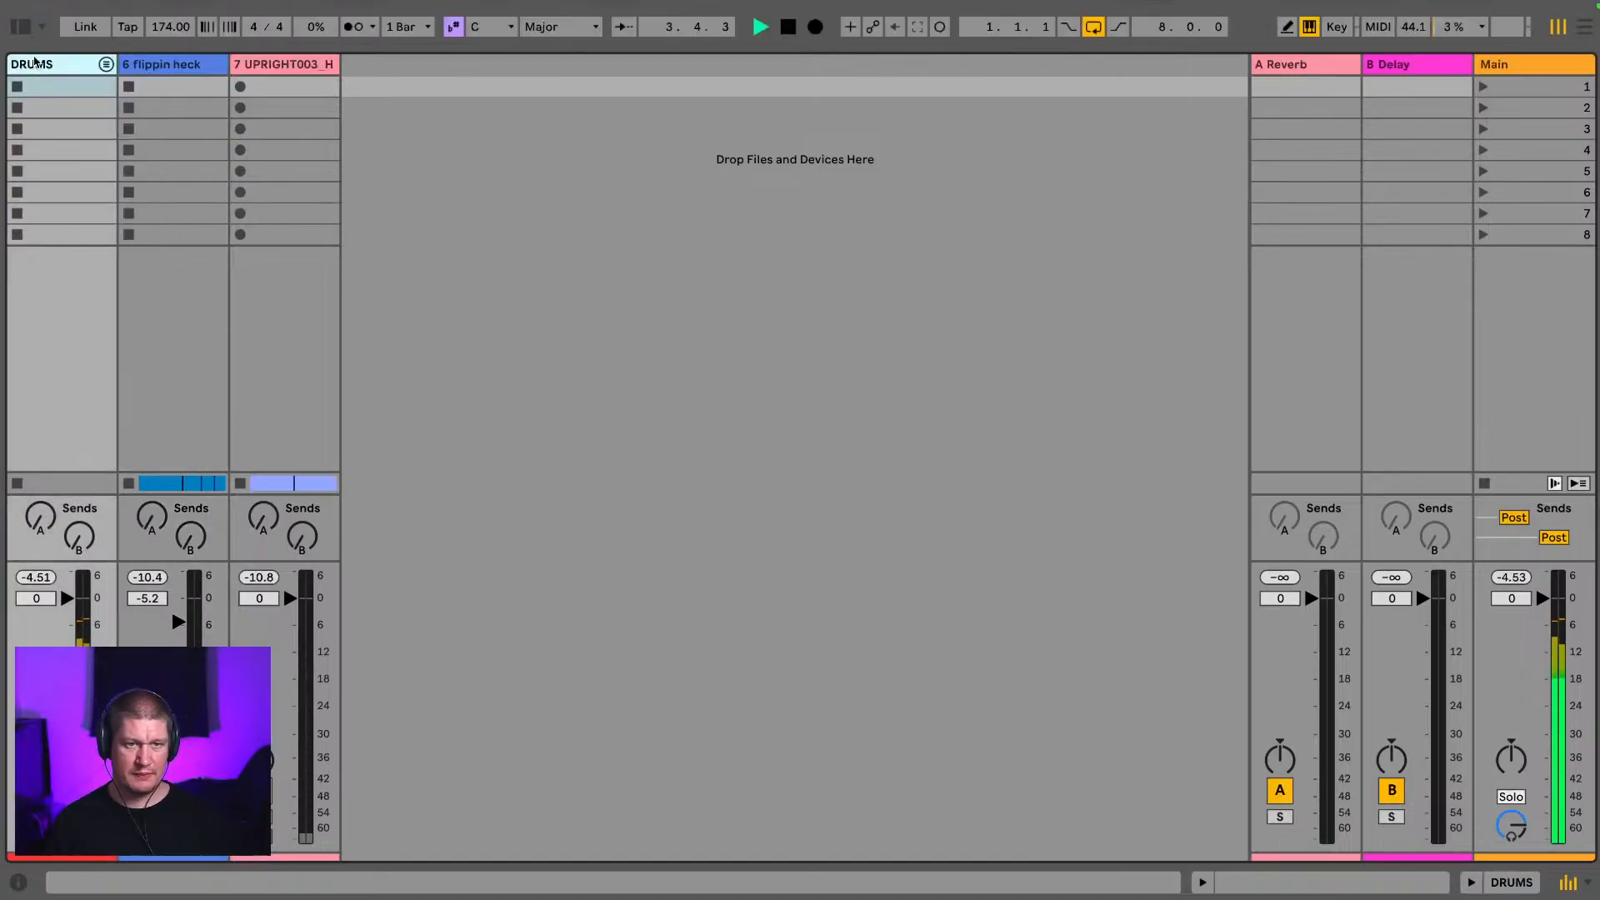
{"action": "left_click", "coordinate": [20, 26]}
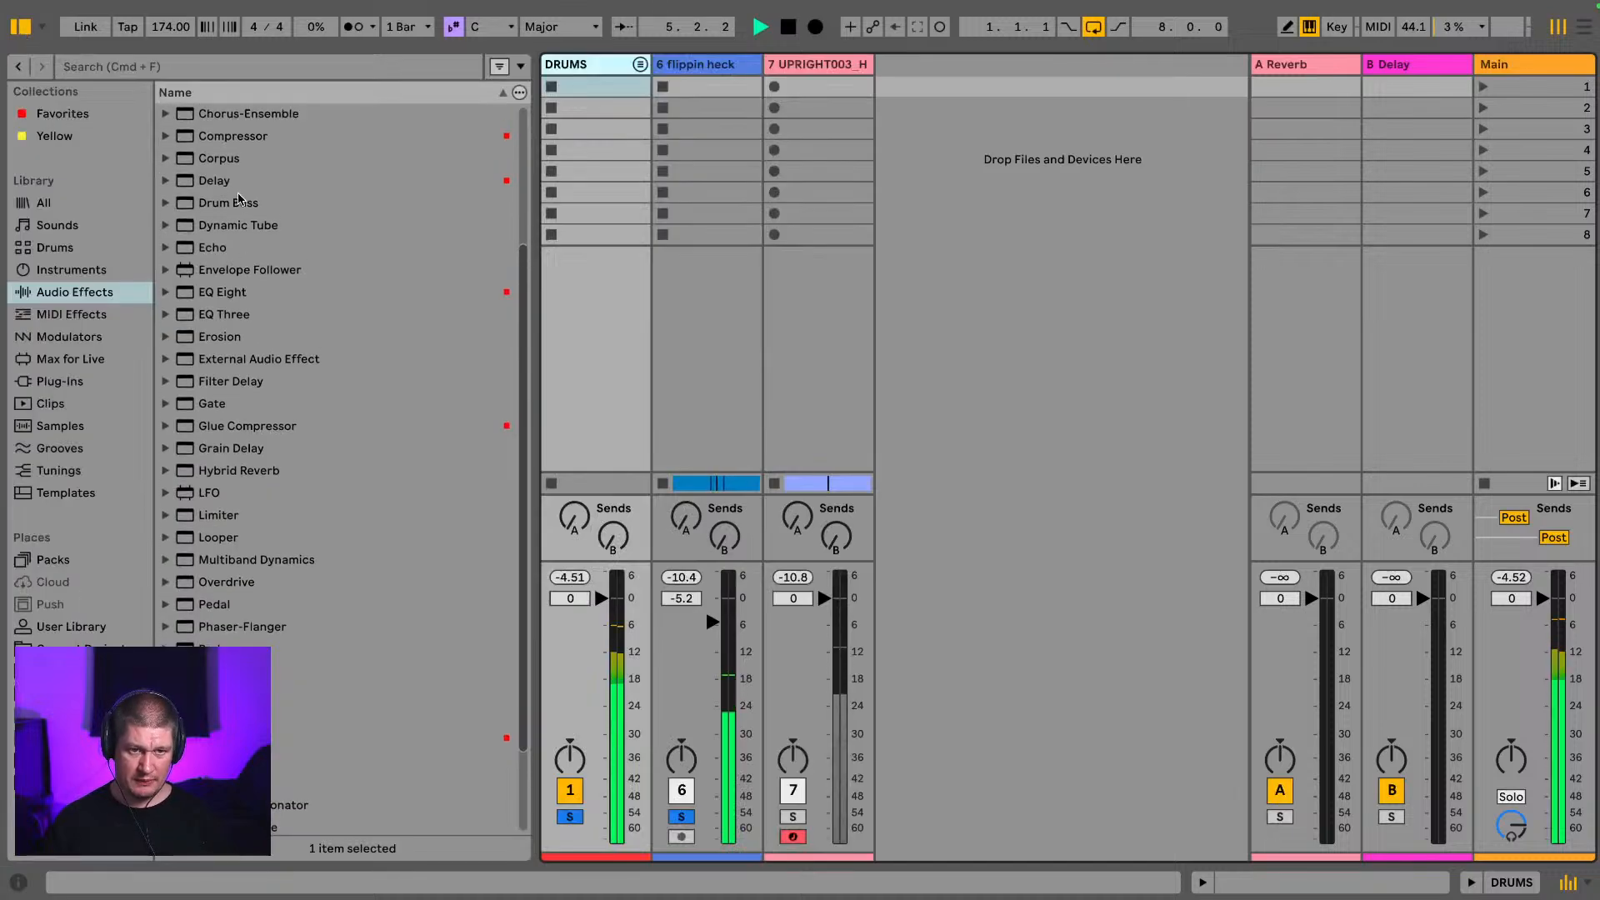
{"action": "scroll", "coordinate": [234, 333], "scroll_direction": "up", "scroll_amount": 1}
{"action": "left_click_drag", "start_coordinate": [239, 436], "coordinate": [449, 825]}
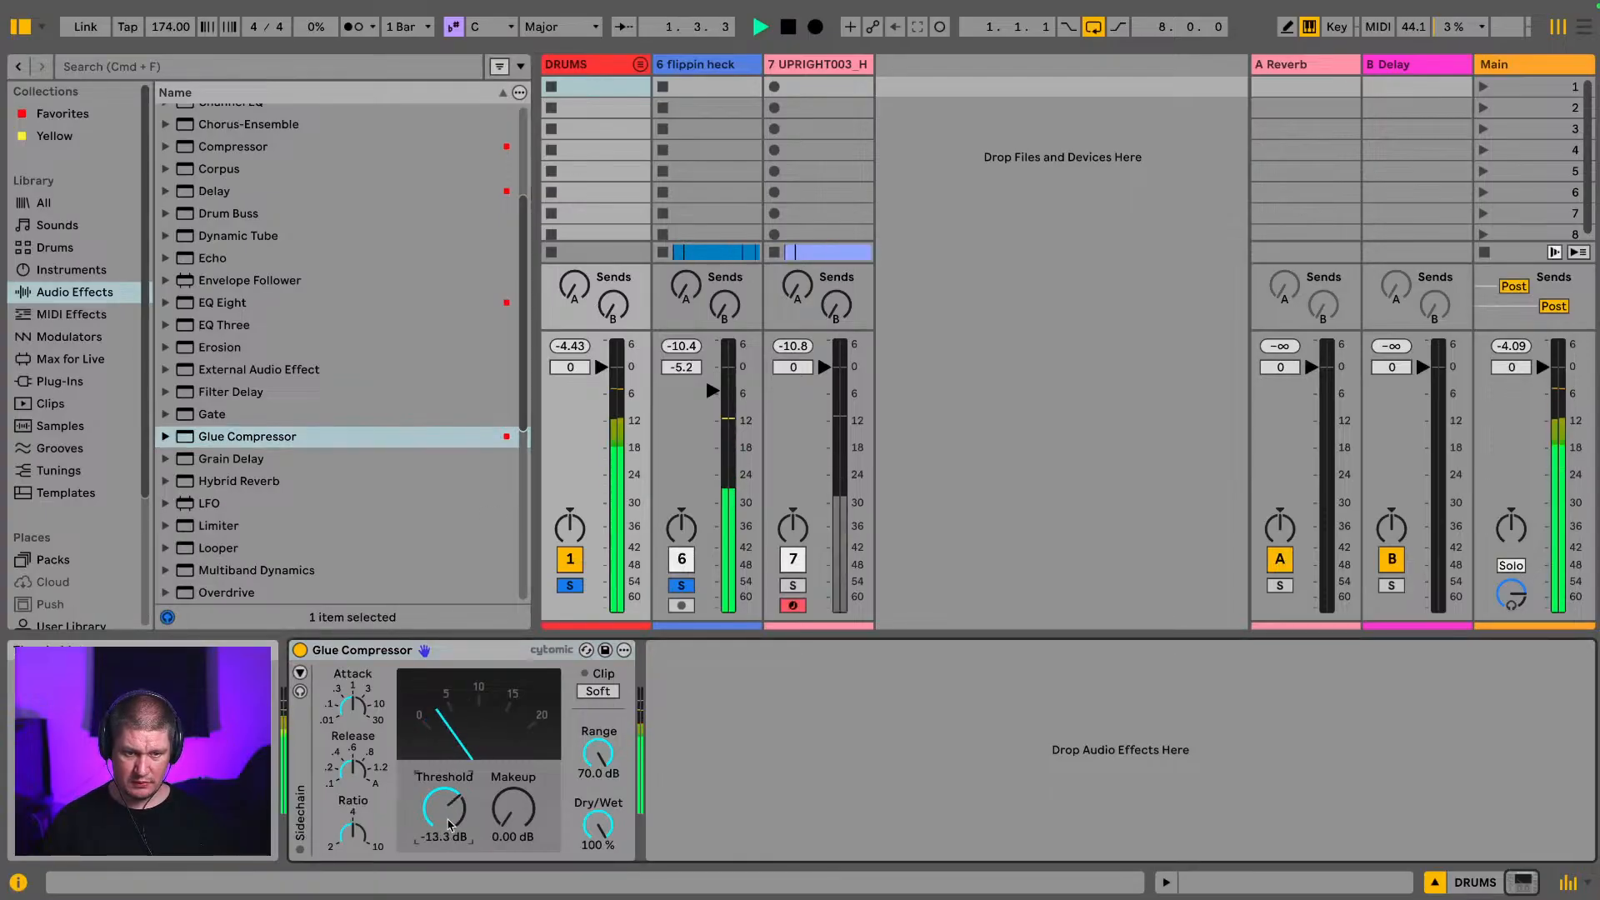
{"action": "left_click", "coordinate": [562, 348]}
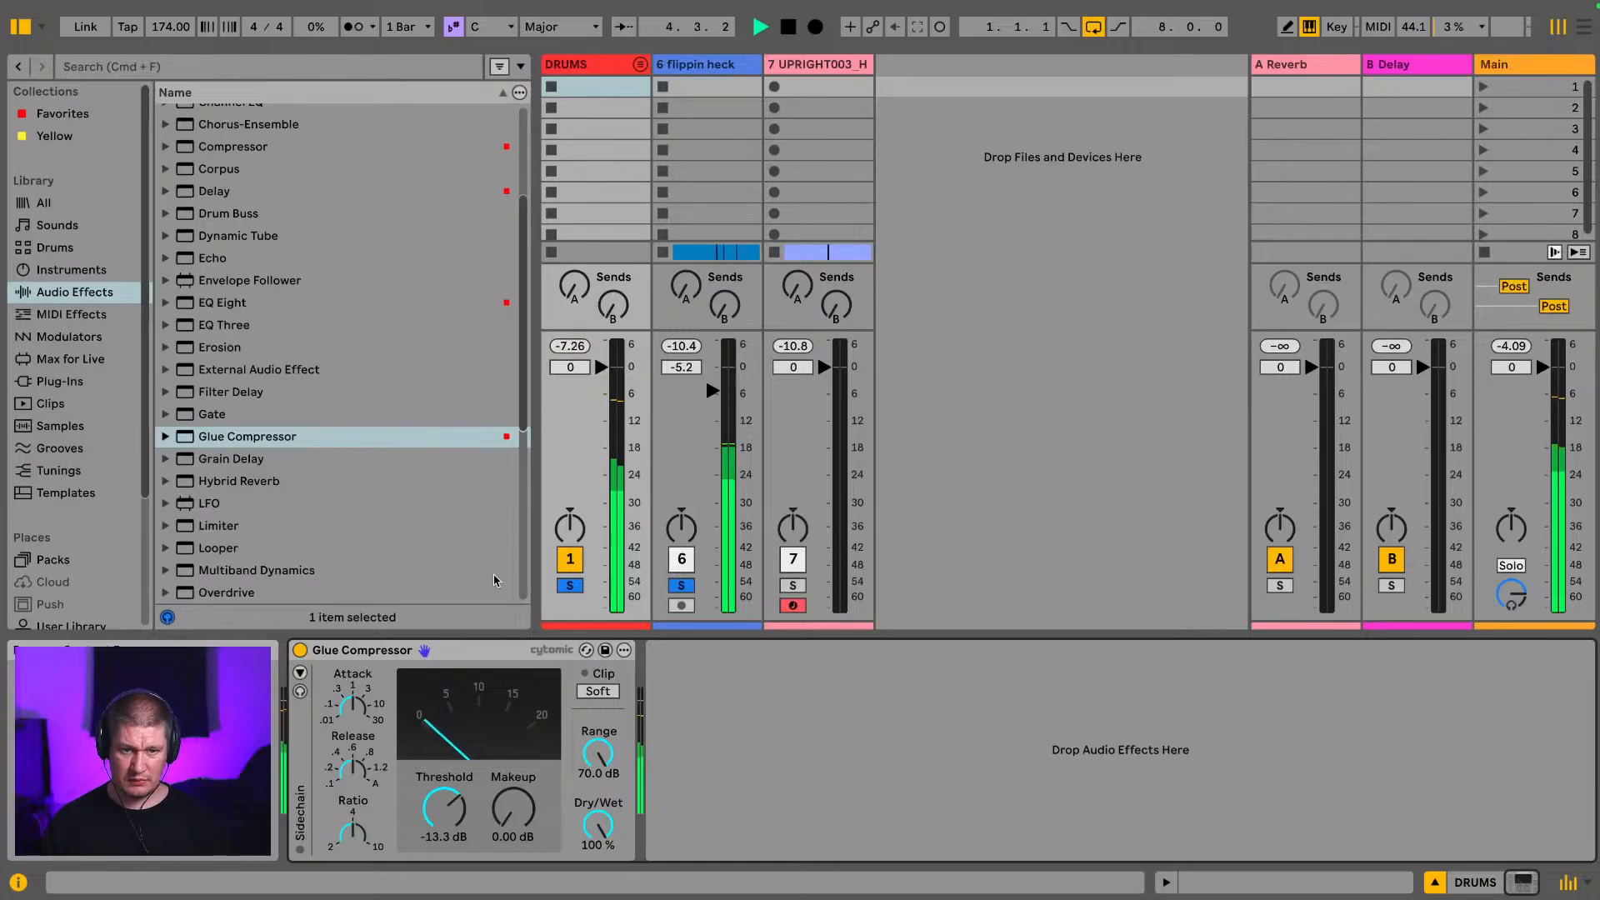
{"action": "left_click_drag", "start_coordinate": [439, 817], "coordinate": [439, 808]}
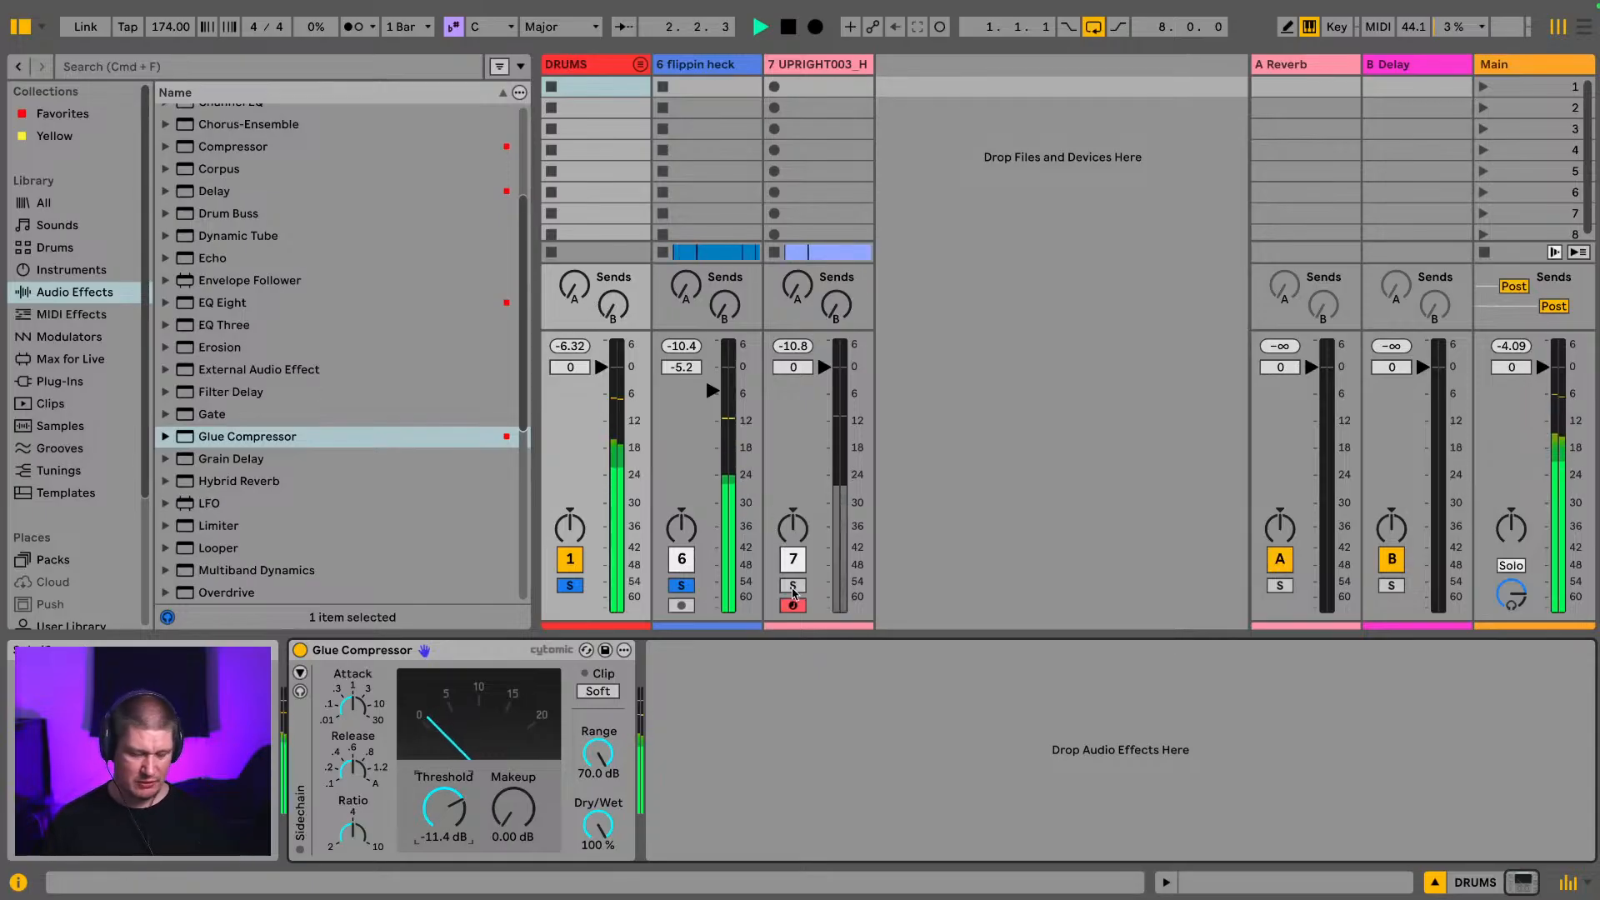
Step: Solo the upright bass track as well, return to Arrangement View and hide the mixer
{"action": "left_click", "coordinate": [793, 586]}
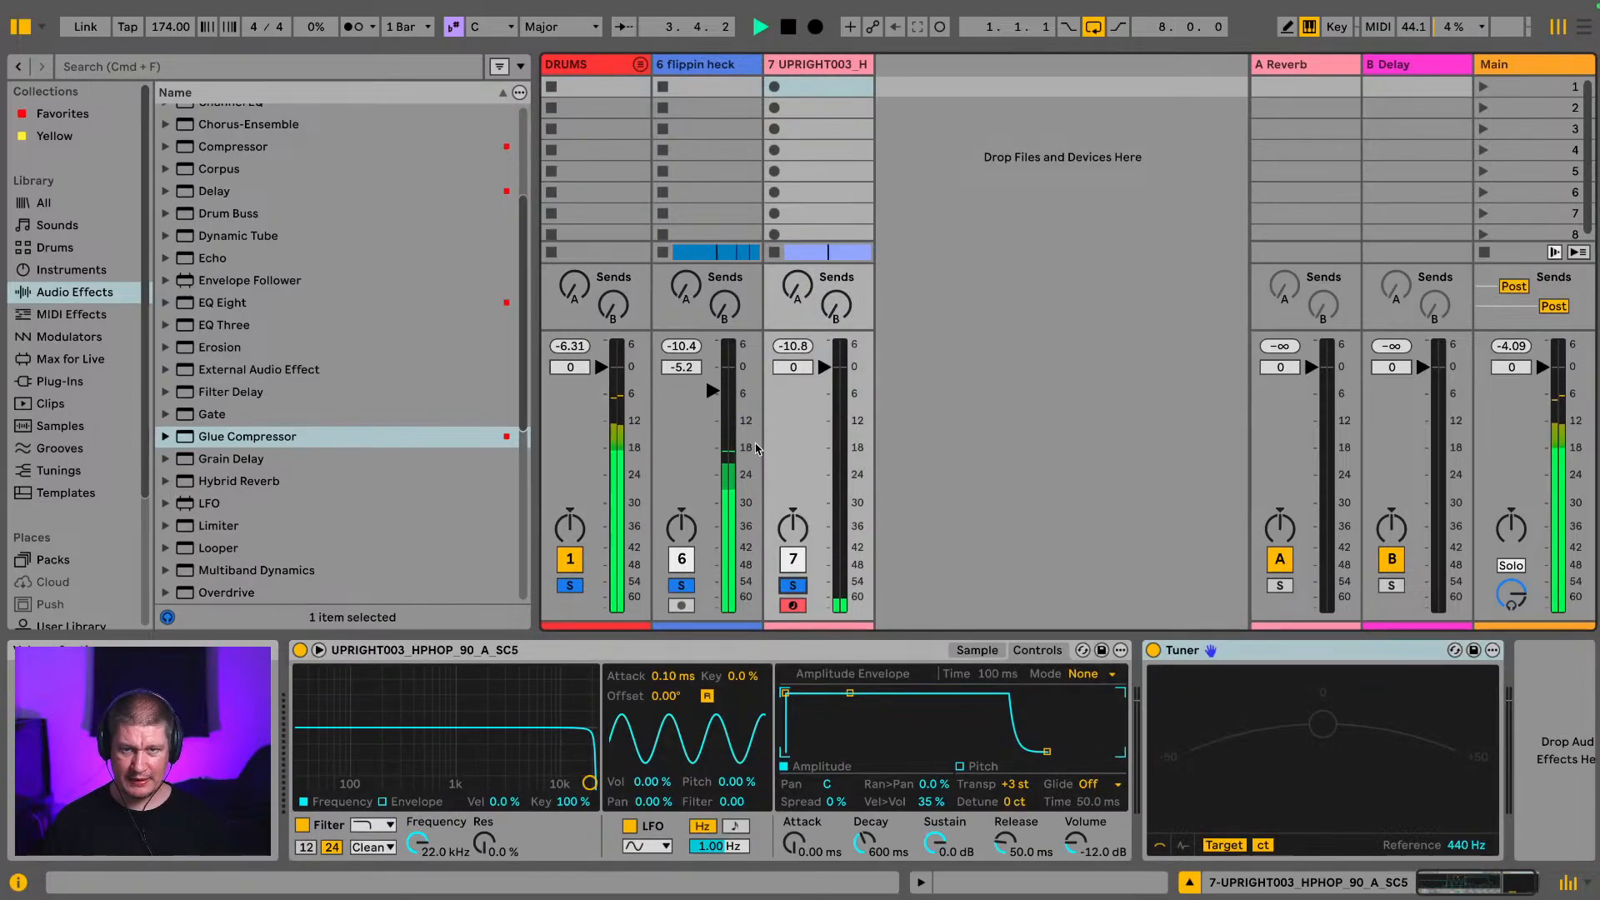
{"action": "key", "text": "Tab"}
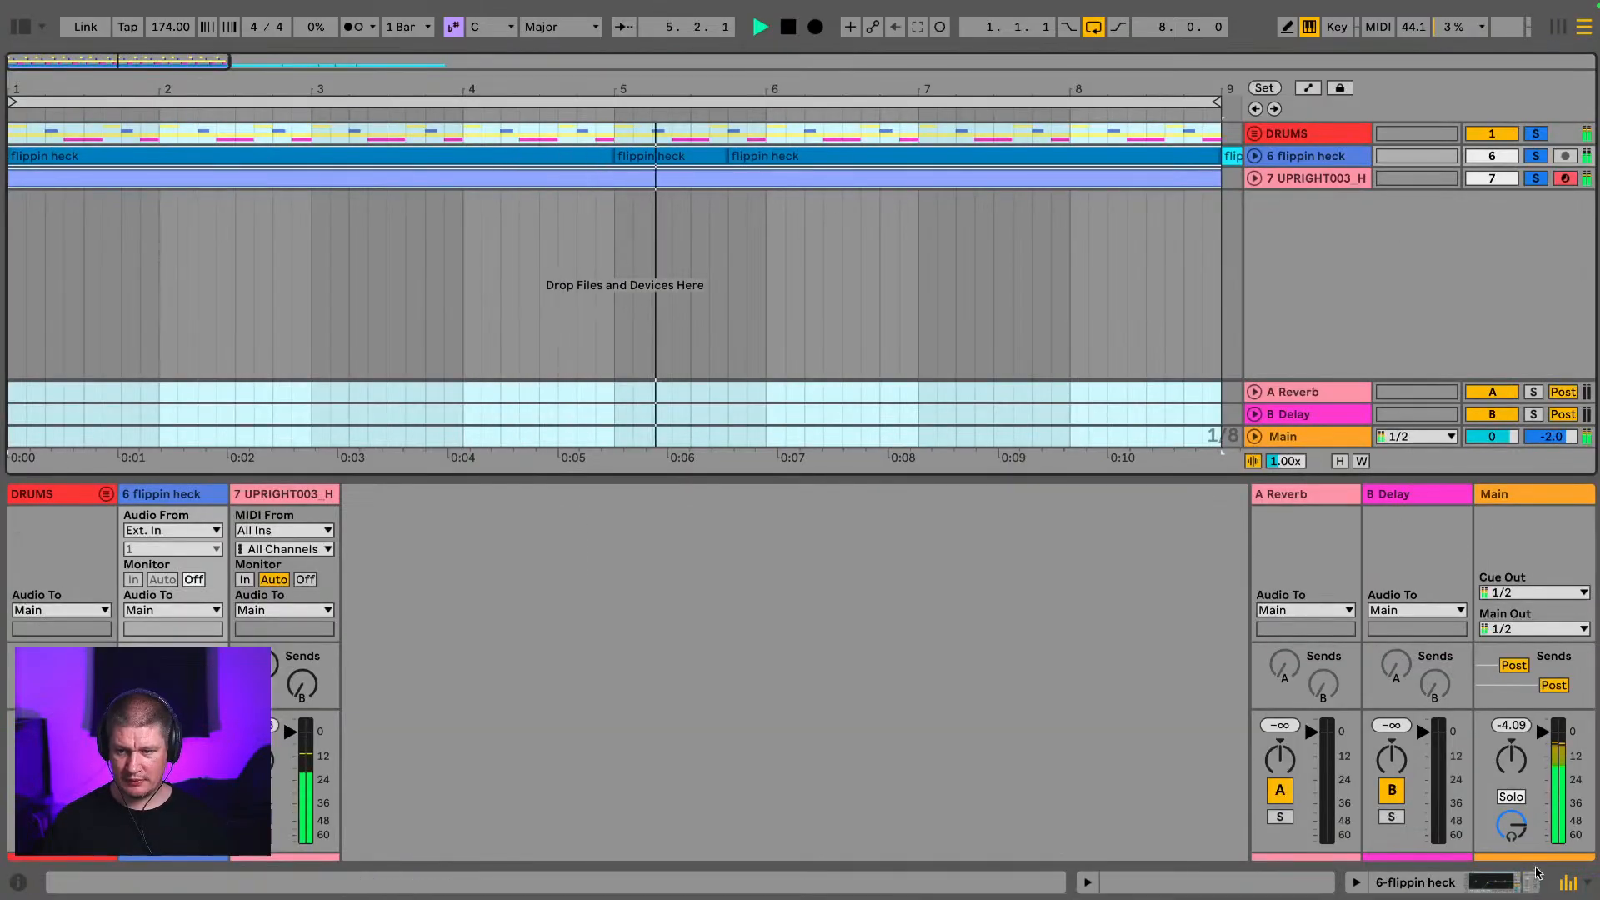
{"action": "left_click", "coordinate": [1557, 888]}
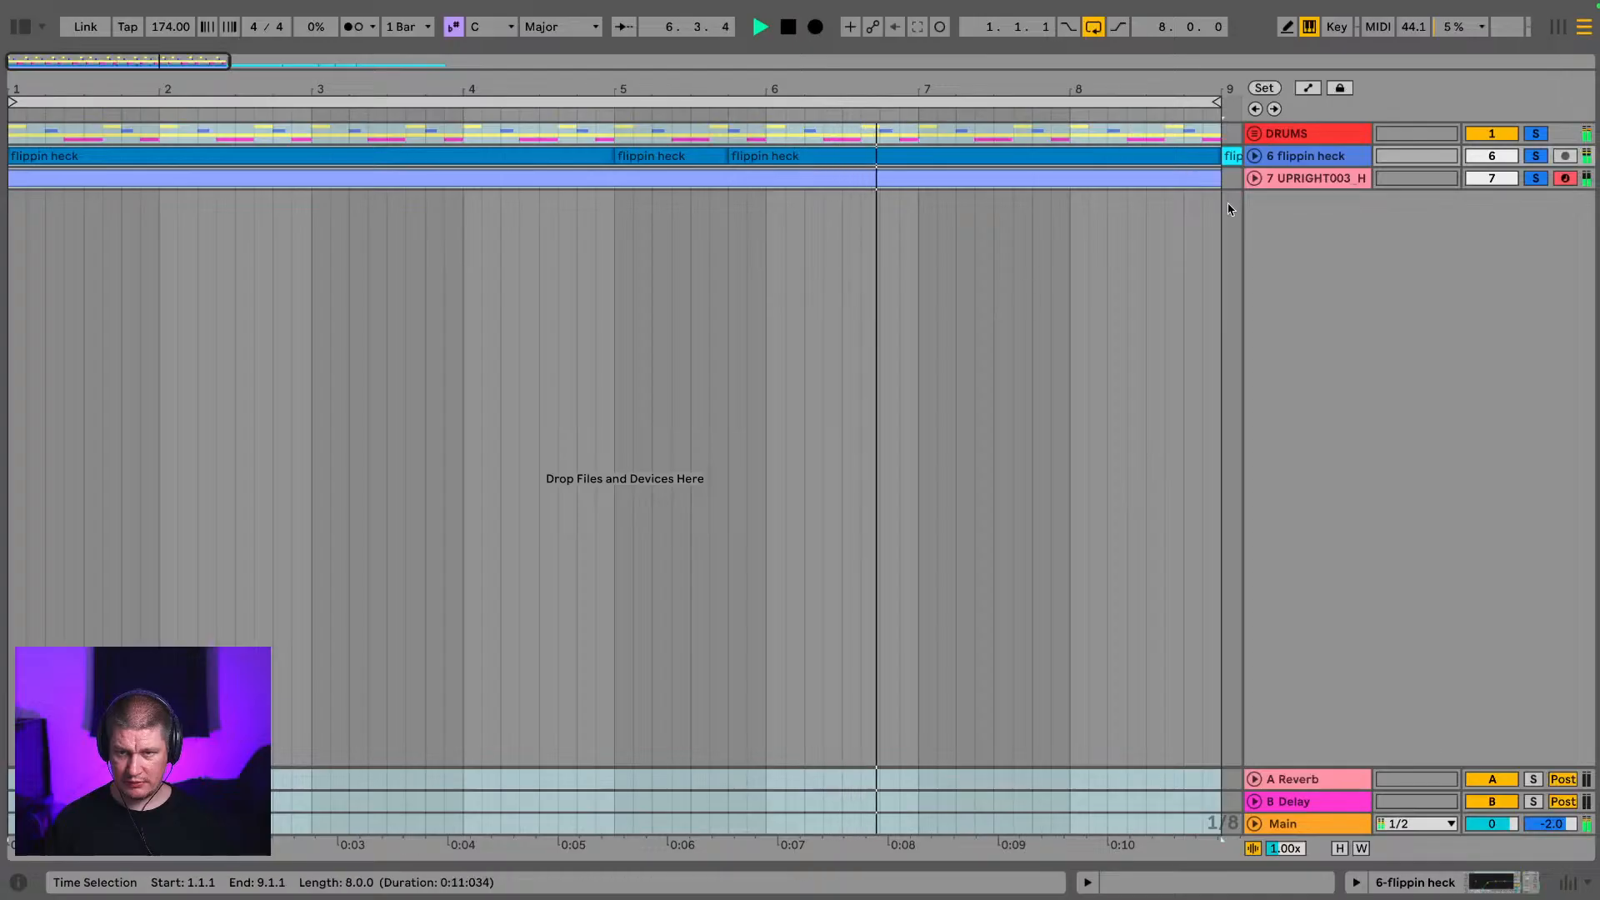
Step: Unfold the upright bass track to examine its notes during playback, and fold it again
{"action": "left_click", "coordinate": [1254, 179]}
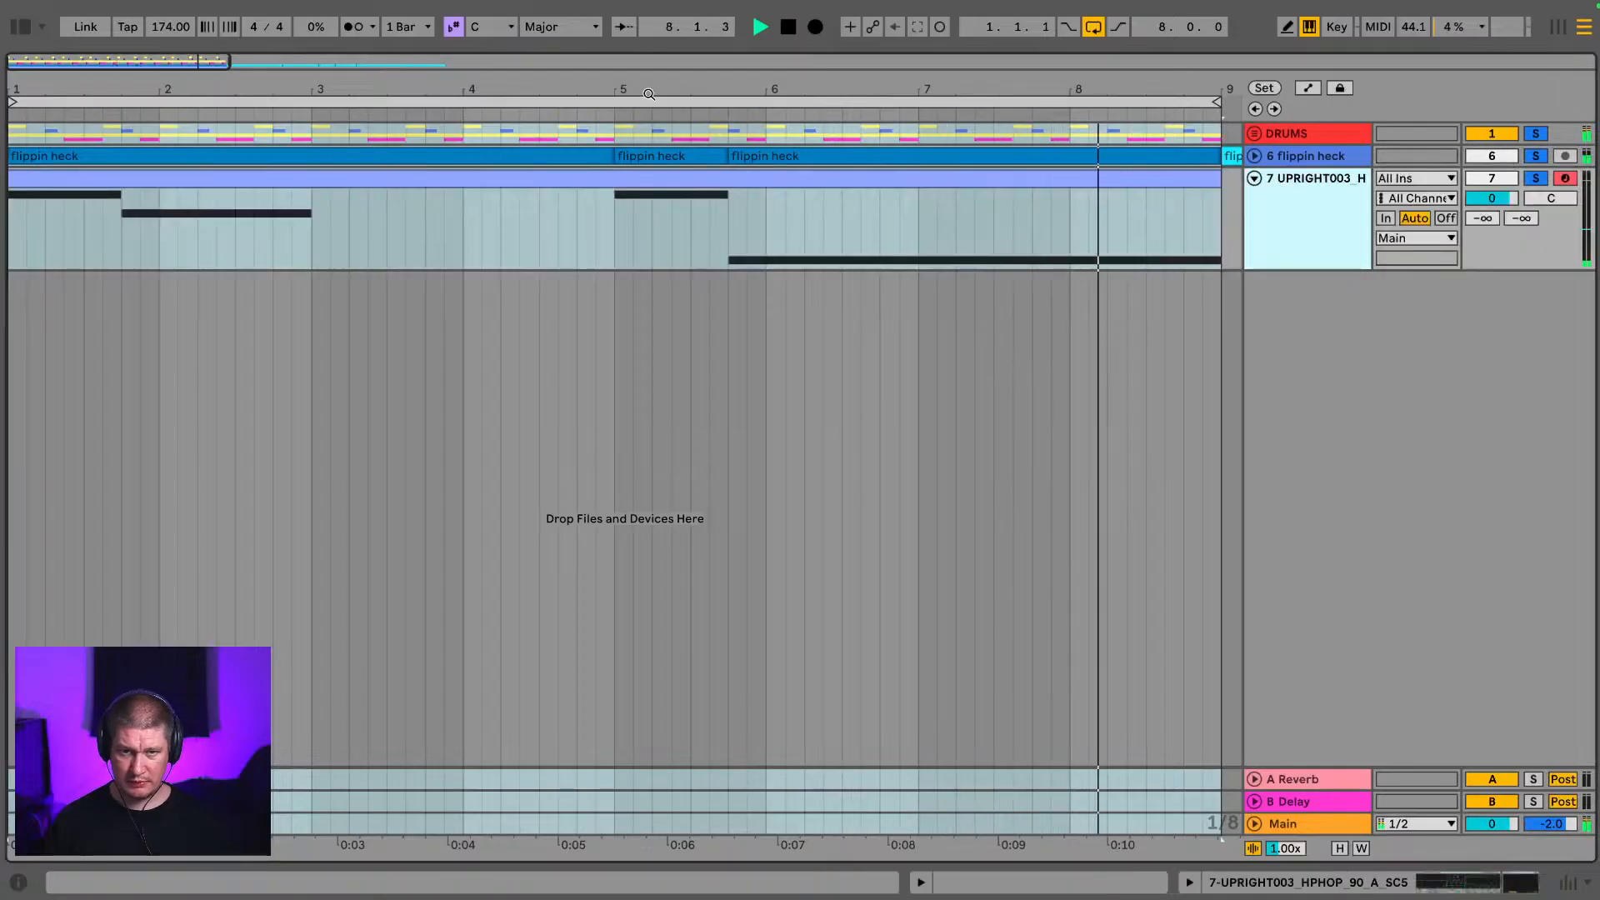
{"action": "left_click_drag", "start_coordinate": [637, 89], "coordinate": [638, 71]}
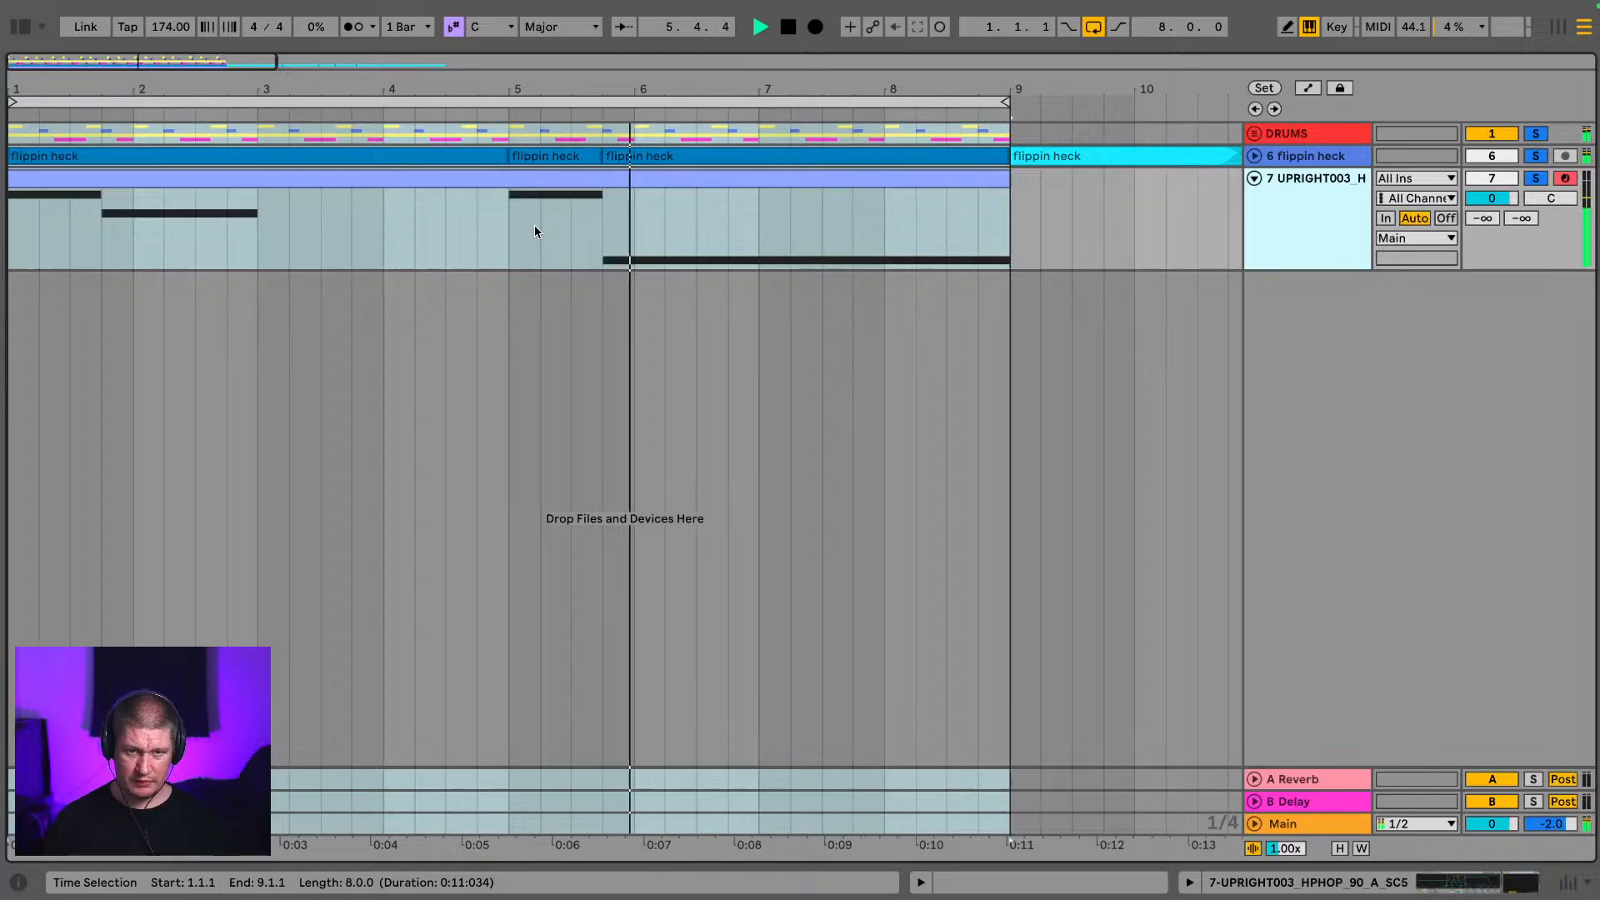
{"action": "left_click", "coordinate": [1255, 178]}
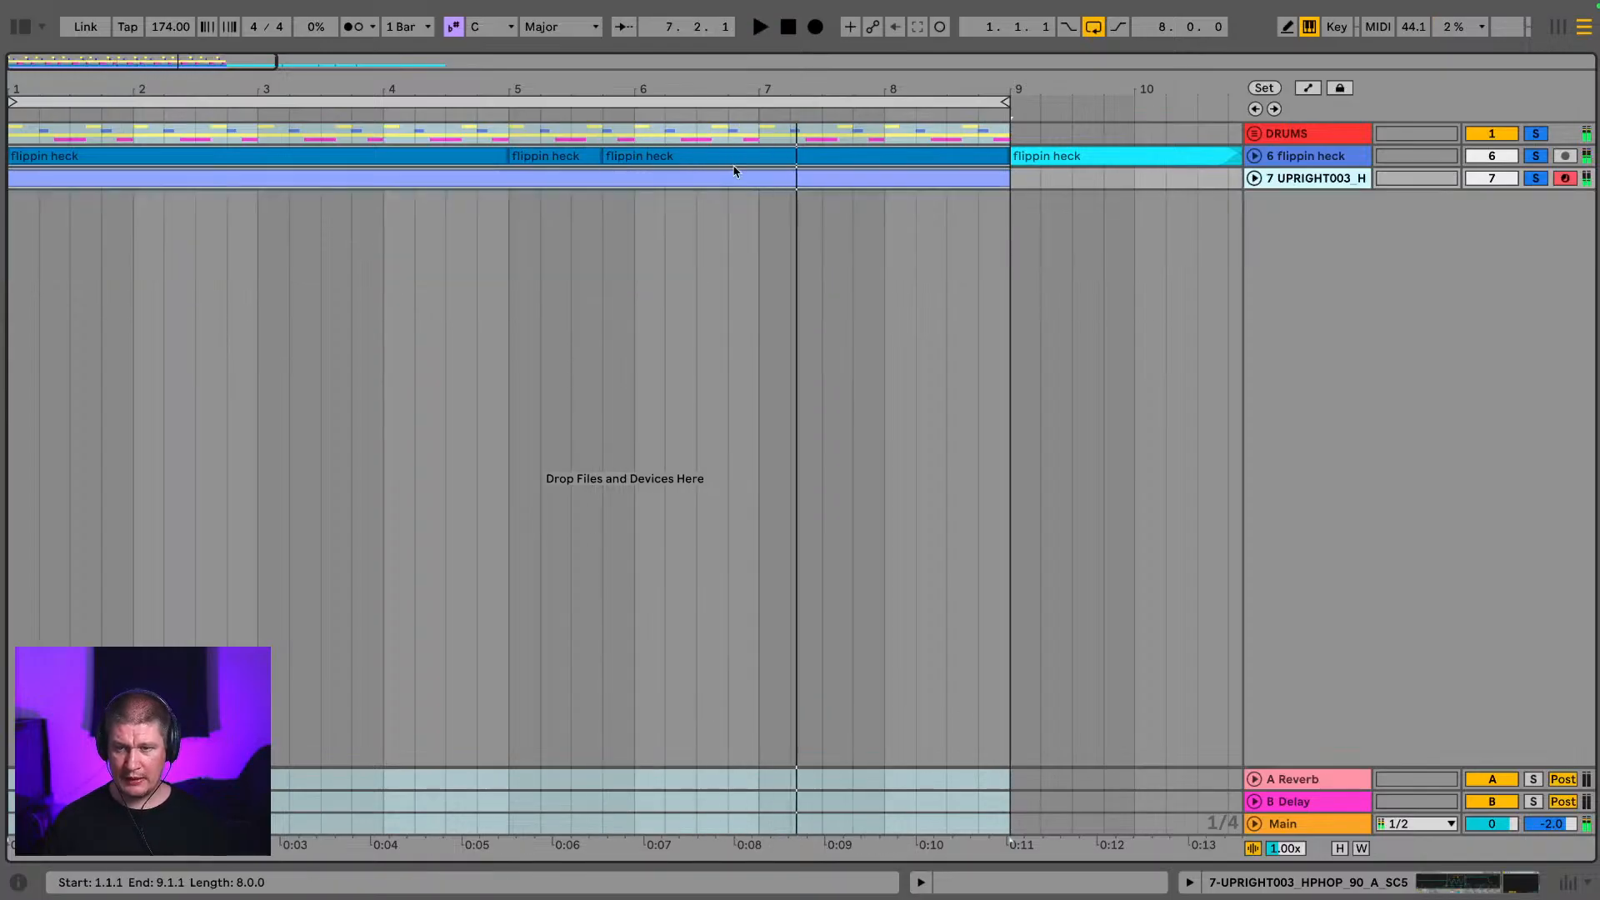
Step: Show the browser and add an empty Simpler instrument on a new track below the upright bass
{"action": "left_click", "coordinate": [21, 31]}
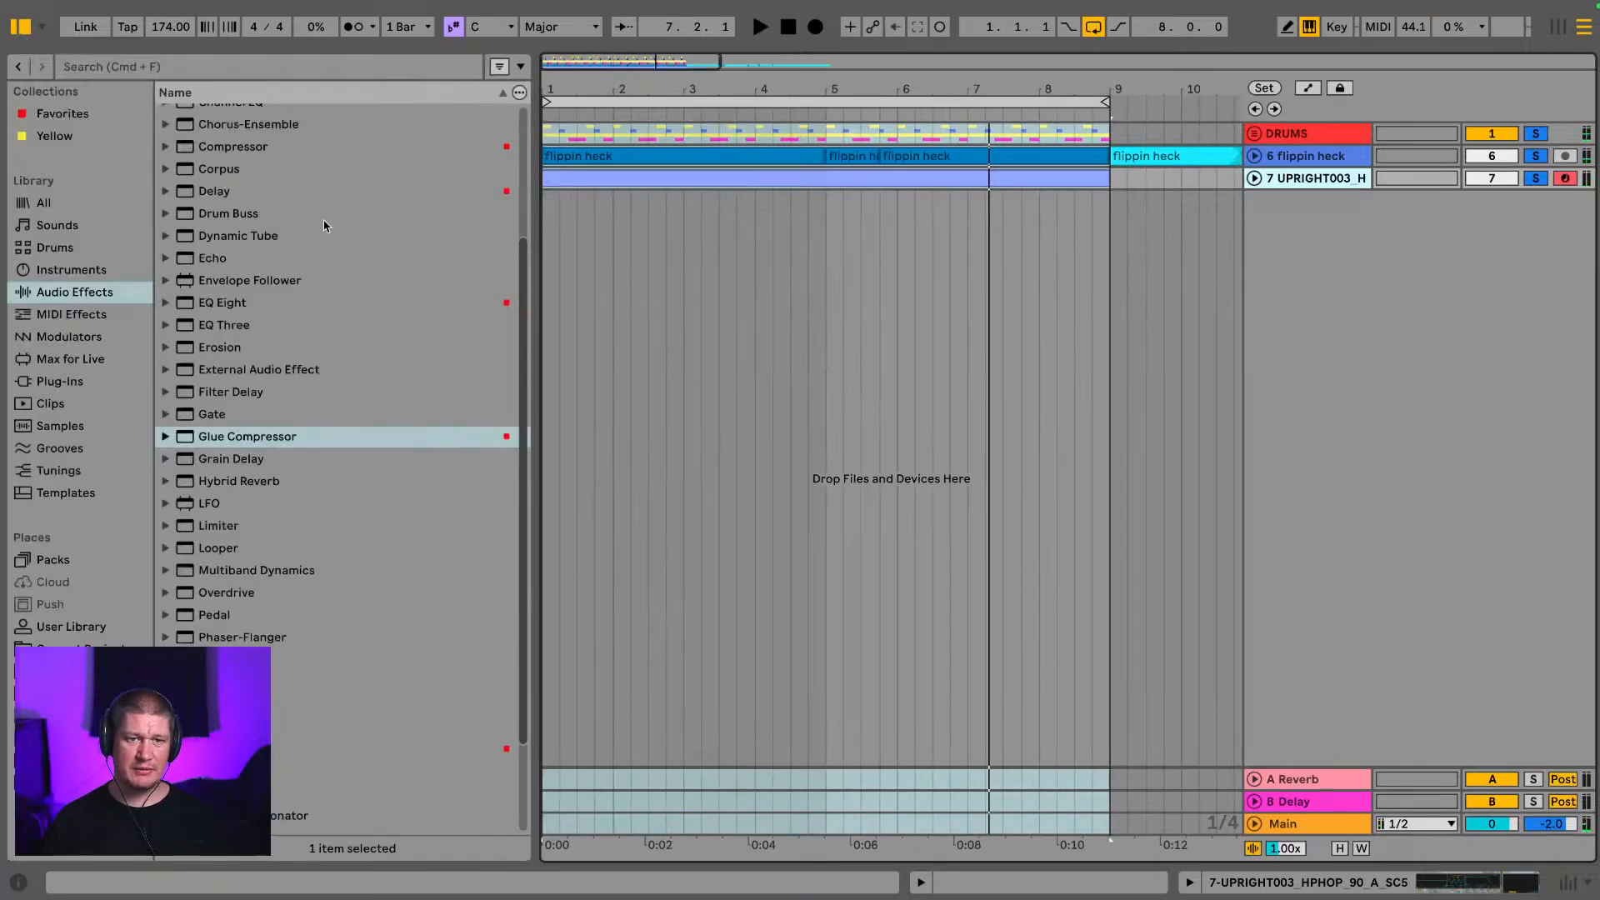
{"action": "scroll", "coordinate": [339, 360], "scroll_direction": "up", "scroll_amount": 1}
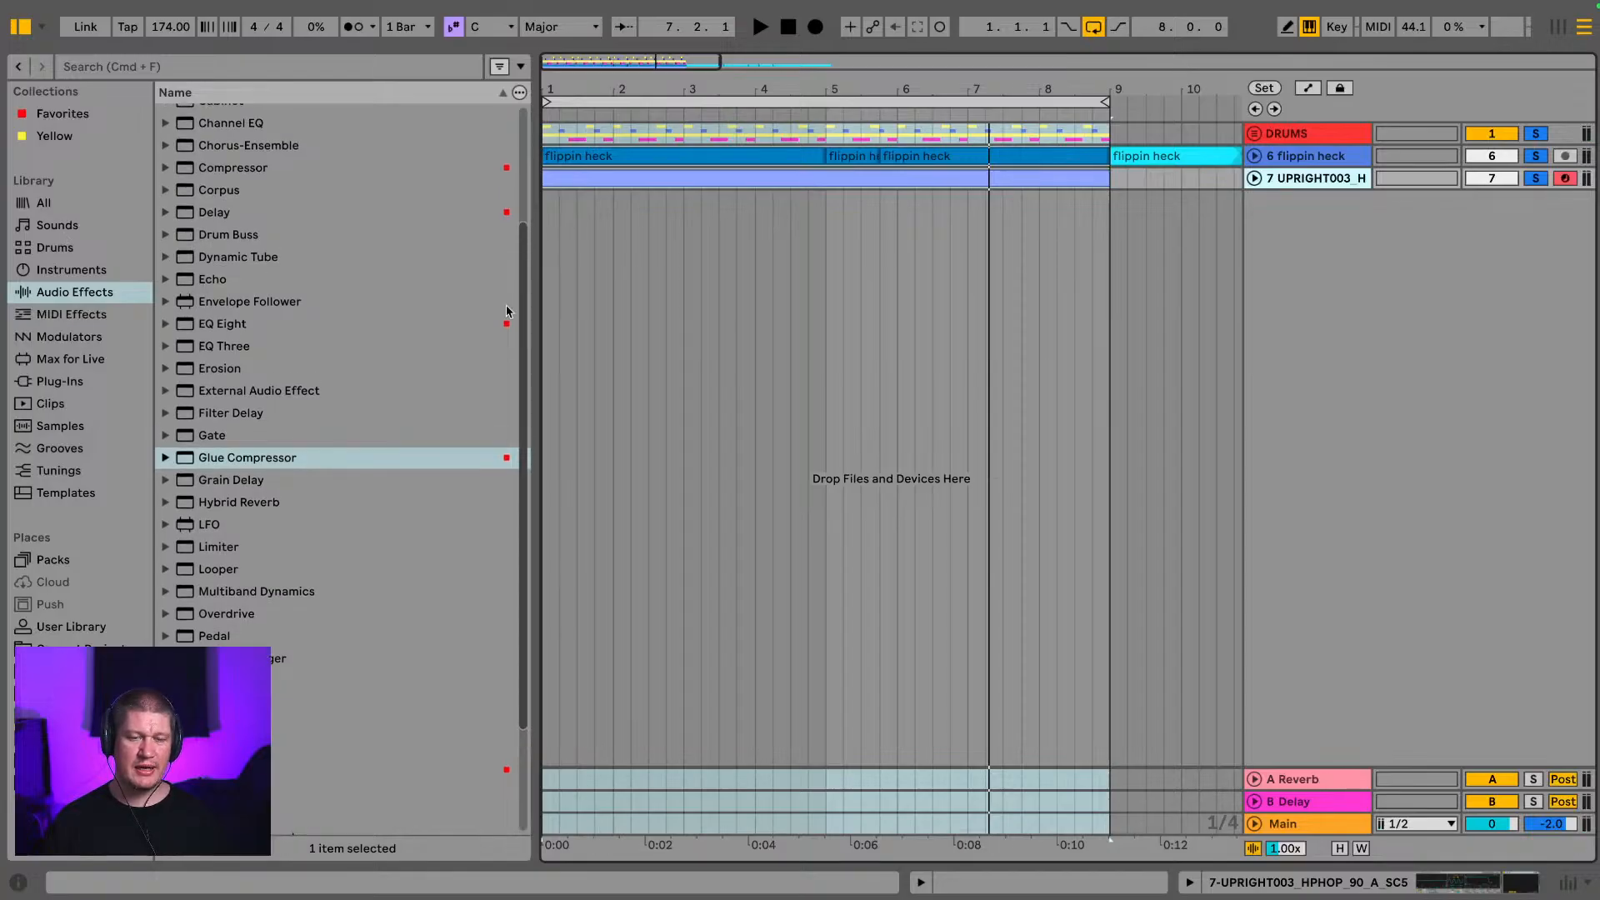
{"action": "scroll", "coordinate": [296, 293], "scroll_direction": "up", "scroll_amount": 2}
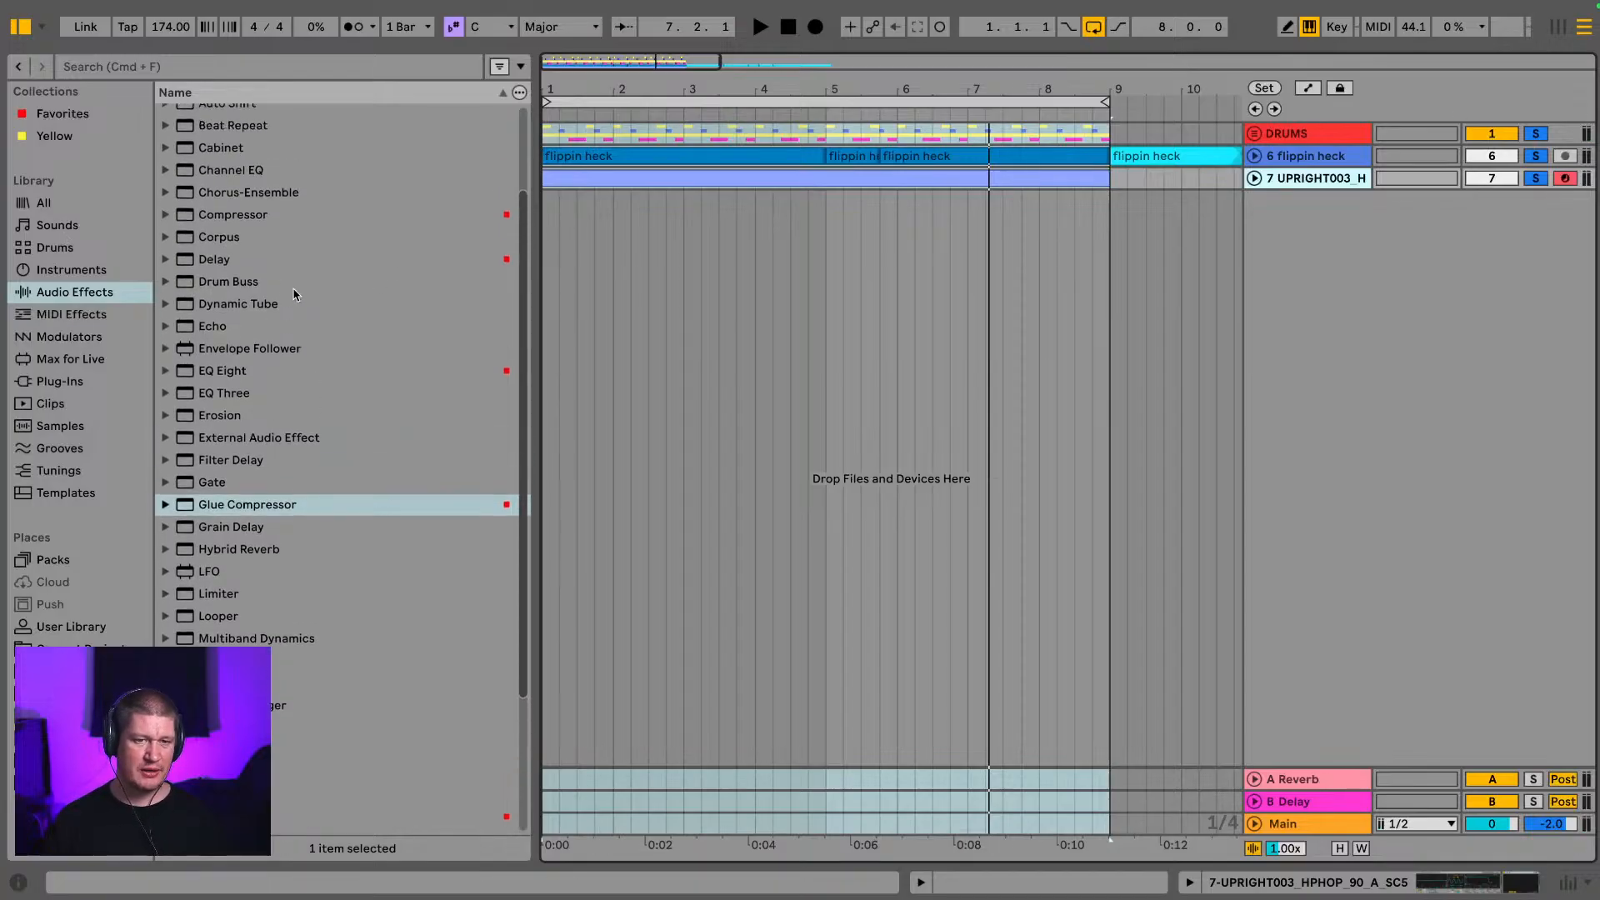
{"action": "left_click", "coordinate": [33, 269]}
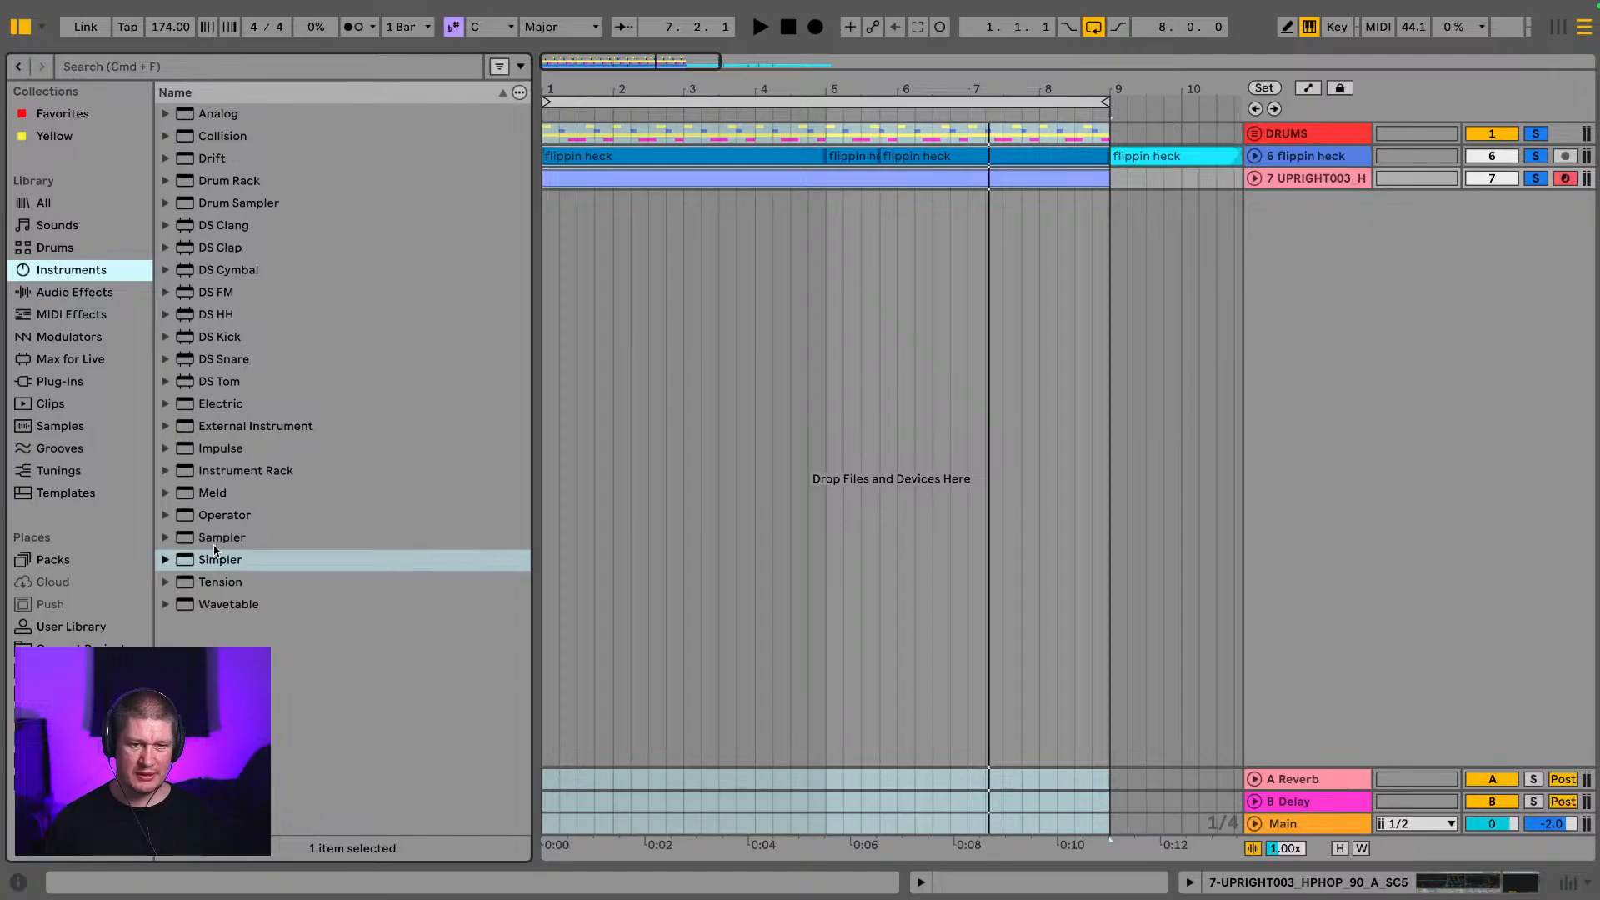
{"action": "left_click_drag", "start_coordinate": [215, 553], "coordinate": [740, 391]}
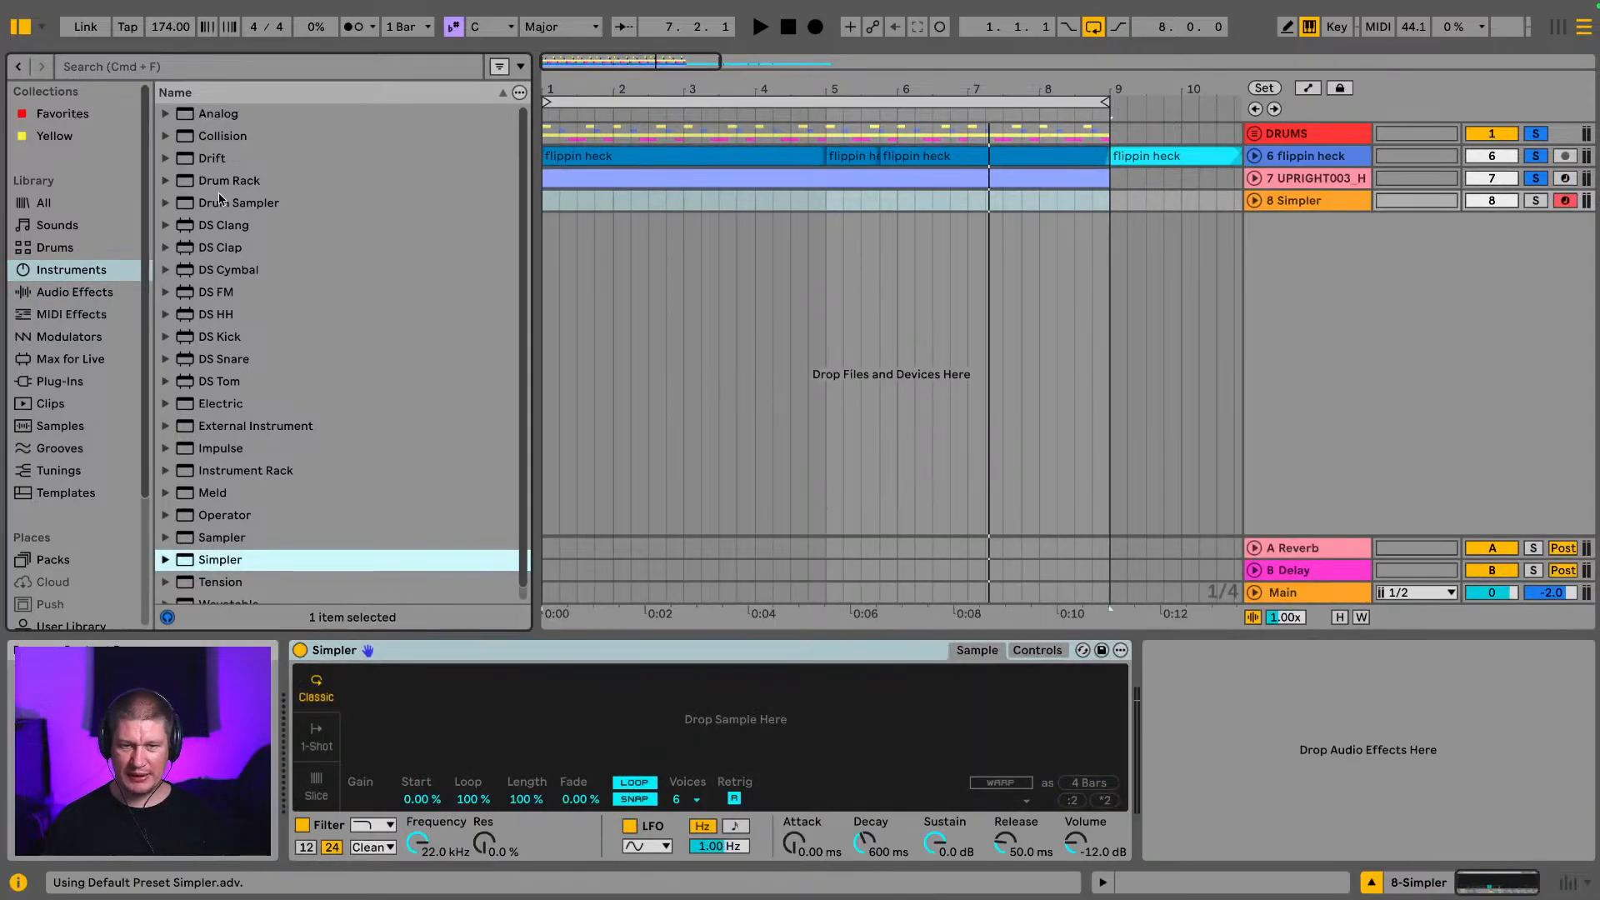
Step: Search the Production folder in the browser for 808
{"action": "scroll", "coordinate": [33, 467], "scroll_direction": "down", "scroll_amount": 3}
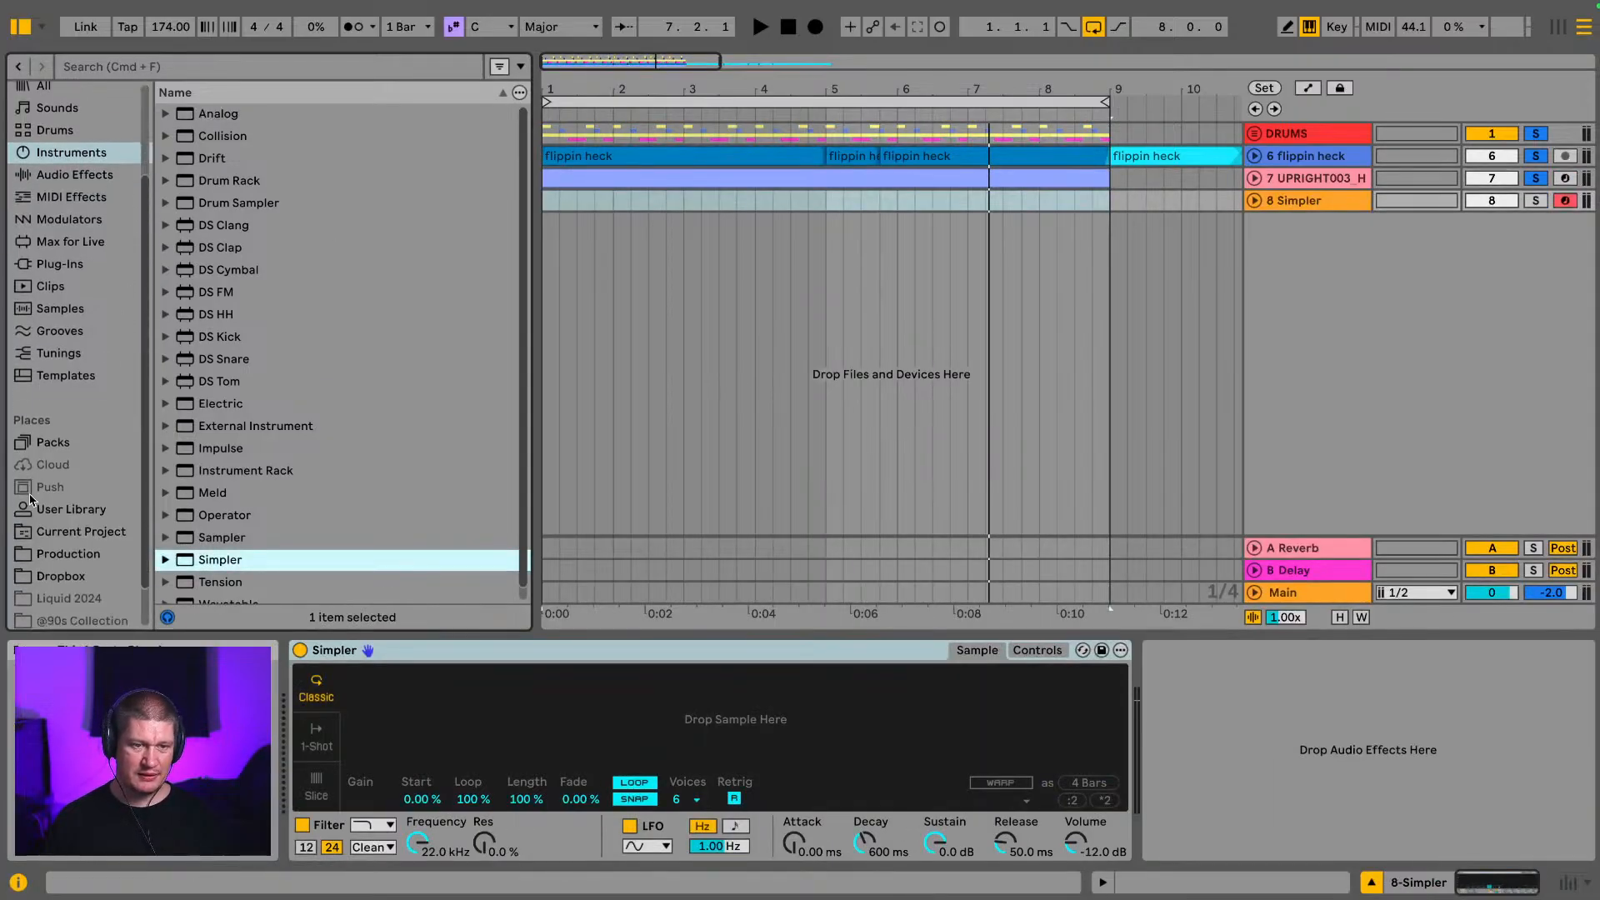
{"action": "left_click", "coordinate": [70, 554]}
{"action": "left_click", "coordinate": [225, 65]}
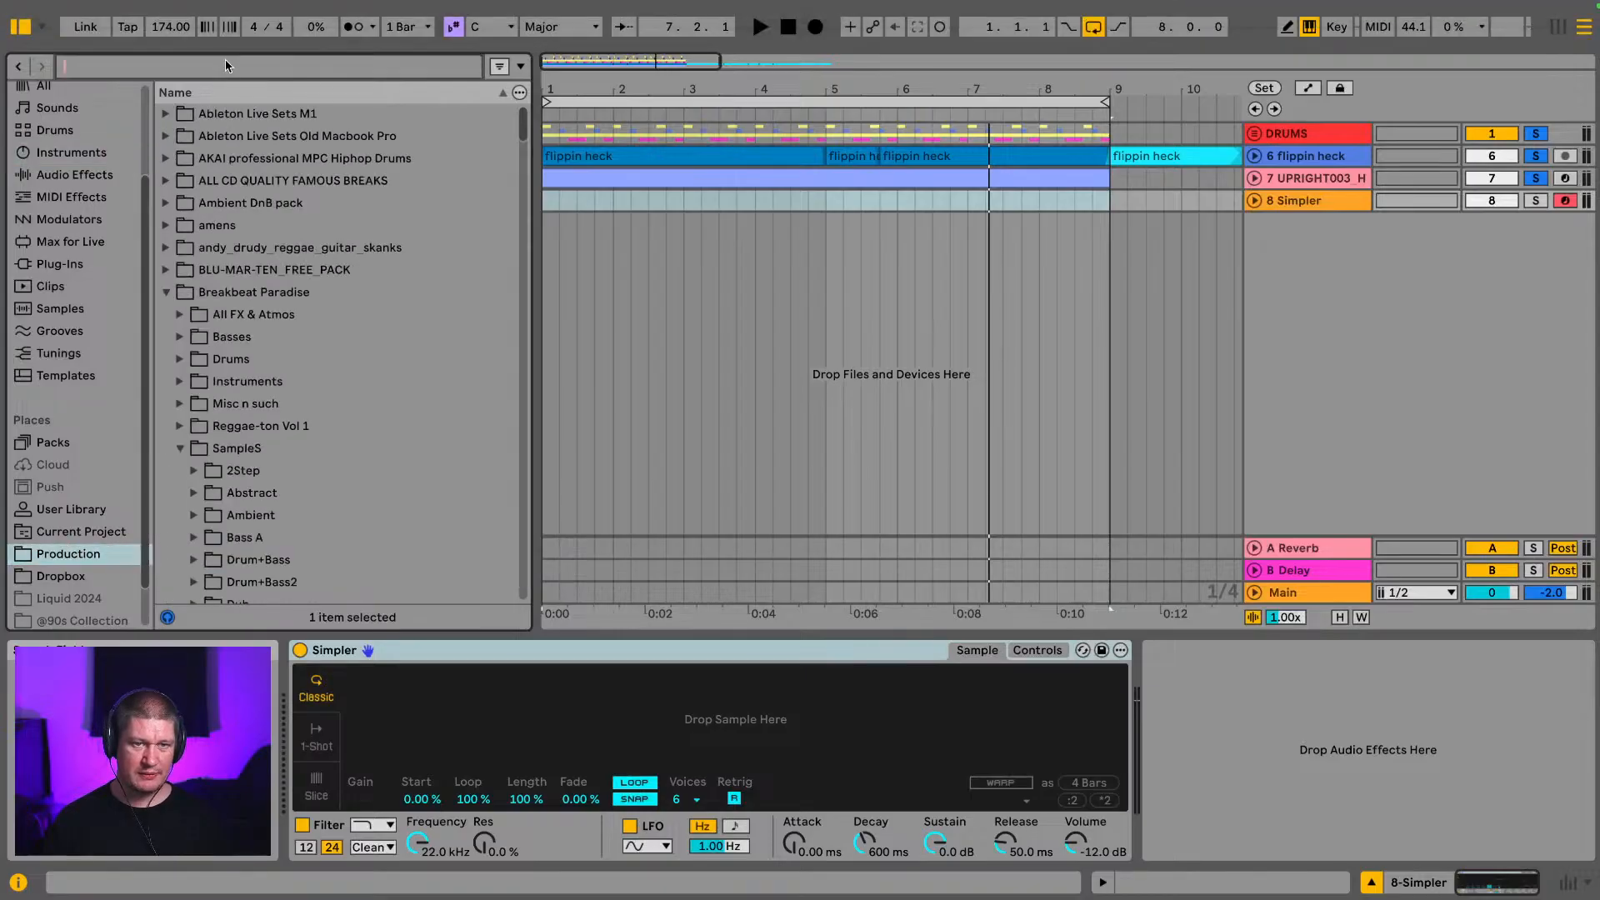
{"action": "type", "text": "808"}
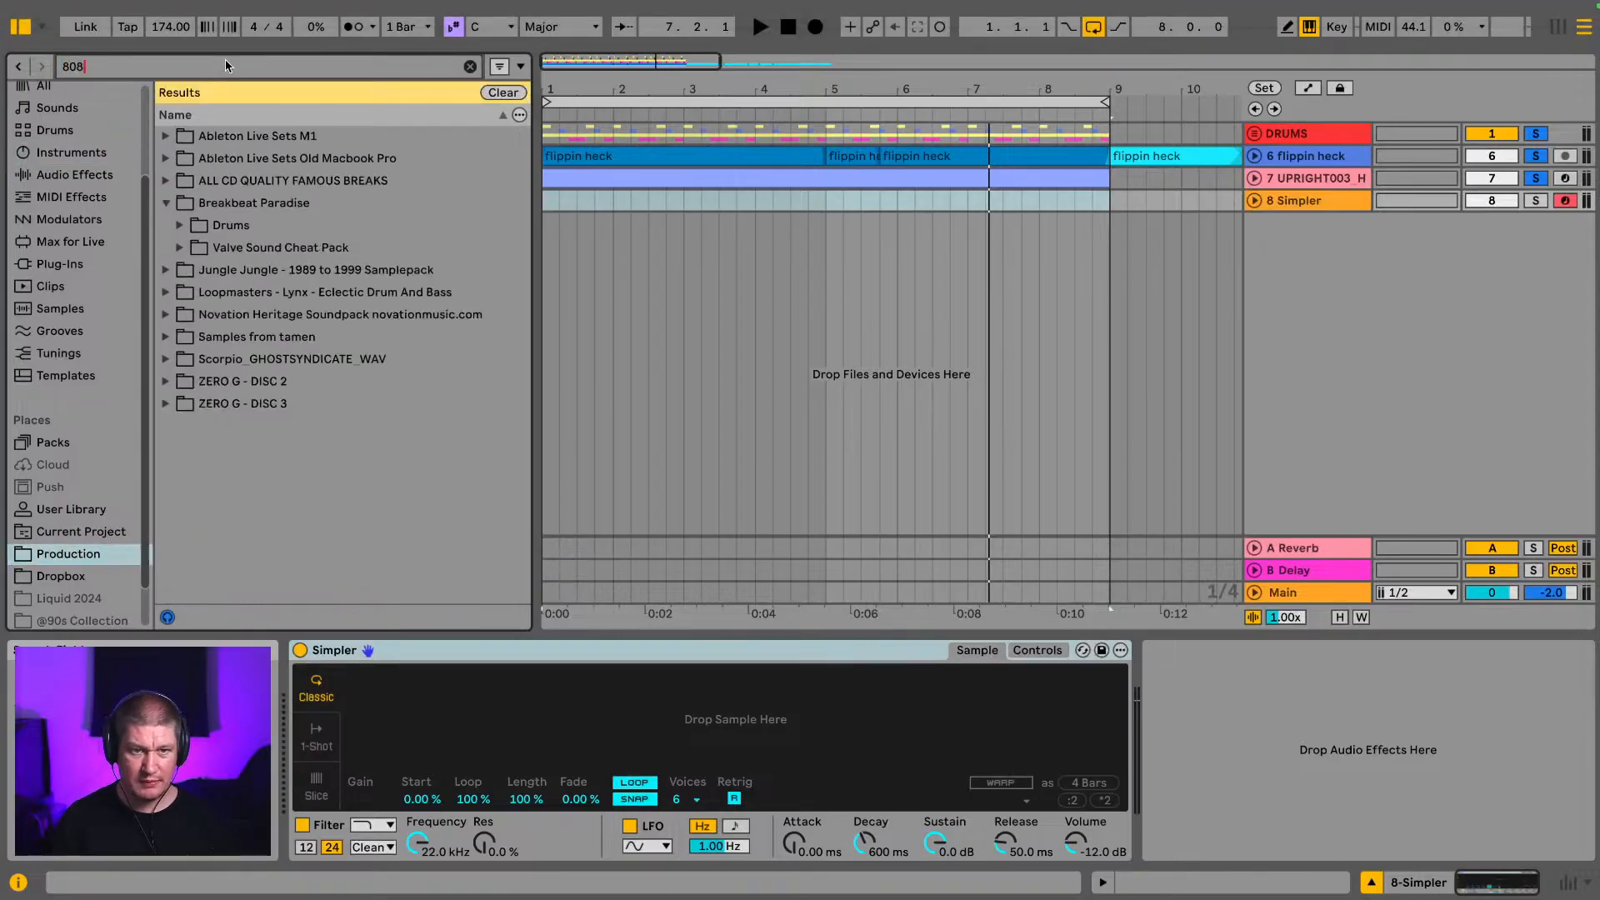
Step: Load 808 super dope.wav from the Breakbeat Paradise drums into the empty Simpler, transposed +6 st and detuned +47 ct
{"action": "left_click", "coordinate": [179, 228]}
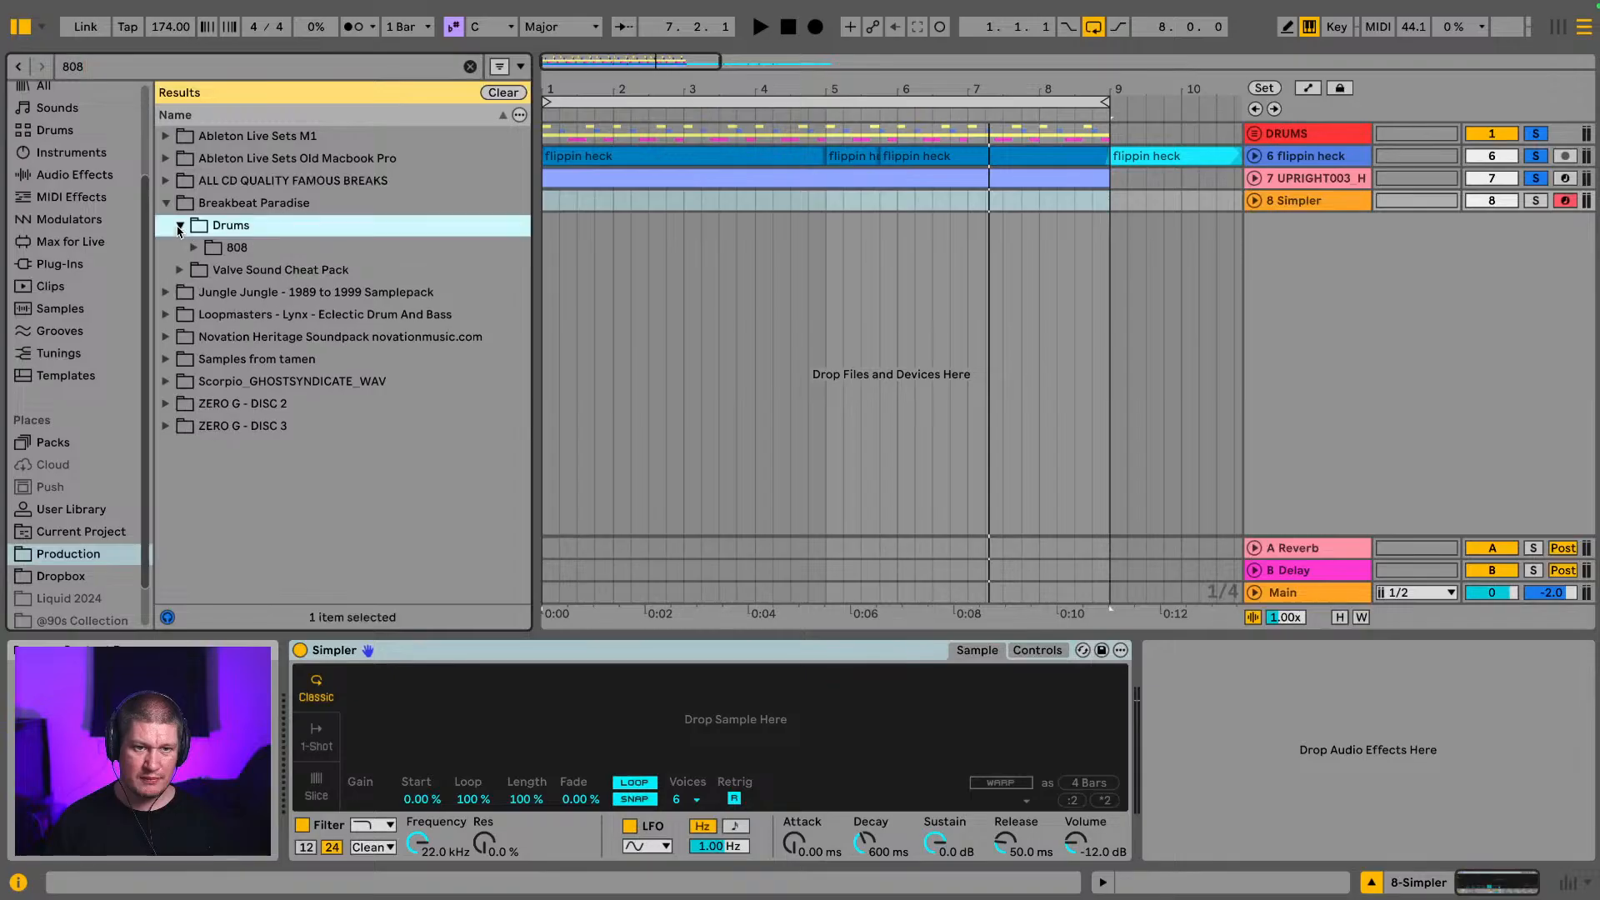
{"action": "left_click", "coordinate": [194, 249]}
{"action": "left_click_drag", "start_coordinate": [238, 295], "coordinate": [534, 755]}
{"action": "left_click", "coordinate": [1036, 651]}
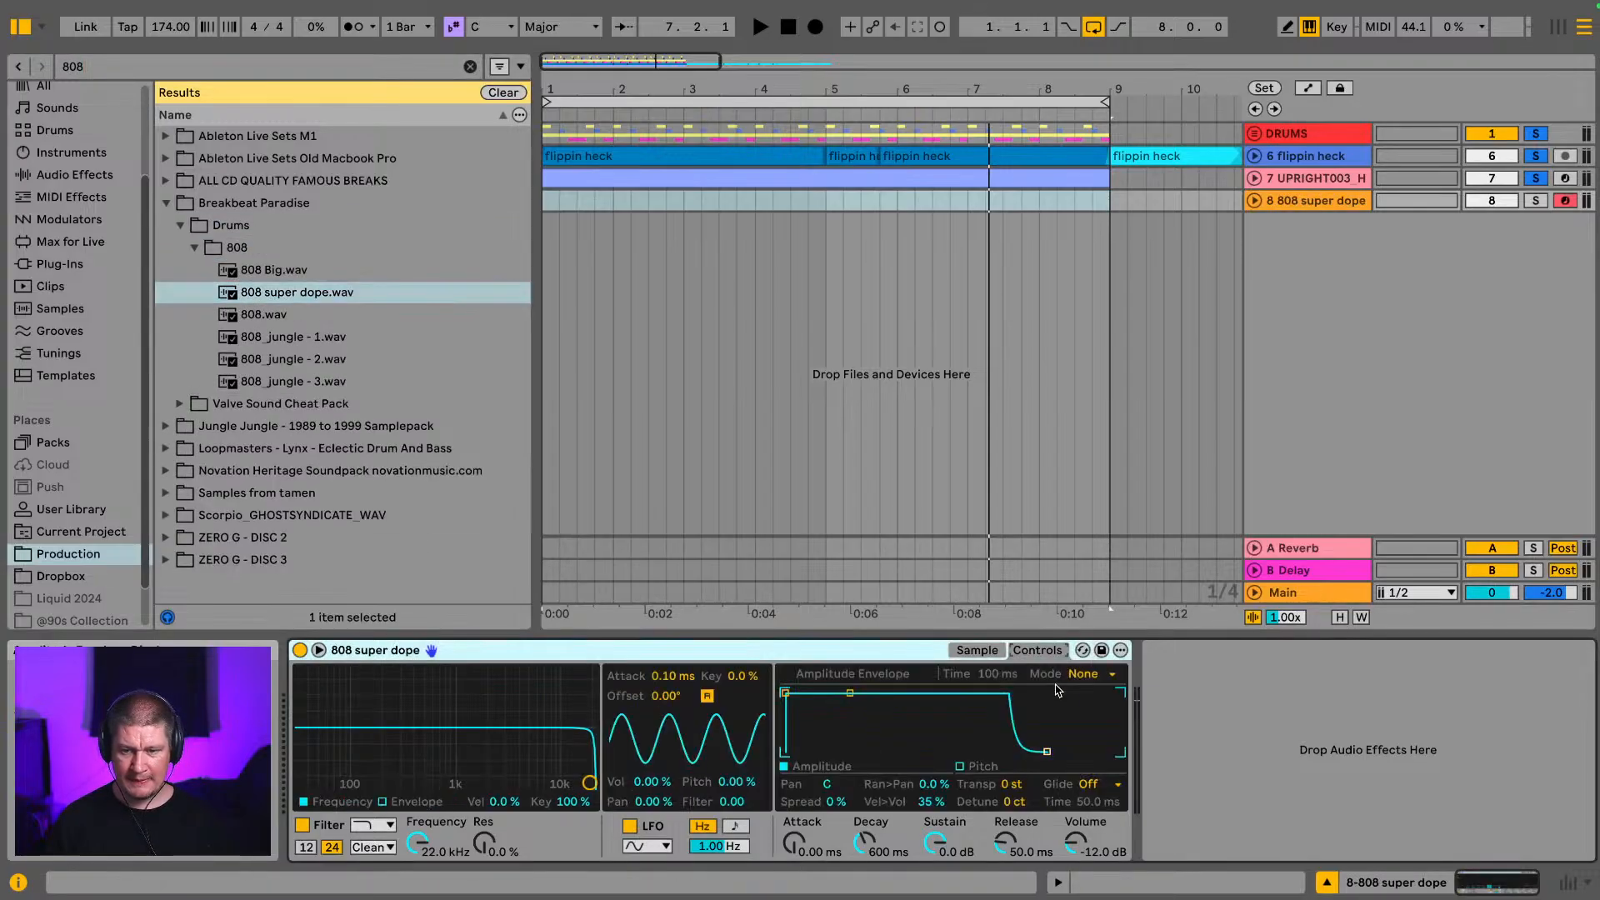
{"action": "left_click_drag", "start_coordinate": [1019, 788], "coordinate": [1019, 771]}
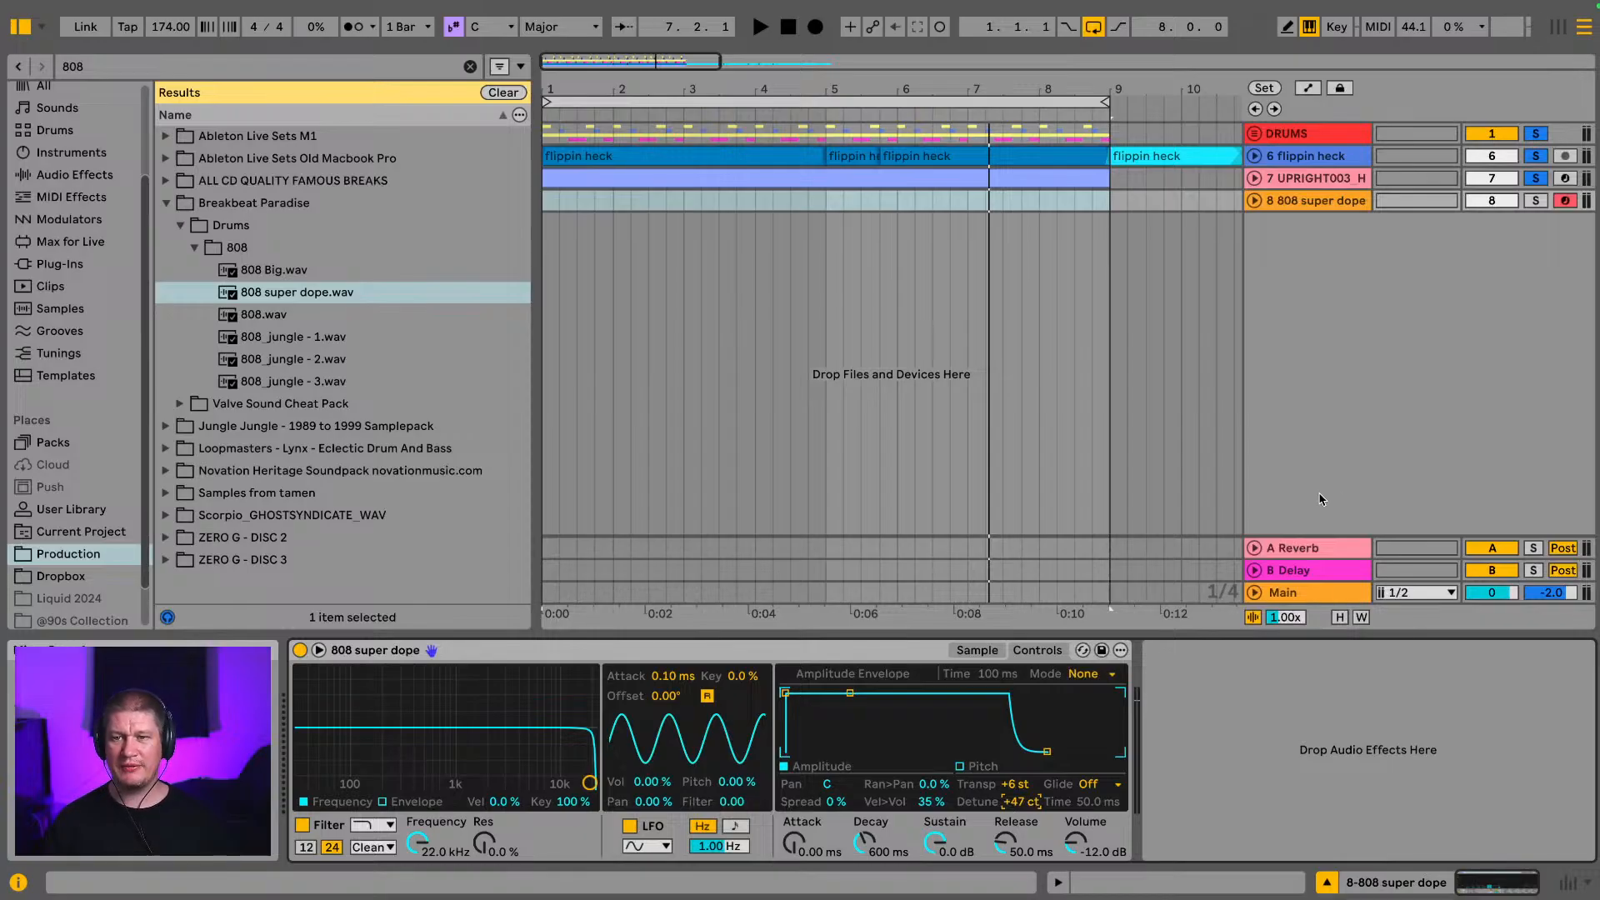
Step: Hide the browser and copy the eight-bar upright bass clip onto the 808 track at bar 1
{"action": "left_click", "coordinate": [757, 180]}
{"action": "left_click", "coordinate": [22, 29]}
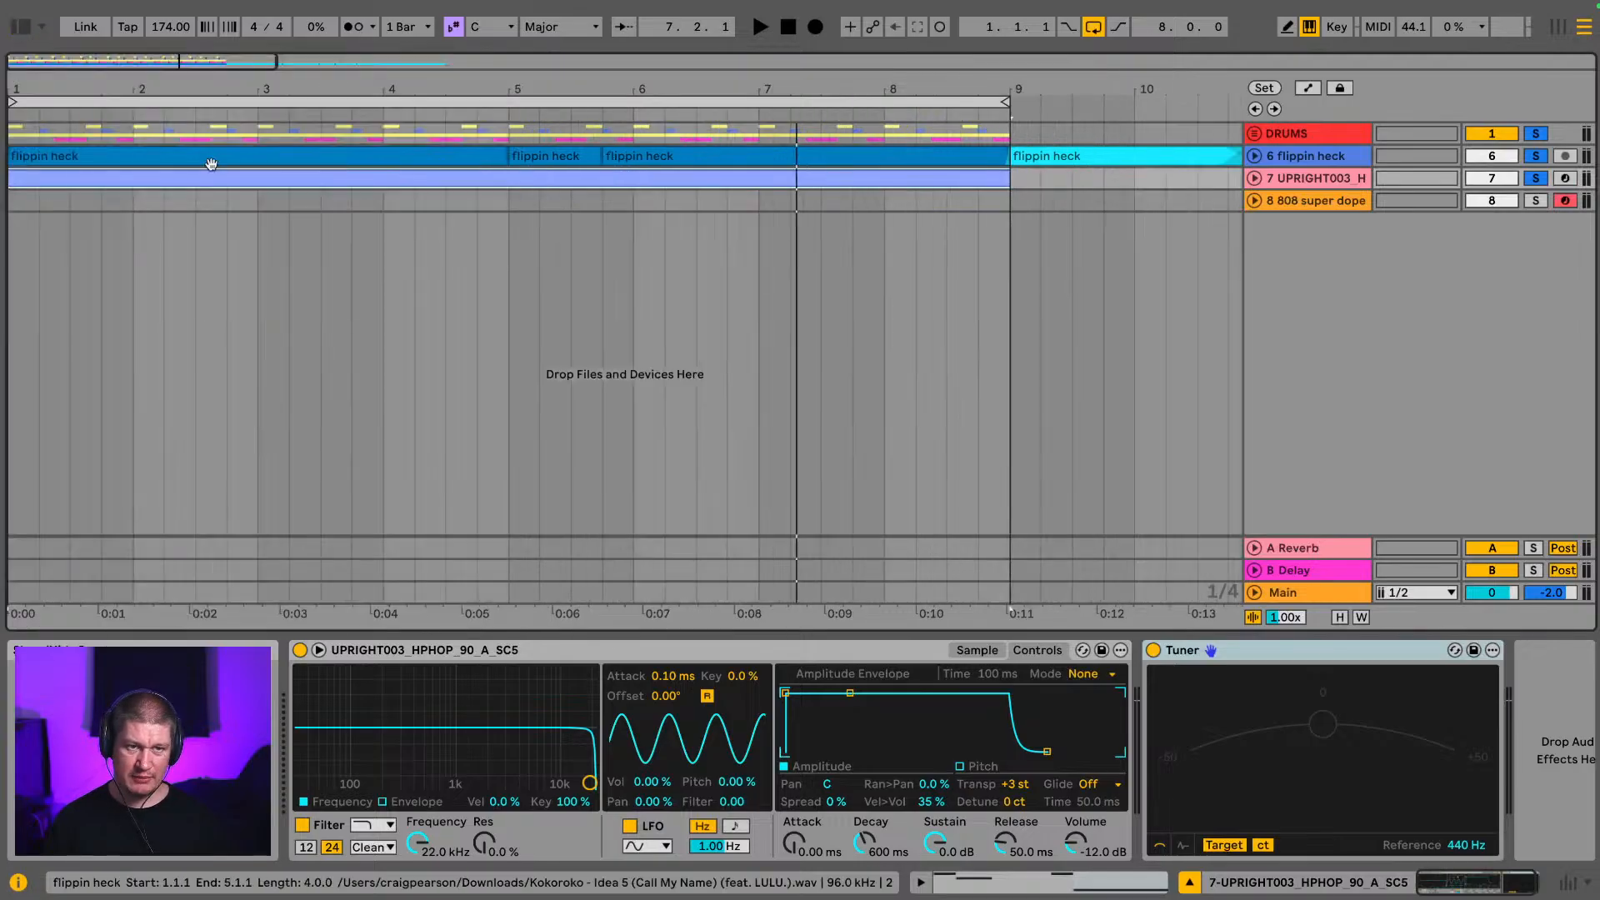
{"action": "left_click", "coordinate": [392, 200], "text": "shift"}
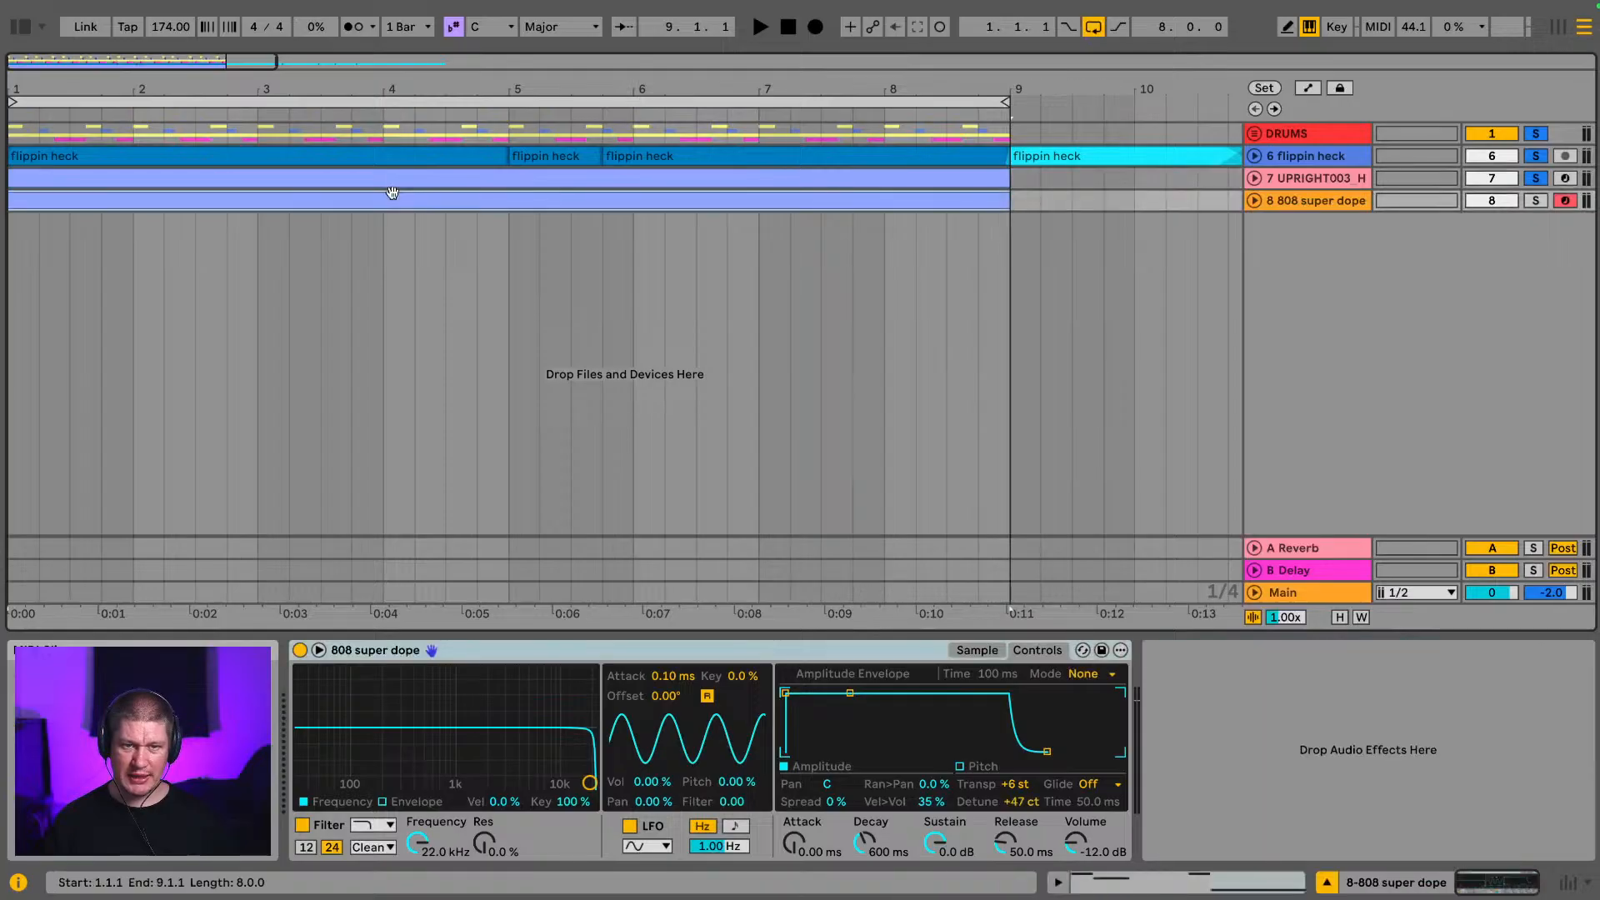
Step: Solo the 808 track and examine its frequencies during playback in the enlarged Spectrum on the Main track
{"action": "left_click", "coordinate": [1535, 200]}
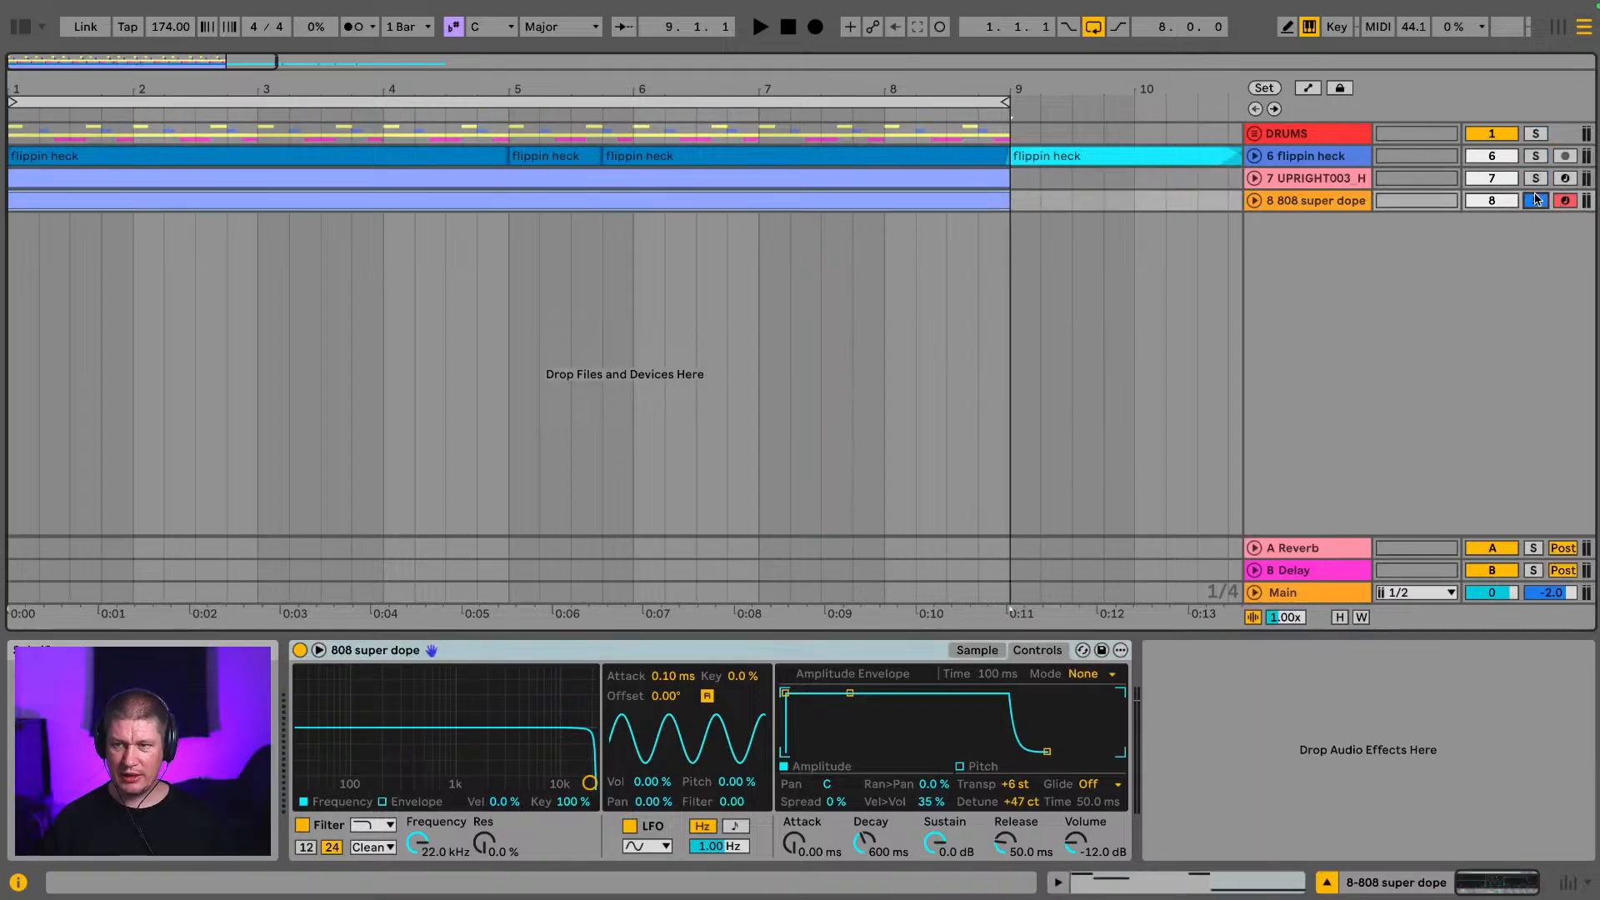
{"action": "key", "text": "space"}
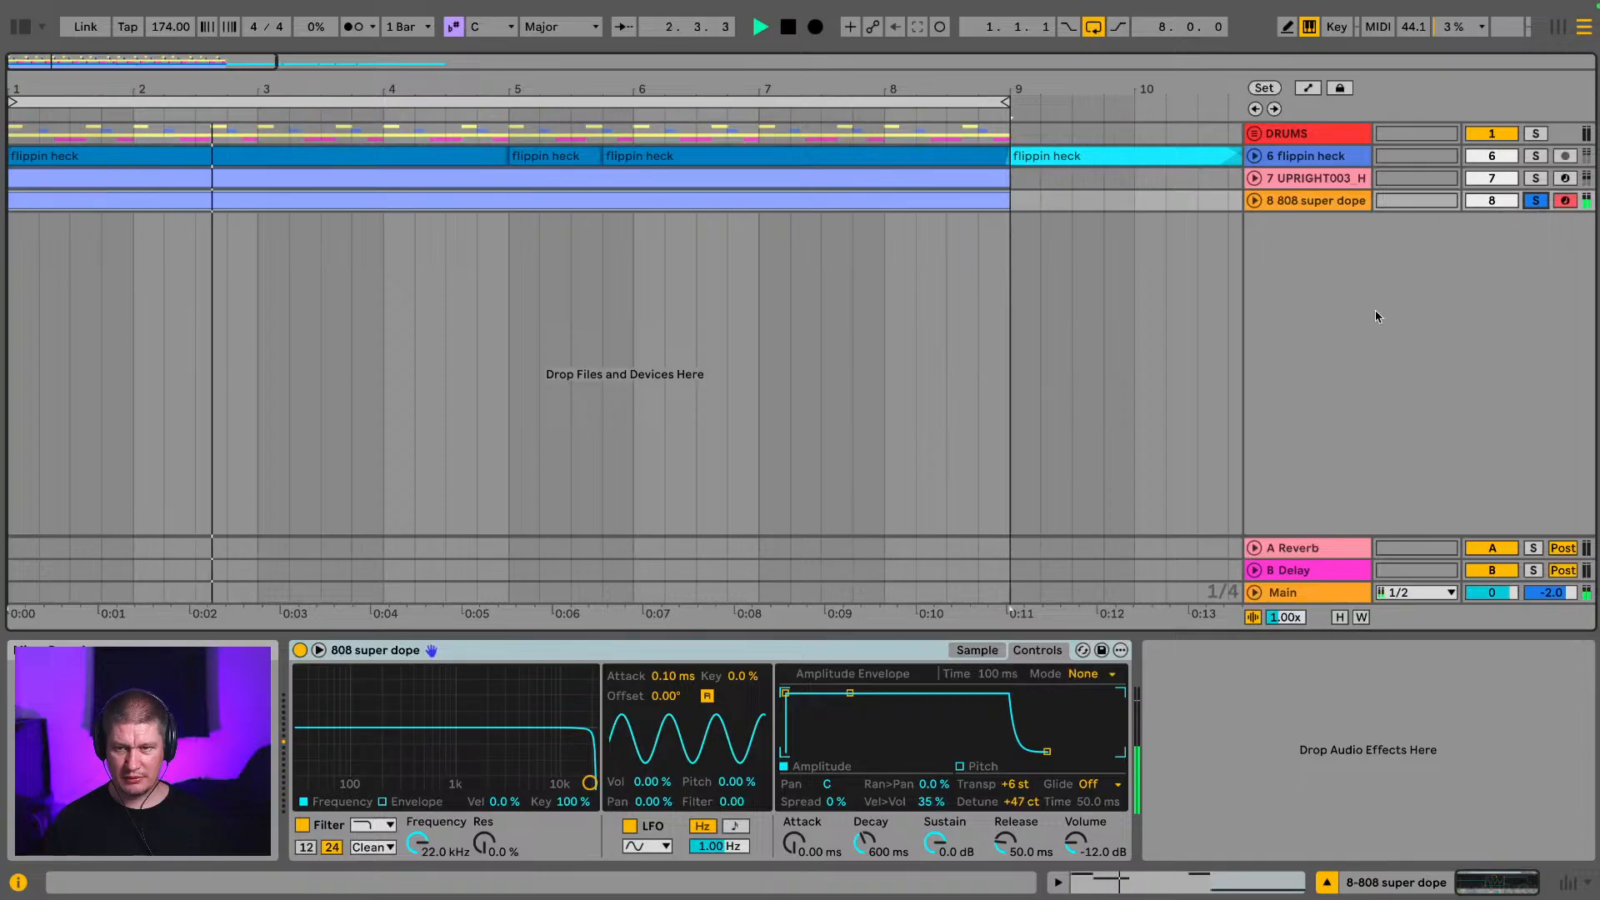
{"action": "left_click", "coordinate": [1306, 592]}
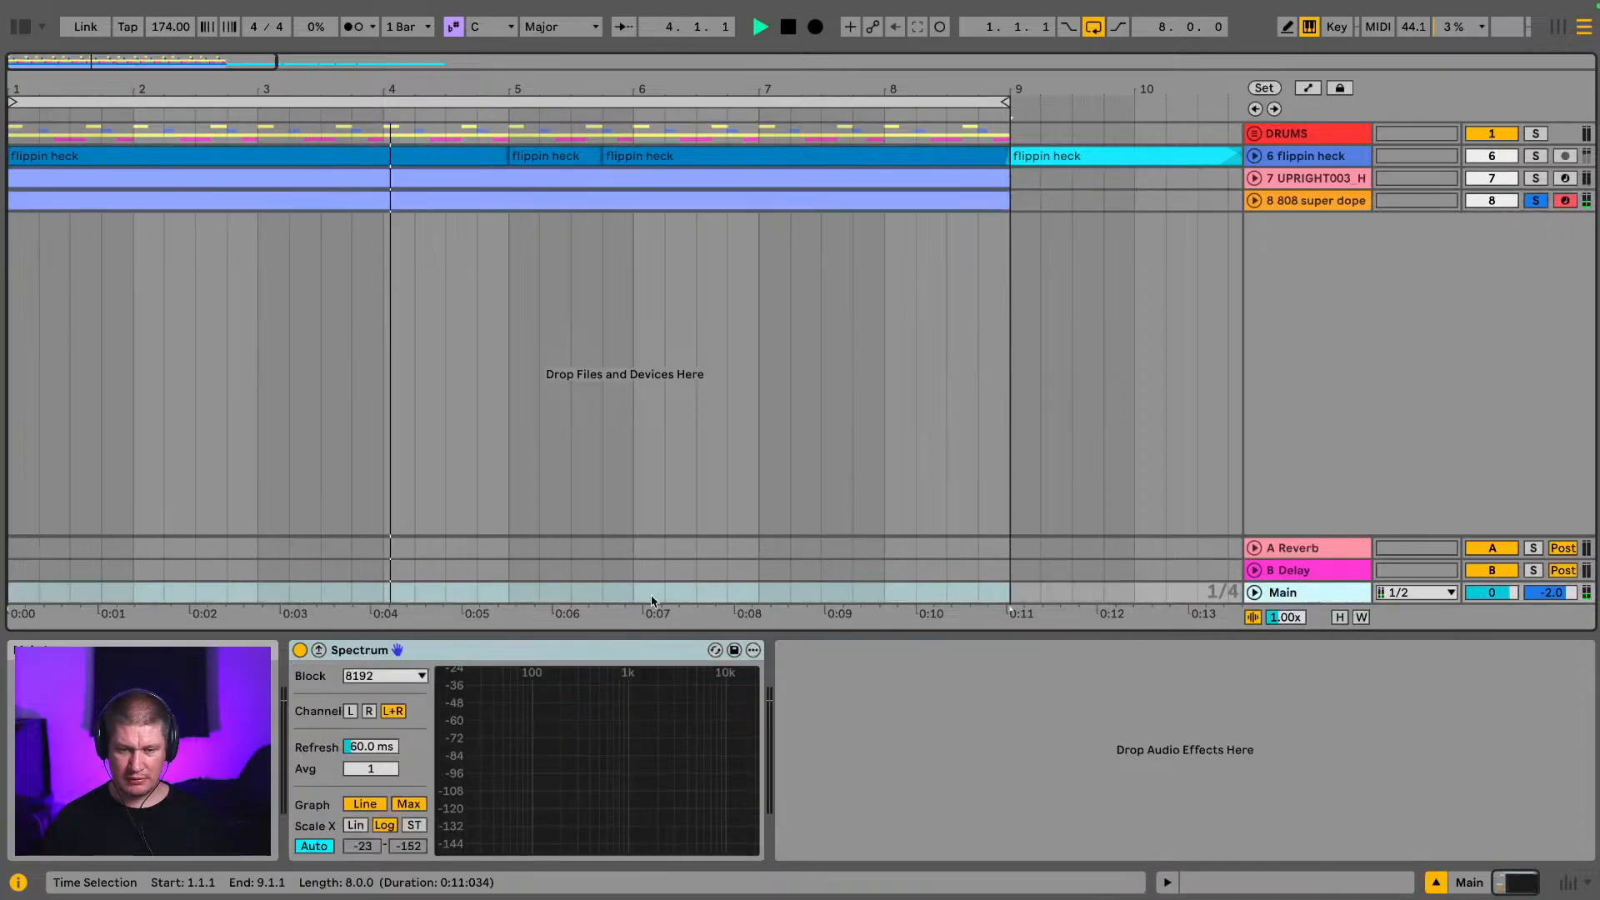
{"action": "left_click", "coordinate": [319, 651]}
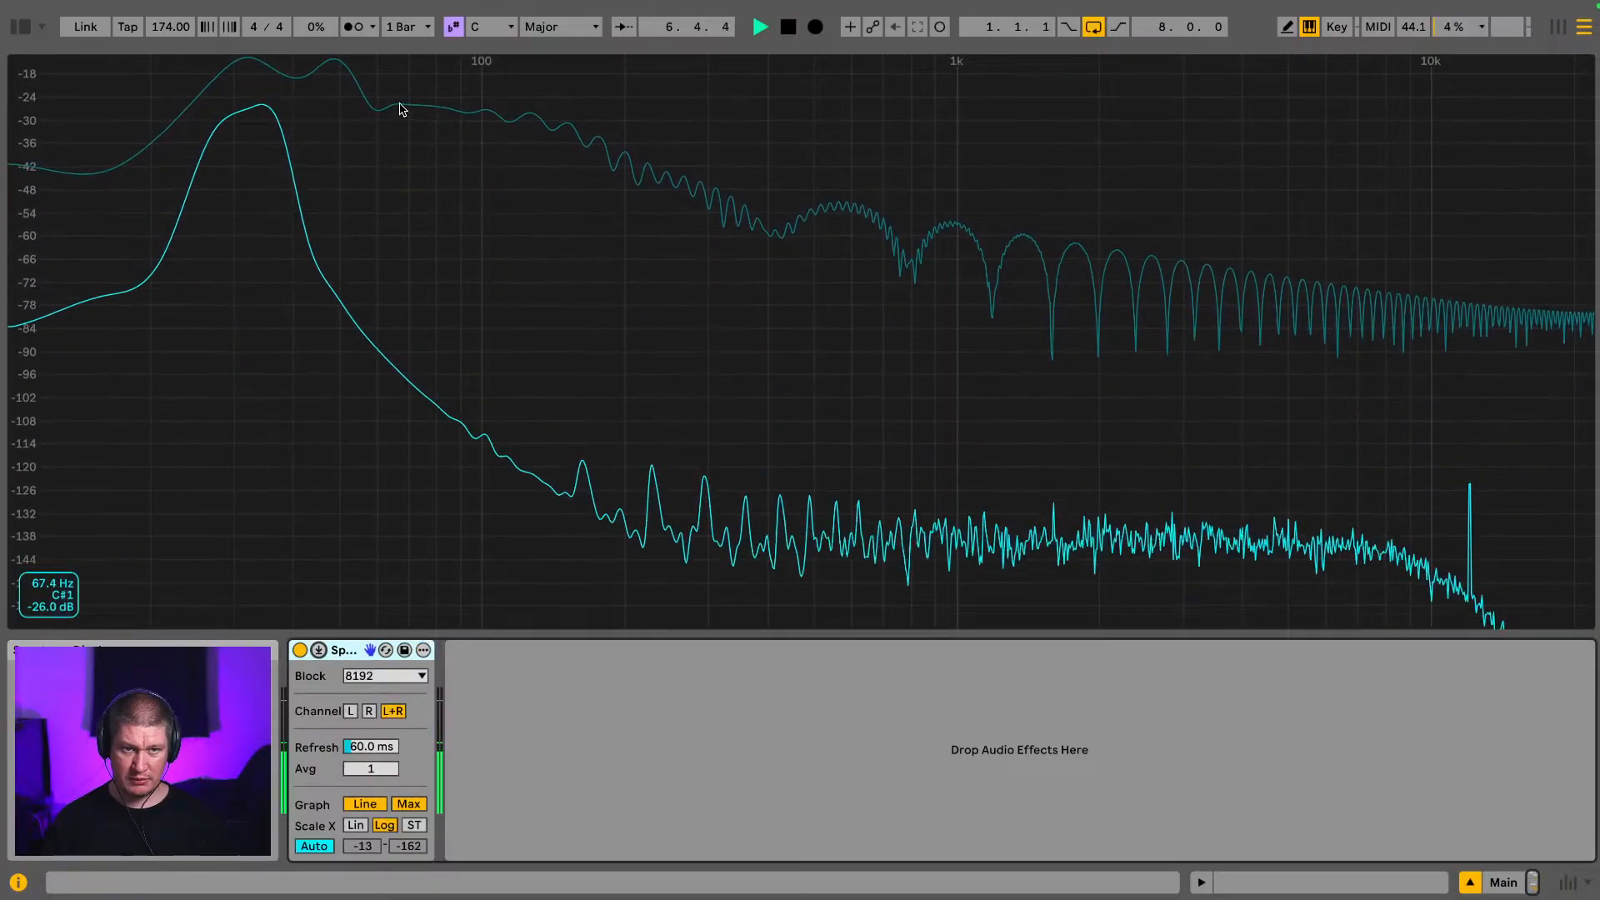
{"action": "left_click", "coordinate": [320, 650]}
{"action": "key", "text": "space"}
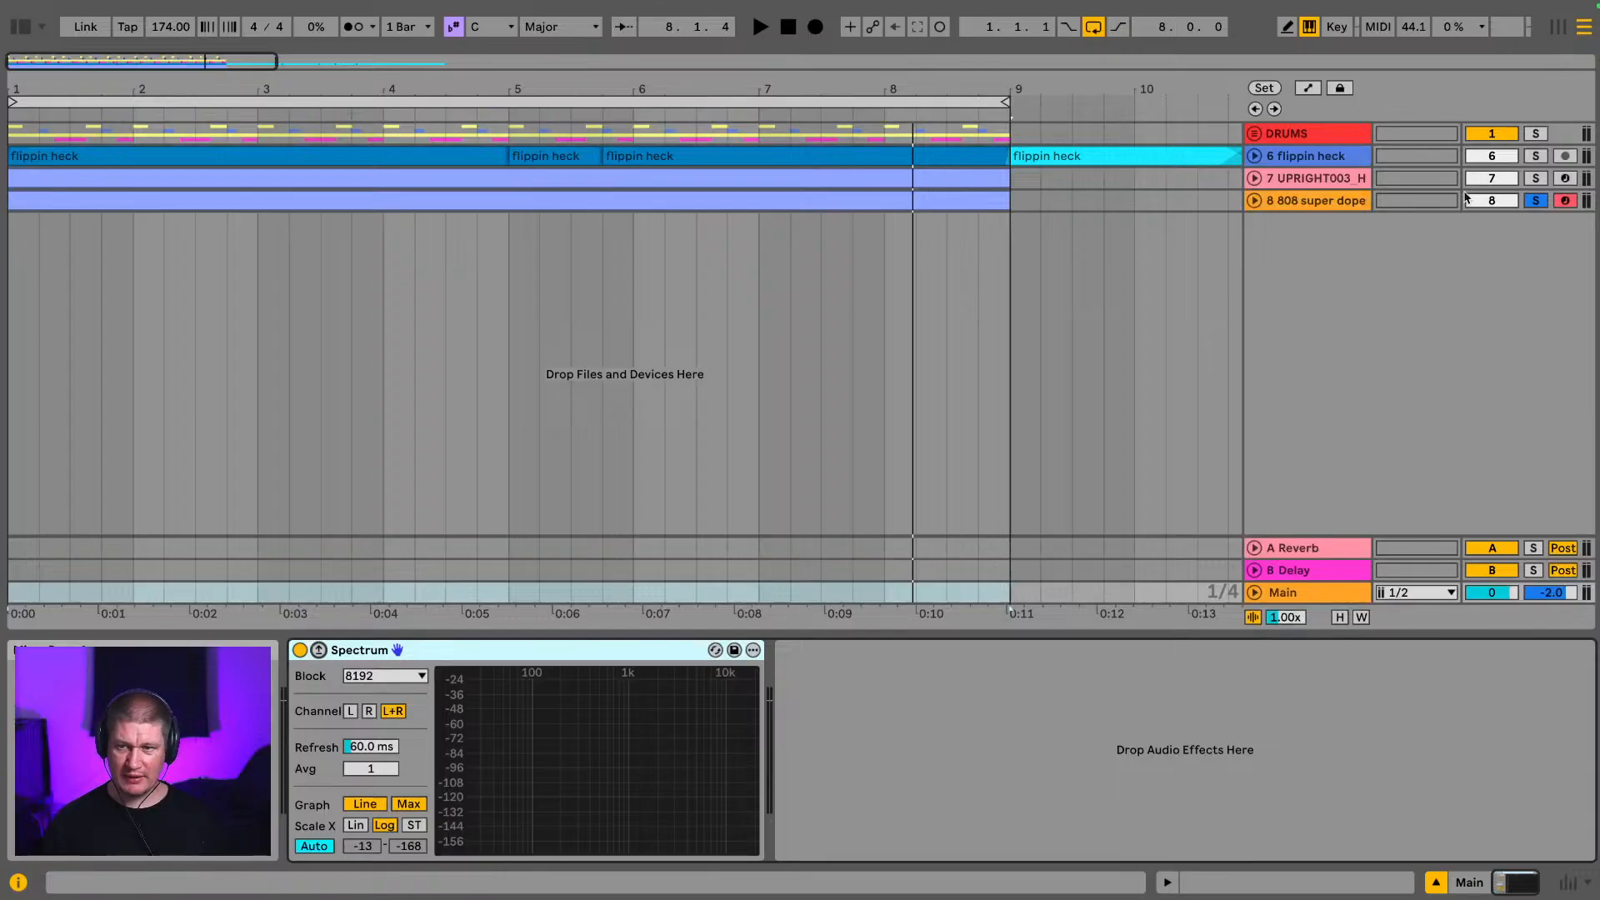
Step: Solo the upright bass together with the 808 and listen to both during playback
{"action": "left_click", "coordinate": [1539, 181]}
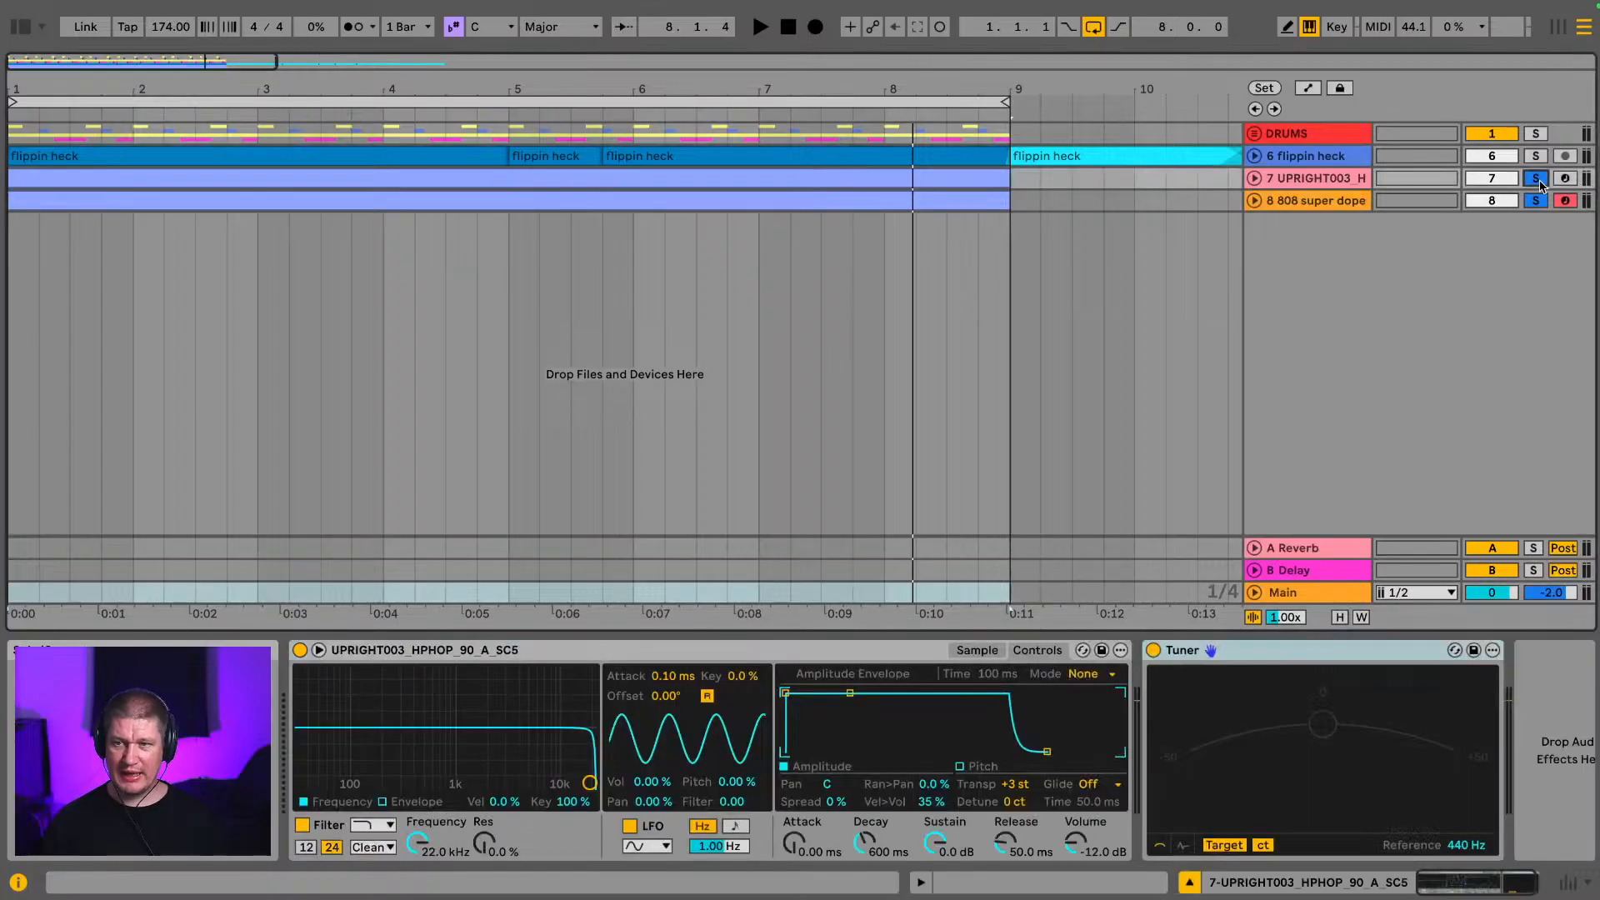
{"action": "left_click", "coordinate": [1342, 208]}
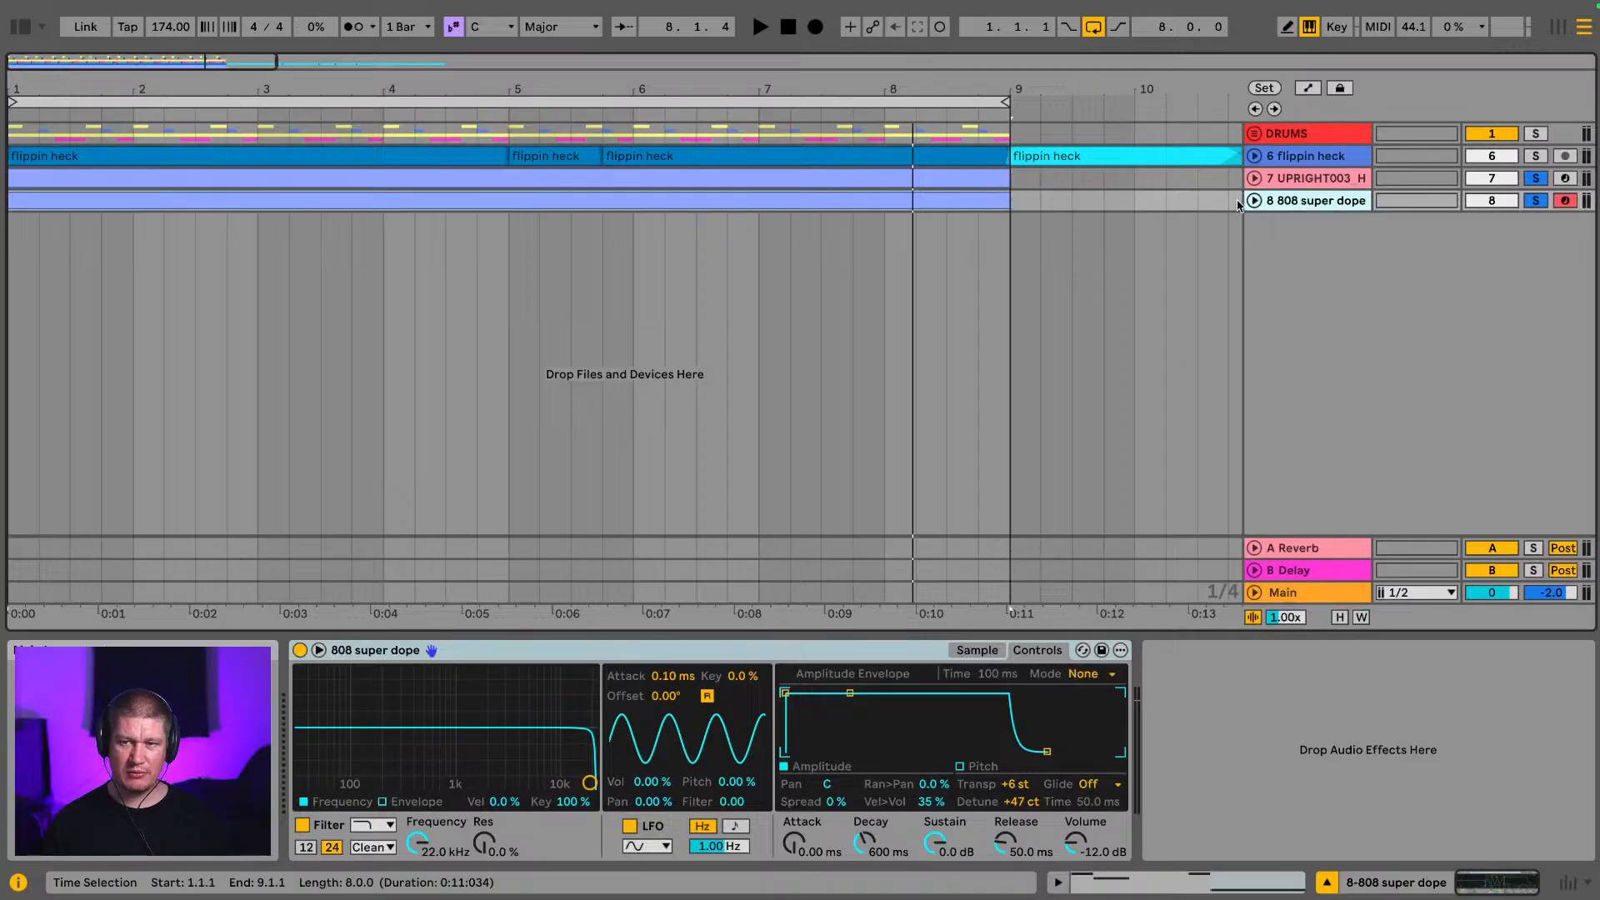
{"action": "key", "text": "space"}
{"action": "left_click", "coordinate": [1333, 177]}
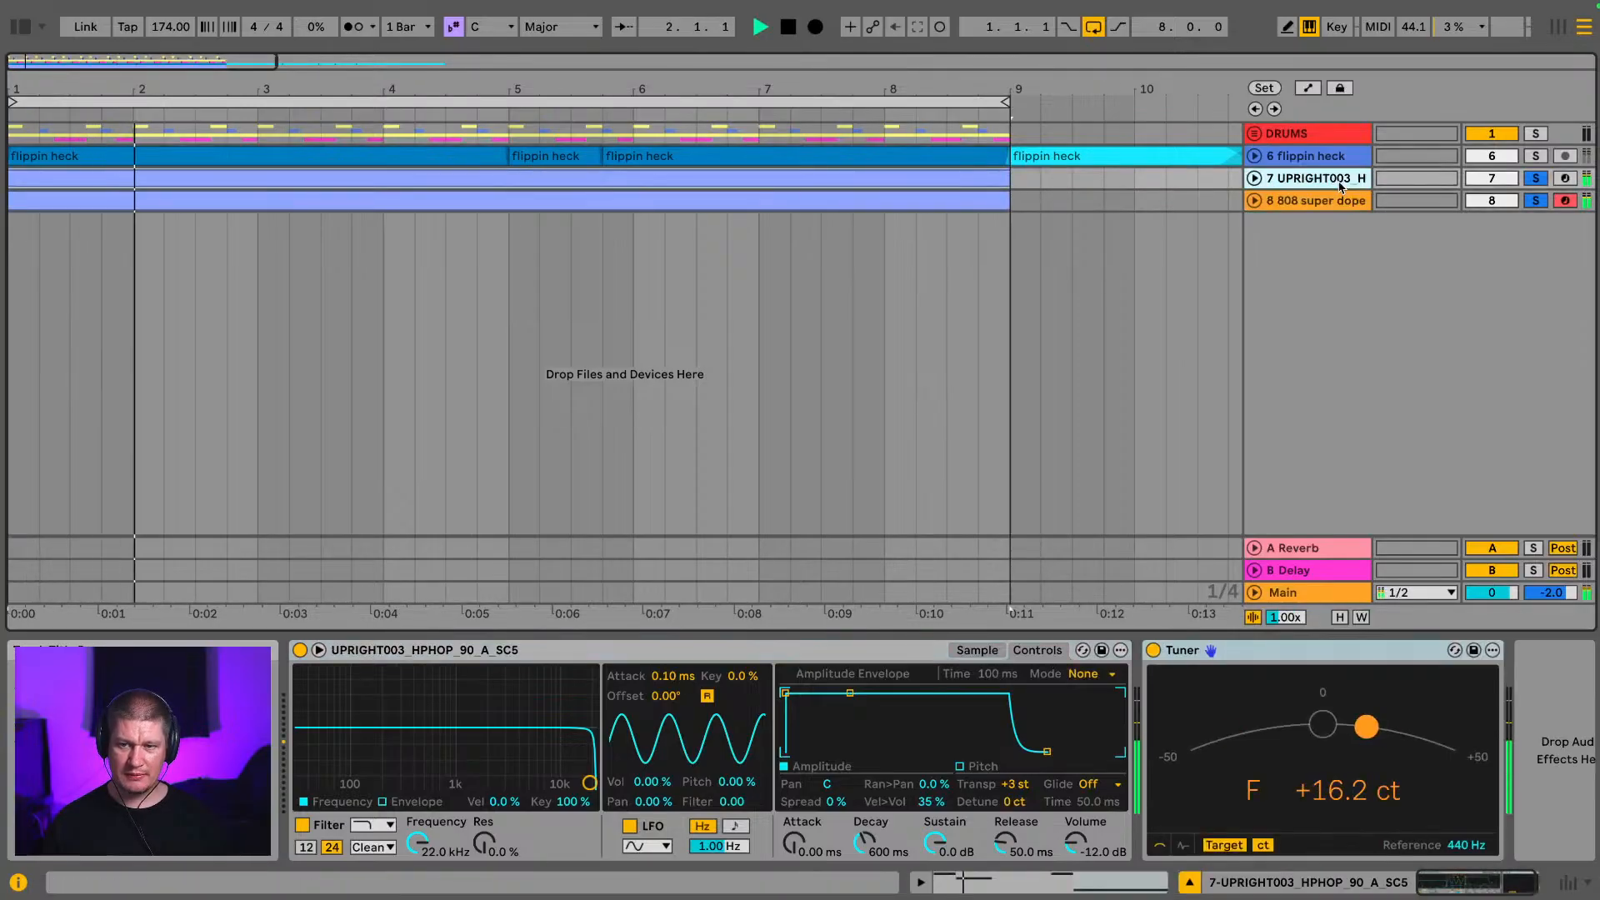
Step: Solo only the upright bass and examine its frequencies in the enlarged Spectrum on the Main track
{"action": "left_click", "coordinate": [1533, 177]}
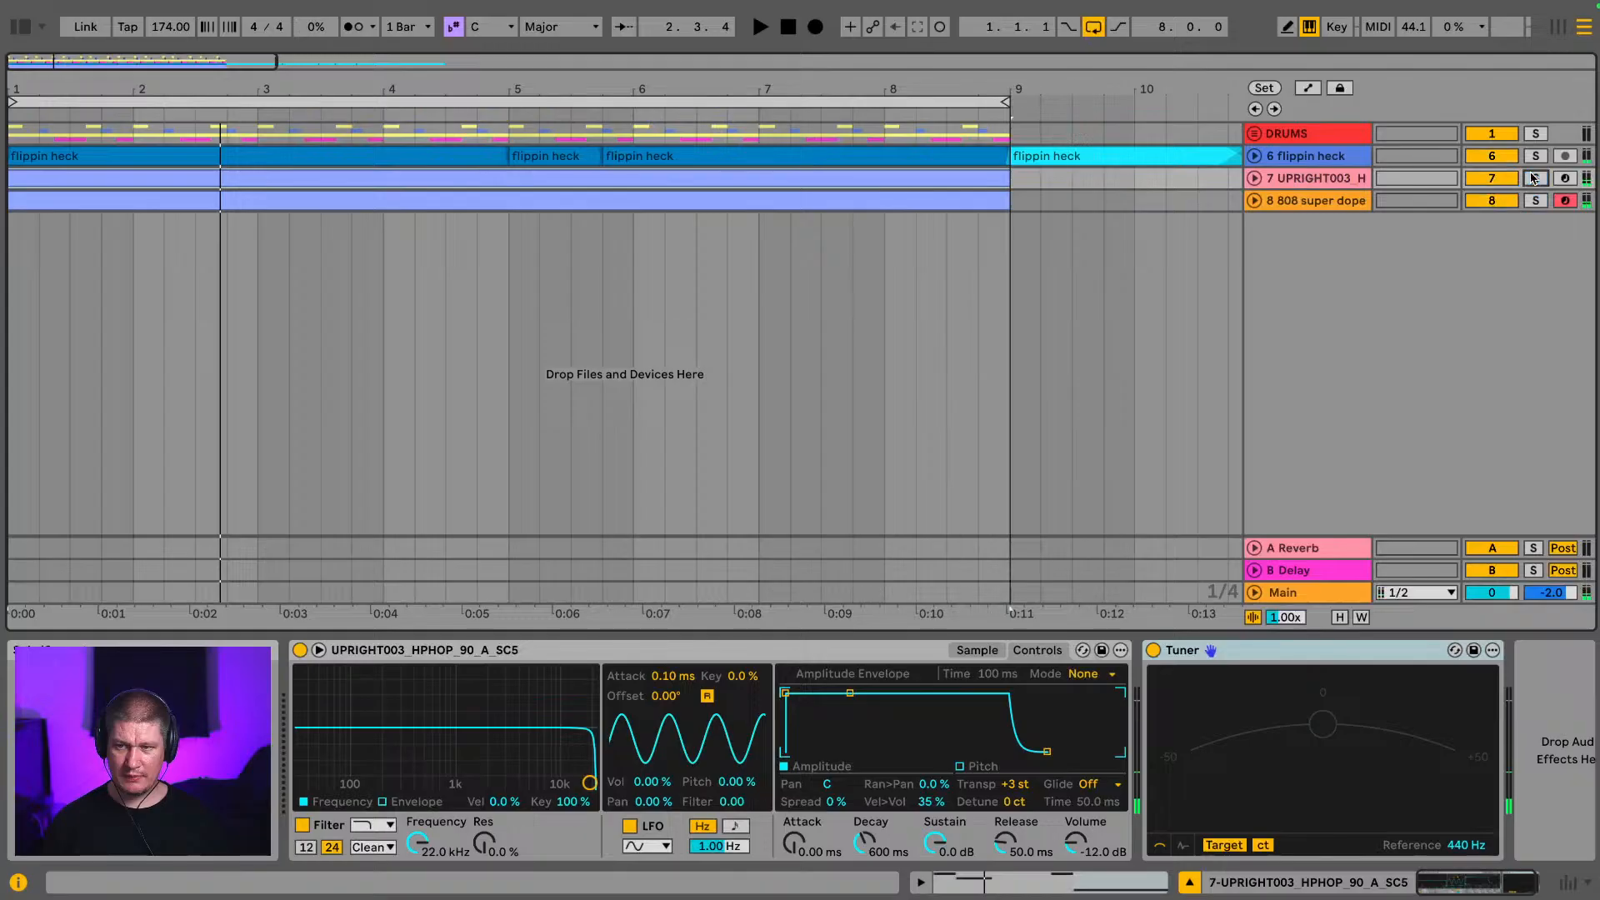
{"action": "left_click", "coordinate": [1315, 594]}
{"action": "key", "text": "space"}
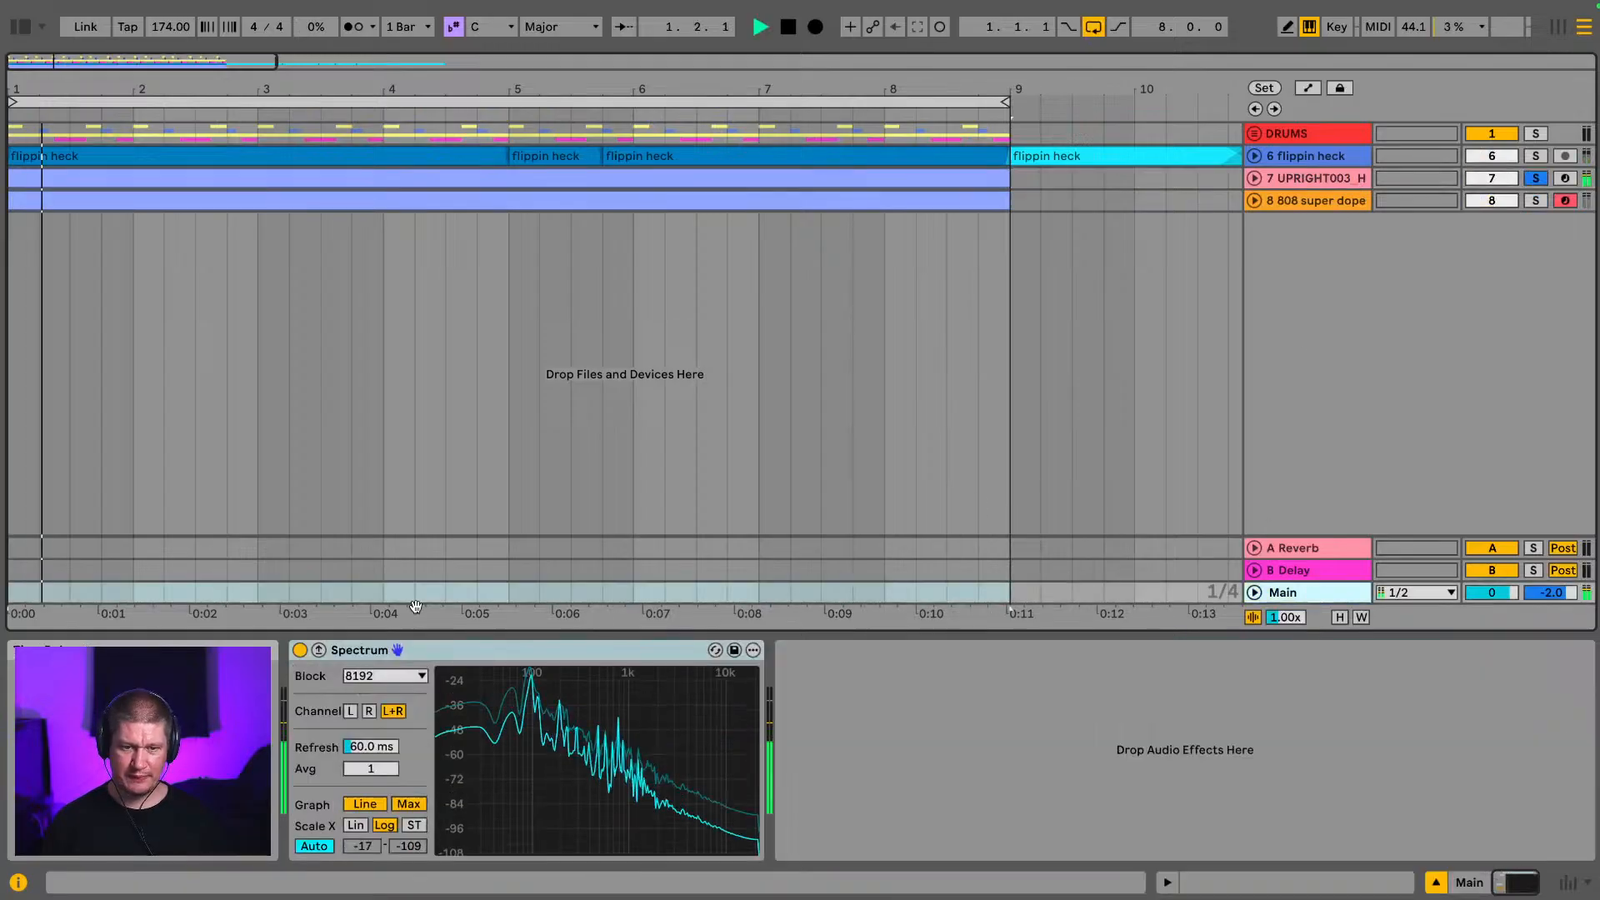
{"action": "left_click", "coordinate": [319, 650]}
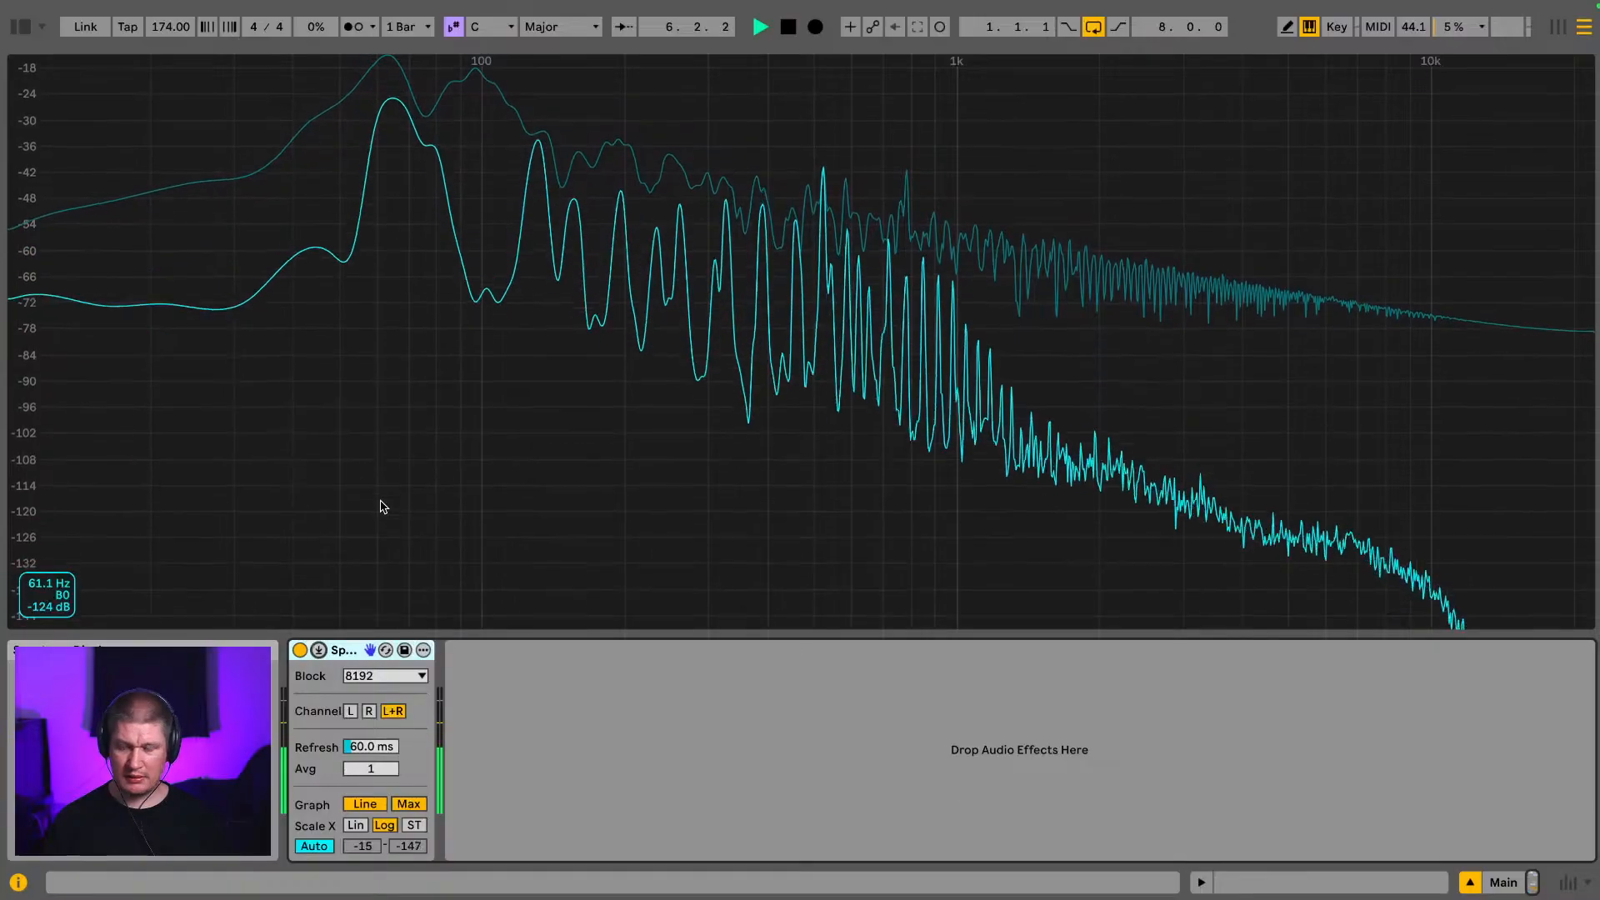
{"action": "key", "text": "space"}
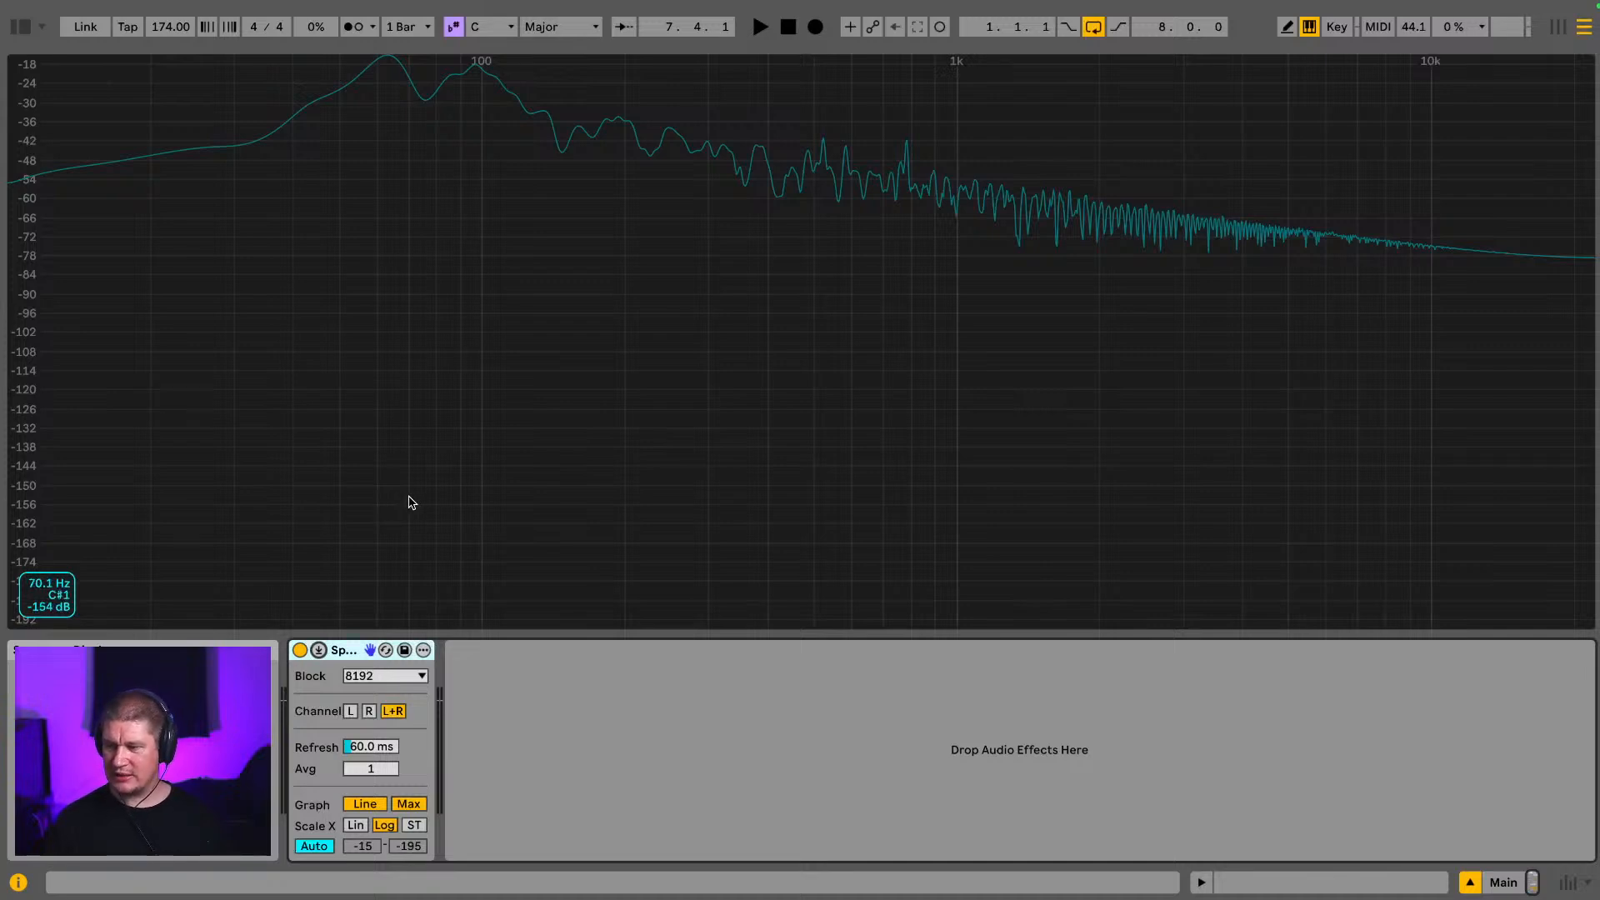
{"action": "left_click", "coordinate": [318, 650]}
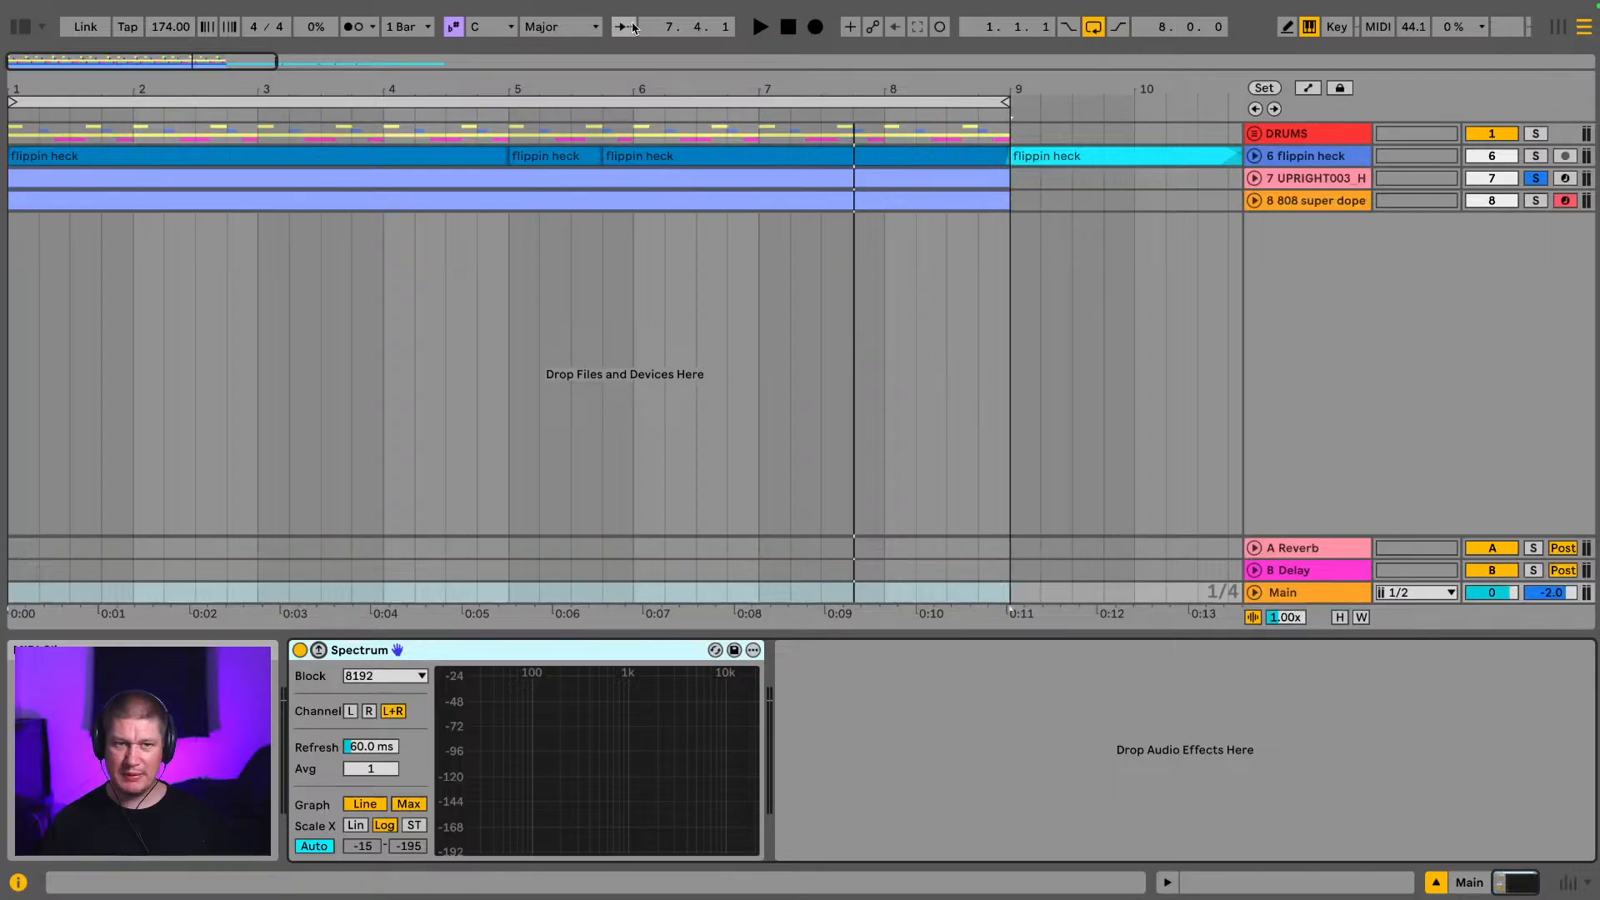
Step: With both basses soloed and playing, lower the upright bass to -5.7 dB and set the 808's attack to 44.7 ms
{"action": "left_click", "coordinate": [1536, 200]}
{"action": "key", "text": "space"}
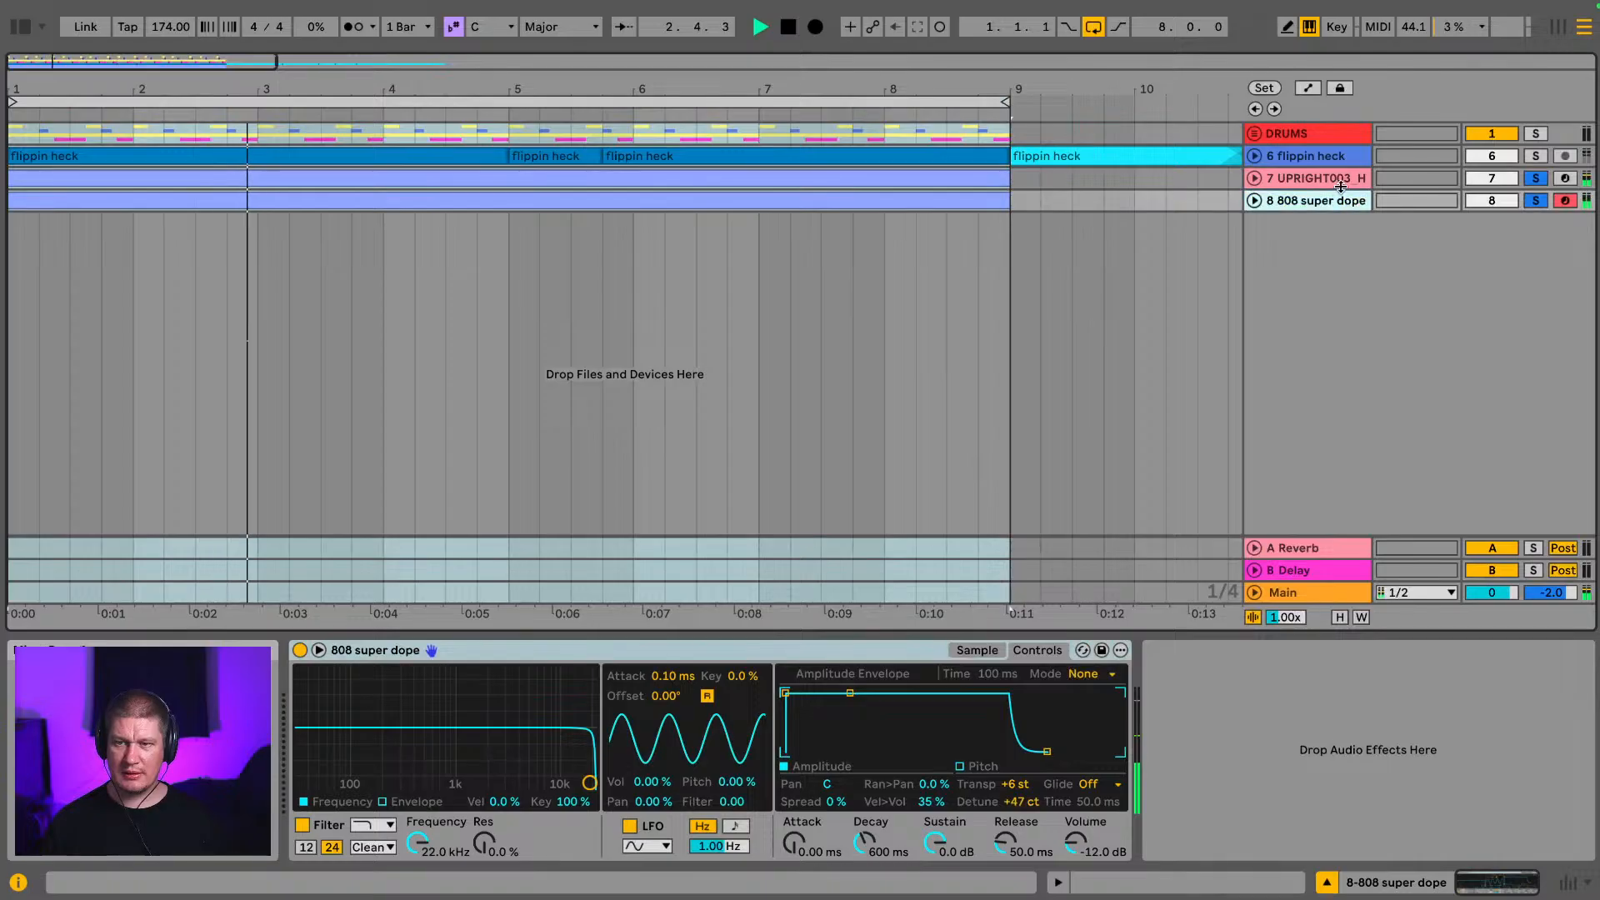
{"action": "key", "text": "Tab"}
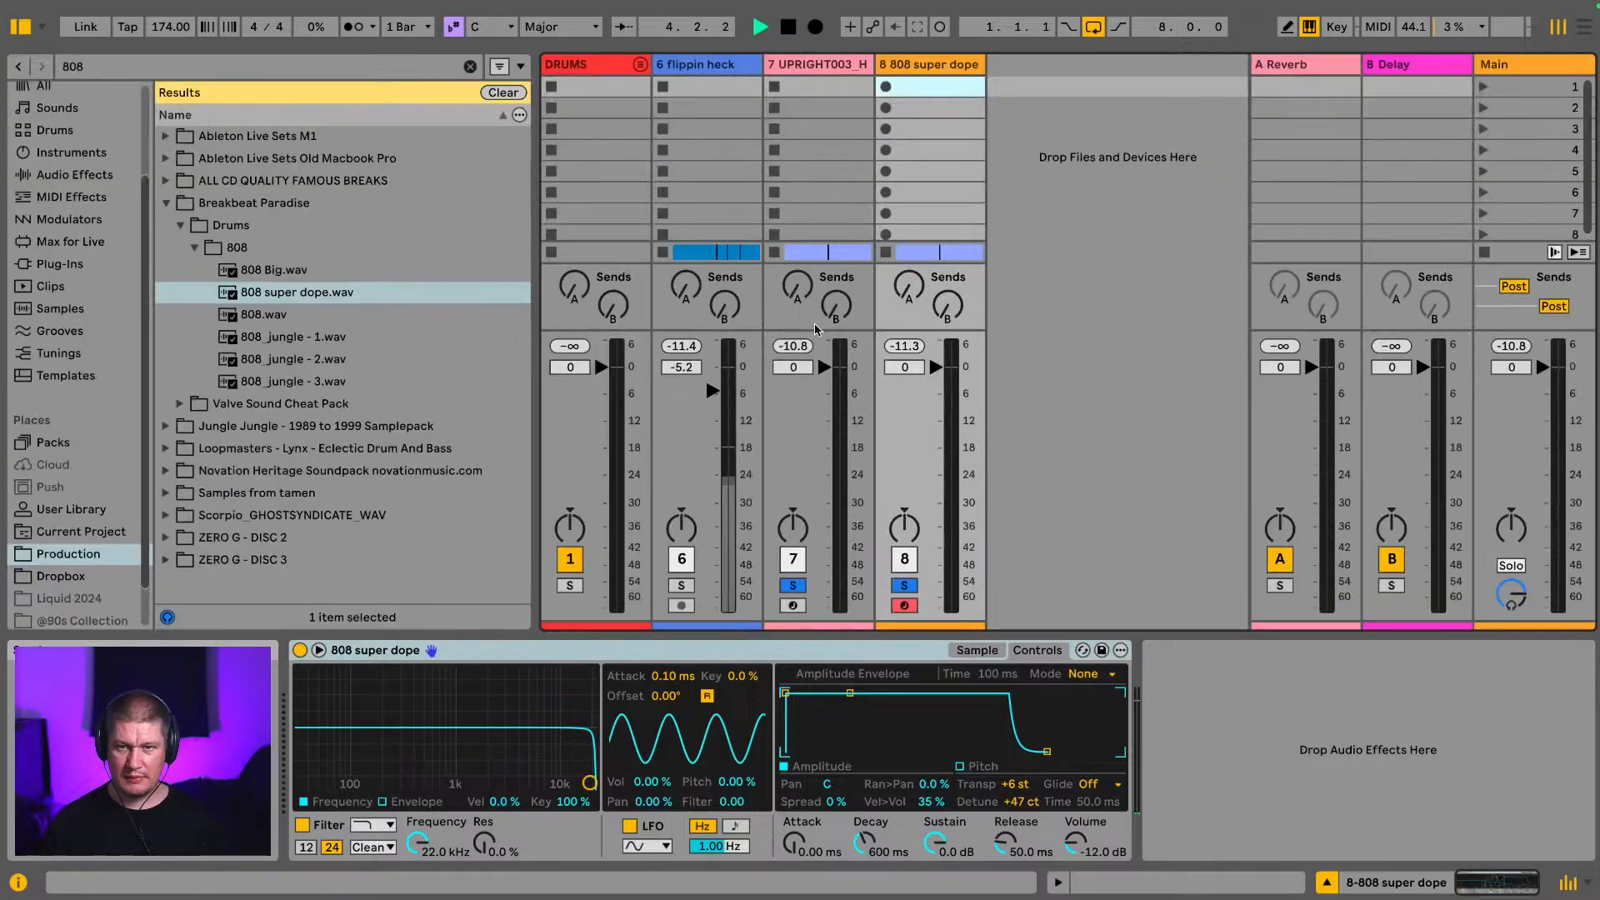
{"action": "left_click_drag", "start_coordinate": [824, 367], "coordinate": [824, 393]}
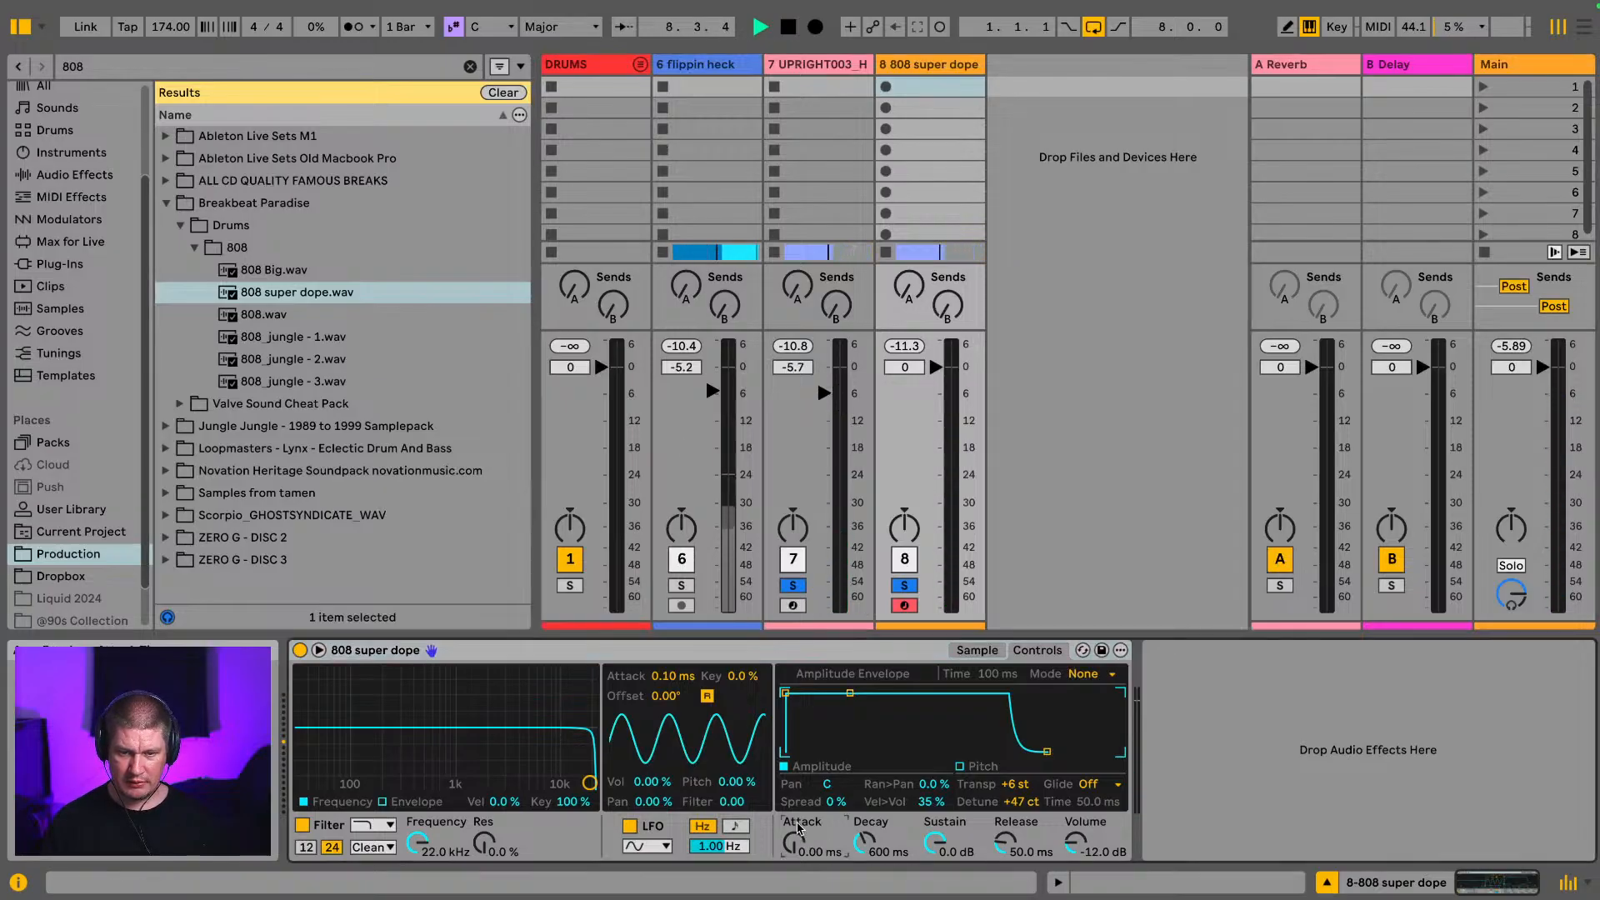
{"action": "mouse_move", "coordinate": [805, 845]}
{"action": "left_mouse_down"}
{"action": "mouse_move", "coordinate": [805, 791]}
{"action": "mouse_move", "coordinate": [806, 842]}
{"action": "left_mouse_up"}
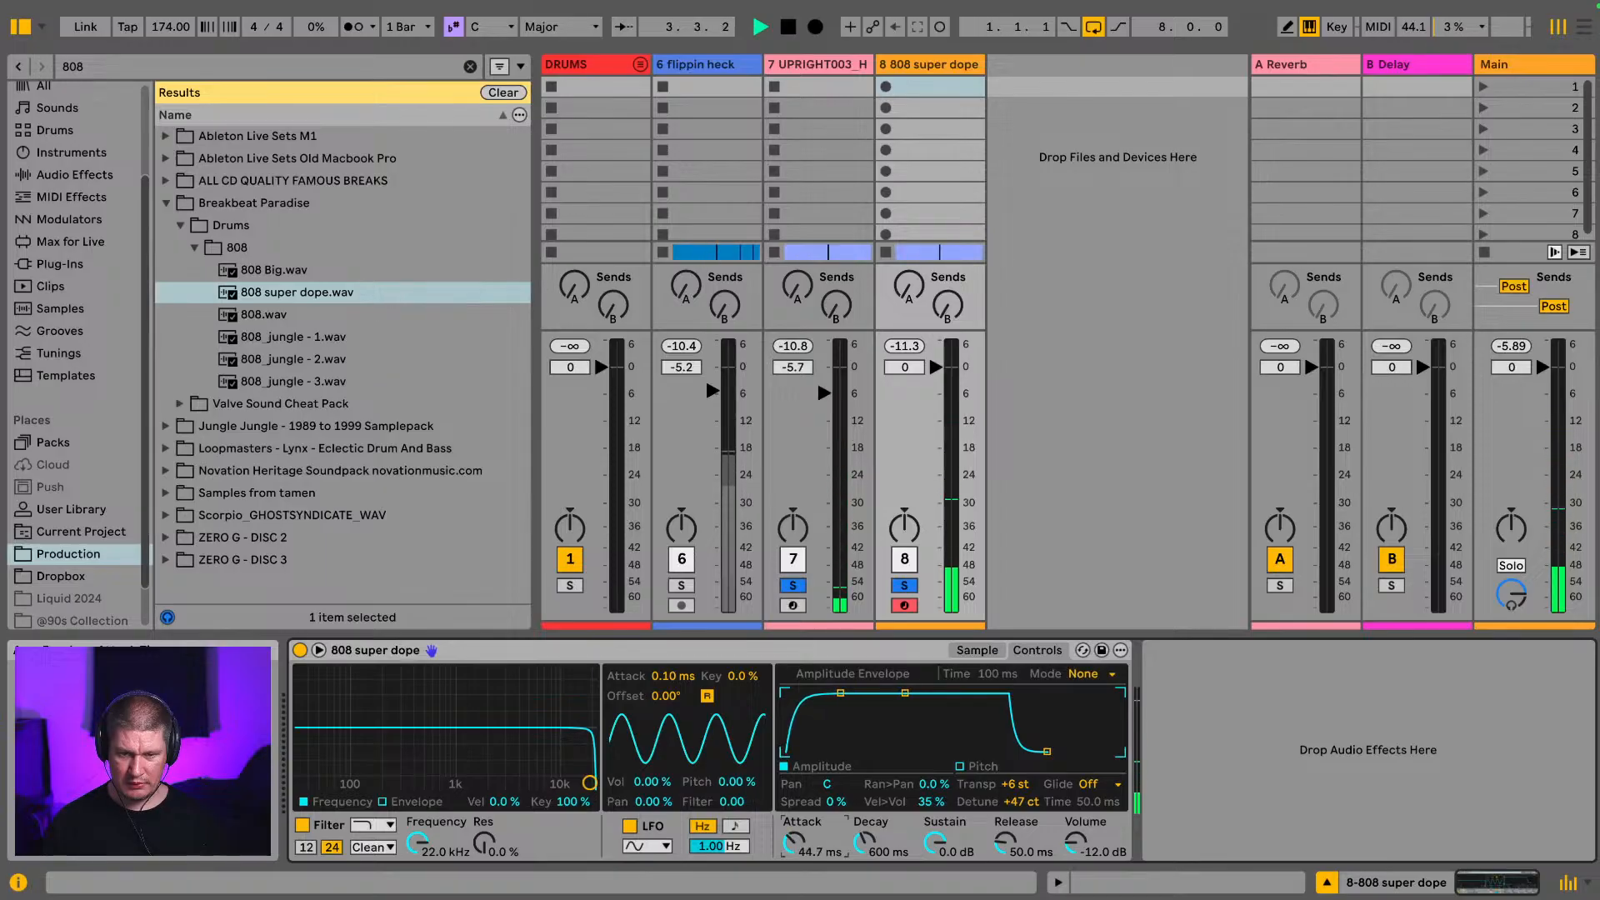
Step: Audition flippin heck soloed along with both basses, and clear all solos to hear the full mix
{"action": "left_click", "coordinate": [806, 67]}
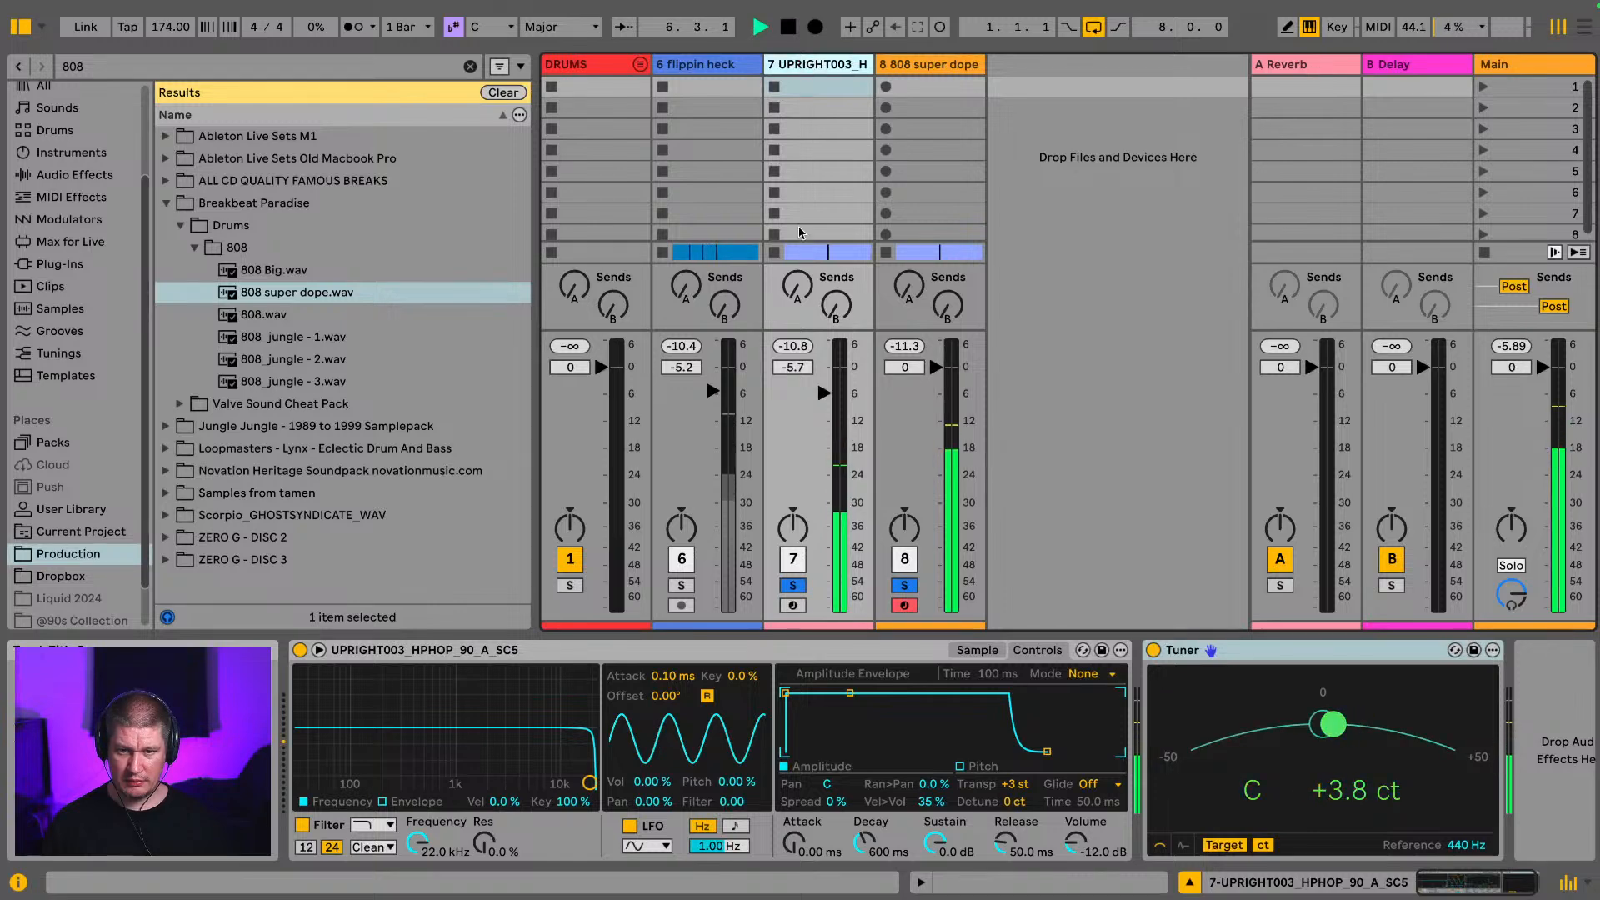
{"action": "left_click", "coordinate": [682, 585]}
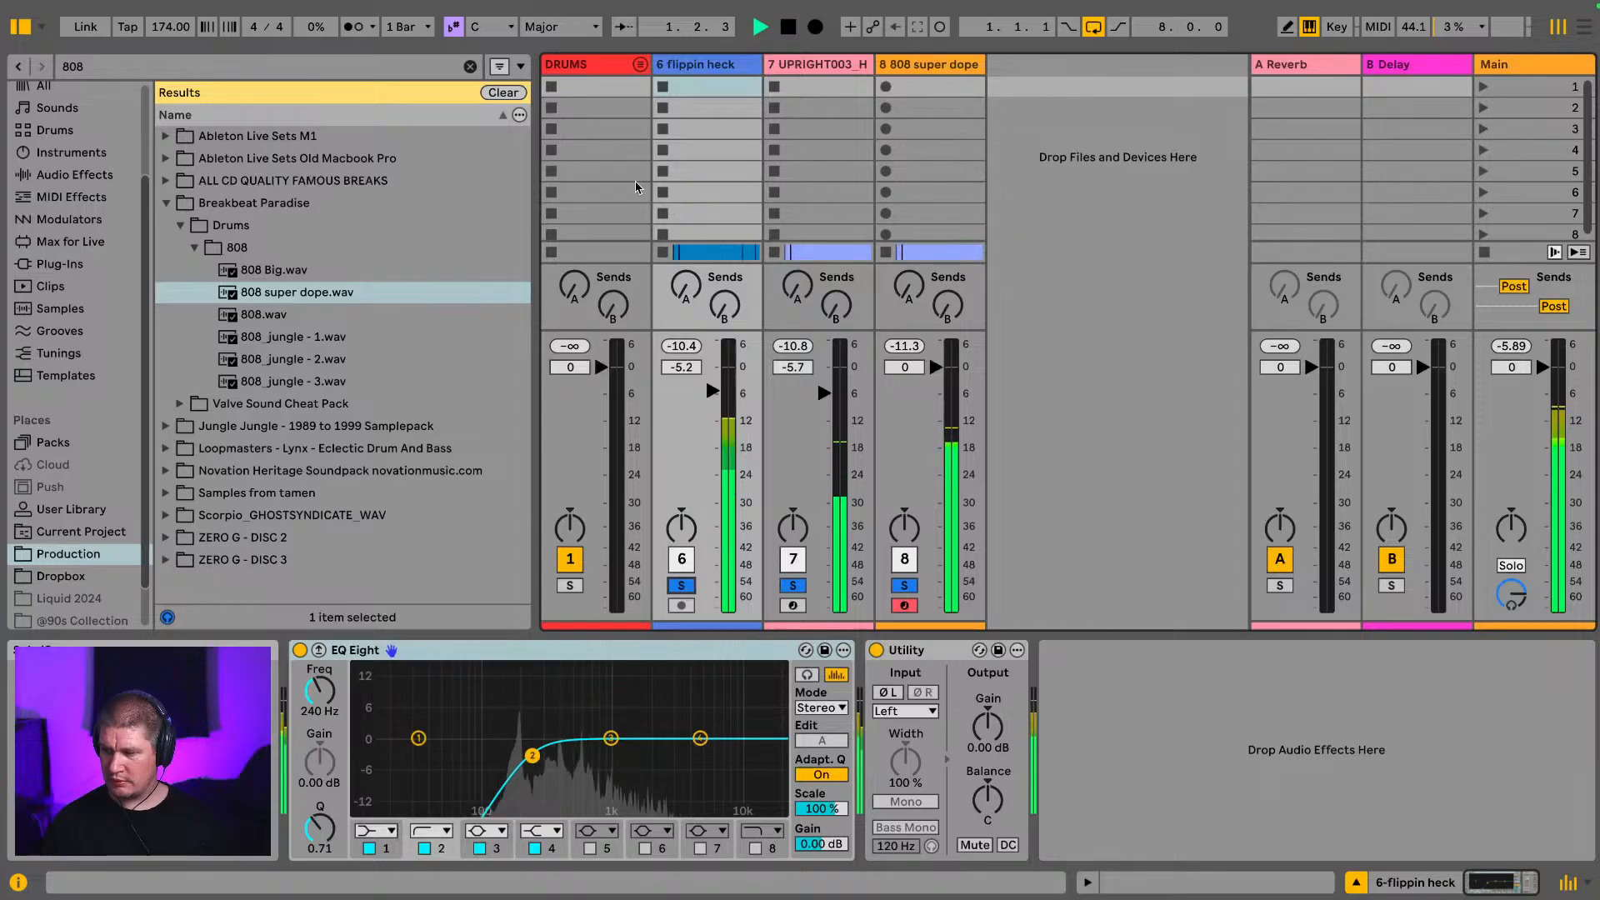
{"action": "mouse_move", "coordinate": [574, 7]}
{"action": "left_click", "coordinate": [682, 67]}
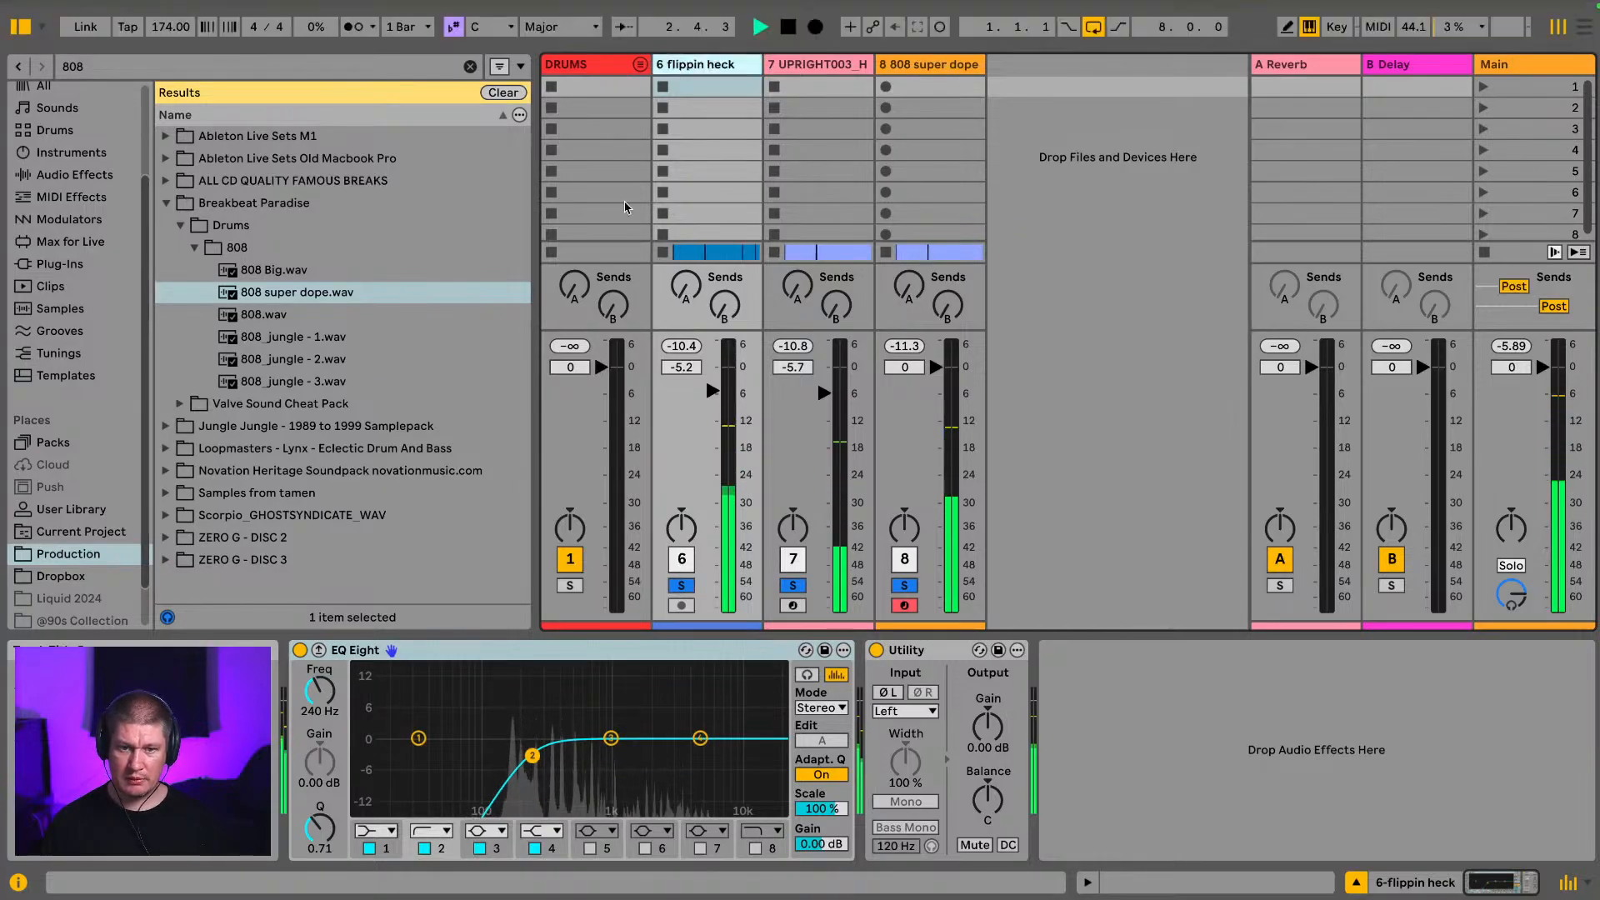
{"action": "left_click", "coordinate": [681, 586]}
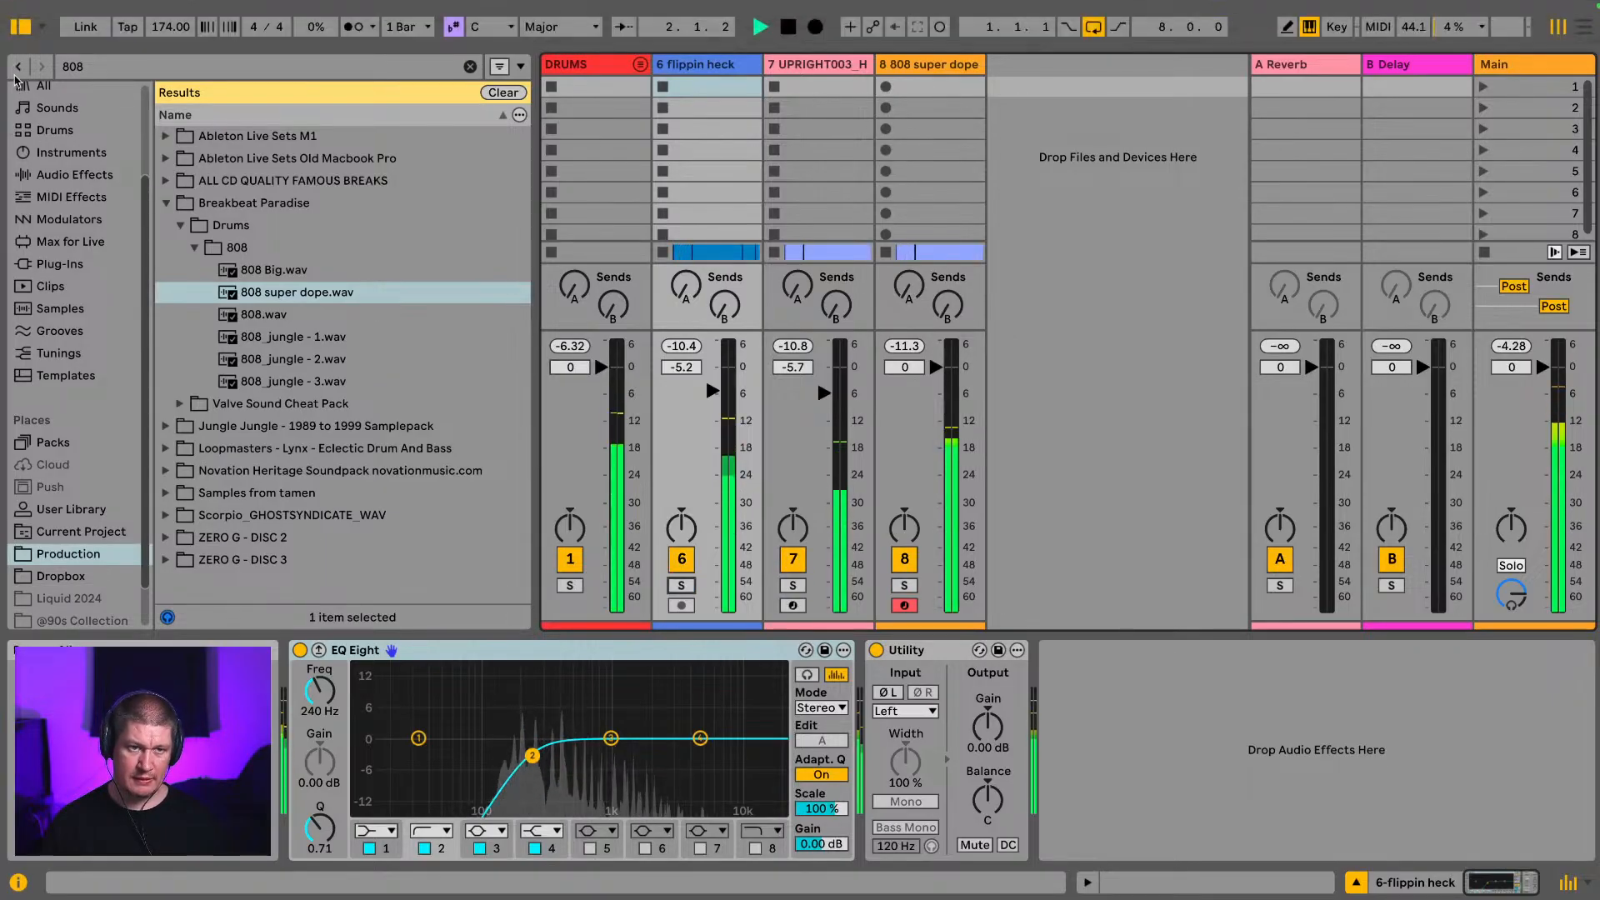
Step: Hide the browser, return to Arrangement View and replay the full loop from the start with the upright bass clip selected
{"action": "left_click", "coordinate": [17, 30]}
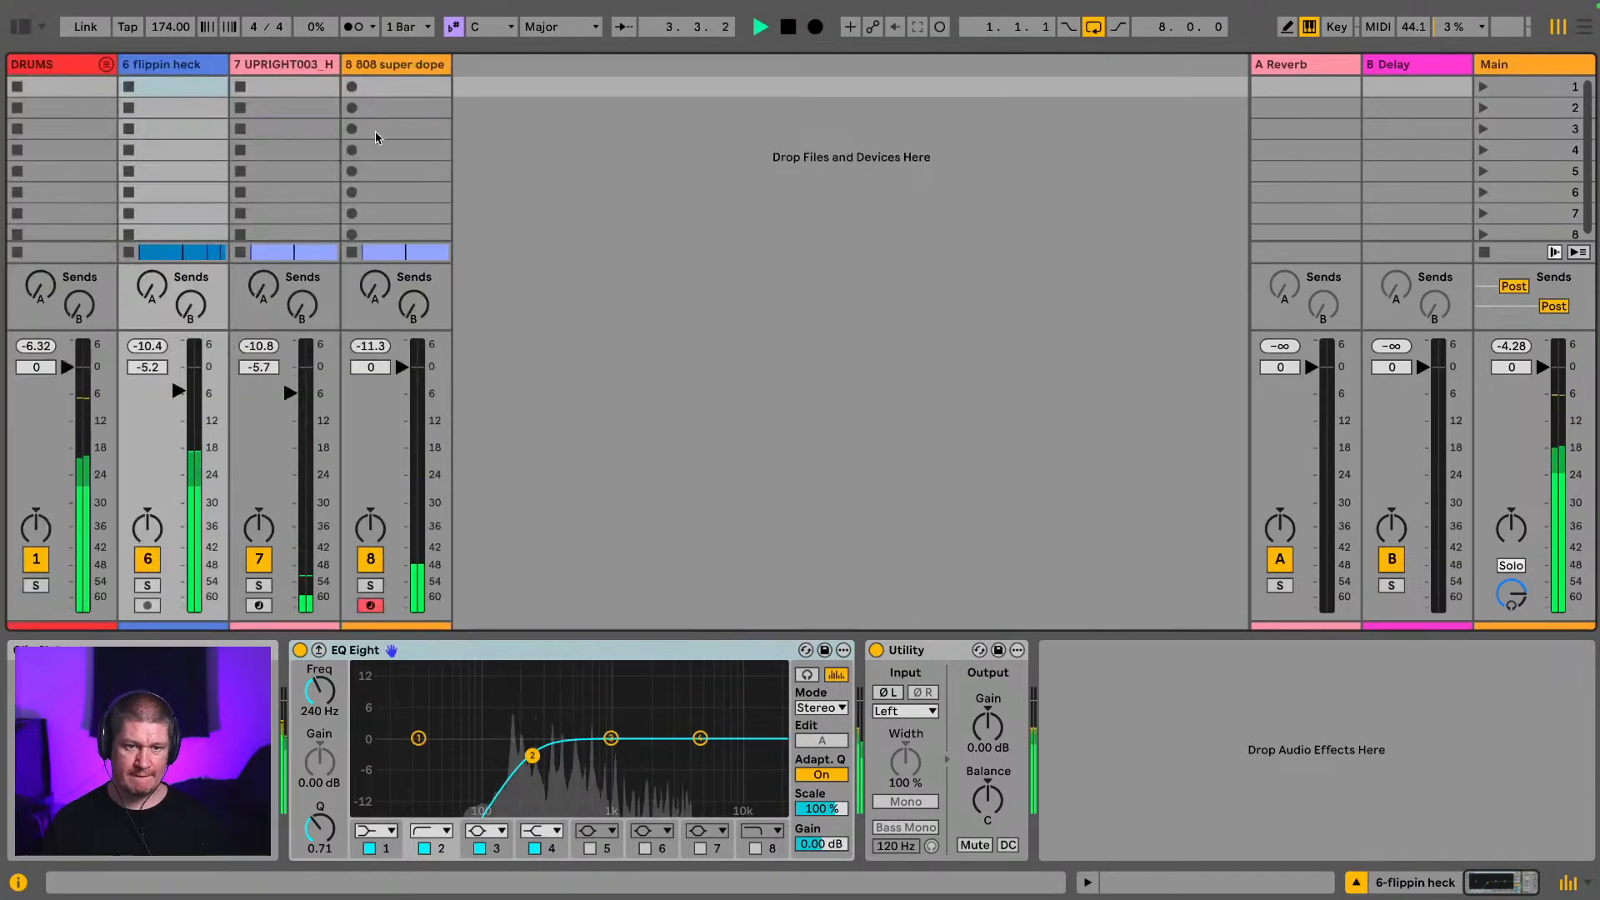
{"action": "left_click", "coordinate": [1584, 32]}
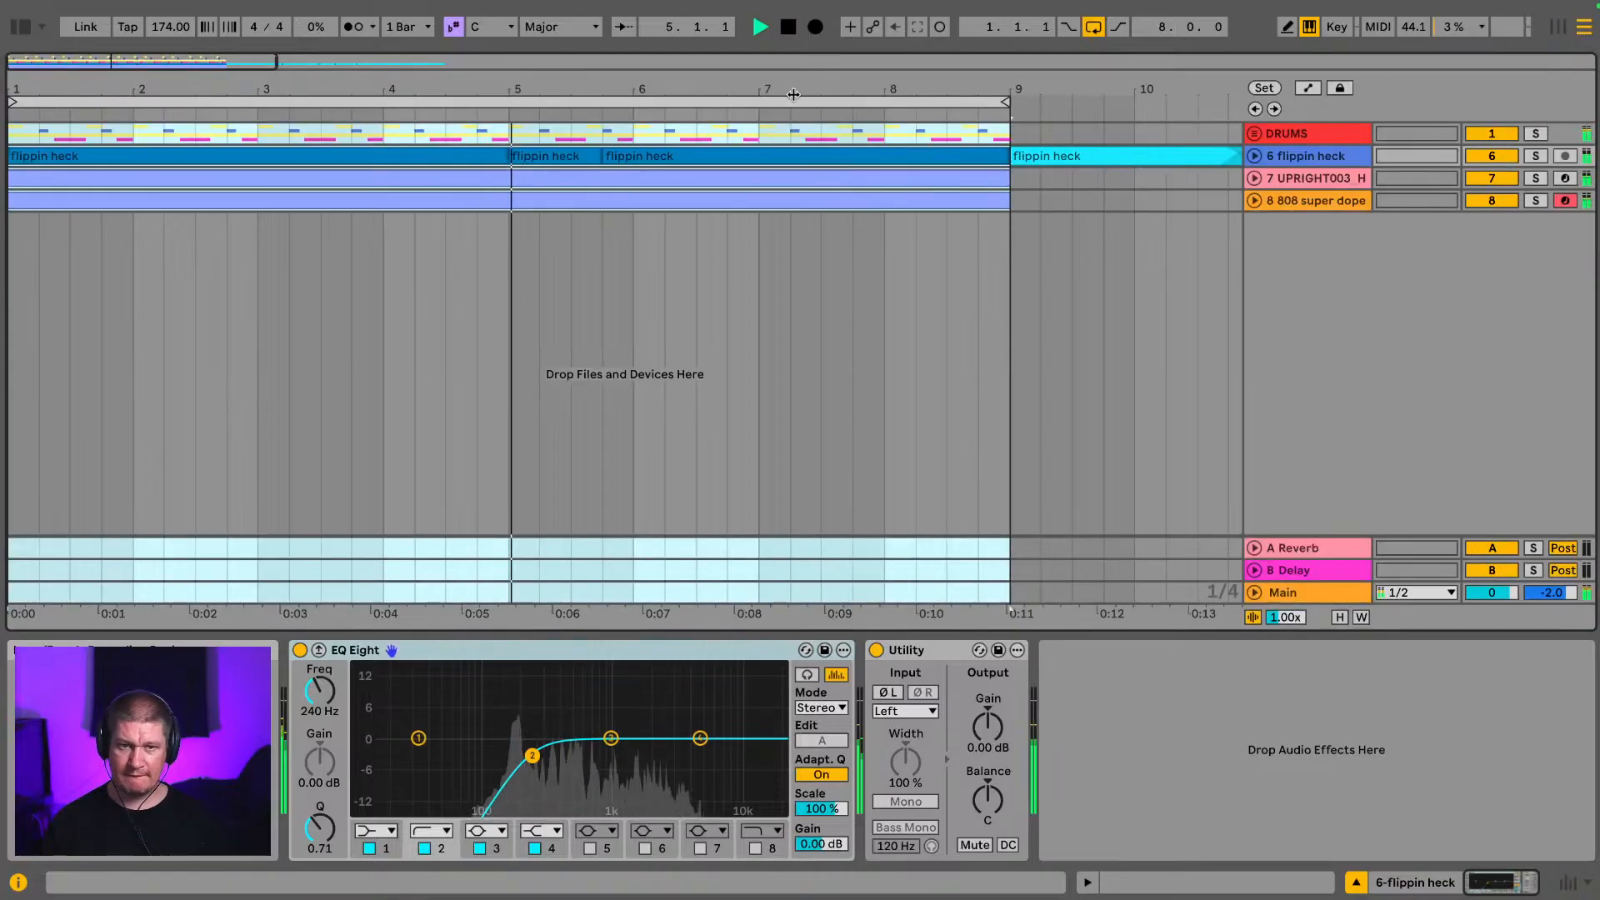
{"action": "left_click", "coordinate": [647, 177]}
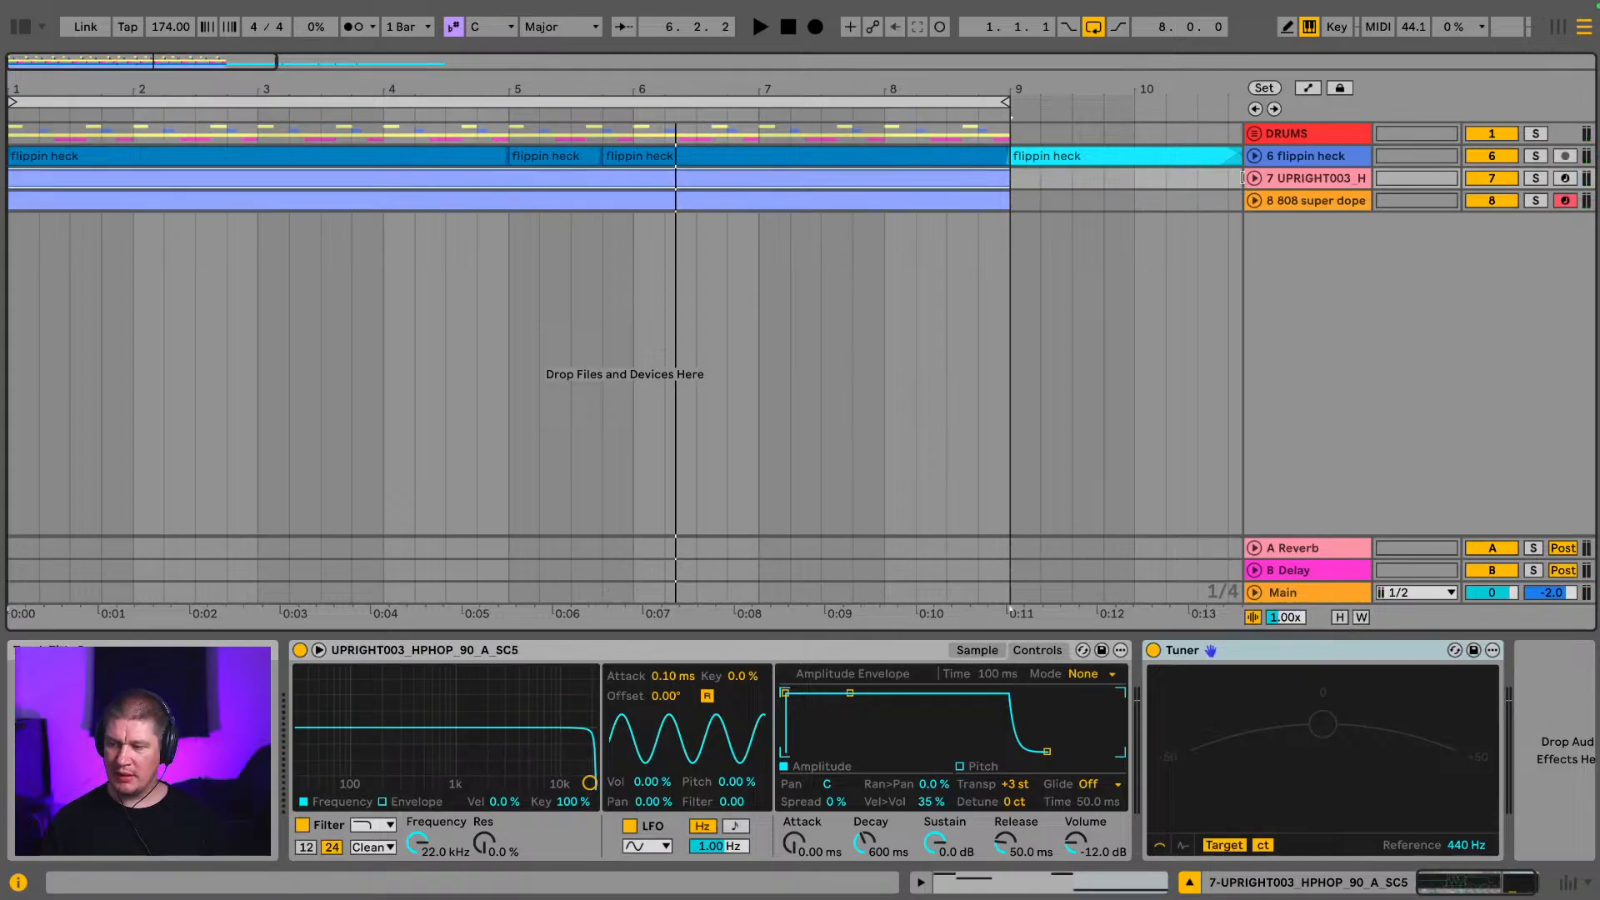
{"action": "key", "text": "space"}
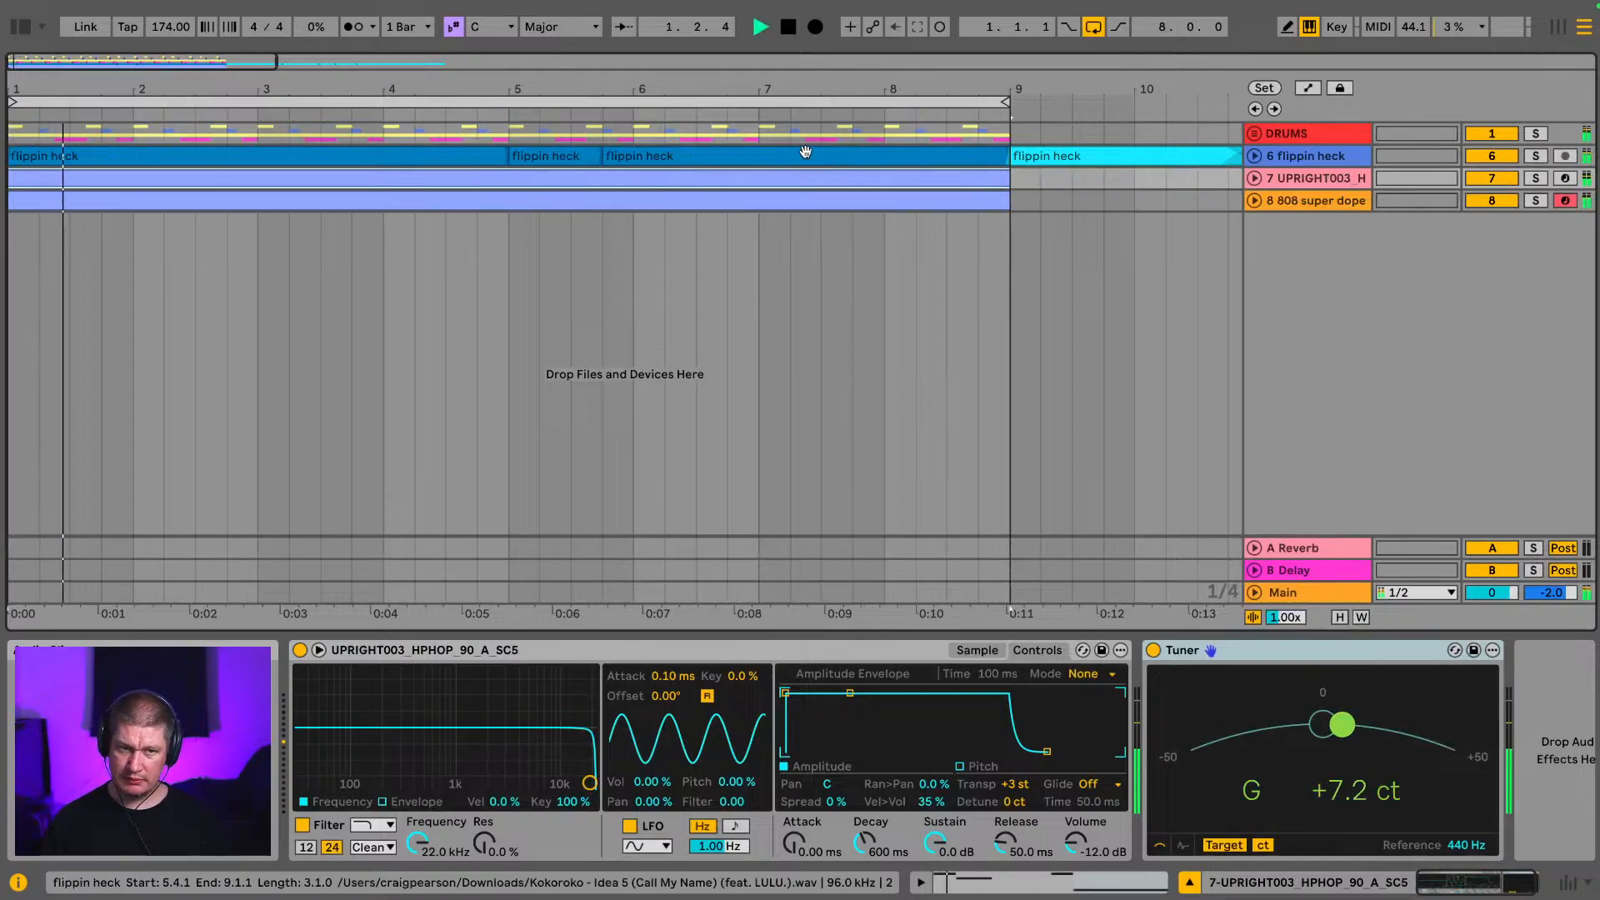
Step: Open the upright bass clip in an enlarged note editor zoomed in on its opening notes
{"action": "double_click", "coordinate": [697, 175]}
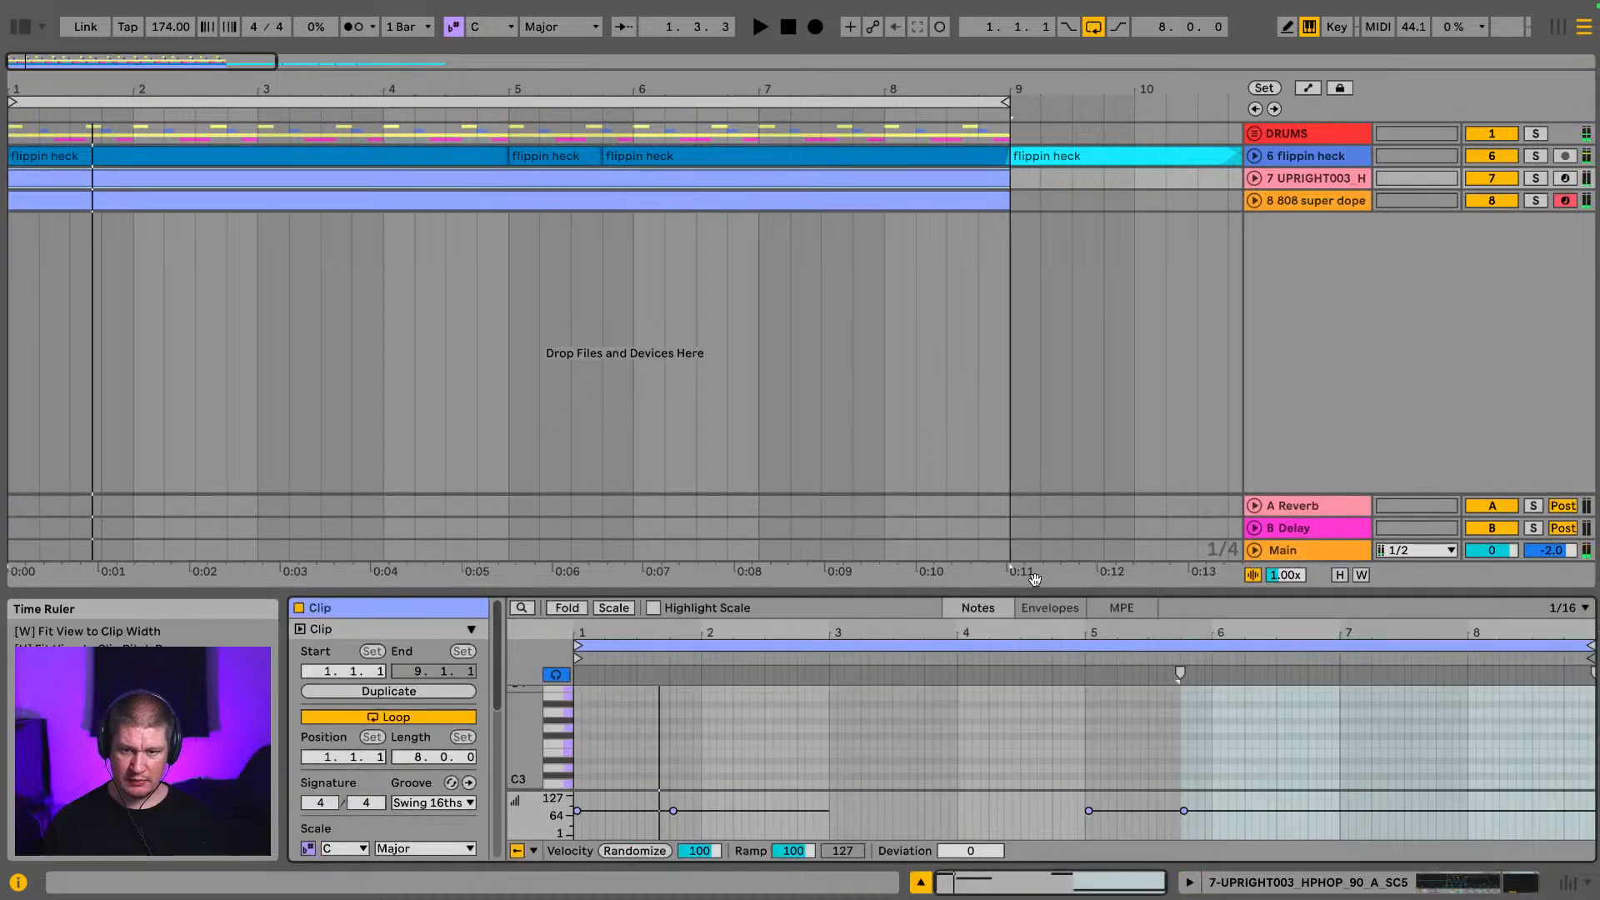
{"action": "left_click_drag", "start_coordinate": [1034, 586], "coordinate": [1033, 150]}
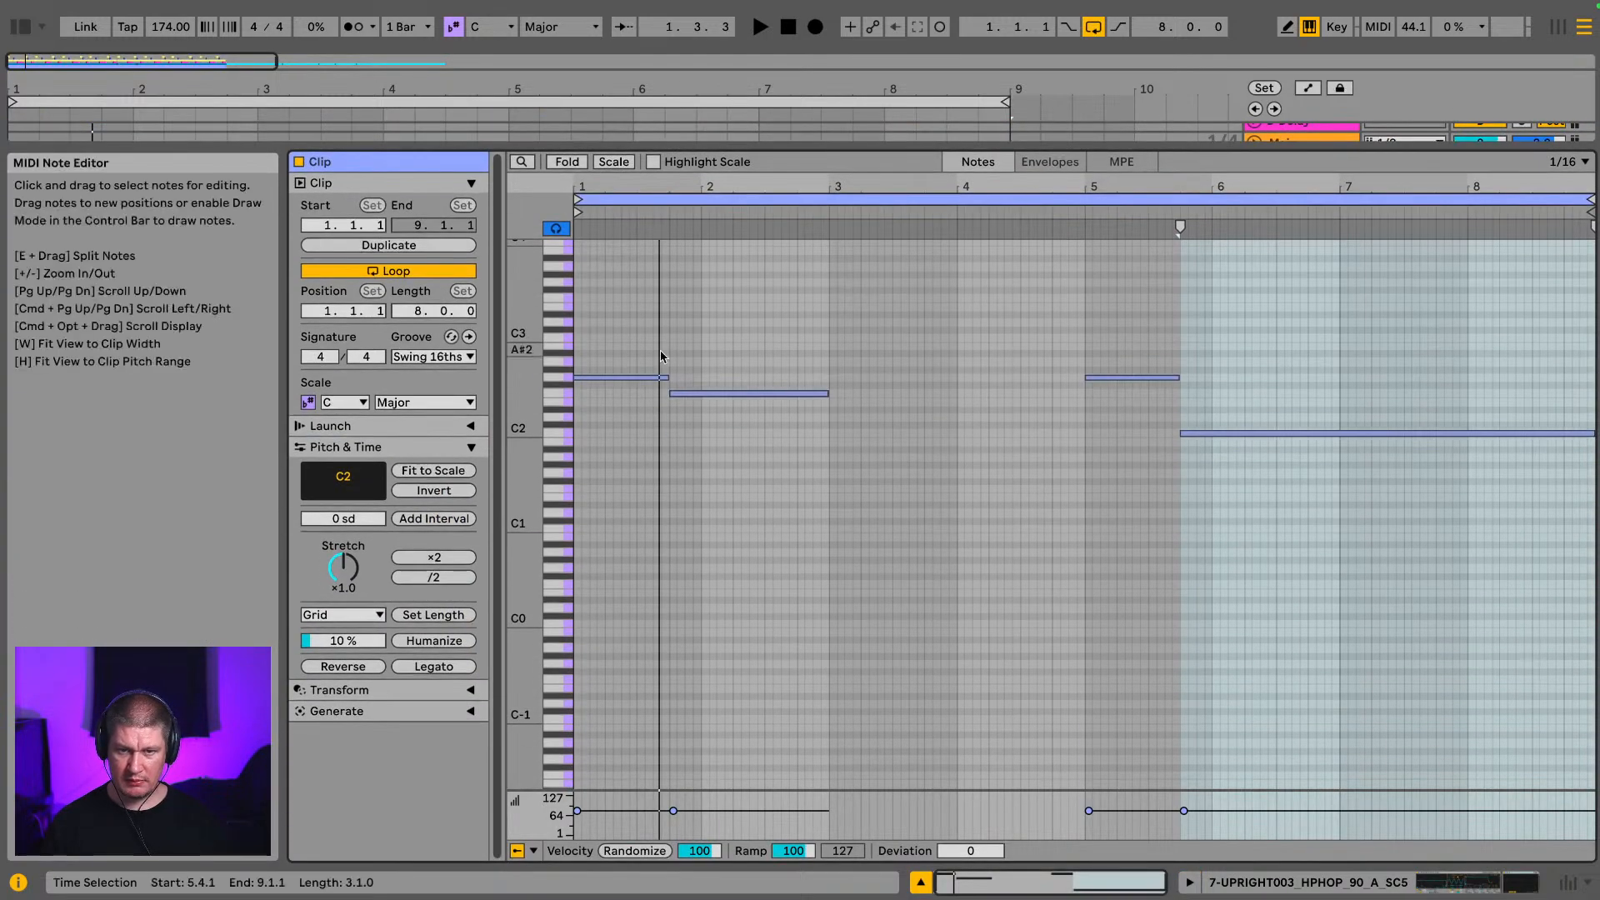
{"action": "left_click_drag", "start_coordinate": [590, 183], "coordinate": [575, 247]}
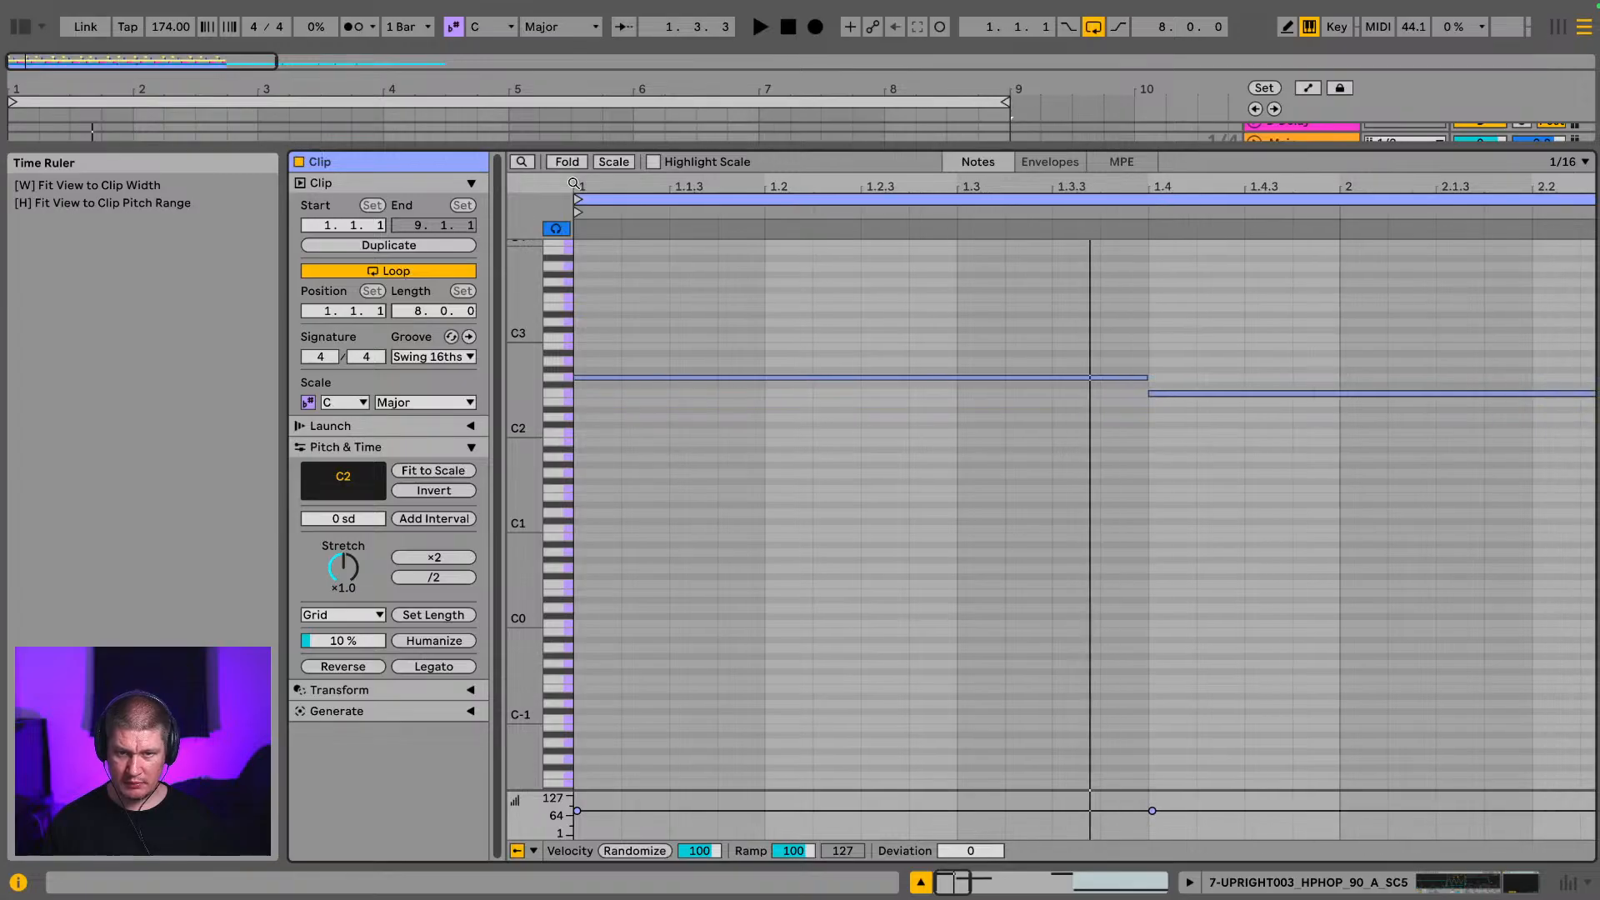
Step: Shorten the first G2 note to end at 1.2.4 and duplicate it, trimming the copy to end at 1.4.1
{"action": "key", "text": "space"}
{"action": "key", "text": "space"}
{"action": "left_click_drag", "start_coordinate": [1147, 377], "coordinate": [899, 372]}
{"action": "key", "text": "ctrl+d"}
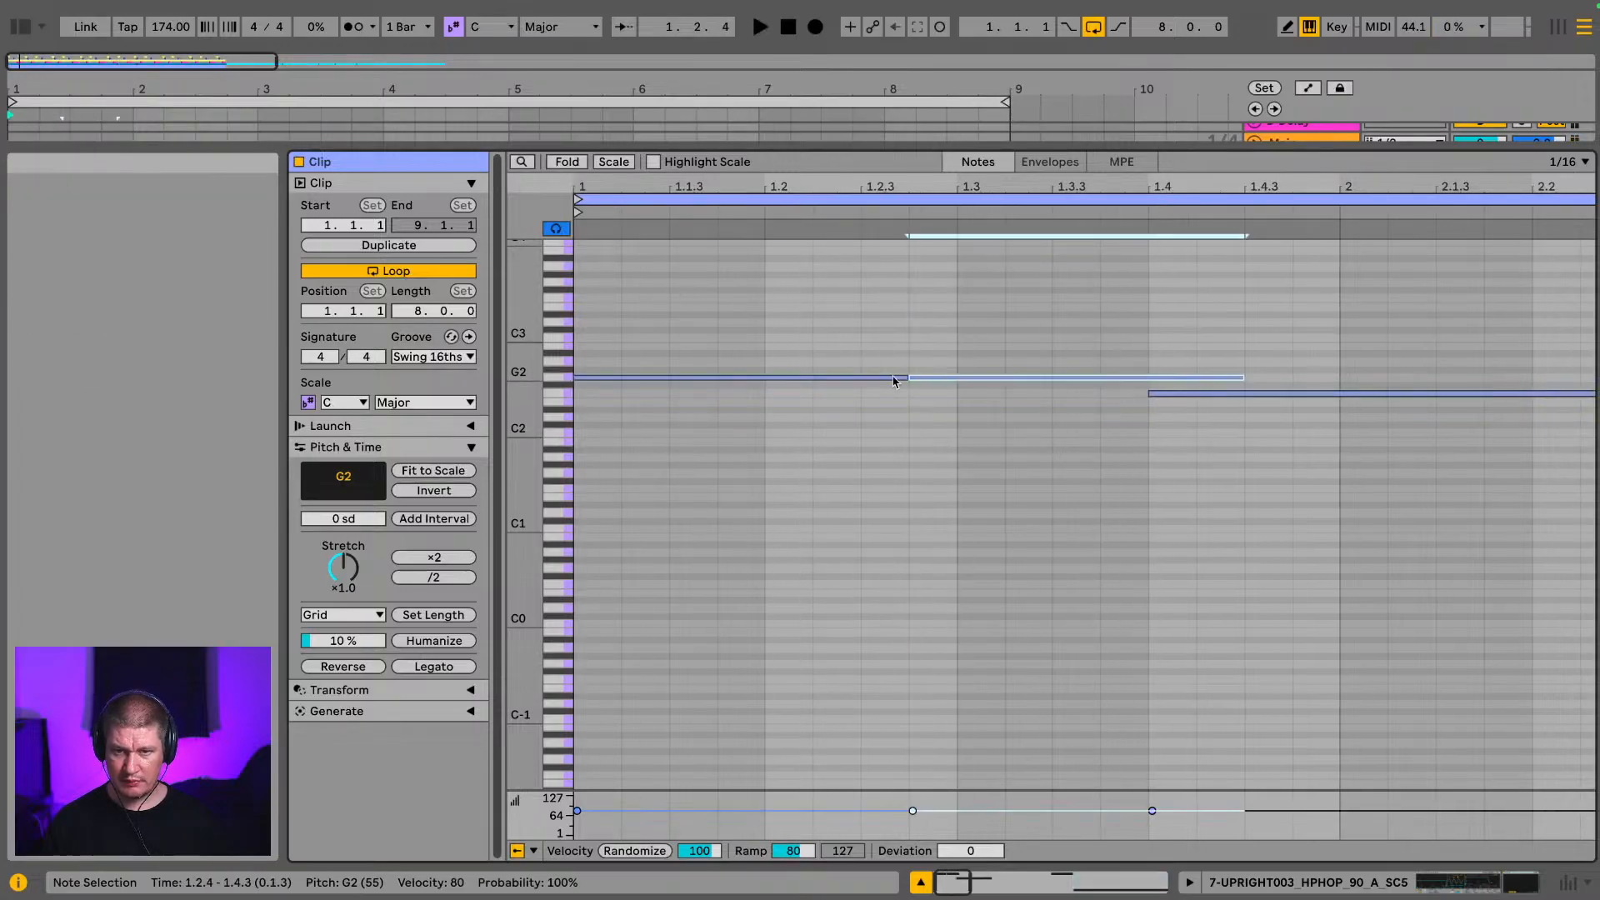
{"action": "left_click_drag", "start_coordinate": [1235, 377], "coordinate": [1151, 379]}
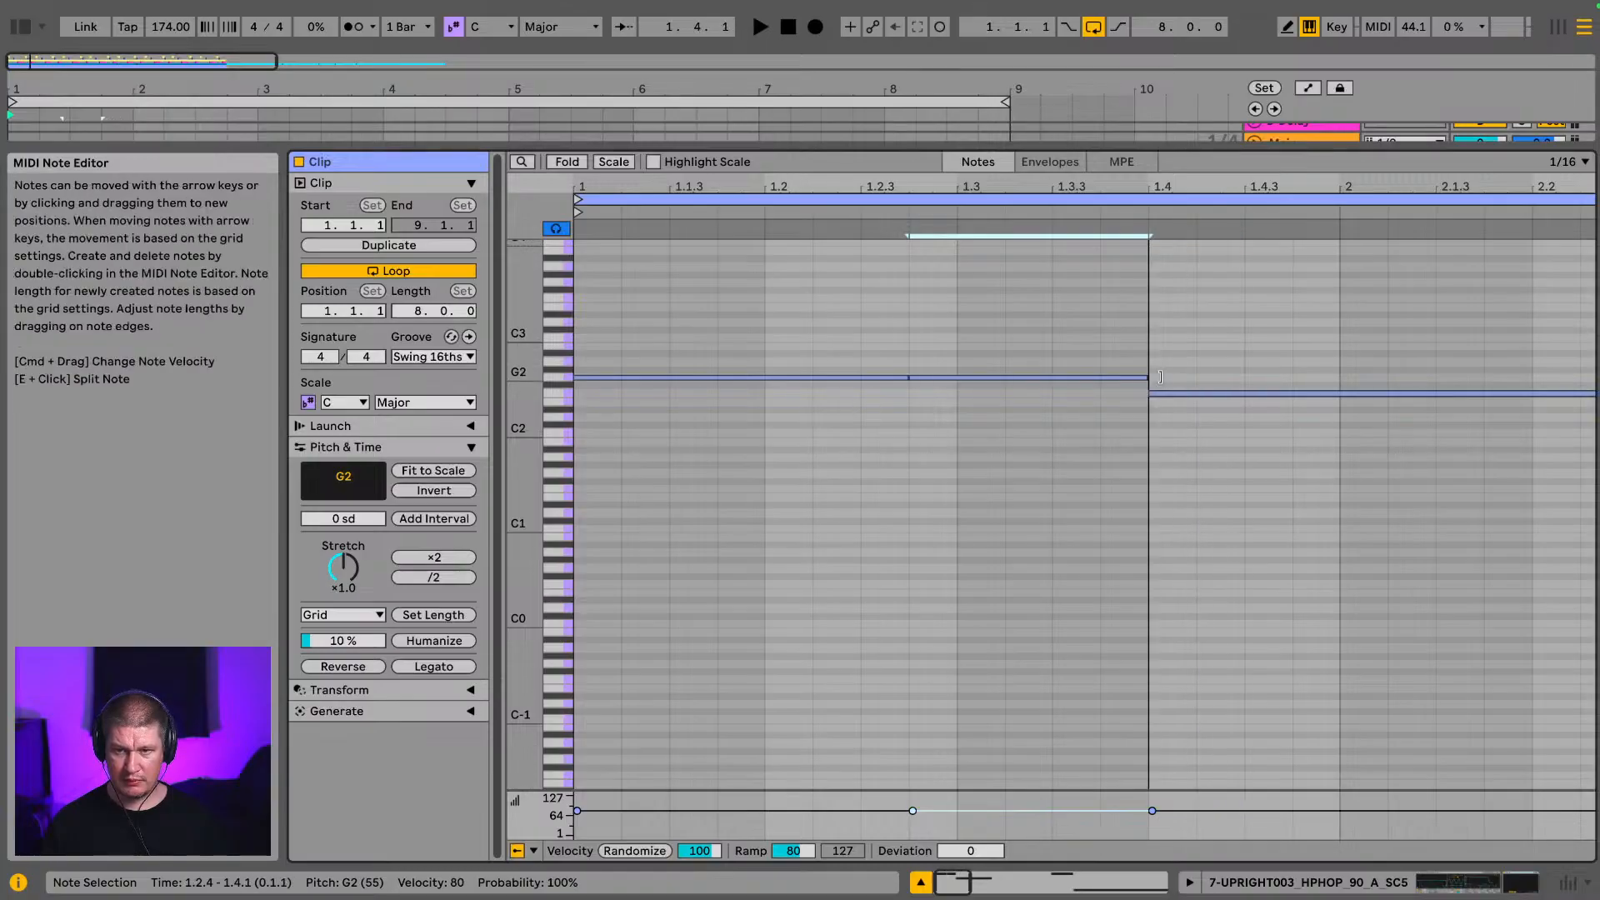
Step: Move the start of the second G2 note back to 1.2.3 and play the revised rhythm
{"action": "key", "text": "space"}
{"action": "key", "text": "space"}
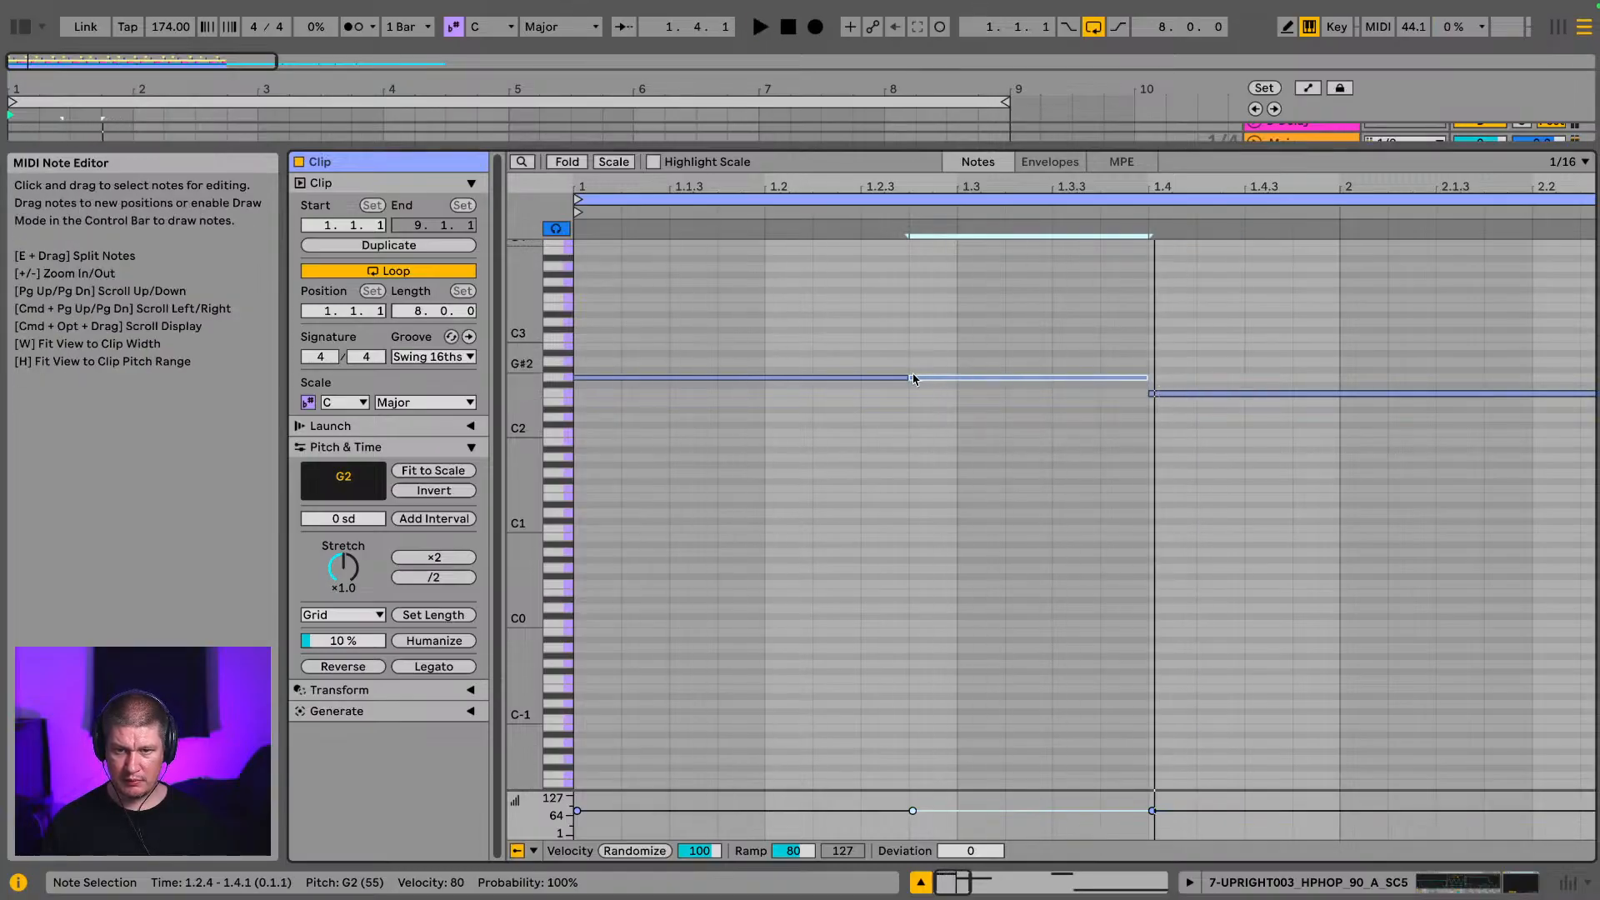
{"action": "left_click_drag", "start_coordinate": [907, 378], "coordinate": [867, 384]}
{"action": "key", "text": "space"}
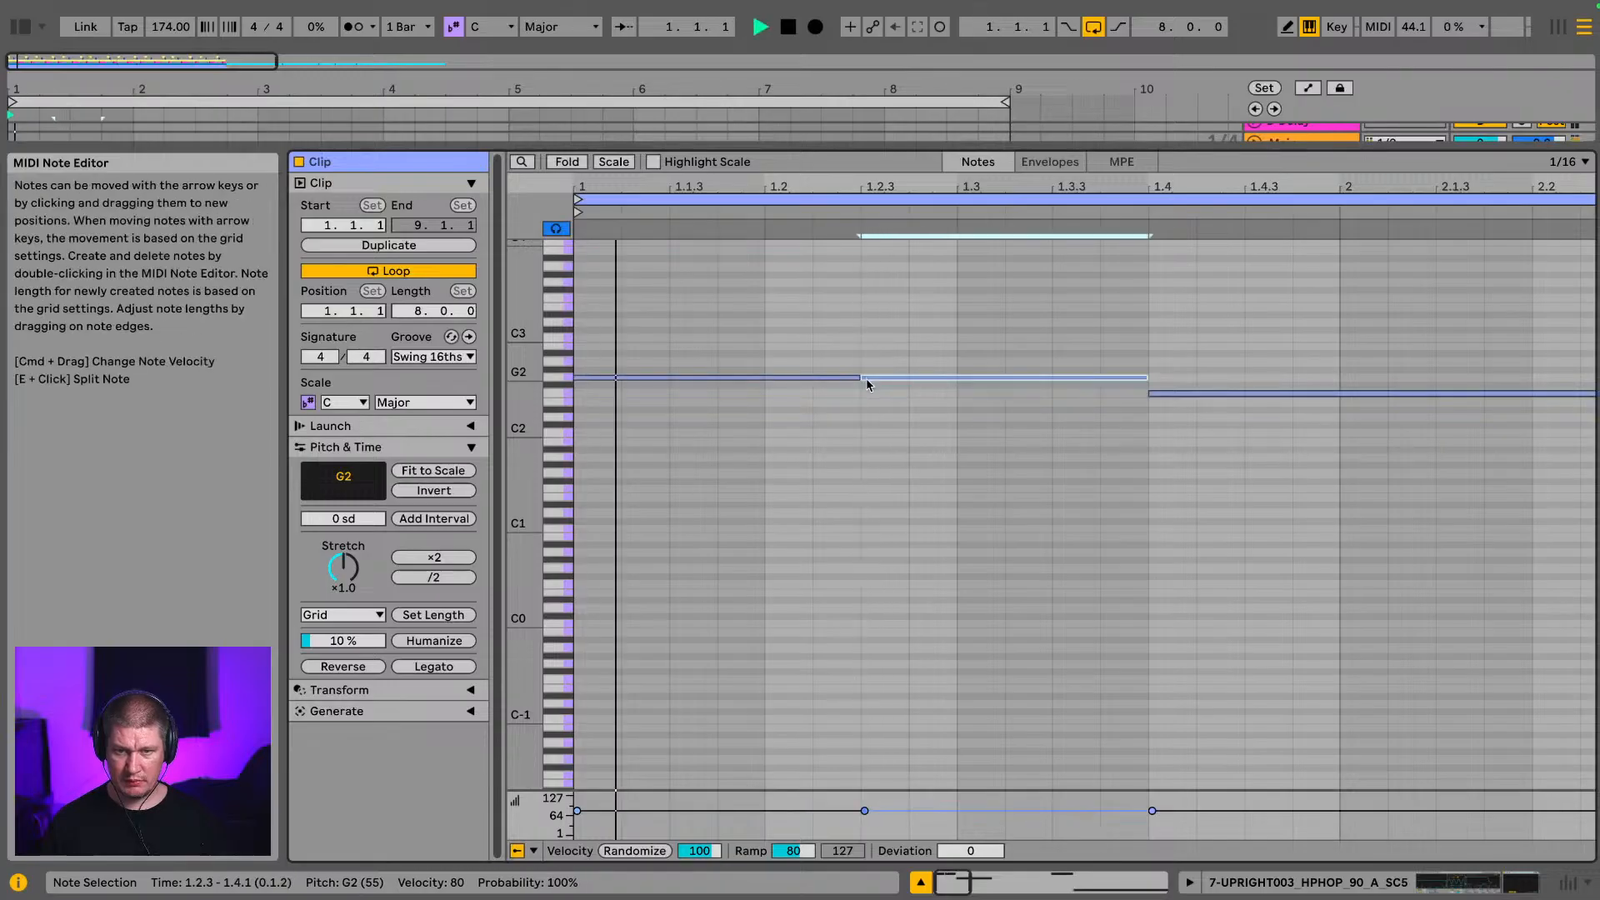
Step: Shorten the second G2 note in the upright bass clip so it ends at 1.3.2, checking the length by playback
{"action": "key", "text": "space"}
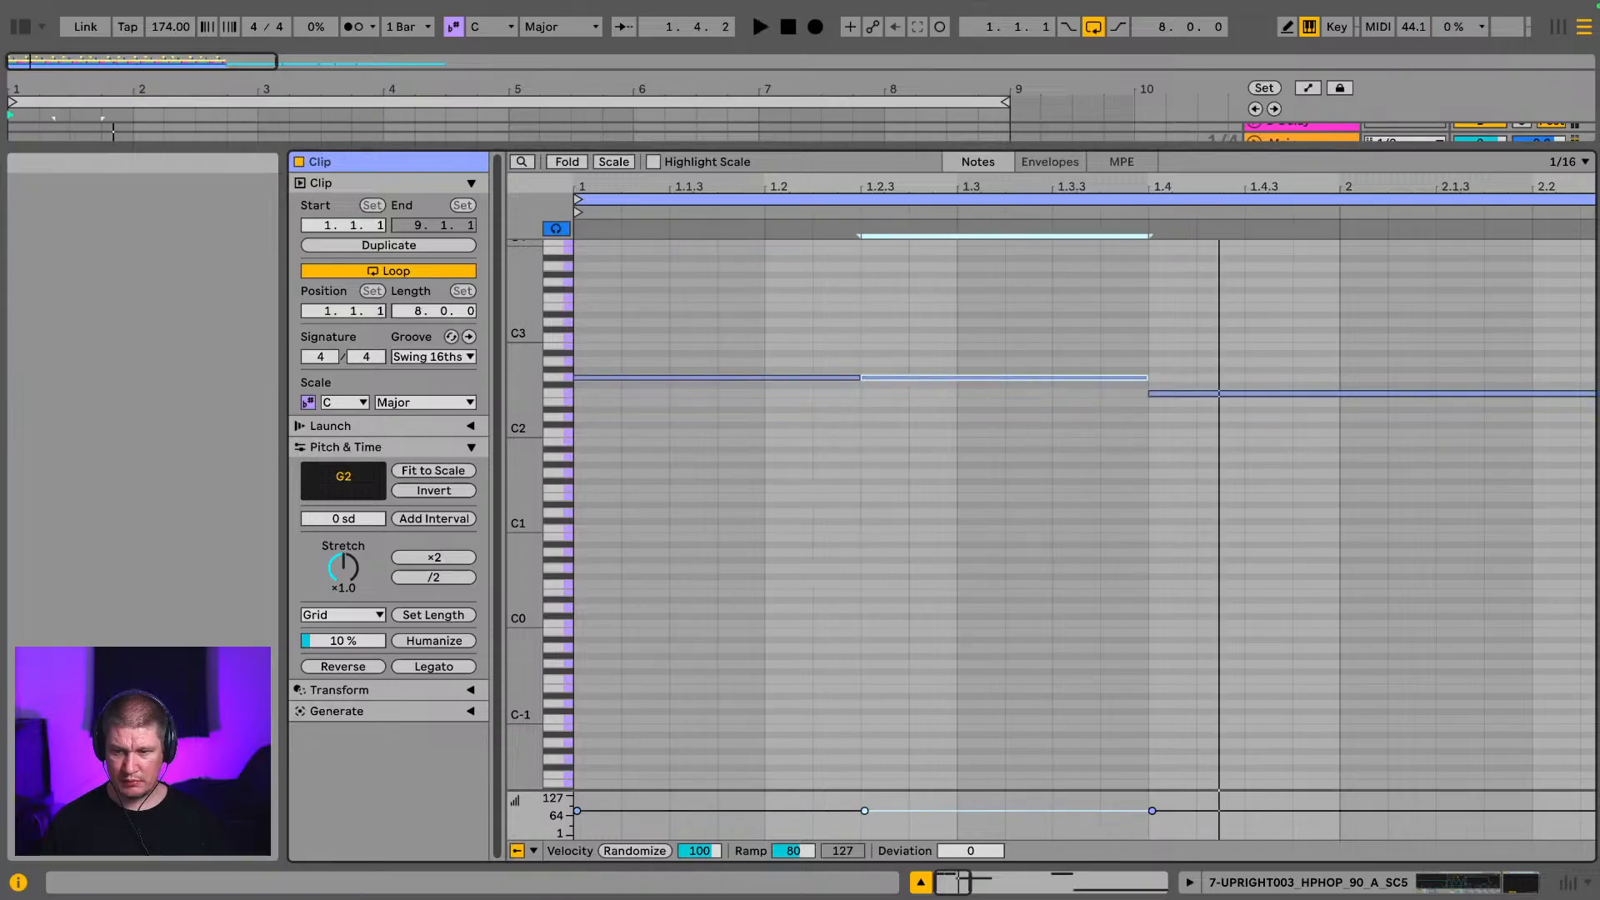
{"action": "left_click", "coordinate": [1474, 885]}
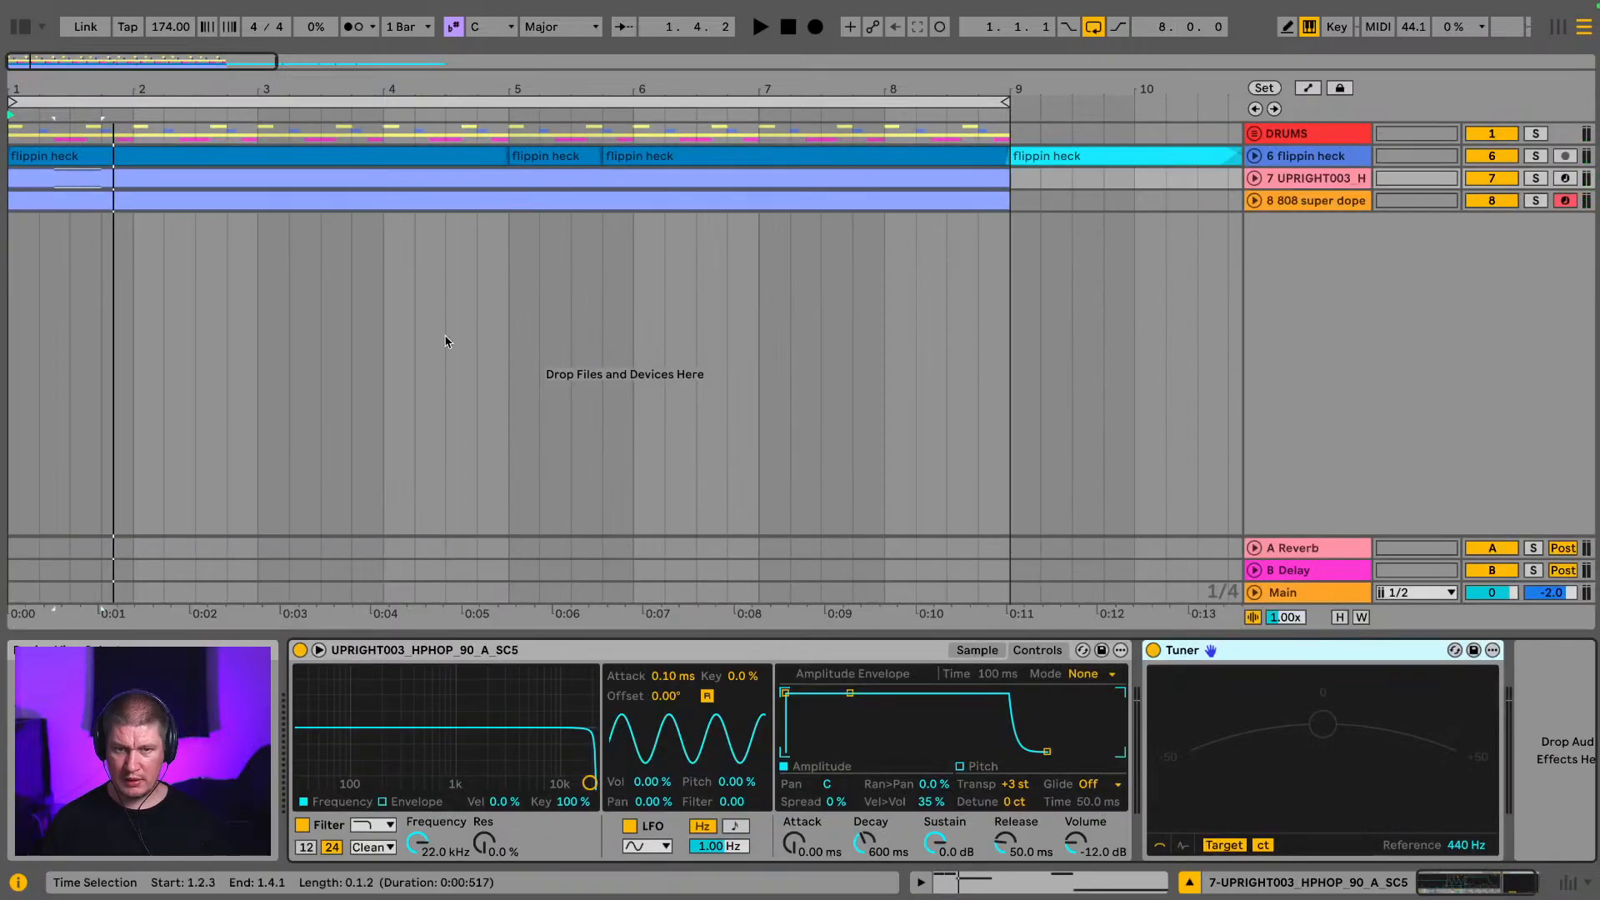
{"action": "double_click", "coordinate": [386, 179]}
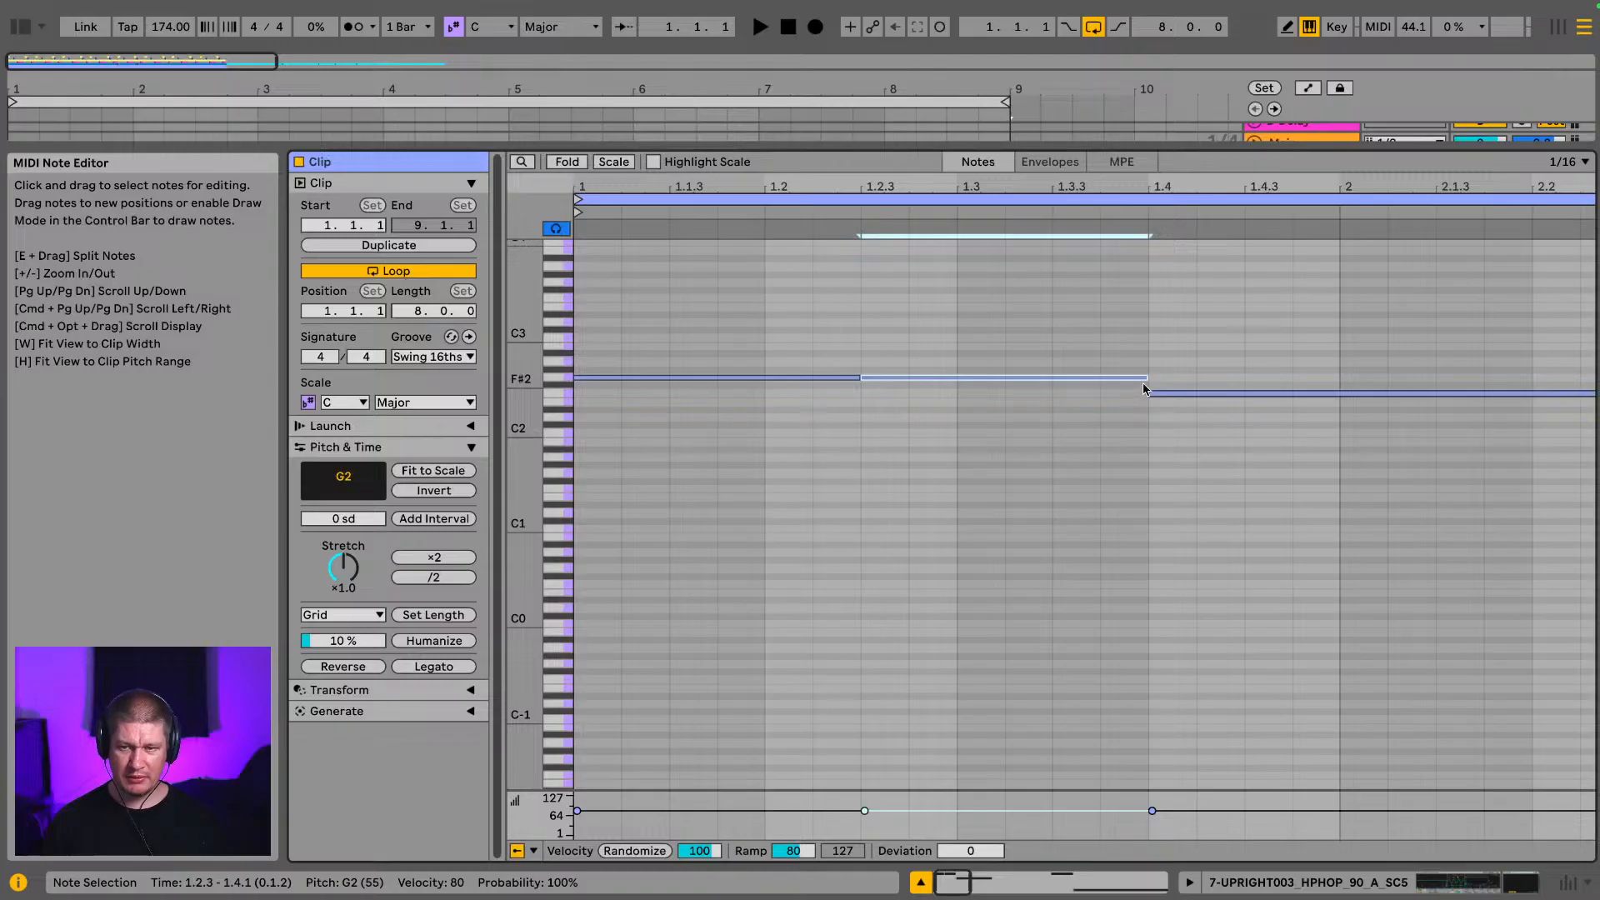
{"action": "left_click_drag", "start_coordinate": [1143, 378], "coordinate": [1052, 379]}
{"action": "key", "text": "space"}
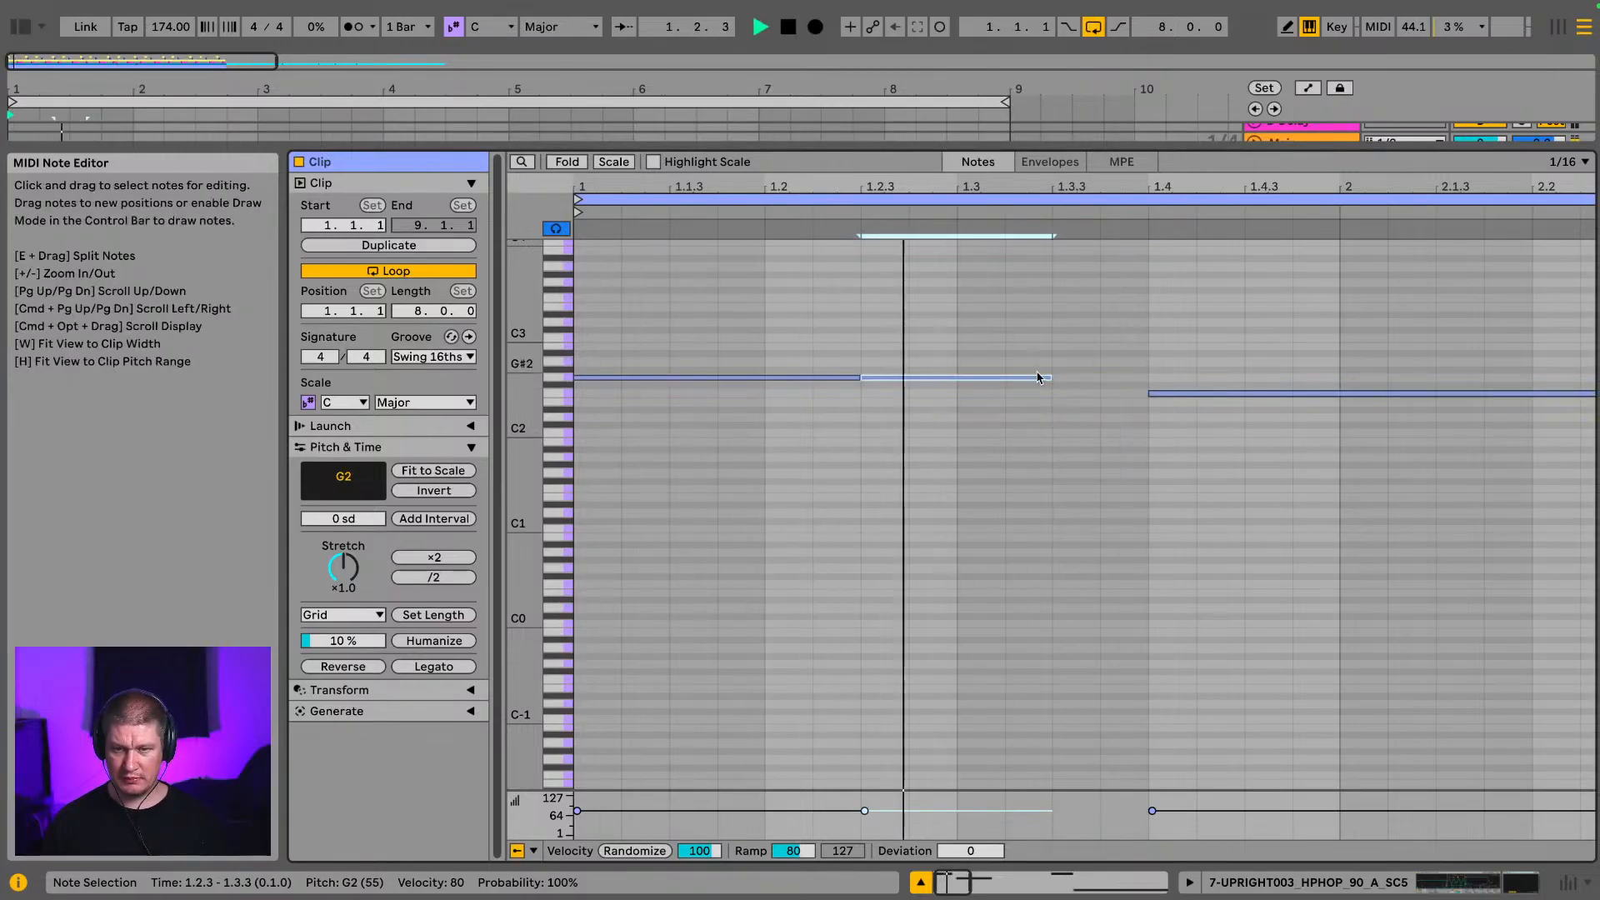
{"action": "left_click_drag", "start_coordinate": [1042, 377], "coordinate": [983, 385]}
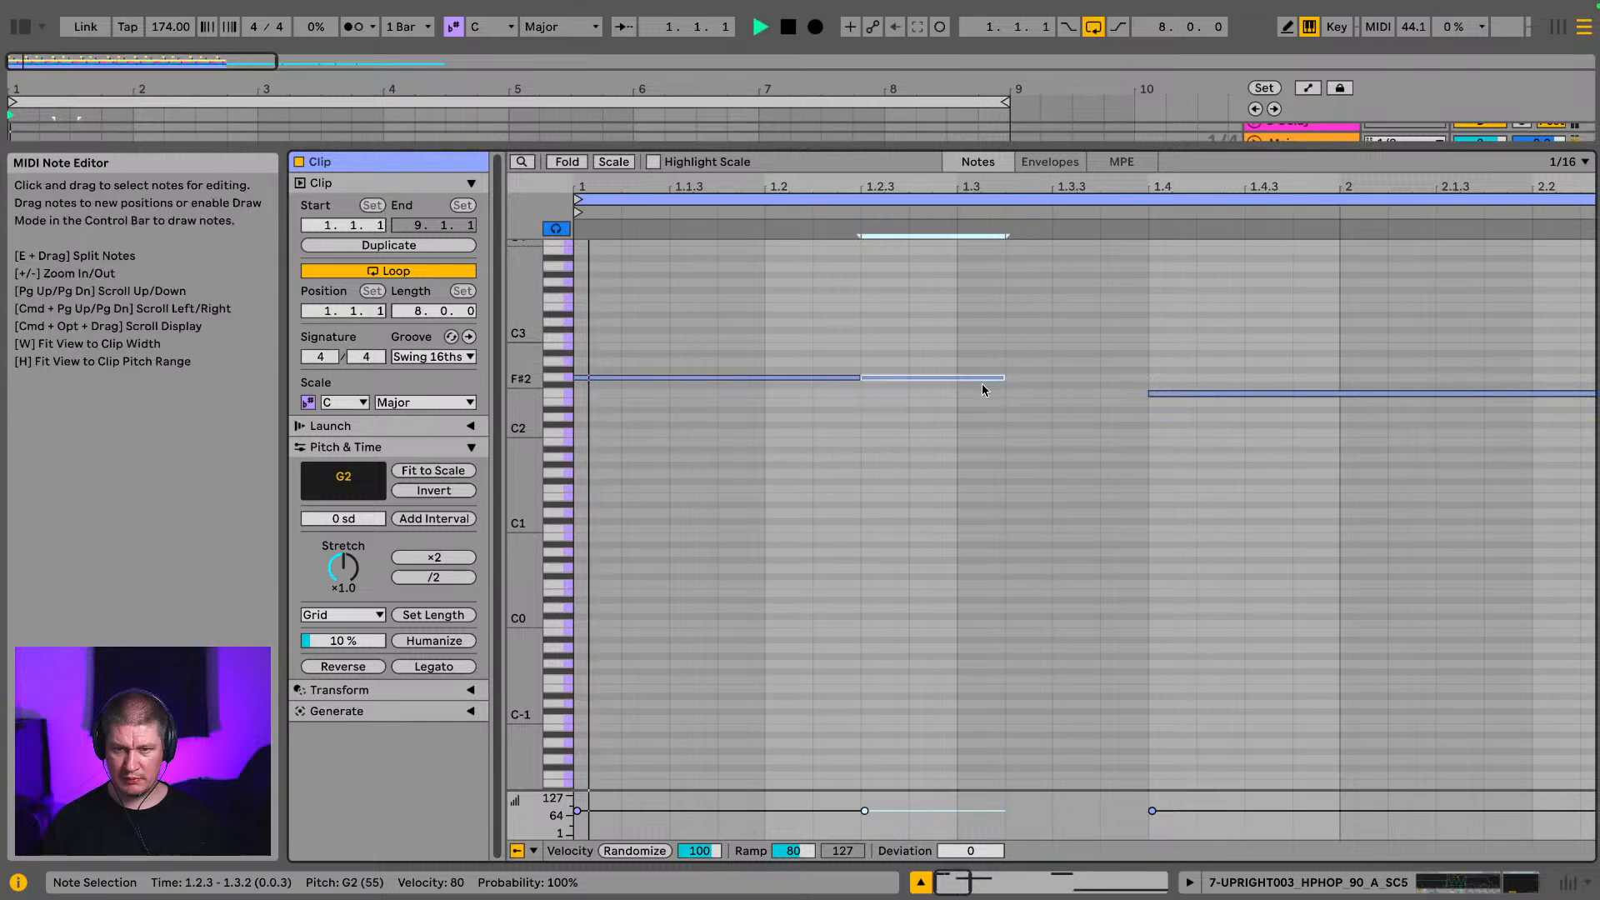
{"action": "key", "text": "space"}
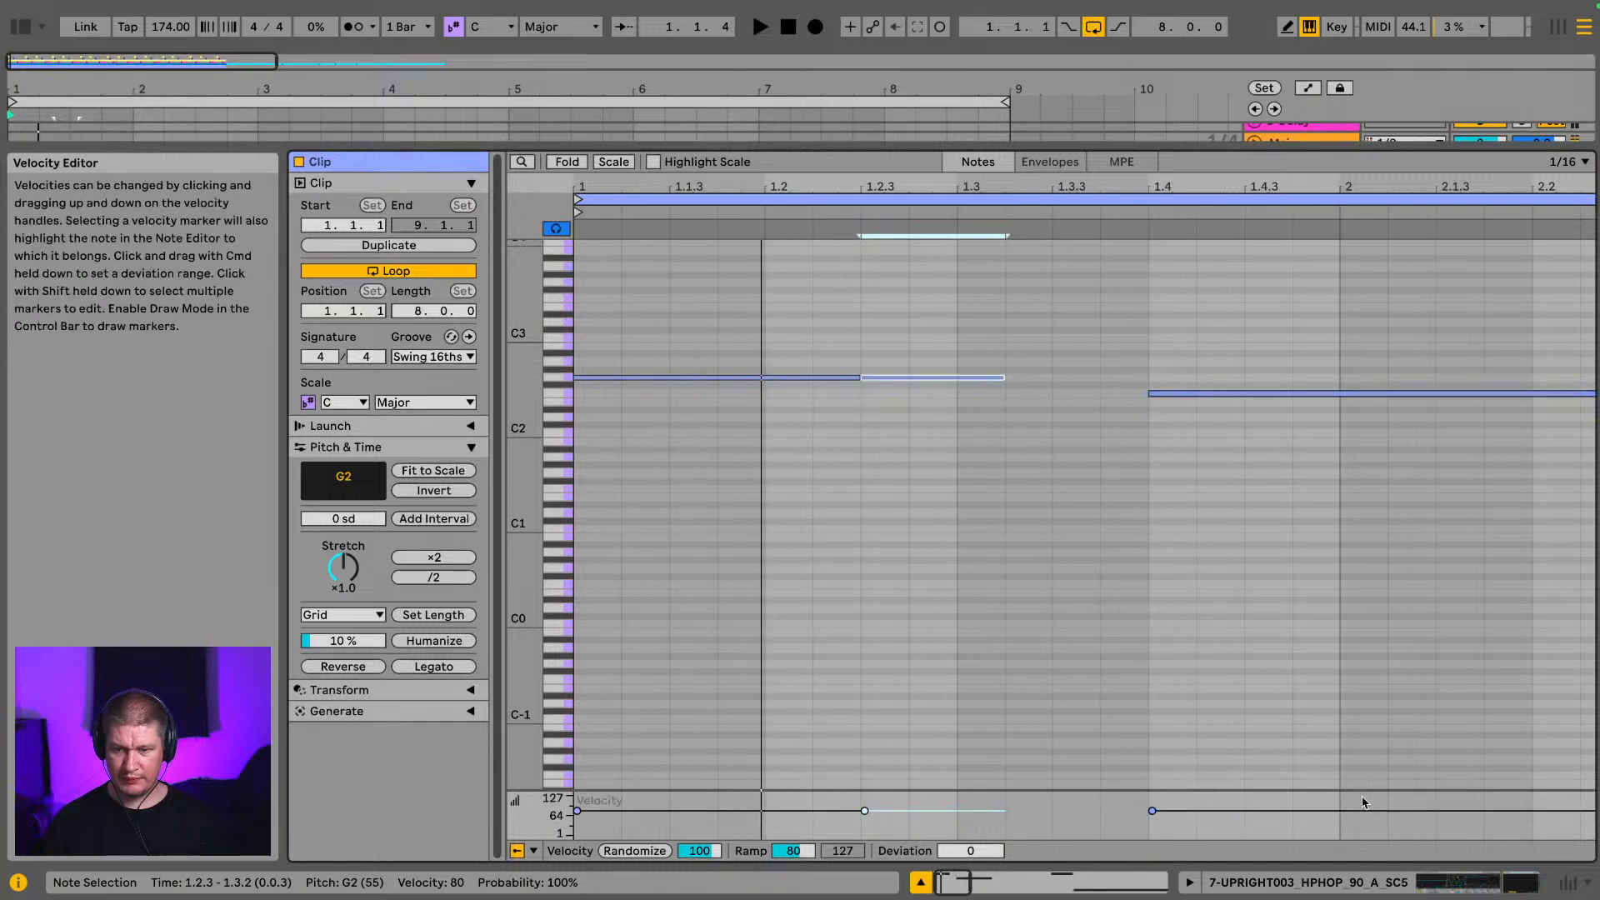
Step: Replace the long G2 note at bar 5 with a copy of the two opening G2 notes, starting at 5.1.1, and play it back
{"action": "left_click_drag", "start_coordinate": [717, 304], "coordinate": [1023, 489]}
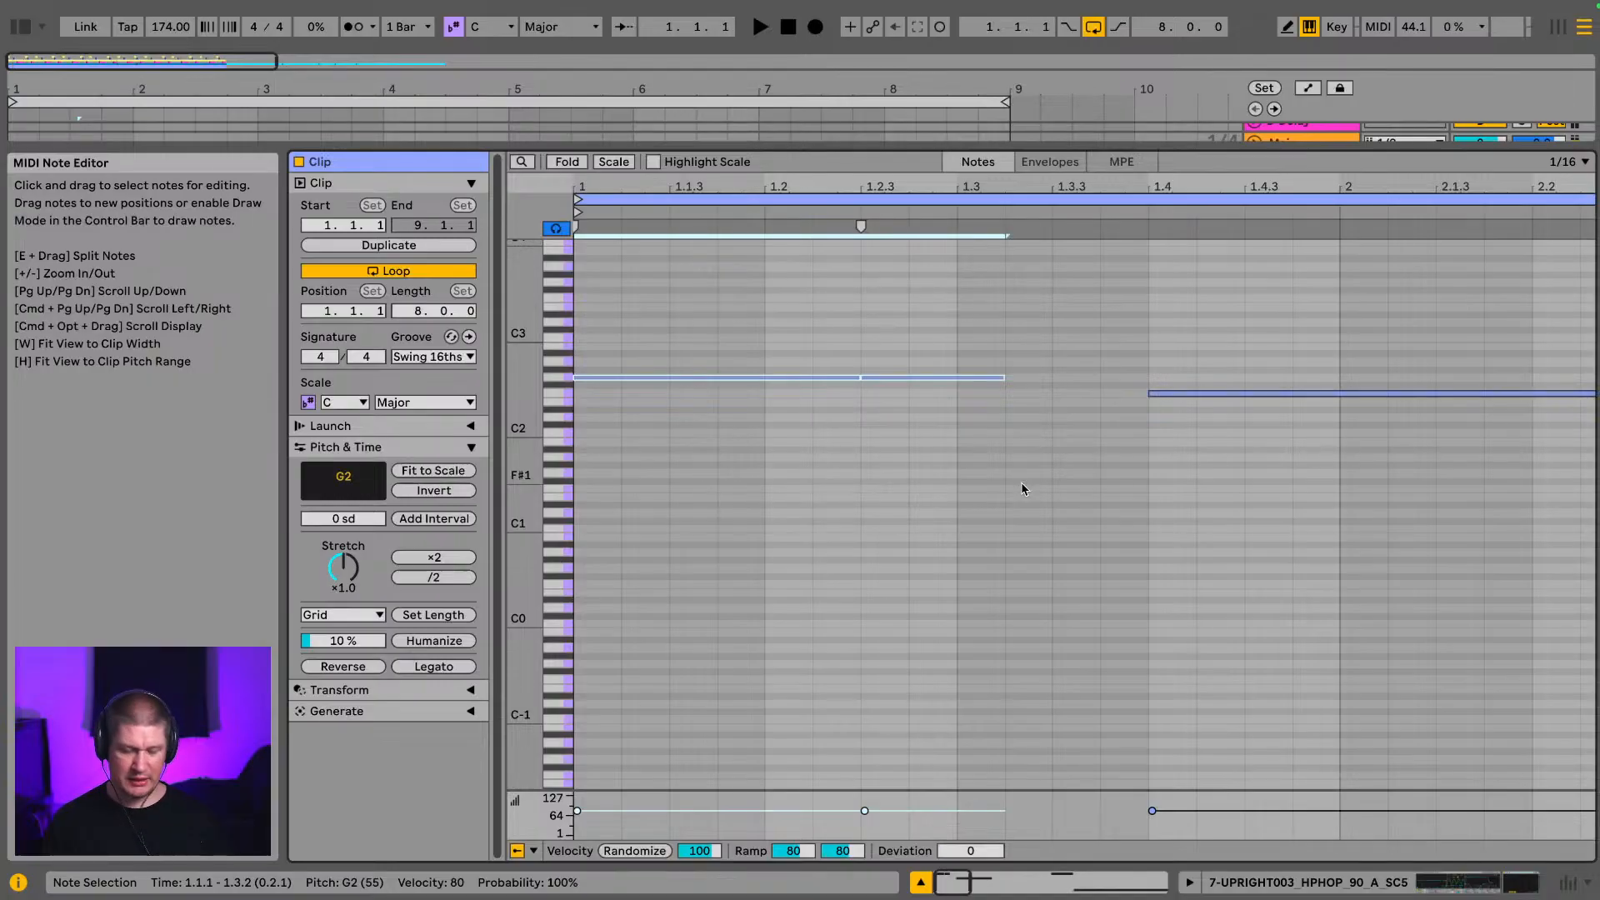
{"action": "left_click_drag", "start_coordinate": [1055, 181], "coordinate": [783, 75]}
{"action": "left_click_drag", "start_coordinate": [1060, 325], "coordinate": [1167, 430]}
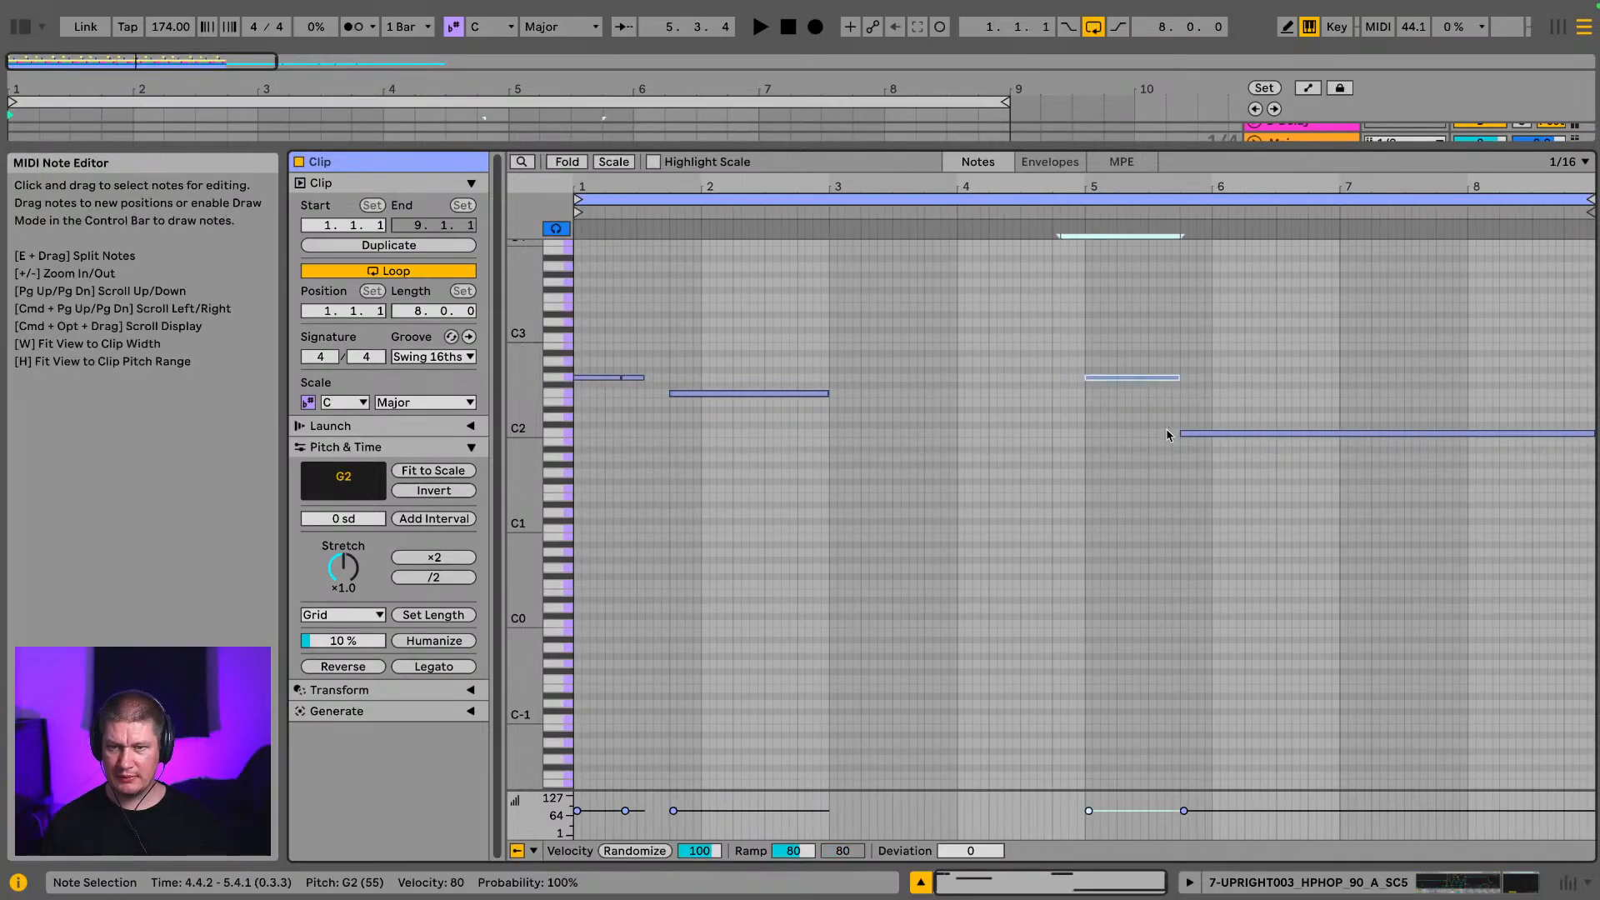
{"action": "key", "text": "Delete"}
{"action": "key", "text": "super+v"}
{"action": "key", "text": "Right"}
{"action": "key", "text": "Right"}
{"action": "key", "text": "Right"}
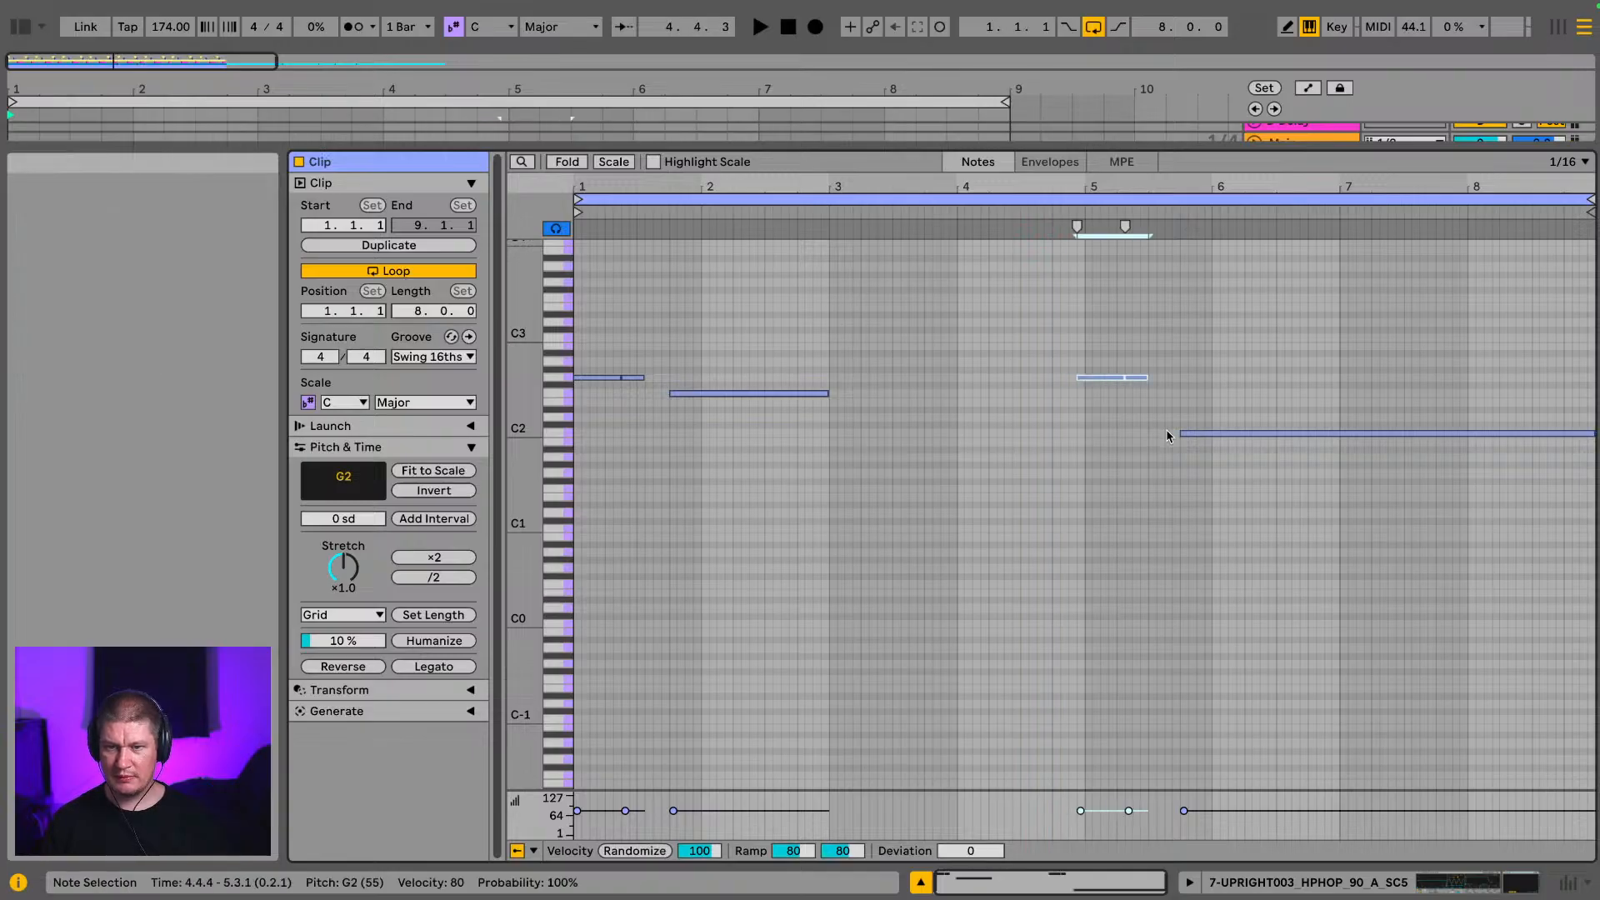
{"action": "key", "text": "space"}
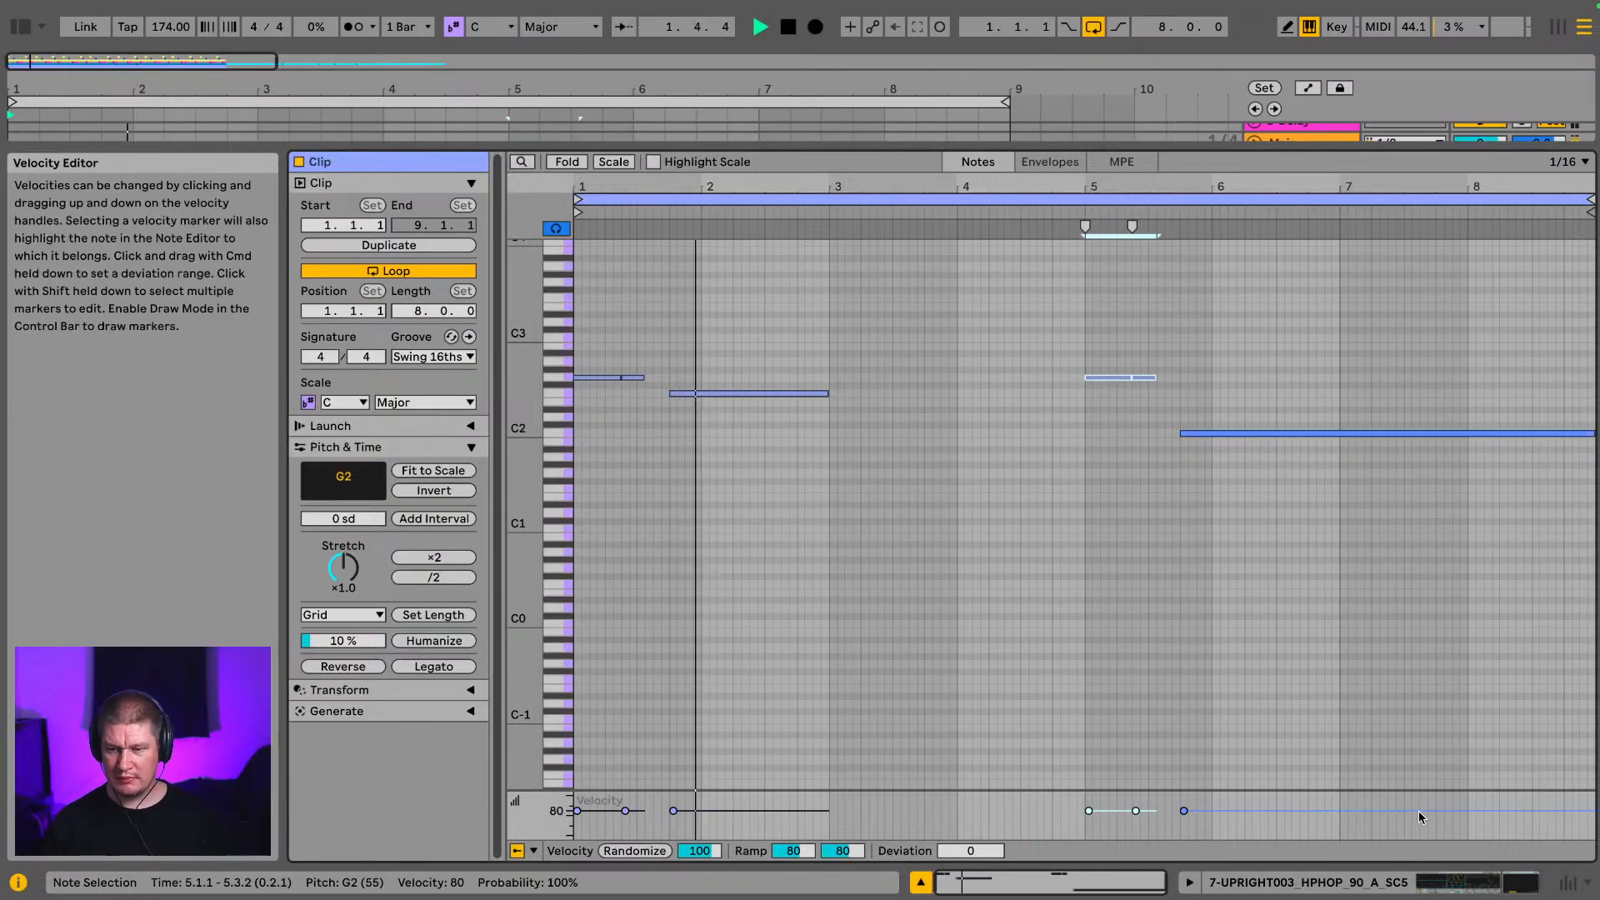
Step: Stop playback and copy the edited upright bass clip onto the 808 super dope track
{"action": "left_click", "coordinate": [1409, 883]}
{"action": "key", "text": "space"}
{"action": "left_click", "coordinate": [464, 172]}
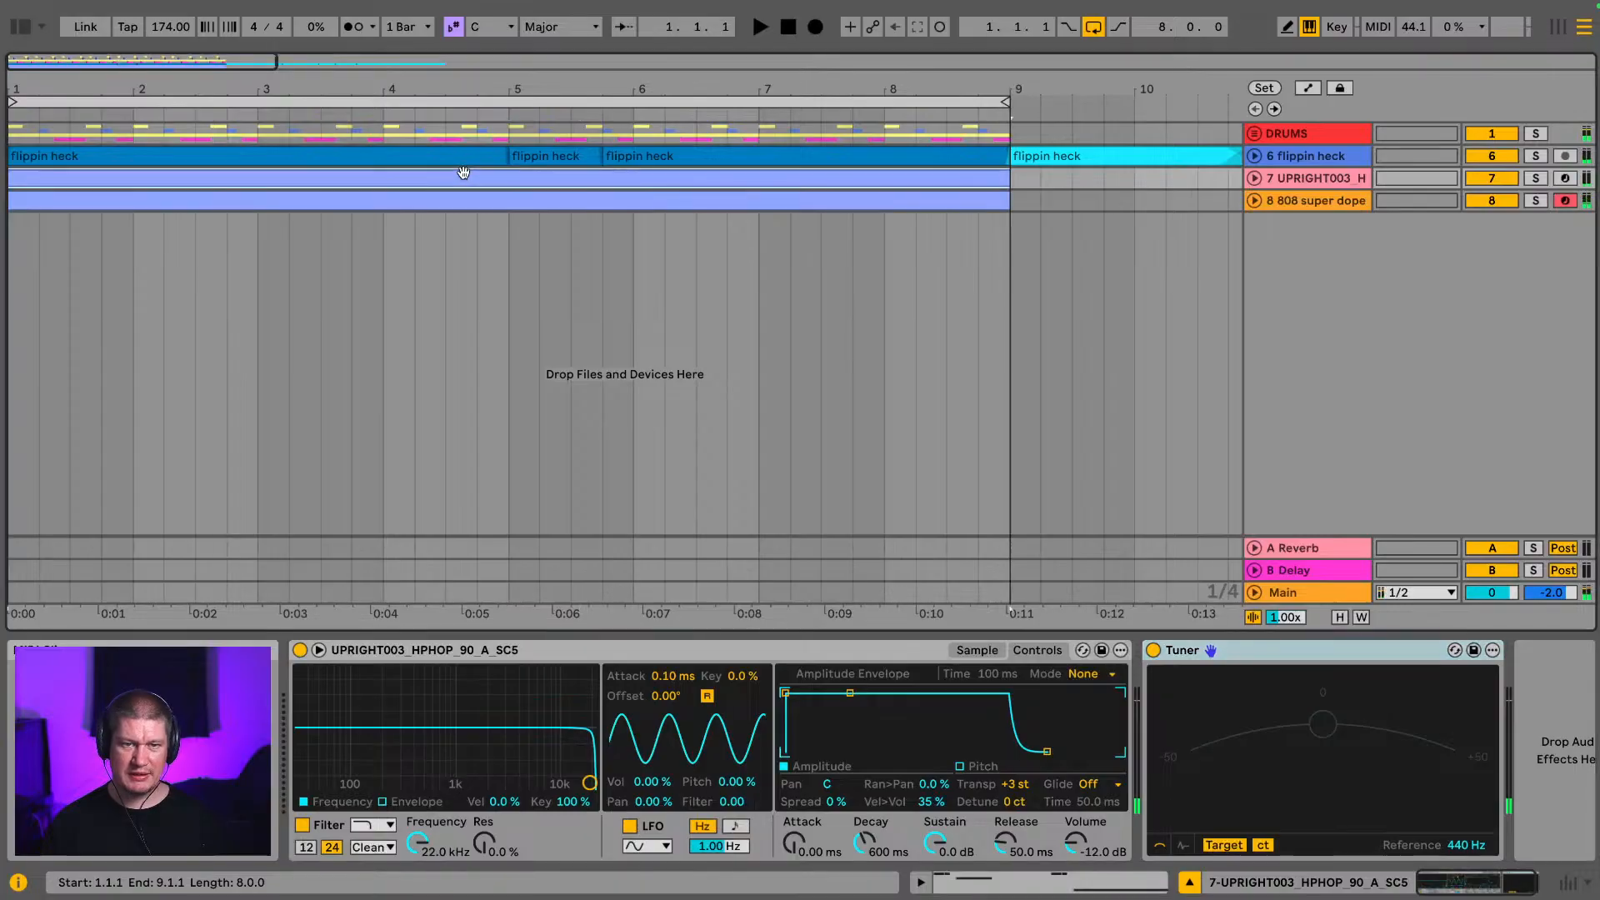
{"action": "left_click", "coordinate": [455, 203]}
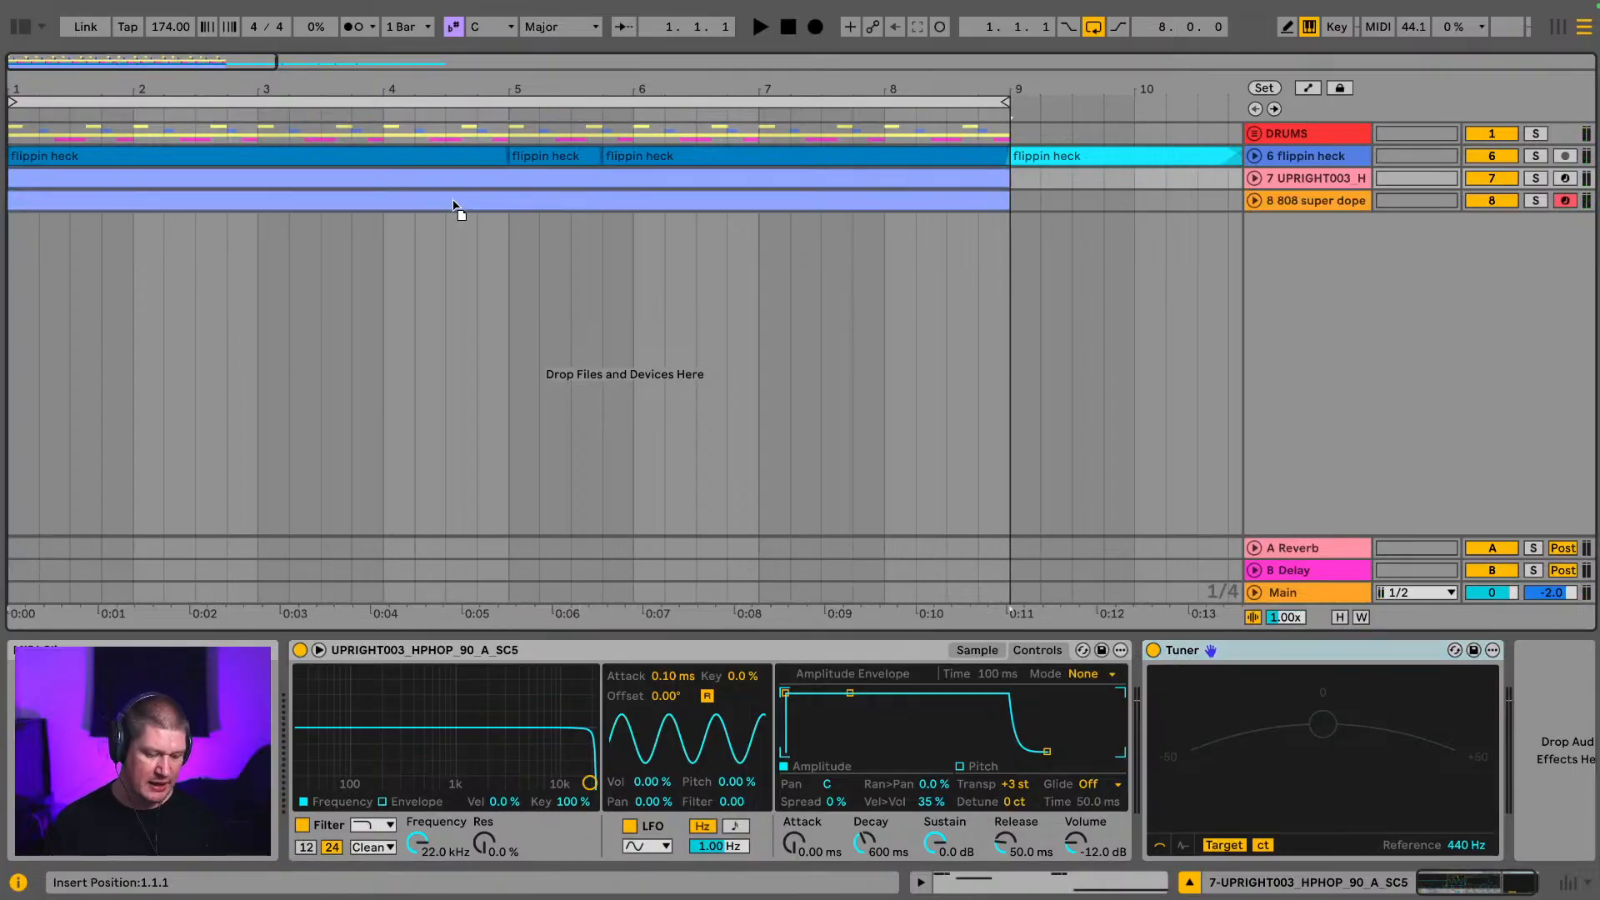
{"action": "left_click", "coordinate": [455, 205]}
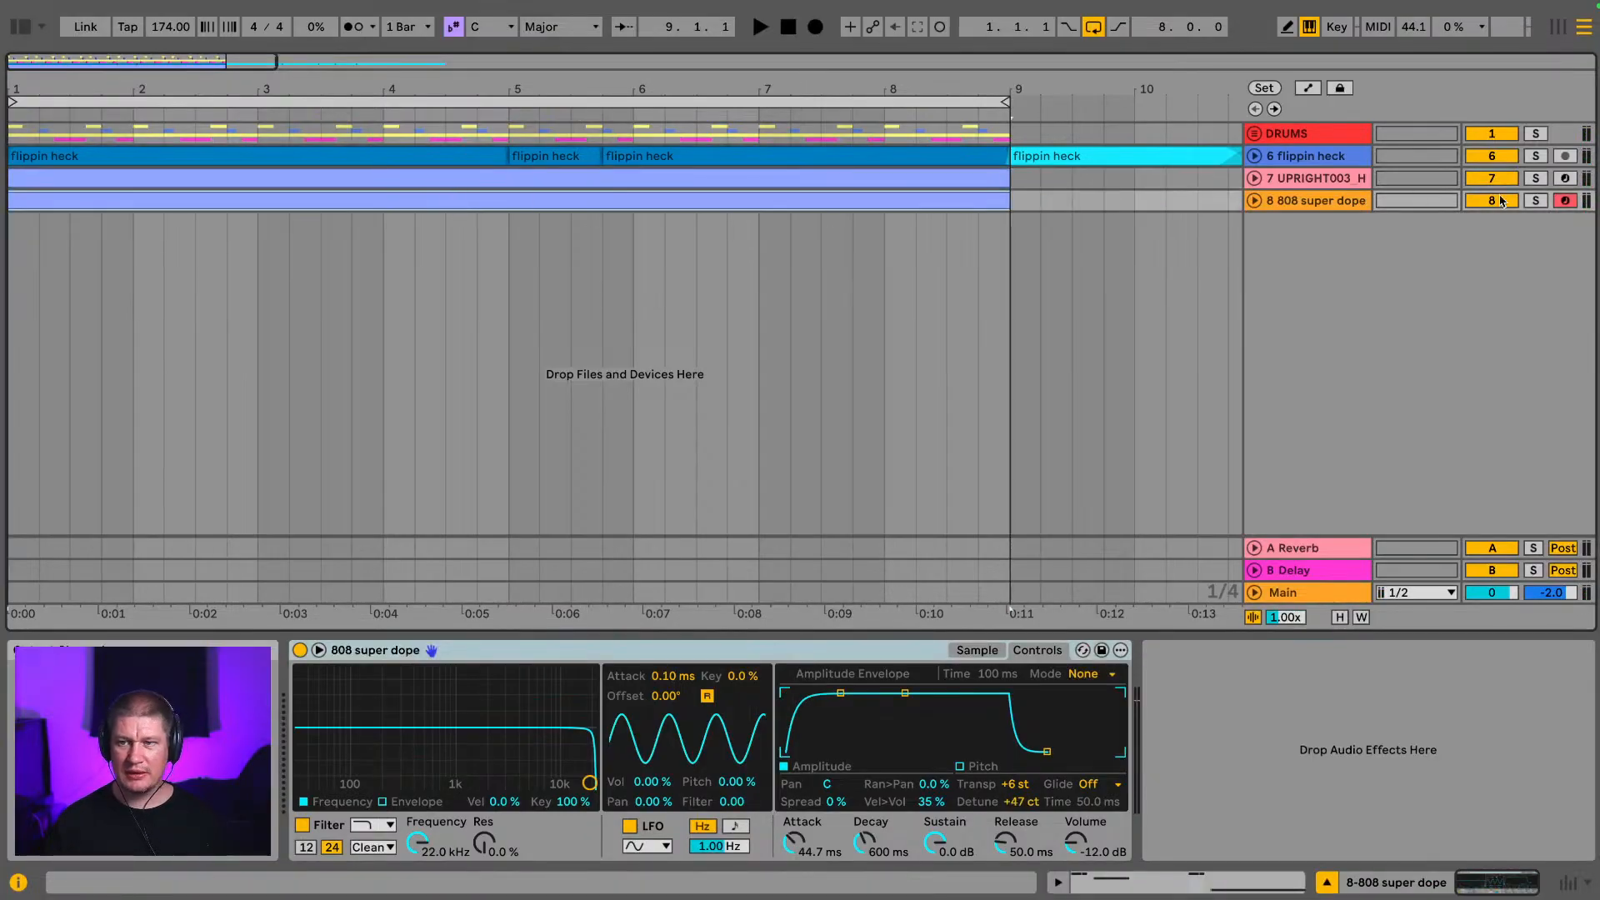
Step: Solo the 808 super dope and UPRIGHT003 tracks and play them together
{"action": "left_click", "coordinate": [1536, 200]}
{"action": "left_click", "coordinate": [1536, 178]}
{"action": "key", "text": "space"}
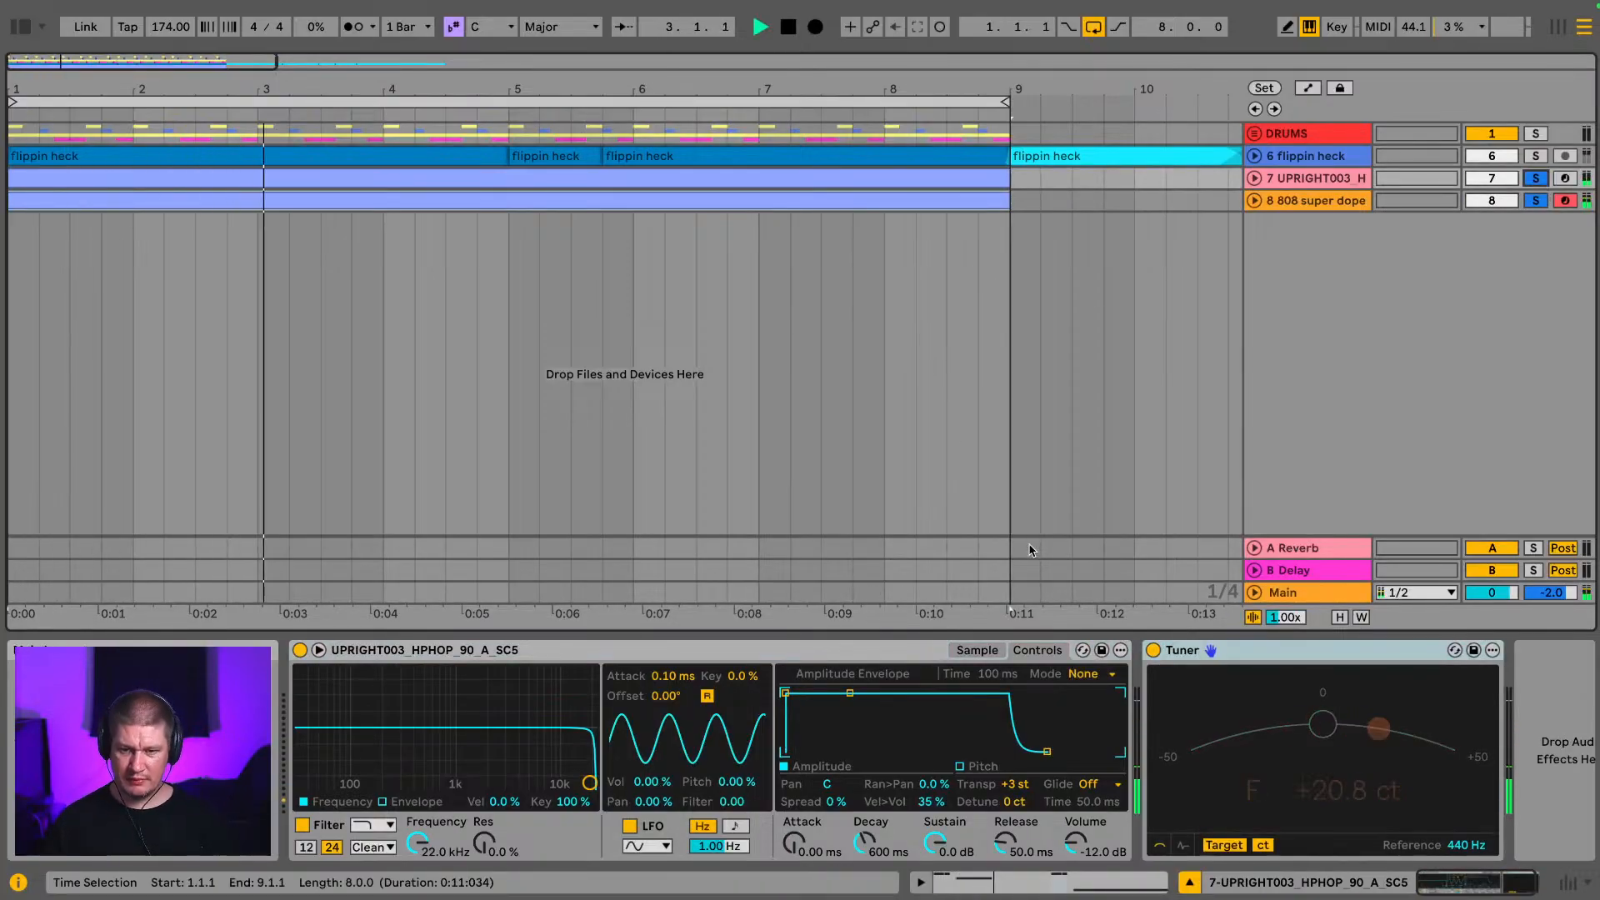
Step: Examine the upright bass sample's waveform closely around its end marker while the bass tracks play
{"action": "left_click", "coordinate": [977, 650]}
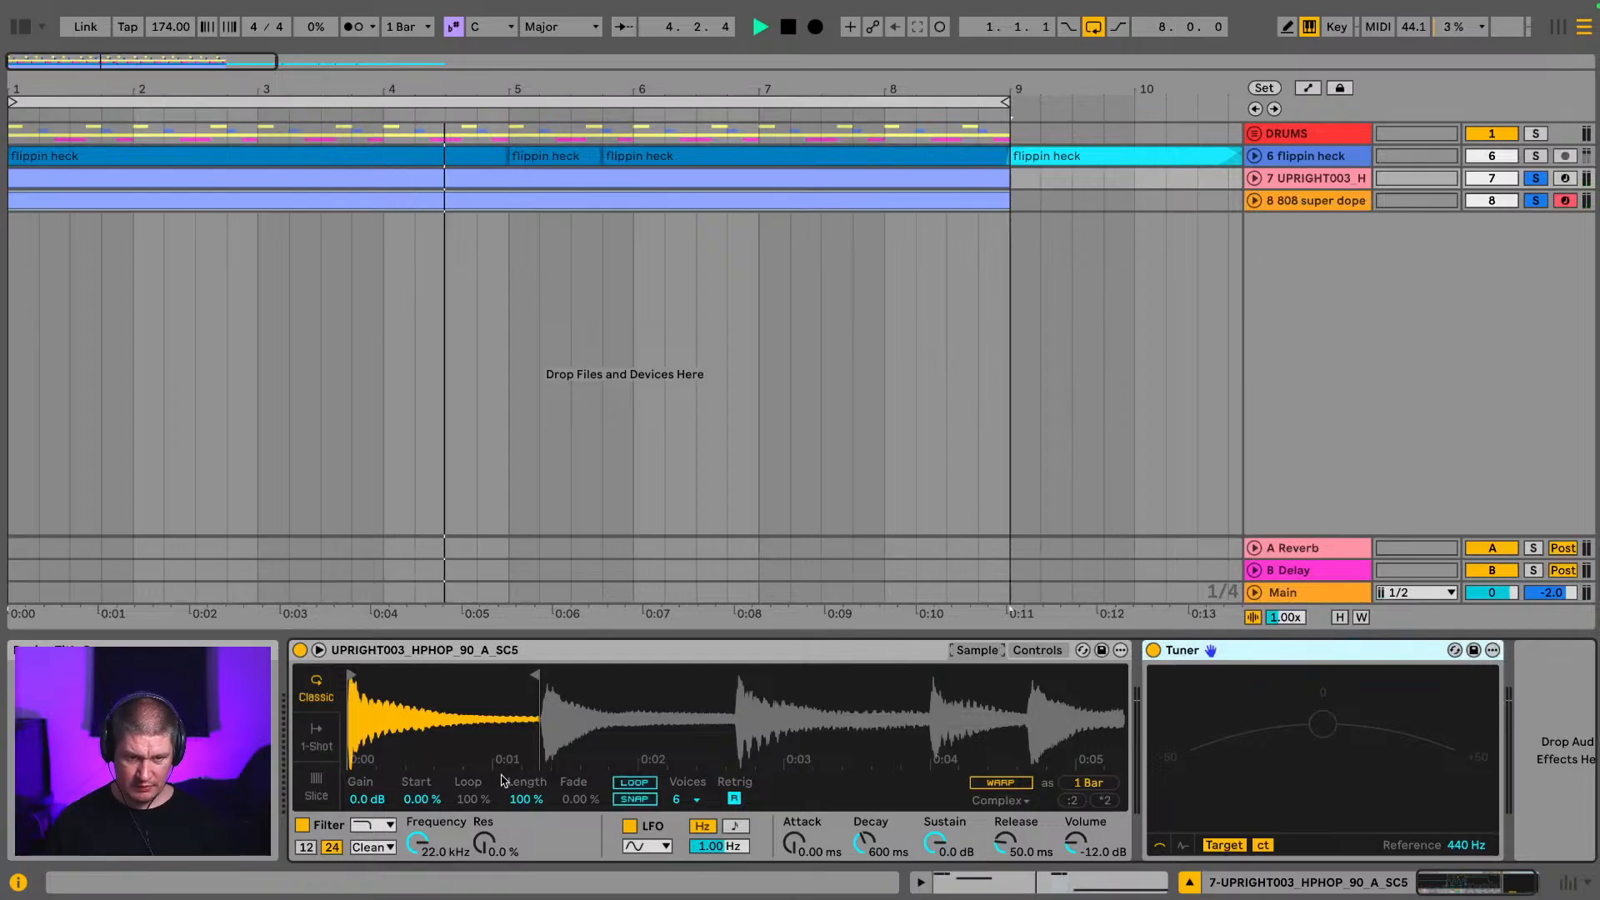
{"action": "left_click_drag", "start_coordinate": [388, 717], "coordinate": [388, 775]}
{"action": "left_click_drag", "start_coordinate": [771, 690], "coordinate": [772, 746]}
{"action": "key", "text": "space"}
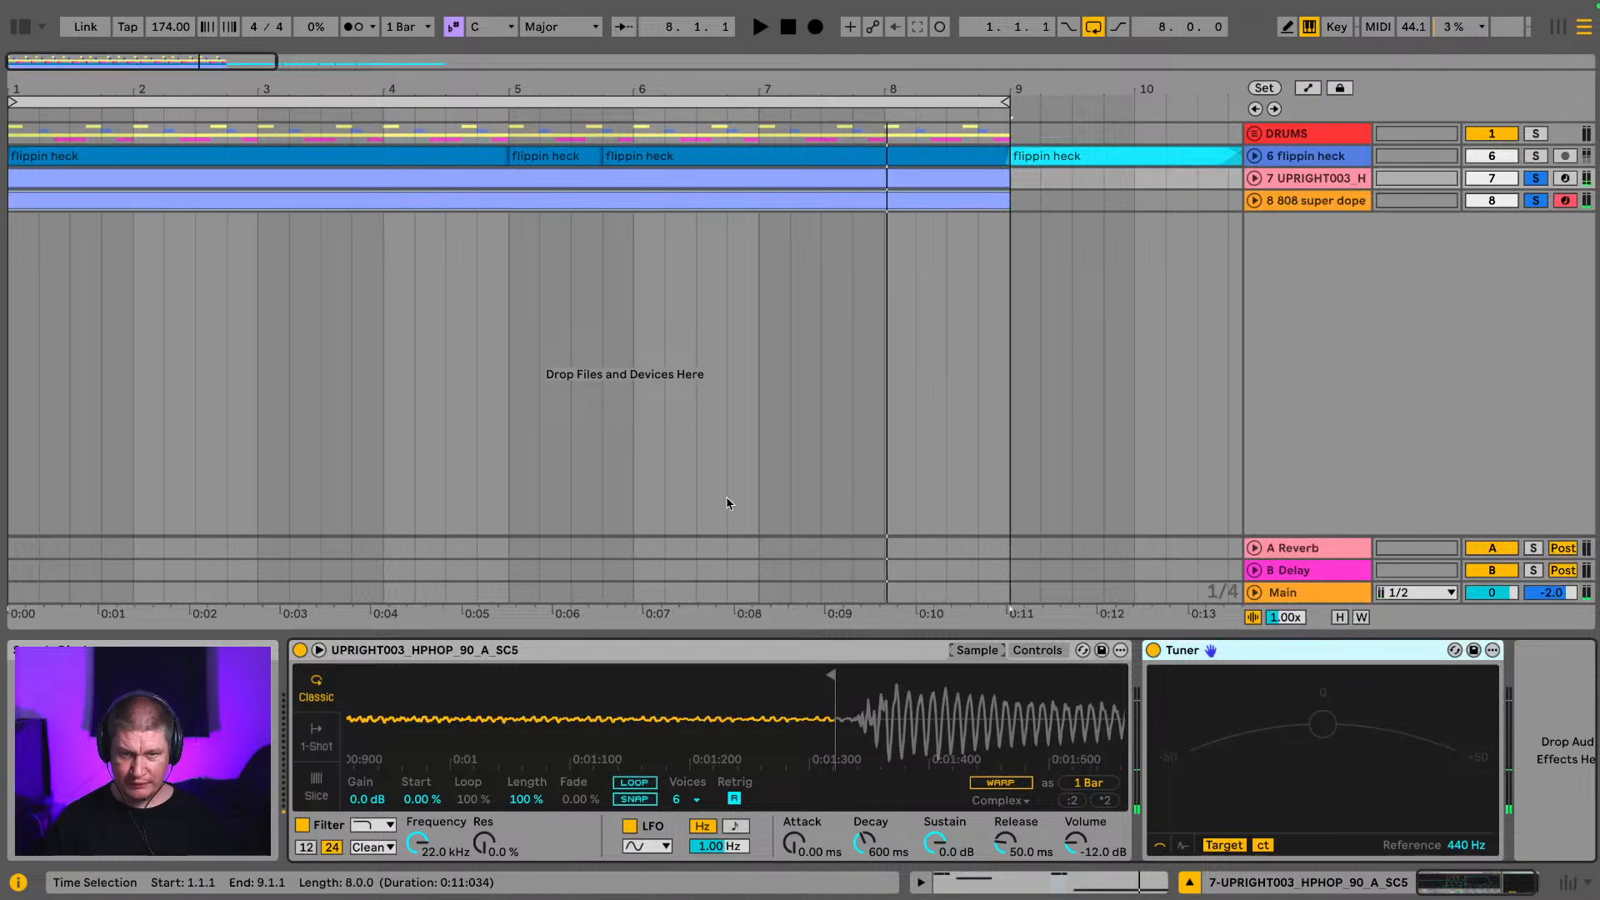
Step: Add a G2 note at 7.3.1 in the upright bass clip and extend it to 8.1.1
{"action": "double_click", "coordinate": [346, 178]}
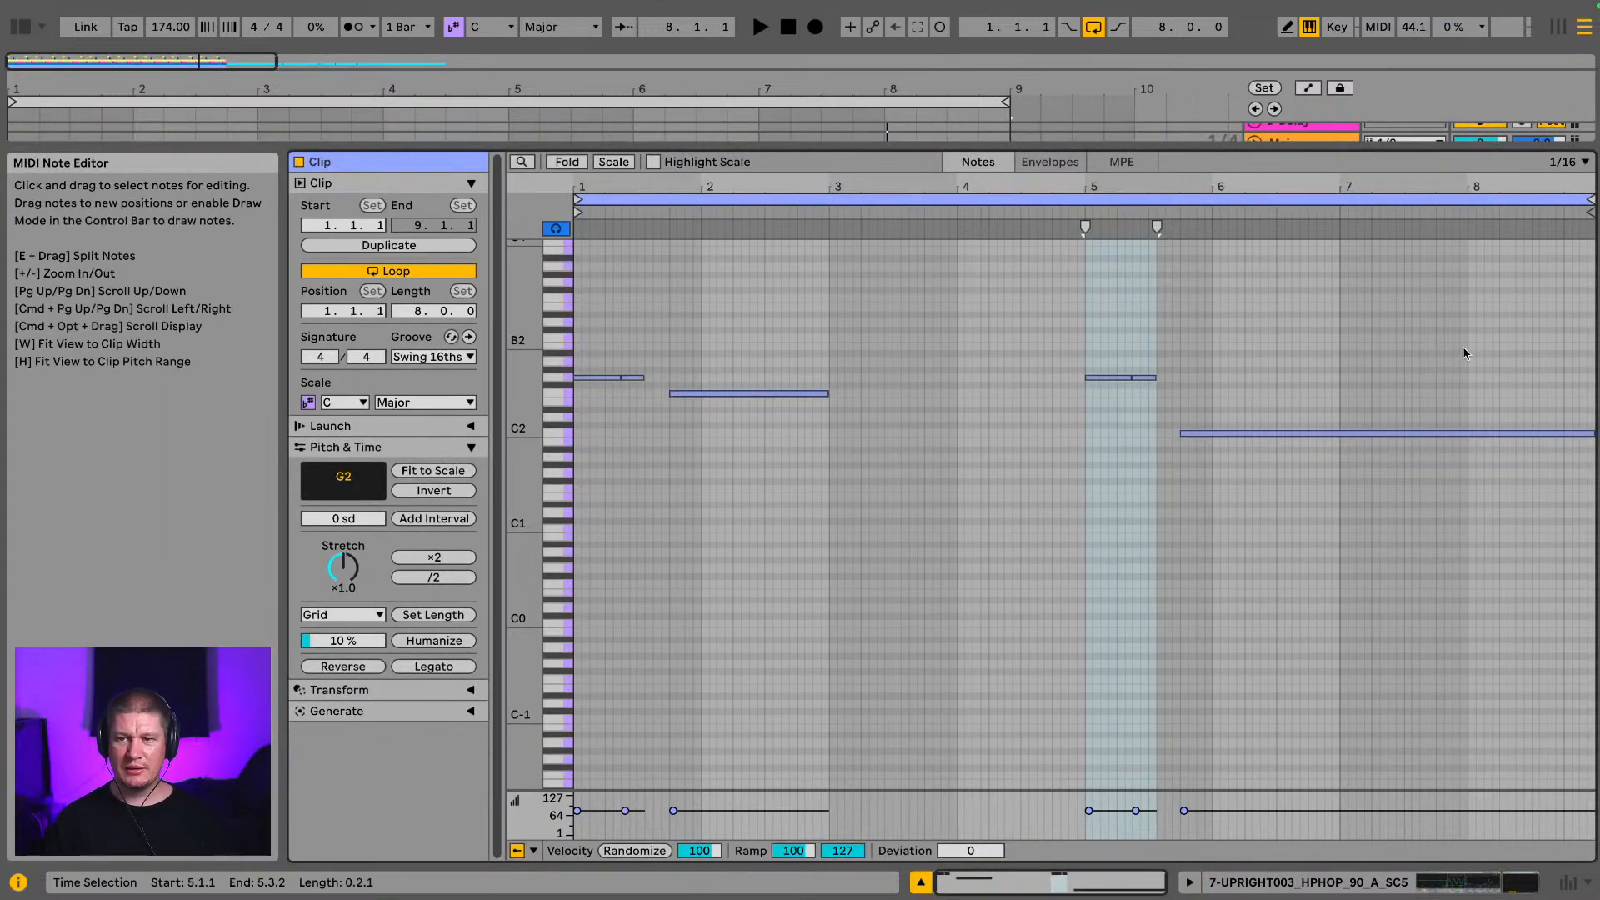
{"action": "left_click_drag", "start_coordinate": [1536, 190], "coordinate": [1536, 215]}
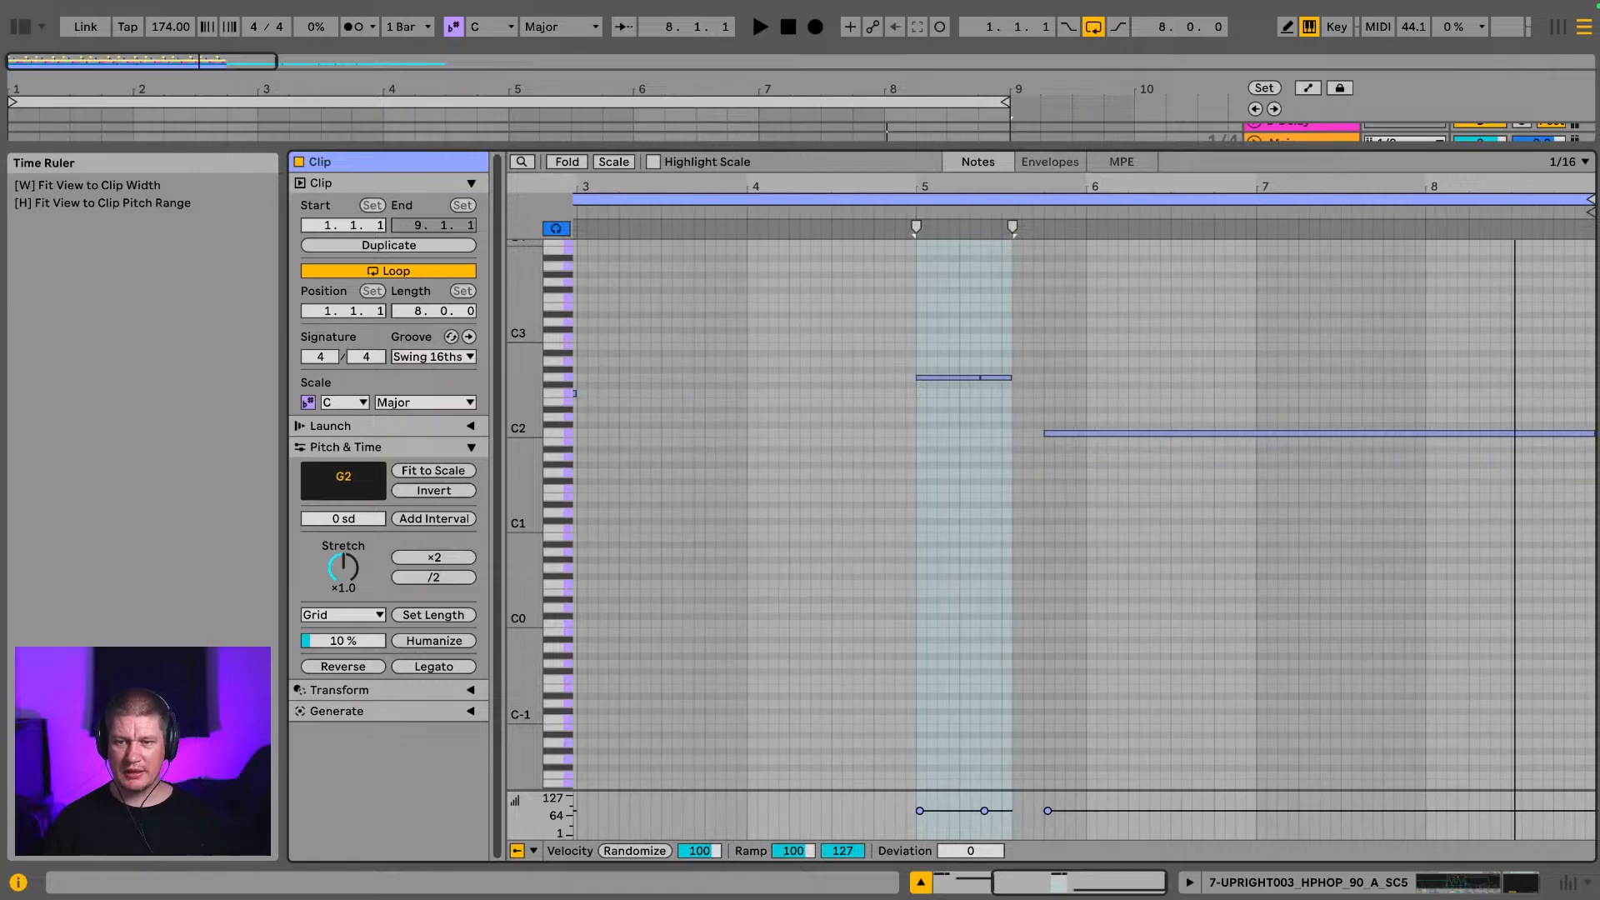
{"action": "key", "text": "space"}
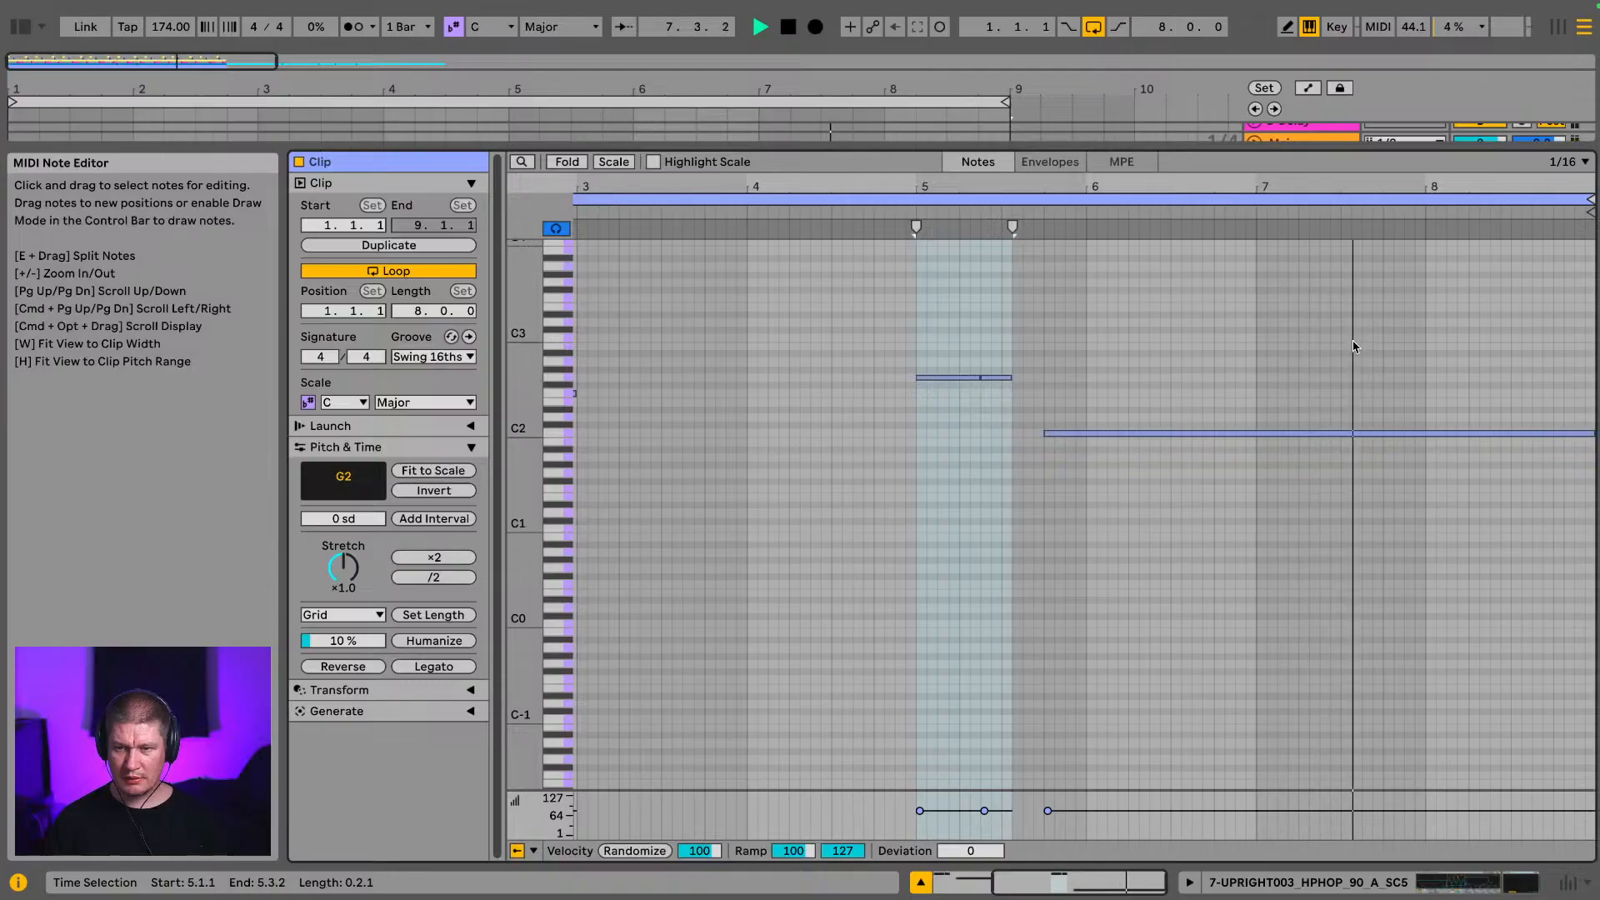
{"action": "double_click", "coordinate": [1346, 313]}
{"action": "key", "text": "space"}
{"action": "key", "text": "Down"}
{"action": "key", "text": "Down"}
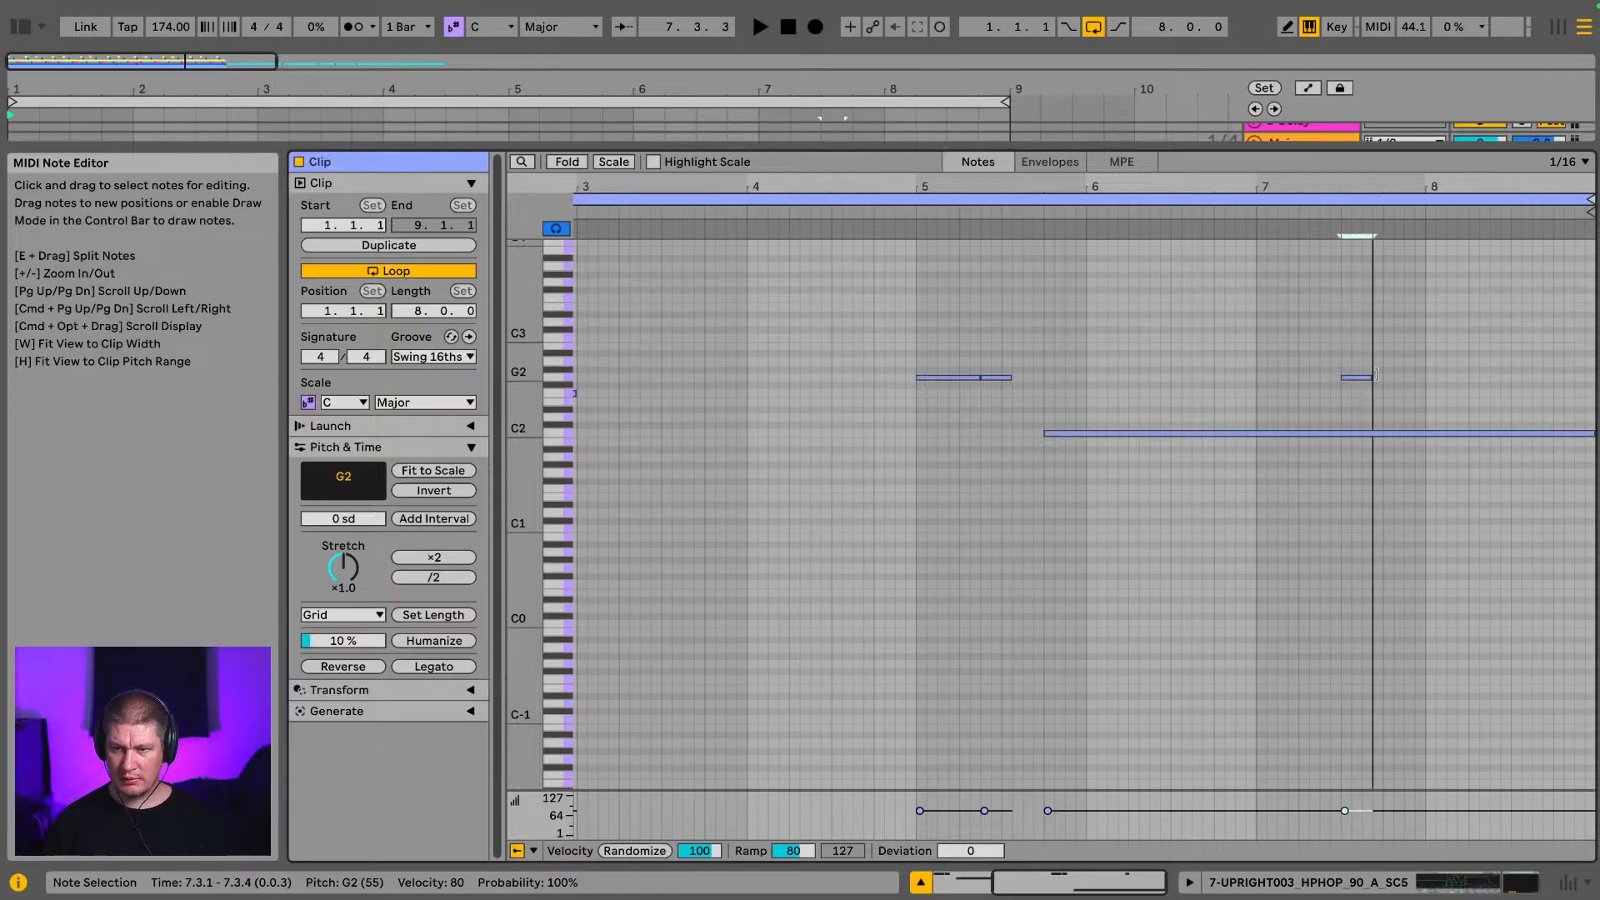
{"action": "left_click_drag", "start_coordinate": [1375, 375], "coordinate": [1422, 383]}
Step: Duplicate the new G2 note to 8.1.1 and raise the copy to C3
{"action": "key", "text": "super+d"}
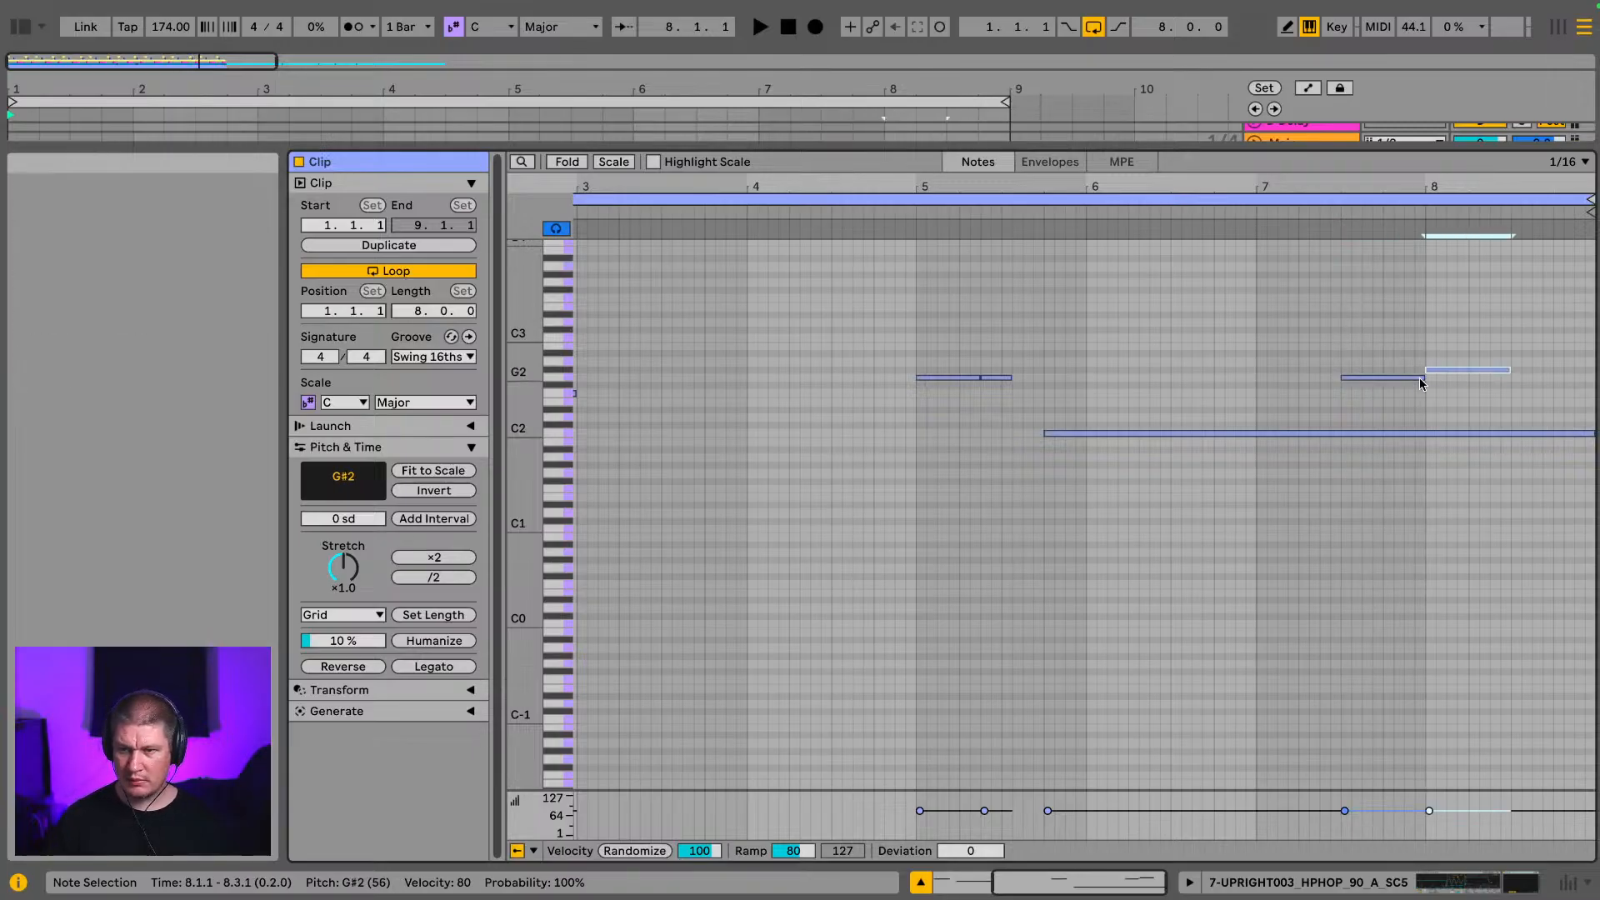
{"action": "key", "text": "Right"}
{"action": "key", "text": "Up"}
{"action": "key", "text": "Up"}
{"action": "key", "text": "Up"}
{"action": "key", "text": "Up"}
{"action": "key", "text": "Up"}
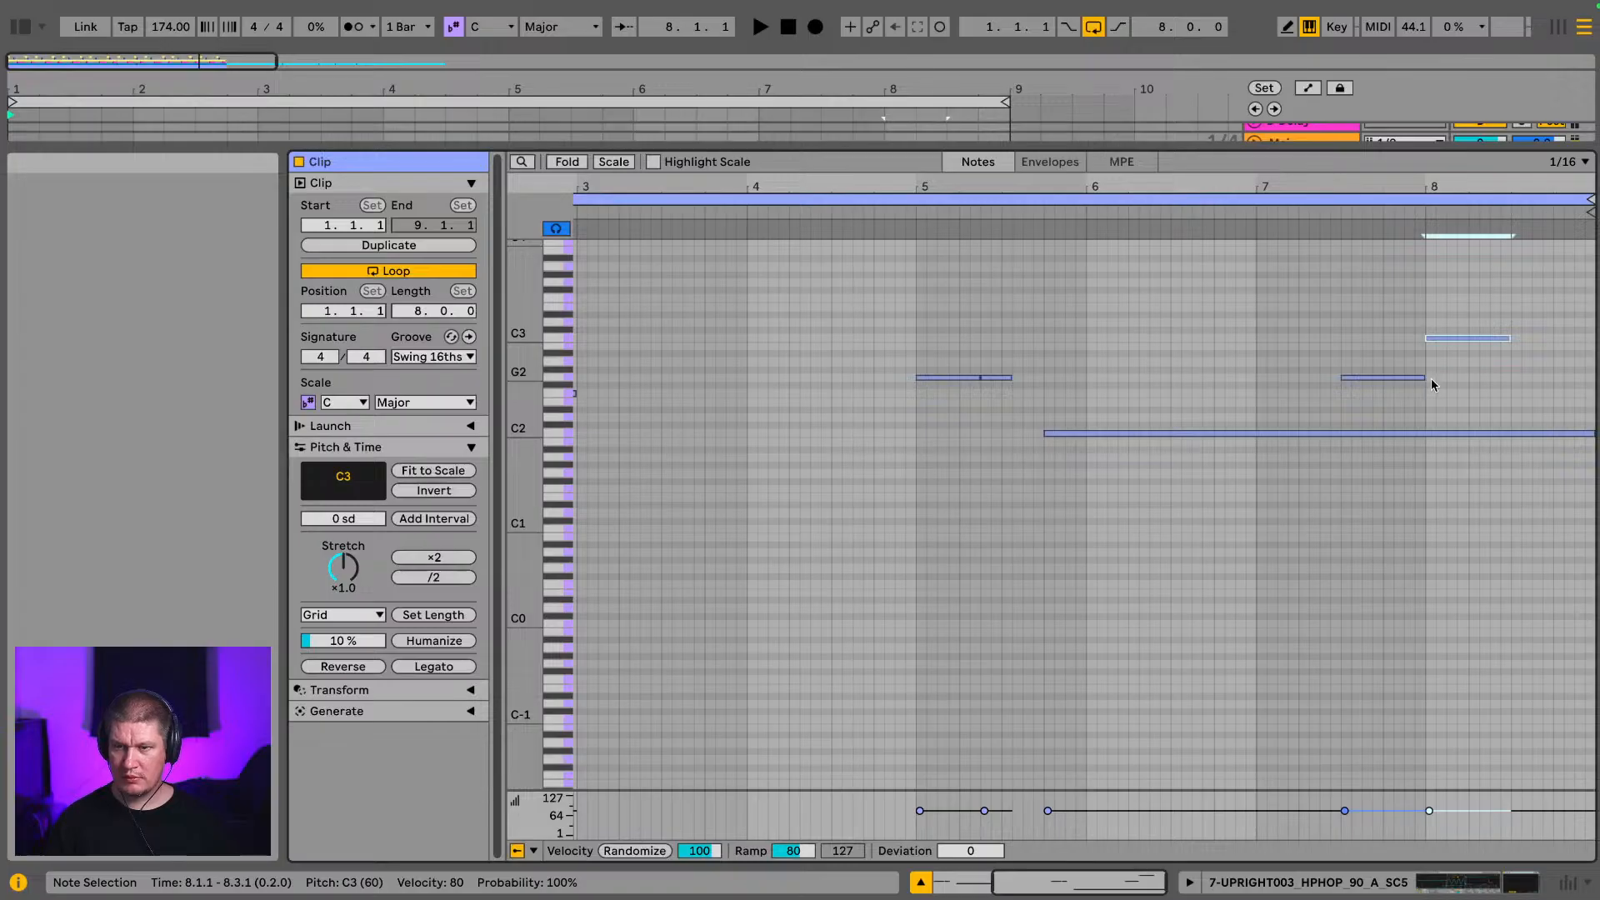
Step: Extend the C3 note to the end of the clip and shorten the long C2 note to end at 7.3.1
{"action": "left_click_drag", "start_coordinate": [1510, 339], "coordinate": [1505, 440]}
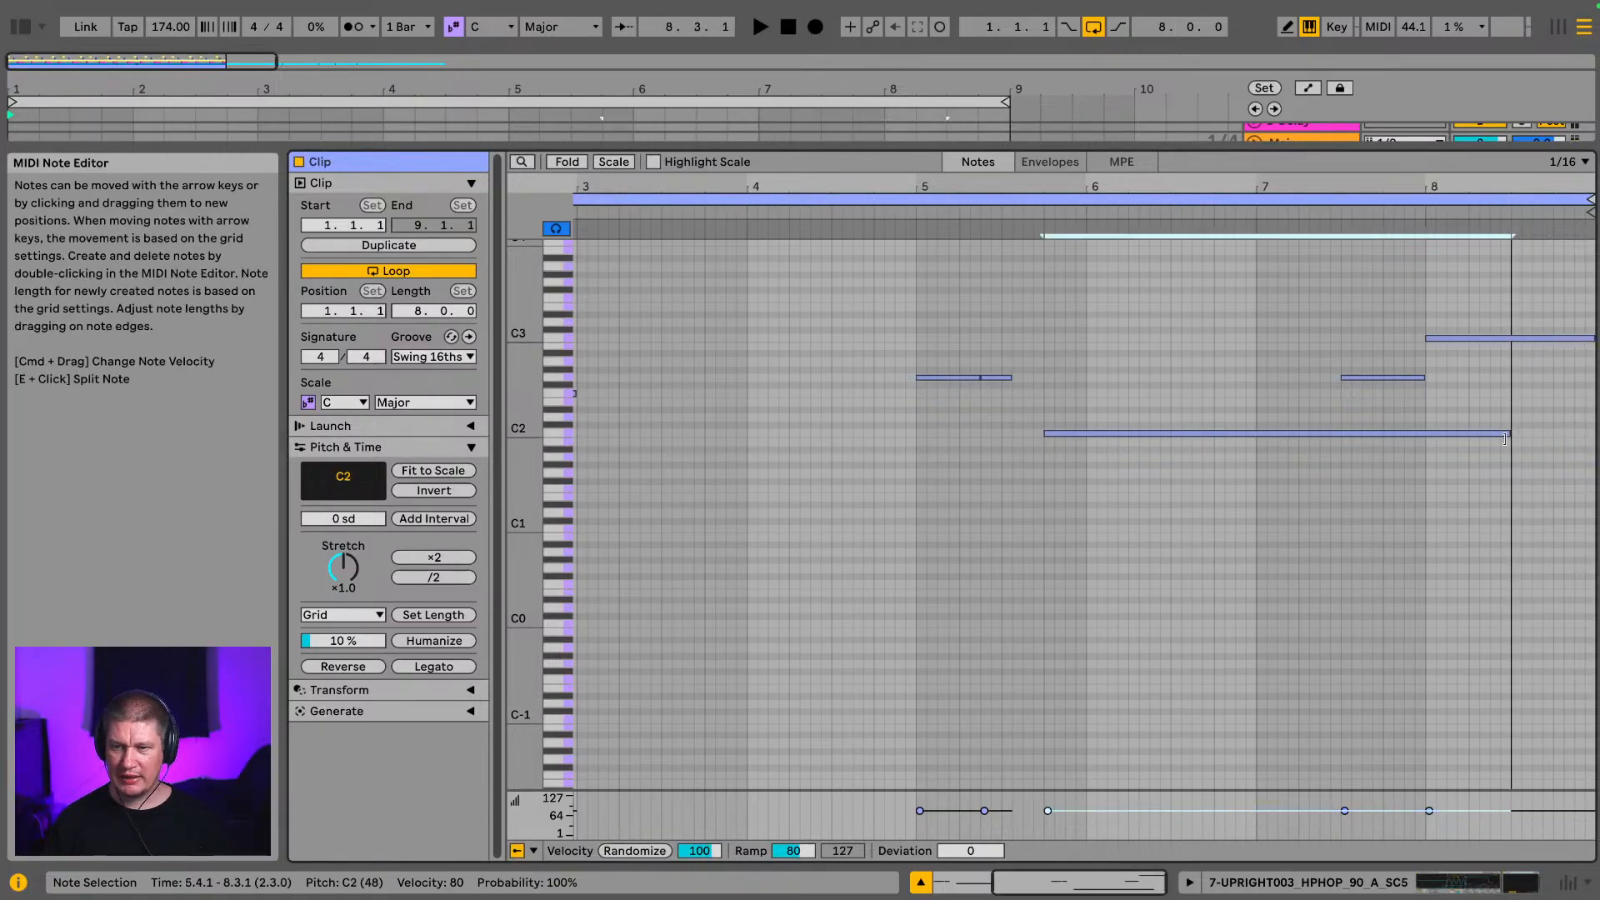
{"action": "key", "text": "space"}
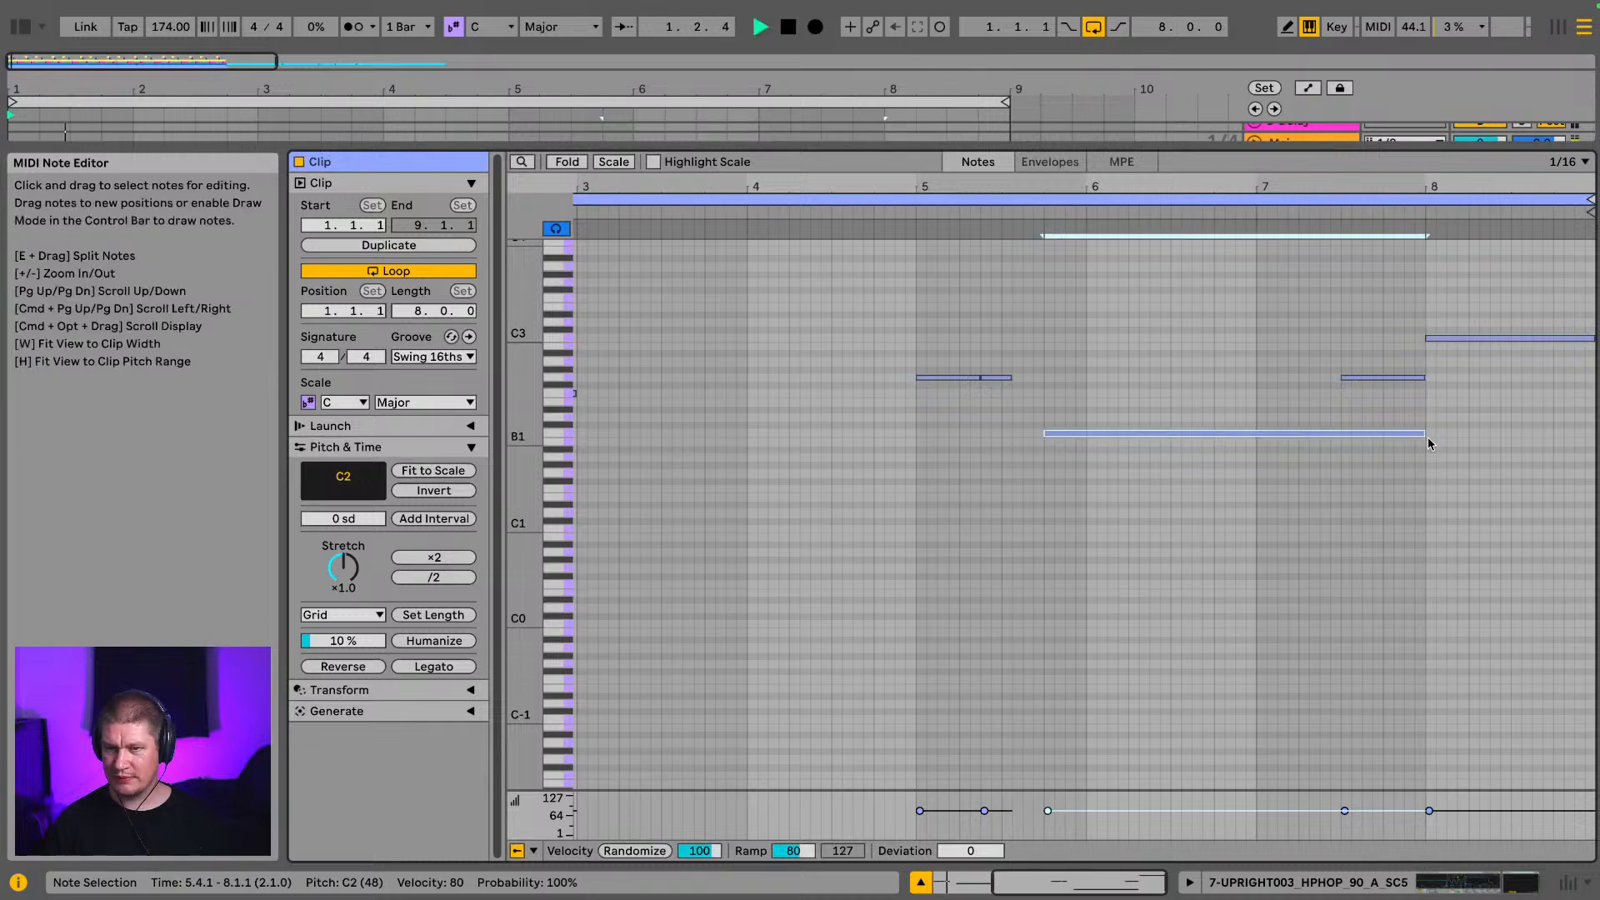
{"action": "left_click_drag", "start_coordinate": [1422, 431], "coordinate": [1340, 431]}
Step: Copy the updated upright bass clip over the 808 super dope clip and unsolo both bass tracks in an enlarged arrangement view
{"action": "left_click", "coordinate": [1465, 883]}
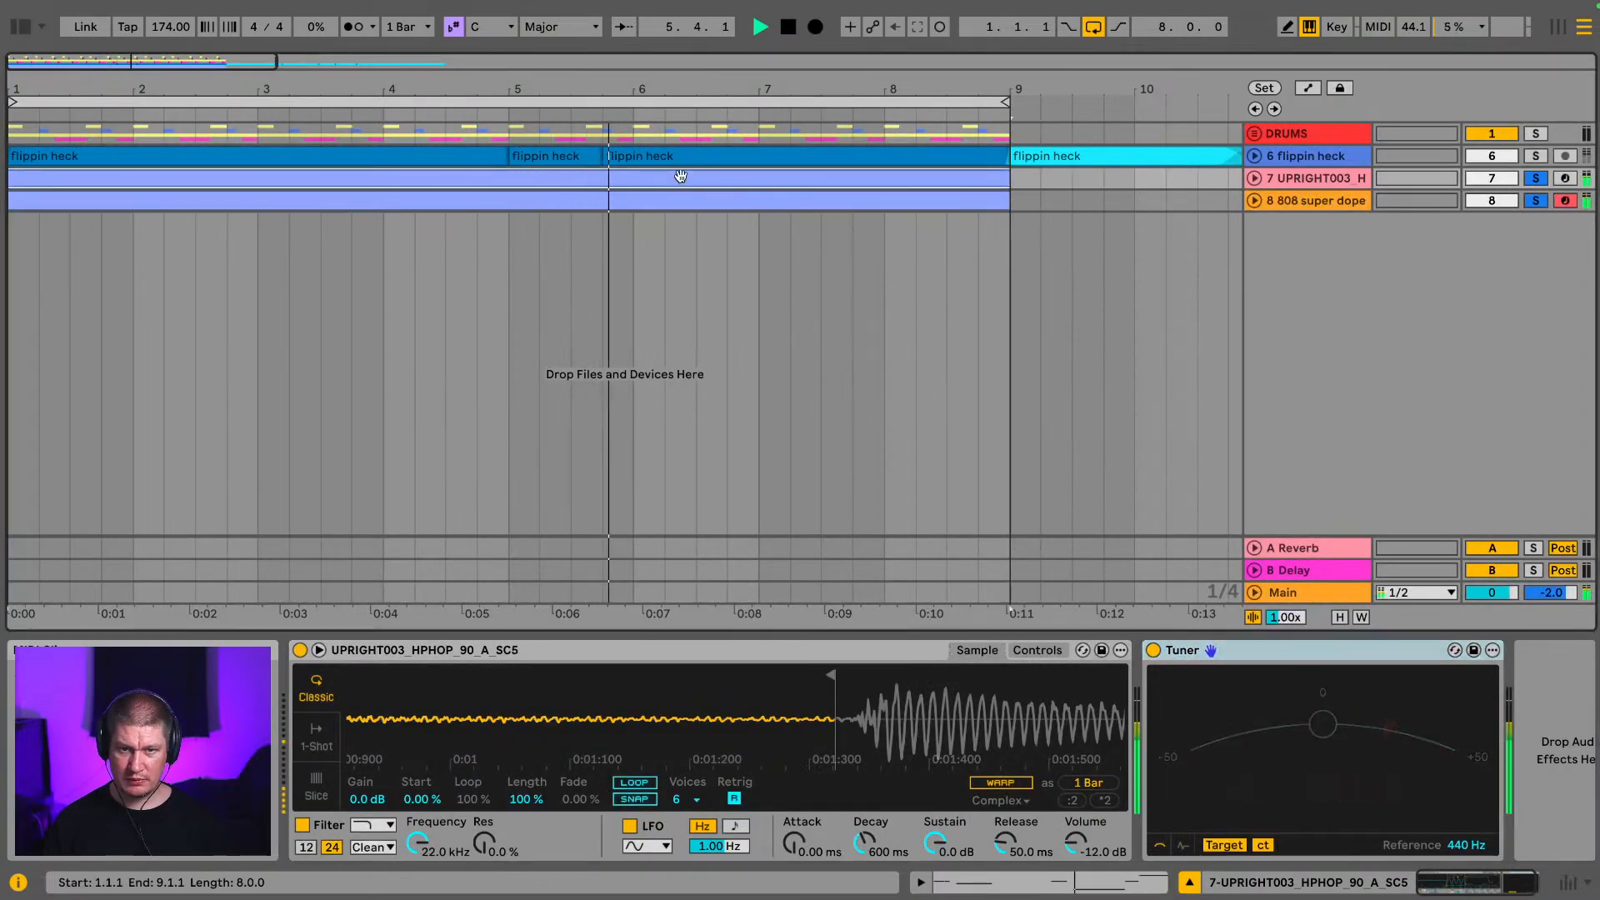
{"action": "left_click", "coordinate": [670, 203]}
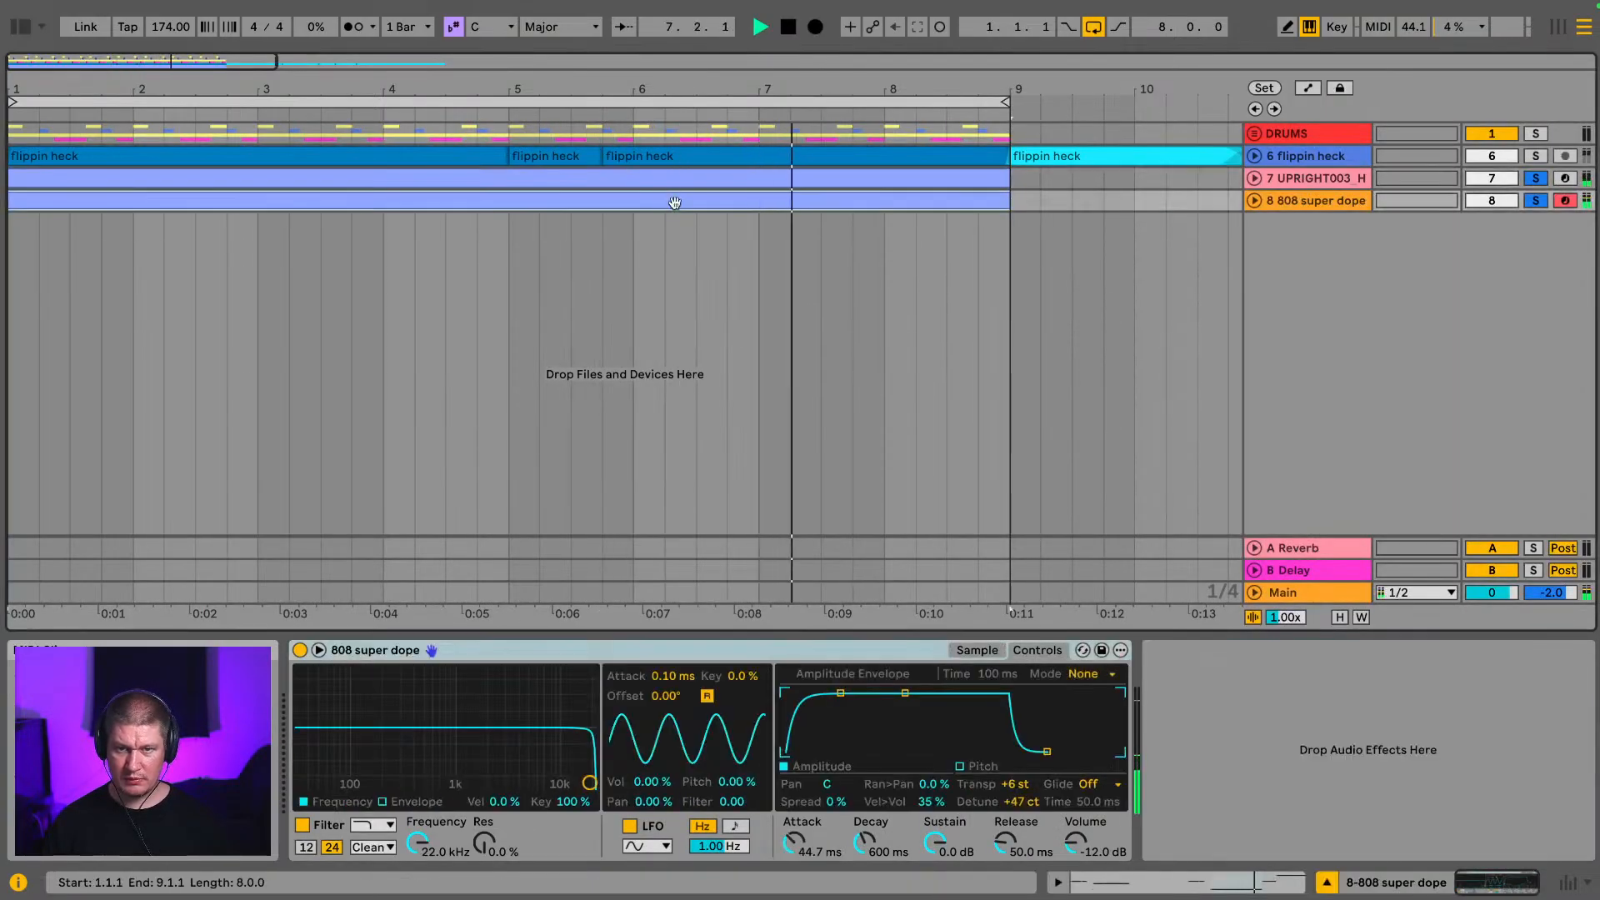
{"action": "double_click", "coordinate": [926, 177]}
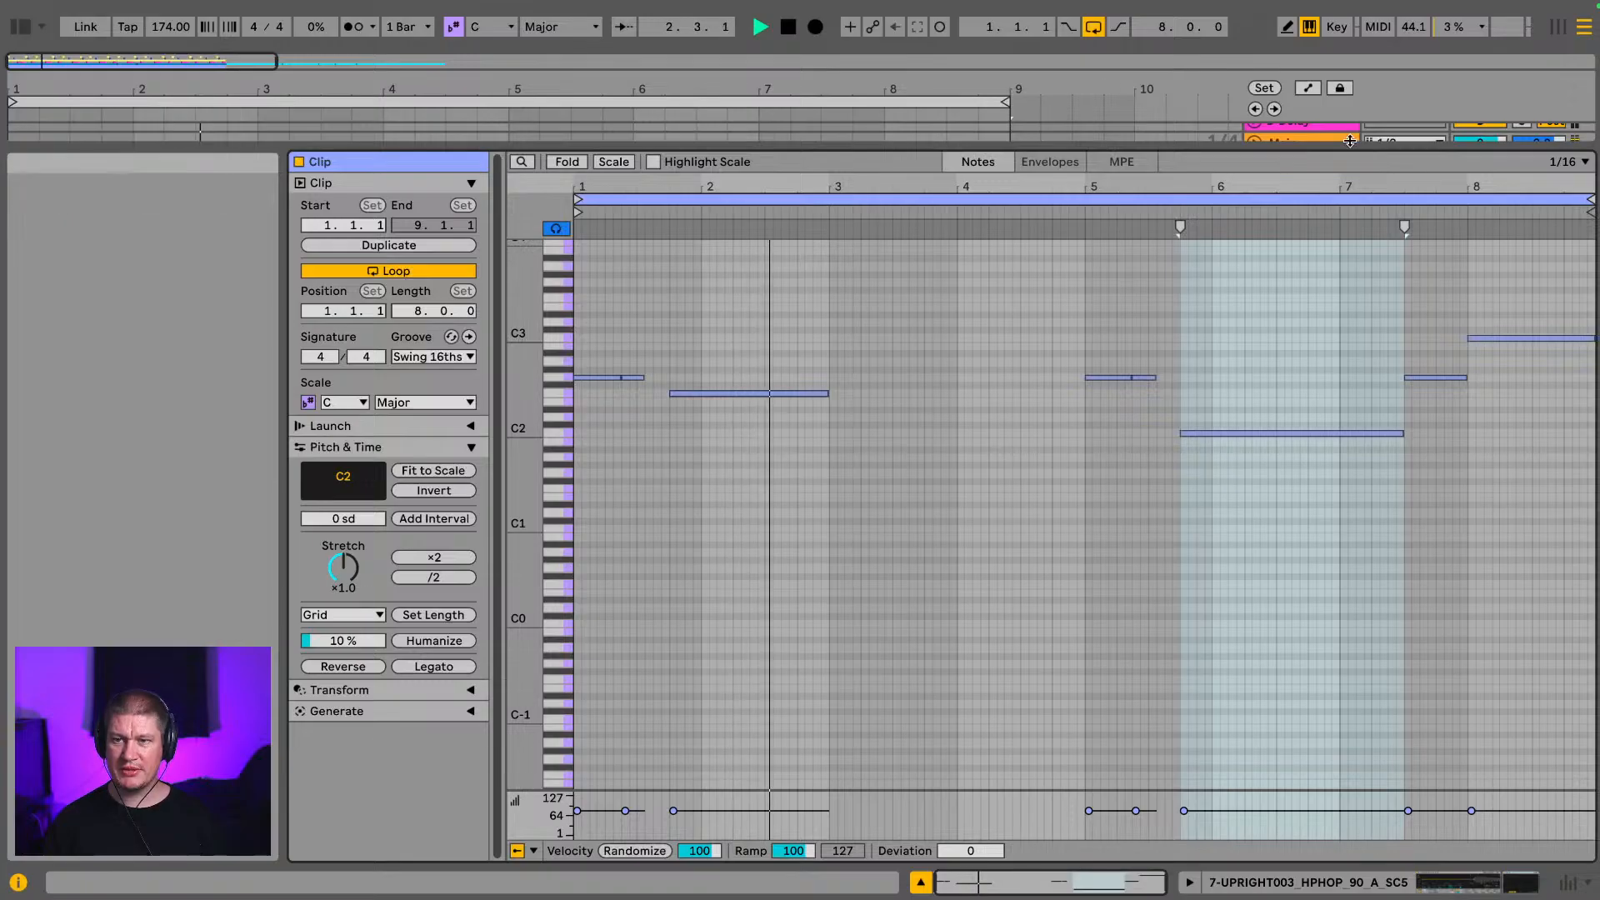
{"action": "left_click_drag", "start_coordinate": [1393, 147], "coordinate": [1408, 323]}
{"action": "scroll", "coordinate": [1461, 195], "scroll_direction": "up", "scroll_amount": 2}
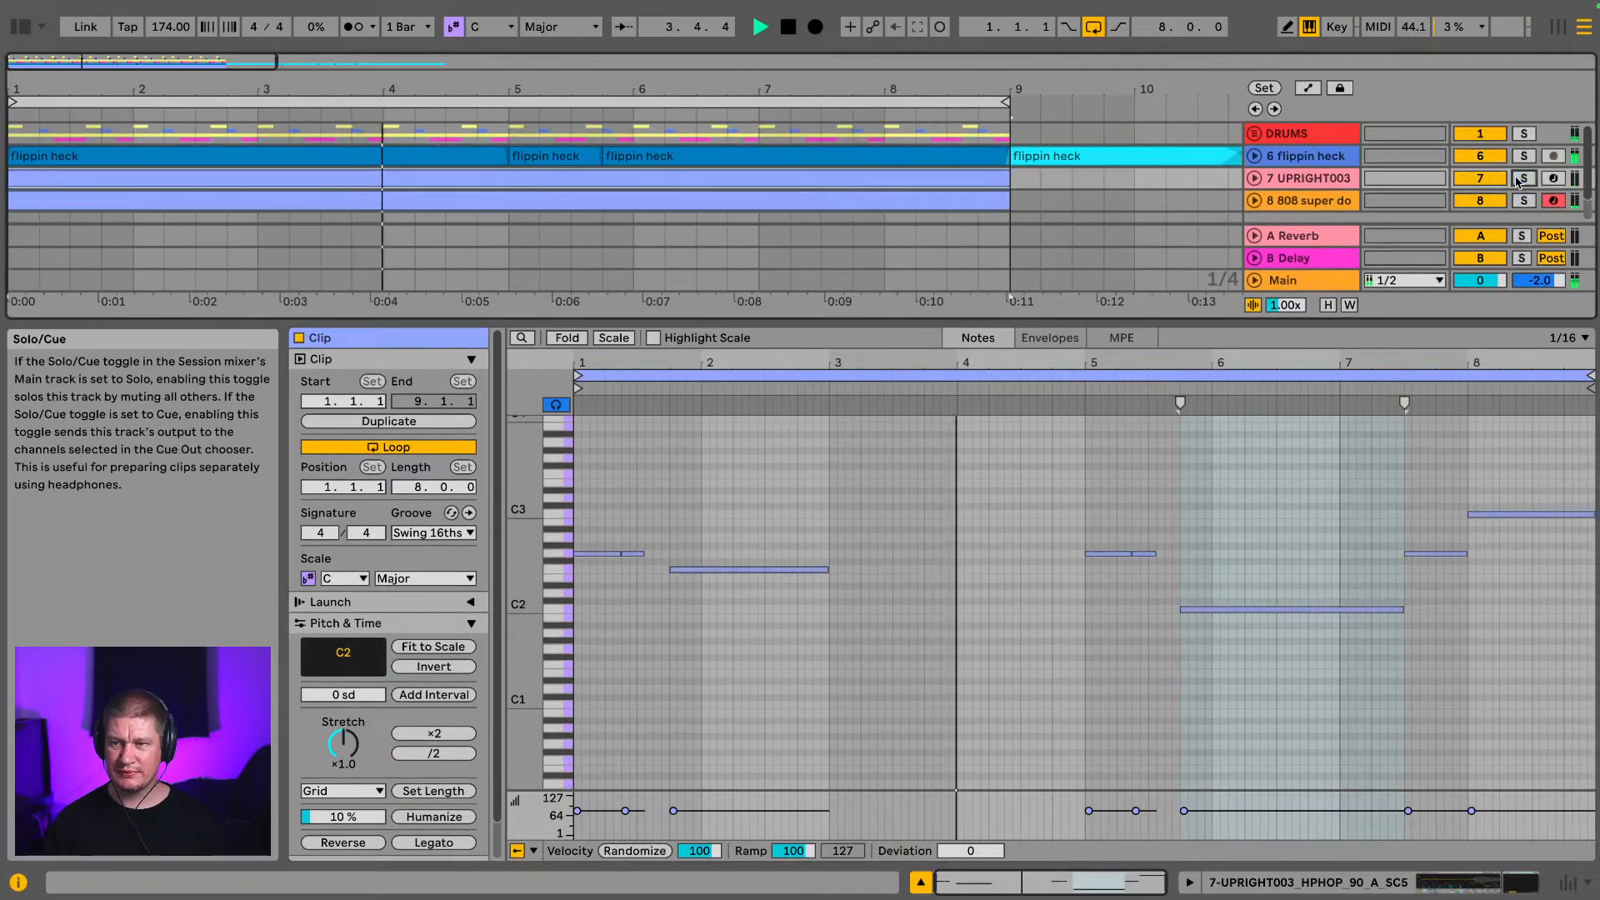
Step: Trim the start of the upright clip's G2 note before bar 8 to 7.4.1 and play the result
{"action": "left_click_drag", "start_coordinate": [1492, 363], "coordinate": [1433, 484]}
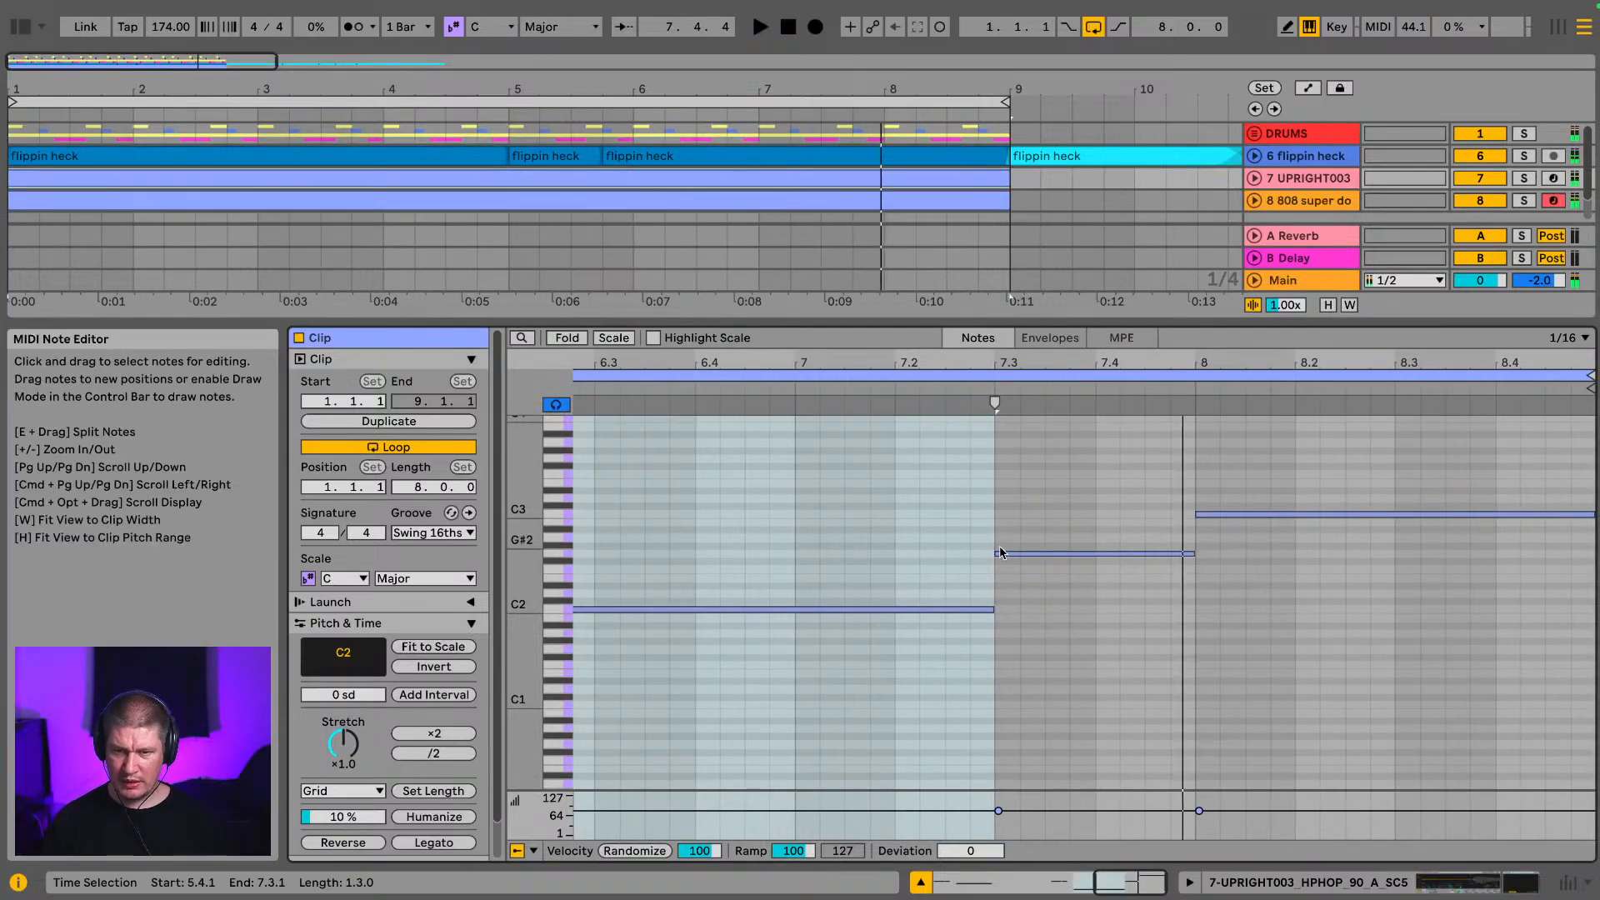
{"action": "left_click_drag", "start_coordinate": [997, 553], "coordinate": [1096, 553]}
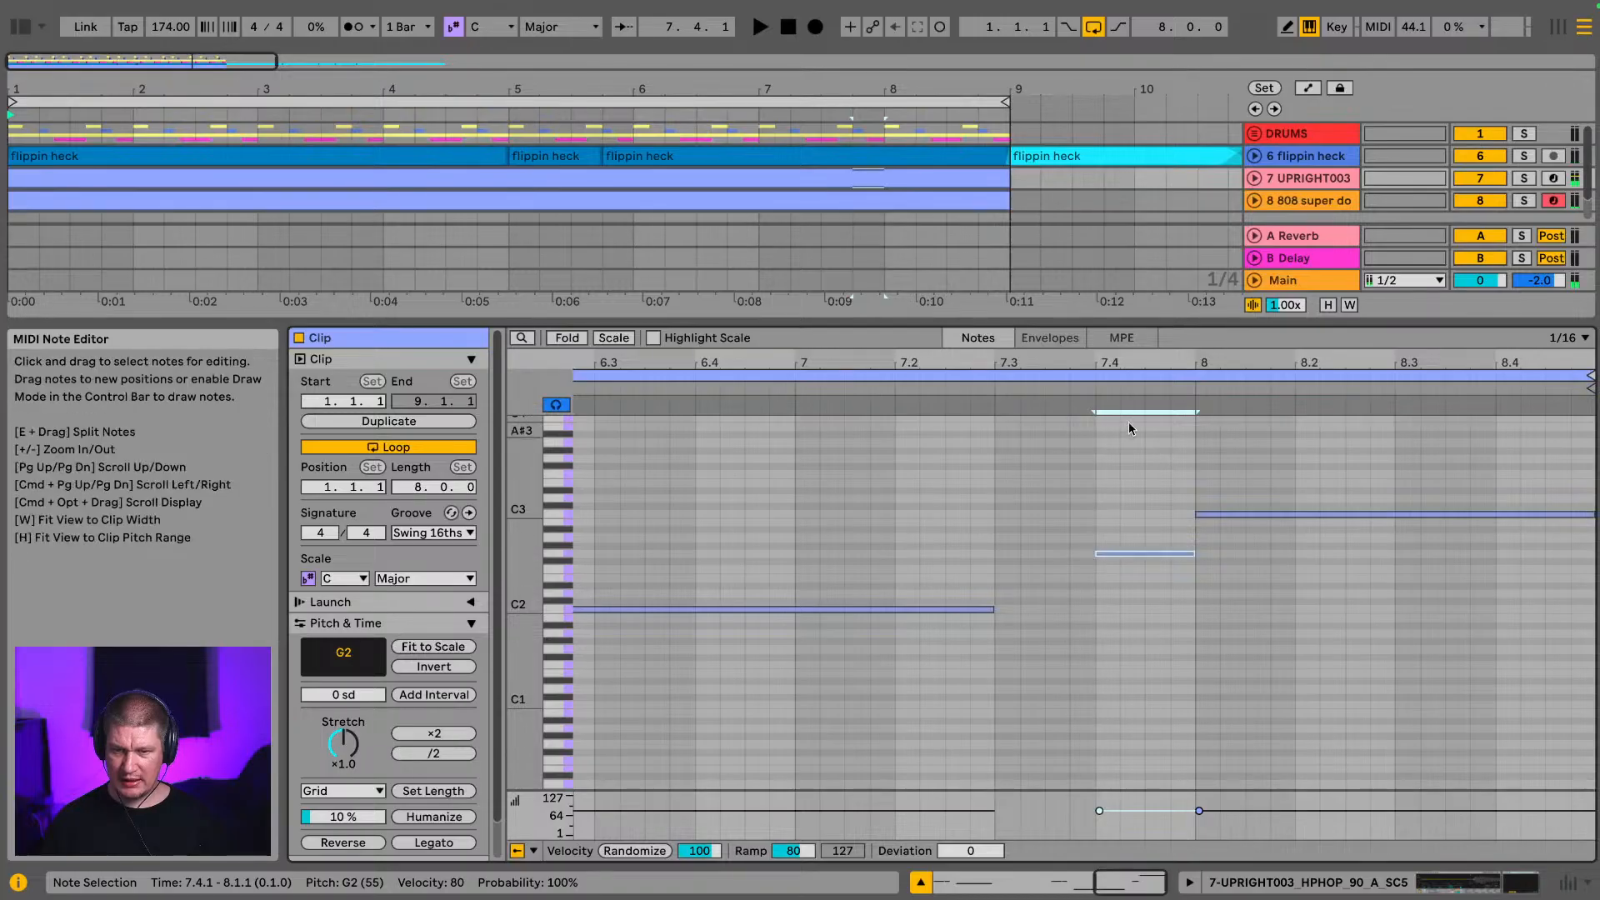
{"action": "key", "text": "space"}
Step: Open the 808 super dope clip and trim the start of its G2 note before bar 8 to 7.4.1
{"action": "left_click", "coordinate": [907, 200]}
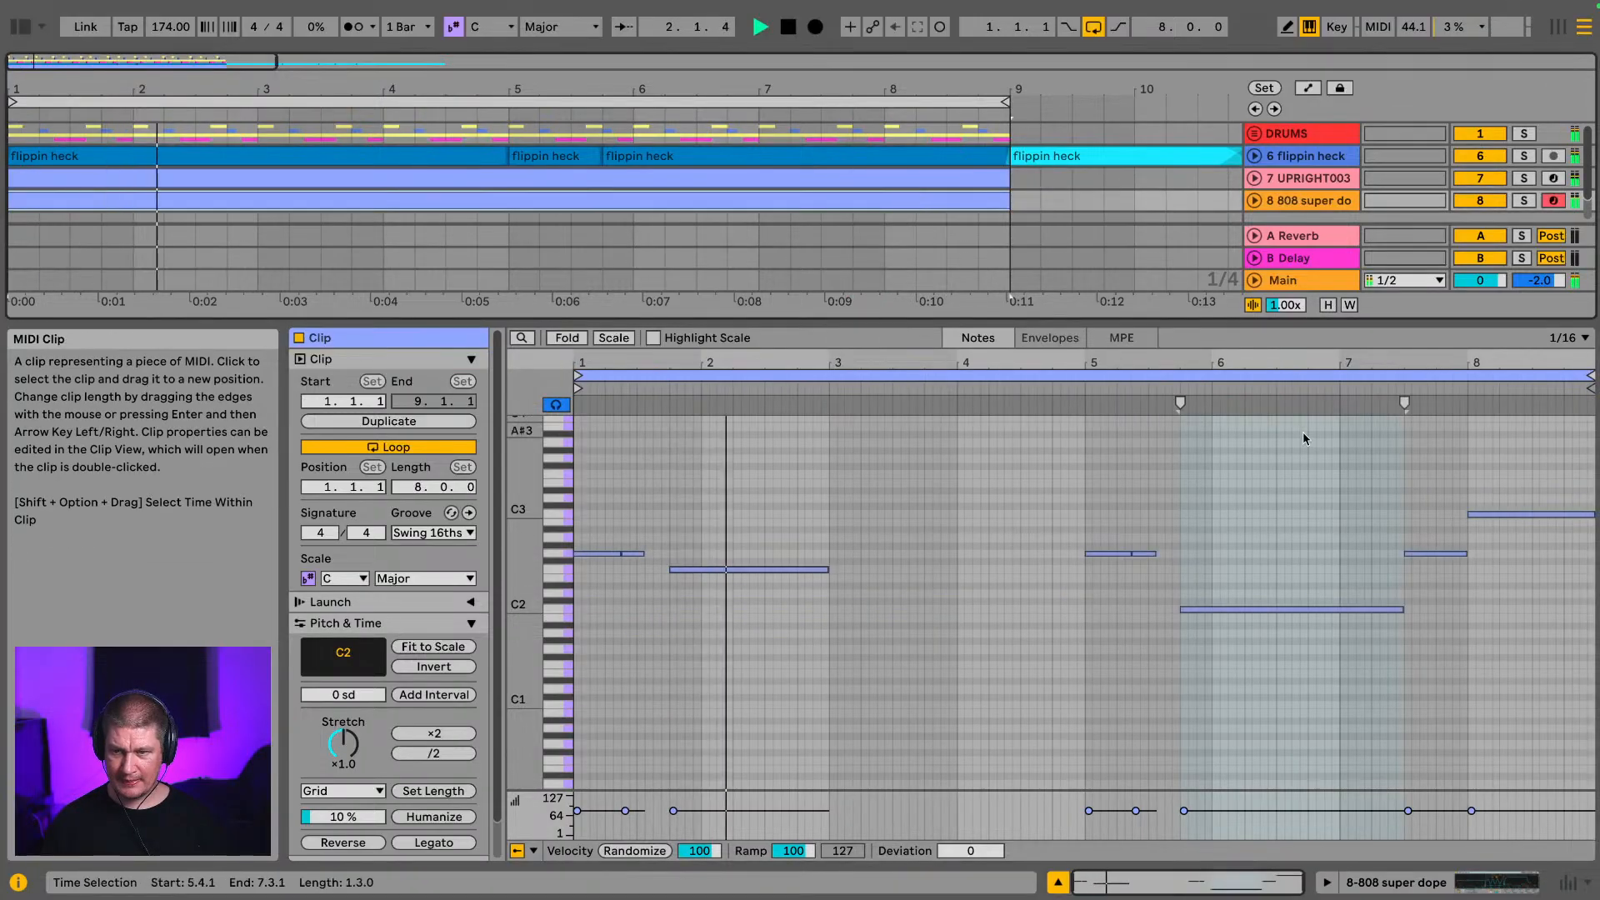
{"action": "left_click", "coordinate": [1406, 551]}
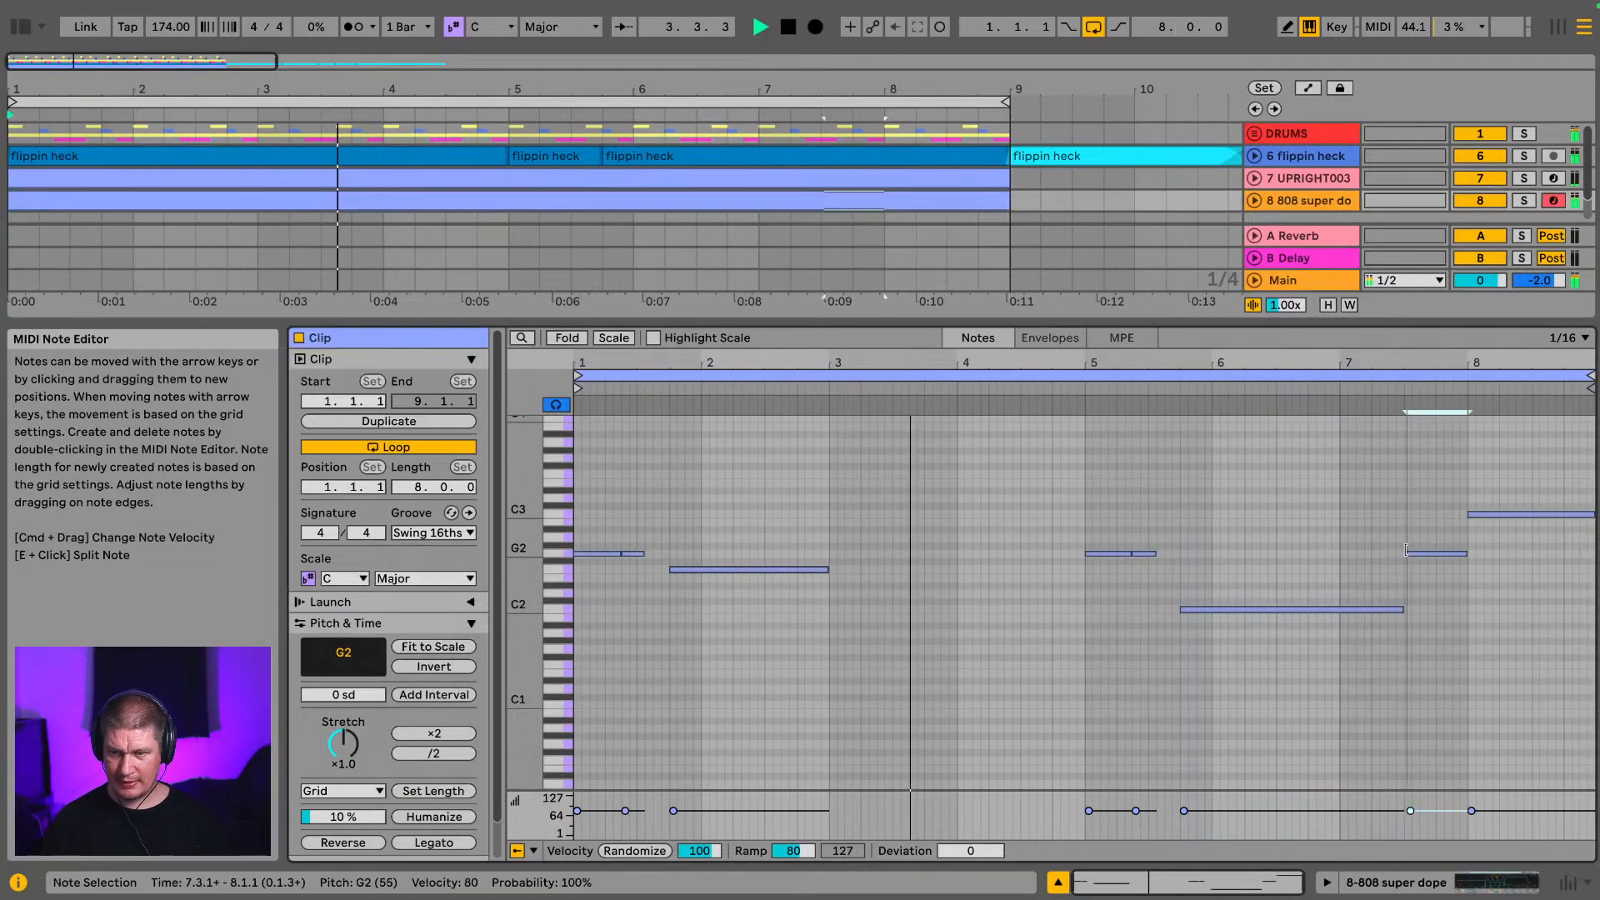
{"action": "left_click_drag", "start_coordinate": [1407, 551], "coordinate": [1436, 553]}
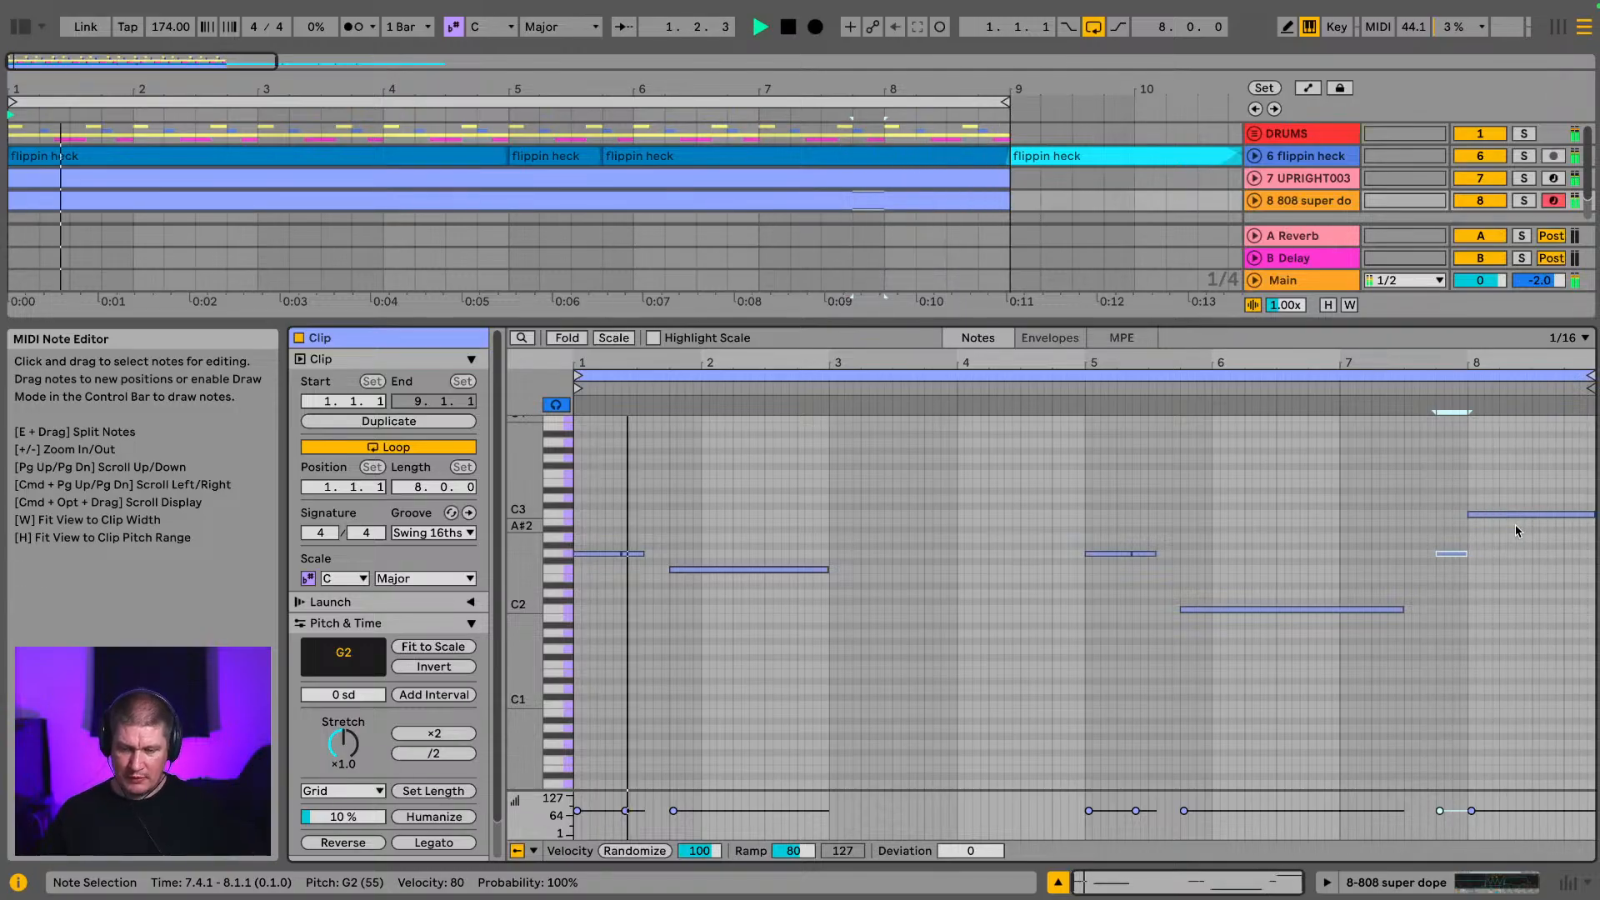
Step: Move the last G2 and C3 notes of the 808 clip earlier so they start at 7.3.3, and play from 7.3.1
{"action": "left_click_drag", "start_coordinate": [1428, 488], "coordinate": [1487, 560]}
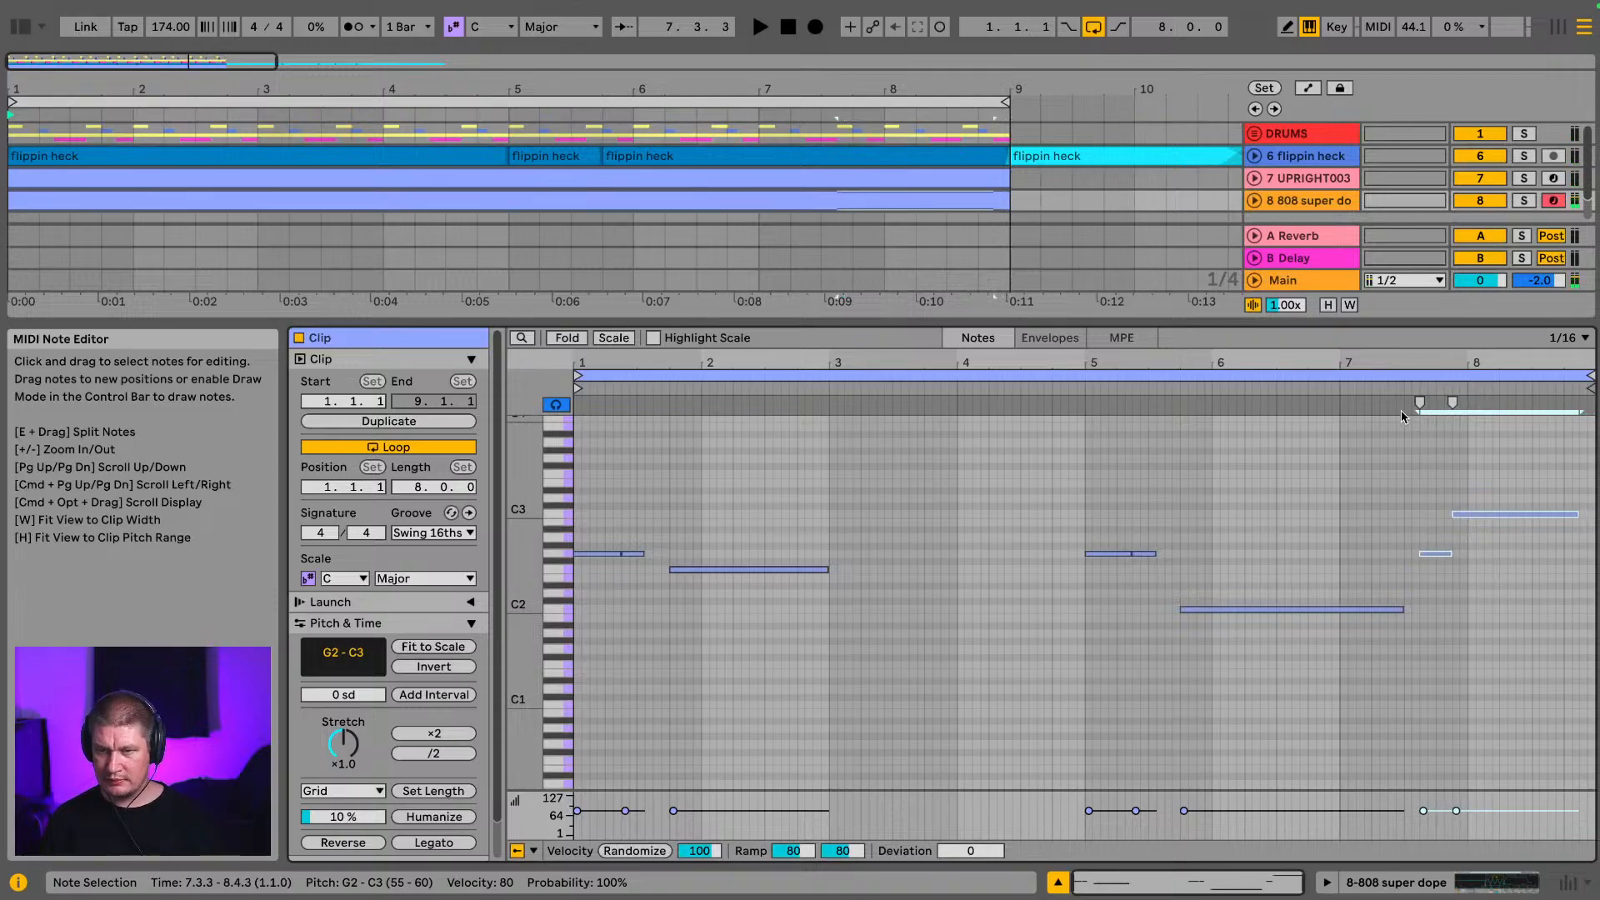
{"action": "left_click", "coordinate": [807, 237]}
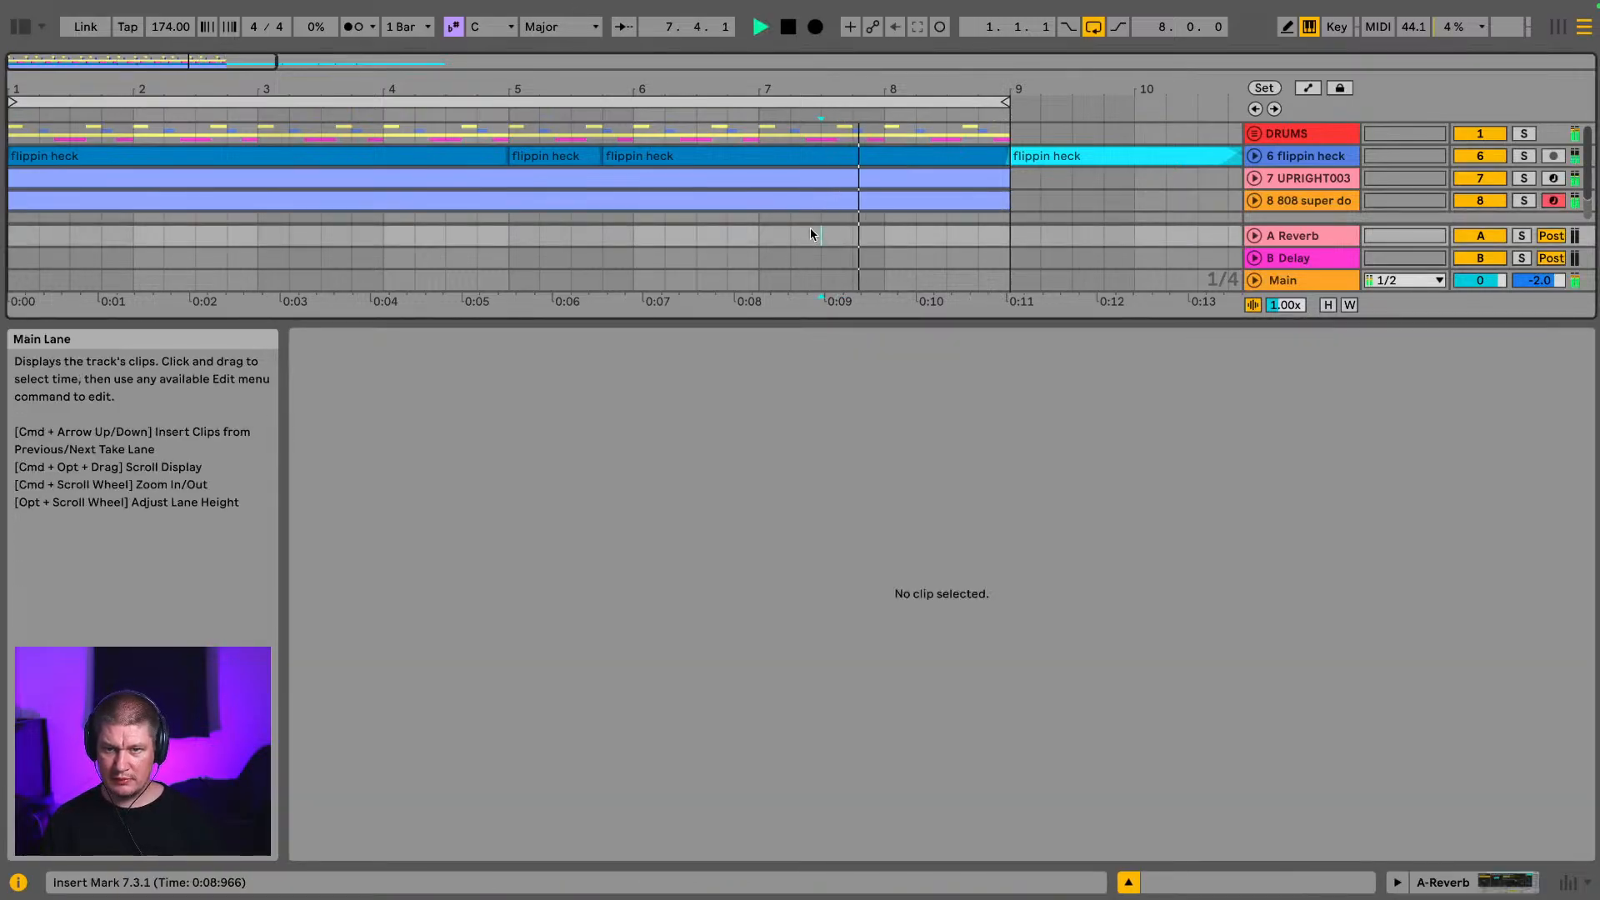
Step: Solo the upright bass track and extend the start of its clip's G2 note before bar 8 back to 7.3.1
{"action": "left_click", "coordinate": [767, 240]}
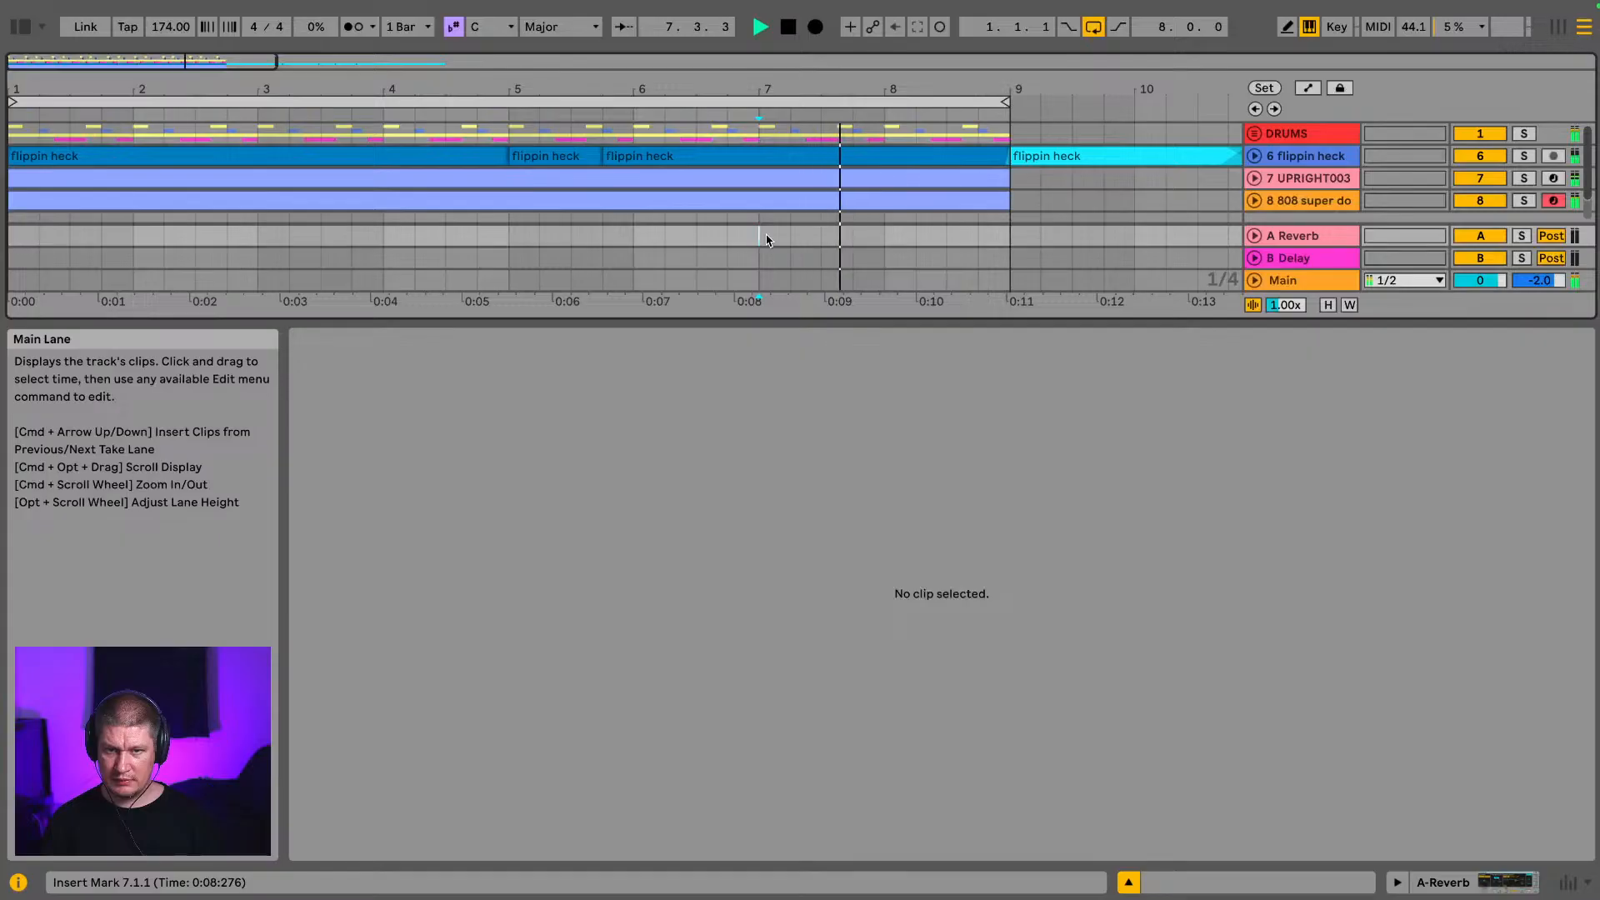
{"action": "left_click", "coordinate": [1524, 177]}
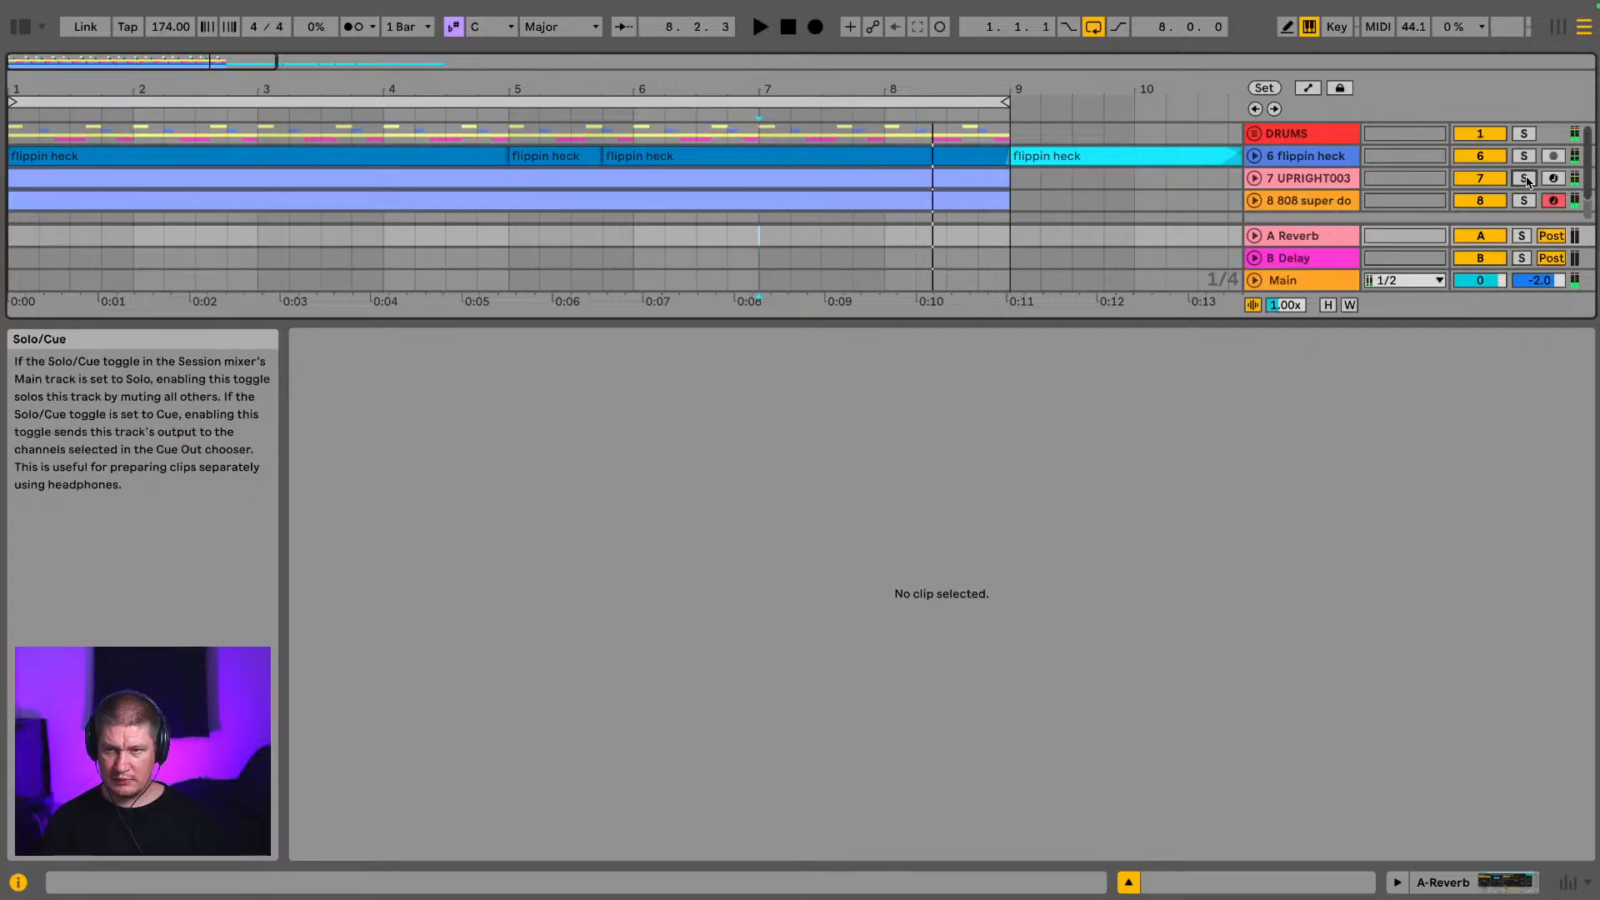
{"action": "left_click", "coordinate": [938, 185]}
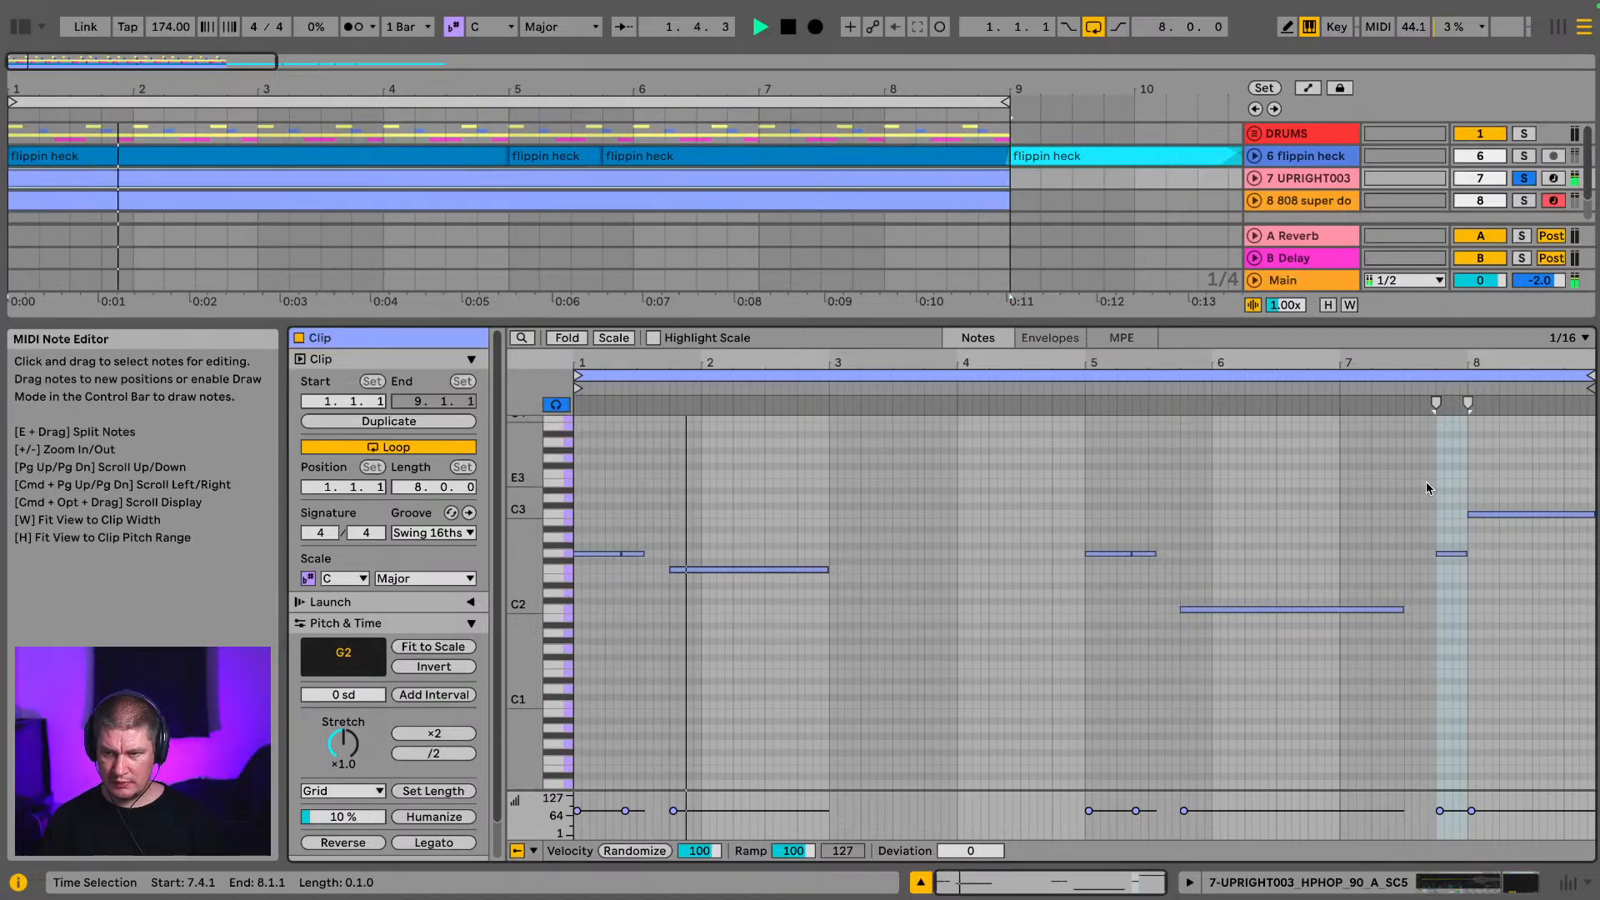
{"action": "left_click_drag", "start_coordinate": [1430, 447], "coordinate": [1505, 590]}
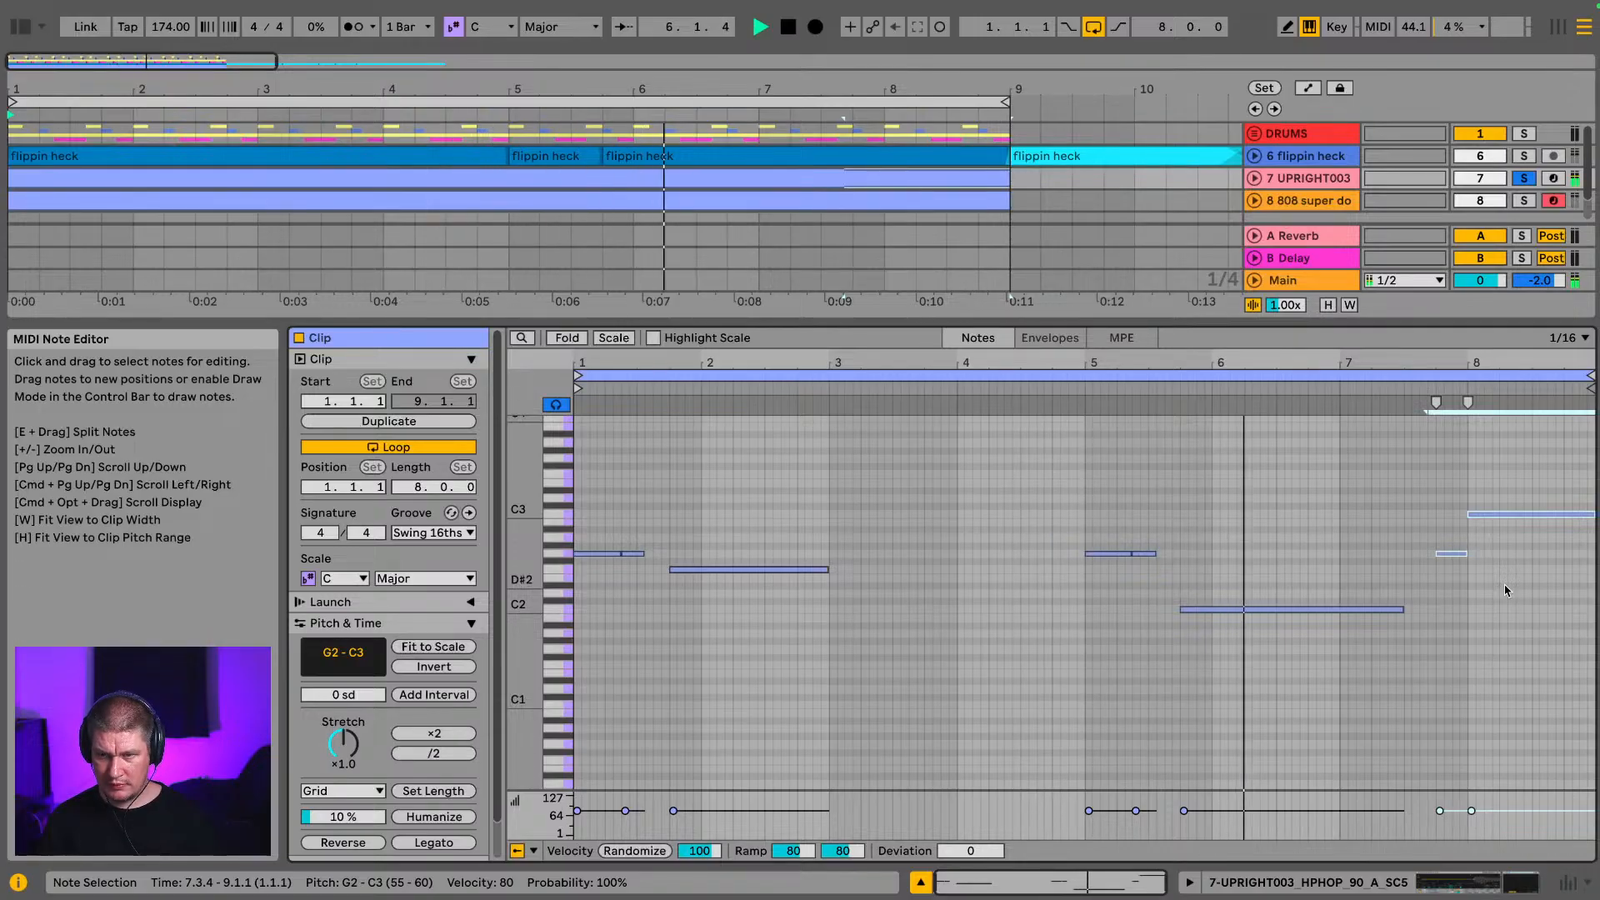
{"action": "key", "text": "space"}
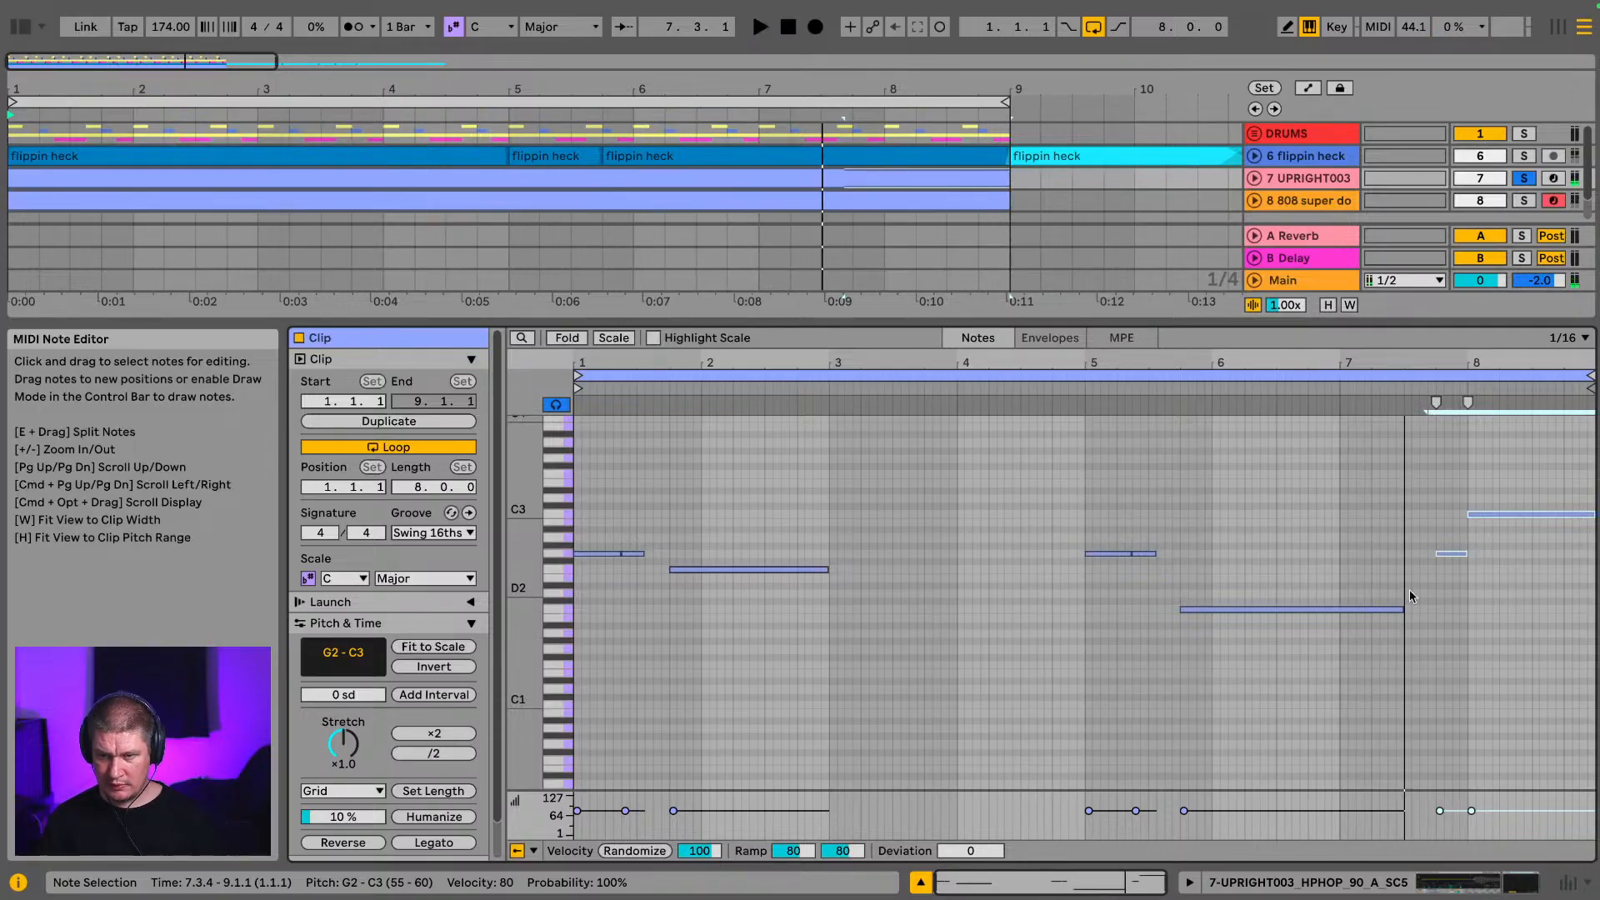
{"action": "left_click_drag", "start_coordinate": [1418, 542], "coordinate": [1444, 561]}
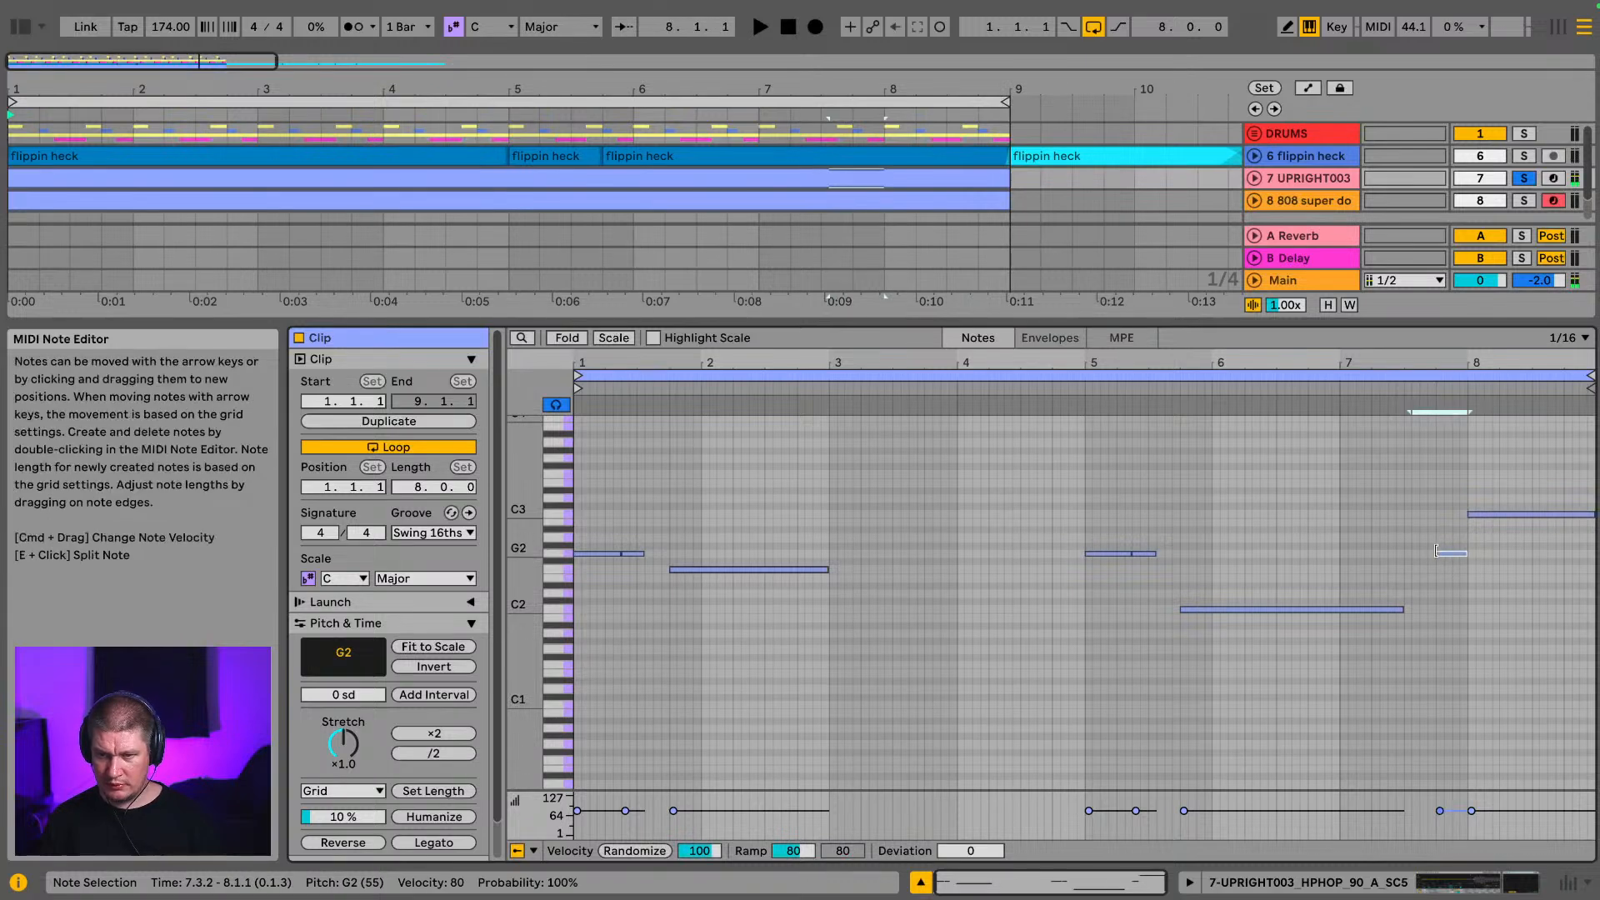
Step: Move the upright clip's last C3 note earlier to start at 7.4.2 and play the result
{"action": "left_click", "coordinate": [624, 237]}
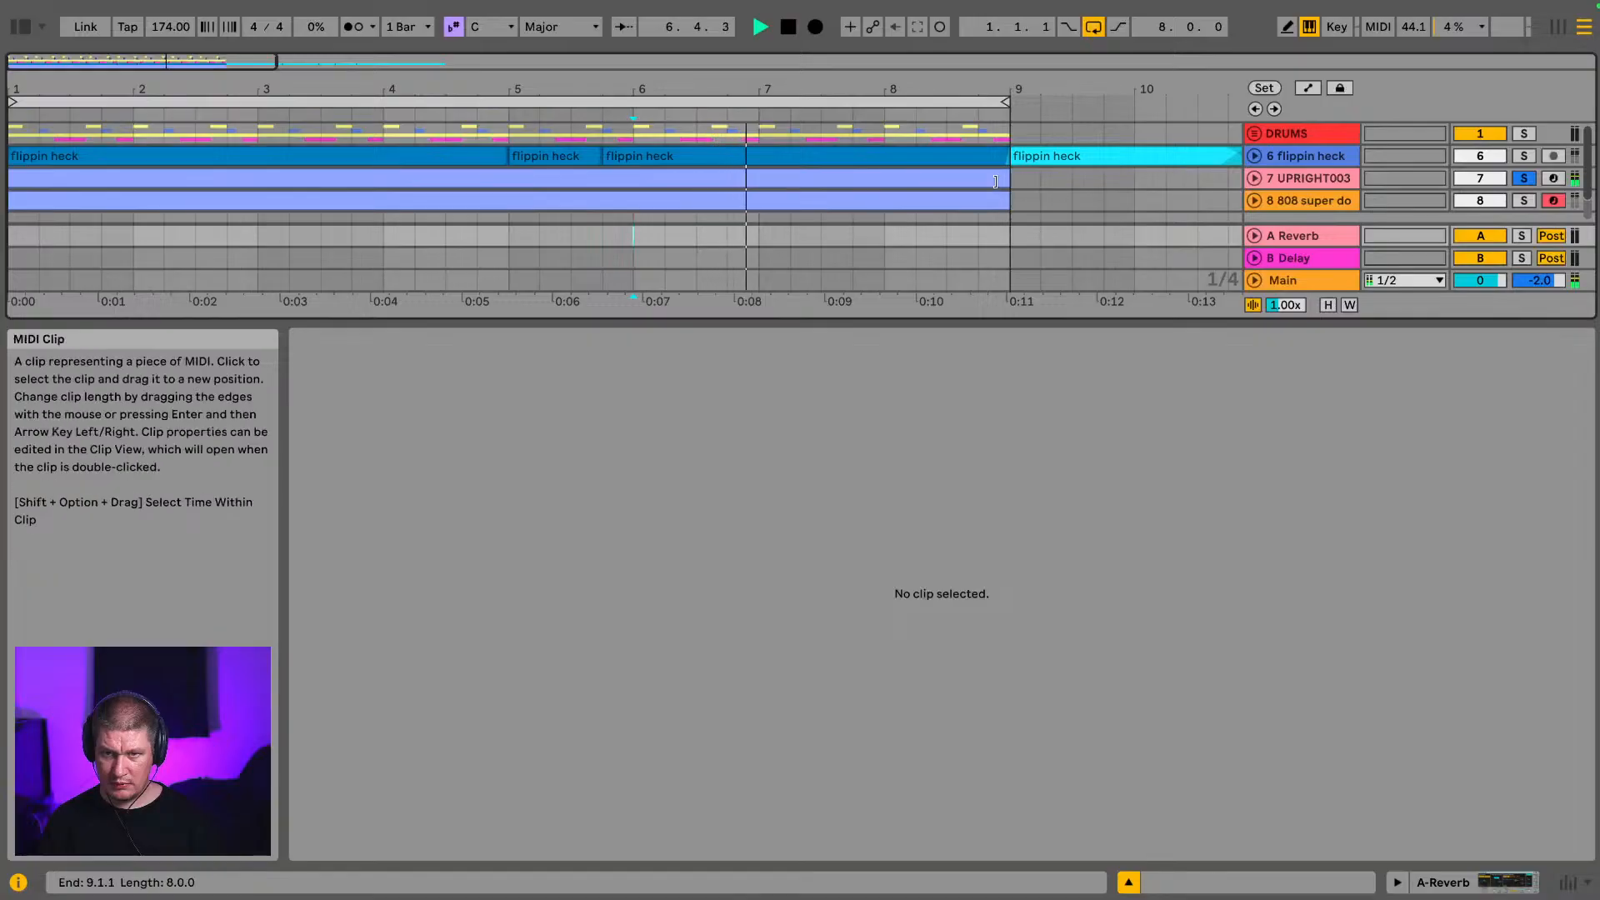
{"action": "left_click", "coordinate": [991, 178]}
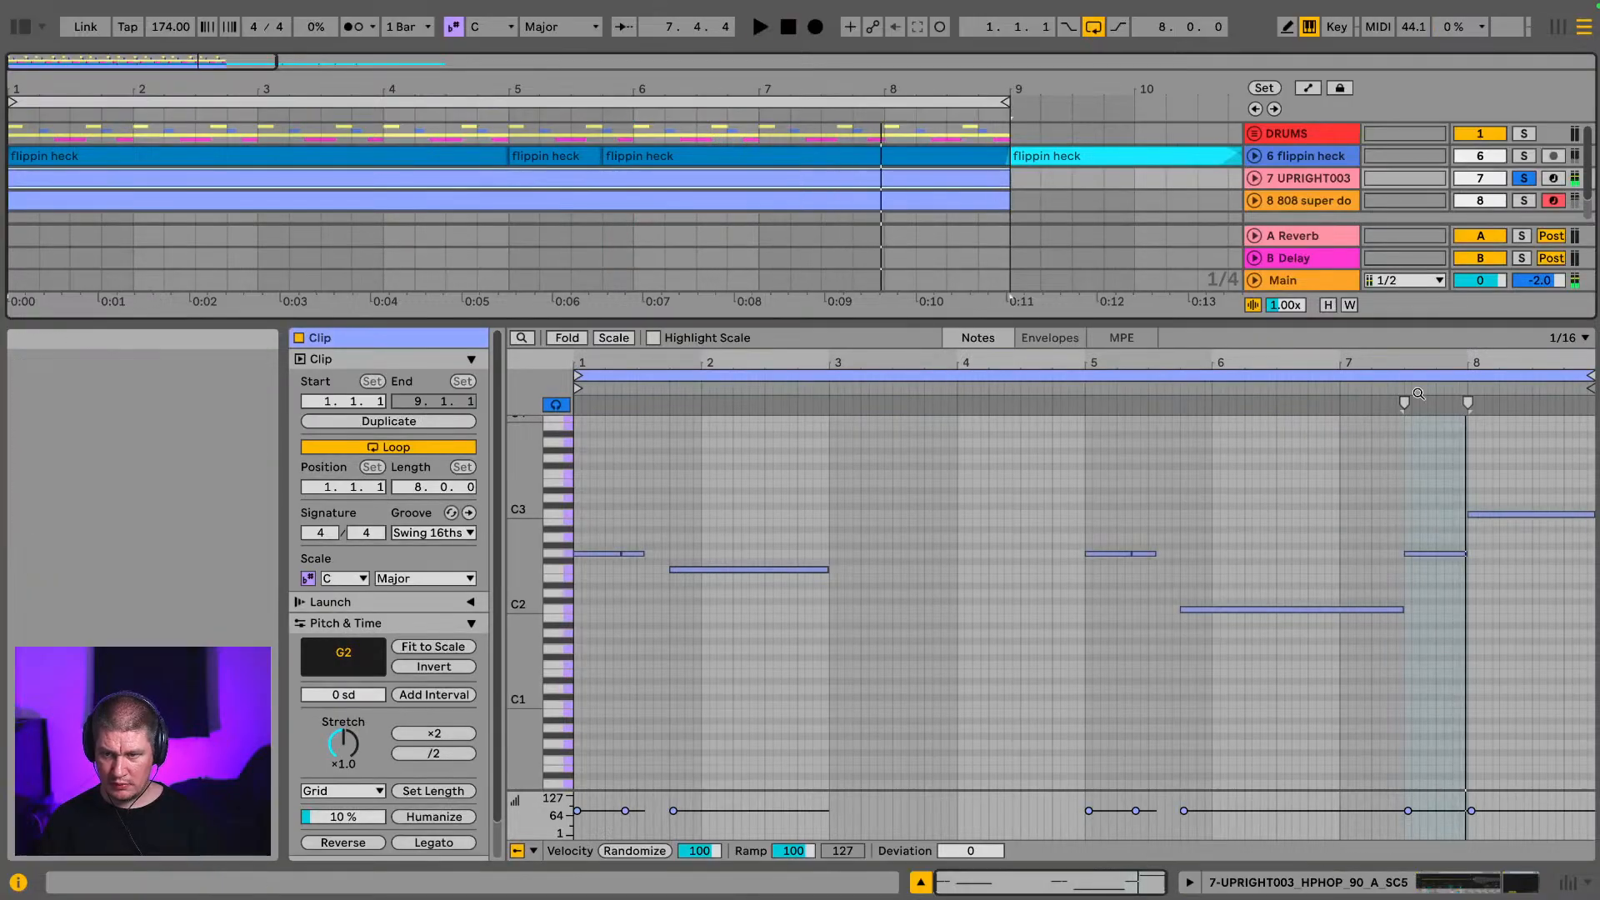
{"action": "key", "text": "space"}
{"action": "left_click", "coordinate": [1500, 515]}
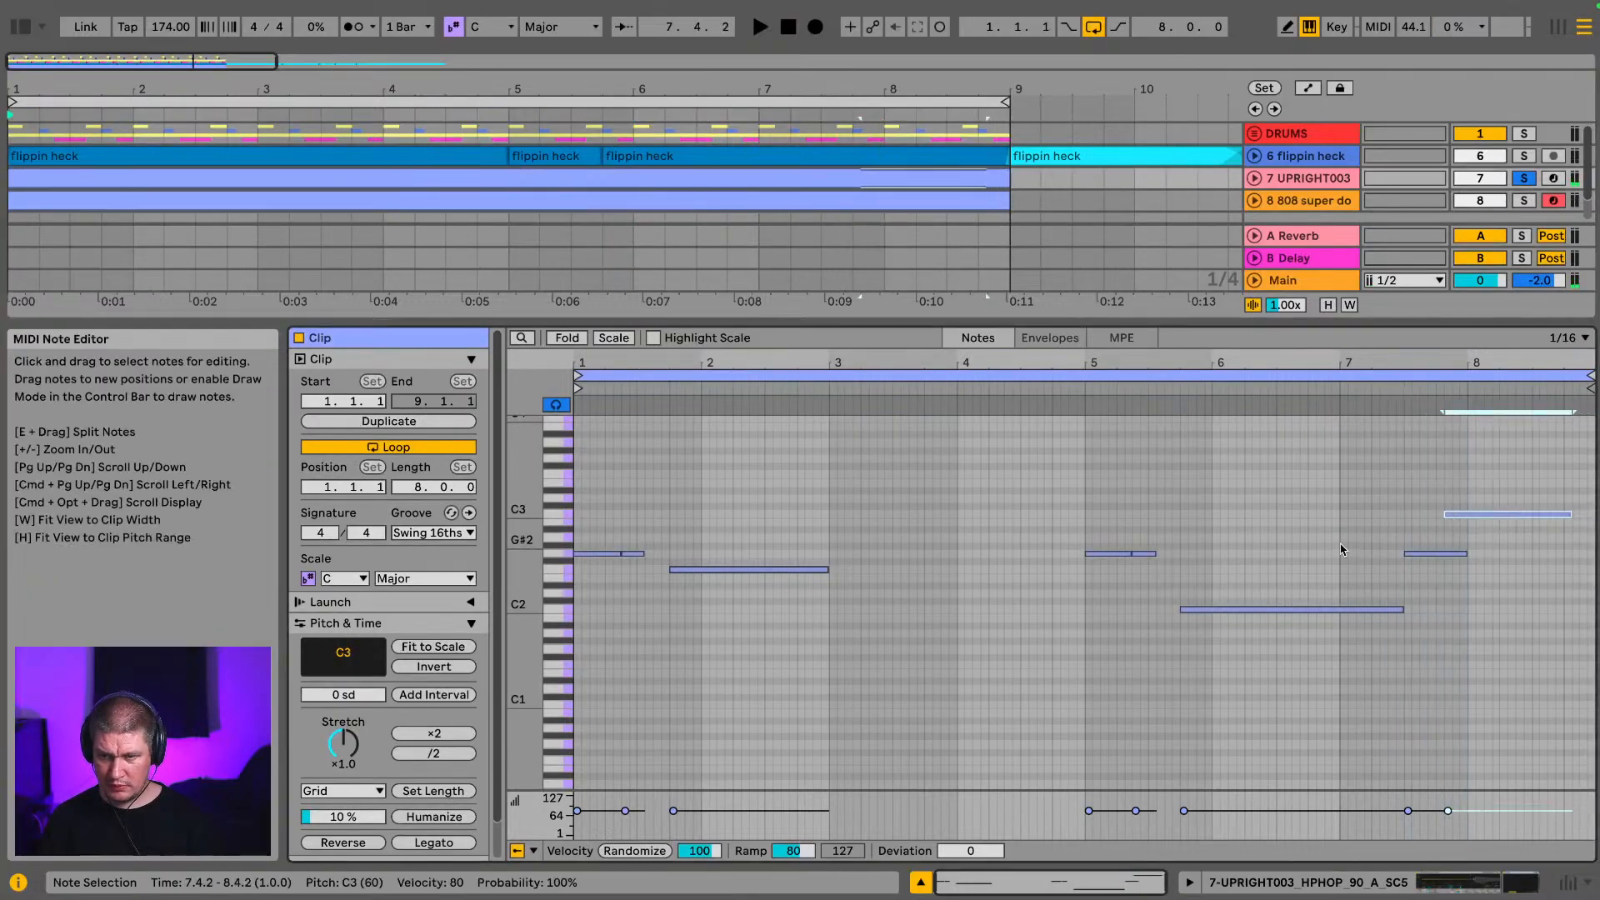
{"action": "left_click", "coordinate": [1261, 549]}
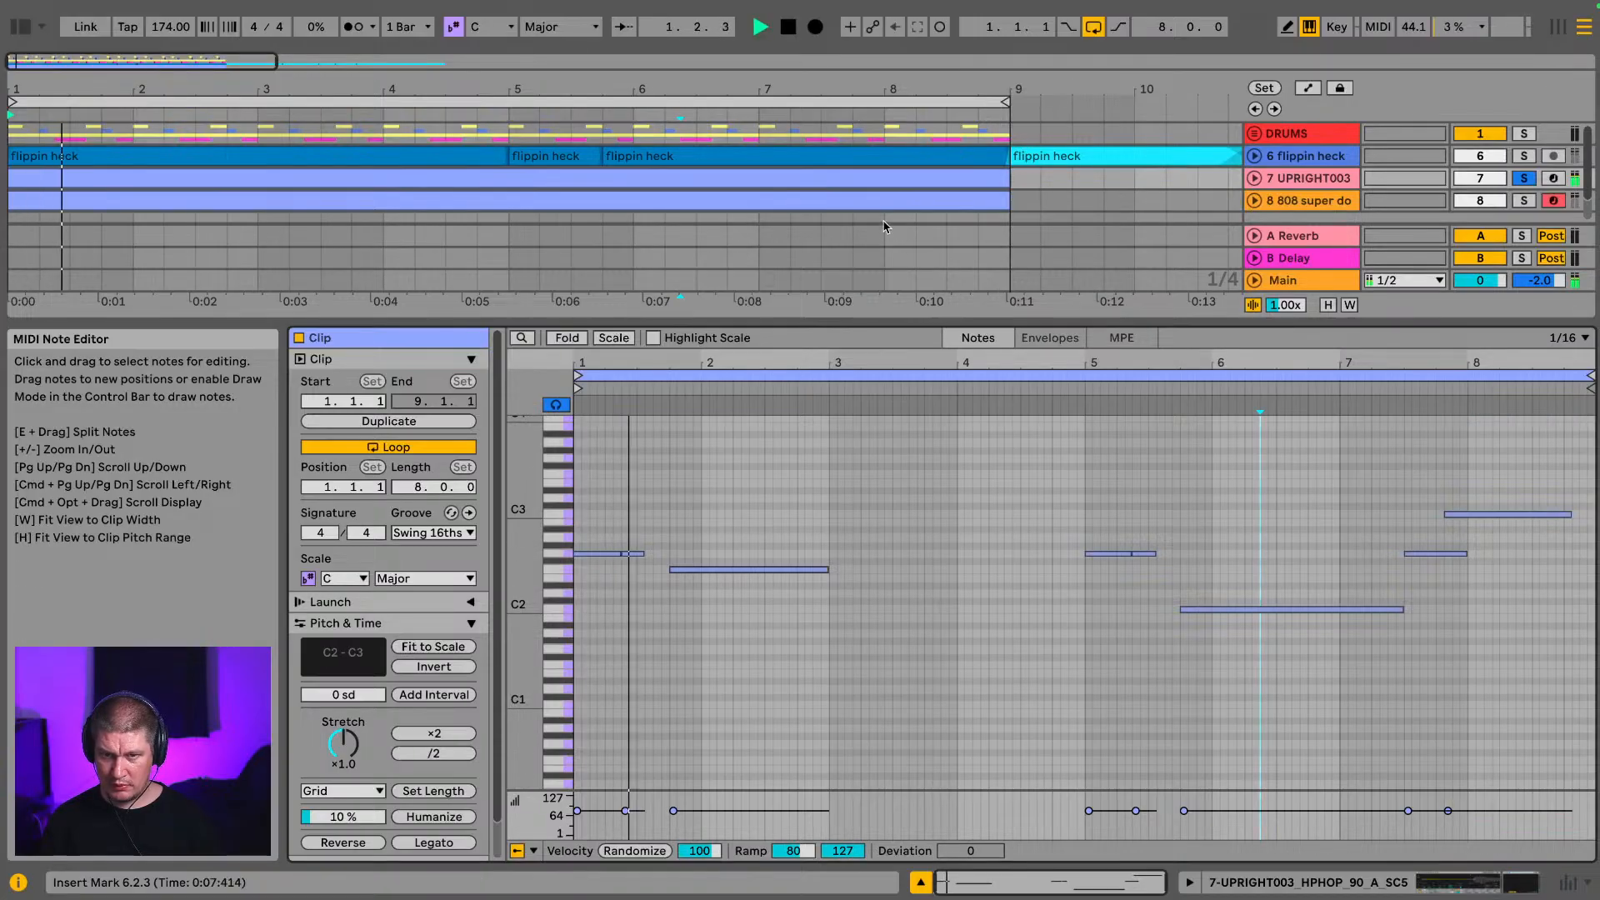
Step: Play from 7.1.1, then extend the end of the 808 clip's last C3 note to the end of the clip
{"action": "left_click", "coordinate": [760, 201]}
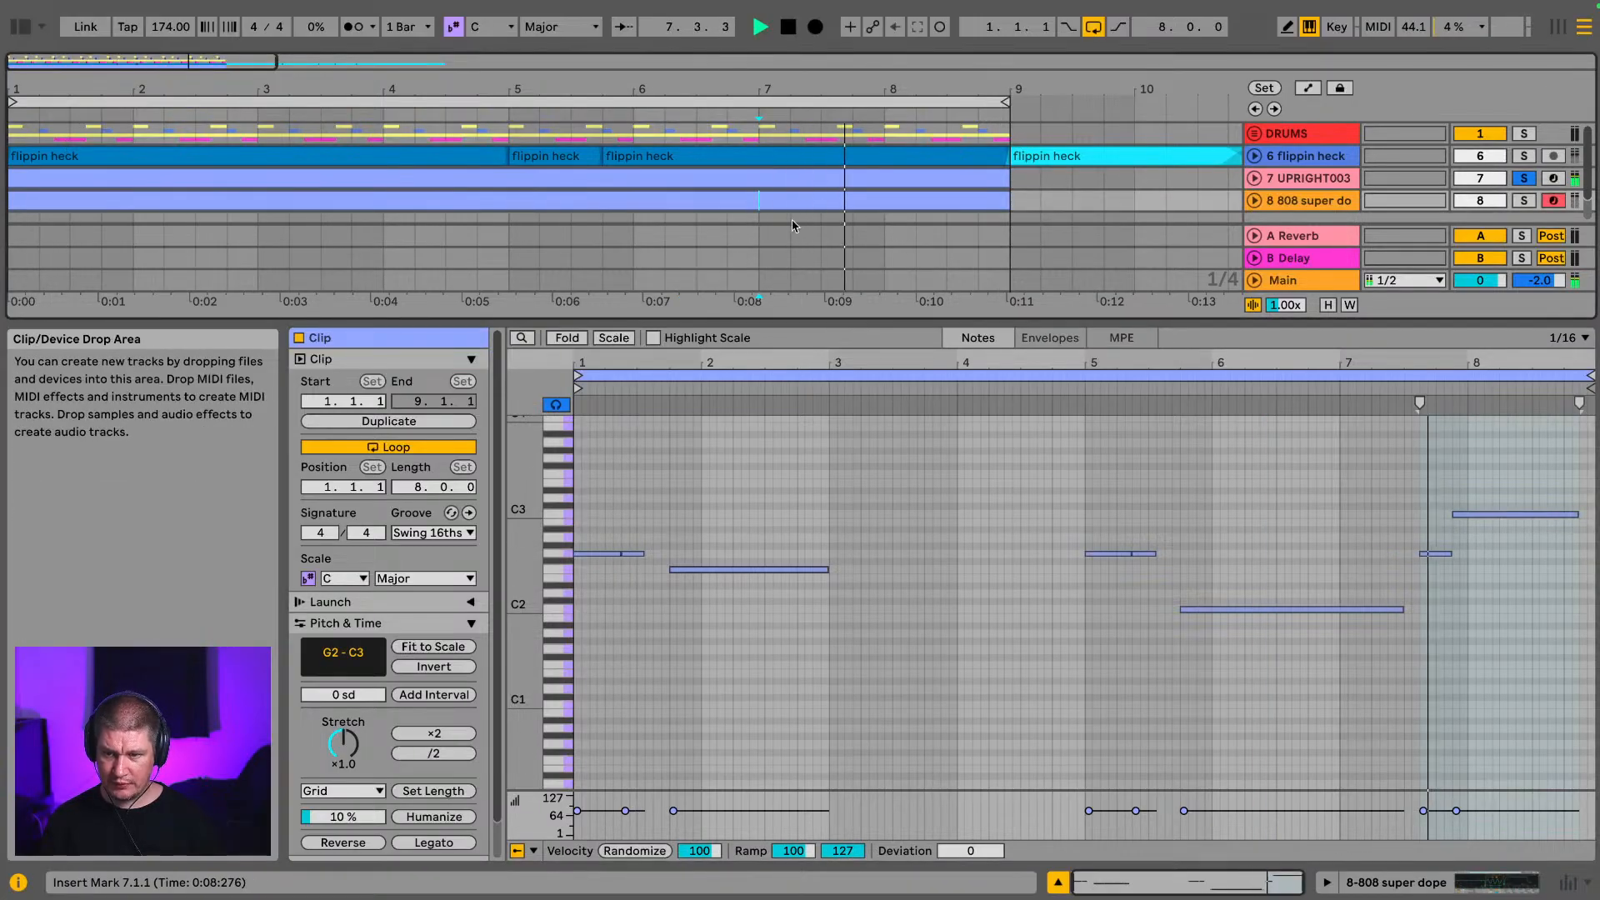
{"action": "key", "text": "space"}
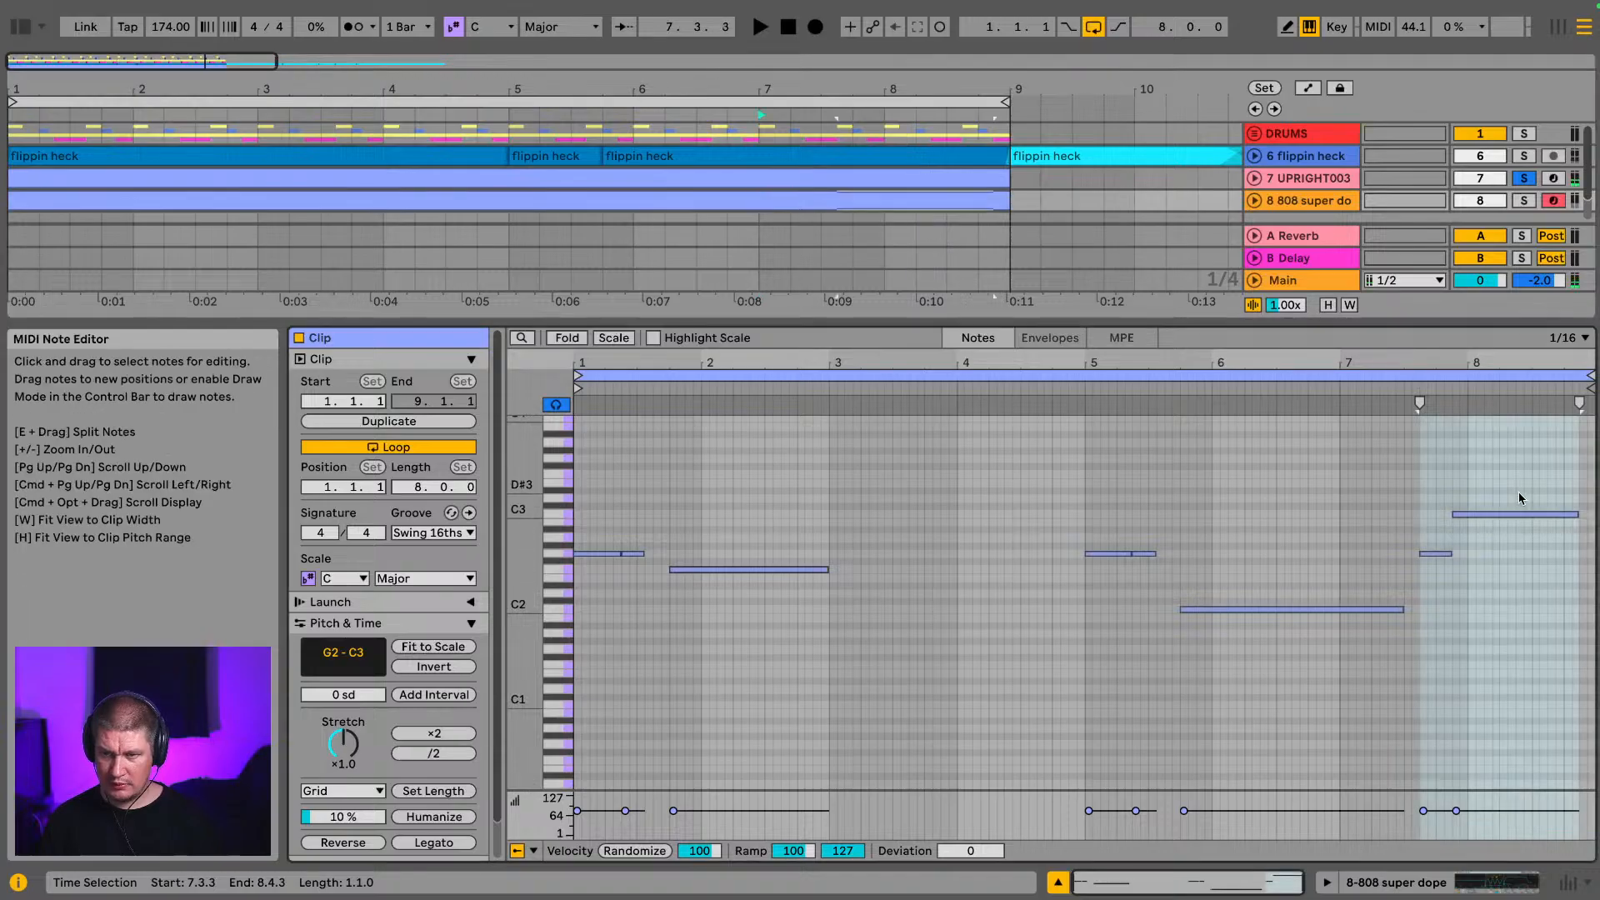
{"action": "left_click", "coordinate": [1517, 516]}
{"action": "key", "text": "space"}
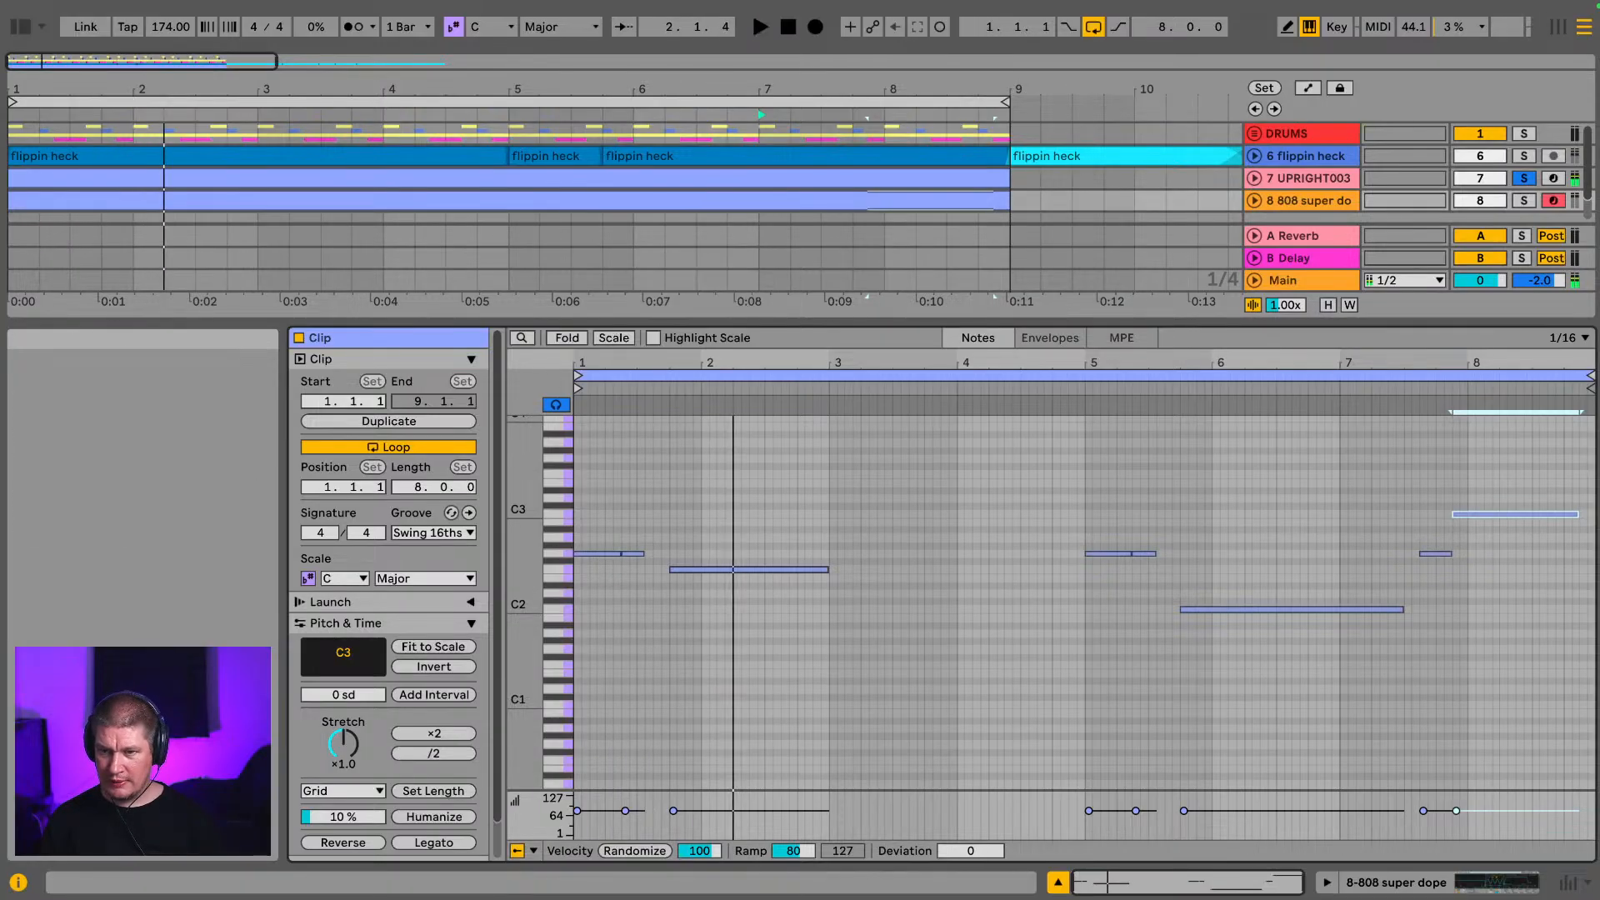
{"action": "left_click_drag", "start_coordinate": [1577, 514], "coordinate": [1498, 517]}
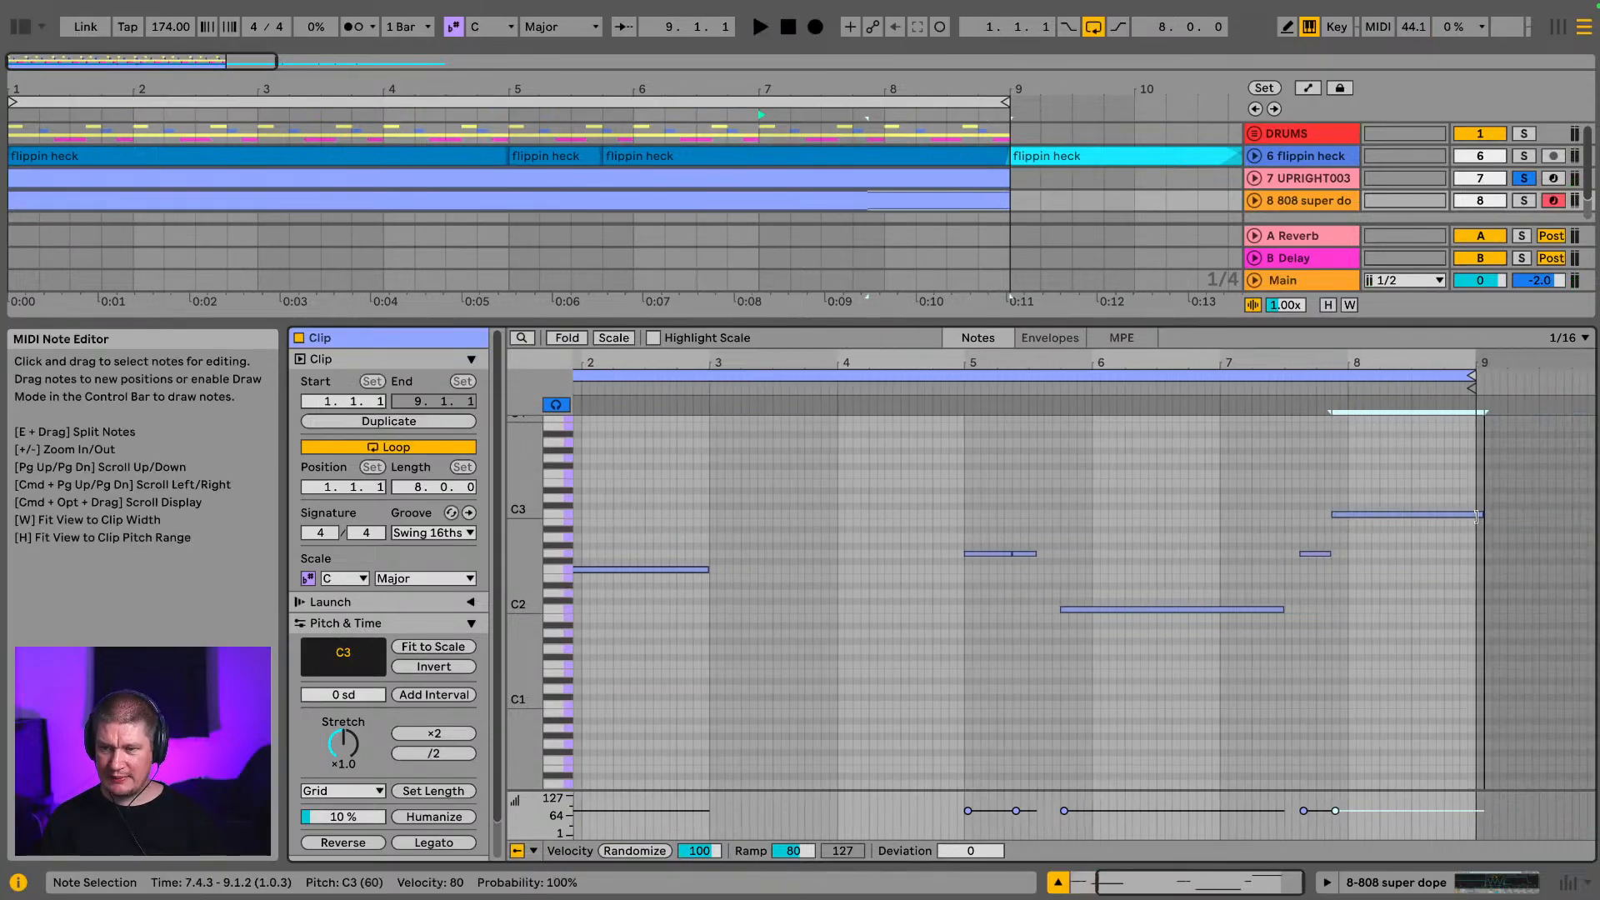
Step: Compare the closing notes of the upright and 808 clips and play the passage from 7.2.1
{"action": "left_click", "coordinate": [940, 180]}
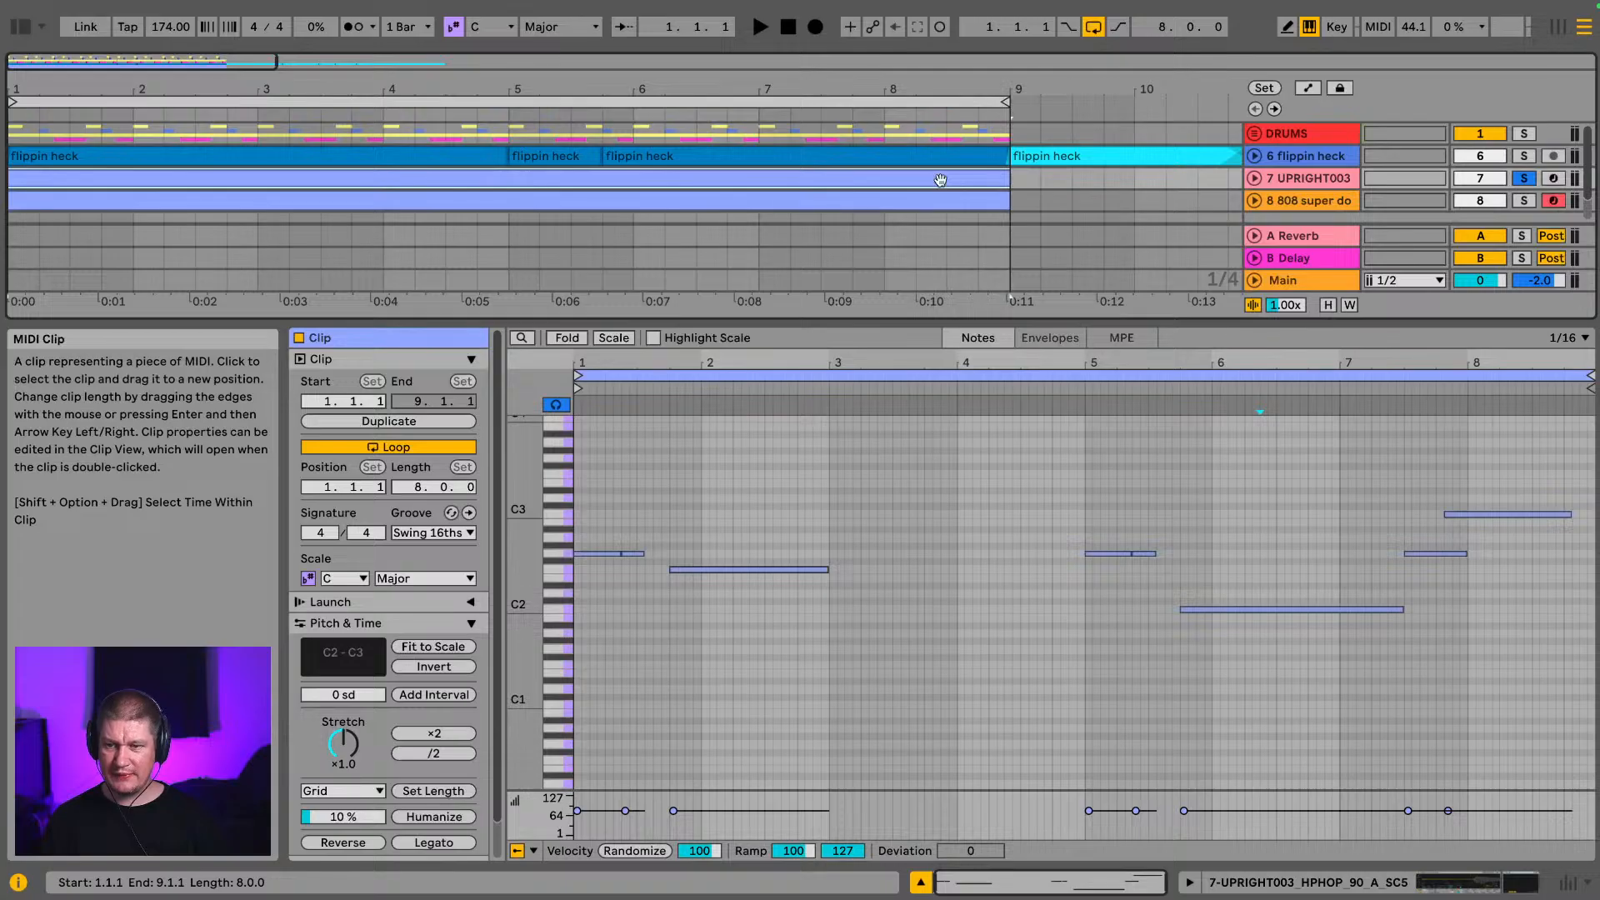
{"action": "left_click", "coordinate": [955, 197]}
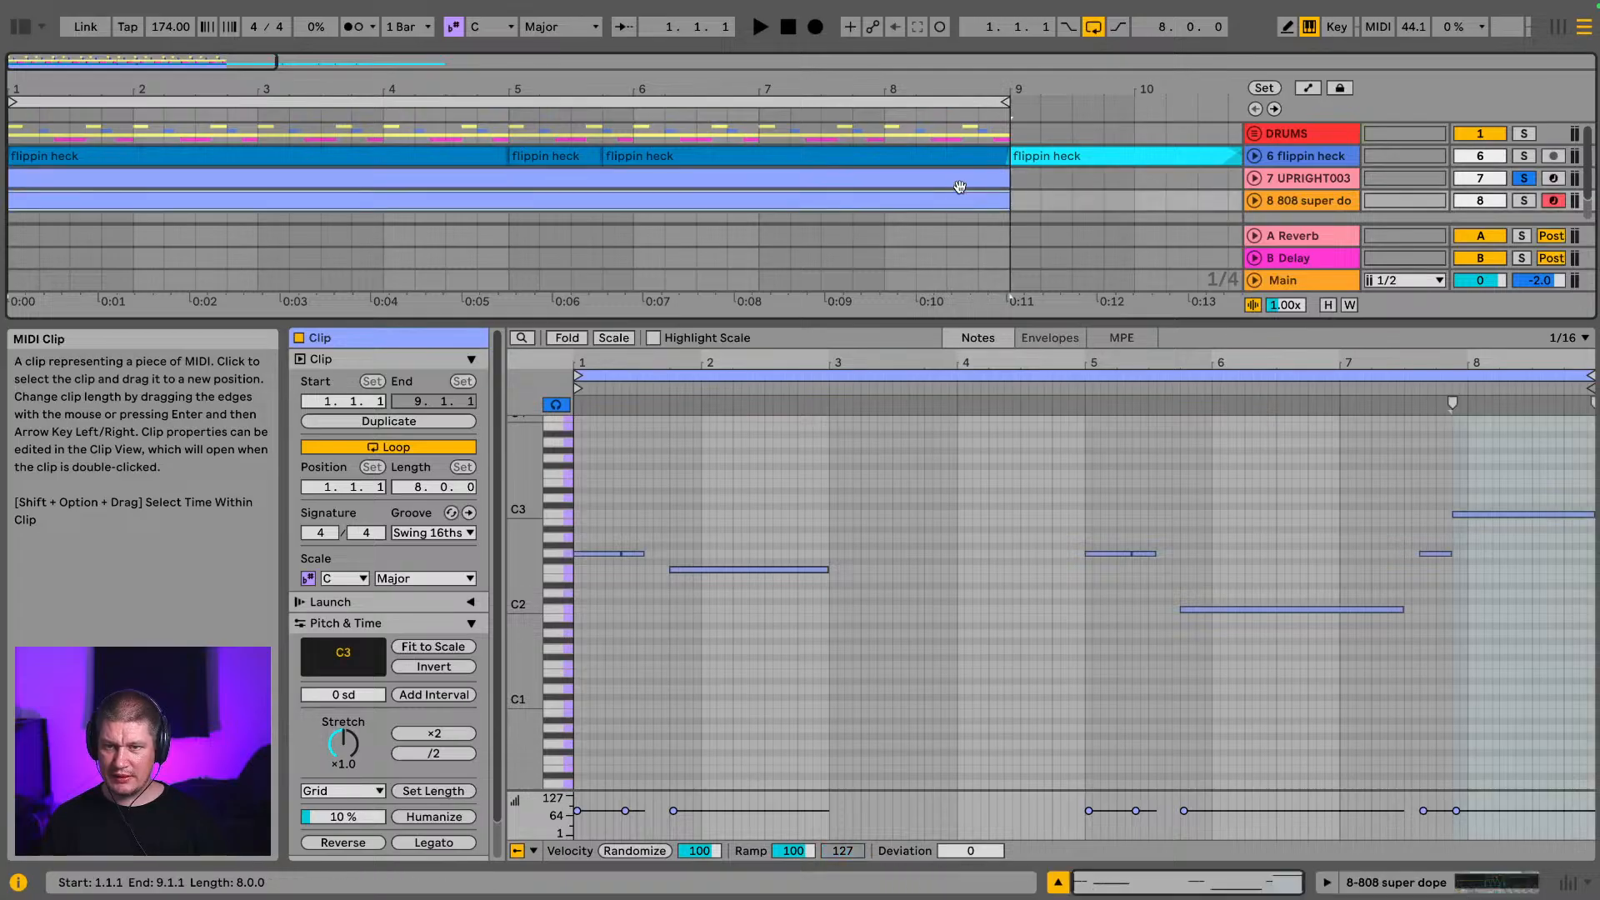
{"action": "left_click", "coordinate": [960, 185]}
{"action": "key", "text": "space"}
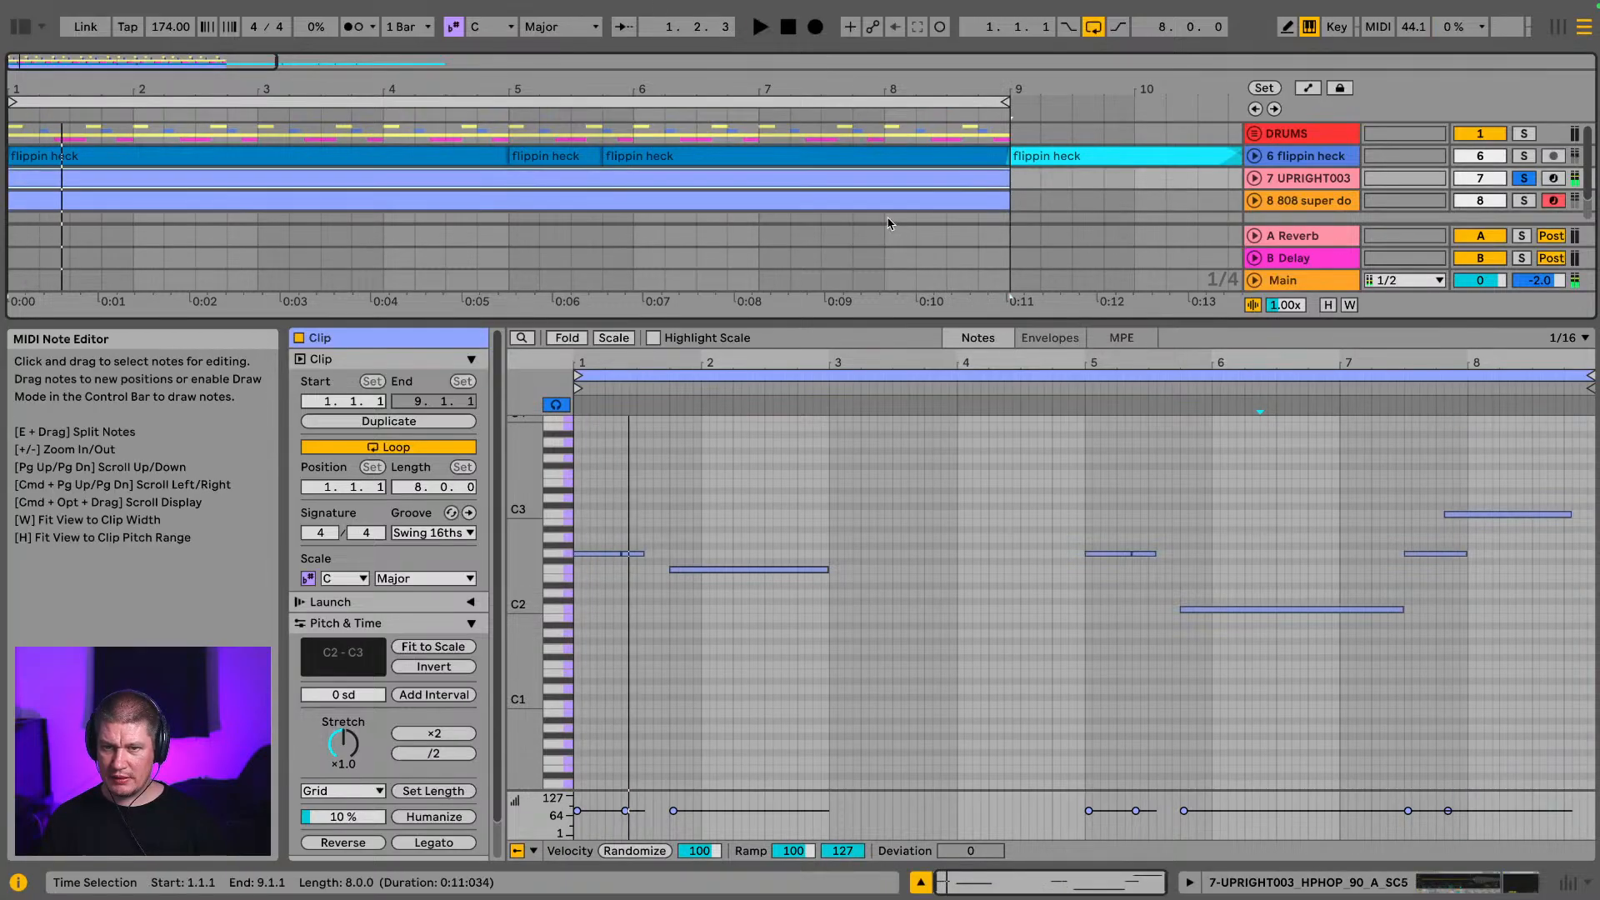
{"action": "left_click", "coordinate": [802, 229]}
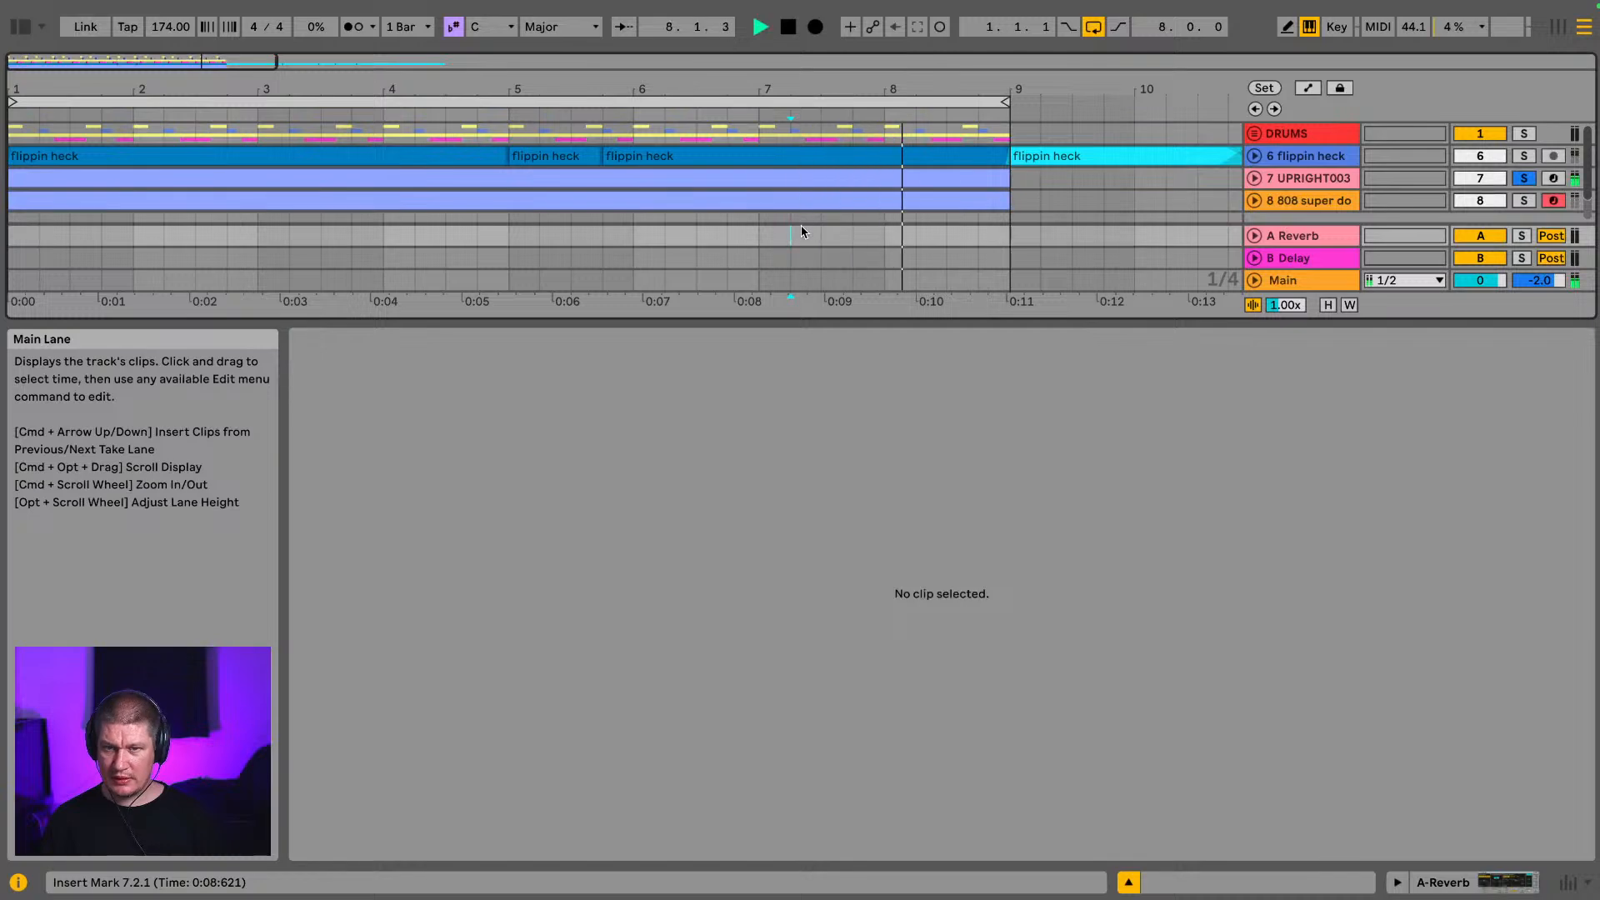
{"action": "key", "text": "space"}
Step: Start the upright clip's last C3 note at 7.4.3 and match the 808 clip to it, playing from 7.2.1 with both basses soloed
{"action": "left_click", "coordinate": [858, 179]}
{"action": "left_click", "coordinate": [1477, 515]}
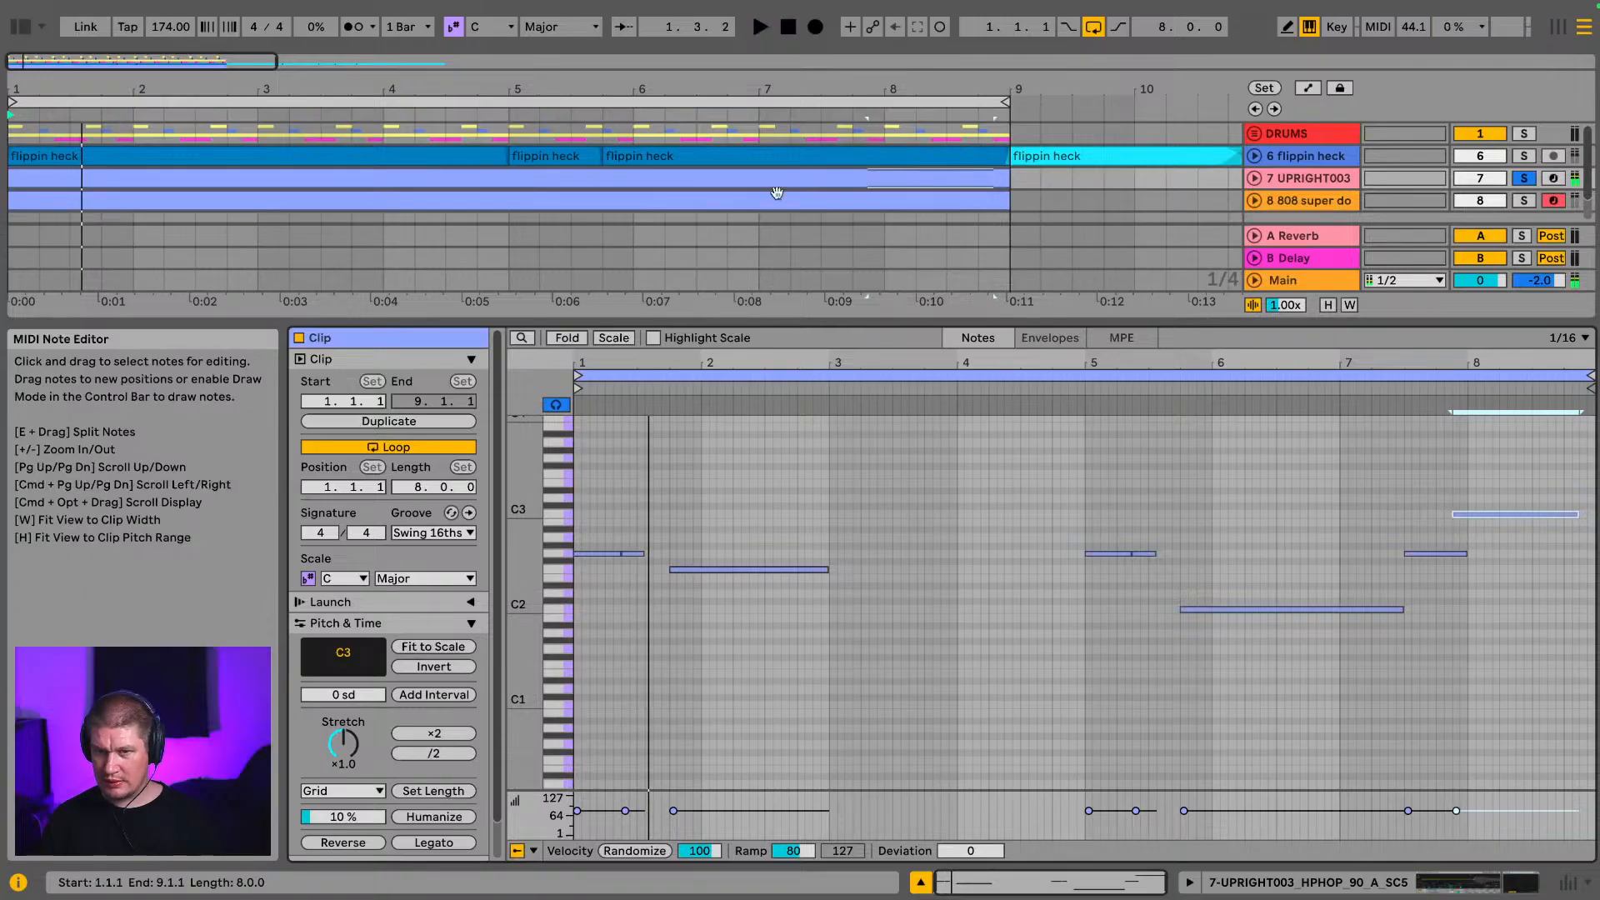
{"action": "left_click", "coordinate": [783, 224]}
{"action": "key", "text": "space"}
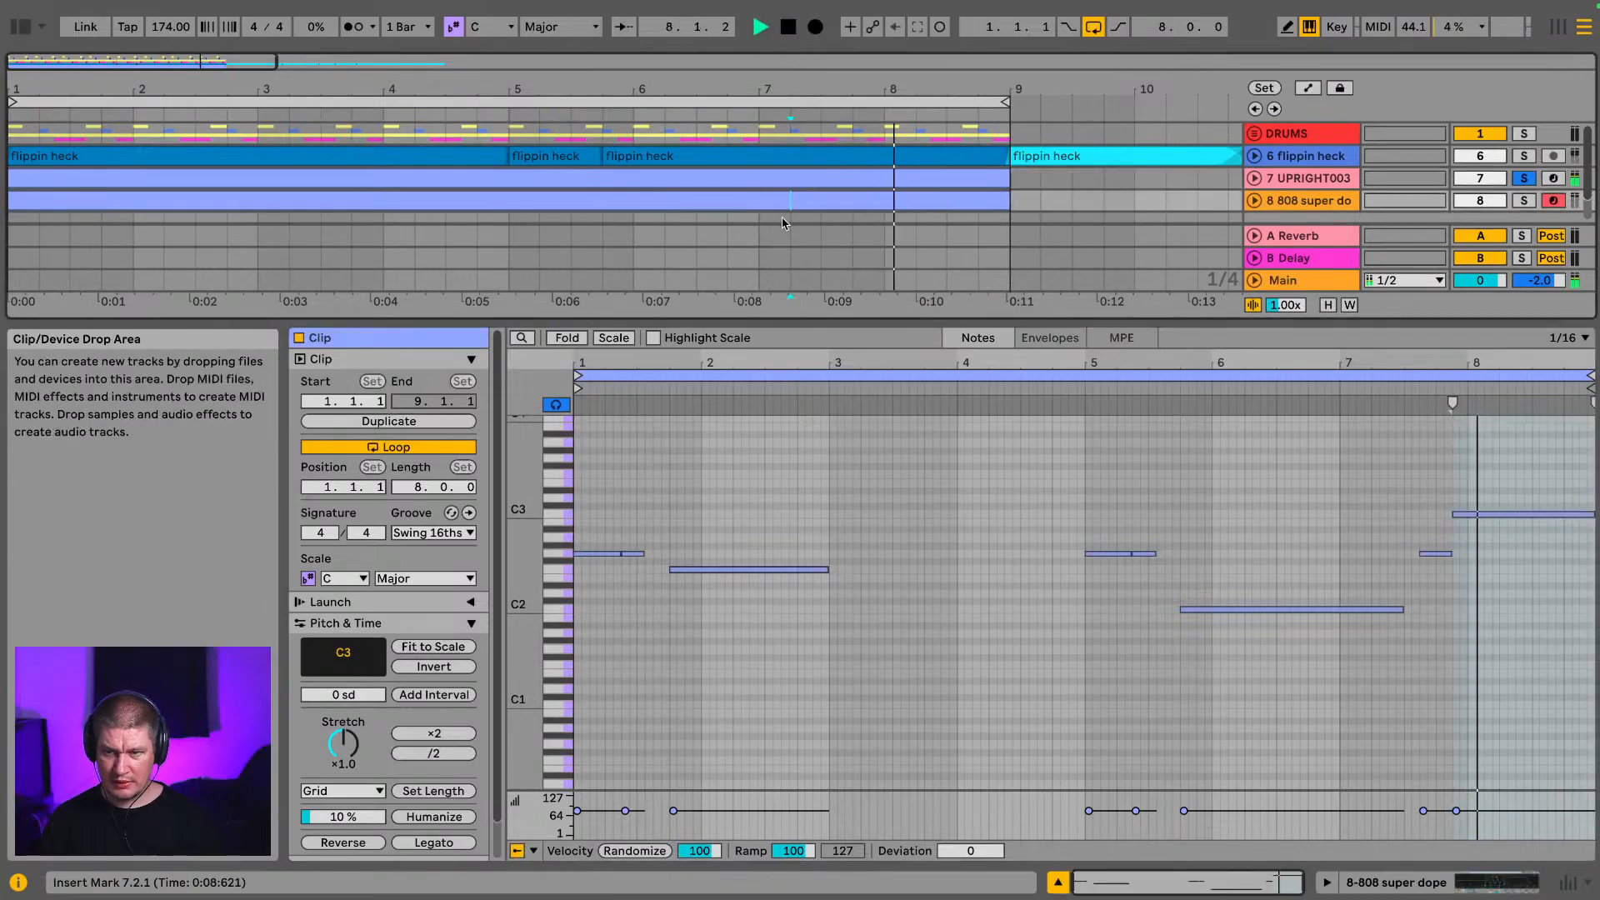
{"action": "left_click", "coordinate": [1525, 201]}
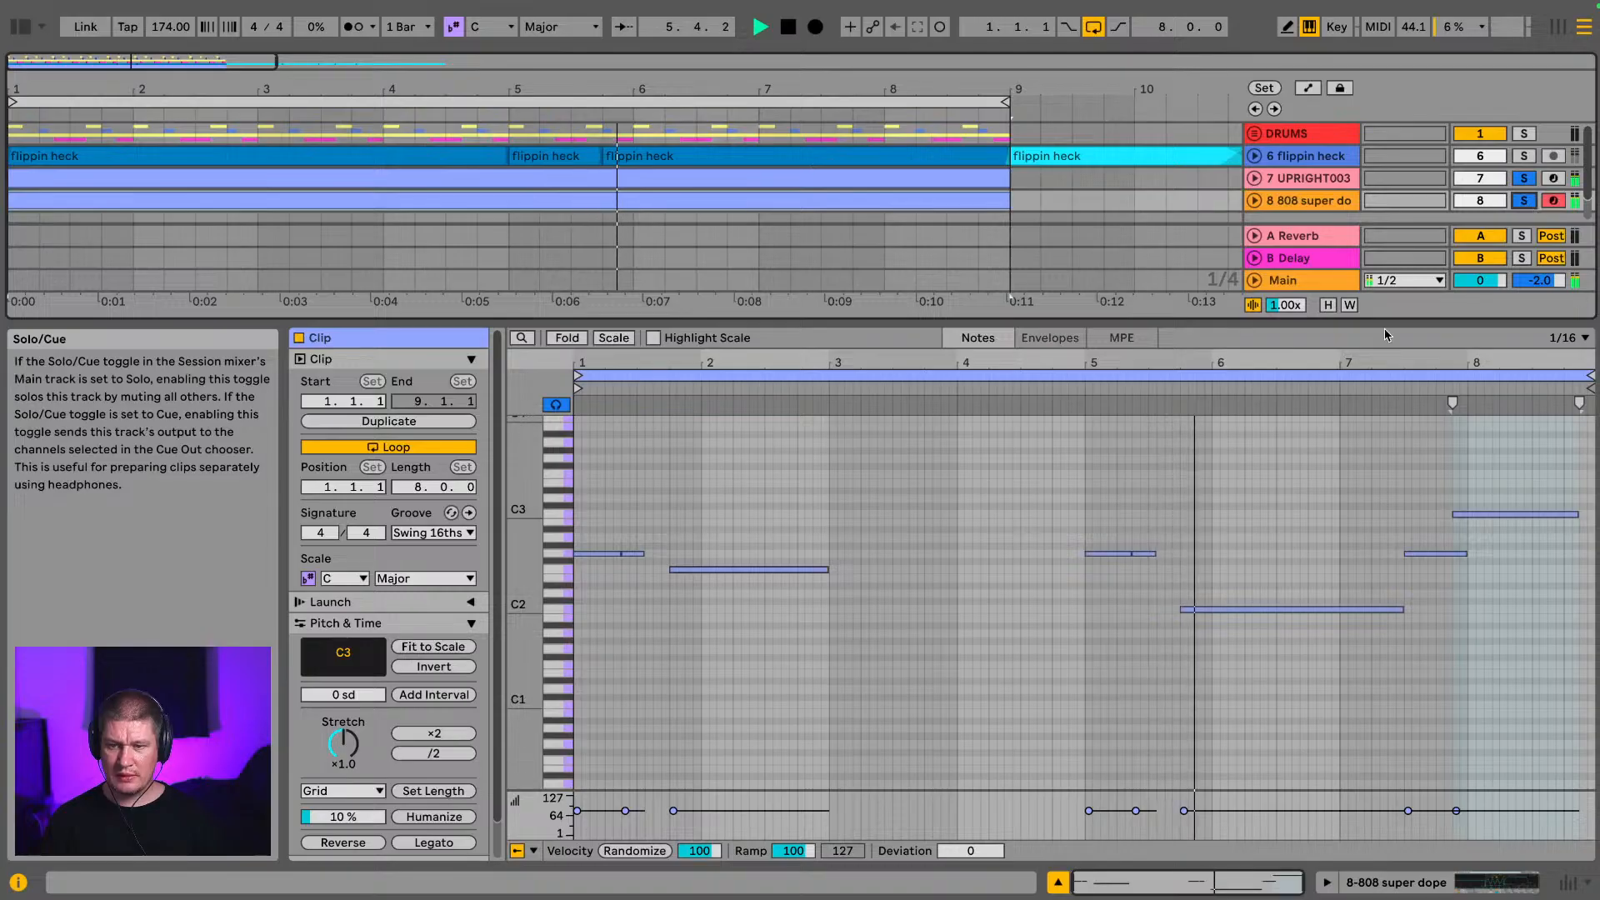
Step: Set the 808 super dope track's volume to -11.0 dB in the mixer and unsolo both bass tracks
{"action": "key", "text": "Tab"}
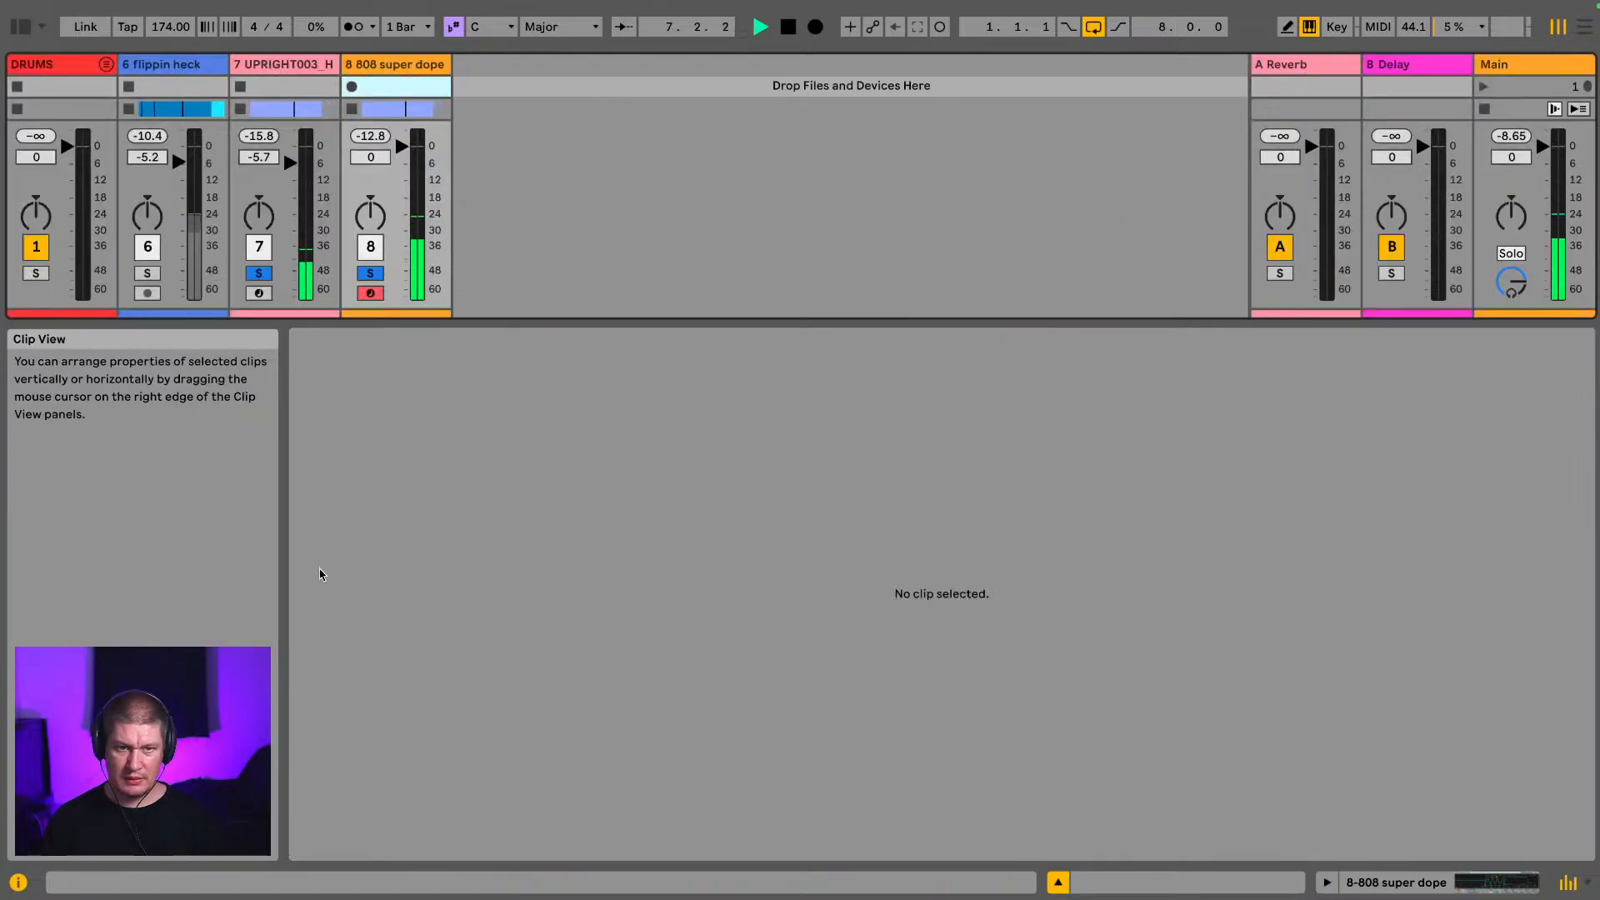
{"action": "left_click_drag", "start_coordinate": [401, 147], "coordinate": [402, 181]}
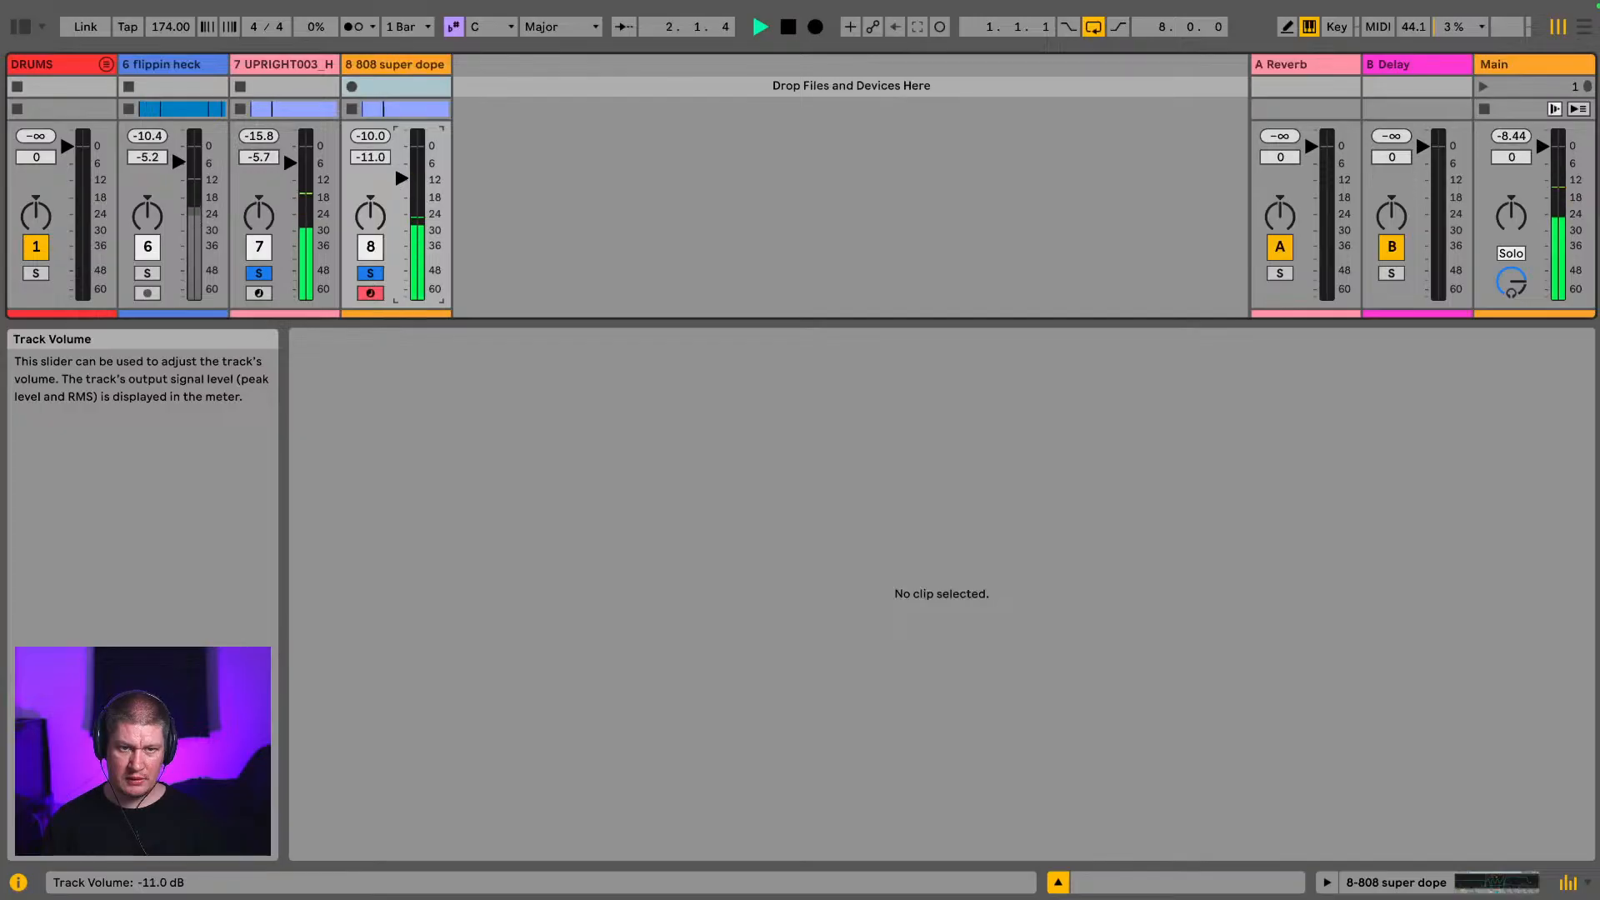
{"action": "left_click", "coordinate": [258, 272]}
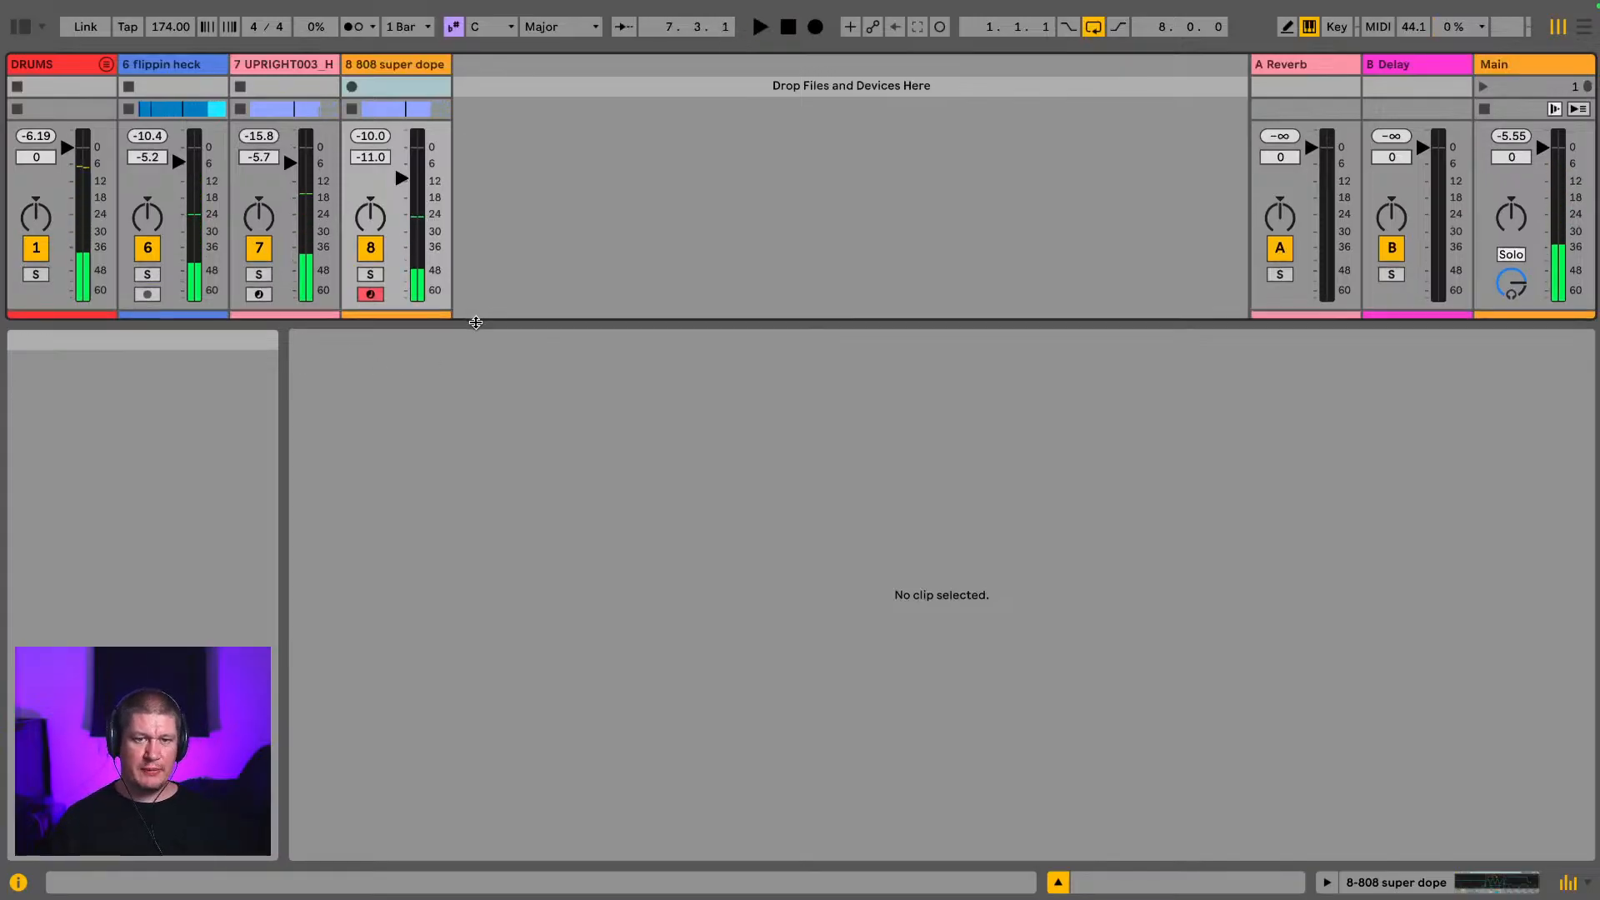
Step: Enlarge the main view, return to the arrangement, and play the flippin heck track soloed
{"action": "left_click_drag", "start_coordinate": [479, 320], "coordinate": [501, 613]}
{"action": "key", "text": "Tab"}
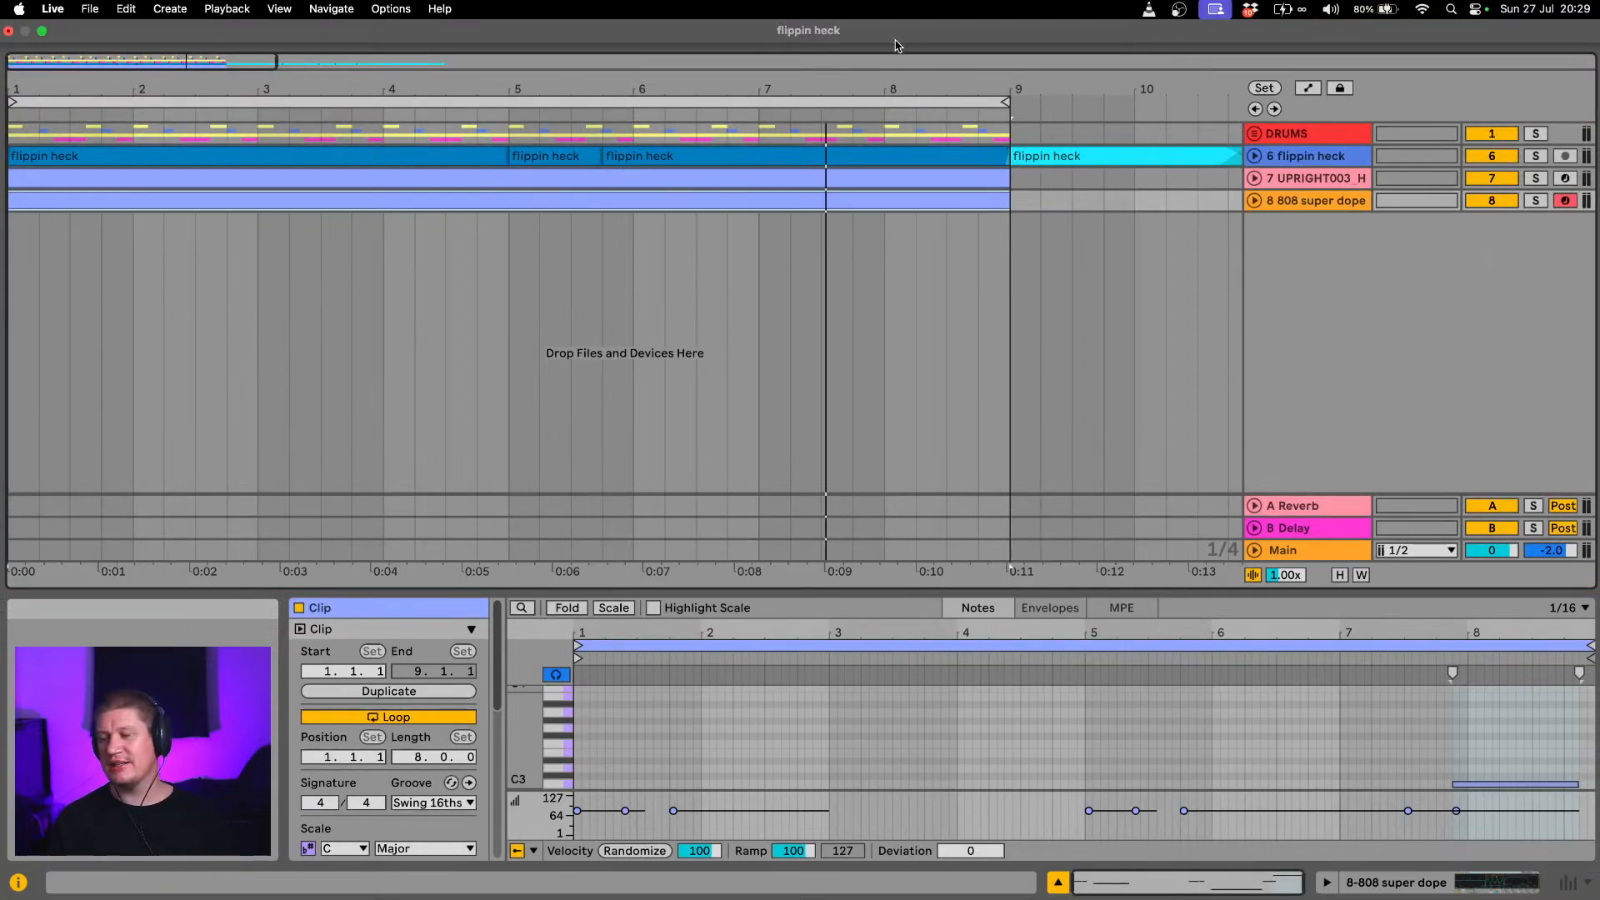
{"action": "key", "text": "space"}
{"action": "left_click", "coordinate": [1318, 156]}
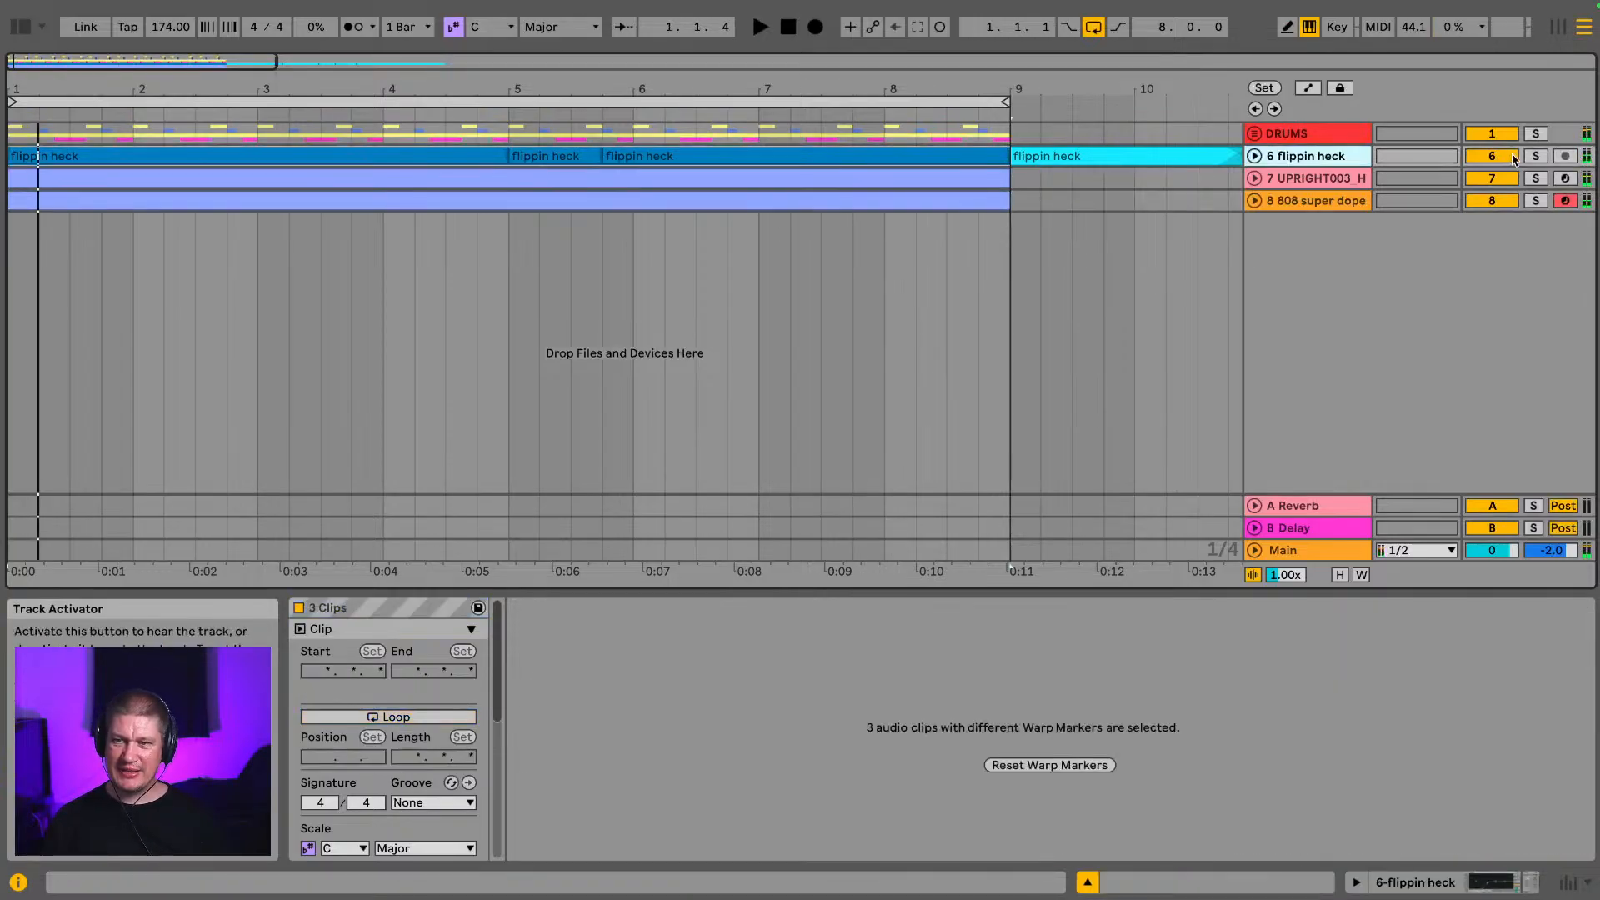
{"action": "left_click", "coordinate": [1515, 158]}
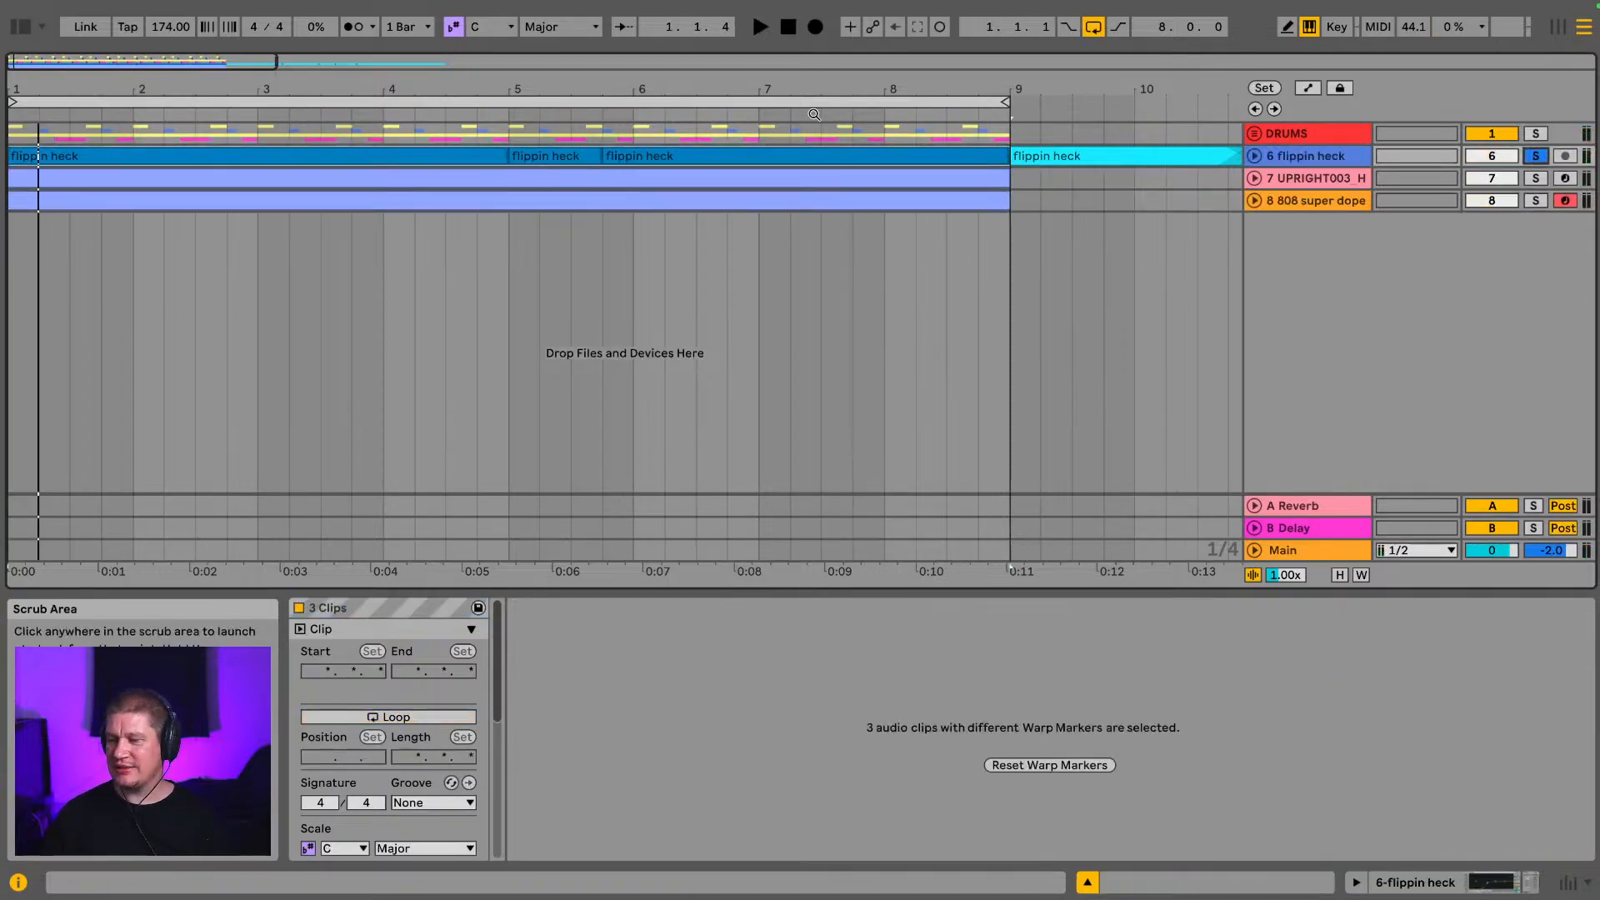
{"action": "key", "text": "space"}
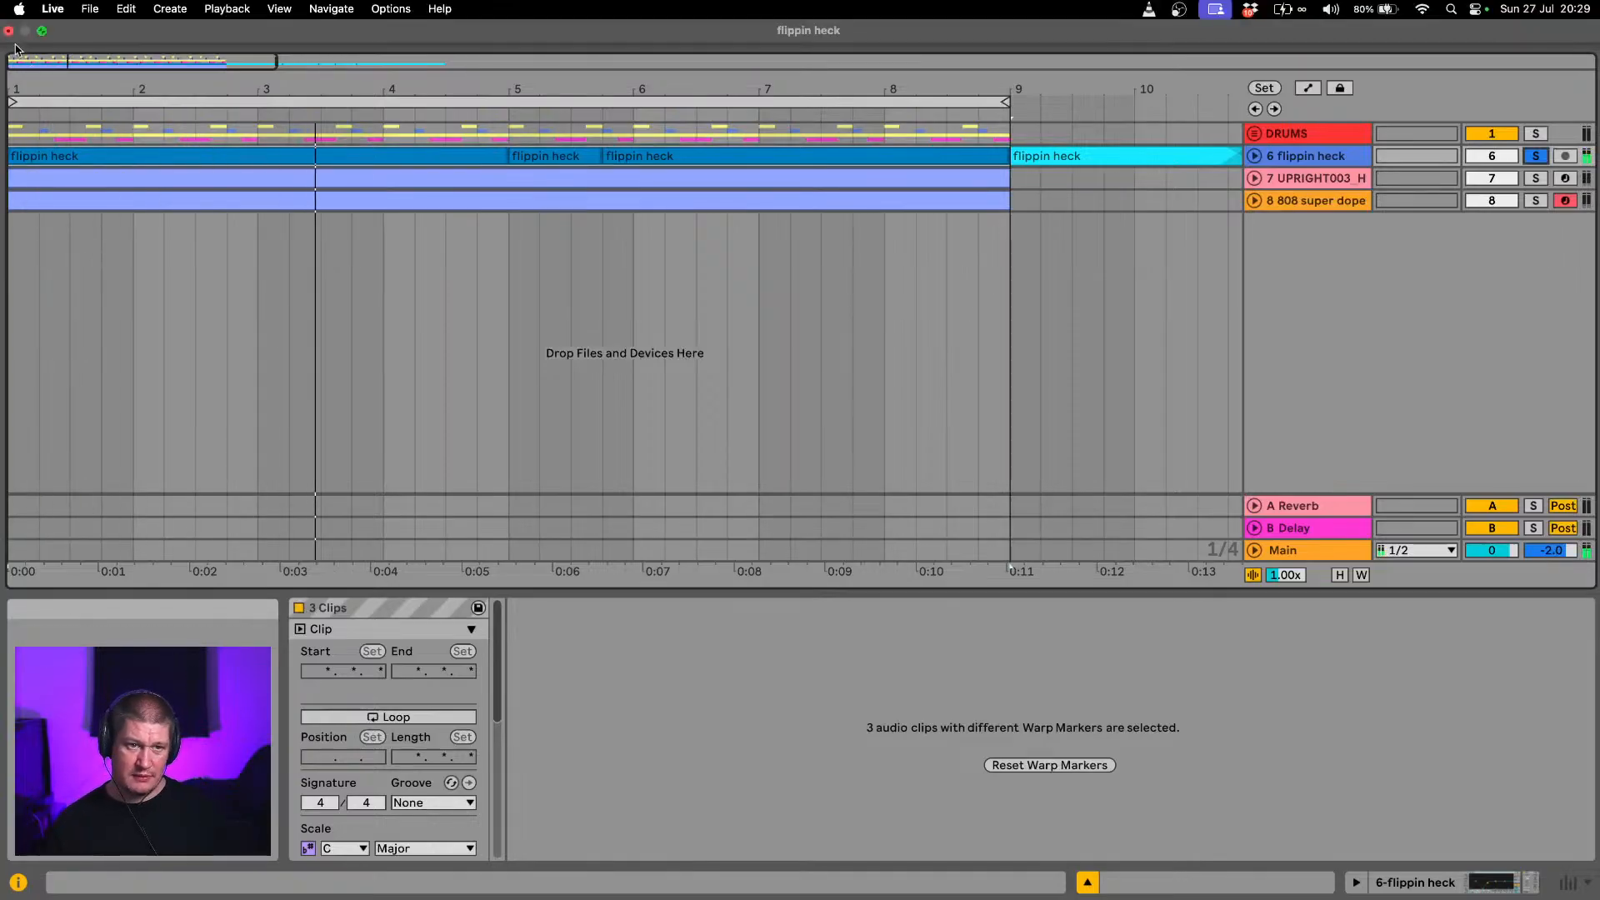
{"action": "left_click", "coordinate": [25, 30]}
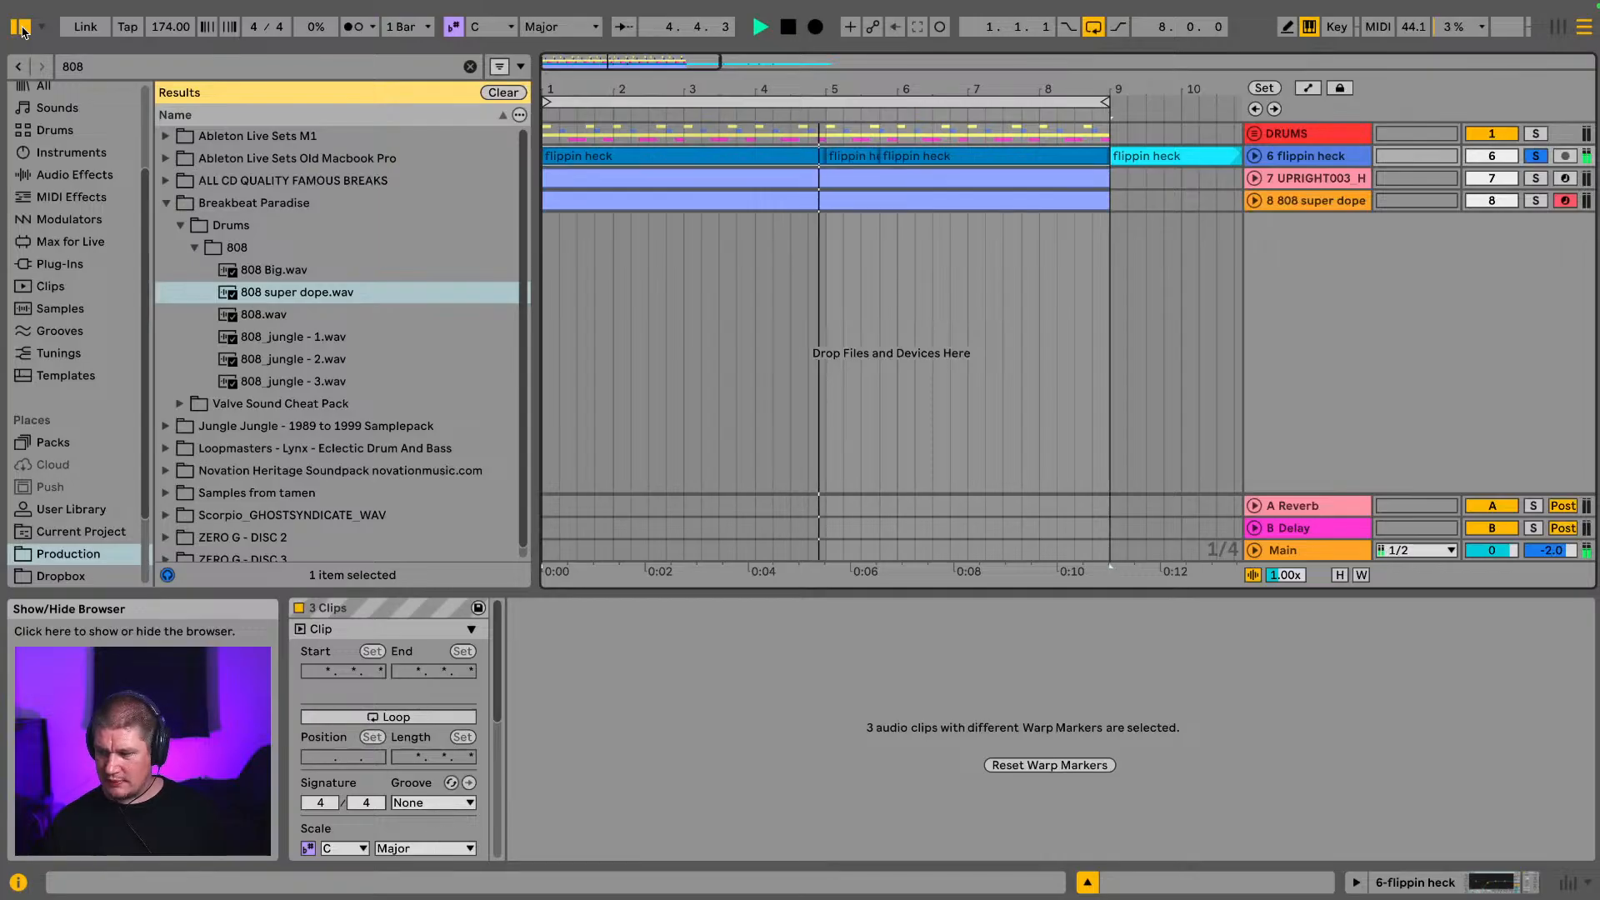
{"action": "left_click", "coordinate": [165, 202]}
{"action": "scroll", "coordinate": [71, 250], "scroll_direction": "up", "scroll_amount": 1}
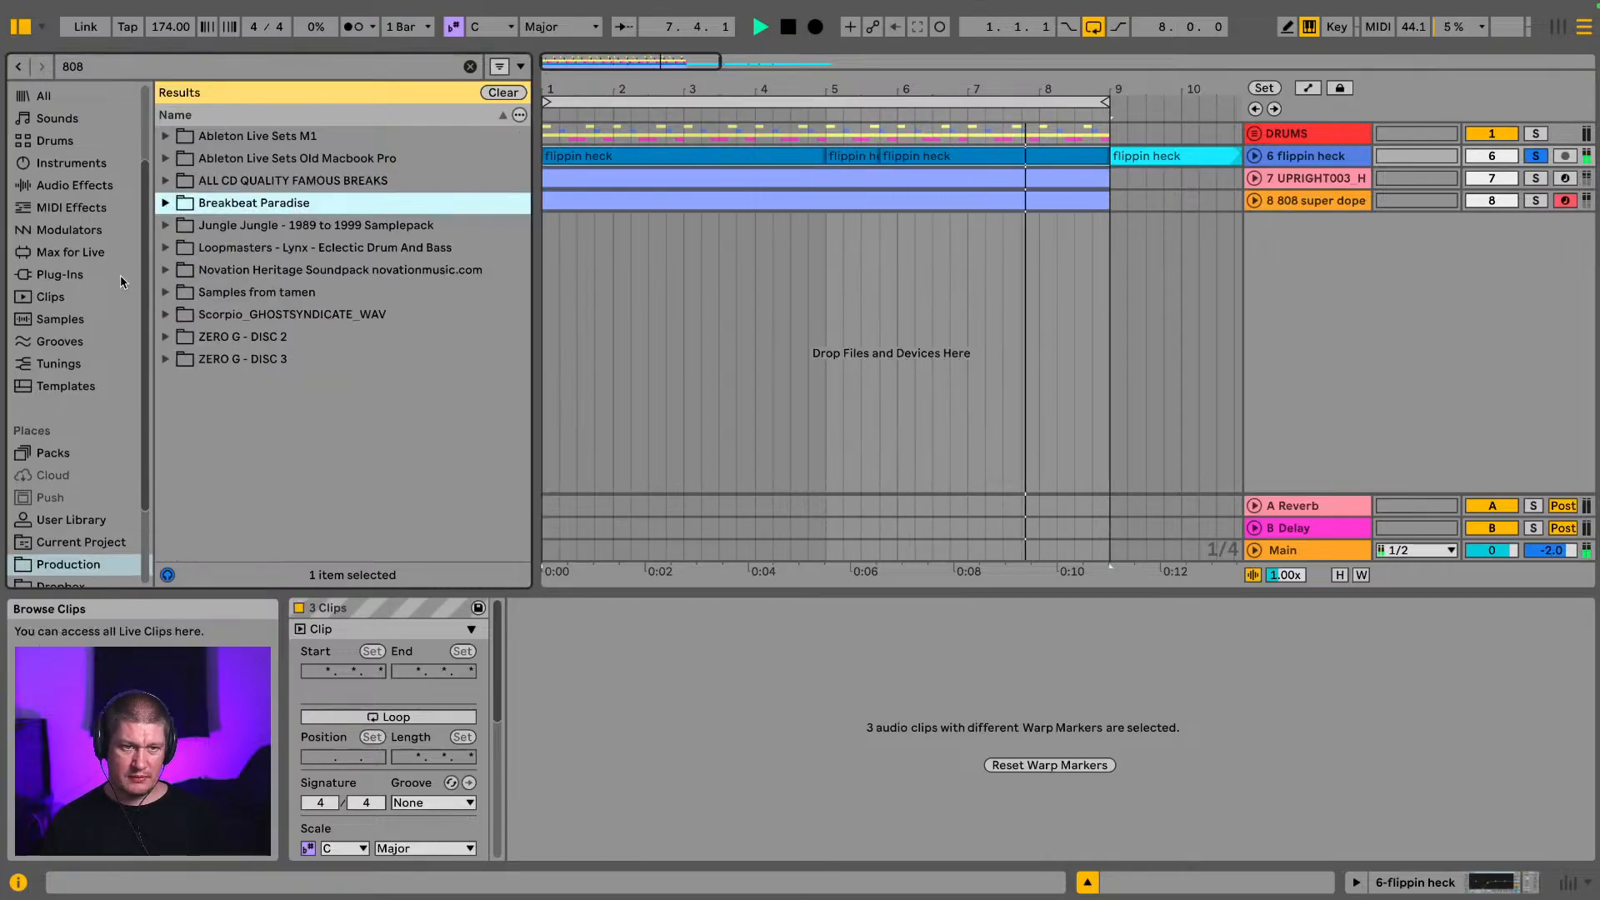
Step: Show the mixer and delete the Reverb device from return track A
{"action": "key", "text": "Tab"}
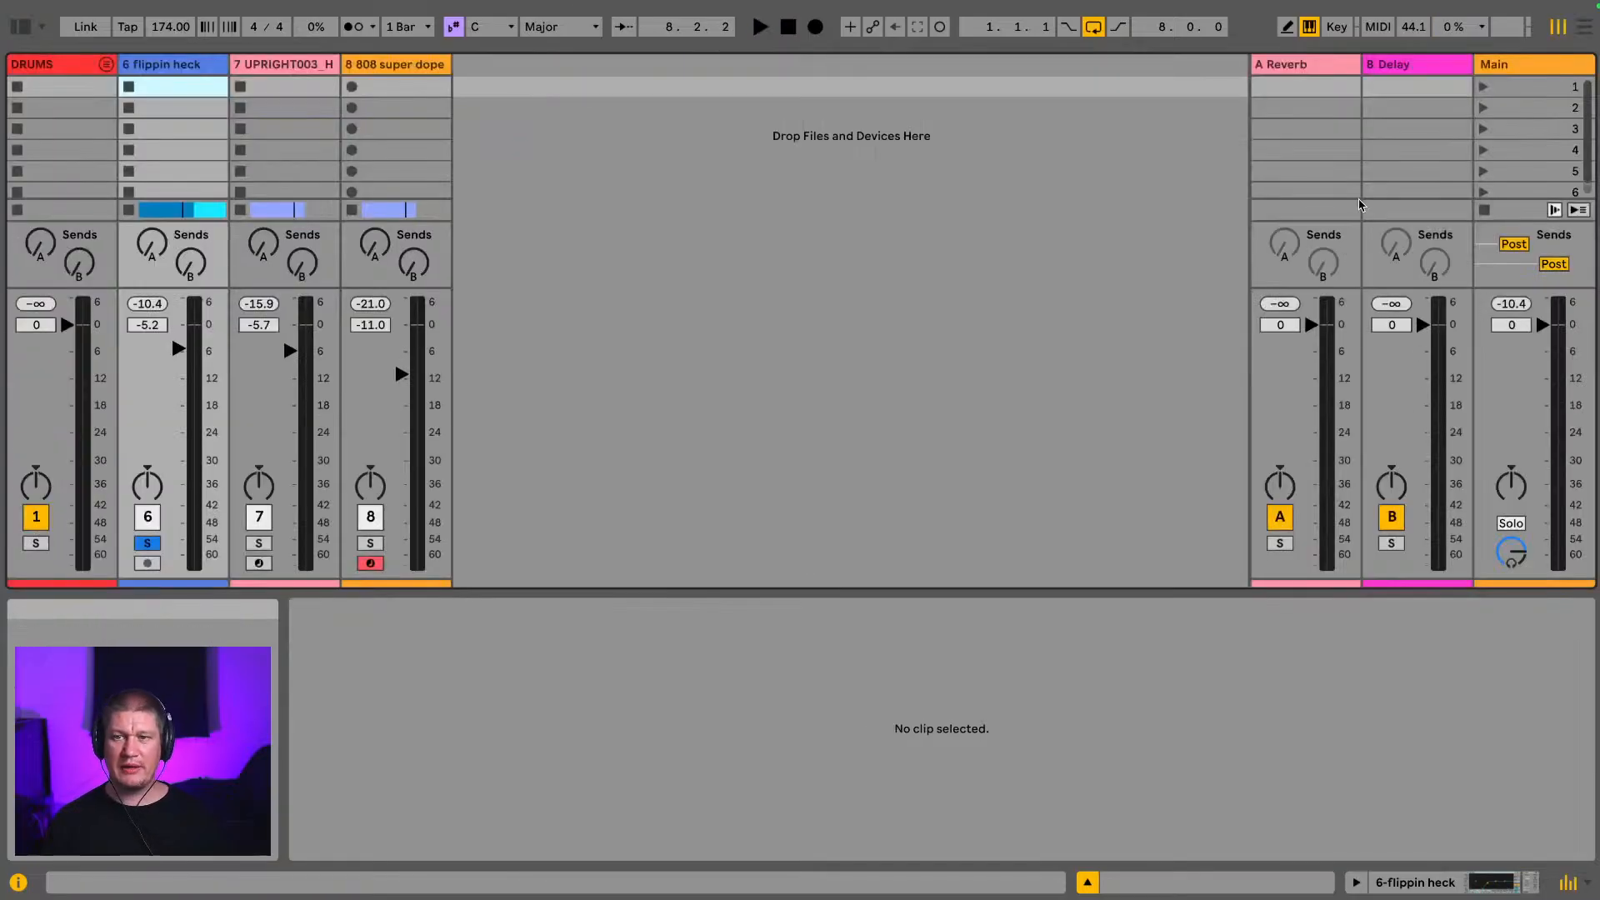
{"action": "left_click", "coordinate": [1296, 70]}
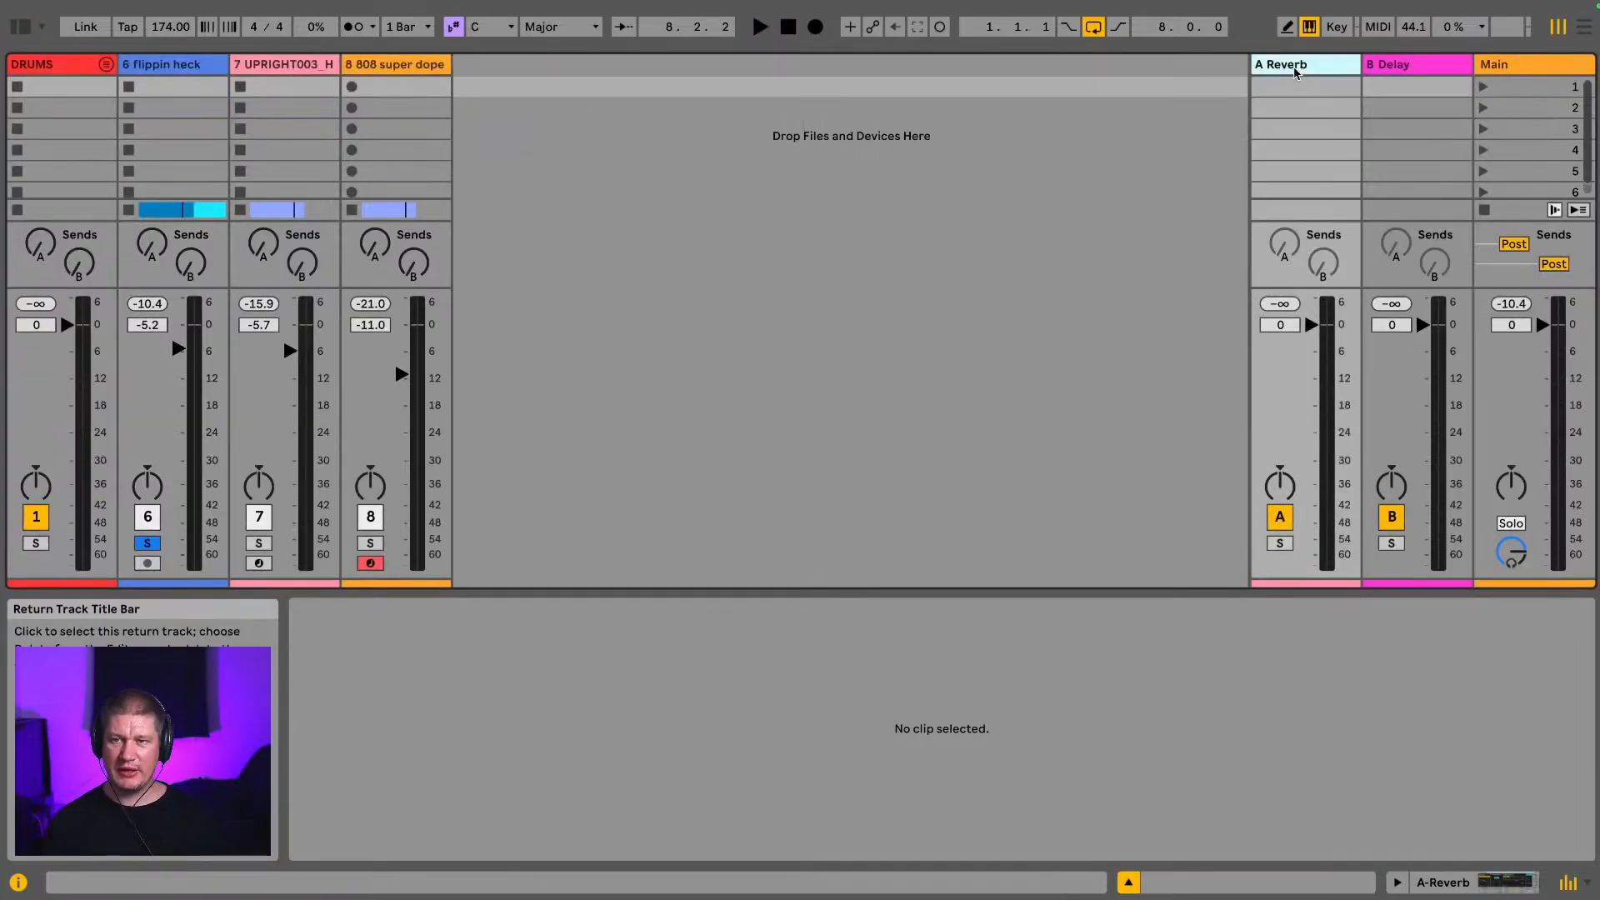
{"action": "left_click", "coordinate": [1518, 889]}
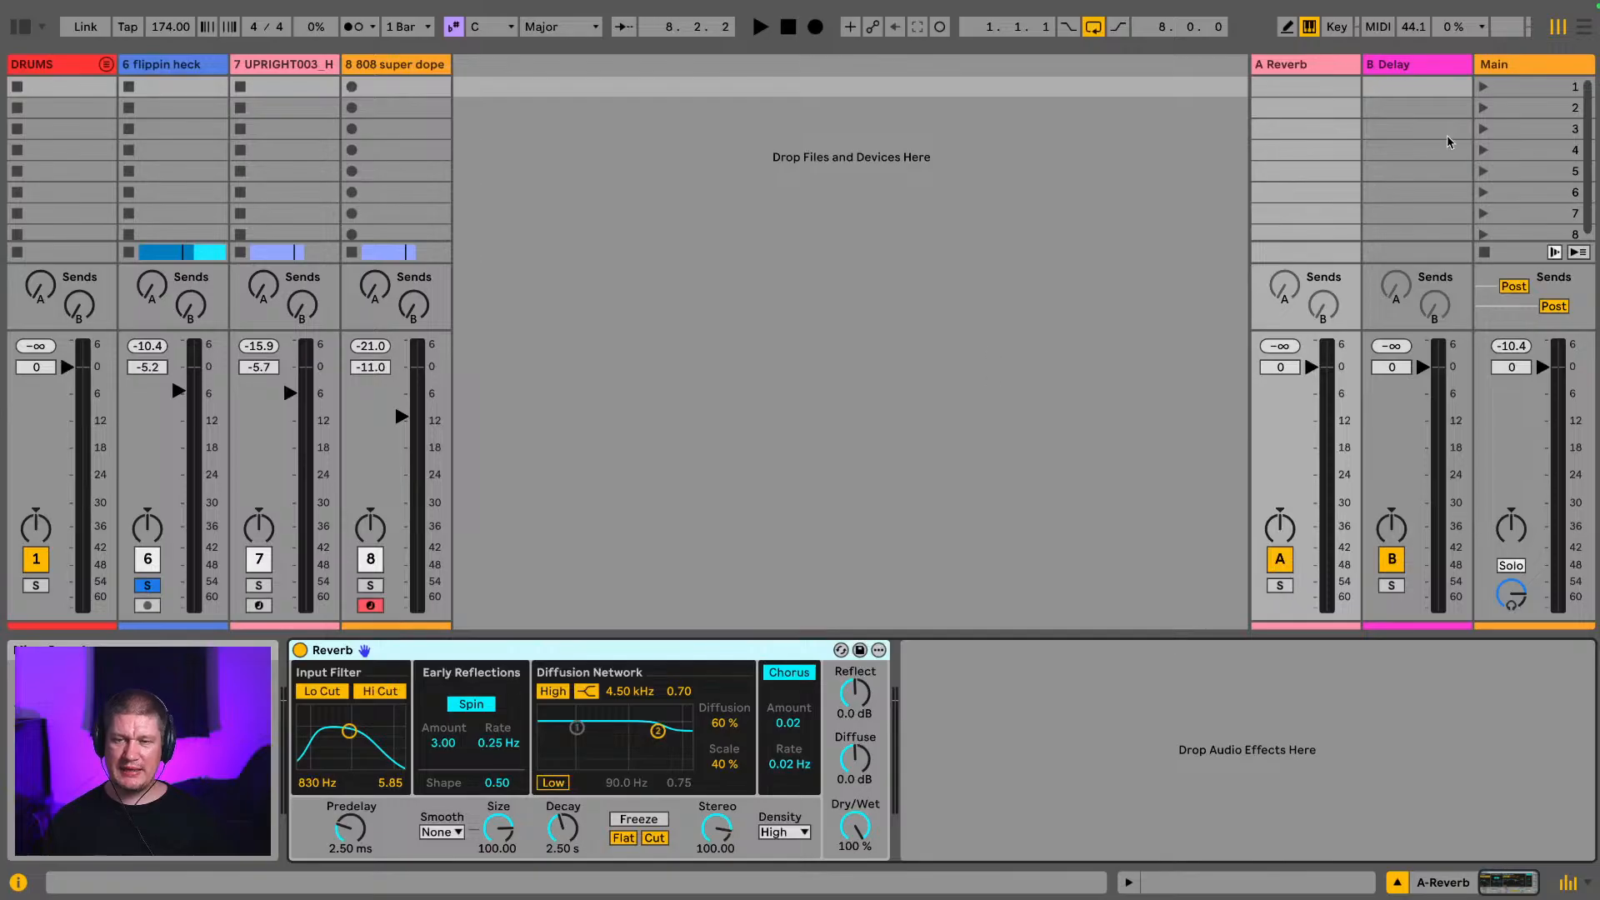
{"action": "left_click", "coordinate": [545, 660]}
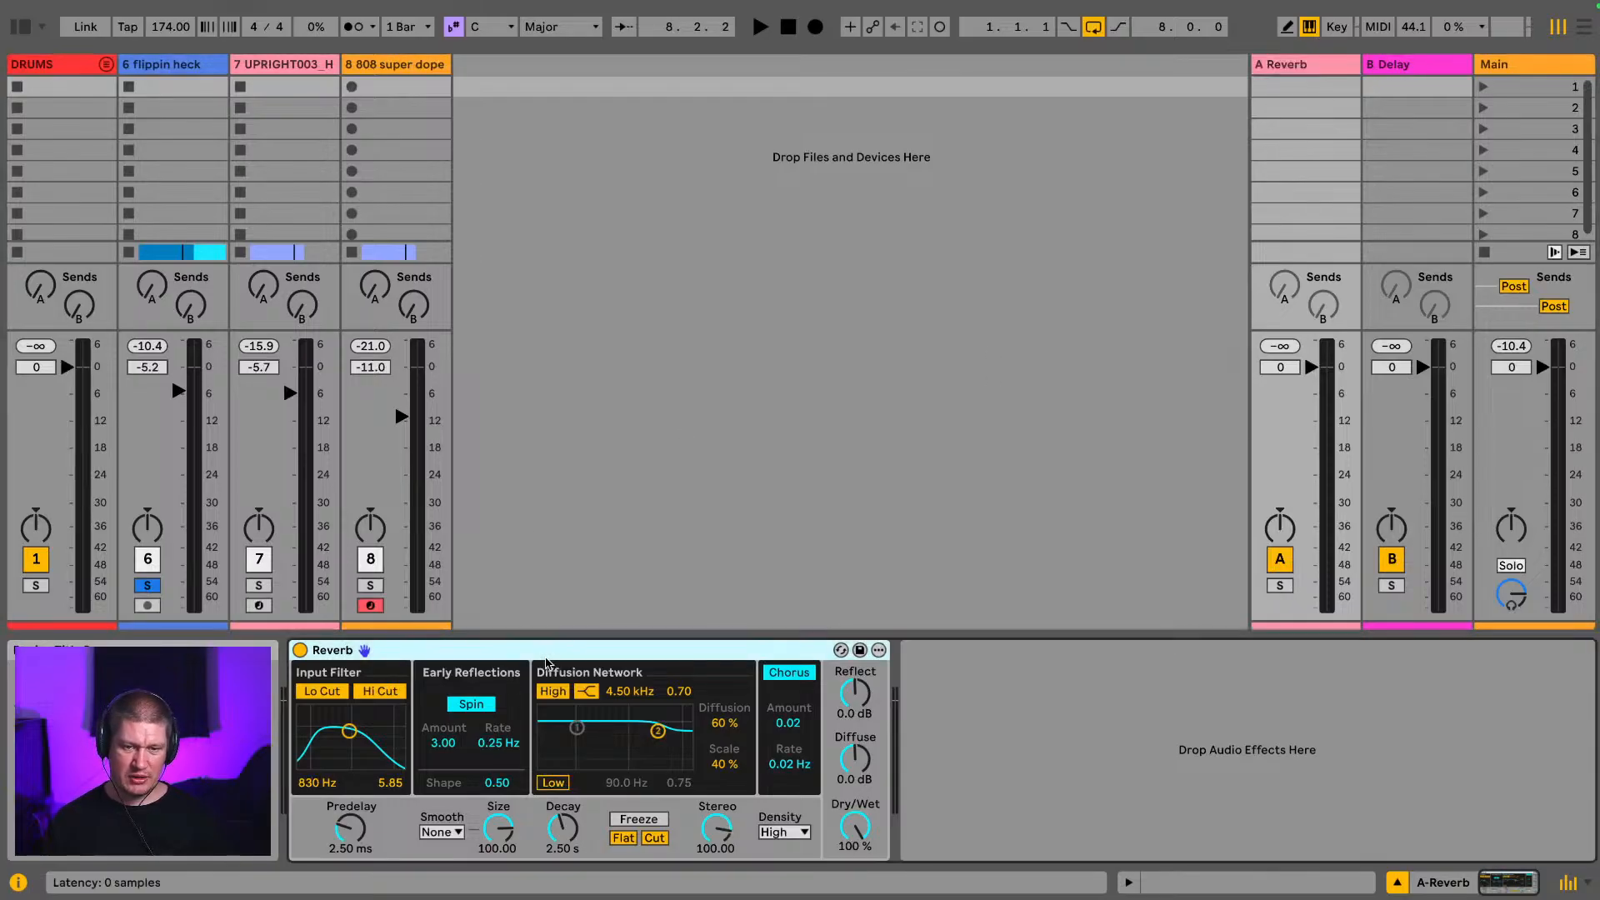
{"action": "key", "text": "Delete"}
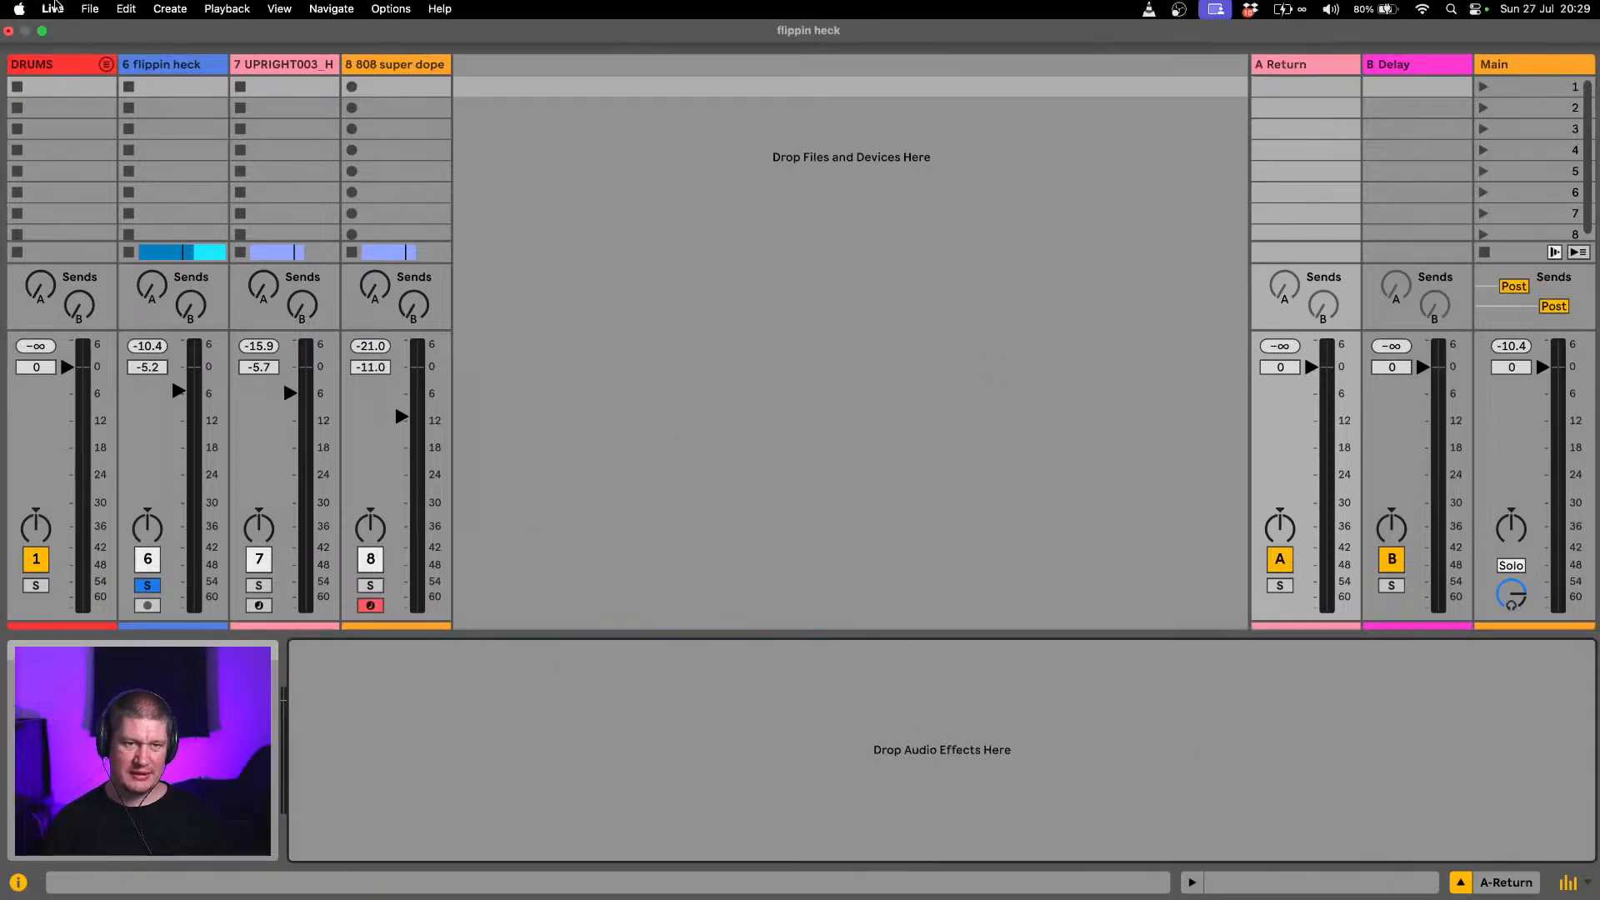
Step: Show the browser, clear its search, and load Hybrid Reverb from the audio effects onto return track A
{"action": "left_click", "coordinate": [18, 29]}
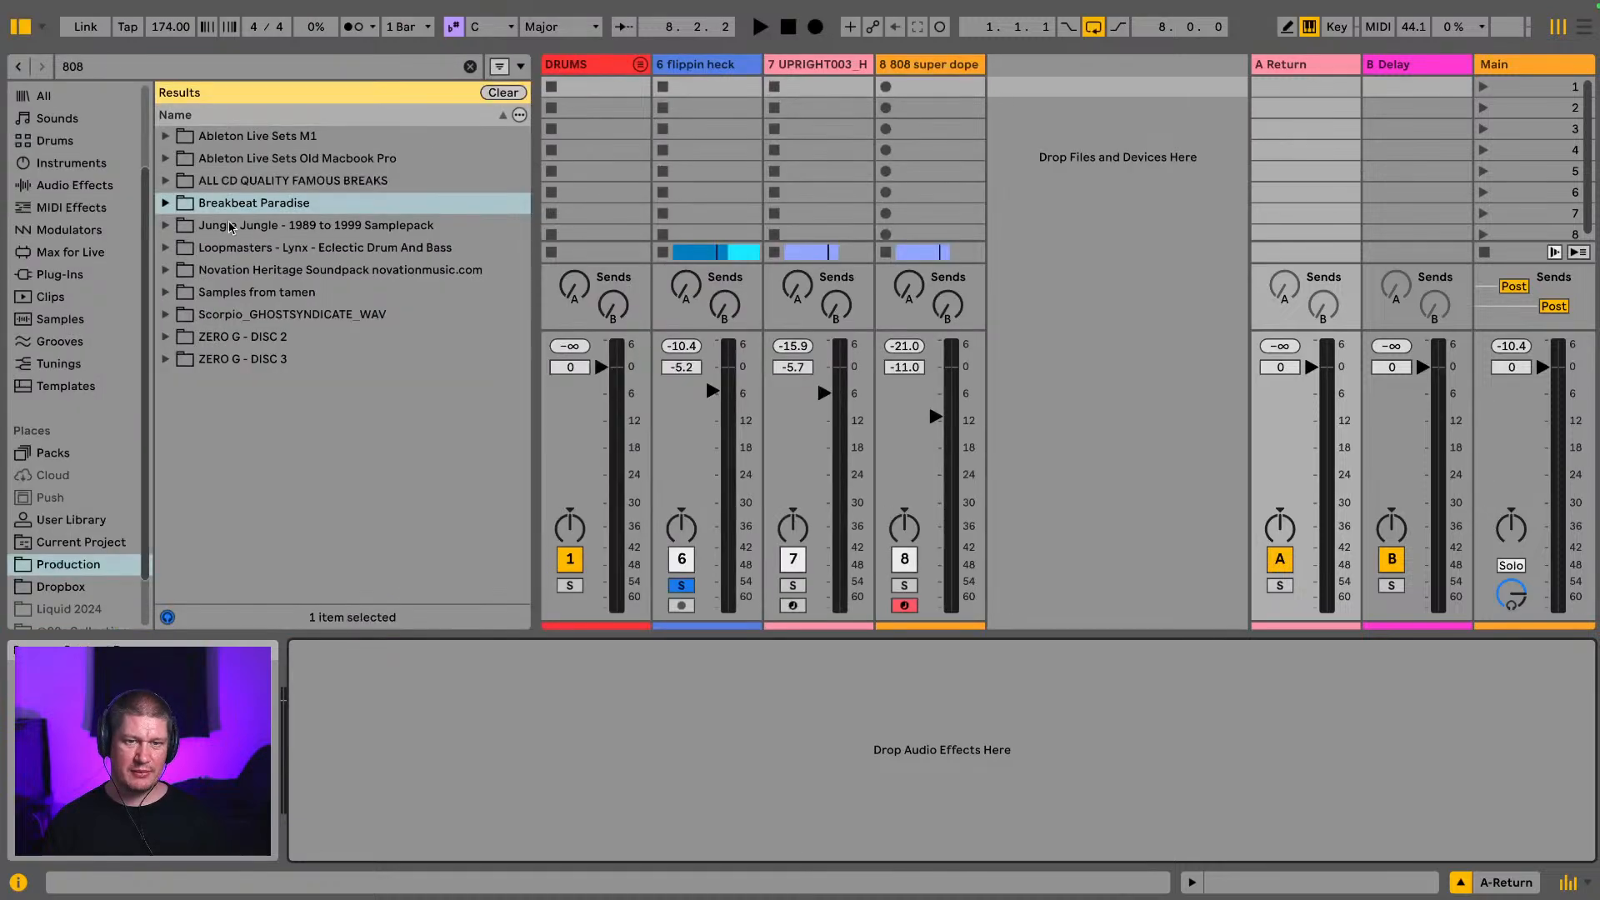
{"action": "left_click", "coordinate": [93, 192]}
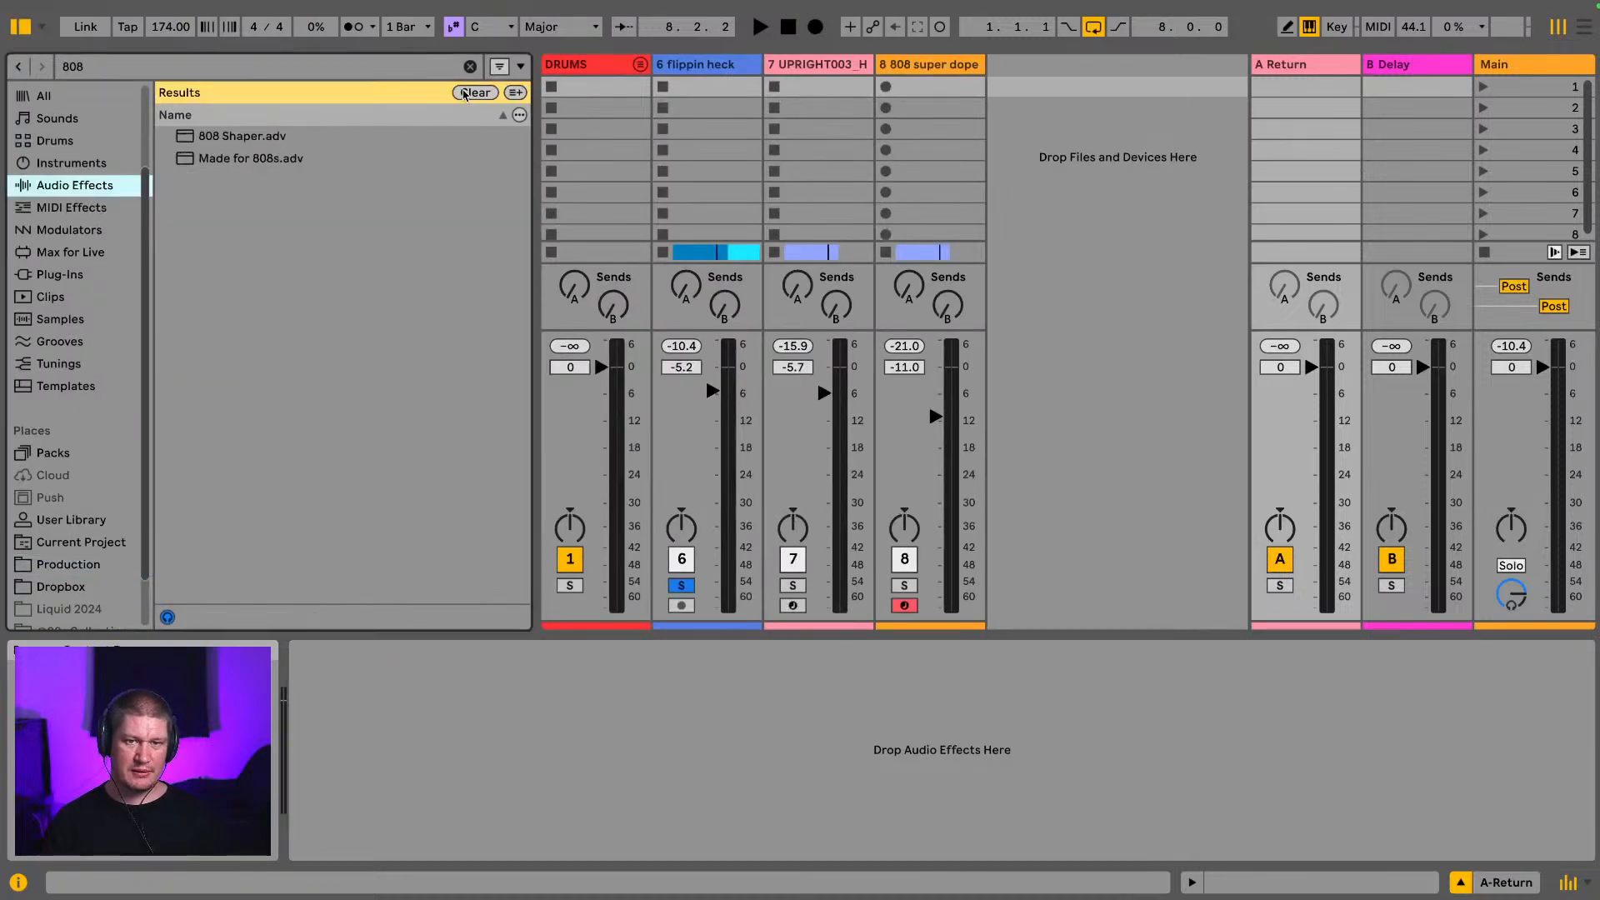
{"action": "left_click", "coordinate": [470, 67]}
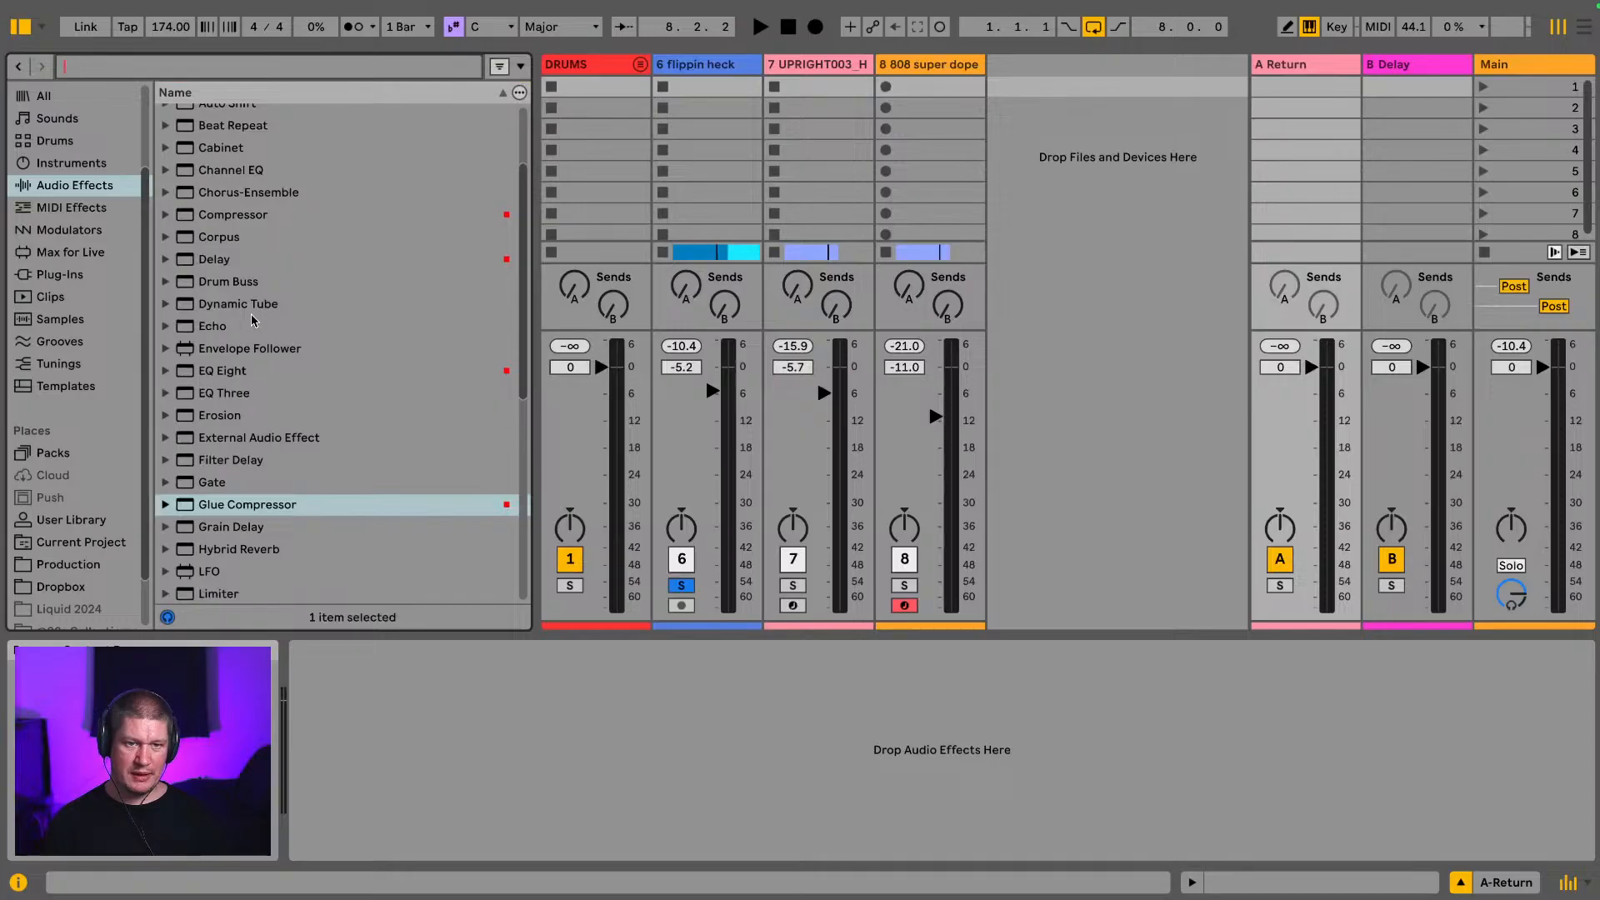
{"action": "scroll", "coordinate": [251, 320], "scroll_direction": "up", "scroll_amount": 1}
{"action": "scroll", "coordinate": [246, 323], "scroll_direction": "down", "scroll_amount": 5}
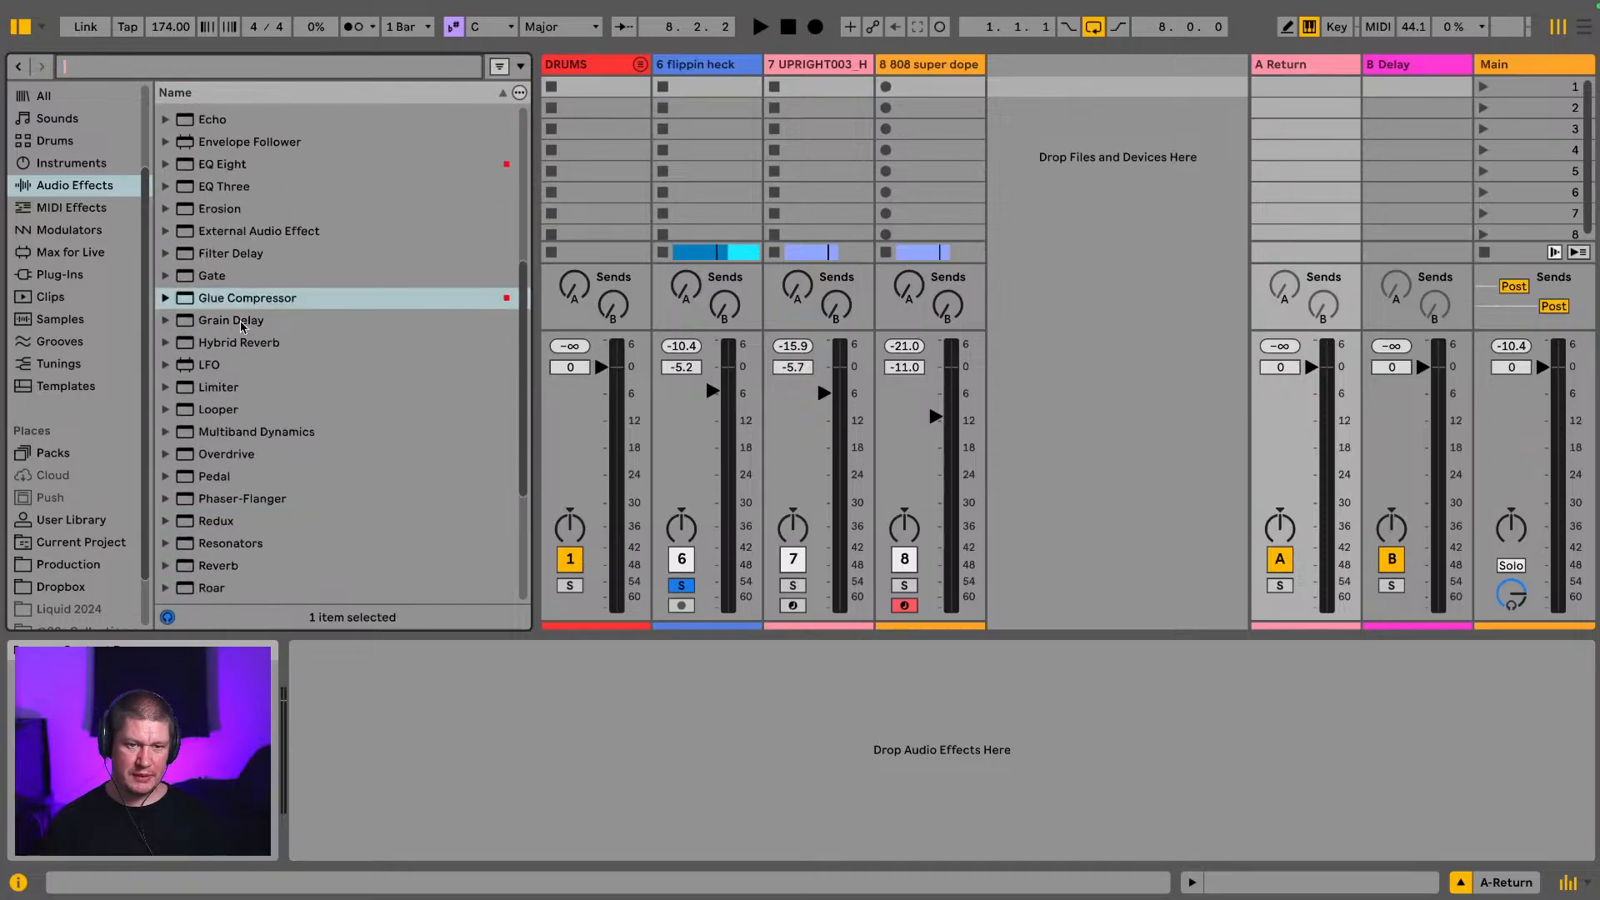
{"action": "left_click_drag", "start_coordinate": [226, 340], "coordinate": [796, 560]}
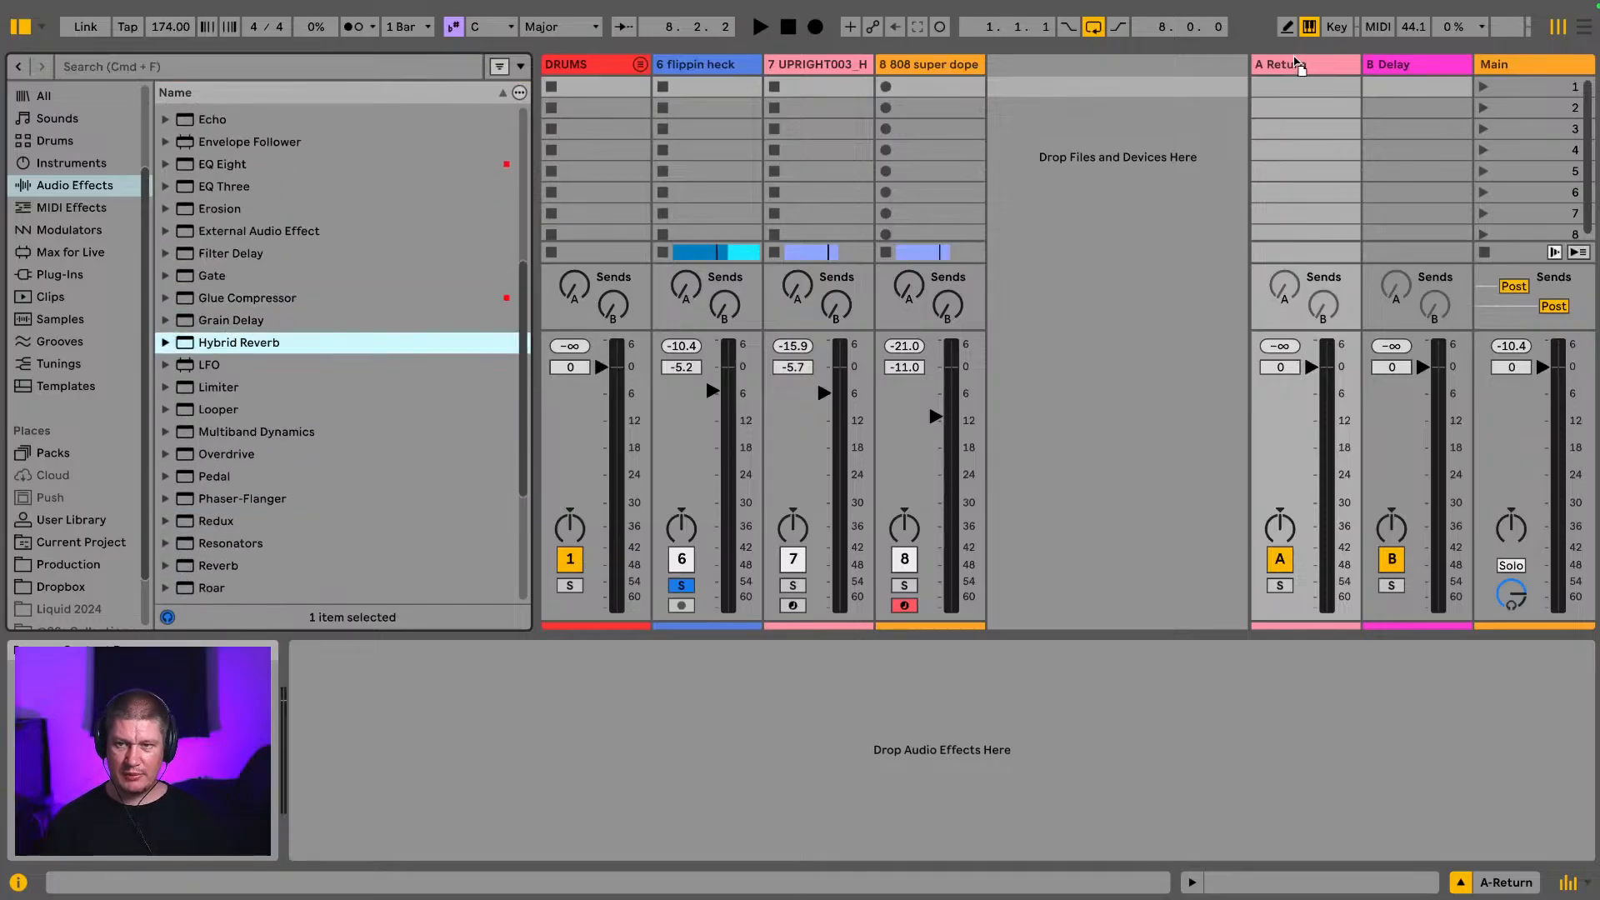
{"action": "left_click_drag", "start_coordinate": [1290, 73], "coordinate": [1289, 67]}
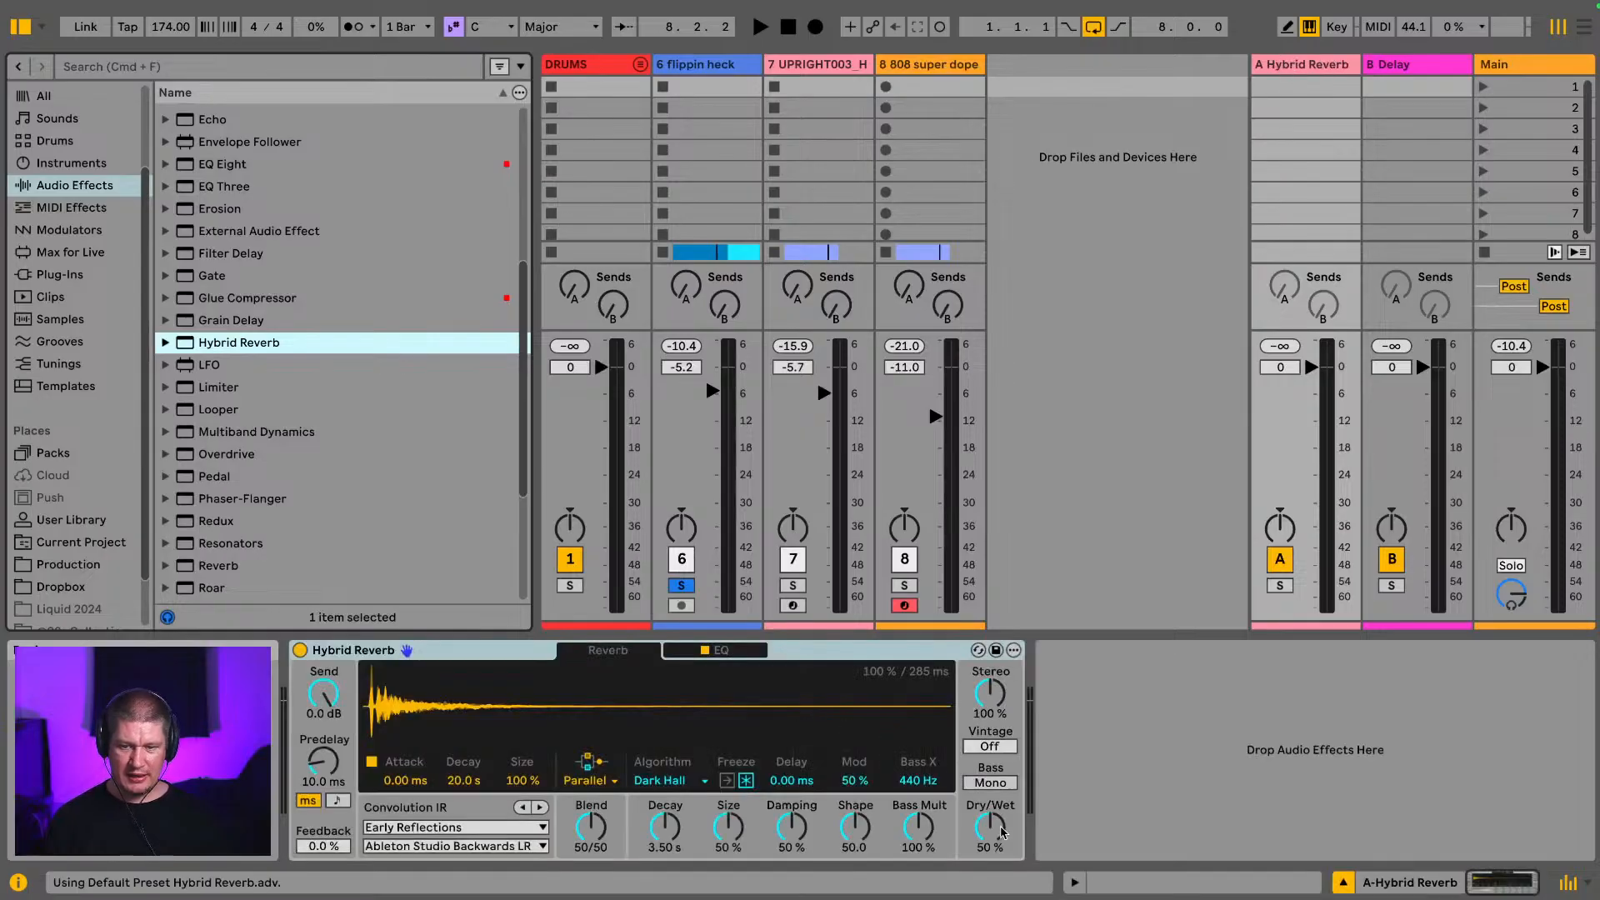
Step: Set the Hybrid Reverb's Dry/Wet to 100 % and its algorithm Decay to 1.96 s
{"action": "left_click_drag", "start_coordinate": [1002, 832], "coordinate": [1002, 801]}
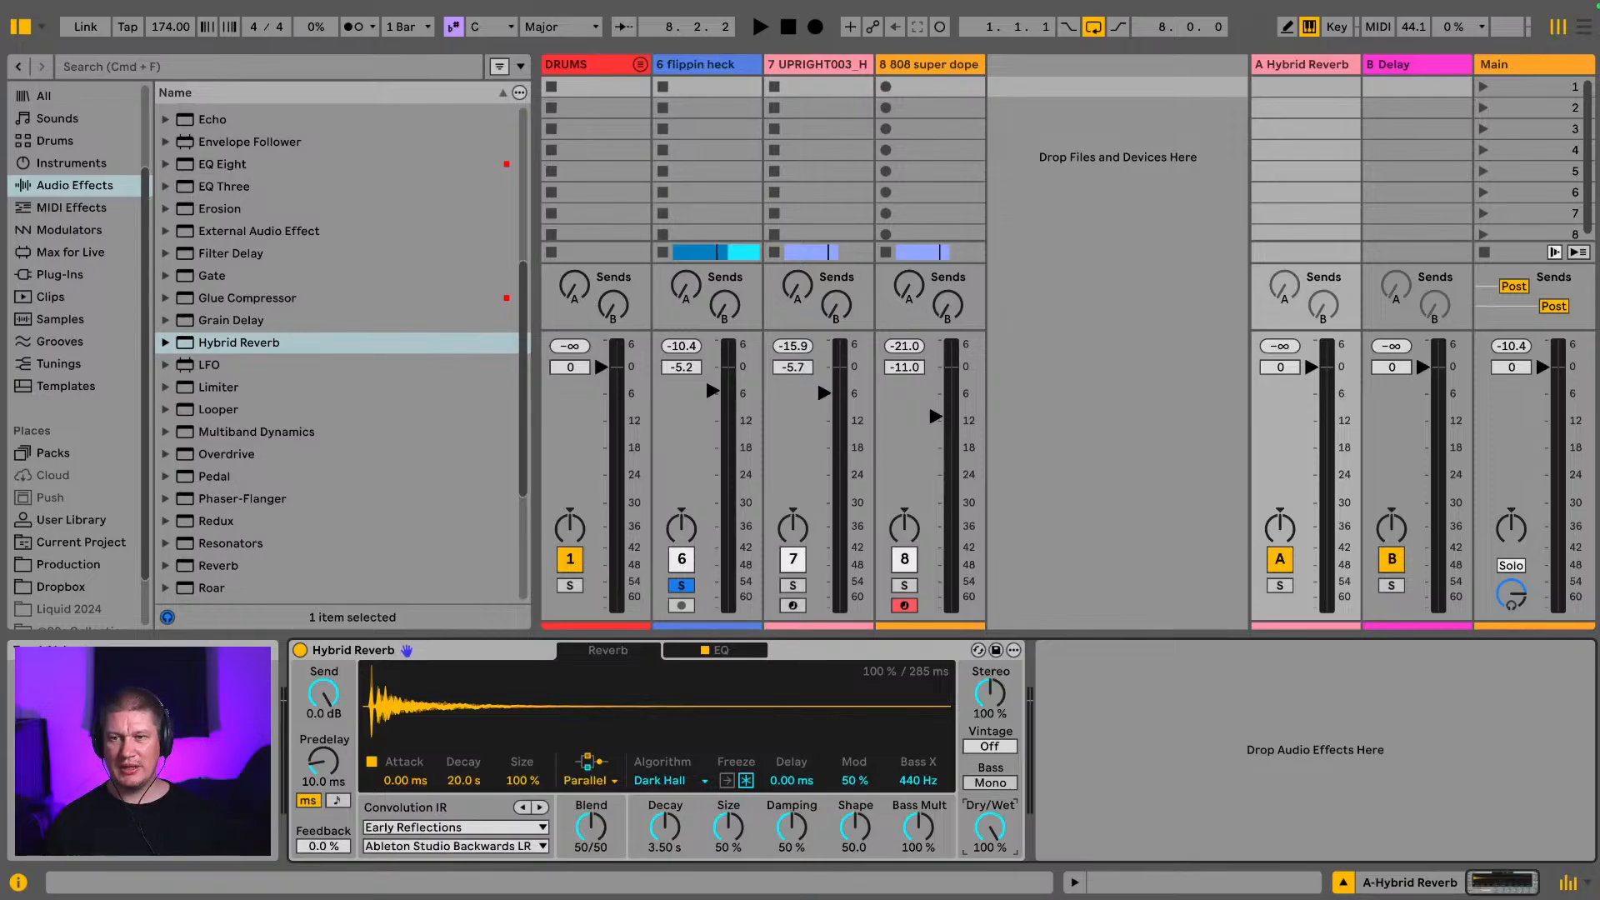
{"action": "left_click", "coordinate": [1308, 71]}
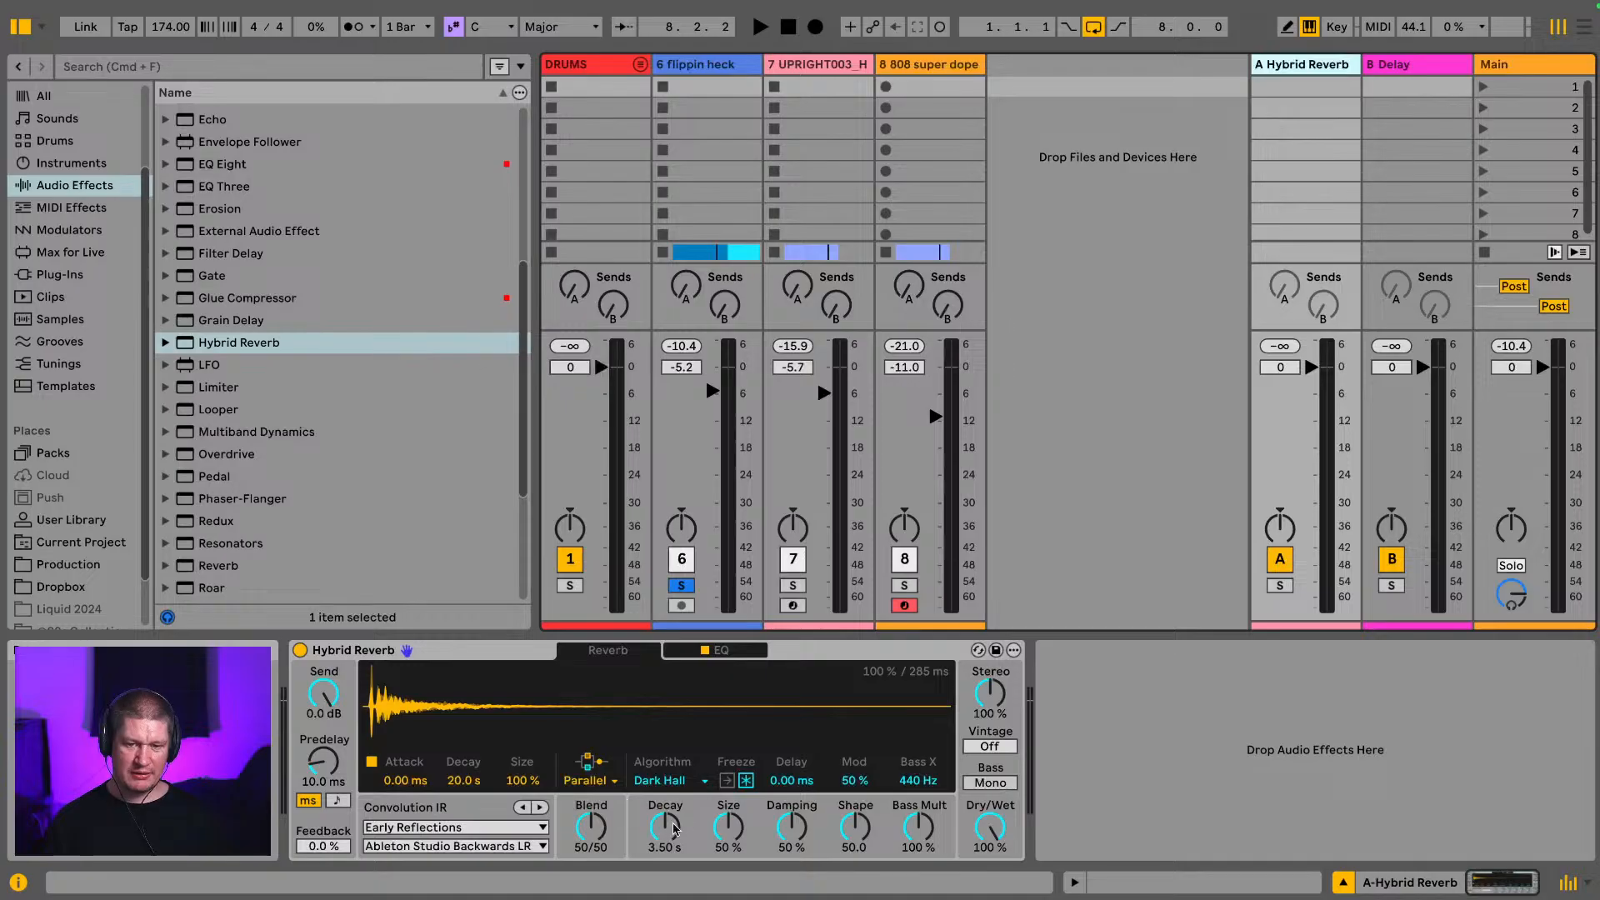
{"action": "left_click_drag", "start_coordinate": [669, 834], "coordinate": [669, 846]}
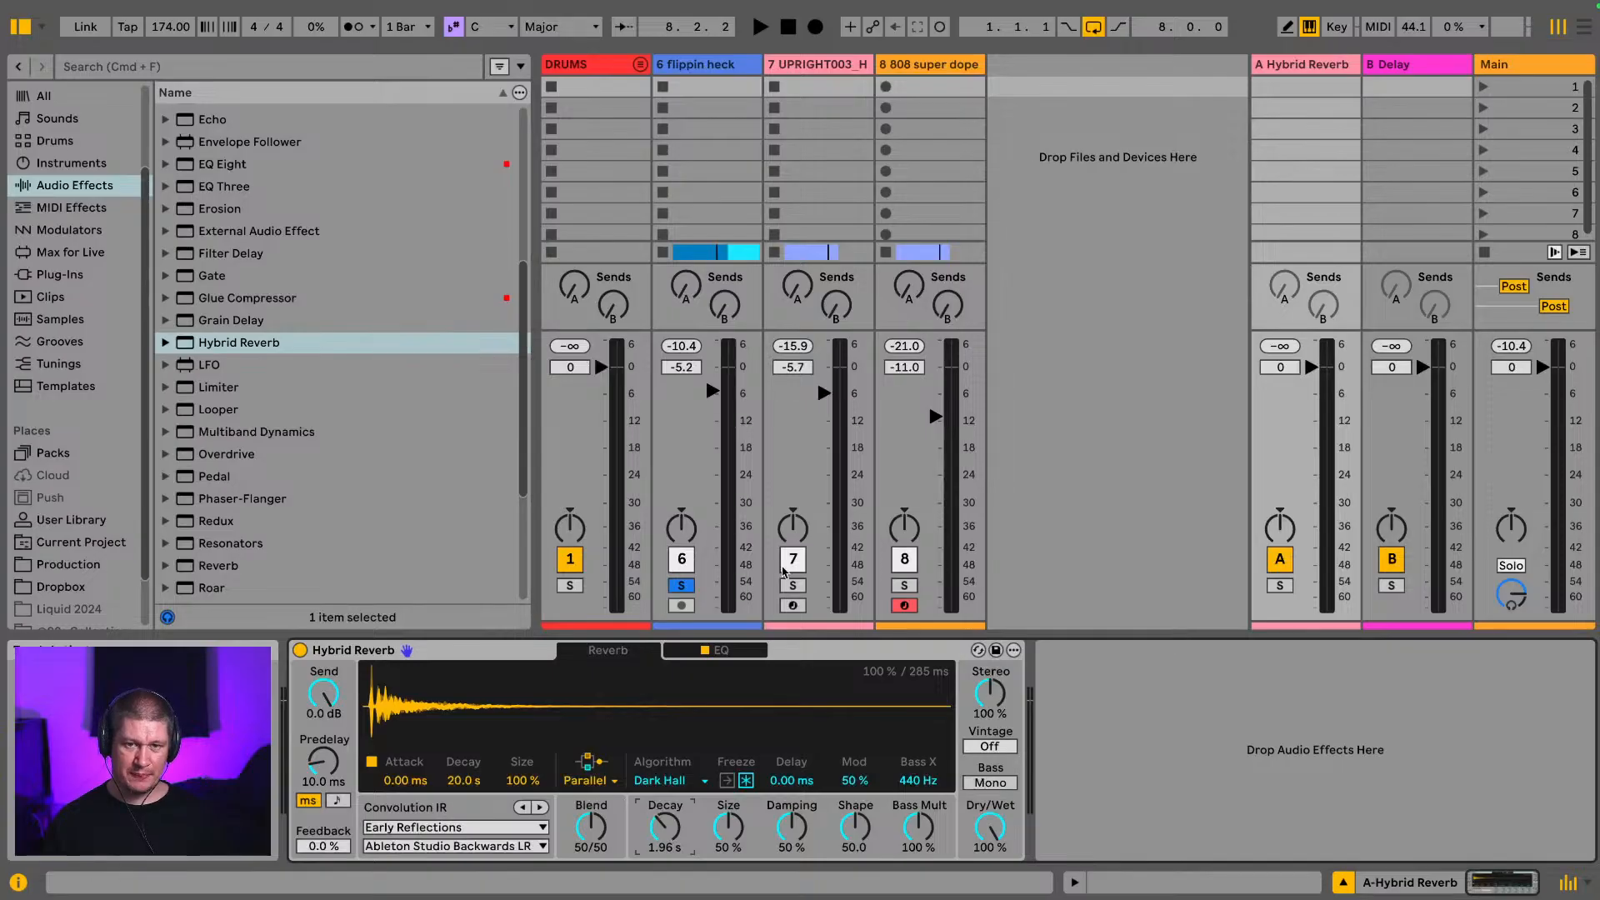
Step: Set the Hybrid Reverb's convolution impulse response to Grand Stage LR from the Bigger Spaces category
{"action": "left_click", "coordinate": [468, 827]}
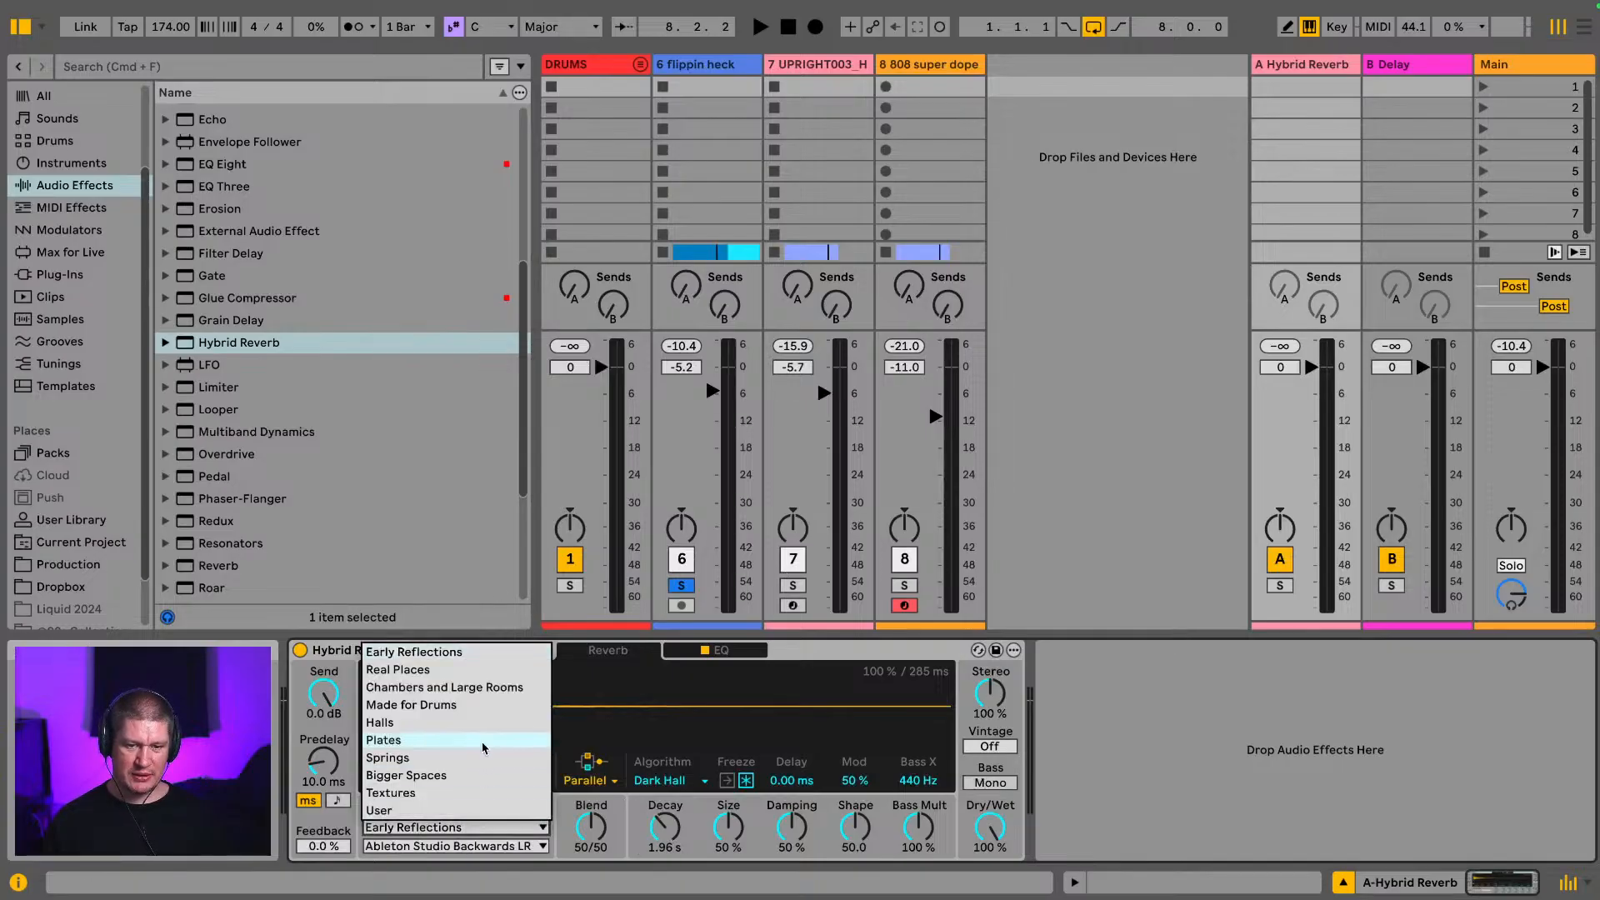
{"action": "left_click", "coordinate": [446, 733]}
{"action": "left_click", "coordinate": [452, 848]}
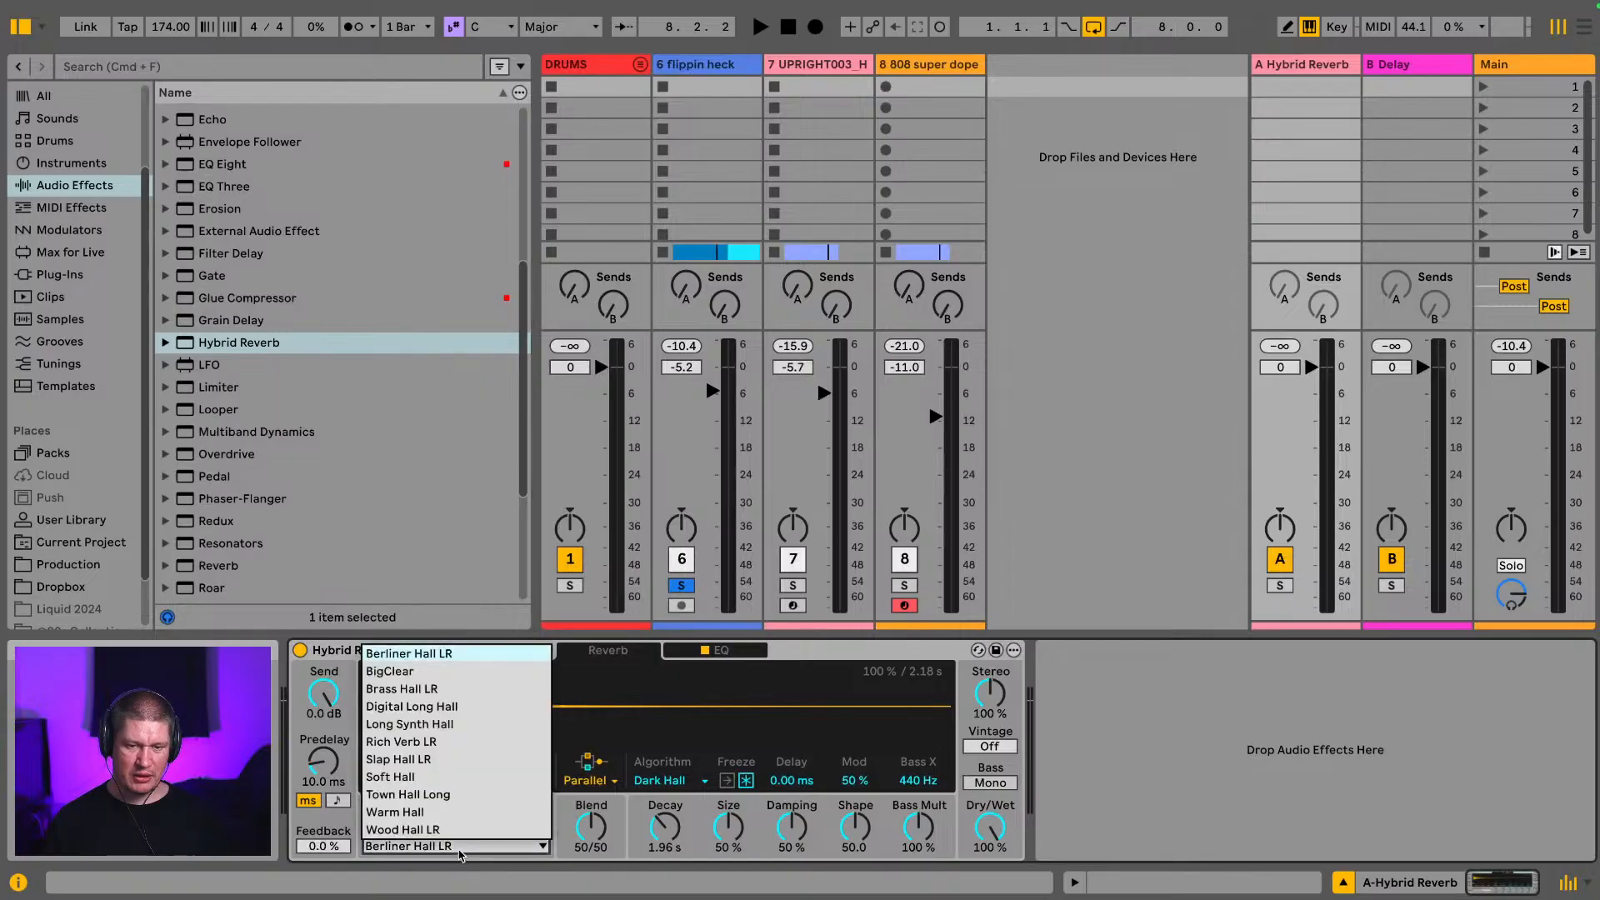
{"action": "left_click", "coordinate": [425, 848]}
{"action": "left_click", "coordinate": [432, 832]}
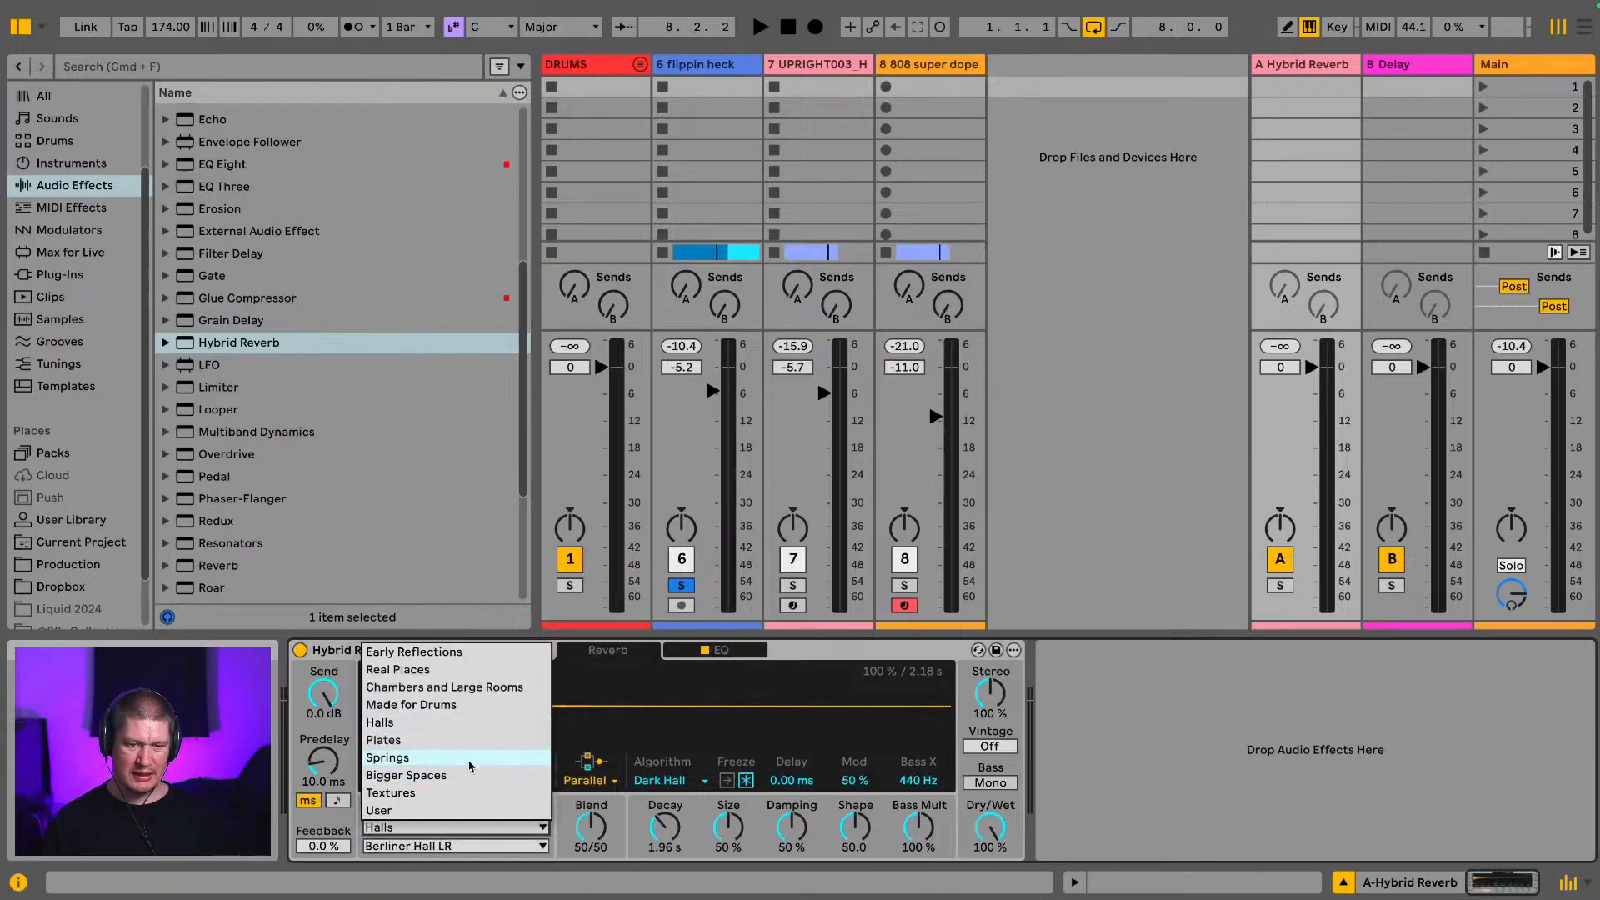
{"action": "left_click", "coordinate": [405, 781]}
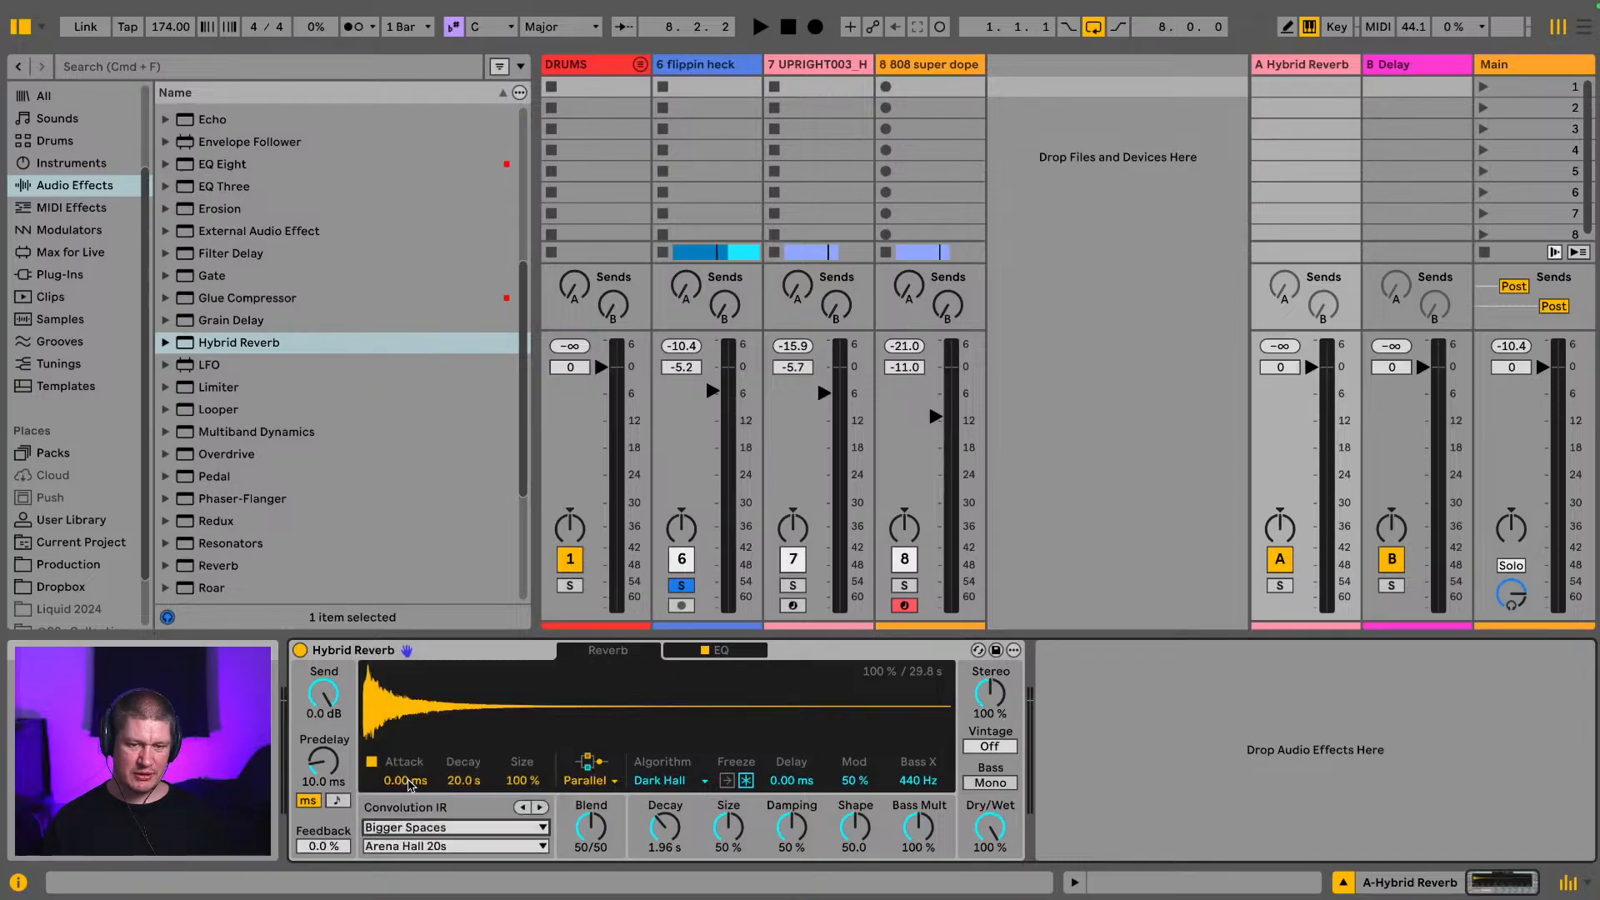
{"action": "left_click", "coordinate": [486, 848]}
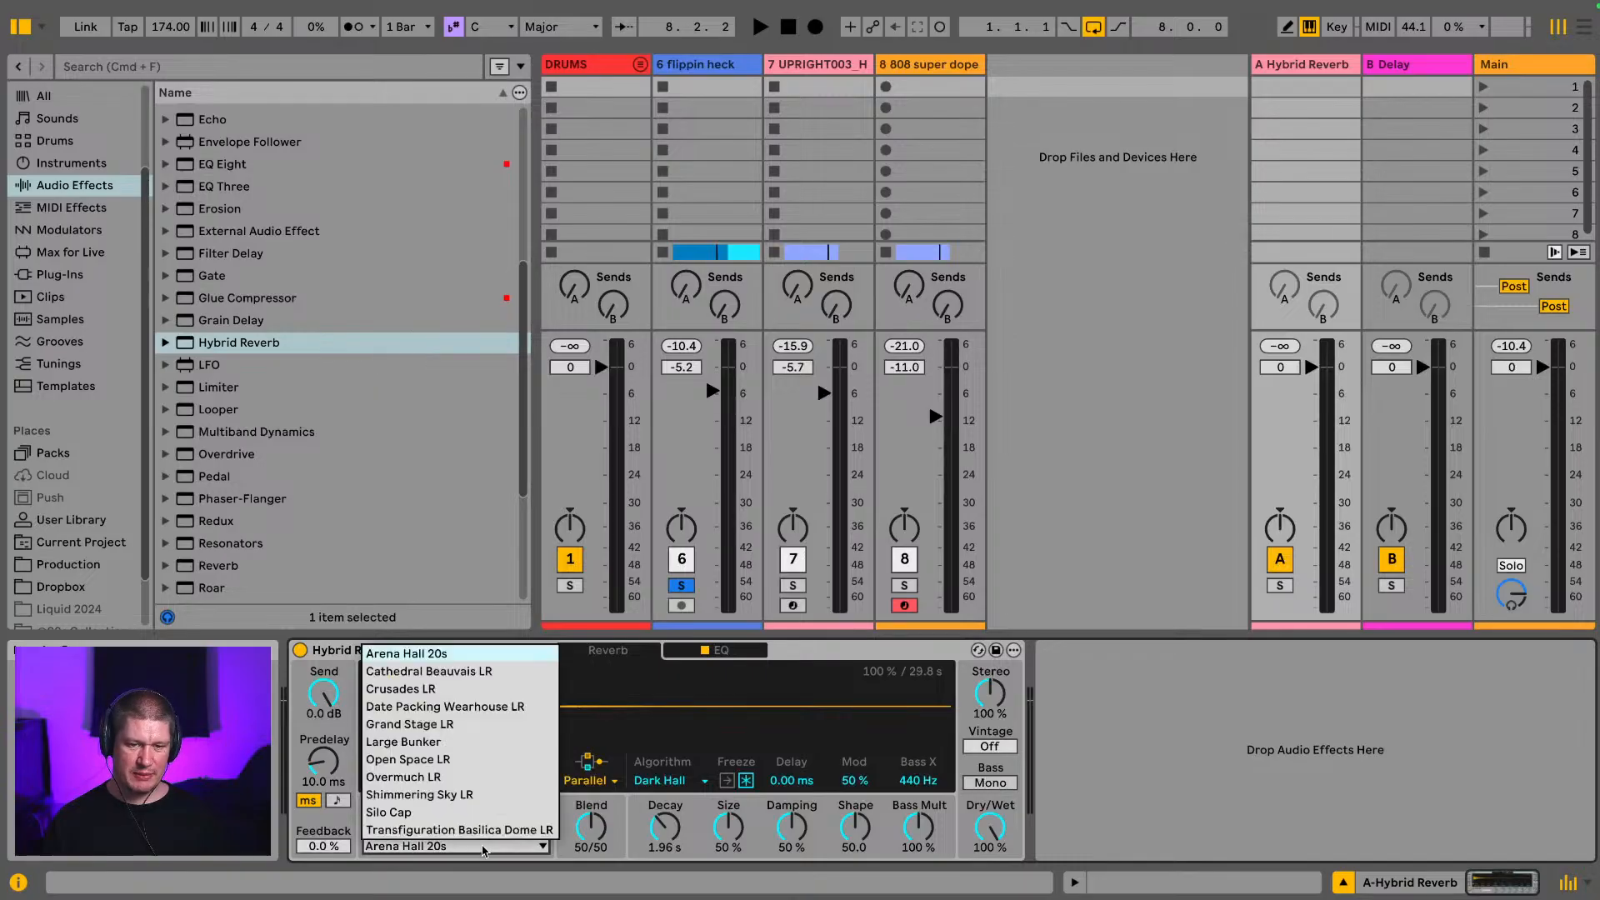
{"action": "left_click", "coordinate": [514, 722]}
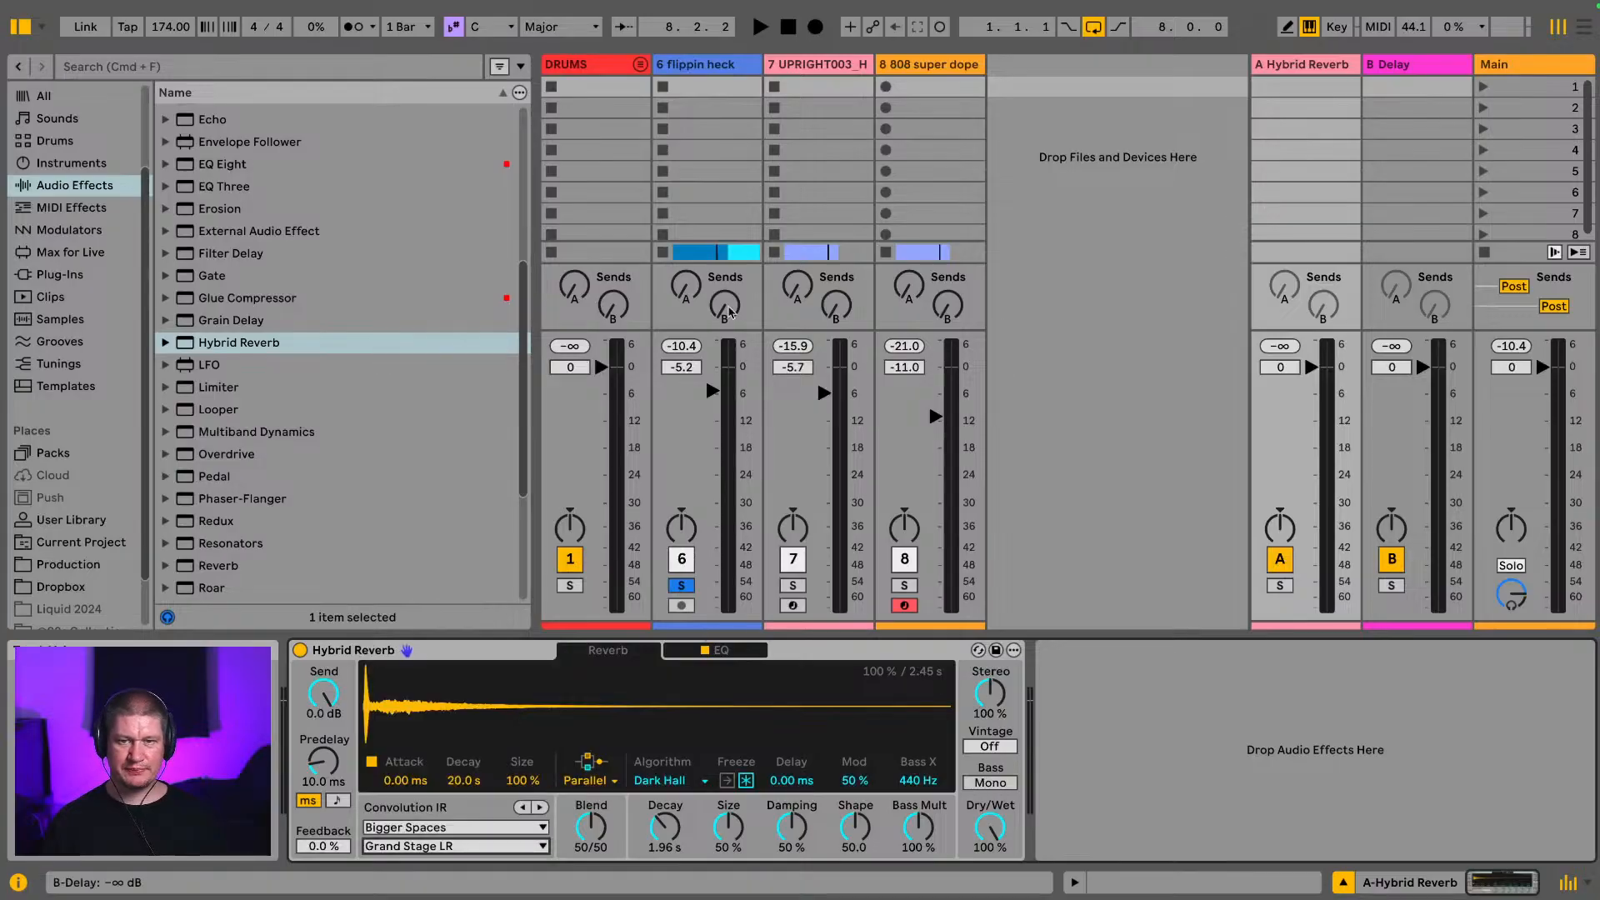
Step: Raise the flippin heck track's send A to about -8.3 dB, auditioning the reverb on the soloed sample
{"action": "key", "text": "space"}
{"action": "left_click", "coordinate": [686, 286]}
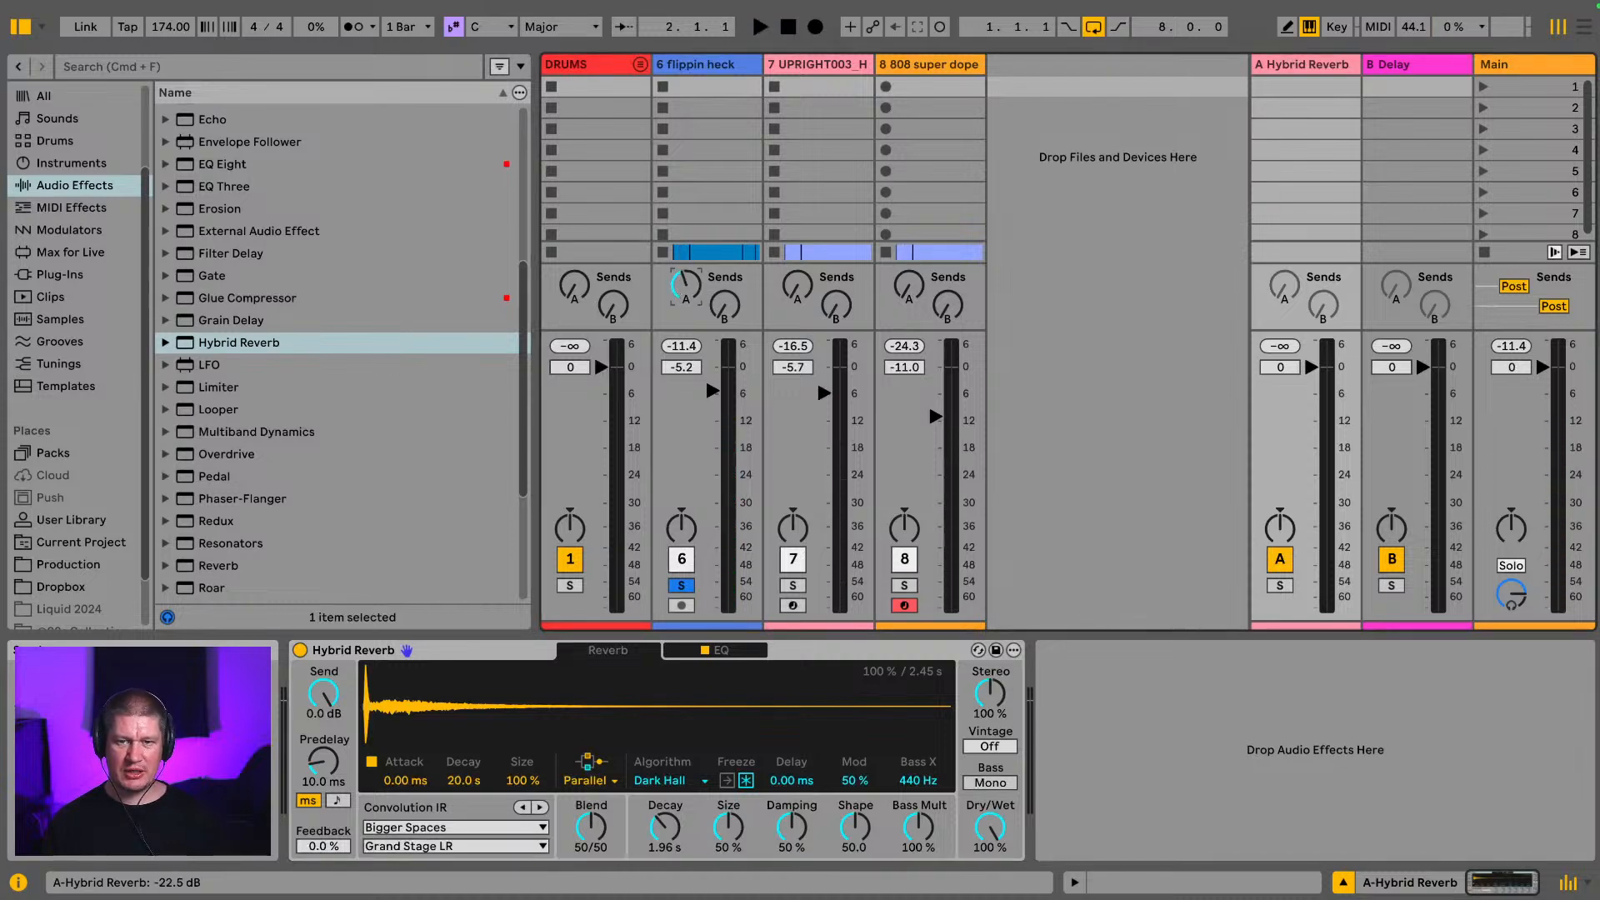
{"action": "key", "text": "space"}
{"action": "left_click_drag", "start_coordinate": [686, 286], "coordinate": [686, 239]}
{"action": "key", "text": "space"}
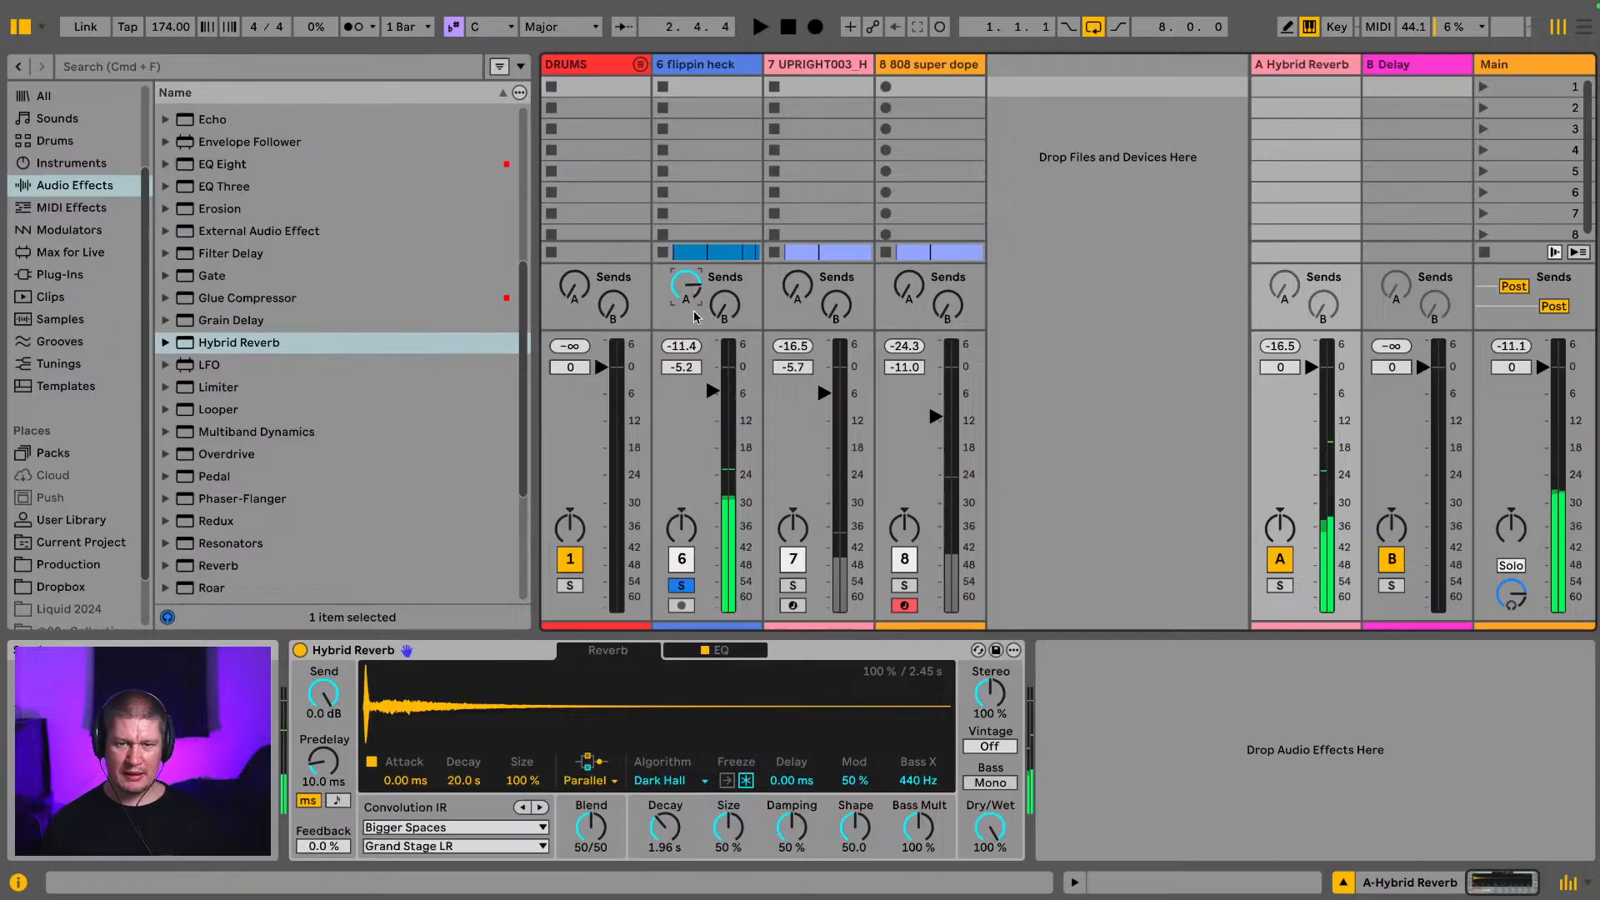
Step: Set the low cut in the Hybrid Reverb's EQ to 520 Hz and raise flippin heck's send A to maximum during playback
{"action": "left_click", "coordinate": [722, 651]}
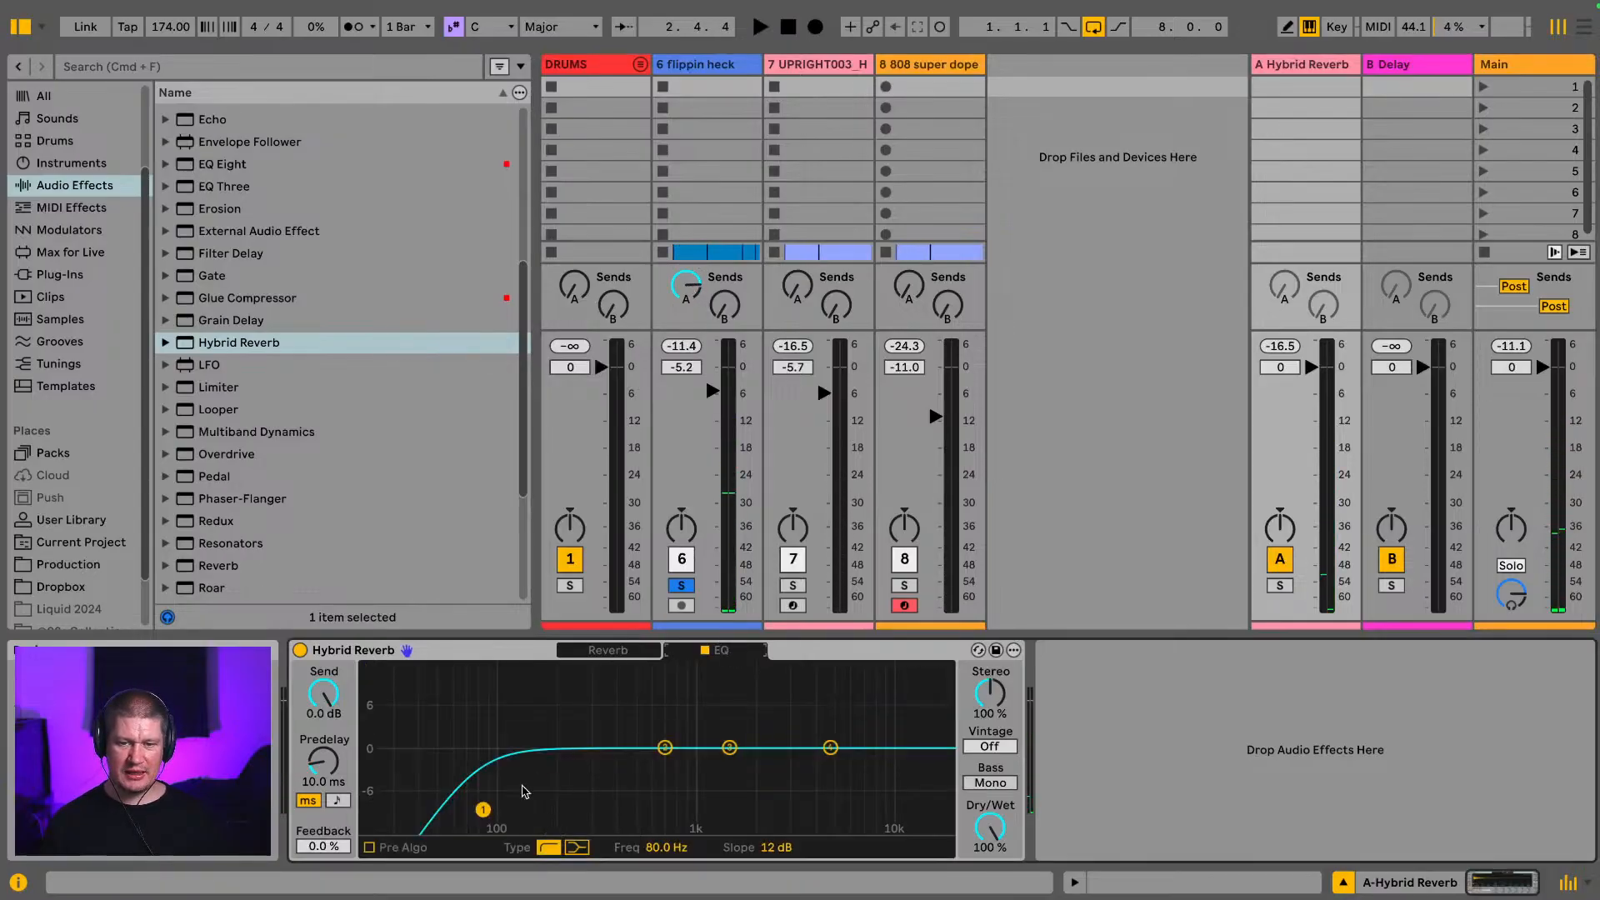
{"action": "left_click_drag", "start_coordinate": [483, 809], "coordinate": [639, 792]}
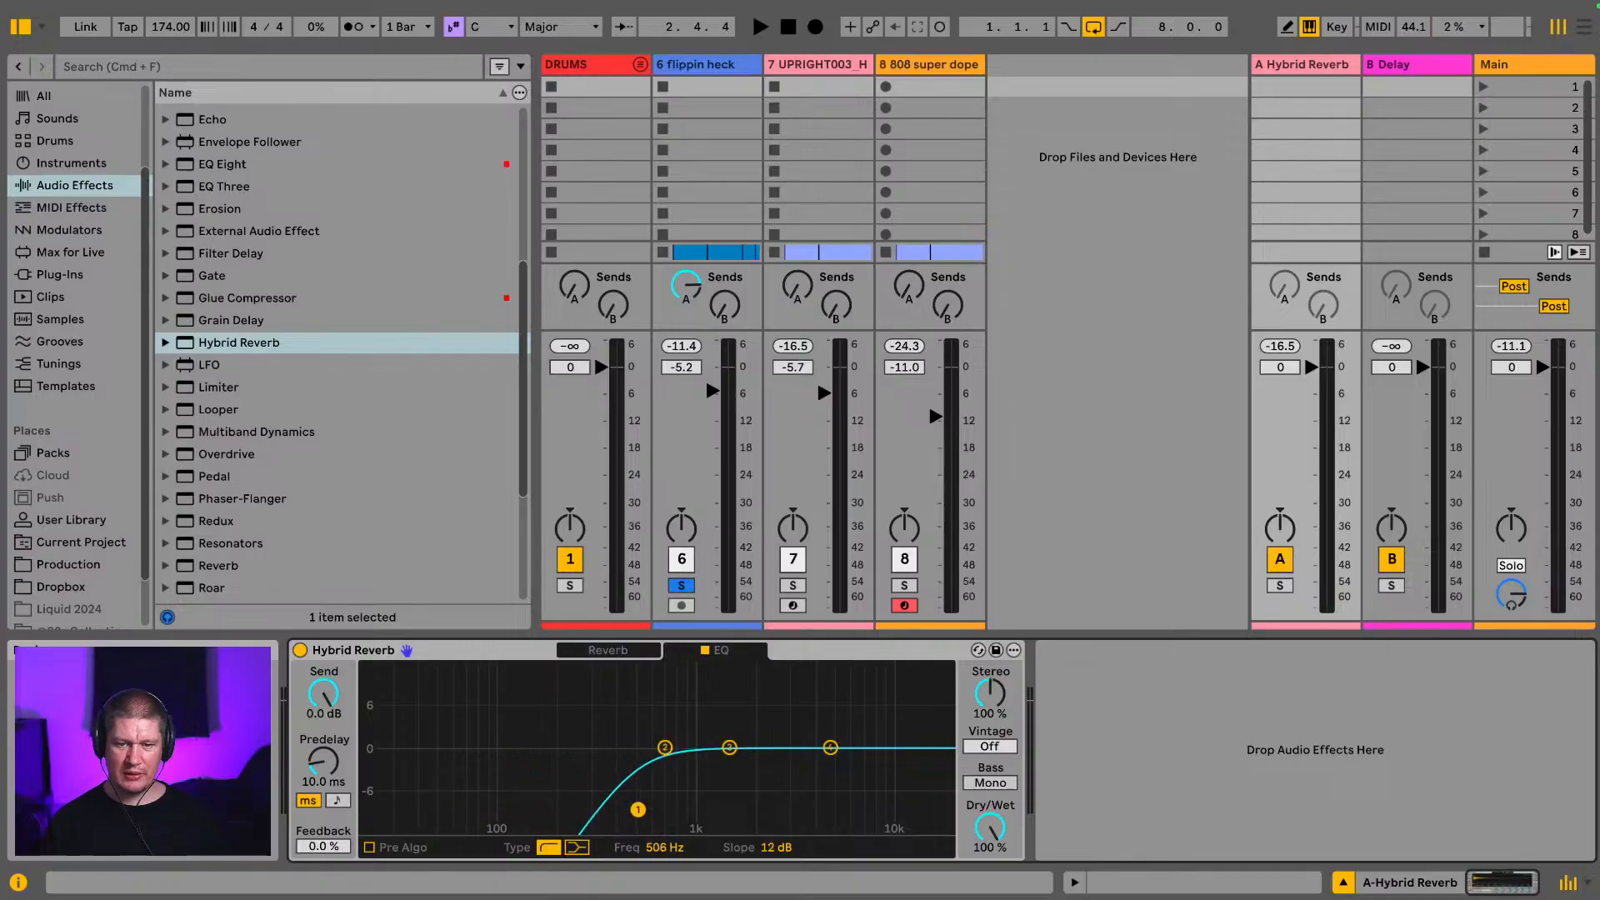
{"action": "key", "text": "space"}
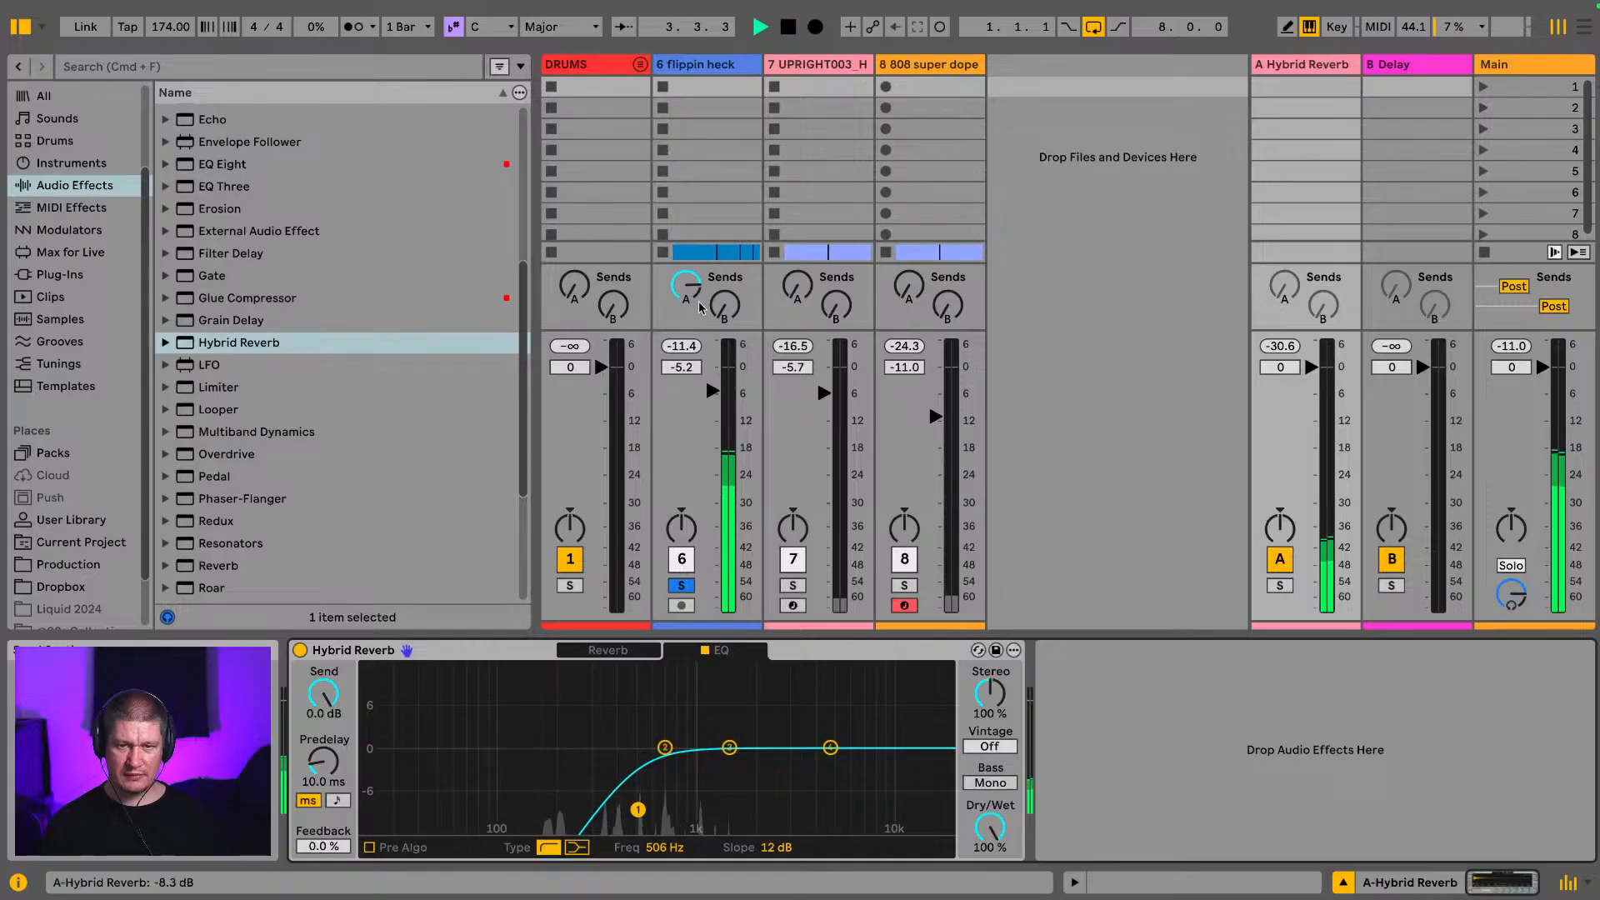
{"action": "left_click_drag", "start_coordinate": [691, 292], "coordinate": [690, 250]}
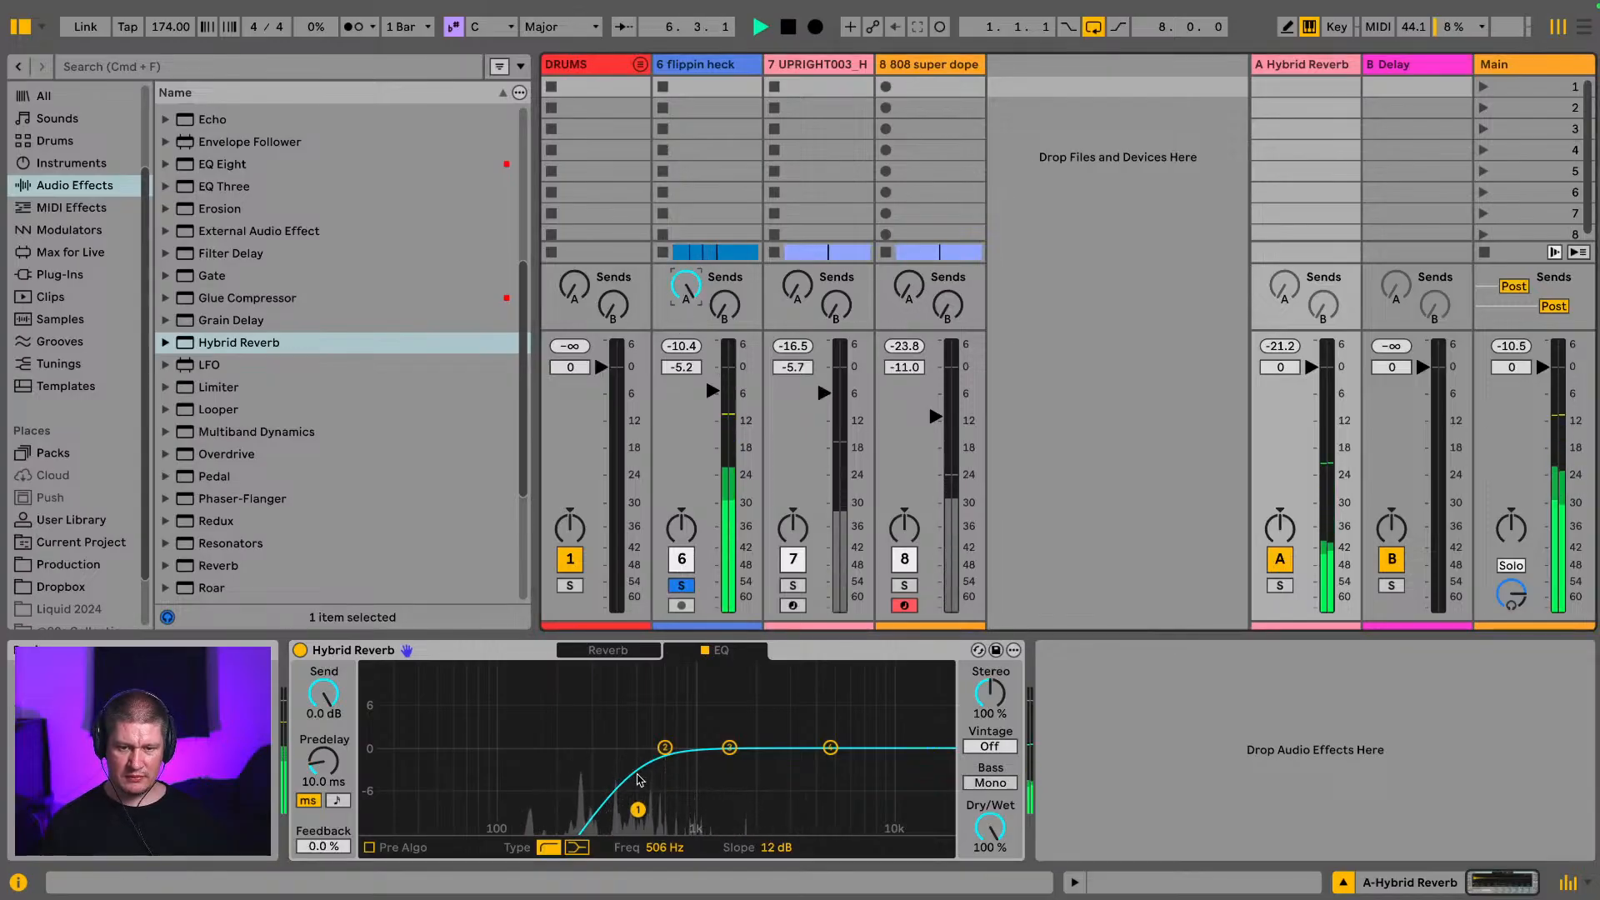
{"action": "left_click_drag", "start_coordinate": [637, 809], "coordinate": [640, 809]}
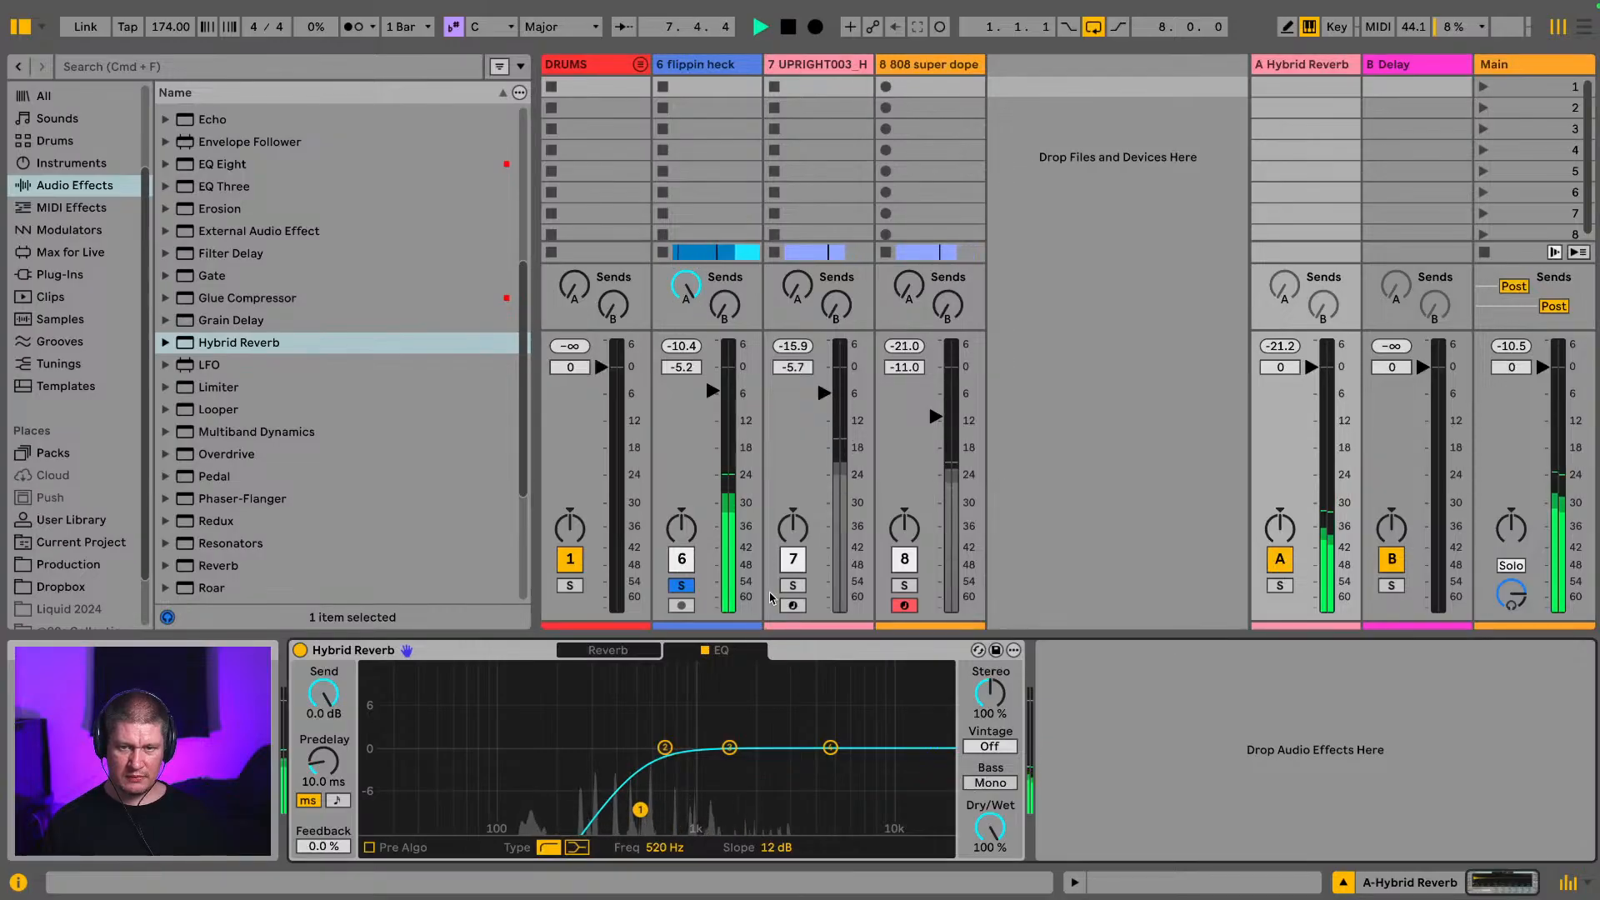
Step: Solo the upright and 808 basses together with flippin heck, and set the 808 super dope volume to -7.2 dB during playback
{"action": "left_click", "coordinate": [792, 585]}
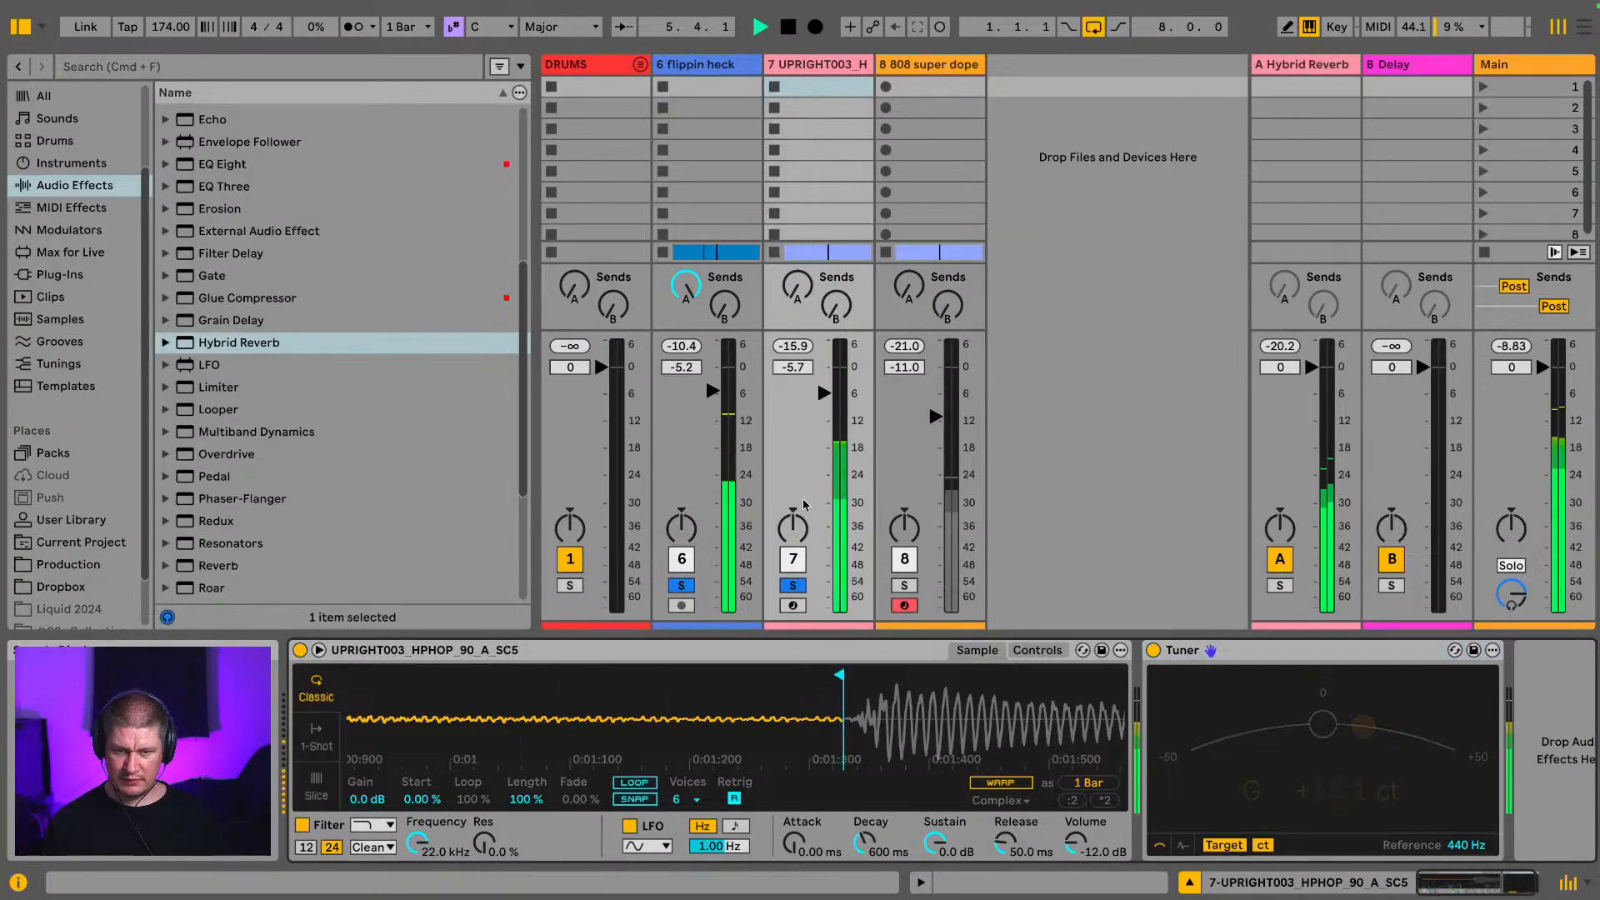
{"action": "key", "text": "space"}
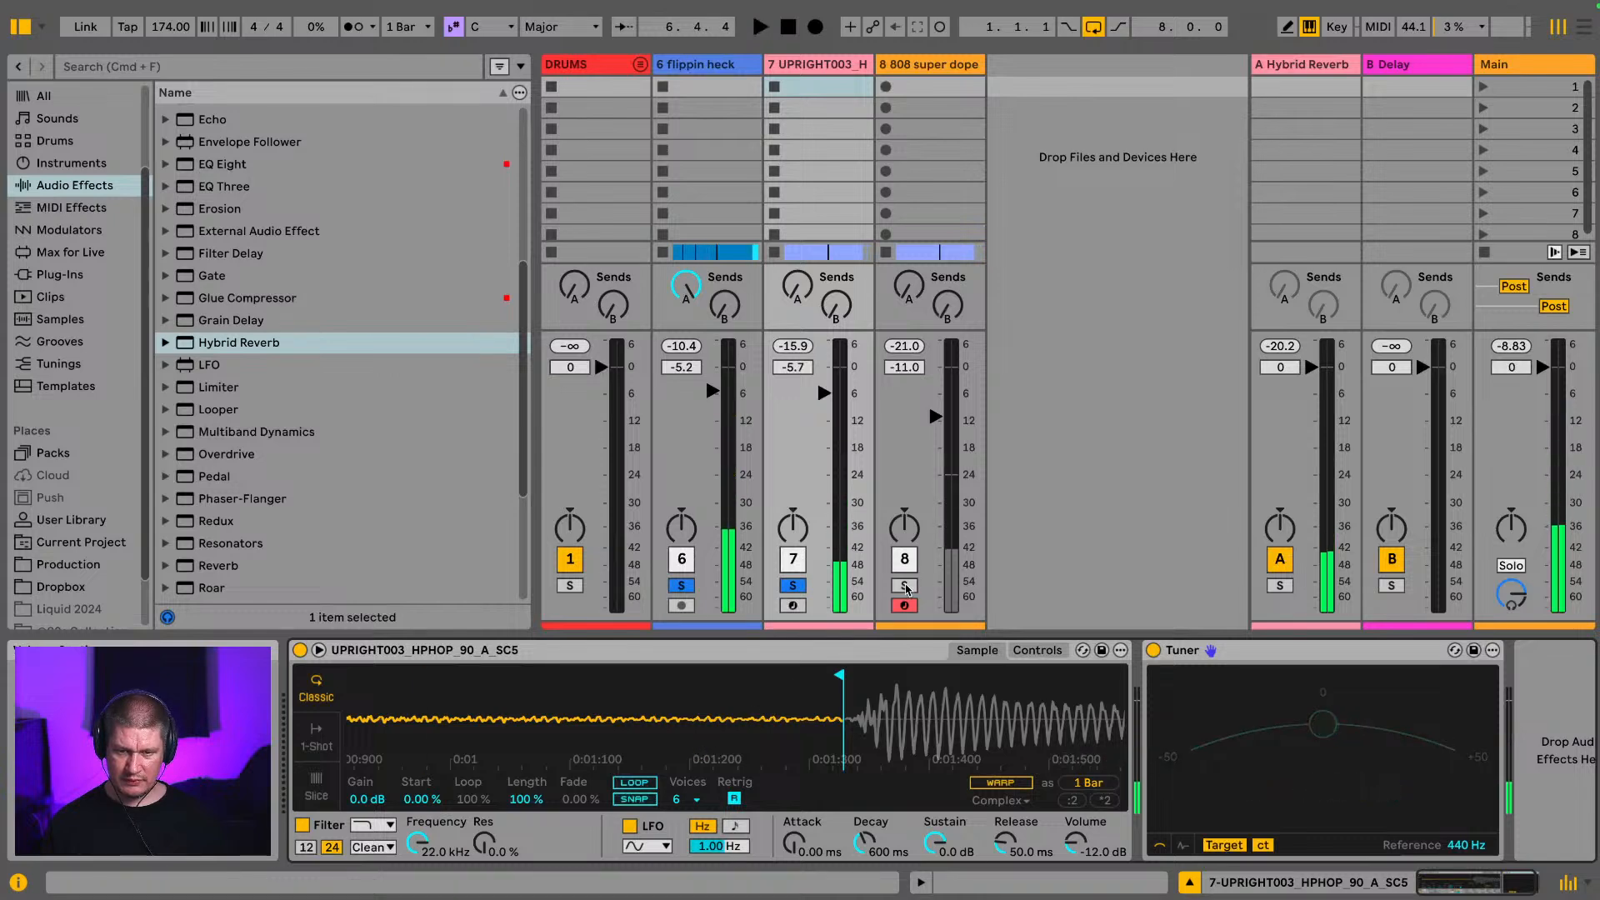
{"action": "left_click", "coordinate": [905, 586]}
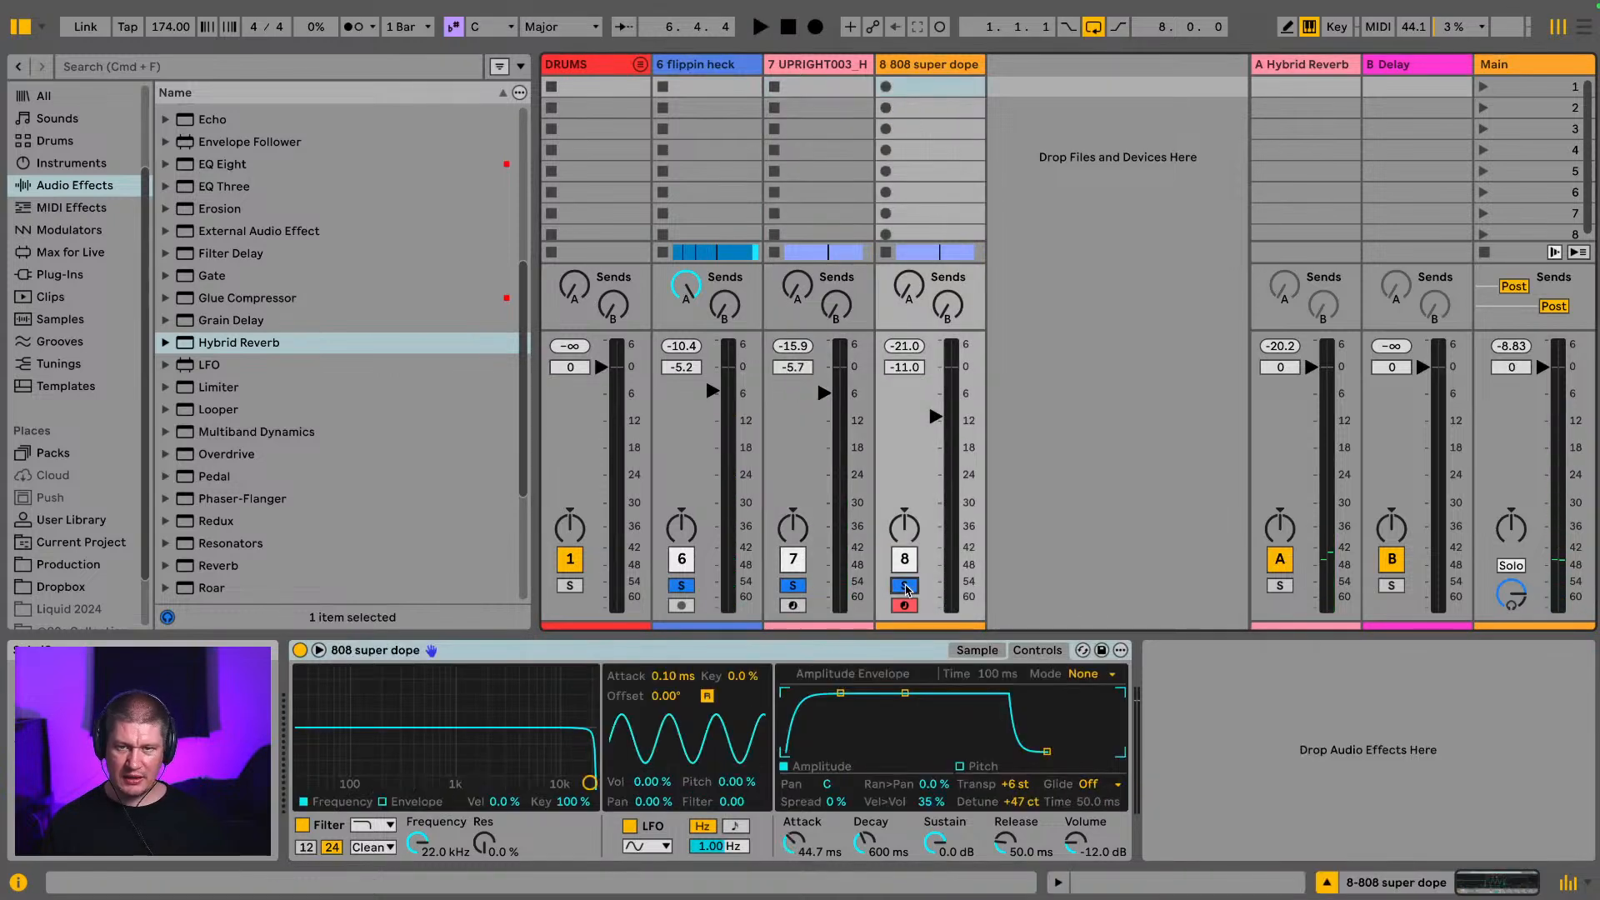
{"action": "key", "text": "space"}
{"action": "left_click_drag", "start_coordinate": [935, 417], "coordinate": [935, 406]}
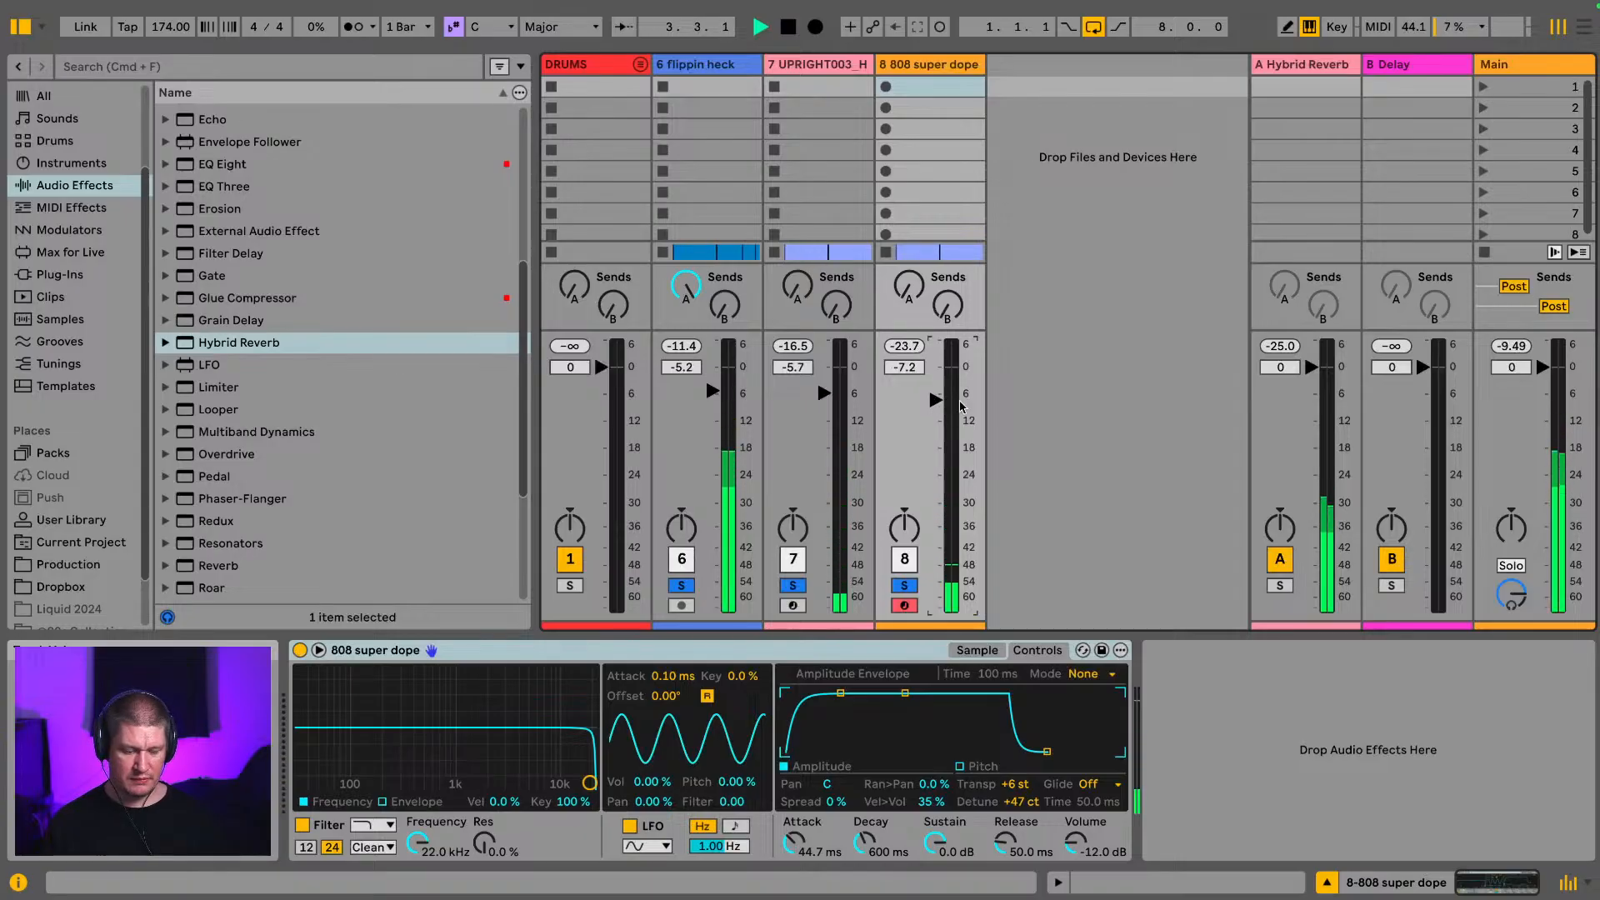
Step: In the 808 clip's enlarged note editor, extend the F2 note to 4.4.4 and shorten the last G2 note to end at 7.4.3
{"action": "key", "text": "Tab"}
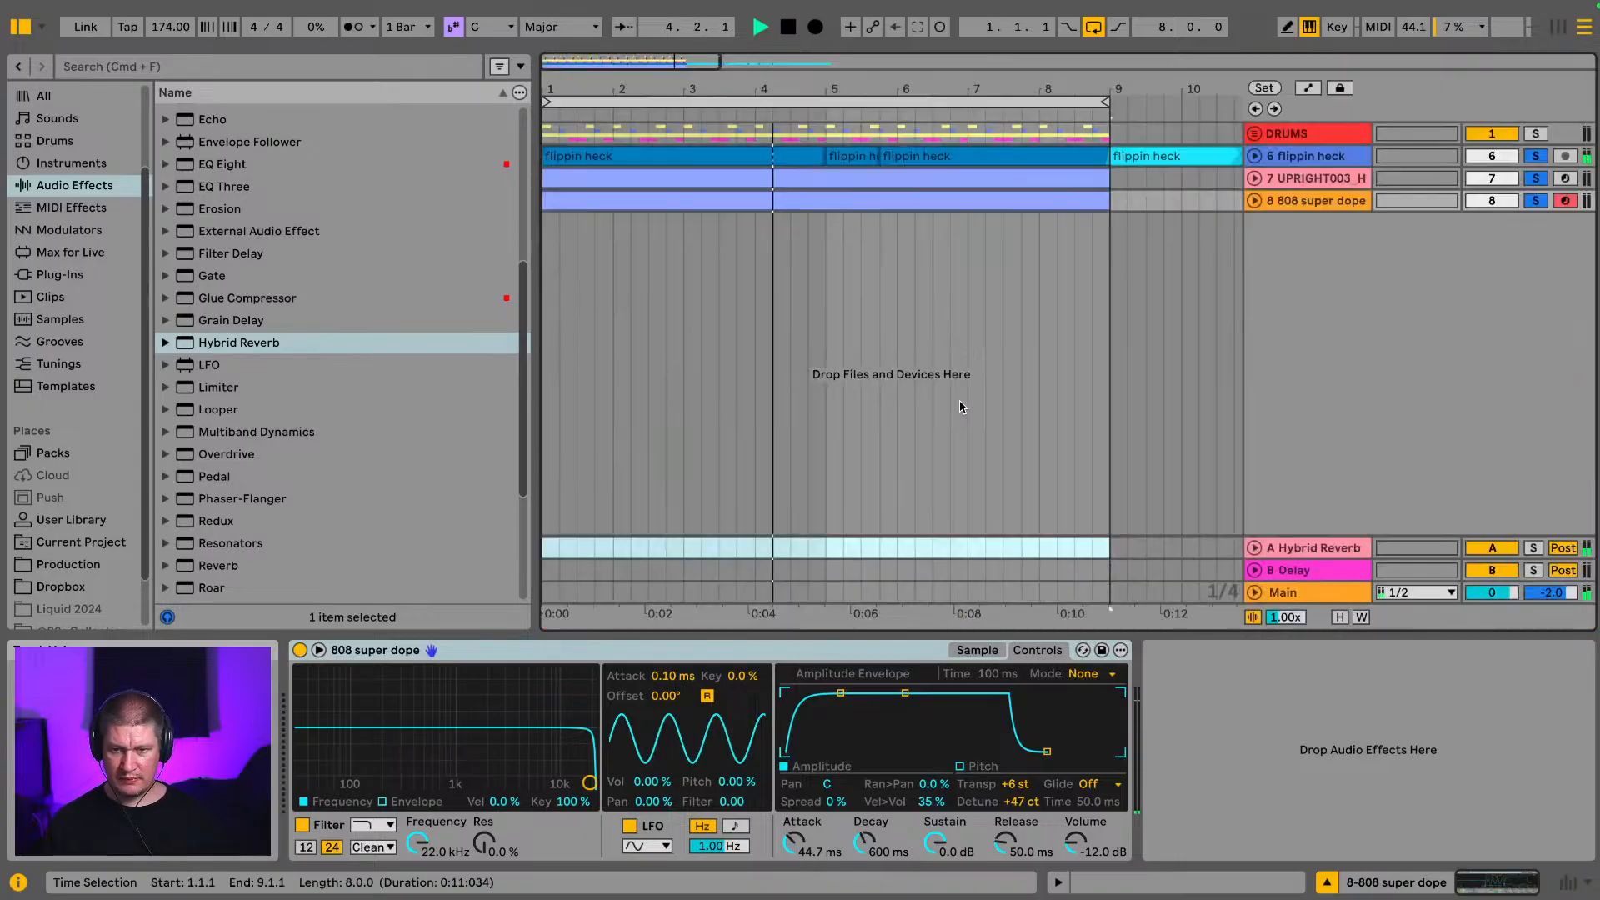
{"action": "left_click", "coordinate": [807, 206]}
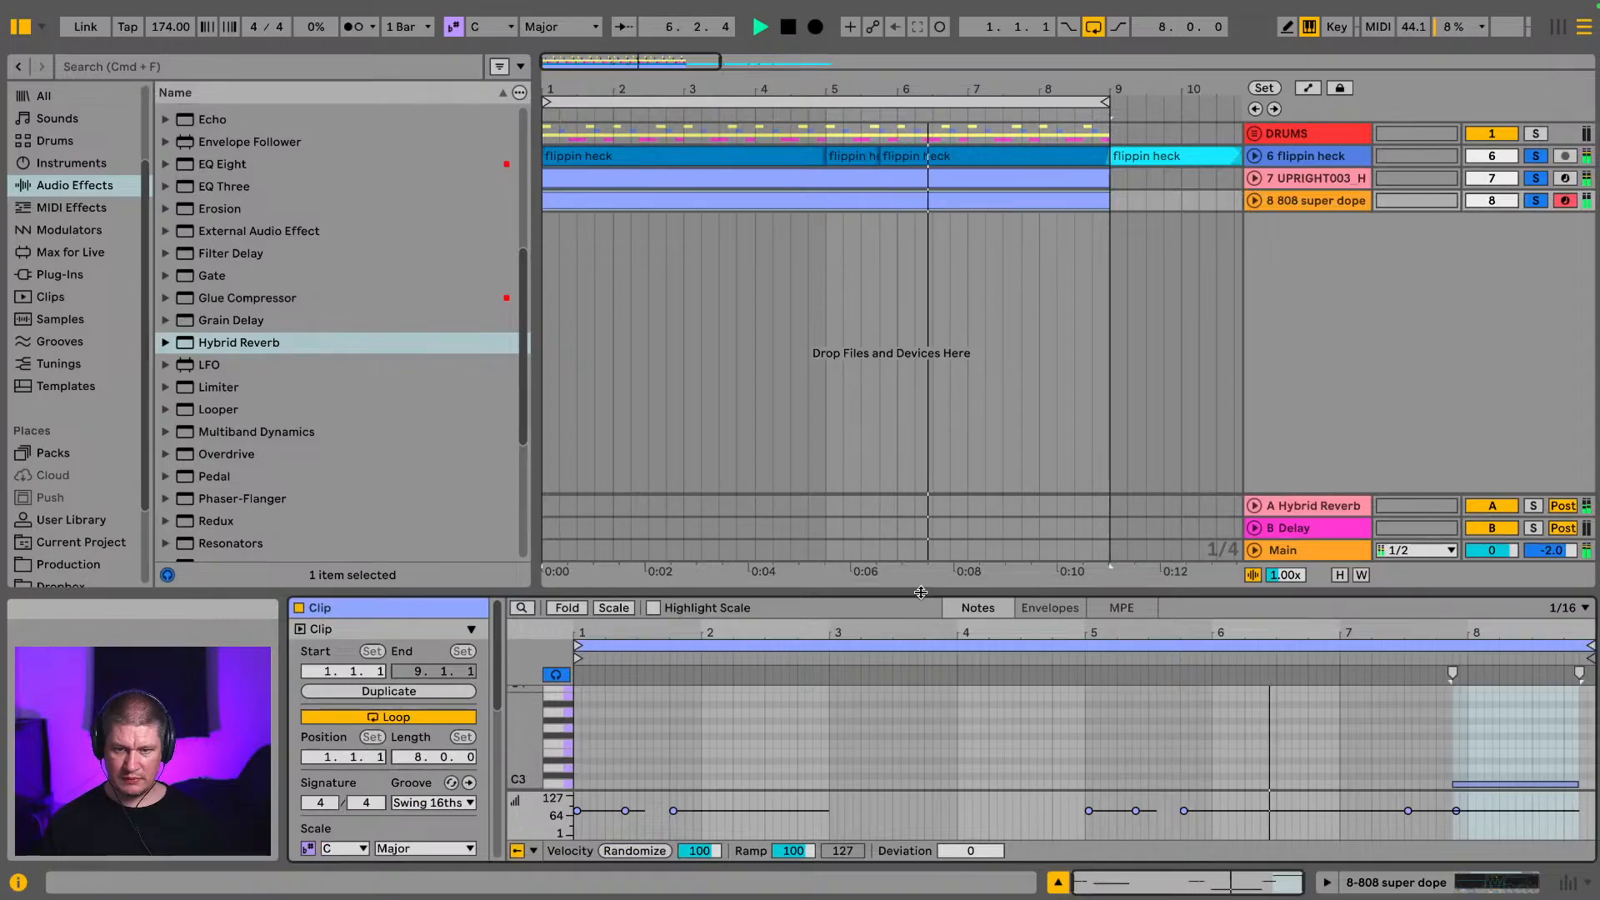
{"action": "left_click_drag", "start_coordinate": [945, 590], "coordinate": [945, 293]}
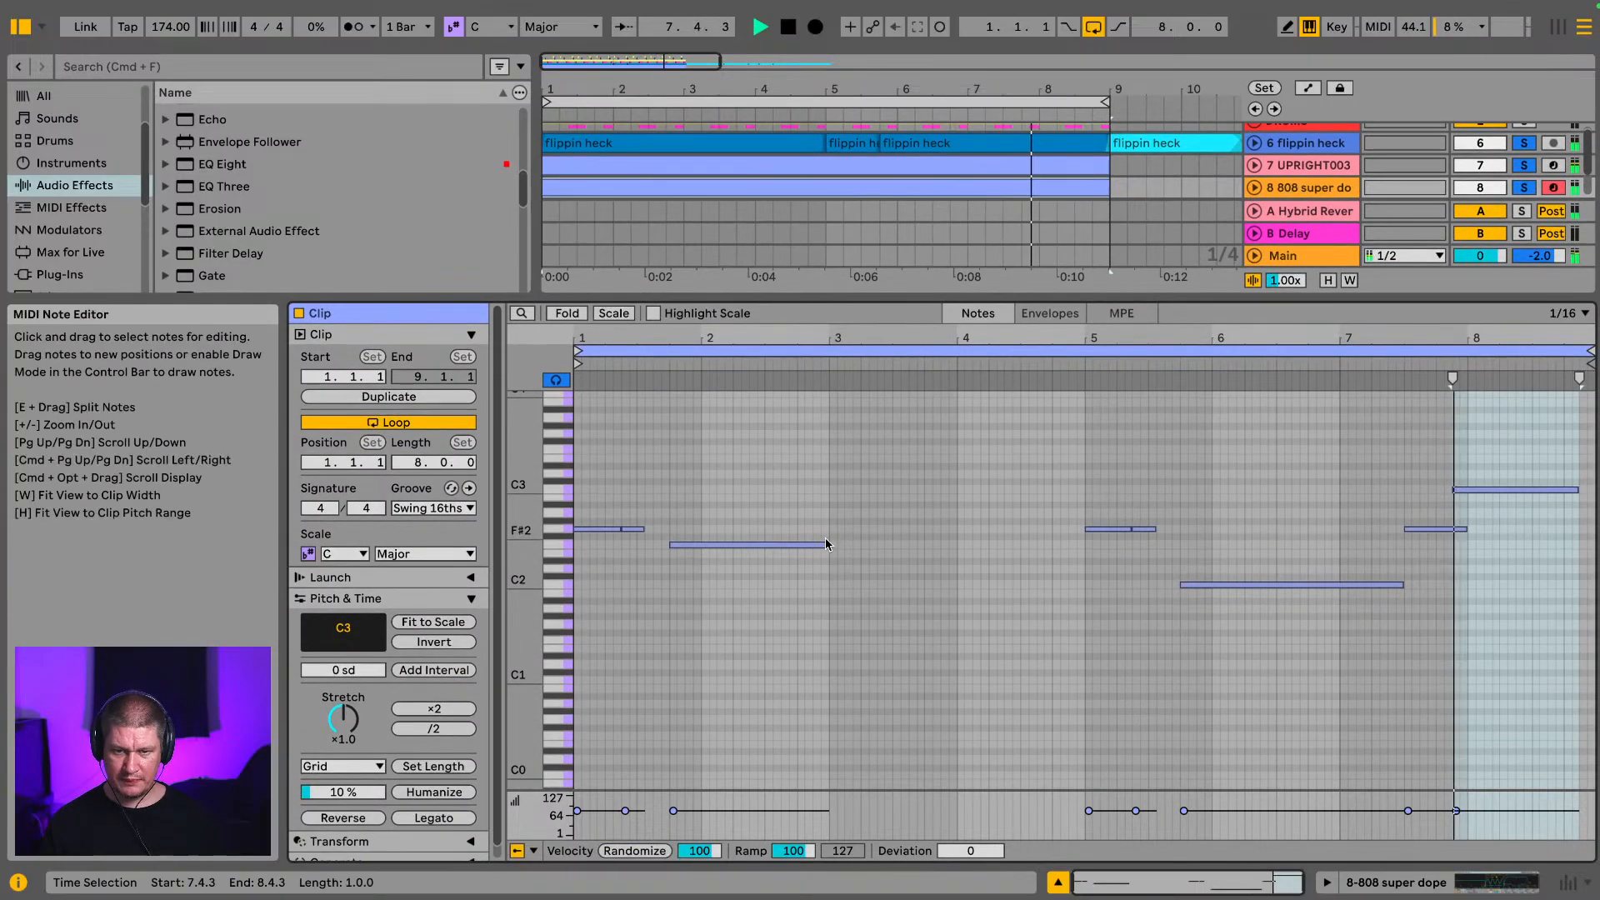
{"action": "left_click_drag", "start_coordinate": [828, 541], "coordinate": [1073, 568]}
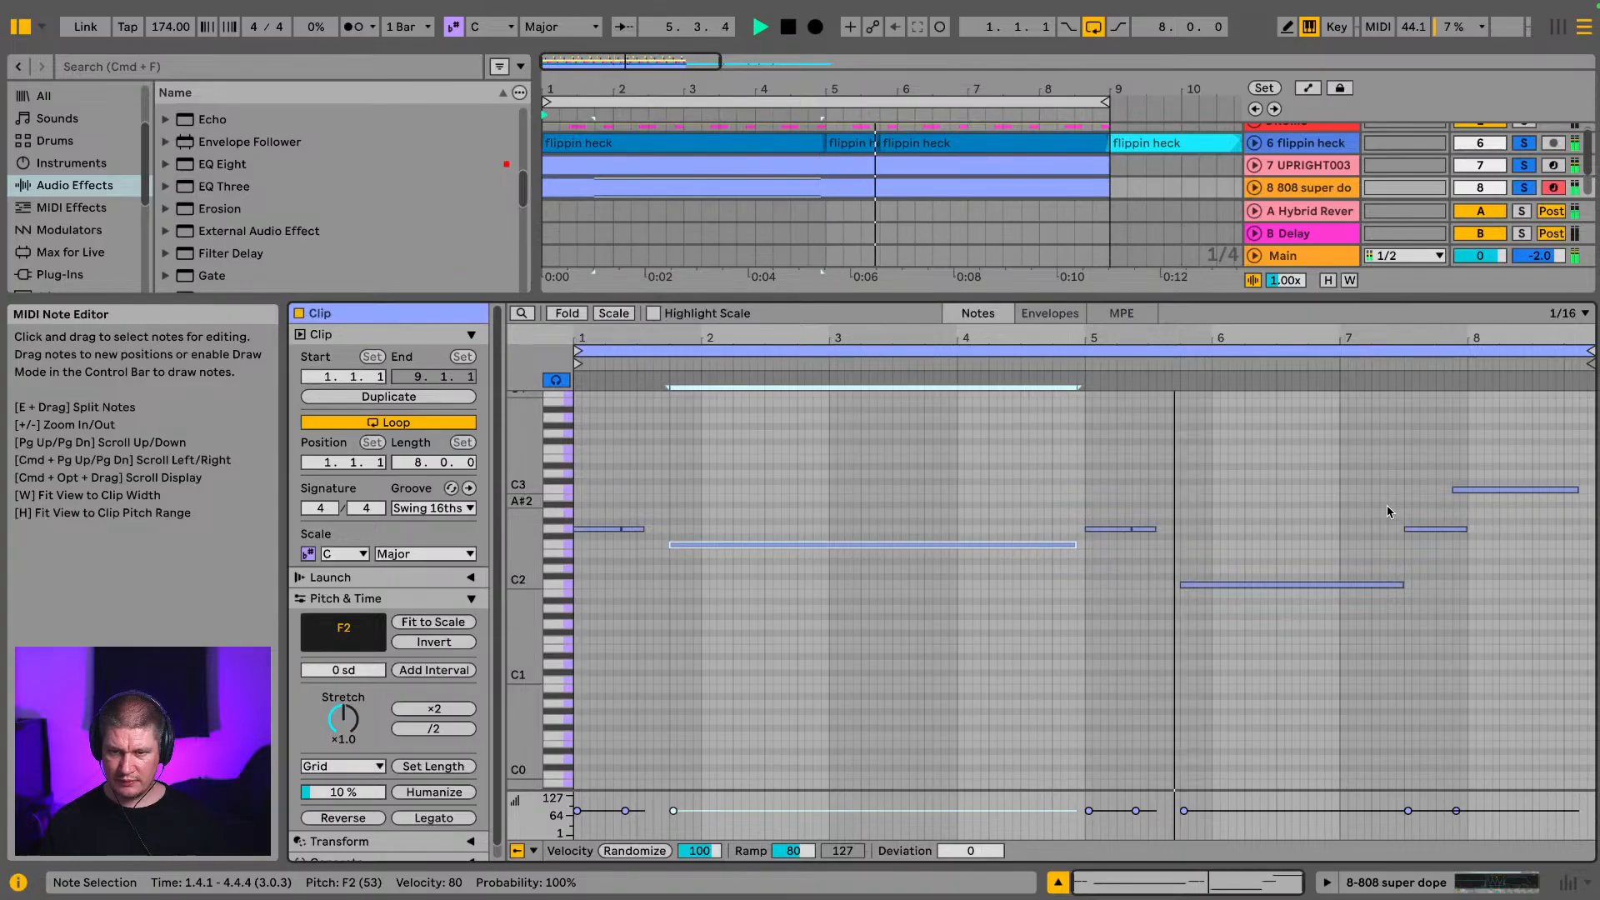
{"action": "left_click_drag", "start_coordinate": [1540, 340], "coordinate": [1447, 340]}
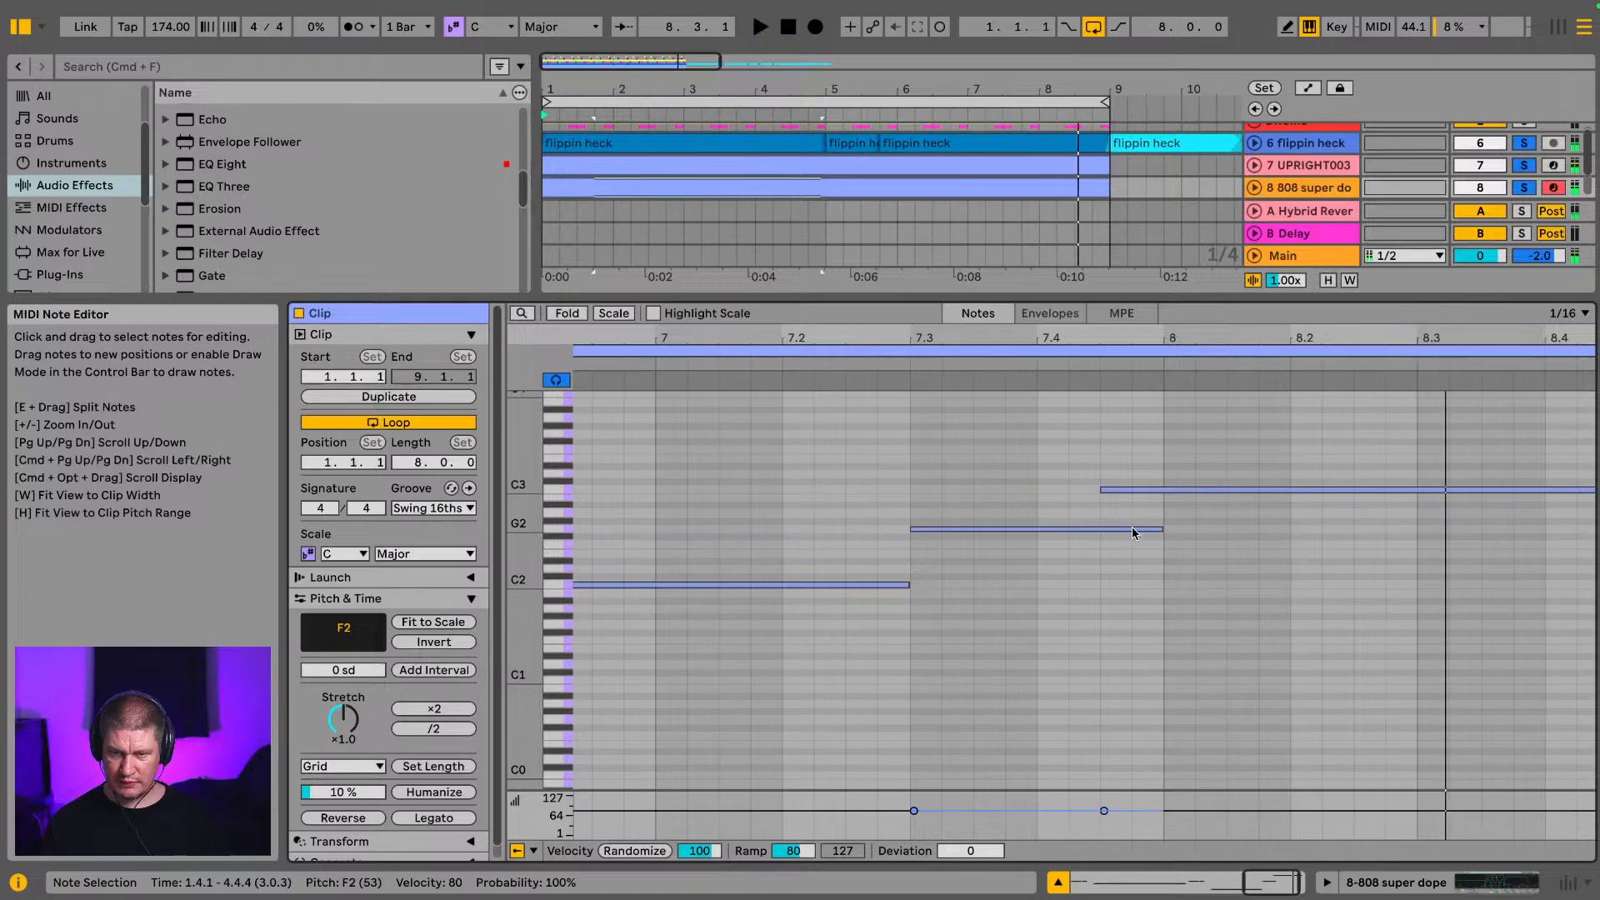
{"action": "left_click_drag", "start_coordinate": [1160, 530], "coordinate": [1100, 530]}
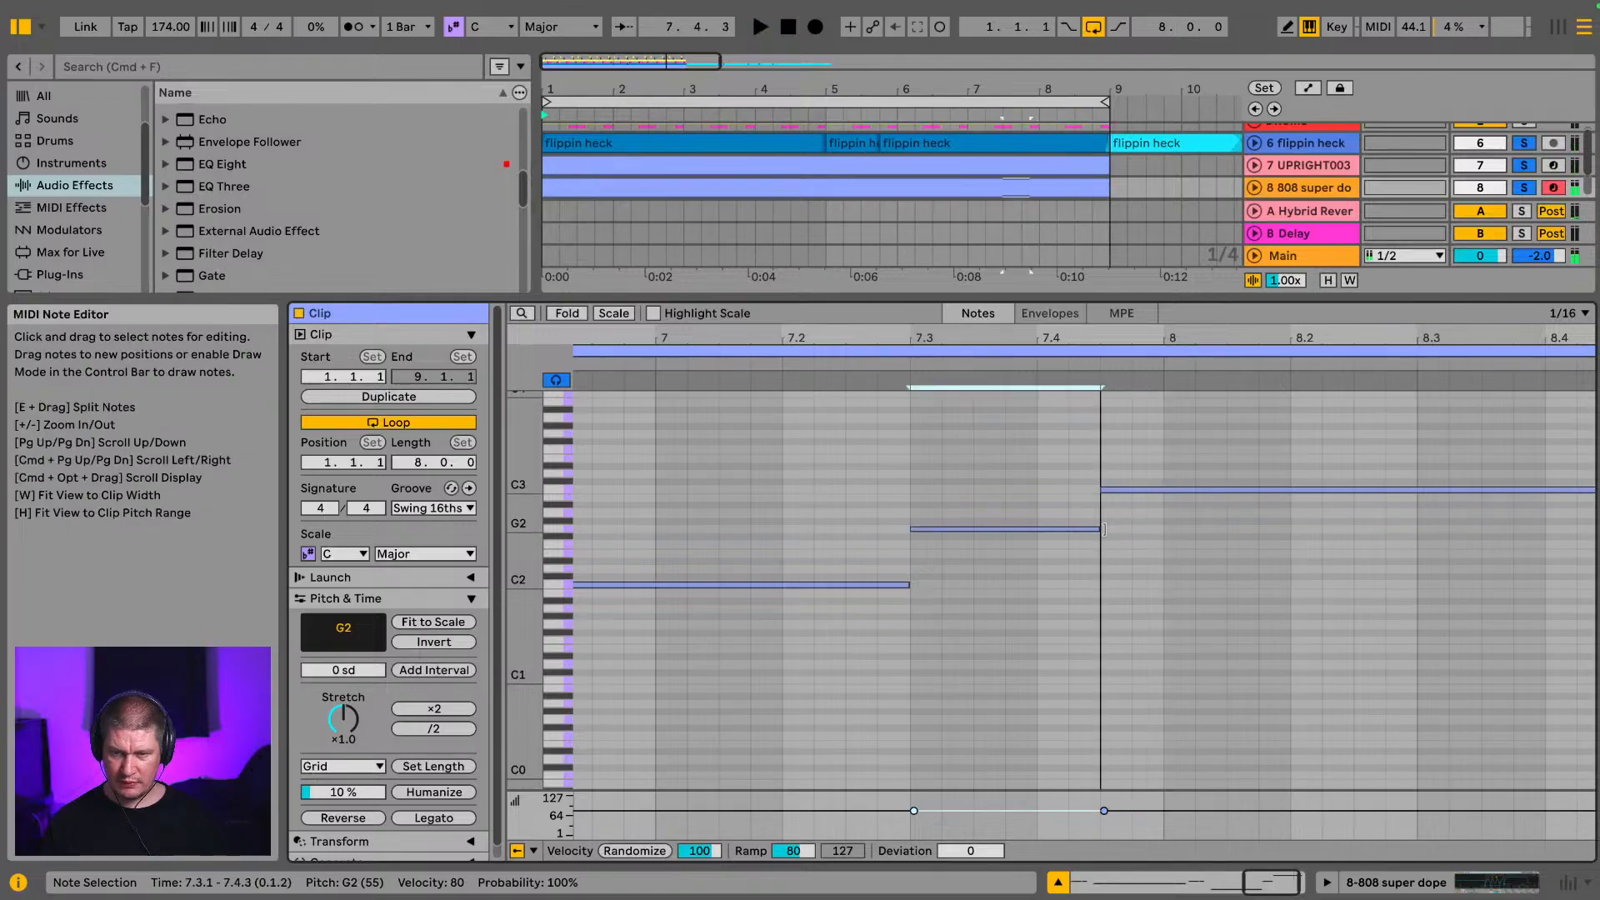
Step: Unsolo all tracks, play the full eight-bar loop, and shrink the note editor back down
{"action": "left_click", "coordinate": [1523, 187]}
{"action": "key", "text": "space"}
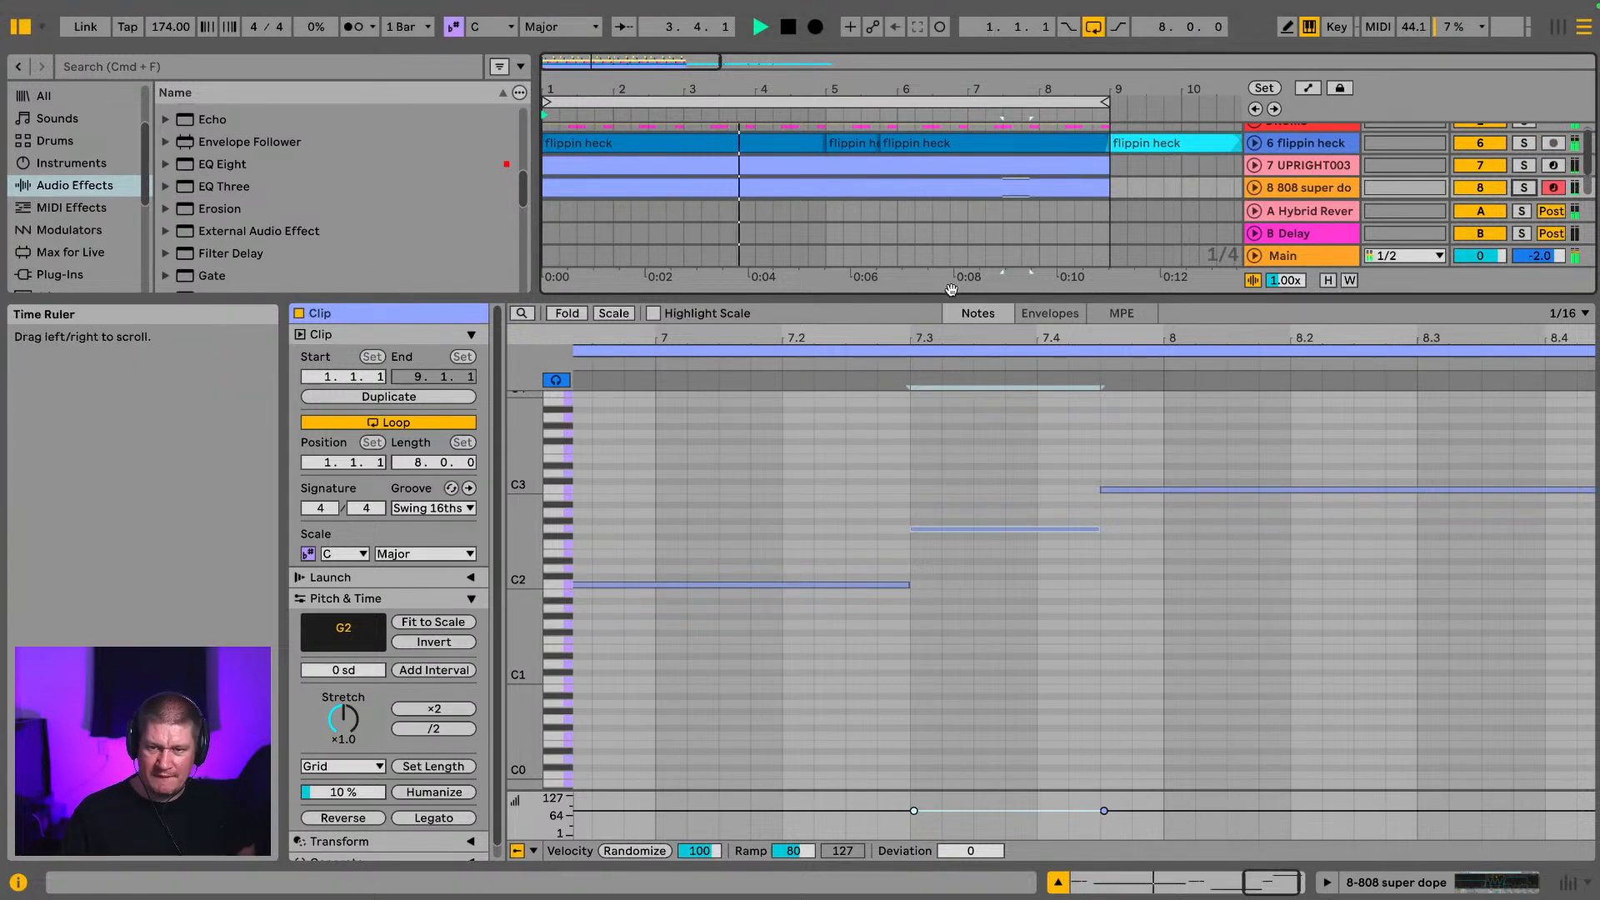
{"action": "left_click_drag", "start_coordinate": [952, 295], "coordinate": [952, 594]}
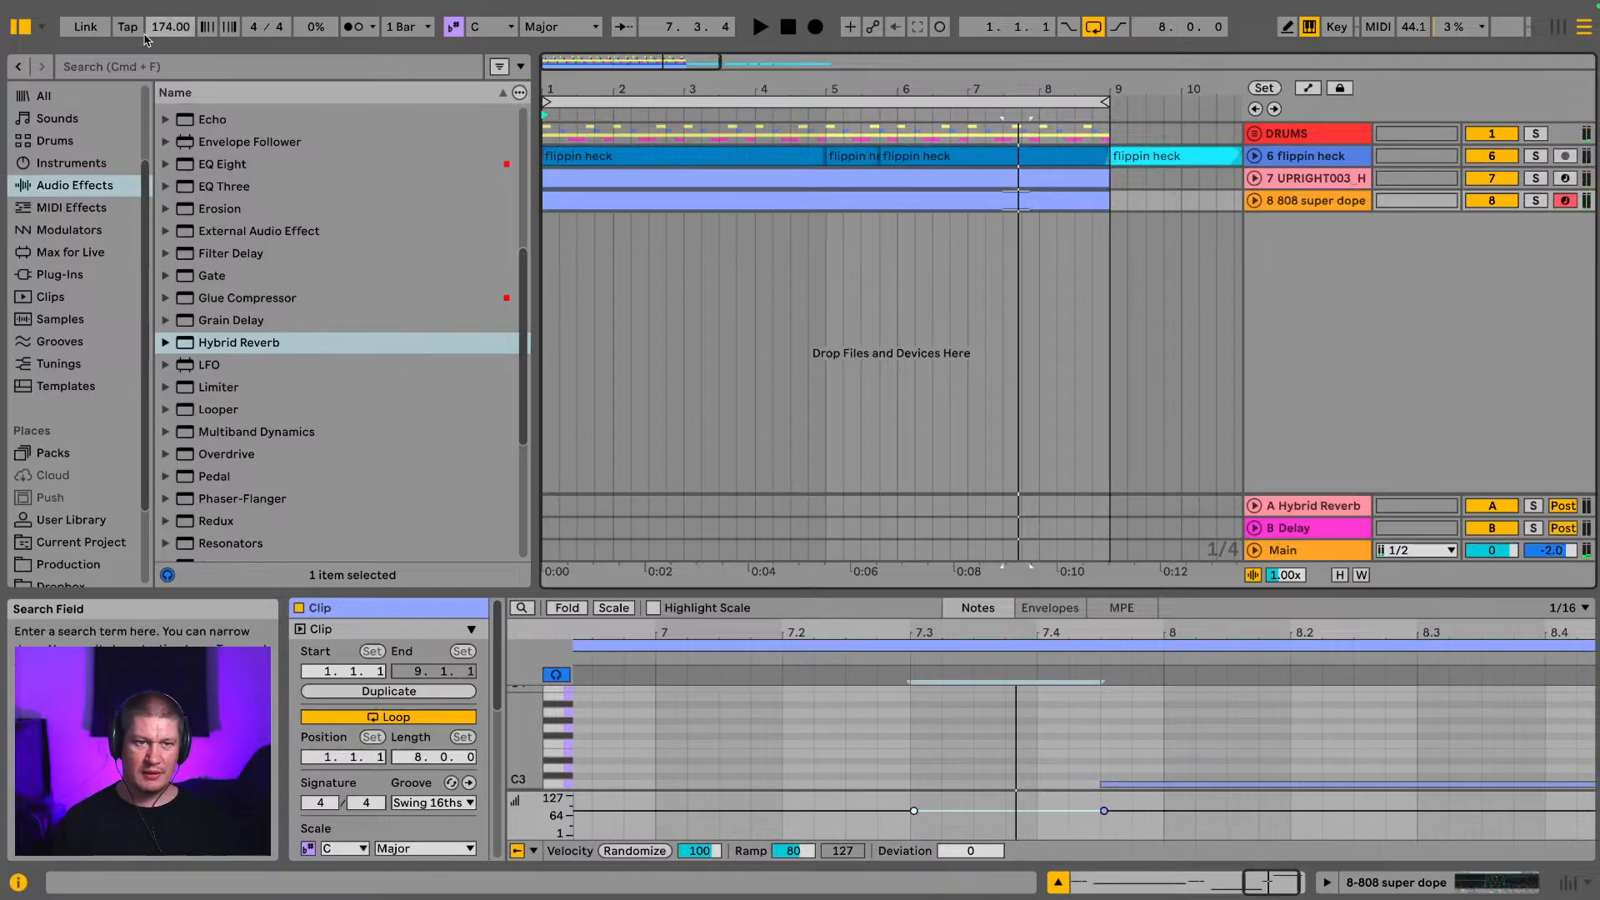
{"action": "scroll", "coordinate": [442, 242], "scroll_direction": "up", "scroll_amount": 1}
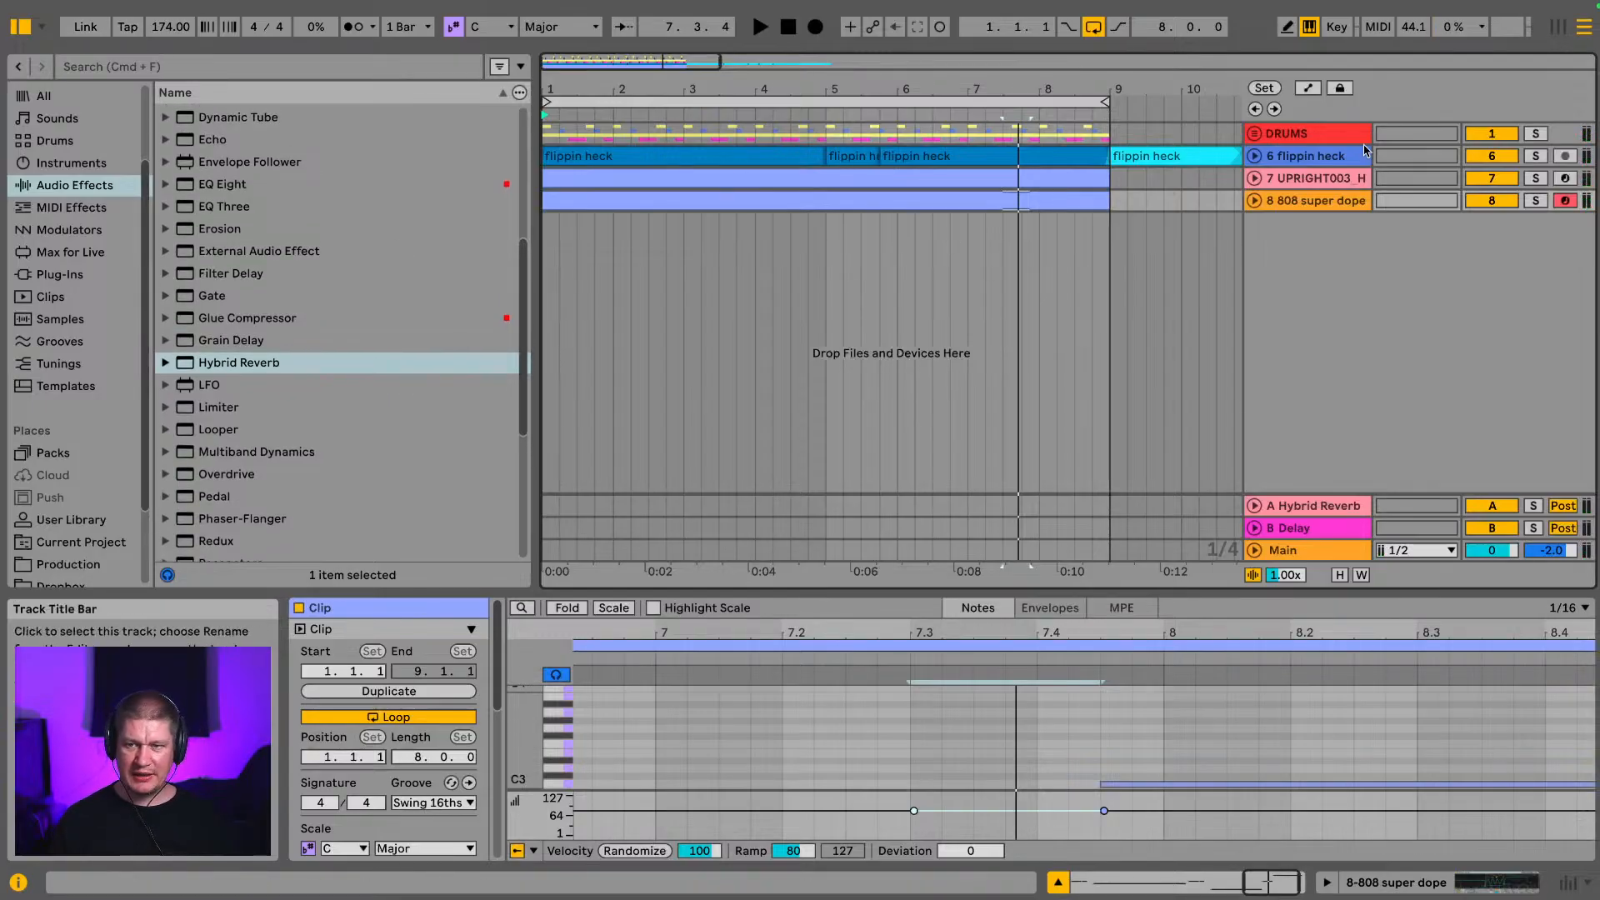
Step: Play back the loop with the drums, flippin heck sample and both basses active
{"action": "key", "text": "space"}
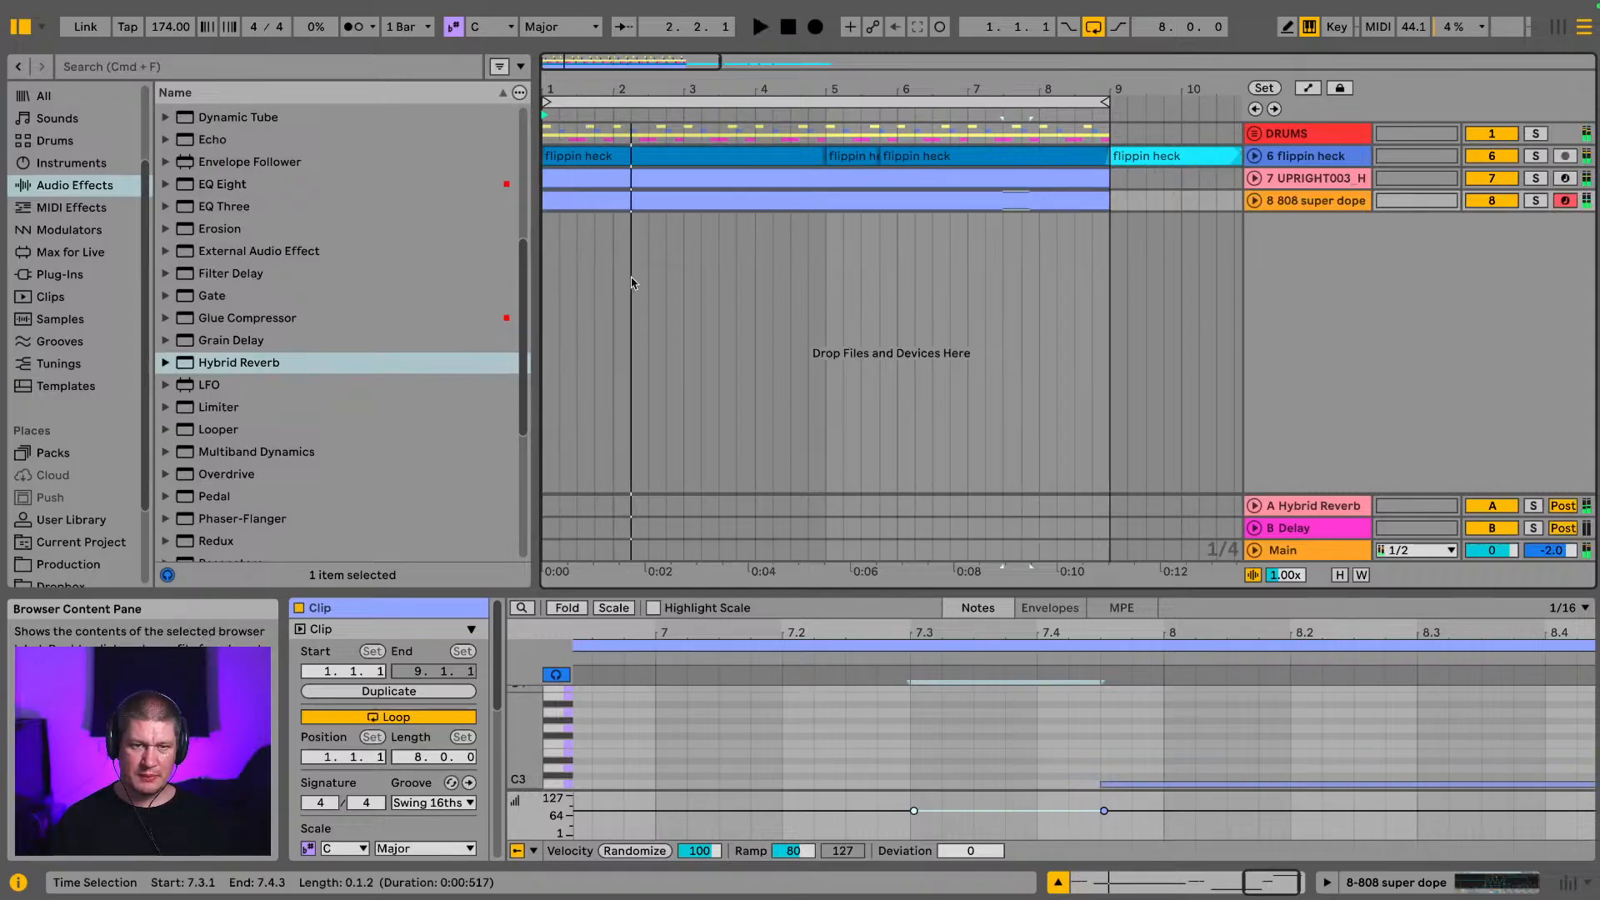
{"action": "scroll", "coordinate": [400, 242], "scroll_direction": "up", "scroll_amount": 1}
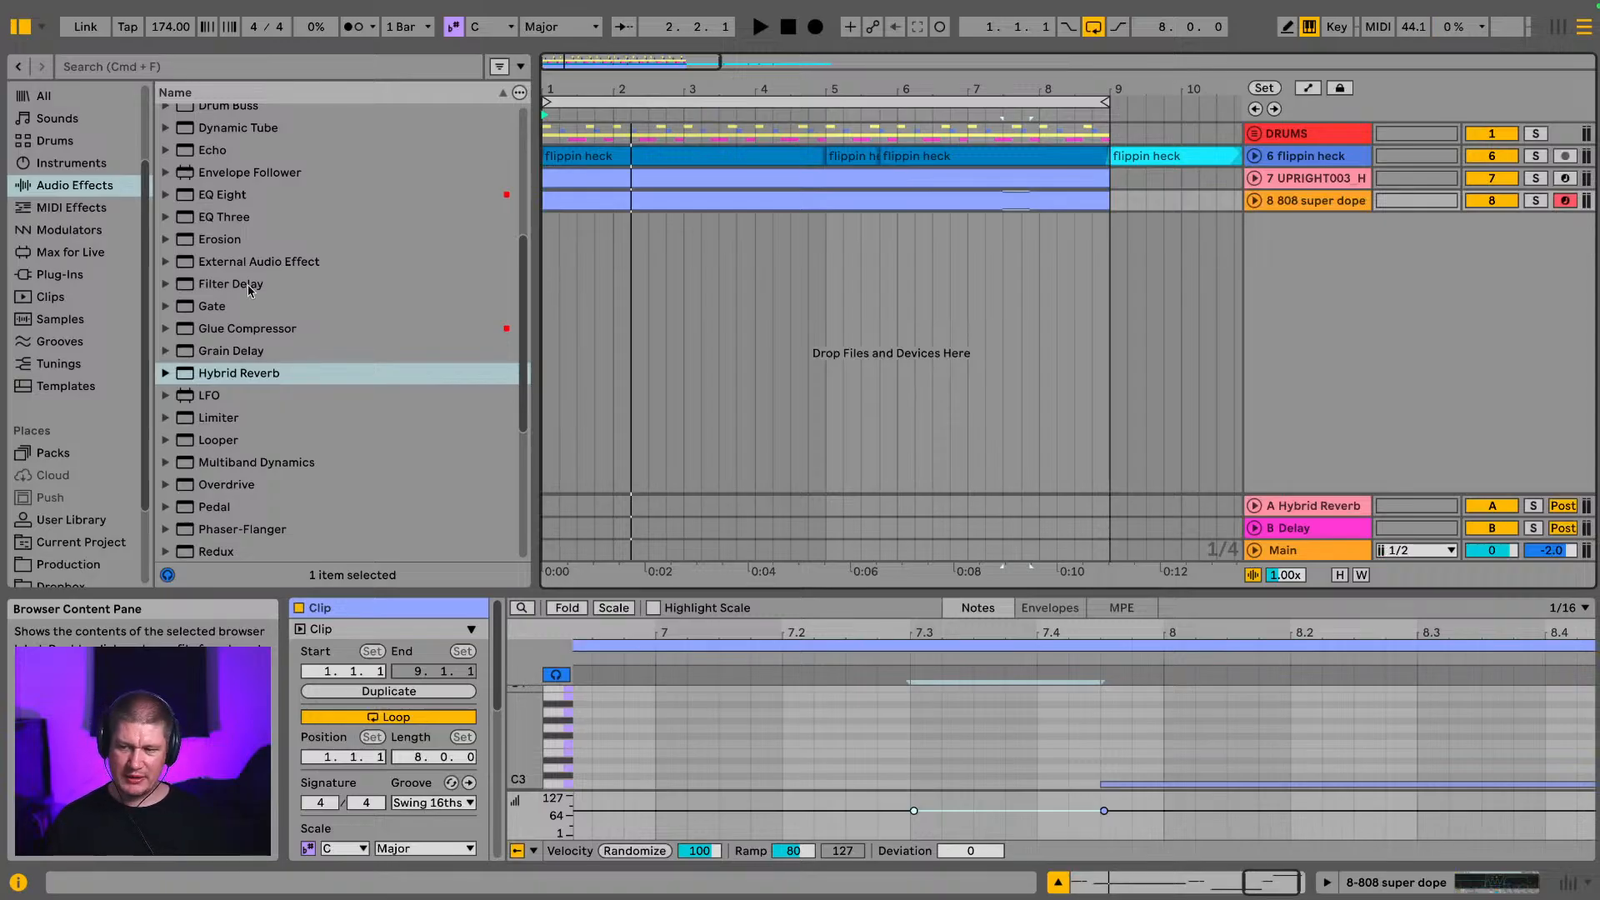
{"action": "scroll", "coordinate": [125, 342], "scroll_direction": "down", "scroll_amount": 3}
{"action": "key", "text": "space"}
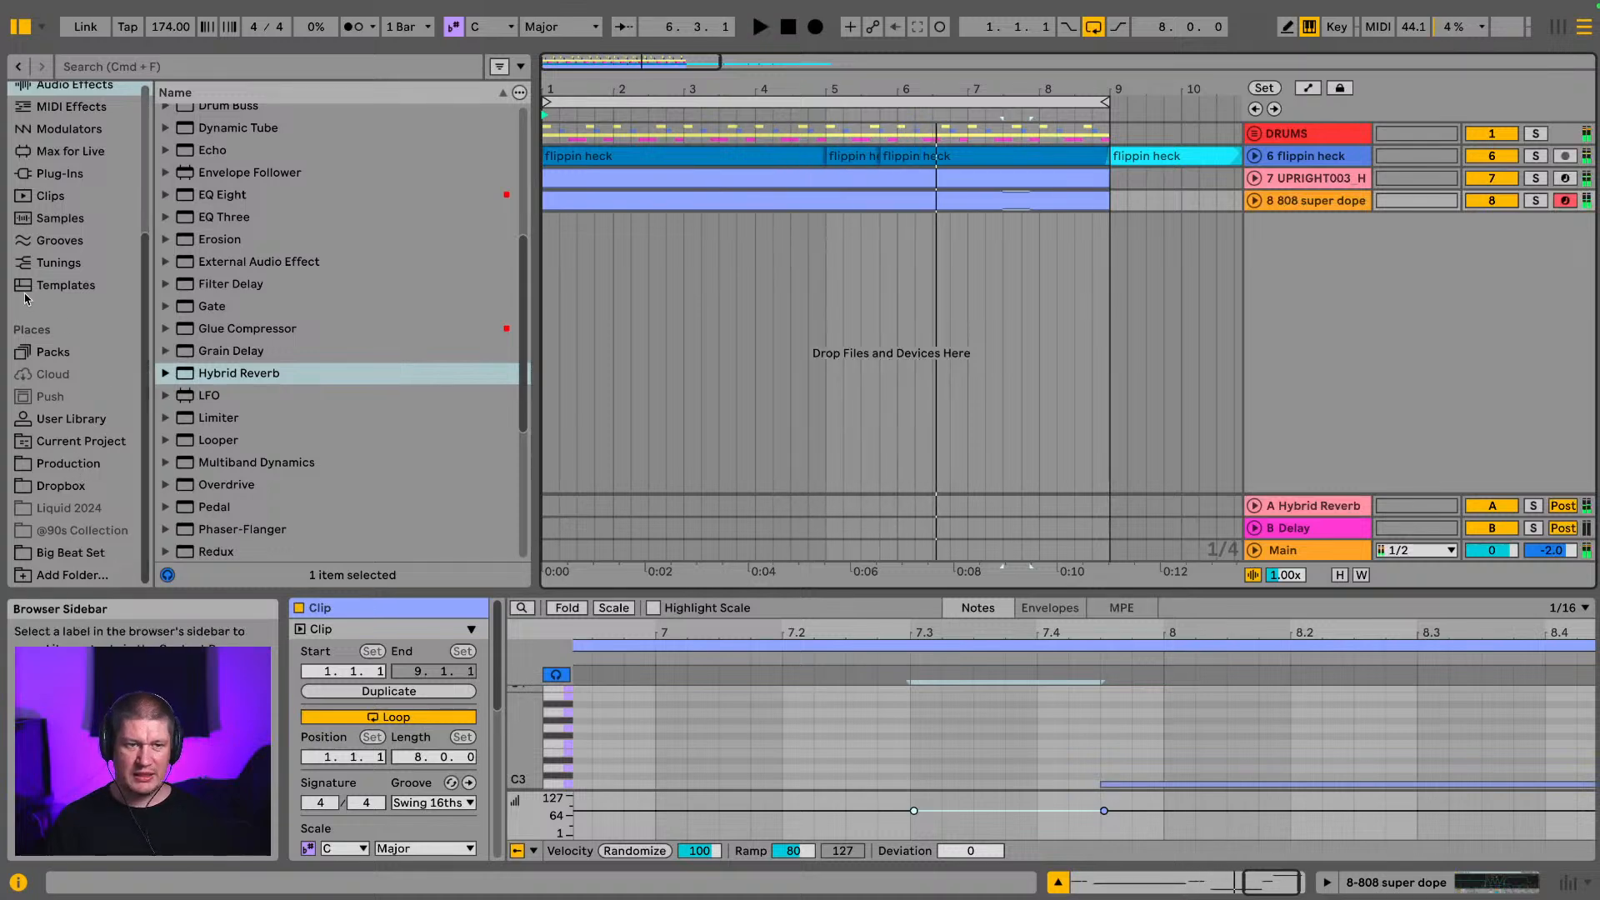
Step: Look through the list of audio effect devices in the browser
{"action": "scroll", "coordinate": [104, 412], "scroll_direction": "up", "scroll_amount": 3}
{"action": "scroll", "coordinate": [356, 225], "scroll_direction": "up", "scroll_amount": 2}
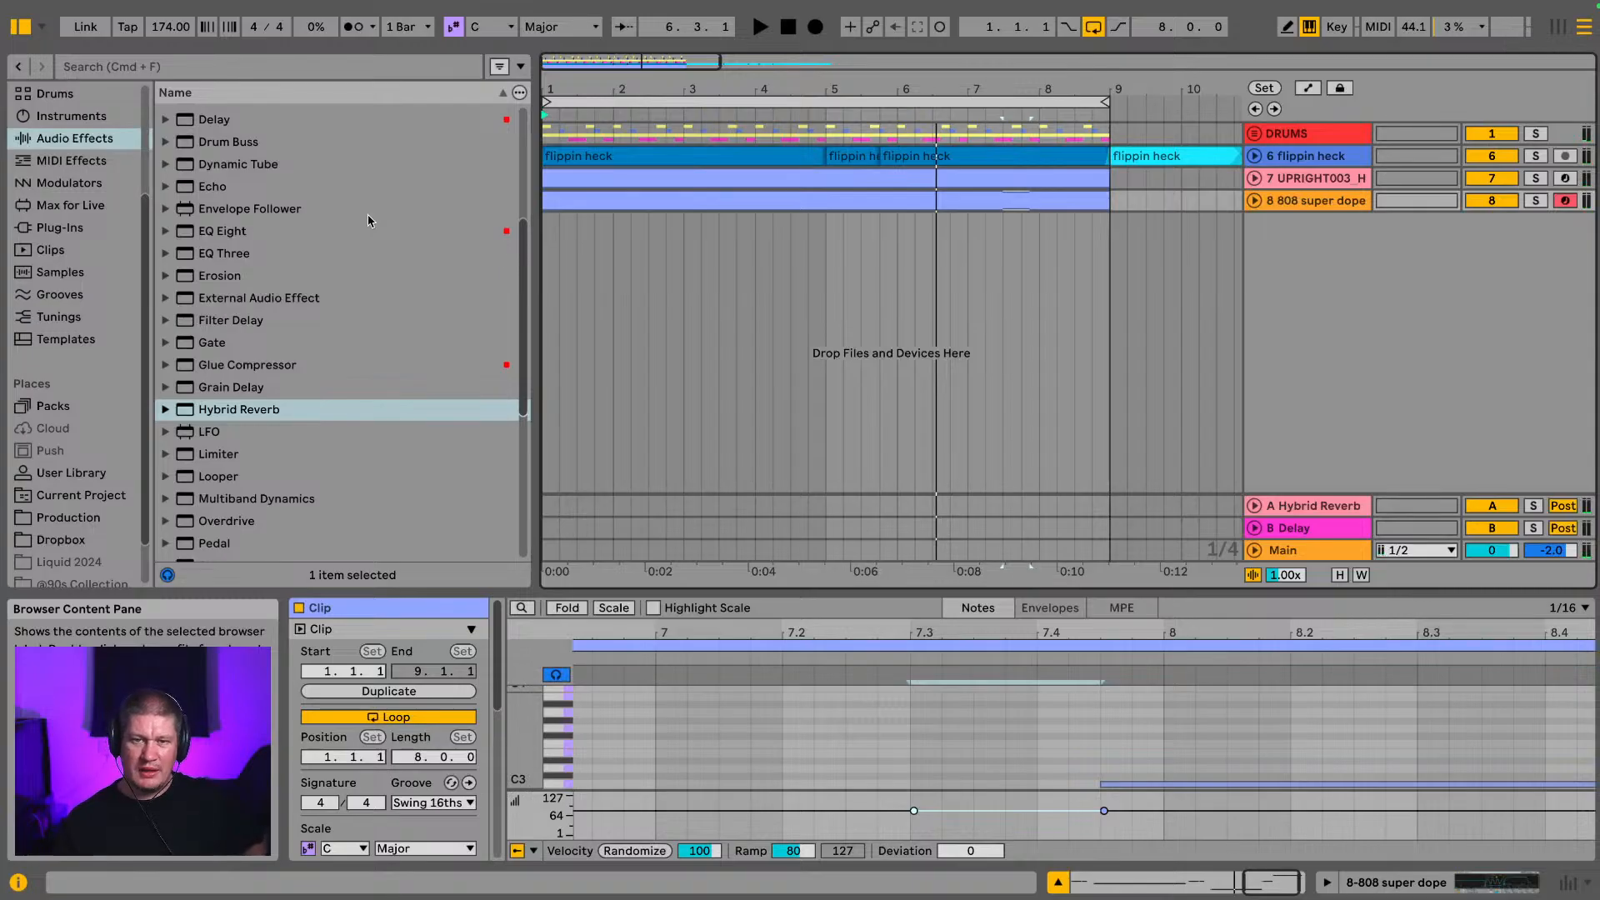
{"action": "scroll", "coordinate": [367, 220], "scroll_direction": "up", "scroll_amount": 3}
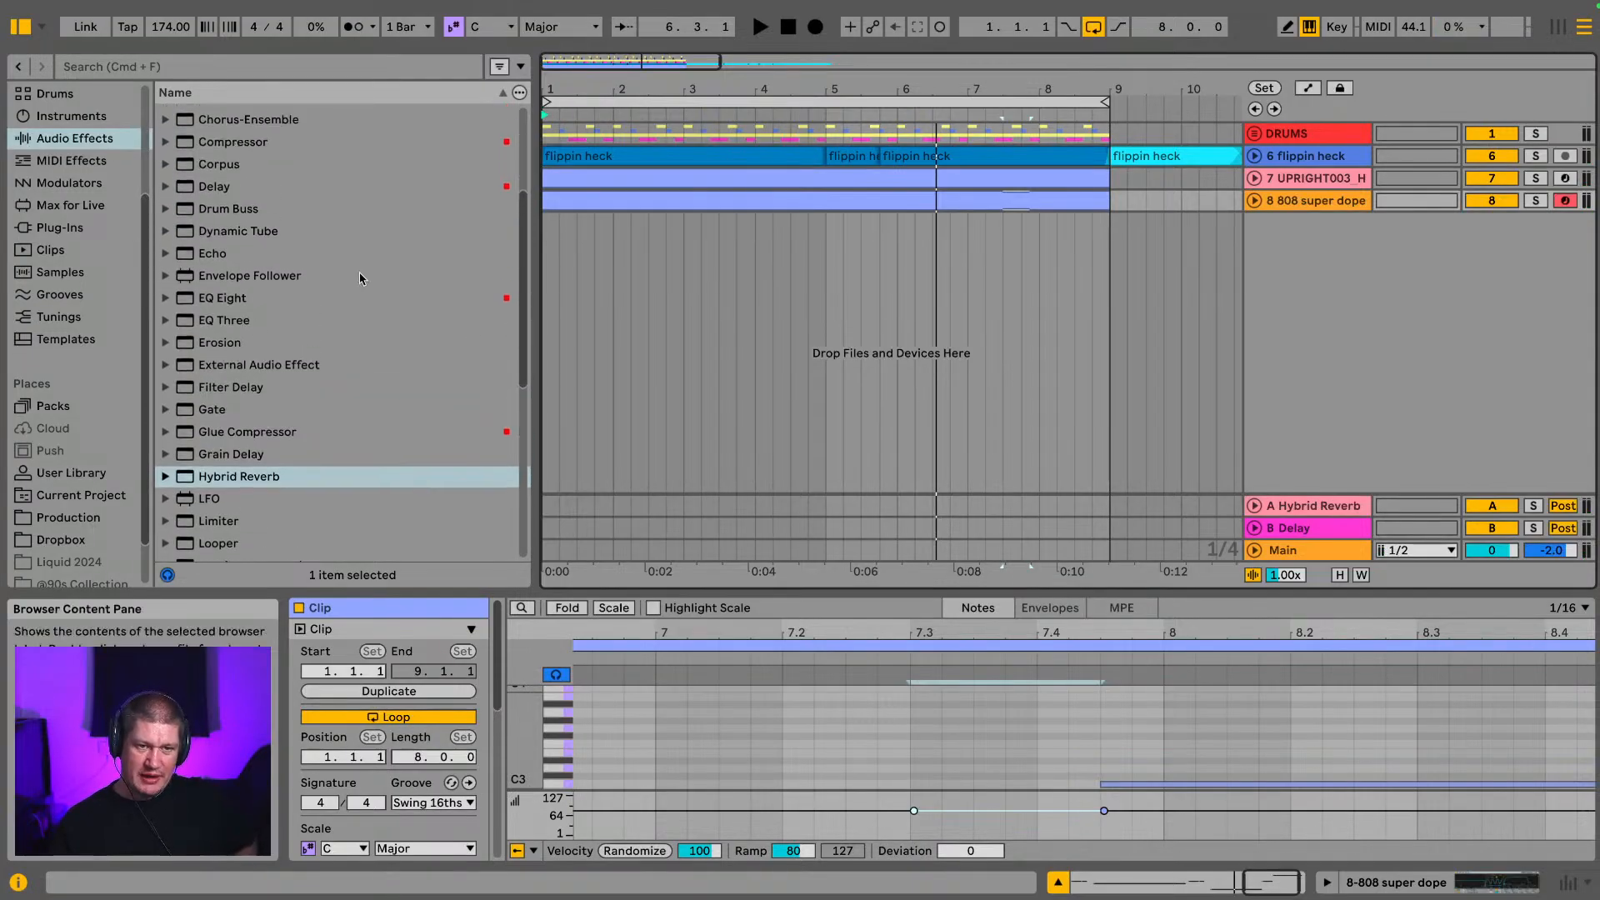
{"action": "scroll", "coordinate": [363, 279], "scroll_direction": "down", "scroll_amount": 8}
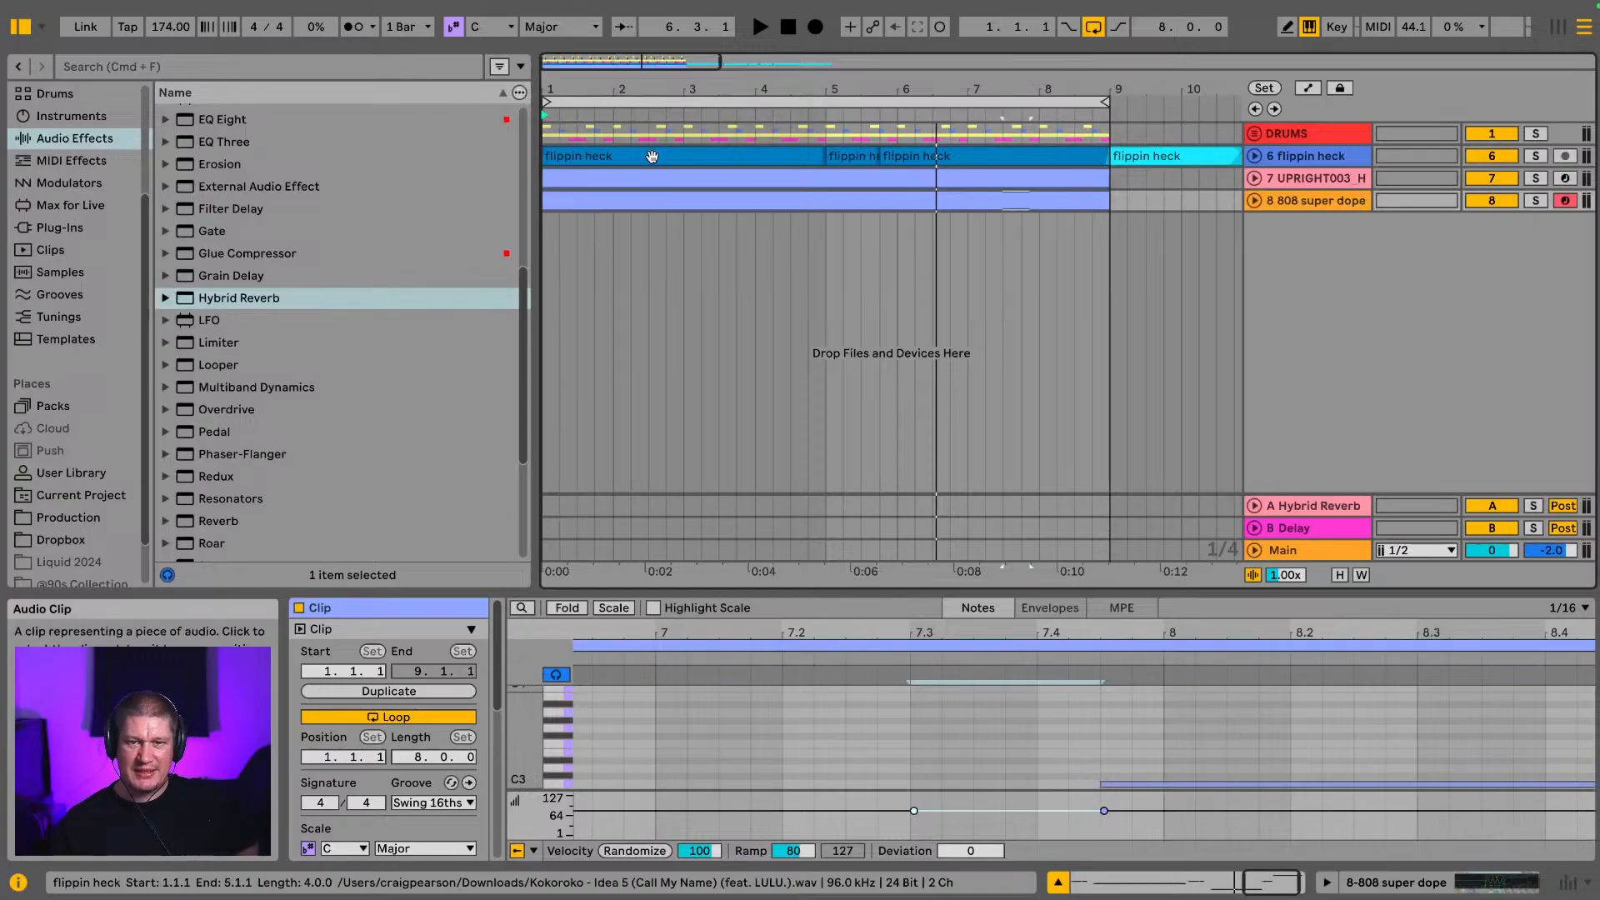
{"action": "scroll", "coordinate": [260, 428], "scroll_direction": "up", "scroll_amount": 1}
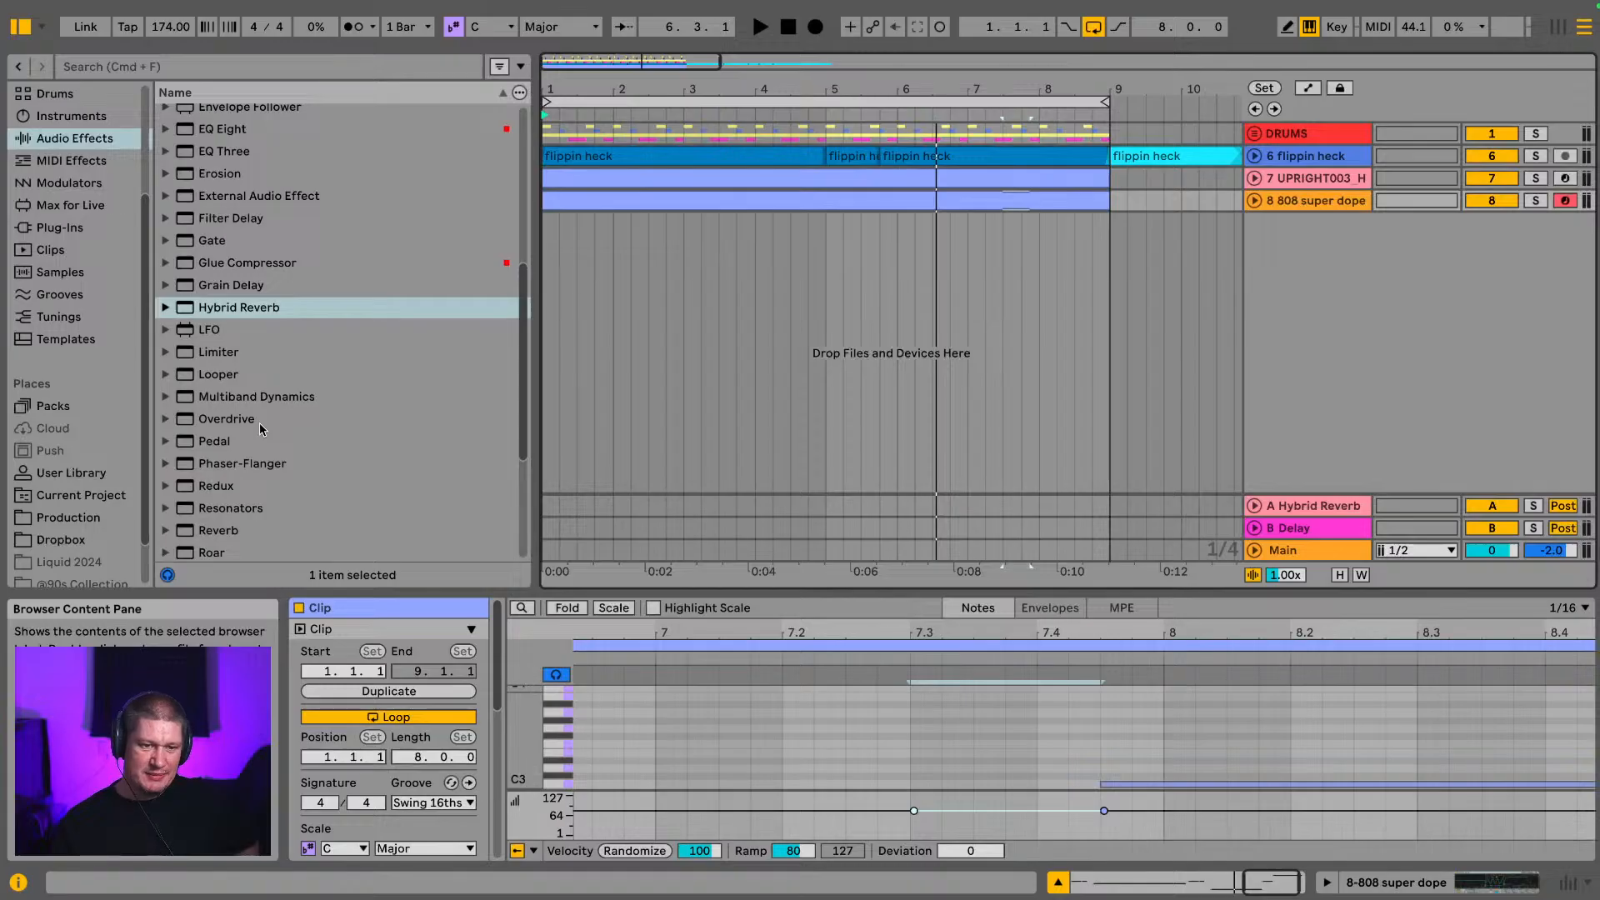
{"action": "scroll", "coordinate": [259, 422], "scroll_direction": "up", "scroll_amount": 8}
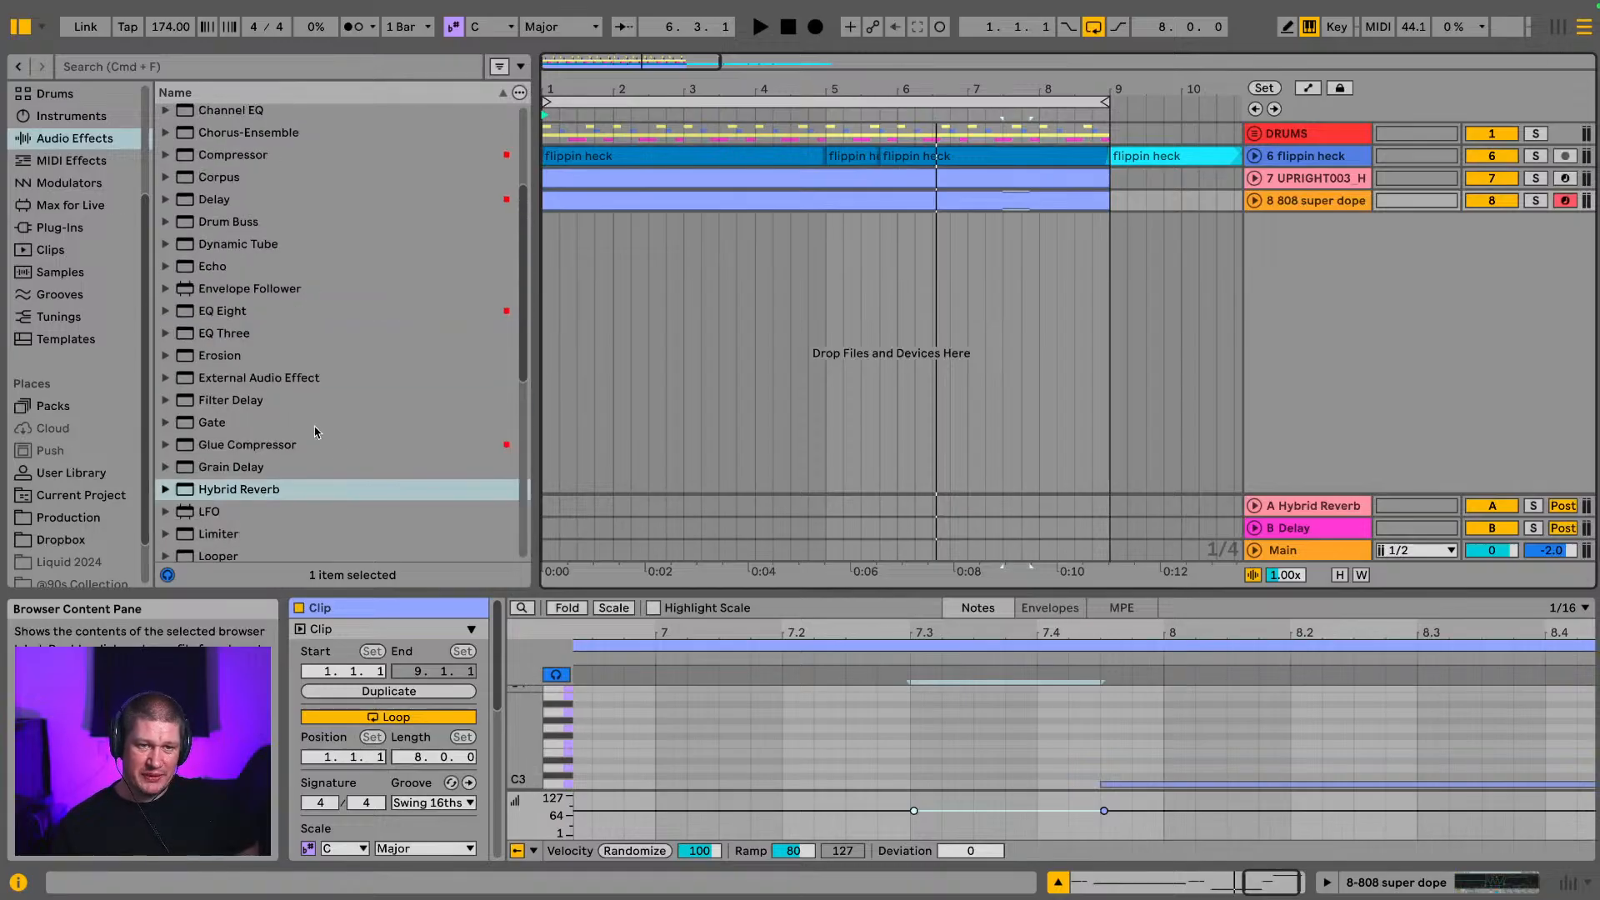
{"action": "scroll", "coordinate": [259, 334], "scroll_direction": "up", "scroll_amount": 8}
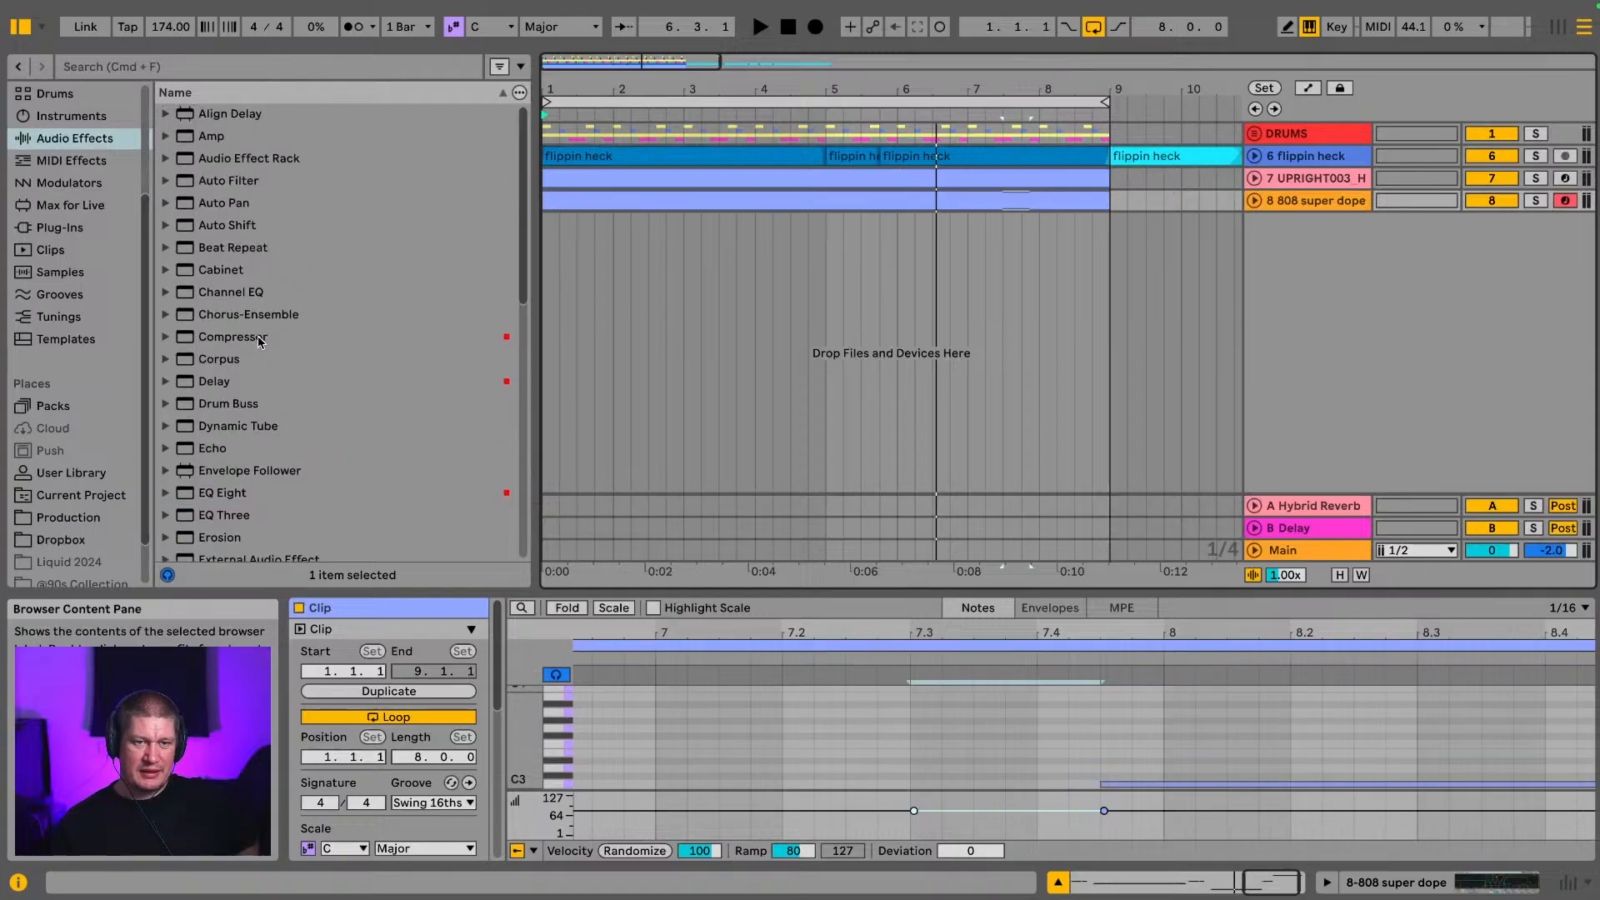
{"action": "scroll", "coordinate": [75, 335], "scroll_direction": "up", "scroll_amount": 7}
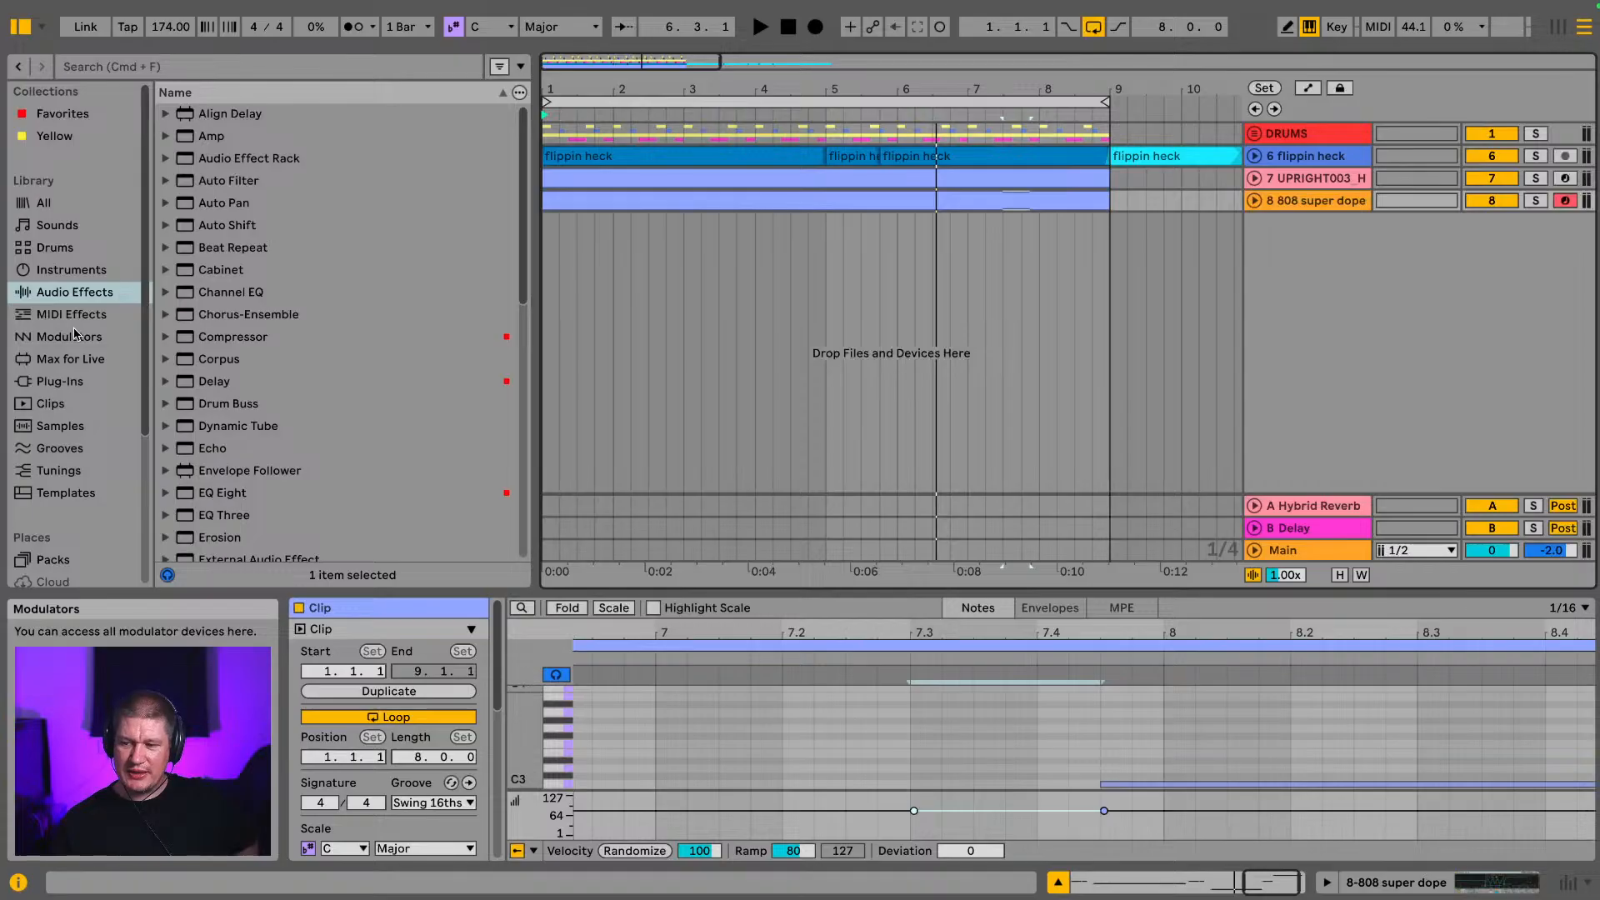
{"action": "scroll", "coordinate": [298, 314], "scroll_direction": "down", "scroll_amount": 1}
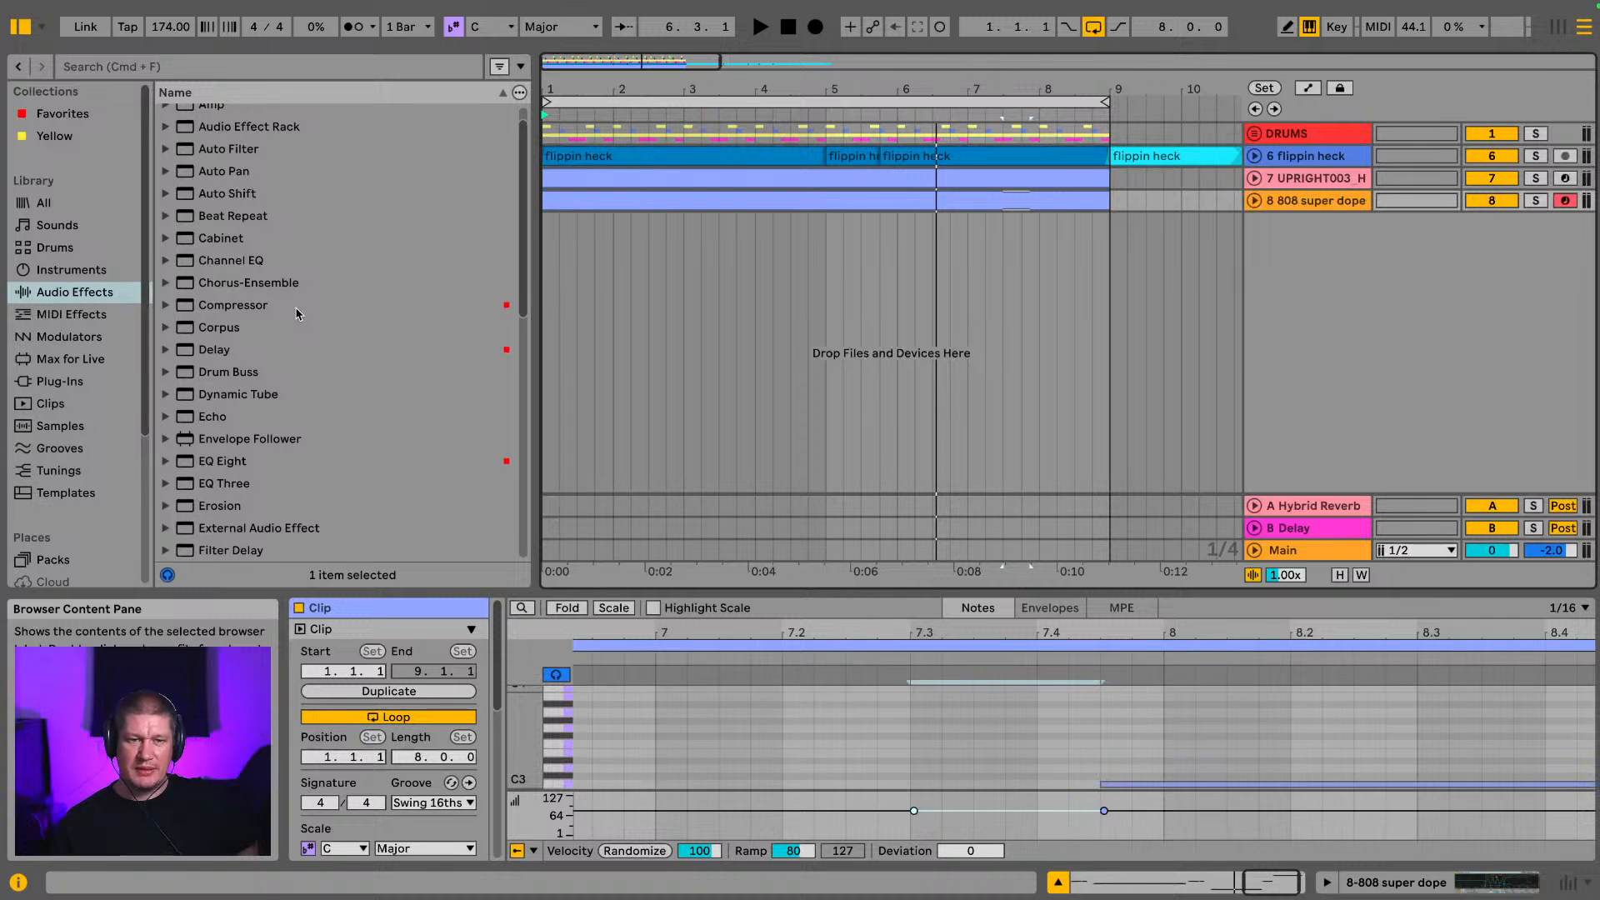
{"action": "scroll", "coordinate": [297, 314], "scroll_direction": "down", "scroll_amount": 3}
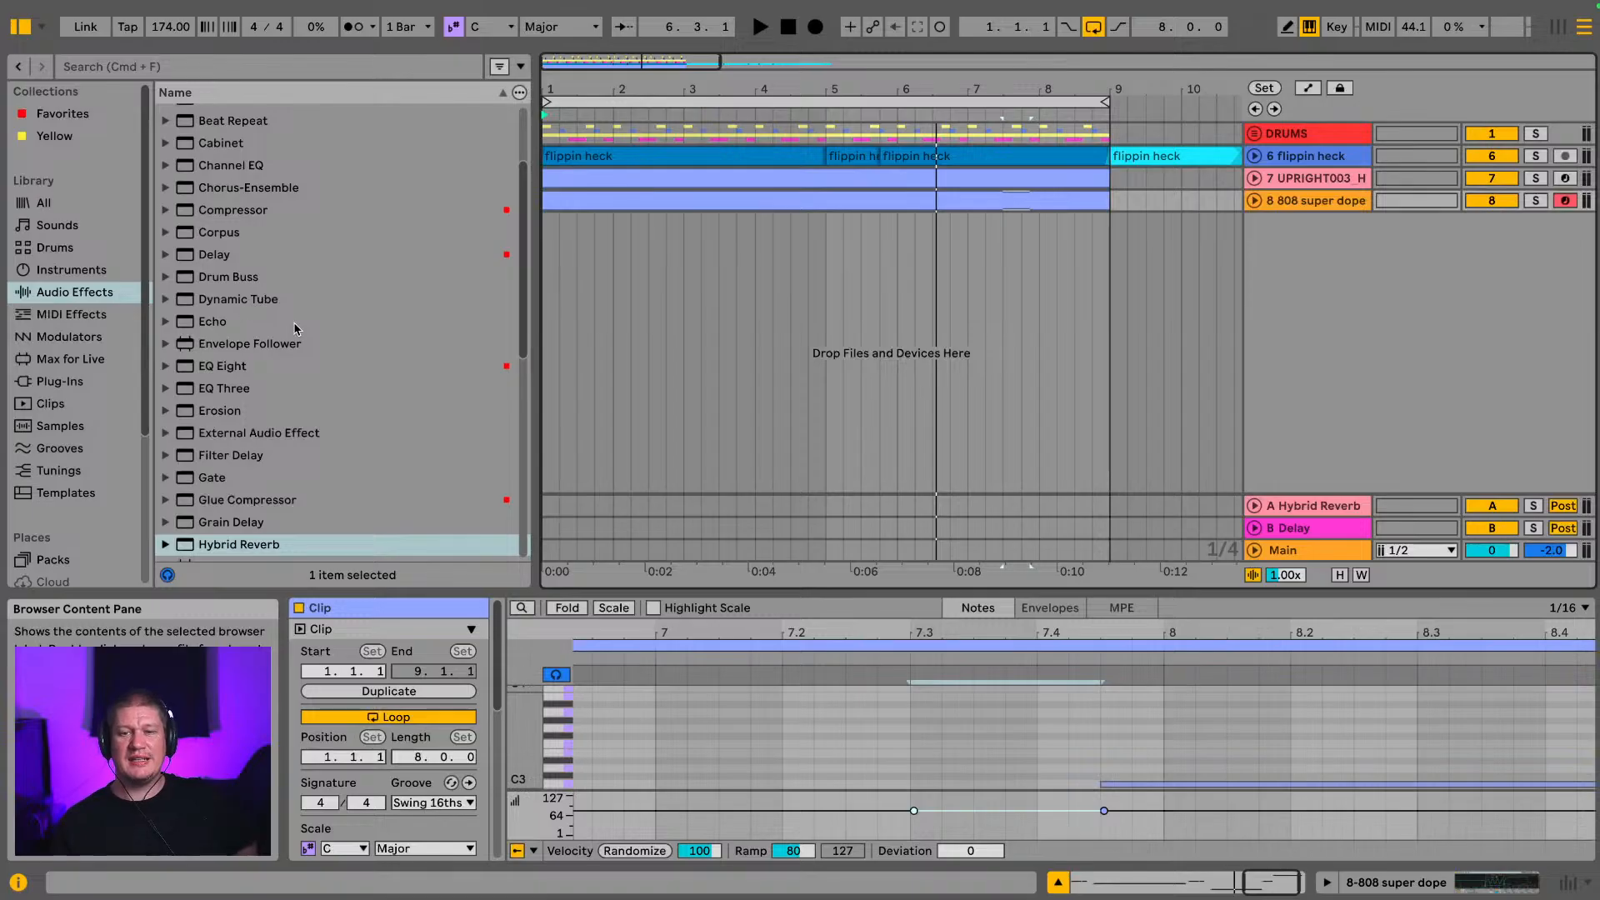
{"action": "scroll", "coordinate": [294, 329], "scroll_direction": "down", "scroll_amount": 1}
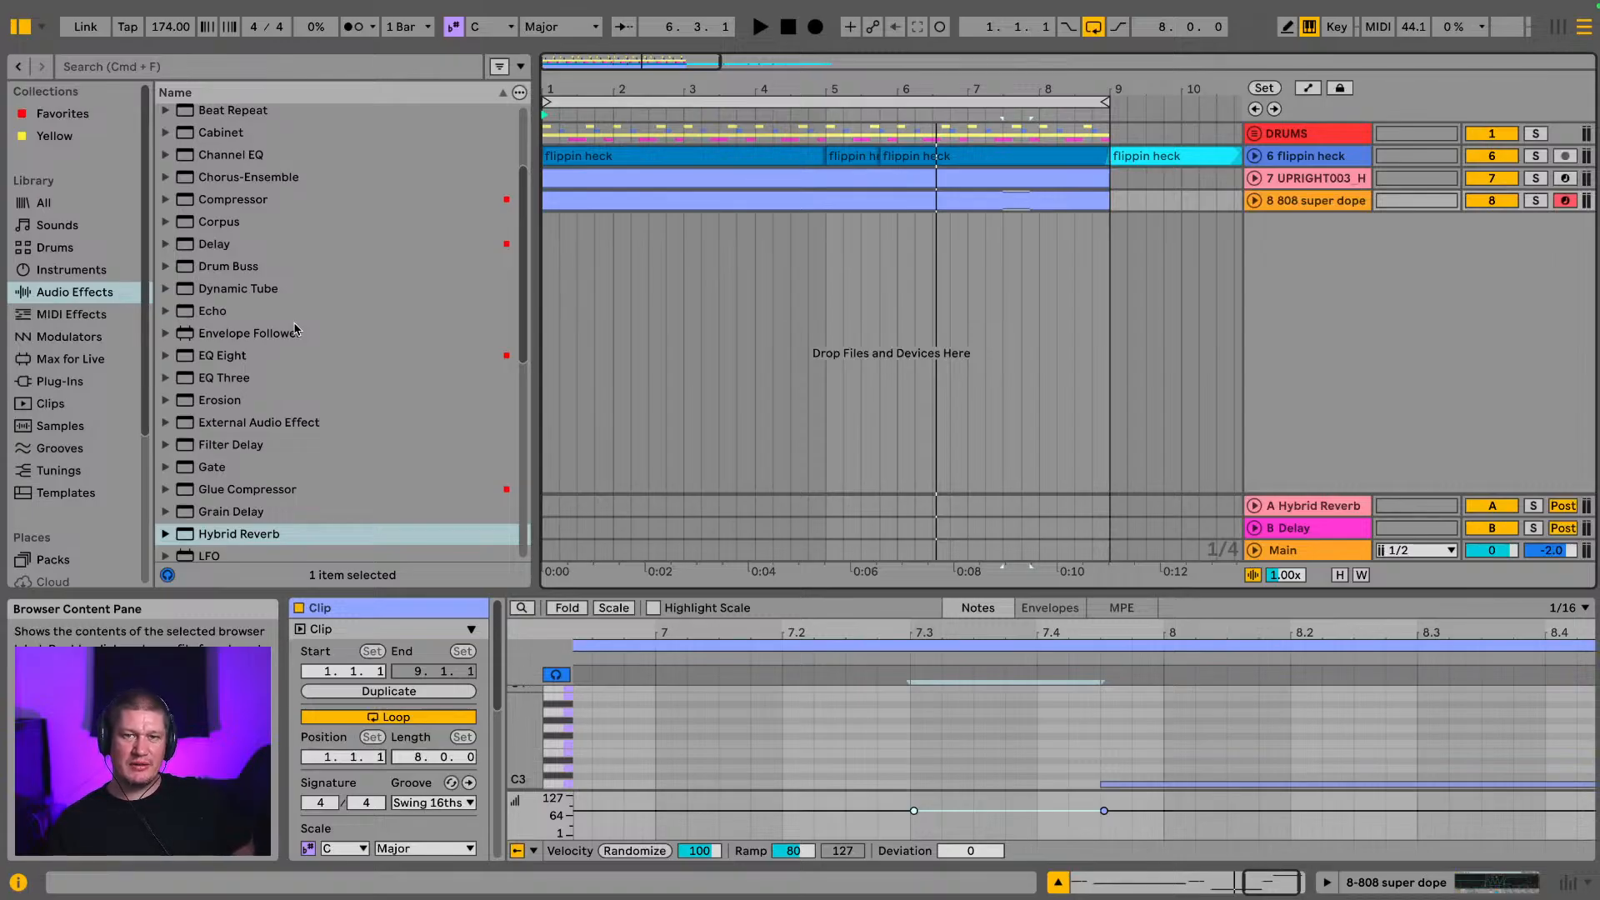
{"action": "scroll", "coordinate": [296, 334], "scroll_direction": "down", "scroll_amount": 1}
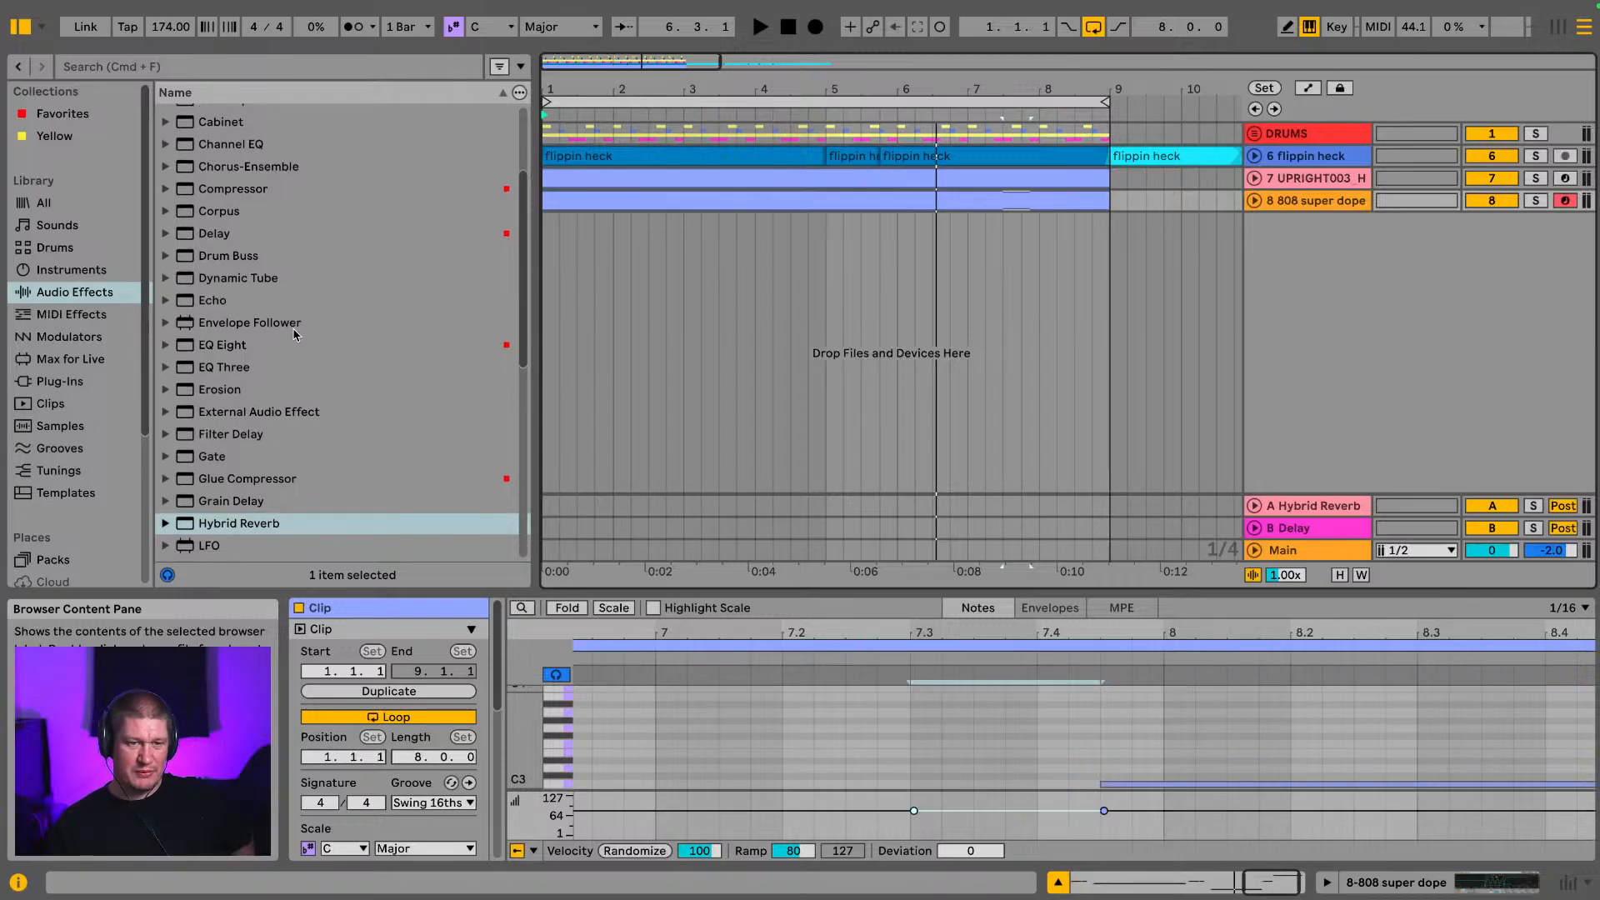
{"action": "scroll", "coordinate": [296, 334], "scroll_direction": "down", "scroll_amount": 1}
{"action": "scroll", "coordinate": [295, 334], "scroll_direction": "down", "scroll_amount": 1}
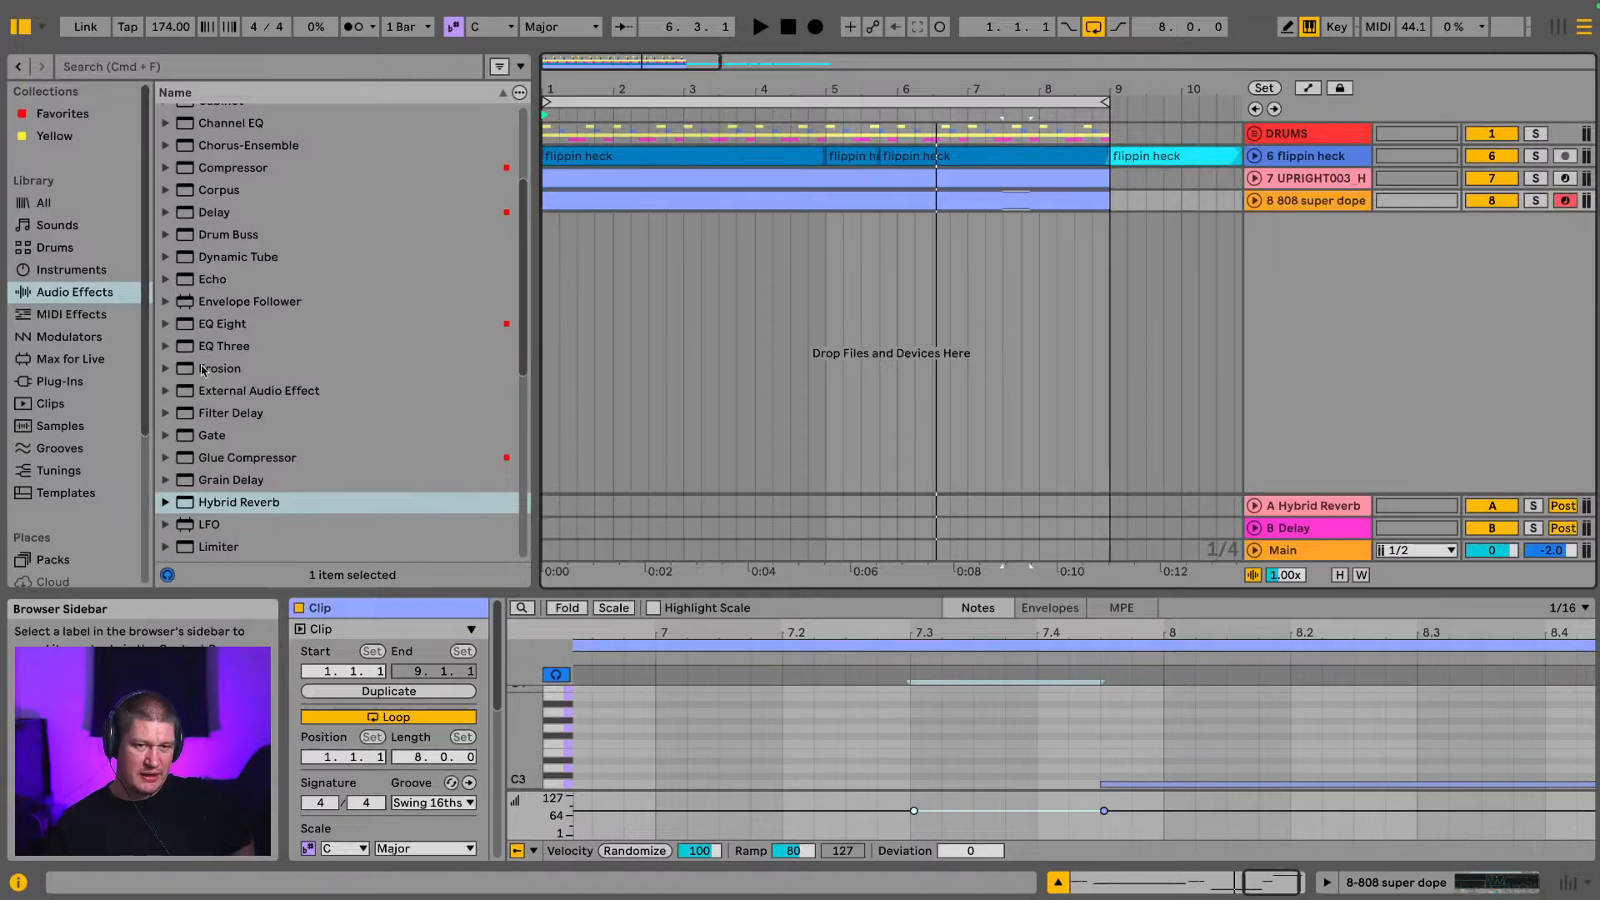
{"action": "scroll", "coordinate": [236, 372], "scroll_direction": "up", "scroll_amount": 10}
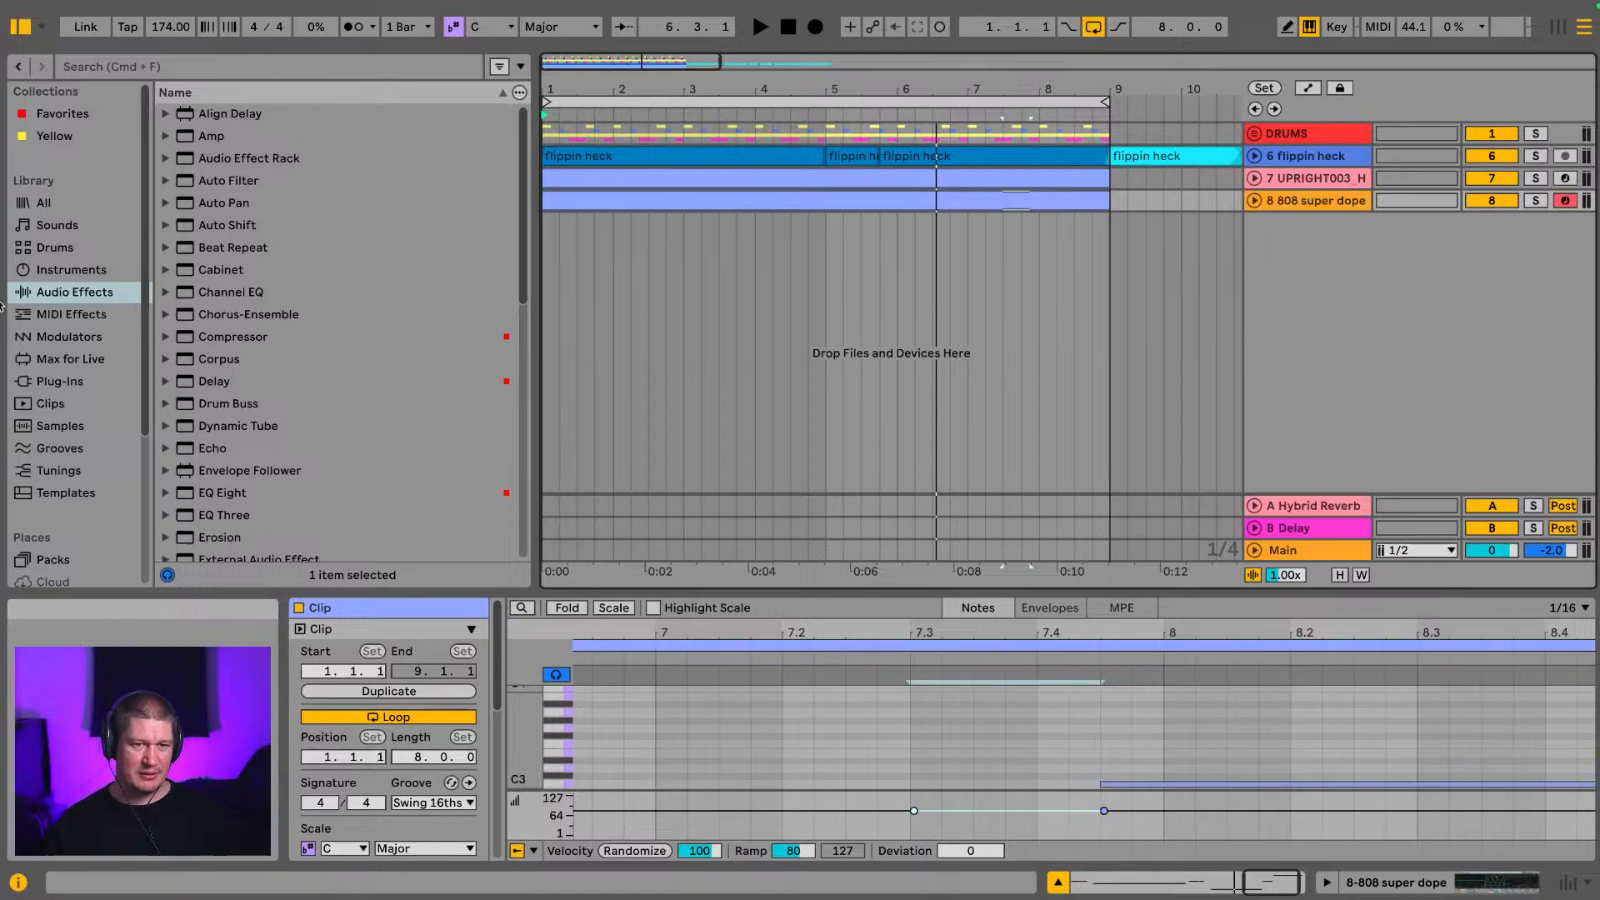
Step: Show the instrument devices in the browser, look through the list, and play the start of the loop
{"action": "left_click", "coordinate": [81, 294]}
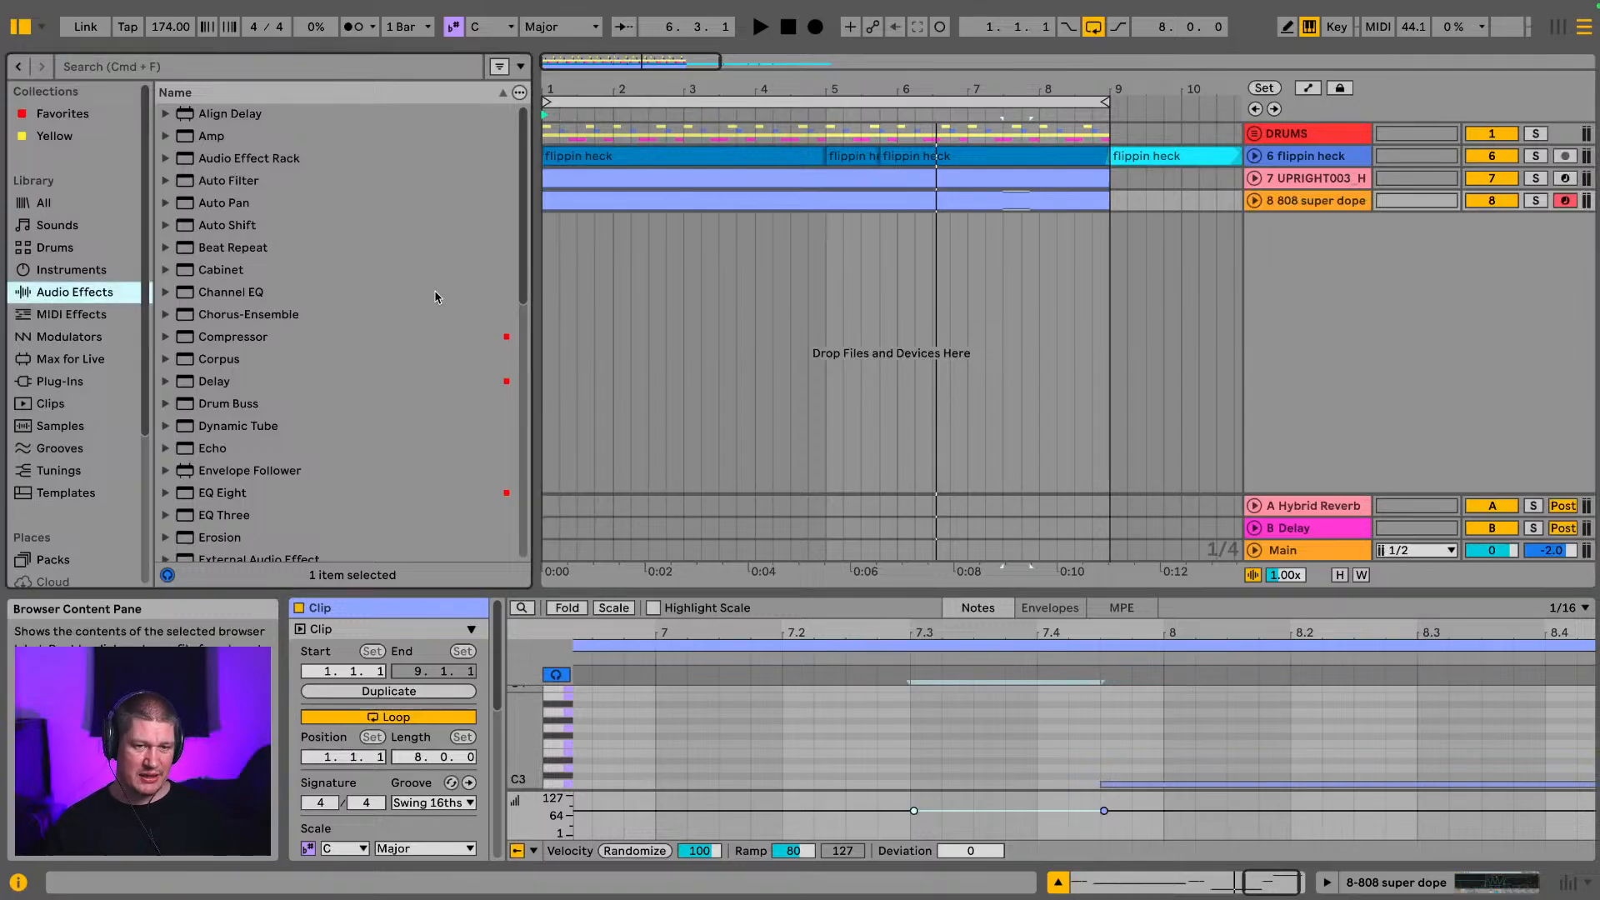
{"action": "left_click", "coordinate": [88, 274]}
{"action": "scroll", "coordinate": [432, 361], "scroll_direction": "down", "scroll_amount": 3}
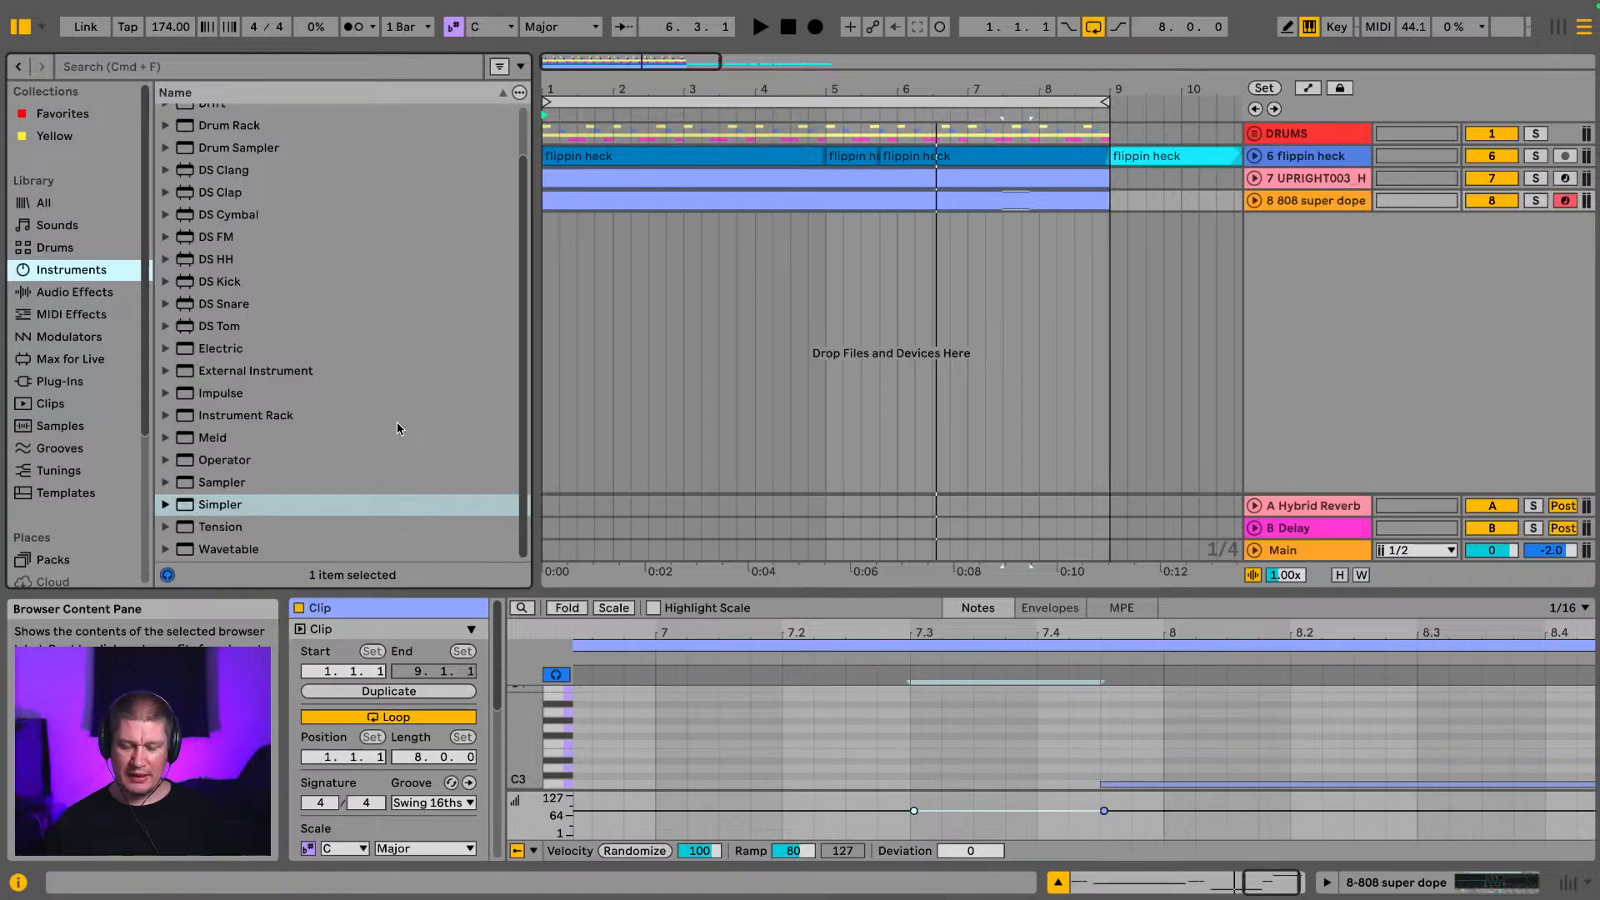
{"action": "key", "text": "space"}
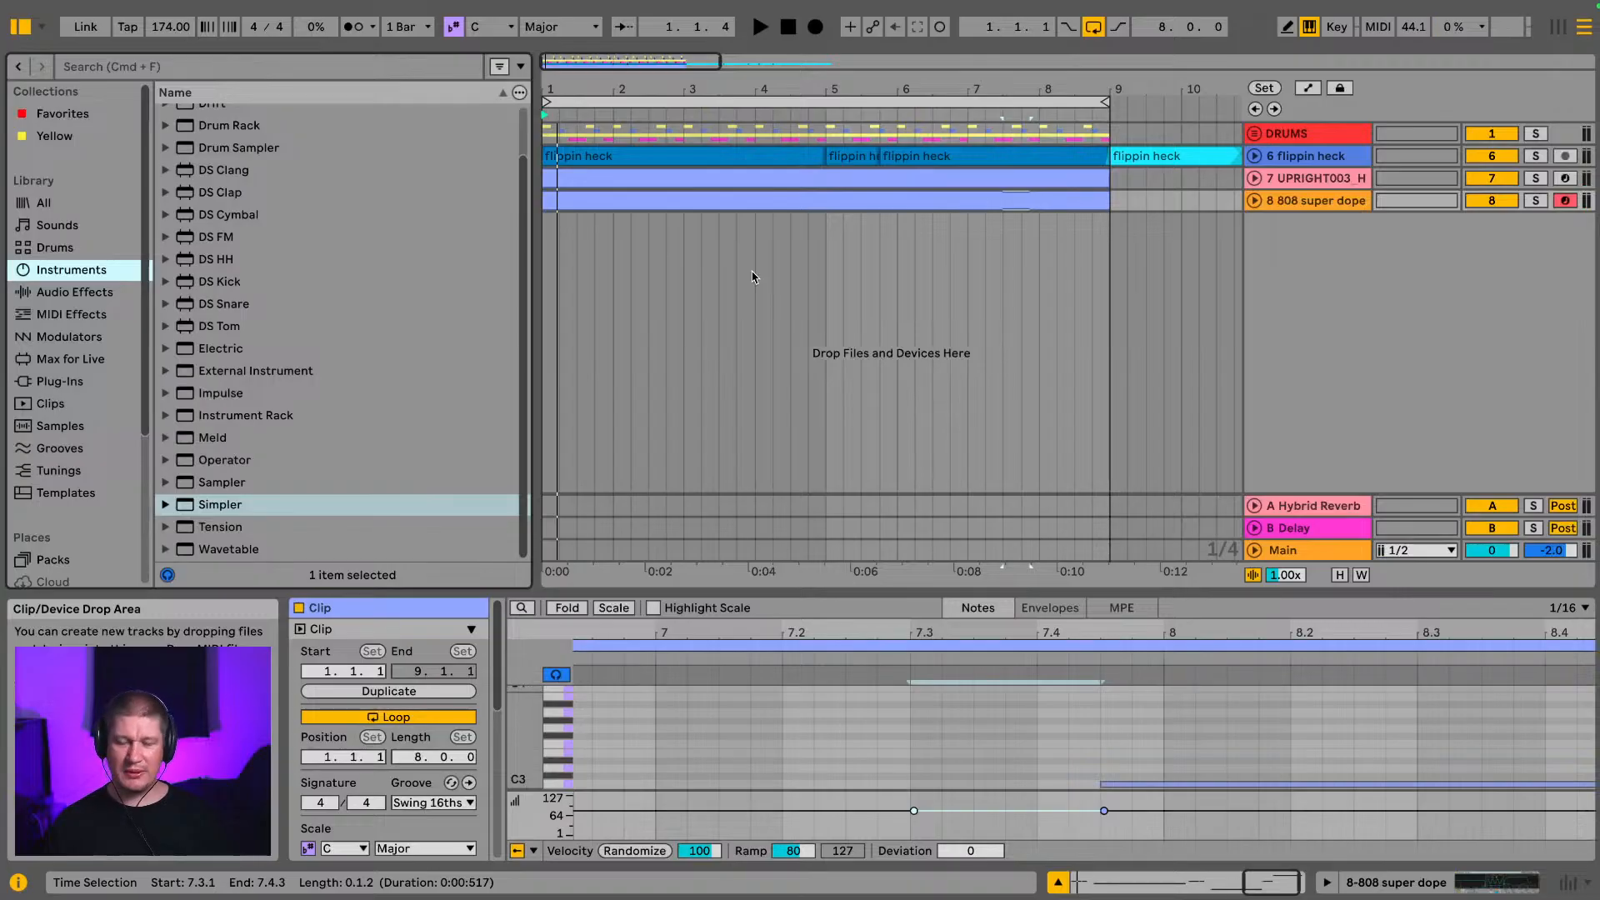
{"action": "scroll", "coordinate": [417, 352], "scroll_direction": "up", "scroll_amount": 2}
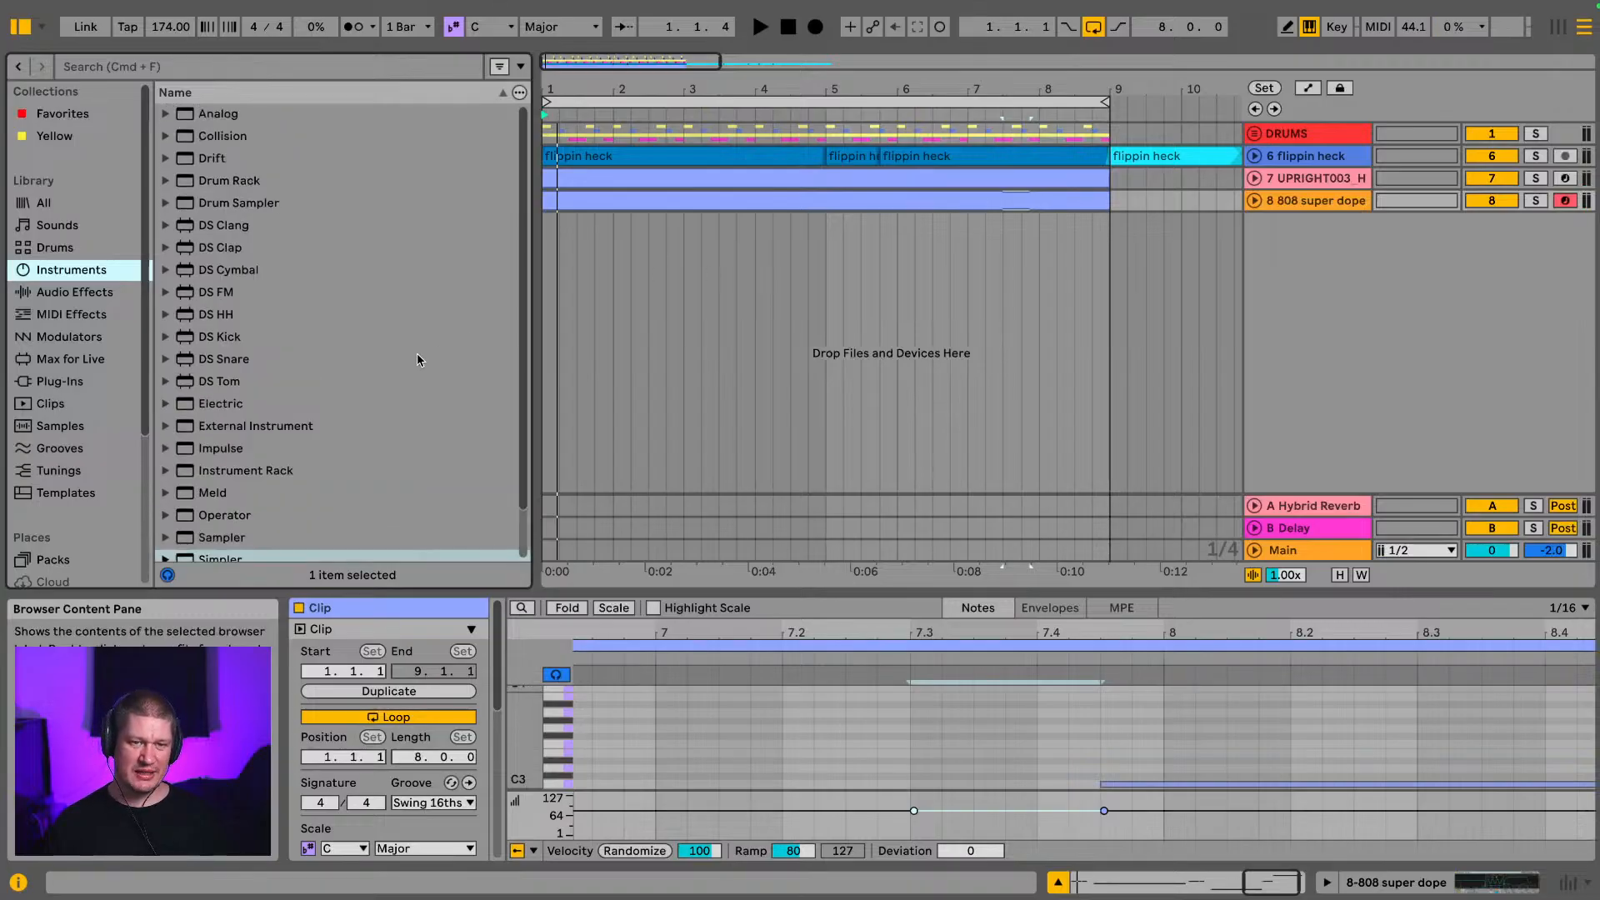
{"action": "scroll", "coordinate": [417, 352], "scroll_direction": "down", "scroll_amount": 2}
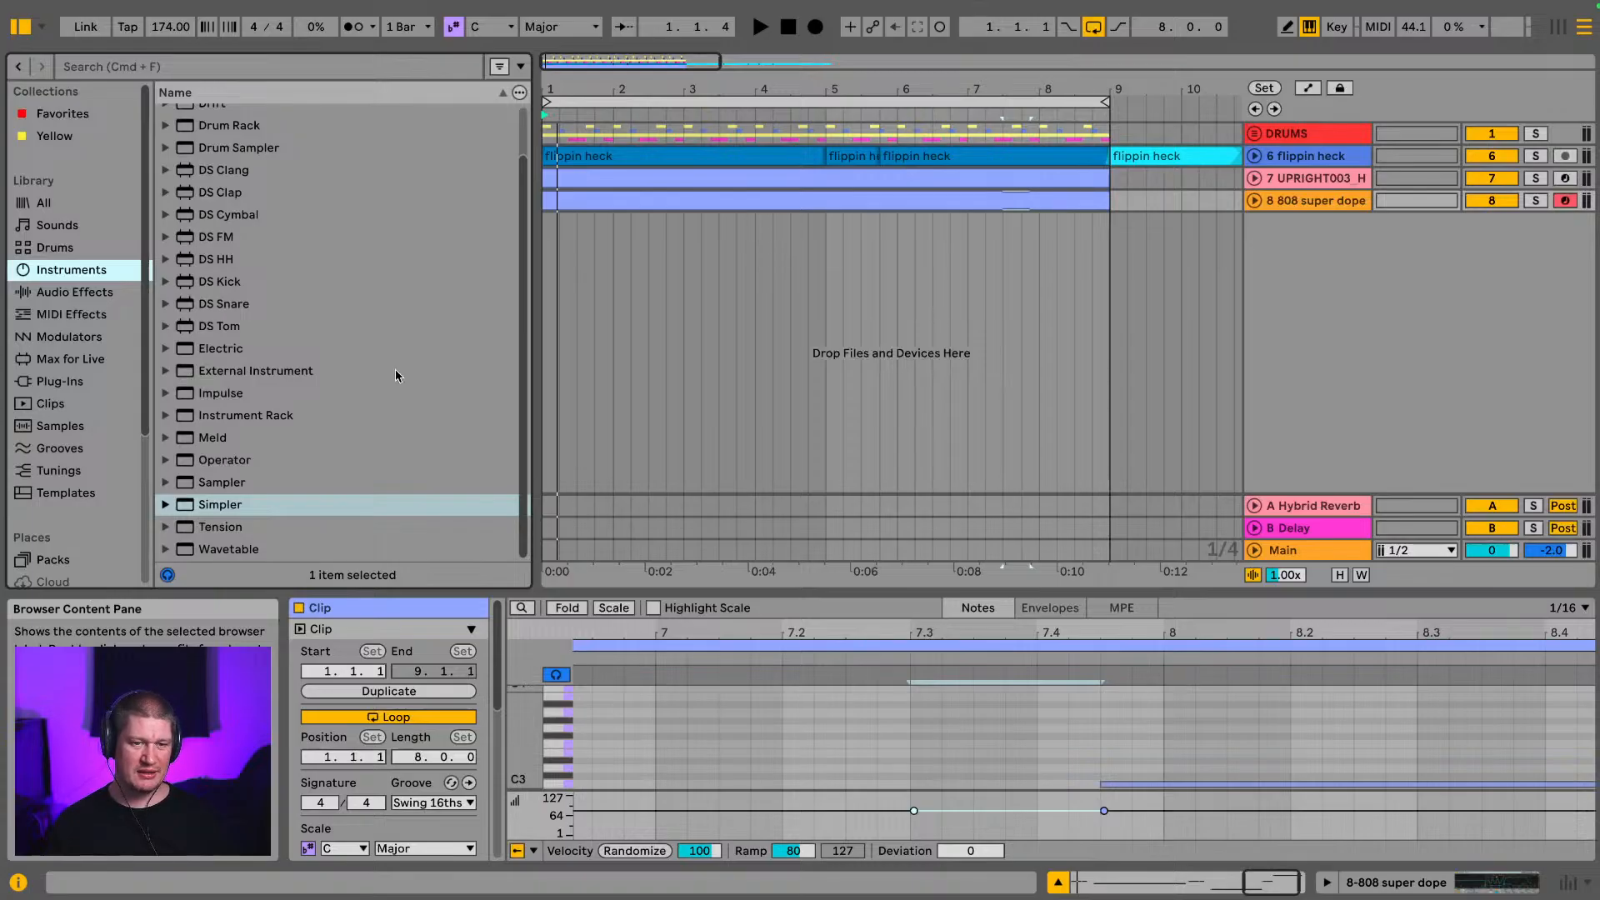
Step: Mute the 808 super dope track during playback and inspect the upright bass clip's closing notes in an enlarged note editor
{"action": "key", "text": "space"}
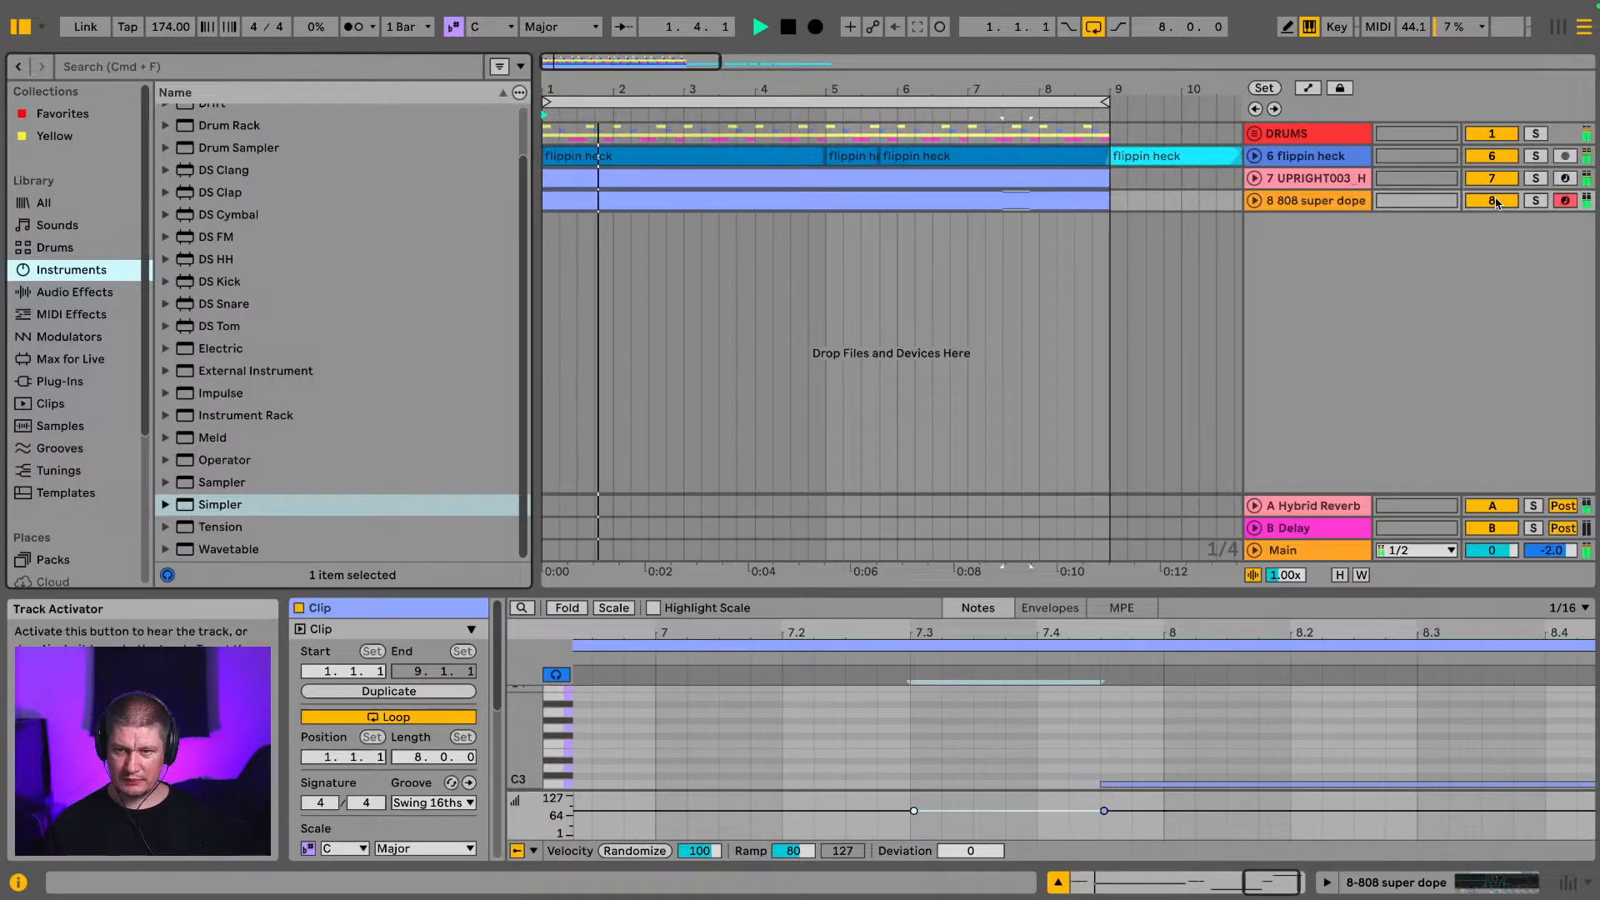
{"action": "left_click", "coordinate": [1094, 179]}
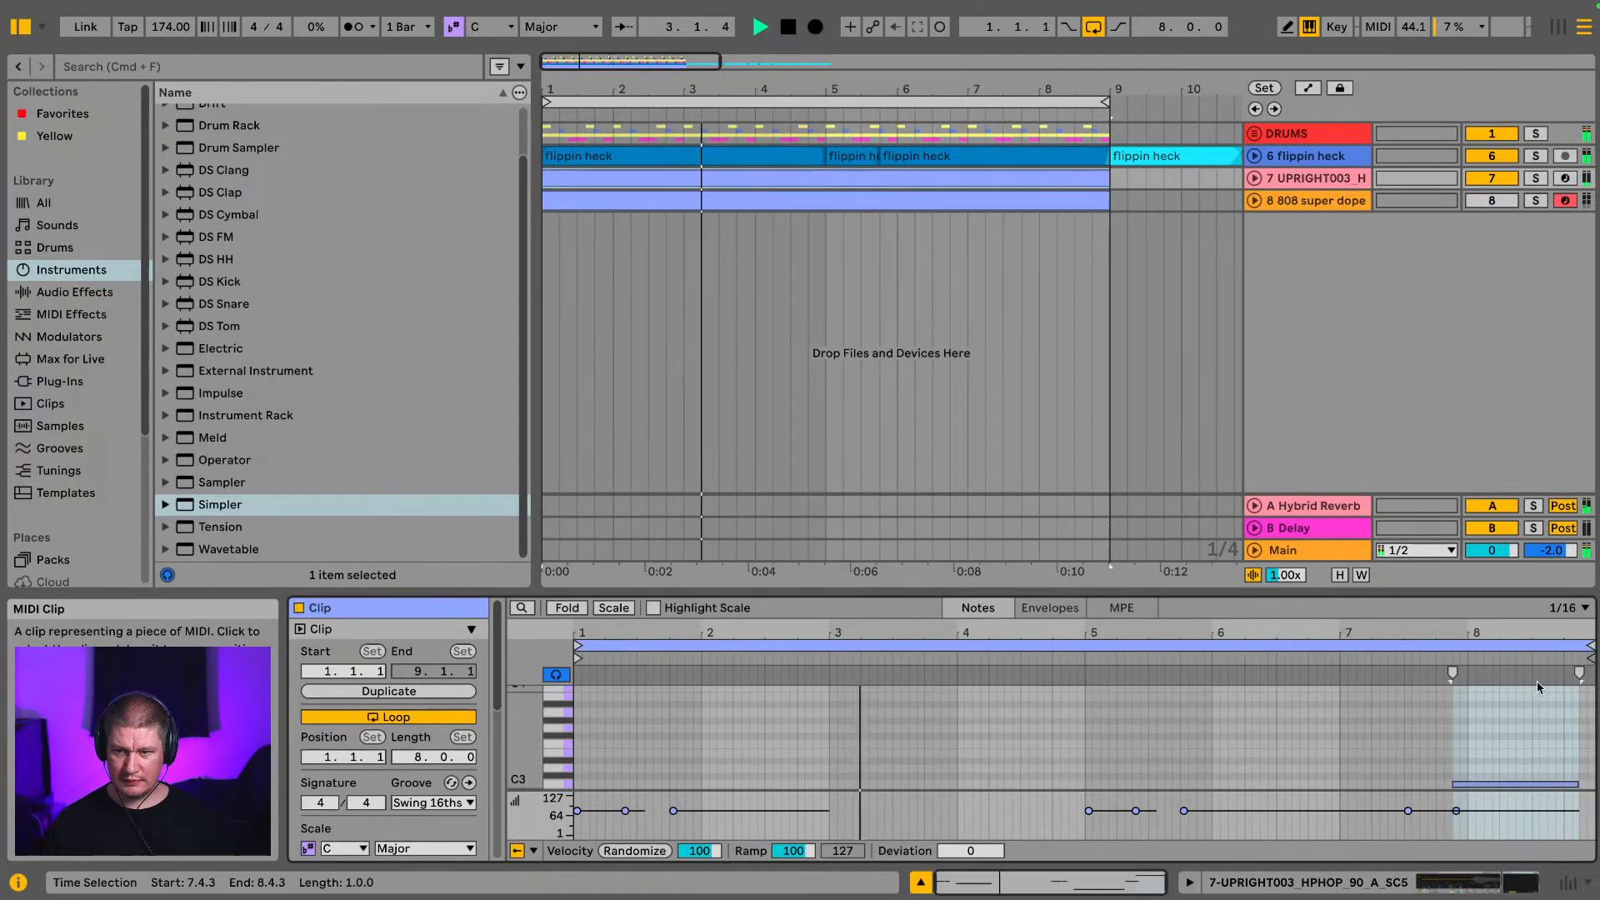
{"action": "left_click_drag", "start_coordinate": [1366, 591], "coordinate": [1386, 441]}
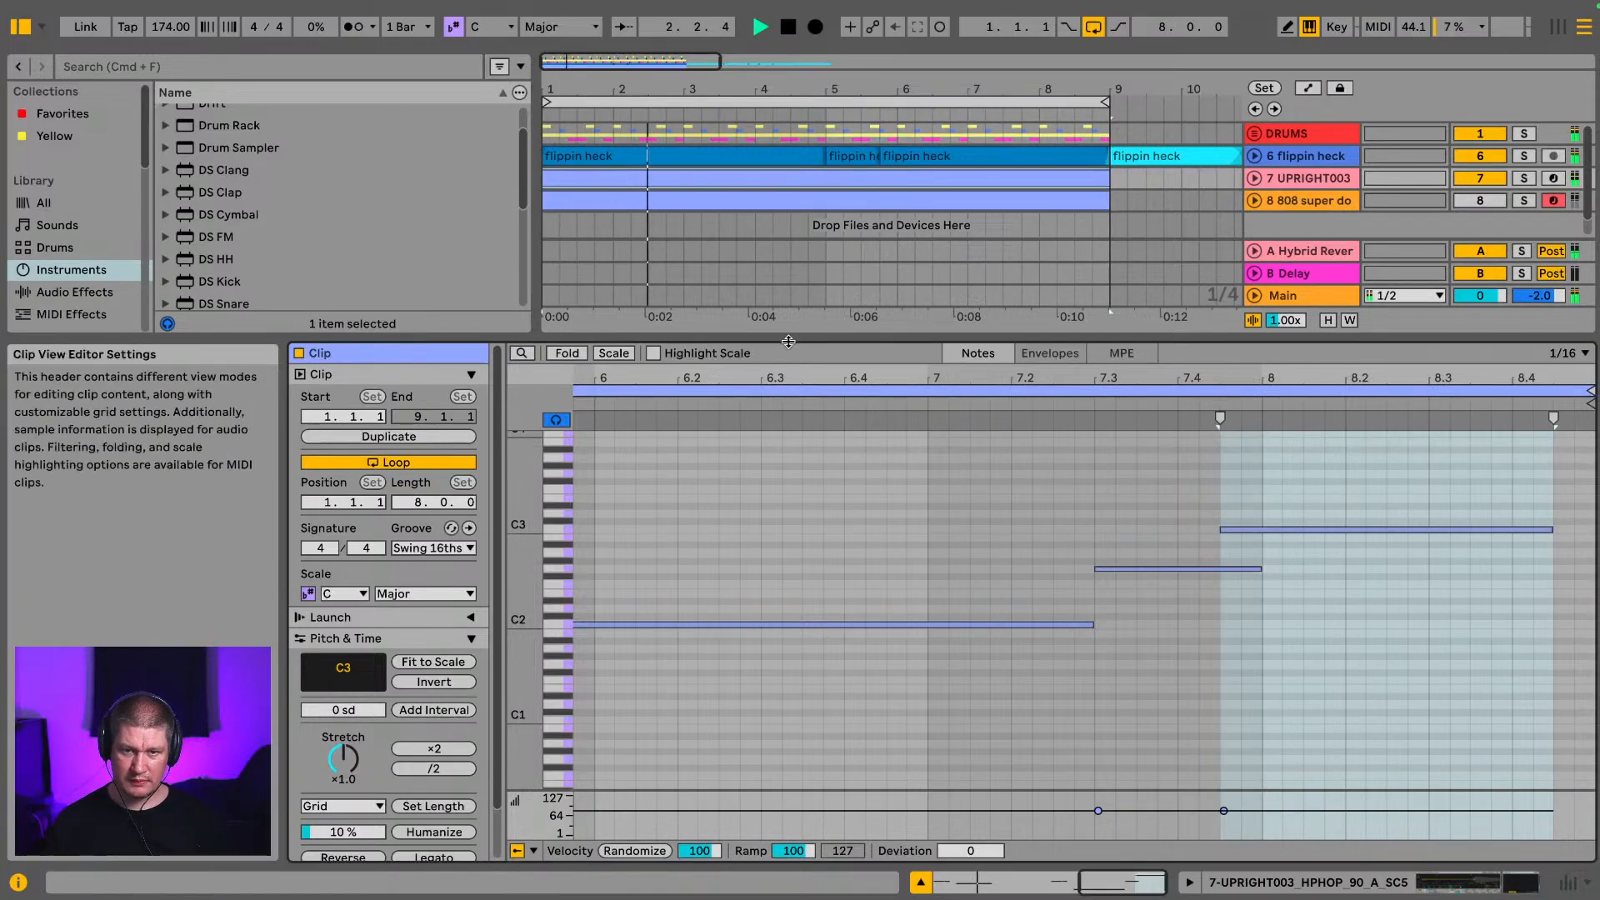
{"action": "left_click_drag", "start_coordinate": [788, 340], "coordinate": [796, 595]}
{"action": "key", "text": "space"}
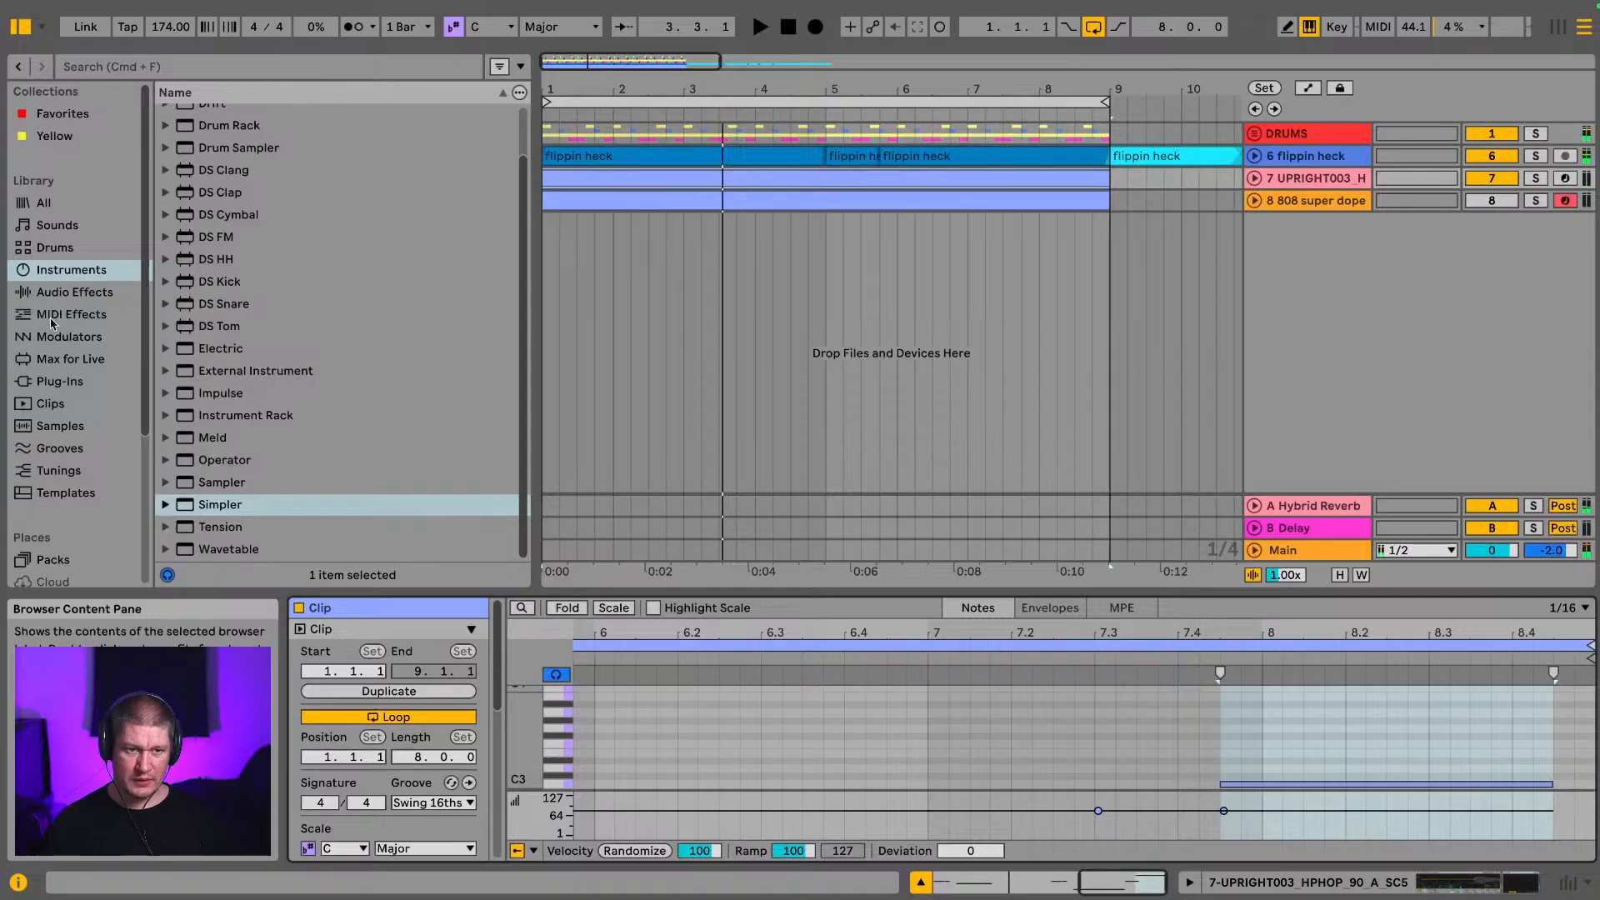
Step: Show the plug-ins in the browser and look through the Native Instruments devices
{"action": "scroll", "coordinate": [52, 287], "scroll_direction": "down", "scroll_amount": 2}
{"action": "left_click", "coordinate": [52, 286]}
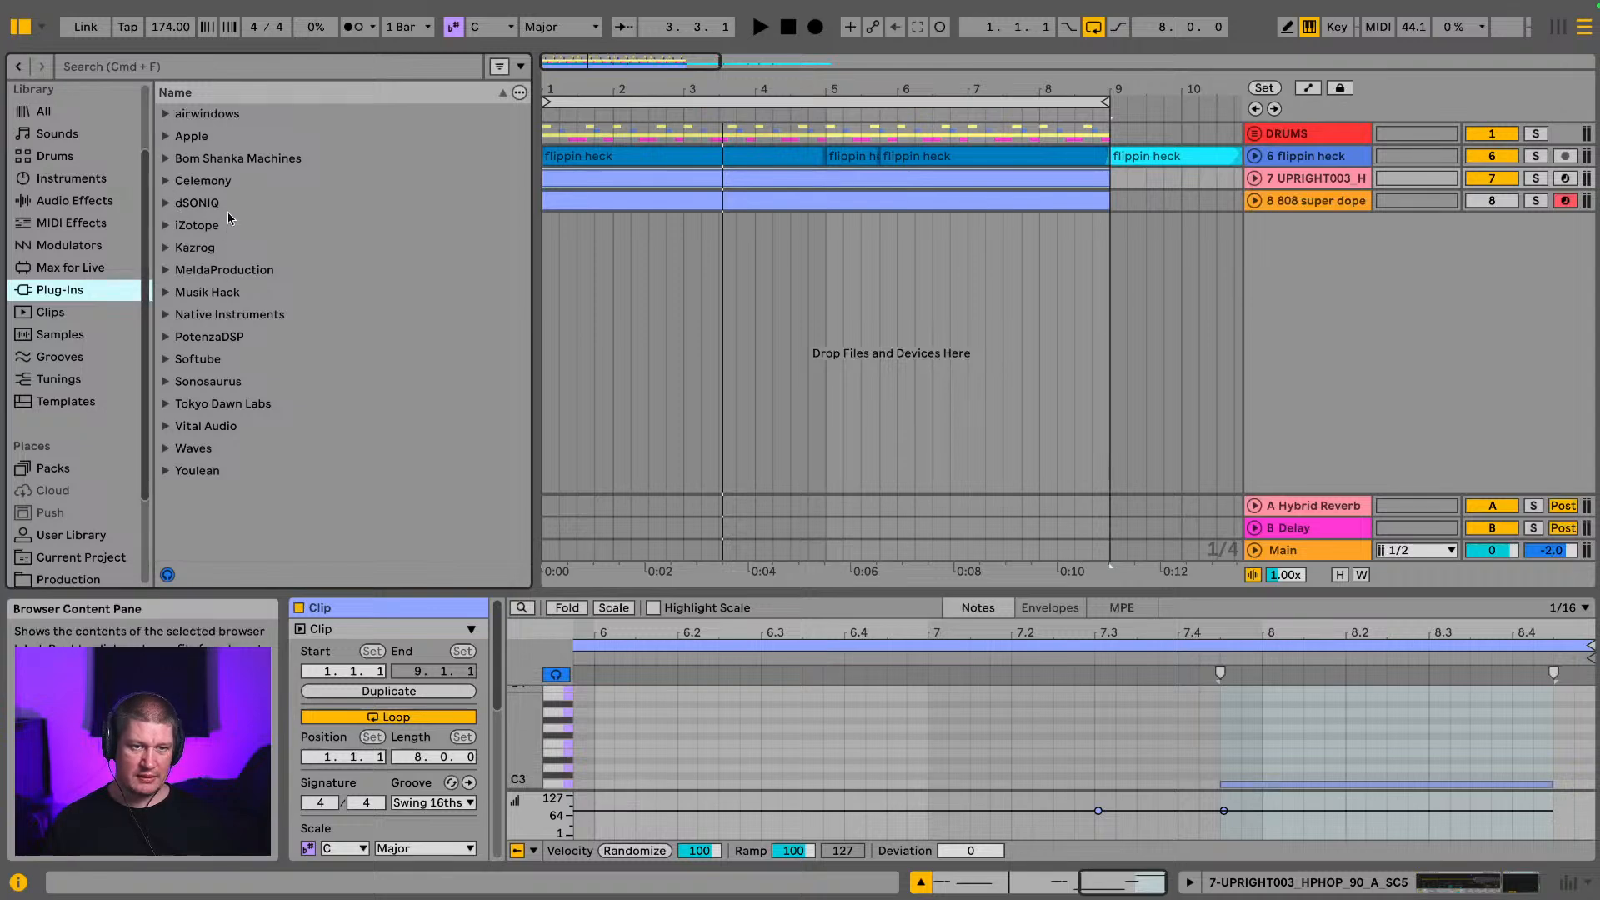
{"action": "left_click", "coordinate": [164, 313]}
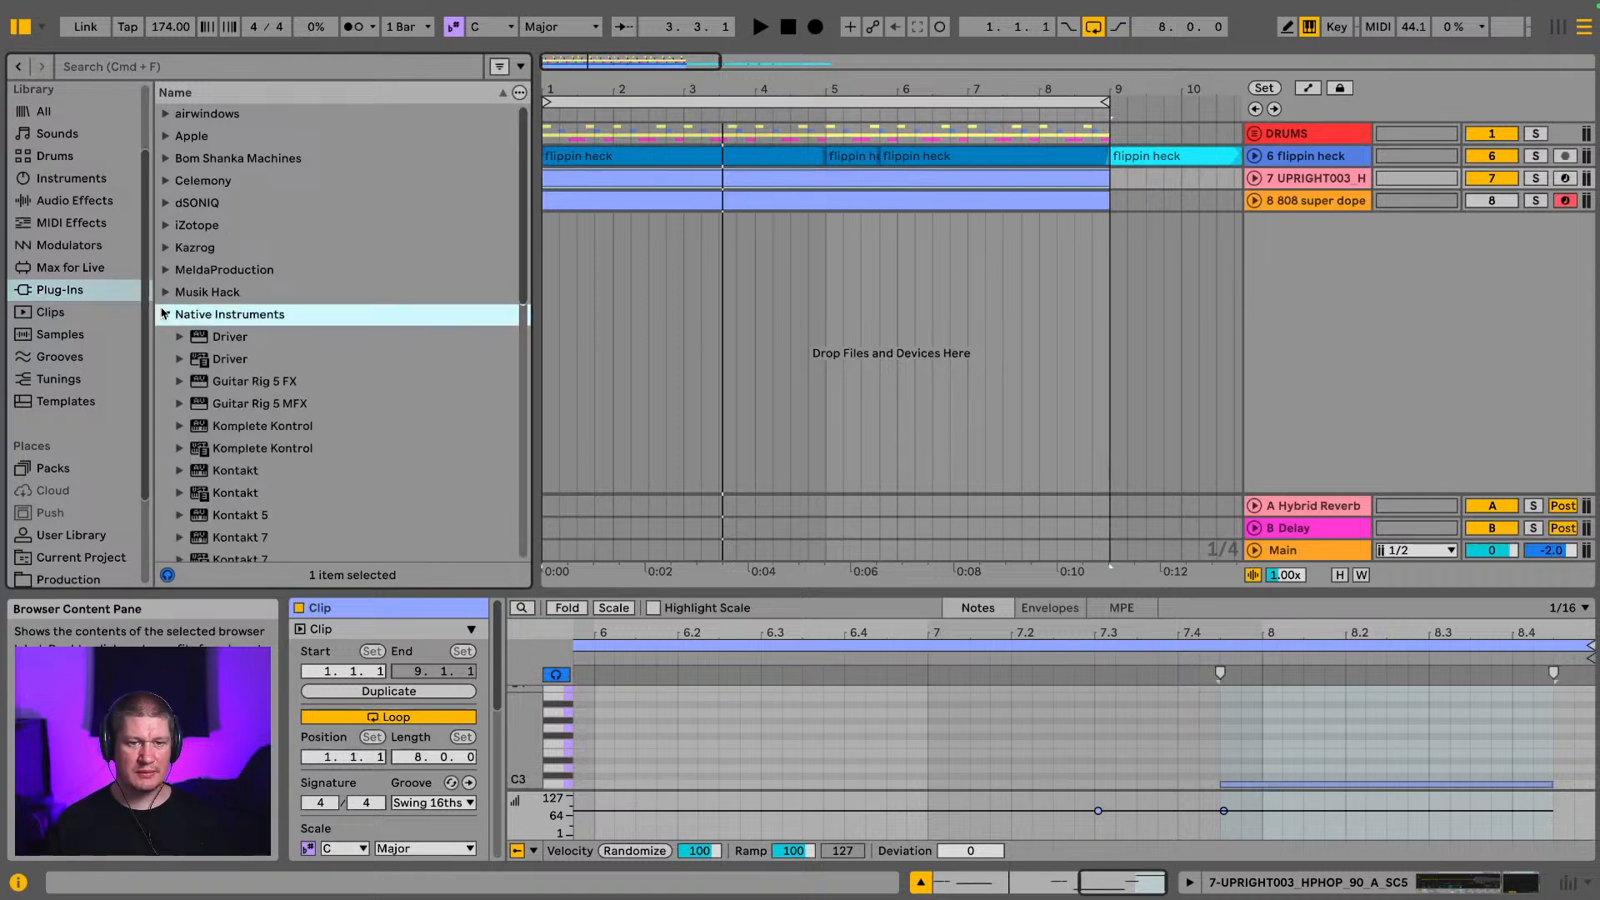
{"action": "scroll", "coordinate": [250, 291], "scroll_direction": "down", "scroll_amount": 5}
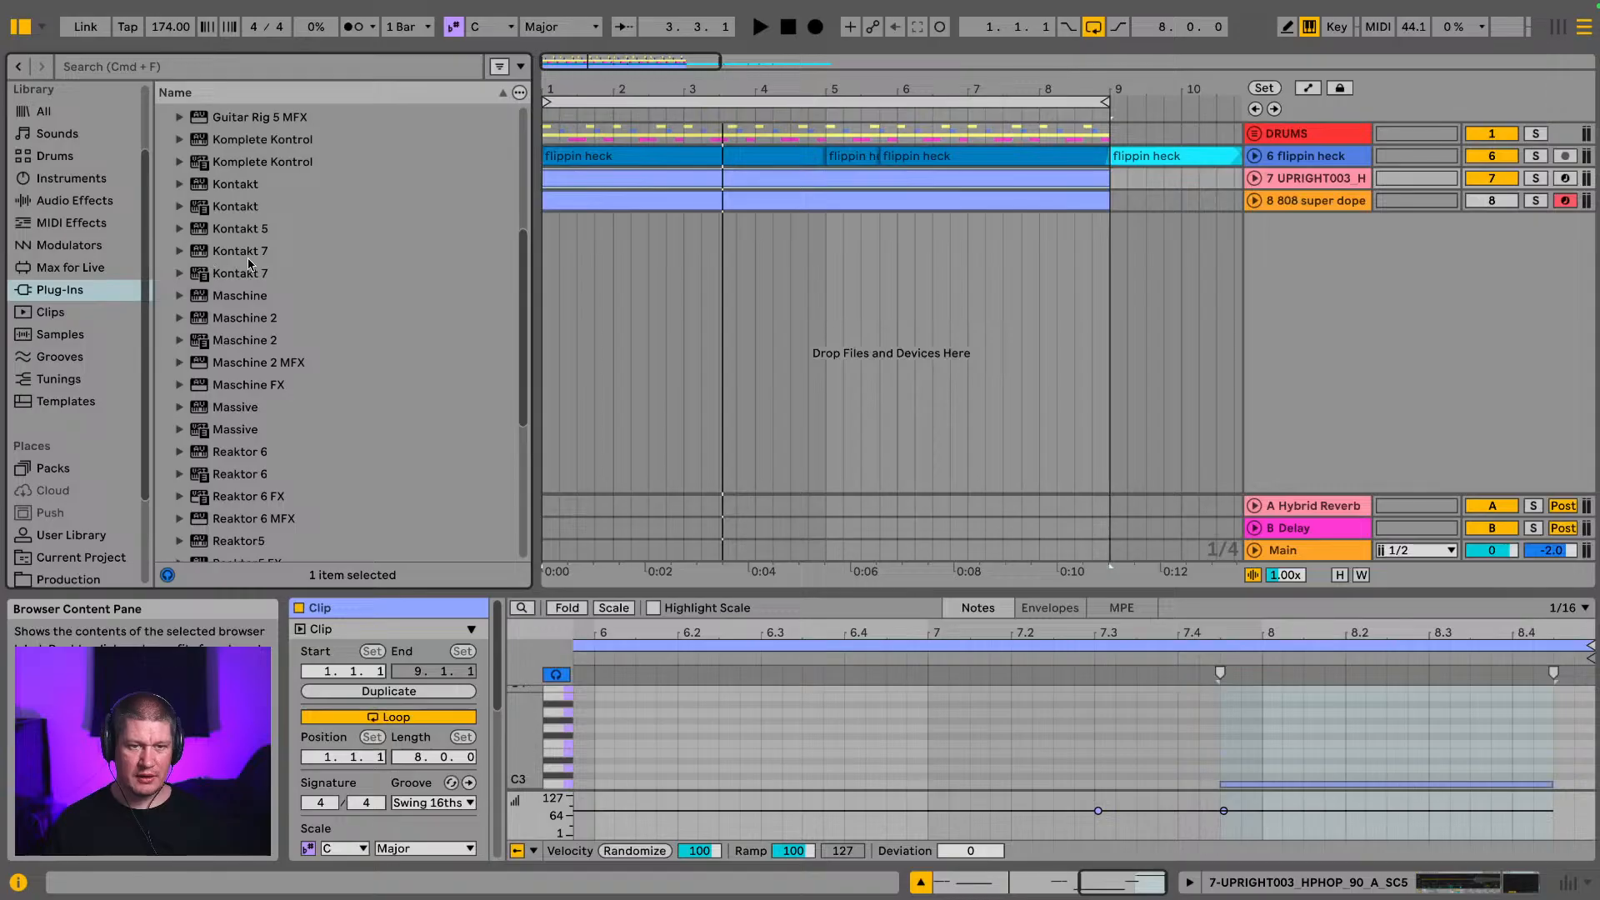
{"action": "scroll", "coordinate": [272, 267], "scroll_direction": "up", "scroll_amount": 4}
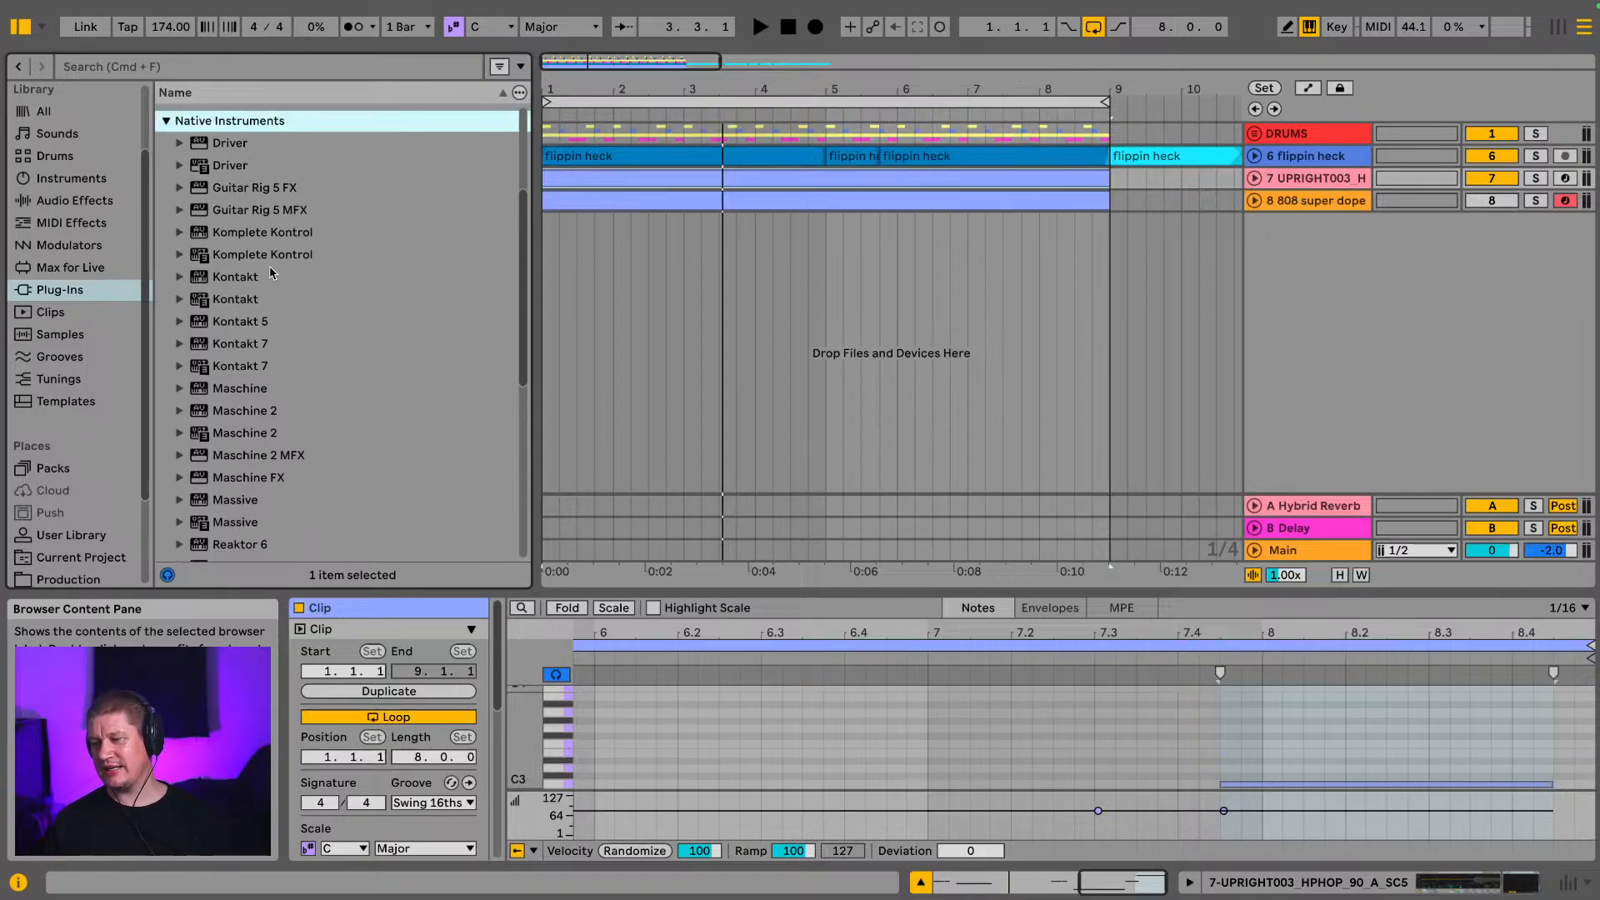
{"action": "scroll", "coordinate": [271, 275], "scroll_direction": "up", "scroll_amount": 5}
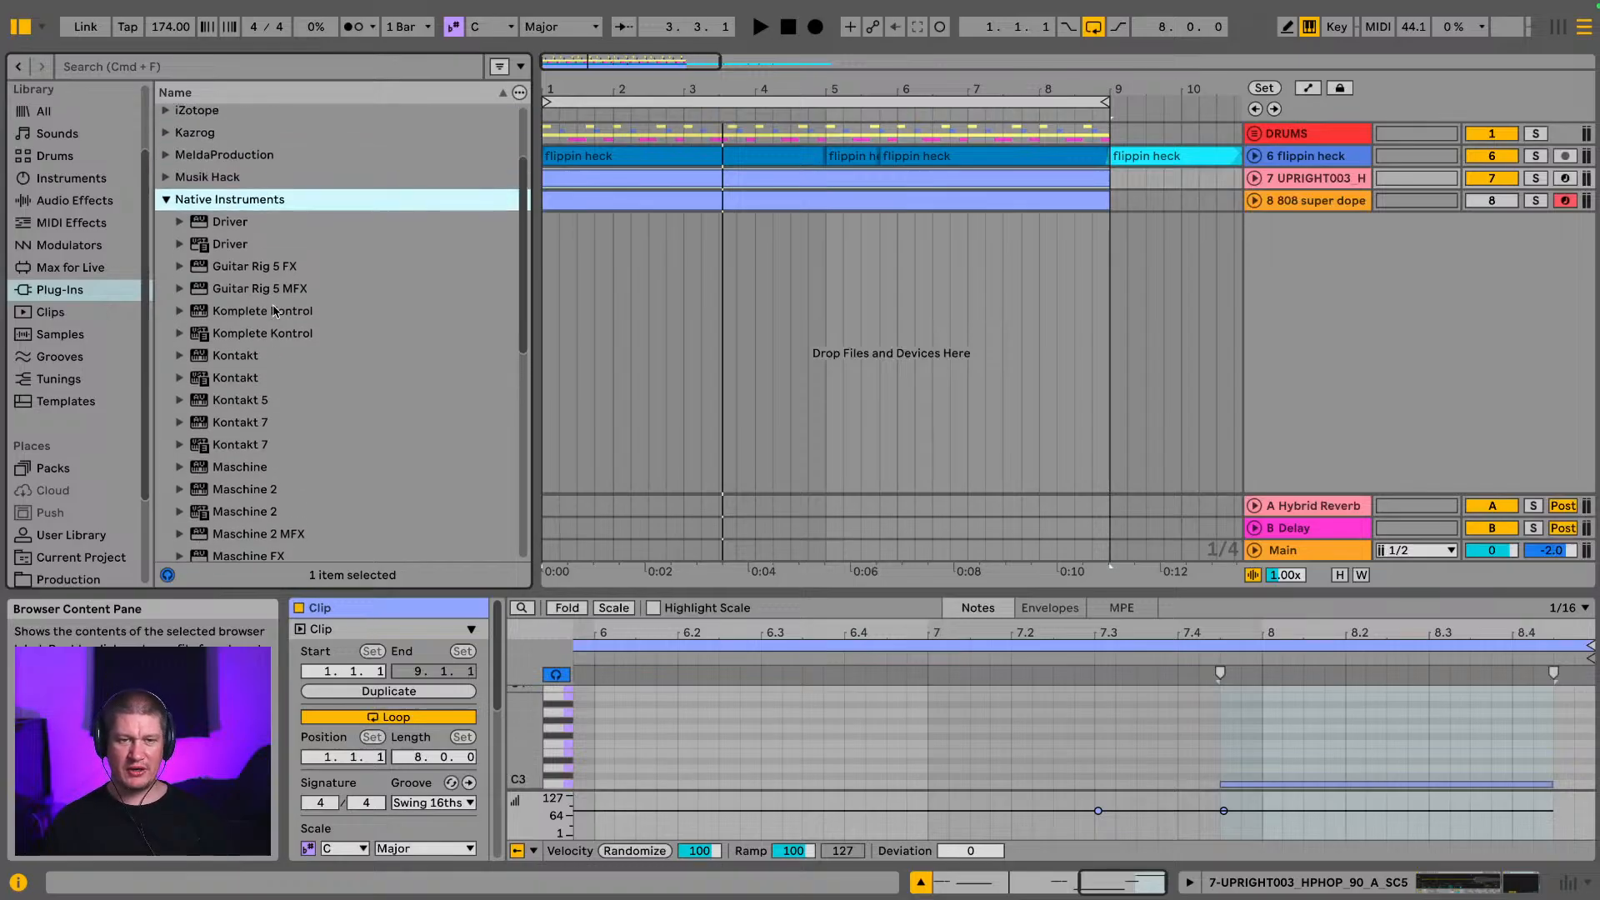
{"action": "scroll", "coordinate": [273, 310], "scroll_direction": "up", "scroll_amount": 3}
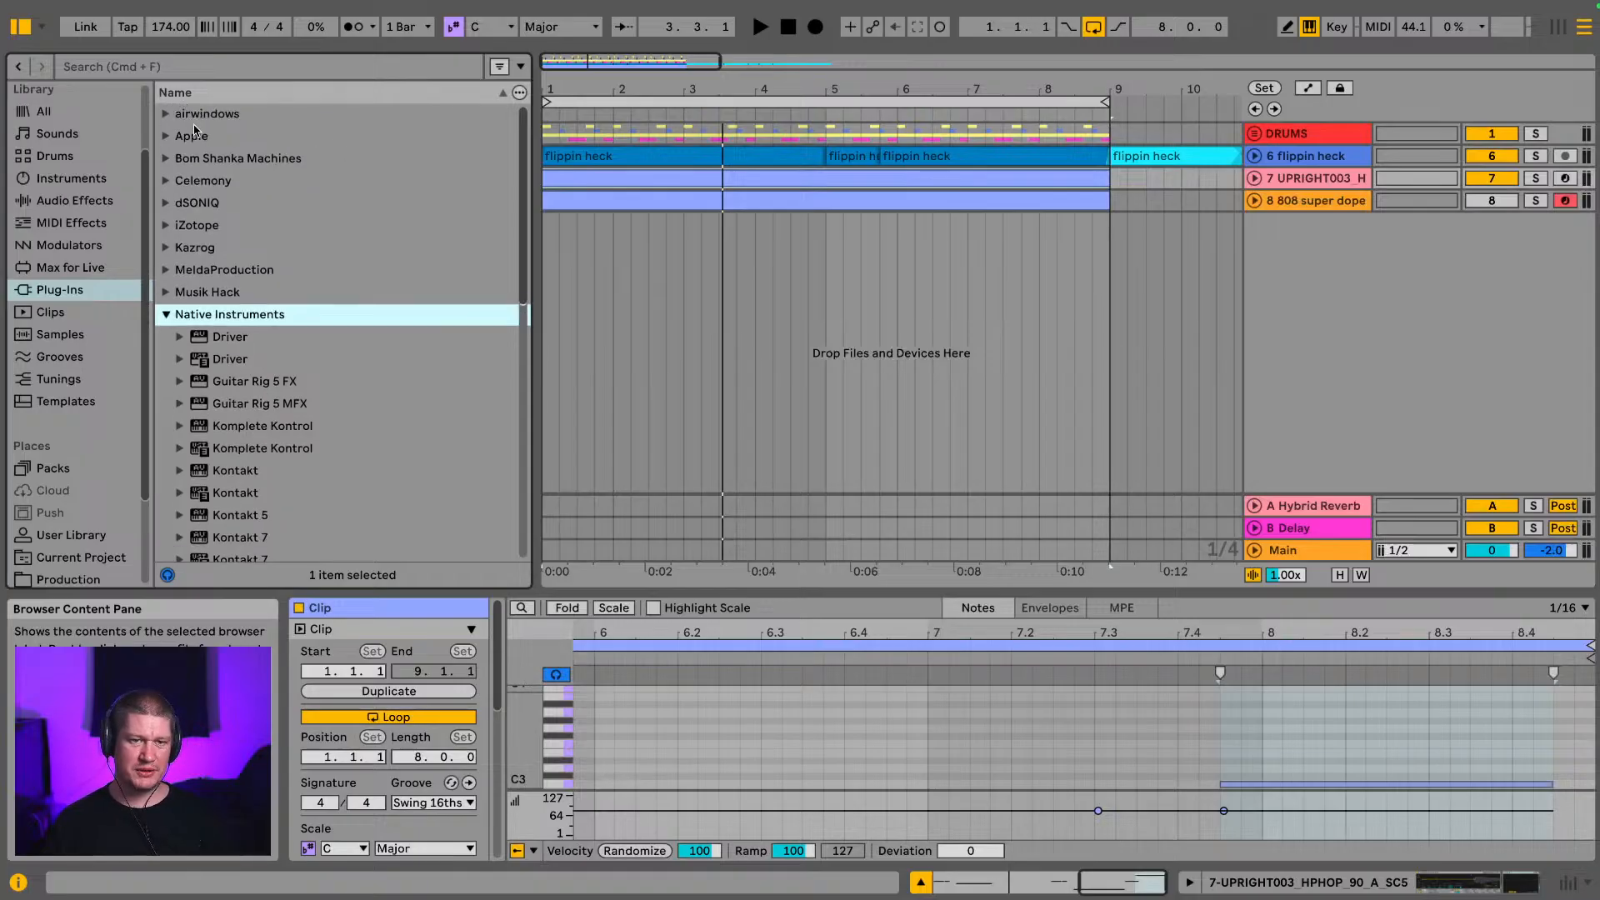
Step: Add the Native Instruments Kontakt 7 plug-in to a new MIDI track below the 808 super dope track
{"action": "left_click", "coordinate": [166, 315]}
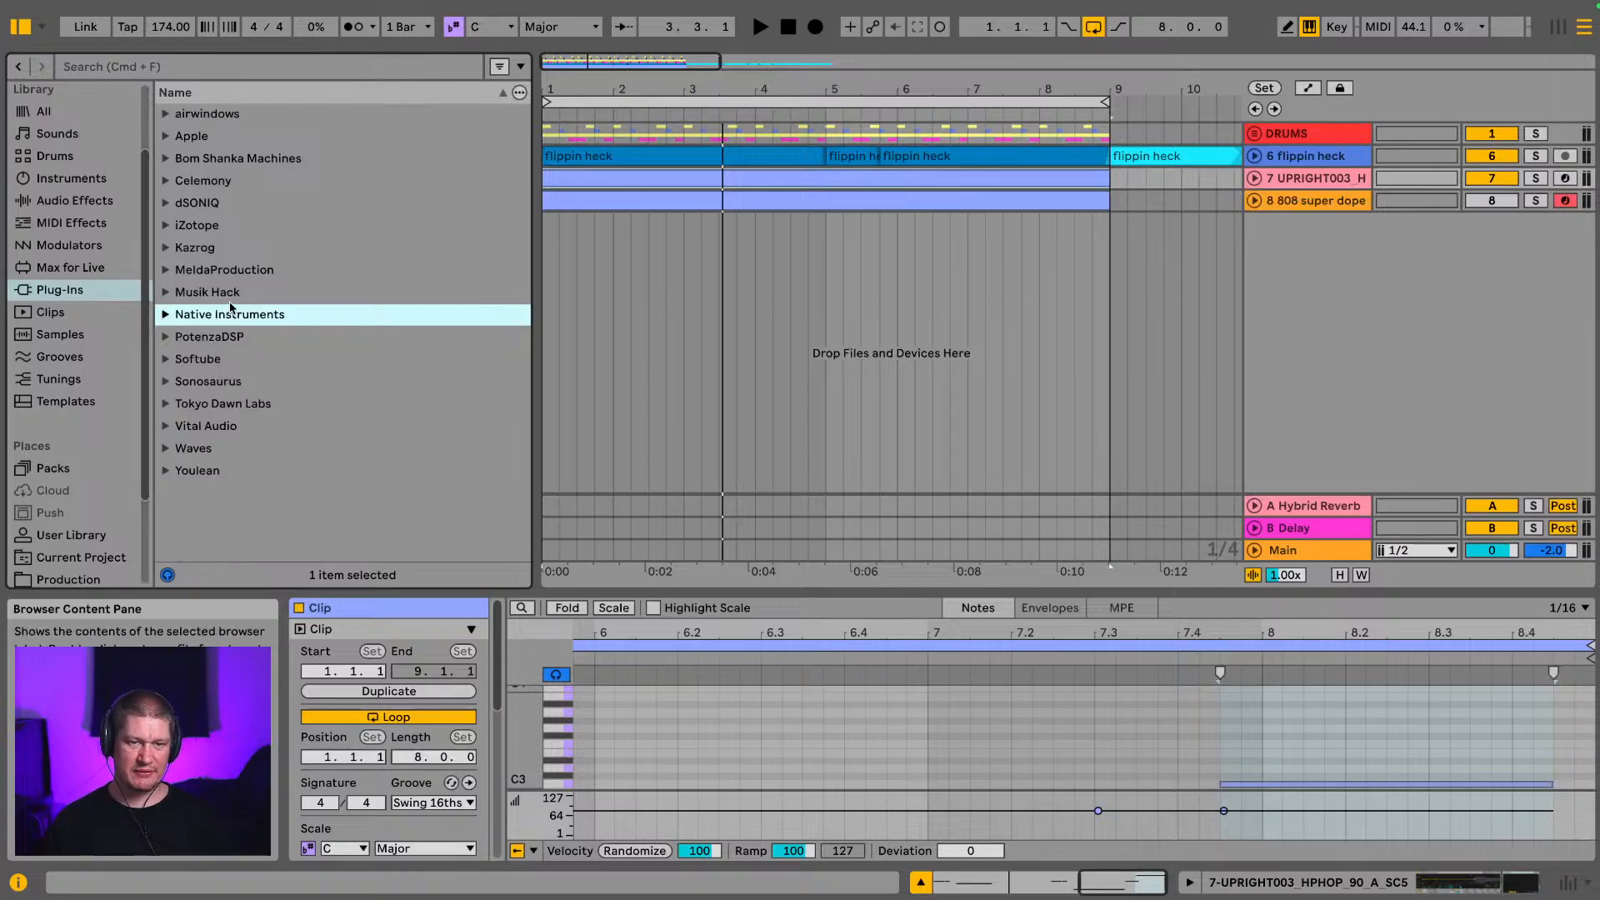
{"action": "left_click", "coordinate": [166, 314]}
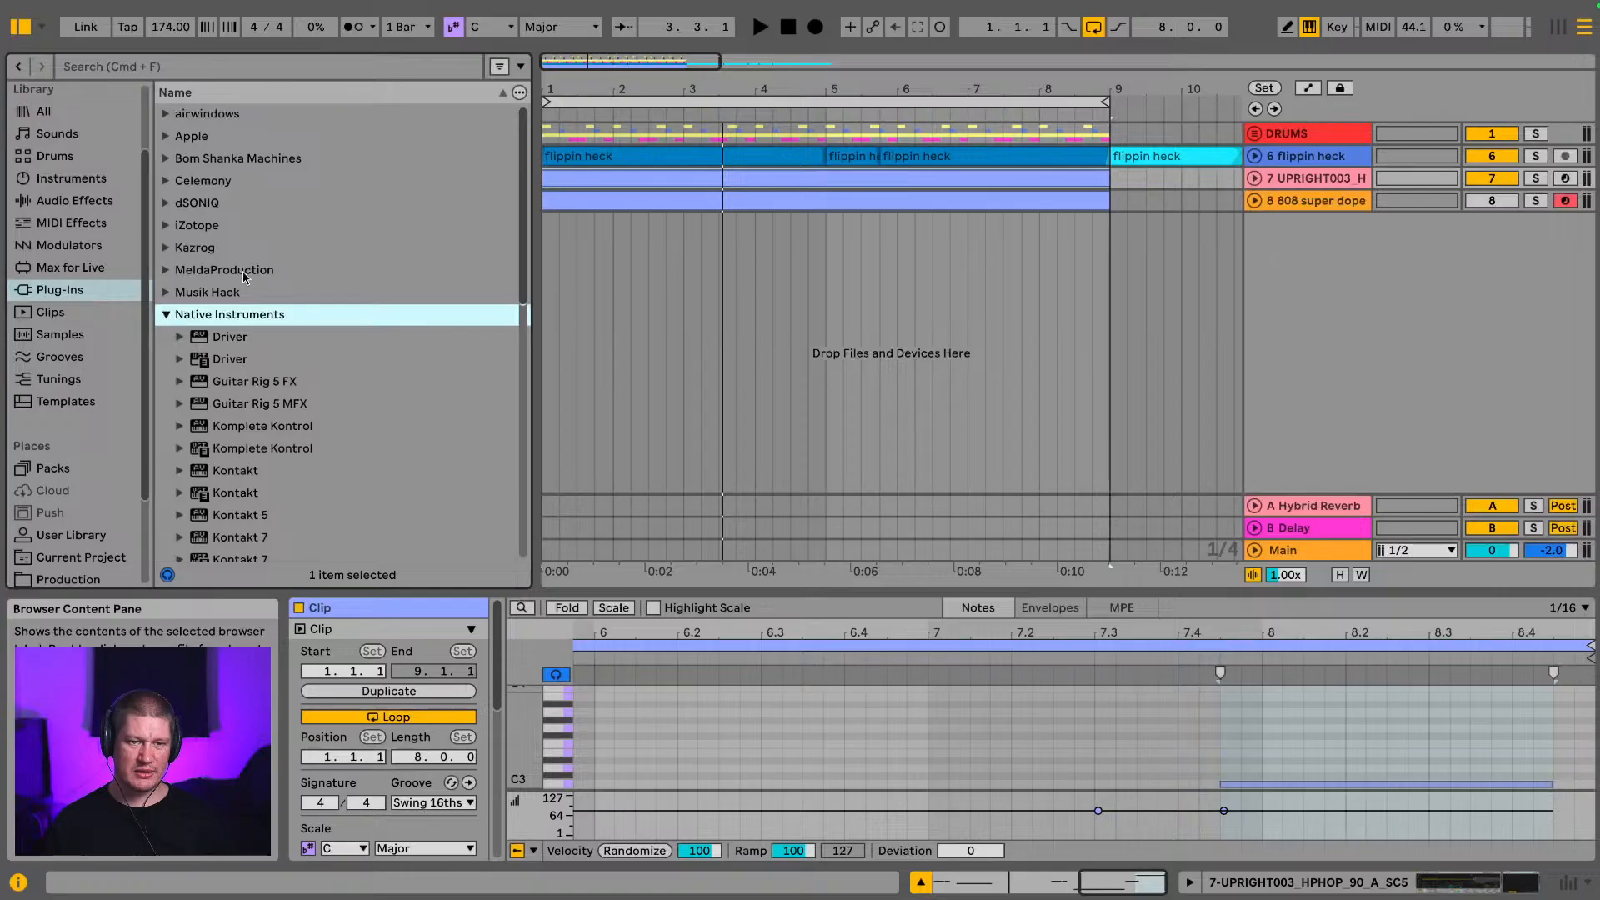
{"action": "scroll", "coordinate": [235, 317], "scroll_direction": "down", "scroll_amount": 5}
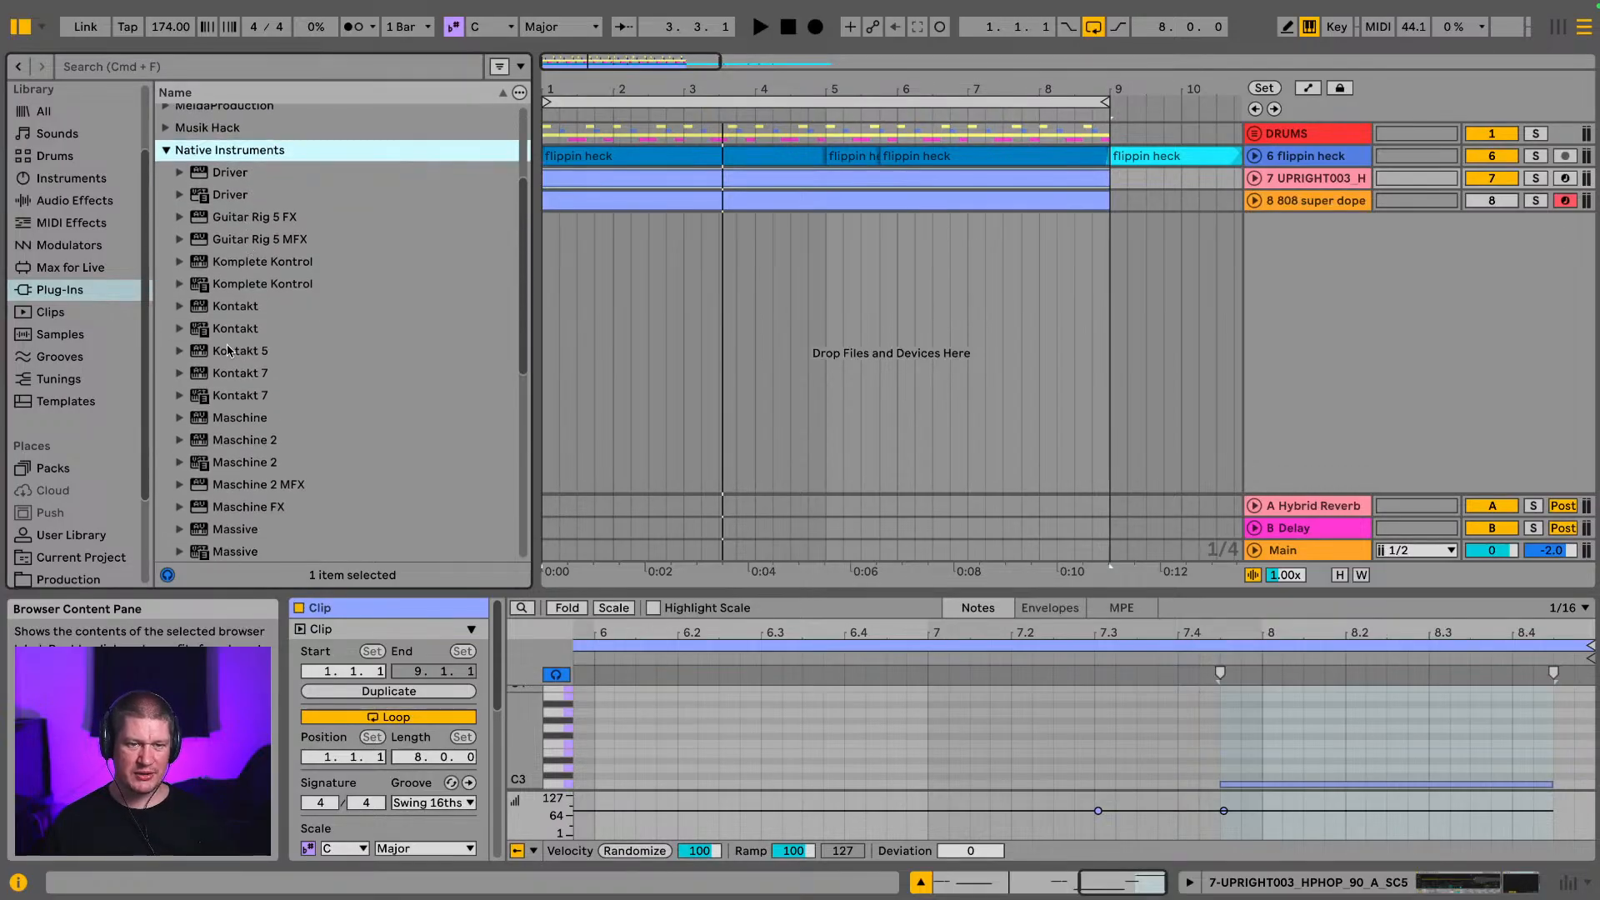
{"action": "scroll", "coordinate": [229, 354], "scroll_direction": "down", "scroll_amount": 1}
{"action": "left_click", "coordinate": [243, 354]}
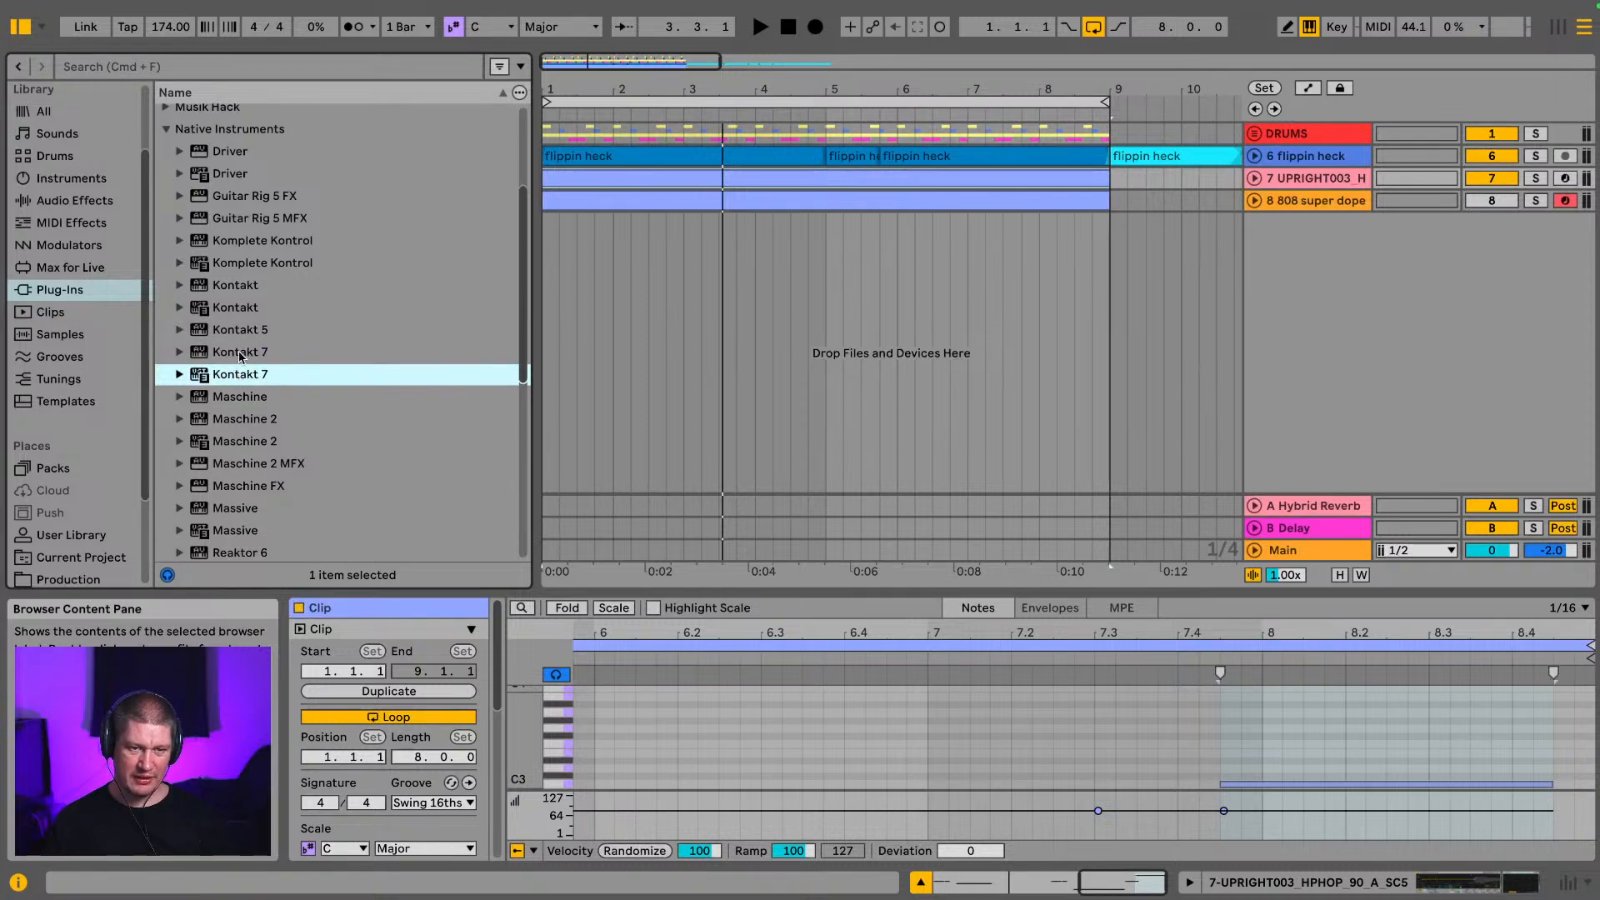
{"action": "left_click_drag", "start_coordinate": [245, 382], "coordinate": [613, 290]}
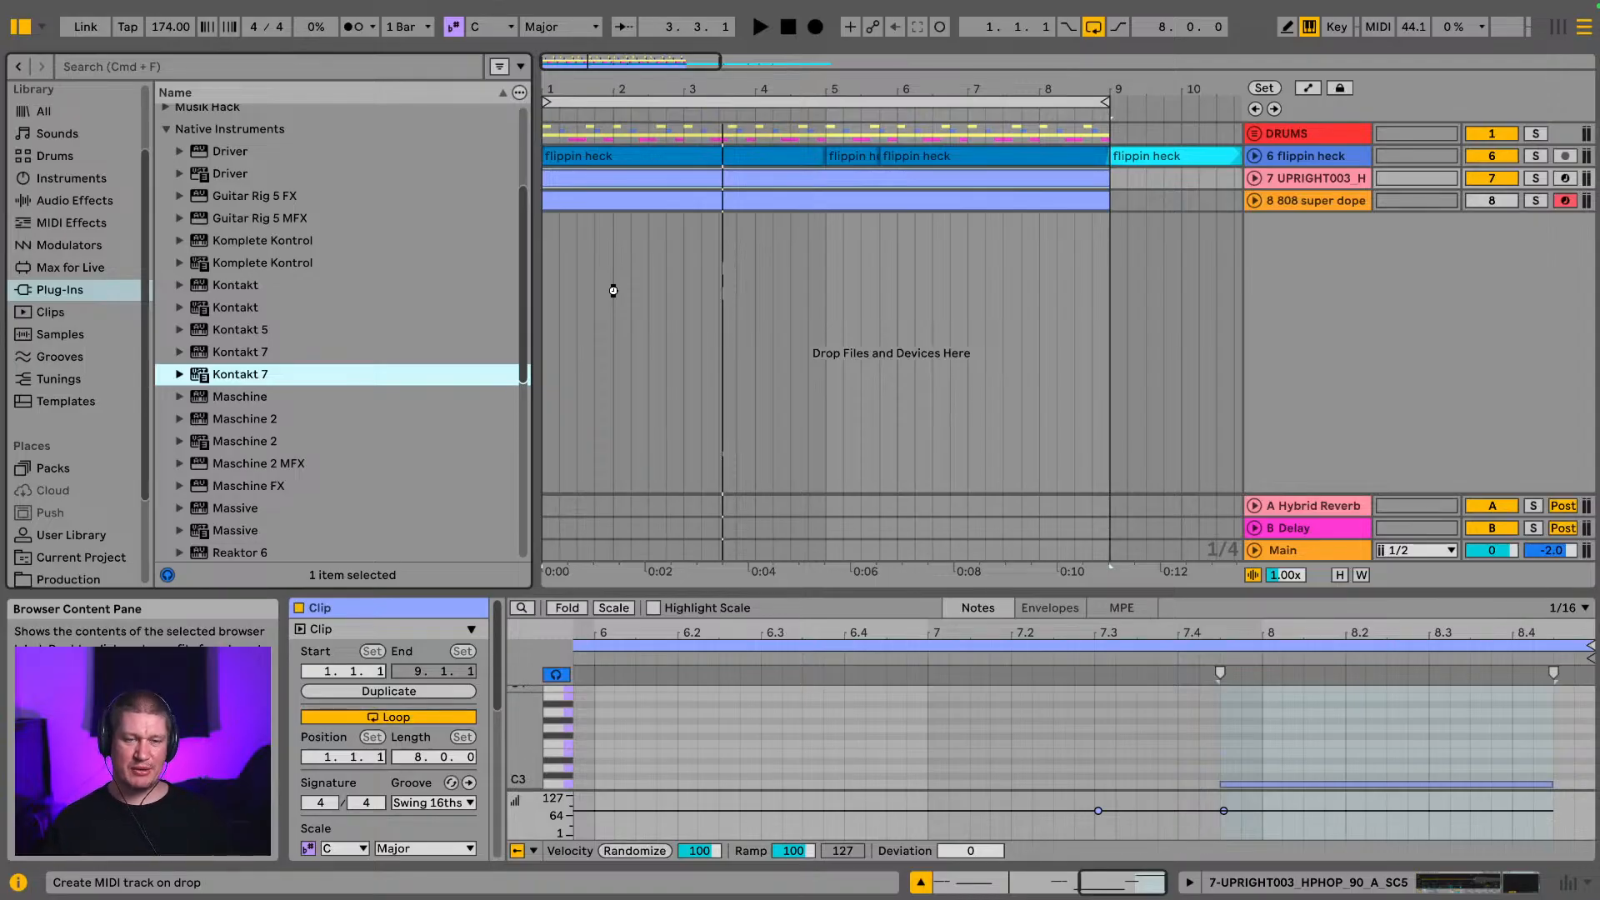
{"action": "left_click_drag", "start_coordinate": [614, 290], "coordinate": [613, 290]}
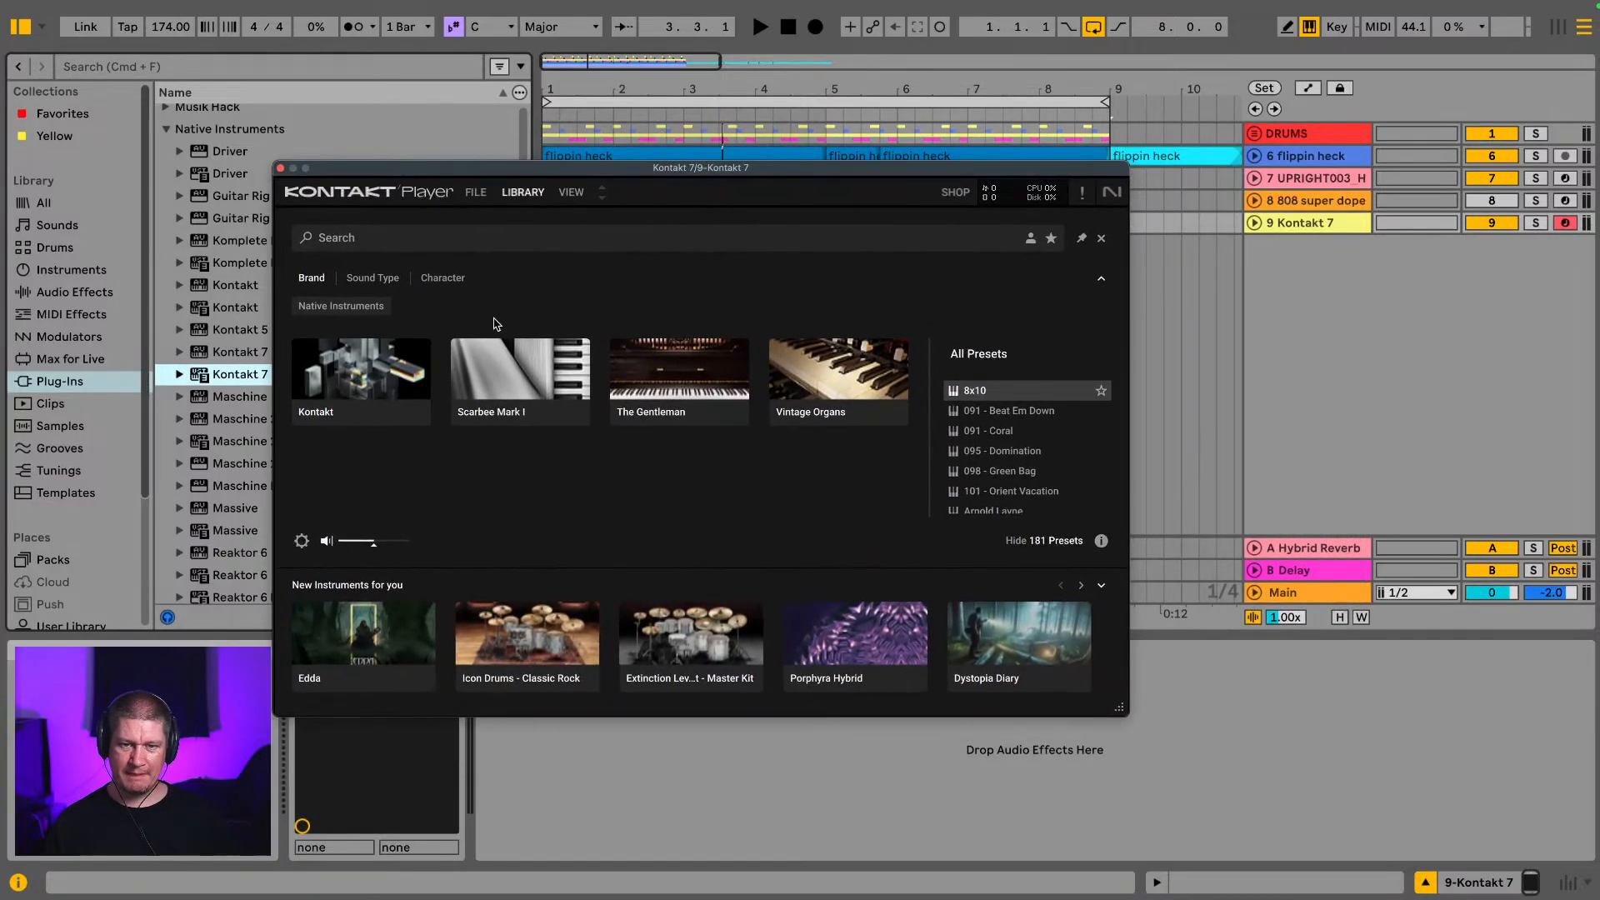
Step: Load the Scarbee Mark I preset from the Scarbee Mark I library in Kontakt 7 and move the plug-in window up
{"action": "left_click", "coordinate": [512, 371]}
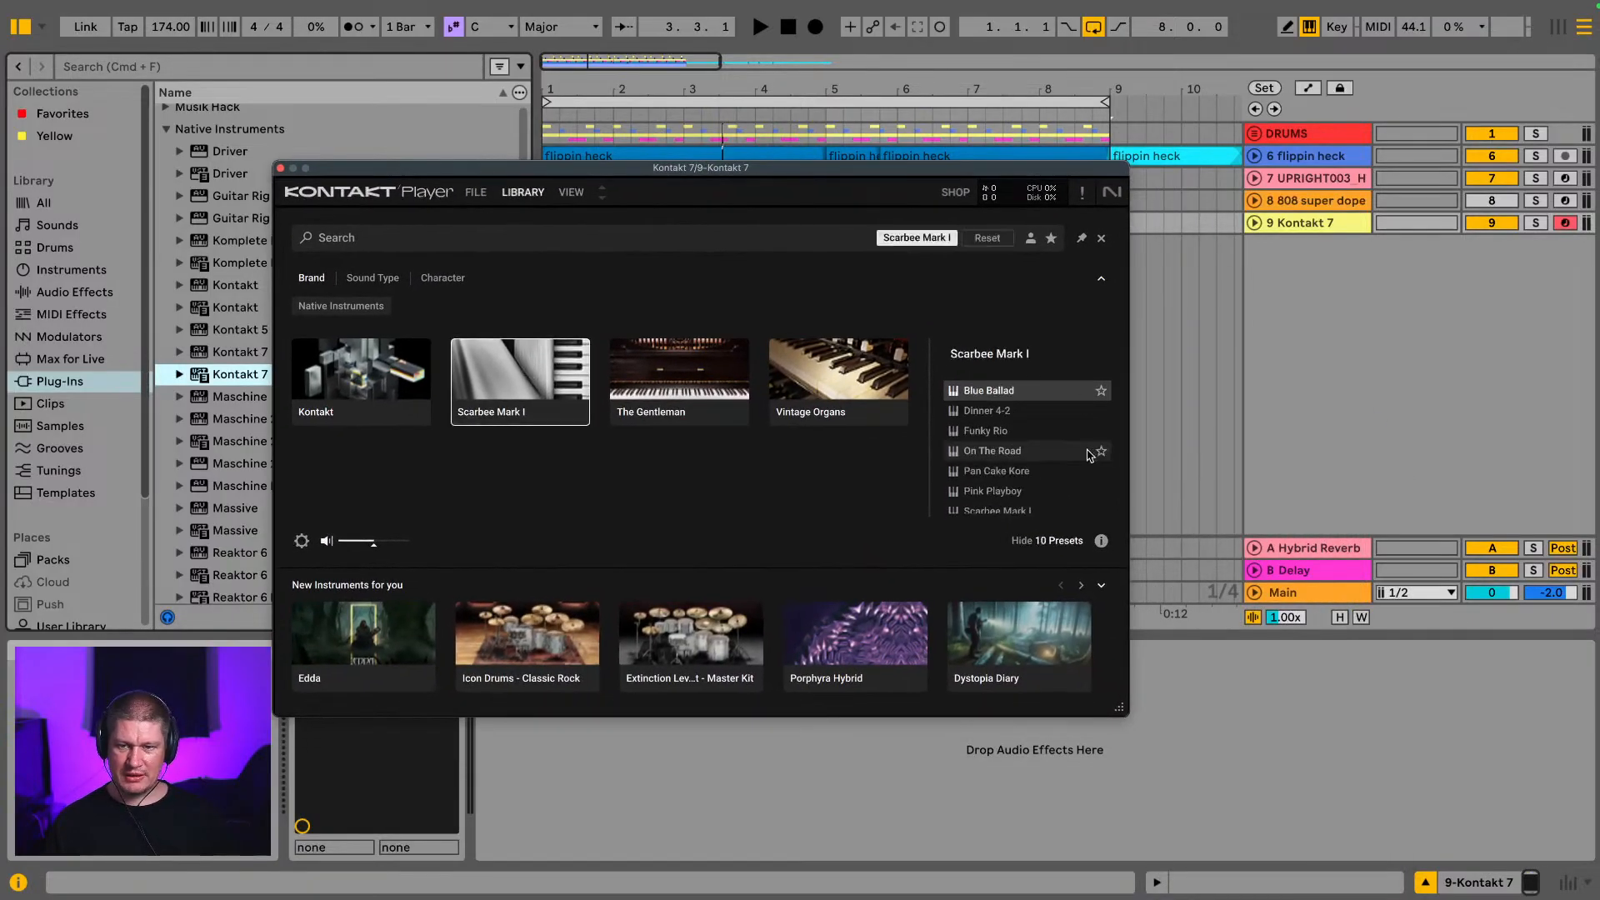
{"action": "scroll", "coordinate": [1017, 454], "scroll_direction": "down", "scroll_amount": 3}
{"action": "left_click", "coordinate": [1019, 479]}
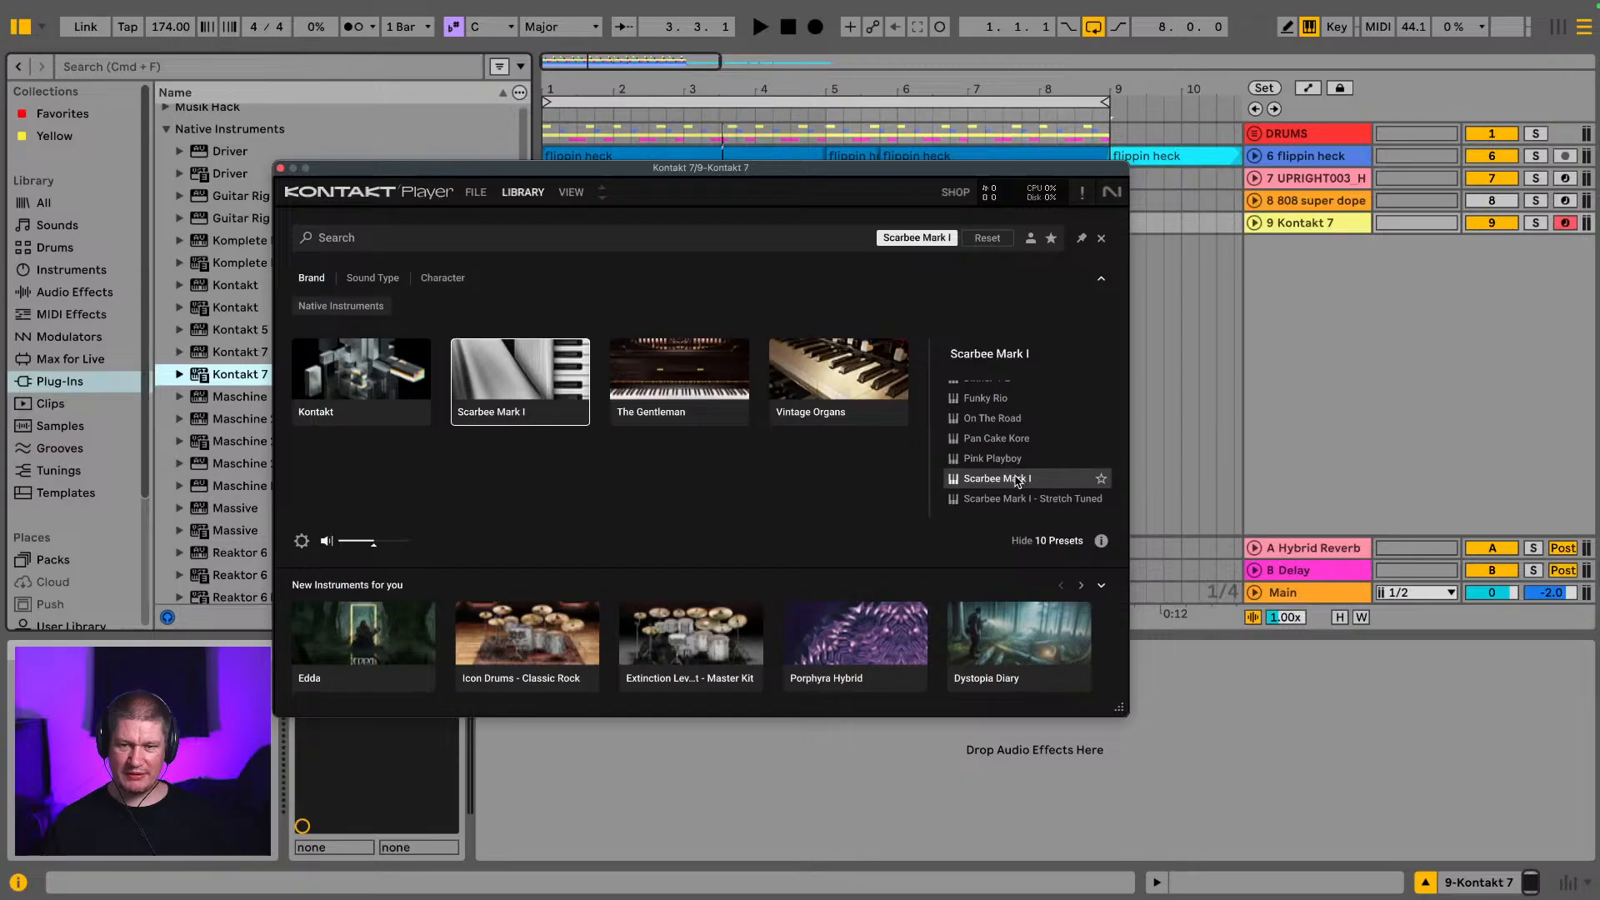
{"action": "double_click", "coordinate": [1015, 478]}
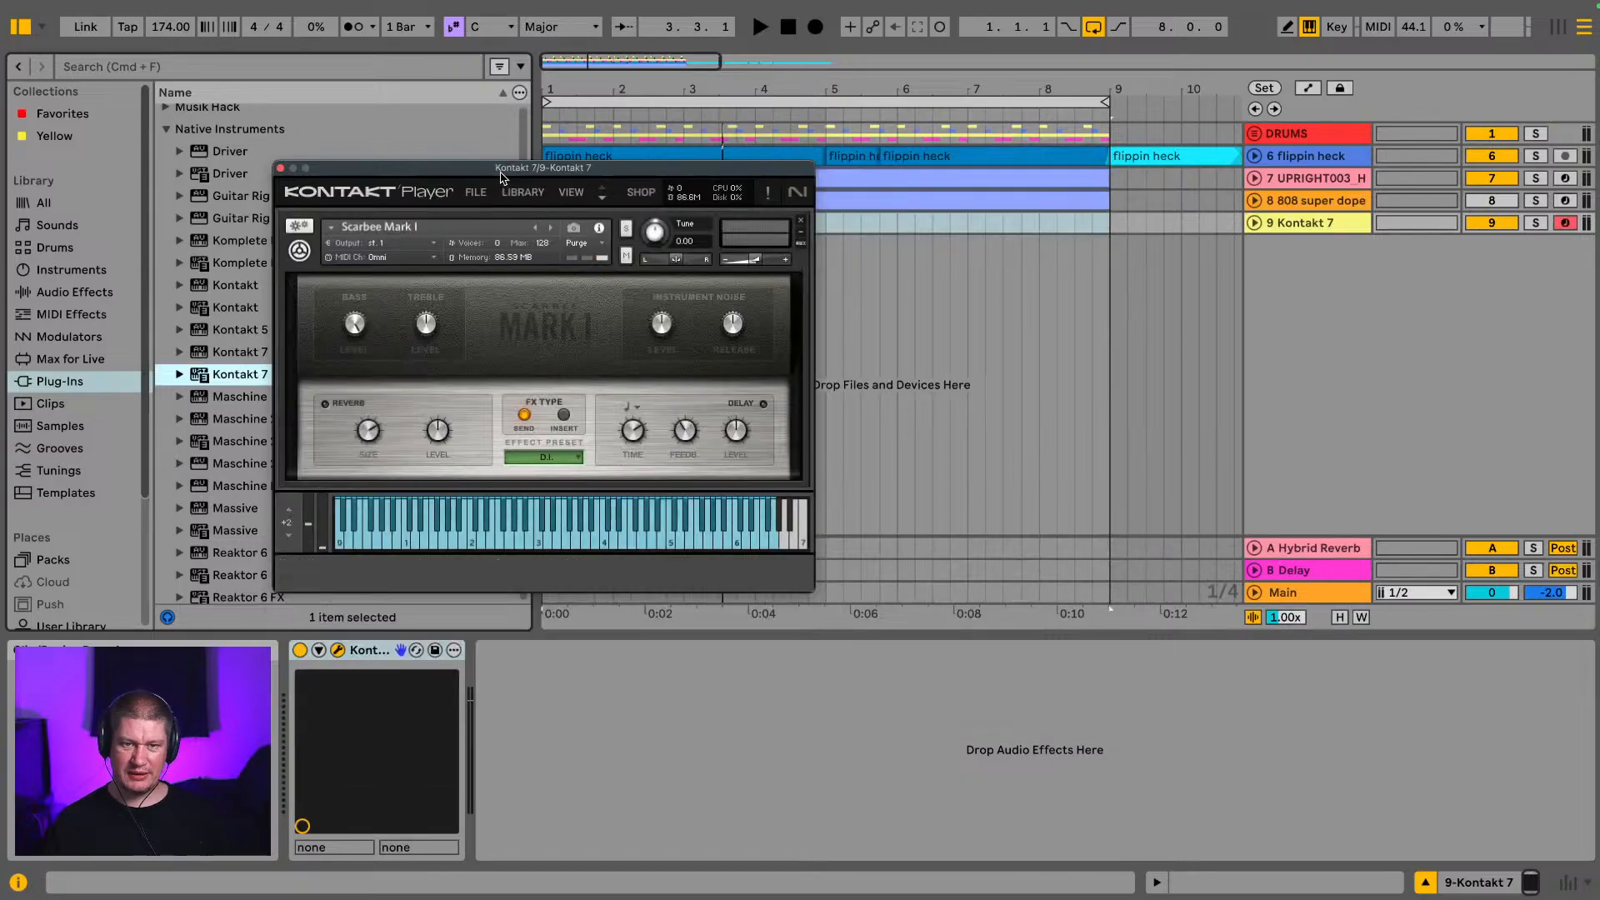
{"action": "left_click_drag", "start_coordinate": [503, 178], "coordinate": [546, 128]}
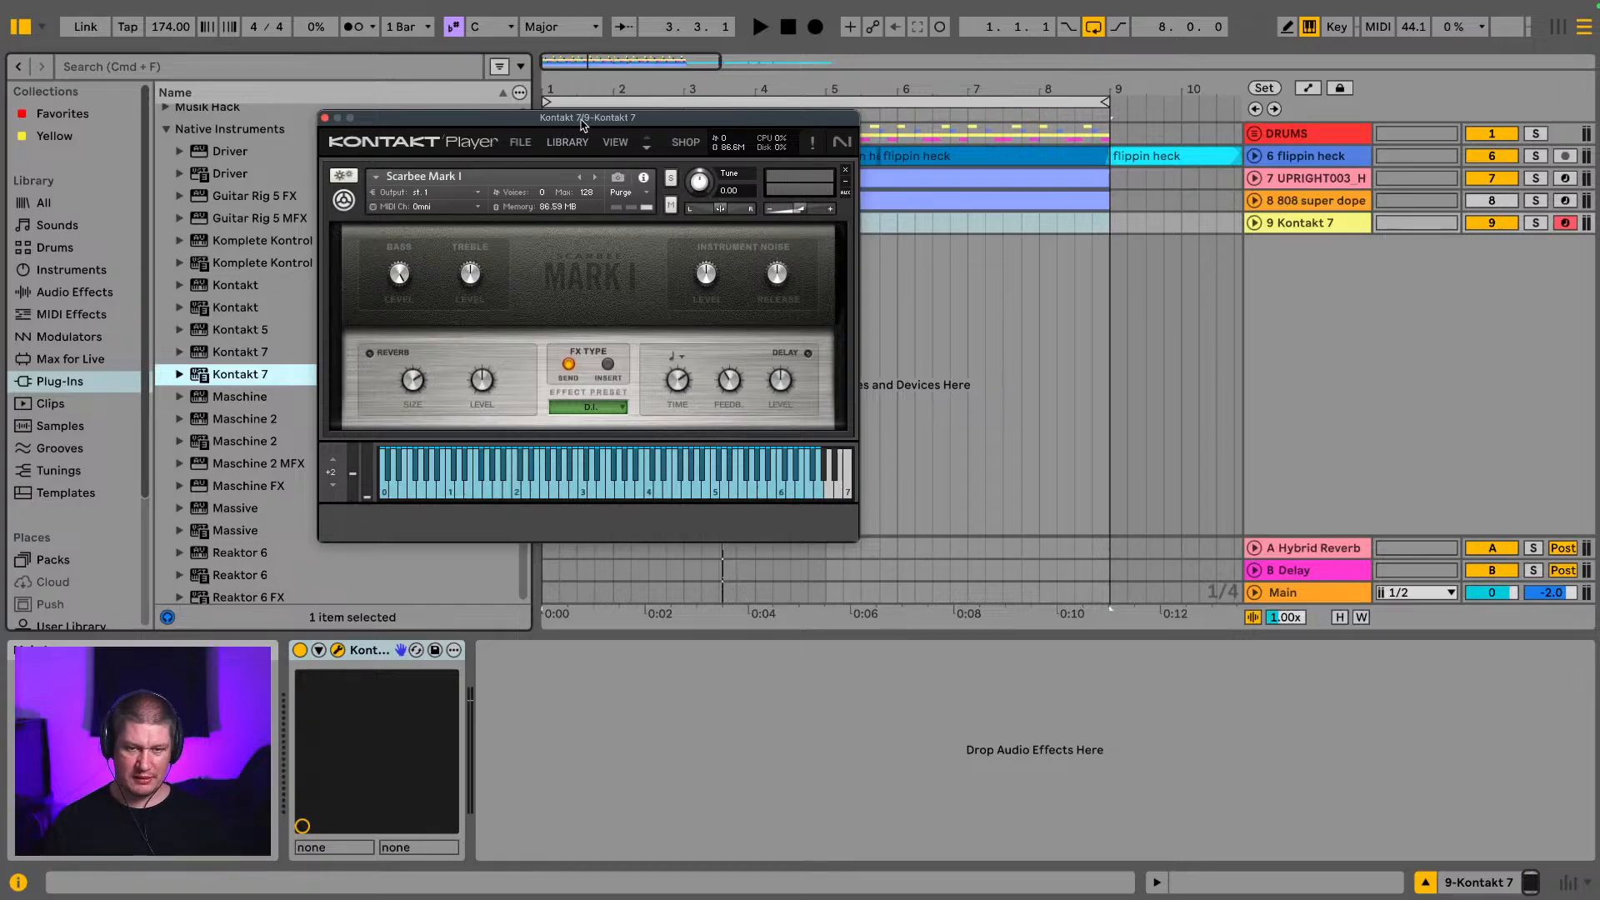
Step: Try out notes and chords on the Scarbee Mark I in different octaves, alone and over the playing loop
{"action": "key", "text": "s"}
{"action": "key", "text": "d"}
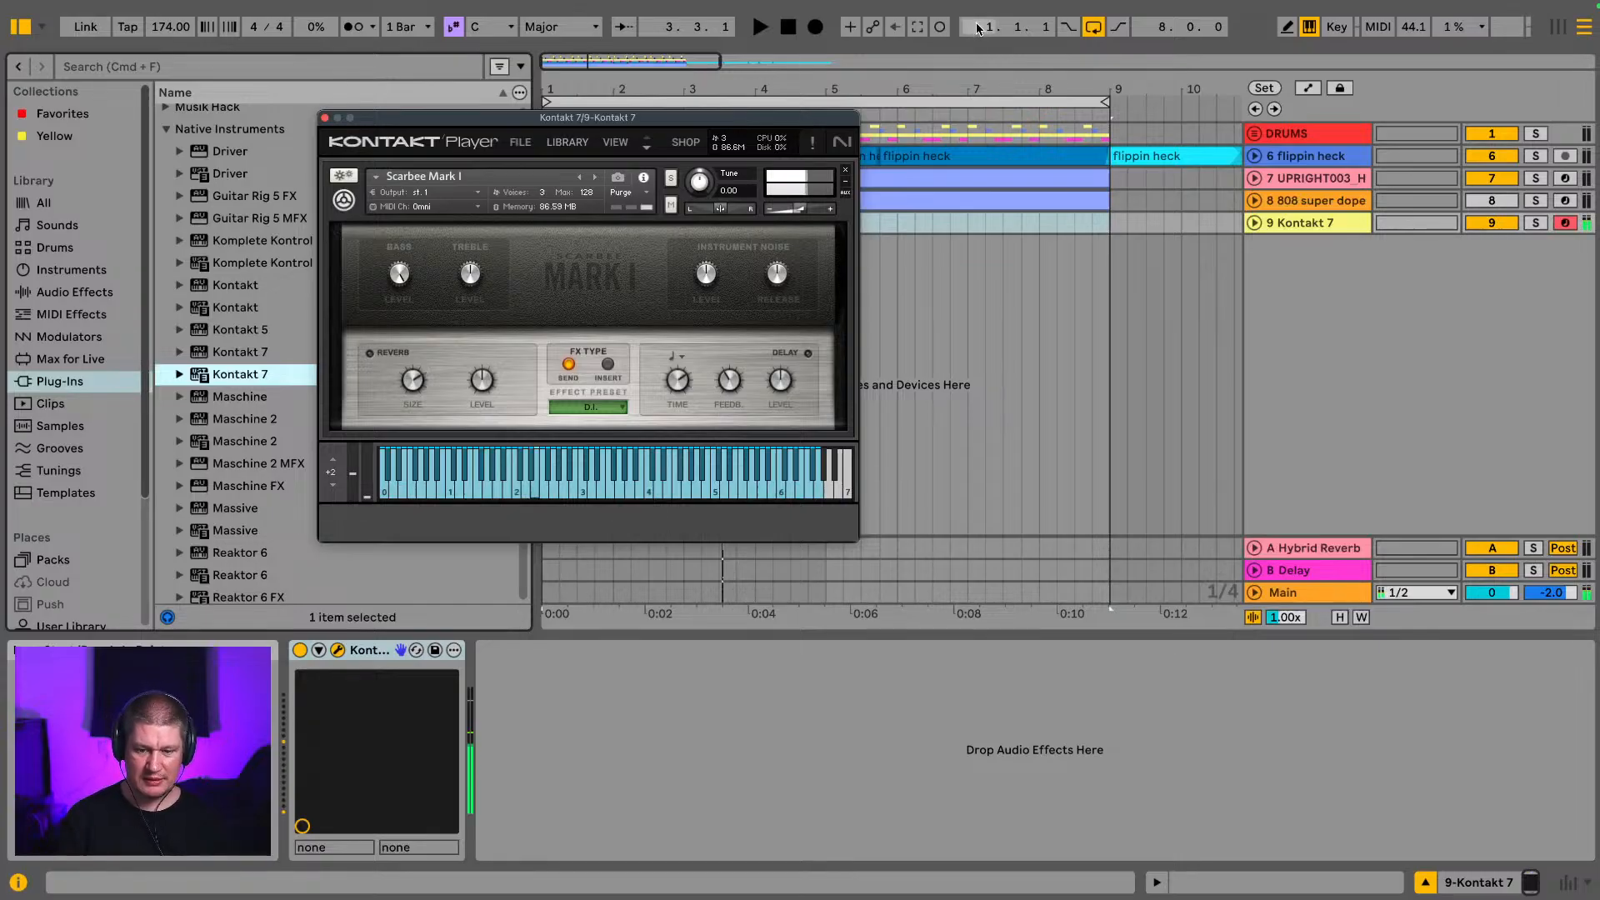
{"action": "key", "text": "f"}
{"action": "key", "text": "x"}
{"action": "key", "text": "s"}
{"action": "key", "text": "f"}
{"action": "key", "text": "x"}
{"action": "key", "text": "a"}
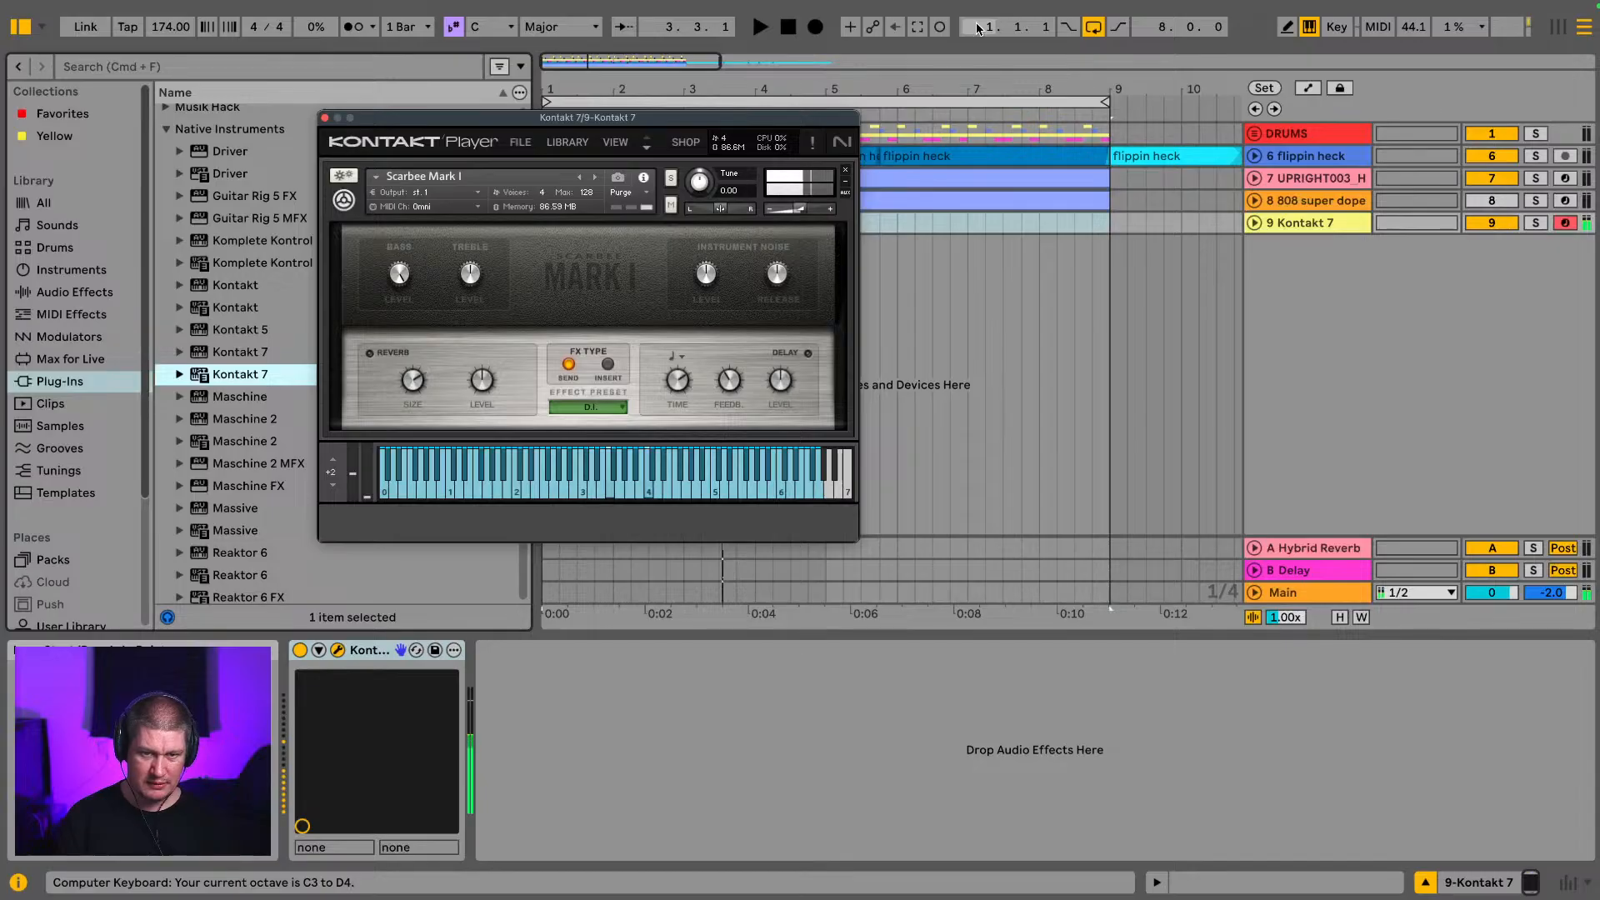
{"action": "key", "text": "d"}
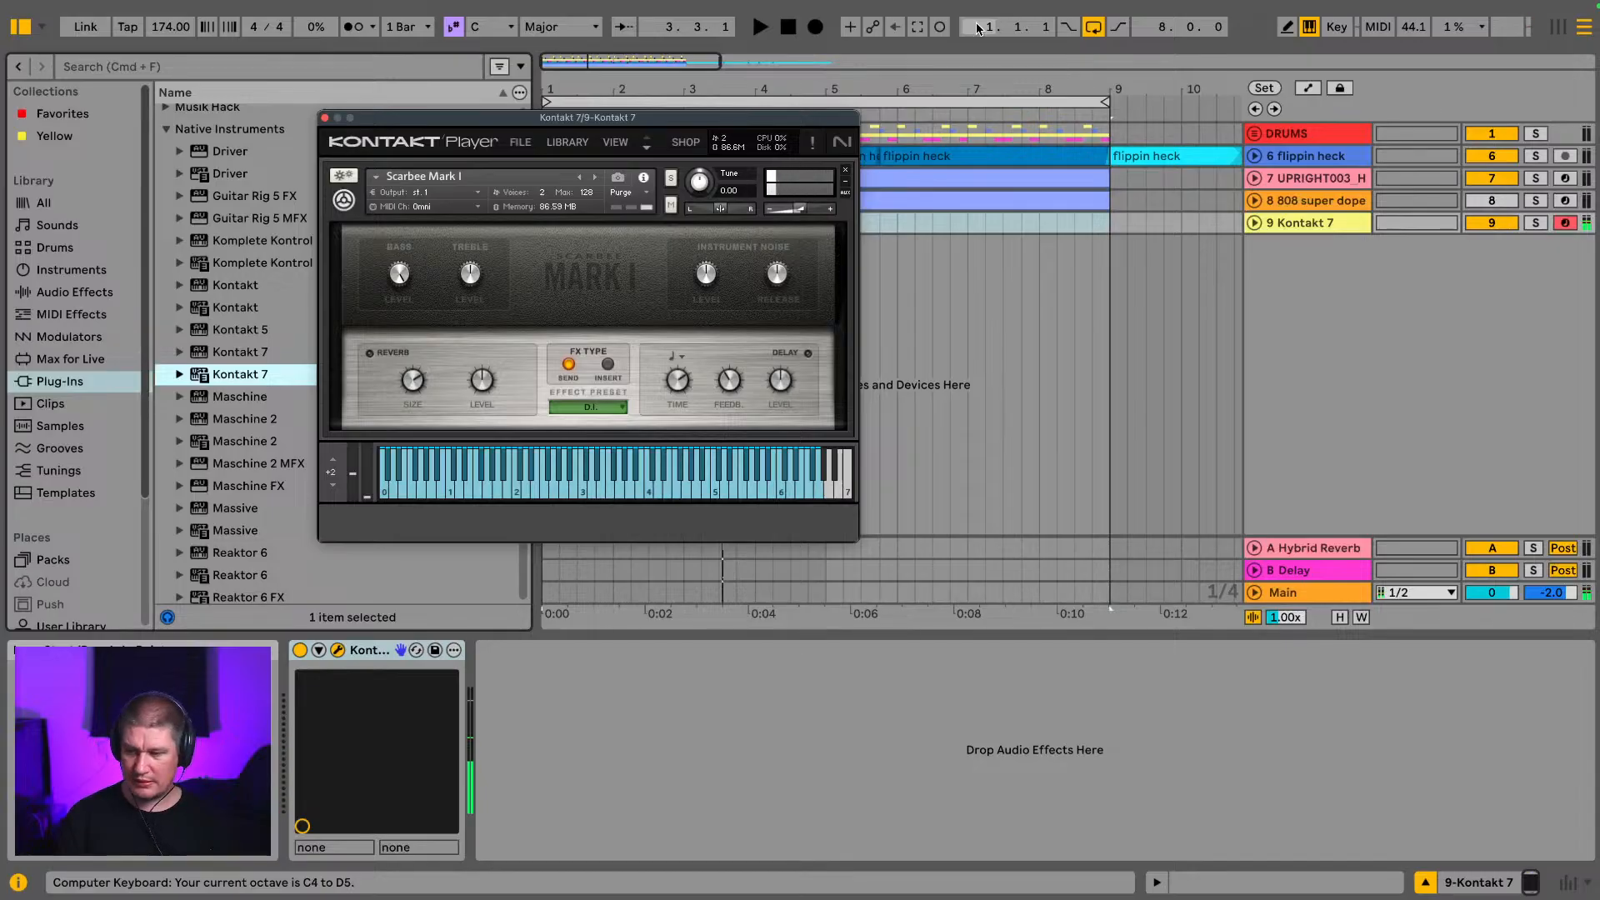
{"action": "key", "text": "s"}
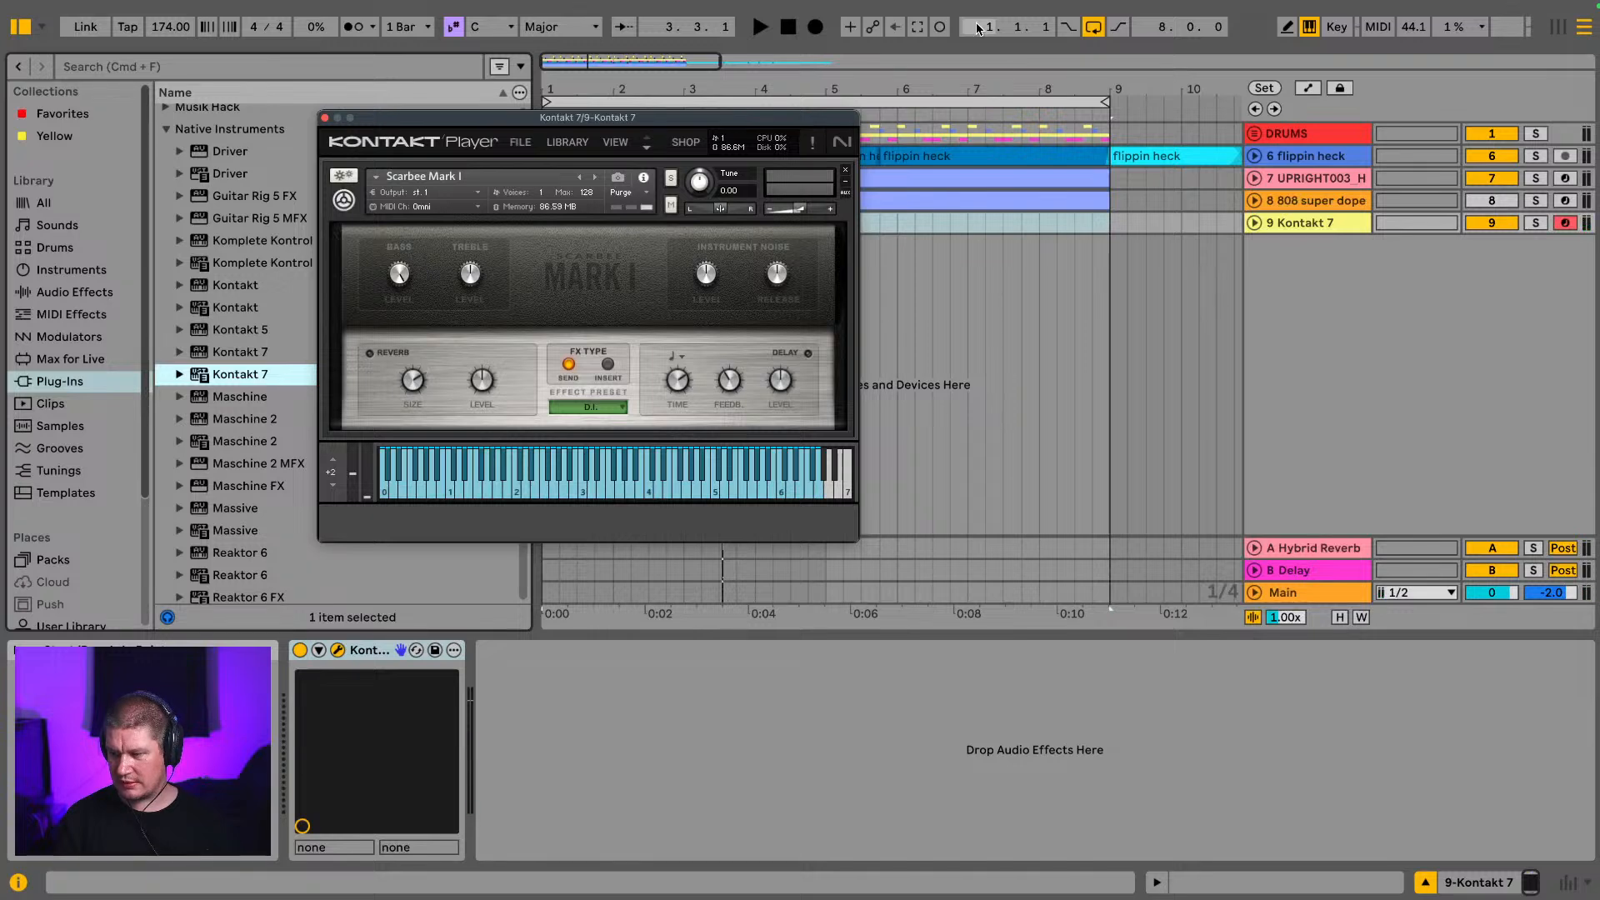
{"action": "key", "text": "d"}
{"action": "key", "text": "z"}
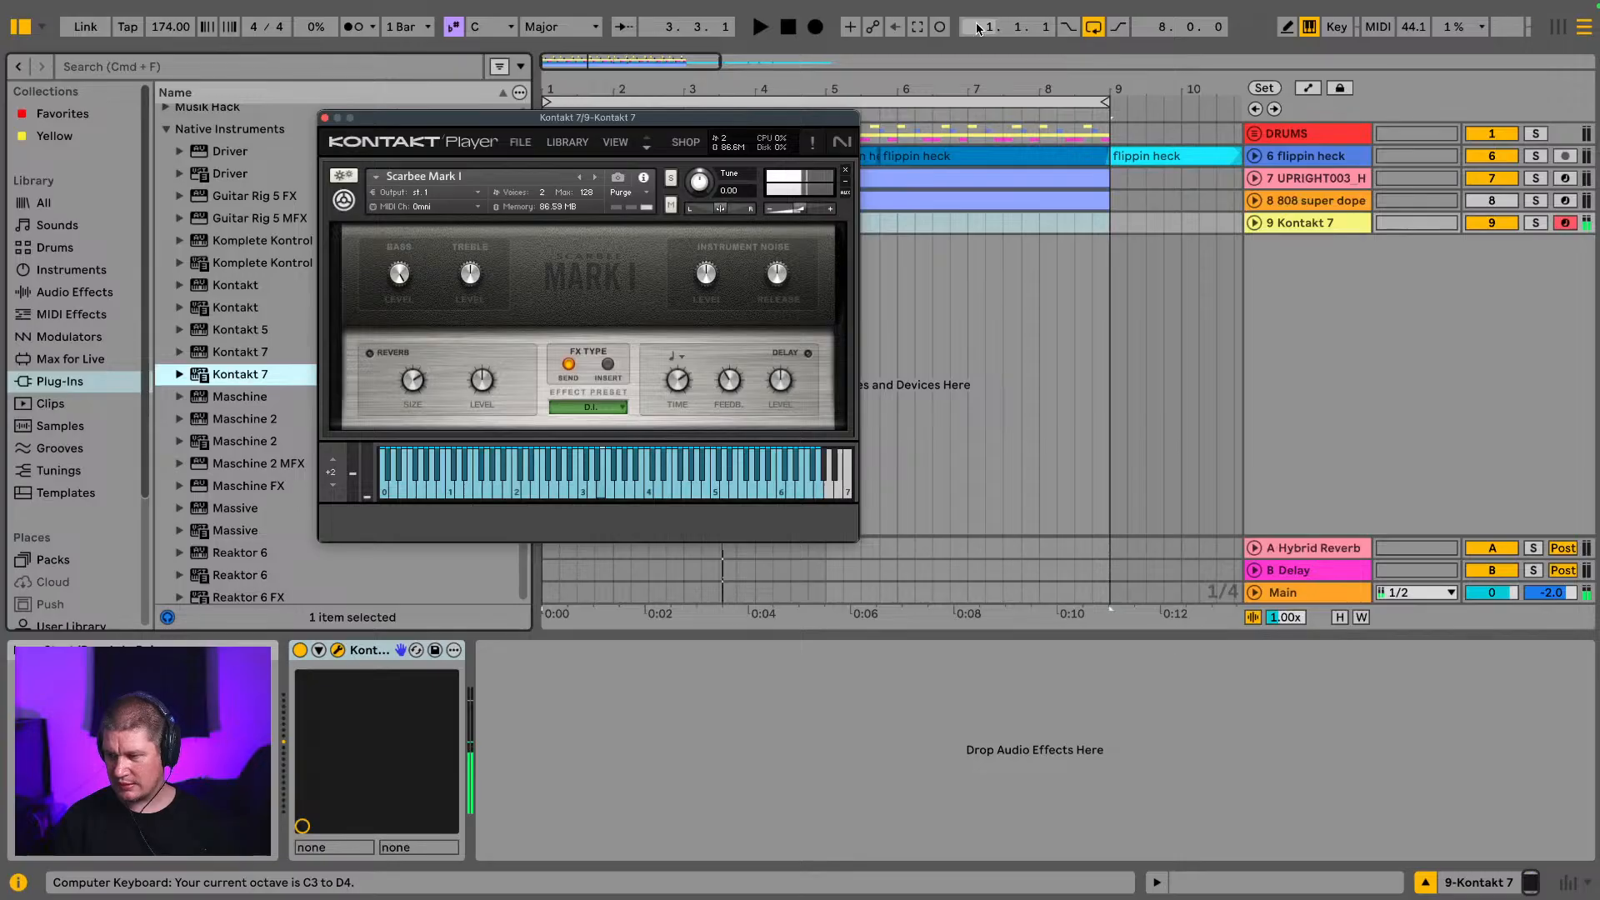
{"action": "key", "text": "d"}
{"action": "key", "text": "d"}
{"action": "key", "text": "y"}
{"action": "key", "text": "j"}
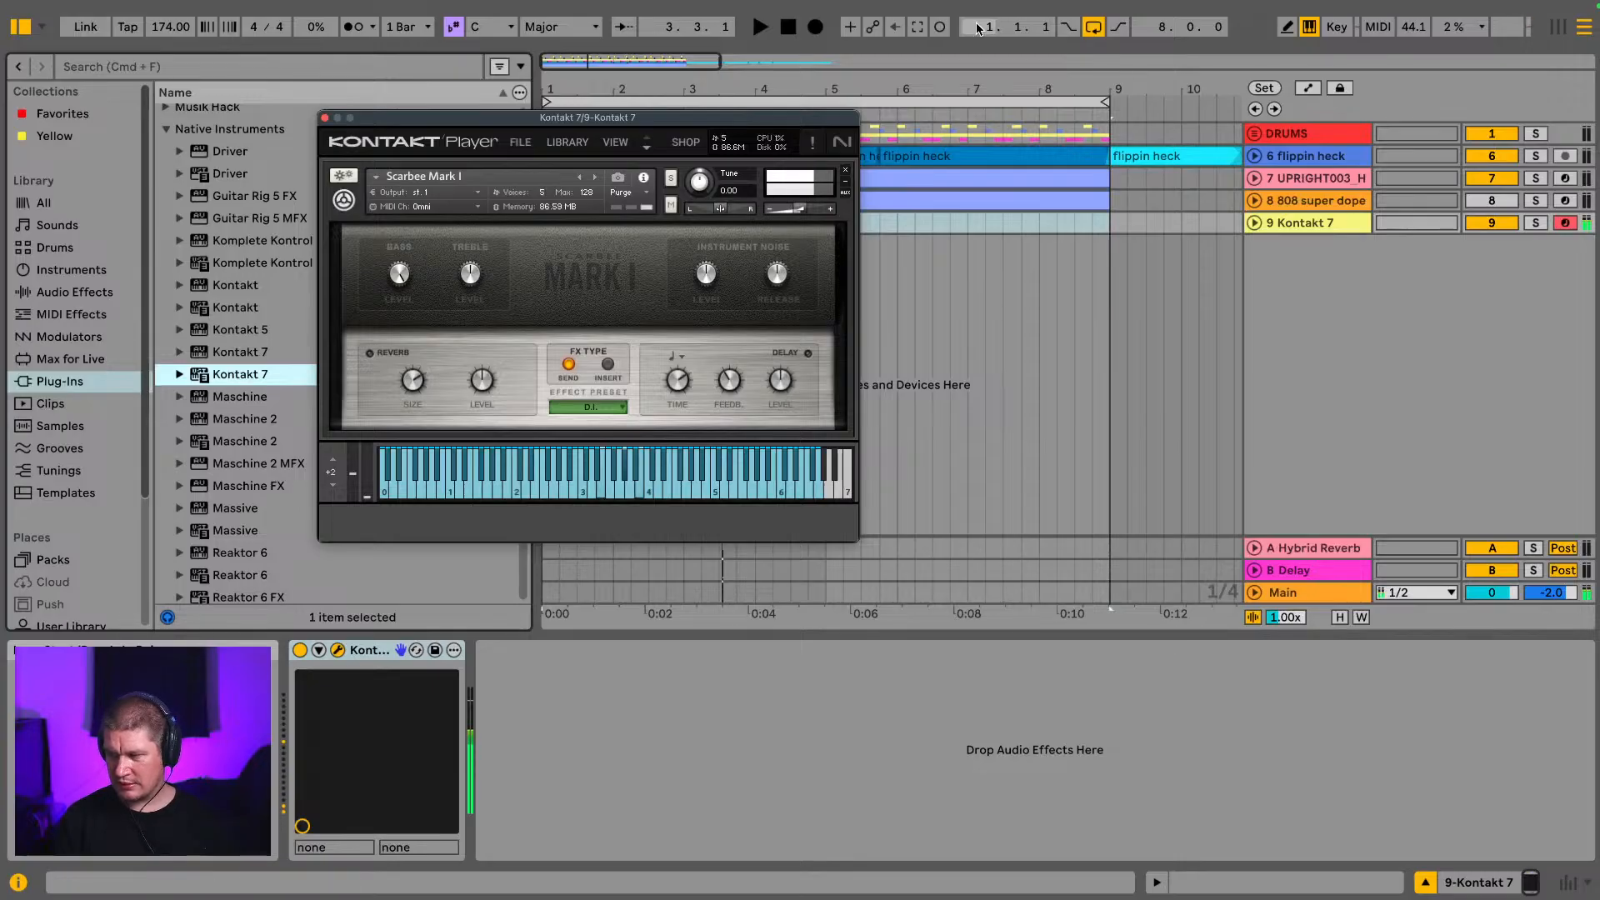
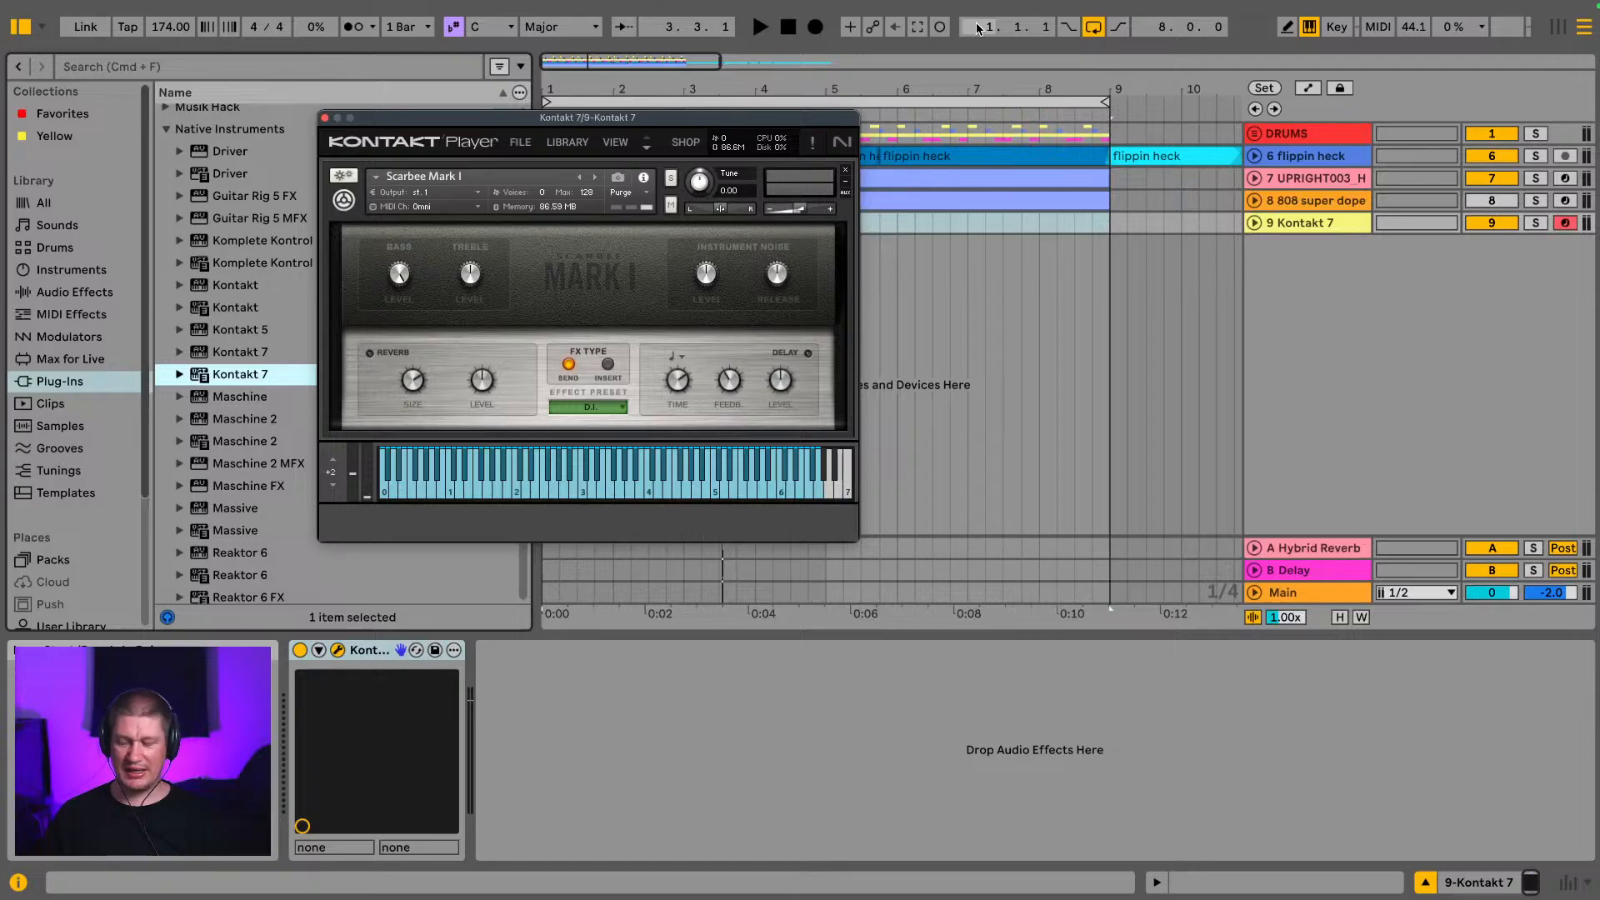
{"action": "key", "text": "space"}
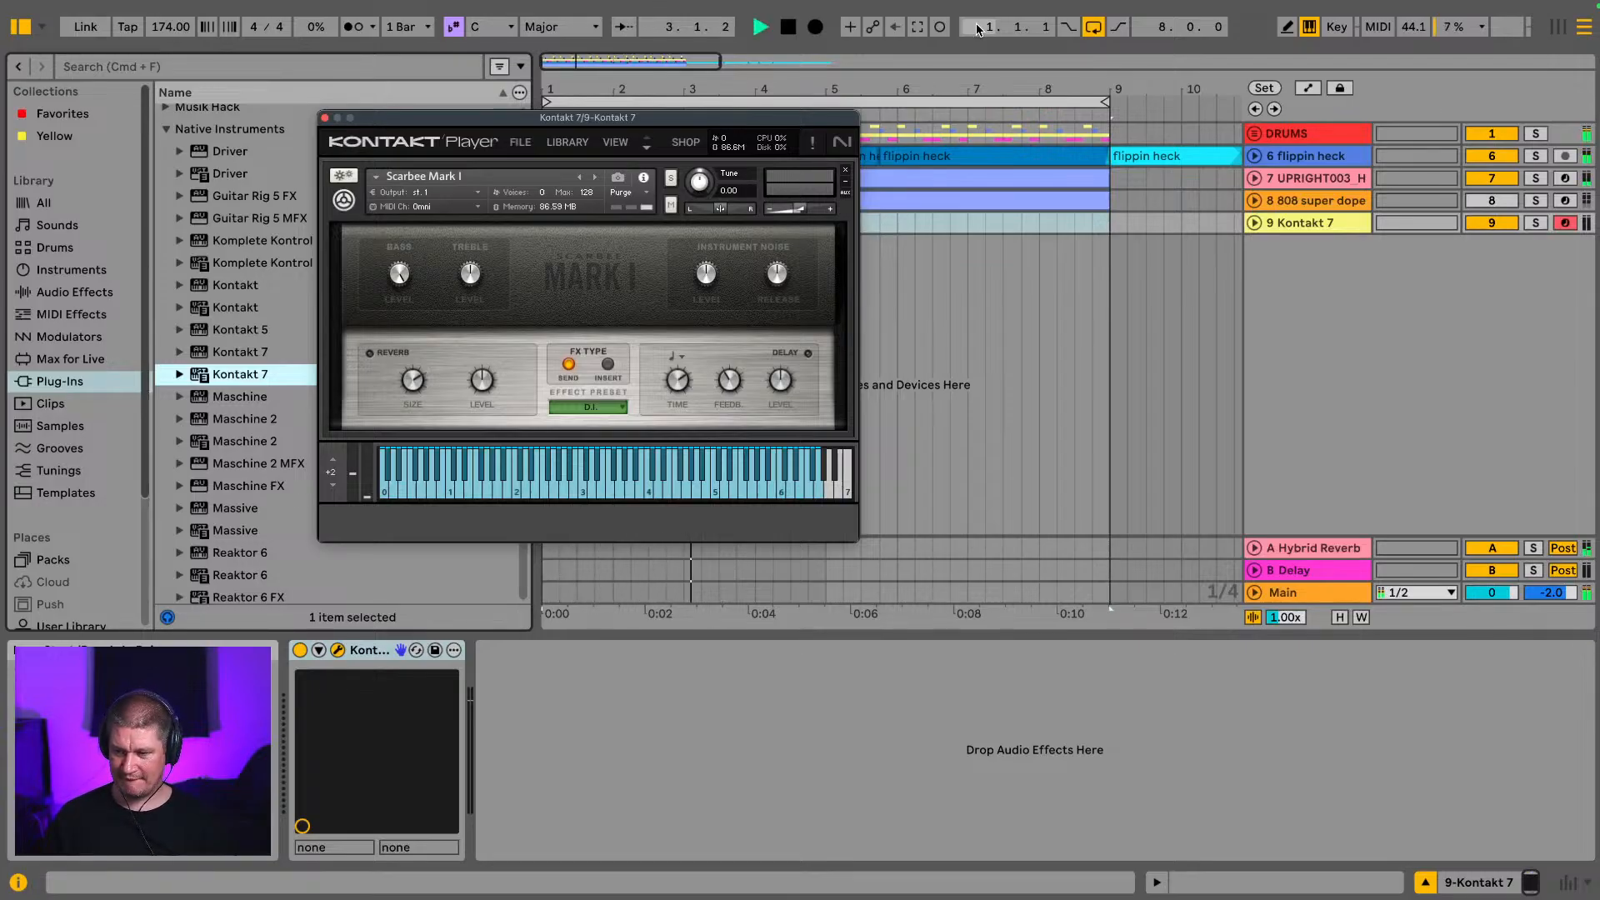
Step: Check the Session View mixer, close the Kontakt 7 window and return to the Arrangement View
{"action": "key", "text": "Tab"}
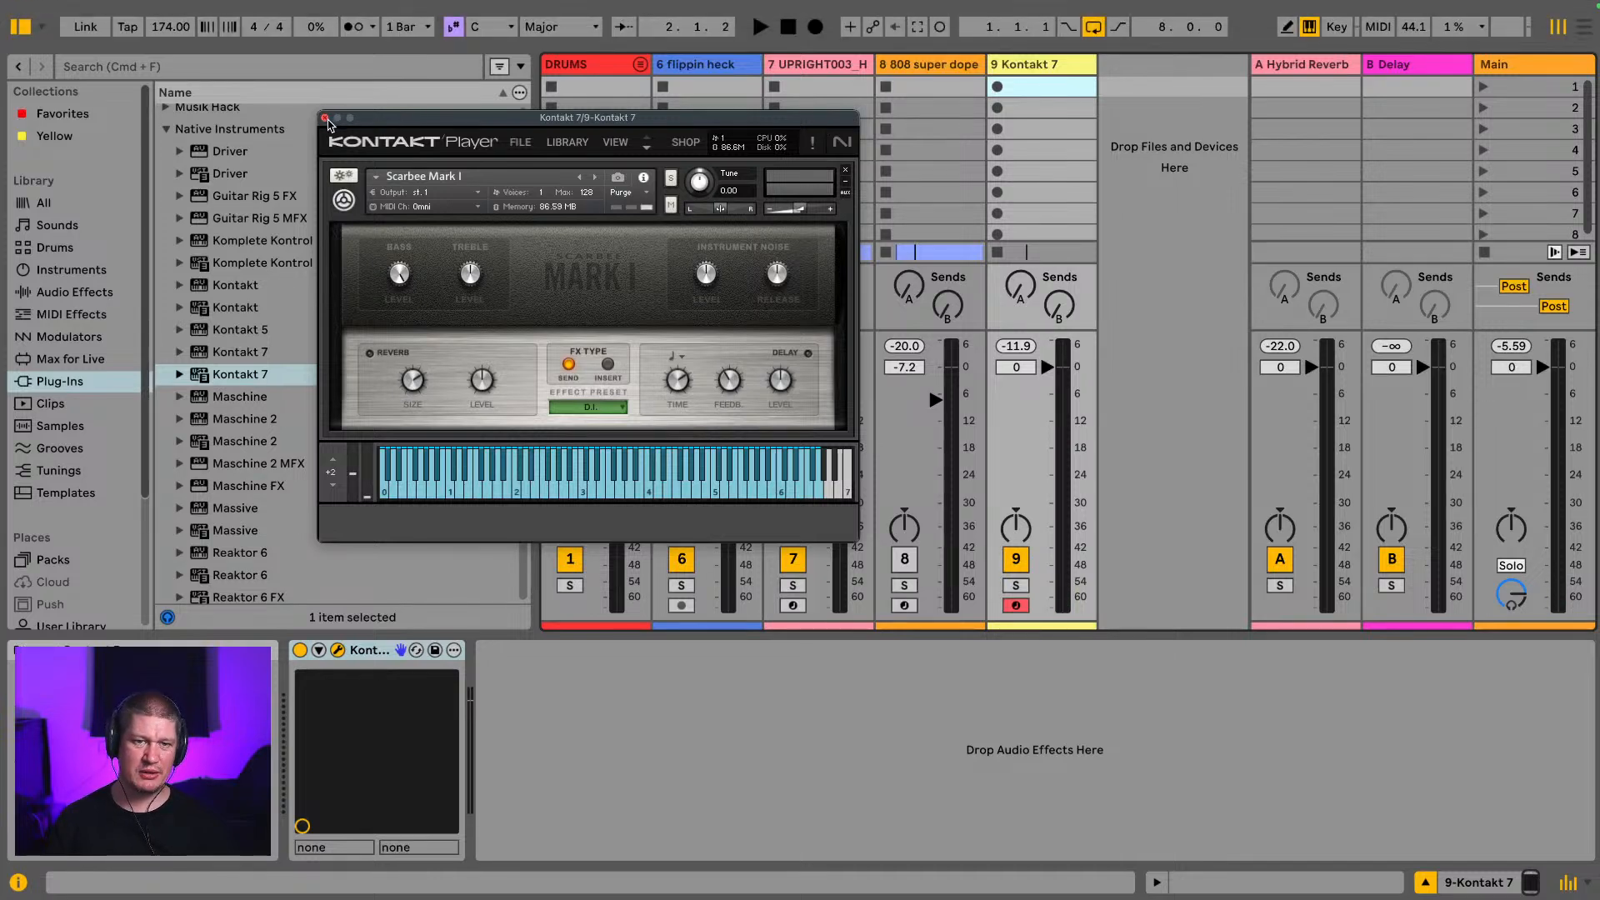
{"action": "left_click", "coordinate": [325, 119]}
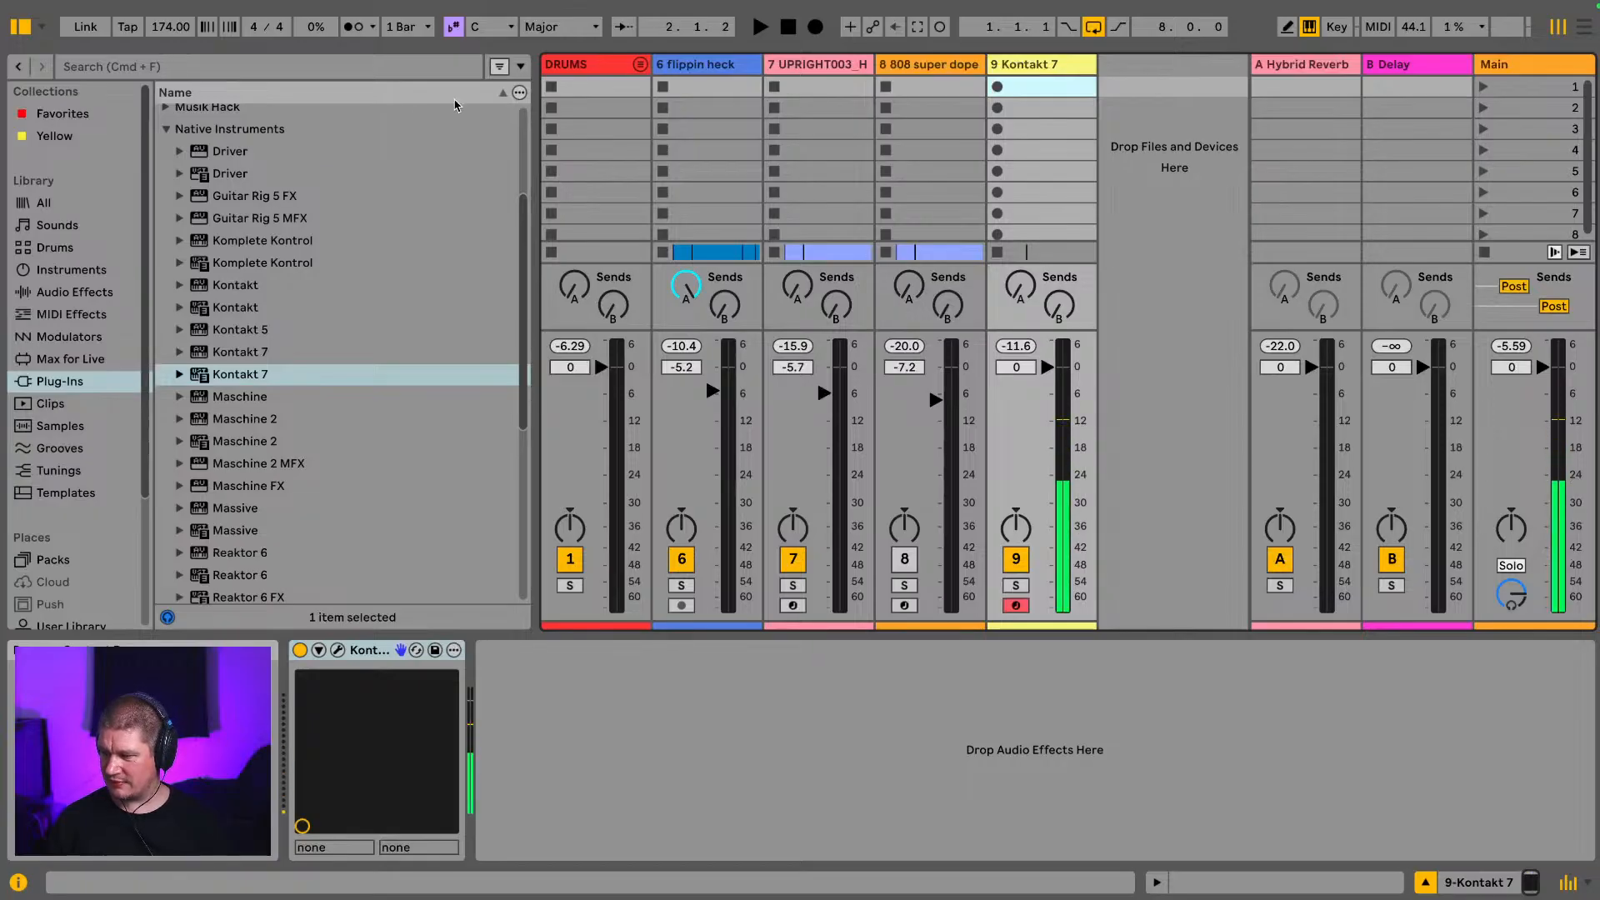
{"action": "left_click", "coordinate": [1584, 28]}
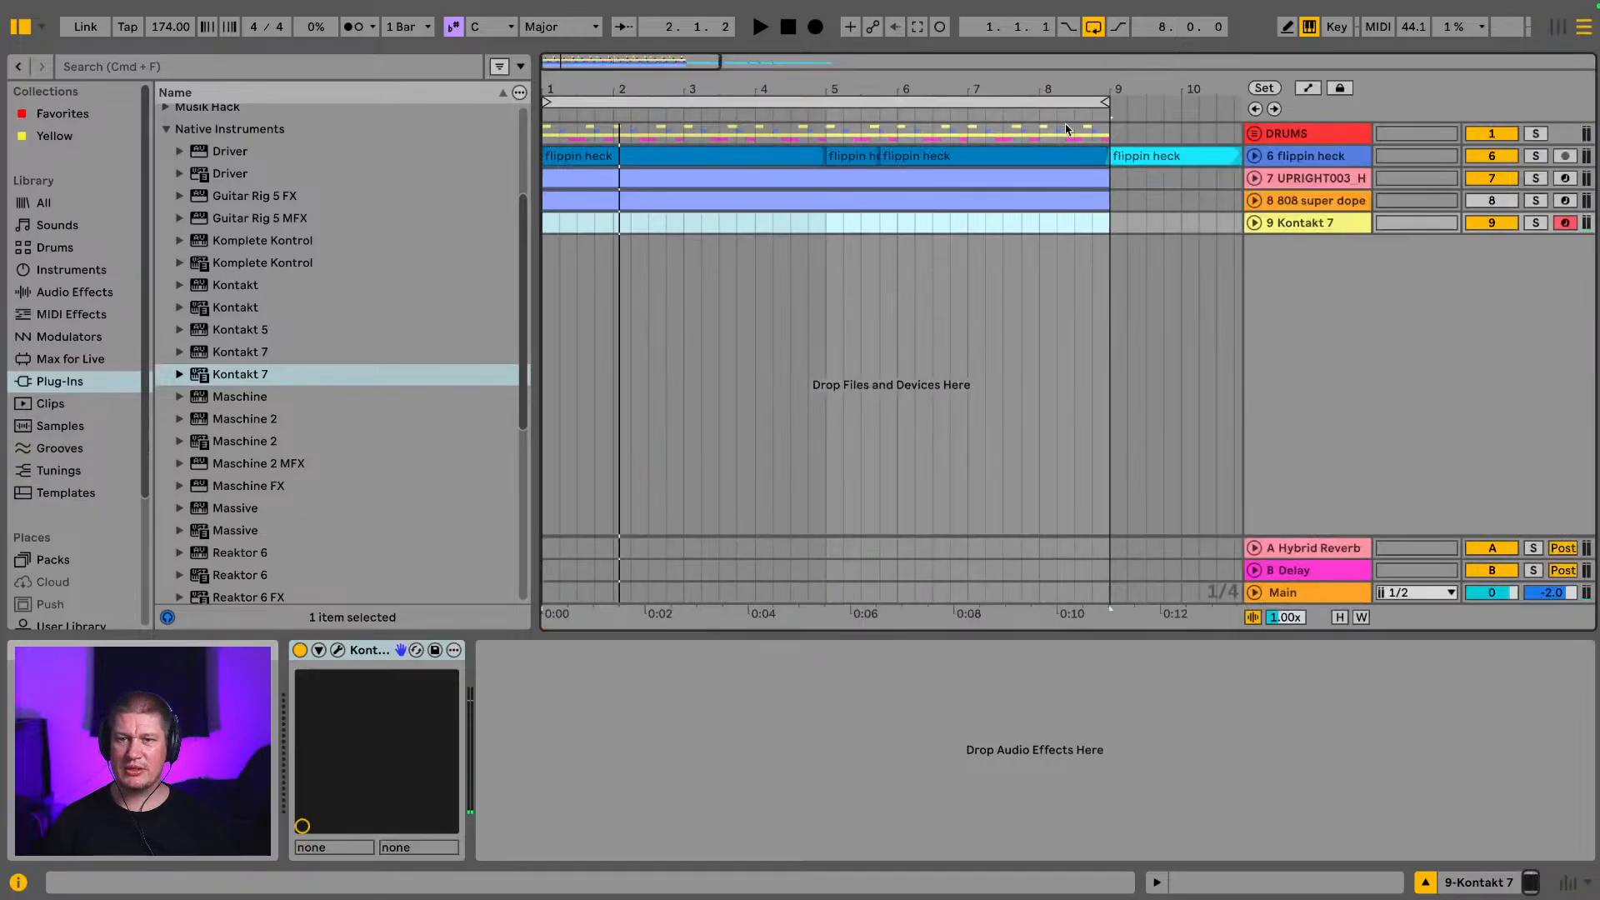
Step: Record a chord part on the Kontakt 7 track from 1.1.1 through the full eight-bar loop
{"action": "left_click", "coordinate": [788, 27]}
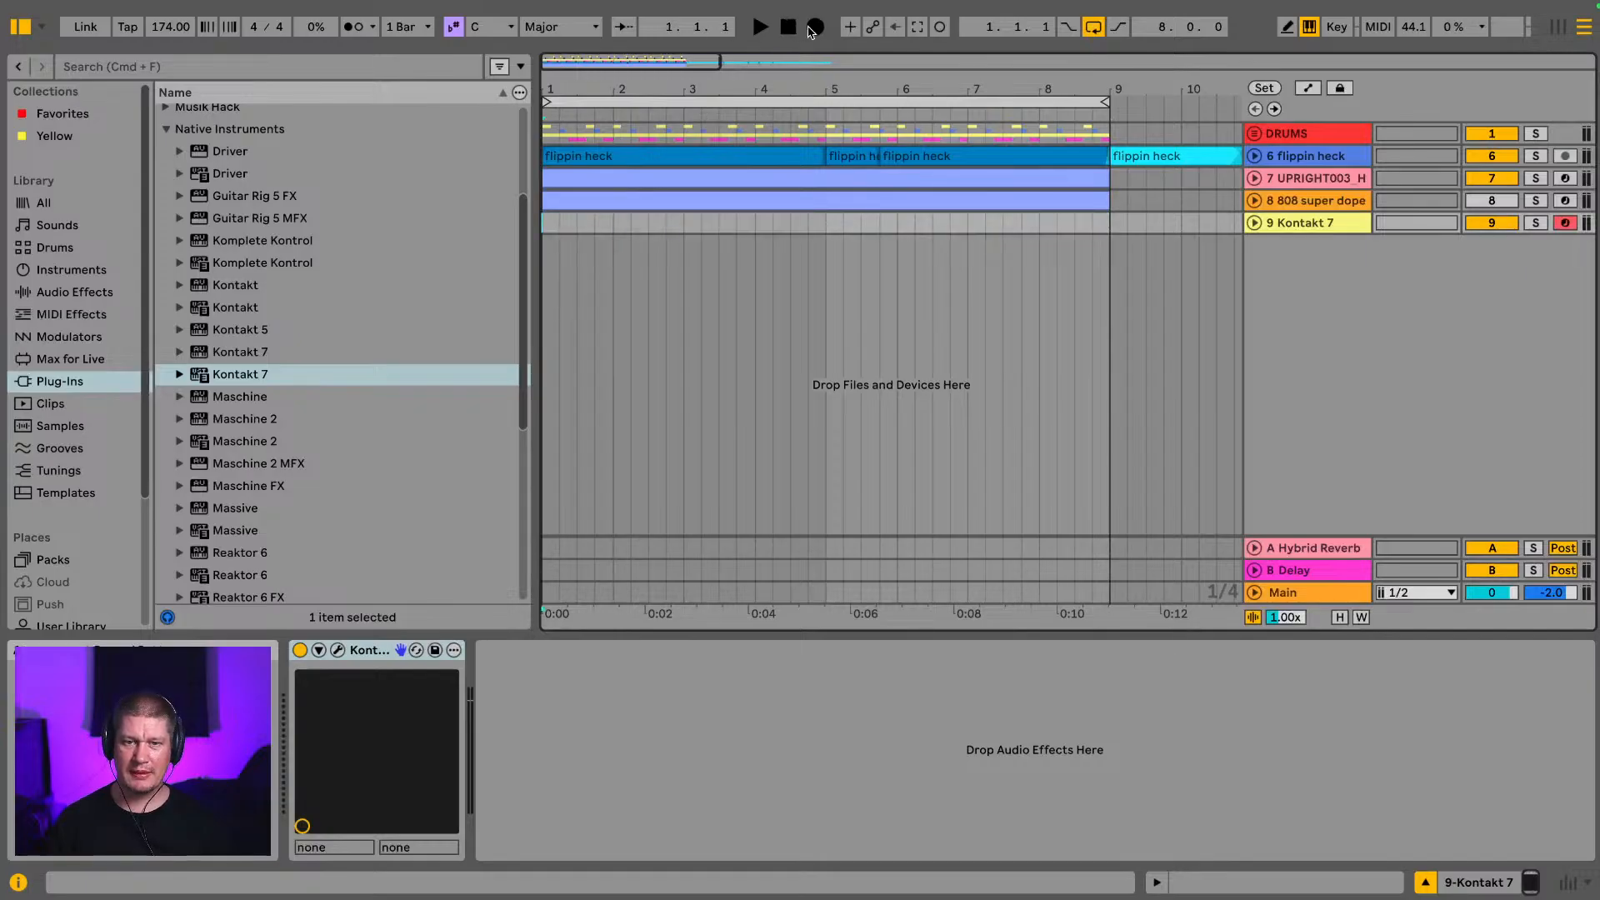
{"action": "left_click", "coordinate": [812, 29]}
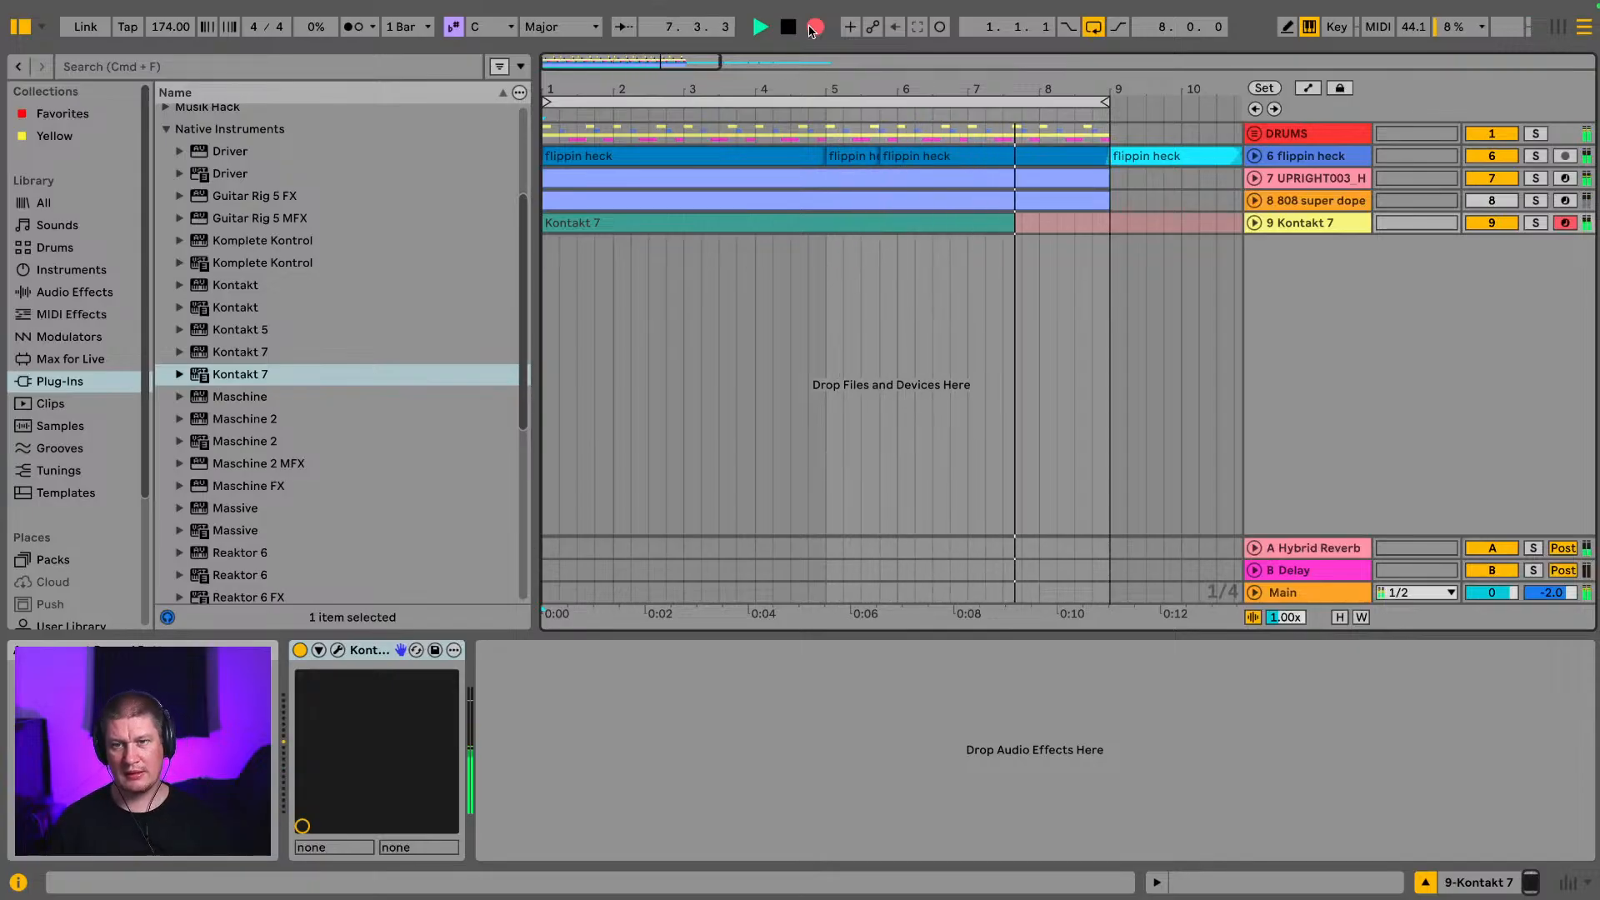
{"action": "key", "text": "space"}
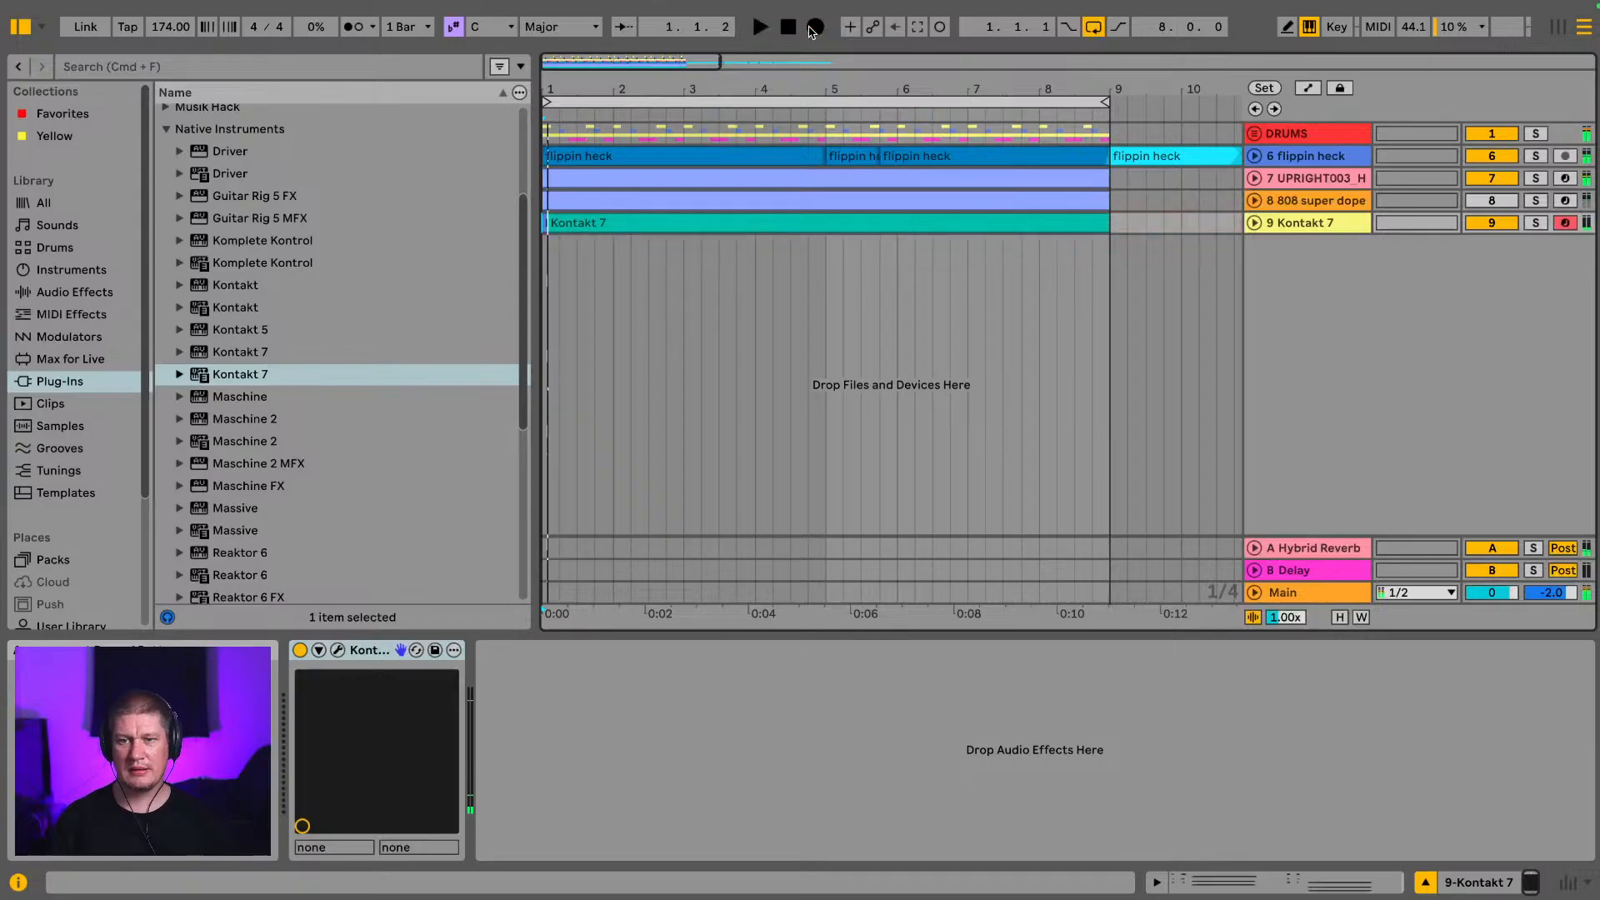
Step: Open the recorded Kontakt 7 clip in an enlarged note editor and shift its first chord earlier, to just after 1.1.1
{"action": "double_click", "coordinate": [675, 219]}
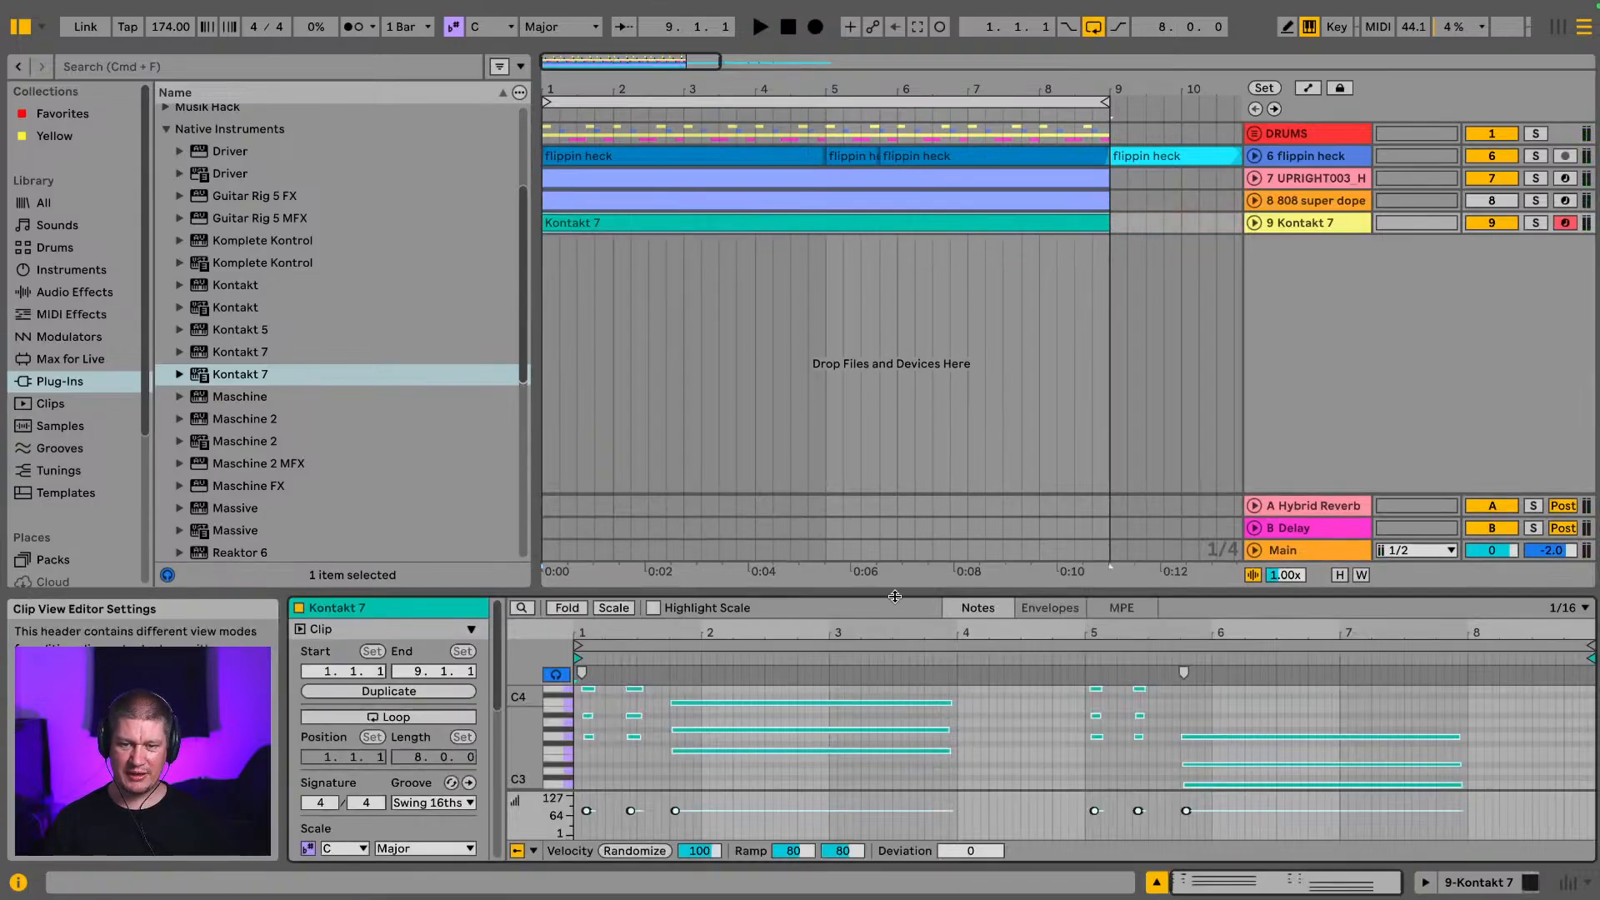
{"action": "left_click_drag", "start_coordinate": [896, 592], "coordinate": [892, 60]}
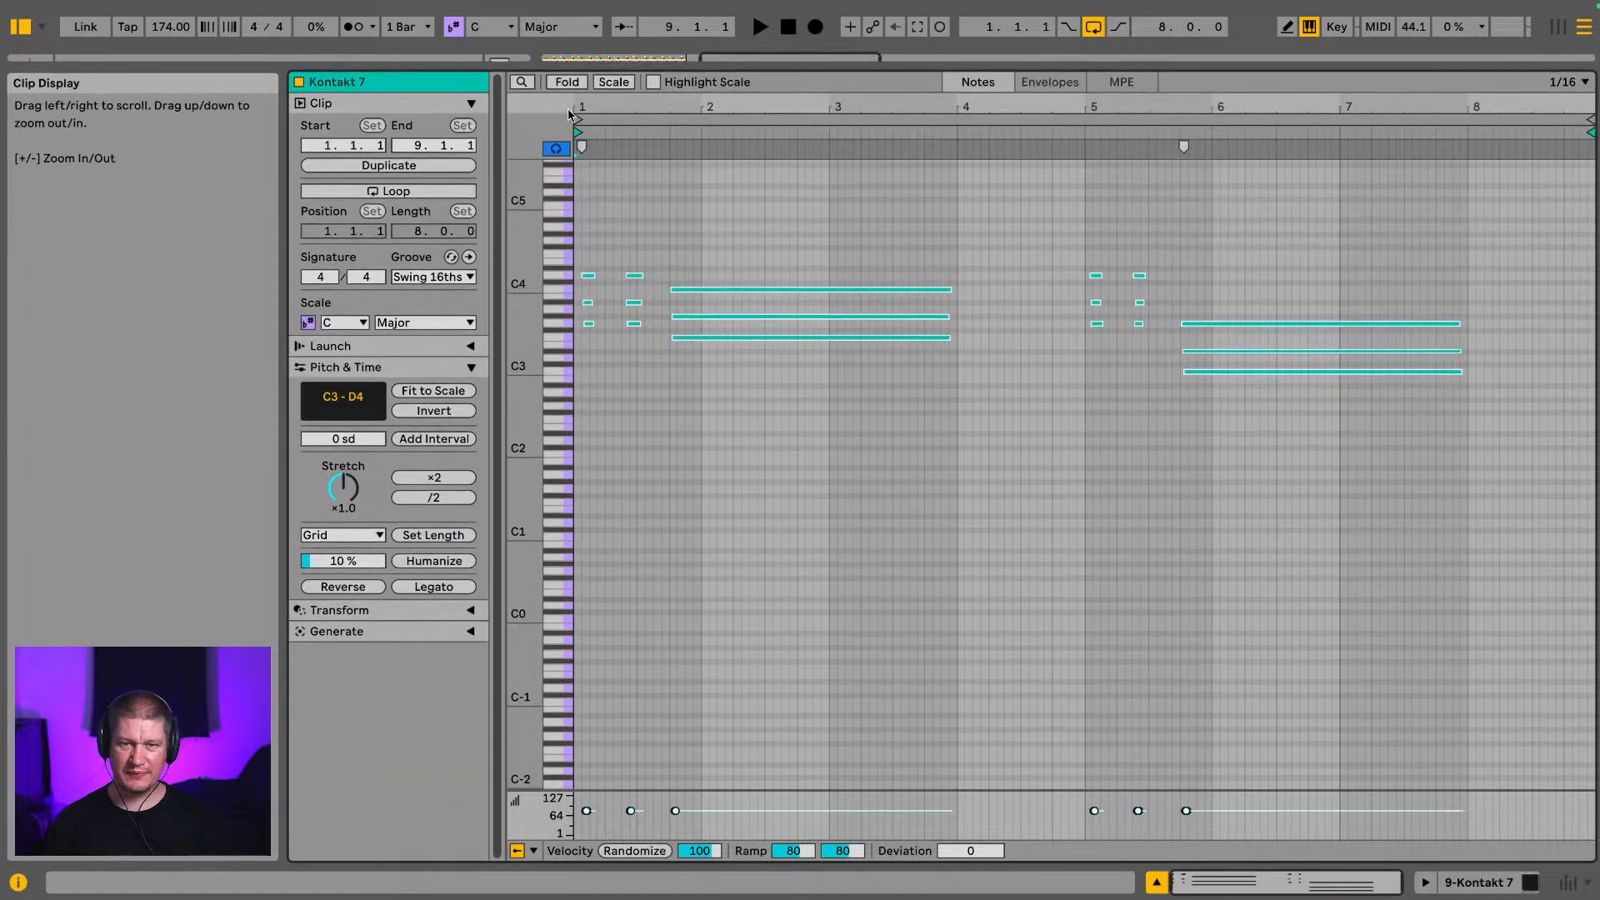
{"action": "left_click_drag", "start_coordinate": [579, 101], "coordinate": [732, 403]}
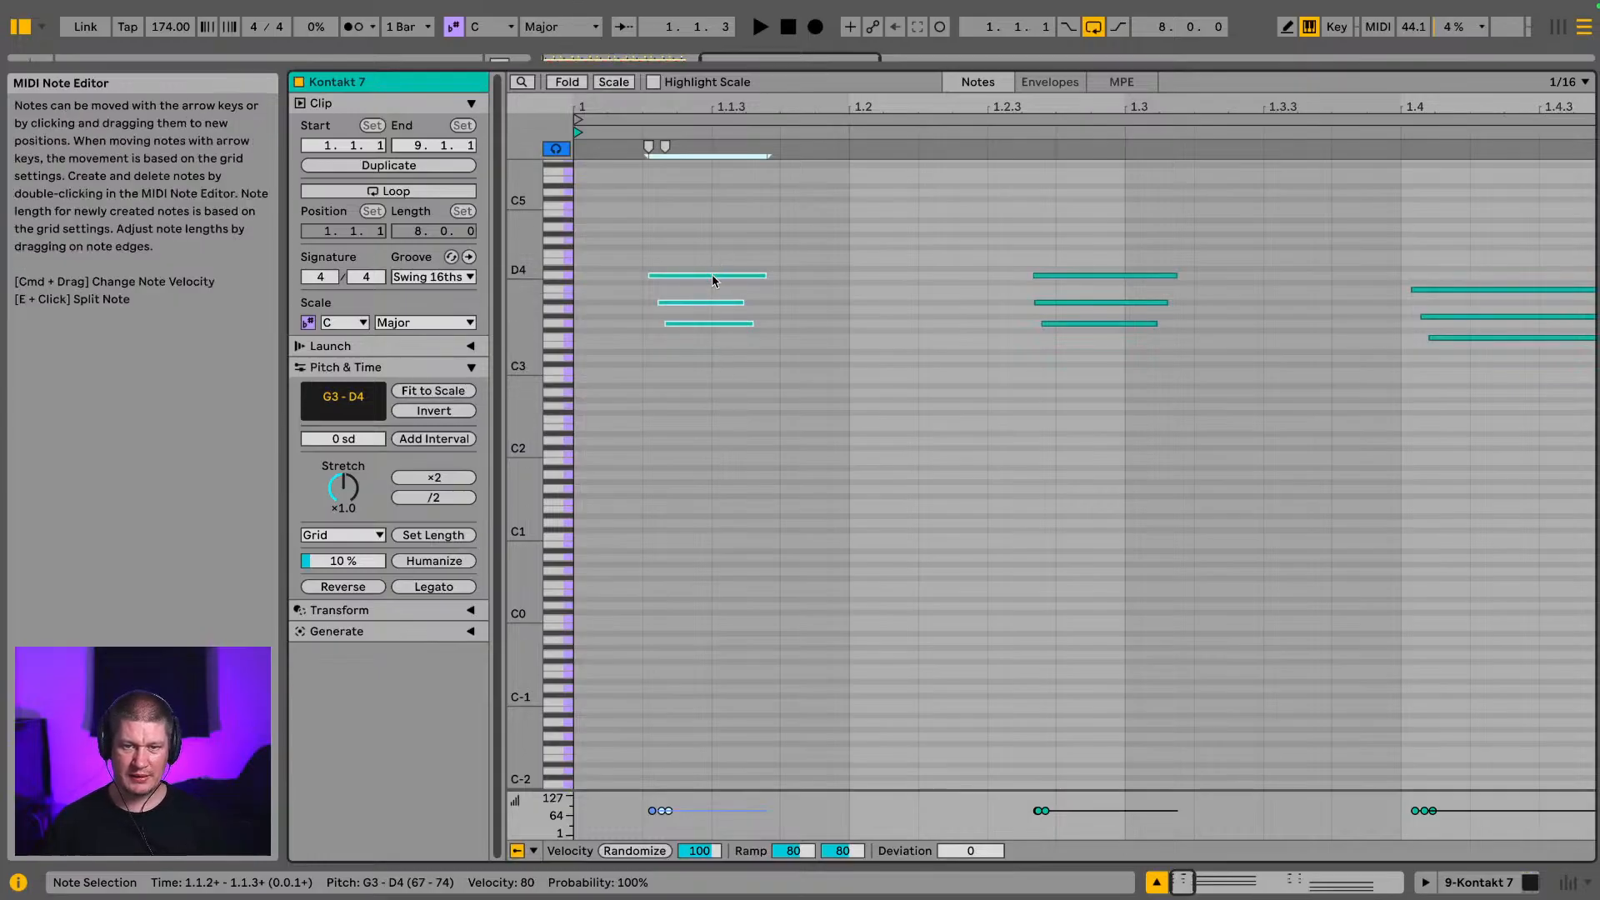
{"action": "left_click_drag", "start_coordinate": [711, 274], "coordinate": [659, 275]}
{"action": "key", "text": "space"}
{"action": "key", "text": "space"}
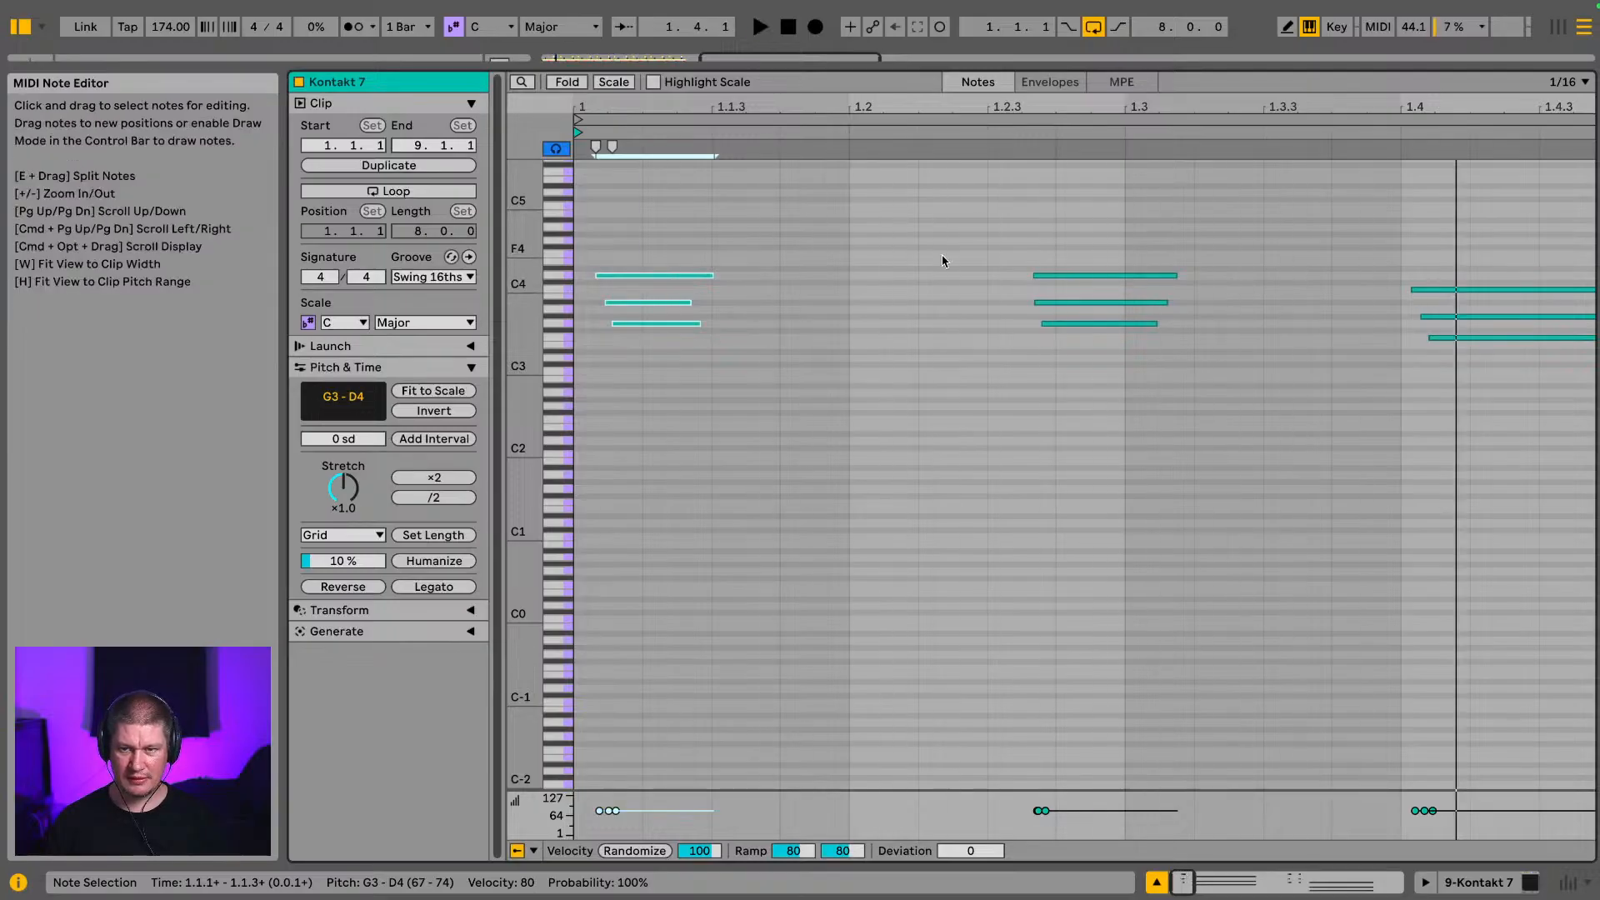
Step: Shift the second chord of the Kontakt 7 clip earlier, to just after 1.2.3, and audition it with Follow turned on
{"action": "left_click_drag", "start_coordinate": [968, 250], "coordinate": [1102, 329]}
{"action": "left_click", "coordinate": [1108, 270]}
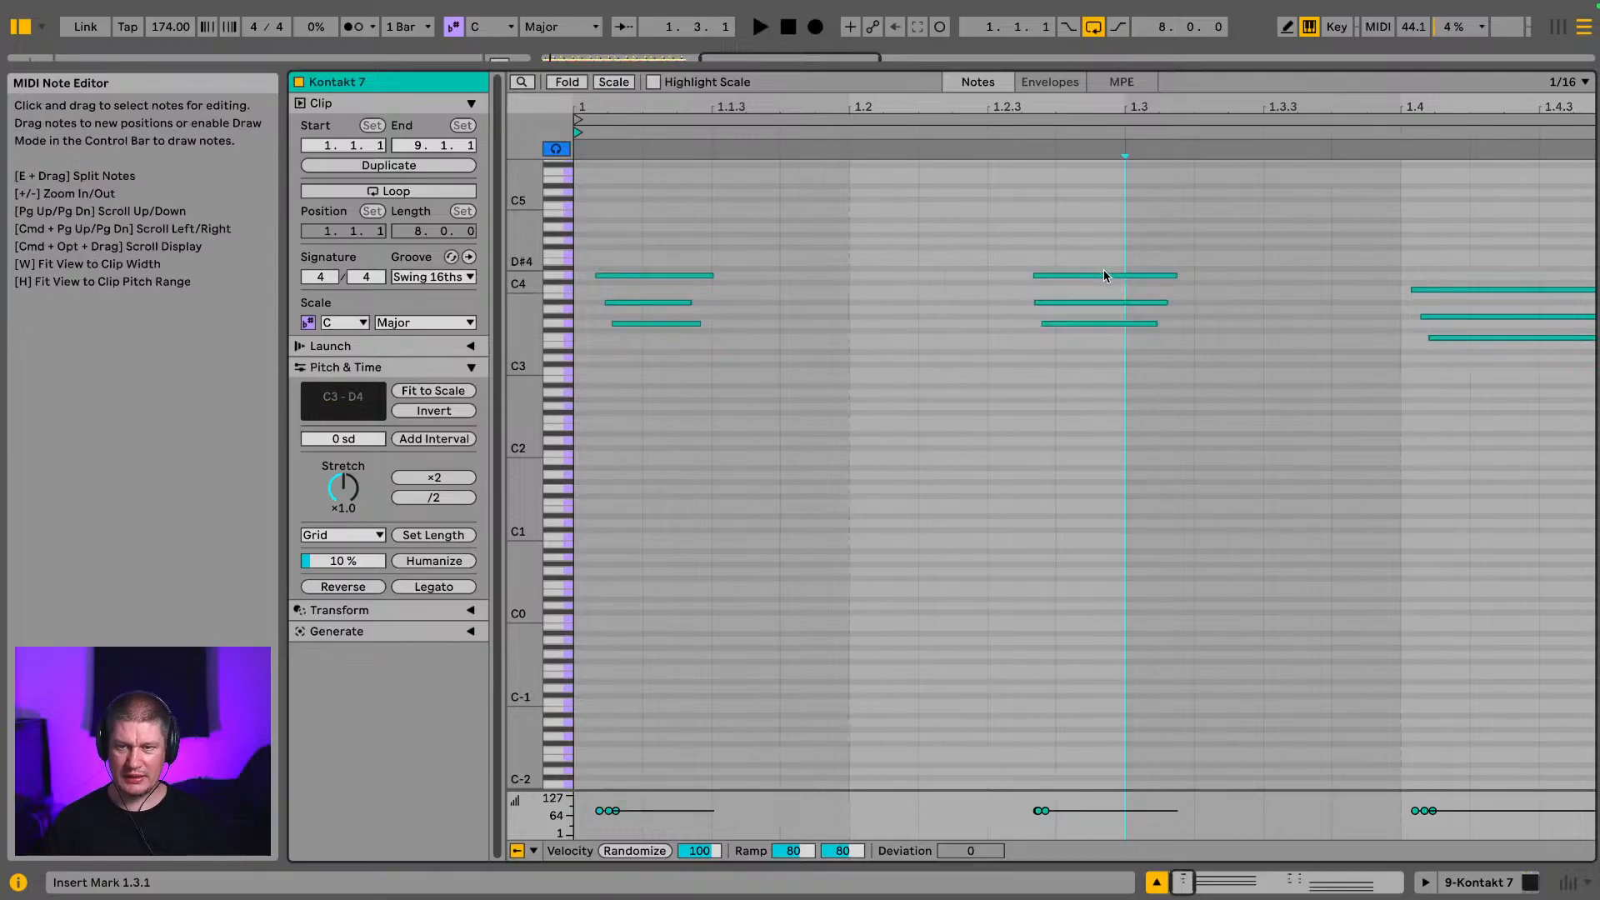
{"action": "left_click_drag", "start_coordinate": [1079, 271], "coordinate": [1079, 271]}
{"action": "left_click_drag", "start_coordinate": [1087, 253], "coordinate": [1081, 337]}
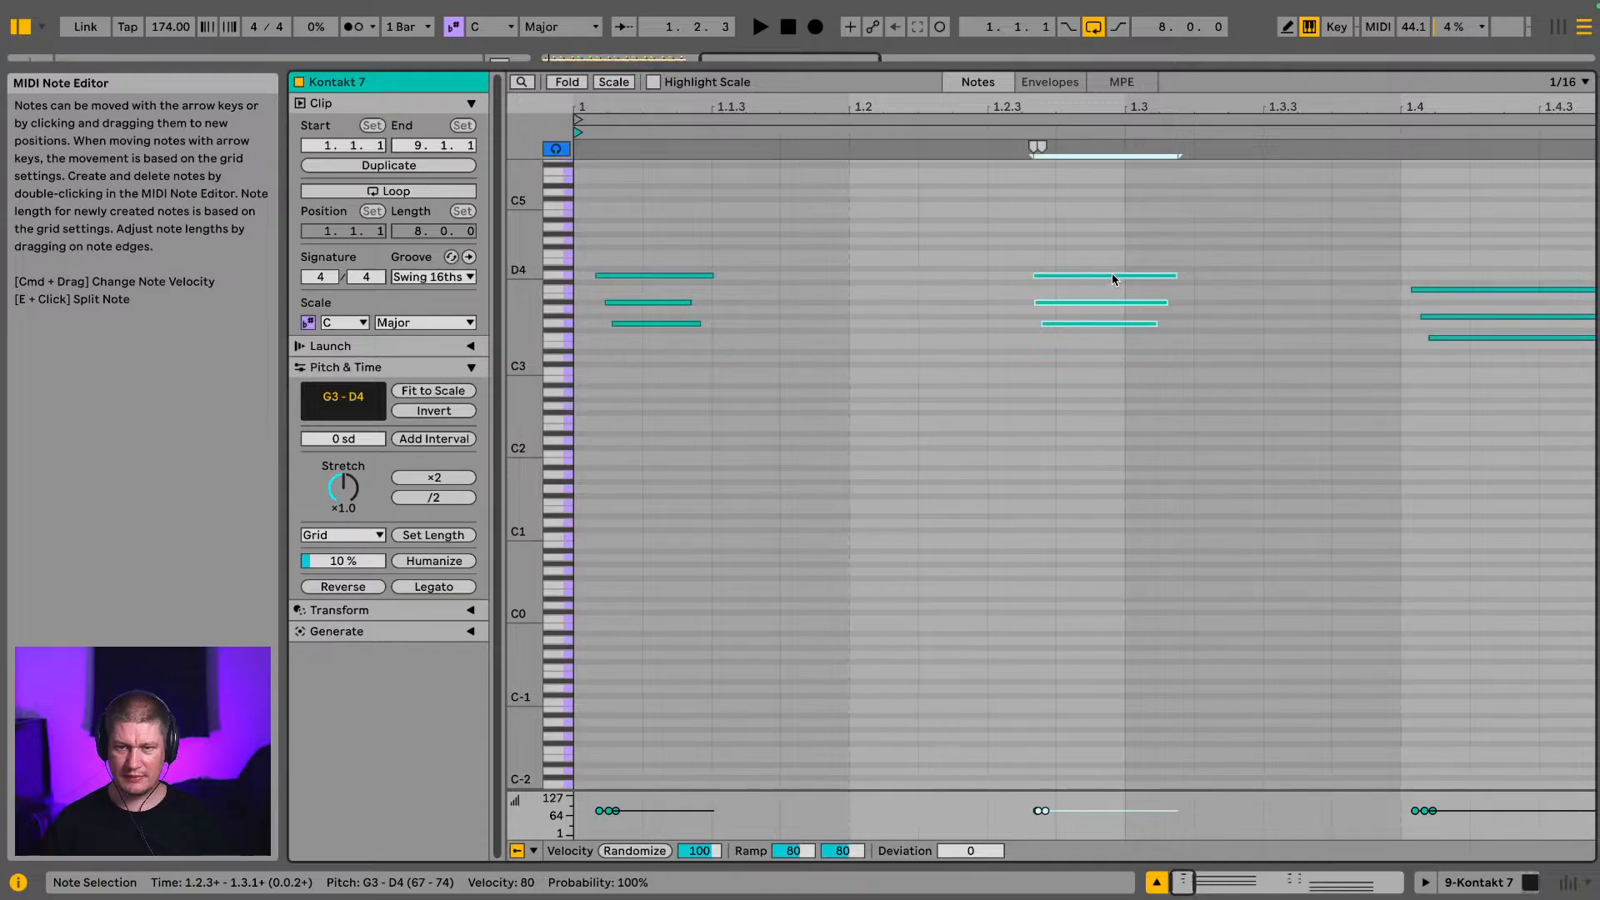
{"action": "mouse_move", "coordinate": [1112, 274]}
{"action": "left_mouse_down"}
{"action": "mouse_move", "coordinate": [1067, 276]}
{"action": "mouse_move", "coordinate": [1081, 279]}
{"action": "left_mouse_up"}
{"action": "key", "text": "space"}
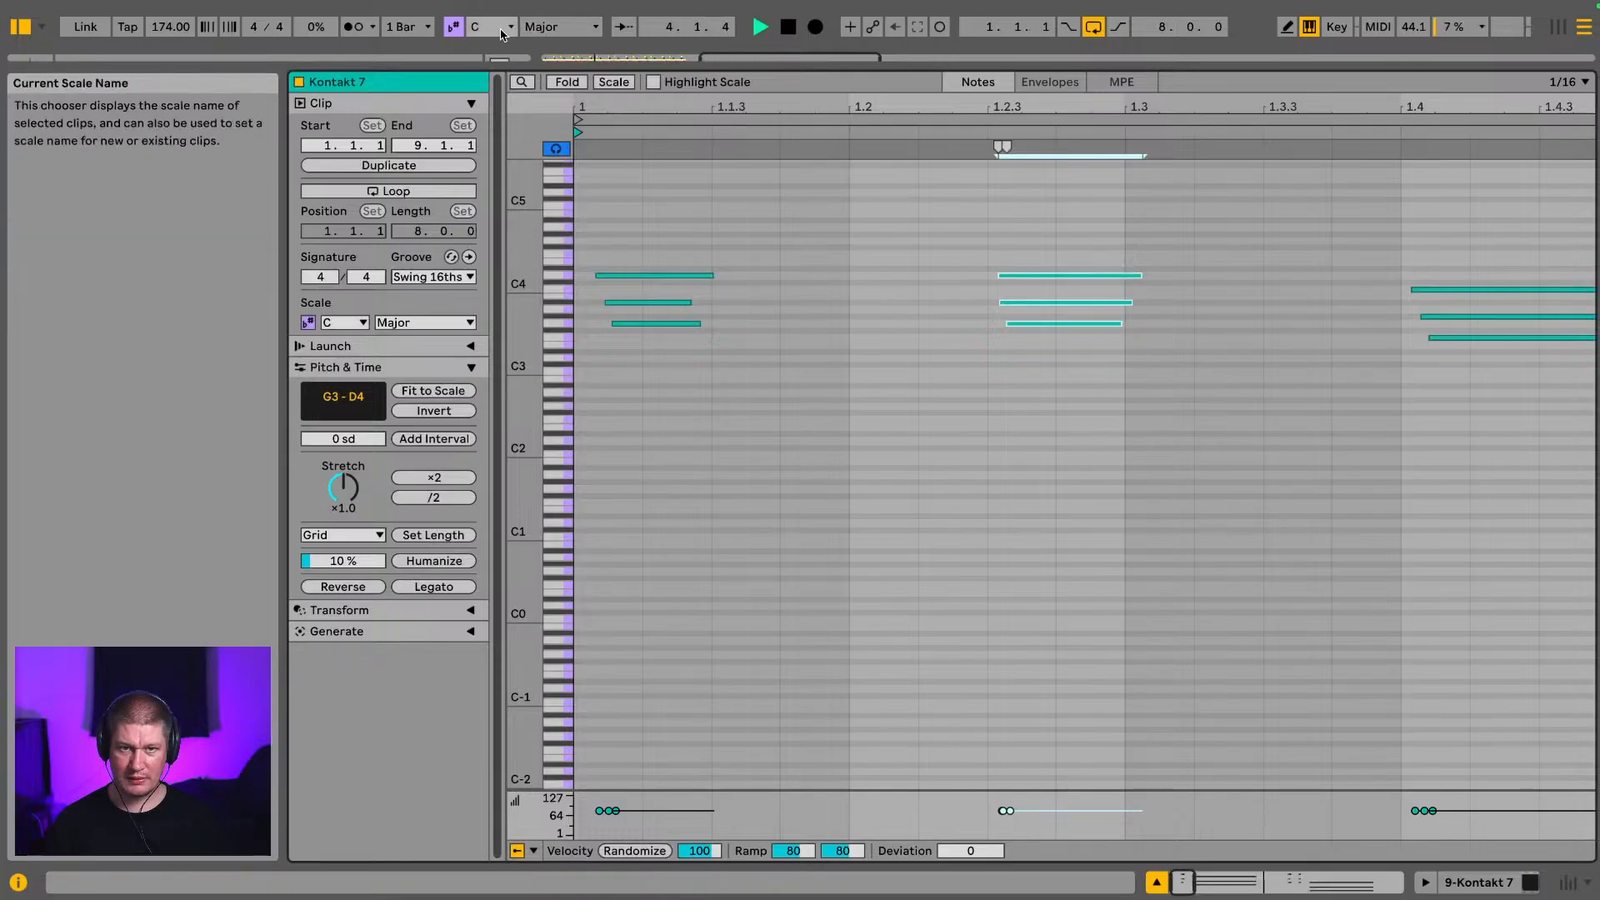
{"action": "left_click", "coordinate": [624, 27]}
{"action": "key", "text": "space"}
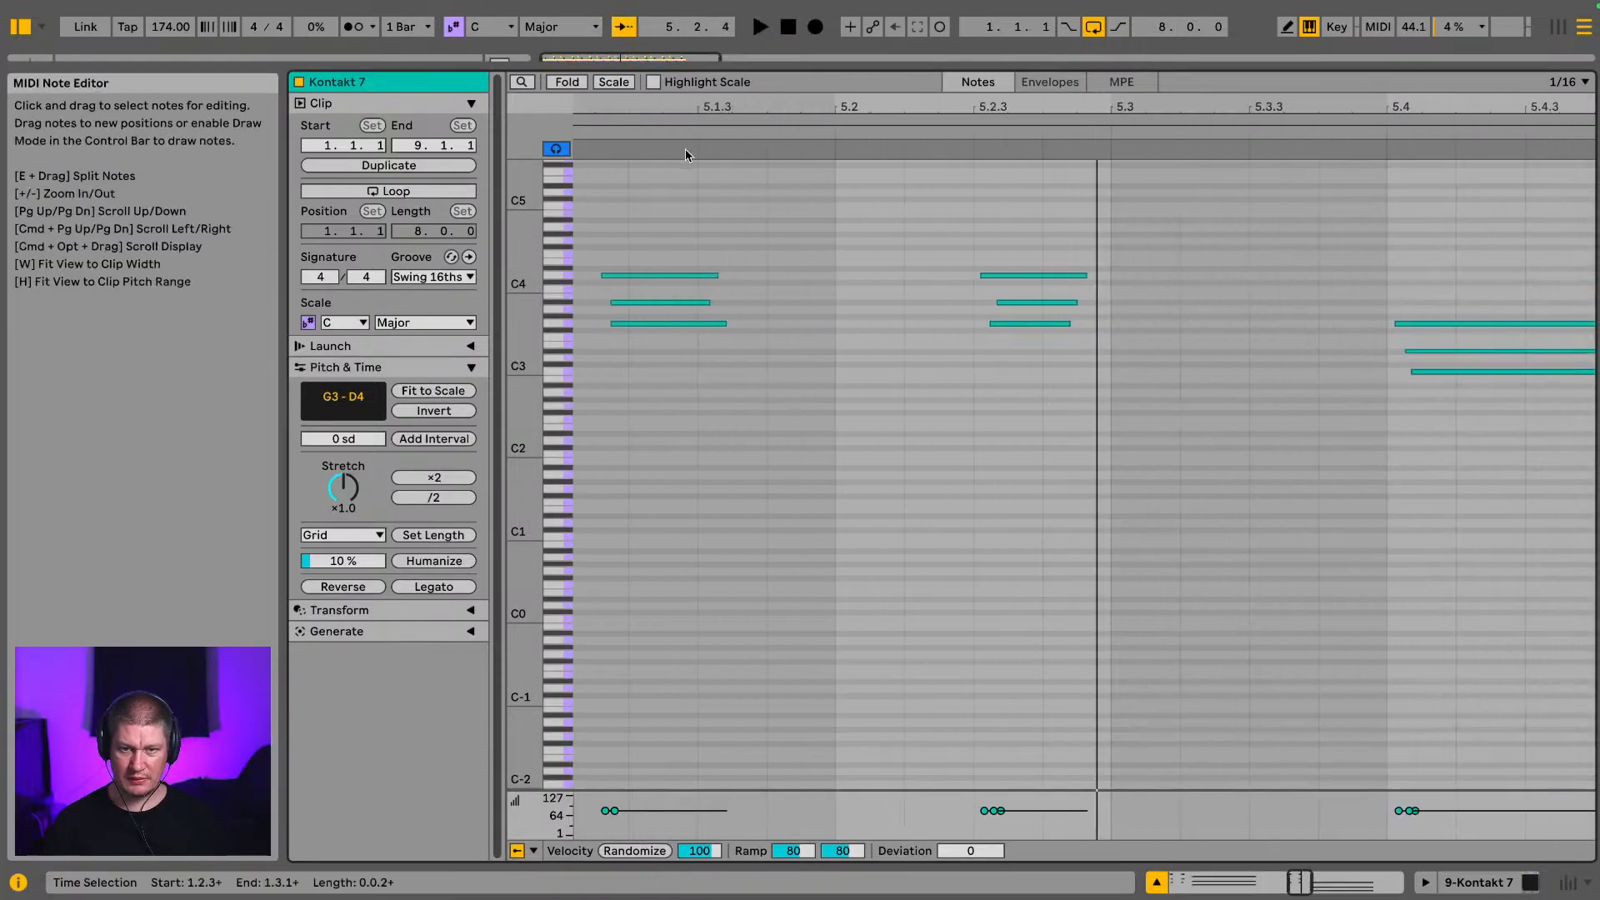
Step: Shift the chord in bar 5 earlier, to just after 5.1.1, and play the loop
{"action": "left_click_drag", "start_coordinate": [653, 222], "coordinate": [659, 356]}
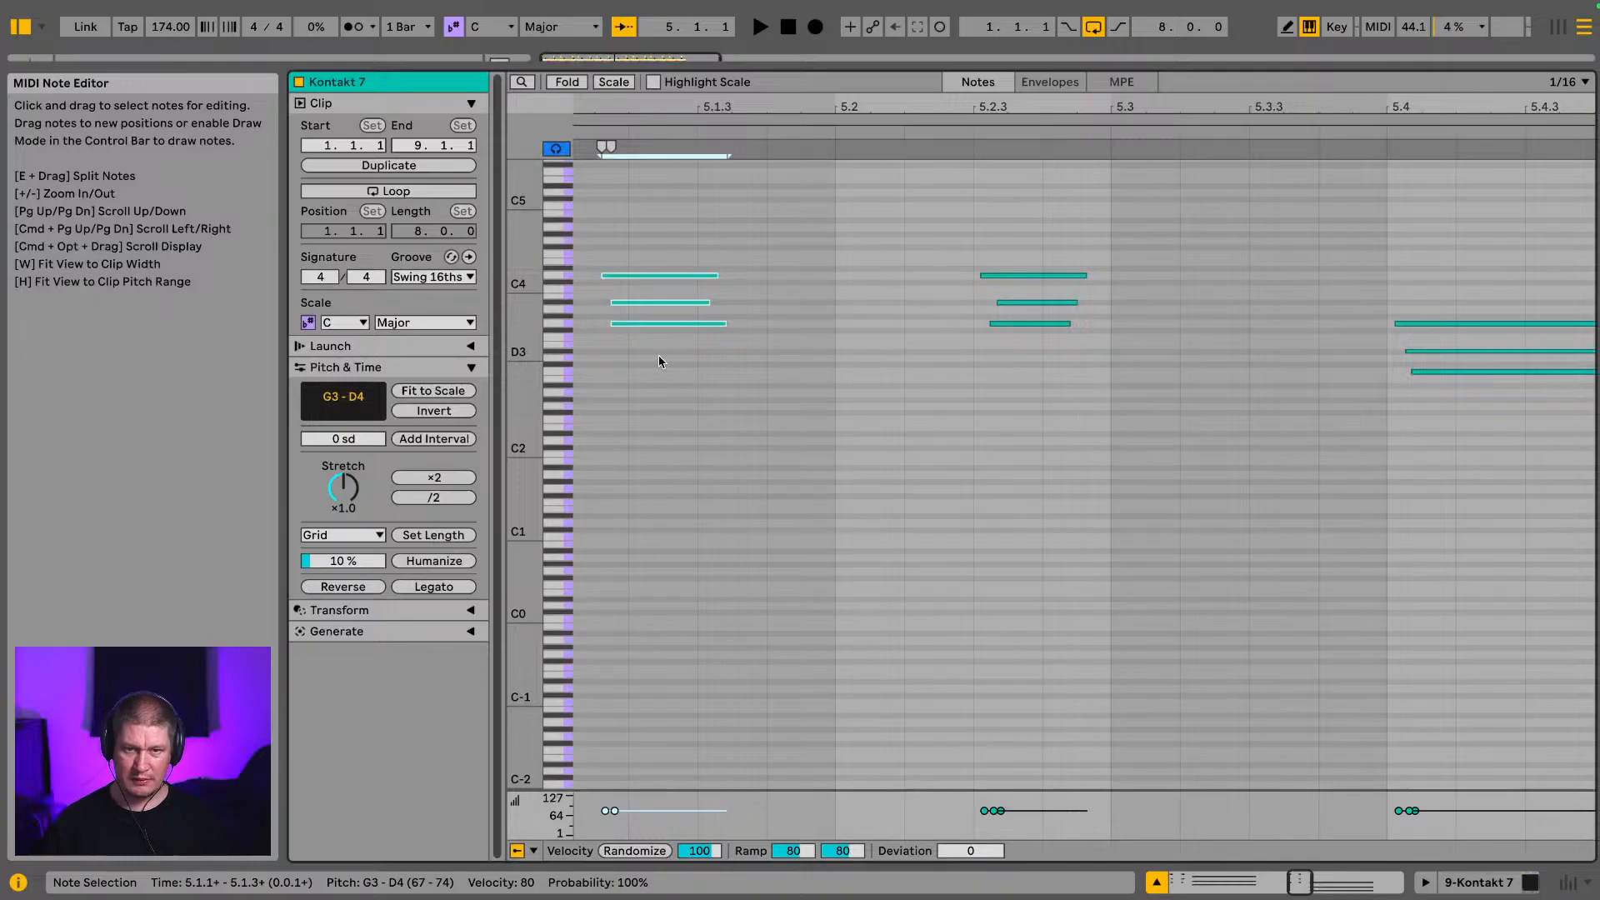
{"action": "left_click_drag", "start_coordinate": [639, 108], "coordinate": [937, 106]}
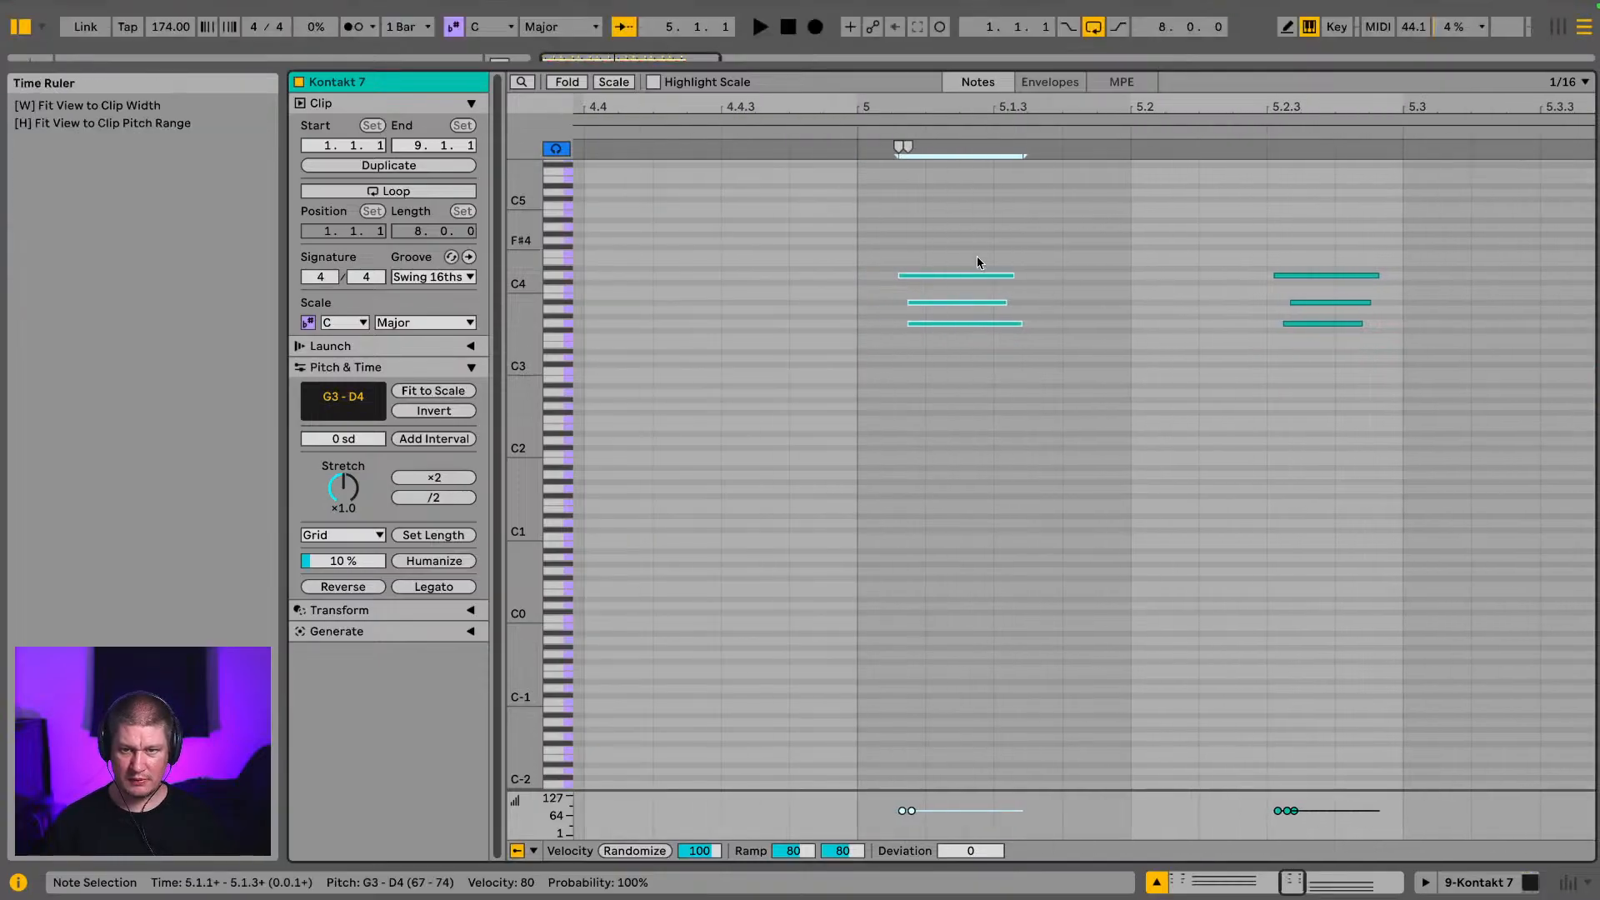
{"action": "left_click_drag", "start_coordinate": [967, 274], "coordinate": [950, 279]}
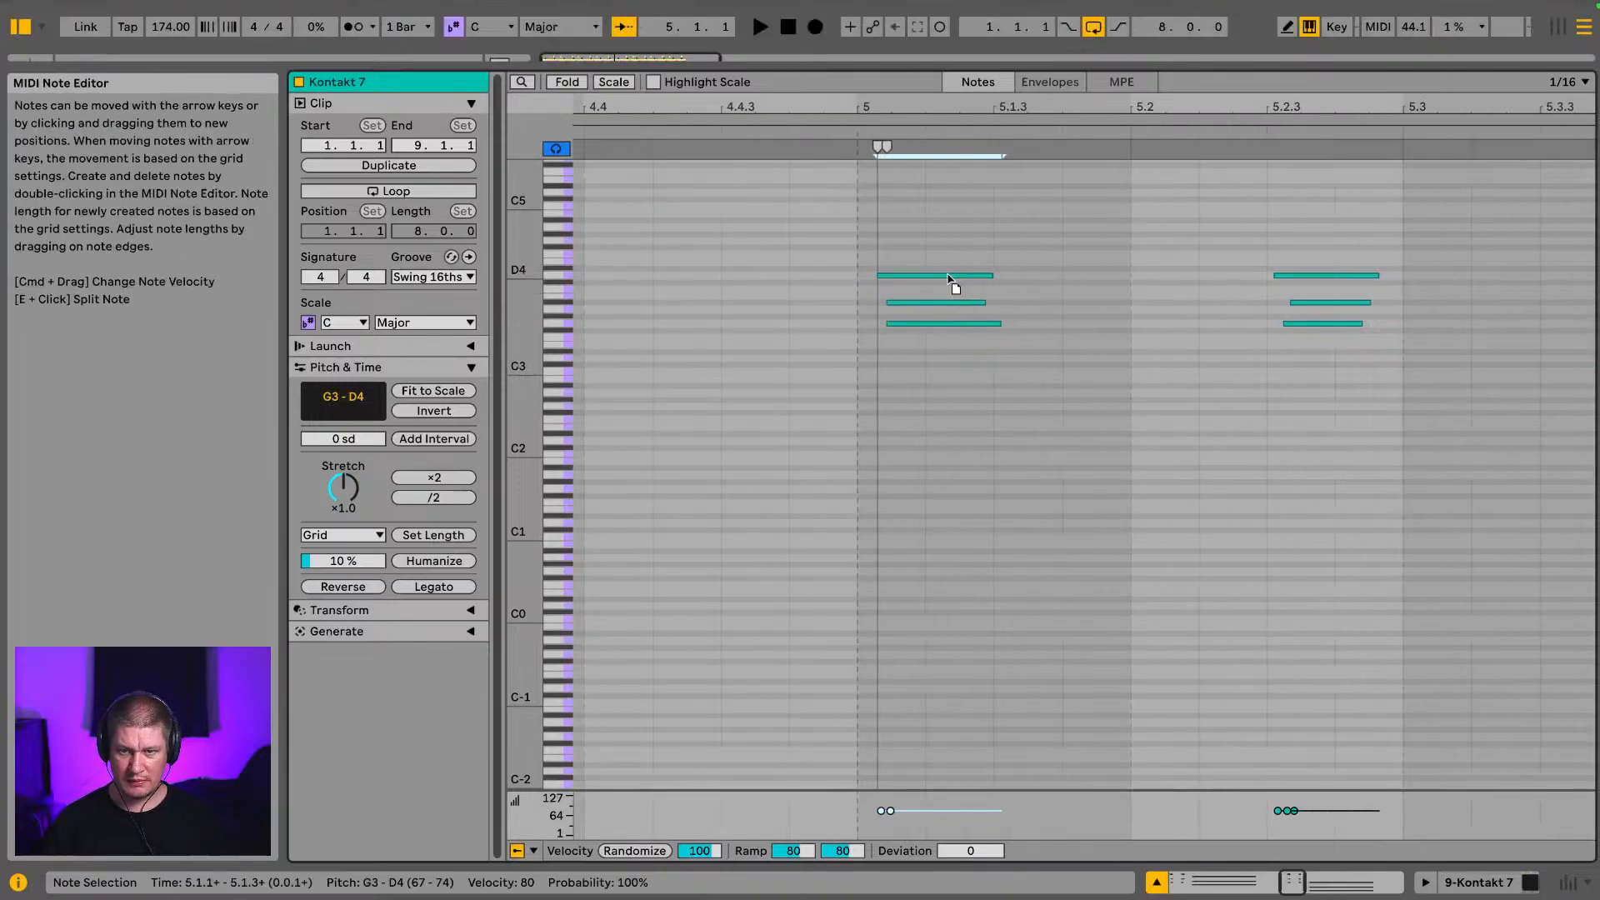
{"action": "key", "text": "space"}
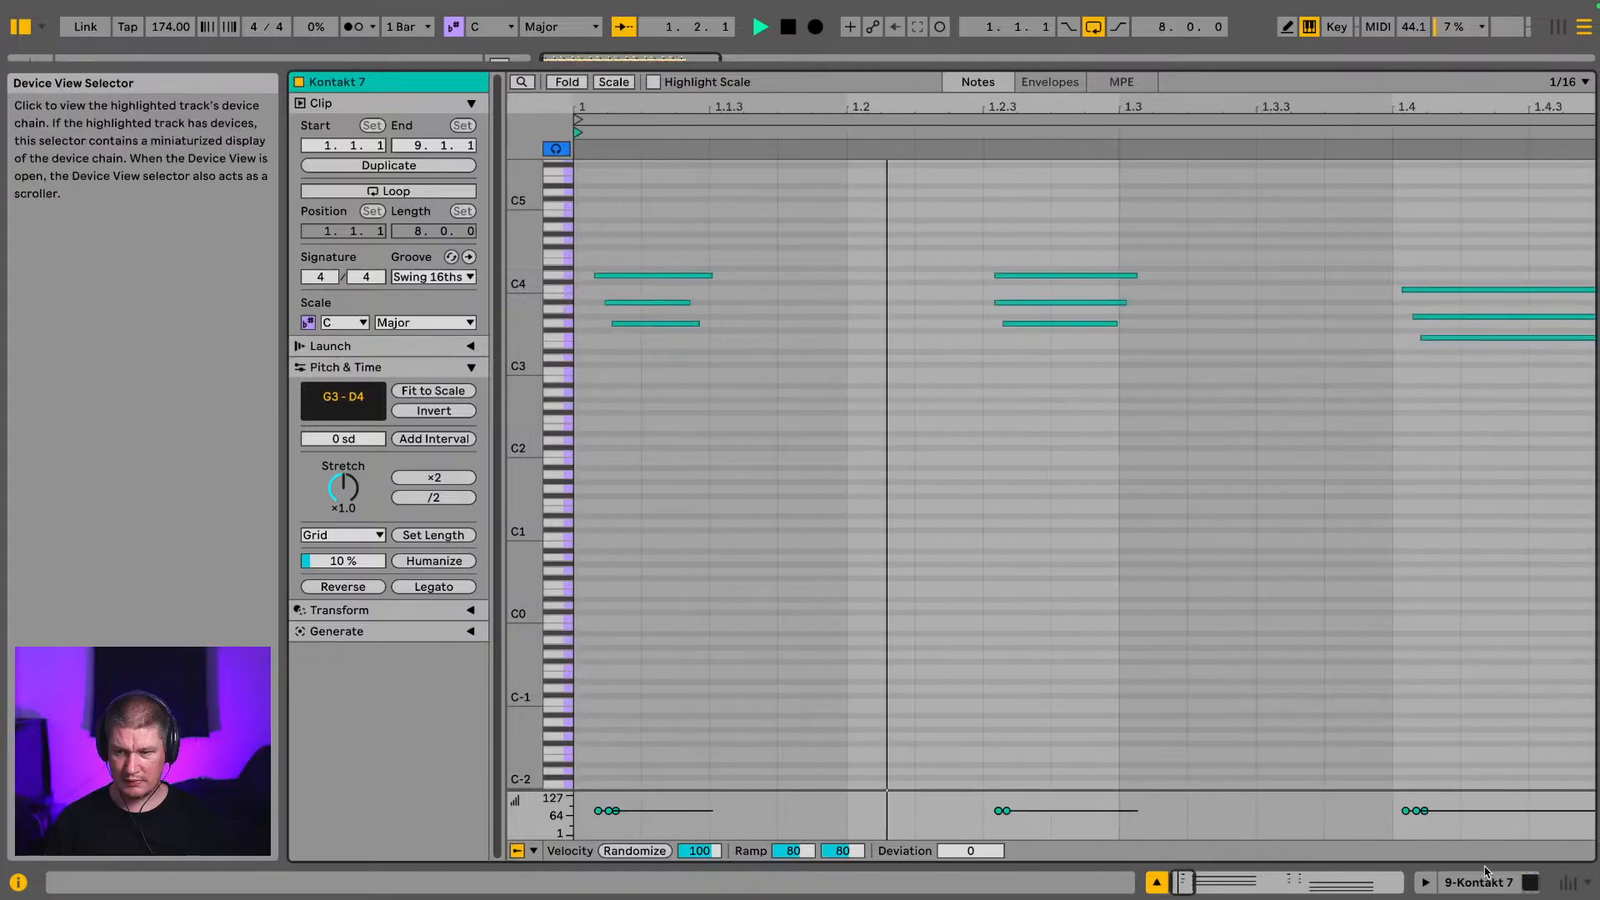
Step: Enlarge the velocity lane and vary the note velocities of the first two chords, including A#3 at 83 and G3 at 74 in the second
{"action": "left_click_drag", "start_coordinate": [1012, 790], "coordinate": [1104, 291]}
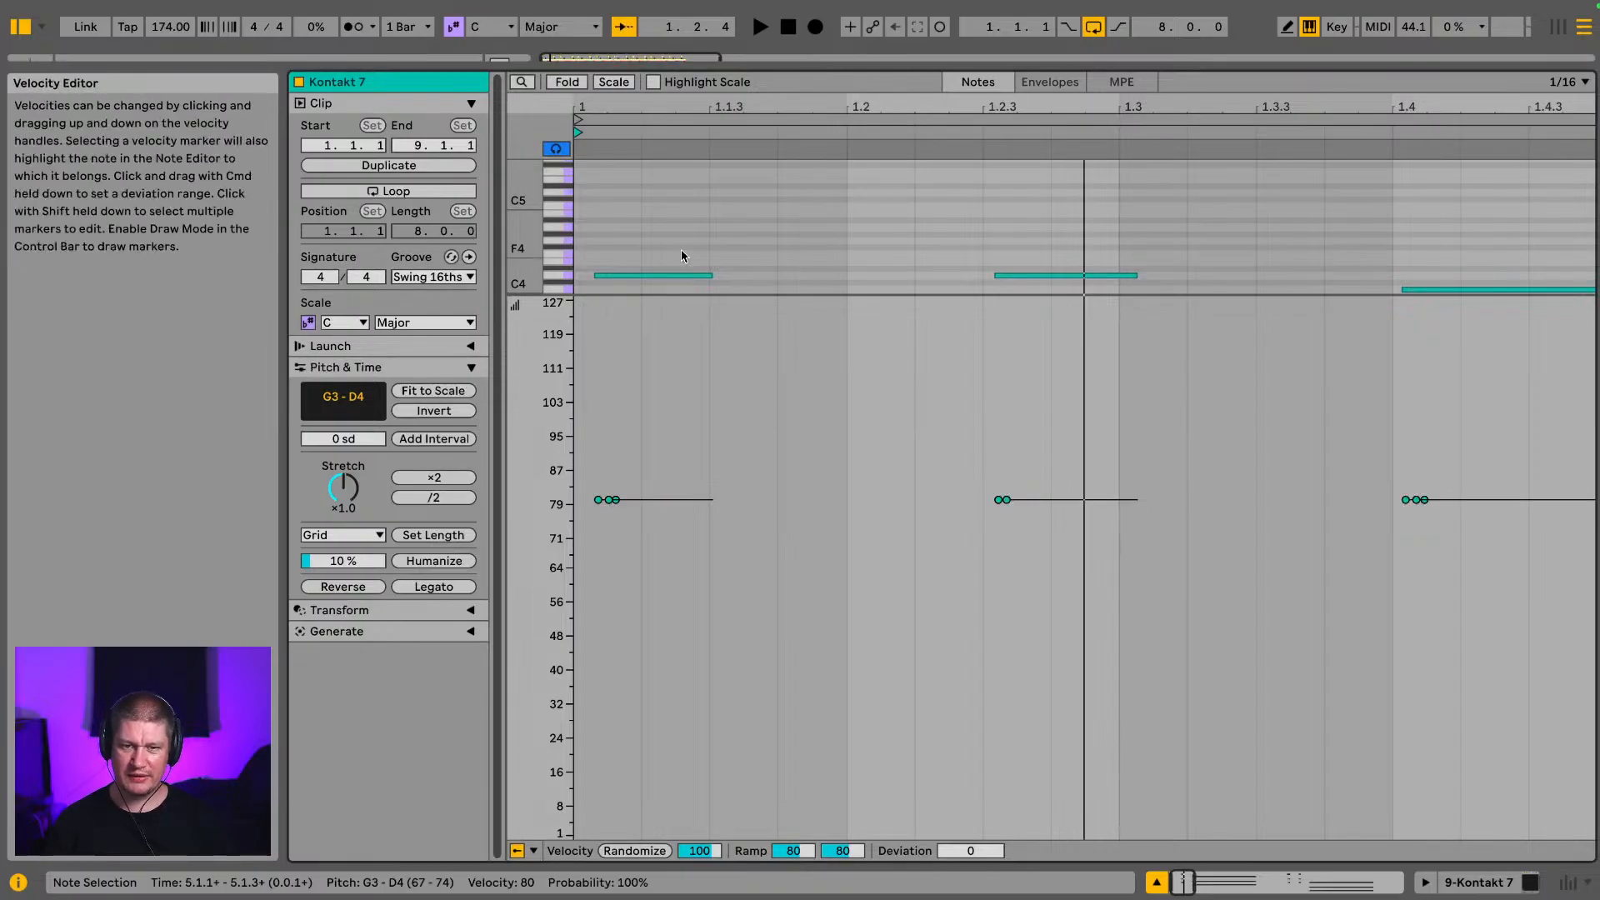
{"action": "scroll", "coordinate": [667, 222], "scroll_direction": "down", "scroll_amount": 4}
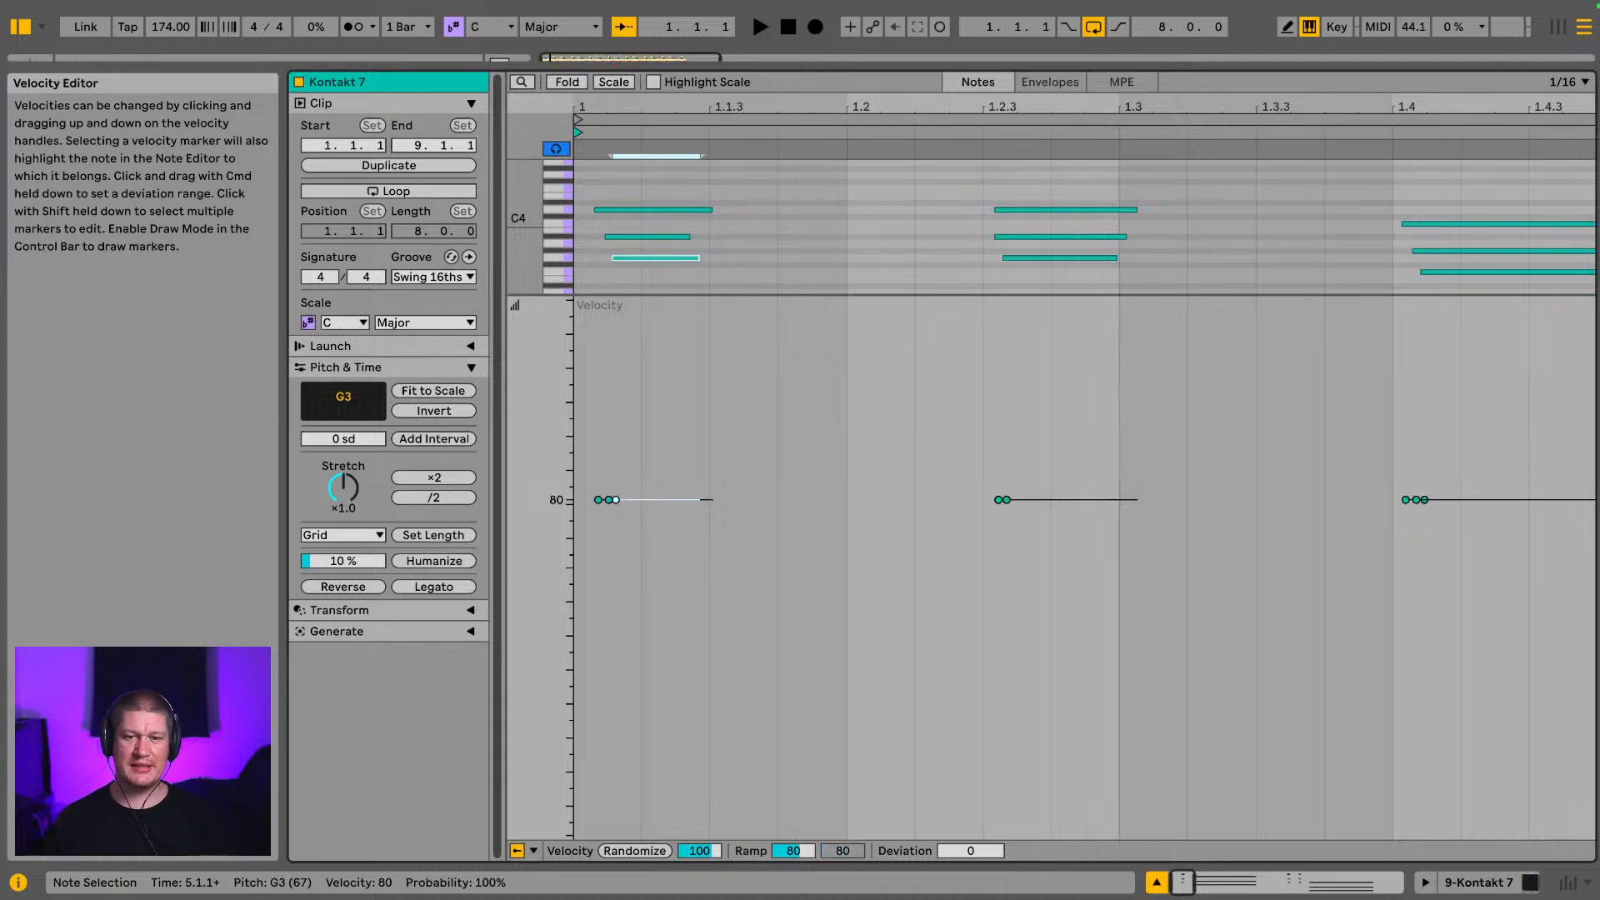
{"action": "left_click_drag", "start_coordinate": [617, 500], "coordinate": [619, 497]}
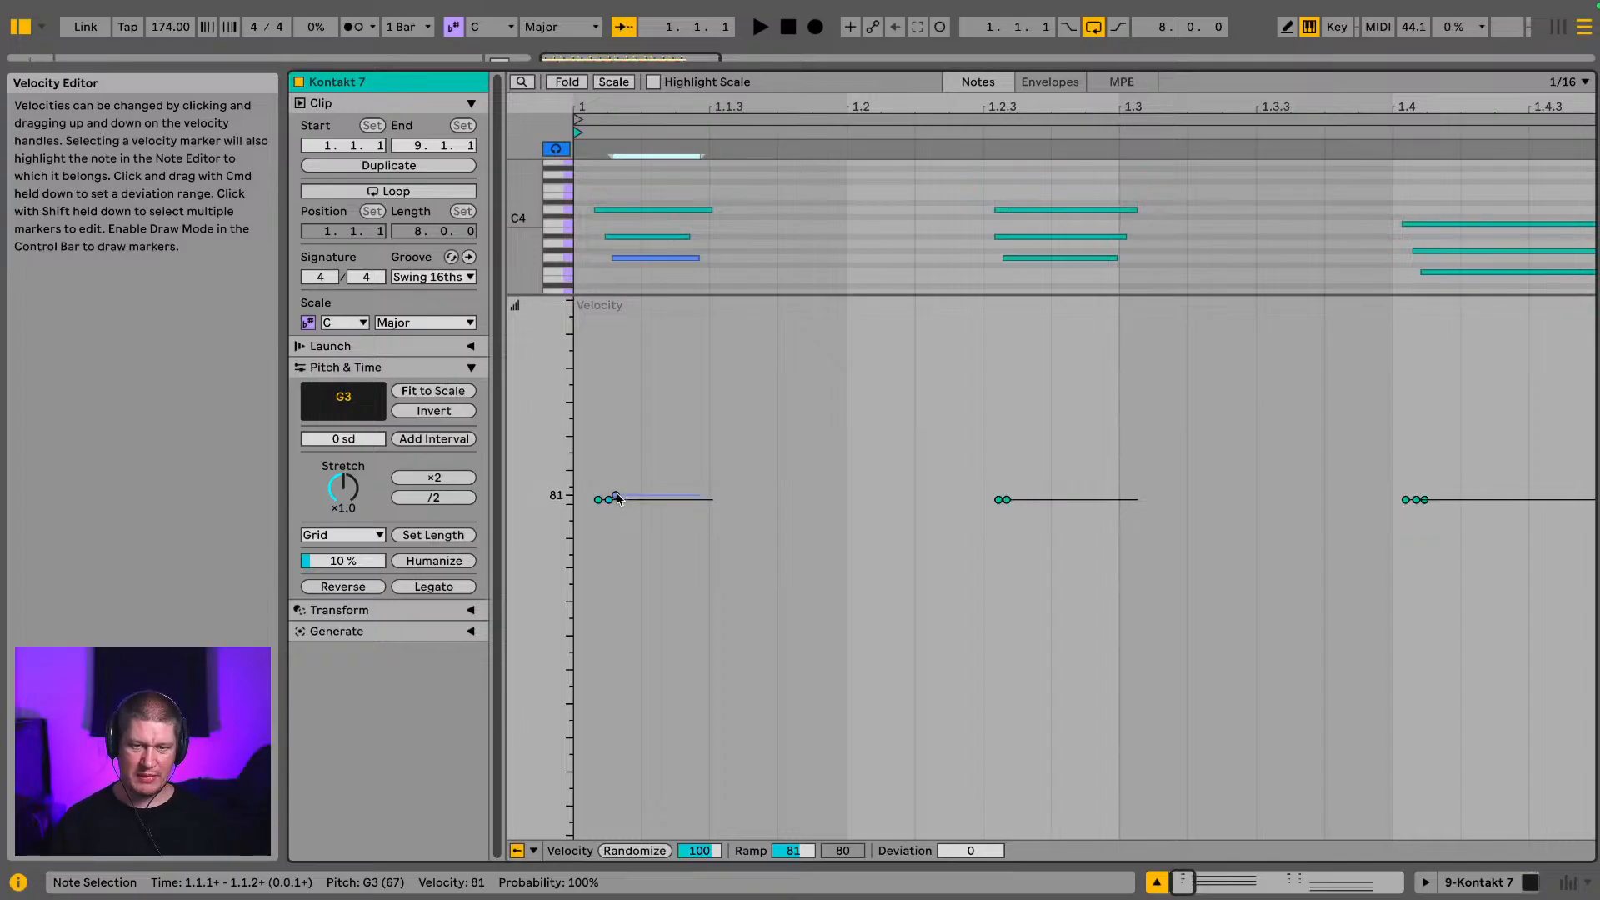
{"action": "left_click", "coordinate": [616, 497]}
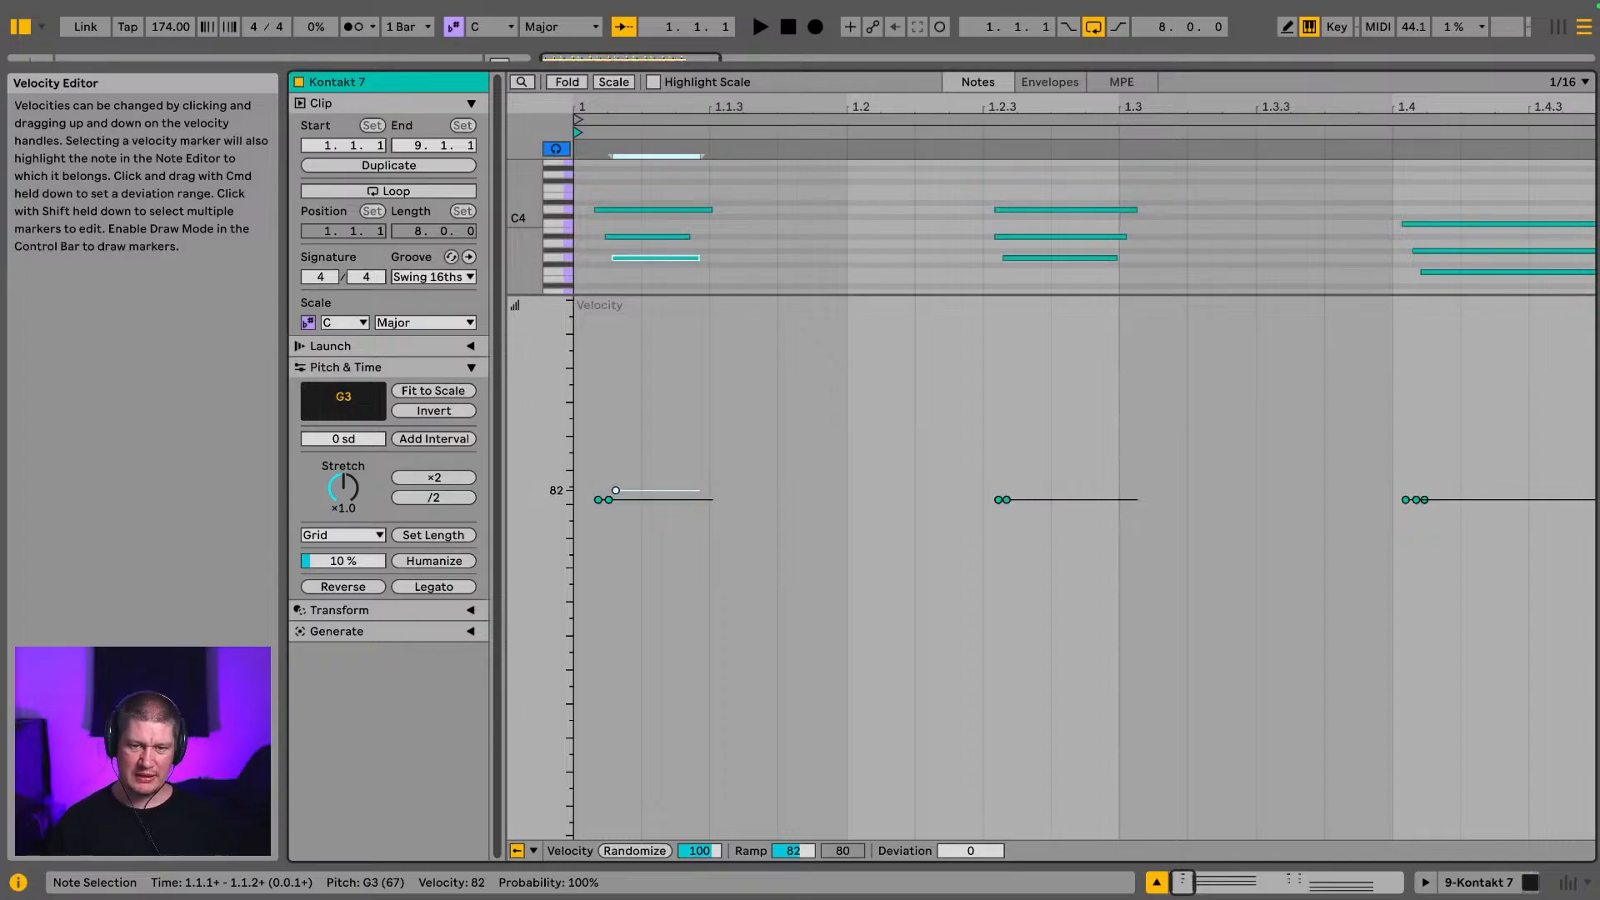
{"action": "left_click_drag", "start_coordinate": [609, 499], "coordinate": [609, 510]}
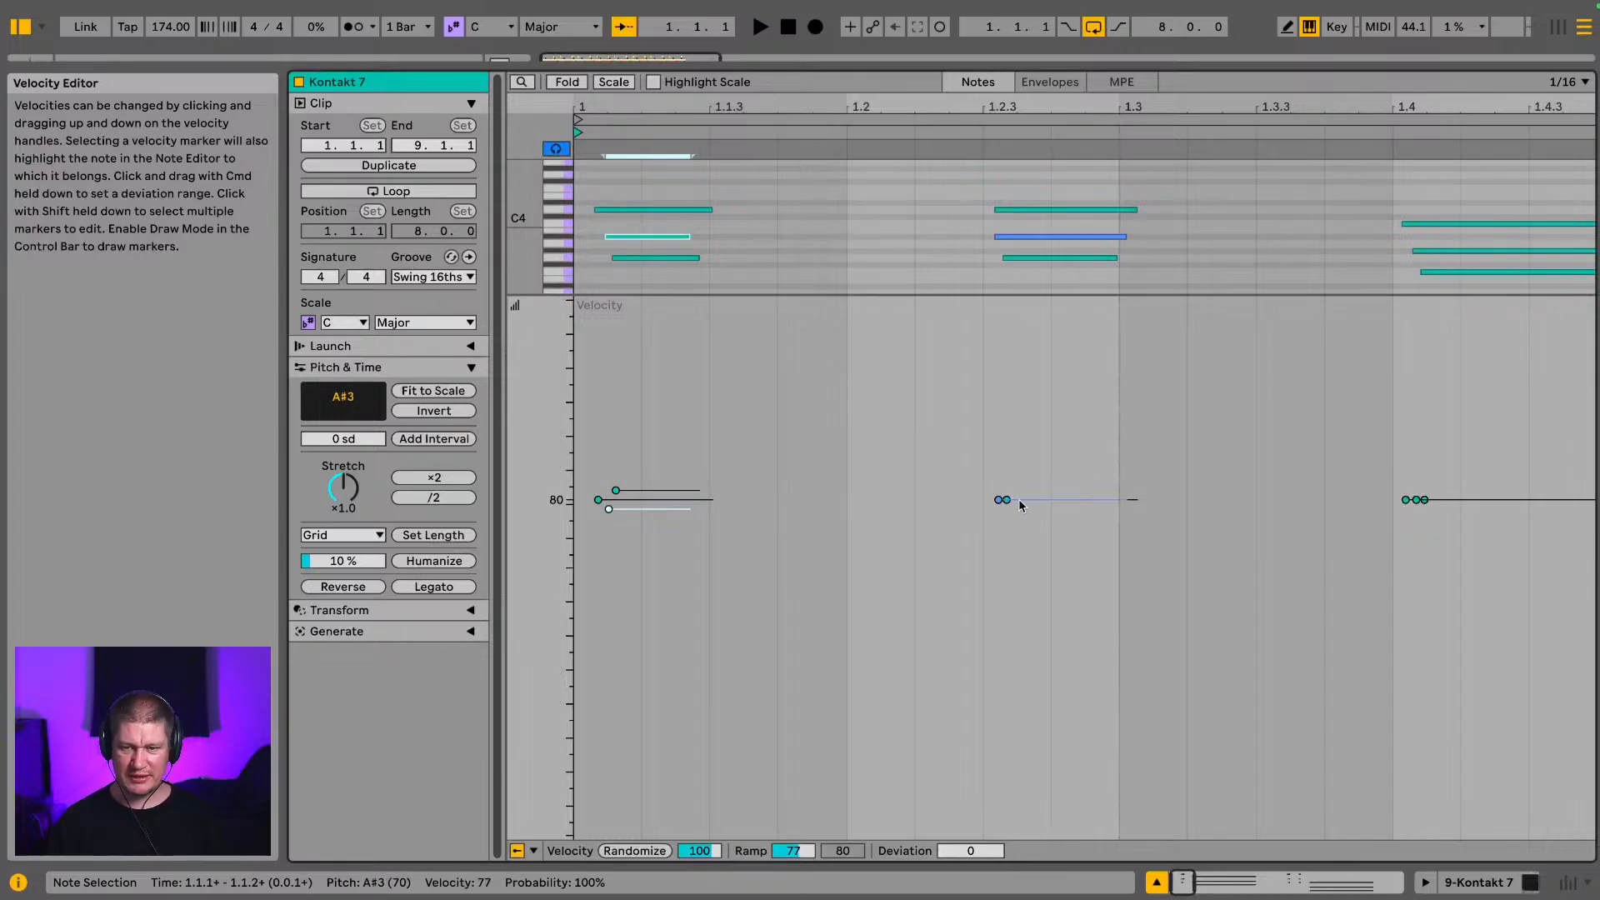
{"action": "left_click_drag", "start_coordinate": [999, 501], "coordinate": [1007, 522]}
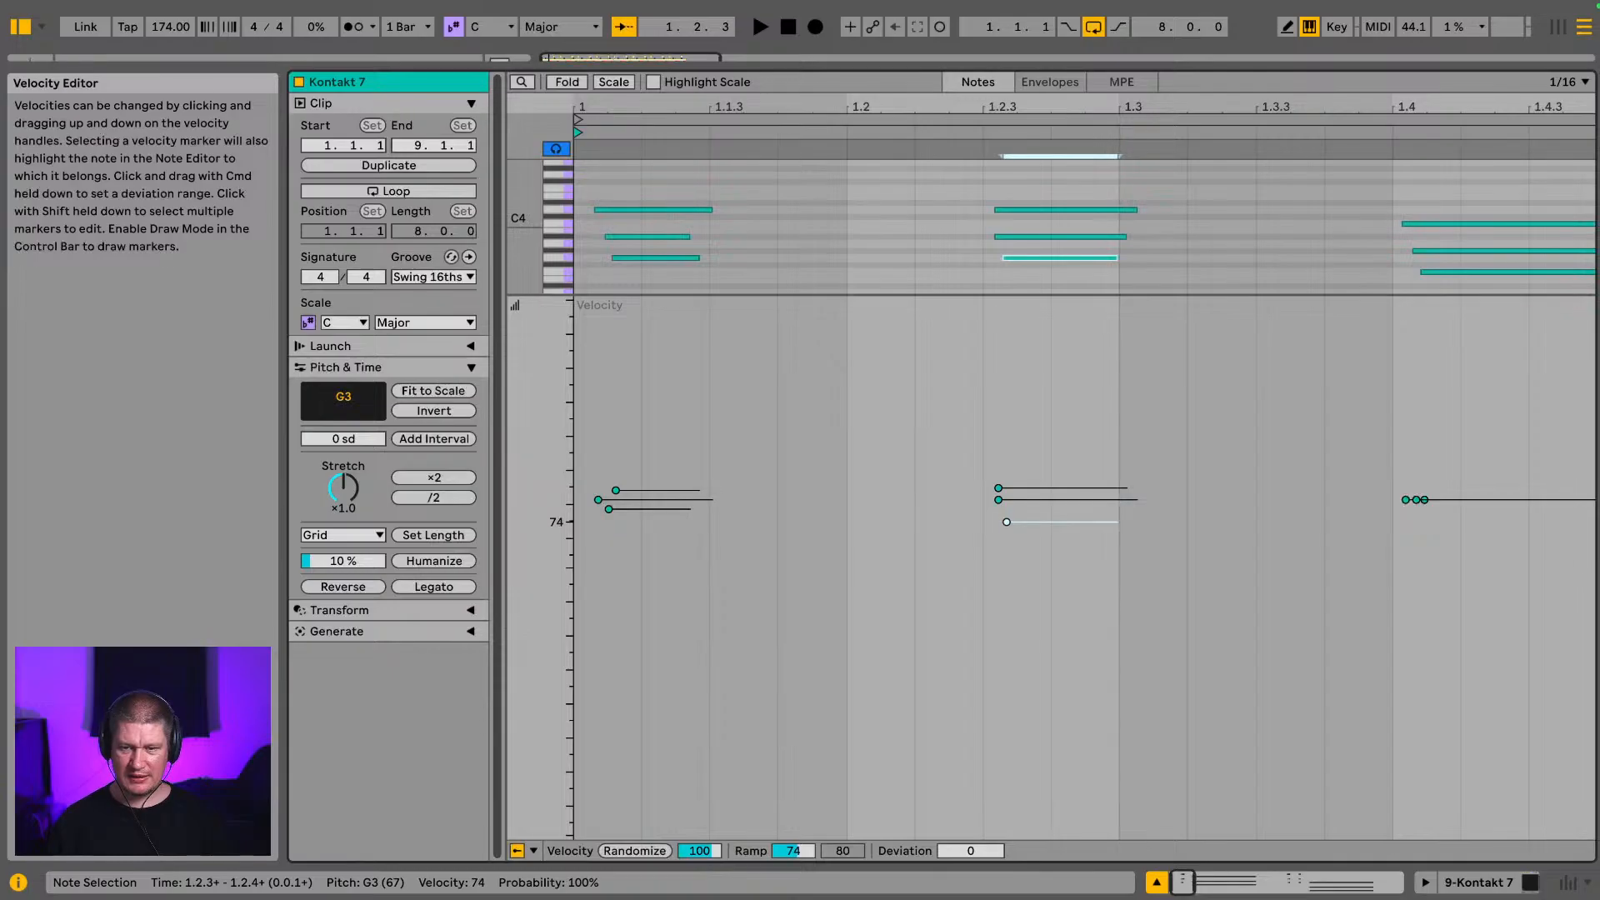
{"action": "left_click", "coordinate": [998, 486]}
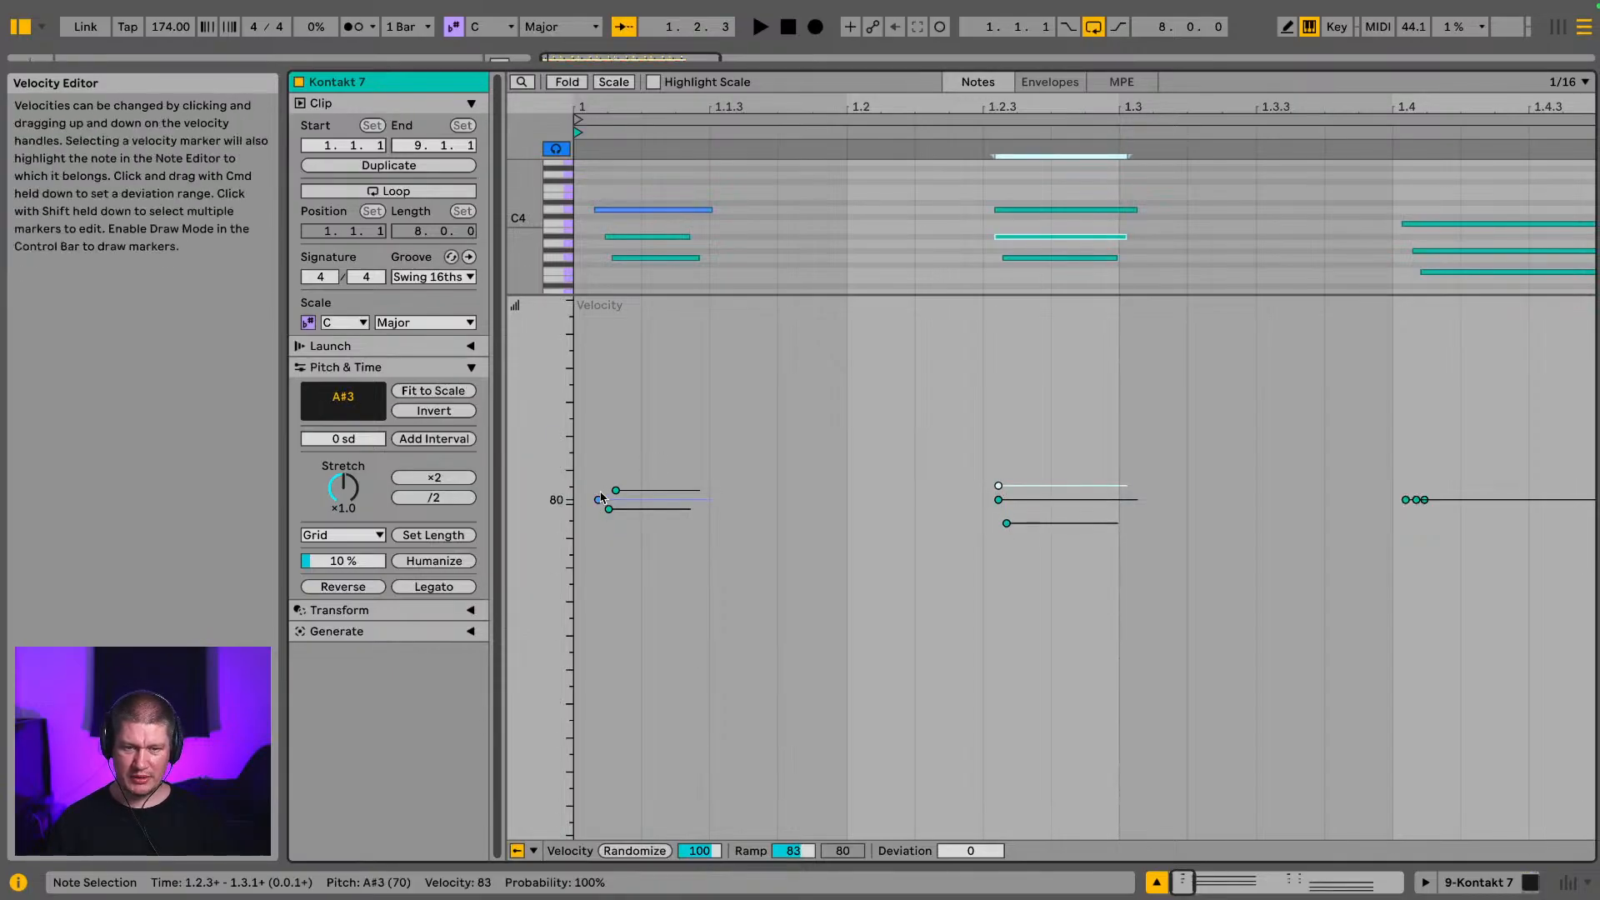
{"action": "left_click_drag", "start_coordinate": [607, 509], "coordinate": [616, 484]}
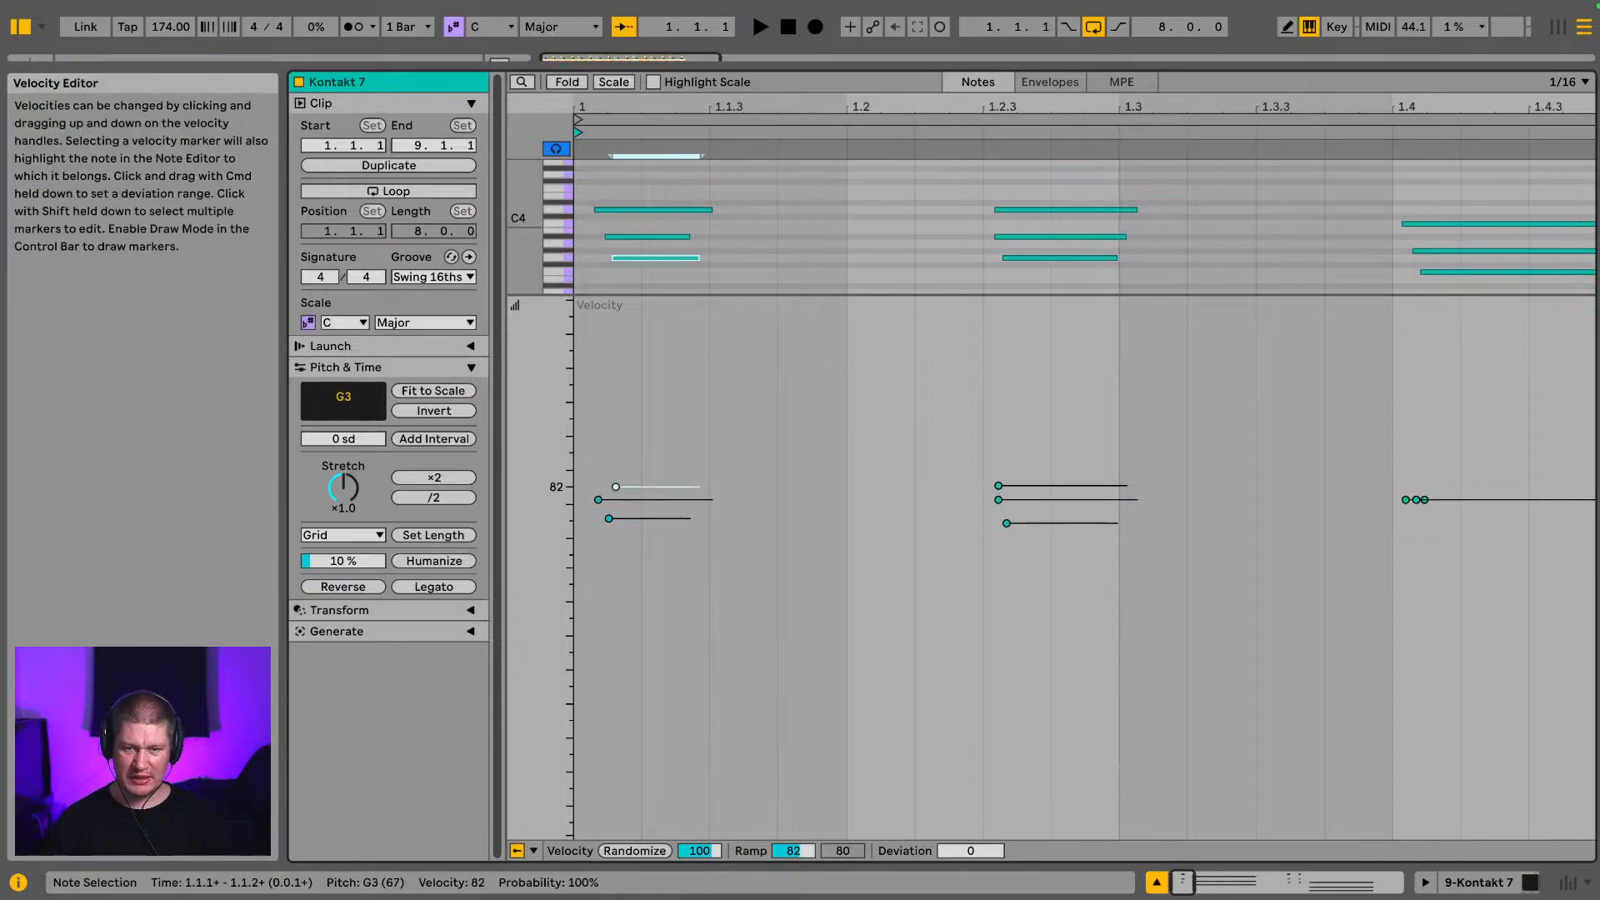
Step: Spread the velocities of the chords at 1.4 and 5.1.1, raising the middle note to 87 and lowering one outer note to 74
{"action": "mouse_move", "coordinate": [1416, 500]}
{"action": "left_mouse_down"}
{"action": "mouse_move", "coordinate": [1416, 470]}
{"action": "mouse_move", "coordinate": [1428, 526]}
{"action": "left_mouse_up"}
{"action": "key", "text": "space"}
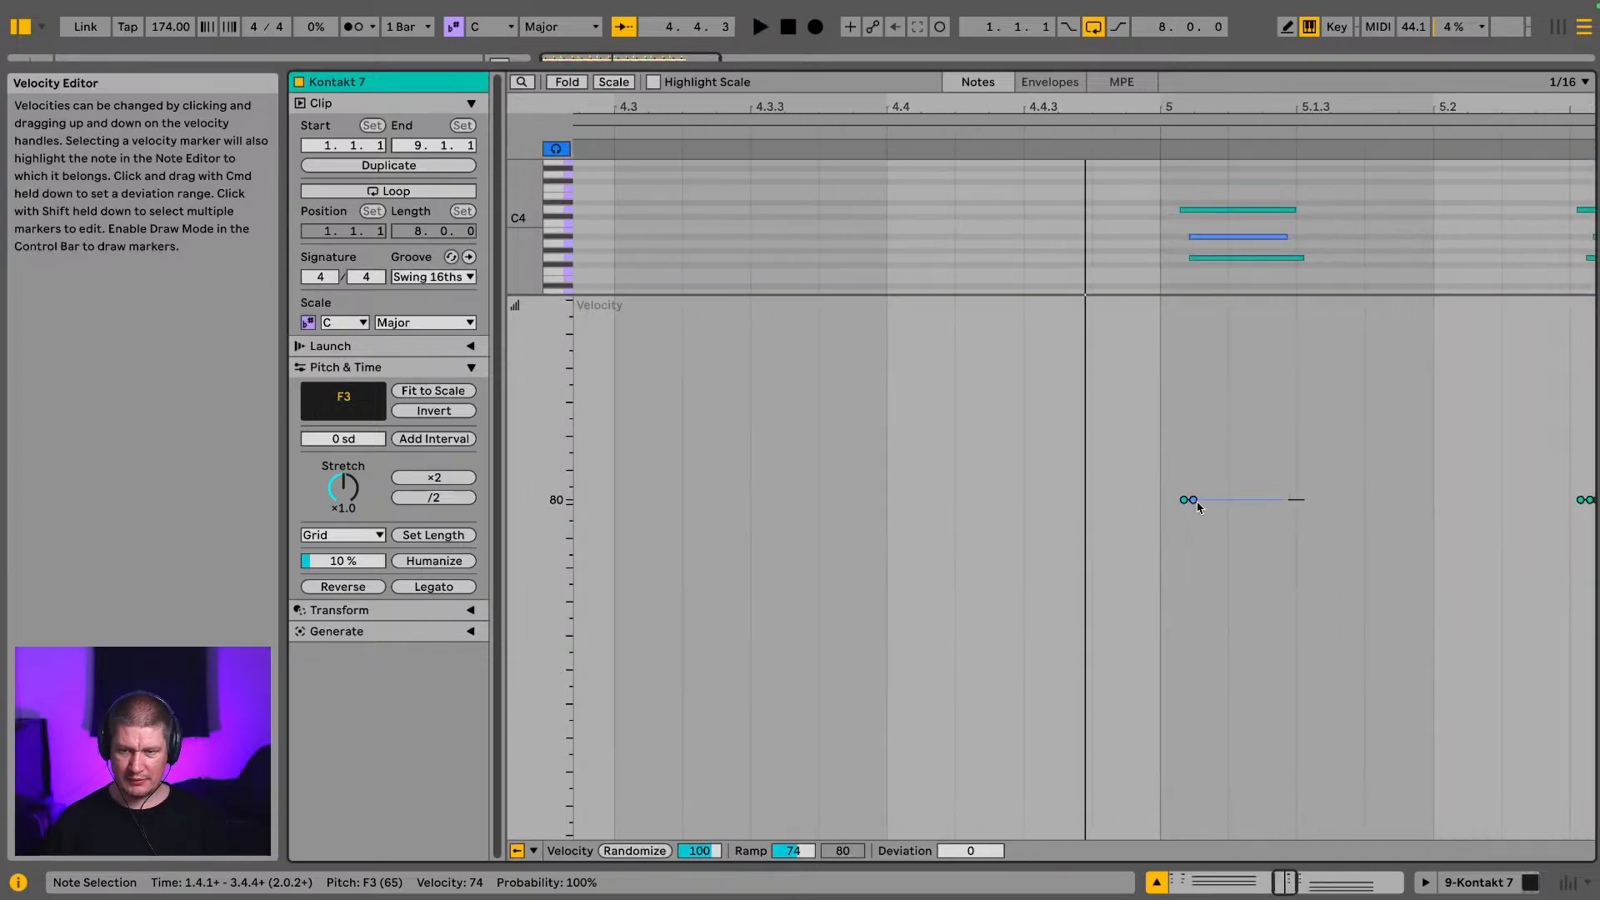
{"action": "mouse_move", "coordinate": [1196, 502]}
{"action": "left_mouse_down"}
{"action": "mouse_move", "coordinate": [1195, 471]}
{"action": "mouse_move", "coordinate": [1184, 525]}
{"action": "left_mouse_up"}
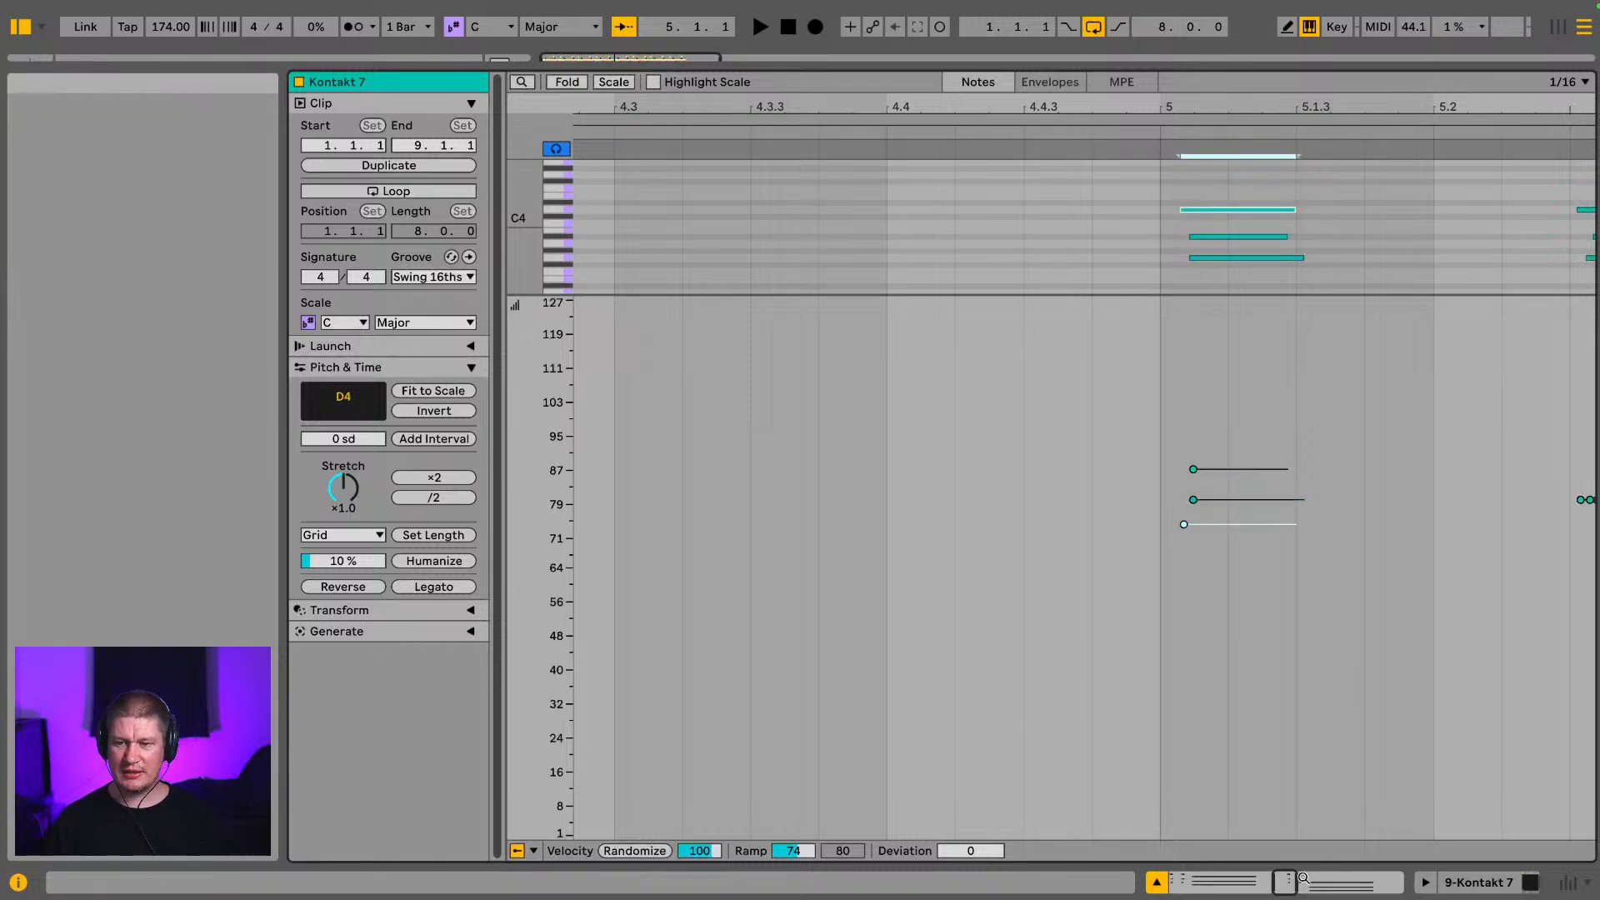
Step: Spread the velocities of the chords at 5.2.3 and 5.4.1, with one note at 87 and one at 74 in each
{"action": "left_click_drag", "start_coordinate": [1288, 883], "coordinate": [1183, 844]}
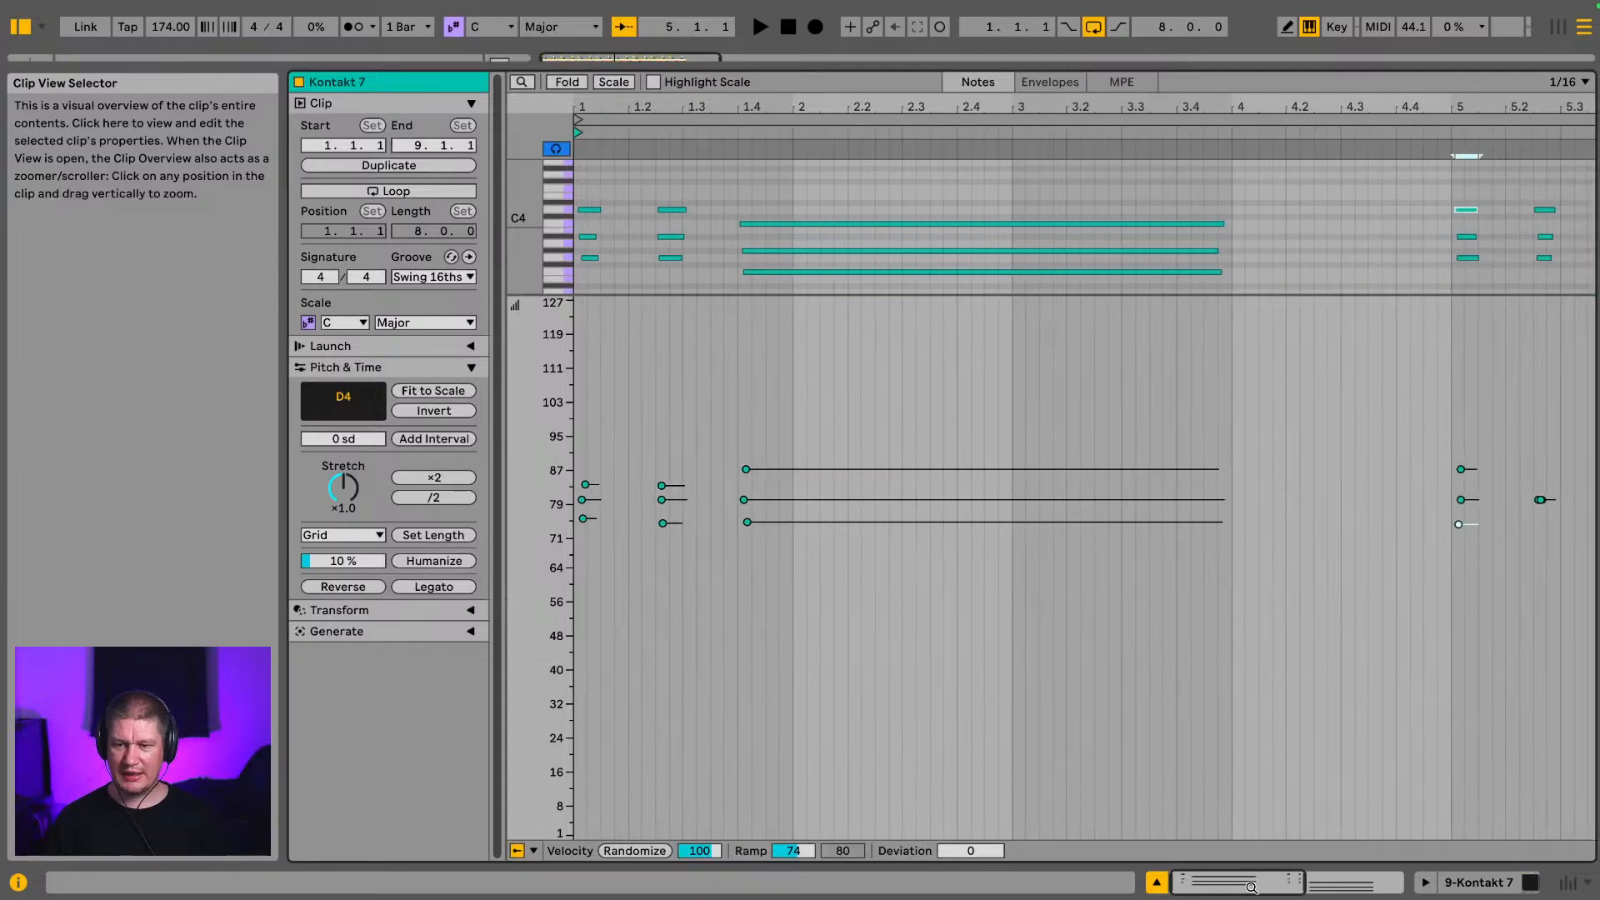
{"action": "left_click_drag", "start_coordinate": [1252, 888], "coordinate": [1330, 895]}
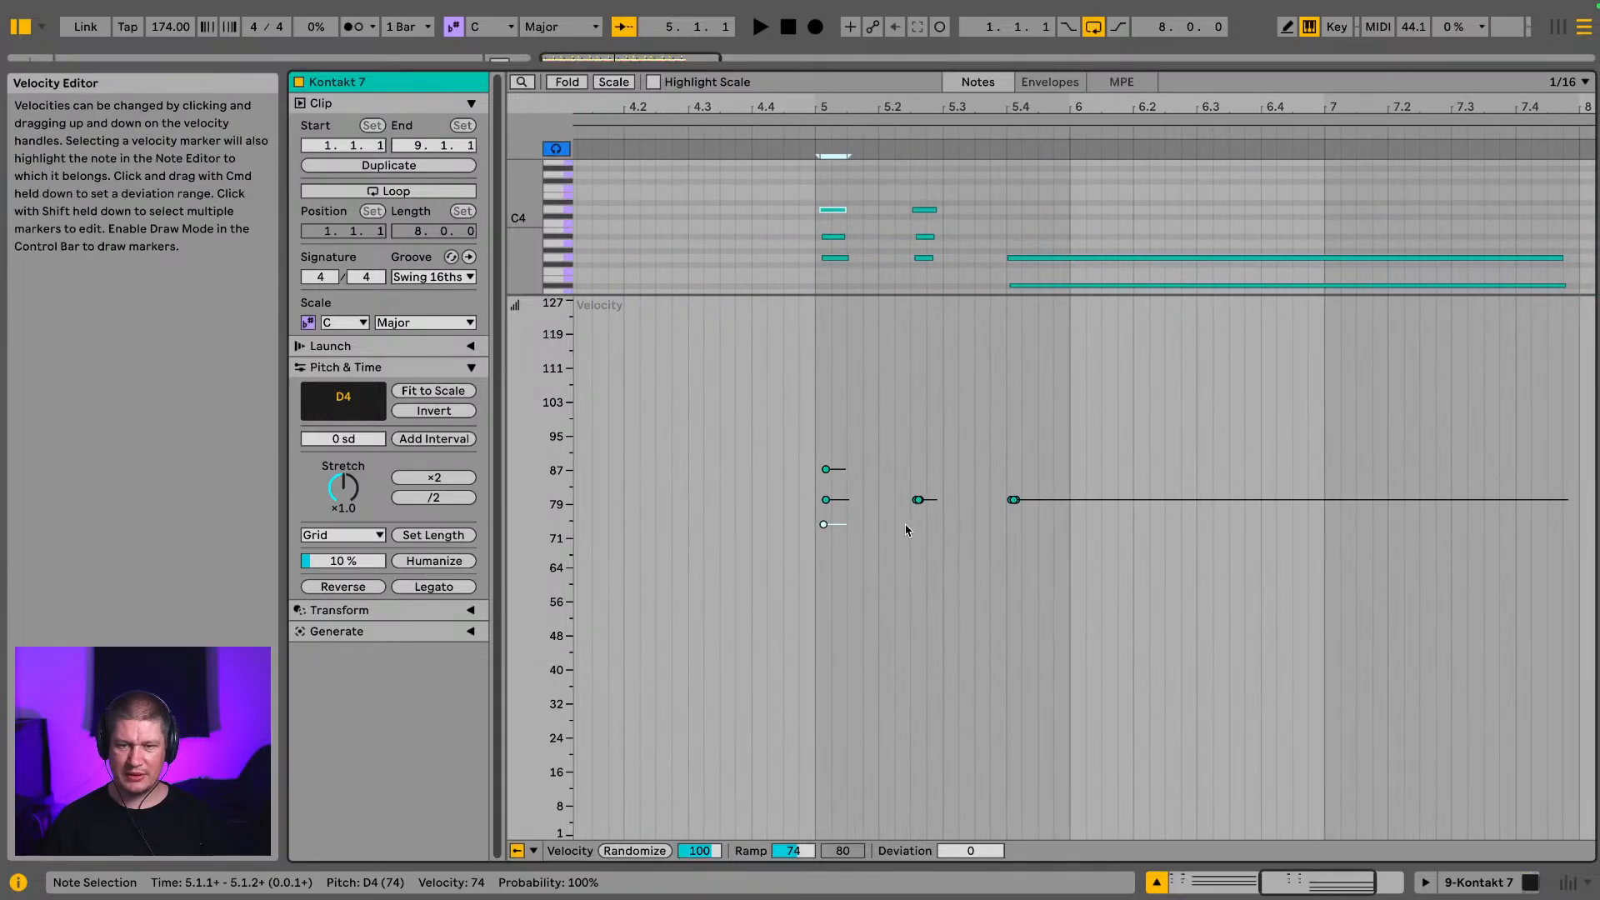
{"action": "mouse_move", "coordinate": [918, 499]}
{"action": "left_mouse_down"}
{"action": "mouse_move", "coordinate": [918, 469]}
{"action": "mouse_move", "coordinate": [919, 523]}
{"action": "left_mouse_up"}
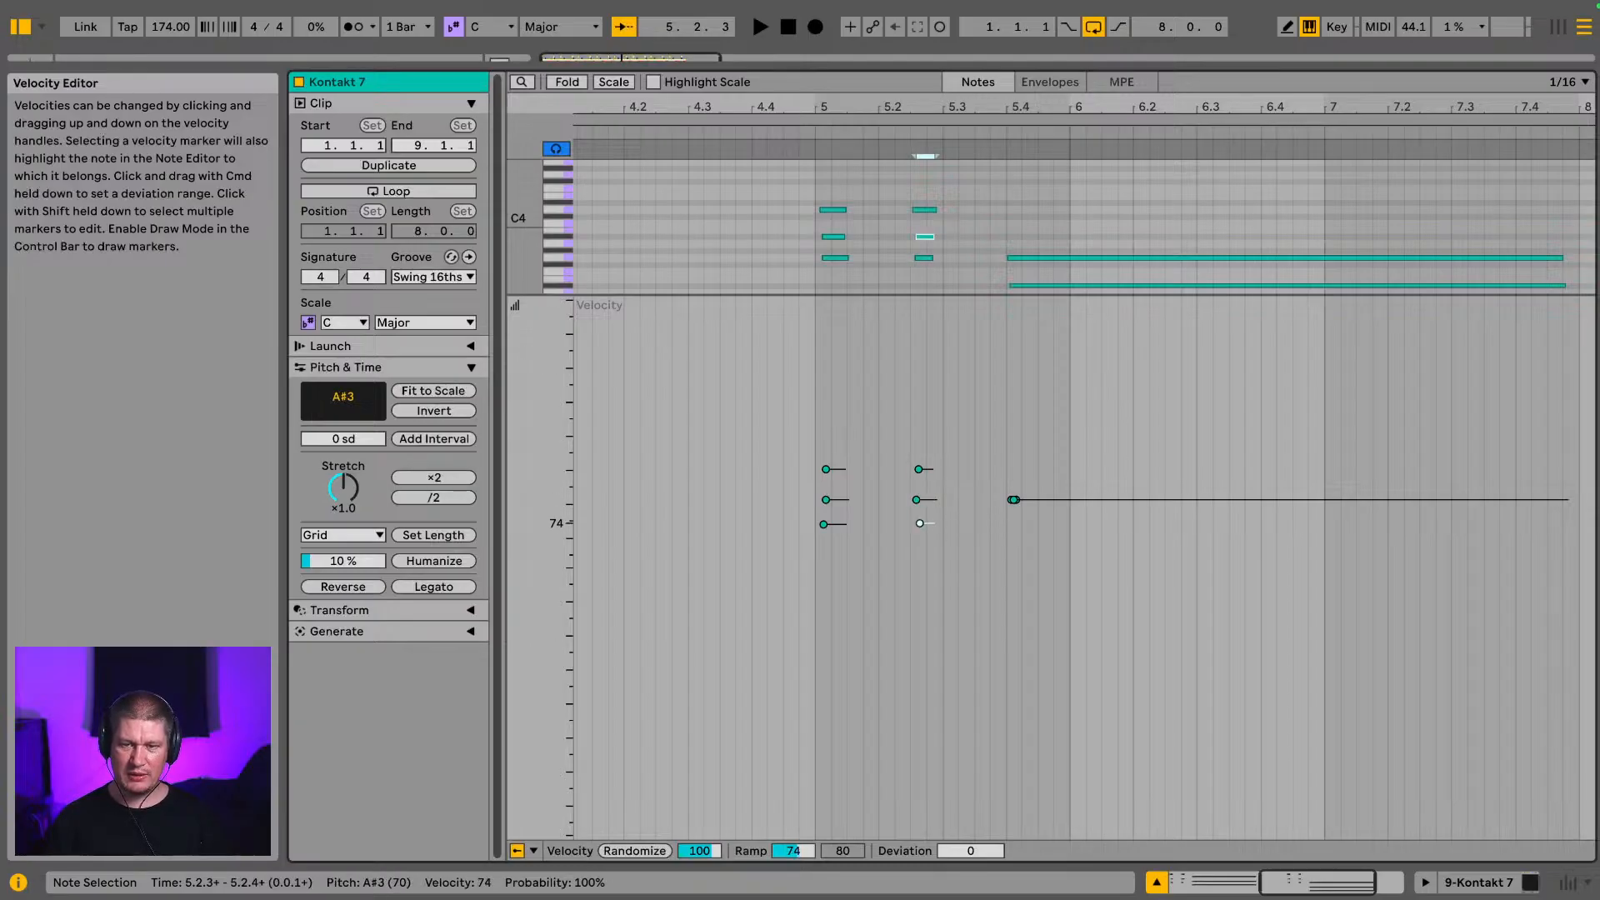
{"action": "left_click", "coordinate": [1014, 500]}
{"action": "mouse_move", "coordinate": [1014, 500]}
{"action": "left_mouse_down"}
{"action": "mouse_move", "coordinate": [1015, 472]}
{"action": "mouse_move", "coordinate": [1018, 529]}
{"action": "left_mouse_up"}
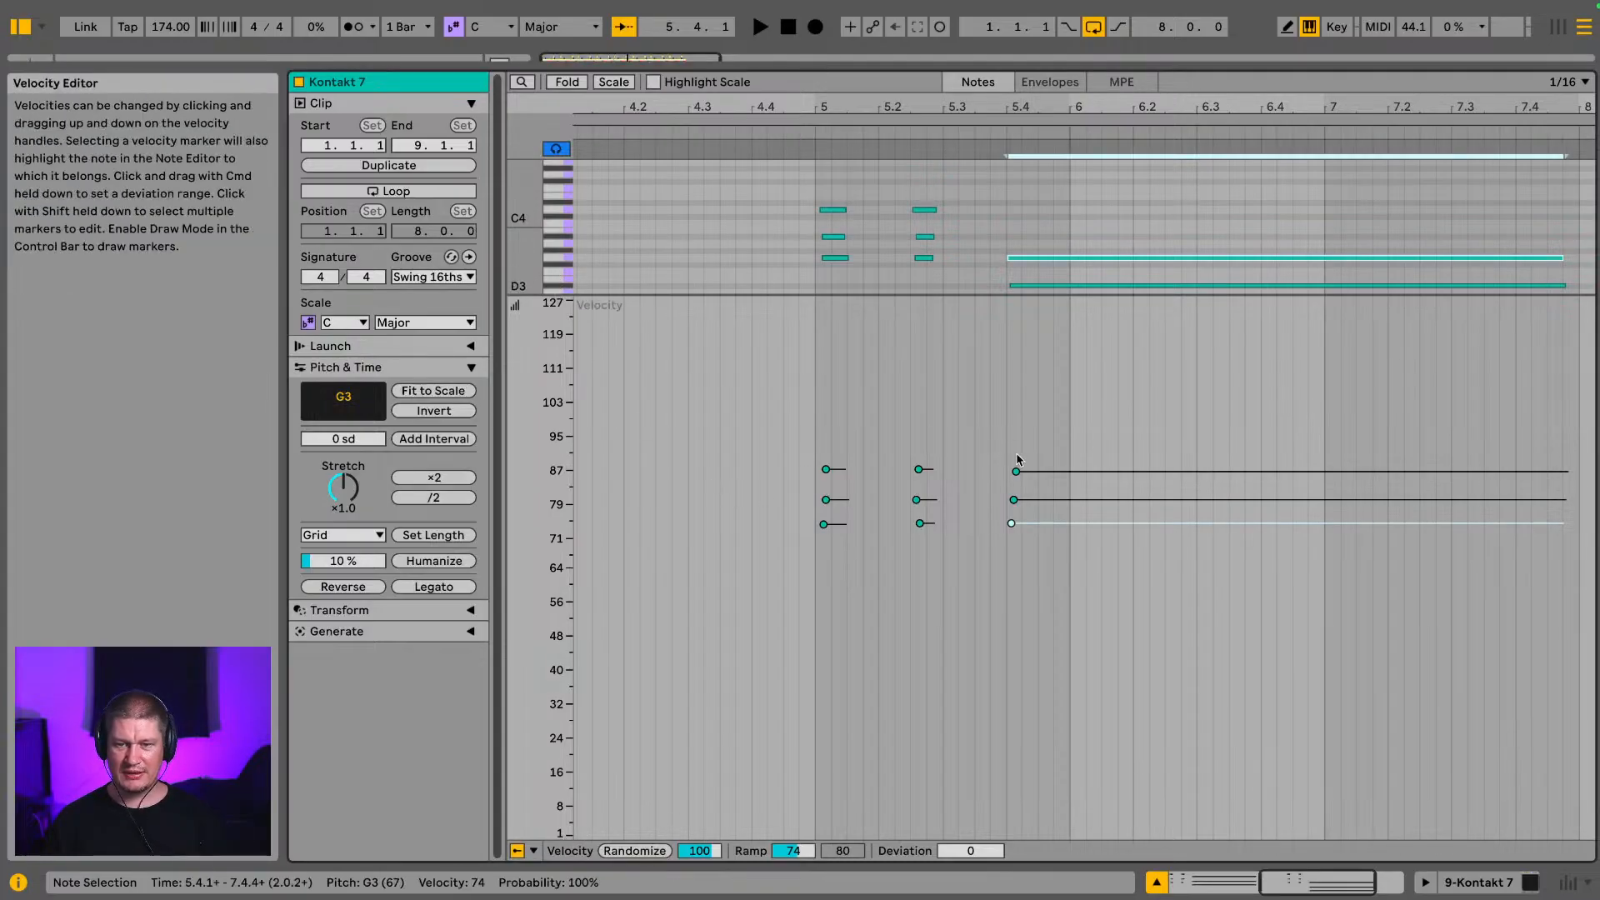
{"action": "left_click_drag", "start_coordinate": [1016, 471], "coordinate": [1012, 296]}
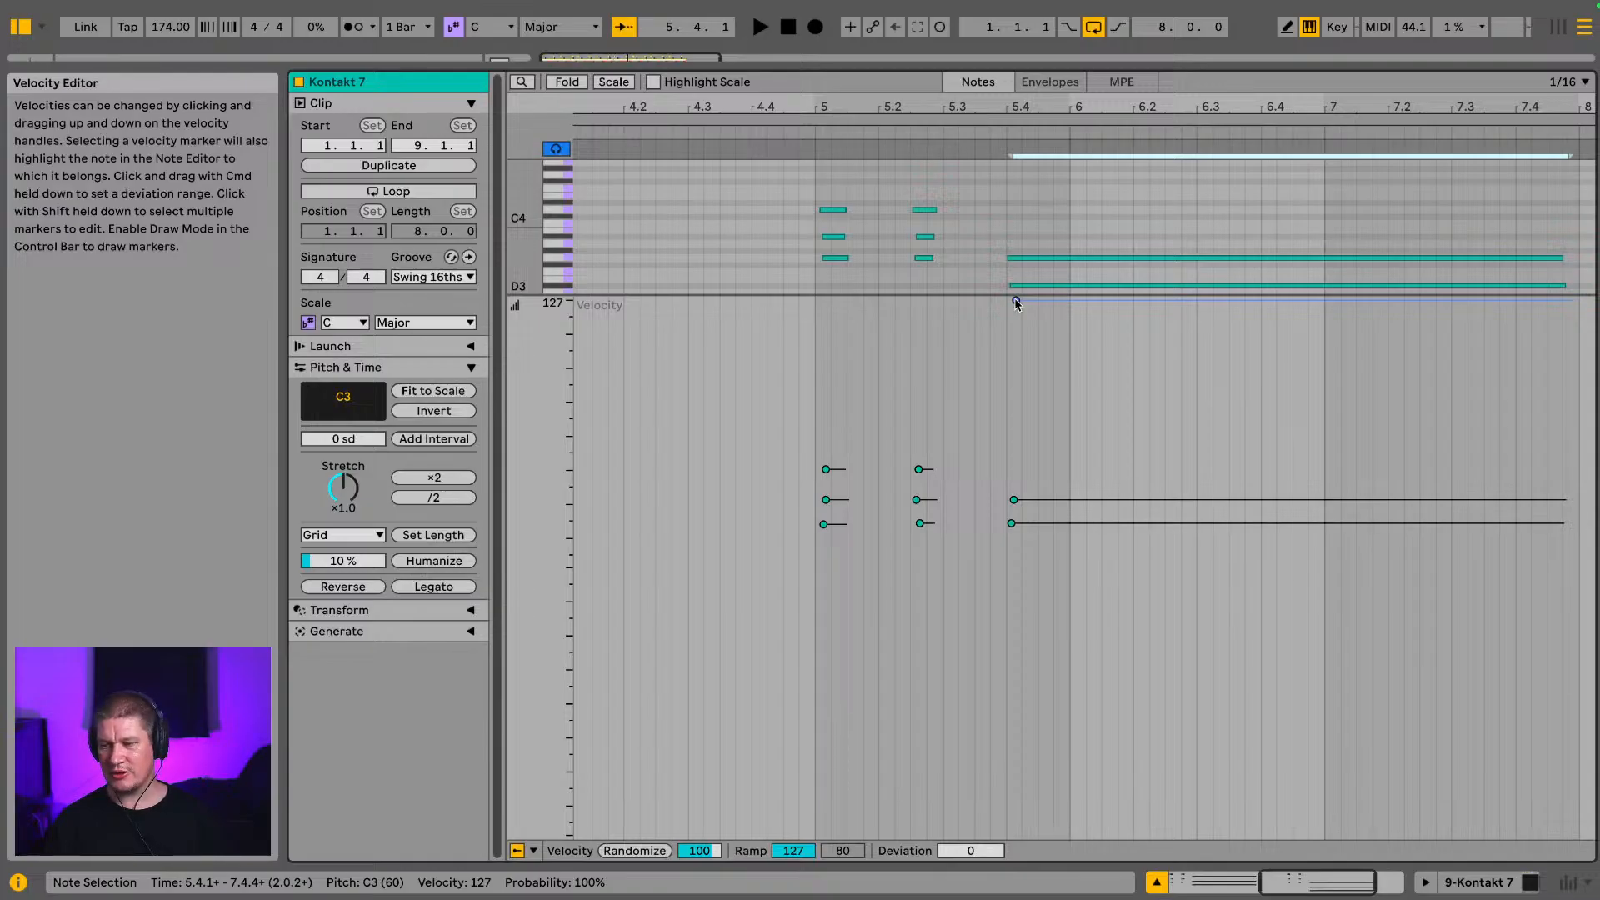
{"action": "mouse_move", "coordinate": [1014, 299]}
{"action": "left_mouse_down"}
{"action": "mouse_move", "coordinate": [1016, 763]}
{"action": "mouse_move", "coordinate": [1016, 469]}
{"action": "left_mouse_up"}
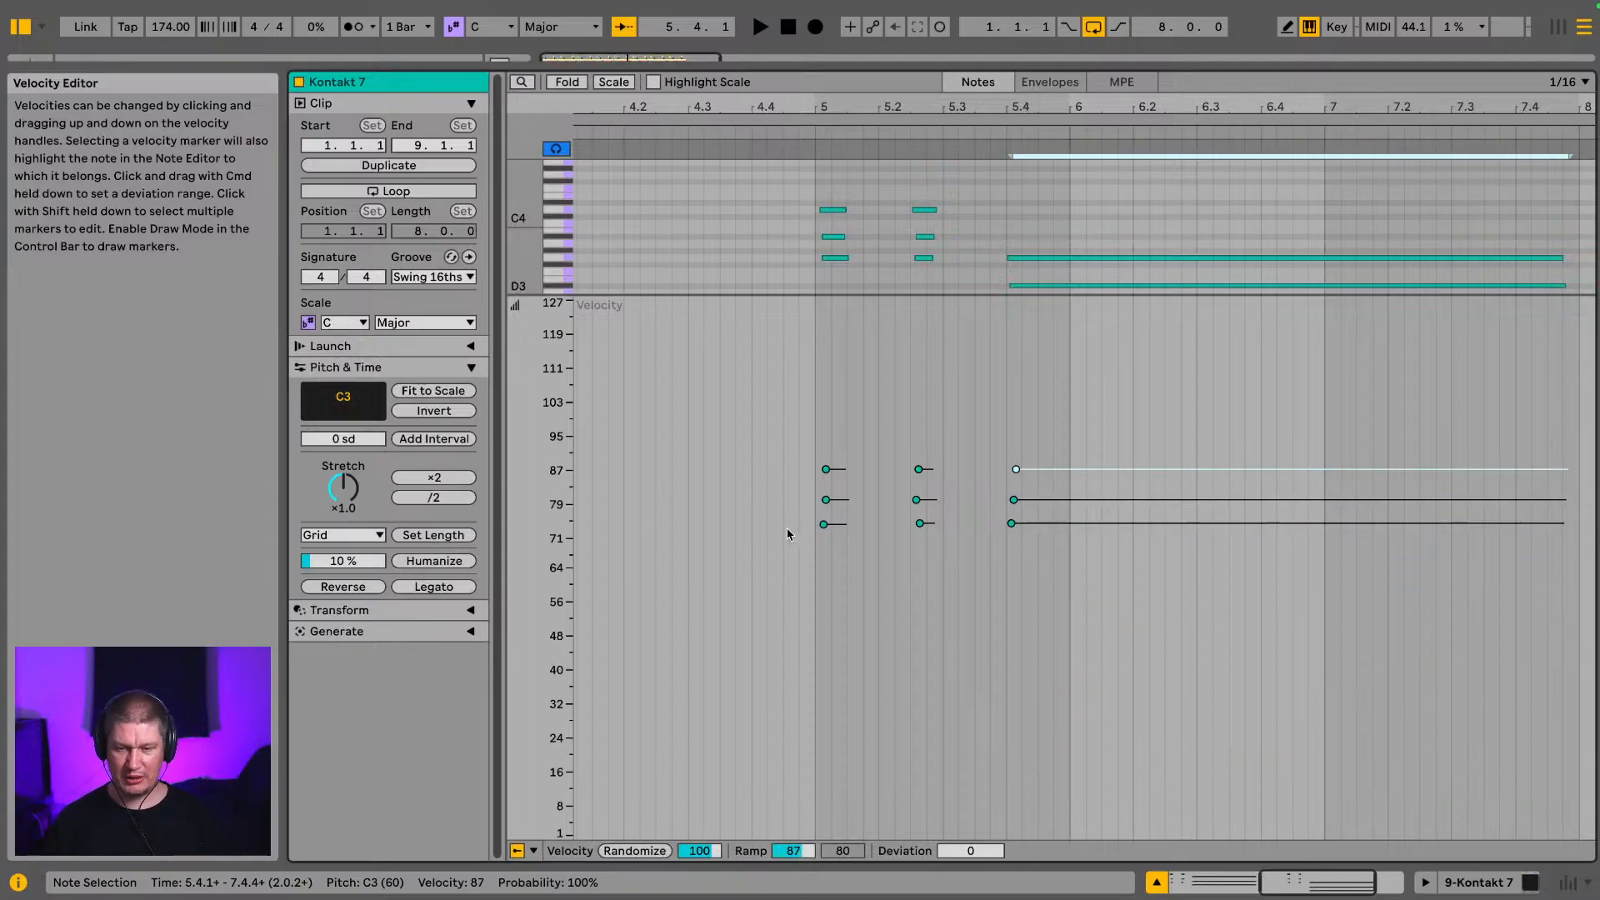
Step: Lower the velocities of all chords in both halves of the clip to the 59–70 range while auditioning the loop
{"action": "key", "text": "w"}
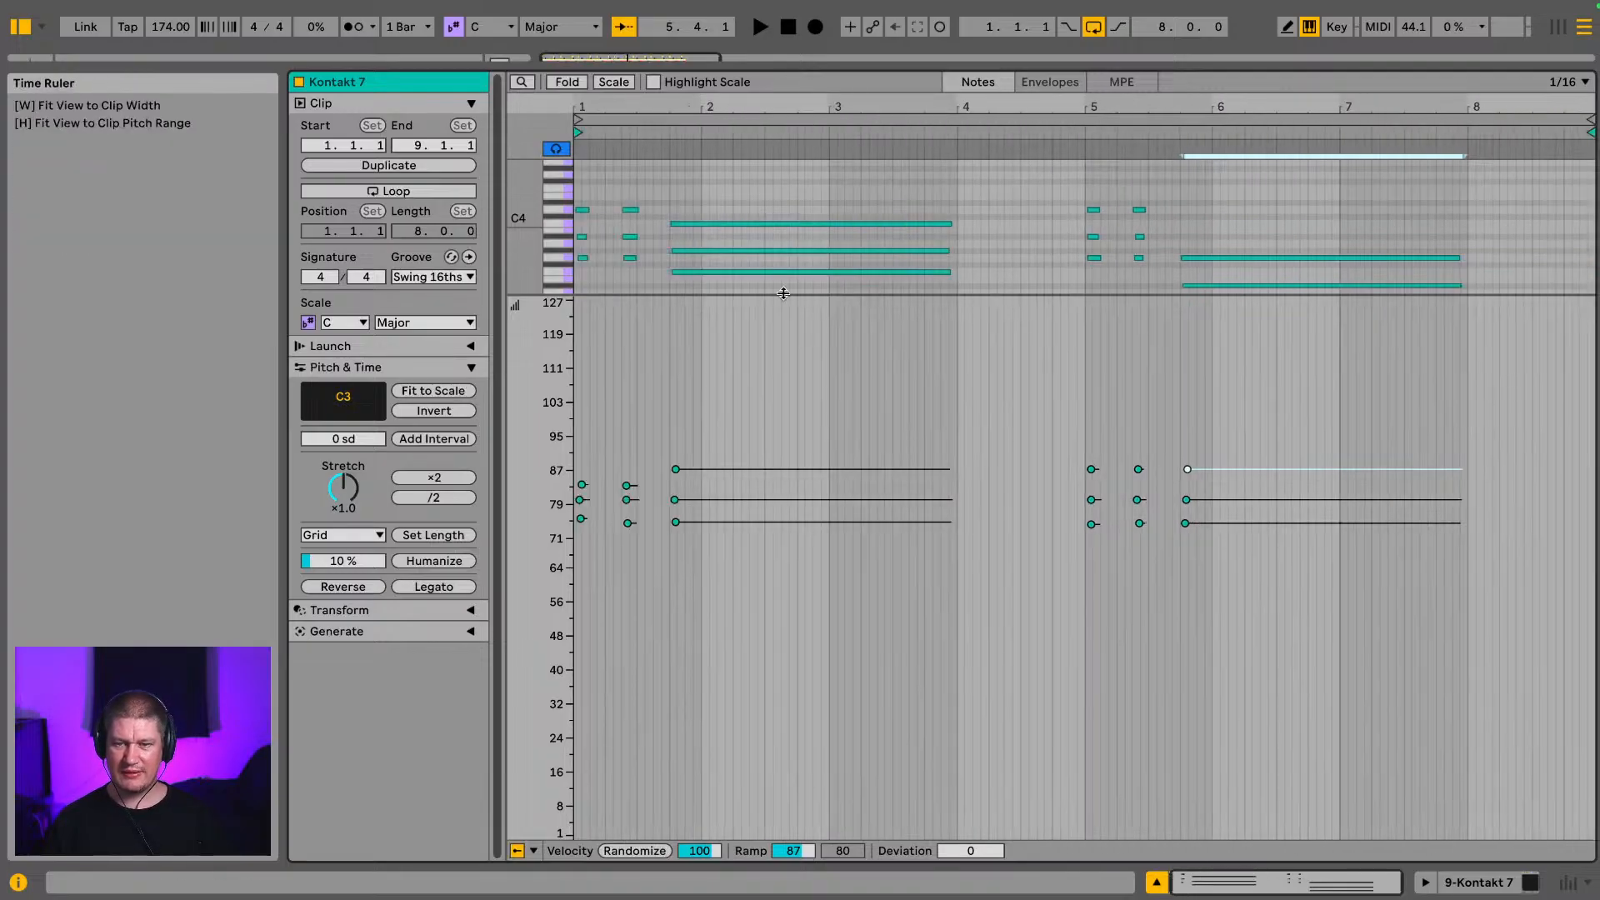
{"action": "key", "text": "space"}
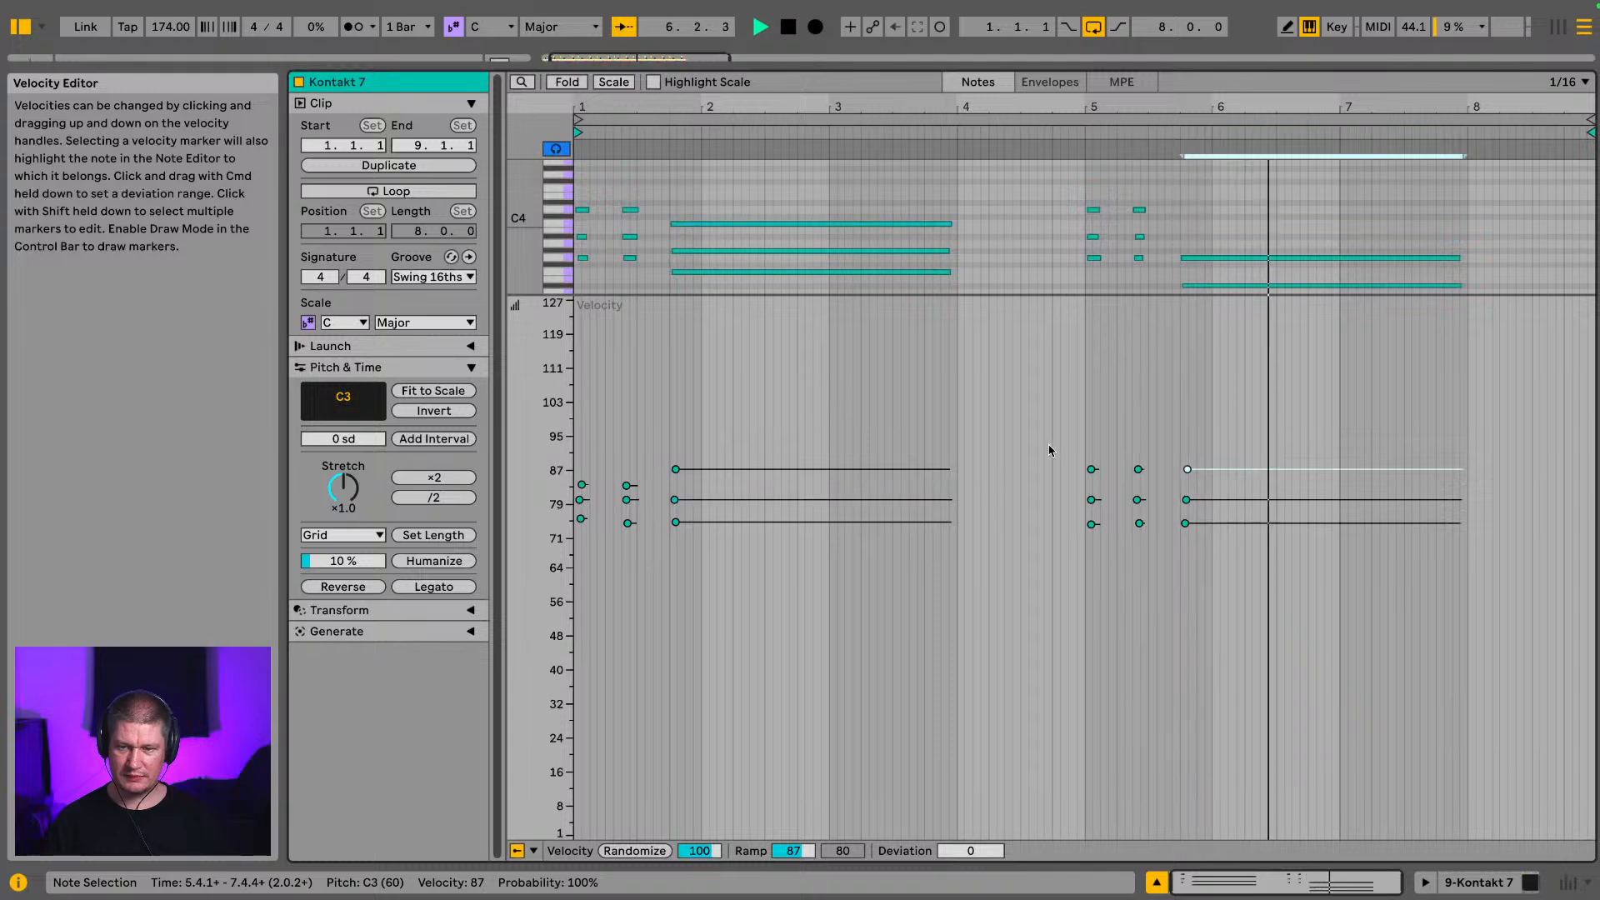
{"action": "left_click_drag", "start_coordinate": [1050, 448], "coordinate": [1315, 586]}
{"action": "left_click_drag", "start_coordinate": [1185, 523], "coordinate": [1186, 541]}
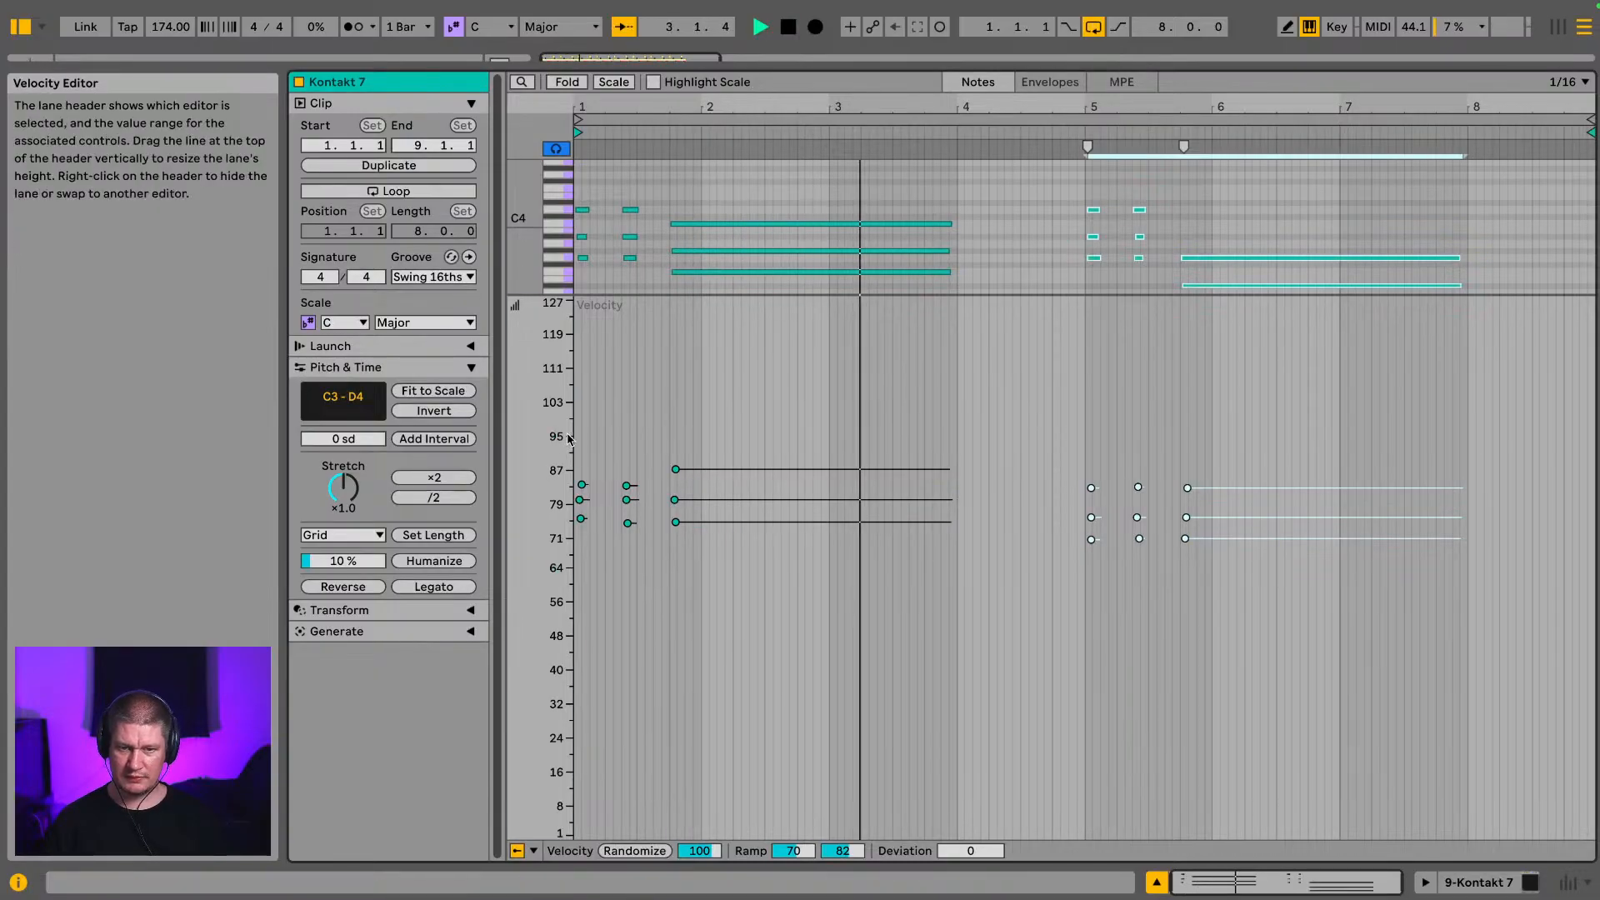
{"action": "mouse_move", "coordinate": [925, 453]}
{"action": "left_mouse_down"}
{"action": "mouse_move", "coordinate": [555, 503]}
{"action": "mouse_move", "coordinate": [625, 500]}
{"action": "mouse_move", "coordinate": [677, 539]}
{"action": "left_mouse_up"}
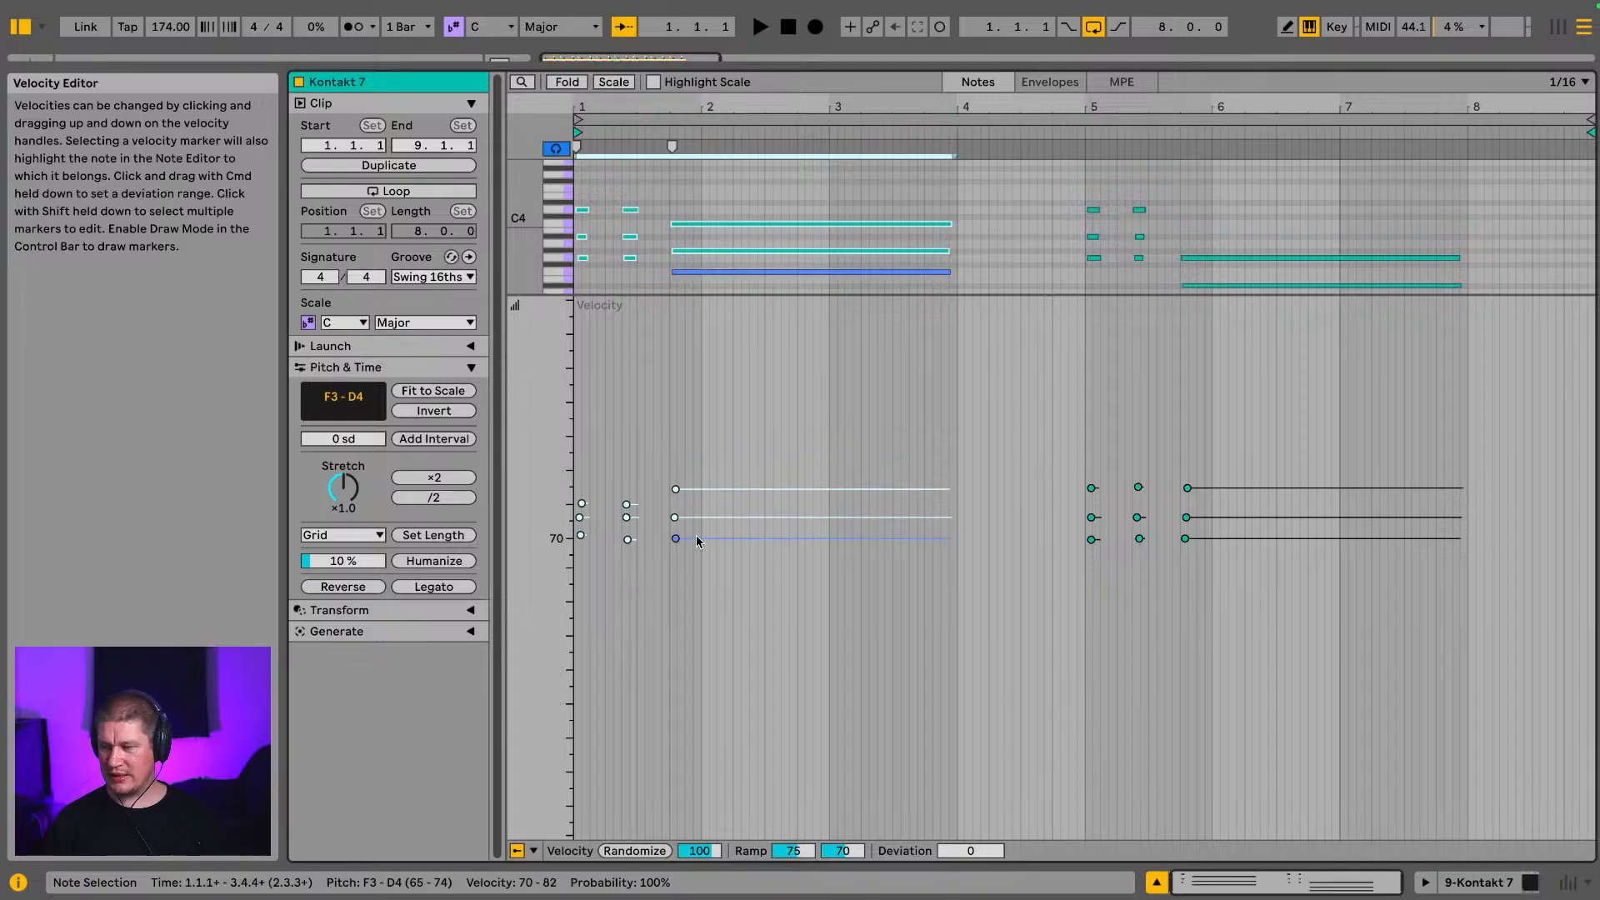
{"action": "key", "text": "space"}
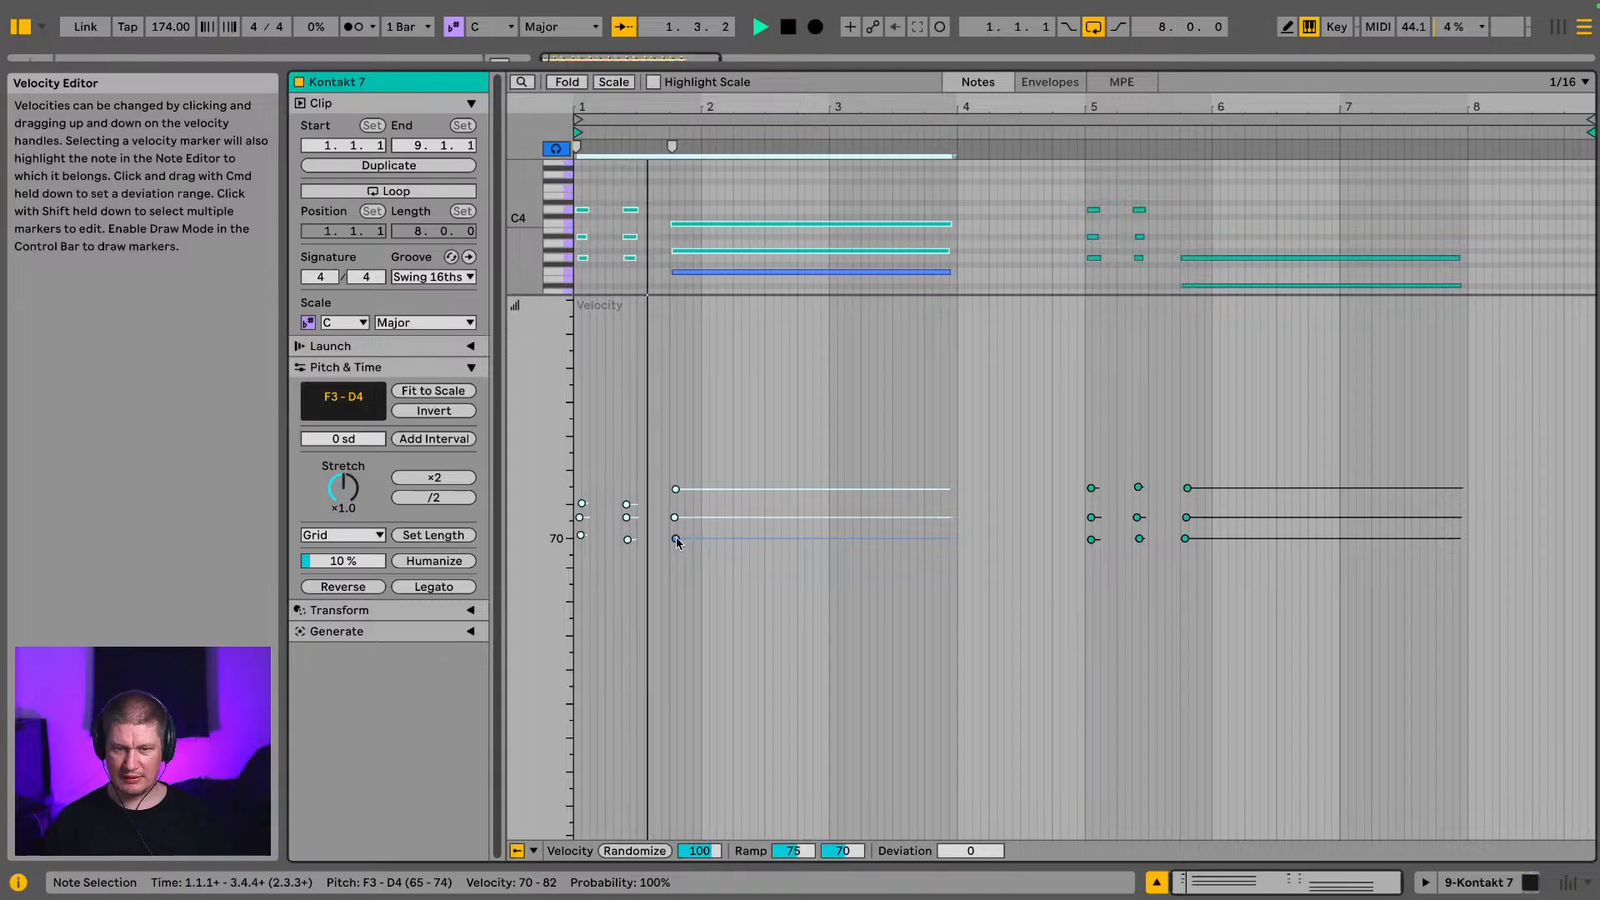
{"action": "left_click_drag", "start_coordinate": [676, 538], "coordinate": [675, 580]}
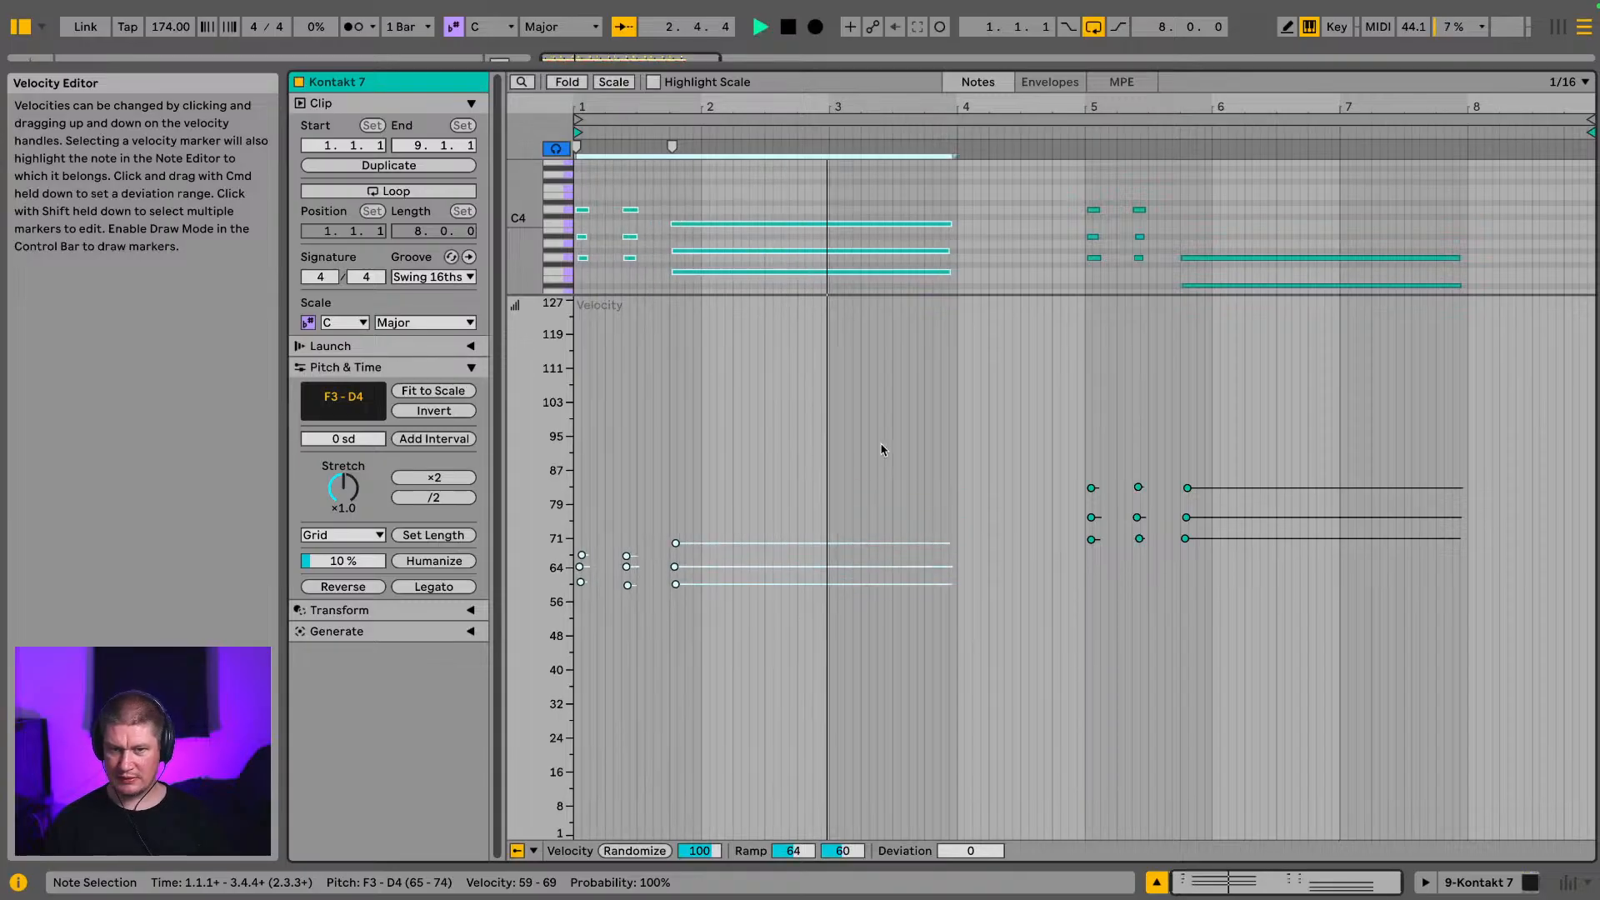
{"action": "left_click_drag", "start_coordinate": [992, 439], "coordinate": [1225, 561]}
{"action": "left_click_drag", "start_coordinate": [1091, 540], "coordinate": [1090, 586]}
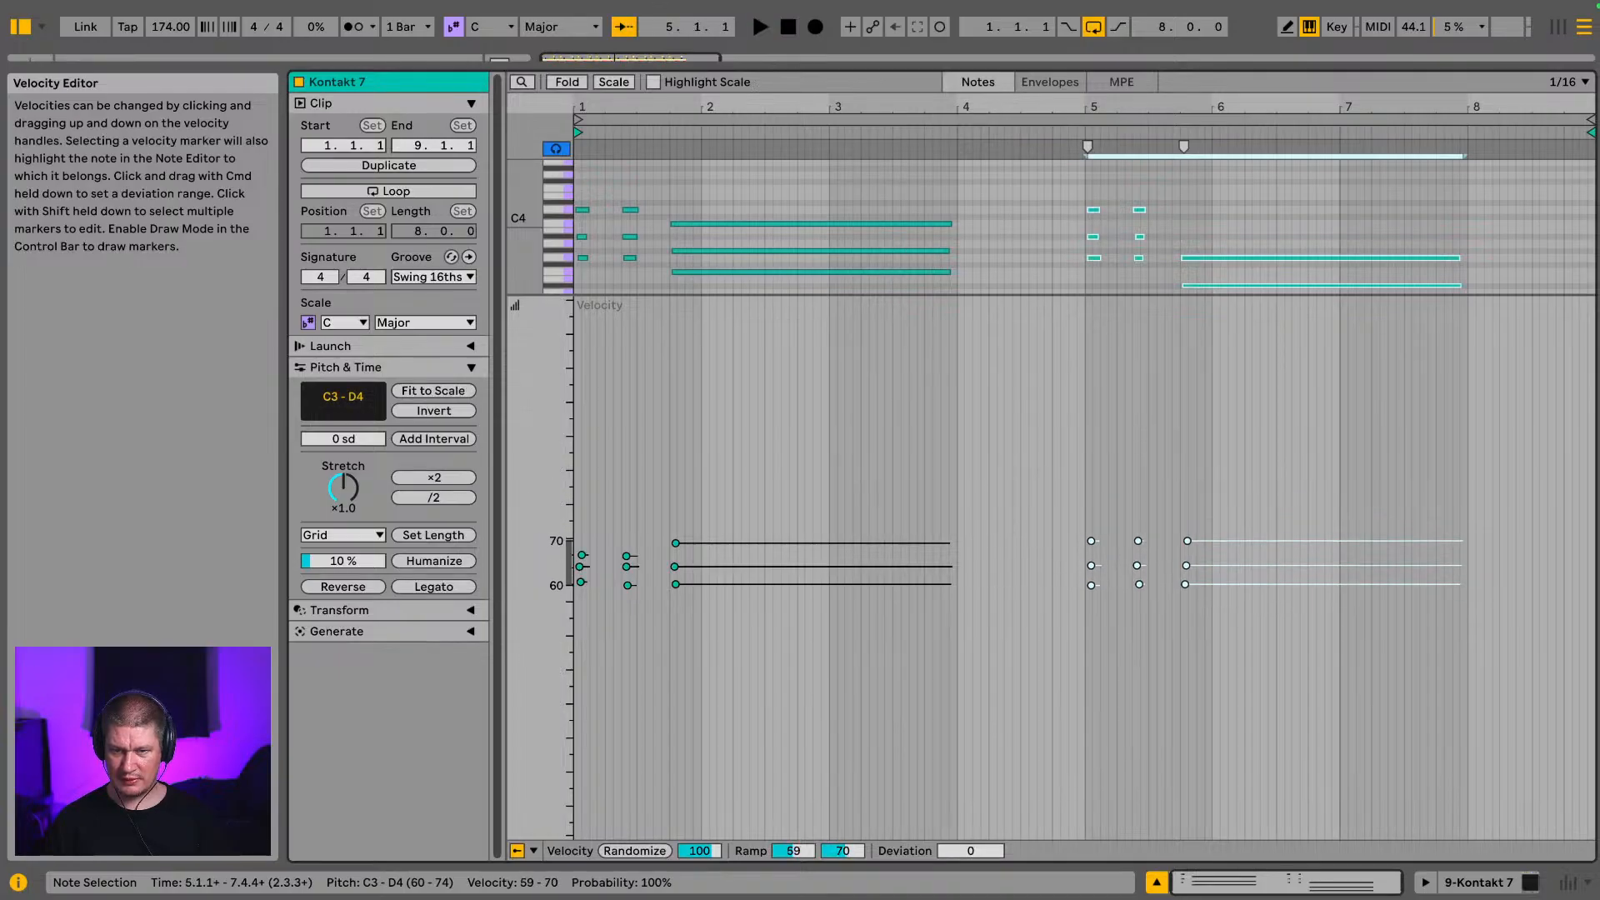
{"action": "key", "text": "space"}
{"action": "key", "text": "space"}
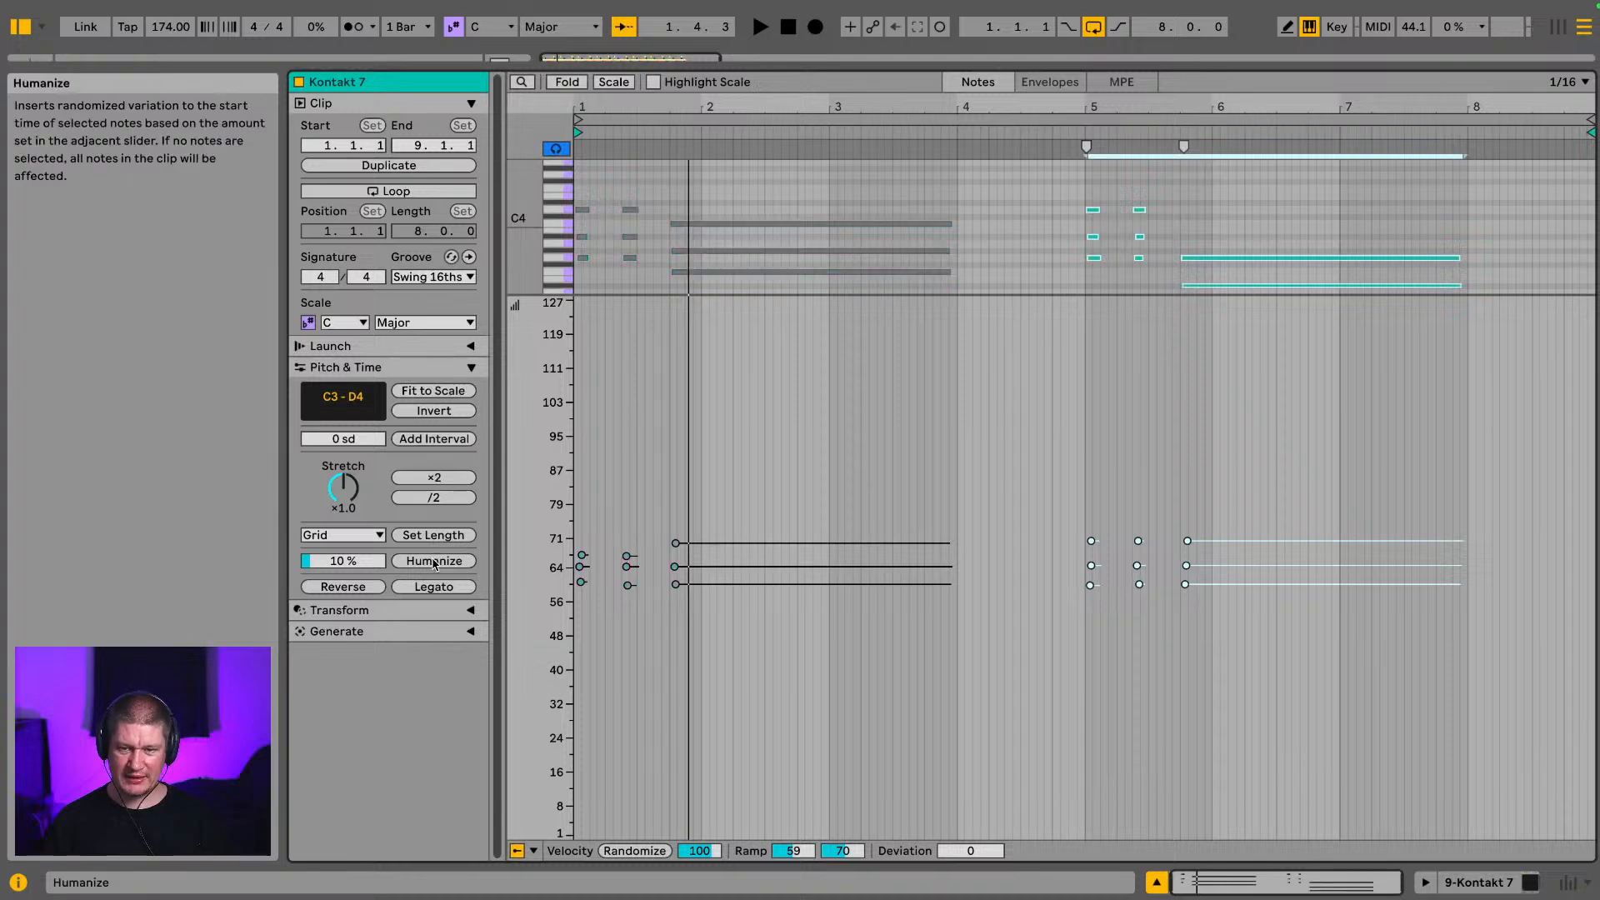
Step: Select all notes in the clip and humanize their timing during playback, first at 10% and again at 100%
{"action": "left_click_drag", "start_coordinate": [1386, 660], "coordinate": [571, 447]}
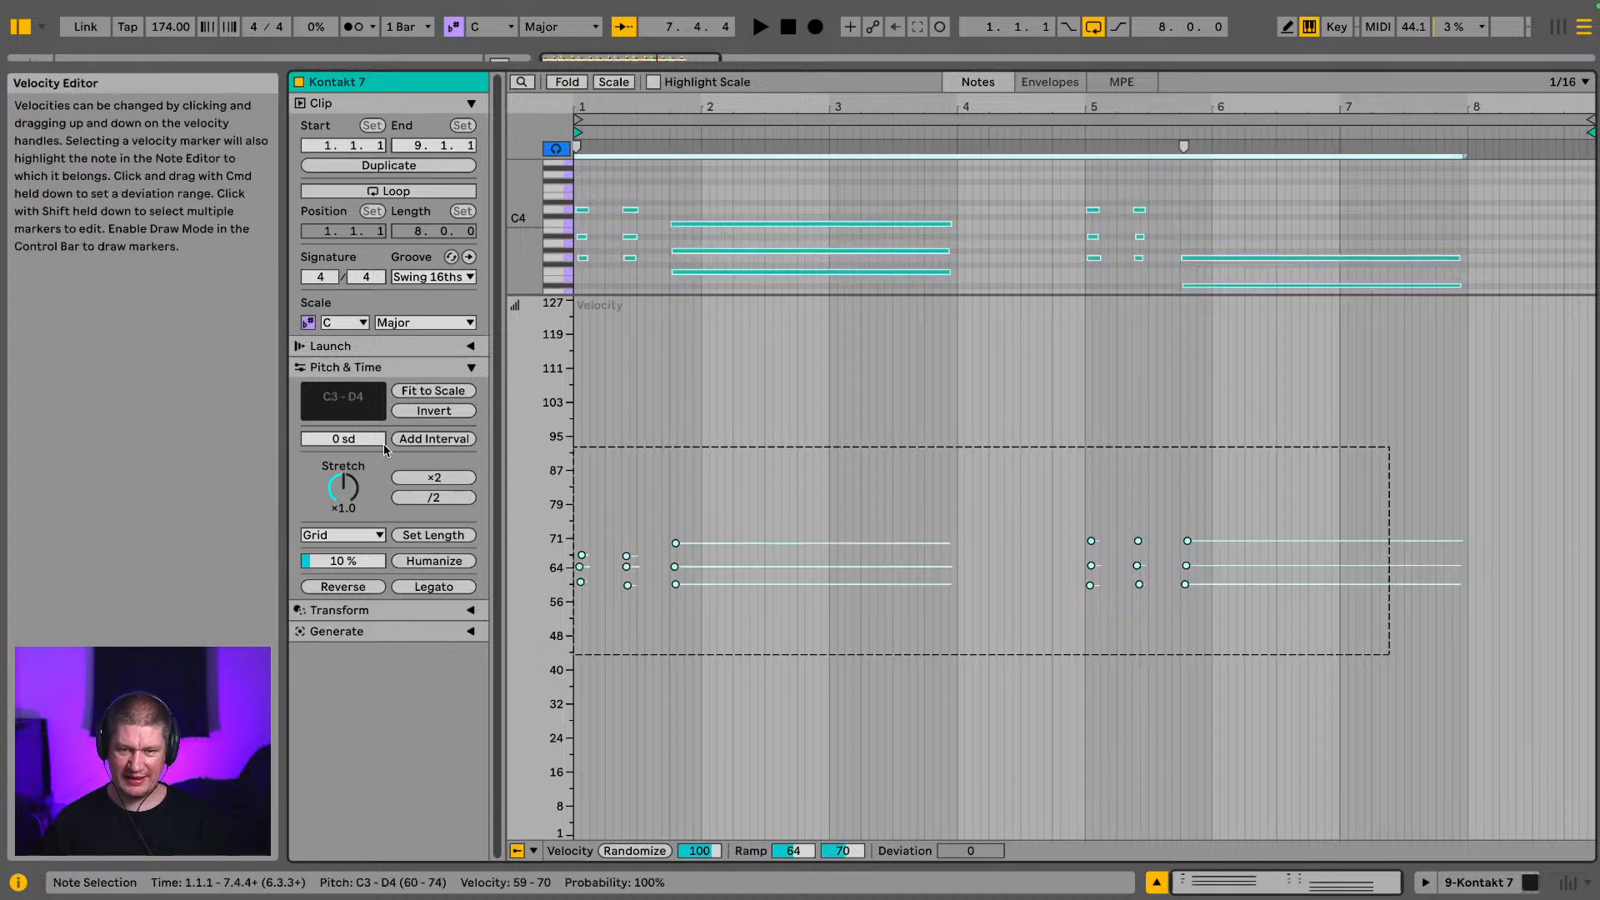
{"action": "key", "text": "space"}
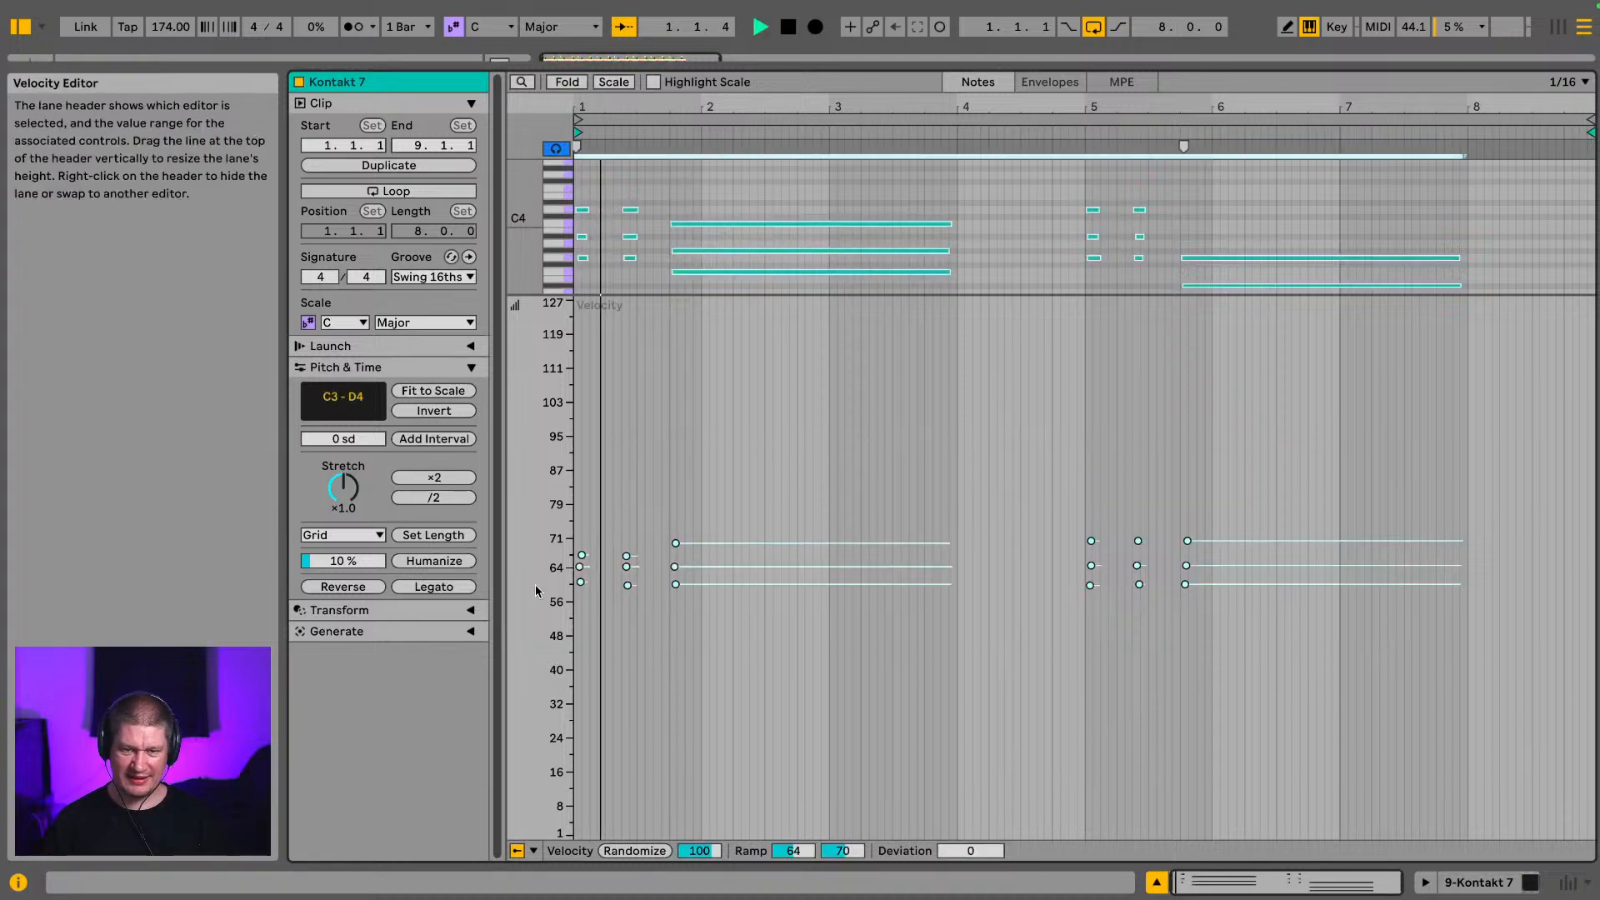
{"action": "left_click", "coordinate": [430, 564]}
{"action": "left_click_drag", "start_coordinate": [354, 562], "coordinate": [354, 484]}
{"action": "left_click", "coordinate": [419, 565]}
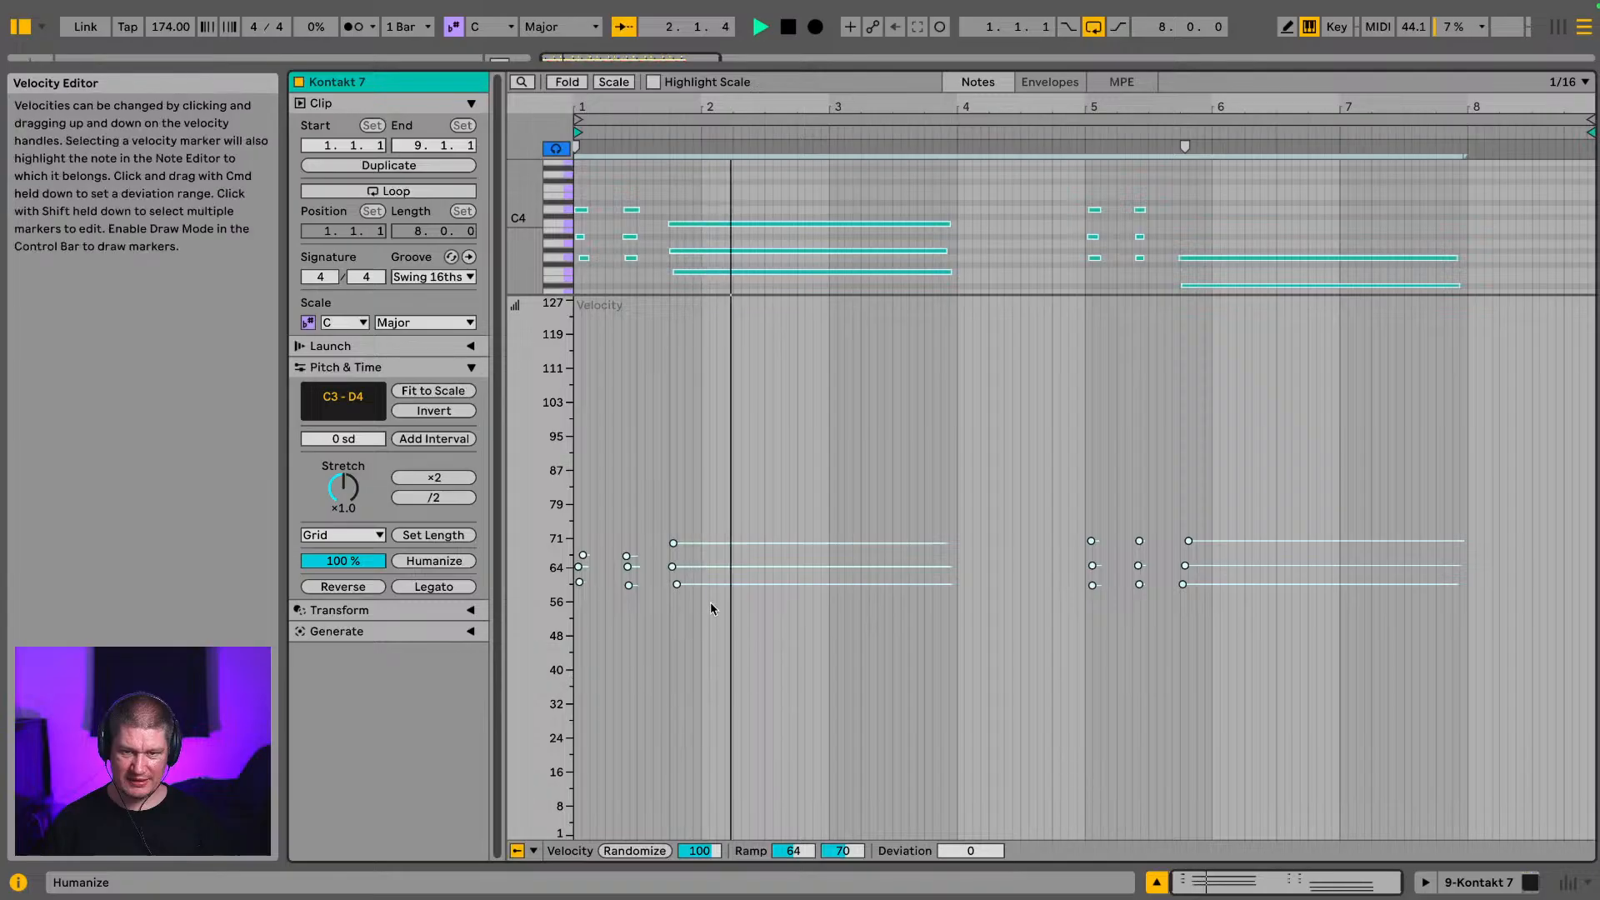
Step: Lower the velocities of all notes in the Kontakt 7 clip together, audition the change and return to the track's device view
{"action": "key", "text": "space"}
{"action": "key", "text": "super+a"}
{"action": "left_click_drag", "start_coordinate": [678, 588], "coordinate": [677, 626]}
{"action": "key", "text": "space"}
{"action": "key", "text": "space"}
{"action": "left_click", "coordinate": [1471, 886]}
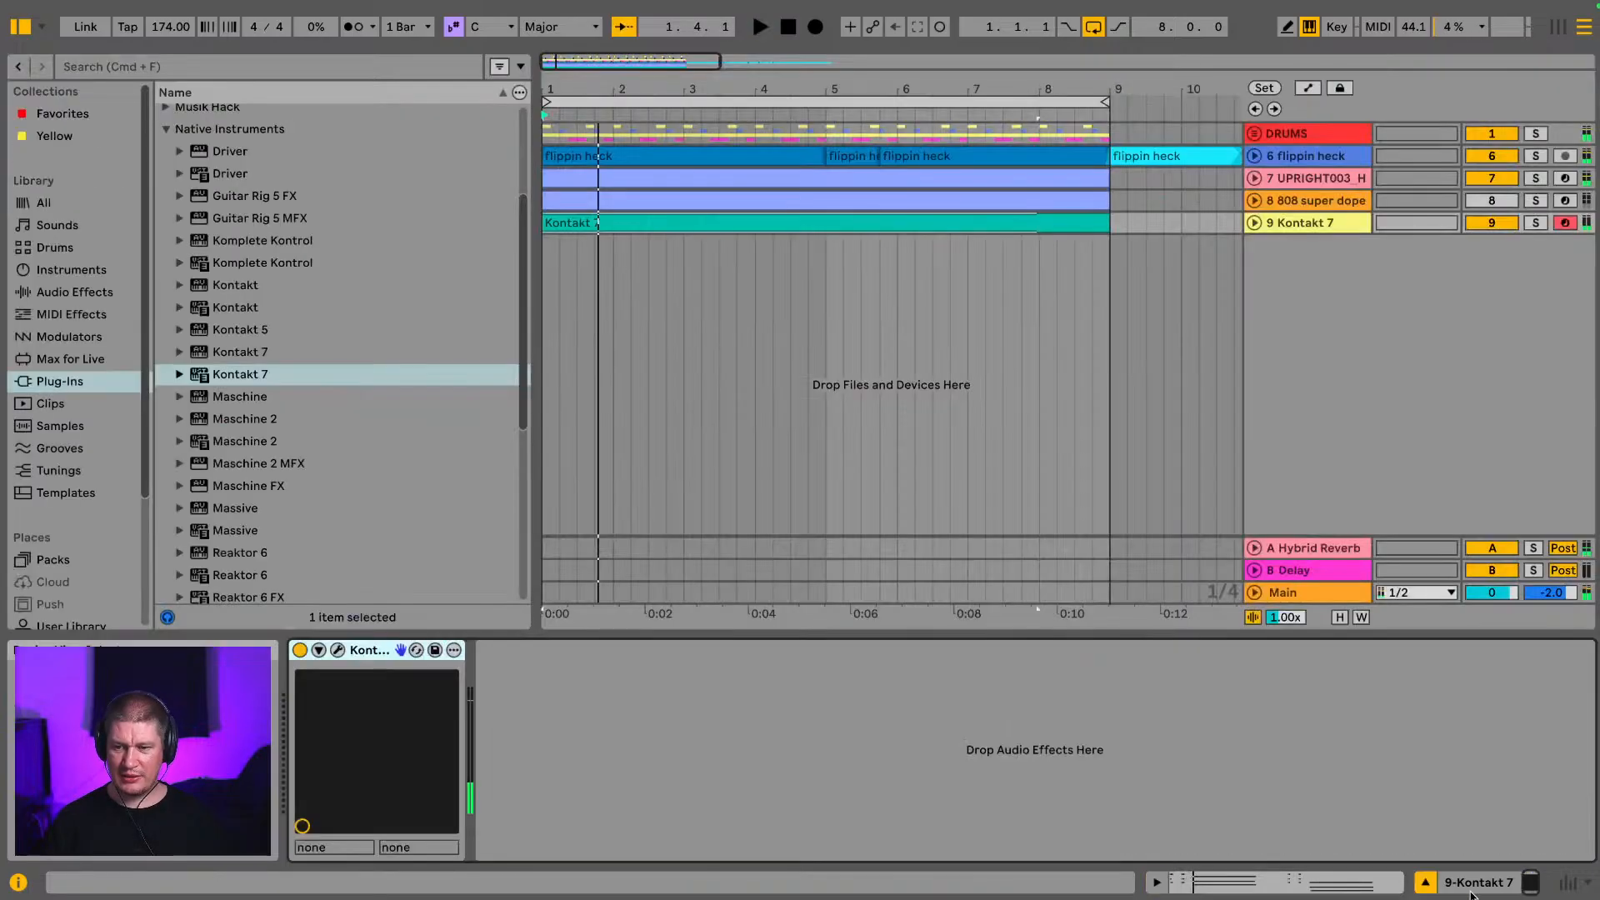
Step: Solo the Kontakt 7 track and audition the electric piano part on its own
{"action": "left_click", "coordinate": [1536, 223]}
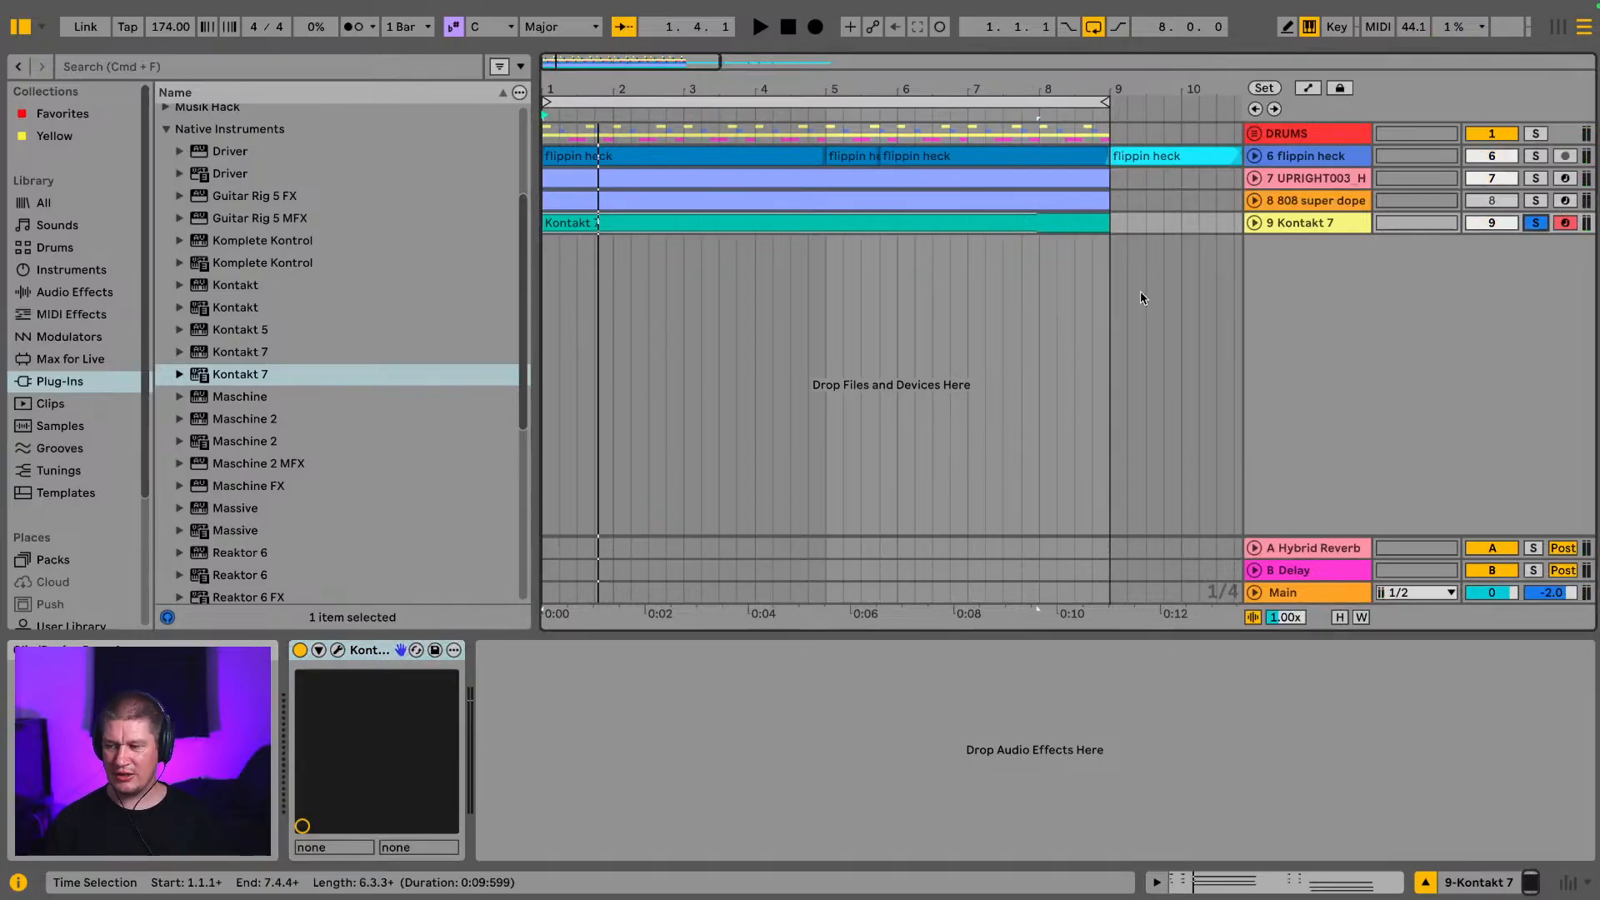
{"action": "key", "text": "space"}
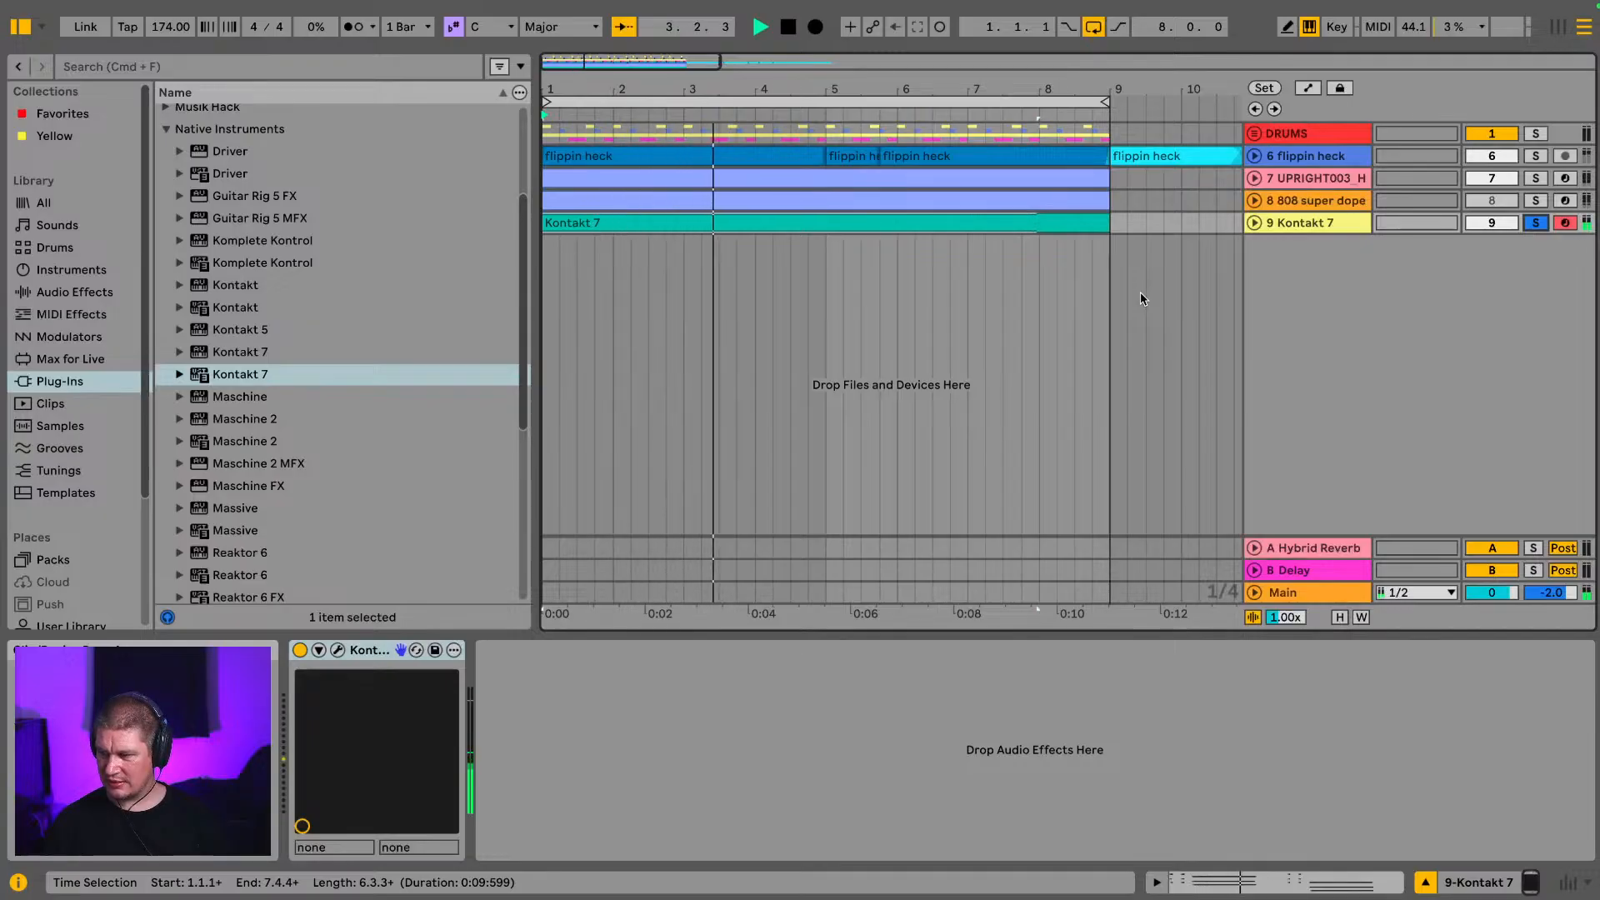
{"action": "key", "text": "space"}
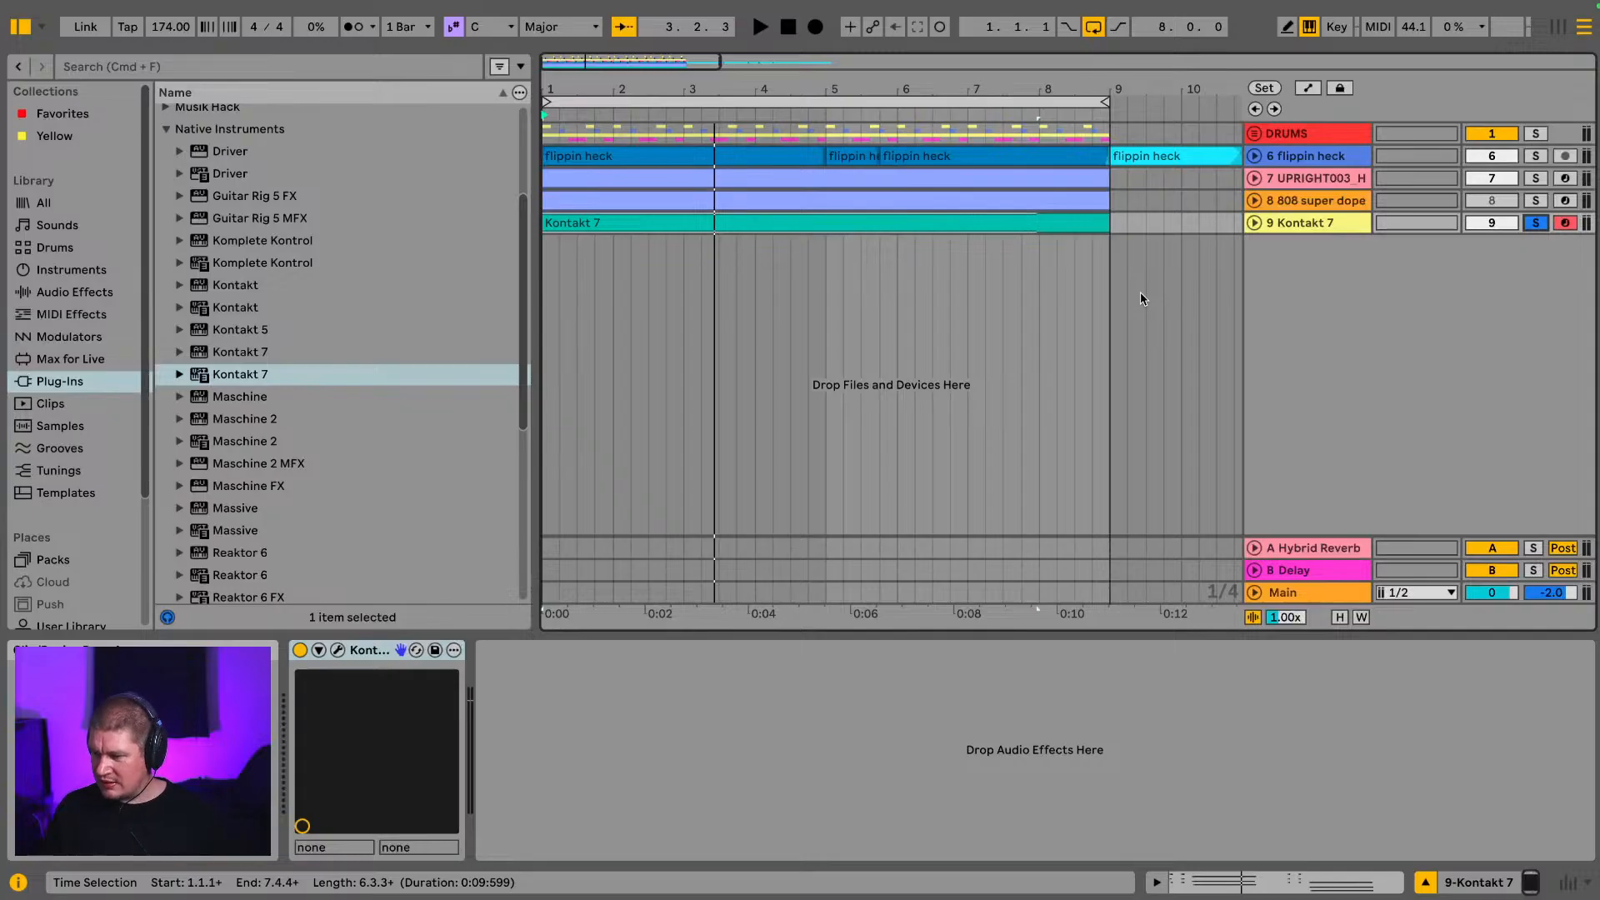
{"action": "key", "text": "space"}
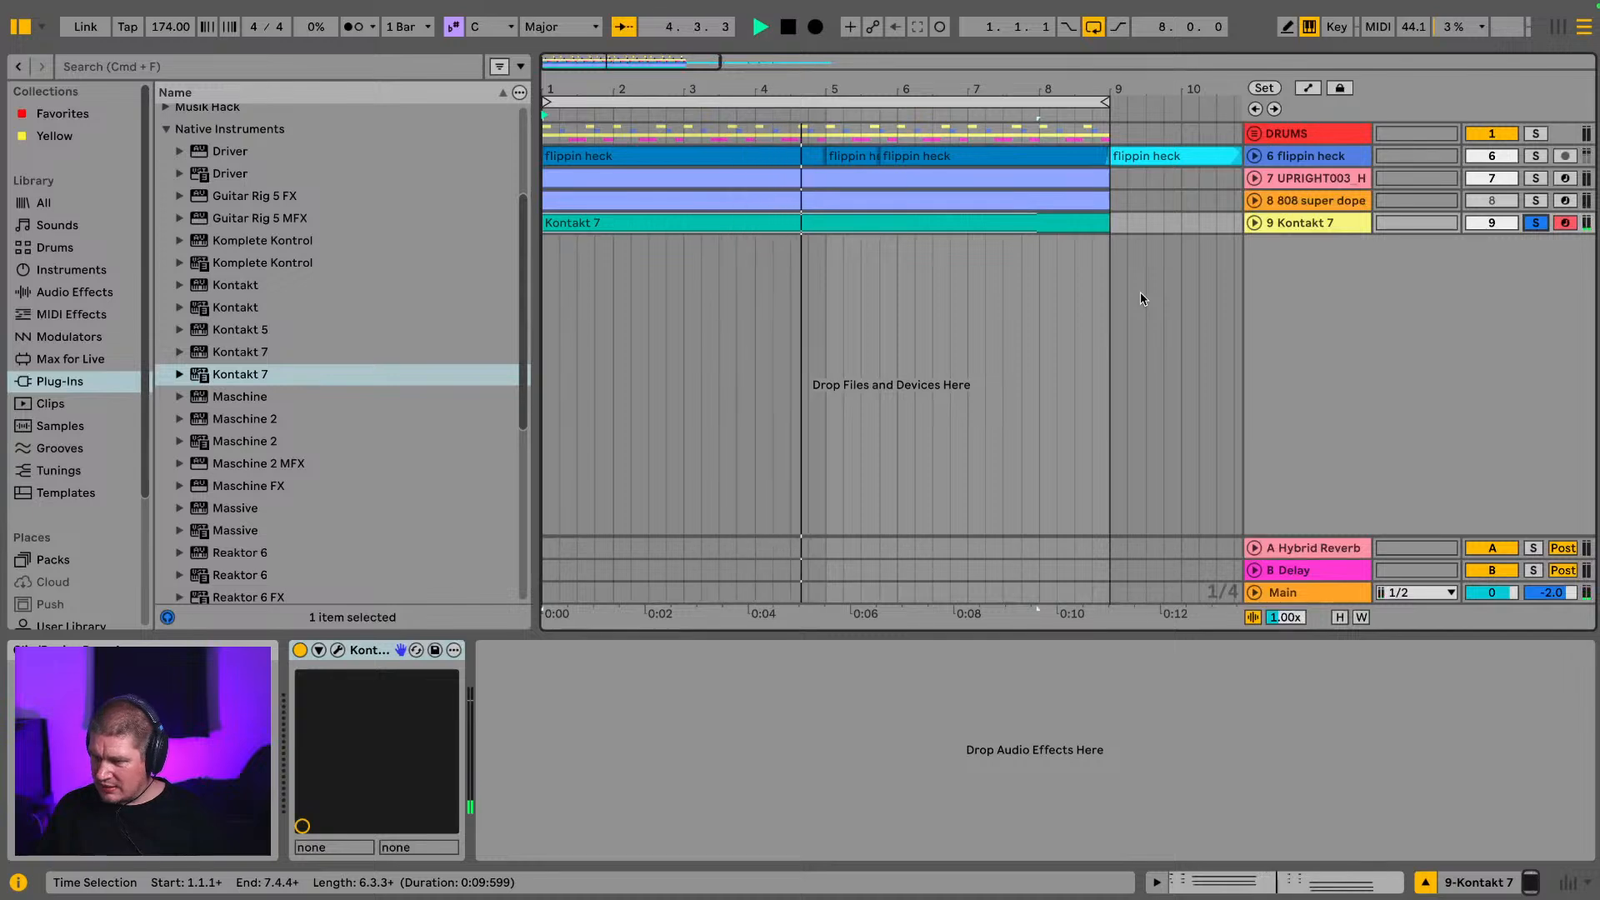
{"action": "key", "text": "space"}
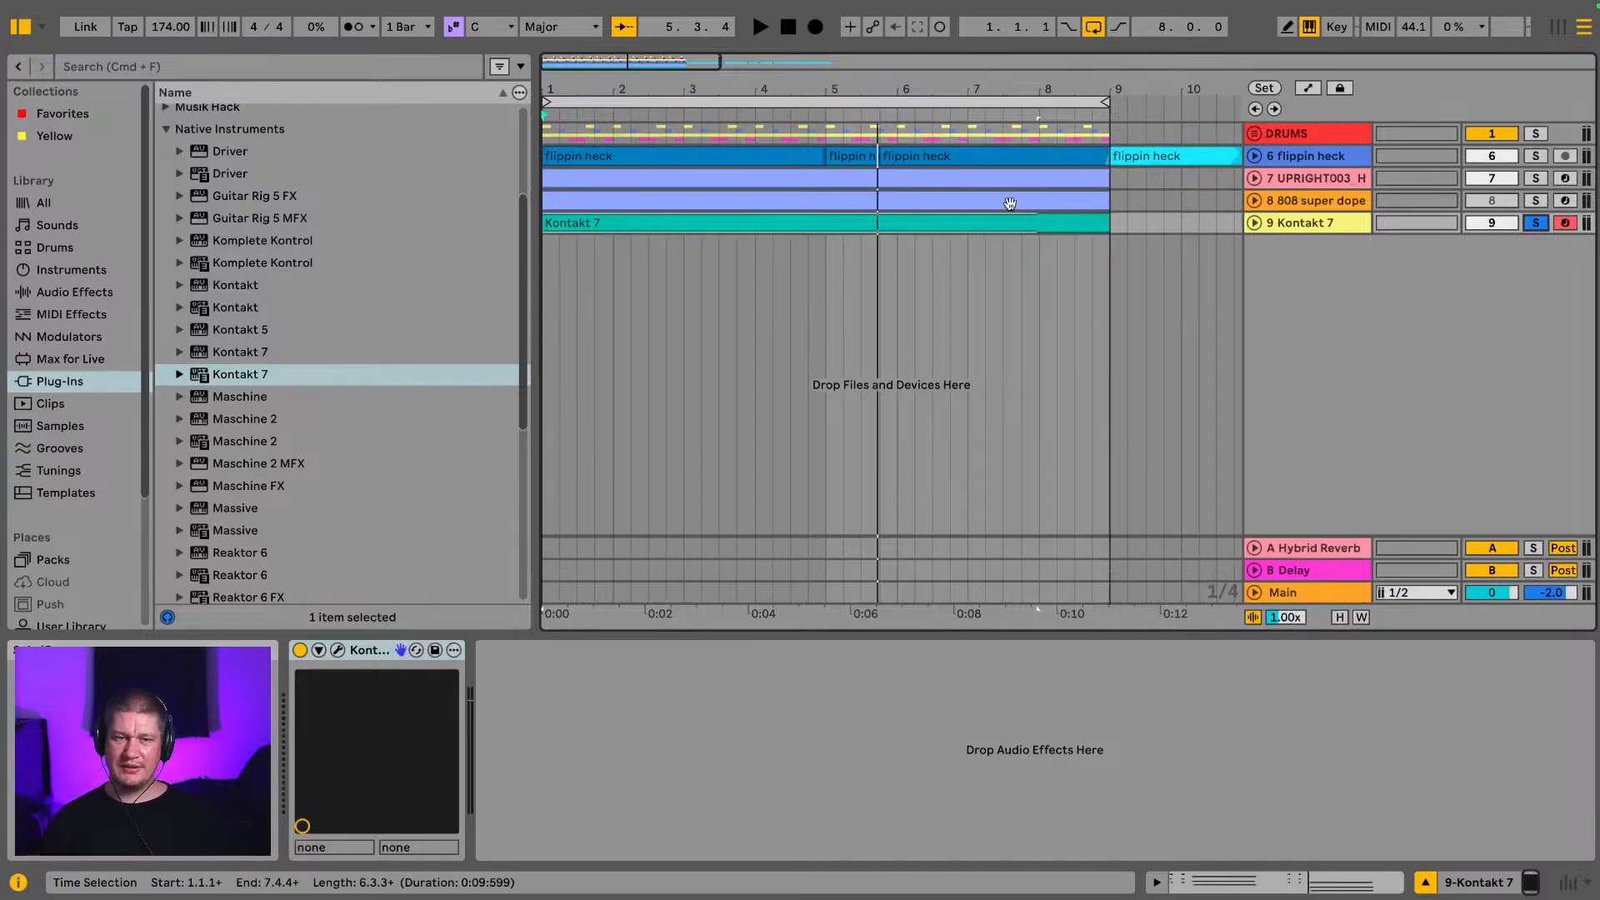
Step: Unsolo the Kontakt 7 track and set its volume to -4.6 dB in the mixer while playing the full loop
{"action": "left_click", "coordinate": [13, 26]}
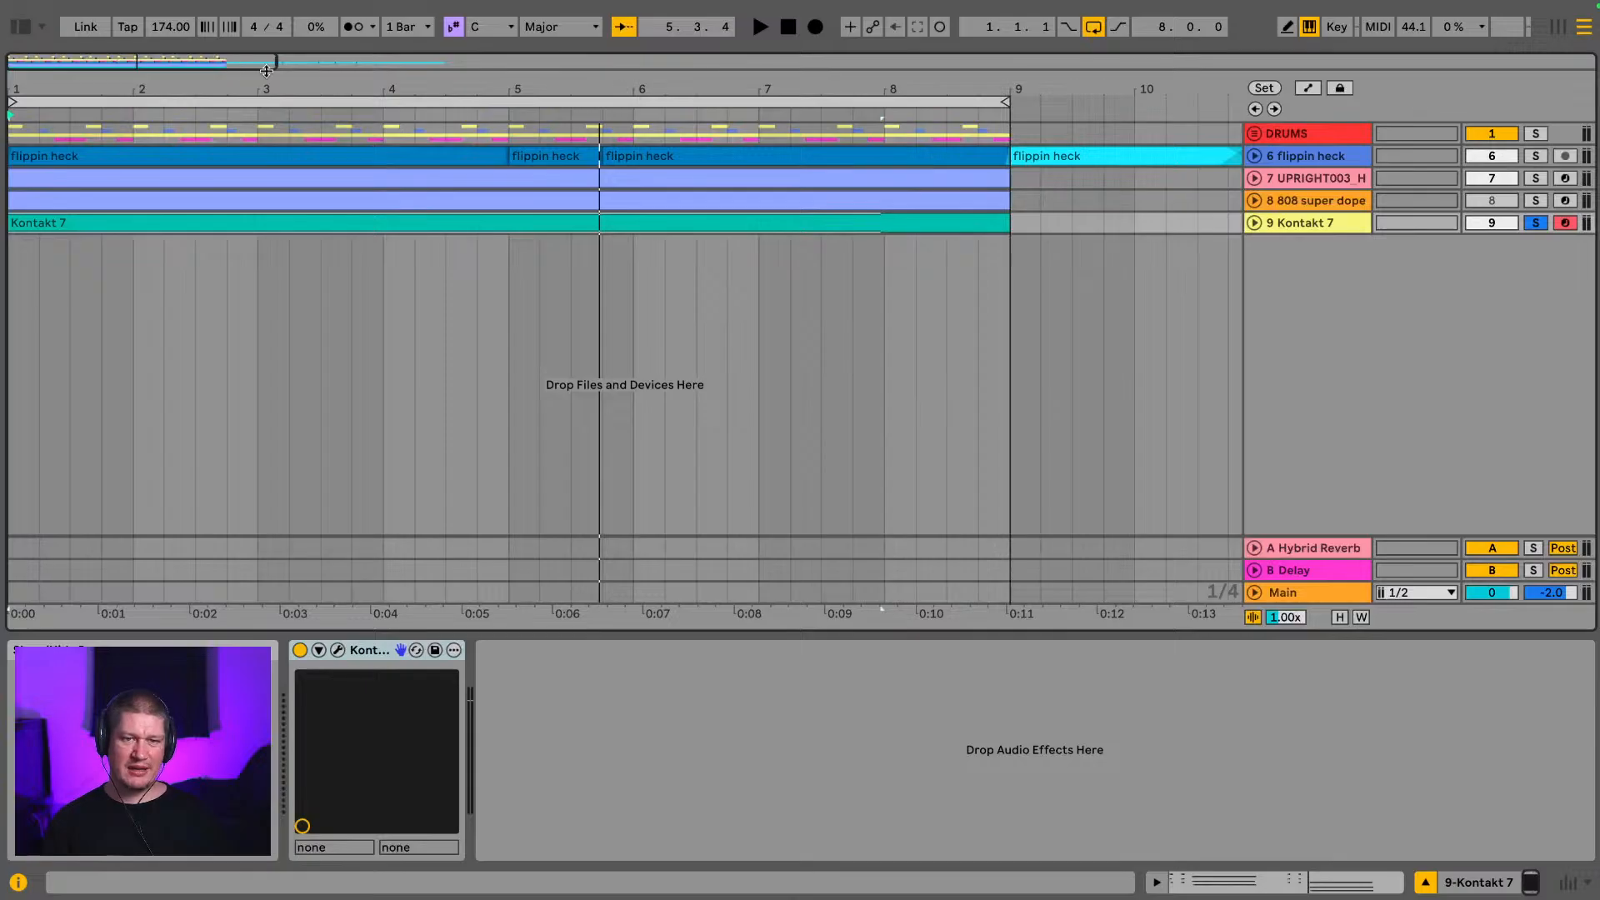
{"action": "key", "text": "ctrl+a"}
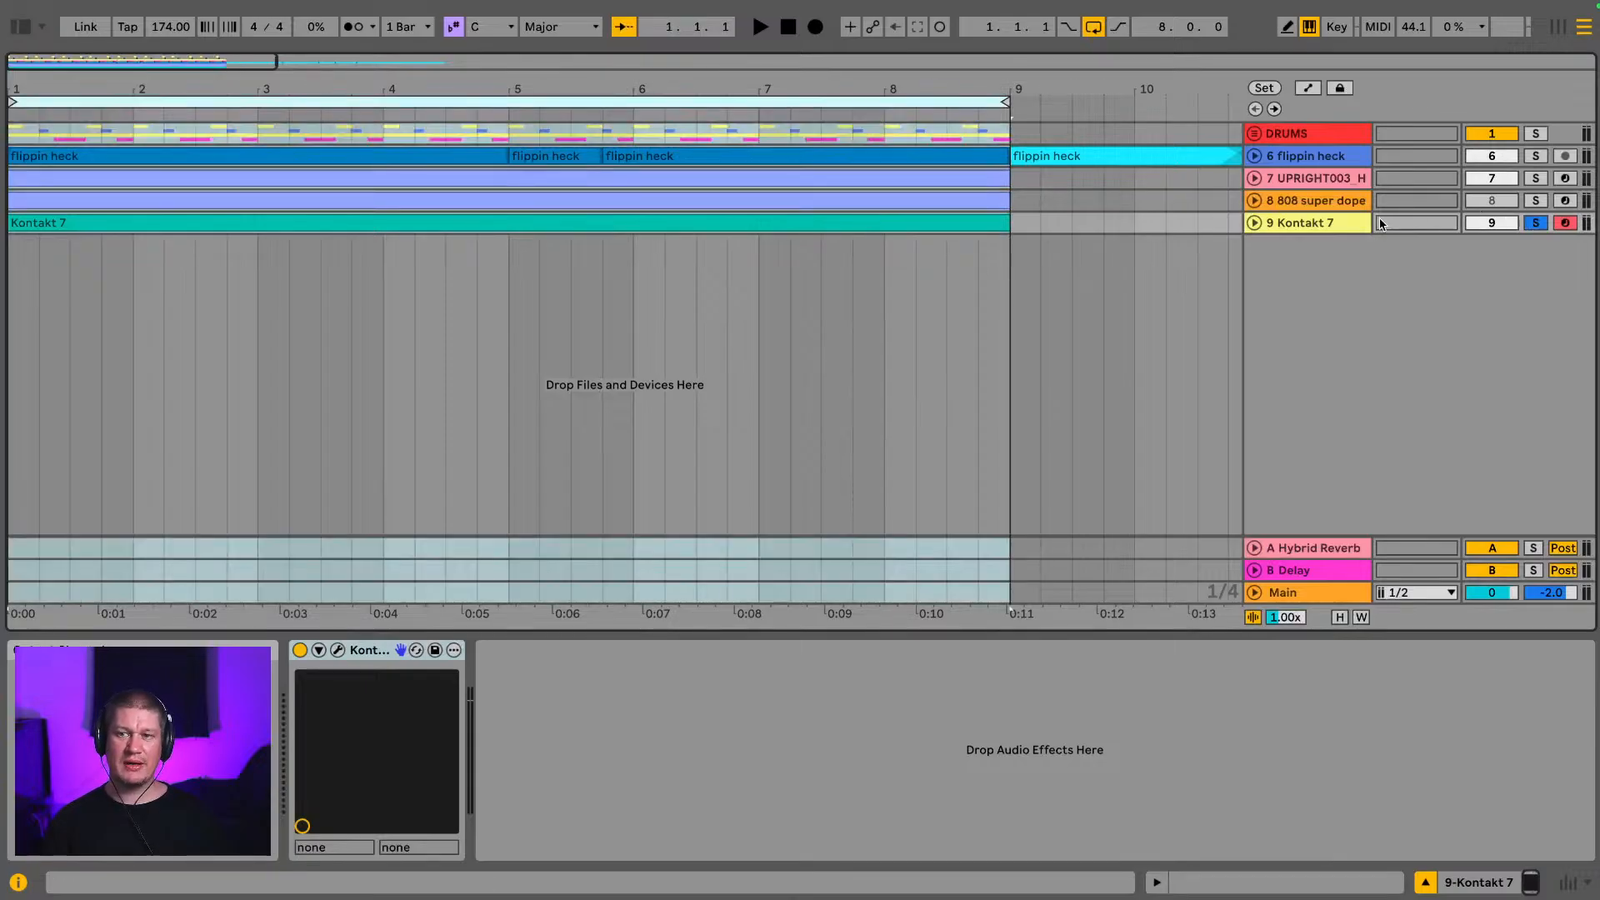
{"action": "left_click", "coordinate": [1344, 226]}
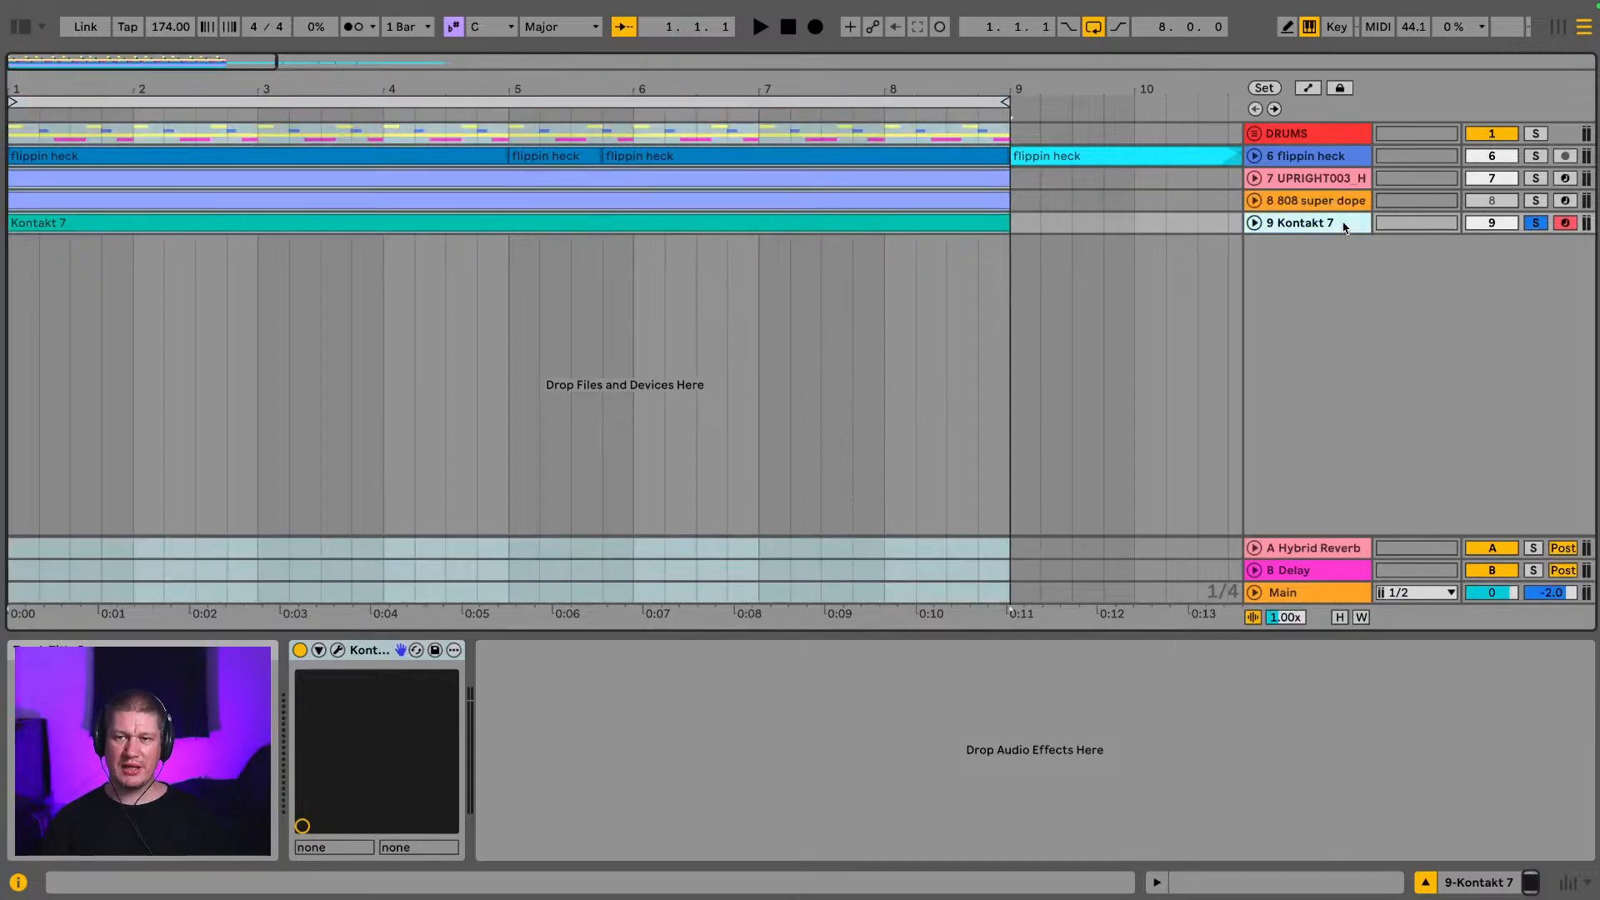
{"action": "left_click", "coordinate": [1536, 223]}
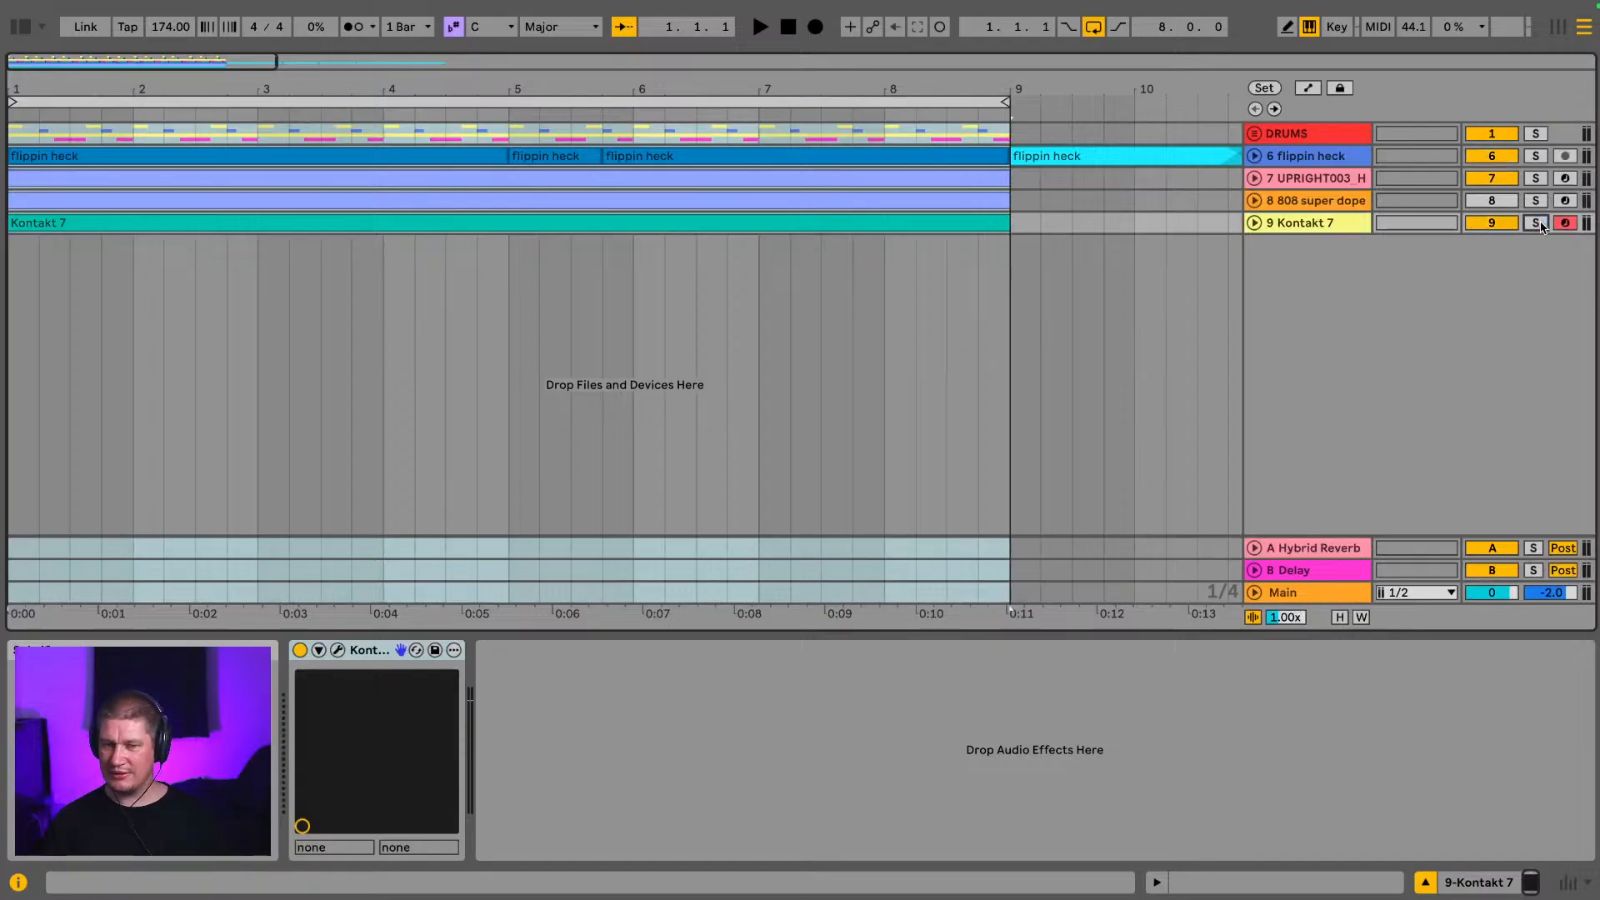
{"action": "key", "text": "space"}
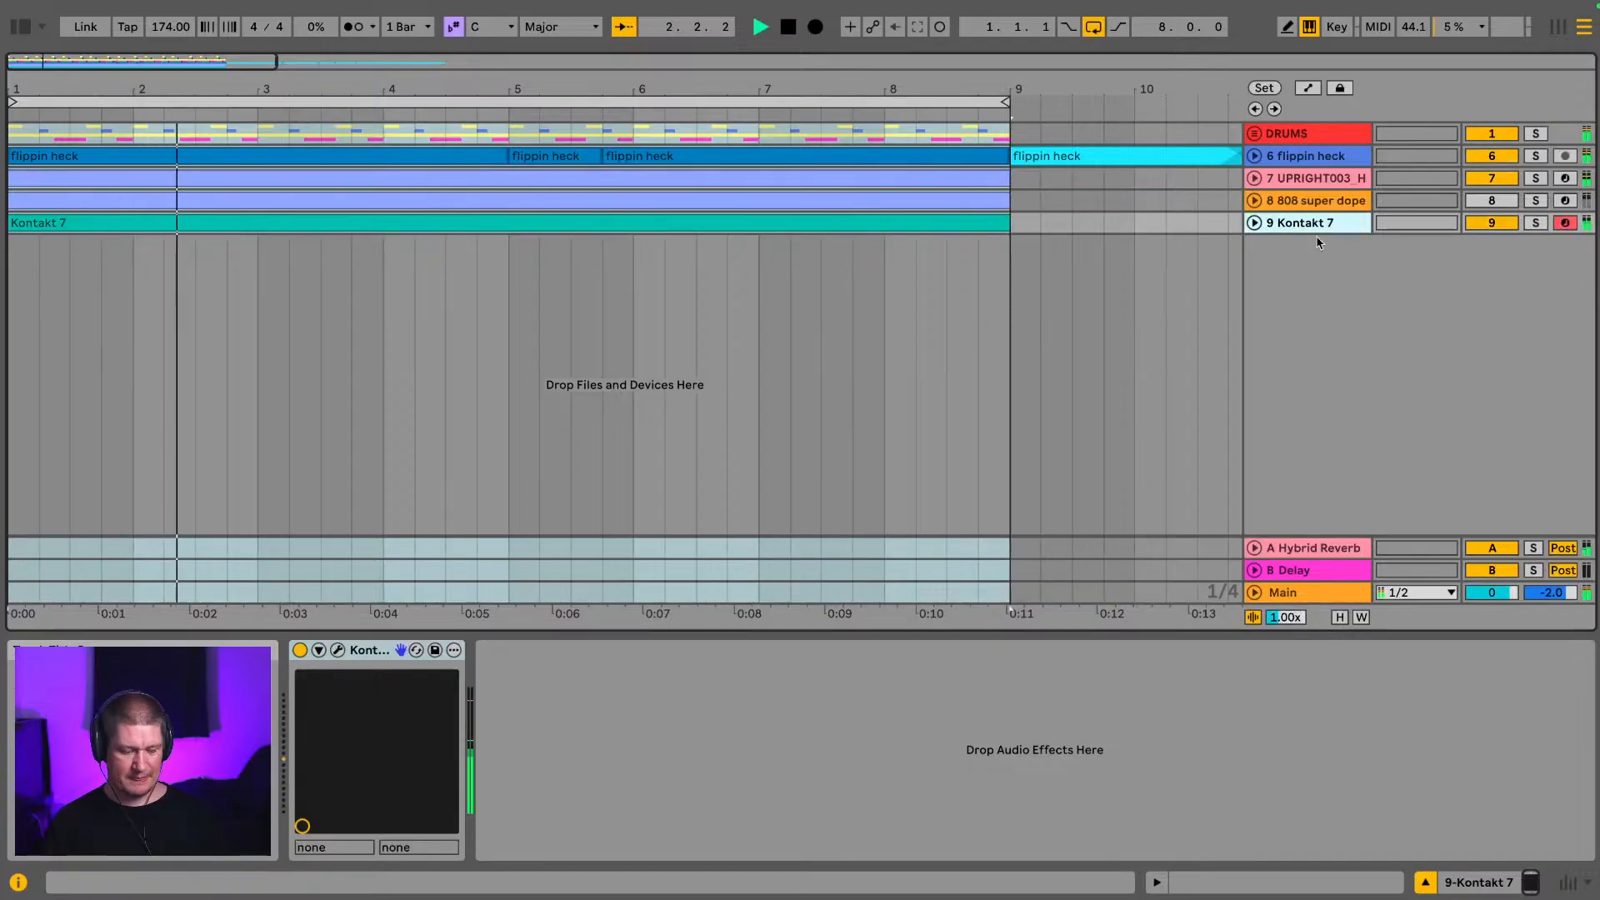
{"action": "key", "text": "Tab"}
{"action": "left_click_drag", "start_coordinate": [1051, 399], "coordinate": [1044, 527]}
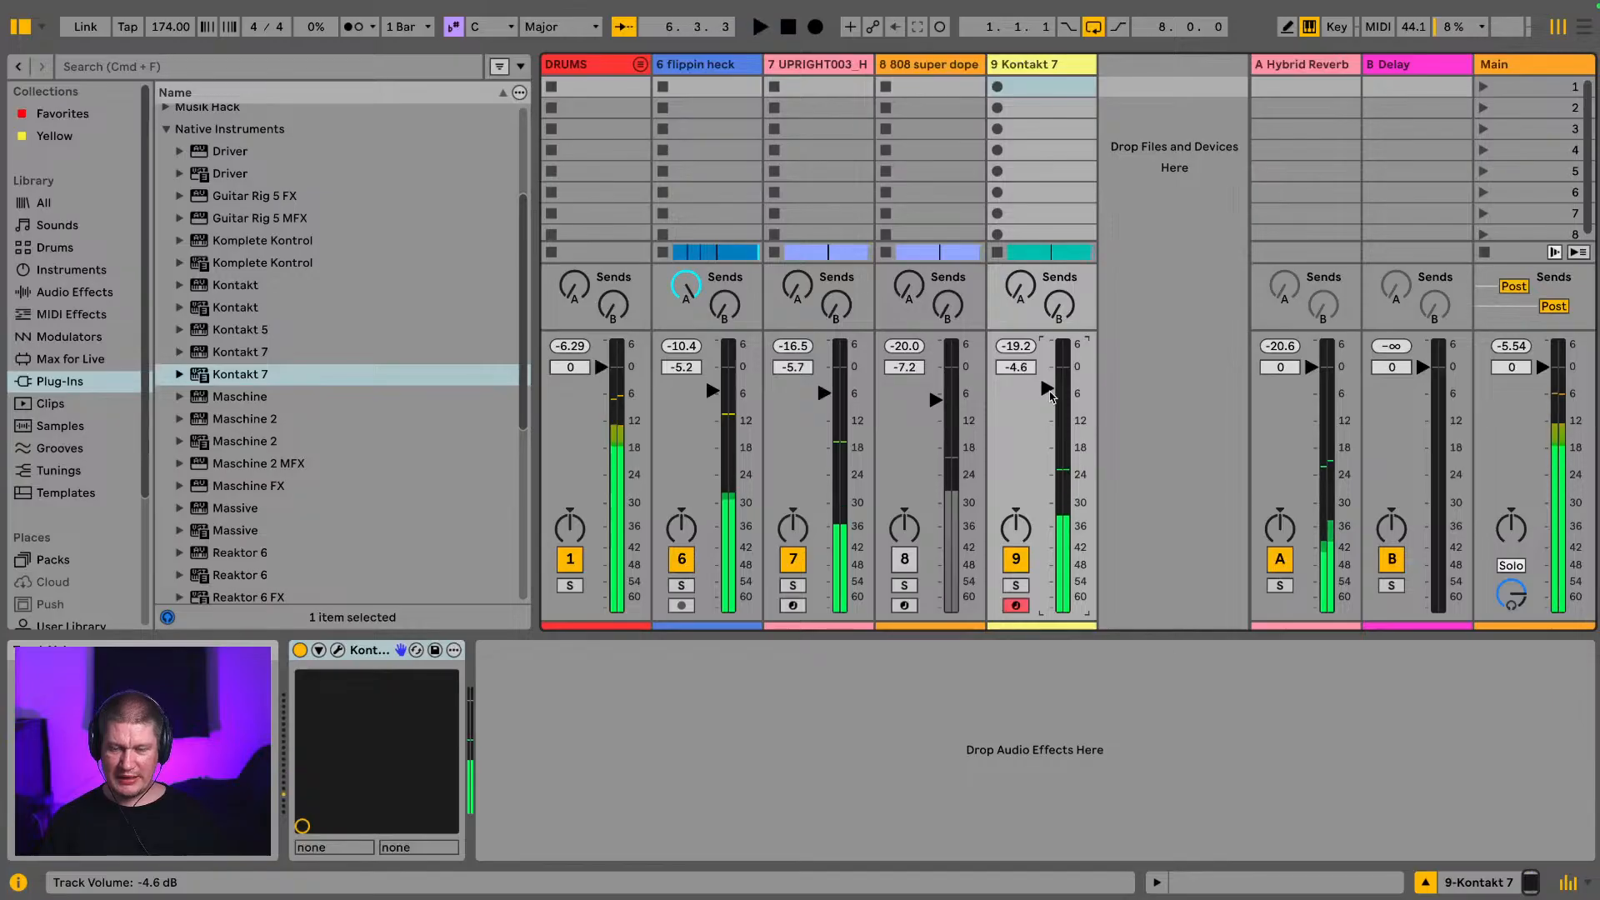
Step: Solo the Kontakt 7 track and add an EQ Eight after its instrument during playback
{"action": "left_click", "coordinate": [1016, 586]}
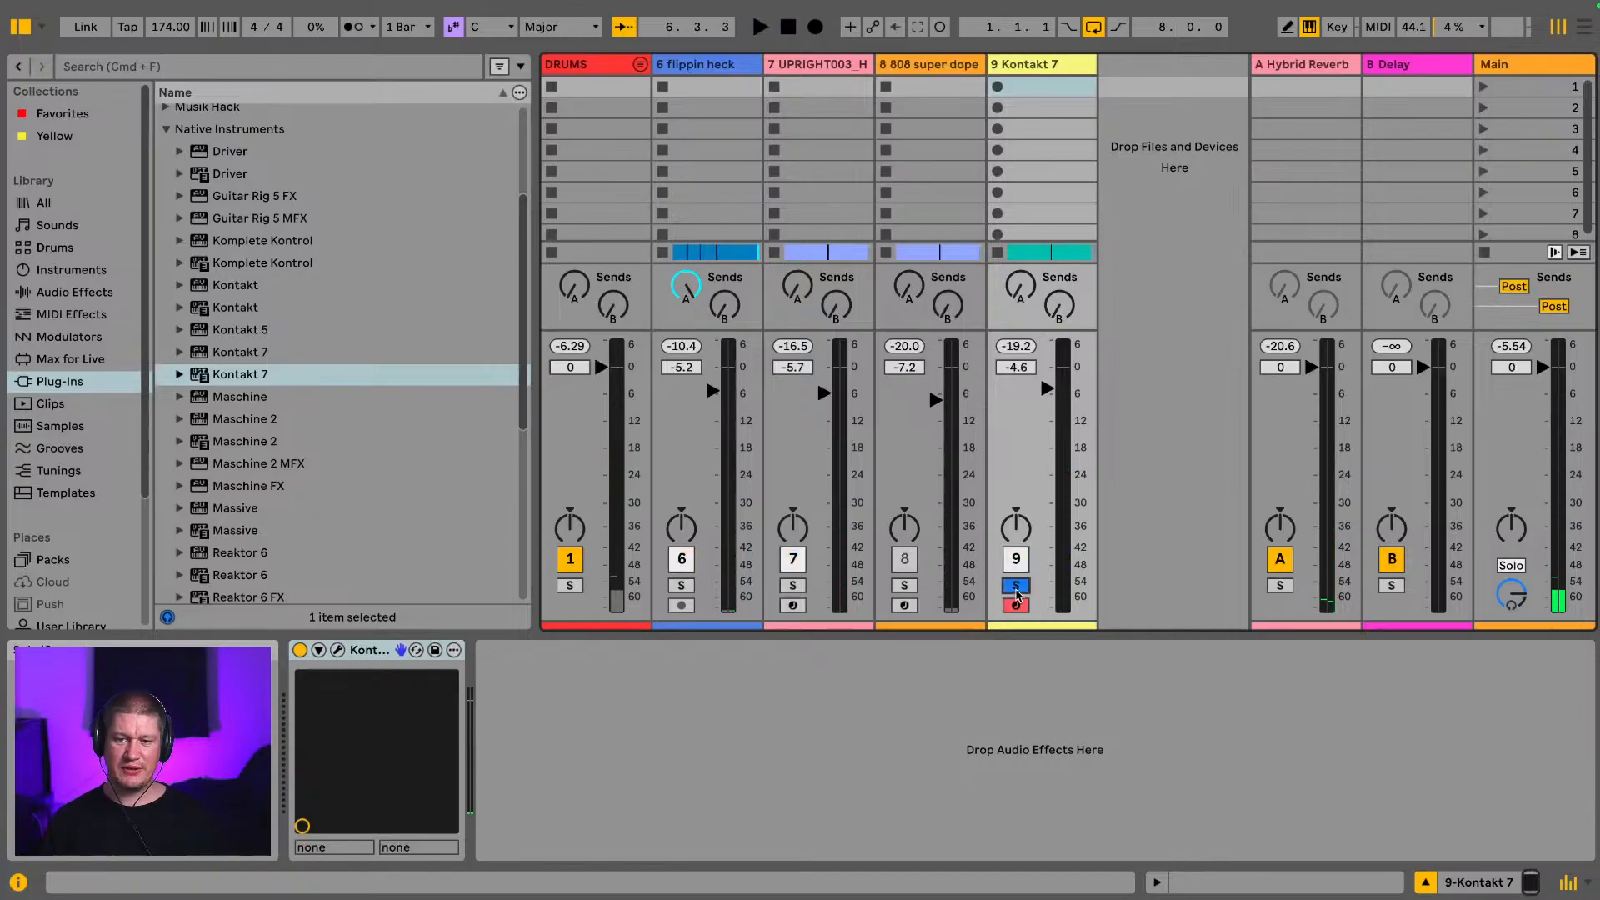
{"action": "scroll", "coordinate": [292, 336], "scroll_direction": "up", "scroll_amount": 1}
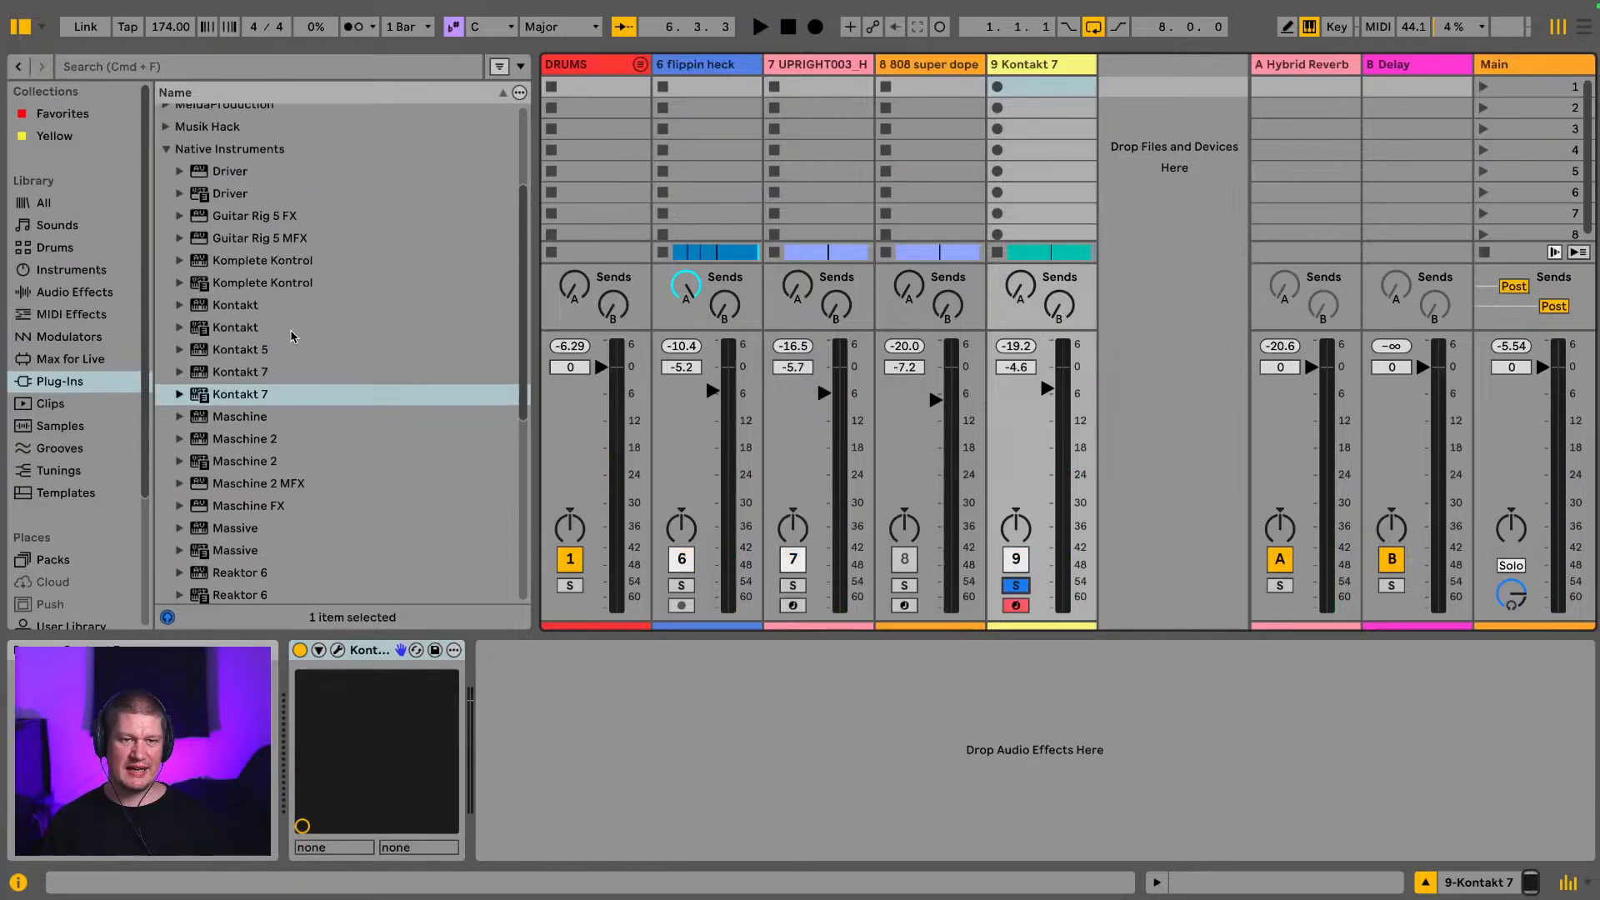
{"action": "key", "text": "space"}
{"action": "left_click", "coordinate": [88, 275]}
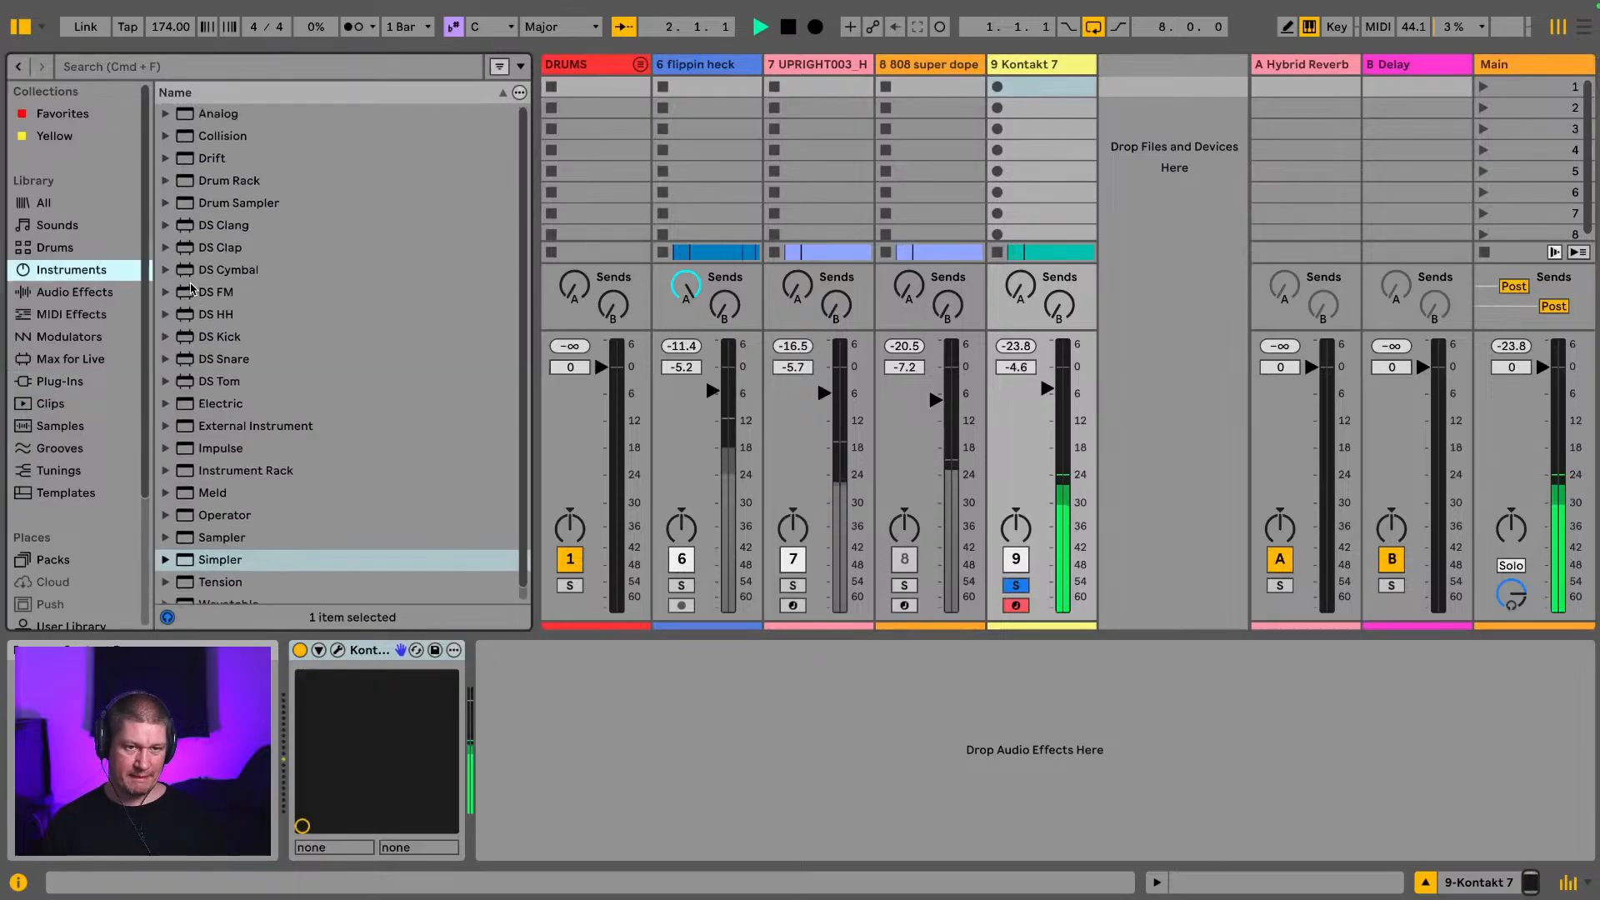
{"action": "left_click", "coordinate": [129, 312]}
{"action": "left_click", "coordinate": [133, 295]}
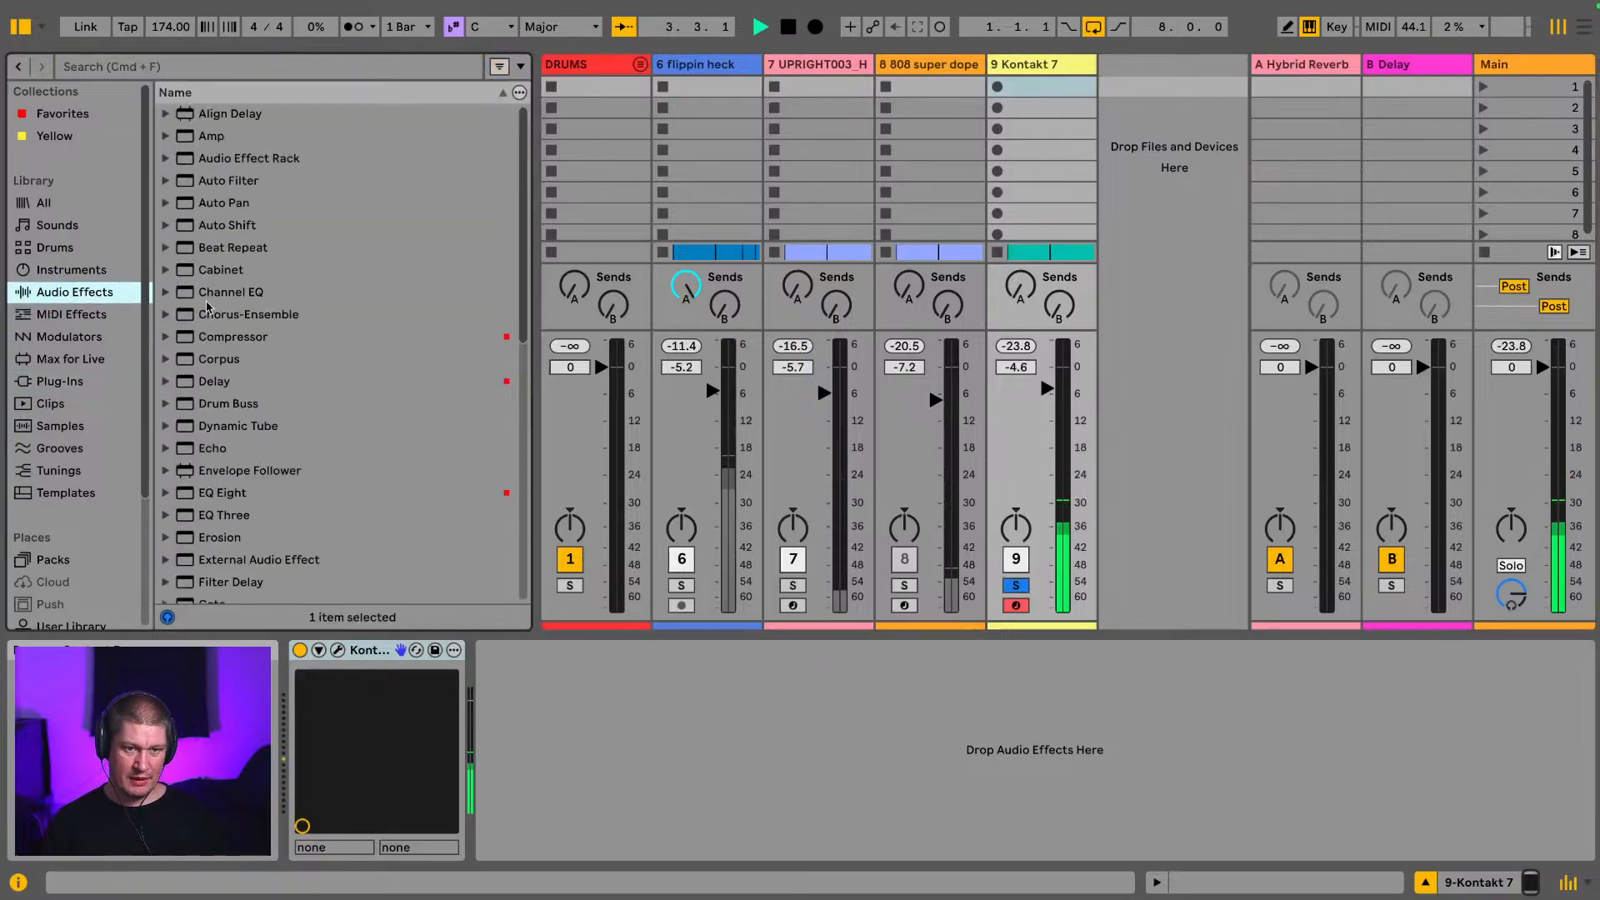
{"action": "scroll", "coordinate": [207, 317], "scroll_direction": "down", "scroll_amount": 2}
{"action": "left_click", "coordinate": [203, 464]}
{"action": "left_click_drag", "start_coordinate": [1042, 34], "coordinate": [750, 750]}
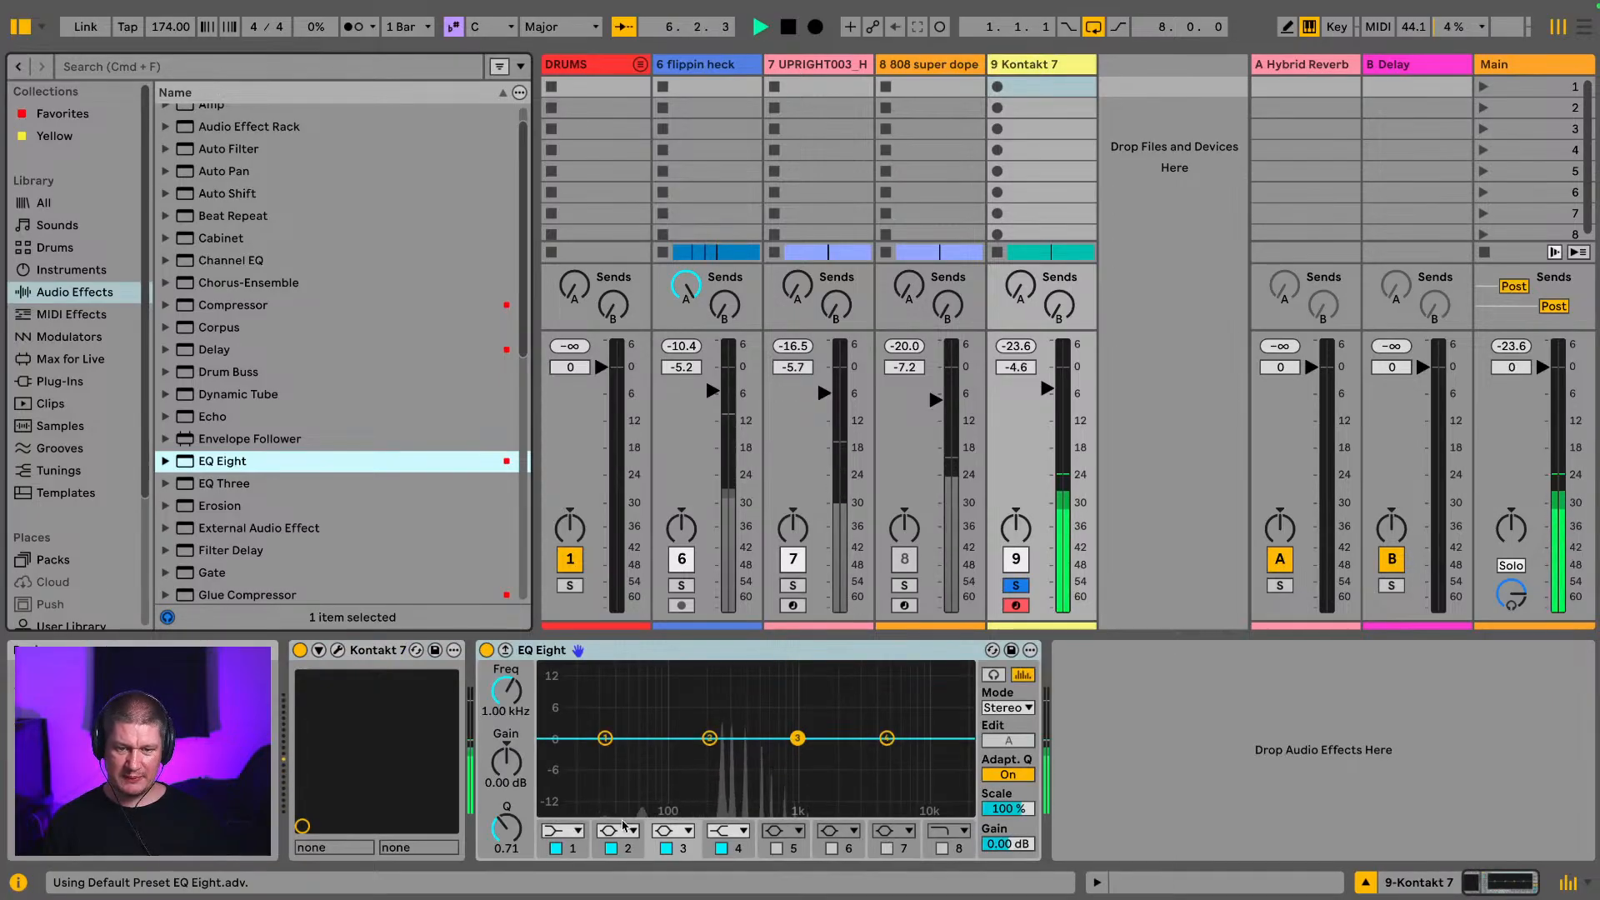
Step: Change band 2 of the EQ Eight to a low-cut filter at 367 Hz
{"action": "left_click", "coordinate": [709, 738]}
{"action": "left_click", "coordinate": [631, 833]}
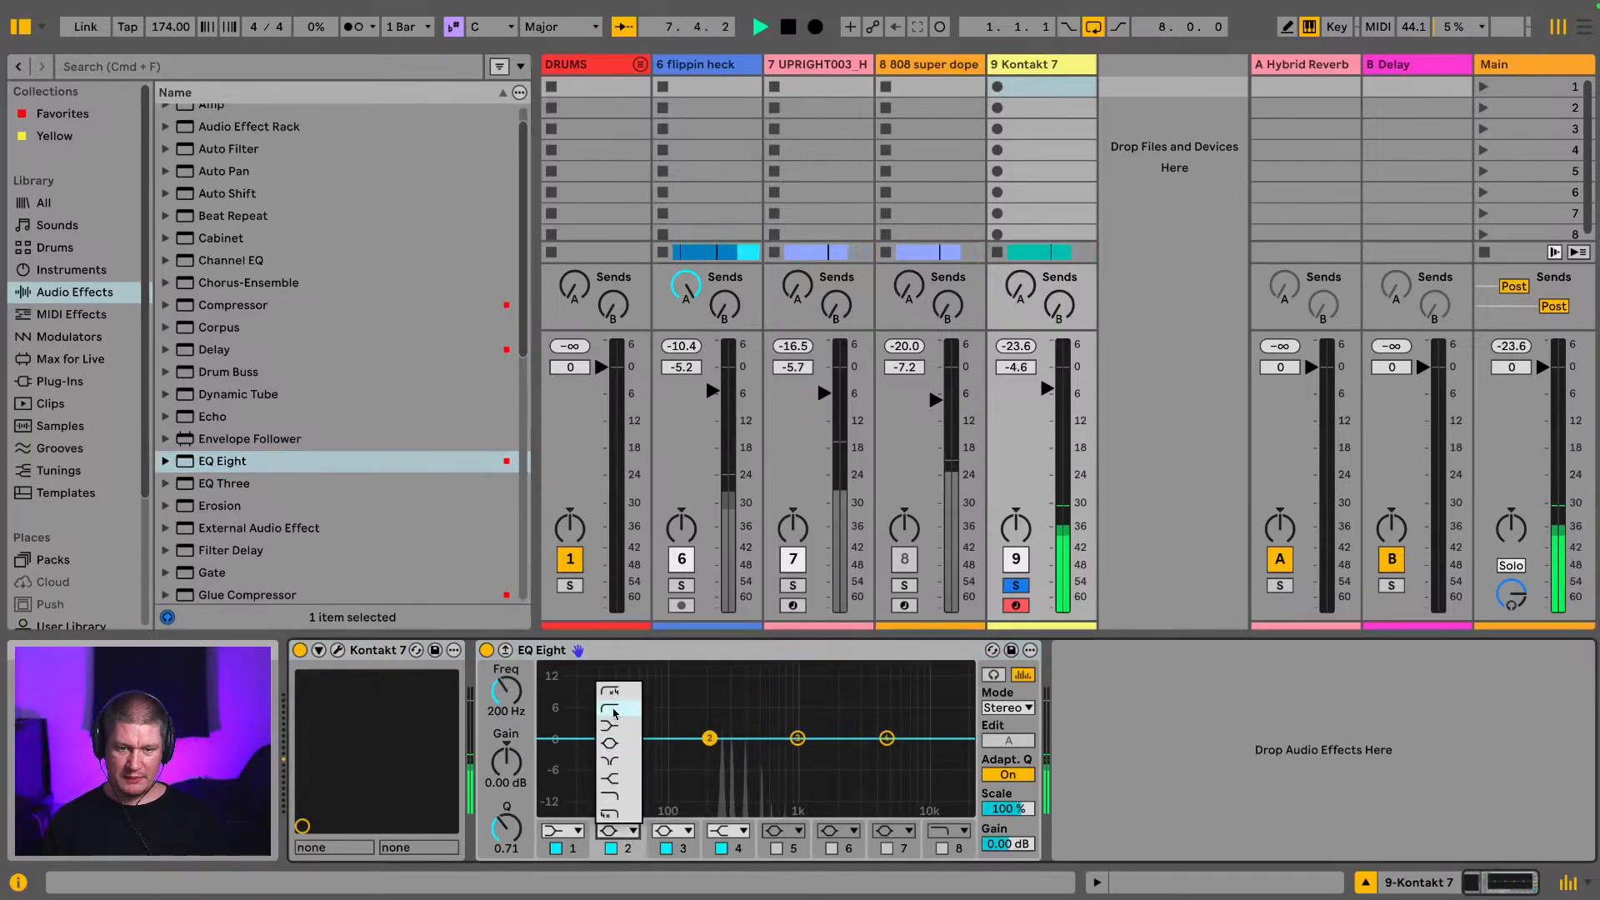
{"action": "left_click", "coordinate": [627, 705]}
{"action": "left_click_drag", "start_coordinate": [709, 756], "coordinate": [742, 756]}
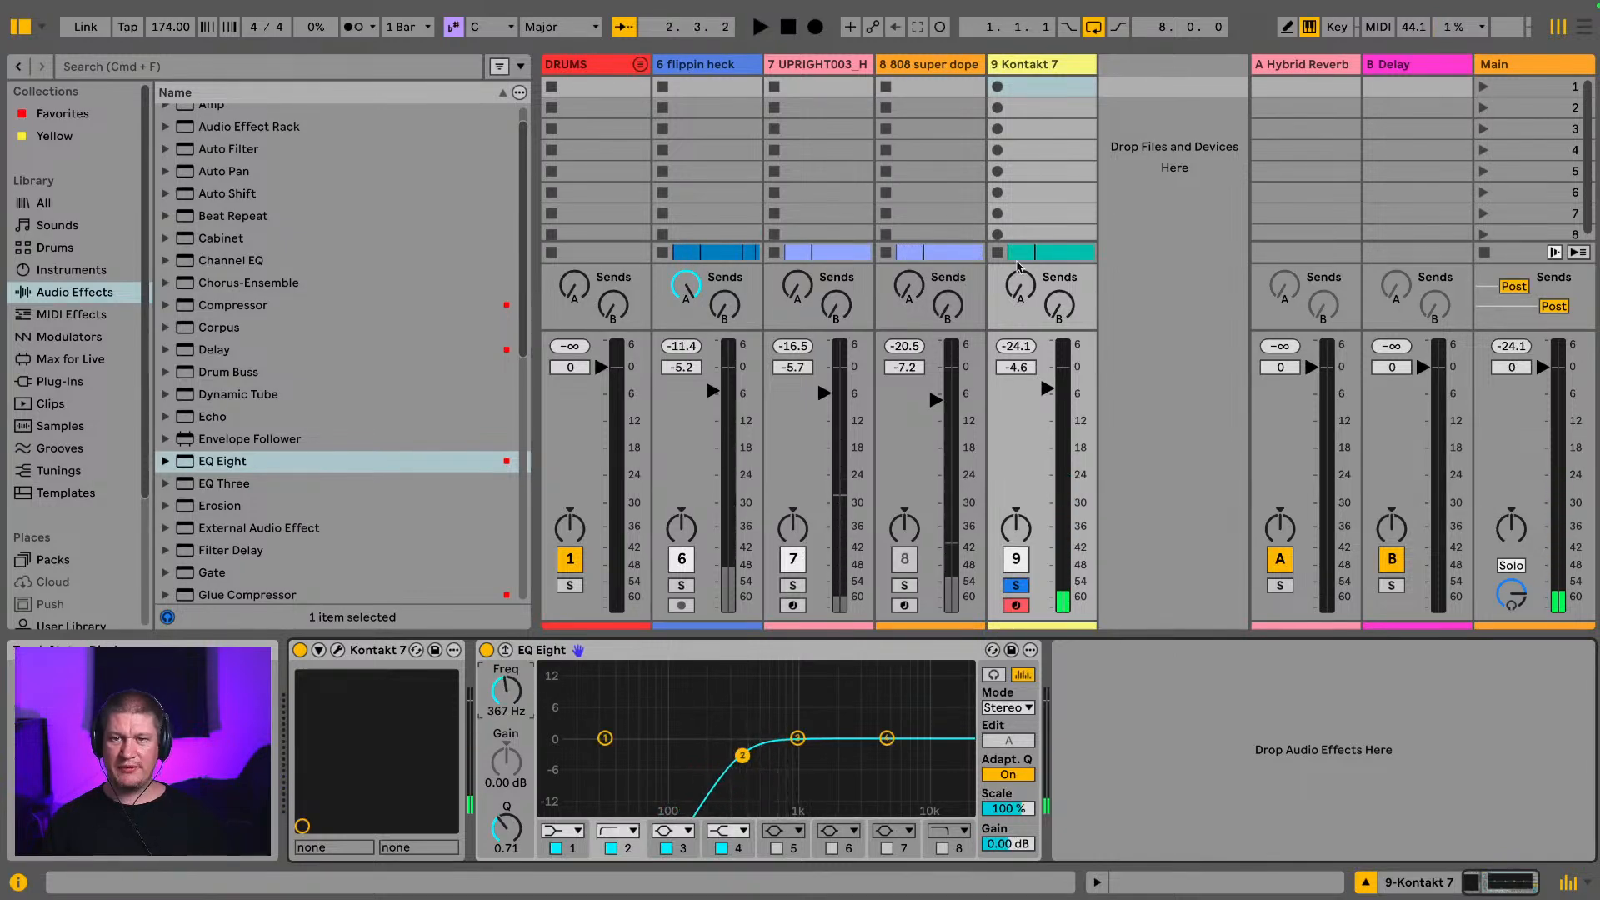
Step: Raise the Kontakt 7 track's send to Hybrid Reverb, audition it and unsolo the track
{"action": "left_click", "coordinate": [1019, 291]}
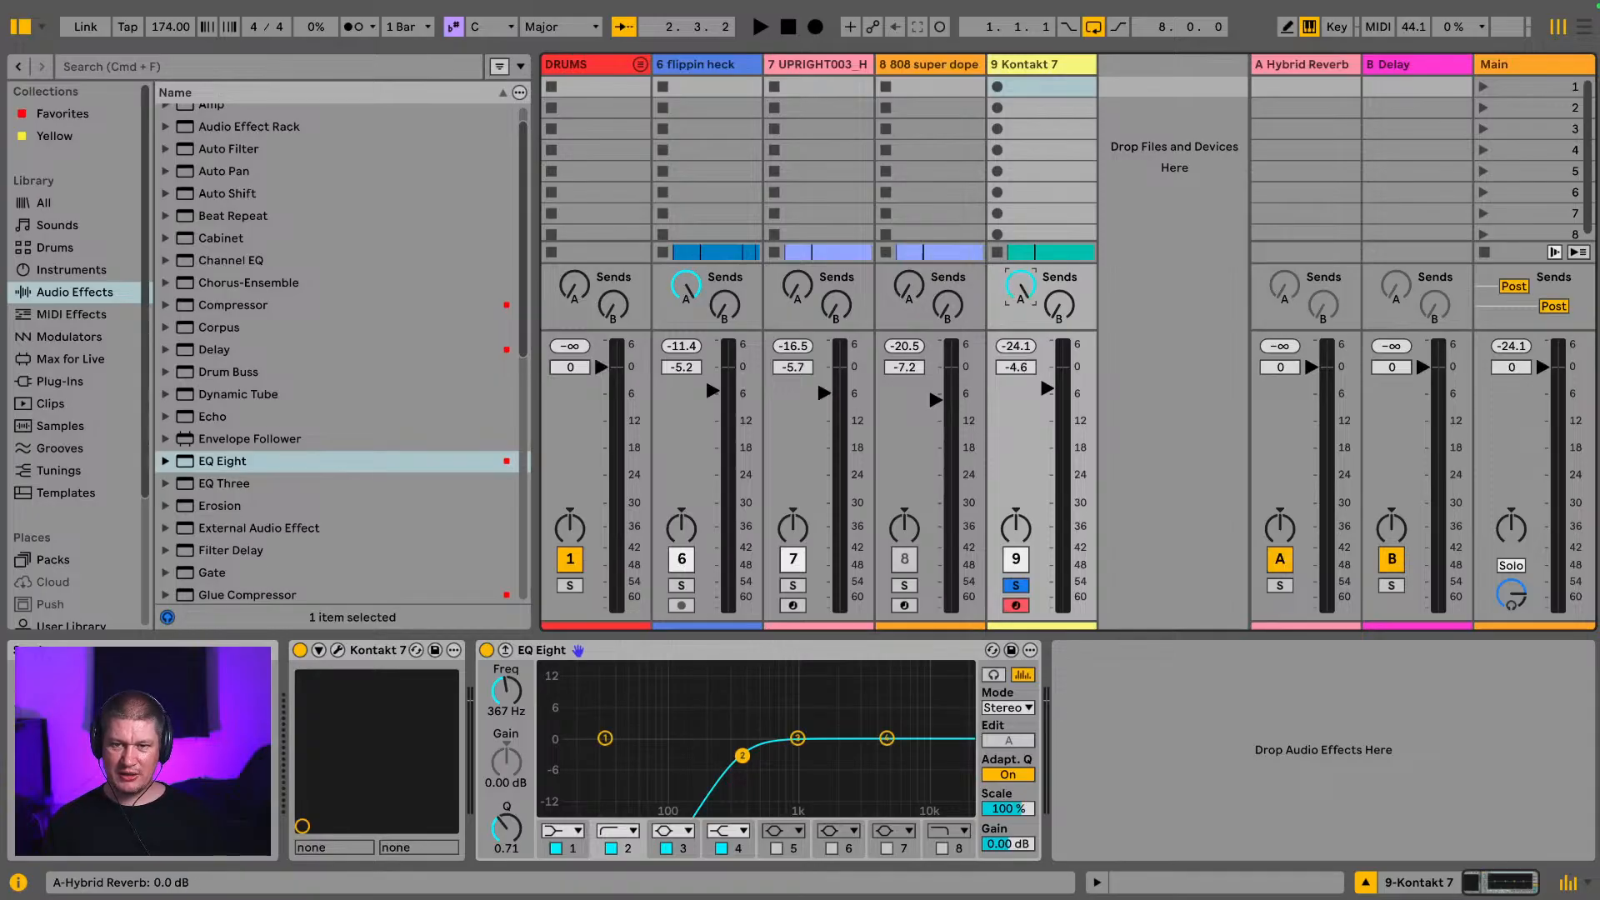
{"action": "key", "text": "space"}
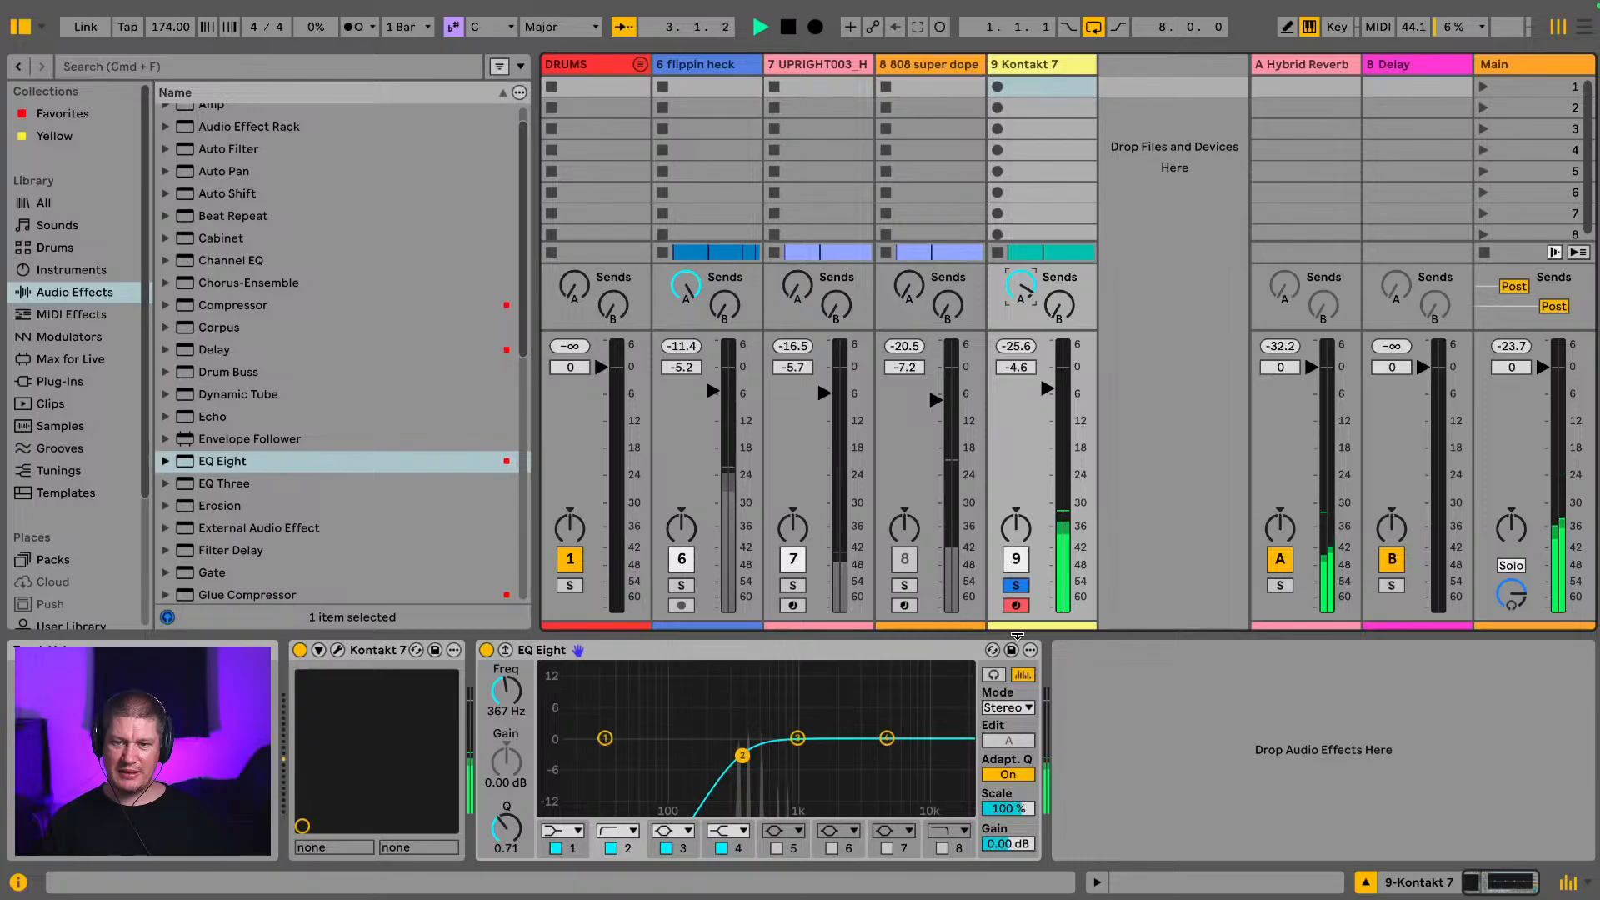
{"action": "left_click", "coordinate": [1017, 585]}
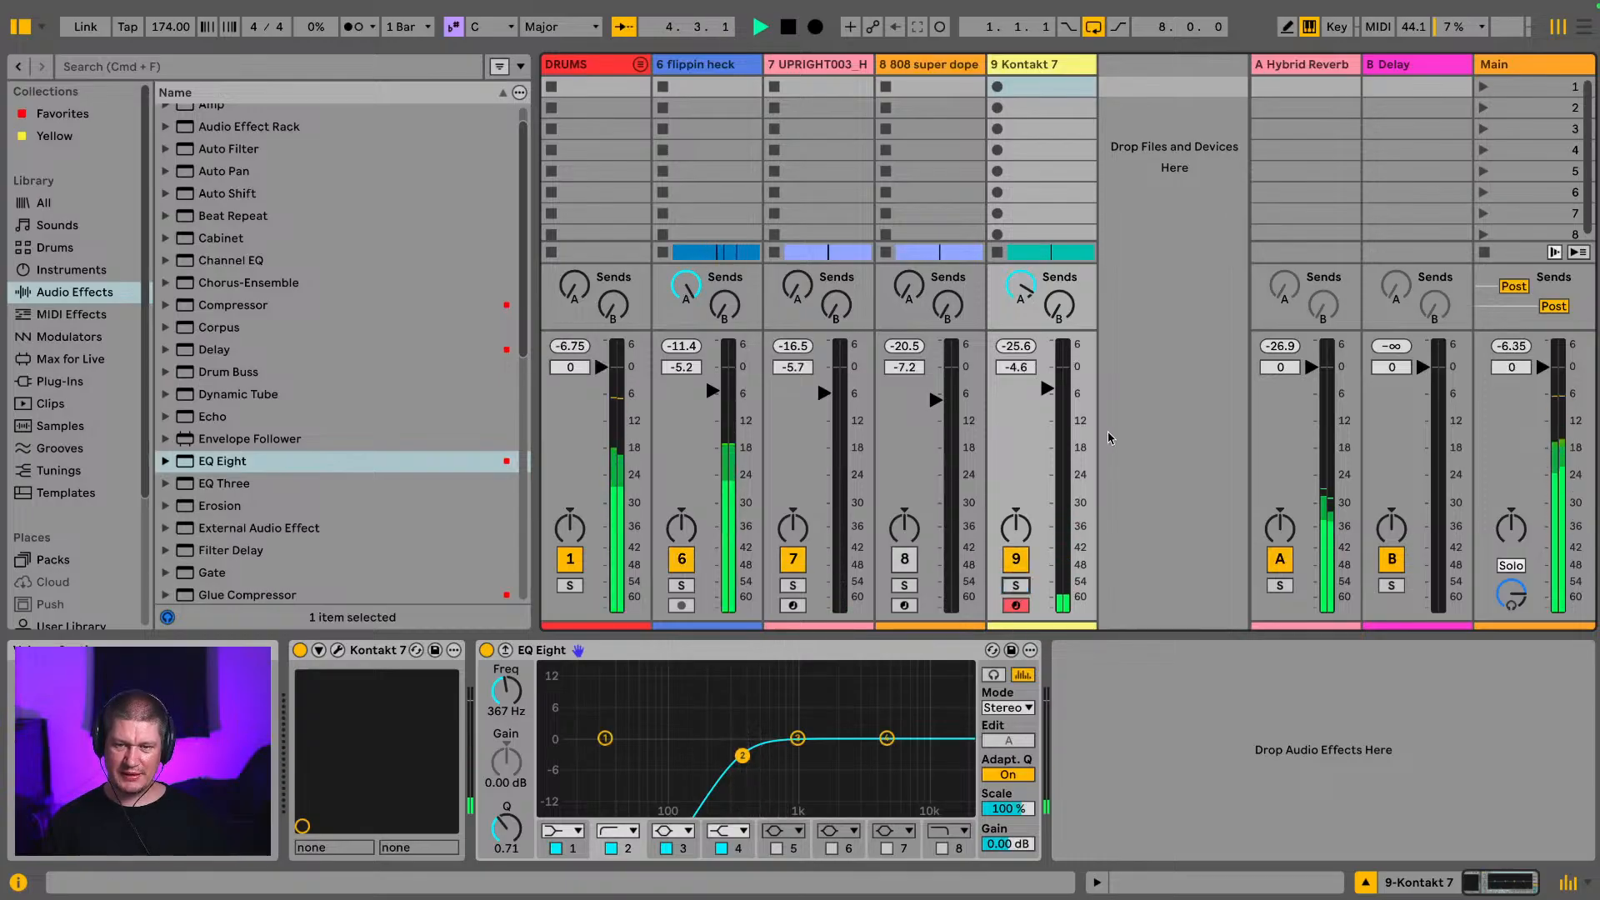
Step: Set the Kontakt 7 track's volume to -3.6 dB and pan it to 25R
{"action": "left_click_drag", "start_coordinate": [1053, 386], "coordinate": [1052, 382]}
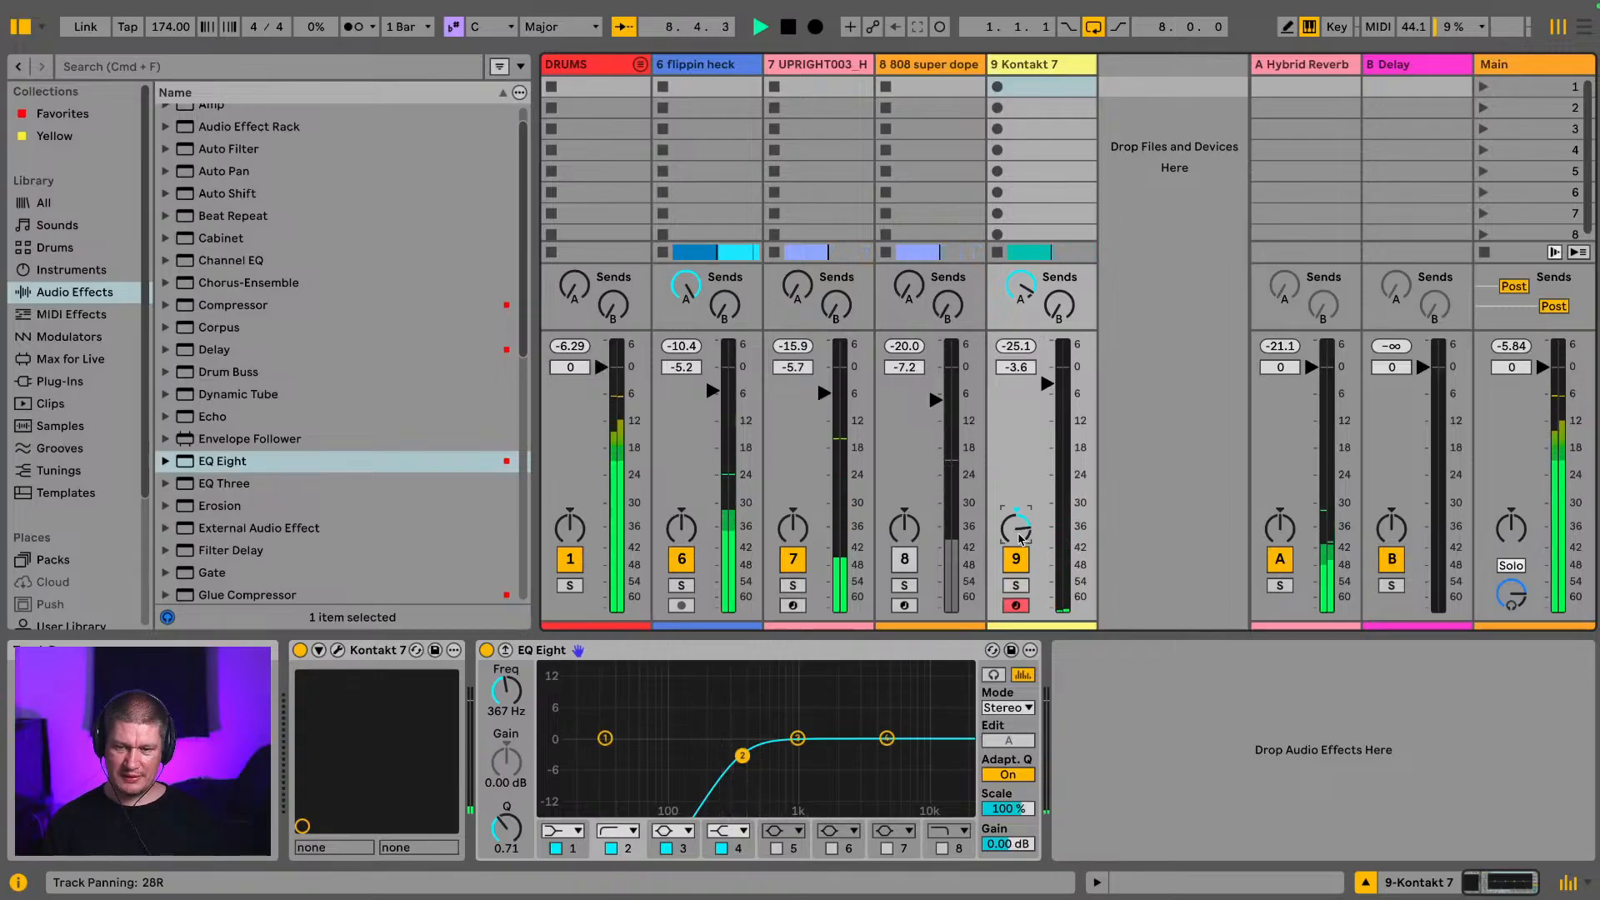
{"action": "left_click_drag", "start_coordinate": [1019, 539], "coordinate": [1020, 534]}
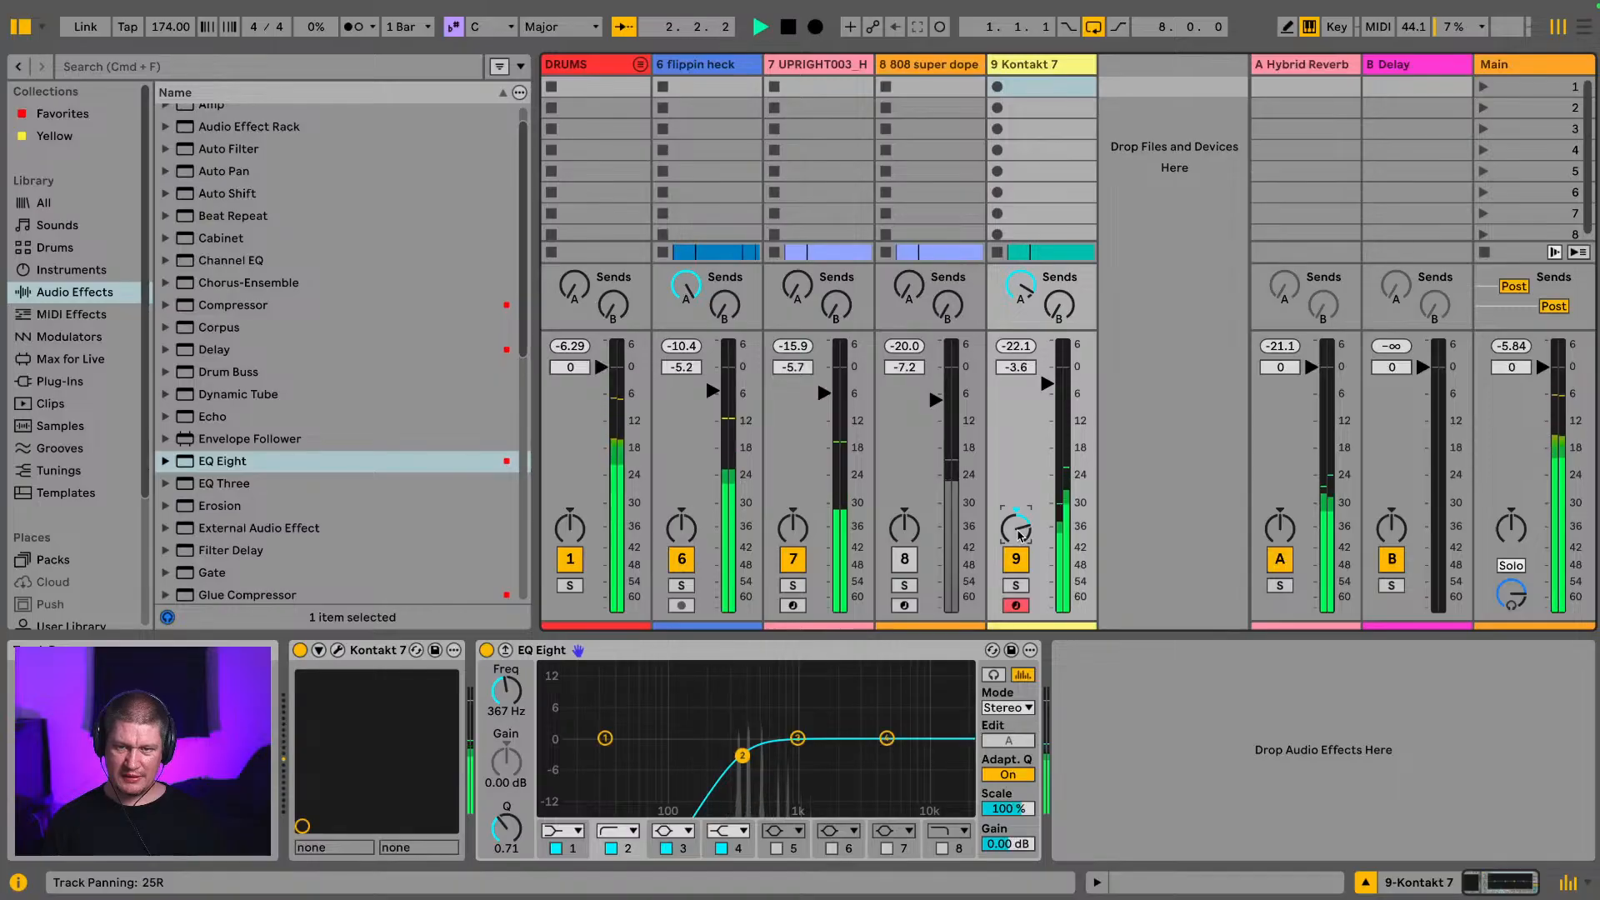
Step: Mute the UPRIGHT003 bass, activate the 808 super dope track and solo it
{"action": "left_click", "coordinate": [903, 570]}
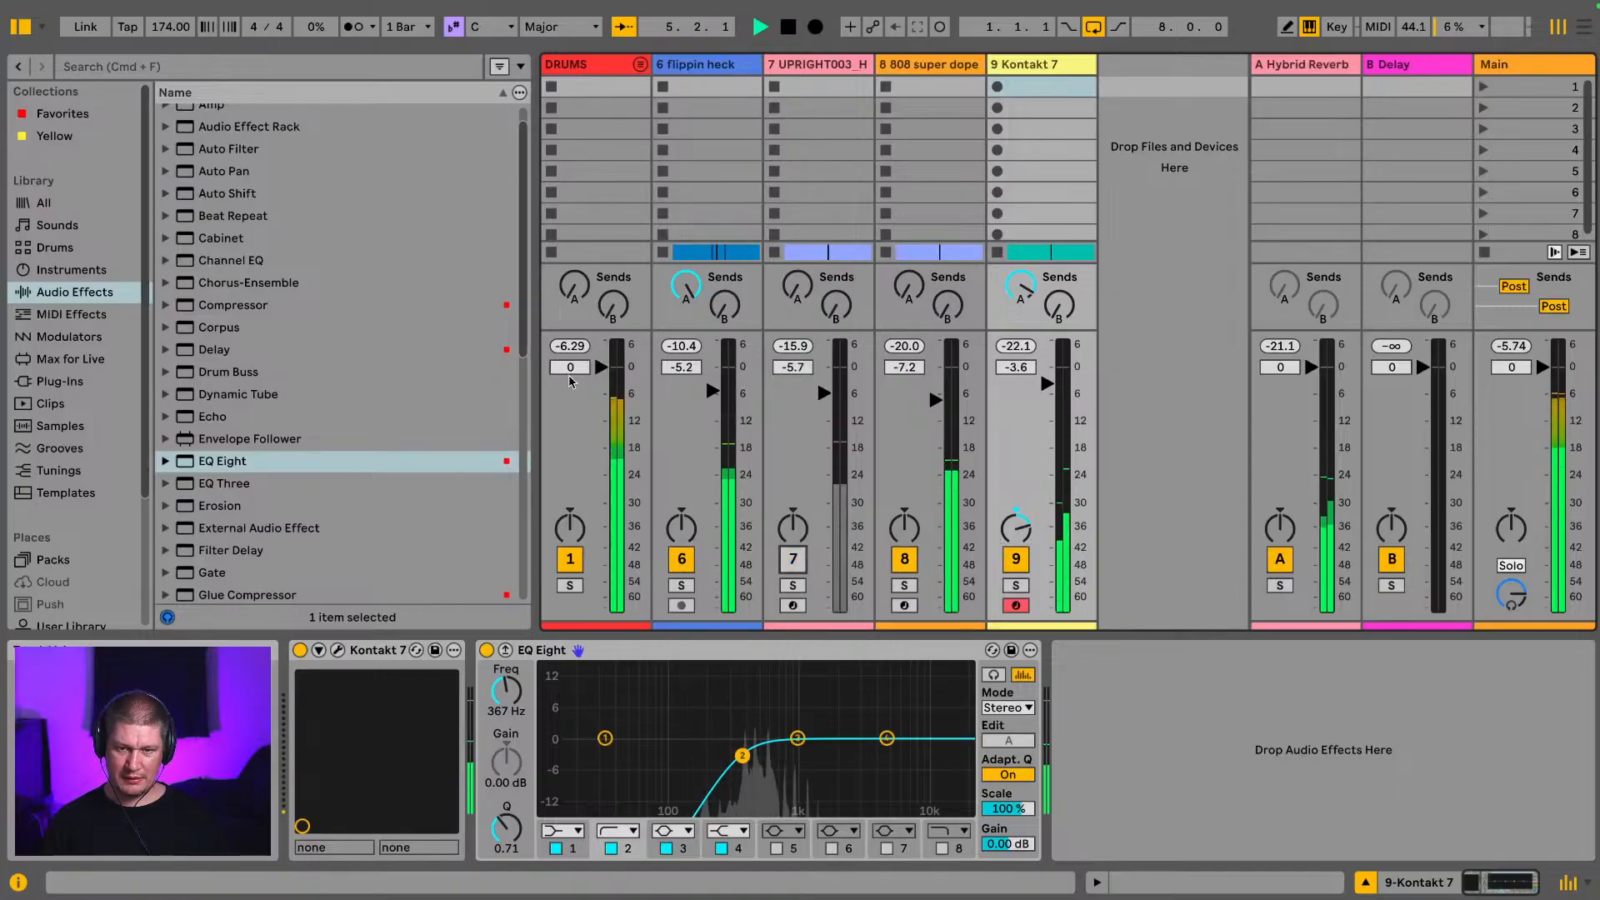
{"action": "left_click", "coordinate": [903, 586]}
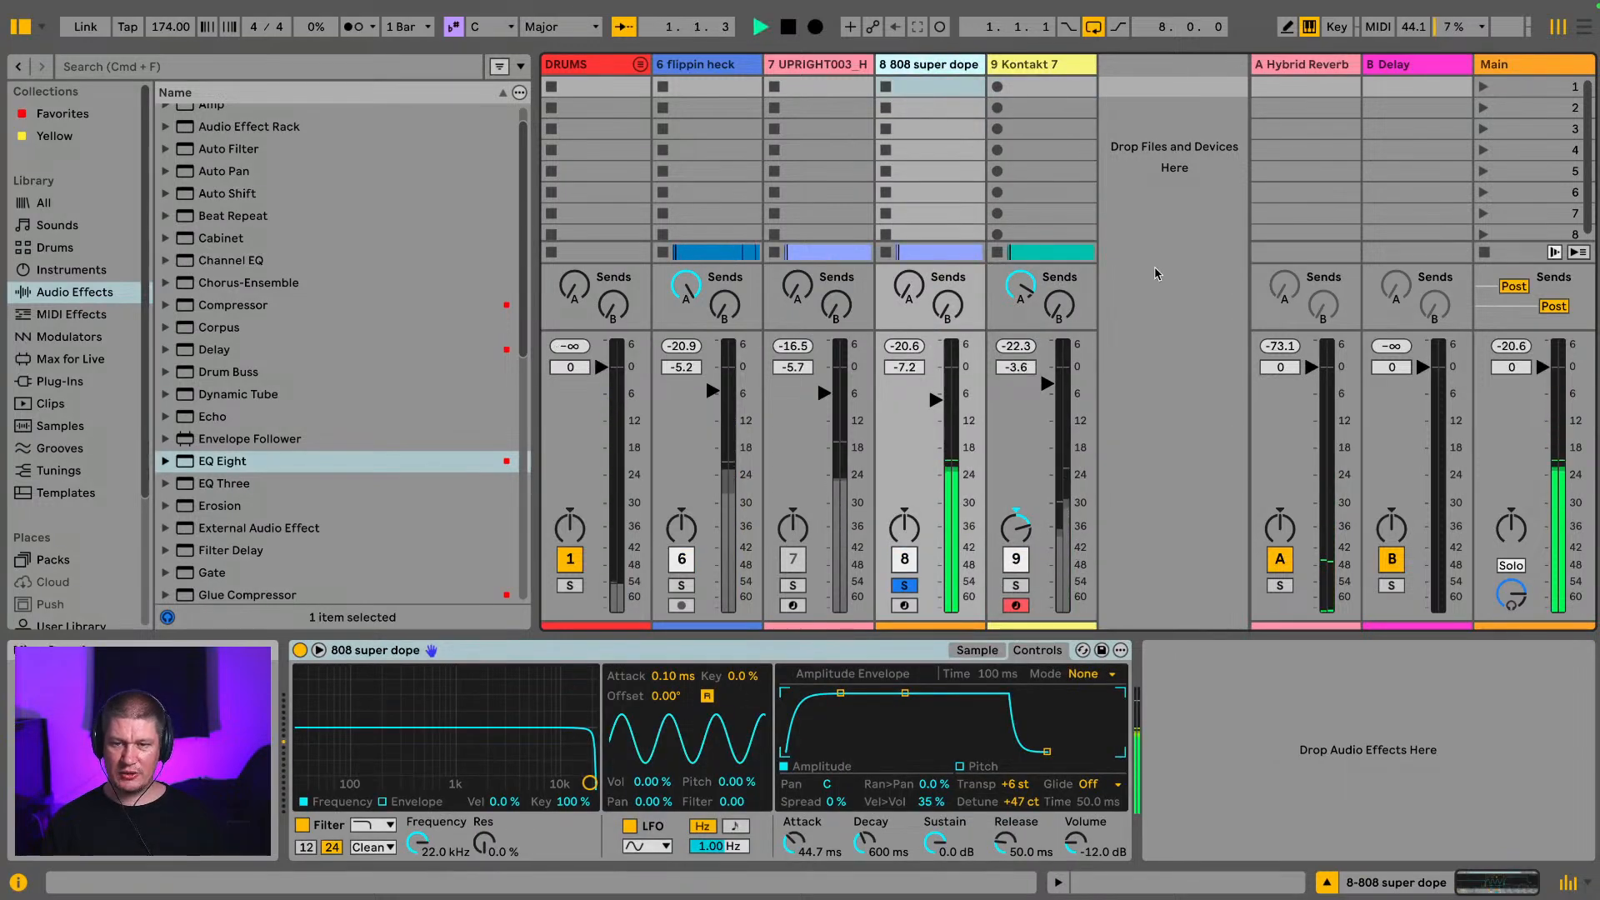
Step: Examine the frequency content of the soloed 808 in the main track's enlarged Spectrum display
{"action": "left_click", "coordinate": [1561, 79]}
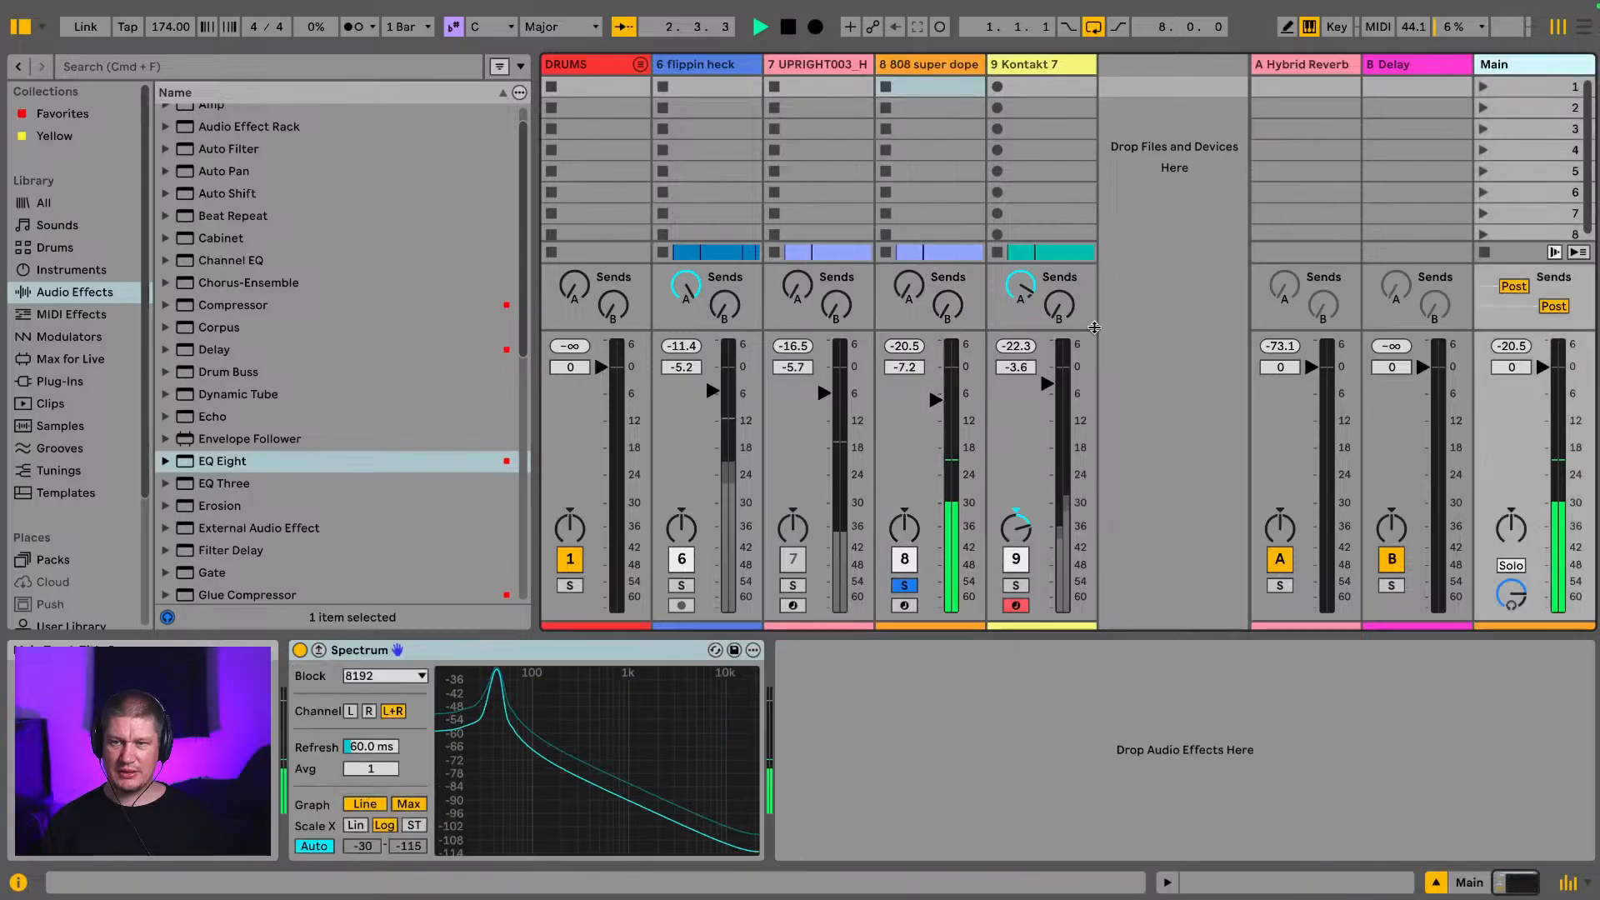
{"action": "left_click", "coordinate": [319, 650]}
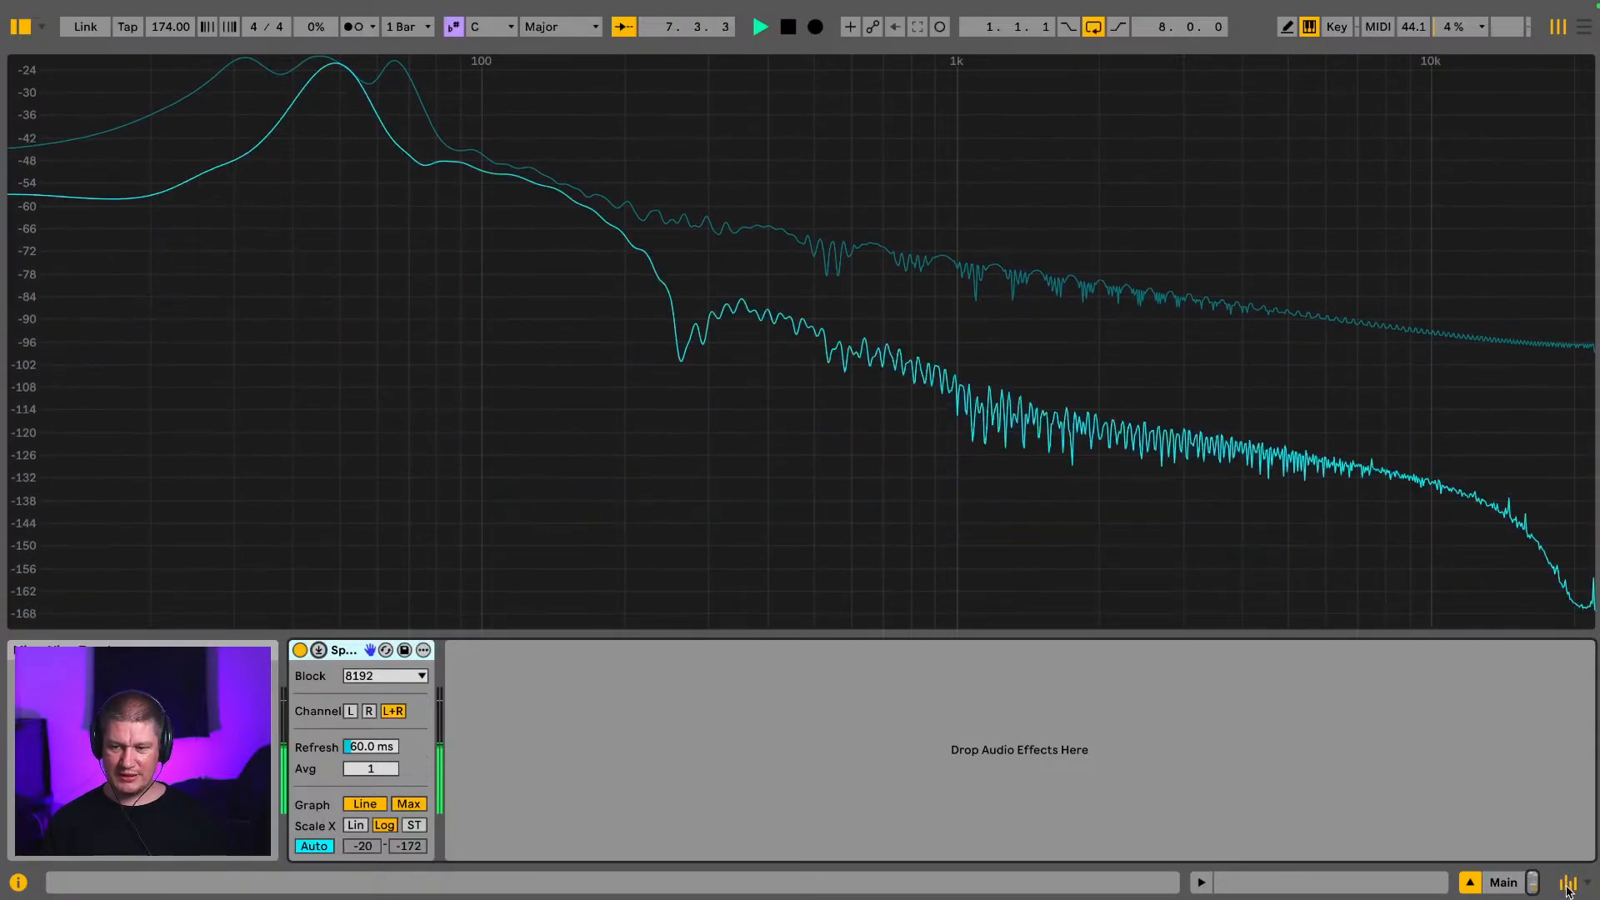
{"action": "key", "text": "space"}
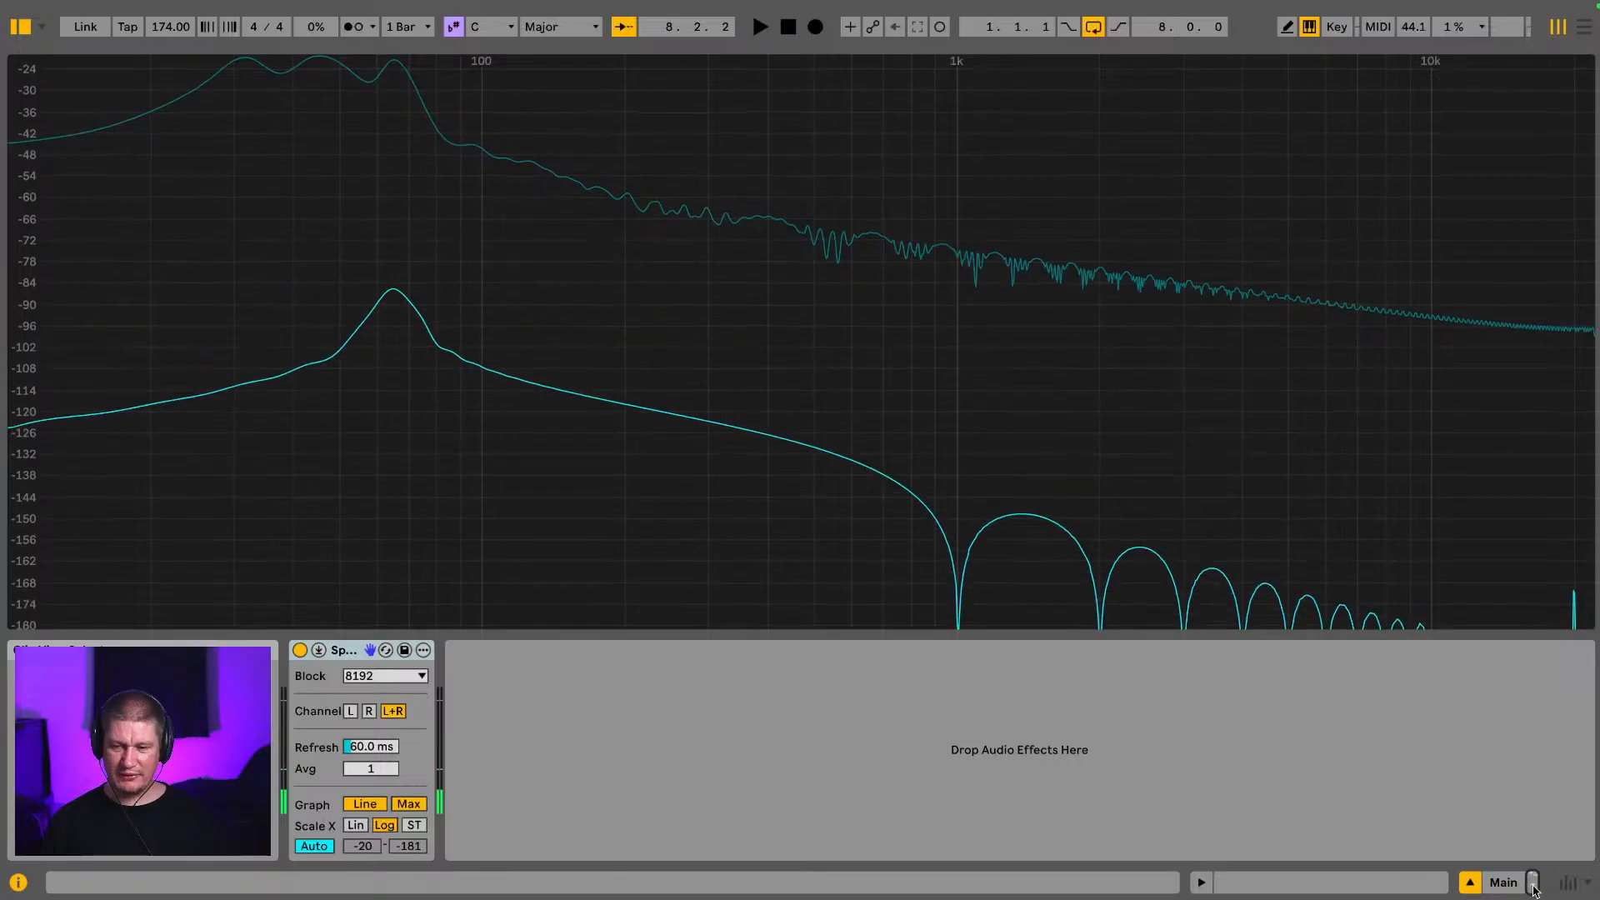
{"action": "left_click", "coordinate": [1478, 886]}
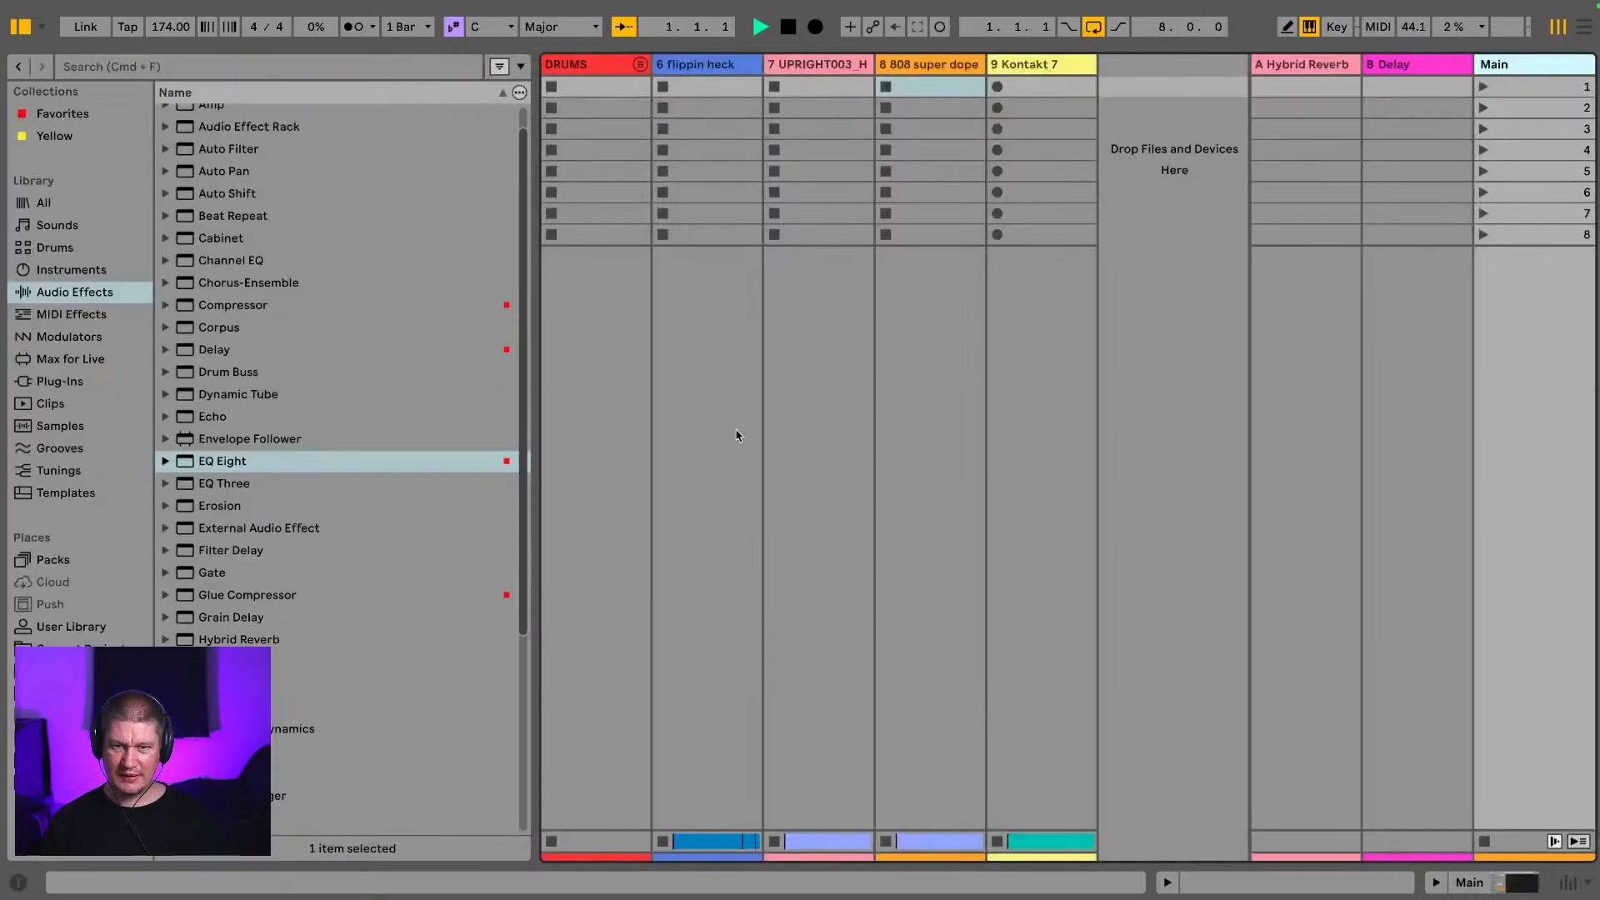
Step: Return to the arrangement, unsolo the 808 super dope track and select it
{"action": "left_click", "coordinate": [1583, 30]}
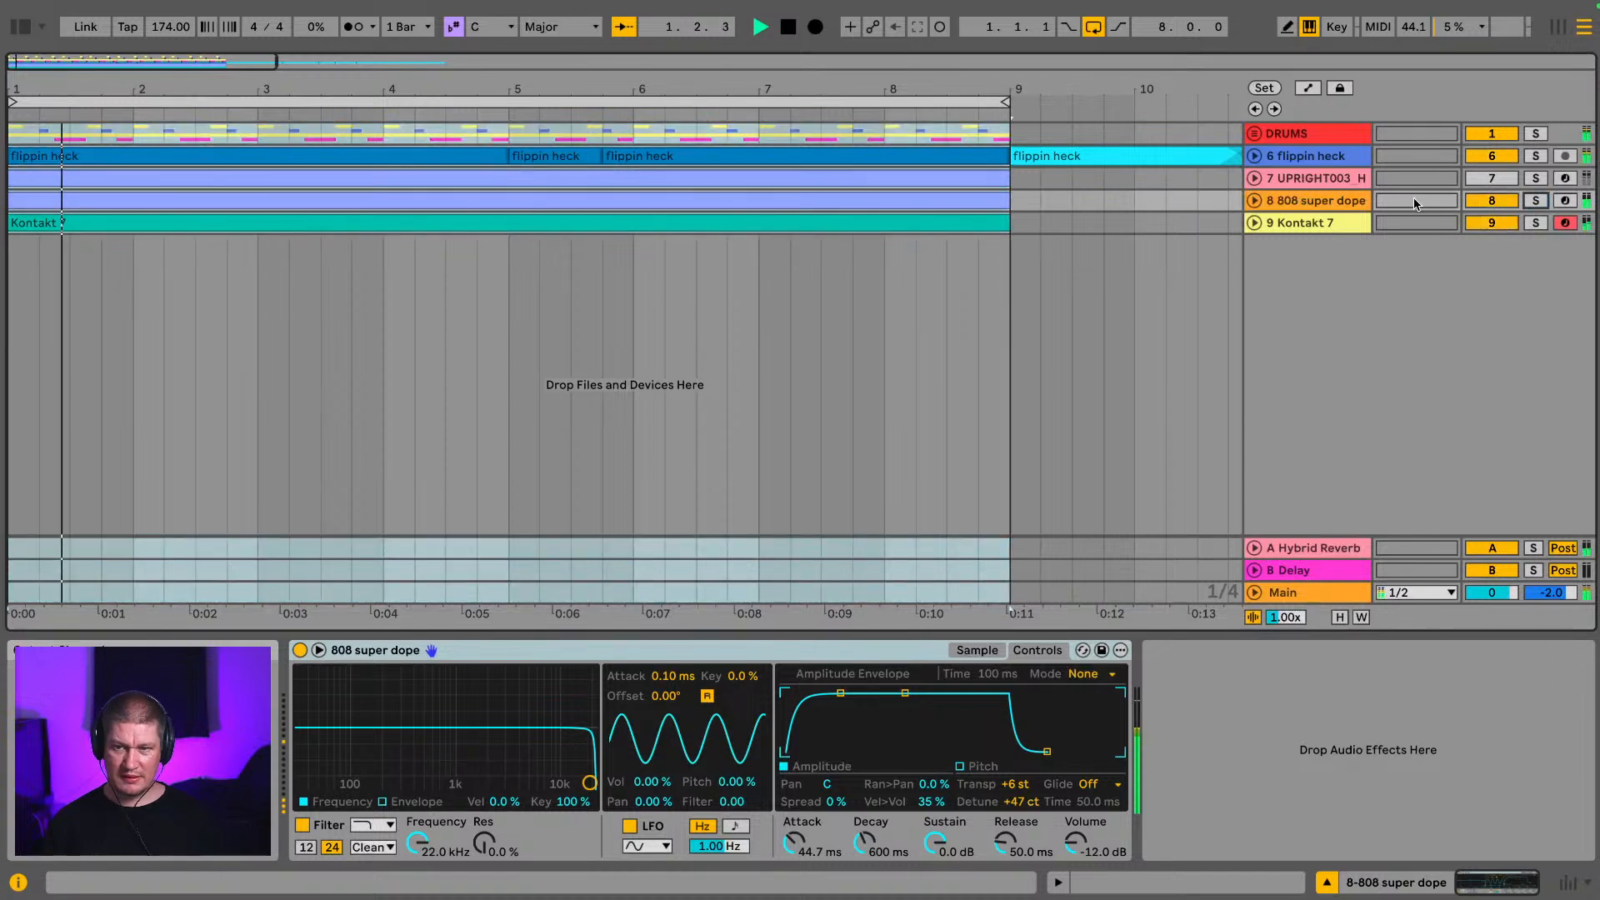
{"action": "key", "text": "space"}
{"action": "left_click", "coordinate": [281, 205]}
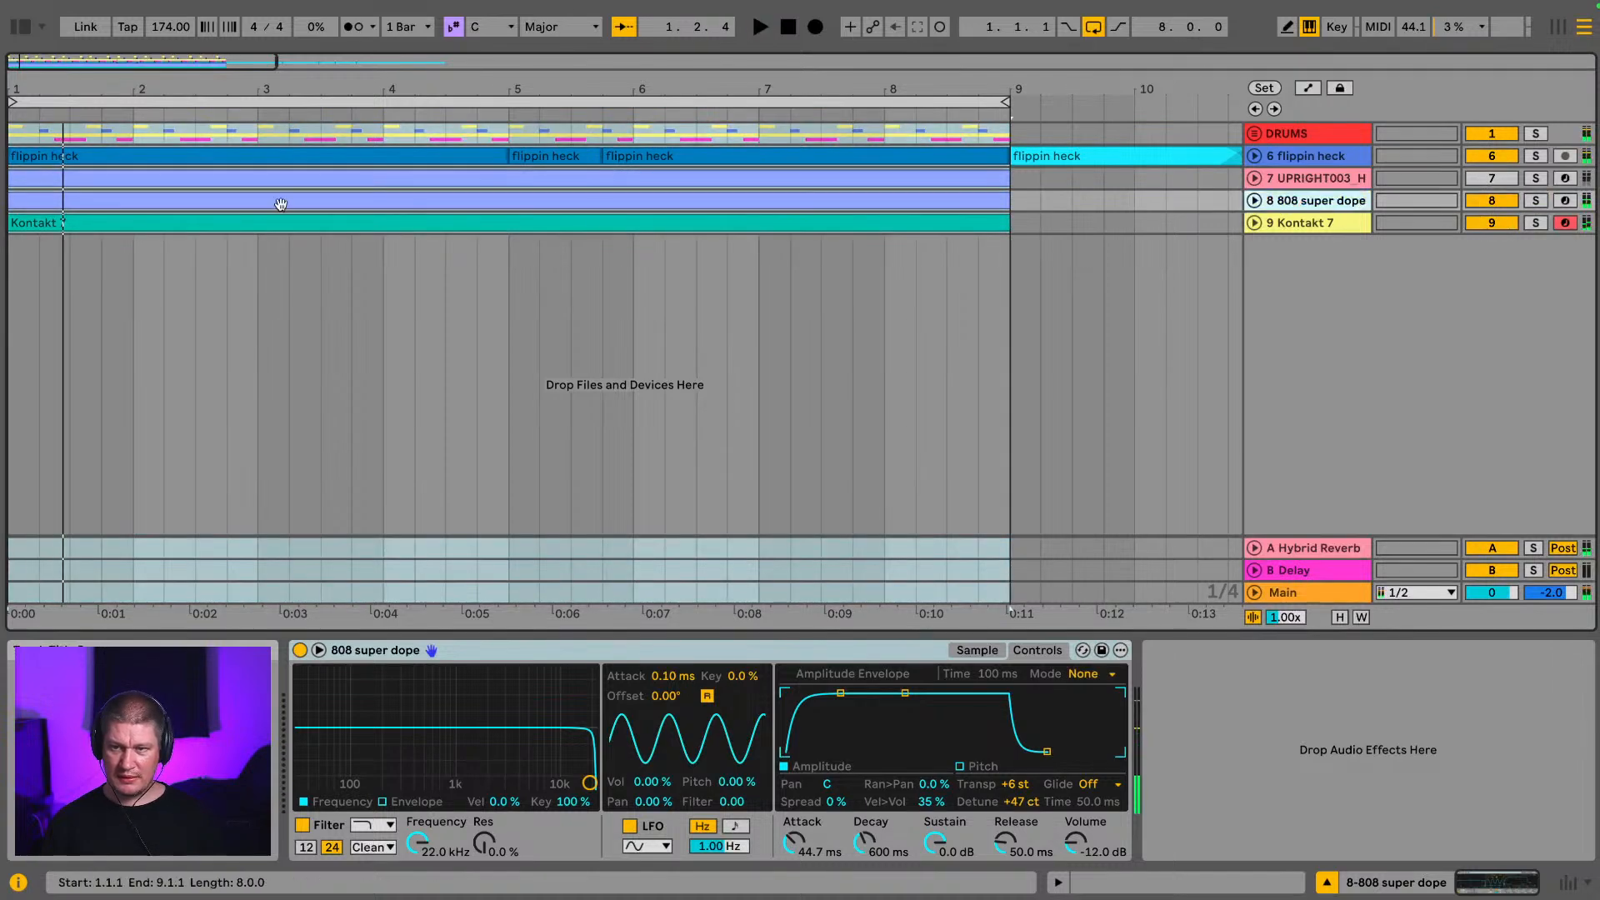
Step: Add a Saturator after the 808 super dope instrument and audition the loop
{"action": "left_click", "coordinate": [14, 30]}
{"action": "scroll", "coordinate": [265, 340], "scroll_direction": "down", "scroll_amount": 10}
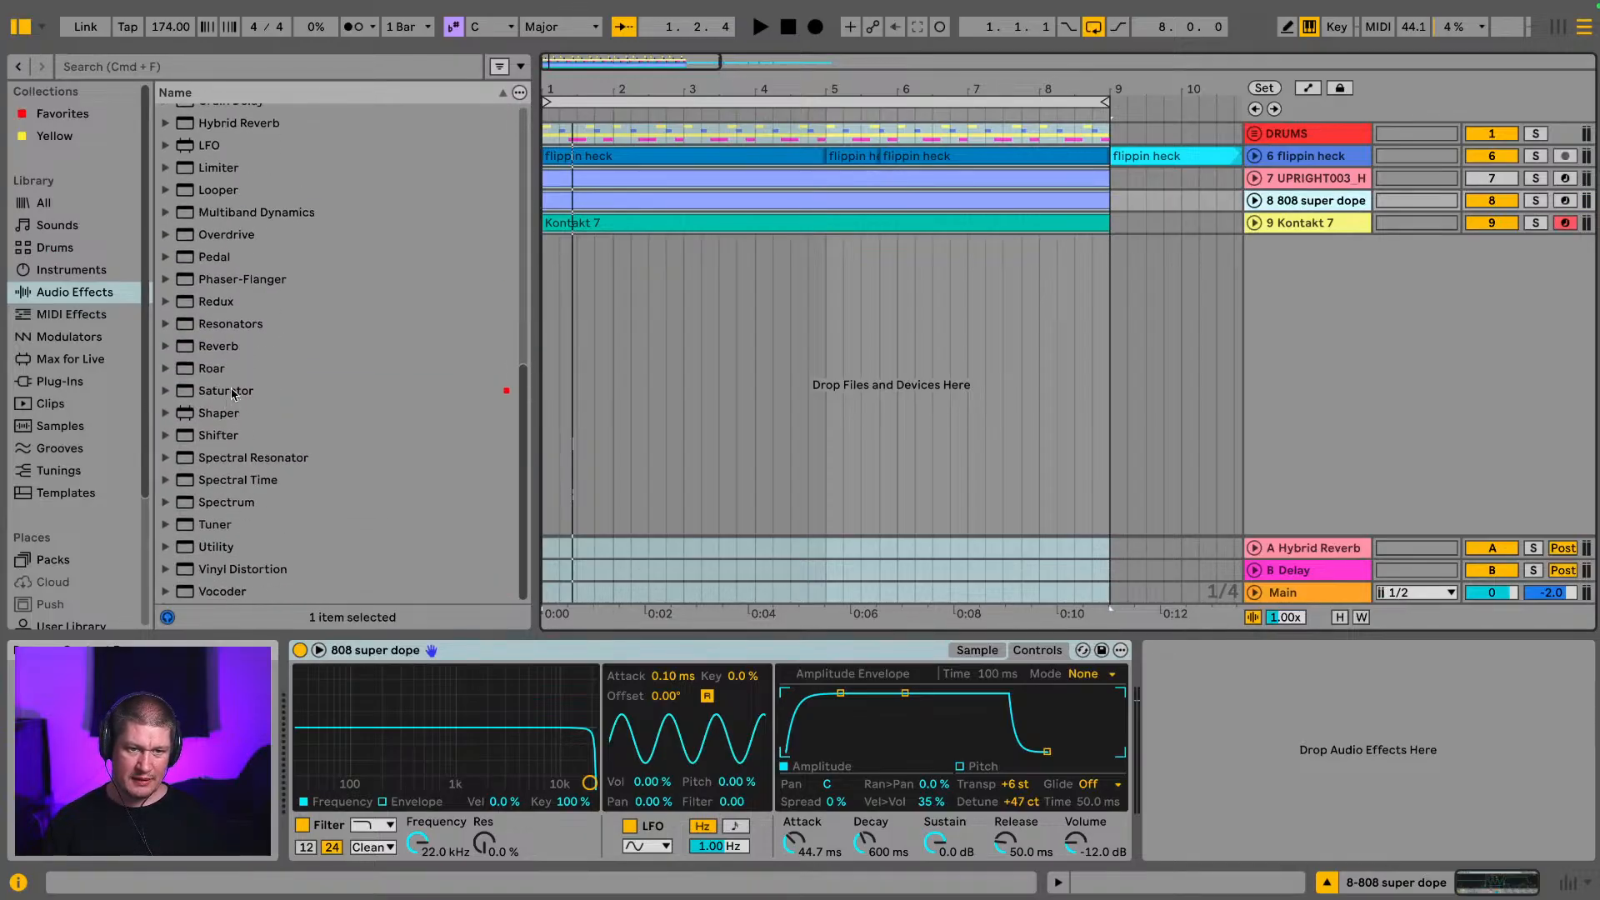
{"action": "left_click_drag", "start_coordinate": [232, 388], "coordinate": [1365, 746]}
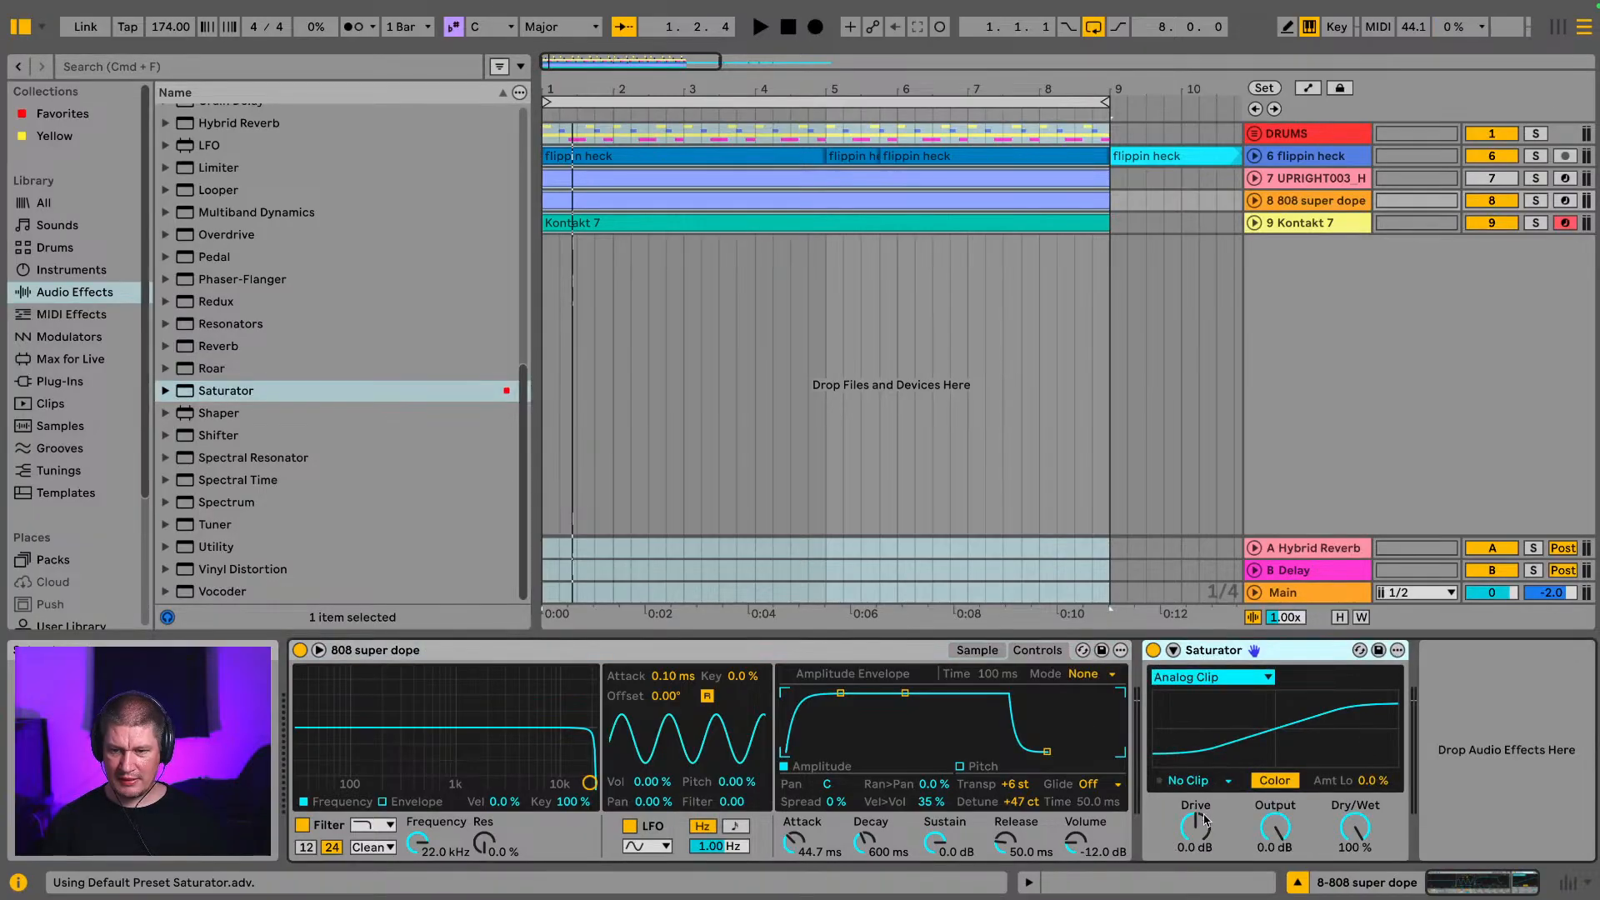
{"action": "key", "text": "space"}
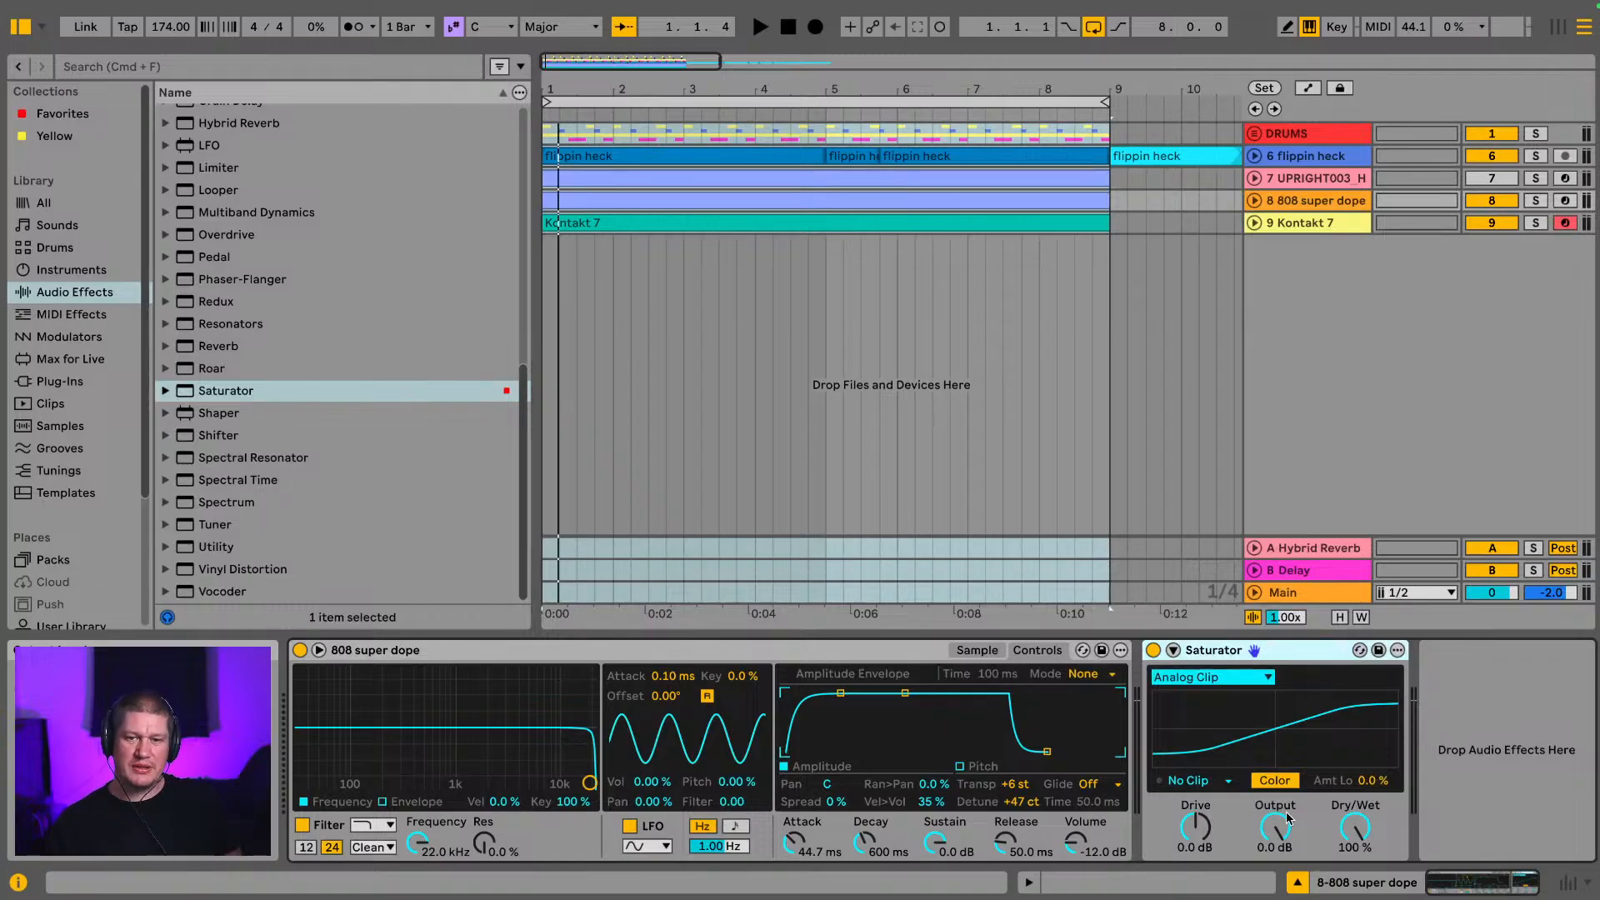
Step: Set the 808 super dope Saturator's drive to 20 dB and output to -19 dB, play the loop and solo the track
{"action": "left_click", "coordinate": [967, 652]}
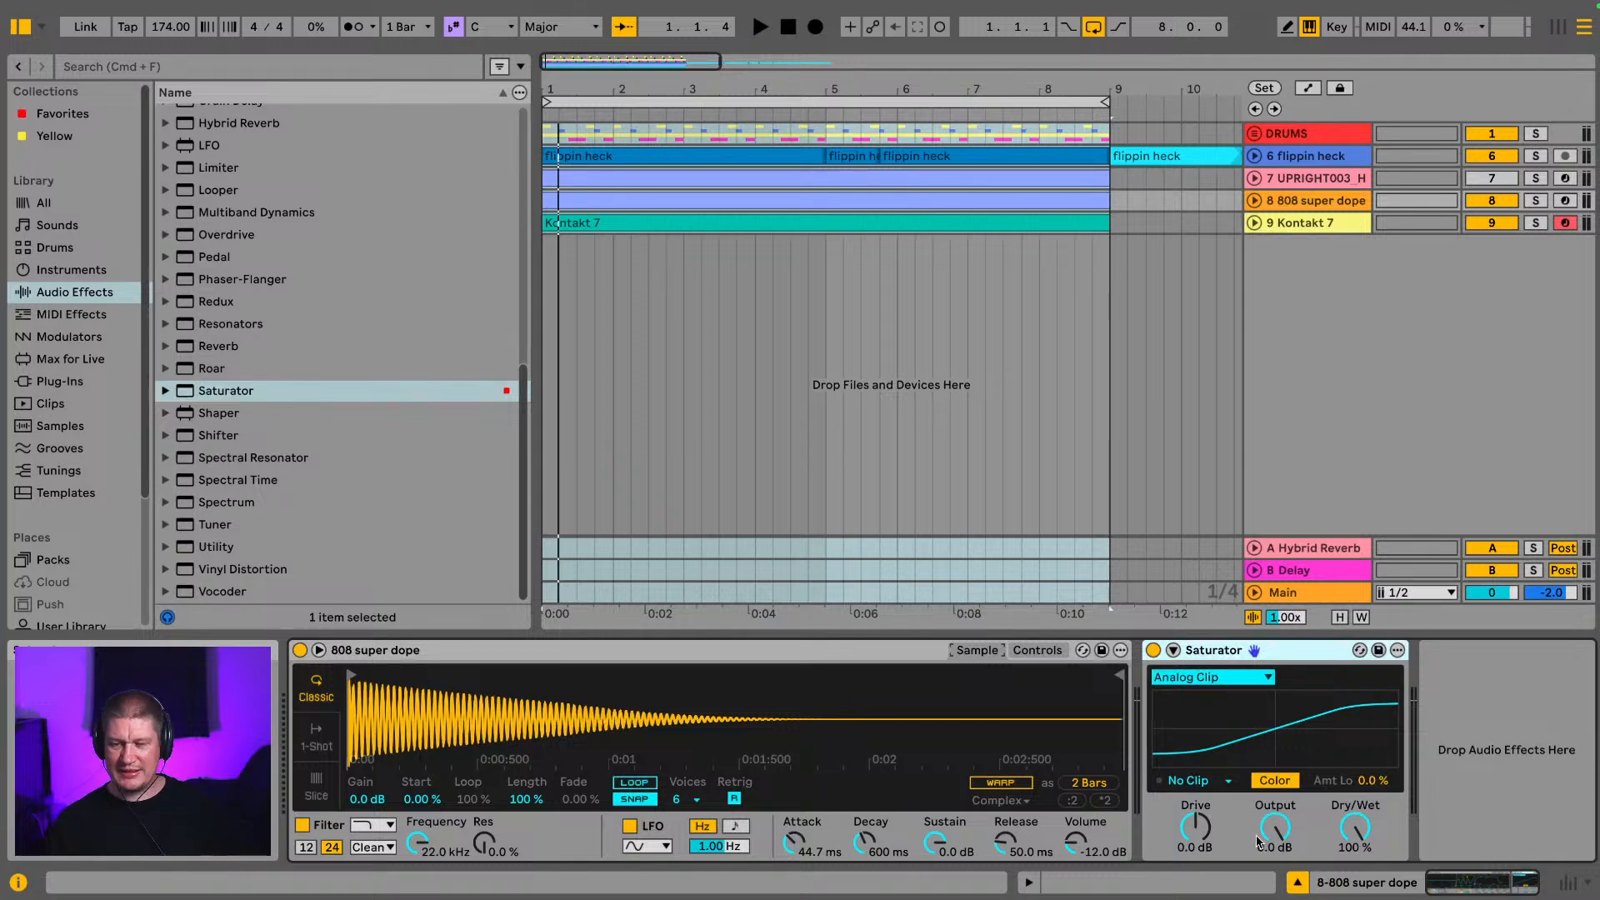
{"action": "key", "text": "space"}
{"action": "left_click_drag", "start_coordinate": [1265, 838], "coordinate": [1265, 871]}
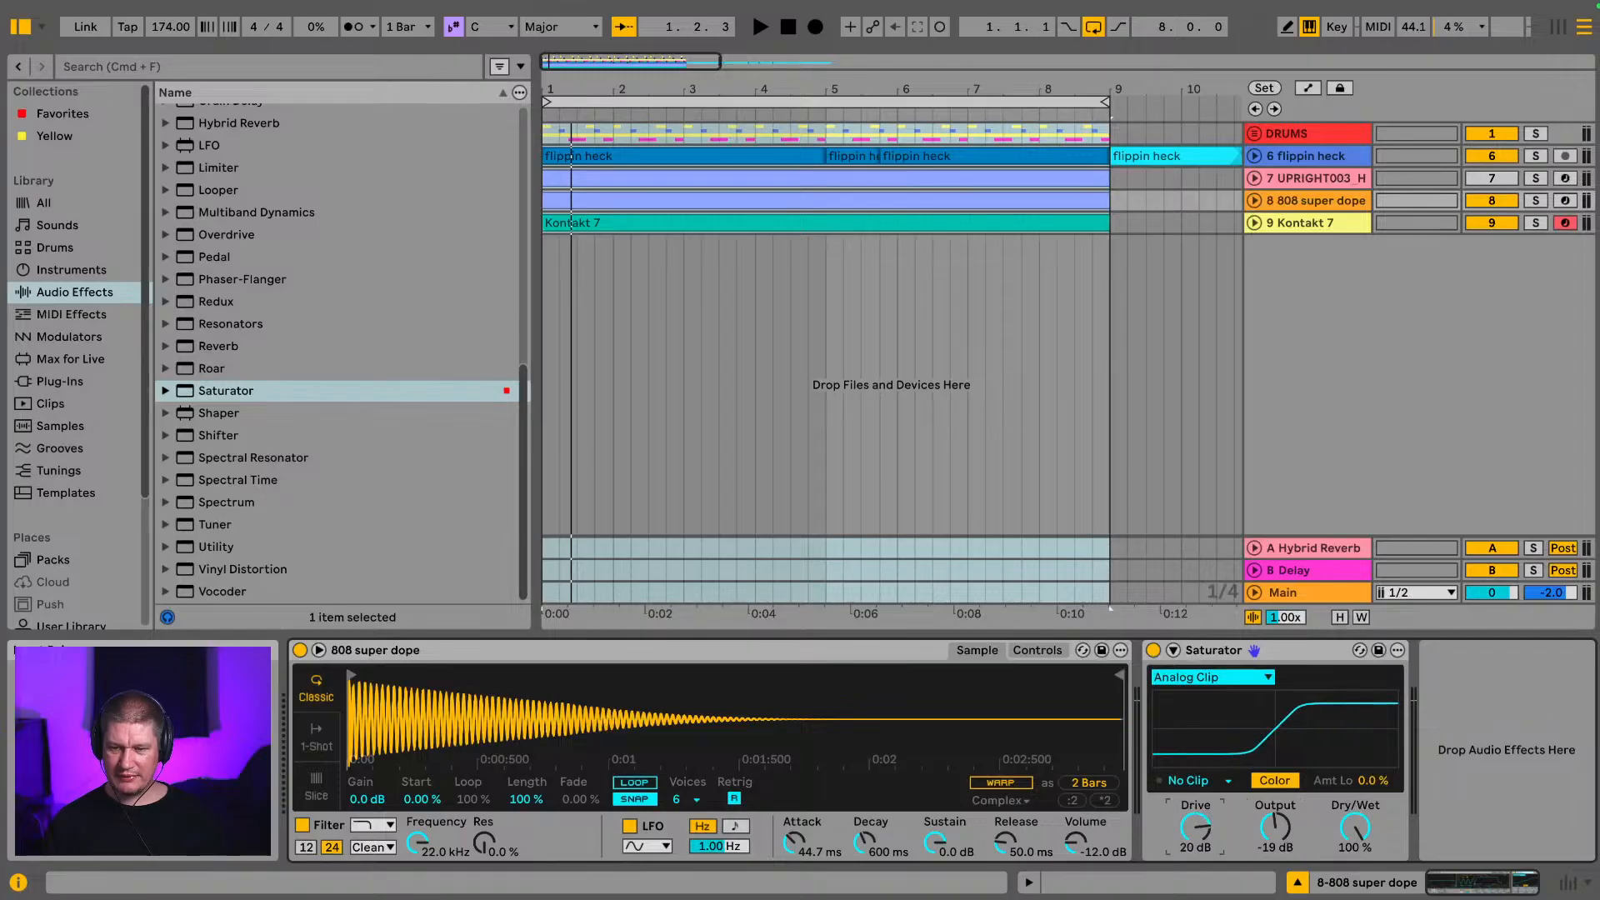
{"action": "key", "text": "space"}
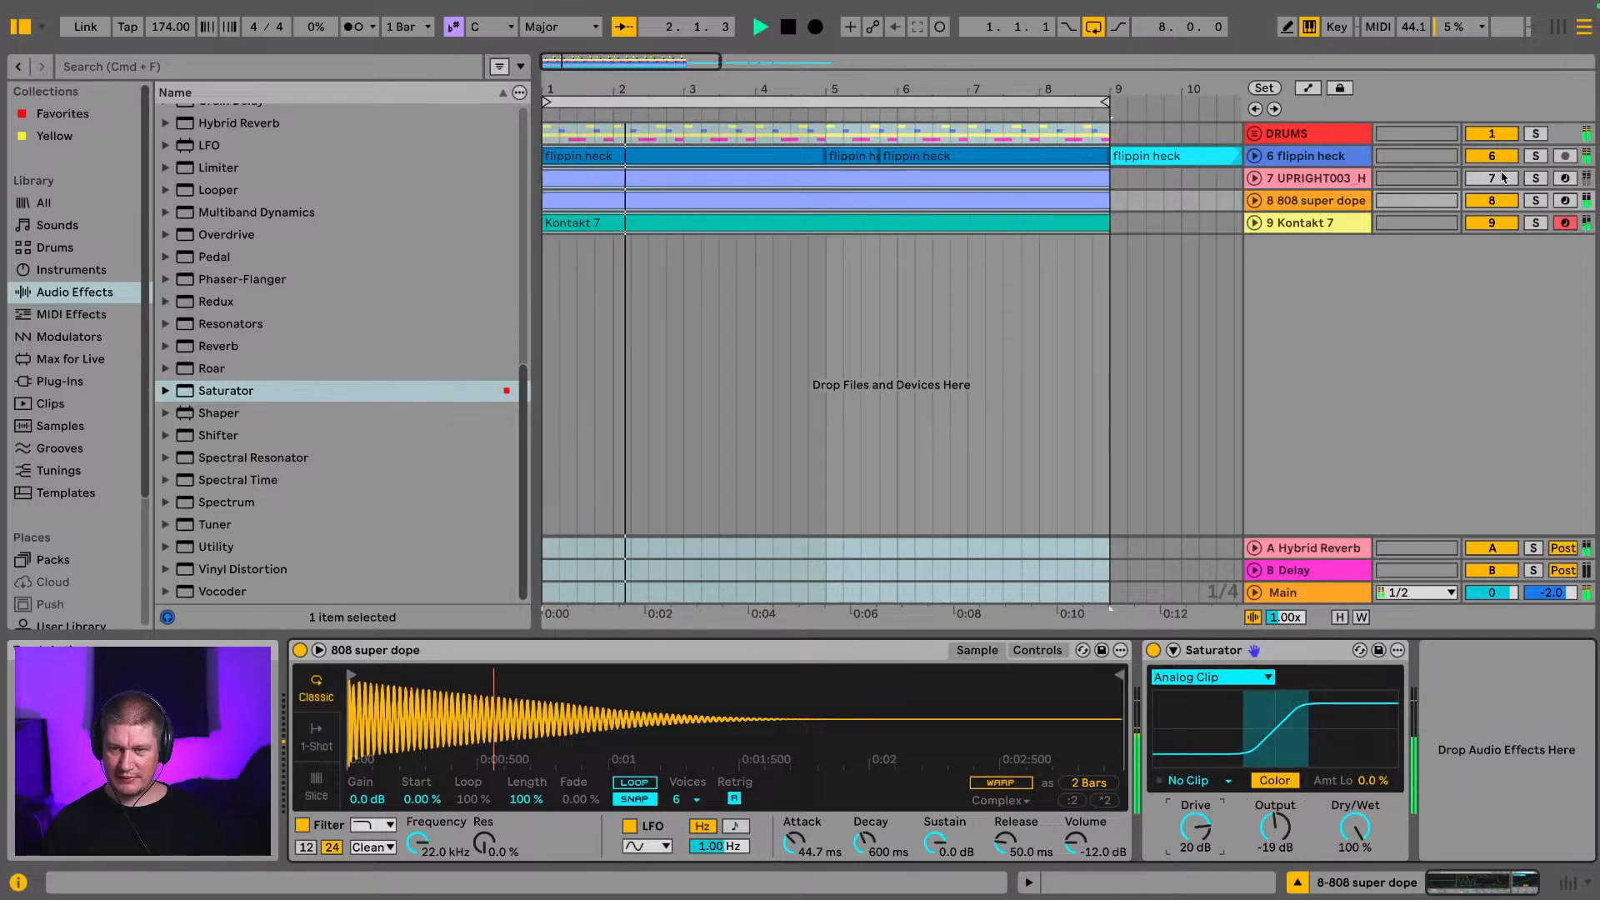
{"action": "left_click", "coordinate": [1535, 200]}
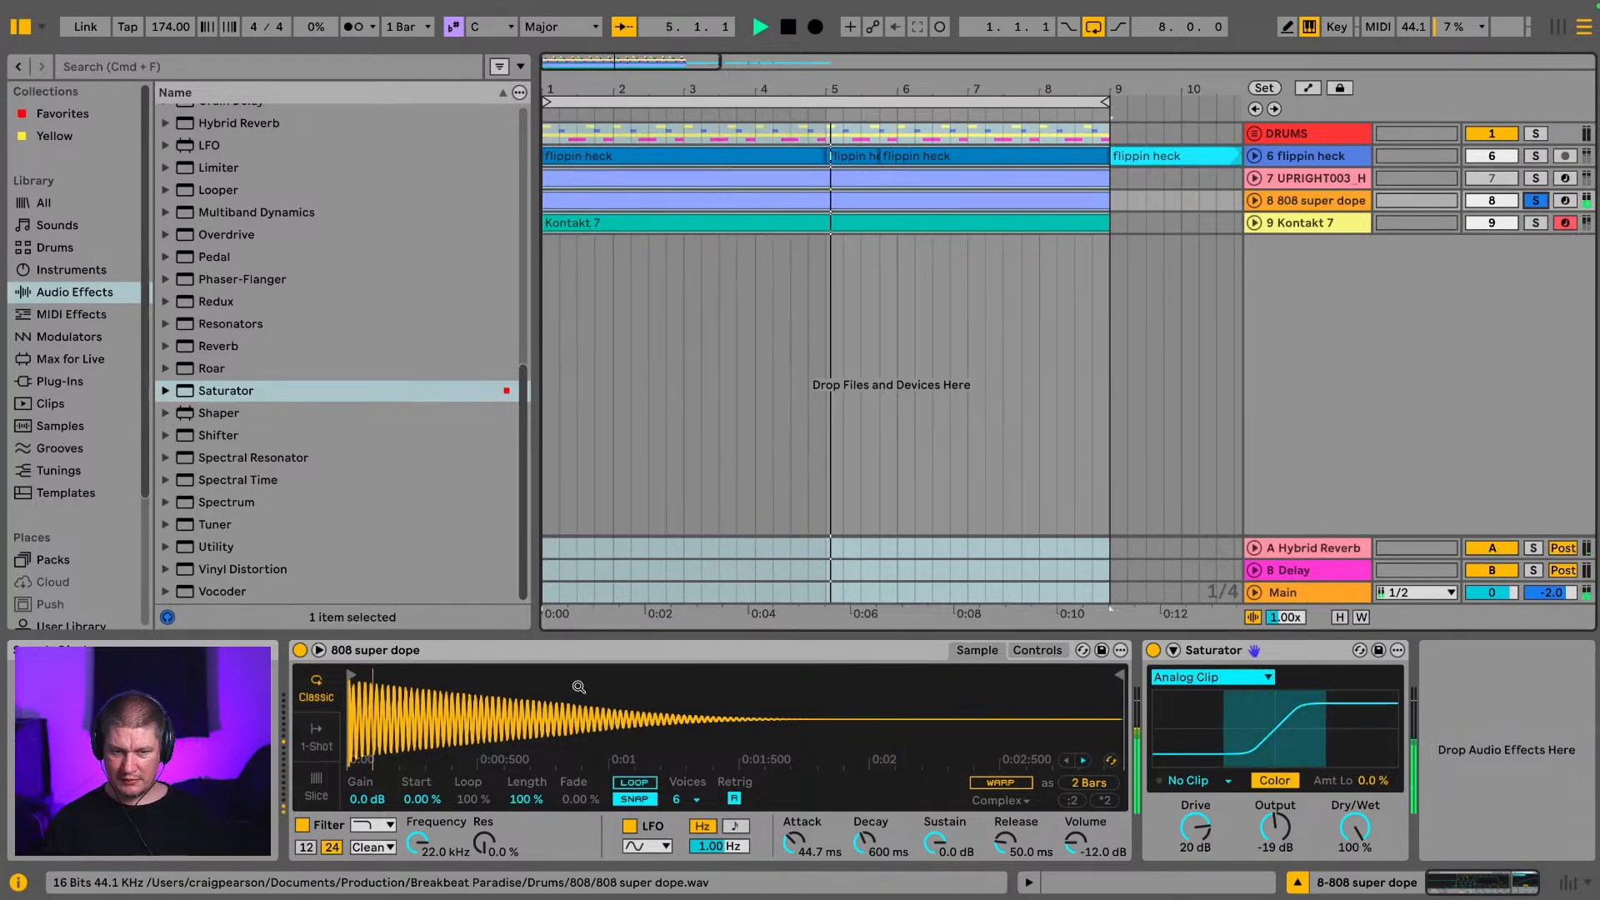
Step: Try the Bass Shaper curve on the 808's Saturator and audition it soloed
{"action": "left_click", "coordinate": [1210, 676]}
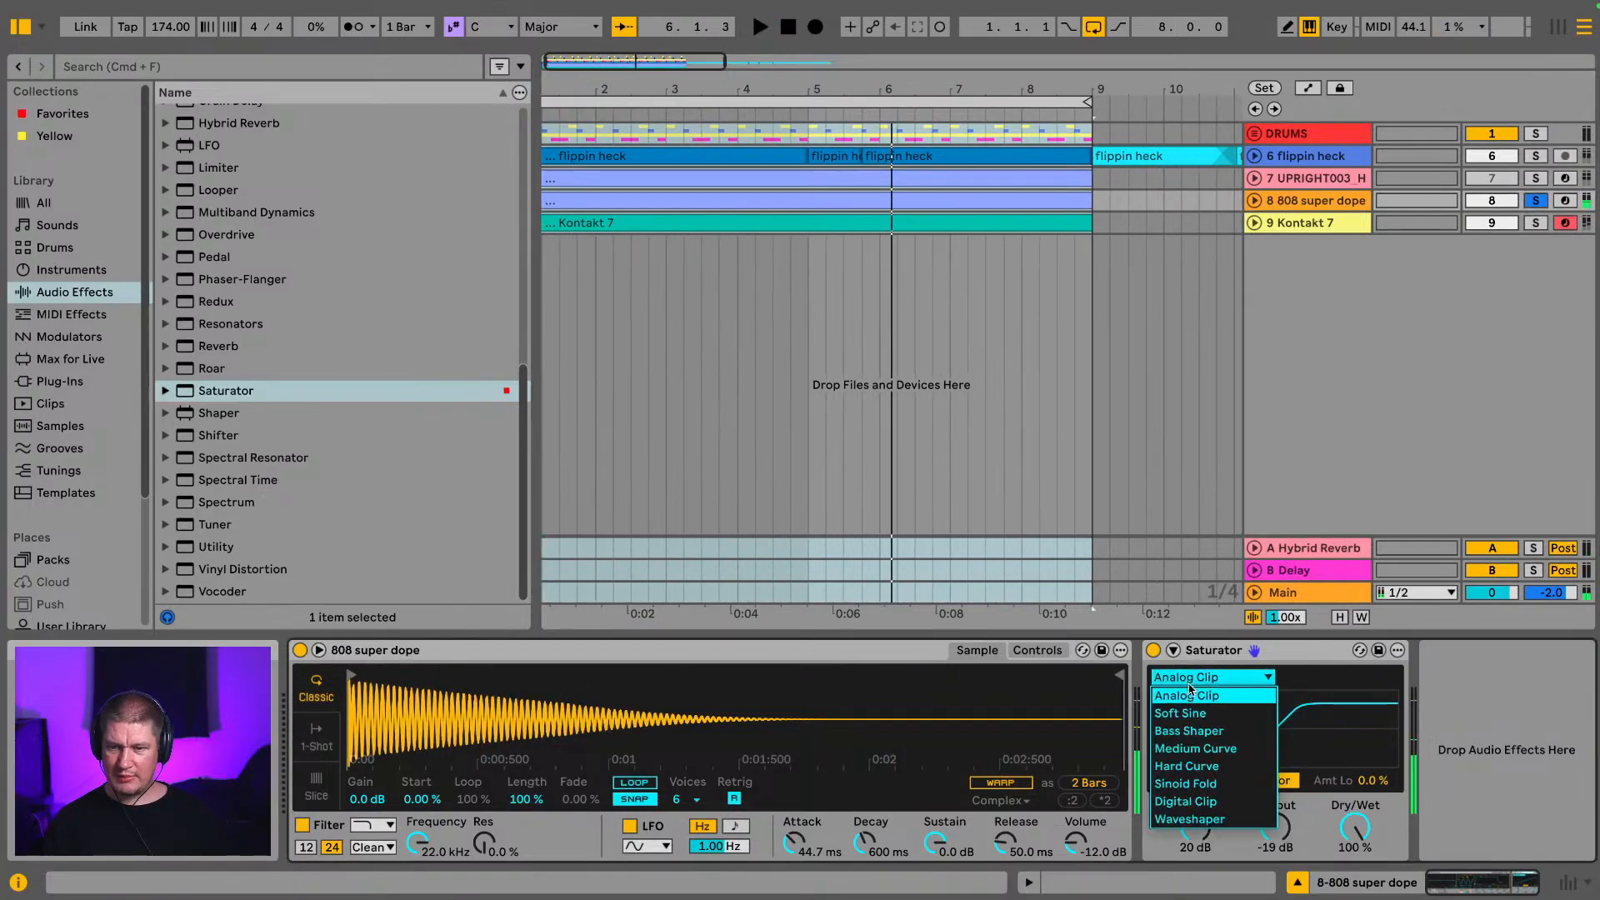
{"action": "left_click", "coordinate": [1211, 730]}
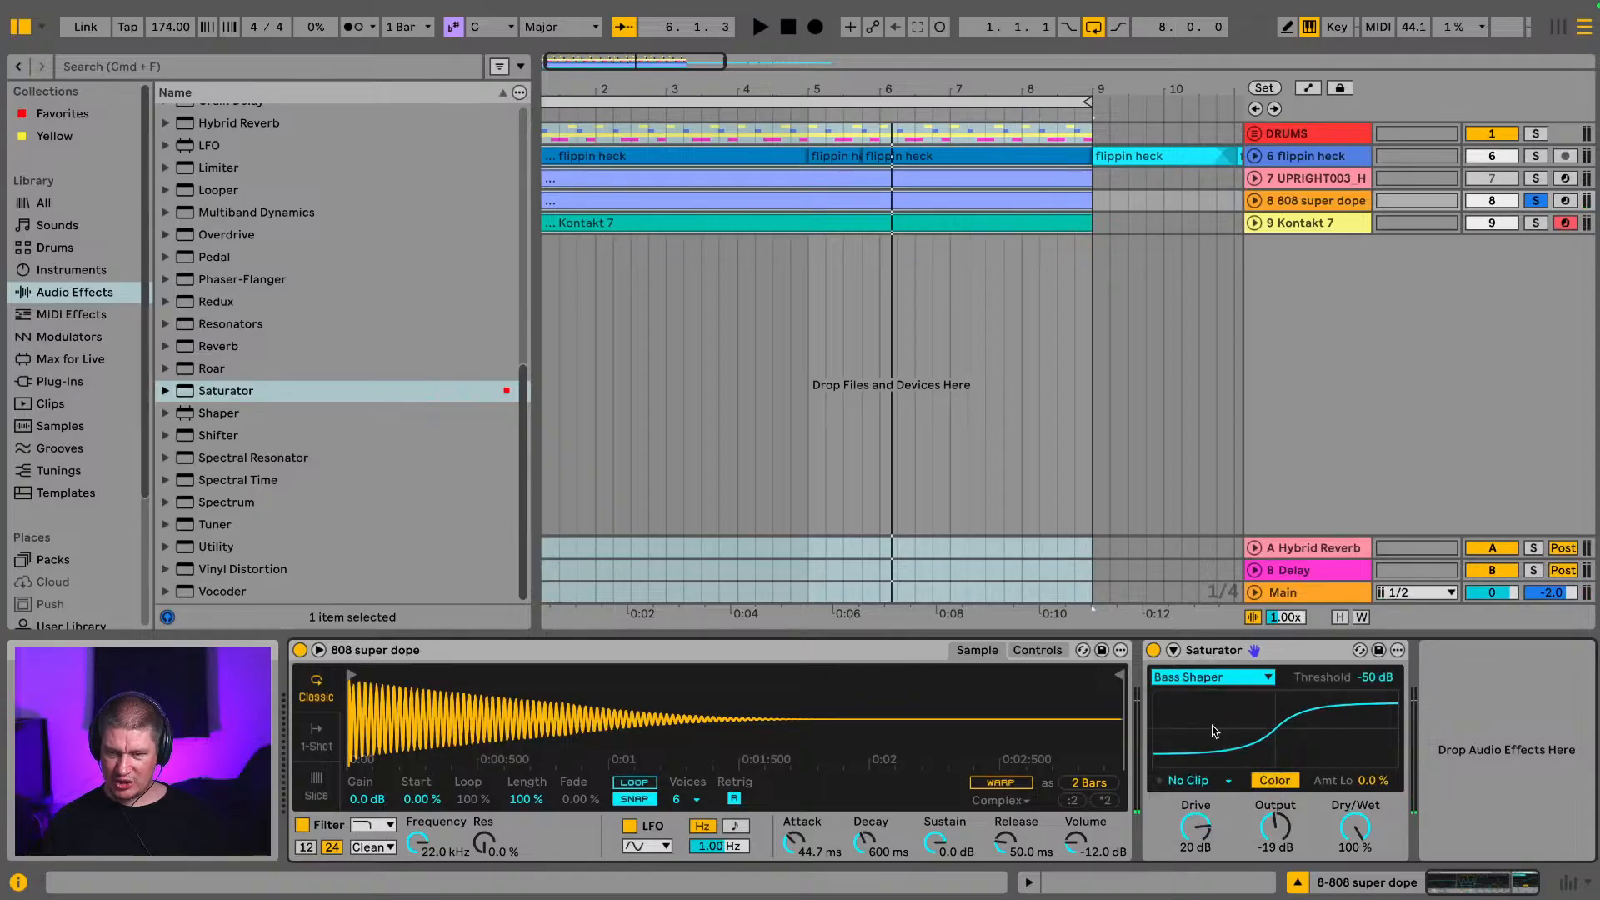
{"action": "key", "text": "space"}
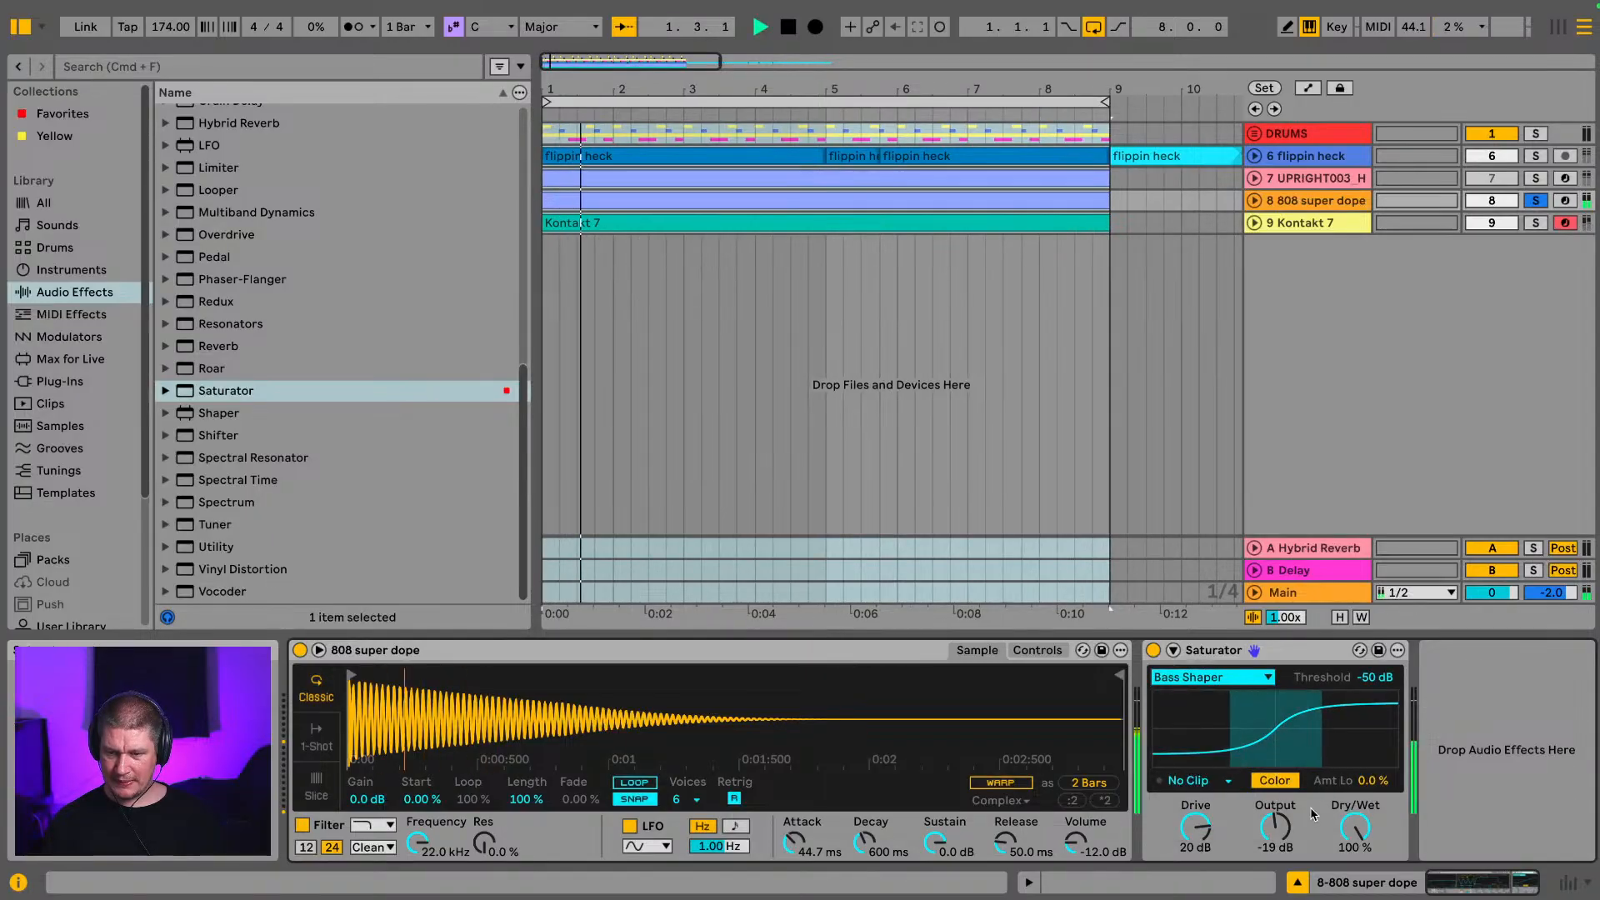
{"action": "key", "text": "space"}
Step: Change the 808's Saturator curve type to Medium Curve and audition it
{"action": "left_click", "coordinate": [1210, 676]}
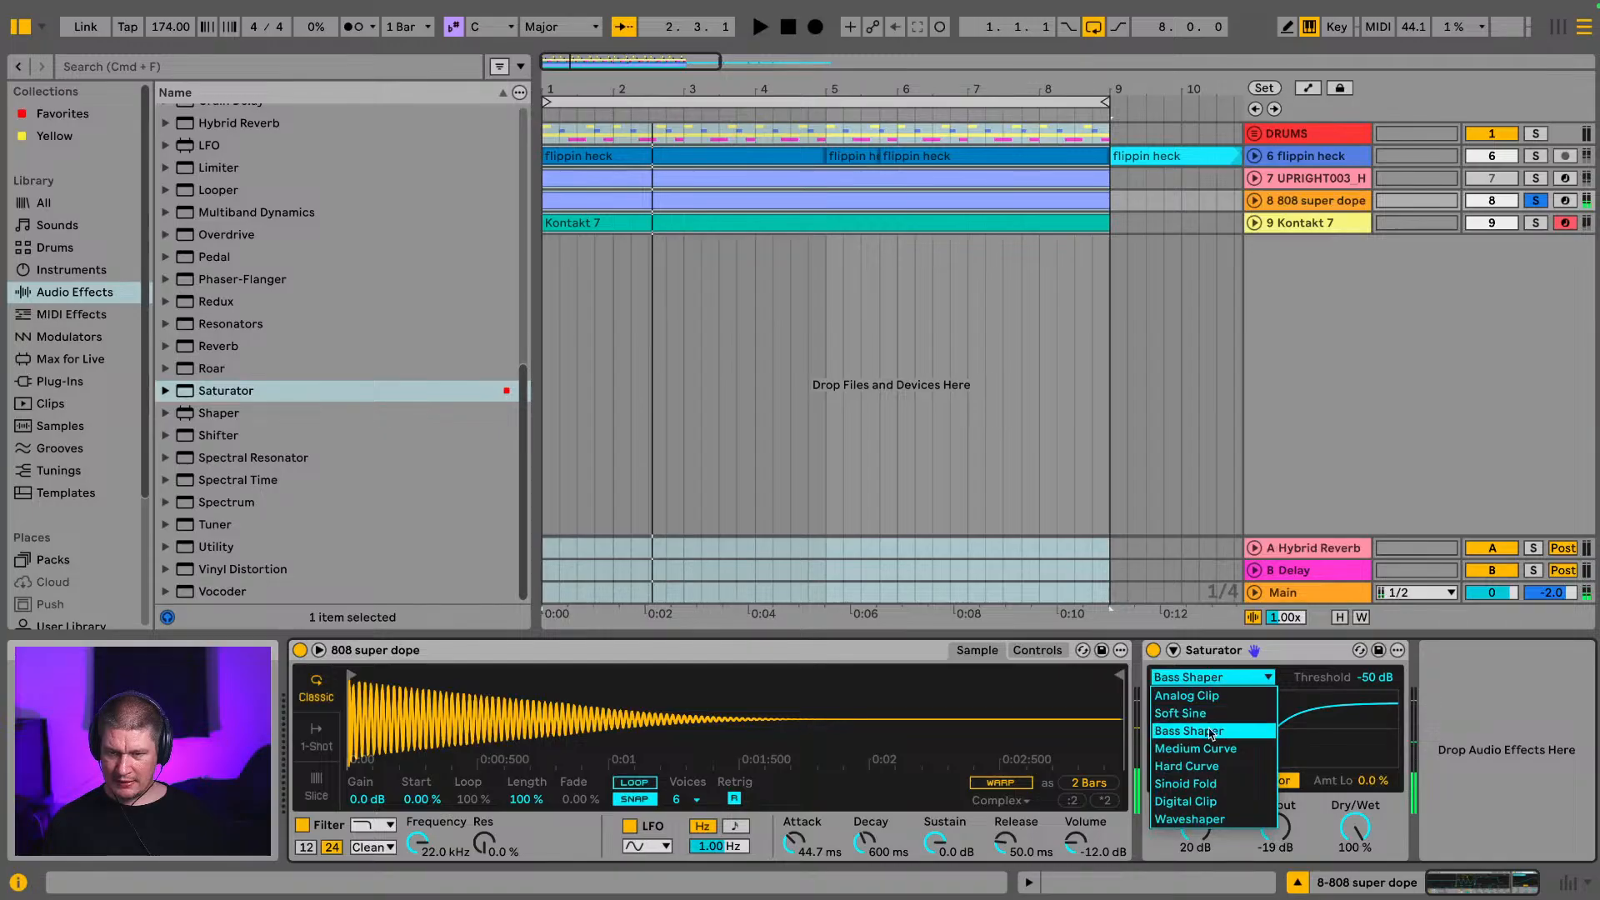
{"action": "left_click", "coordinate": [1211, 748]}
{"action": "key", "text": "space"}
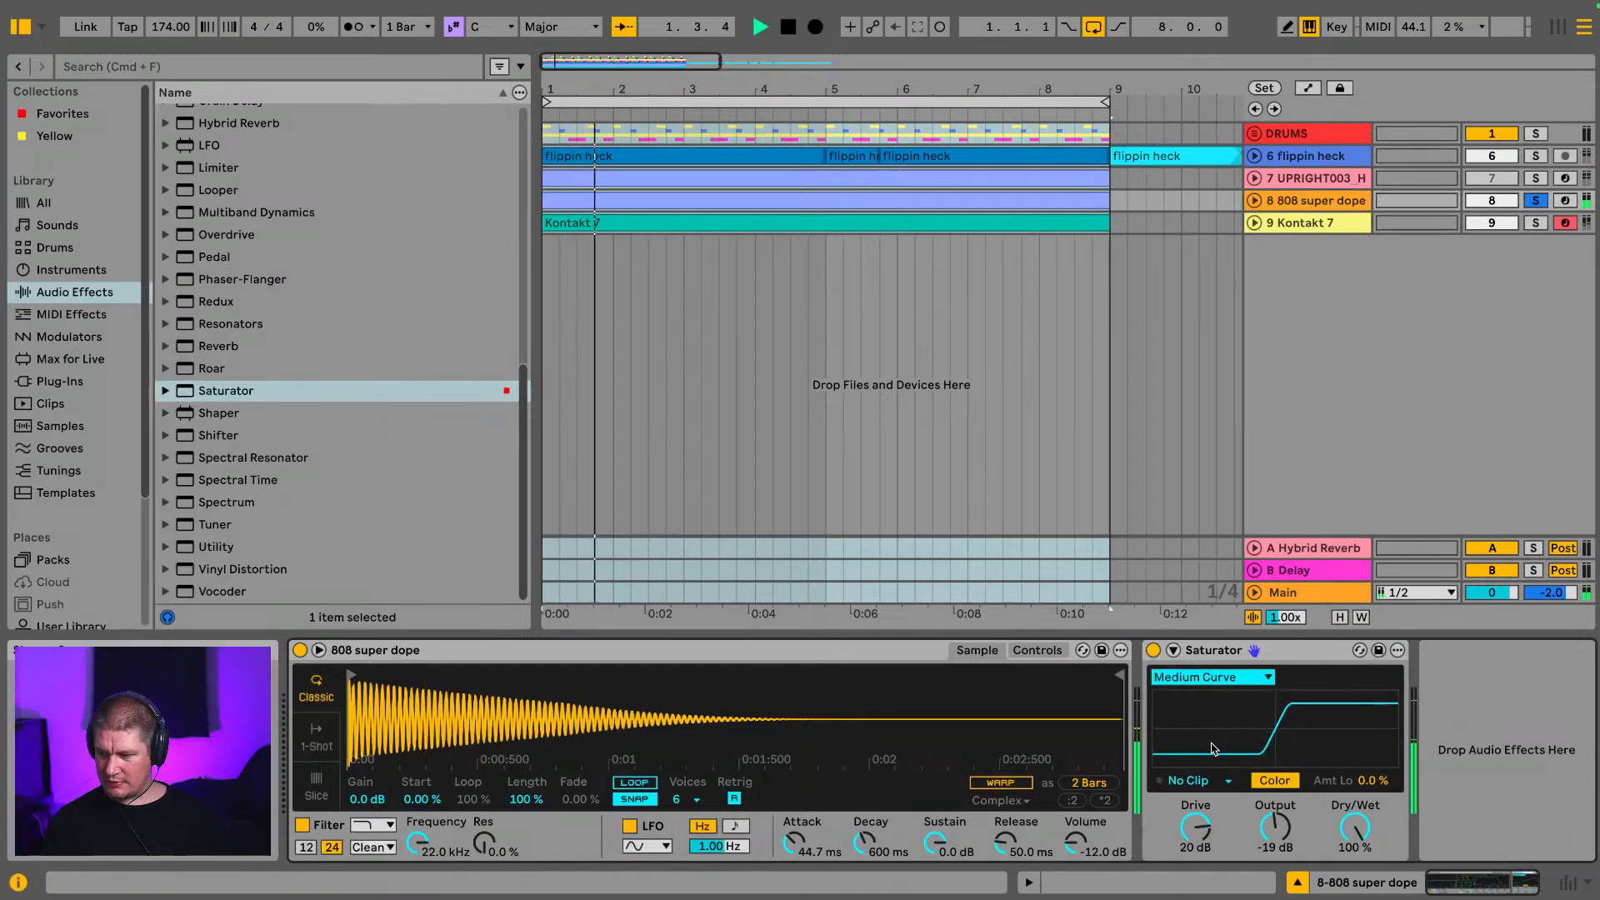
Step: Solo the UPRIGHT003 bass alongside the 808 to compare them, unsolo both and play the full loop
{"action": "left_click", "coordinate": [1534, 179]}
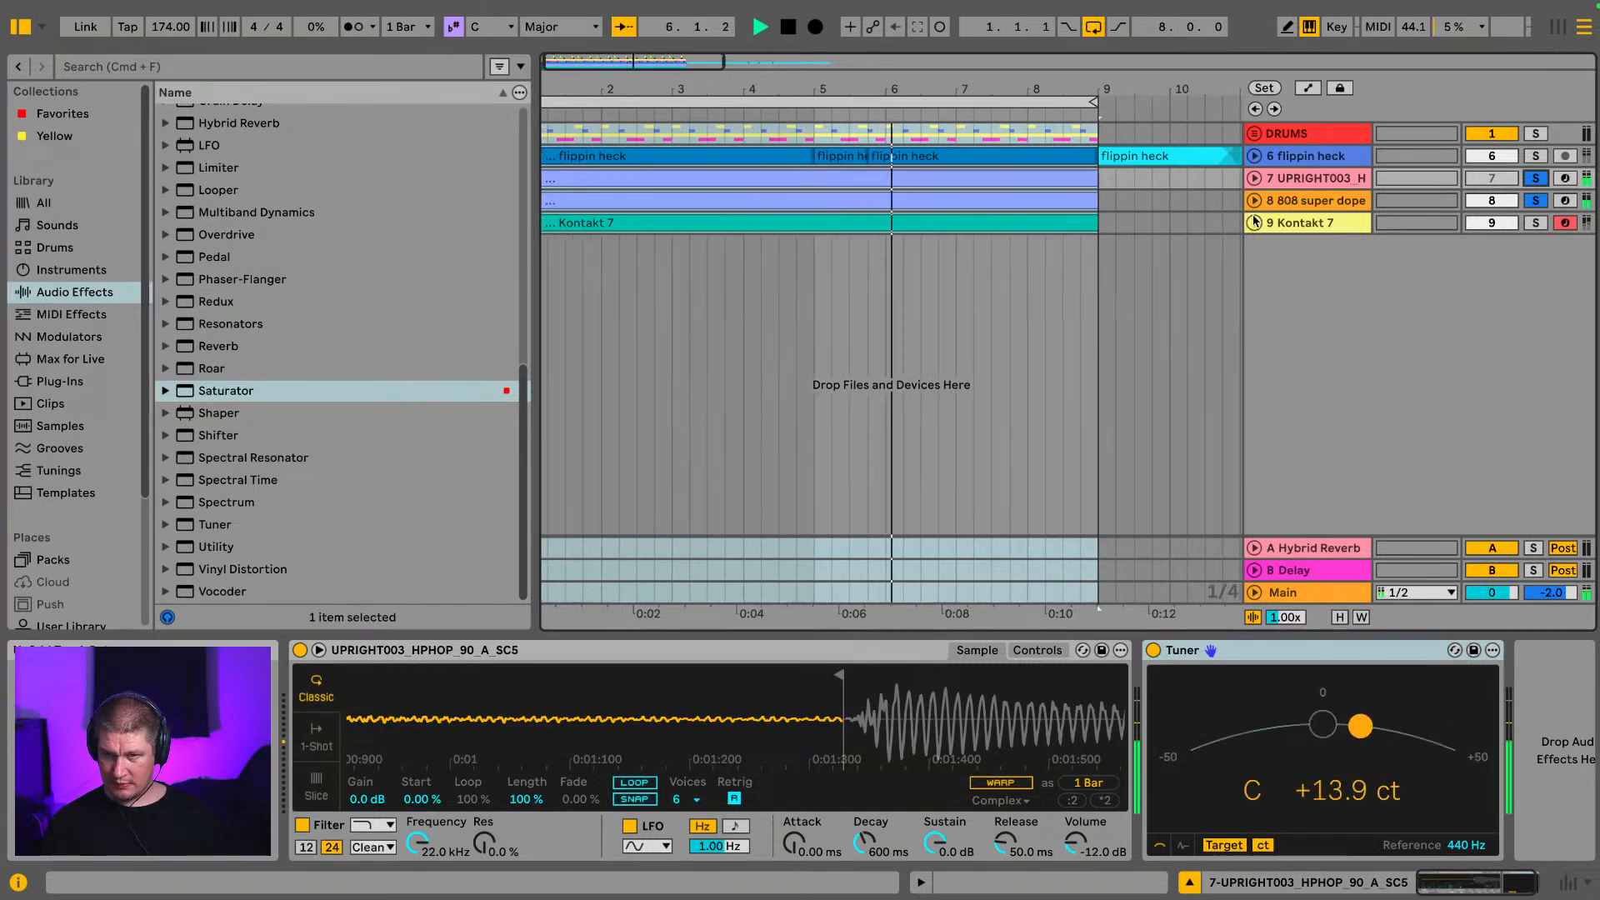
{"action": "left_click", "coordinate": [1311, 201]}
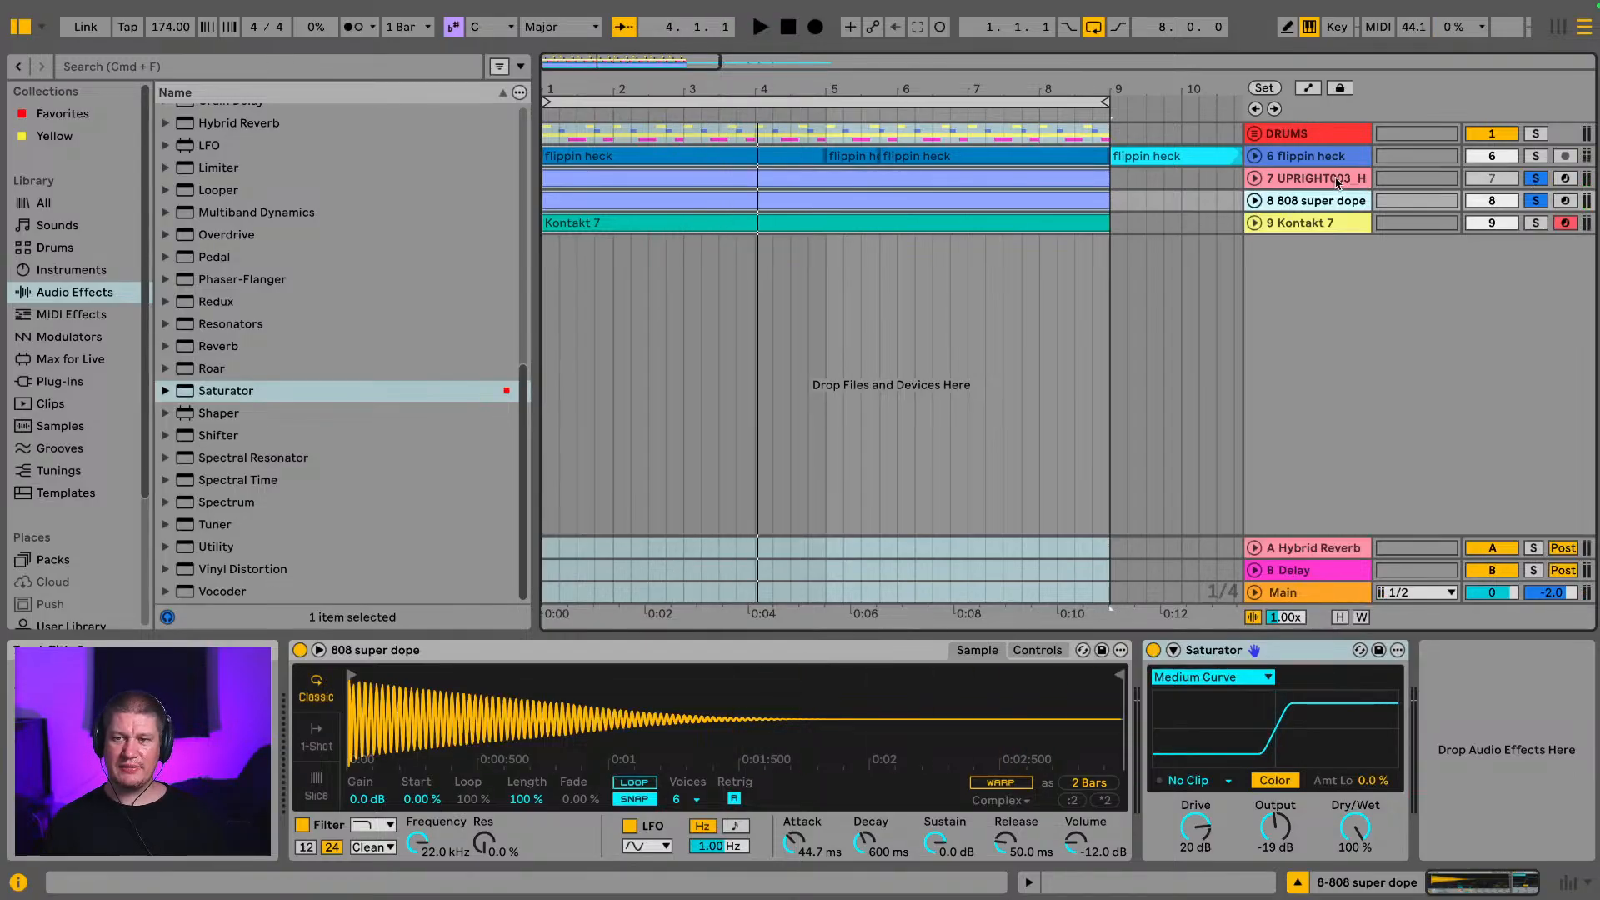
{"action": "left_click", "coordinate": [1336, 182]}
{"action": "left_click", "coordinate": [1336, 204]}
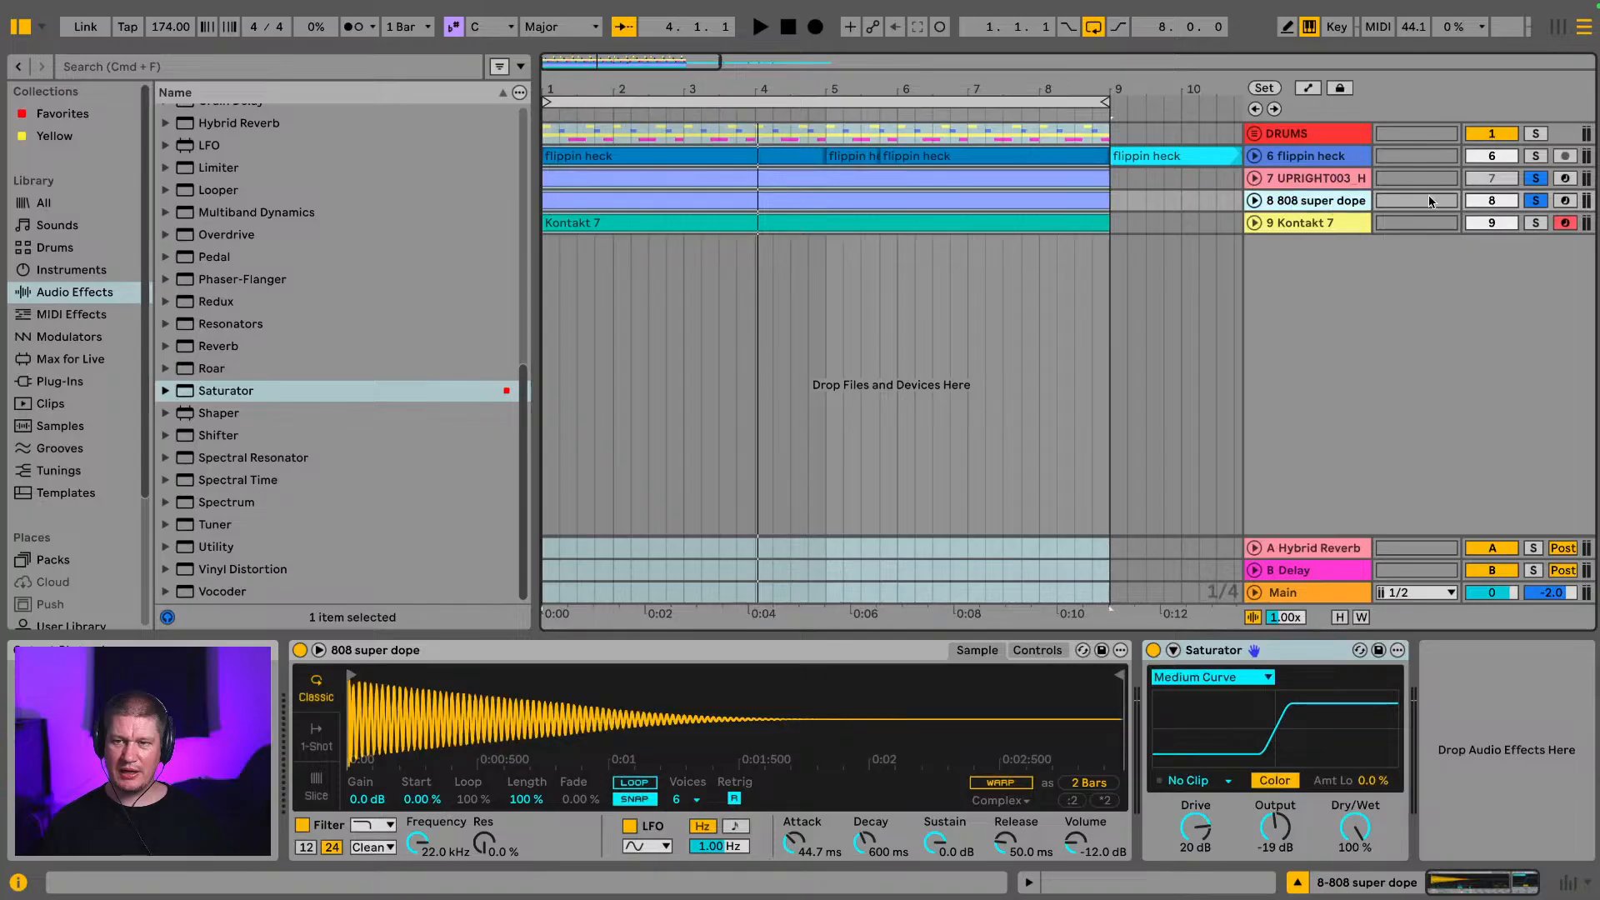
{"action": "left_click", "coordinate": [1527, 201]}
{"action": "key", "text": "space"}
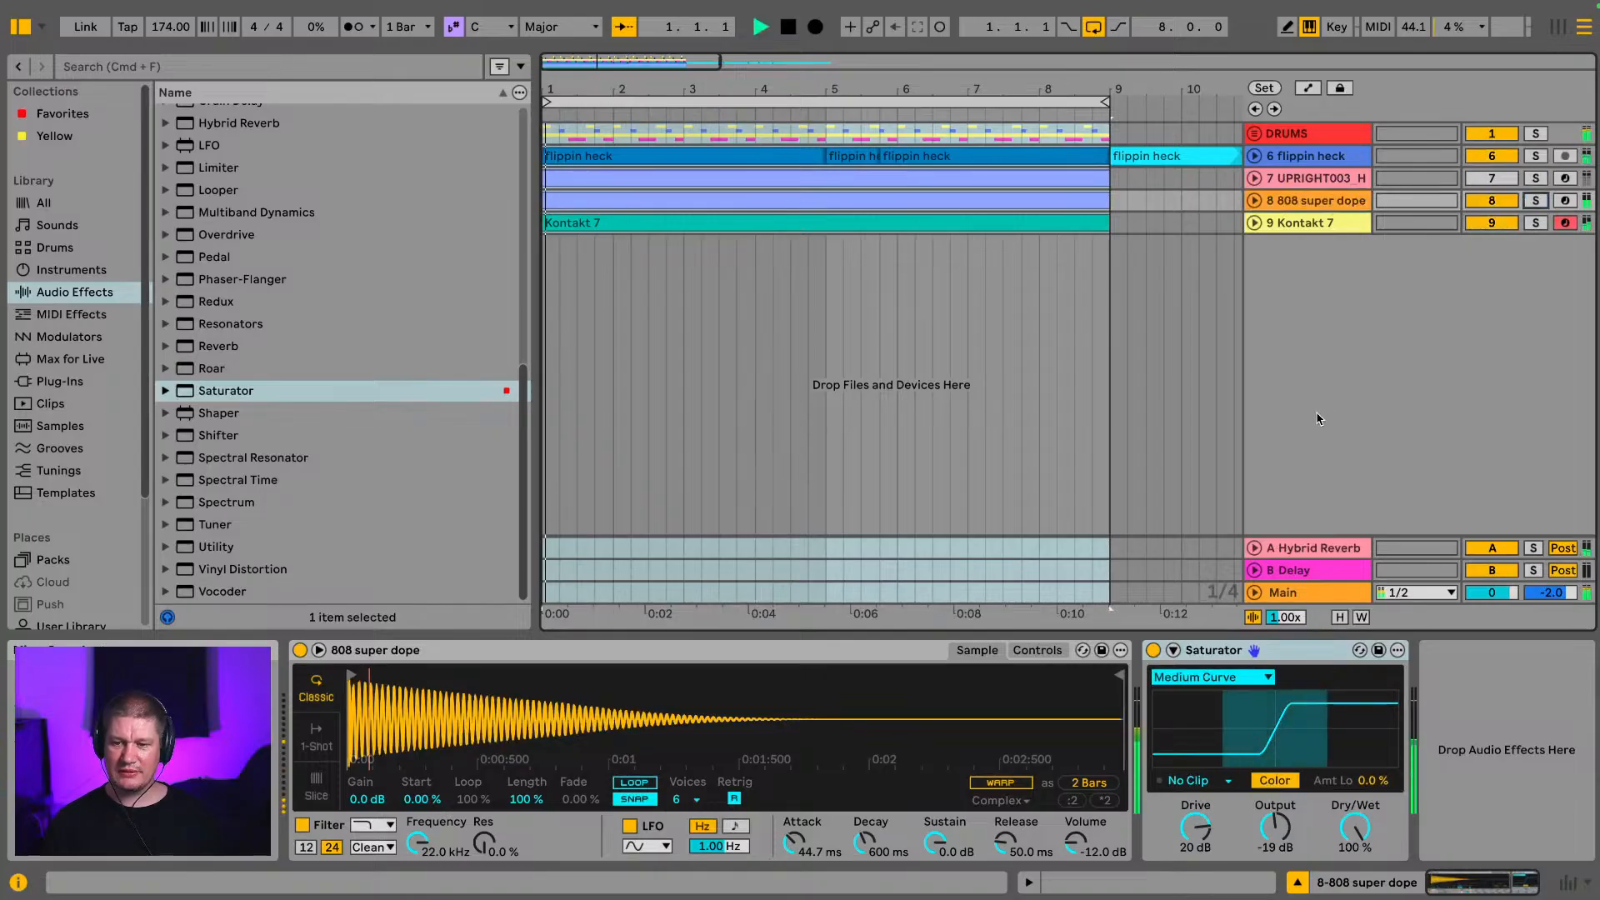
Step: Solo the 808 super dope track again and compare it with the UPRIGHT003 bass soloed alongside
{"action": "left_click", "coordinate": [1536, 203]}
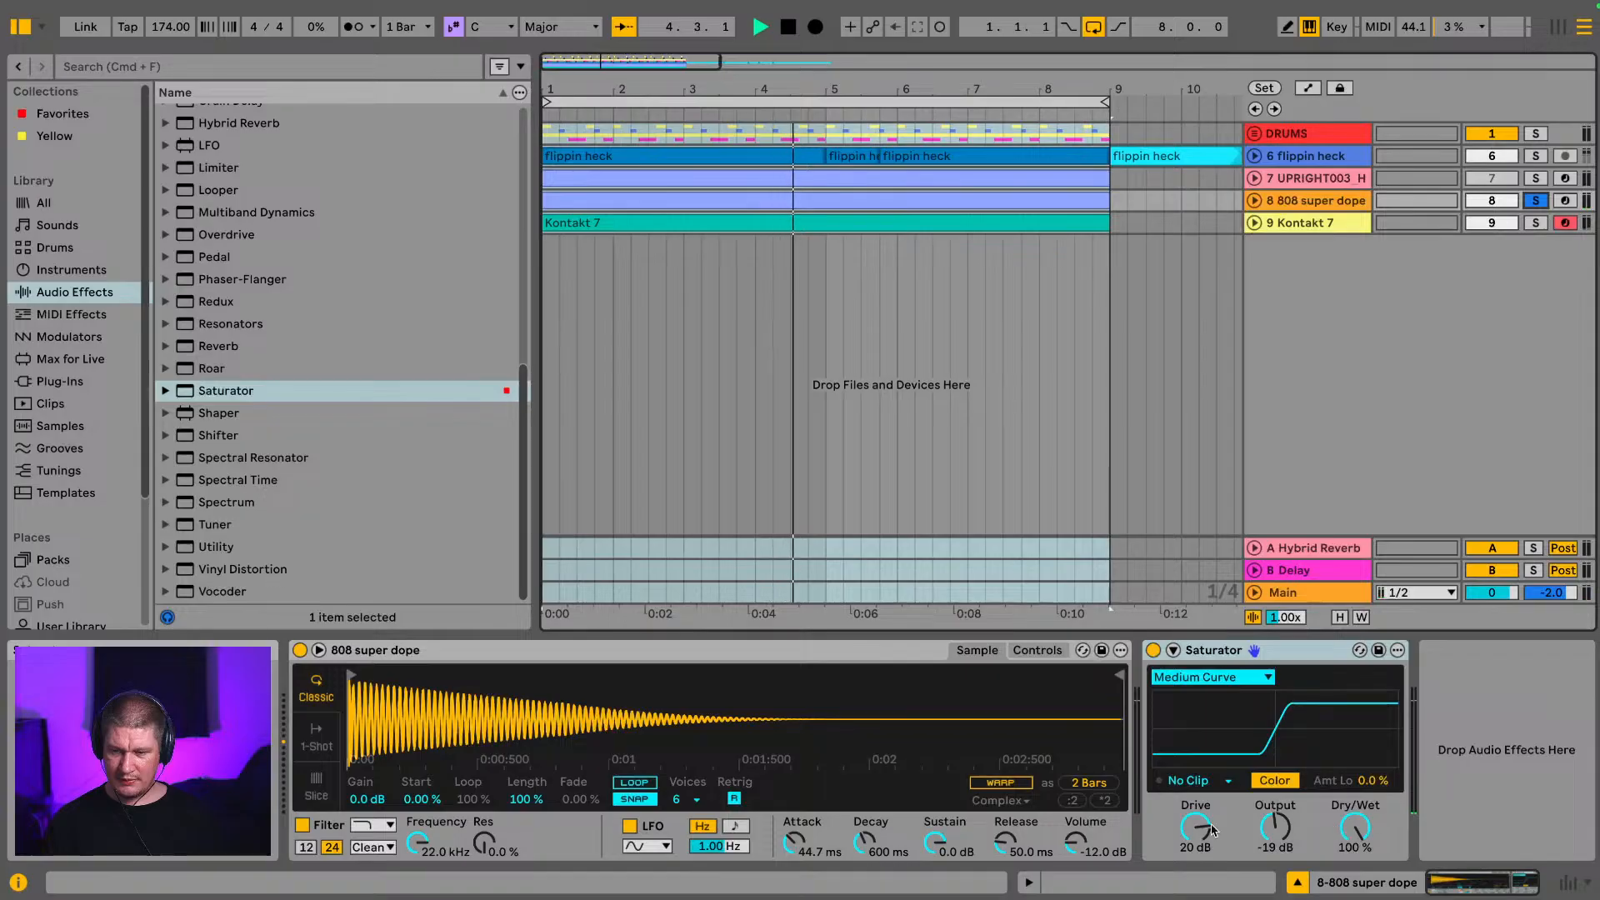
{"action": "left_click_drag", "start_coordinate": [1189, 846], "coordinate": [1189, 847]}
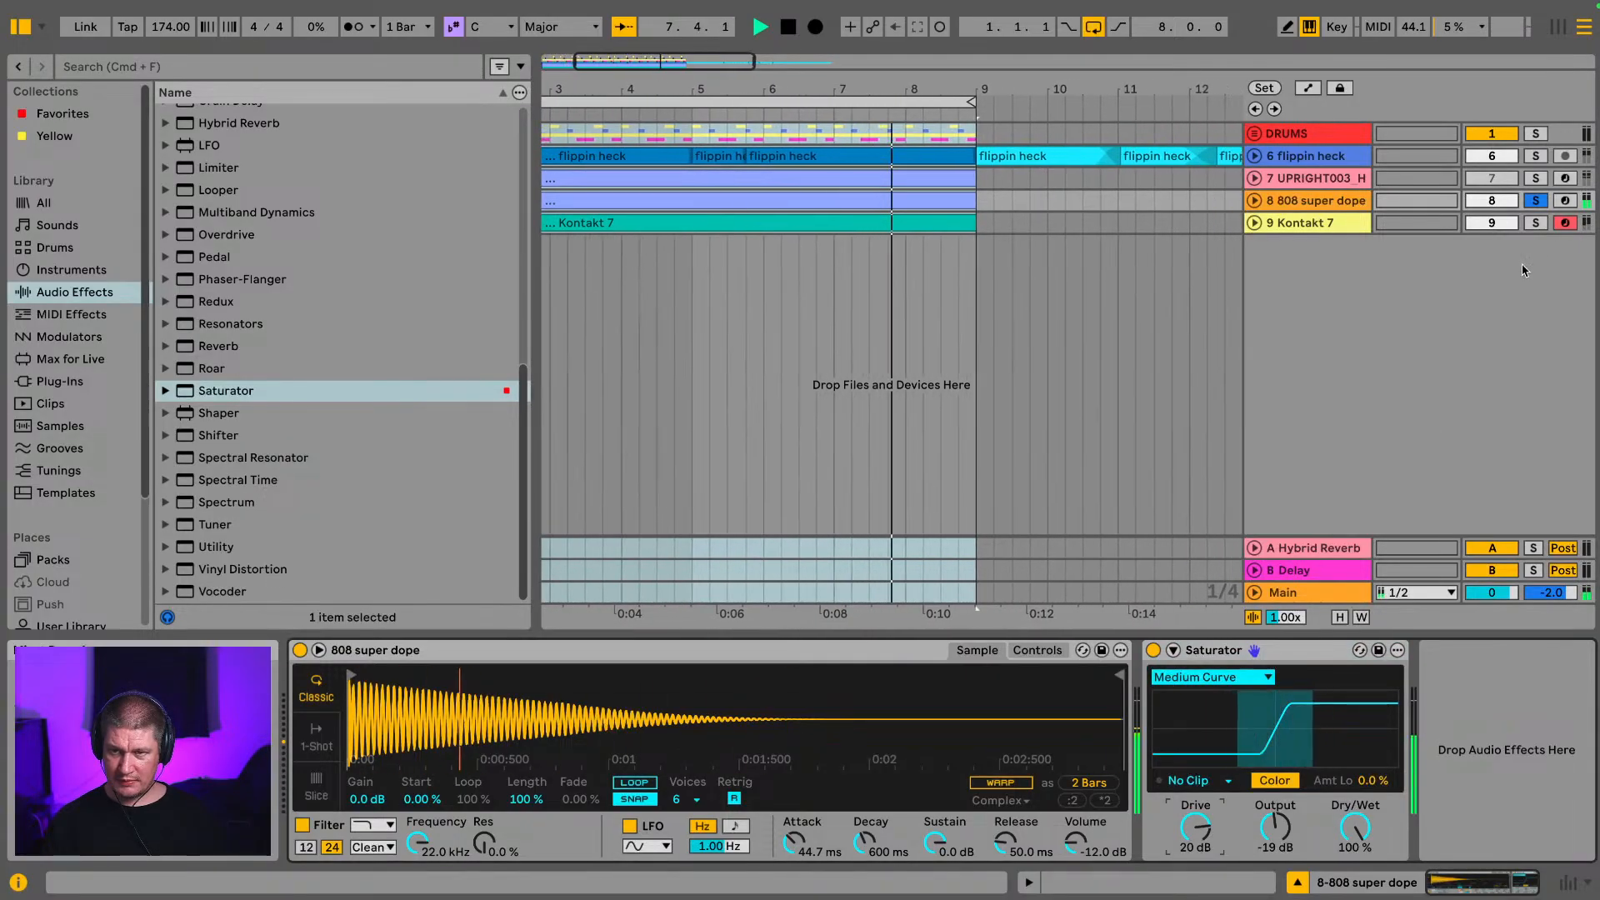
{"action": "left_click", "coordinate": [1536, 178]}
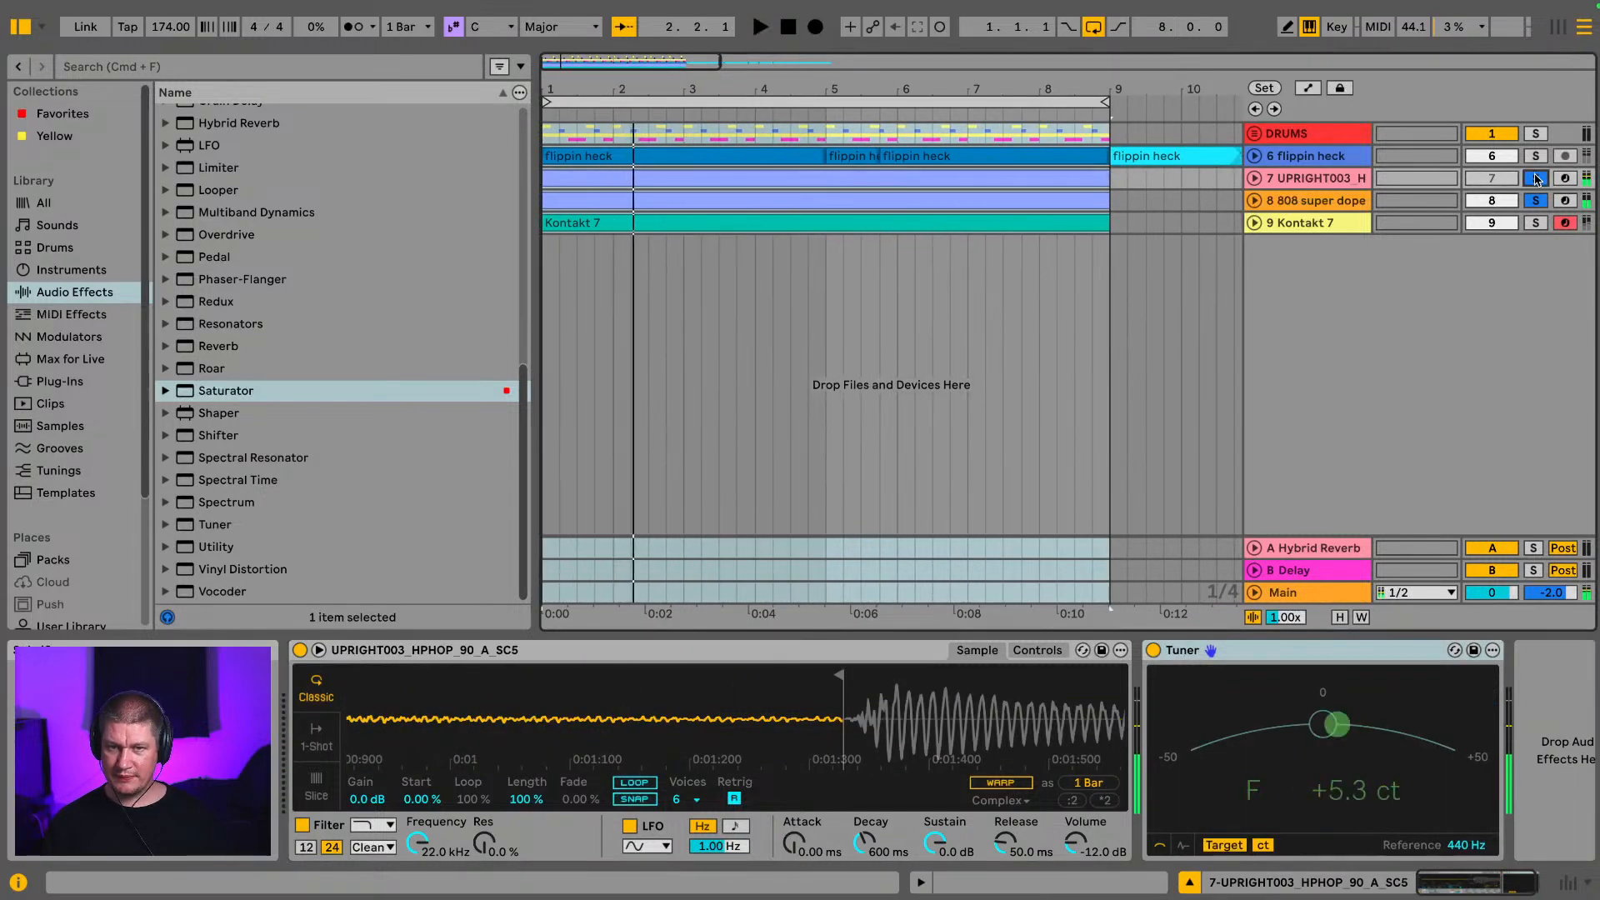
{"action": "key", "text": "space"}
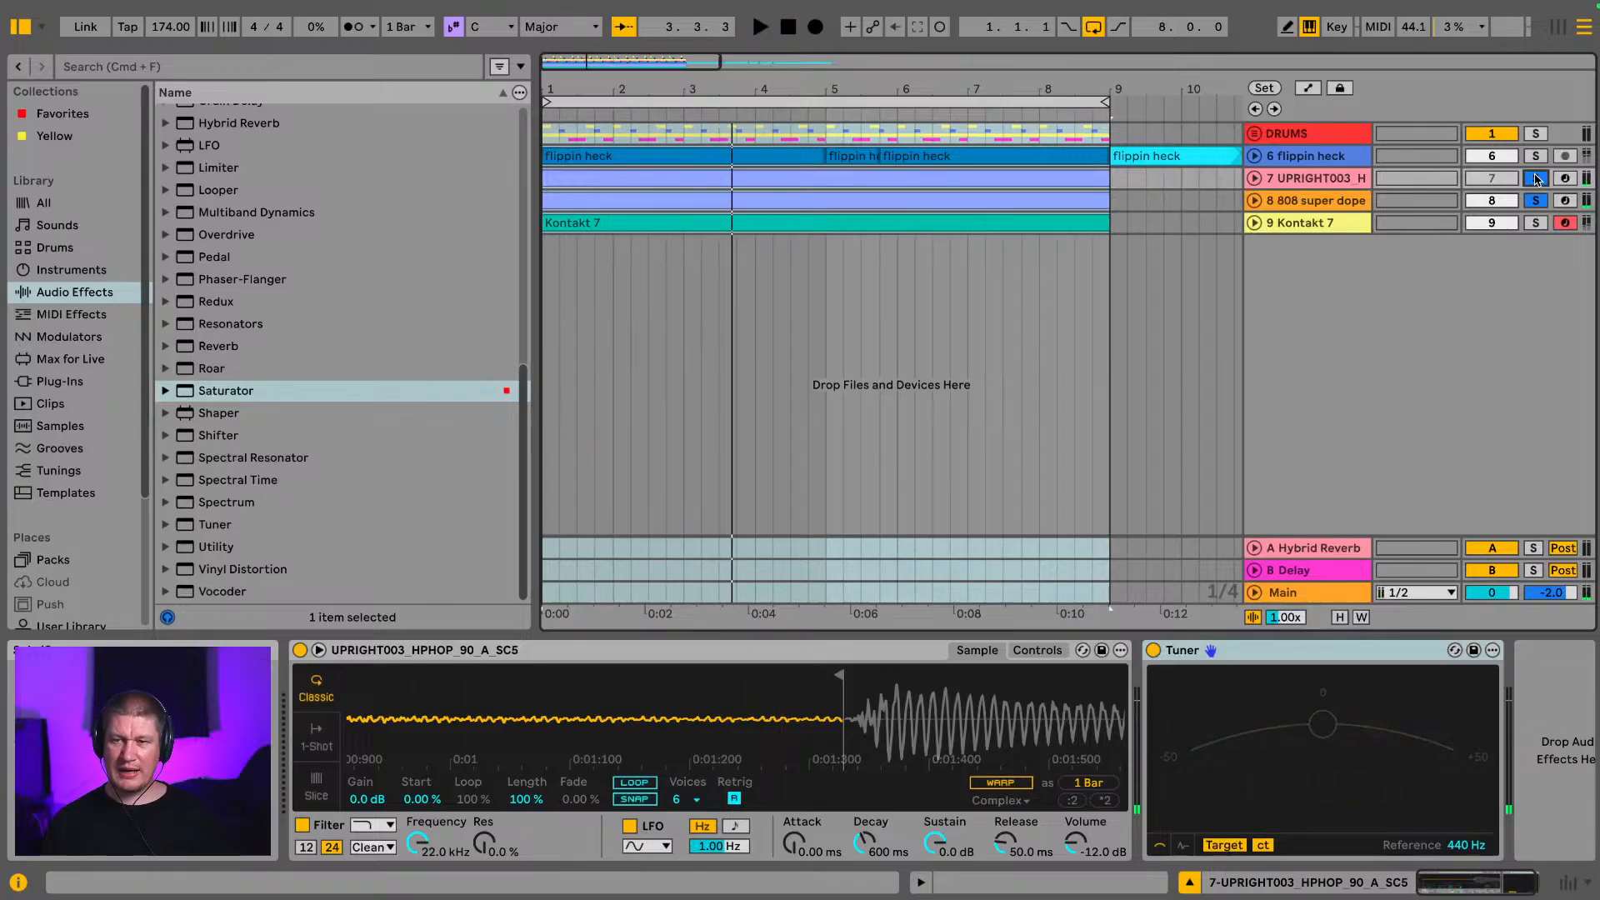
Step: Hide the browser, clear the solos on both bass tracks, mute the flippin heck track and play through the loop
{"action": "left_click", "coordinate": [13, 35]}
{"action": "key", "text": "space"}
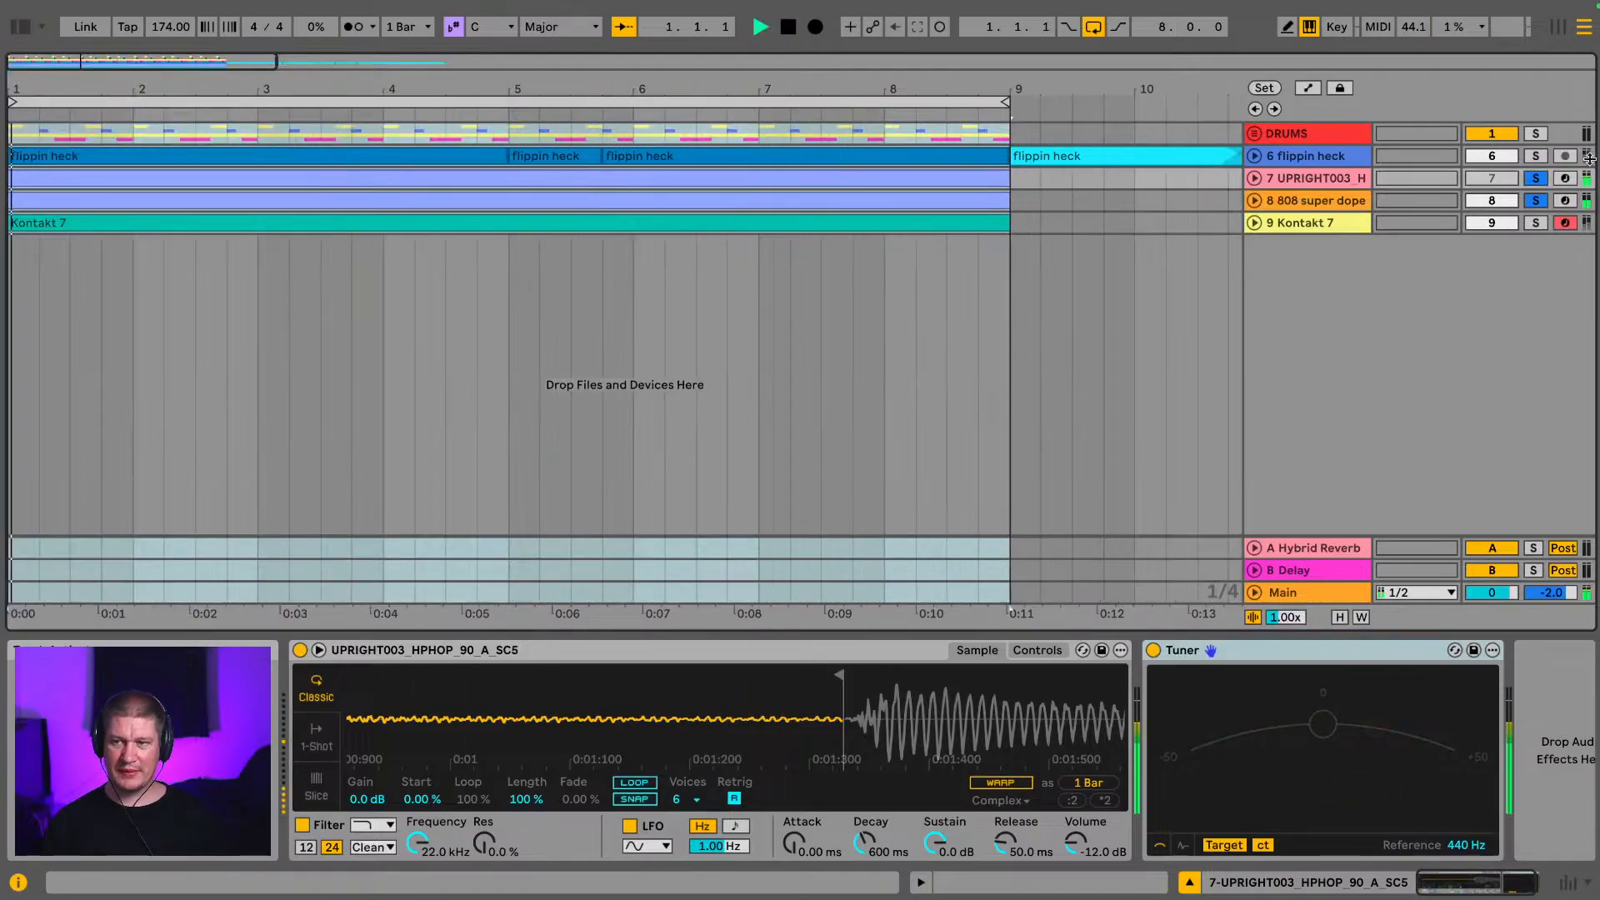
{"action": "left_click", "coordinate": [1534, 185]}
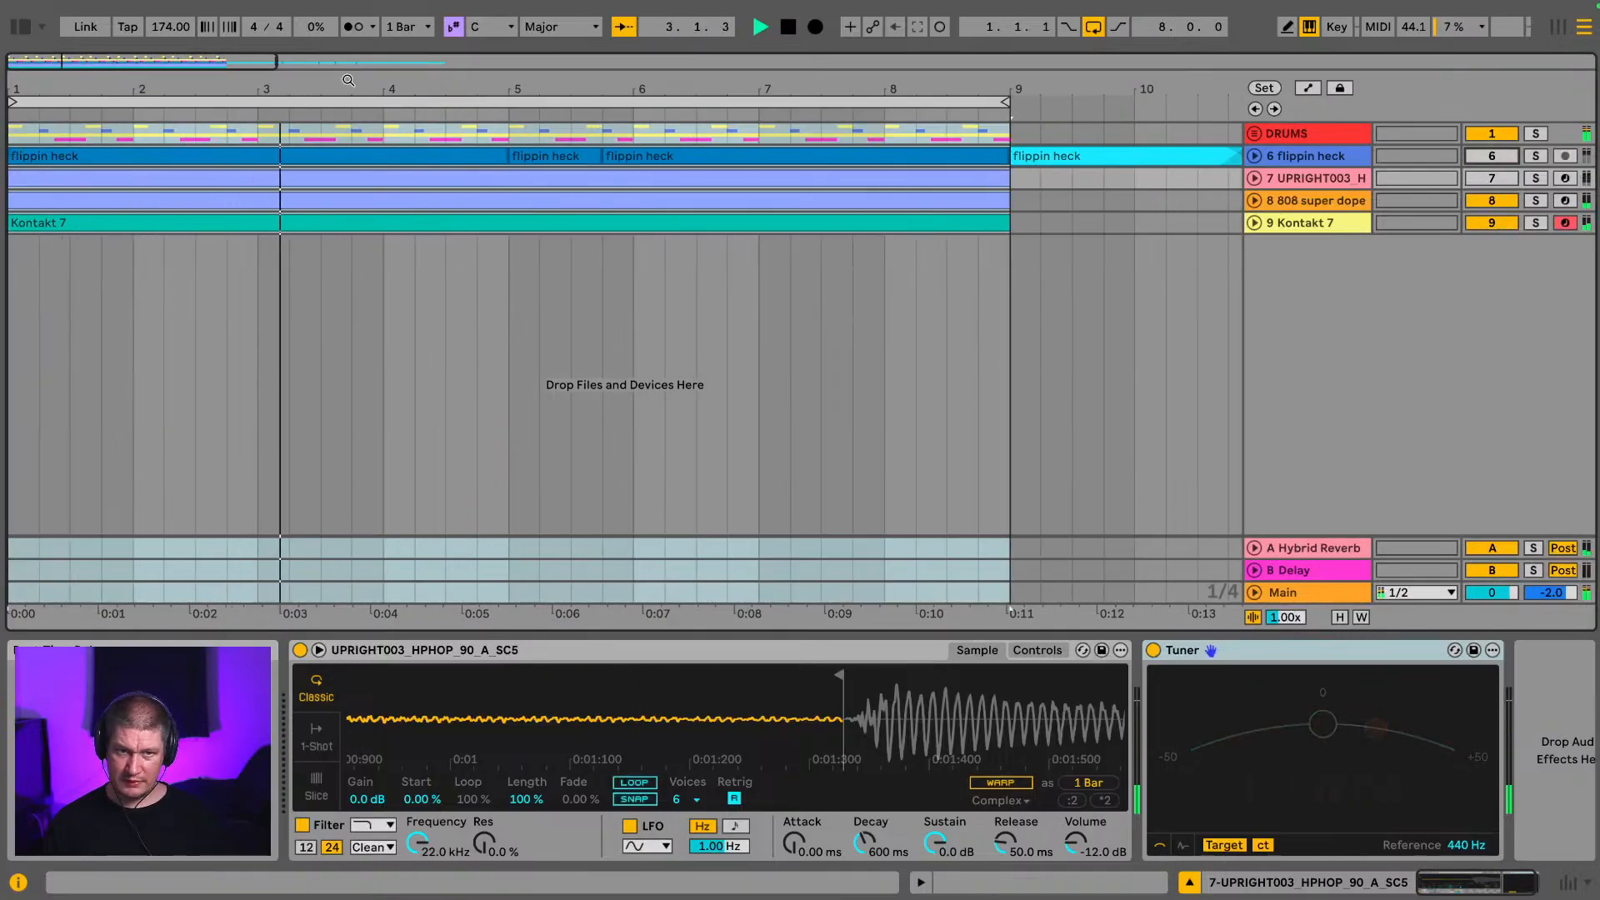
{"action": "left_click_drag", "start_coordinate": [335, 89], "coordinate": [399, 84]}
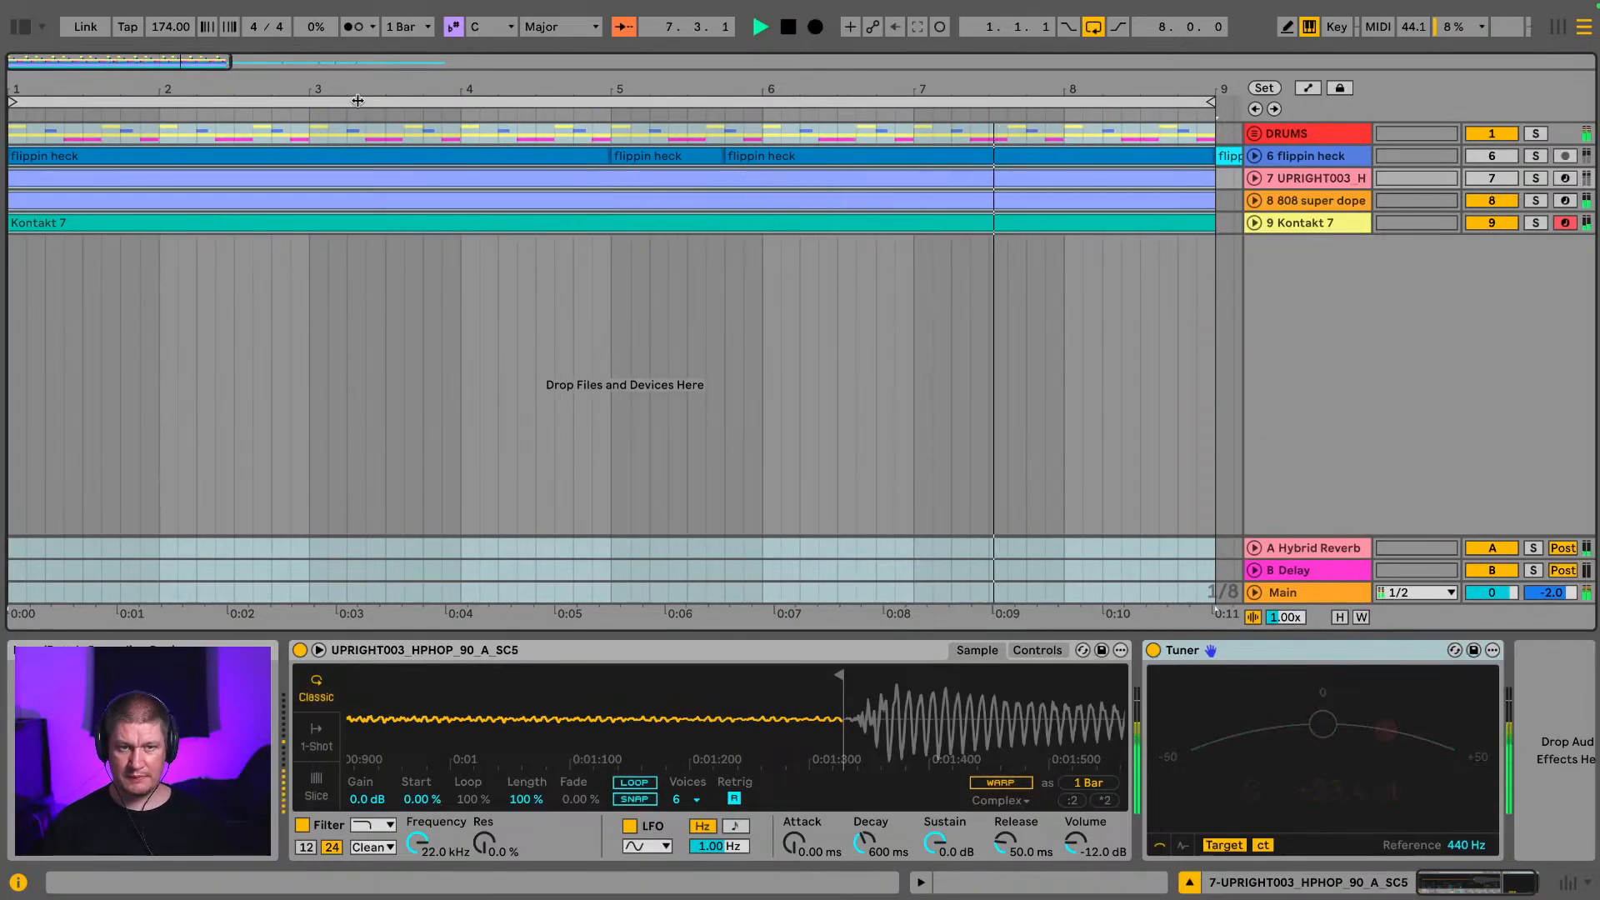
{"action": "key", "text": "space"}
Step: Reopen the browser and search the Instruments category for "pad"
{"action": "mouse_move", "coordinate": [18, 39]}
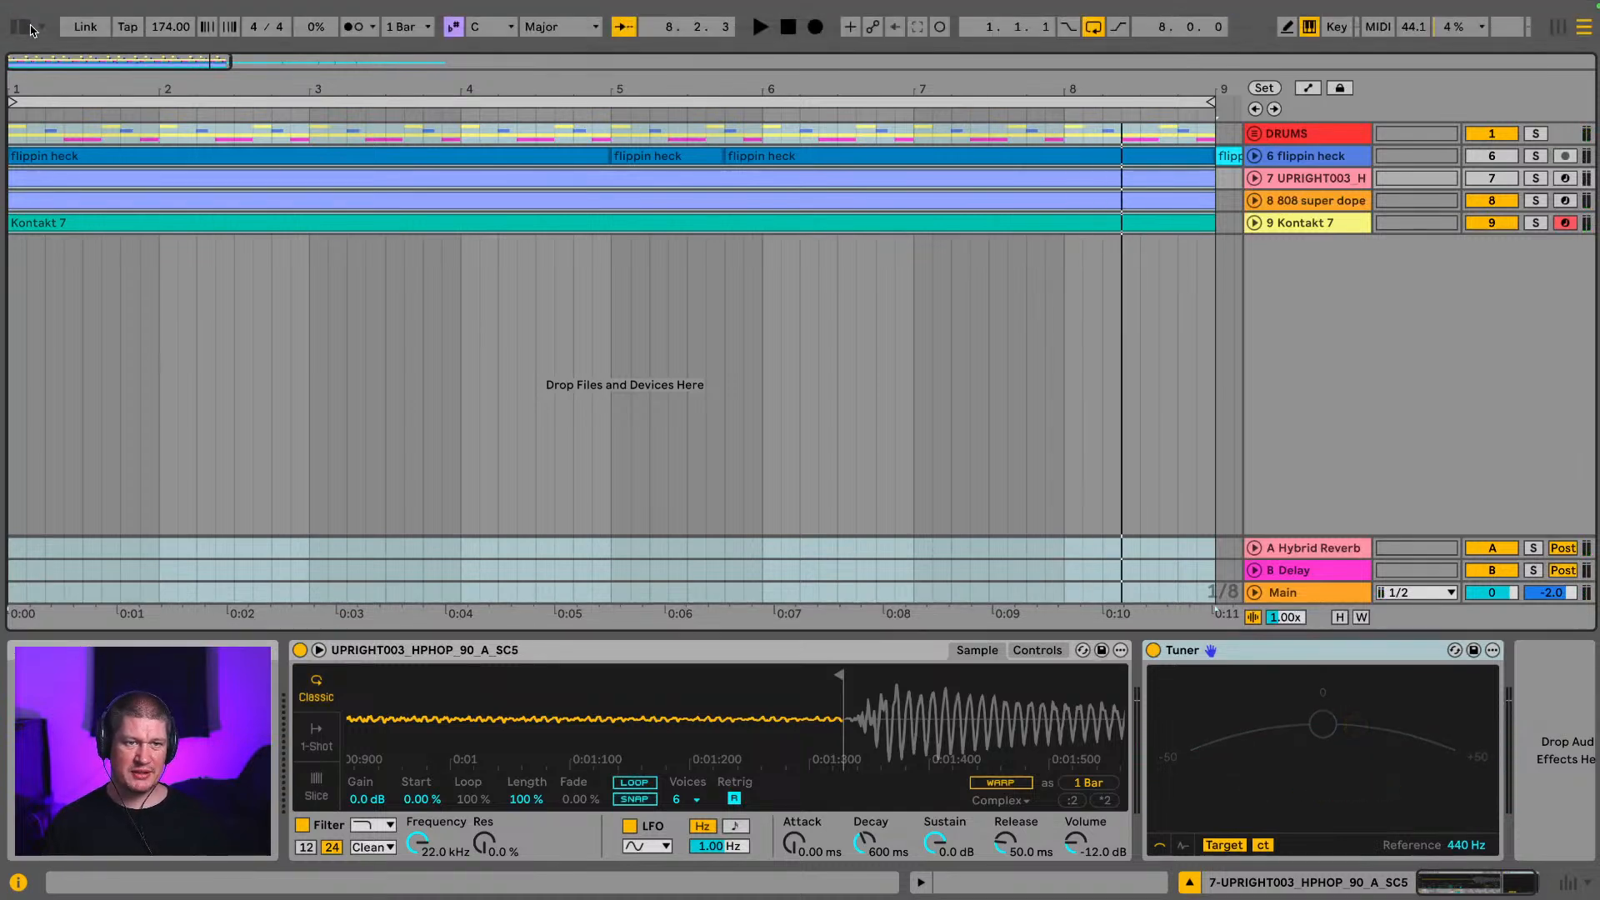
{"action": "left_click", "coordinate": [110, 66]}
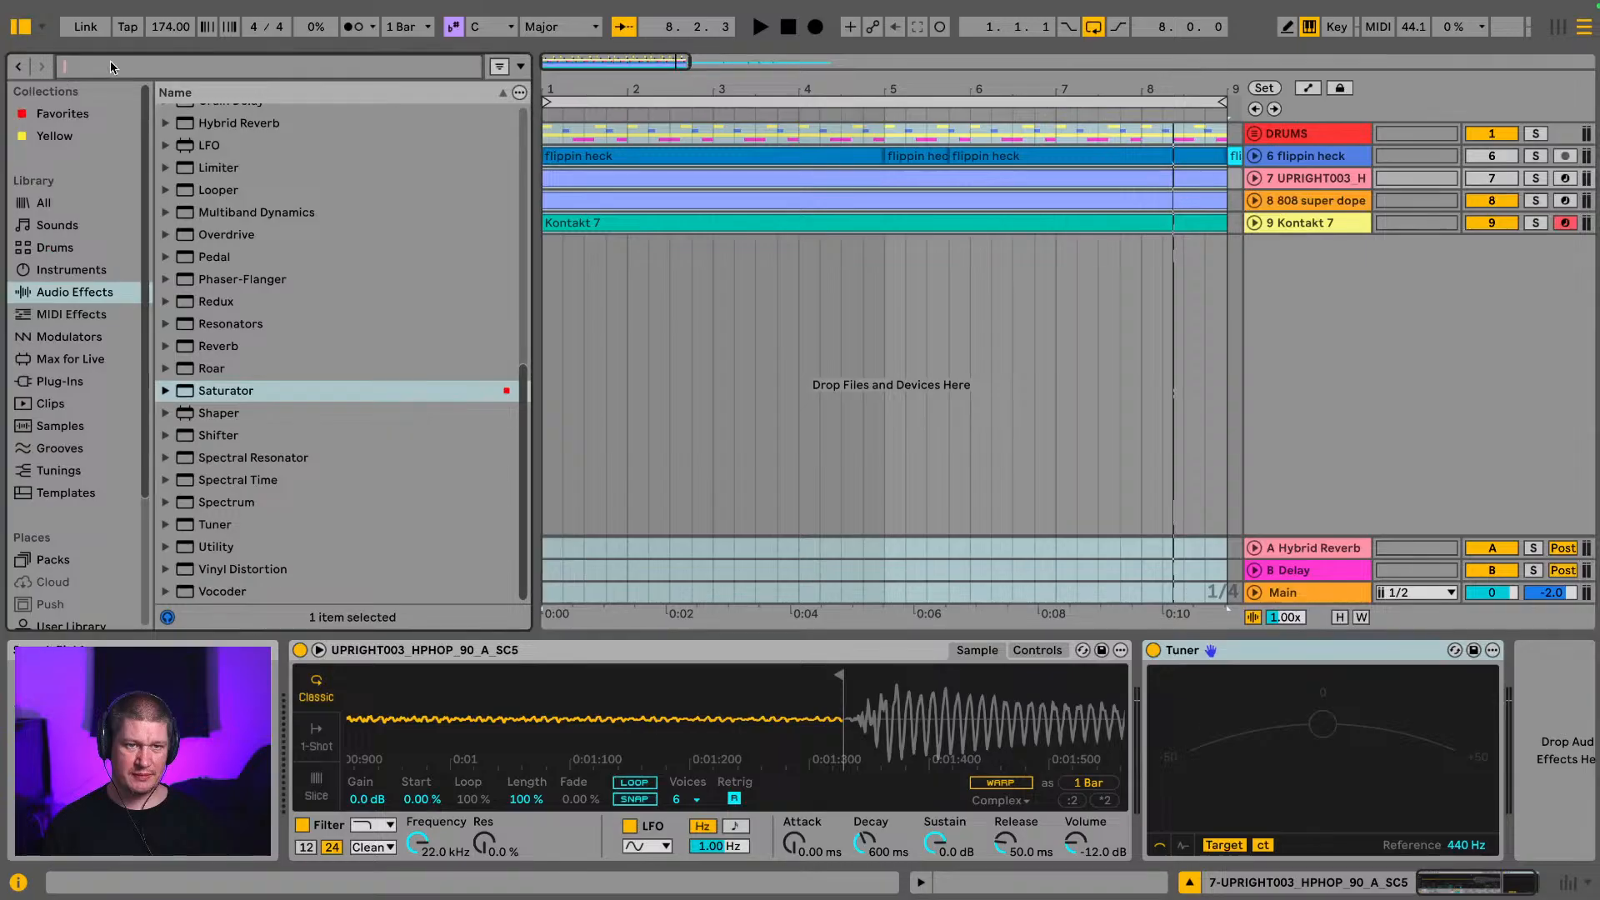
{"action": "type", "text": "pad"}
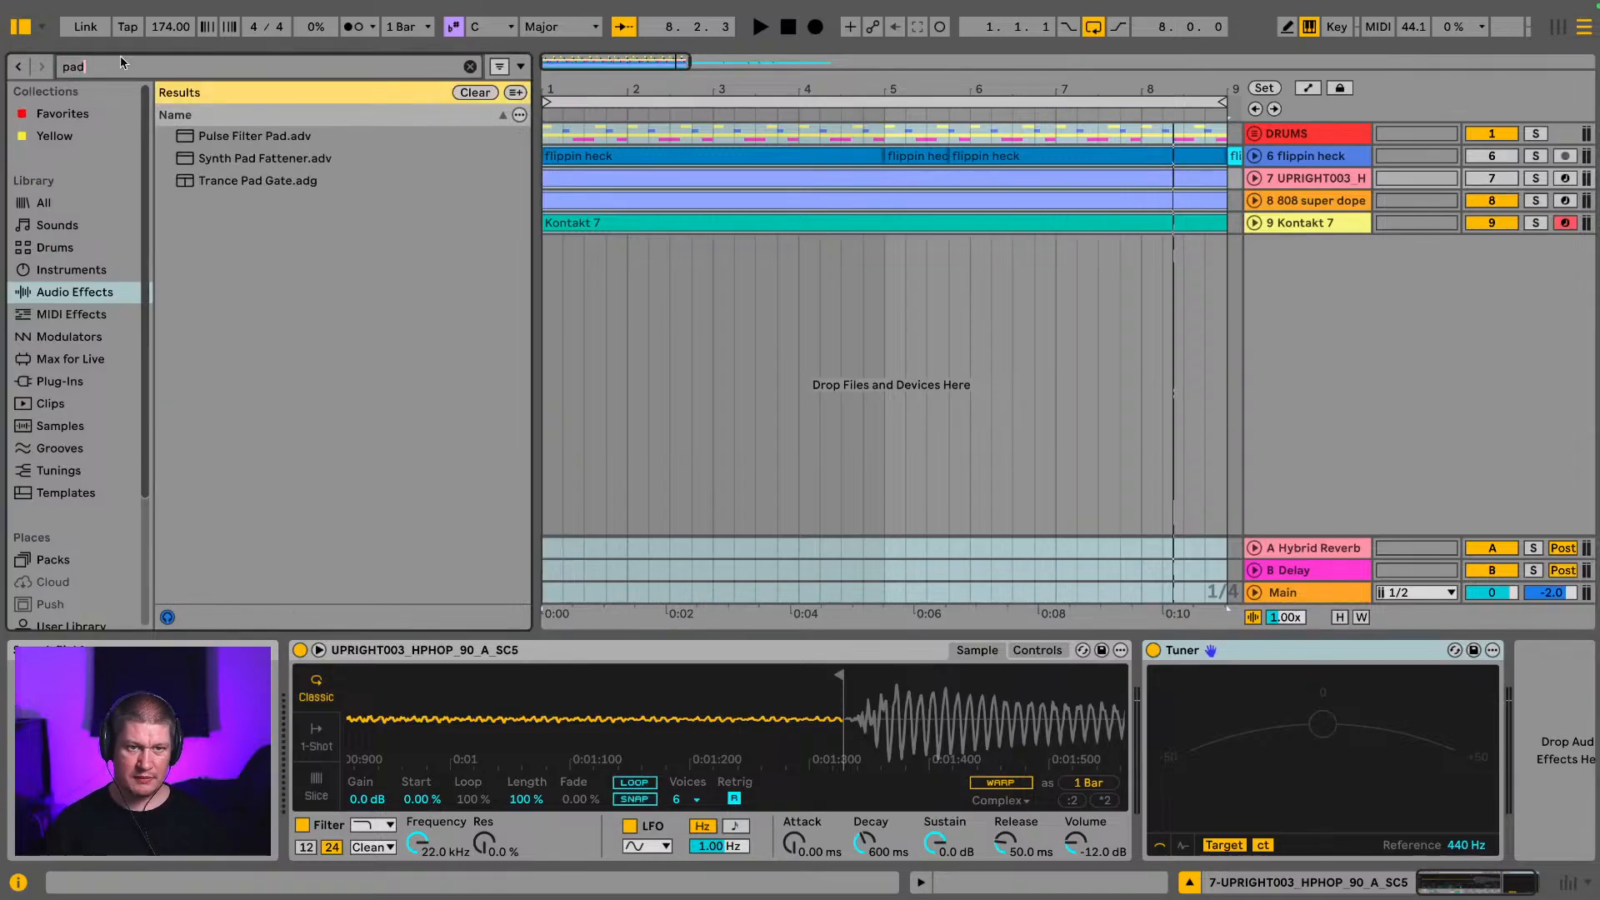
{"action": "scroll", "coordinate": [84, 350], "scroll_direction": "down", "scroll_amount": 3}
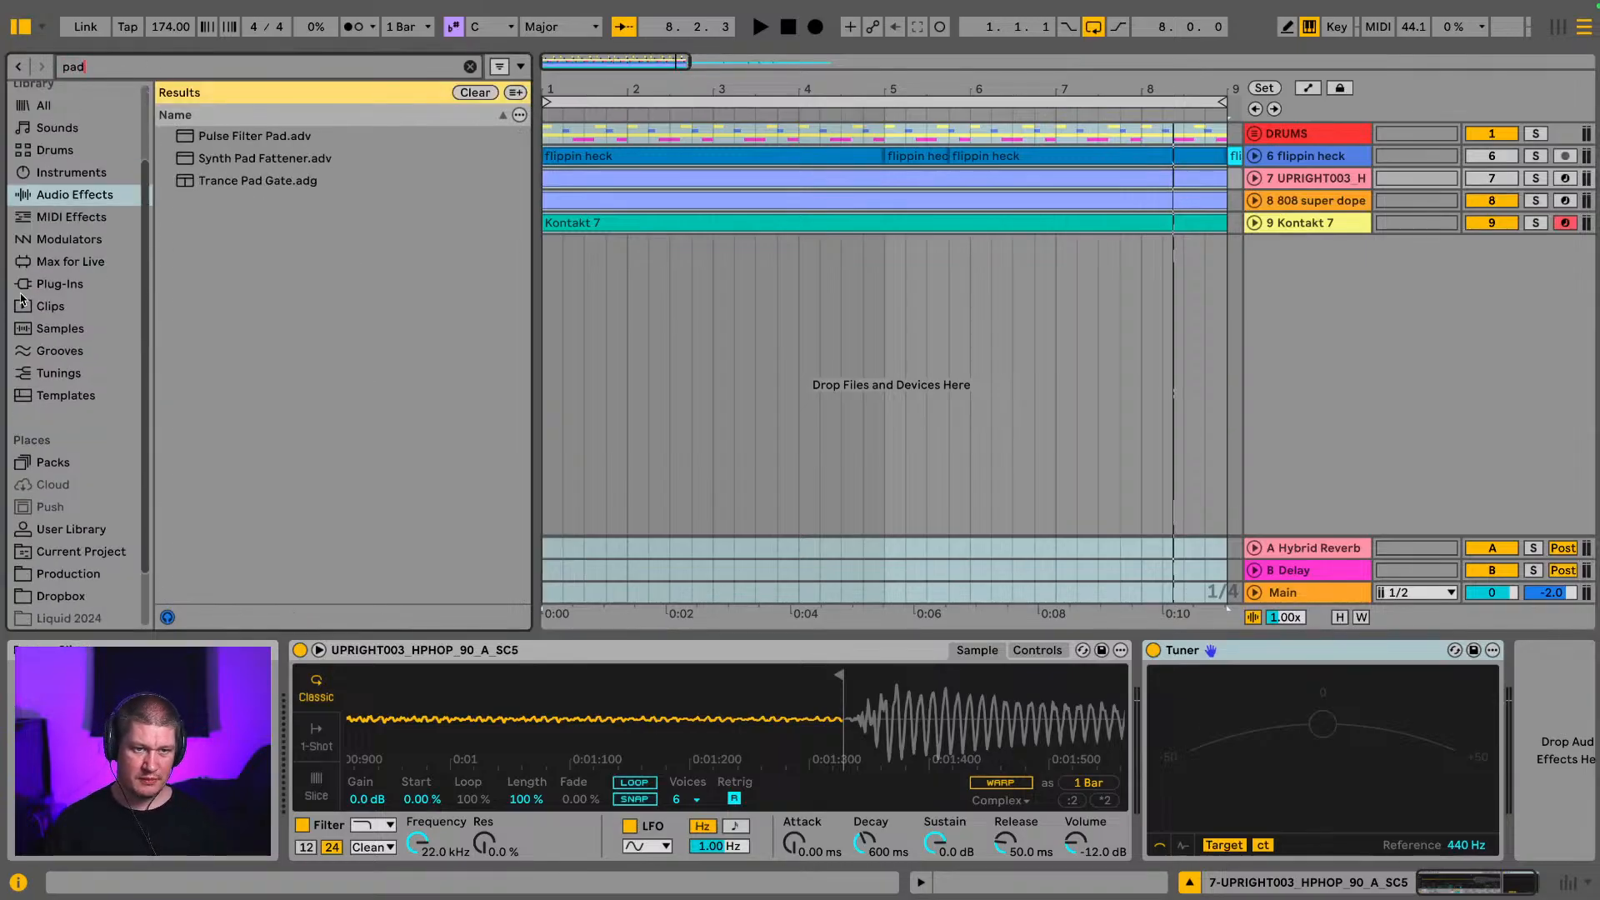
{"action": "left_click", "coordinate": [75, 172]}
Step: Audition the pad presets one after another from After Glow Pad to Andreas Wide Pad
{"action": "left_click", "coordinate": [216, 245]}
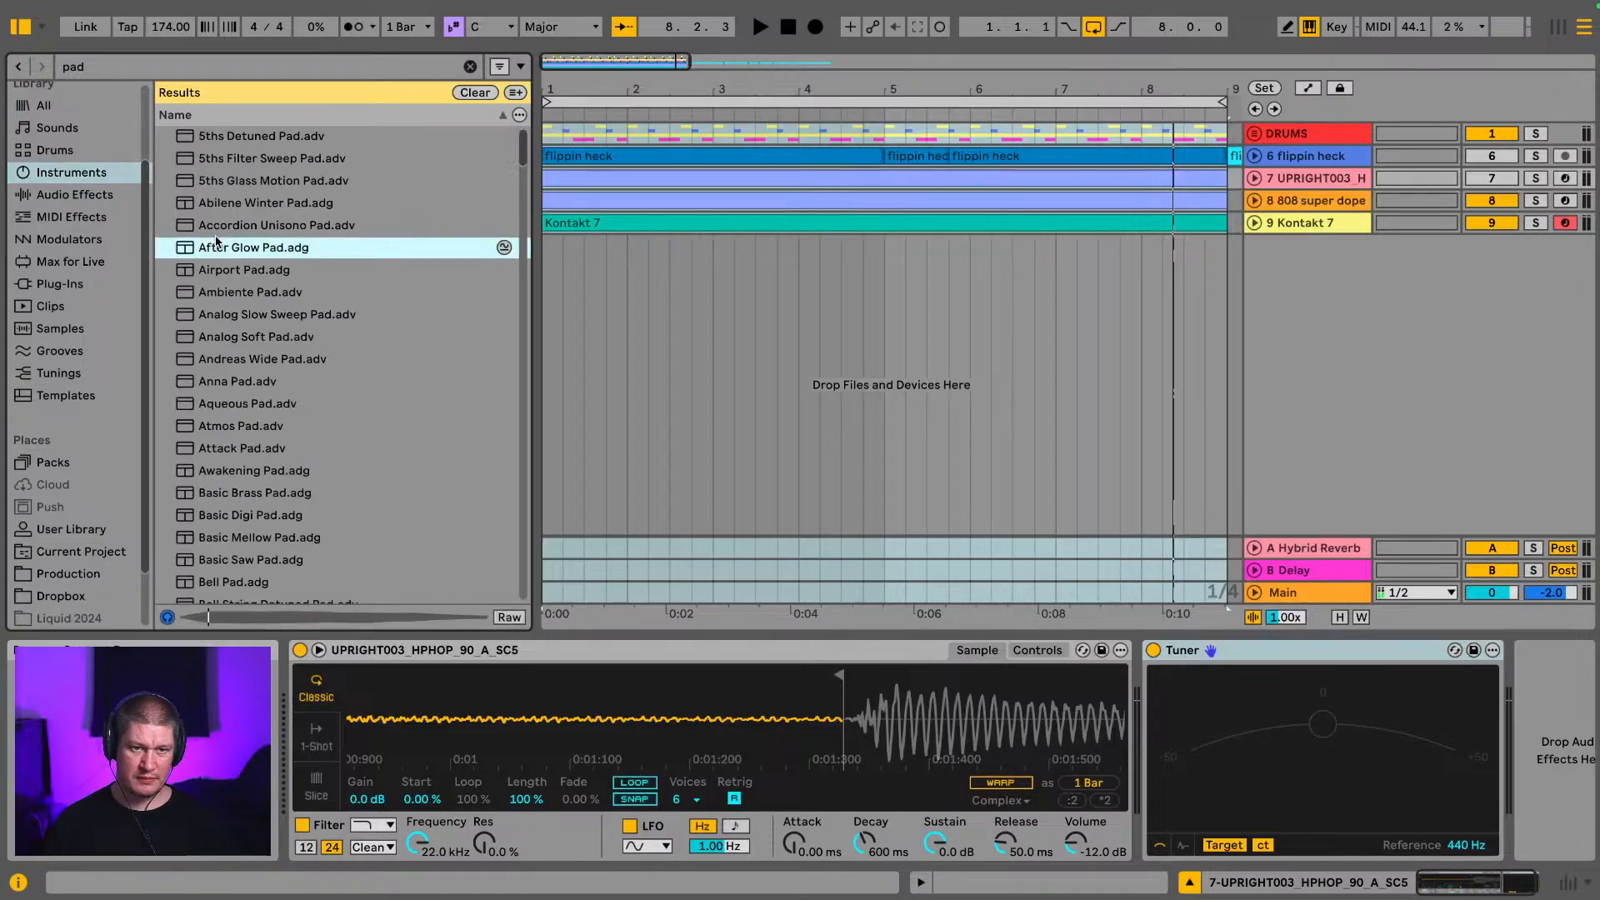
{"action": "key", "text": "Down"}
{"action": "key", "text": "Down"}
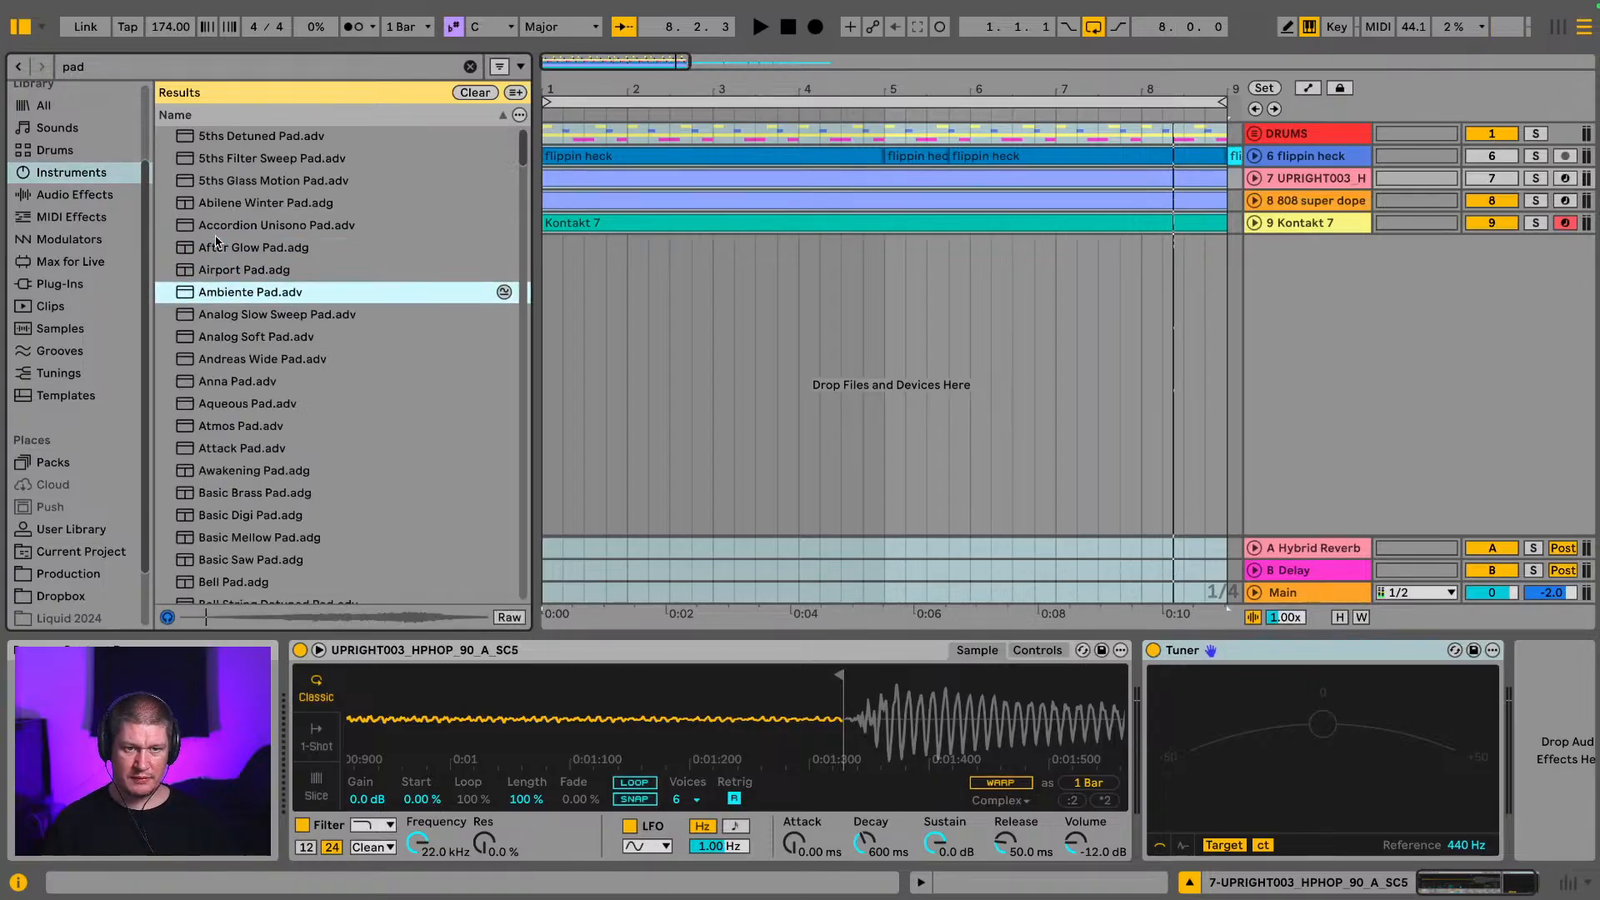
{"action": "key", "text": "Down"}
{"action": "key", "text": "Down"}
{"action": "key", "text": "Down"}
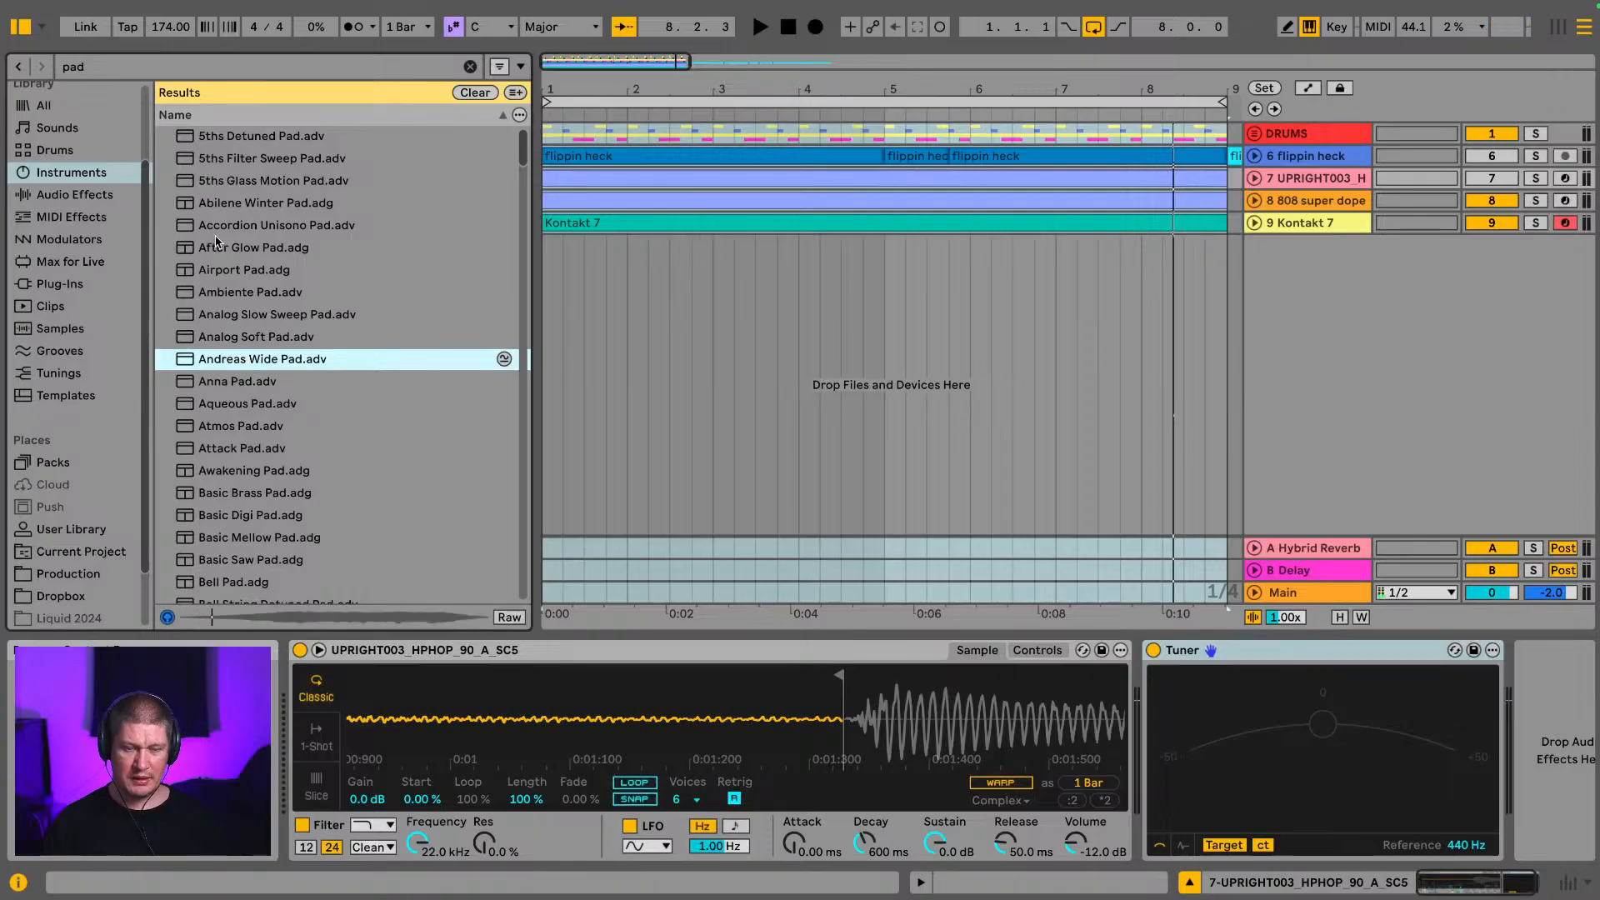
Step: Preview further pad presets from Bells & Thin Pad through Bloom Pad to Boxed Pad
{"action": "scroll", "coordinate": [208, 283], "scroll_direction": "down", "scroll_amount": 5}
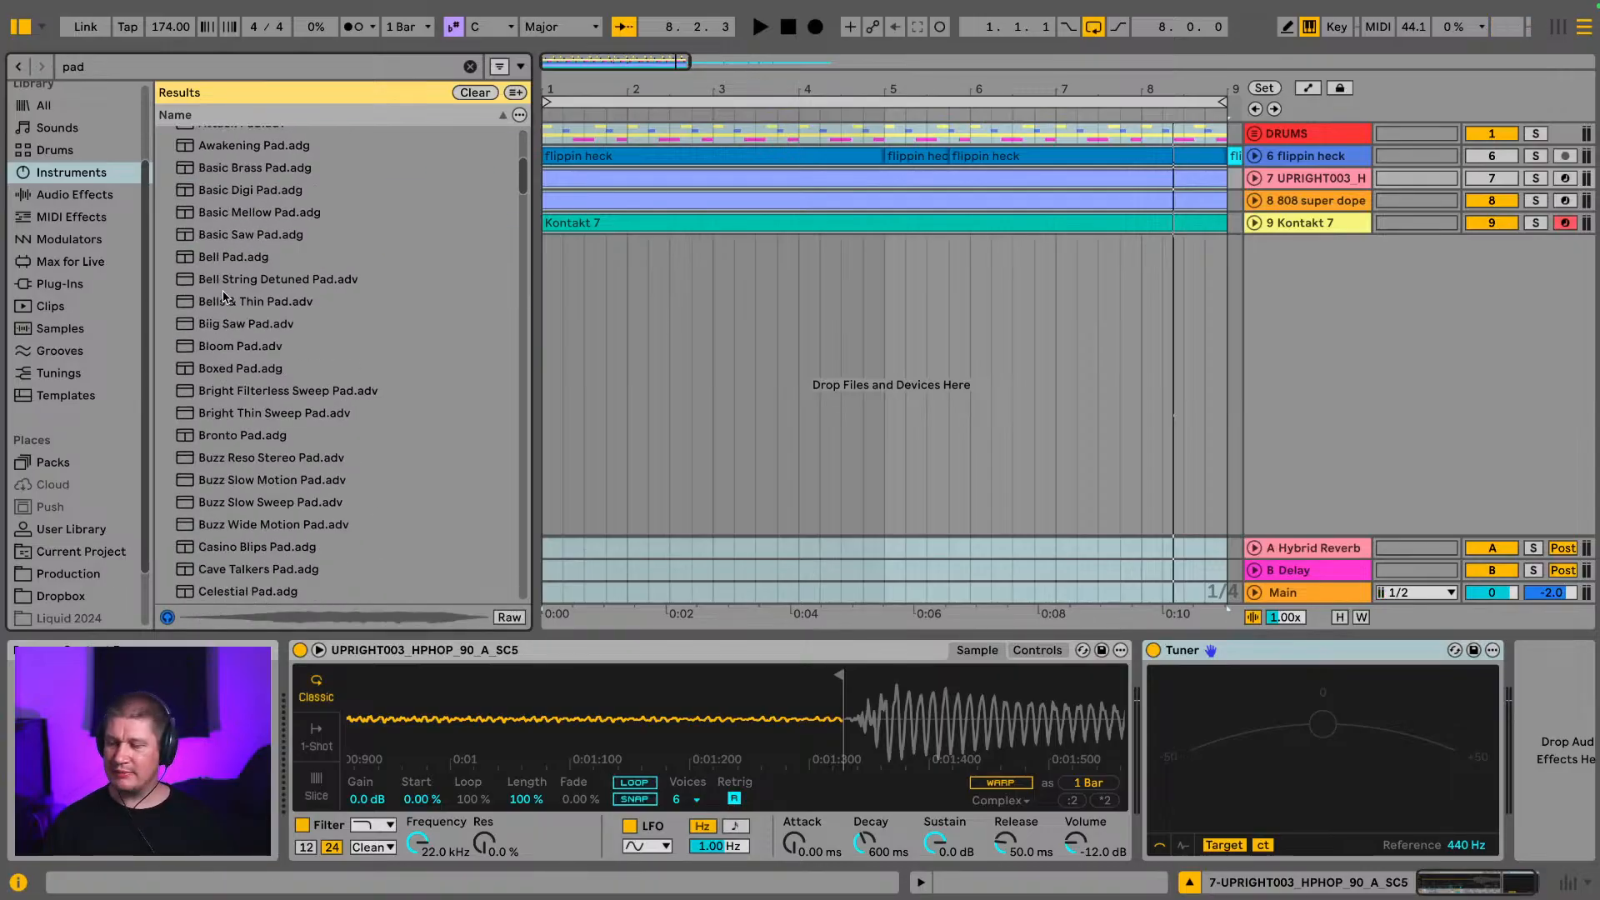
{"action": "left_click", "coordinate": [223, 297]}
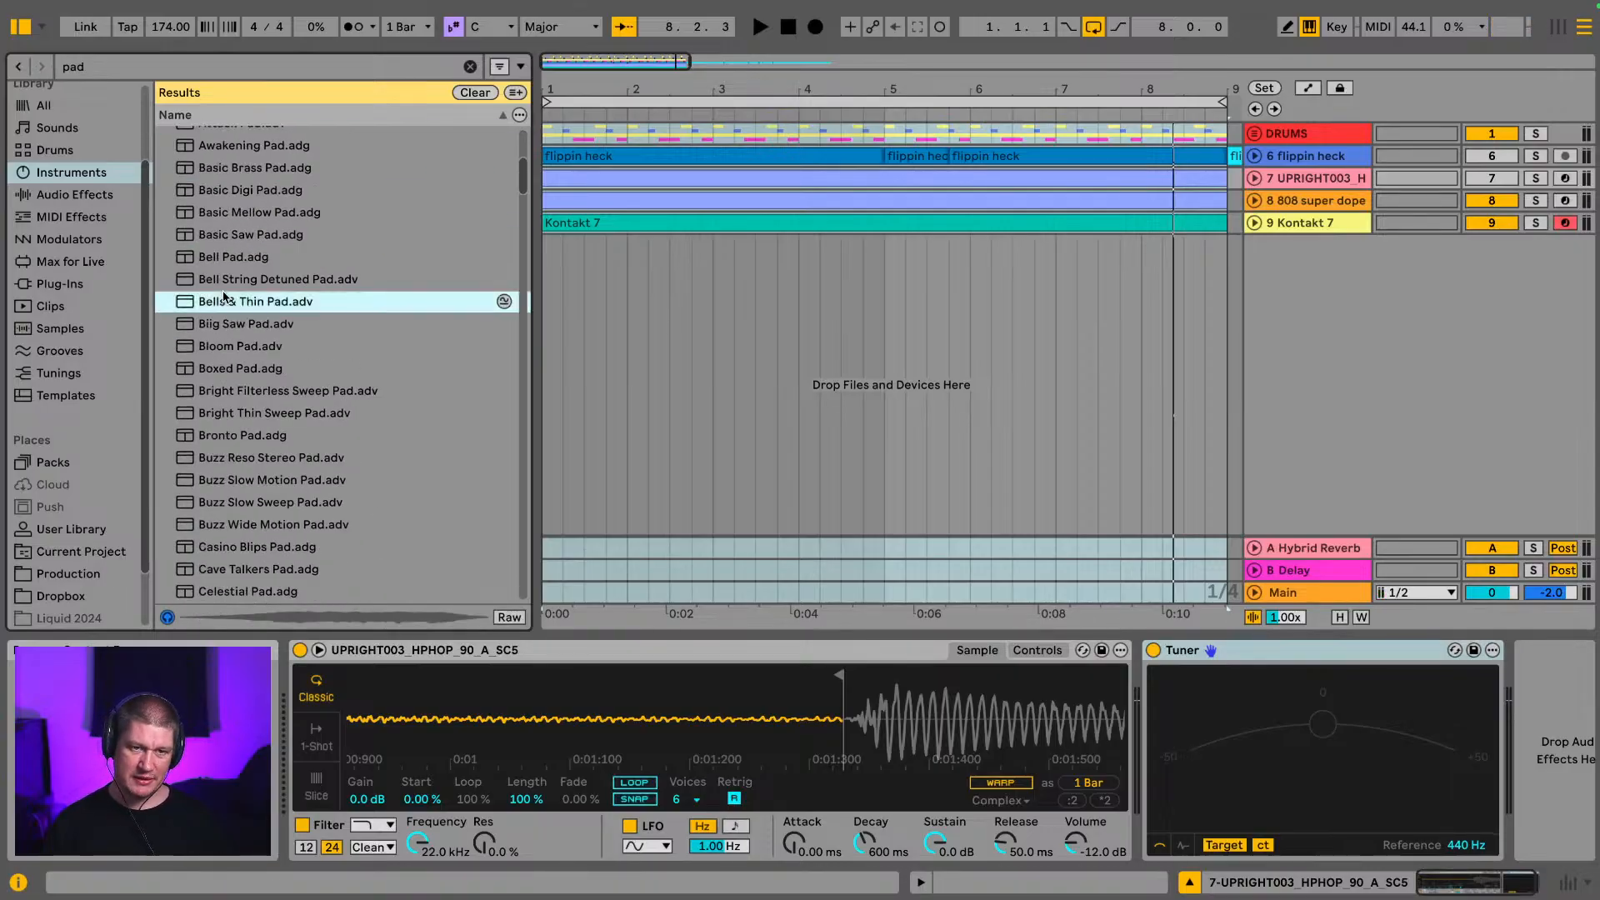
{"action": "scroll", "coordinate": [224, 297], "scroll_direction": "down", "scroll_amount": 1}
{"action": "key", "text": "Down"}
{"action": "scroll", "coordinate": [223, 296], "scroll_direction": "down", "scroll_amount": 1}
{"action": "left_click", "coordinate": [223, 296]}
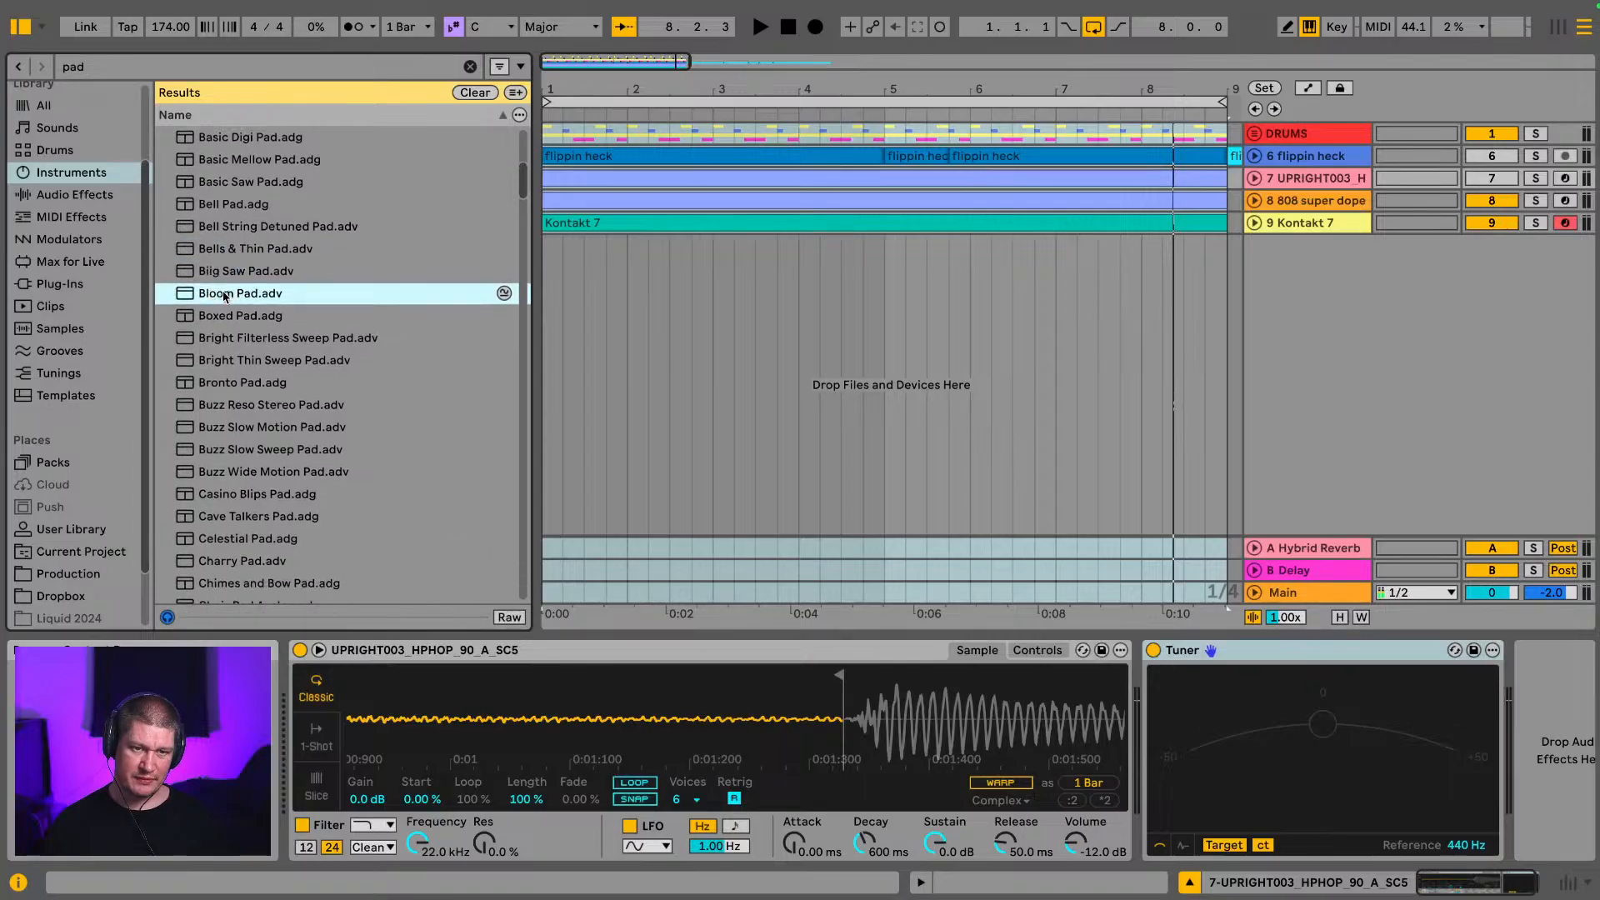
{"action": "scroll", "coordinate": [223, 297], "scroll_direction": "down", "scroll_amount": 1}
{"action": "left_click", "coordinate": [224, 297]}
{"action": "scroll", "coordinate": [108, 379], "scroll_direction": "down", "scroll_amount": 2}
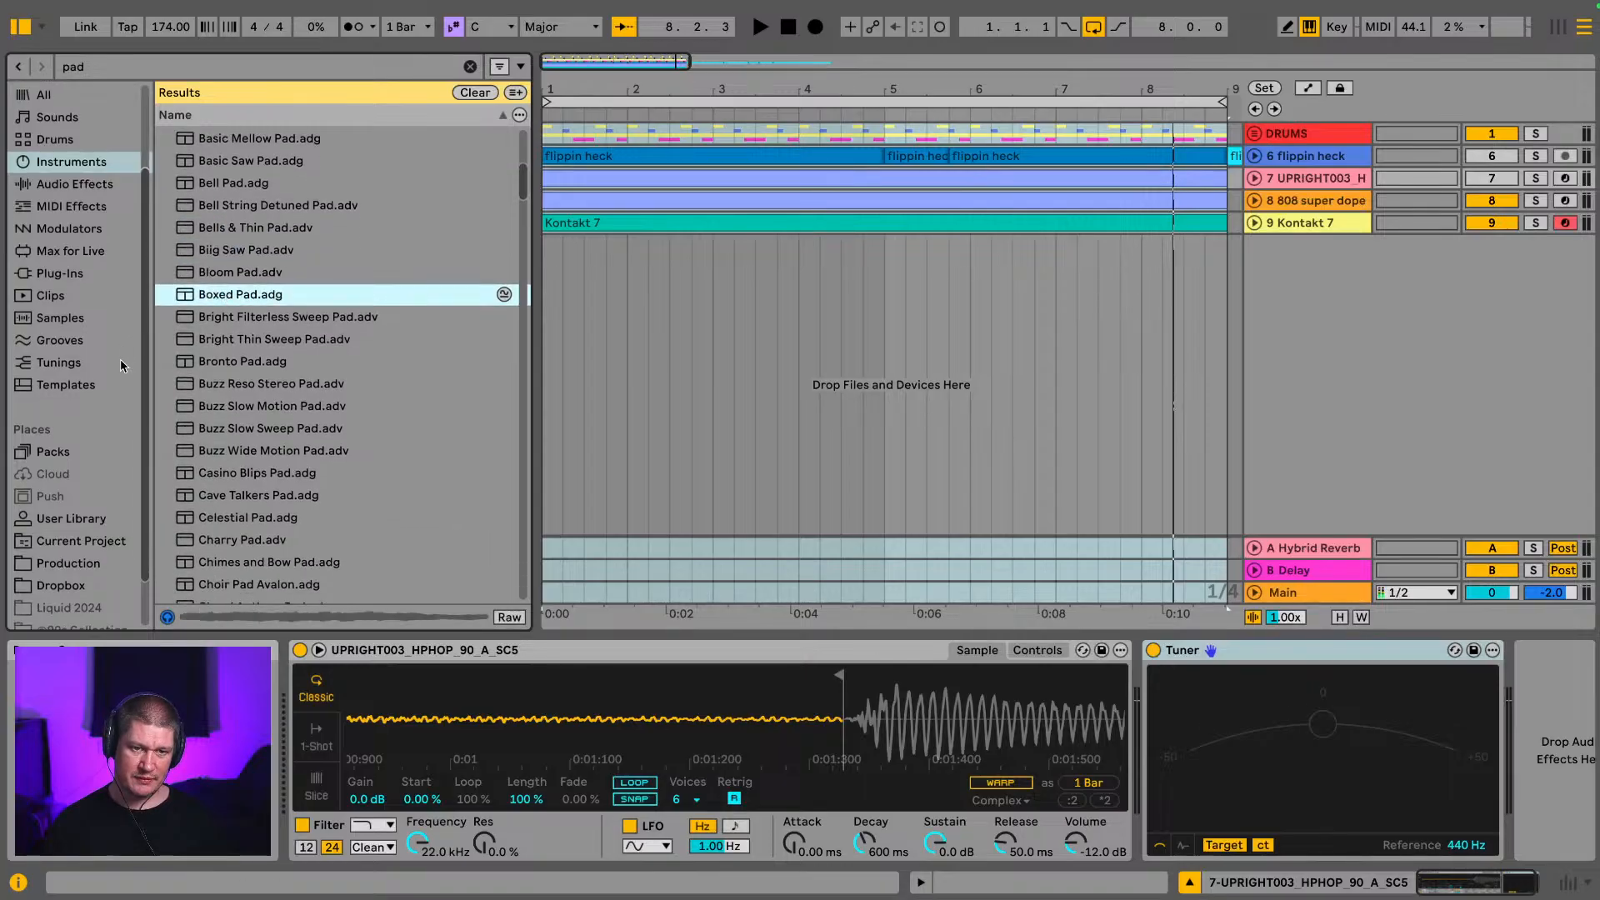
Step: Open the Production place's GS_4AMDNB_Resamples Synth Loops folder within Ghost Syndicate and preview the Synth Pad_01_V1 loop
{"action": "left_click", "coordinate": [65, 542]}
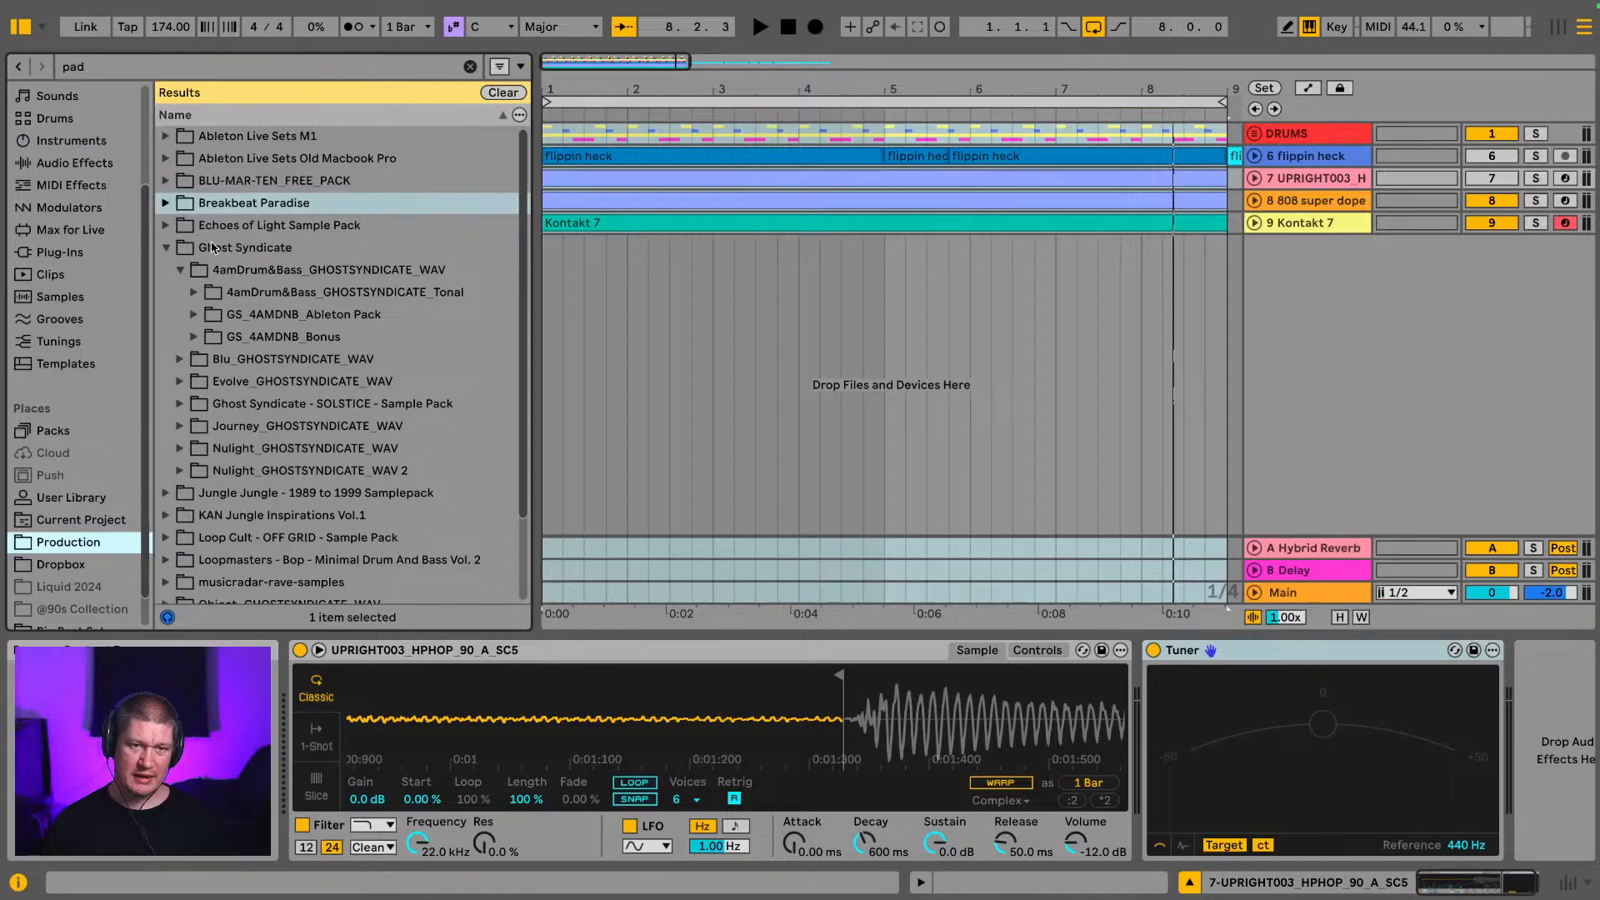
{"action": "scroll", "coordinate": [224, 244], "scroll_direction": "down", "scroll_amount": 1}
{"action": "scroll", "coordinate": [207, 235], "scroll_direction": "down", "scroll_amount": 1}
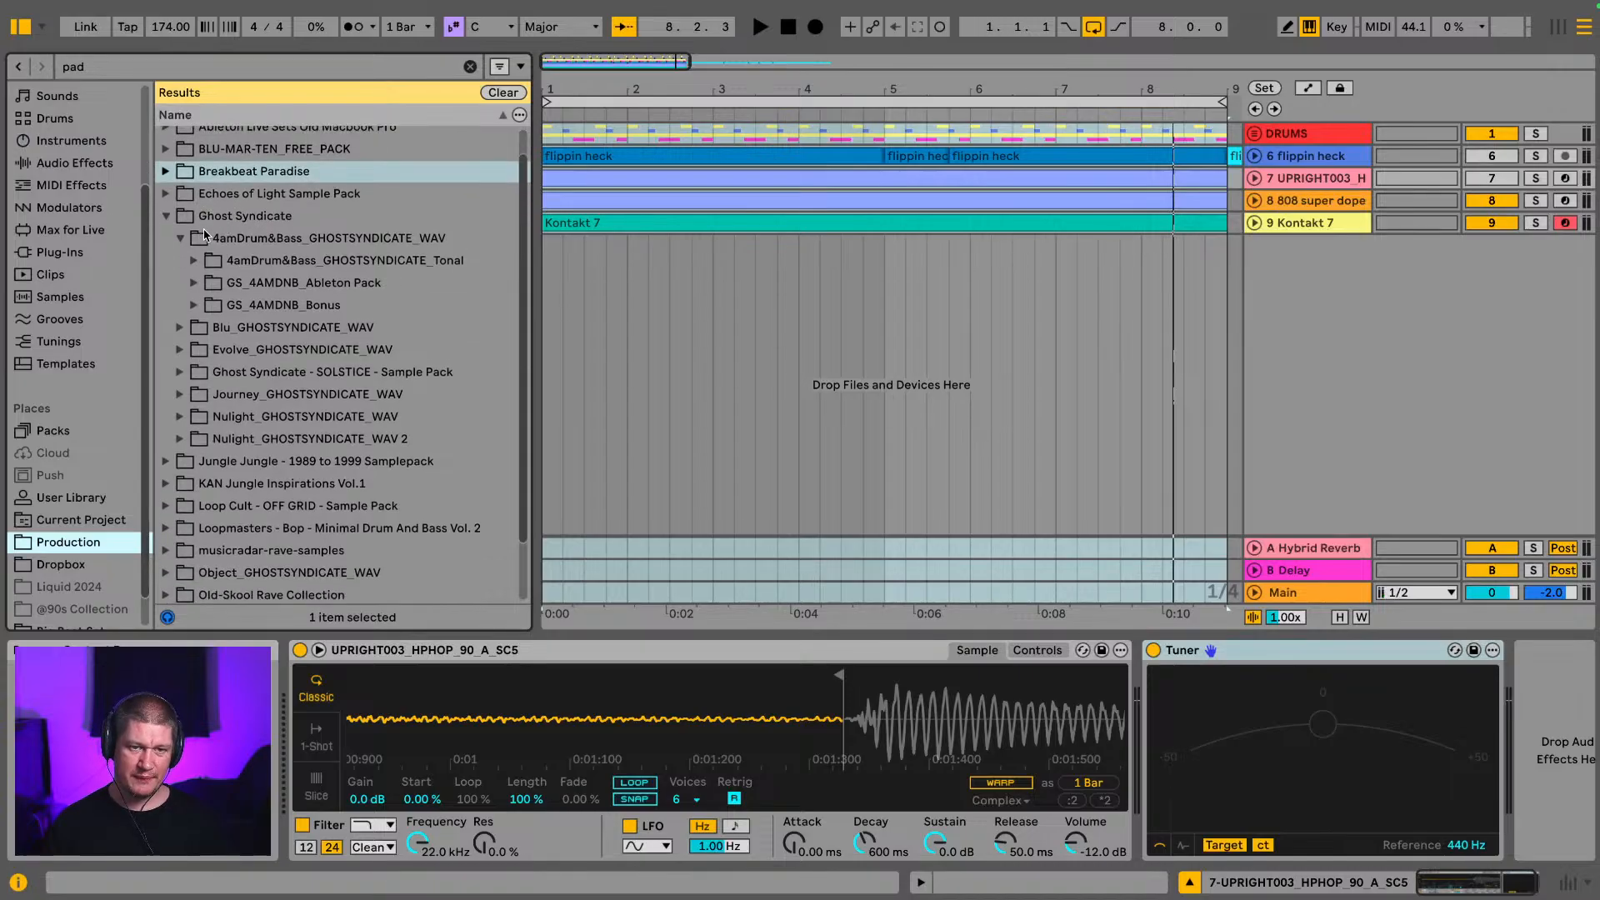
{"action": "scroll", "coordinate": [204, 241], "scroll_direction": "down", "scroll_amount": 1}
{"action": "left_click", "coordinate": [195, 283]}
{"action": "scroll", "coordinate": [207, 288], "scroll_direction": "down", "scroll_amount": 1}
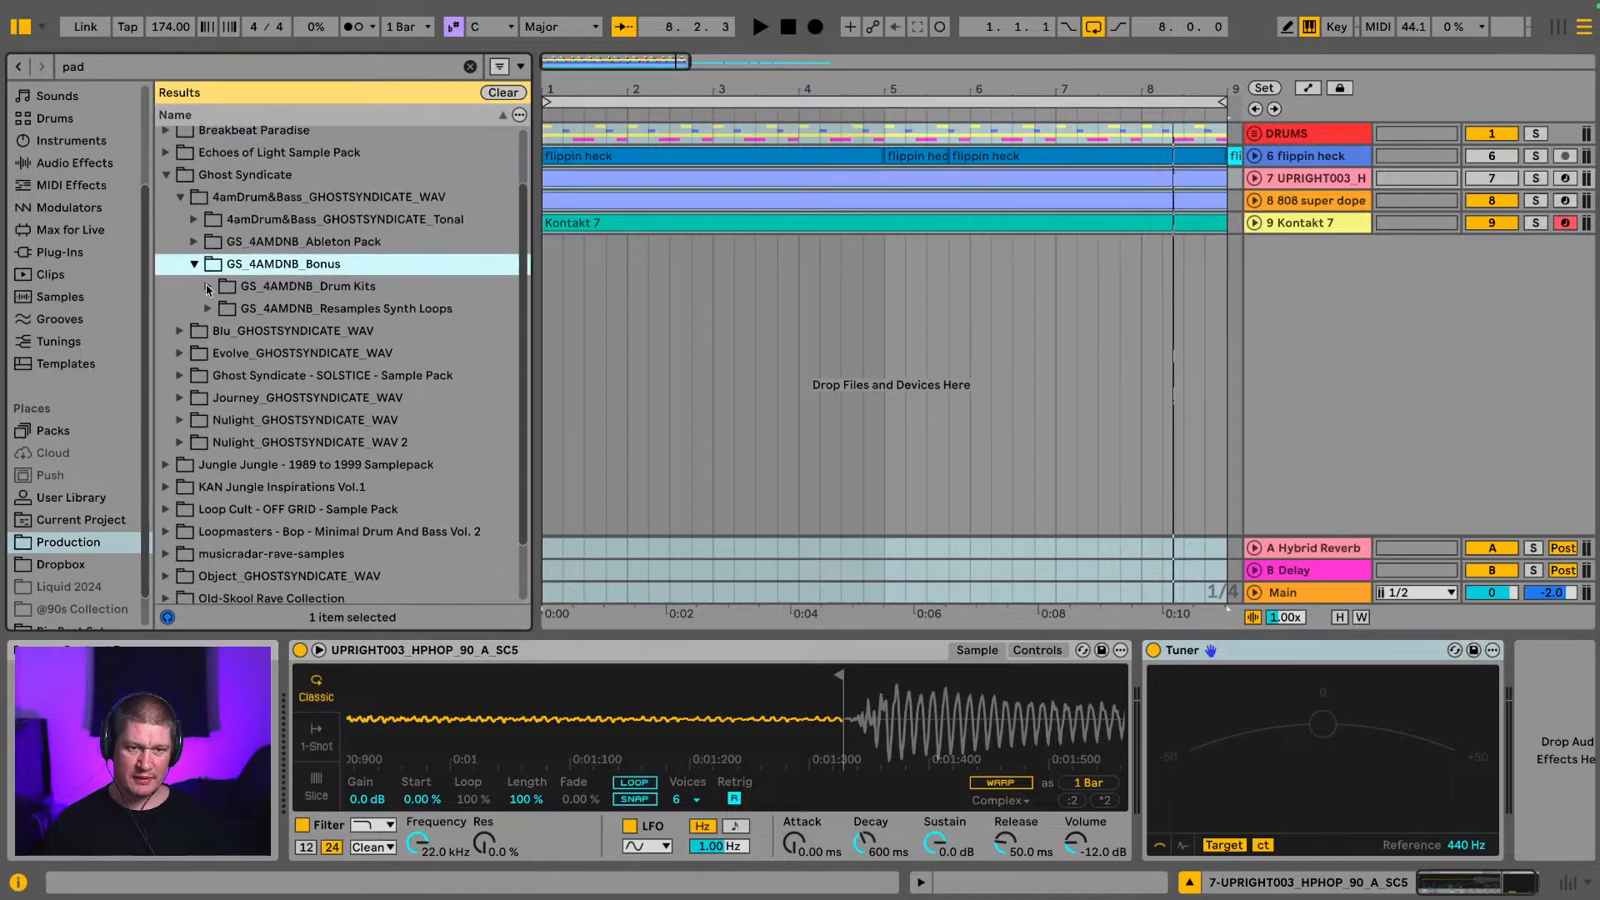
{"action": "left_click", "coordinate": [208, 309]}
{"action": "scroll", "coordinate": [250, 317], "scroll_direction": "down", "scroll_amount": 1}
{"action": "left_click", "coordinate": [288, 317]}
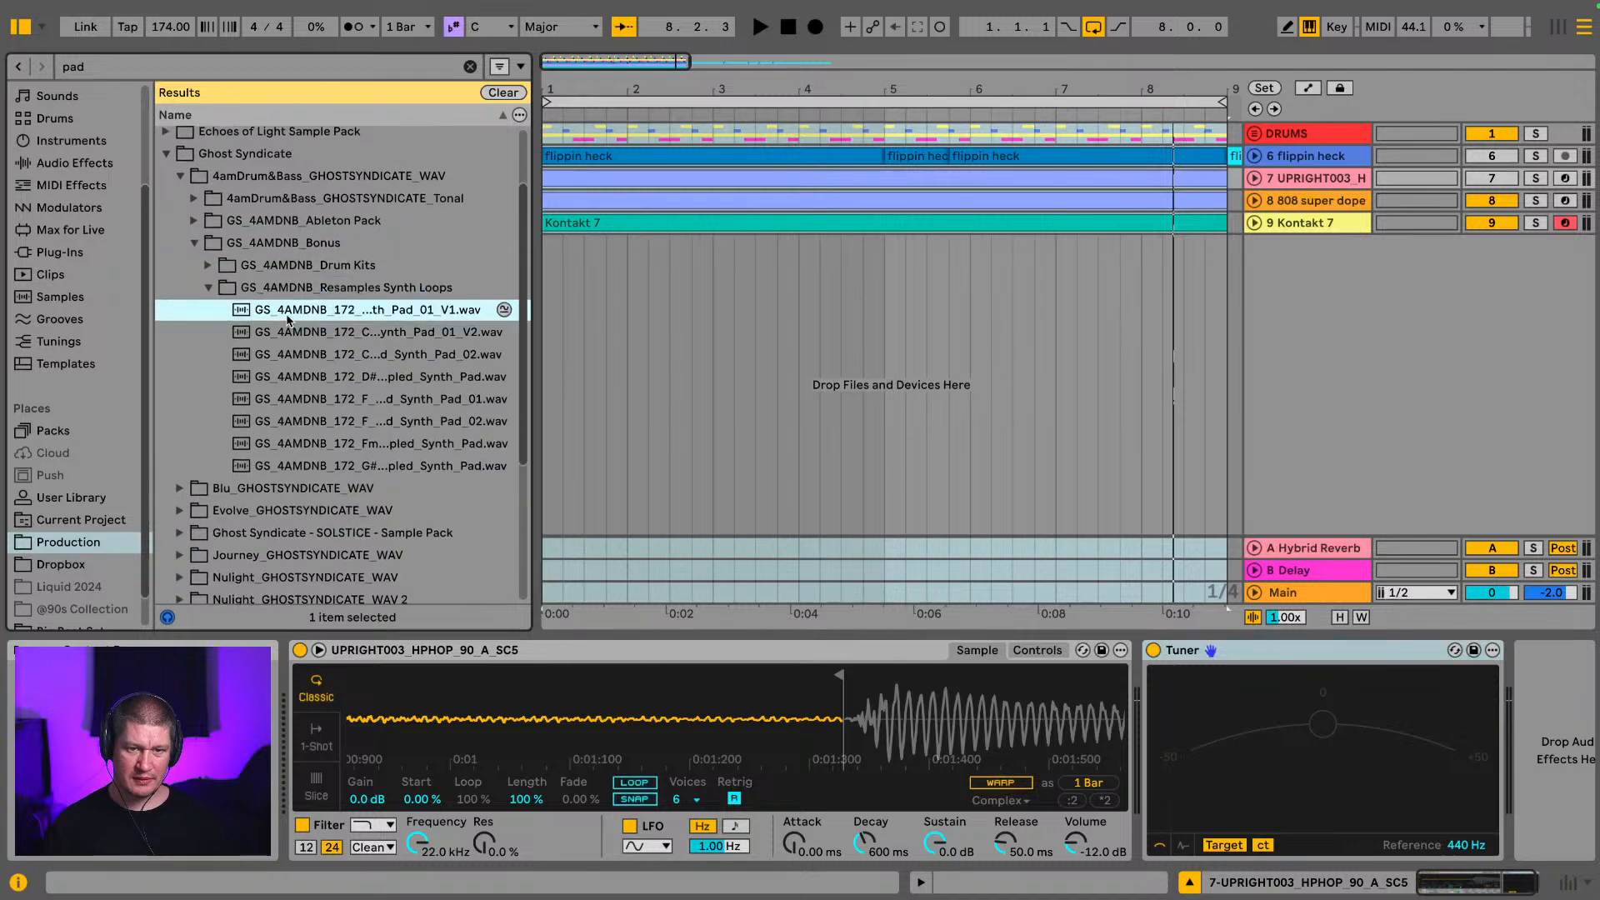
Step: Preview the remaining resampled synth pad loops one by one, down to the Fm Resampled Synth Pad
{"action": "key", "text": "Down"}
{"action": "key", "text": "Down"}
{"action": "key", "text": "Down"}
{"action": "key", "text": "Down"}
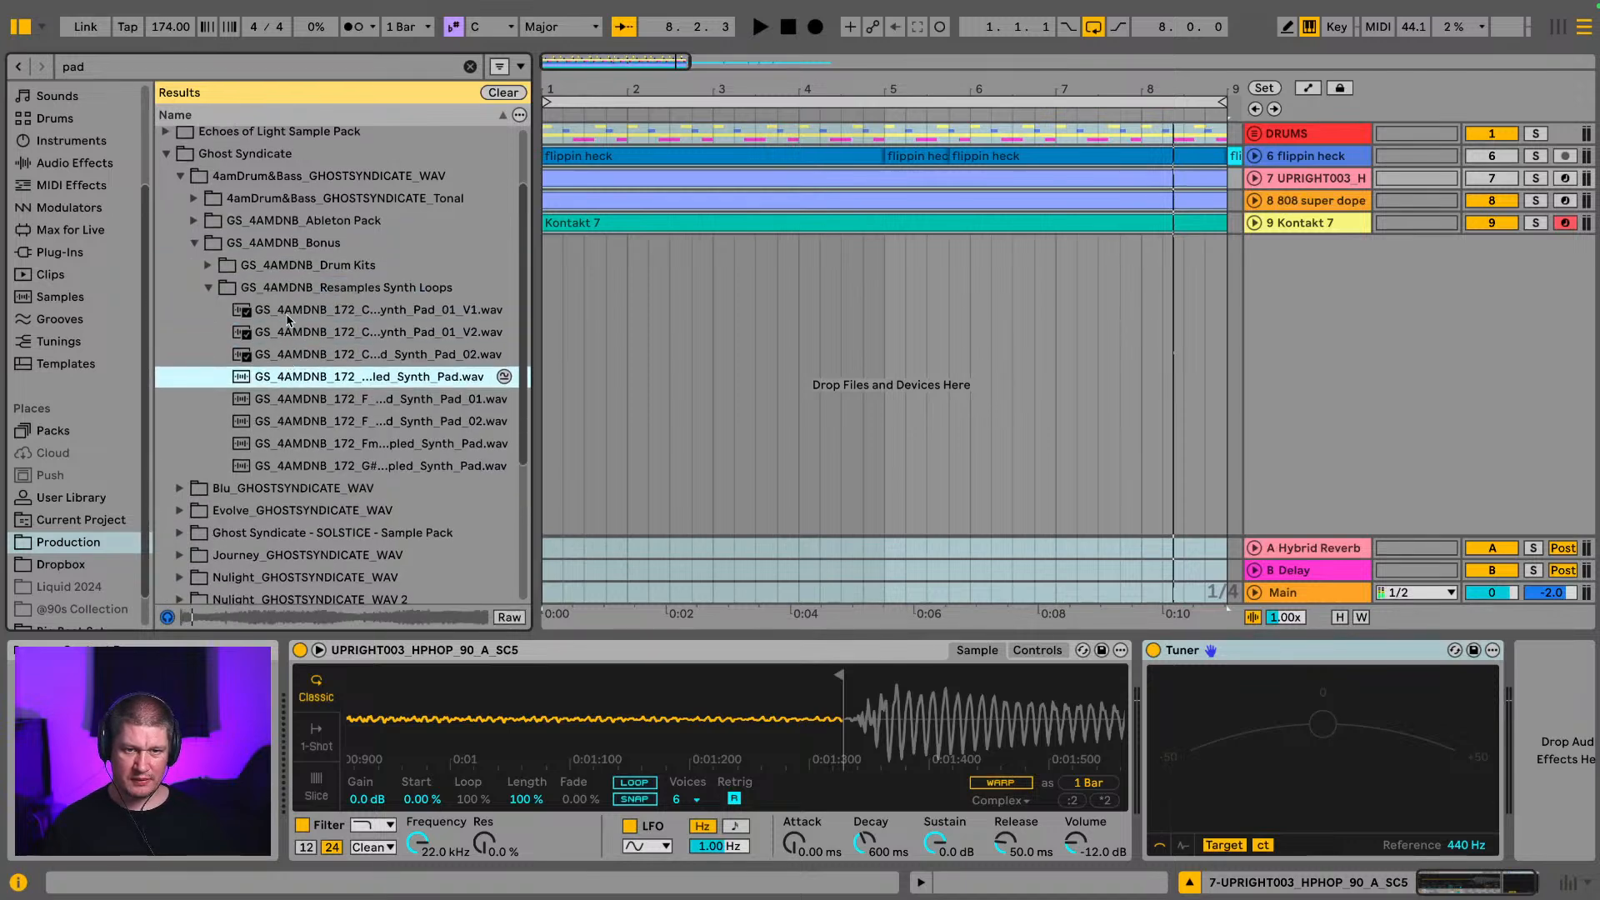
{"action": "key", "text": "Down"}
{"action": "key", "text": "Down"}
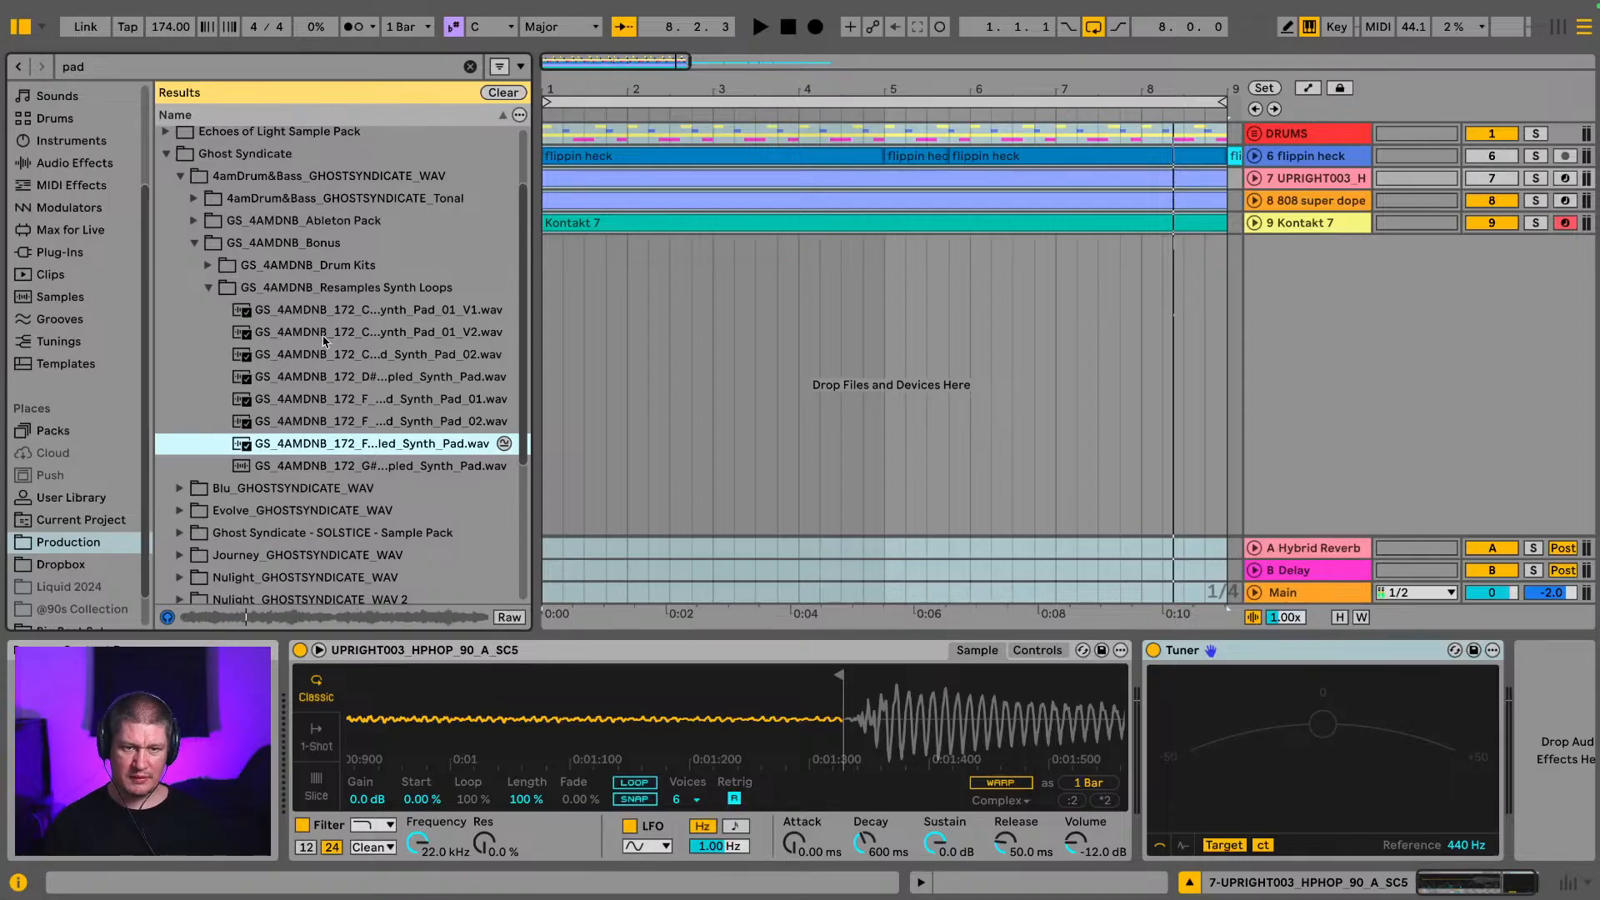
Step: Place the Fm Resampled Synth Pad loop on a new audio track from bar 1 and set its clip gain to -14.0 dB
{"action": "left_click_drag", "start_coordinate": [387, 451], "coordinate": [550, 280]}
{"action": "key", "text": "space"}
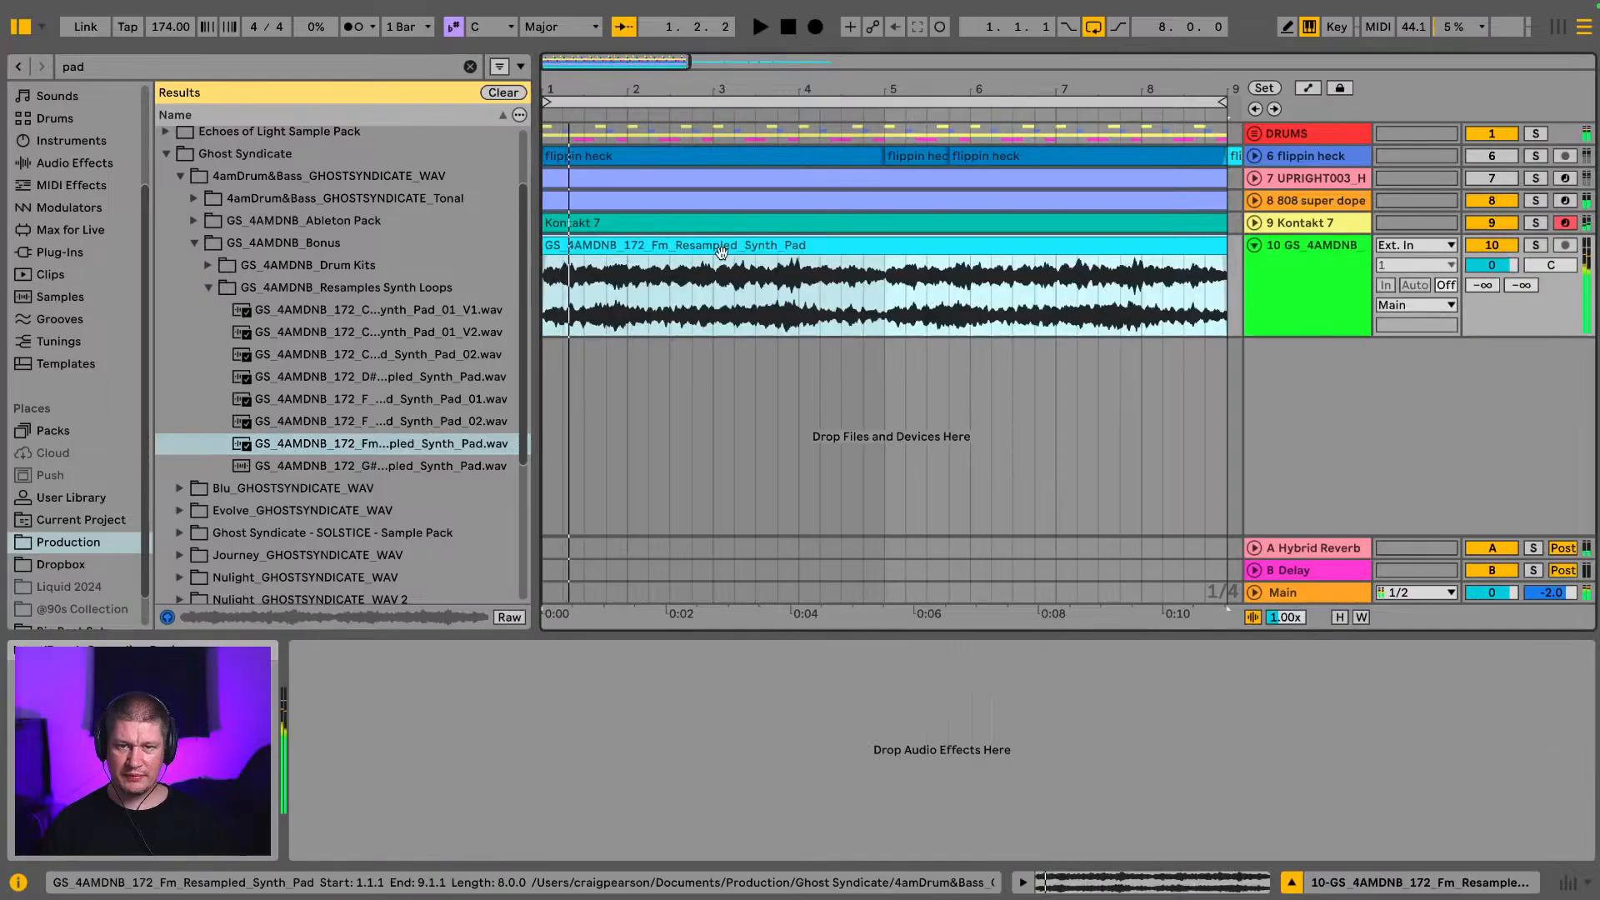
{"action": "double_click", "coordinate": [727, 244]}
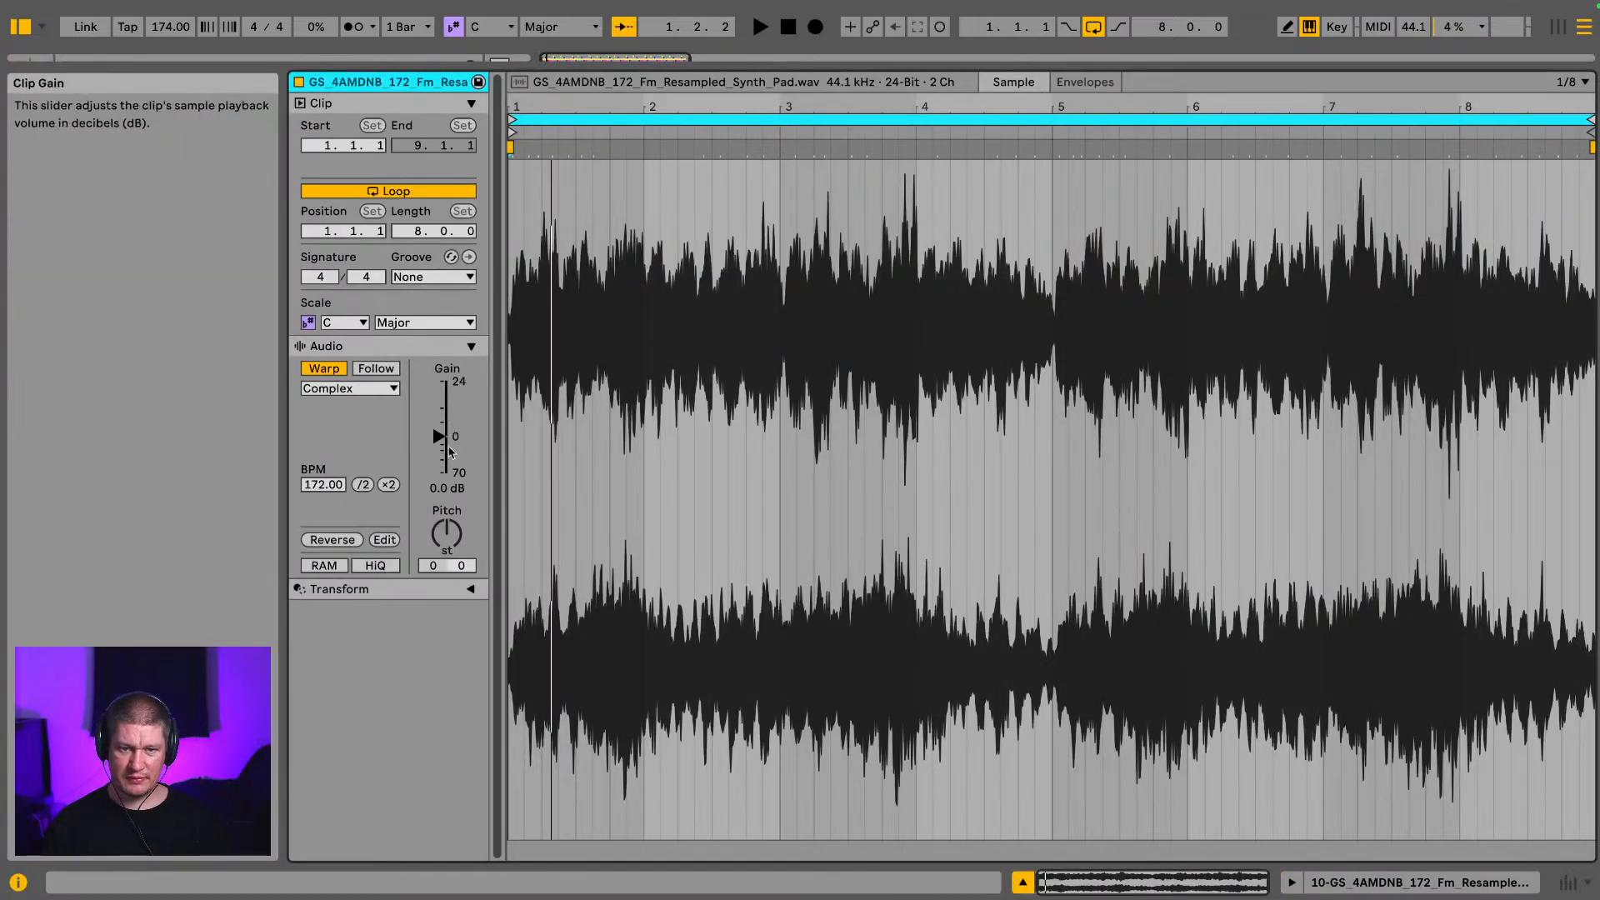
{"action": "left_click_drag", "start_coordinate": [439, 436], "coordinate": [439, 453]}
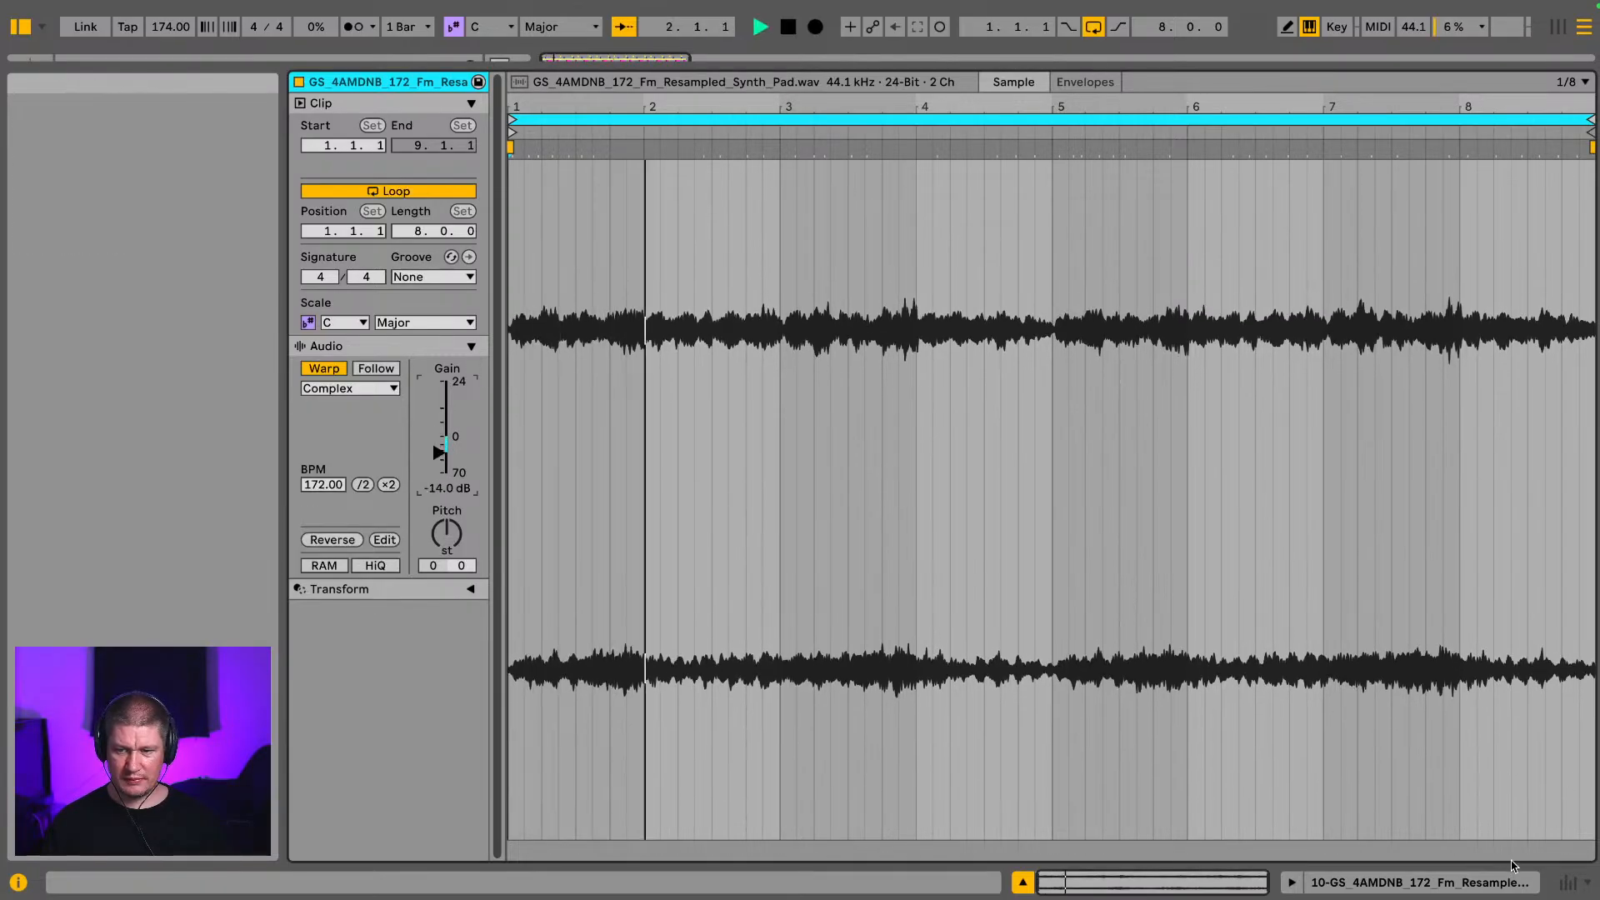
{"action": "key", "text": "space"}
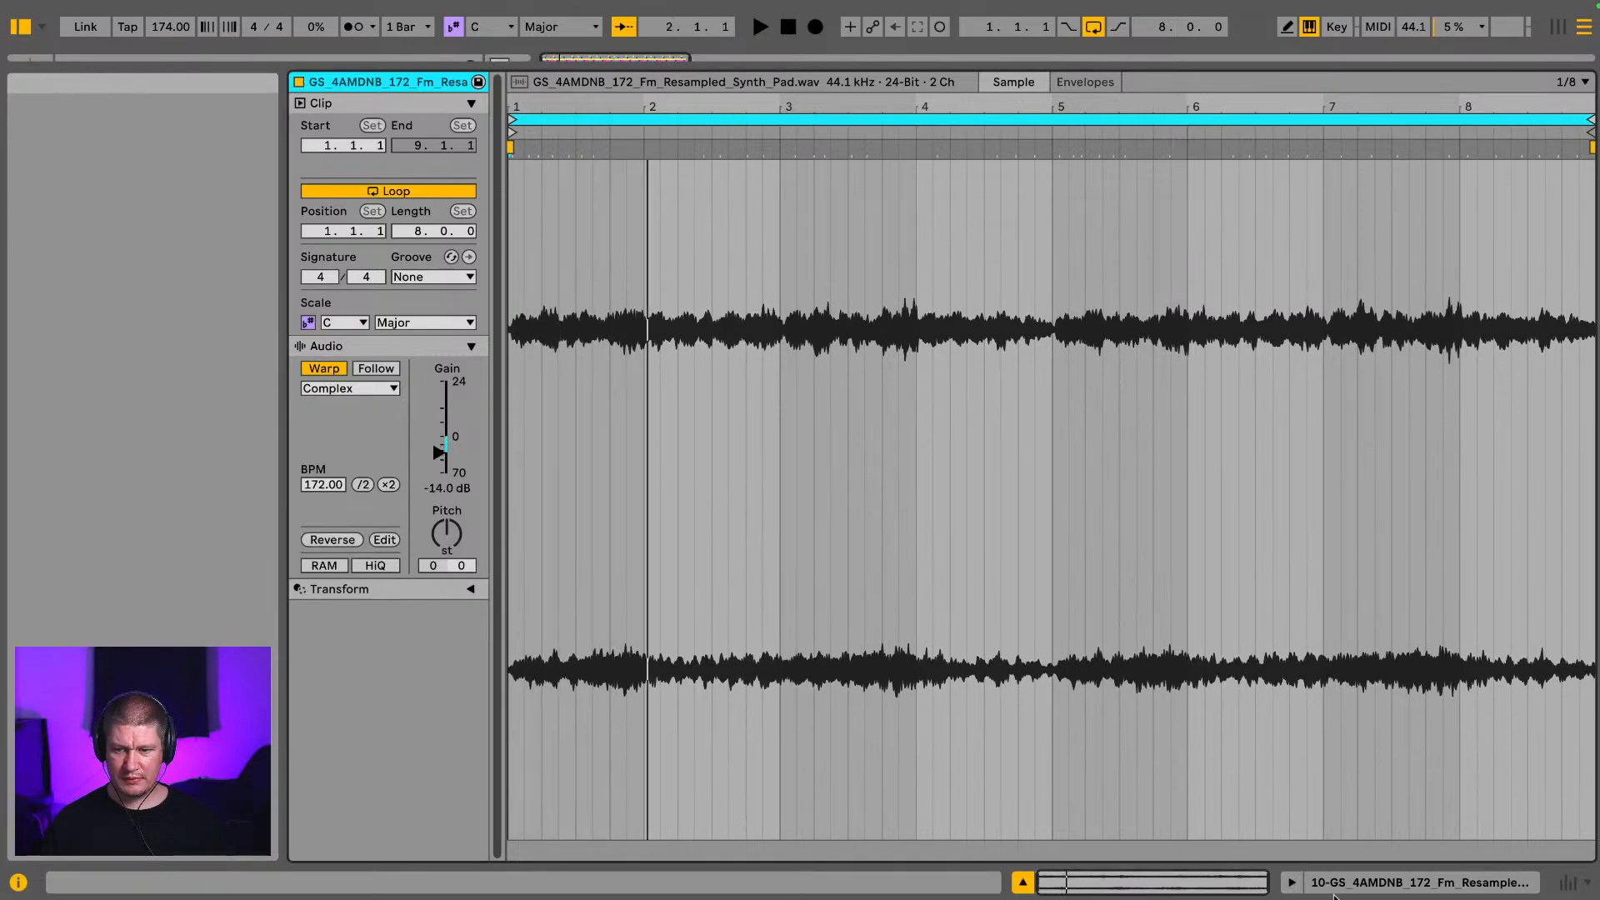
{"action": "left_click", "coordinate": [1472, 886]}
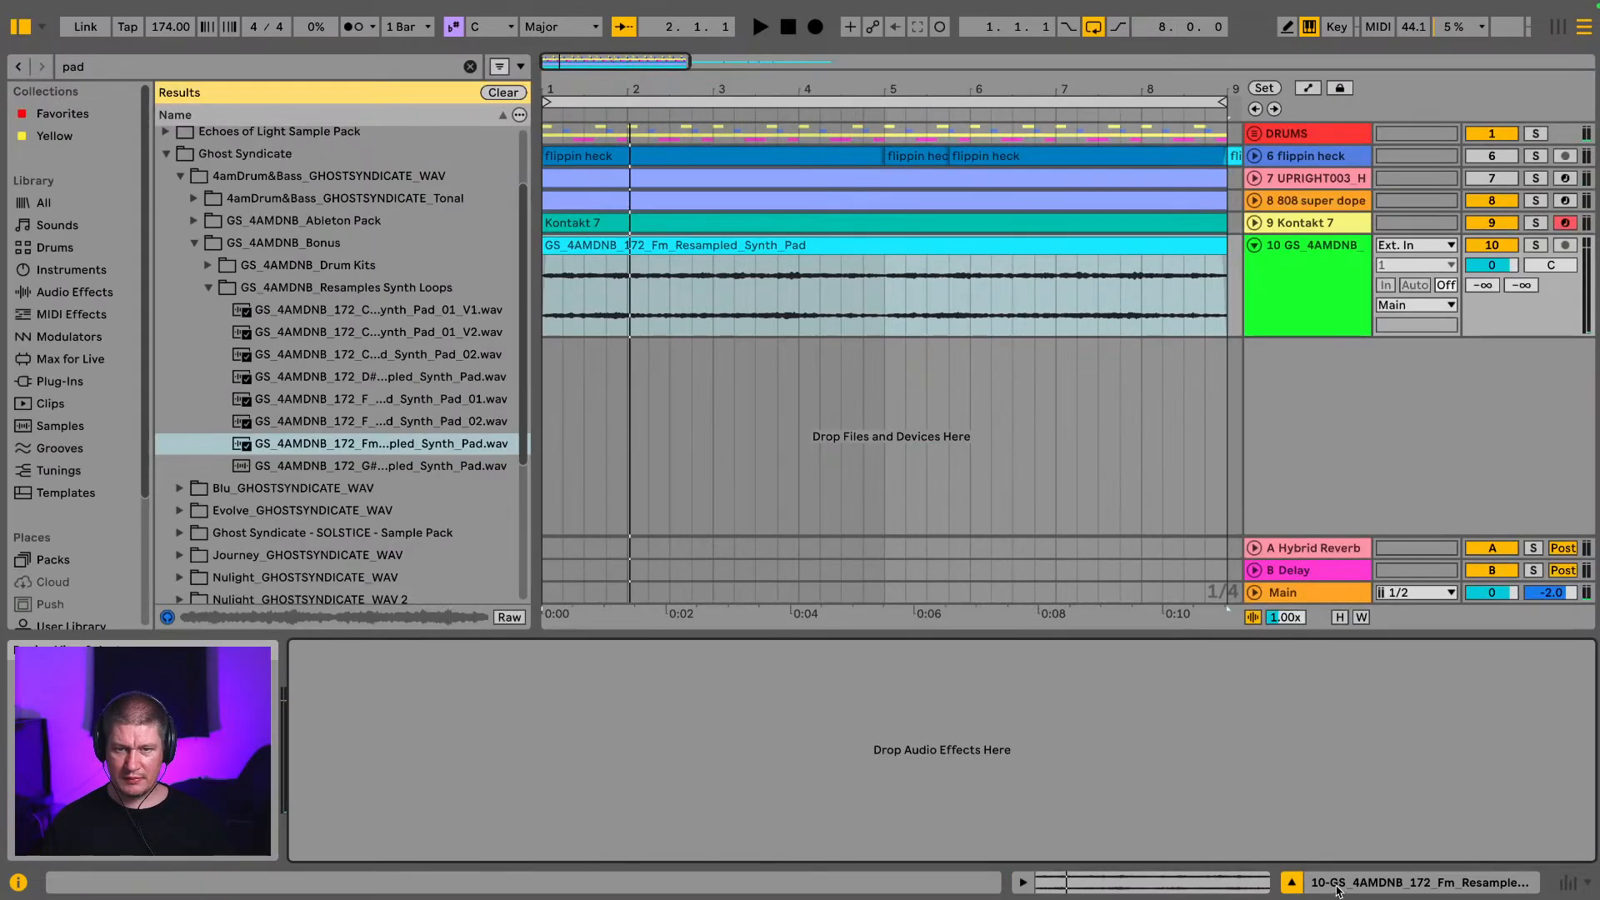
Step: Split the pad clip at 1.4.1 and transpose its opening section up by 2 semitones
{"action": "left_click", "coordinate": [606, 291]}
{"action": "key", "text": "space"}
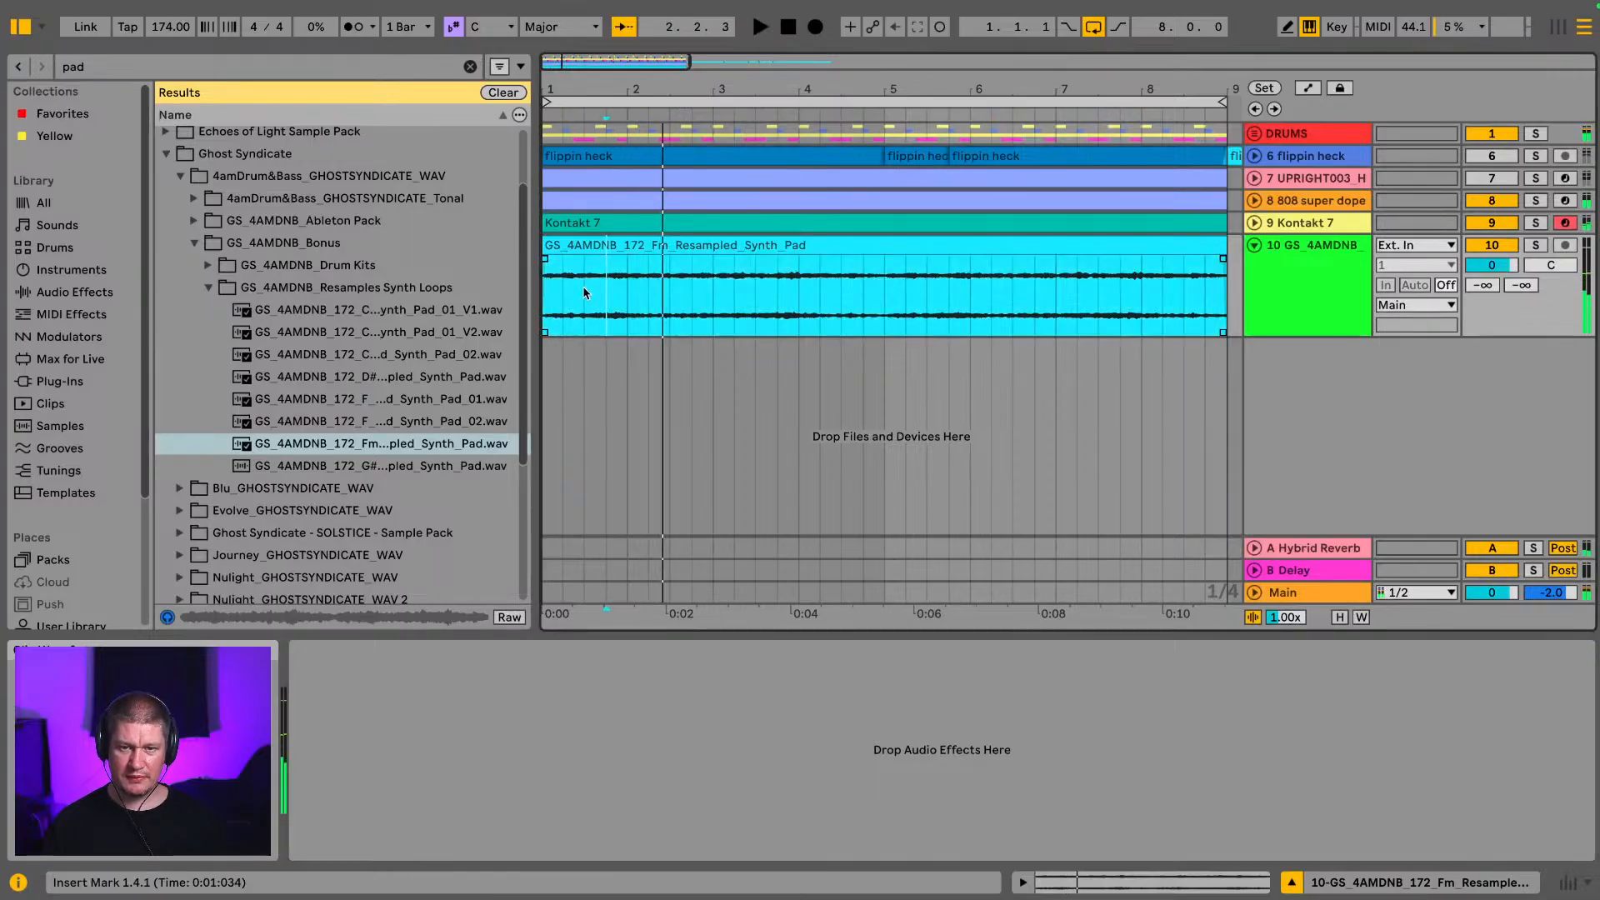
{"action": "left_click", "coordinate": [582, 287]}
{"action": "left_click", "coordinate": [557, 246]}
{"action": "key", "text": "space"}
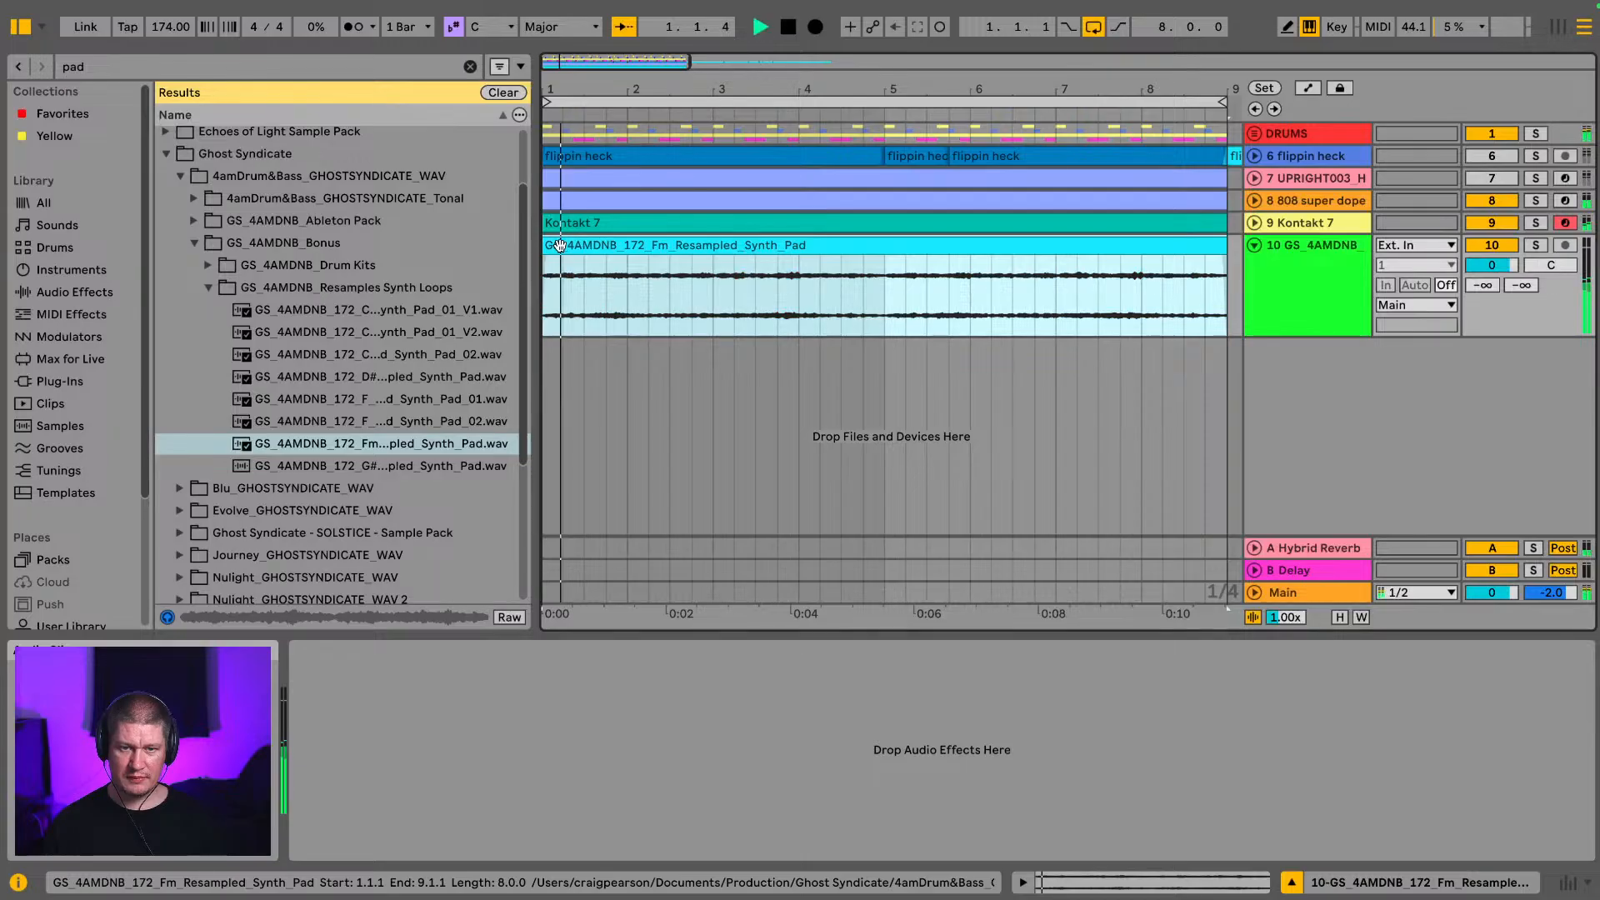
{"action": "key", "text": "space"}
{"action": "left_click", "coordinate": [602, 298]}
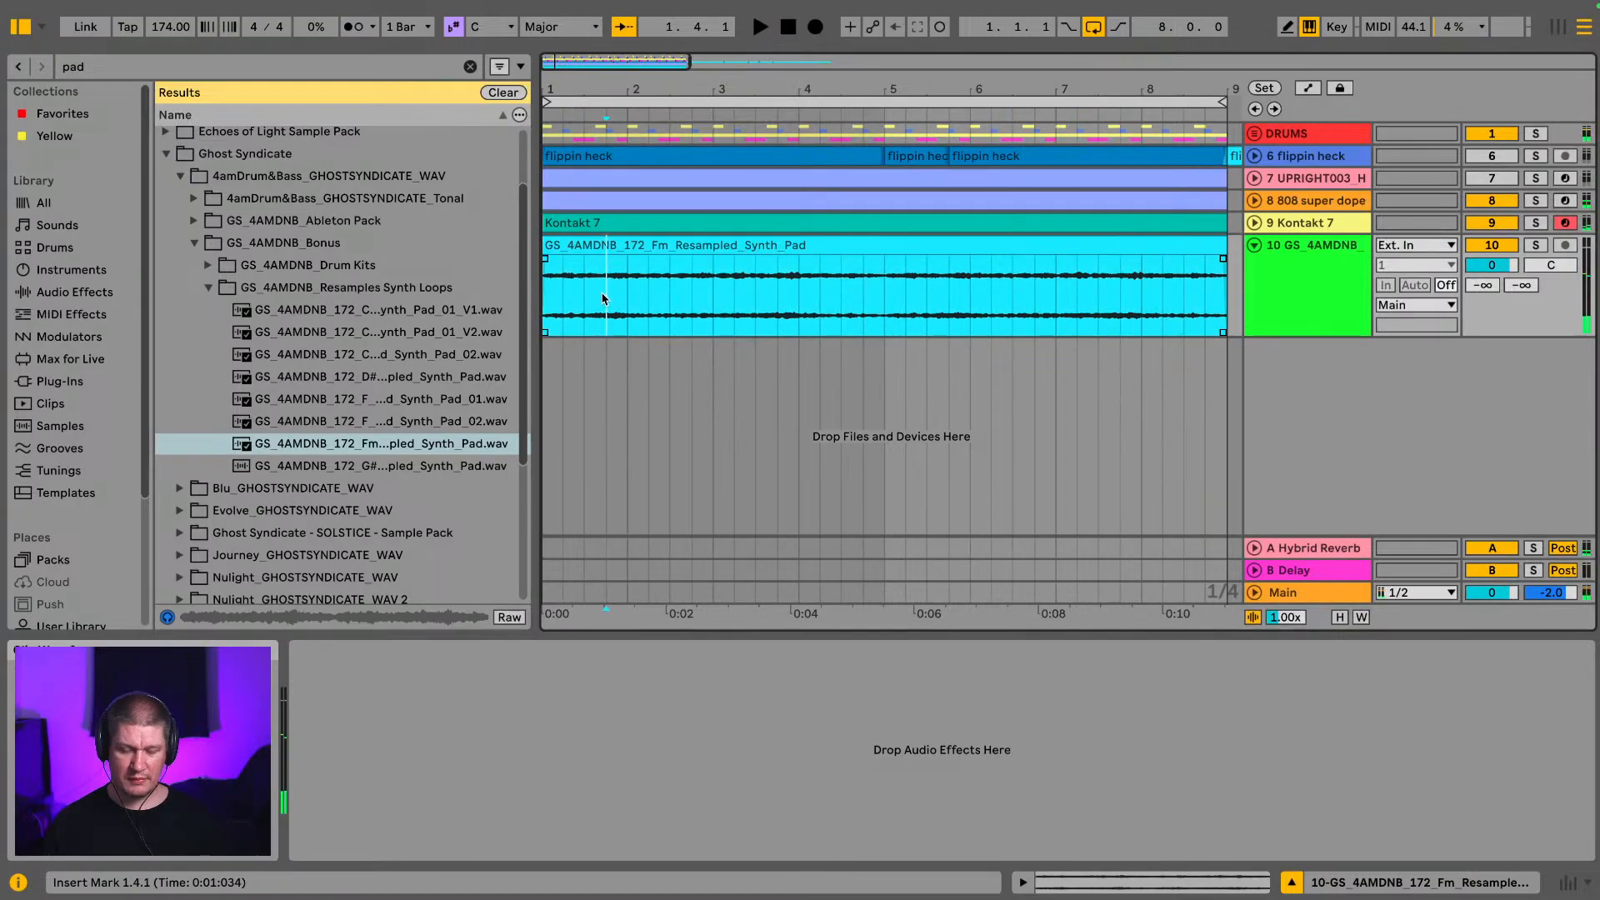
{"action": "key", "text": "super+e"}
{"action": "double_click", "coordinate": [582, 247]}
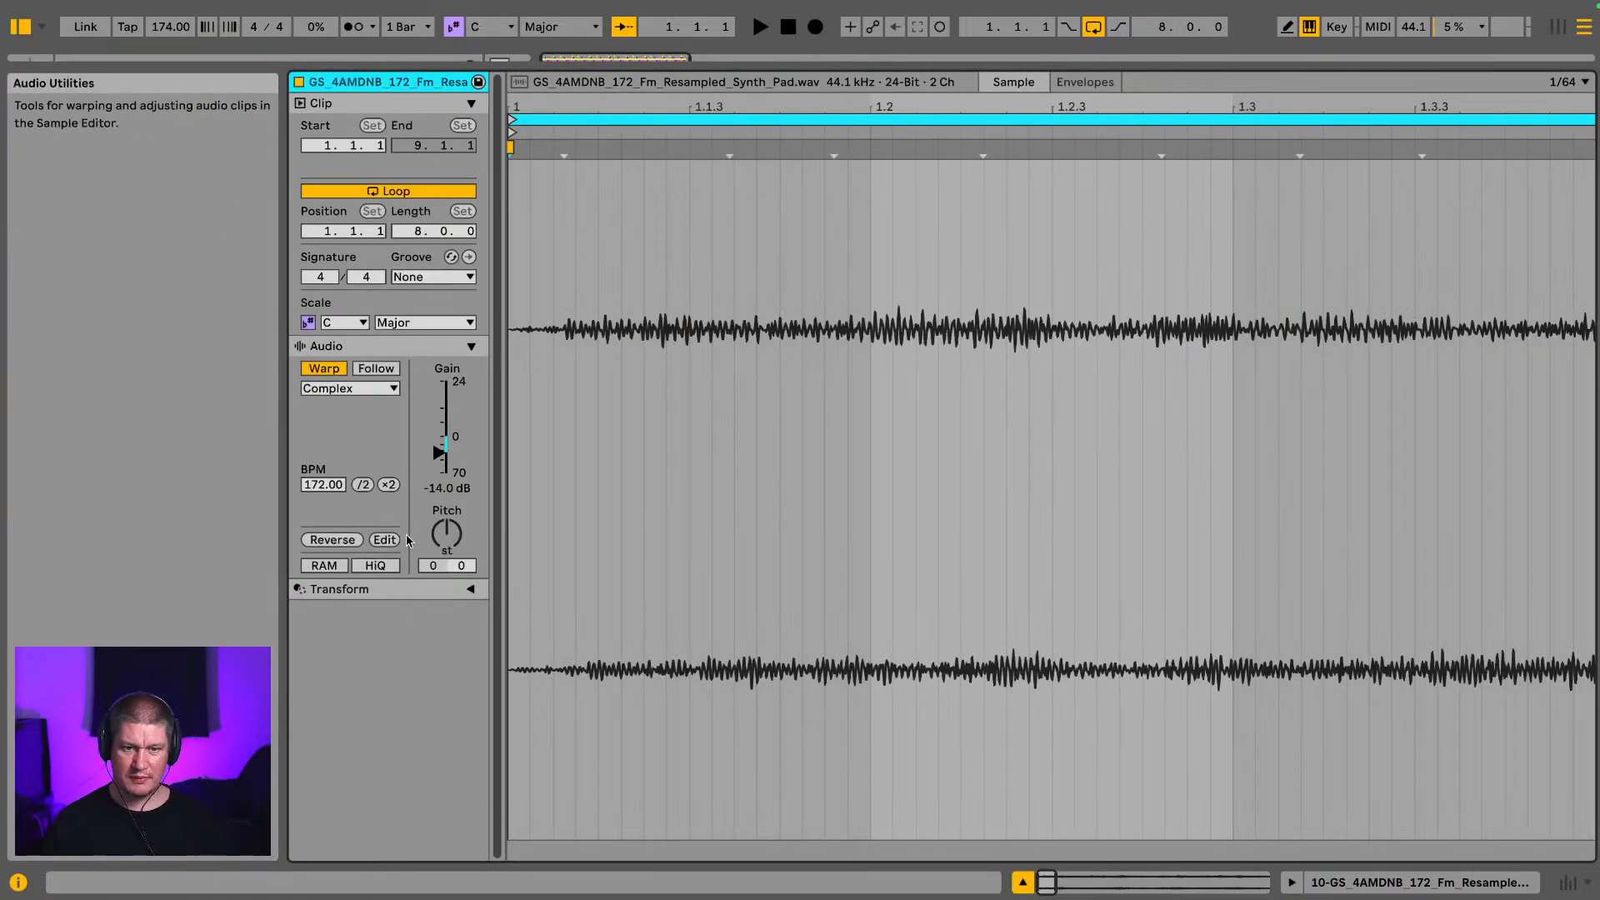
{"action": "key", "text": "space"}
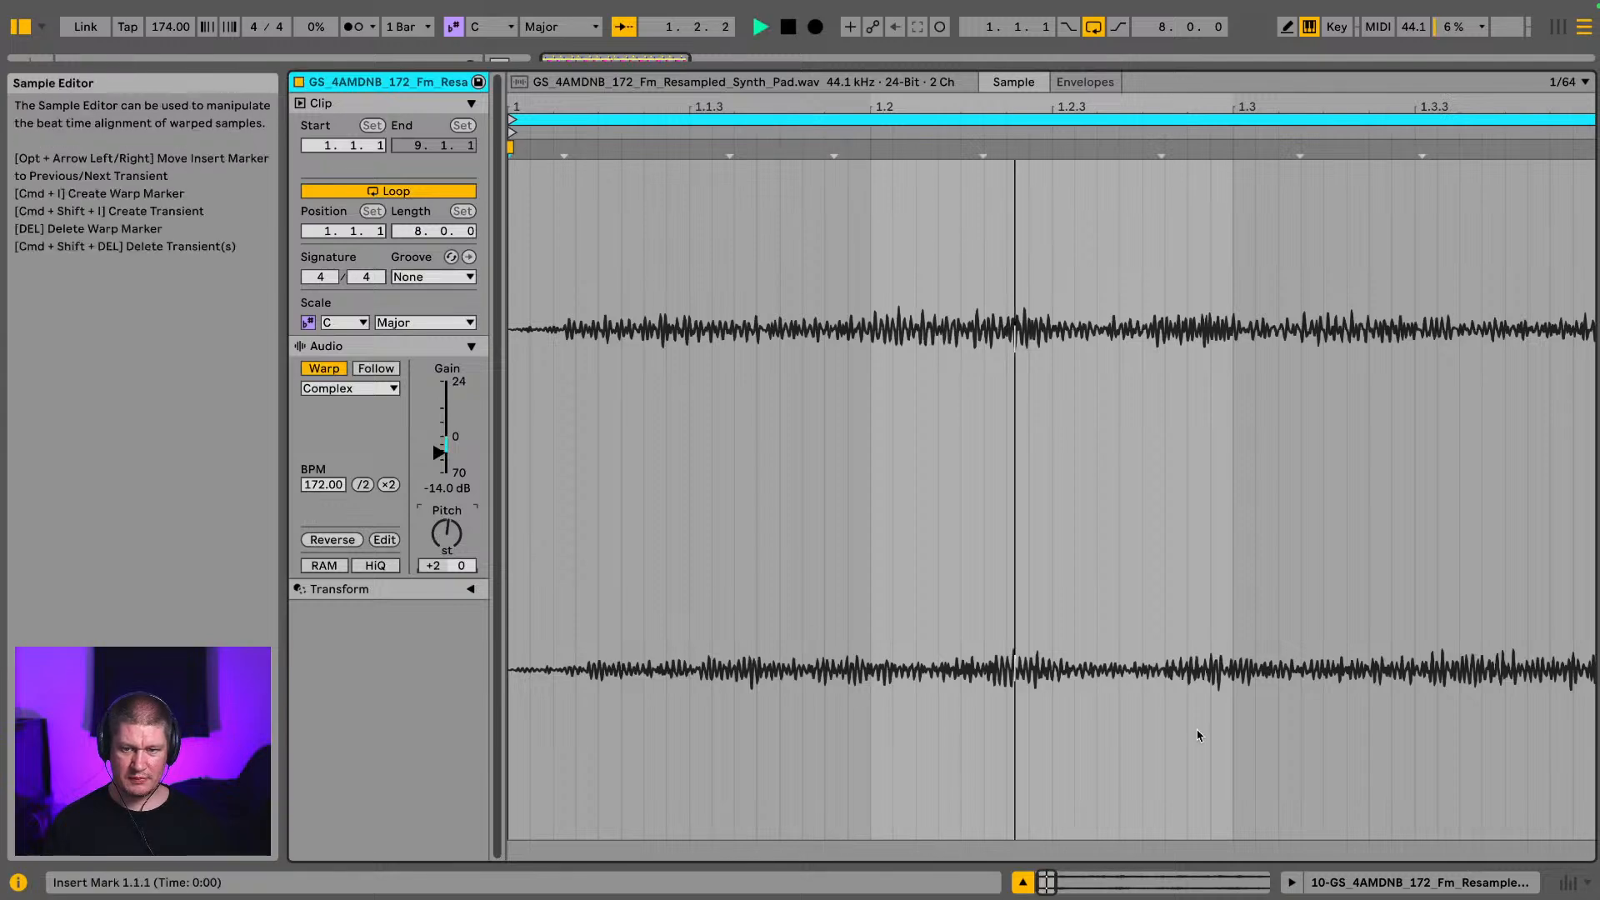
{"action": "left_click", "coordinate": [1360, 881]}
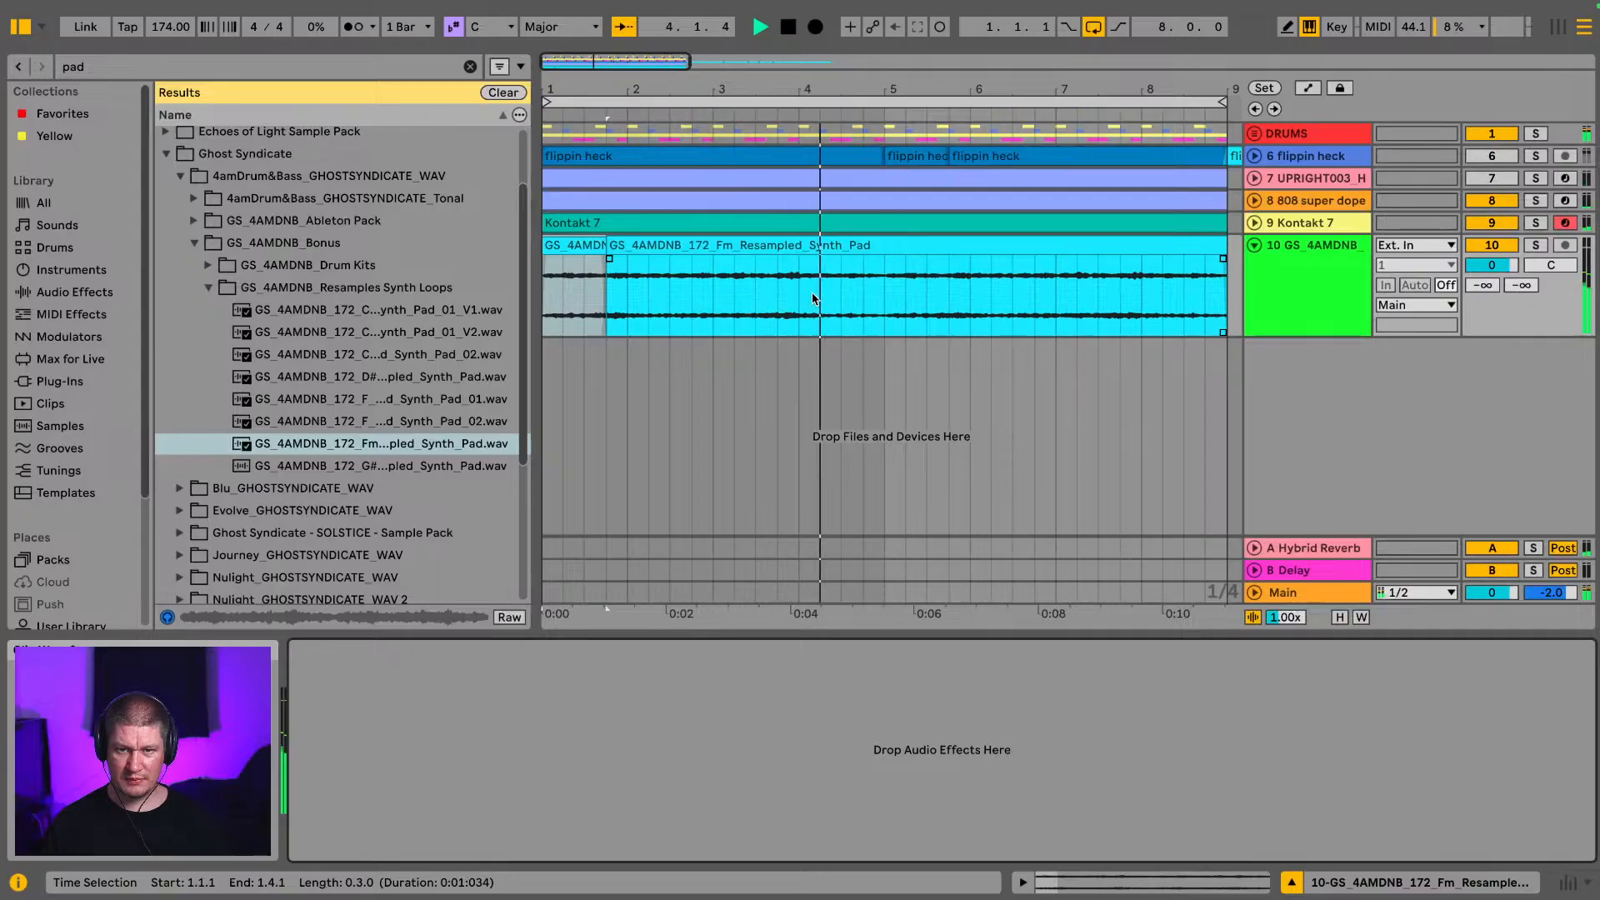
Step: Split the pad clip at 5.1.1 and 5.4.1, and transpose the short section between them up by 2 semitones
{"action": "left_click", "coordinate": [852, 290]}
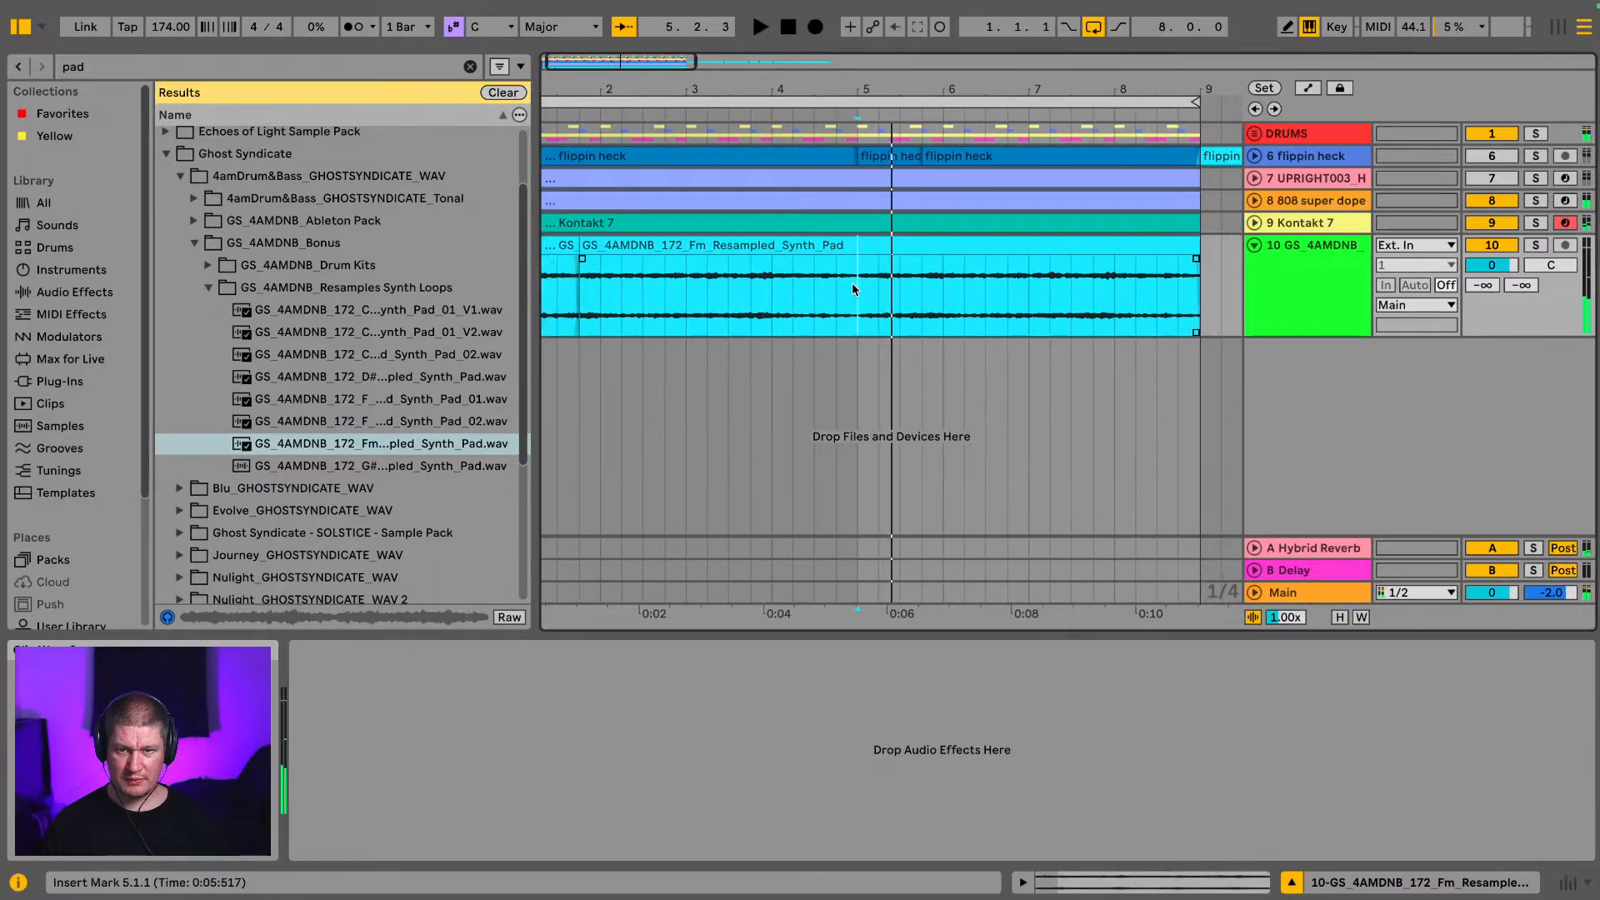
{"action": "key", "text": "space"}
{"action": "key", "text": "ctrl+e"}
{"action": "key", "text": "space"}
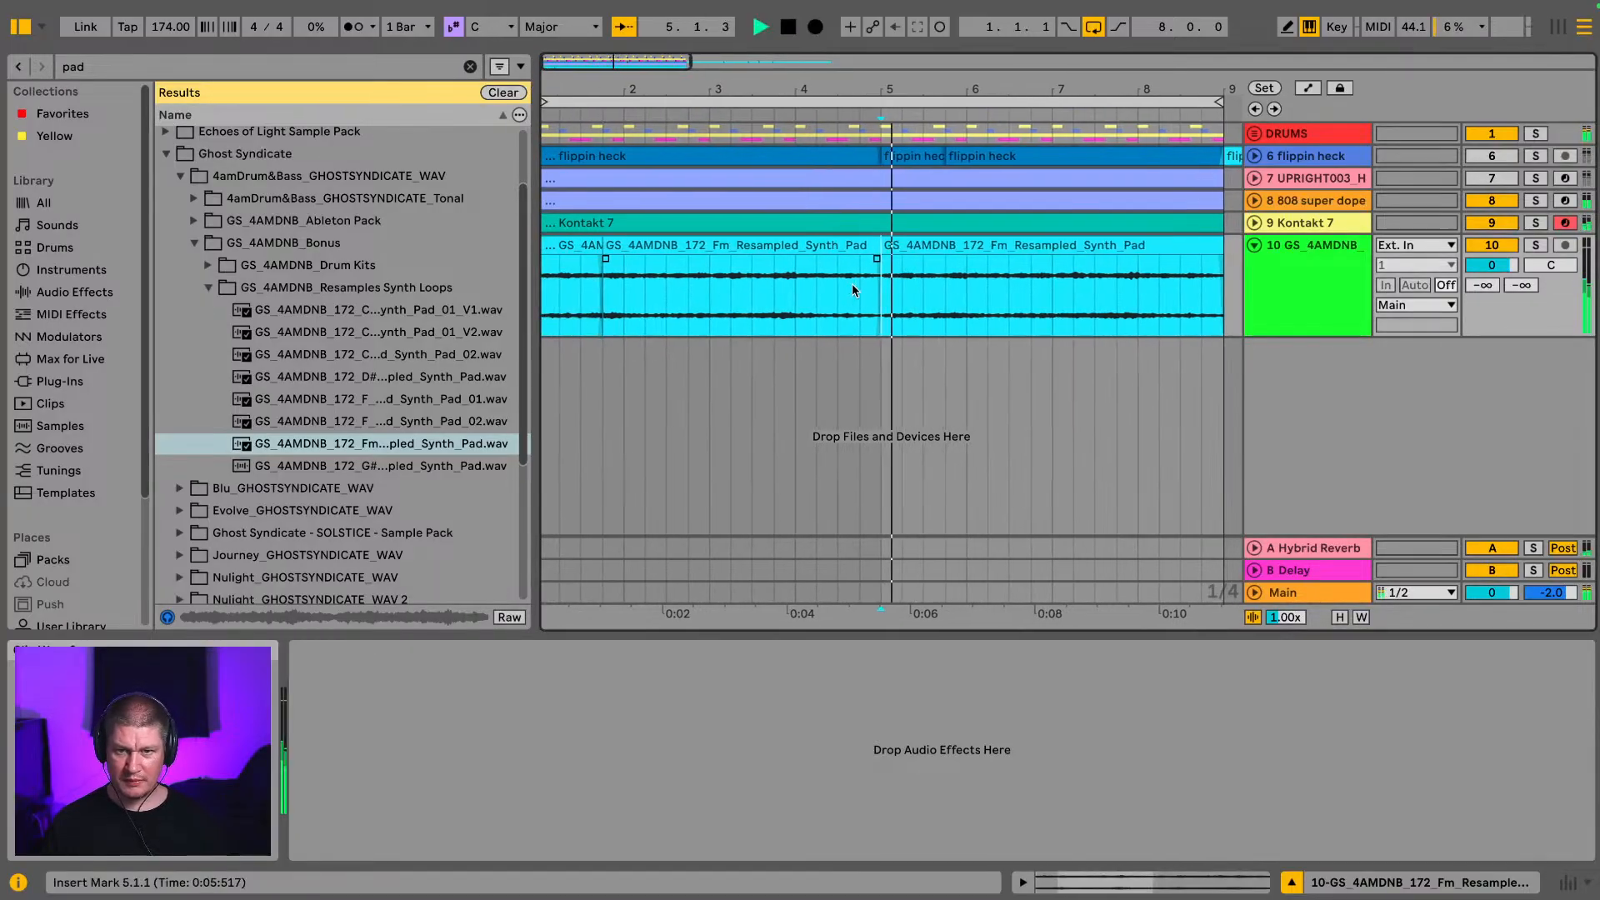
{"action": "left_click", "coordinate": [885, 290]}
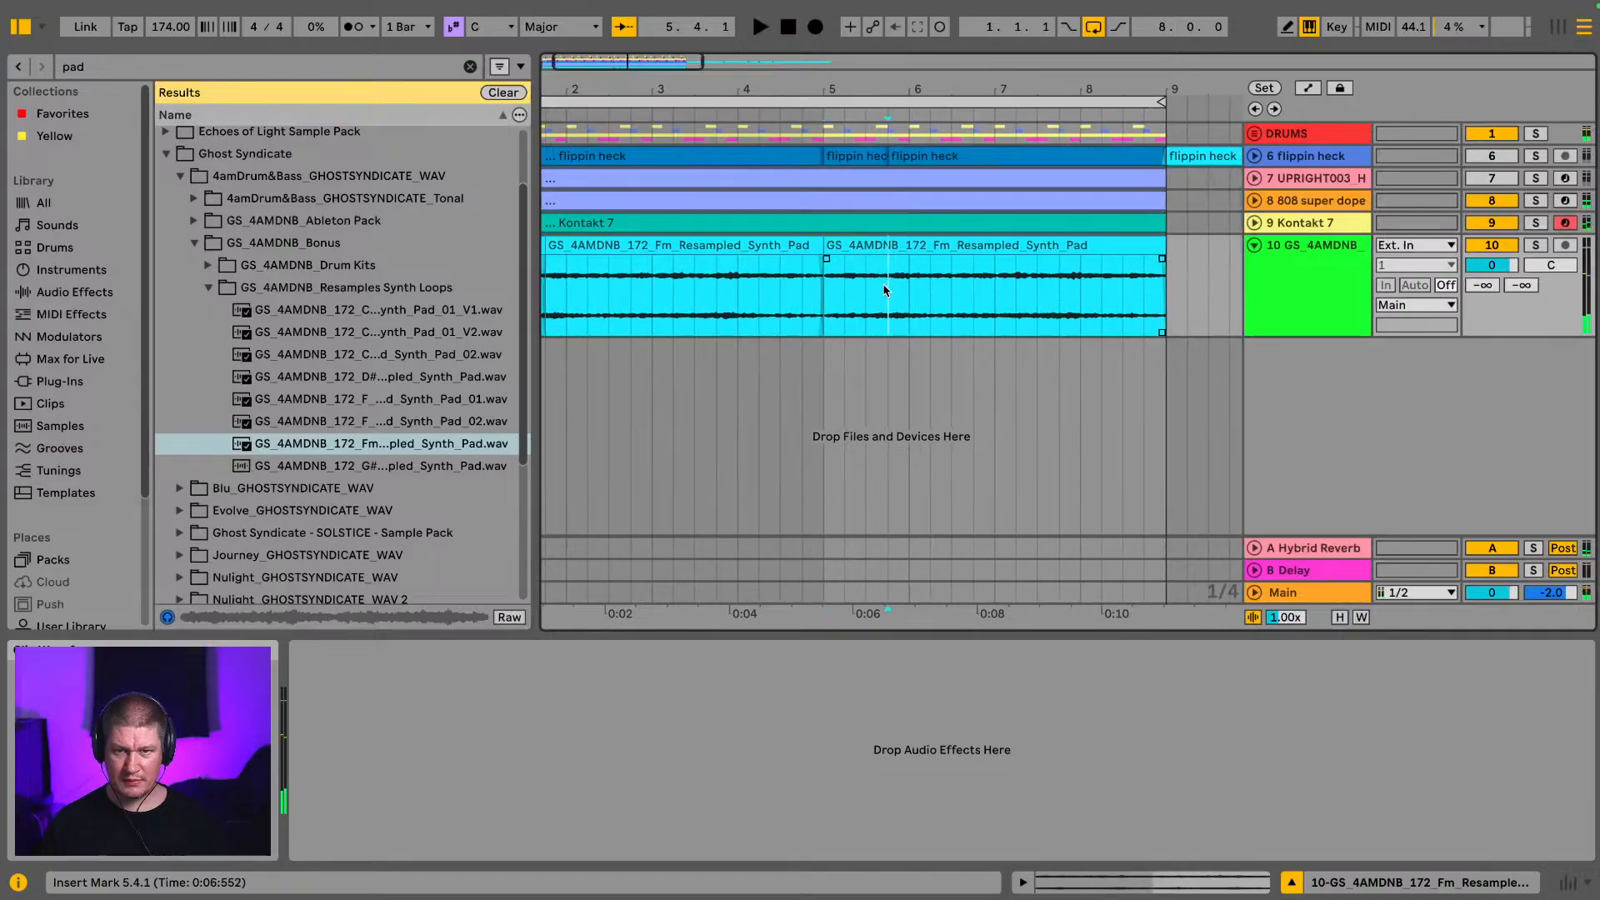
{"action": "key", "text": "super+e"}
{"action": "double_click", "coordinate": [878, 249]}
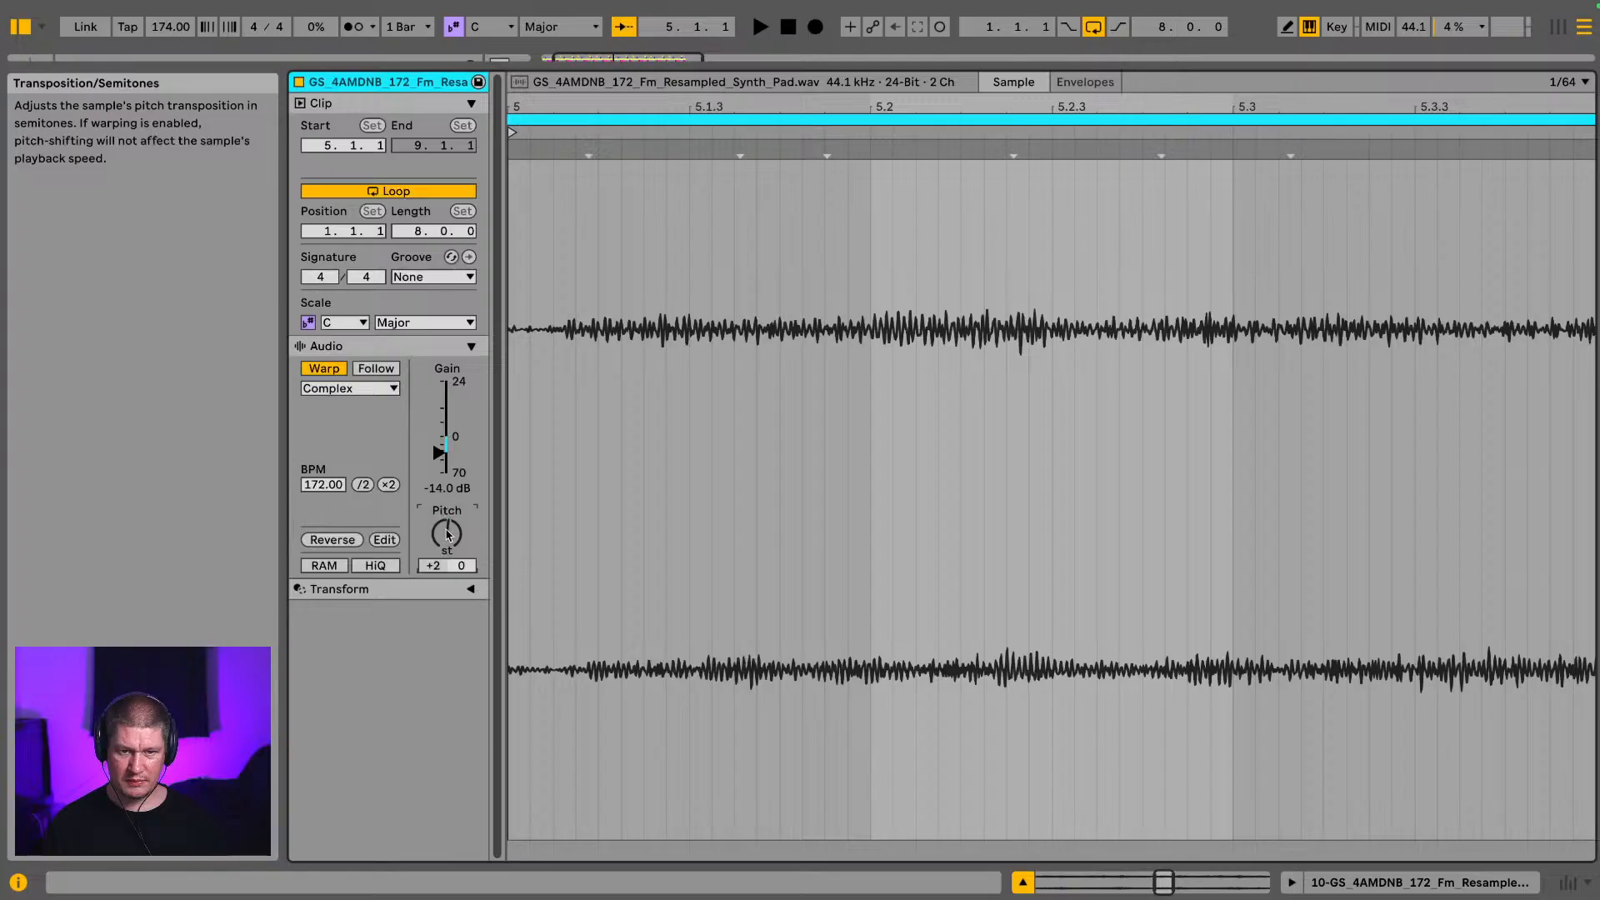
{"action": "key", "text": "space"}
{"action": "left_click", "coordinate": [1292, 882]}
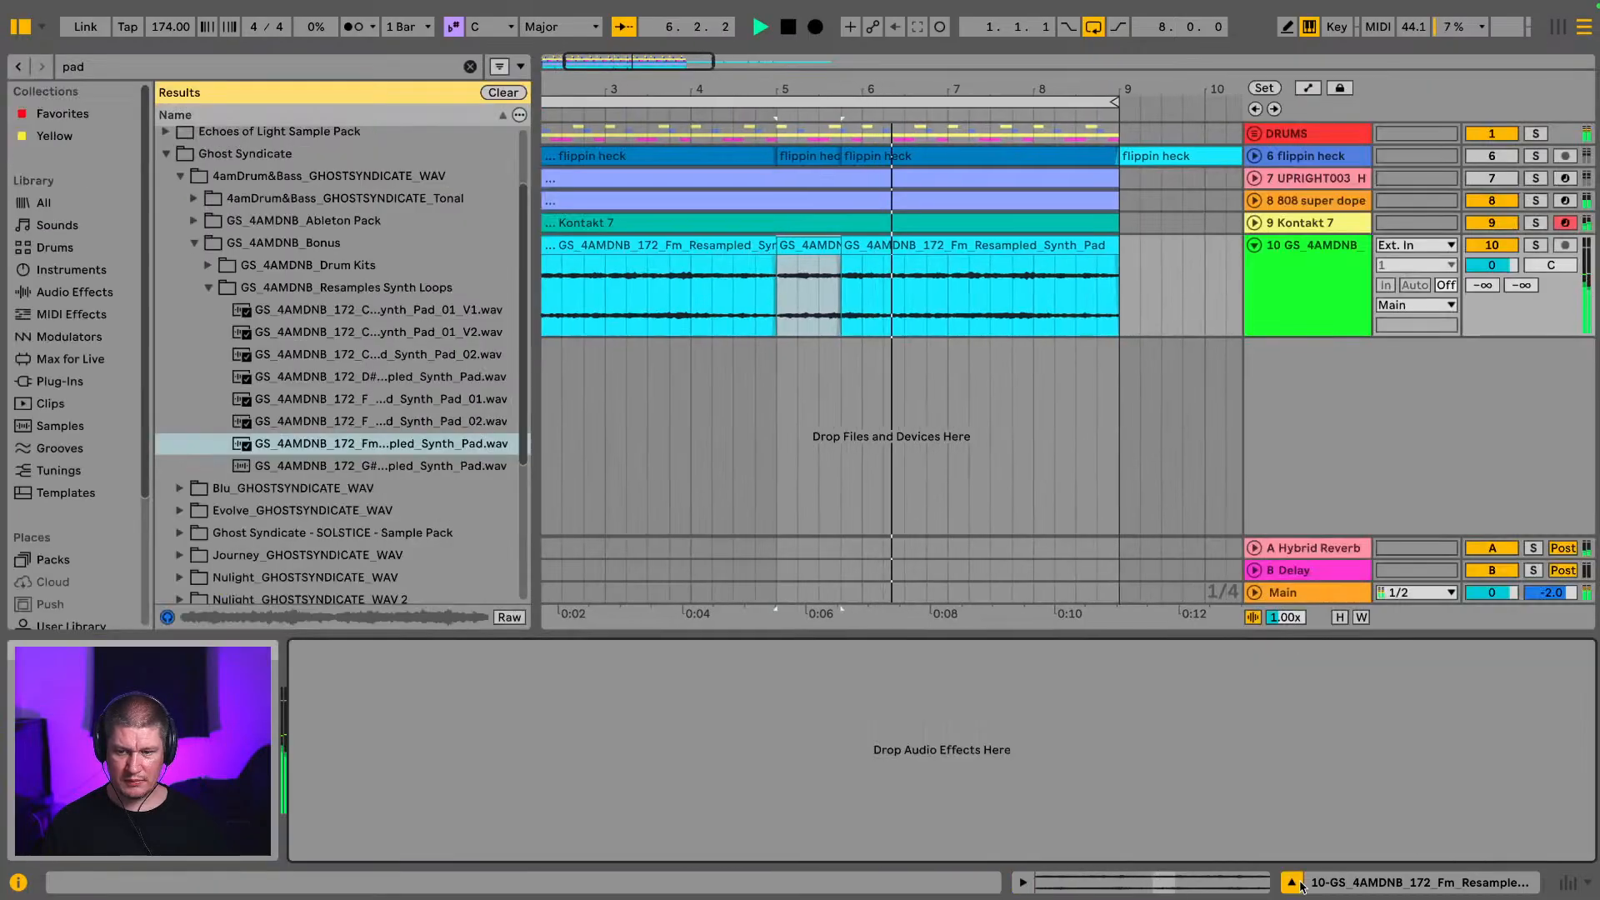
Step: Transpose the final pad section, from 5.4.1 to 9.1.1, down by 5 semitones and play it back
{"action": "key", "text": "space"}
{"action": "double_click", "coordinate": [922, 260]}
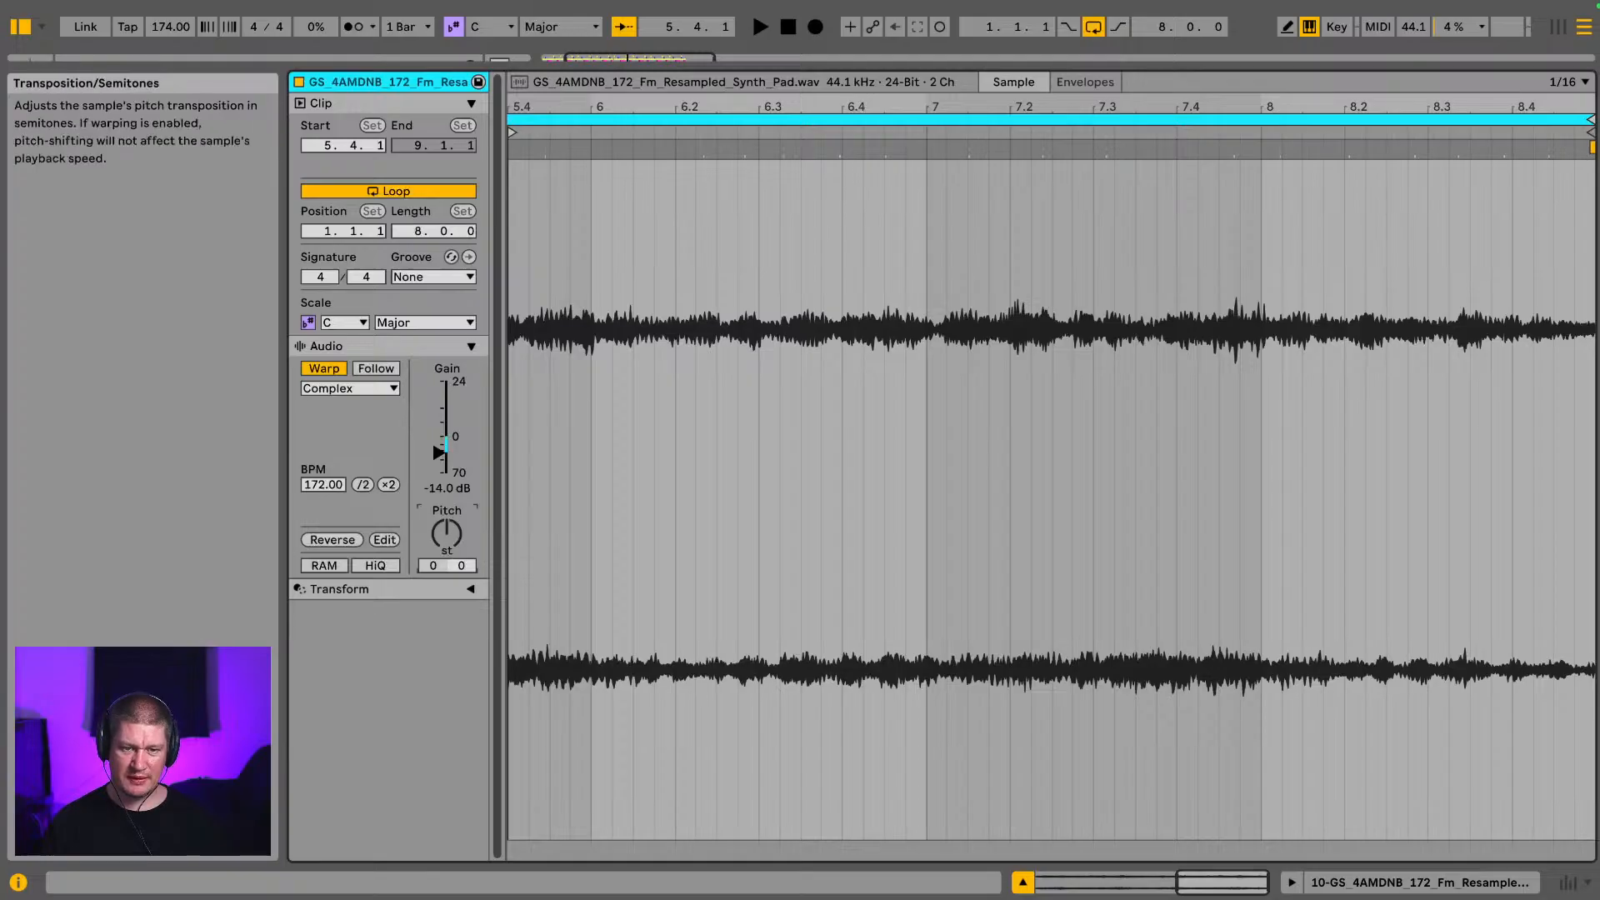
{"action": "left_click_drag", "start_coordinate": [451, 537], "coordinate": [451, 551]}
{"action": "key", "text": "space"}
{"action": "key", "text": "space"}
{"action": "key", "text": "space"}
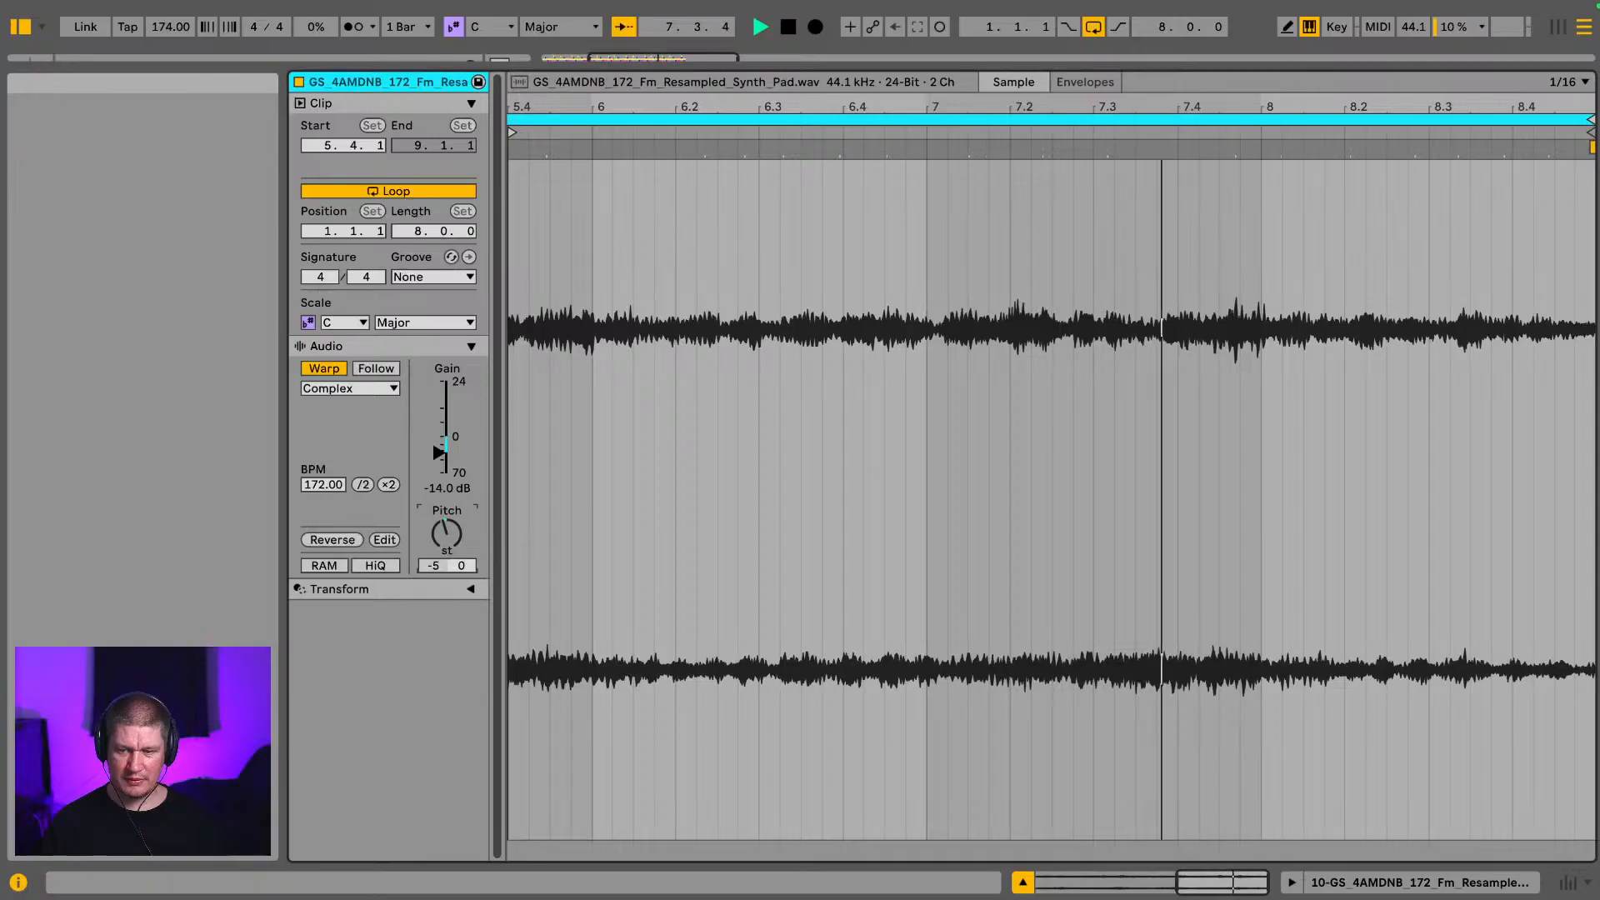
{"action": "key", "text": "shift+Tab"}
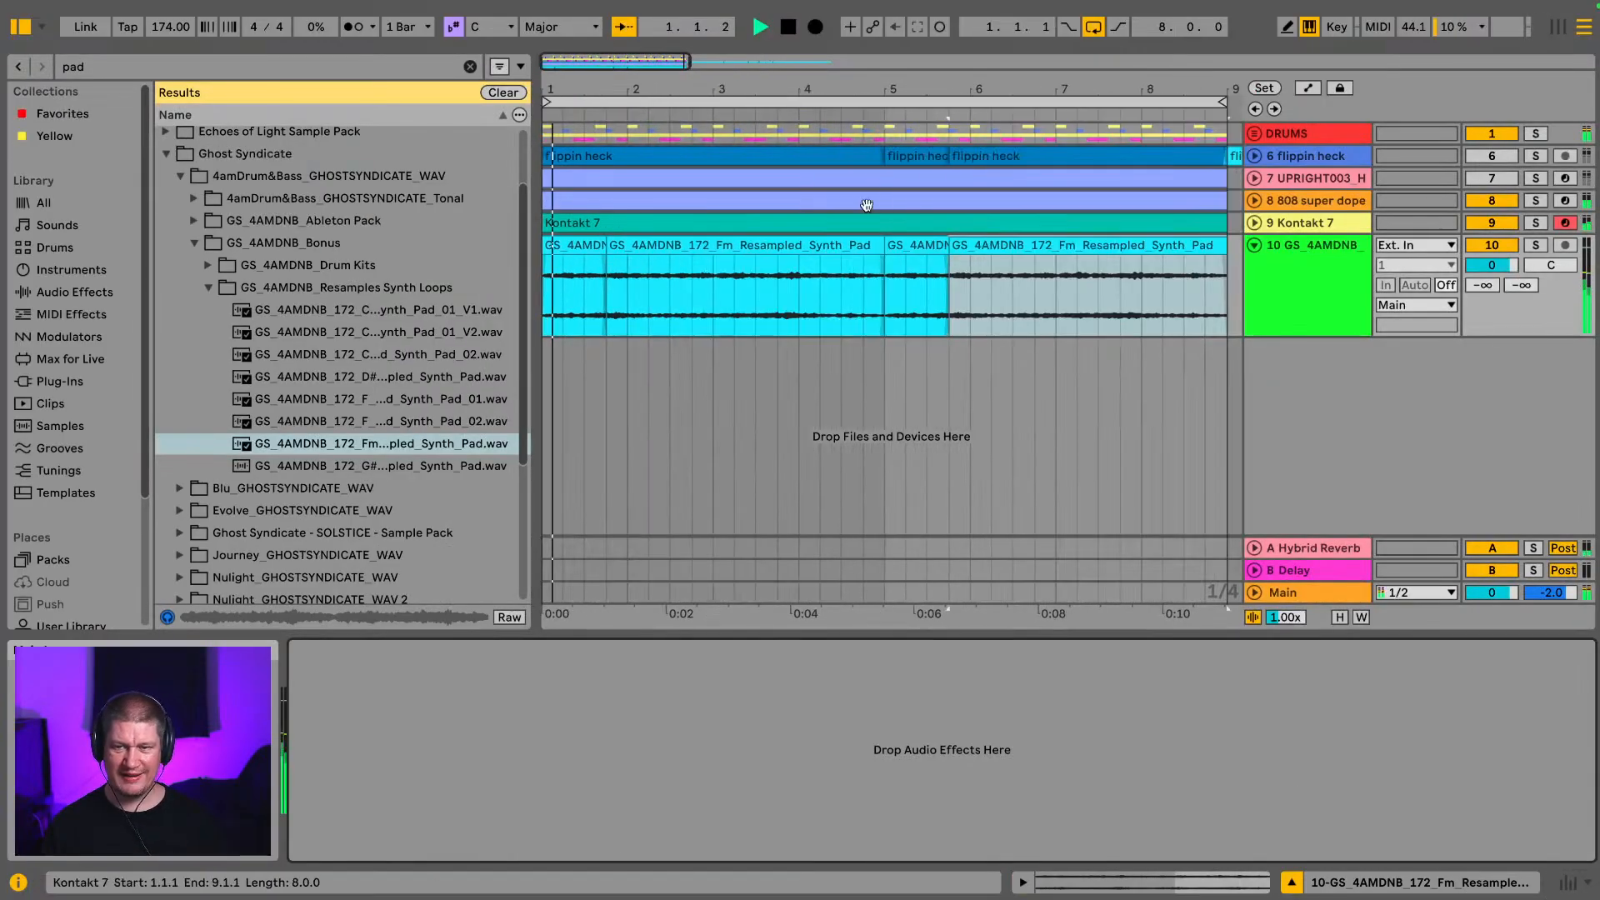
Step: Solo the pad track in the mixer, setting its volume to -12.7 dB and its Hybrid Reverb send to -5.4 dB
{"action": "key", "text": "Tab"}
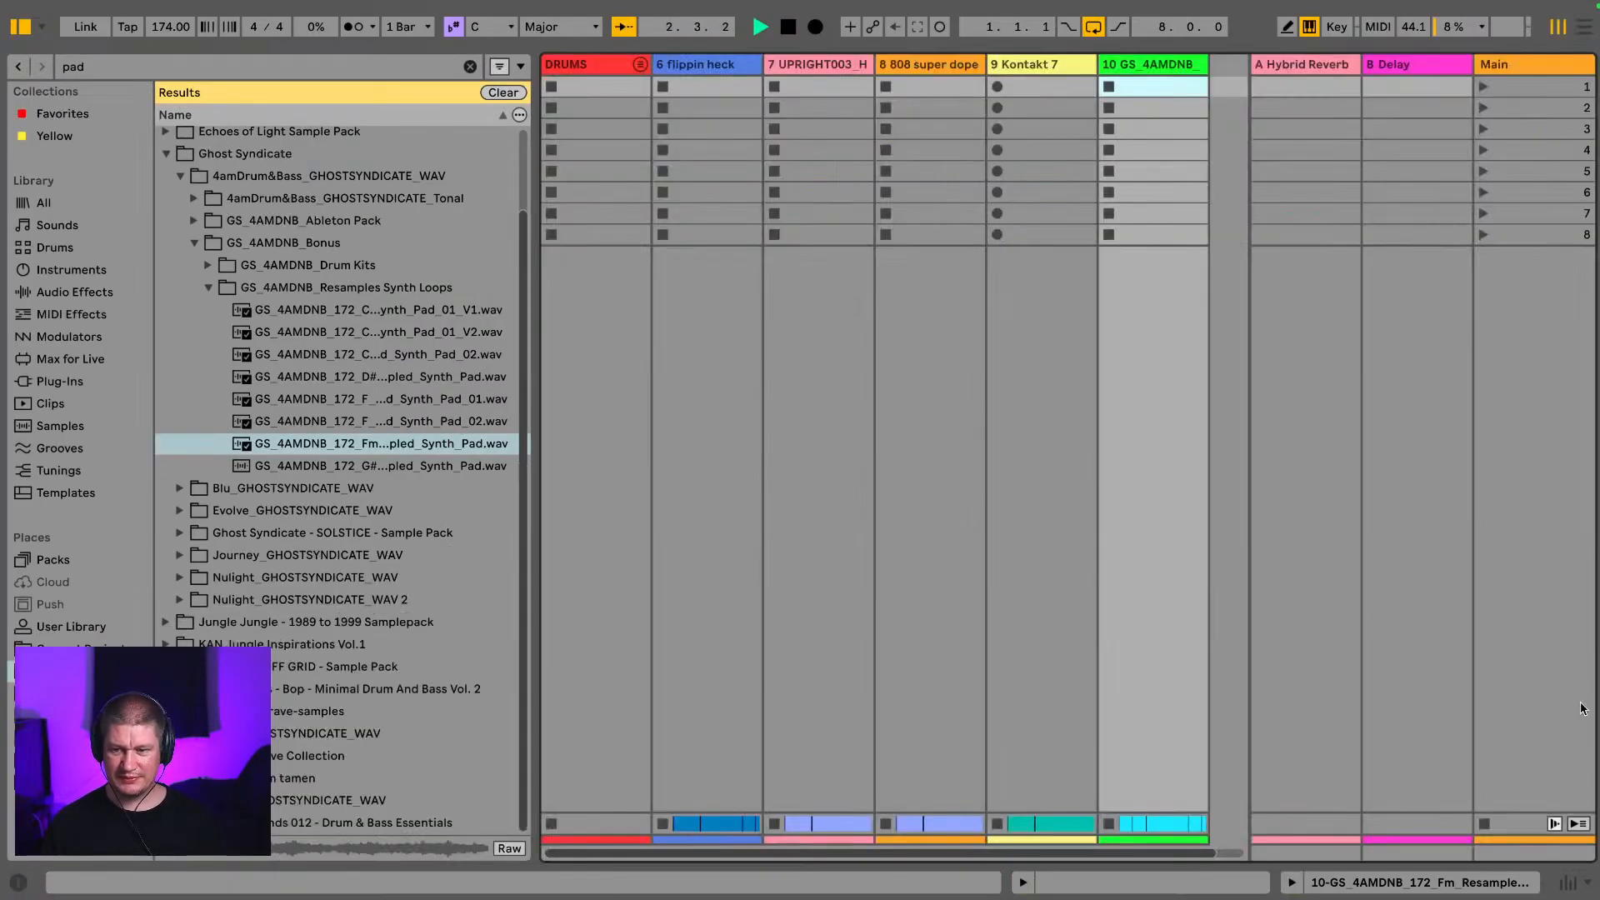
{"action": "left_click", "coordinate": [1577, 885]}
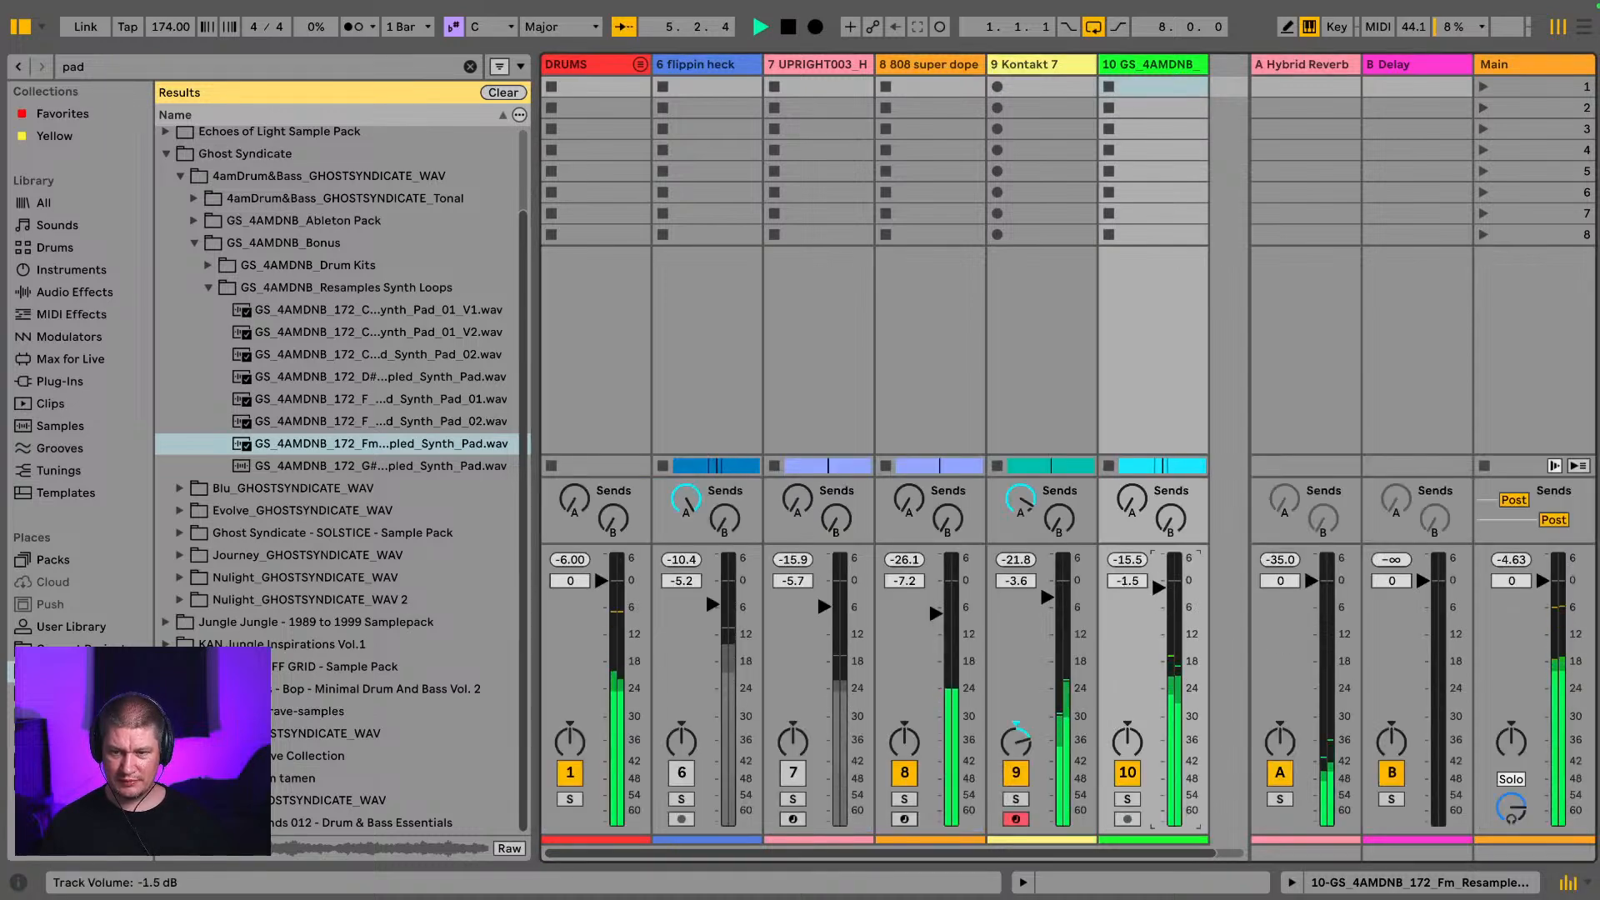
{"action": "left_click_drag", "start_coordinate": [1128, 581], "coordinate": [1128, 633]}
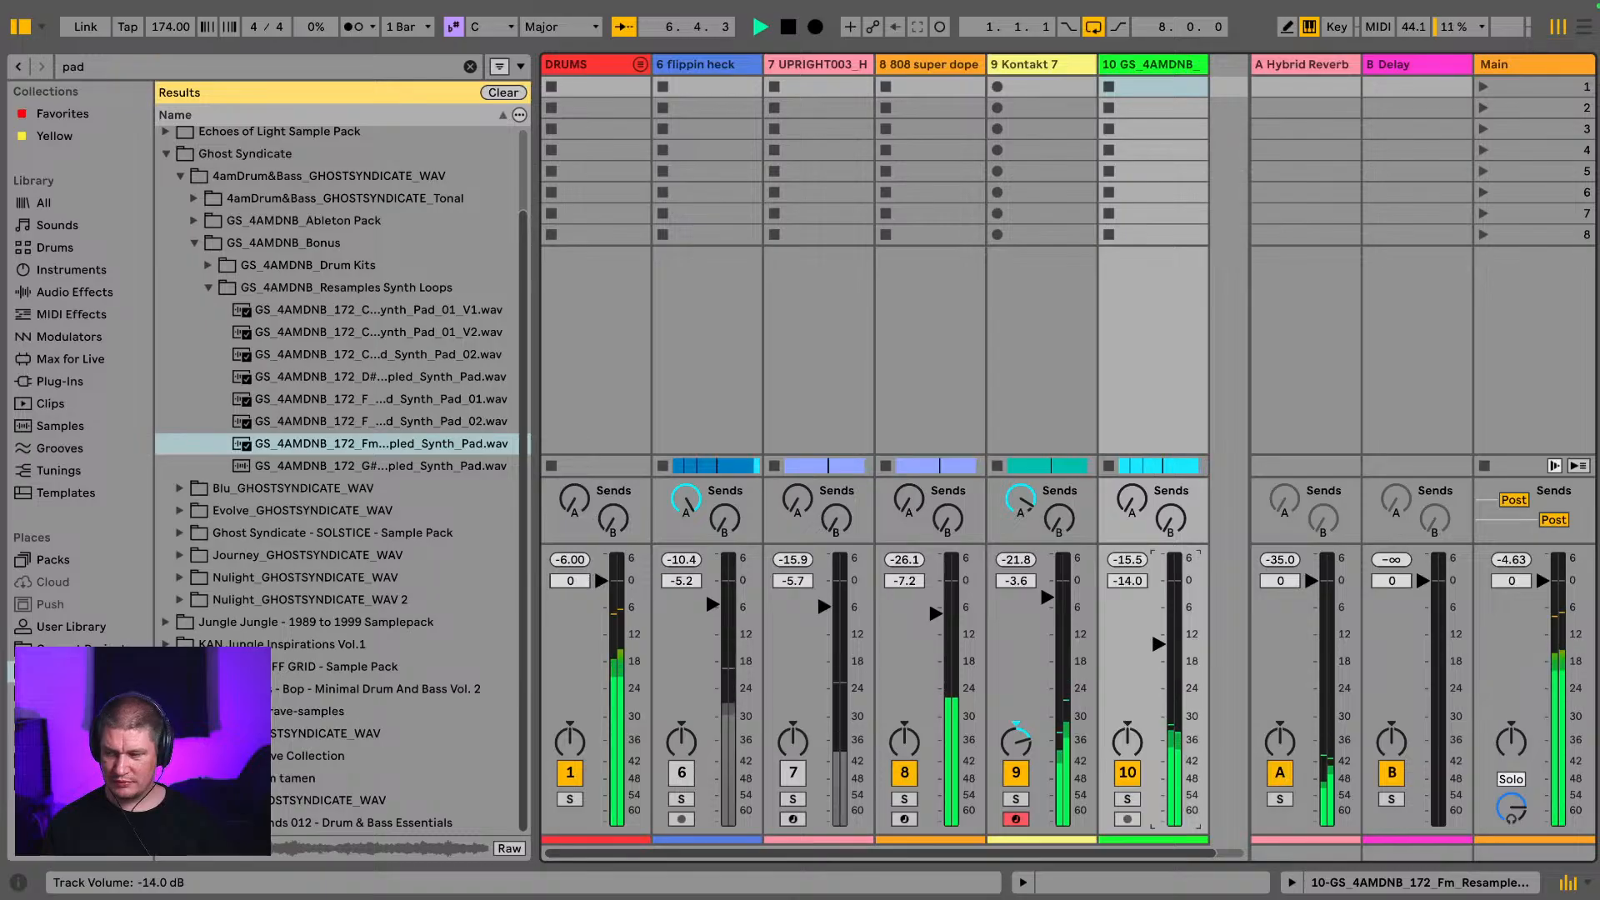
{"action": "left_click", "coordinate": [1127, 798]}
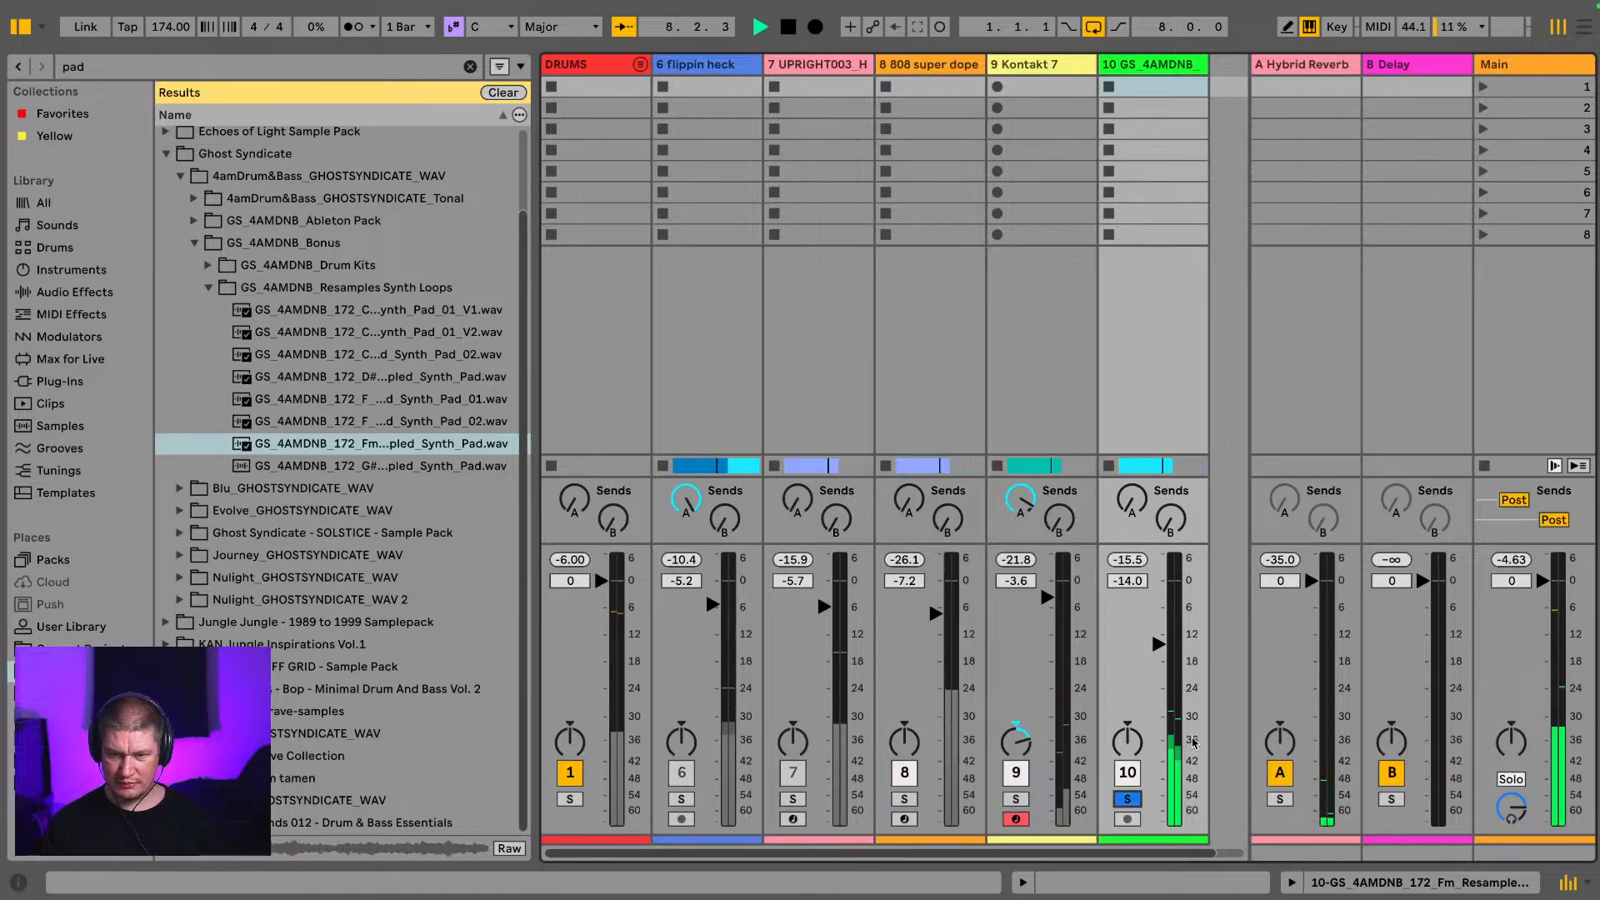
{"action": "left_click_drag", "start_coordinate": [1158, 644], "coordinate": [1158, 639]}
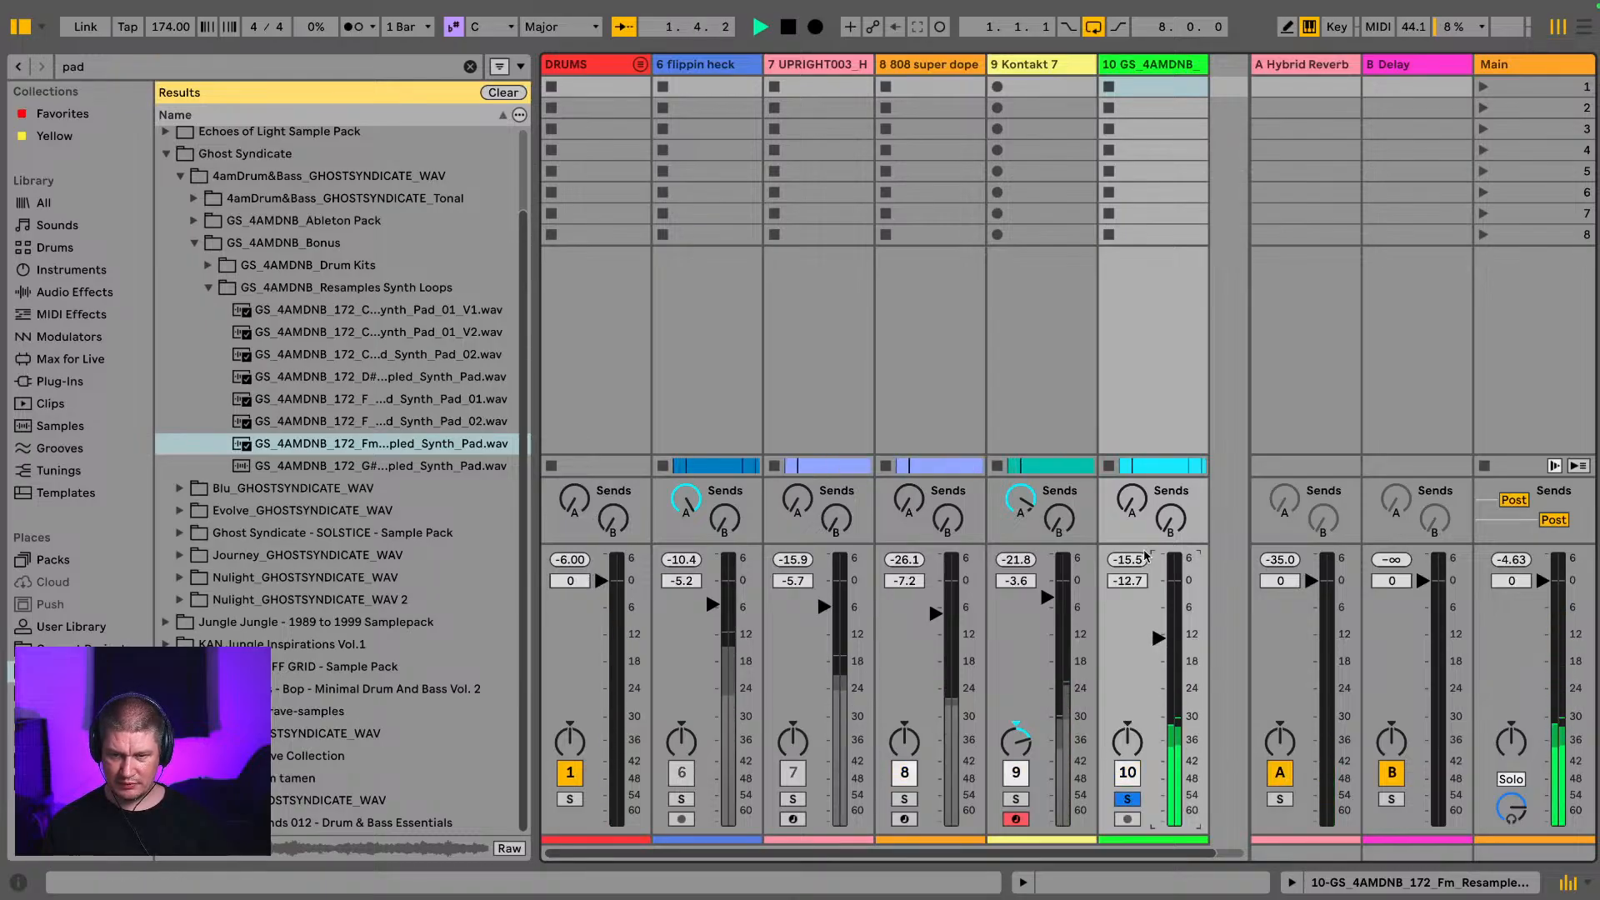
{"action": "left_click_drag", "start_coordinate": [1126, 513], "coordinate": [1127, 482]}
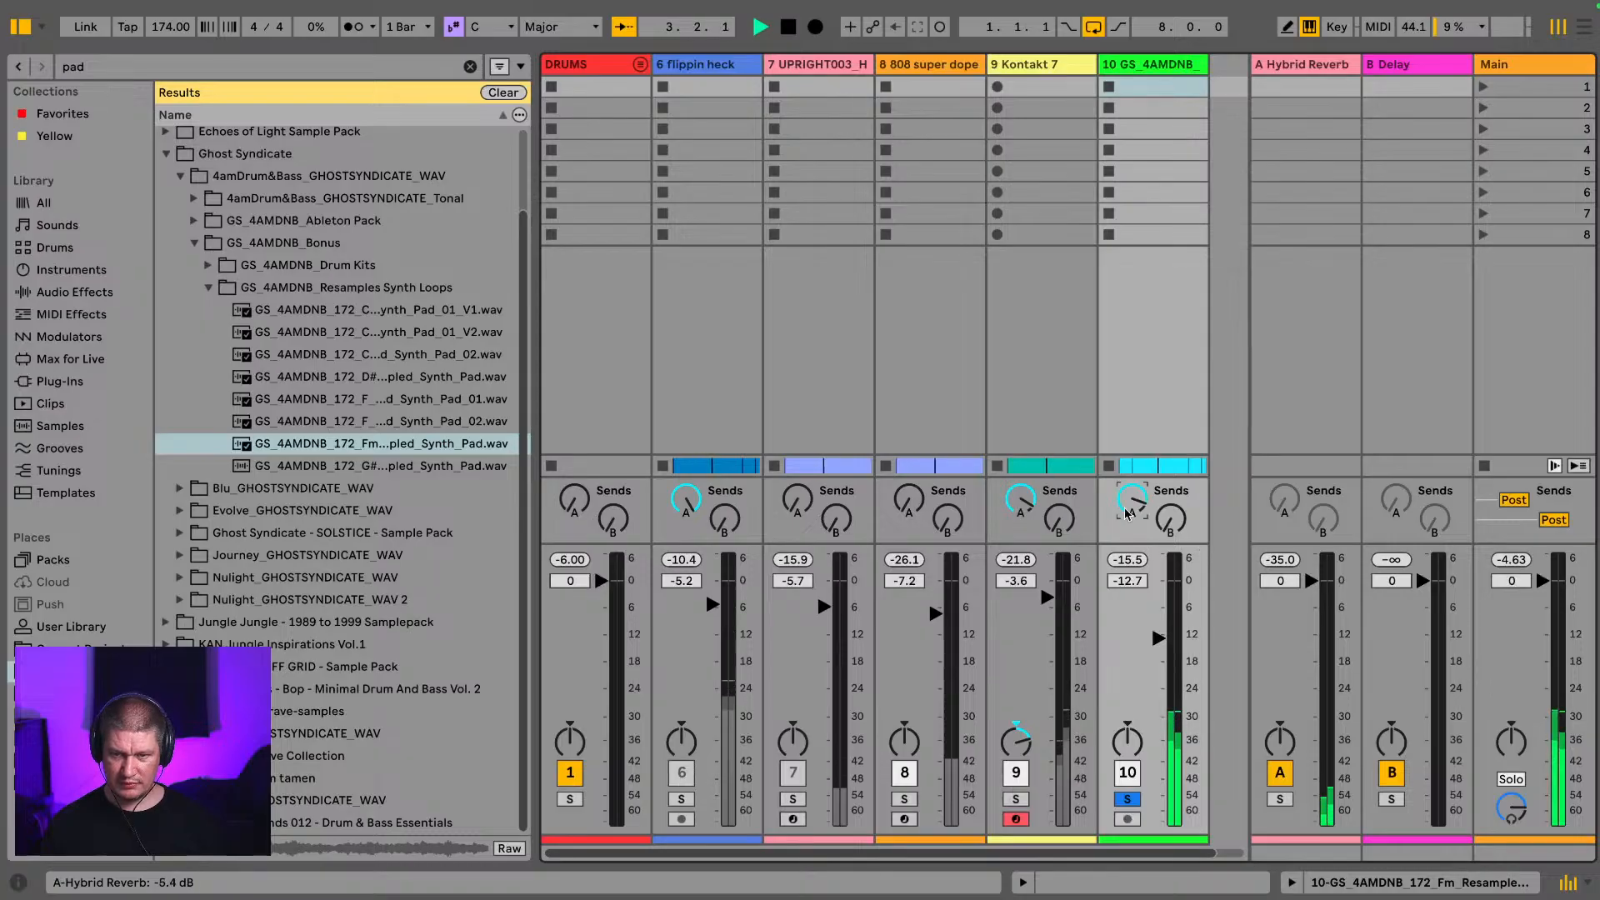
Step: Clear the browser search and add an EQ Eight audio effect to the pad track
{"action": "left_click", "coordinate": [123, 276]}
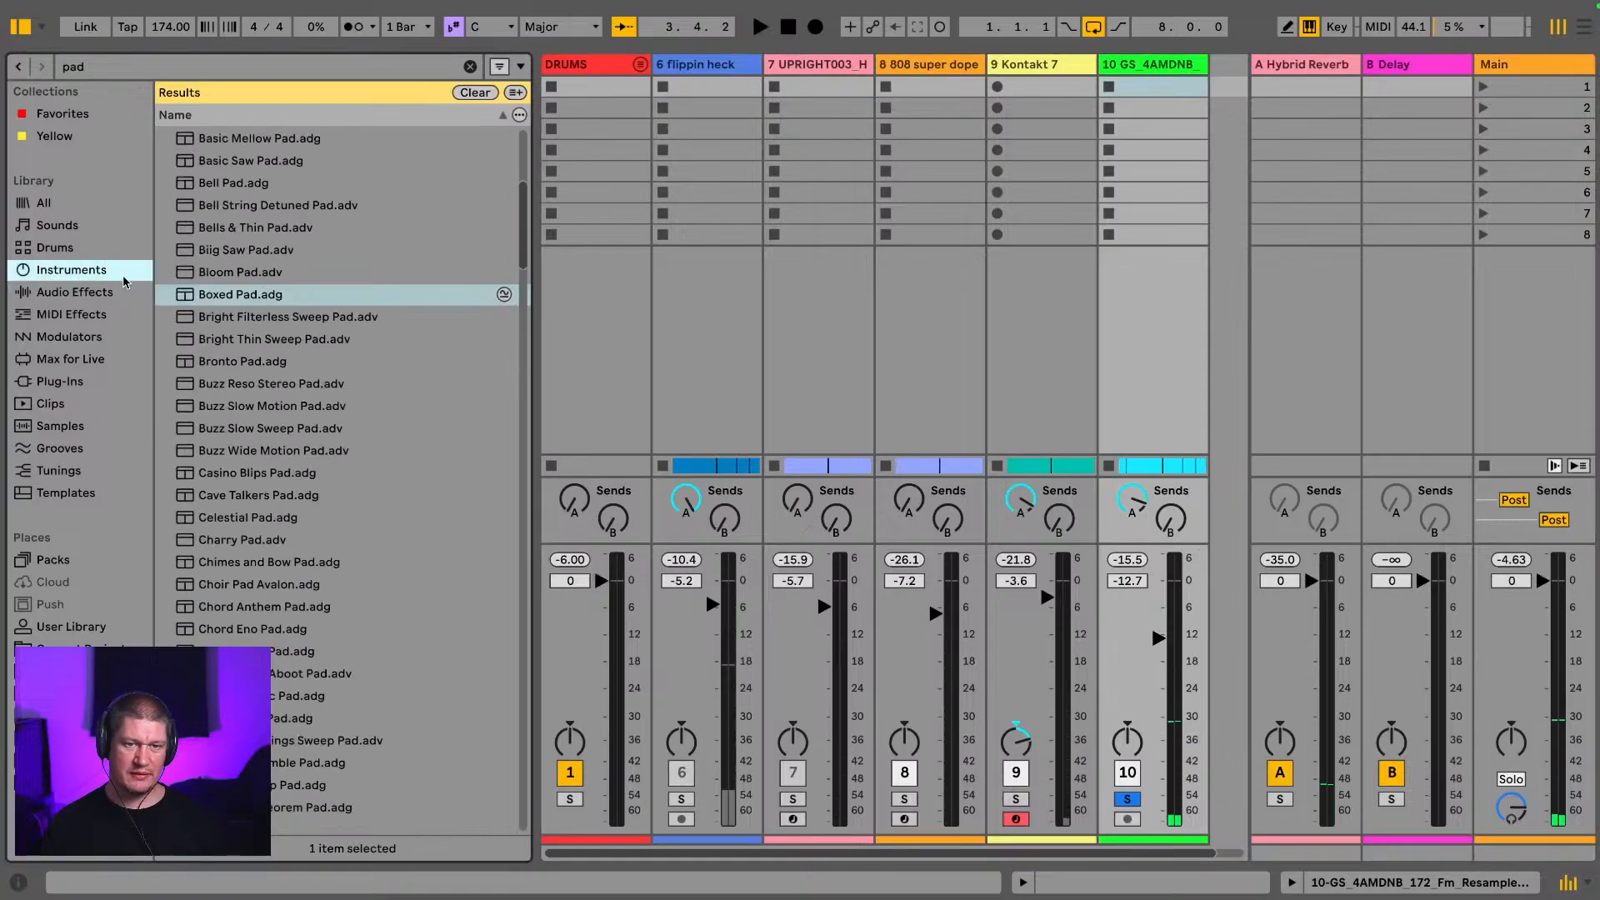
{"action": "scroll", "coordinate": [425, 132], "scroll_direction": "up", "scroll_amount": 1}
{"action": "left_click", "coordinate": [470, 66]}
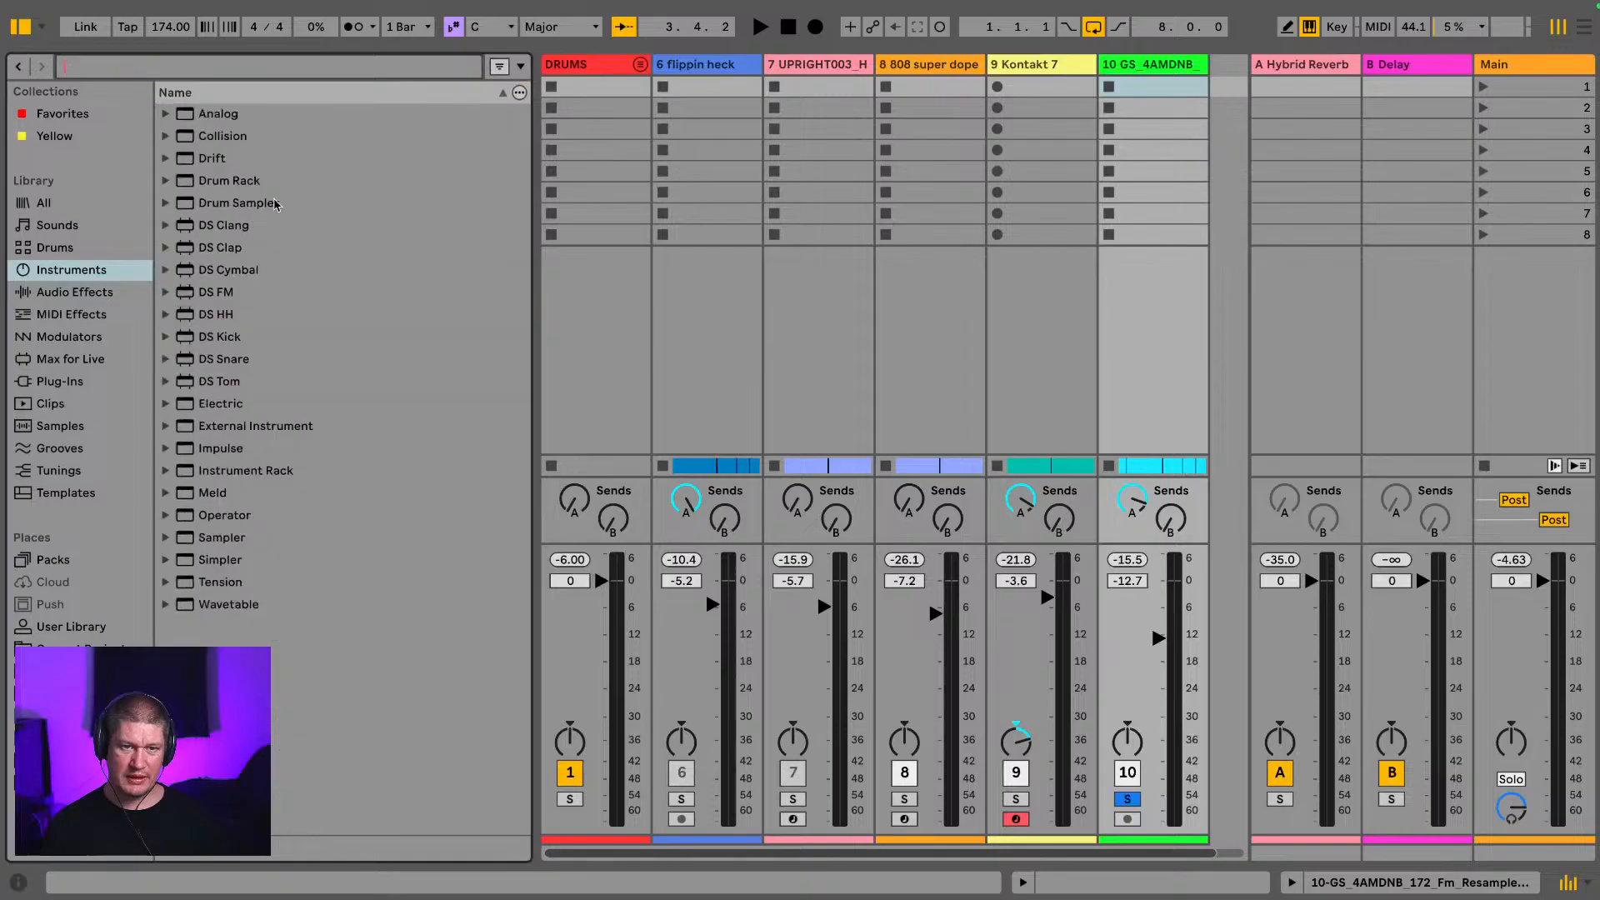
{"action": "left_click", "coordinate": [91, 290]}
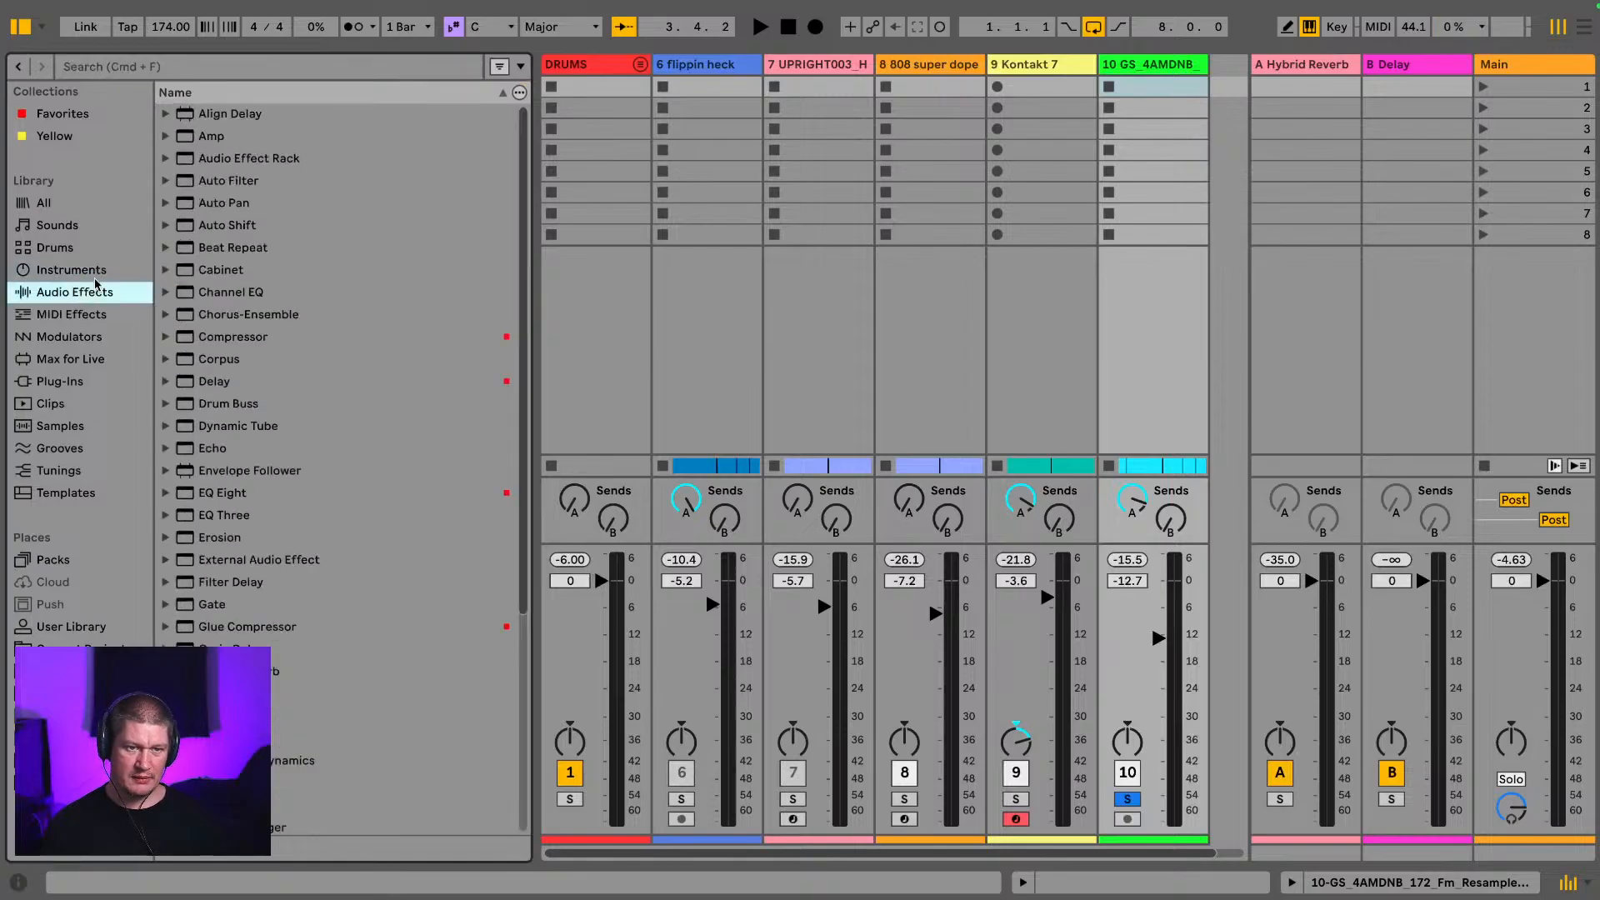
{"action": "left_click", "coordinate": [221, 491]}
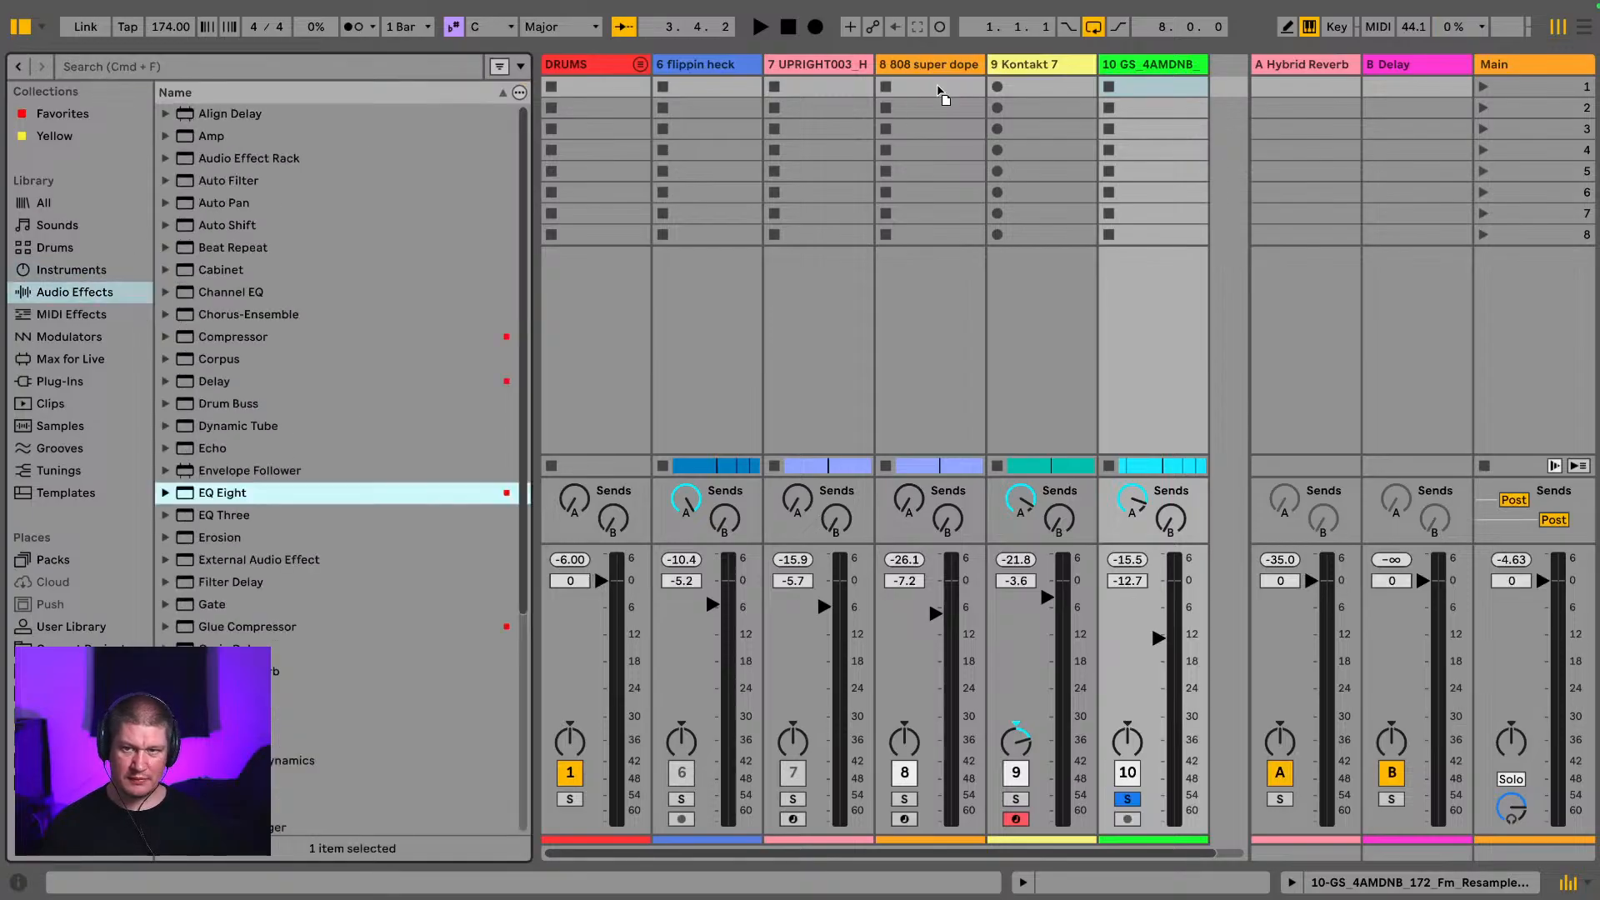
{"action": "left_click_drag", "start_coordinate": [937, 85], "coordinate": [1162, 64]}
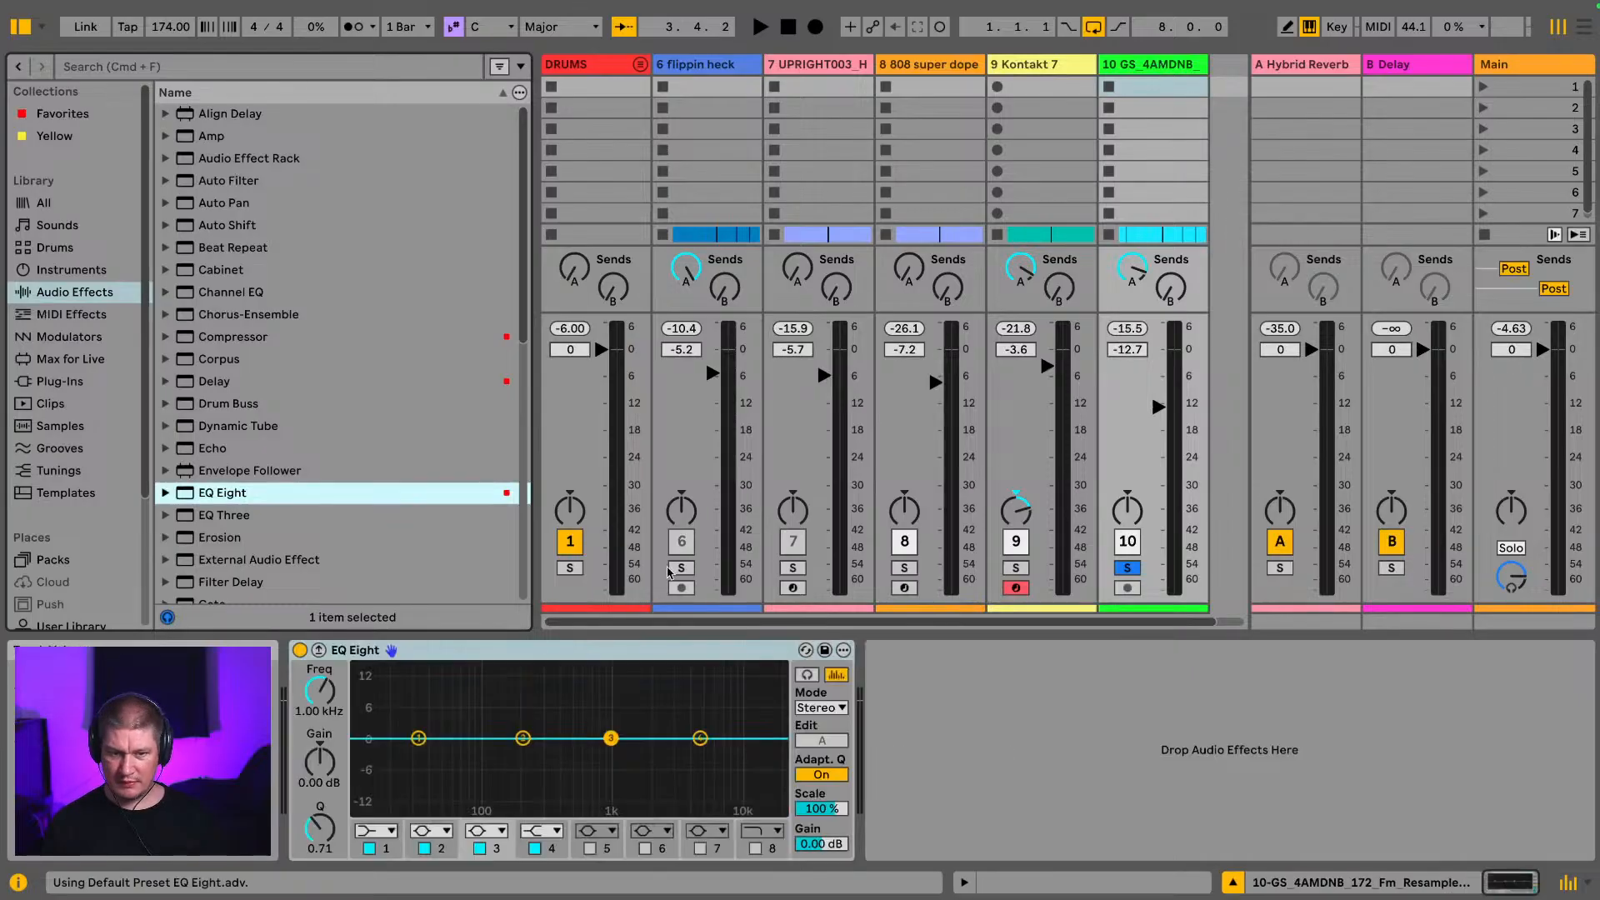
Step: Change EQ Eight's band 2 to a low-cut filter and set its frequency to 166 Hz while the pad plays
{"action": "left_click", "coordinate": [435, 826]}
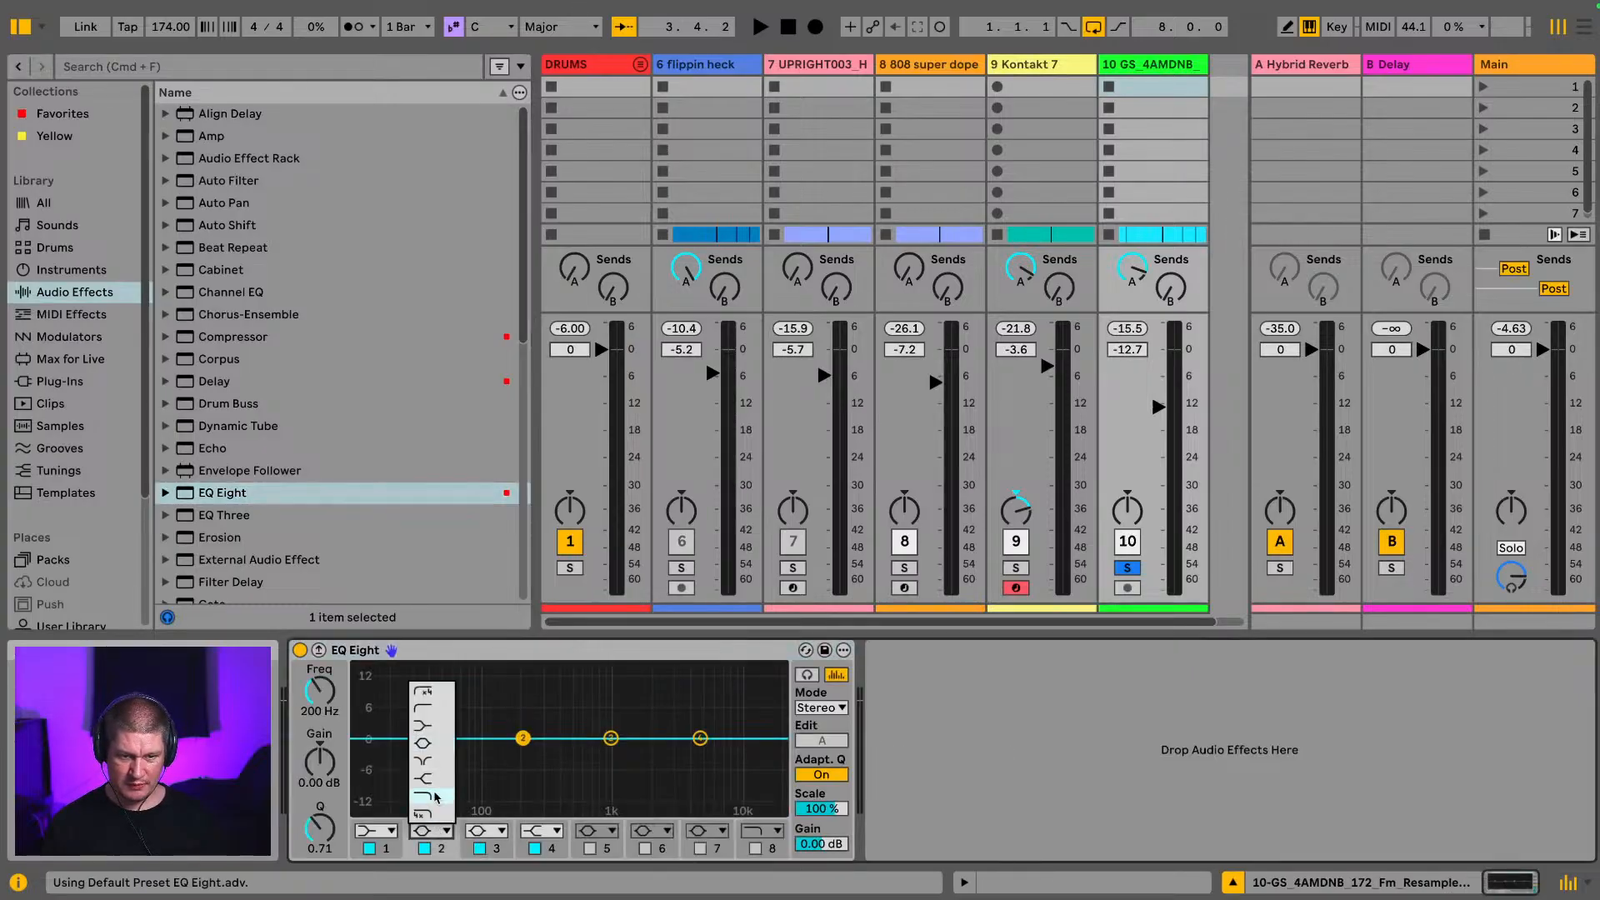
{"action": "left_click", "coordinate": [434, 712]}
{"action": "key", "text": "space"}
{"action": "left_click_drag", "start_coordinate": [320, 692], "coordinate": [320, 704]}
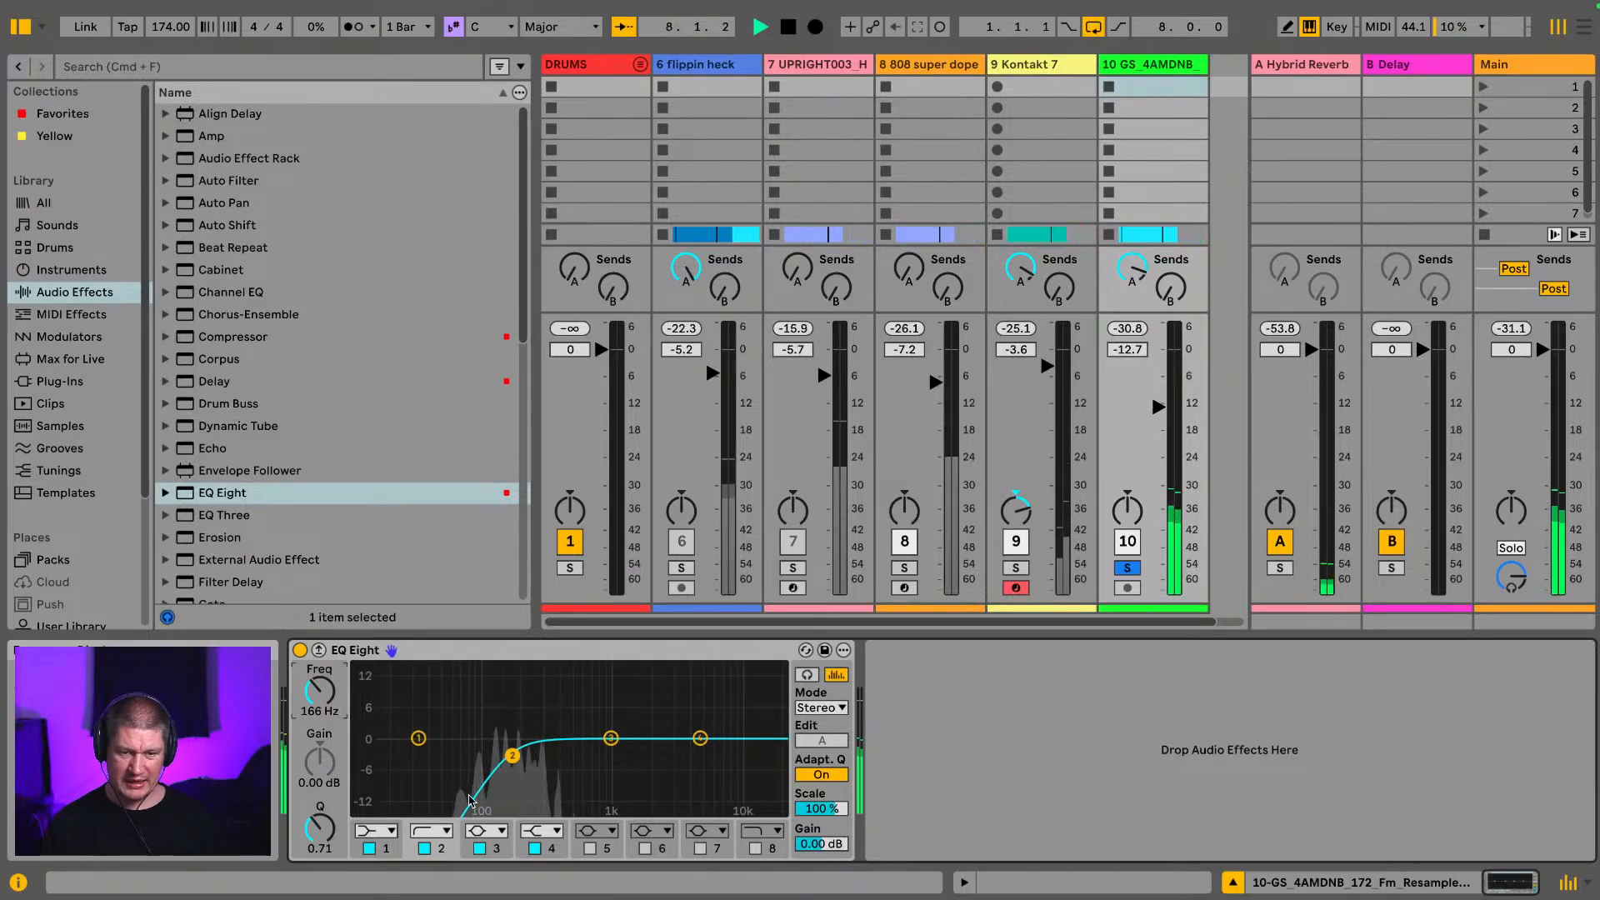
{"action": "key", "text": "space"}
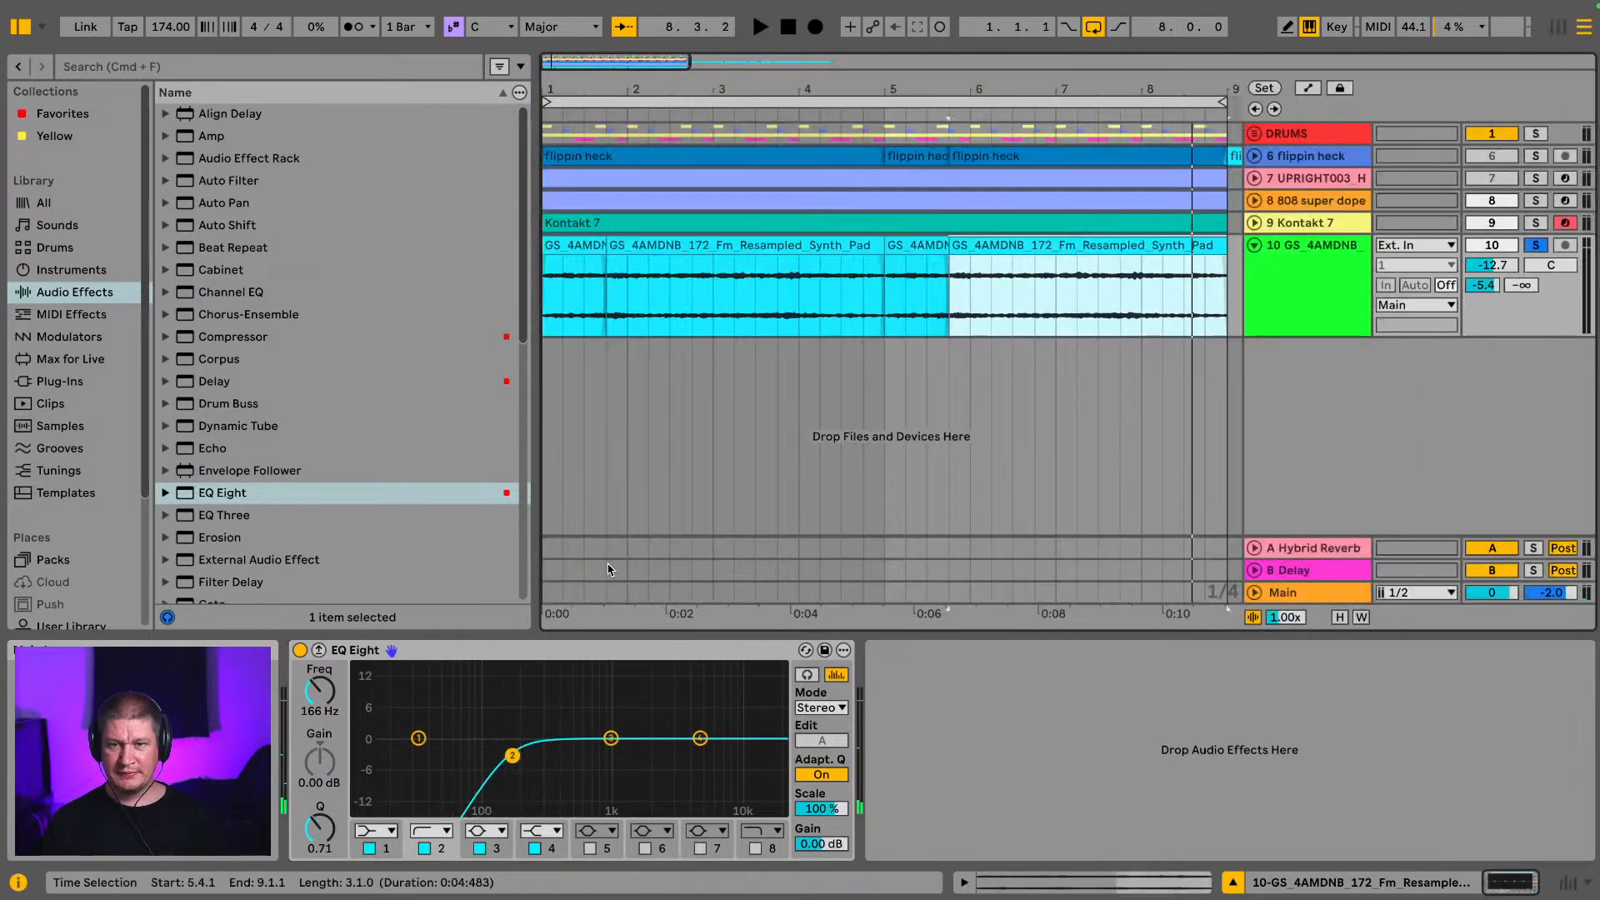
Step: Set the transposition of the pad clip from 1.4.1 to 5.1.1 to +8 semitones and play it back
{"action": "key", "text": "Tab"}
{"action": "left_click", "coordinate": [572, 249]}
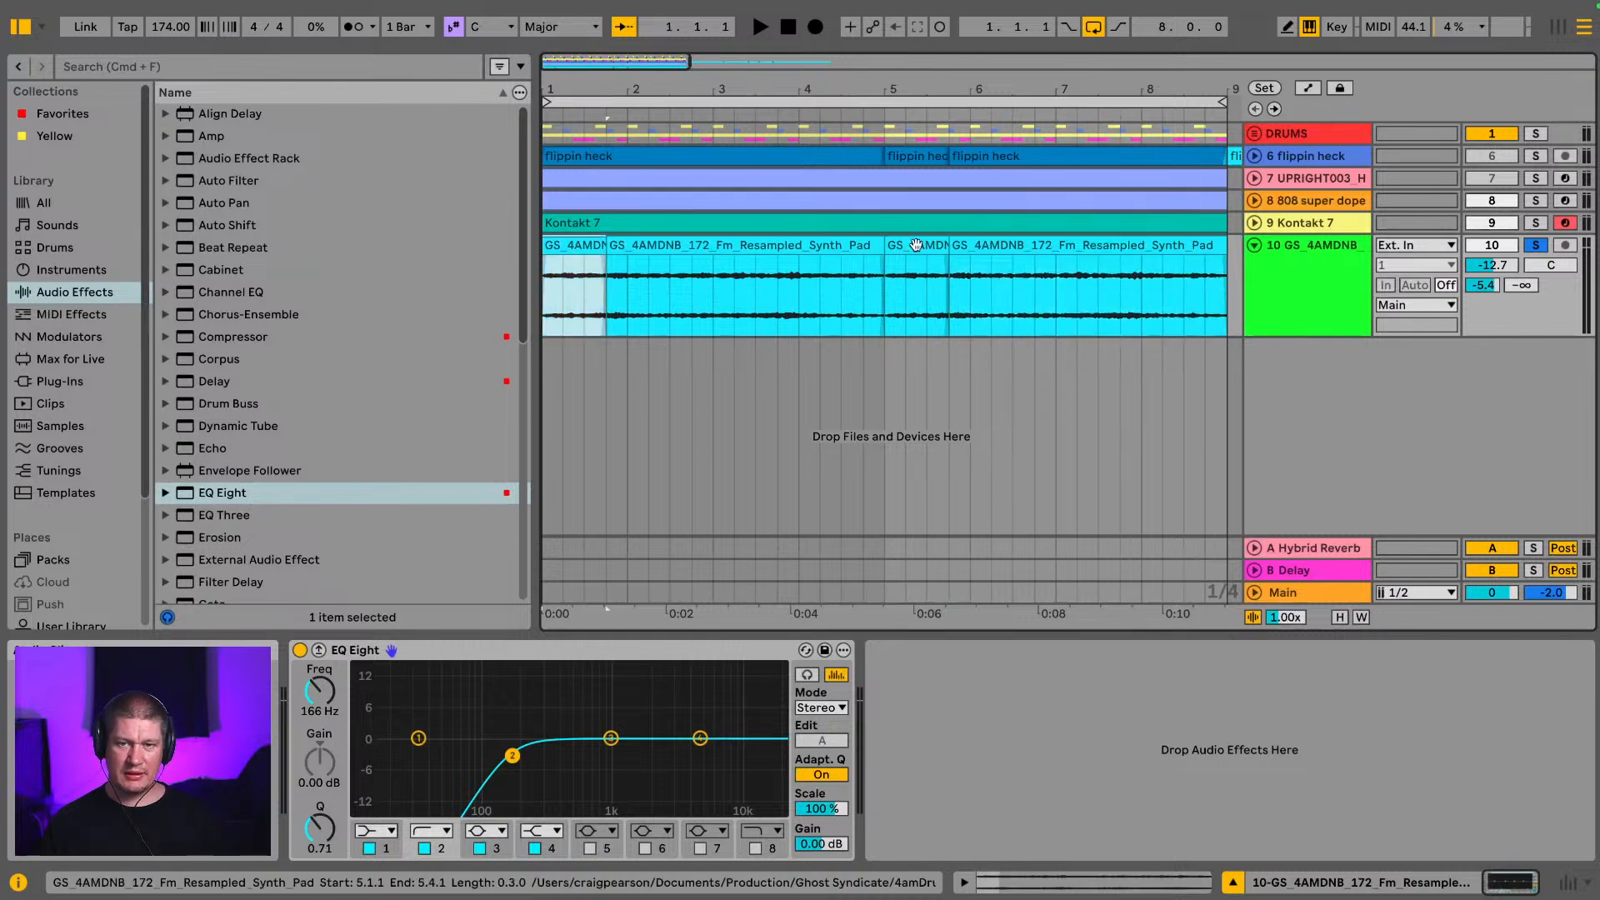
{"action": "left_click", "coordinate": [727, 247]}
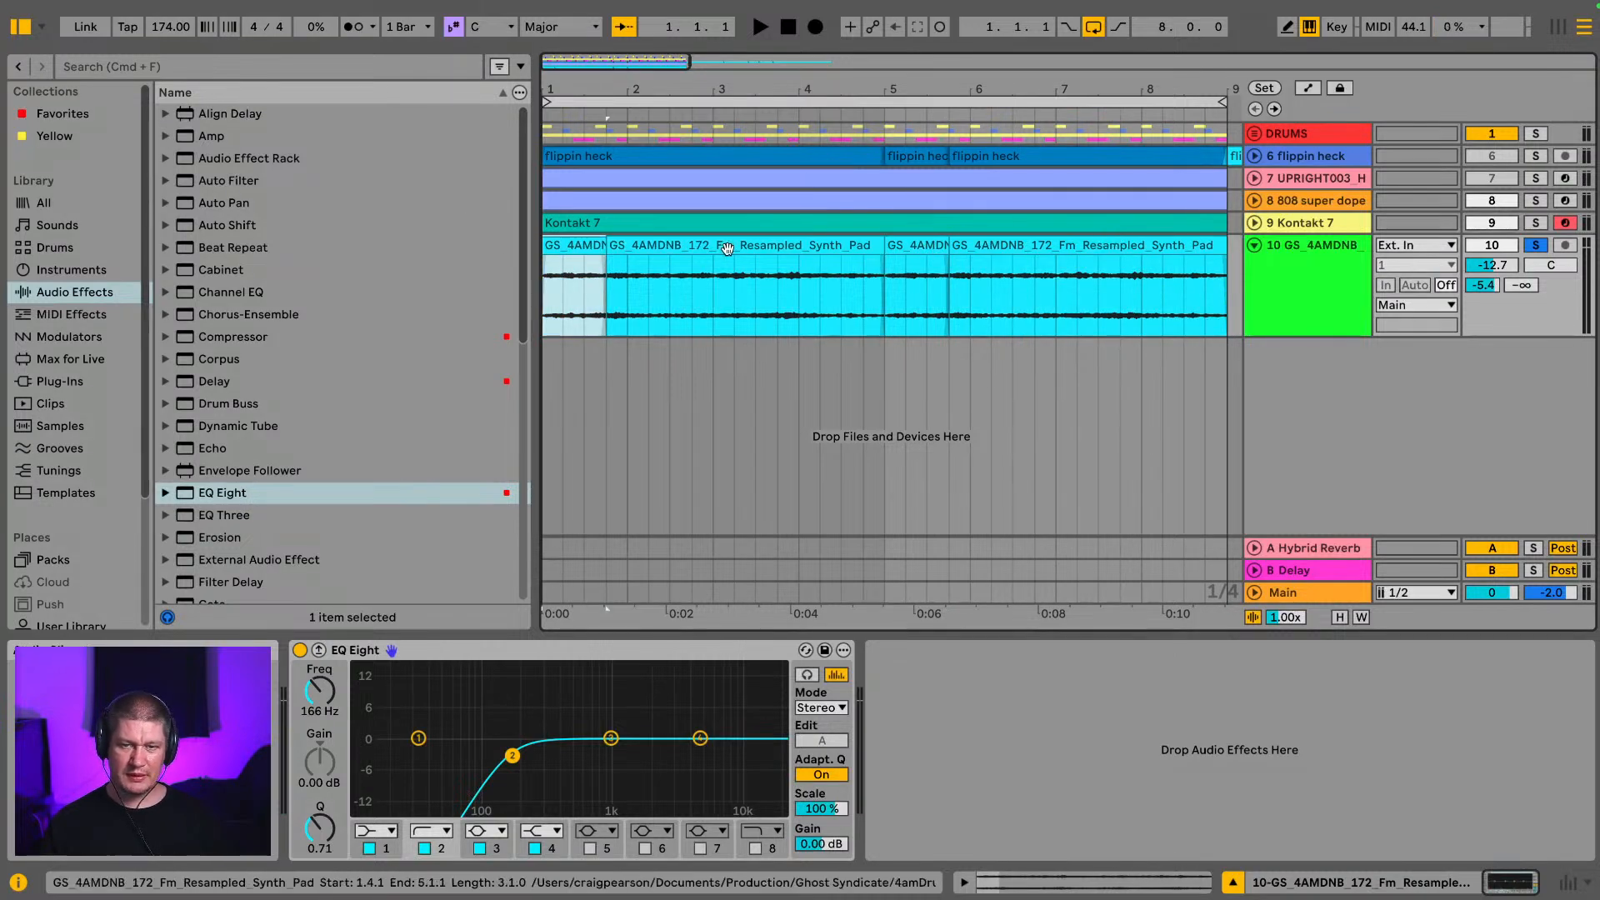
{"action": "double_click", "coordinate": [727, 248]}
{"action": "left_click_drag", "start_coordinate": [447, 534], "coordinate": [447, 507]}
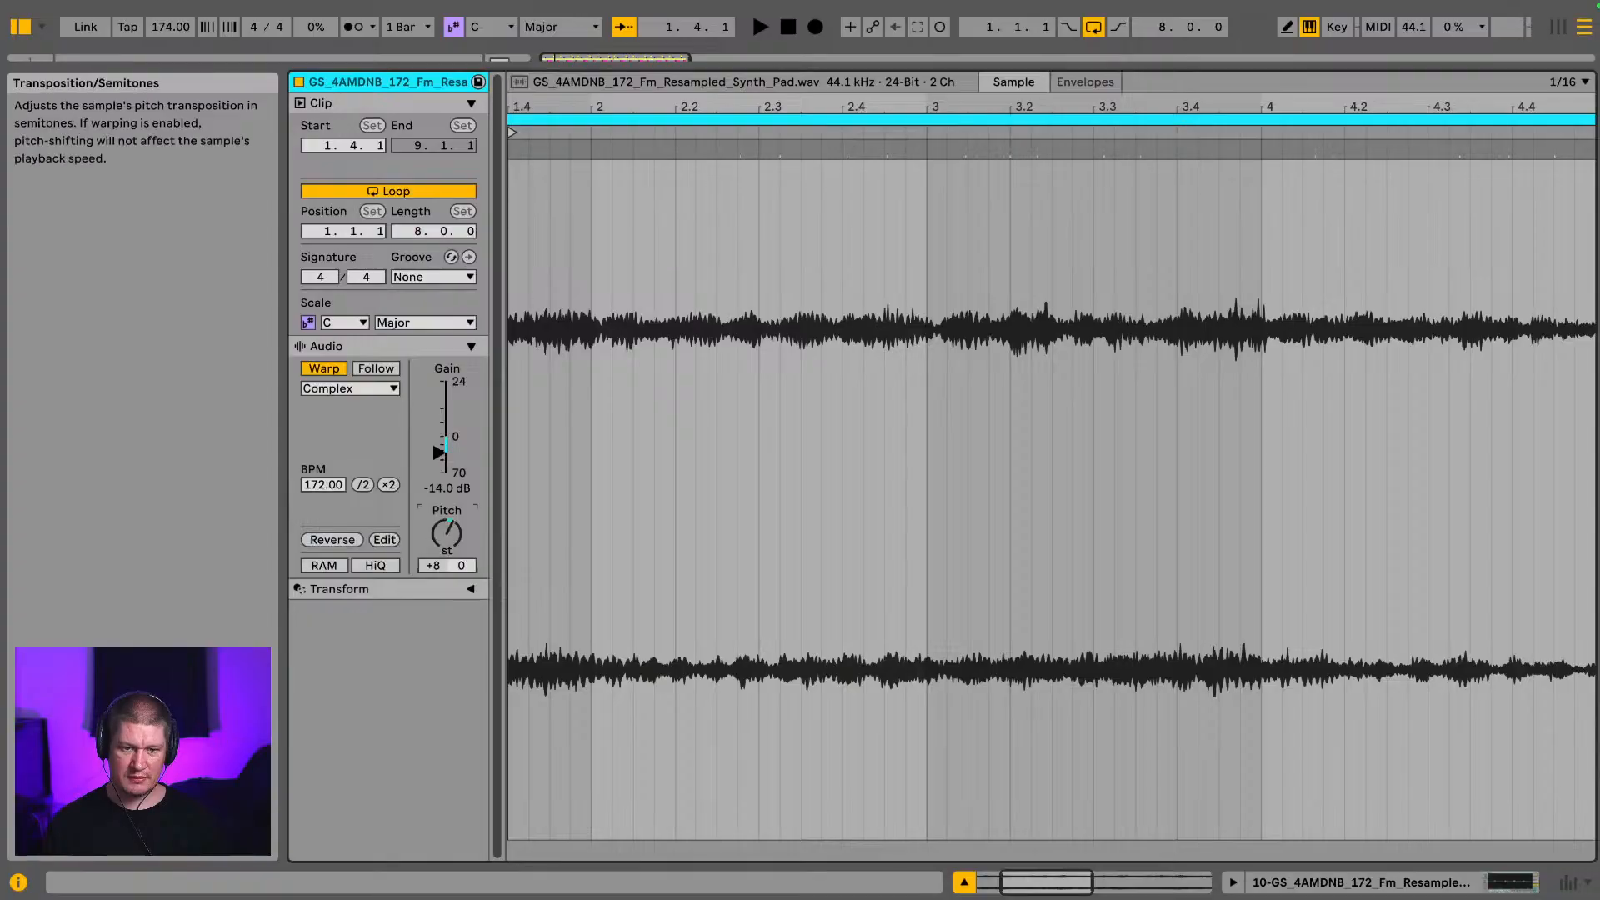
{"action": "key", "text": "space"}
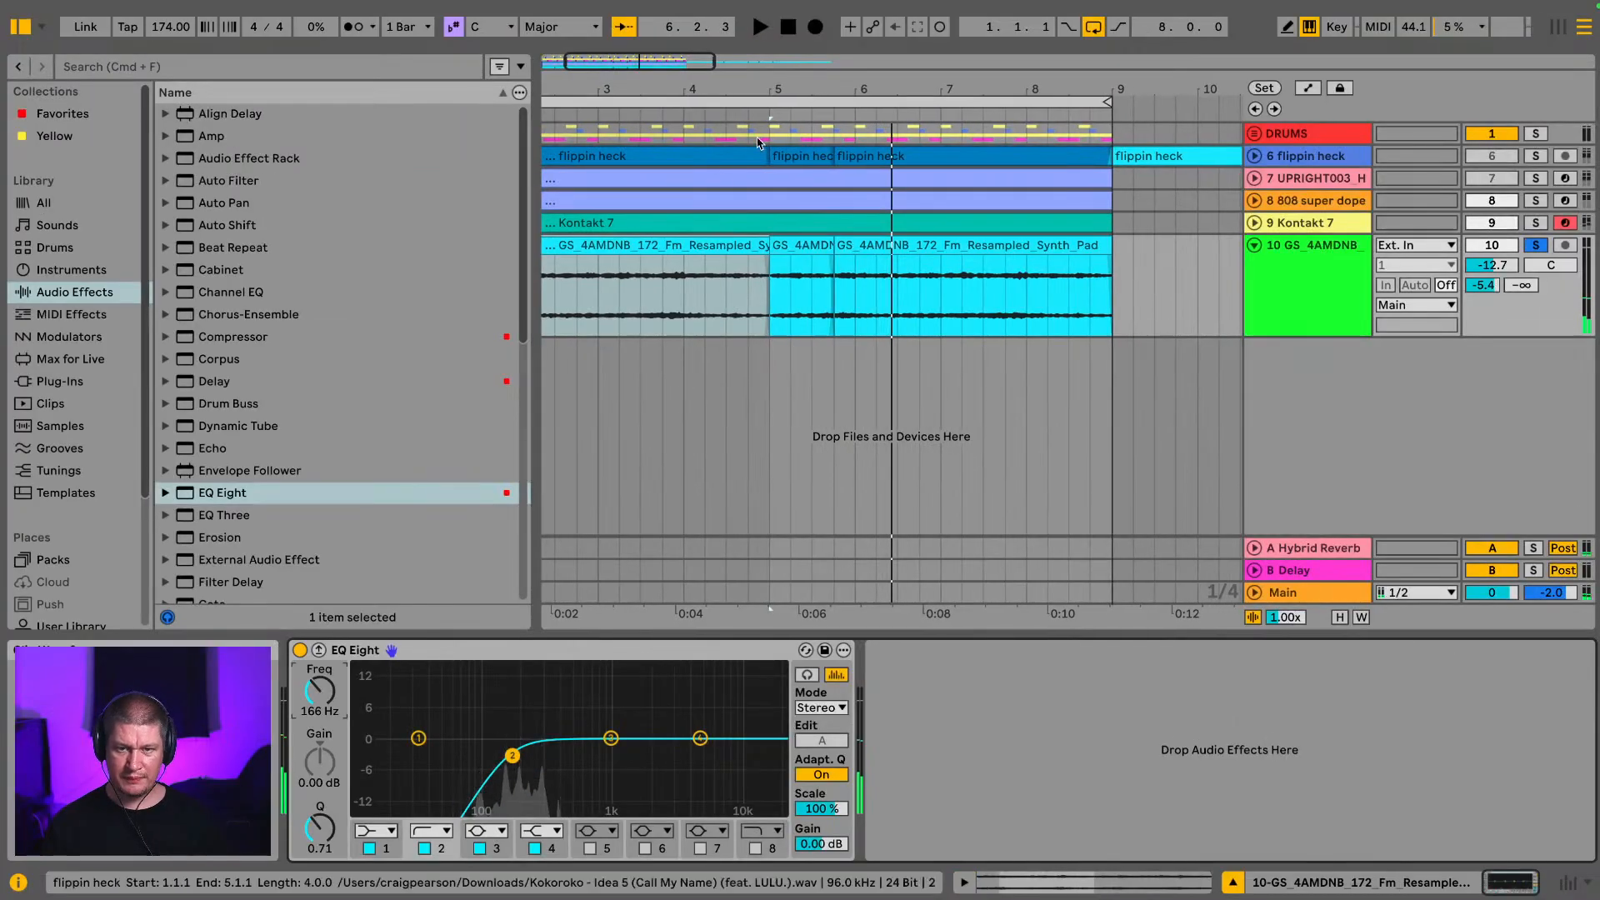
Step: Hide the browser, then set the first pad clip's transposition to +14 semitones and play it back
{"action": "left_click_drag", "start_coordinate": [668, 87], "coordinate": [779, 77]}
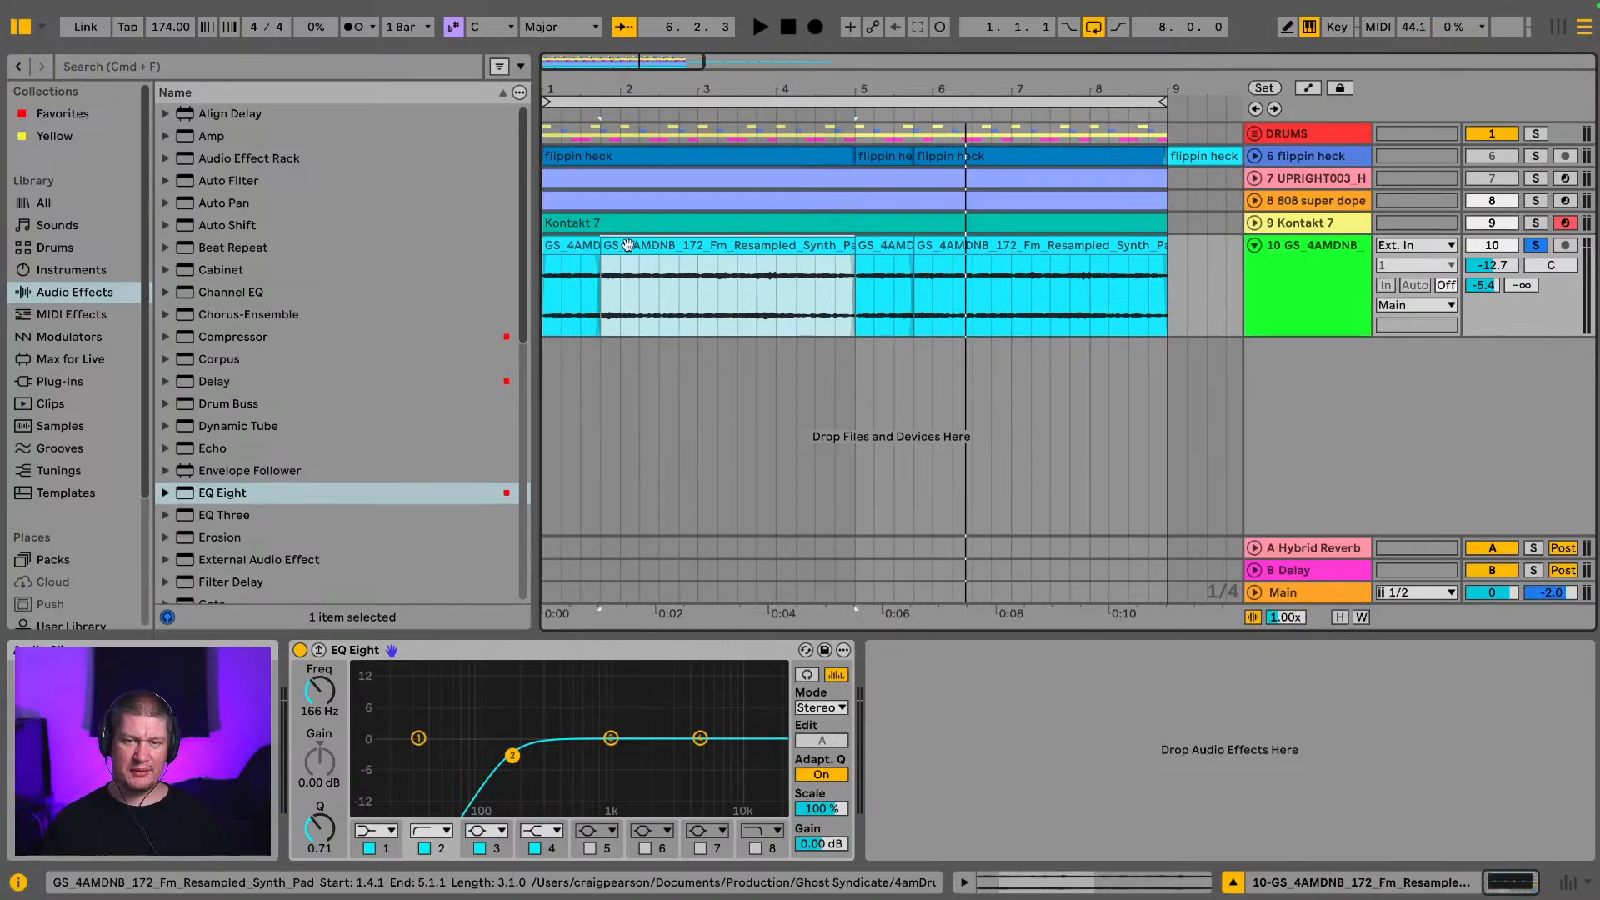
{"action": "left_click", "coordinate": [30, 28]}
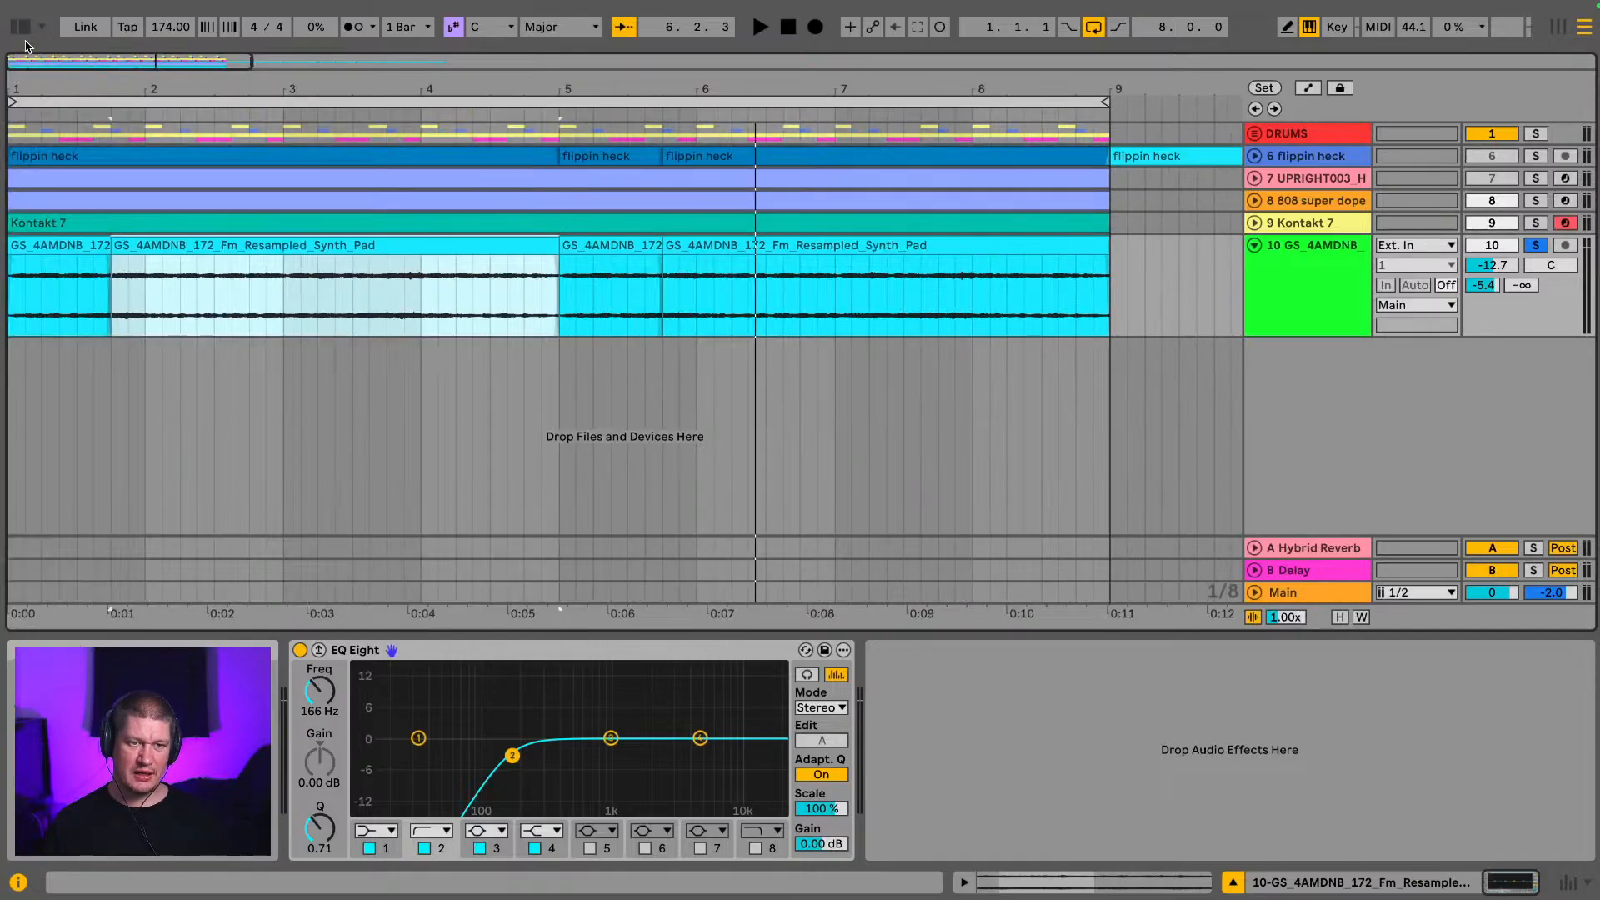
{"action": "left_click_drag", "start_coordinate": [22, 90], "coordinate": [10, 90]}
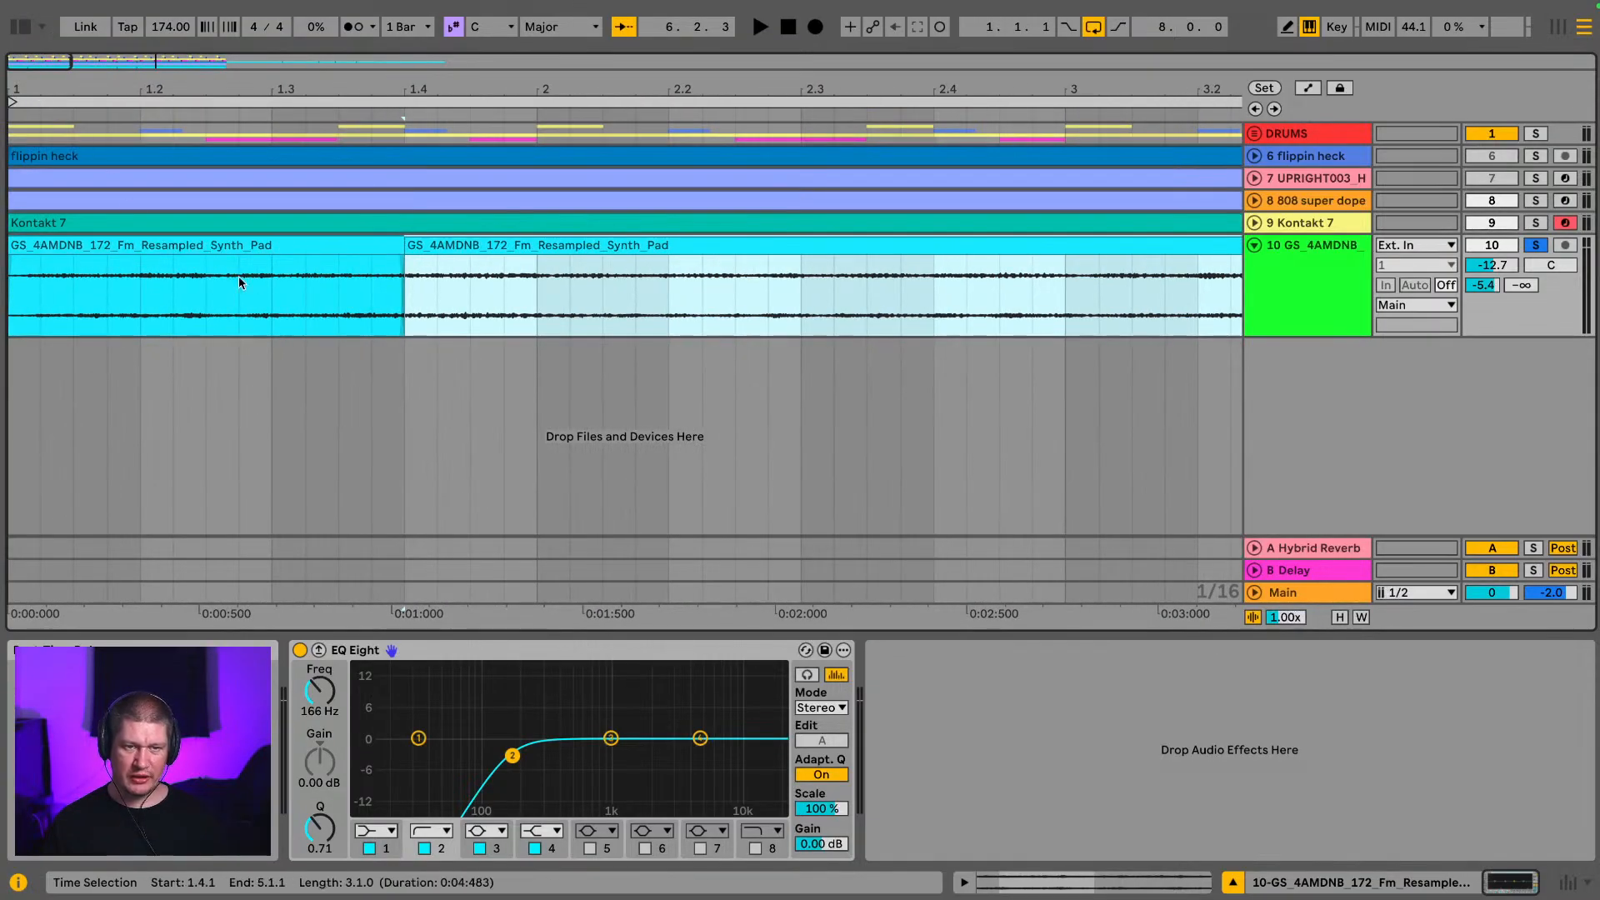
{"action": "double_click", "coordinate": [249, 254]}
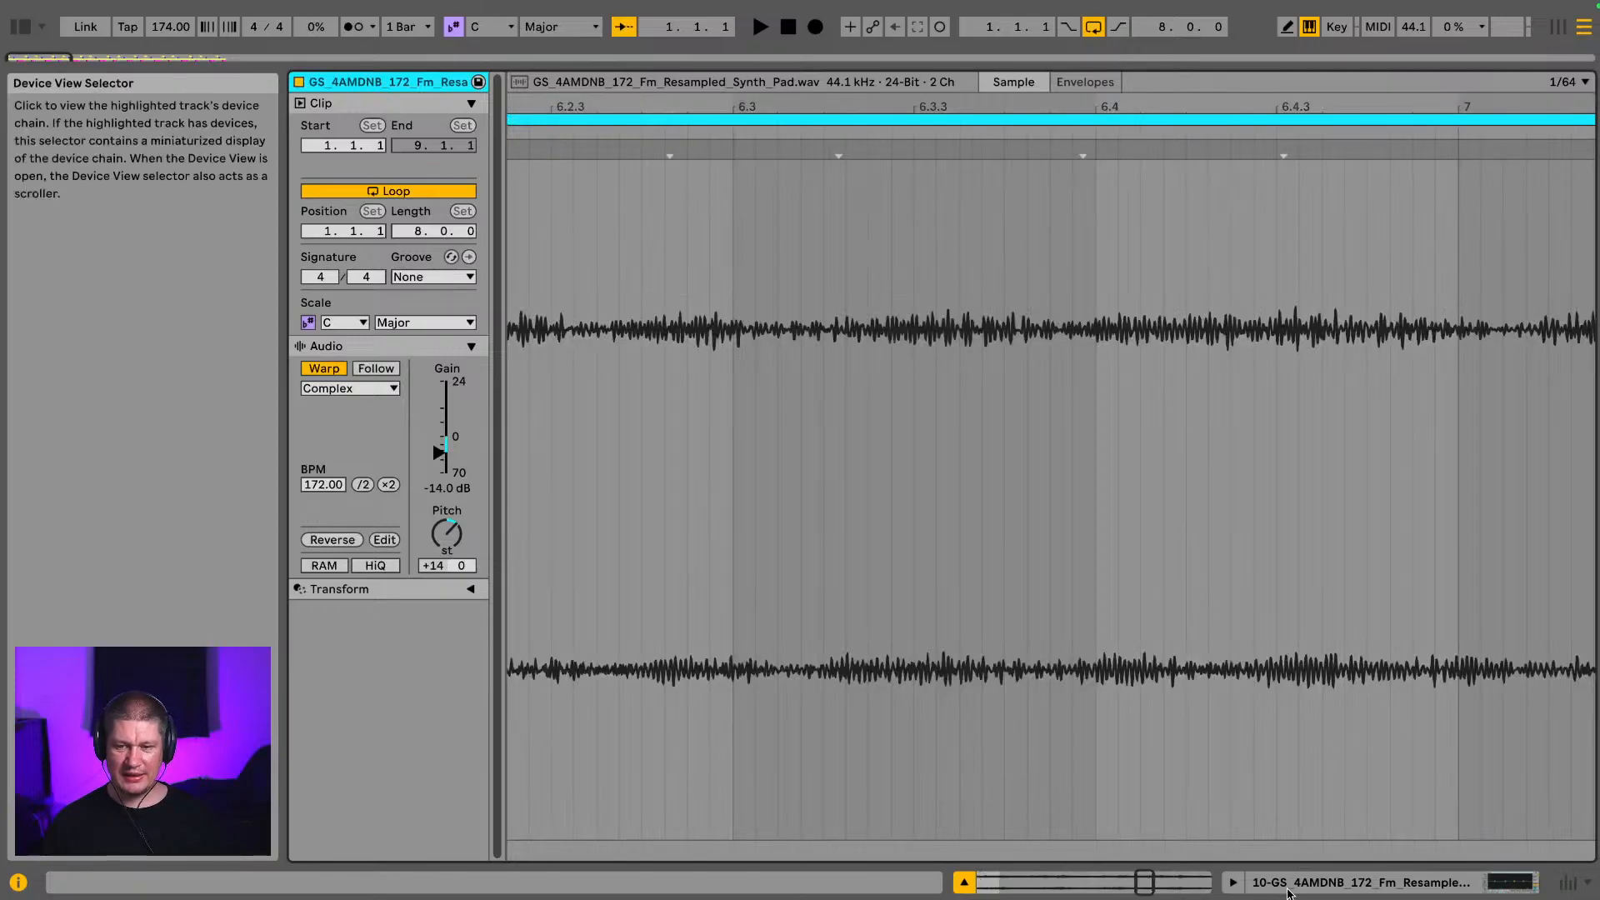
{"action": "left_click", "coordinate": [1511, 882]}
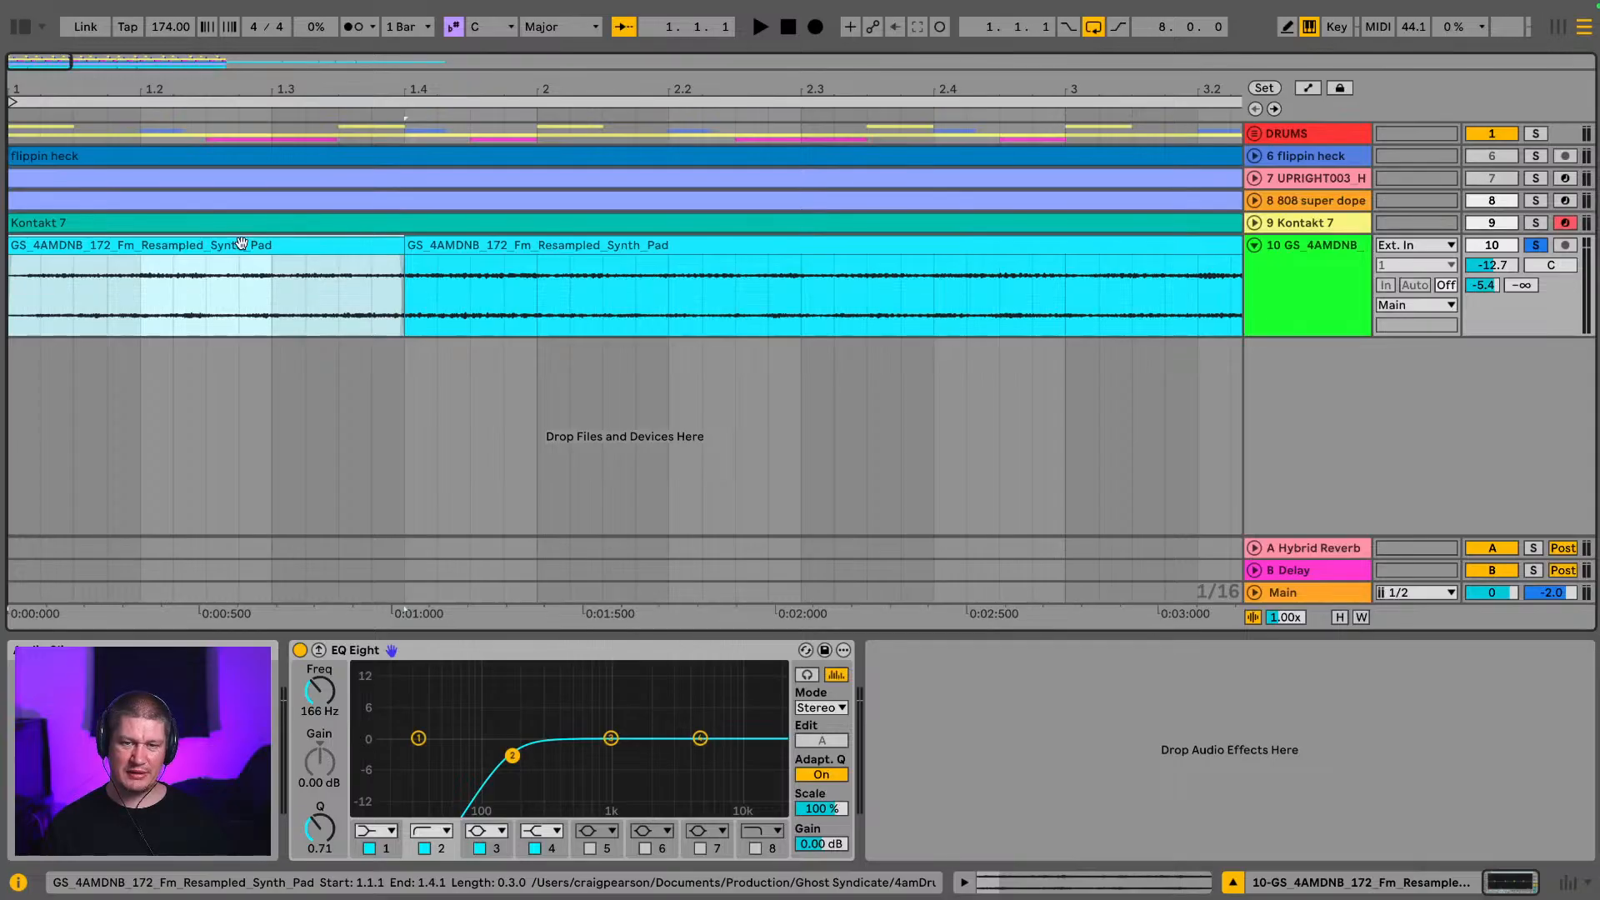
{"action": "key", "text": "space"}
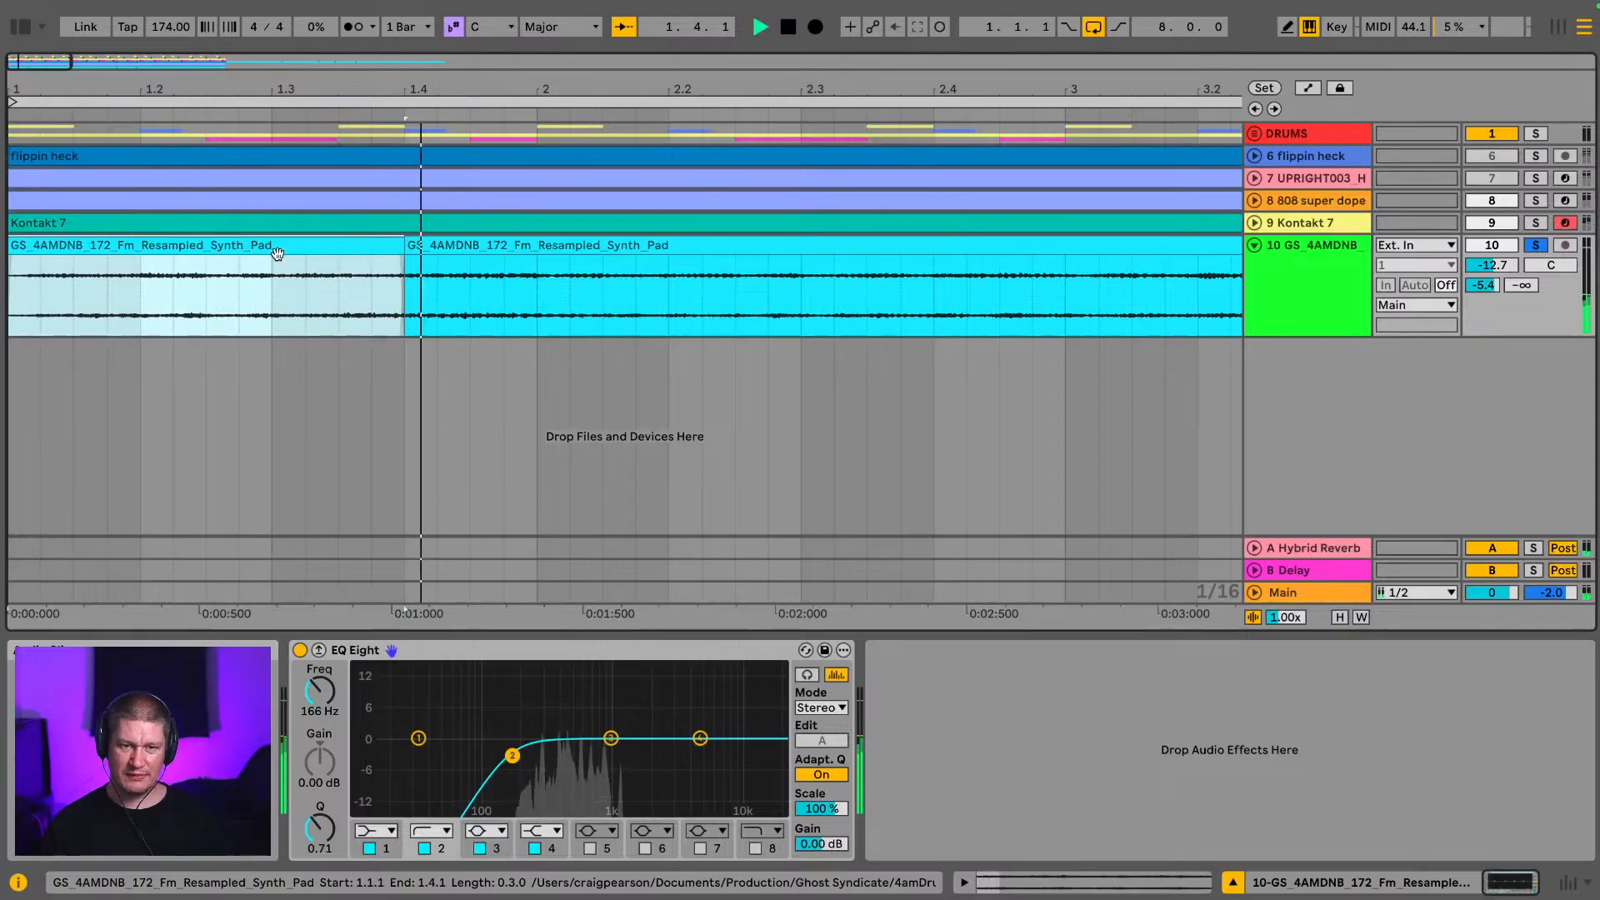
{"action": "key", "text": "space"}
Step: Set the transposition of the pad clip from 5.1.1 to 5.4.1 to +14 semitones
{"action": "left_click_drag", "start_coordinate": [639, 90], "coordinate": [301, 96]}
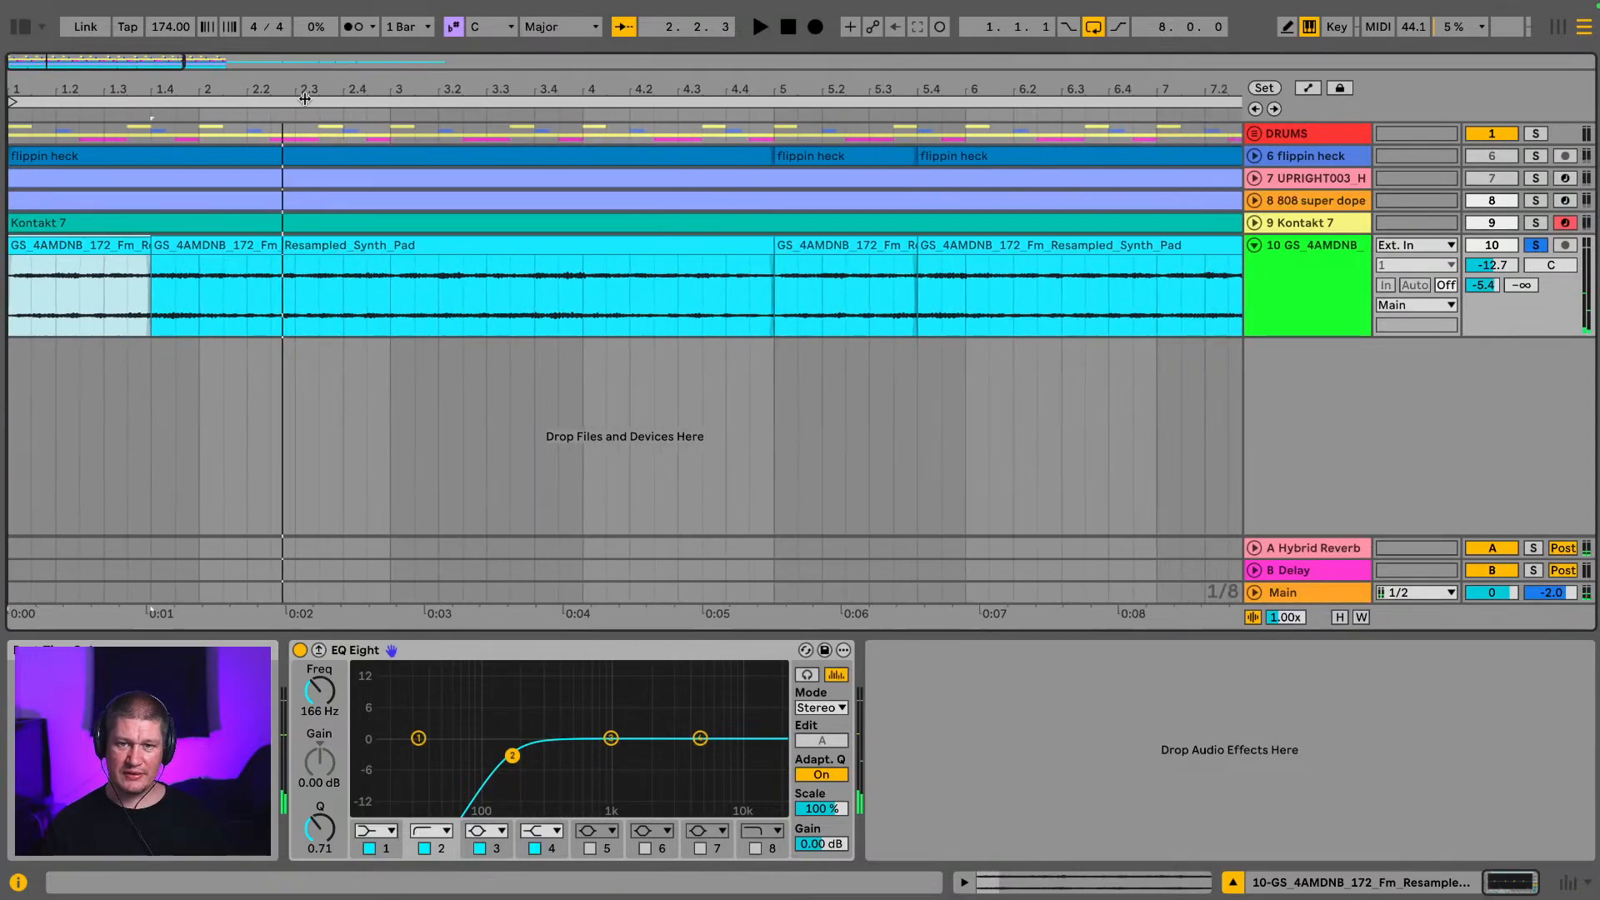
{"action": "double_click", "coordinate": [828, 246]}
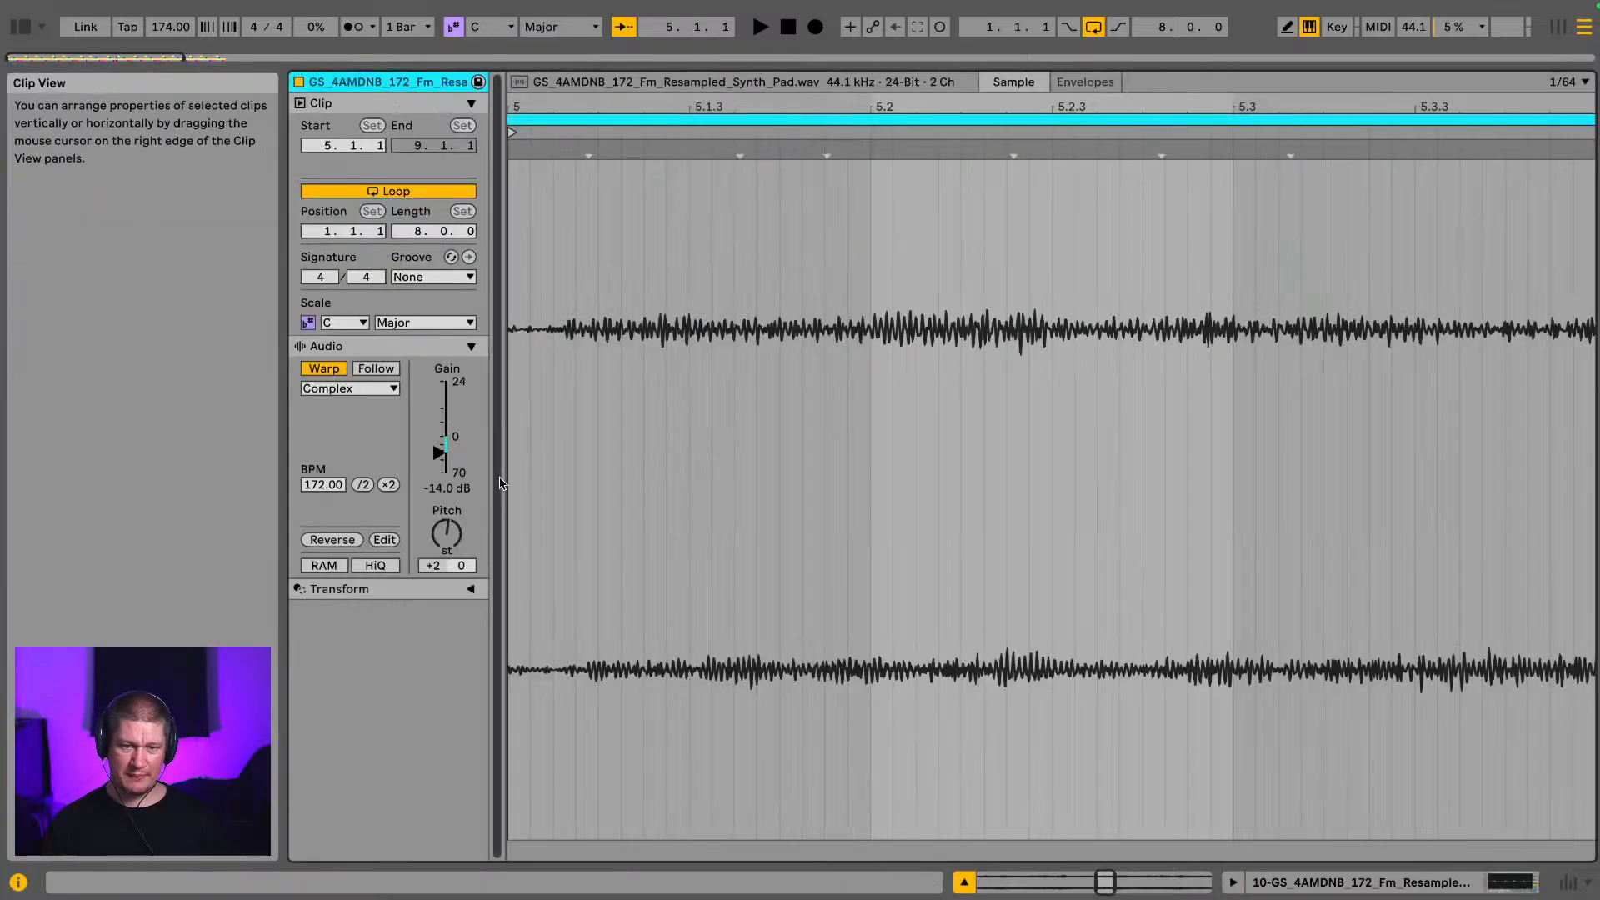
{"action": "left_click_drag", "start_coordinate": [446, 533], "coordinate": [446, 525]}
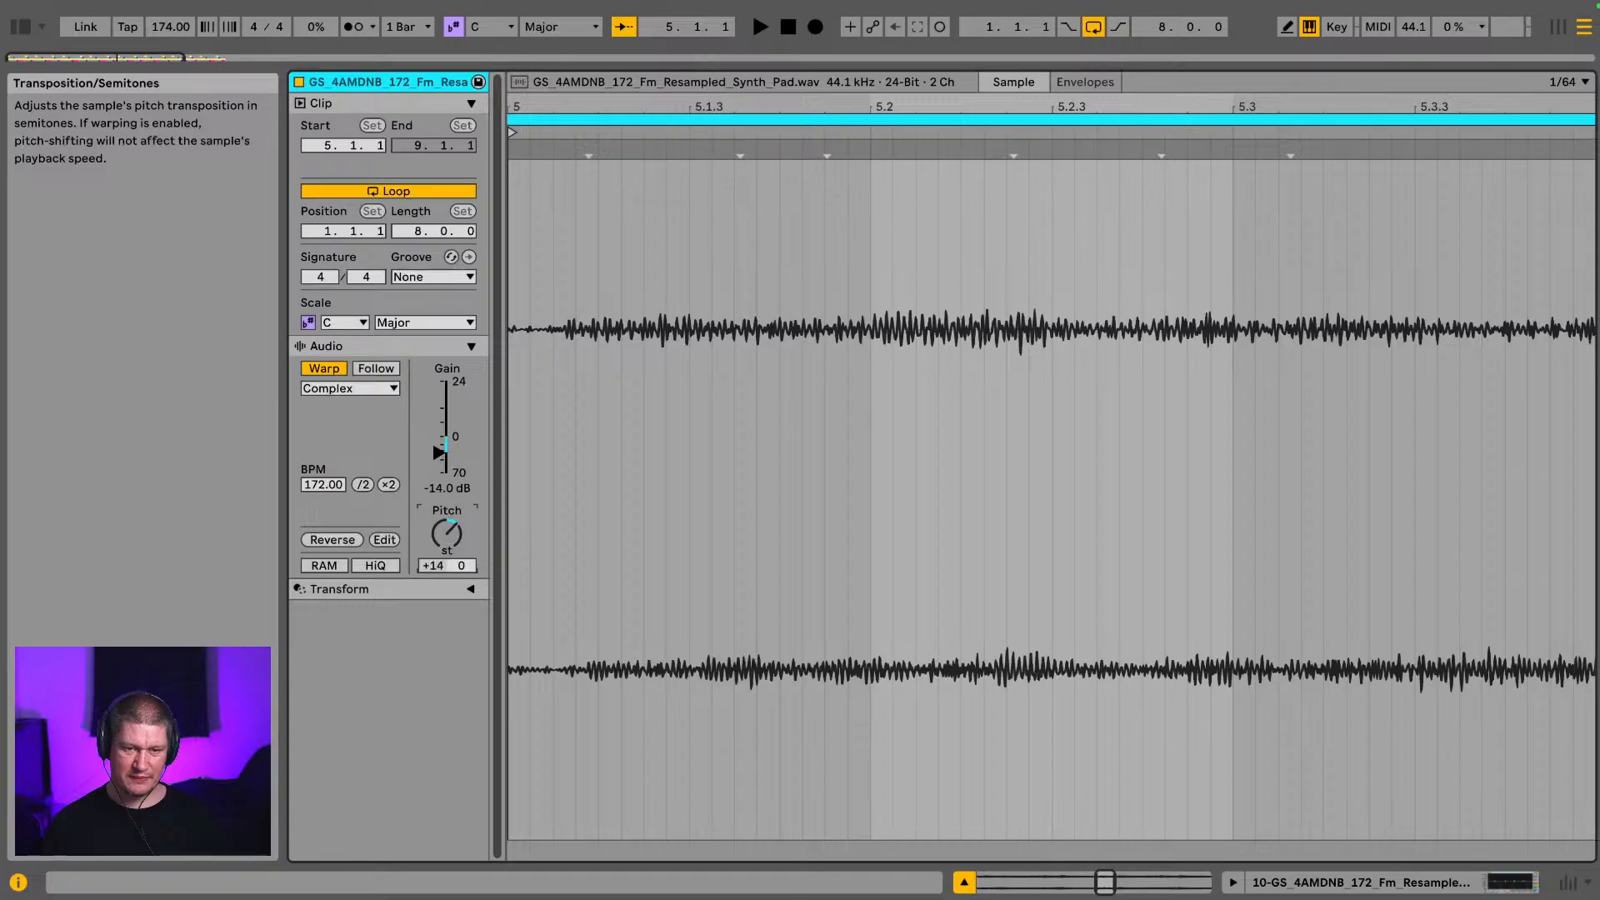
{"action": "left_click", "coordinate": [1328, 882]}
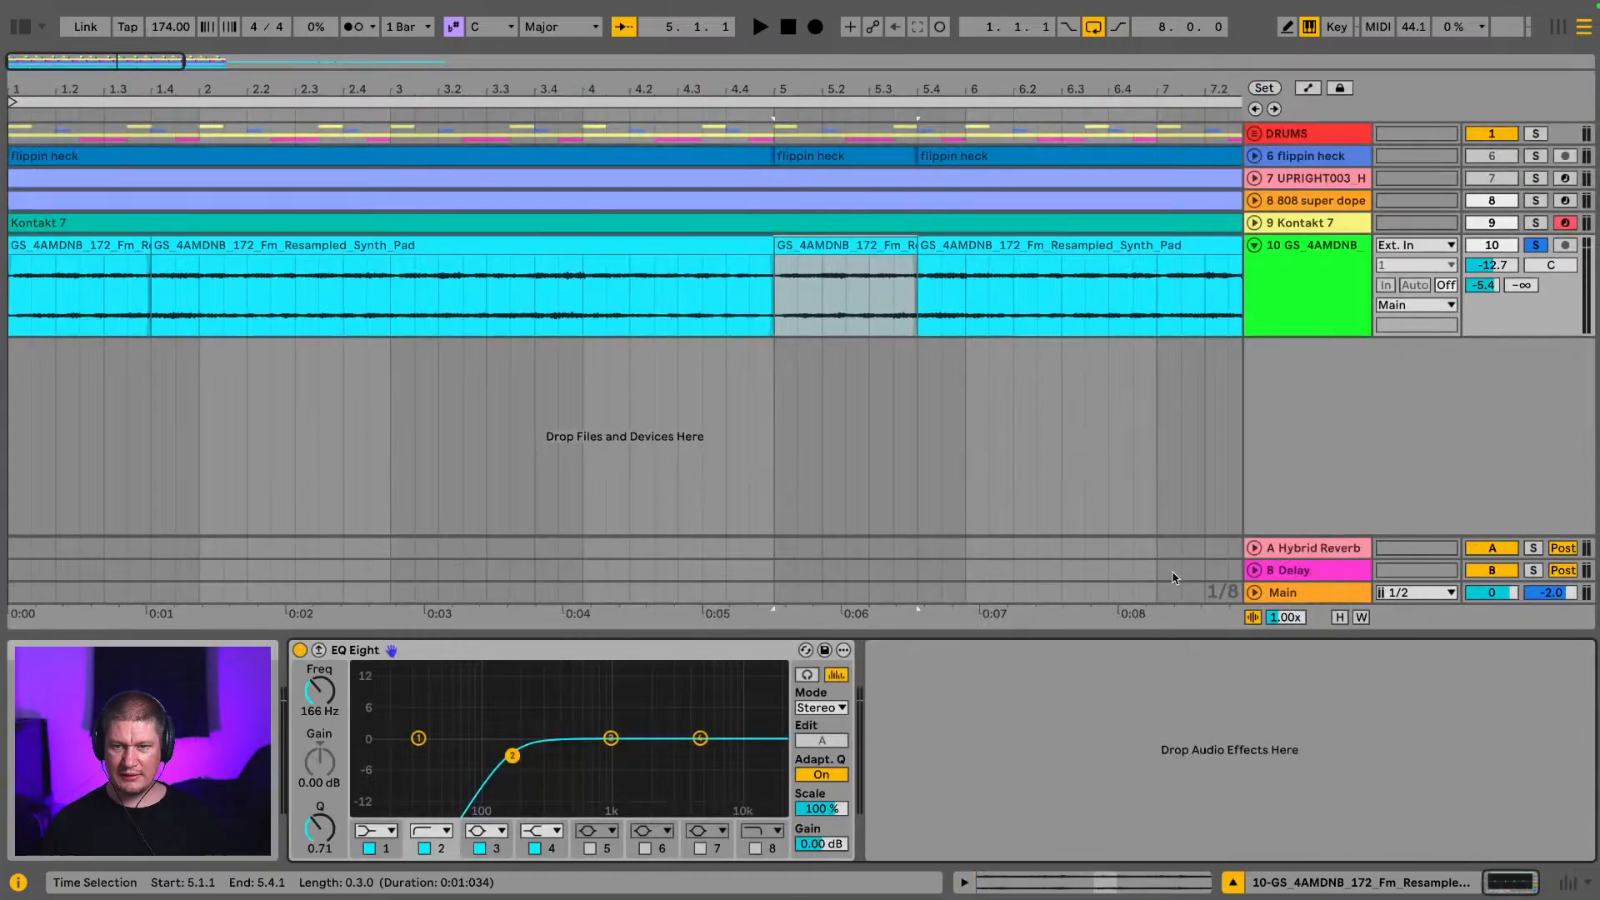
Step: Set the transposition of the final pad clip, starting at 5.4.1, to +7 semitones and play it back
{"action": "double_click", "coordinate": [1106, 244]}
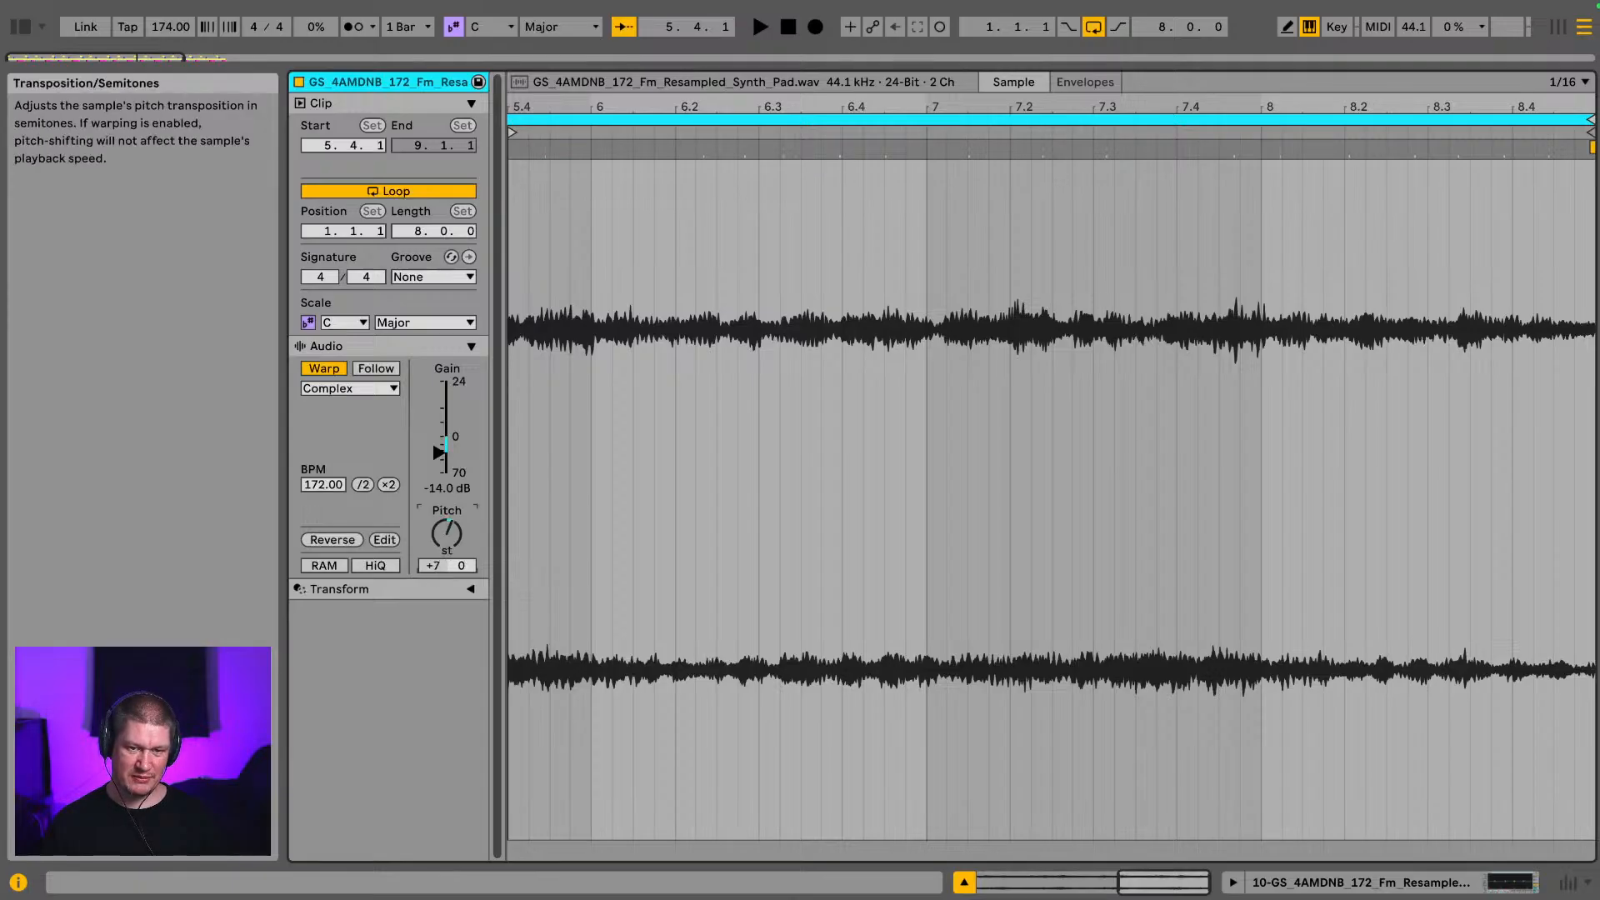
{"action": "key", "text": "space"}
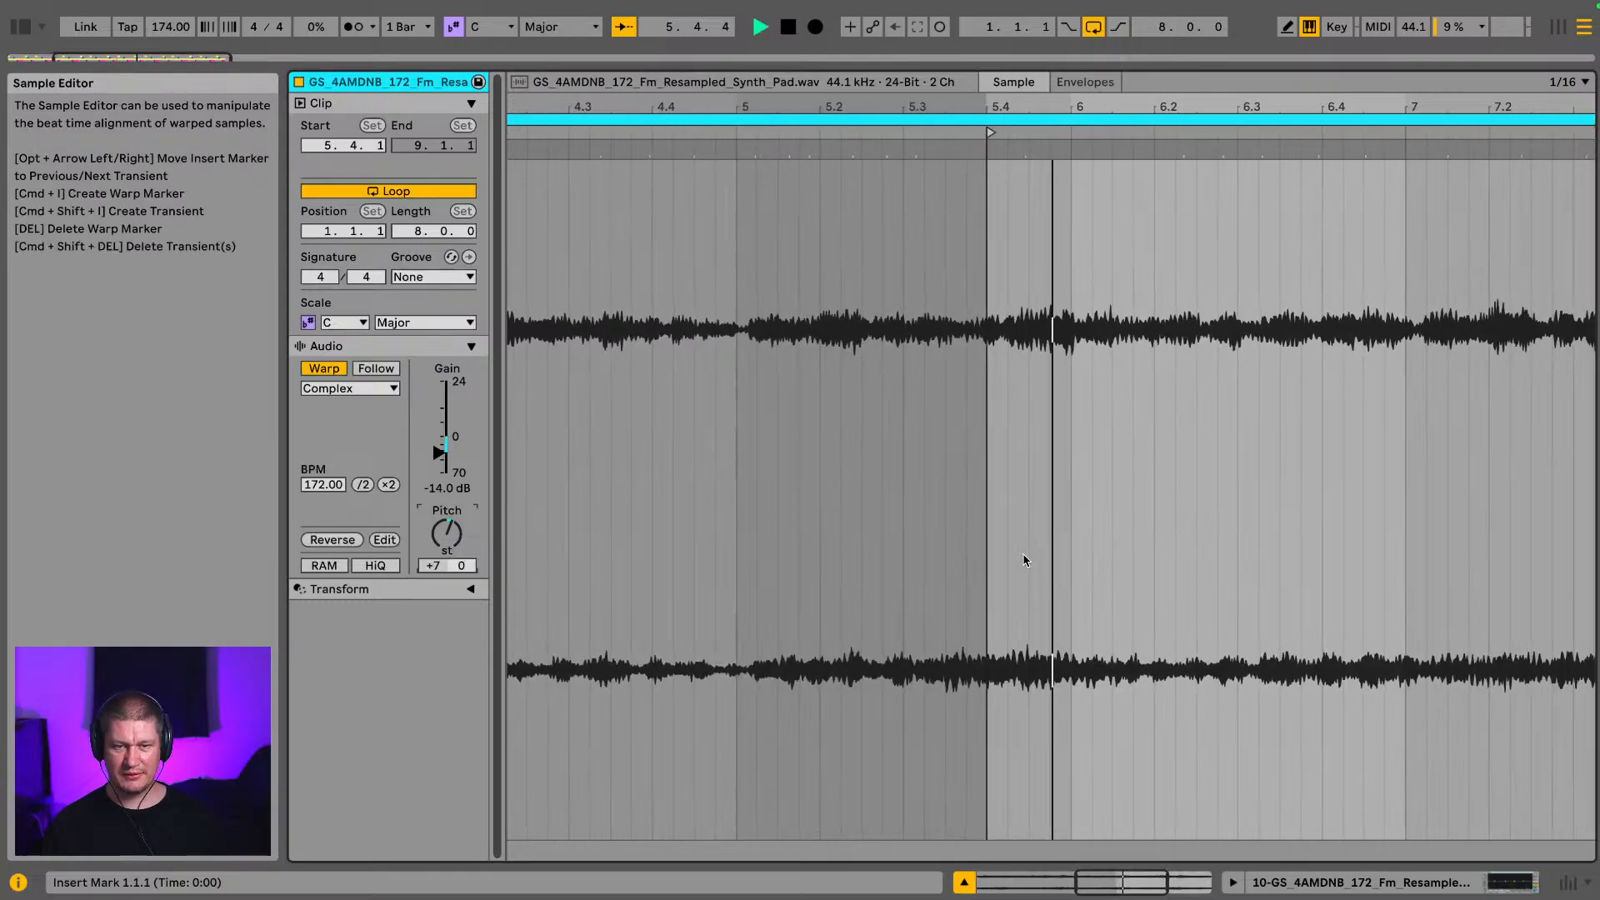
{"action": "left_click", "coordinate": [1367, 883]}
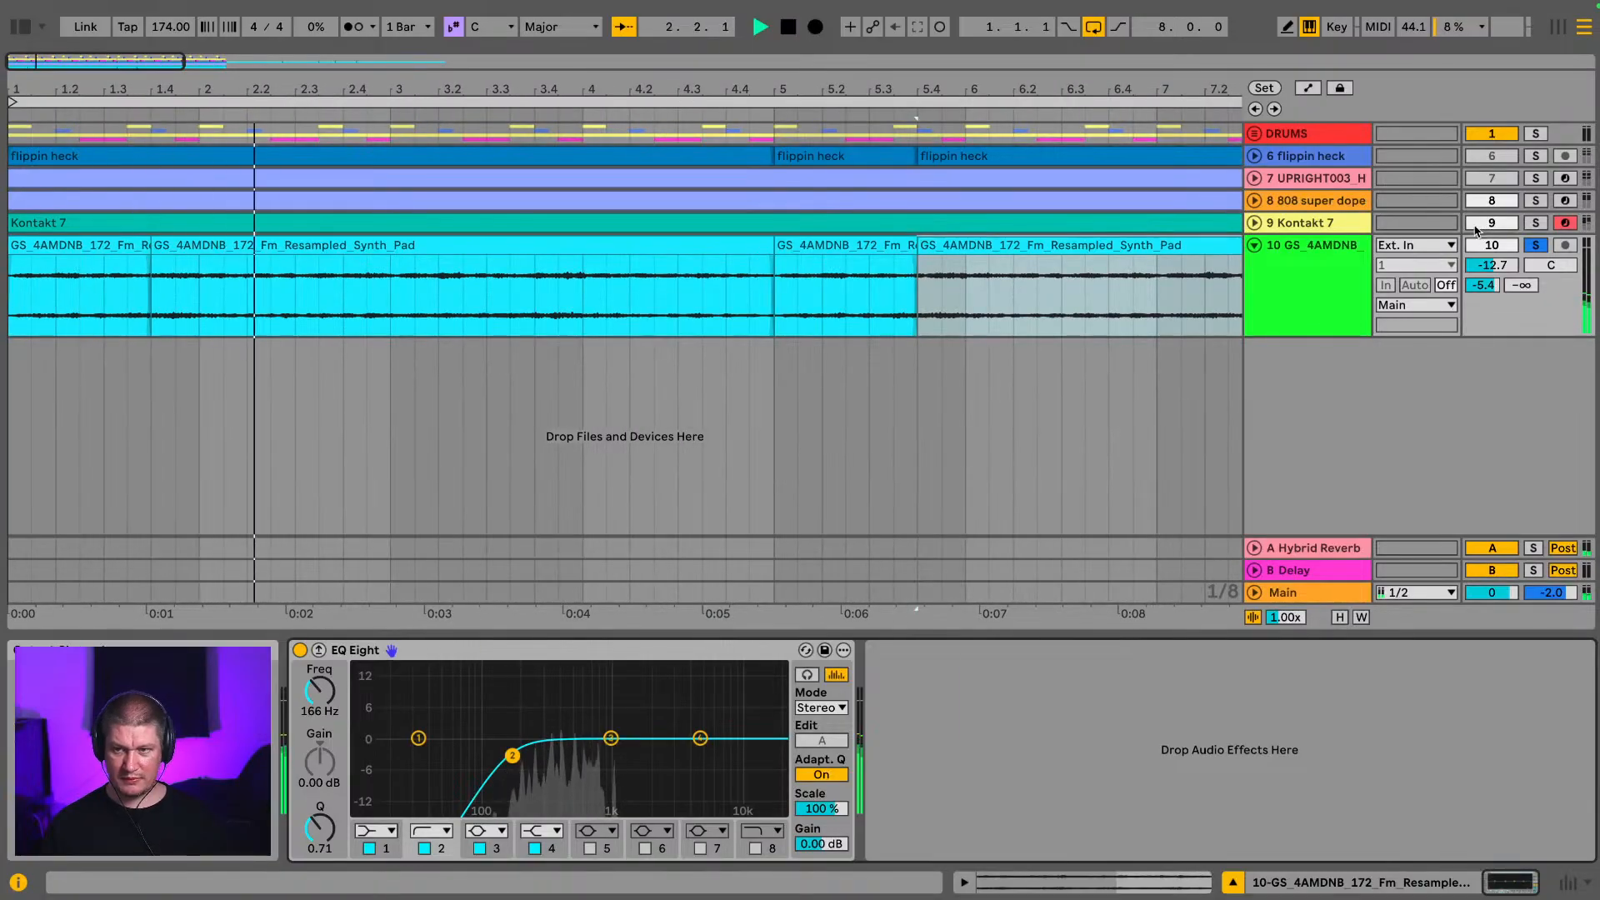
Step: Solo the Kontakt 7 piano together with the pad to hear both, then return the solo to the pad alone
{"action": "left_click", "coordinate": [1534, 224]}
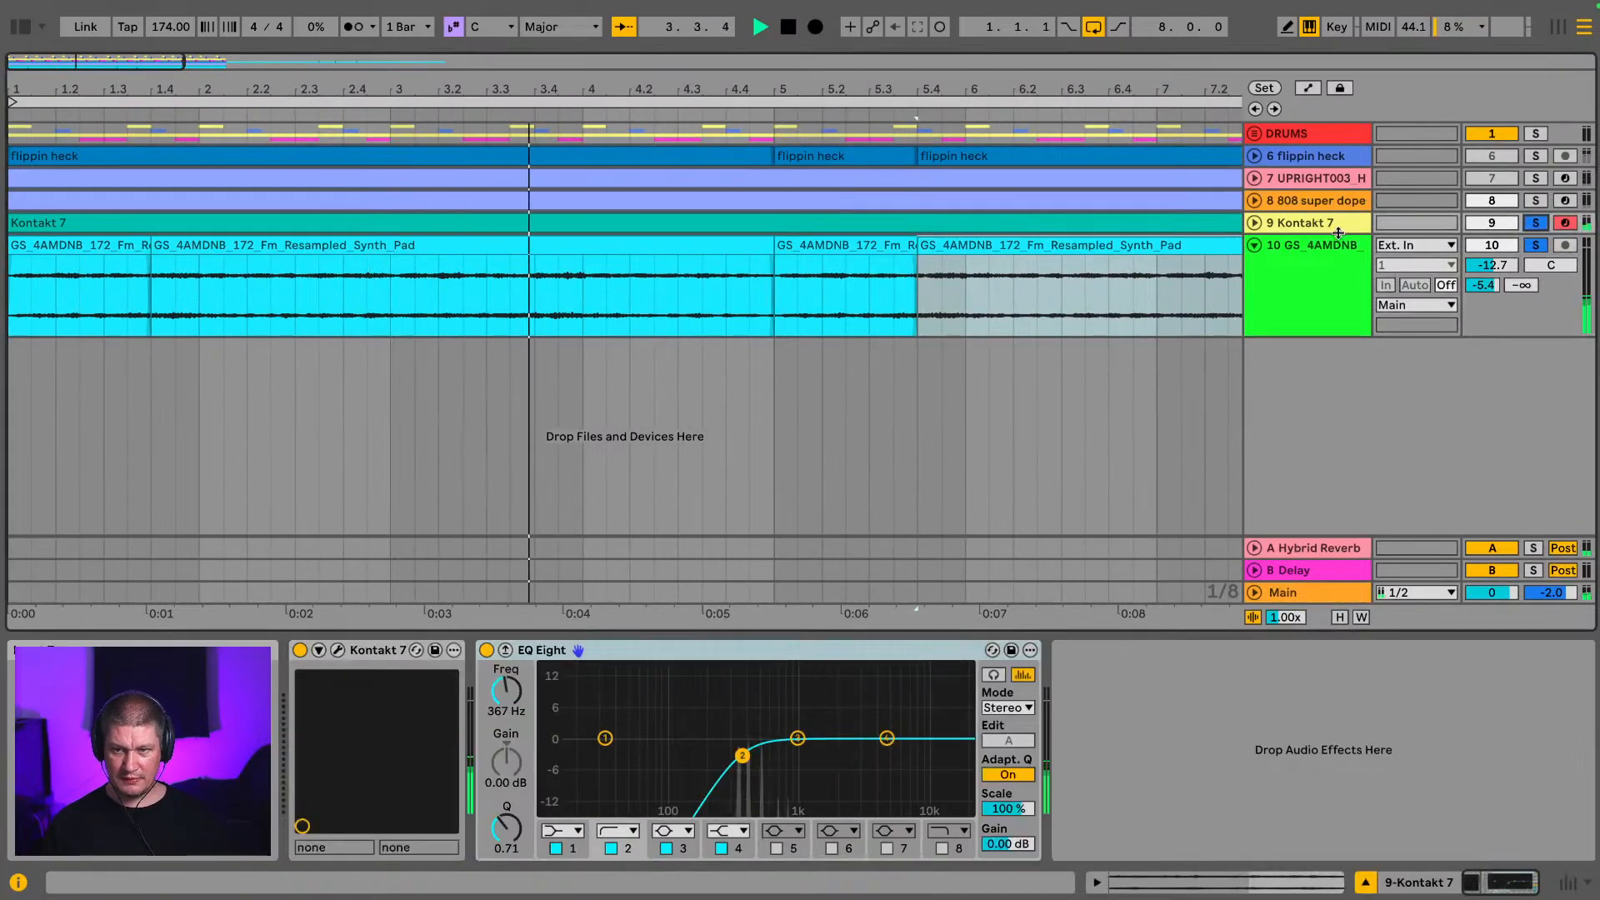
{"action": "left_click", "coordinate": [1314, 249]}
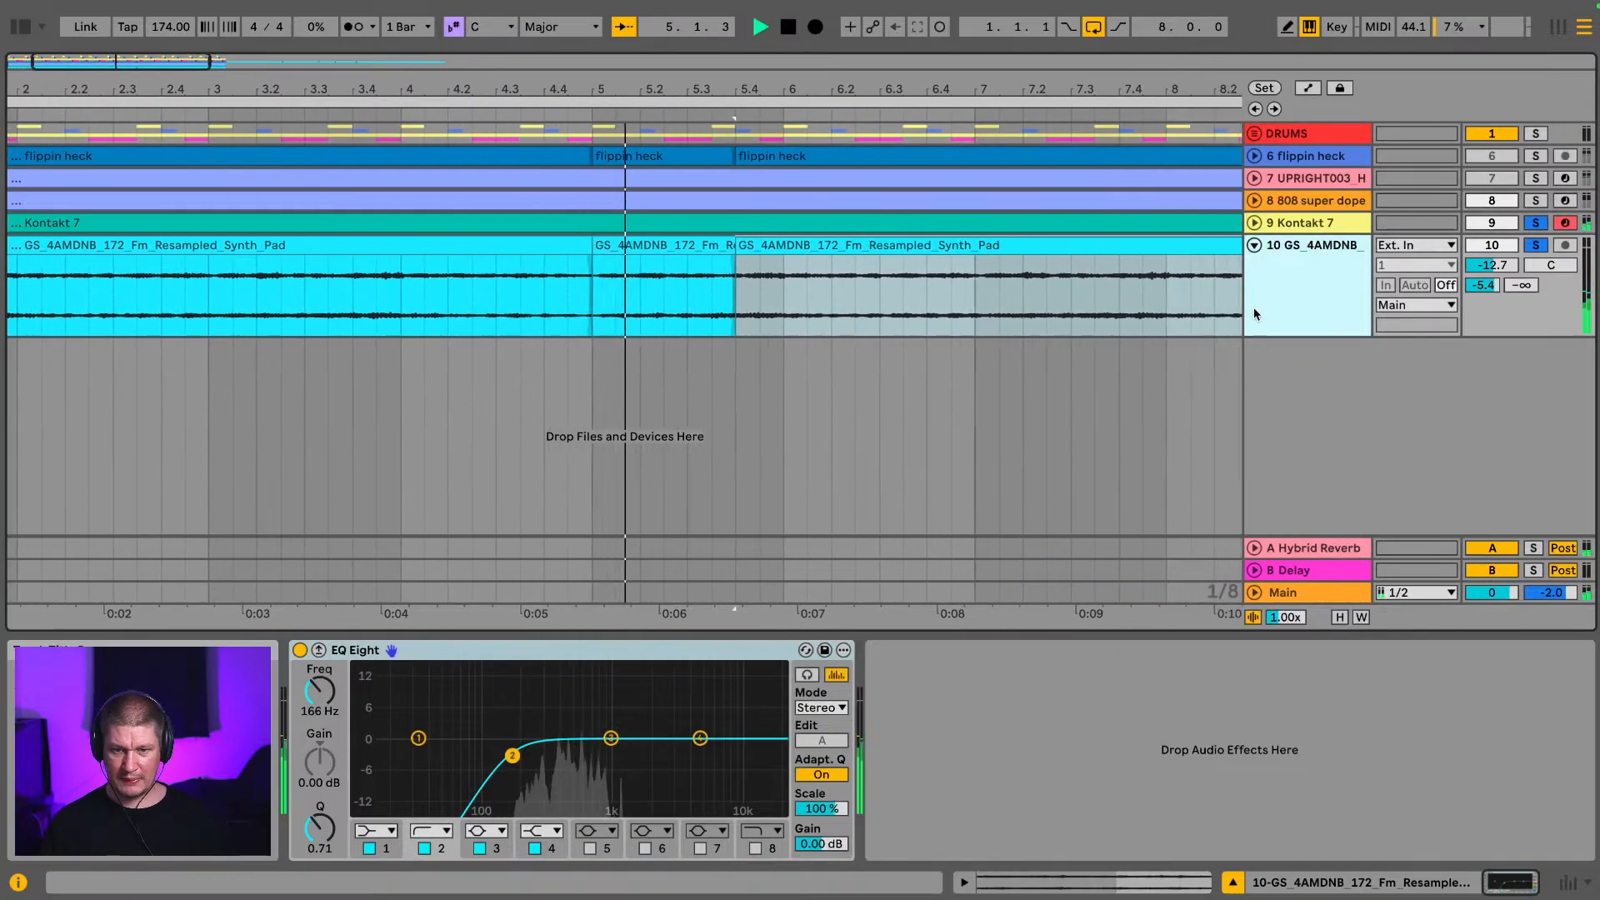
{"action": "key", "text": "Tab"}
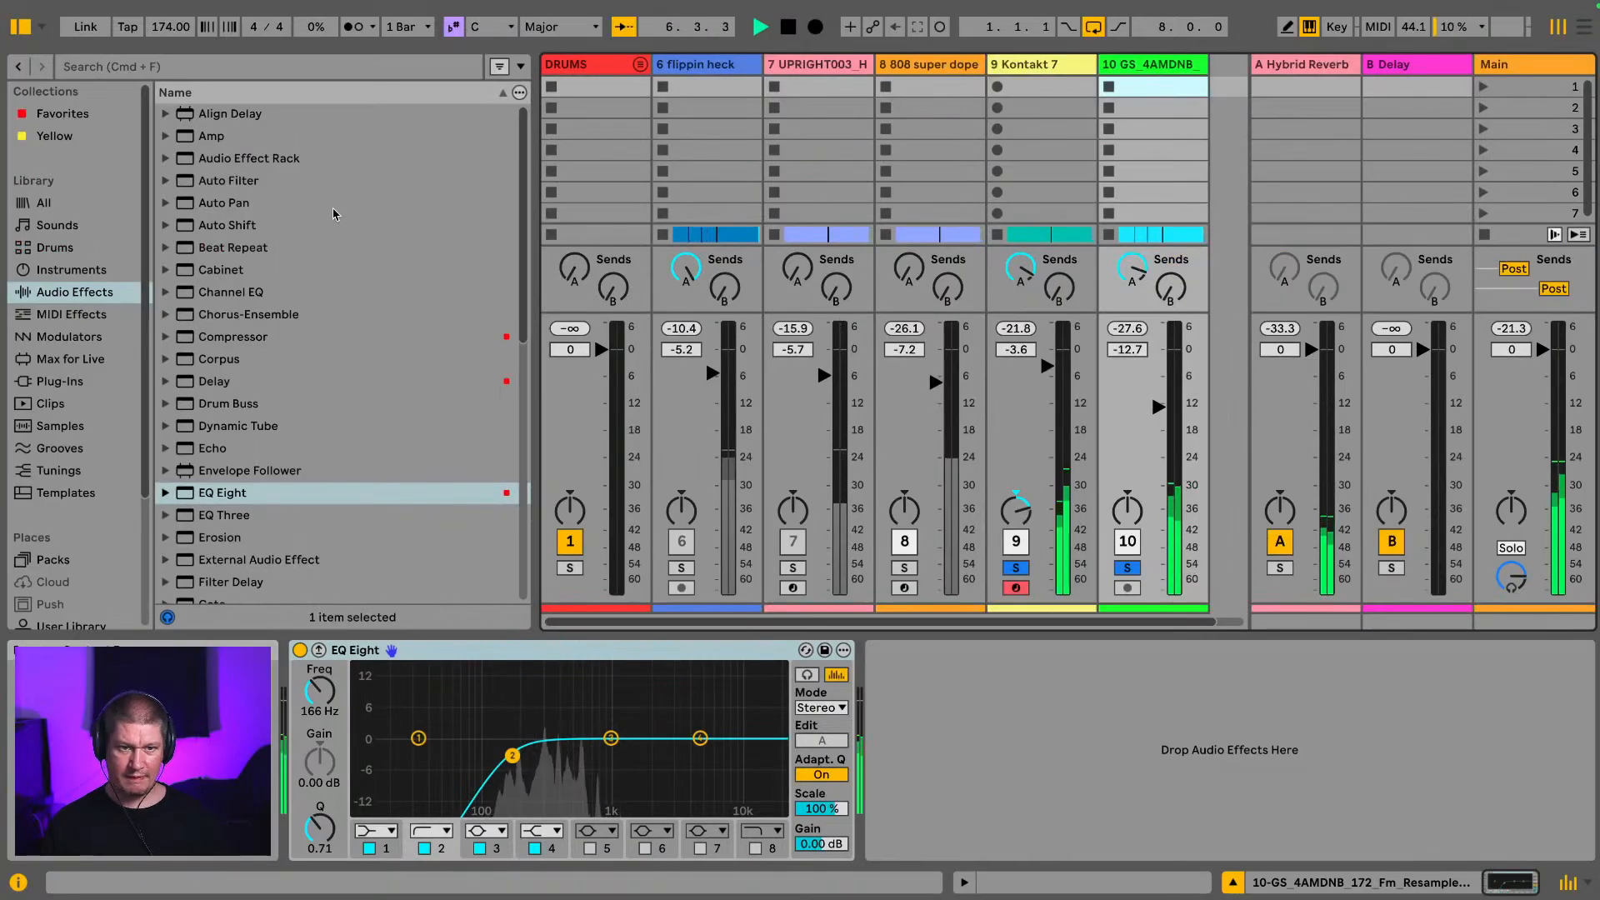
{"action": "scroll", "coordinate": [268, 430], "scroll_direction": "down", "scroll_amount": 1}
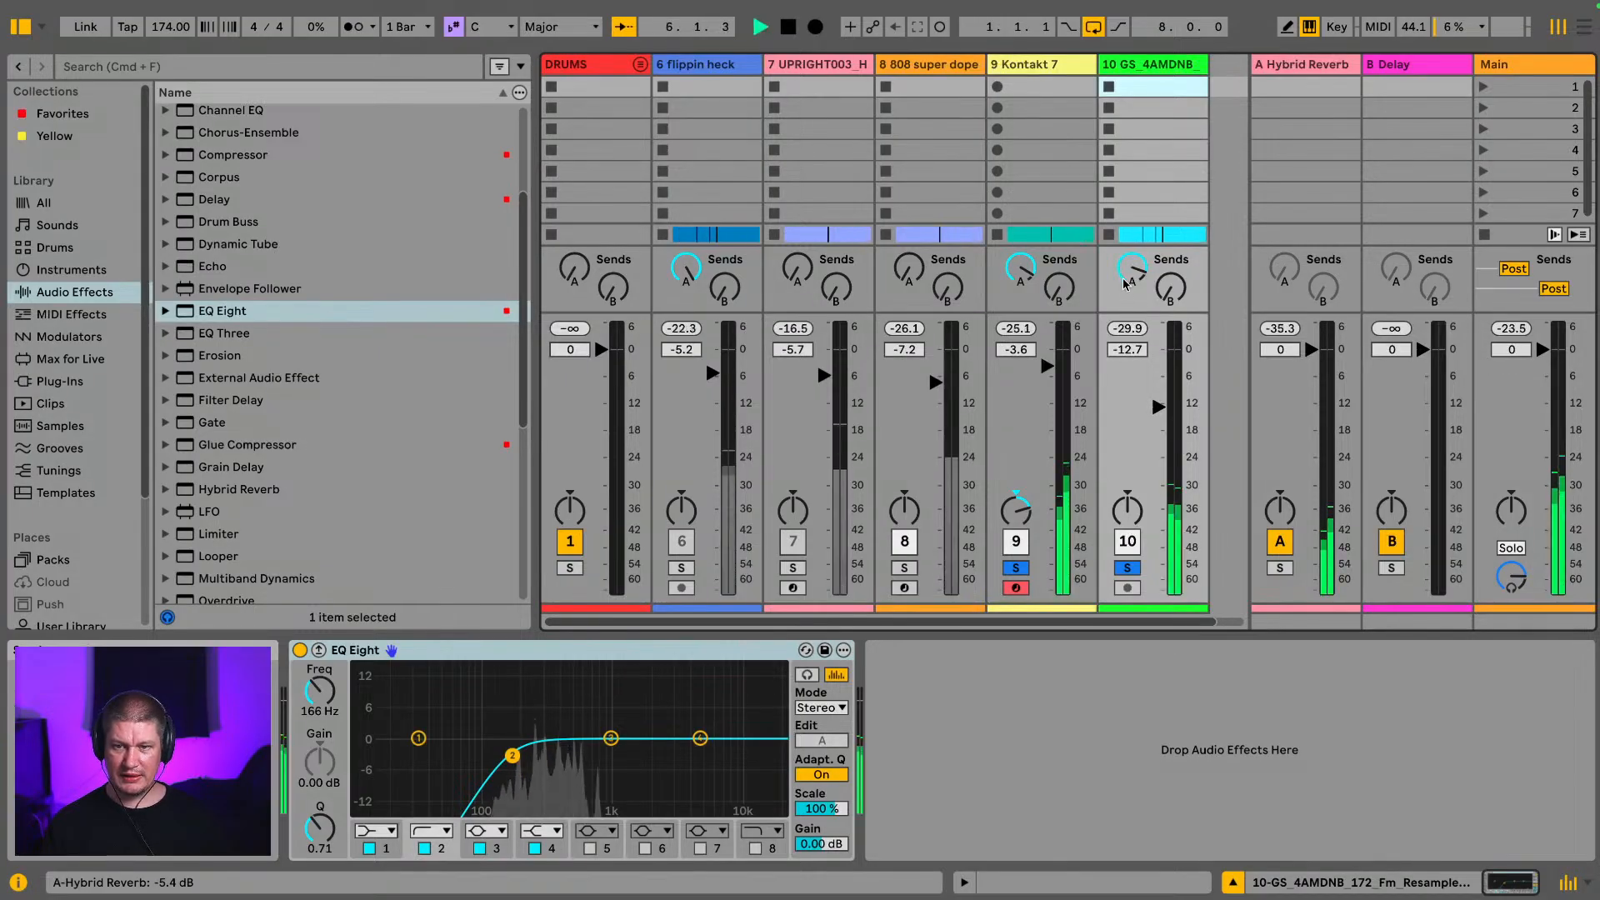
{"action": "left_click", "coordinate": [1127, 567]}
{"action": "left_click", "coordinate": [1127, 568]}
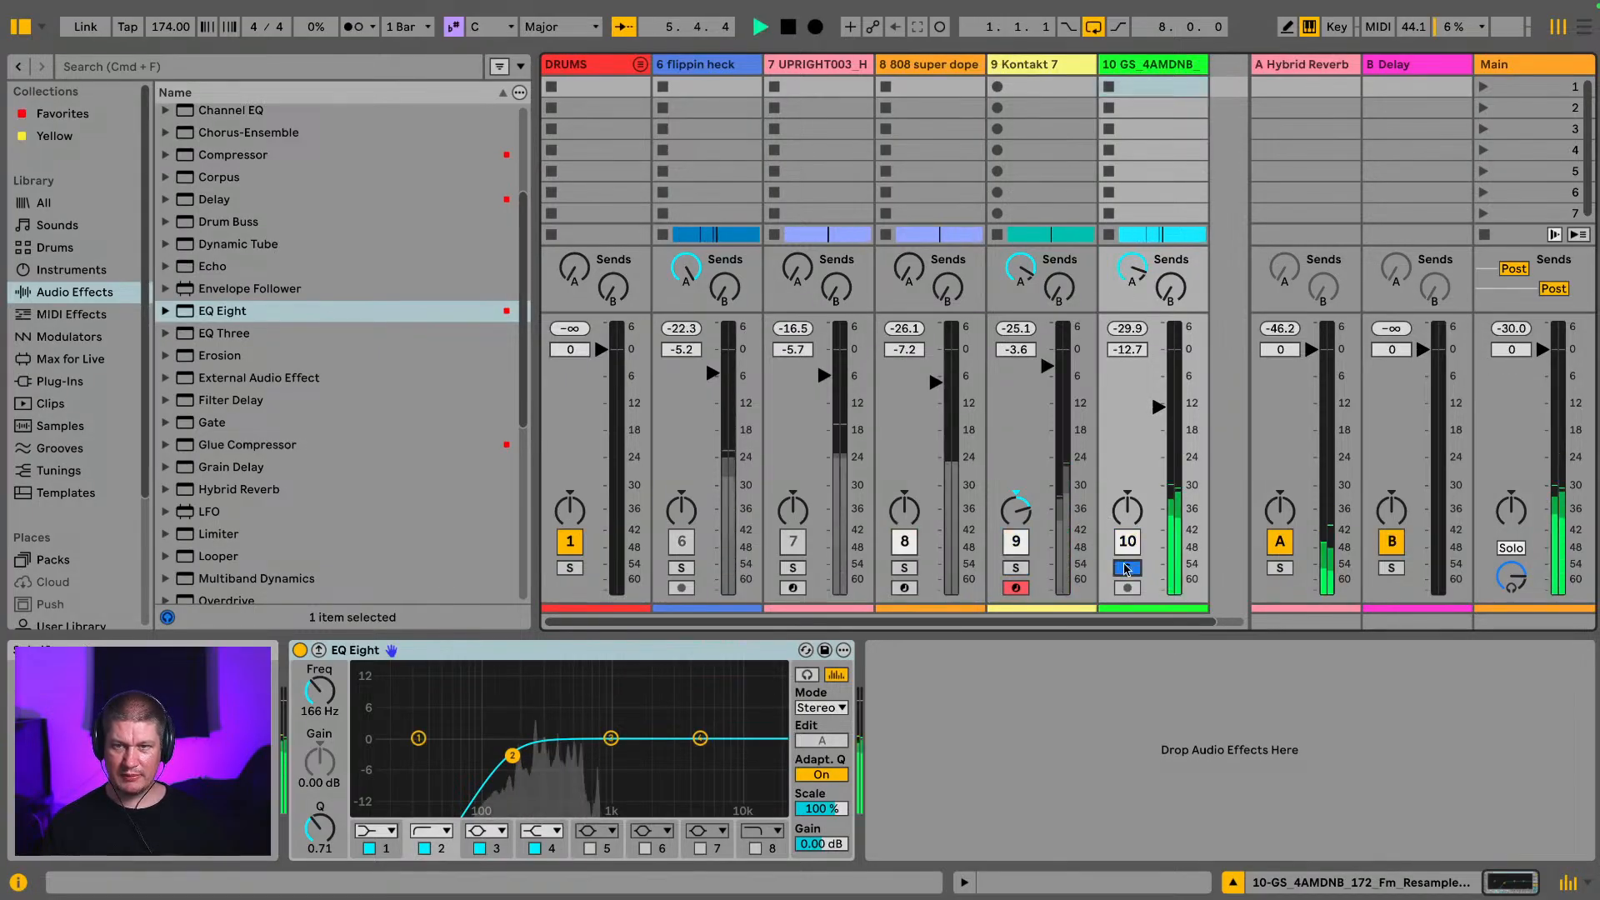
Step: Raise the pad track's Hybrid Reverb send to 0.0 dB and stop playback
{"action": "left_click_drag", "start_coordinate": [1144, 278], "coordinate": [1143, 238]}
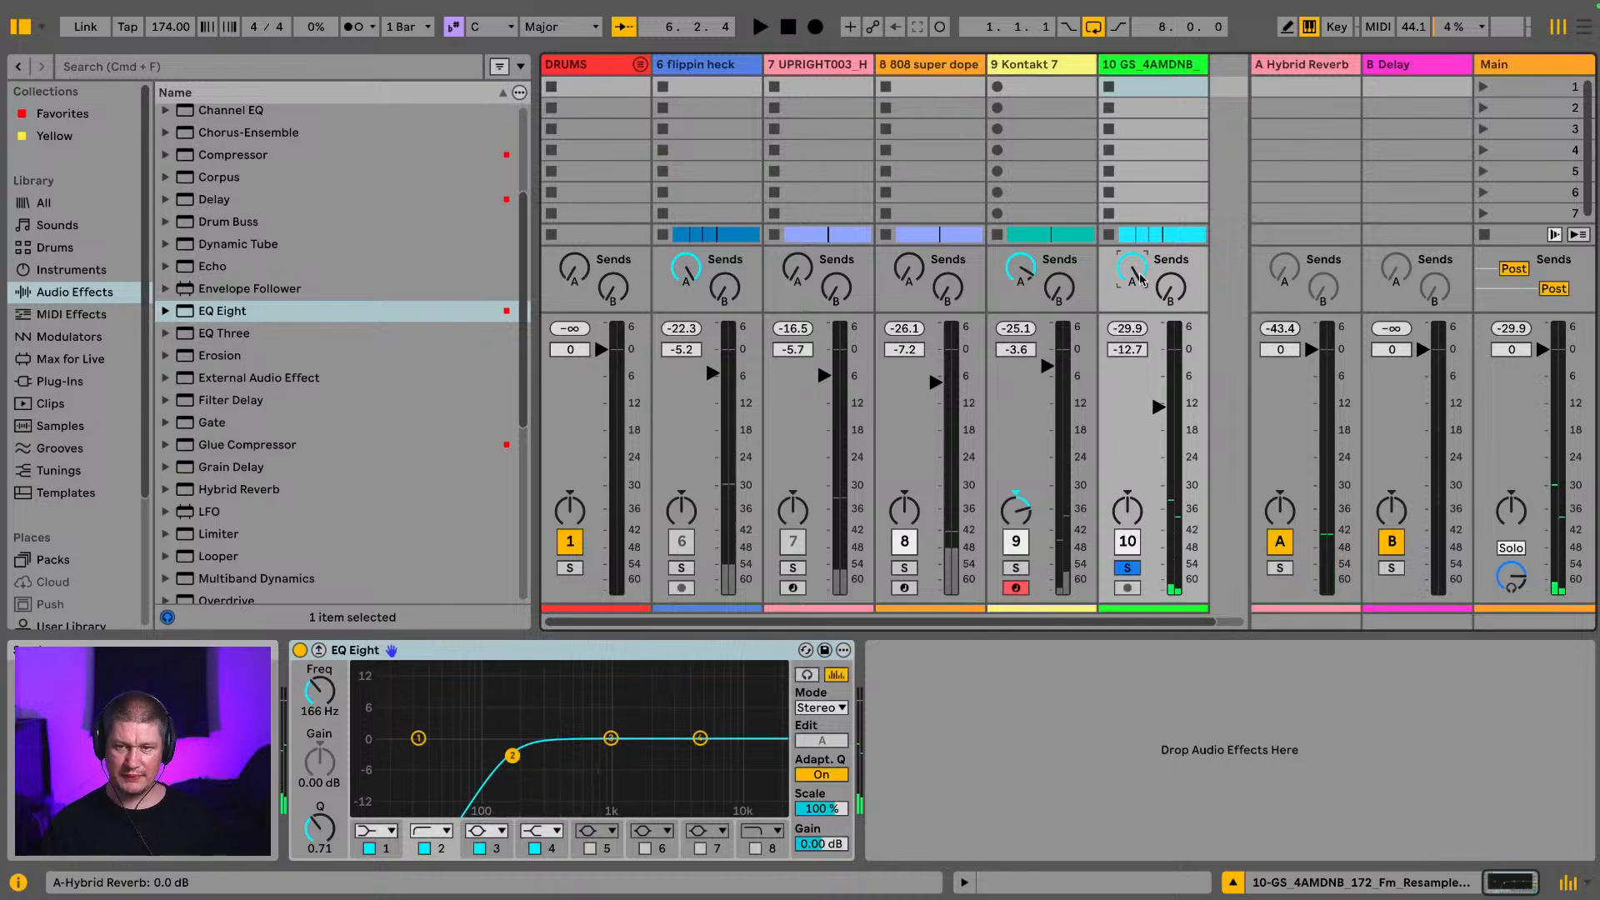
{"action": "key", "text": "space"}
{"action": "key", "text": "space"}
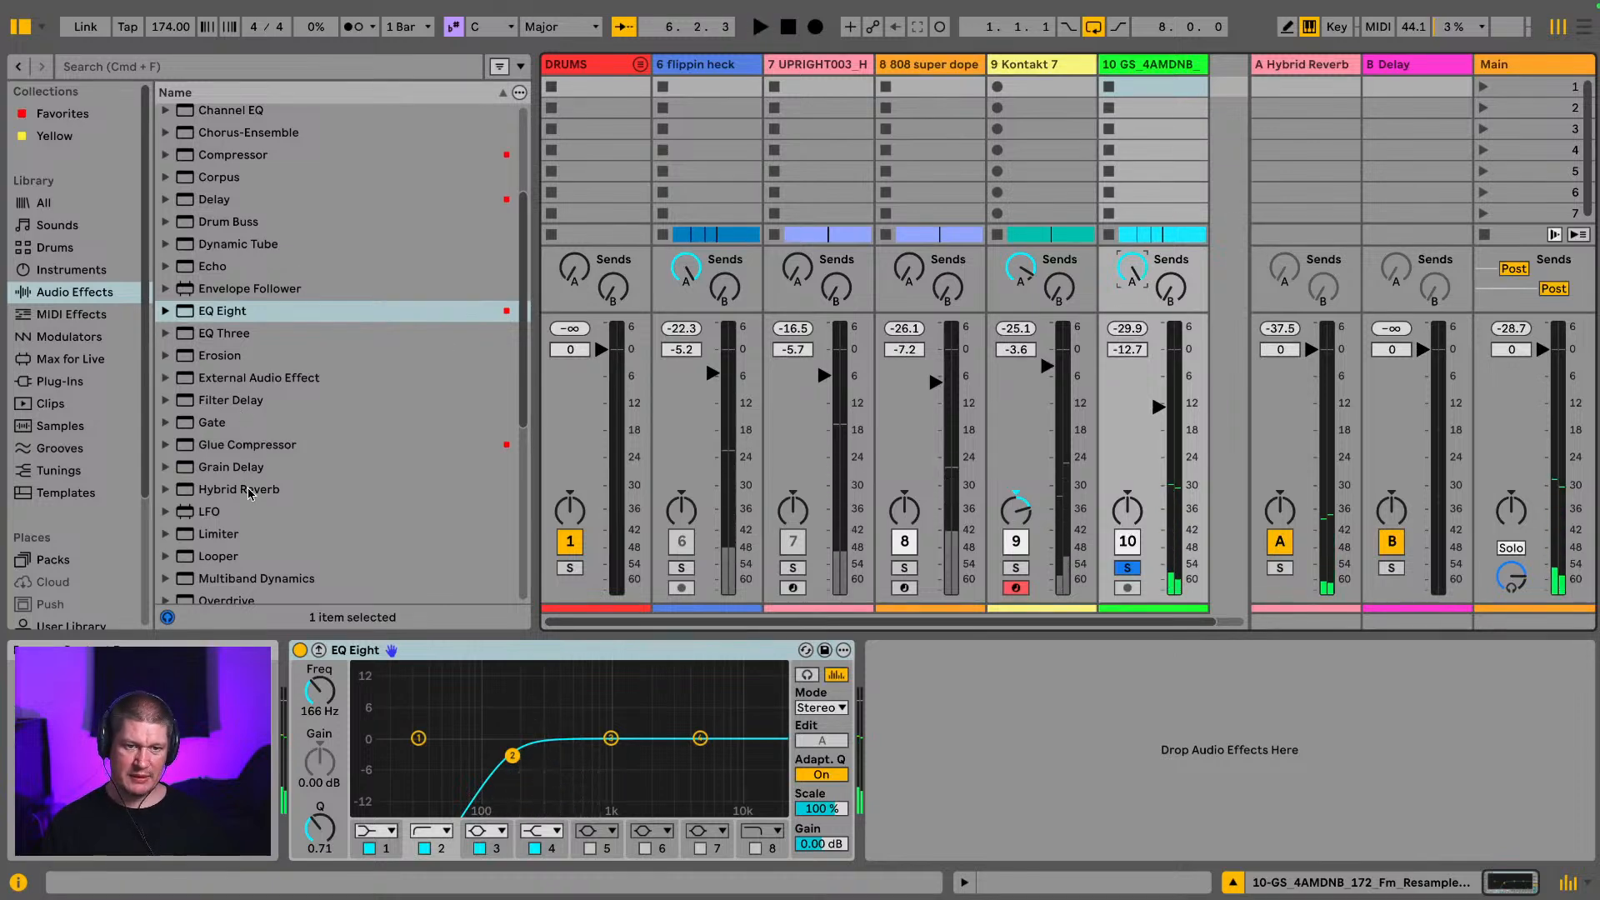
Step: Add Hybrid Reverb to the pad track using the Halls response Long Synth Hall, with Dry/Wet at 48%, and play it back
{"action": "left_click_drag", "start_coordinate": [248, 490], "coordinate": [1145, 87]}
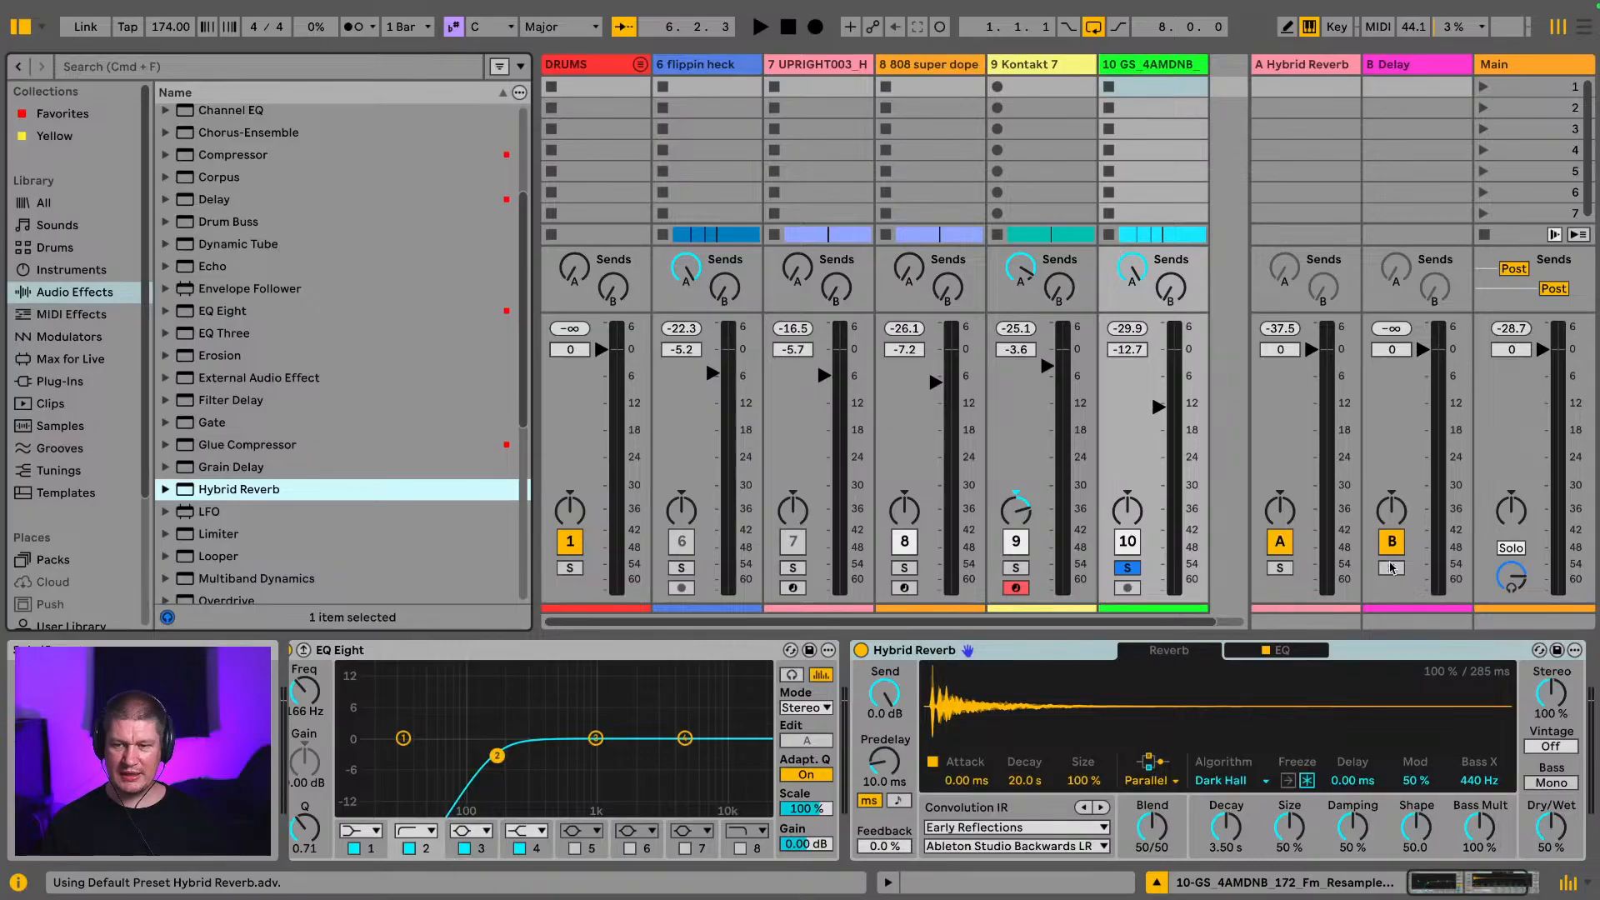
{"action": "left_click", "coordinate": [996, 823]}
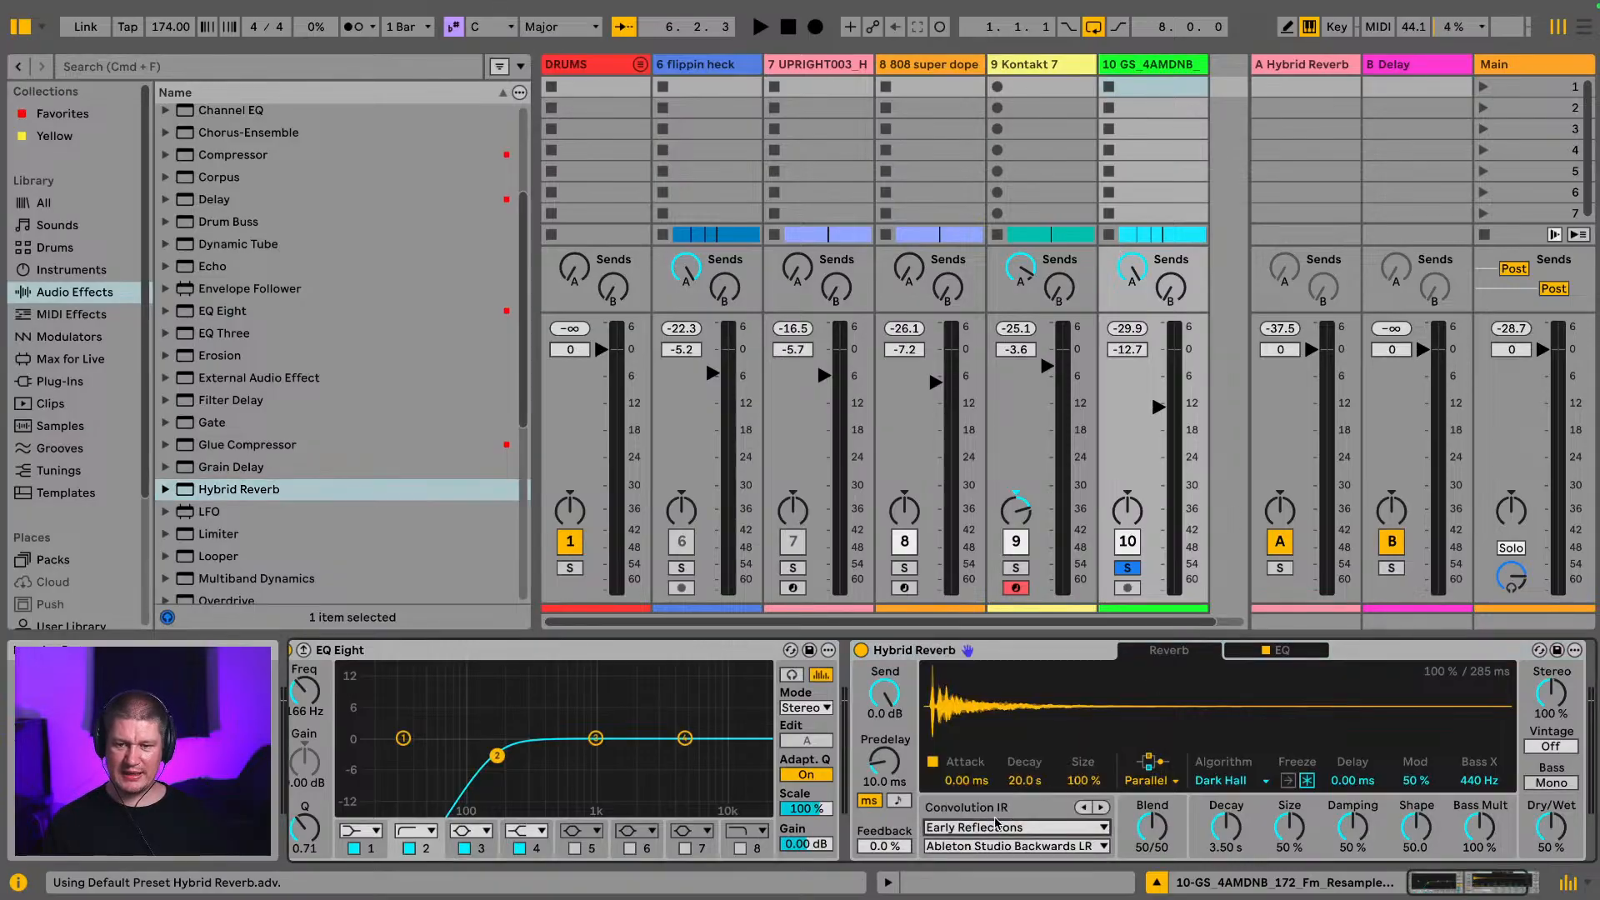
{"action": "left_click", "coordinate": [1043, 827]}
{"action": "left_click", "coordinate": [1009, 723]}
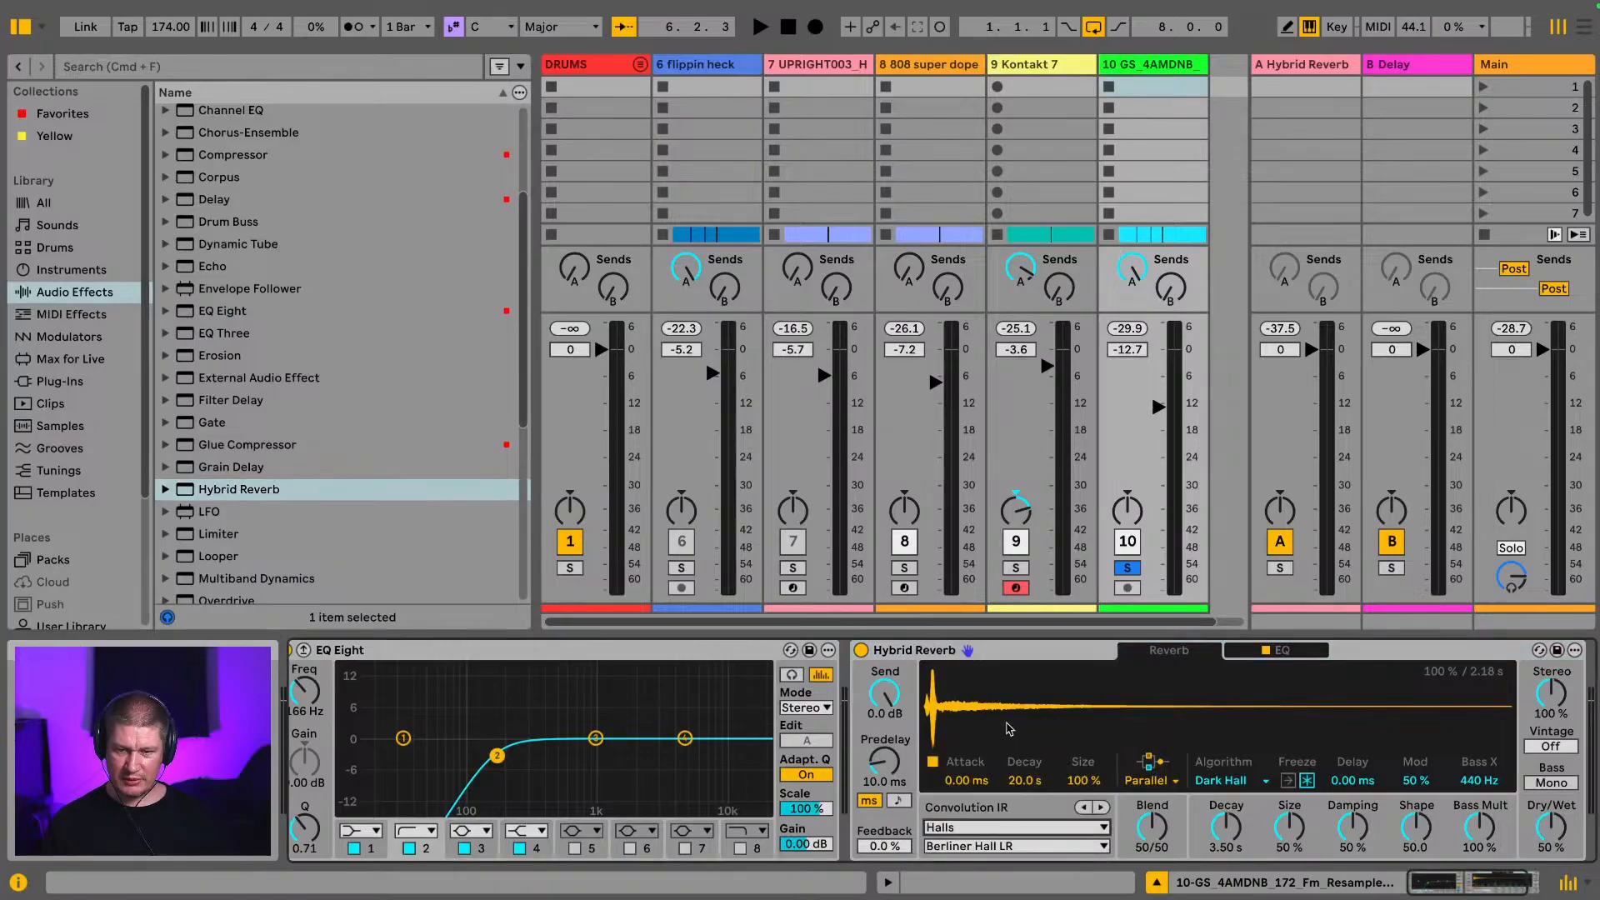
{"action": "left_click", "coordinate": [1017, 846]}
{"action": "left_click", "coordinate": [1007, 723]}
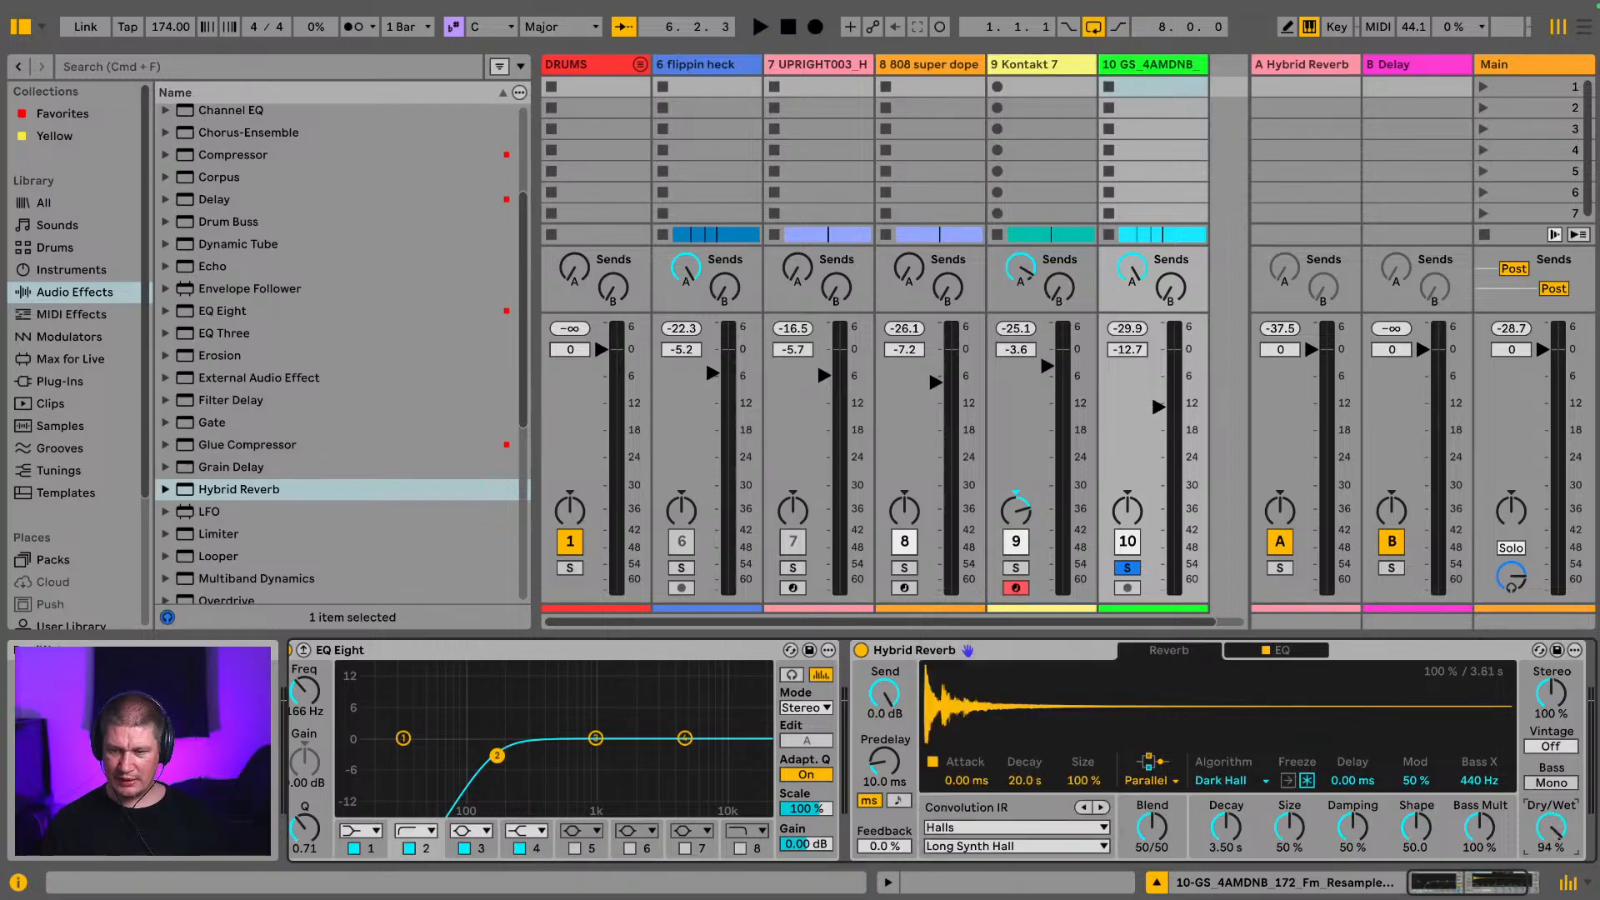
{"action": "key", "text": "space"}
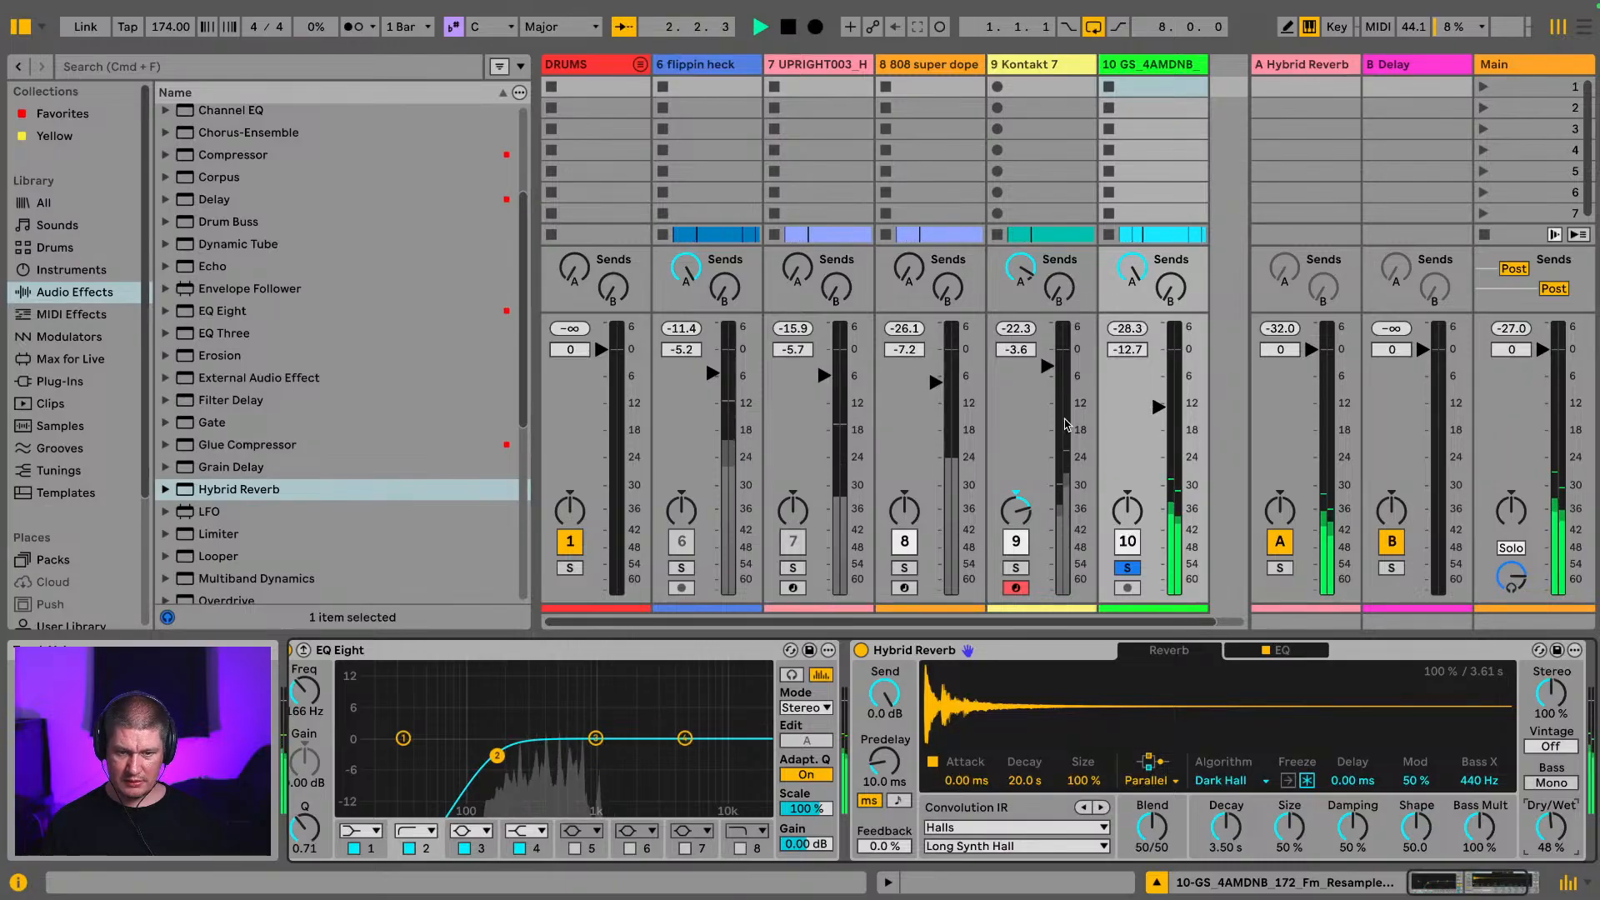
Step: Solo Kontakt 7 and flippin heck alongside the pad to hear them together, then clear all the solos
{"action": "left_click", "coordinate": [1017, 569]}
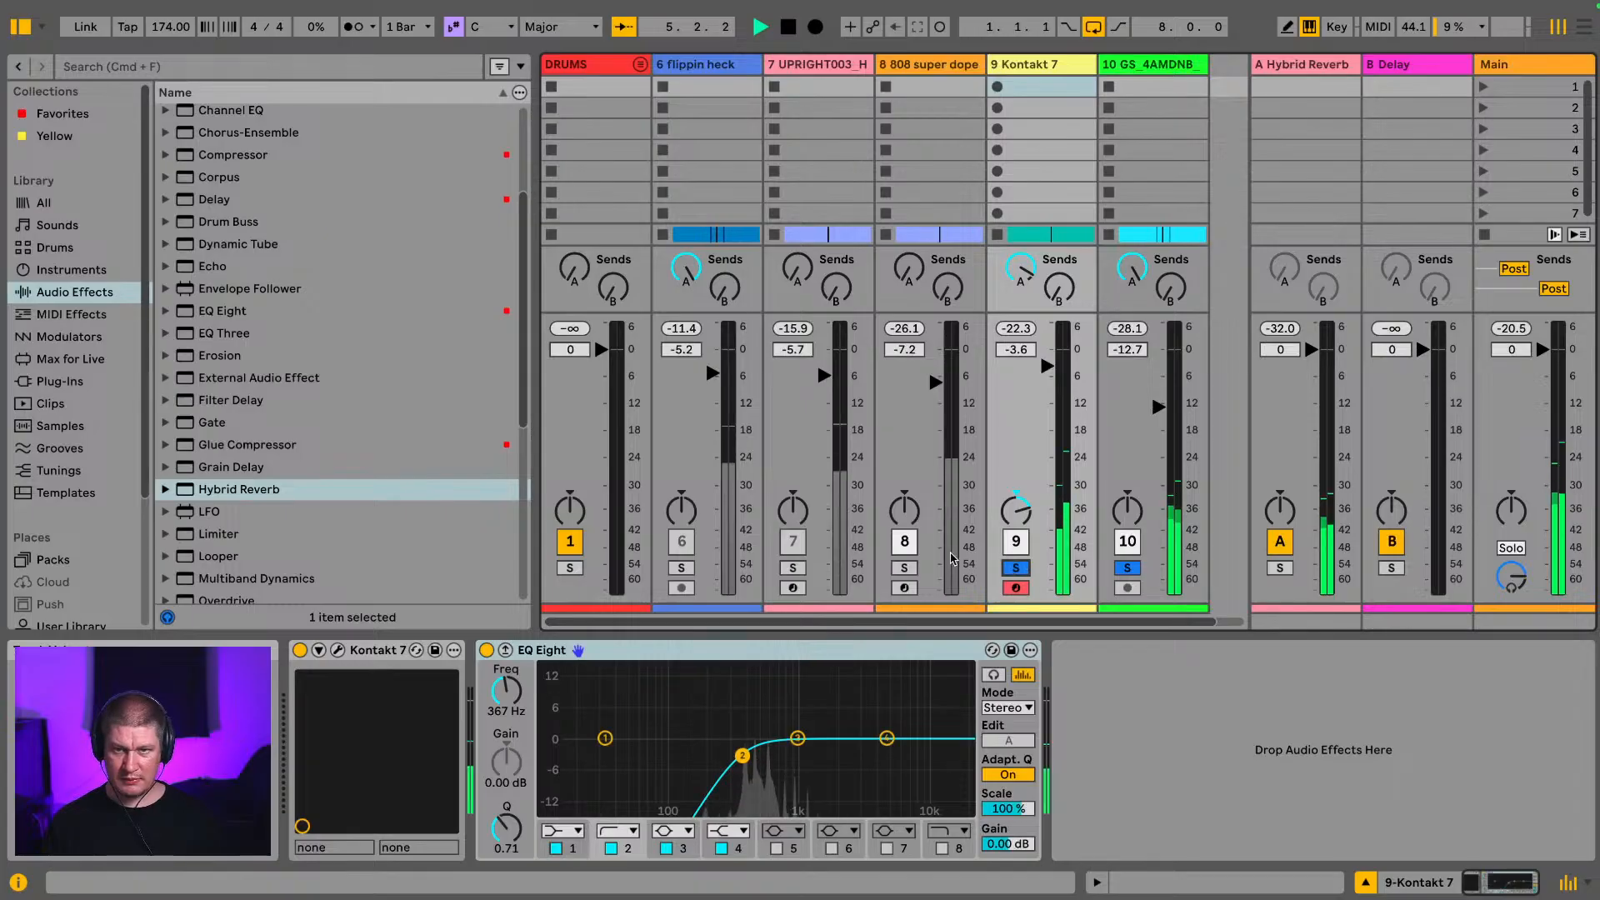
{"action": "left_click", "coordinate": [682, 567]}
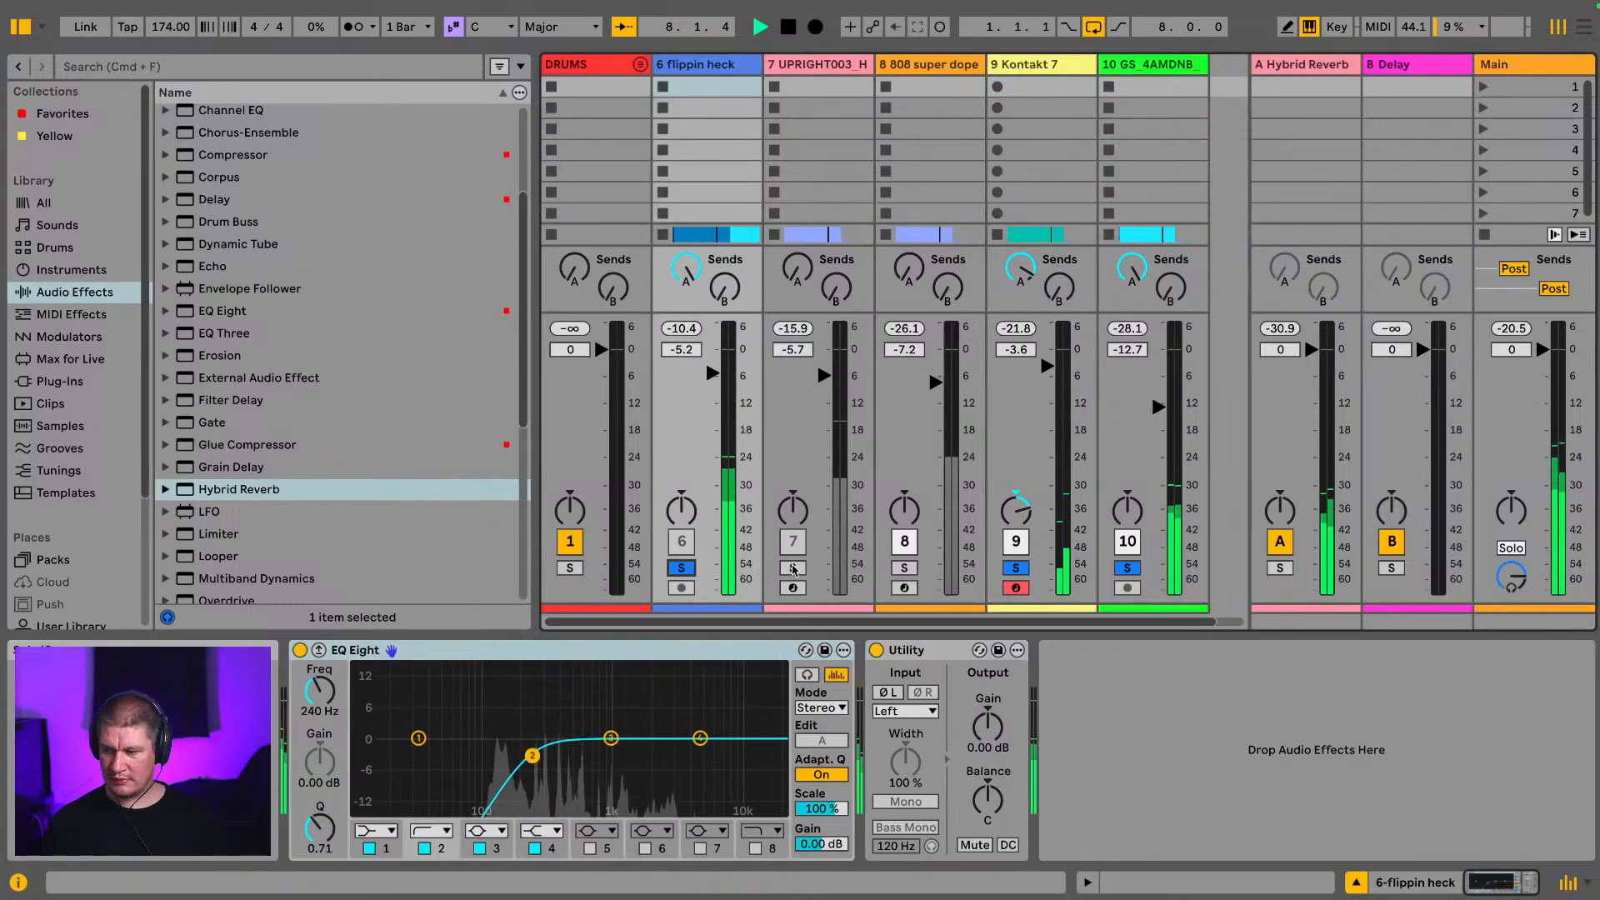
{"action": "left_click", "coordinate": [683, 568]}
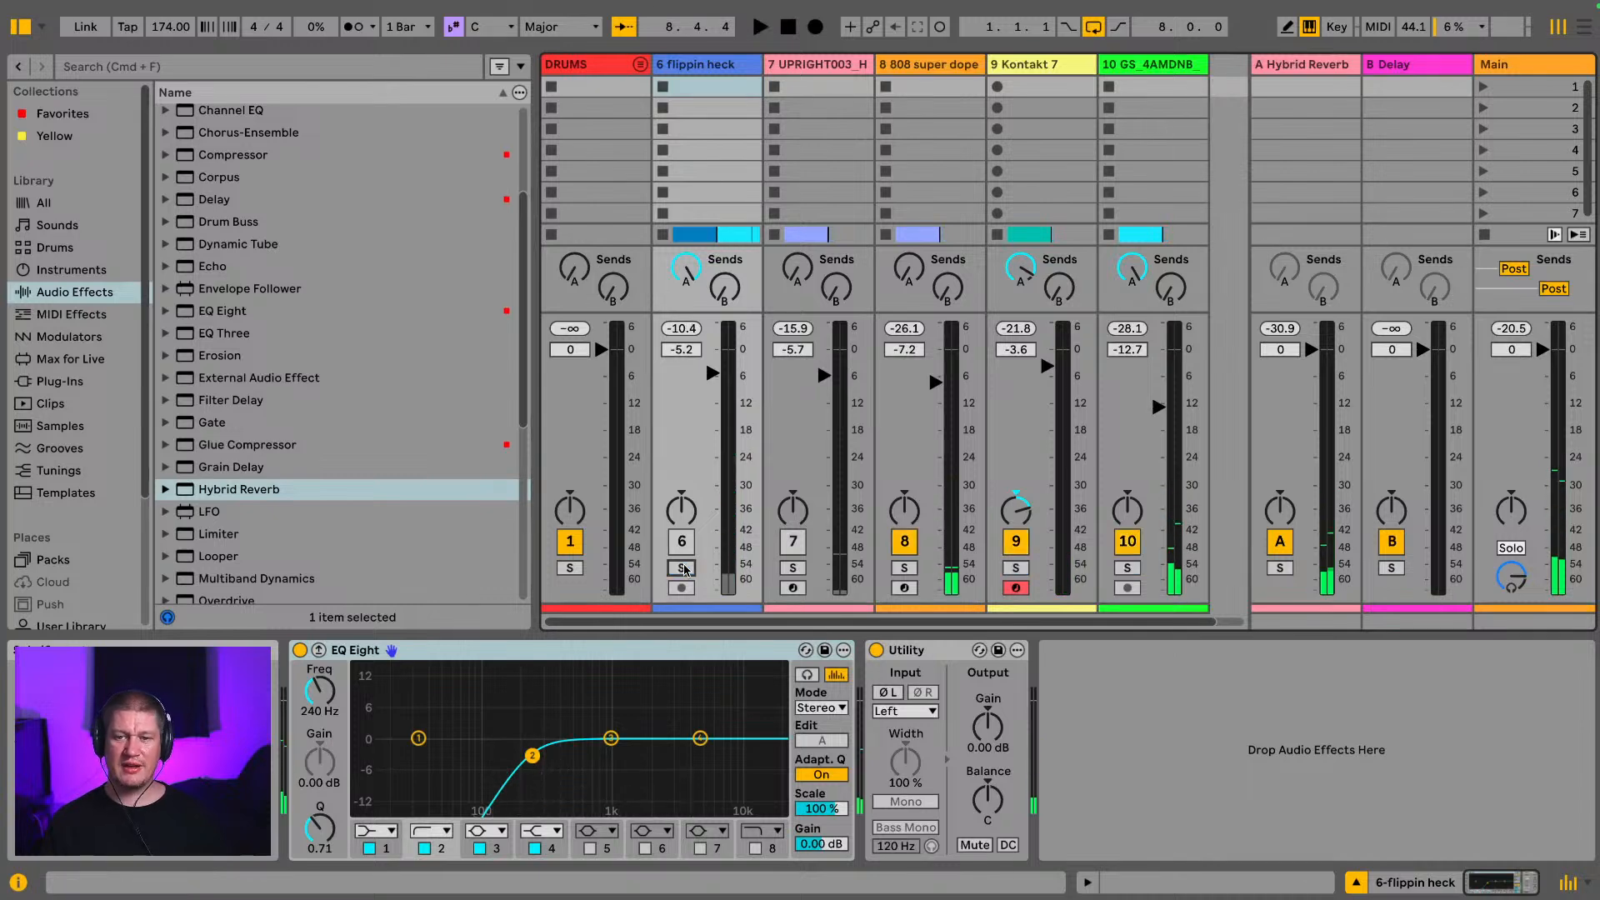
Step: Collapse the pad track in the arrangement and reactivate the flippin heck and UPRIGHT003 tracks while the loop plays in the mixer
{"action": "key", "text": "Tab"}
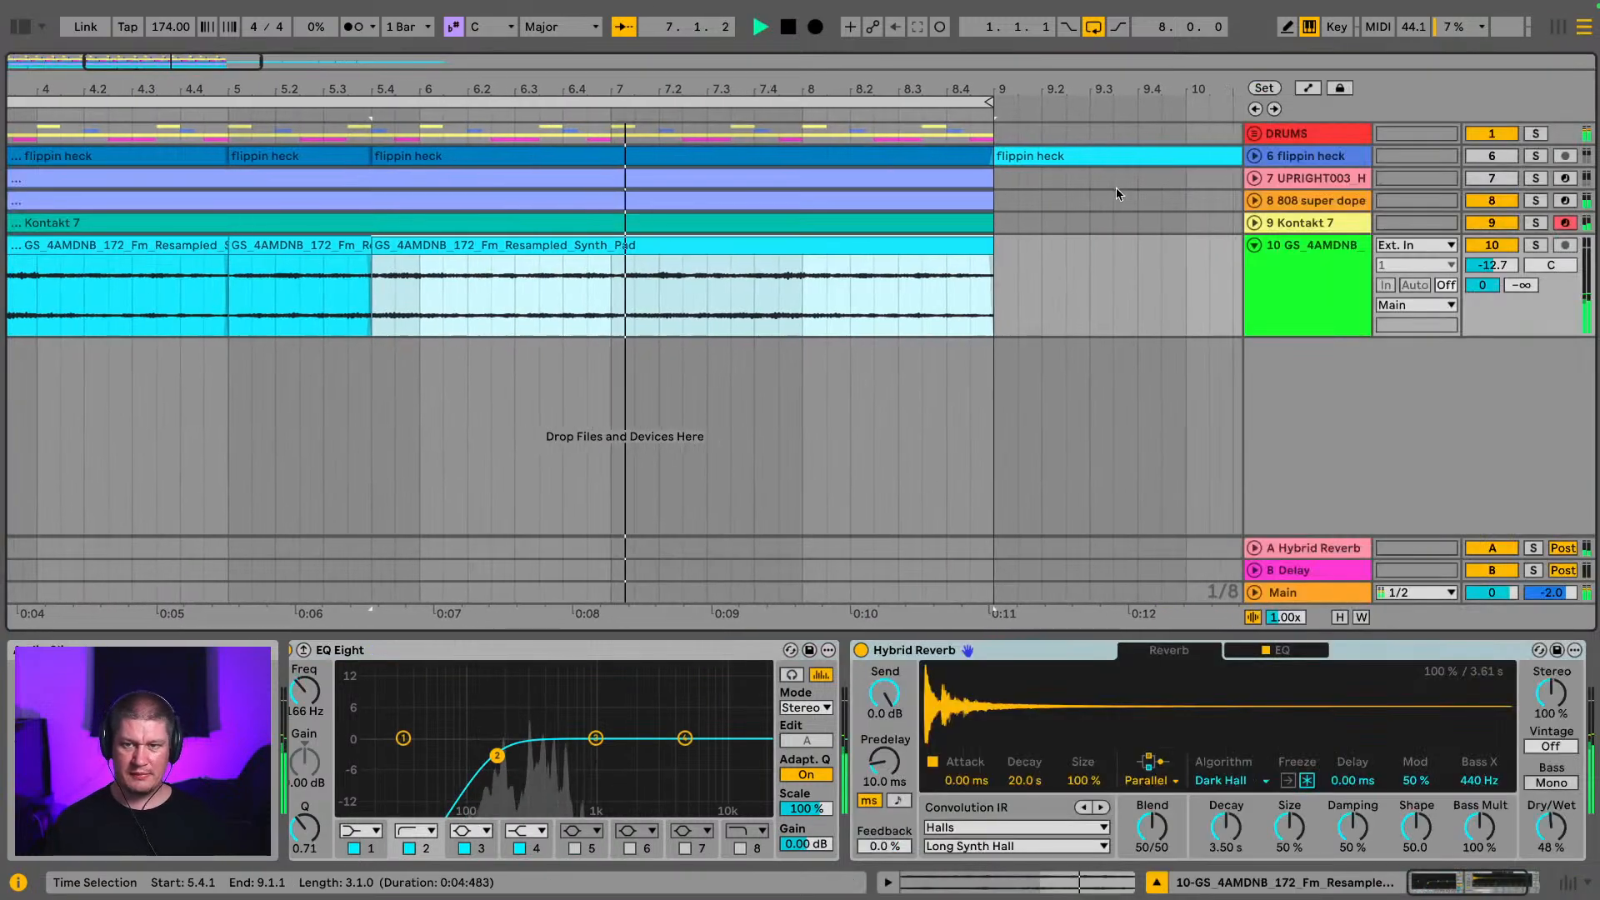
{"action": "left_click", "coordinate": [1254, 244]}
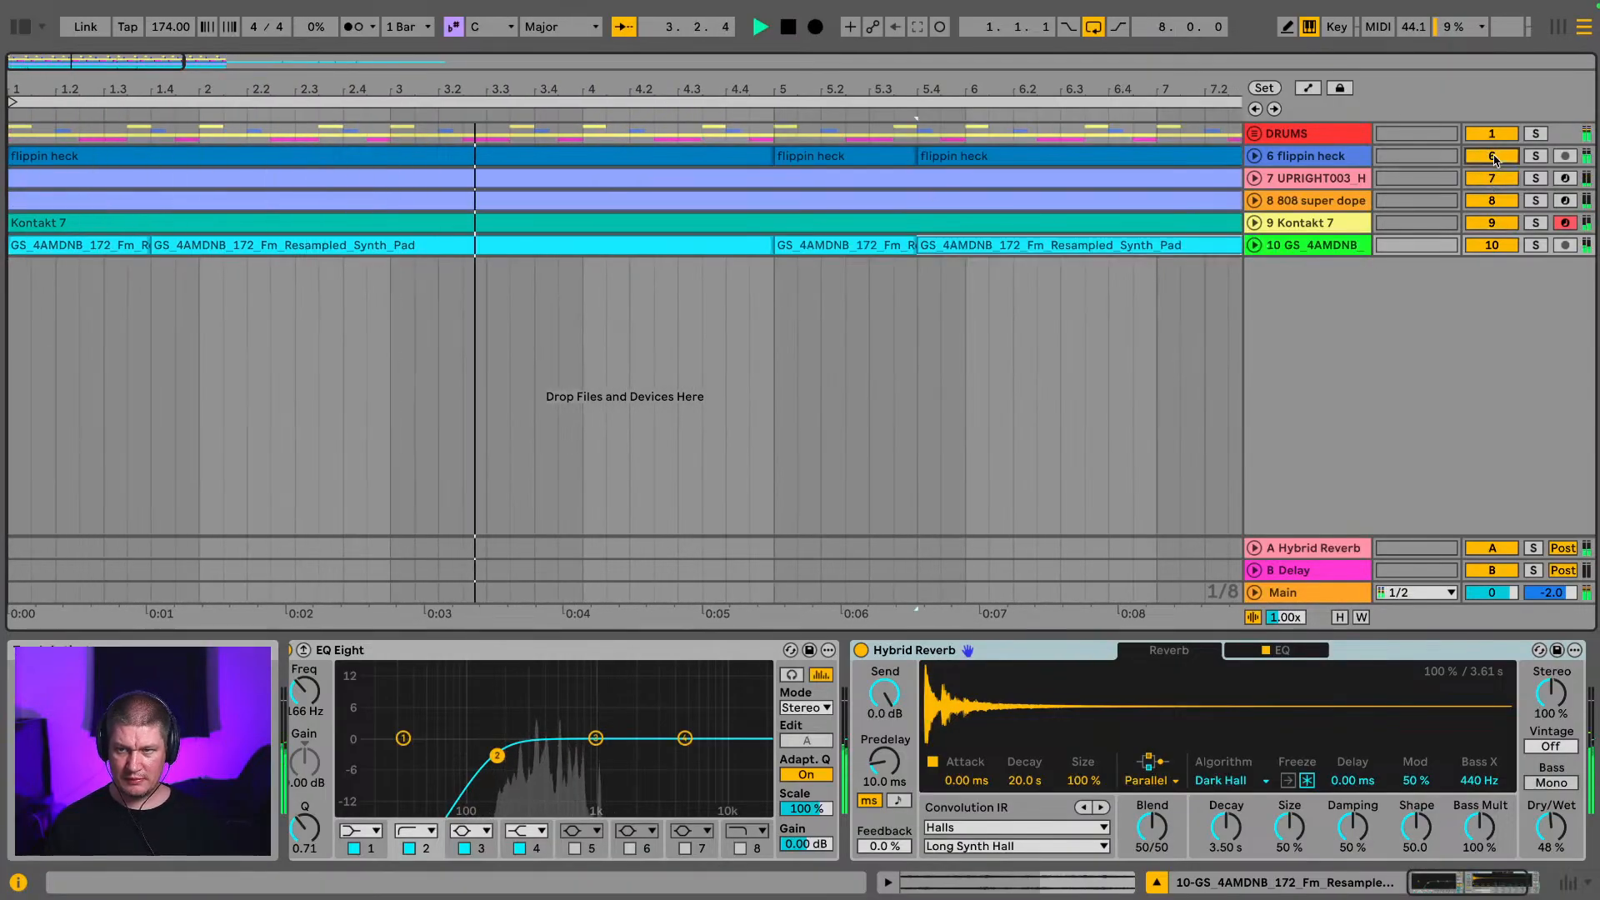
{"action": "key", "text": "Tab"}
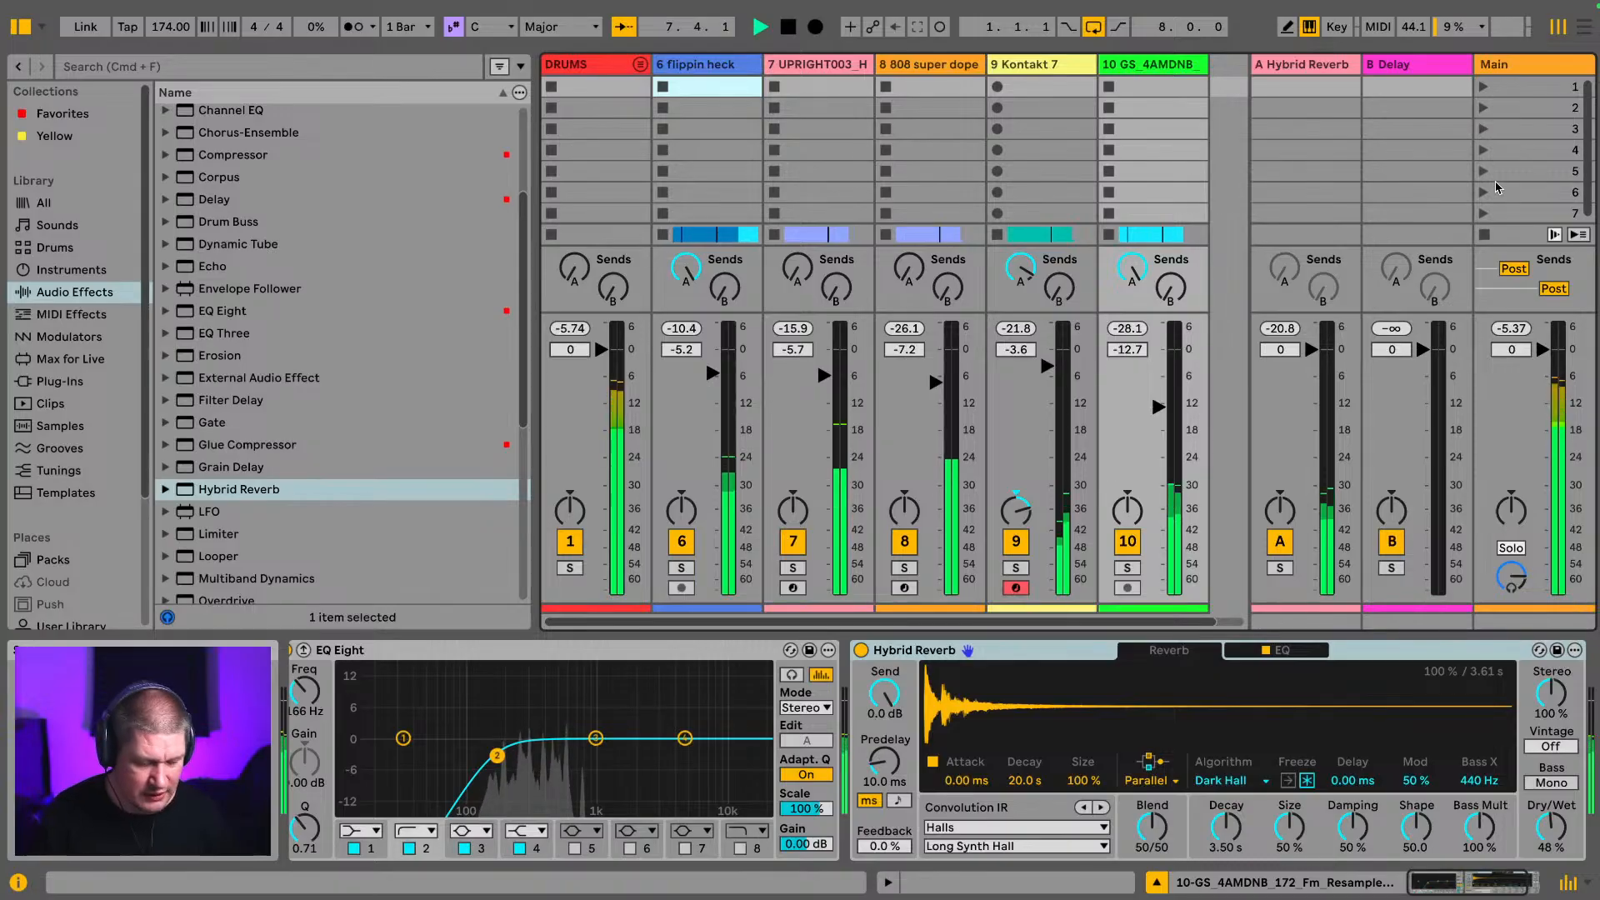
Step: Lower the DRUMS group's volume to -2.0 dB in the mixer while the loop plays
{"action": "key", "text": "Tab"}
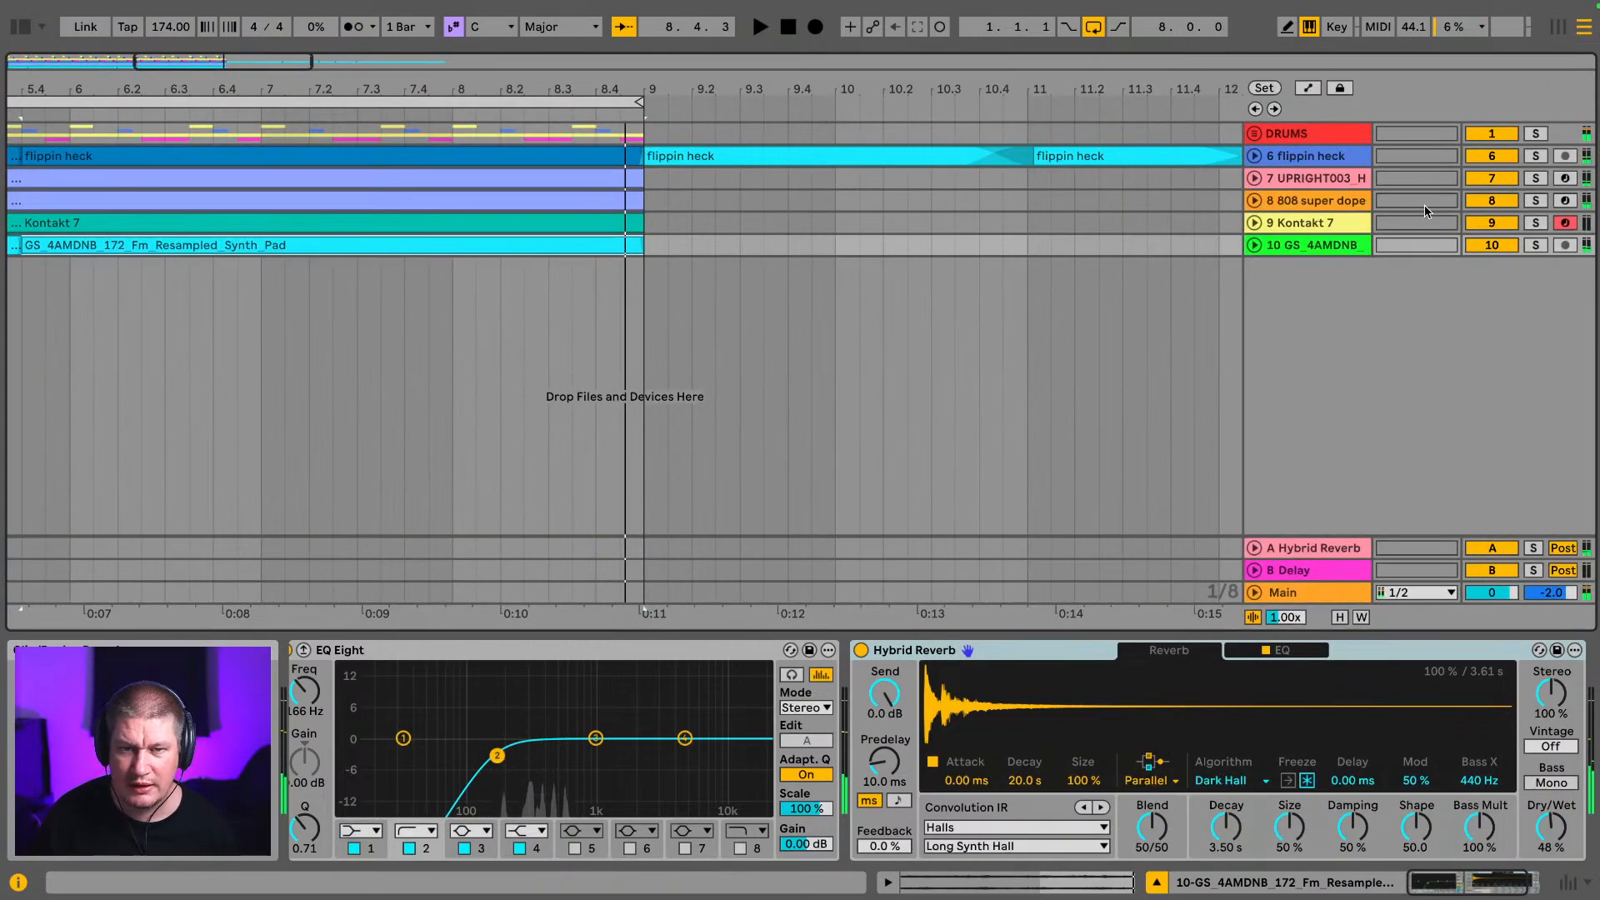
{"action": "key", "text": "space"}
{"action": "key", "text": "Tab"}
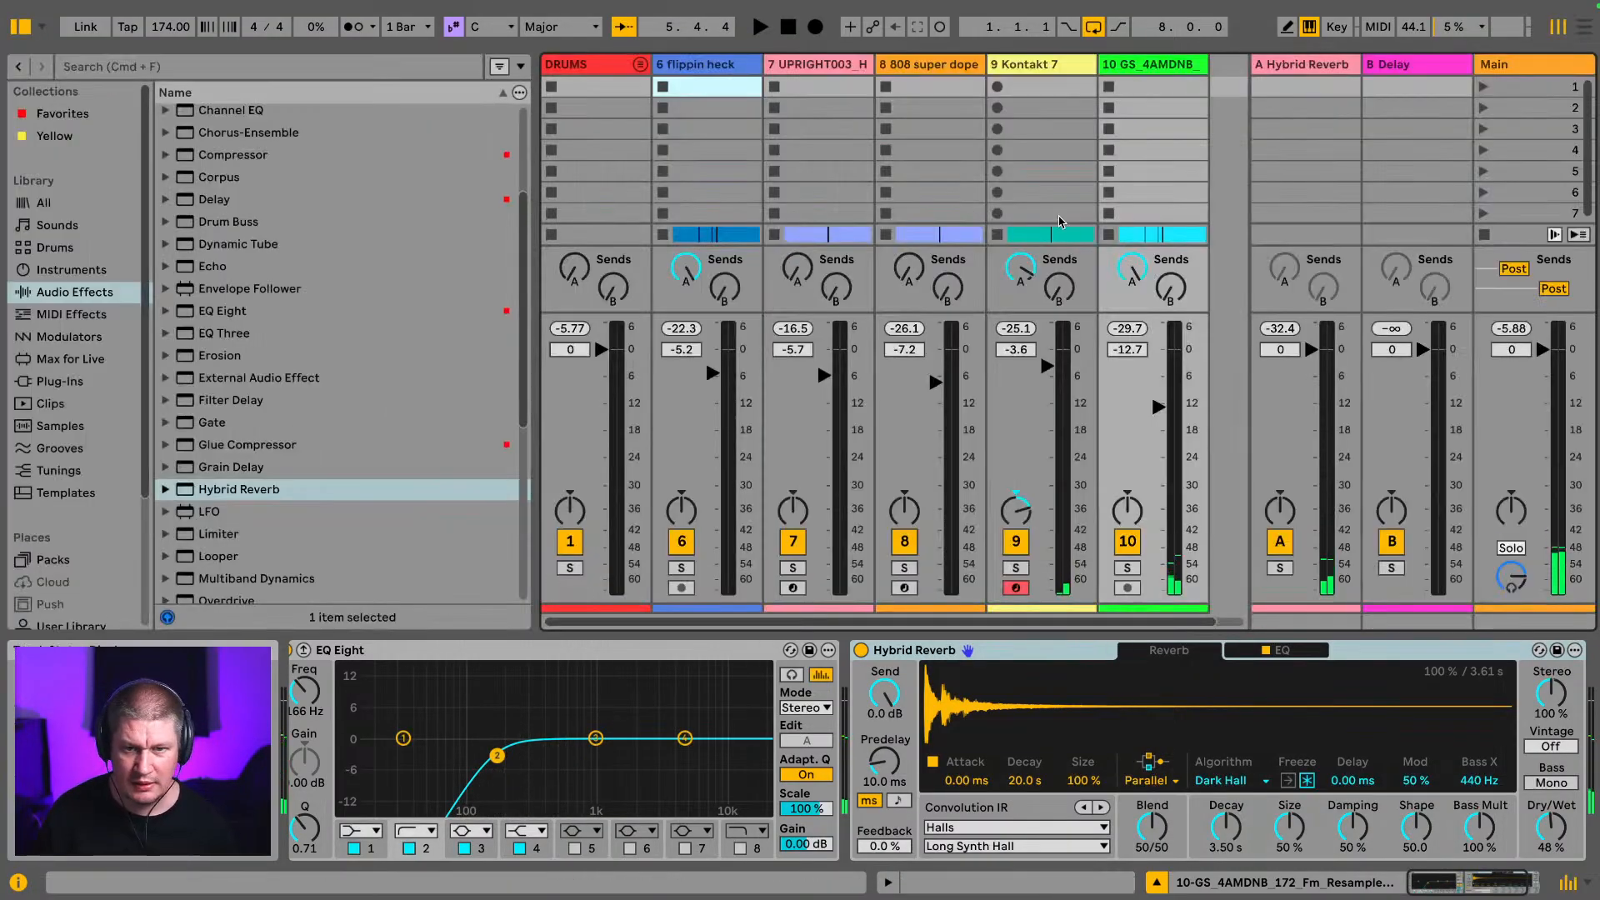
{"action": "left_click_drag", "start_coordinate": [597, 361], "coordinate": [599, 377]}
{"action": "key", "text": "space"}
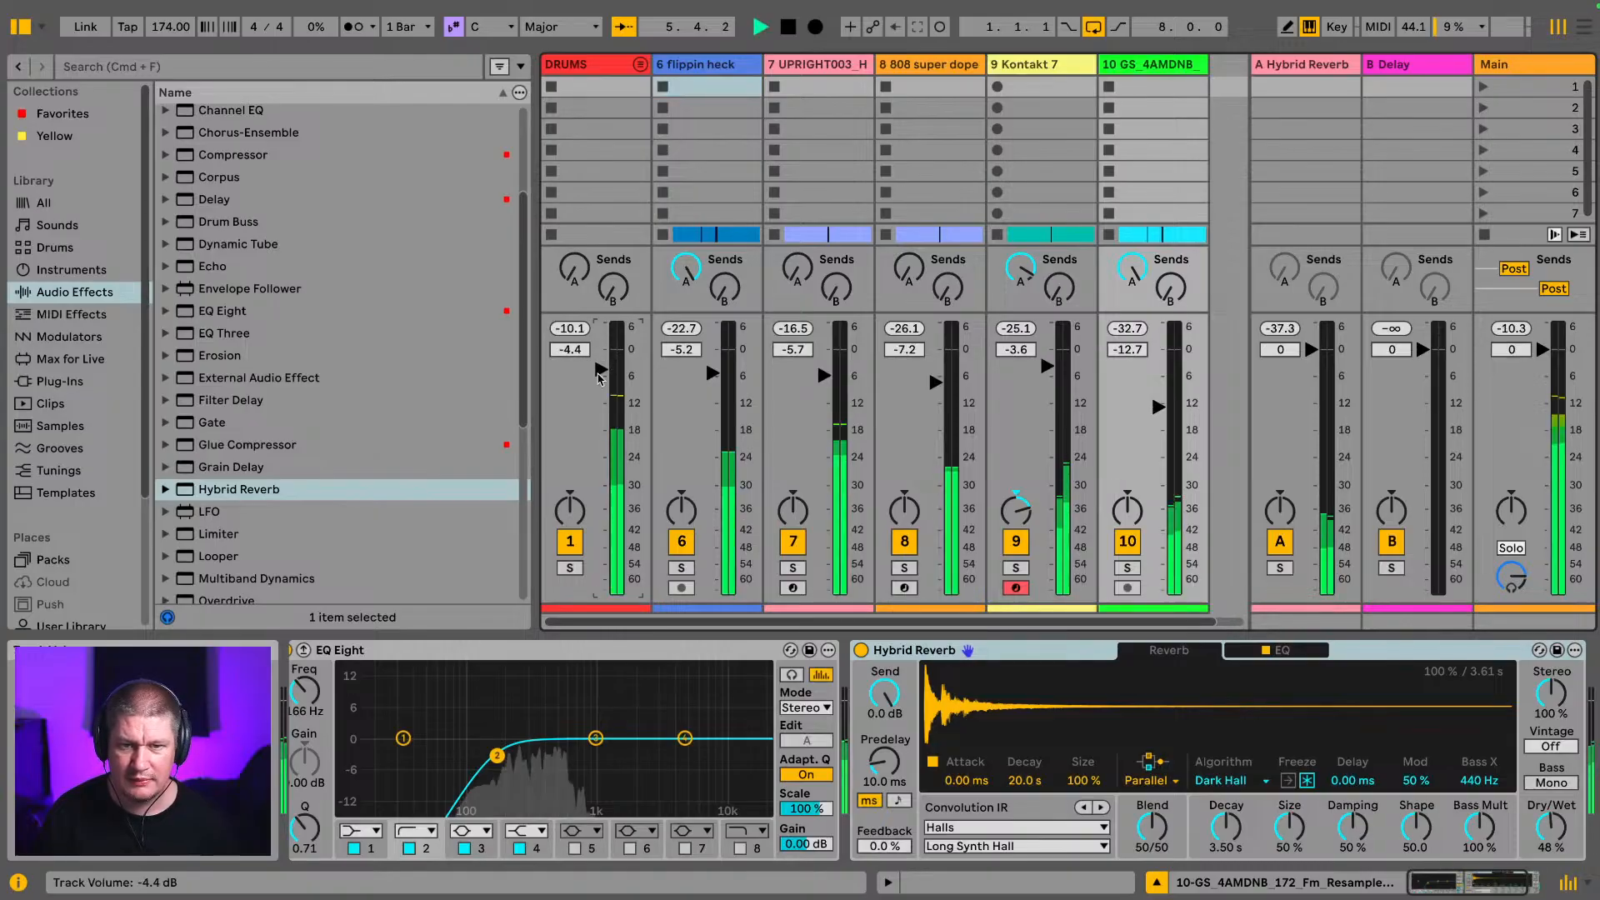
{"action": "left_click_drag", "start_coordinate": [601, 488], "coordinate": [601, 360]}
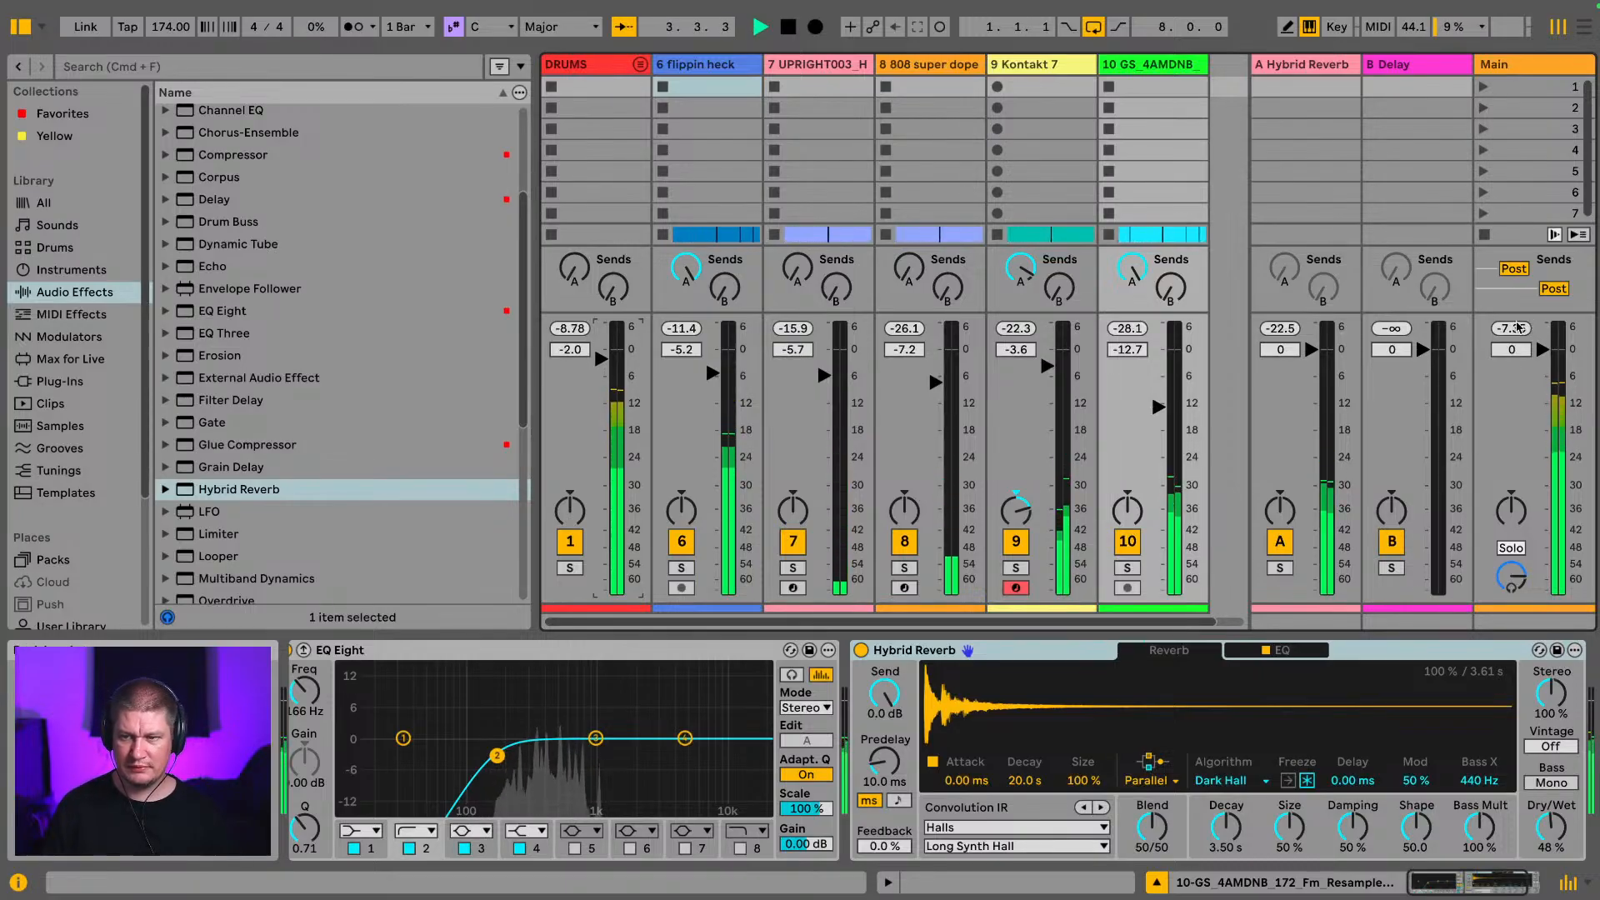
Step: Select every track from DRUMS through the pad and raise their volumes together by 2 dB, bringing DRUMS to 0 dB
{"action": "left_click", "coordinate": [566, 62]}
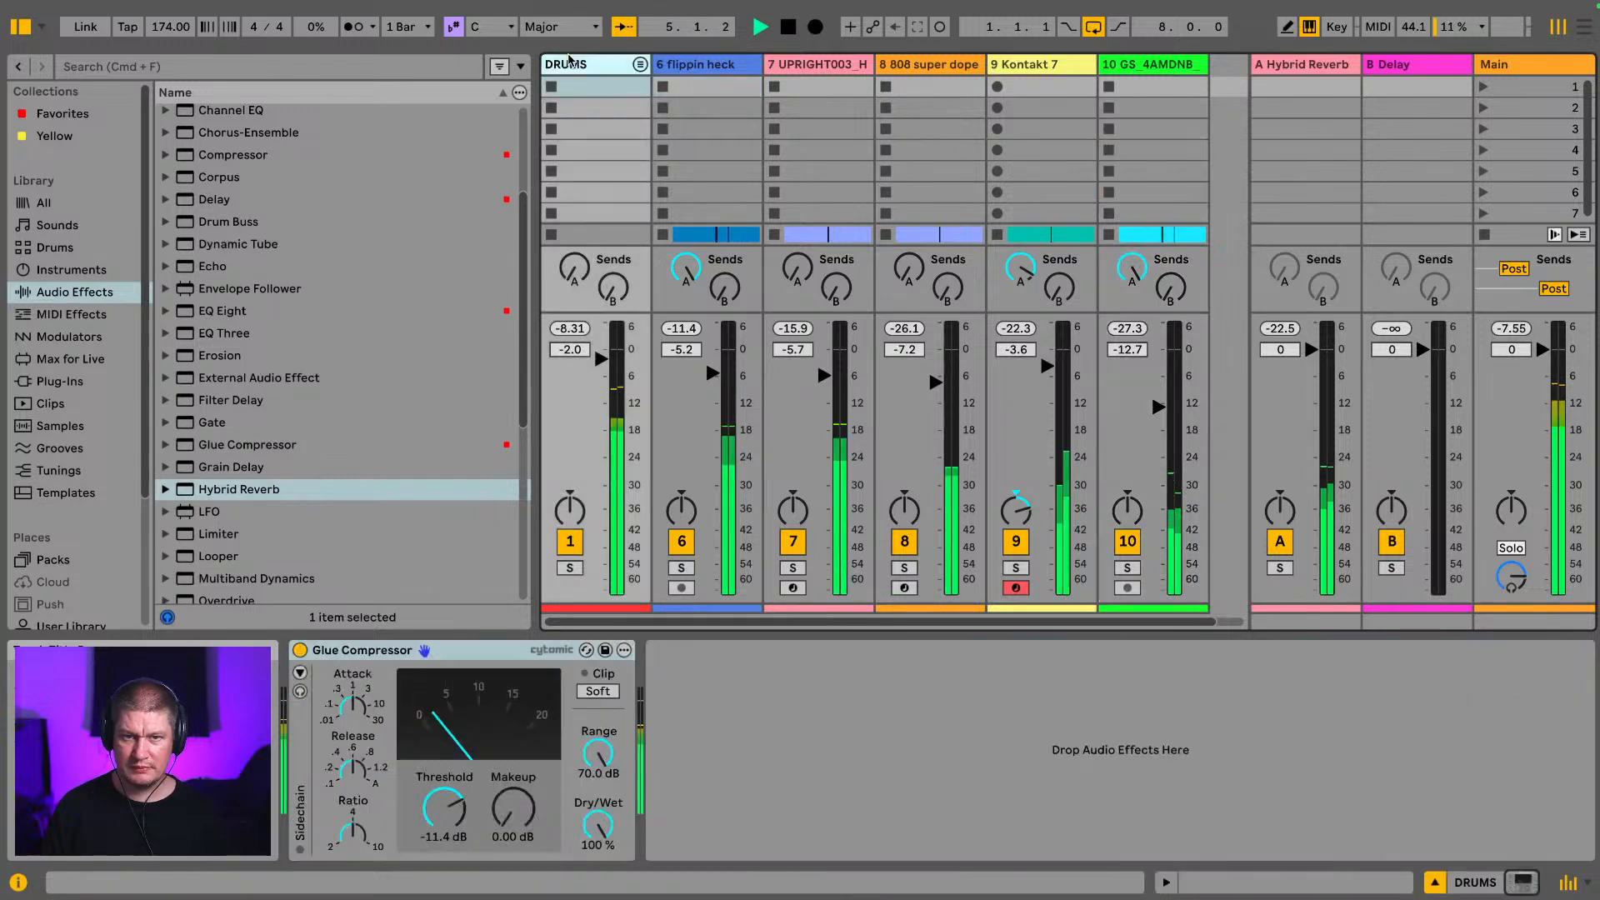
{"action": "left_click", "coordinate": [1164, 62], "text": "shift"}
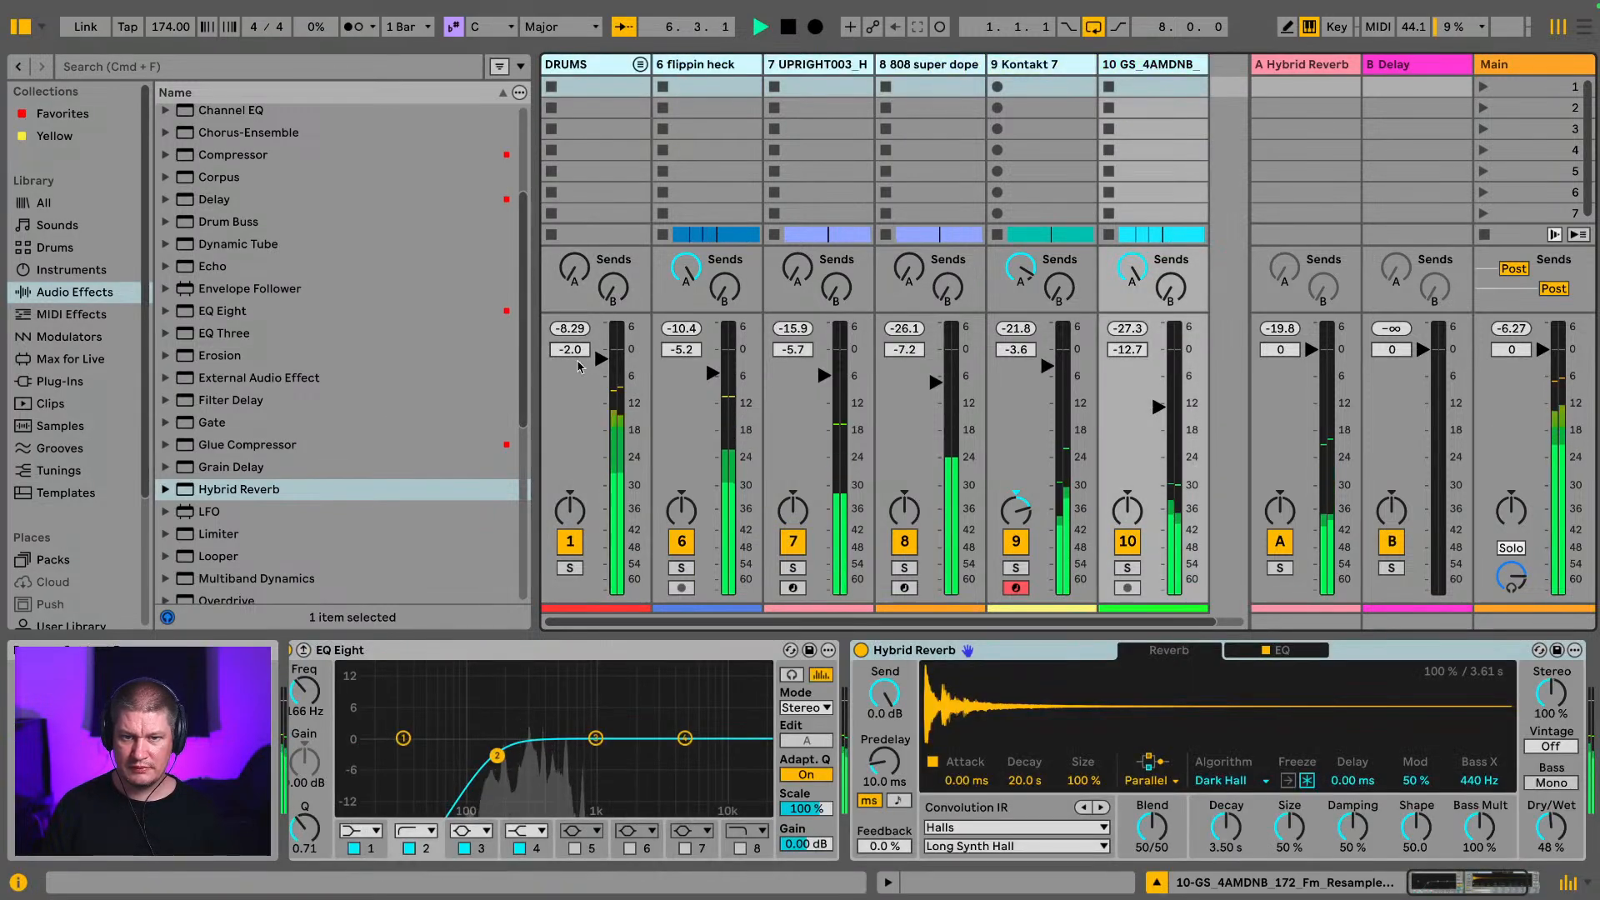
{"action": "left_click_drag", "start_coordinate": [577, 353], "coordinate": [577, 333]}
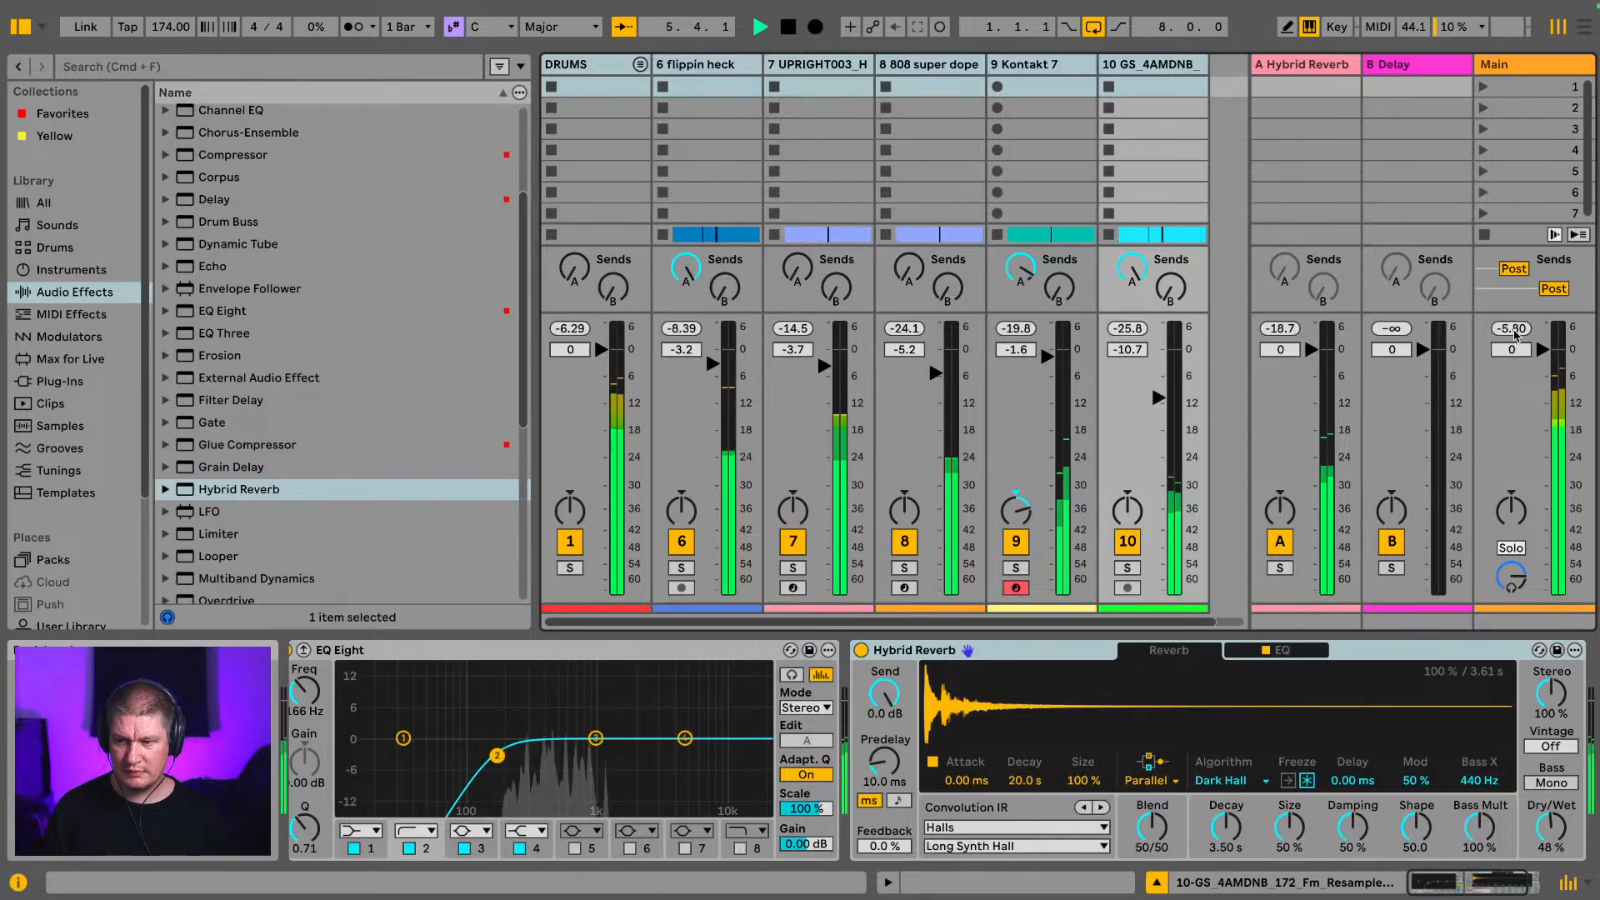
Step: Hide the browser and deactivate the flippin heck track
{"action": "key", "text": "super+alt+b"}
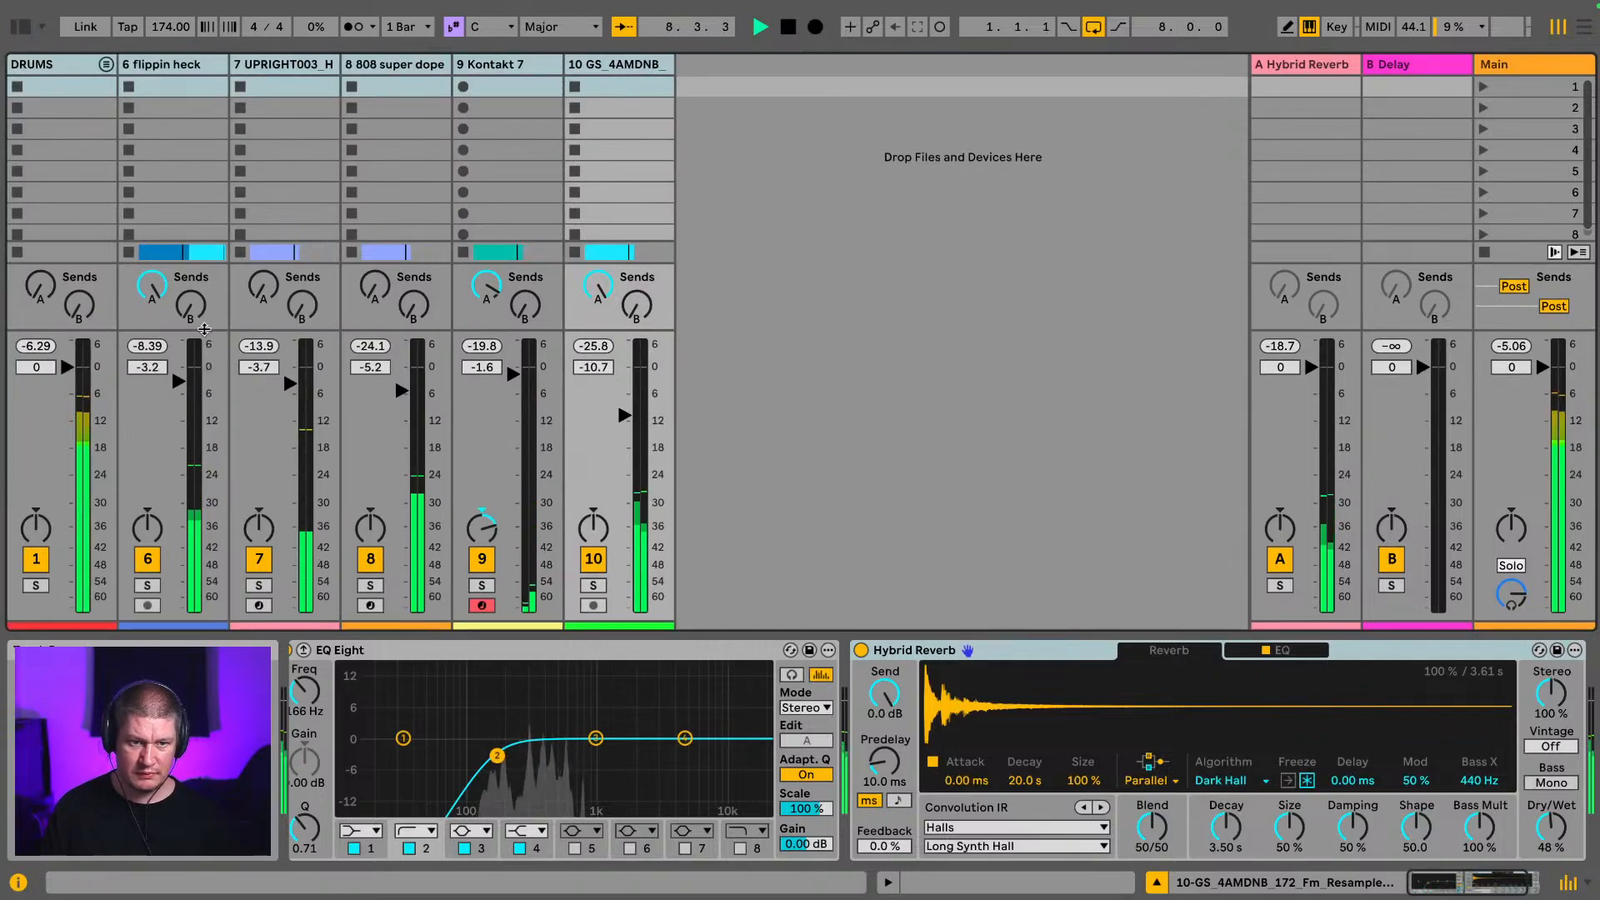
{"action": "left_click", "coordinate": [199, 60]}
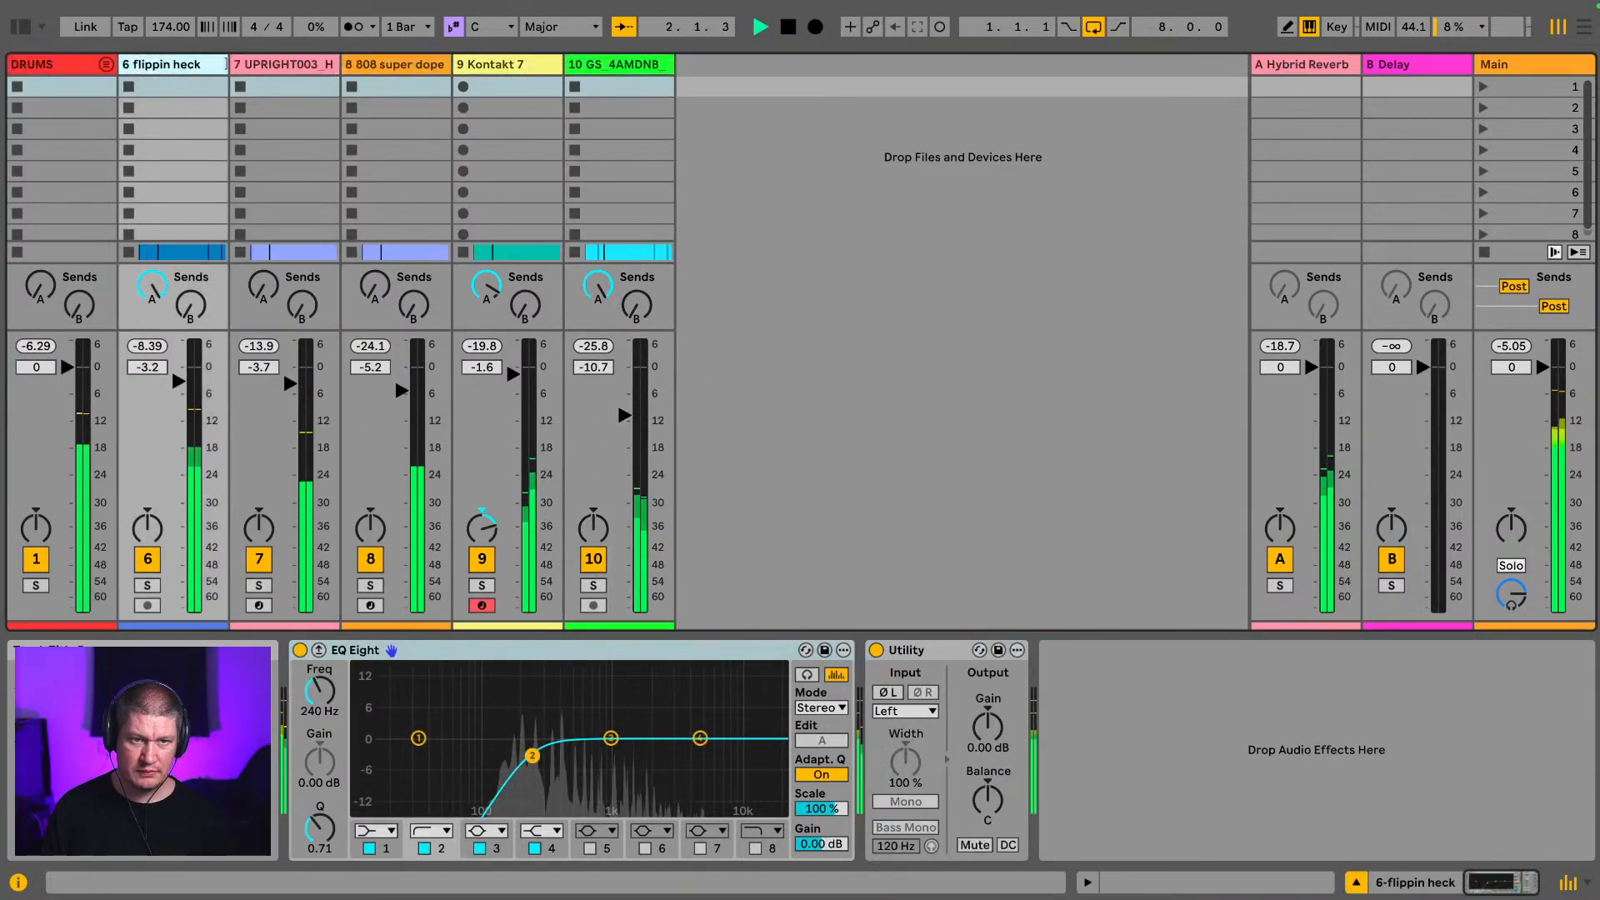
{"action": "left_click", "coordinate": [147, 559]}
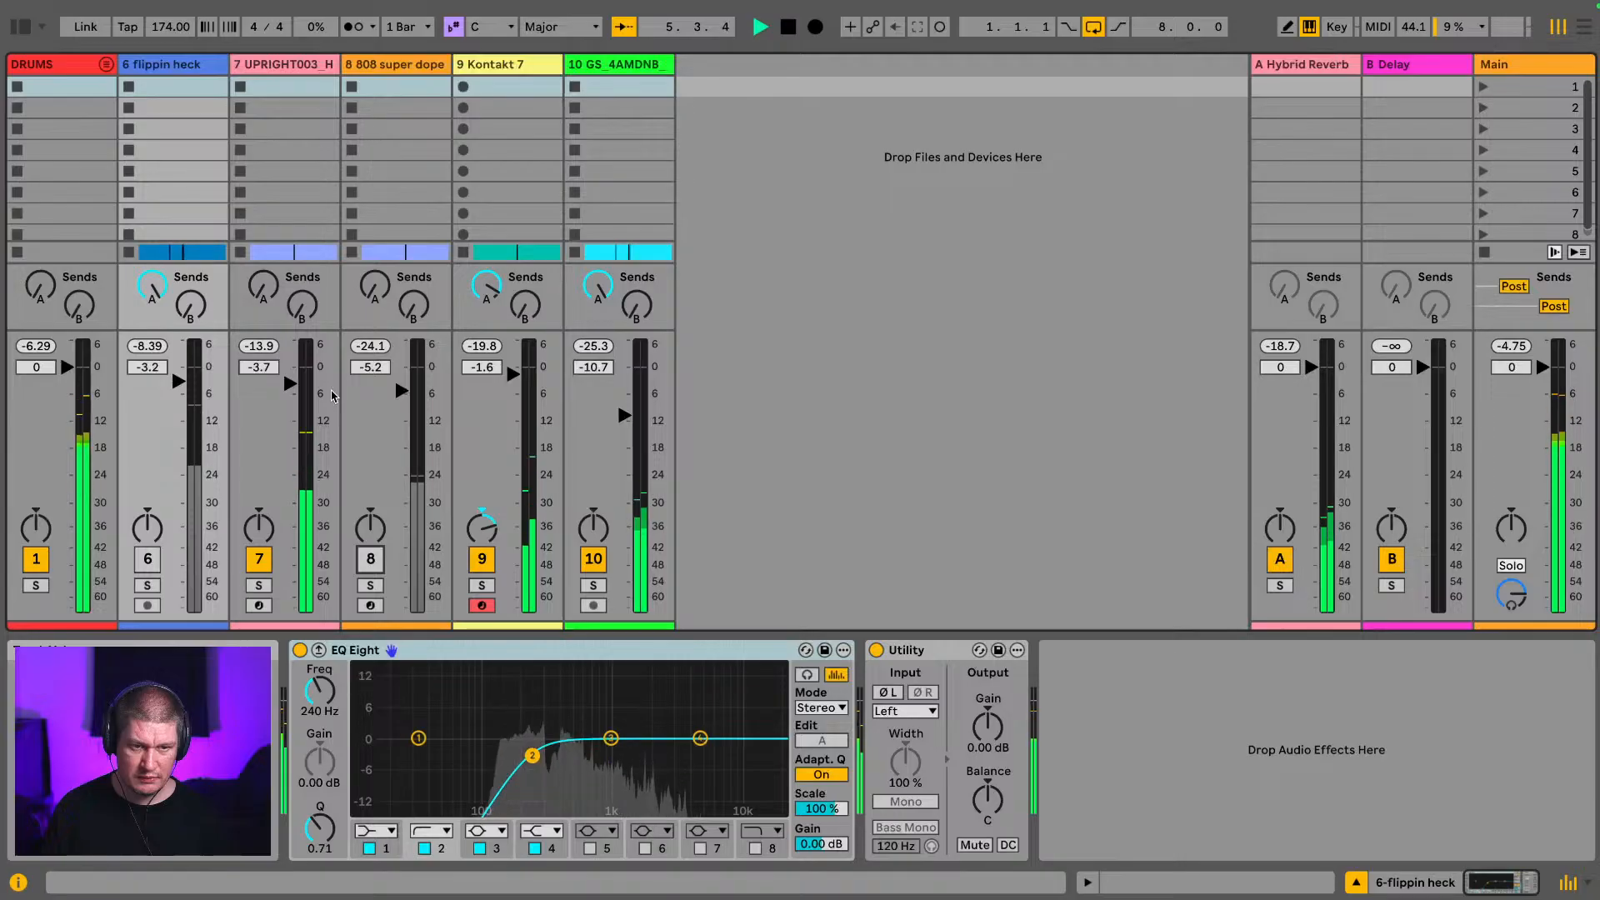
Step: Reactivate the 808 super dope track, lower its Saturator Dry/Wet to 20%, and solo it to check the sound
{"action": "left_click", "coordinate": [368, 571]}
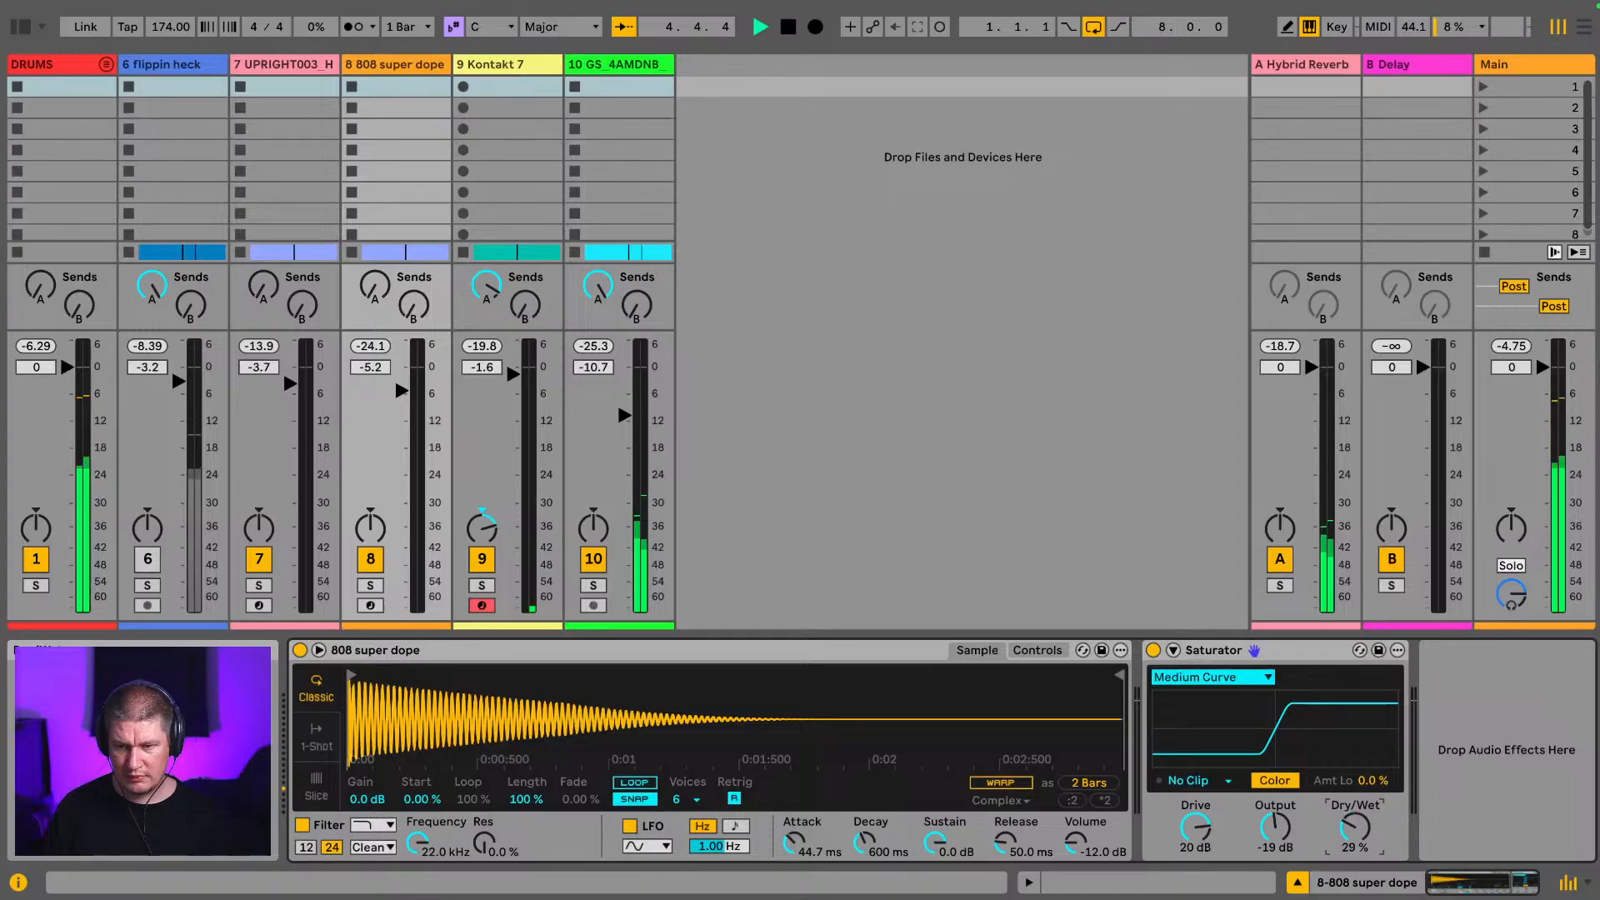
{"action": "mouse_move", "coordinate": [1354, 827]}
{"action": "left_mouse_down"}
{"action": "mouse_move", "coordinate": [1354, 854]}
{"action": "mouse_move", "coordinate": [1354, 841]}
{"action": "left_mouse_up"}
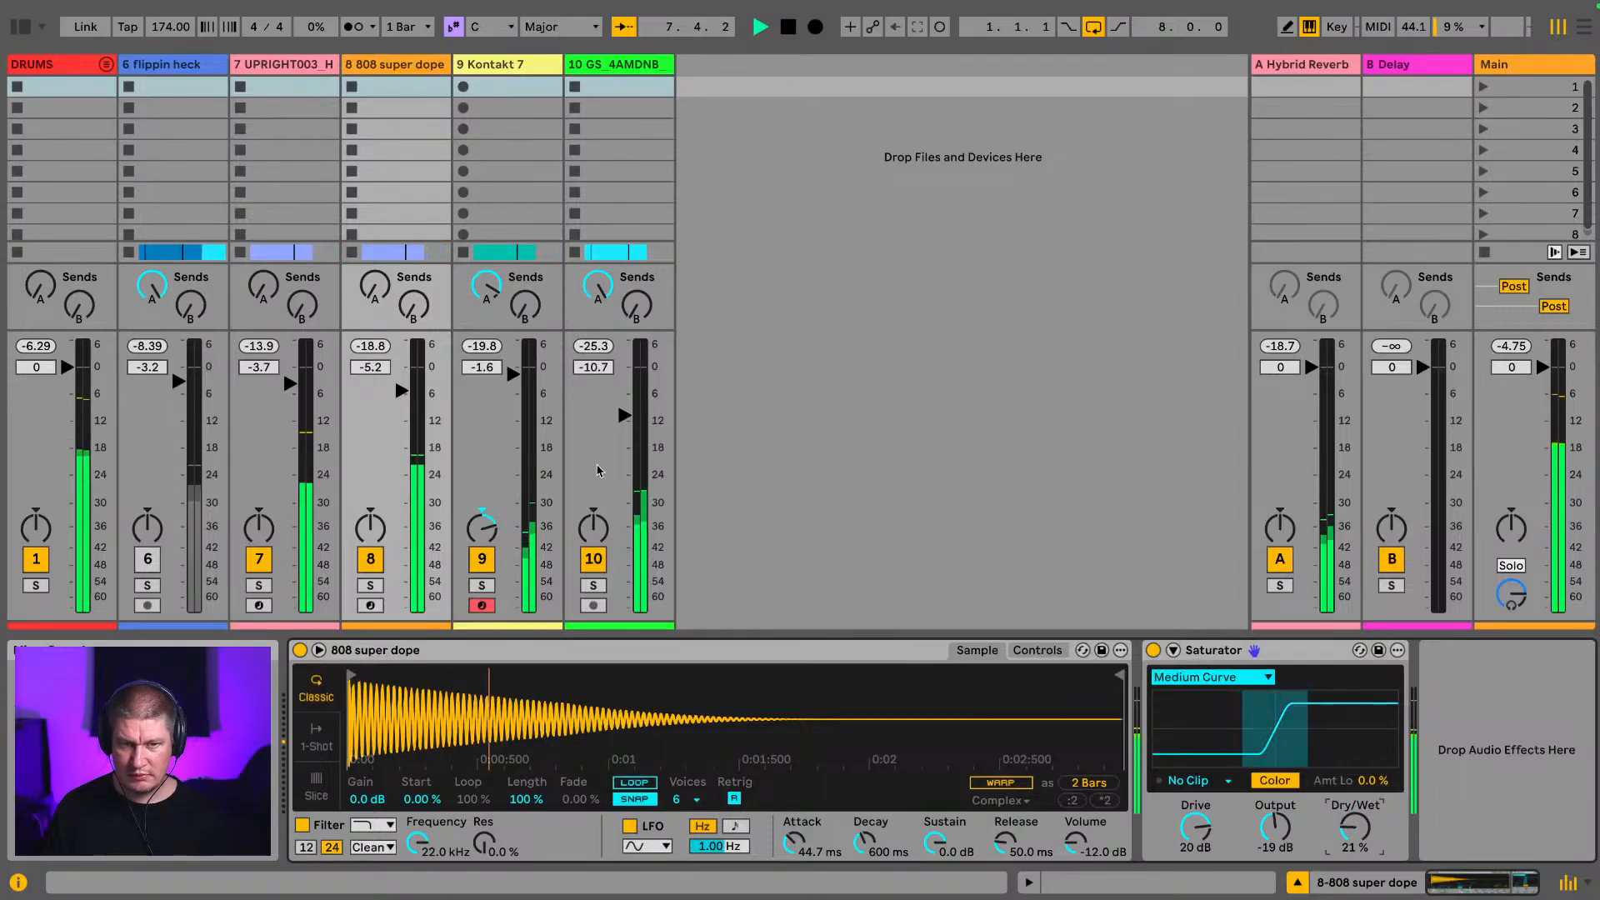
{"action": "left_click", "coordinate": [371, 586]}
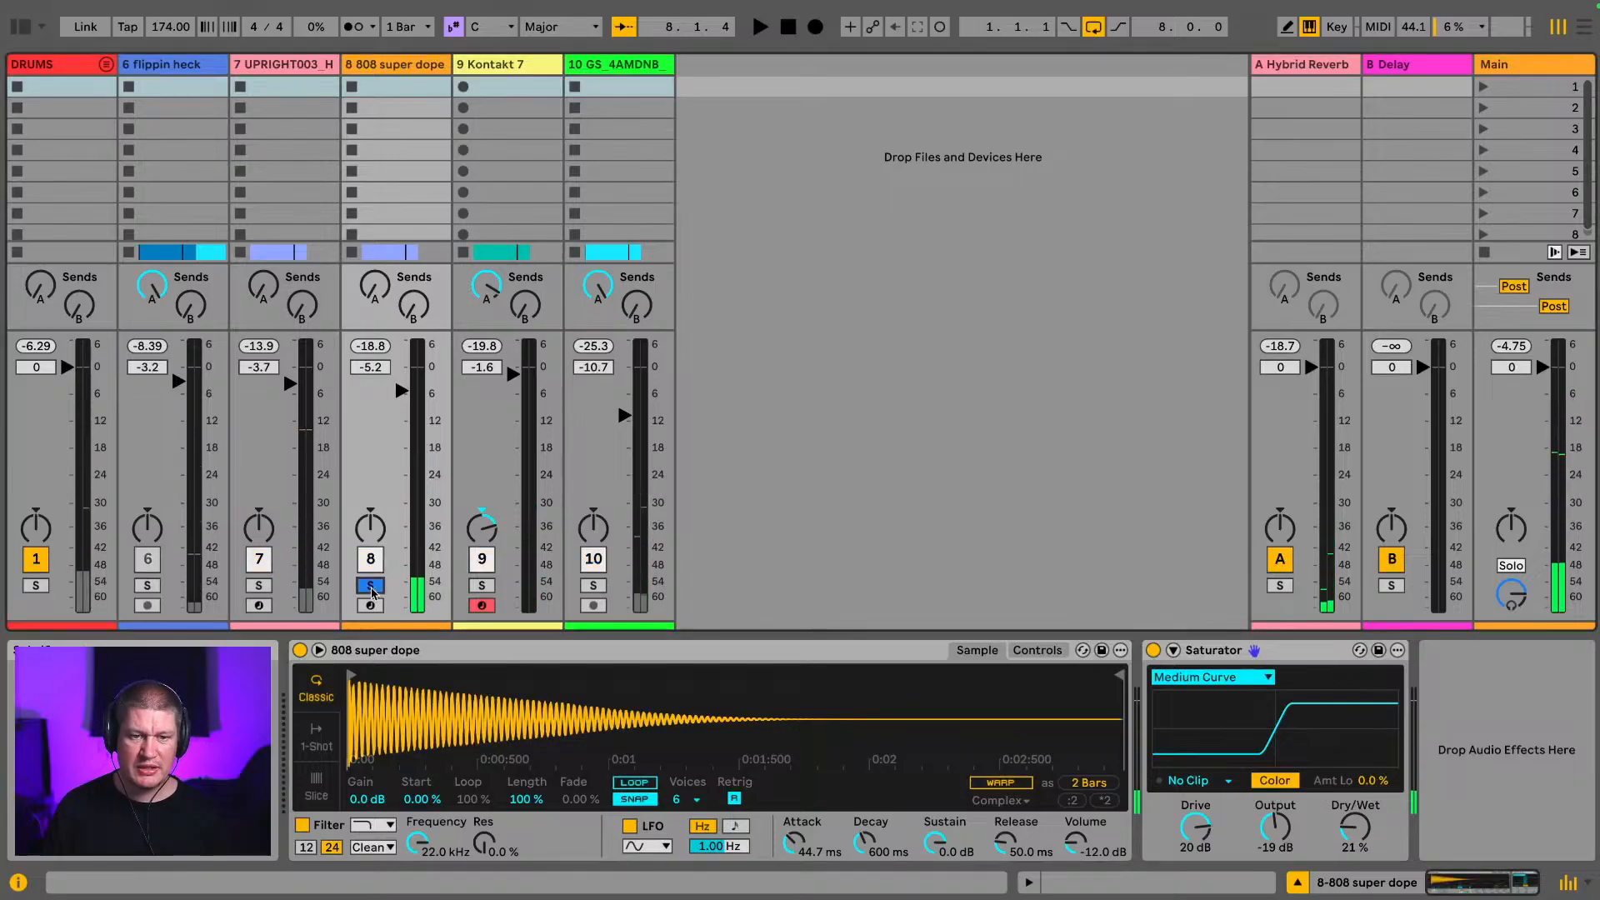
{"action": "key", "text": "space"}
{"action": "mouse_move", "coordinate": [1354, 827]}
{"action": "left_mouse_down"}
{"action": "mouse_move", "coordinate": [1355, 700]}
{"action": "mouse_move", "coordinate": [1355, 831]}
{"action": "left_mouse_up"}
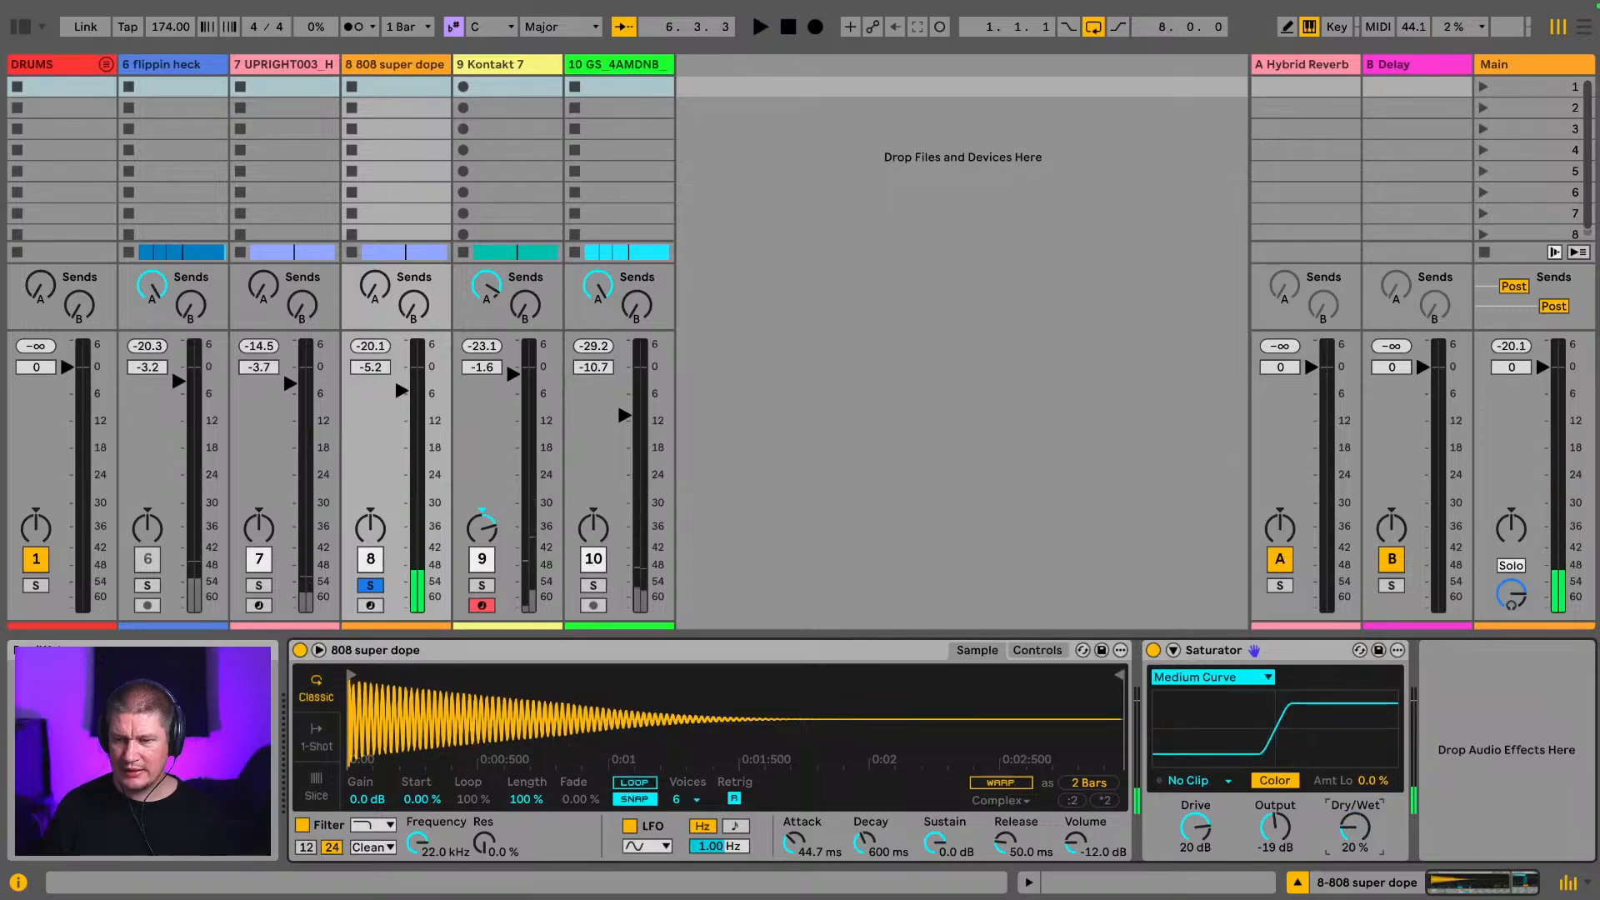
{"action": "key", "text": "space"}
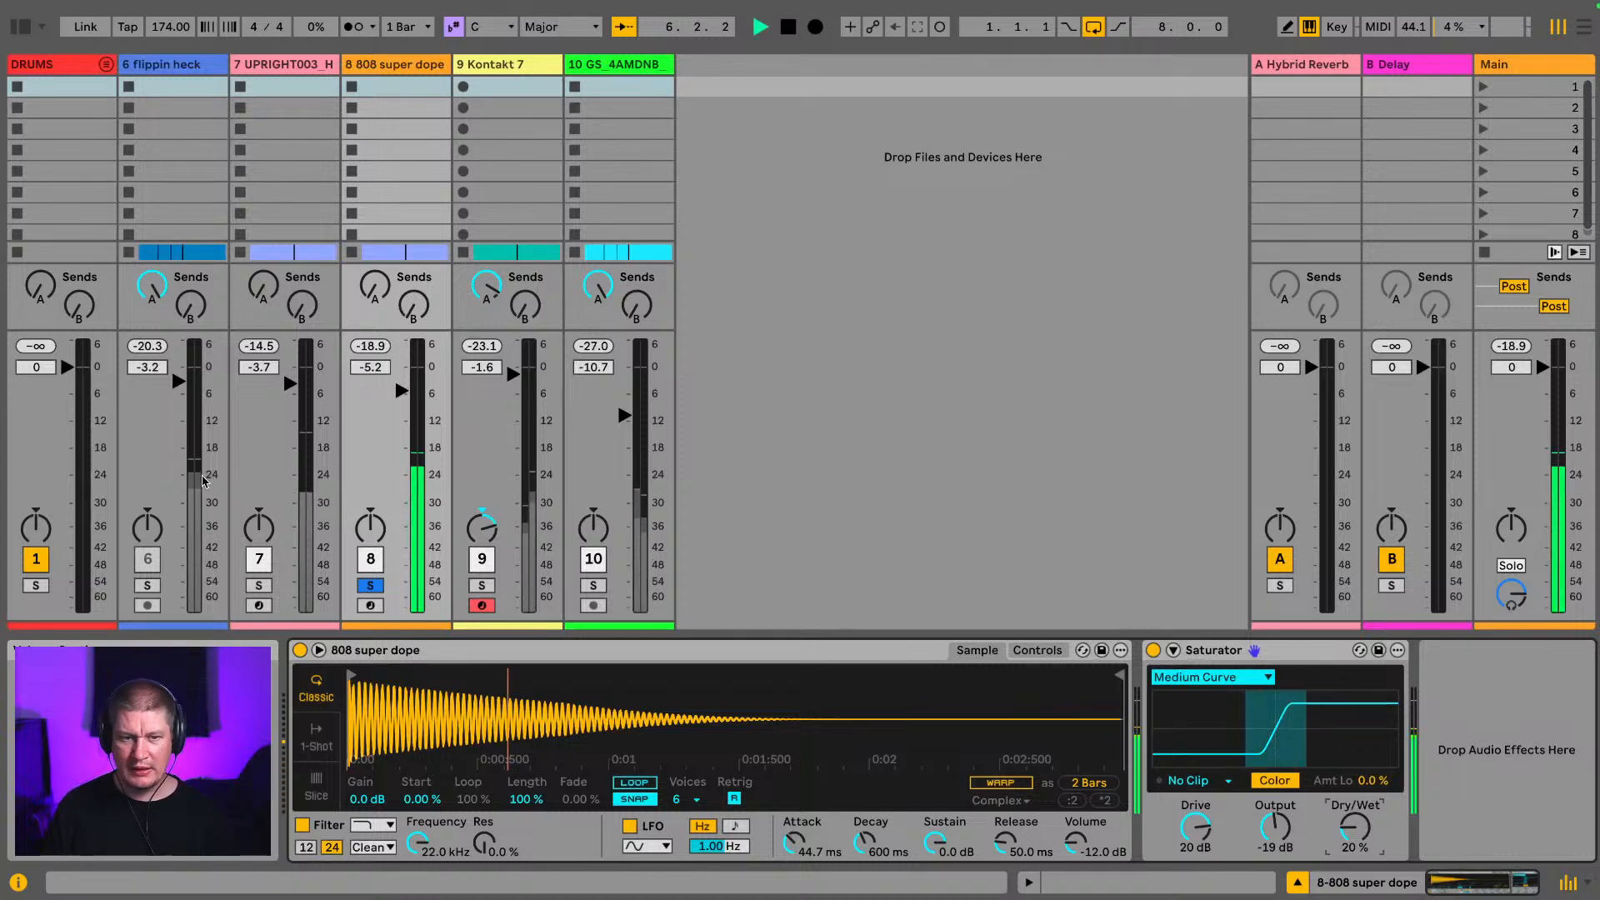
{"action": "key", "text": "space"}
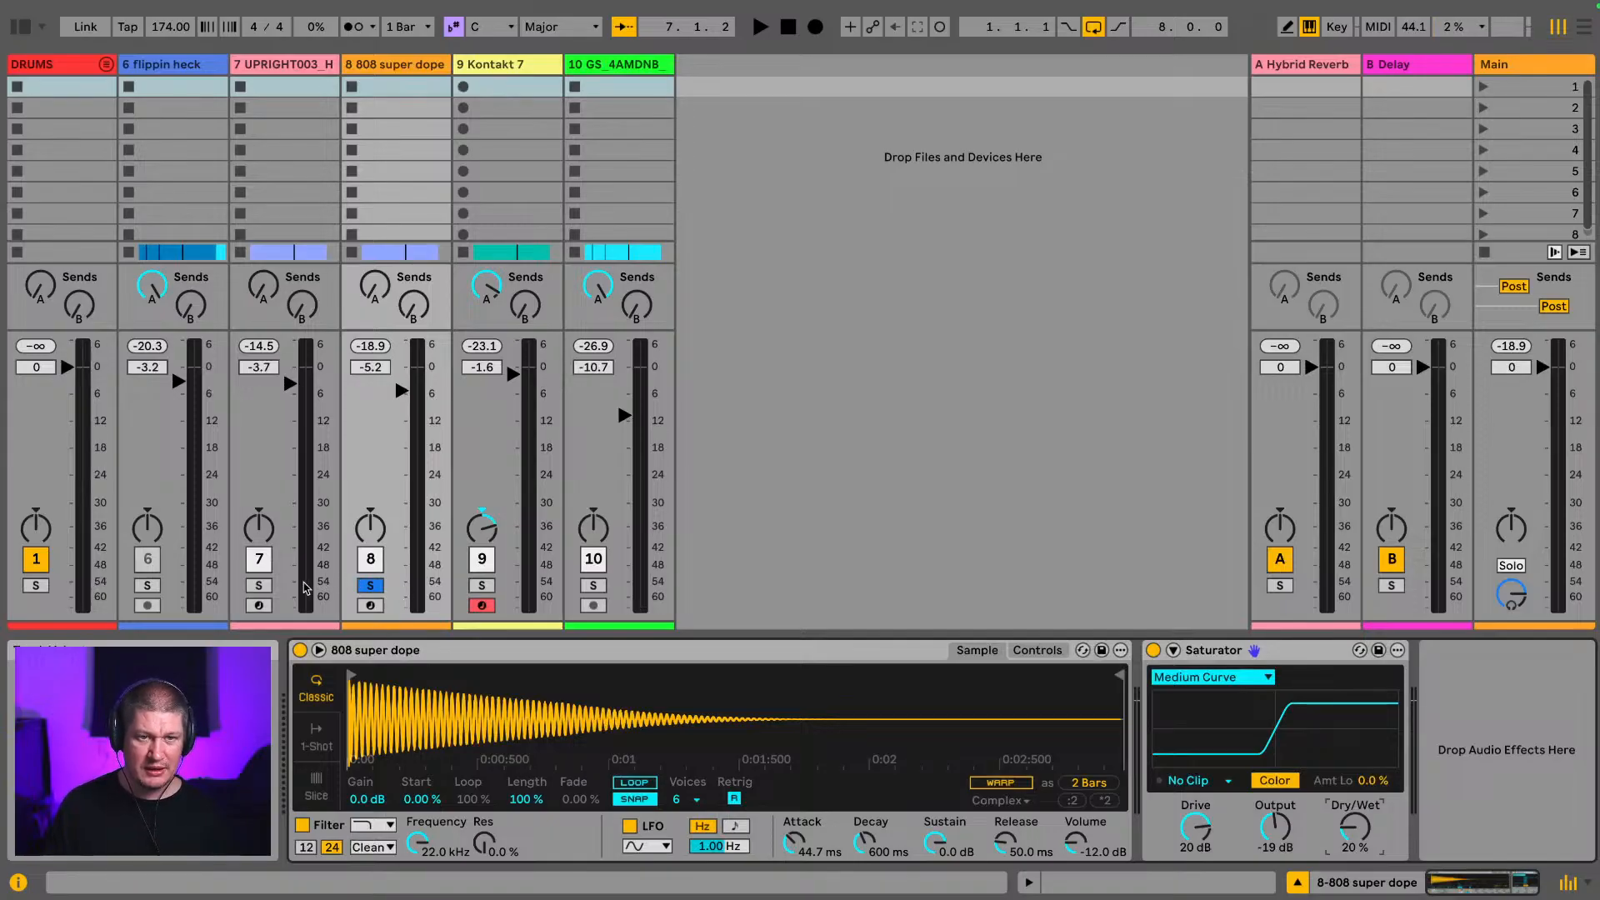
Step: Solo UPRIGHT003 alongside the 808 to hear both basses together, then clear the solos
{"action": "left_click", "coordinate": [258, 586]}
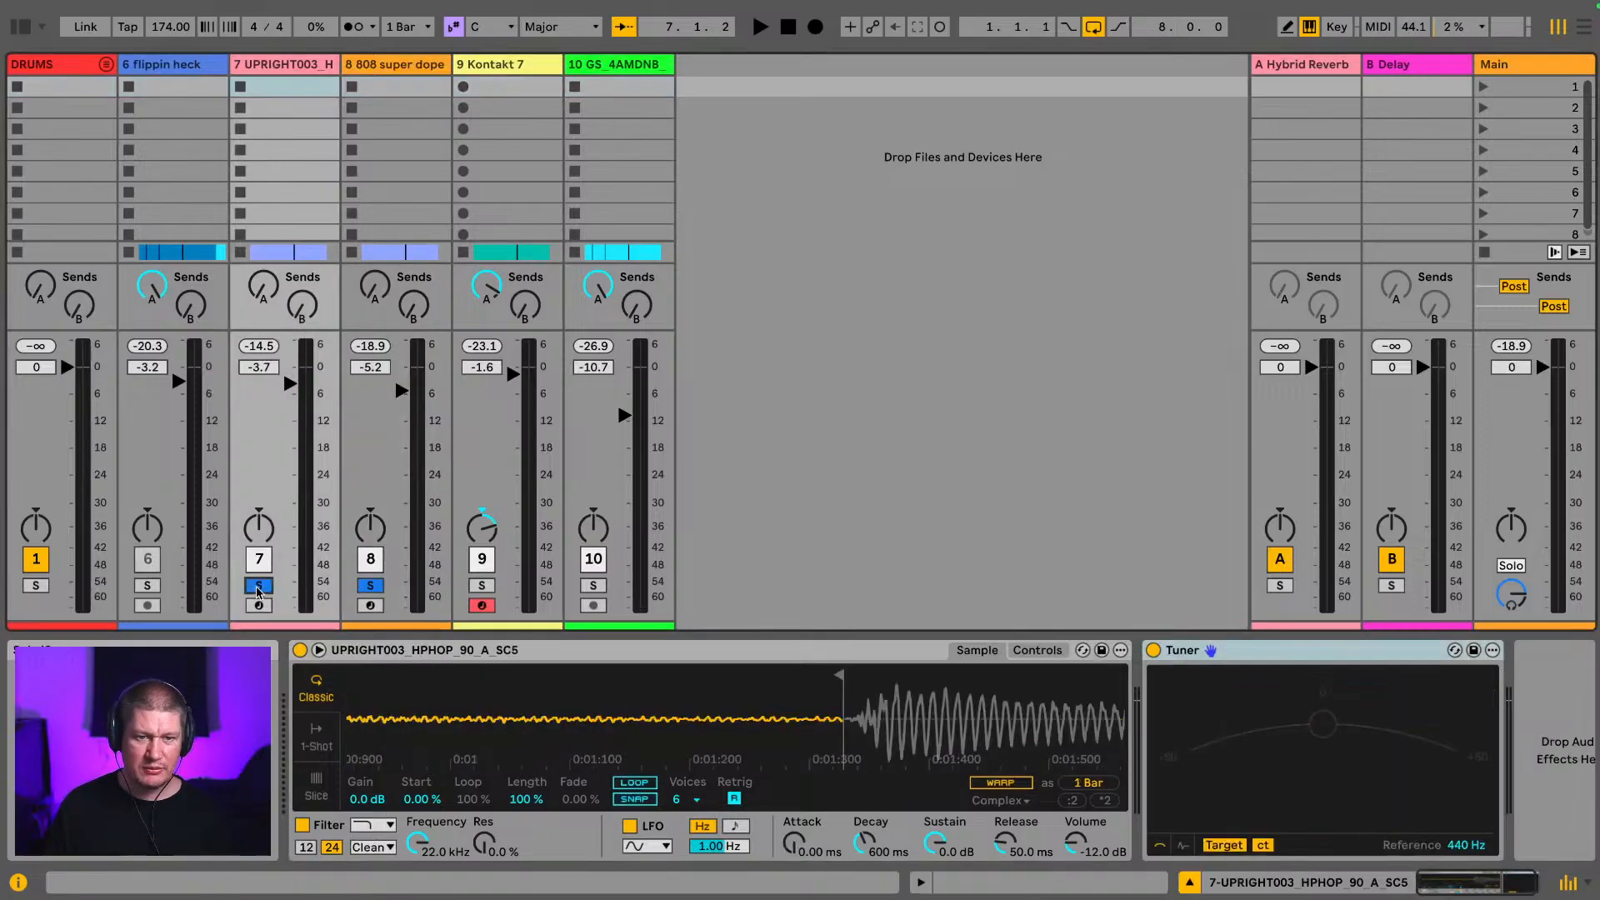
{"action": "key", "text": "space"}
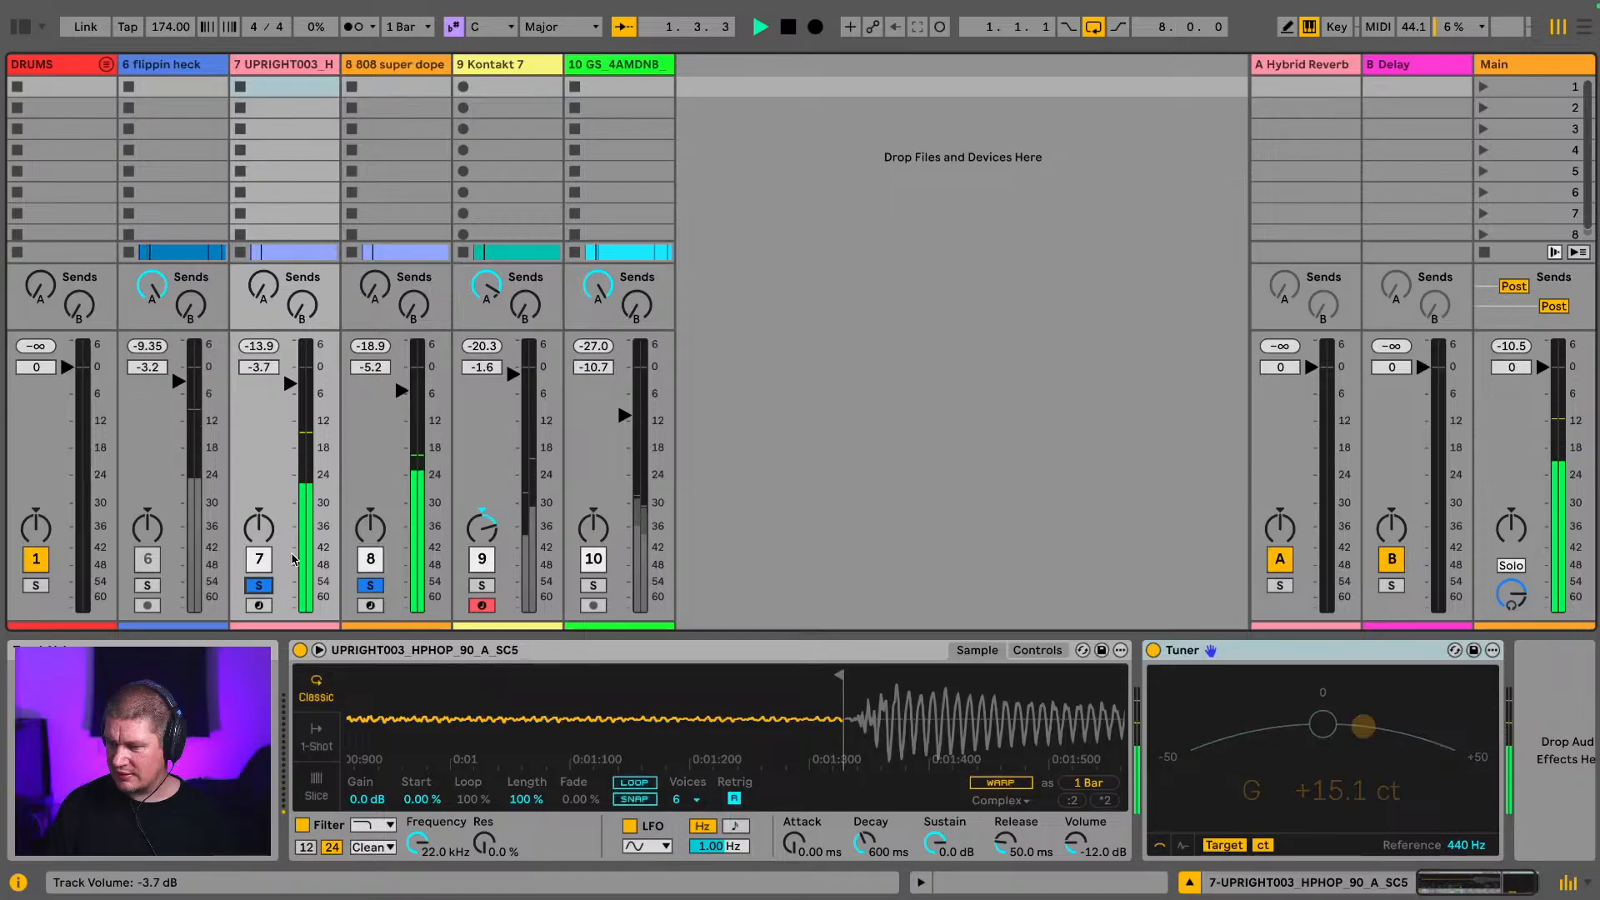
{"action": "left_click", "coordinate": [259, 586]}
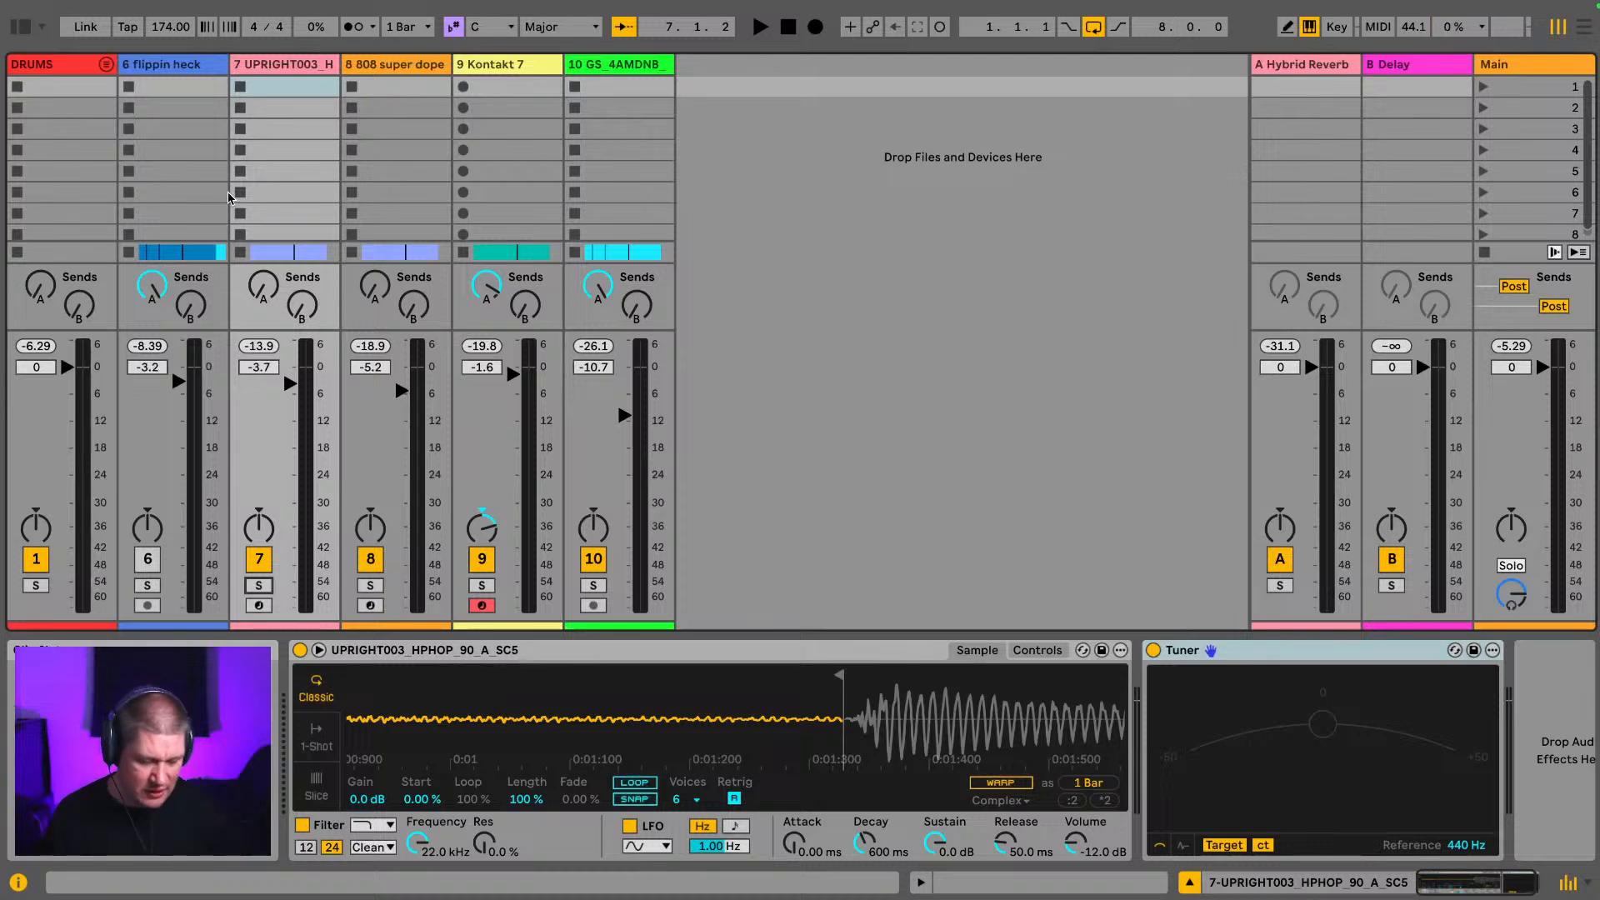
Step: Select the DRUMS group, reopen the browser and list the airwindows plug-ins
{"action": "mouse_move", "coordinate": [210, 5]}
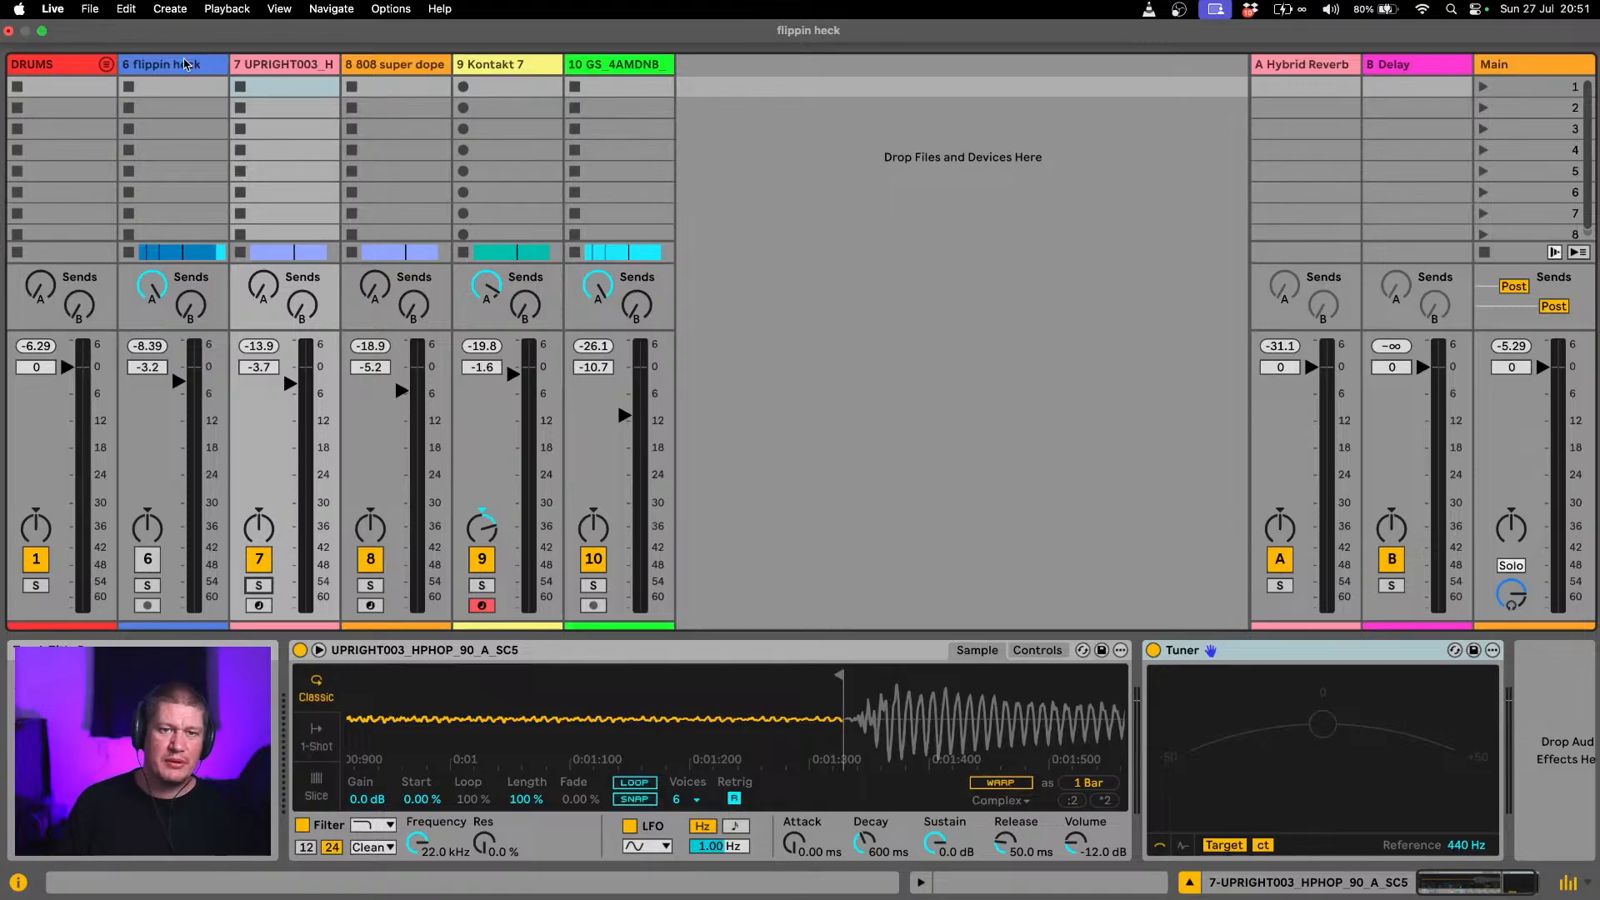
{"action": "left_click", "coordinate": [186, 64]}
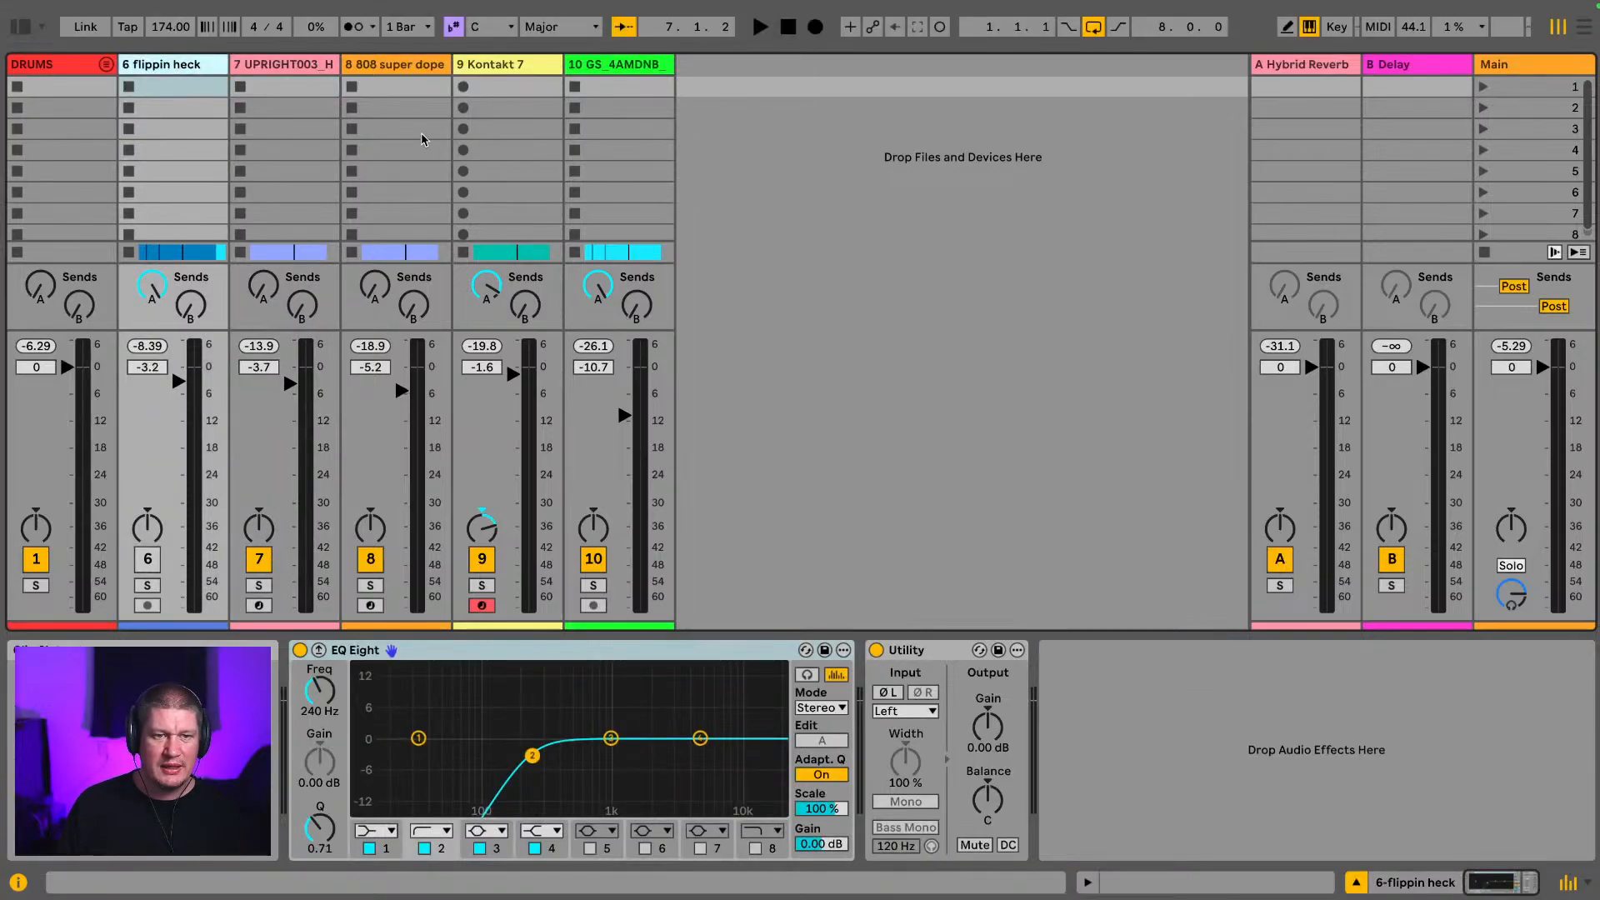
{"action": "left_click", "coordinate": [75, 65]}
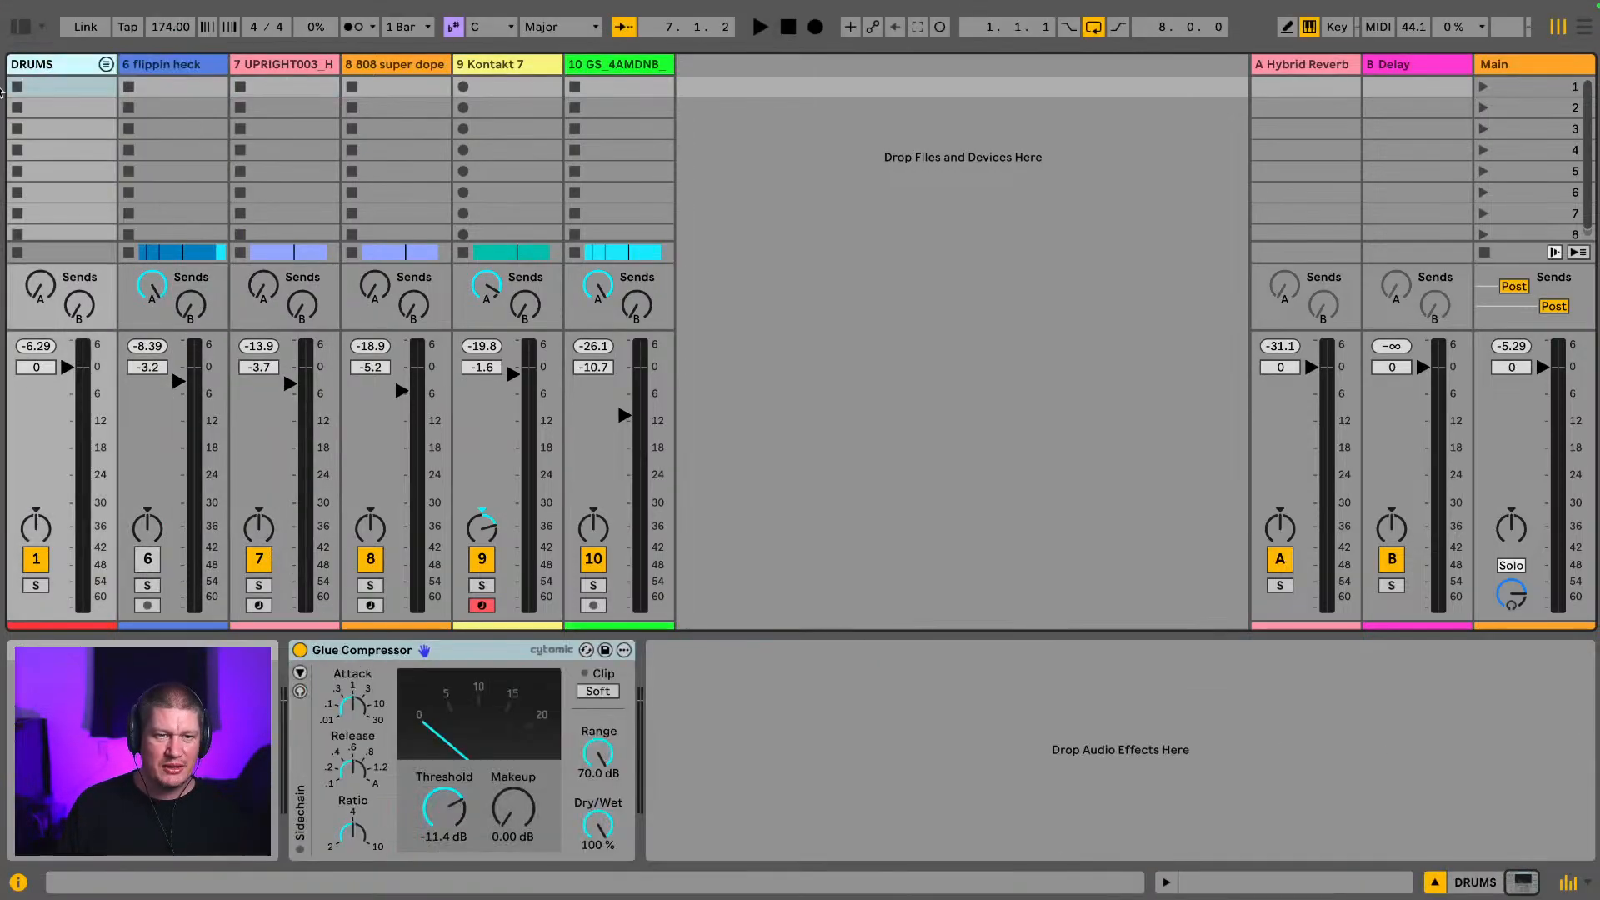
{"action": "left_click", "coordinate": [22, 28]}
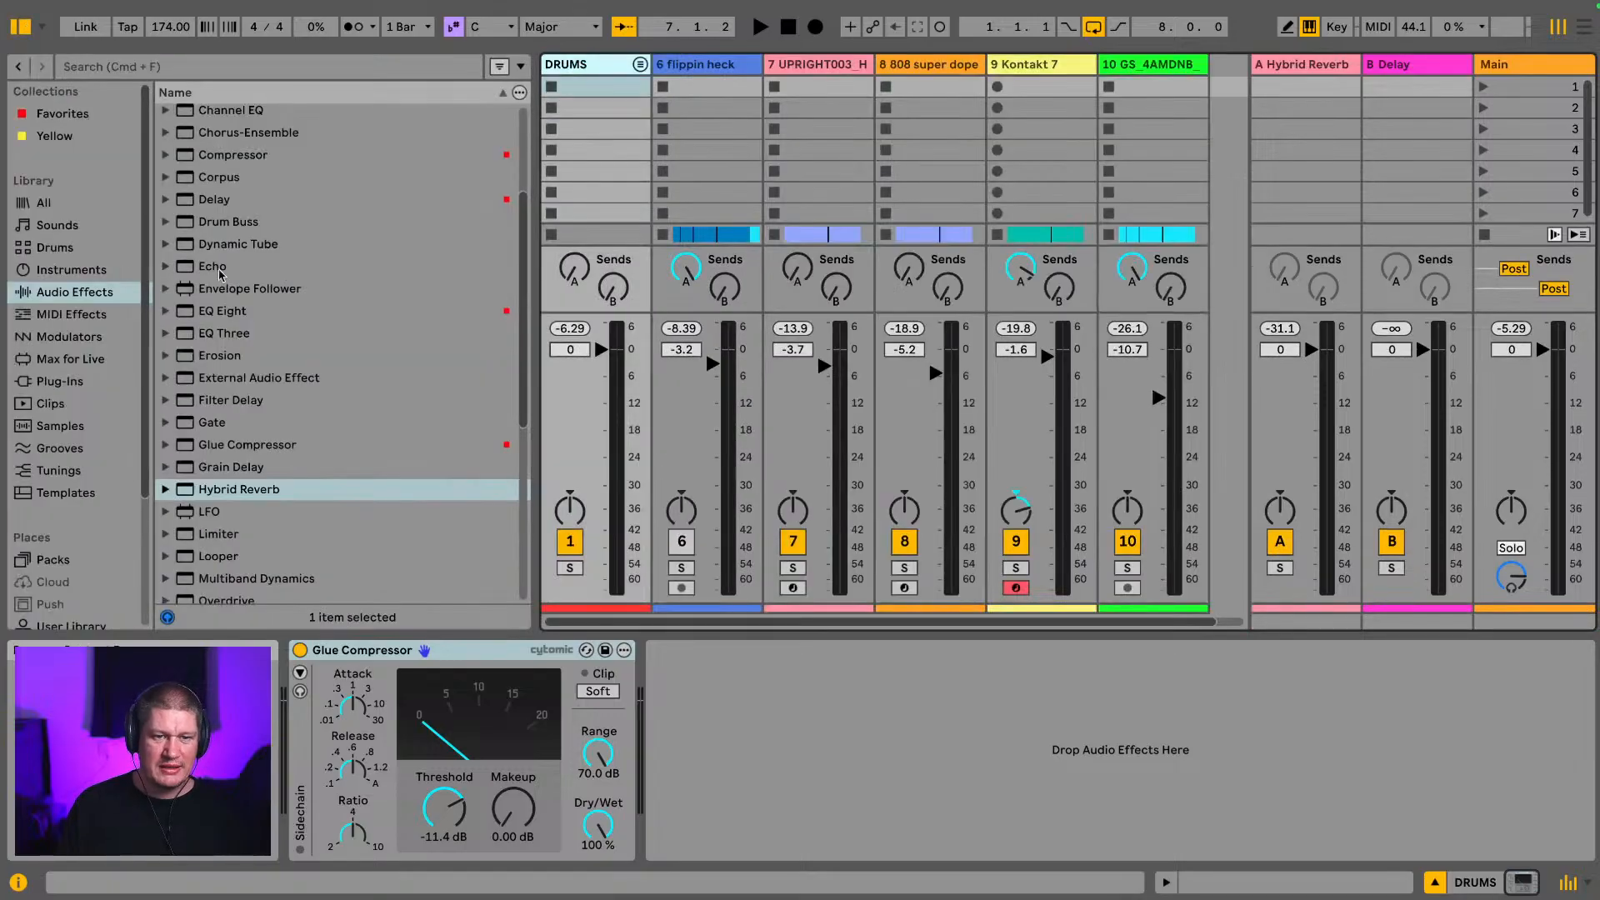
{"action": "scroll", "coordinate": [196, 334], "scroll_direction": "up", "scroll_amount": 5}
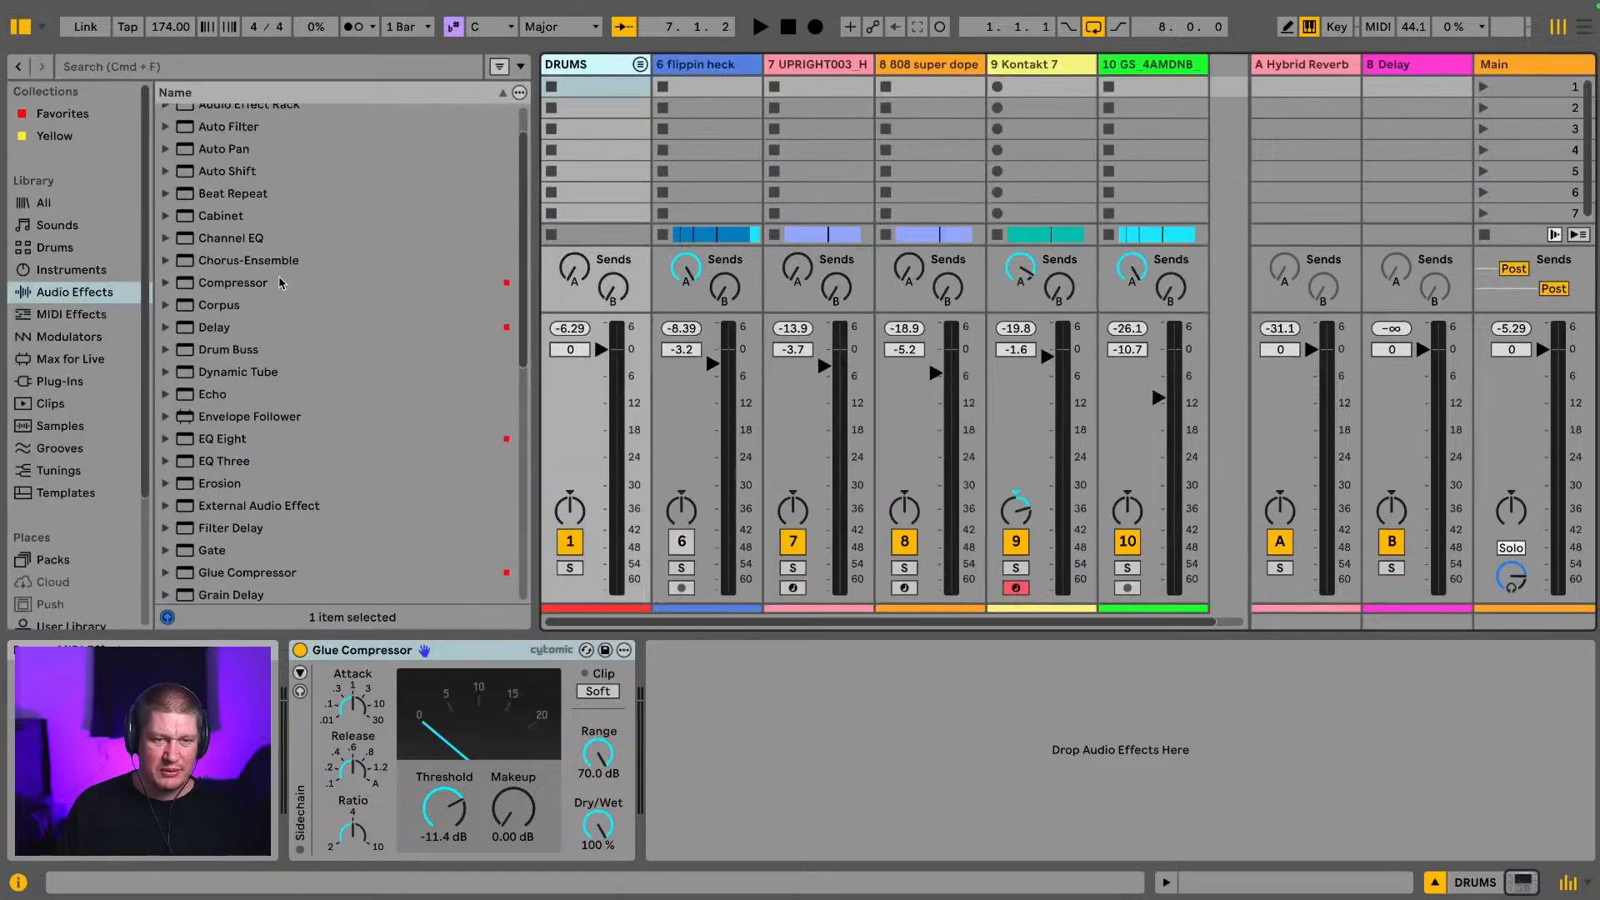
{"action": "scroll", "coordinate": [191, 188], "scroll_direction": "up", "scroll_amount": 2}
{"action": "left_click", "coordinate": [277, 67]}
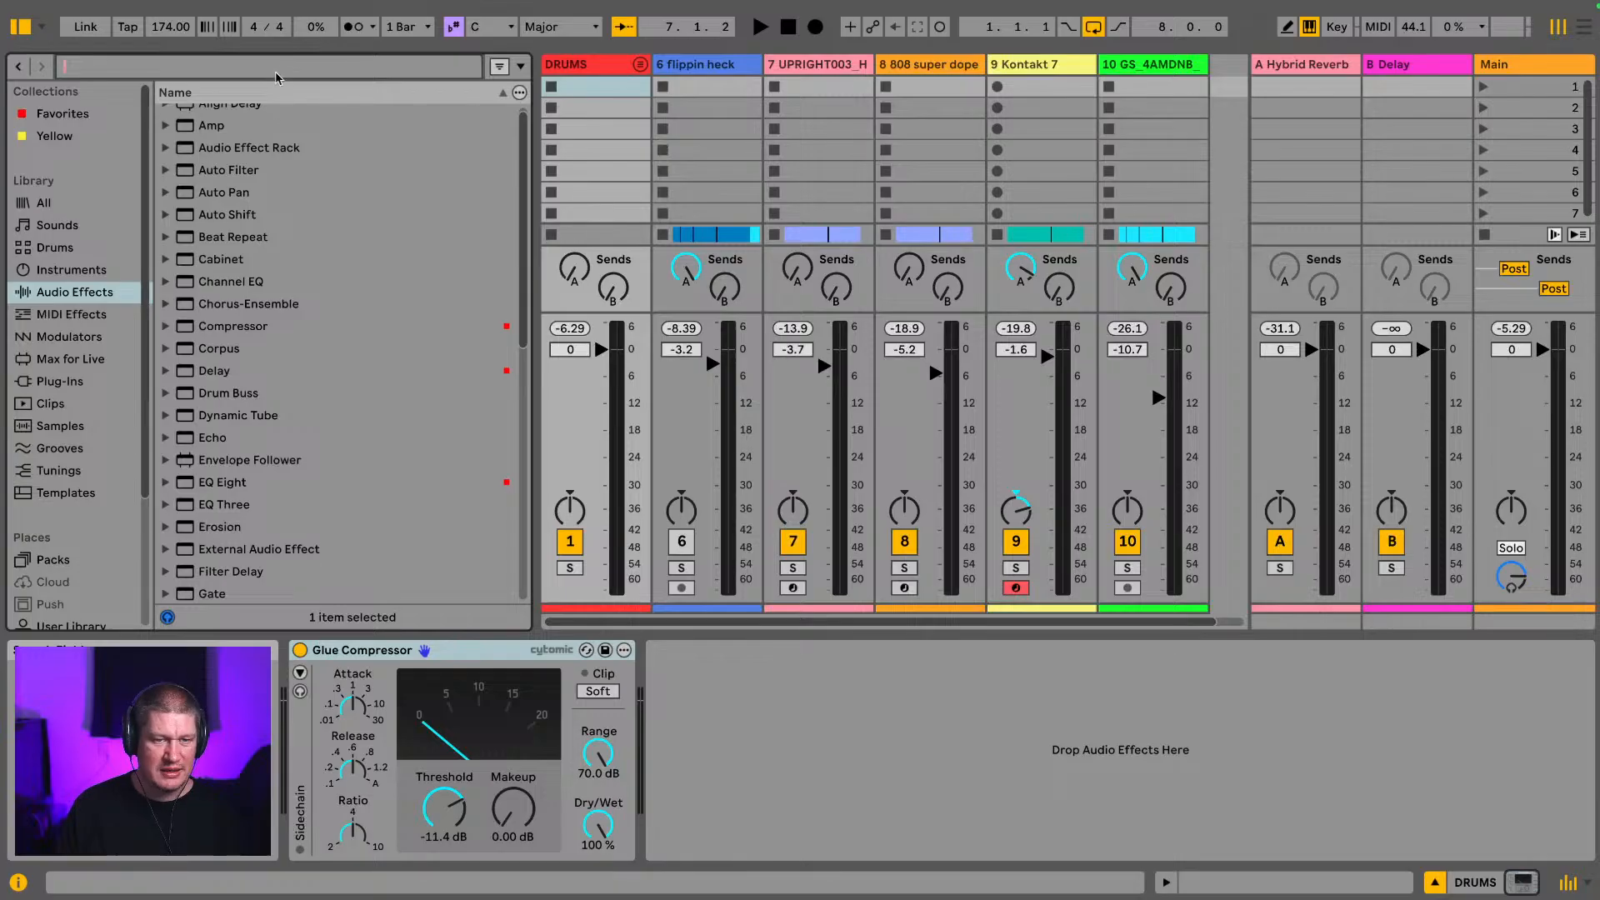
{"action": "scroll", "coordinate": [79, 334], "scroll_direction": "down", "scroll_amount": 1}
{"action": "left_click", "coordinate": [70, 371]}
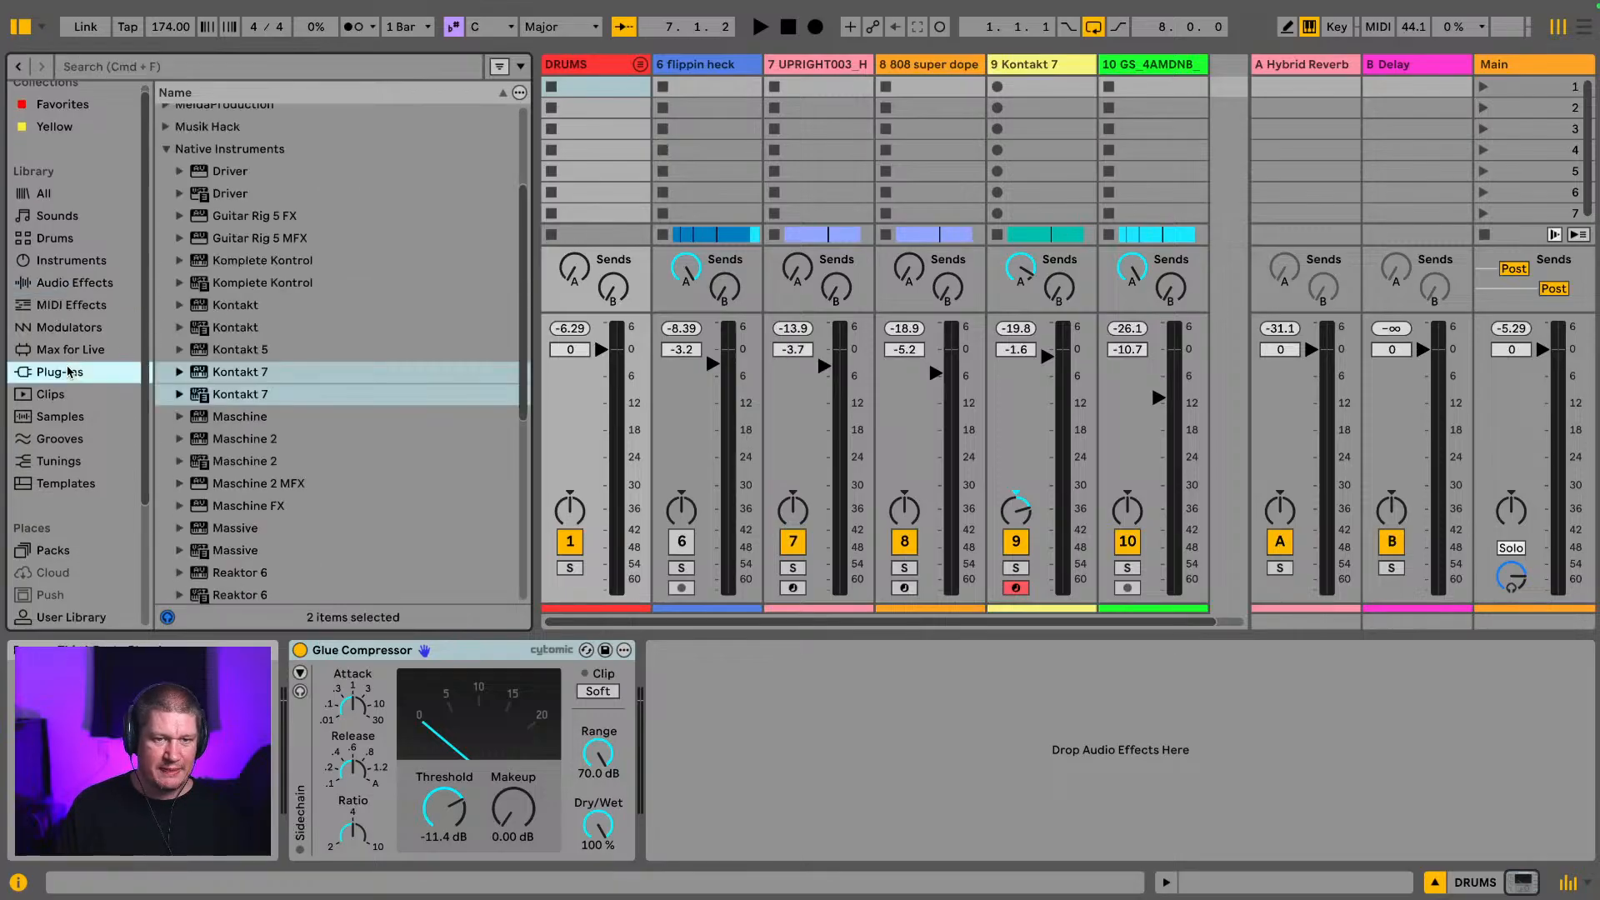
{"action": "left_click", "coordinate": [166, 155]}
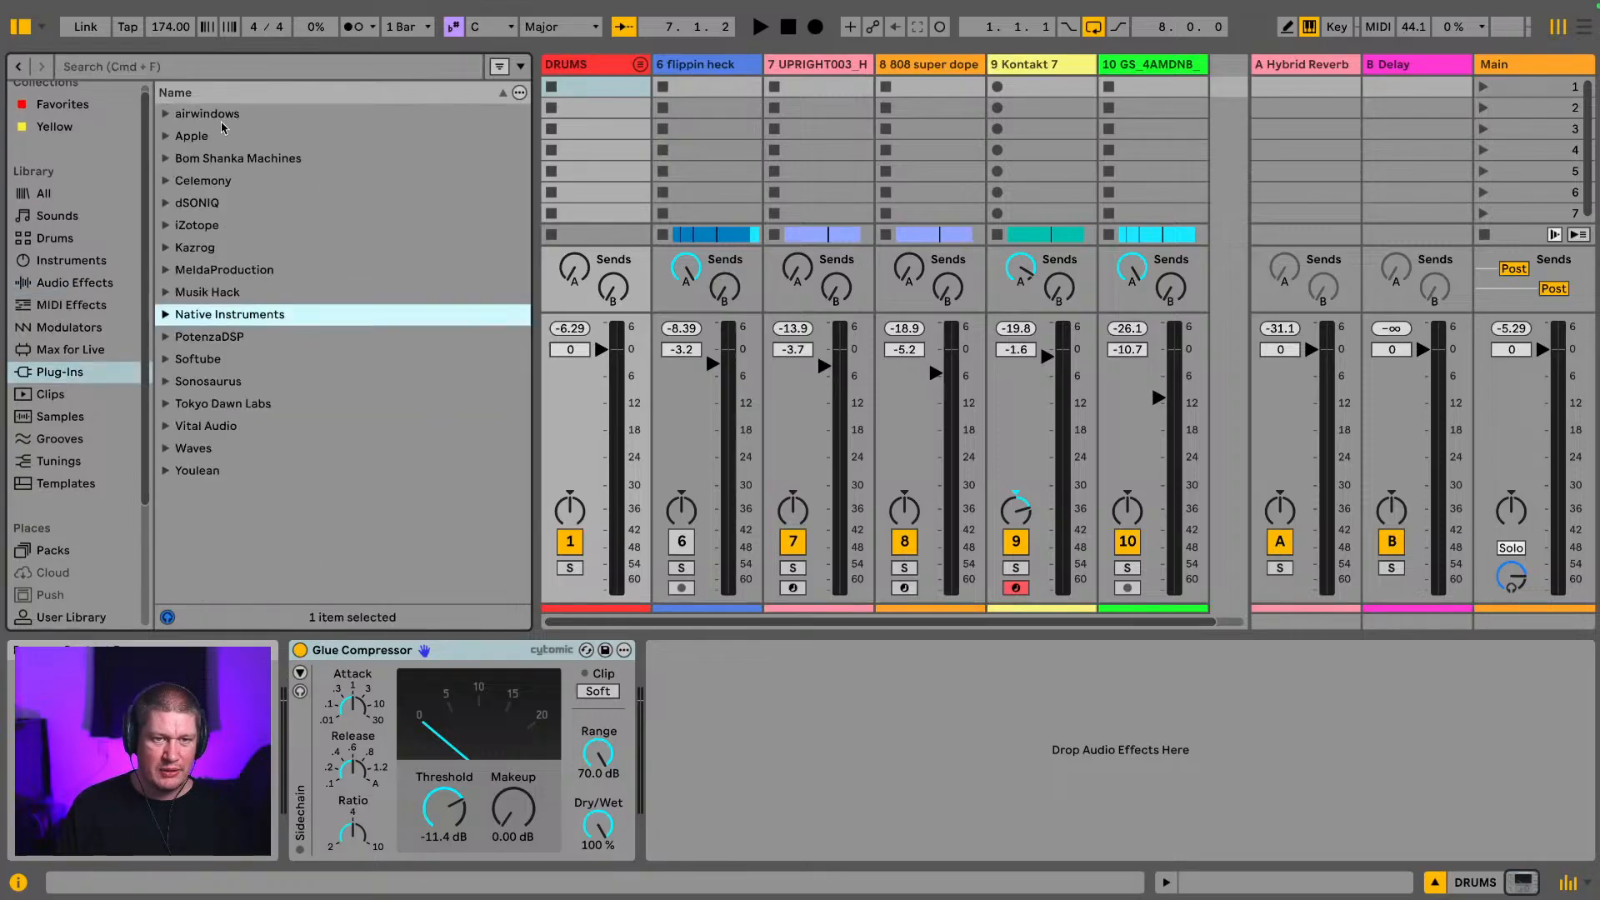
{"action": "left_click", "coordinate": [166, 114]}
Step: Search the plug-ins for "totap" and add ToTape8 to the DRUMS group after the Glue Compressor
{"action": "left_click", "coordinate": [210, 60]}
{"action": "type", "text": "tota"}
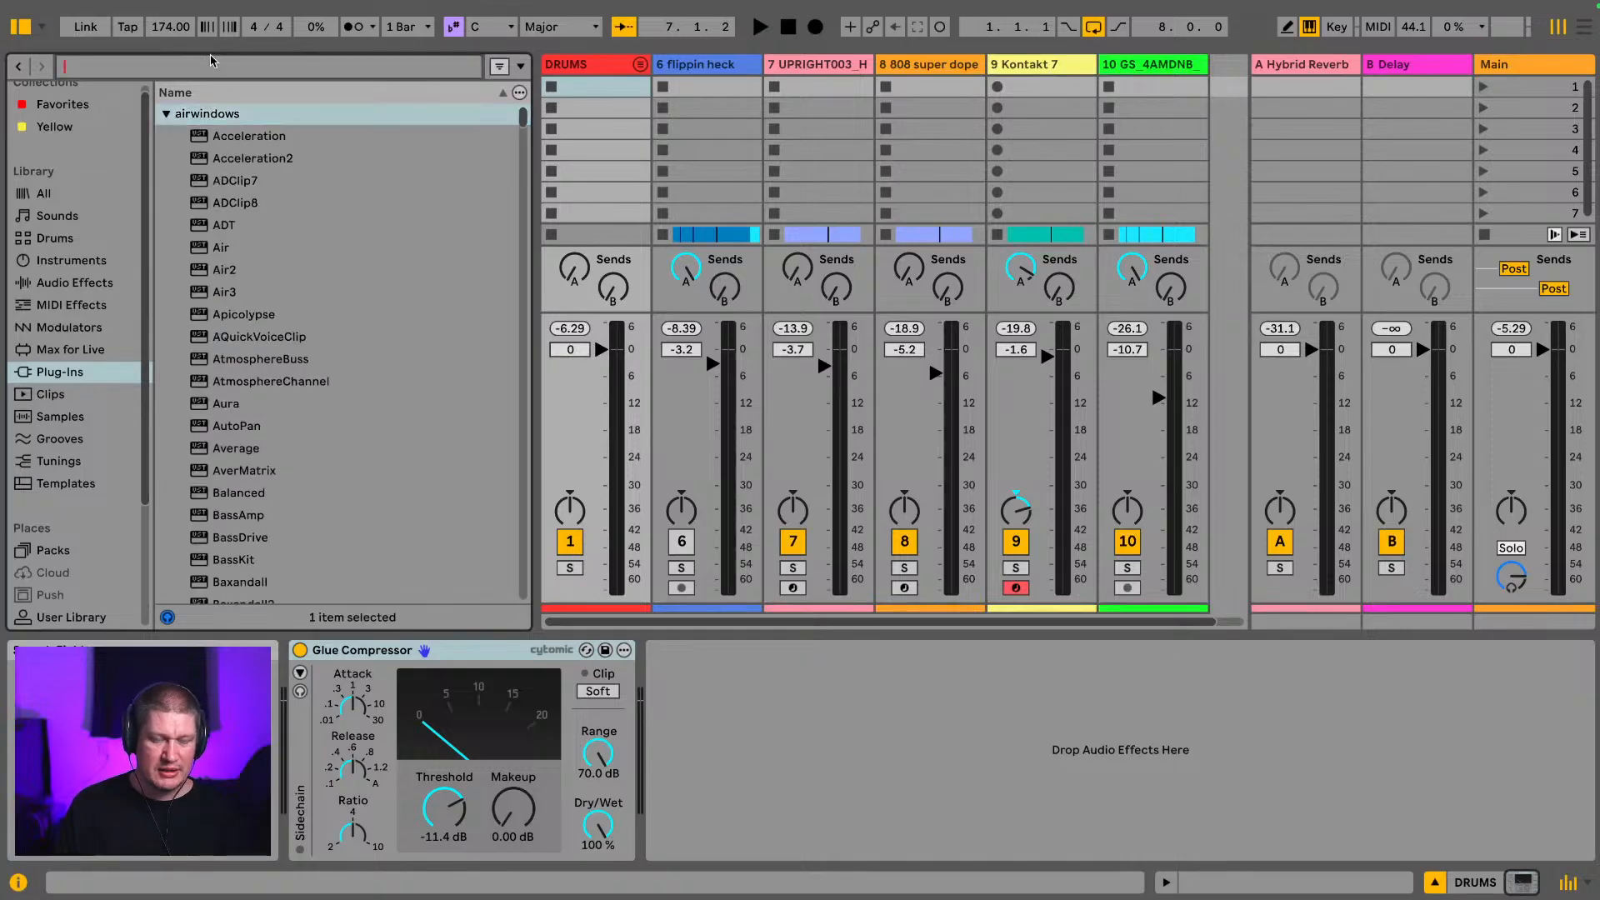
{"action": "type", "text": "p"}
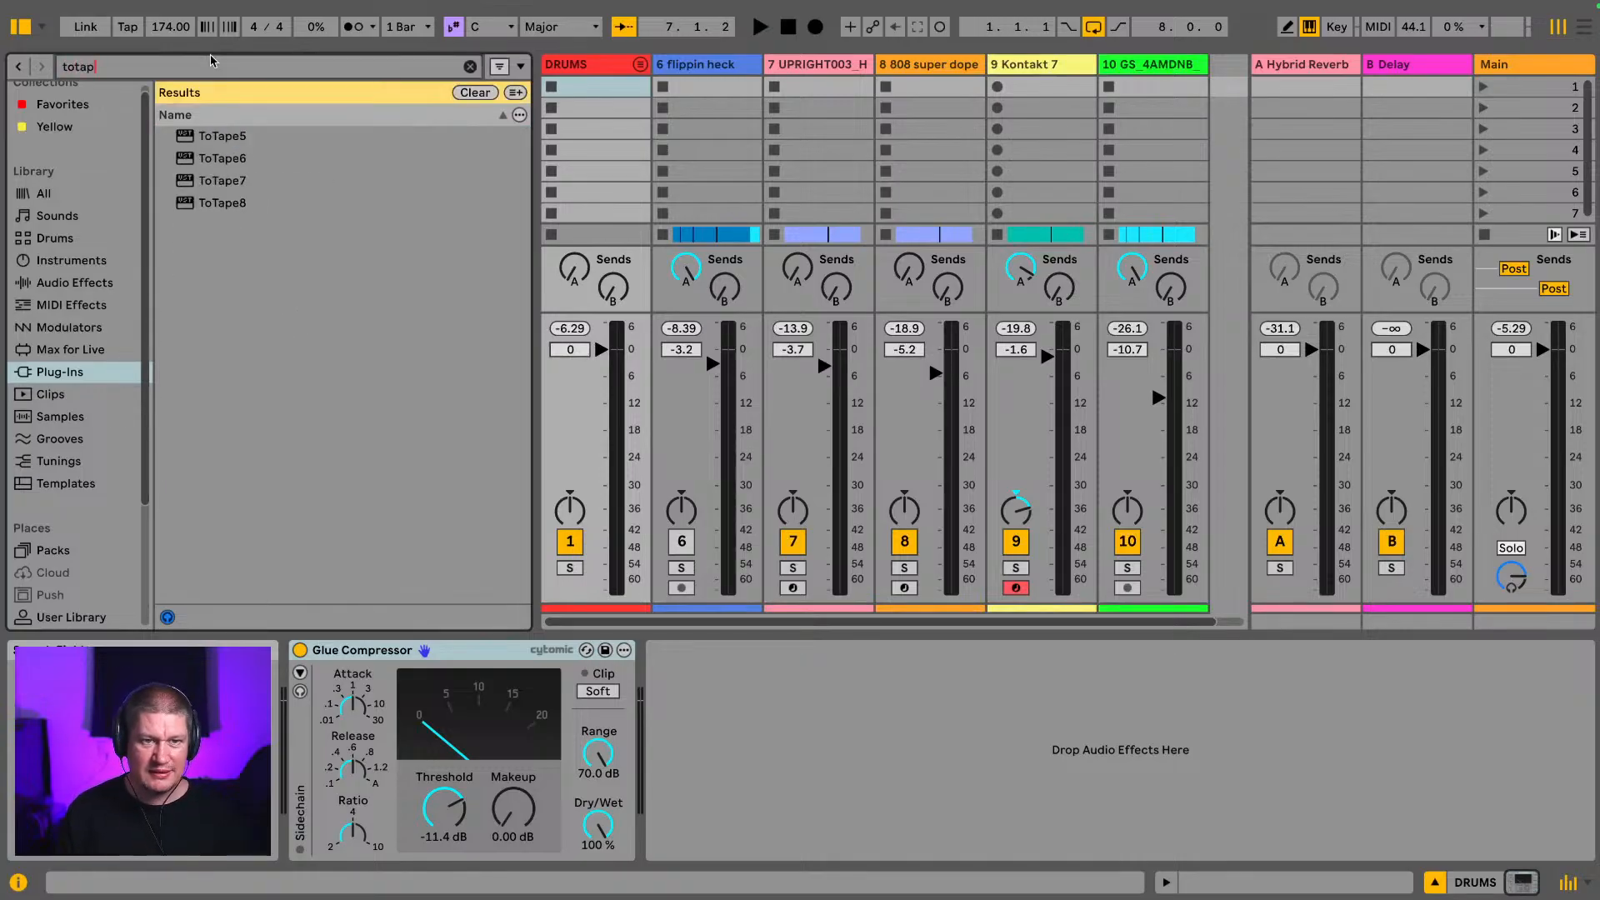
{"action": "left_click", "coordinate": [203, 206]}
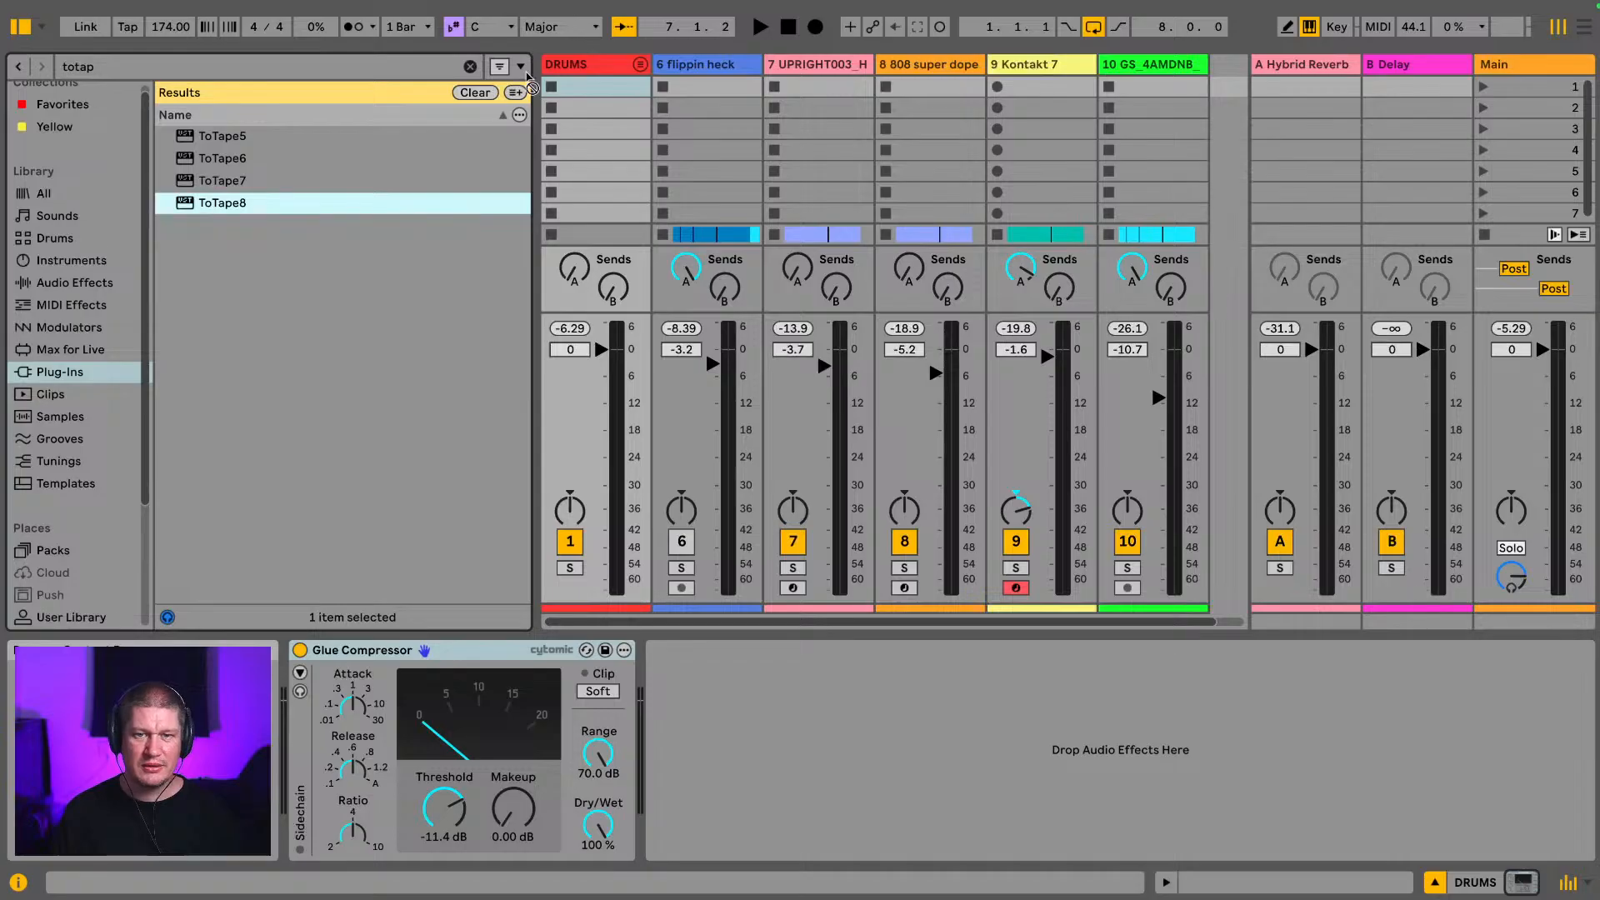
{"action": "left_click_drag", "start_coordinate": [565, 59], "coordinate": [566, 61]}
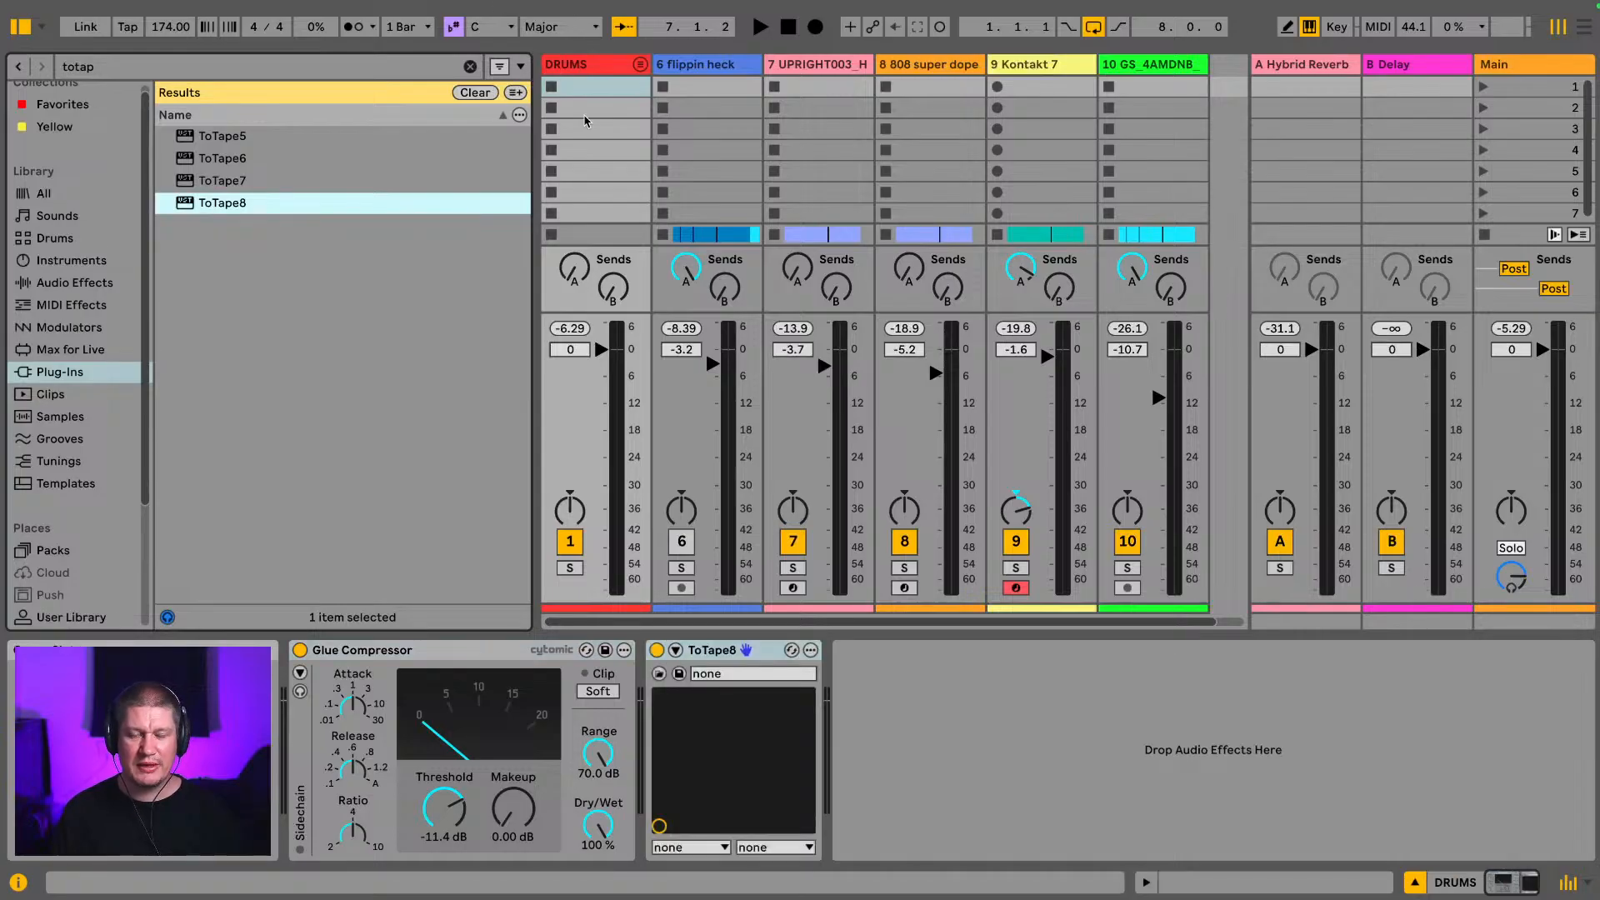
Step: Show ToTape8's parameters, set Input to 0.993150 and Output to 0.136986, and solo the DRUMS group to audition it
{"action": "left_click", "coordinate": [678, 651]}
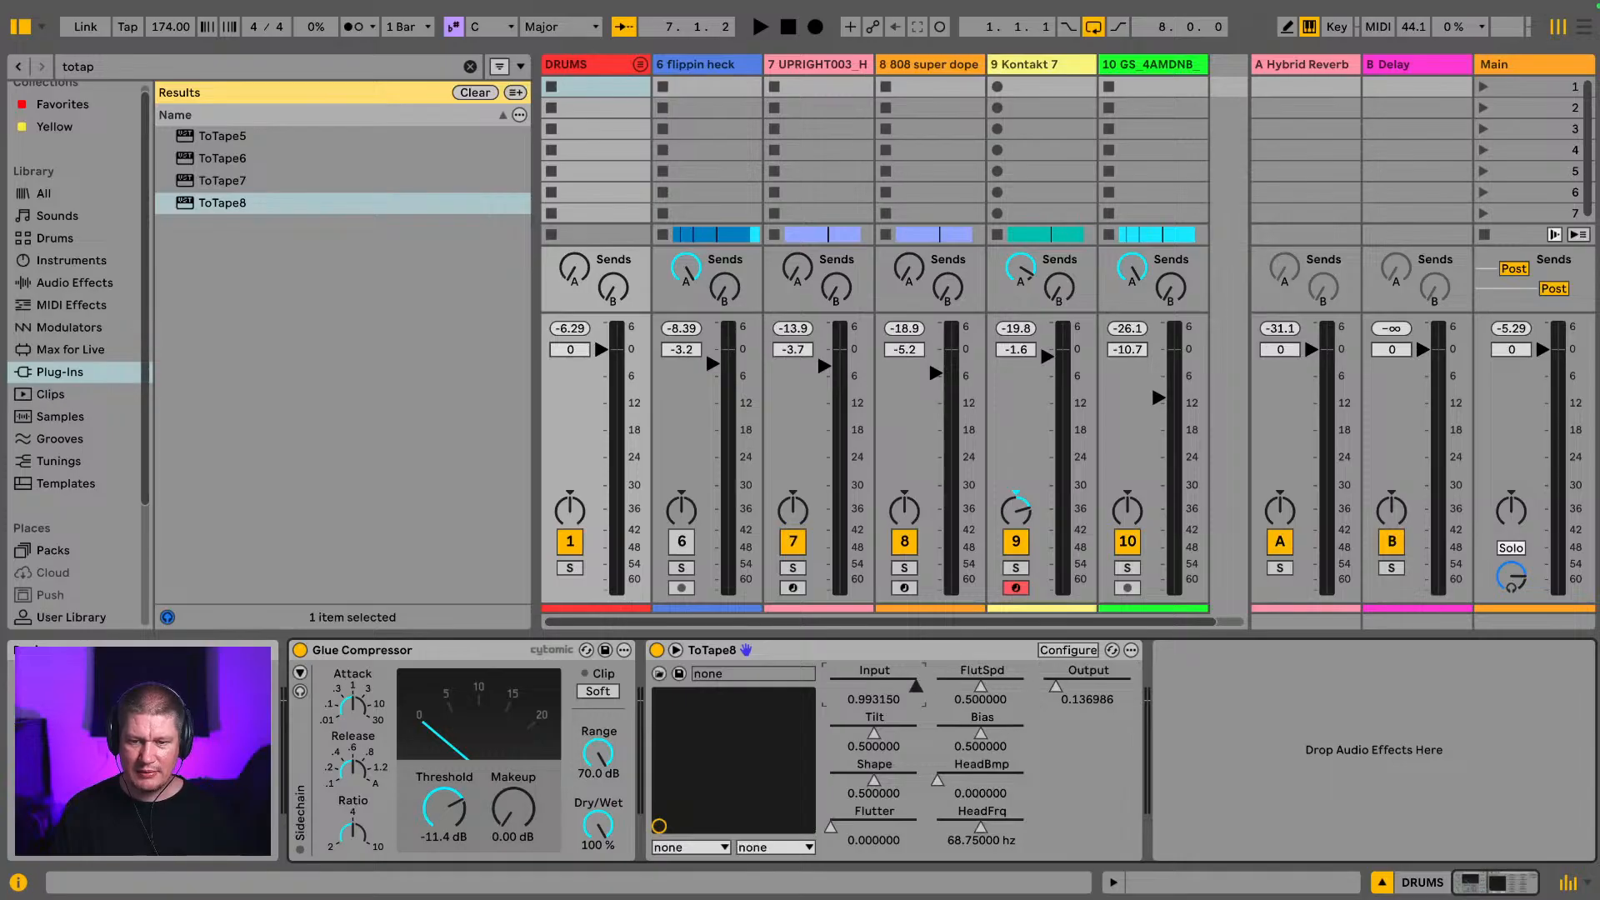
{"action": "key", "text": "space"}
{"action": "left_click", "coordinate": [570, 568]}
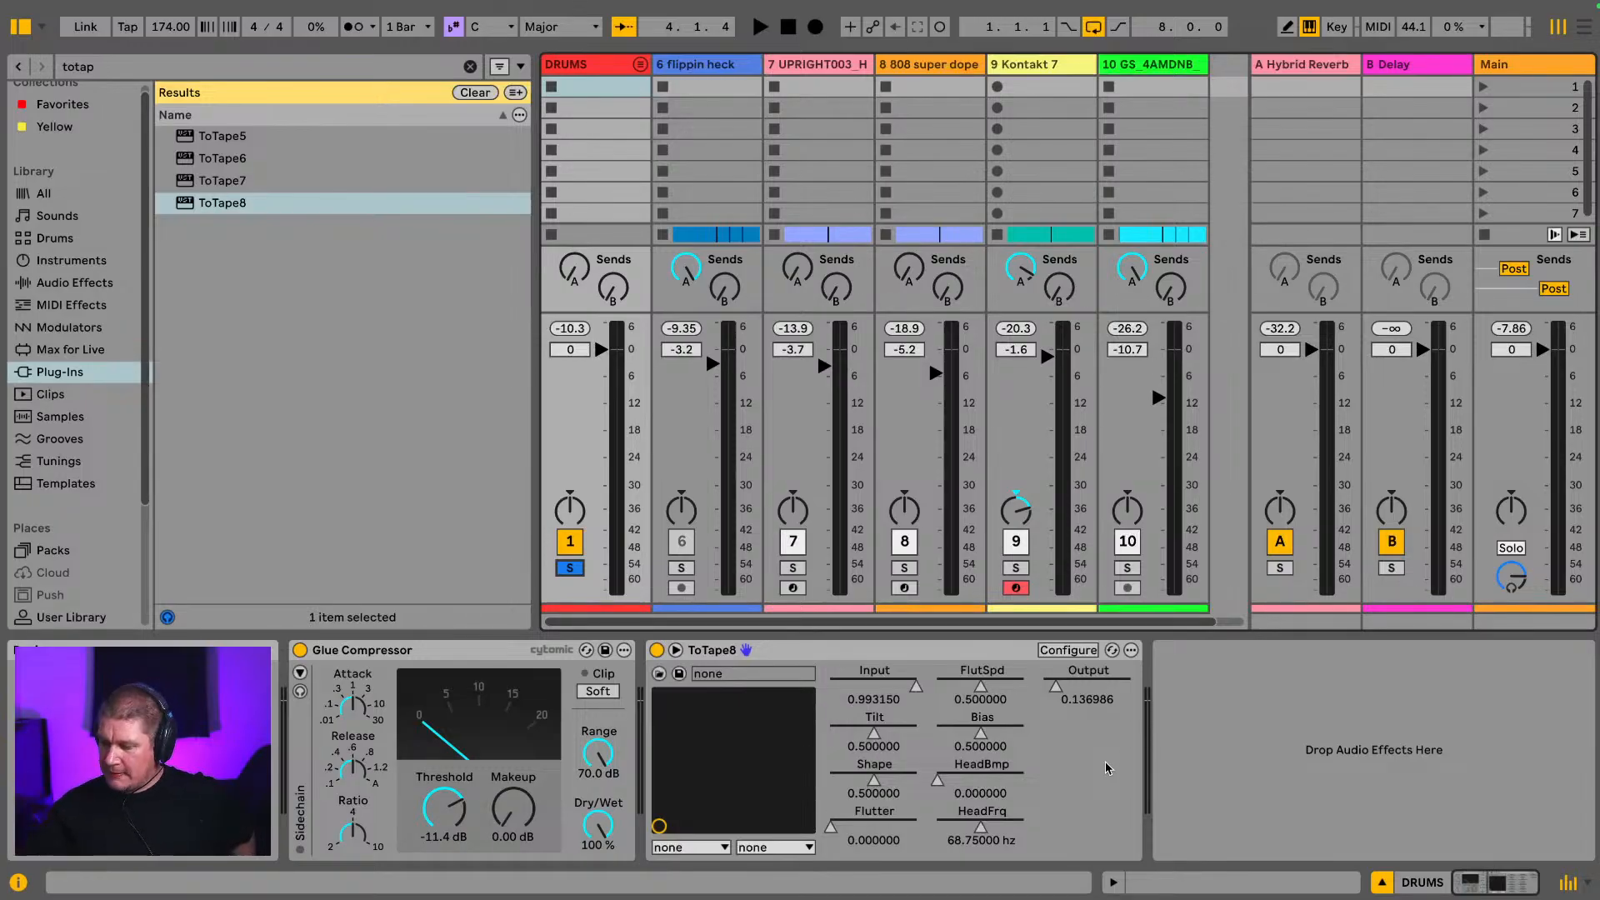
{"action": "key", "text": "space"}
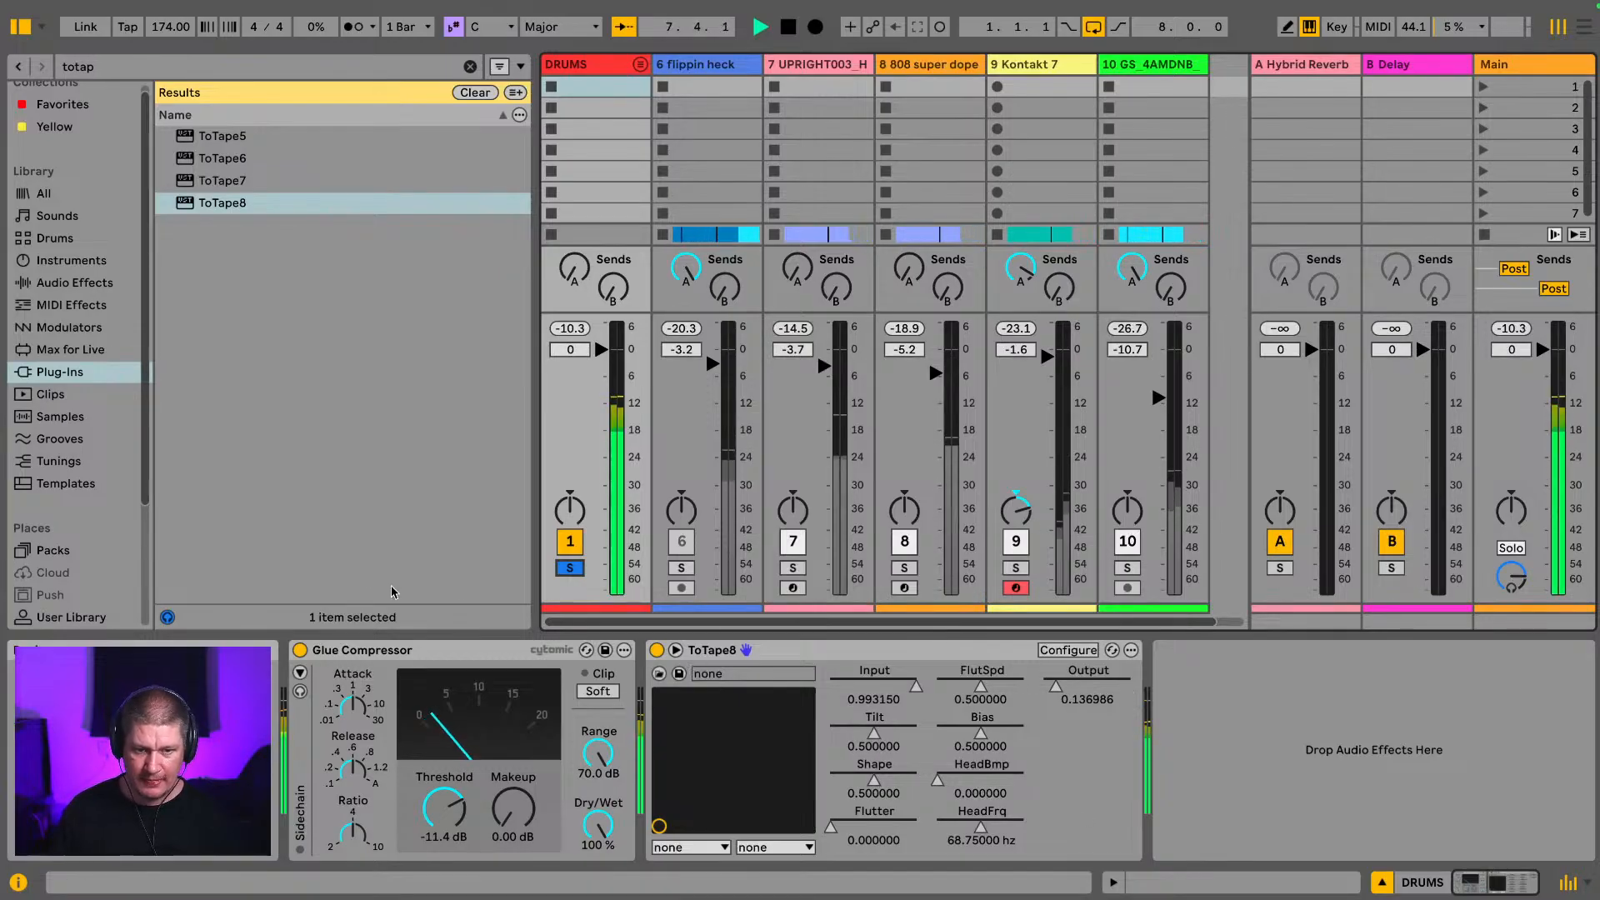
Step: Clear the plug-in search and add Drum Buss from the audio effects to the DRUMS group, between Glue Compressor and ToTape8
{"action": "left_click", "coordinate": [41, 285]}
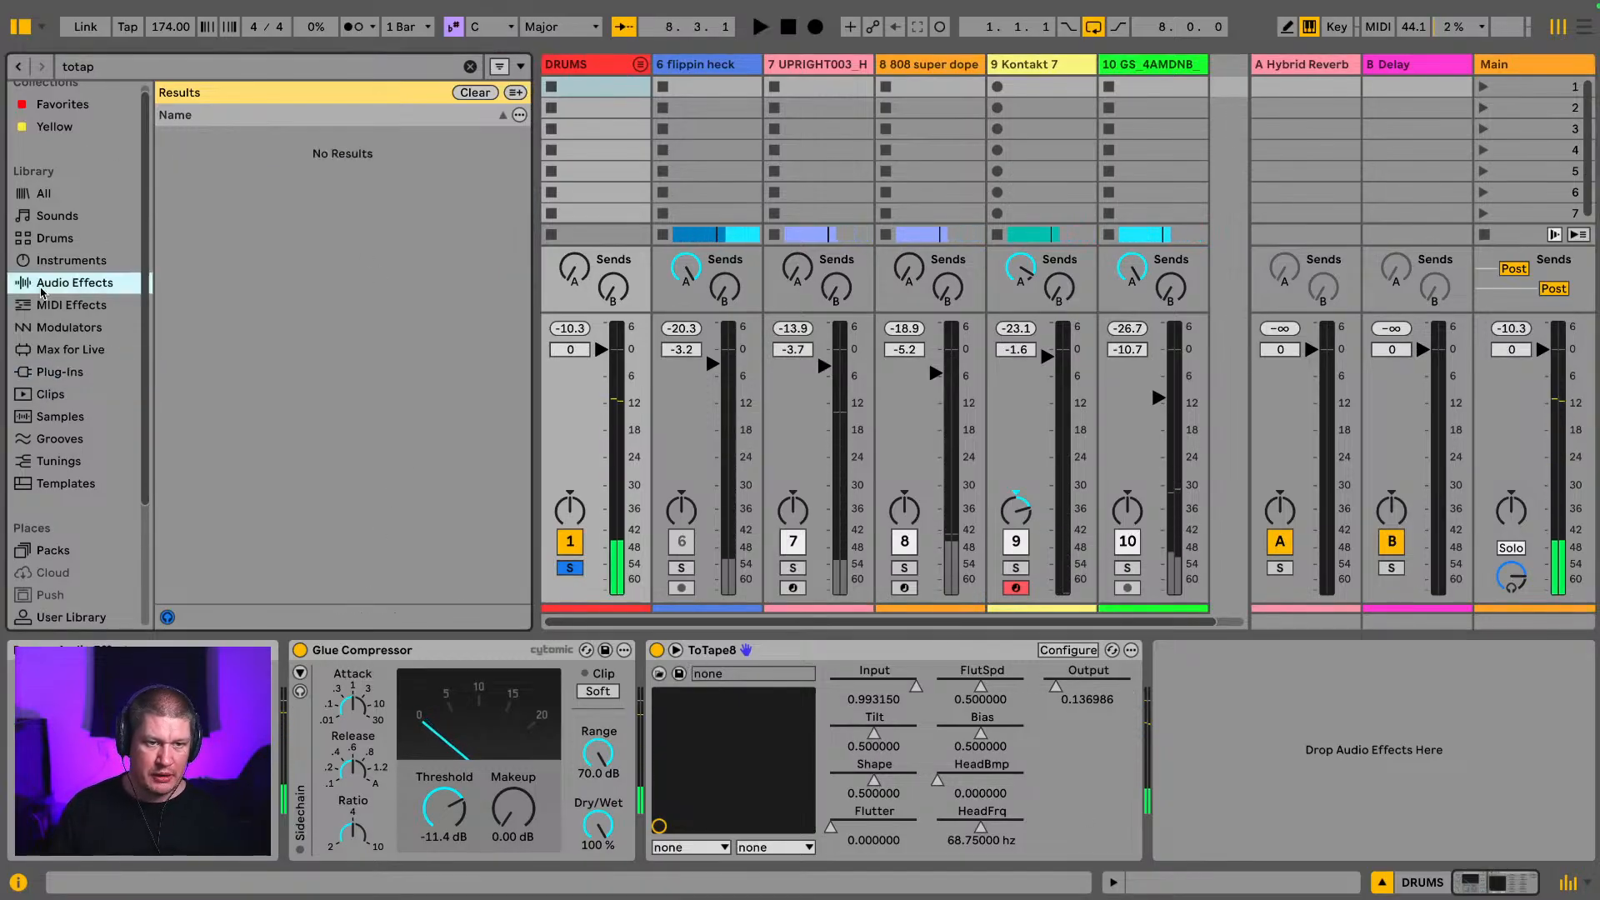
{"action": "left_click", "coordinate": [470, 66]}
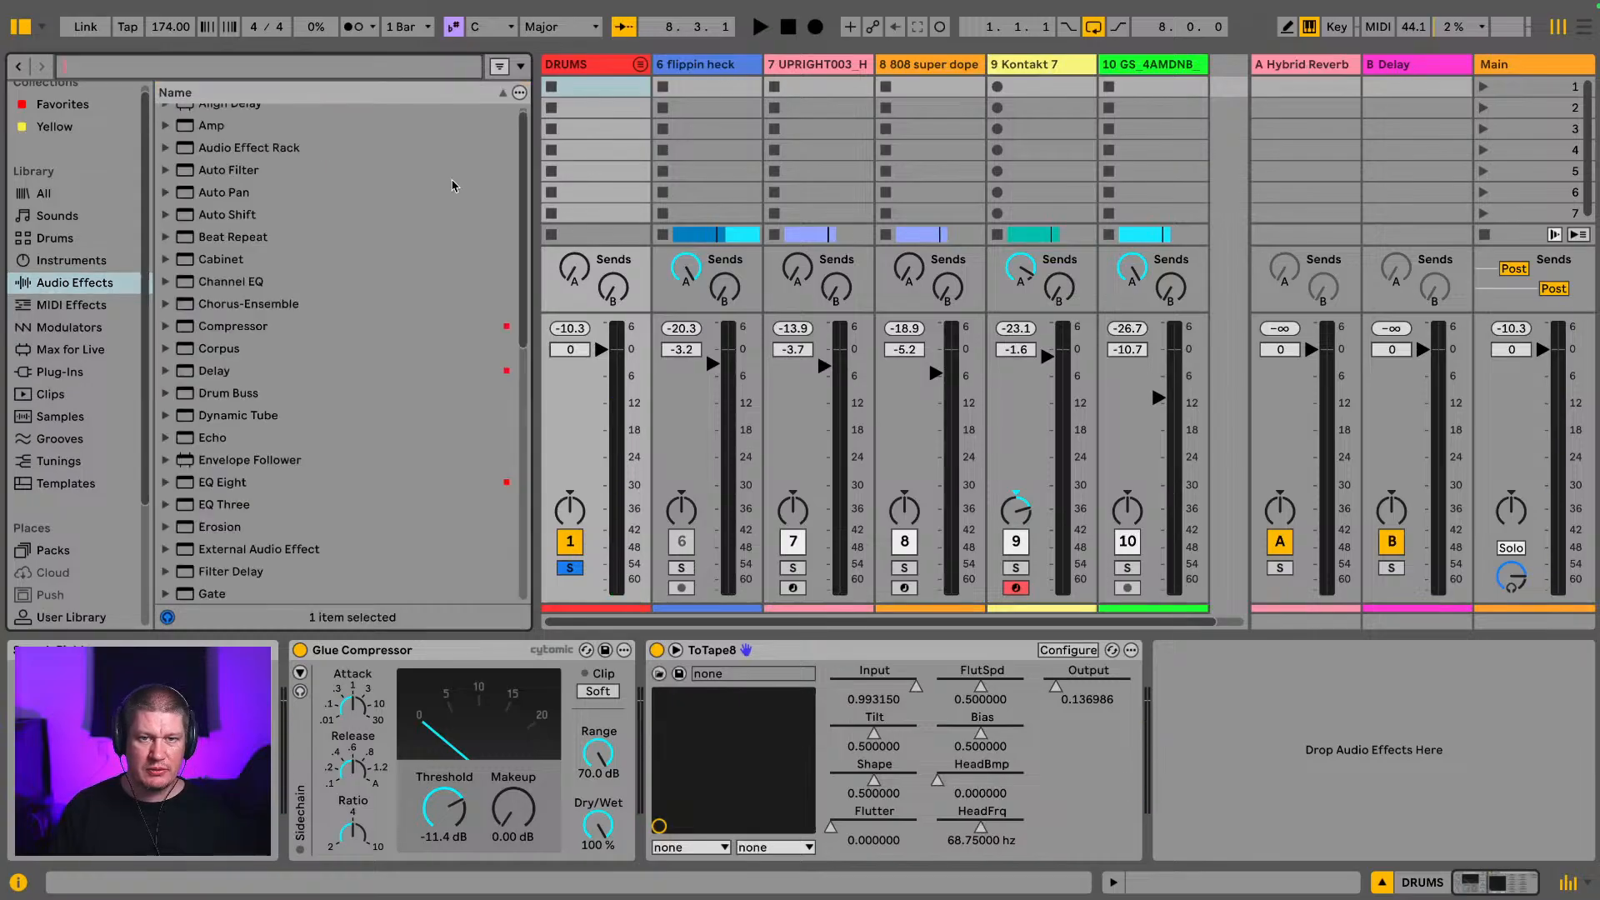
{"action": "left_click_drag", "start_coordinate": [202, 407], "coordinate": [621, 702]}
Step: Set Drum Buss Trim to -4.37 dB and Drive to 20% while auditioning the soloed drums
{"action": "left_click_drag", "start_coordinate": [681, 814], "coordinate": [680, 850]}
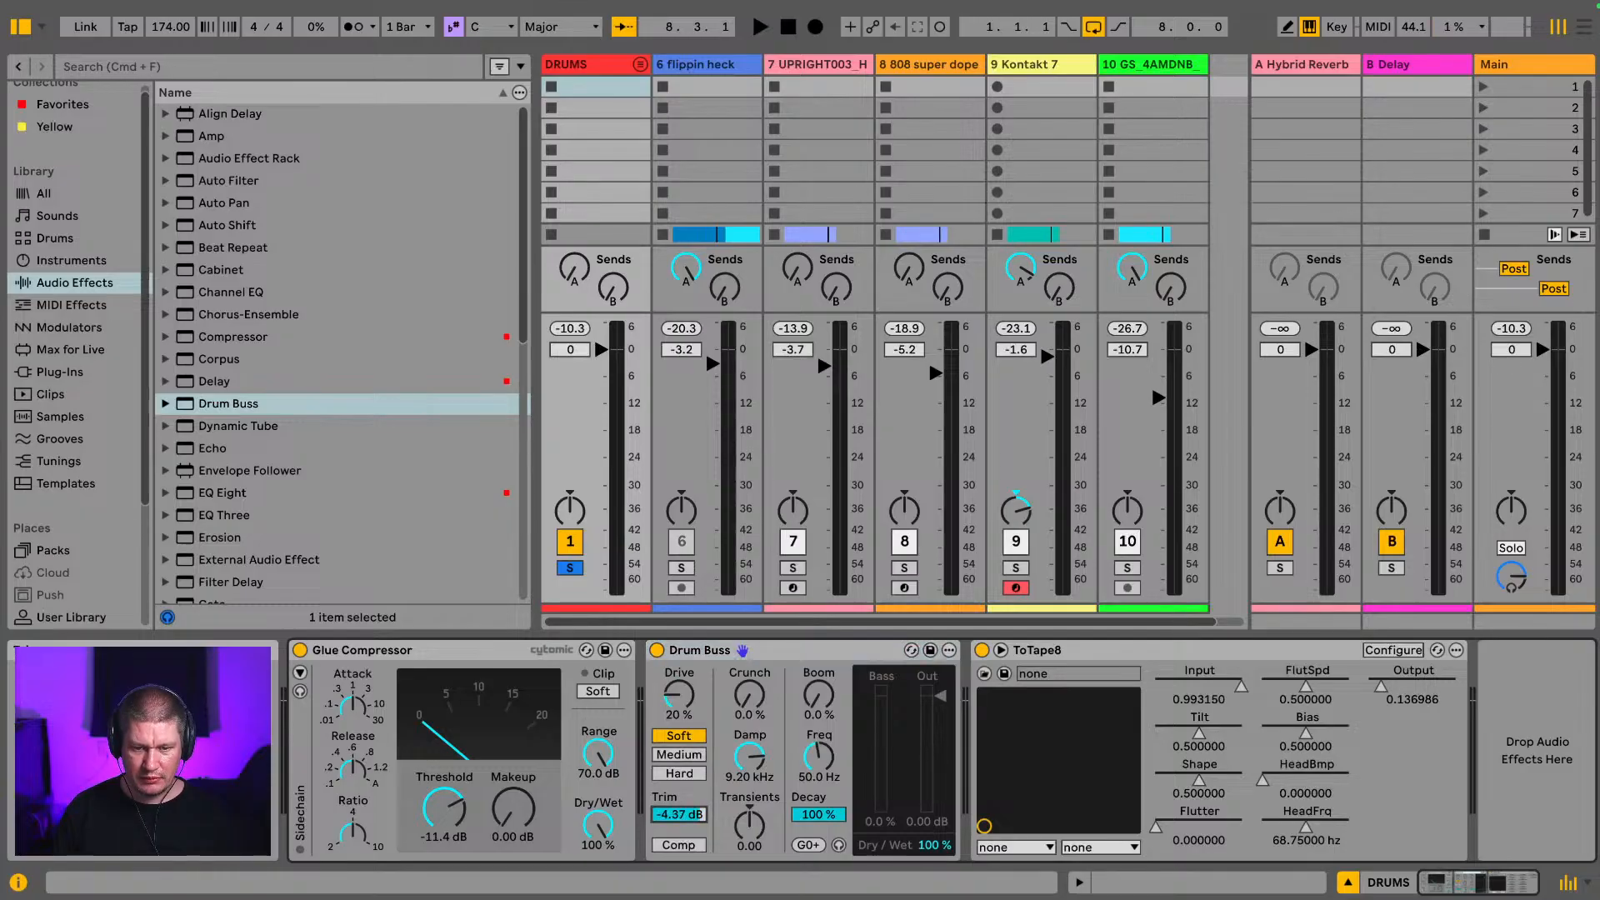
{"action": "key", "text": "space"}
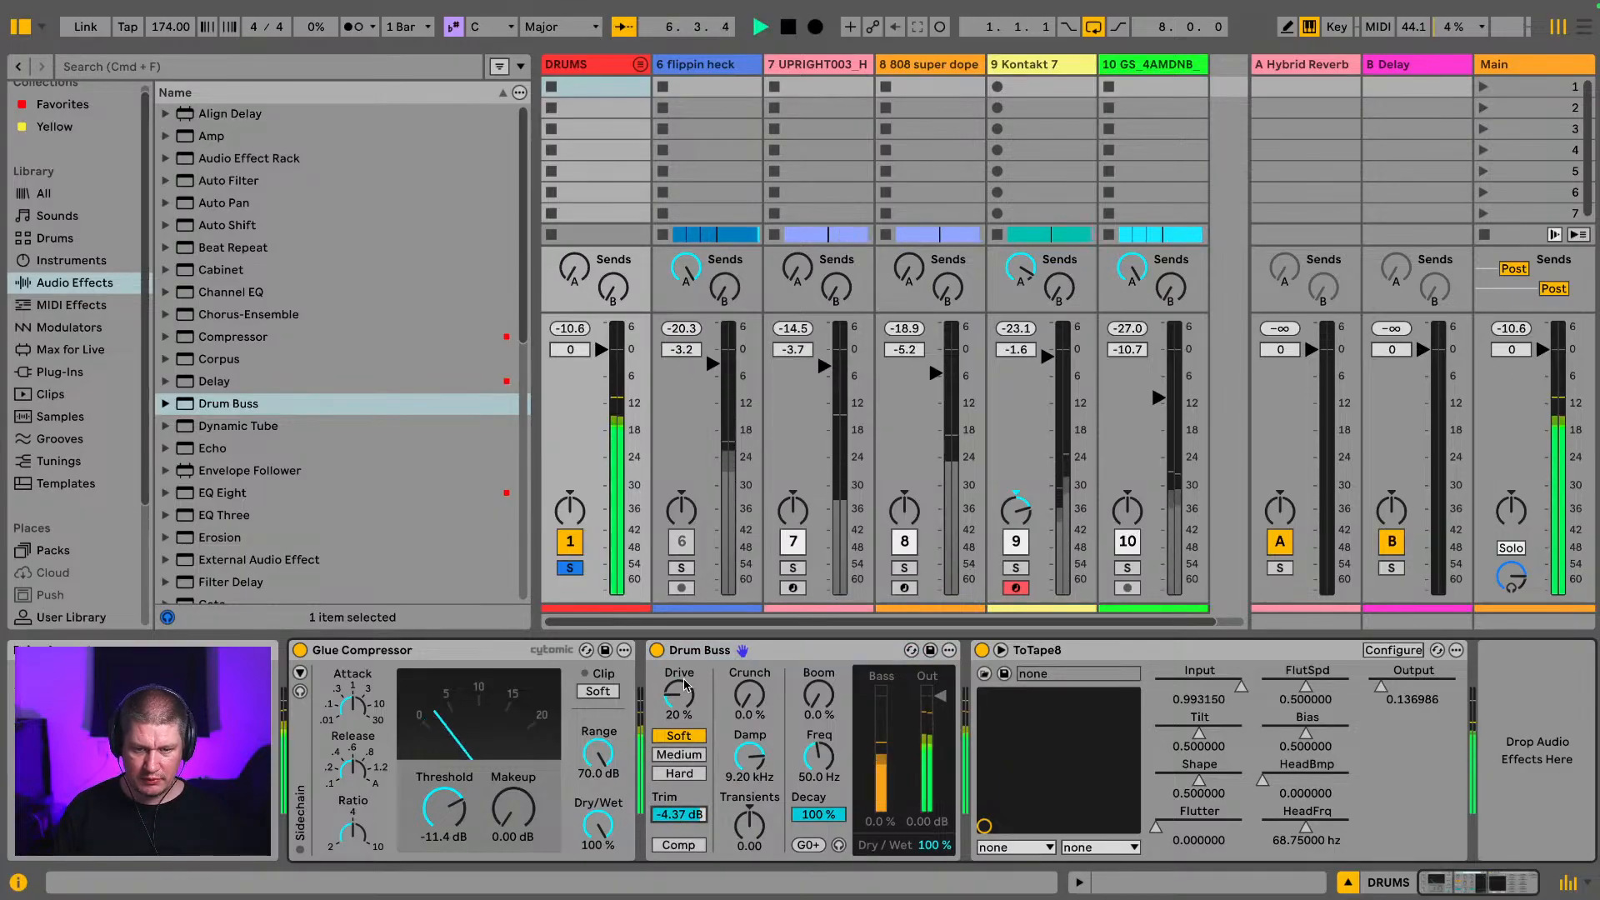
{"action": "left_click_drag", "start_coordinate": [679, 695], "coordinate": [678, 703]}
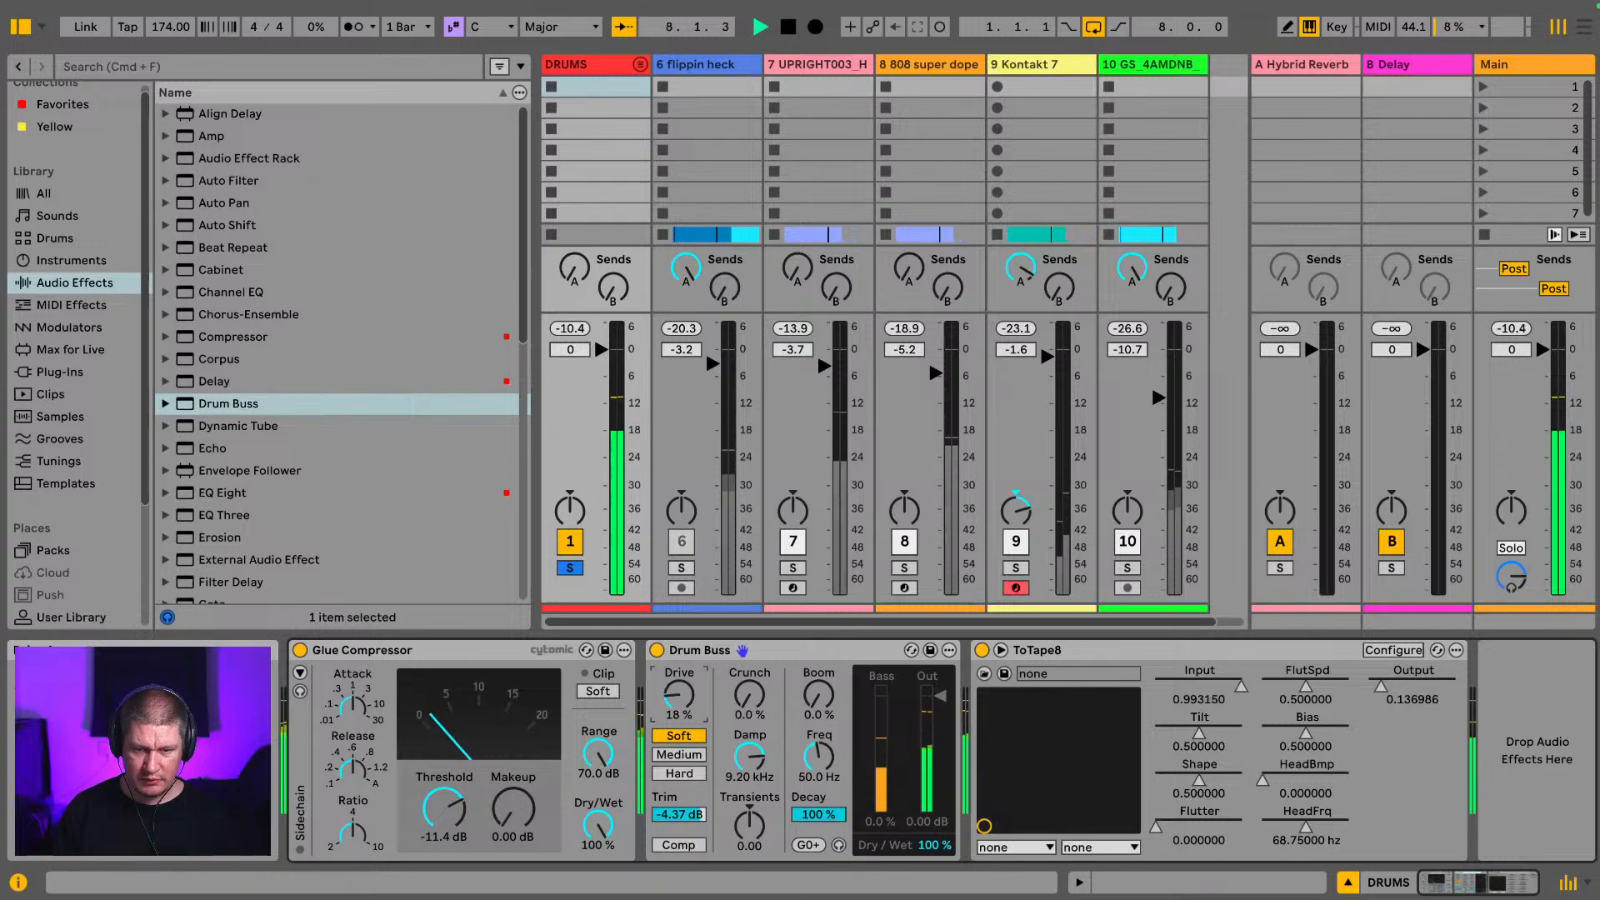
Step: Group Glue Compressor, Drum Buss and ToTape8 on the DRUMS group into one Audio Effect Rack
{"action": "left_click", "coordinate": [526, 651]}
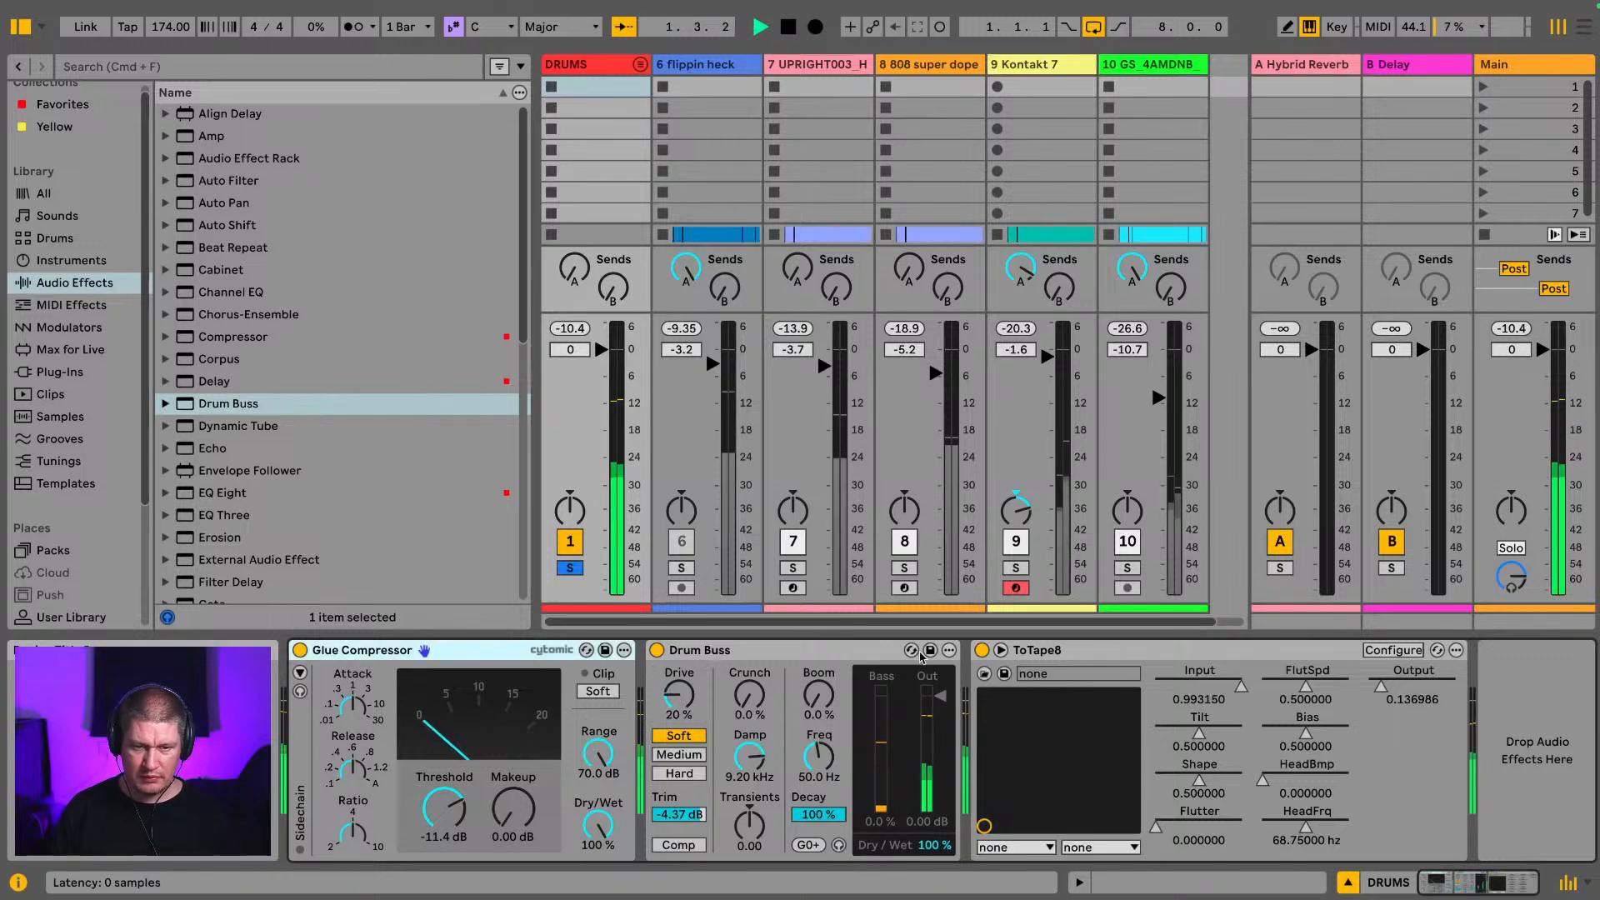
{"action": "left_click", "coordinate": [1076, 651], "text": "shift"}
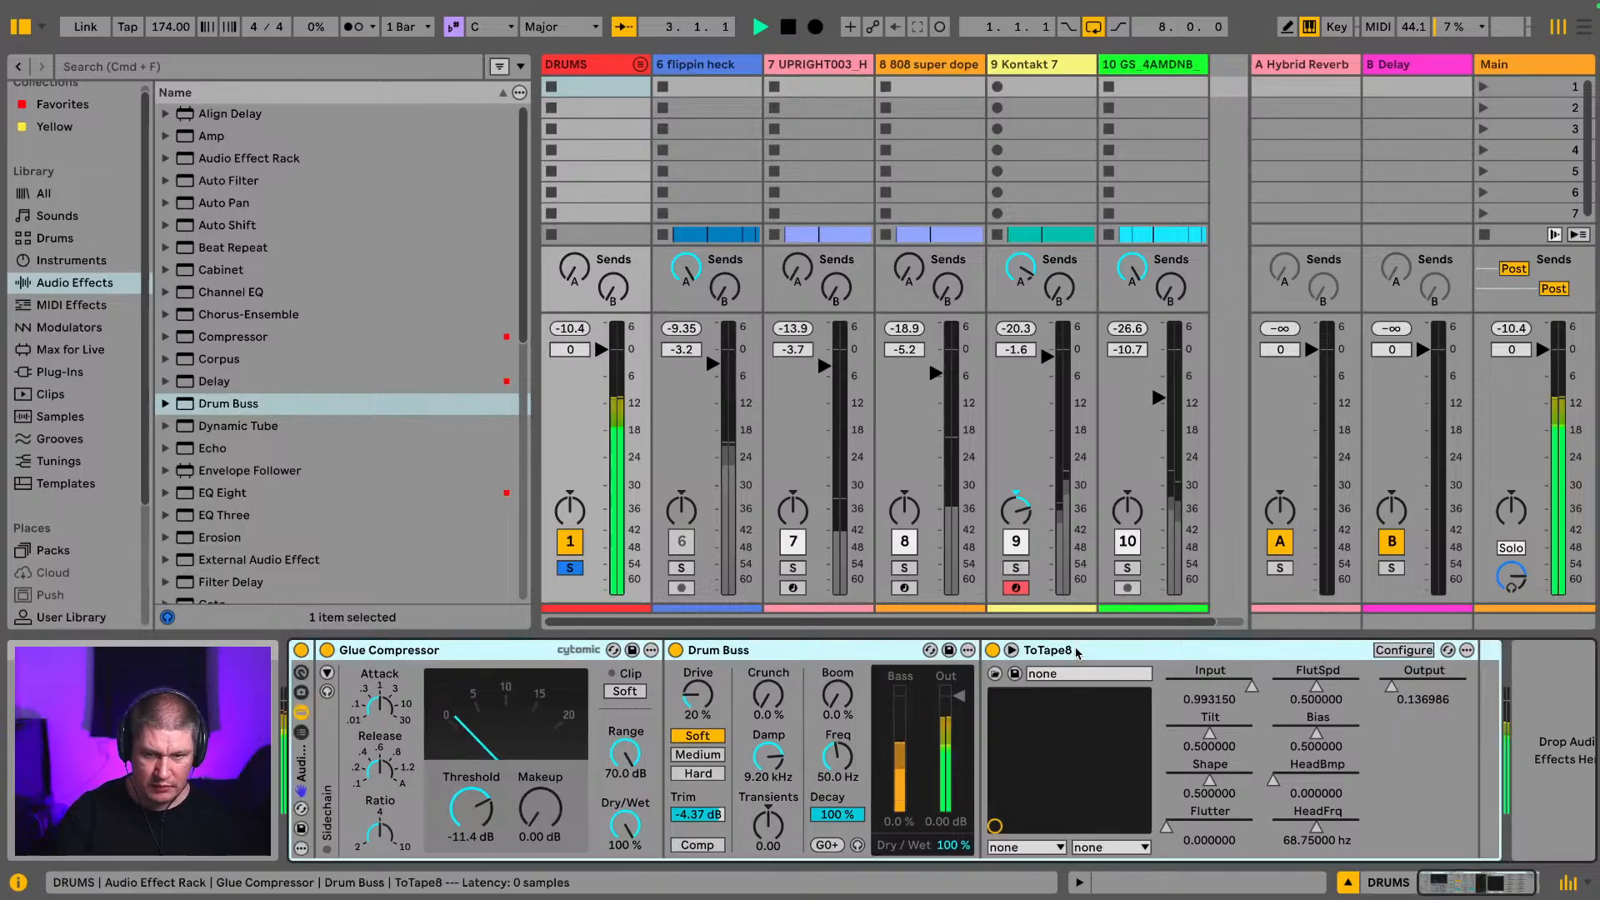
{"action": "key", "text": "super+g"}
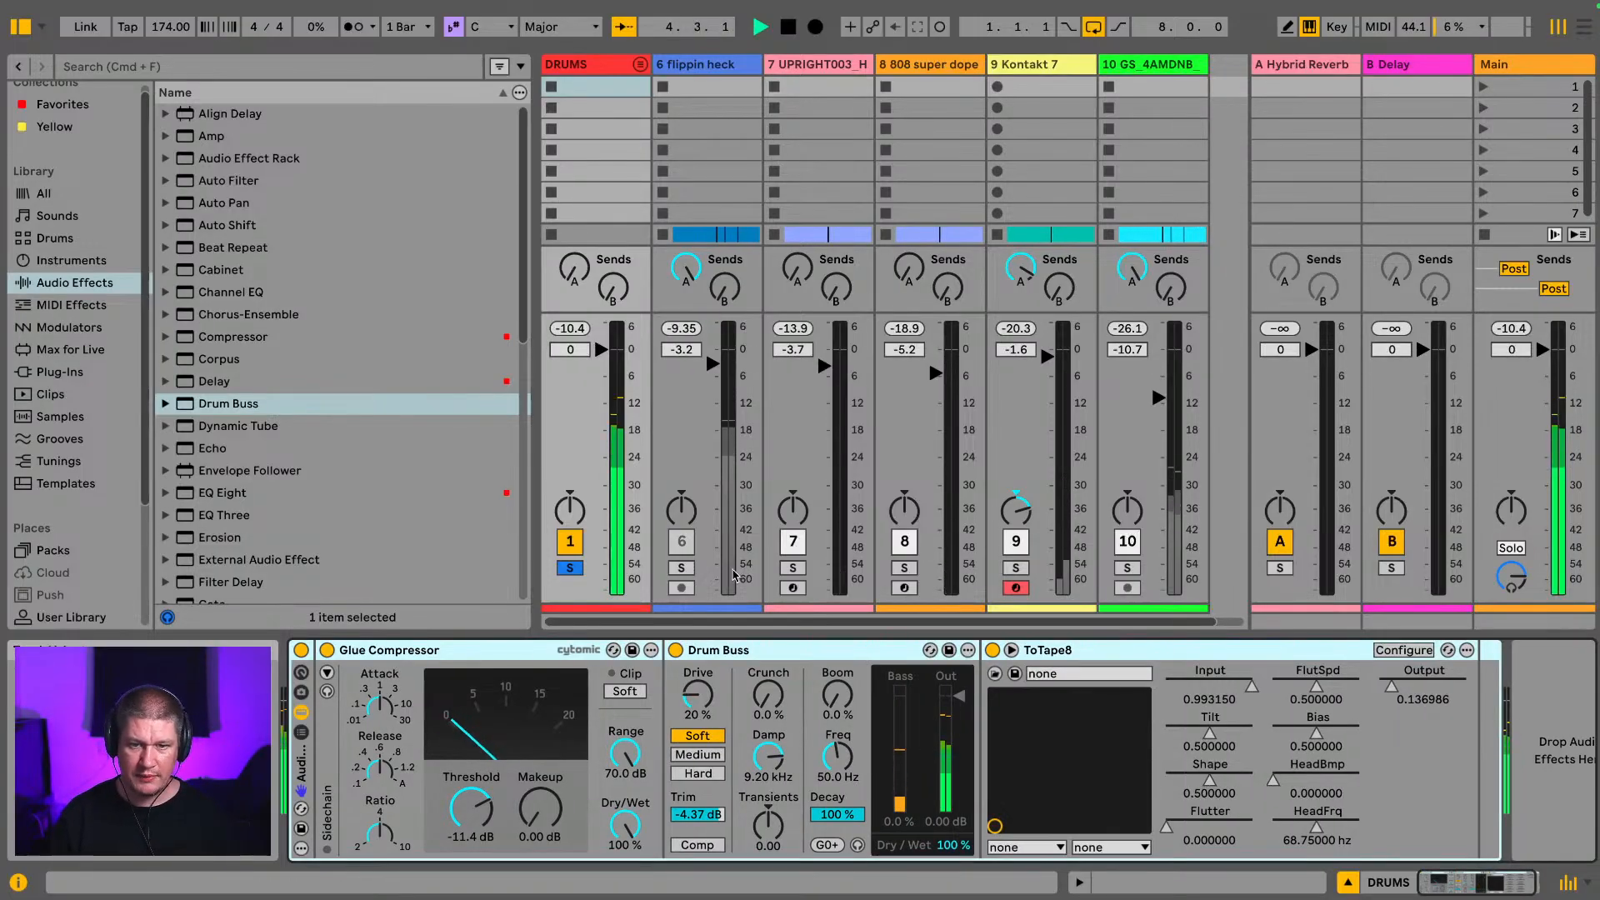
Step: Solo the flippin heck track alongside the DRUMS group to hear them together, and stop playback
{"action": "left_click", "coordinate": [682, 569]}
{"action": "key", "text": "space"}
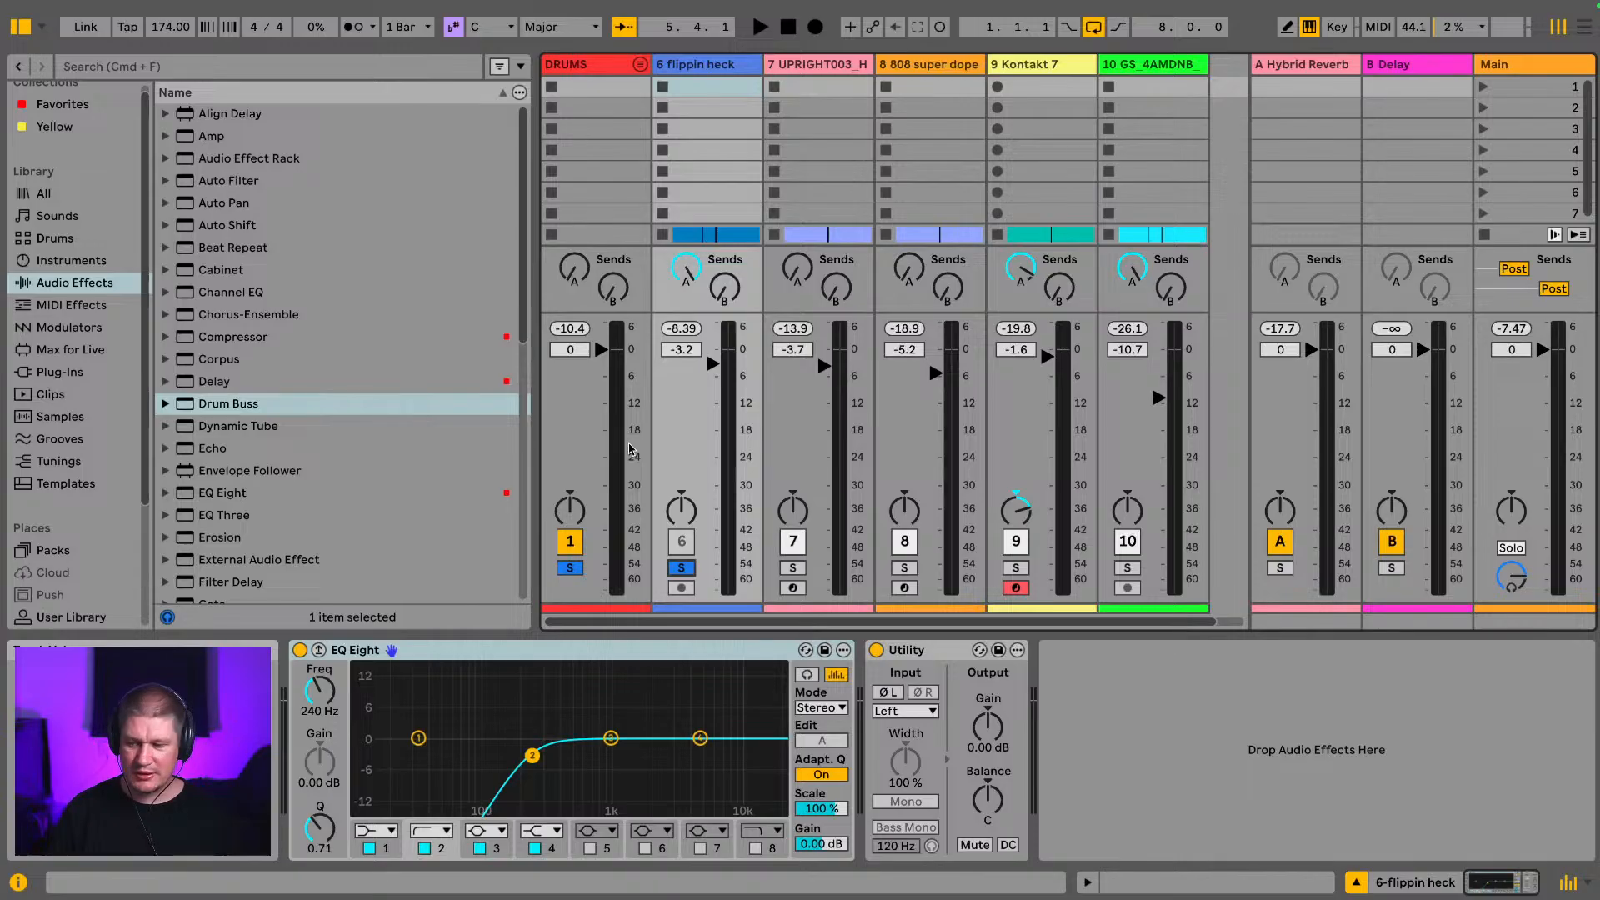
Step: Play back the soloed DRUMS group and flippin heck track, and inspect the effect chain on the DRUMS group
{"action": "key", "text": "space"}
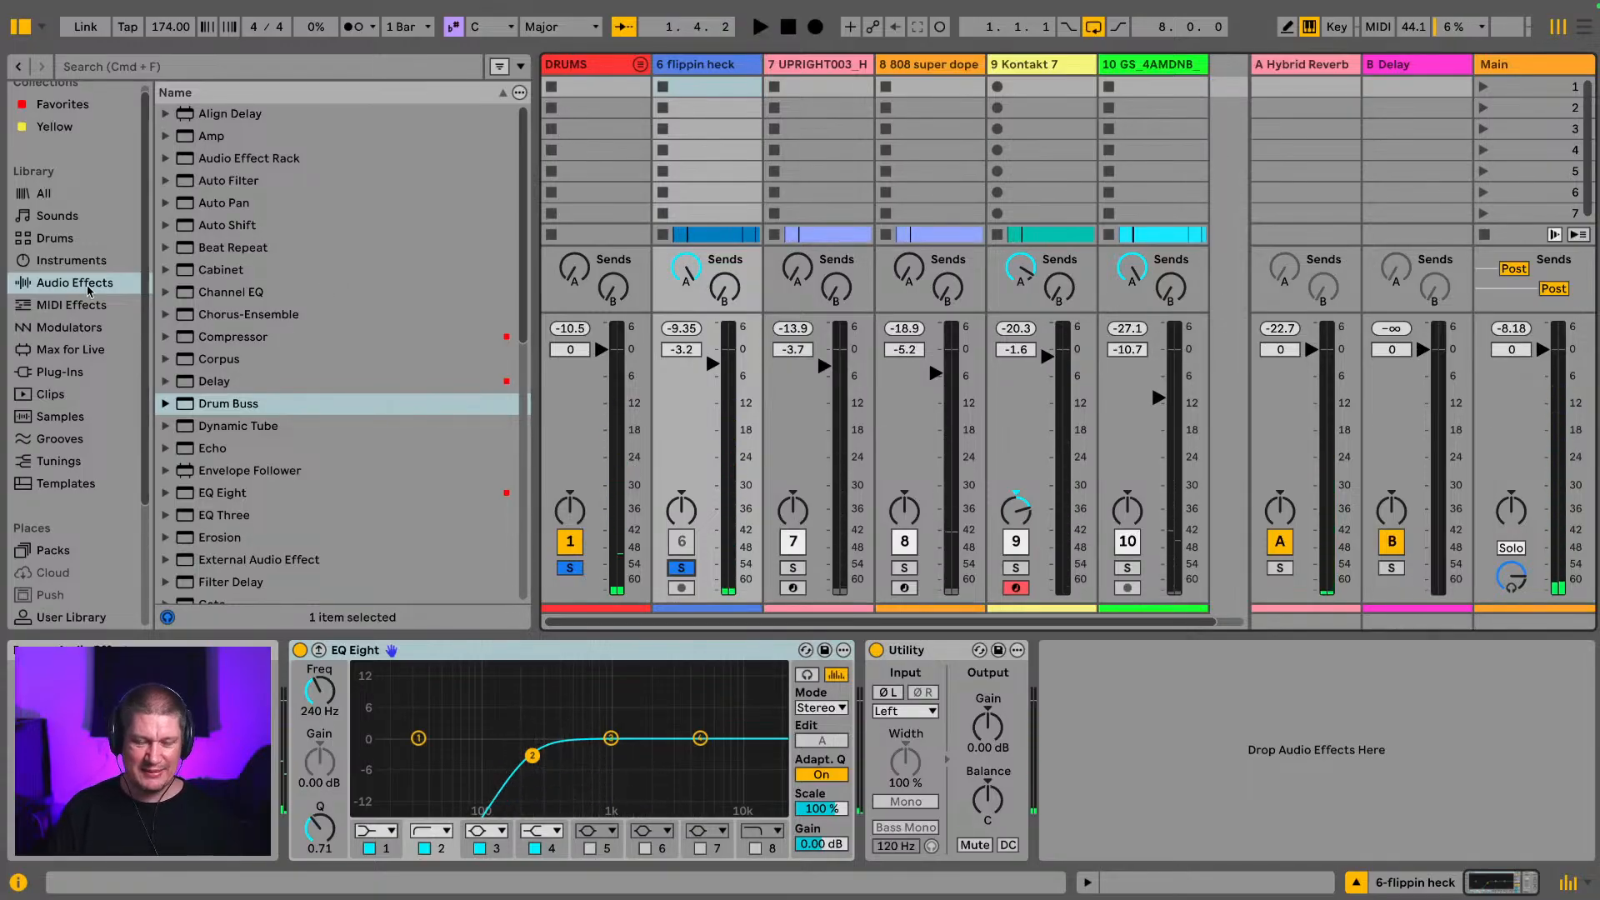
{"action": "scroll", "coordinate": [87, 289], "scroll_direction": "down", "scroll_amount": 3}
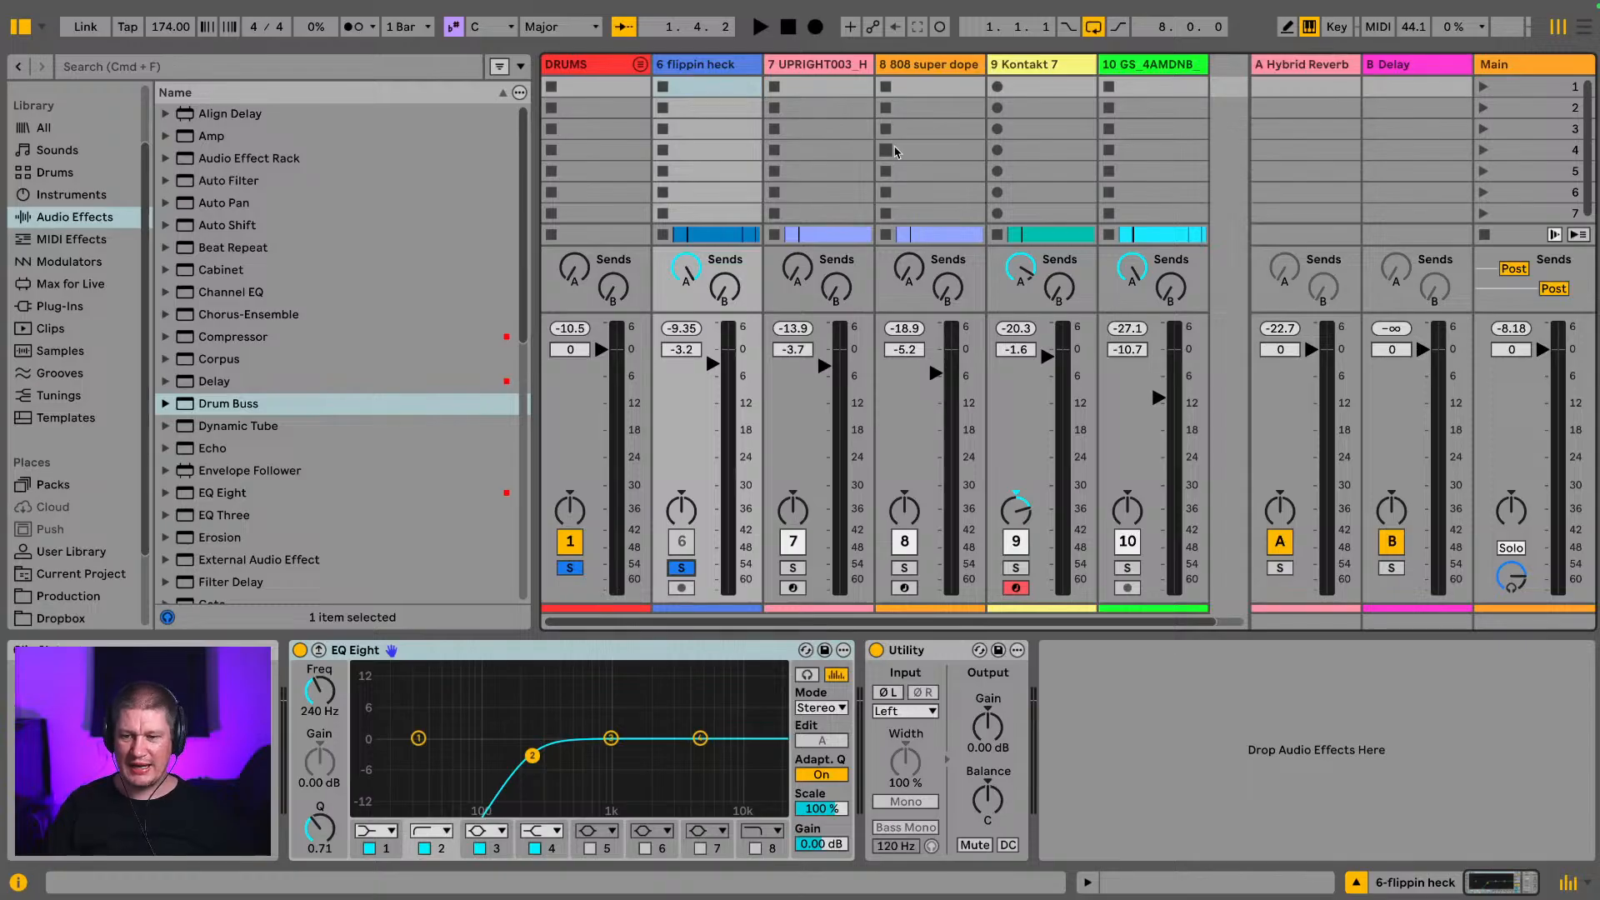
{"action": "left_click", "coordinate": [586, 62]}
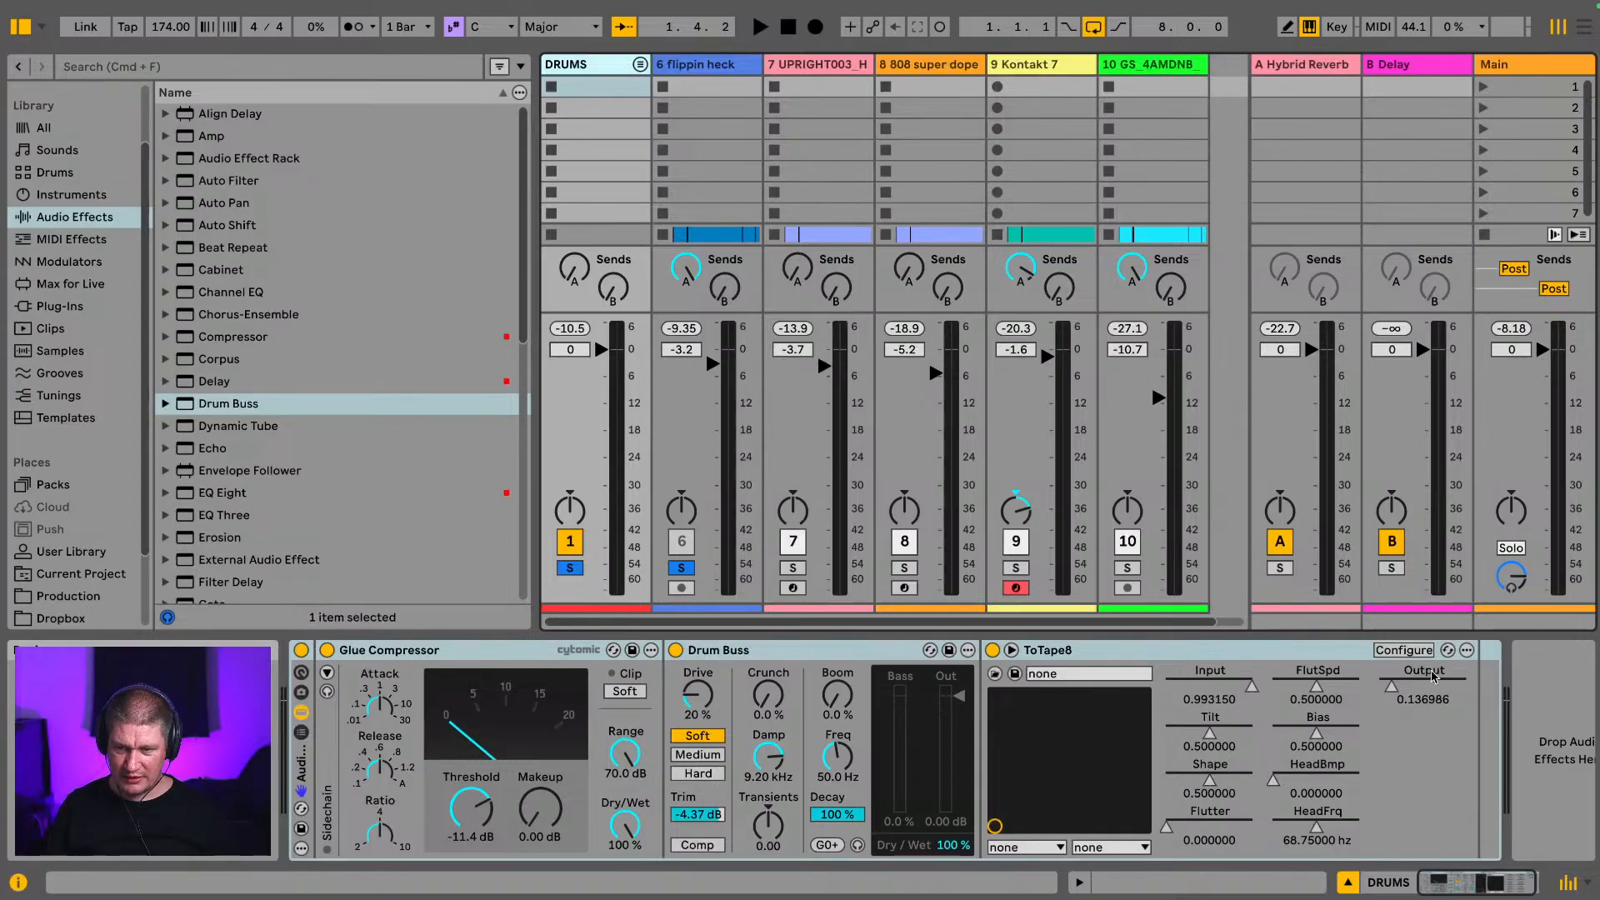
{"action": "left_click", "coordinate": [1210, 655]}
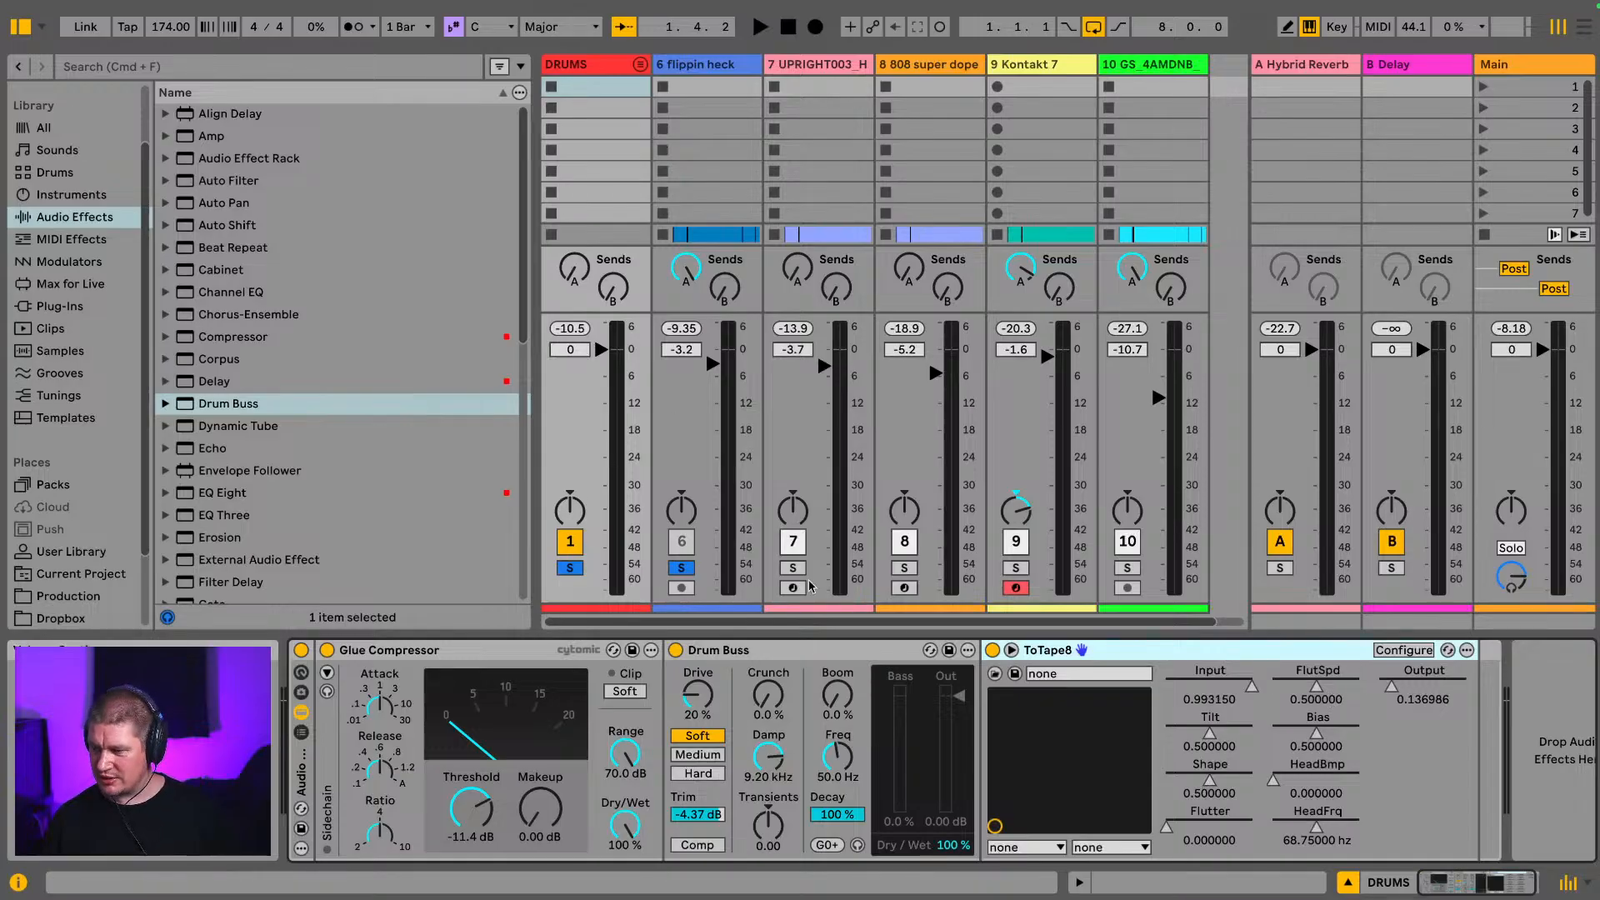
{"action": "key", "text": "space"}
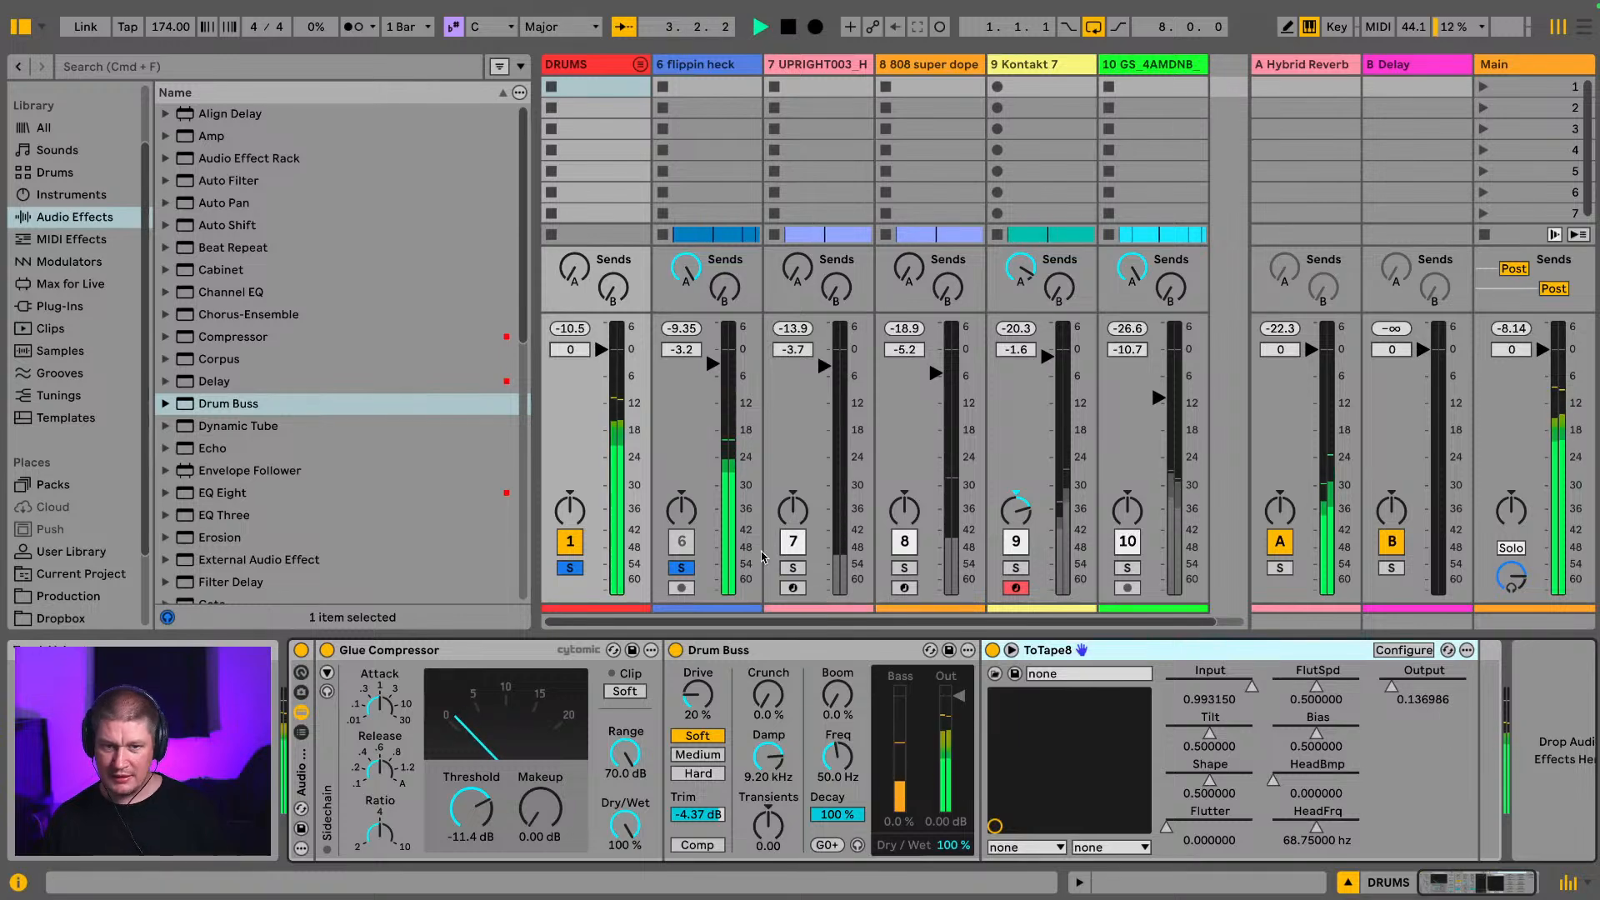
{"action": "key", "text": "space"}
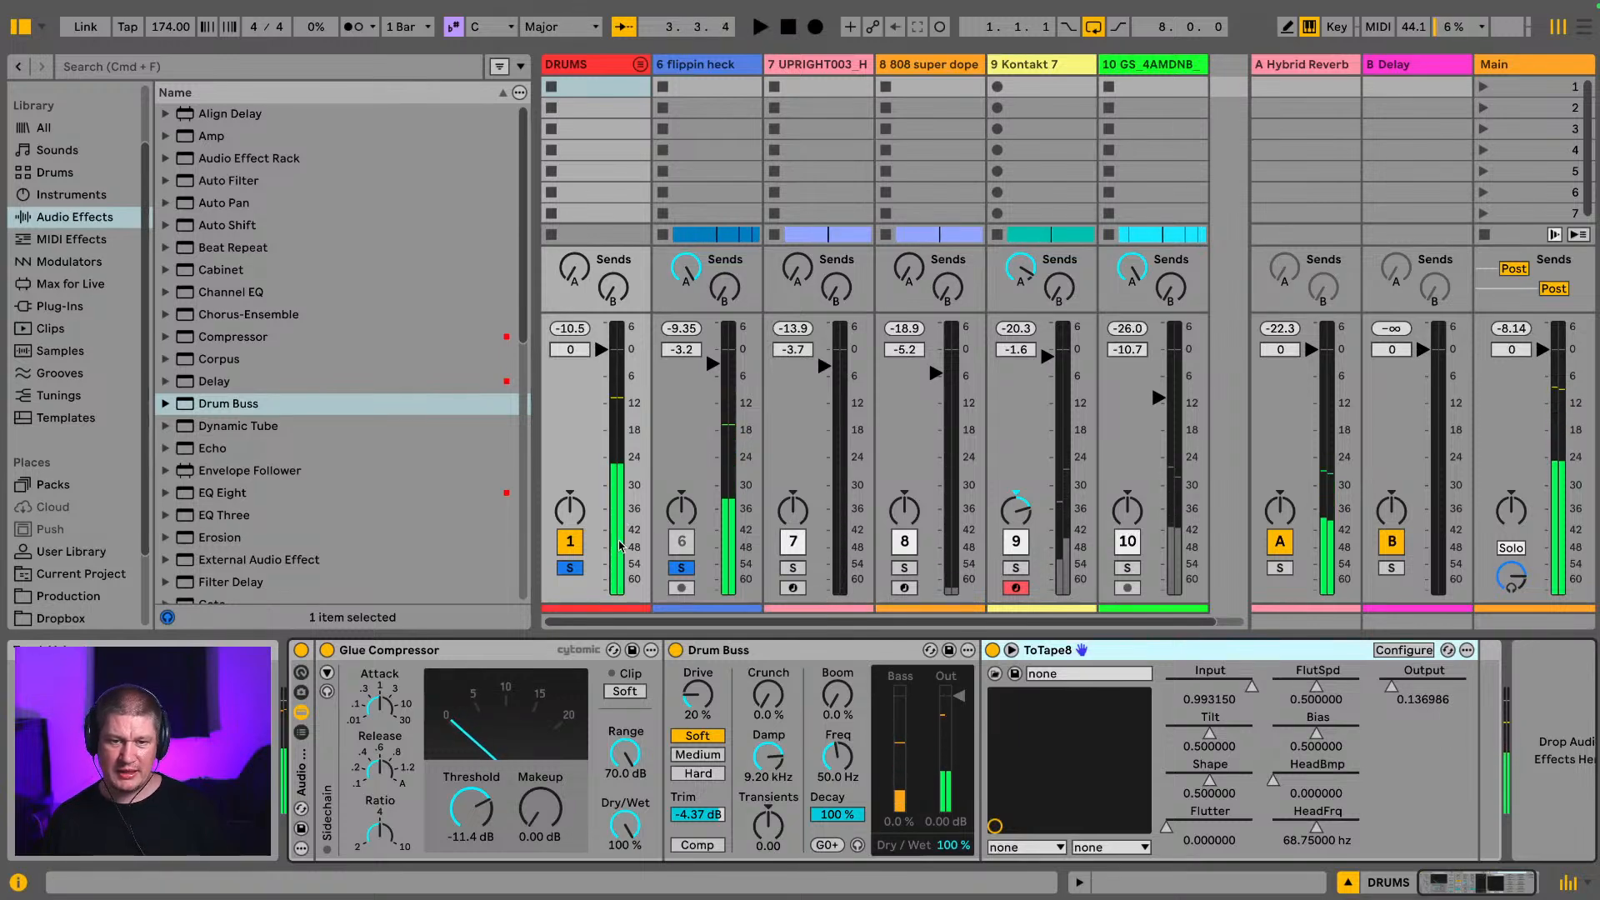
Step: Hide the browser and restore the full mix by clearing the track solos and reactivating the flippin heck track during playback
{"action": "left_click", "coordinate": [570, 567]}
{"action": "left_click", "coordinate": [20, 27]}
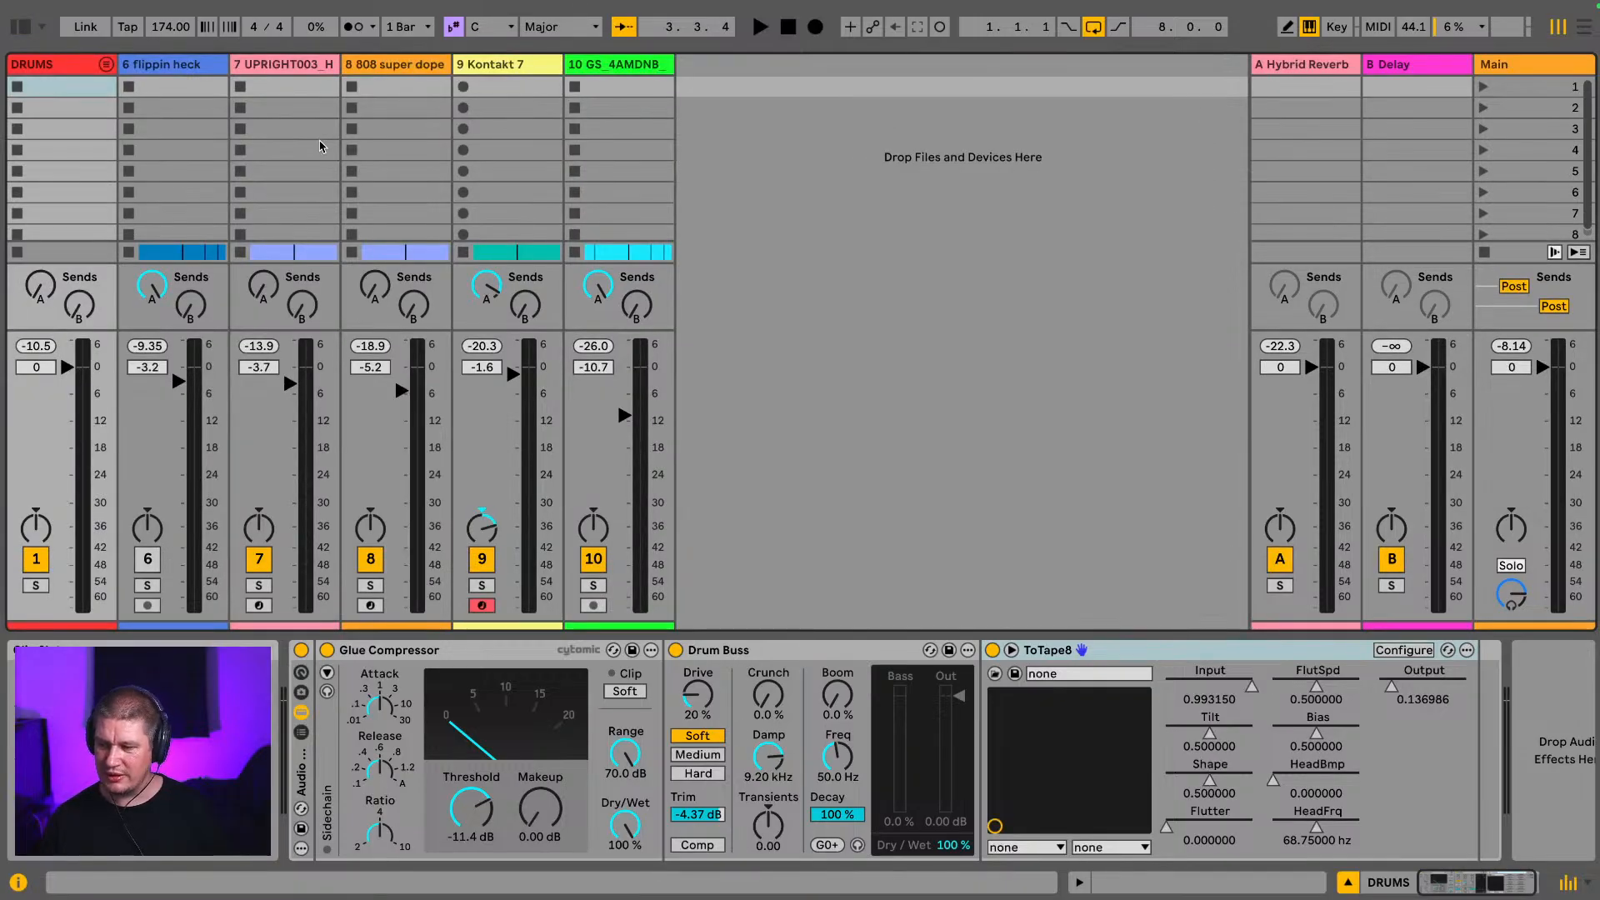
{"action": "key", "text": "space"}
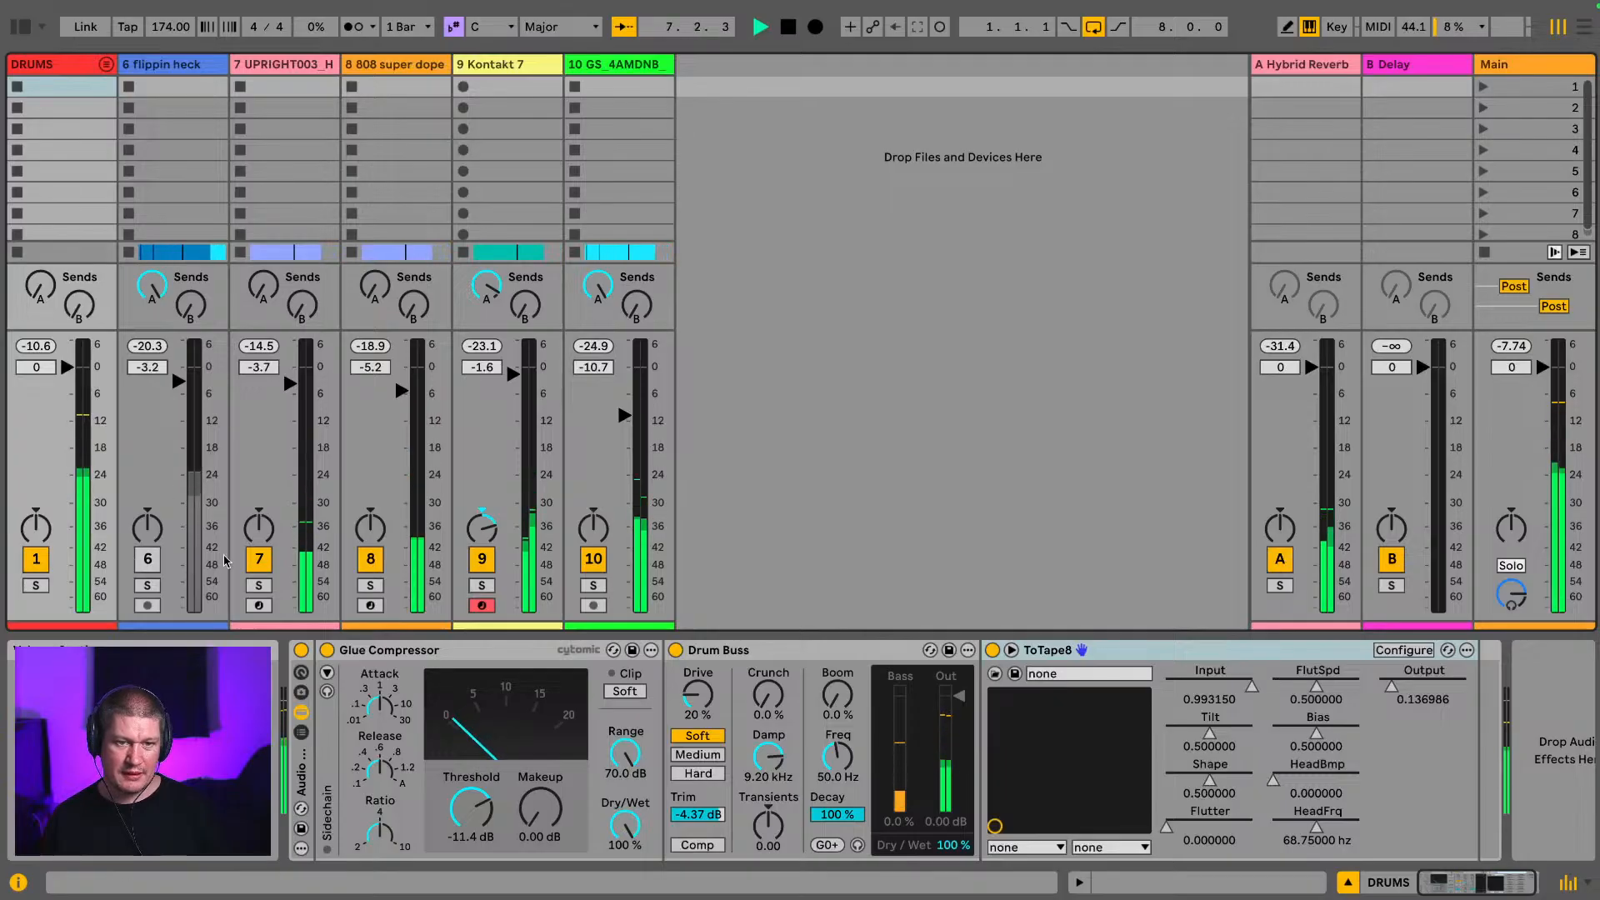
{"action": "left_click", "coordinate": [152, 567]}
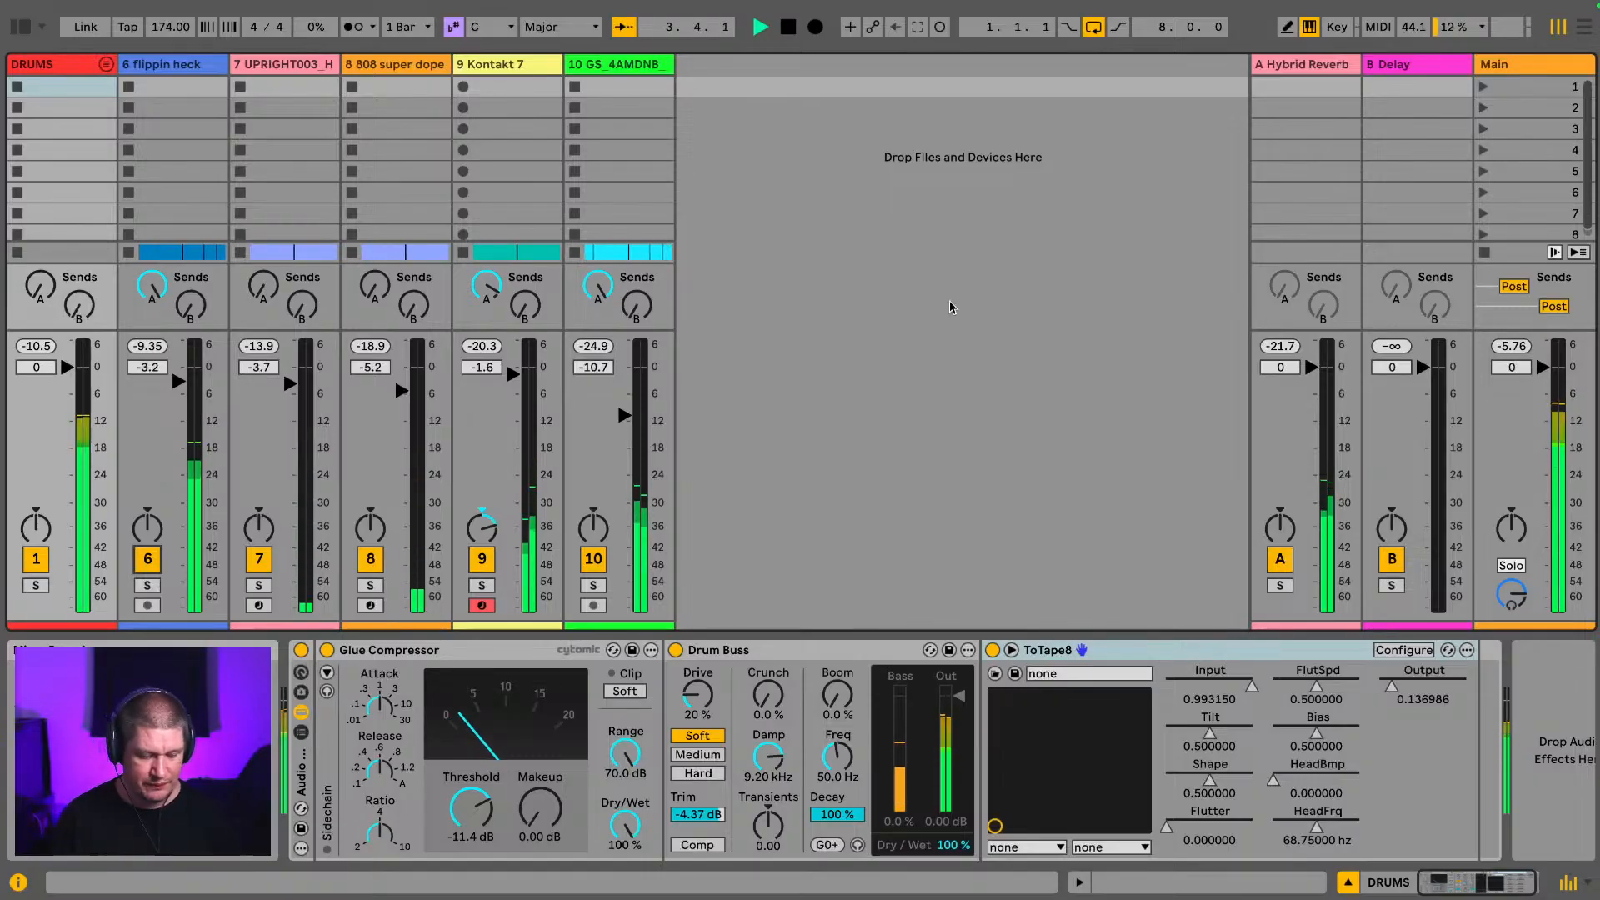
Step: Switch to the Arrangement View and listen through the looped eight-bar section with all tracks playing
{"action": "key", "text": "Tab"}
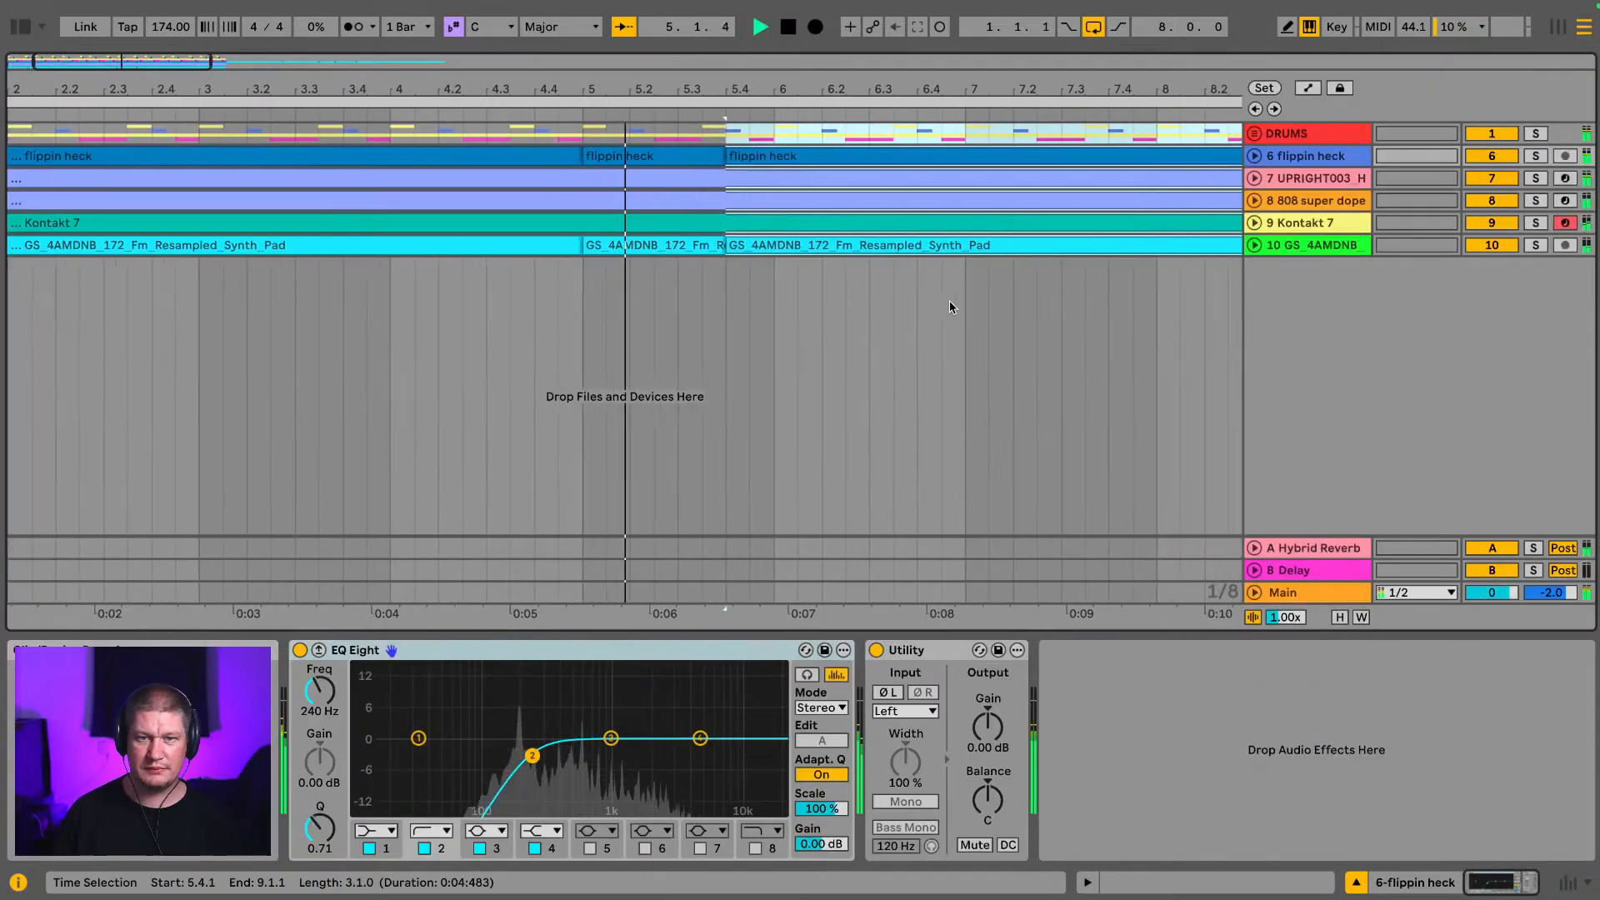
{"action": "left_click_drag", "start_coordinate": [428, 61], "coordinate": [428, 25]}
{"action": "key", "text": "space"}
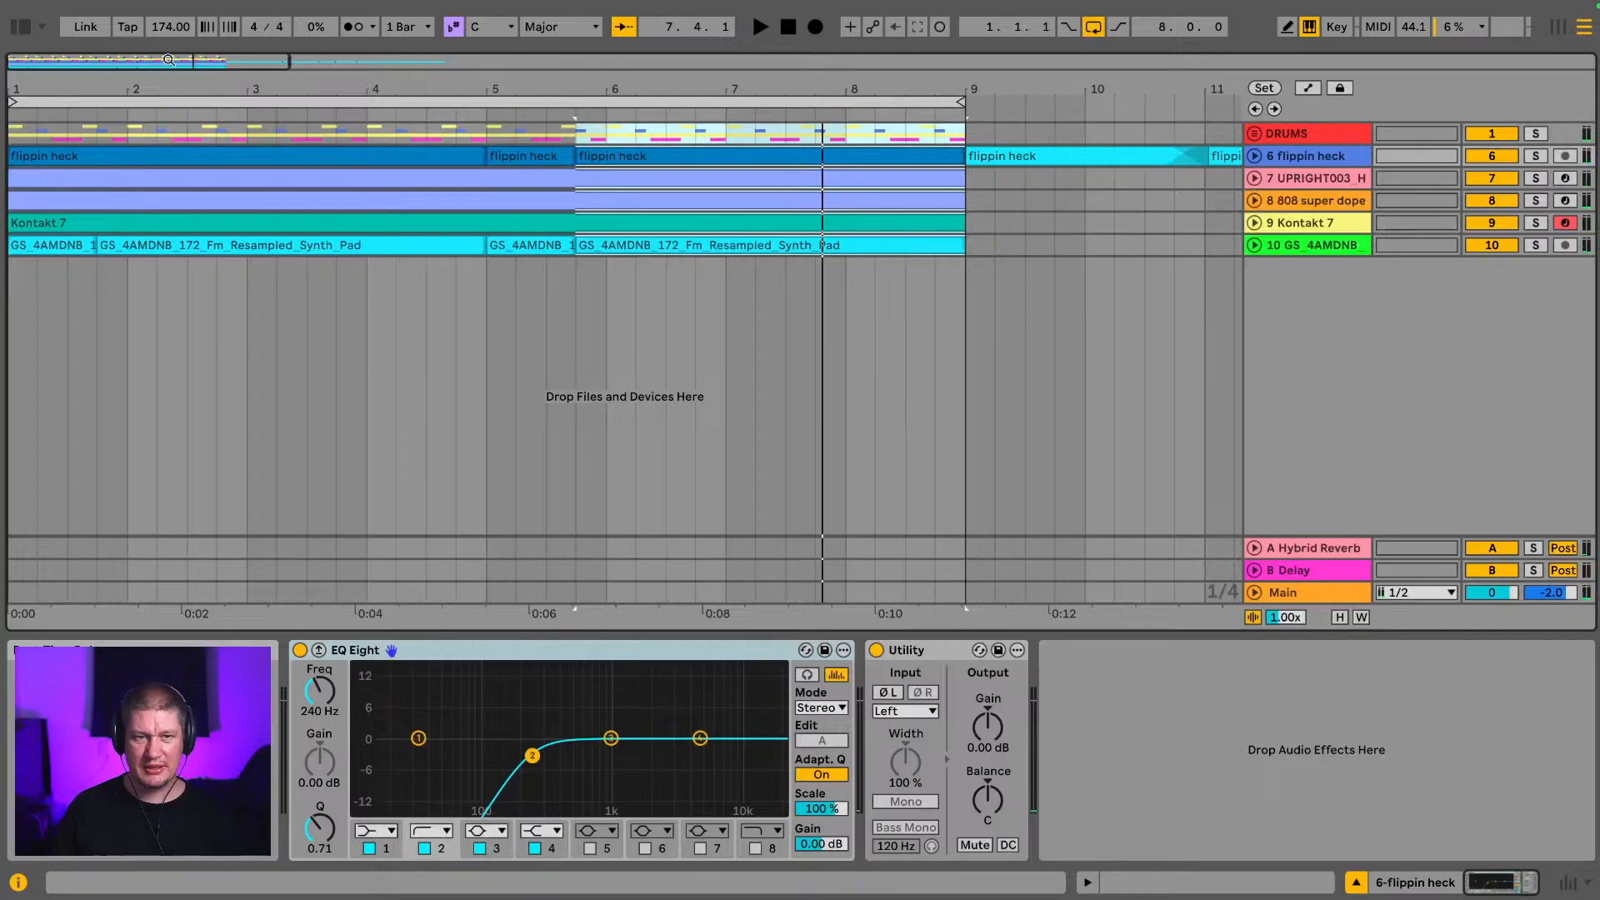
{"action": "left_click_drag", "start_coordinate": [142, 84], "coordinate": [173, 106]}
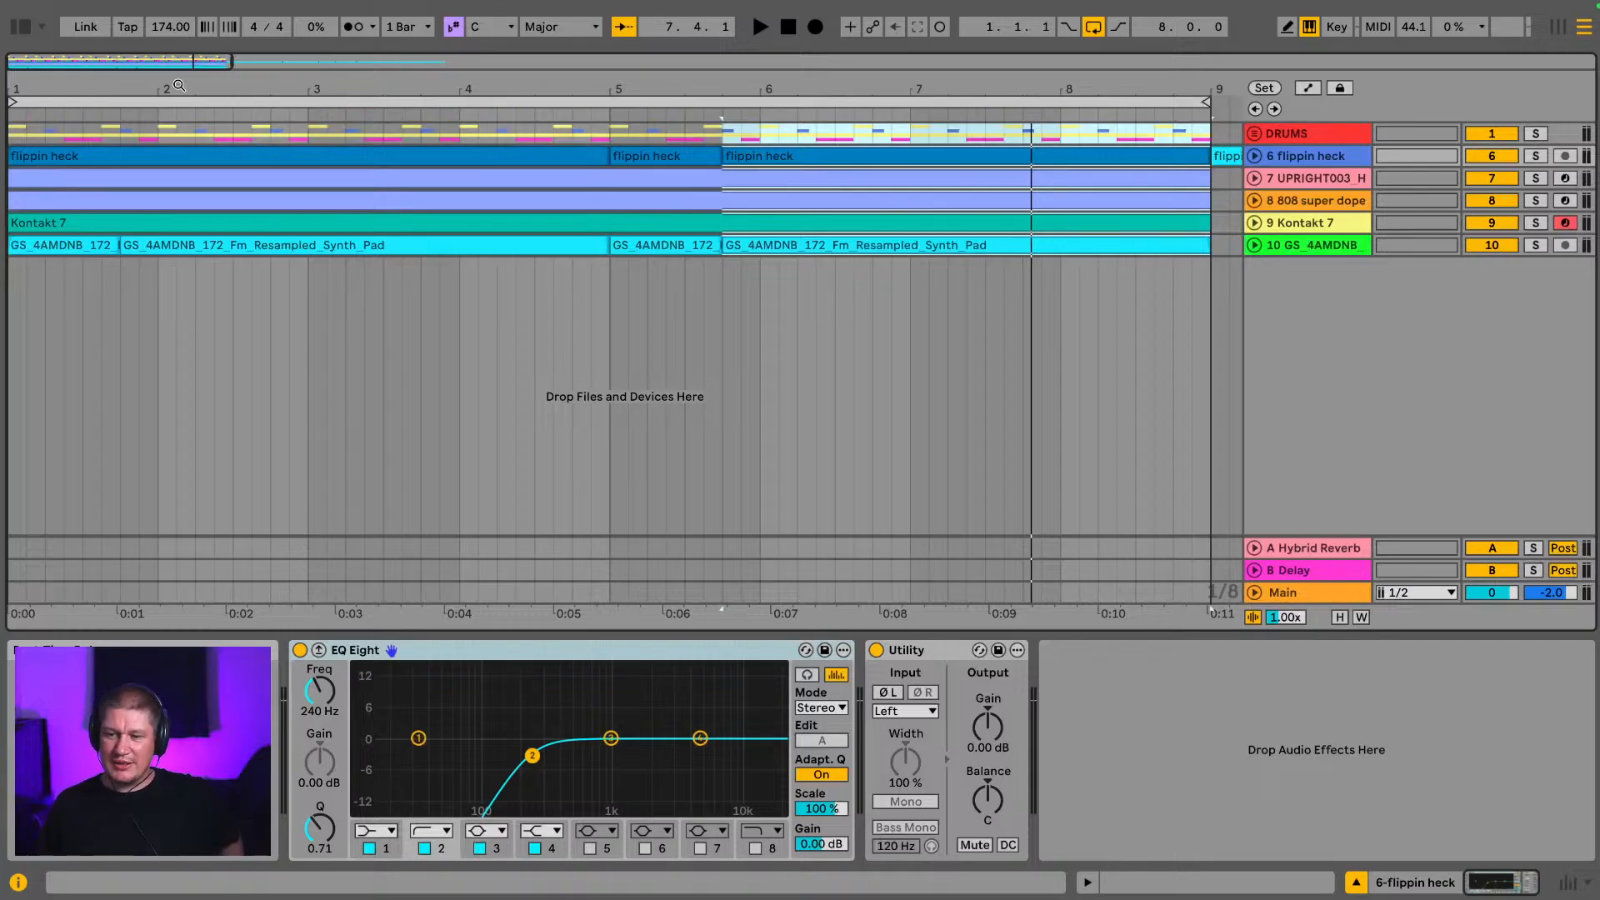
{"action": "key", "text": "space"}
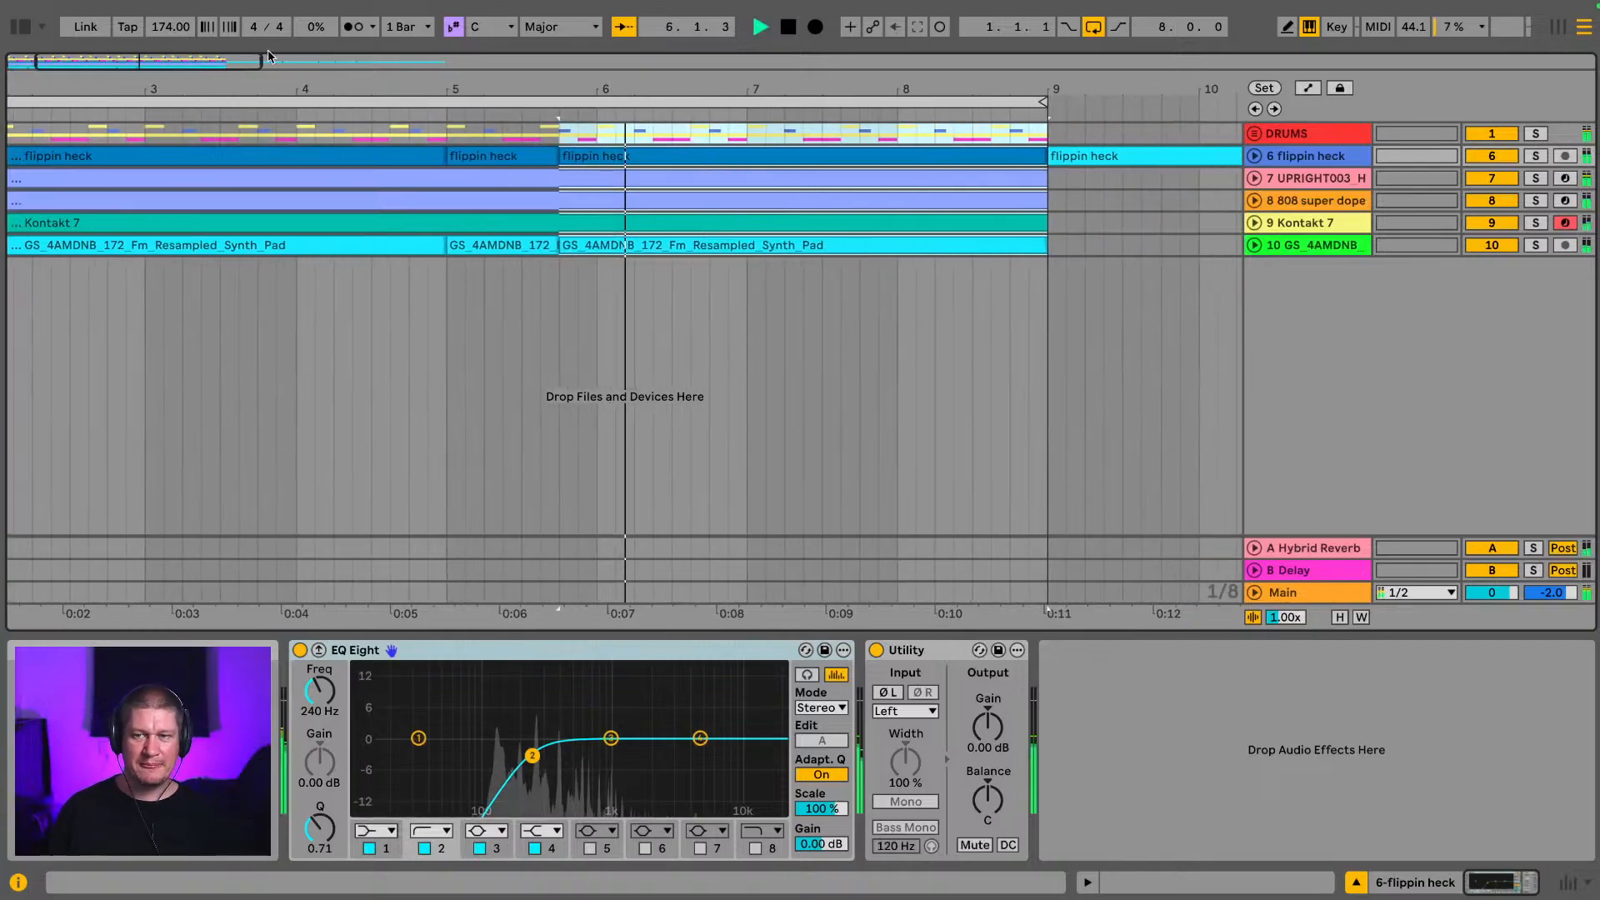
{"action": "left_click_drag", "start_coordinate": [567, 88], "coordinate": [432, 94]}
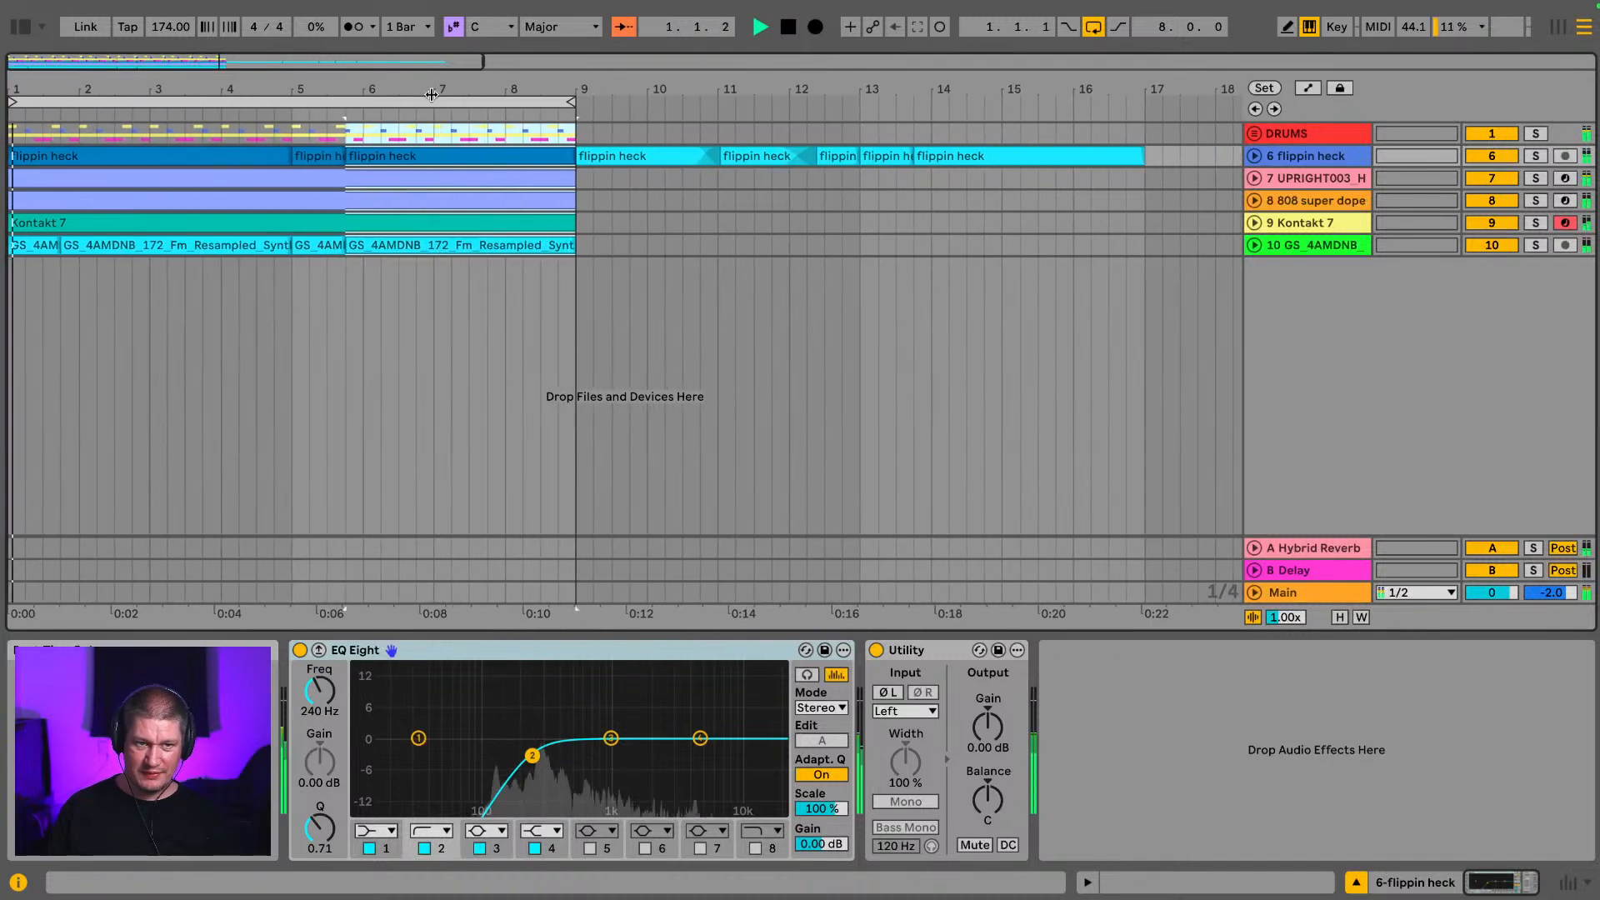
{"action": "left_click_drag", "start_coordinate": [67, 91], "coordinate": [115, 86]}
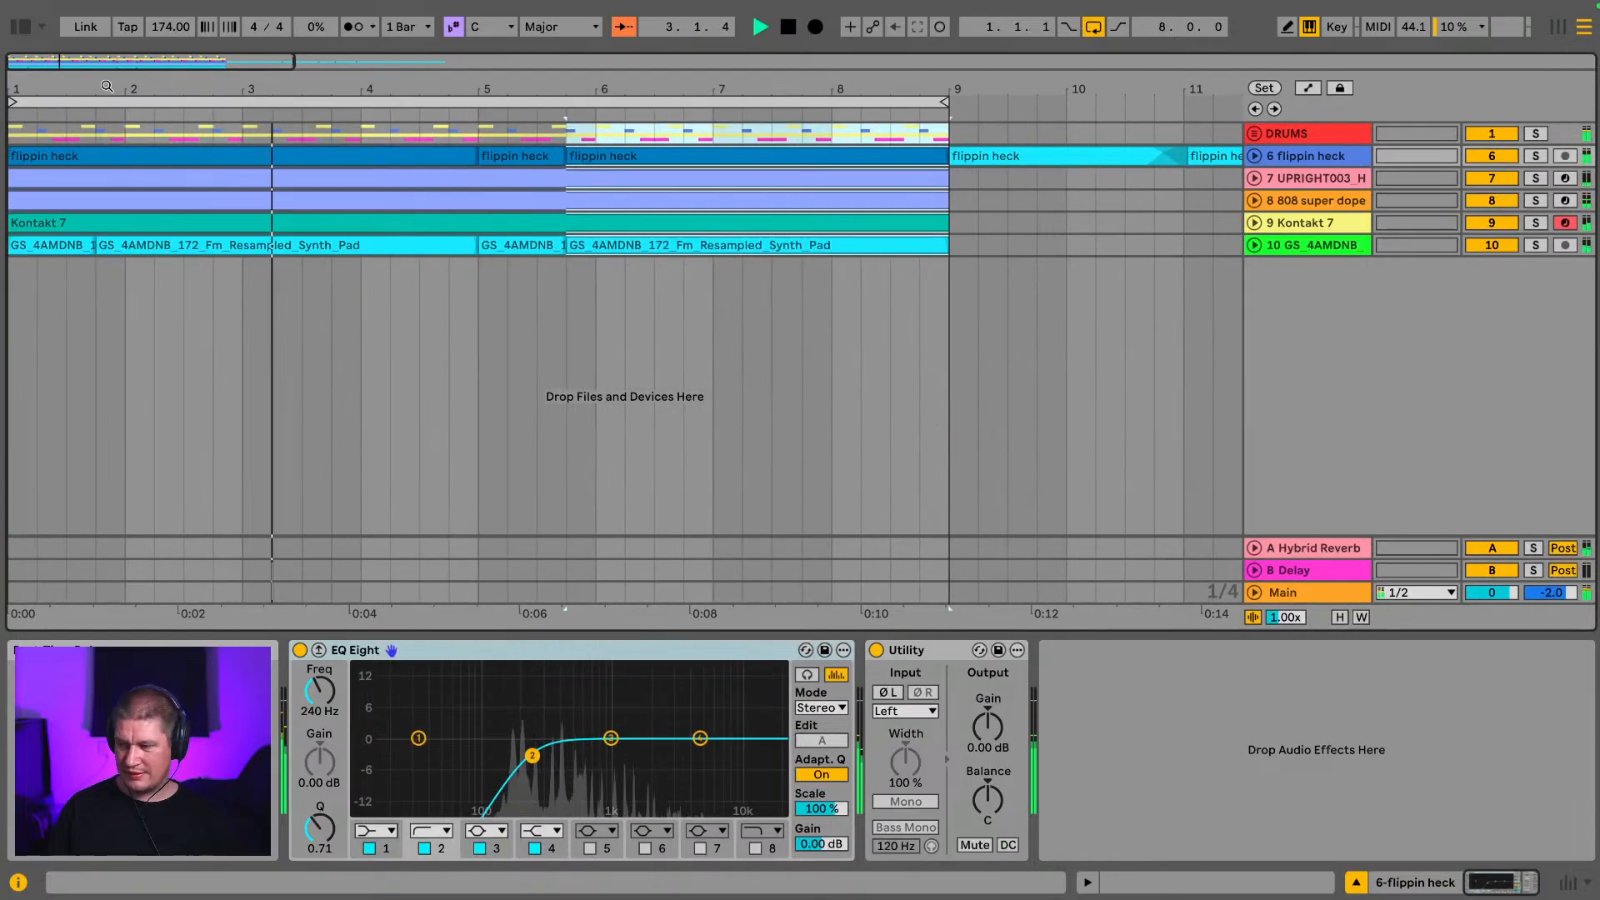
Step: Reorder the tracks so 808 super dope and UPRIGHT003 sit directly below DRUMS, and group those two tracks
{"action": "left_click", "coordinate": [1333, 179]}
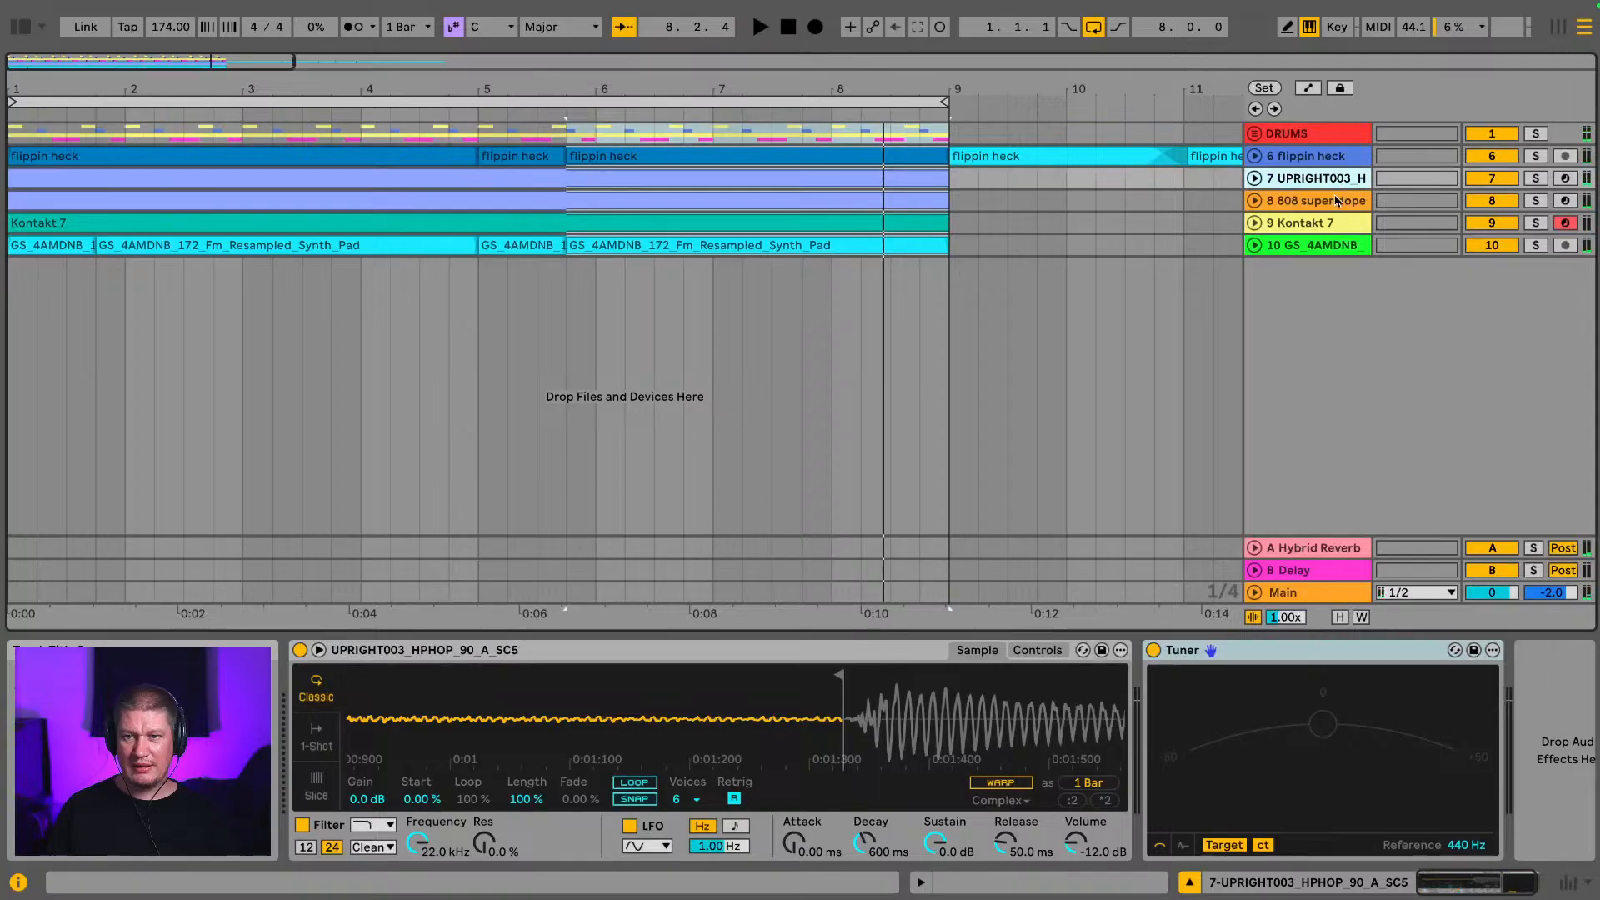
{"action": "mouse_move", "coordinate": [1336, 201]}
{"action": "left_mouse_down"}
{"action": "mouse_move", "coordinate": [1336, 156]}
{"action": "mouse_move", "coordinate": [1339, 198]}
{"action": "mouse_move", "coordinate": [1341, 178]}
{"action": "left_mouse_up"}
{"action": "left_click", "coordinate": [1325, 155]}
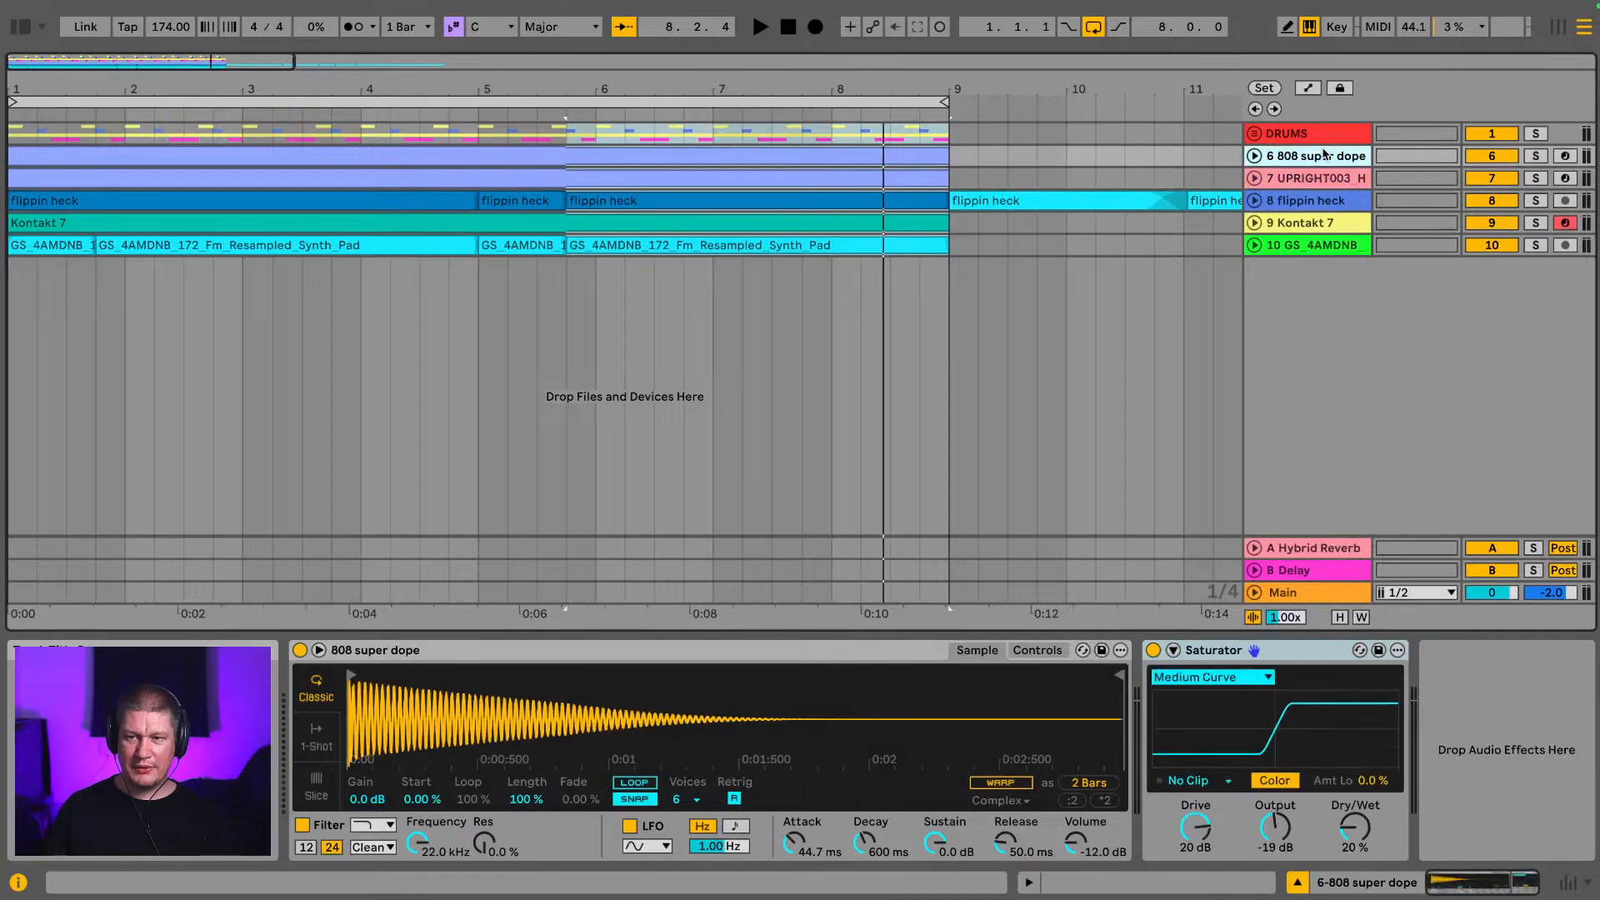
{"action": "left_click", "coordinate": [1327, 180]}
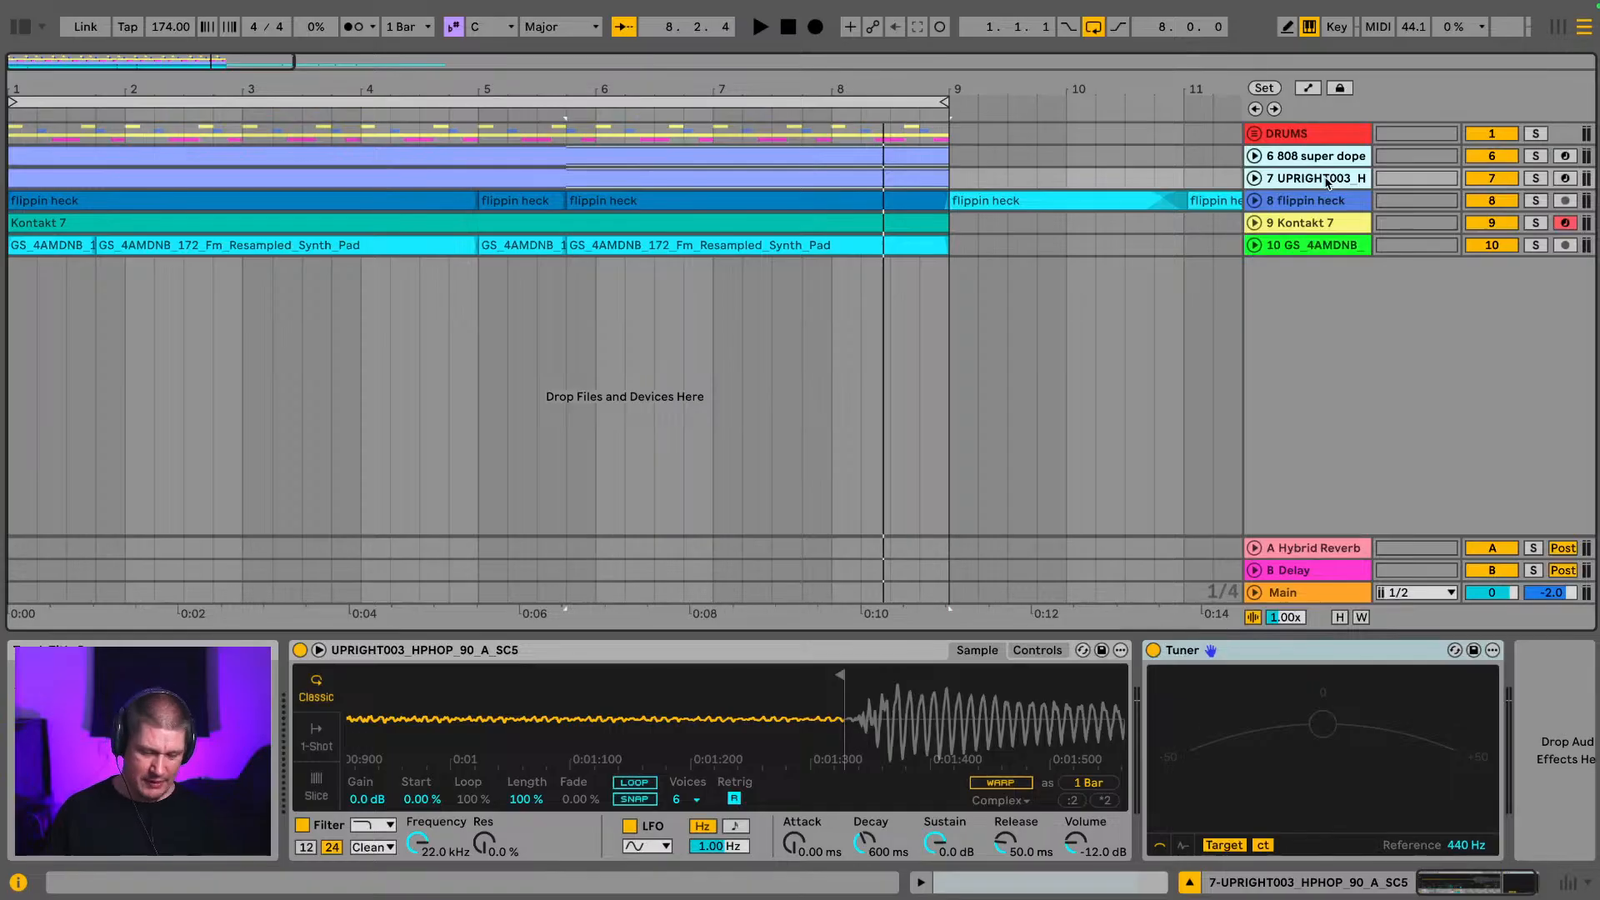
{"action": "key", "text": "ctrl+g"}
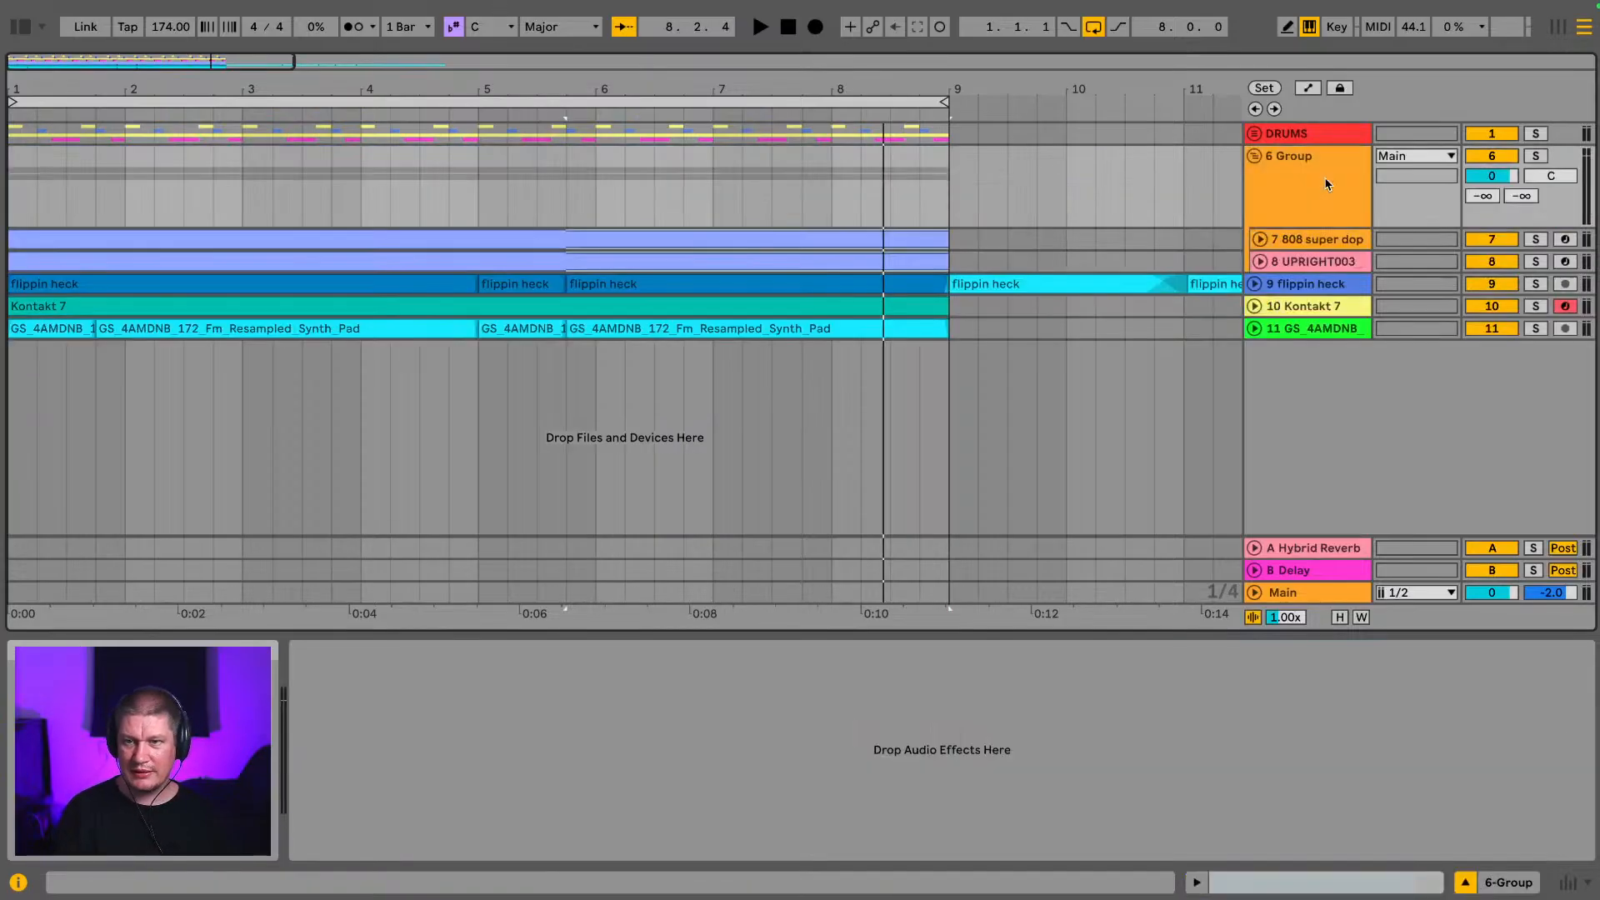
Step: Rename the new group of bass tracks as BASS and fold it
{"action": "left_click", "coordinate": [1328, 185]}
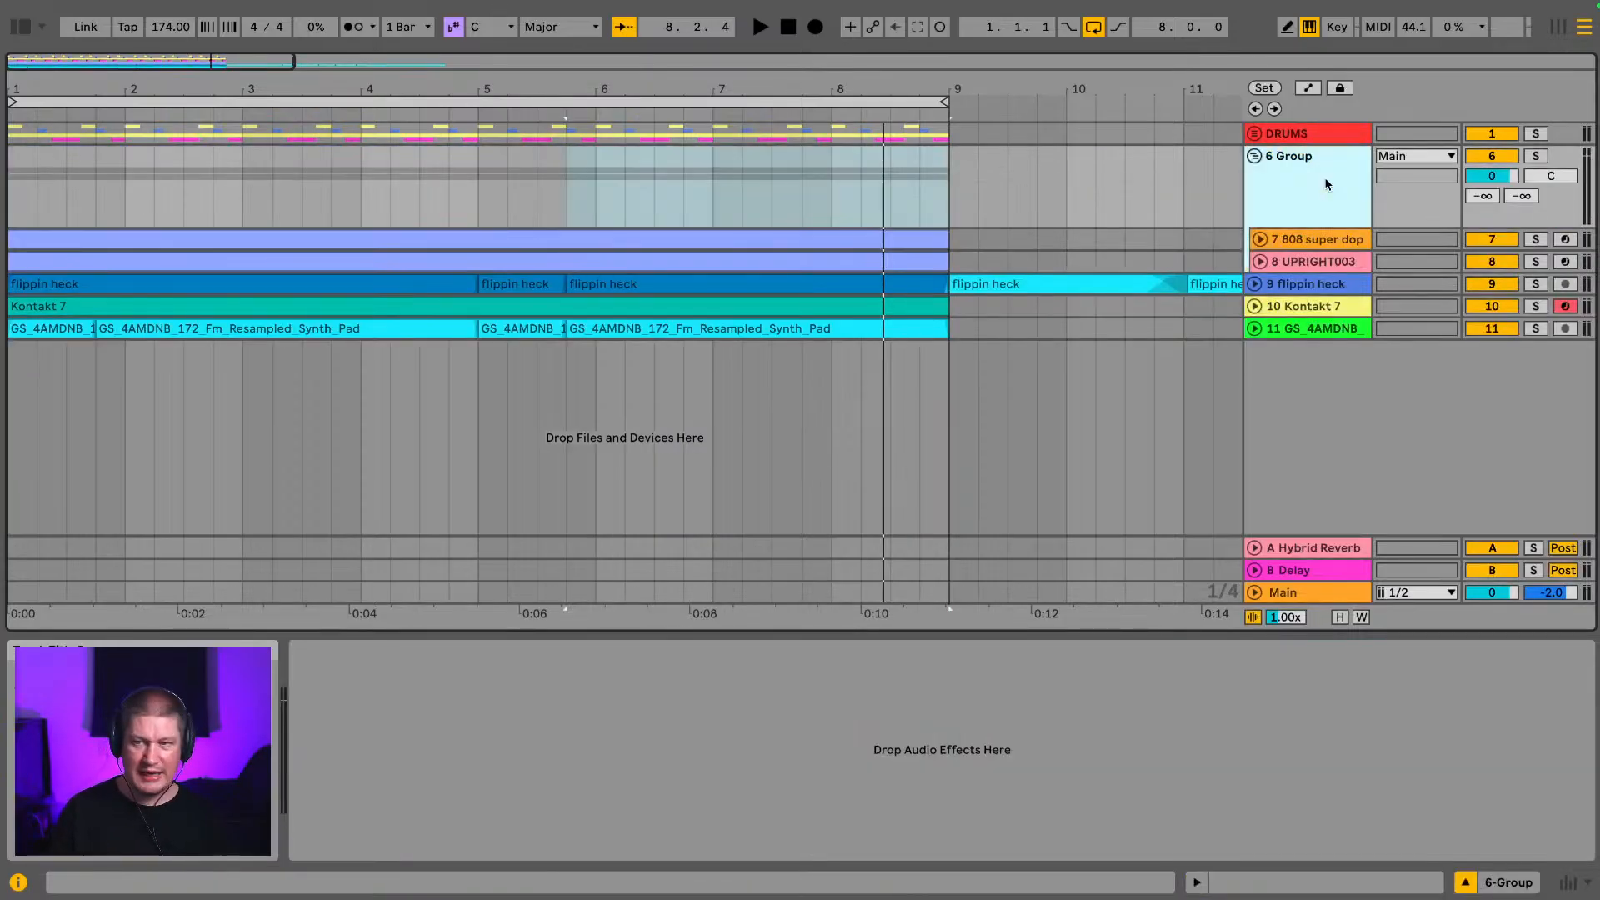
{"action": "key", "text": "ctrl+r"}
{"action": "type", "text": "BA"}
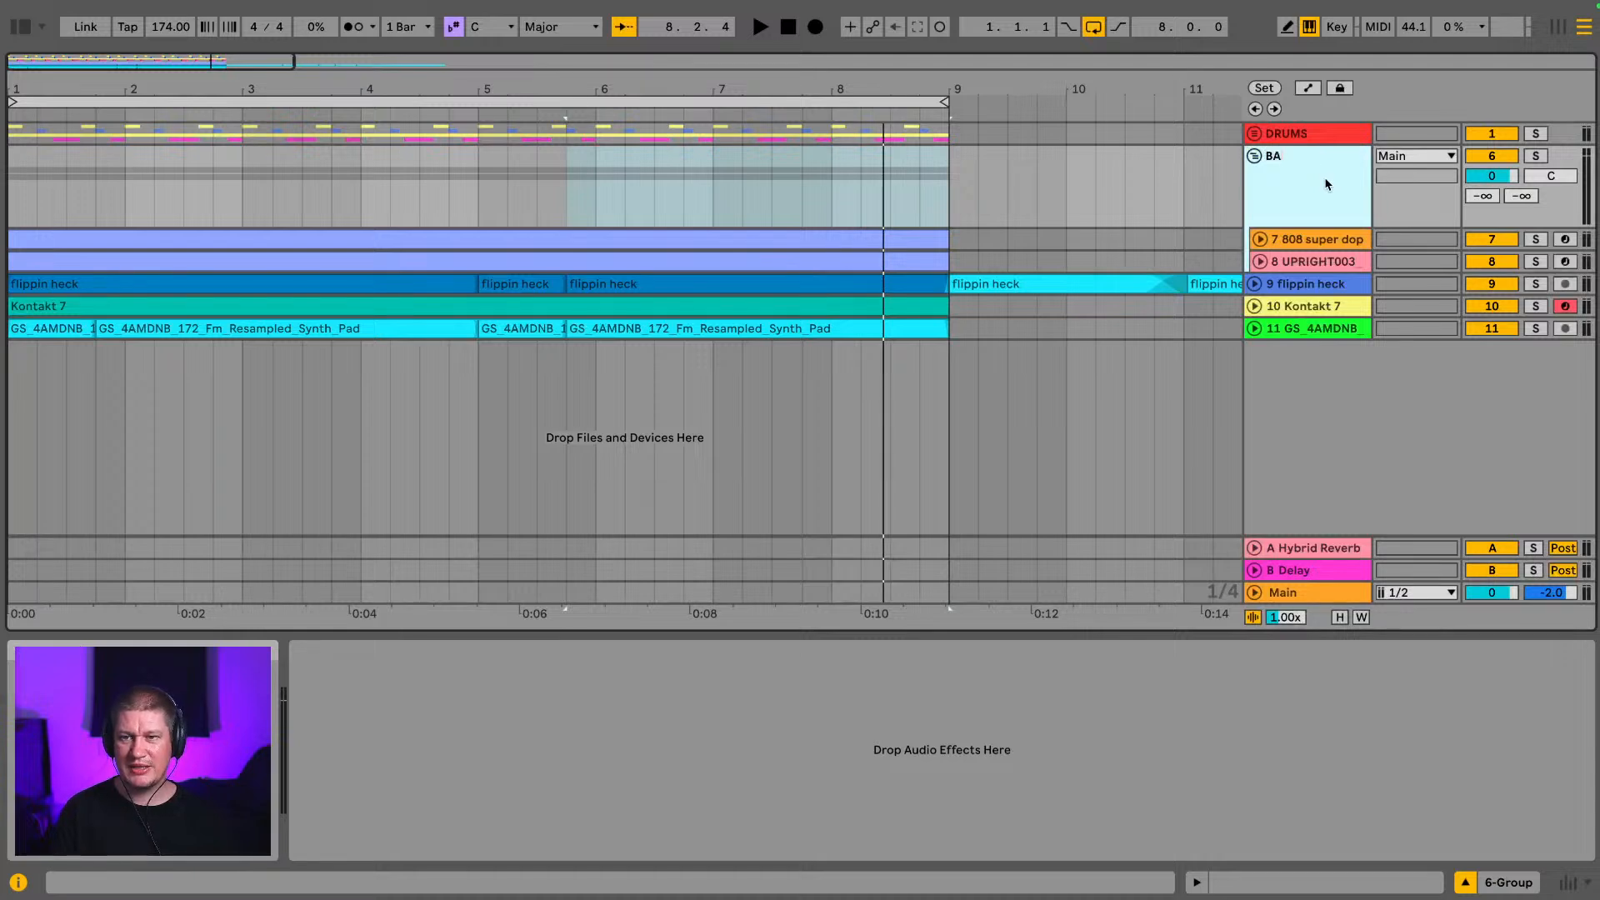
{"action": "type", "text": "SS"}
{"action": "key", "text": "Return"}
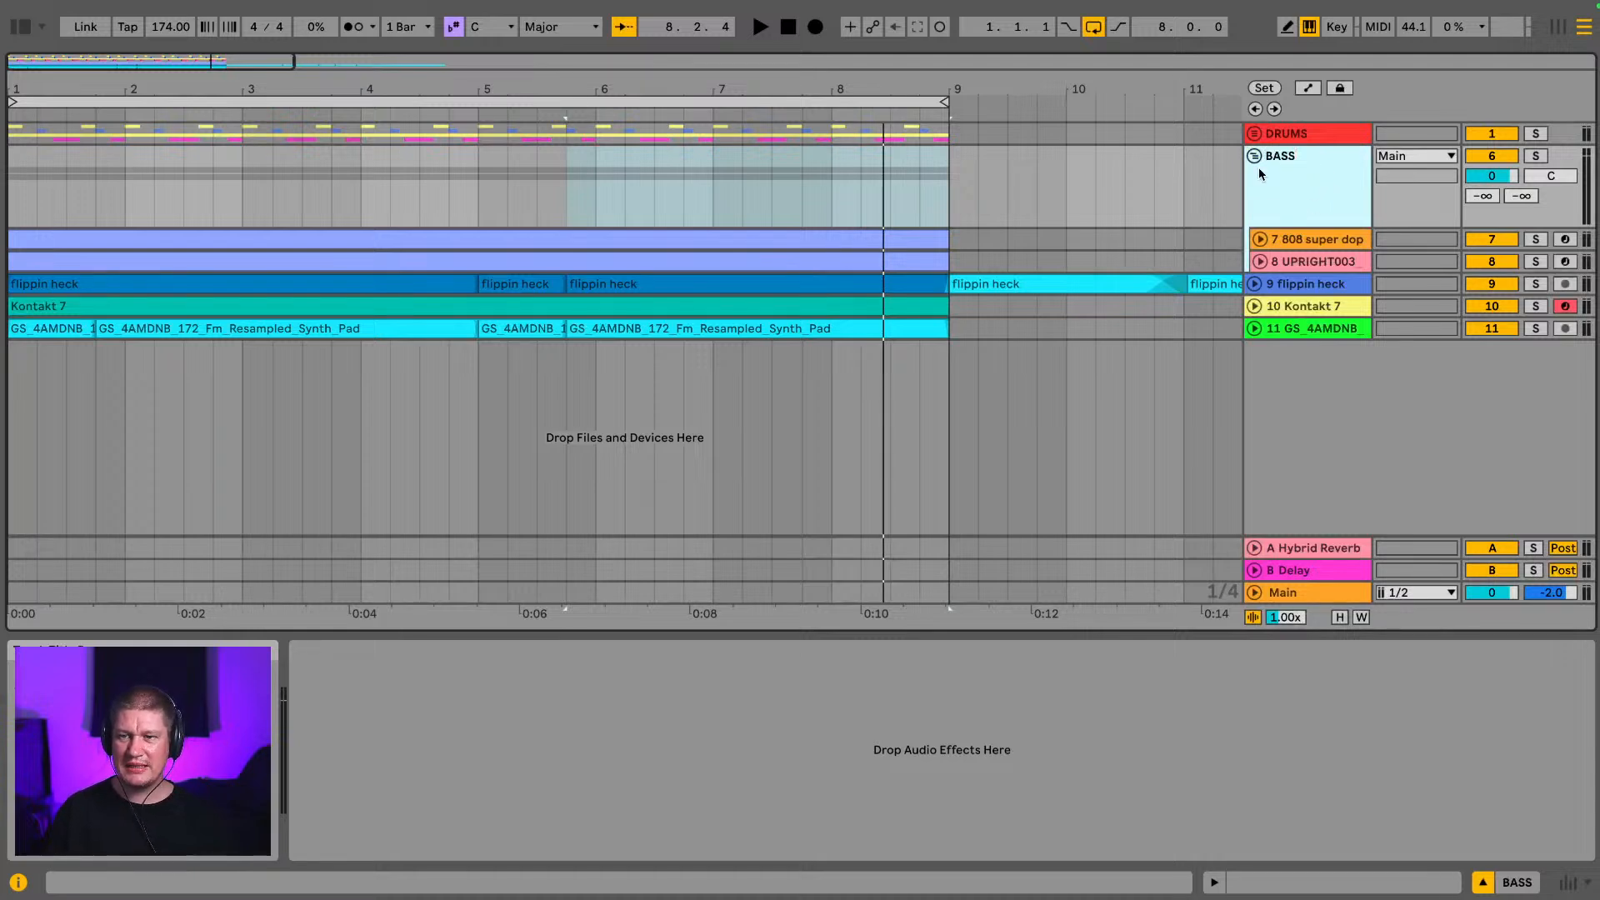
{"action": "left_click", "coordinate": [1254, 157]}
Step: Group the flippin heck, Kontakt 7 and GS_4AMDNB tracks and name the group INSTRUM
{"action": "left_click", "coordinate": [1305, 178]}
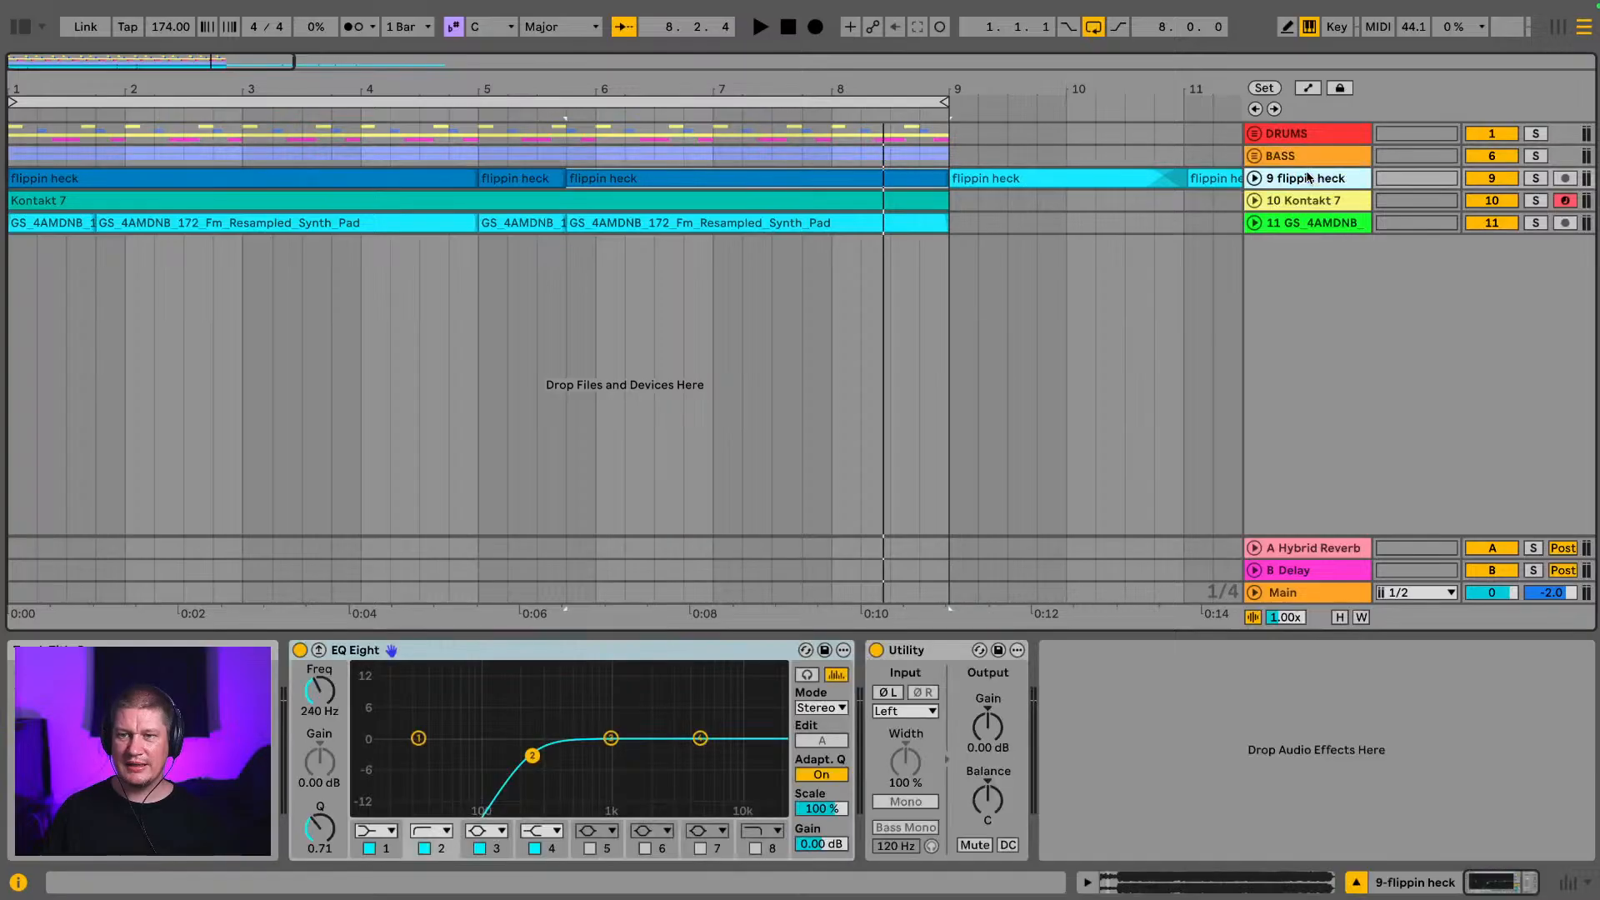
{"action": "left_click", "coordinate": [1321, 223], "text": "shift"}
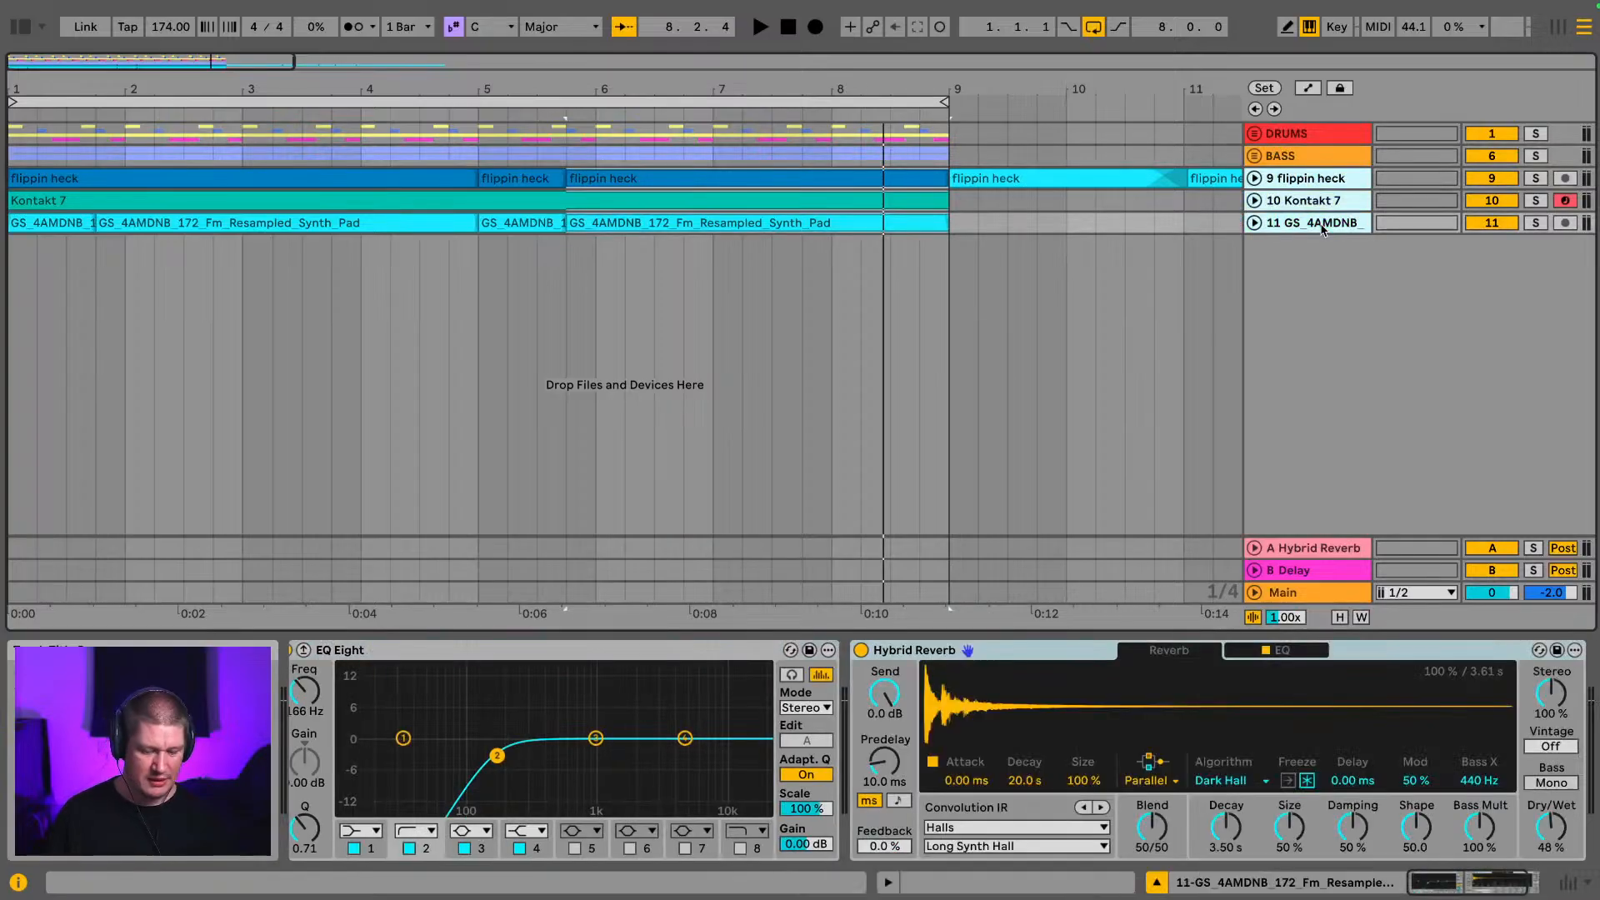
{"action": "key", "text": "ctrl+g"}
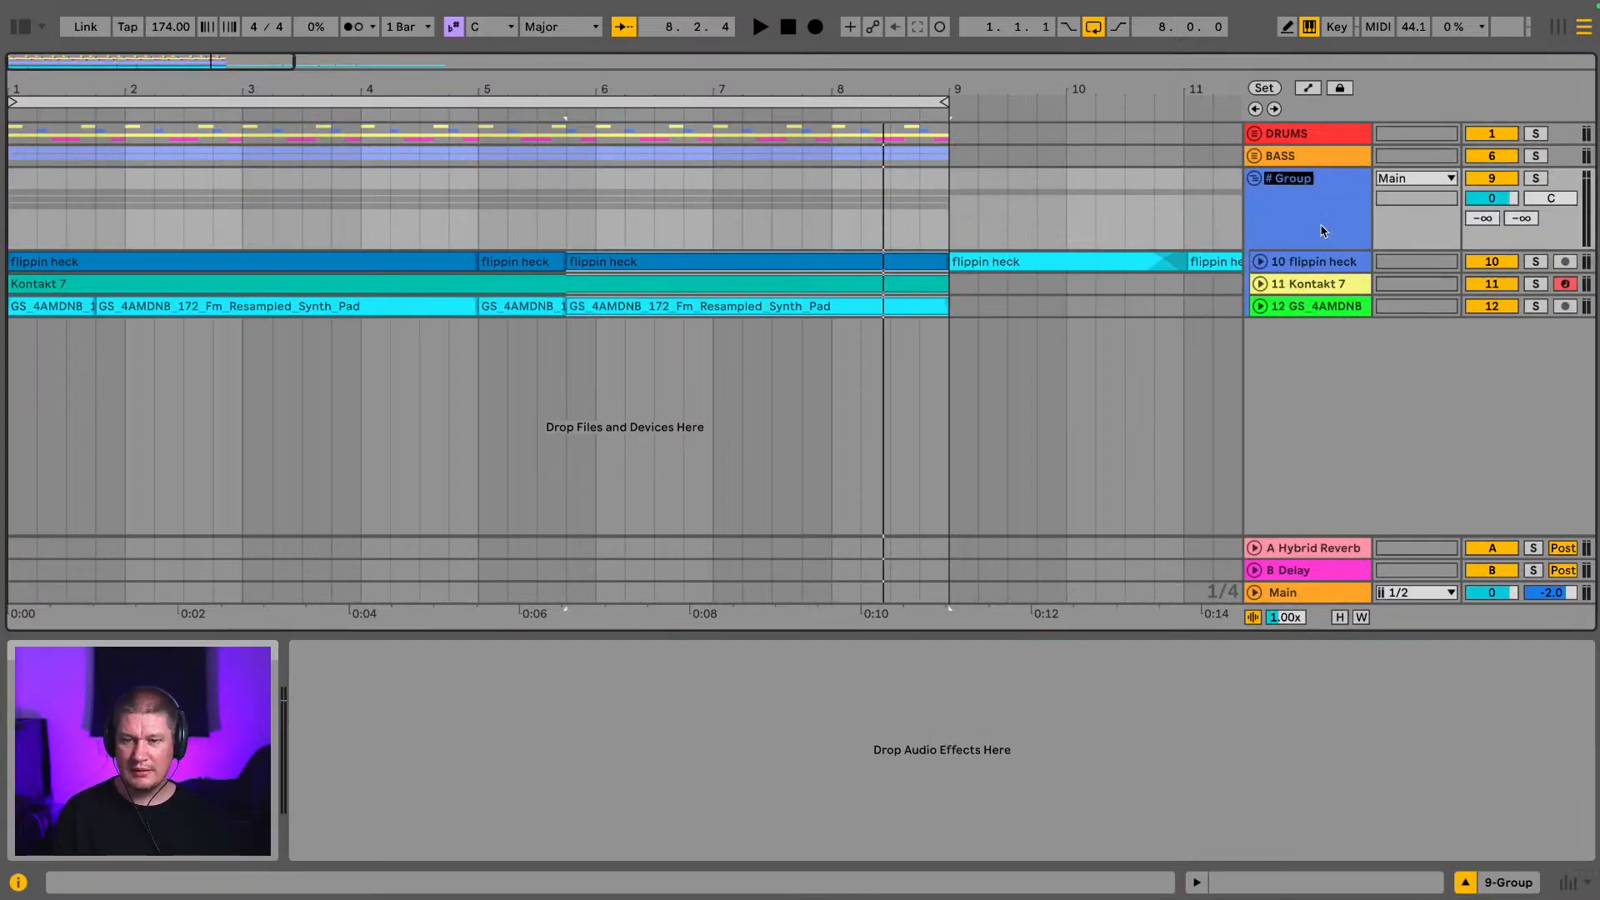
{"action": "type", "text": "INSTRUM"}
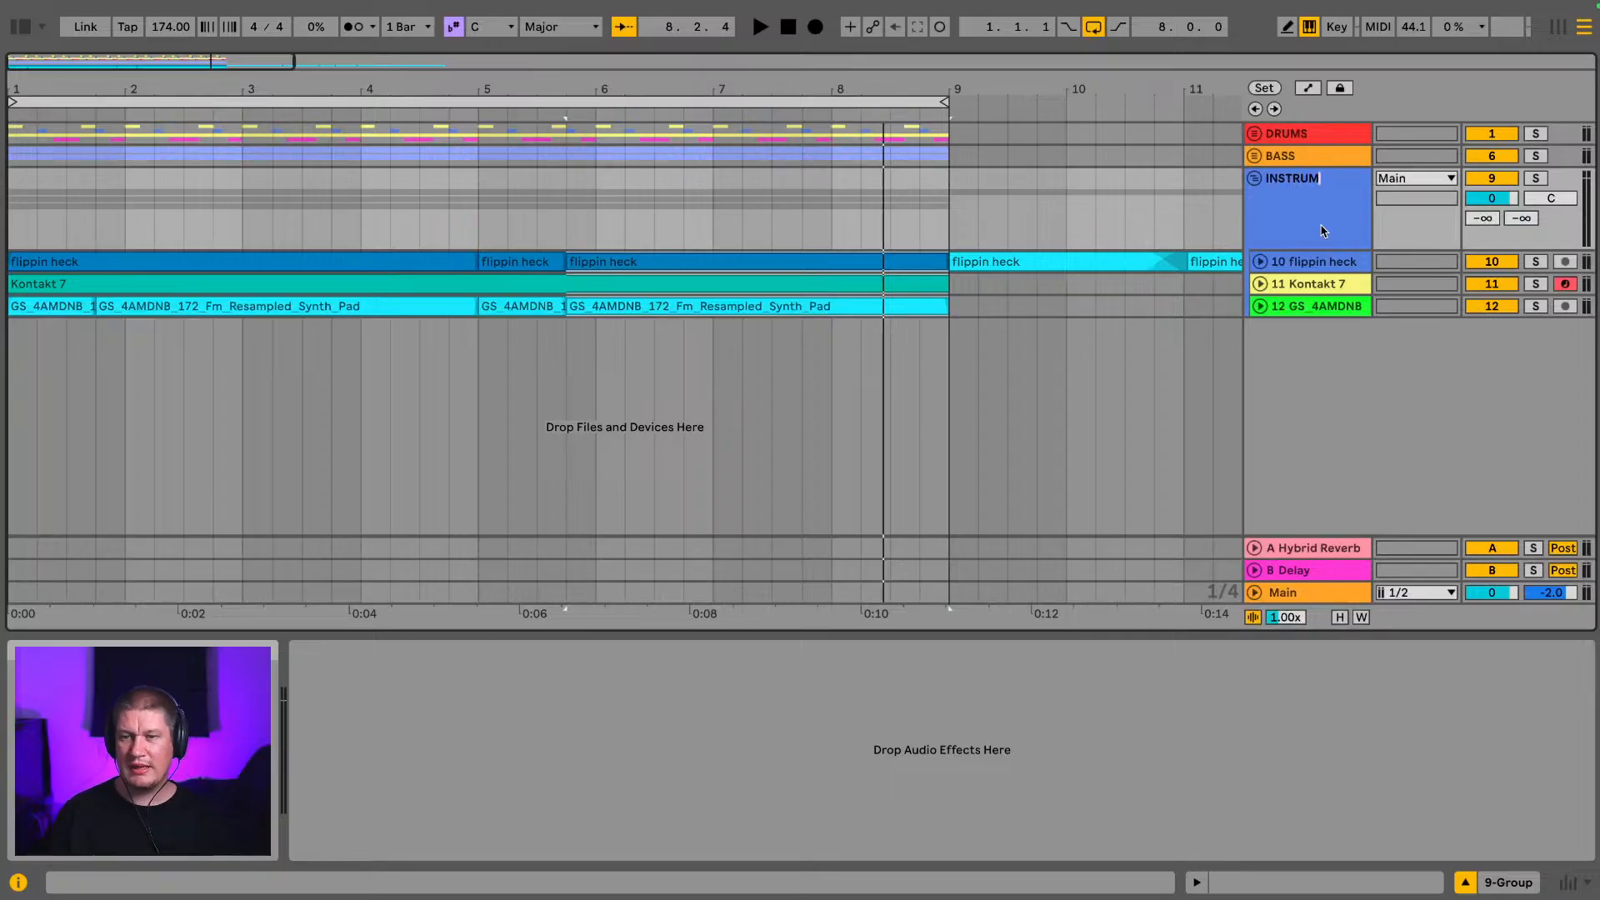
{"action": "key", "text": "Return"}
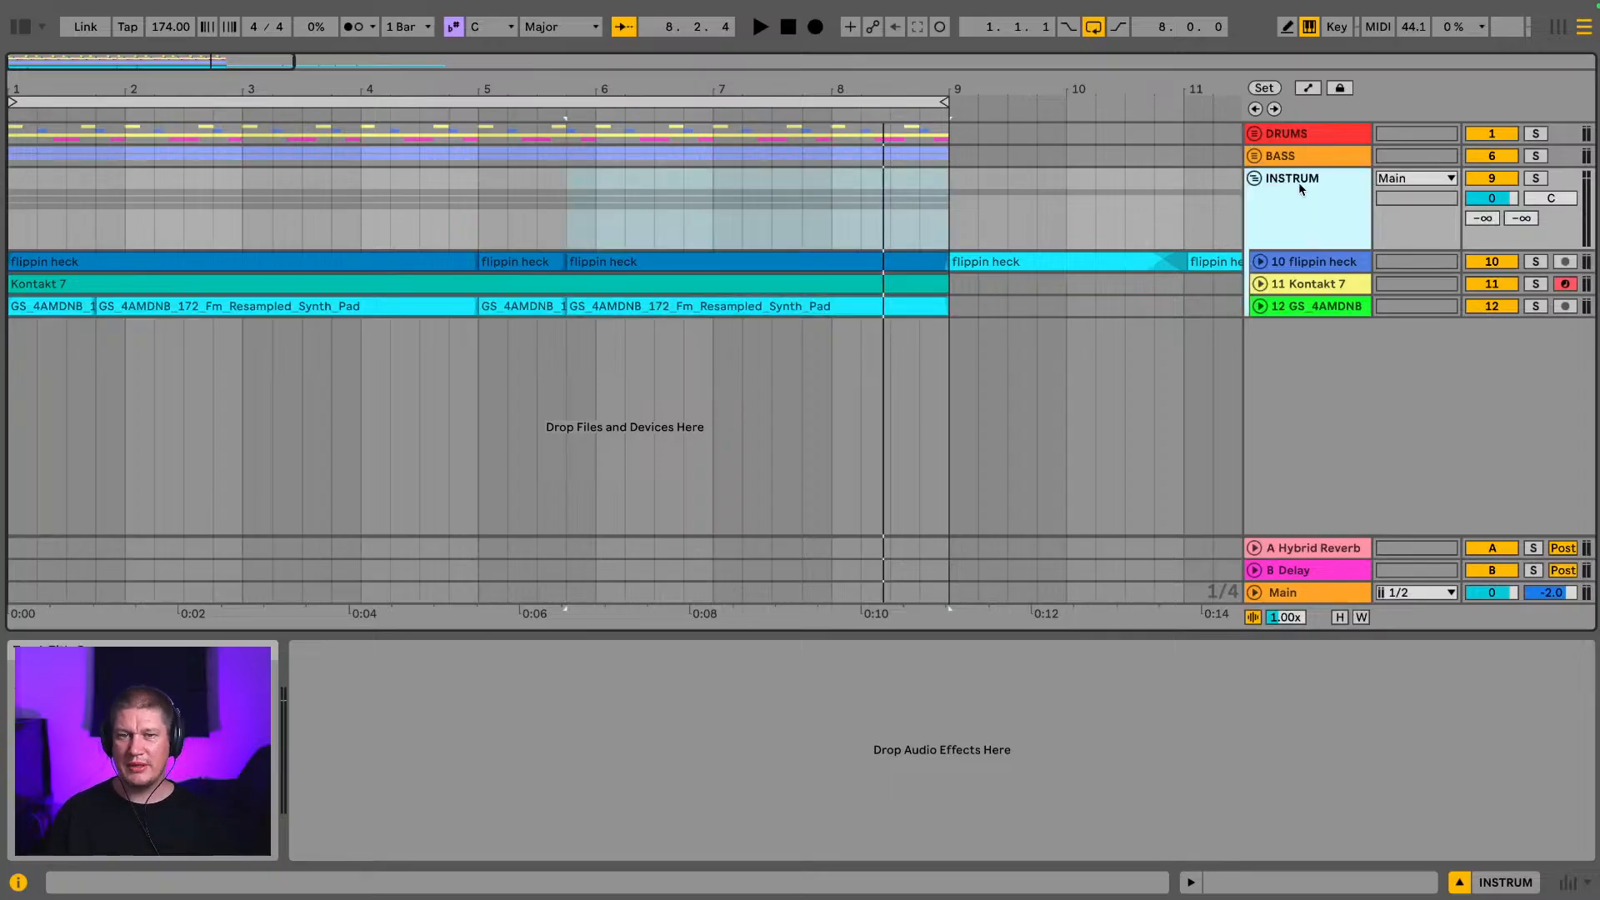
Step: Unfold the BASS group to review its tracks against the INSTRUM group, and fold BASS again
{"action": "left_click", "coordinate": [1265, 158]}
{"action": "left_click", "coordinate": [1255, 157]}
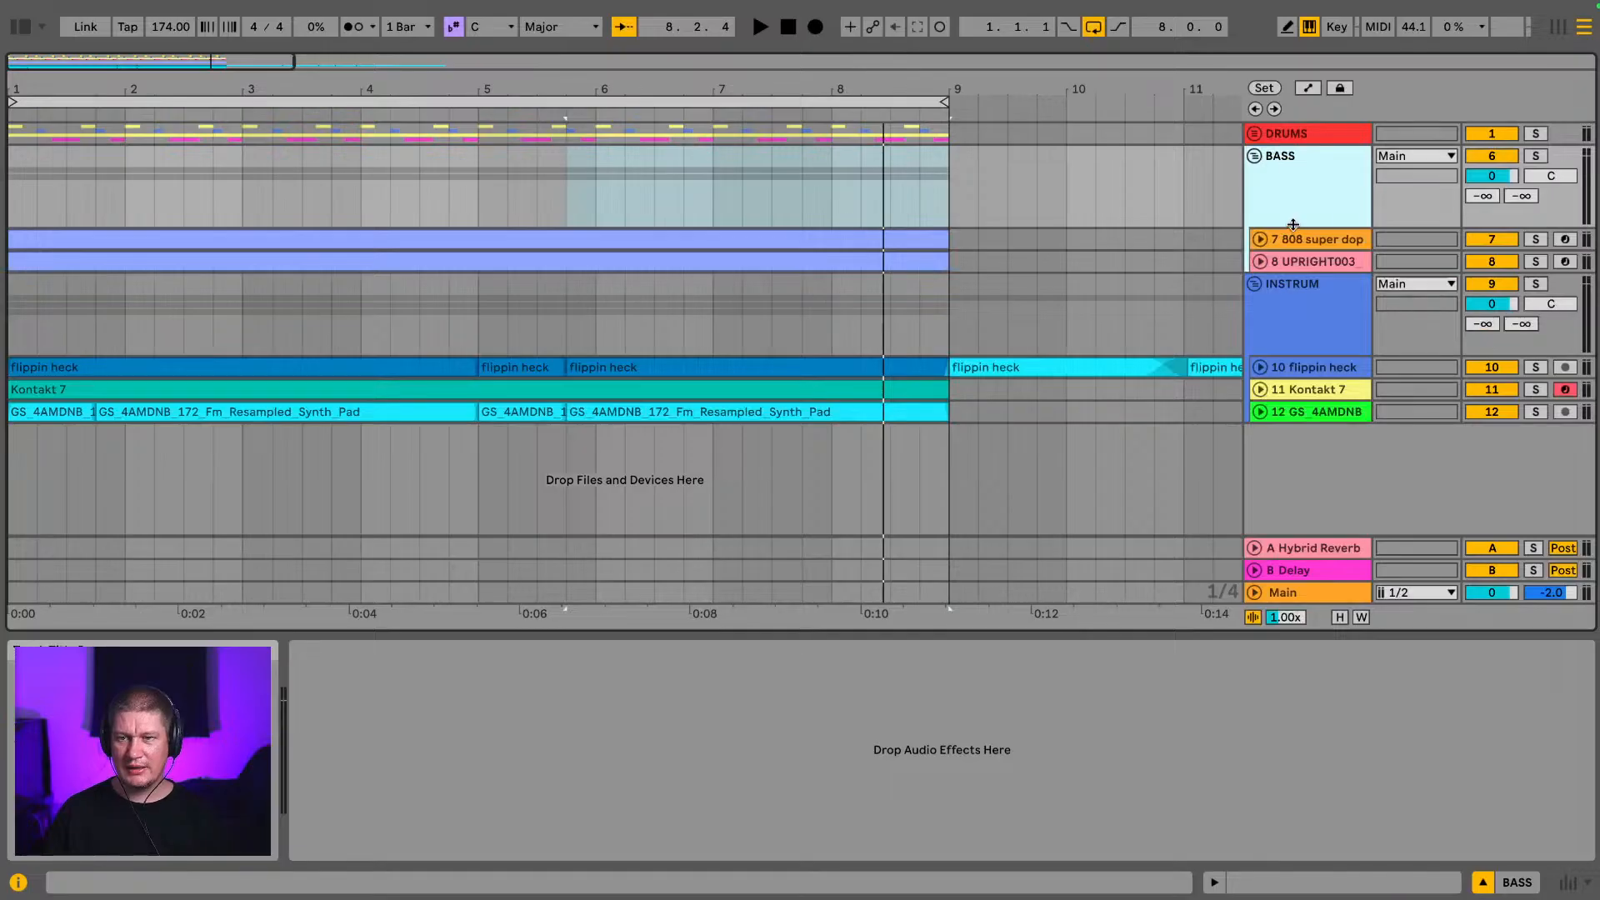
{"action": "left_click", "coordinate": [1344, 261]}
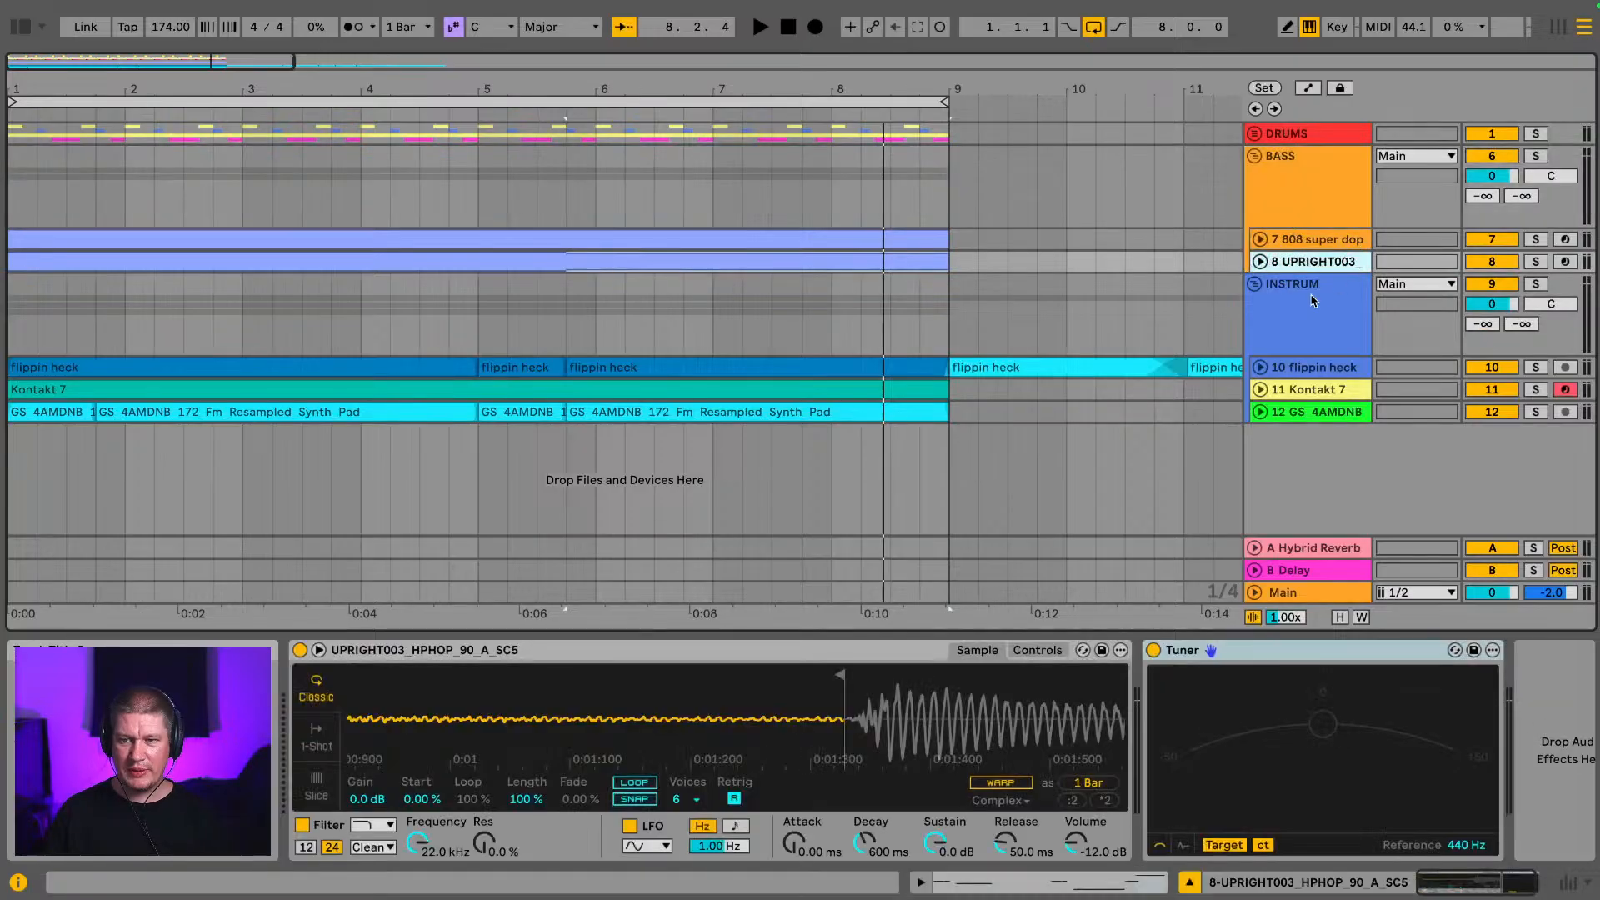
{"action": "left_click", "coordinate": [1284, 289]}
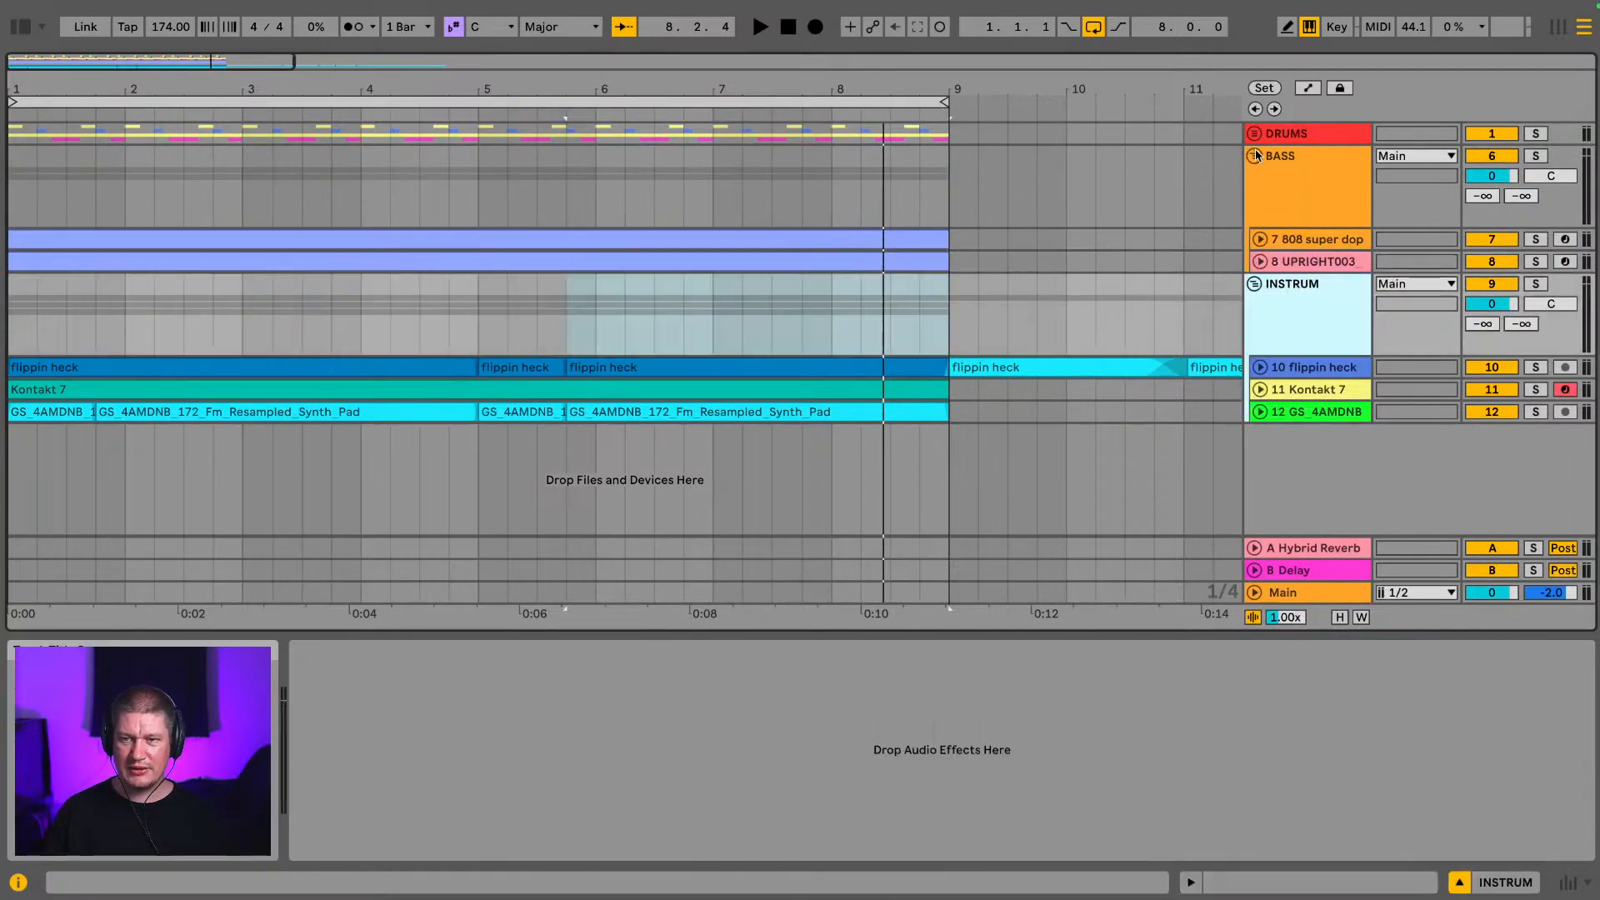
{"action": "left_click", "coordinate": [1255, 155]}
Step: Audition the Kontakt 7 and GS_4AMDNB tracks in the INSTRUM group by soloing and playing each in turn
{"action": "left_click", "coordinate": [1304, 262]}
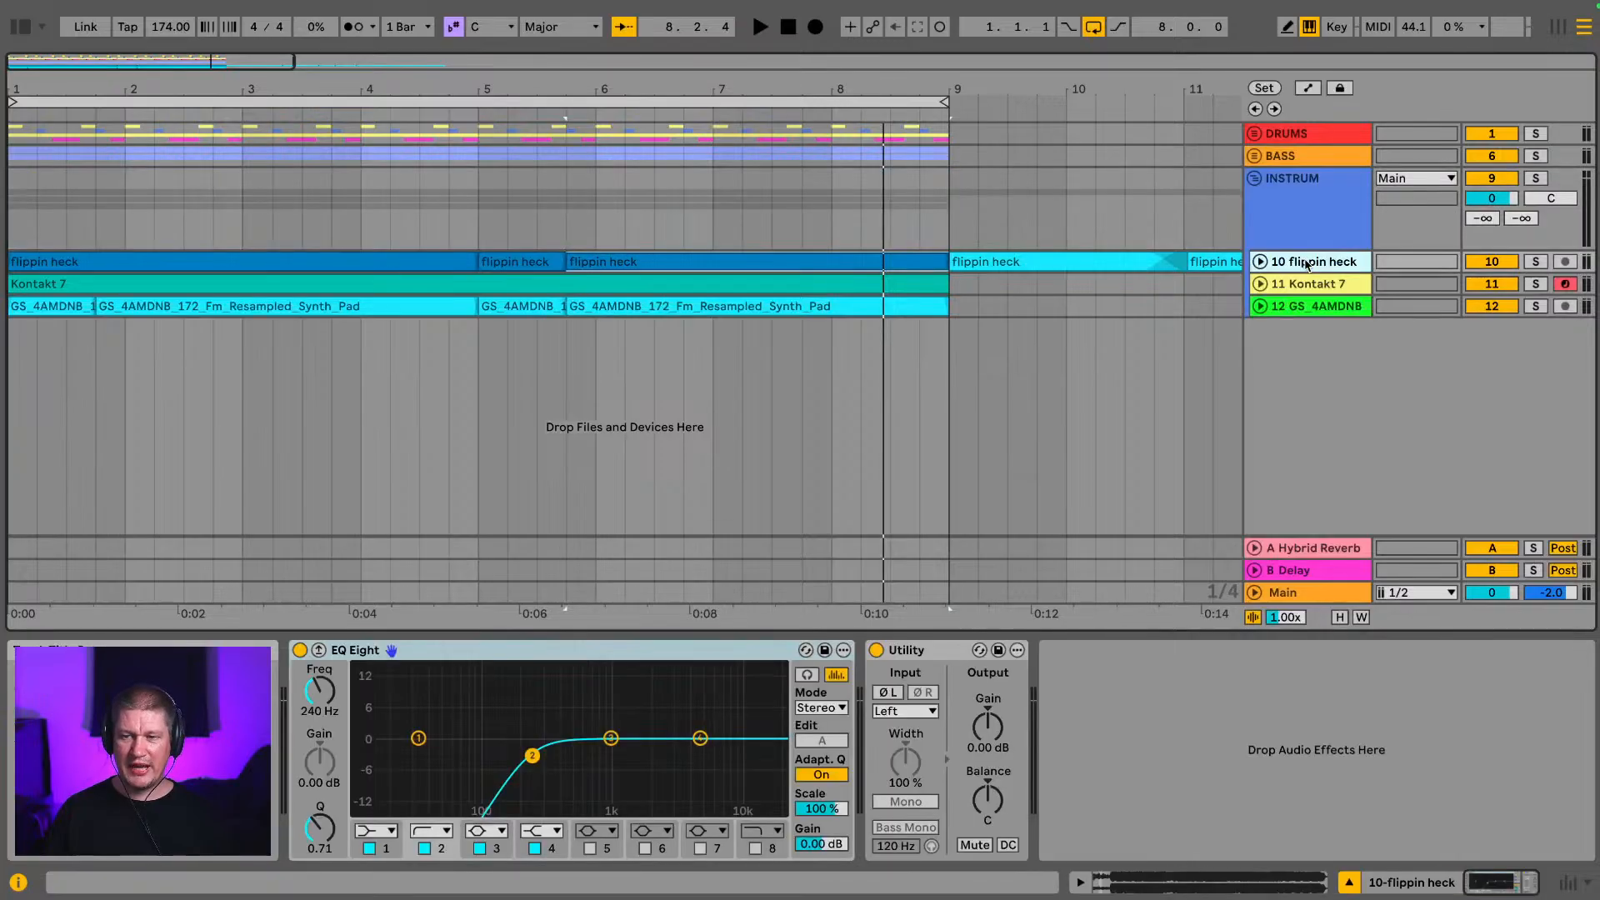
{"action": "left_click", "coordinate": [1326, 285]}
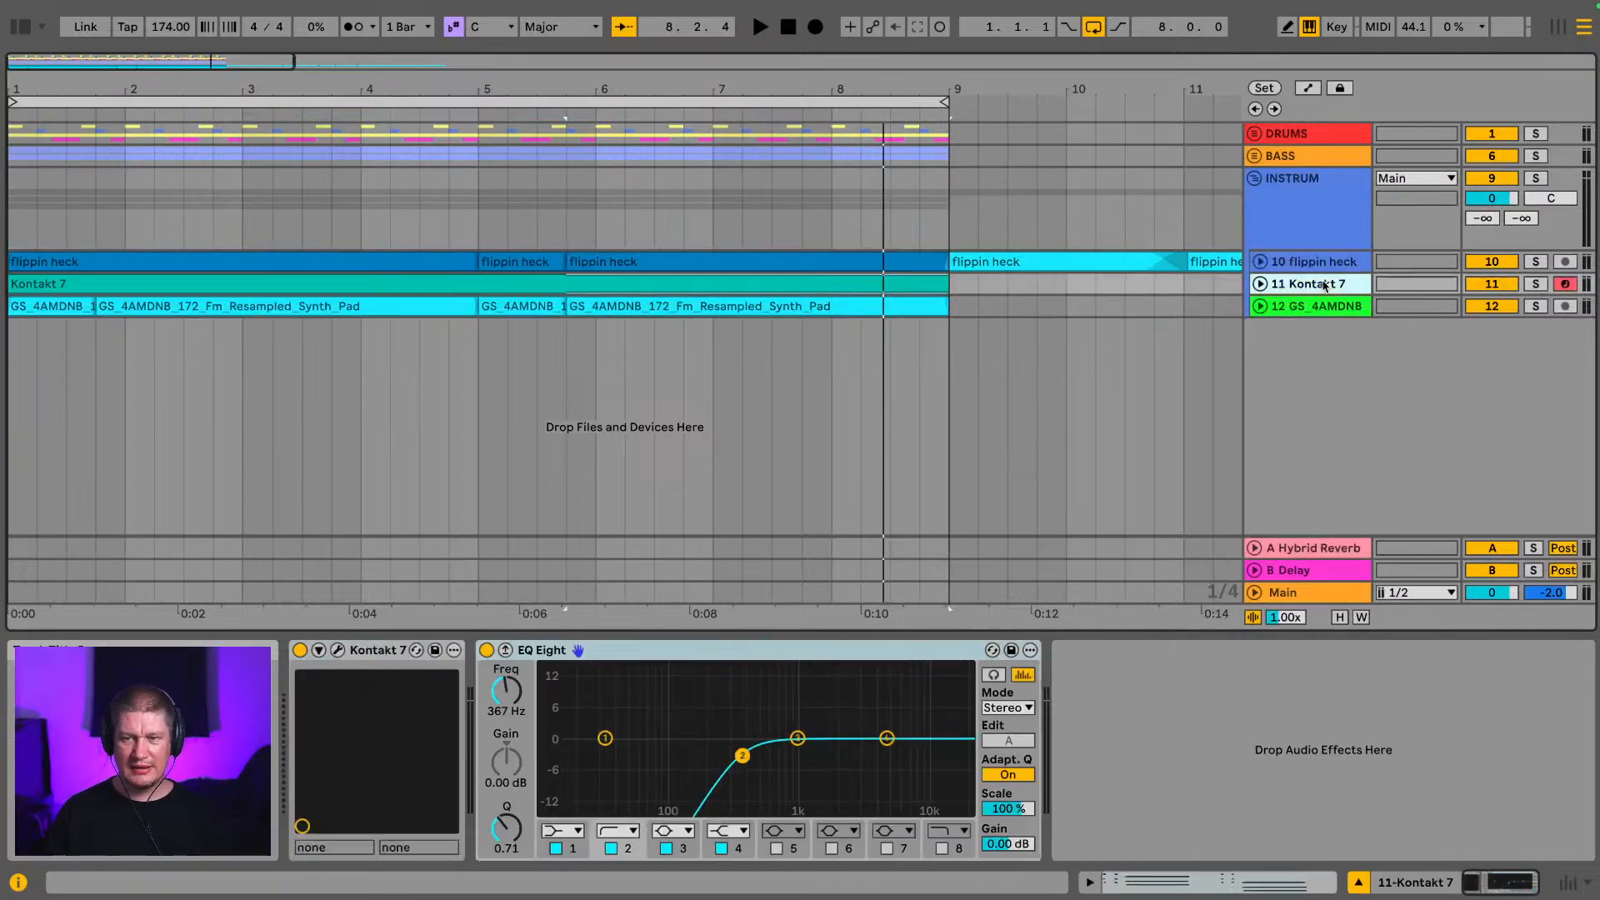
{"action": "left_click", "coordinate": [1539, 285]}
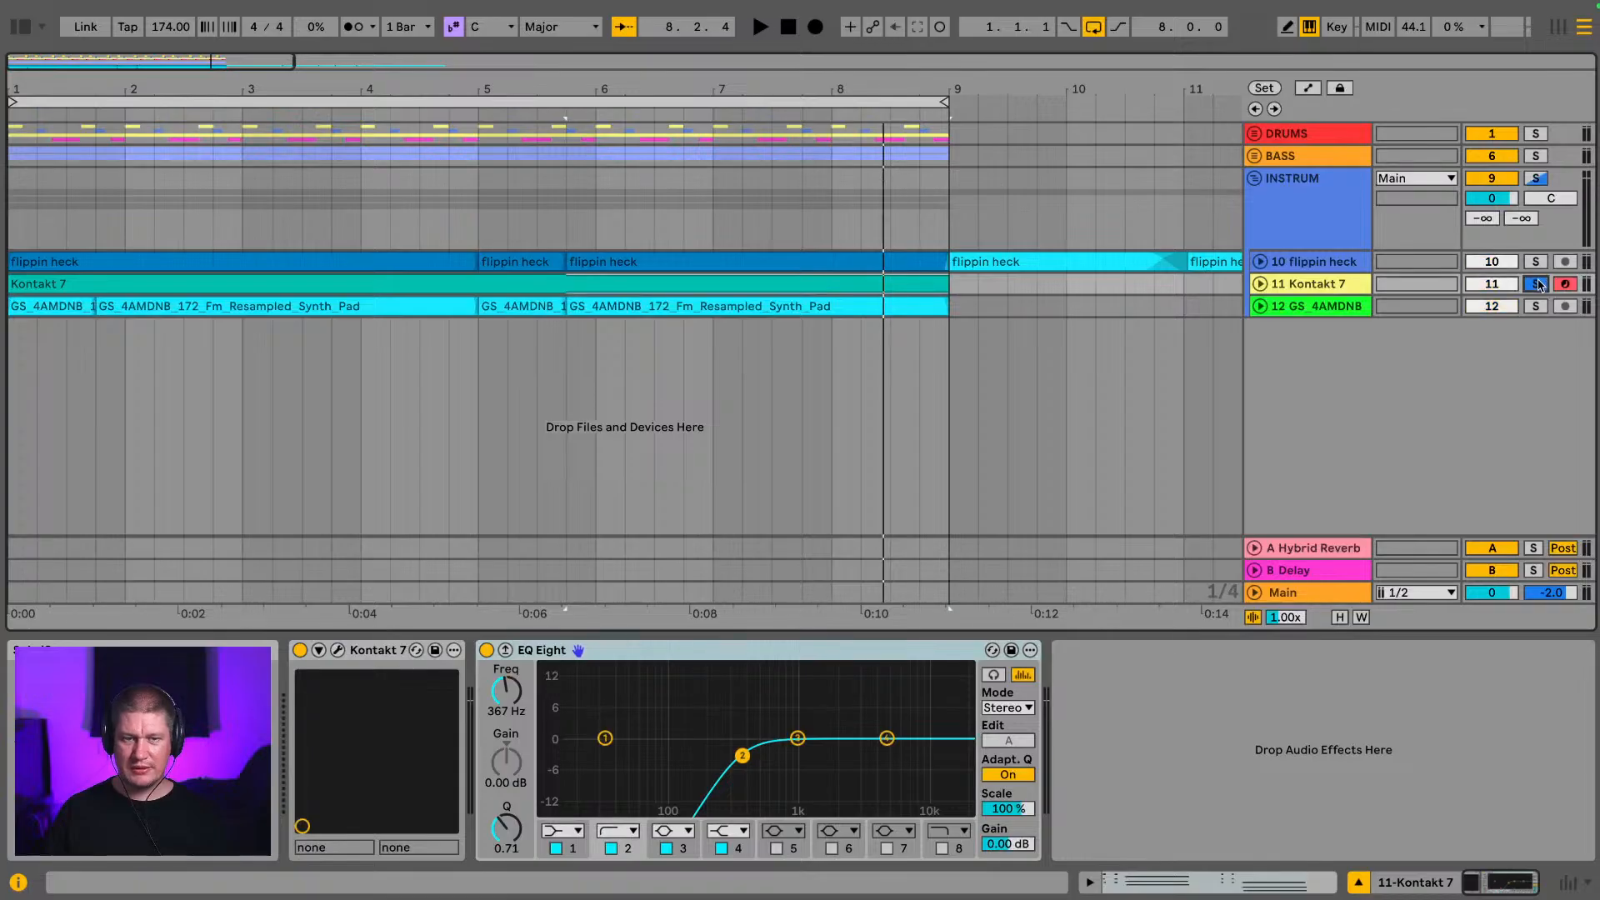
{"action": "key", "text": "space"}
{"action": "left_click", "coordinate": [1337, 308]}
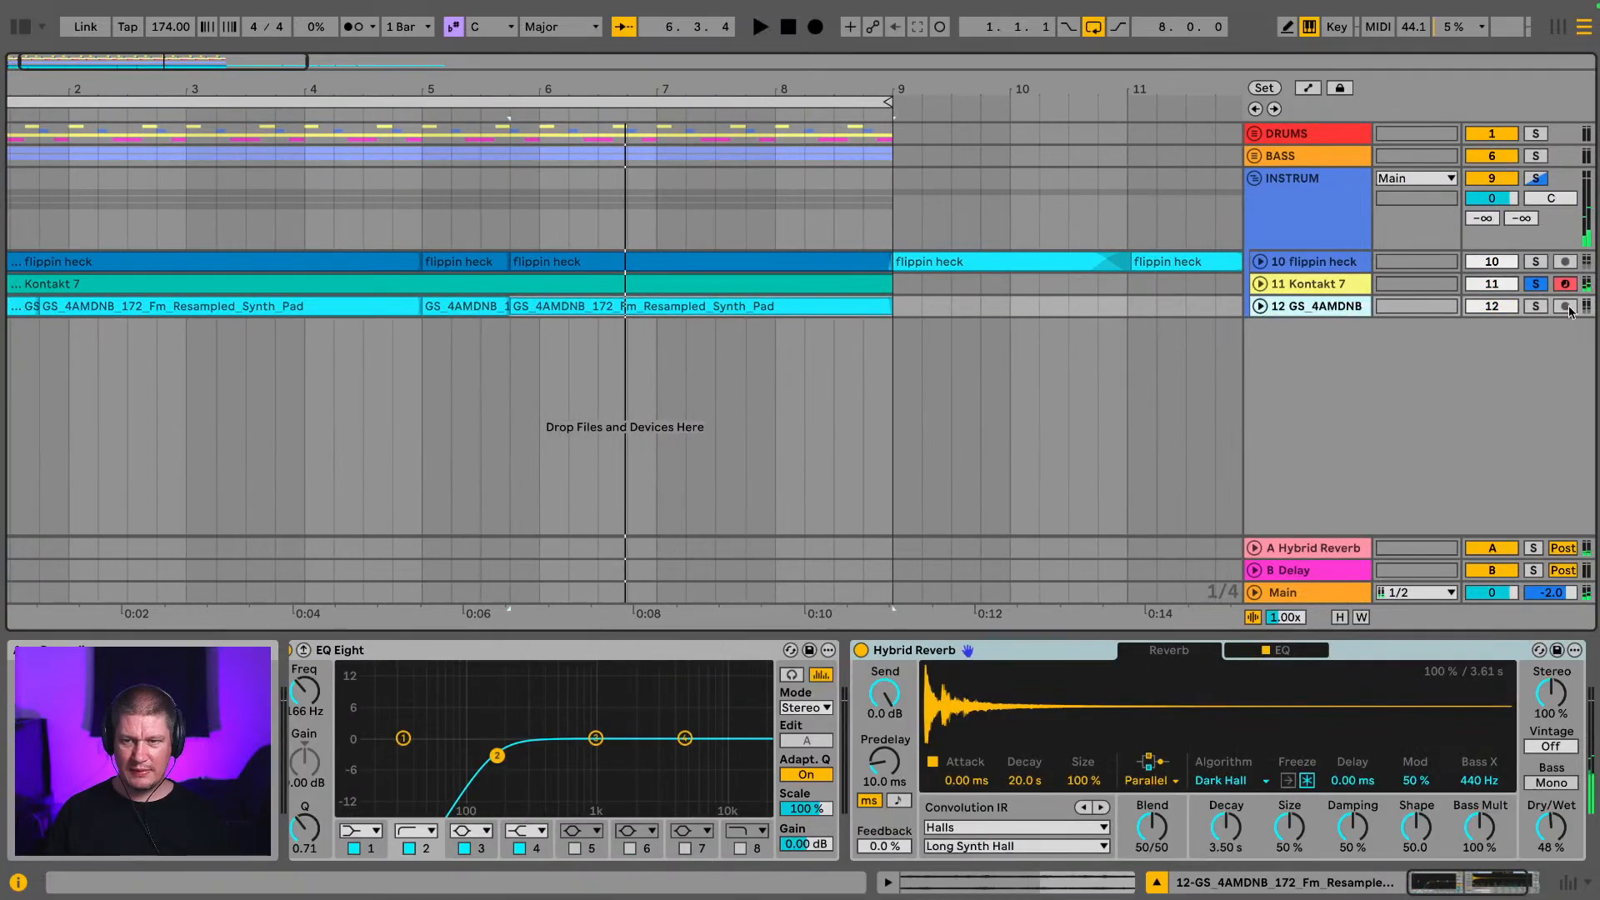
{"action": "left_click", "coordinate": [1538, 307]}
{"action": "key", "text": "space"}
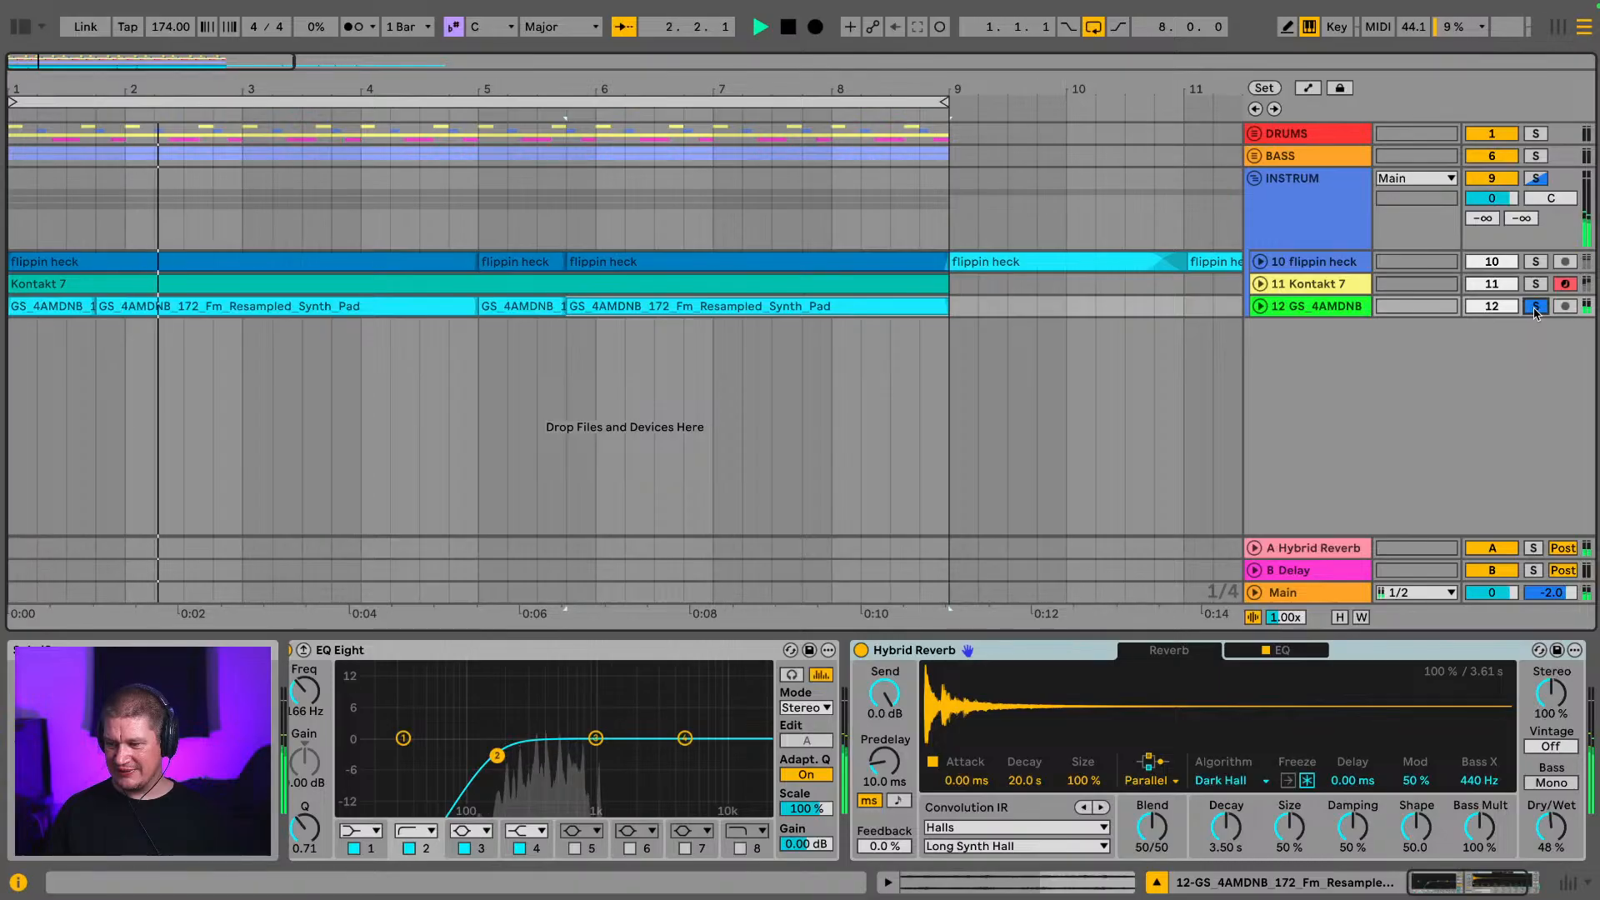
Step: Take the GS_4AMDNB track out of solo and play the full mix with the INSTRUM group selected
{"action": "left_click", "coordinate": [1536, 305]}
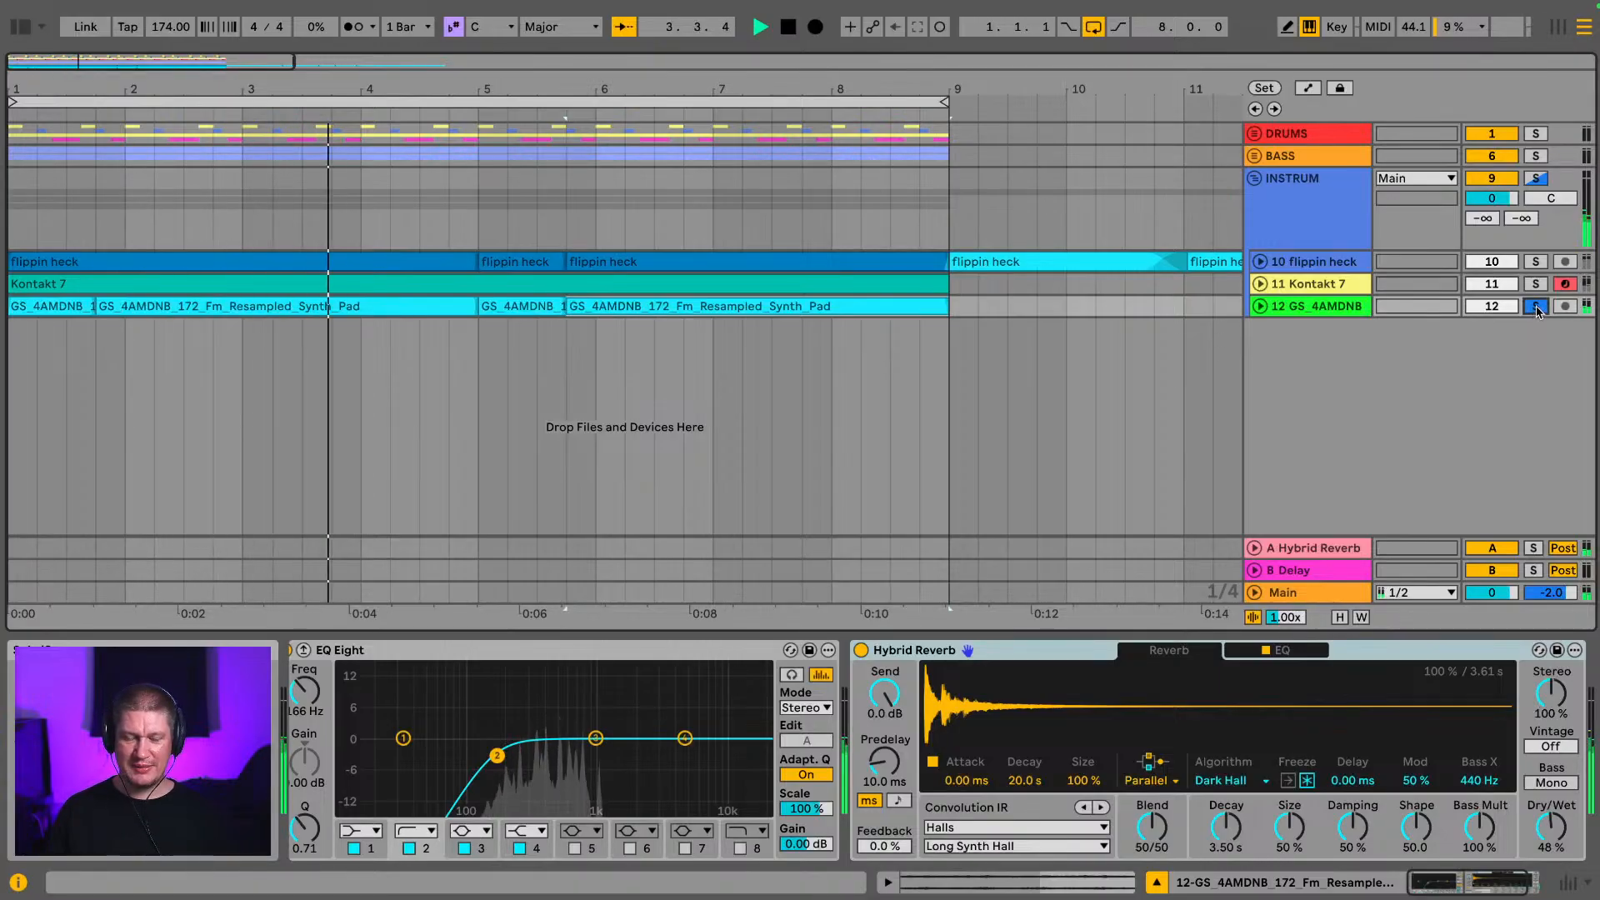
{"action": "key", "text": "space"}
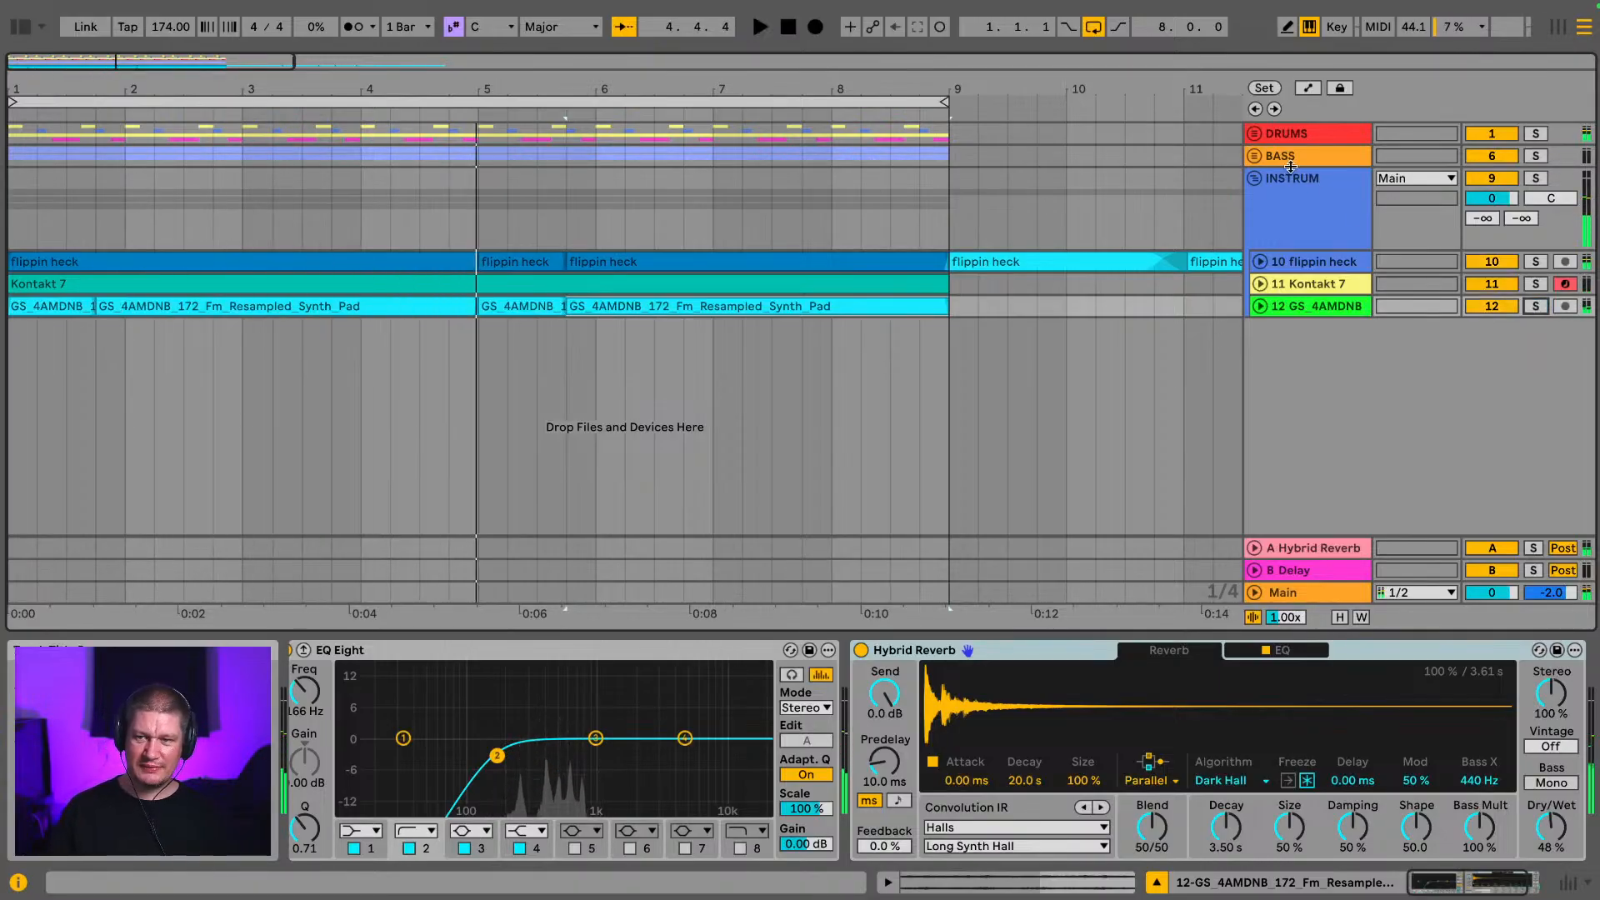
{"action": "left_click", "coordinate": [1271, 186]}
{"action": "key", "text": "space"}
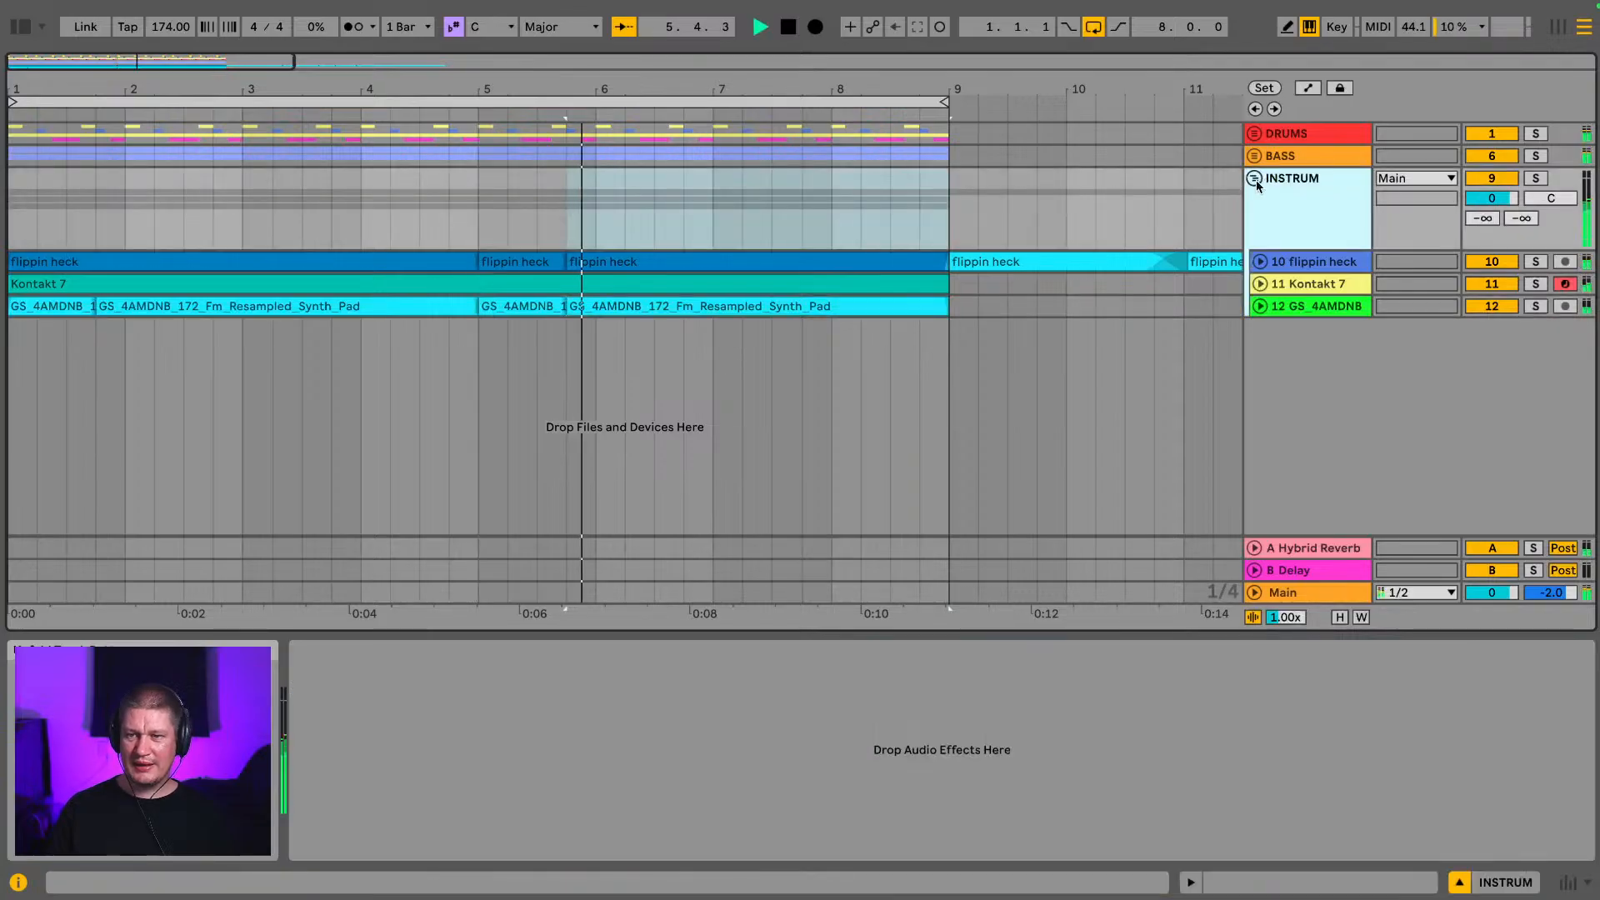
Step: Fold the INSTRUM group and audition it in solo before bringing the other groups back in
{"action": "left_click", "coordinate": [1254, 178]}
{"action": "left_click", "coordinate": [1533, 180]}
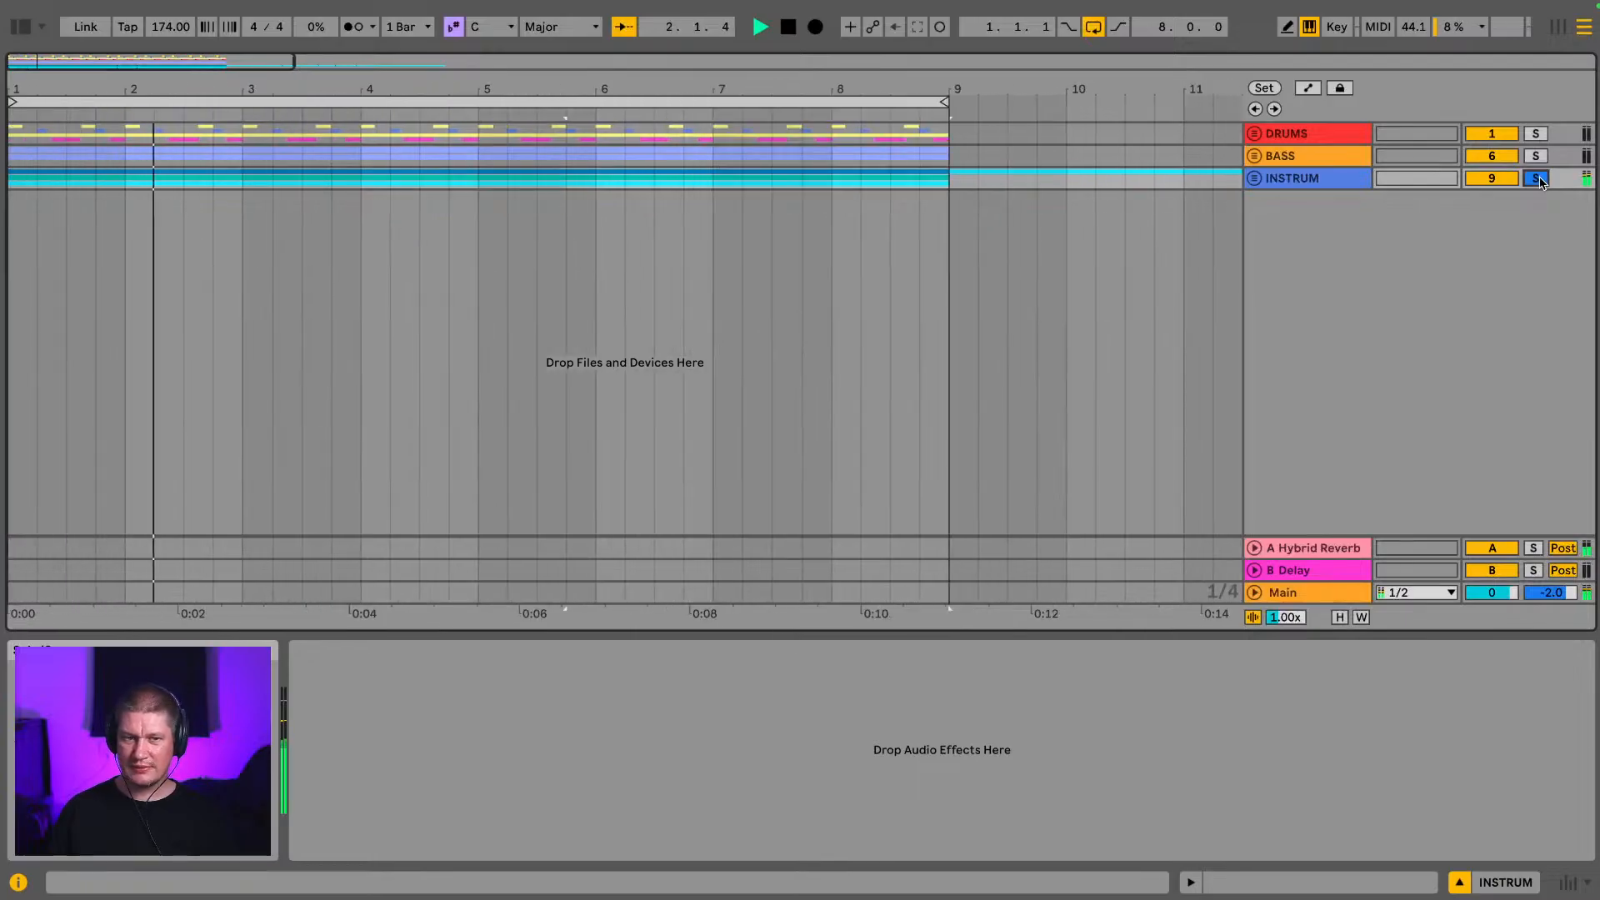
{"action": "left_click", "coordinate": [1538, 180]}
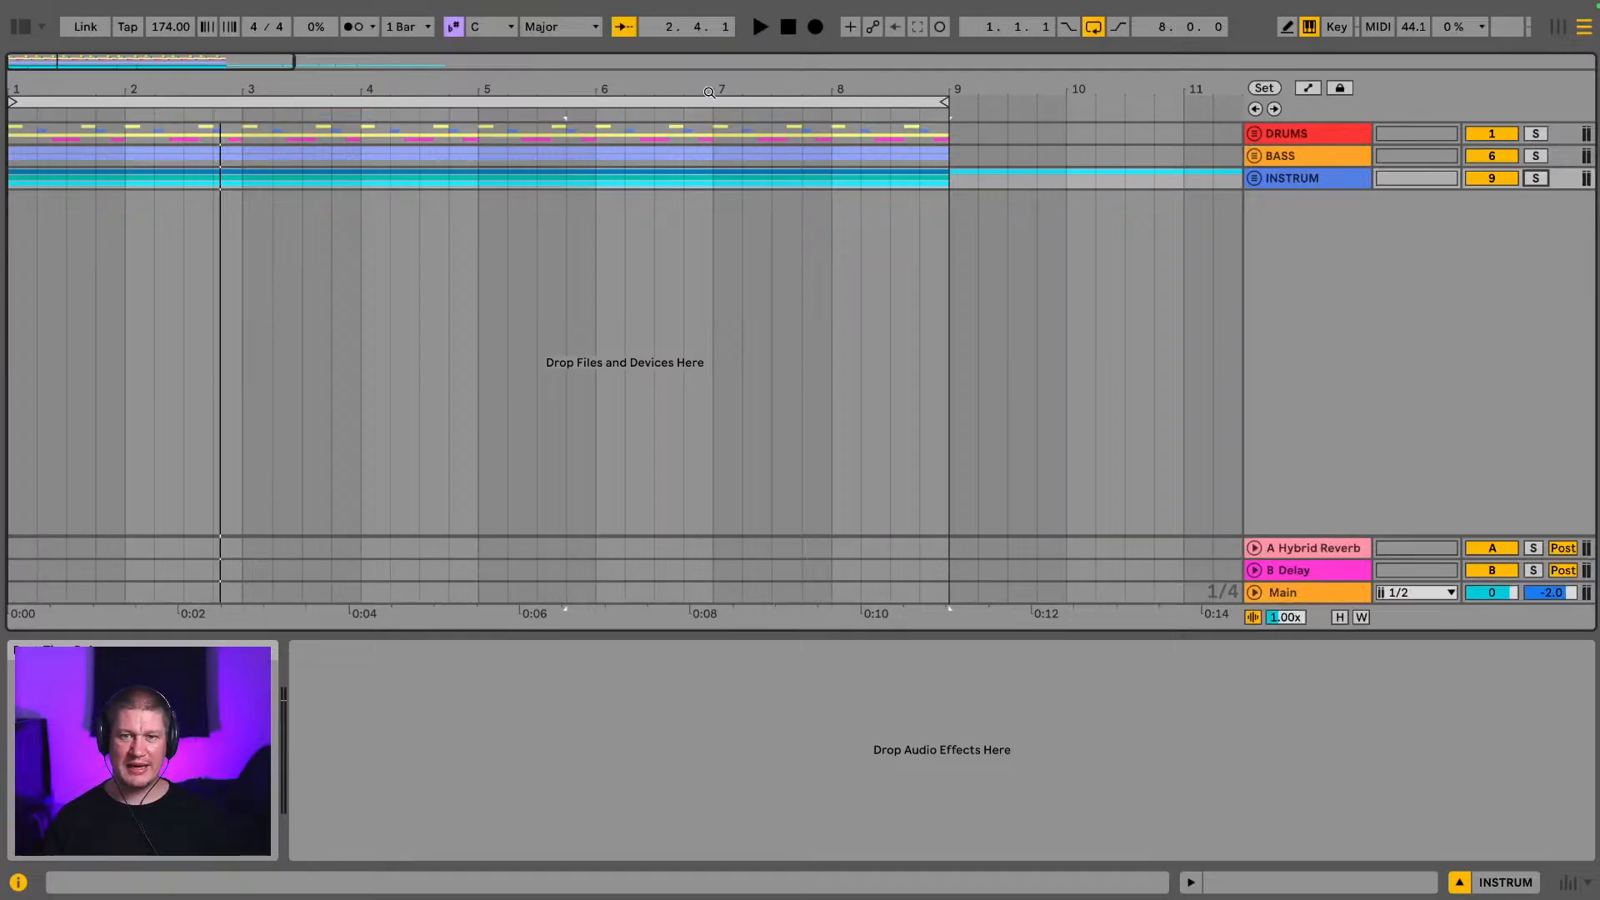
Step: Select the time range of the eight-bar loop, from 1.1.1 to 9.1.1
{"action": "left_click_drag", "start_coordinate": [702, 90], "coordinate": [745, 90]}
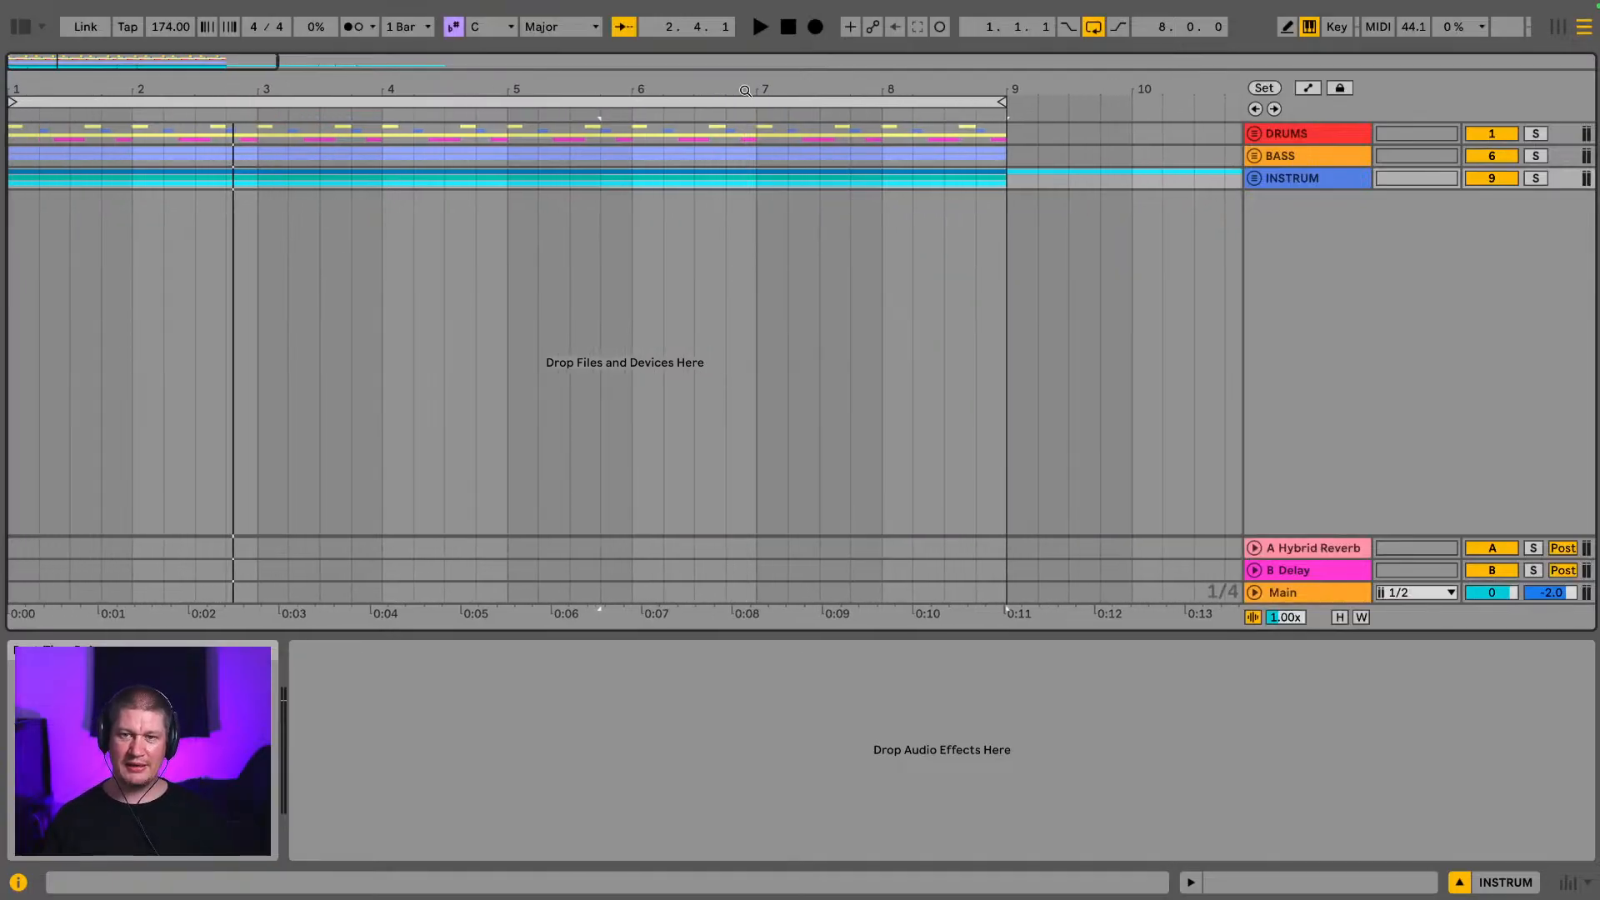
{"action": "left_click_drag", "start_coordinate": [565, 83], "coordinate": [645, 91]}
{"action": "left_click", "coordinate": [645, 96]}
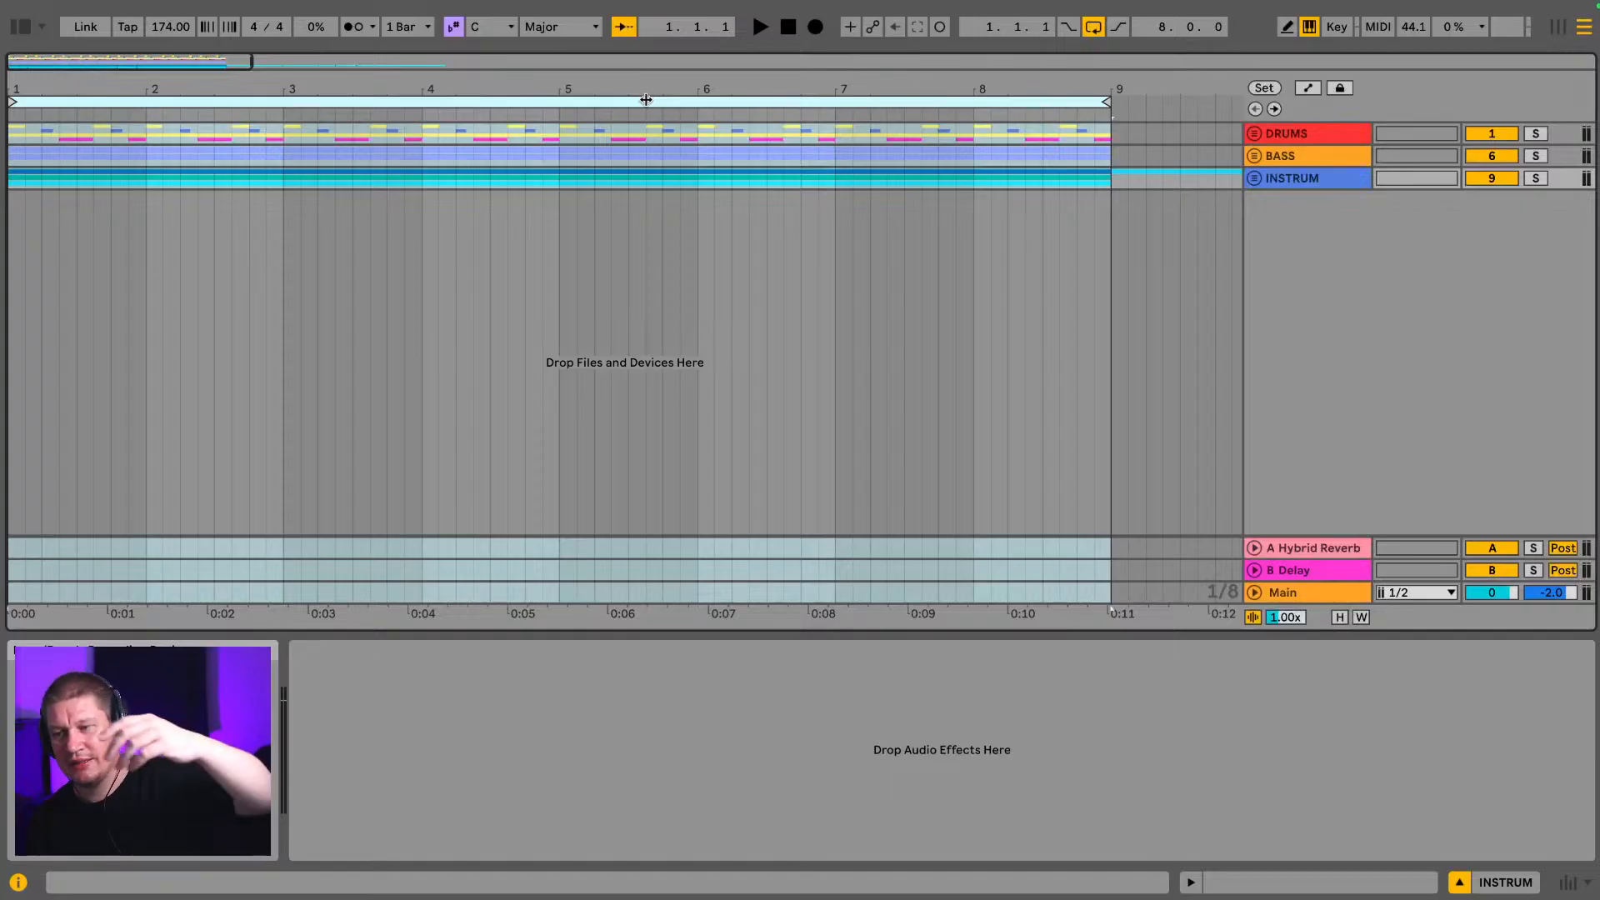
{"action": "left_click", "coordinate": [646, 100]}
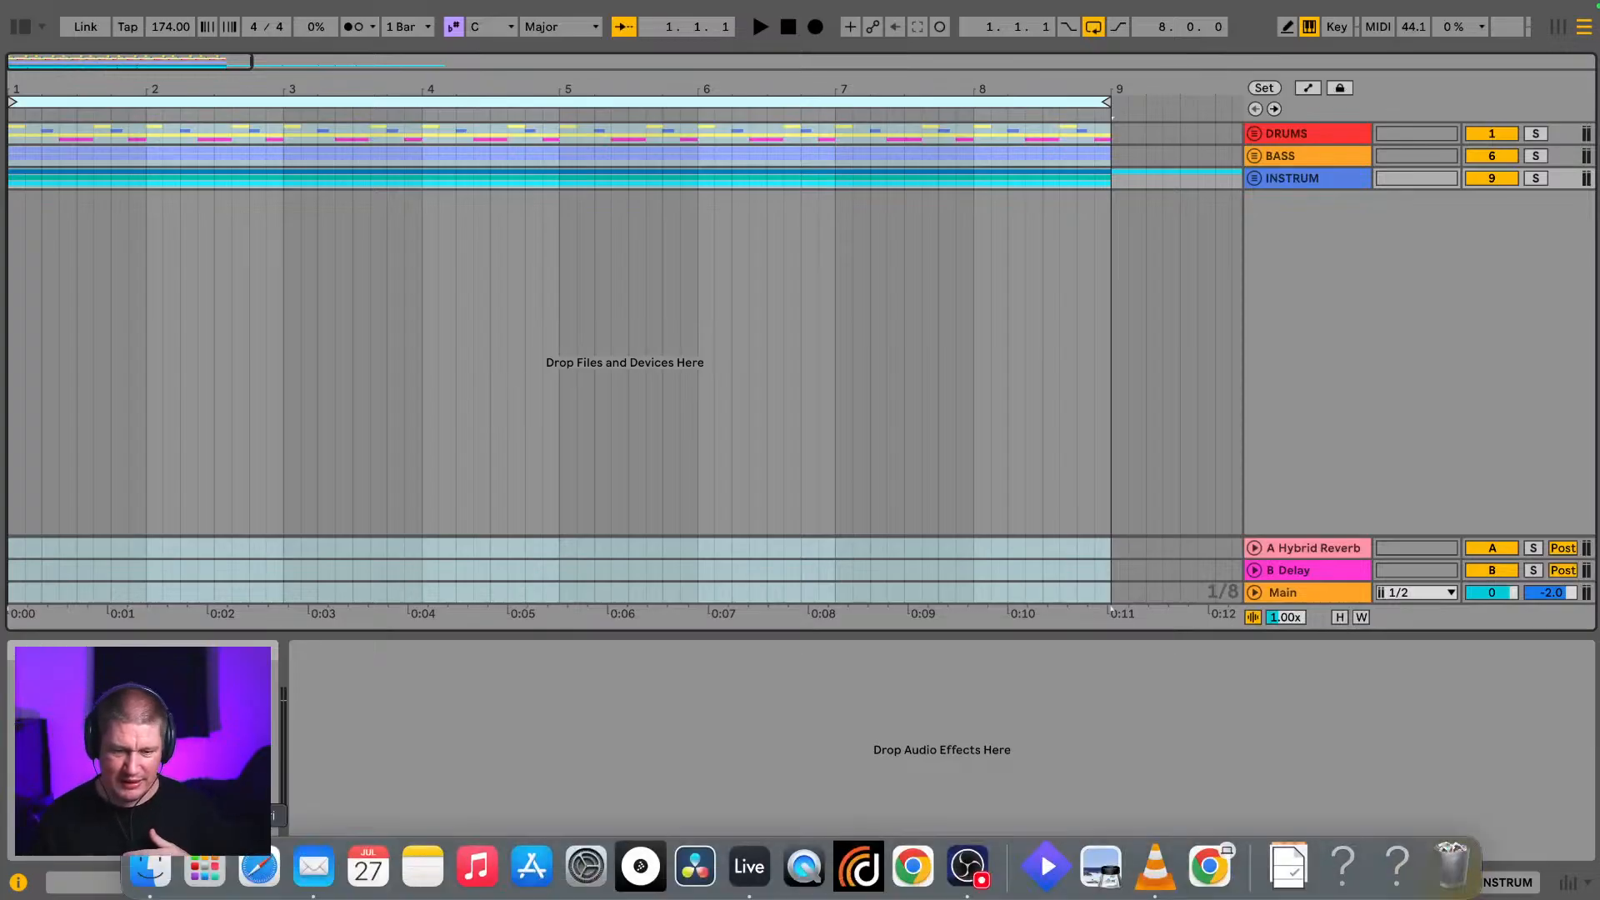
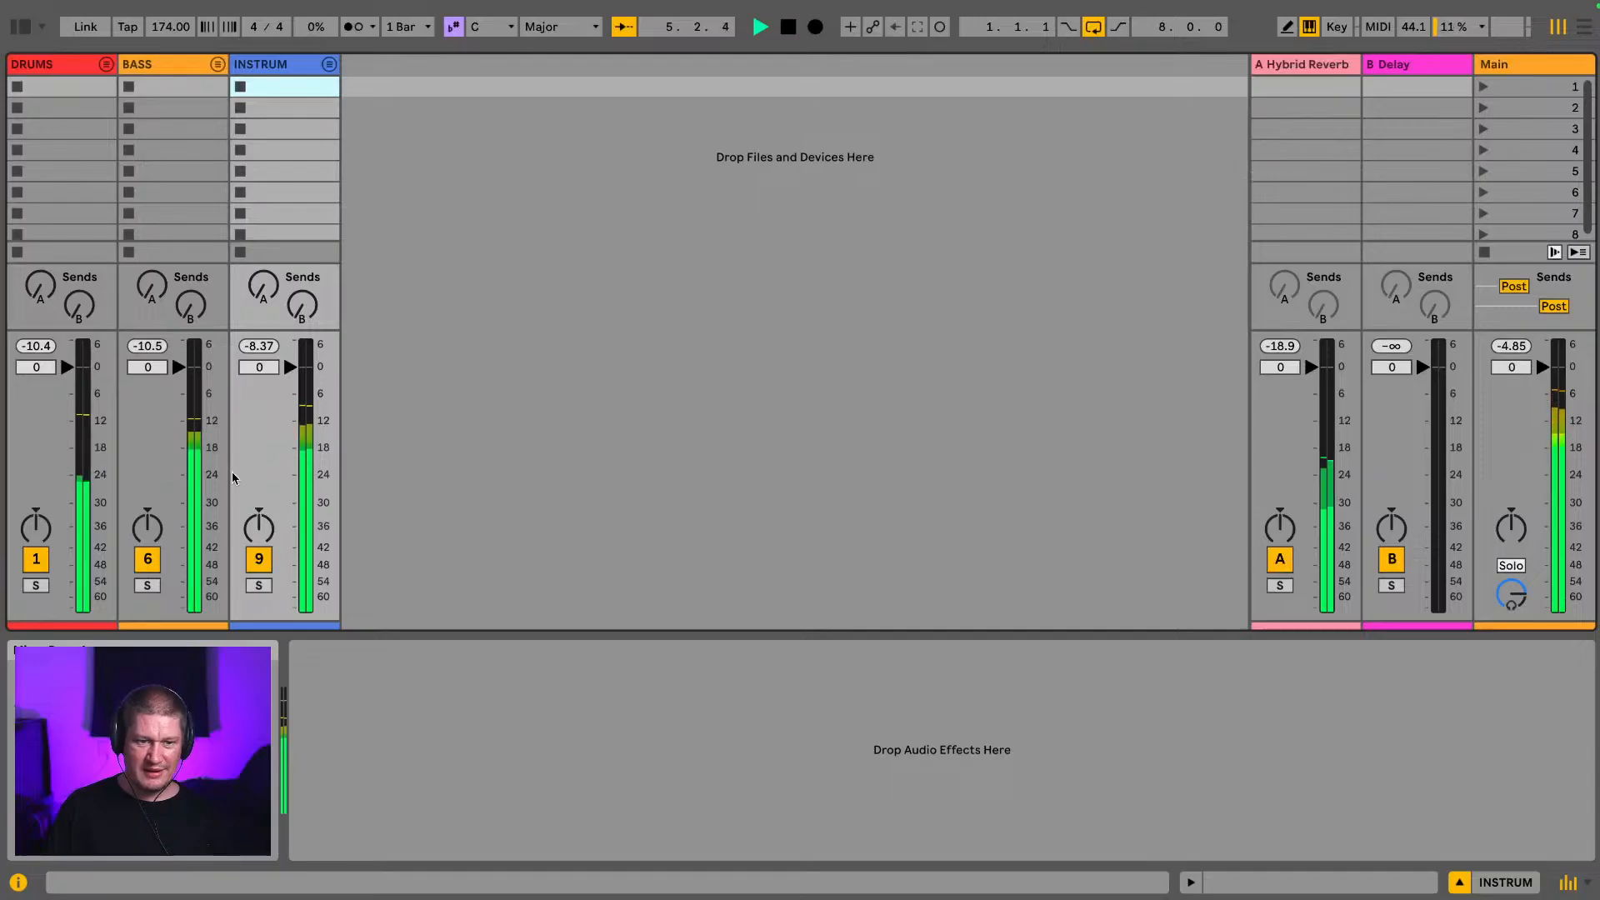
Step: Mute the DRUMS and BASS groups in the mixer to hear INSTRUM alone, reactivate both and return to the arrangement
{"action": "left_click", "coordinate": [36, 562]}
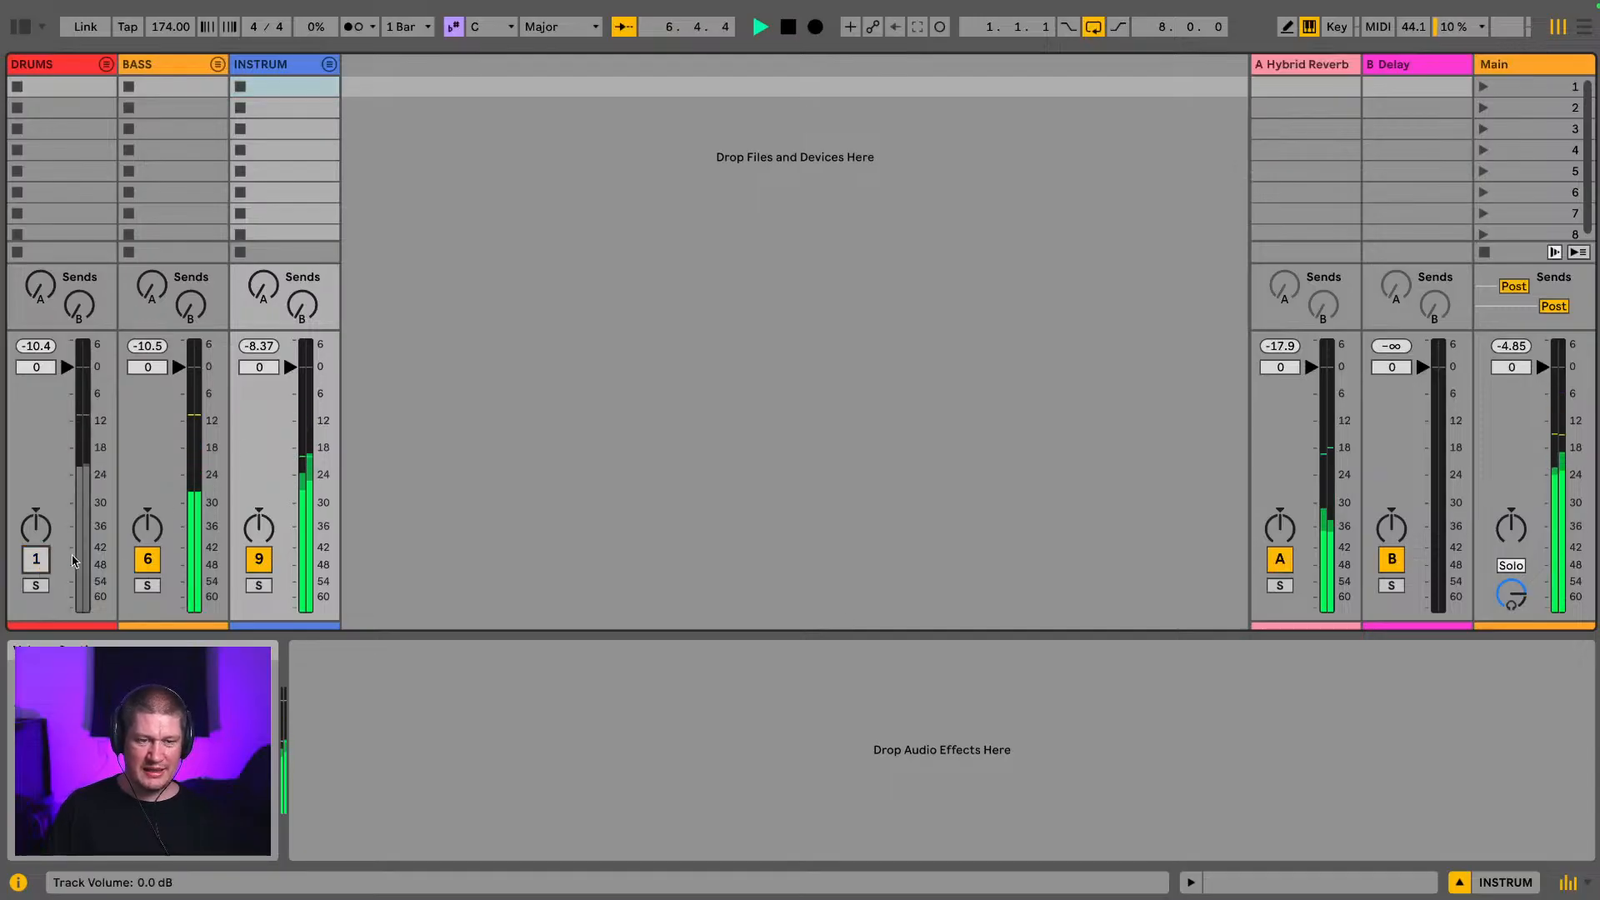
{"action": "left_click", "coordinate": [147, 559]}
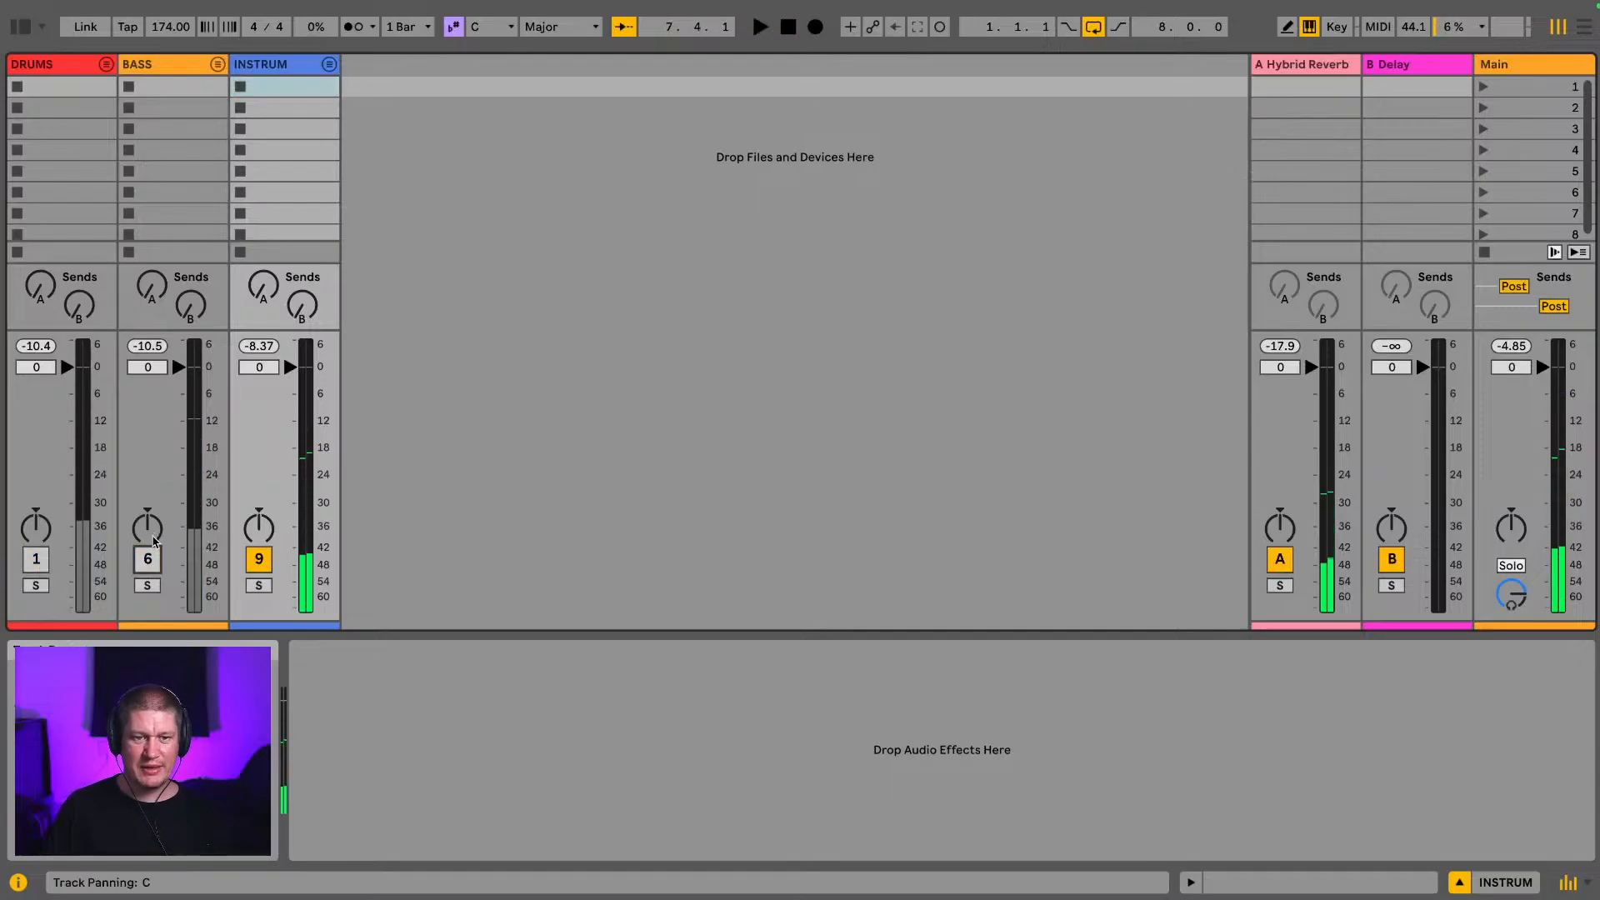
{"action": "left_click", "coordinate": [148, 559]}
{"action": "left_click", "coordinate": [36, 561]}
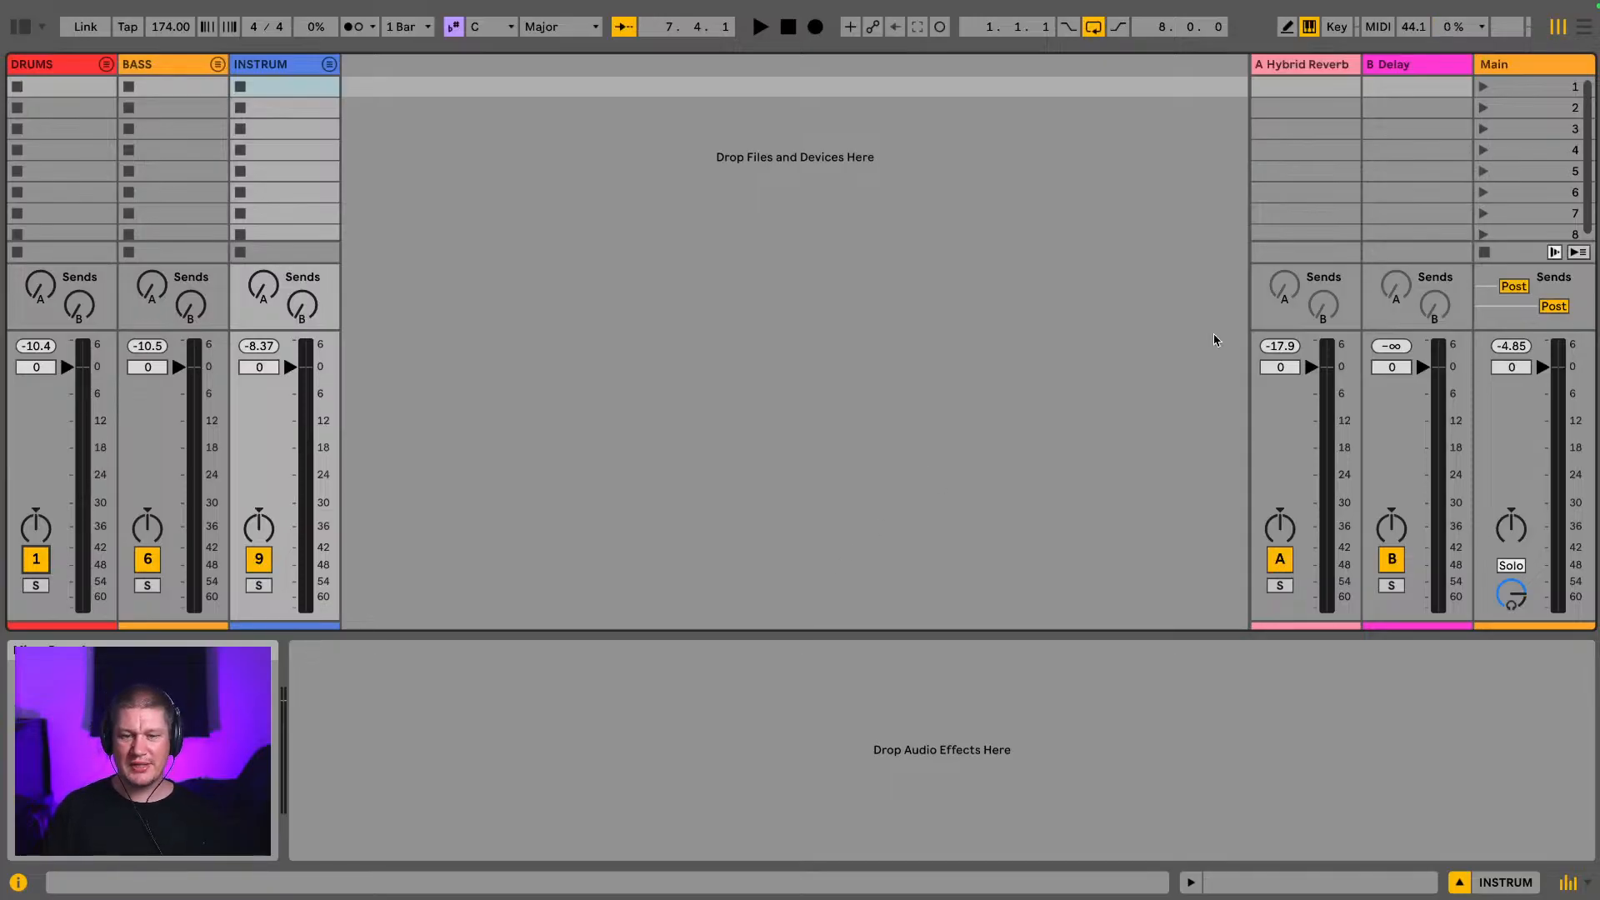
{"action": "key", "text": "Tab"}
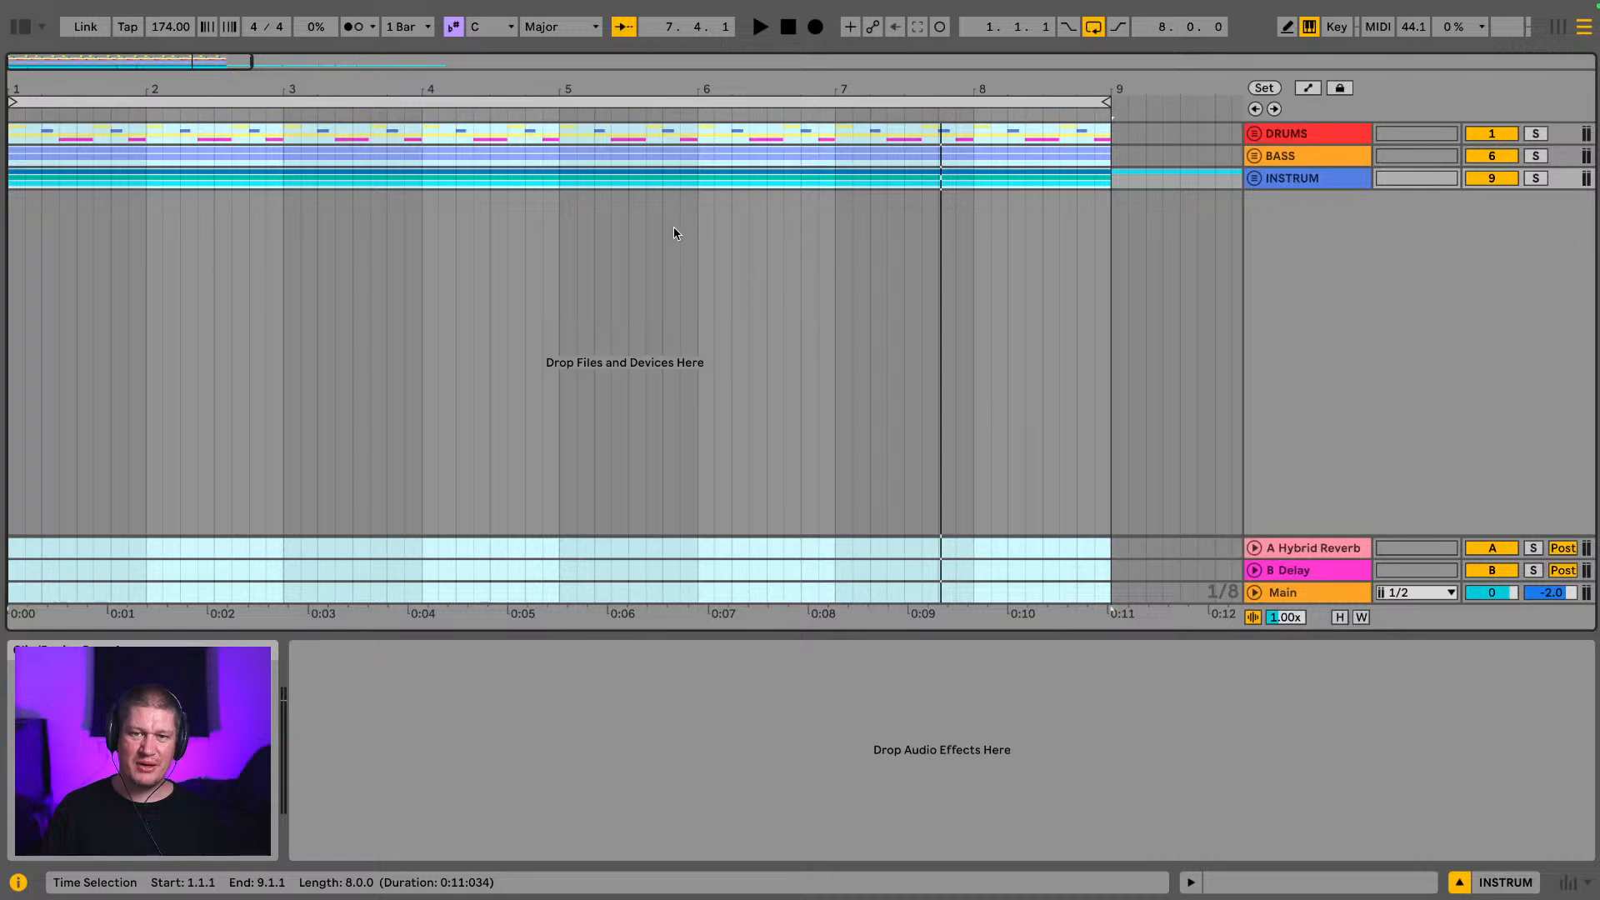
Step: Play the loop and look through the Audio Effects list in the browser
{"action": "key", "text": "space"}
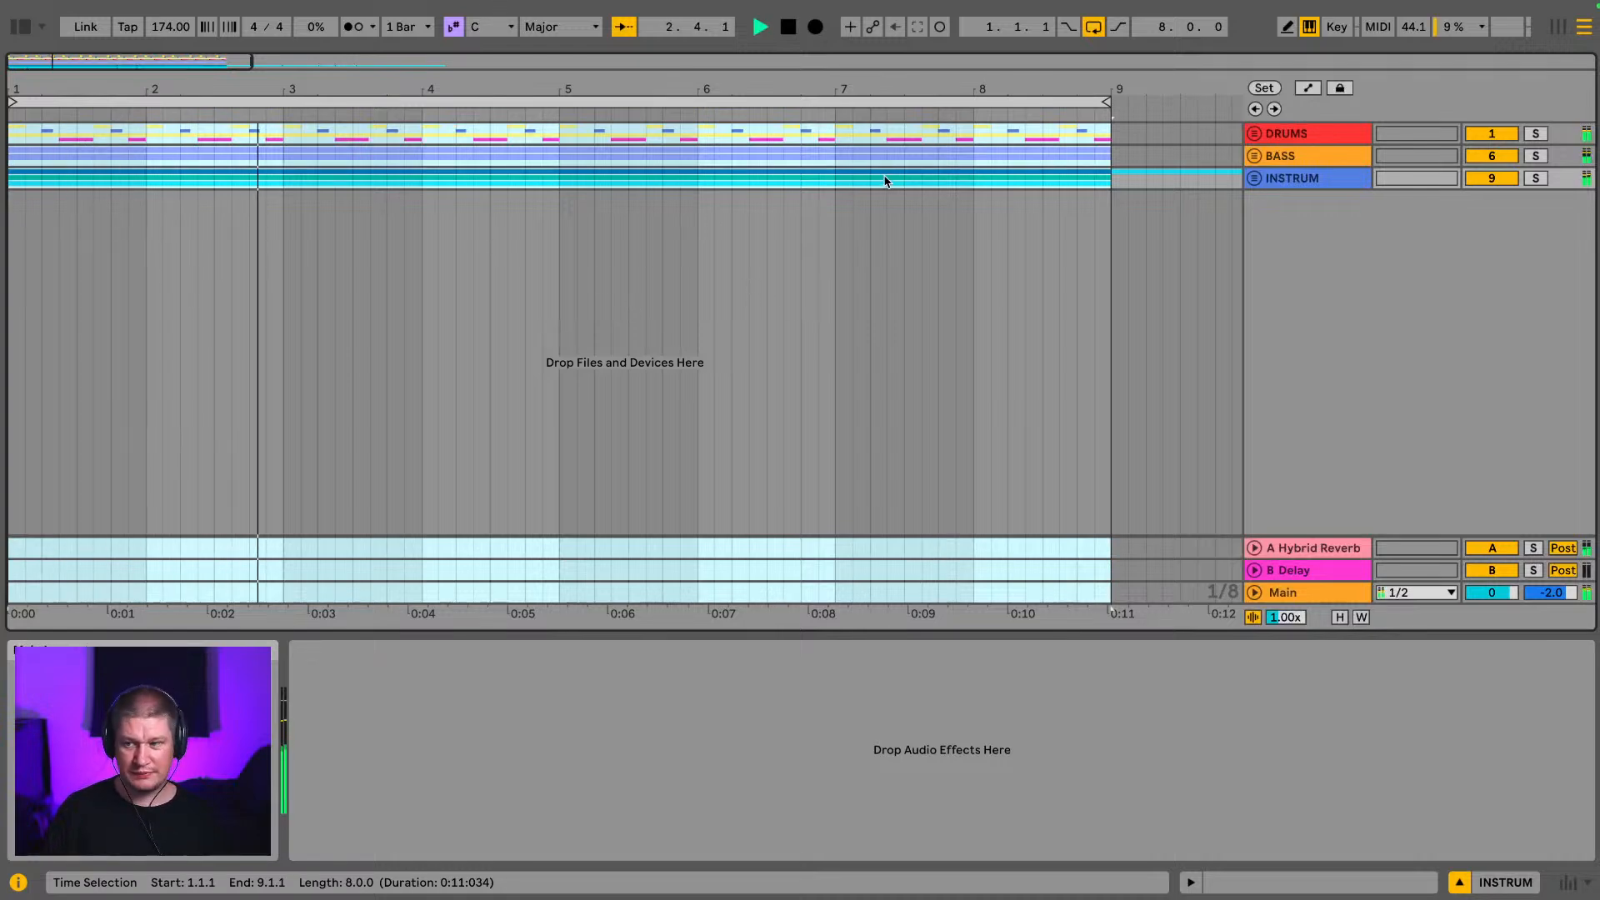
{"action": "left_click", "coordinate": [20, 26]}
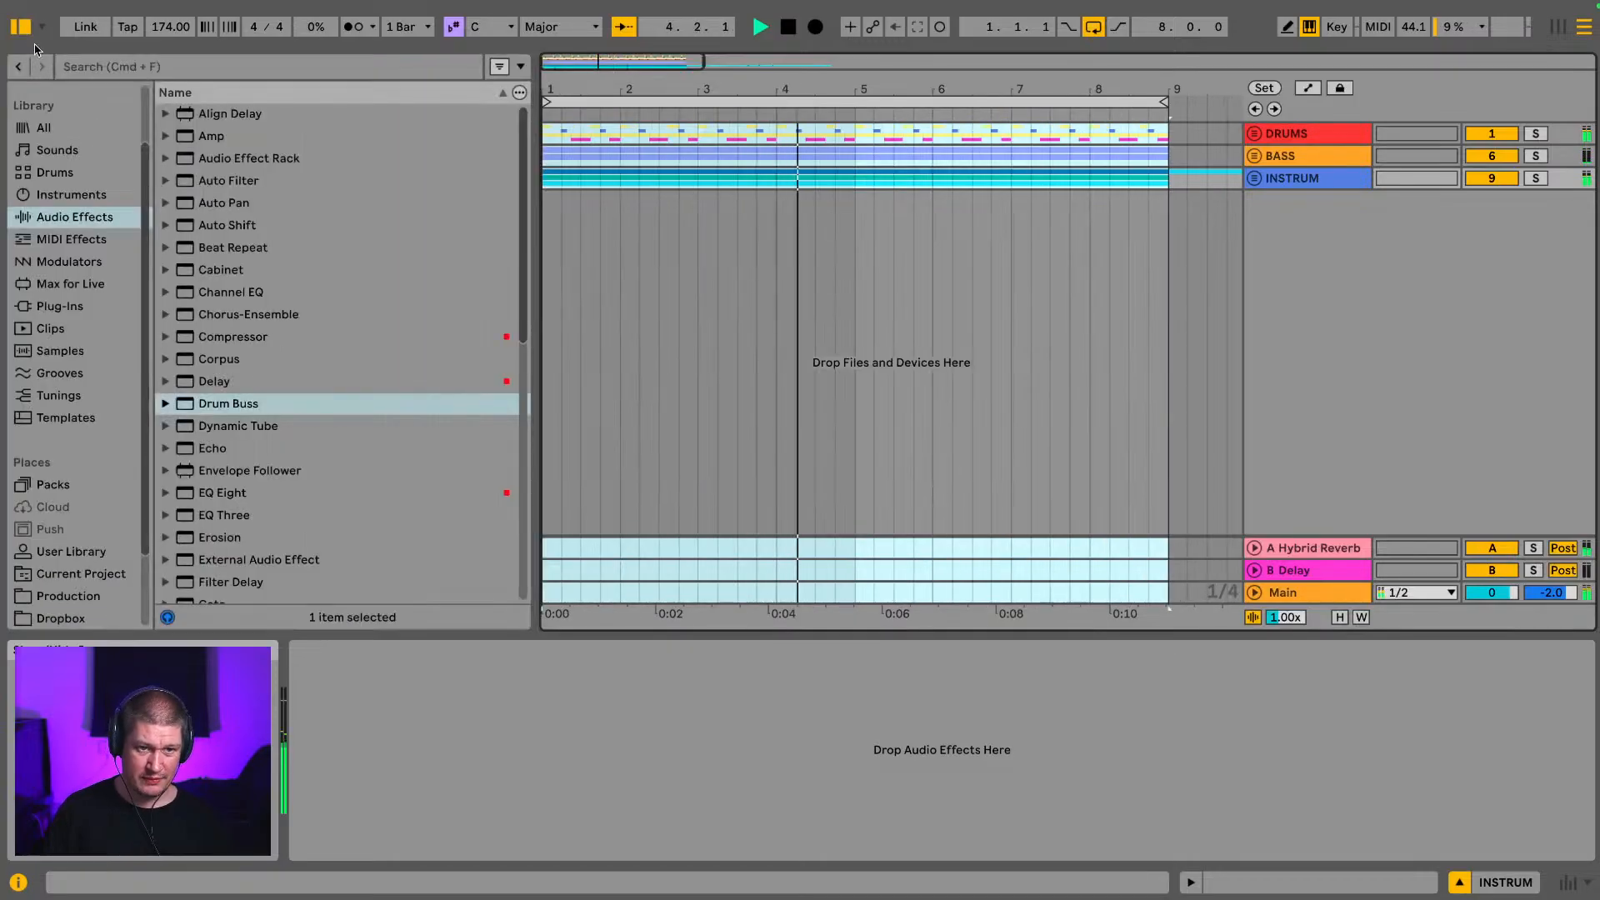
{"action": "scroll", "coordinate": [425, 300], "scroll_direction": "down", "scroll_amount": 1}
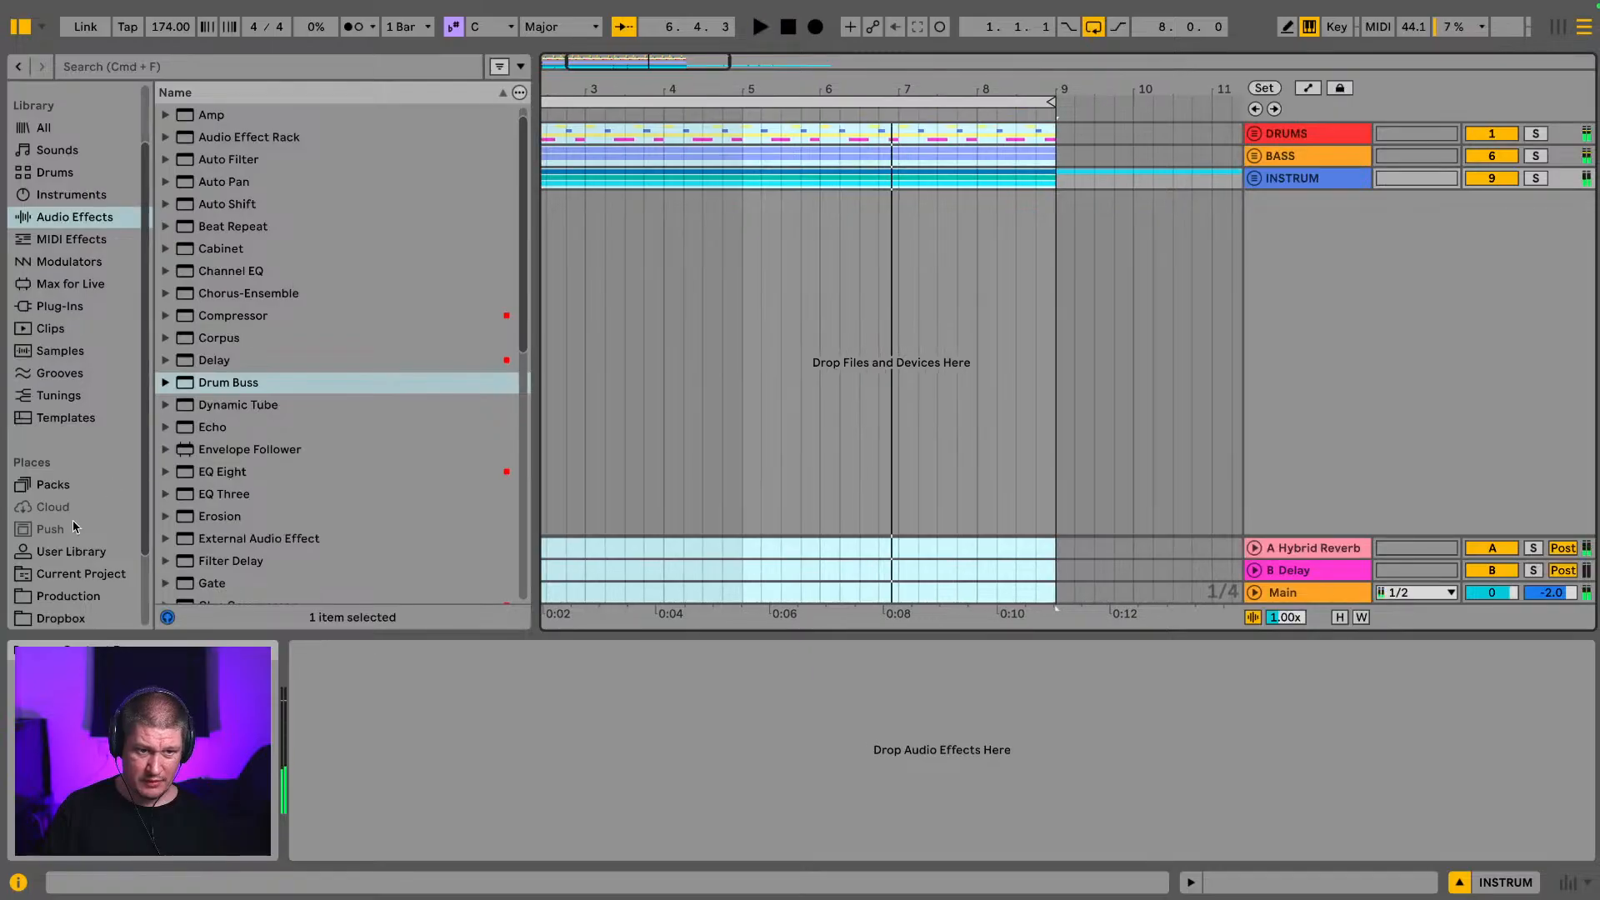
{"action": "scroll", "coordinate": [72, 520], "scroll_direction": "down", "scroll_amount": 4}
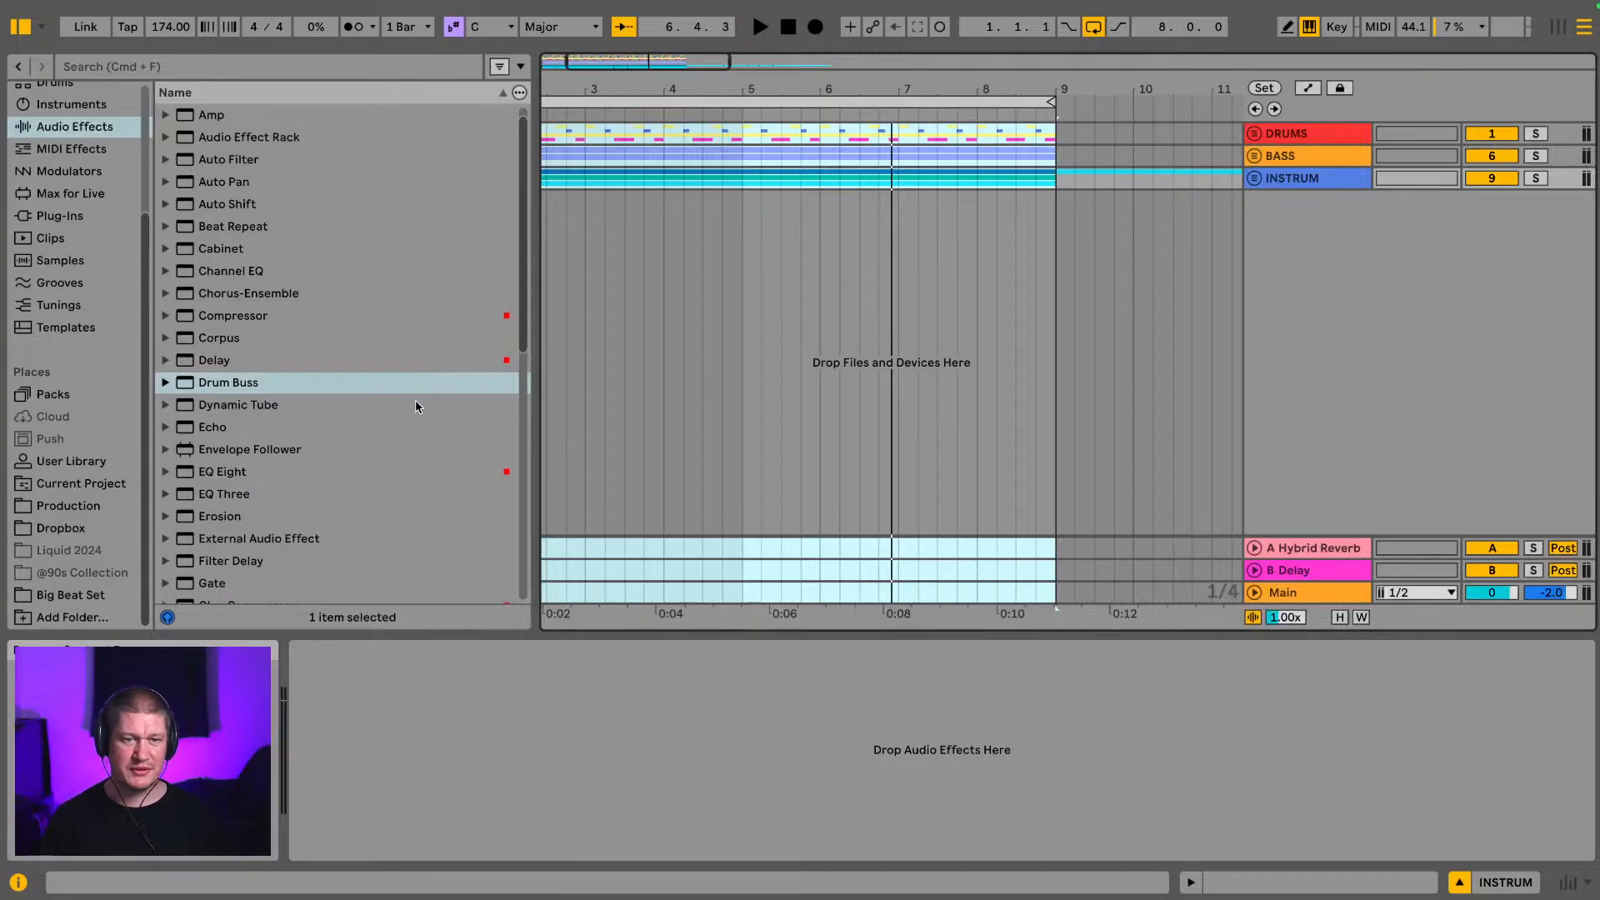
{"action": "scroll", "coordinate": [392, 421], "scroll_direction": "down", "scroll_amount": 5}
{"action": "scroll", "coordinate": [375, 436], "scroll_direction": "down", "scroll_amount": 2}
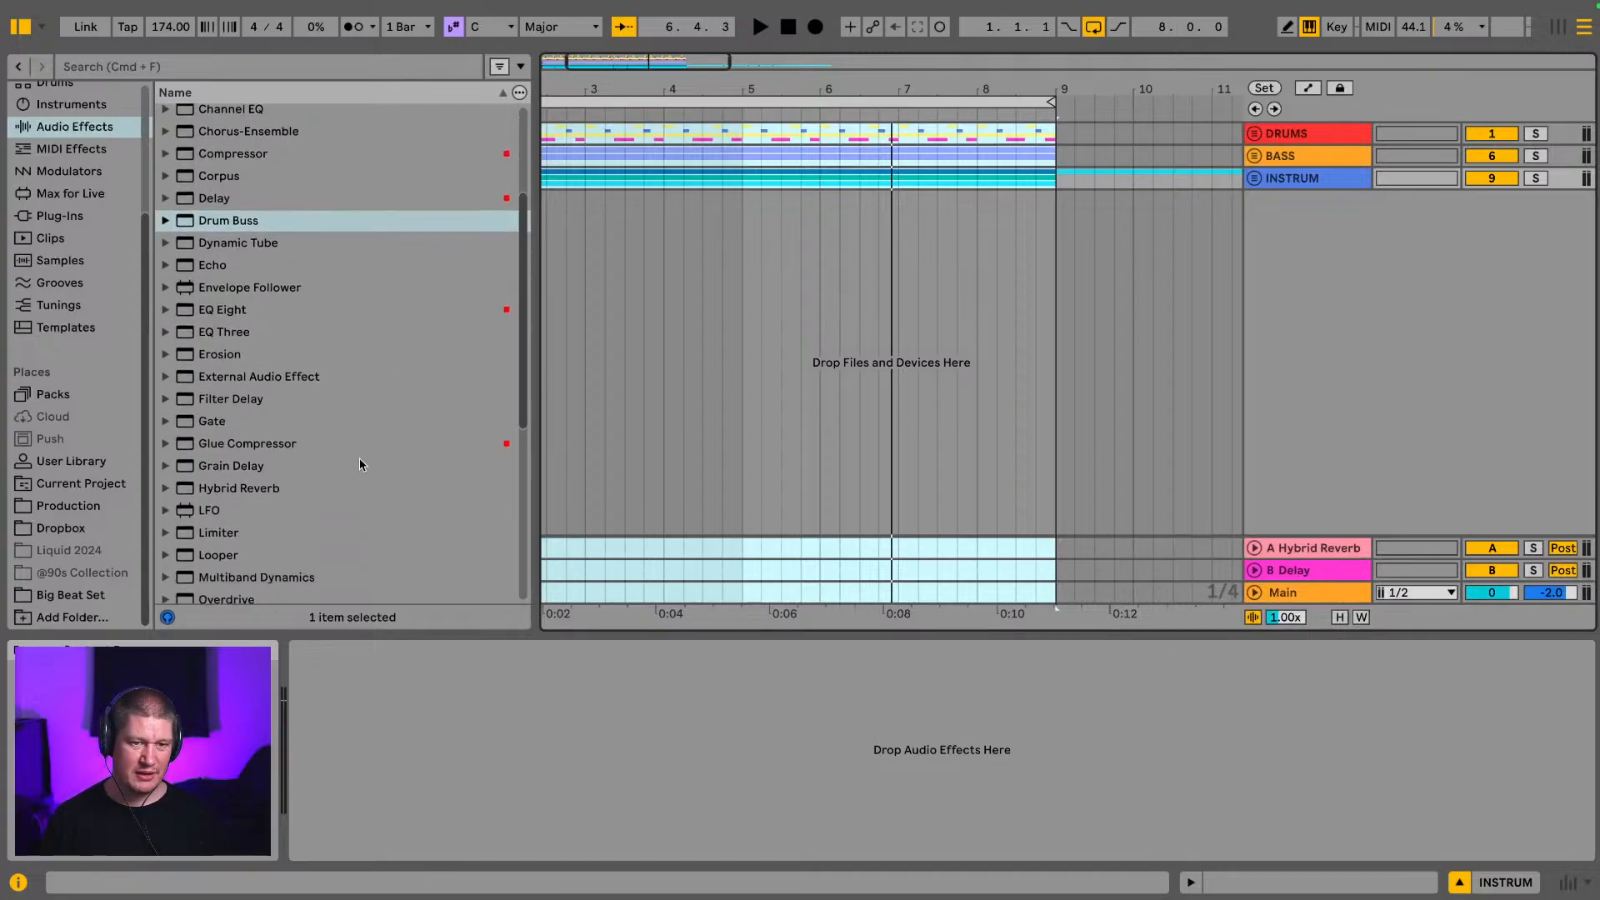
{"action": "scroll", "coordinate": [270, 467], "scroll_direction": "down", "scroll_amount": 3}
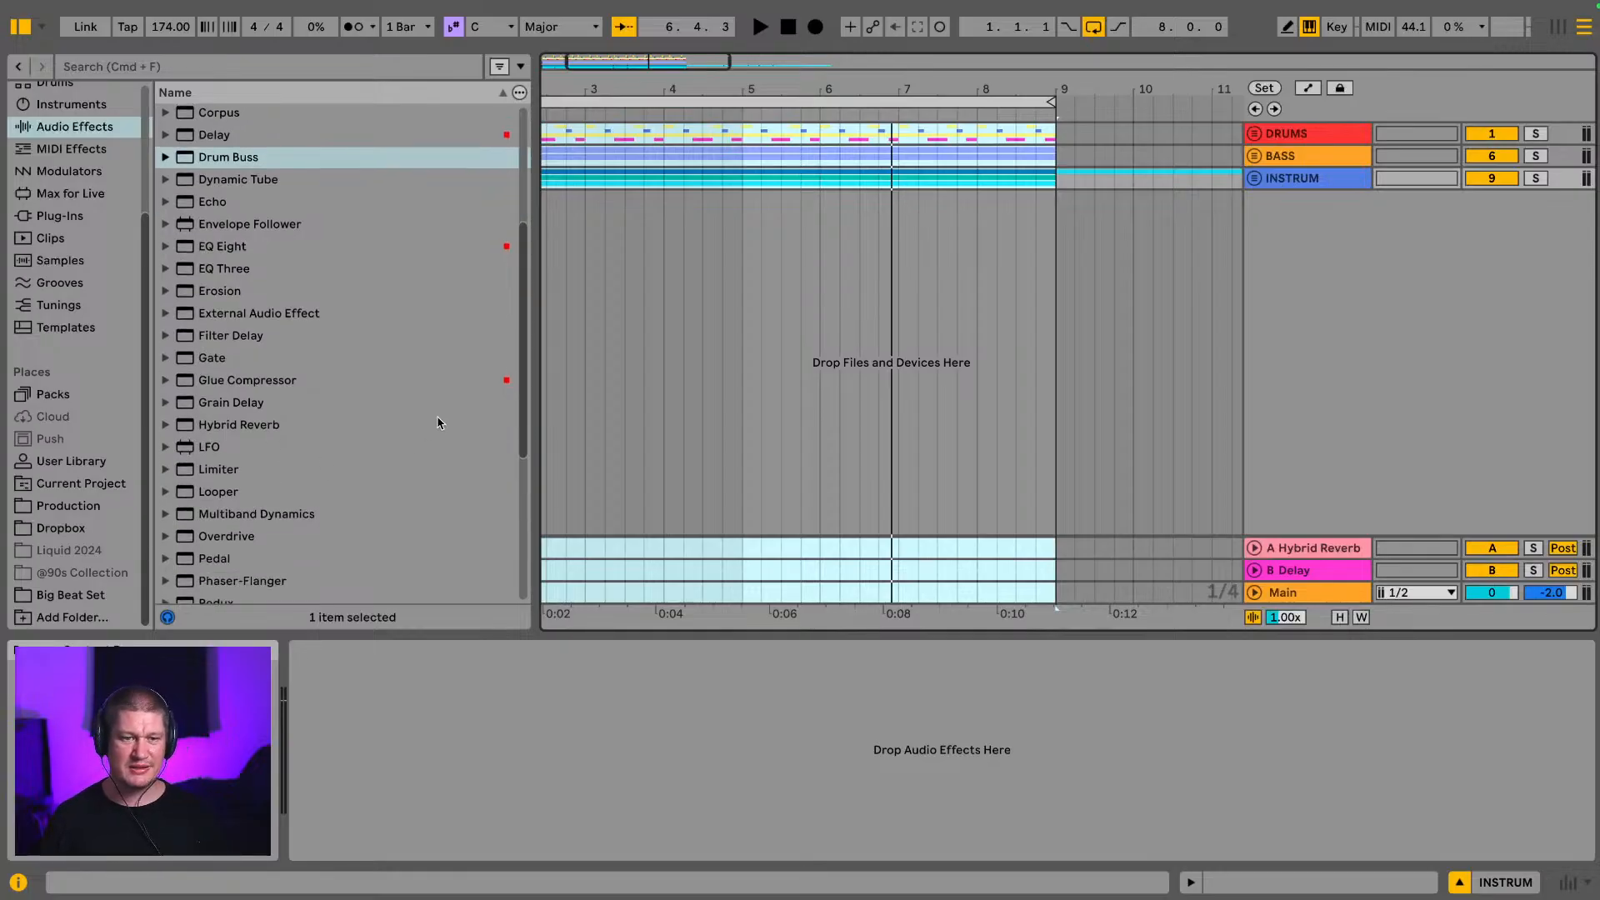
{"action": "scroll", "coordinate": [362, 455], "scroll_direction": "down", "scroll_amount": 1}
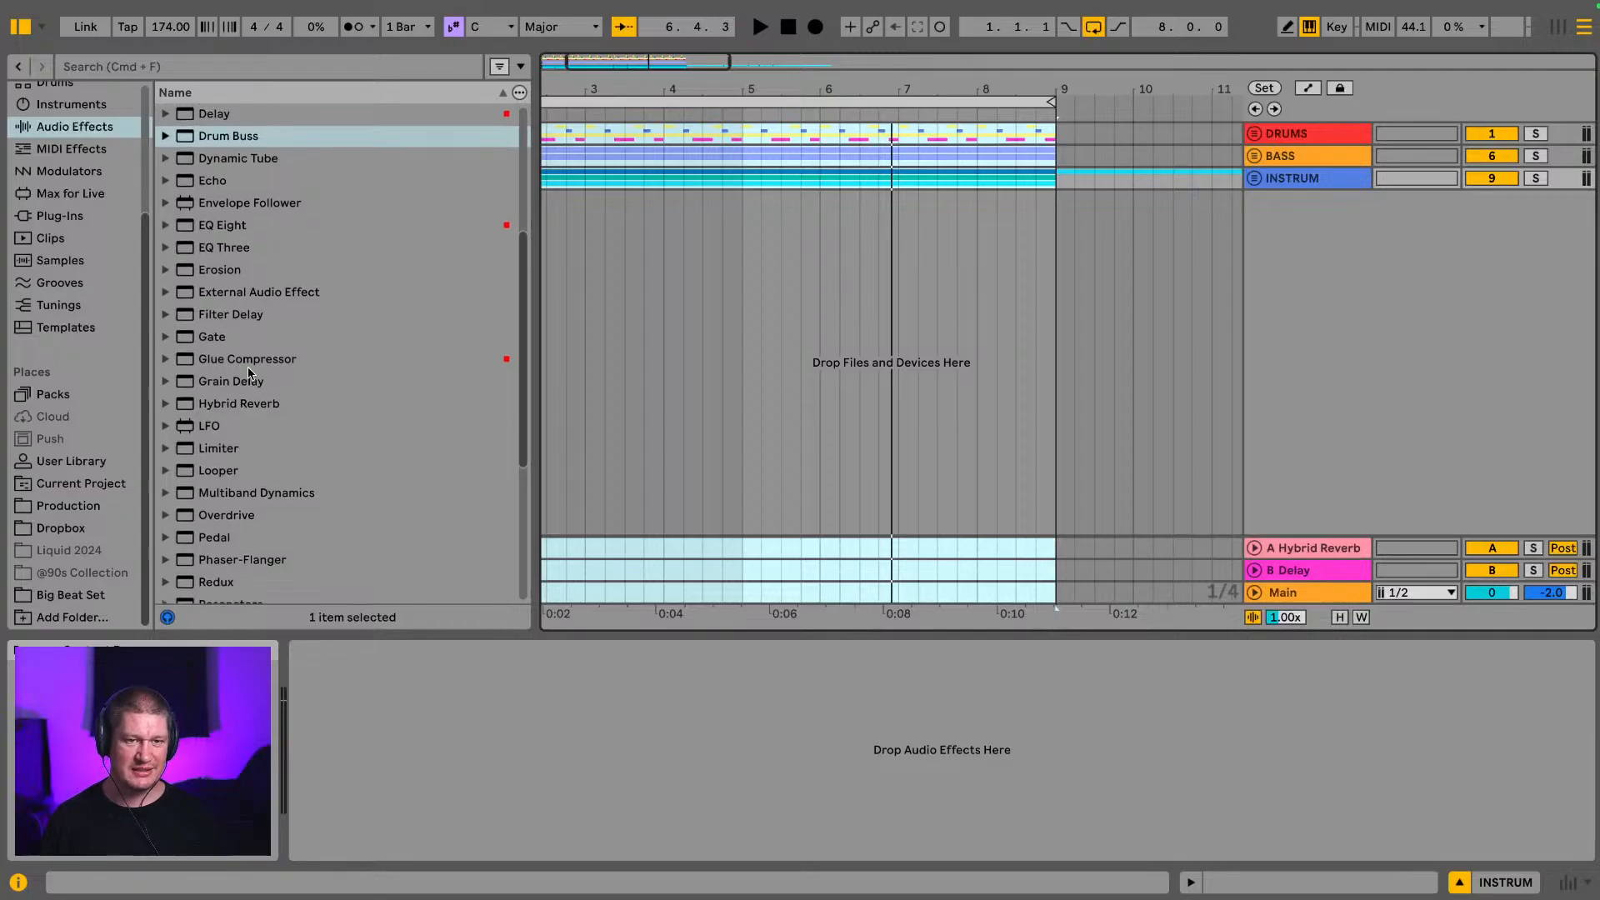
Step: Solo the INSTRUM group, listen to it during playback and release the solo
{"action": "left_click", "coordinate": [1536, 179]}
{"action": "key", "text": "space"}
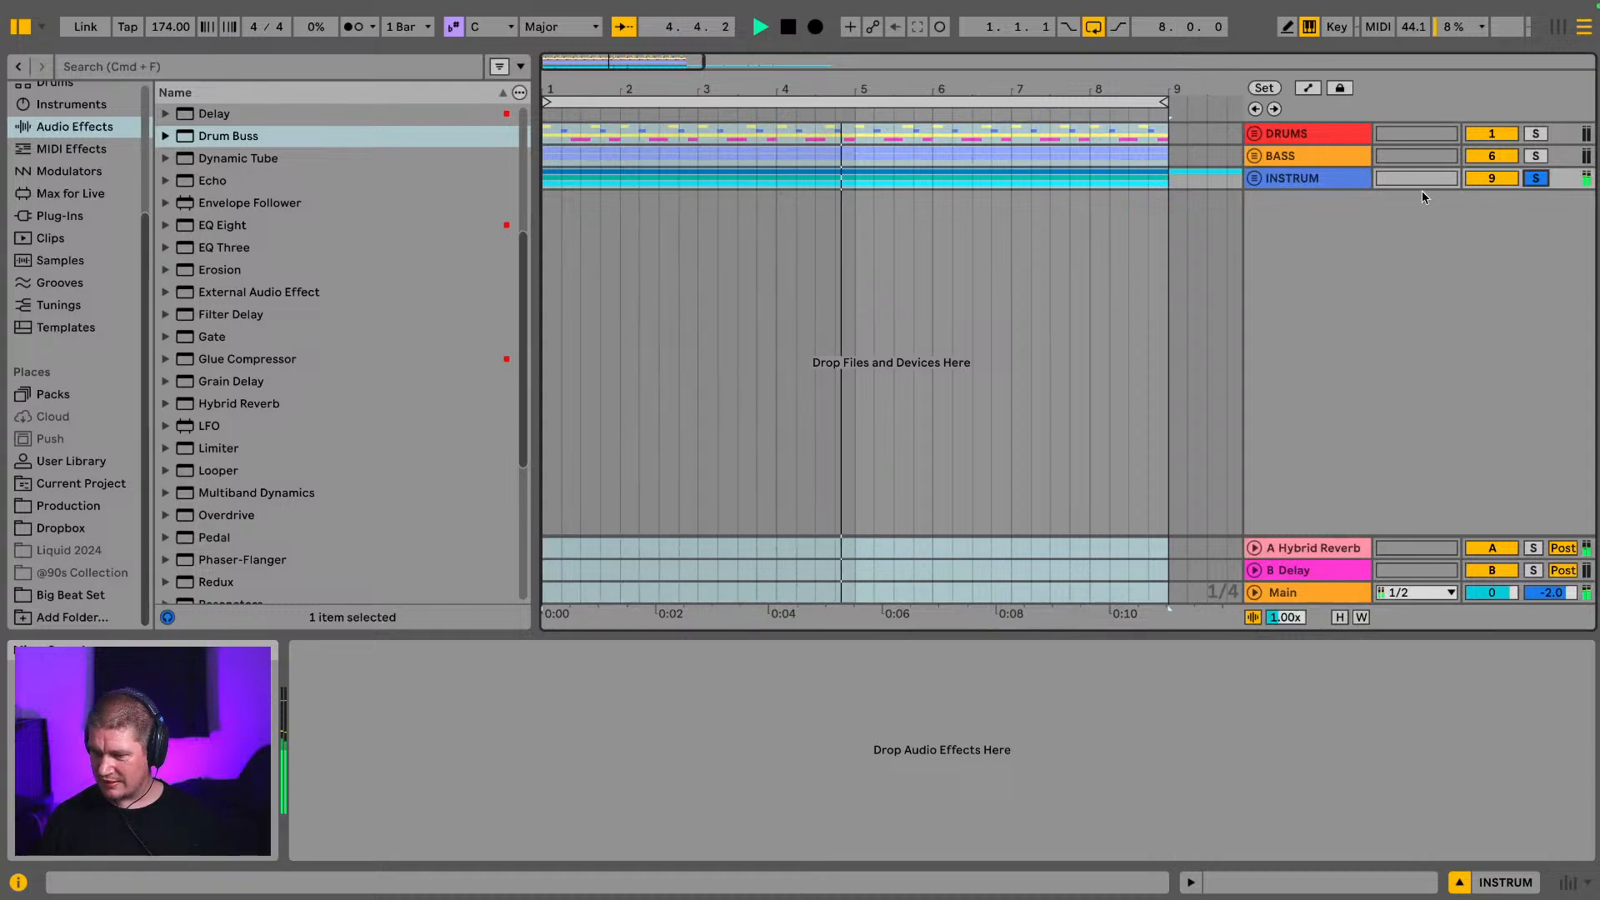
{"action": "left_click", "coordinate": [1535, 179]}
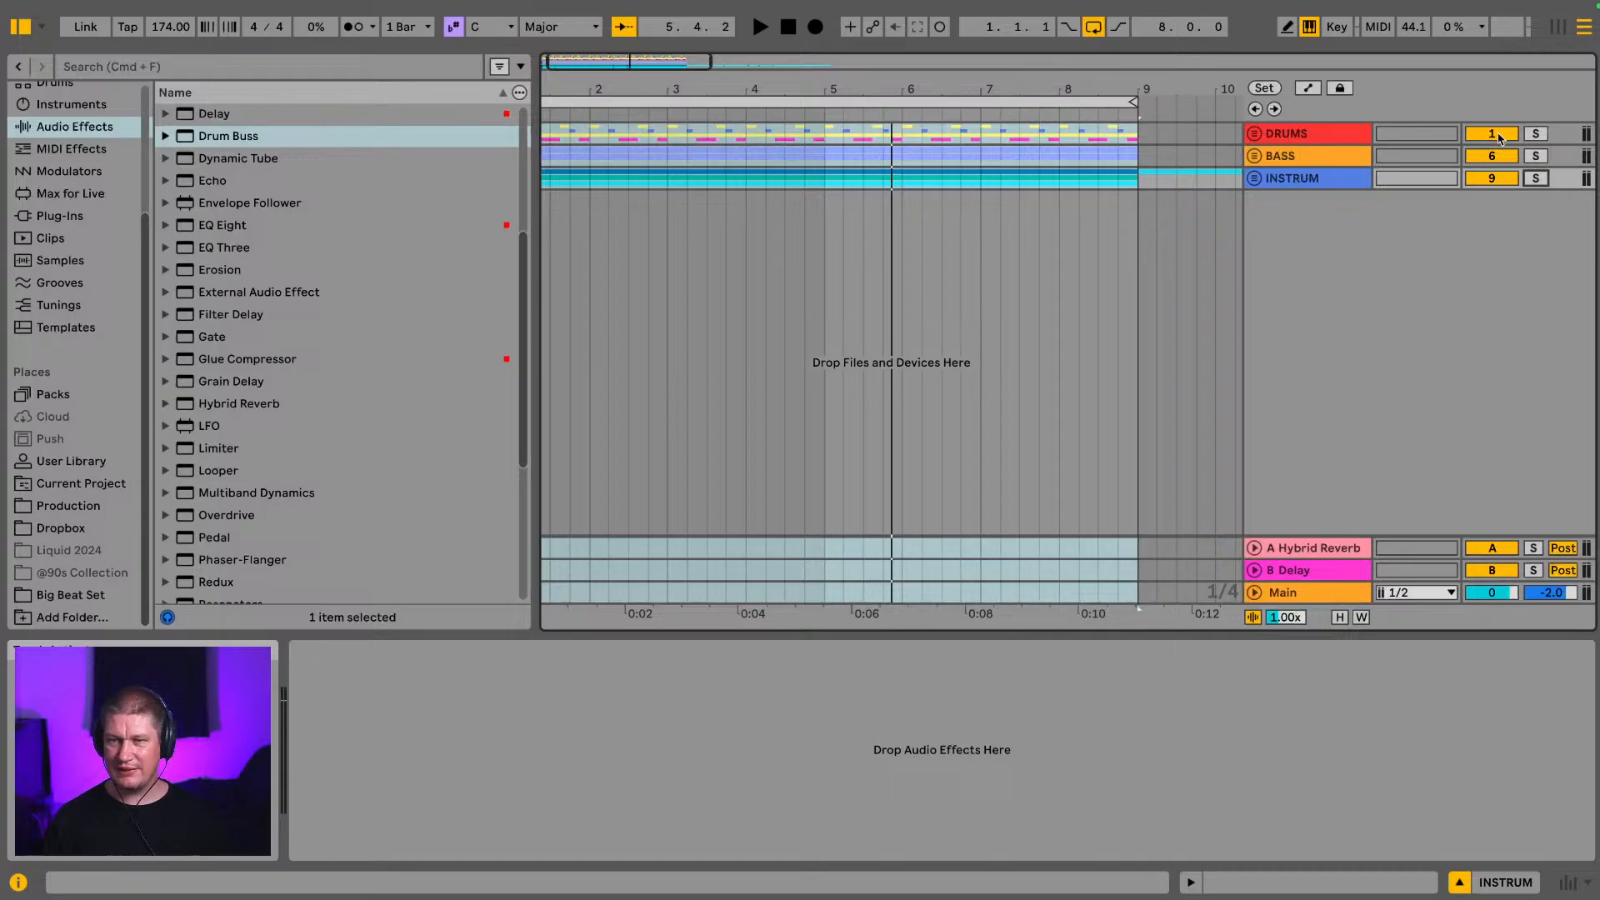
Step: Play the mix while looking through the Production folder and the Instruments list for a new sound source
{"action": "key", "text": "space"}
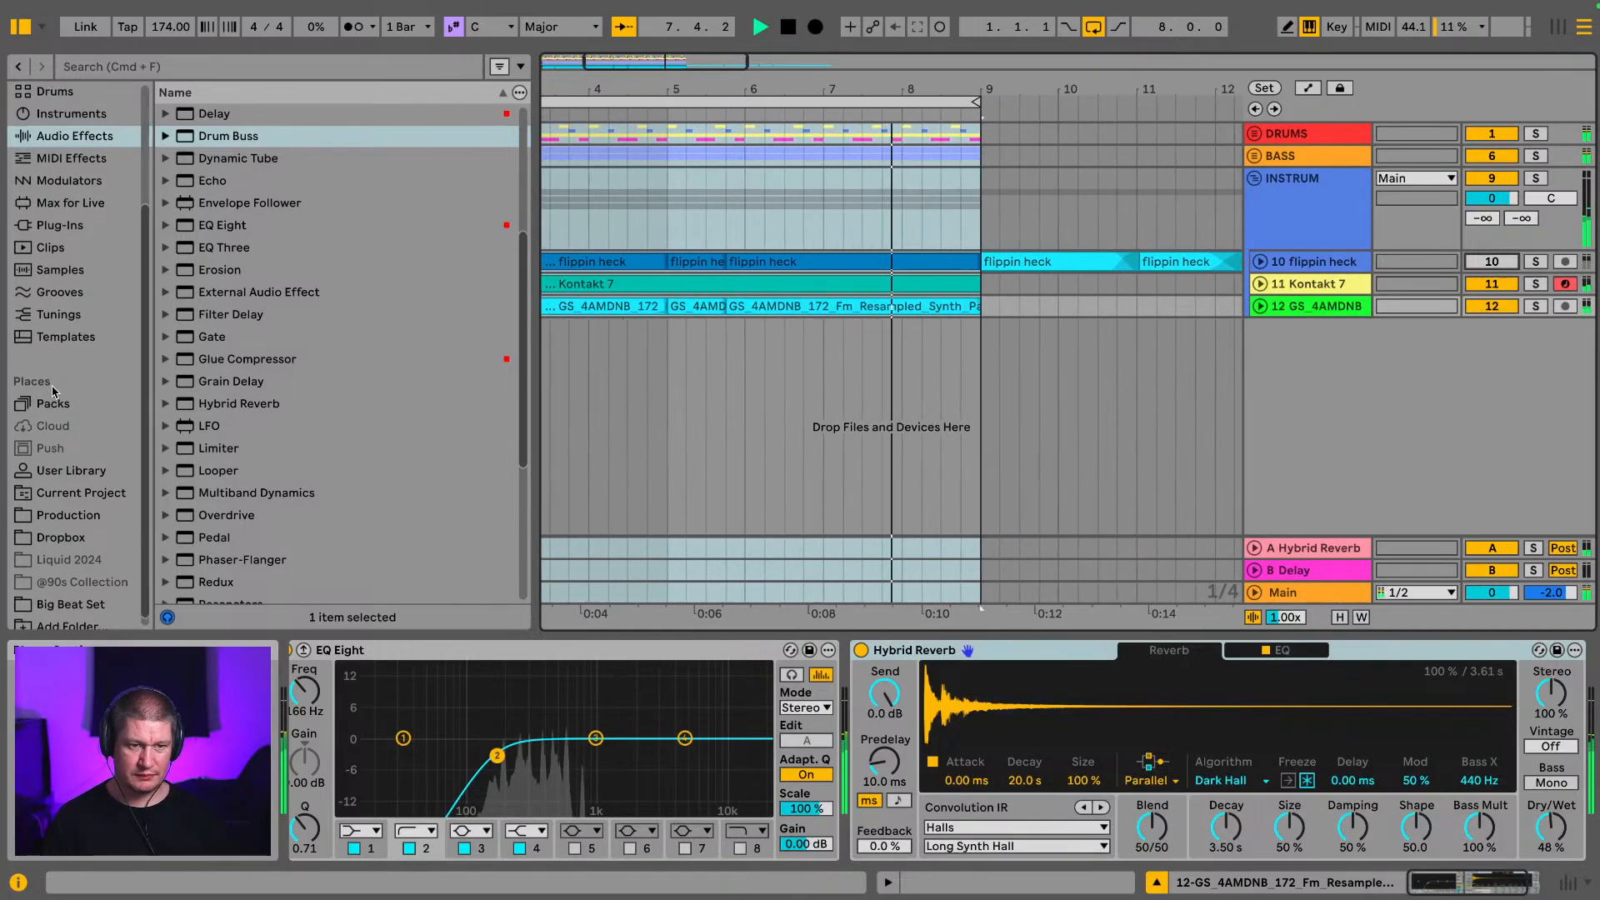
{"action": "left_click", "coordinate": [76, 512]}
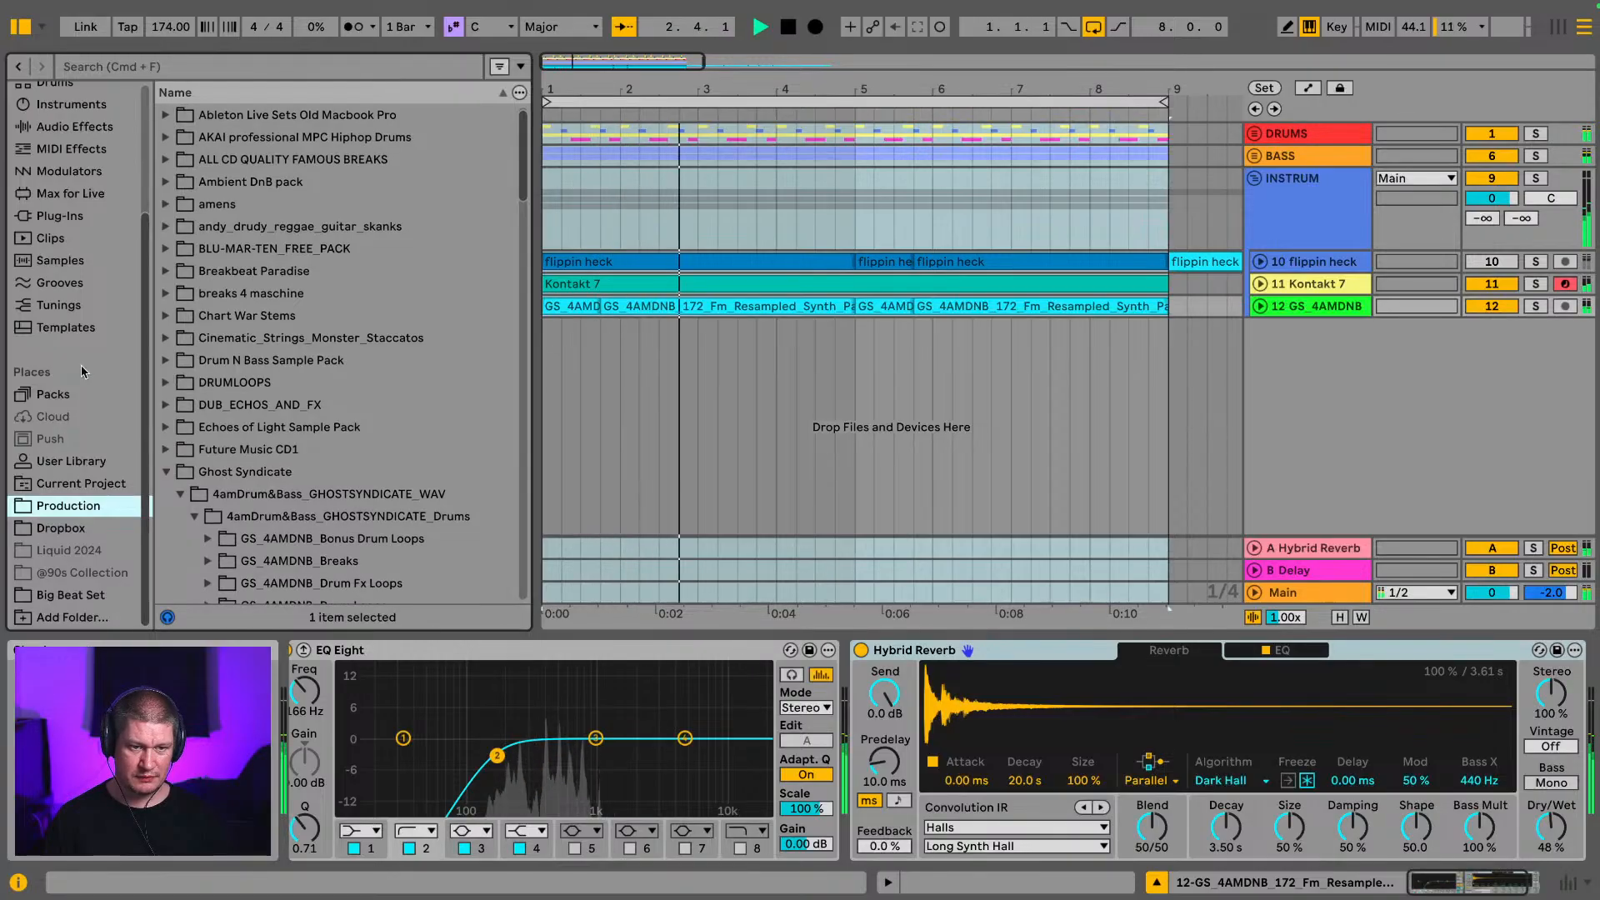
{"action": "scroll", "coordinate": [50, 450], "scroll_direction": "up", "scroll_amount": 1}
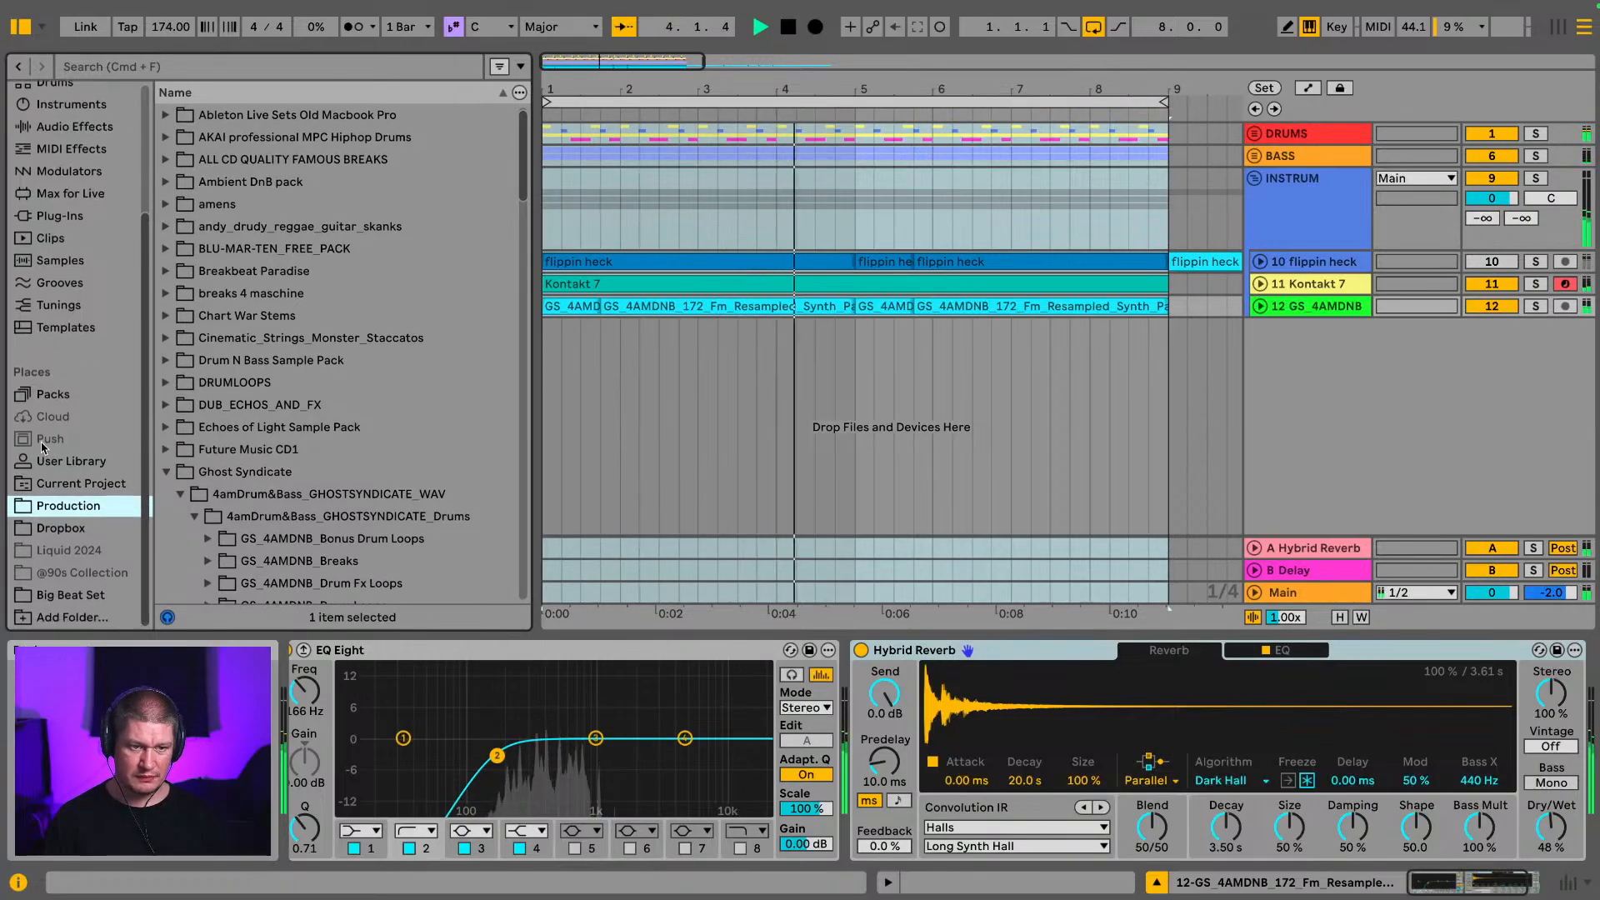
{"action": "scroll", "coordinate": [55, 196], "scroll_direction": "up", "scroll_amount": 1}
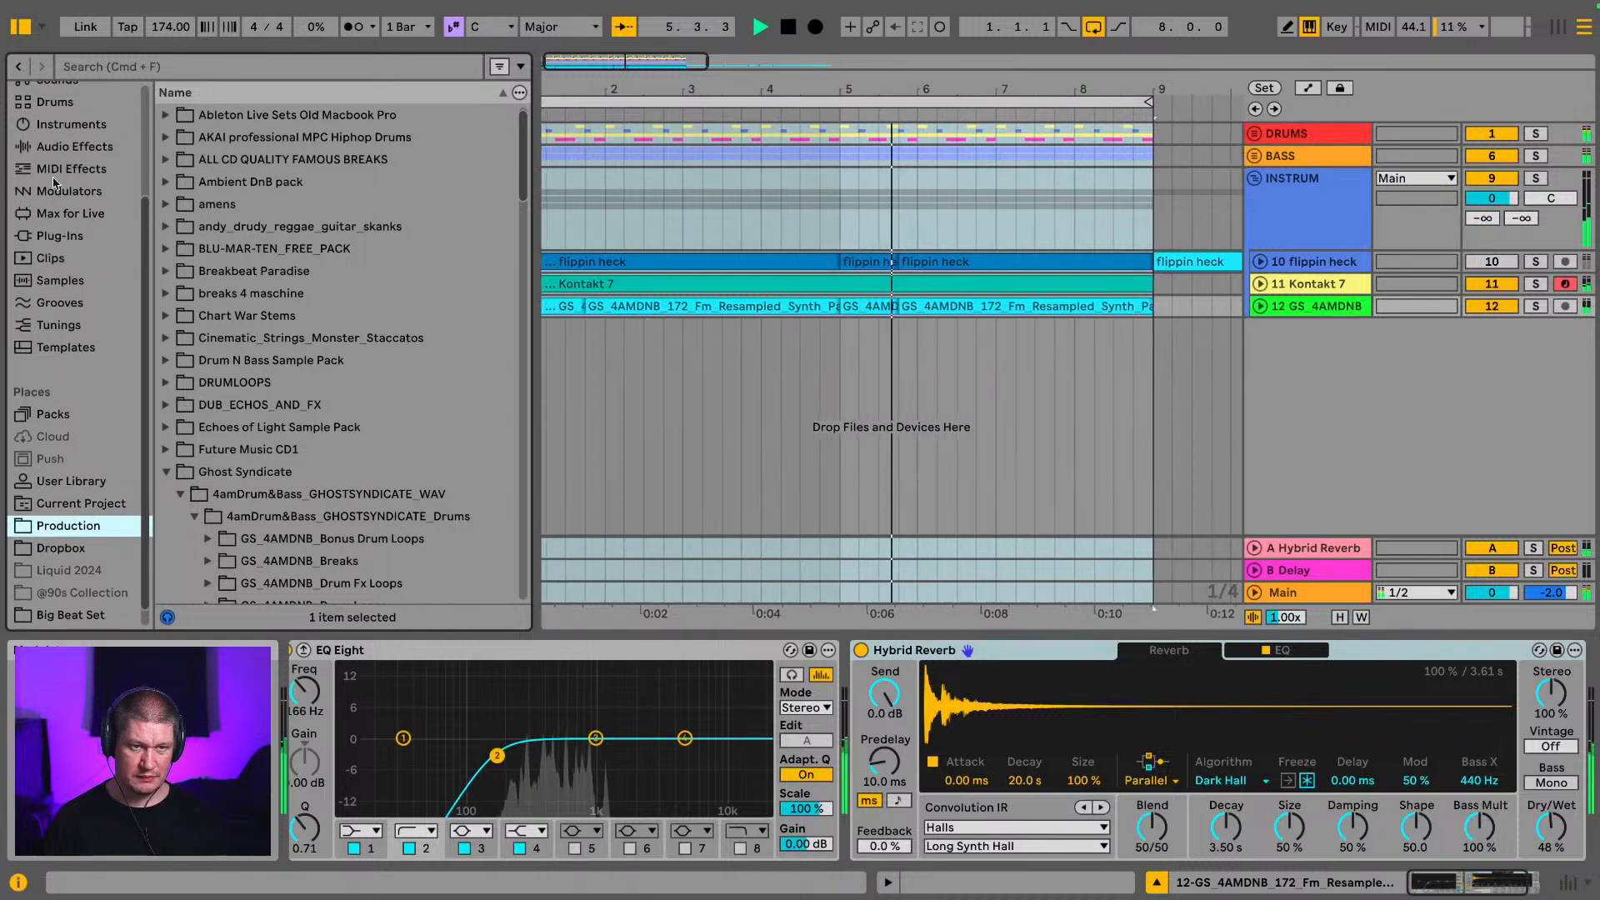
{"action": "left_click", "coordinate": [68, 125]}
{"action": "scroll", "coordinate": [233, 309], "scroll_direction": "down", "scroll_amount": 1}
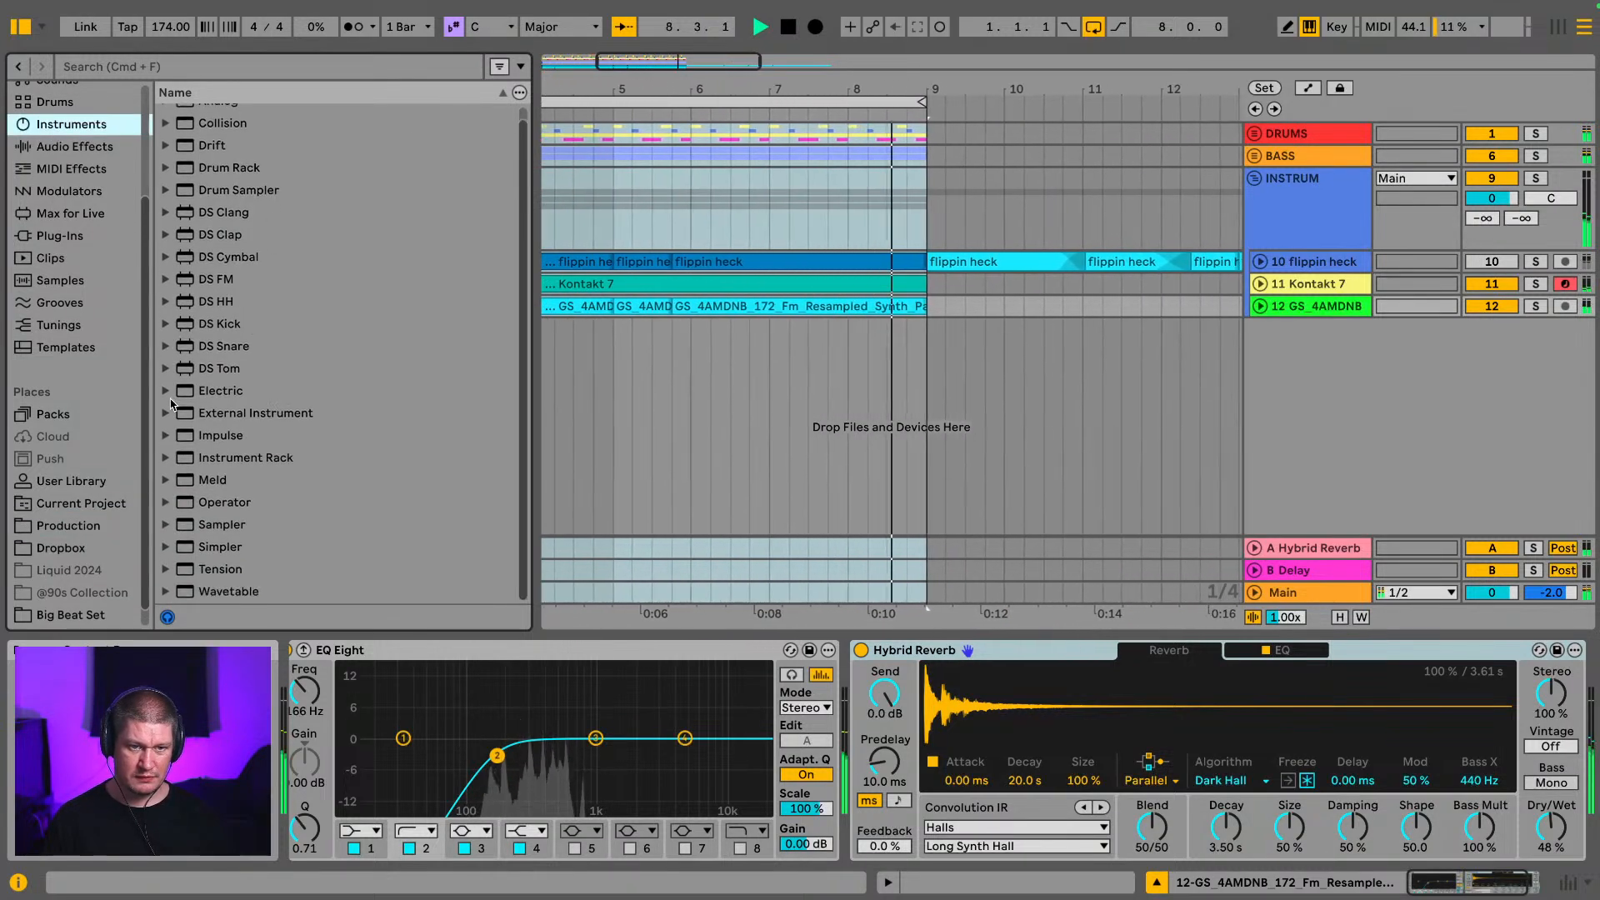
Step: Load the Kontakt 7 plug-in from the Native Instruments folder onto a new track below GS_4AMDNB
{"action": "left_click", "coordinate": [39, 235]}
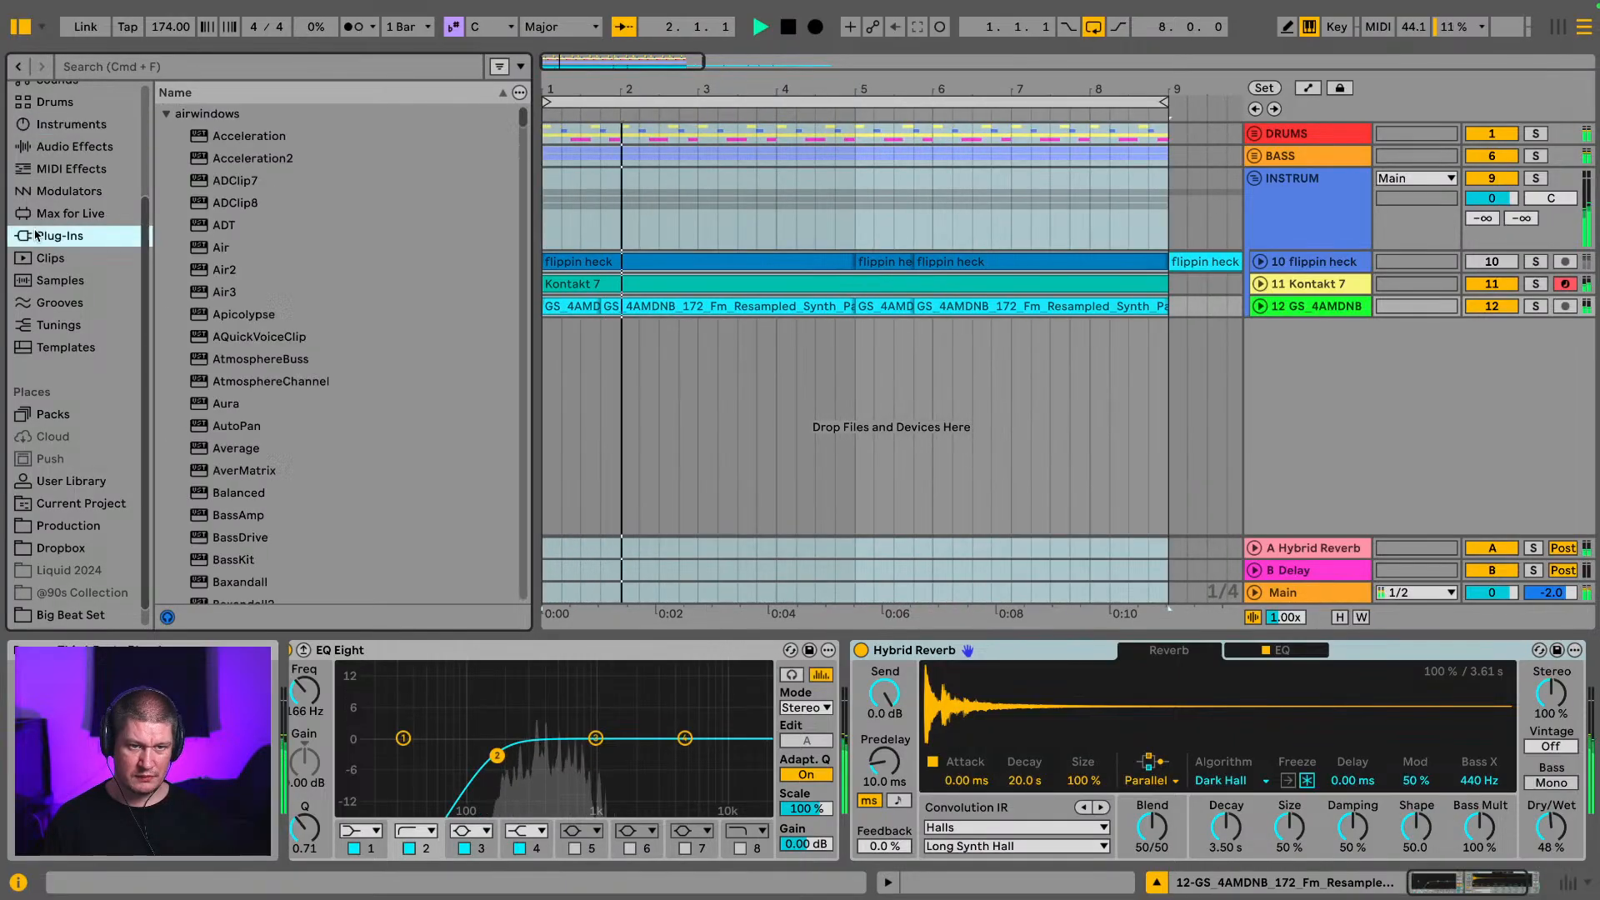
{"action": "scroll", "coordinate": [171, 266], "scroll_direction": "down", "scroll_amount": 1}
{"action": "scroll", "coordinate": [198, 267], "scroll_direction": "up", "scroll_amount": 1}
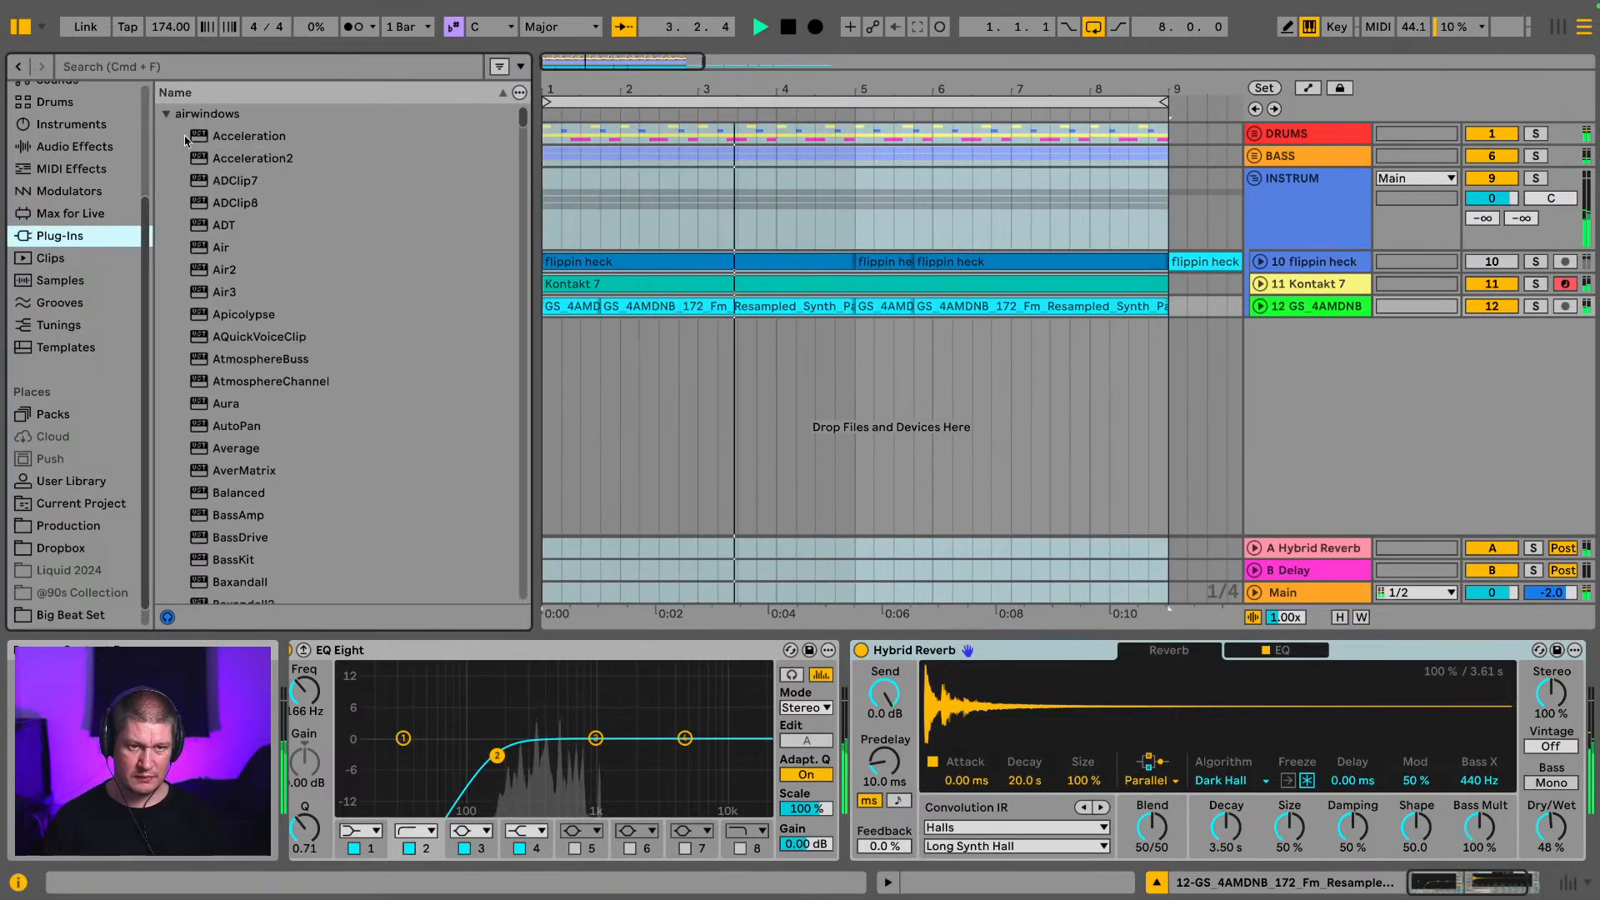
{"action": "left_click", "coordinate": [166, 114]}
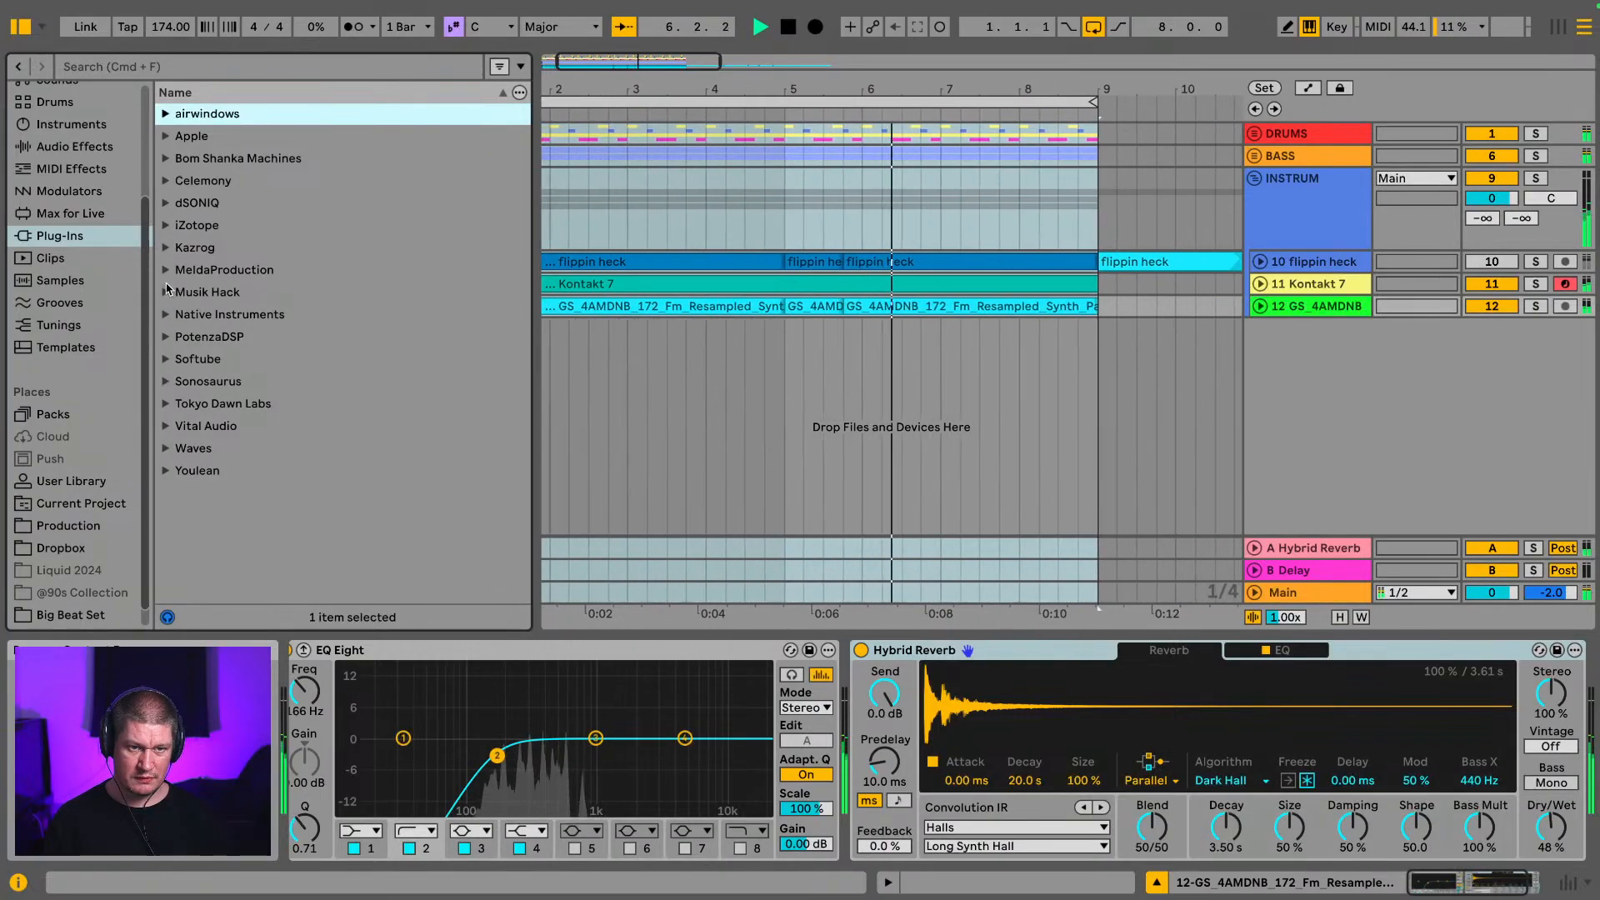
{"action": "left_click", "coordinate": [166, 314]}
{"action": "scroll", "coordinate": [196, 317], "scroll_direction": "down", "scroll_amount": 3}
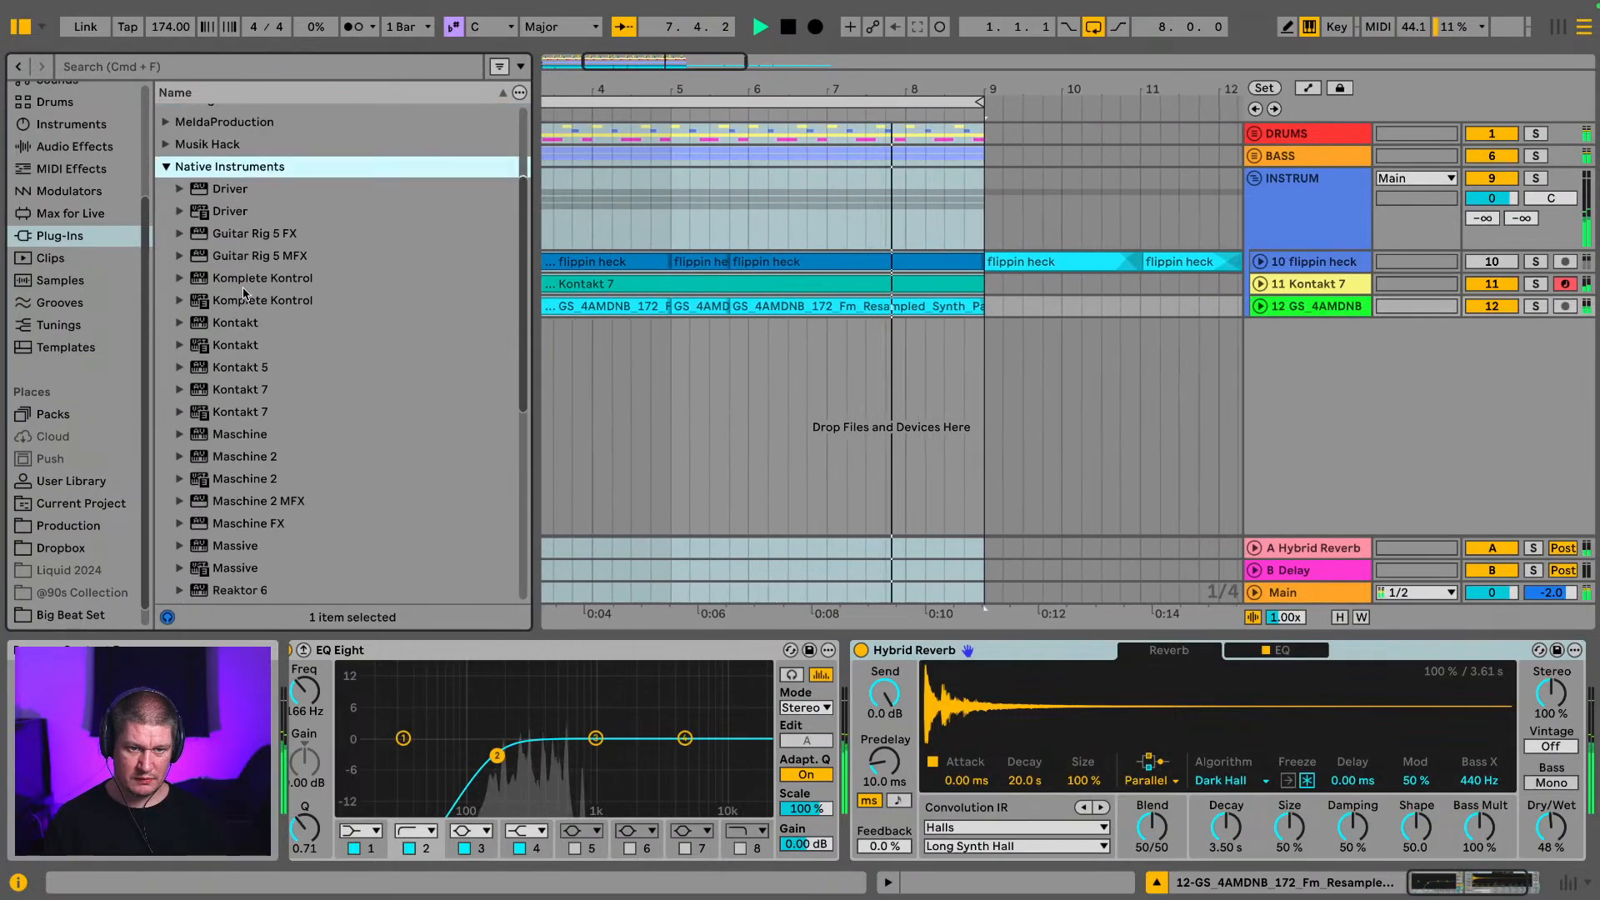
{"action": "left_click", "coordinate": [237, 402]}
{"action": "left_click_drag", "start_coordinate": [236, 402], "coordinate": [733, 350]}
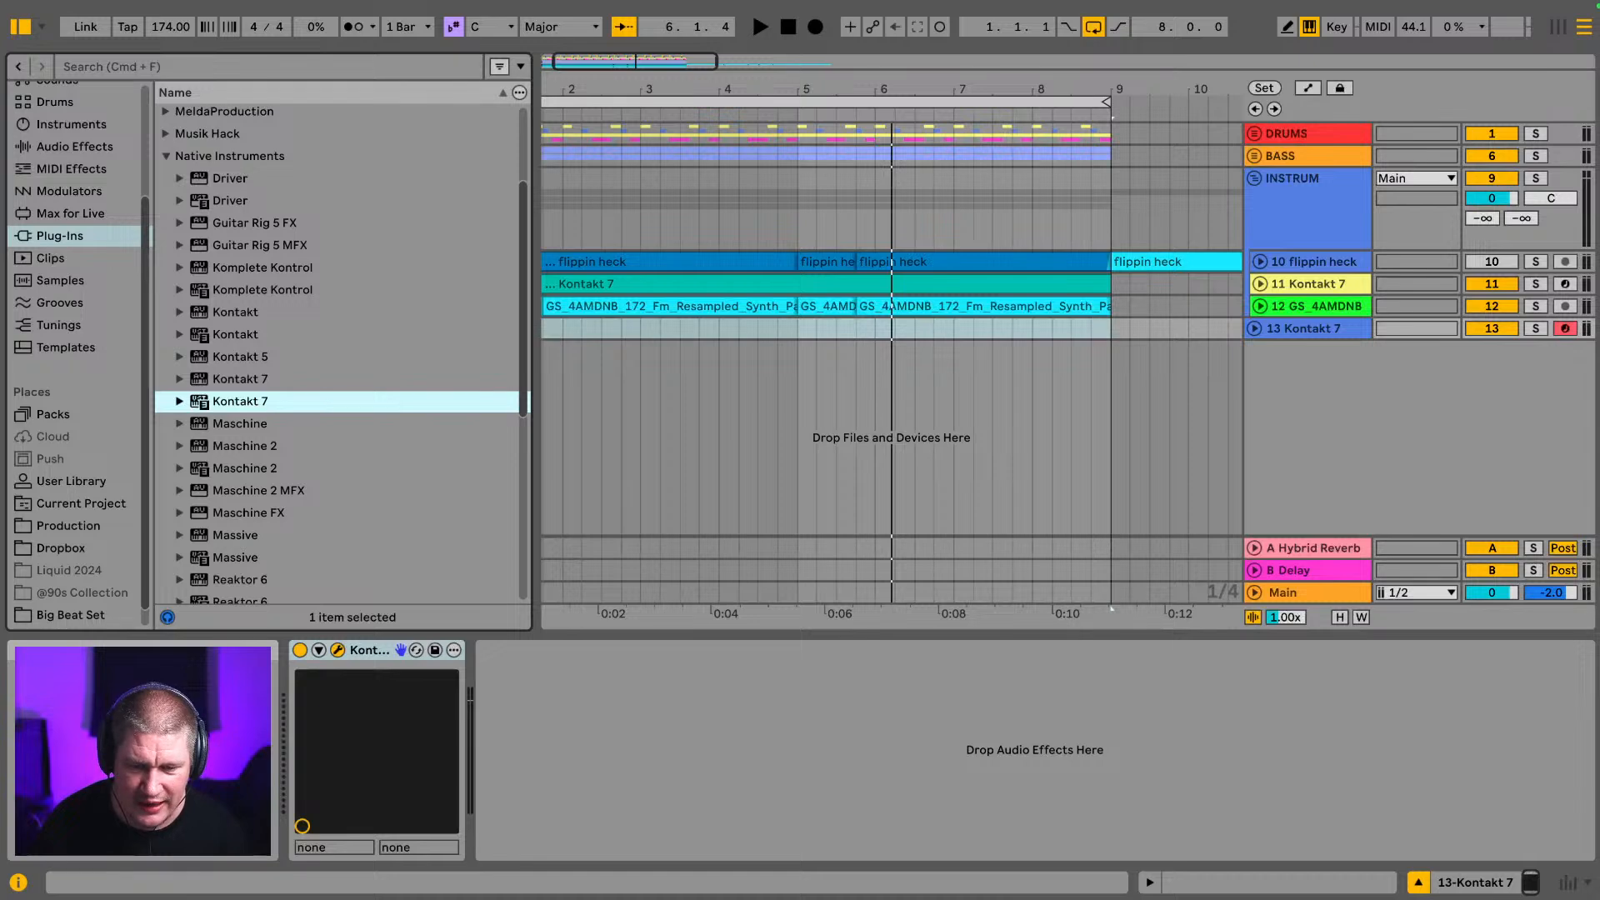
Step: Bring up the new Kontakt 7 instrument's library and filter its presets to The Gentleman
{"action": "left_click_drag", "start_coordinate": [785, 898], "coordinate": [572, 195]}
{"action": "left_click", "coordinate": [731, 386]}
{"action": "left_click", "coordinate": [782, 390]}
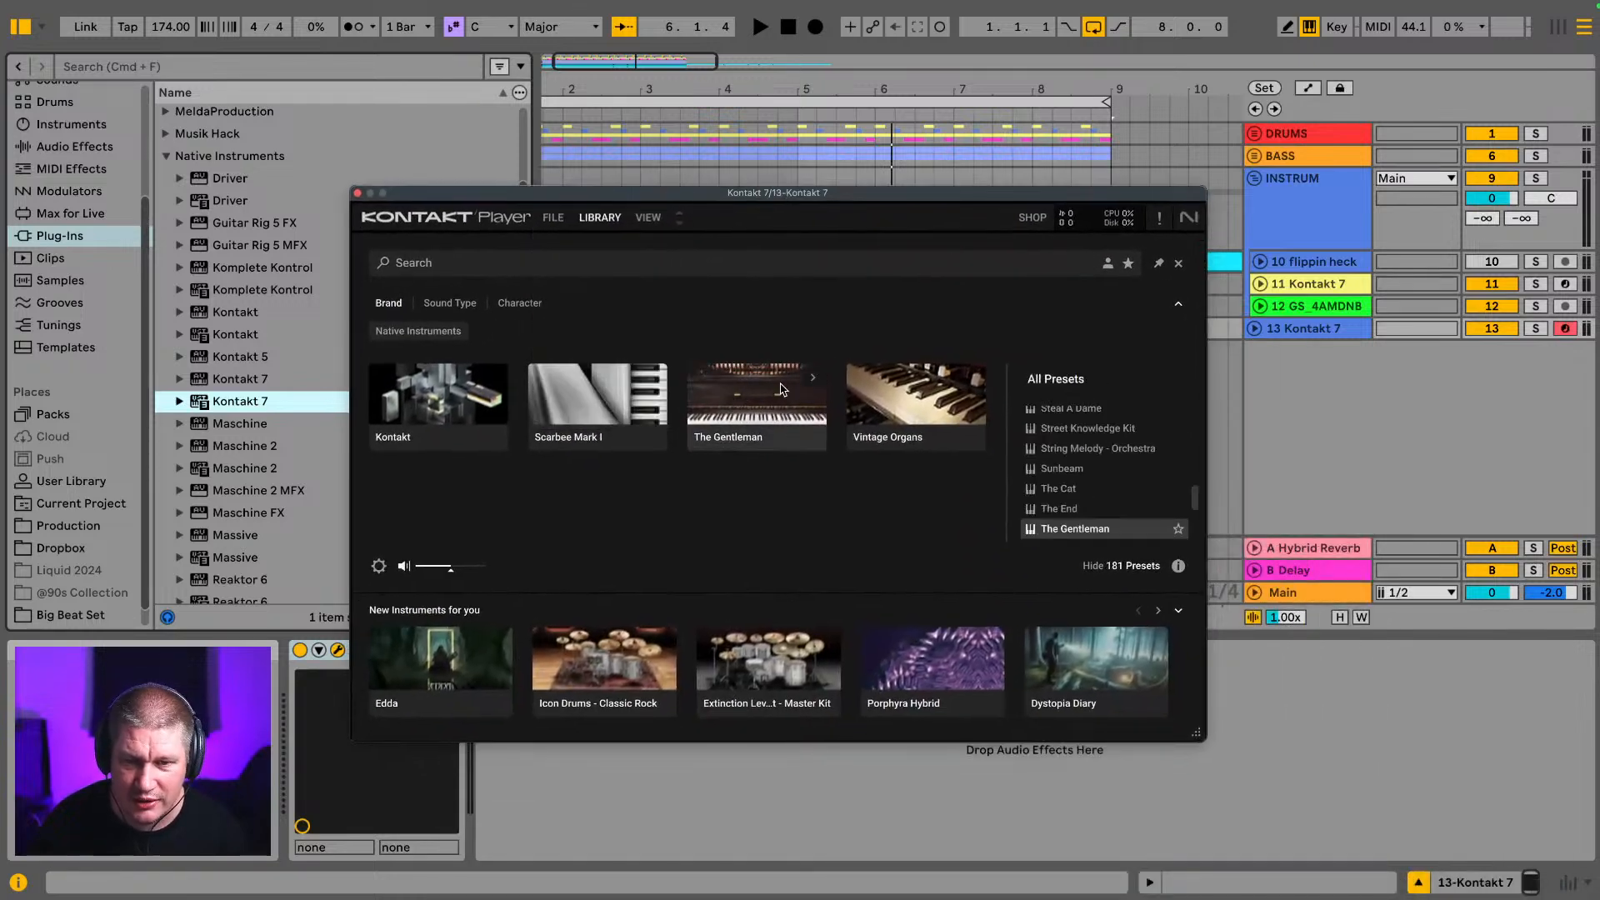
{"action": "scroll", "coordinate": [1081, 491], "scroll_direction": "up", "scroll_amount": 5}
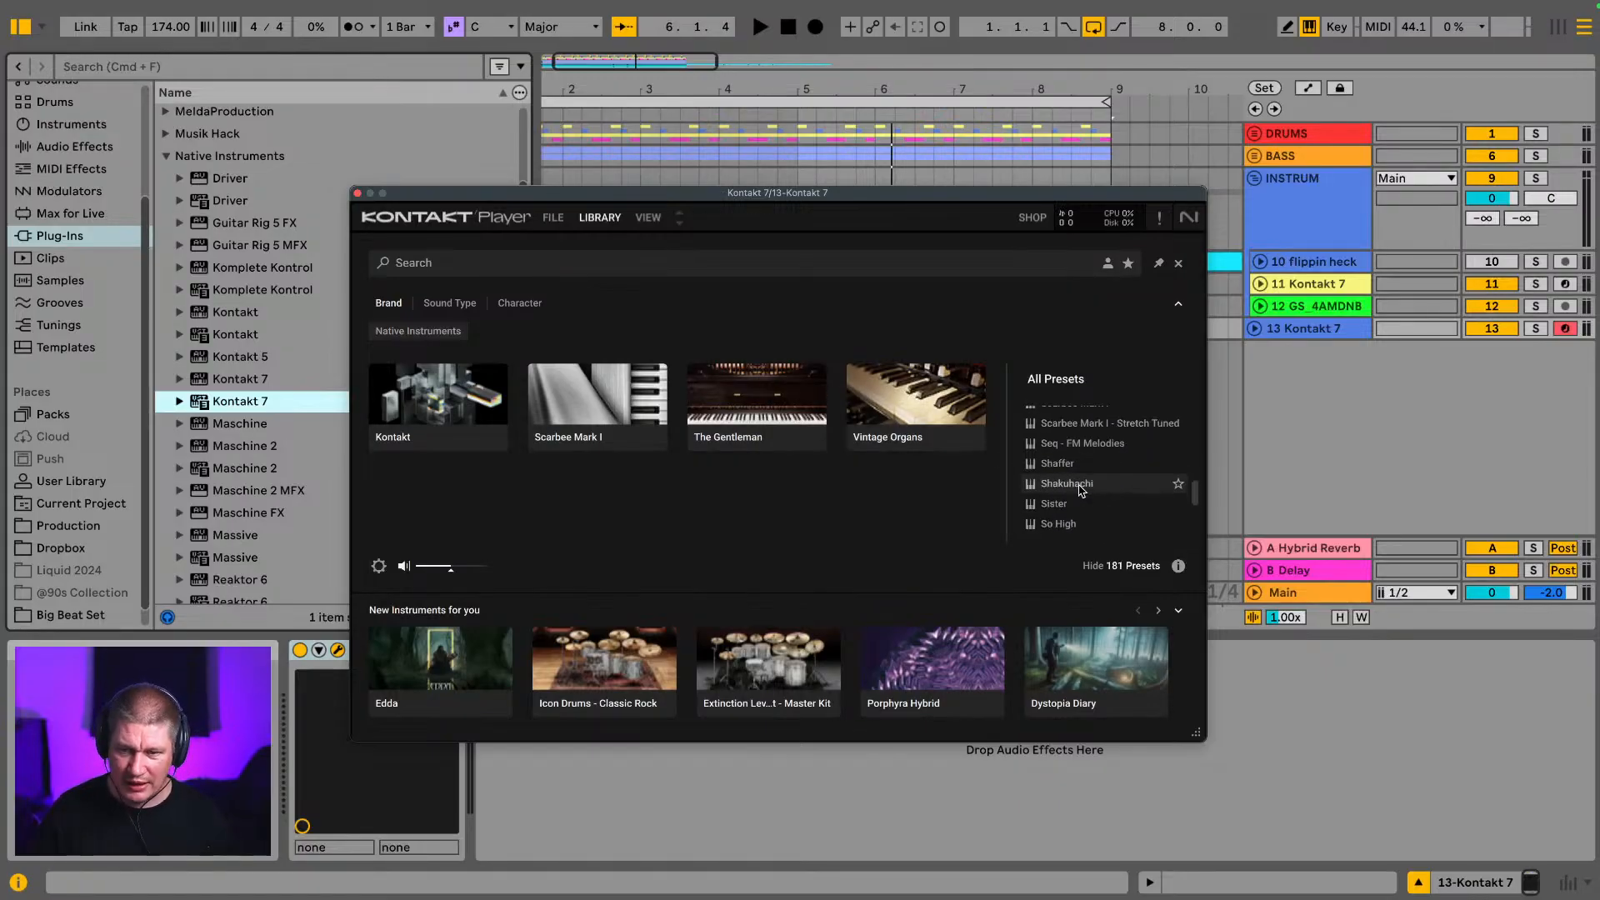
{"action": "scroll", "coordinate": [1081, 491], "scroll_direction": "up", "scroll_amount": 2}
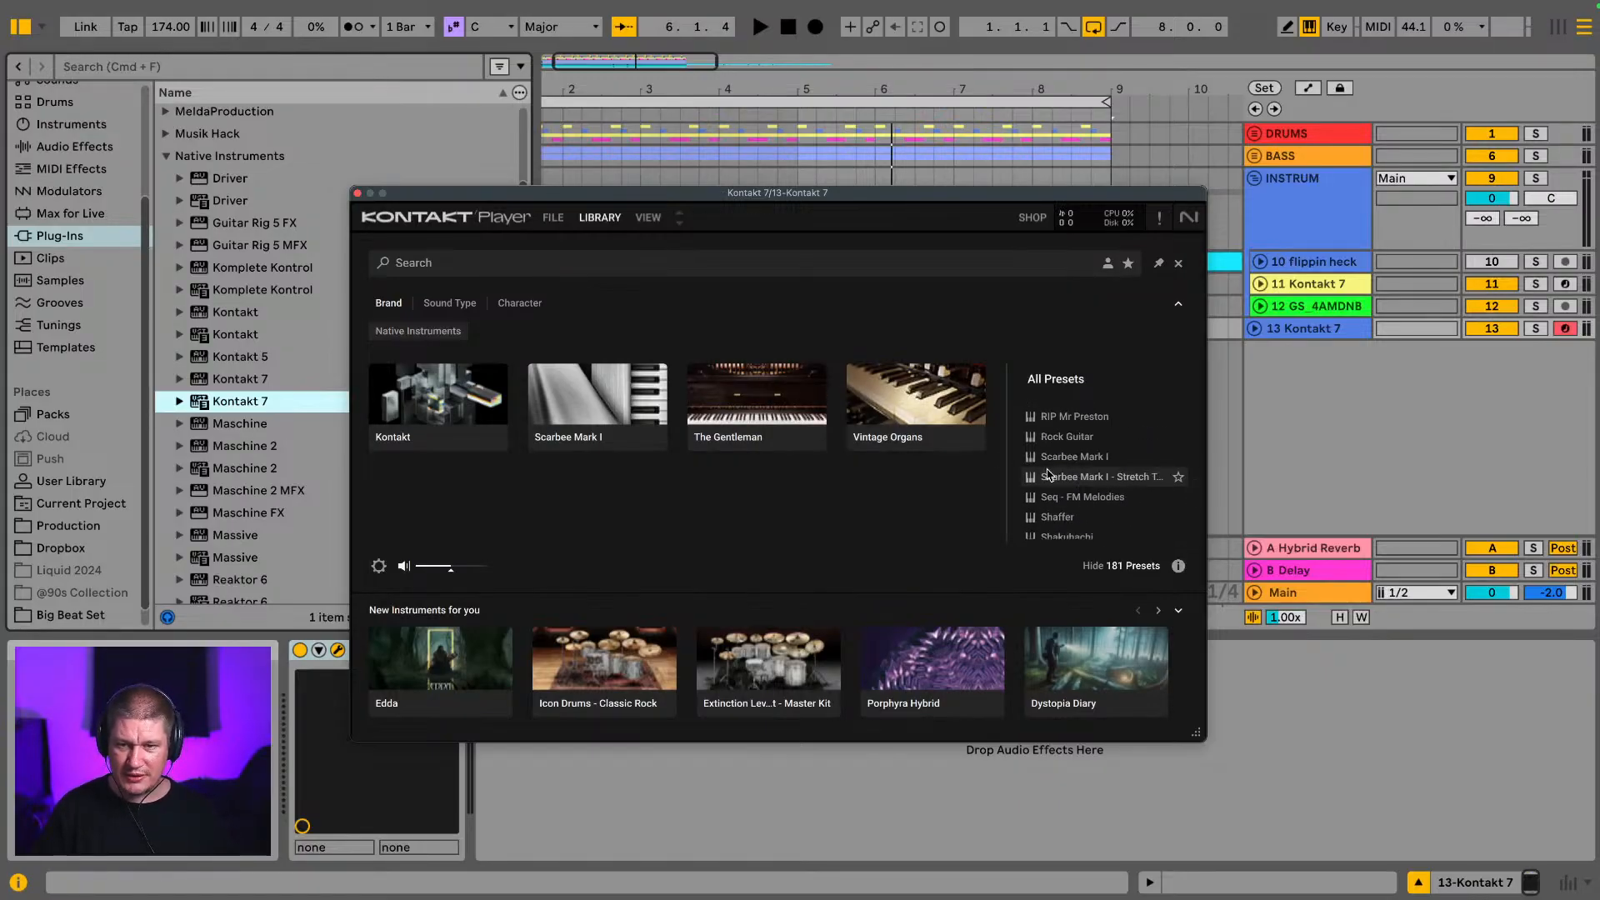
{"action": "left_click", "coordinate": [754, 400]}
Step: Browse The Gentleman's presets, load In A Jazz Club and move the Kontakt window away from the track headers
{"action": "scroll", "coordinate": [1098, 472], "scroll_direction": "down", "scroll_amount": 5}
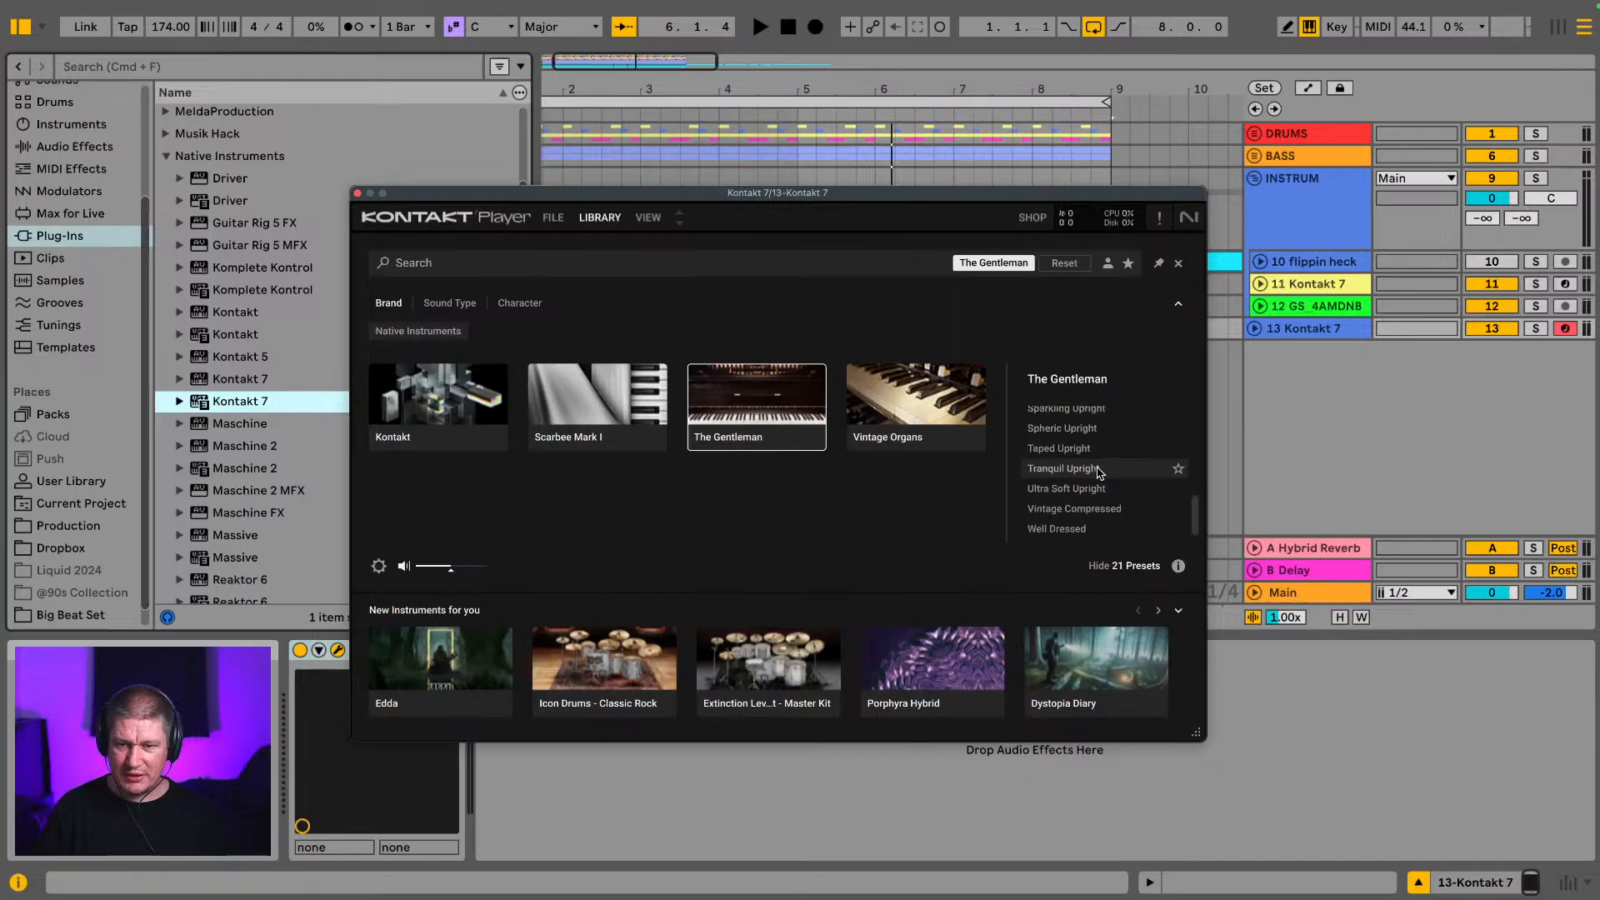
{"action": "scroll", "coordinate": [1098, 473], "scroll_direction": "up", "scroll_amount": 5}
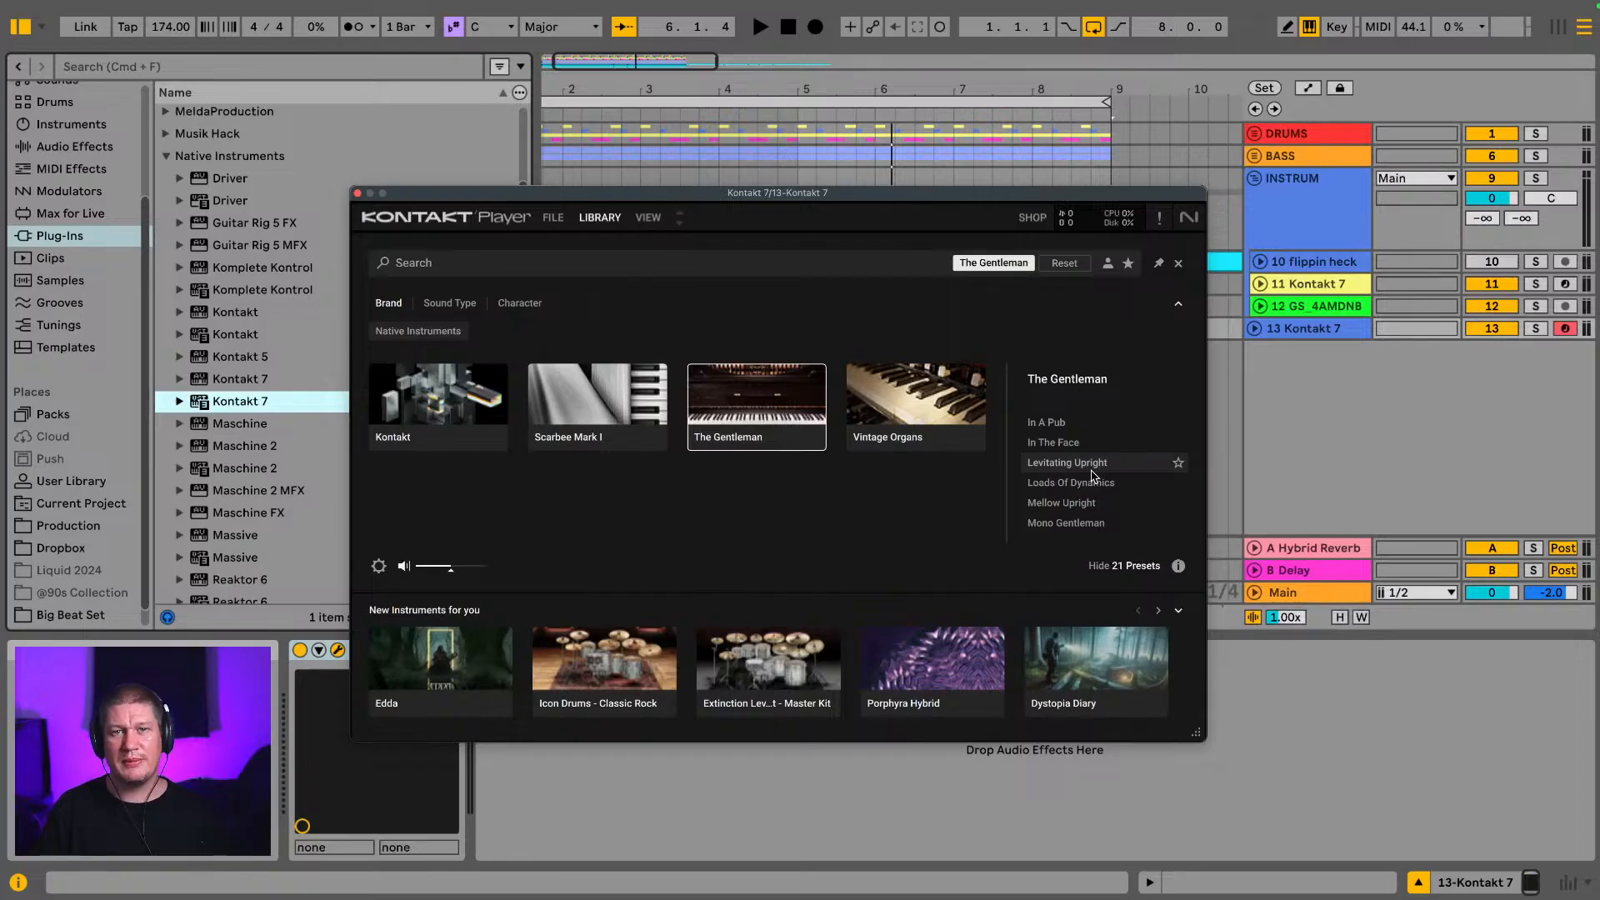
{"action": "scroll", "coordinate": [1105, 463], "scroll_direction": "up", "scroll_amount": 1}
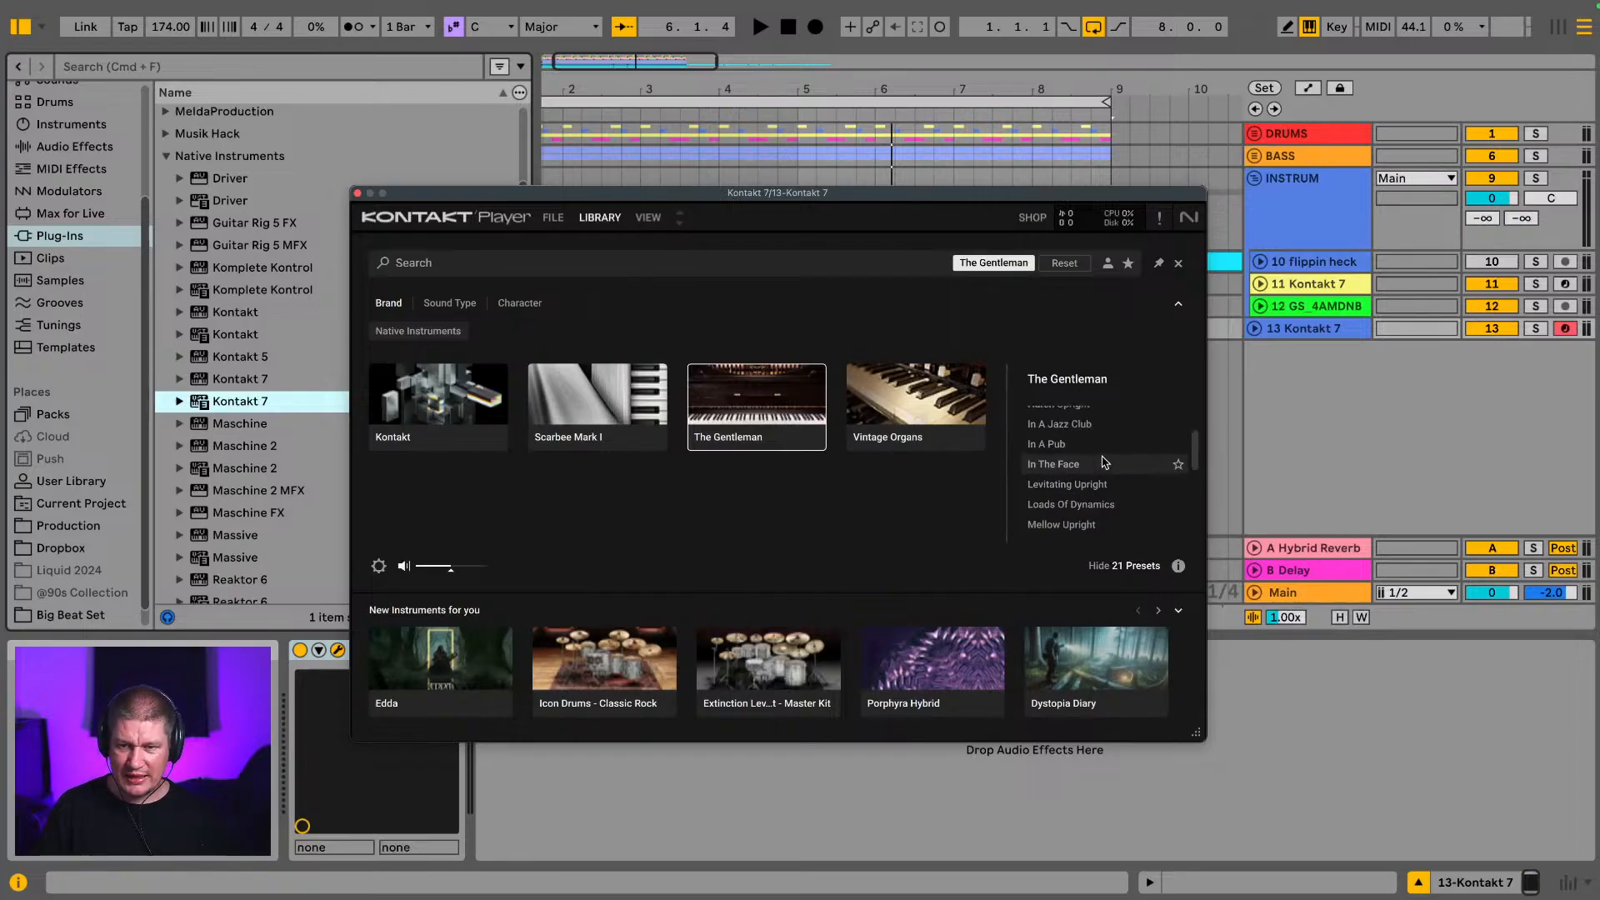
{"action": "scroll", "coordinate": [1104, 462], "scroll_direction": "up", "scroll_amount": 2}
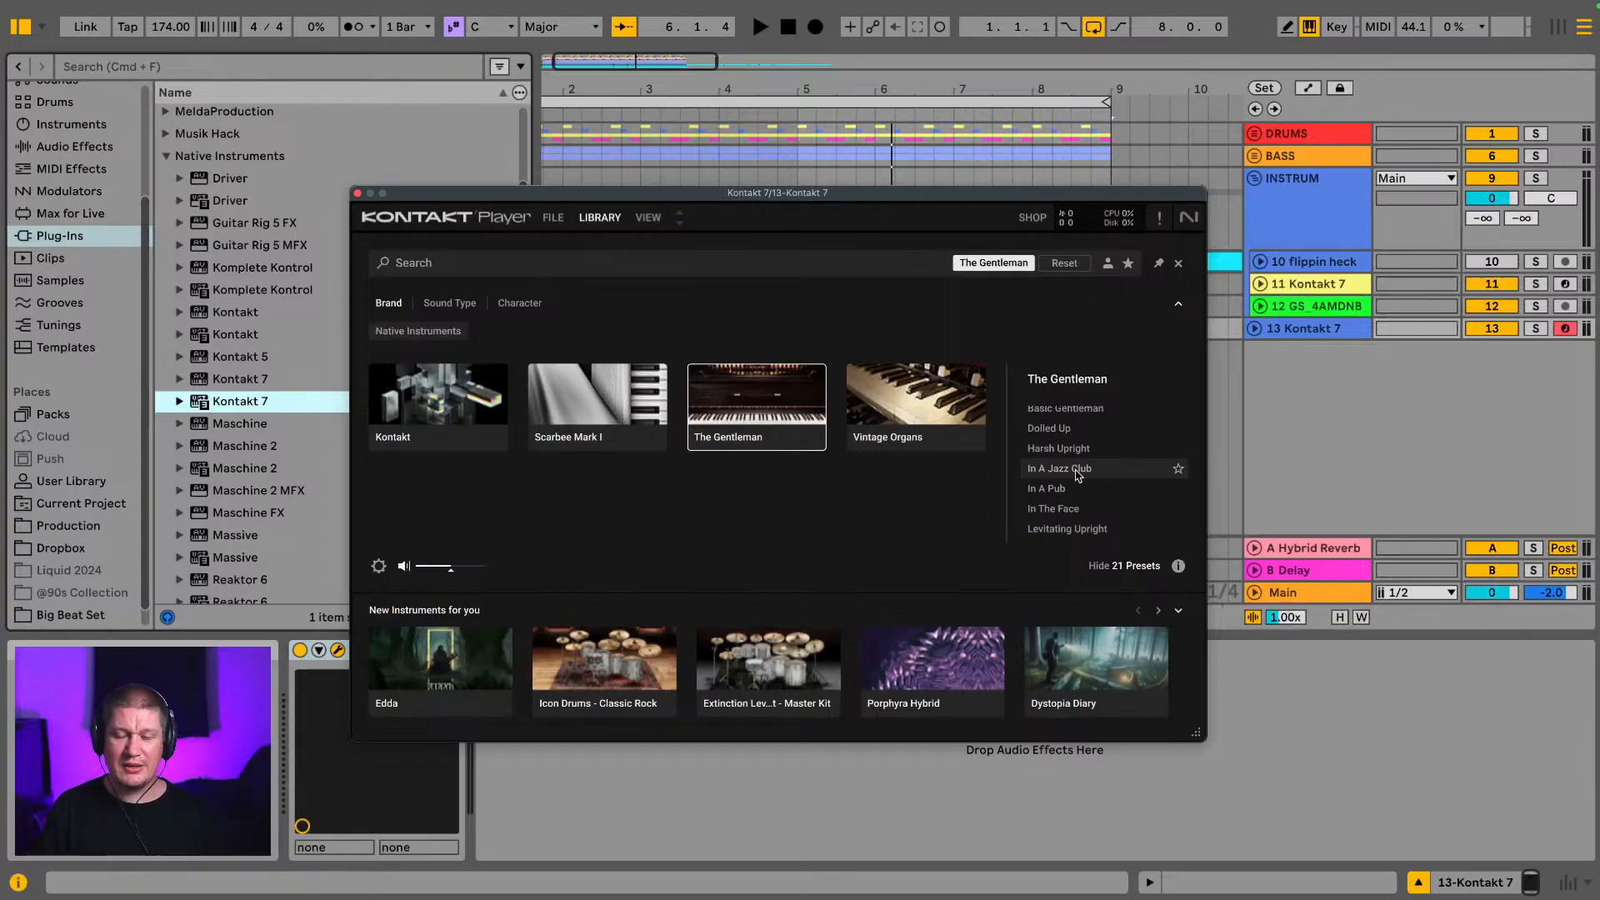
{"action": "scroll", "coordinate": [1071, 471], "scroll_direction": "down", "scroll_amount": 5}
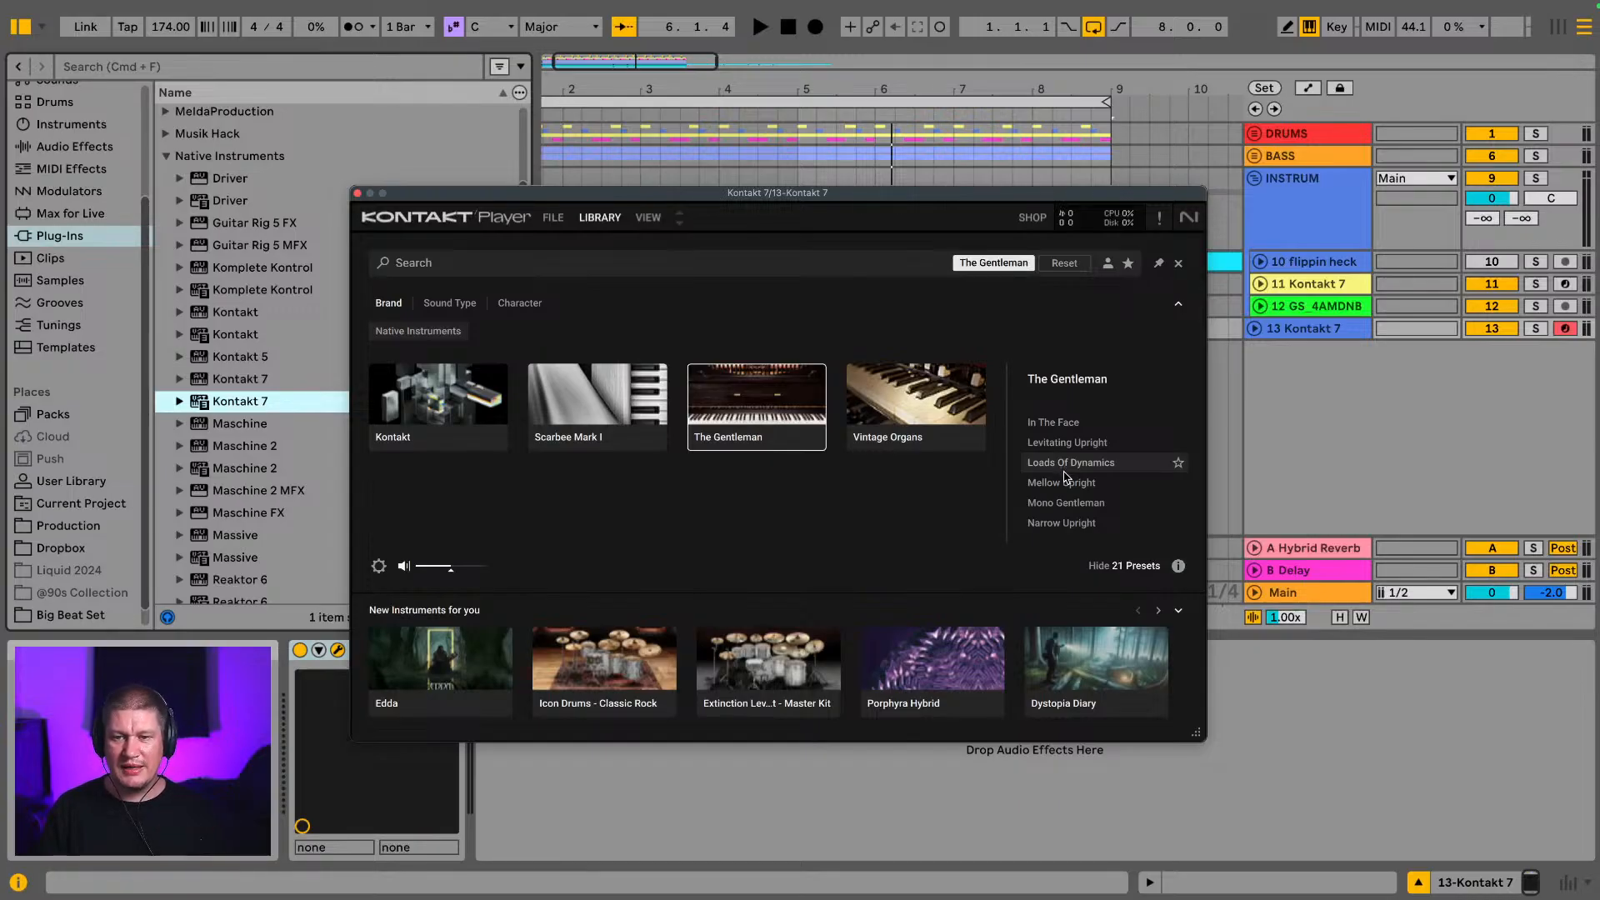
{"action": "scroll", "coordinate": [1065, 476], "scroll_direction": "down", "scroll_amount": 1}
{"action": "scroll", "coordinate": [1065, 476], "scroll_direction": "up", "scroll_amount": 3}
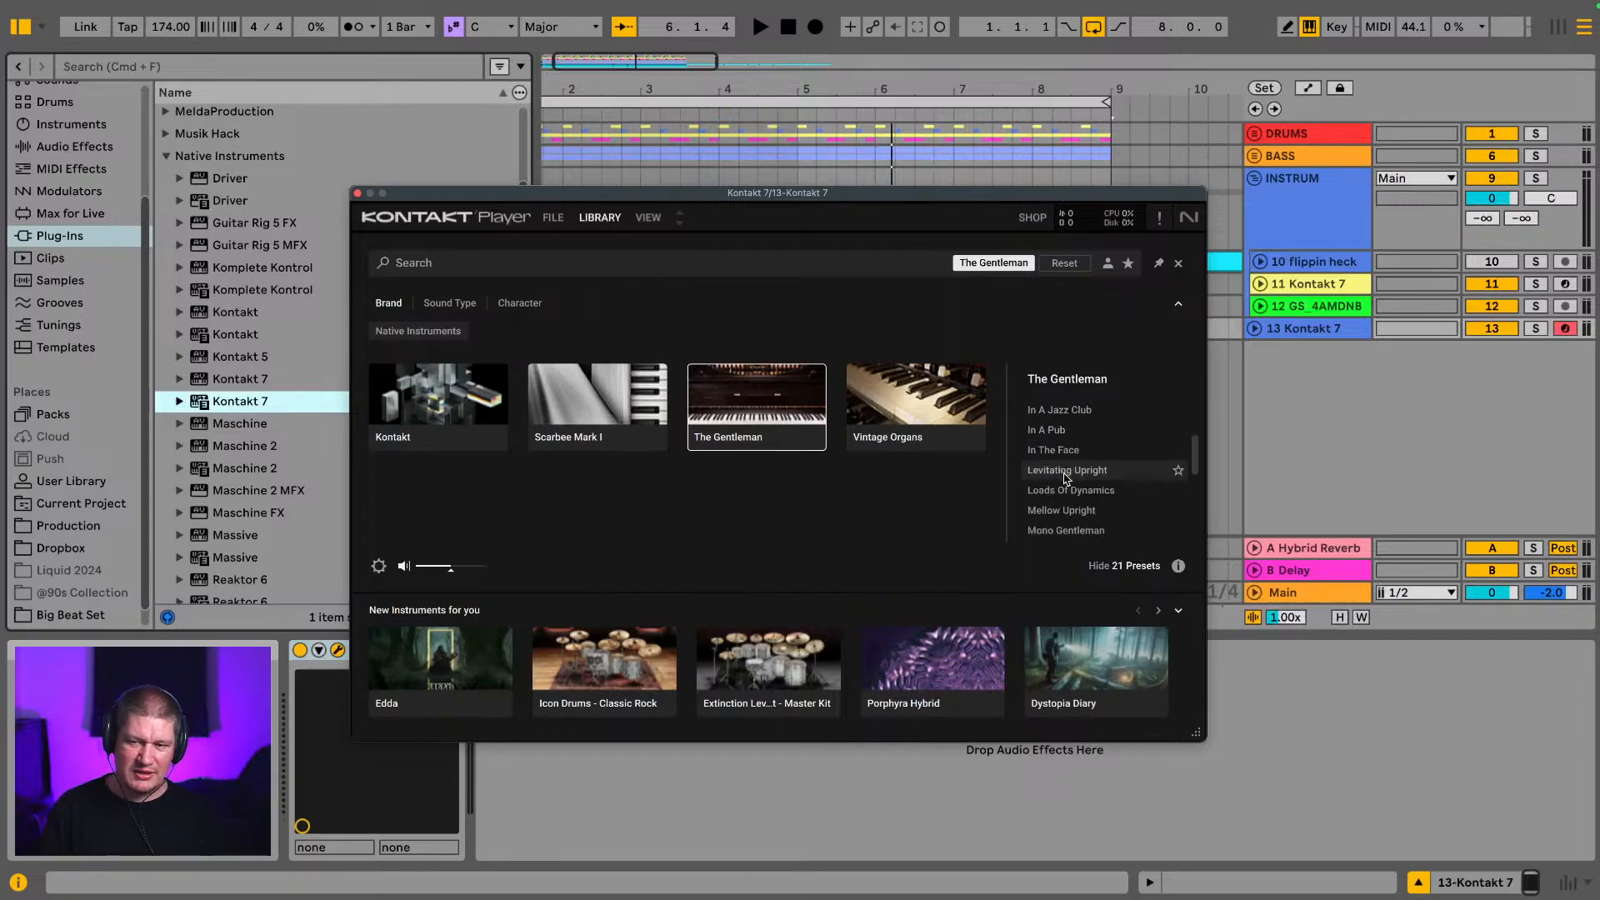
{"action": "scroll", "coordinate": [1062, 492], "scroll_direction": "down", "scroll_amount": 3}
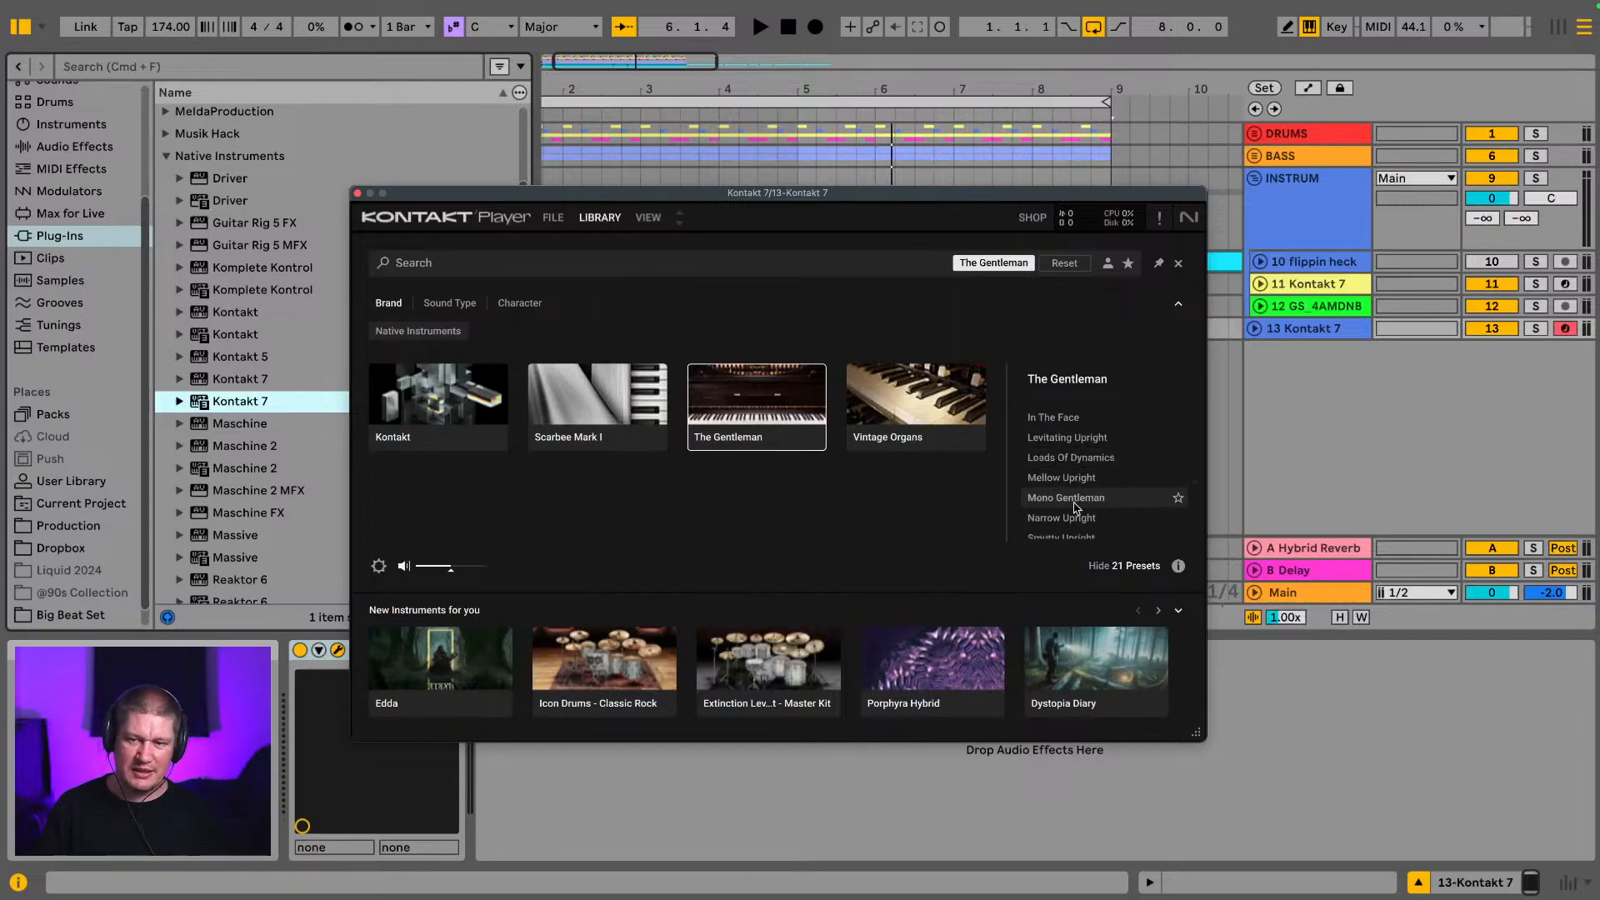
{"action": "scroll", "coordinate": [1067, 477], "scroll_direction": "up", "scroll_amount": 1}
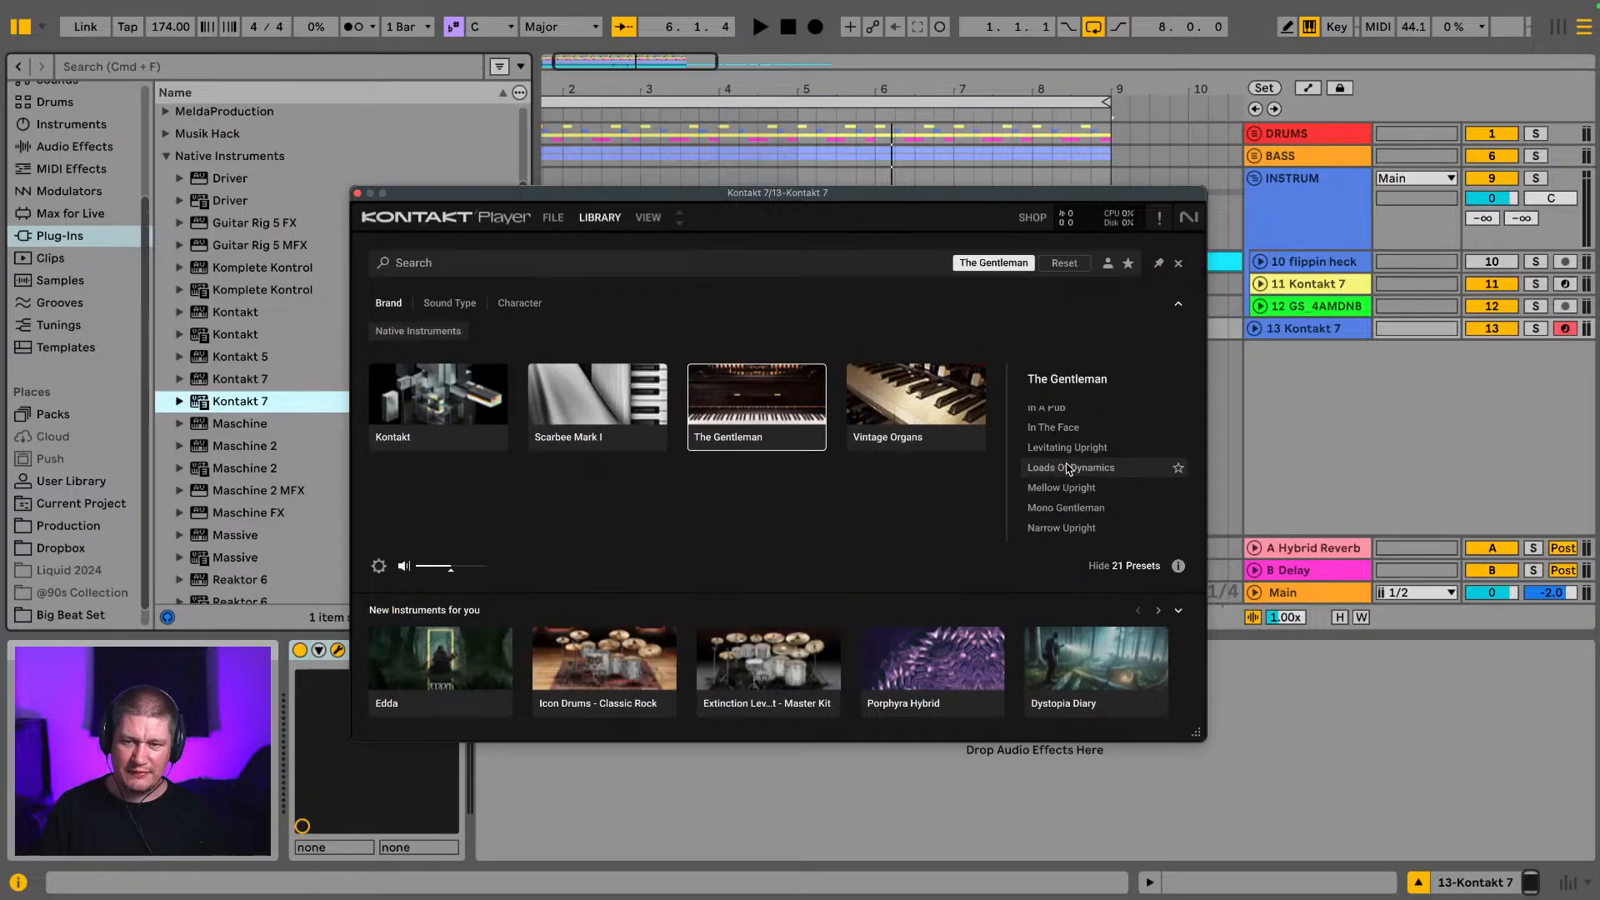
{"action": "scroll", "coordinate": [1063, 471], "scroll_direction": "down", "scroll_amount": 1}
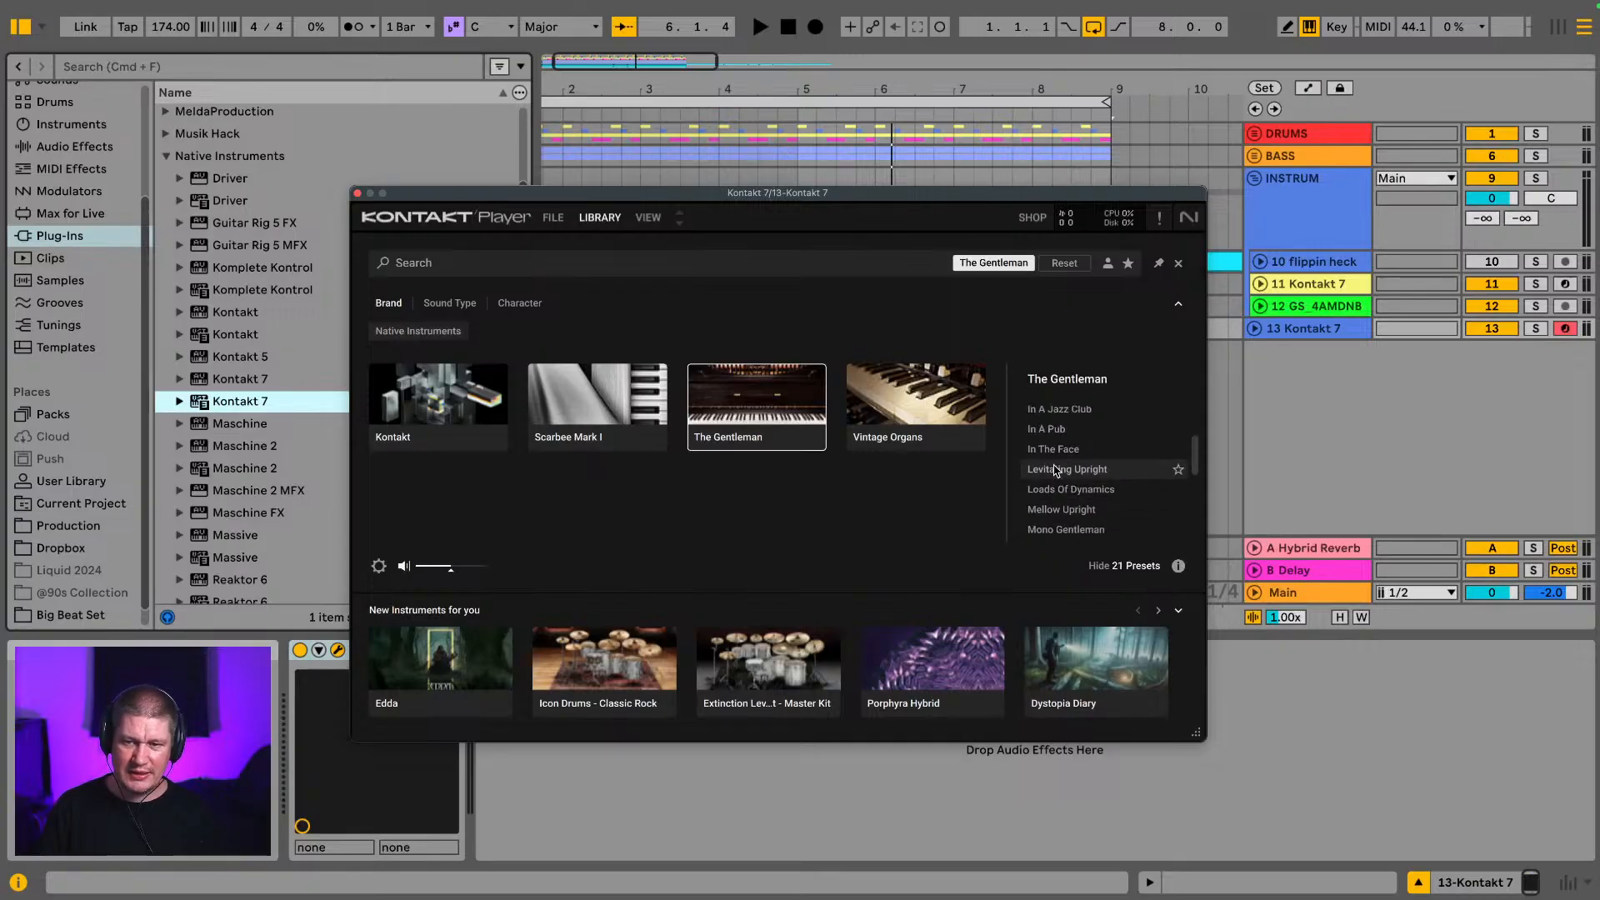
{"action": "scroll", "coordinate": [1081, 471], "scroll_direction": "down", "scroll_amount": 6}
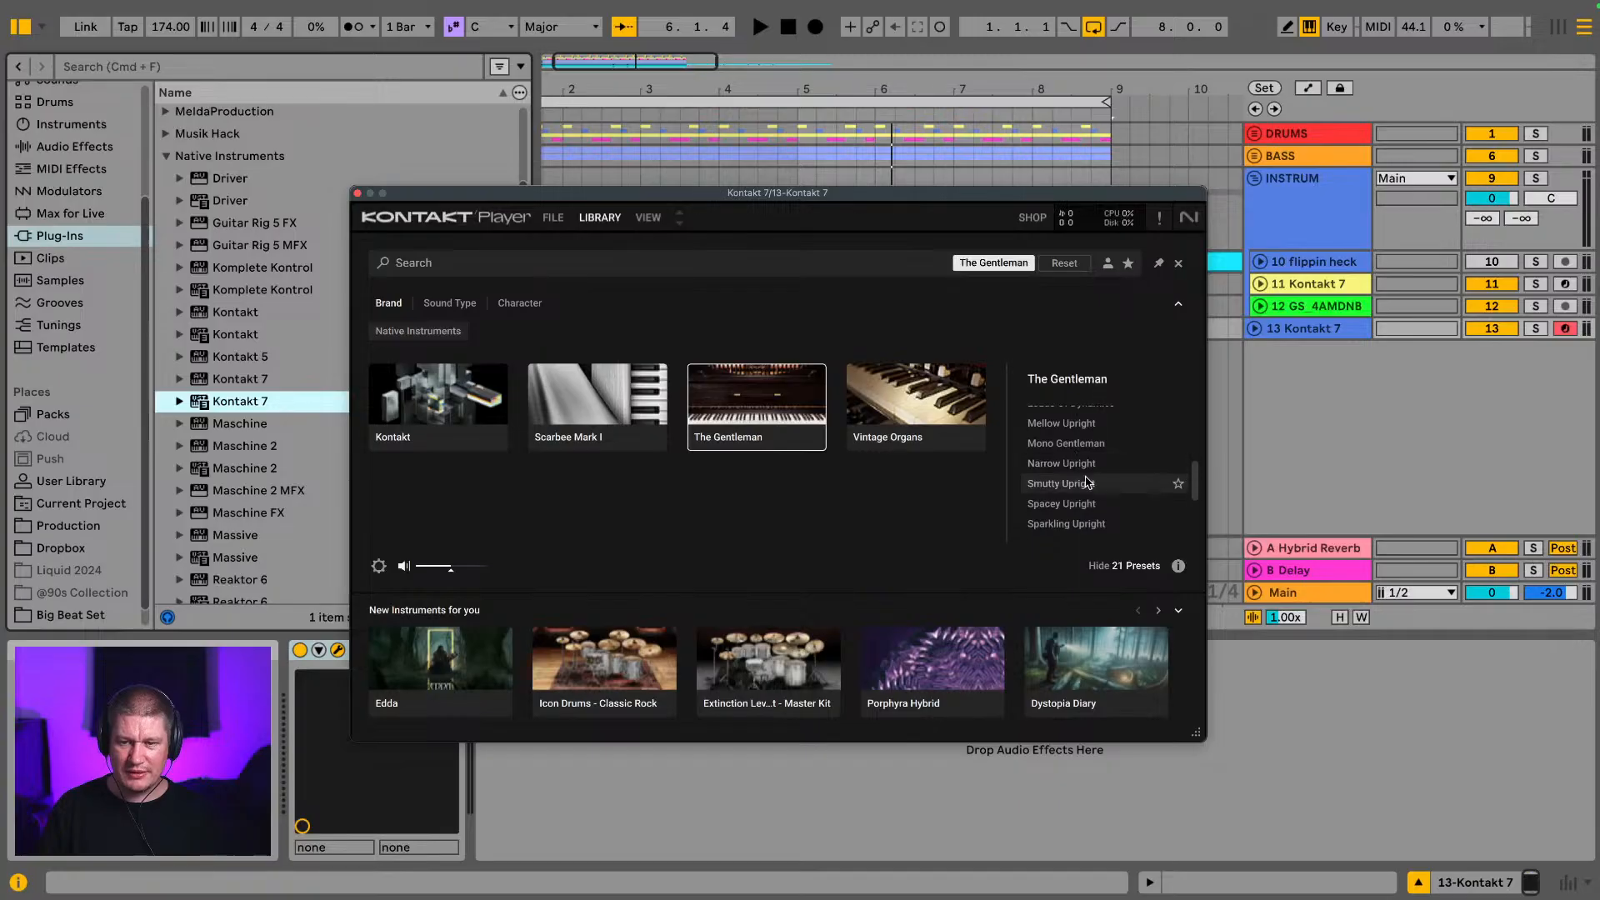
{"action": "scroll", "coordinate": [1081, 484], "scroll_direction": "up", "scroll_amount": 7}
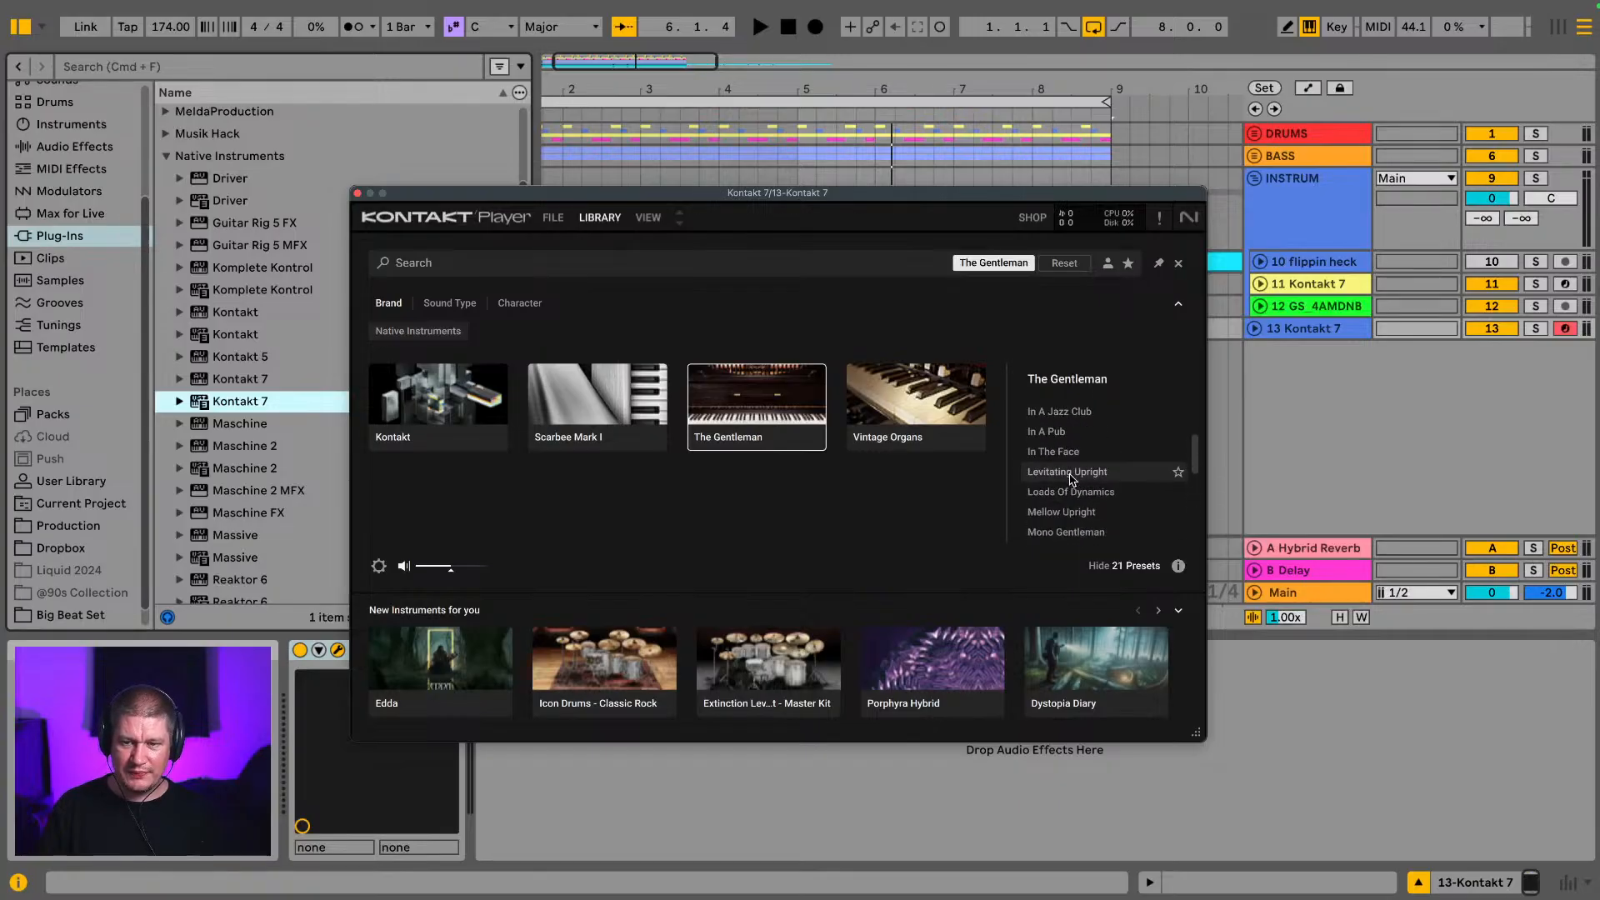
{"action": "scroll", "coordinate": [1070, 473], "scroll_direction": "up", "scroll_amount": 1}
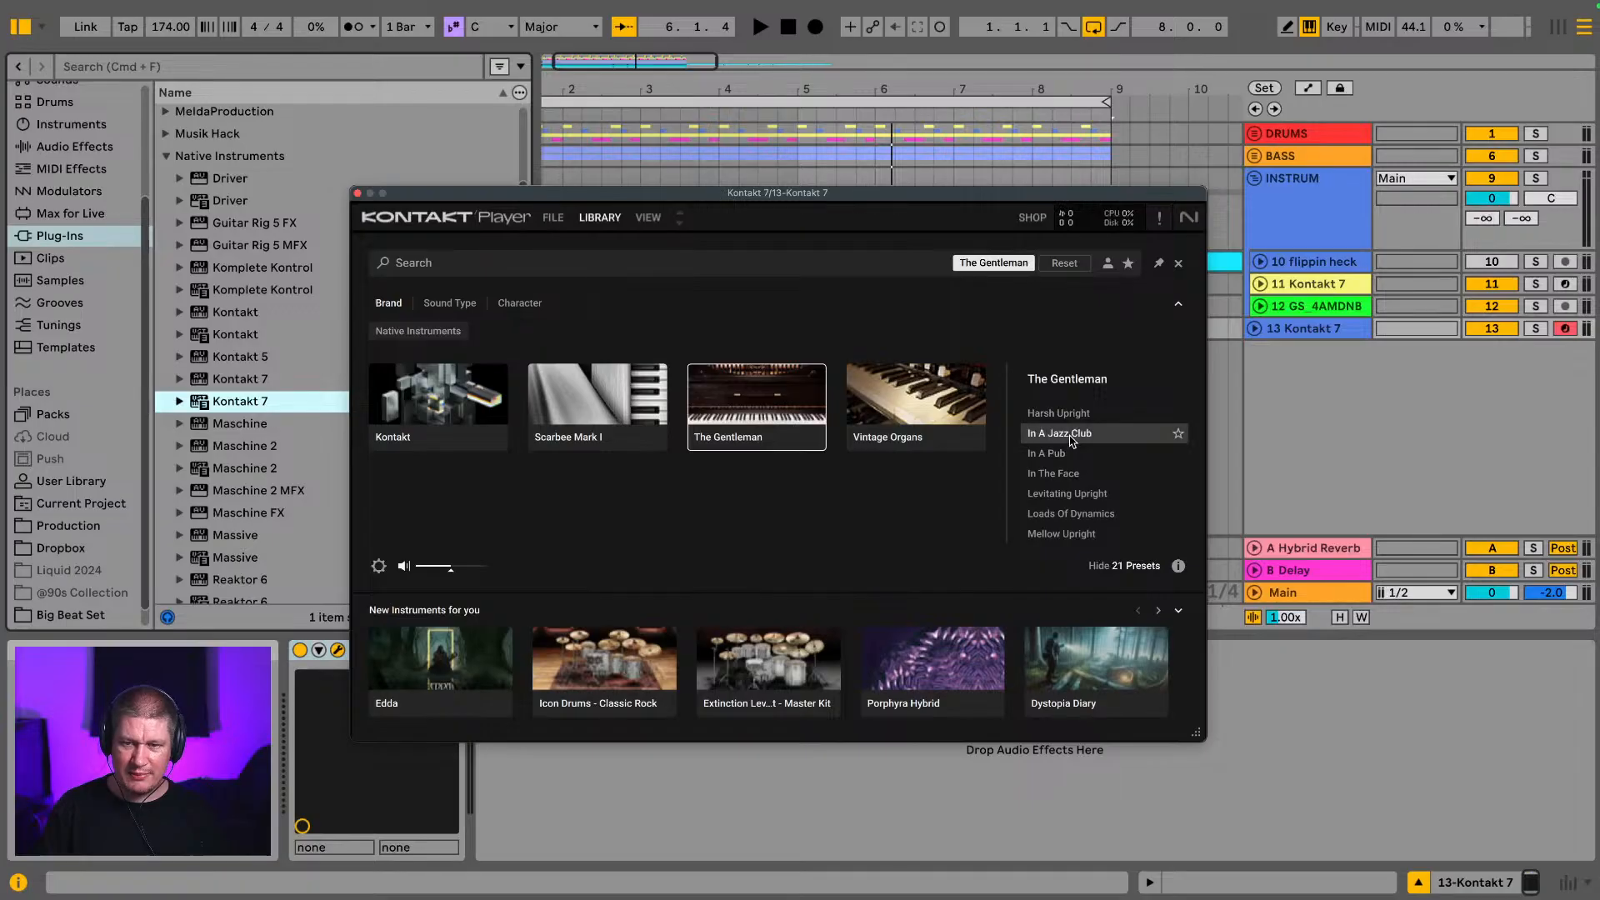
{"action": "double_click", "coordinate": [1073, 440]}
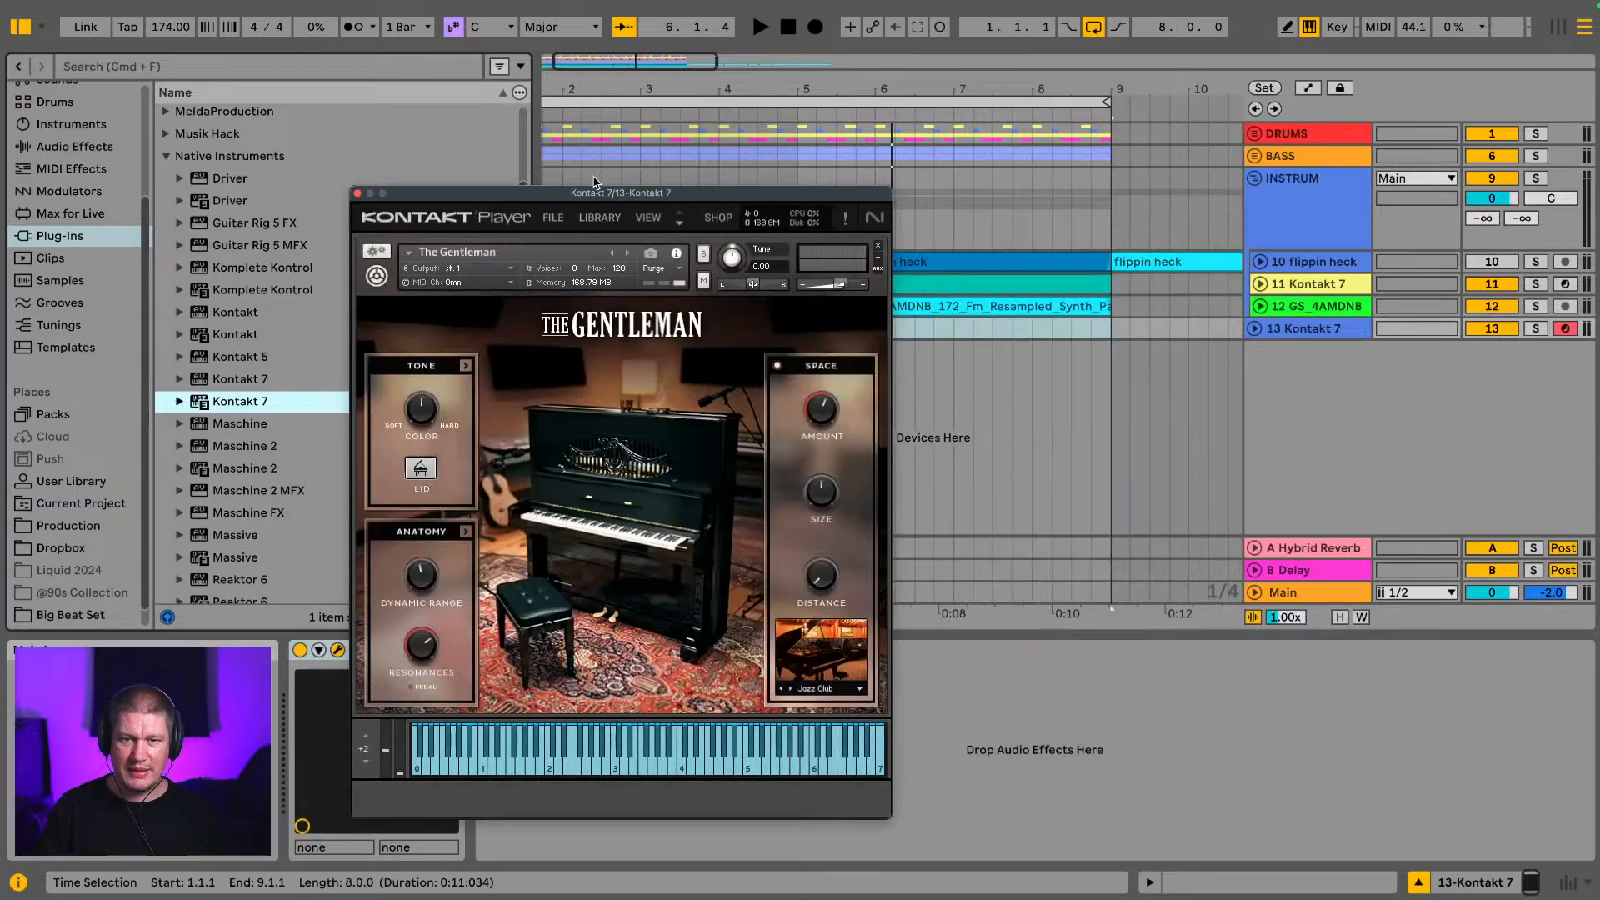
{"action": "left_click_drag", "start_coordinate": [601, 188], "coordinate": [718, 123]}
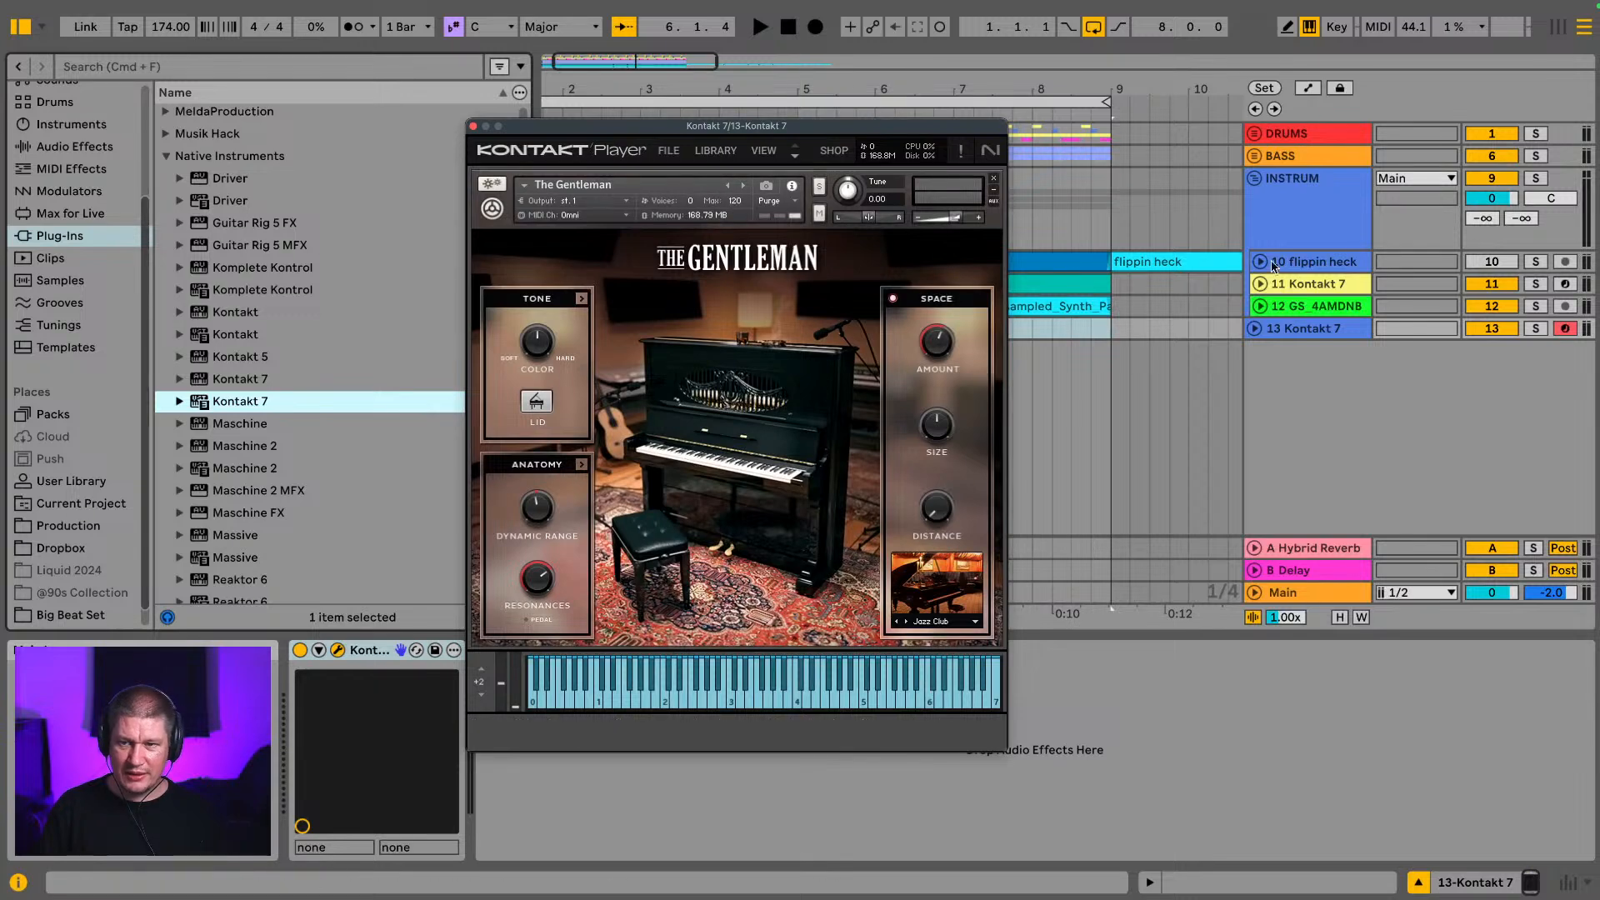
Step: Select track 13 and rehearse the piano over the loop with track 11 Kontakt 7 and the DRUMS group deactivated
{"action": "left_click", "coordinate": [1314, 329]}
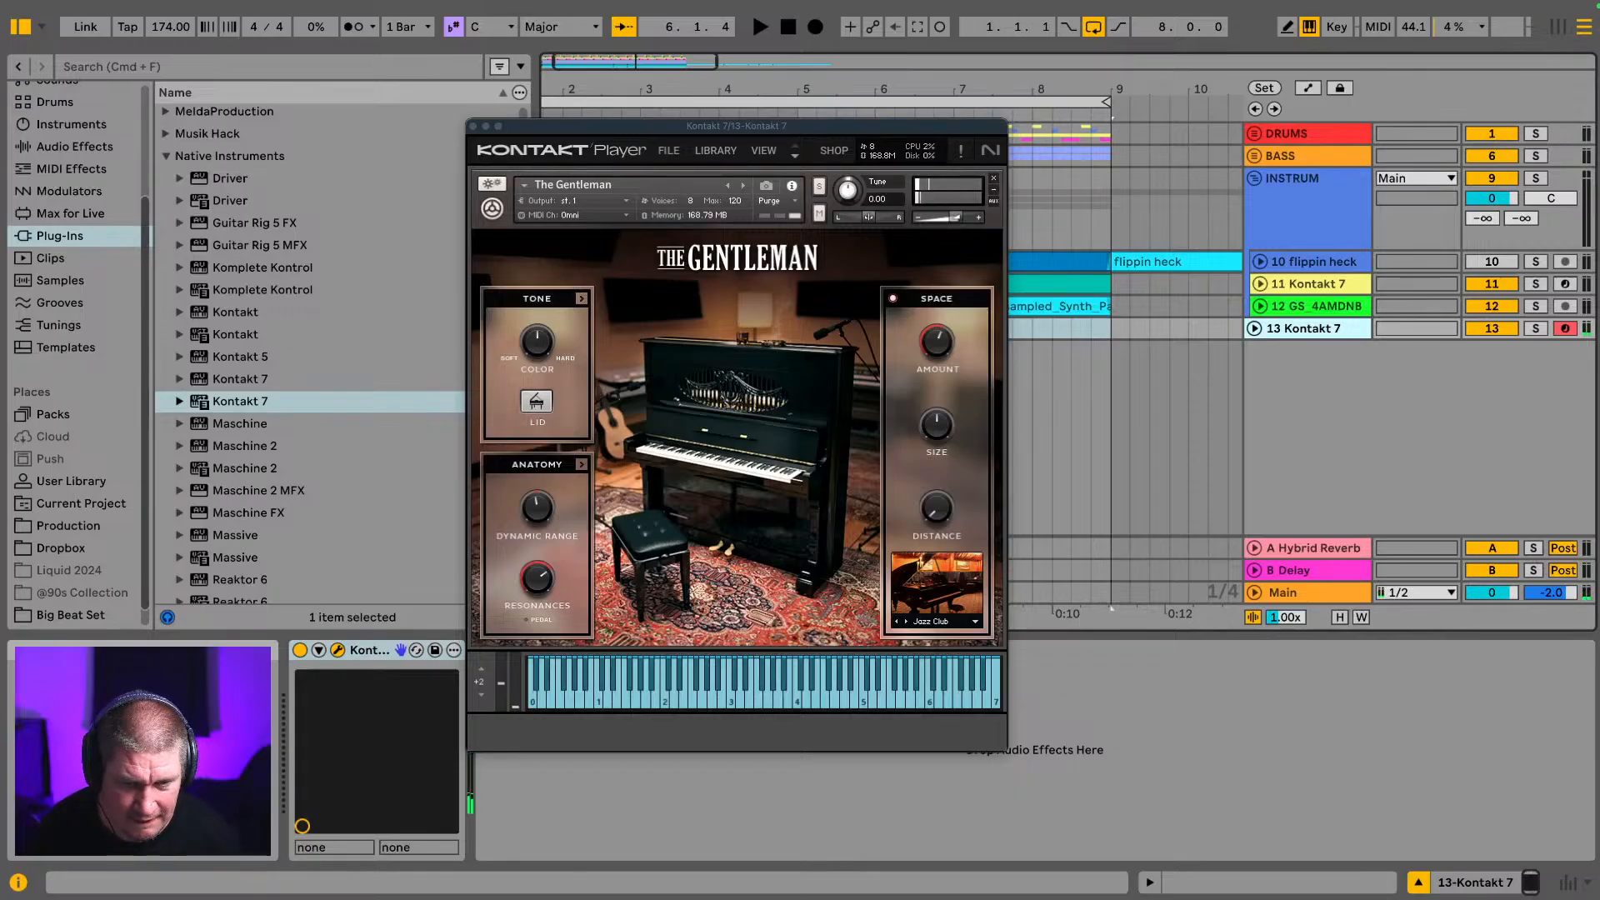
{"action": "key", "text": "space"}
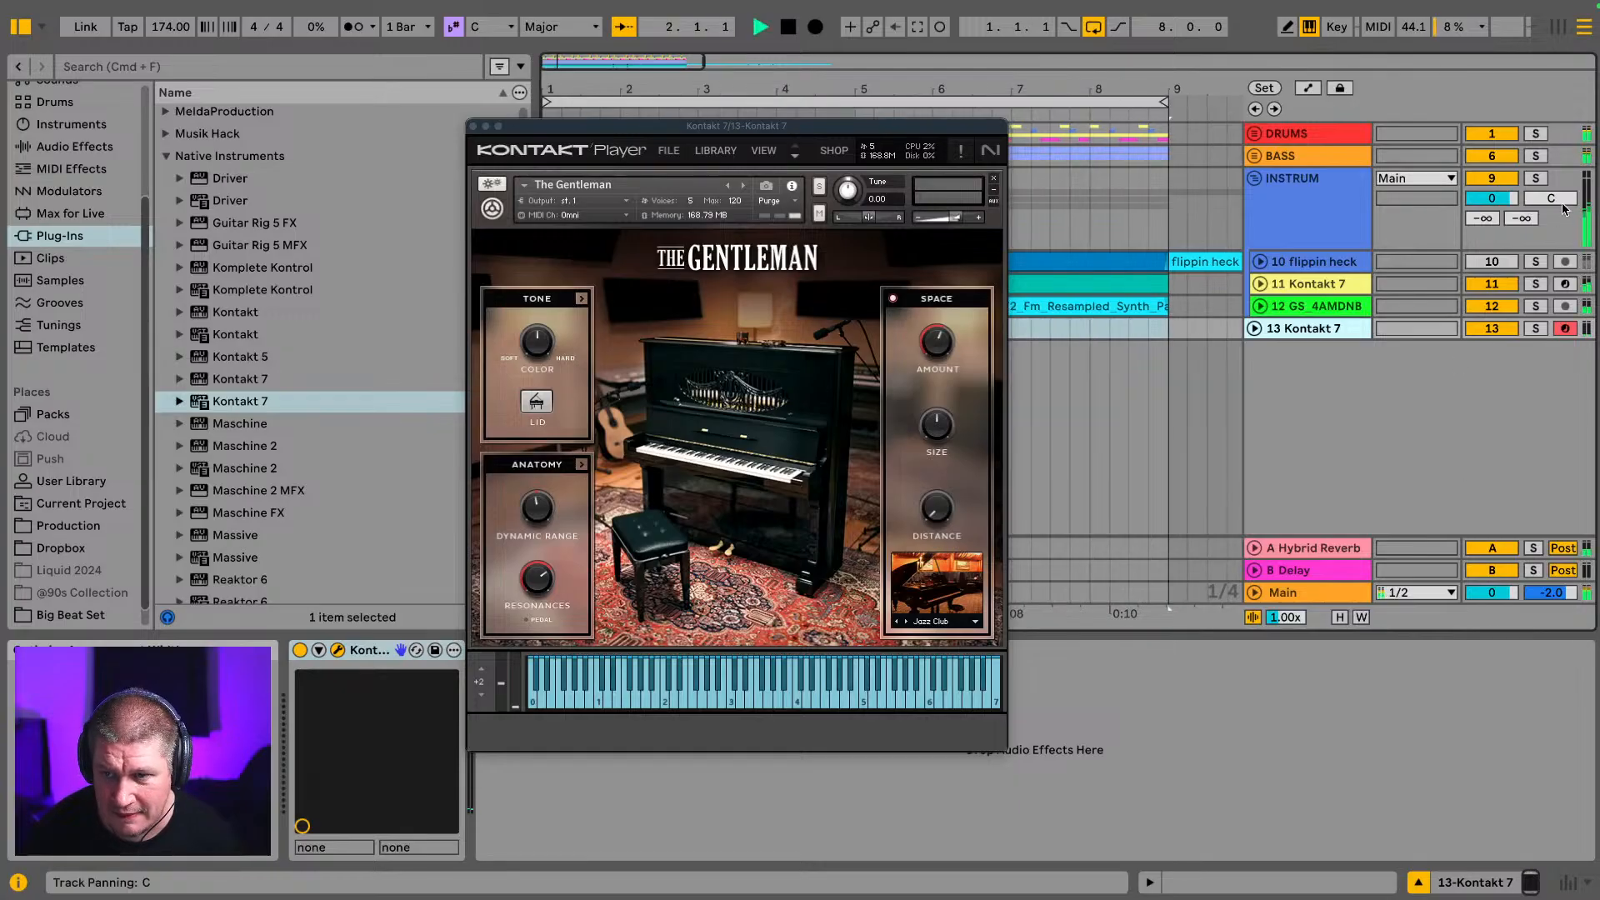
{"action": "left_click", "coordinate": [1504, 284]}
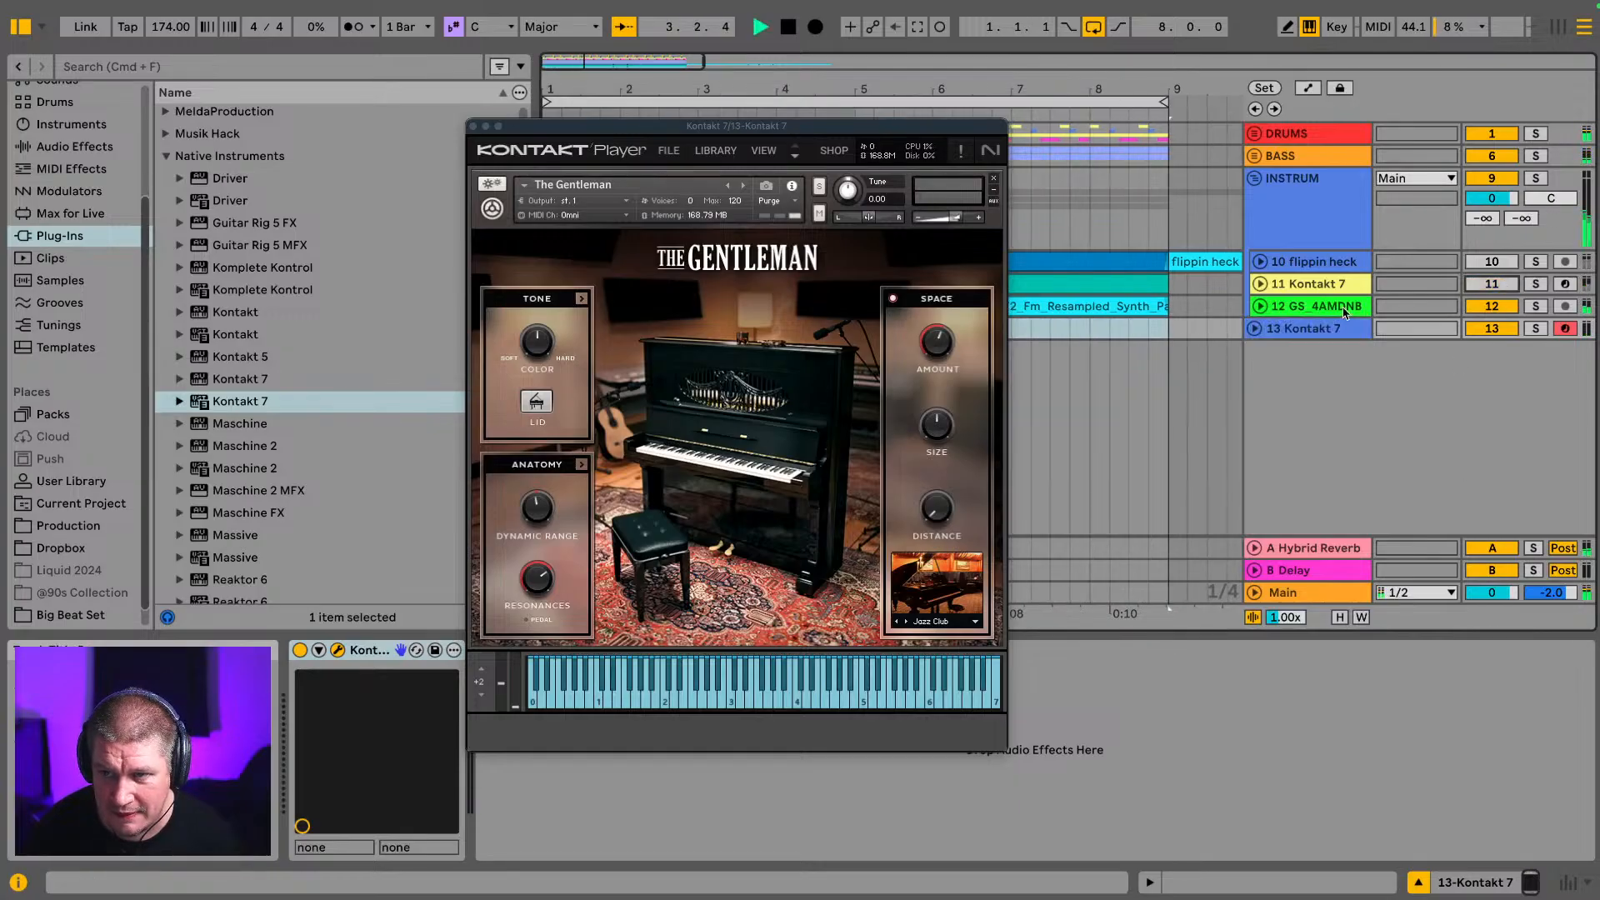
{"action": "left_click", "coordinate": [1492, 134]}
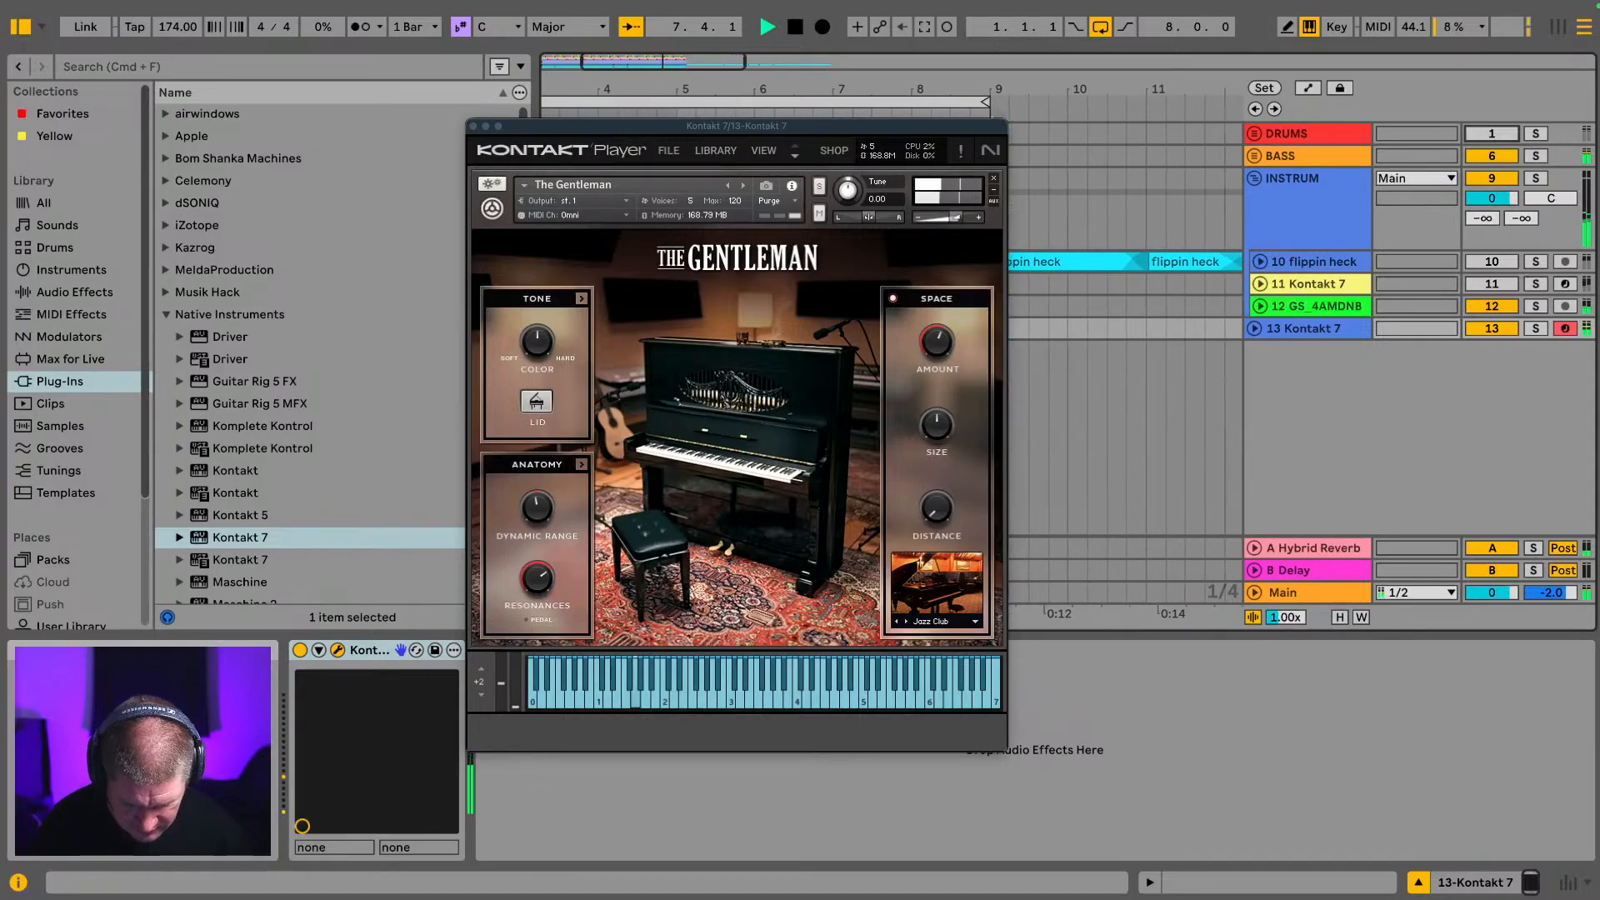
{"action": "key", "text": "space"}
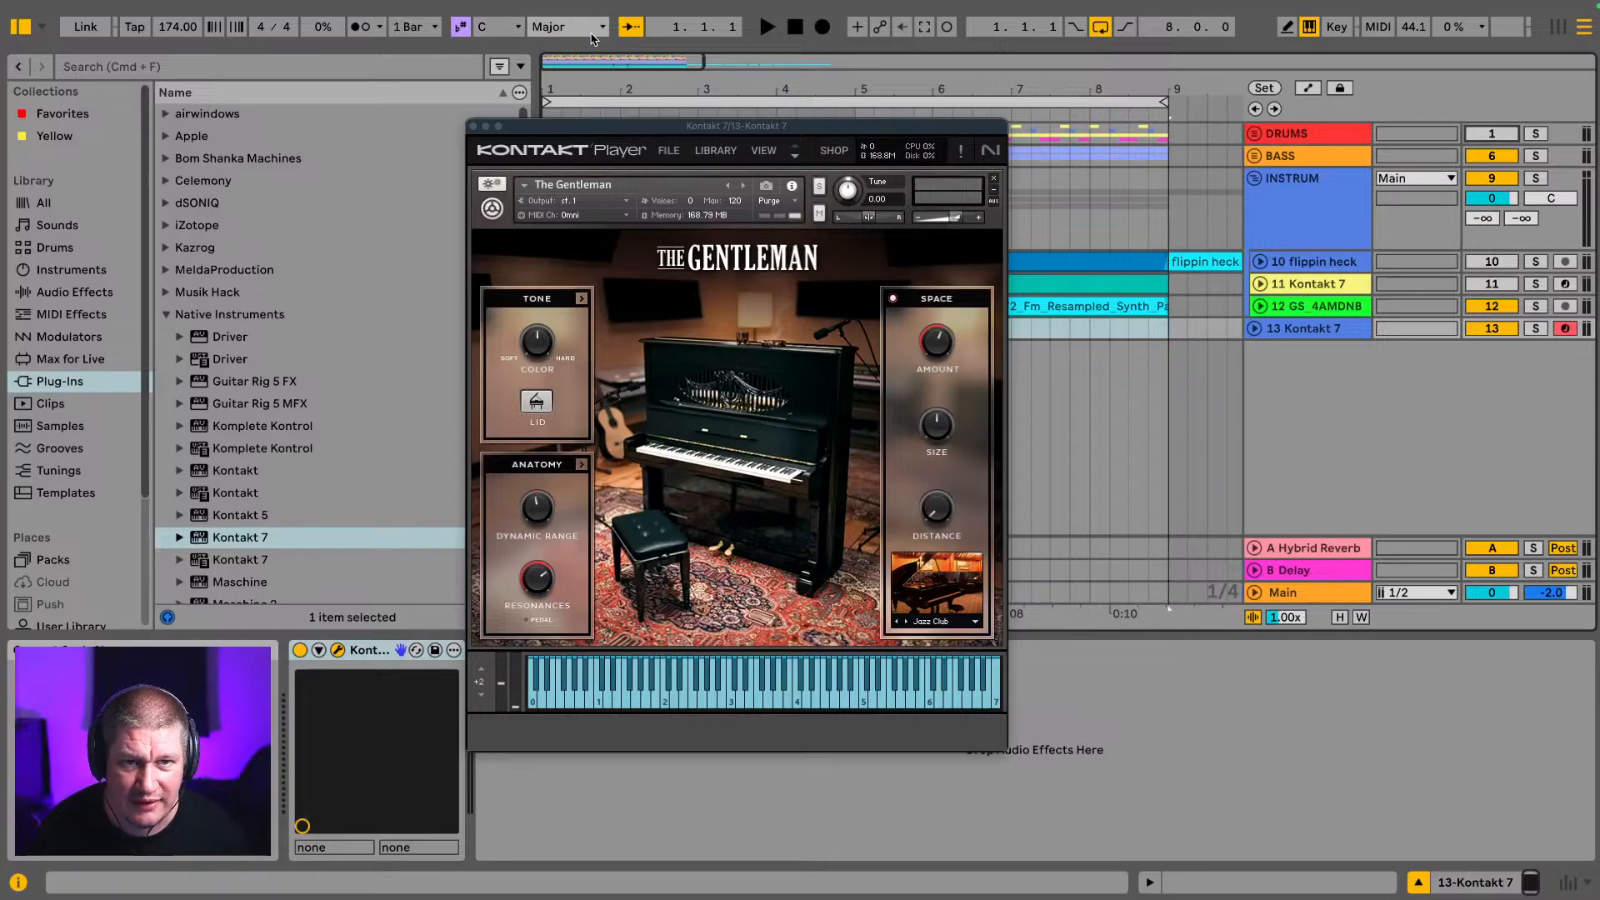
Step: Set the project scale to F Minor
{"action": "left_click", "coordinate": [516, 27]}
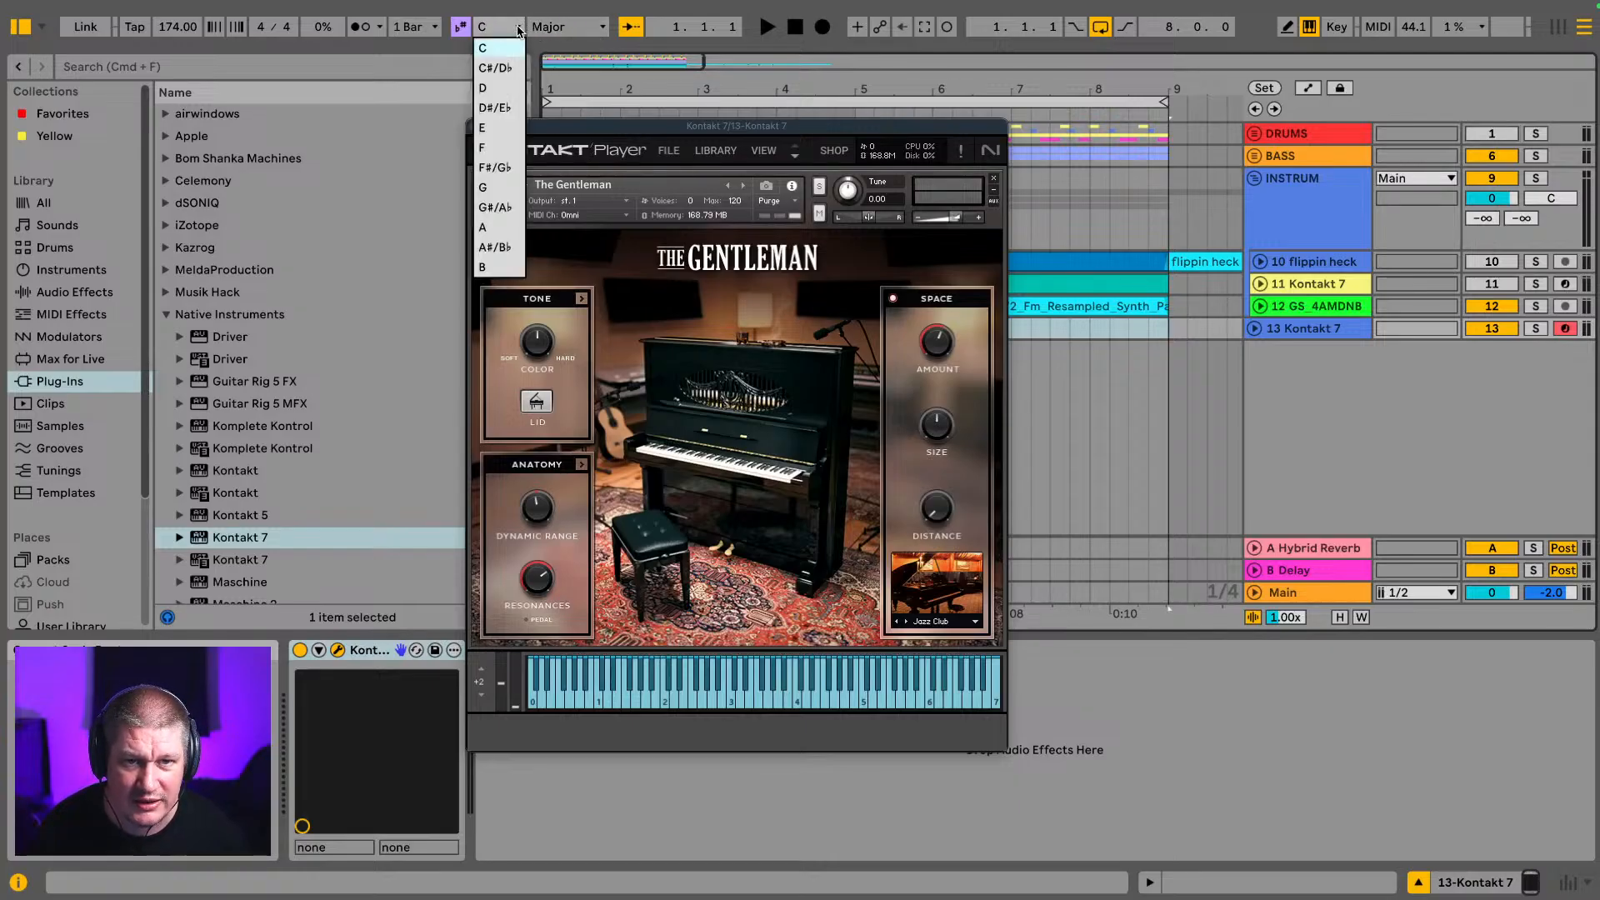
{"action": "left_click", "coordinate": [494, 155]}
{"action": "left_click", "coordinate": [575, 26]}
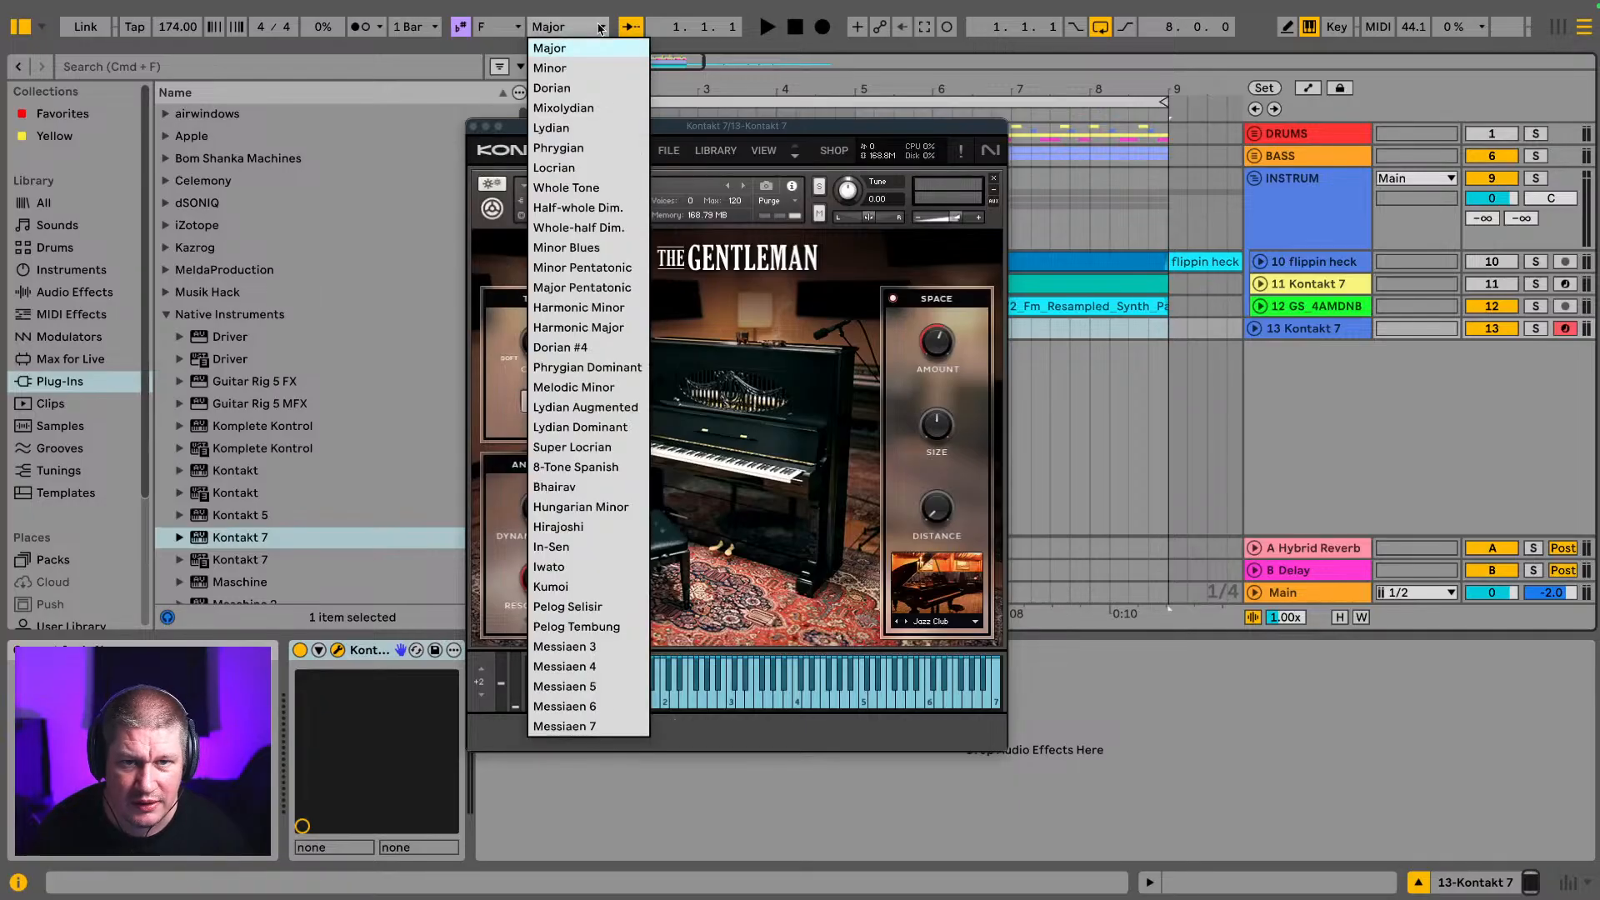
{"action": "left_click", "coordinate": [588, 65]}
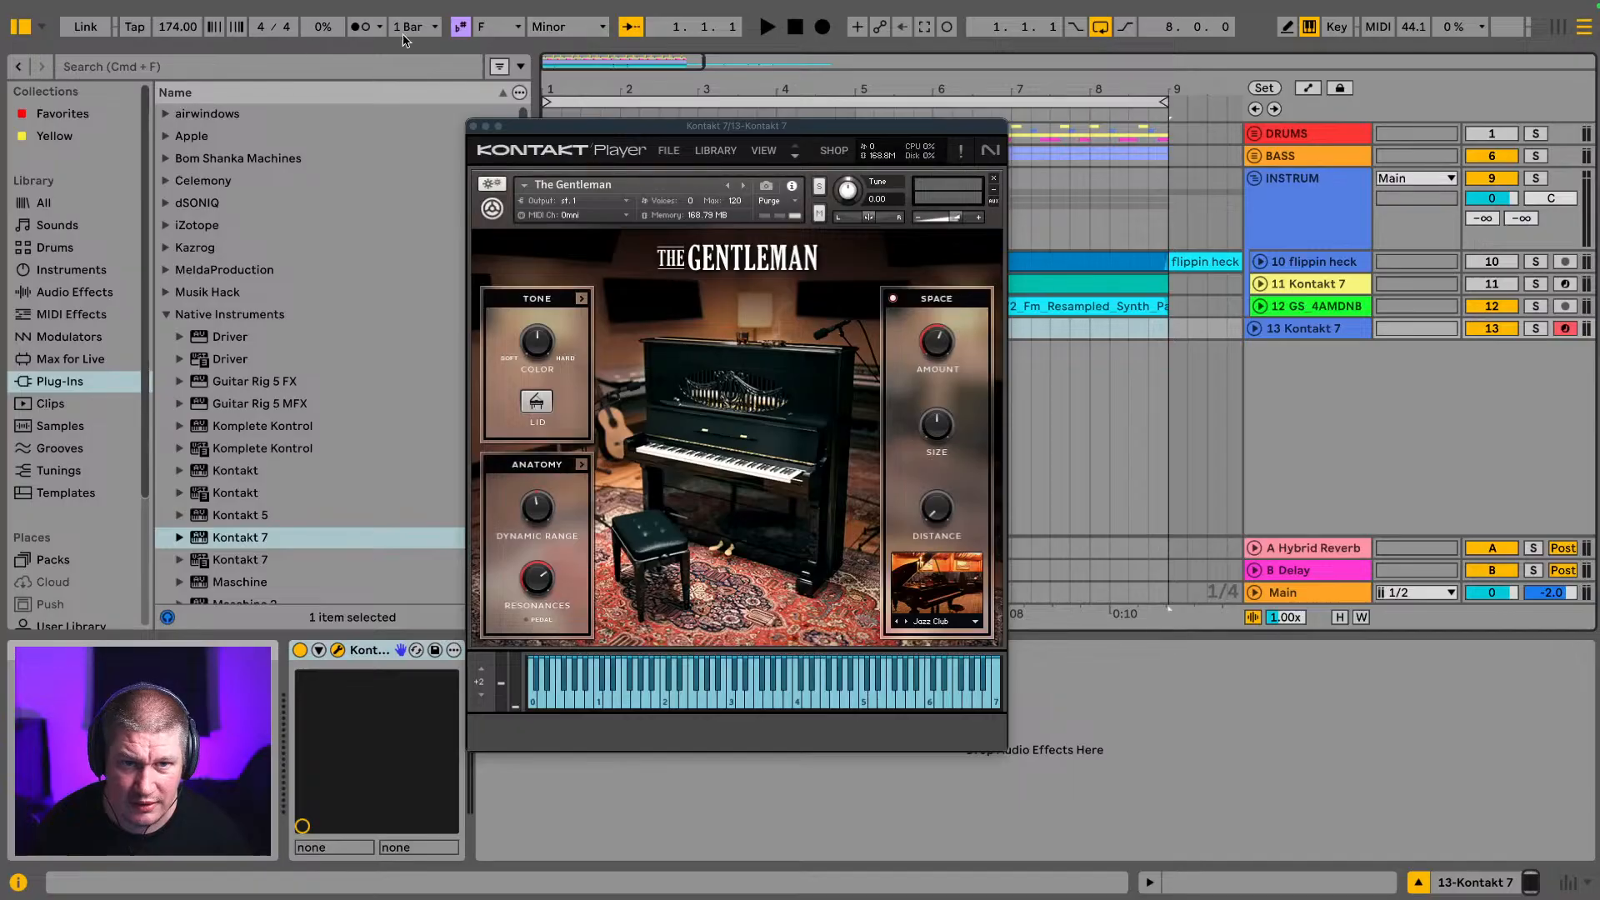
{"action": "left_click", "coordinate": [510, 26]}
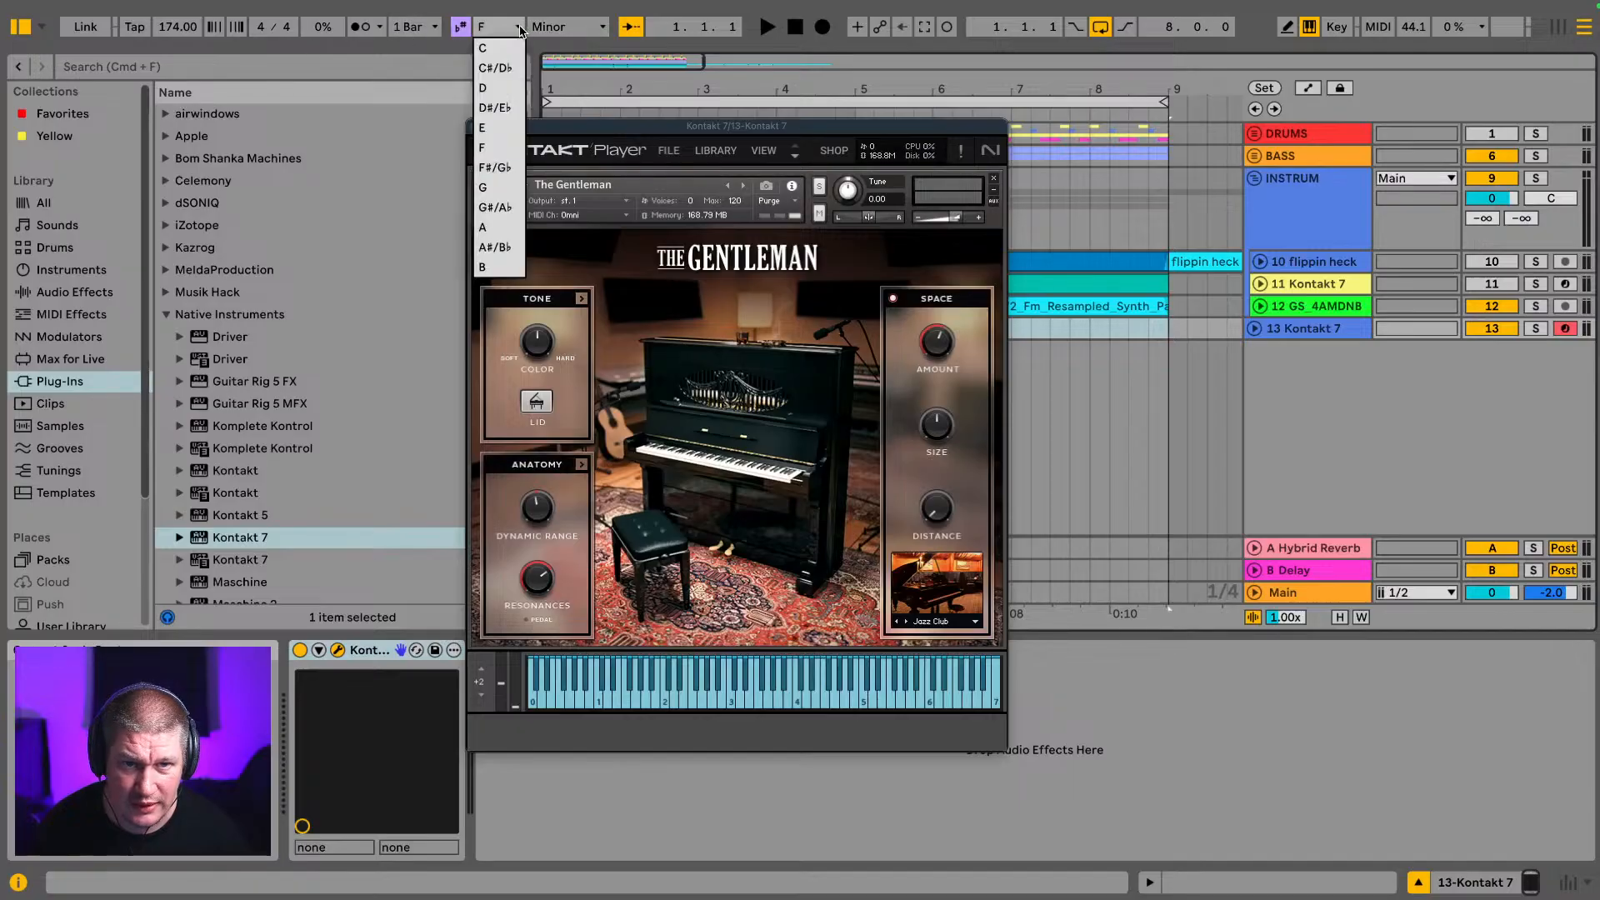
{"action": "left_click", "coordinate": [515, 176]}
{"action": "left_click", "coordinate": [497, 27]}
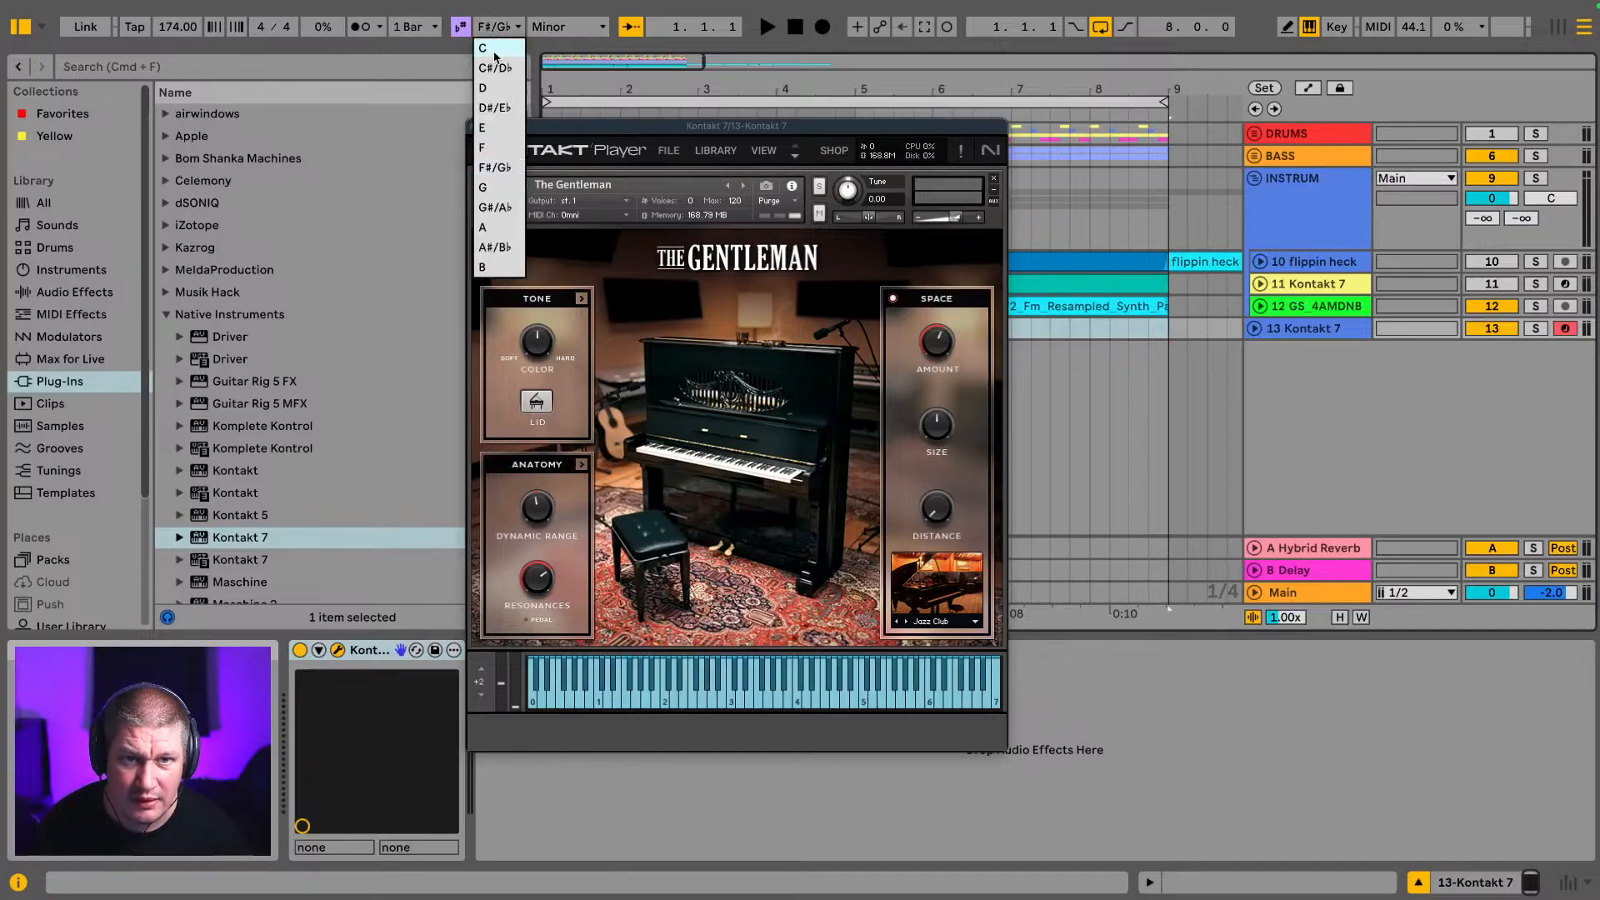
{"action": "left_click", "coordinate": [490, 147]}
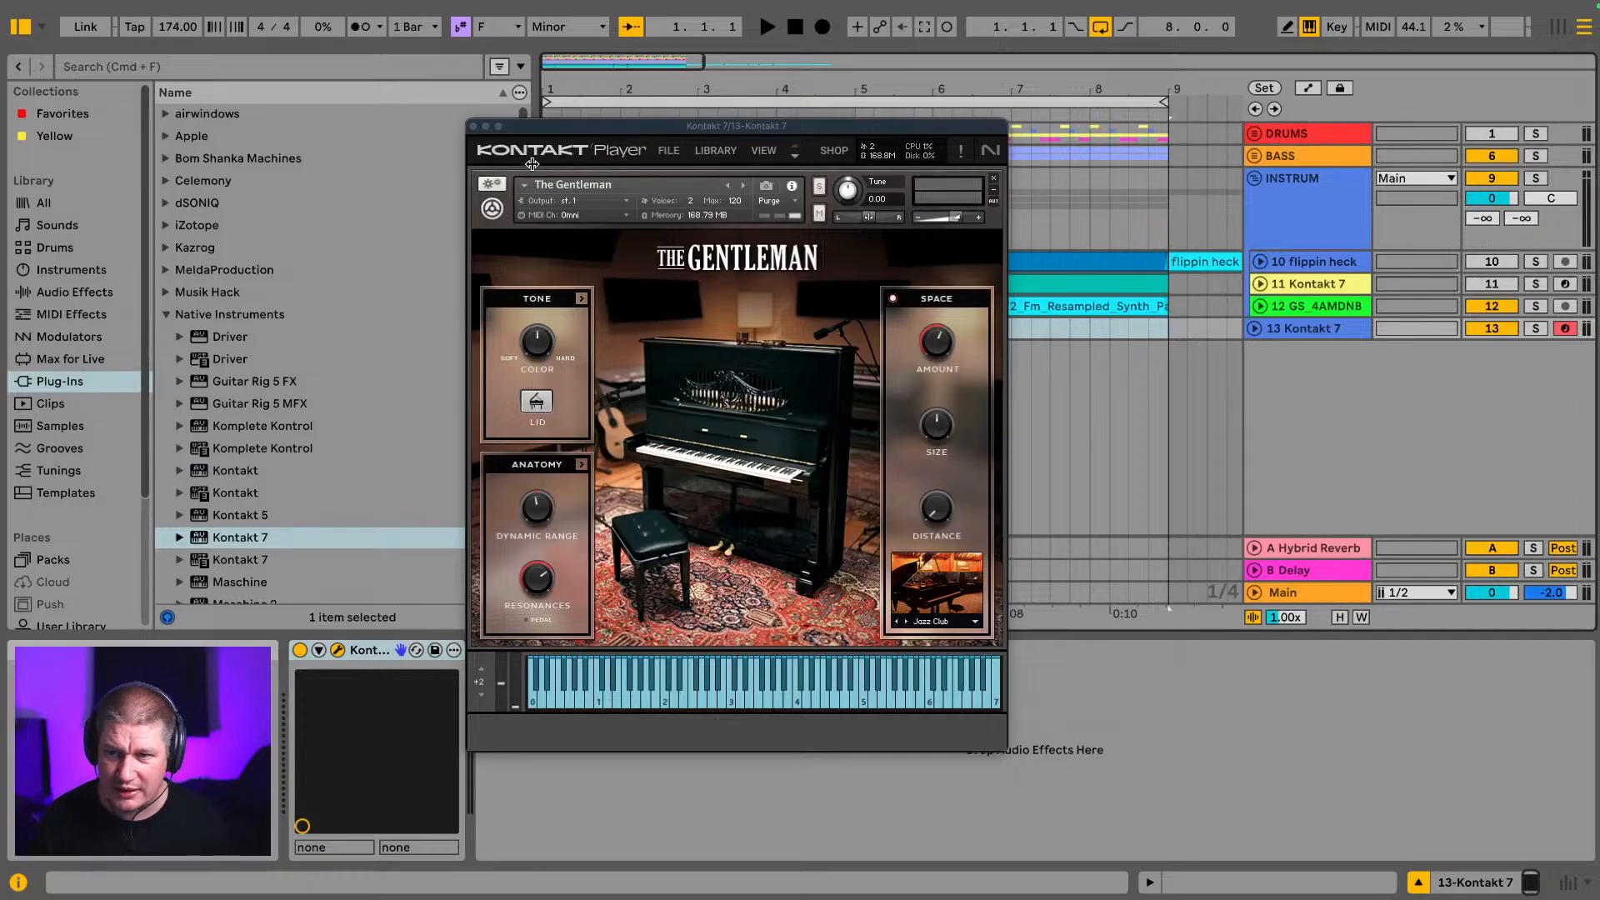
Step: Play the loop with tracks 11 Kontakt 7 and 10 flippin heck reactivated and rehearse the piano part against them
{"action": "key", "text": "space"}
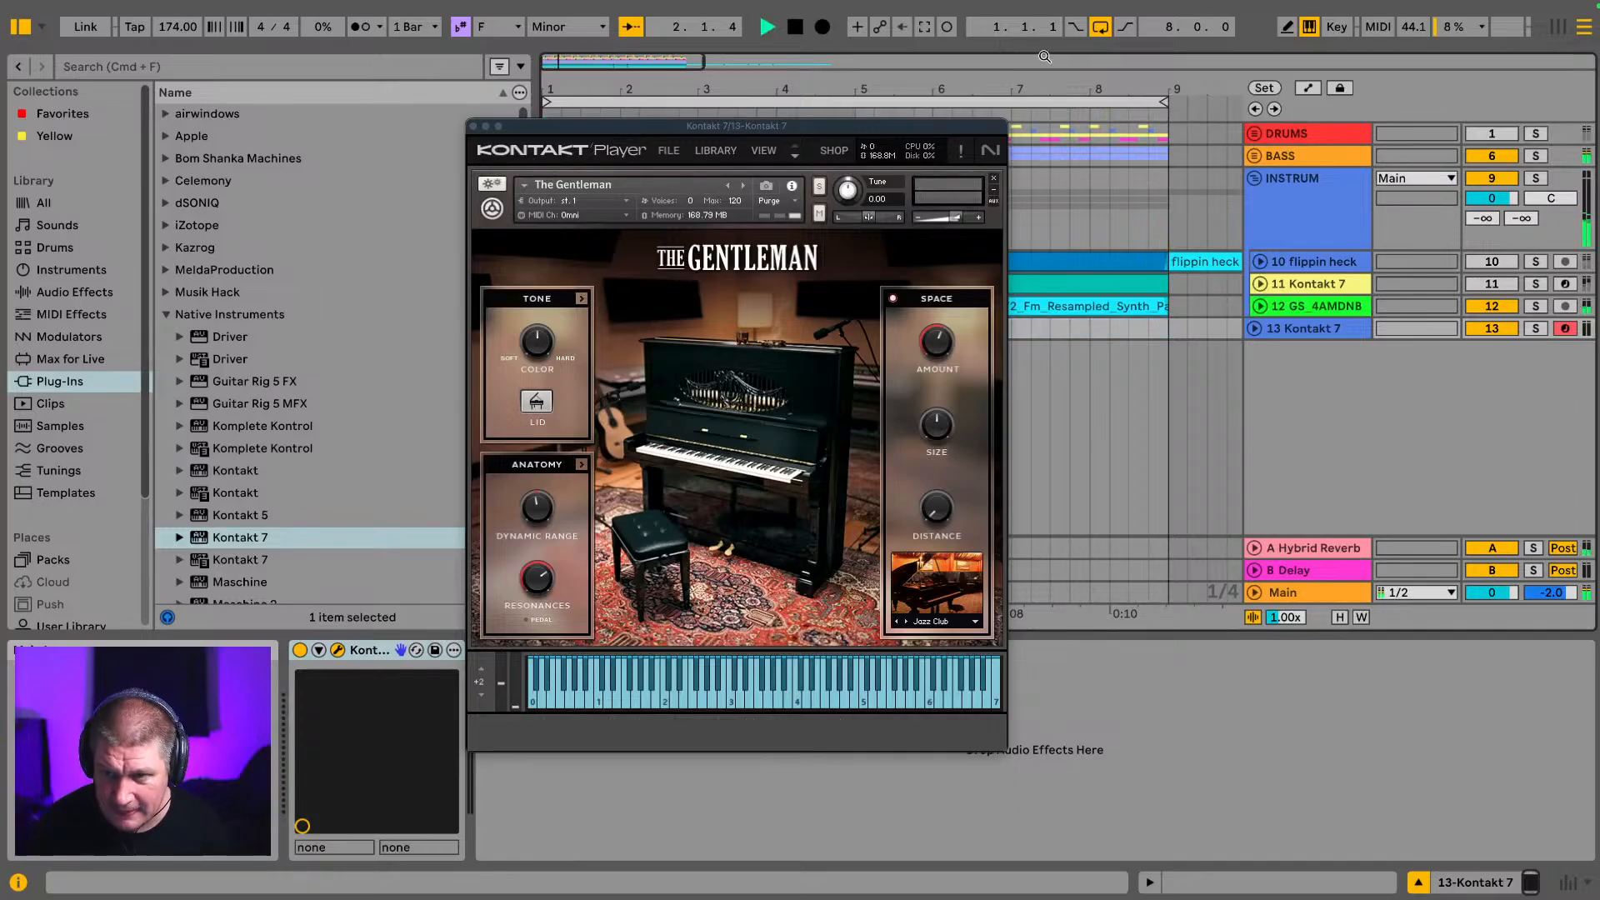
{"action": "left_click", "coordinate": [1484, 286]}
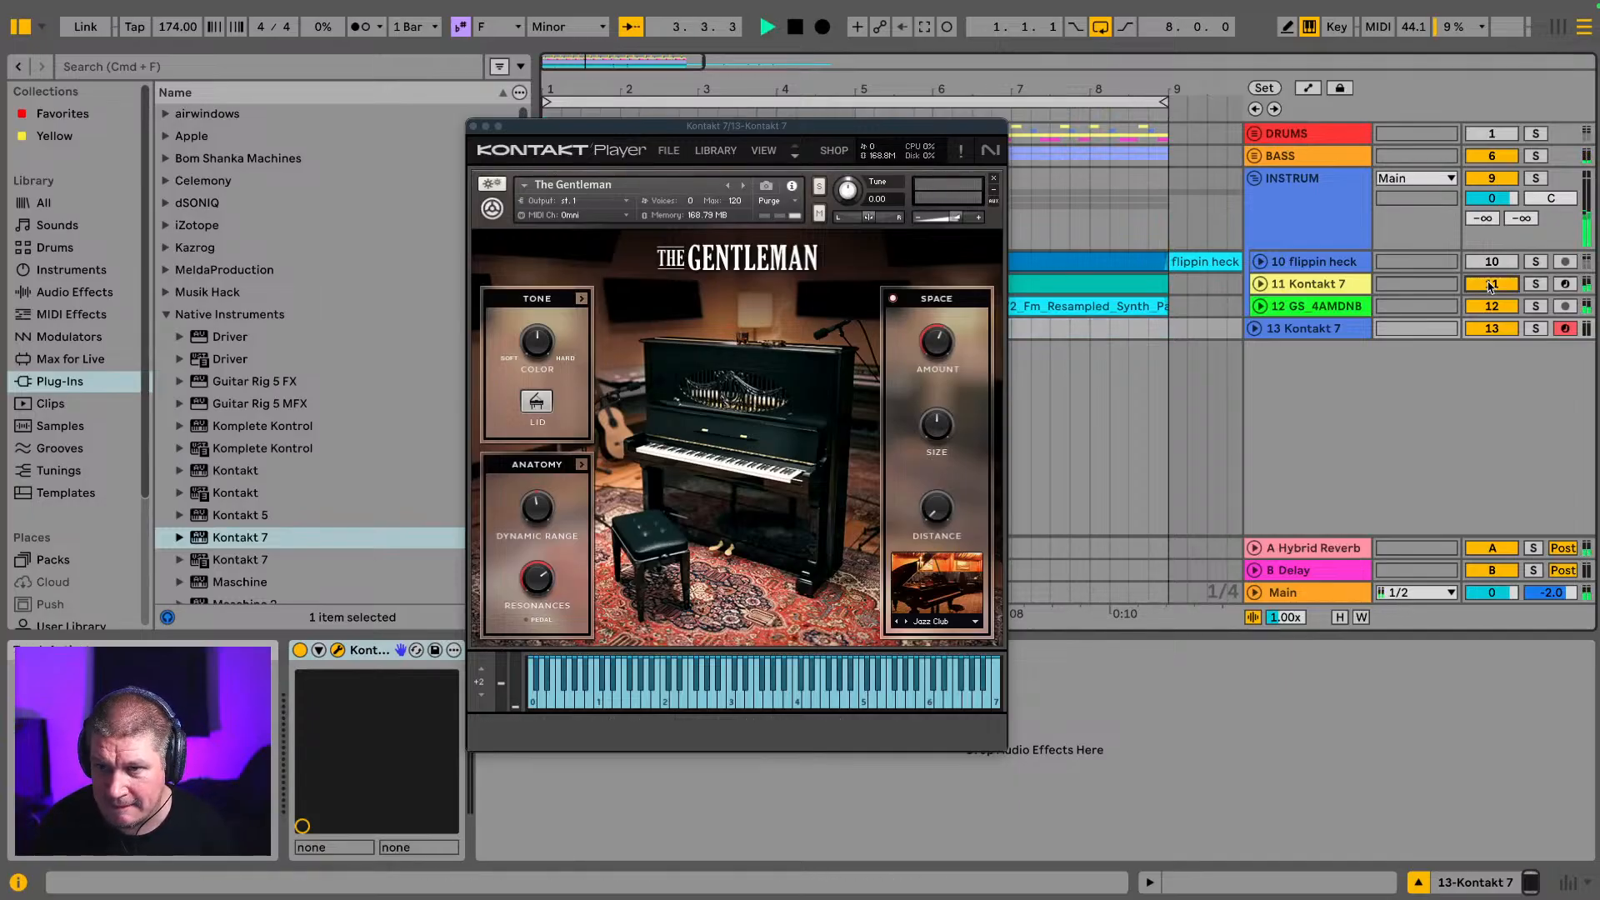
{"action": "left_click", "coordinate": [1497, 265]}
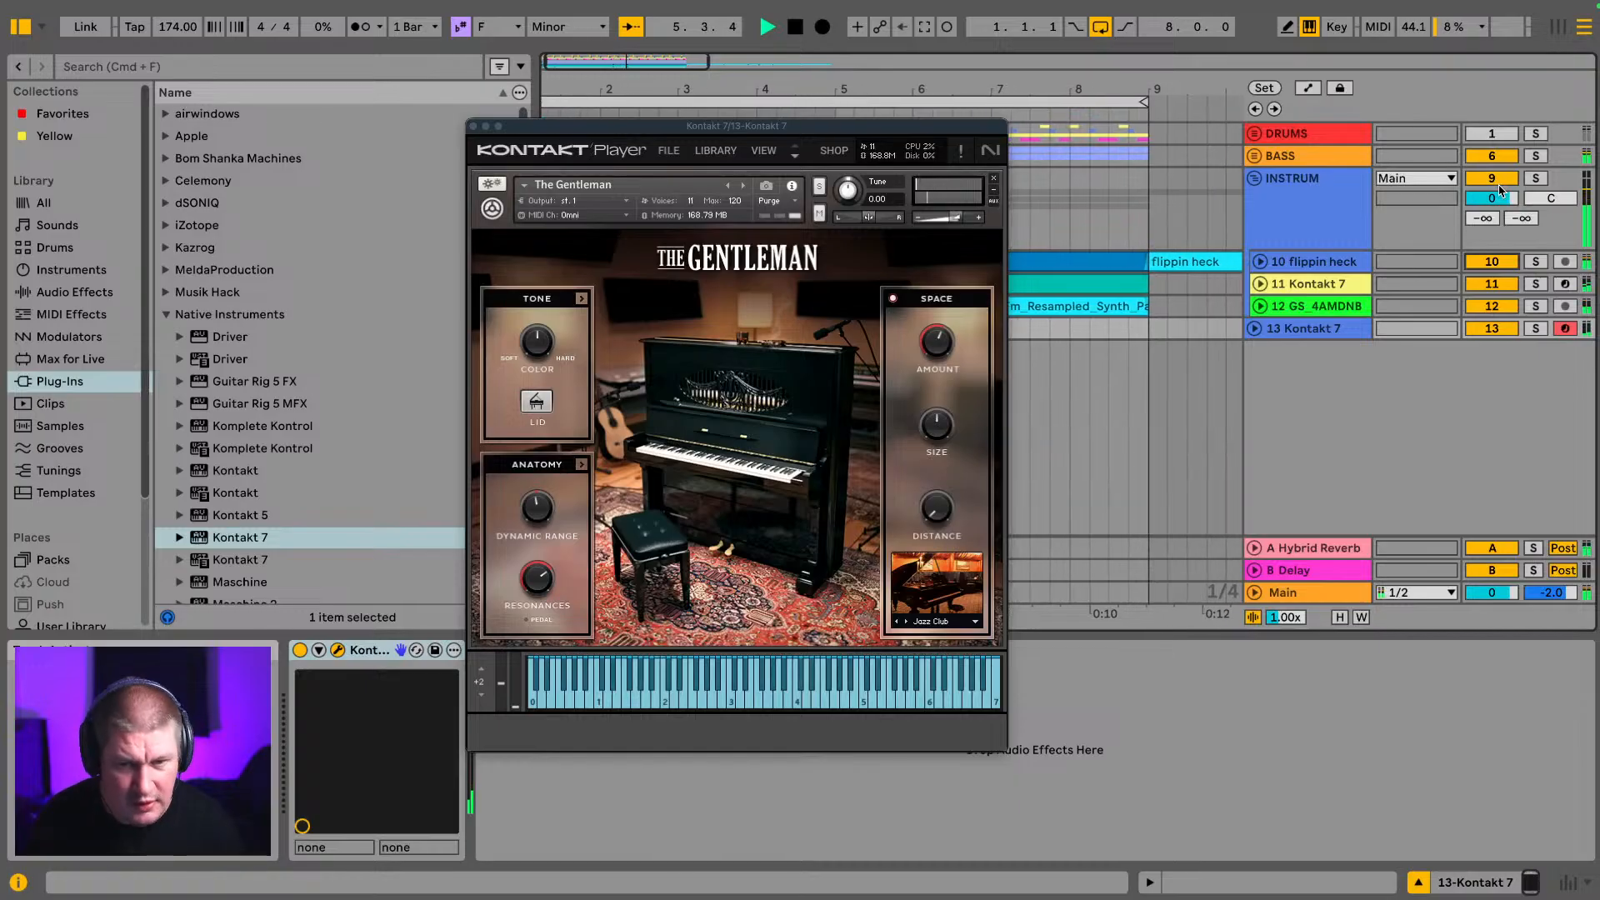
{"action": "key", "text": "space"}
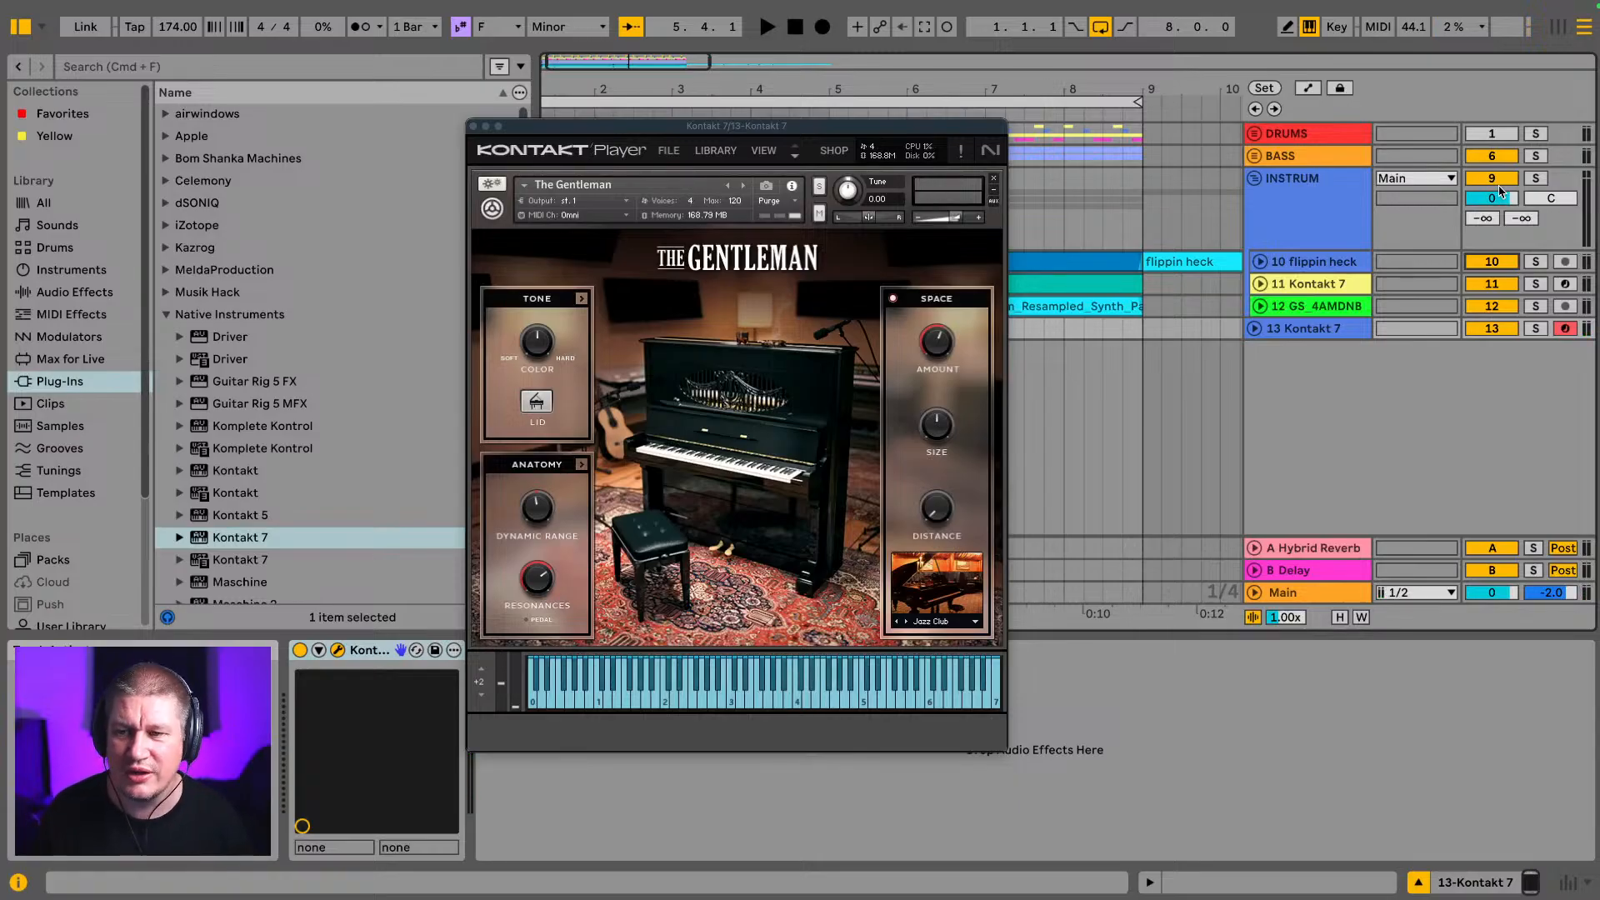
{"action": "key", "text": "space"}
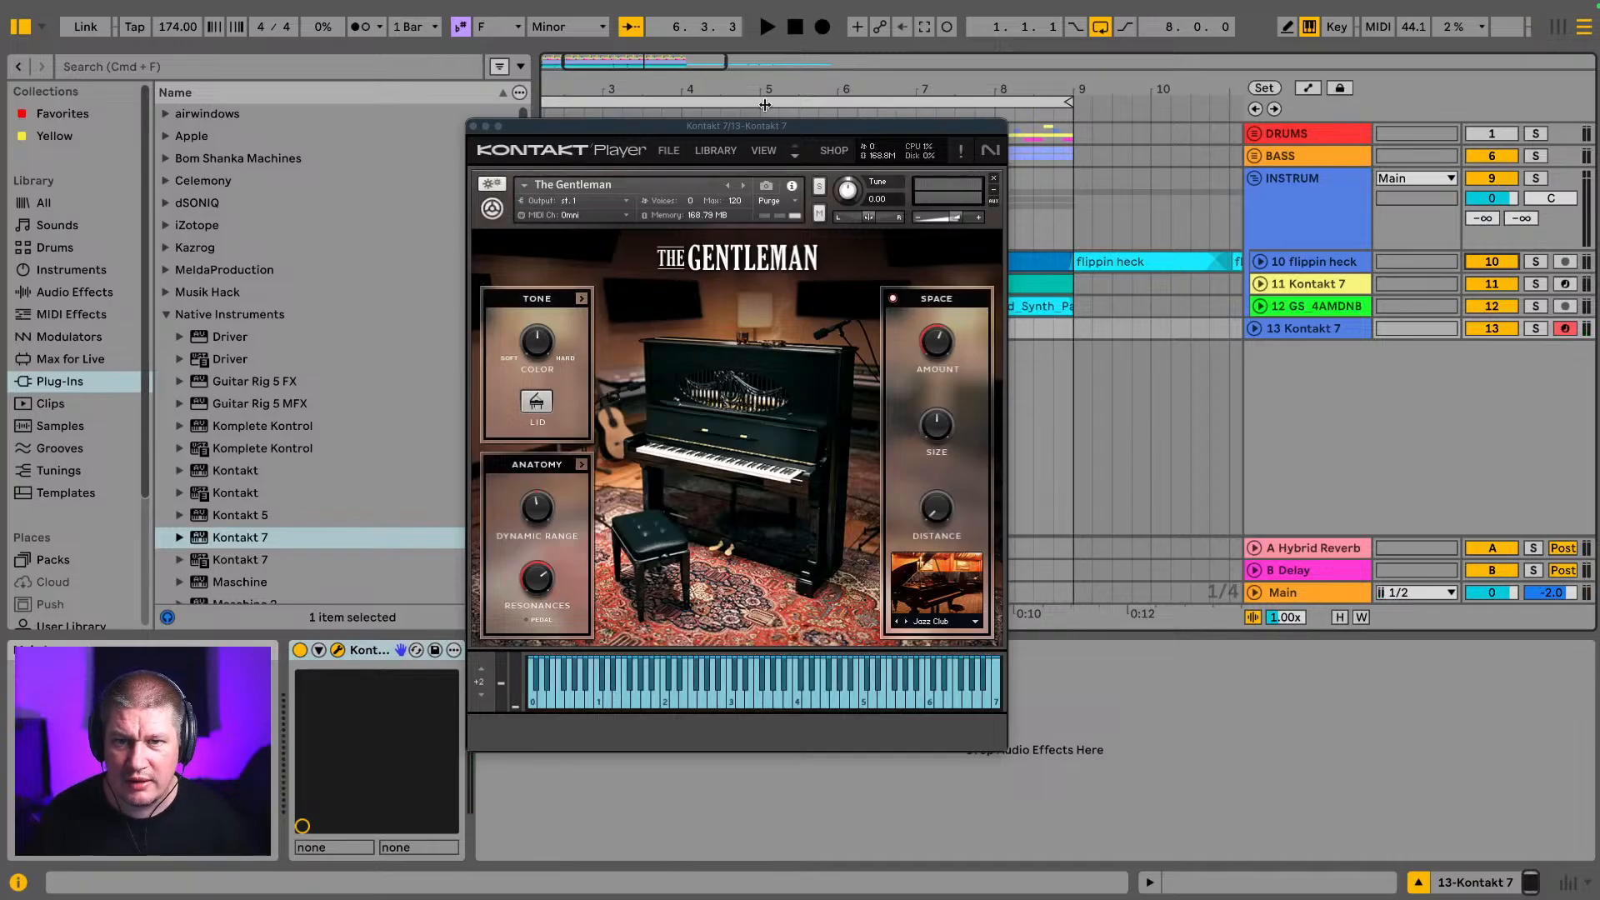
Step: Record the piano part on track 13 over the eight-bar loop, moving the Kontakt window below the arrangement
{"action": "left_click", "coordinate": [823, 29]}
{"action": "left_click_drag", "start_coordinate": [817, 132], "coordinate": [1000, 550]}
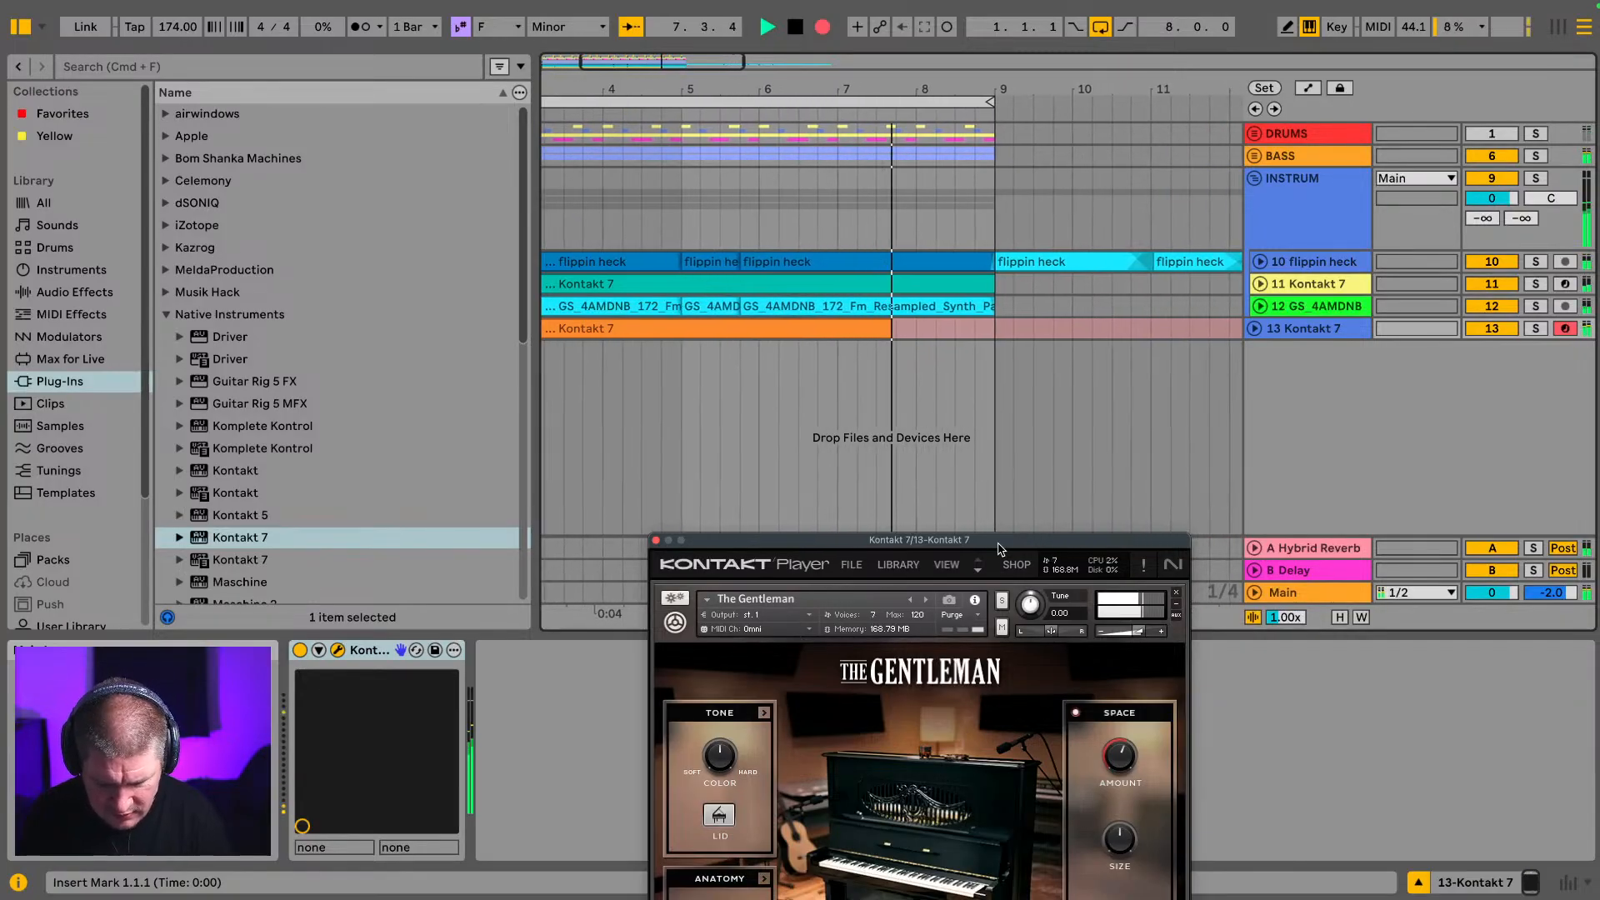
{"action": "key", "text": "space"}
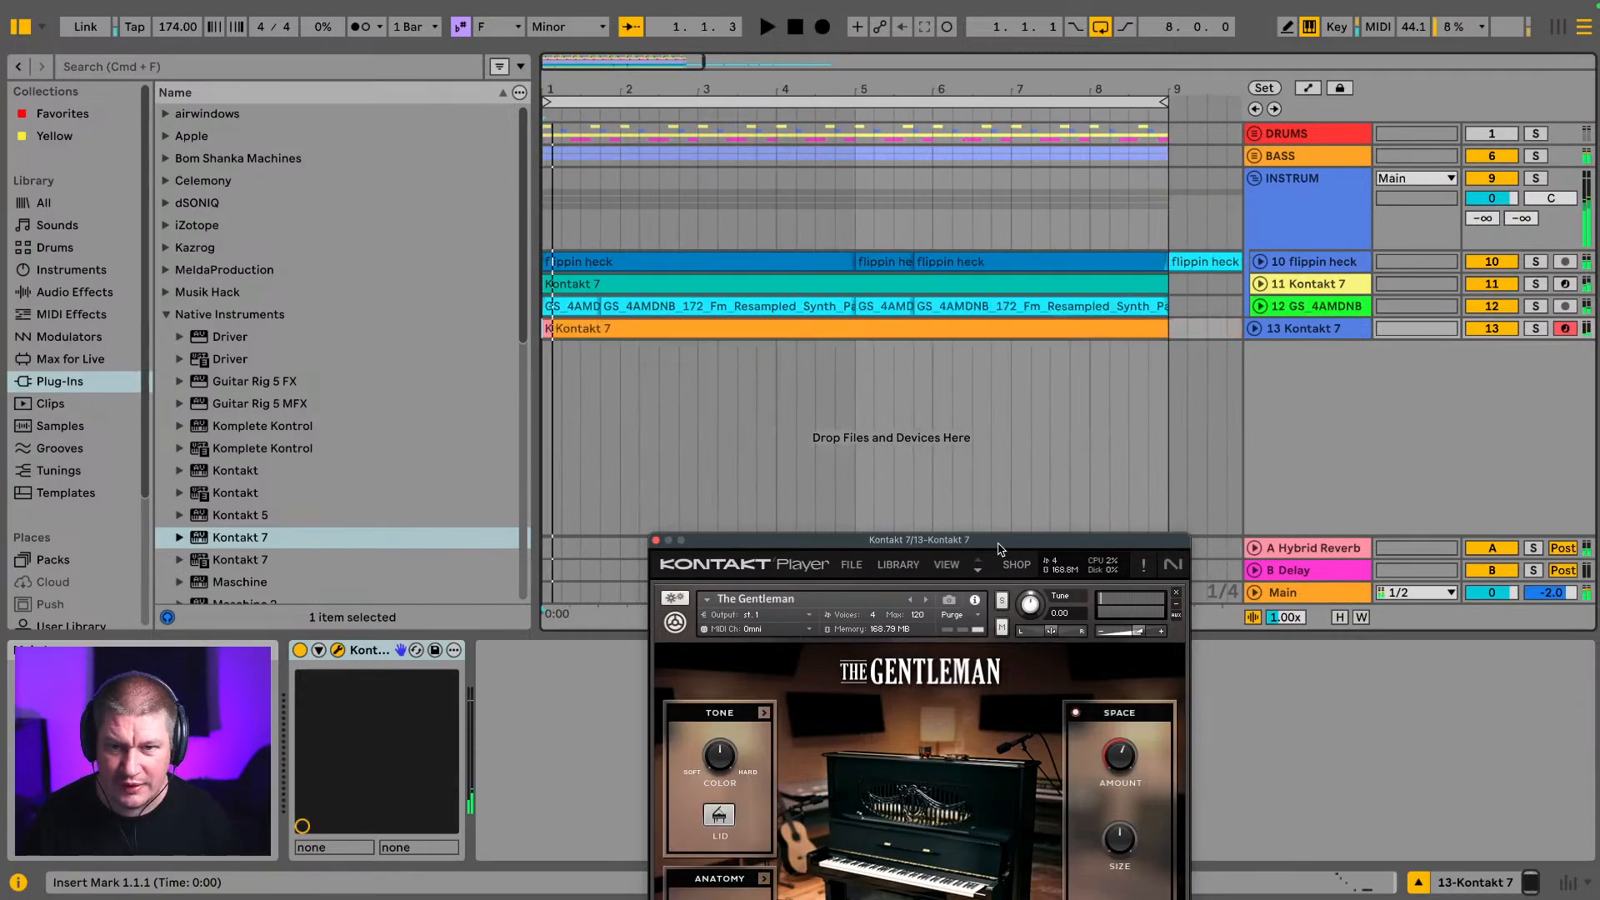
Step: Expand track 13 Kontakt 7 and record a new piano take over the eight-bar loop
{"action": "left_click", "coordinate": [1254, 329]}
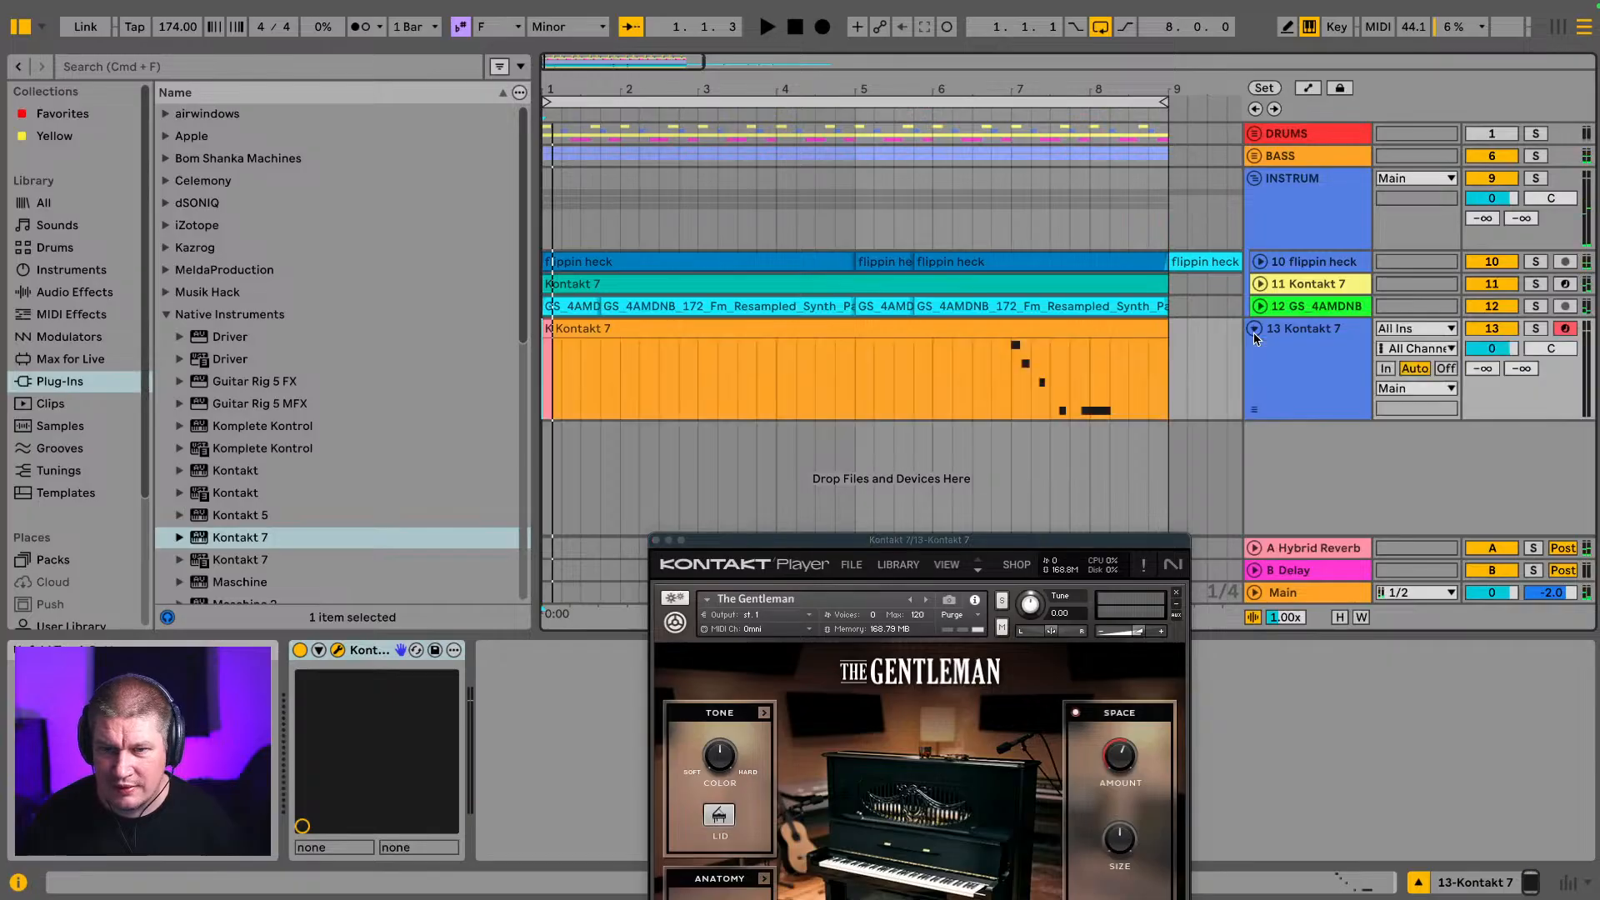
{"action": "left_click", "coordinate": [1064, 346]}
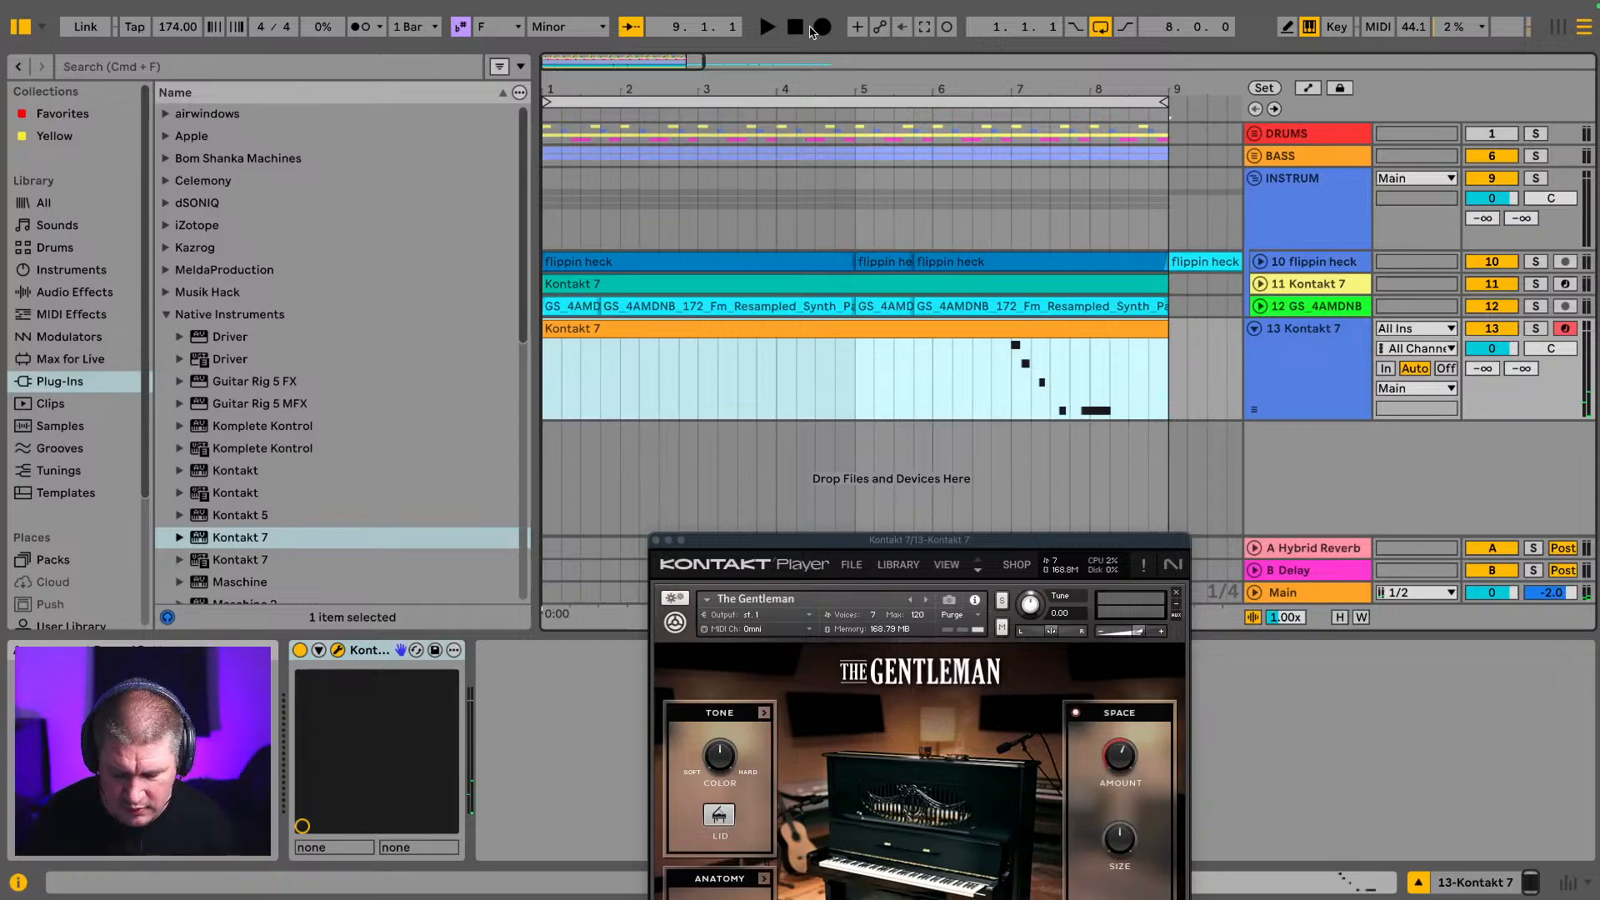
{"action": "key", "text": "space"}
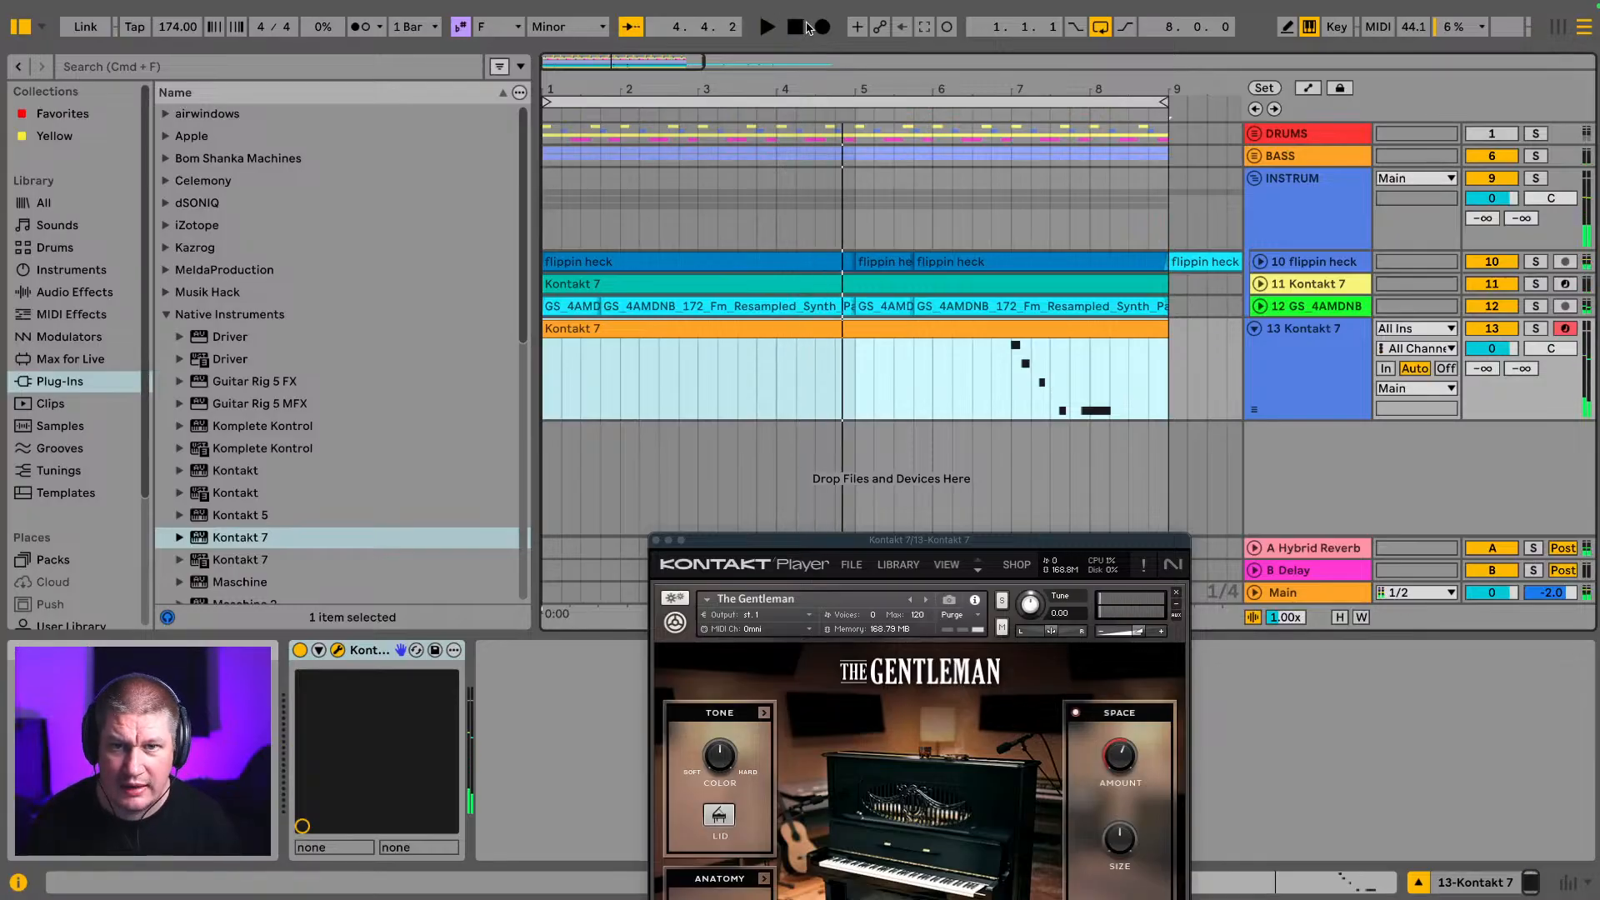
{"action": "left_click", "coordinate": [822, 27]}
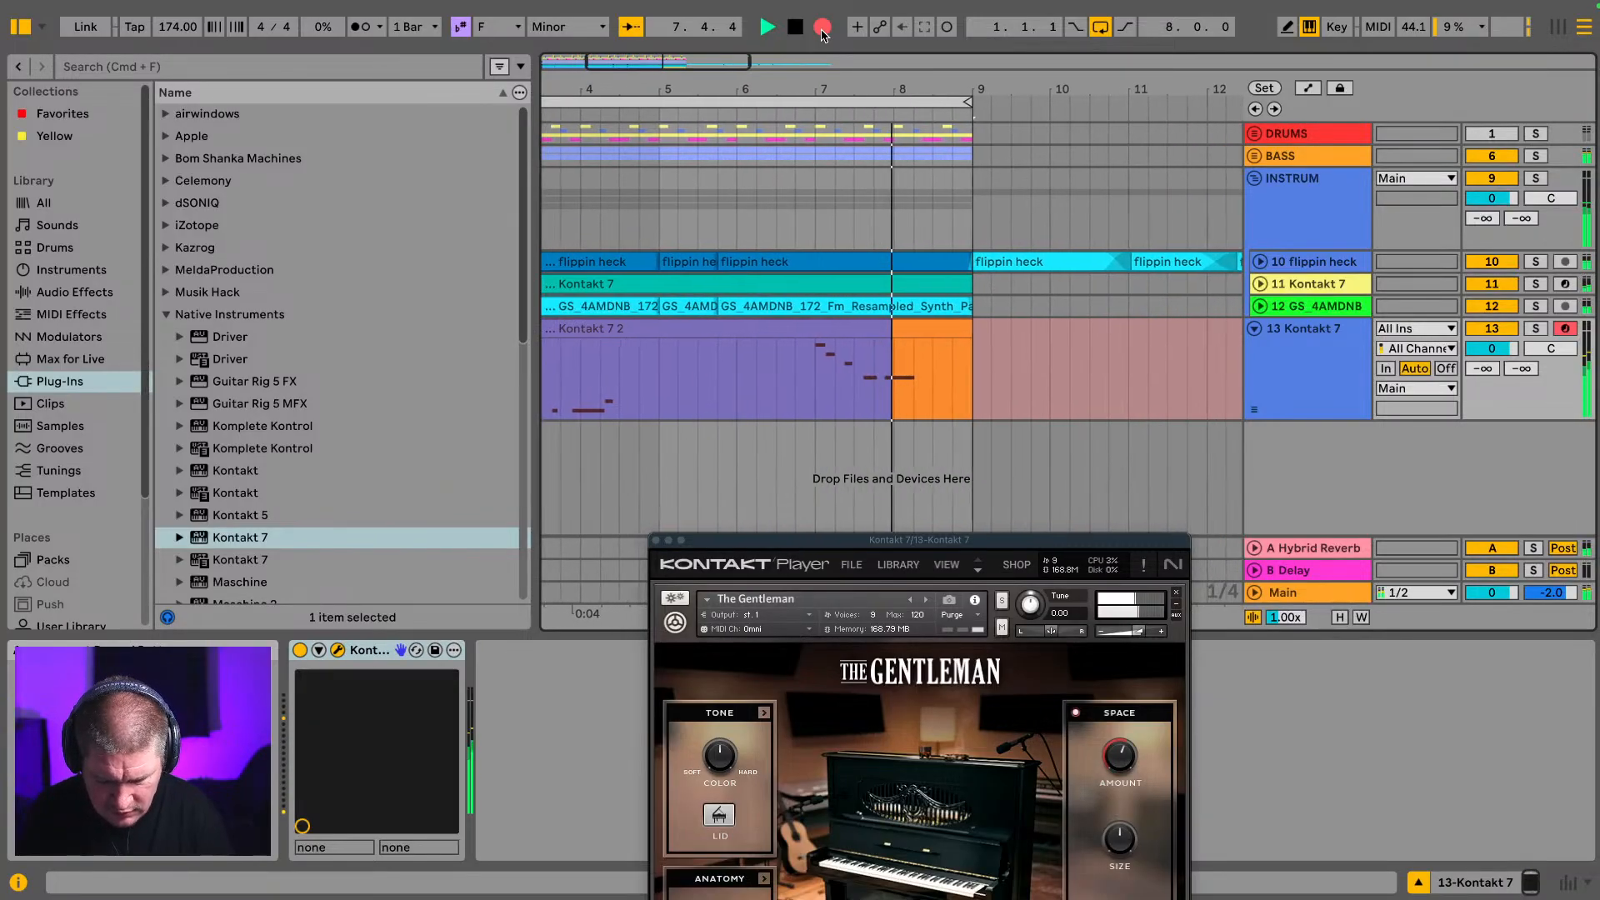
{"action": "key", "text": "space"}
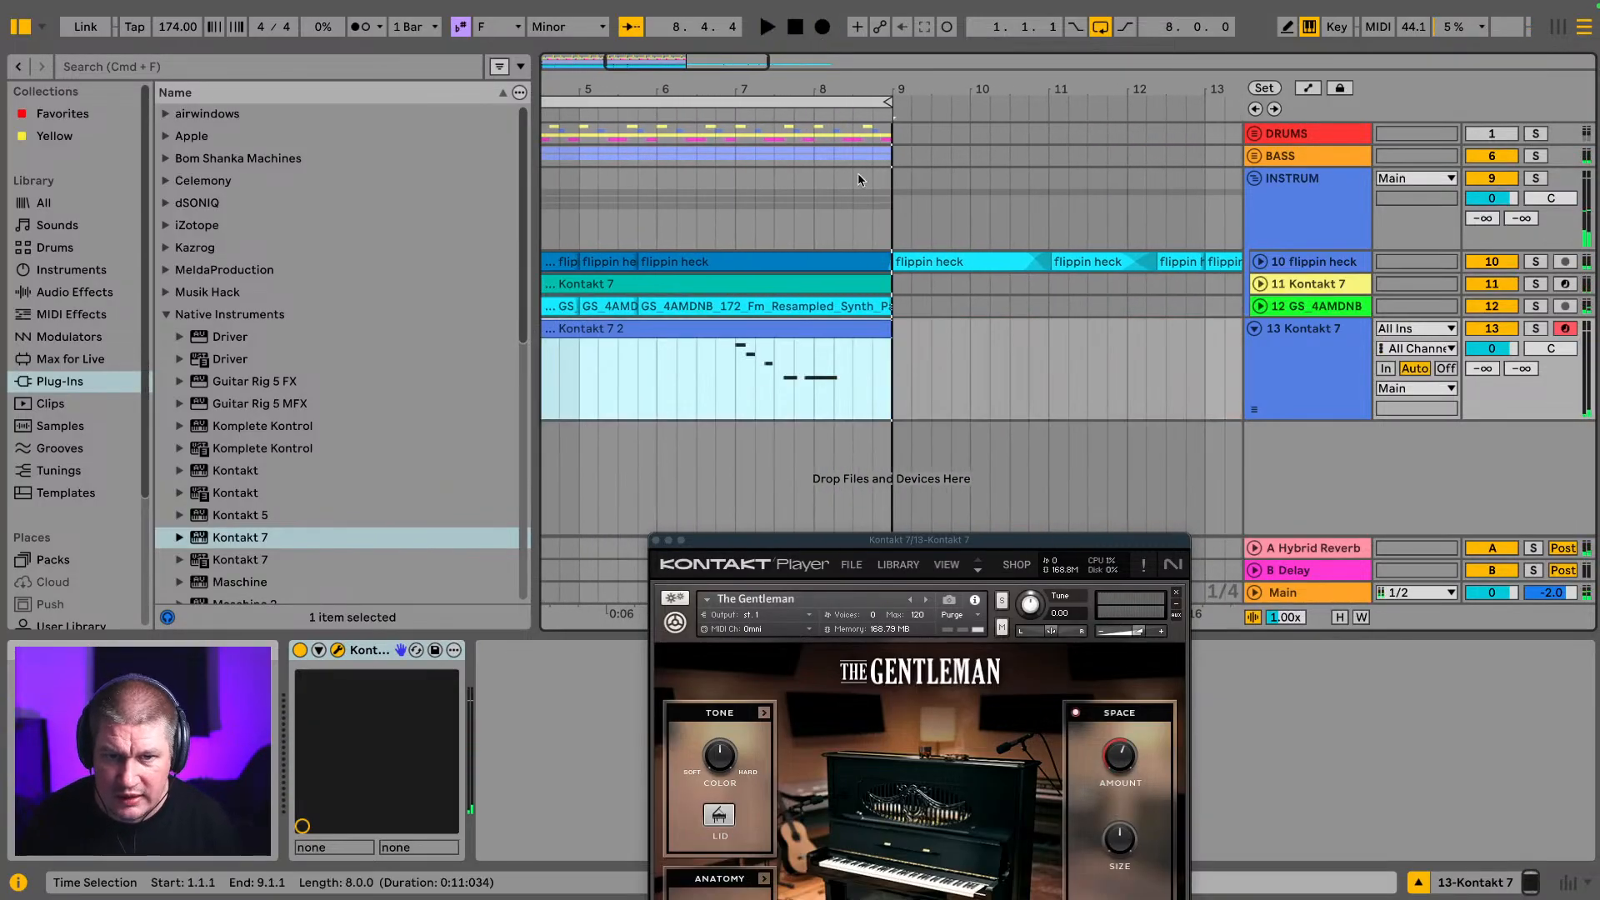
Step: Re-record the second half of the piano part on track 13 from bar 5, undoing the first attempt
{"action": "left_click", "coordinate": [577, 357]}
{"action": "mouse_move", "coordinate": [837, 35]}
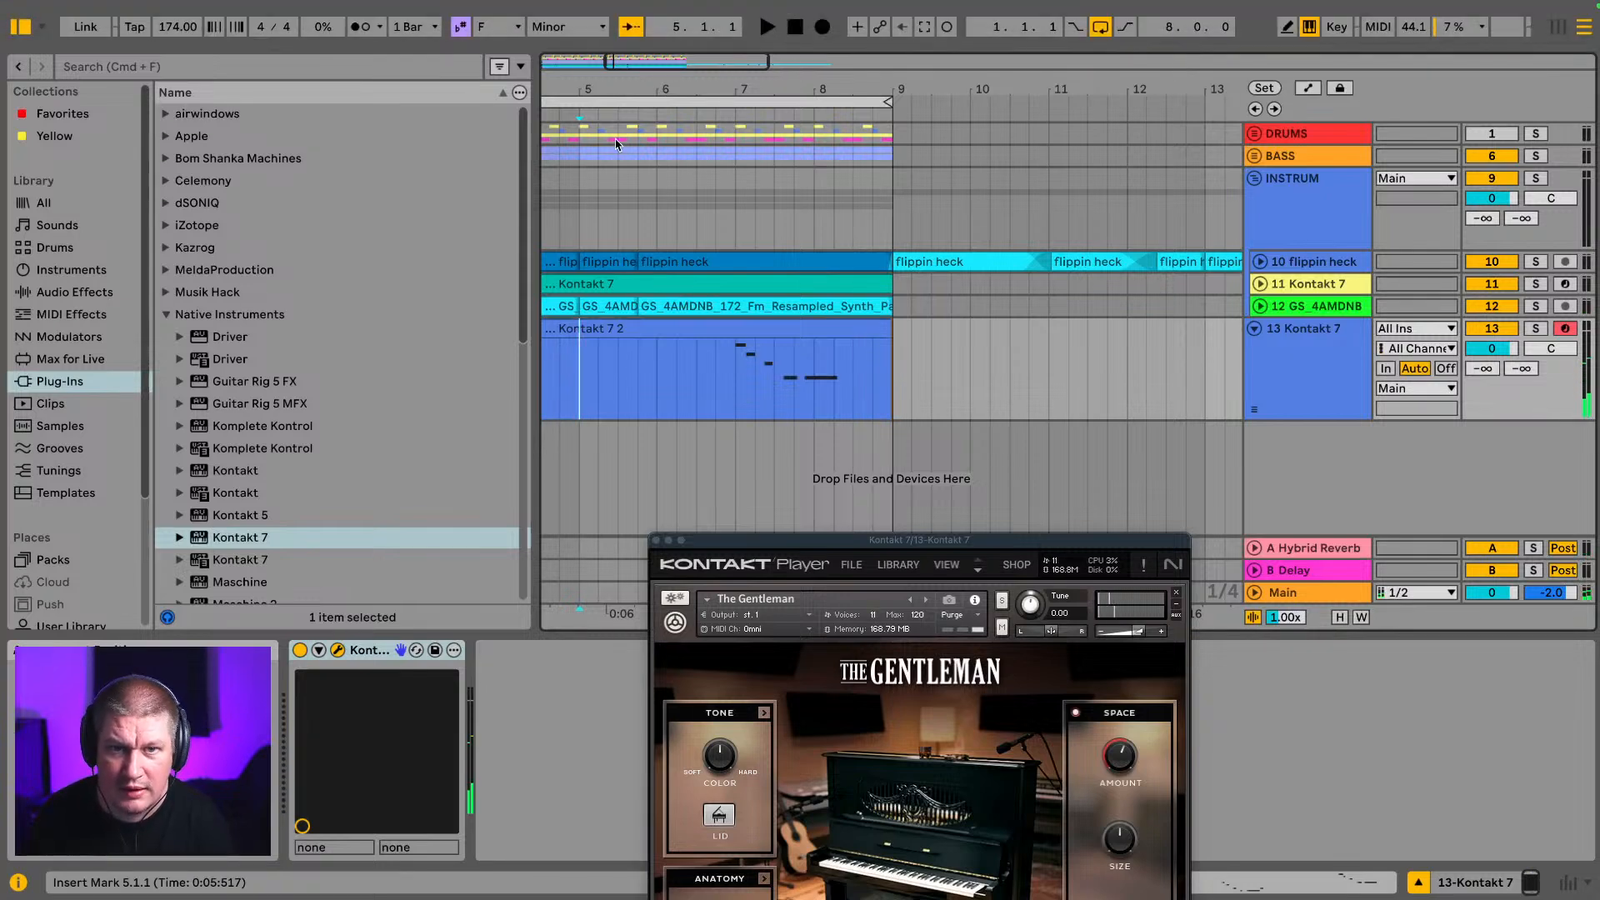
{"action": "left_click", "coordinate": [822, 26]}
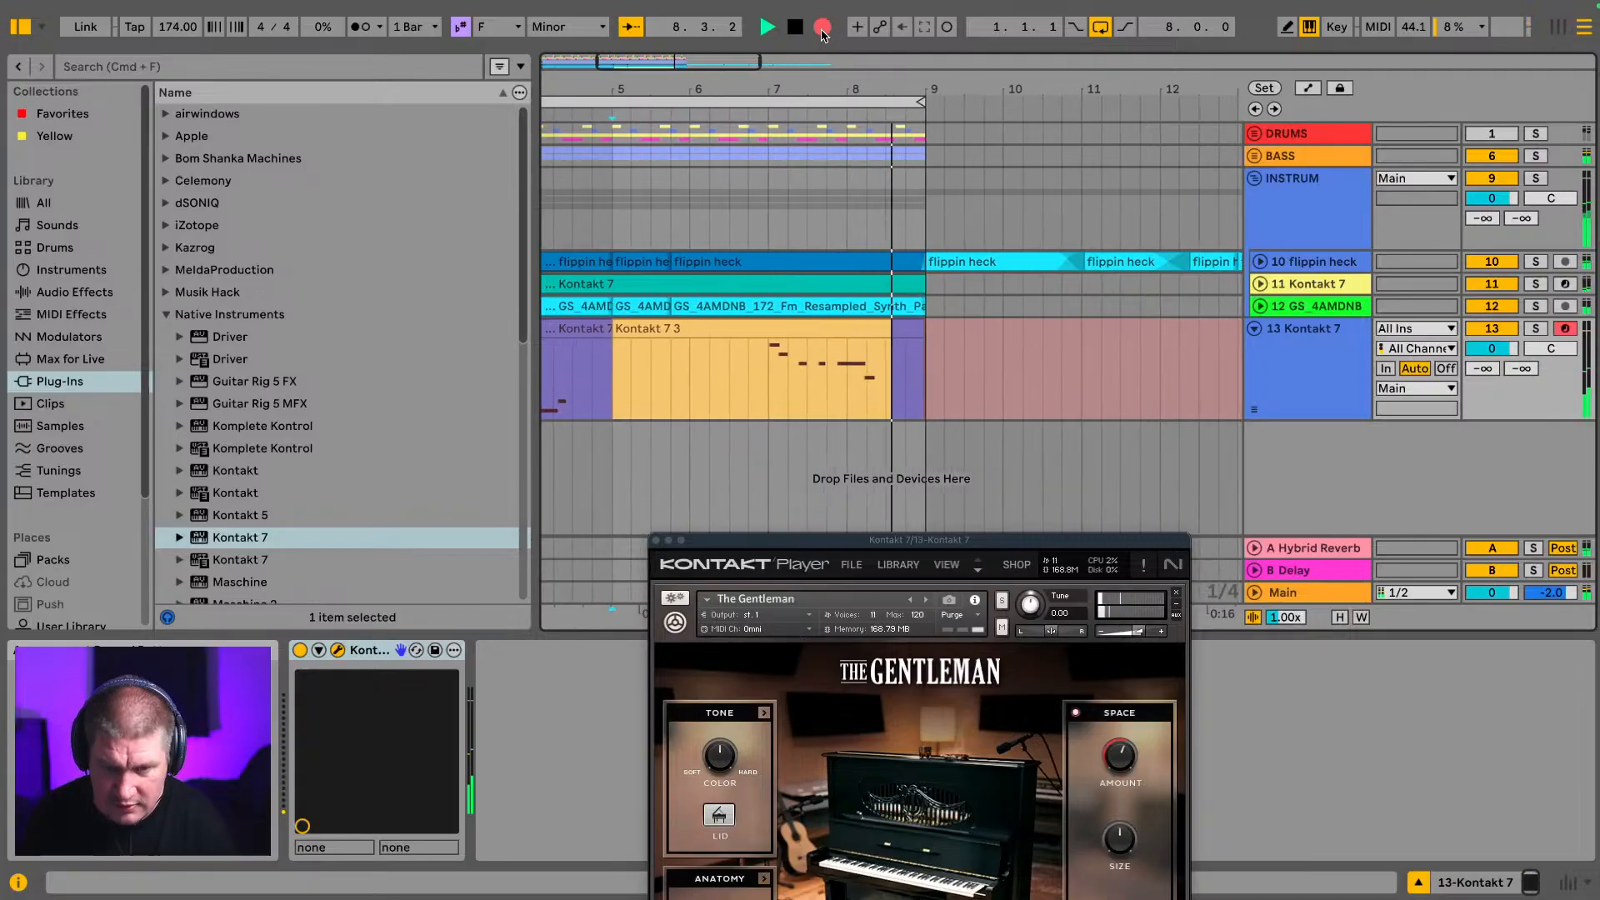
{"action": "key", "text": "space"}
{"action": "key", "text": "super+z"}
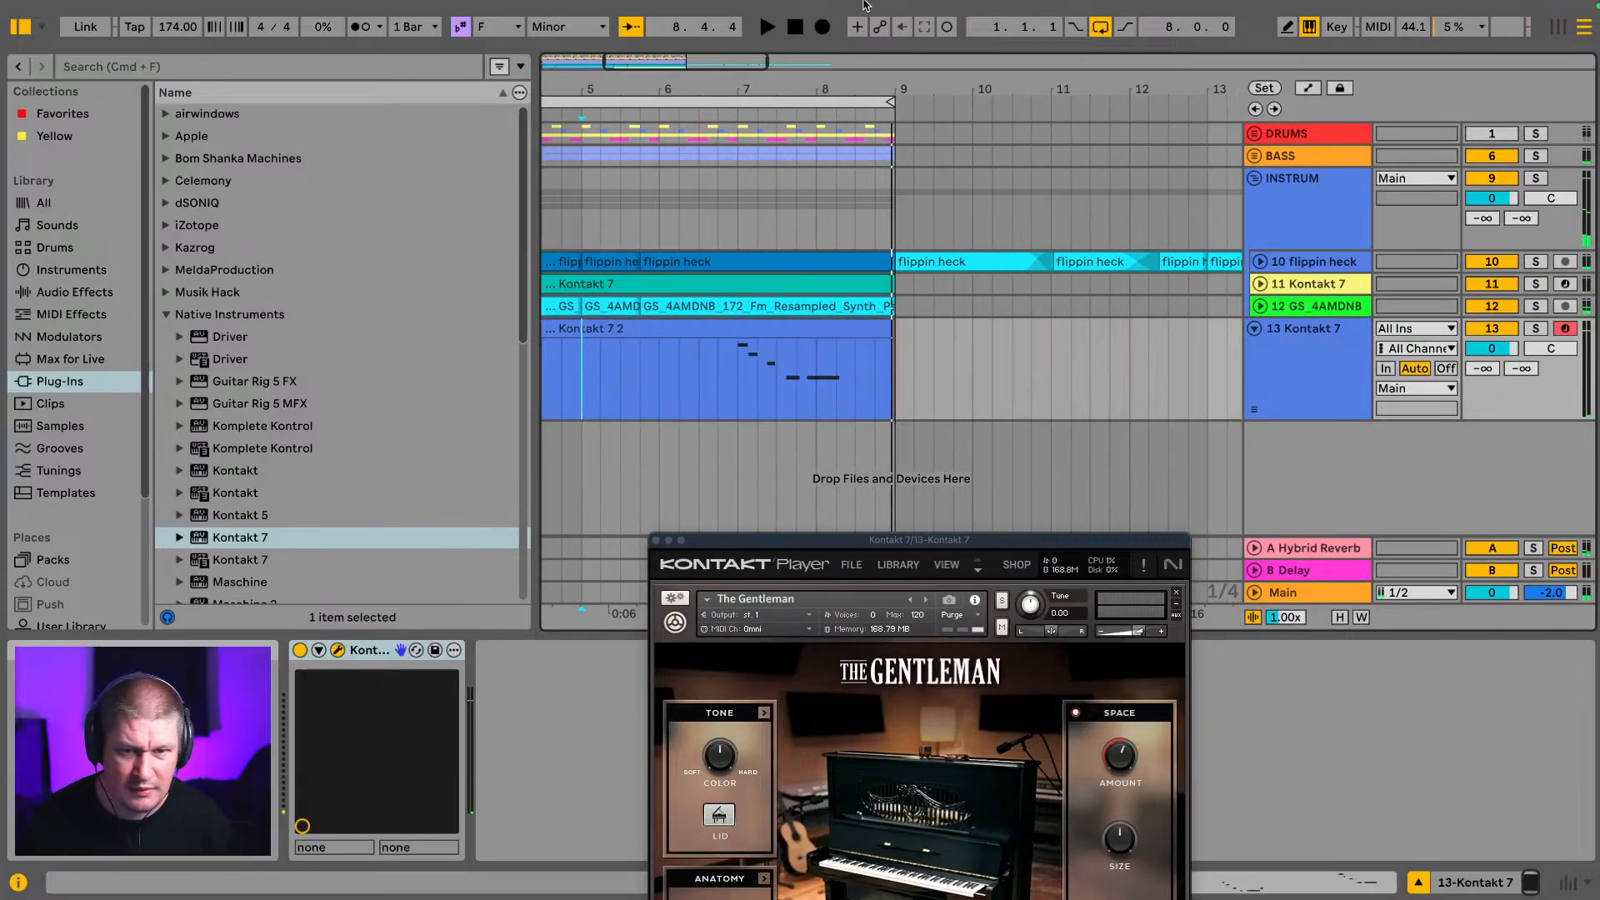
{"action": "left_click", "coordinate": [823, 25]}
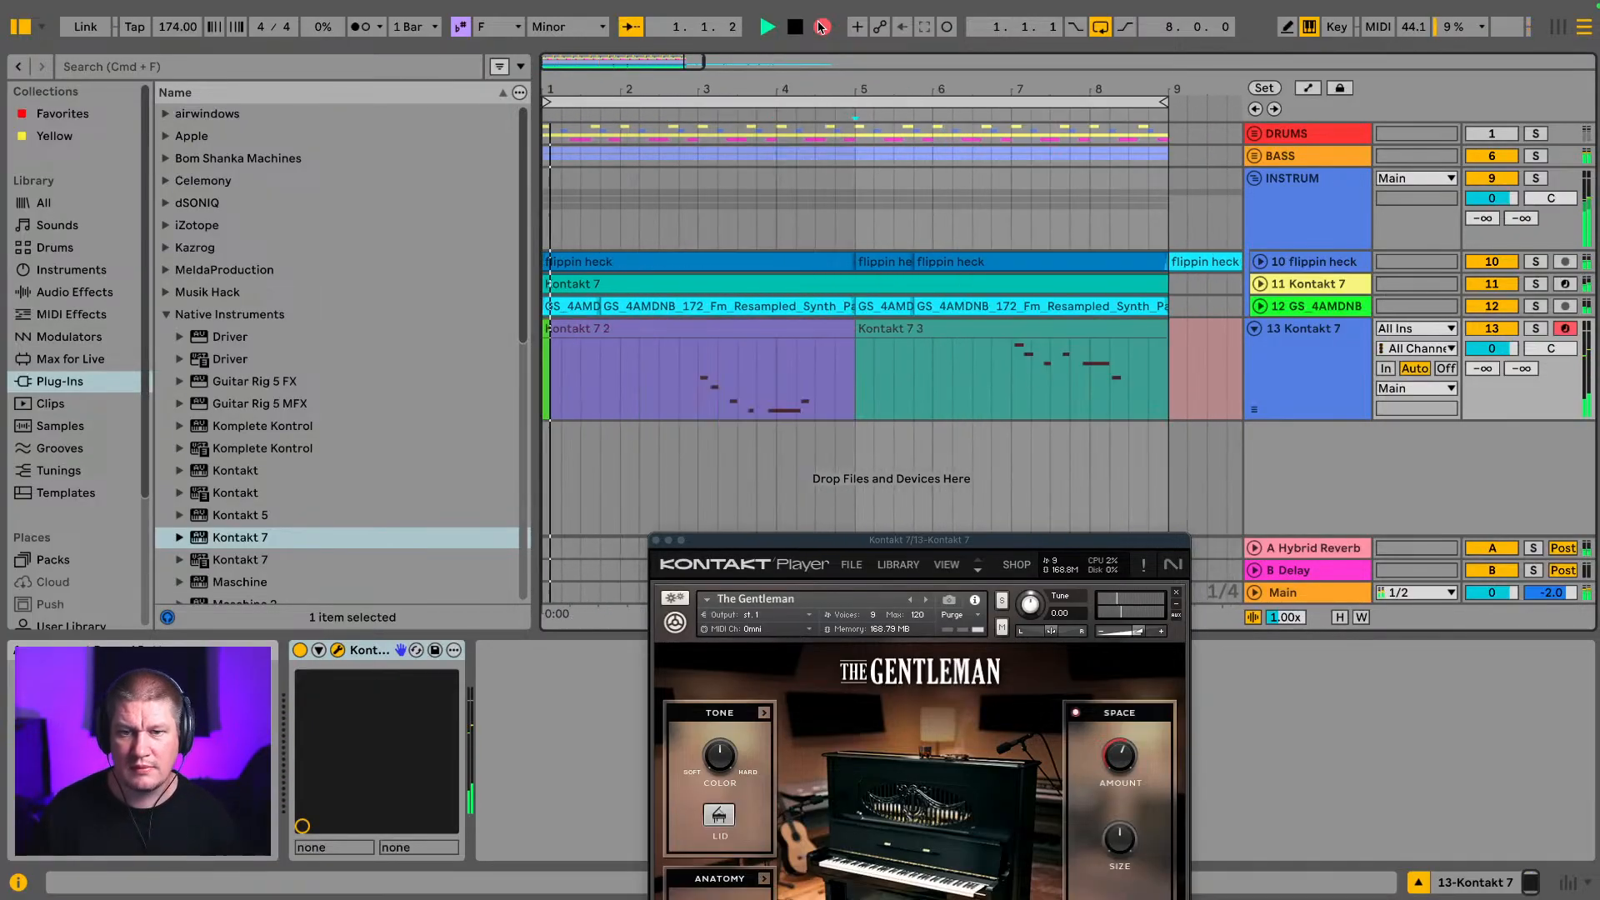
{"action": "left_click", "coordinate": [822, 26]}
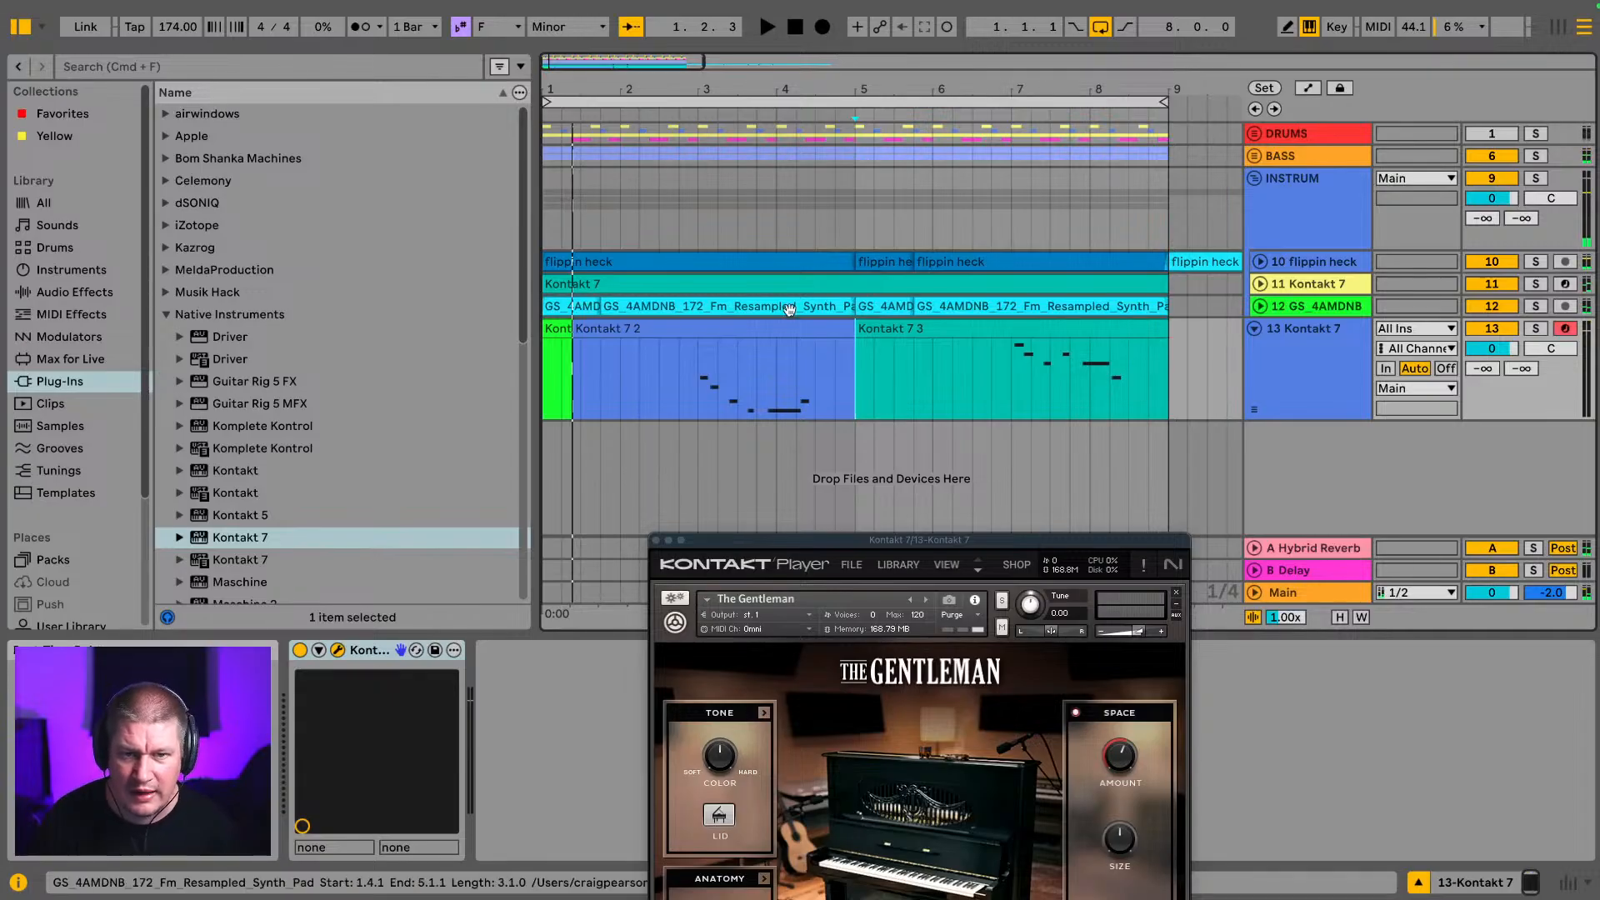
Step: Consolidate all the piano clips on track 13 into one eight-bar clip and play it back
{"action": "left_click", "coordinate": [600, 330]}
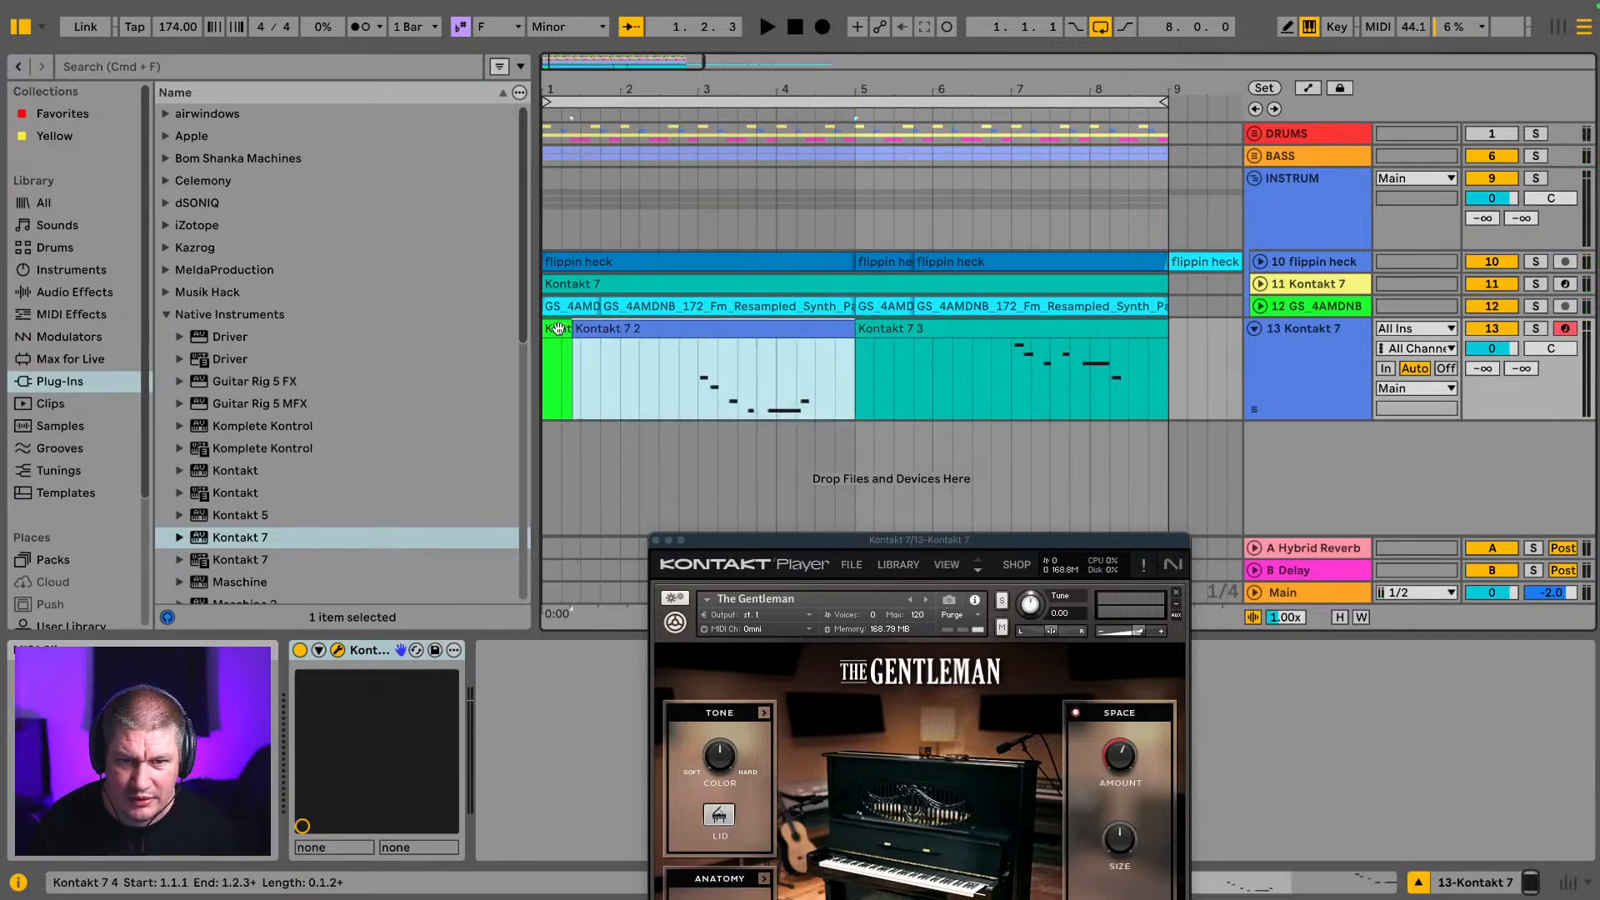
{"action": "left_click", "coordinate": [916, 329], "text": "shift"}
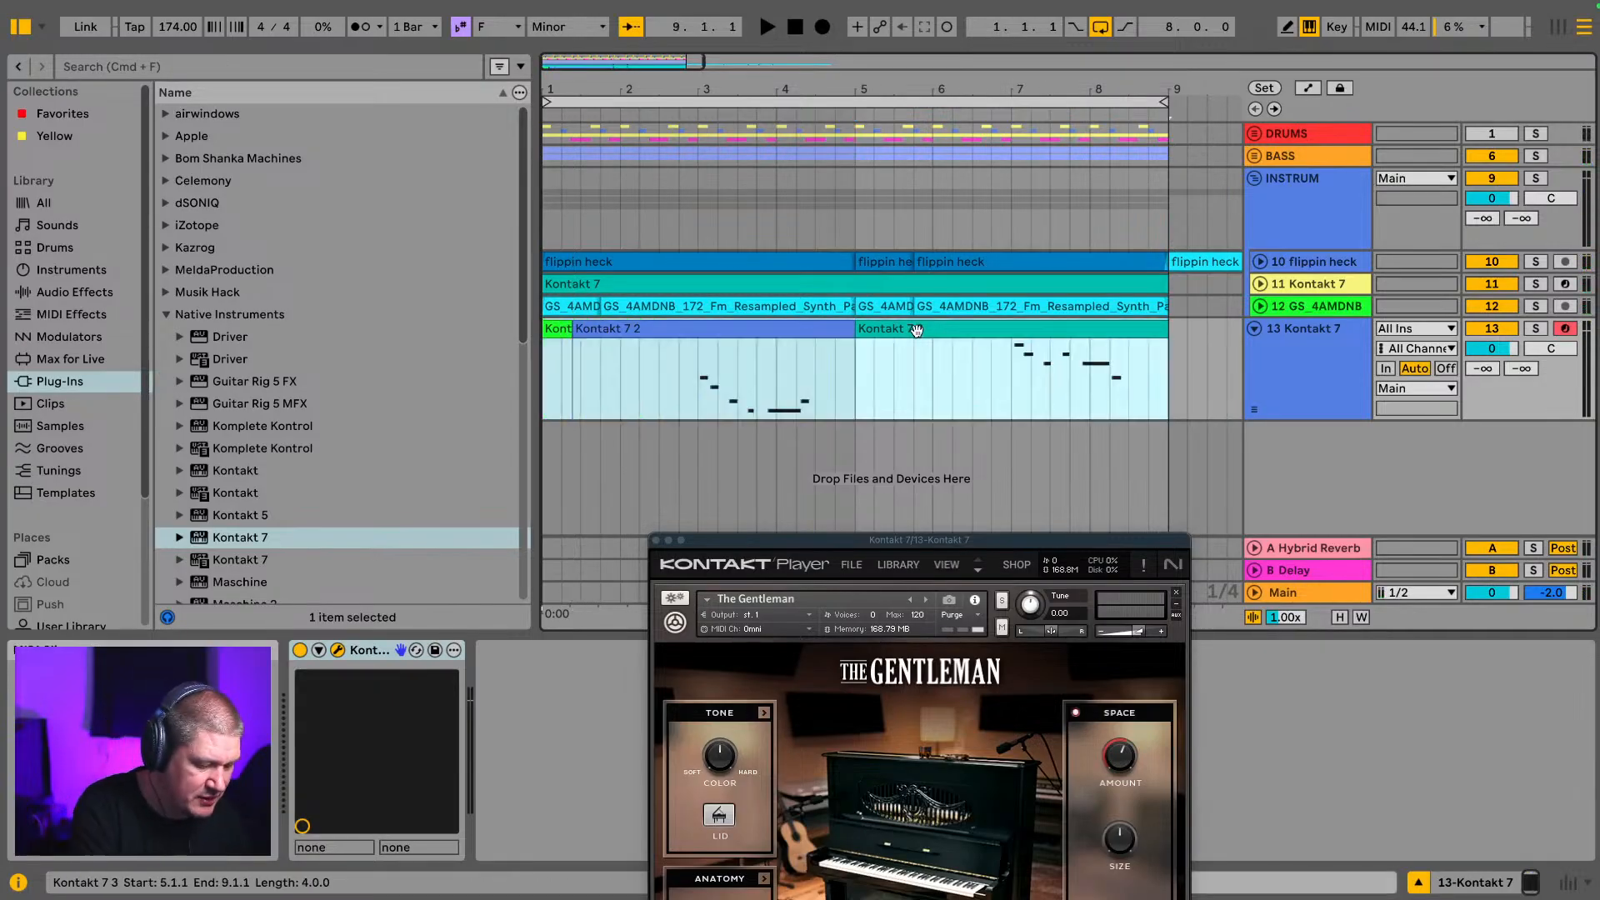
{"action": "key", "text": "super+j"}
{"action": "key", "text": "space"}
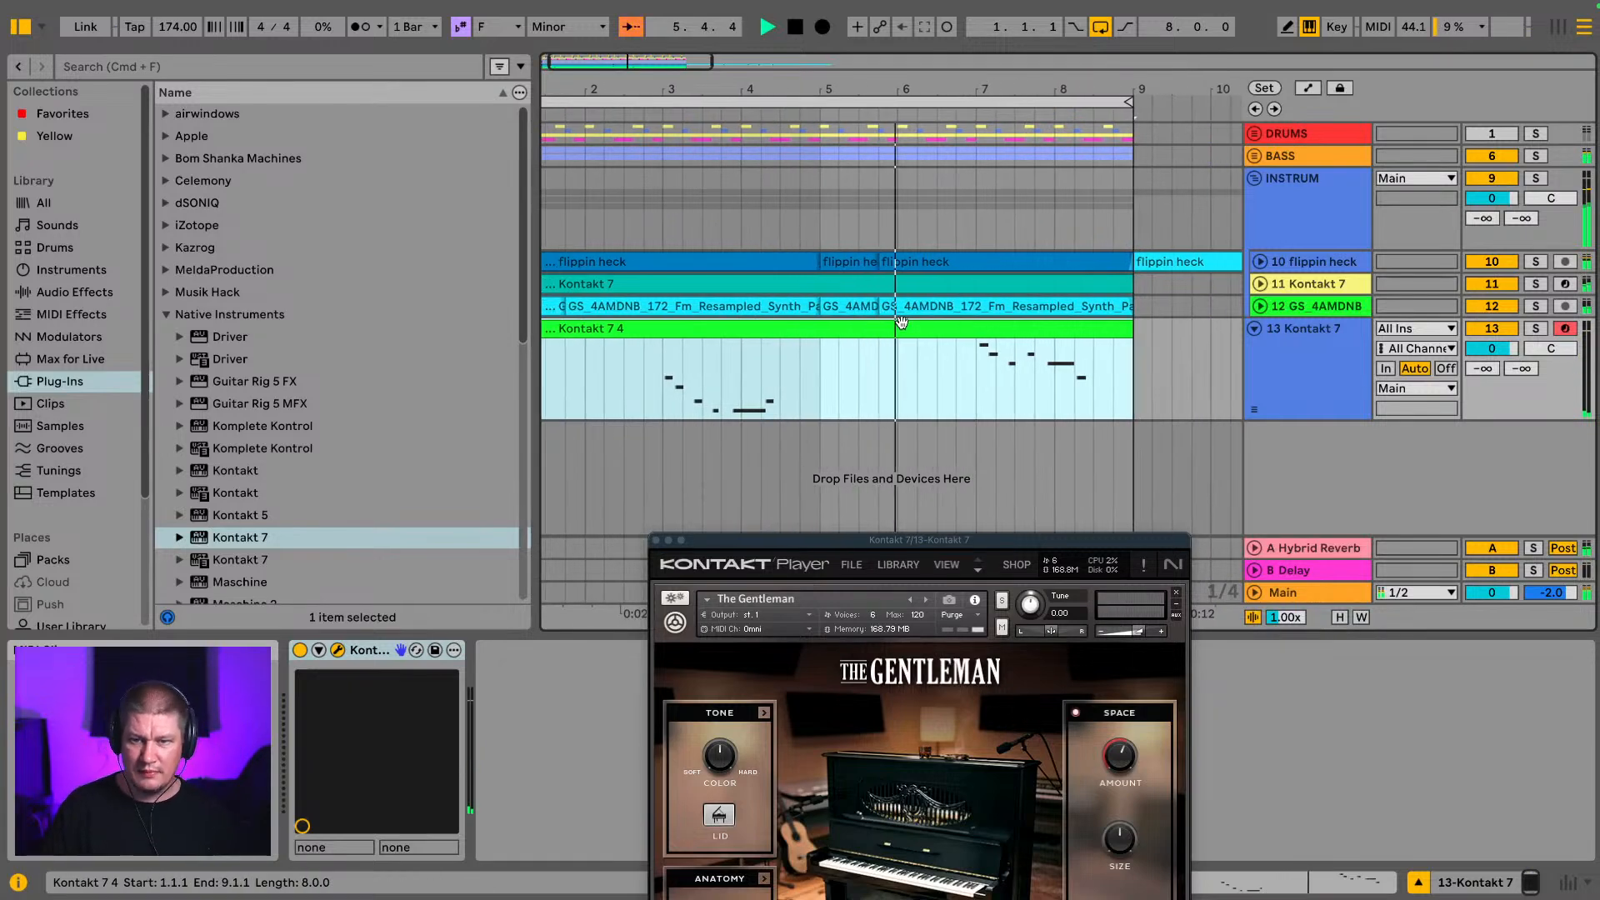
Step: Open the consolidated piano clip, close the Kontakt window and lower the first phrase's note velocities to a range of 82 to 96
{"action": "double_click", "coordinate": [922, 337]}
{"action": "left_click_drag", "start_coordinate": [775, 463], "coordinate": [1069, 288]}
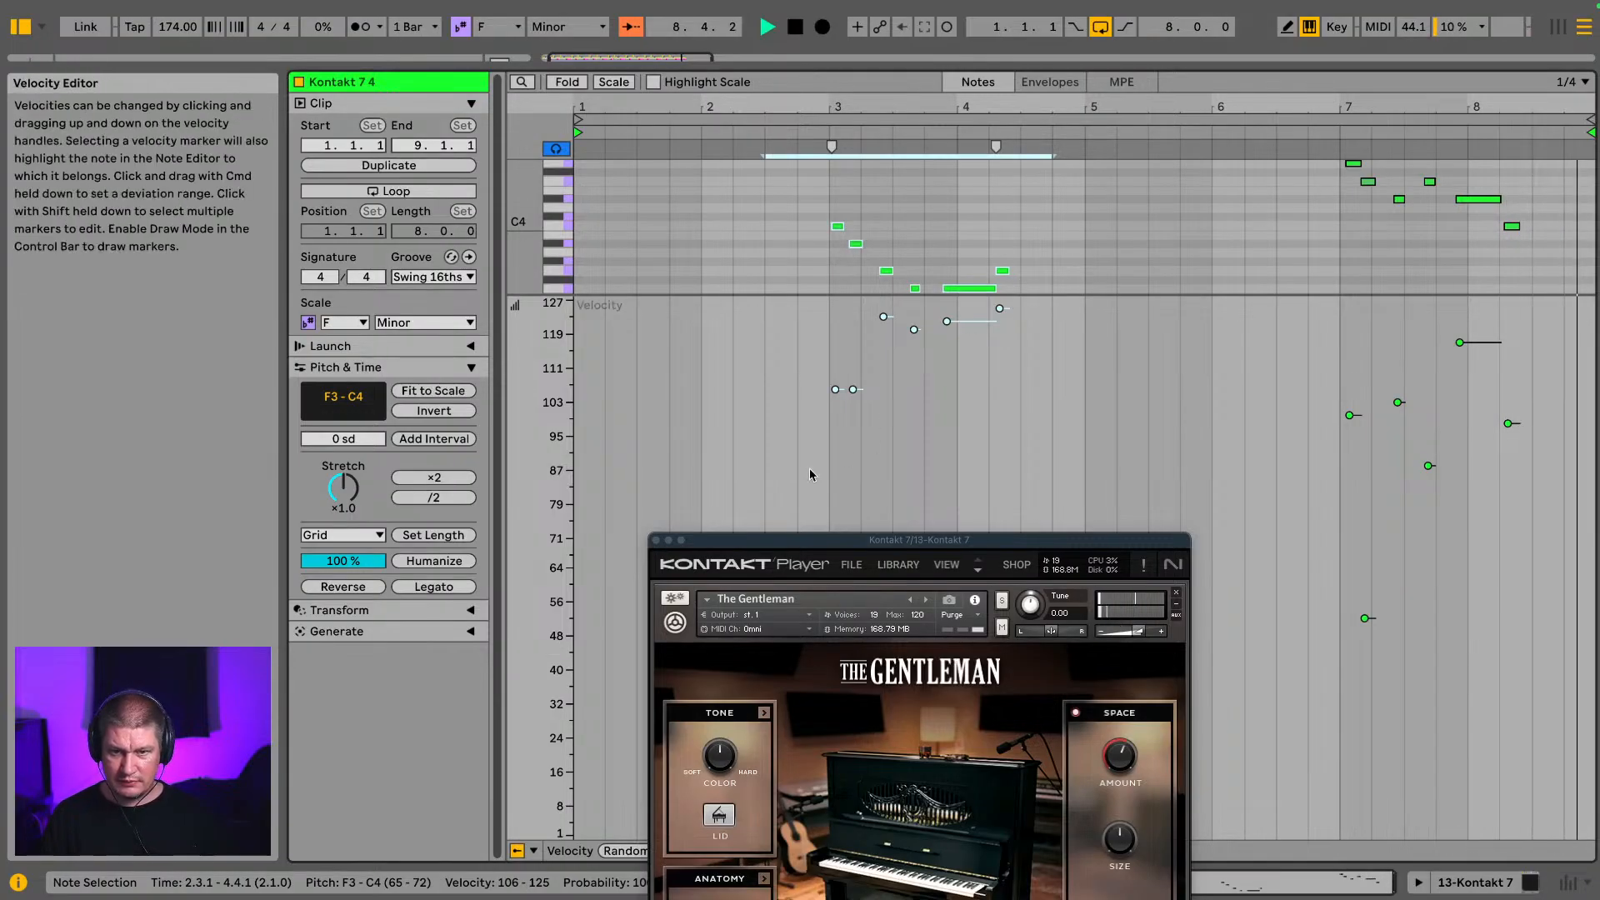
{"action": "left_click", "coordinate": [654, 541]}
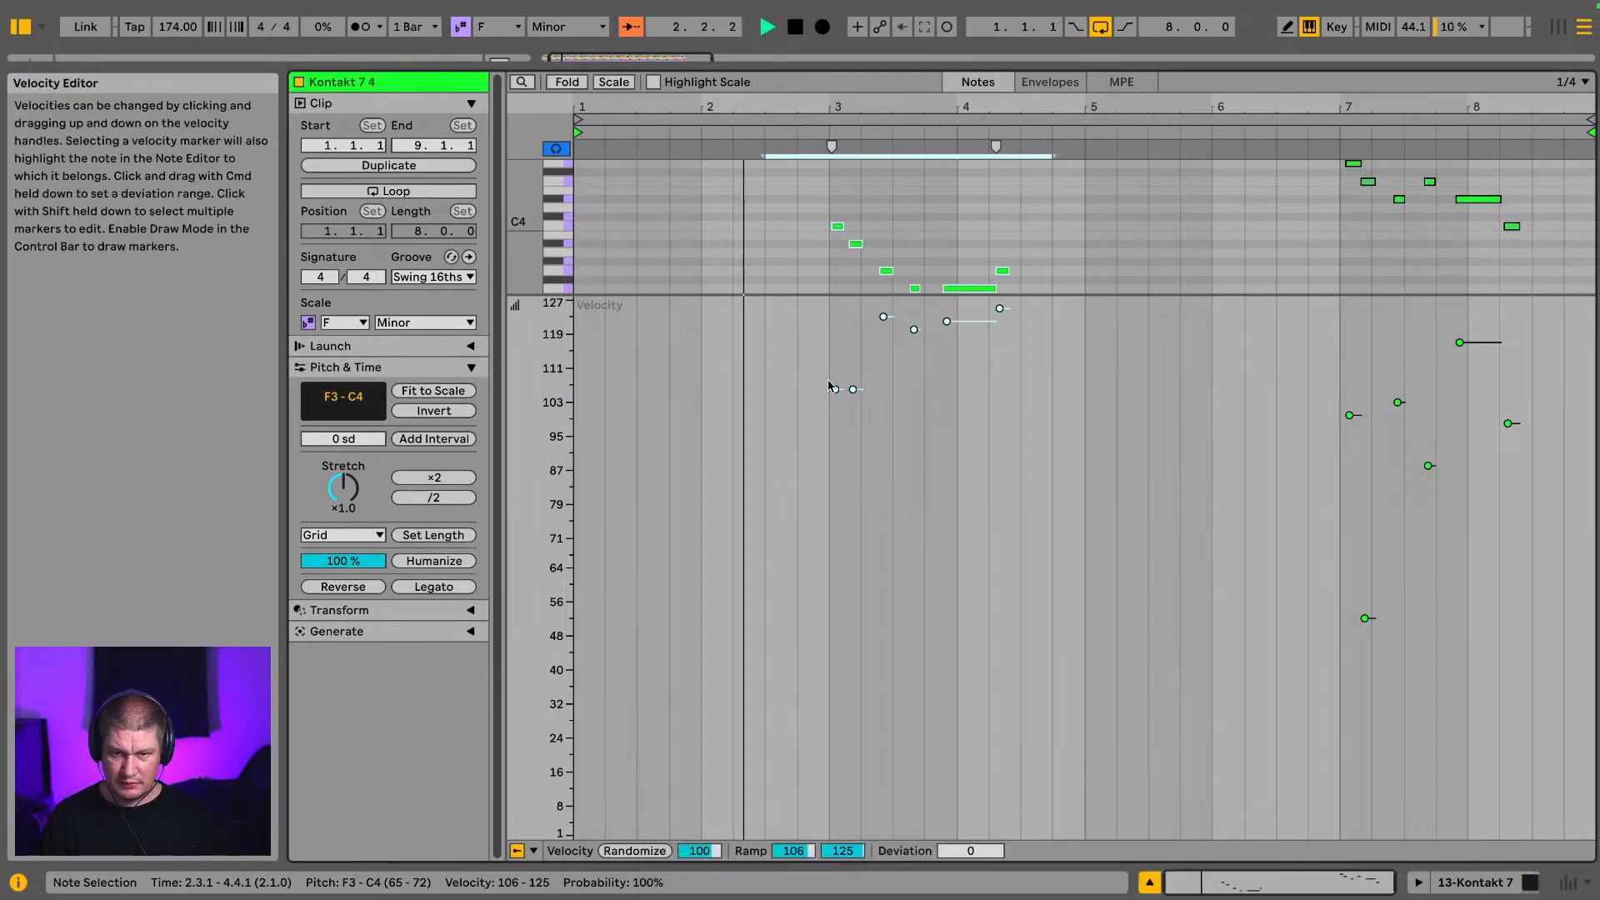
{"action": "left_click_drag", "start_coordinate": [835, 389], "coordinate": [836, 441]}
{"action": "left_click_drag", "start_coordinate": [883, 411], "coordinate": [883, 434]}
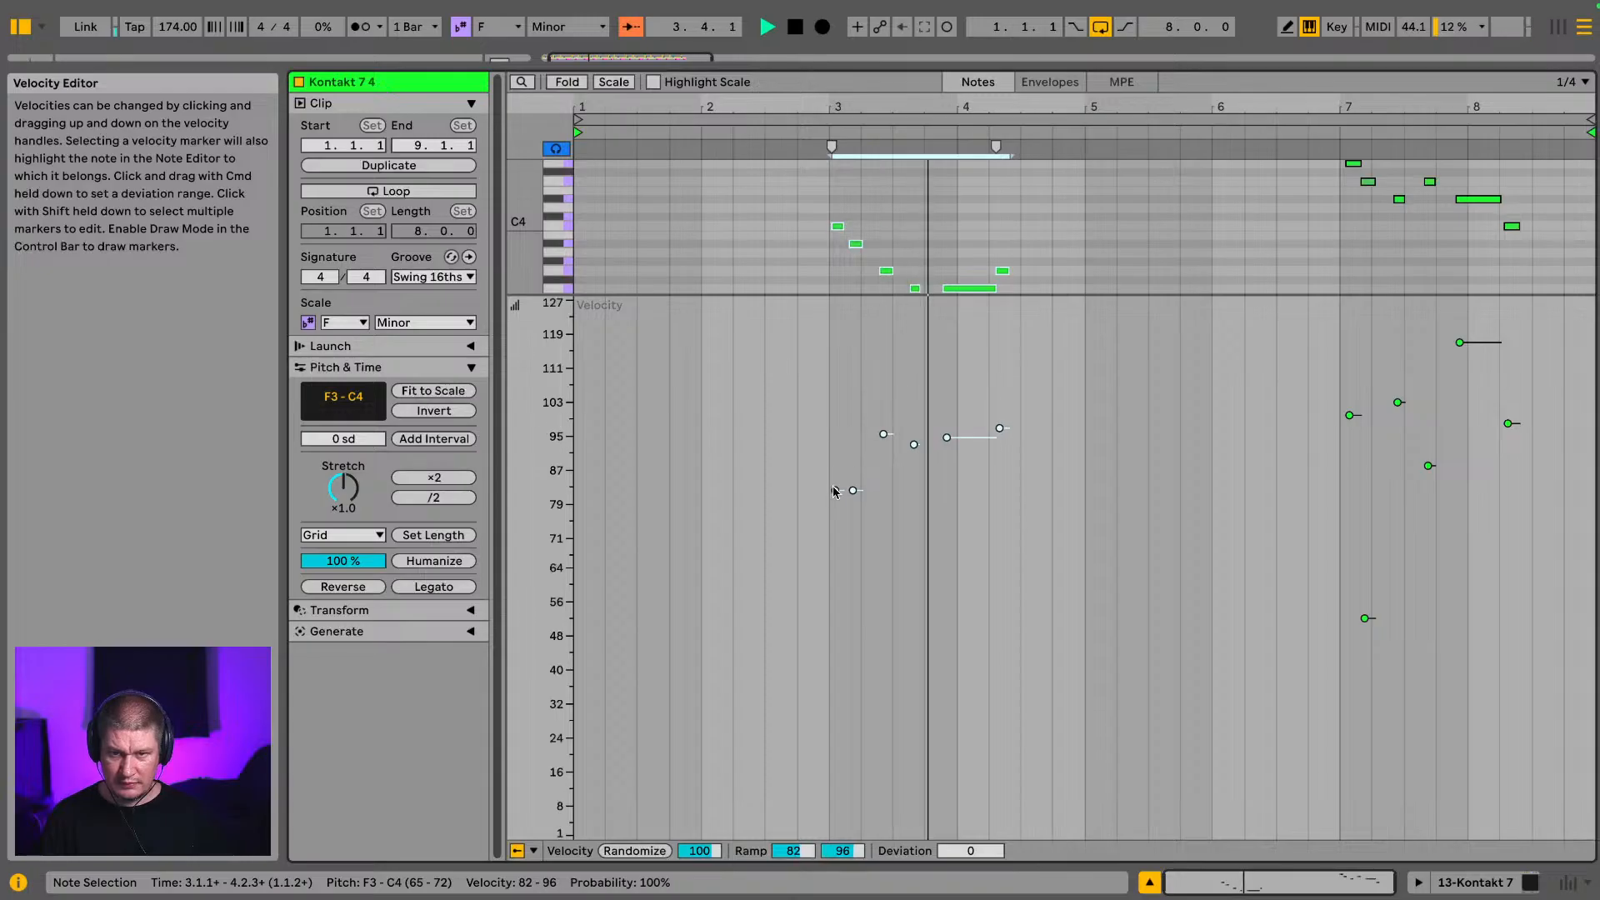
Step: In the second piano phrase, set the F4 note's velocity to 87 and the long E♭4 note's velocity to 107
{"action": "scroll", "coordinate": [937, 105], "scroll_direction": "up", "scroll_amount": 5}
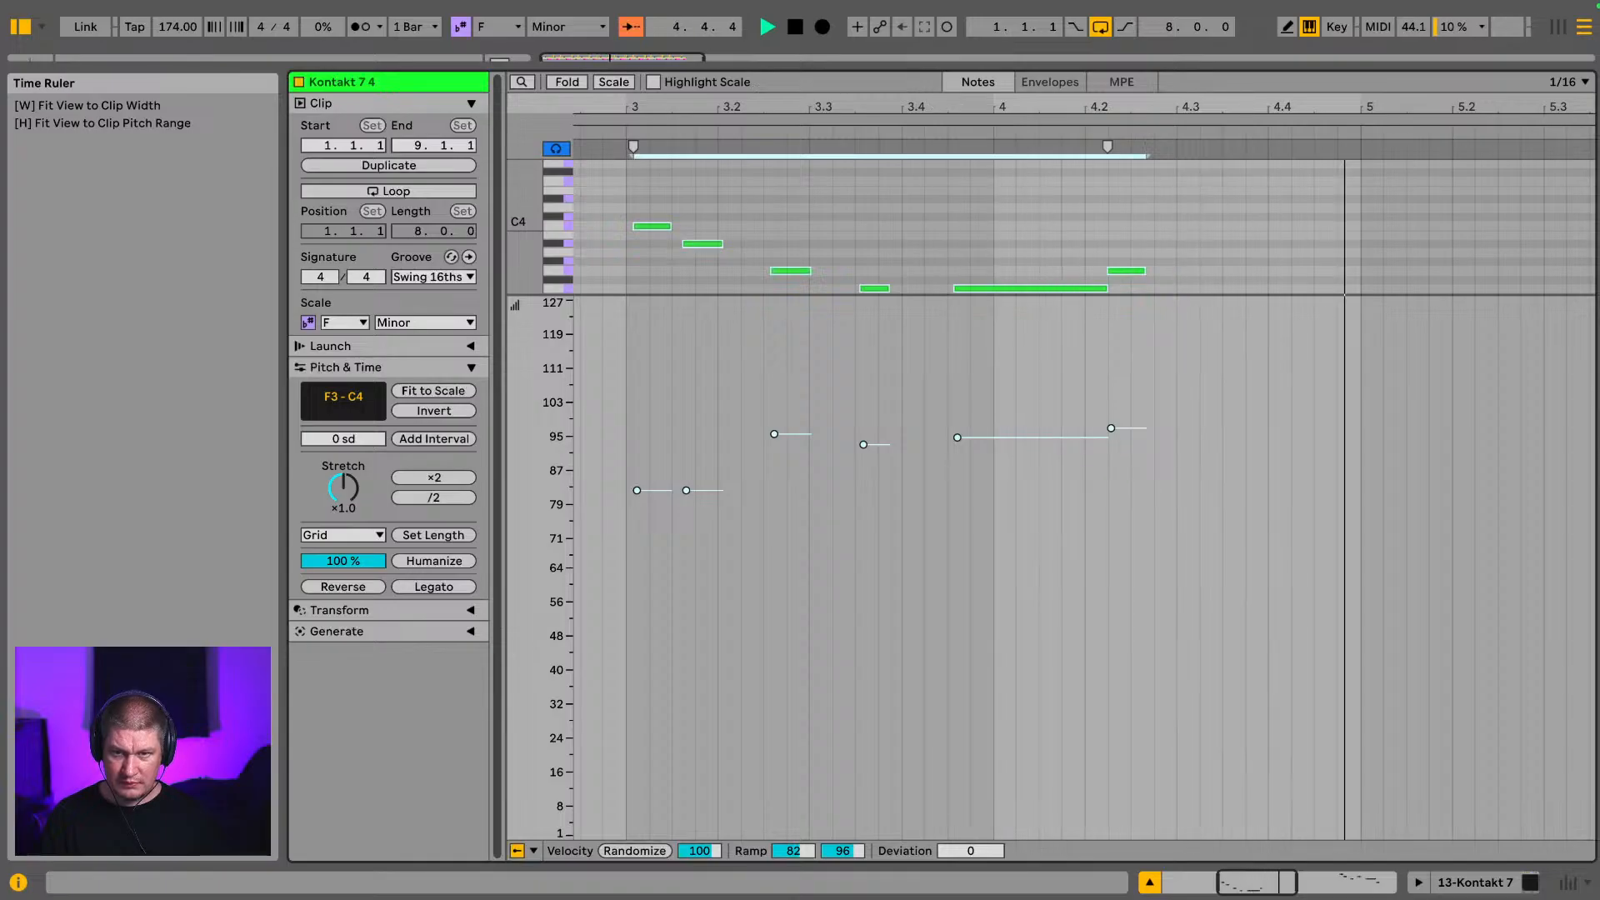
{"action": "left_click_drag", "start_coordinate": [937, 105], "coordinate": [821, 46]}
{"action": "key", "text": "w"}
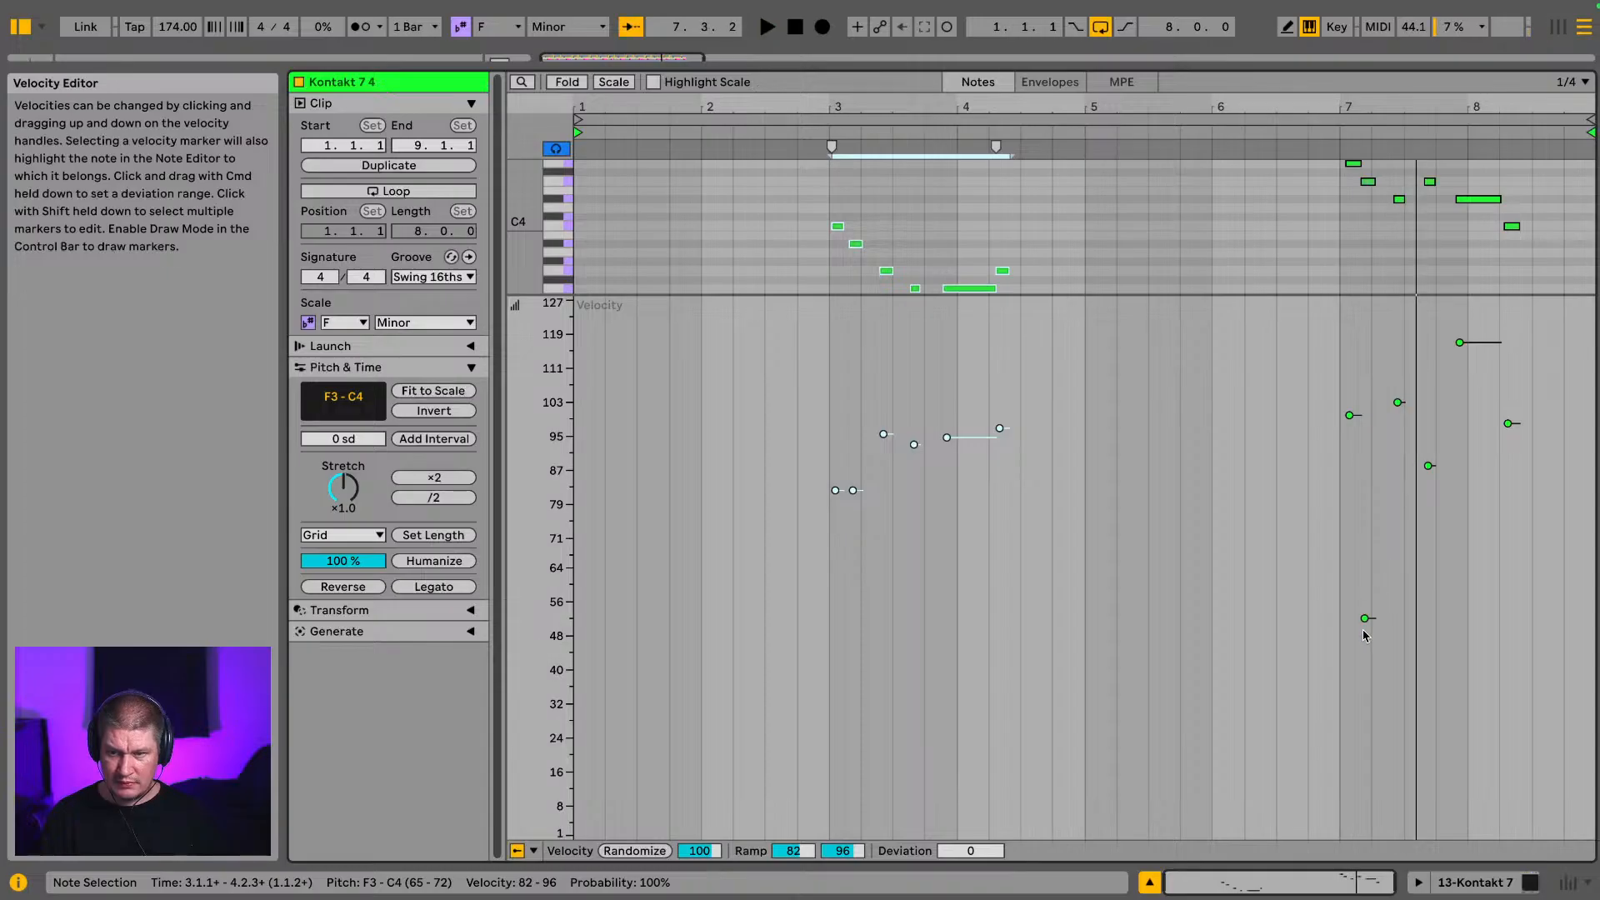
{"action": "left_click_drag", "start_coordinate": [1365, 617], "coordinate": [1364, 458]}
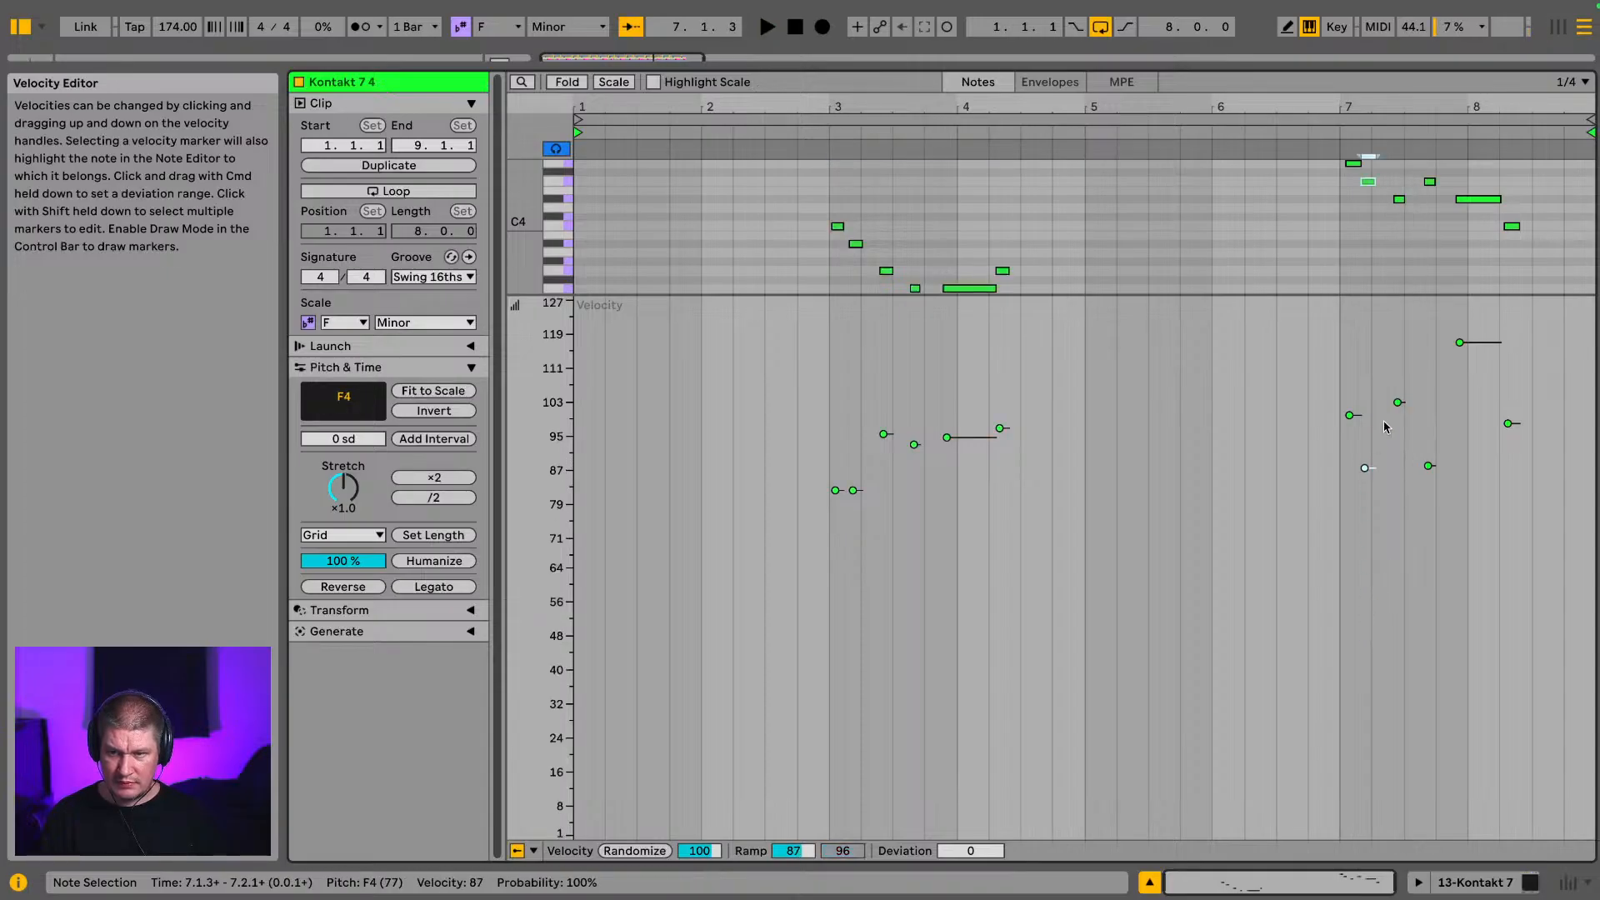
{"action": "left_click_drag", "start_coordinate": [1459, 342], "coordinate": [1459, 346]}
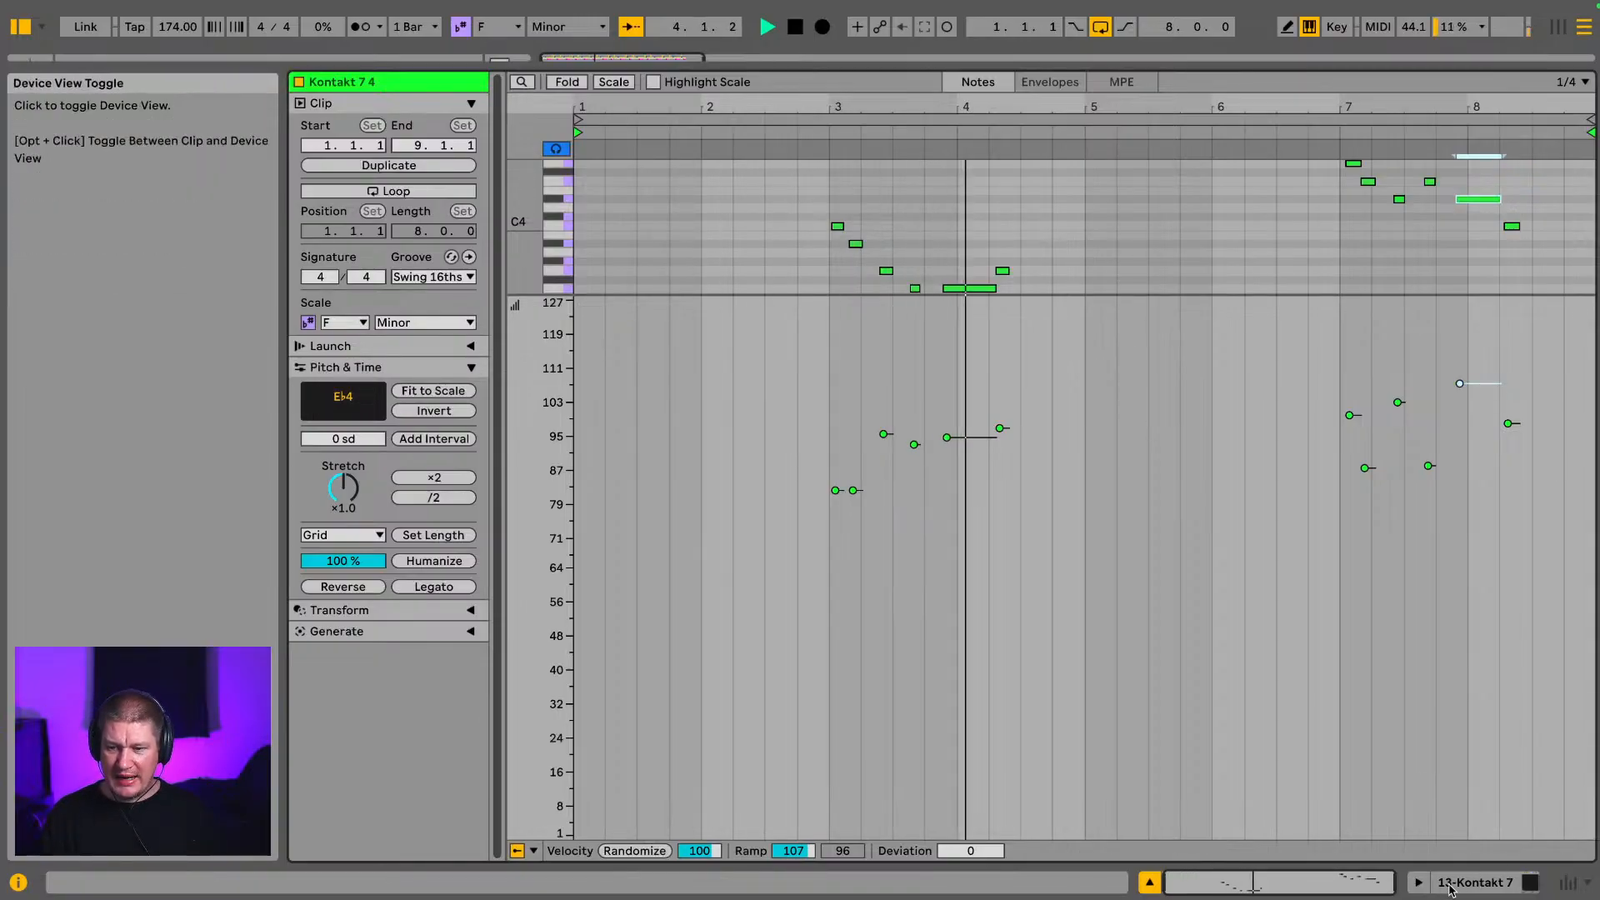
Step: Return to the arrangement with the piano's device view shown and collapse track 13 Kontakt 7
{"action": "left_click", "coordinate": [1450, 885]}
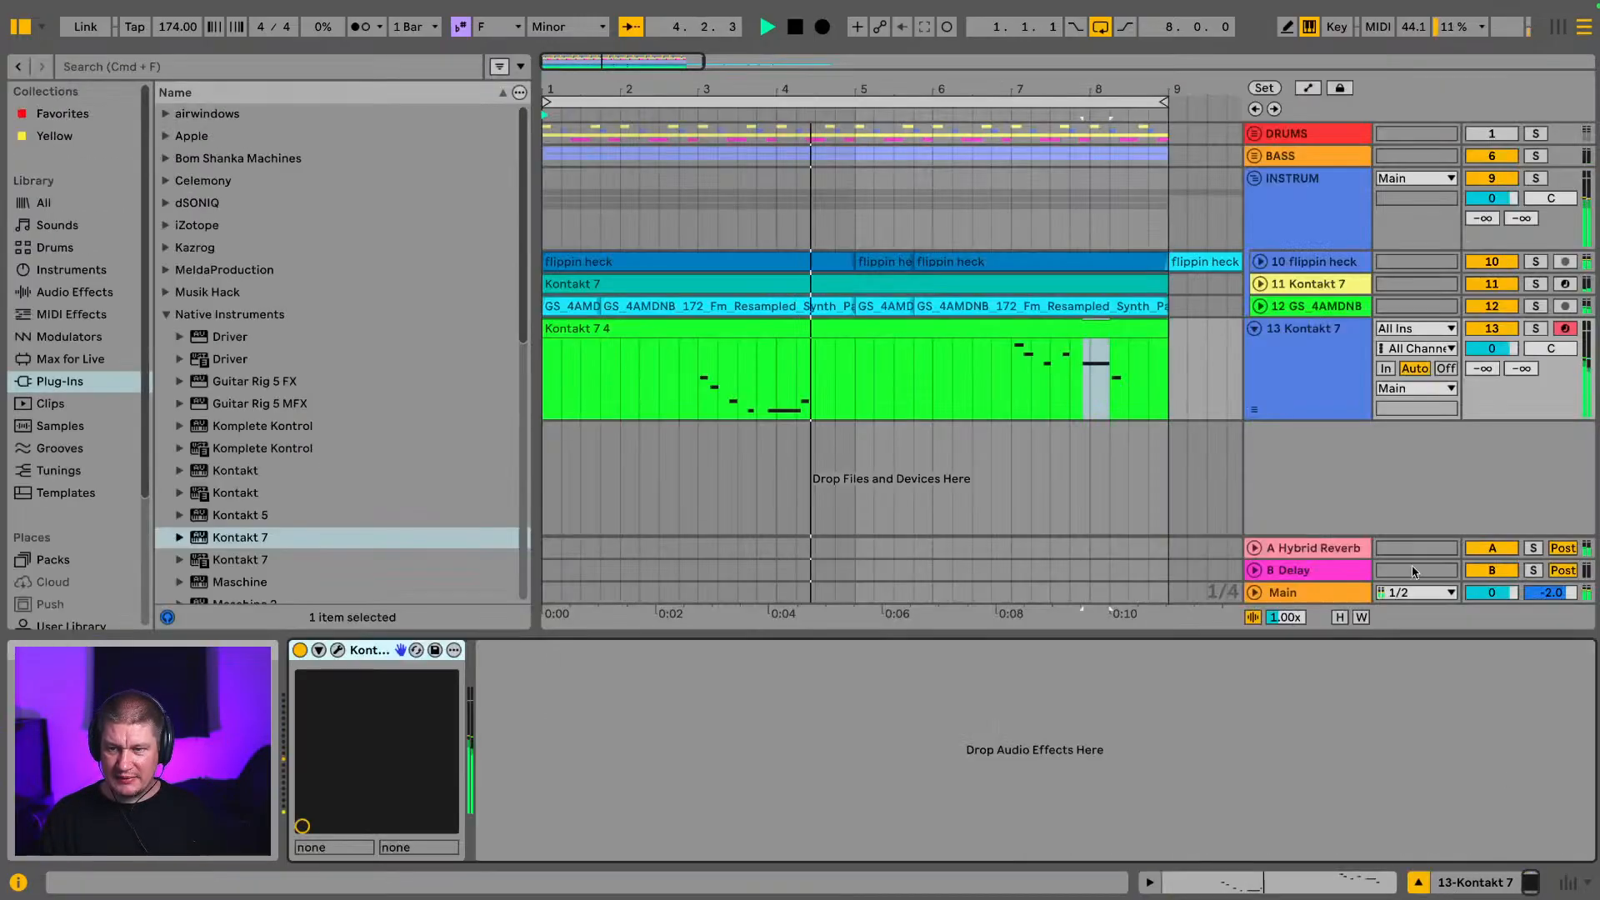
{"action": "left_click", "coordinate": [1491, 141]}
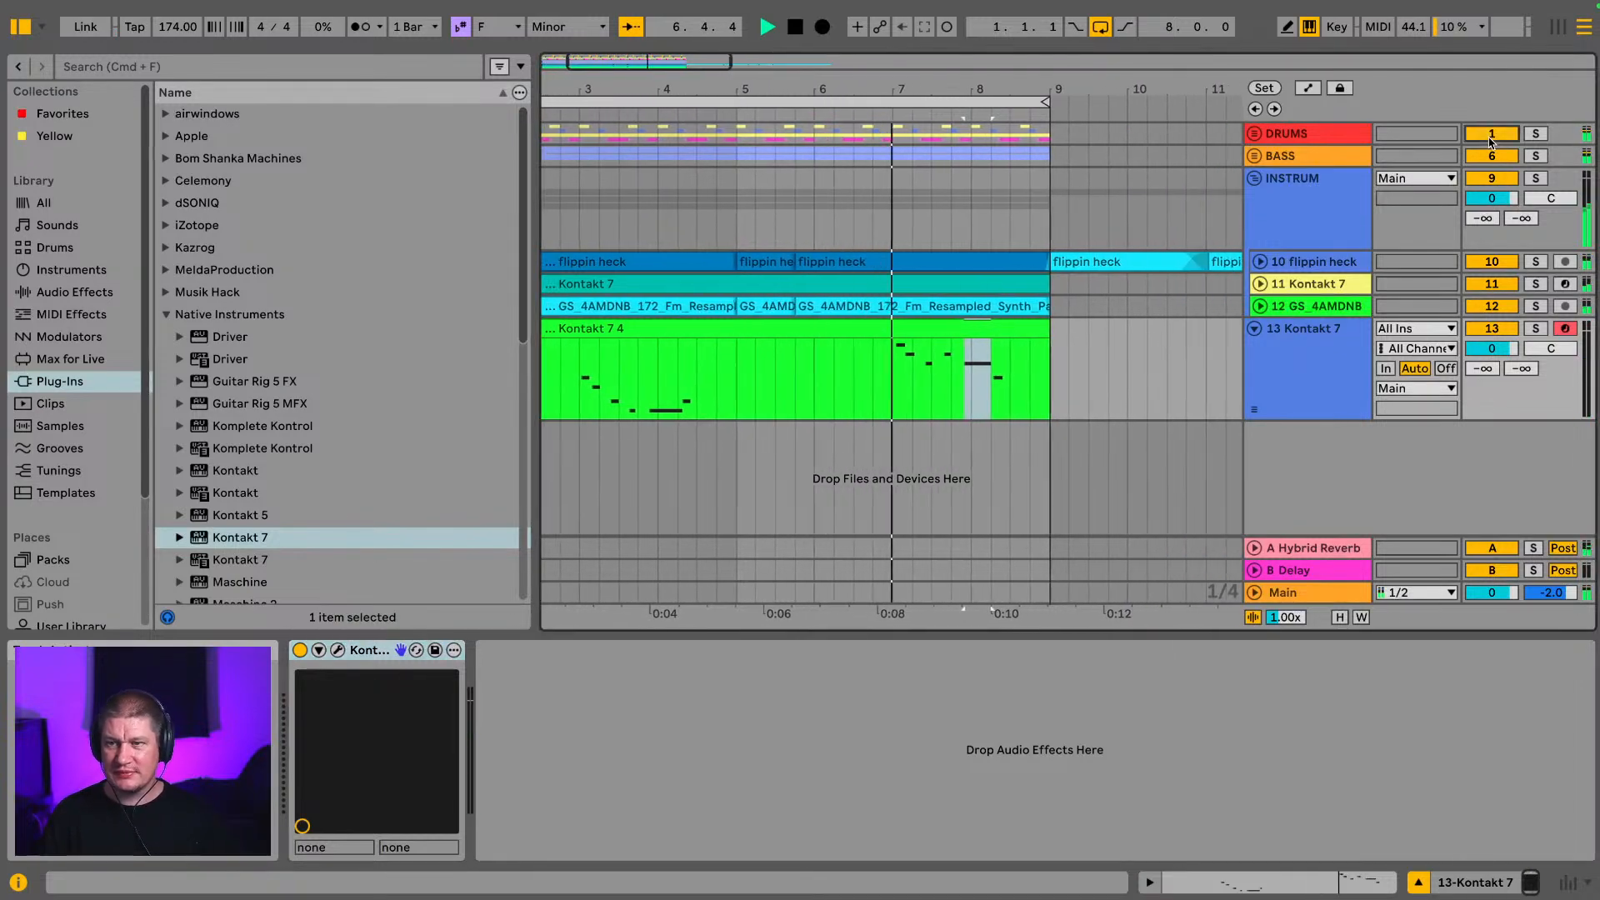
{"action": "left_click", "coordinate": [1292, 337]}
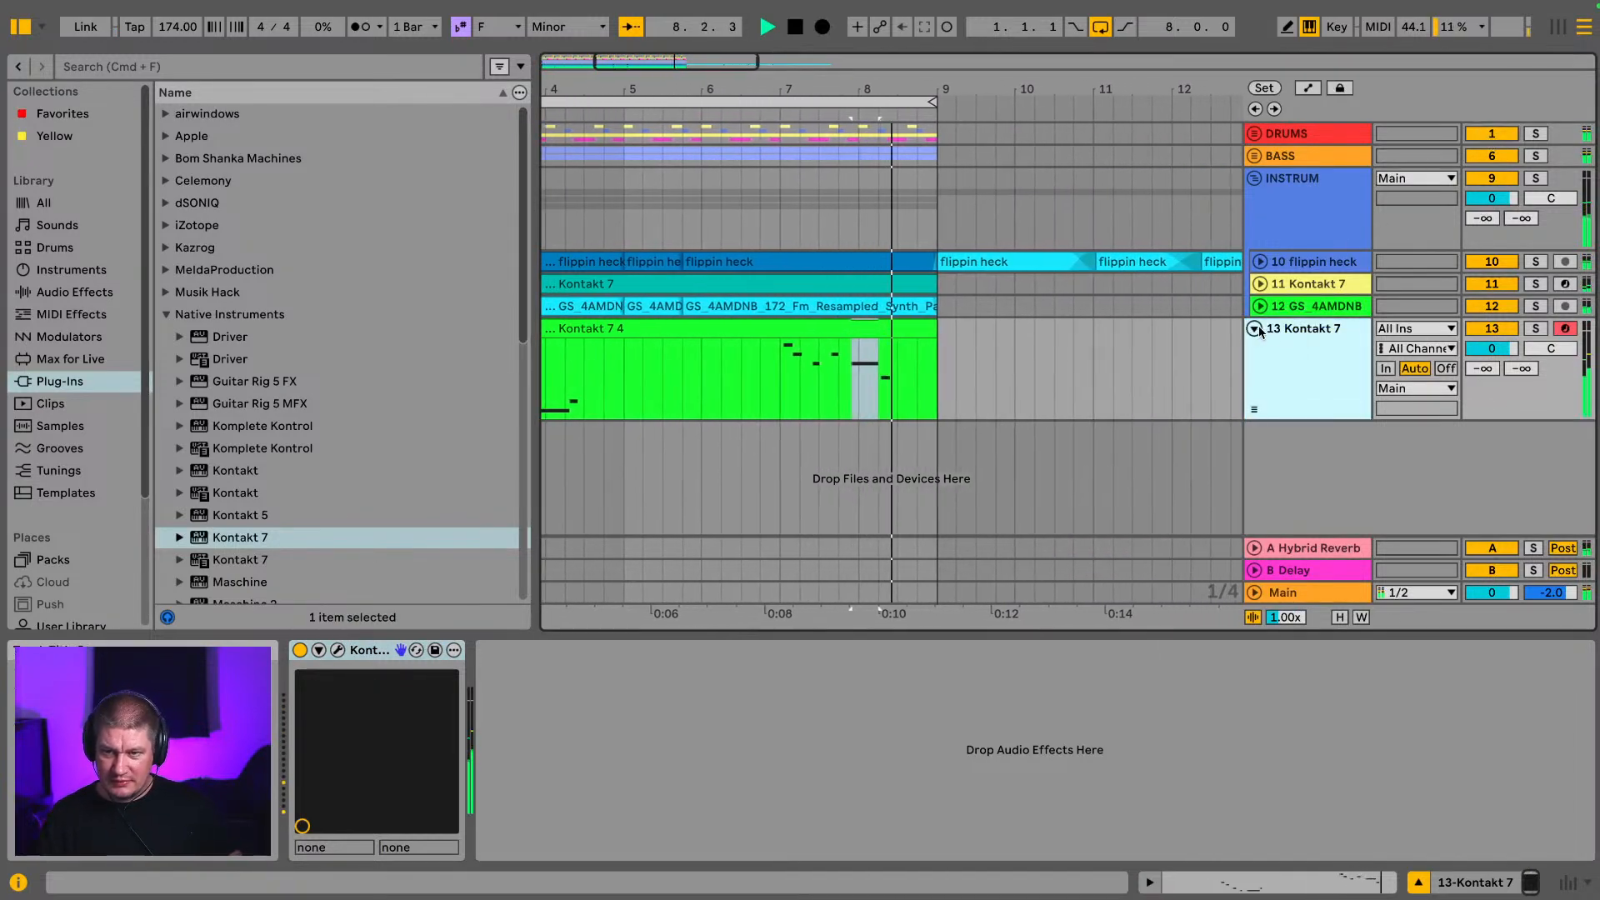
{"action": "left_click", "coordinate": [1254, 329]}
Step: In the mixer, set track 13's volume to -5.7 dB and its A Hybrid Reverb send to -8.0 dB, and return to the arrangement
{"action": "key", "text": "Tab"}
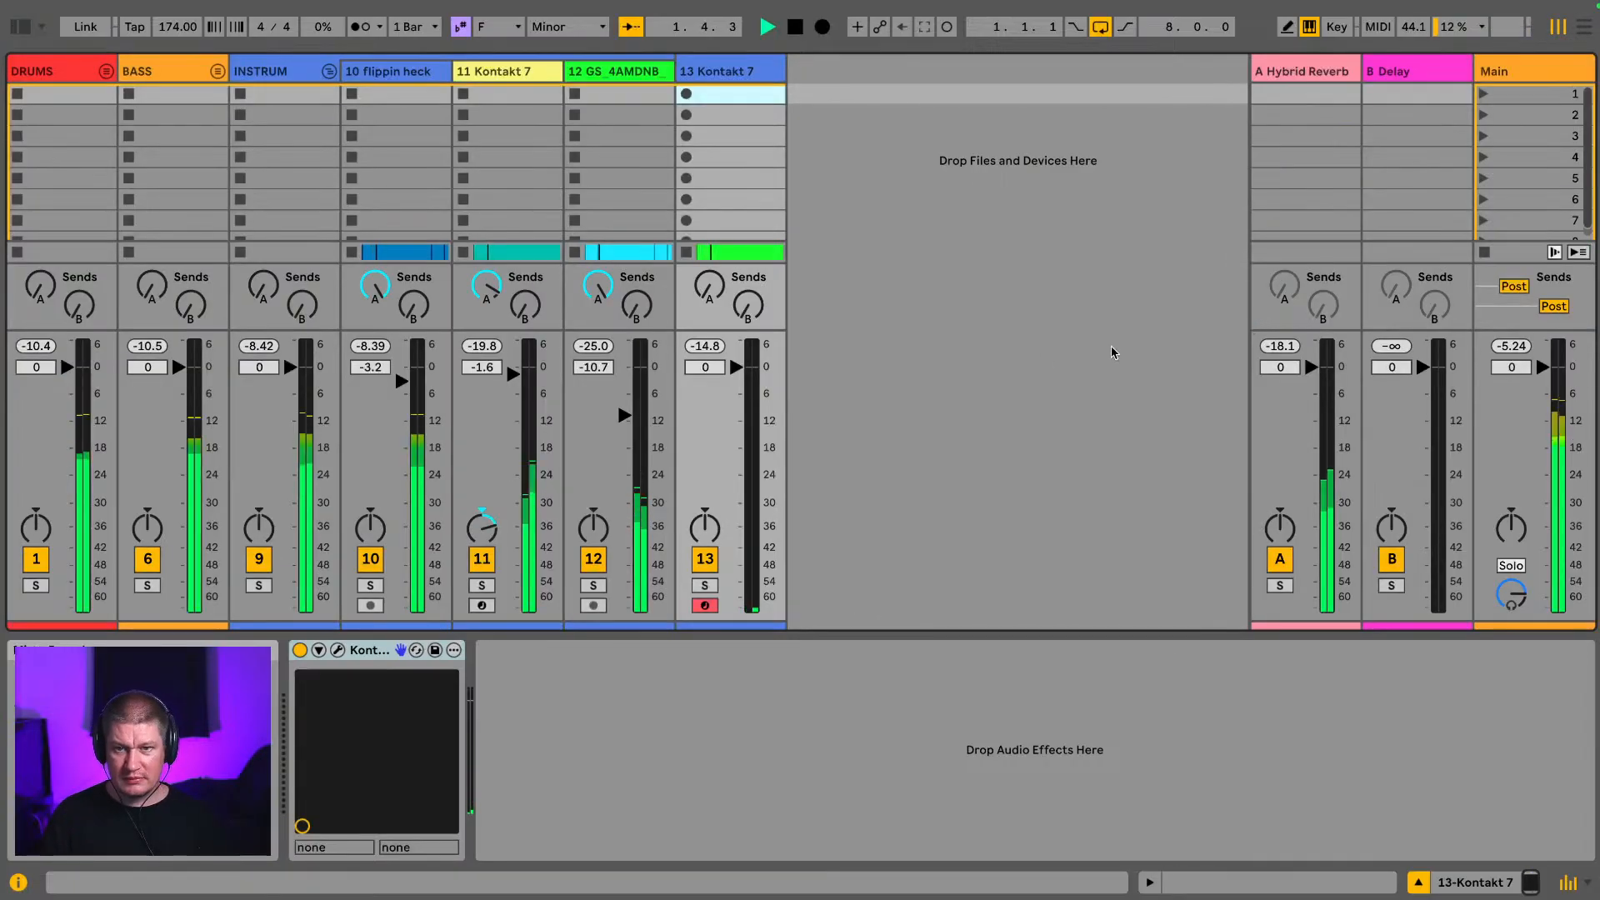
{"action": "left_click_drag", "start_coordinate": [737, 368], "coordinate": [737, 397]}
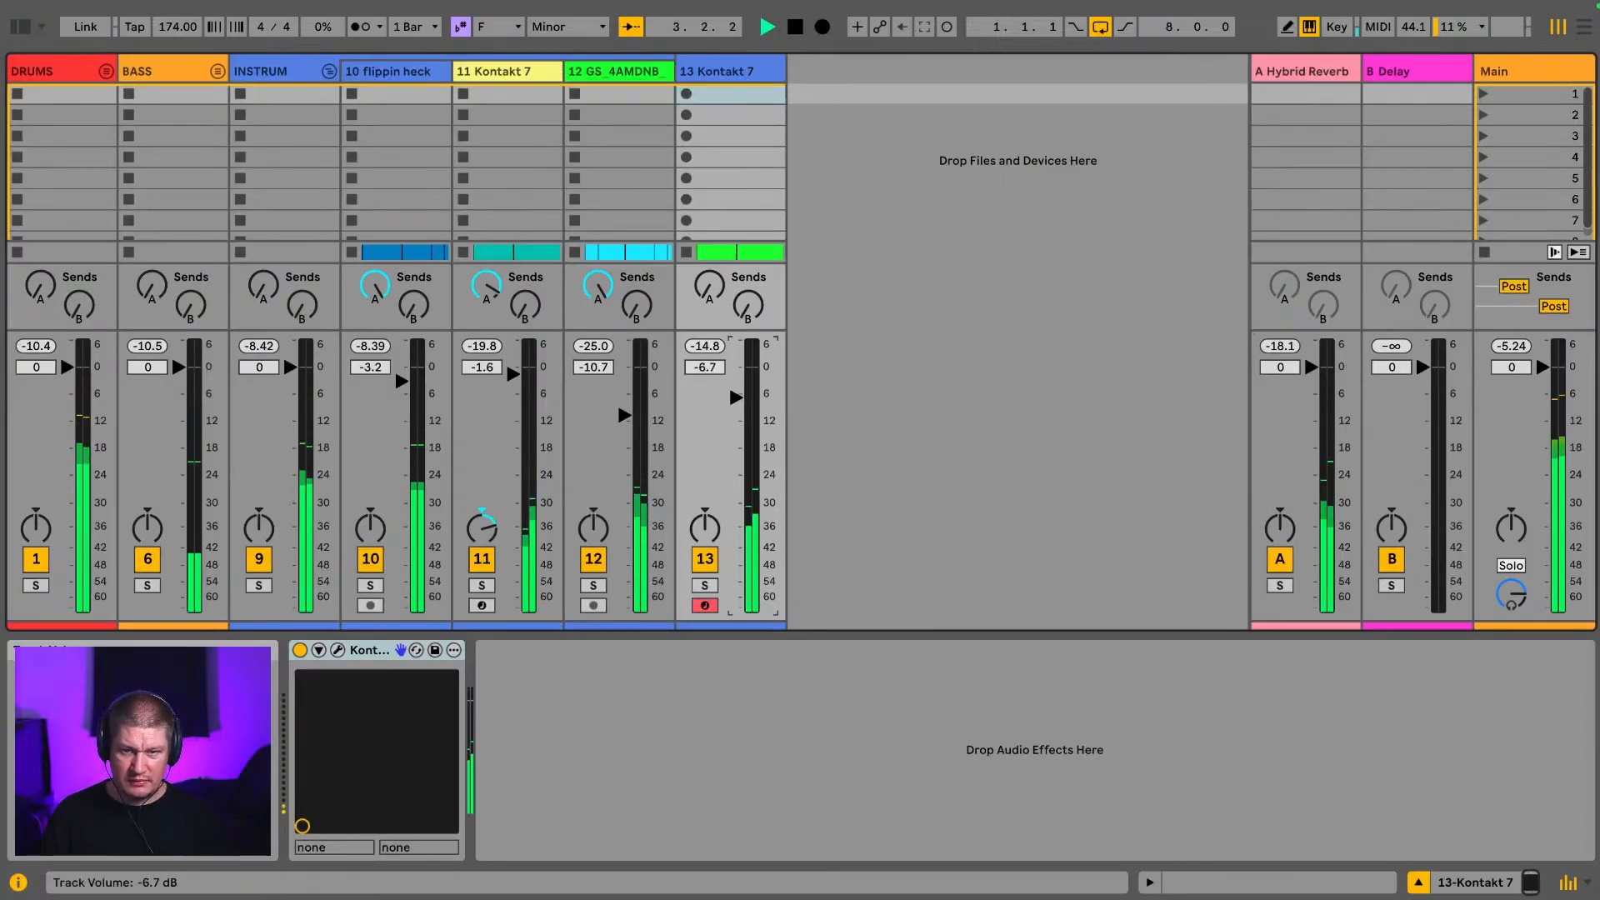
{"action": "left_click_drag", "start_coordinate": [709, 286], "coordinate": [709, 175]}
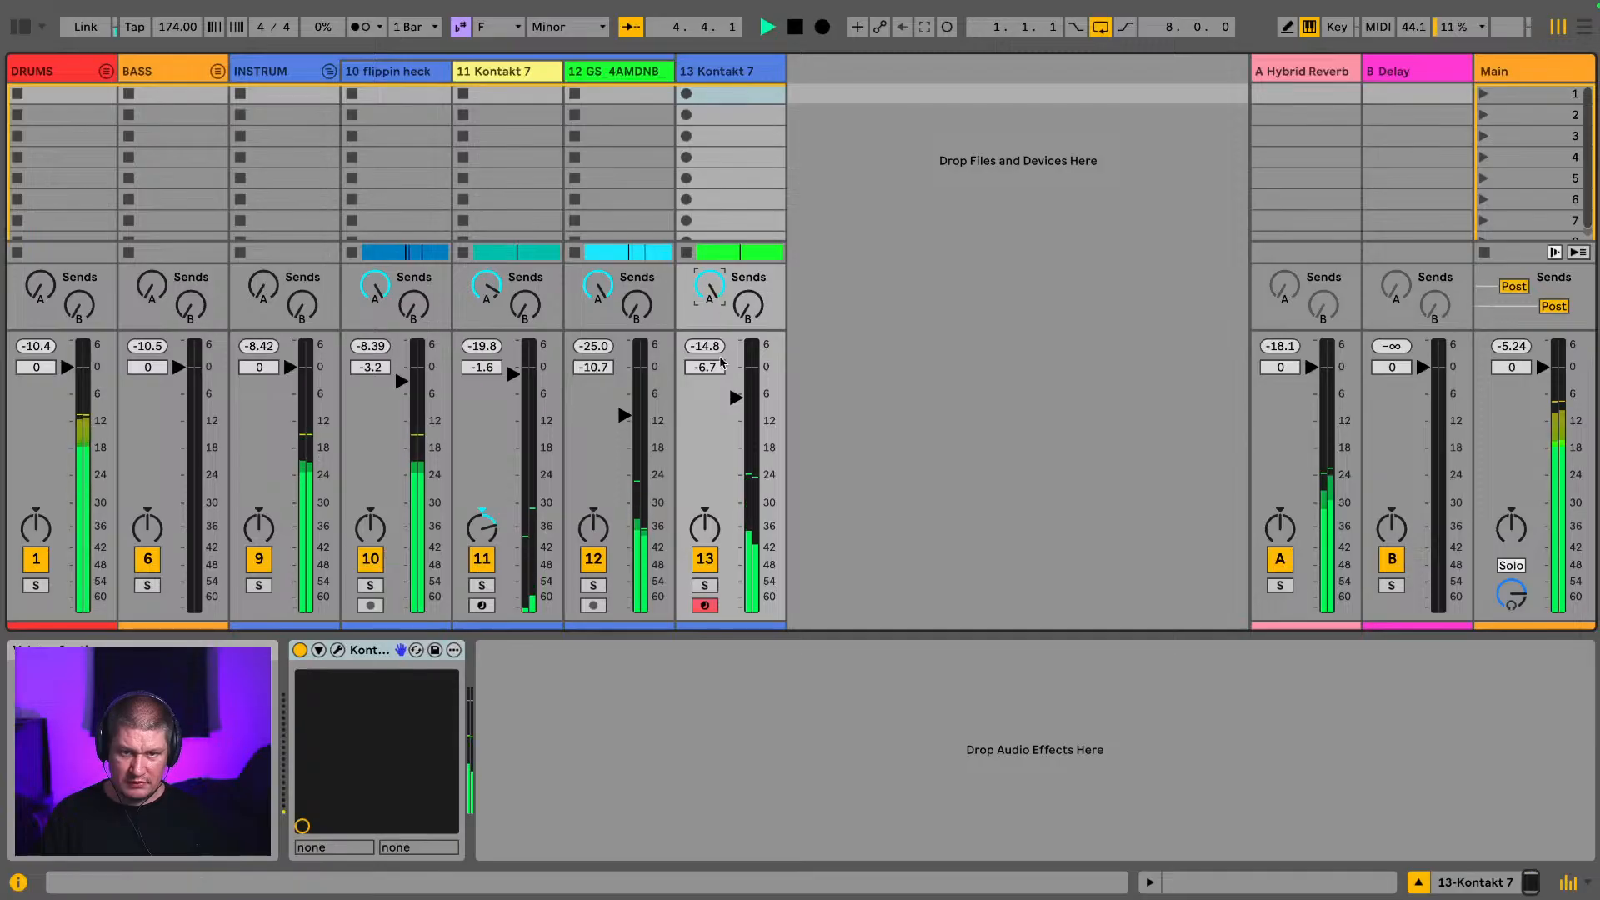
{"action": "left_click_drag", "start_coordinate": [727, 403], "coordinate": [727, 401]}
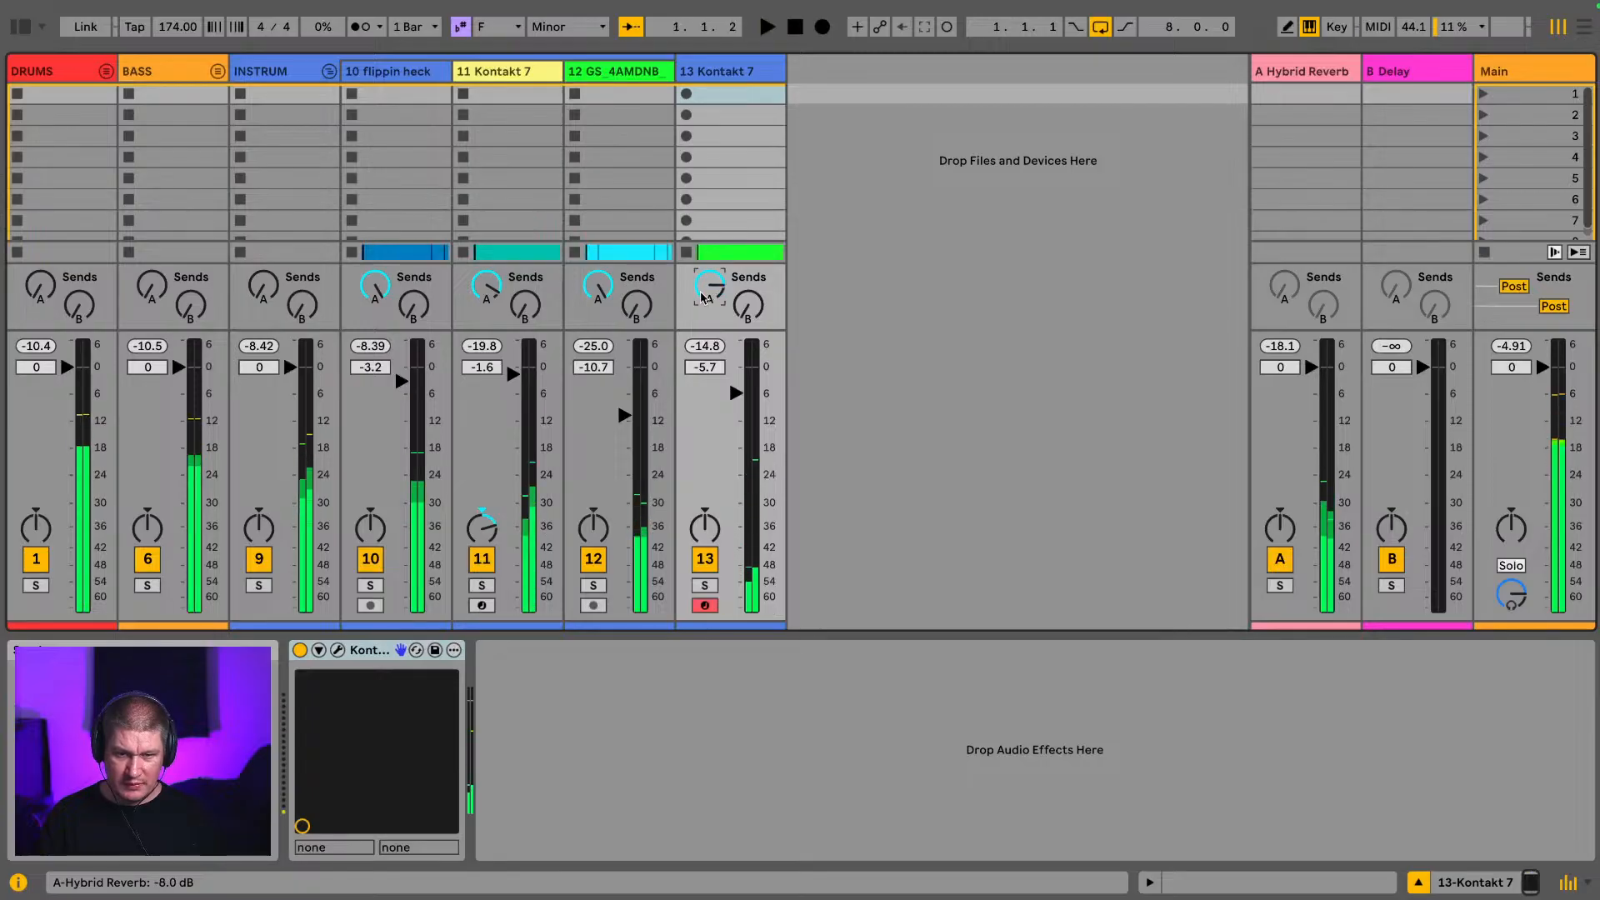
{"action": "key", "text": "space"}
{"action": "key", "text": "Tab"}
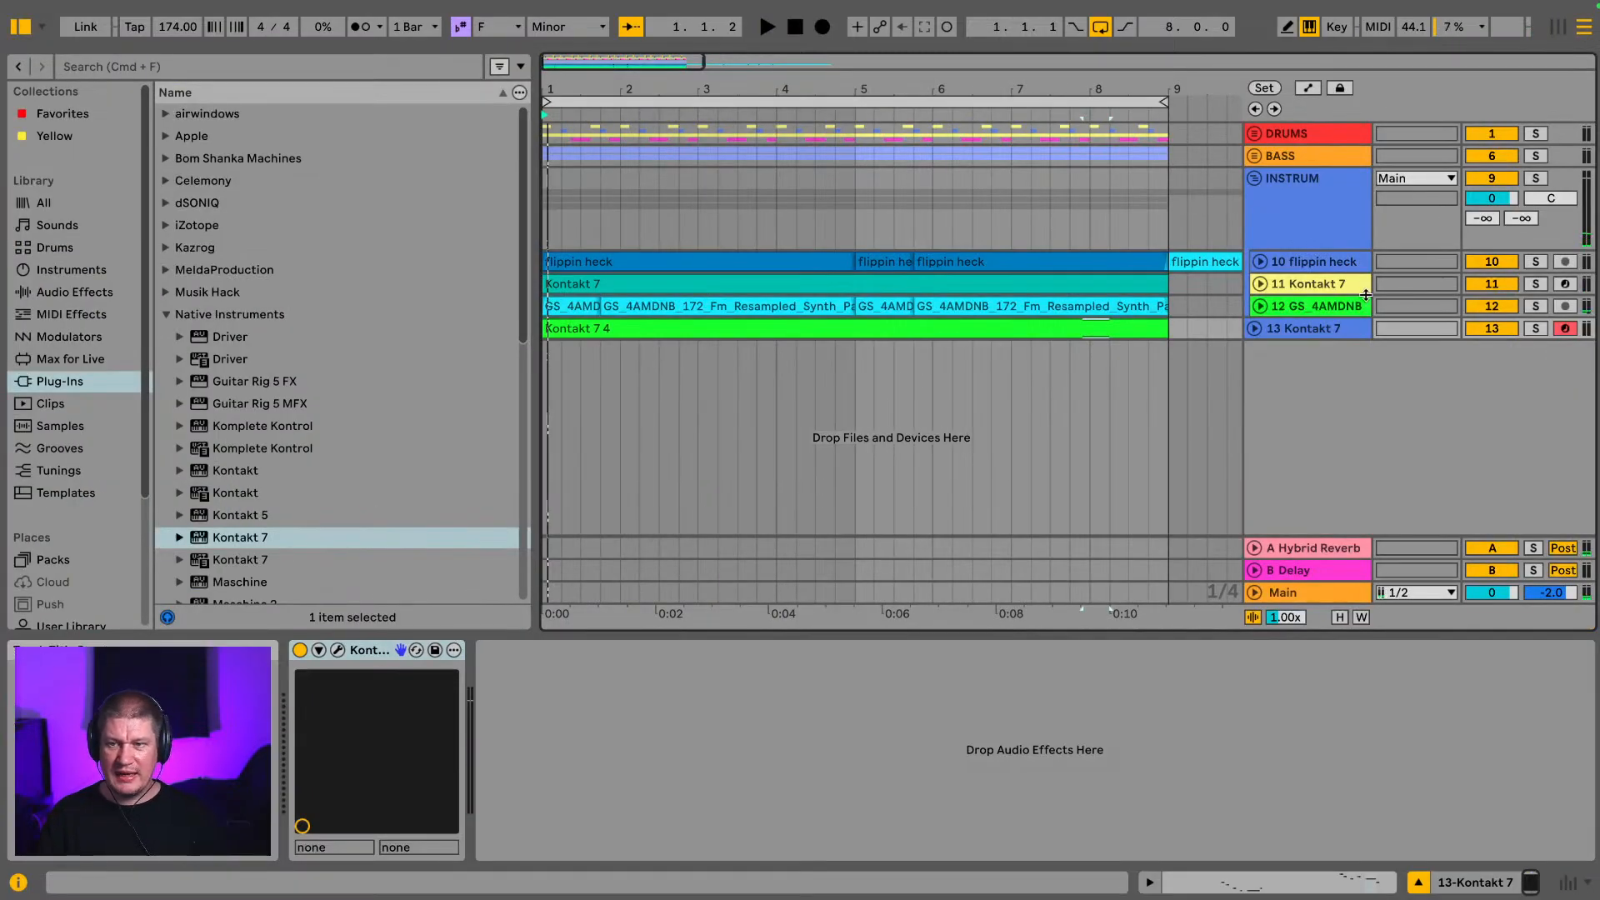
Step: Deactivate track 10 flippin heck and play the loop without it
{"action": "left_click", "coordinate": [1342, 262]}
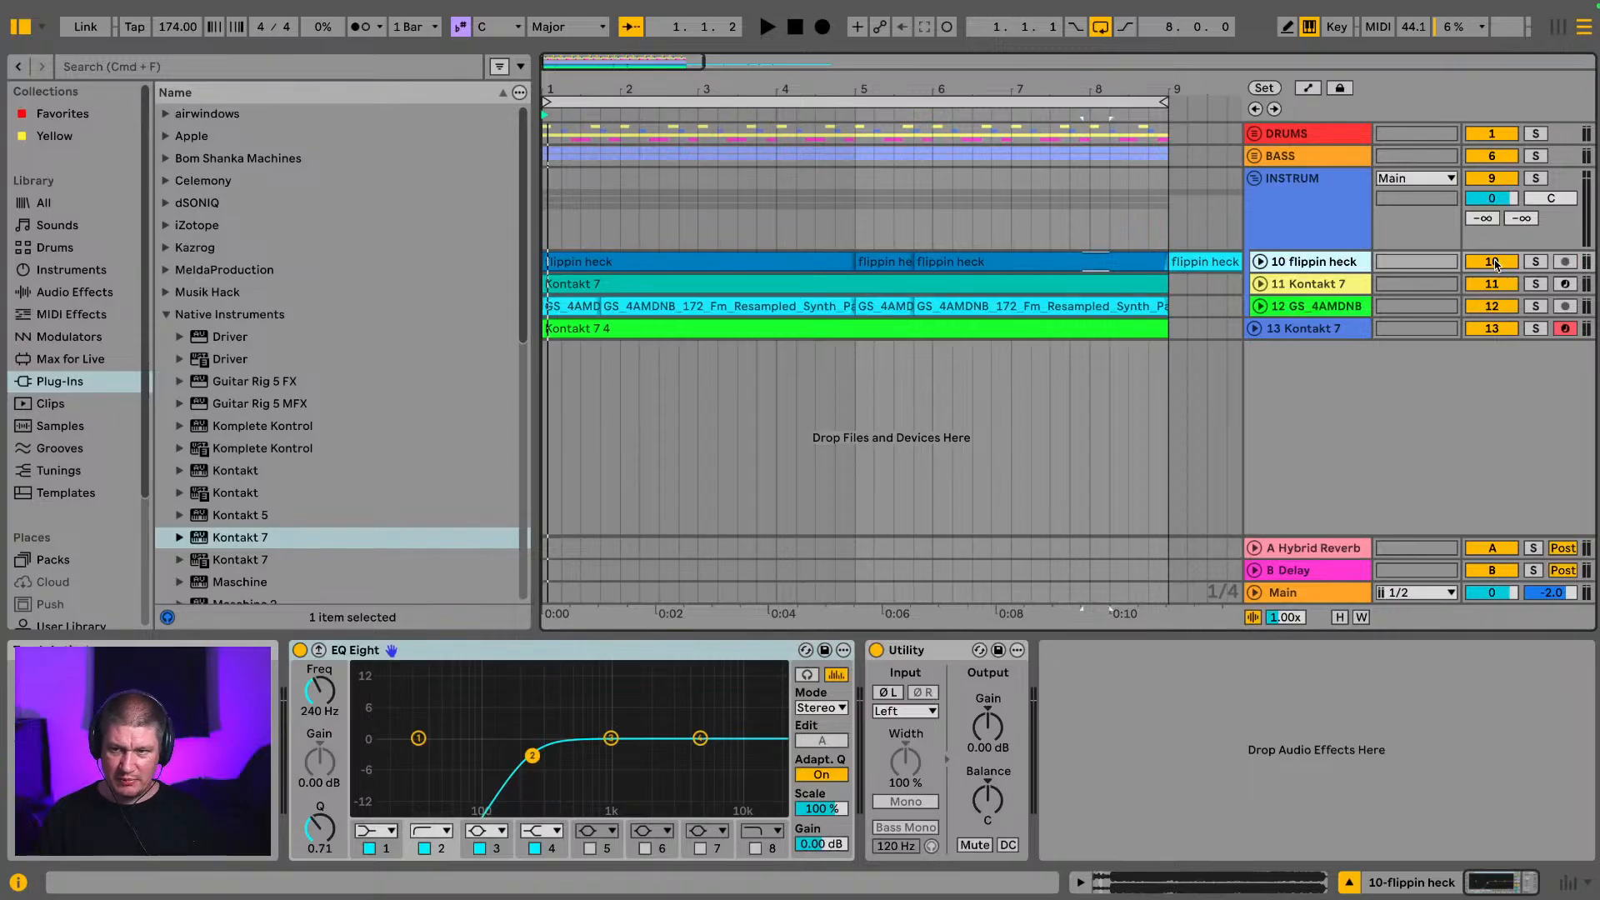
{"action": "key", "text": "space"}
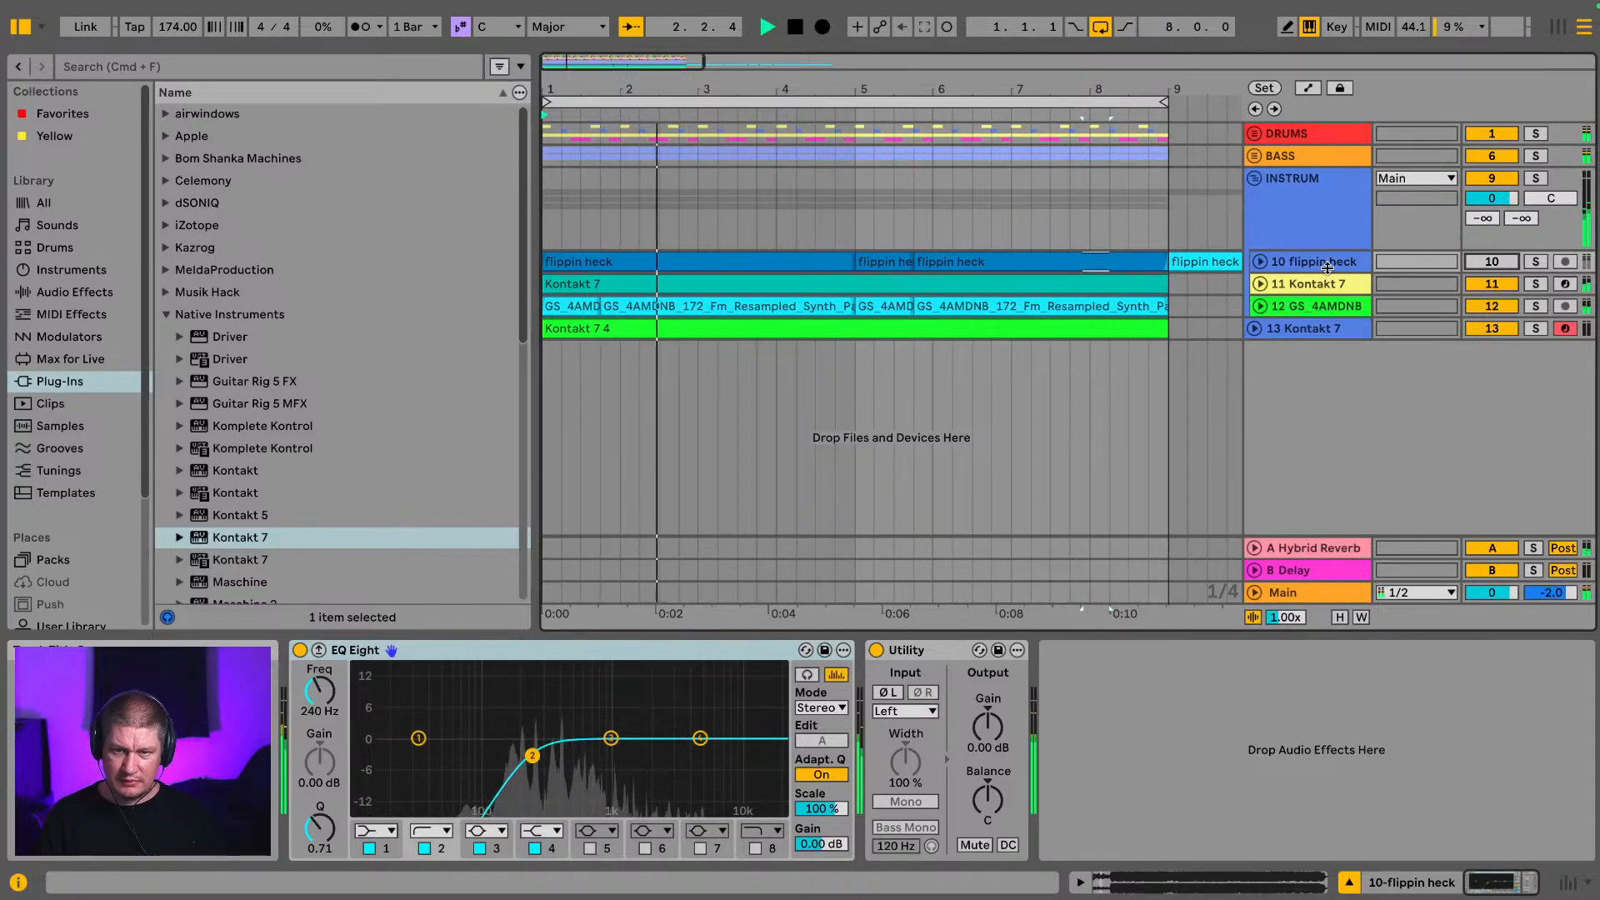
Step: Open track 13's Kontakt 7 4 clip in the note editor and shrink its velocity lane to a minimum
{"action": "left_click", "coordinate": [1304, 325]}
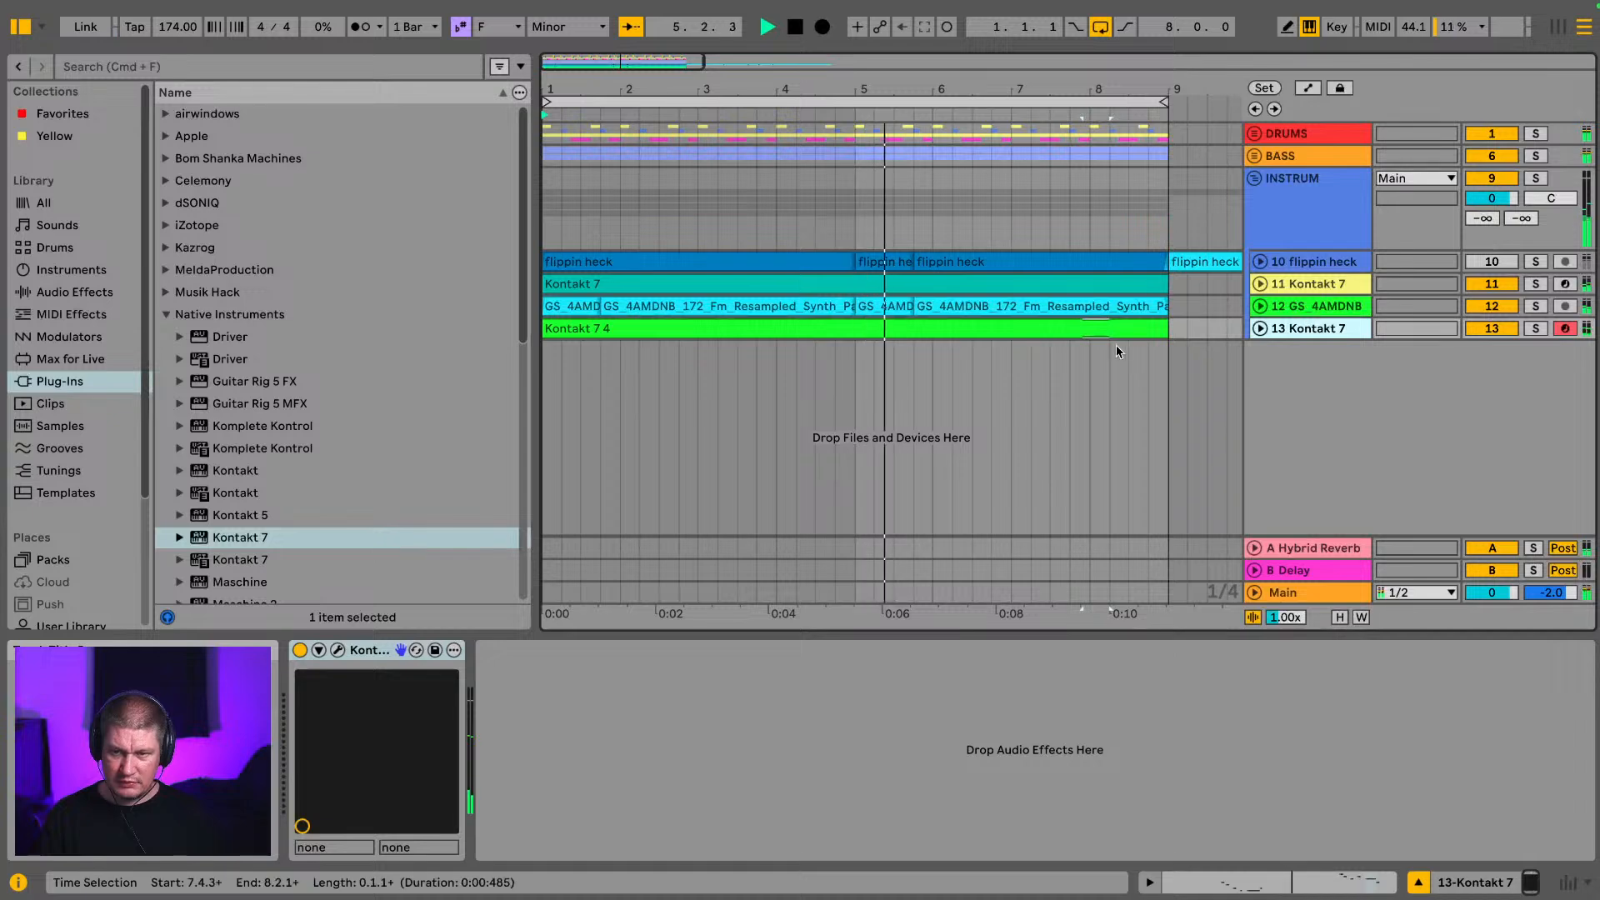
{"action": "double_click", "coordinate": [1091, 329]}
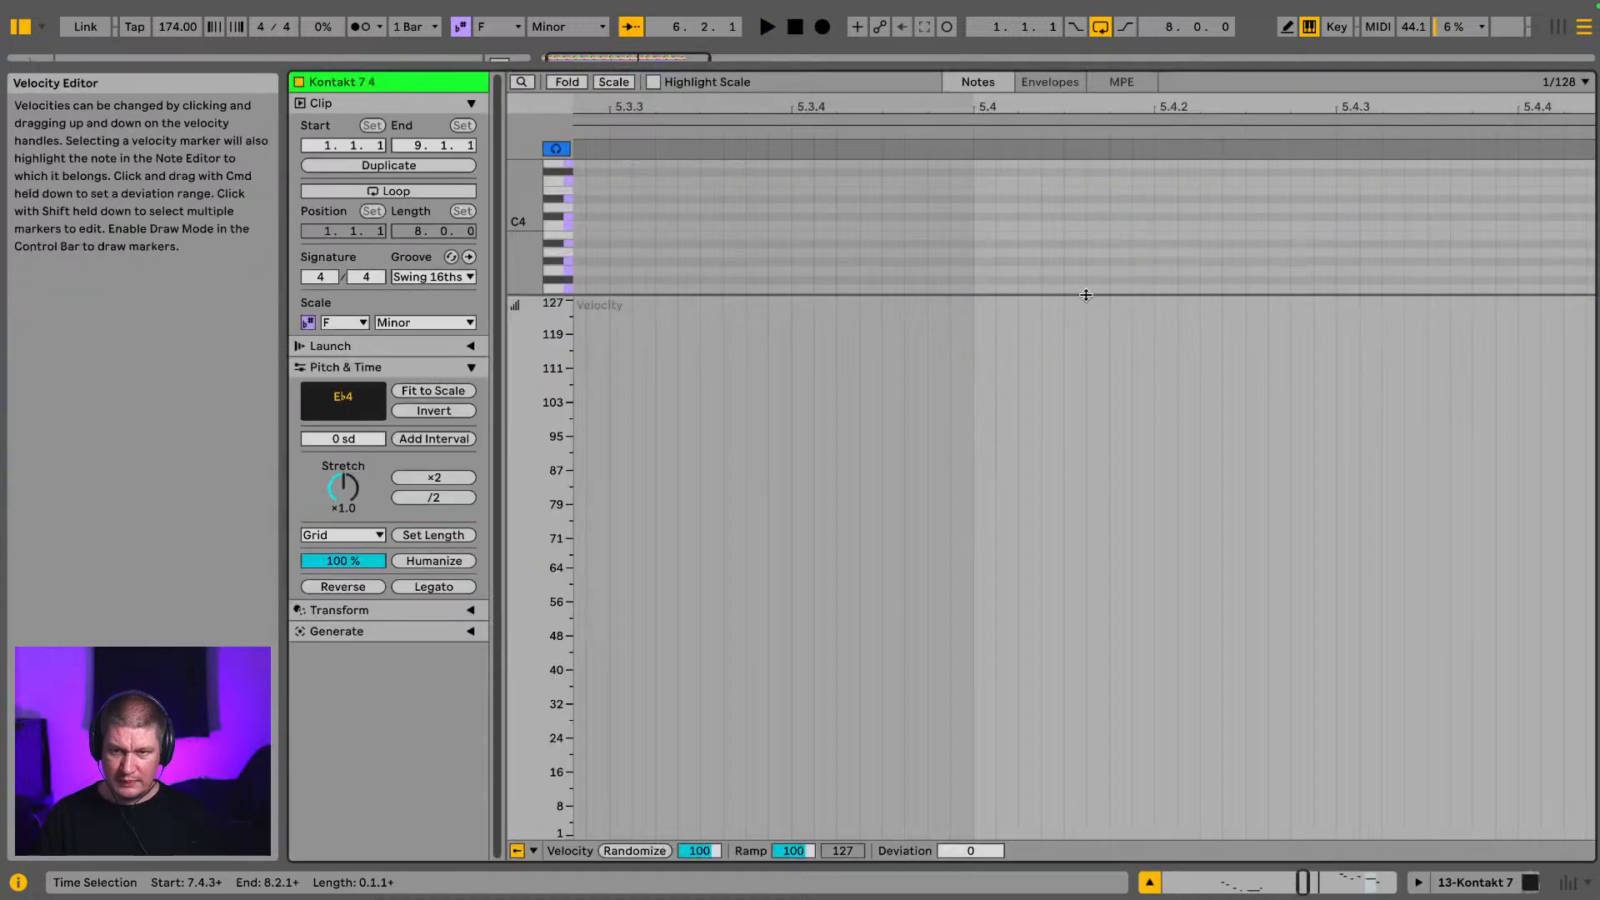
{"action": "left_click_drag", "start_coordinate": [1085, 295], "coordinate": [1123, 830]}
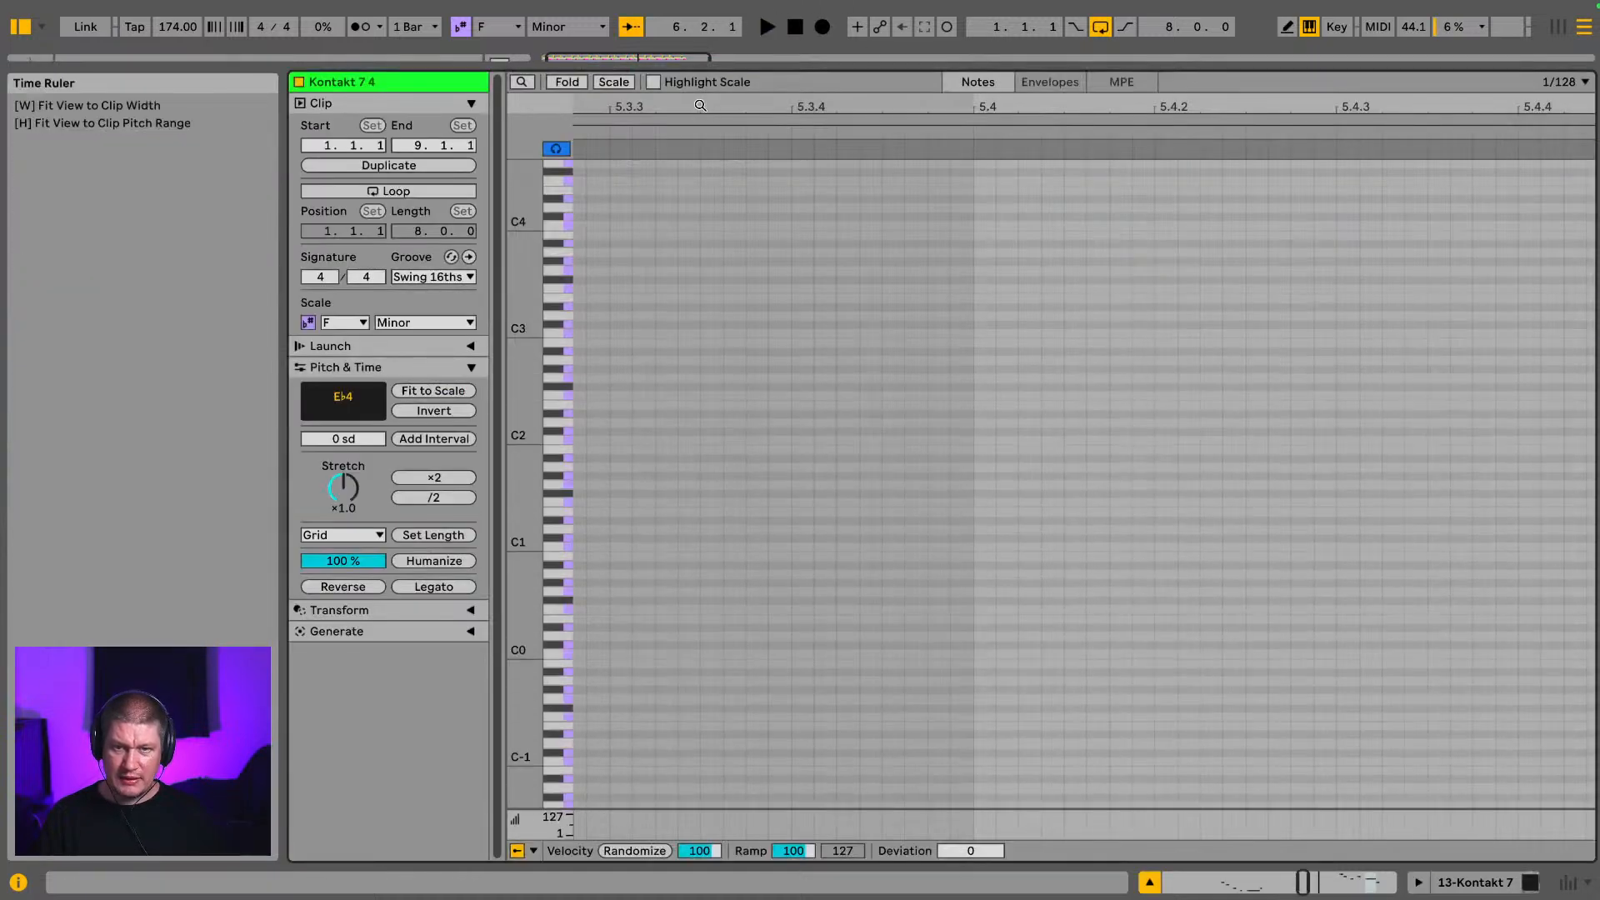
Step: In the first piano phrase, shorten the long F3 note slightly and move the G3 note earlier to start where it ends
{"action": "left_click_drag", "start_coordinate": [700, 105], "coordinate": [1563, 82]}
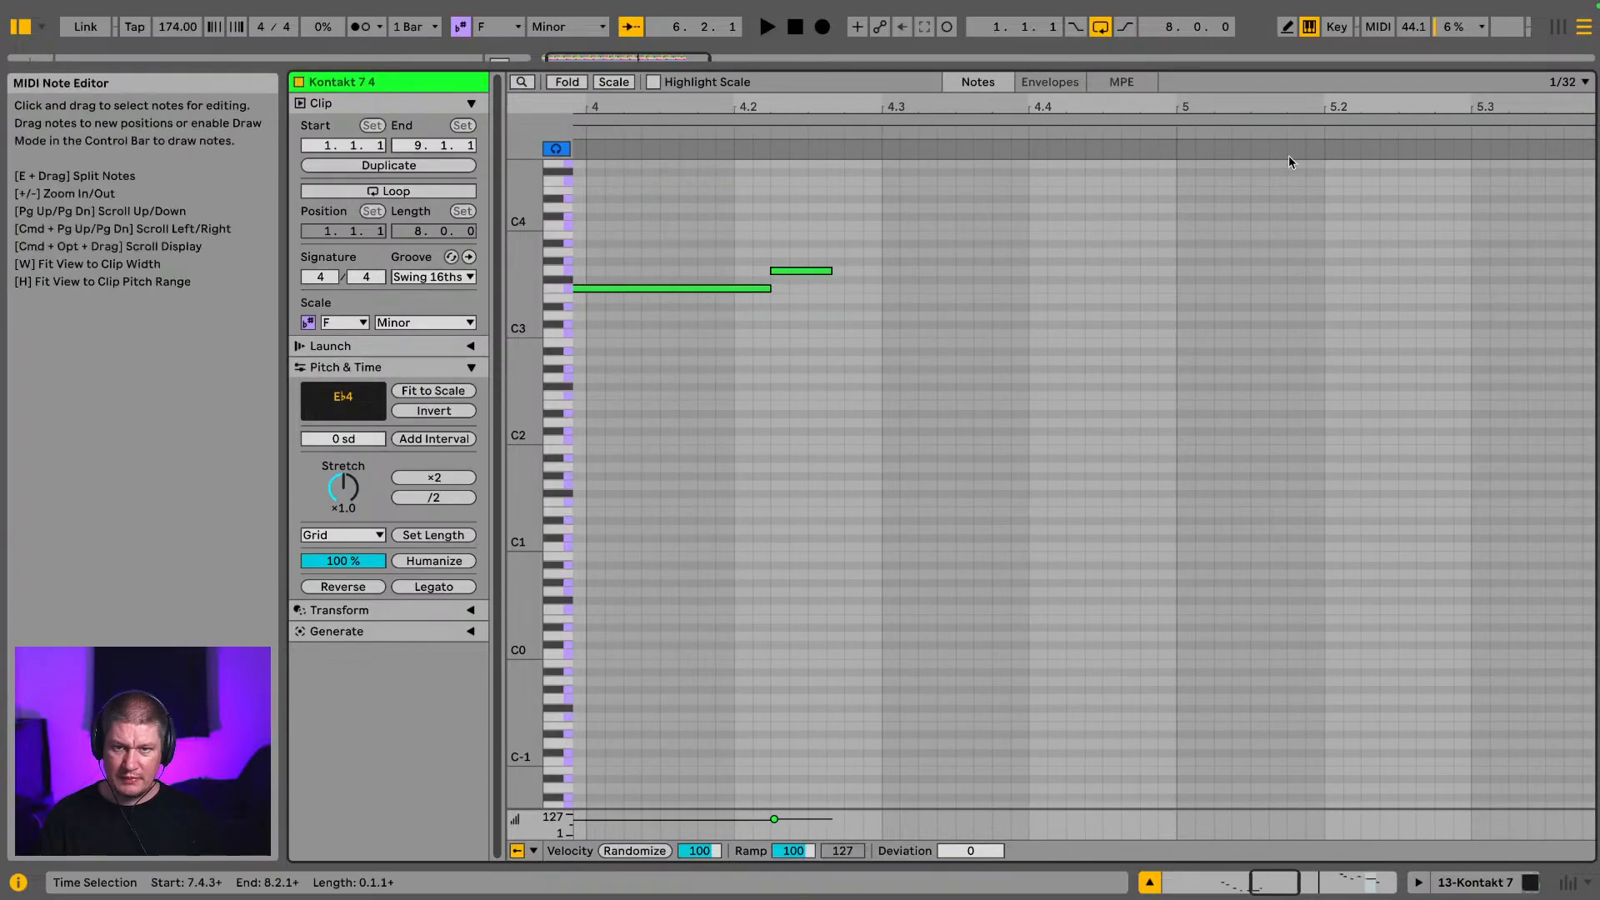
{"action": "left_click_drag", "start_coordinate": [1179, 121], "coordinate": [1484, 125]}
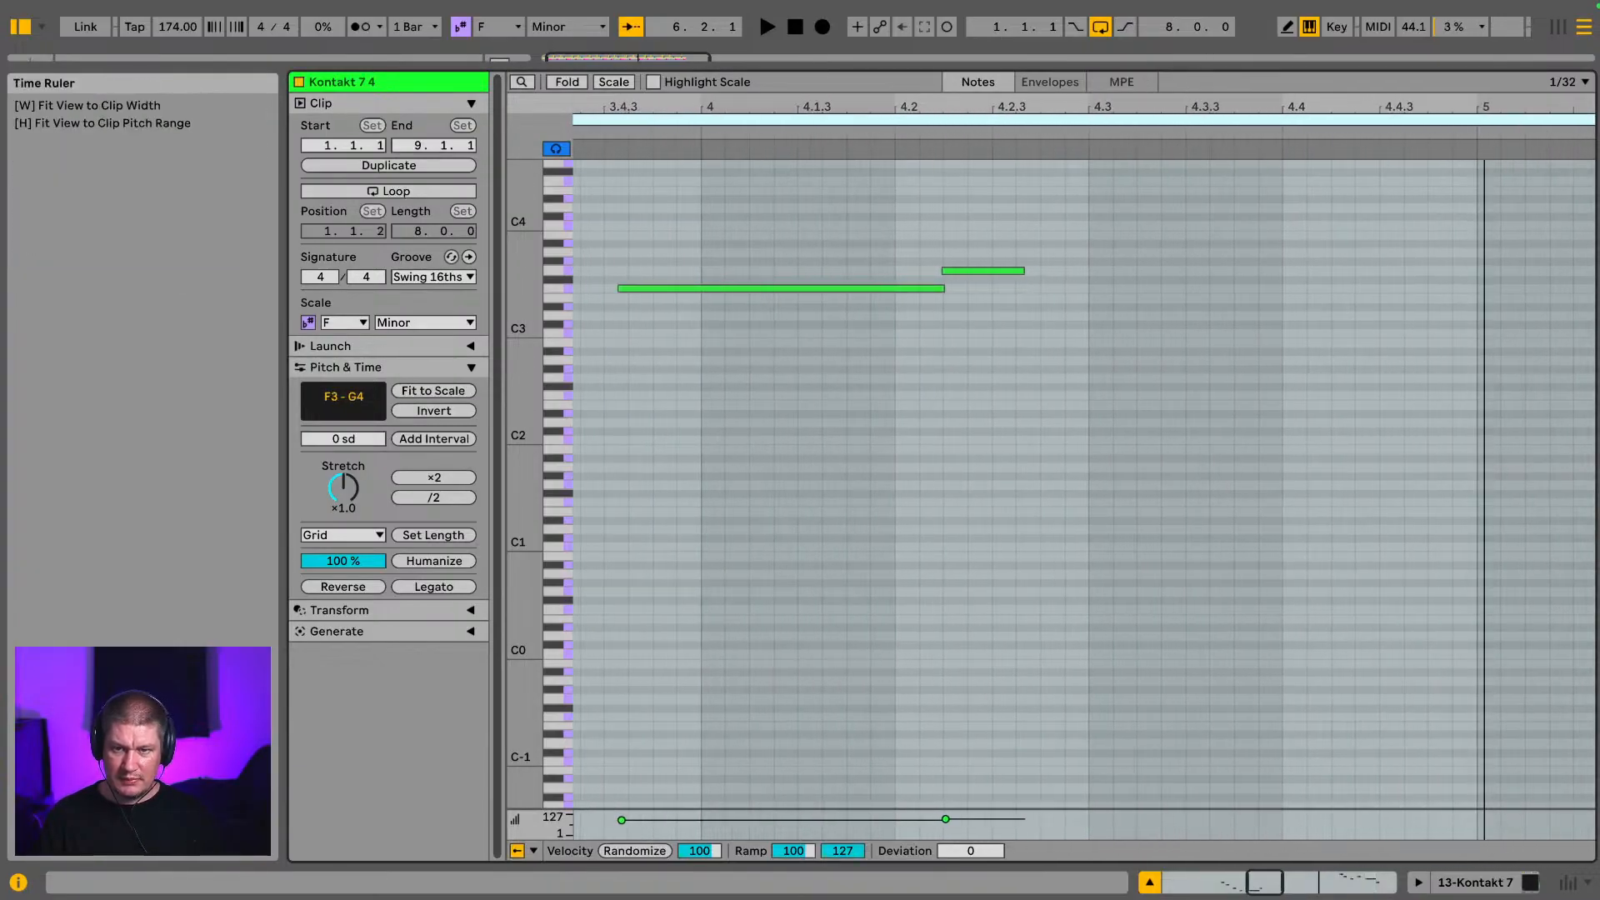
{"action": "left_click", "coordinate": [942, 293]}
{"action": "key", "text": "space"}
{"action": "left_click_drag", "start_coordinate": [942, 293], "coordinate": [922, 293]}
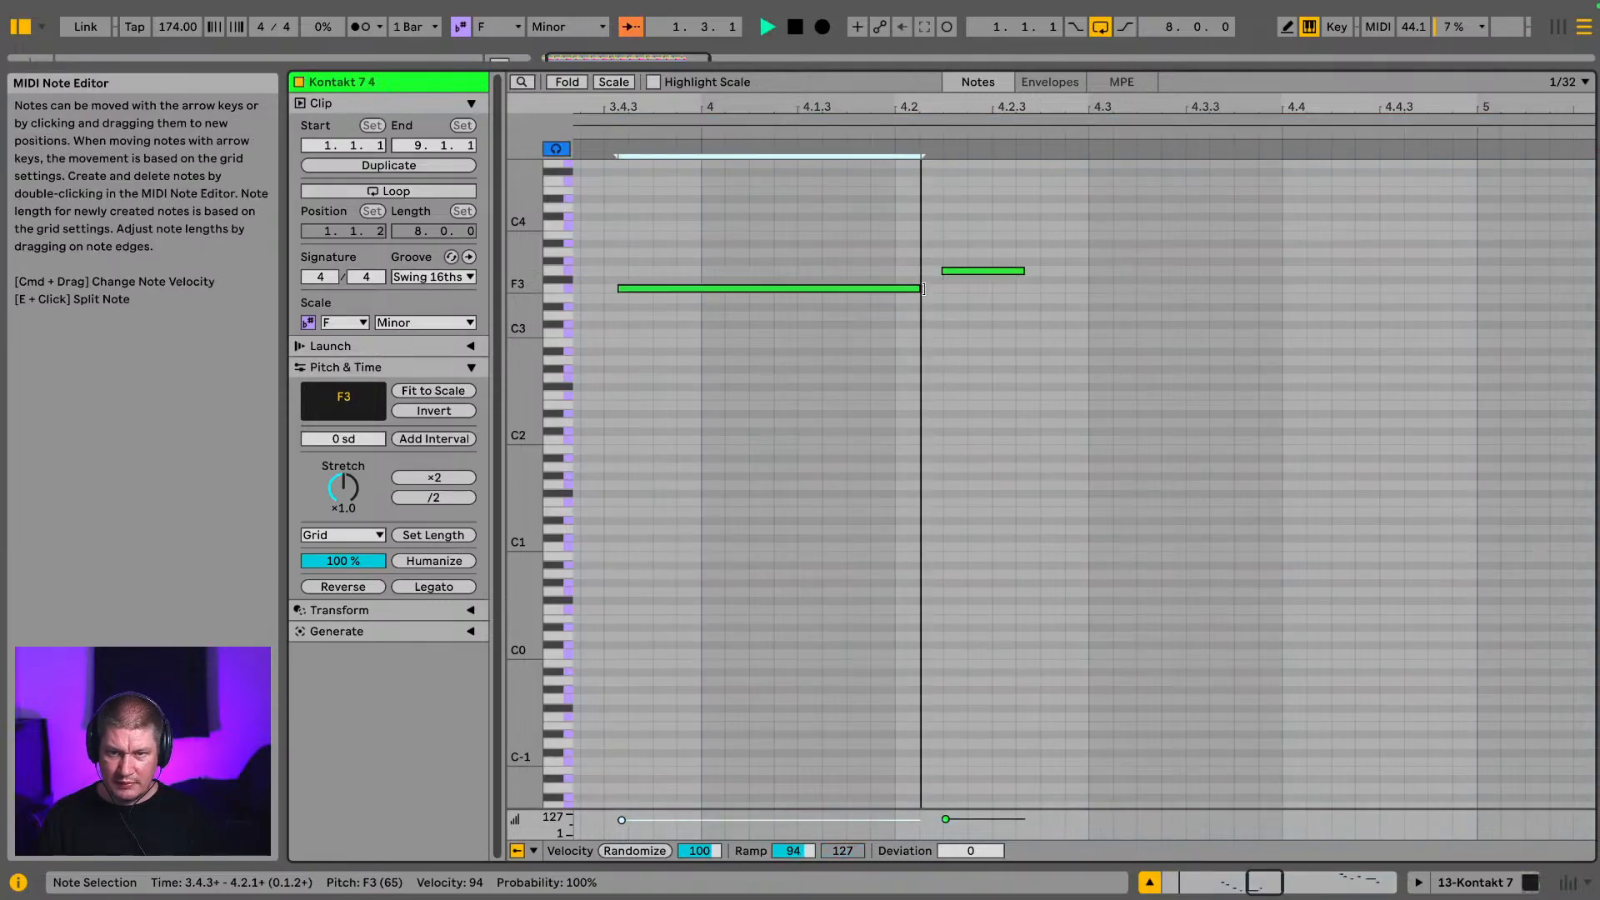
{"action": "left_click", "coordinate": [967, 271]}
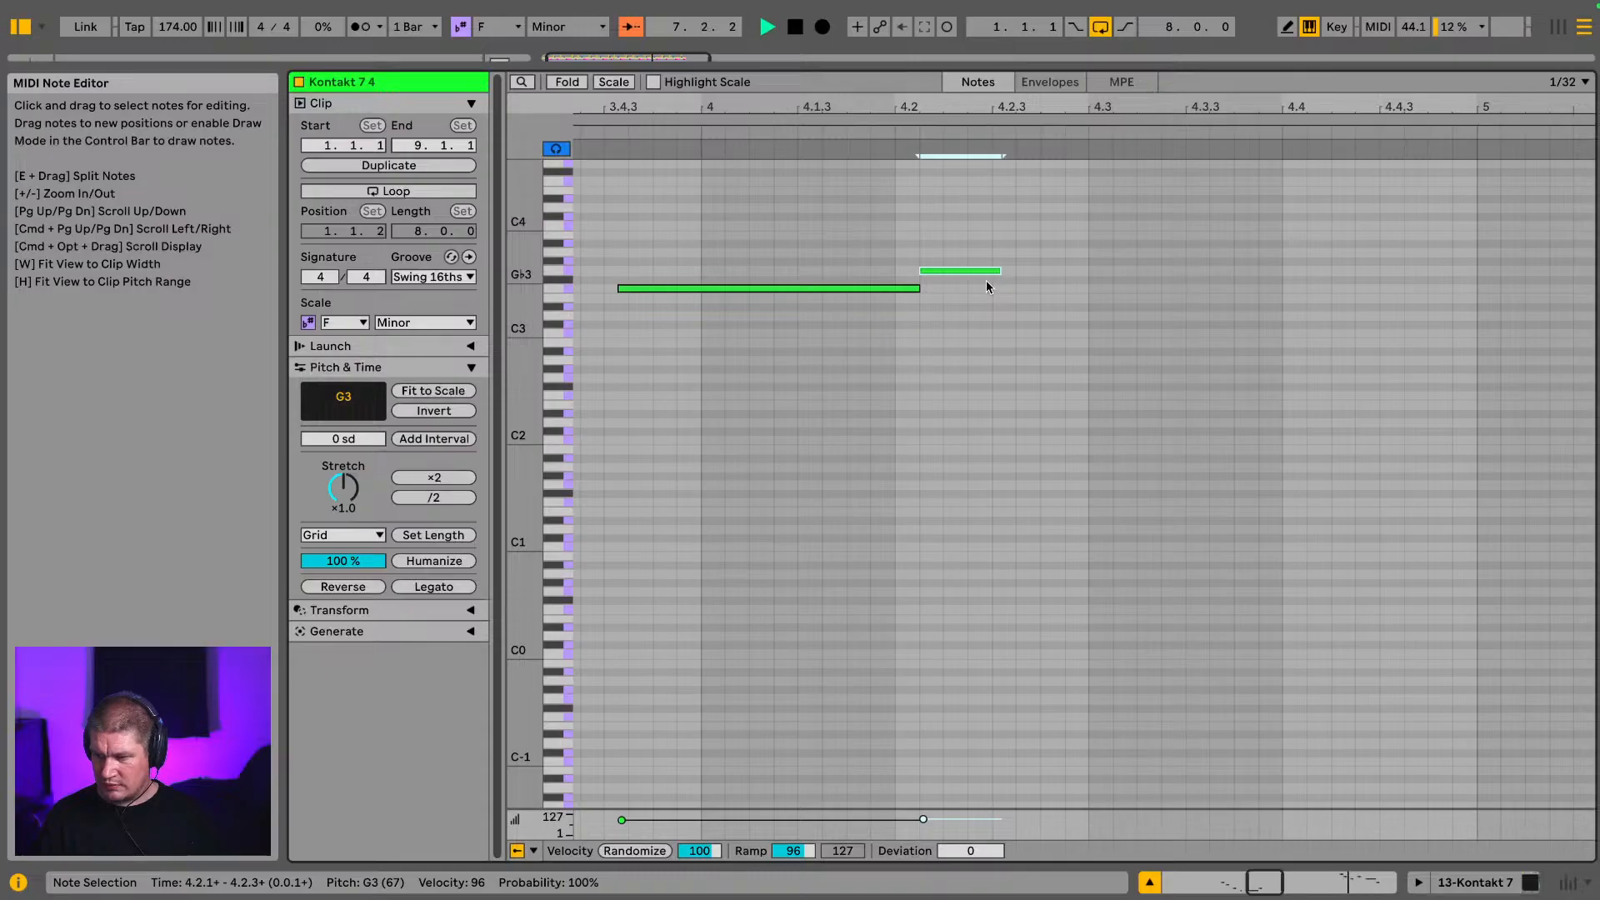
Step: Try moving the second phrase's opening G4 note earlier to the start of bar 7, stop playback and undo the move
{"action": "key", "text": "w"}
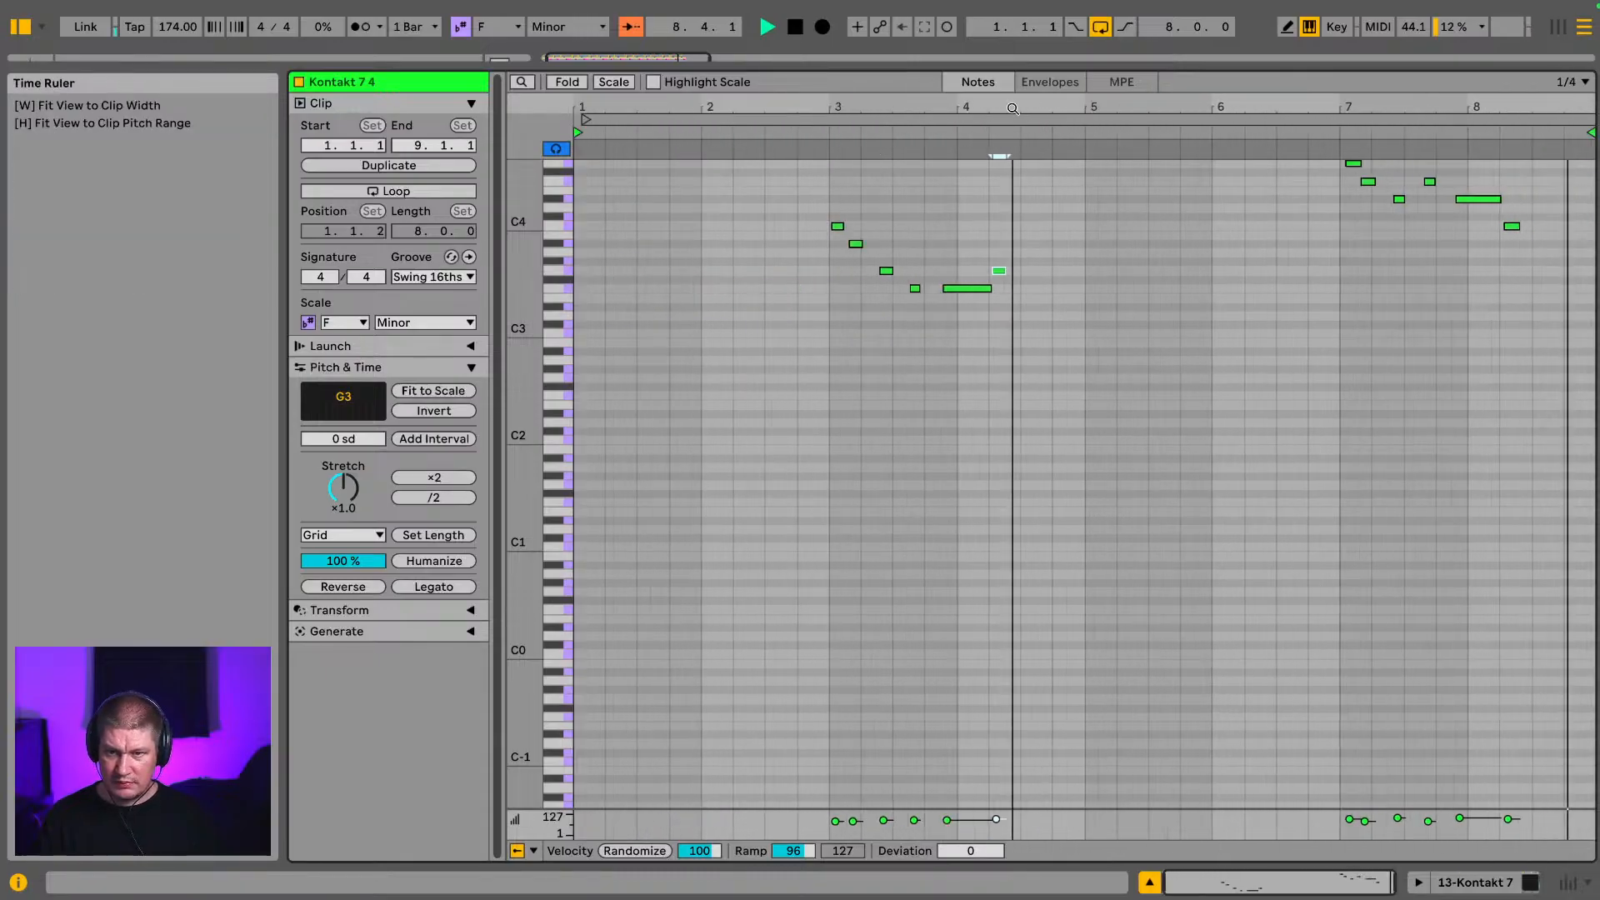
{"action": "left_click_drag", "start_coordinate": [1523, 100], "coordinate": [1417, 99]}
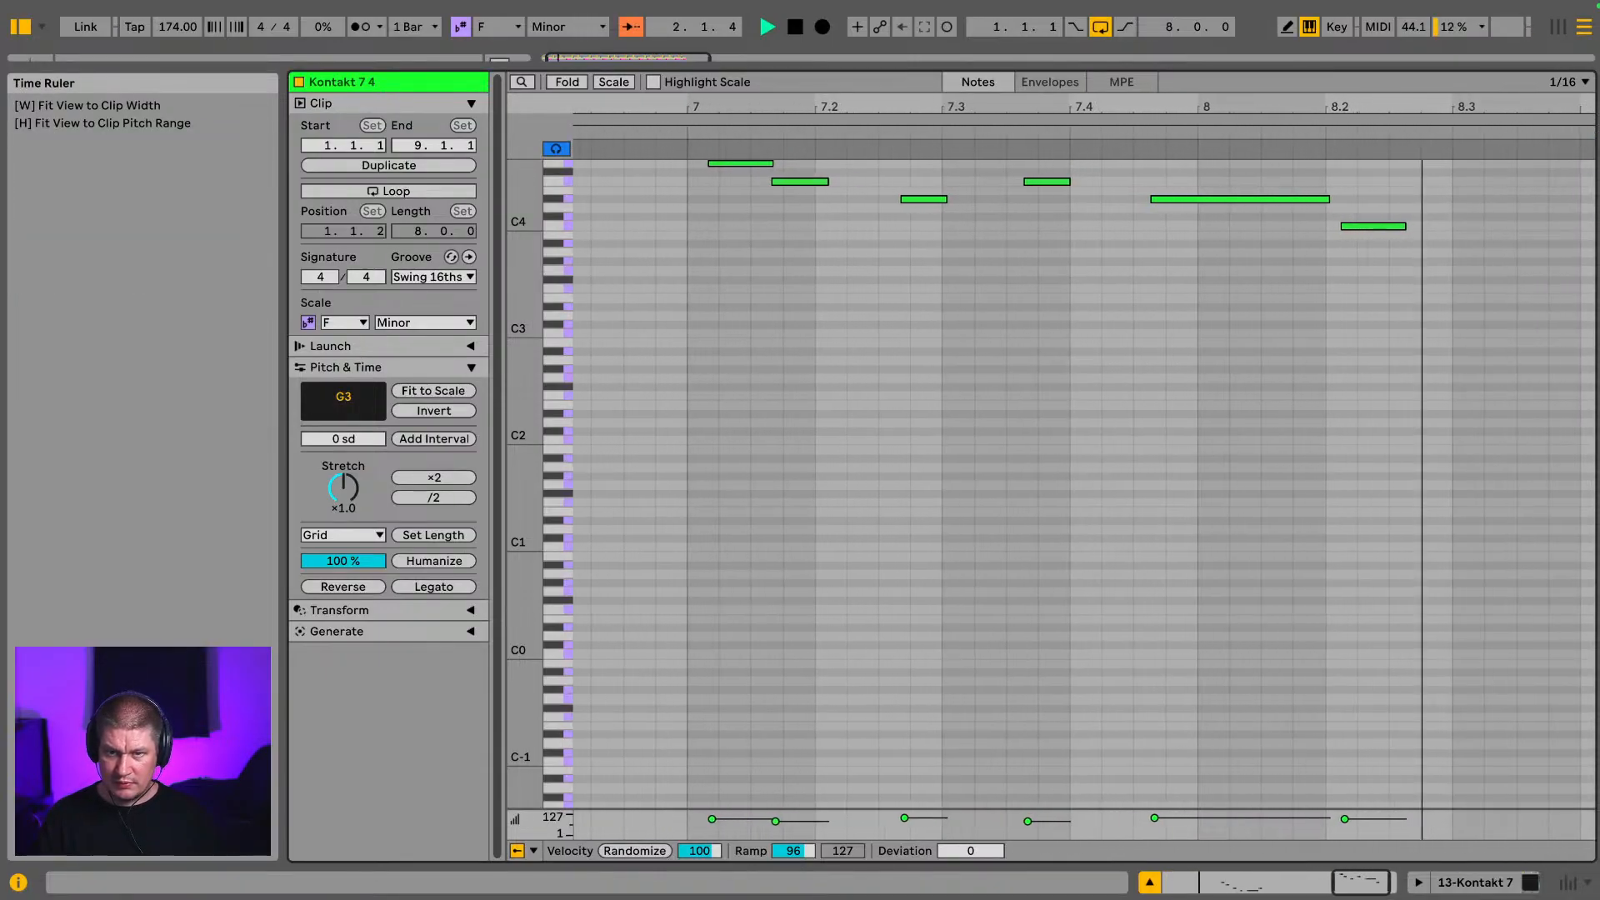
{"action": "left_click", "coordinate": [734, 164]}
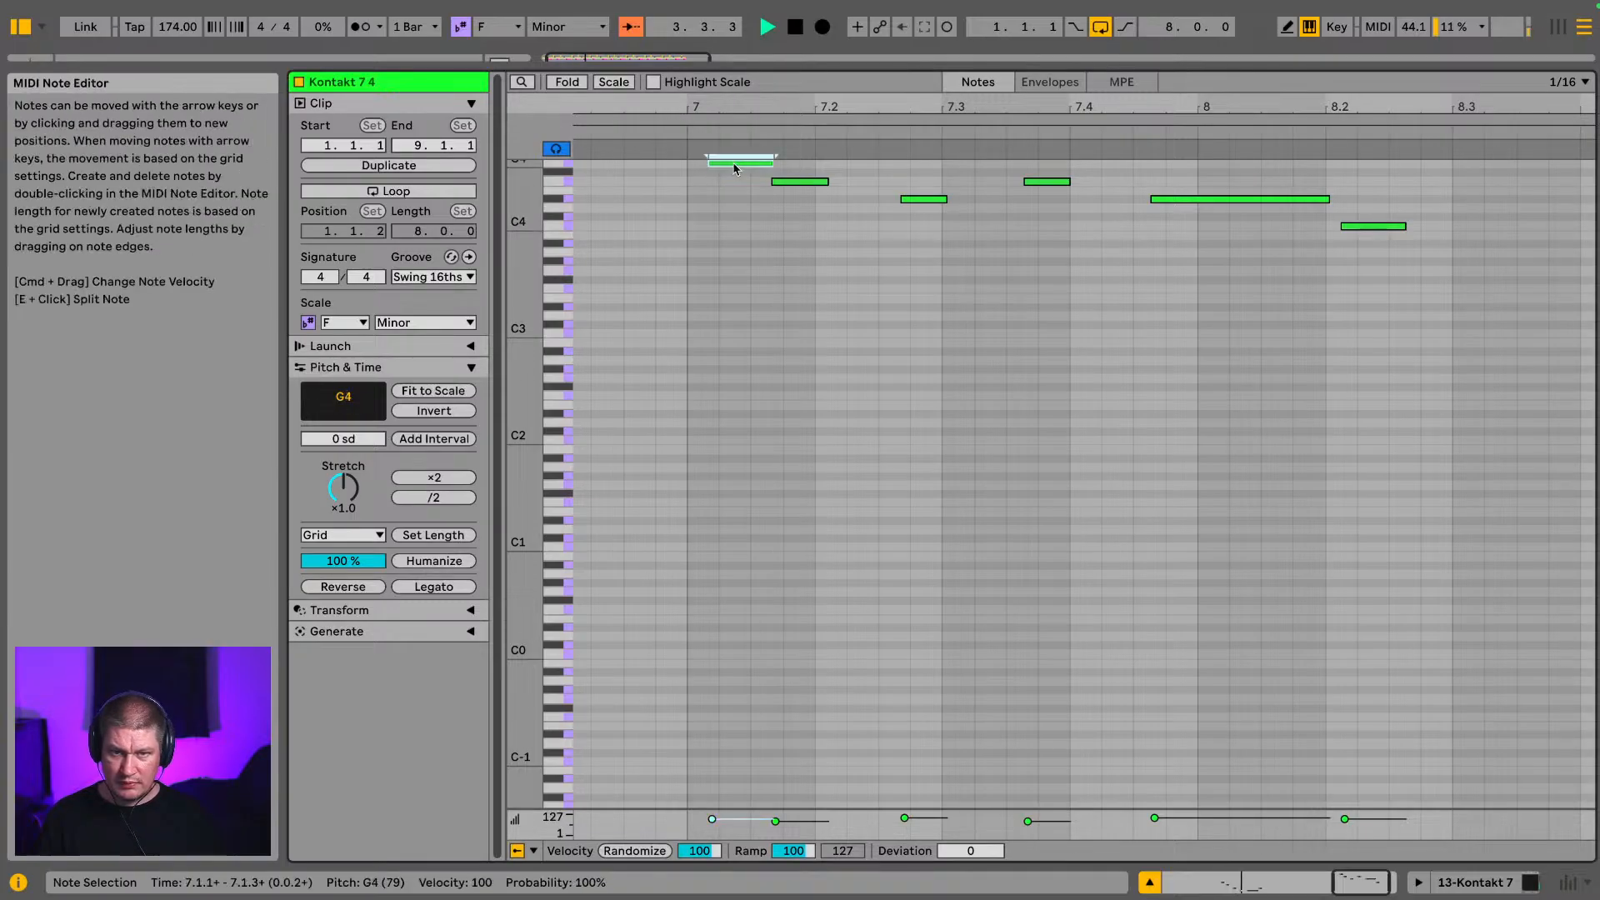
{"action": "left_click_drag", "start_coordinate": [725, 168], "coordinate": [718, 168]}
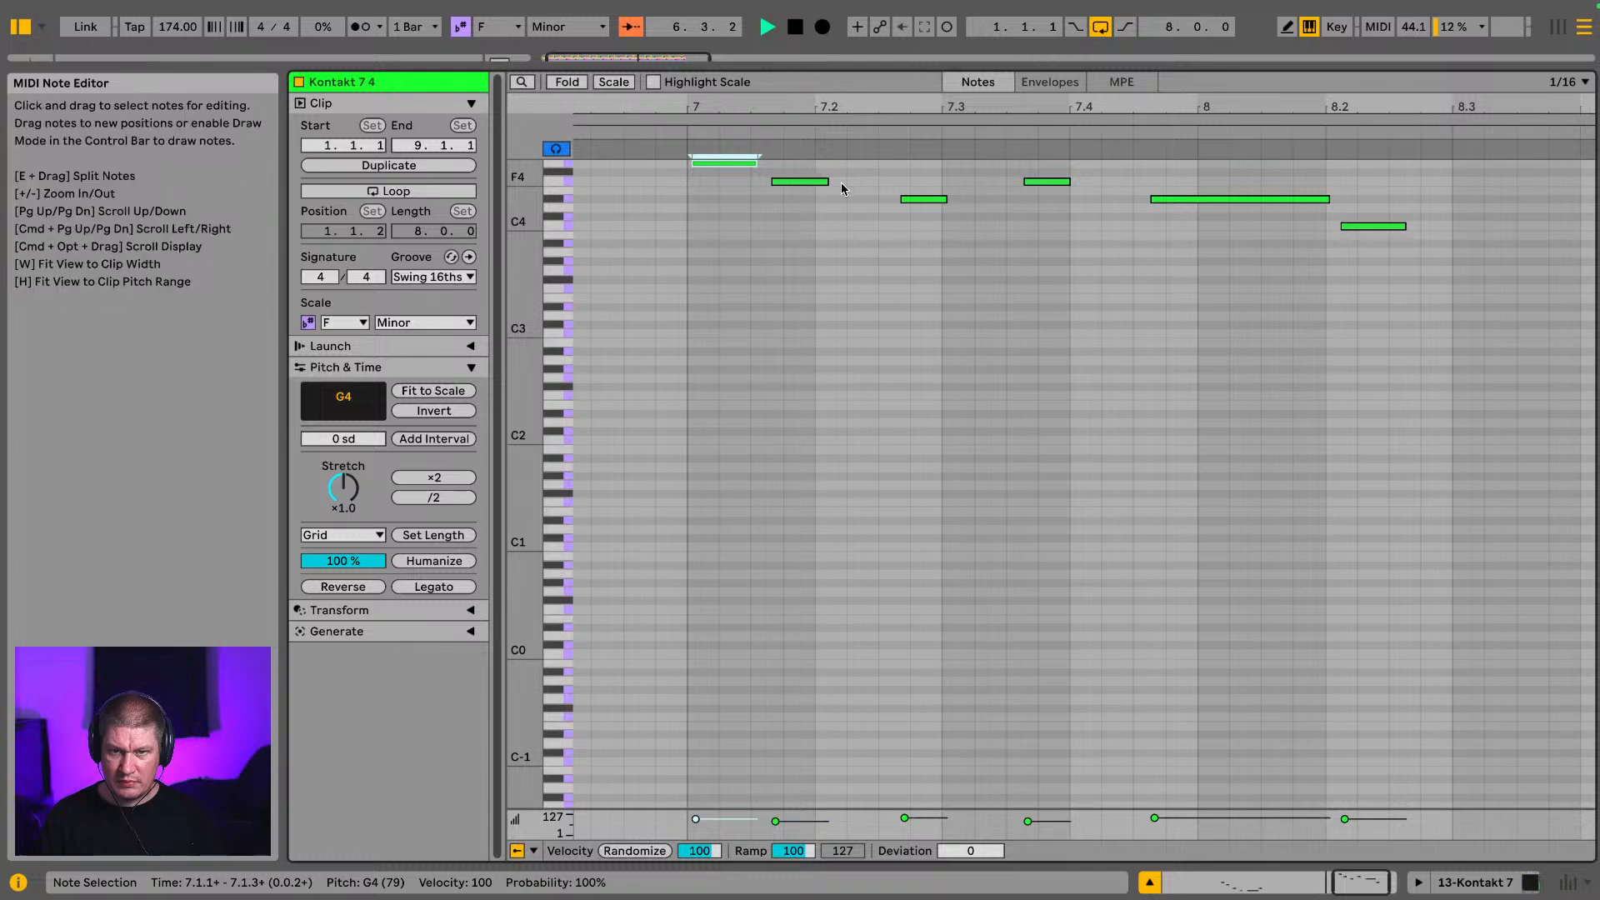
{"action": "key", "text": "space"}
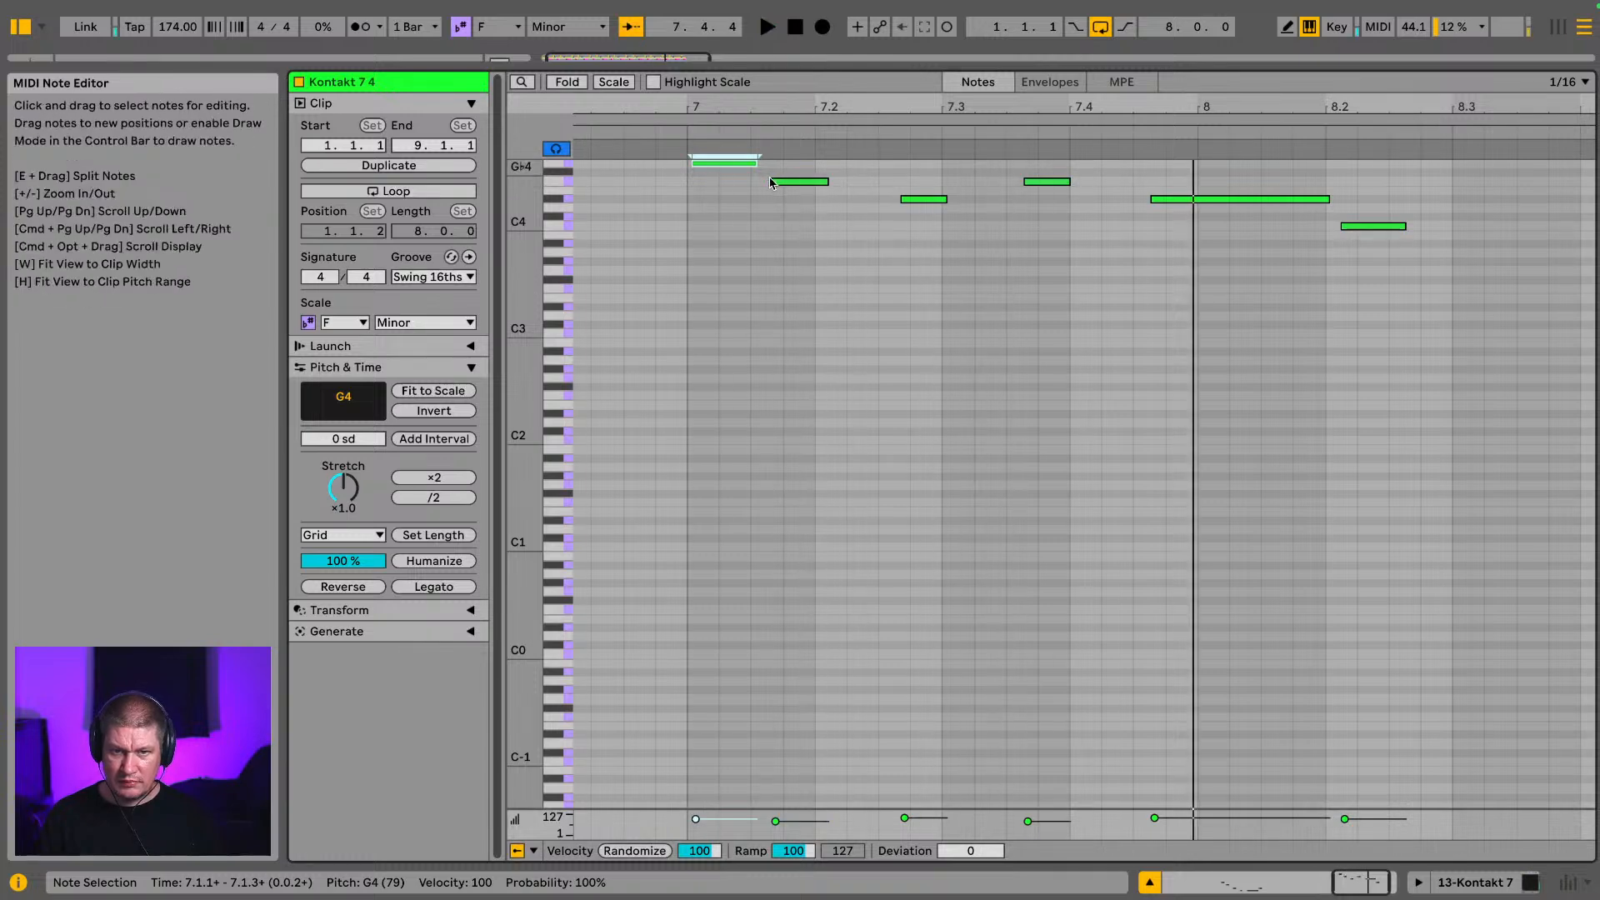
{"action": "key", "text": "super+z"}
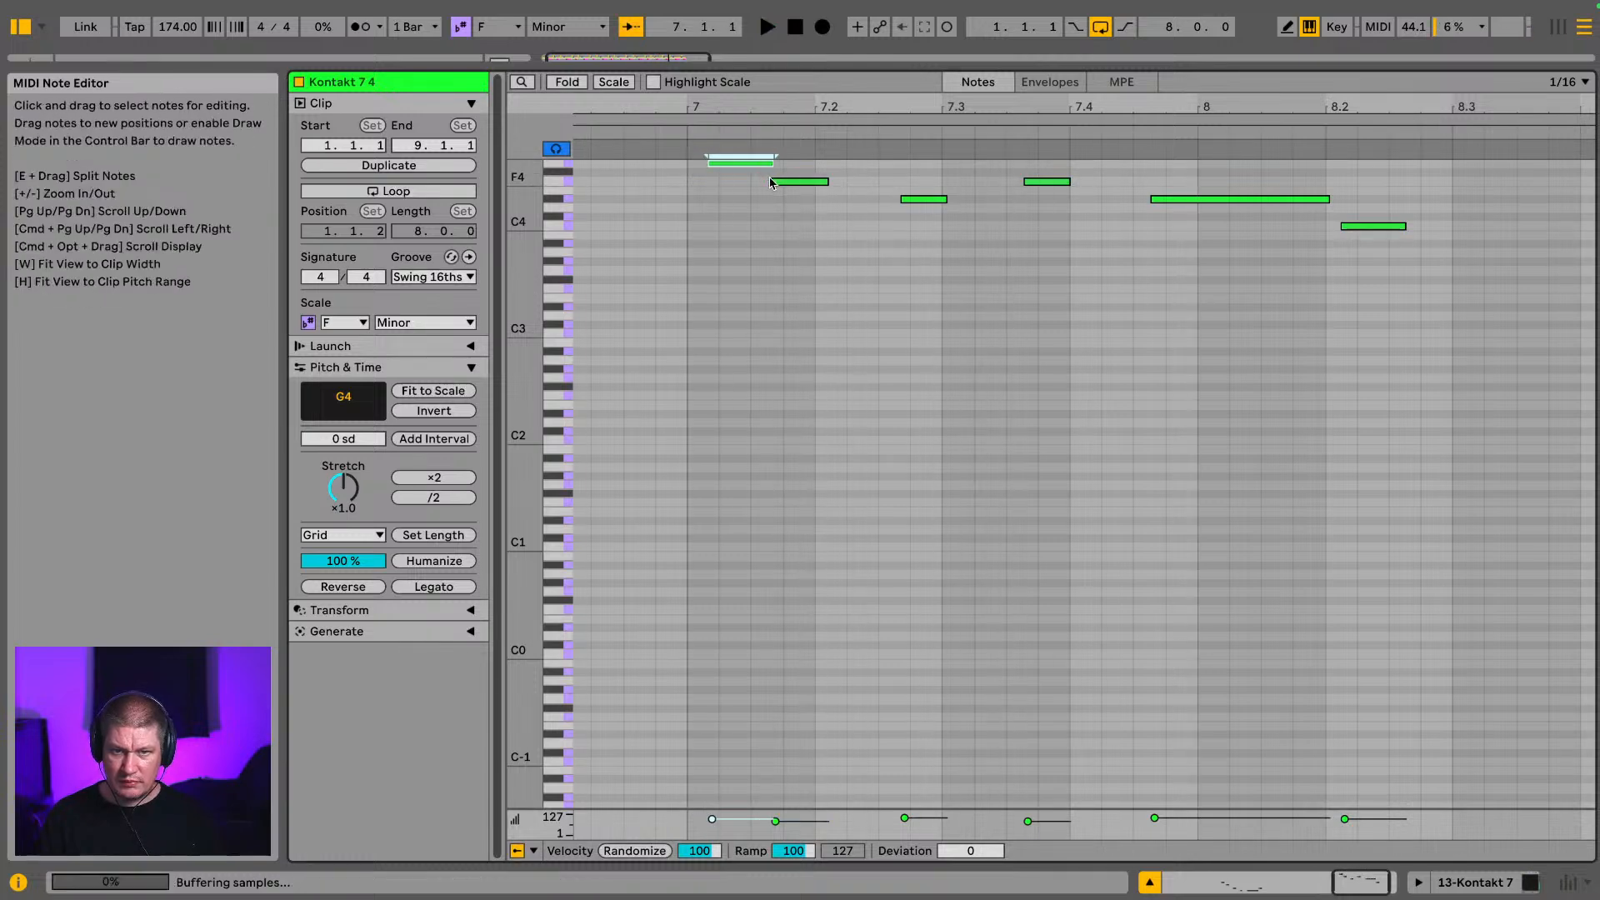
Step: Select the second phrase's opening G4 and F4 notes, move them slightly earlier together, and play the loop
{"action": "left_click", "coordinate": [858, 206]}
{"action": "left_click_drag", "start_coordinate": [859, 206], "coordinate": [735, 170]}
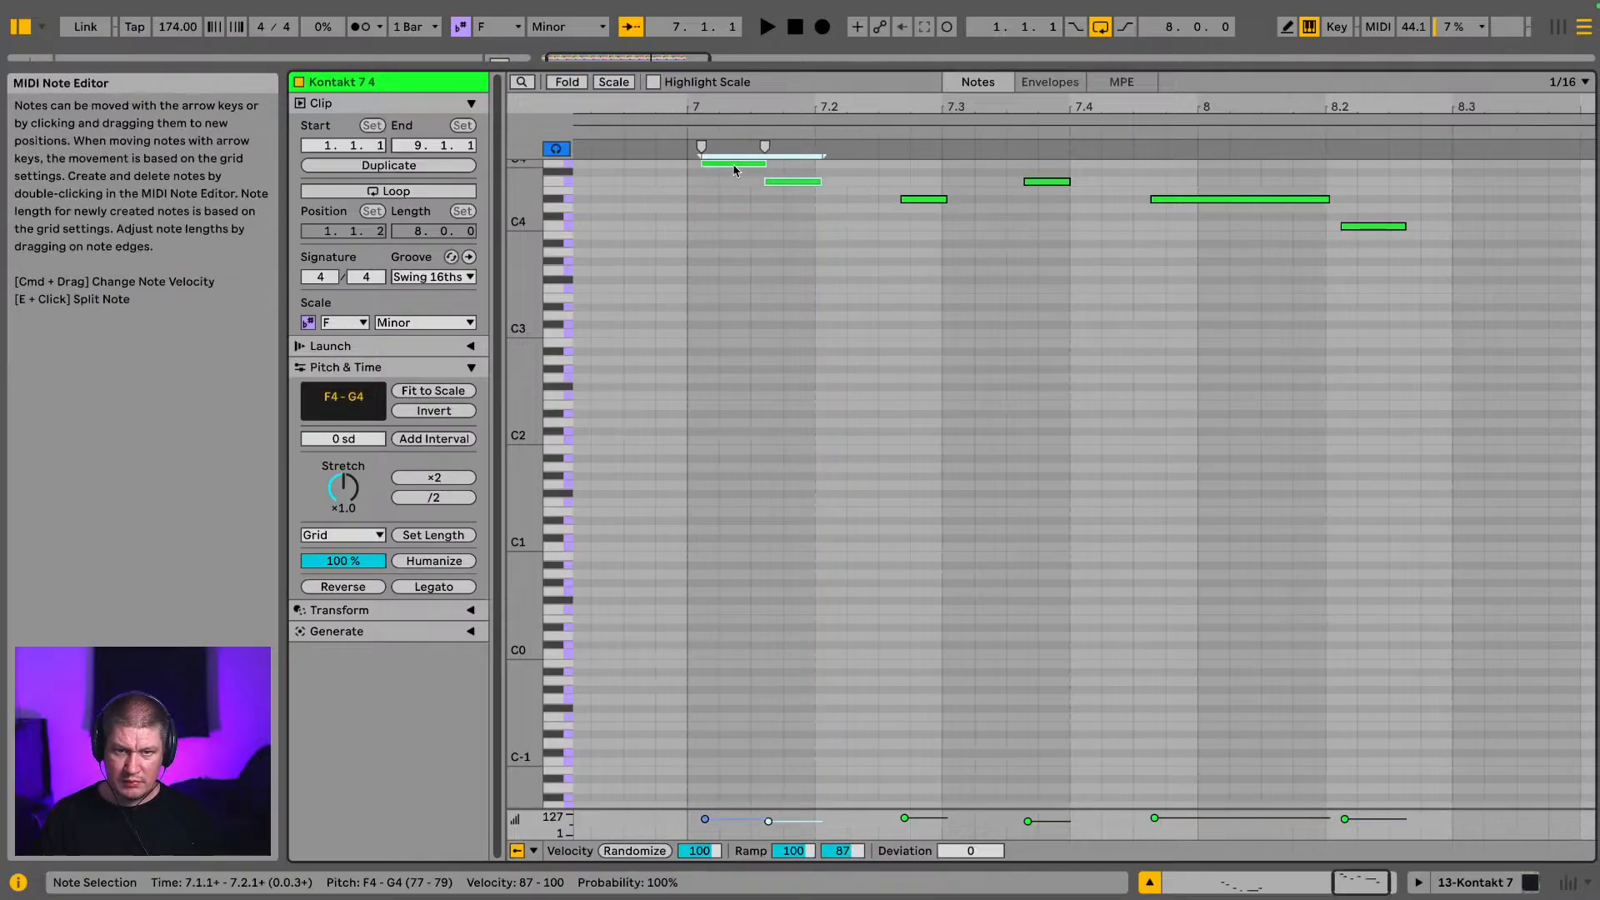
{"action": "key", "text": "space"}
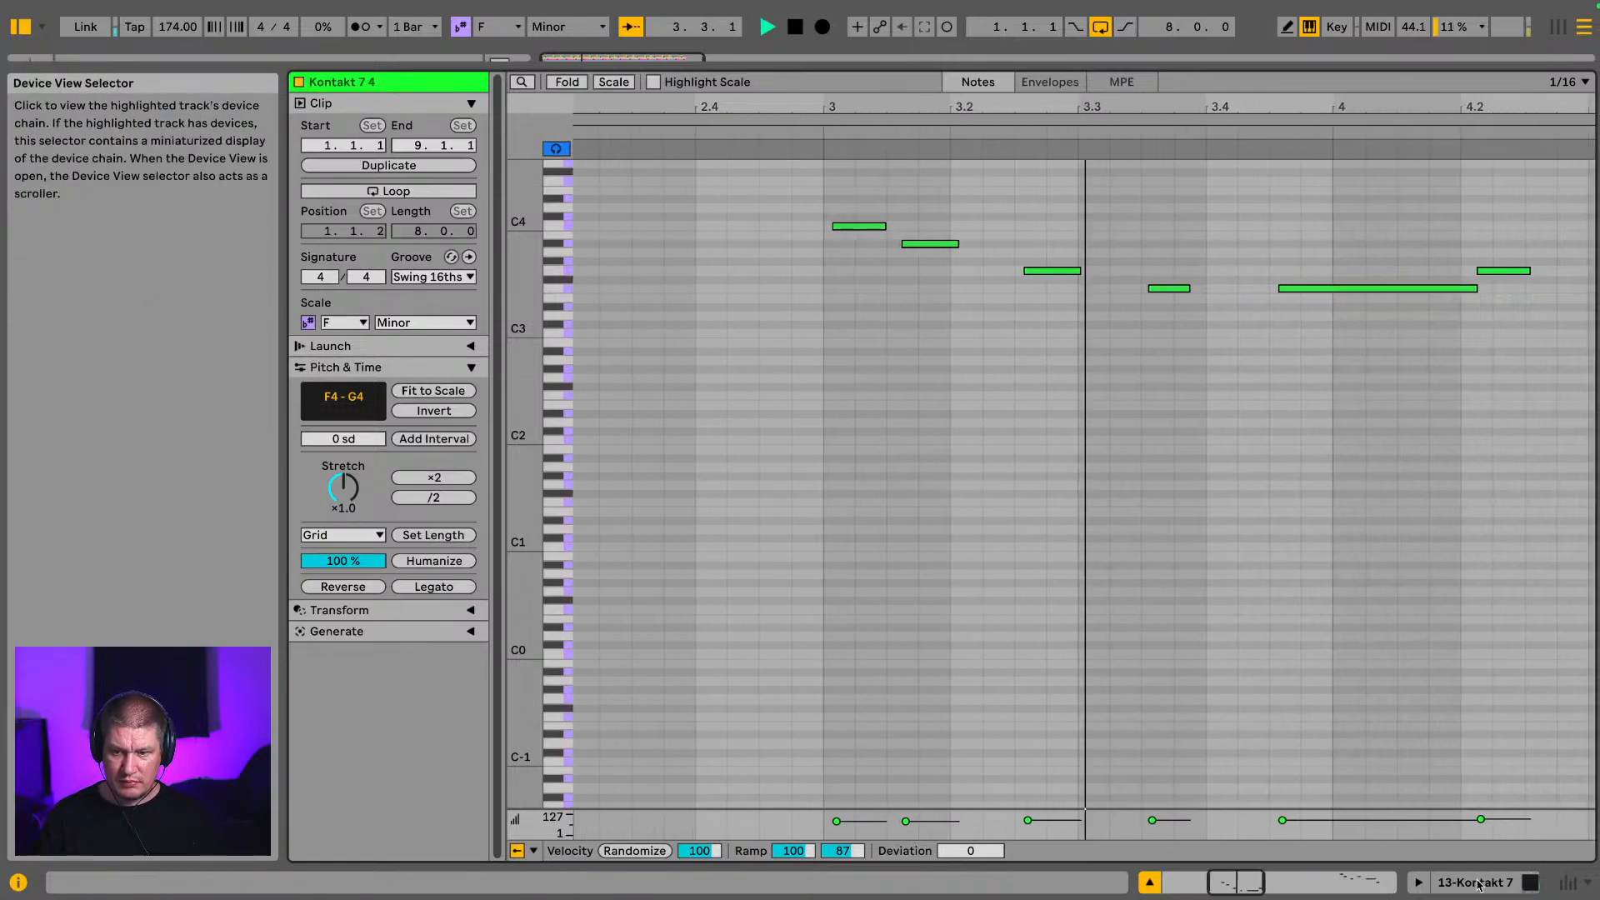
Step: Return to the arrangement with track 13 Kontakt 7's device view shown and solo the track
{"action": "left_click", "coordinate": [1478, 885]}
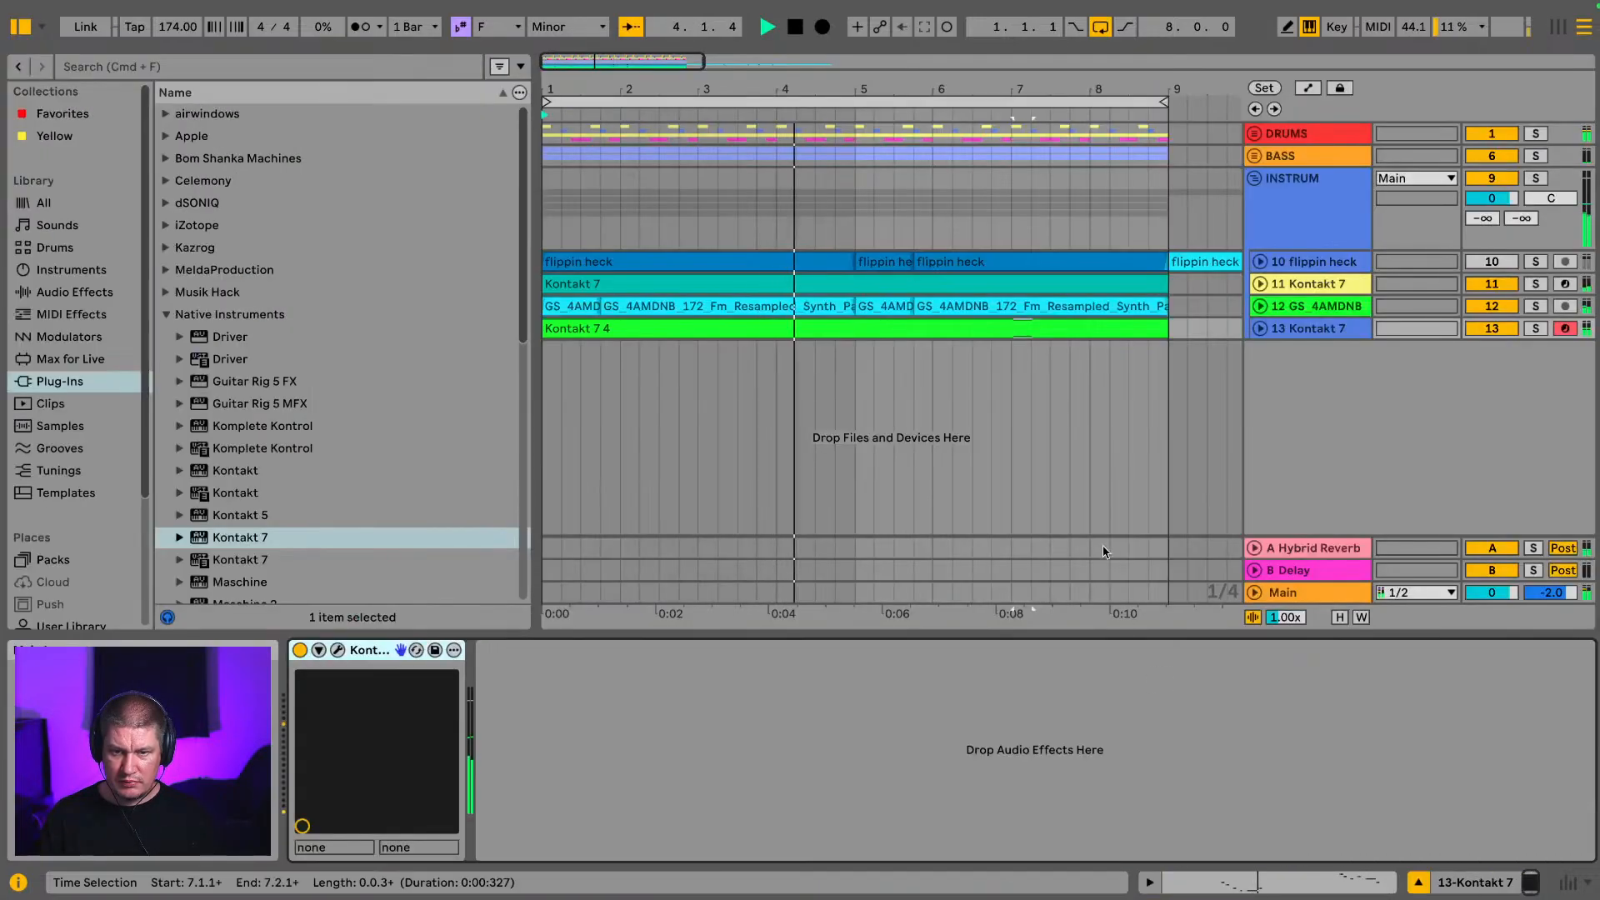
{"action": "left_click", "coordinate": [1340, 329]}
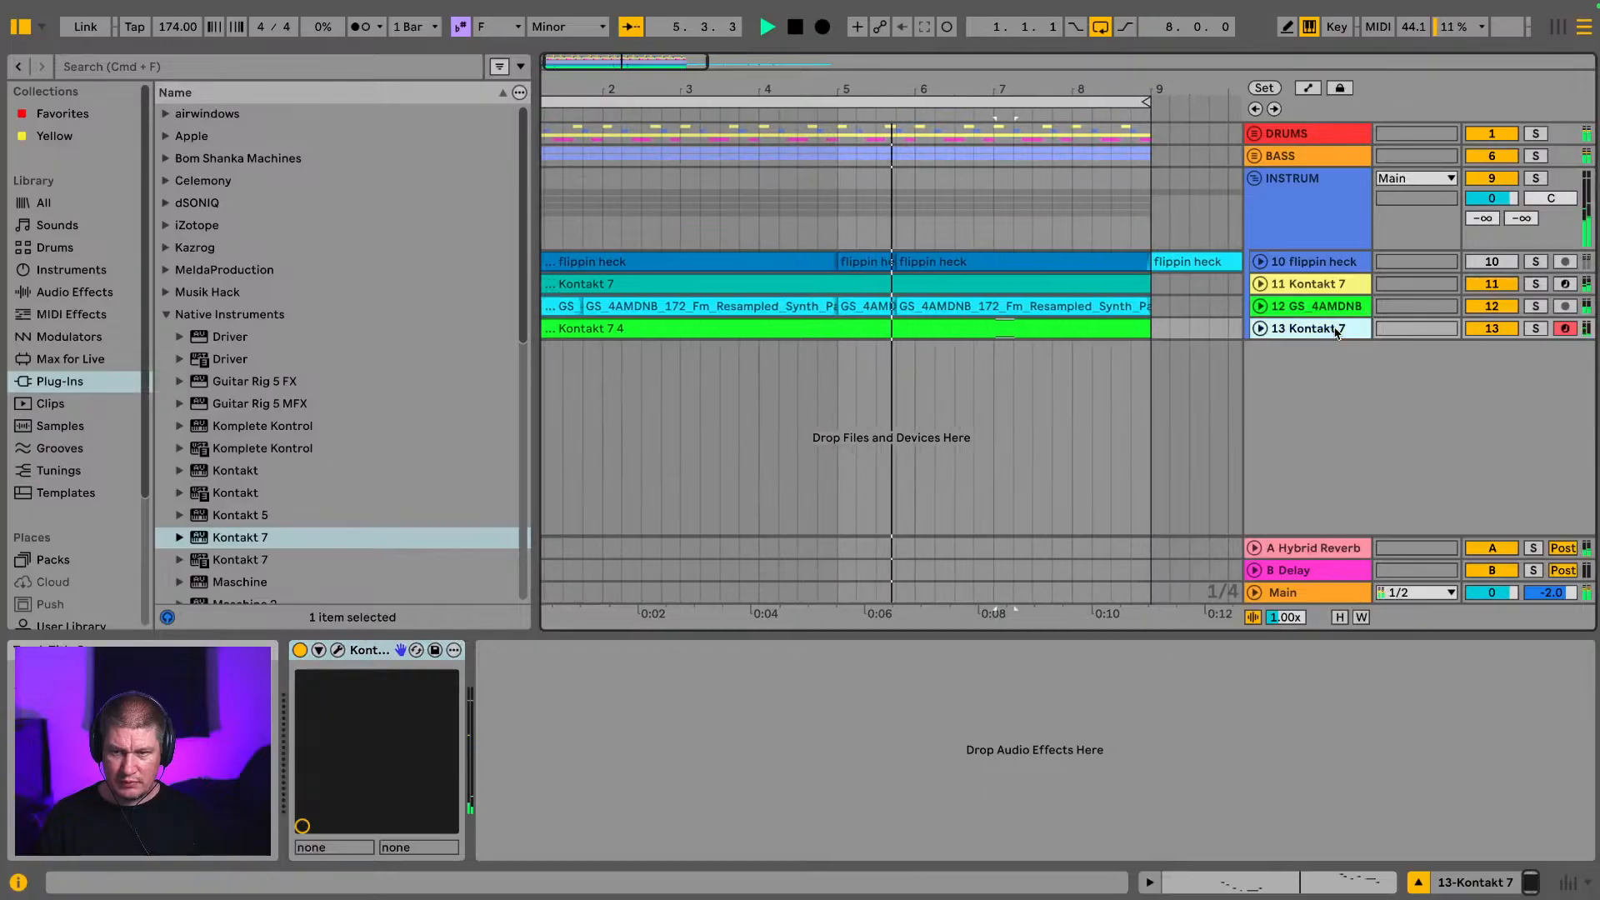
{"action": "left_click", "coordinate": [1536, 328]}
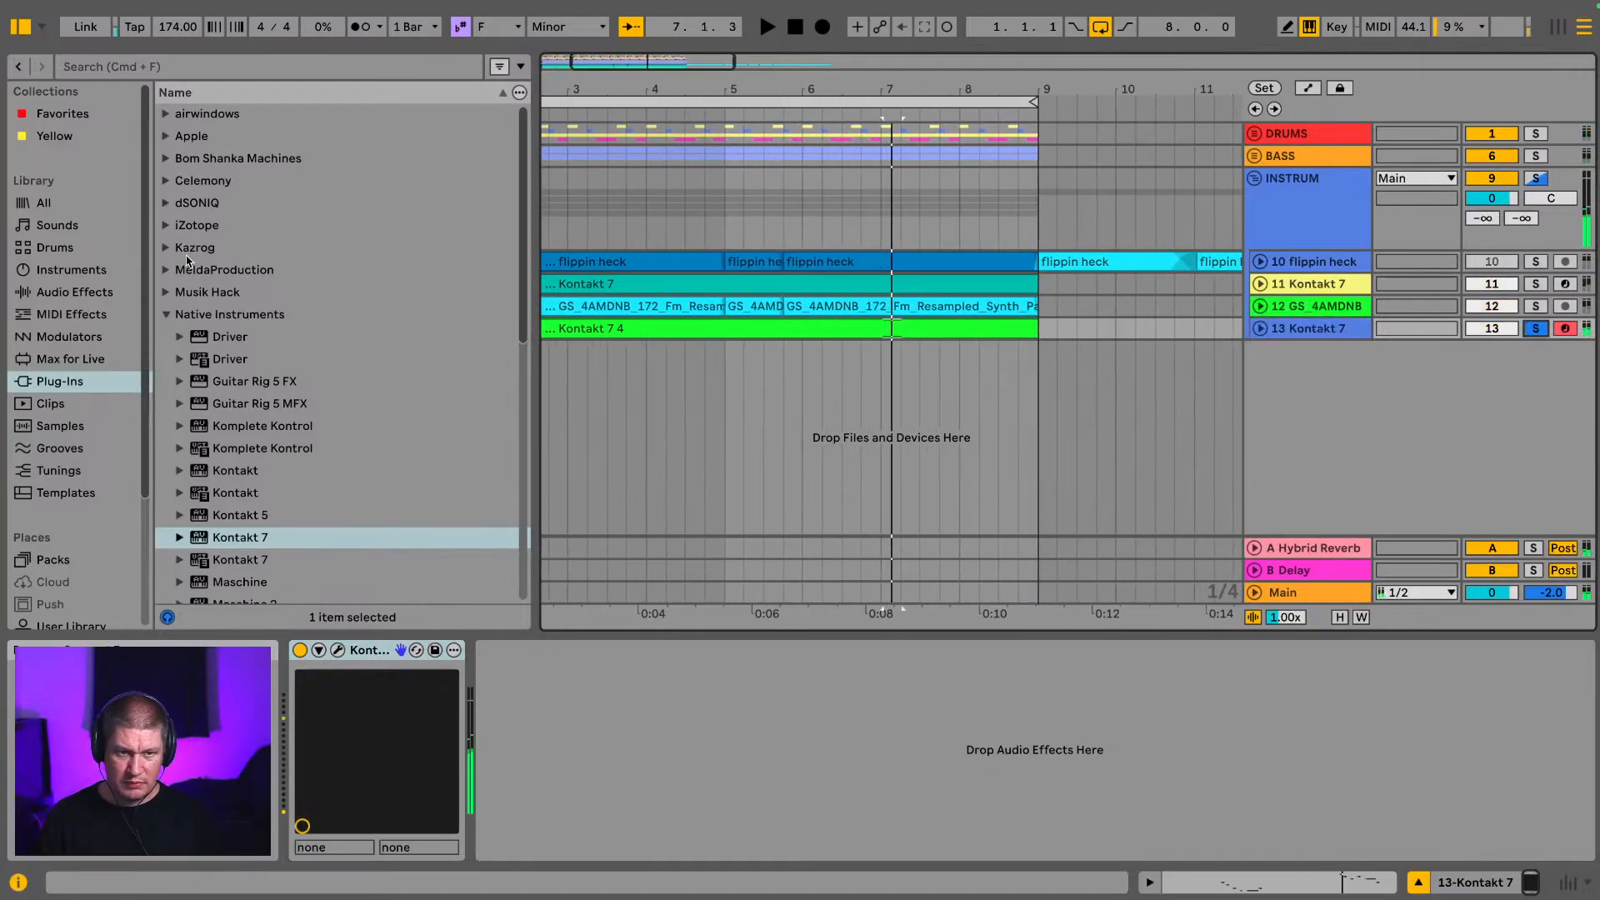
Step: Find the Delay among the audio effects and add it to track 13 Kontakt 7
{"action": "left_click", "coordinate": [23, 274]}
{"action": "left_click", "coordinate": [51, 297]}
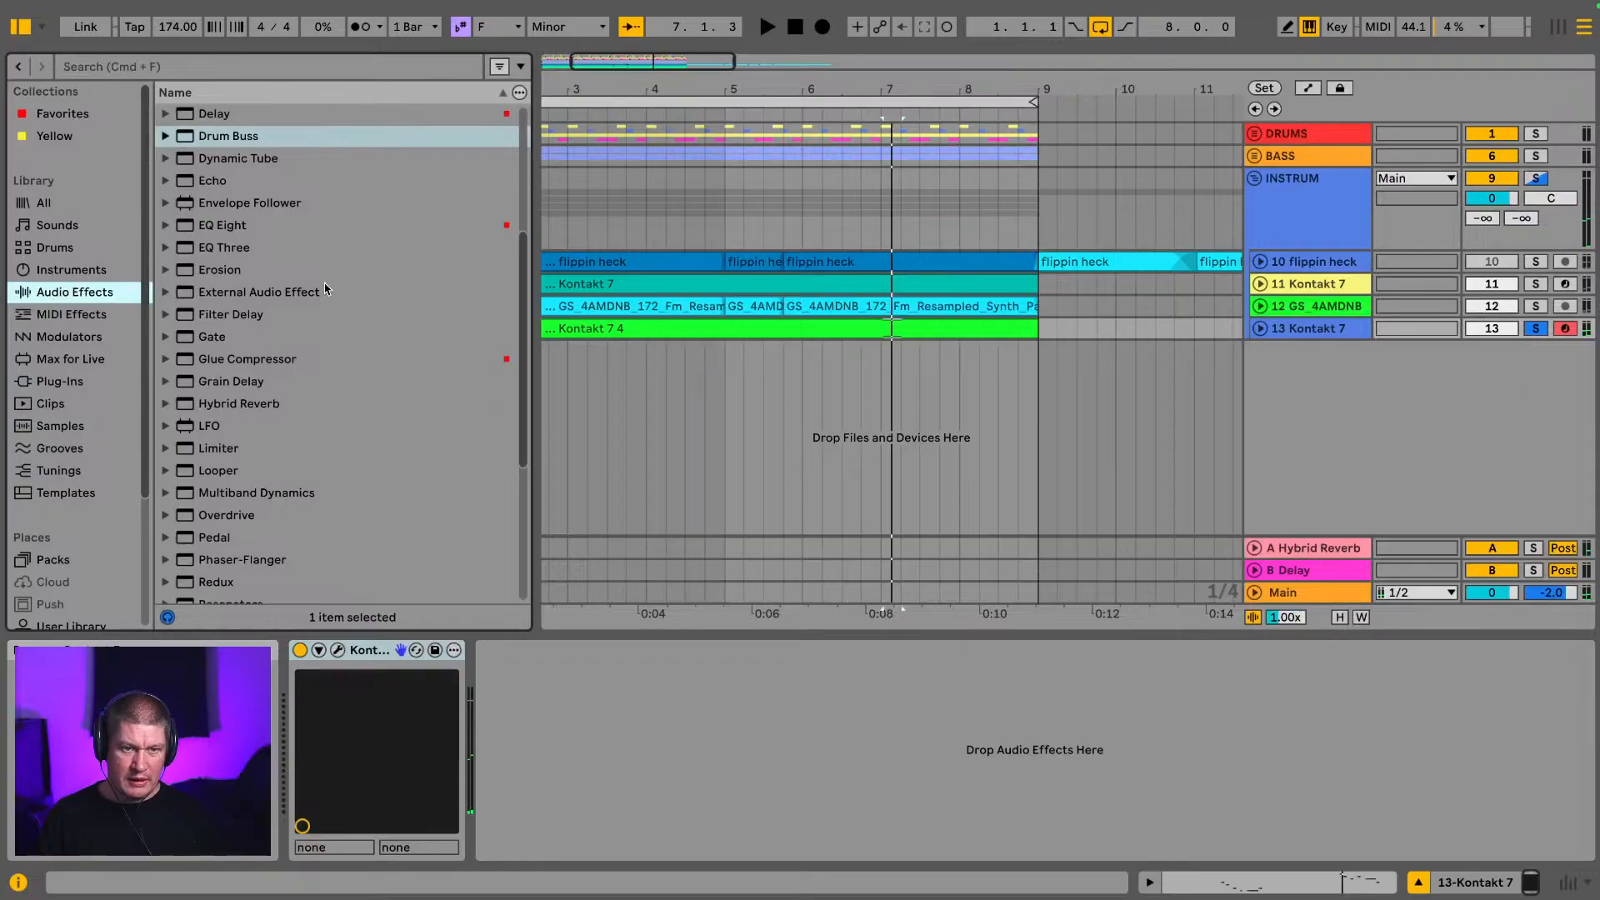
{"action": "scroll", "coordinate": [327, 289], "scroll_direction": "down", "scroll_amount": 1}
{"action": "scroll", "coordinate": [217, 146], "scroll_direction": "up", "scroll_amount": 3}
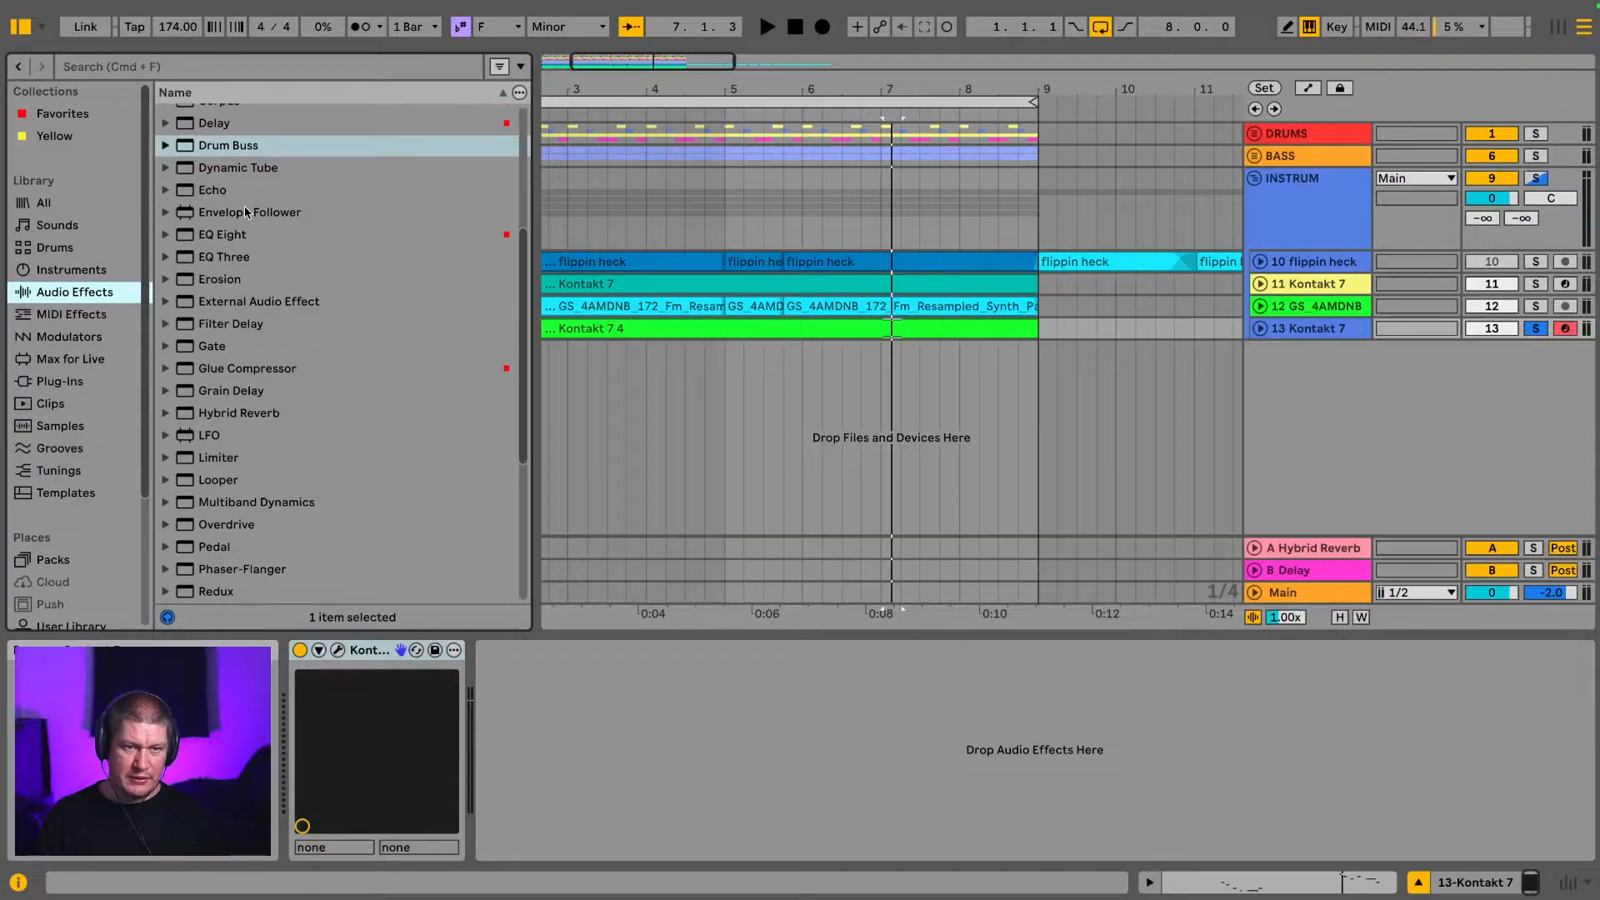
{"action": "left_click_drag", "start_coordinate": [228, 155], "coordinate": [1290, 332]}
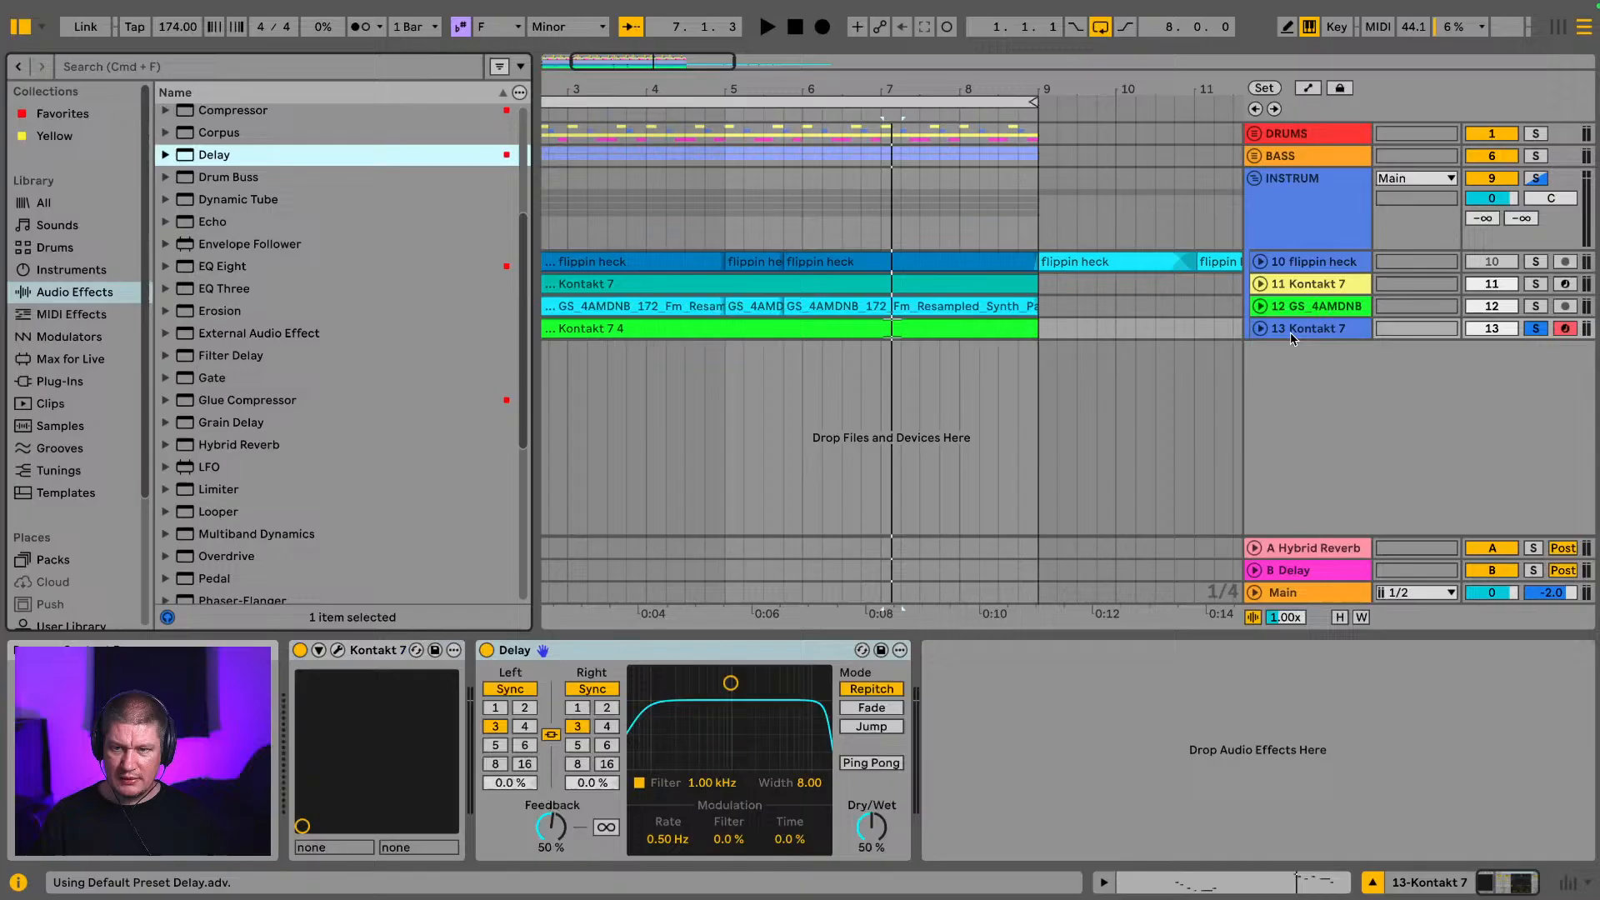
Step: Audition the piano's Delay at 8 sixteenths, then set both sides to 16 sixteenths and Dry/Wet to 33%
{"action": "left_click", "coordinate": [496, 765]}
{"action": "key", "text": "space"}
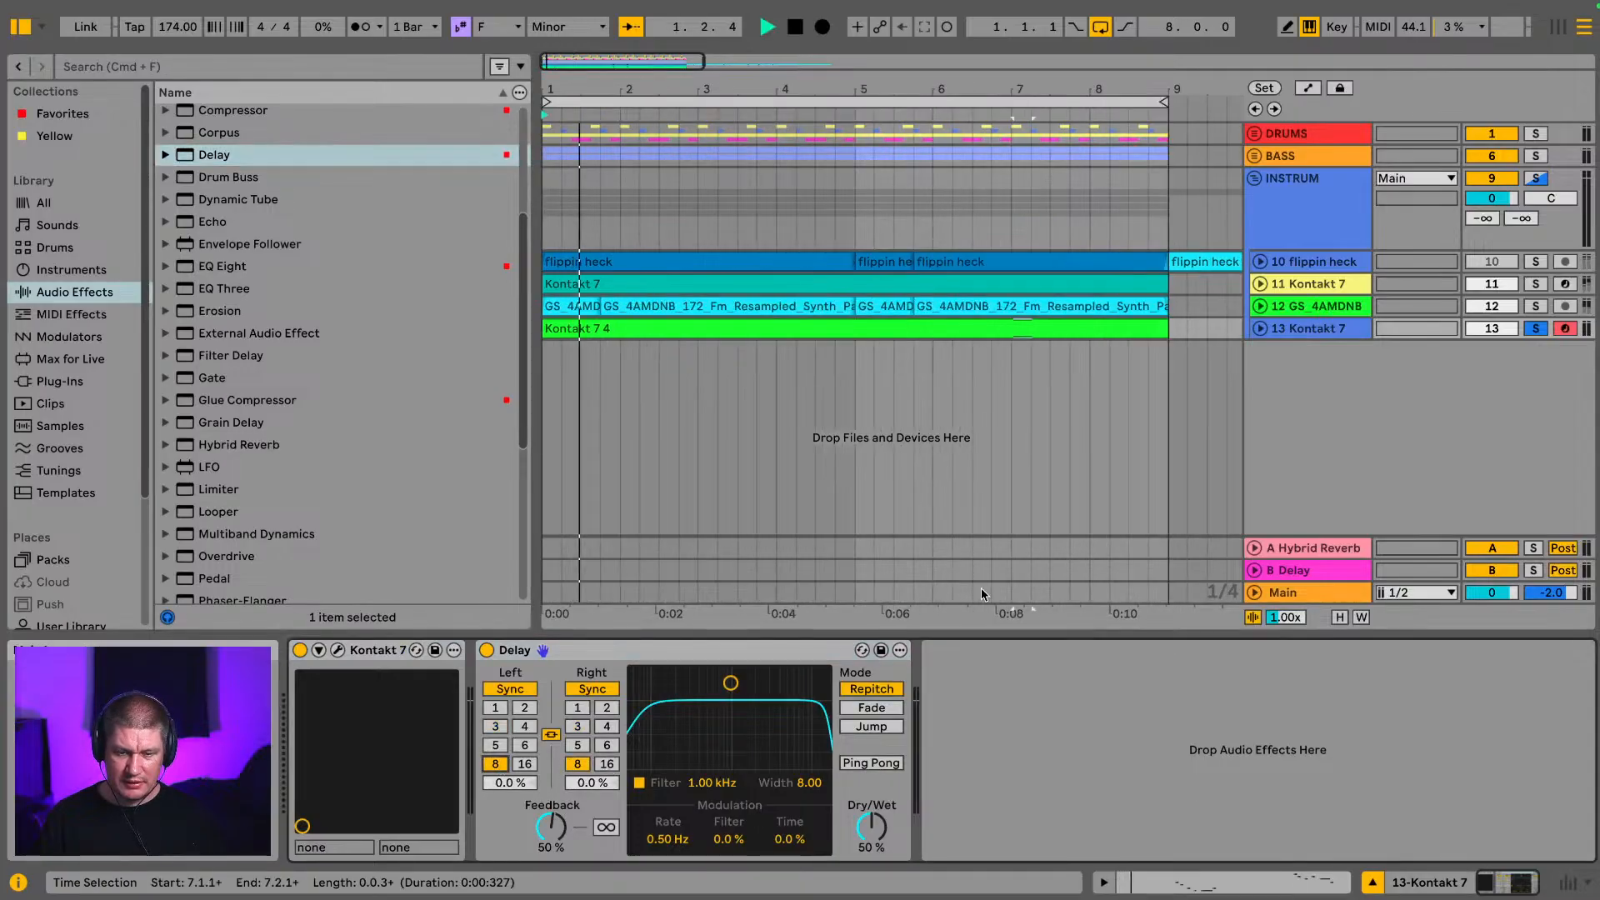
{"action": "left_click", "coordinate": [526, 765]}
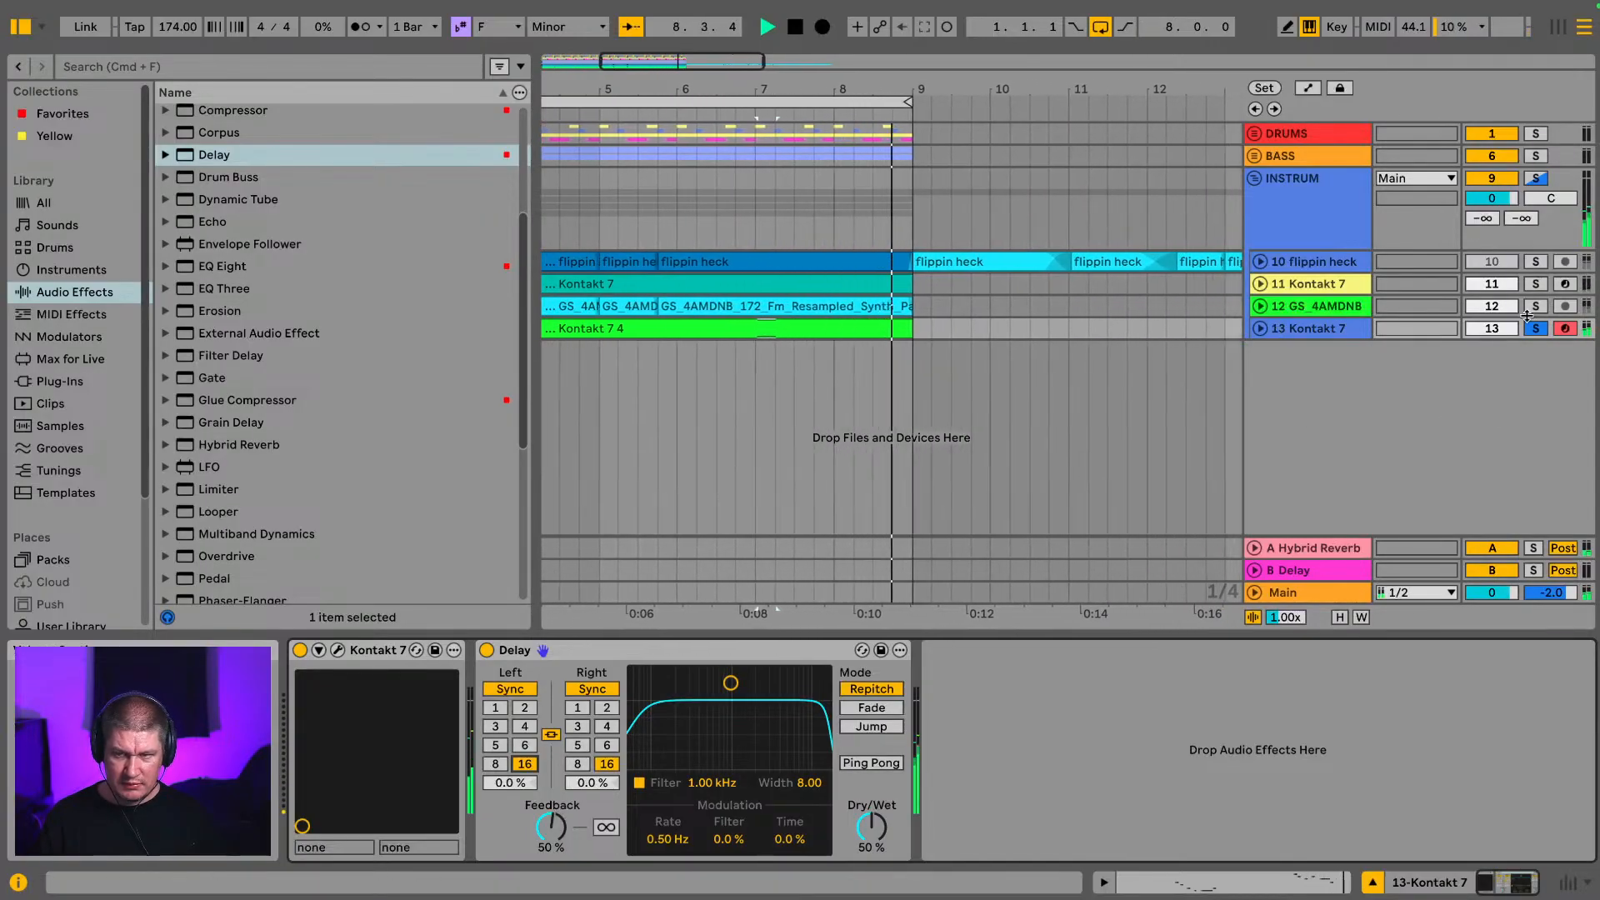
{"action": "left_click_drag", "start_coordinate": [871, 827], "coordinate": [871, 848]}
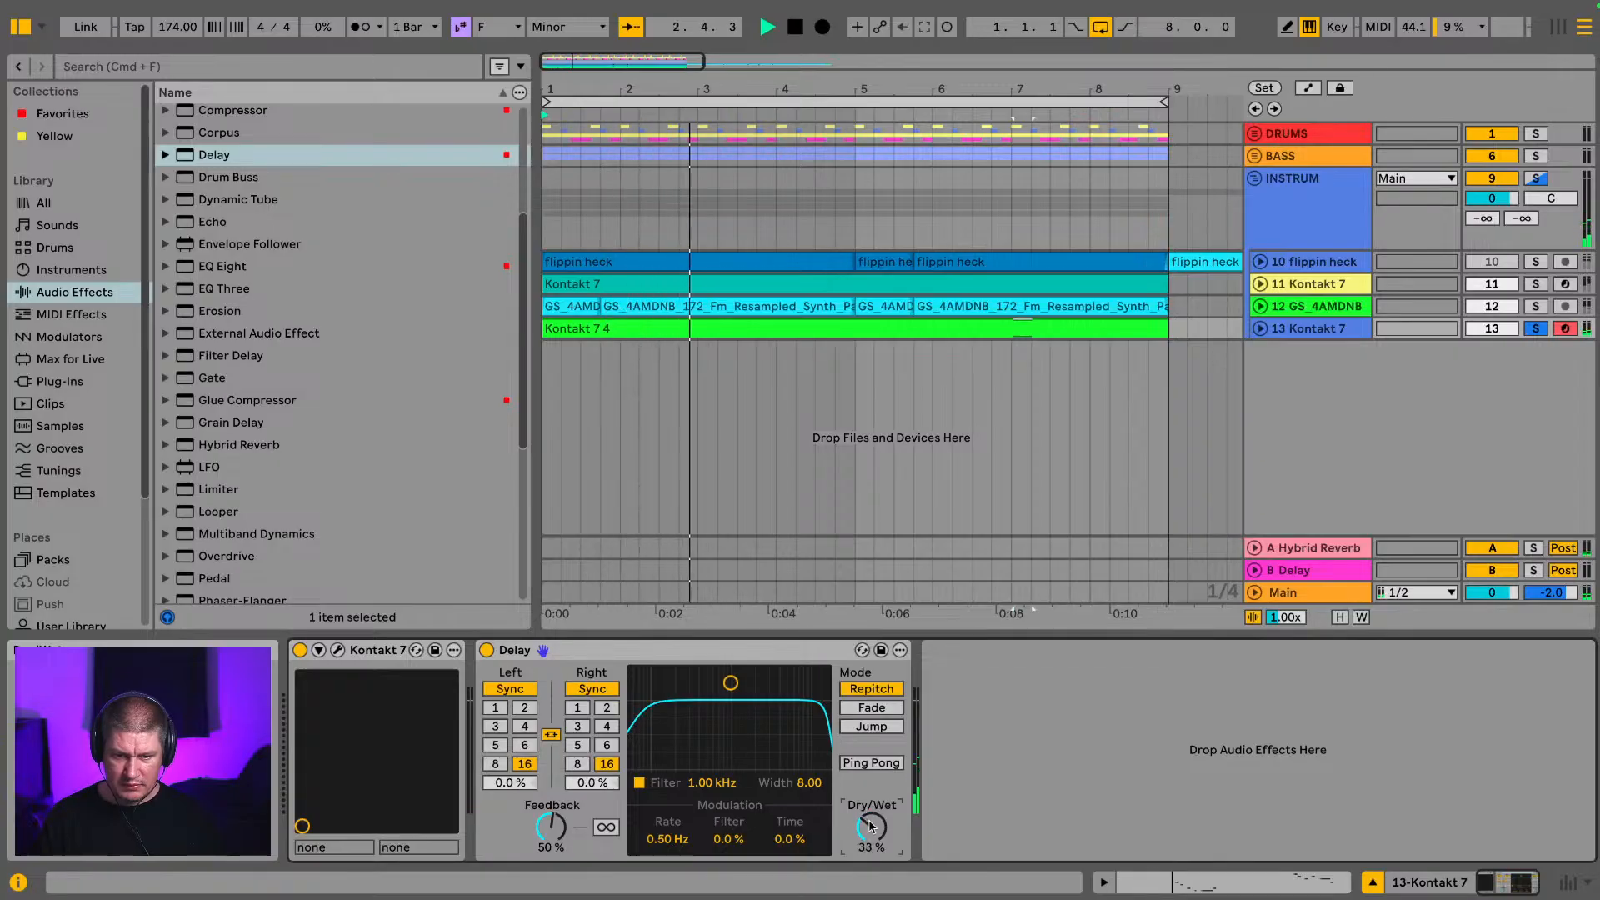
Step: Unsolo track 13 and lower its Delay's Dry/Wet to 29% against the full mix
{"action": "left_click", "coordinate": [1537, 329]}
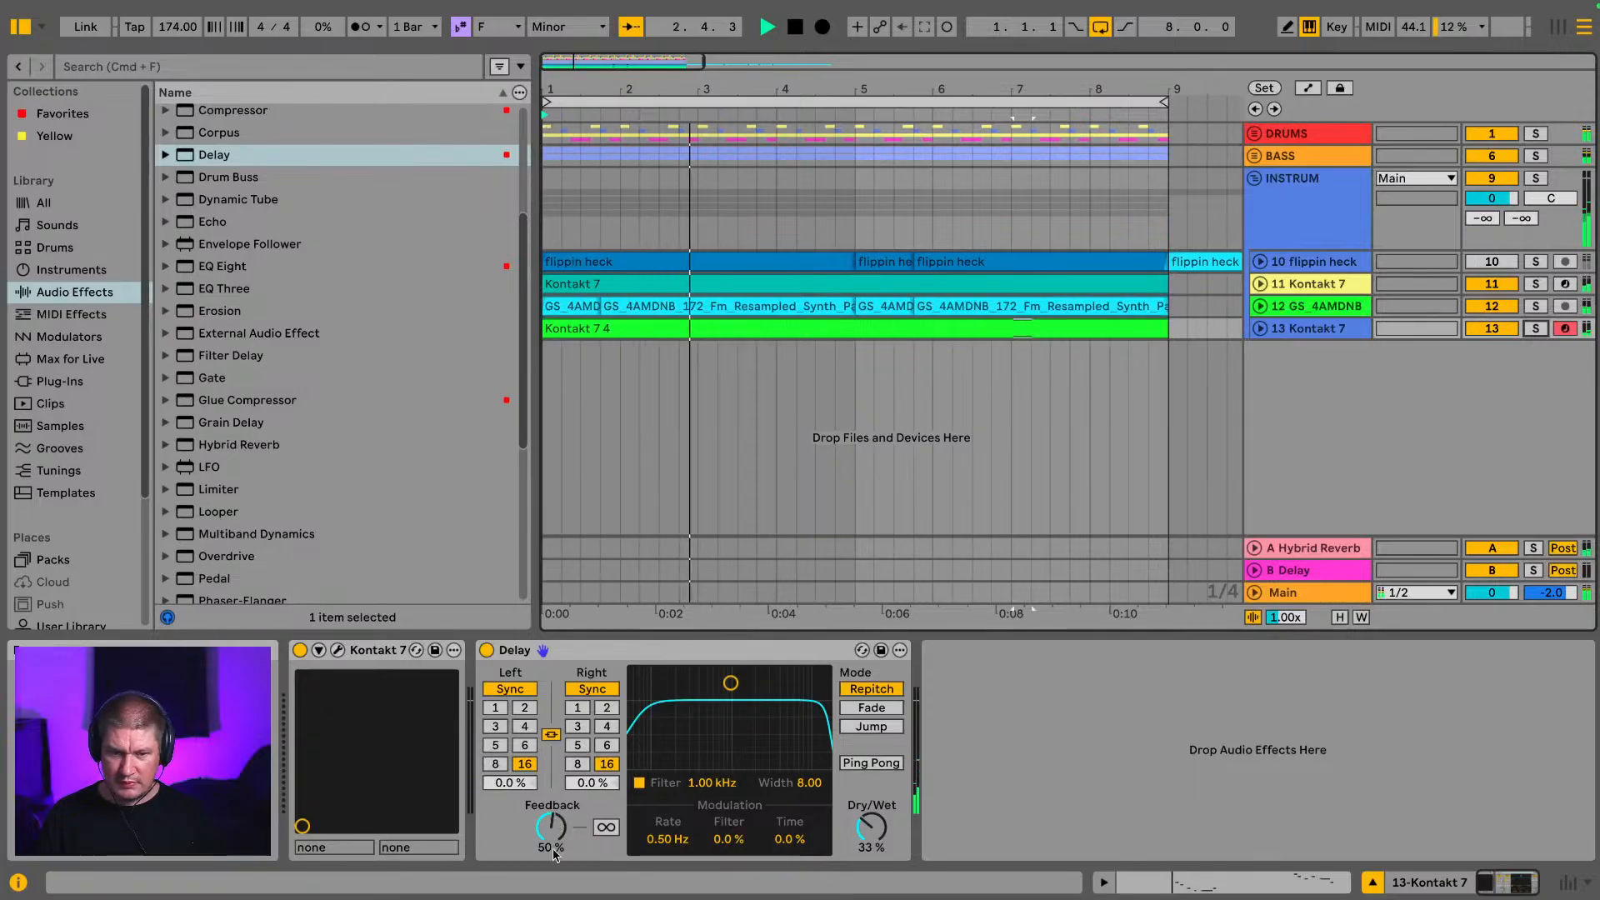
{"action": "left_click", "coordinate": [851, 832]}
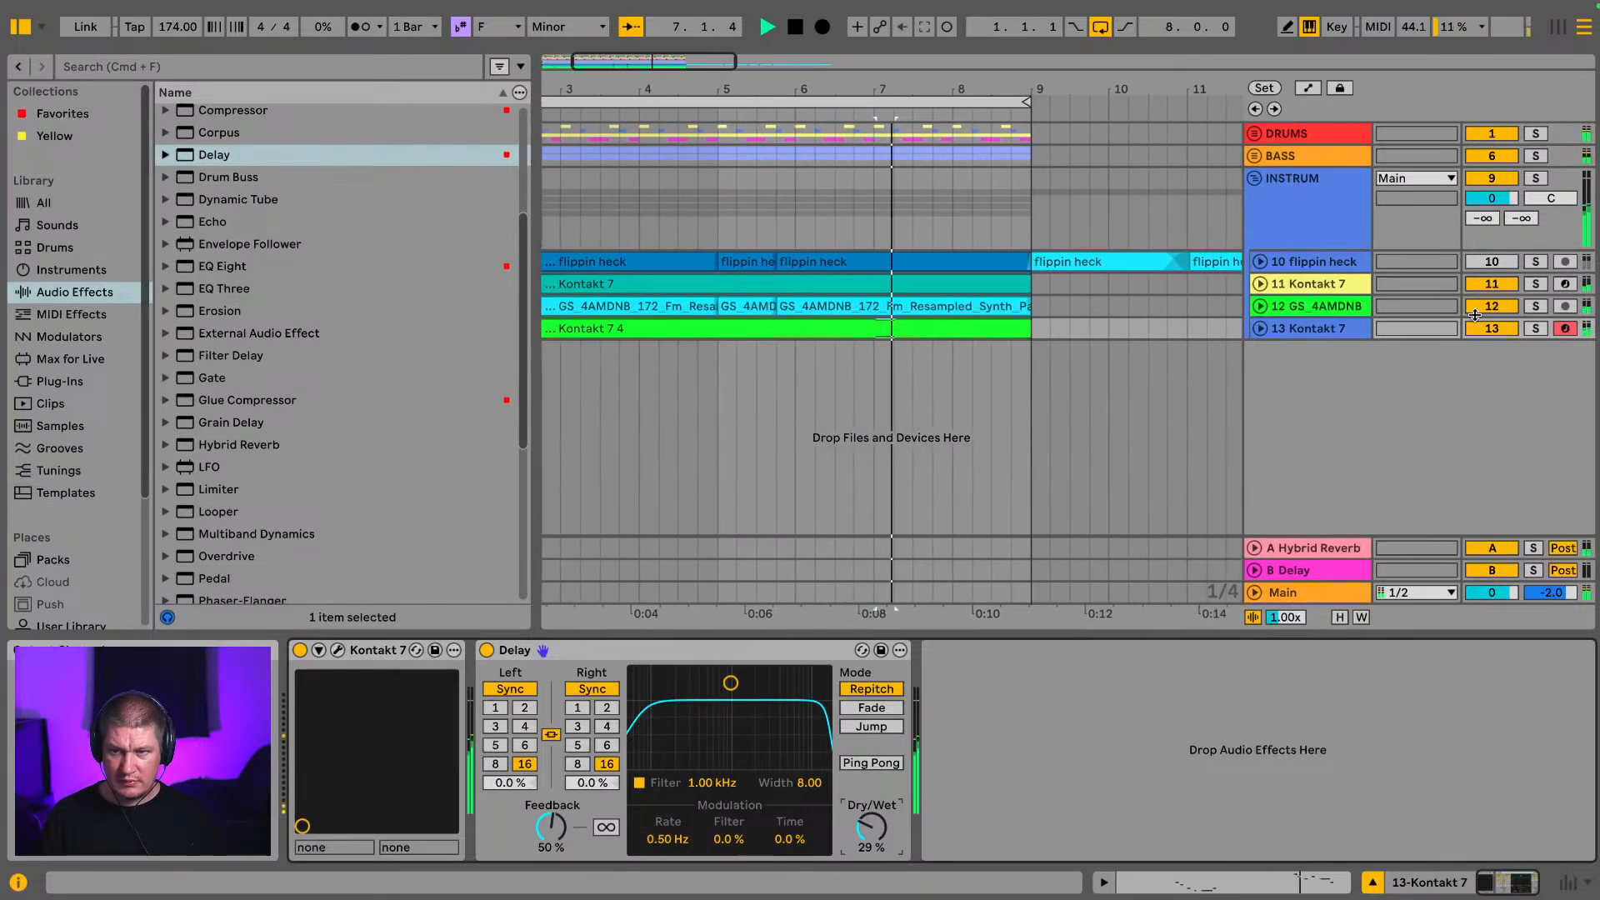
Step: Deactivate track 13 Kontakt 7 and reactivate track 10 flippin heck
{"action": "left_click", "coordinate": [1390, 333]}
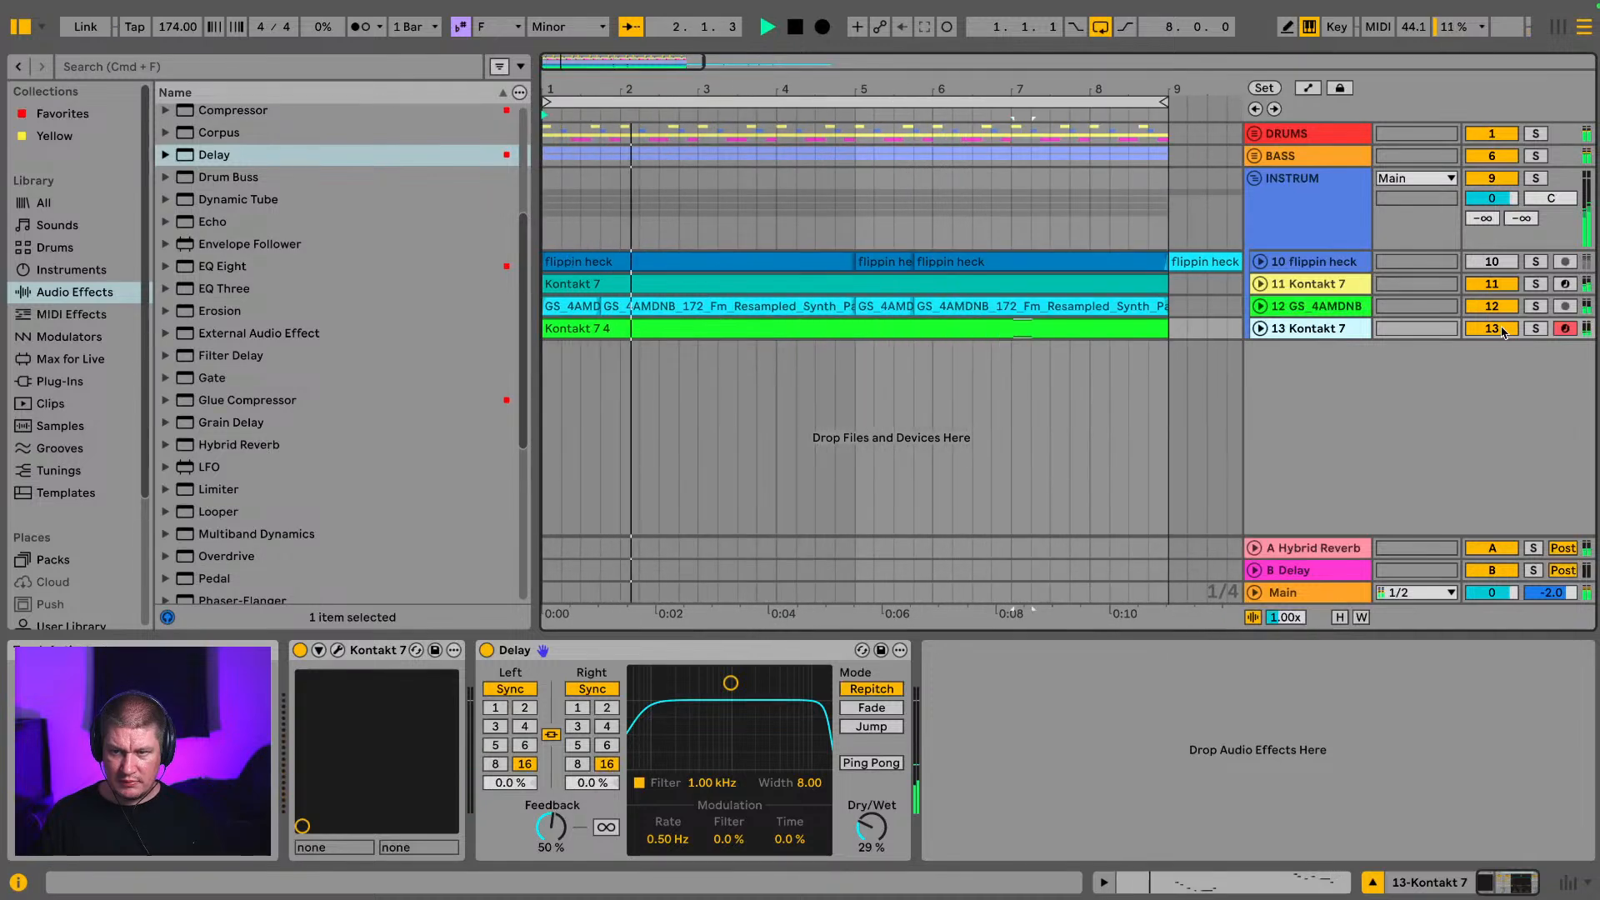
{"action": "left_click", "coordinate": [1503, 331]}
{"action": "left_click", "coordinate": [1491, 262]}
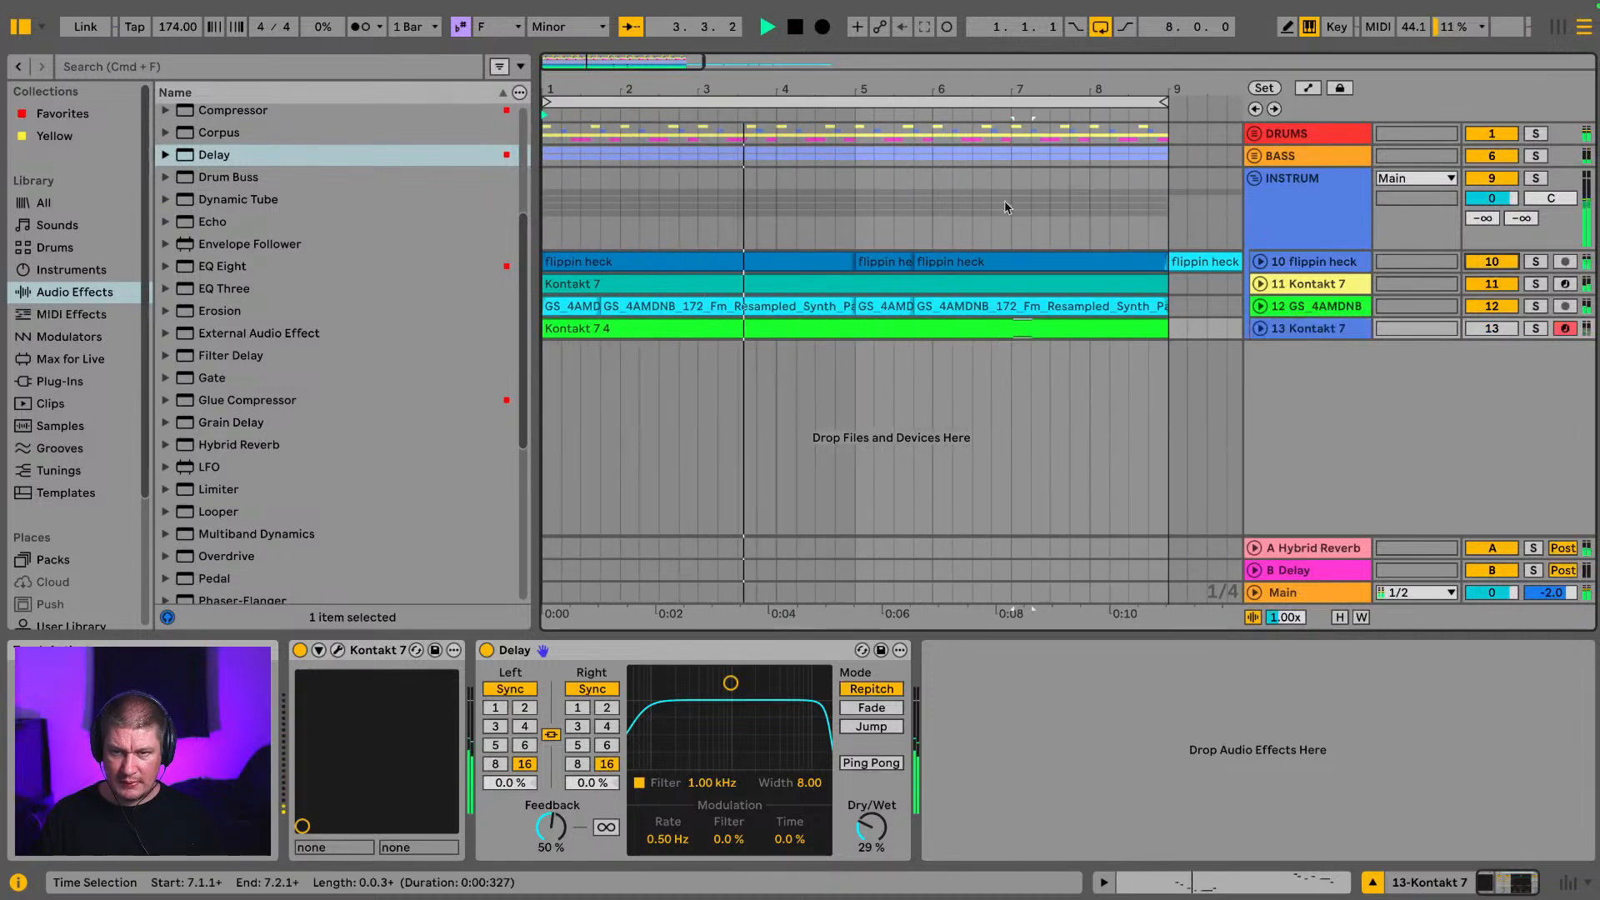
Step: Hide the browser, listen to the loop with the piano track muted, and stop playback
{"action": "left_click", "coordinate": [21, 32]}
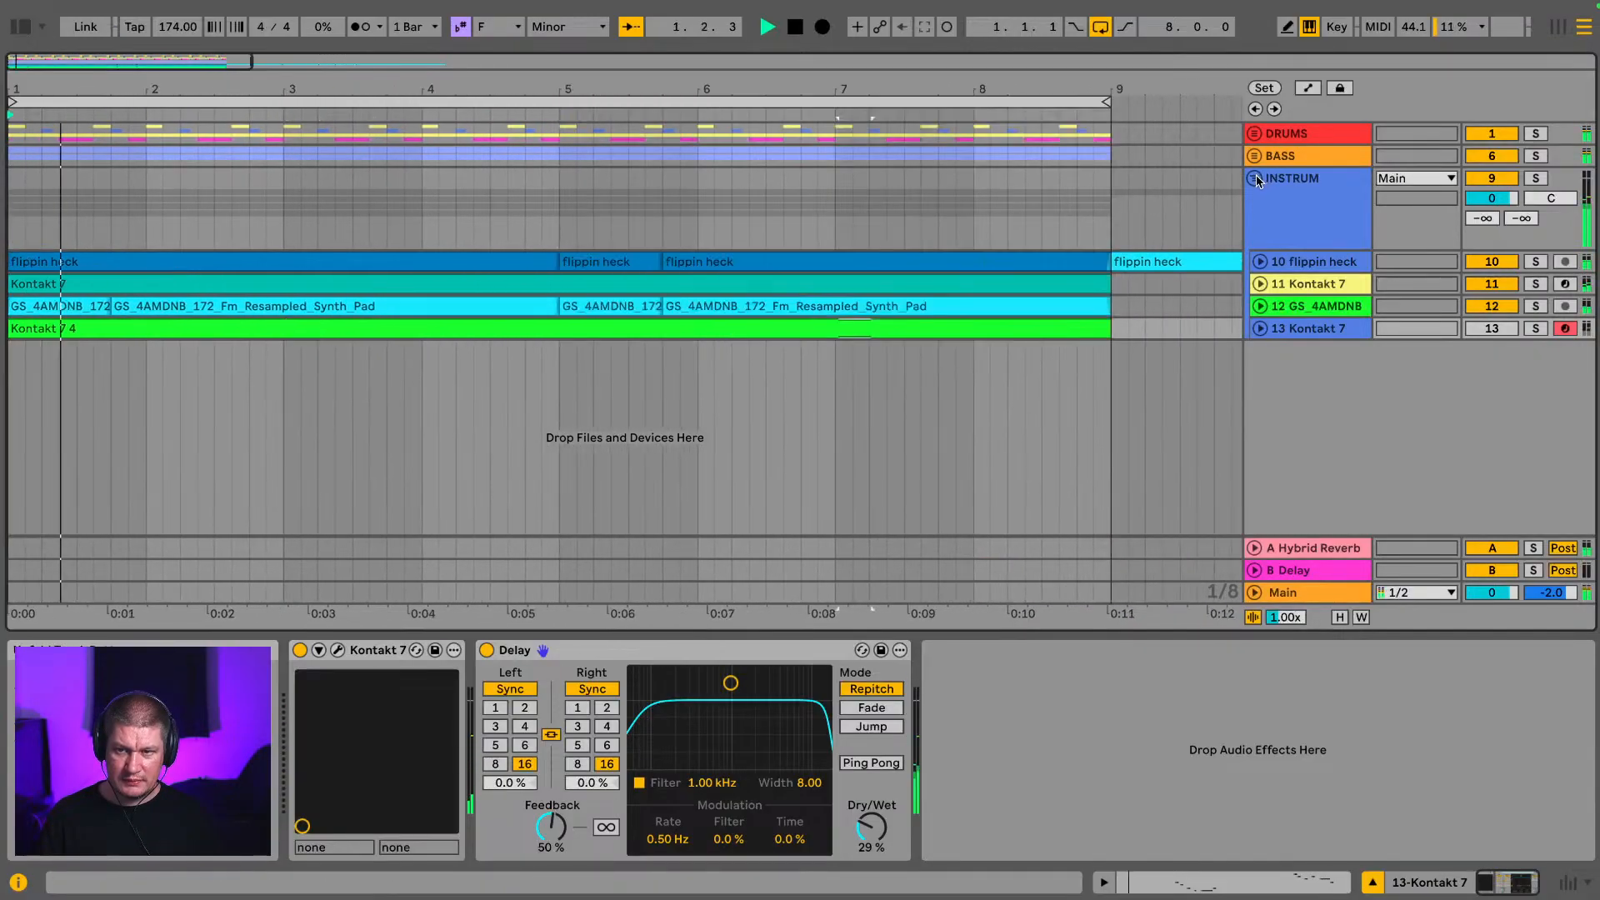
{"action": "left_click", "coordinate": [1255, 178]}
{"action": "left_click", "coordinate": [1255, 178]}
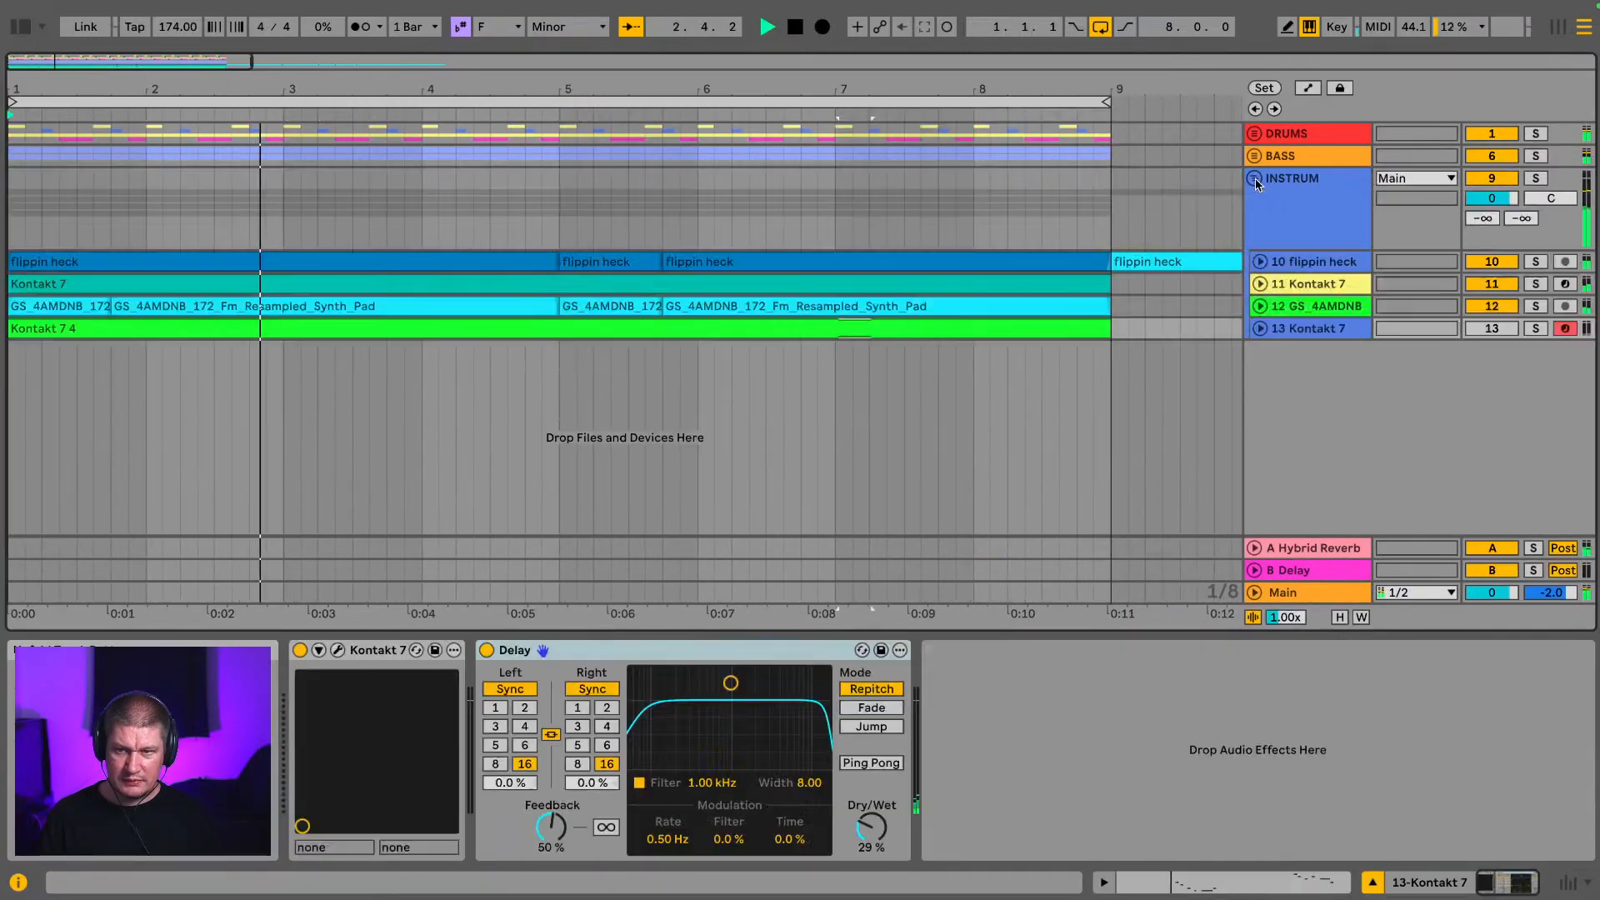
{"action": "key", "text": "space"}
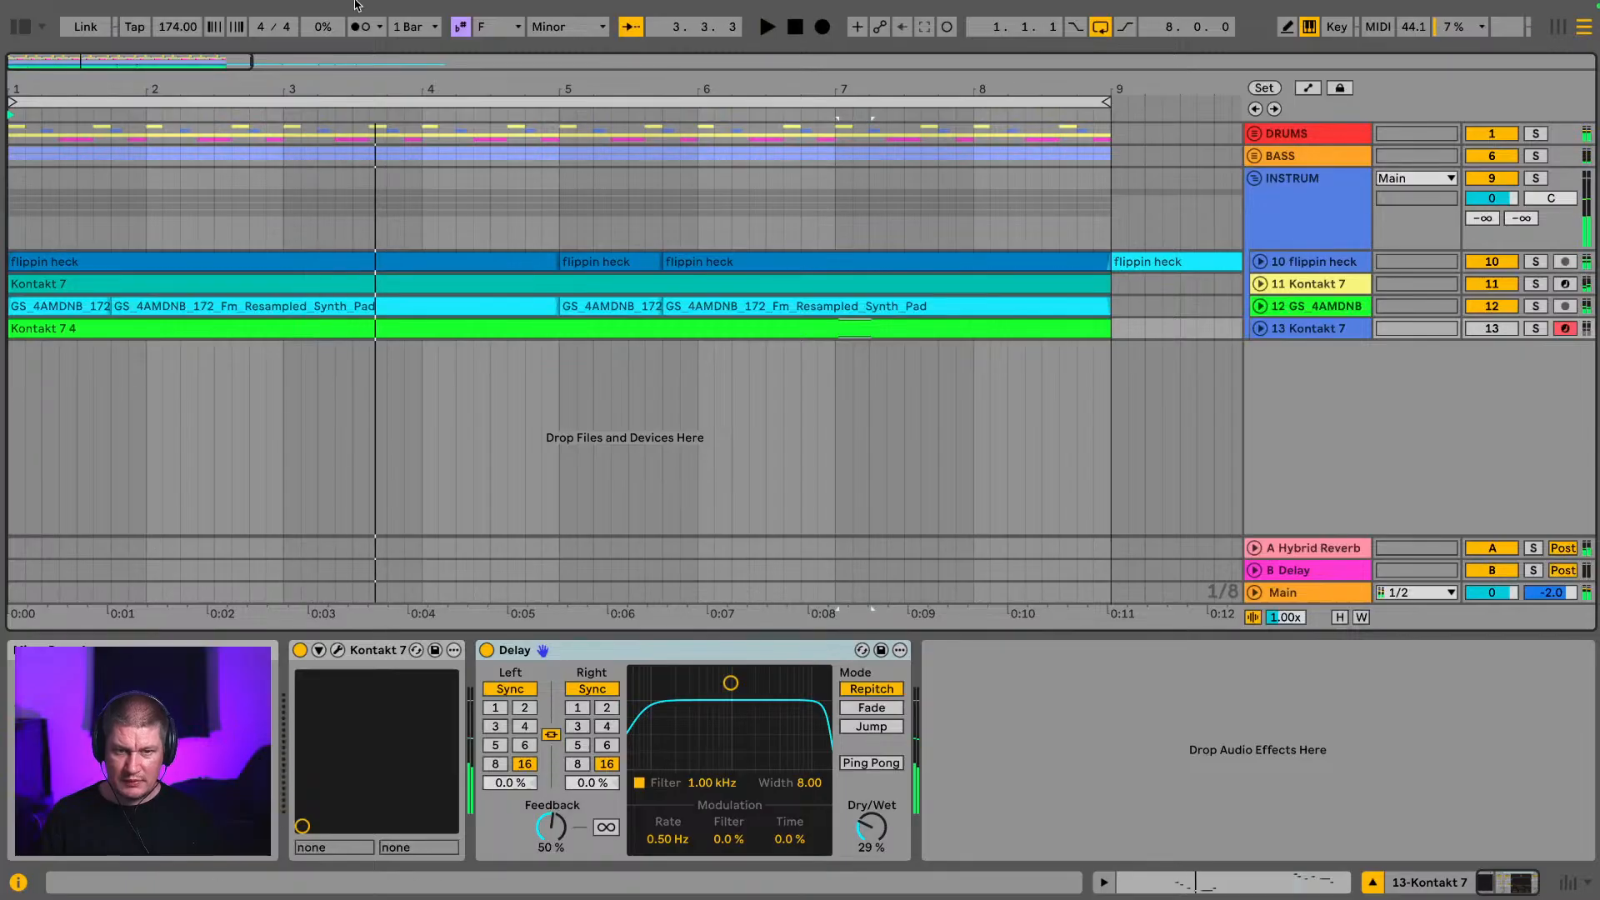
Step: Show the browser again and search the Instruments library for "lead"
{"action": "left_click", "coordinate": [18, 28]}
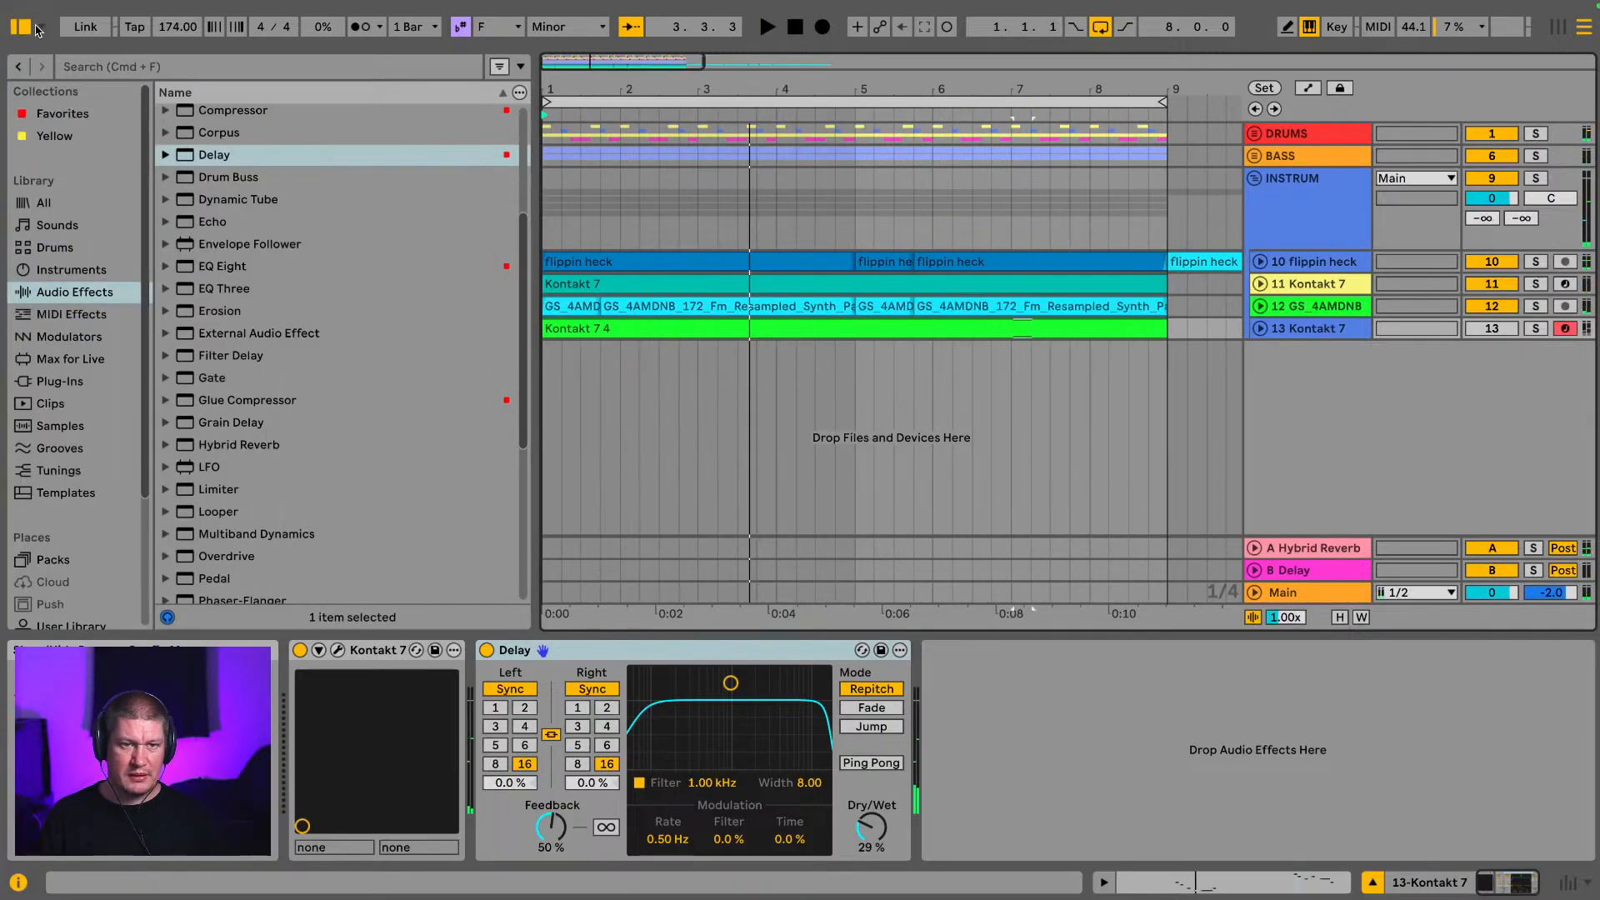
{"action": "left_click", "coordinate": [228, 67]}
{"action": "type", "text": "le"}
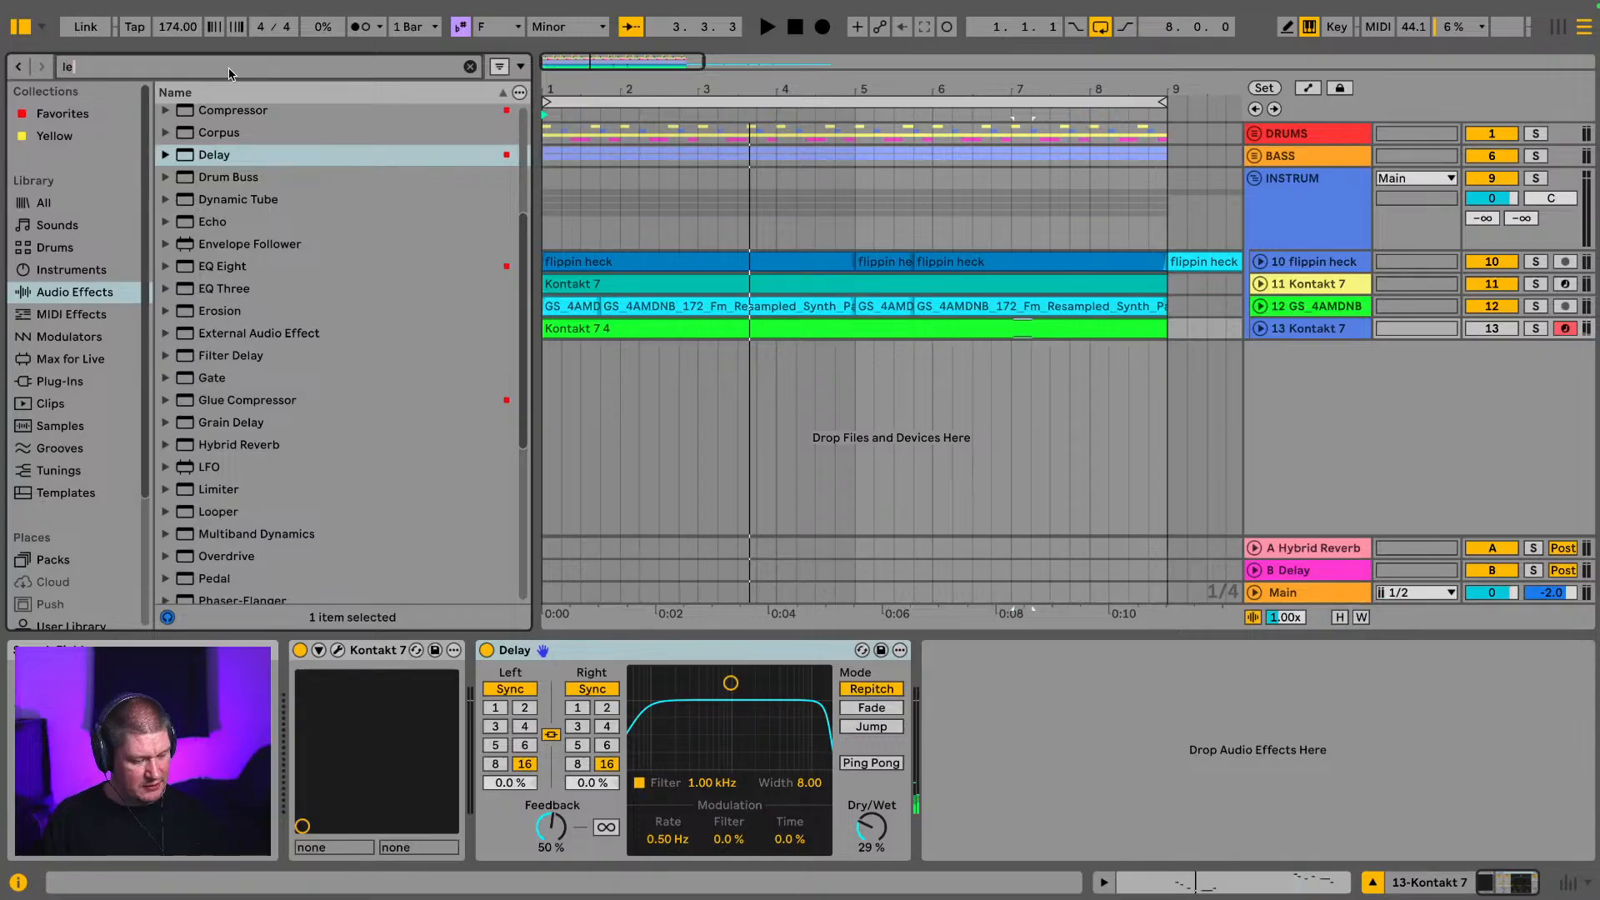
{"action": "type", "text": "ad"}
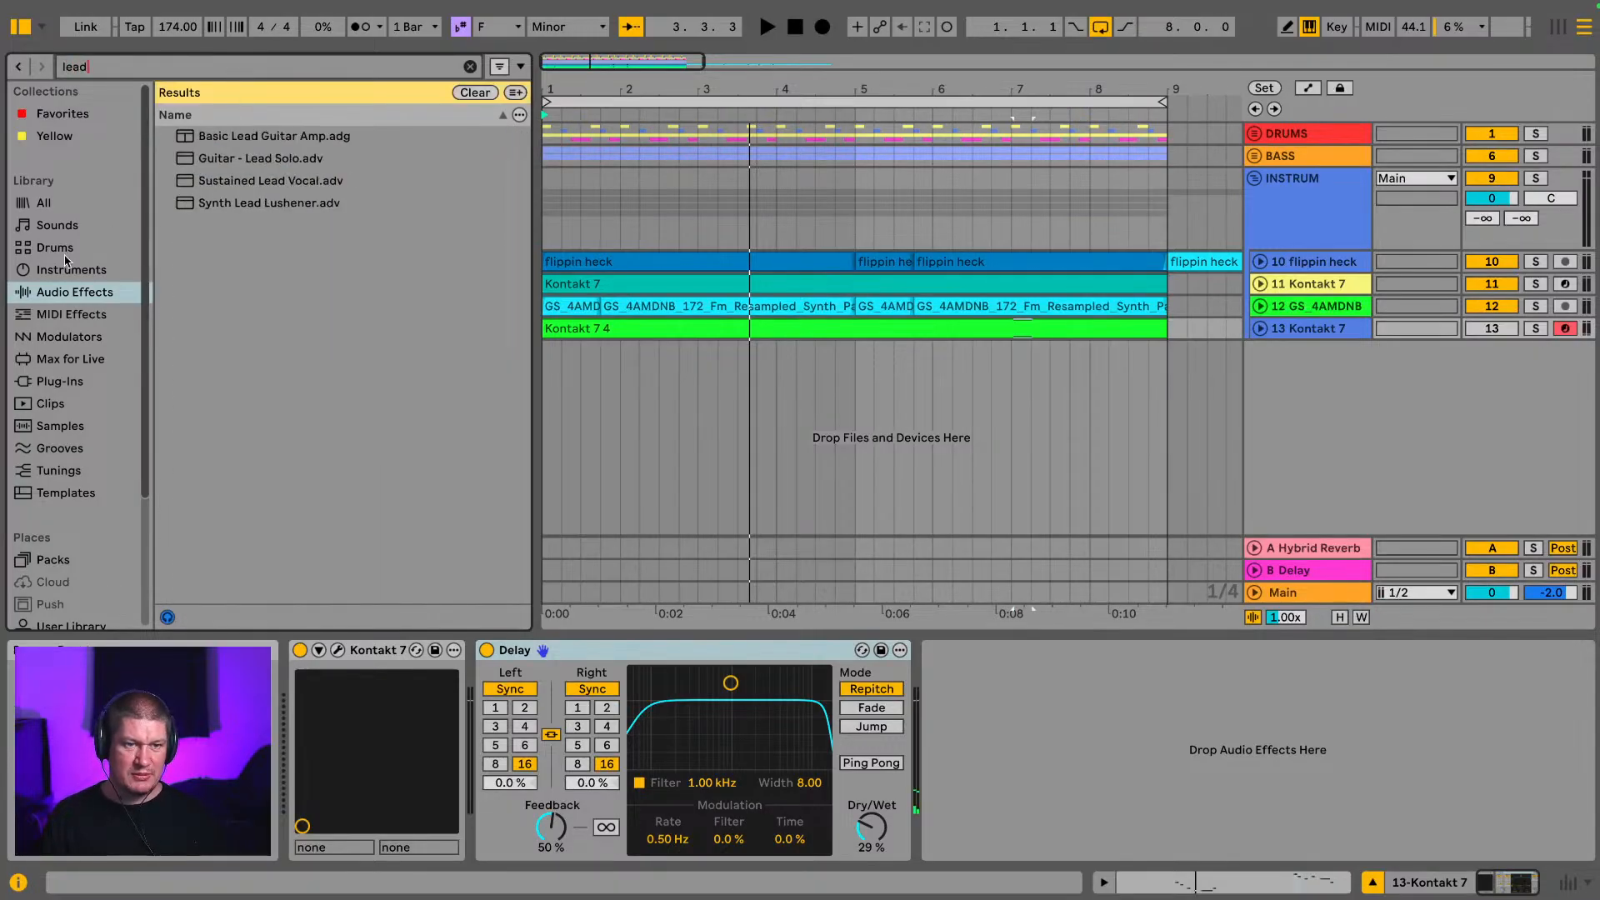
{"action": "left_click", "coordinate": [84, 278]}
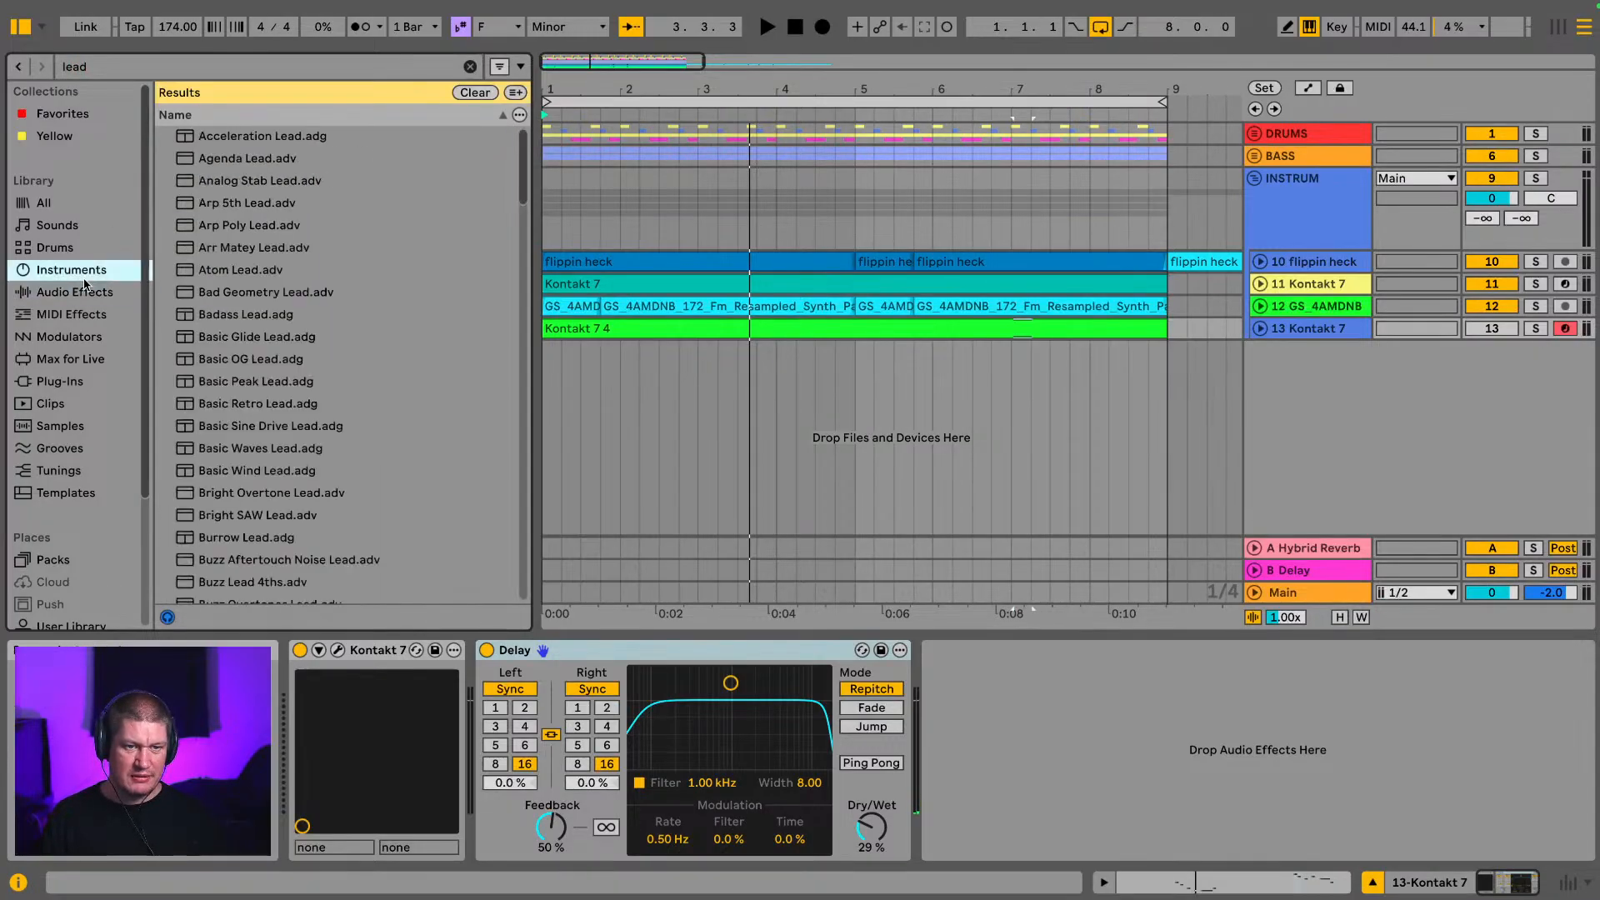
Step: Audition the lead presets in the results one after another, from Arr Matey Lead to Basic Waves Lead
{"action": "left_click", "coordinate": [304, 248]}
{"action": "key", "text": "Down"}
{"action": "key", "text": "Down"}
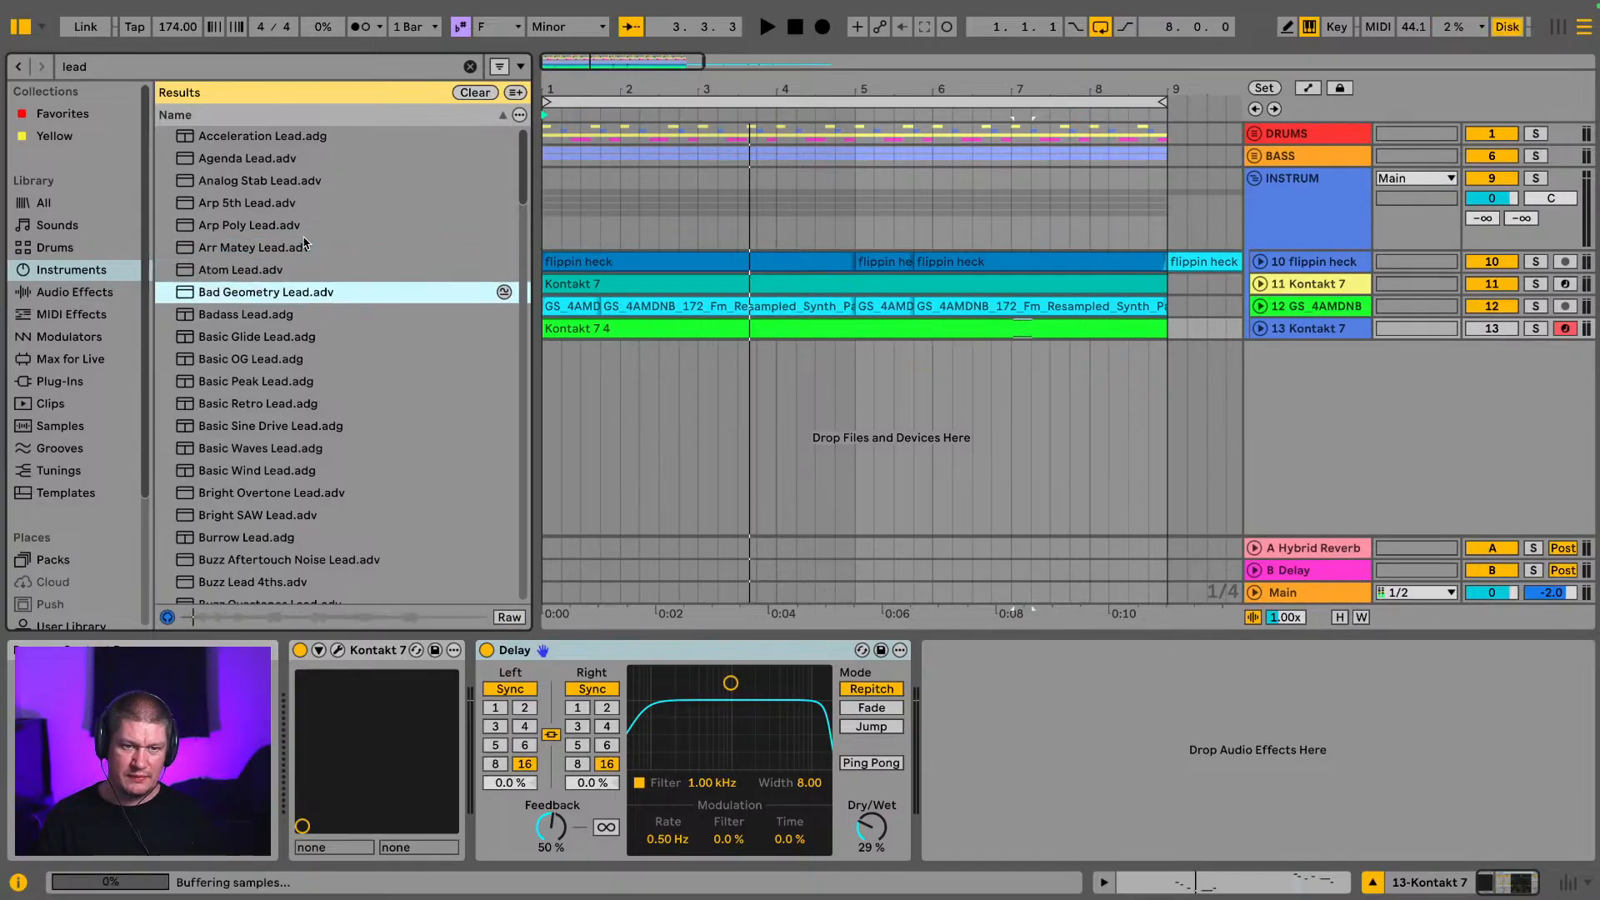
{"action": "key", "text": "Down"}
{"action": "key", "text": "Down"}
{"action": "key", "text": "Down"}
{"action": "key", "text": "Down"}
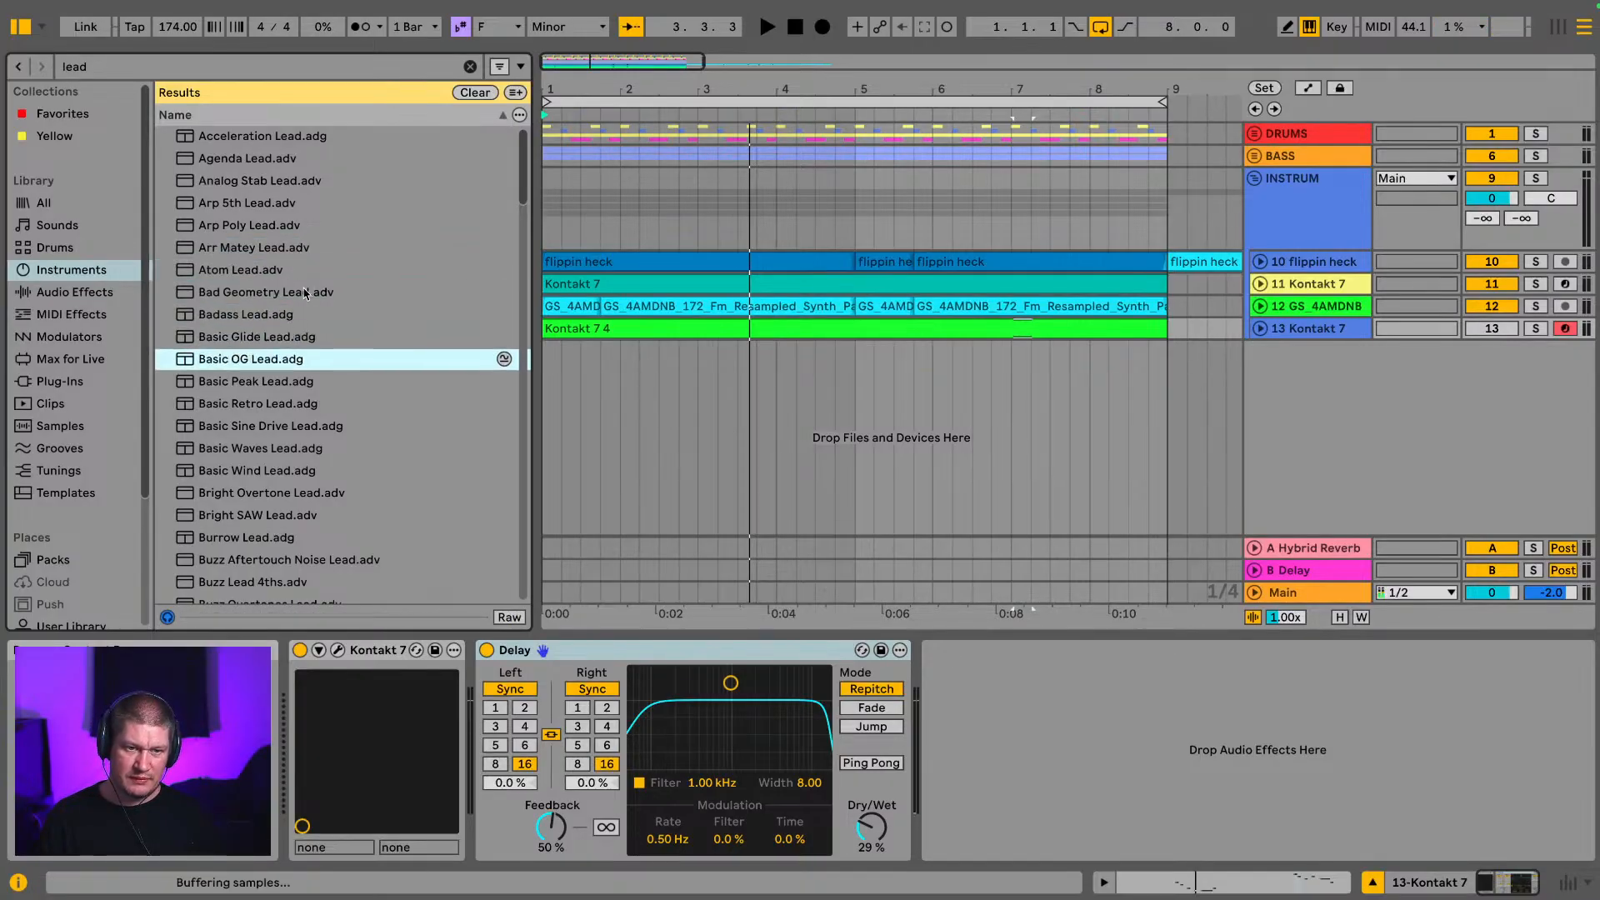
{"action": "key", "text": "Down"}
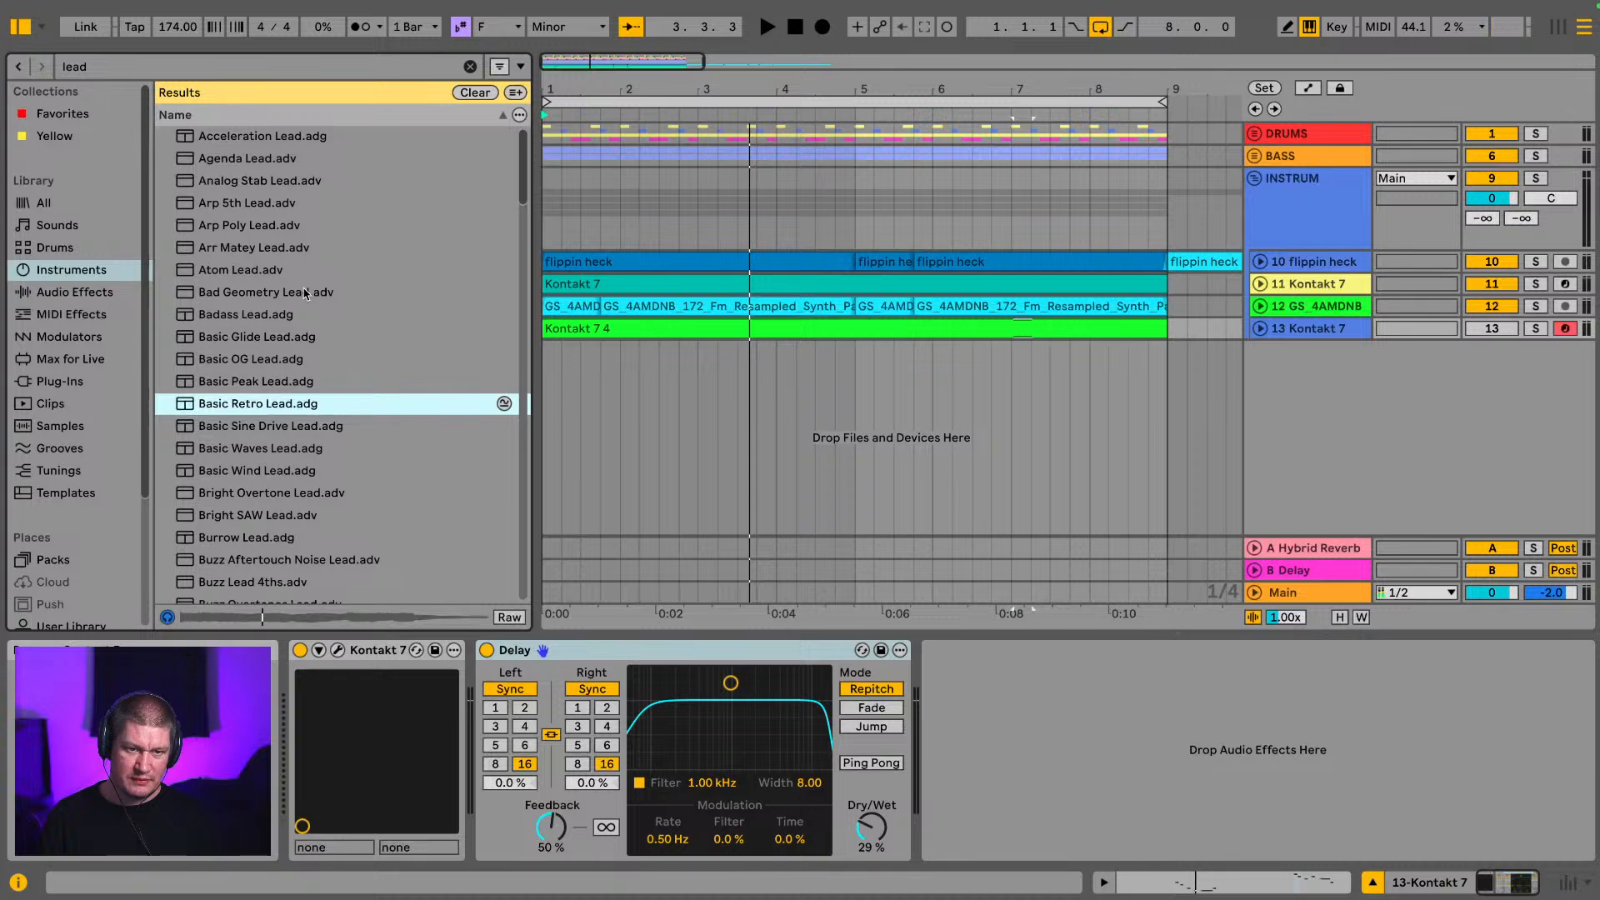
{"action": "key", "text": "Down"}
{"action": "key", "text": "Down"}
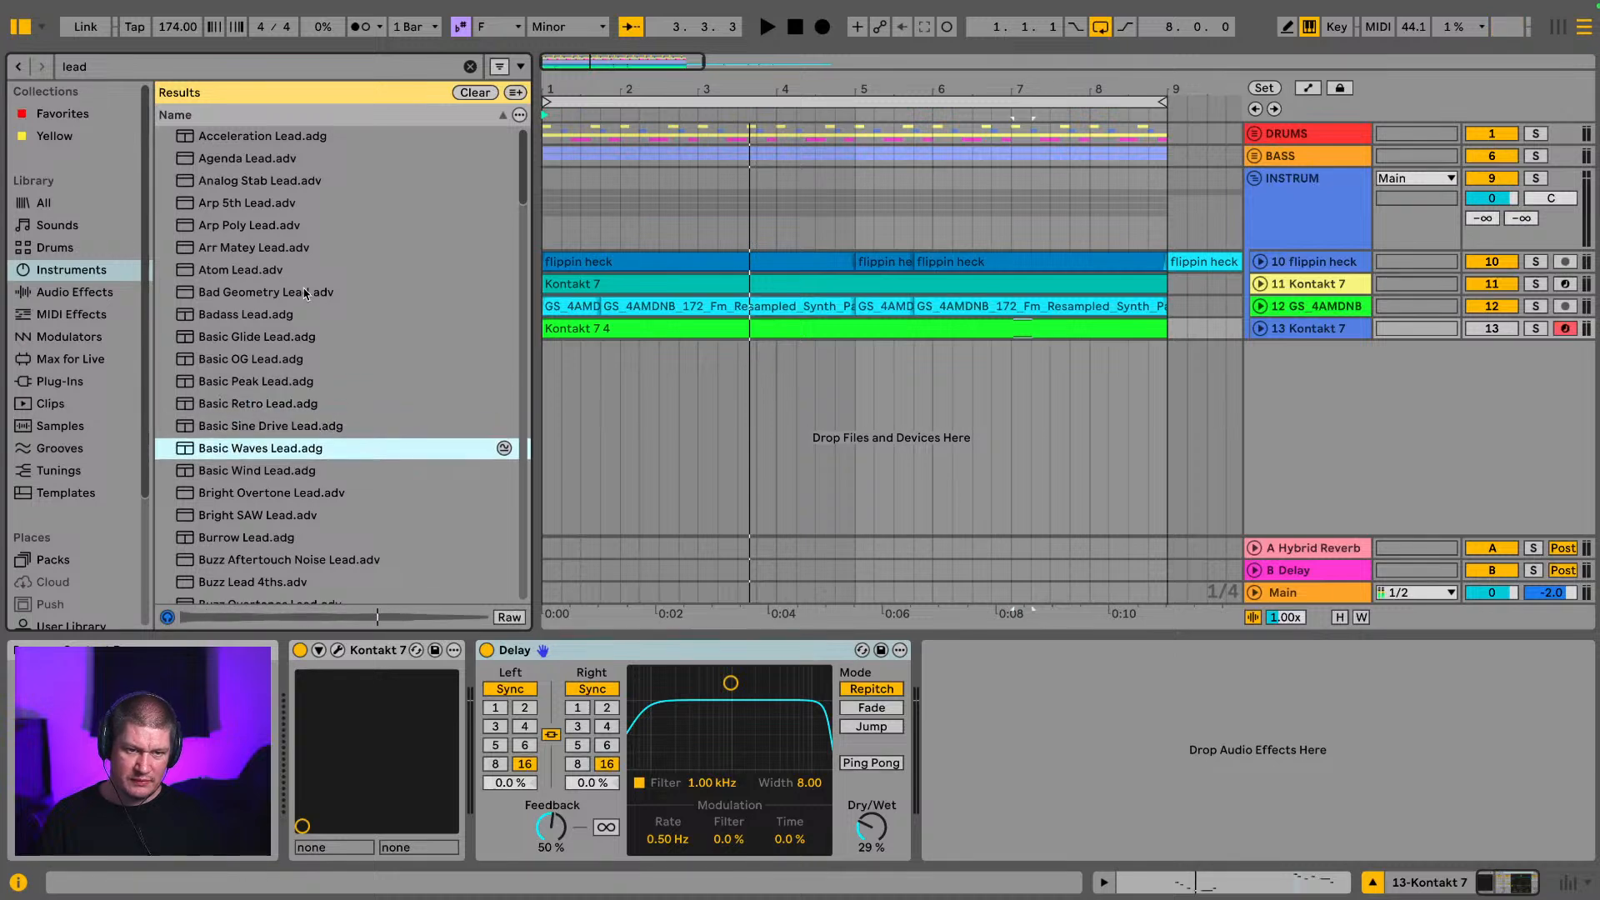
Step: Create a new track with the Basic Sine Drive Lead preset and swap its instrument for Basic Wind Lead
{"action": "left_click", "coordinate": [252, 426]}
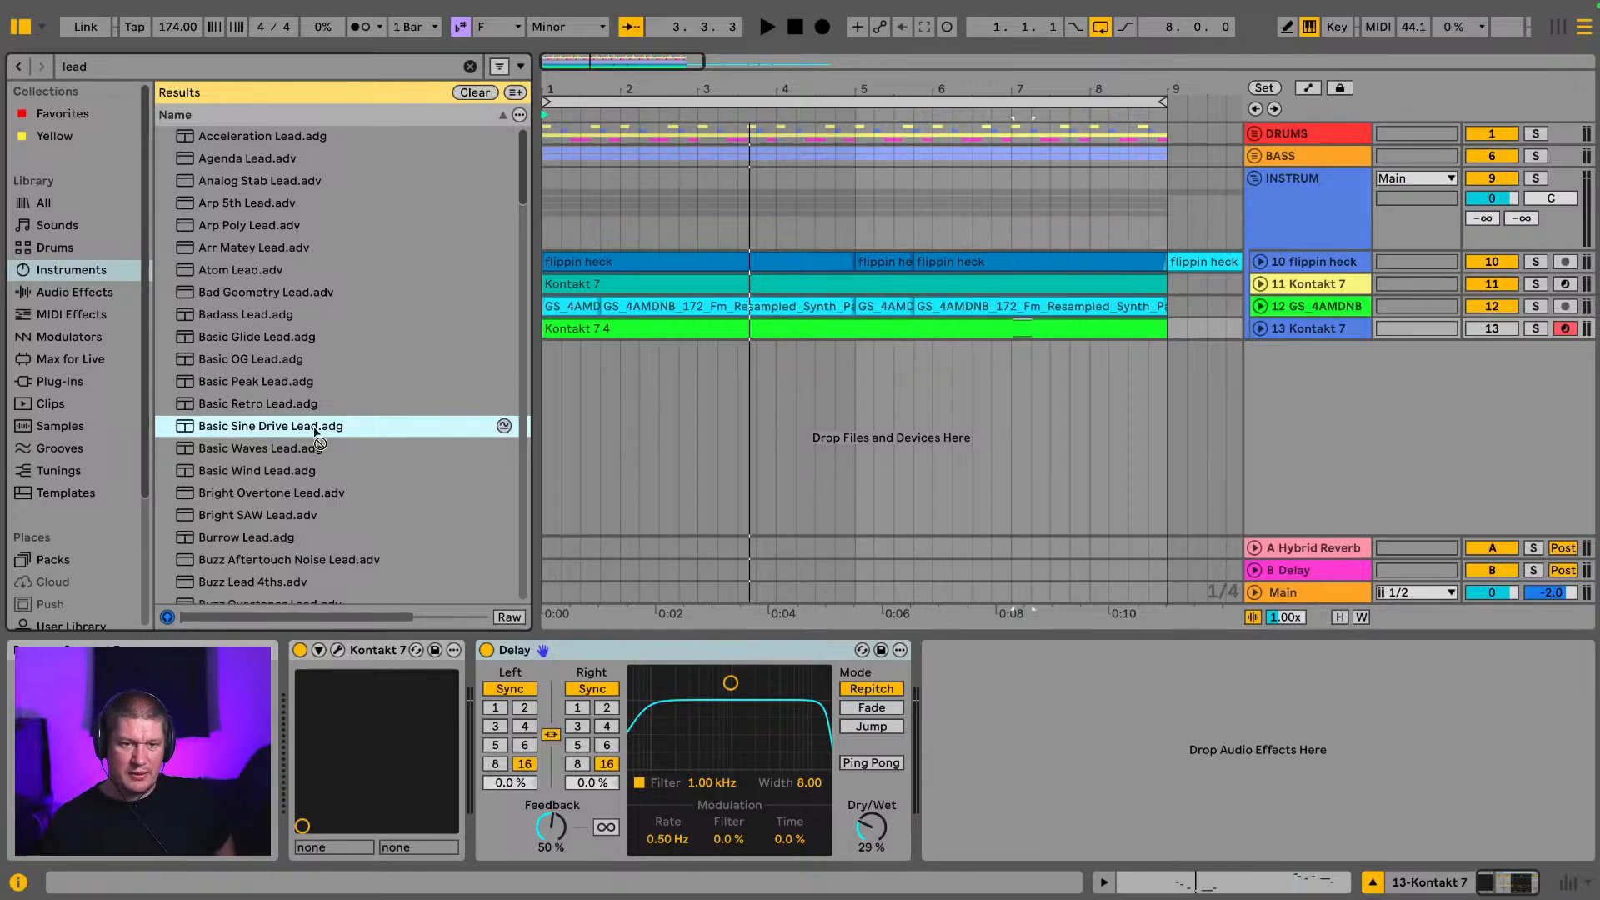
{"action": "left_click_drag", "start_coordinate": [733, 429], "coordinate": [734, 429]}
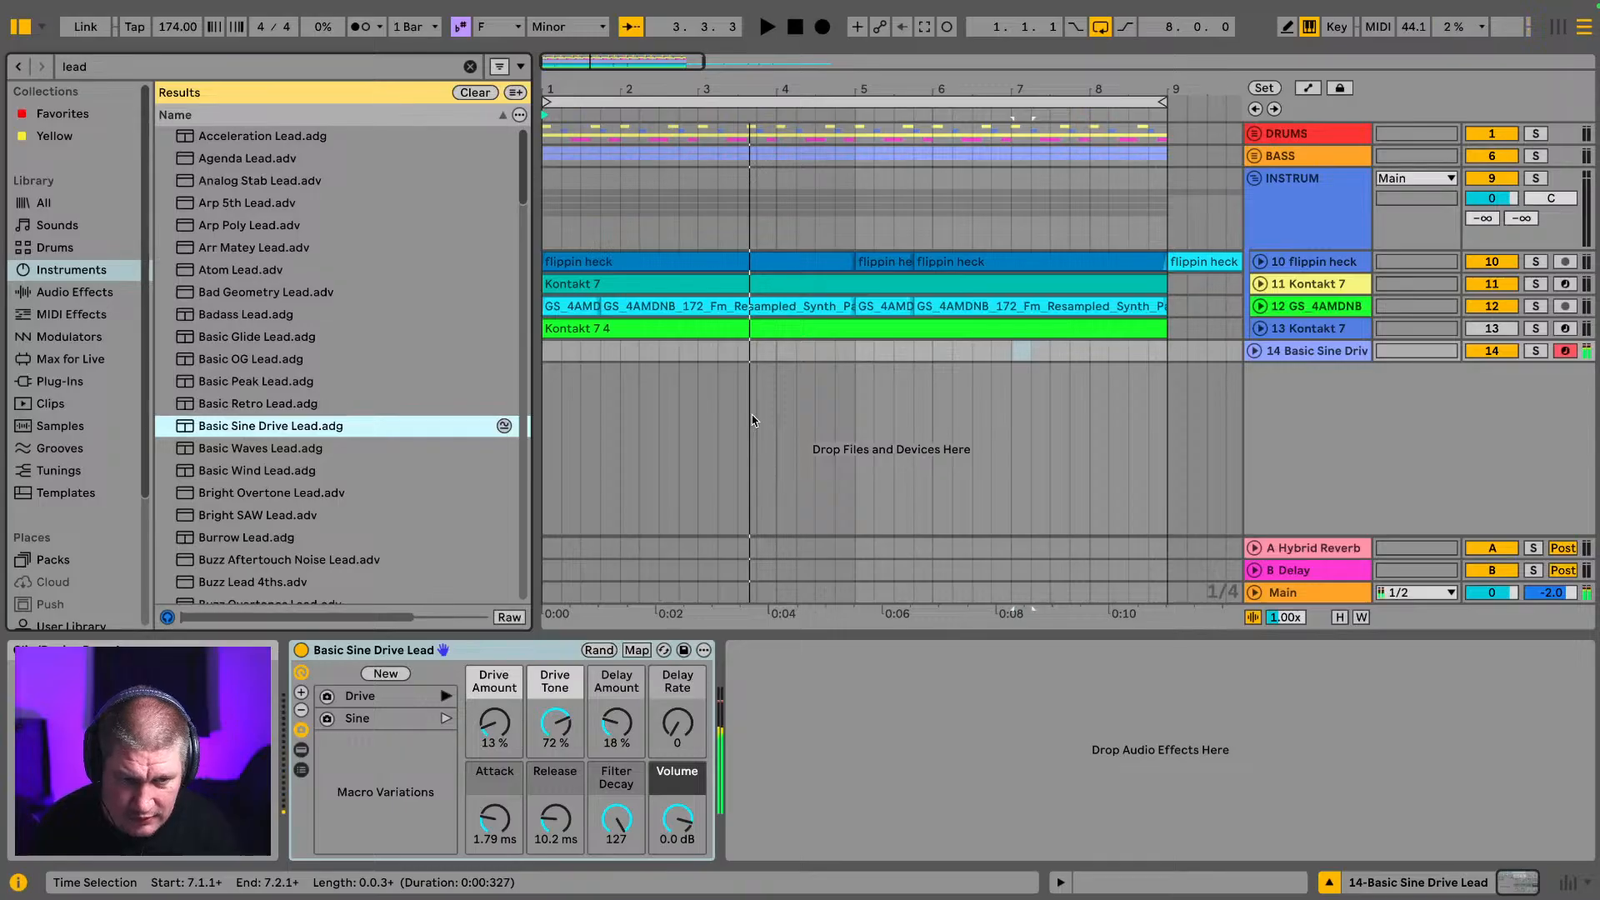
{"action": "double_click", "coordinate": [268, 471]}
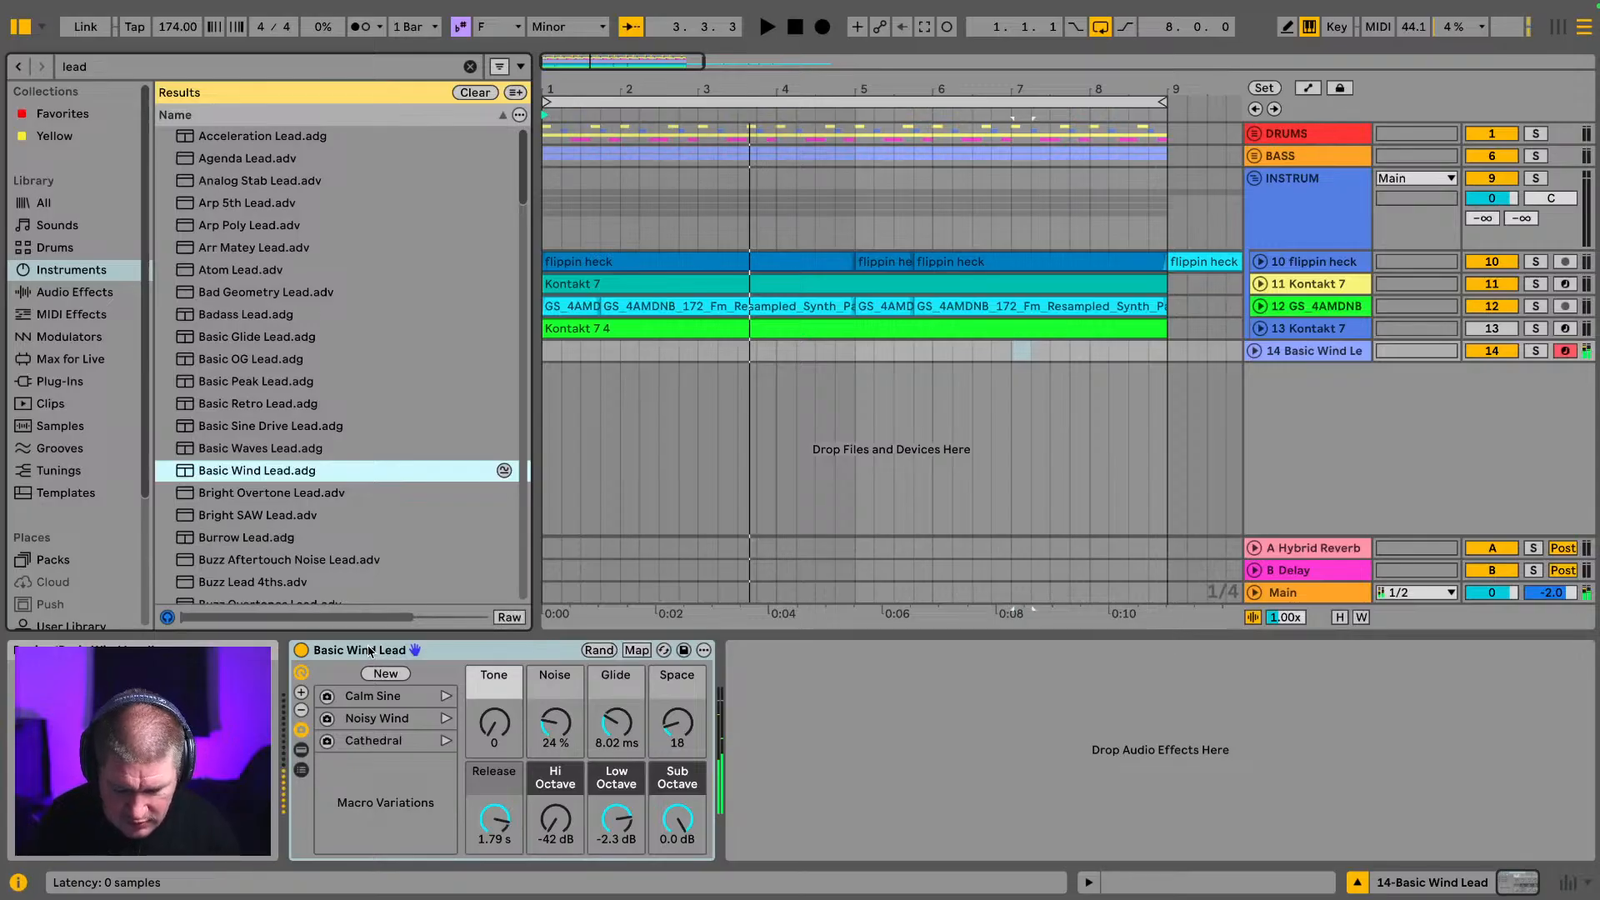
Step: Lower the volume of track 14 Basic Wind Lead in the mixer and try the lead against the playing loop
{"action": "key", "text": "space"}
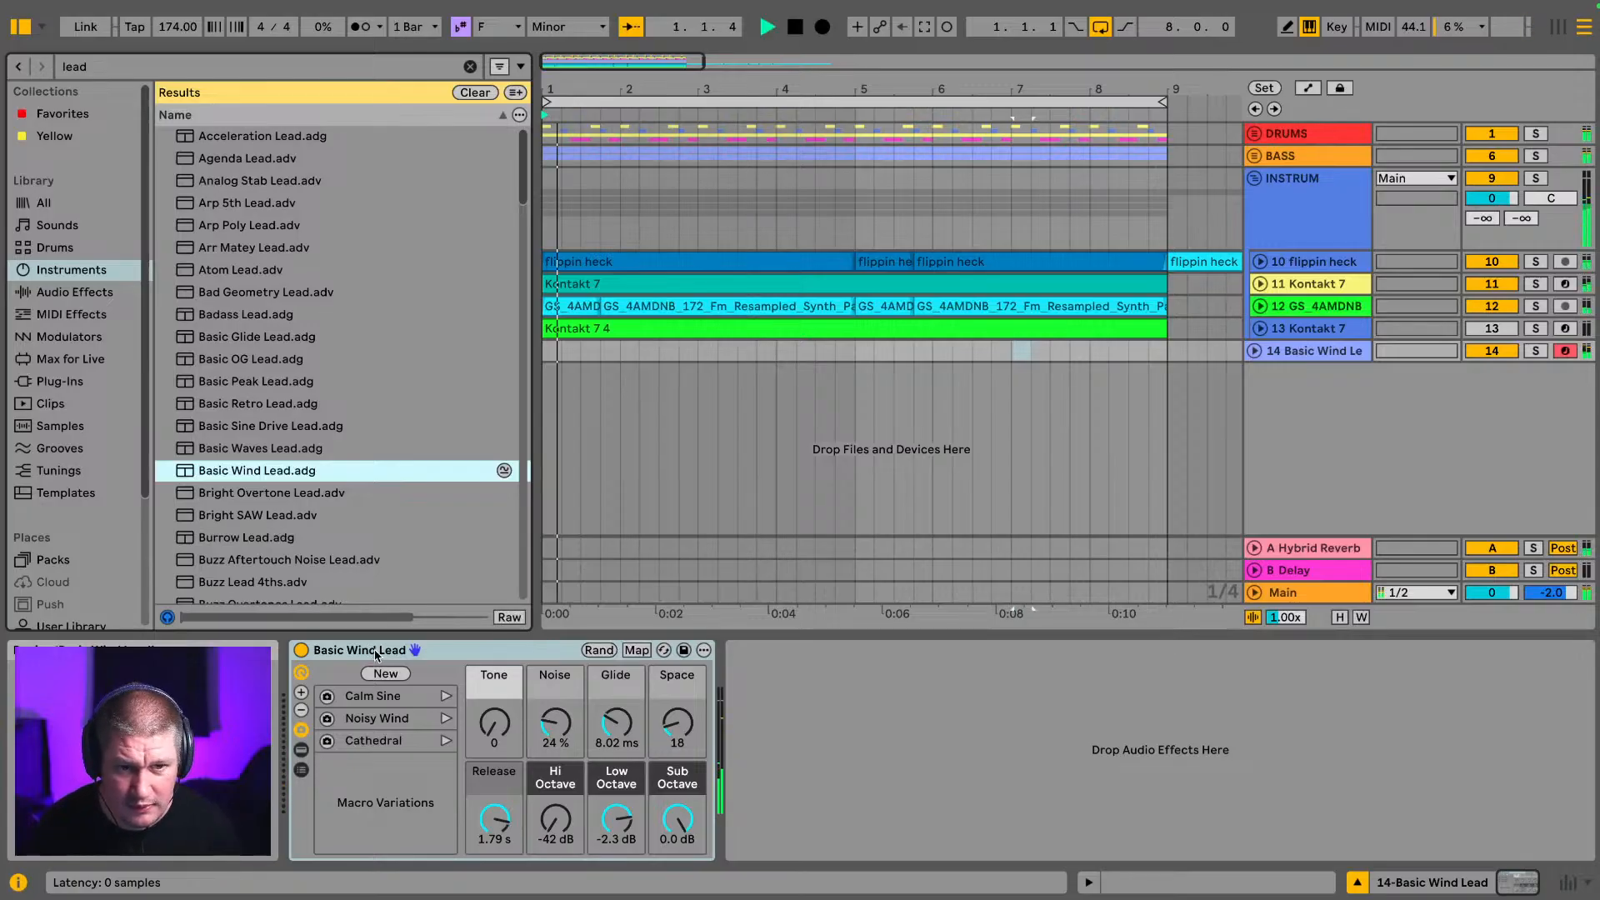
{"action": "key", "text": "space"}
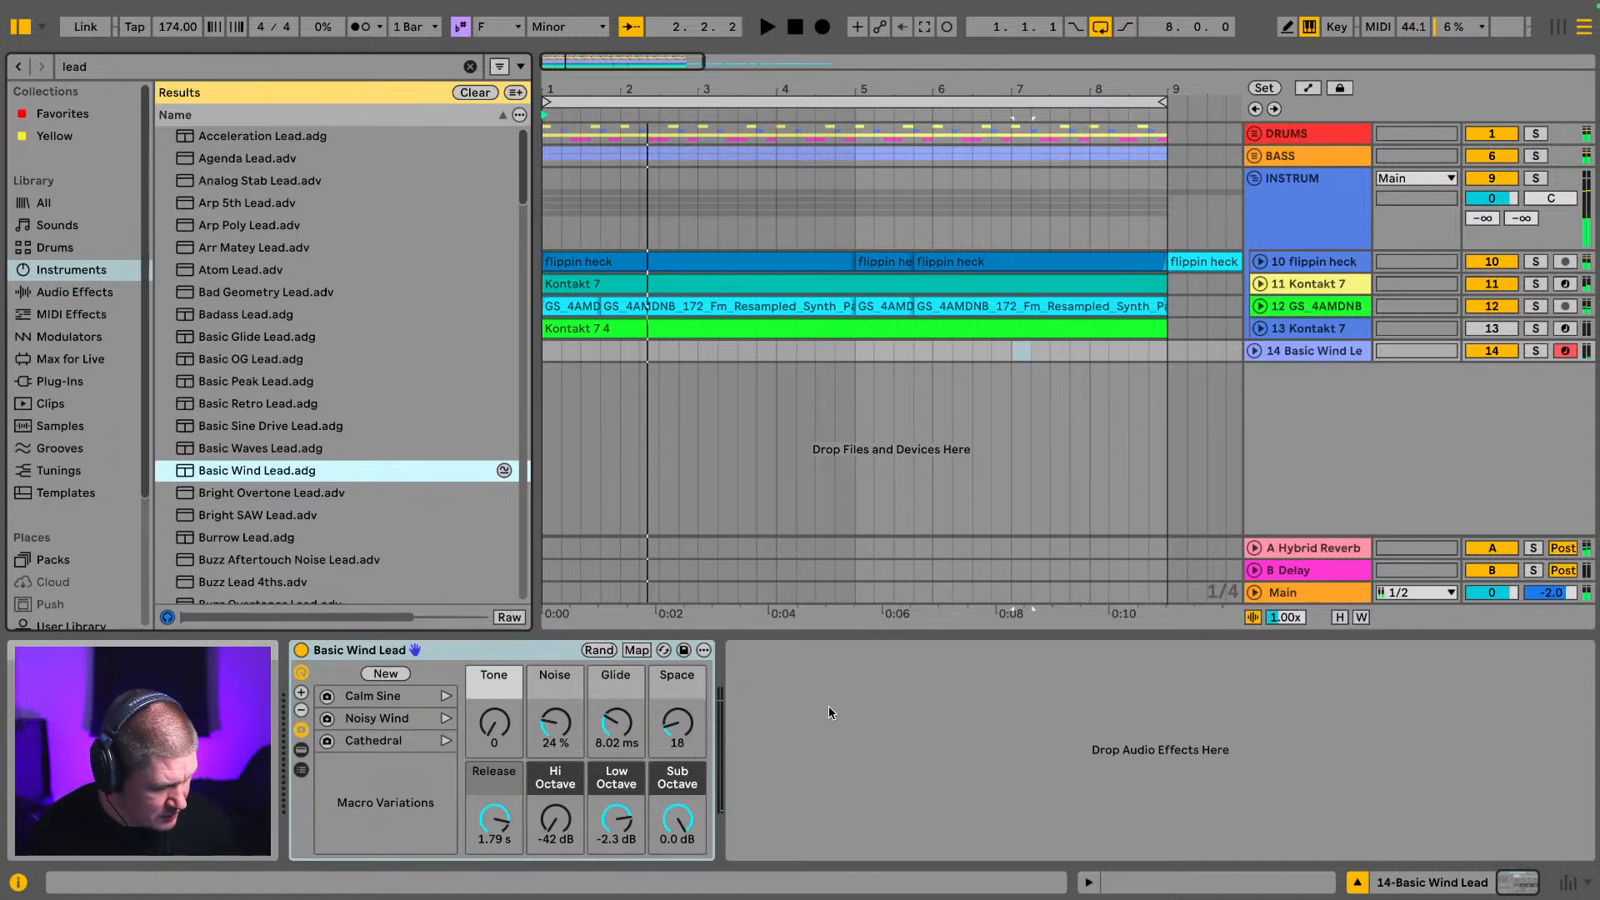
{"action": "key", "text": "Tab"}
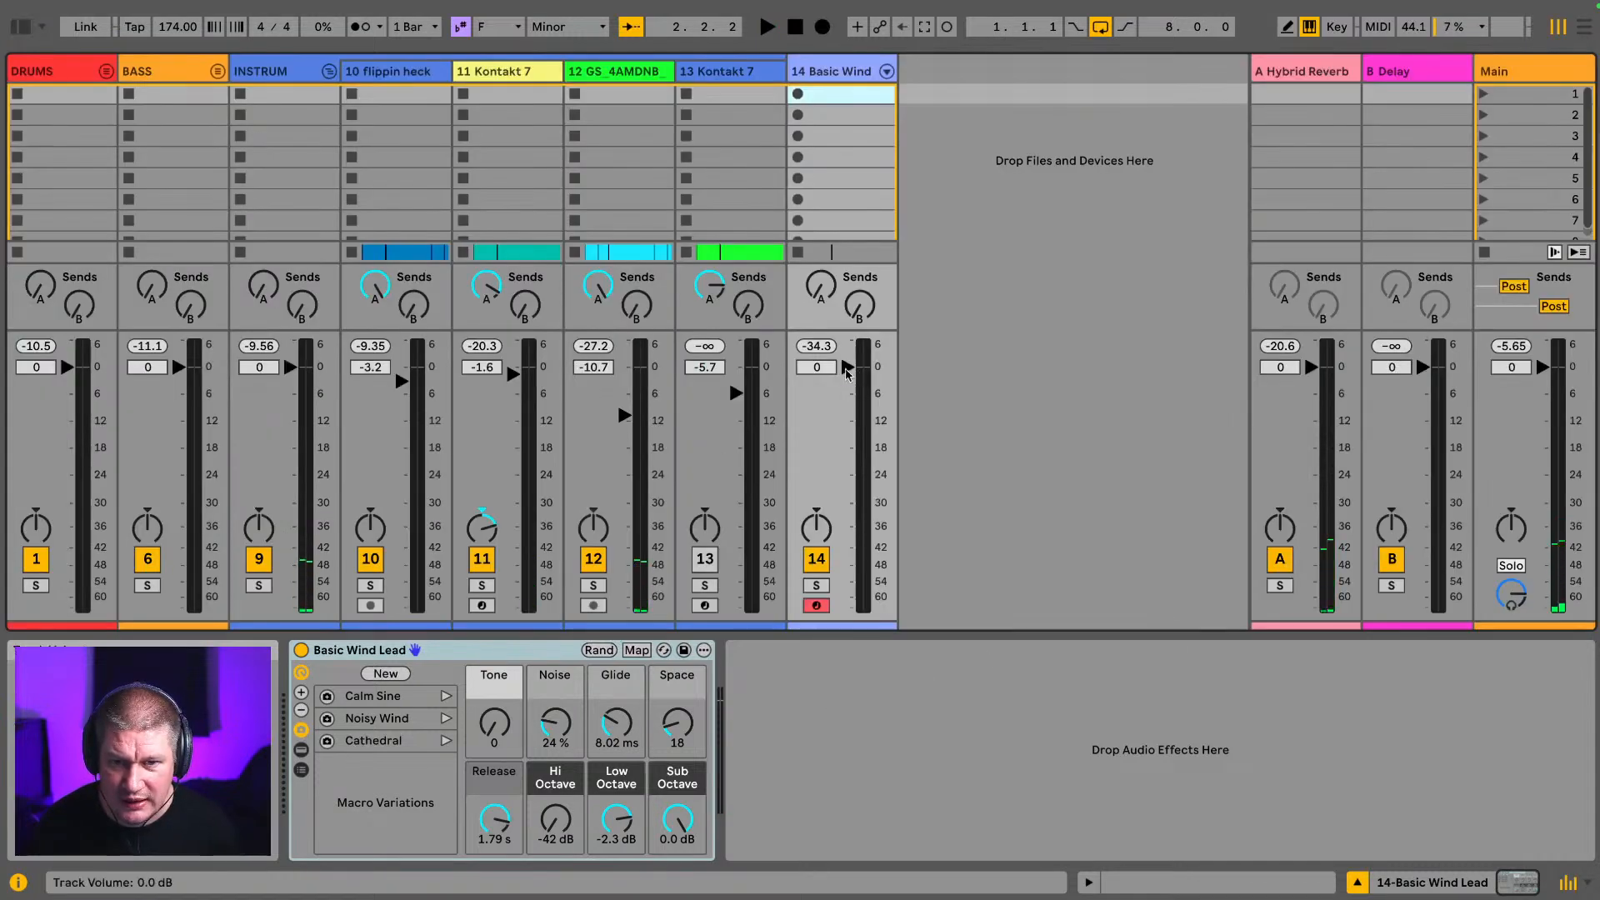
{"action": "left_click_drag", "start_coordinate": [817, 366], "coordinate": [816, 416]}
{"action": "key", "text": "Tab"}
{"action": "key", "text": "space"}
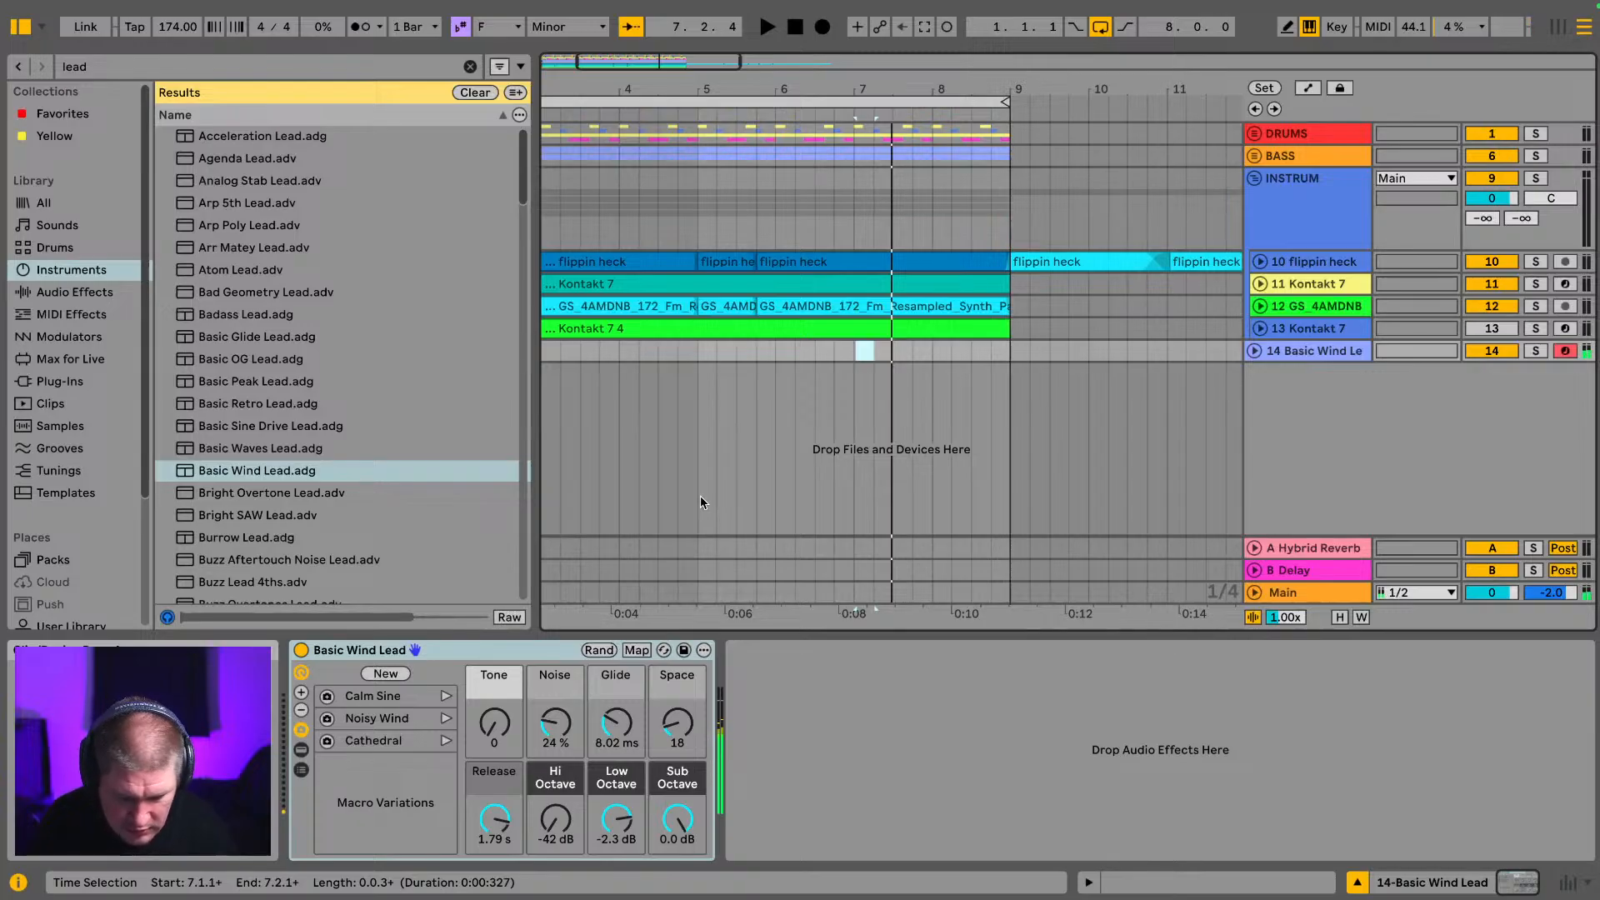
{"action": "key", "text": "space"}
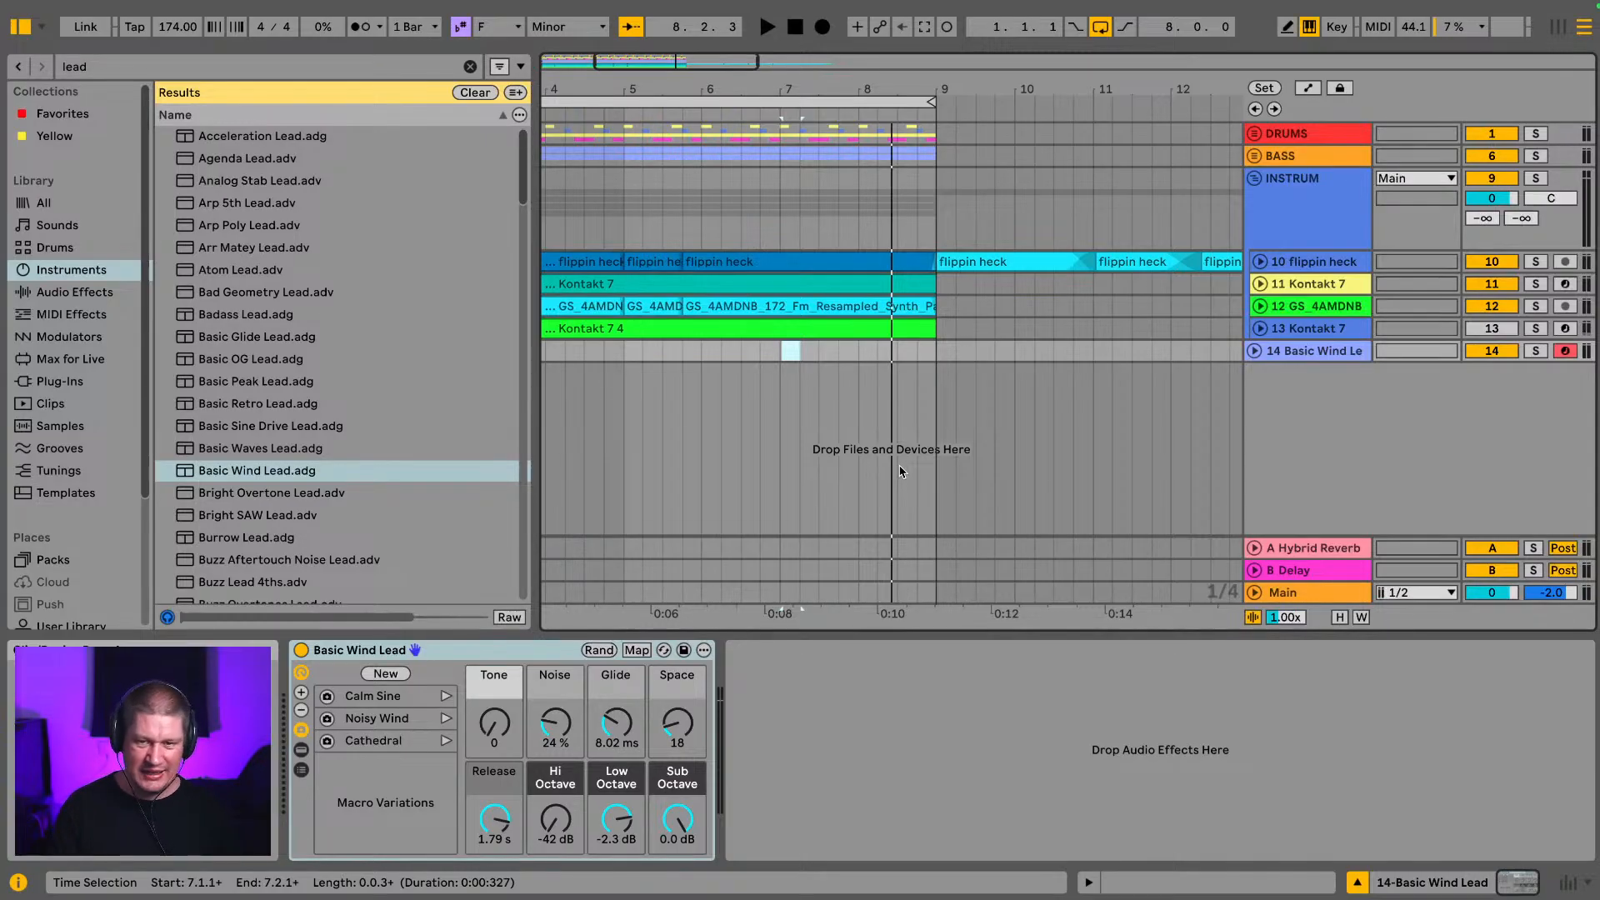
Step: Hide the browser, reactivate and solo track 13 Kontakt 7, and listen to it on its own
{"action": "left_click", "coordinate": [20, 27]}
{"action": "left_click_drag", "start_coordinate": [115, 86], "coordinate": [511, 91]}
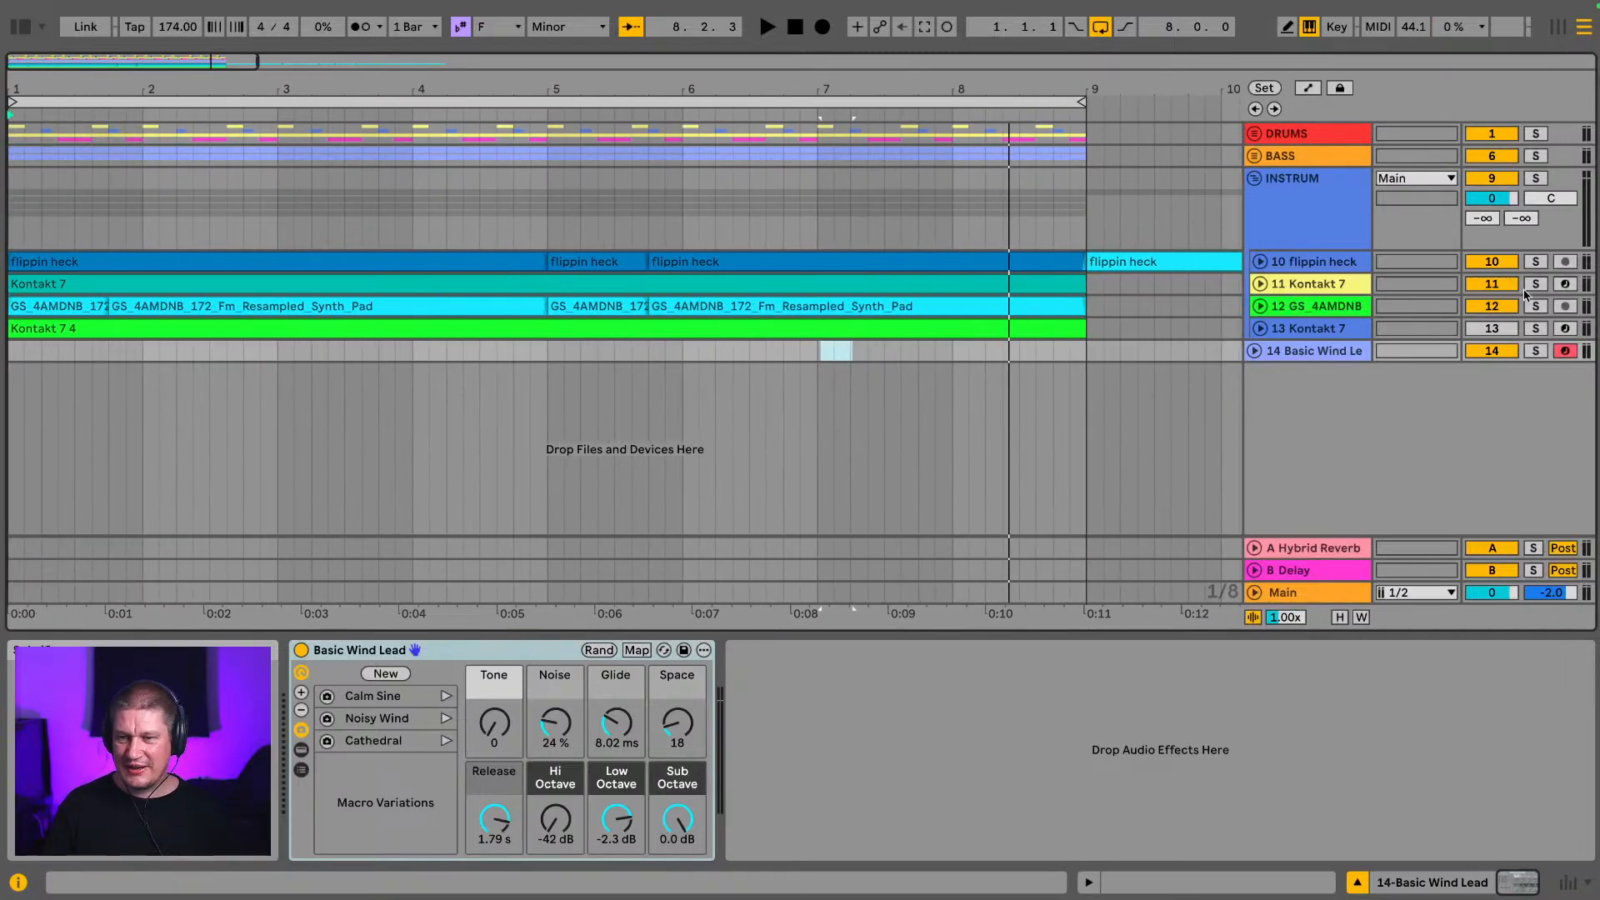
{"action": "left_click", "coordinate": [1489, 330]}
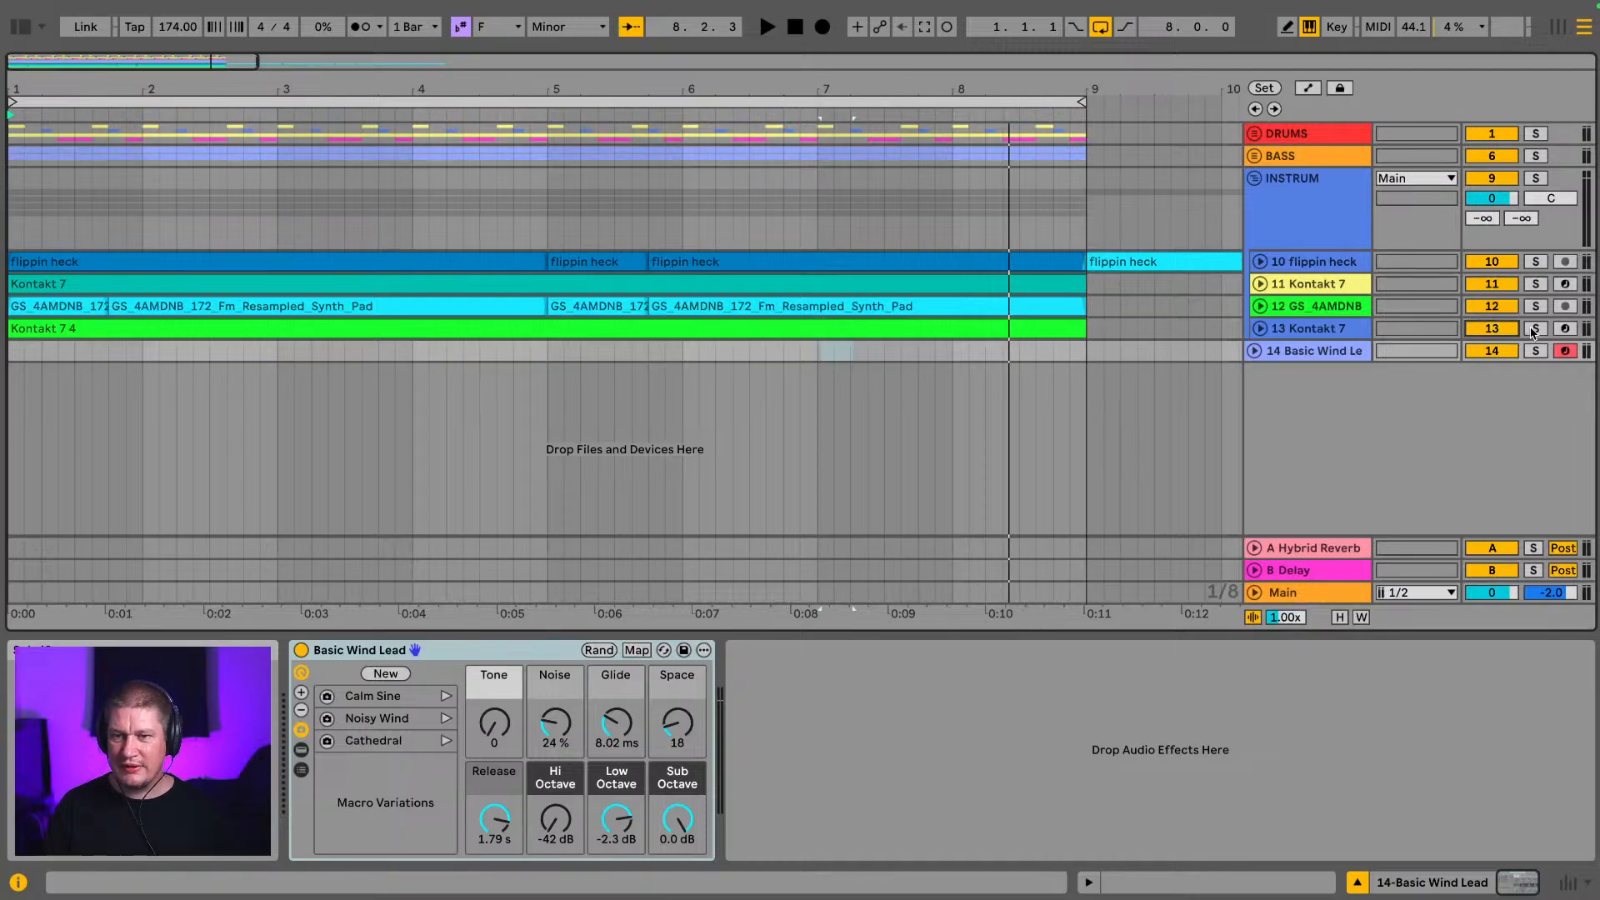
{"action": "left_click", "coordinate": [1536, 329]}
{"action": "key", "text": "space"}
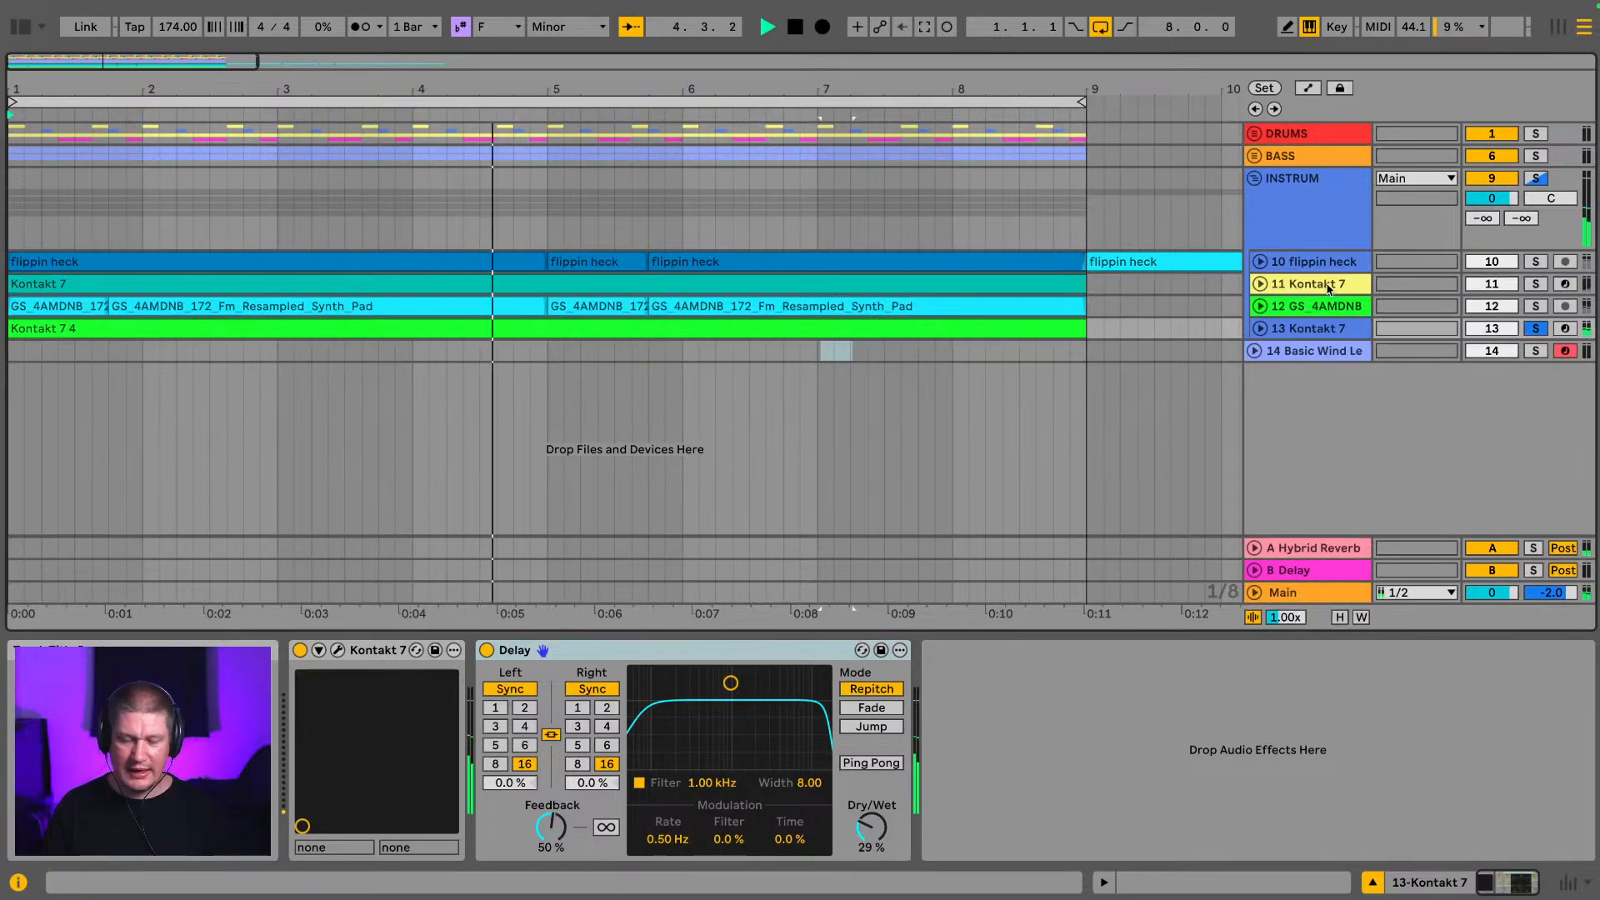
{"action": "key", "text": "space"}
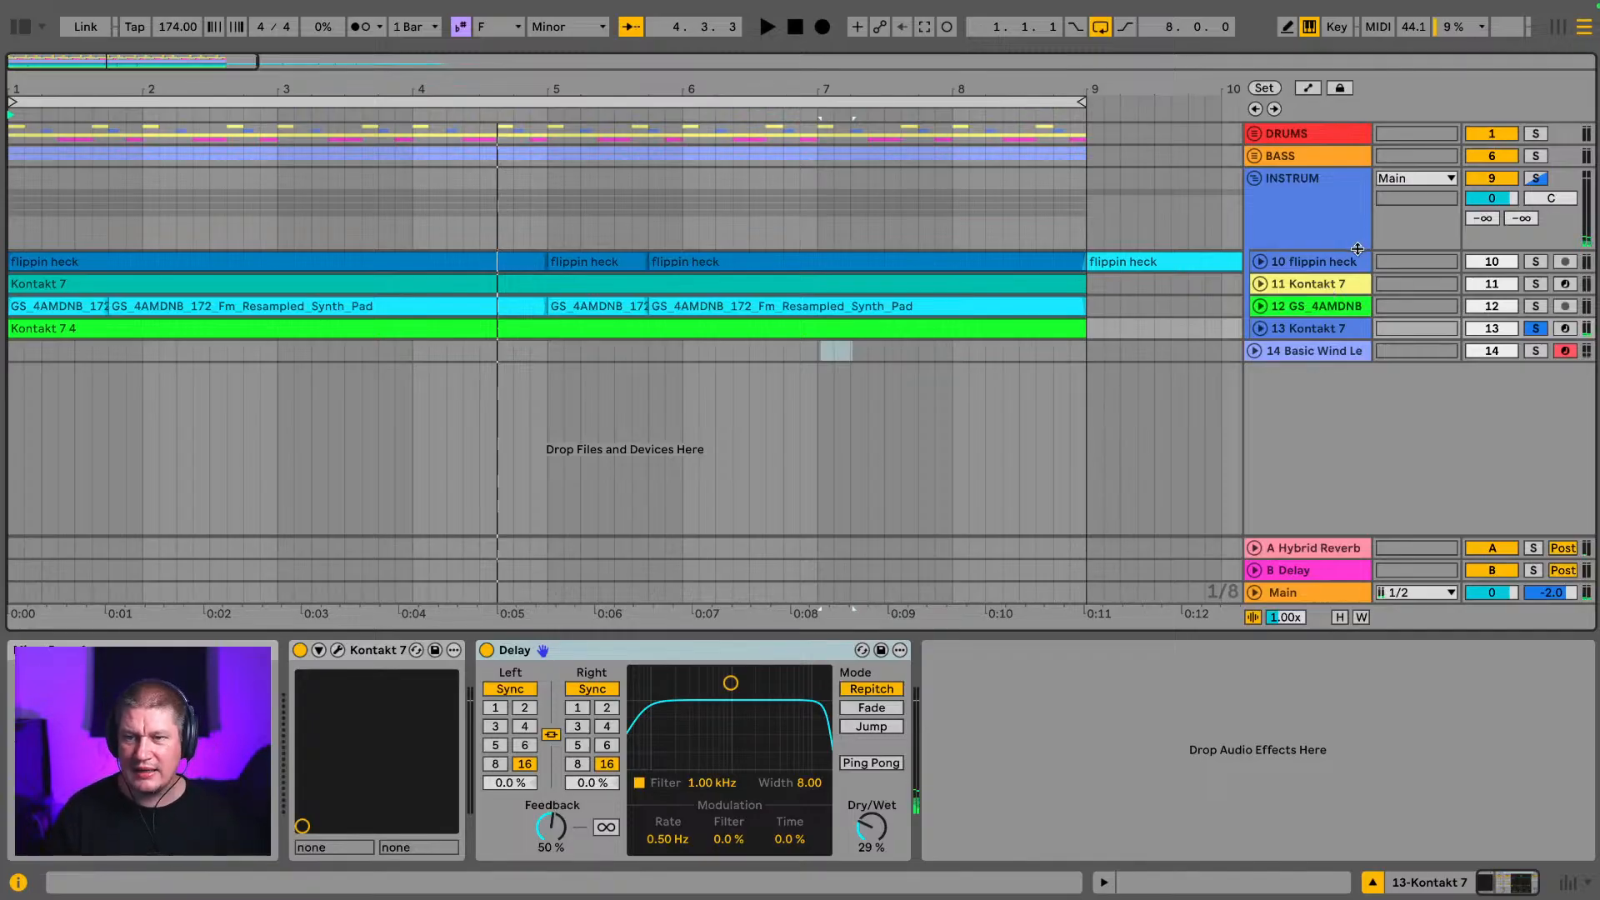
Step: Rename track 10 flippin heck as "classical guitar"
{"action": "left_click", "coordinate": [1352, 263]}
{"action": "key", "text": "ctrl+r"}
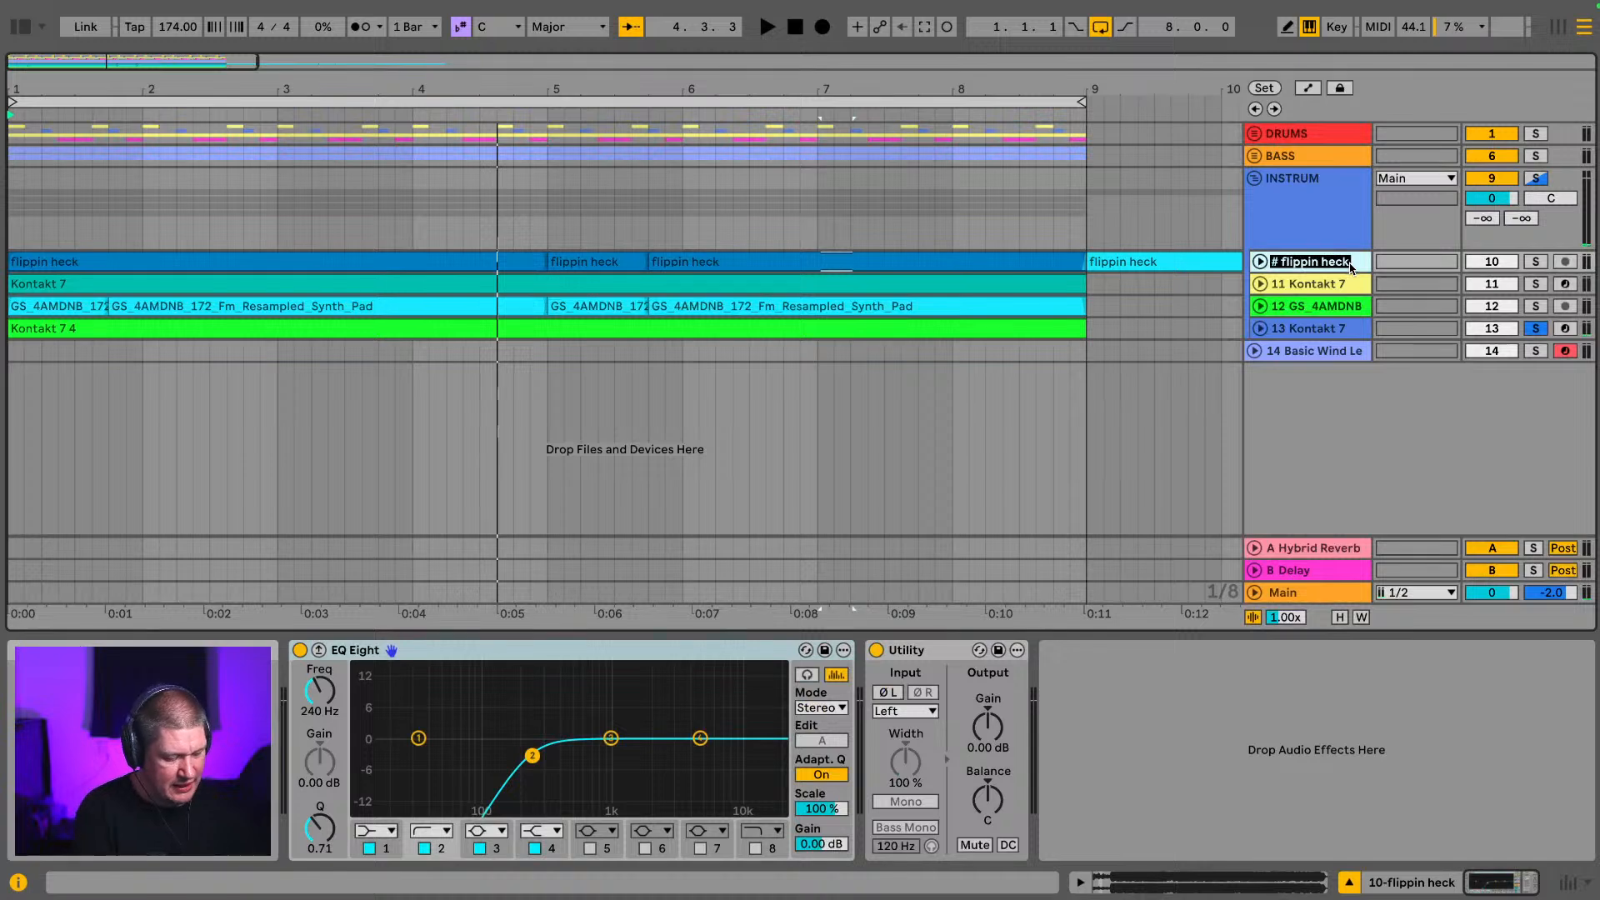
{"action": "type", "text": "classic"}
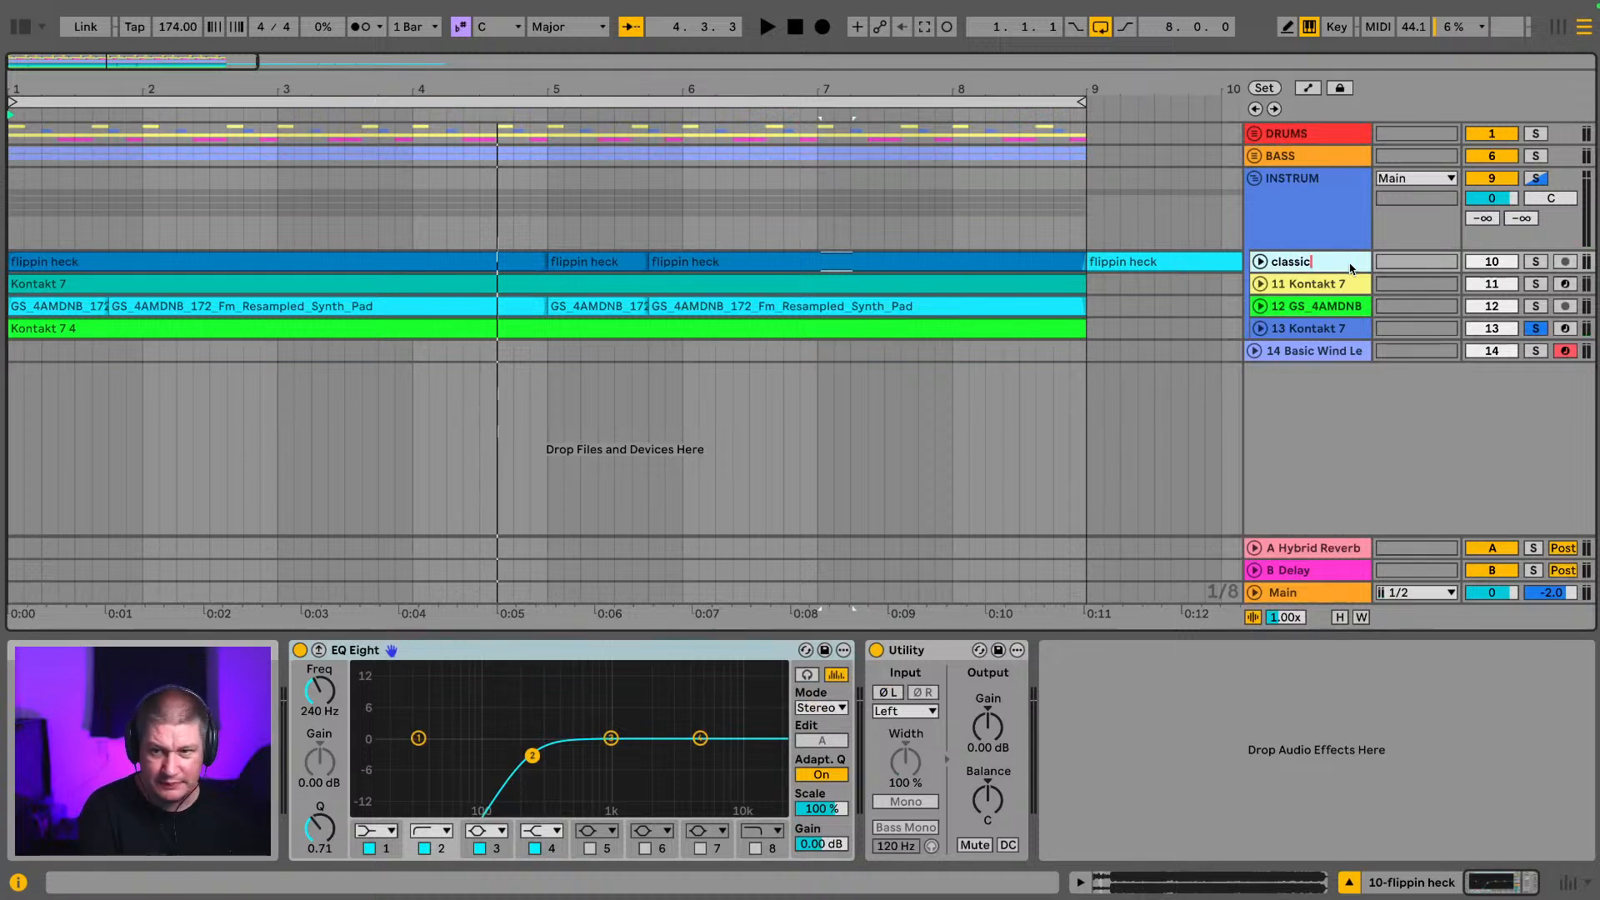
{"action": "type", "text": "al guitar"}
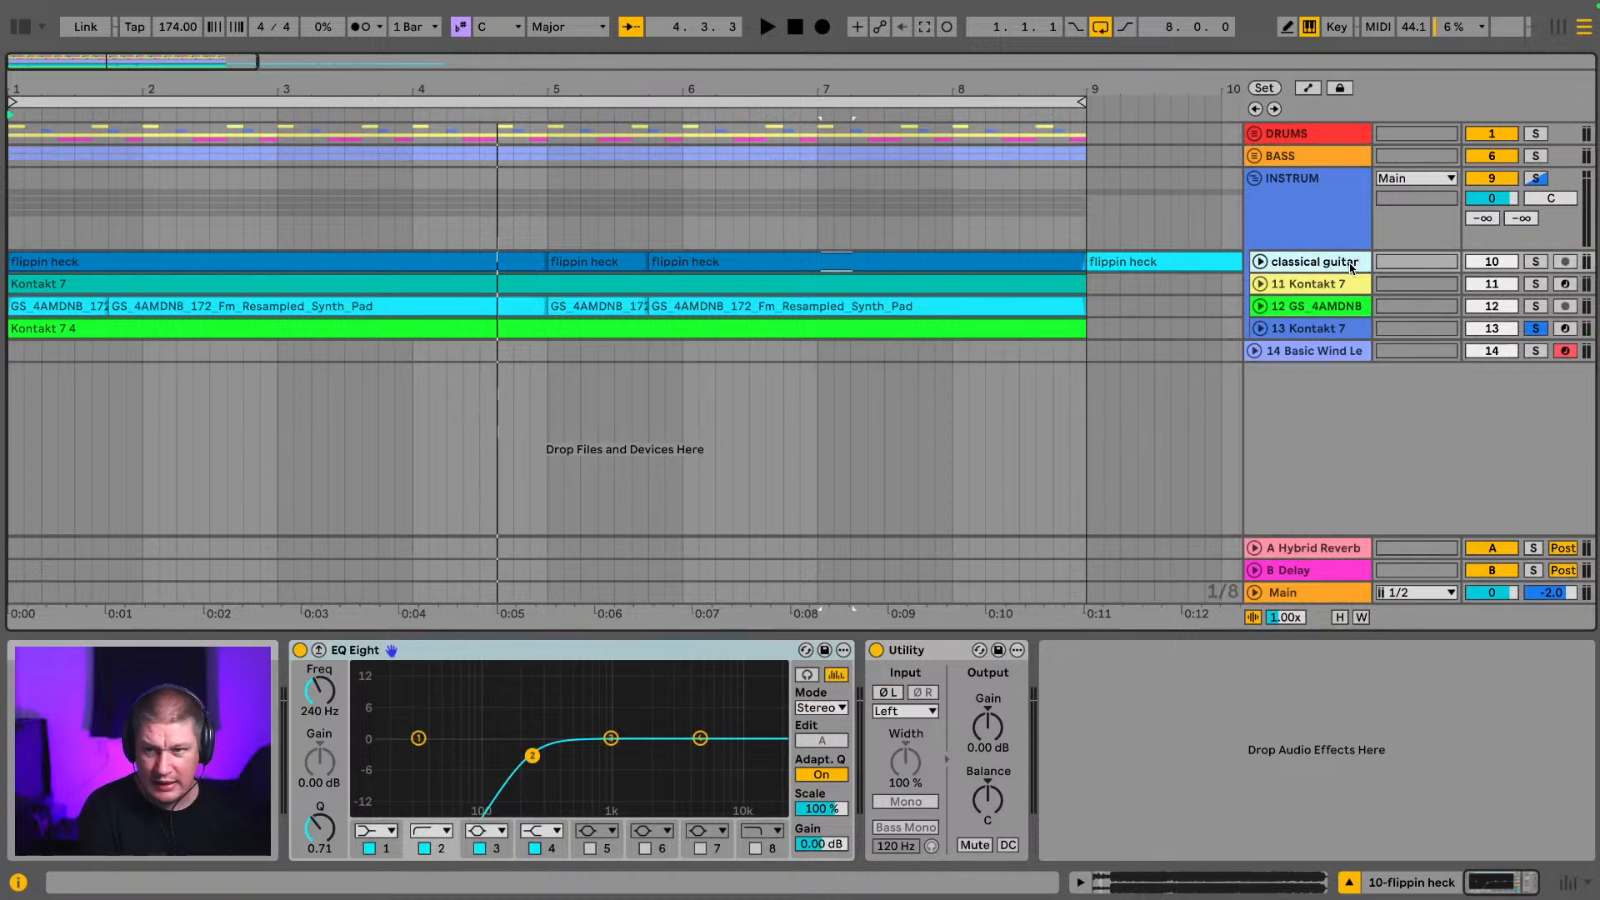
{"action": "key", "text": "Tab"}
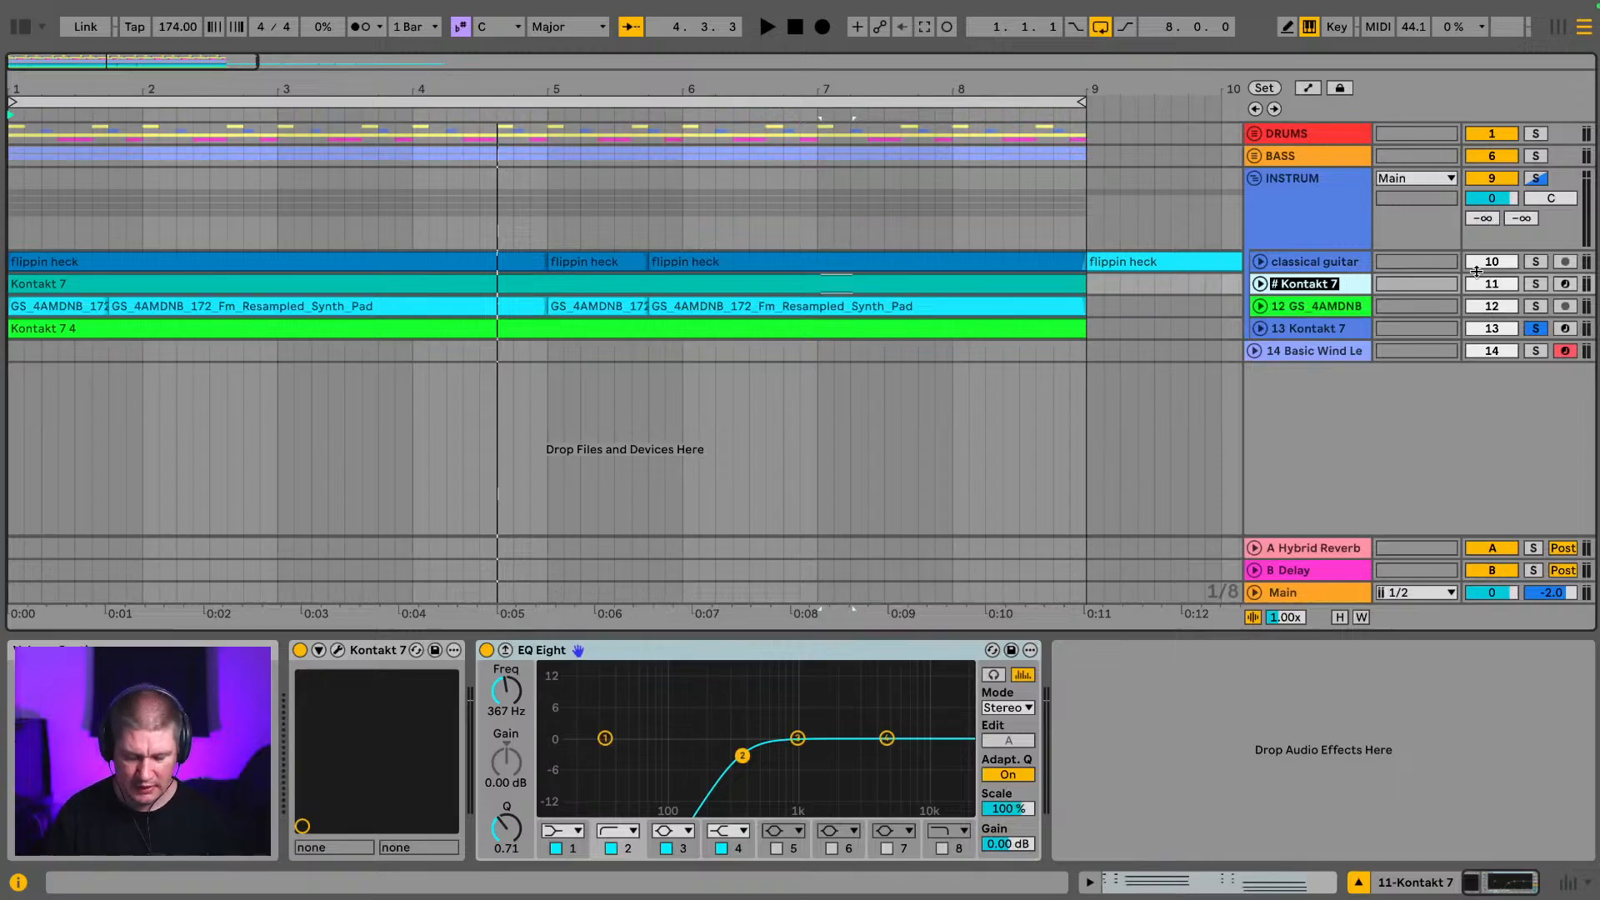
Step: Rename tracks 11 to 14 as "rhodes", "pad", "piano" and "lead", and unsolo the piano track
{"action": "type", "text": "rhodes"}
{"action": "key", "text": "Tab"}
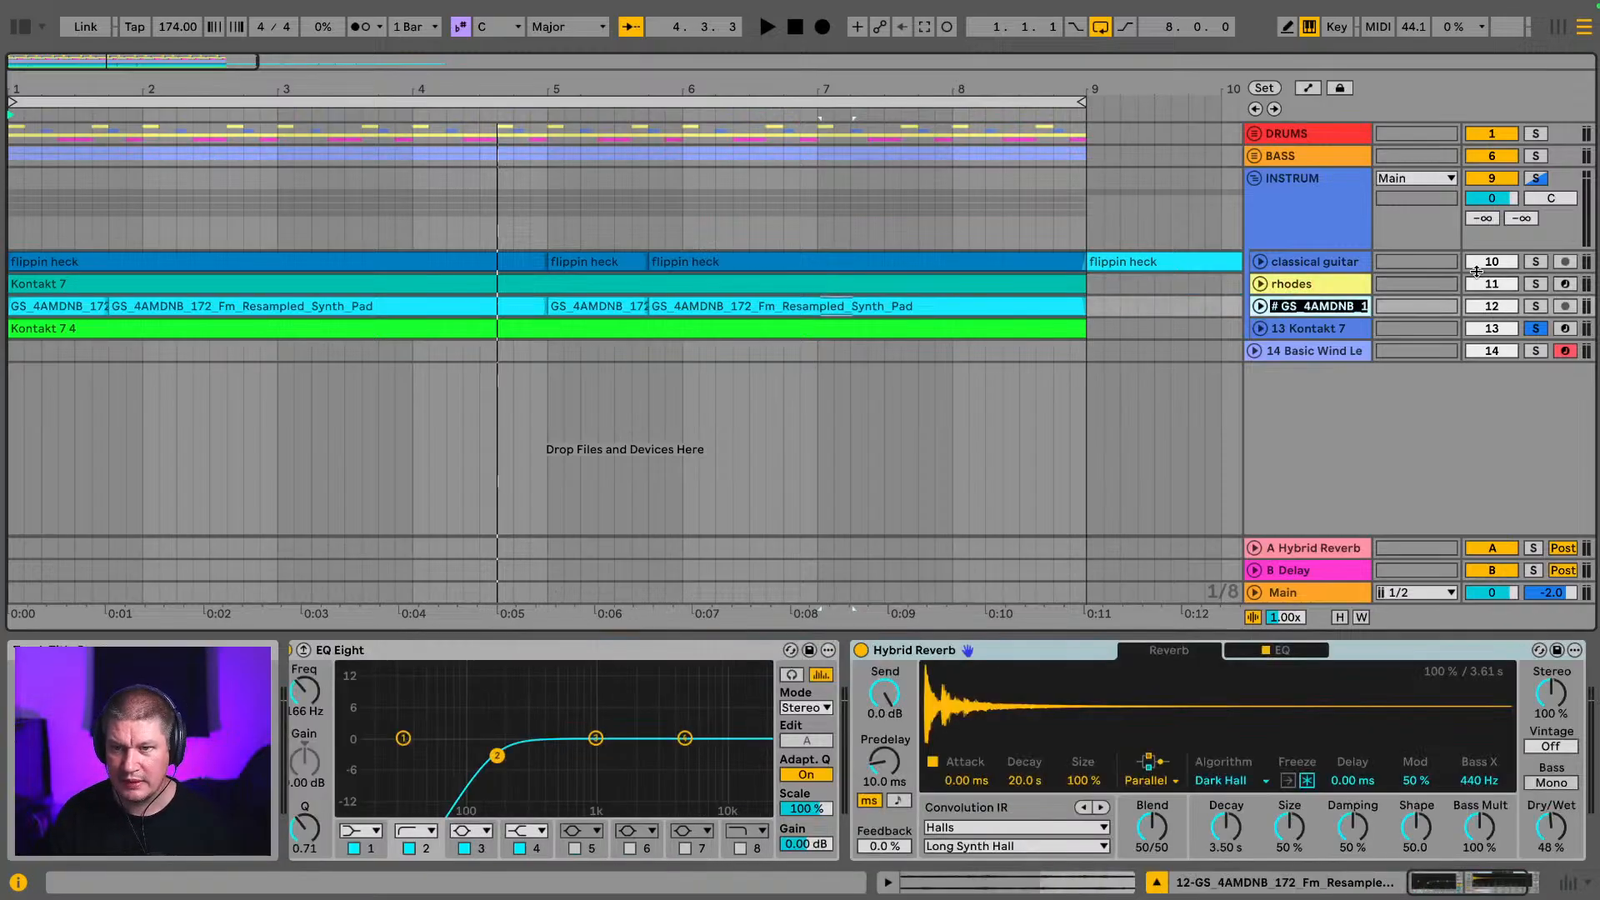
{"action": "type", "text": "pad"}
{"action": "key", "text": "Tab"}
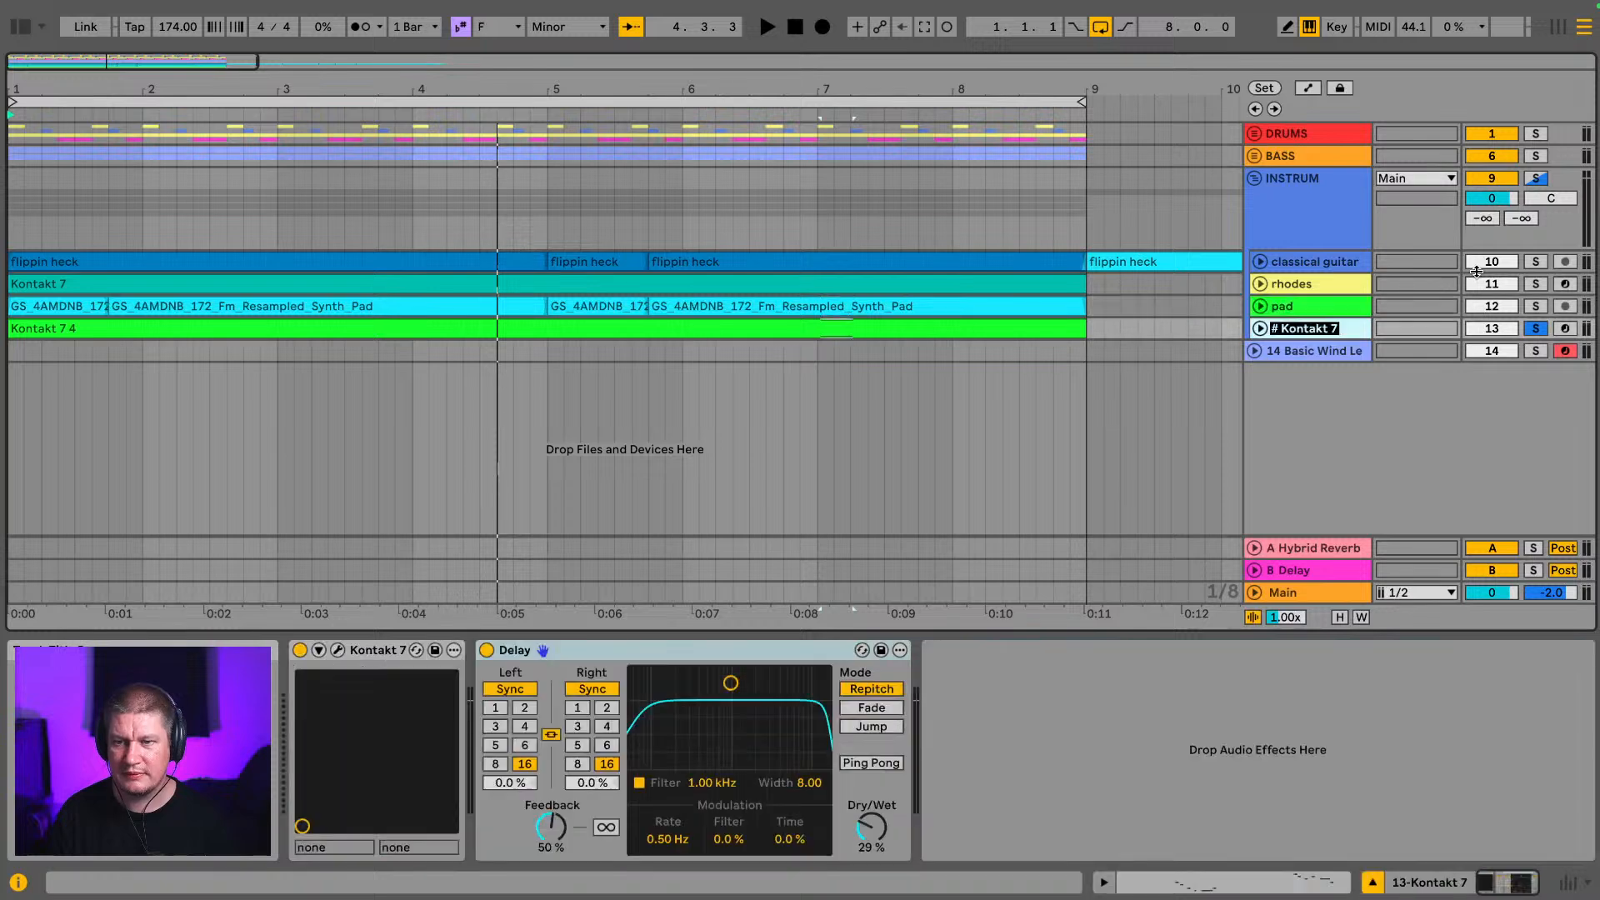
{"action": "type", "text": "piano"}
{"action": "key", "text": "Tab"}
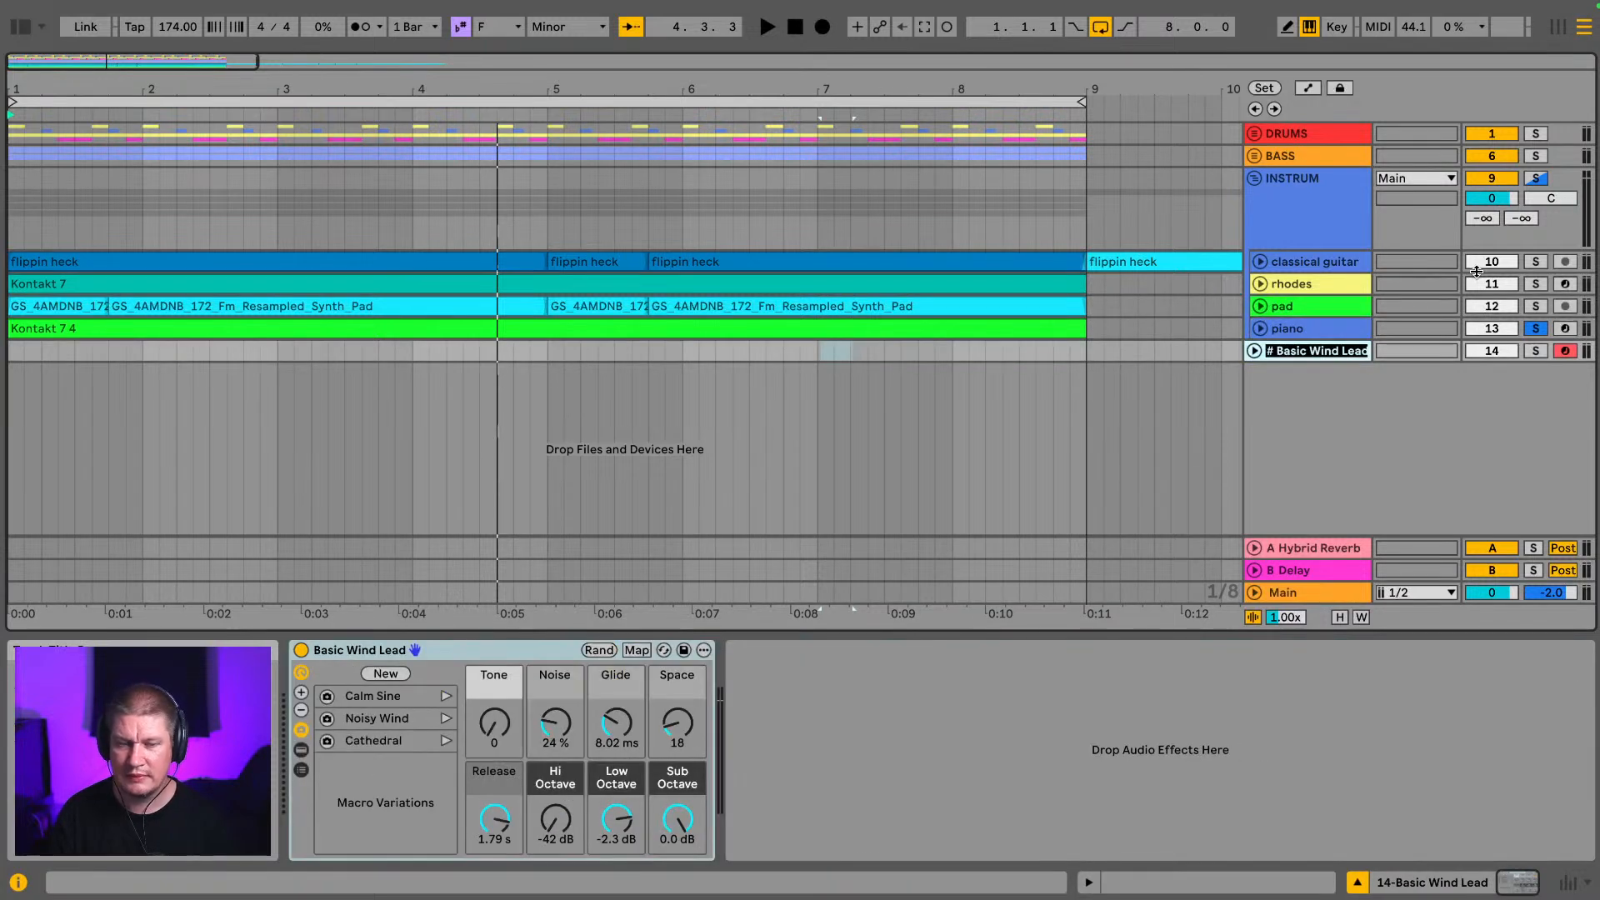
{"action": "type", "text": "lado"}
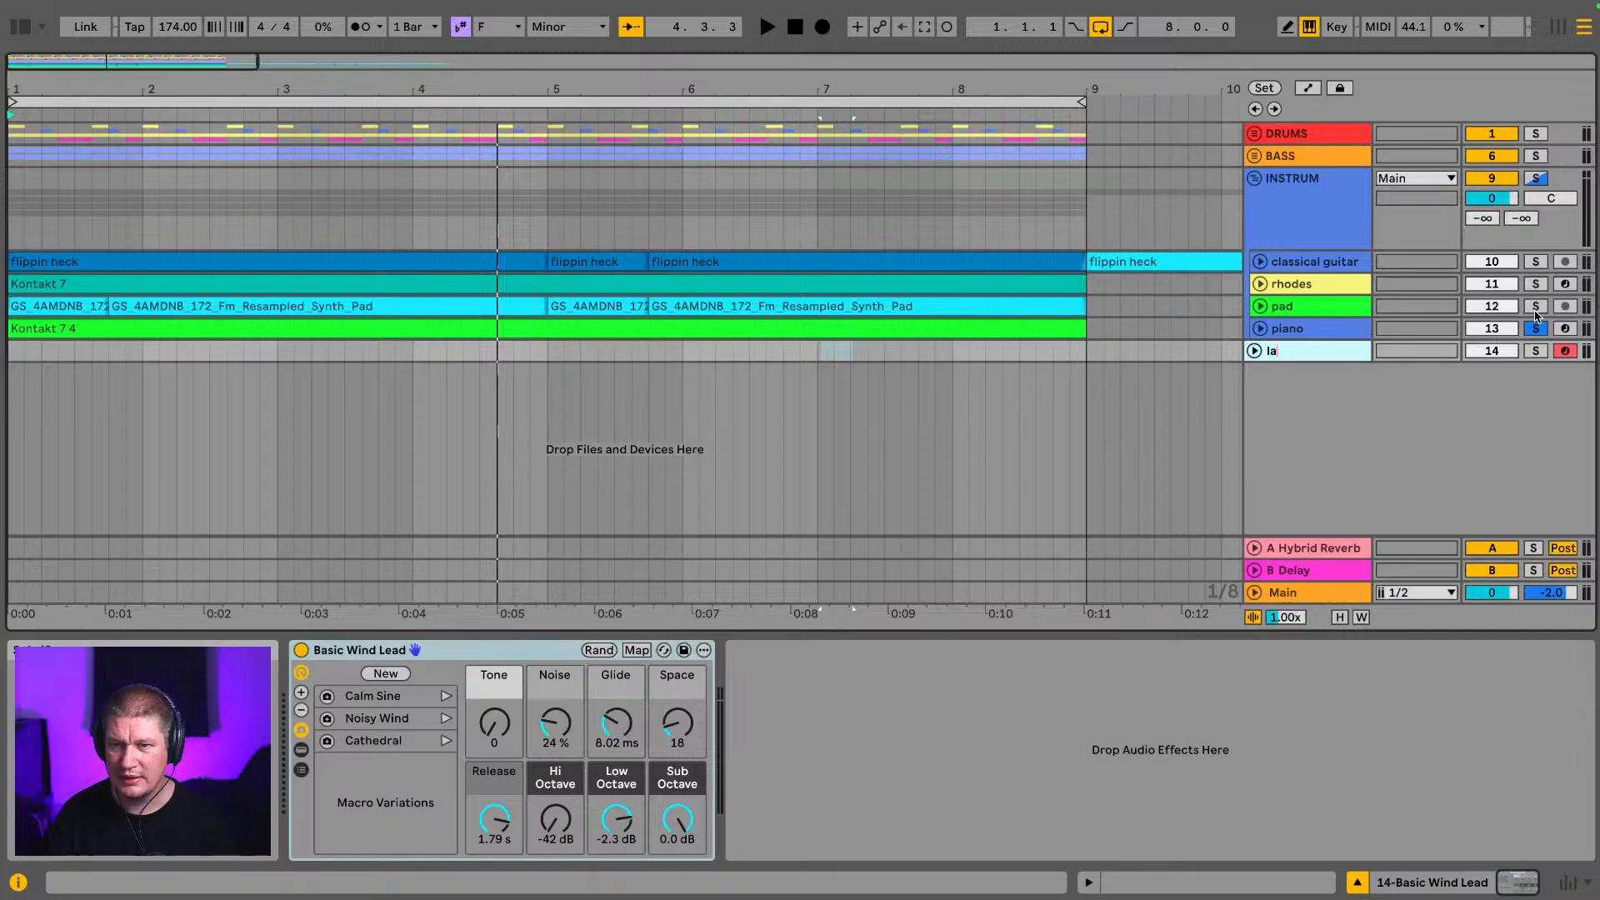
{"action": "key", "text": "Return"}
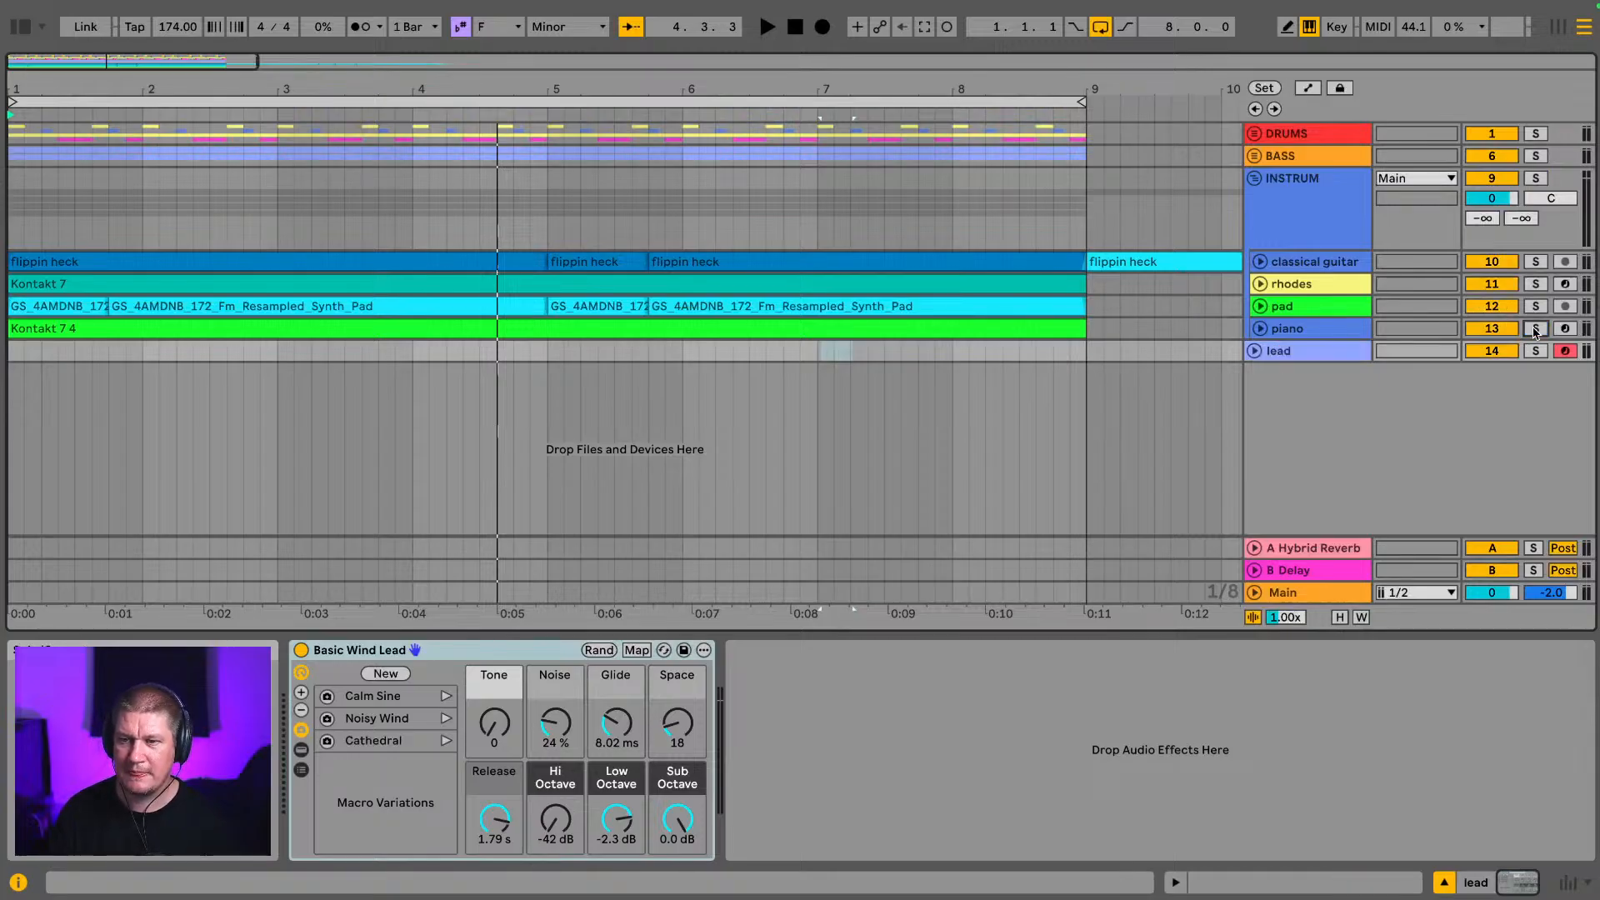
Step: Move the lead track into the INSTRUM group and delete the piano track after comparing the loop with it muted
{"action": "key", "text": "space"}
{"action": "left_click_drag", "start_coordinate": [1311, 350], "coordinate": [1314, 332]}
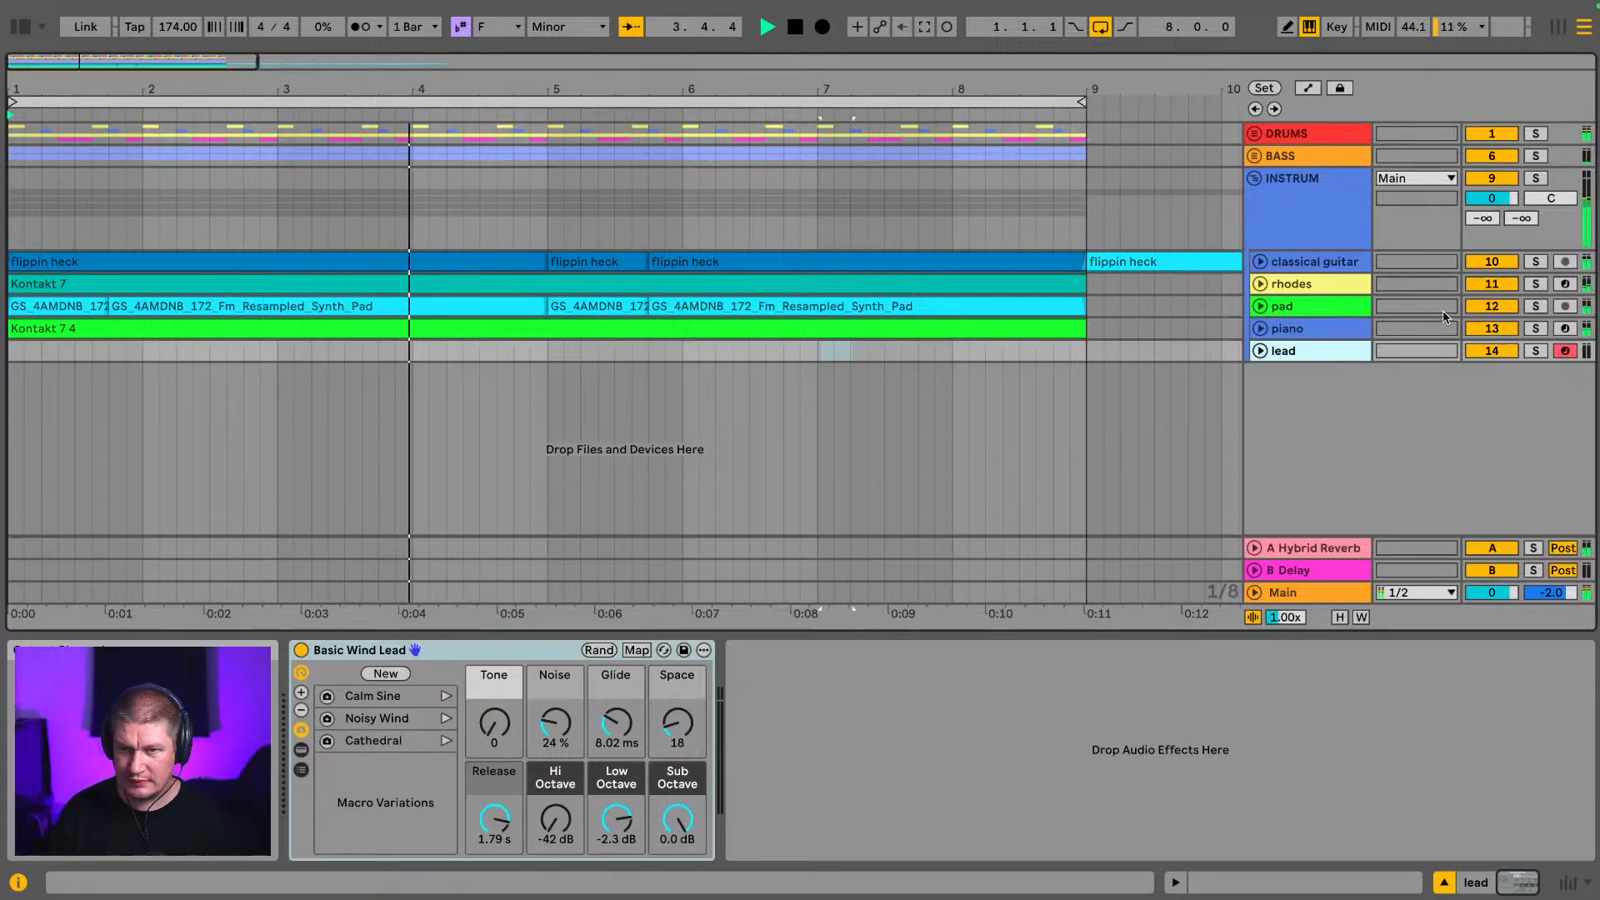
{"action": "left_click", "coordinate": [1472, 330]}
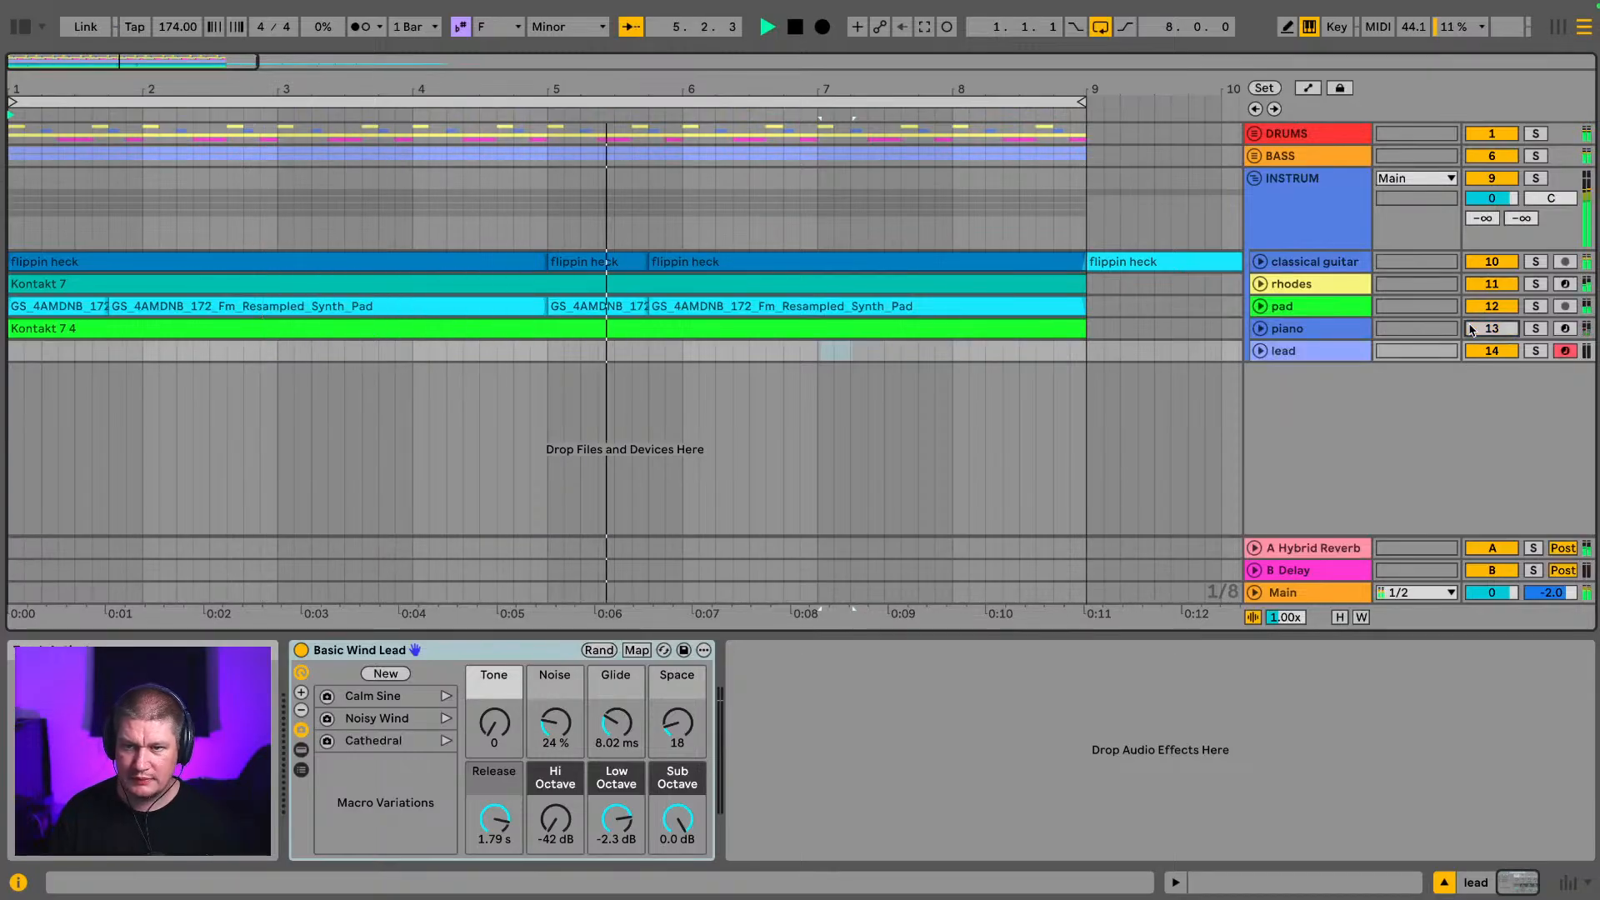
{"action": "left_click", "coordinate": [1292, 329]}
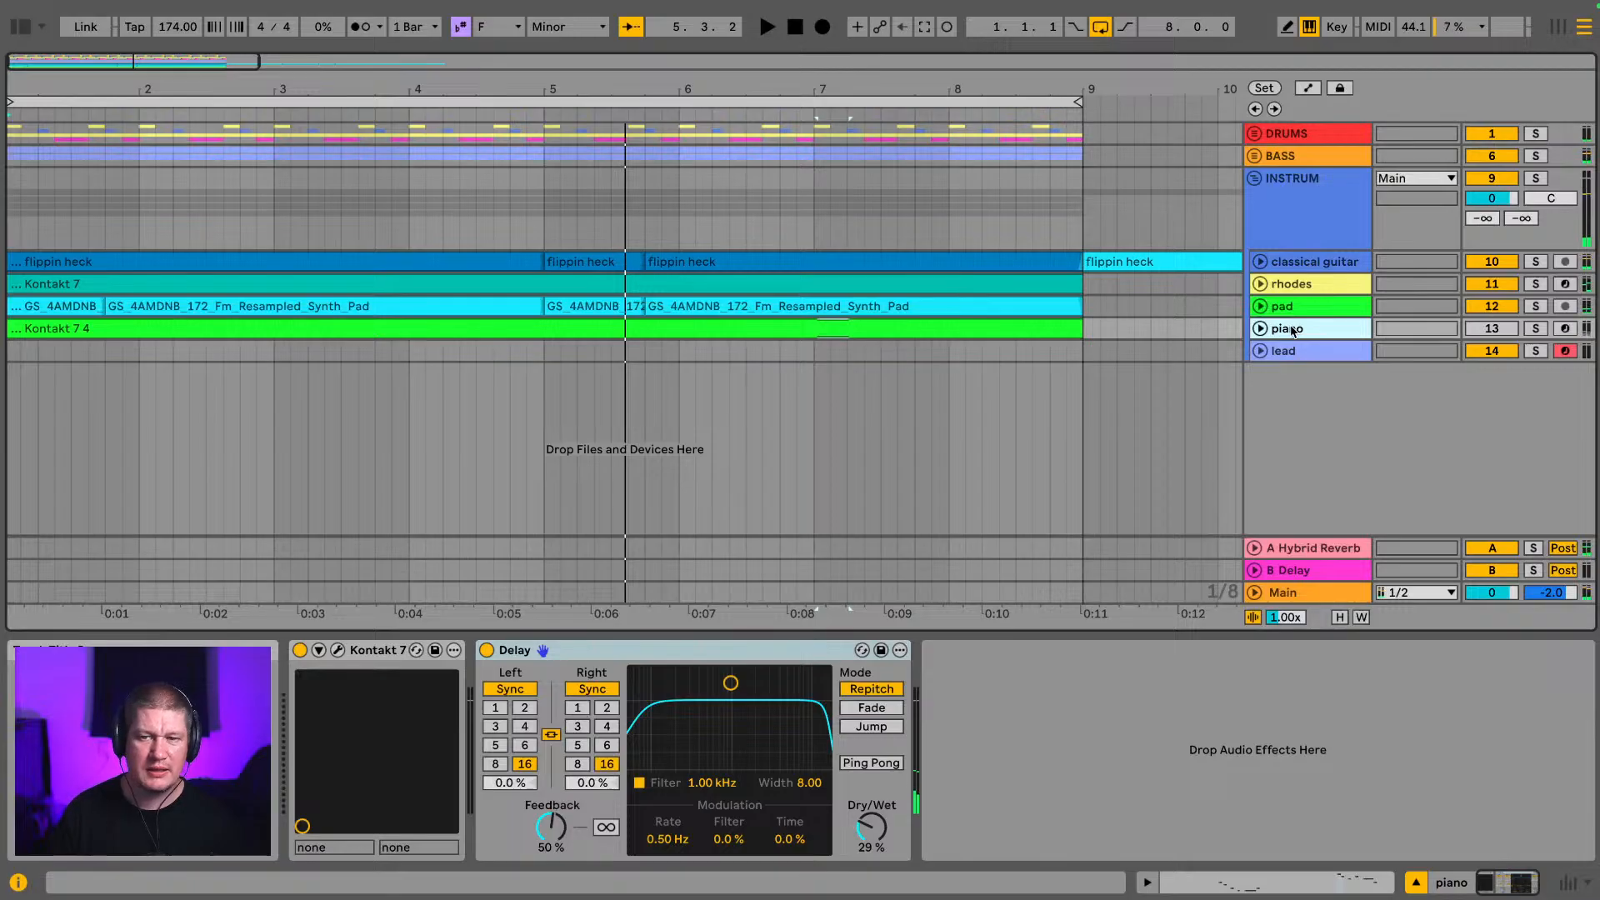
{"action": "key", "text": "Delete"}
Step: Play the loop with the classical guitar track muted for comparison, and collapse the INSTRUM group
{"action": "key", "text": "space"}
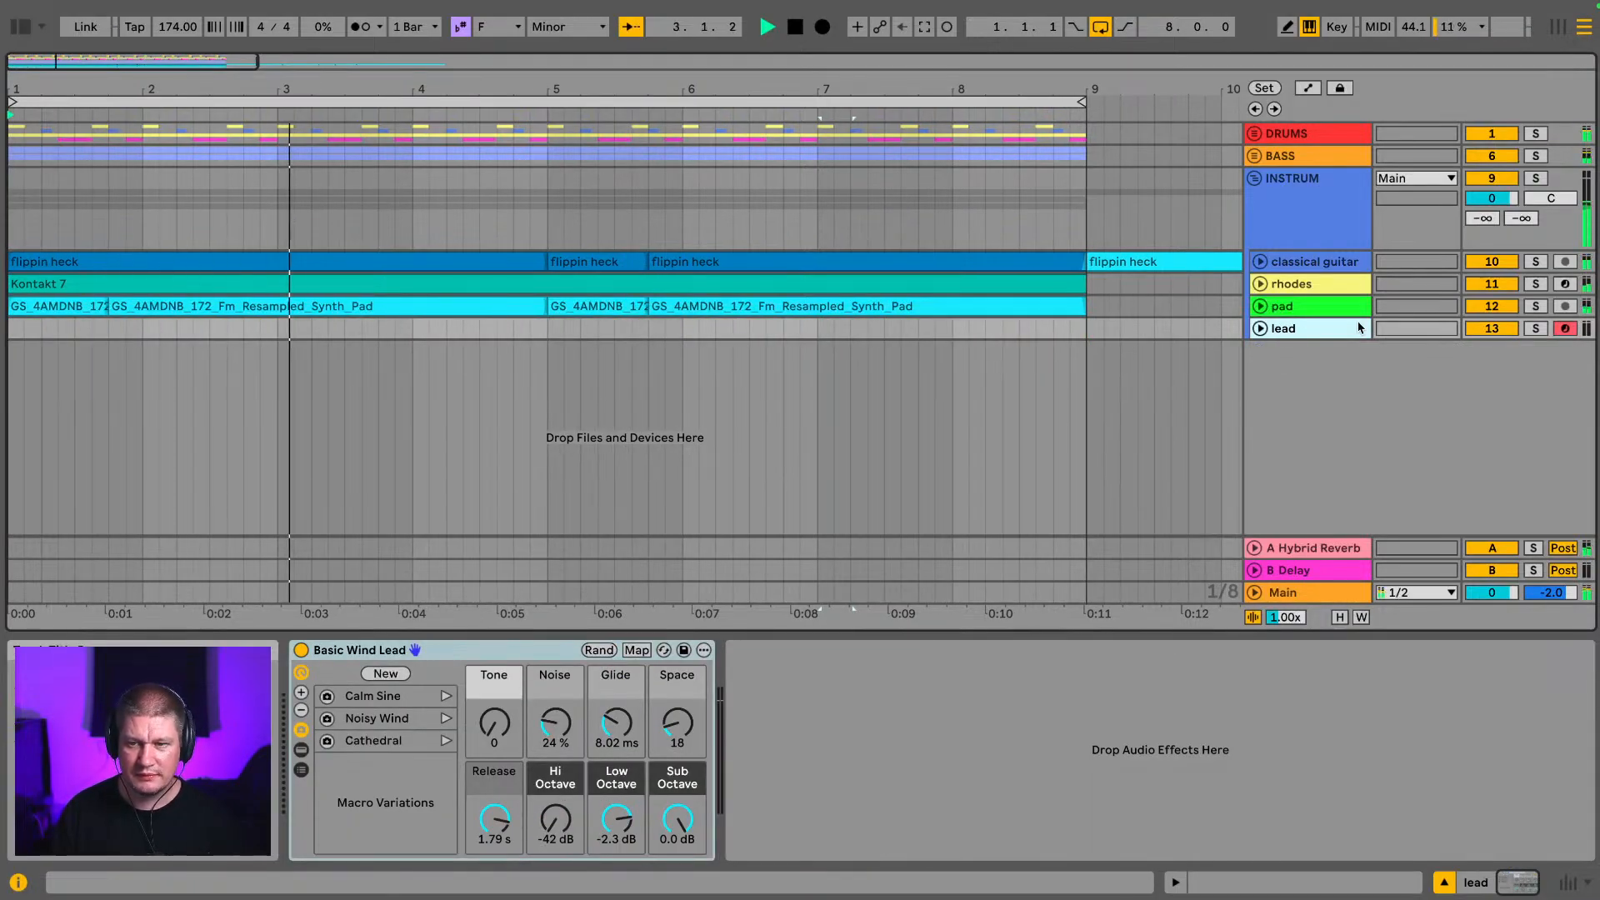
{"action": "left_click", "coordinate": [1341, 263]}
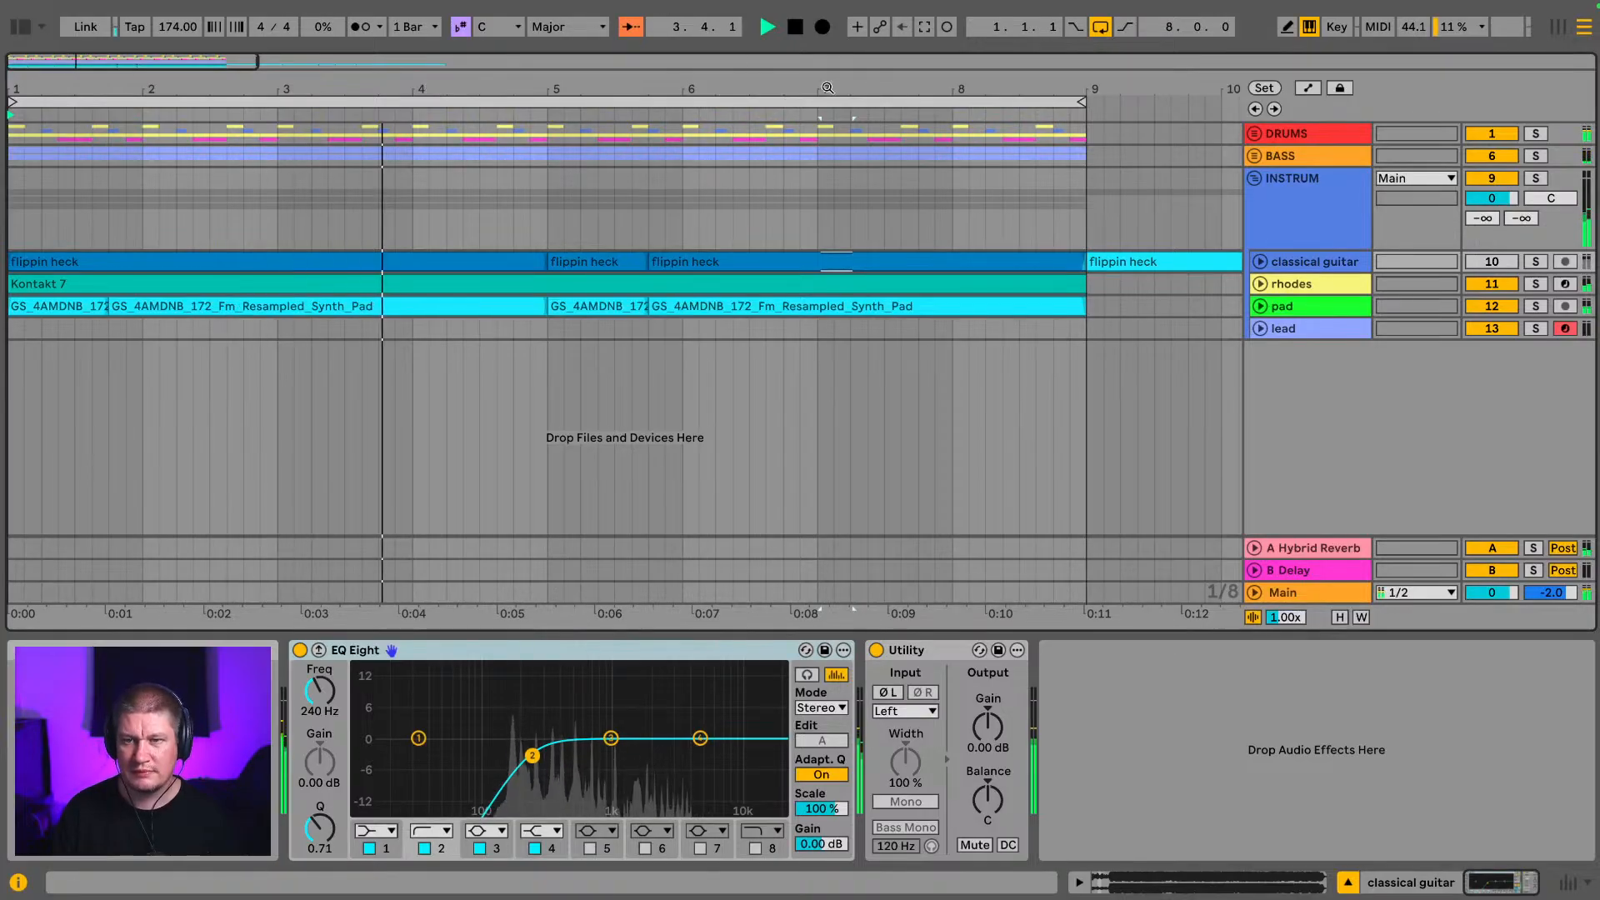
{"action": "left_click", "coordinate": [1253, 179]}
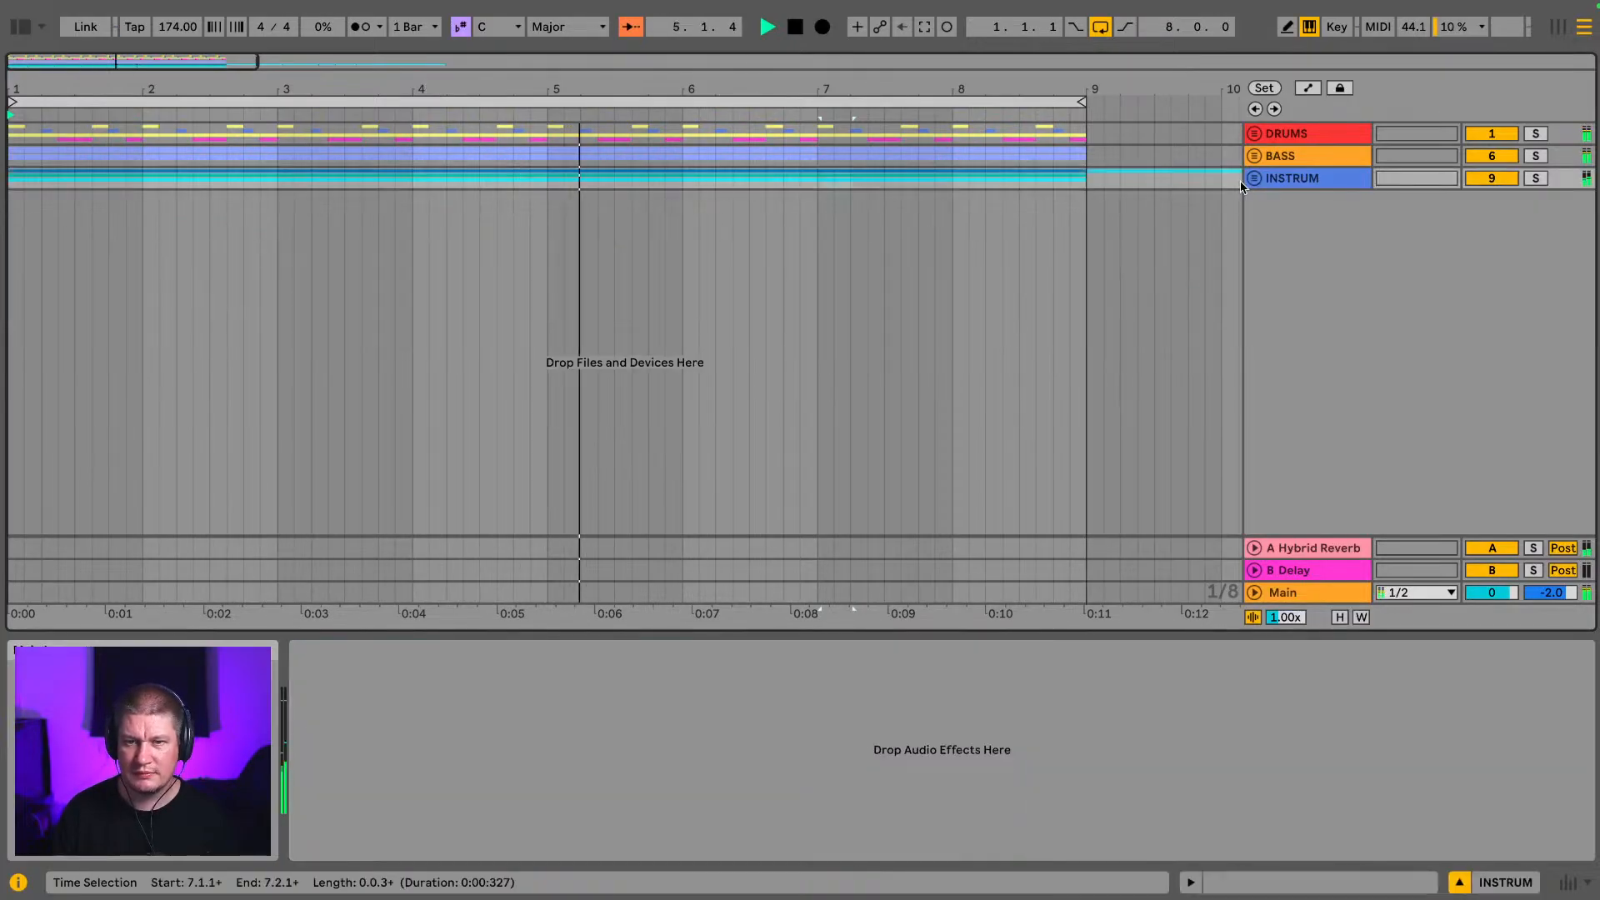
{"action": "left_click", "coordinate": [1300, 182]}
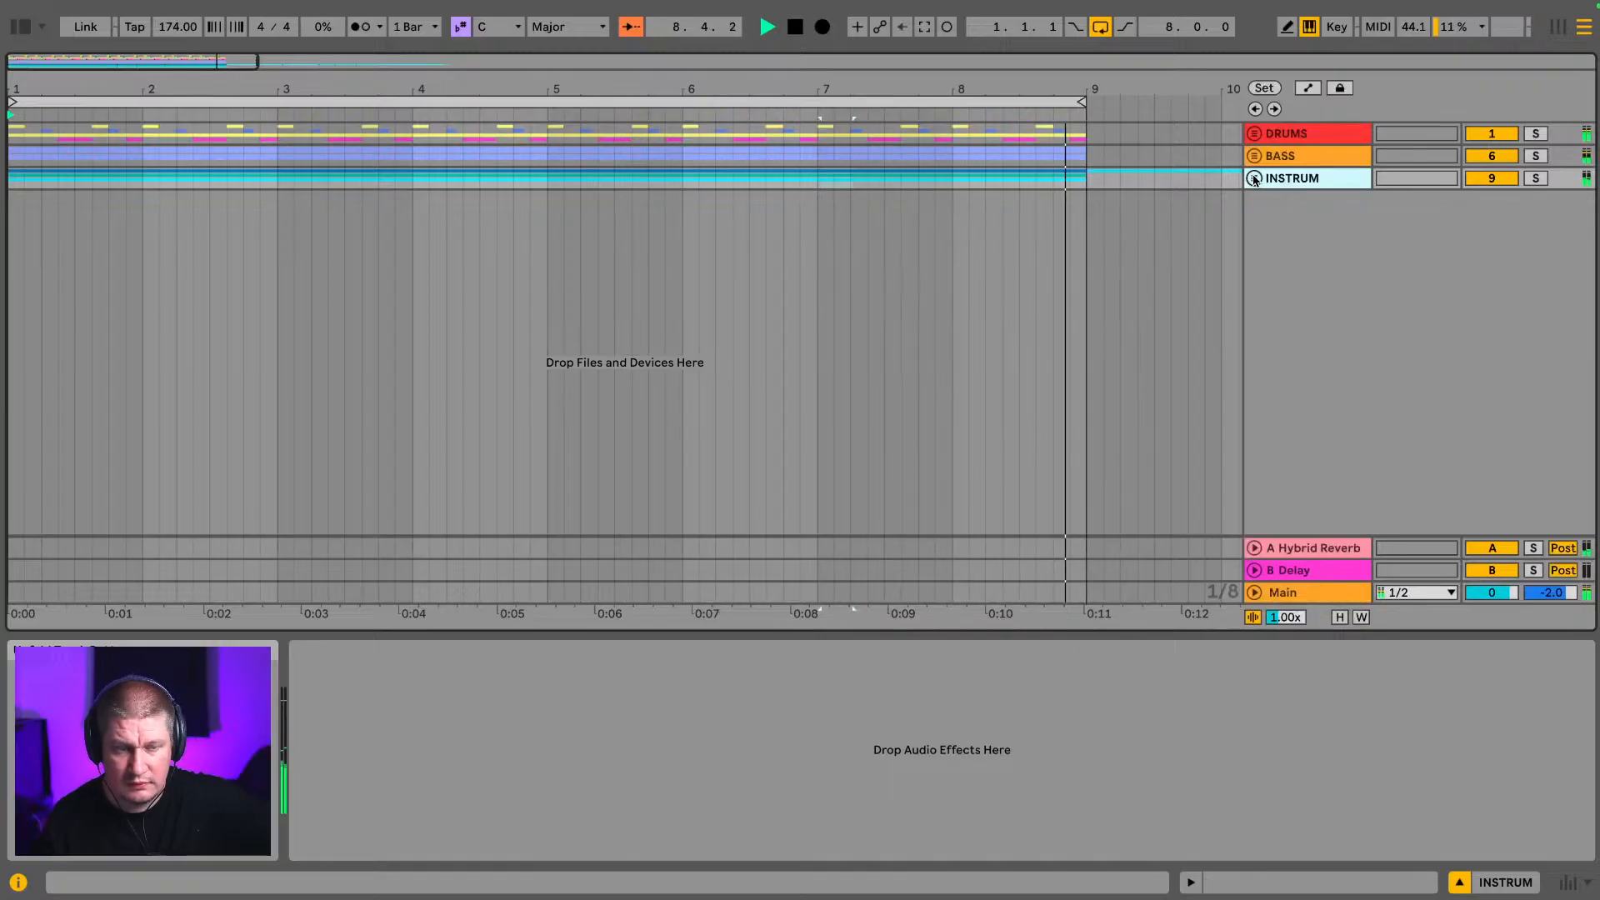
Step: Show the browser and open the SOLSTICE pack's GS_SLTC_Synth One Shots folder among the Production lead samples
{"action": "left_click", "coordinate": [20, 27]}
{"action": "scroll", "coordinate": [212, 250], "scroll_direction": "down", "scroll_amount": 2}
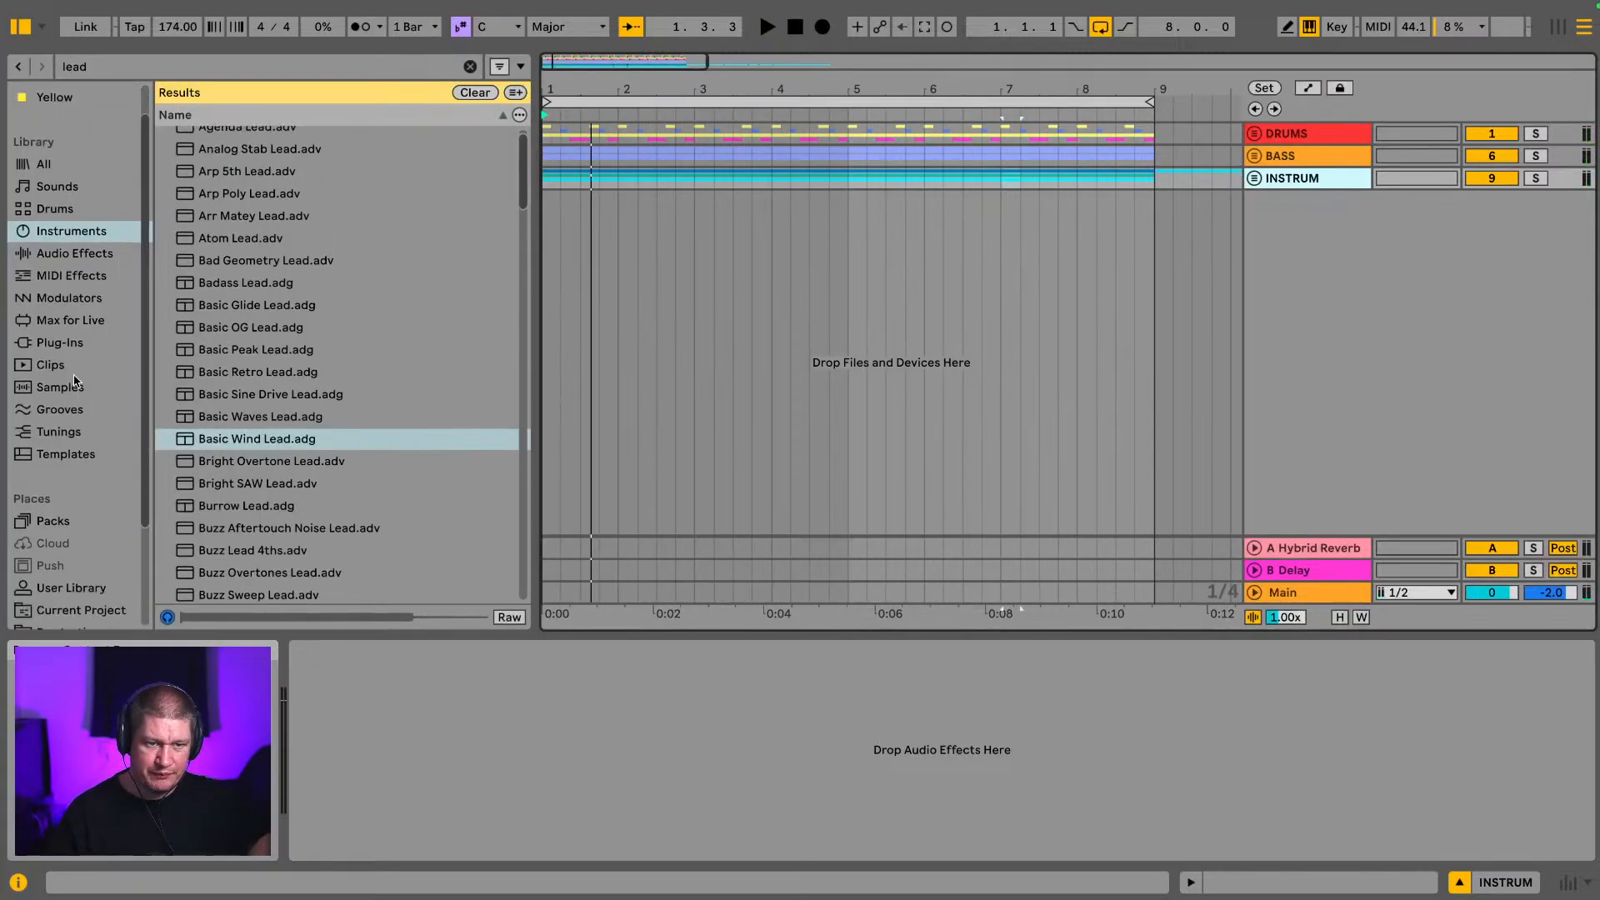
{"action": "scroll", "coordinate": [74, 373], "scroll_direction": "down", "scroll_amount": 6}
{"action": "left_click", "coordinate": [60, 503]}
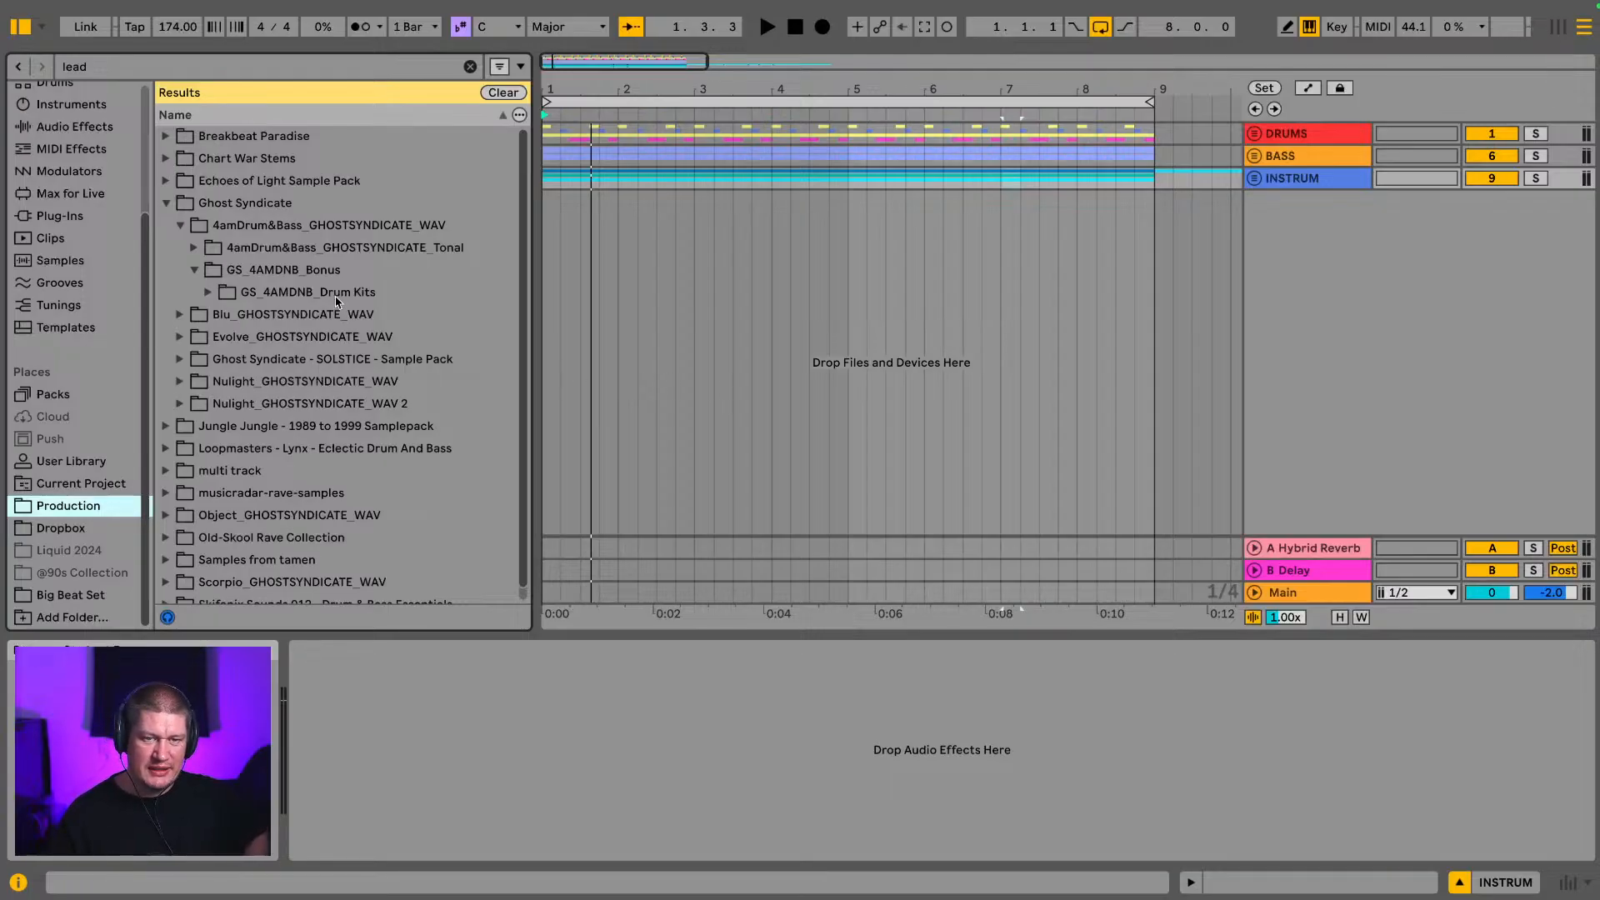
{"action": "scroll", "coordinate": [337, 302], "scroll_direction": "down", "scroll_amount": 1}
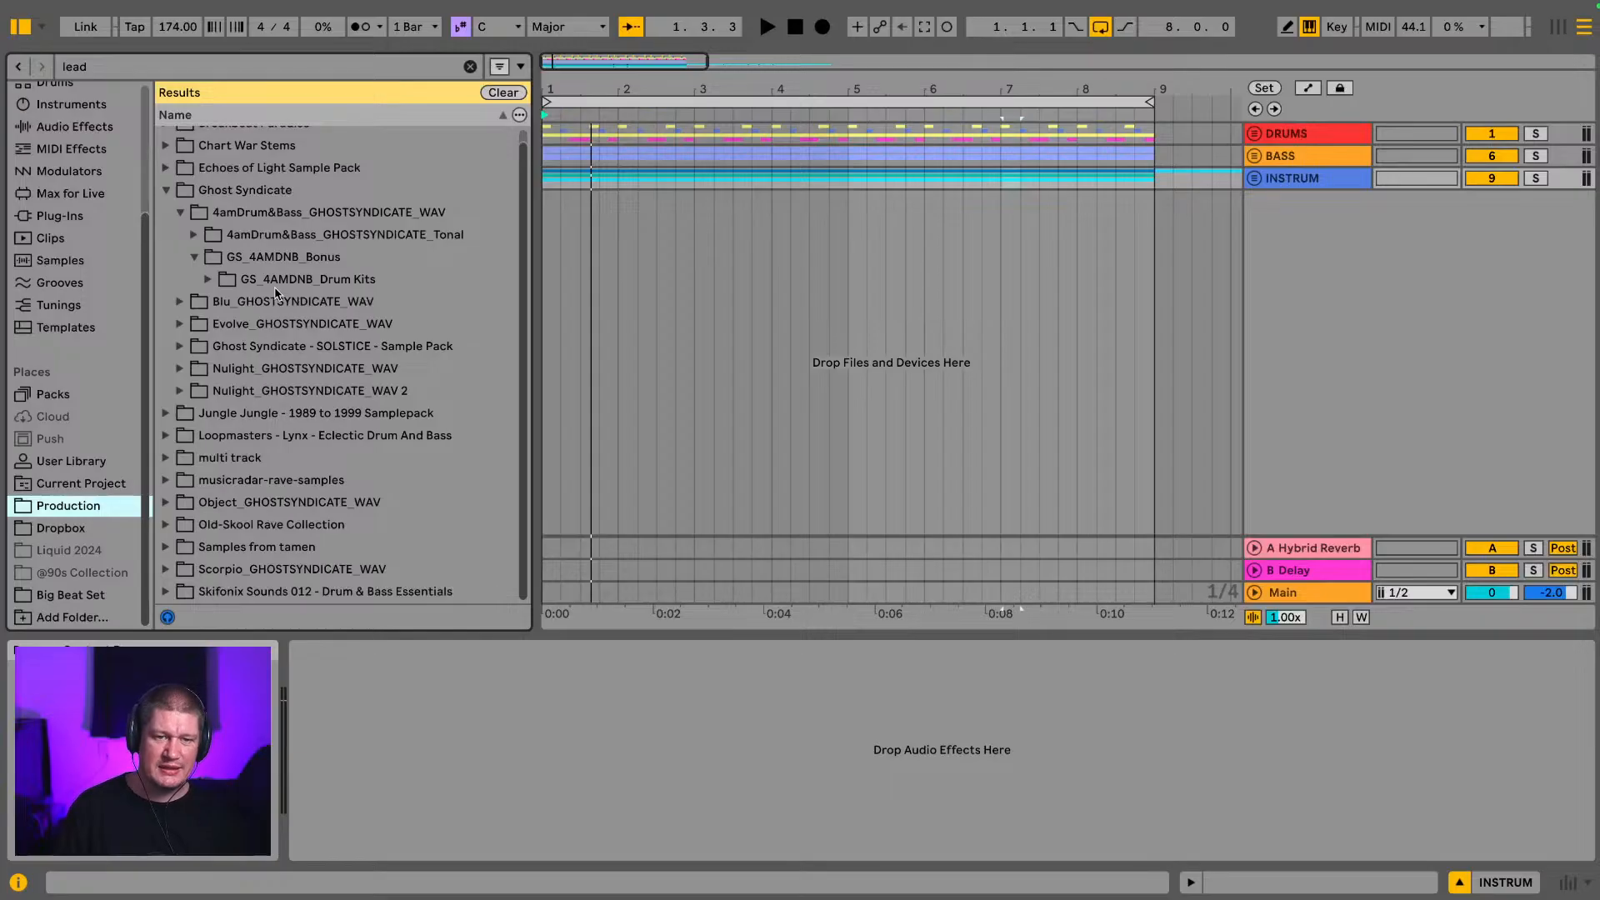
{"action": "left_click", "coordinate": [179, 348]}
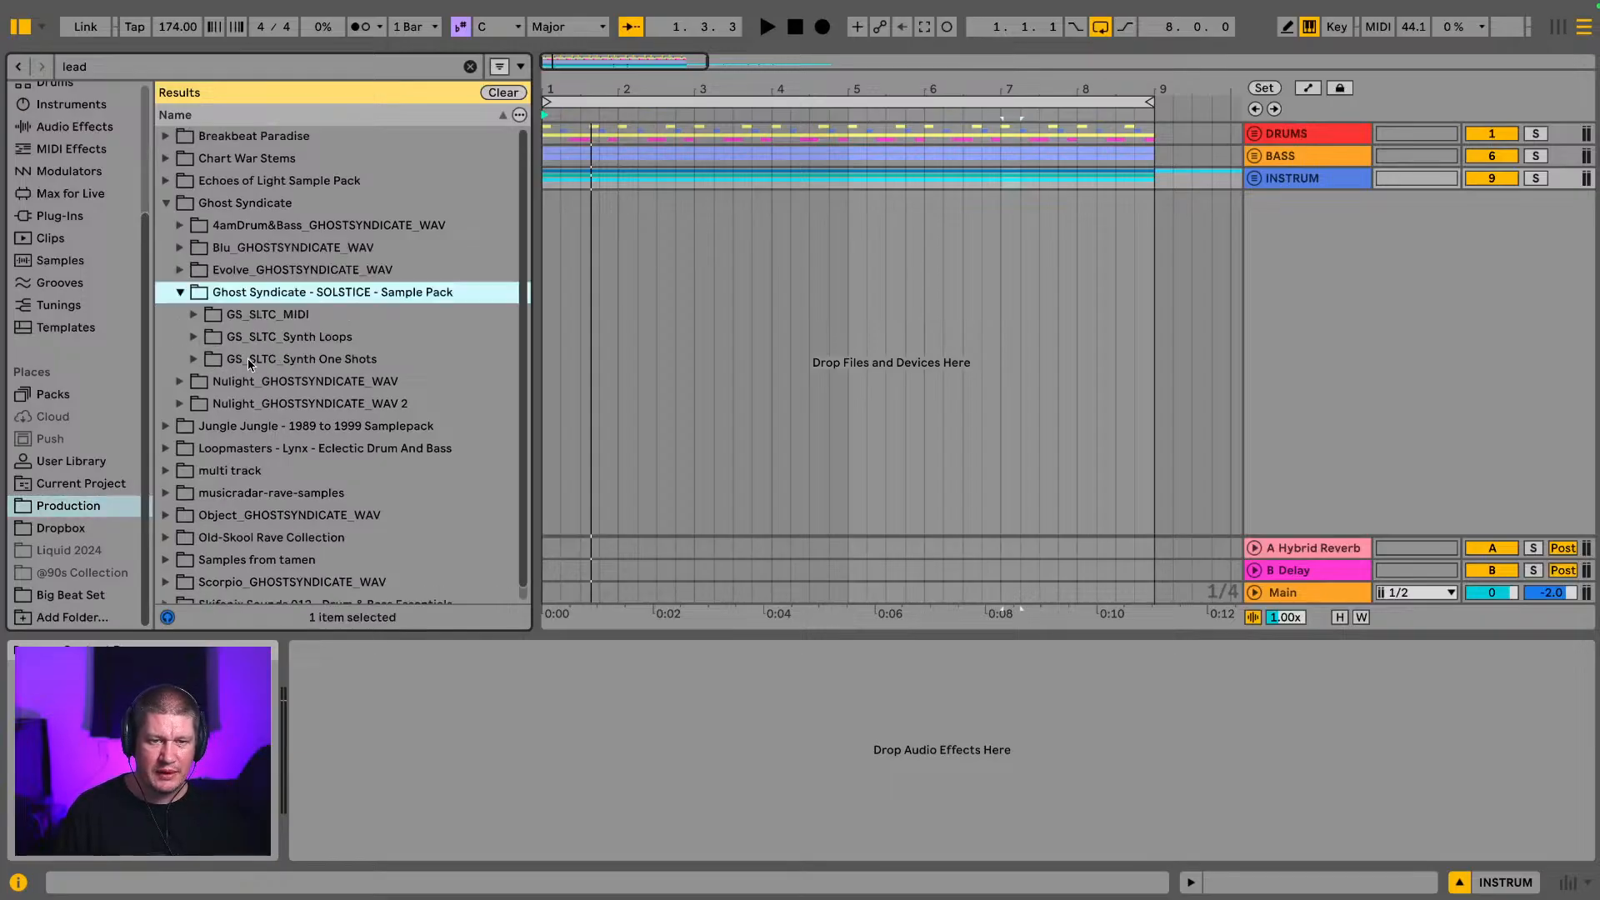
{"action": "left_click", "coordinate": [211, 359]}
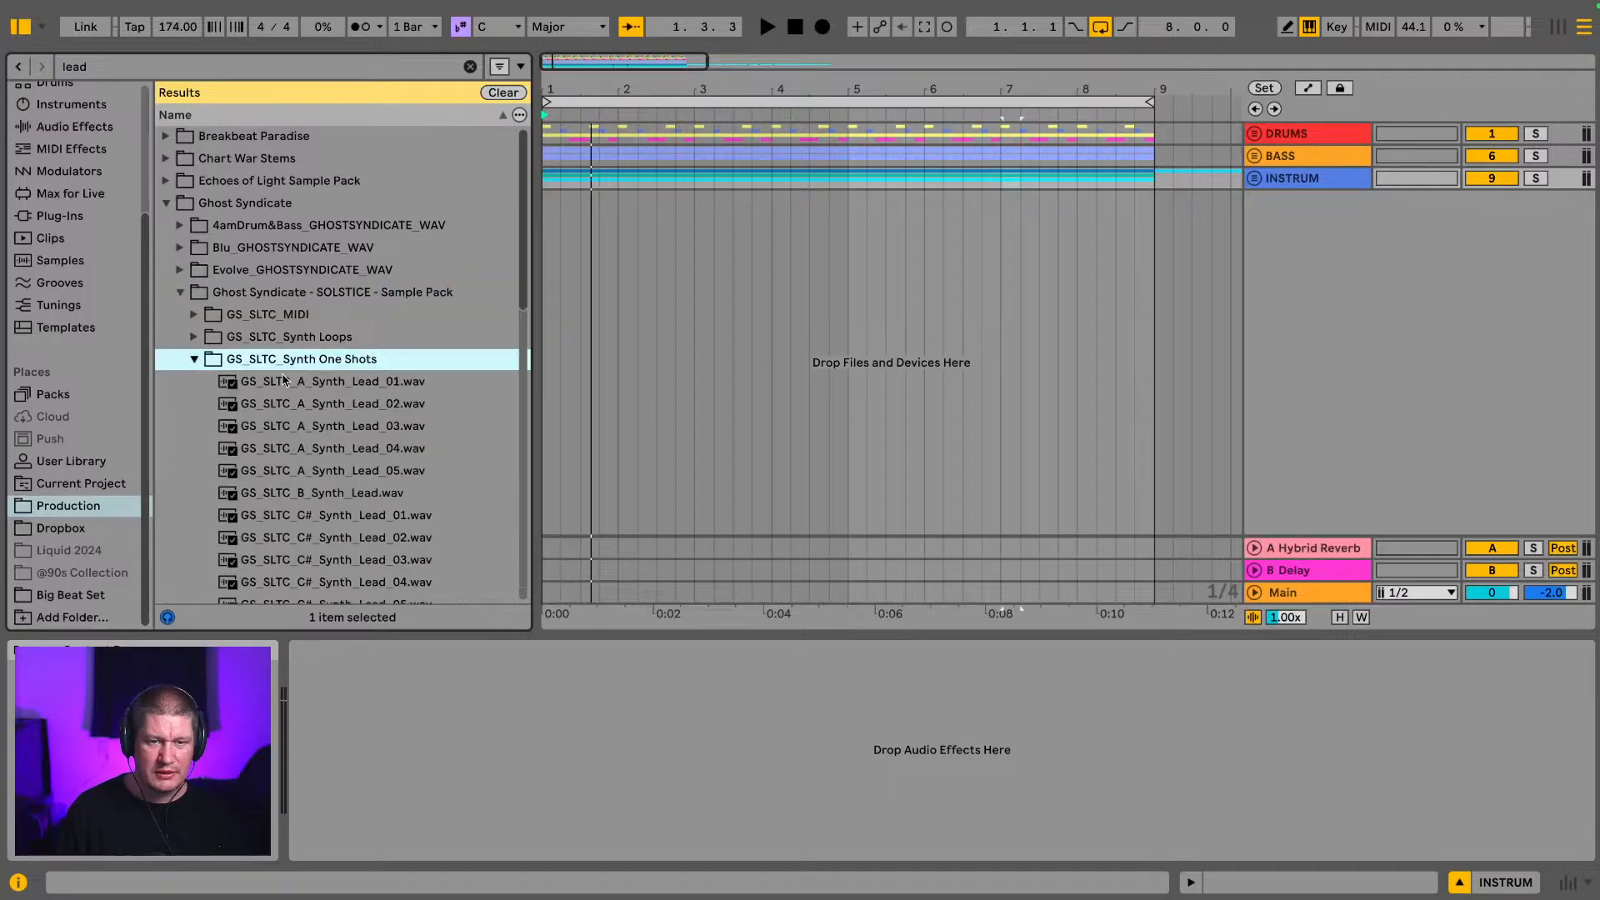
Step: Audition the SOLSTICE one-shots F Synth Lead 01 to 05 and G# Synth Lead 01
{"action": "scroll", "coordinate": [338, 348], "scroll_direction": "down", "scroll_amount": 5}
{"action": "scroll", "coordinate": [375, 337], "scroll_direction": "down", "scroll_amount": 5}
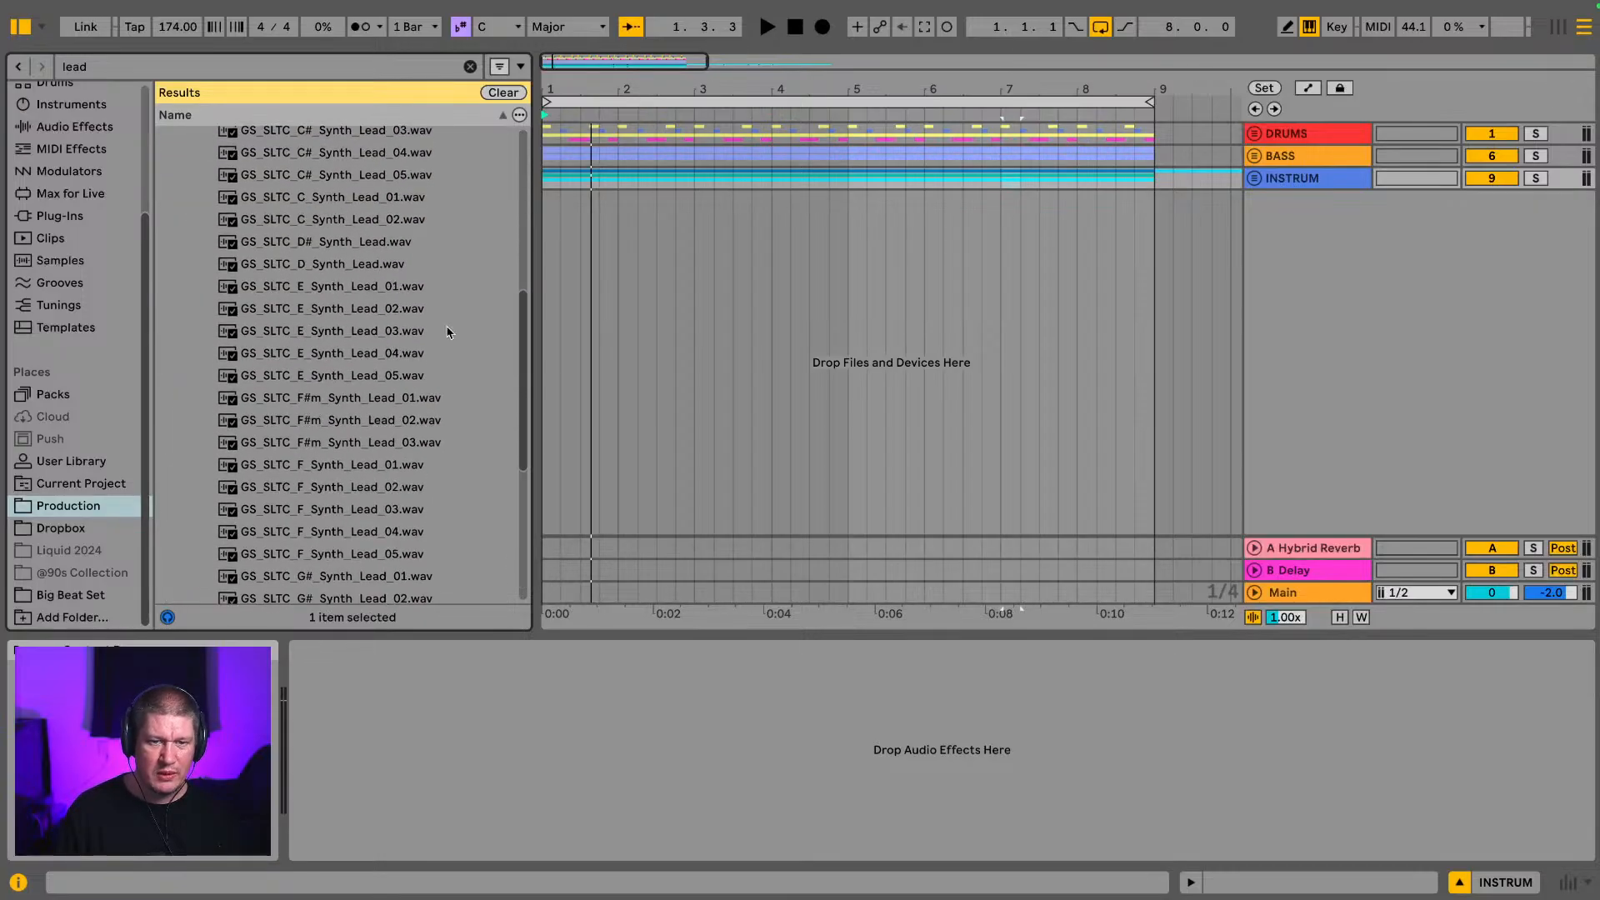
{"action": "scroll", "coordinate": [393, 337], "scroll_direction": "down", "scroll_amount": 1}
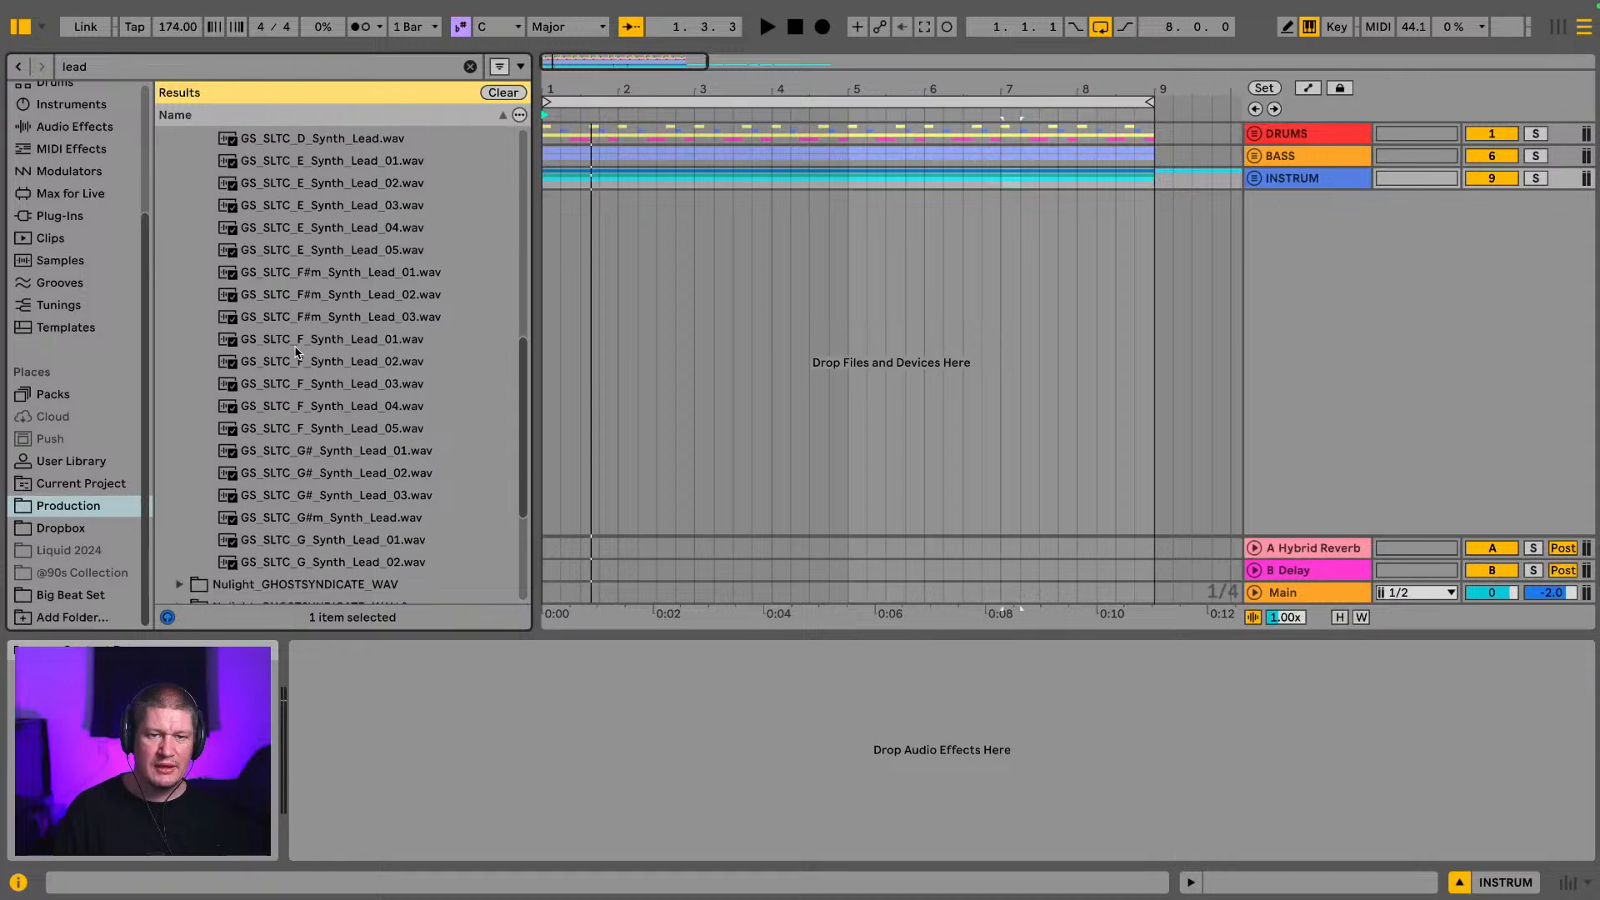
{"action": "left_click", "coordinate": [394, 344]}
{"action": "key", "text": "Down"}
{"action": "key", "text": "Down"}
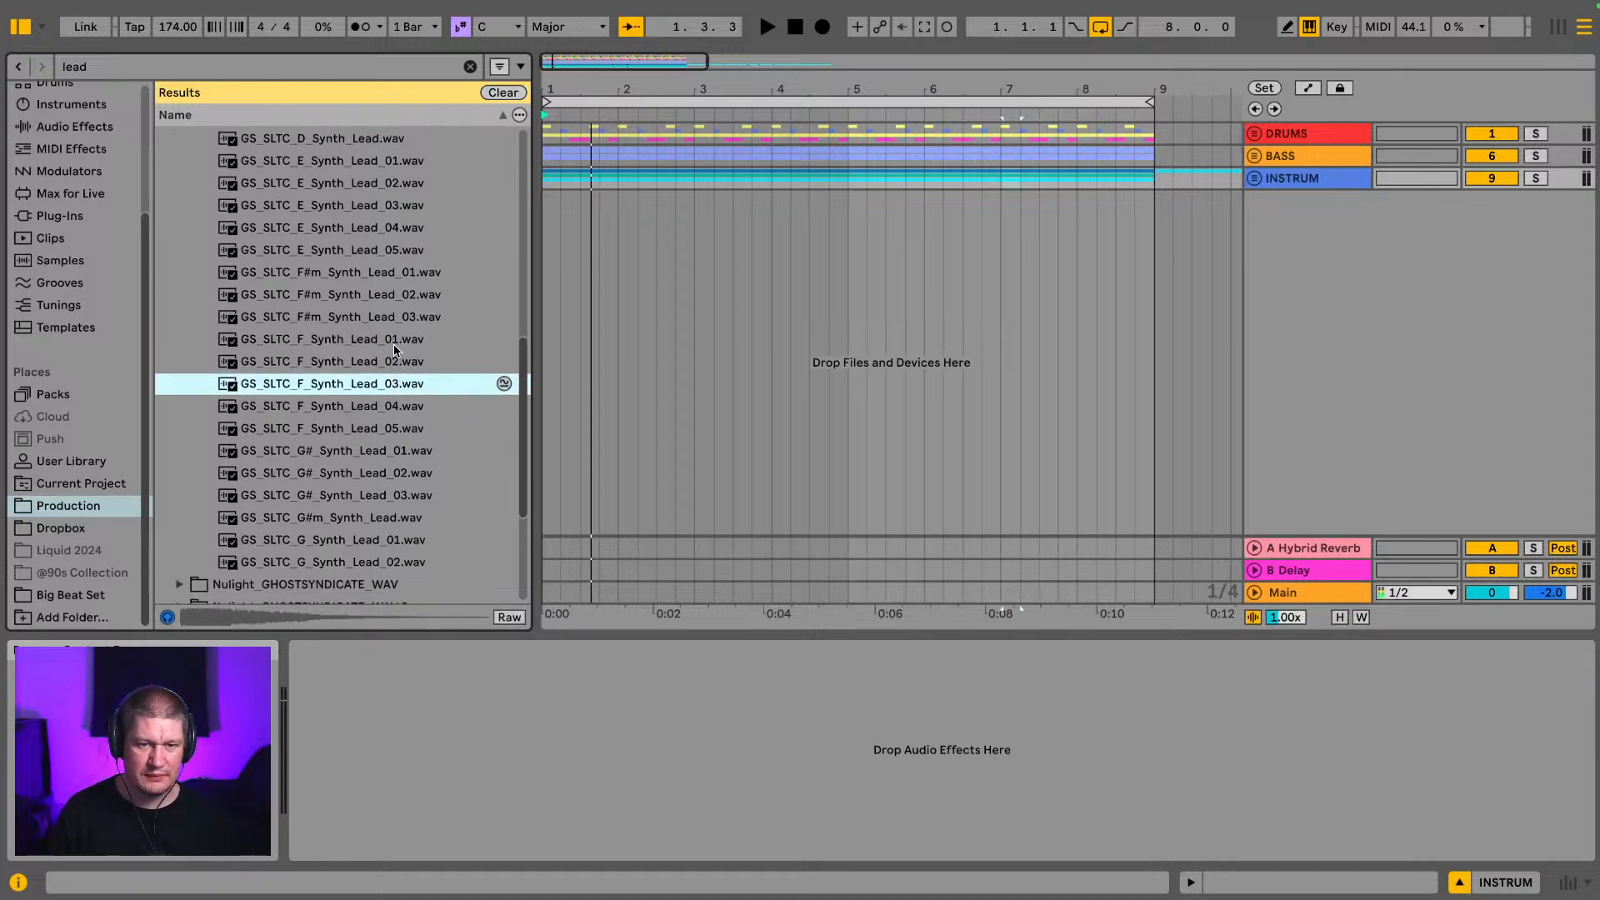
{"action": "key", "text": "Down"}
{"action": "key", "text": "Down"}
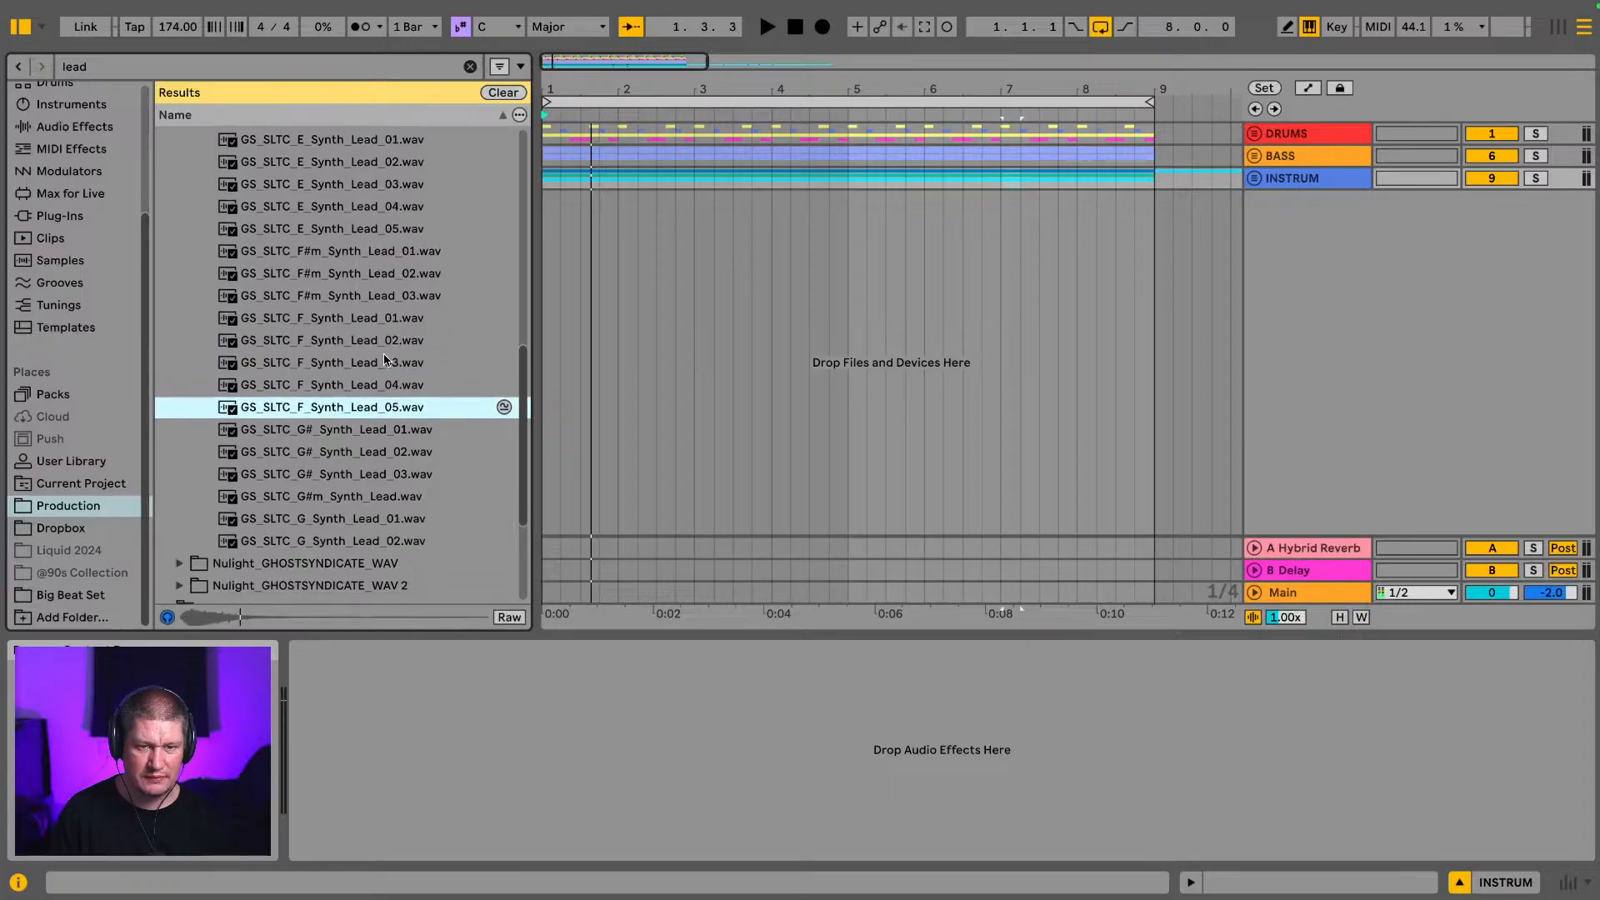
{"action": "key", "text": "Down"}
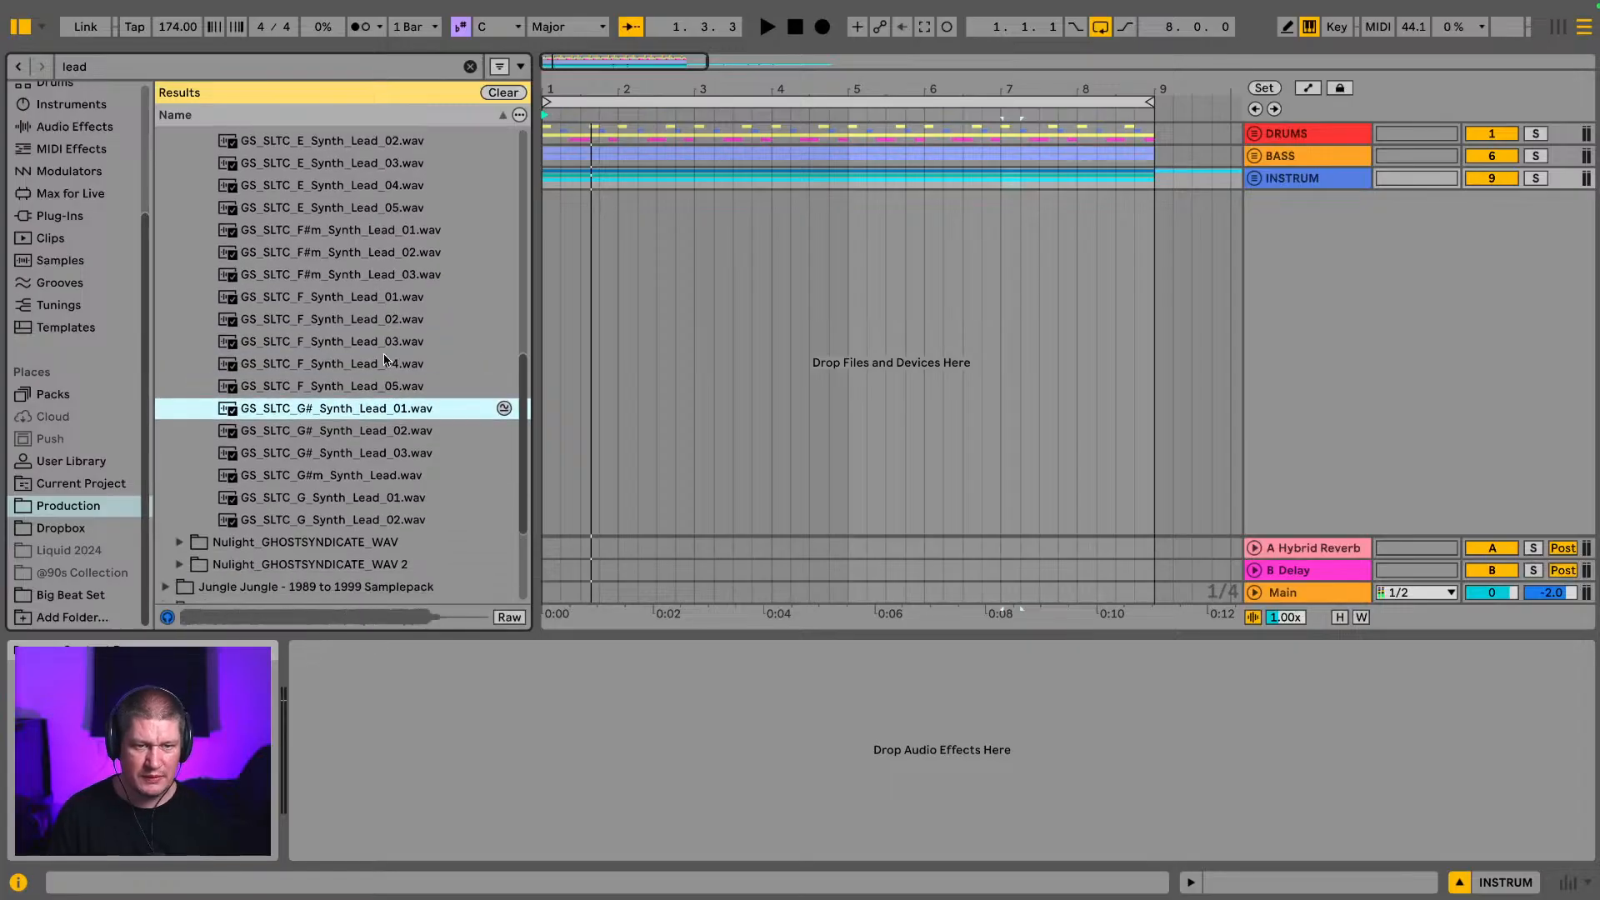
{"action": "scroll", "coordinate": [385, 360], "scroll_direction": "up", "scroll_amount": 10}
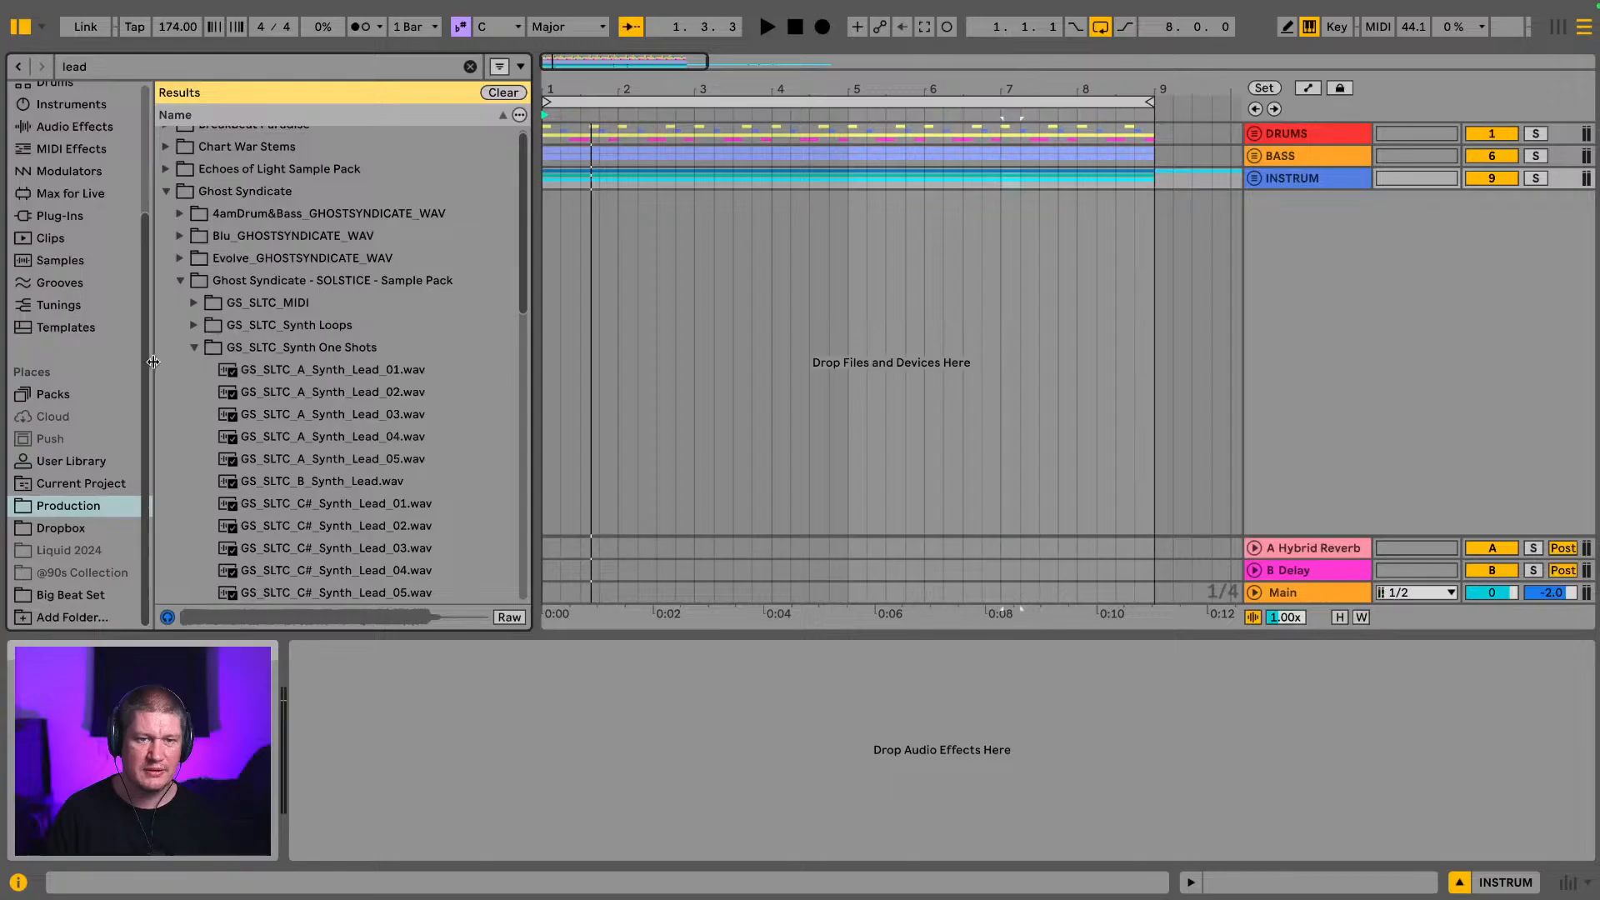
Step: Audition the G# and Gm synth lead one-shots in the 4amDrum&Bass pack's Tonal folder
{"action": "left_click", "coordinate": [181, 281]}
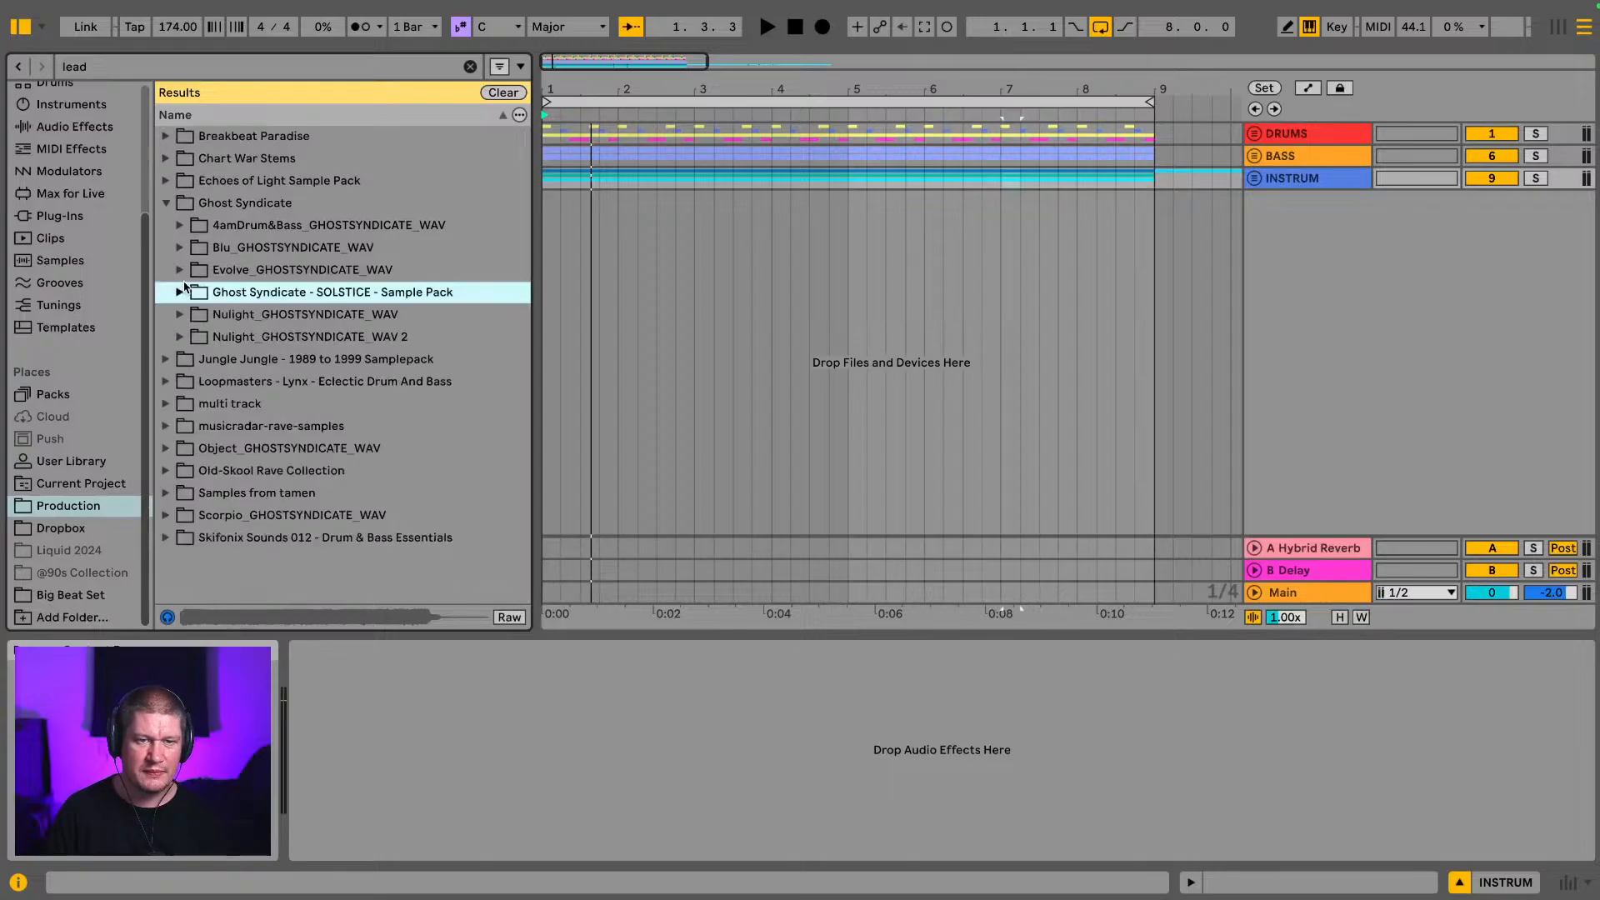
{"action": "left_click", "coordinate": [177, 226]}
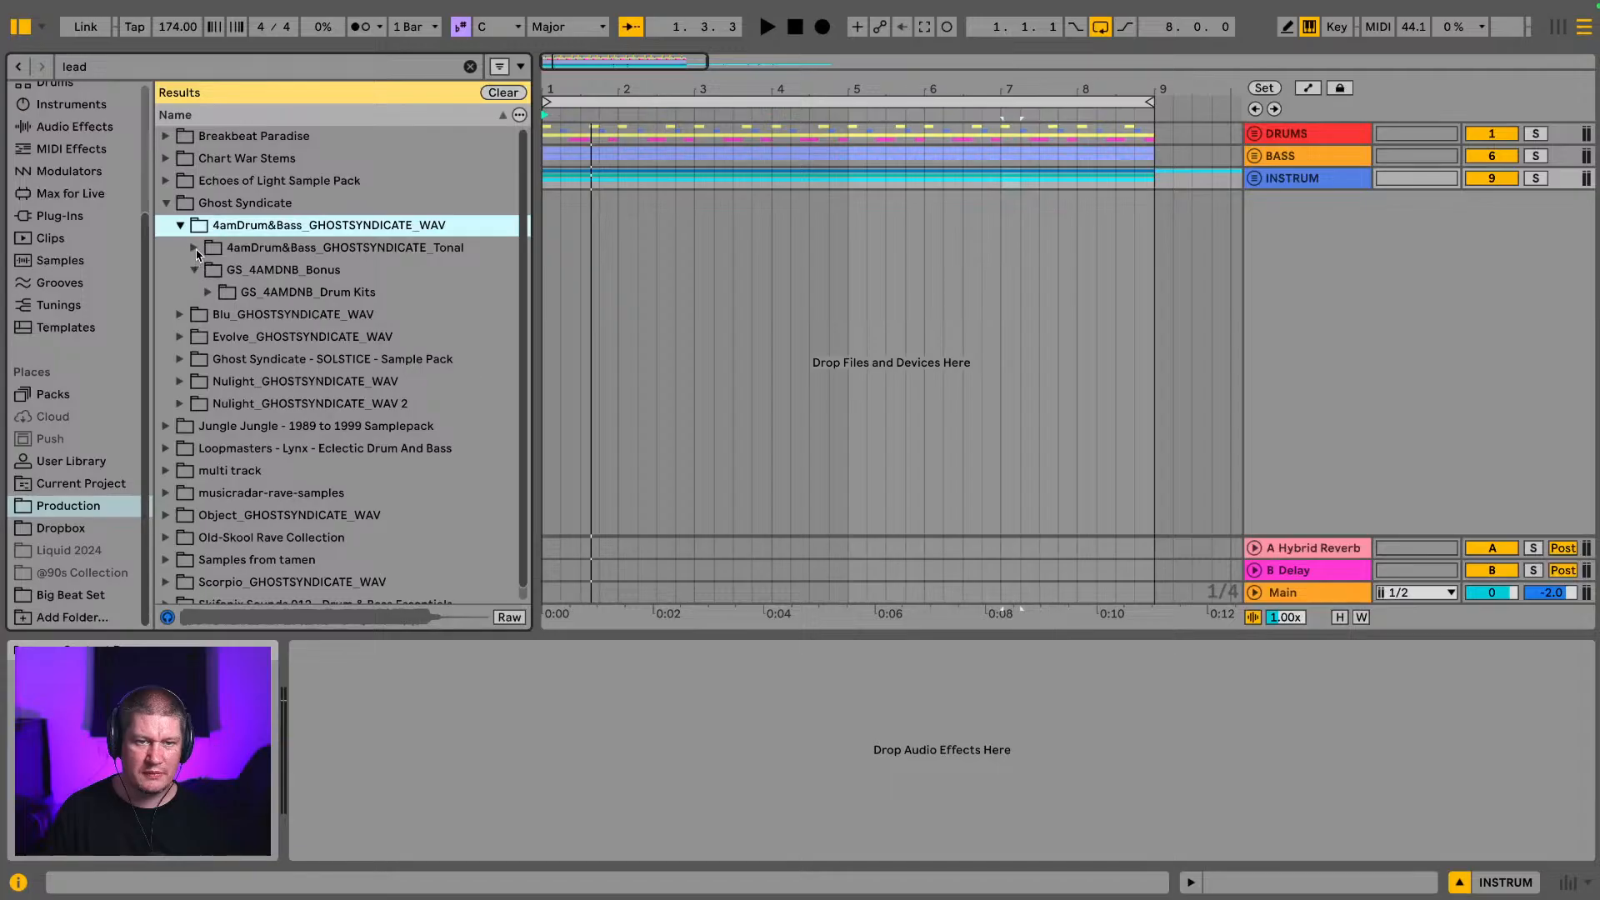
{"action": "left_click", "coordinate": [194, 249]}
{"action": "left_click", "coordinate": [206, 292]}
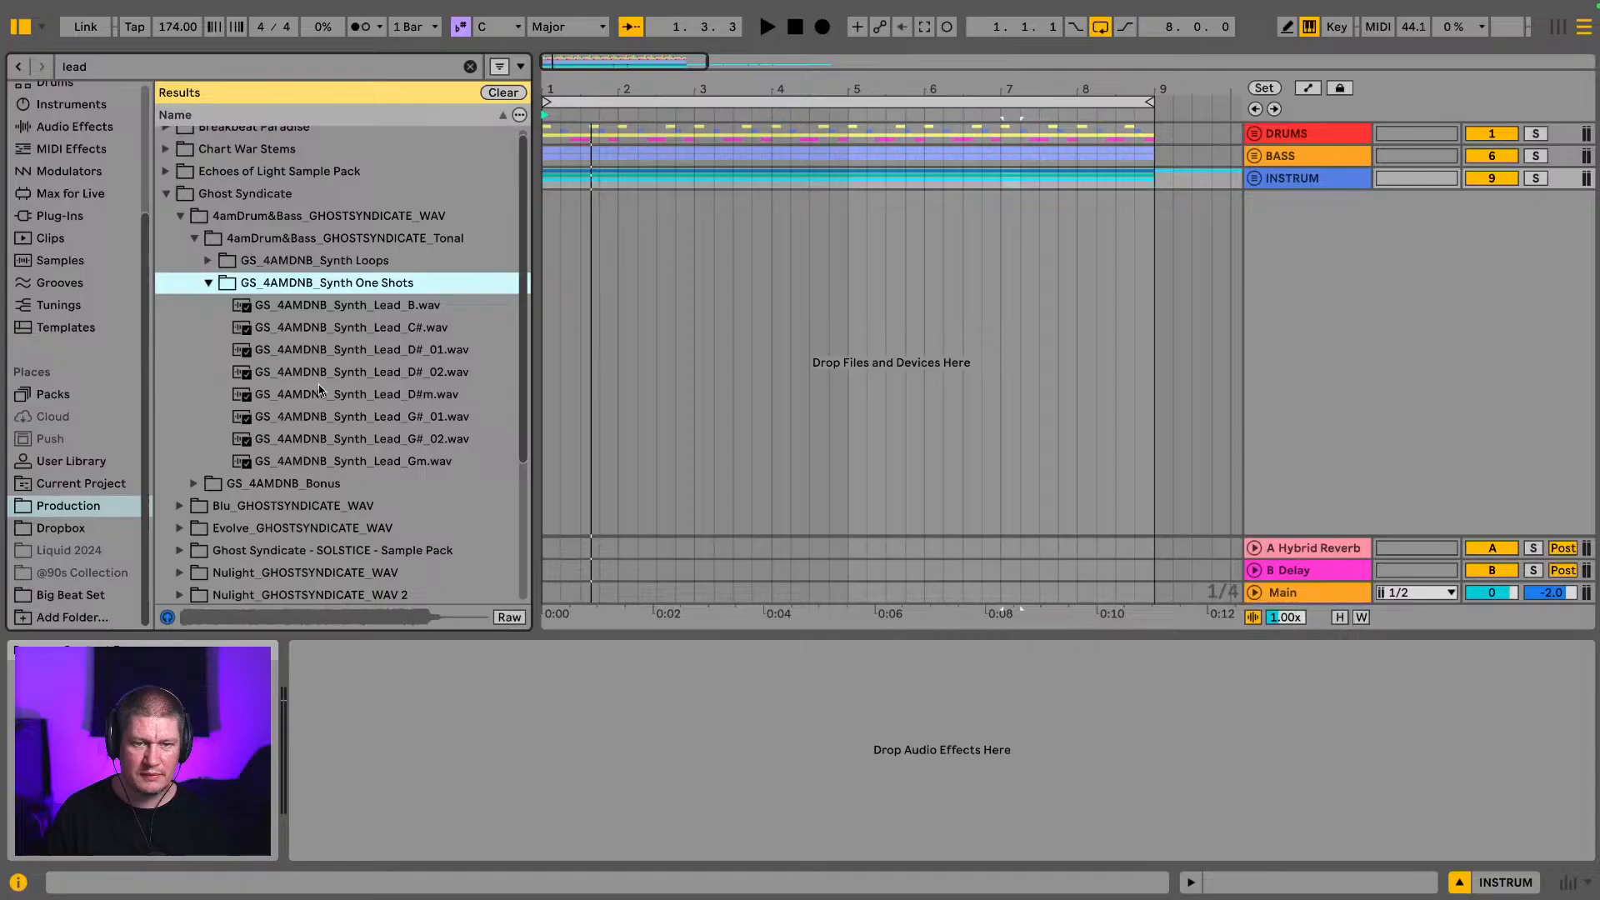
{"action": "left_click", "coordinate": [325, 423]}
{"action": "left_click", "coordinate": [326, 429]}
{"action": "left_click", "coordinate": [327, 454]}
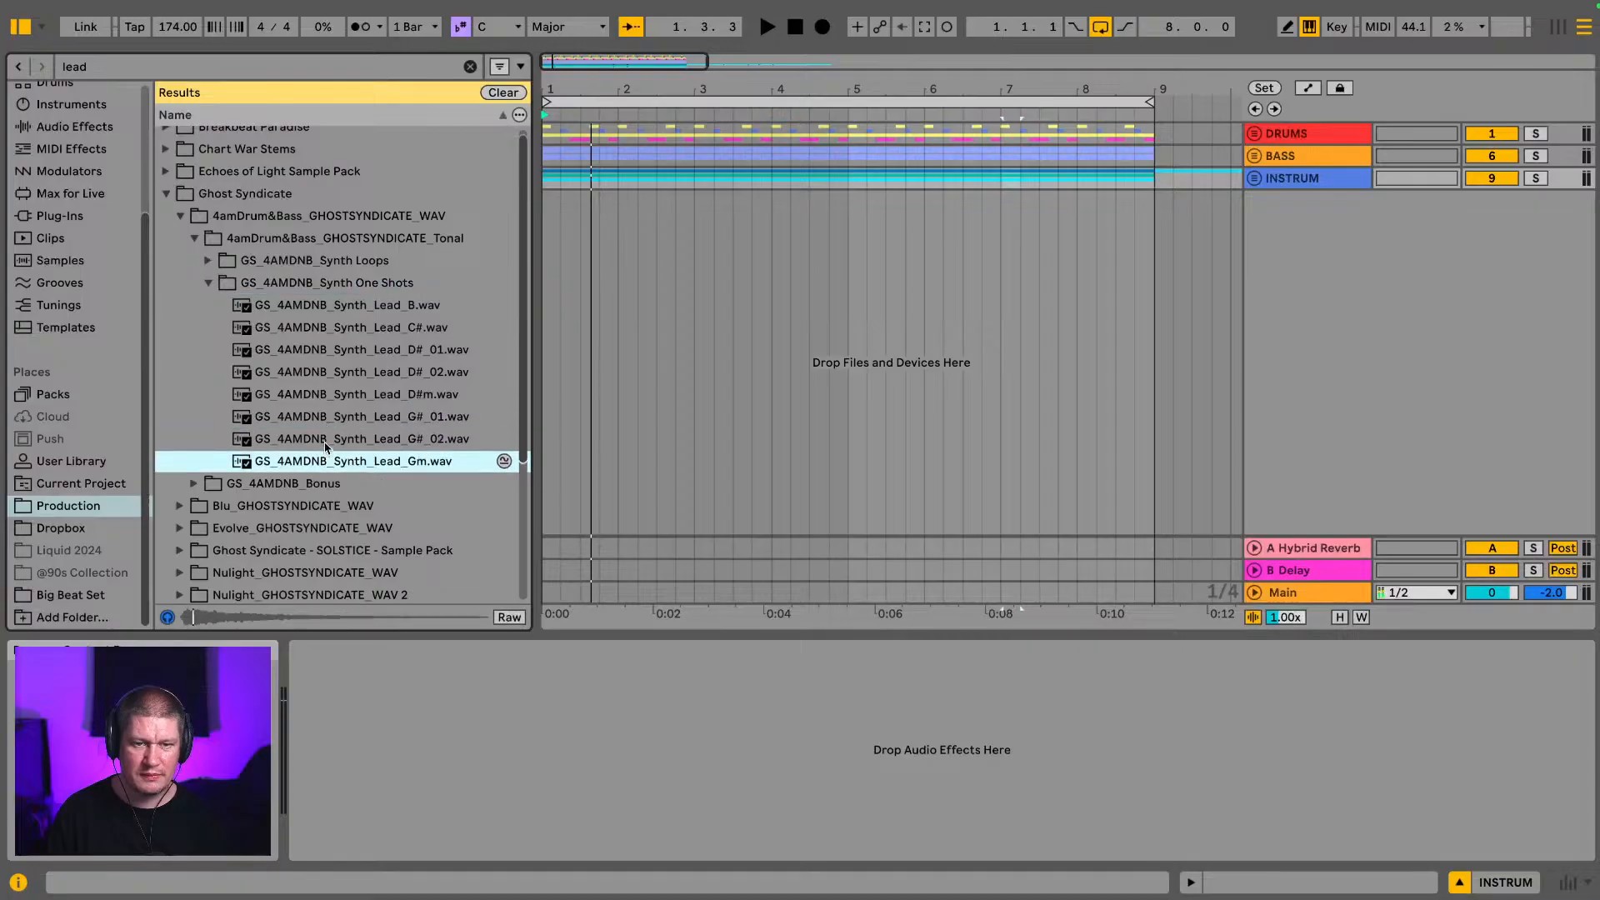
{"action": "left_click", "coordinate": [207, 284]}
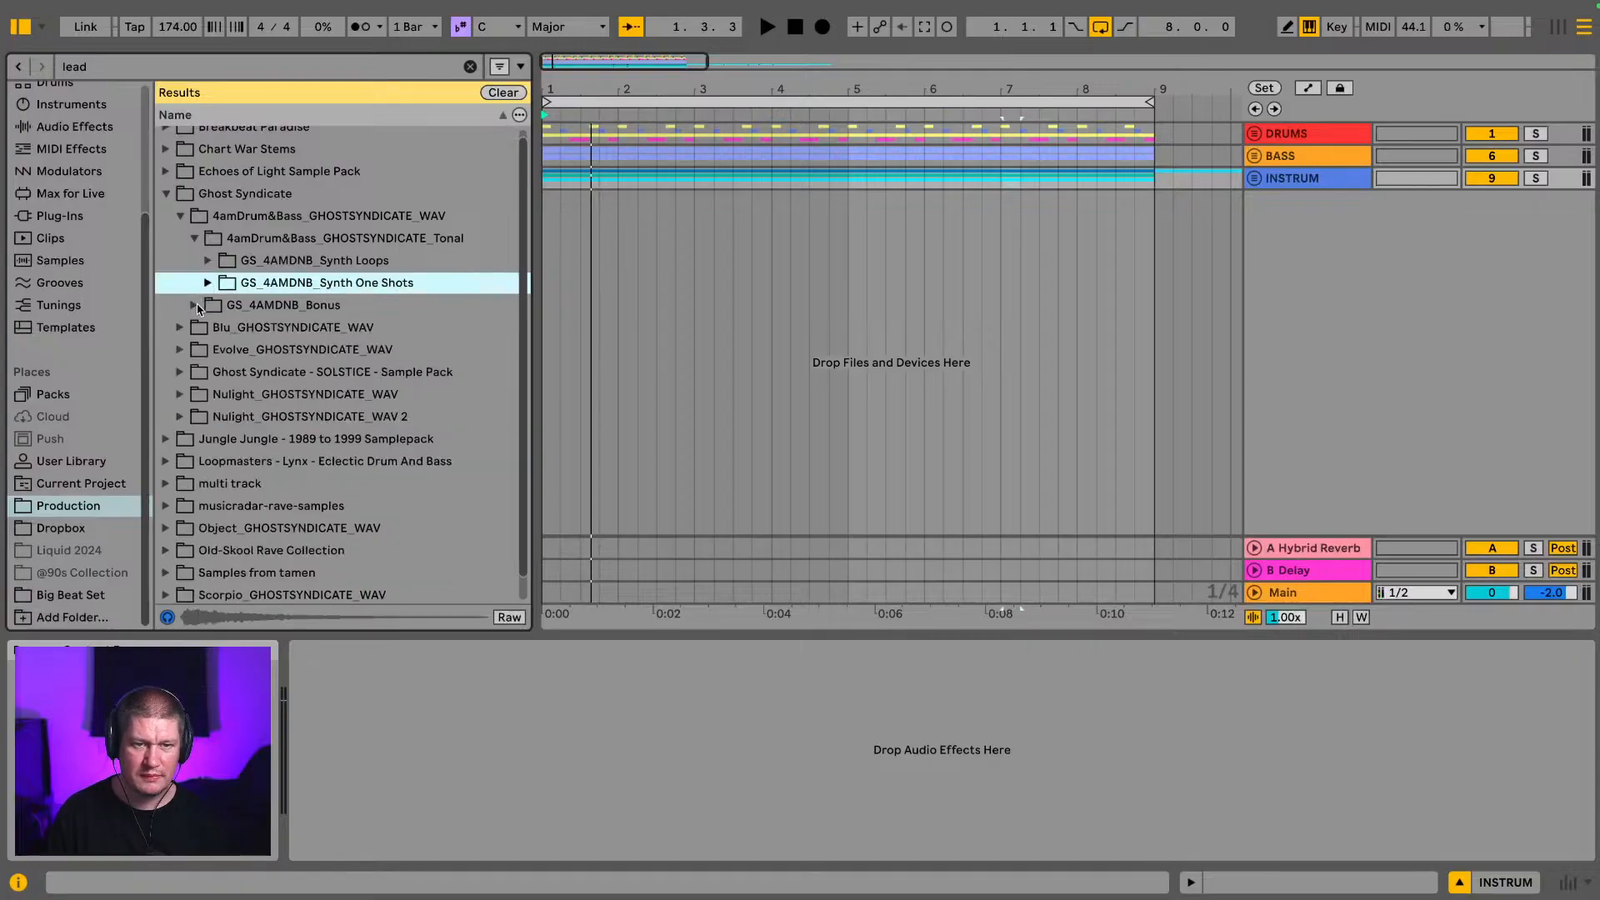
Step: Audition the Em, Dm and A#m synth lead one-shots in the Blu_GHOSTSYNDICATE_WAV pack
{"action": "left_click", "coordinate": [181, 327]}
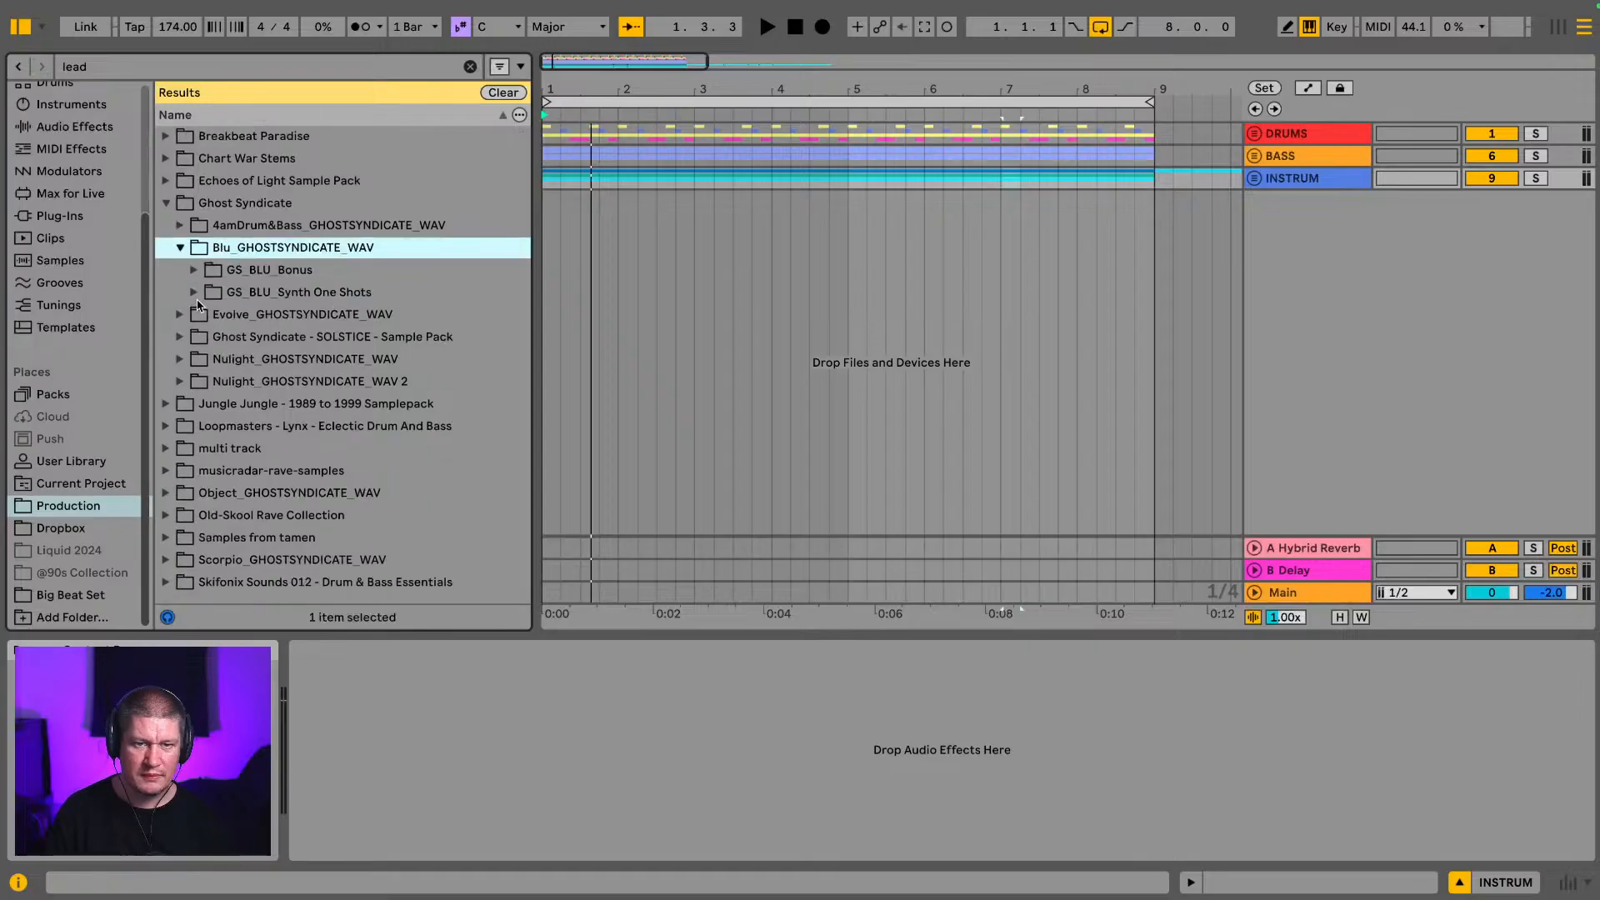
{"action": "left_click", "coordinate": [195, 292]}
{"action": "scroll", "coordinate": [217, 325], "scroll_direction": "down", "scroll_amount": 1}
{"action": "left_click", "coordinate": [264, 350]}
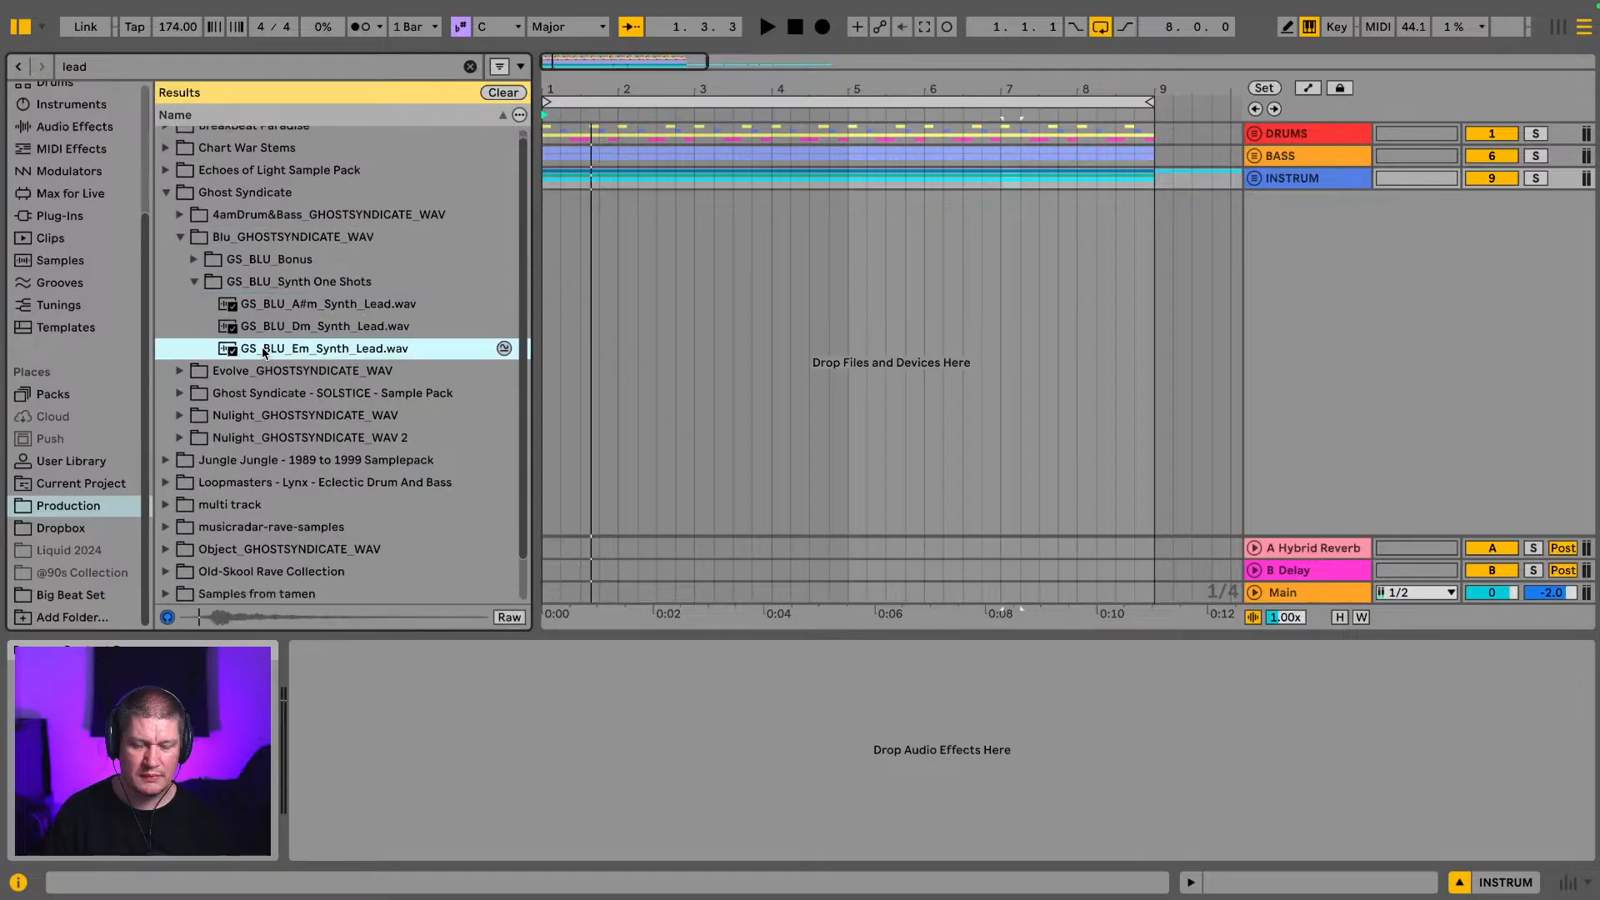
{"action": "key", "text": "Up"}
{"action": "key", "text": "Up"}
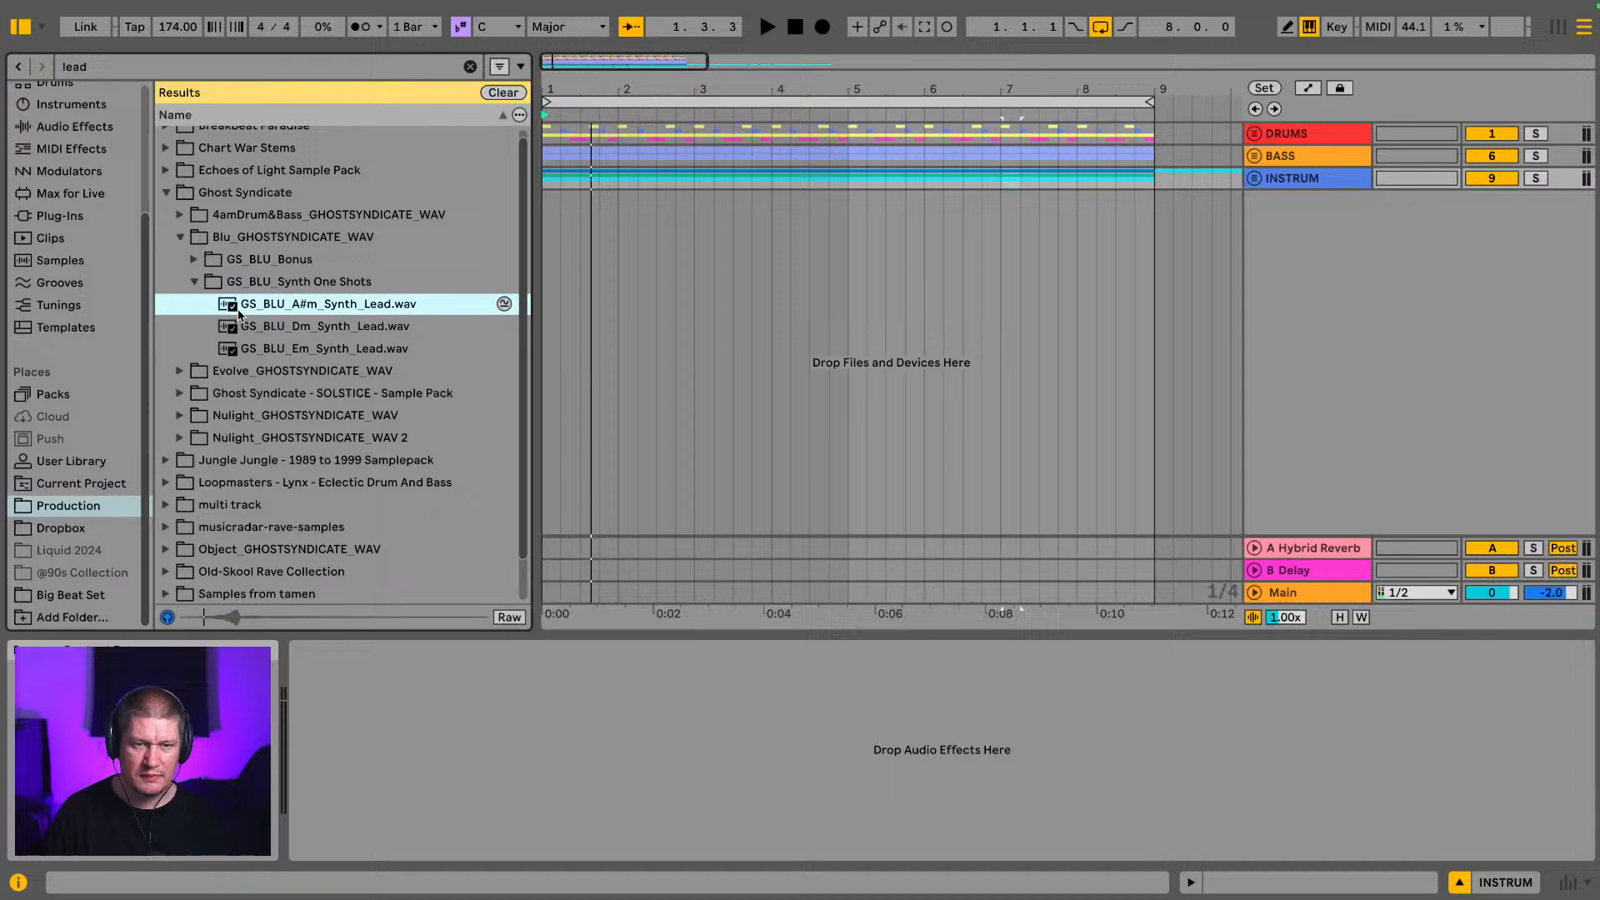
{"action": "left_click", "coordinate": [197, 284]}
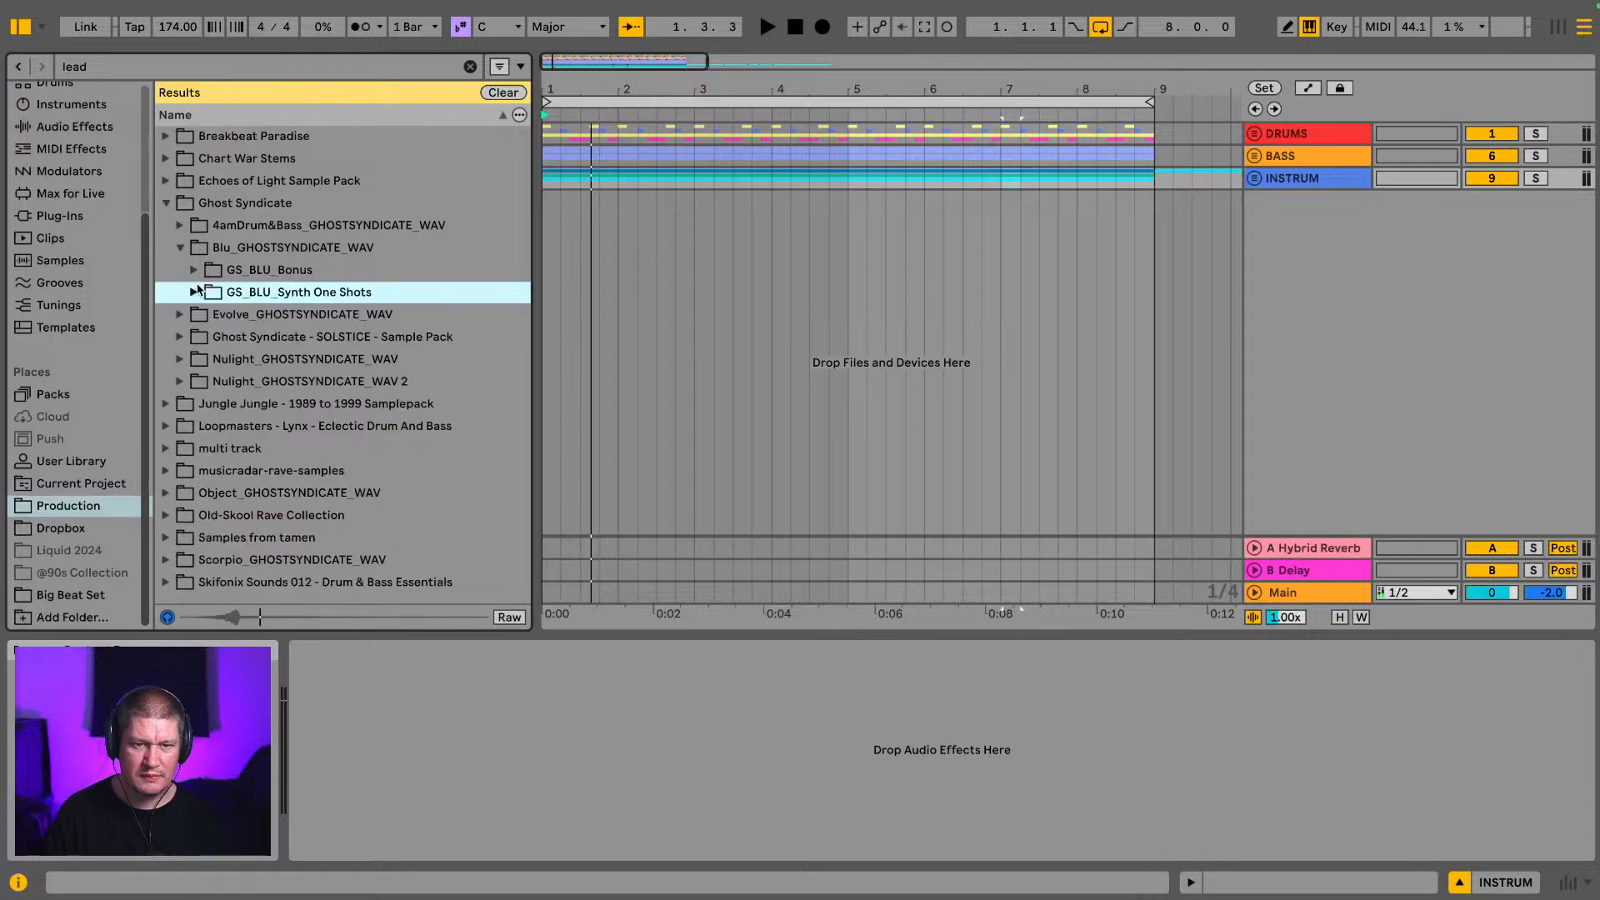
Step: Open the Nulight_GHOSTSYNDICATE_WAV synth one-shots and audition the Fm 01, Fm 02, G#m and E 02 leads
{"action": "left_click", "coordinate": [195, 357]}
{"action": "left_click", "coordinate": [195, 337]}
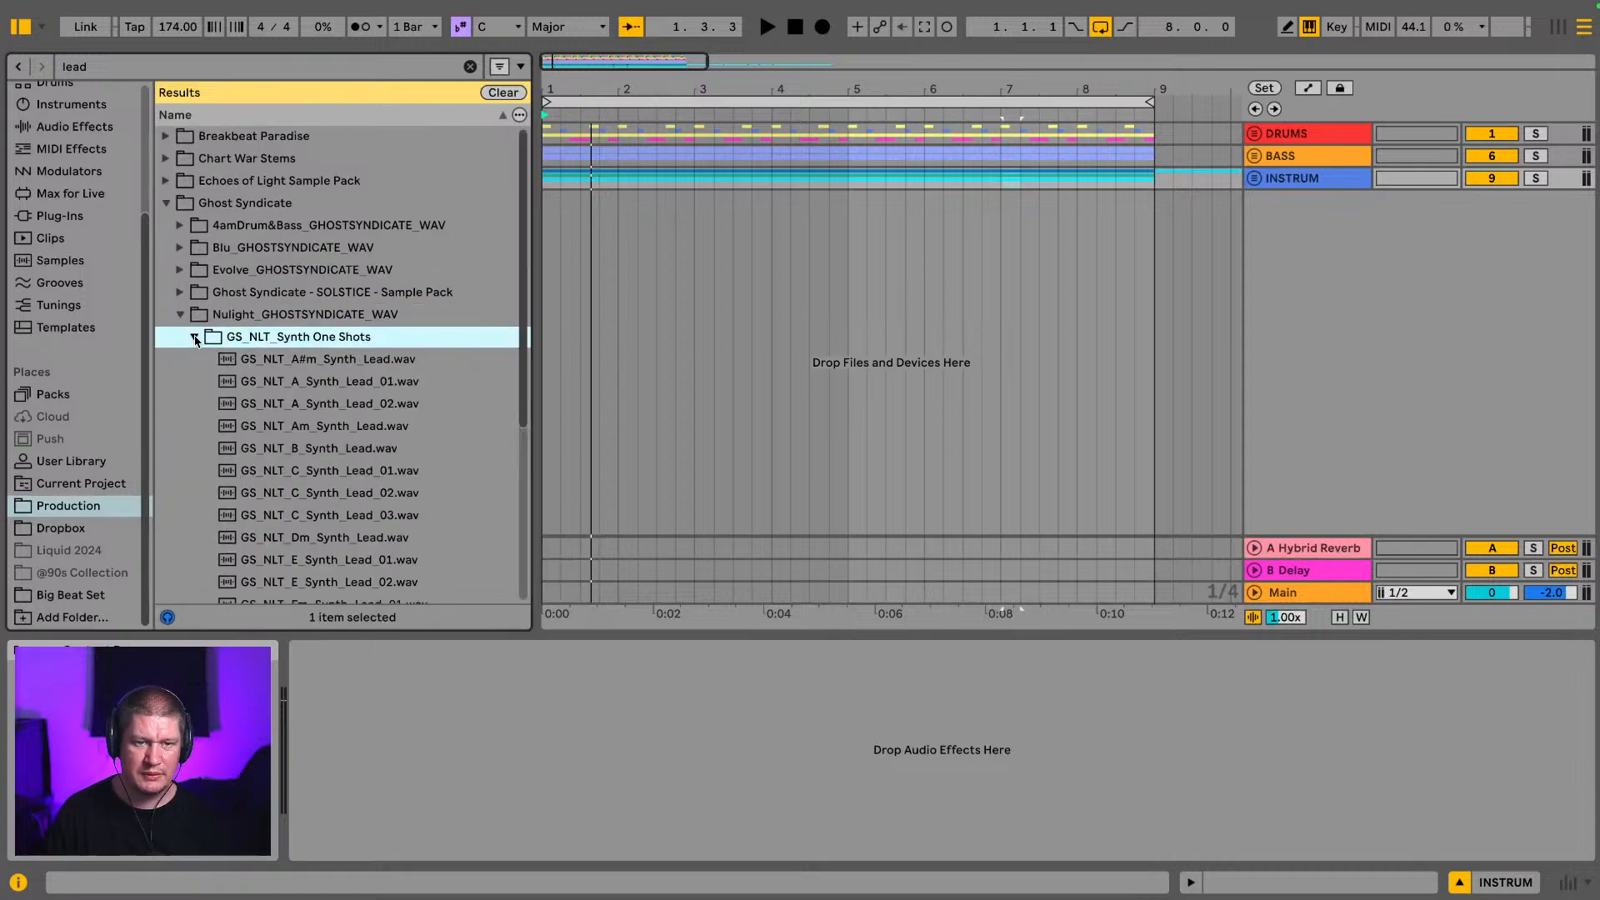
{"action": "scroll", "coordinate": [329, 319], "scroll_direction": "down", "scroll_amount": 5}
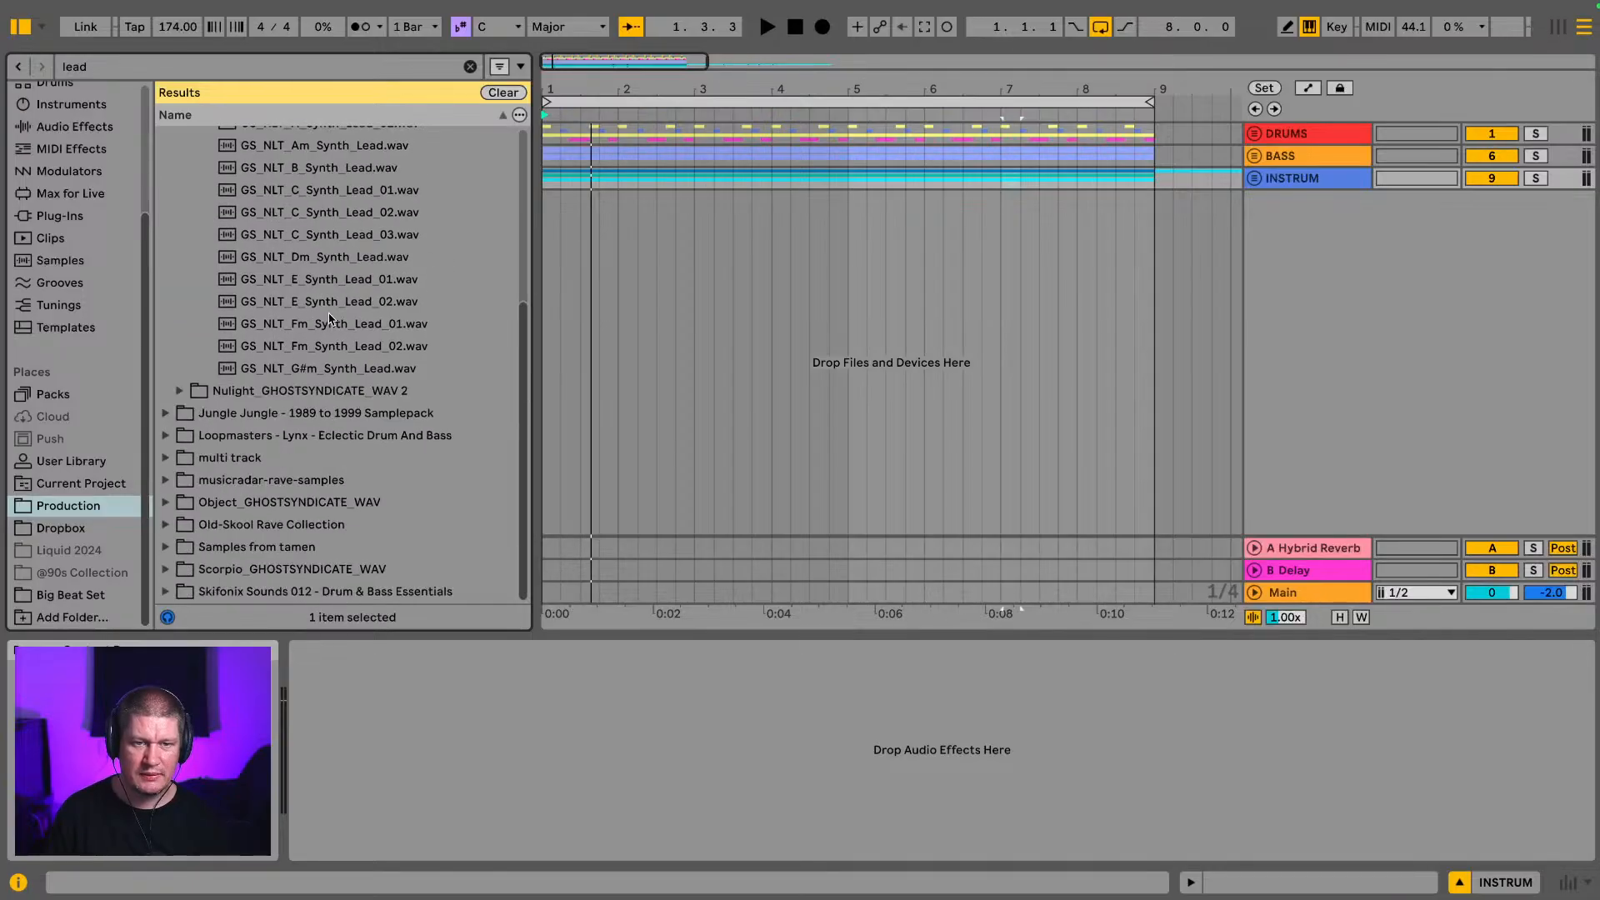
{"action": "left_click", "coordinate": [331, 321]}
{"action": "key", "text": "Down"}
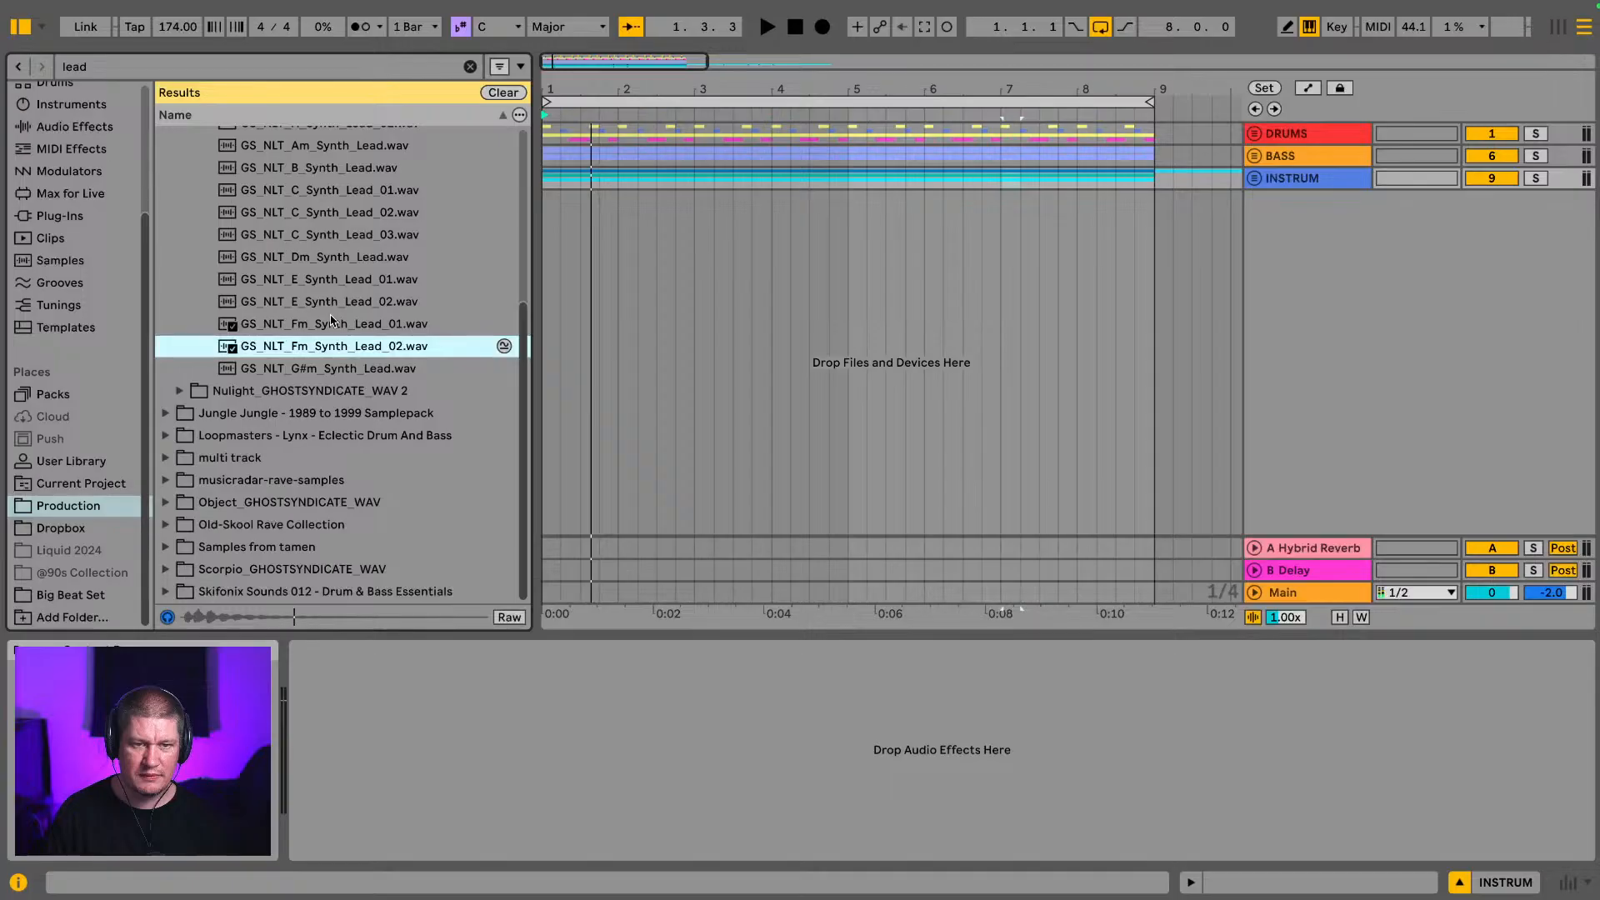
{"action": "key", "text": "Down"}
{"action": "left_click", "coordinate": [329, 309]}
{"action": "scroll", "coordinate": [327, 309], "scroll_direction": "up", "scroll_amount": 1}
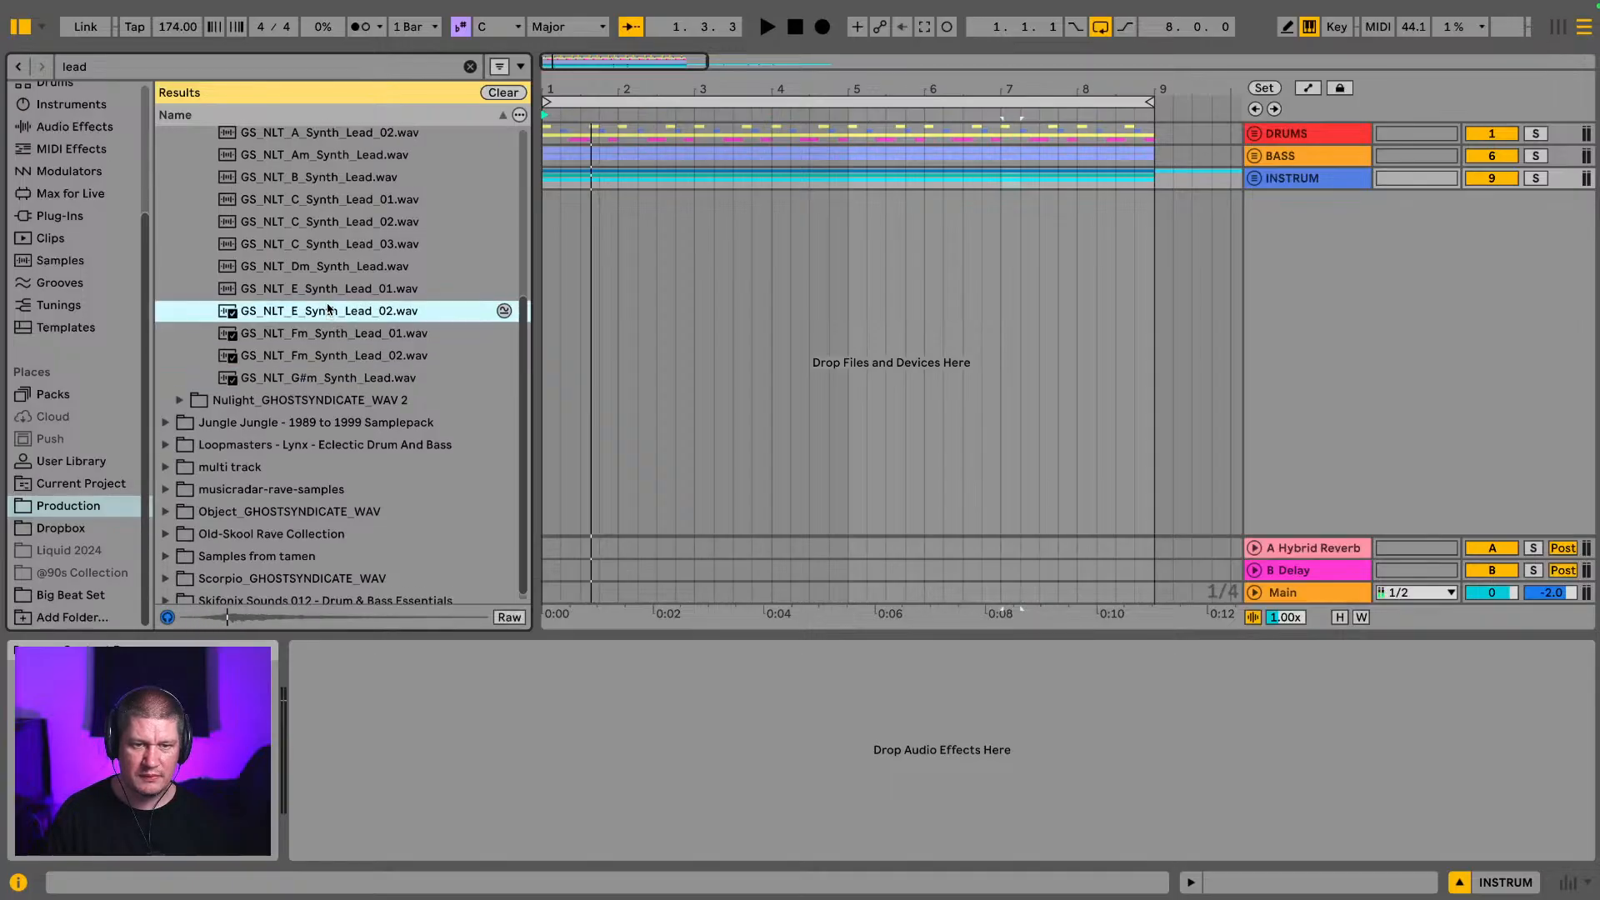
Step: Audition the Nulight E 01, Dm, C 03, C 02 and C 01 synth leads
{"action": "left_click", "coordinate": [331, 298]}
{"action": "scroll", "coordinate": [290, 288], "scroll_direction": "up", "scroll_amount": 1}
{"action": "left_click", "coordinate": [291, 286]}
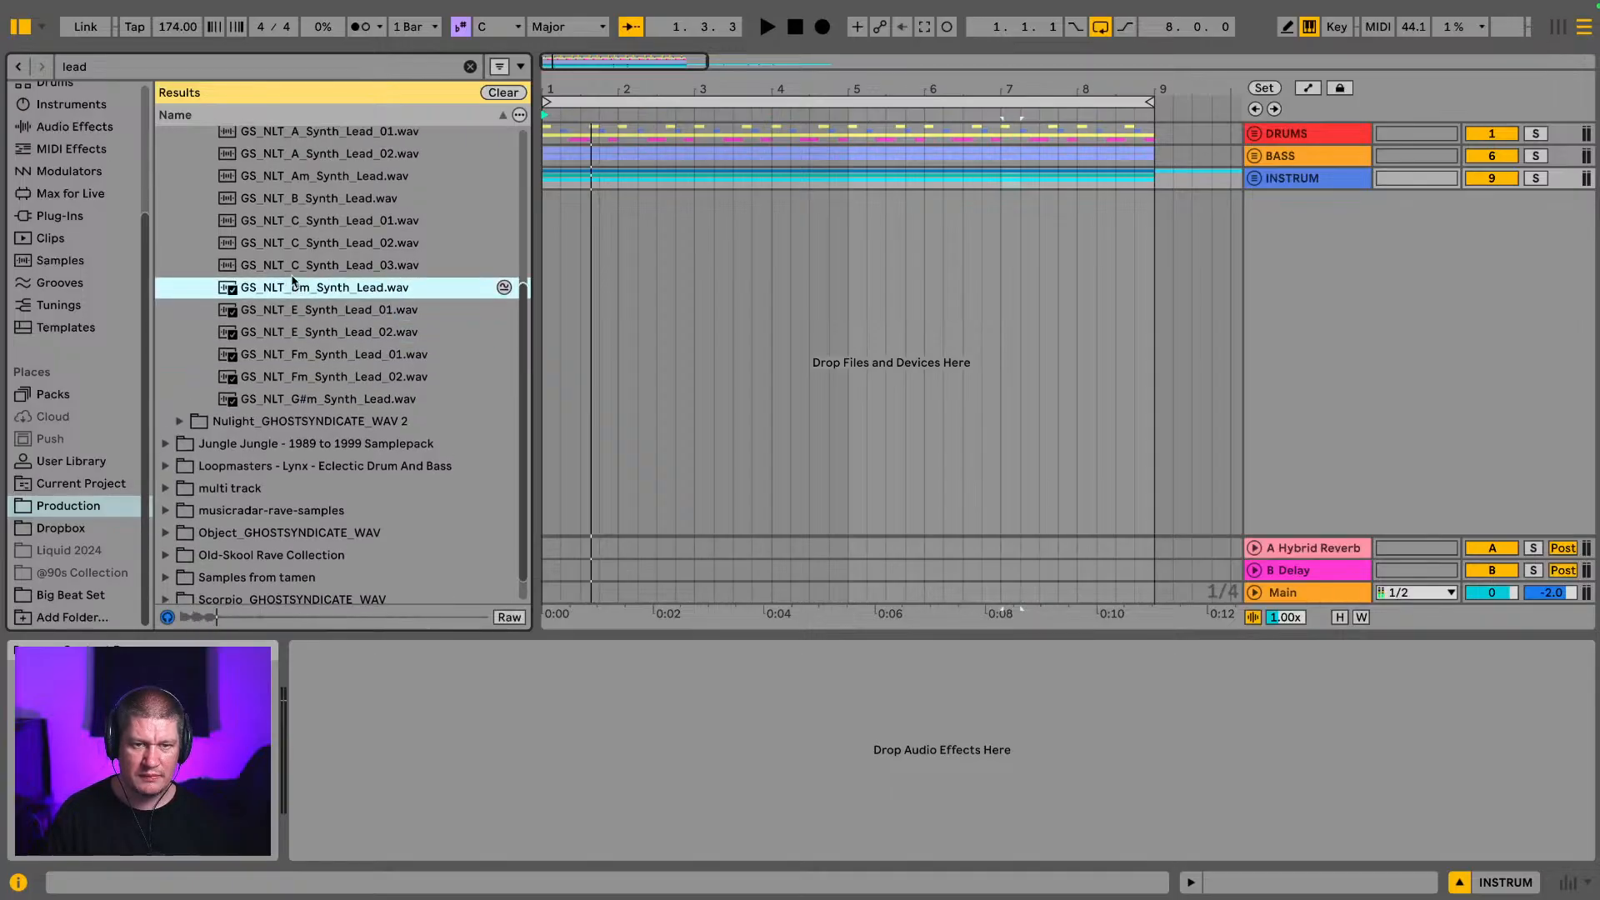
{"action": "key", "text": "Up"}
{"action": "scroll", "coordinate": [293, 282], "scroll_direction": "up", "scroll_amount": 1}
{"action": "left_click", "coordinate": [305, 256]}
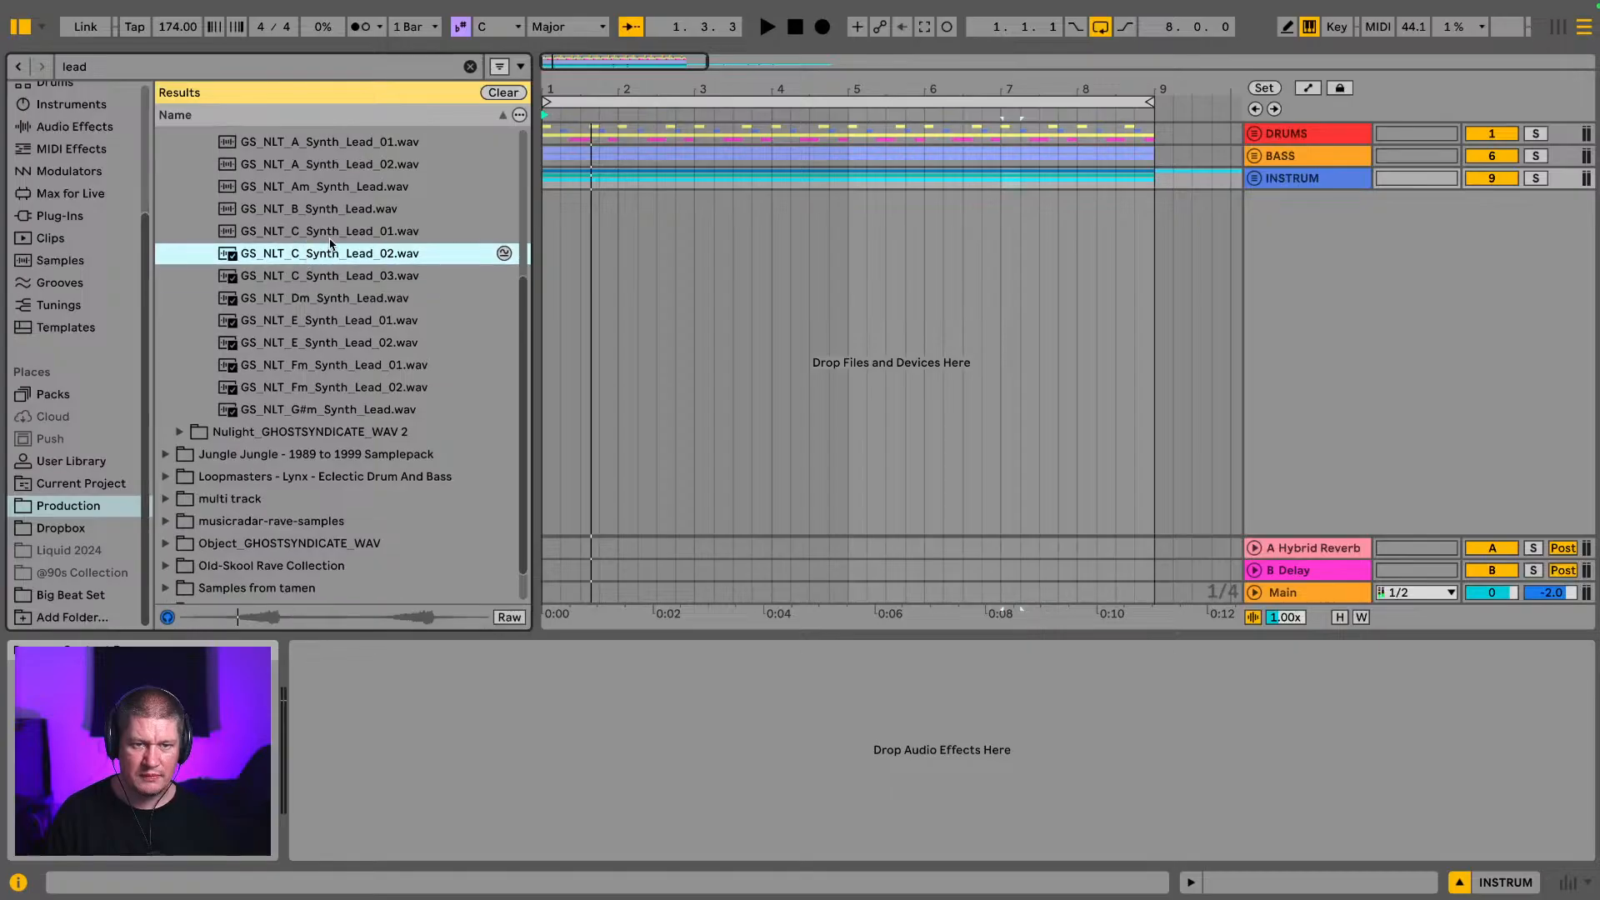
{"action": "left_click", "coordinate": [334, 239]}
{"action": "scroll", "coordinate": [334, 239], "scroll_direction": "up", "scroll_amount": 1}
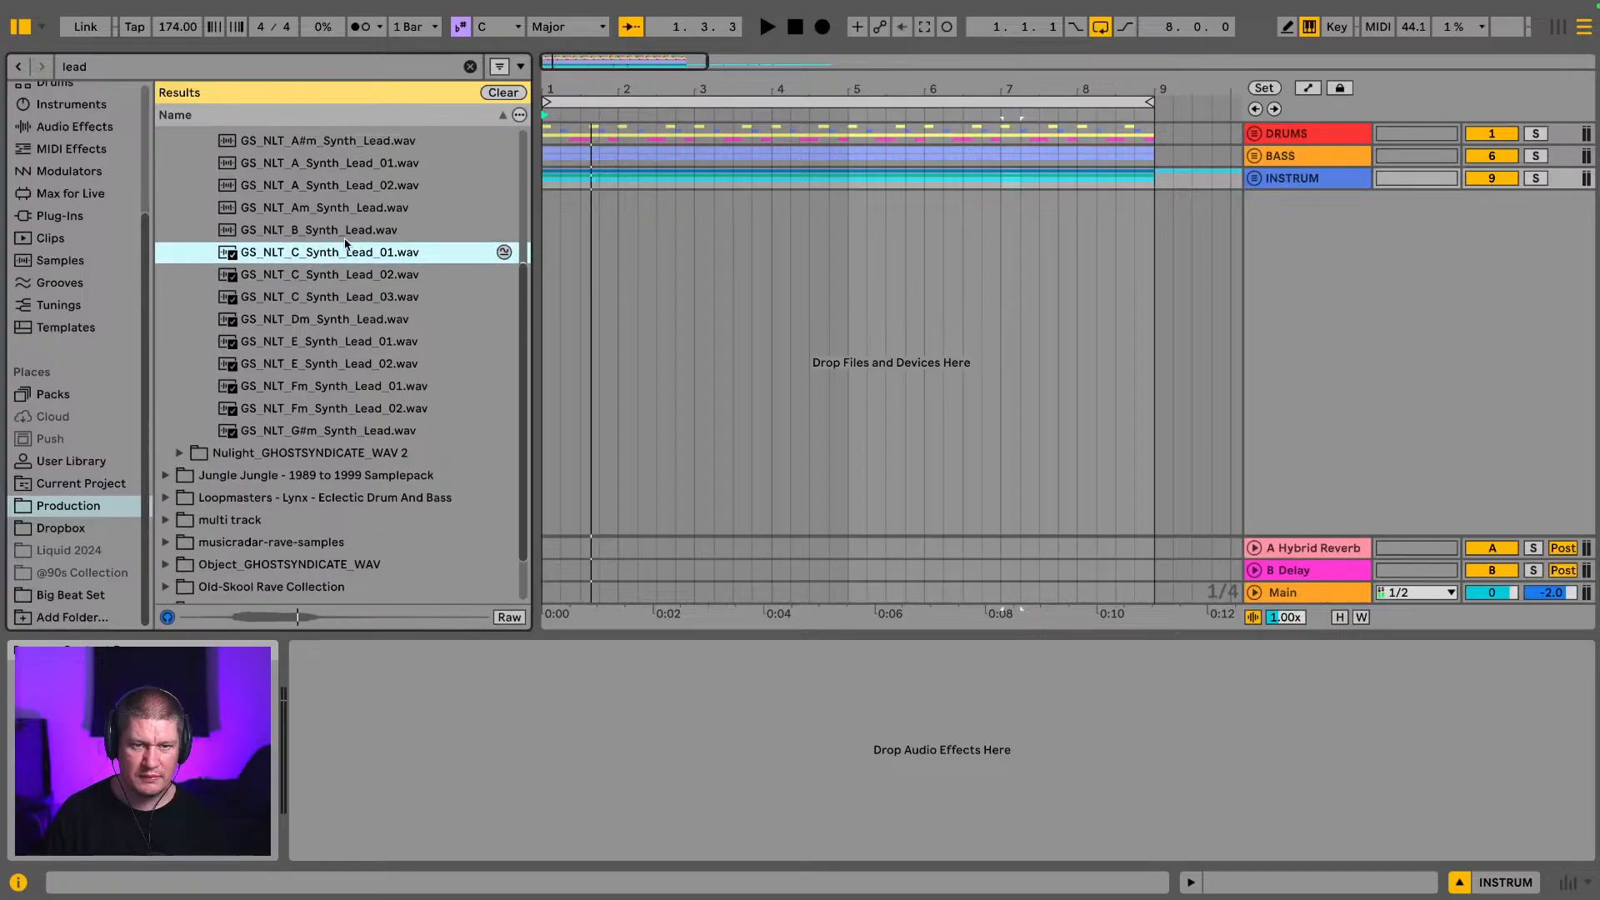
Step: Audition the Nulight B, Am, A 02 and A 01 synth leads, and collapse their one-shots folder
{"action": "left_click", "coordinate": [345, 235]}
{"action": "scroll", "coordinate": [347, 230], "scroll_direction": "up", "scroll_amount": 1}
{"action": "left_click", "coordinate": [346, 227]}
{"action": "scroll", "coordinate": [347, 227], "scroll_direction": "up", "scroll_amount": 1}
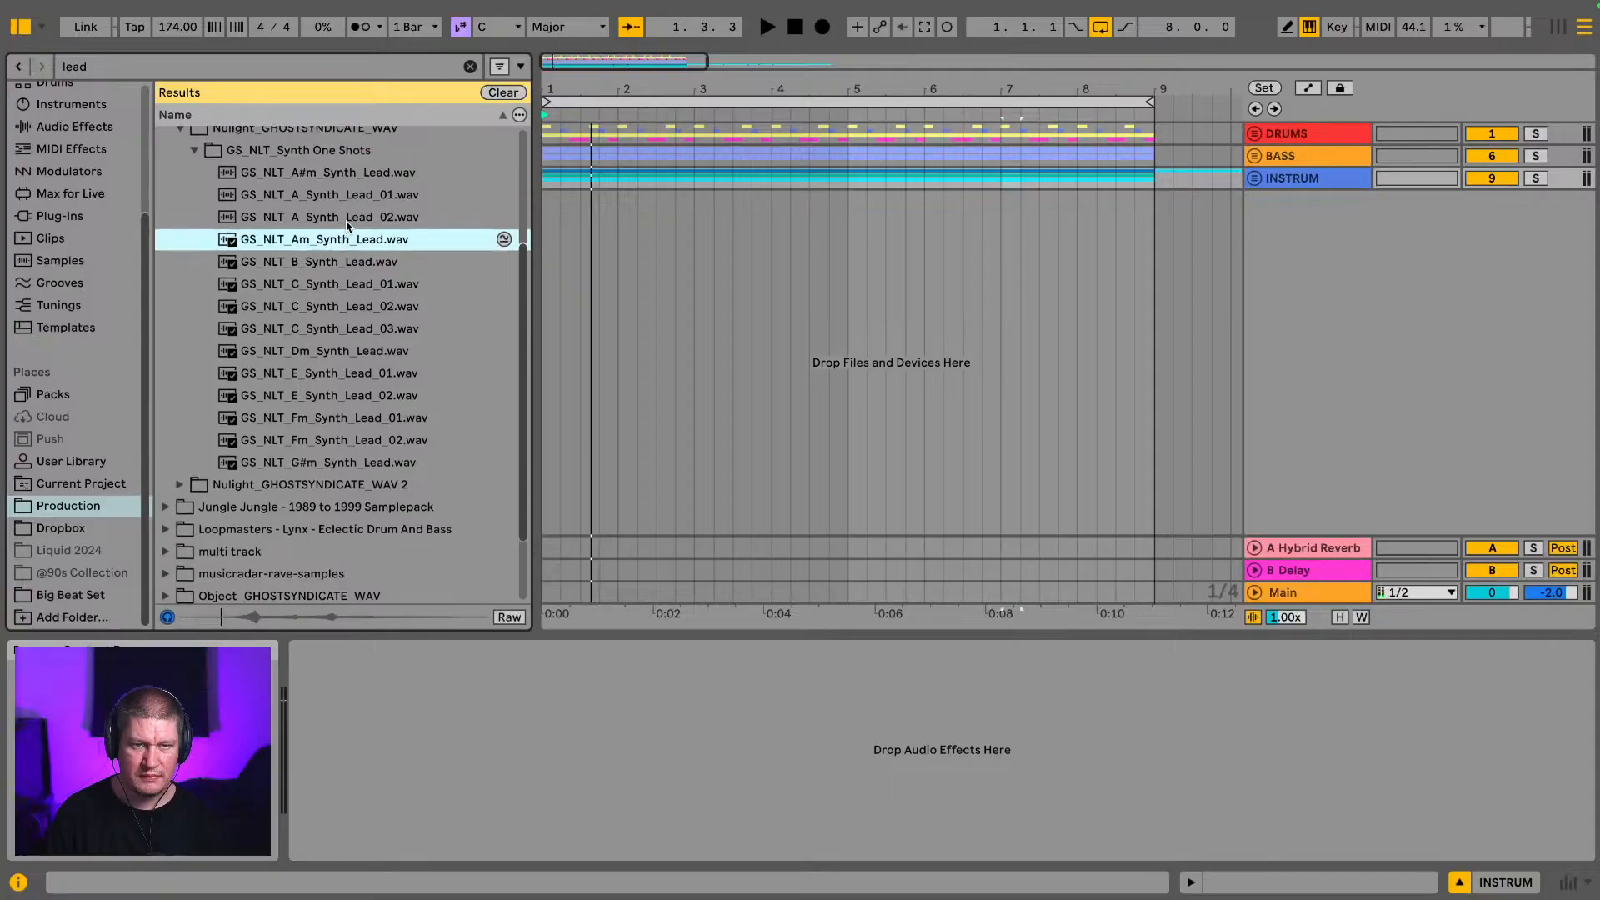
{"action": "left_click", "coordinate": [347, 217]}
{"action": "scroll", "coordinate": [347, 218], "scroll_direction": "up", "scroll_amount": 1}
{"action": "left_click", "coordinate": [350, 205]}
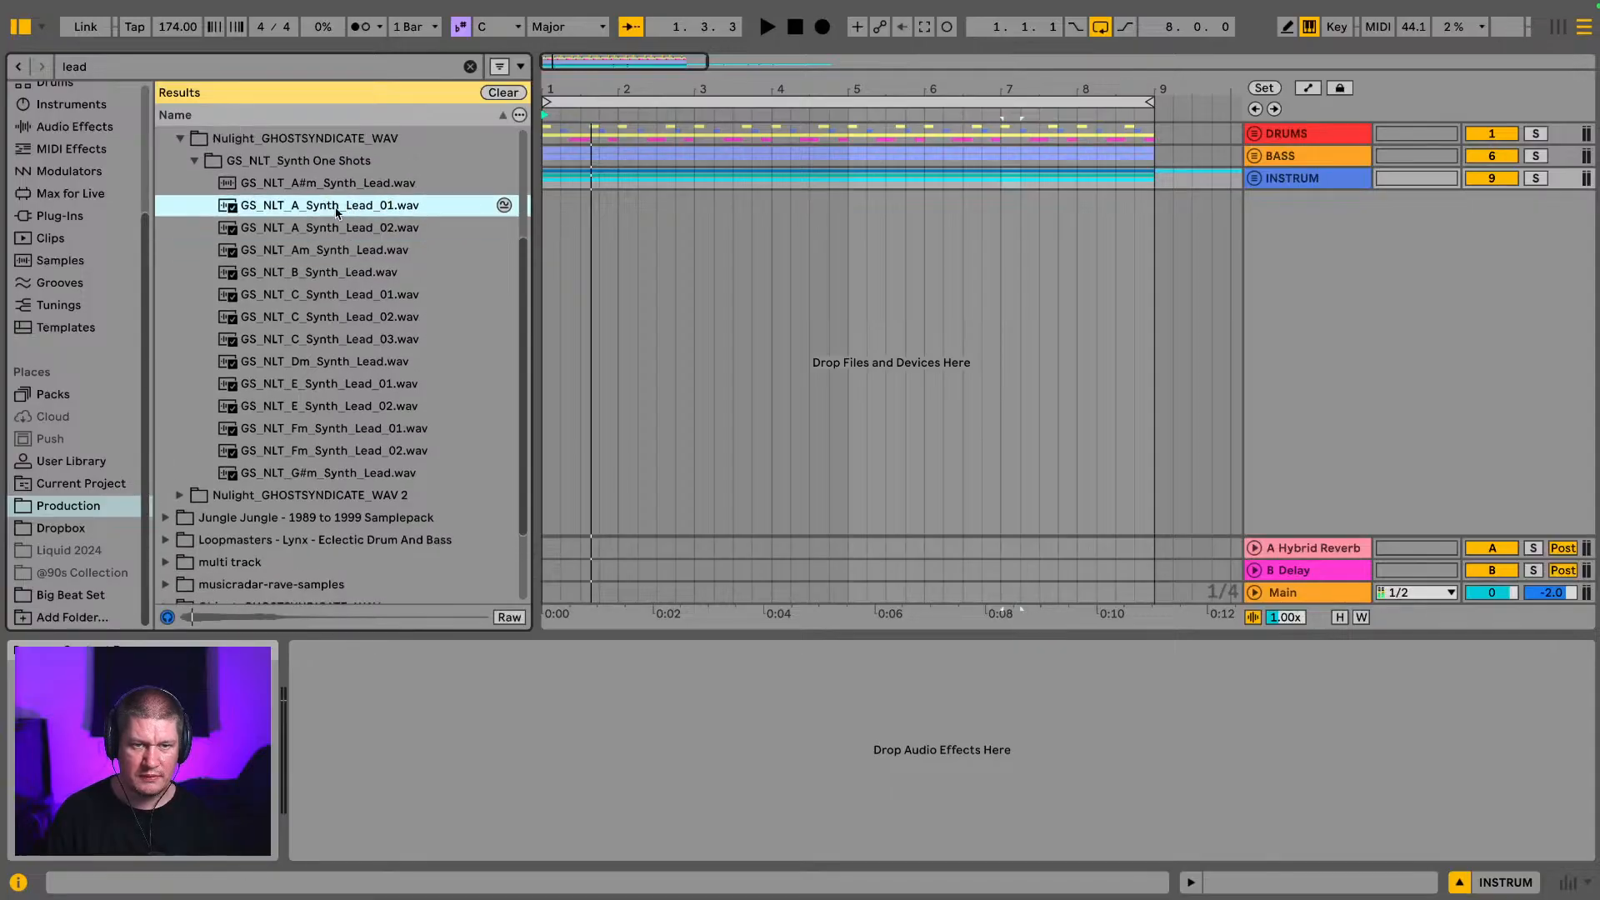
{"action": "scroll", "coordinate": [232, 204], "scroll_direction": "up", "scroll_amount": 1}
{"action": "left_click", "coordinate": [196, 173]}
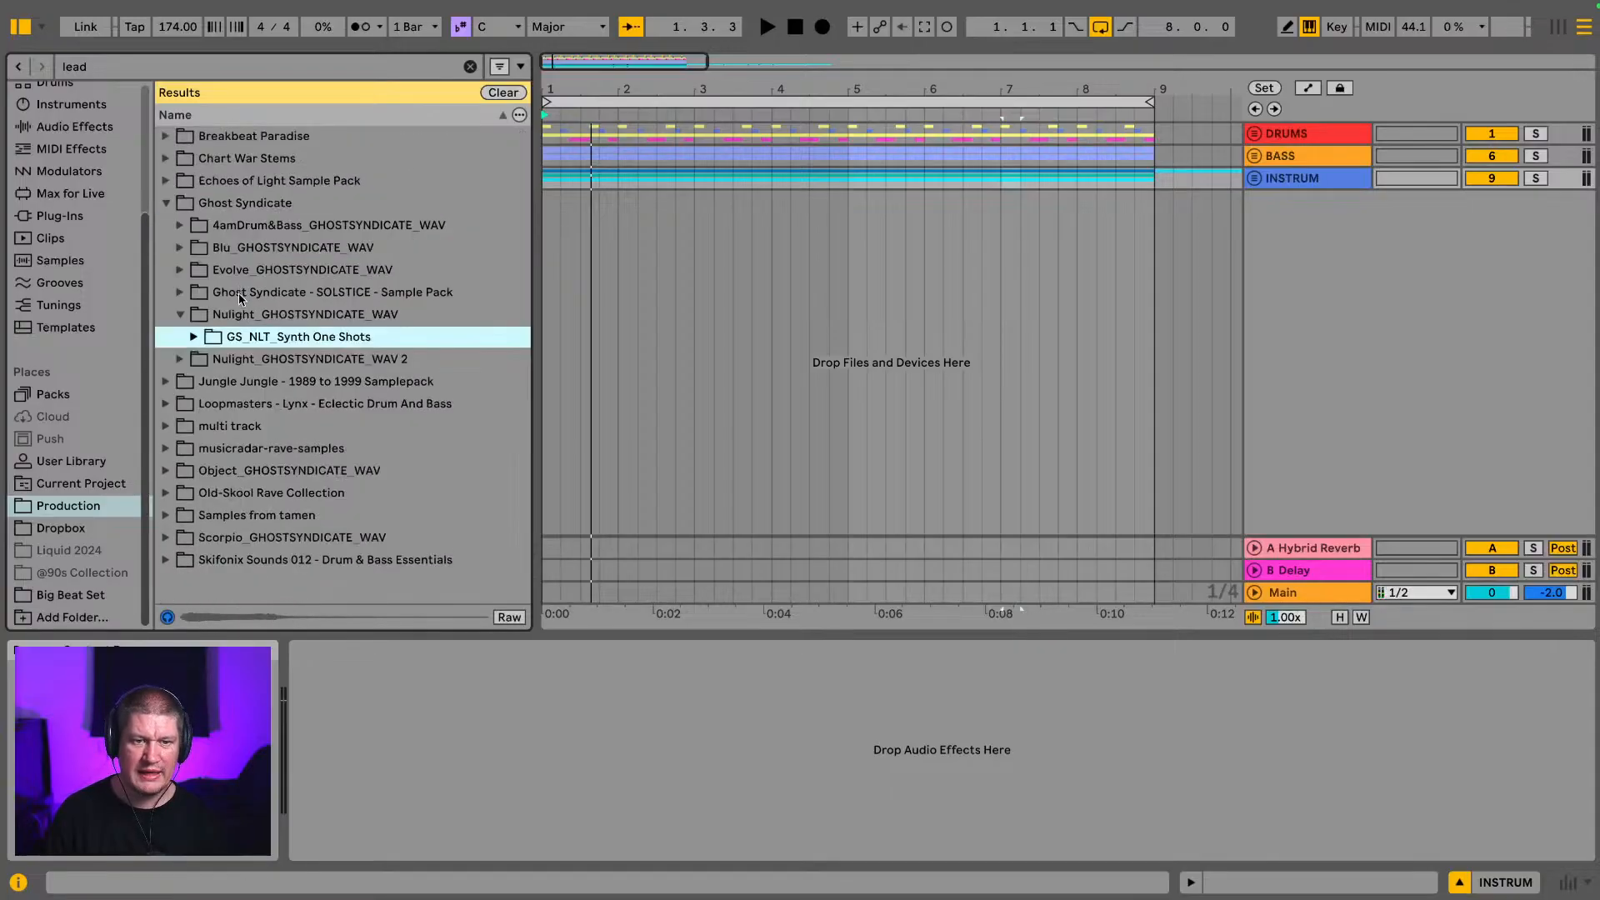
Step: Open the Nulight_GHOSTSYNDICATE_WAV 2 synth one-shots and audition the Fm 01 and 02 and C 01 to 03 leads
{"action": "left_click", "coordinate": [235, 353]}
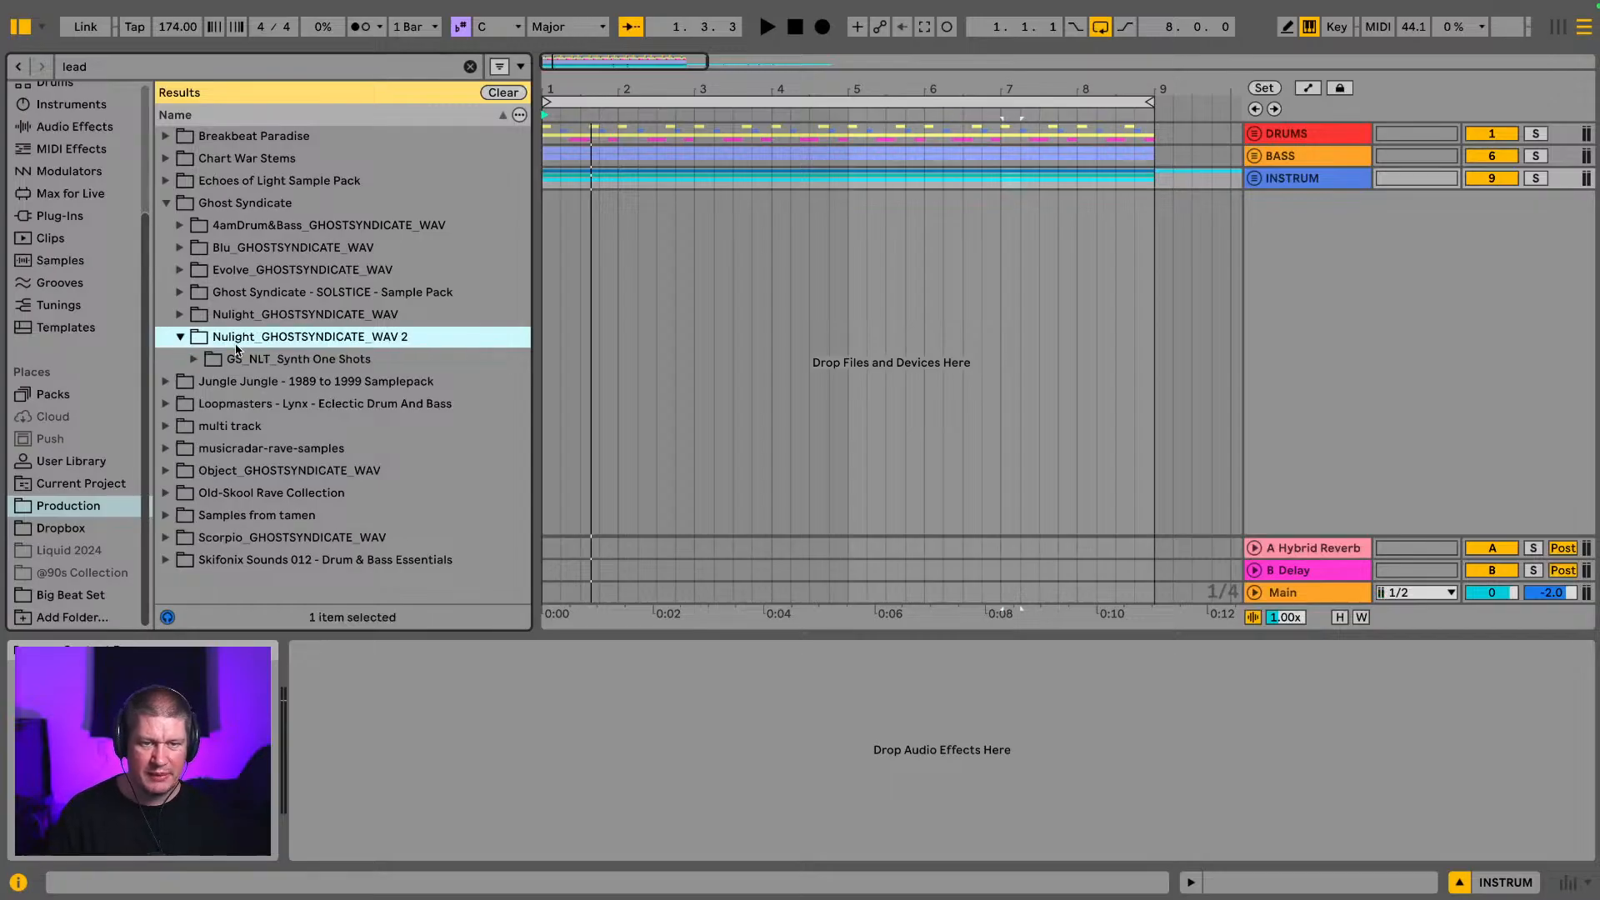
{"action": "left_click", "coordinate": [211, 359]}
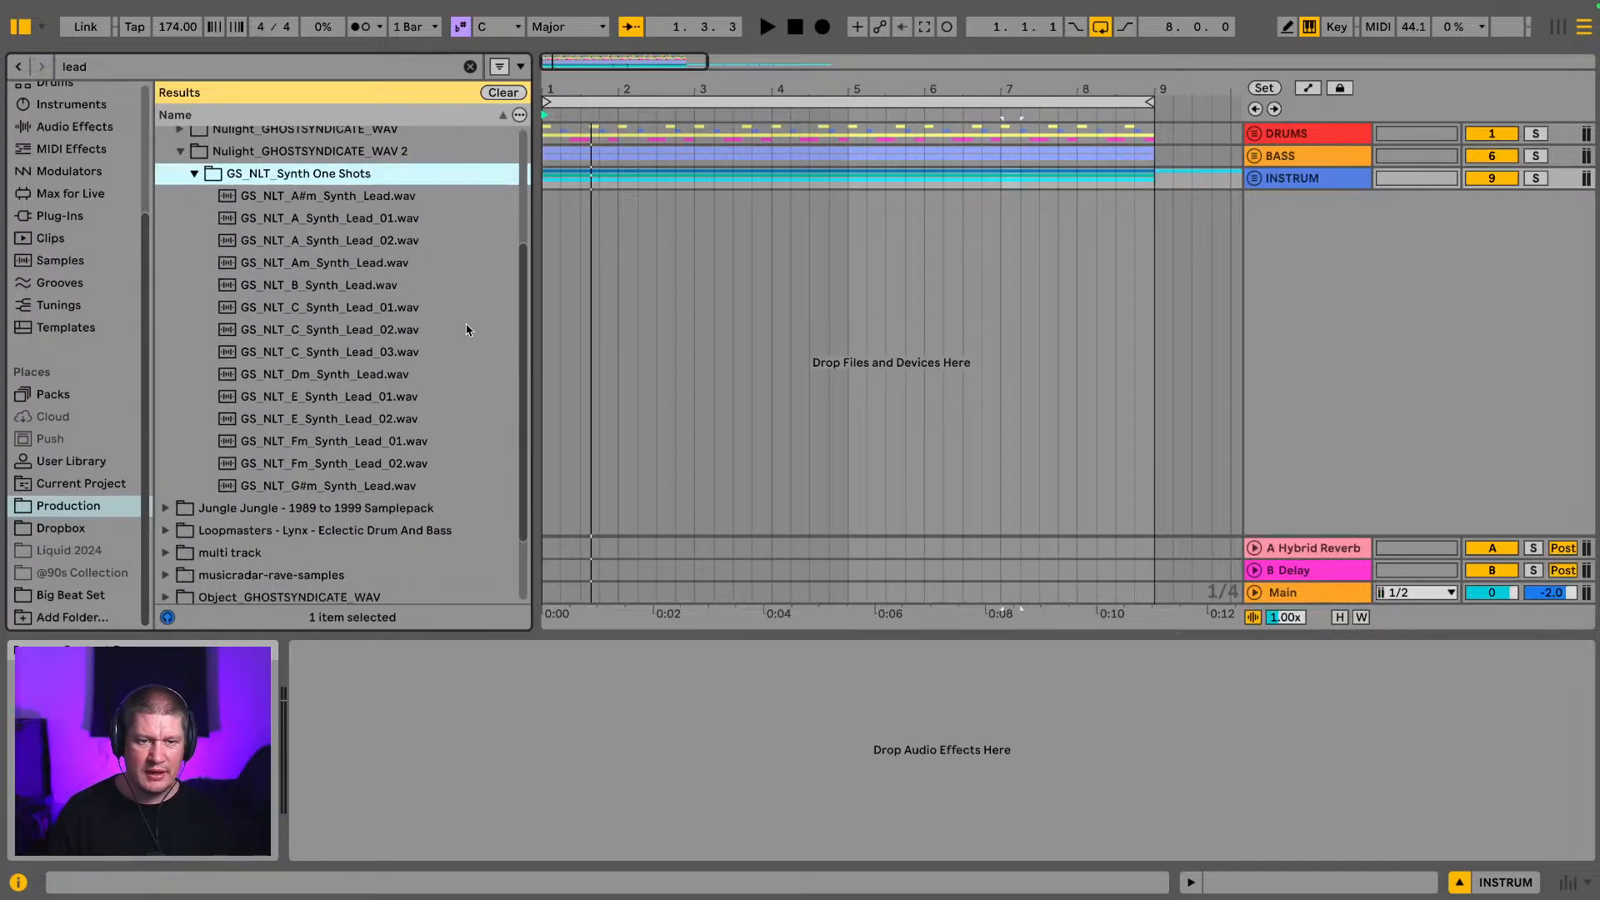
{"action": "left_click", "coordinate": [337, 445]}
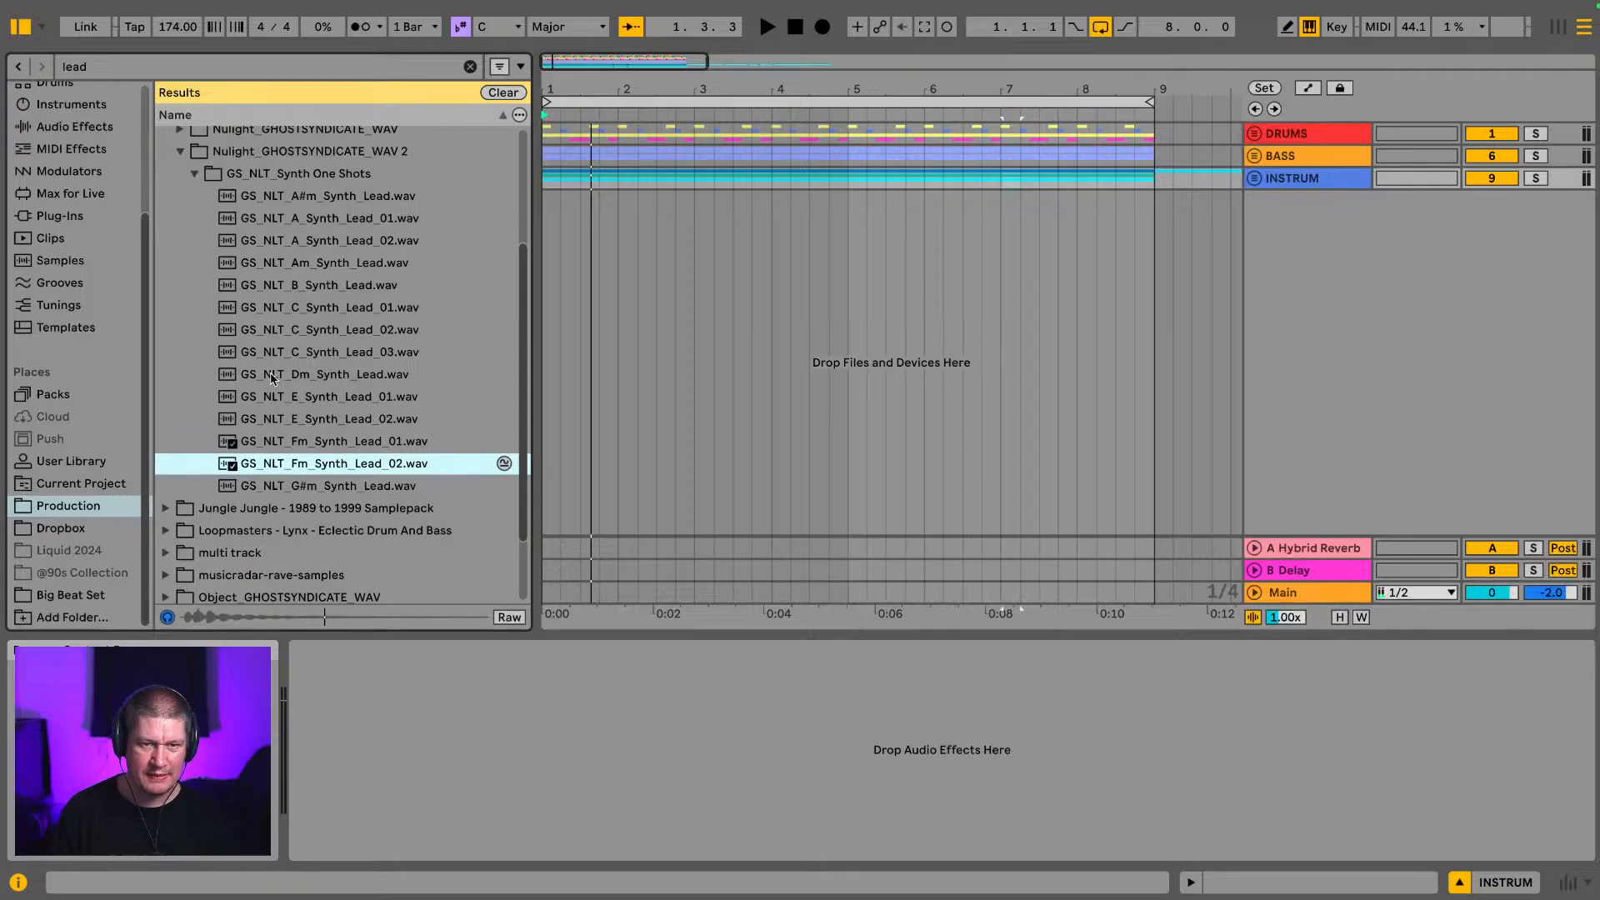
{"action": "left_click", "coordinate": [300, 337]}
{"action": "key", "text": "Up"}
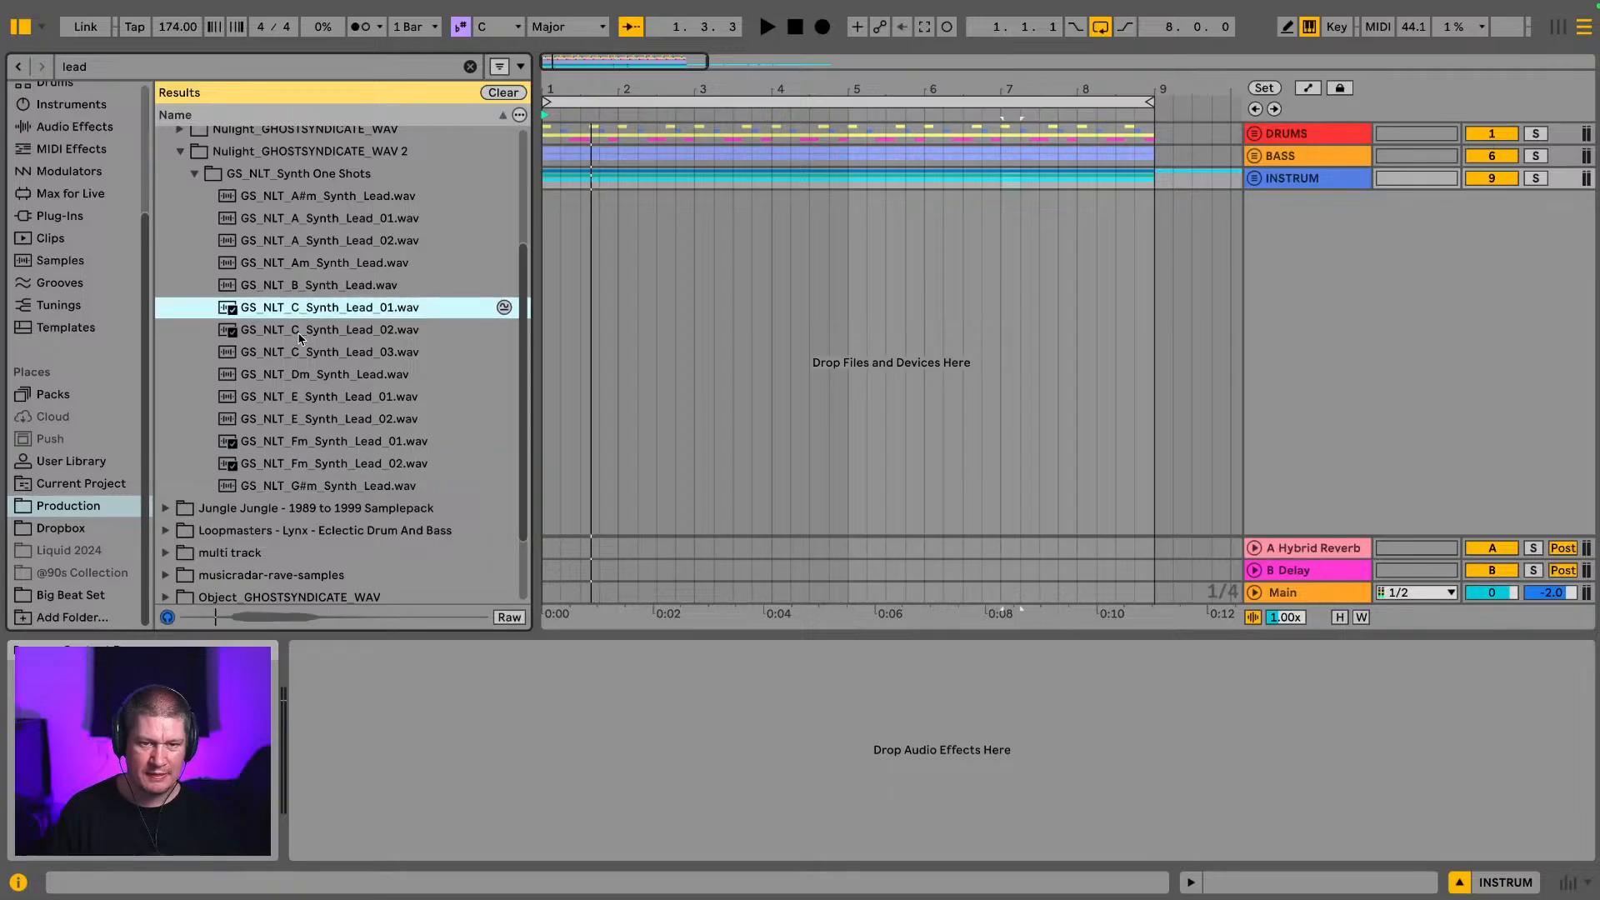
{"action": "left_click", "coordinate": [304, 354]}
{"action": "scroll", "coordinate": [86, 245], "scroll_direction": "up", "scroll_amount": 2}
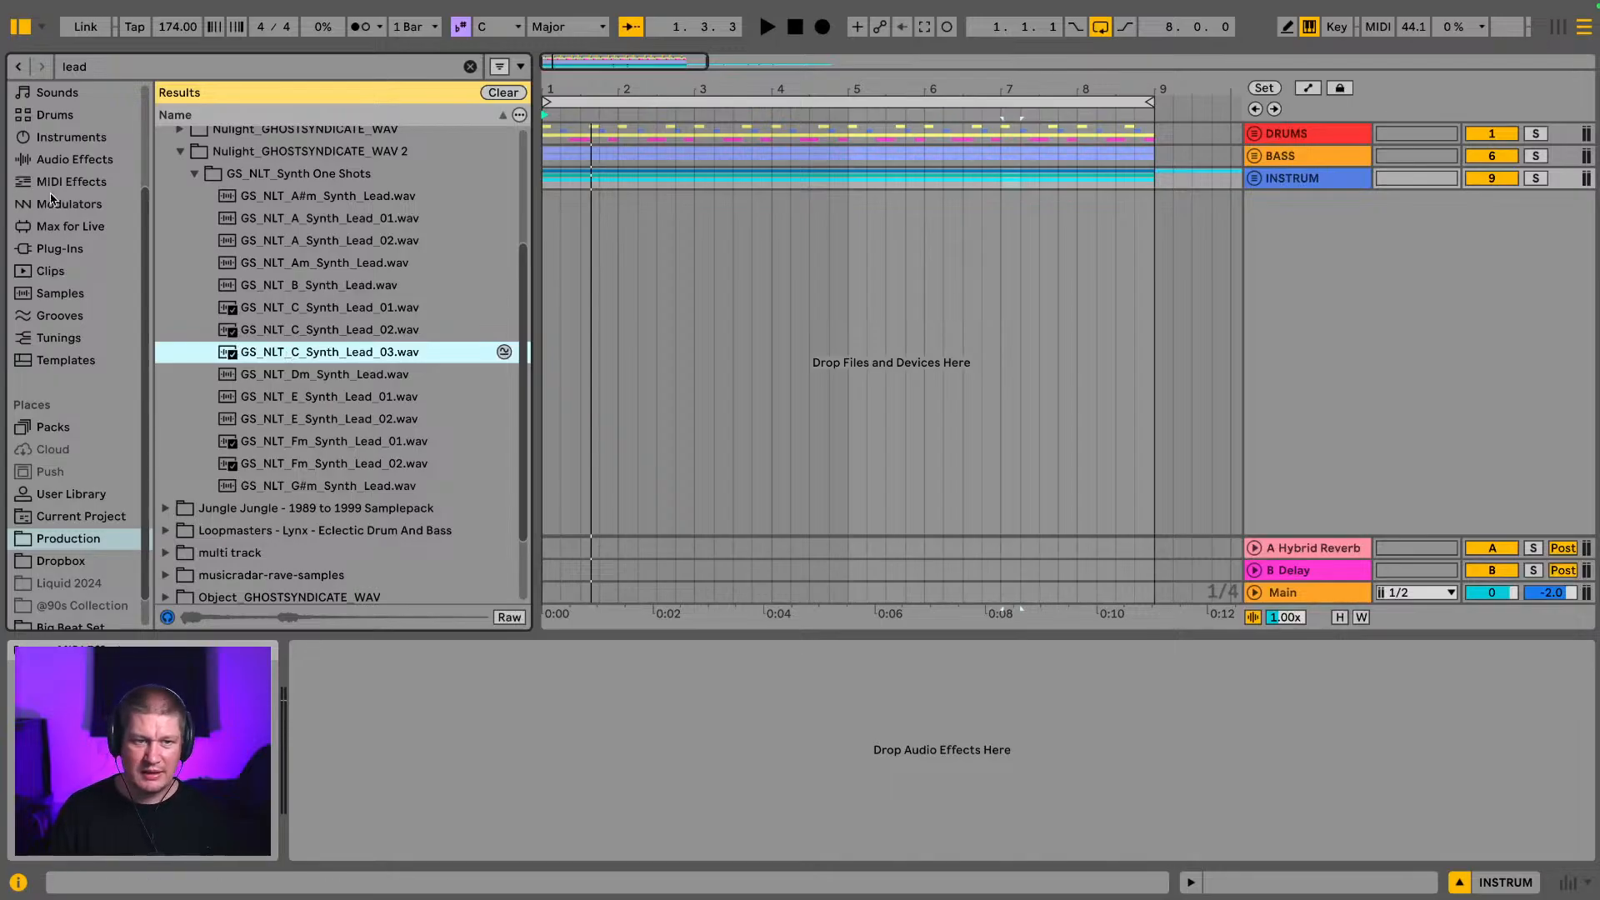
Step: Browse the lead presets in the Instruments library and audition Dense Lead, Dialogue Lead and Dual OSC Buzz Lead
{"action": "scroll", "coordinate": [500, 242], "scroll_direction": "up", "scroll_amount": 1}
{"action": "left_click", "coordinate": [1282, 184]}
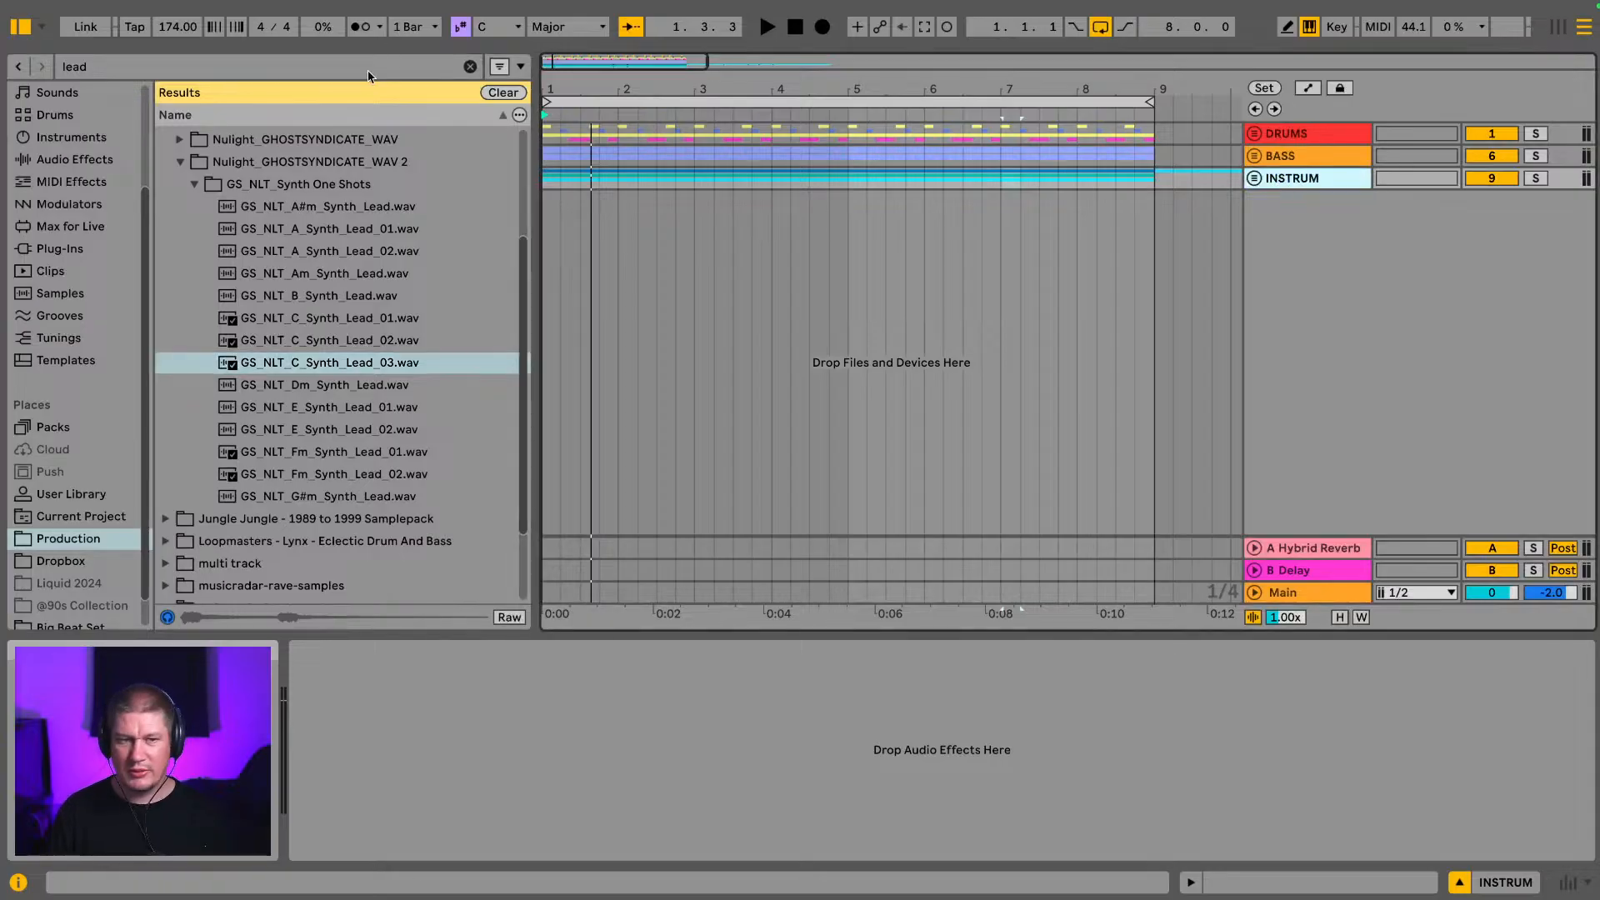
{"action": "scroll", "coordinate": [77, 182], "scroll_direction": "up", "scroll_amount": 3}
{"action": "left_click", "coordinate": [93, 225]}
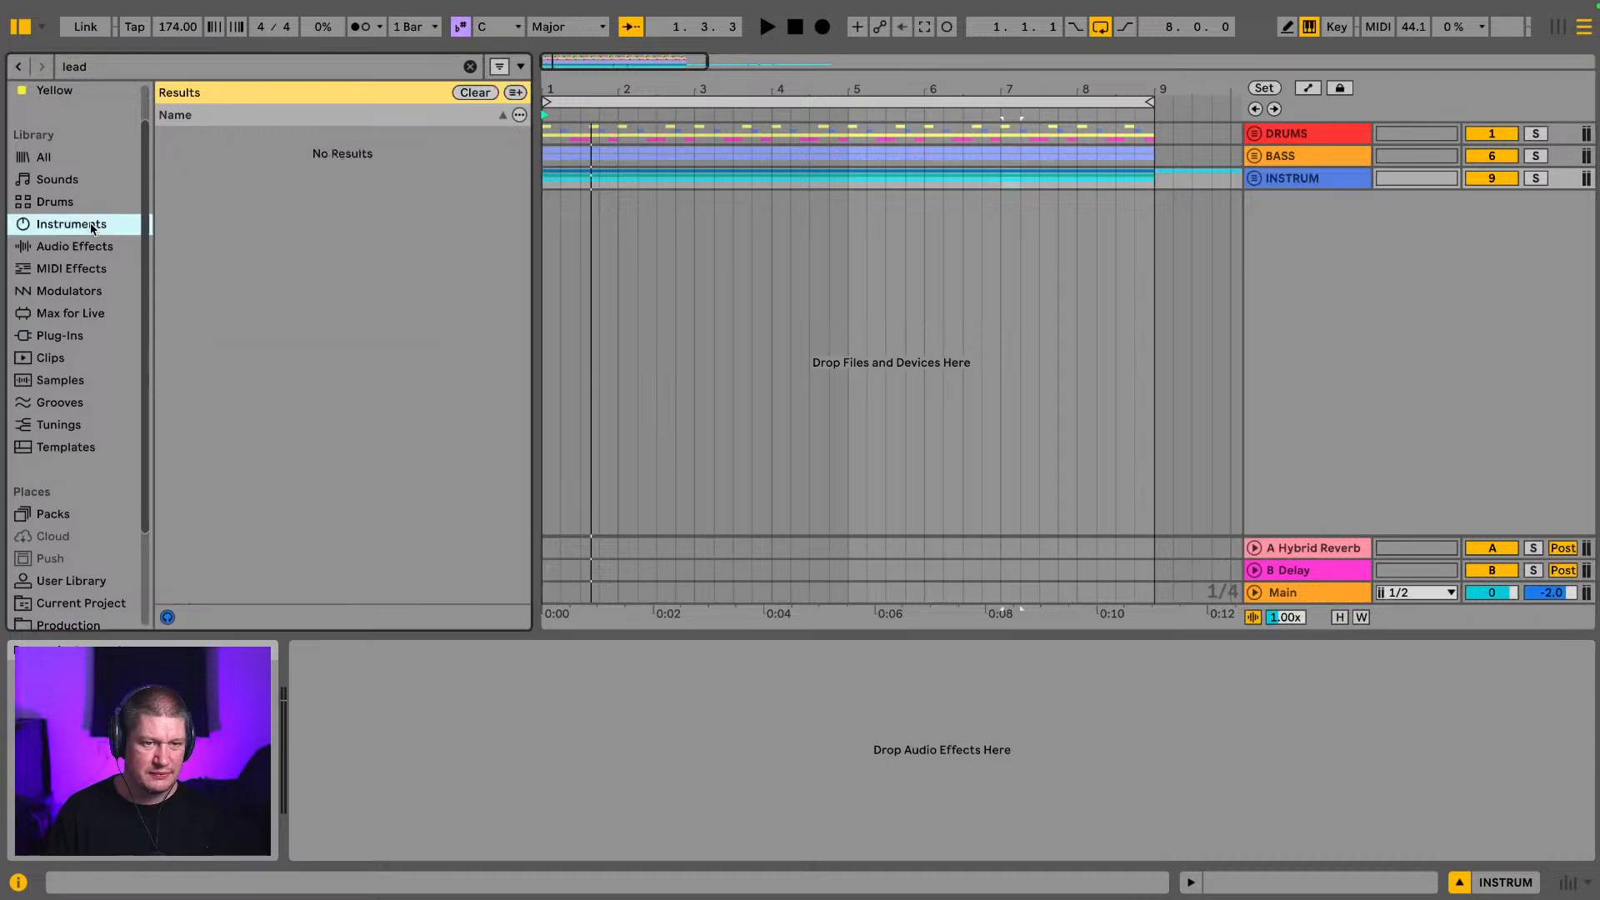
{"action": "scroll", "coordinate": [265, 275], "scroll_direction": "down", "scroll_amount": 5}
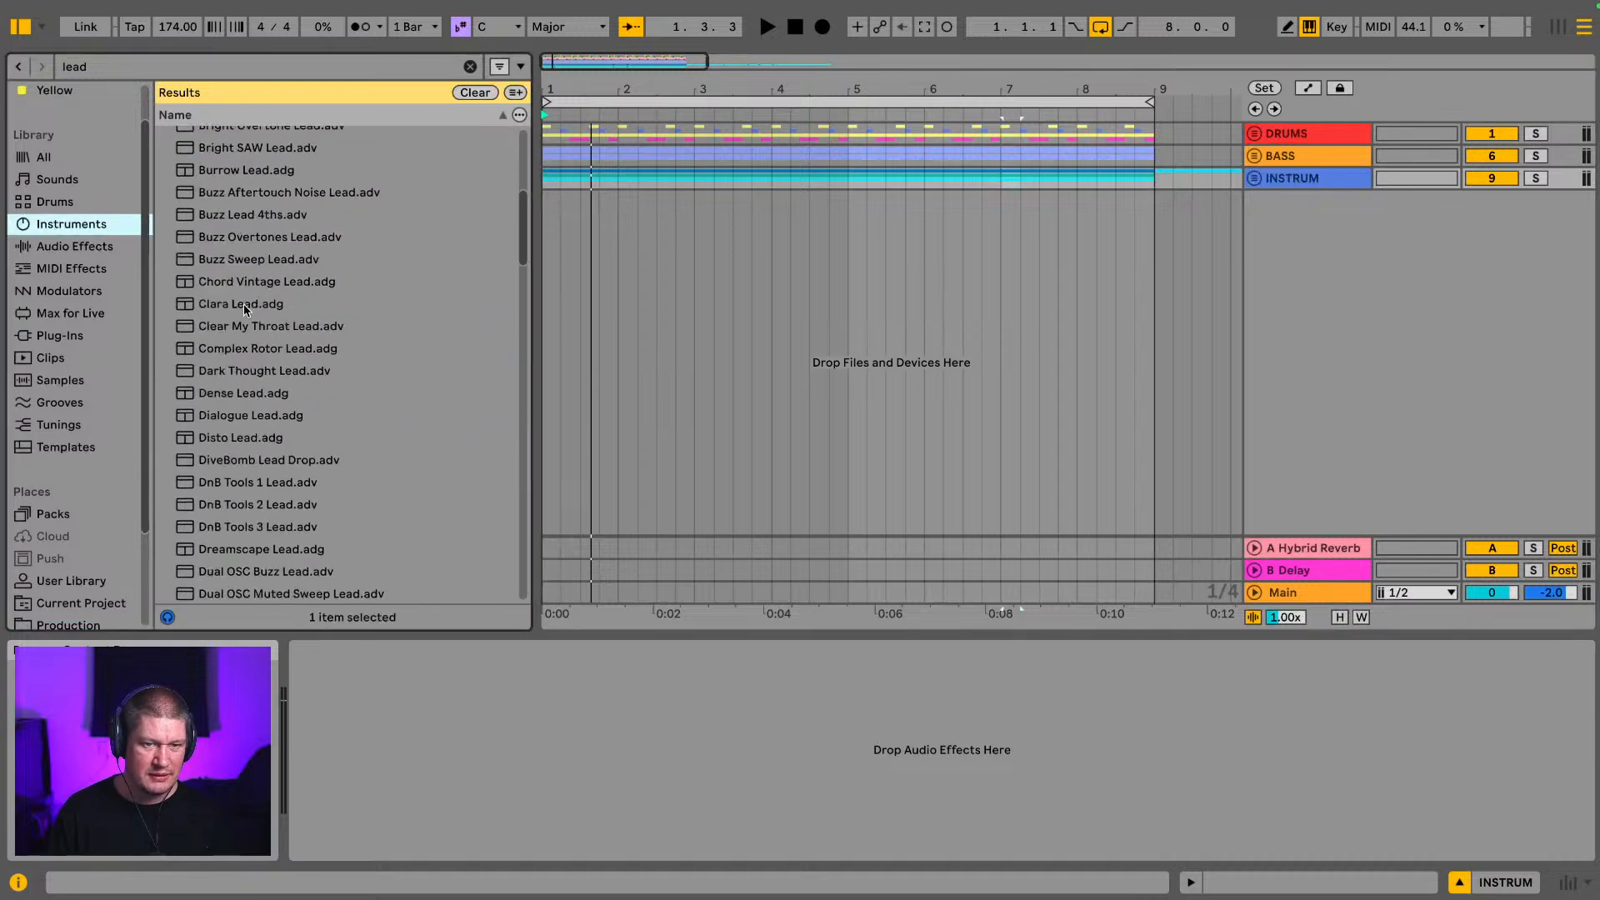
{"action": "left_click", "coordinate": [254, 392]}
{"action": "key", "text": "Down"}
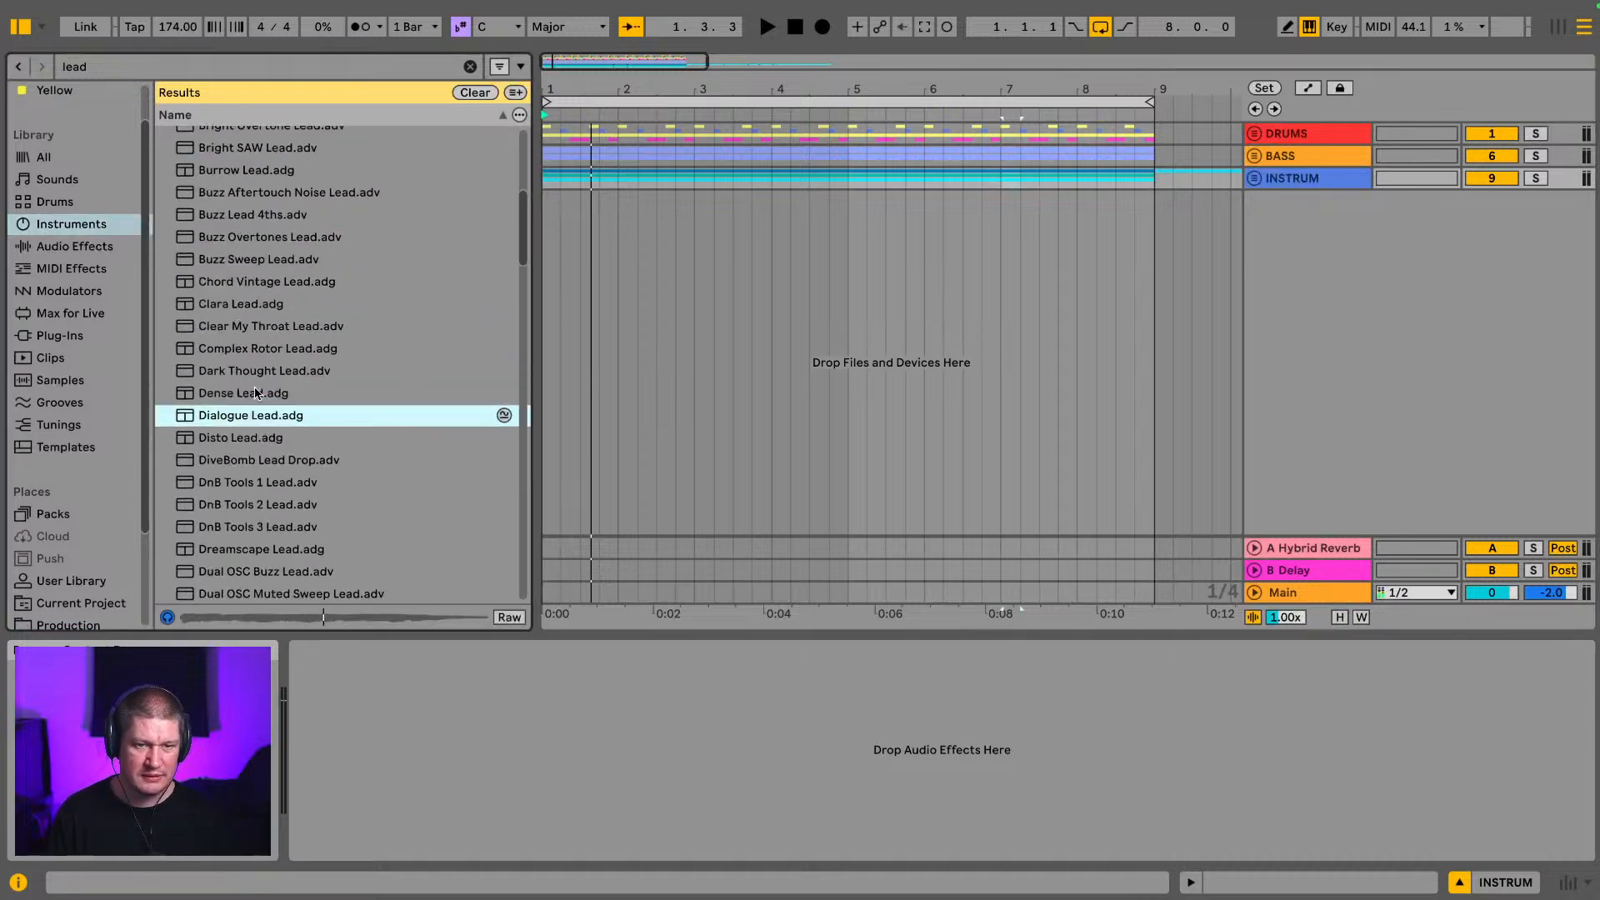
{"action": "scroll", "coordinate": [256, 394], "scroll_direction": "down", "scroll_amount": 3}
{"action": "left_click", "coordinate": [255, 394]}
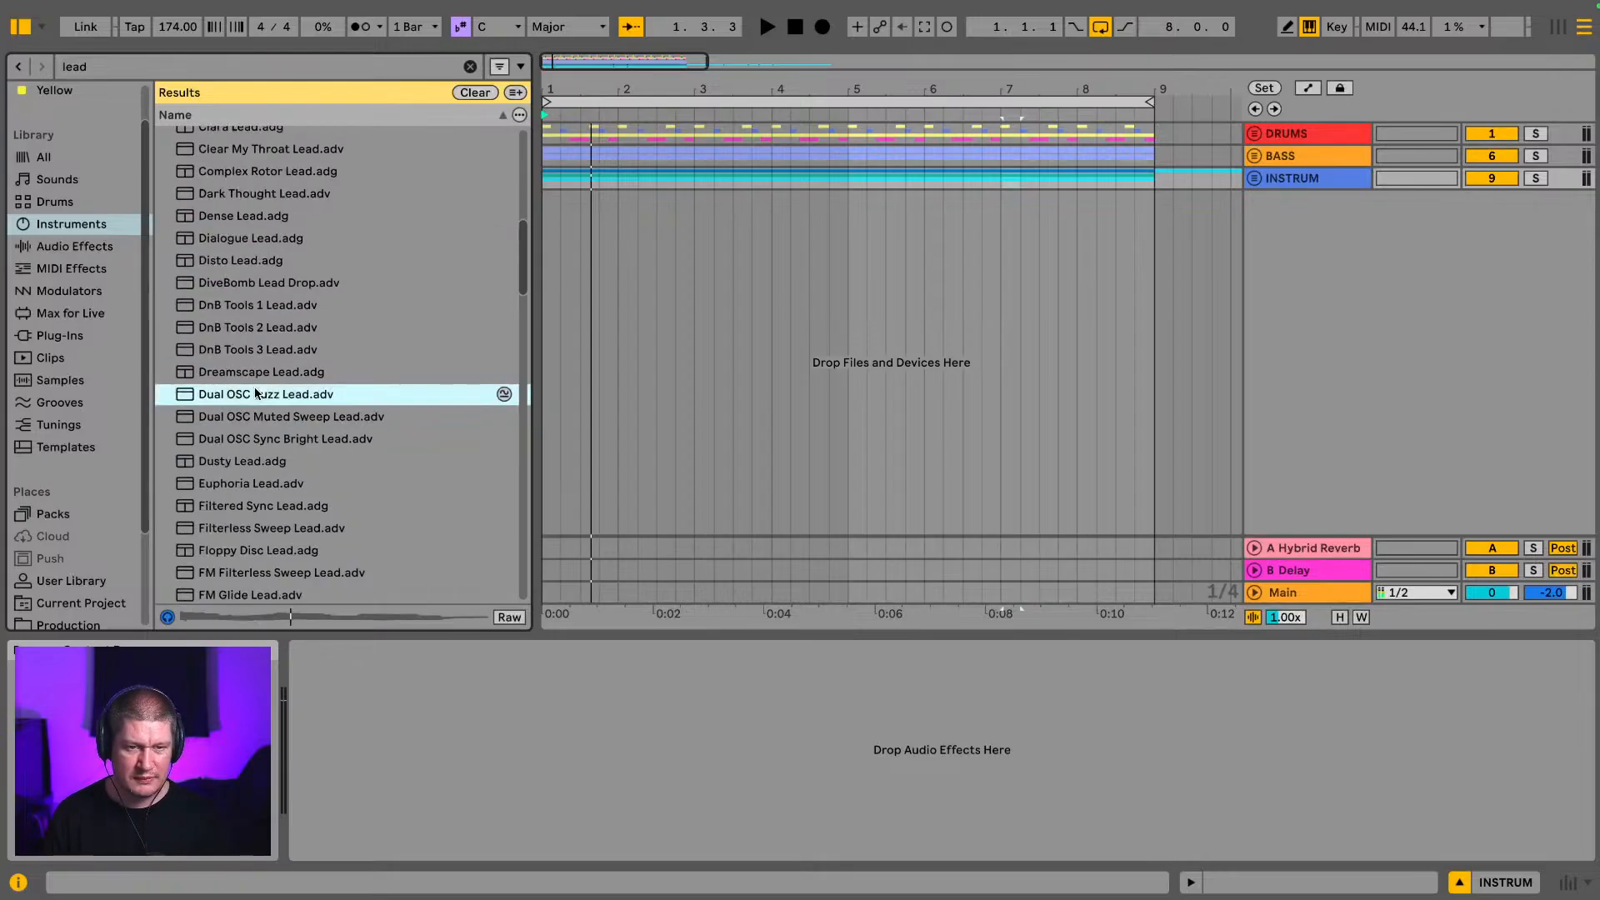
Step: Audition the instrument leads from Euphoria Lead to FM Short Lead, and load FM Short Lead onto a new track below INSTRUM
{"action": "scroll", "coordinate": [255, 394], "scroll_direction": "down", "scroll_amount": 1}
{"action": "scroll", "coordinate": [255, 394], "scroll_direction": "down", "scroll_amount": 1}
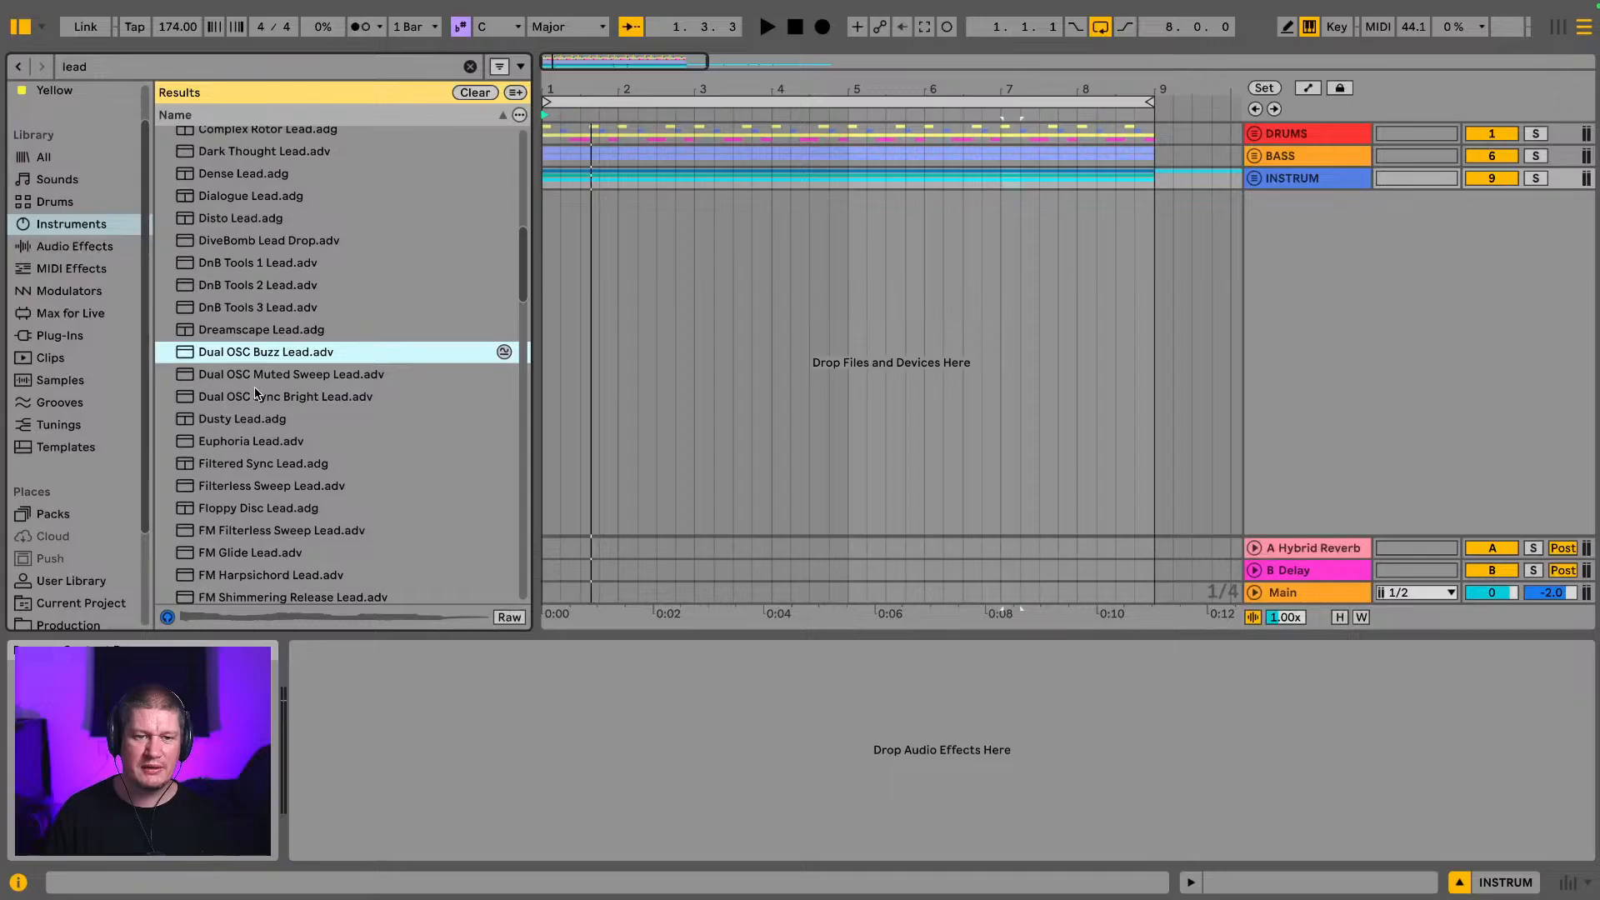
{"action": "scroll", "coordinate": [256, 394], "scroll_direction": "down", "scroll_amount": 1}
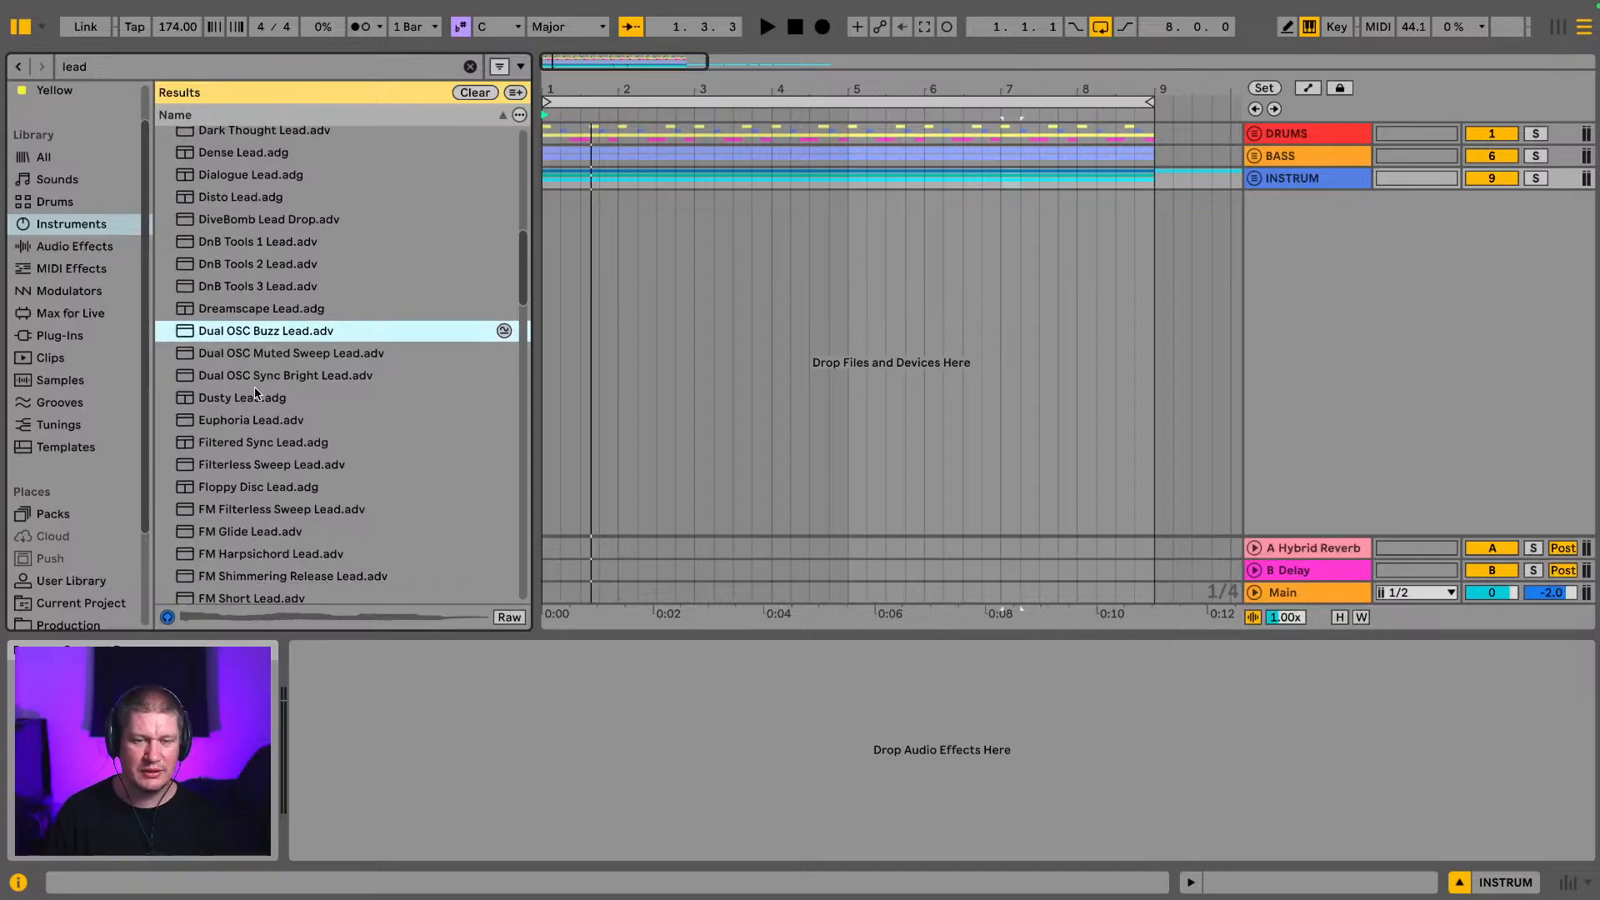
{"action": "scroll", "coordinate": [255, 394], "scroll_direction": "down", "scroll_amount": 3}
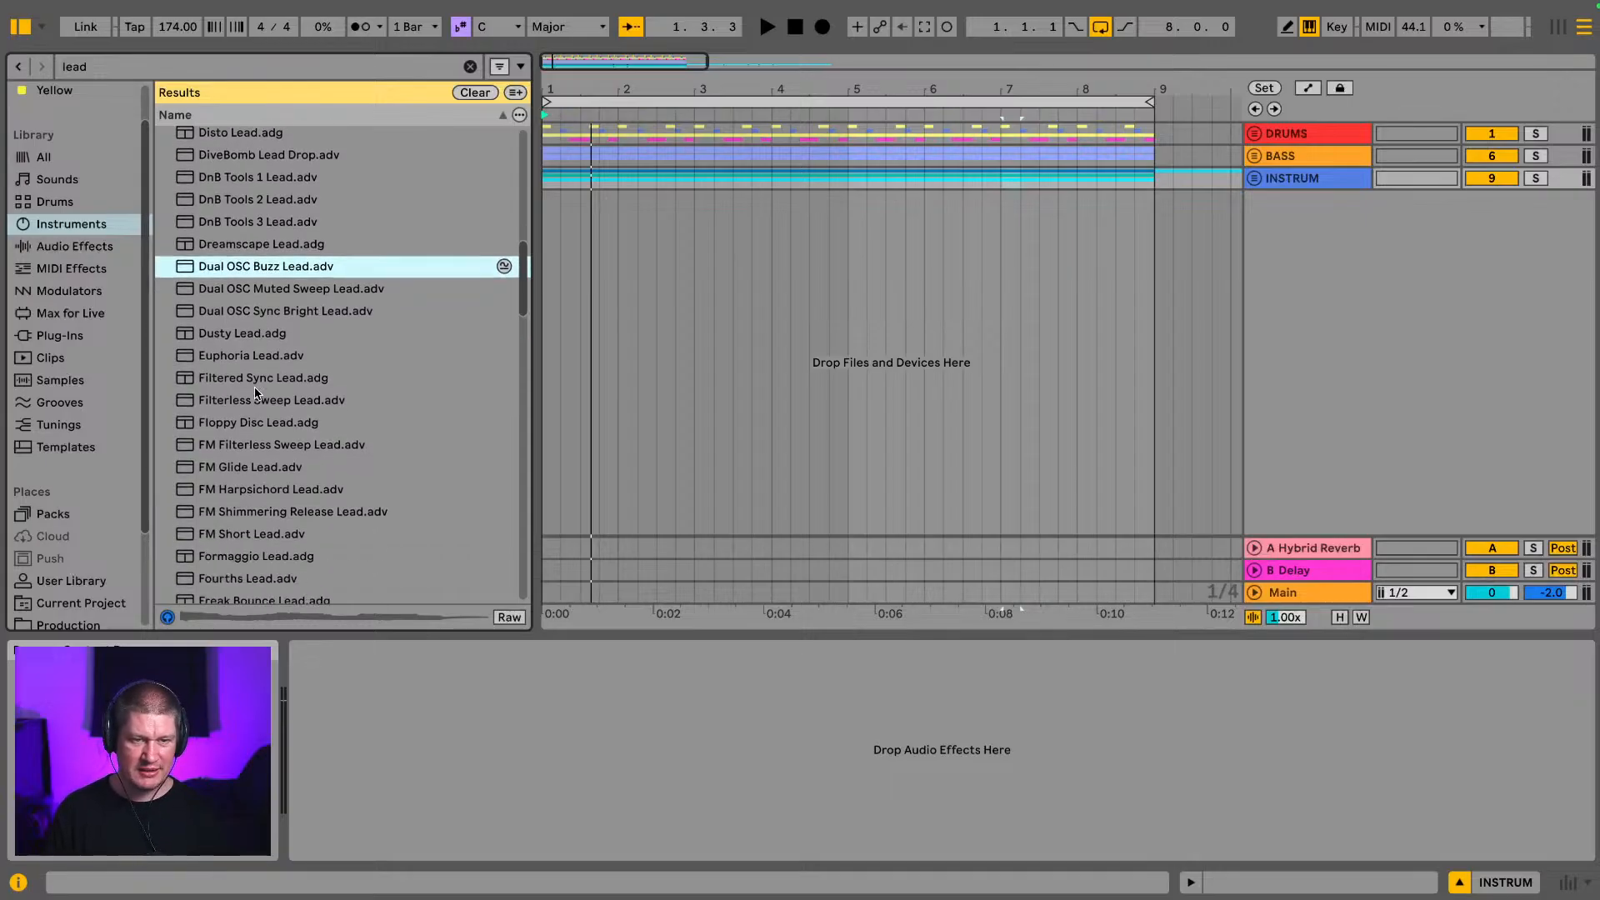
{"action": "left_click", "coordinate": [280, 360]}
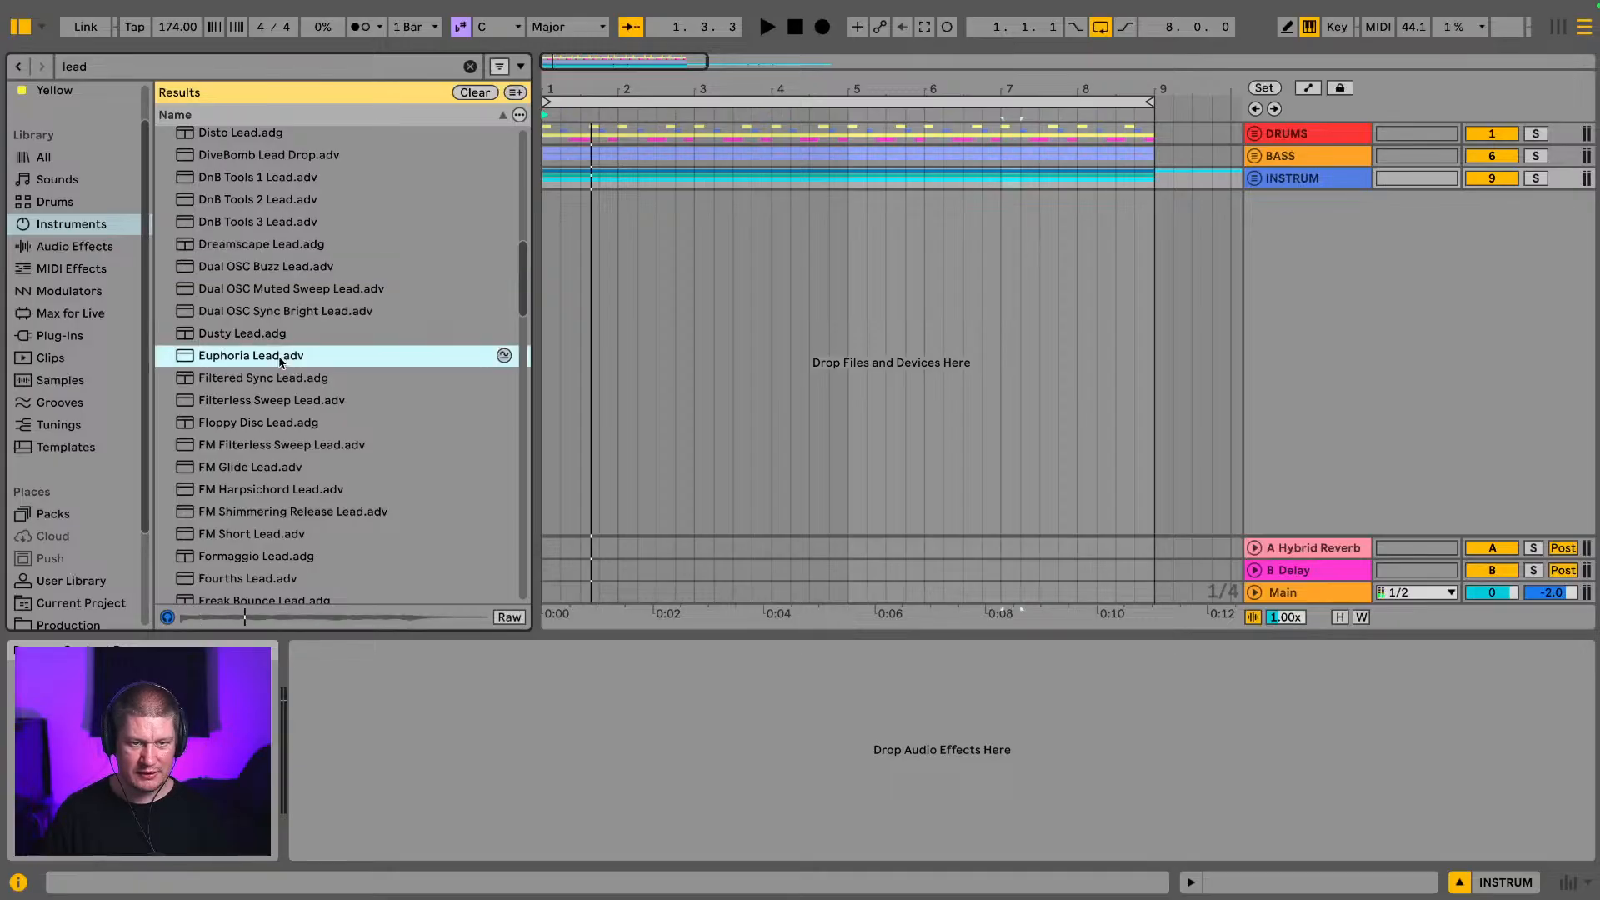
{"action": "key", "text": "Down"}
{"action": "scroll", "coordinate": [280, 360], "scroll_direction": "down", "scroll_amount": 8}
{"action": "key", "text": "Down"}
{"action": "left_click", "coordinate": [280, 356]}
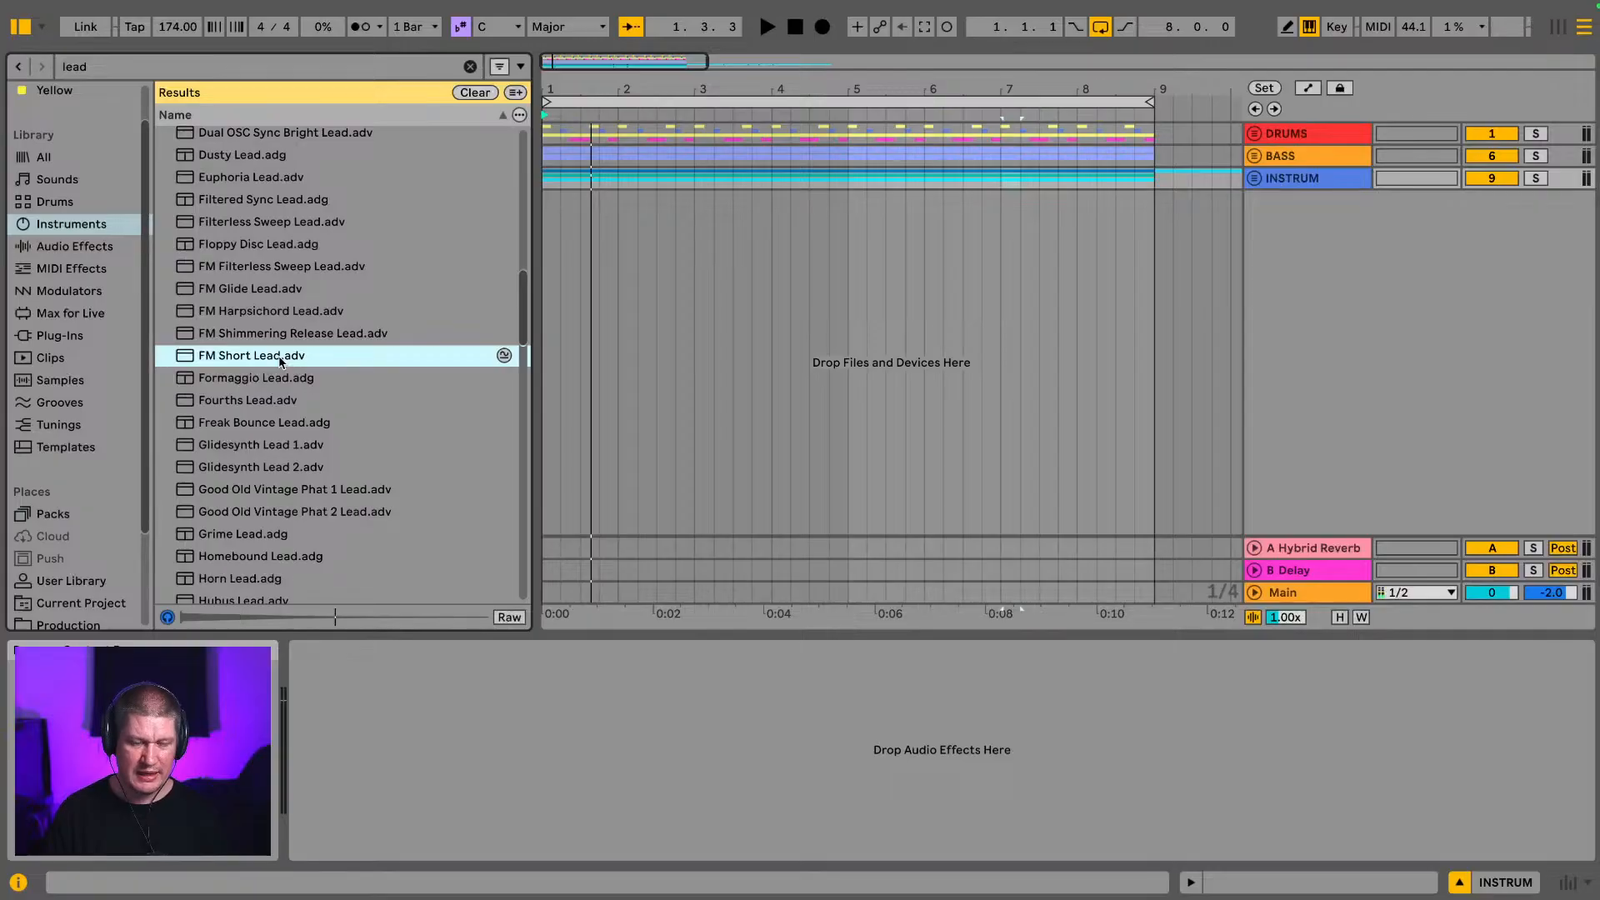
{"action": "left_click_drag", "start_coordinate": [280, 360], "coordinate": [674, 295]}
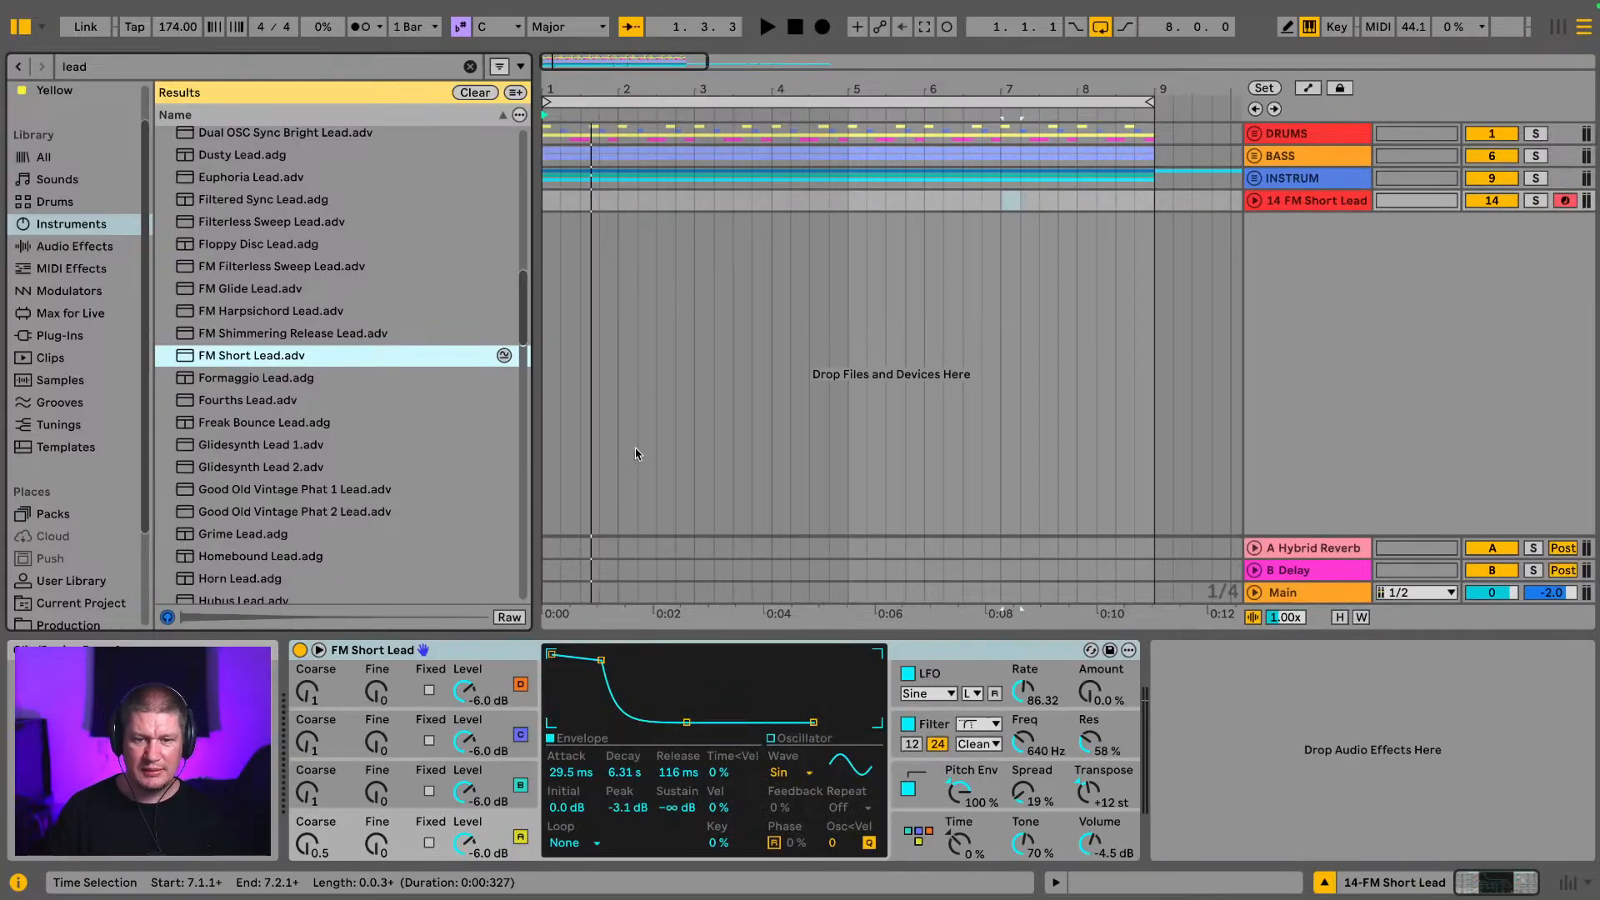
Step: Audition the lead presets from Grime Lead through Horn, Hubus and HyperGlass to Kentucky Lead
{"action": "scroll", "coordinate": [260, 470], "scroll_direction": "down", "scroll_amount": 2}
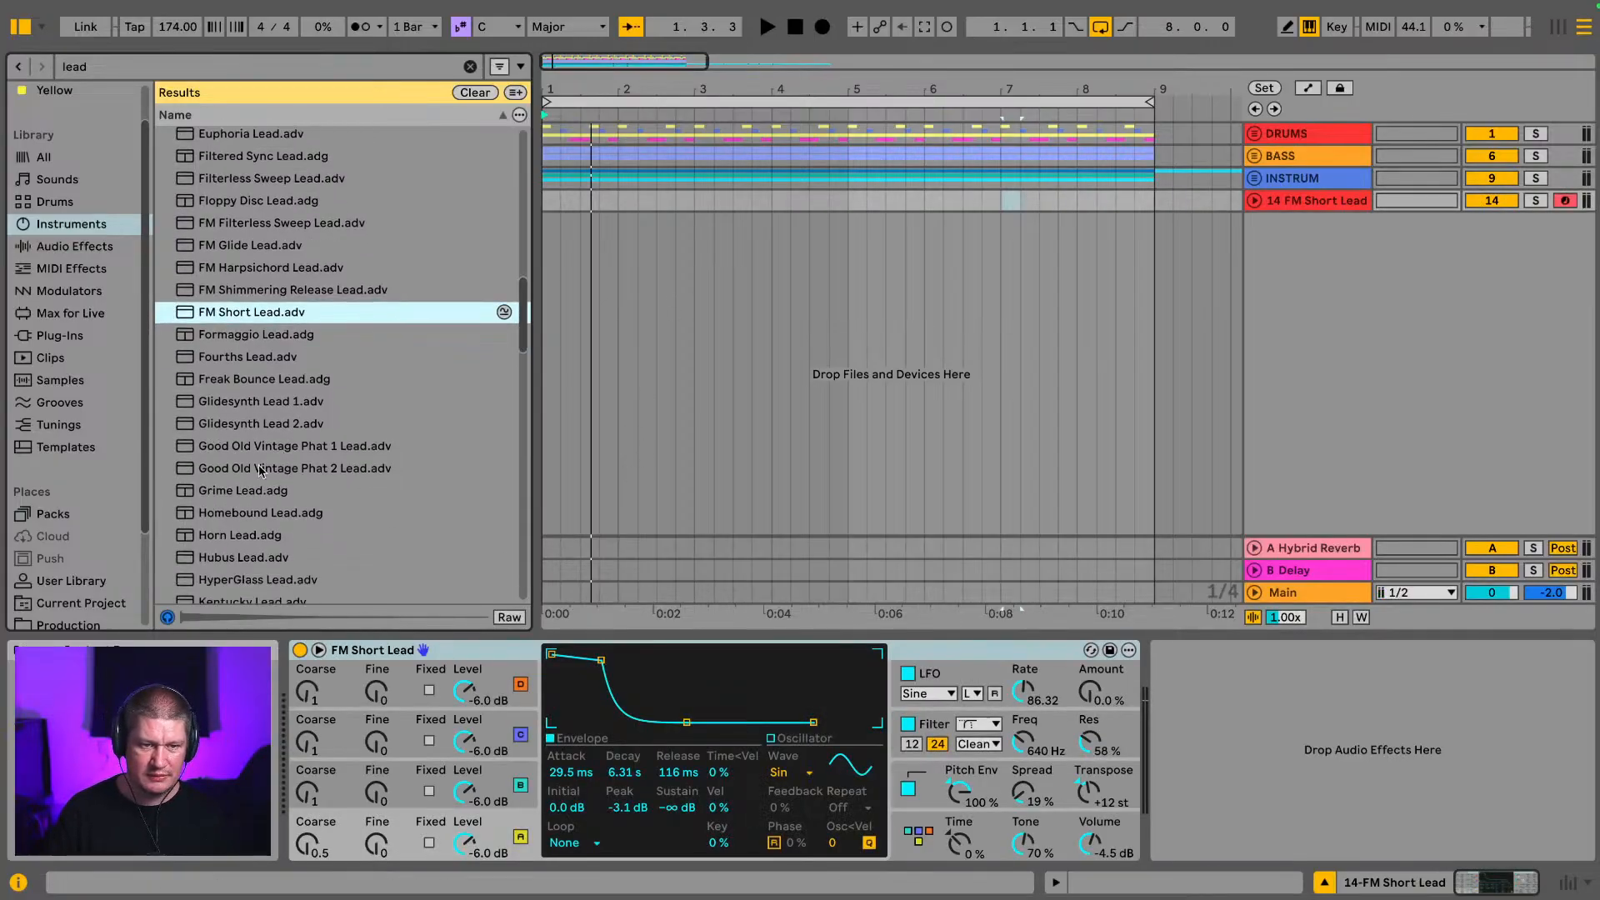
{"action": "left_click", "coordinate": [232, 492]}
{"action": "scroll", "coordinate": [232, 492], "scroll_direction": "down", "scroll_amount": 1}
{"action": "left_click", "coordinate": [232, 493]}
{"action": "left_click", "coordinate": [222, 518]}
{"action": "scroll", "coordinate": [222, 521], "scroll_direction": "down", "scroll_amount": 1}
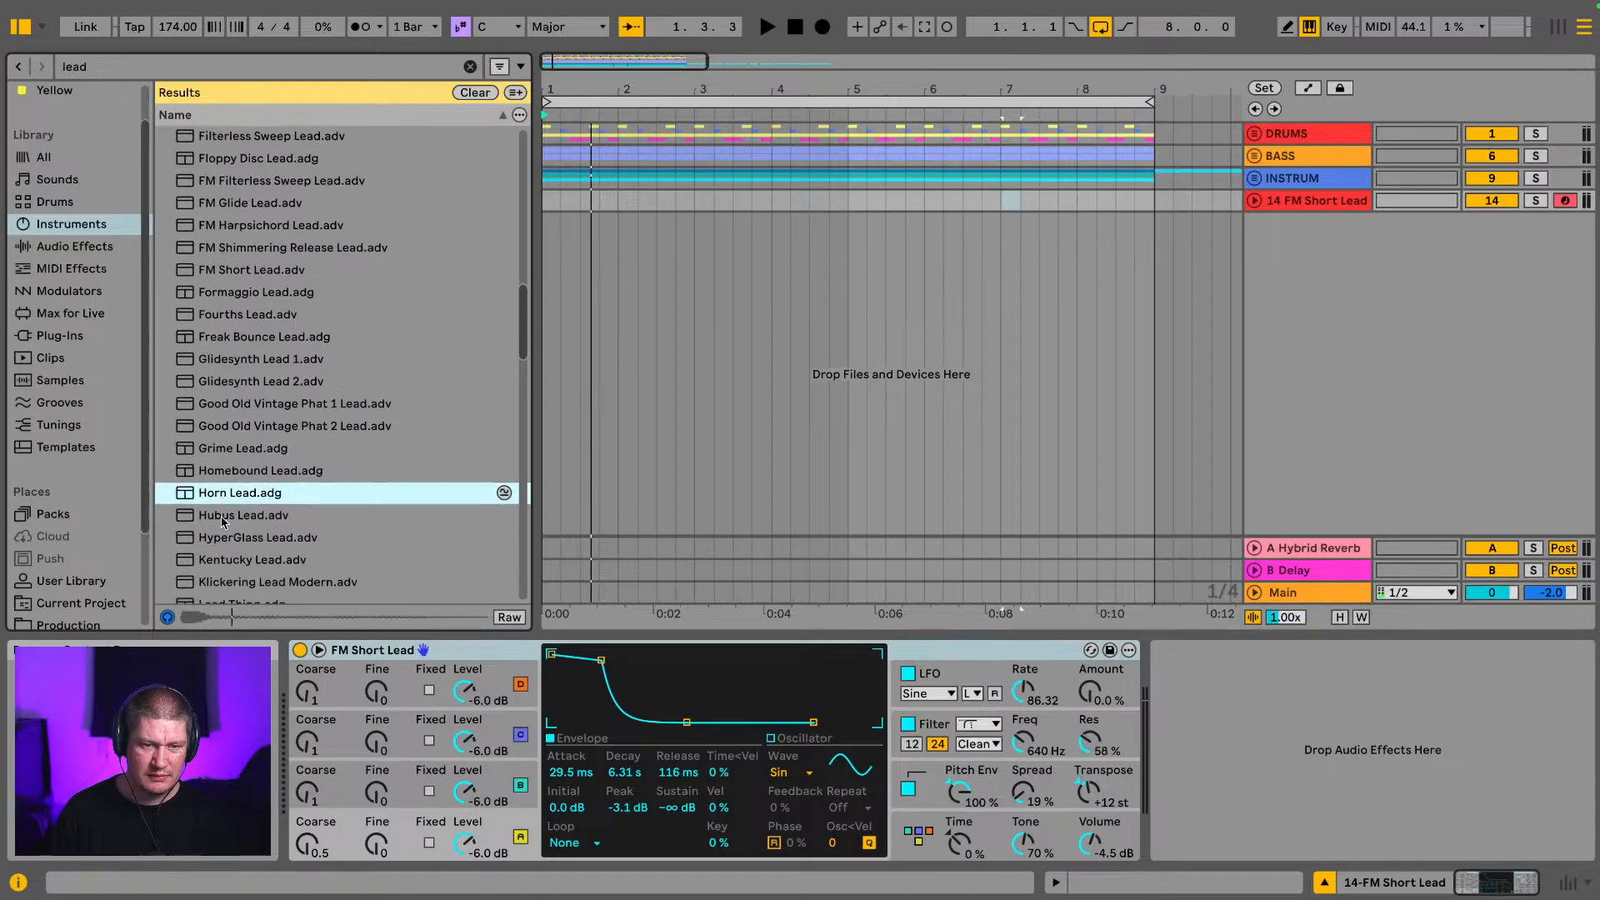
{"action": "key", "text": "Down"}
{"action": "scroll", "coordinate": [222, 519], "scroll_direction": "down", "scroll_amount": 1}
{"action": "key", "text": "Down"}
{"action": "key", "text": "Down"}
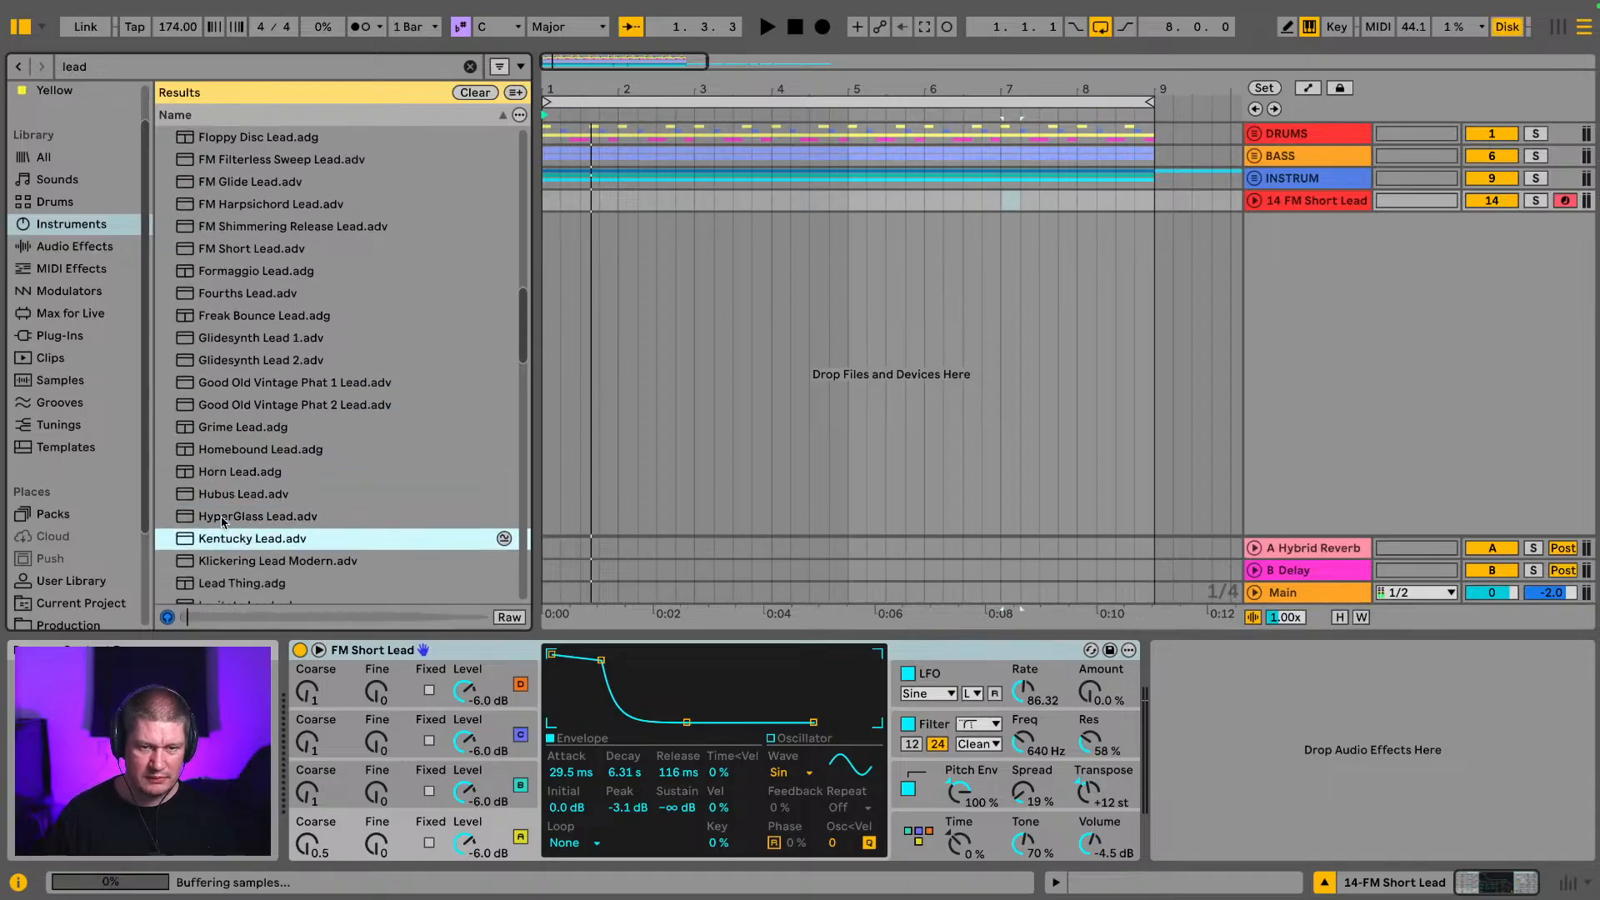
Step: Audition the Klickering Lead Modern, Lead Thing, Levitate, LoFi Sines, Major 3rd and Metalic lead presets
{"action": "key", "text": "Down"}
{"action": "key", "text": "Down"}
{"action": "key", "text": "Down"}
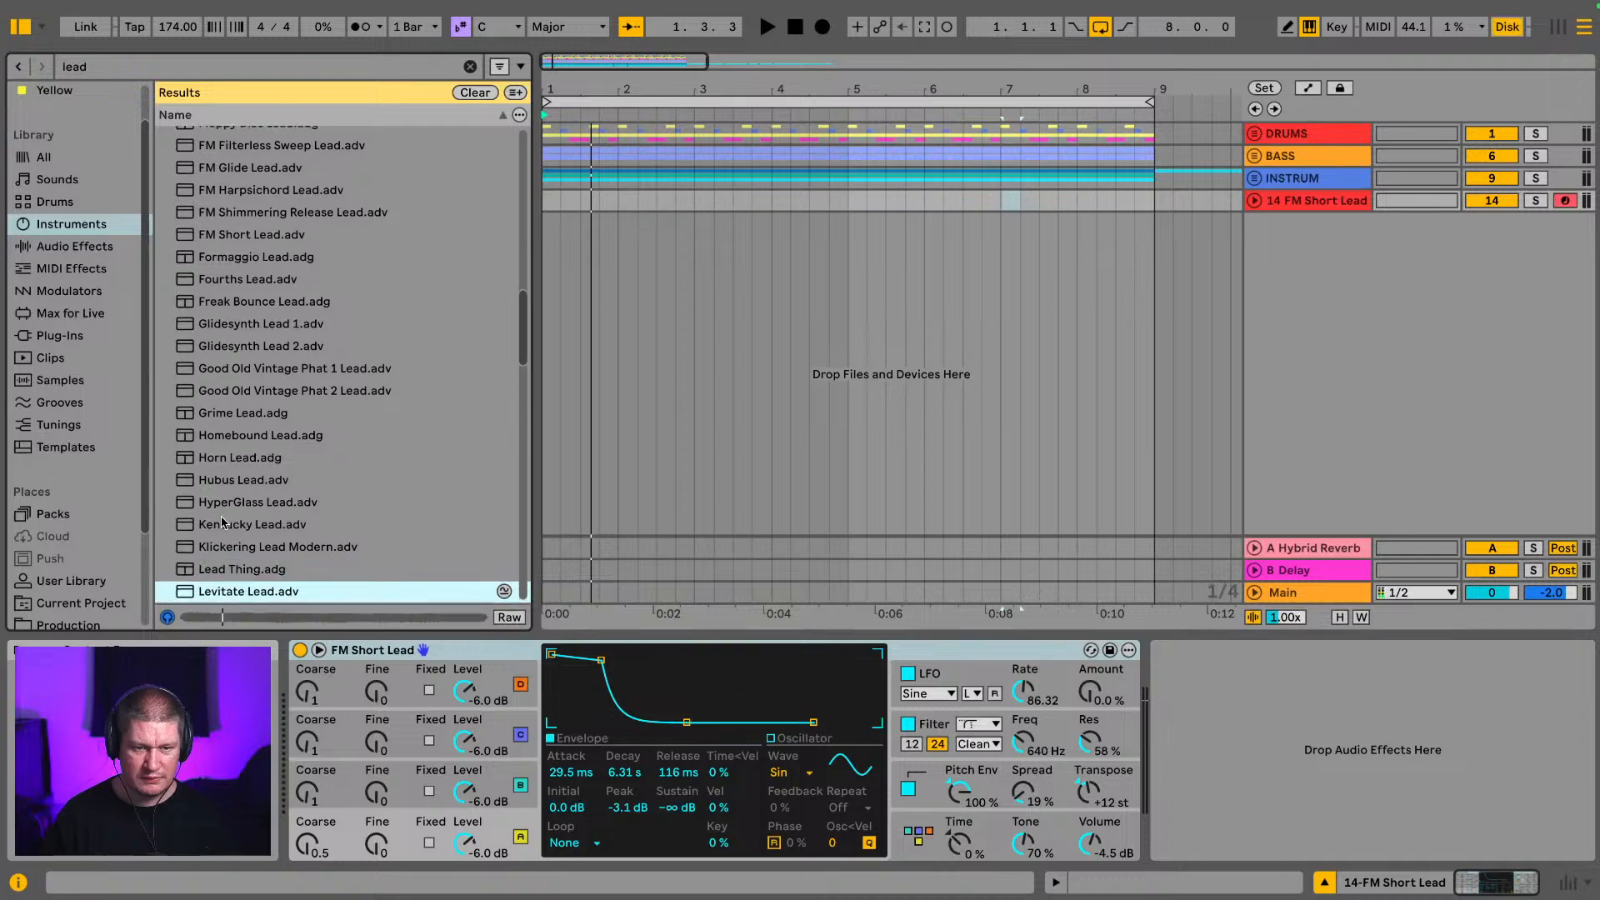
{"action": "key", "text": "Down"}
{"action": "key", "text": "Down"}
{"action": "key", "text": "Down"}
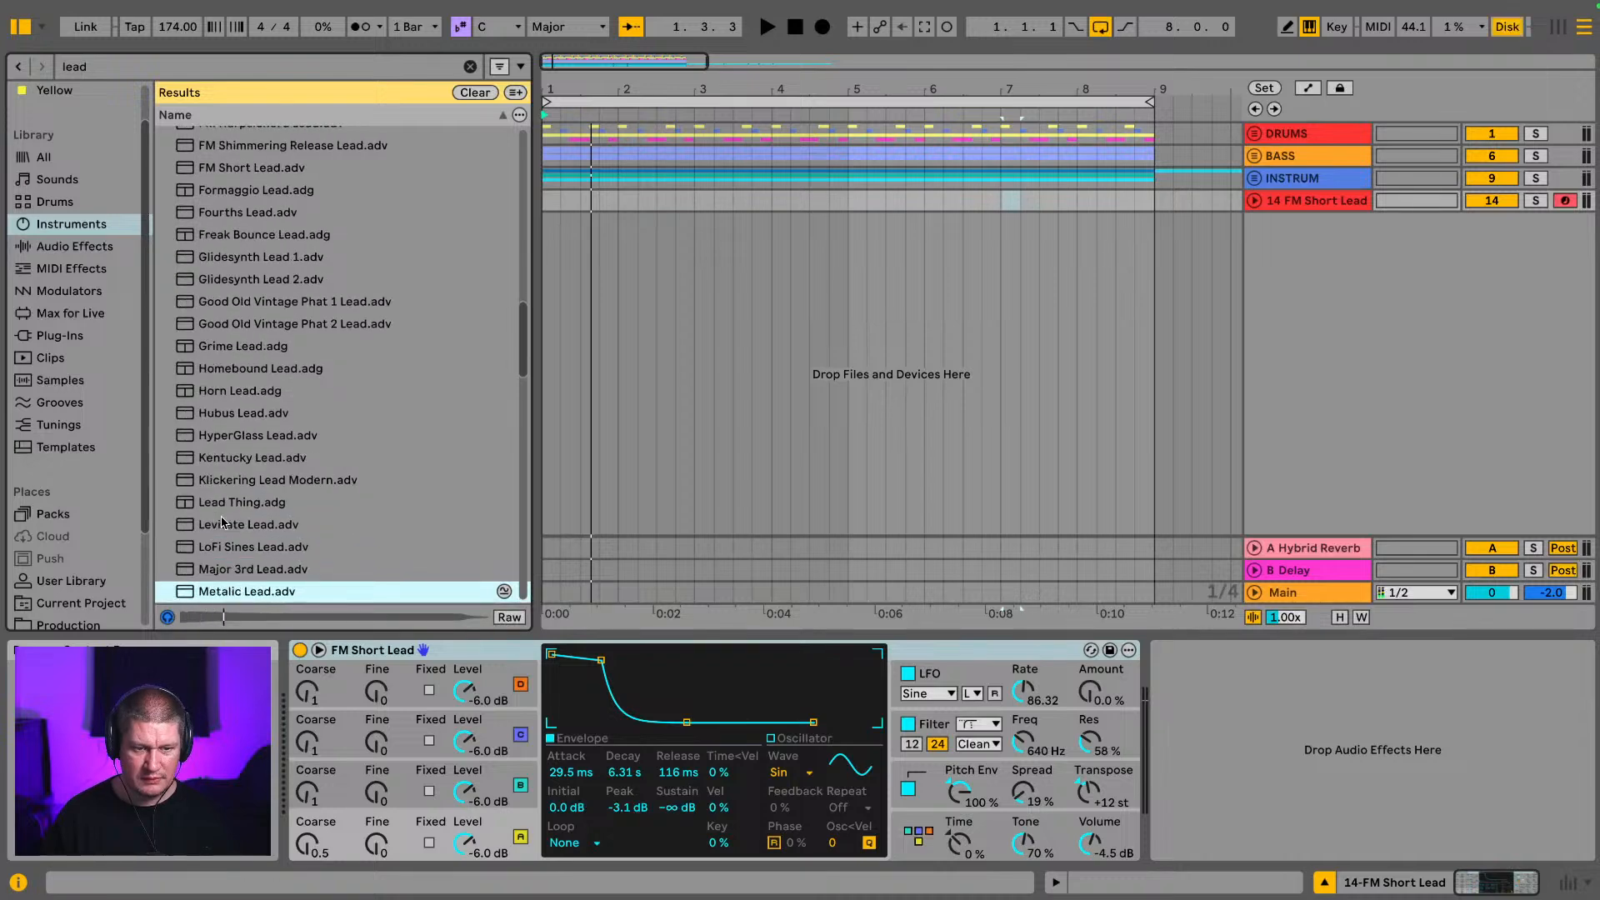
Step: Audition the Micro Mini and Mod Saw leads, and replay the Minor 7th Chord Lead
{"action": "key", "text": "Down"}
{"action": "key", "text": "Down"}
{"action": "key", "text": "Down"}
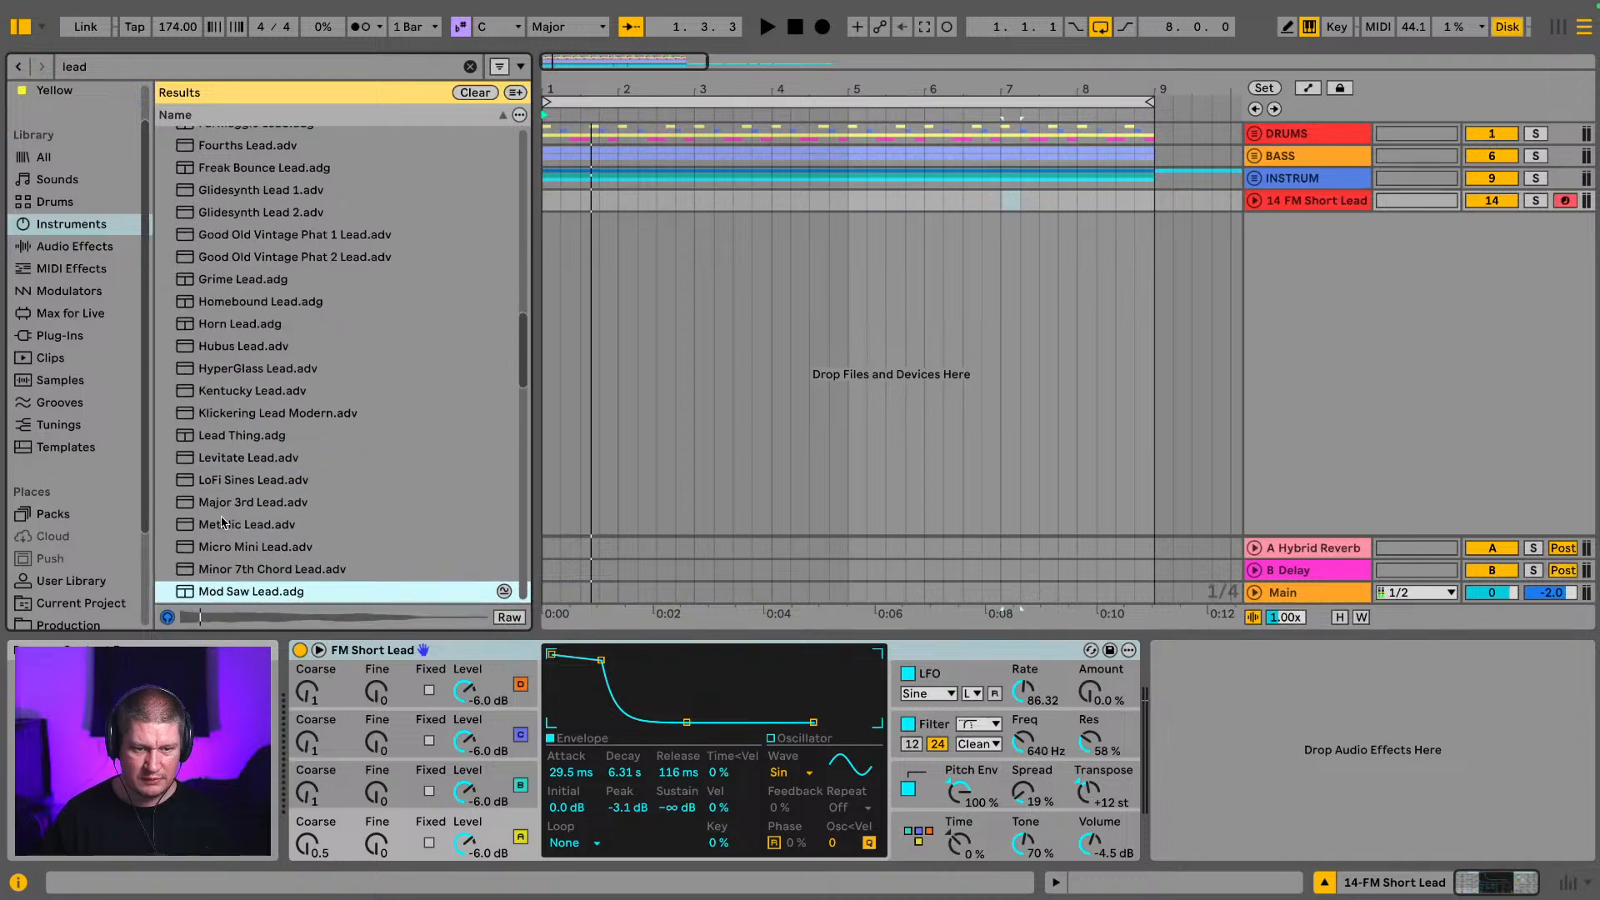
{"action": "key", "text": "Up"}
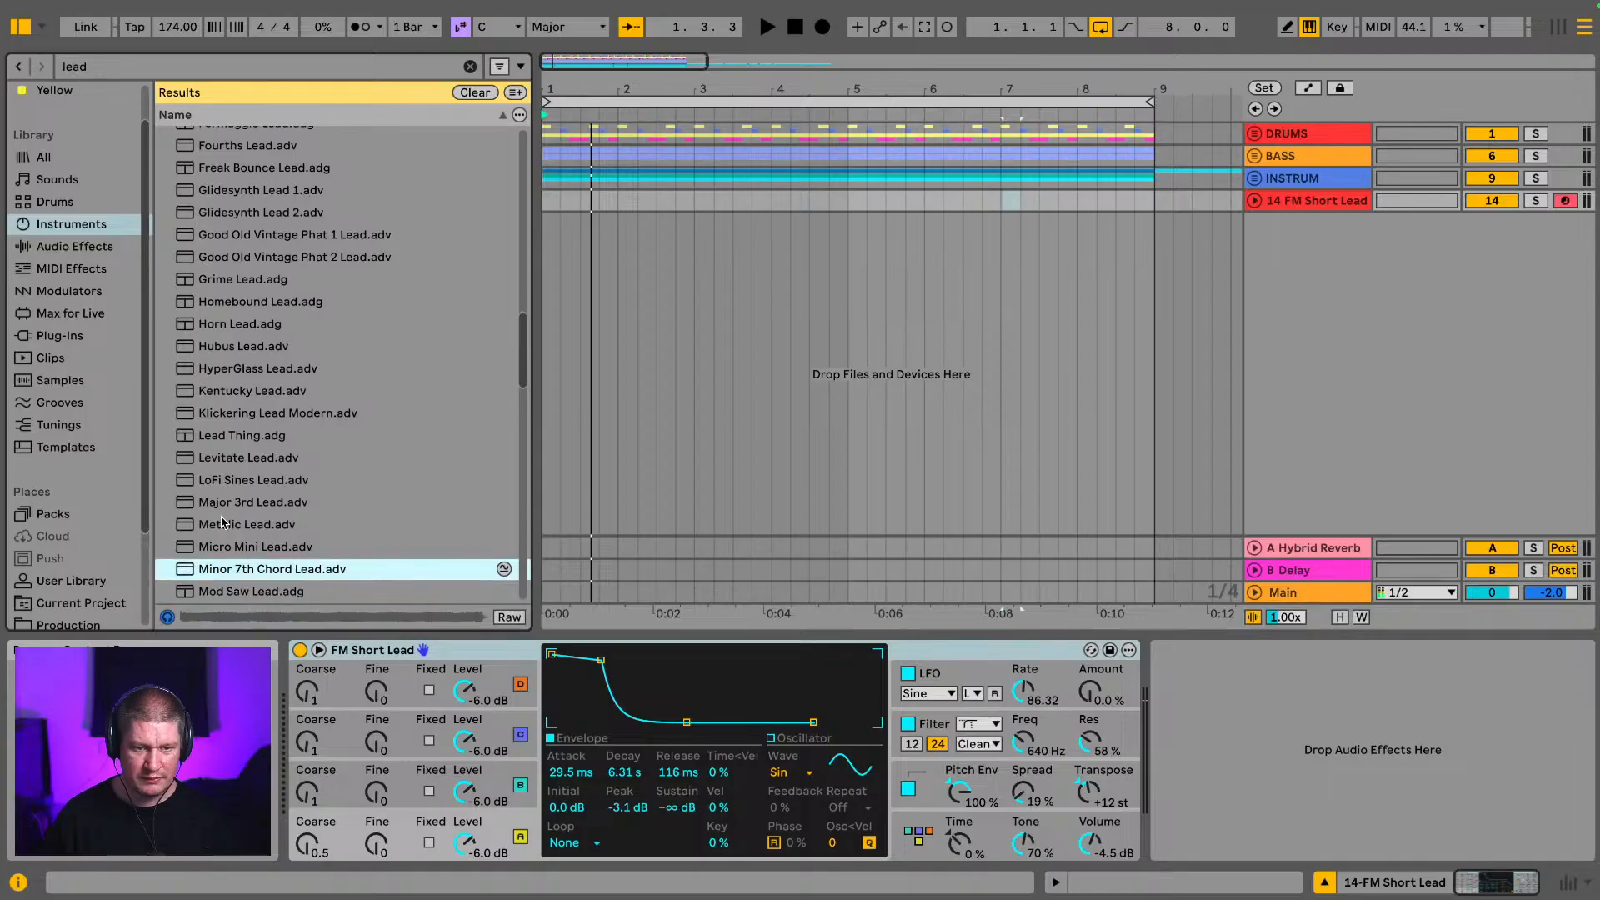
Step: Play the loop briefly and audition the MPE Standup, MPE Toxic, Musette, Nasal Formant and Nasal Mod leads
{"action": "scroll", "coordinate": [250, 523], "scroll_direction": "down", "scroll_amount": 5}
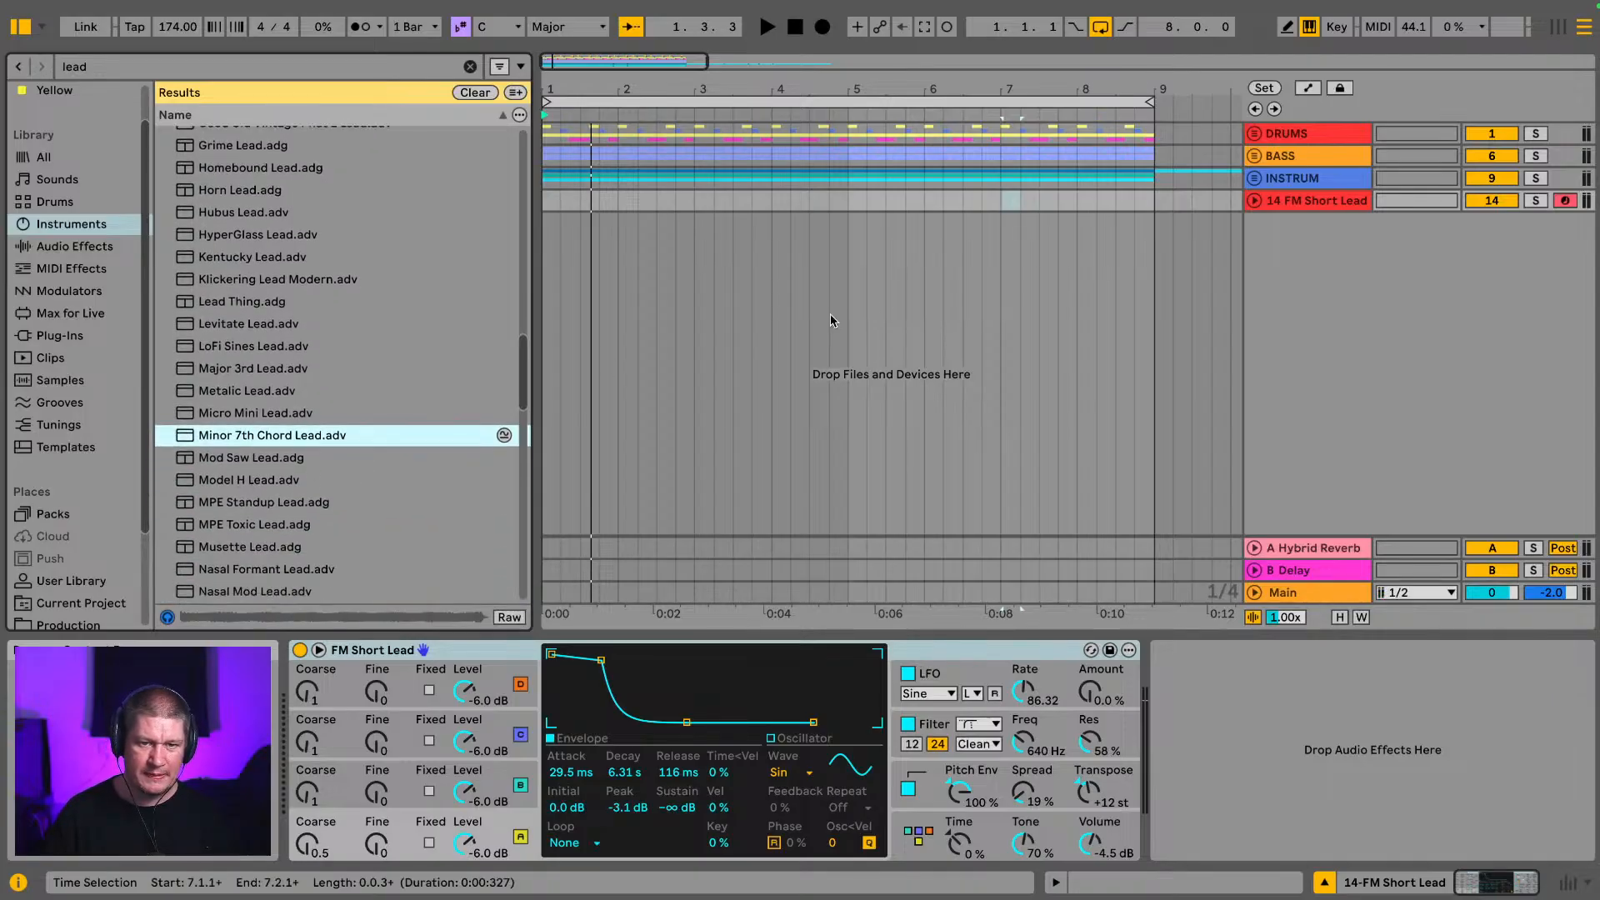
{"action": "key", "text": "space"}
{"action": "scroll", "coordinate": [347, 416], "scroll_direction": "down", "scroll_amount": 1}
{"action": "left_click", "coordinate": [290, 475]}
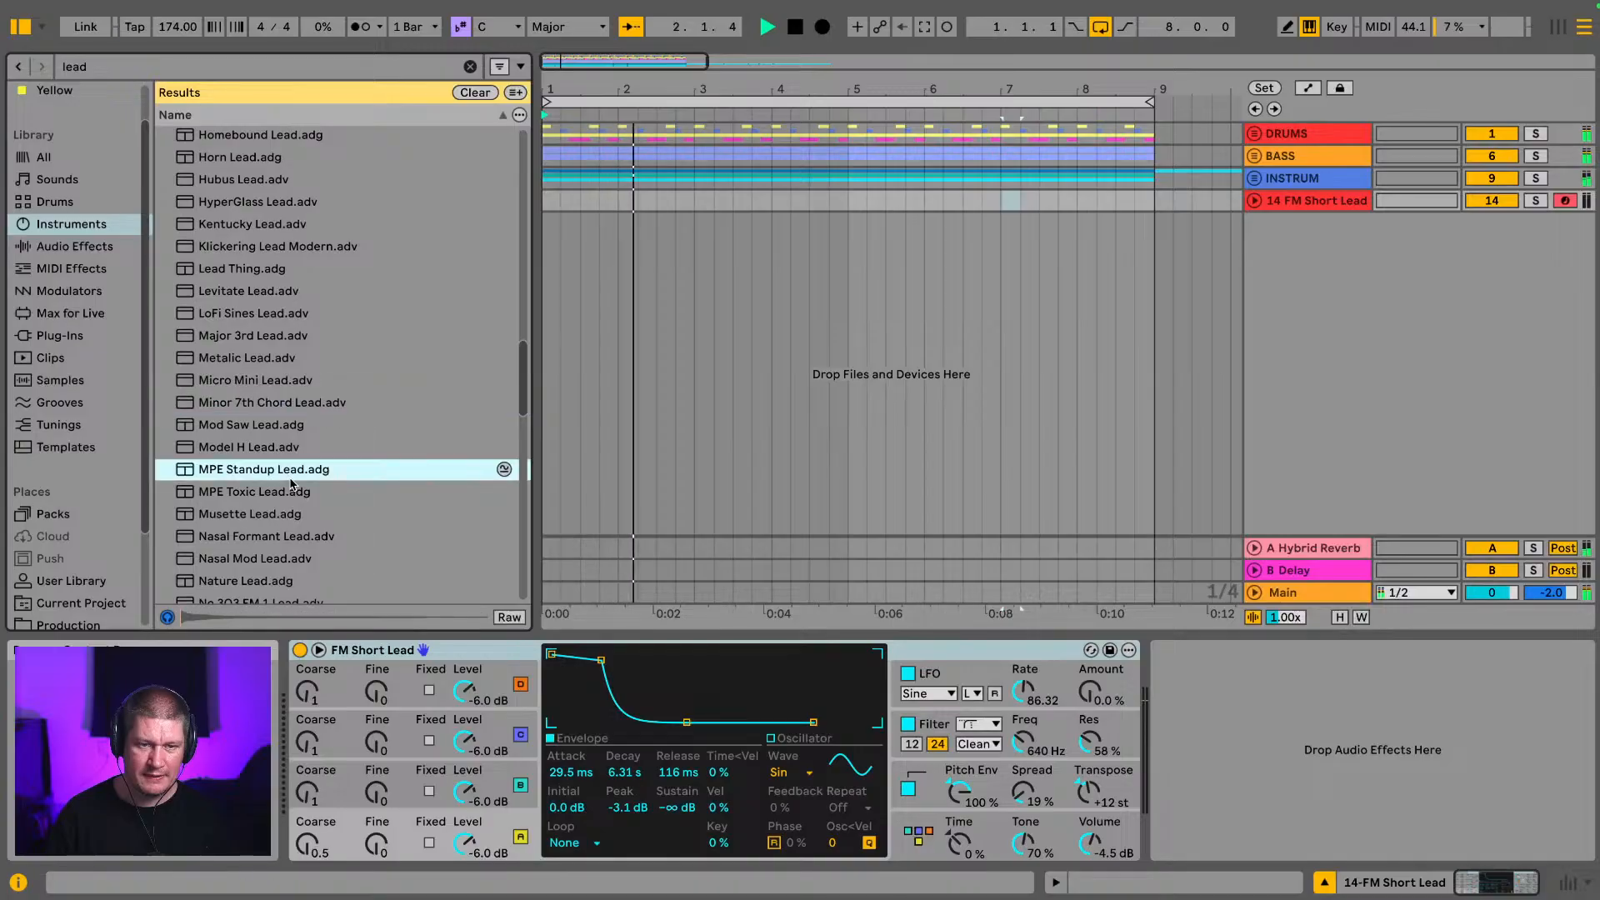
{"action": "key", "text": "Down"}
{"action": "key", "text": "Down"}
{"action": "key", "text": "Down"}
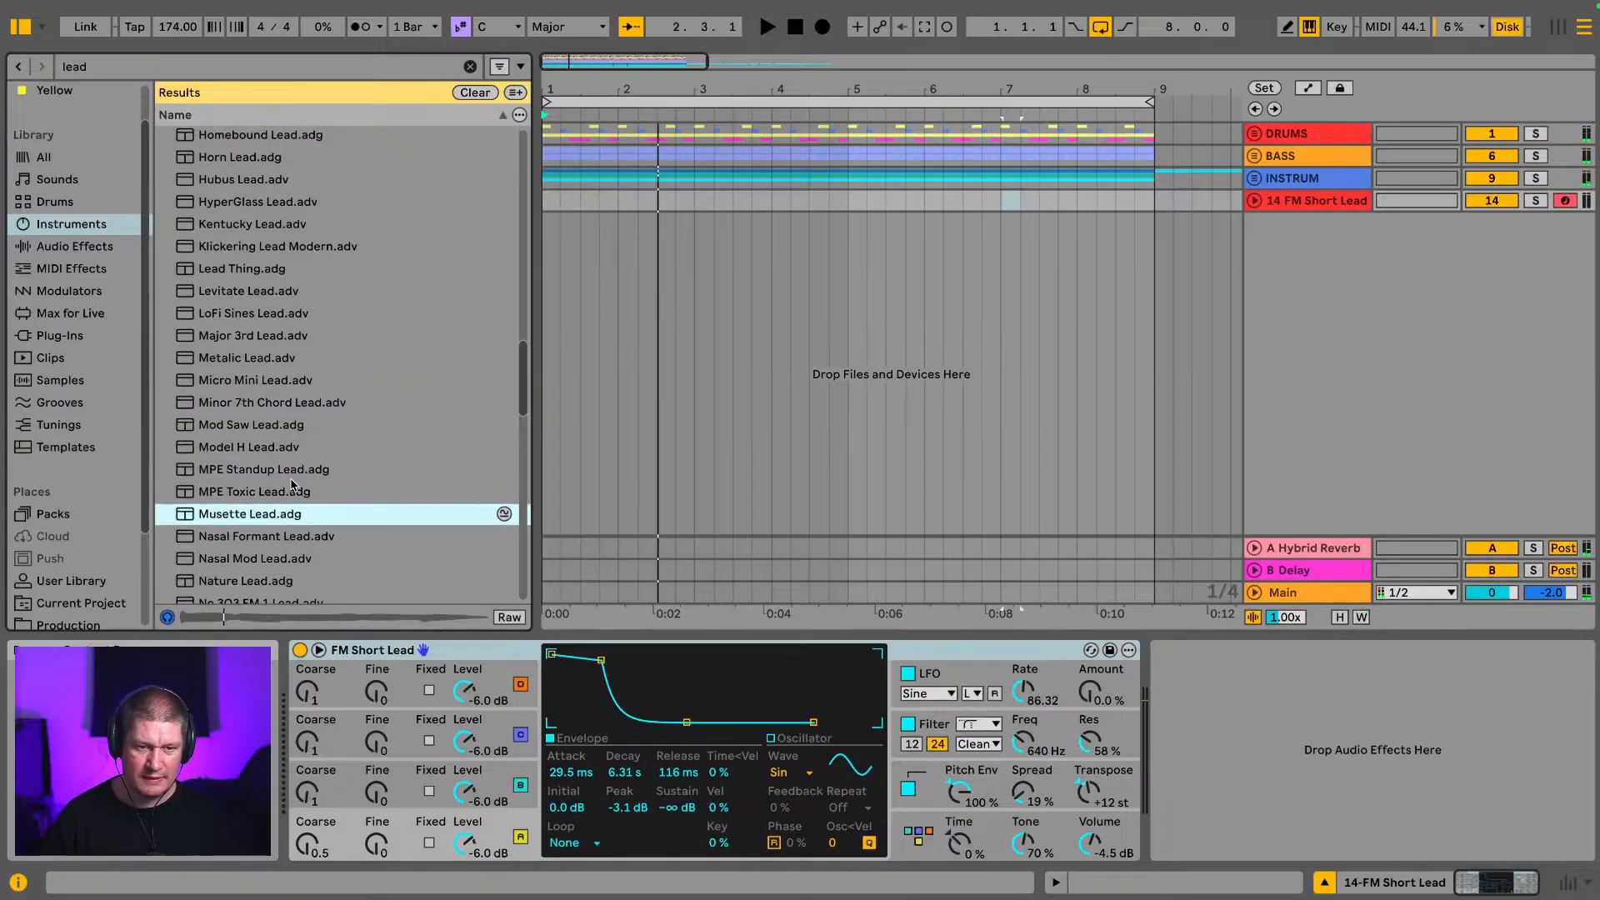
{"action": "key", "text": "Down"}
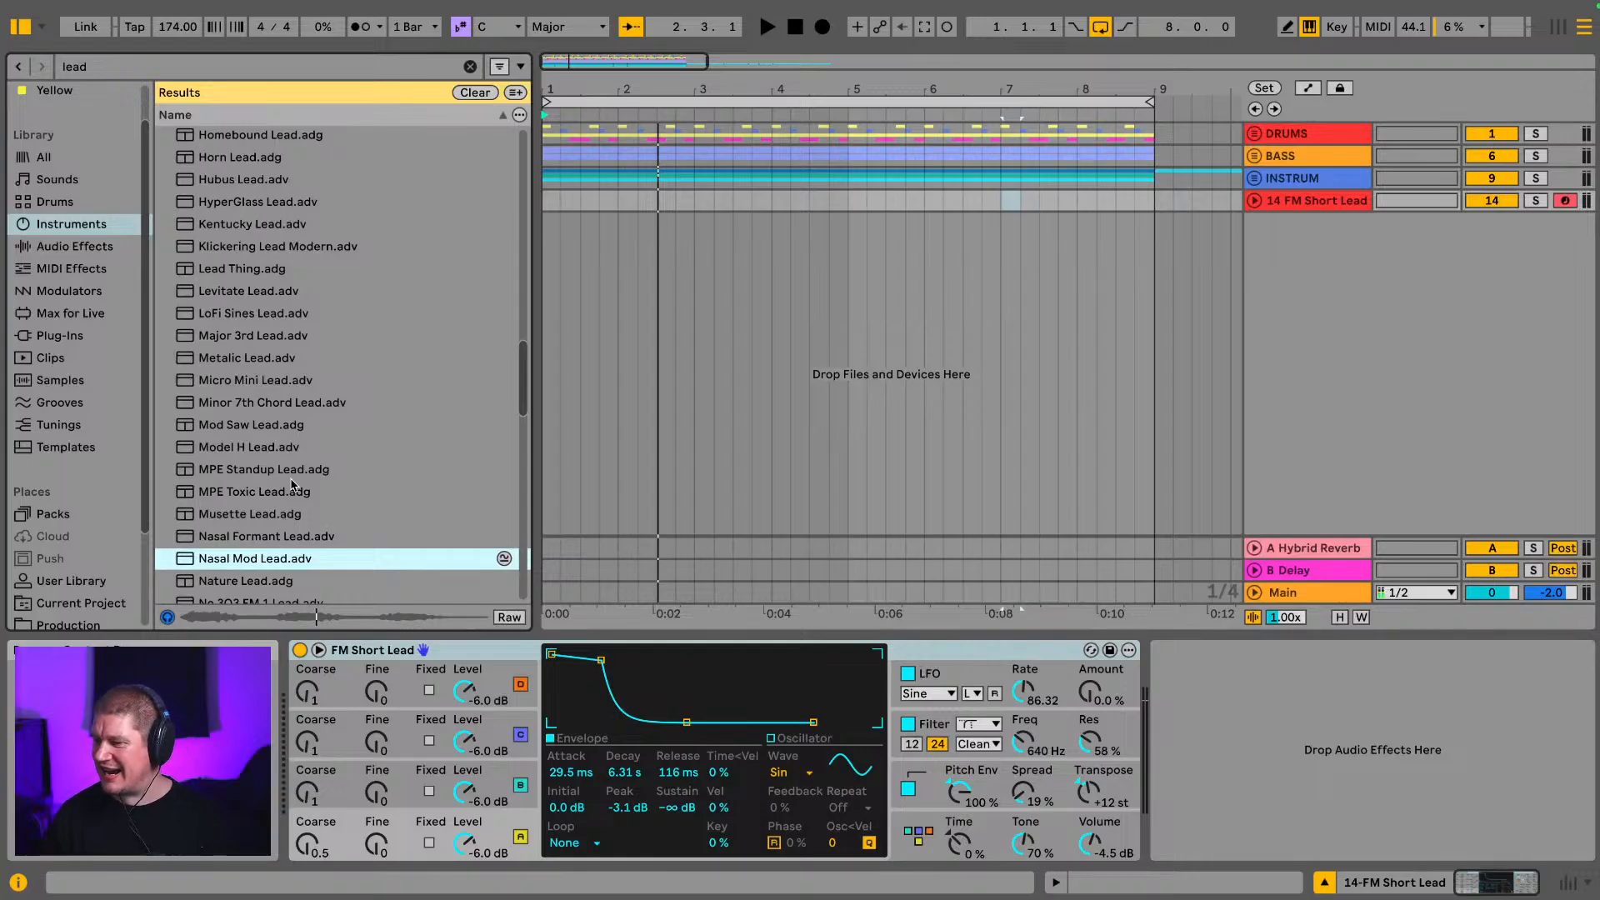
Step: Audition the Nature, No 303 FM 1, No 303 FM 2 and Noise Sweep lead presets
{"action": "key", "text": "Down"}
{"action": "key", "text": "Down"}
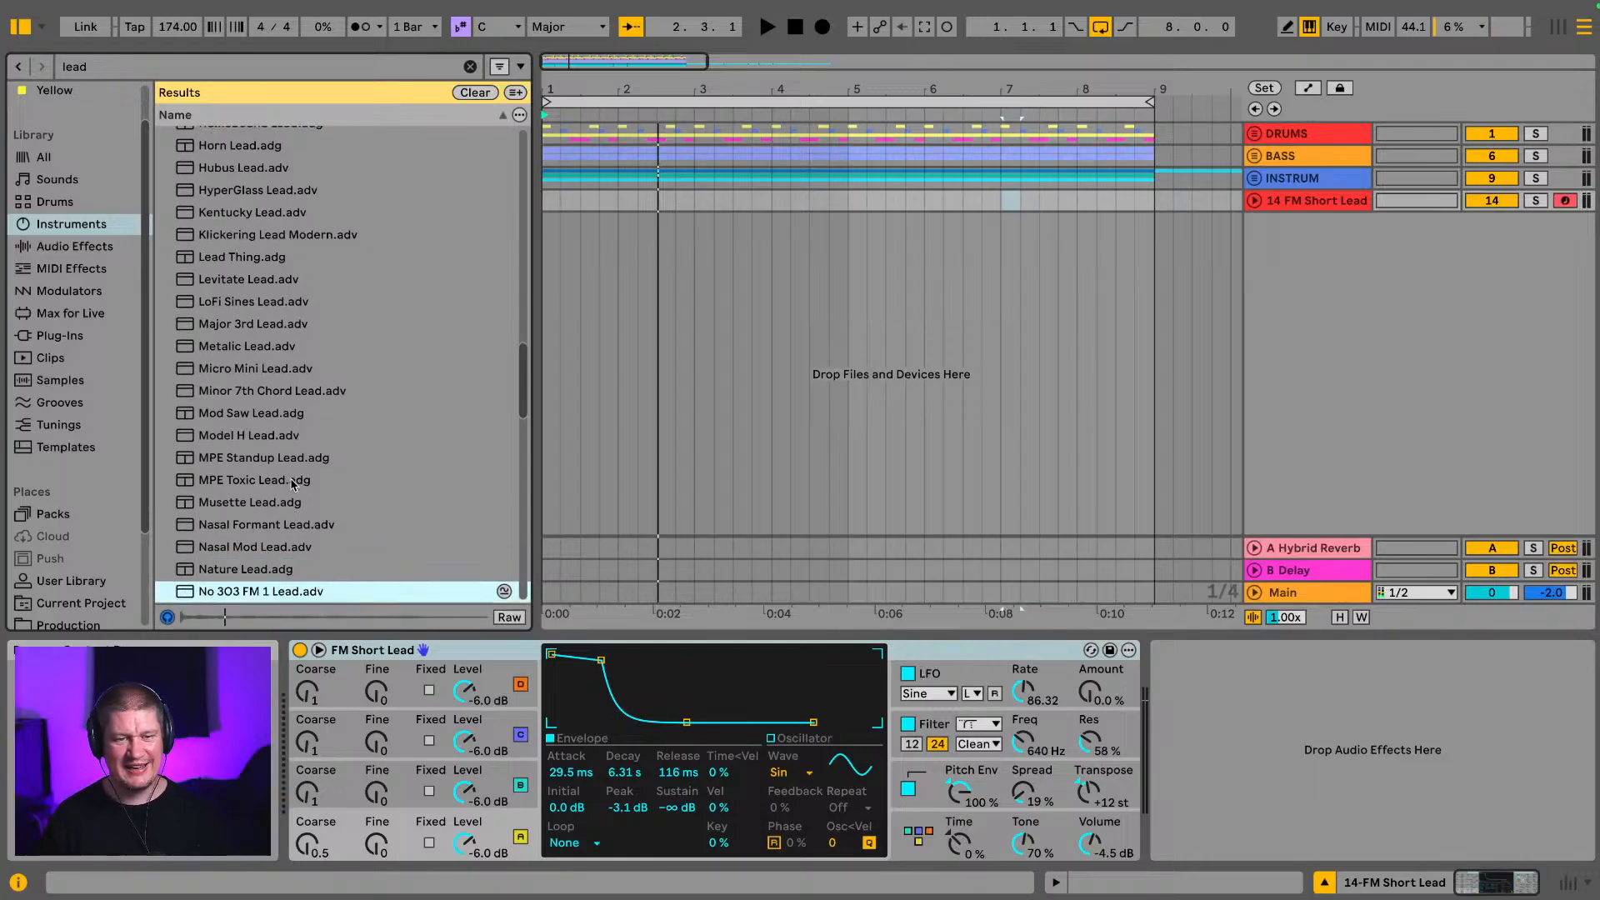
{"action": "key", "text": "Down"}
{"action": "key", "text": "Down"}
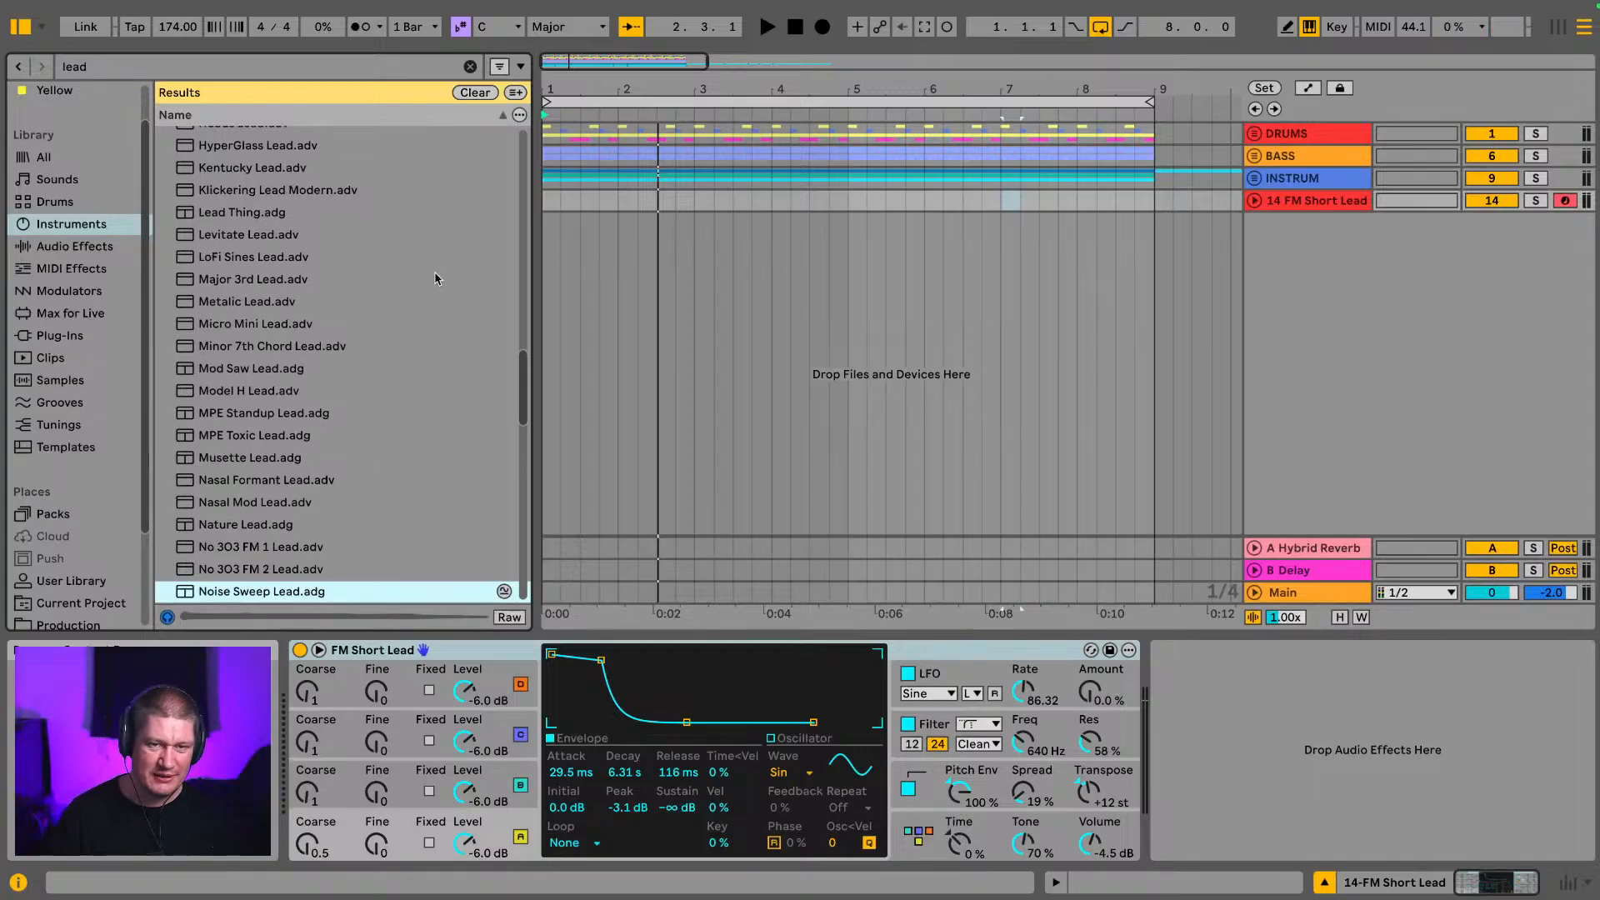
Step: Audition the Sine Noise Attack, Square Filter Sweep, Sweep Upwards, Sweet and Swirl lead presets
{"action": "scroll", "coordinate": [436, 278], "scroll_direction": "down", "scroll_amount": 10}
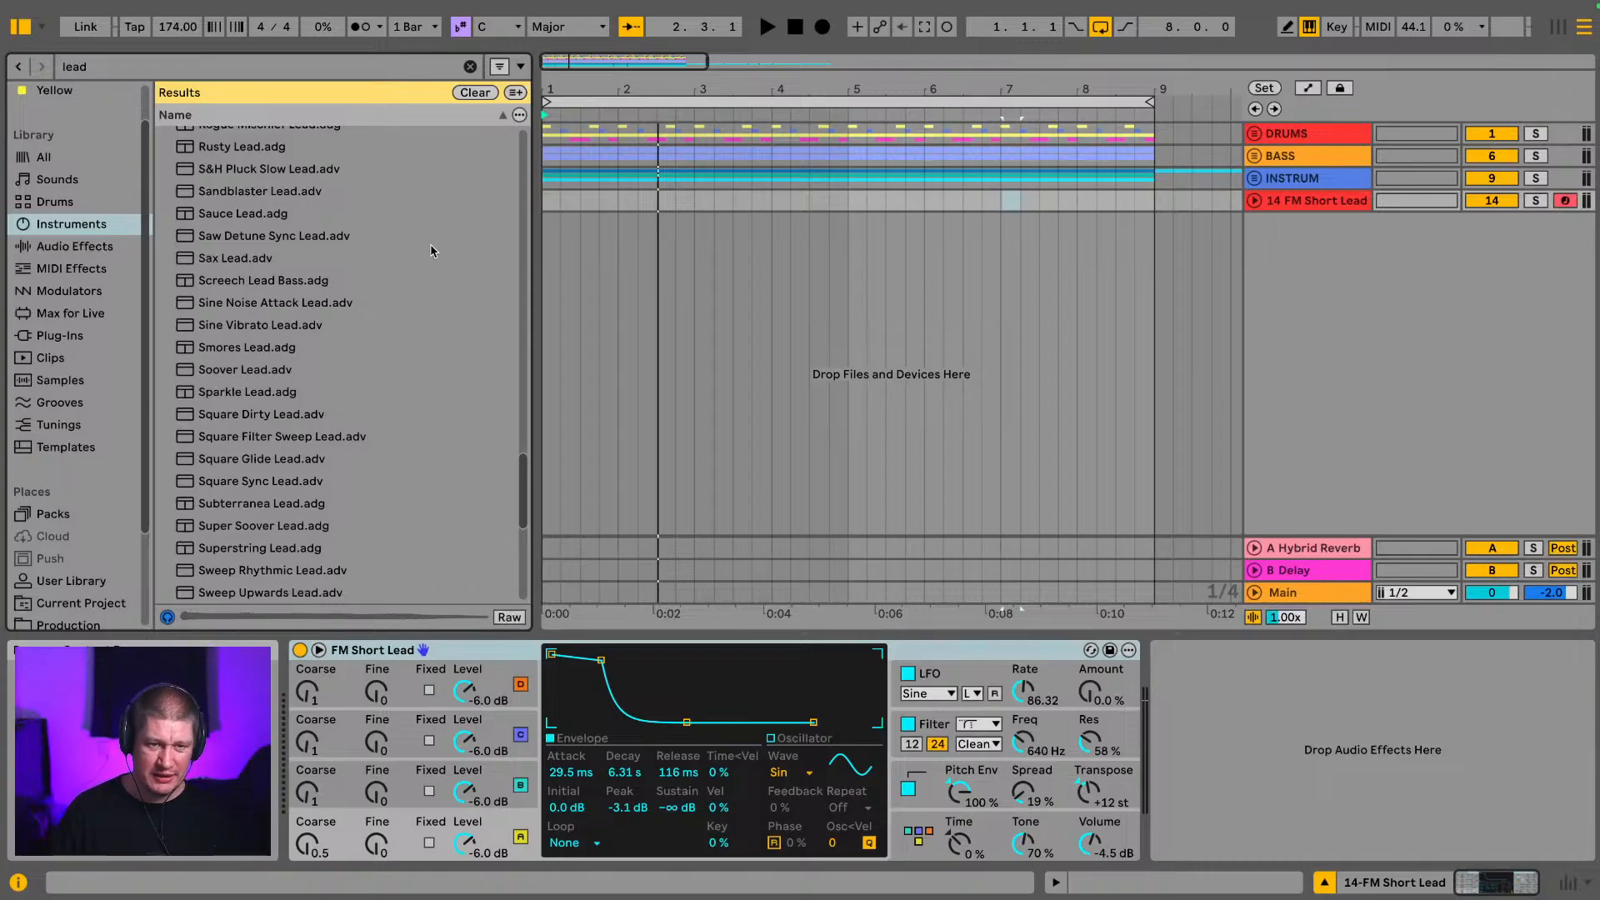
{"action": "left_click", "coordinate": [259, 305]}
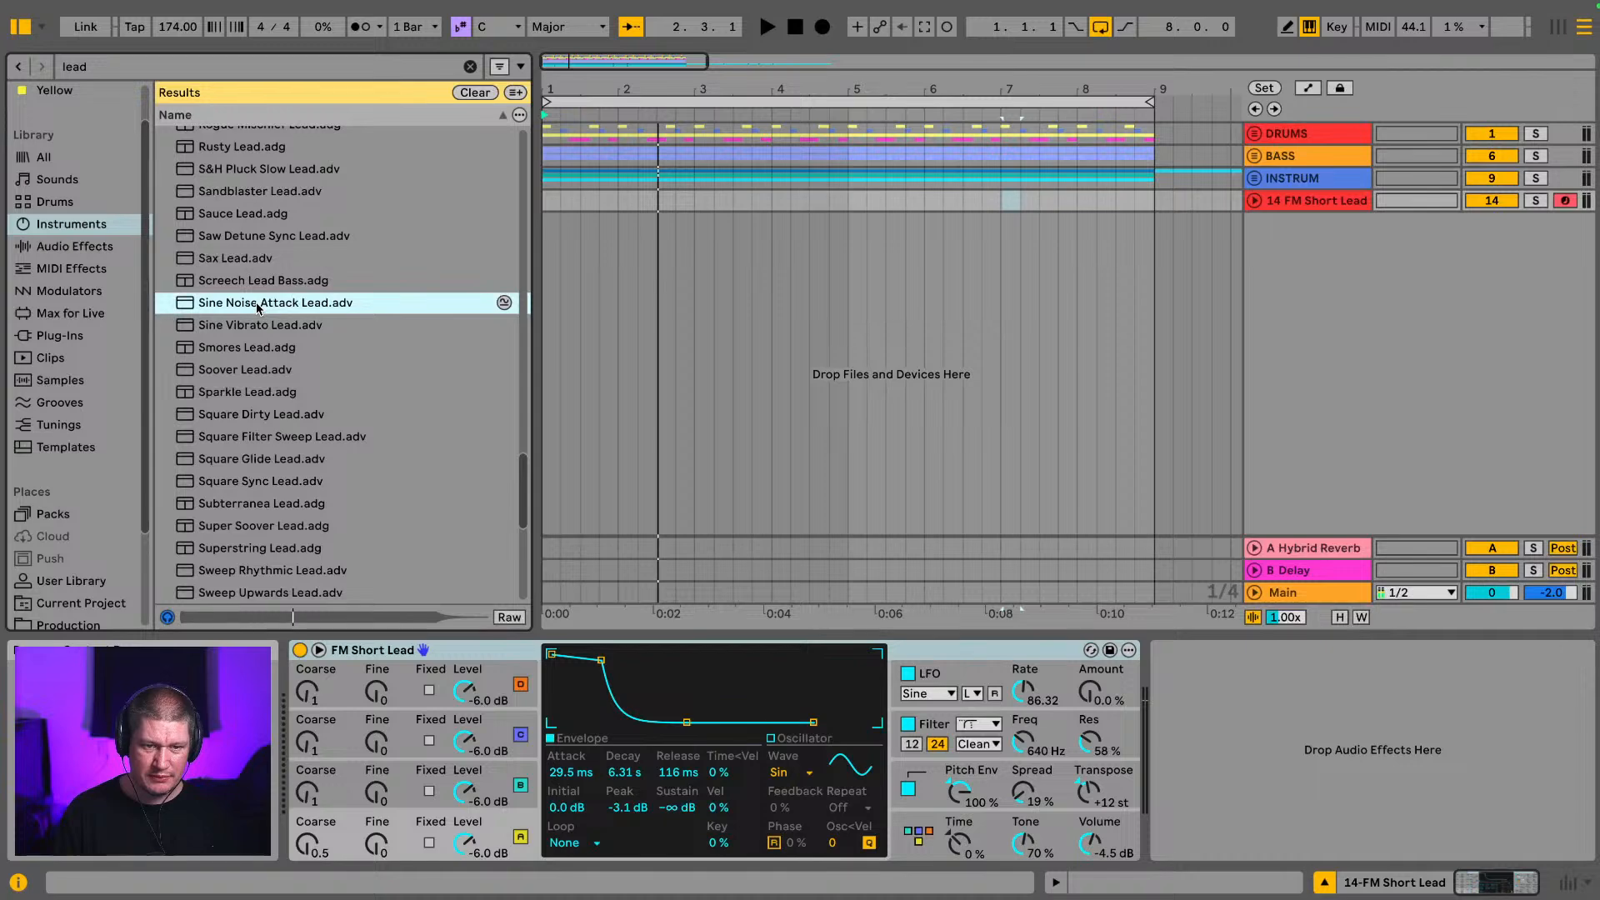
{"action": "left_click", "coordinate": [262, 431]}
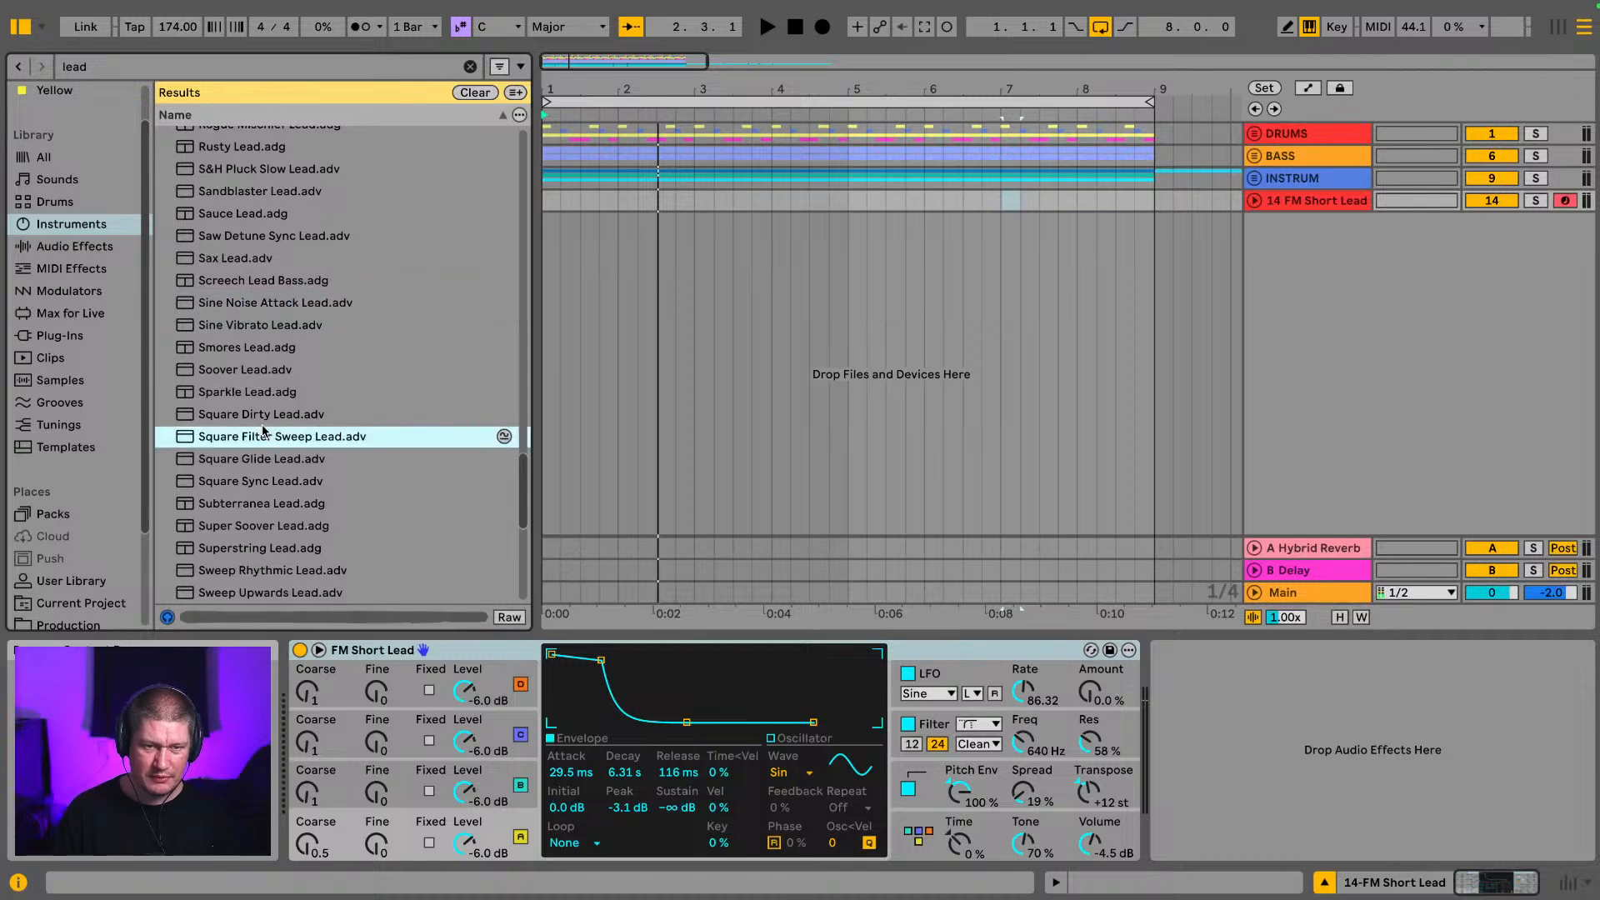
{"action": "scroll", "coordinate": [358, 408], "scroll_direction": "down", "scroll_amount": 5}
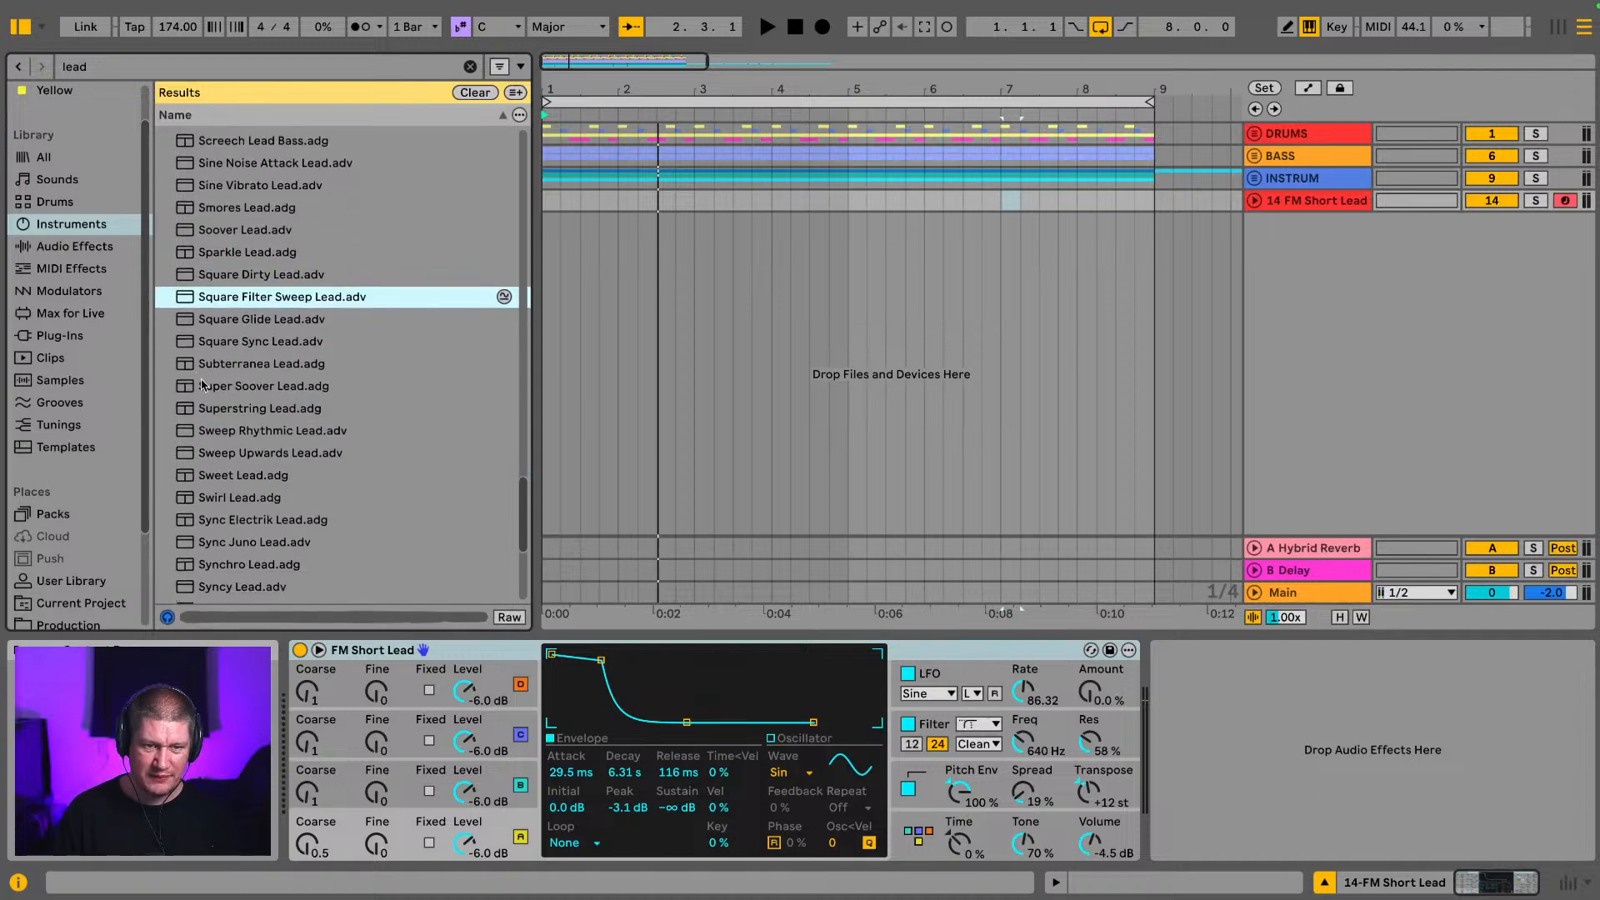
{"action": "left_click", "coordinate": [289, 442]}
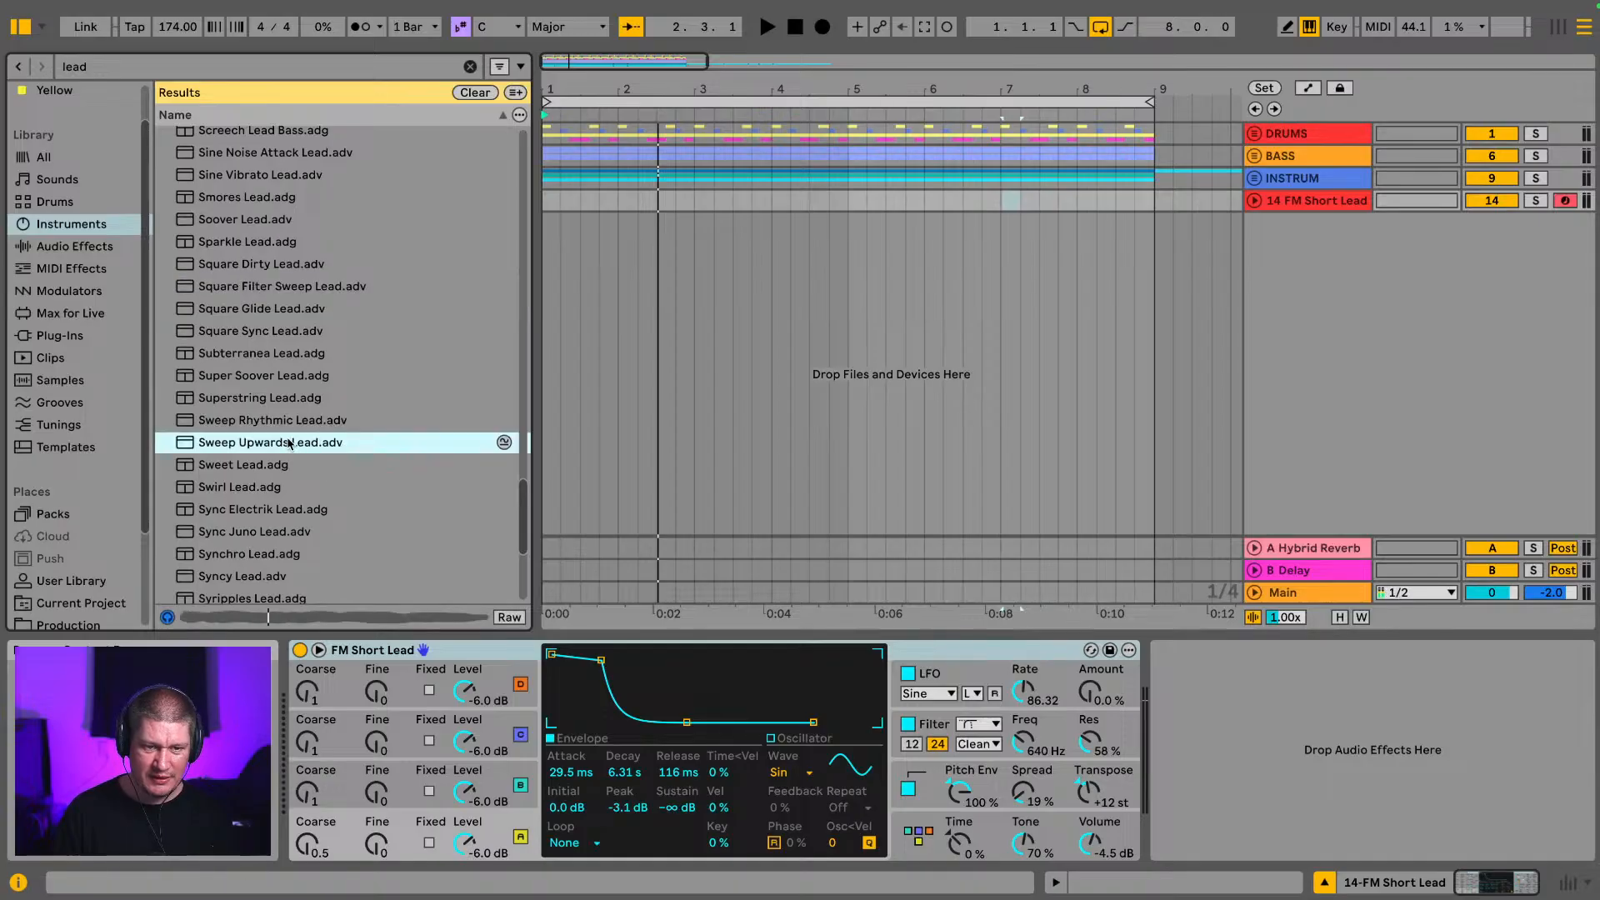
{"action": "left_click", "coordinate": [247, 466]}
{"action": "left_click", "coordinate": [238, 489]}
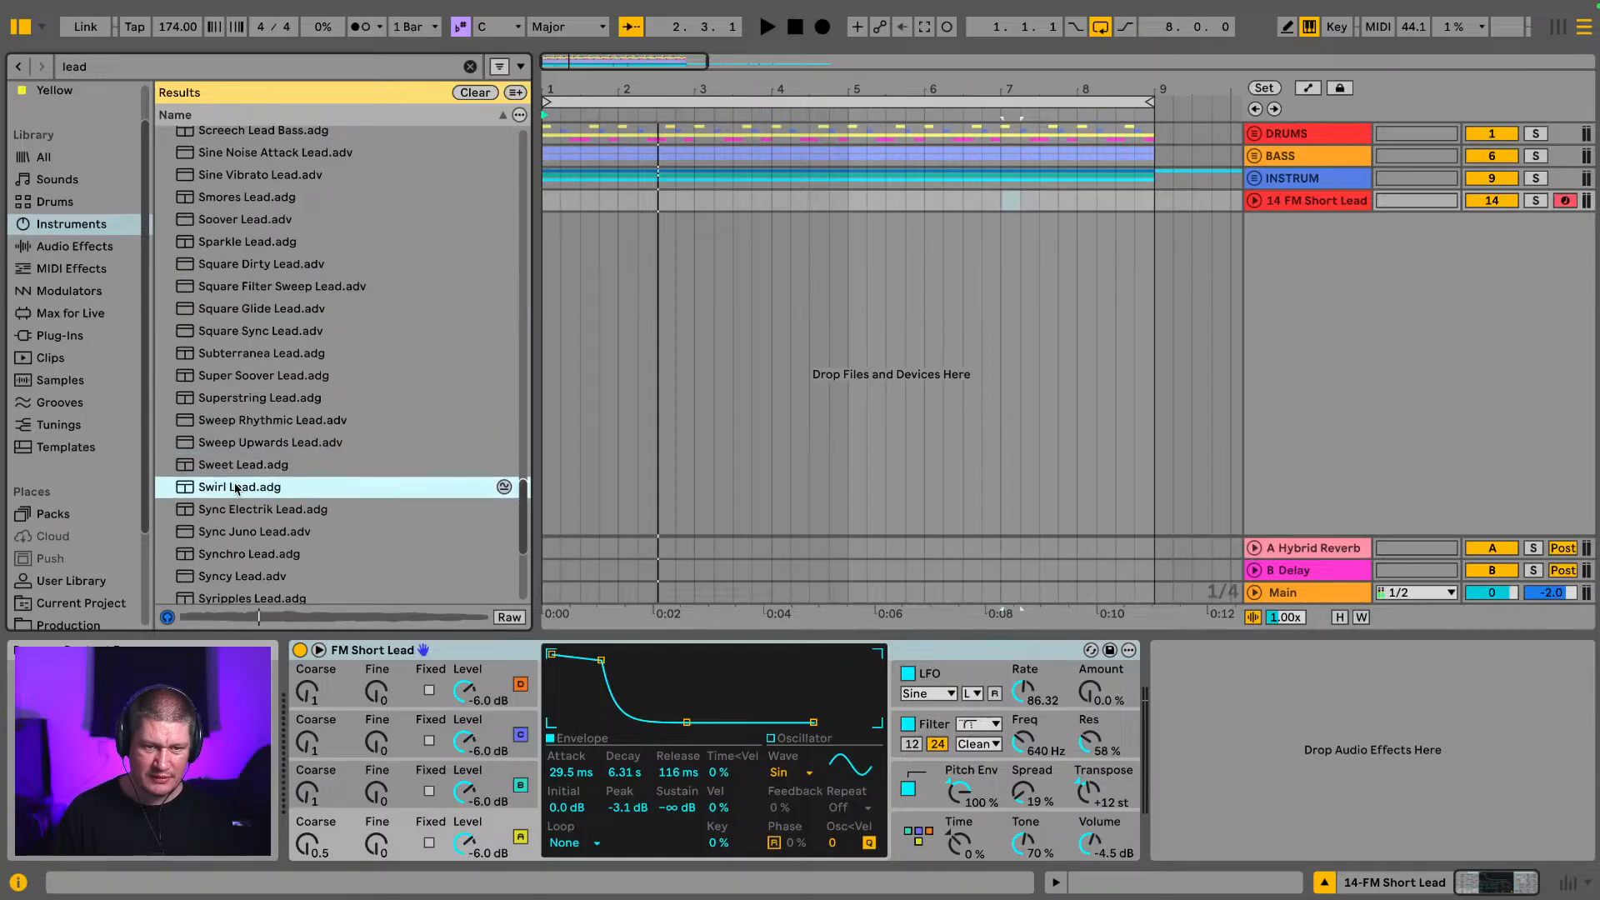
Step: Browse the Production folder to the GS_EVOLVE_Synth One Shots in Evolve_GHOSTSYNDICATE_Tonal
{"action": "scroll", "coordinate": [75, 417], "scroll_direction": "down", "scroll_amount": 5}
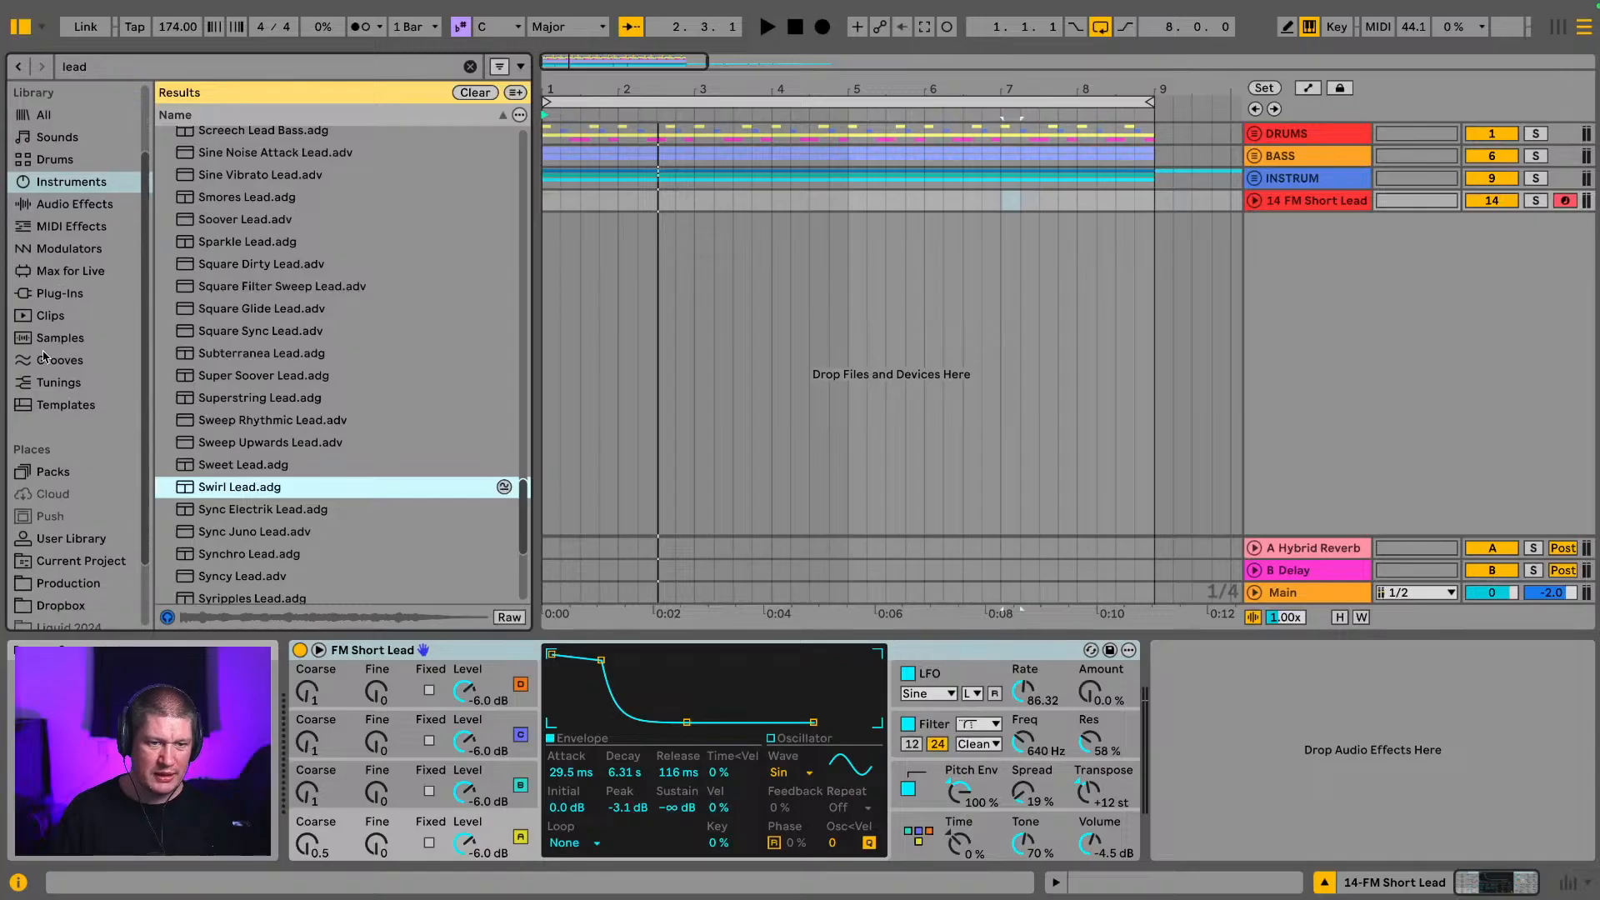
{"action": "left_click", "coordinate": [87, 497]}
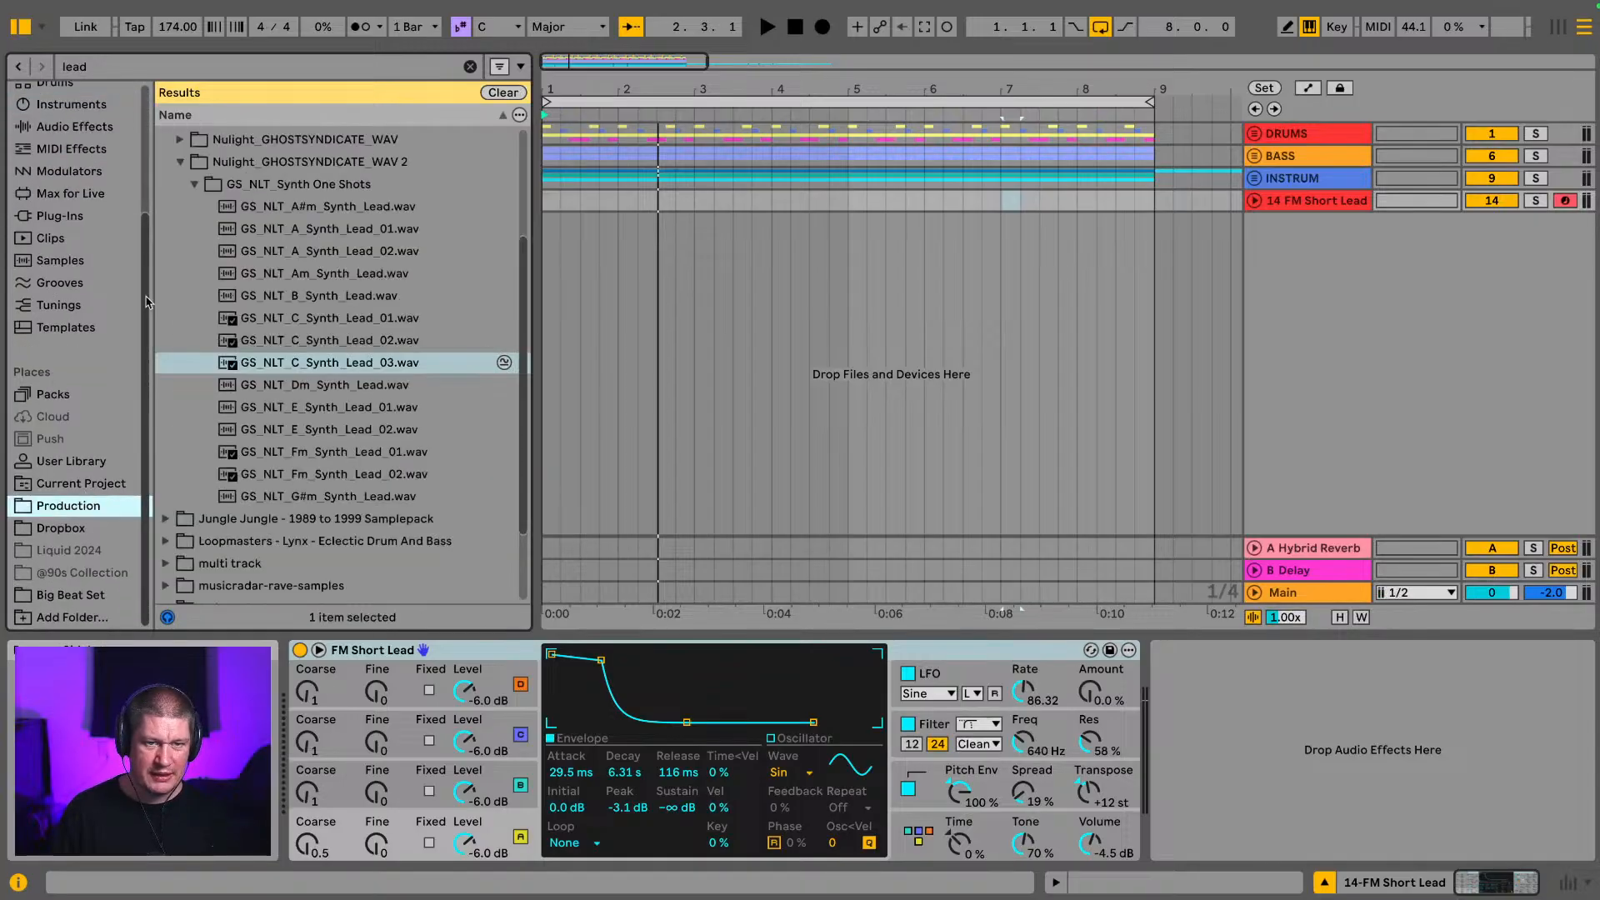
{"action": "left_click", "coordinate": [187, 167]}
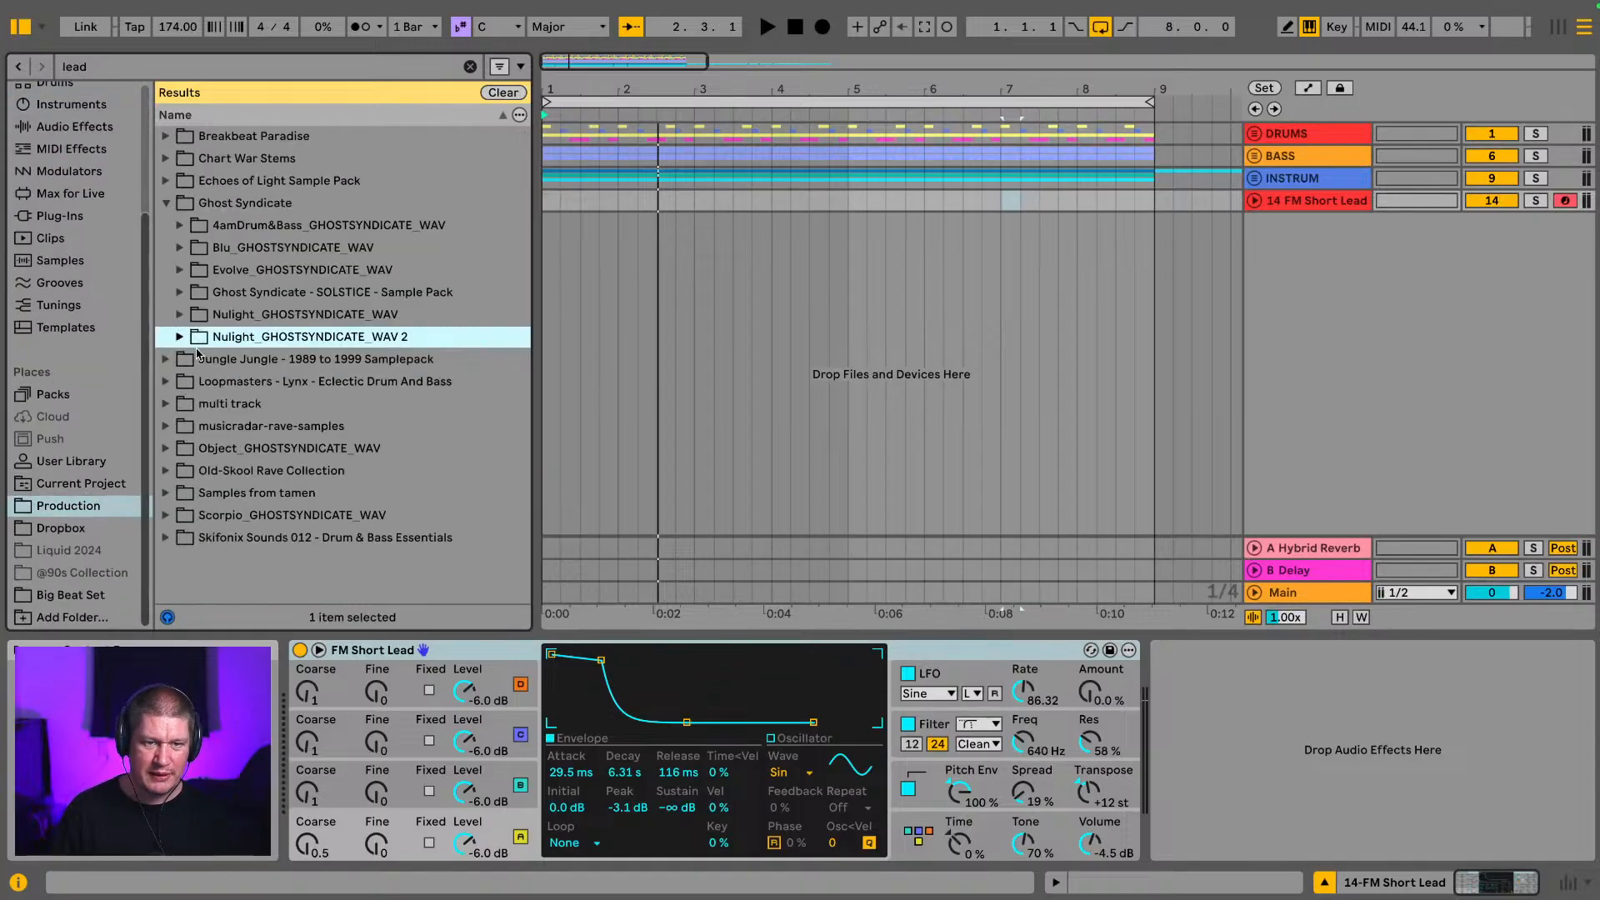
{"action": "left_click", "coordinate": [176, 278]}
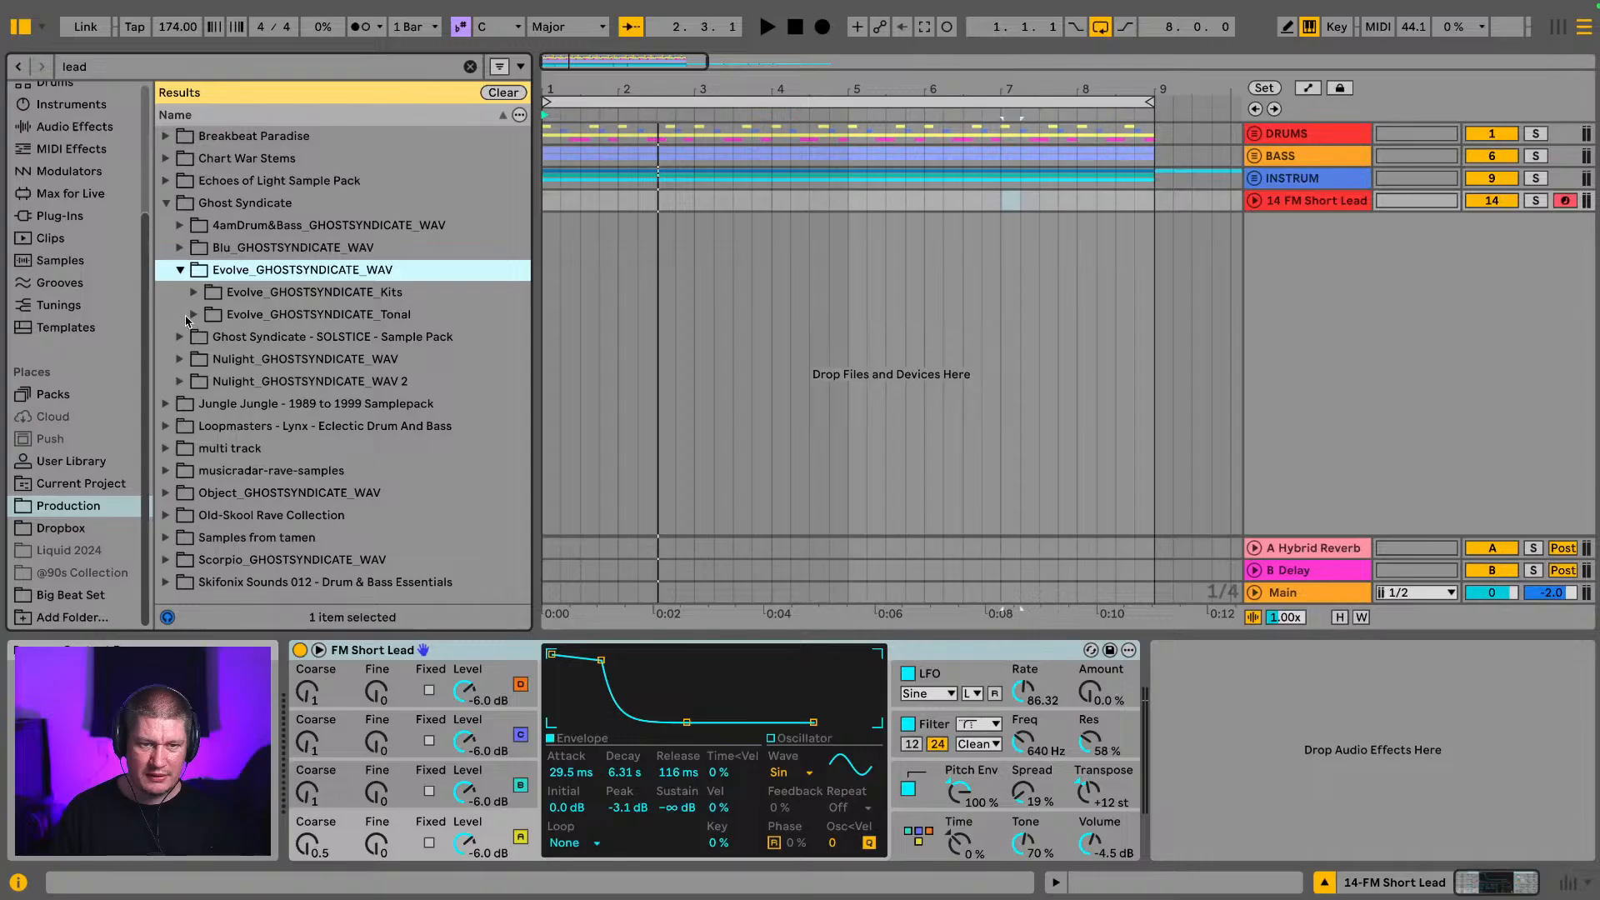
{"action": "left_click", "coordinate": [192, 315]}
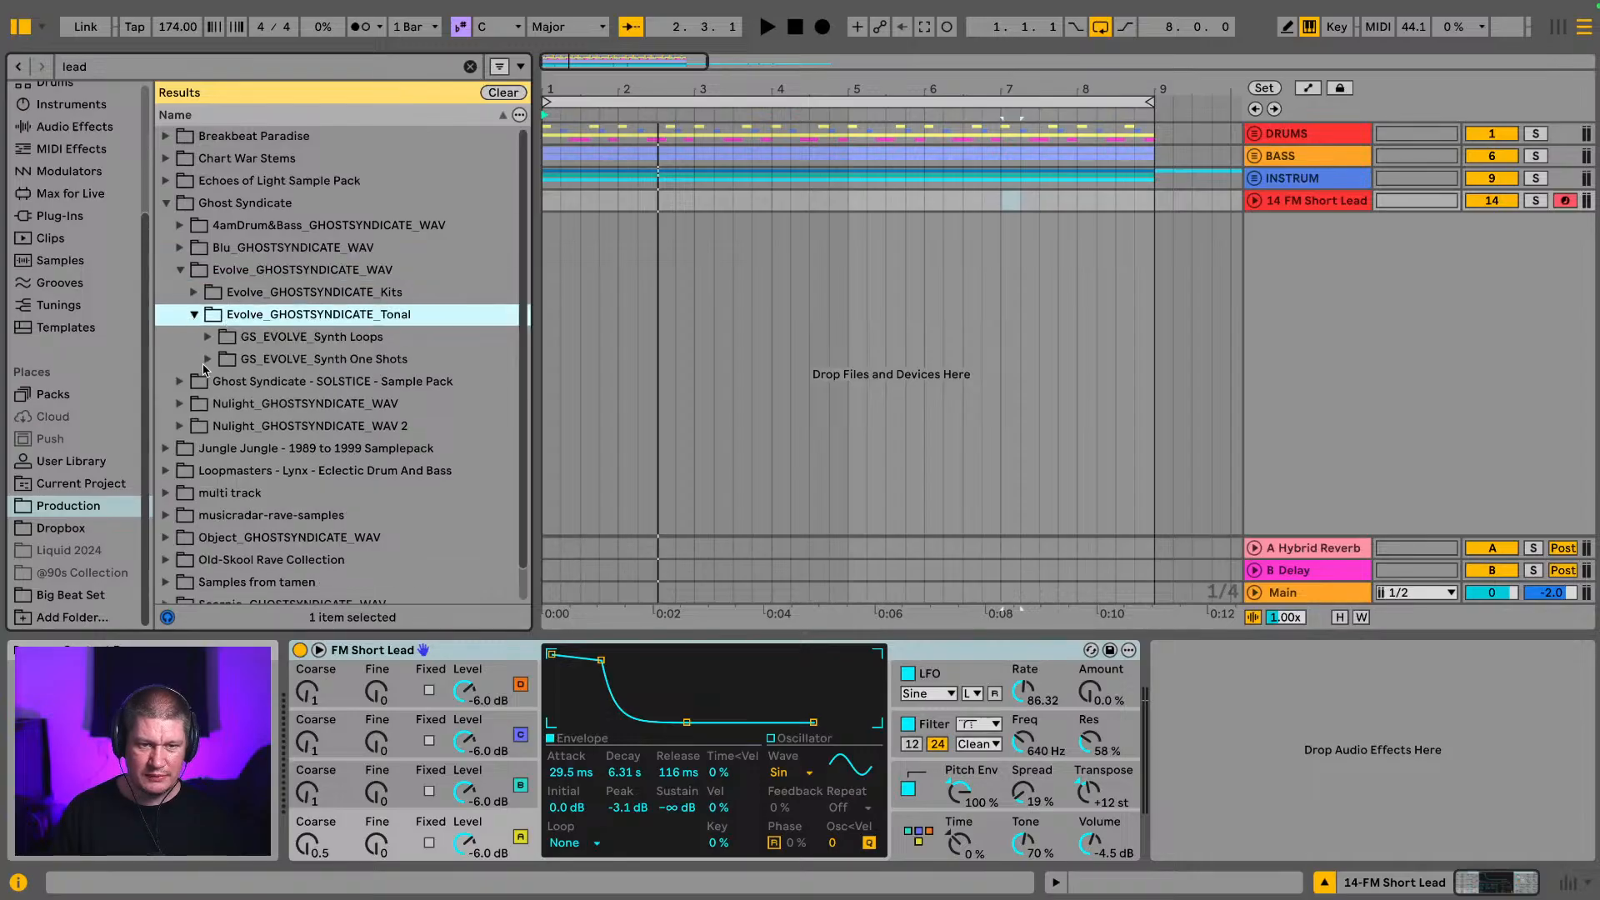
{"action": "left_click", "coordinate": [208, 360]}
{"action": "scroll", "coordinate": [271, 369], "scroll_direction": "down", "scroll_amount": 2}
Step: Audition the GS_EVOLVE synth lead one-shots, from A#m through Dm
{"action": "left_click", "coordinate": [356, 450]}
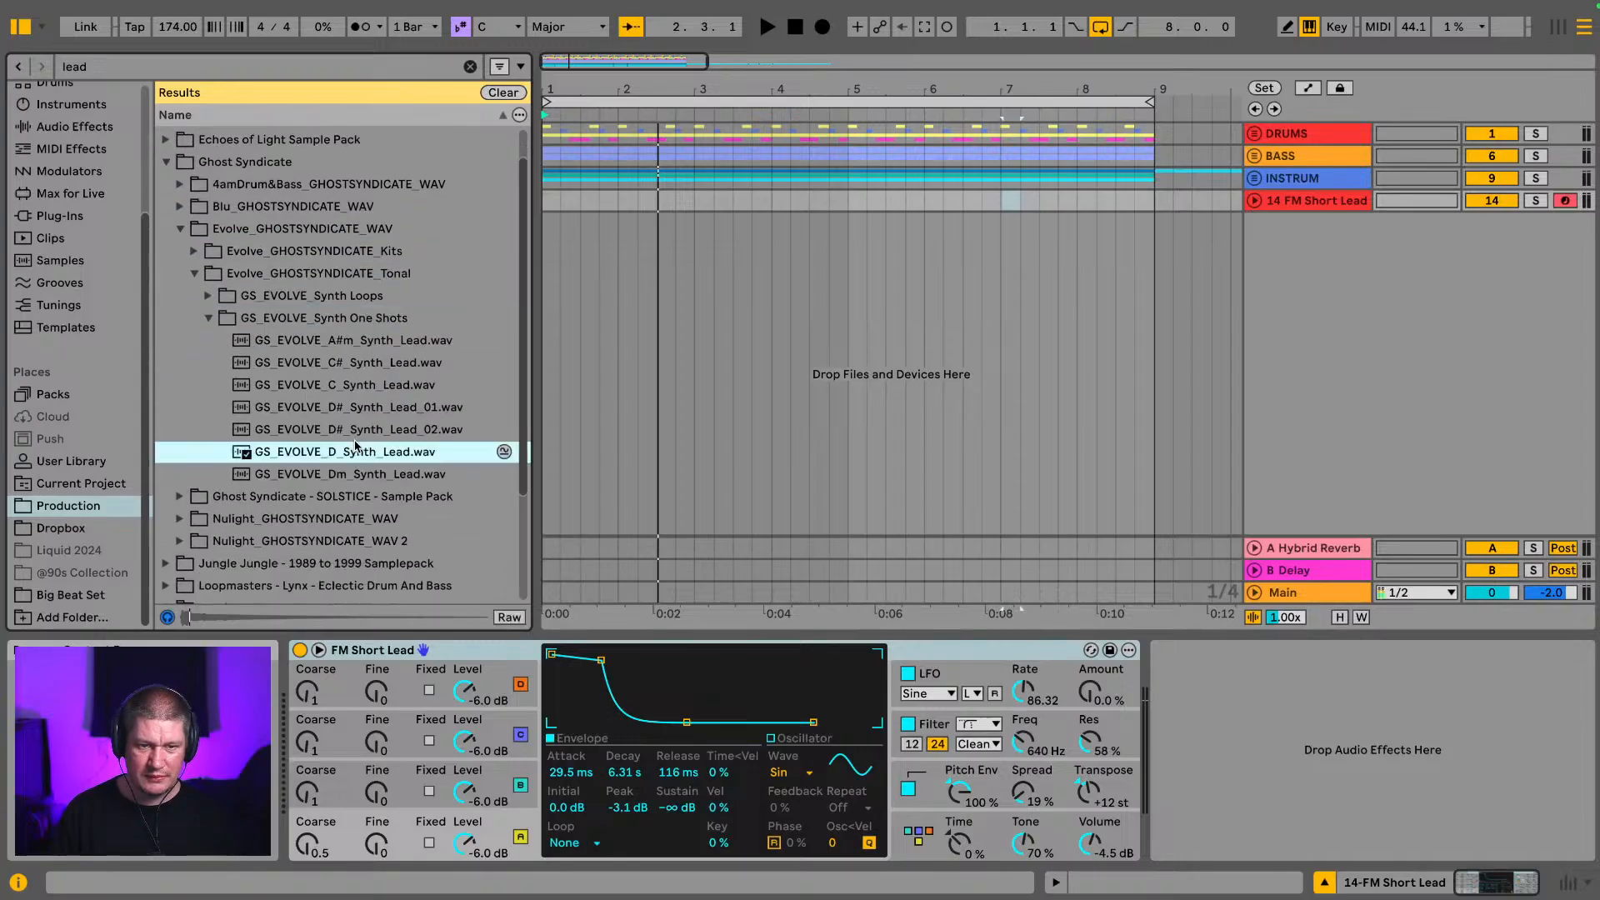
{"action": "key", "text": "Up"}
{"action": "key", "text": "Up"}
{"action": "key", "text": "Up"}
{"action": "key", "text": "Up"}
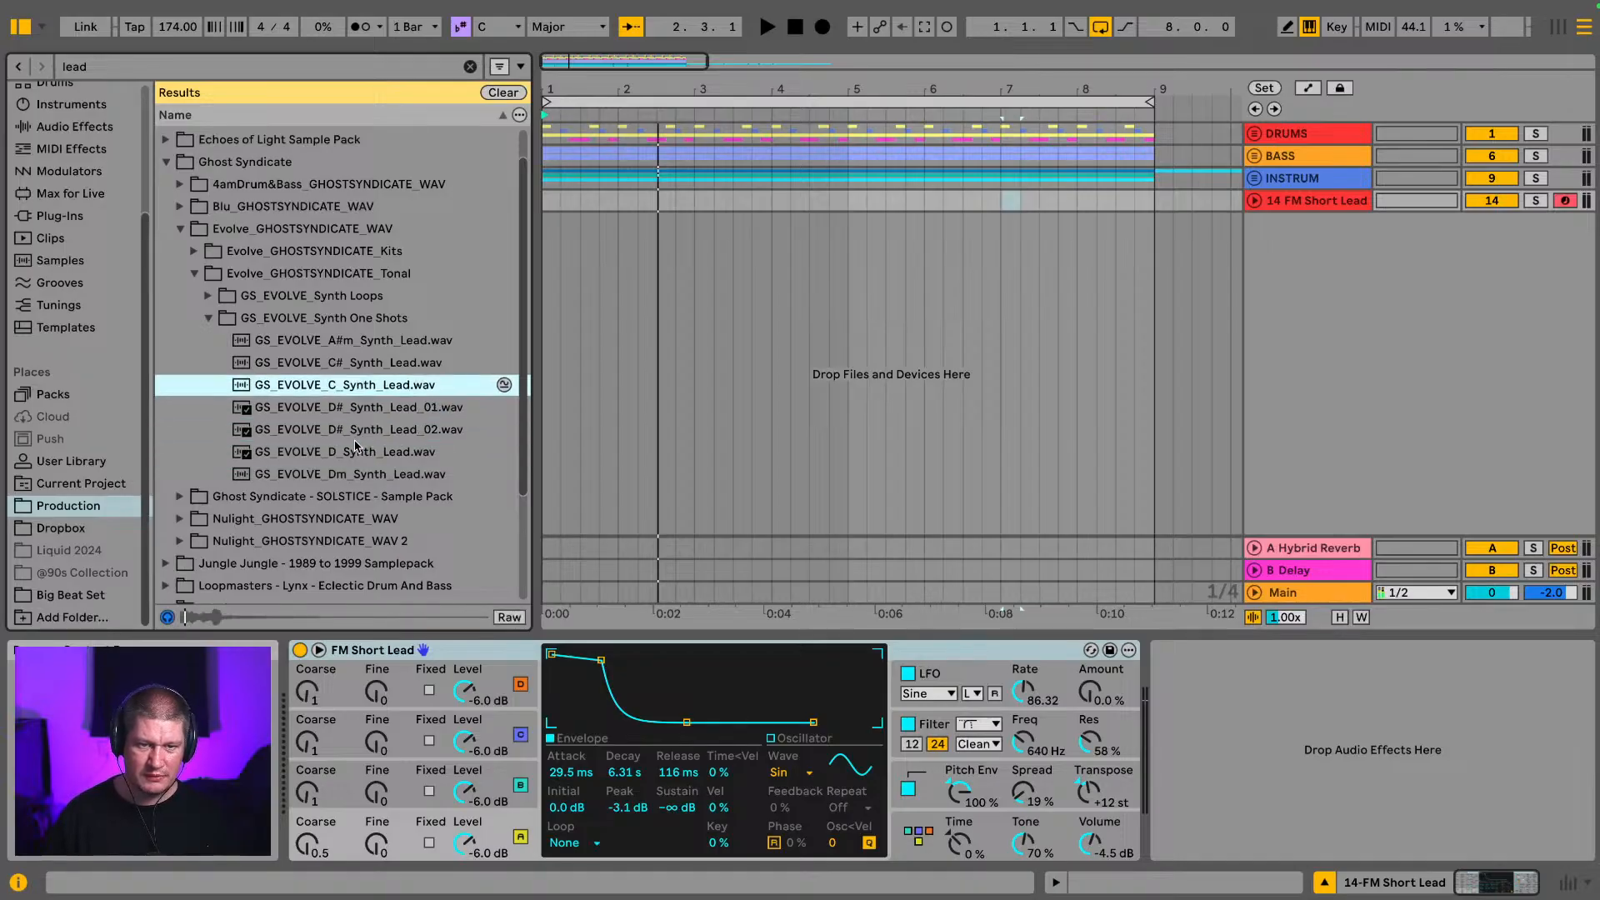
{"action": "key", "text": "Up"}
{"action": "key", "text": "Down"}
{"action": "key", "text": "Down"}
{"action": "key", "text": "Down"}
{"action": "key", "text": "Down"}
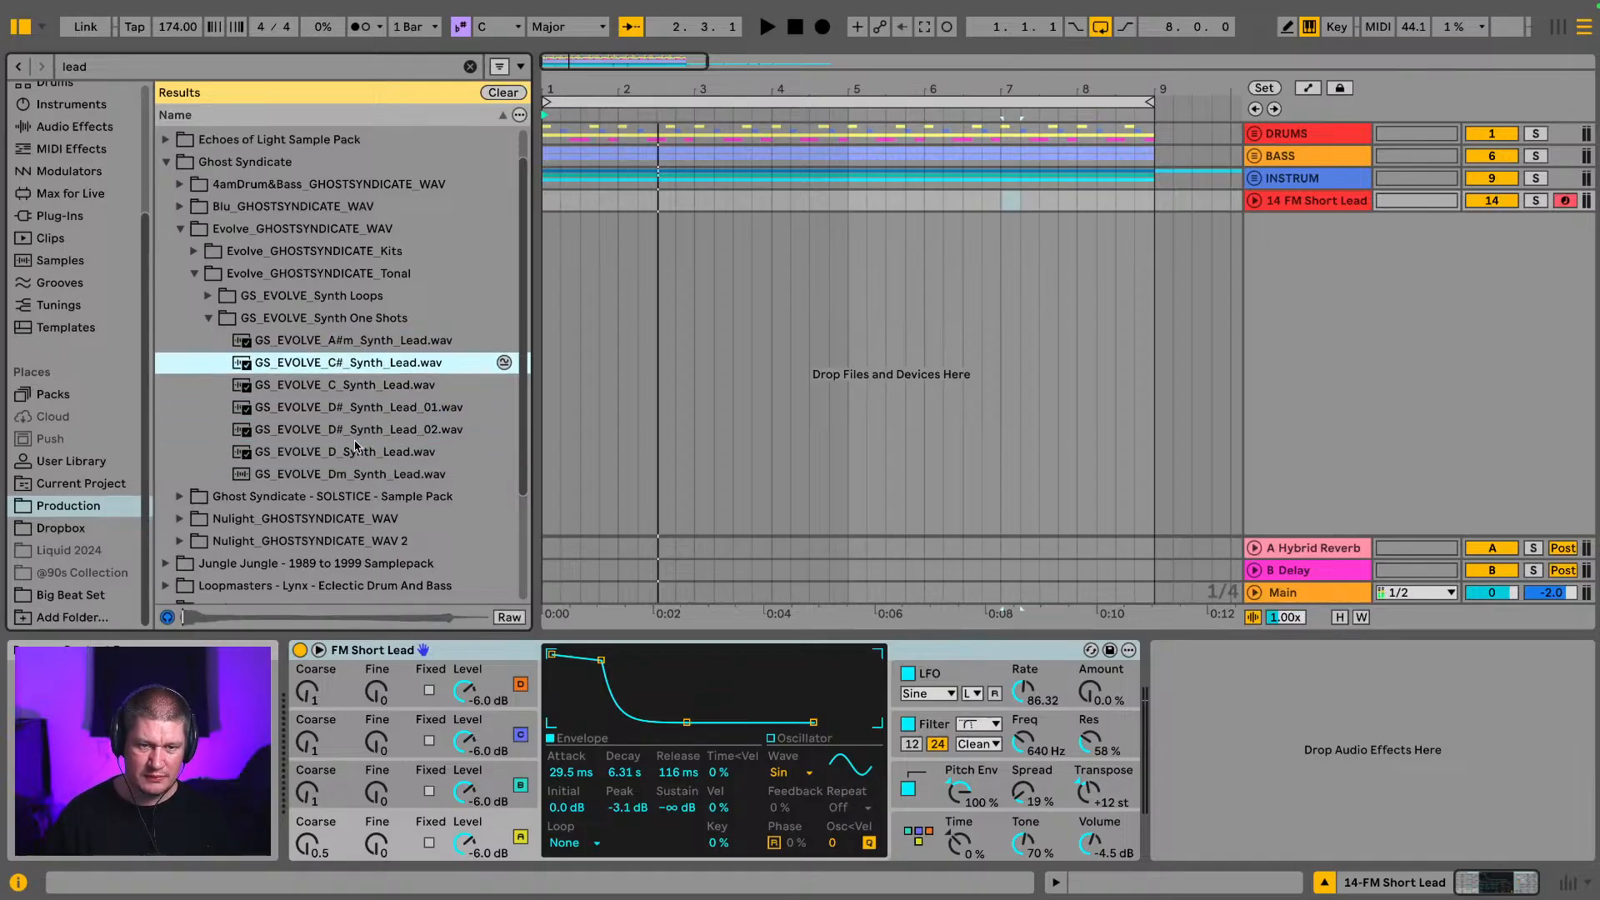
{"action": "key", "text": "Down"}
{"action": "key", "text": "Down"}
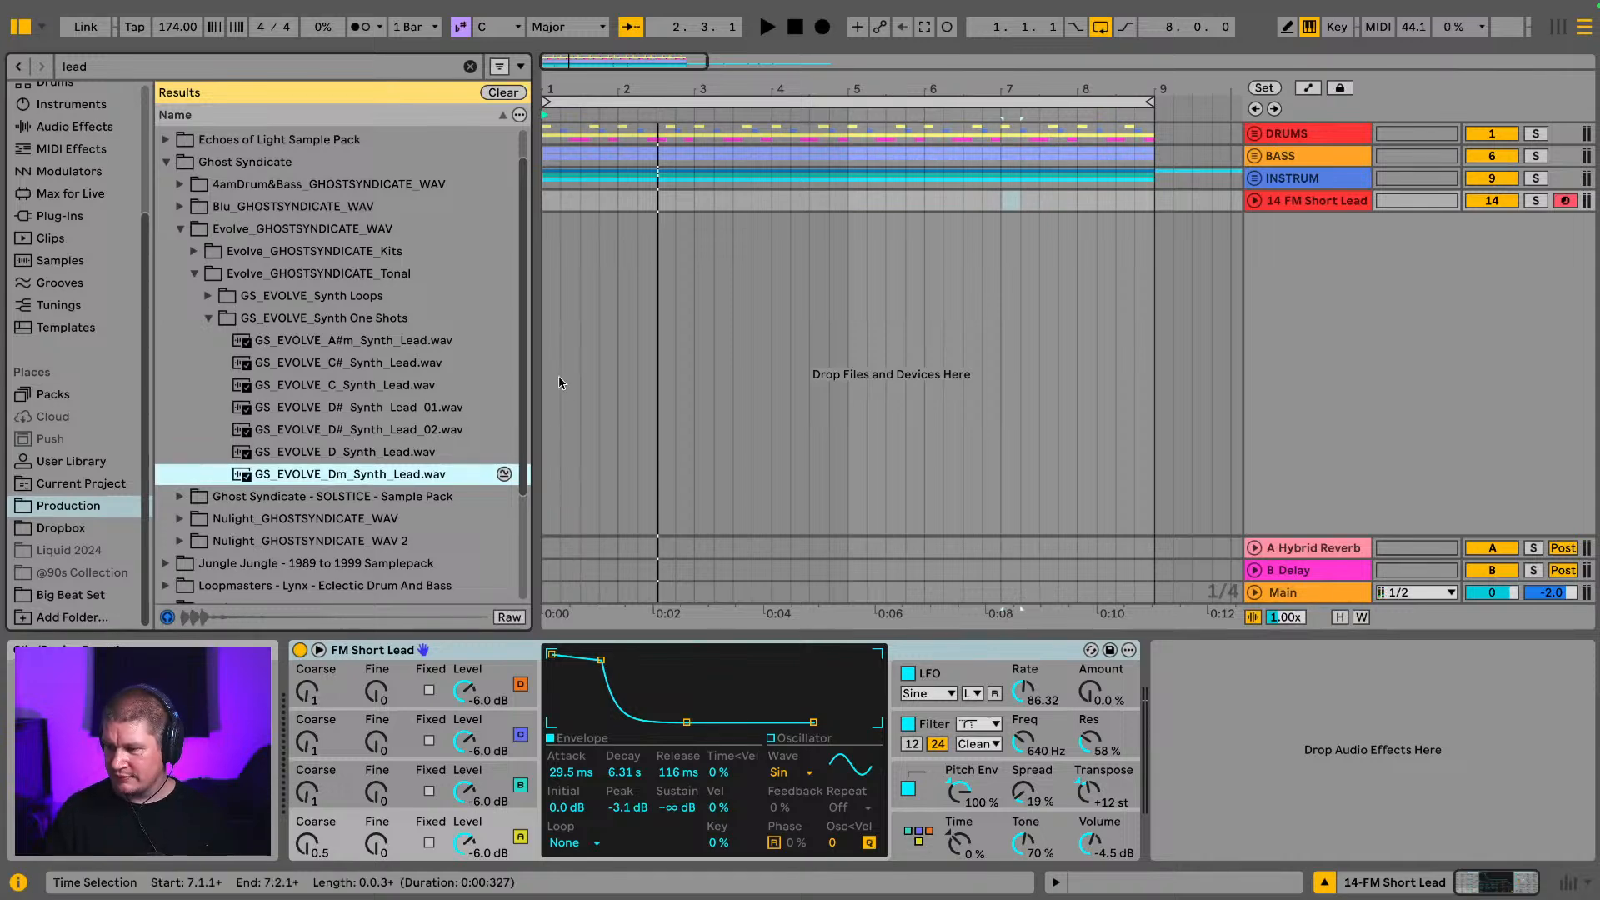
Step: Expand the Nulight_GHOSTSYNDICATE_WAV pack to its GS_NLT_Synth One Shots
{"action": "scroll", "coordinate": [160, 504], "scroll_direction": "down", "scroll_amount": 3}
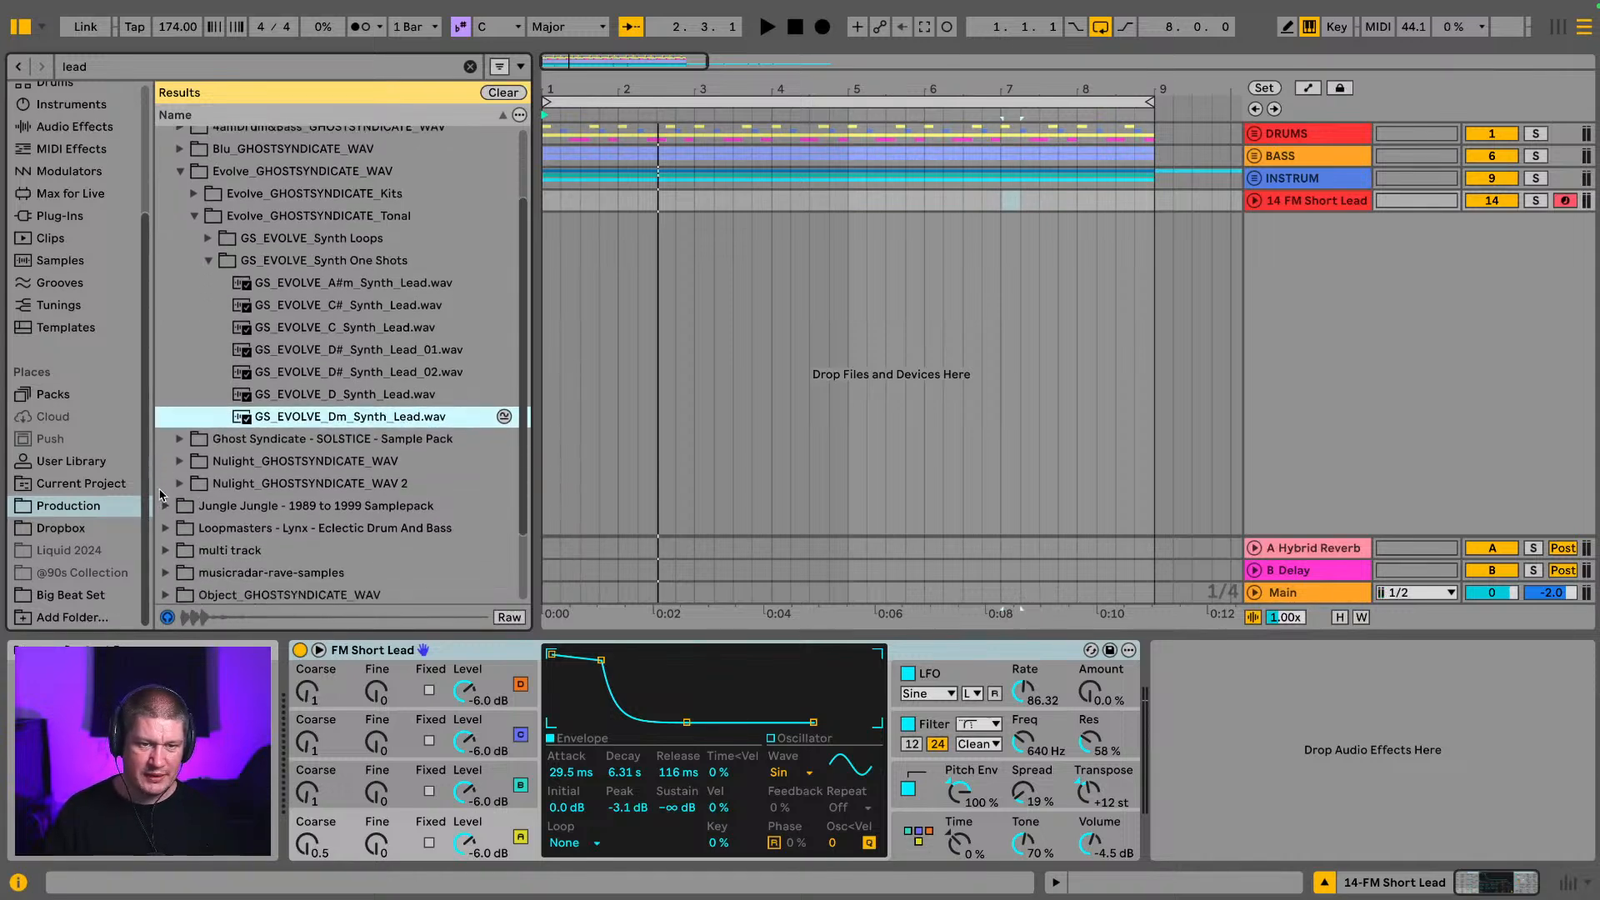
{"action": "left_click", "coordinate": [178, 467]}
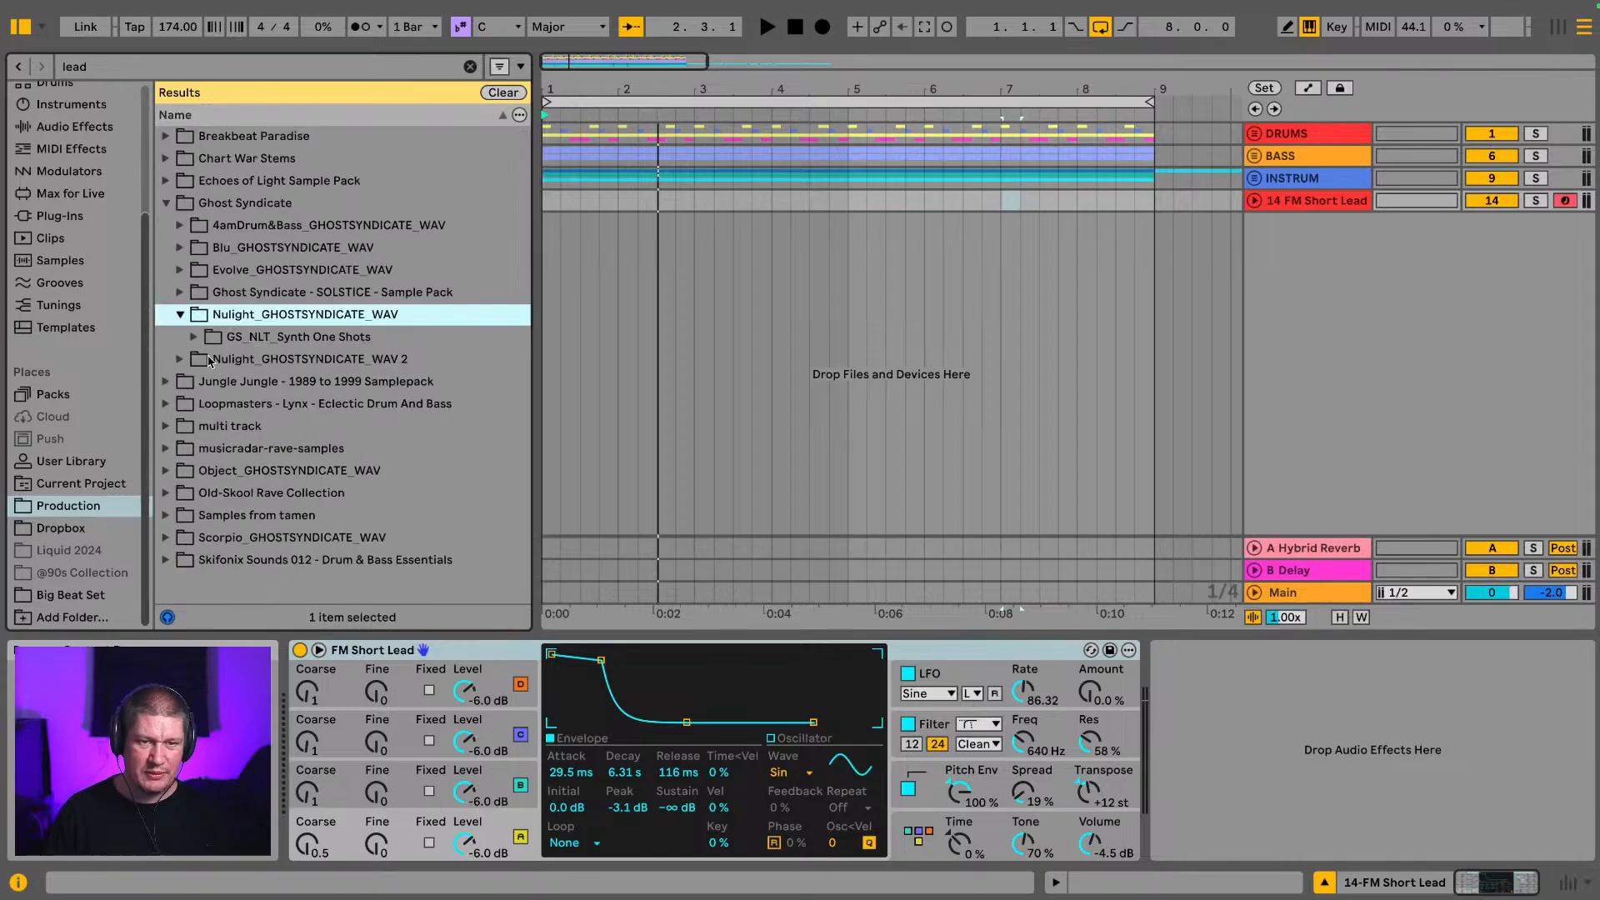
{"action": "left_click", "coordinate": [191, 337]}
{"action": "scroll", "coordinate": [425, 364], "scroll_direction": "down", "scroll_amount": 5}
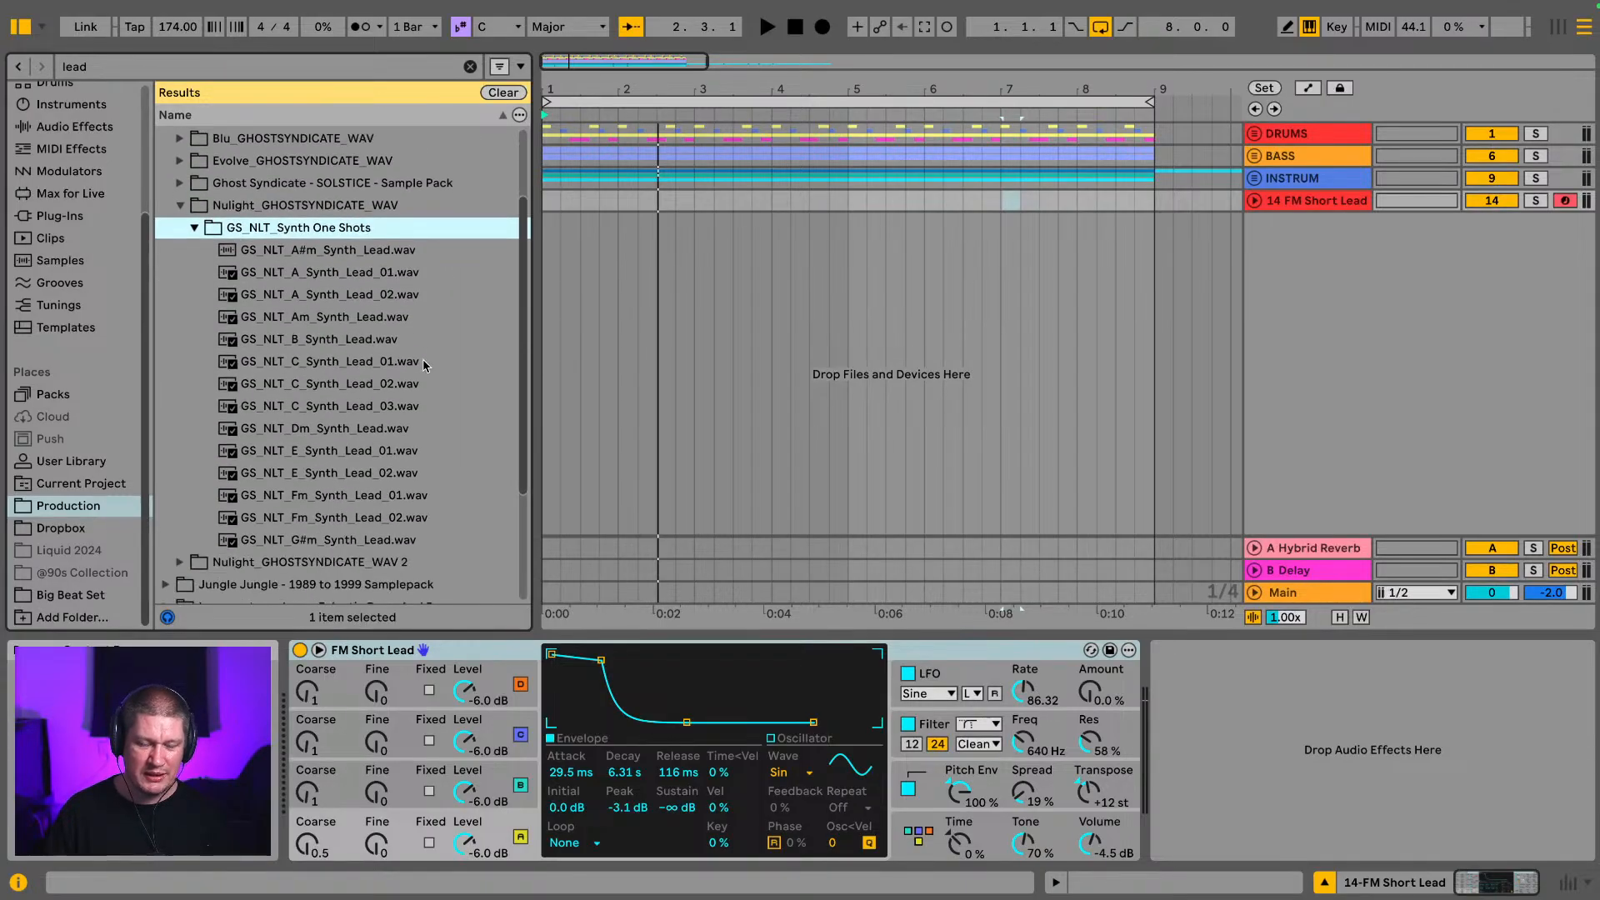
Step: Audition the GS_NLT C 02, C 03, Dm, E 01, E 02, Fm 01 and Fm 02 synth leads
{"action": "left_click", "coordinate": [343, 392]}
{"action": "left_click", "coordinate": [345, 408]}
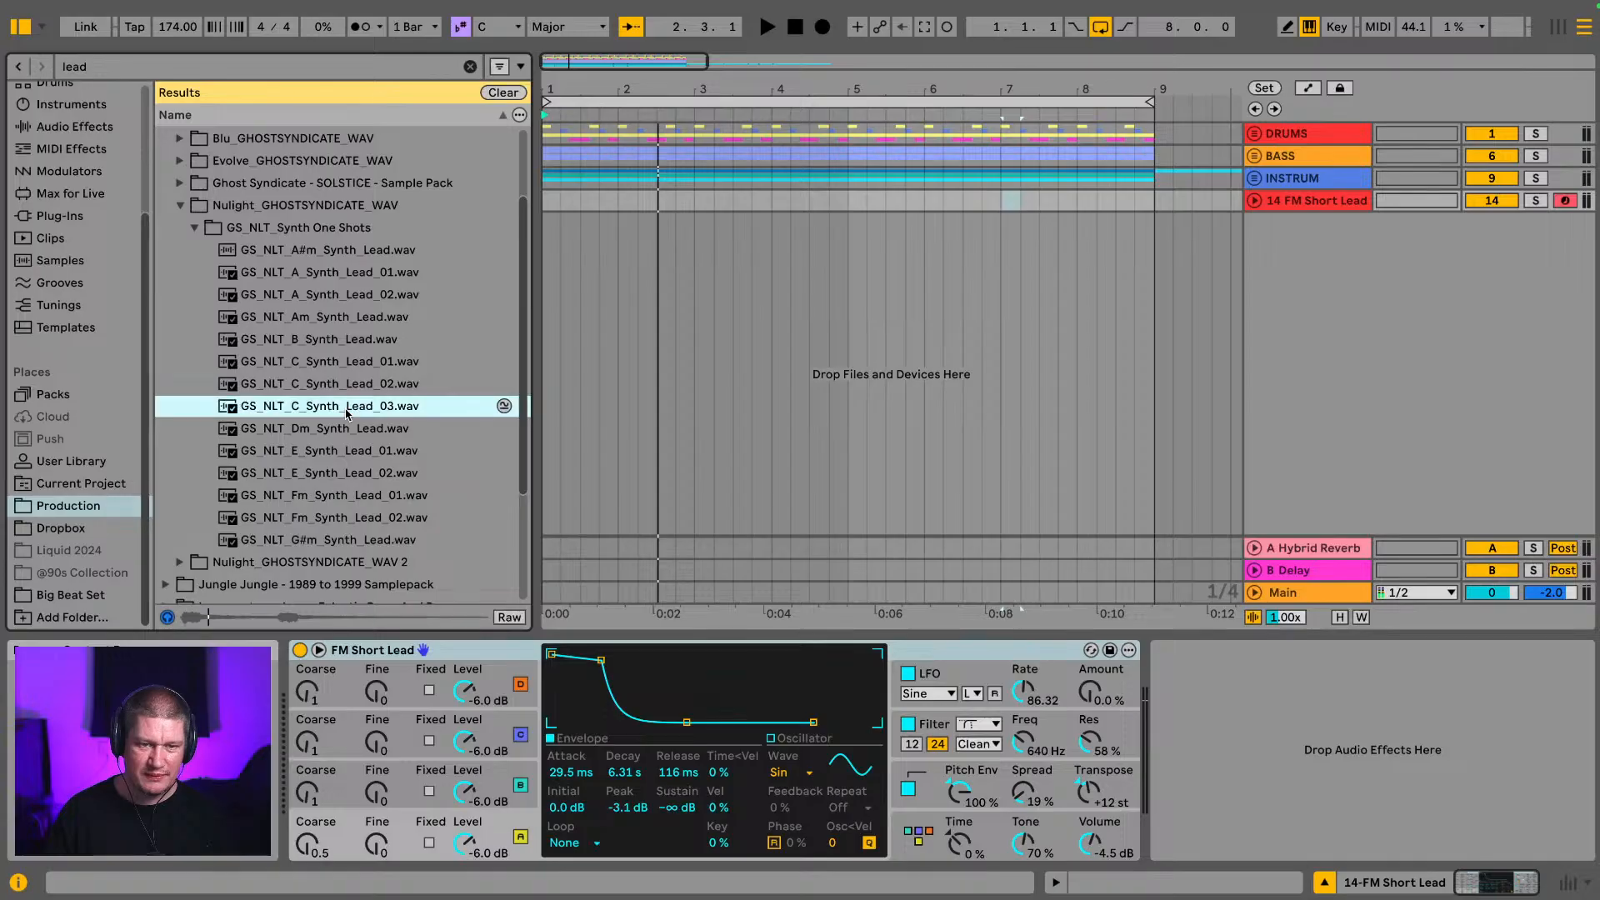
{"action": "left_click", "coordinate": [324, 428]}
{"action": "left_click", "coordinate": [318, 451]}
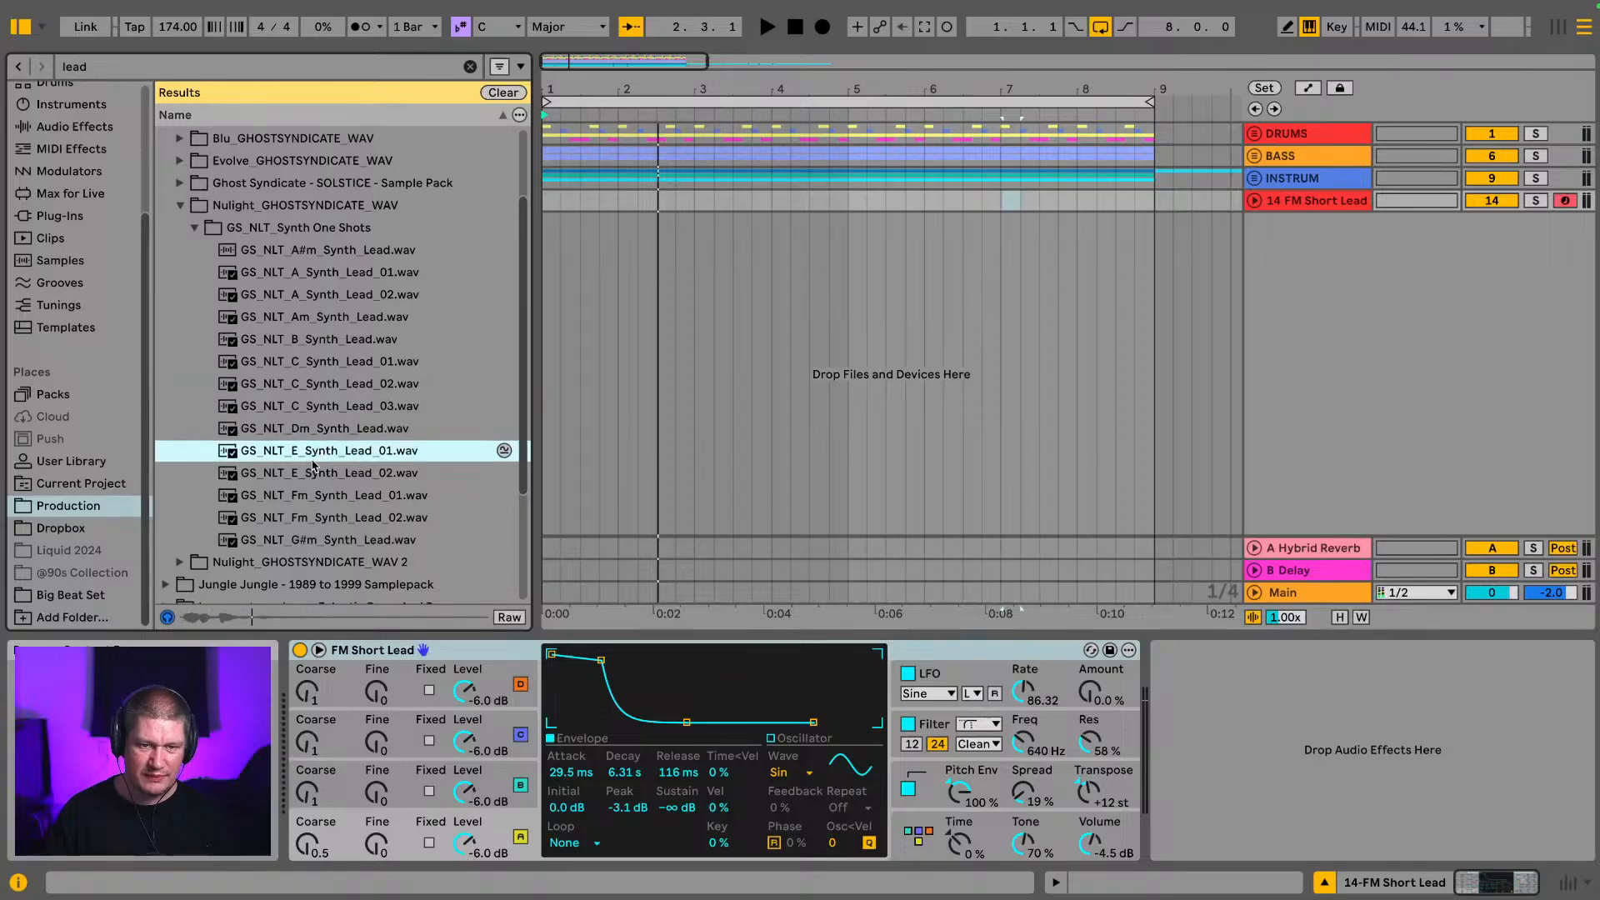
{"action": "left_click", "coordinate": [313, 471]}
{"action": "scroll", "coordinate": [312, 474], "scroll_direction": "down", "scroll_amount": 1}
{"action": "left_click", "coordinate": [311, 485]}
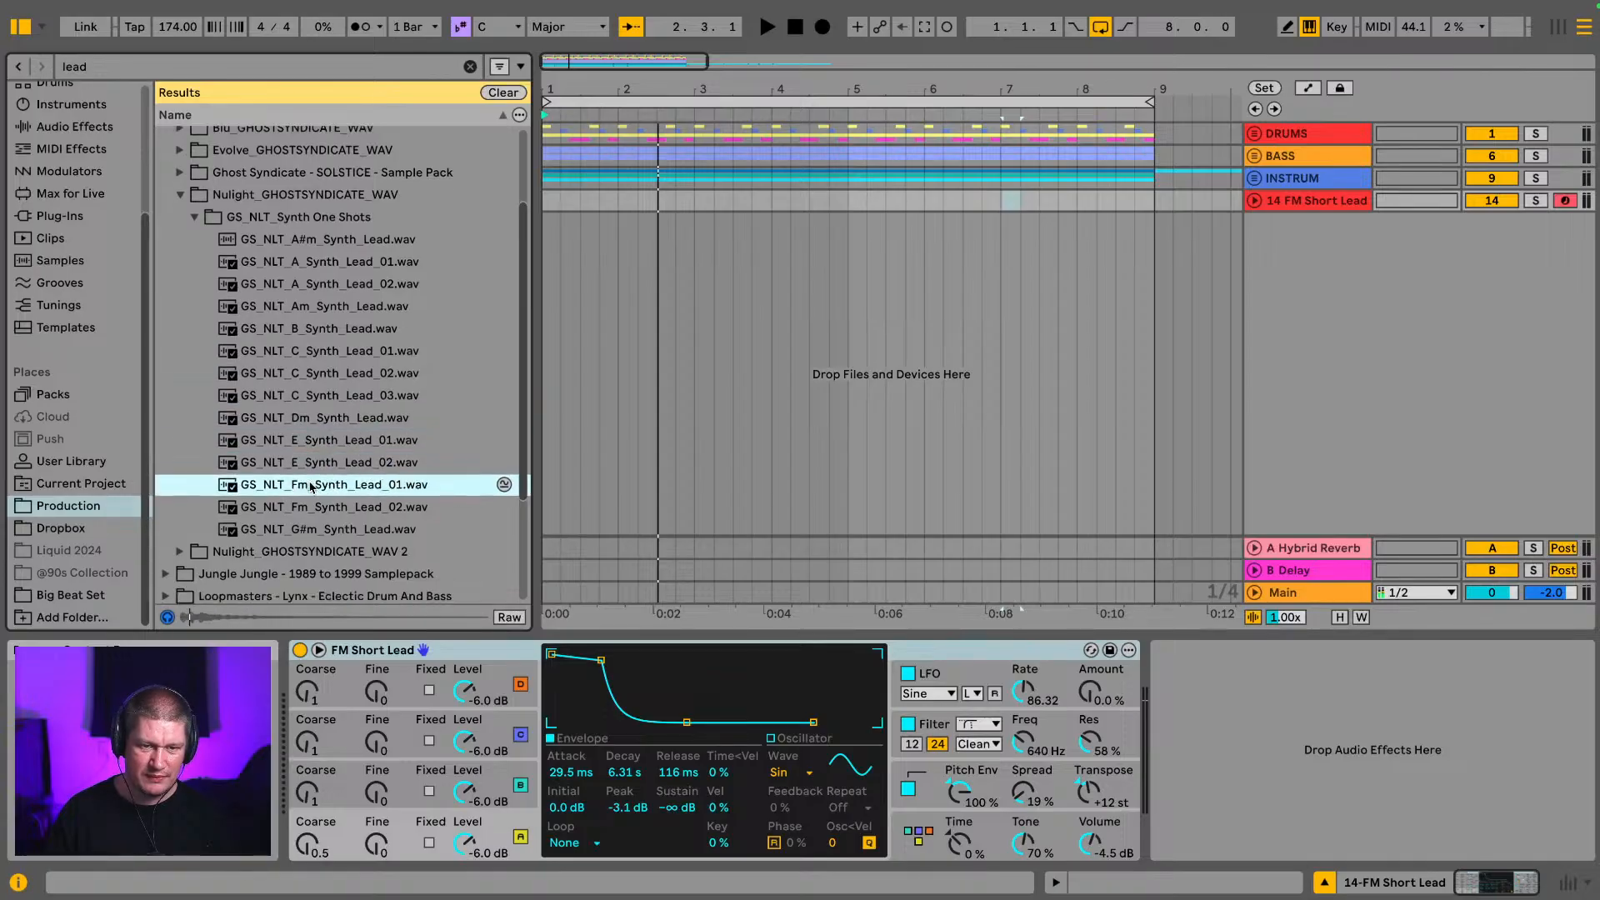
{"action": "scroll", "coordinate": [311, 490], "scroll_direction": "down", "scroll_amount": 1}
{"action": "left_click", "coordinate": [310, 495]}
{"action": "scroll", "coordinate": [309, 500], "scroll_direction": "down", "scroll_amount": 1}
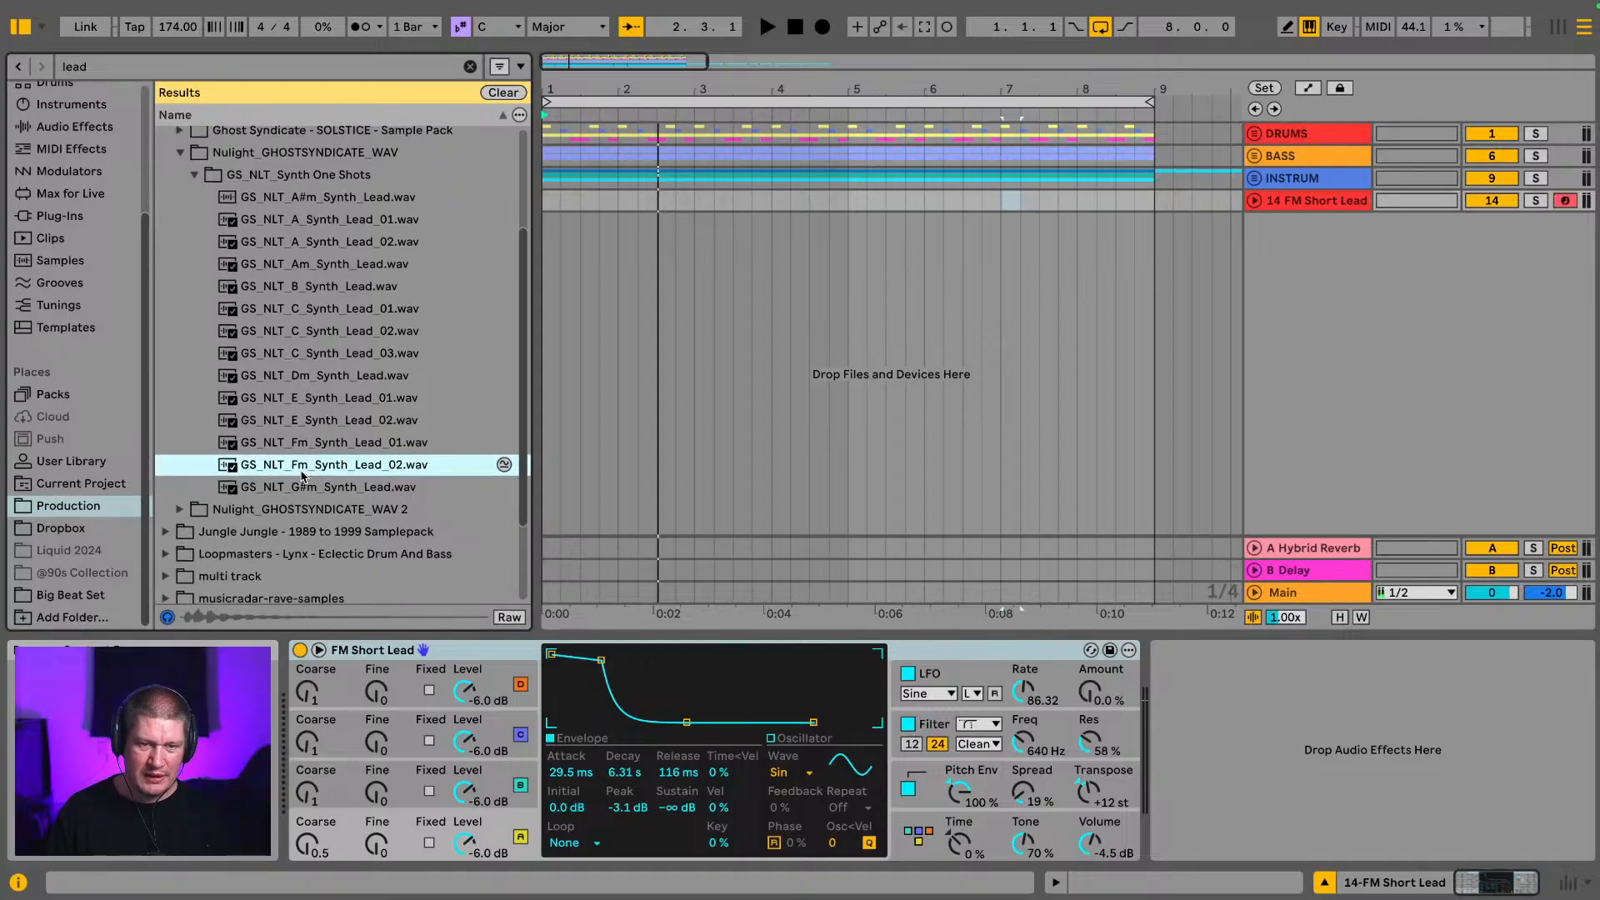
Step: Add GS_NLT_Fm_Synth_Lead_02.wav to a new audio track near 1.3 and turn off the clip's warping
{"action": "left_click_drag", "start_coordinate": [282, 469], "coordinate": [588, 258]}
{"action": "left_click_drag", "start_coordinate": [598, 93], "coordinate": [621, 175]}
{"action": "double_click", "coordinate": [710, 223]}
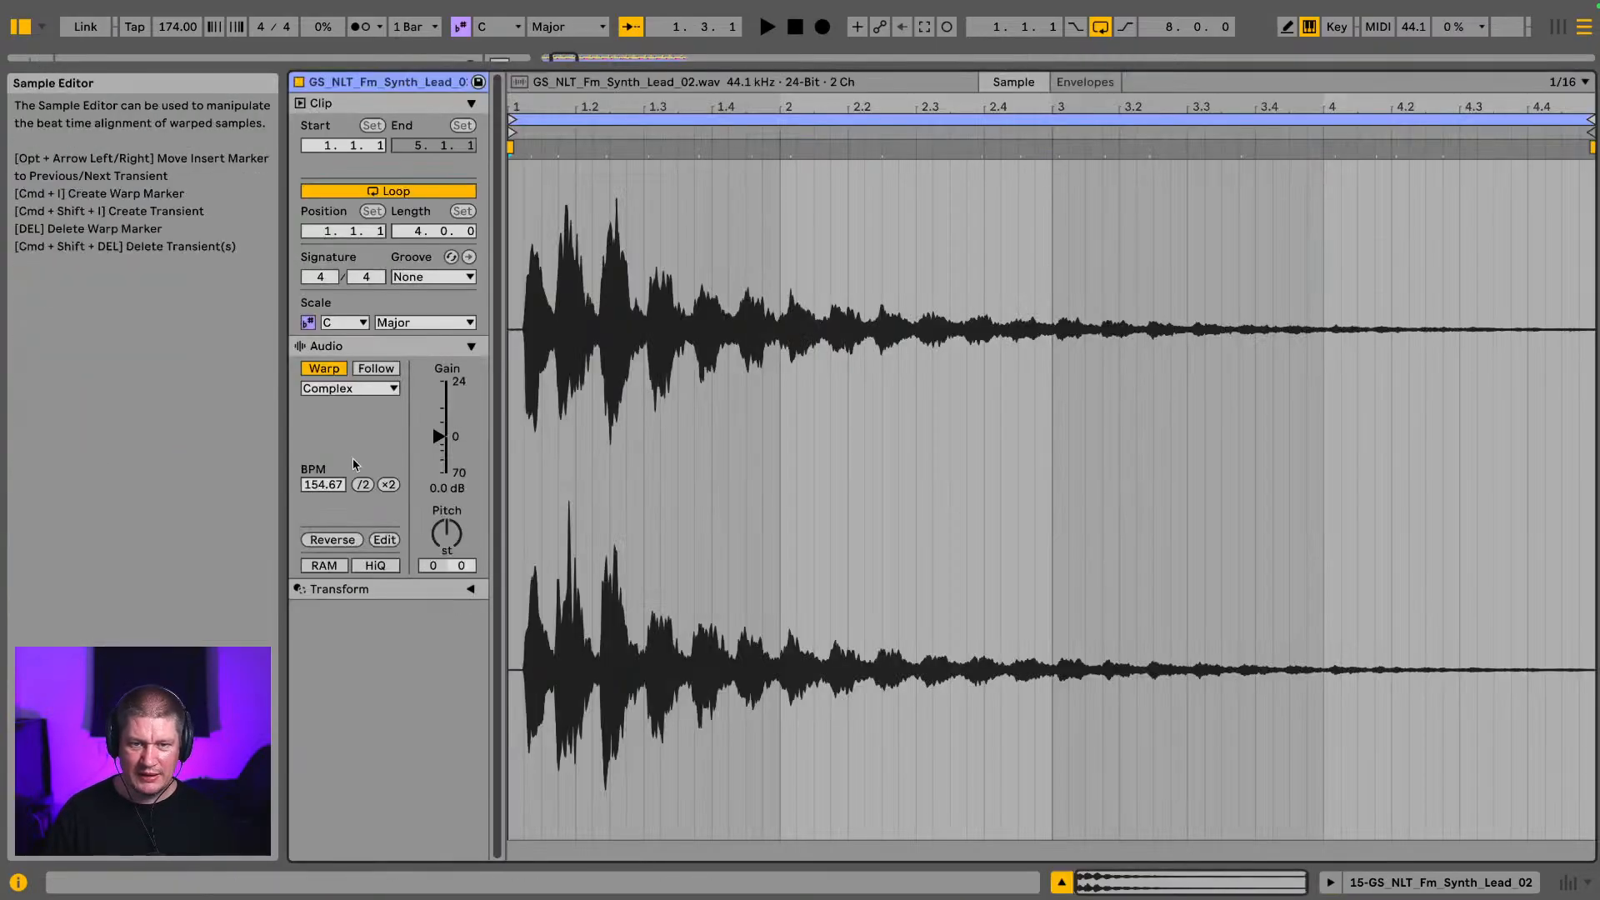
{"action": "left_click", "coordinate": [325, 368]}
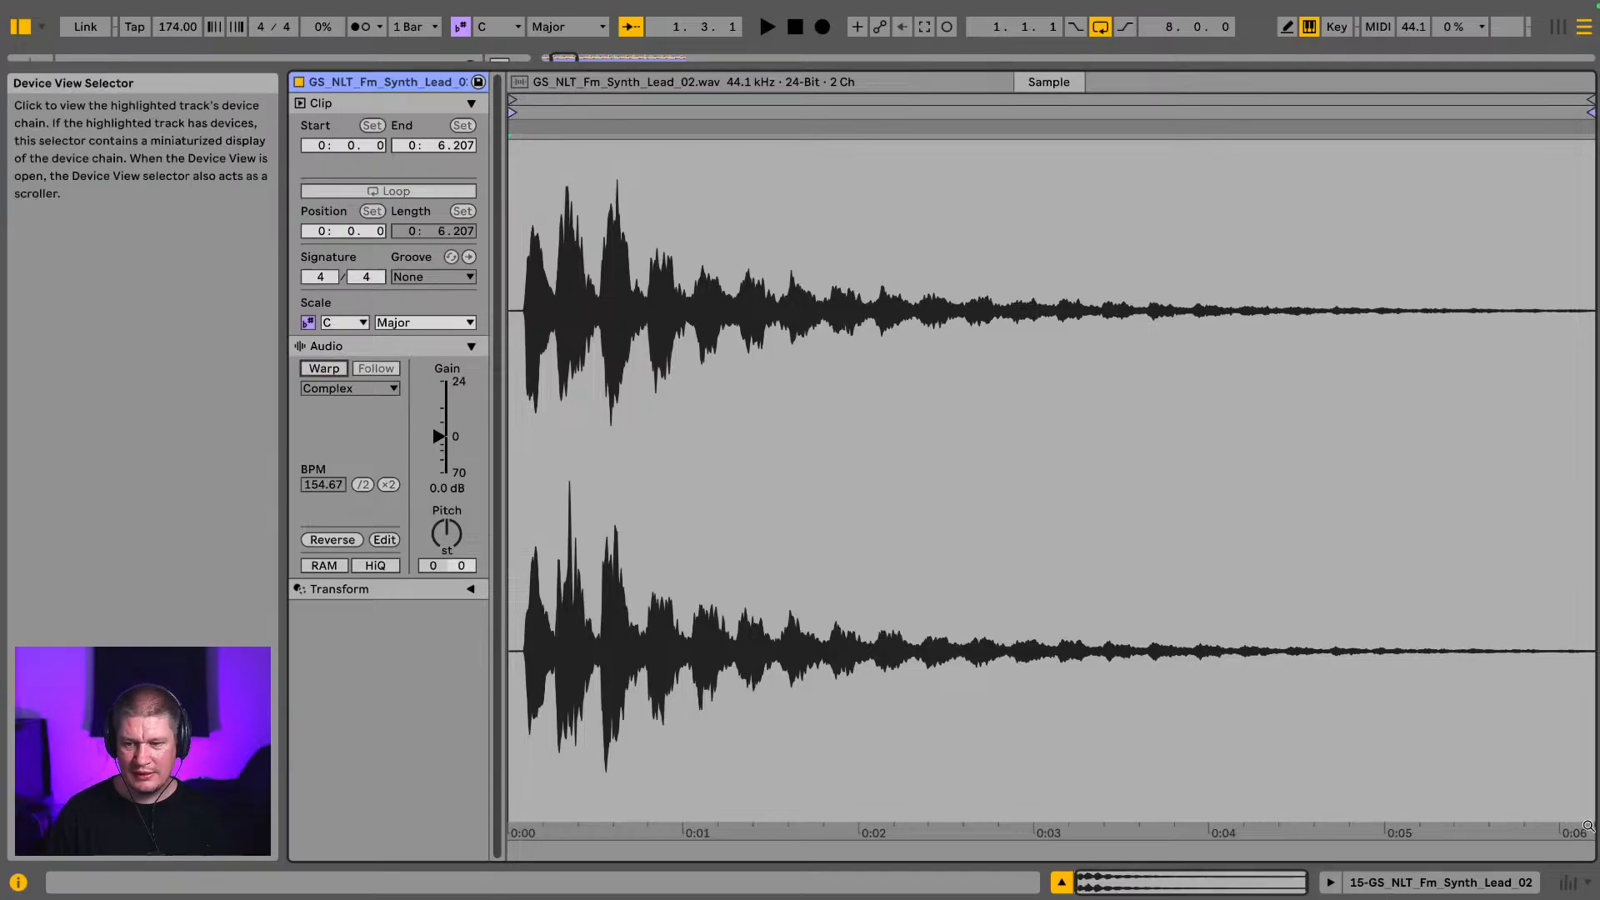
{"action": "left_click", "coordinate": [1411, 888]}
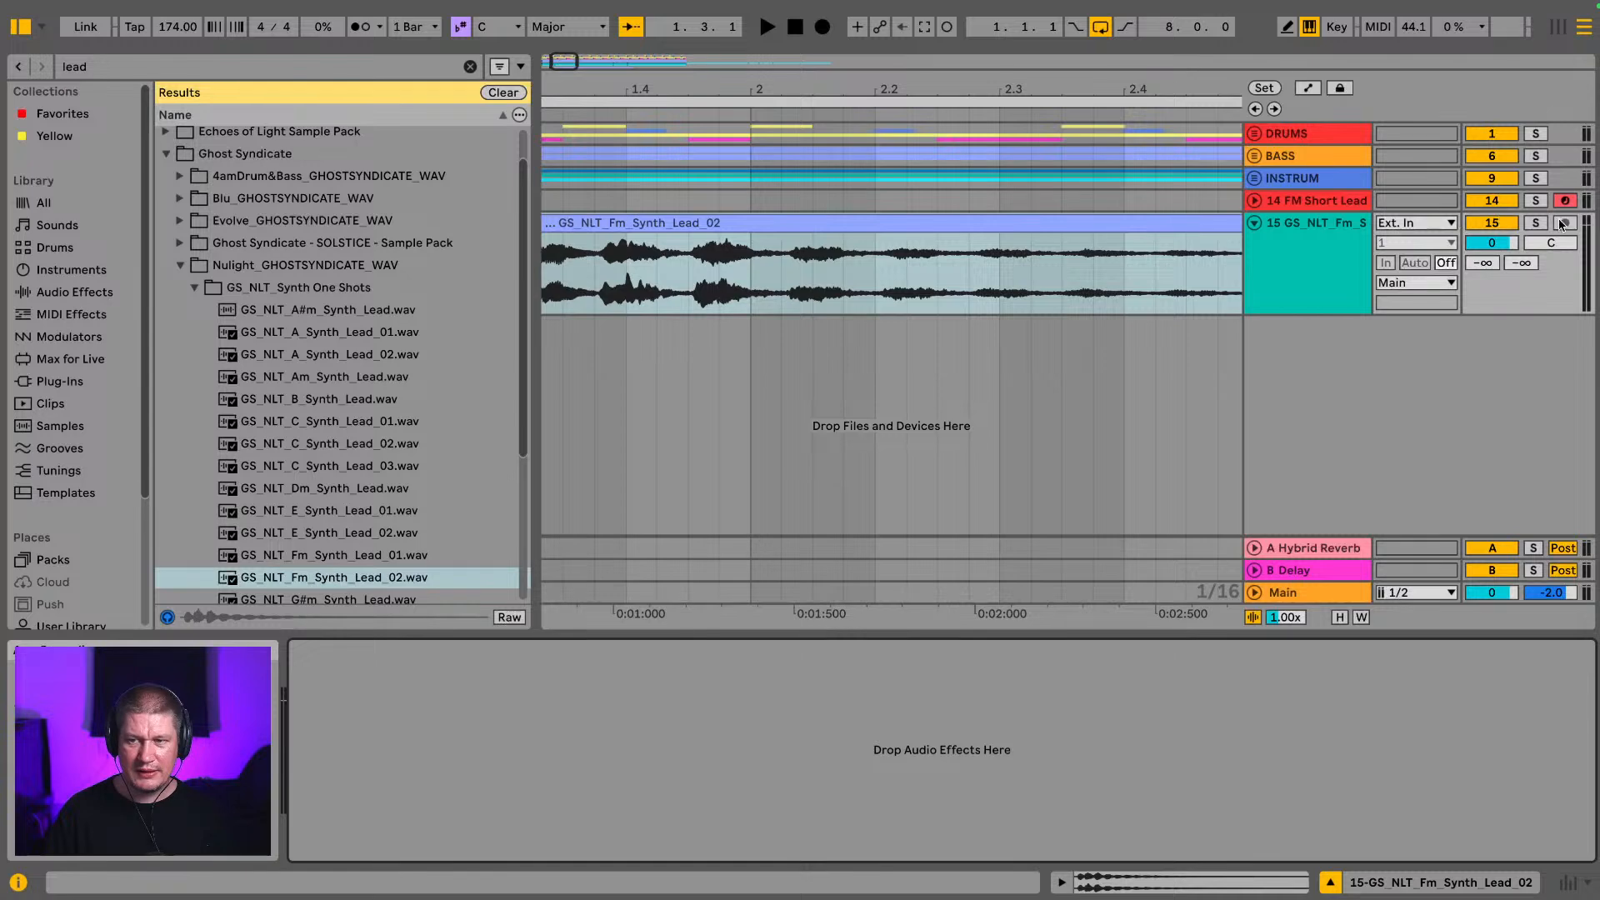
Step: Solo the GS_NLT_Fm_Synth_Lead_02 track, play it briefly and trim the clip's start to about 1.4.3
{"action": "left_click", "coordinate": [1537, 224]}
{"action": "key", "text": "space"}
{"action": "key", "text": "space"}
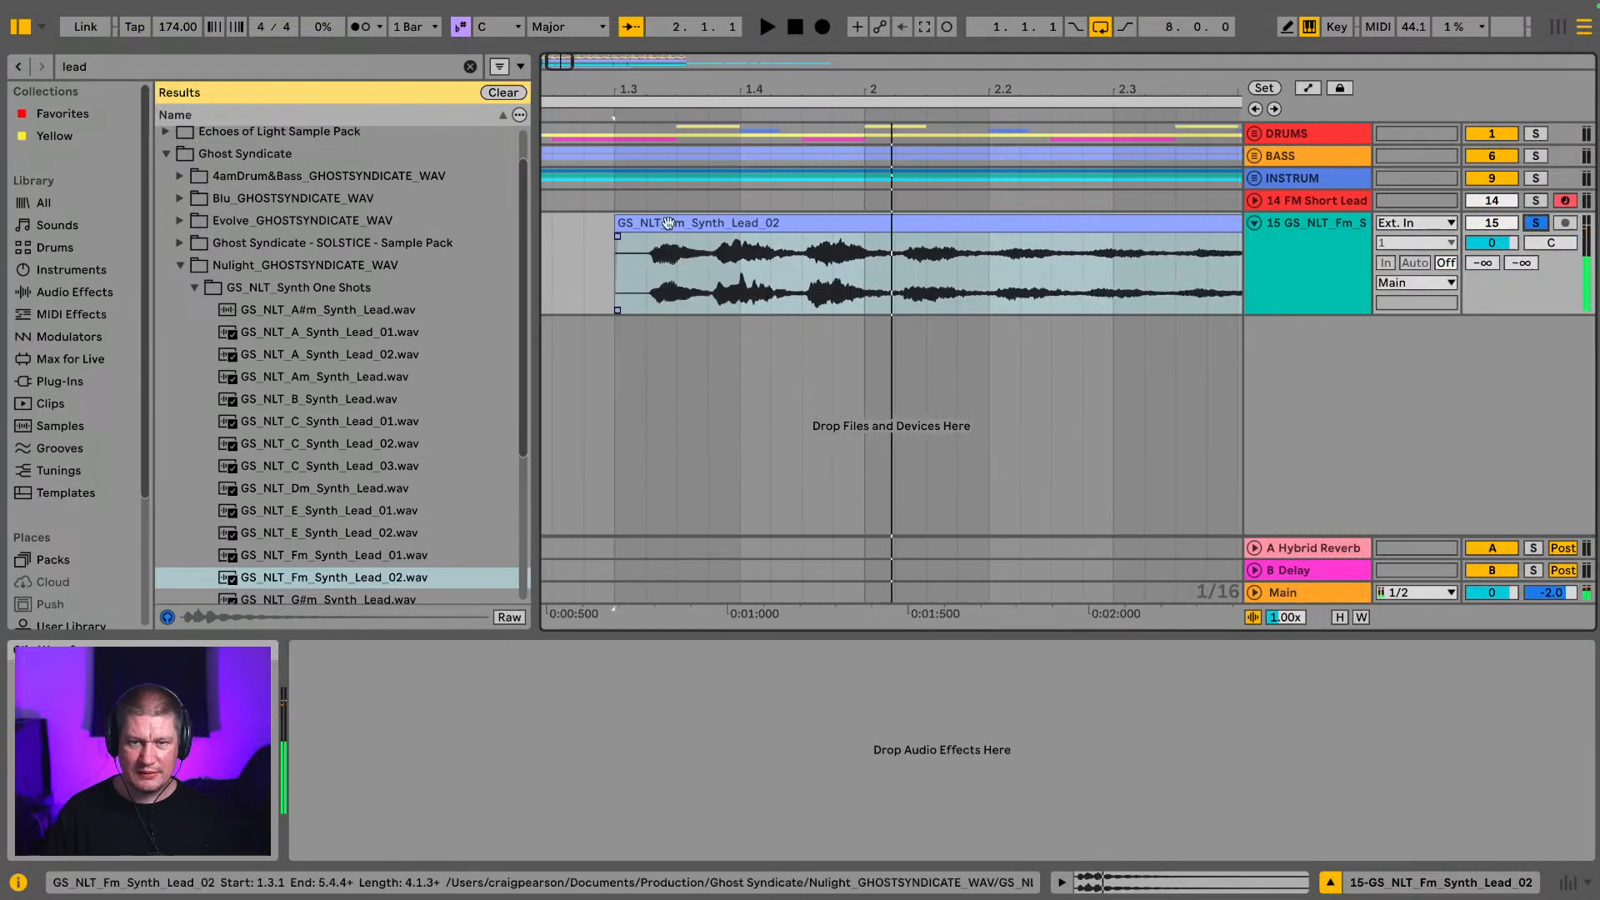
{"action": "left_click_drag", "start_coordinate": [617, 250], "coordinate": [803, 241]}
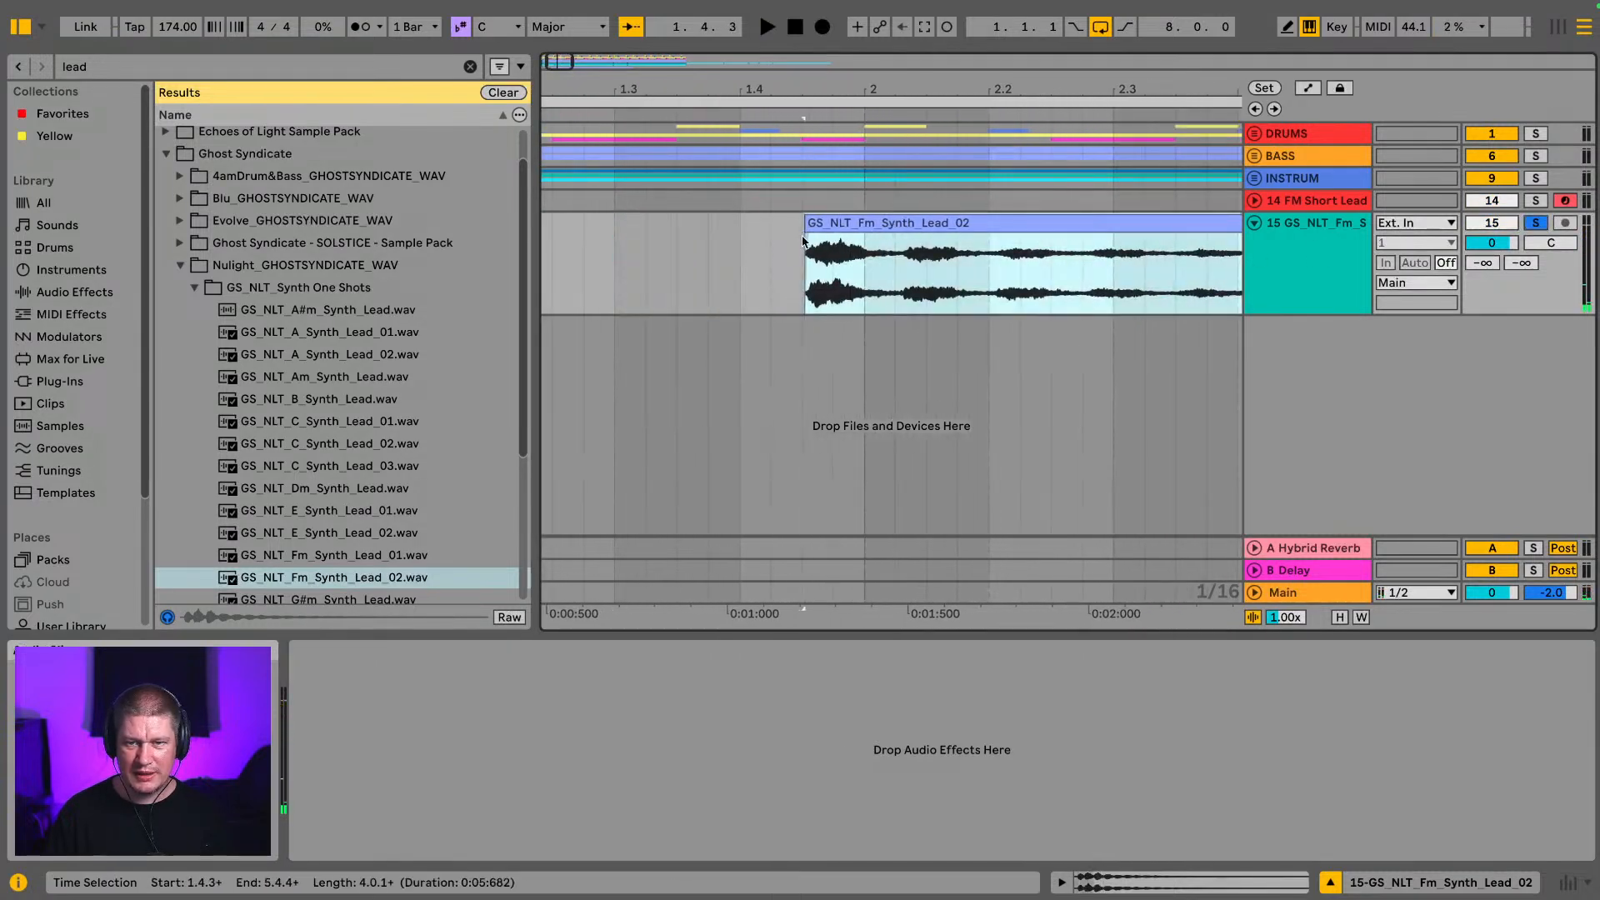
Step: Play the trimmed synth lead clip in solo and replay it from the start of the arrangement
{"action": "key", "text": "space"}
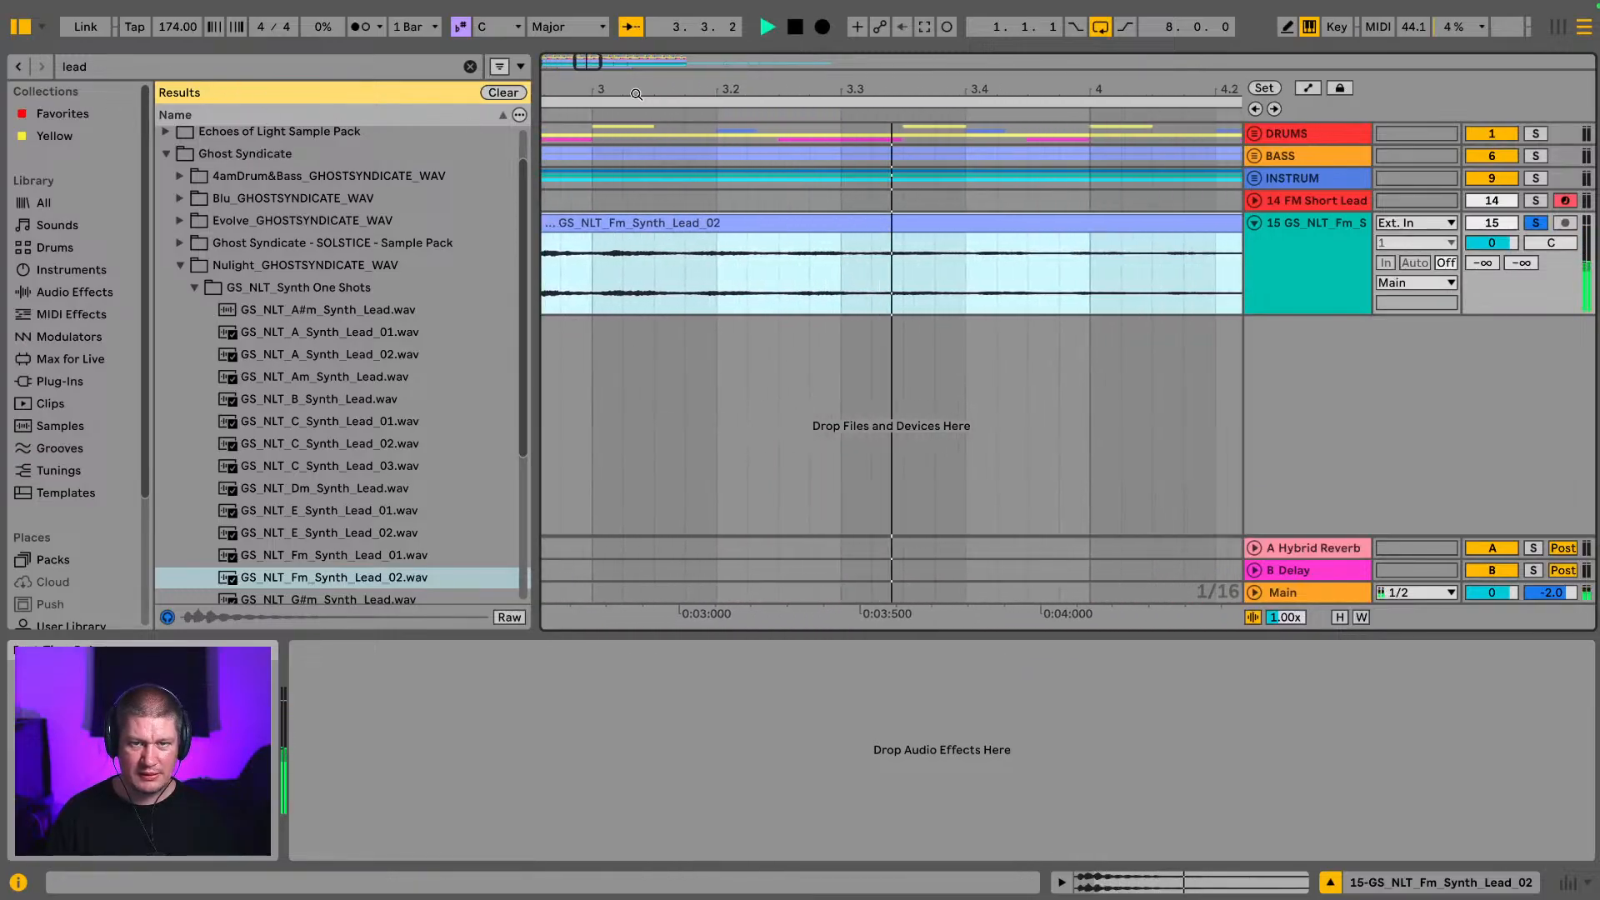
{"action": "left_click_drag", "start_coordinate": [637, 94], "coordinate": [635, 21]}
{"action": "key", "text": "space"}
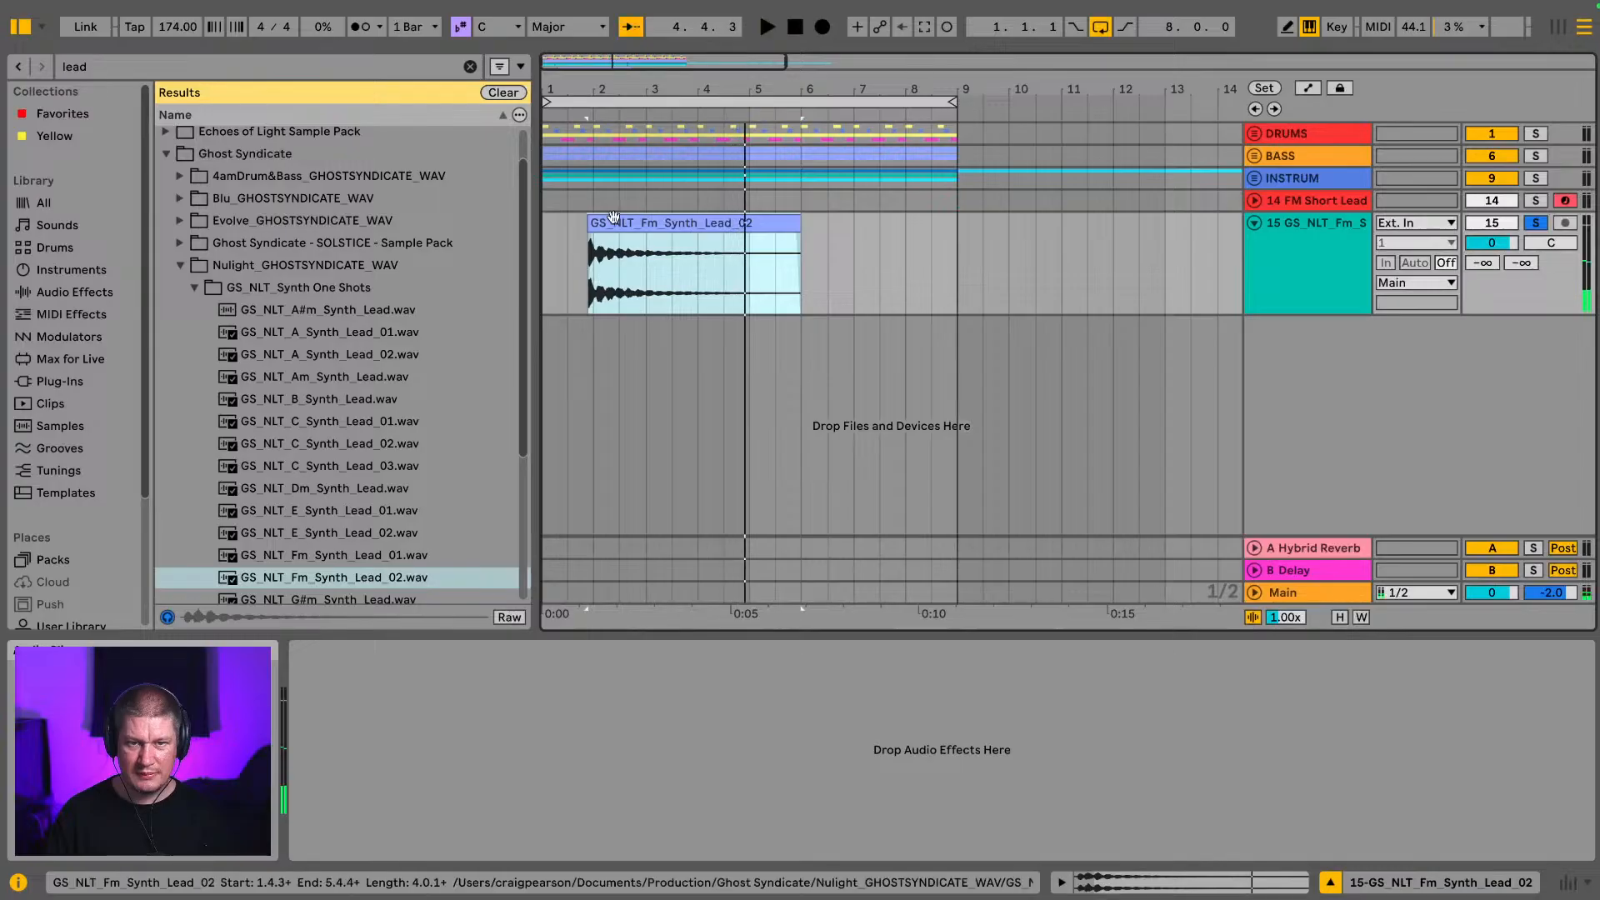
{"action": "left_click", "coordinate": [550, 243]}
{"action": "key", "text": "space"}
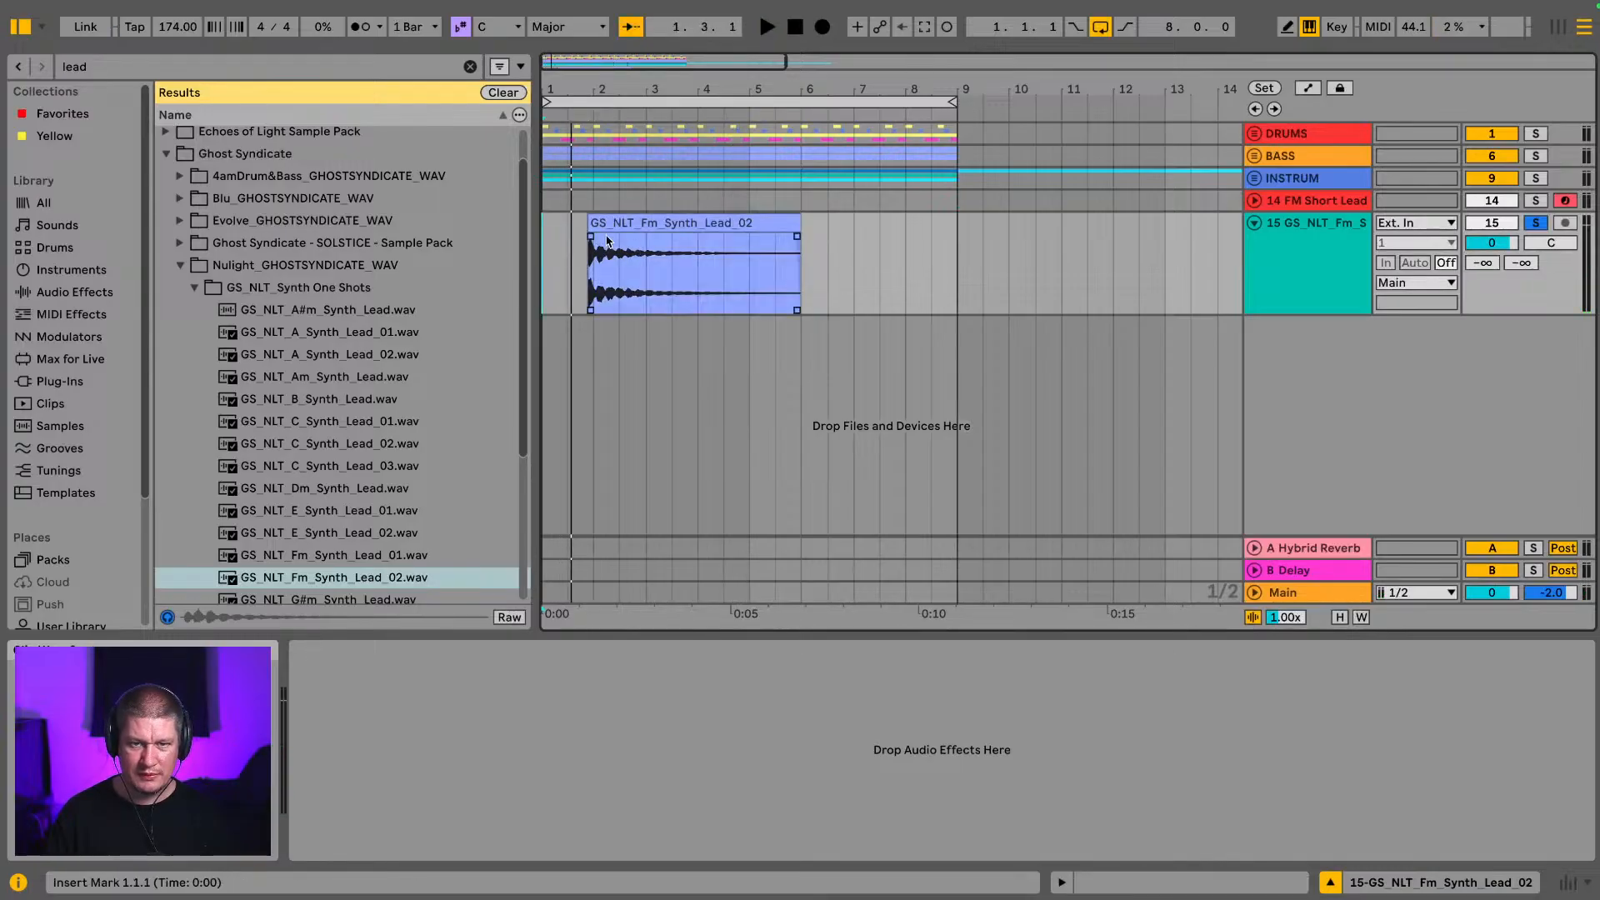
Step: Lower the synth lead clip's gain to -8.2 dB
{"action": "double_click", "coordinate": [643, 222]}
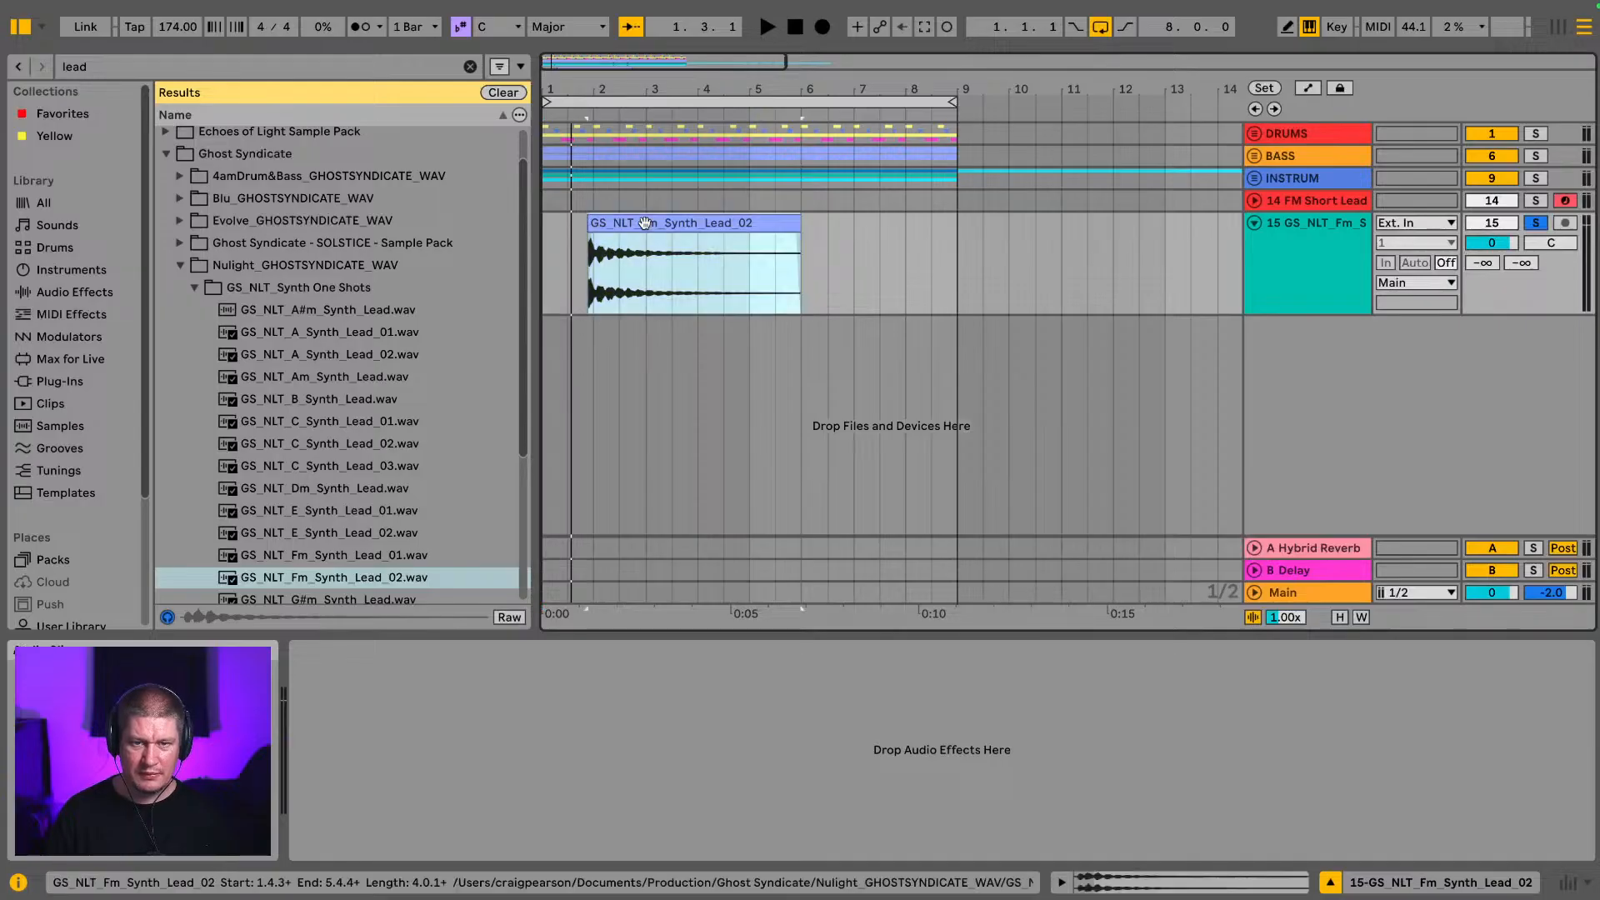
{"action": "left_click_drag", "start_coordinate": [436, 437], "coordinate": [439, 447]}
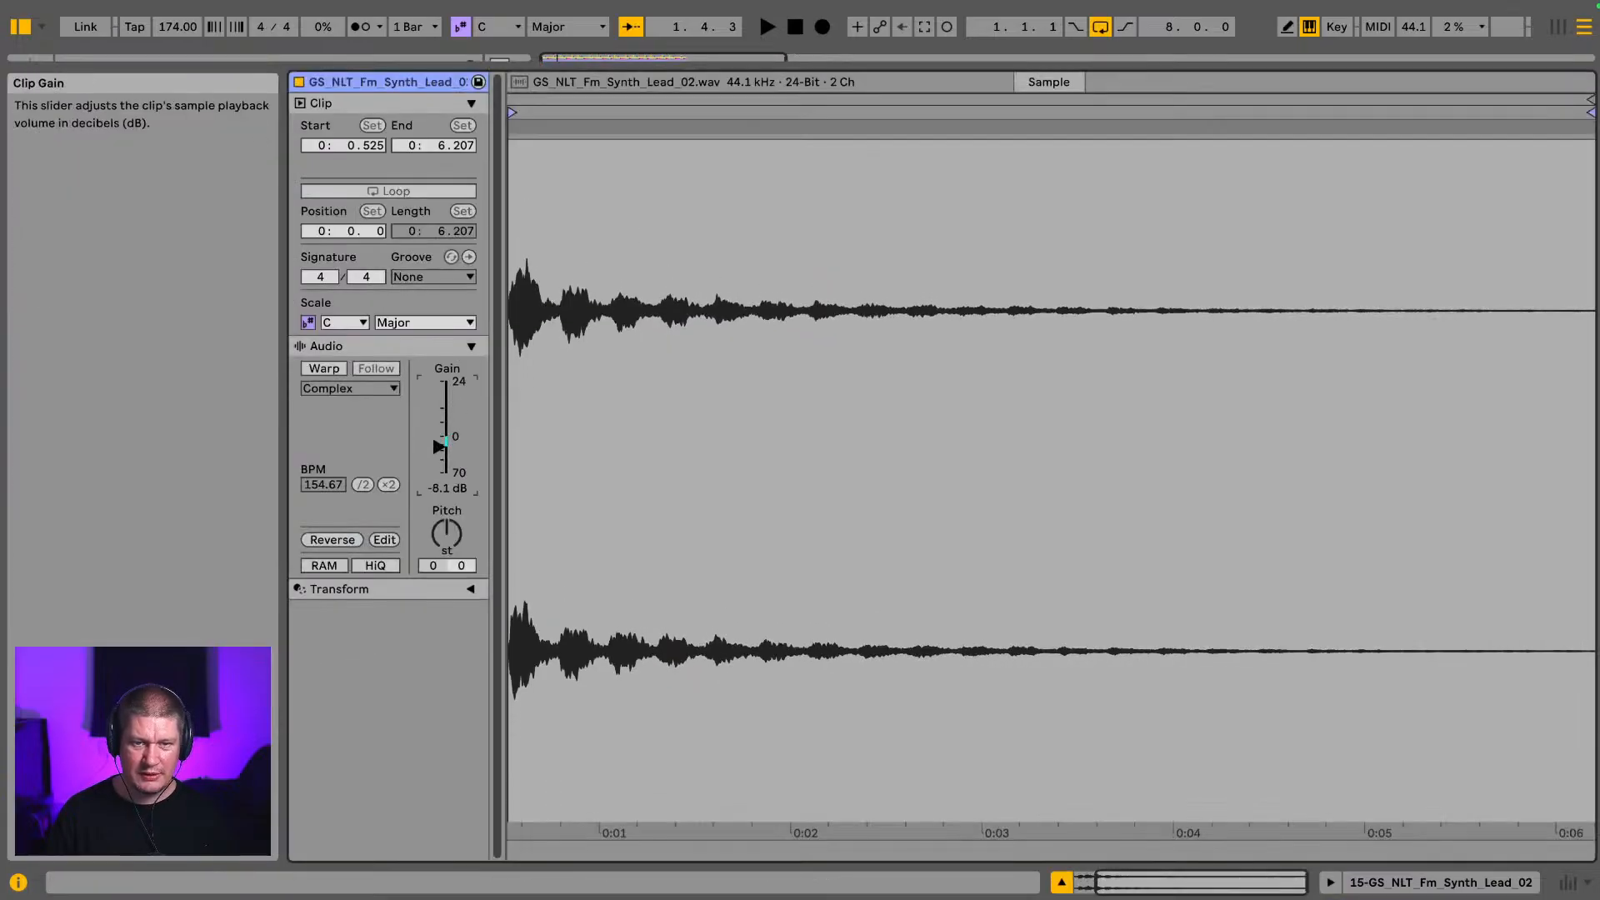
{"action": "left_click", "coordinate": [1406, 885]}
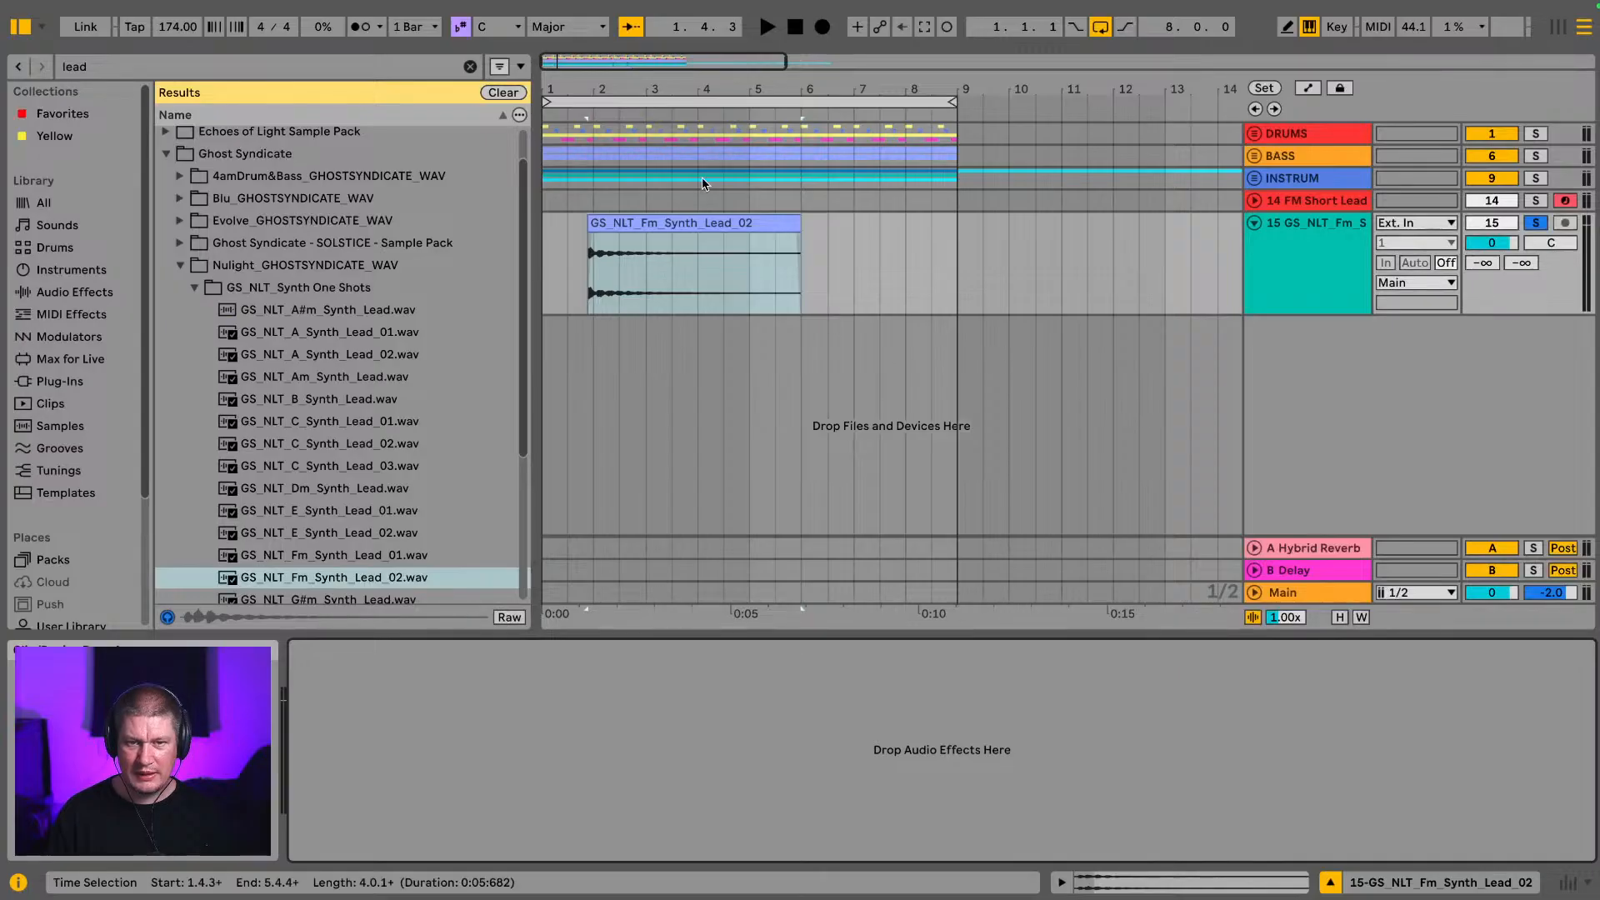
Step: Unsolo the synth lead track, play the loop from the start and move the clip earlier to about 1.4.1
{"action": "left_click_drag", "start_coordinate": [613, 90], "coordinate": [616, 162]}
{"action": "left_click", "coordinate": [567, 261]}
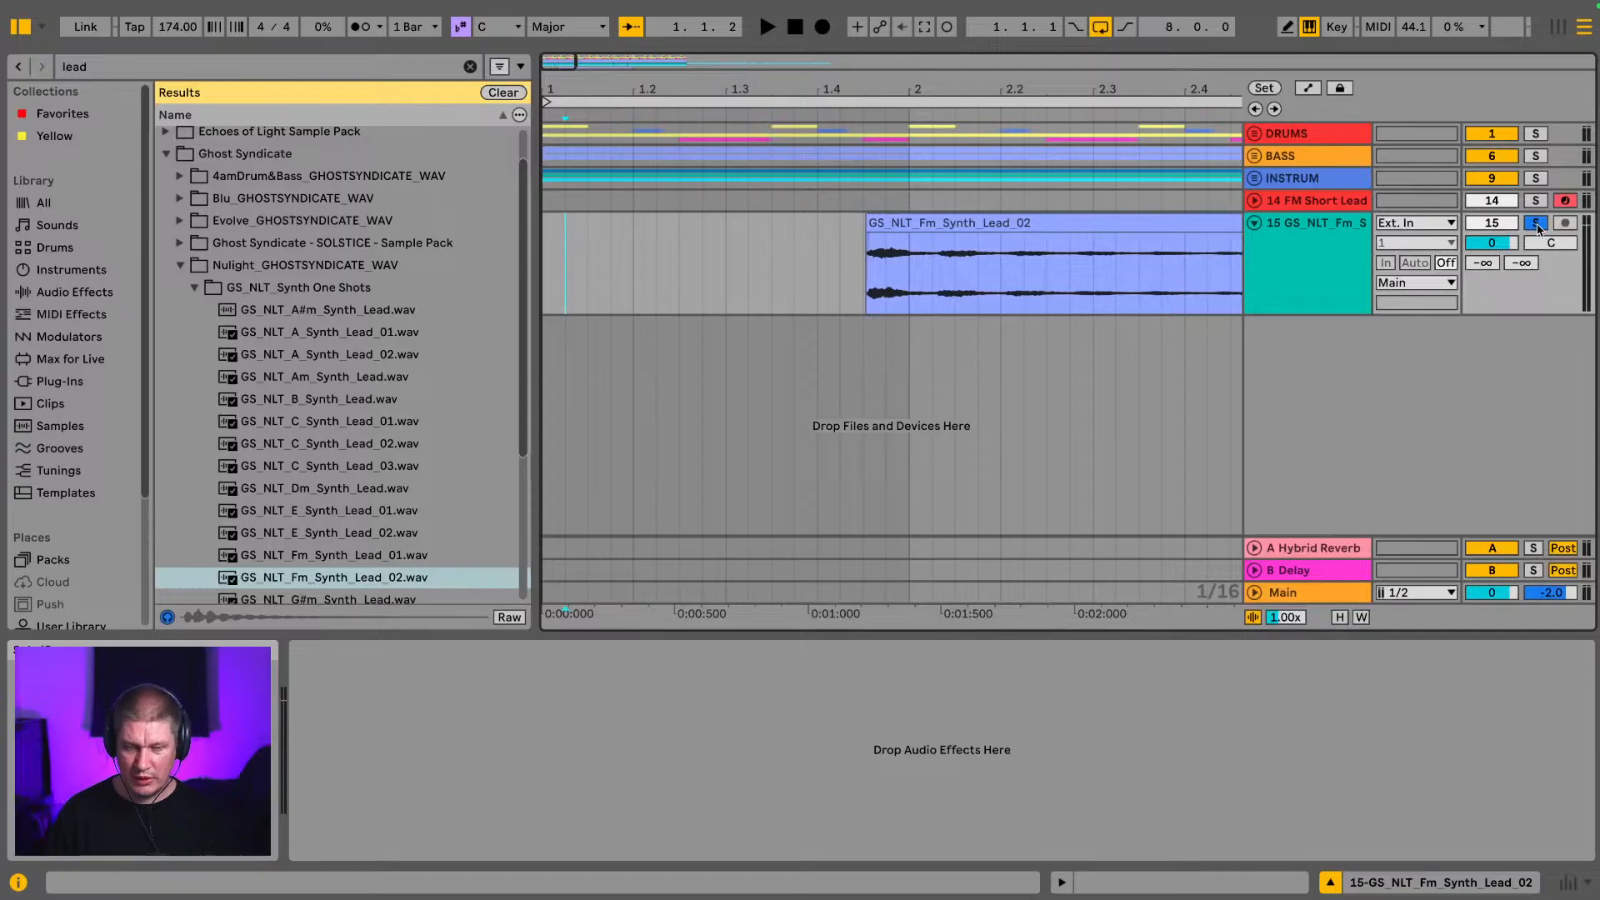
{"action": "left_click", "coordinate": [1536, 223]}
{"action": "left_click", "coordinate": [551, 253]}
{"action": "key", "text": "space"}
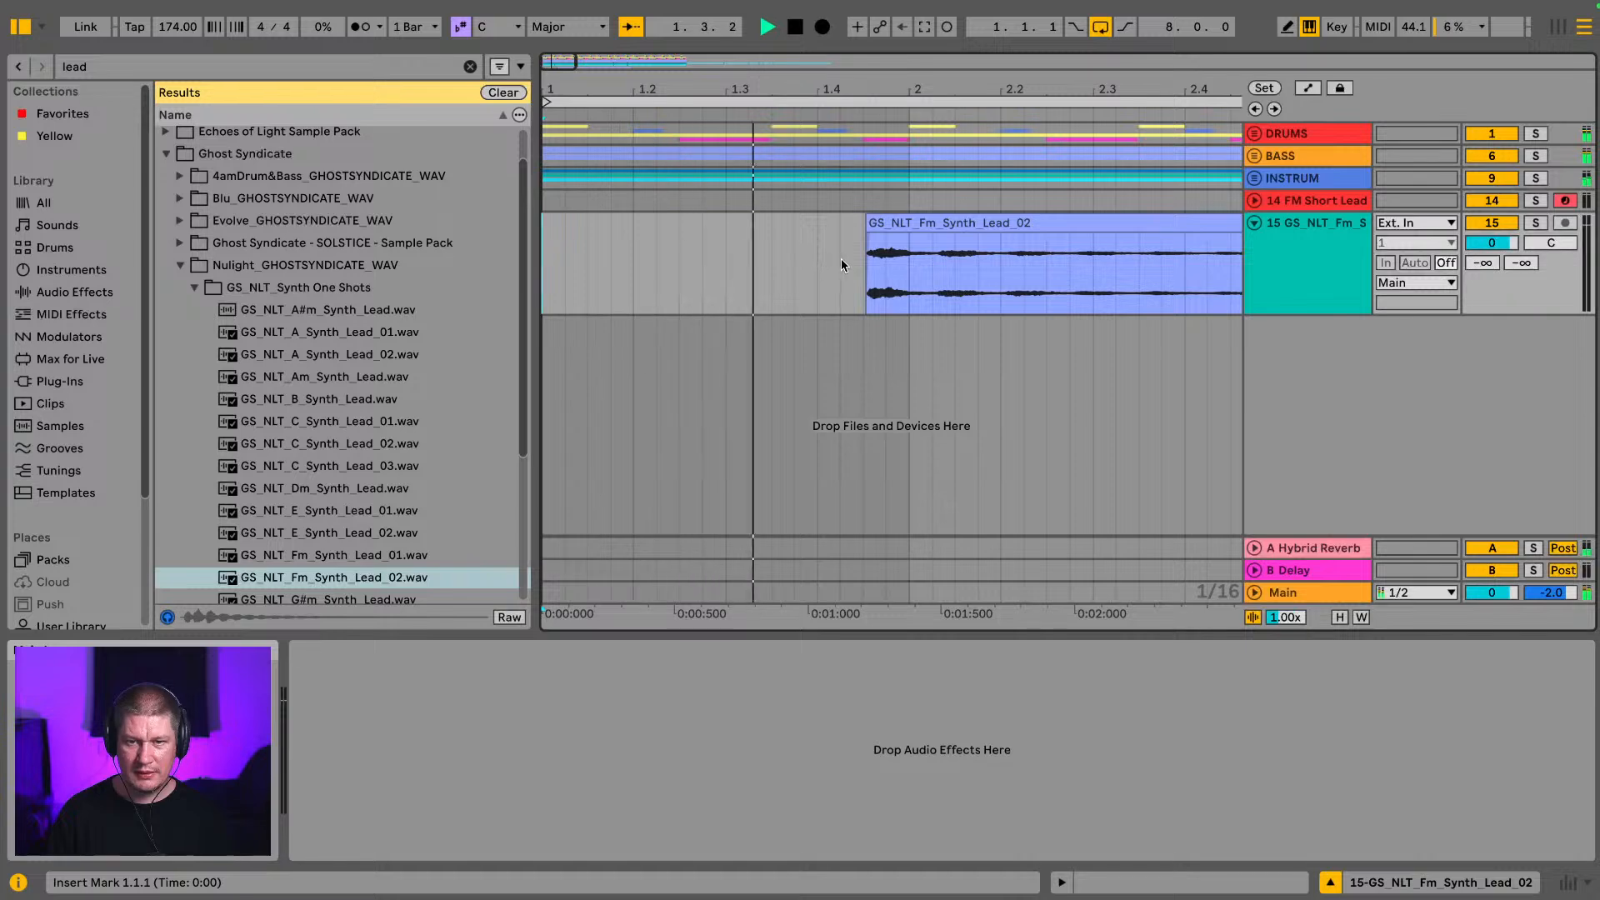
{"action": "left_click_drag", "start_coordinate": [901, 224], "coordinate": [862, 227]}
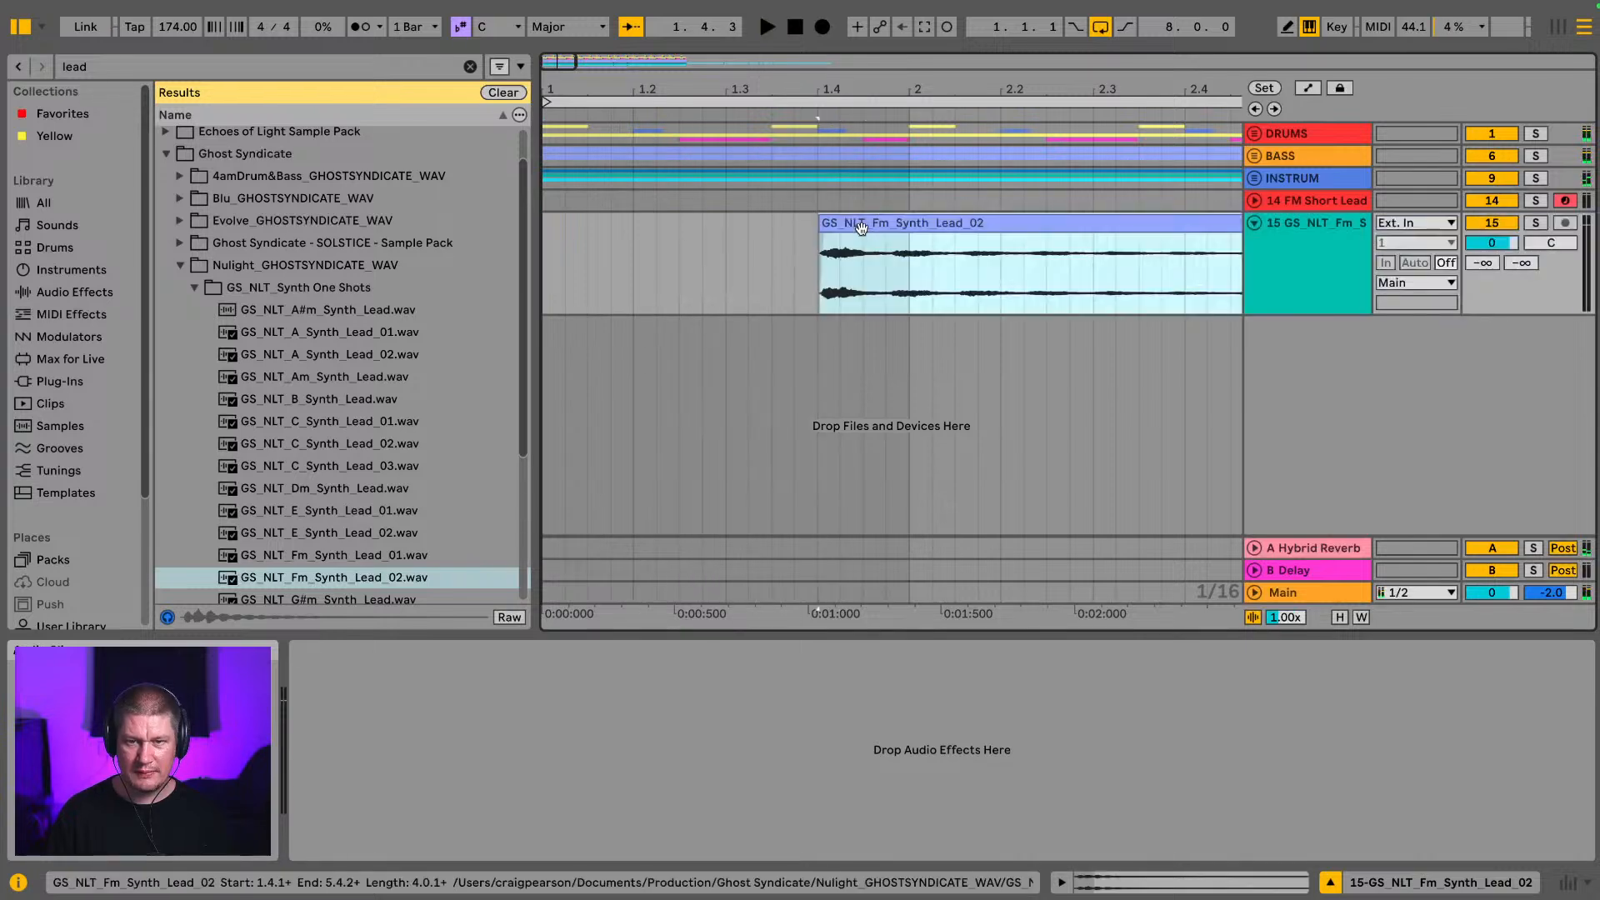
{"action": "key", "text": "space"}
Step: Reduce the synth lead clip's gain to -11.0 dB
{"action": "double_click", "coordinate": [861, 227]}
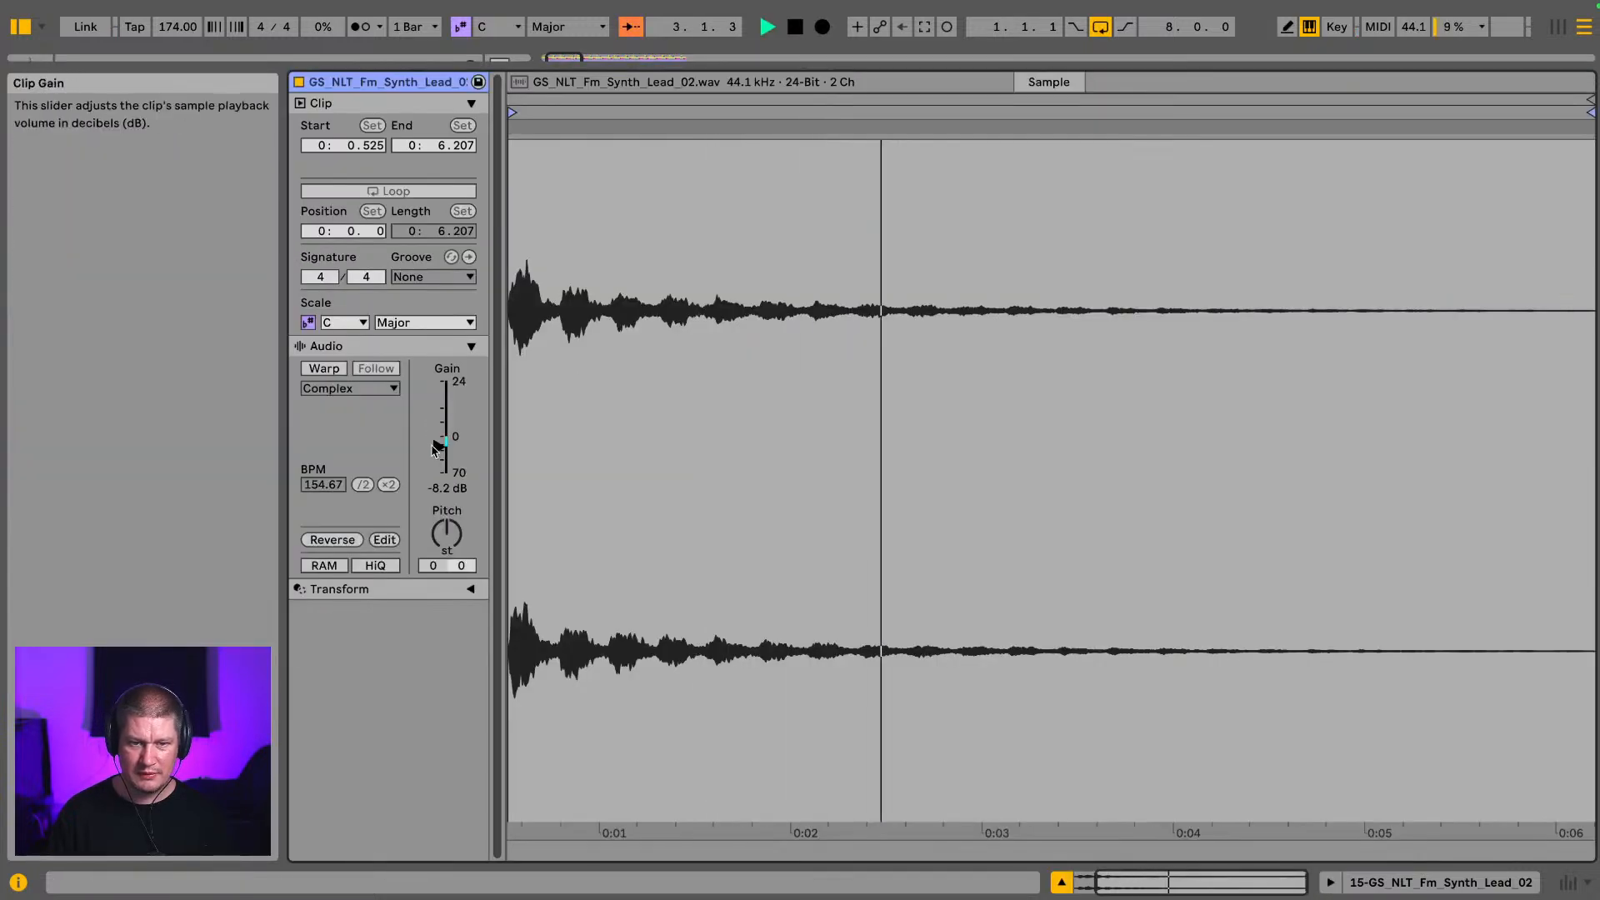
{"action": "left_click_drag", "start_coordinate": [439, 454], "coordinate": [439, 460]}
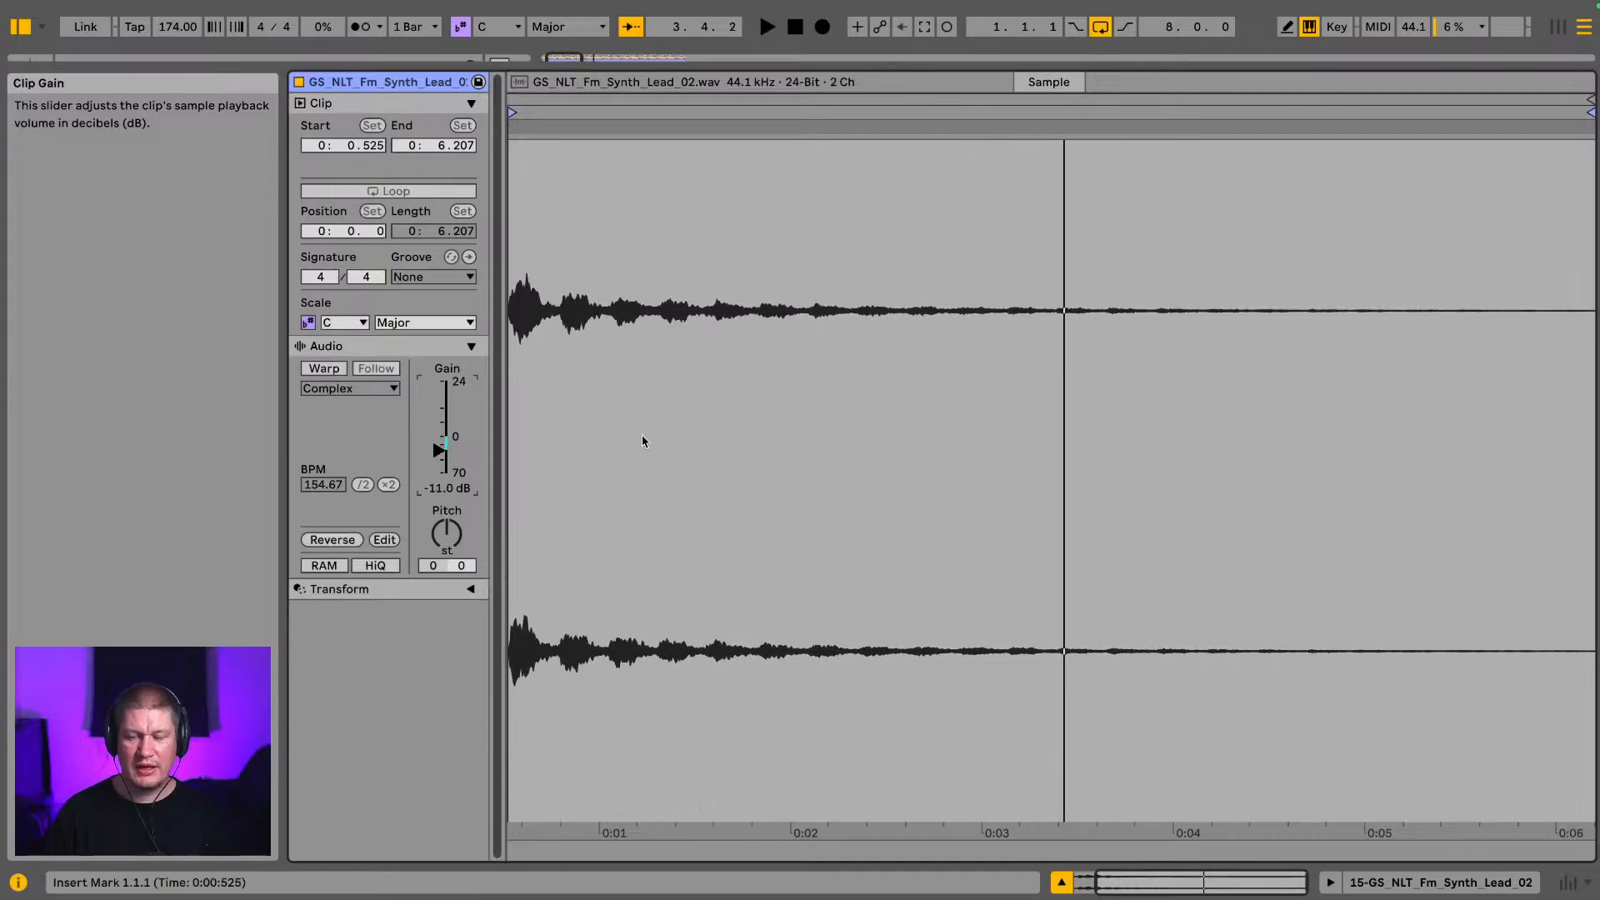
{"action": "left_click", "coordinate": [1367, 882]}
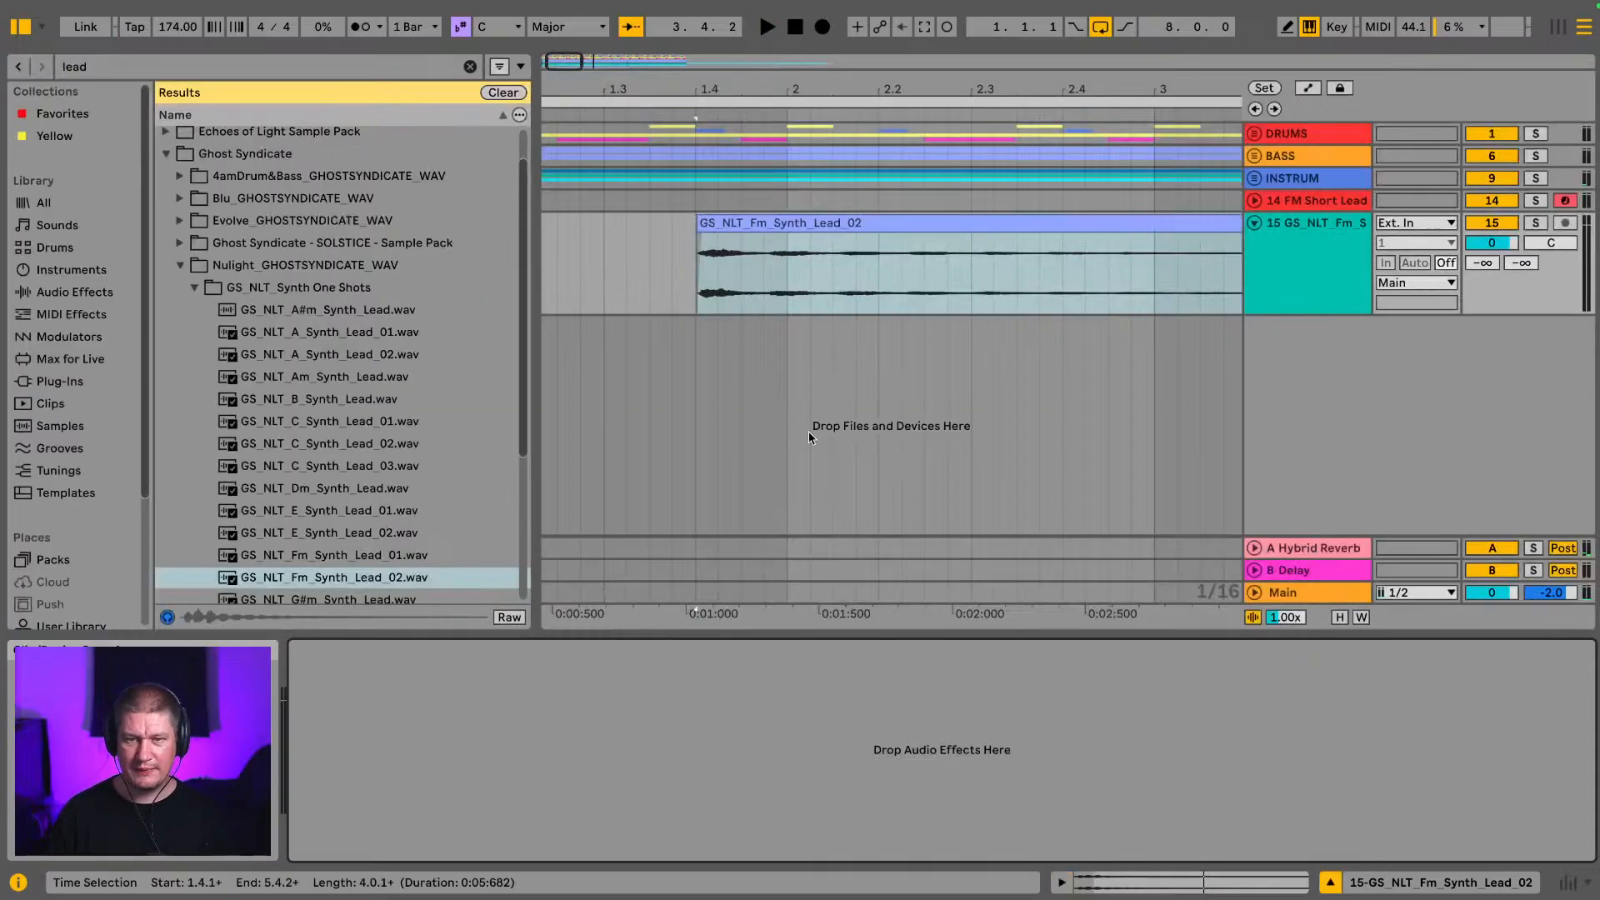
Step: Move the synth lead clip to about 3.2.1 and play the loop from near the start
{"action": "left_click_drag", "start_coordinate": [571, 82], "coordinate": [565, 34]}
{"action": "left_click_drag", "start_coordinate": [634, 240], "coordinate": [719, 240]}
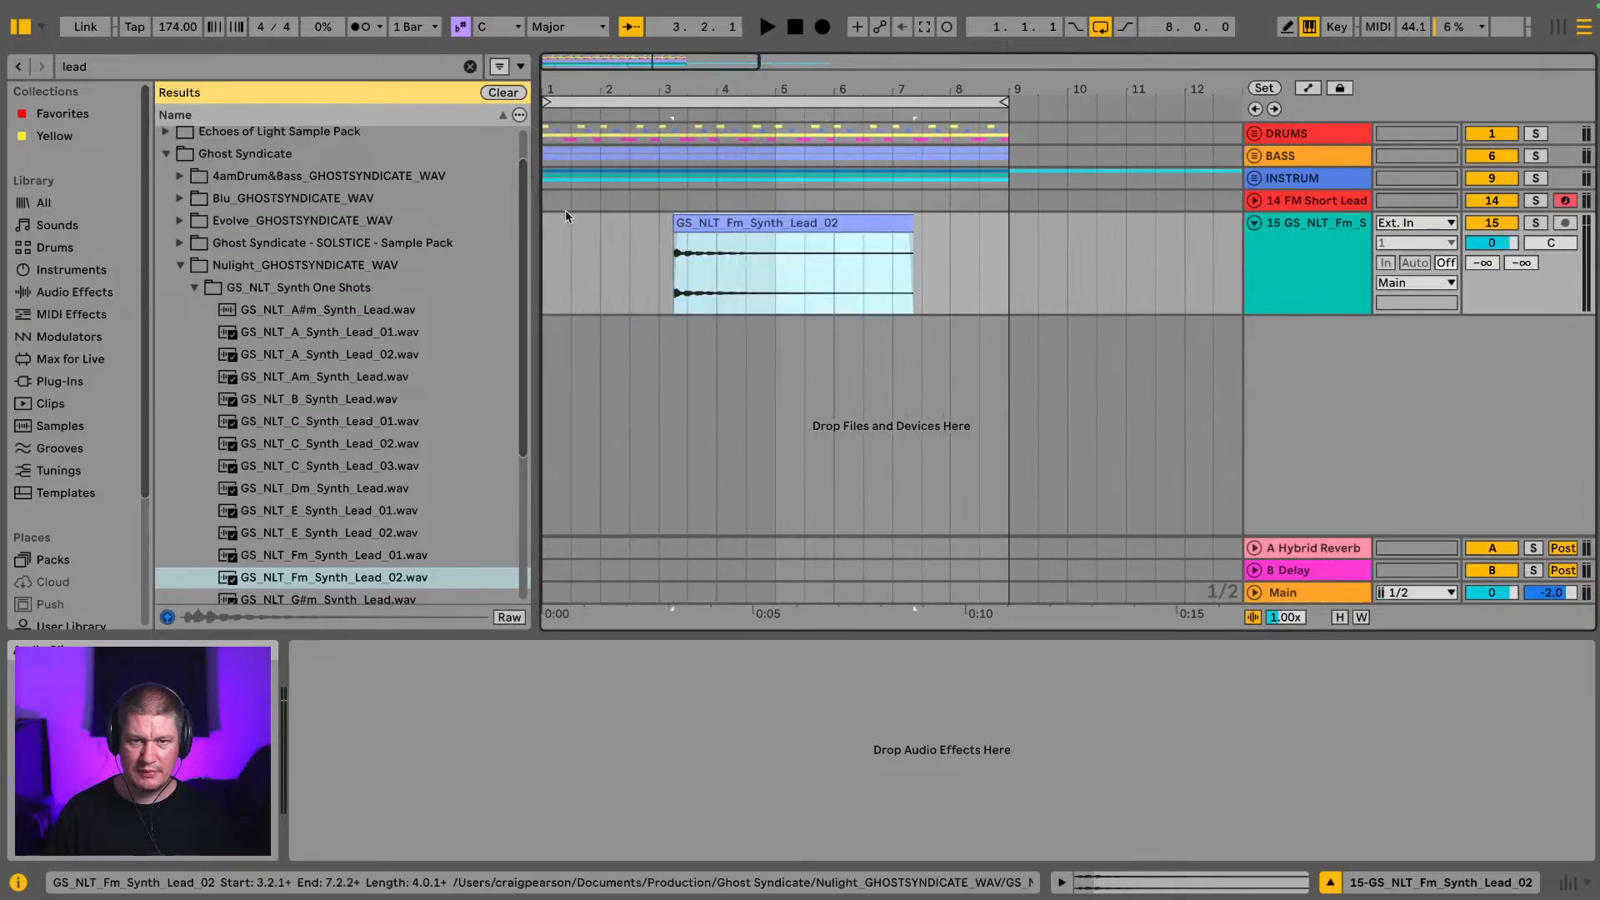
{"action": "left_click", "coordinate": [558, 241]}
{"action": "key", "text": "space"}
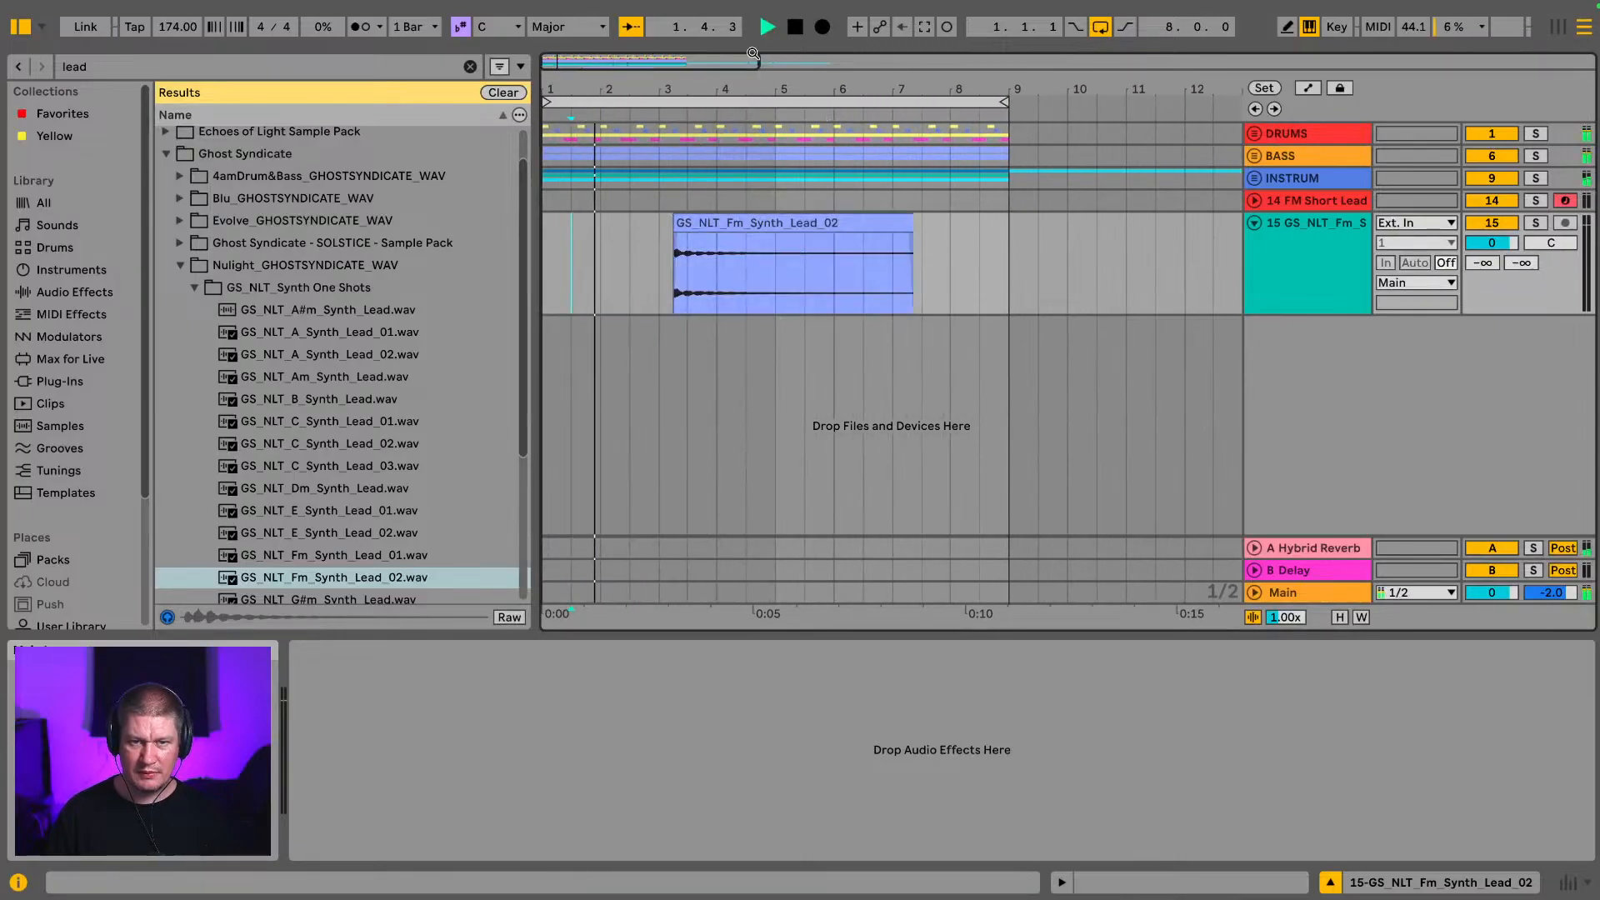
Step: Move the synth lead clip earlier to 3.1.1 and play the loop from shortly before it
{"action": "key", "text": "plus"}
{"action": "left_click_drag", "start_coordinate": [640, 90], "coordinate": [662, 101]}
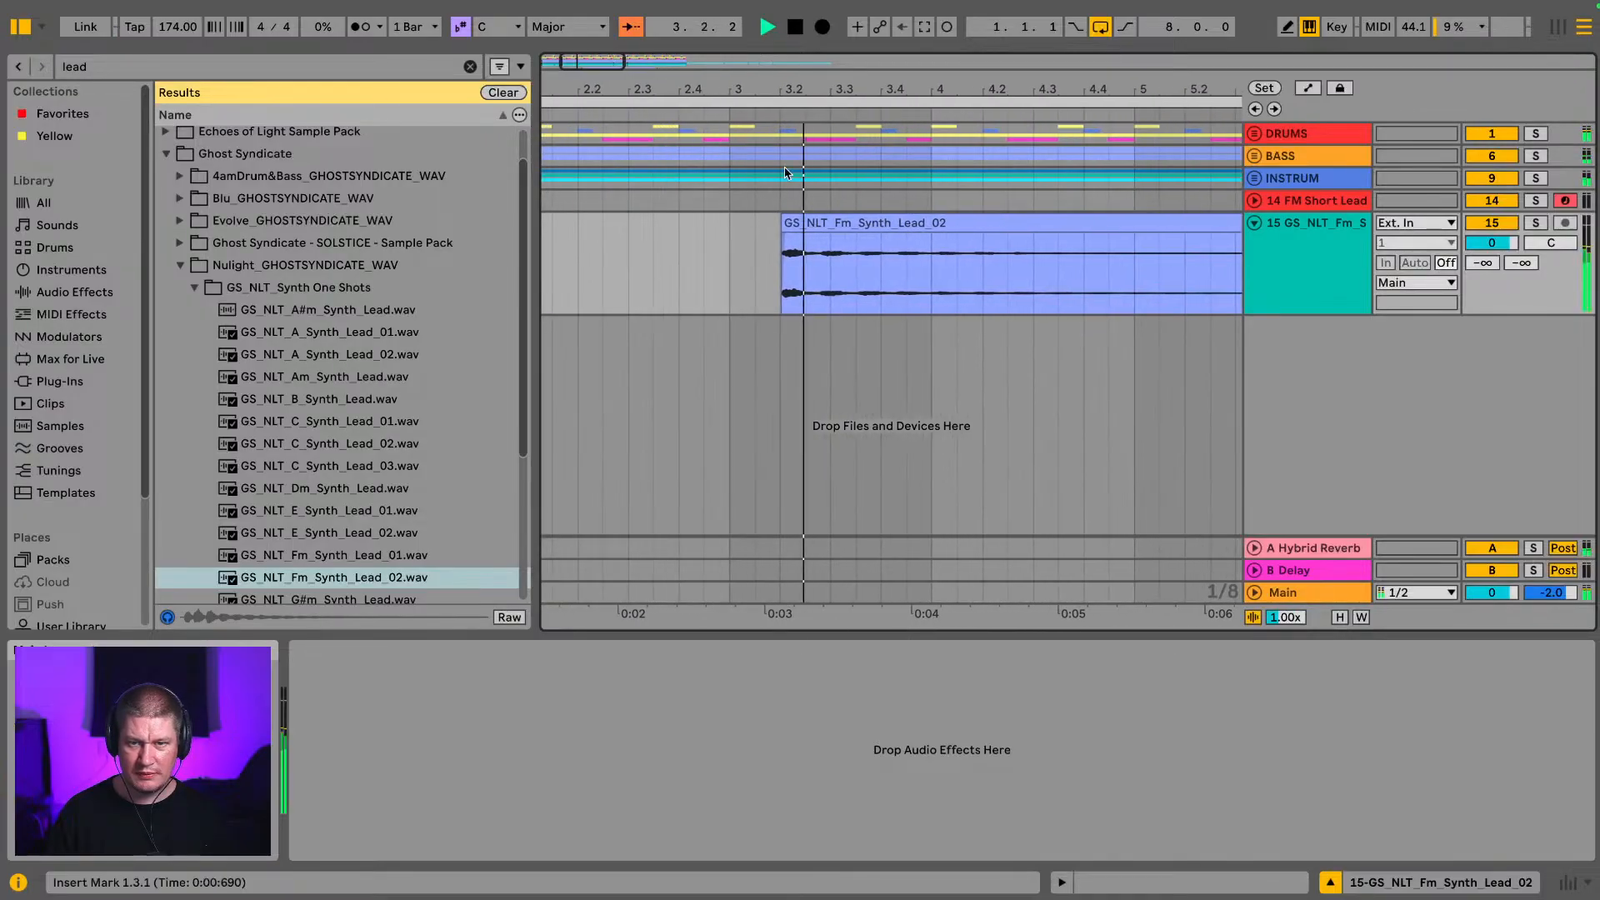
{"action": "key", "text": "space"}
{"action": "left_click_drag", "start_coordinate": [874, 218], "coordinate": [823, 220]}
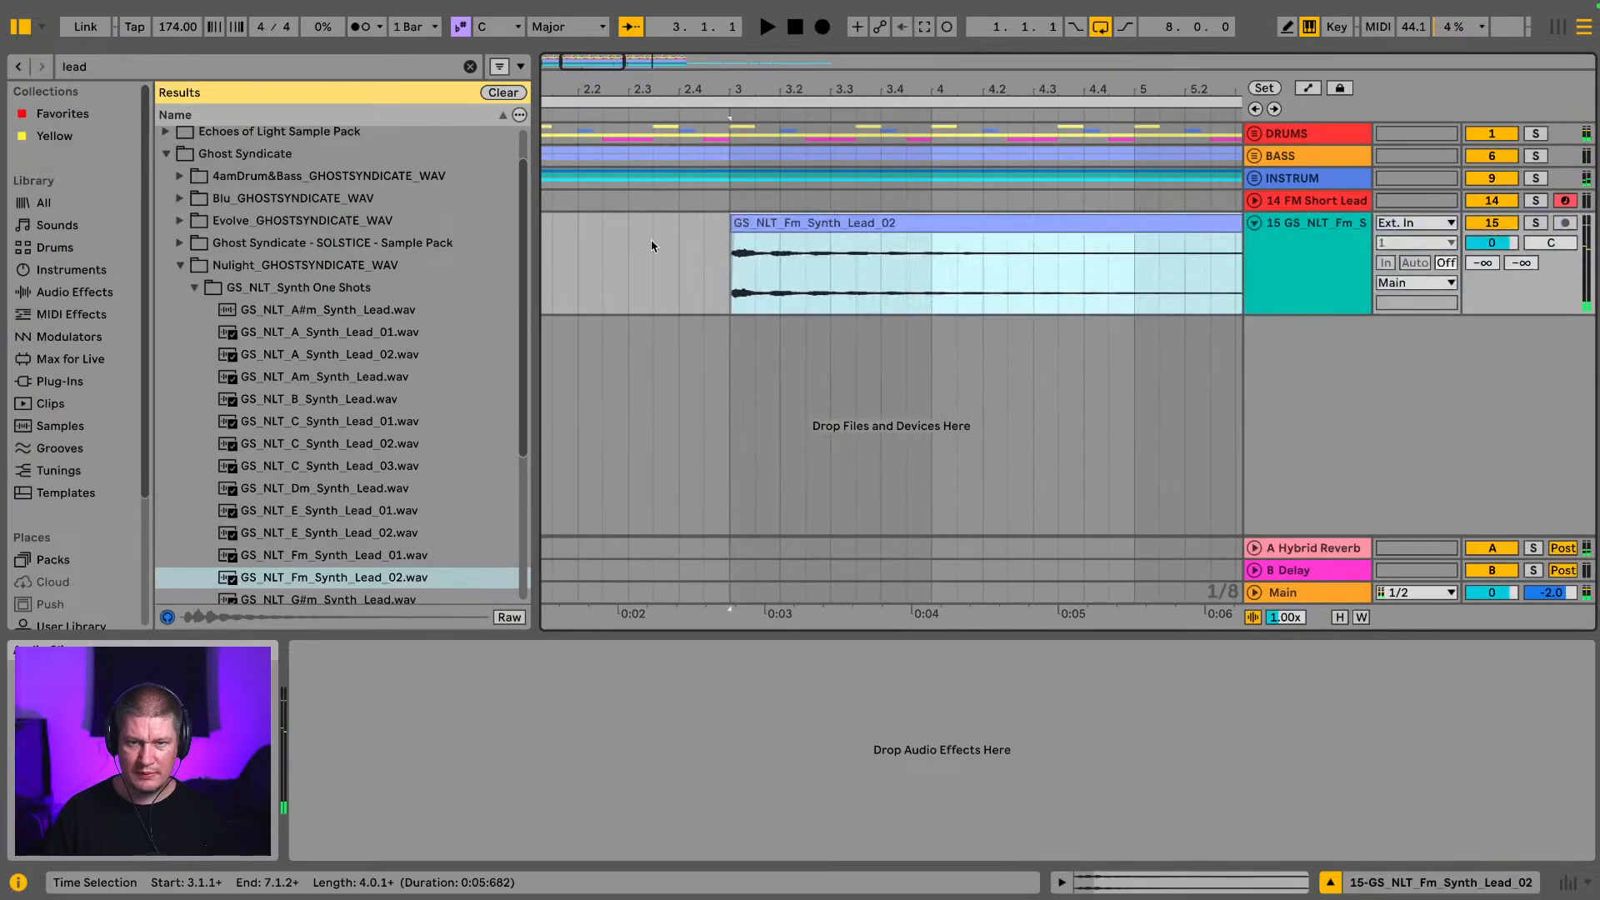
{"action": "left_click", "coordinate": [651, 239]}
{"action": "key", "text": "space"}
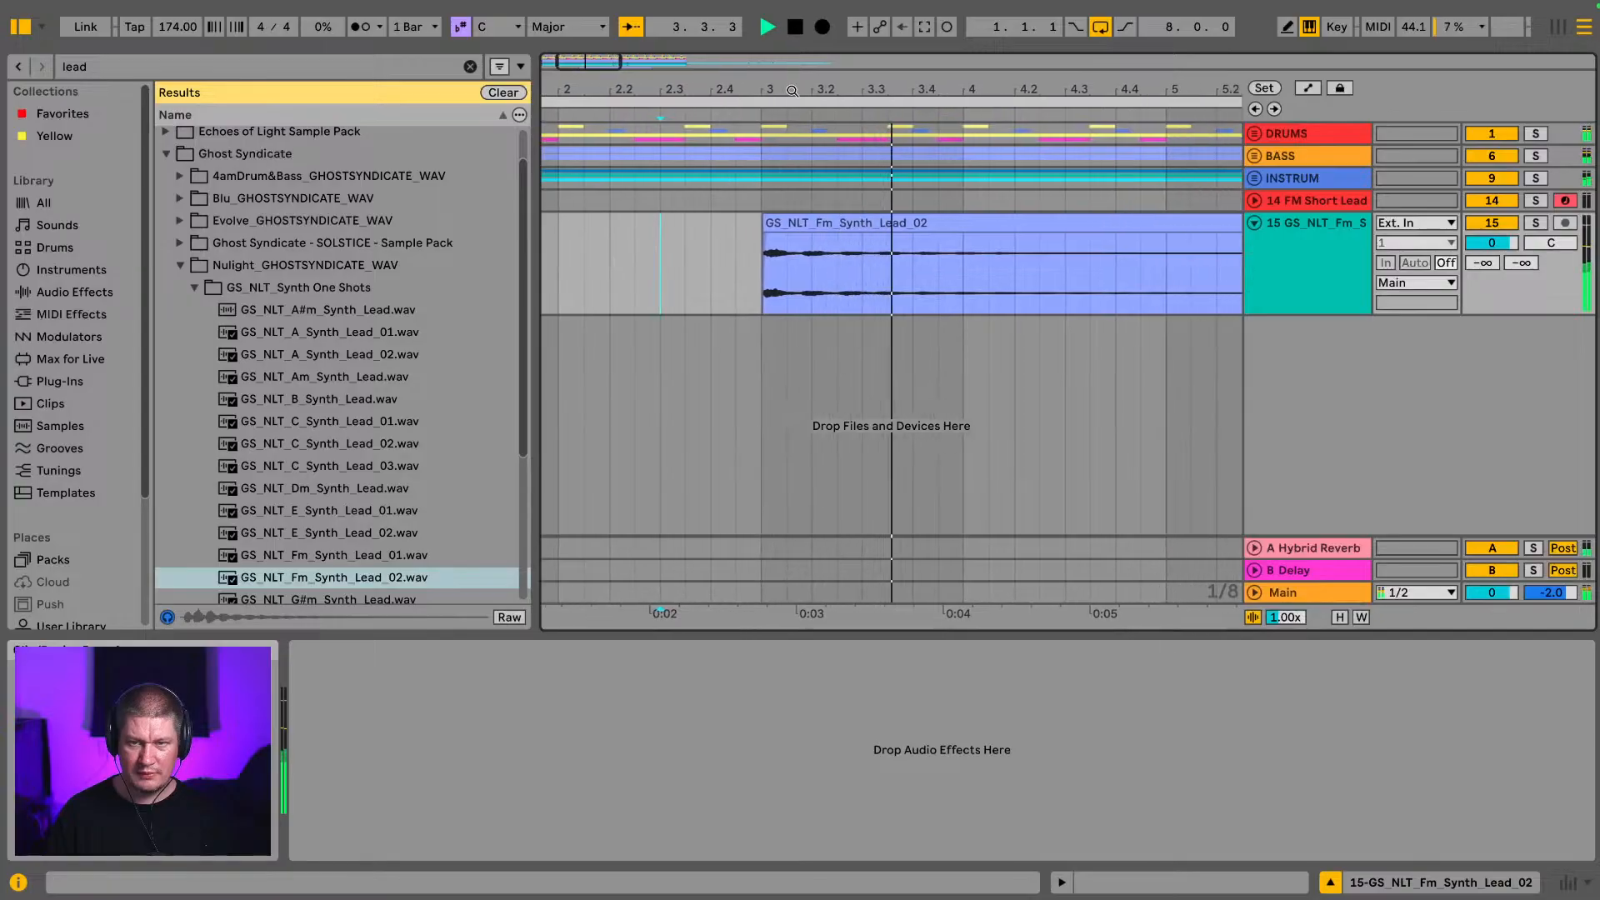
{"action": "left_click_drag", "start_coordinate": [790, 90], "coordinate": [783, 48]}
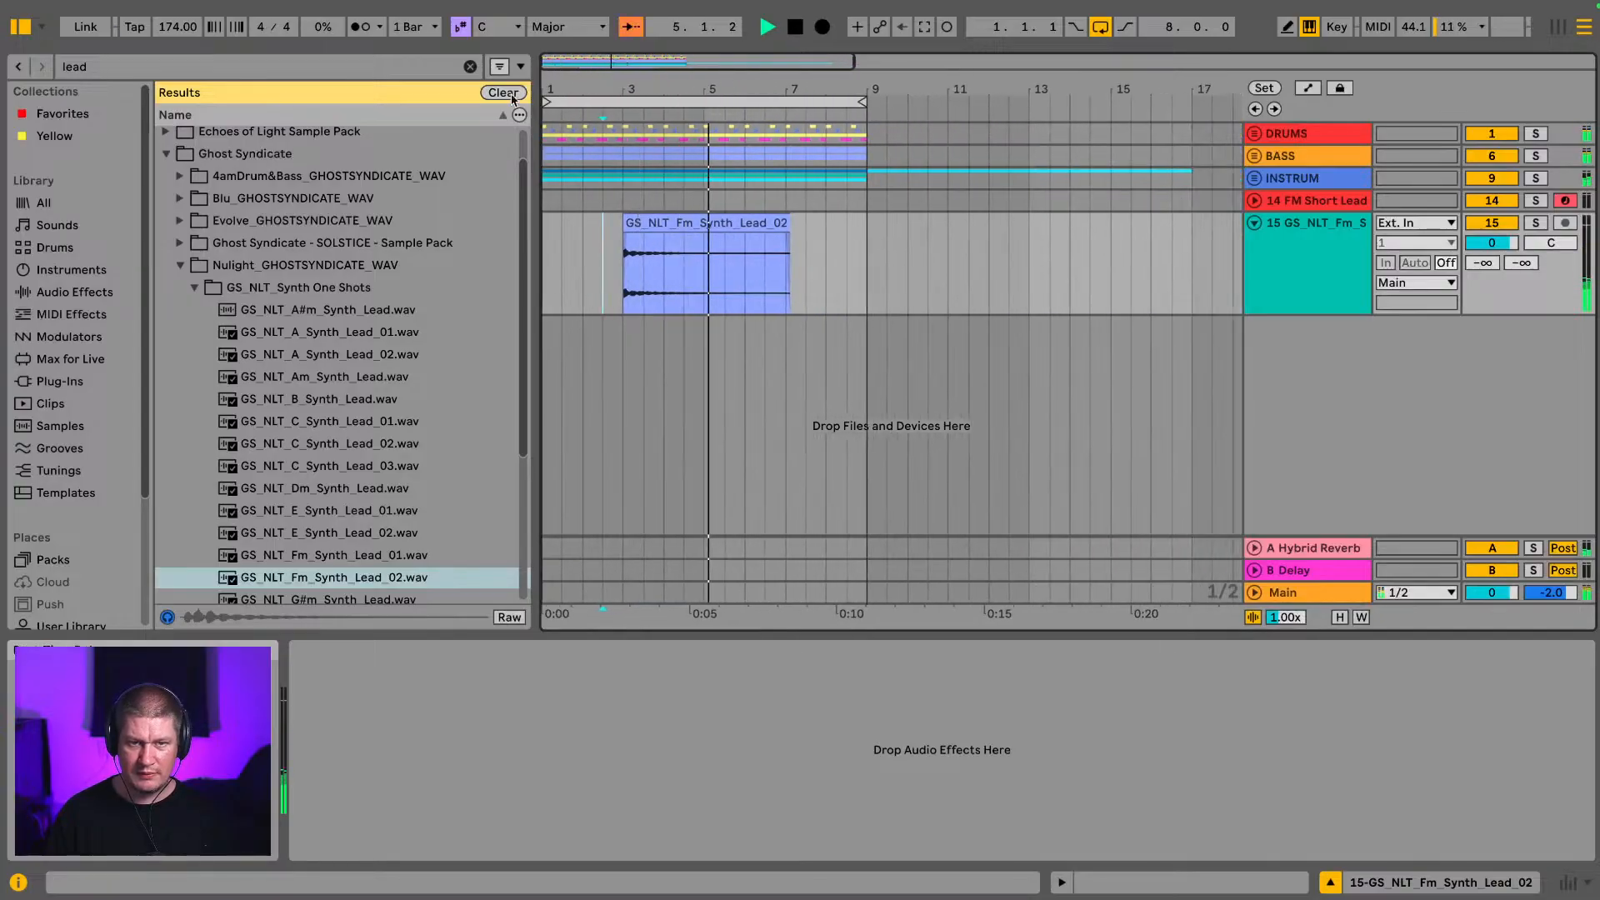
Step: Hide the browser and move the synth lead clip to 4.1.1
{"action": "left_click", "coordinate": [21, 26]}
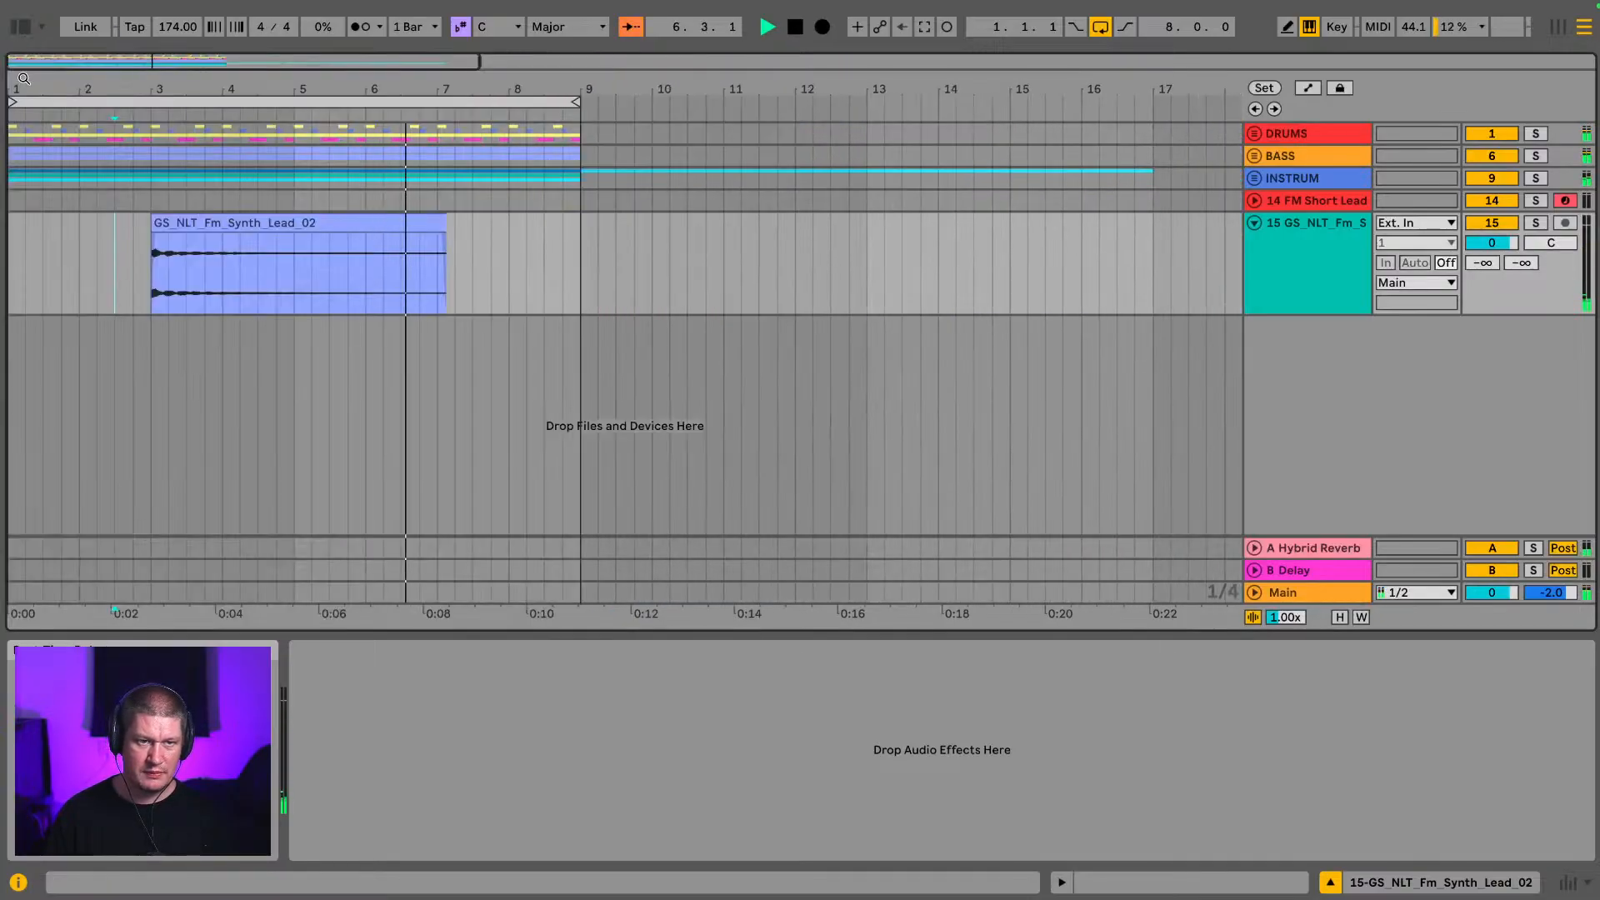
{"action": "key", "text": "plus"}
{"action": "key", "text": "plus"}
{"action": "left_click_drag", "start_coordinate": [117, 90], "coordinate": [116, 87]}
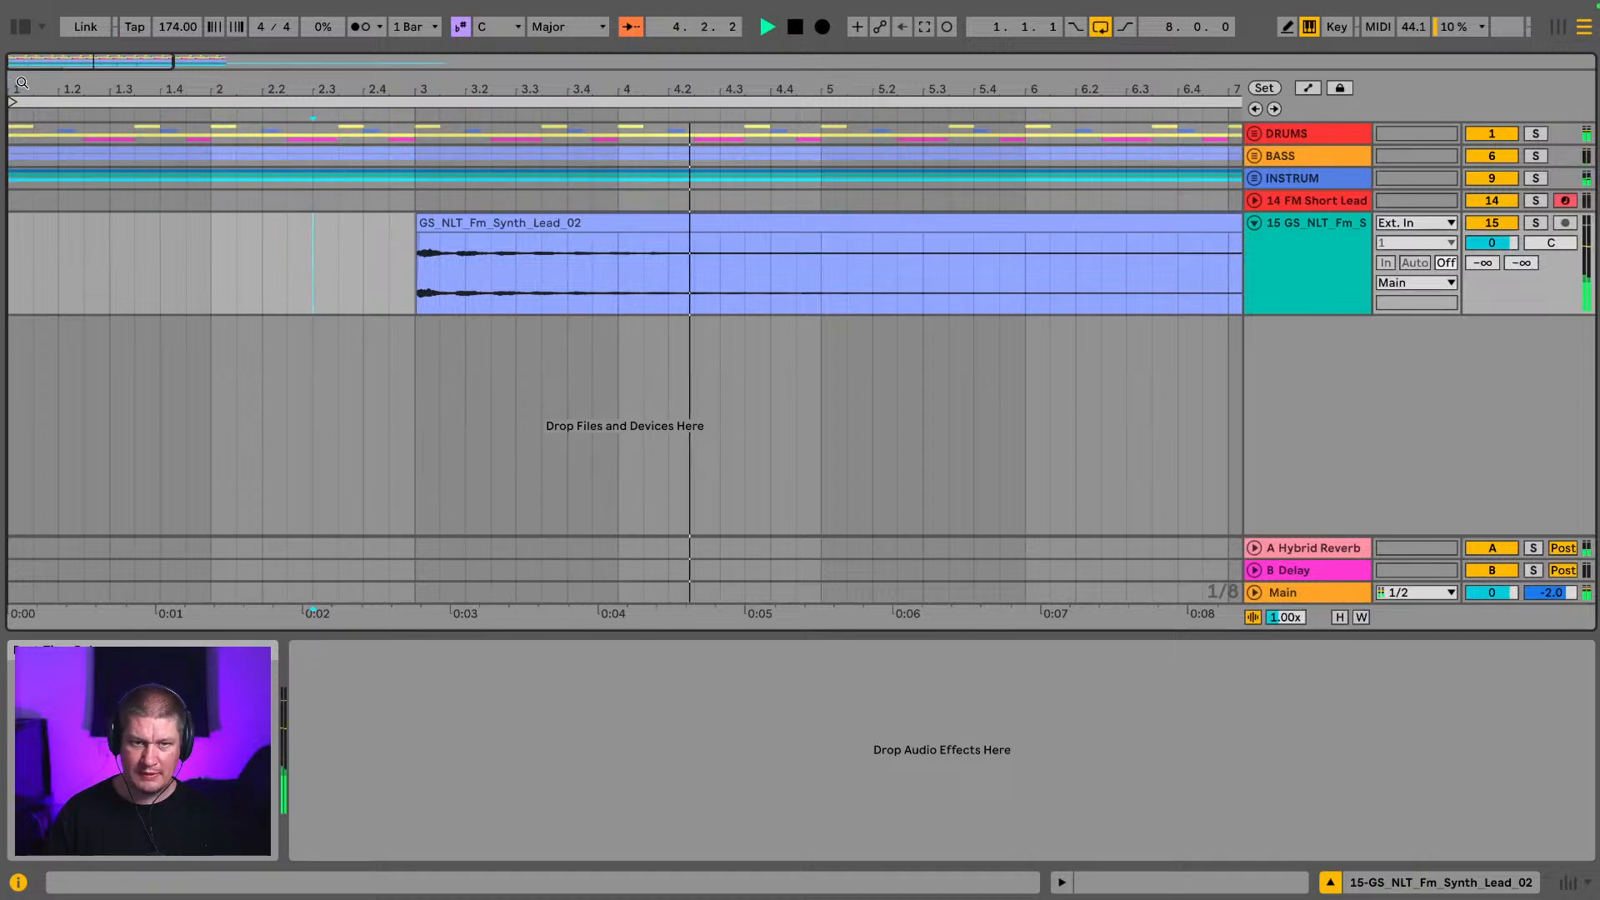
{"action": "left_click", "coordinate": [471, 231]}
{"action": "left_click_drag", "start_coordinate": [472, 231], "coordinate": [668, 232]}
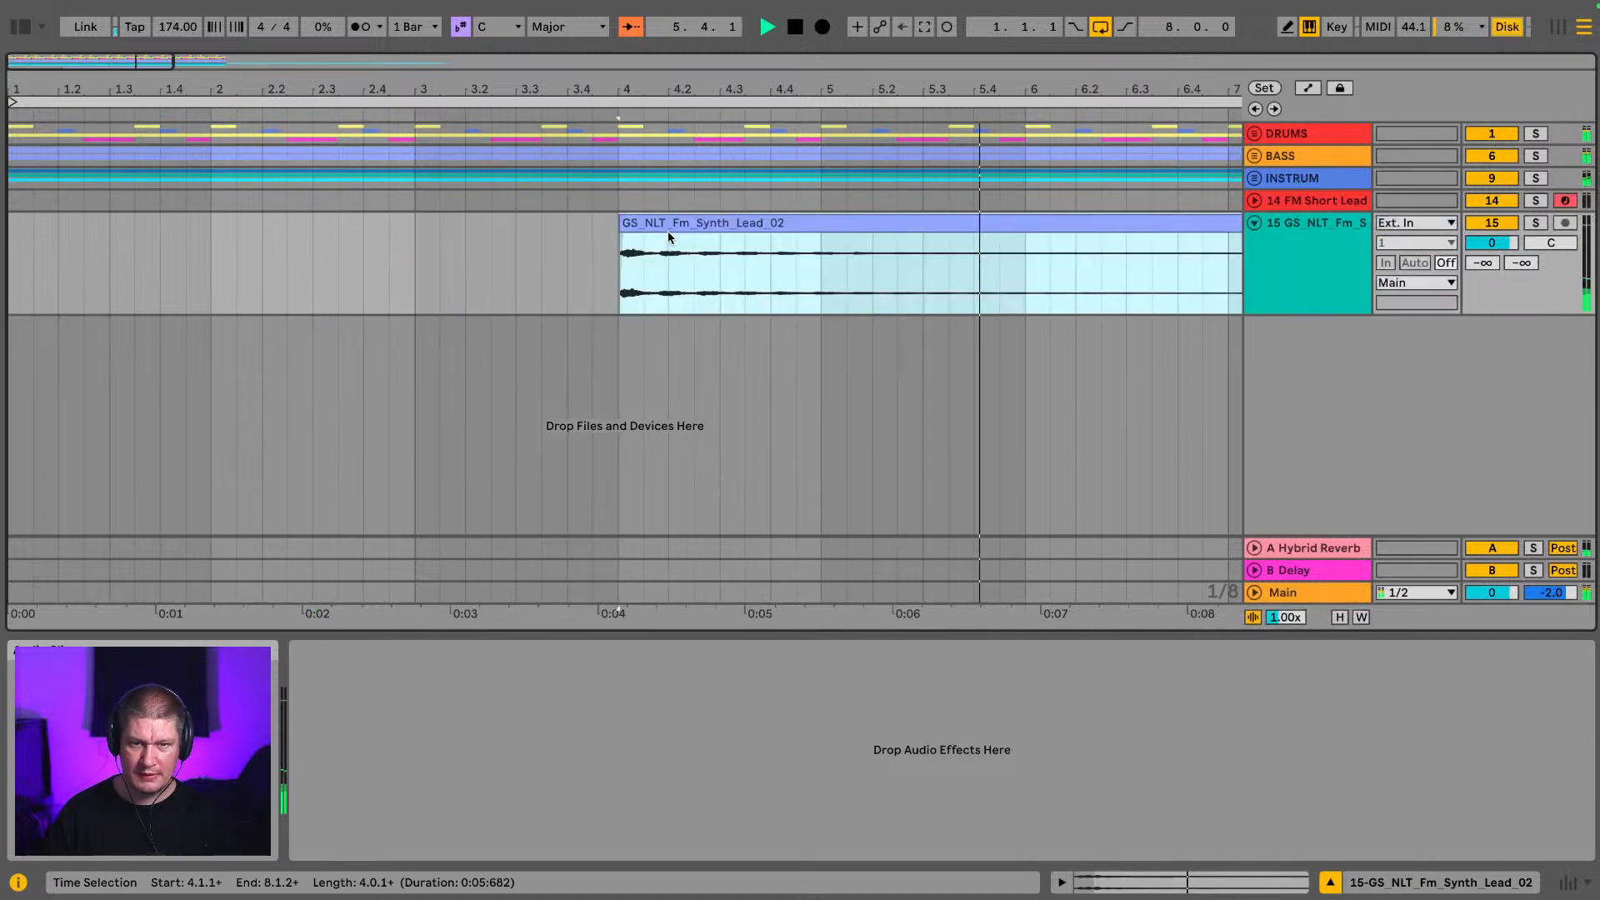
Step: Play the loop from 3.4.1 to hear the synth lead clip come in
{"action": "key", "text": "space"}
{"action": "key", "text": "space"}
{"action": "key", "text": "space"}
{"action": "left_click_drag", "start_coordinate": [540, 90], "coordinate": [540, 167]}
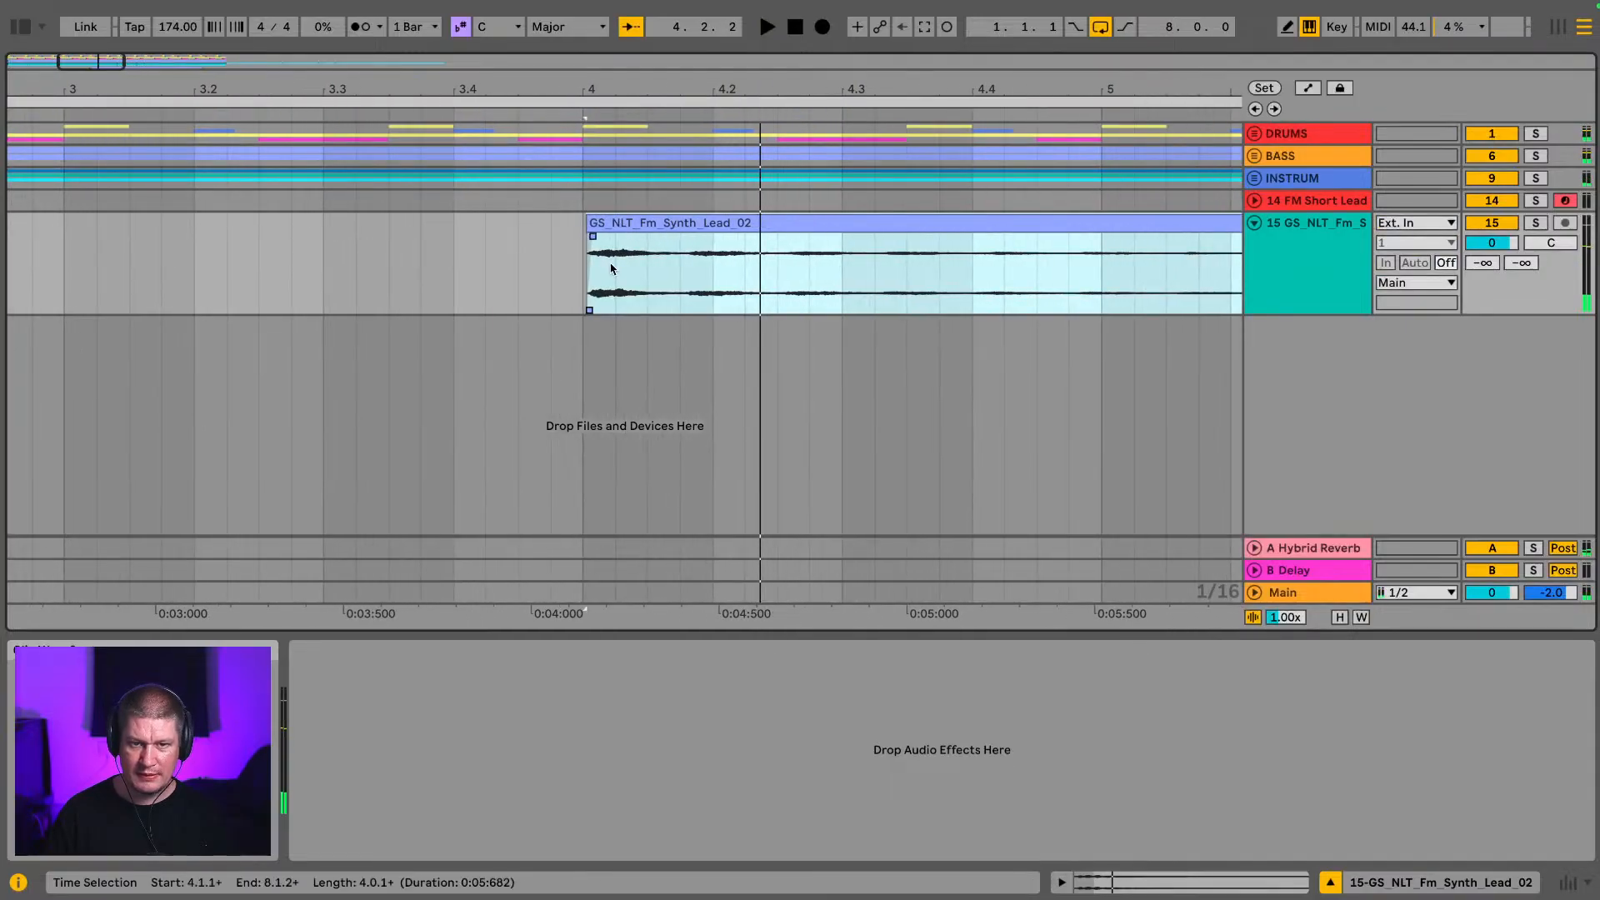
{"action": "left_click_drag", "start_coordinate": [622, 223], "coordinate": [625, 227]}
{"action": "key", "text": "space"}
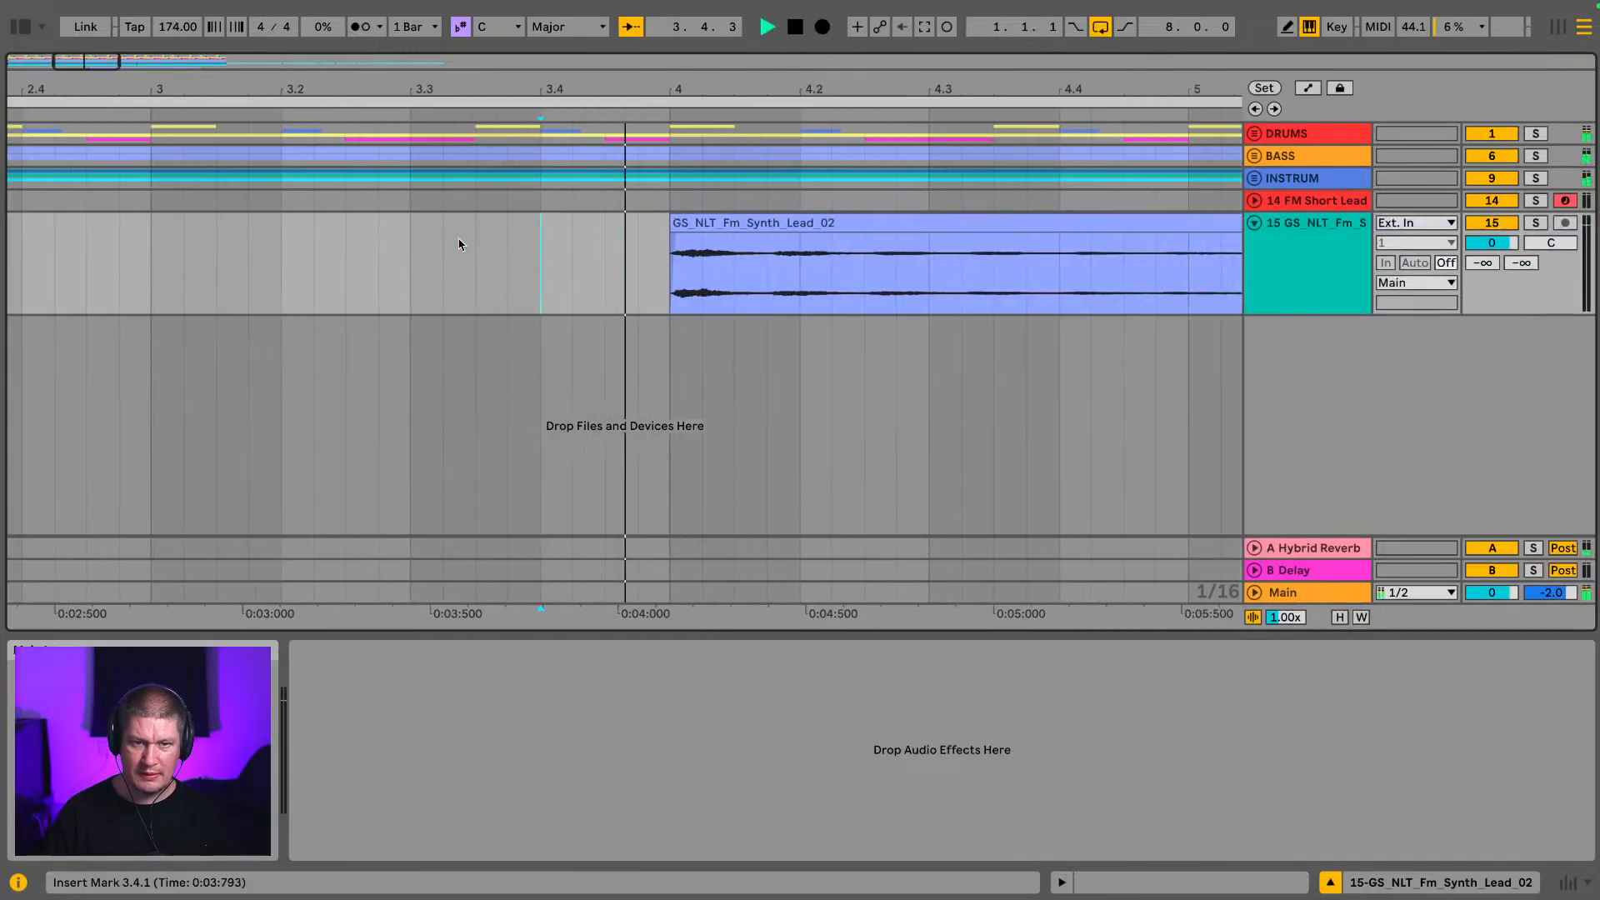
Step: Add a long fade-out to the synth lead clip from about the middle of bar 5, and fold its track
{"action": "left_click_drag", "start_coordinate": [141, 110], "coordinate": [141, 33]}
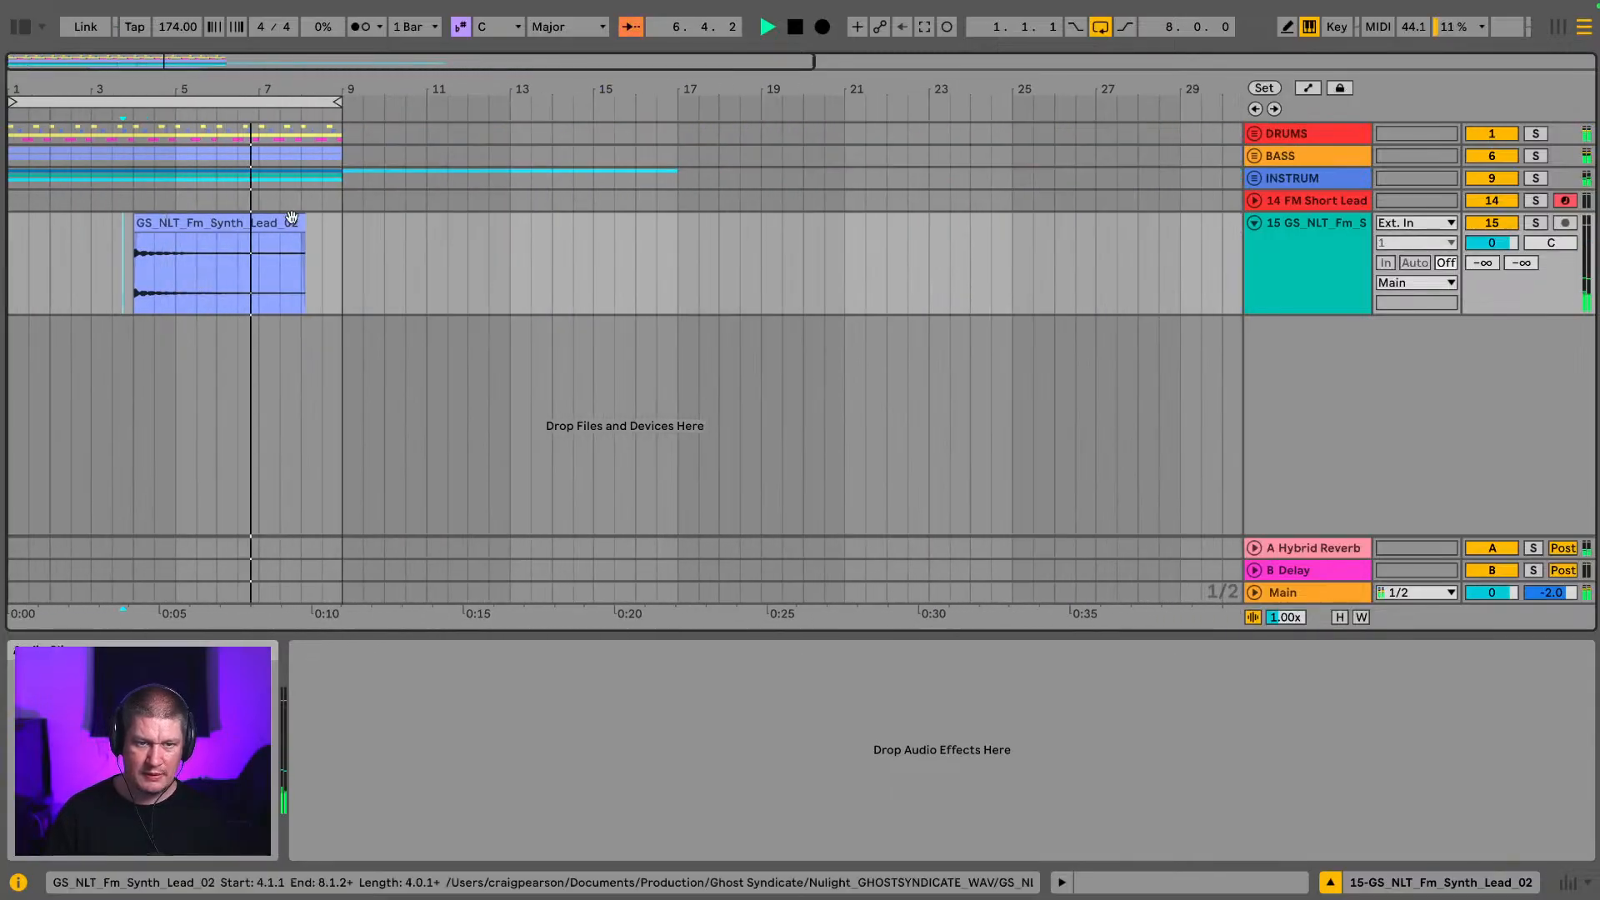
{"action": "left_click_drag", "start_coordinate": [304, 225], "coordinate": [200, 240]}
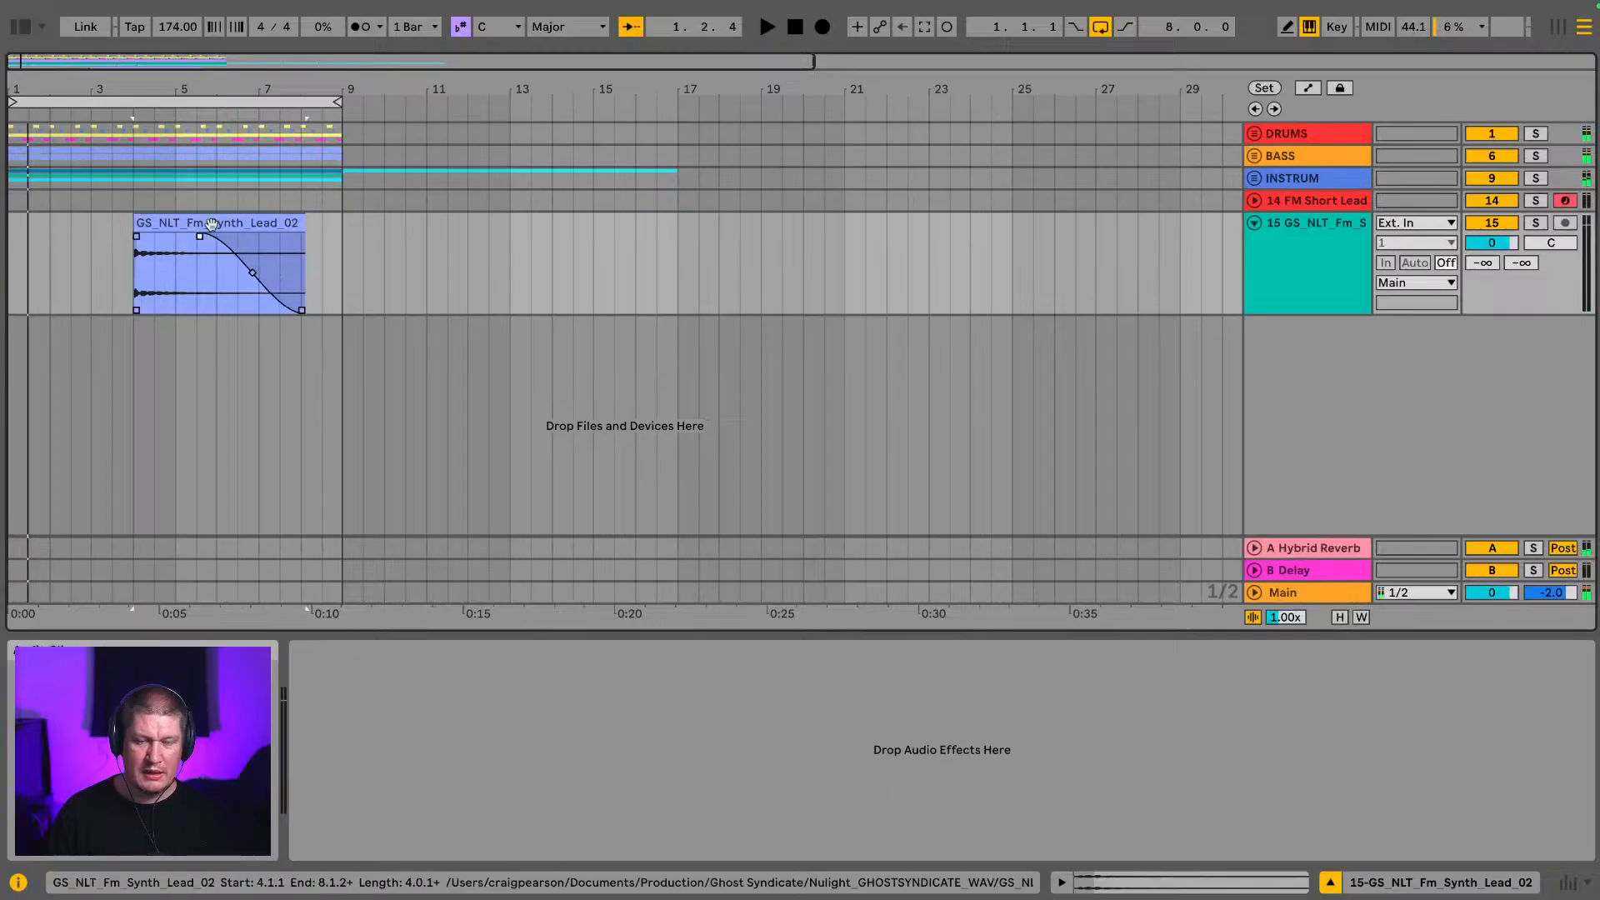
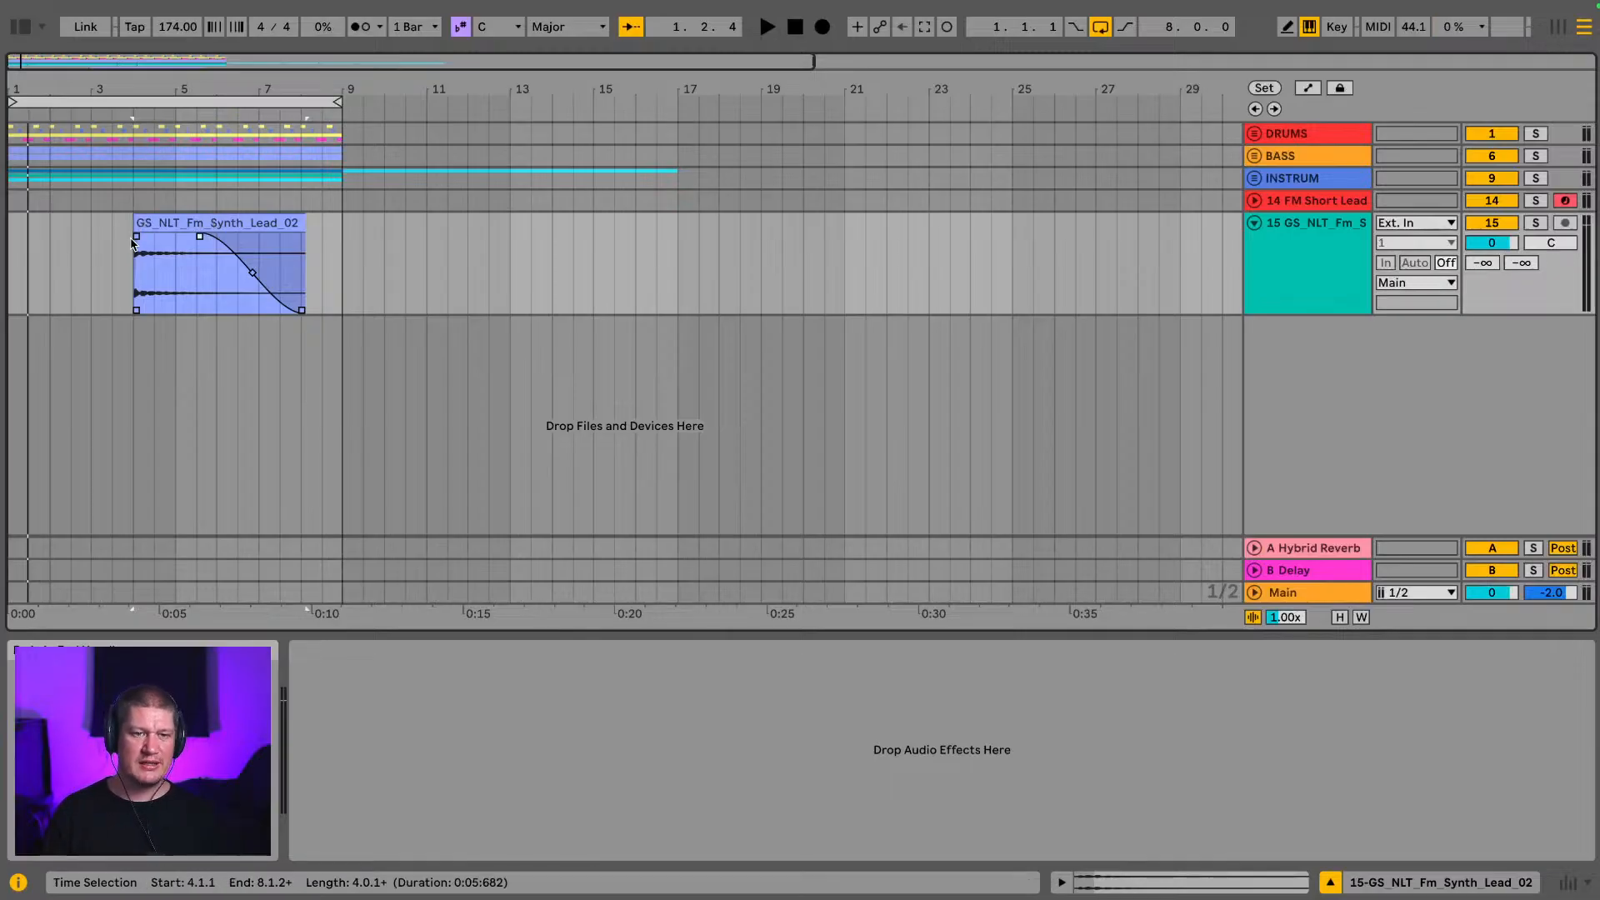
{"action": "left_click", "coordinate": [125, 246]}
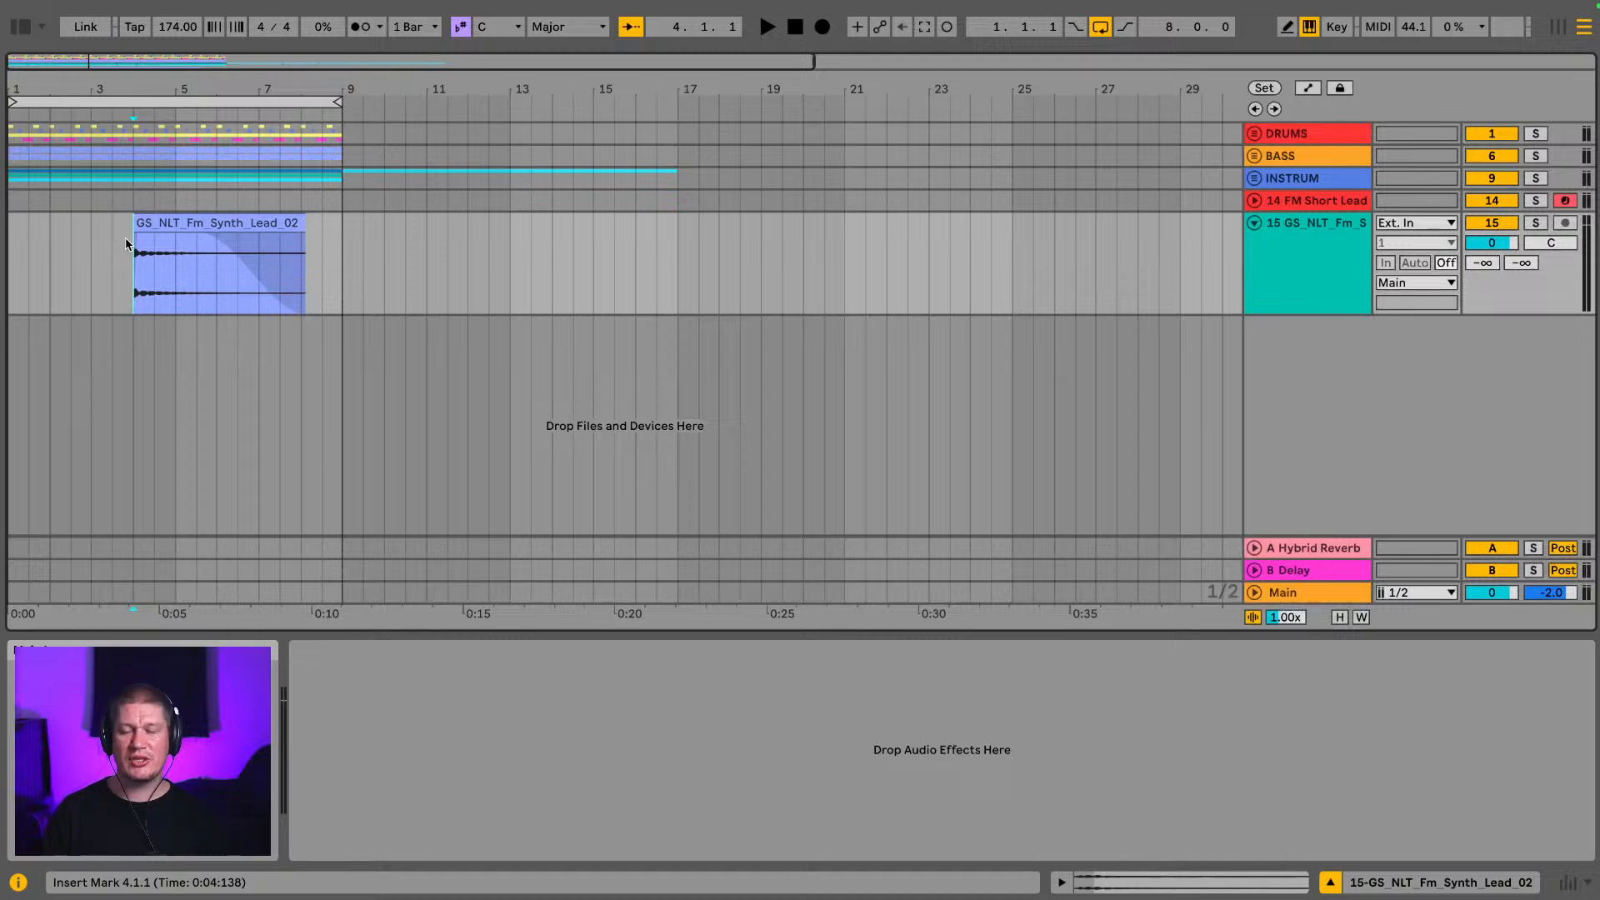
{"action": "left_click_drag", "start_coordinate": [18, 84], "coordinate": [18, 104]}
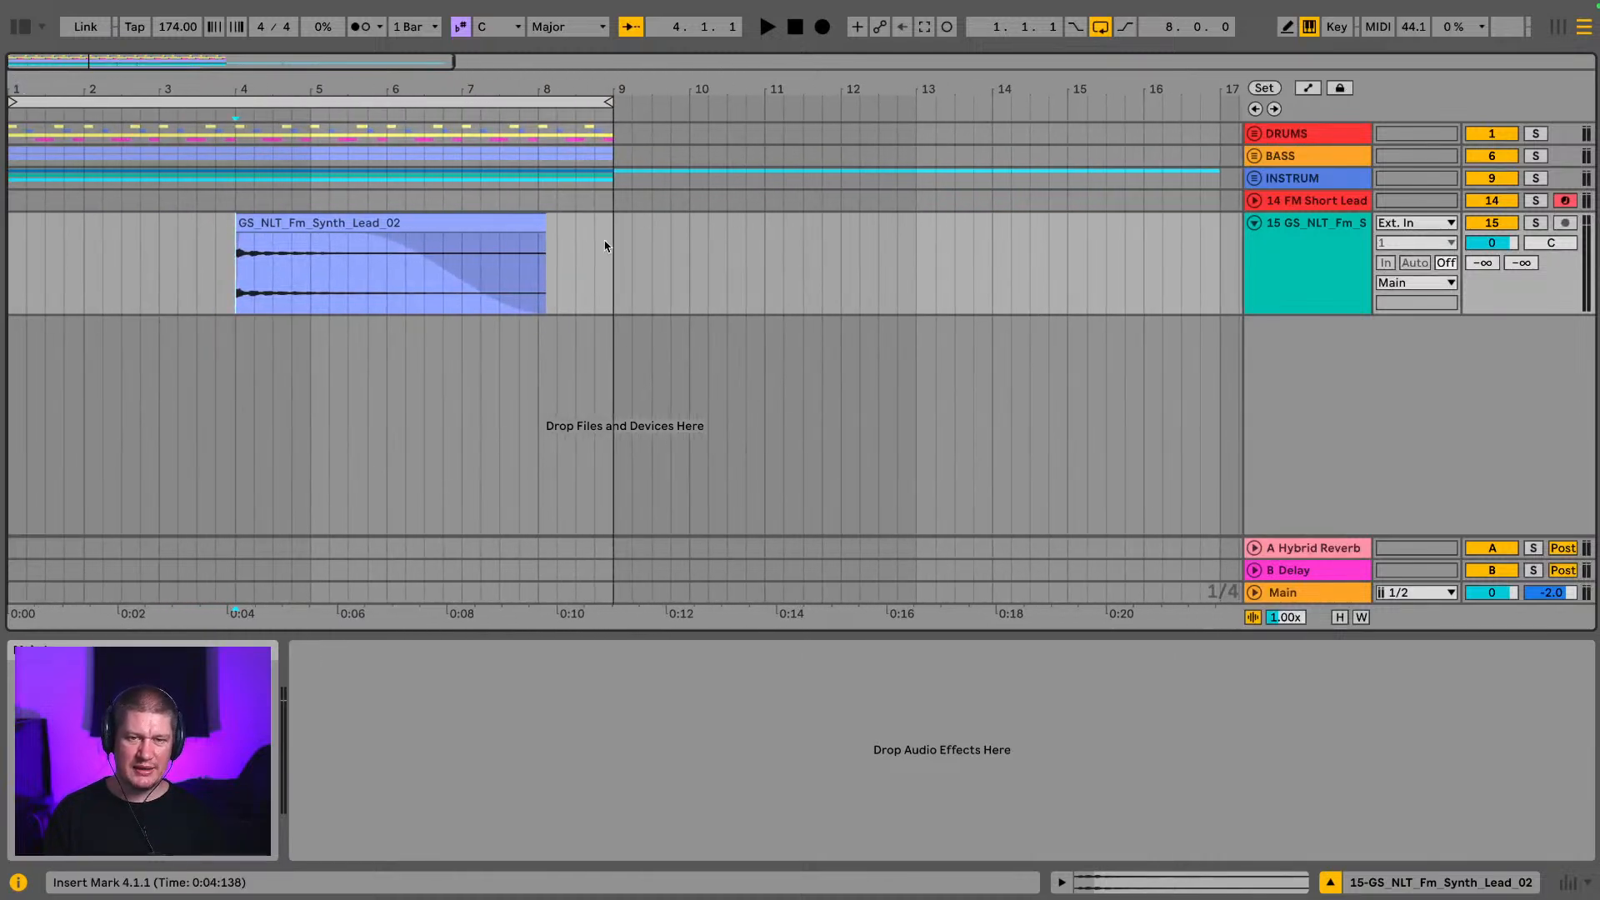
{"action": "left_click", "coordinate": [1252, 224]}
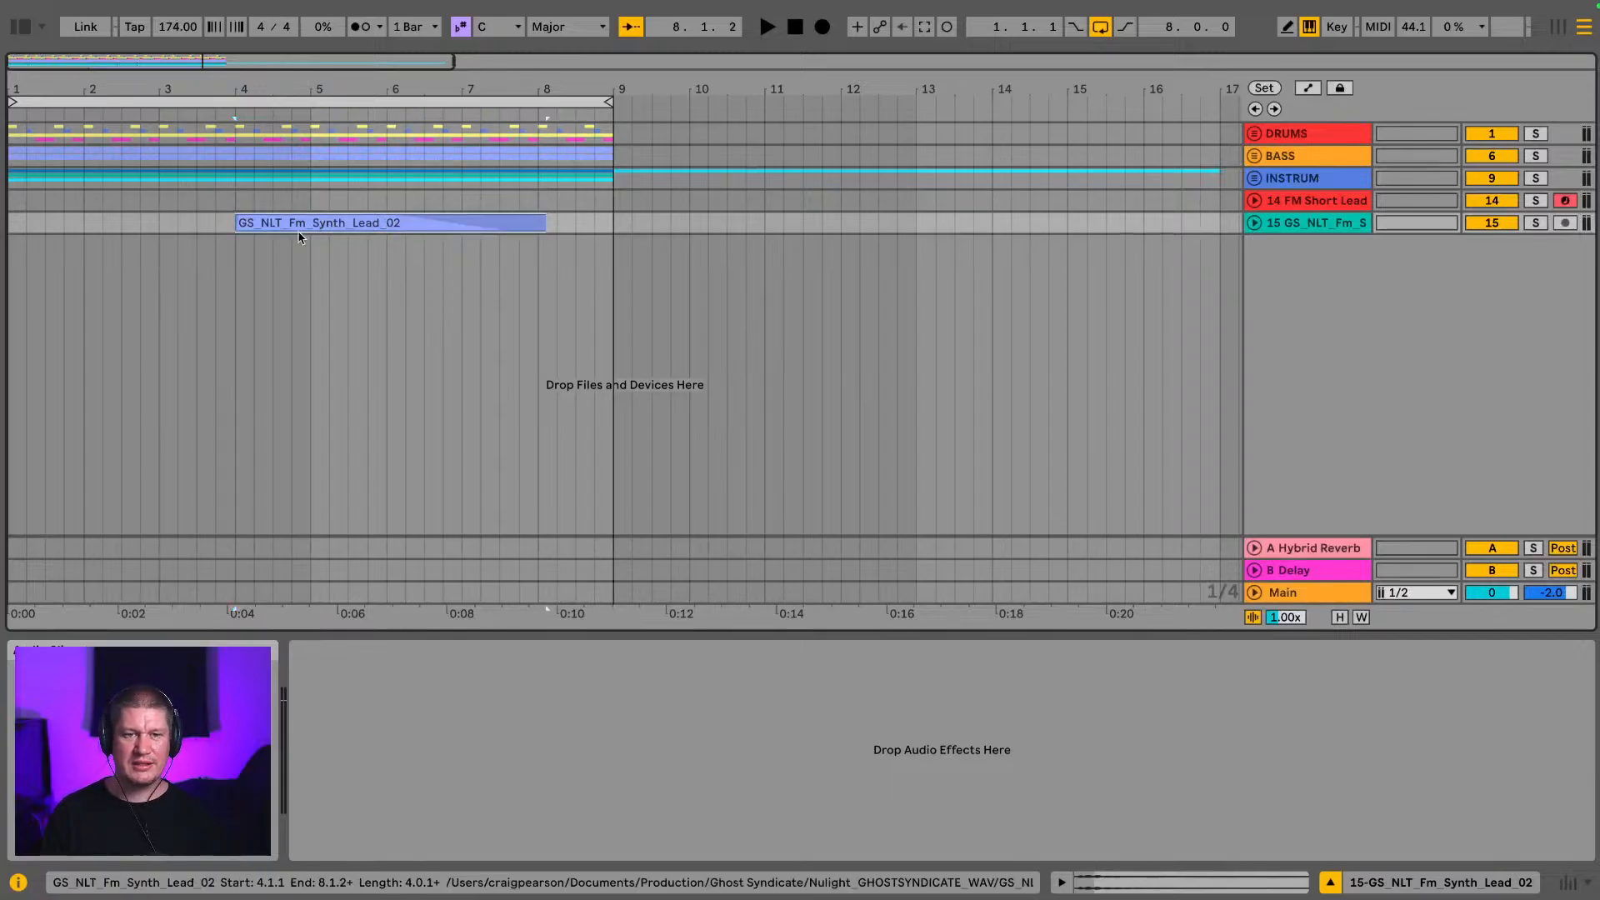
Step: Play the arrangement from the synth lead clip's start at 4.1.1
{"action": "left_click", "coordinate": [15, 228]}
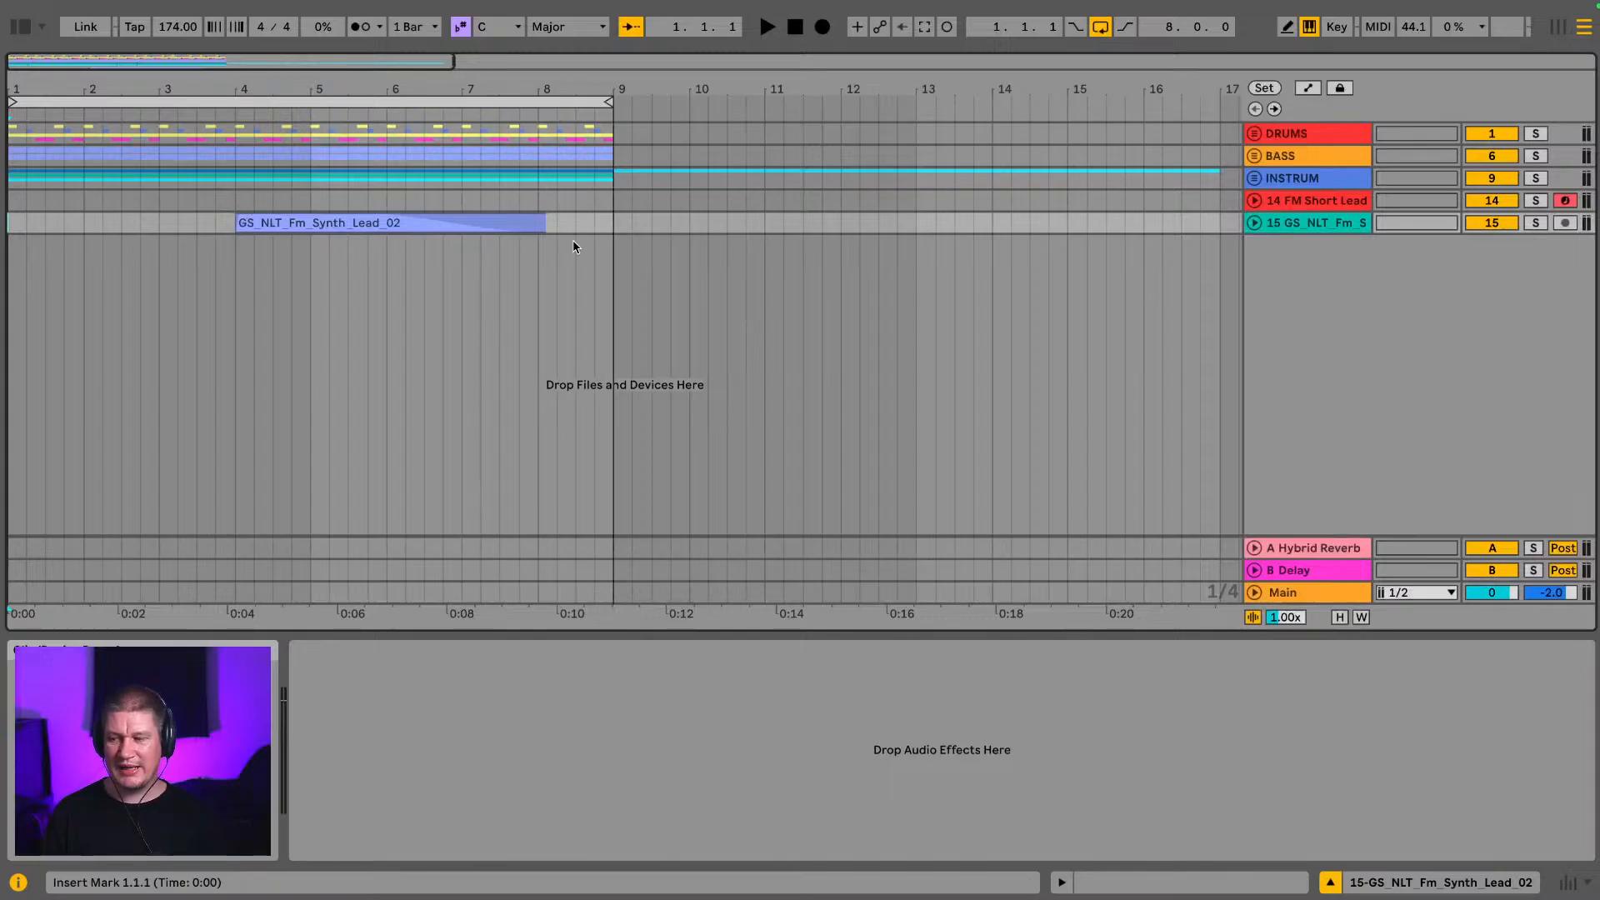
{"action": "left_click", "coordinate": [151, 209]}
{"action": "left_click", "coordinate": [463, 227]}
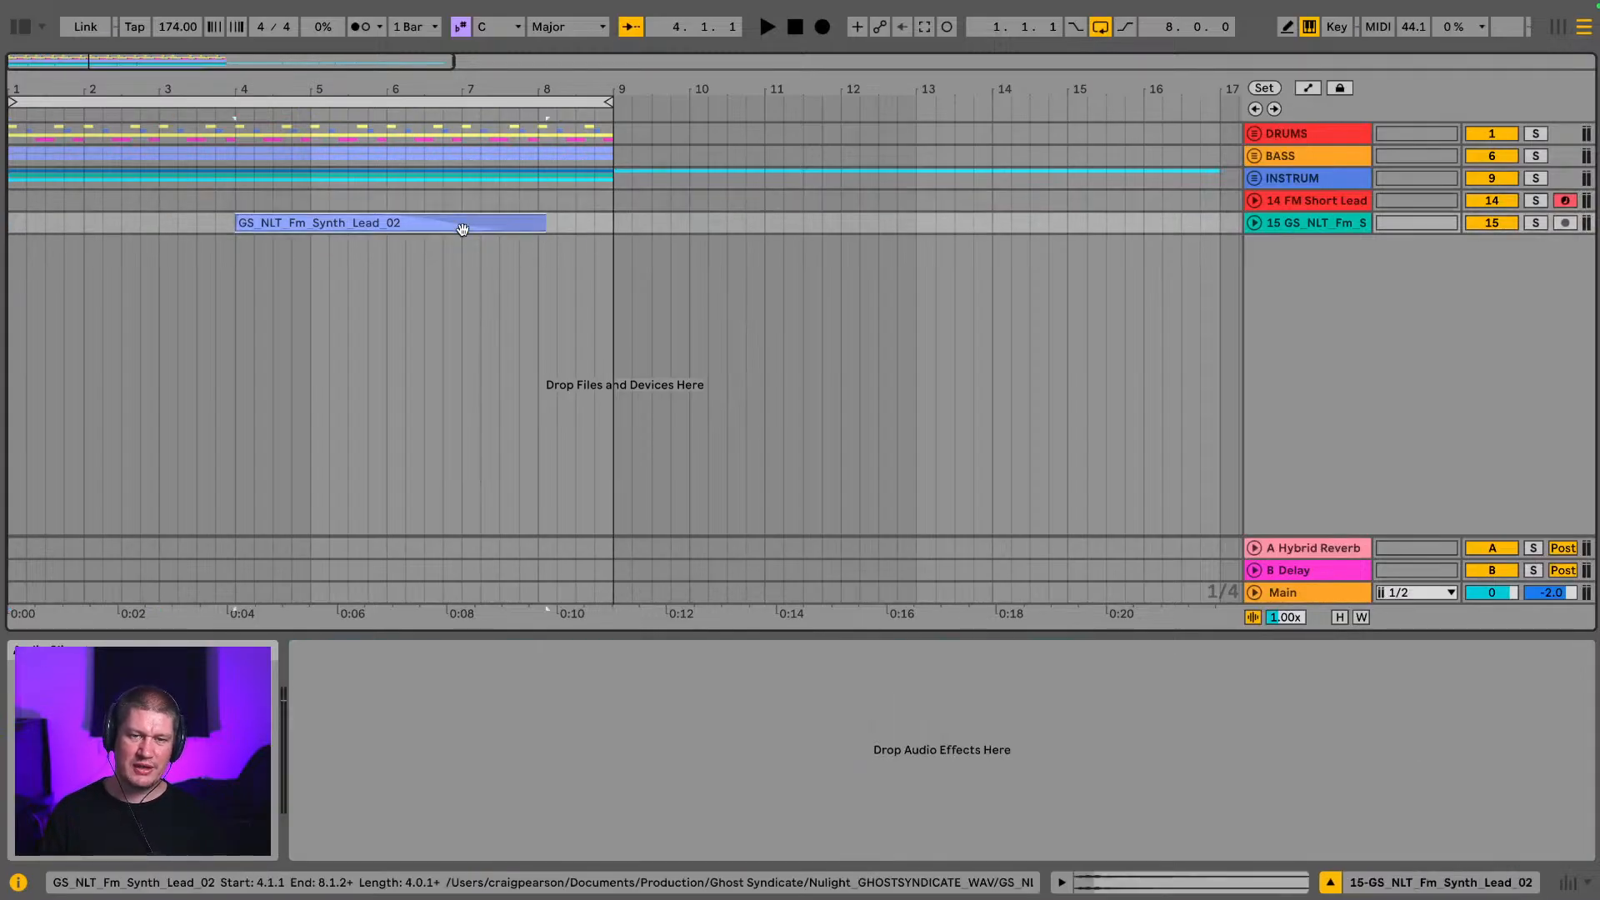
{"action": "key", "text": "space"}
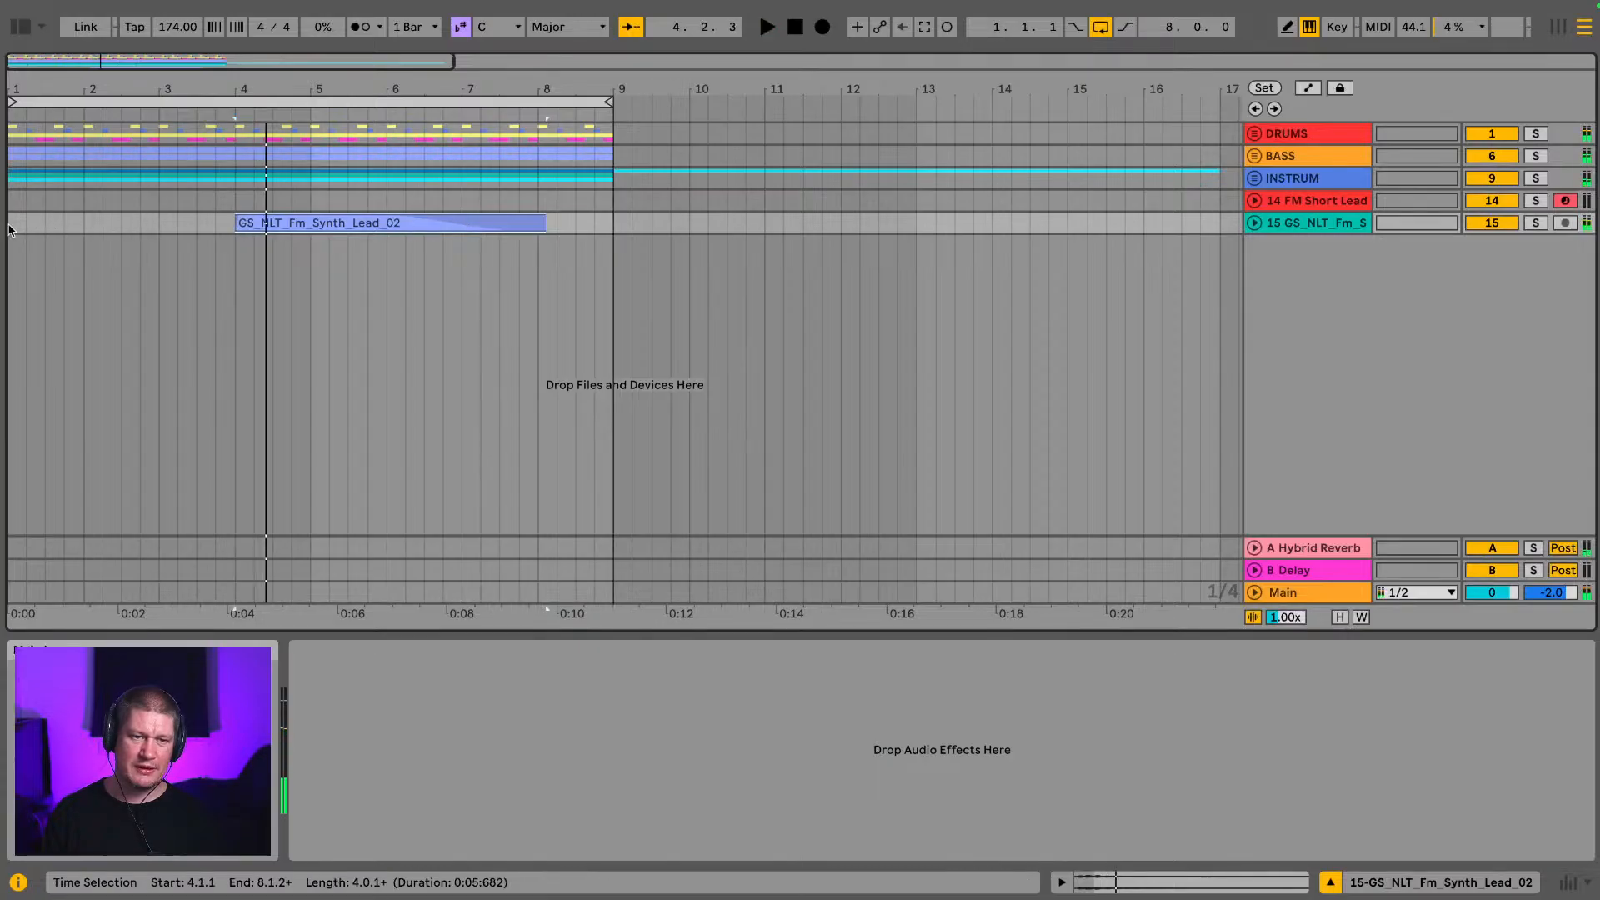
Step: Solo the INSTRUM group and the synth lead track, and play the loop from 1.1.1
{"action": "left_click", "coordinate": [21, 229]}
{"action": "key", "text": "space"}
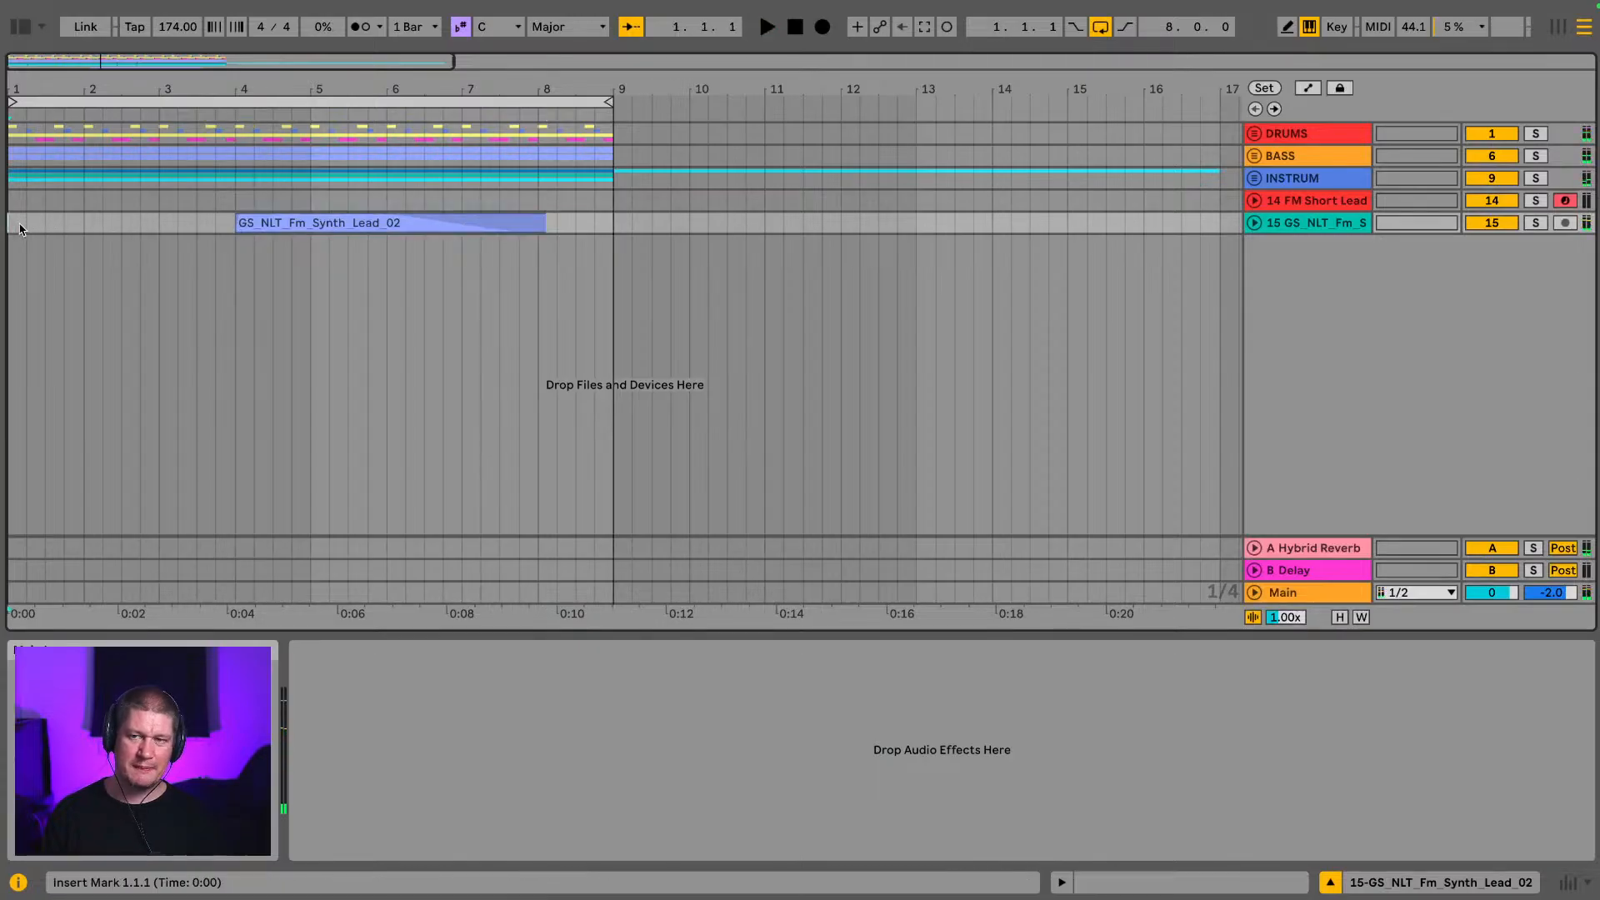
{"action": "left_click", "coordinate": [1533, 180]}
{"action": "left_click", "coordinate": [1536, 221]}
{"action": "key", "text": "space"}
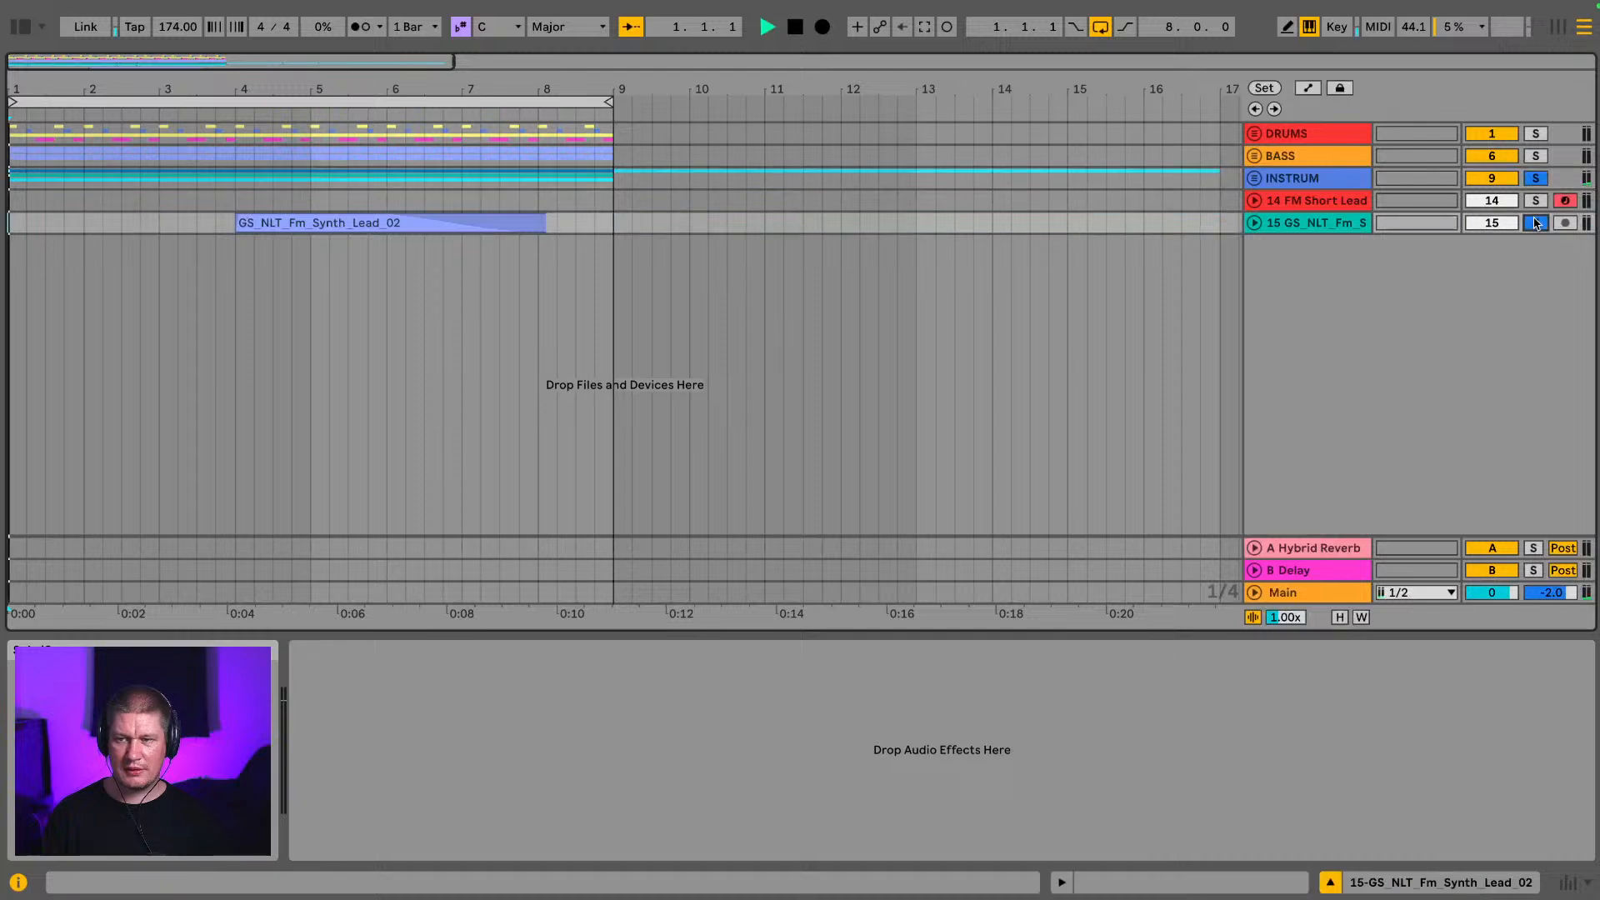
Step: Move the synth lead track into the INSTRUM group, unfold the group and the track, and stop playback
{"action": "left_click", "coordinate": [1314, 224]}
{"action": "left_click_drag", "start_coordinate": [1314, 225], "coordinate": [1318, 184]}
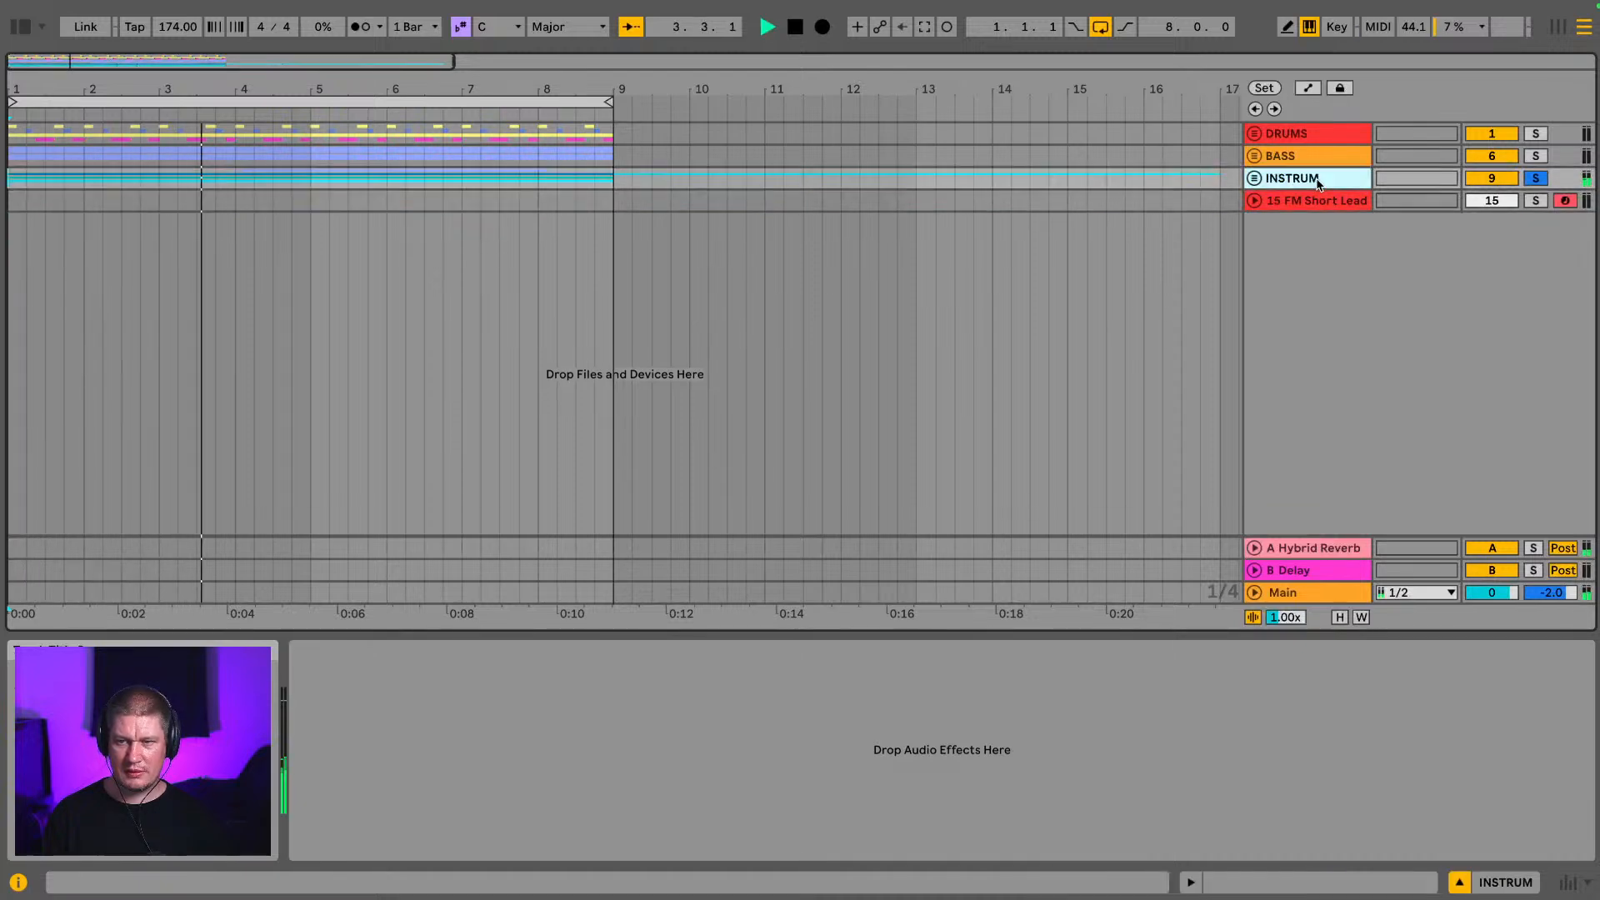
{"action": "left_click", "coordinate": [1254, 178]}
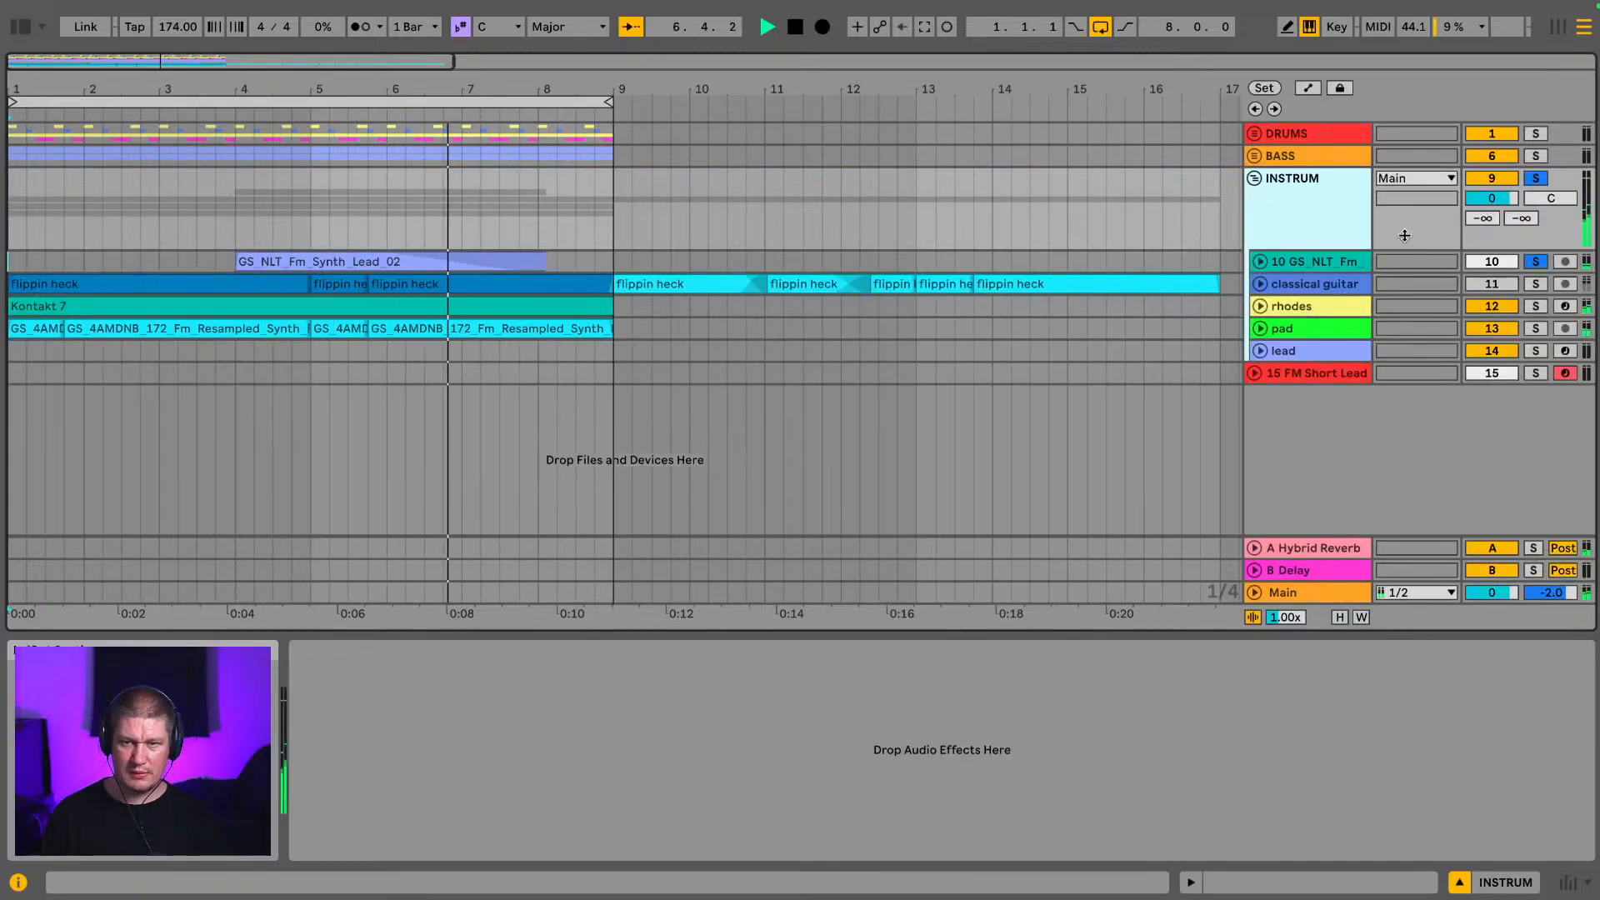
{"action": "left_click", "coordinate": [478, 267]}
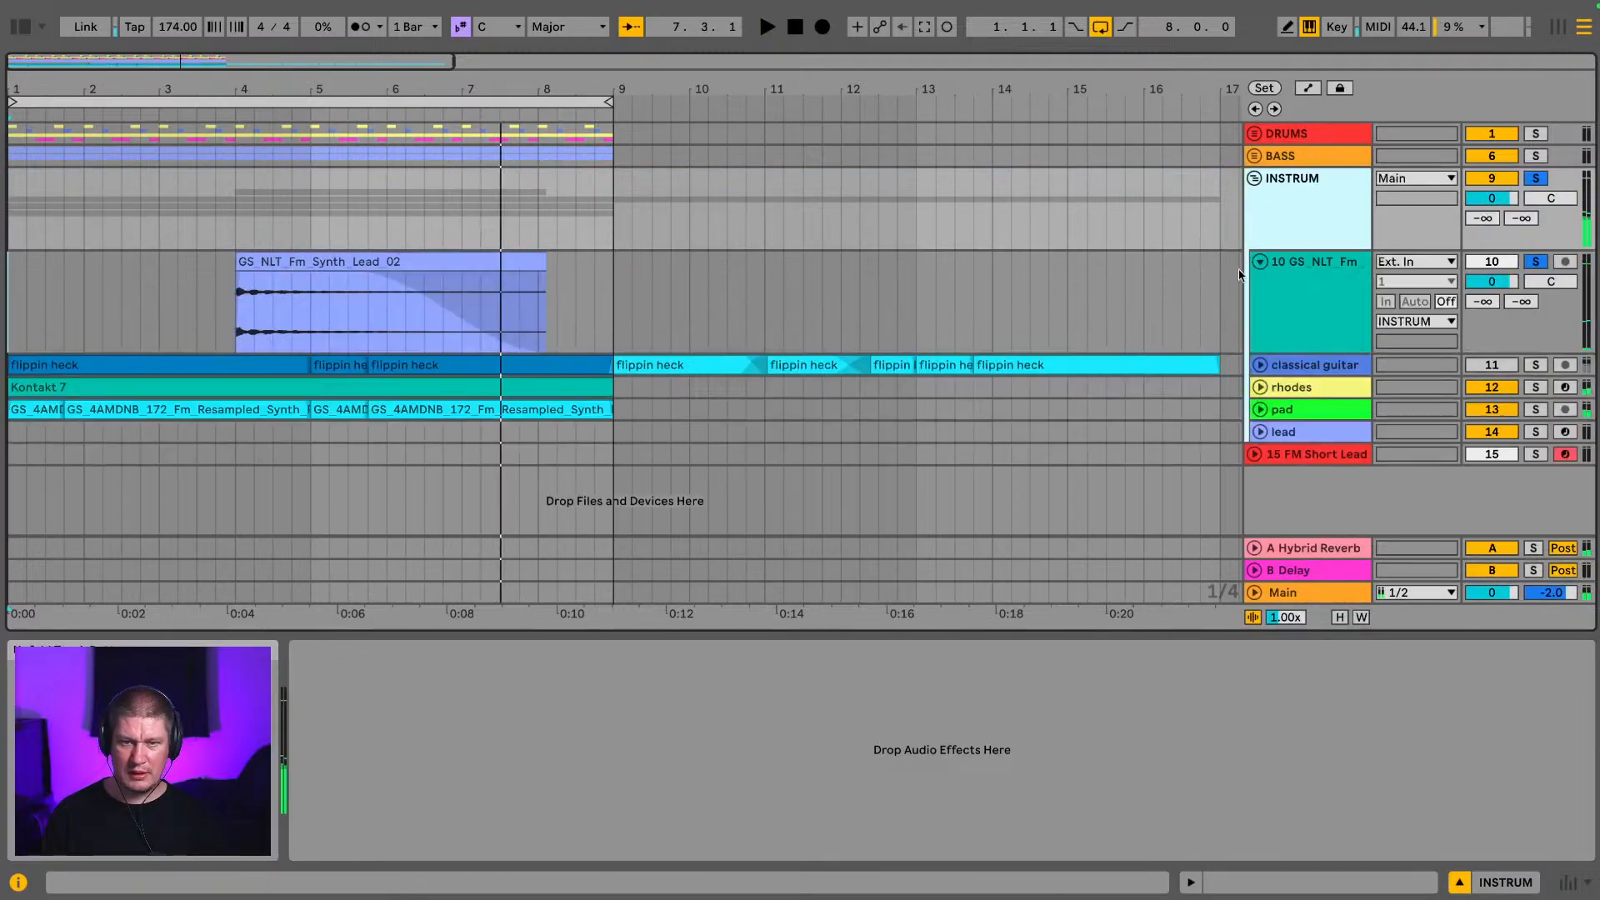
Step: Try moving the synth lead clip itself to 8.1.1 and transposing it to -5 semitones
{"action": "left_click", "coordinate": [350, 263]}
{"action": "left_click_drag", "start_coordinate": [350, 264], "coordinate": [655, 293]}
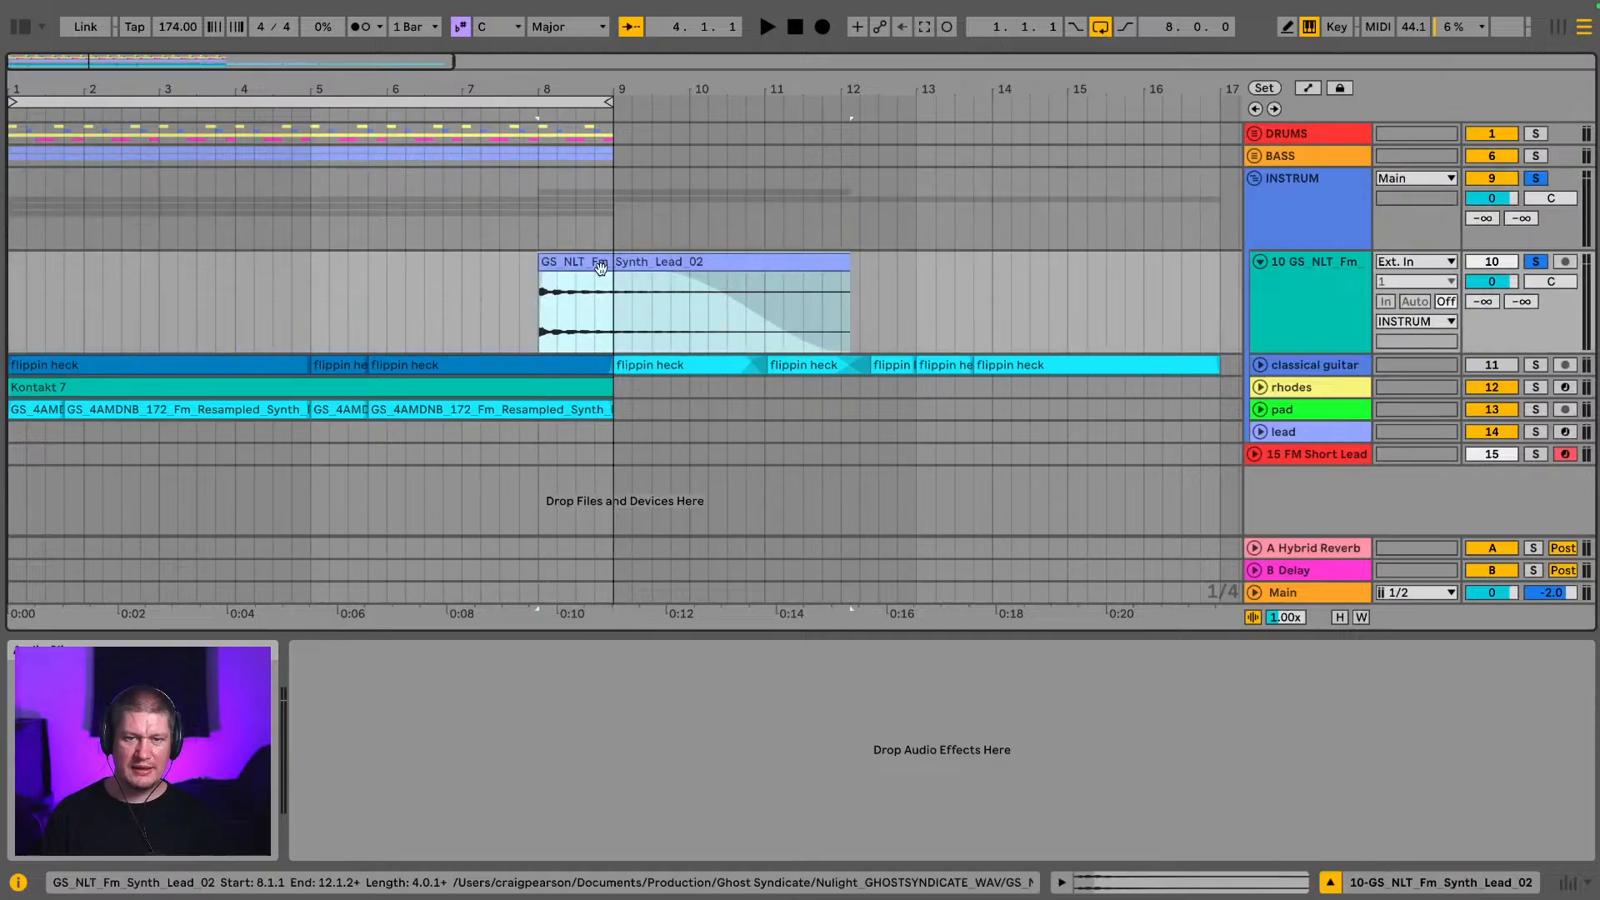
{"action": "double_click", "coordinate": [600, 268]}
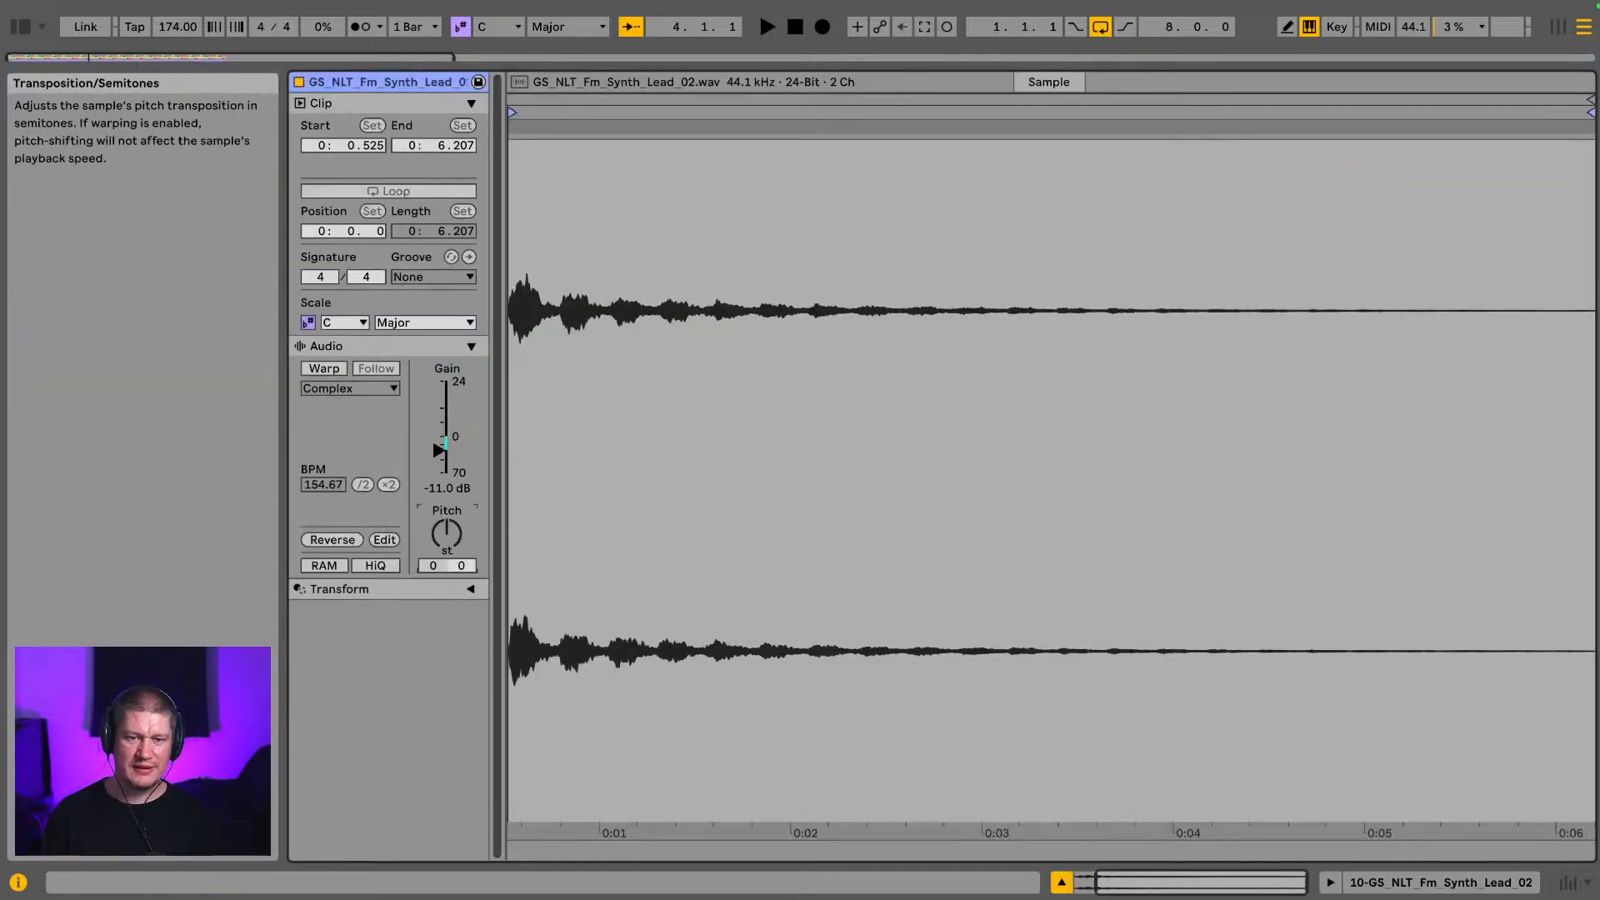
{"action": "left_click_drag", "start_coordinate": [446, 534], "coordinate": [445, 554]}
{"action": "key", "text": "space"}
{"action": "key", "text": "space"}
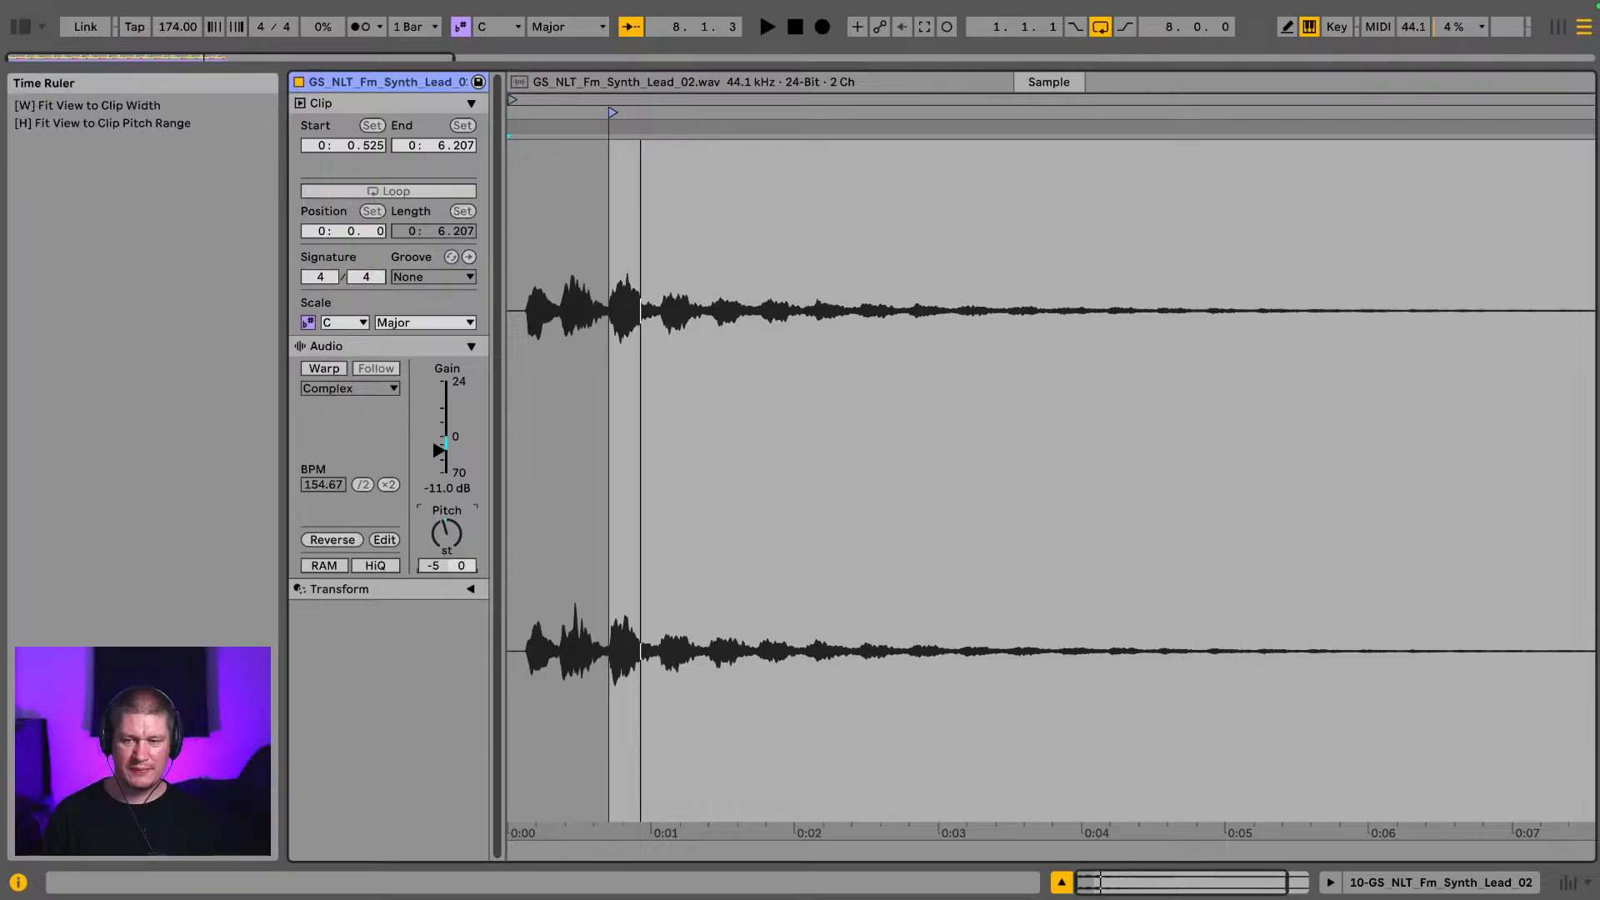
{"action": "left_click", "coordinate": [1350, 882]}
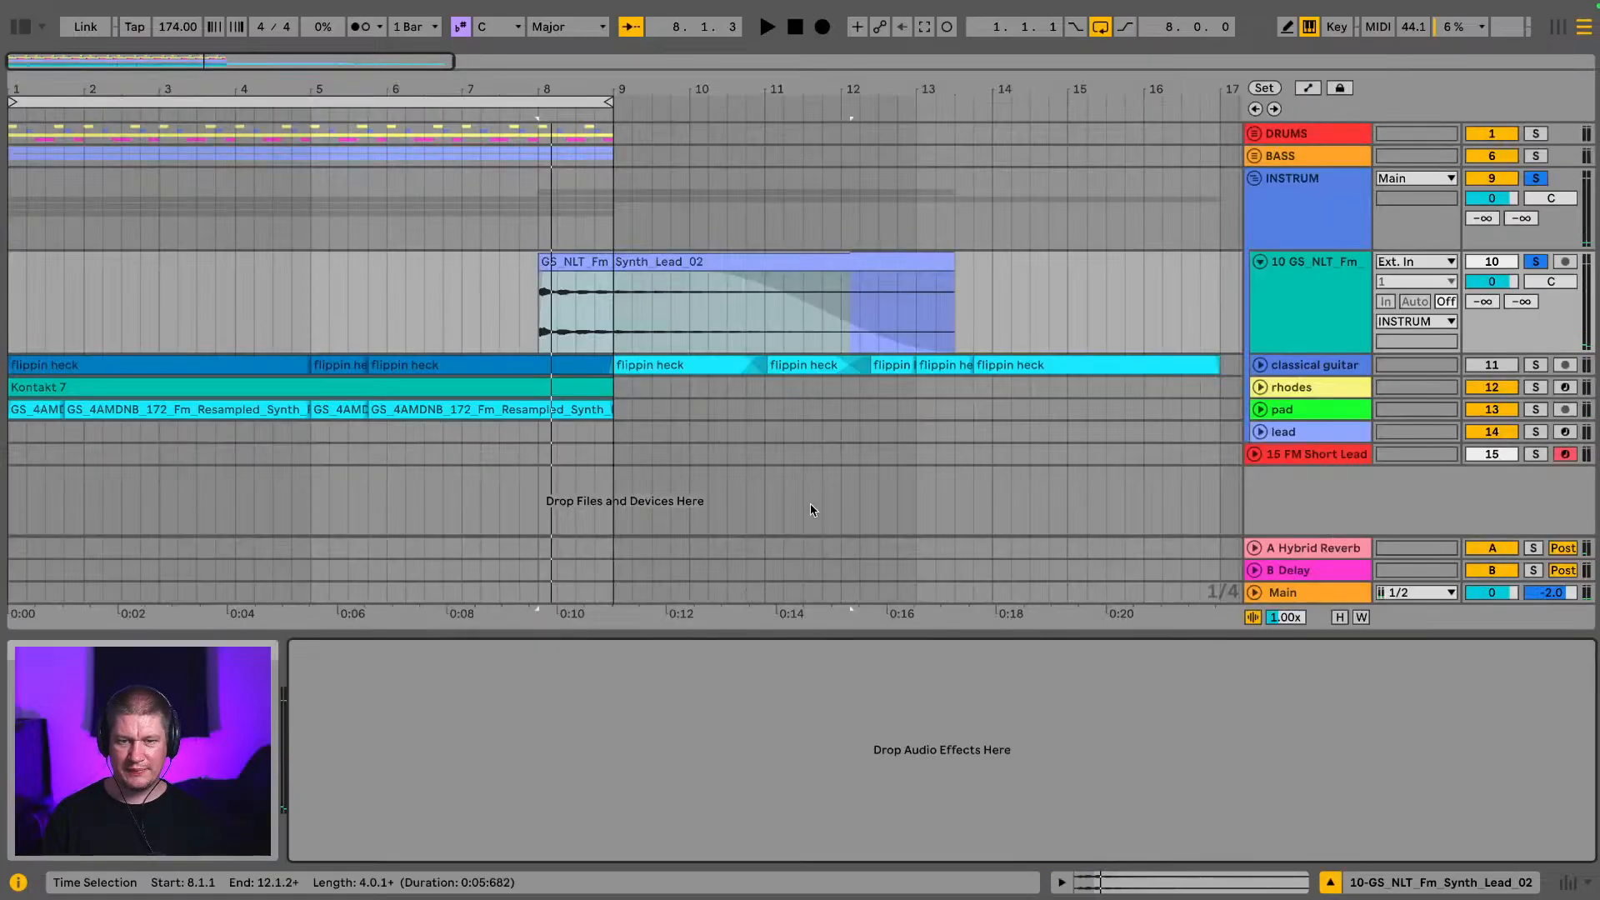
Step: Undo the synth lead clip's transposition and its move to bar 8
{"action": "left_click", "coordinate": [15, 294]}
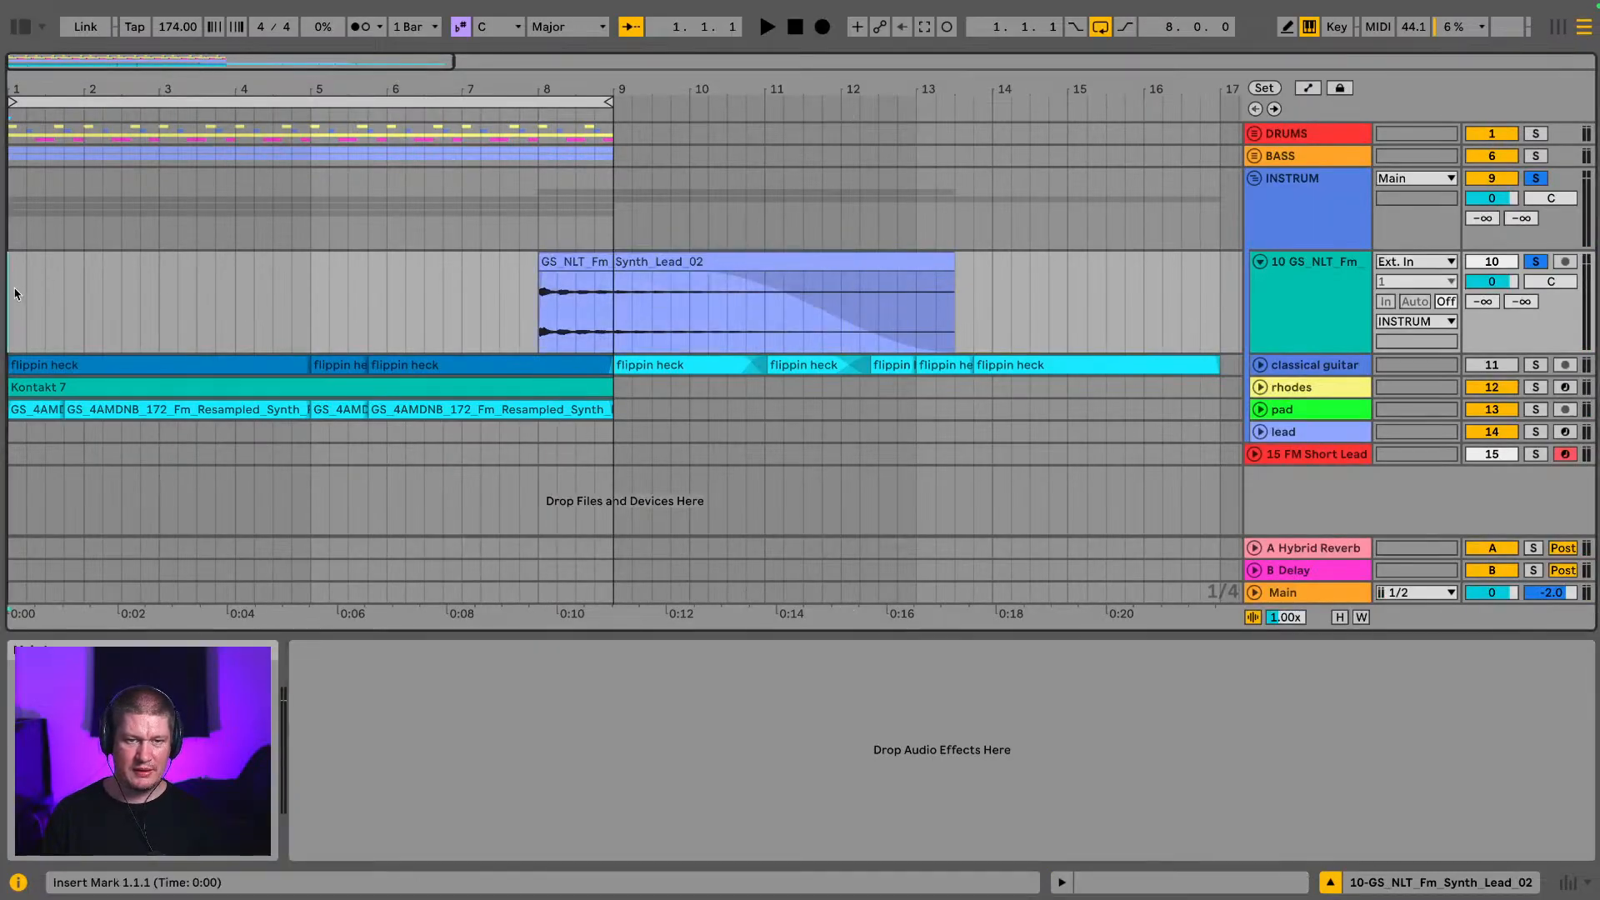
{"action": "key", "text": "super+z"}
{"action": "key", "text": "super+z"}
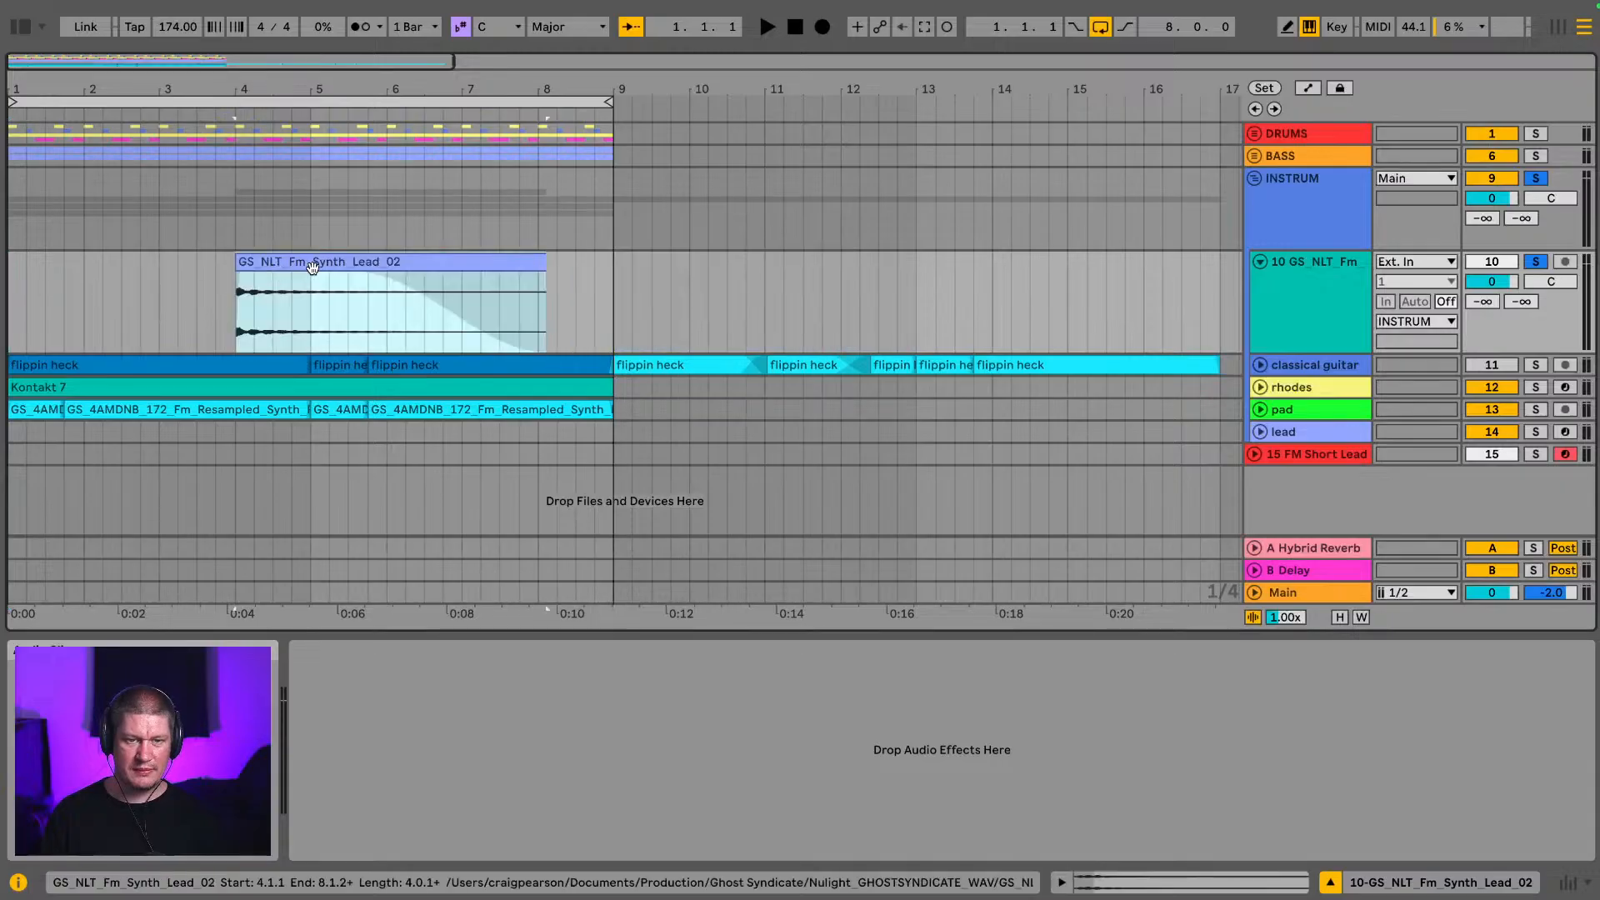
Step: Duplicate the synth lead clip to 8.1.1 and transpose the copy to -5 semitones
{"action": "left_click_drag", "start_coordinate": [313, 266], "coordinate": [615, 293]}
{"action": "double_click", "coordinate": [584, 267]}
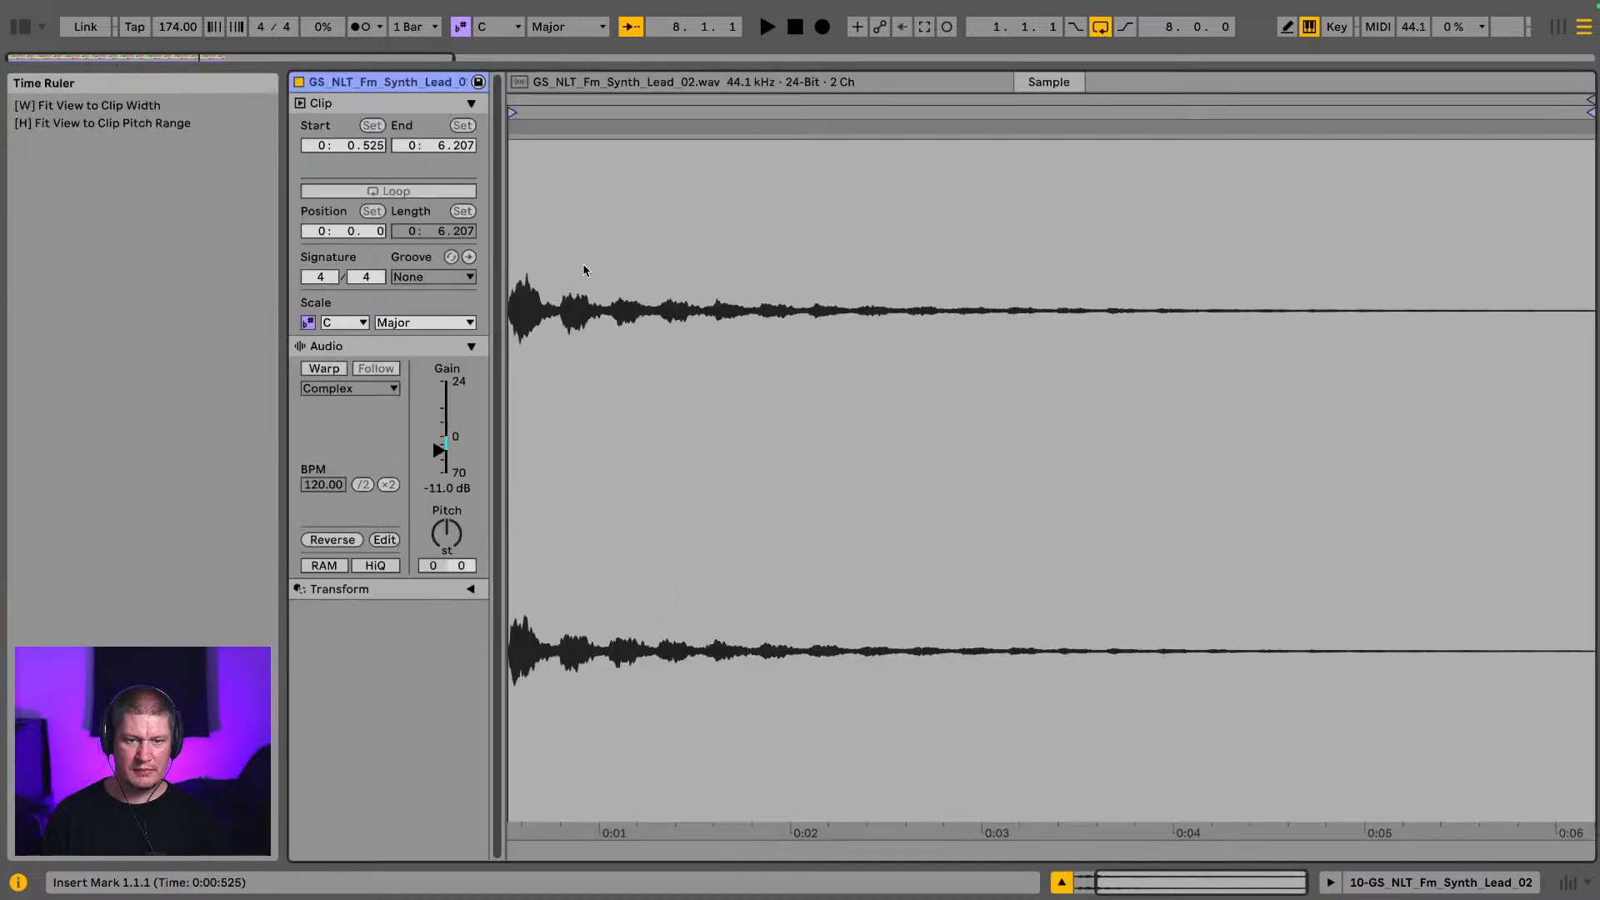
{"action": "left_click_drag", "start_coordinate": [446, 533], "coordinate": [446, 554]}
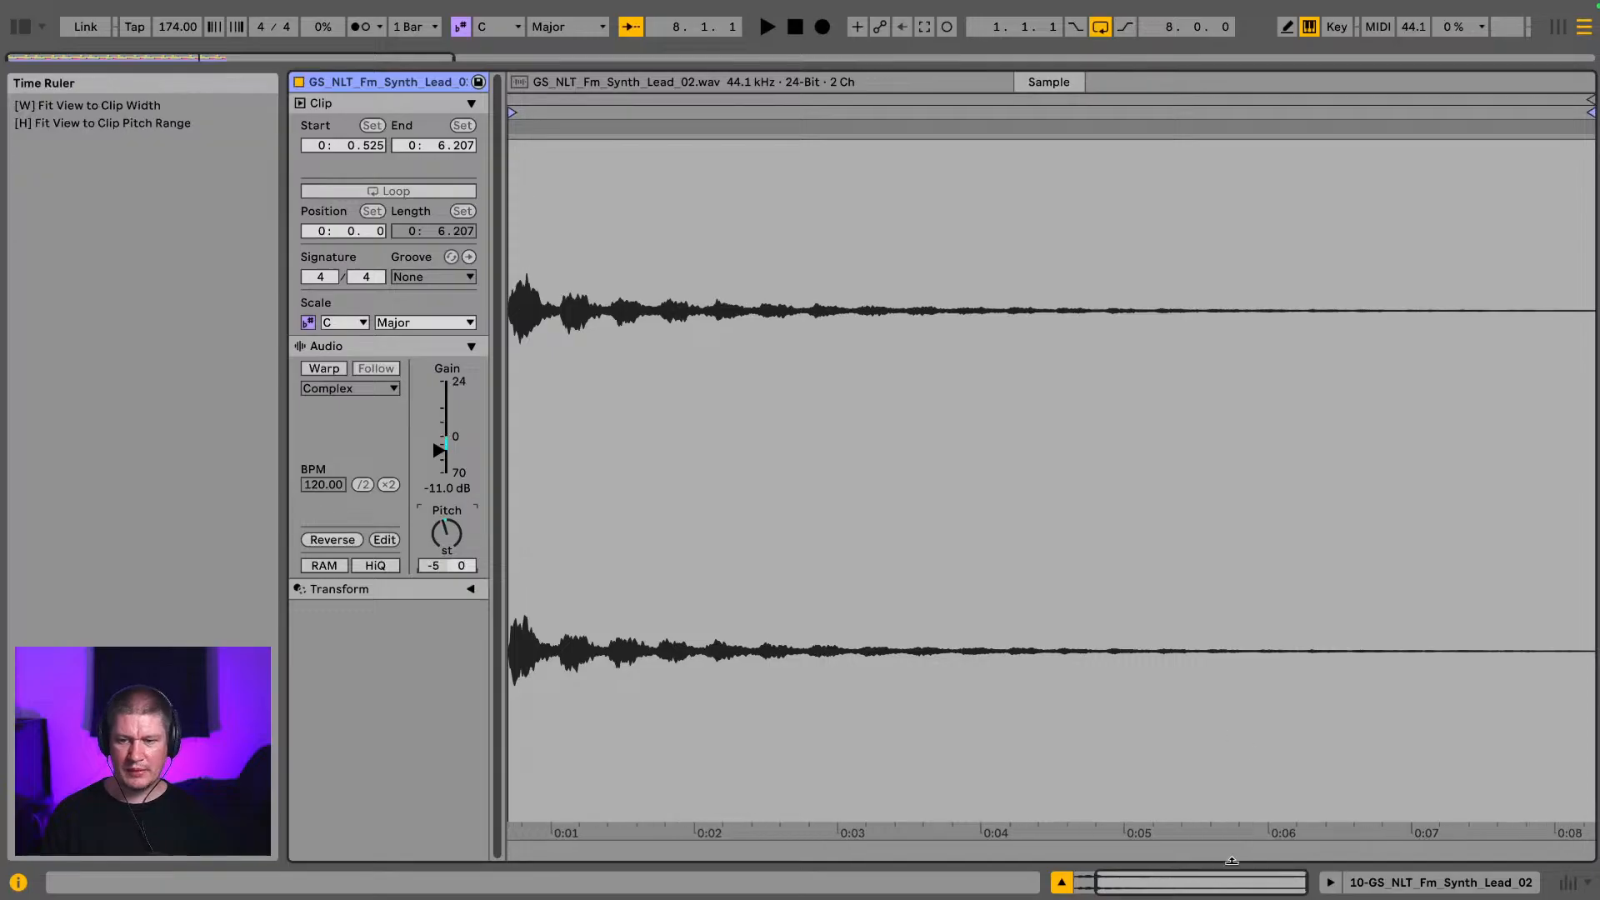
{"action": "left_click", "coordinate": [1374, 886]}
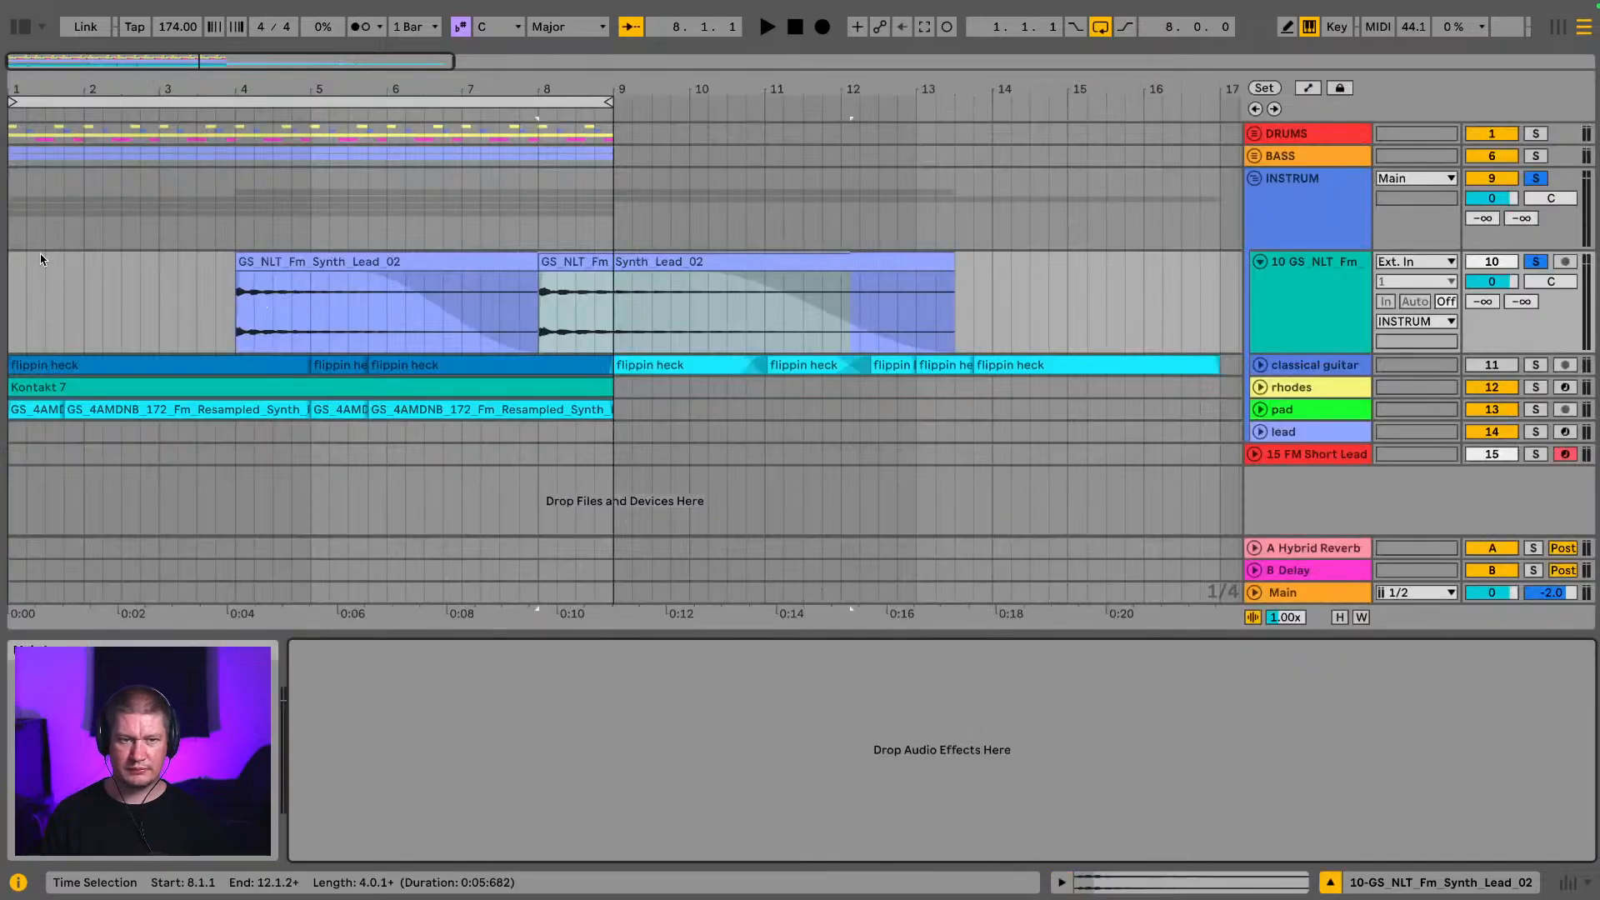
Step: Play the soloed parts from 1.1.1 and check the track levels in the mixer
{"action": "left_click", "coordinate": [21, 284]}
{"action": "key", "text": "space"}
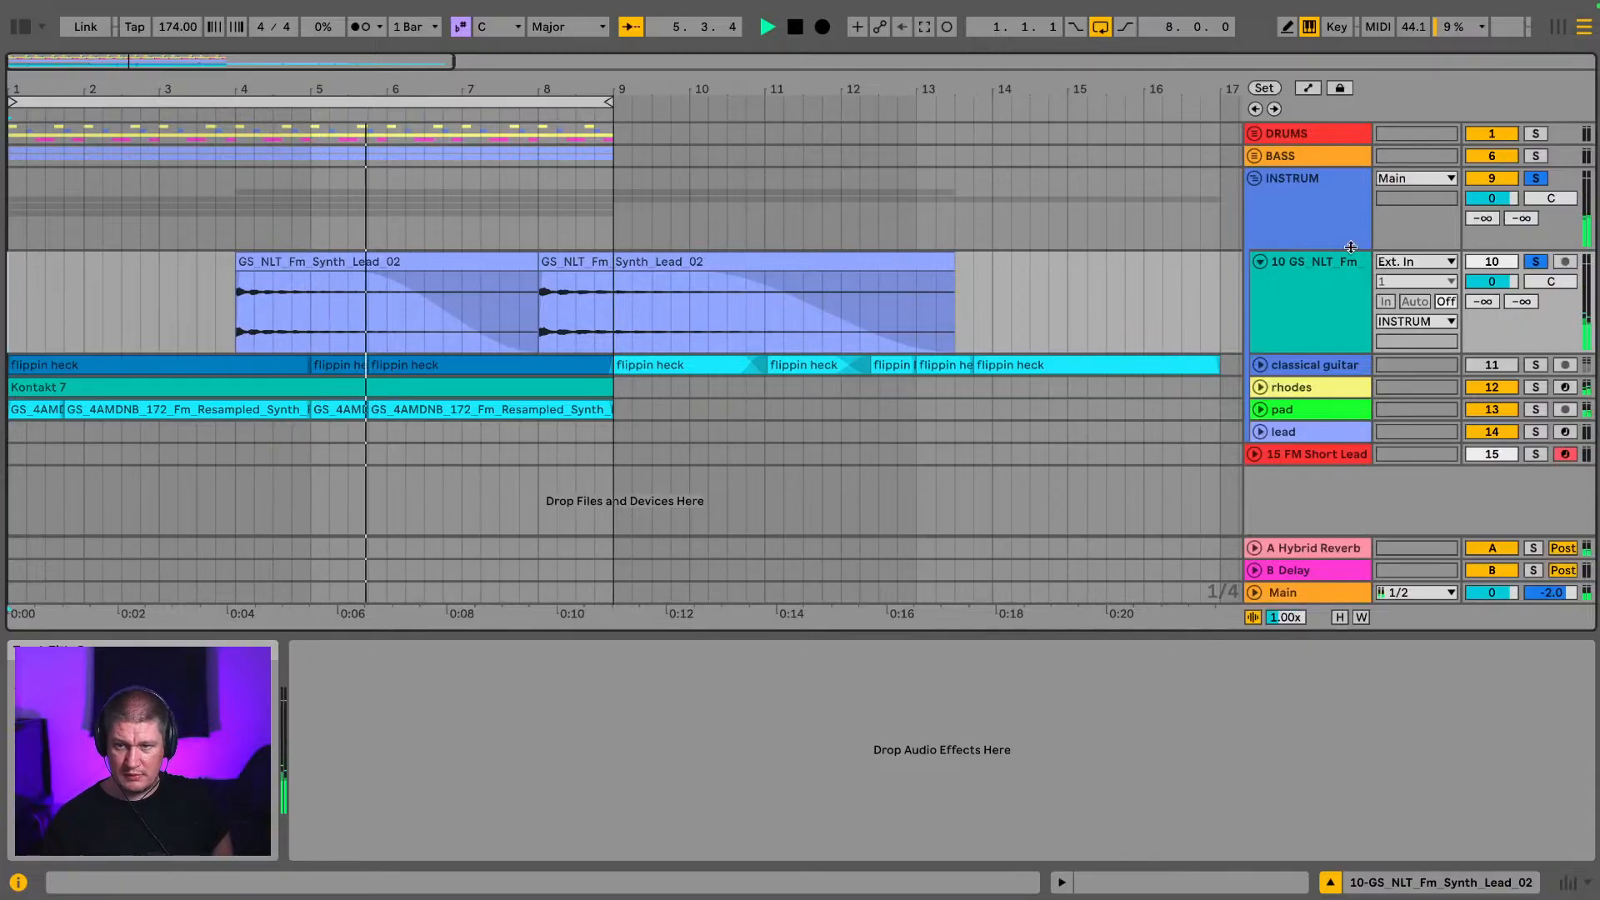
{"action": "left_click", "coordinate": [1320, 282]}
{"action": "key", "text": "Tab"}
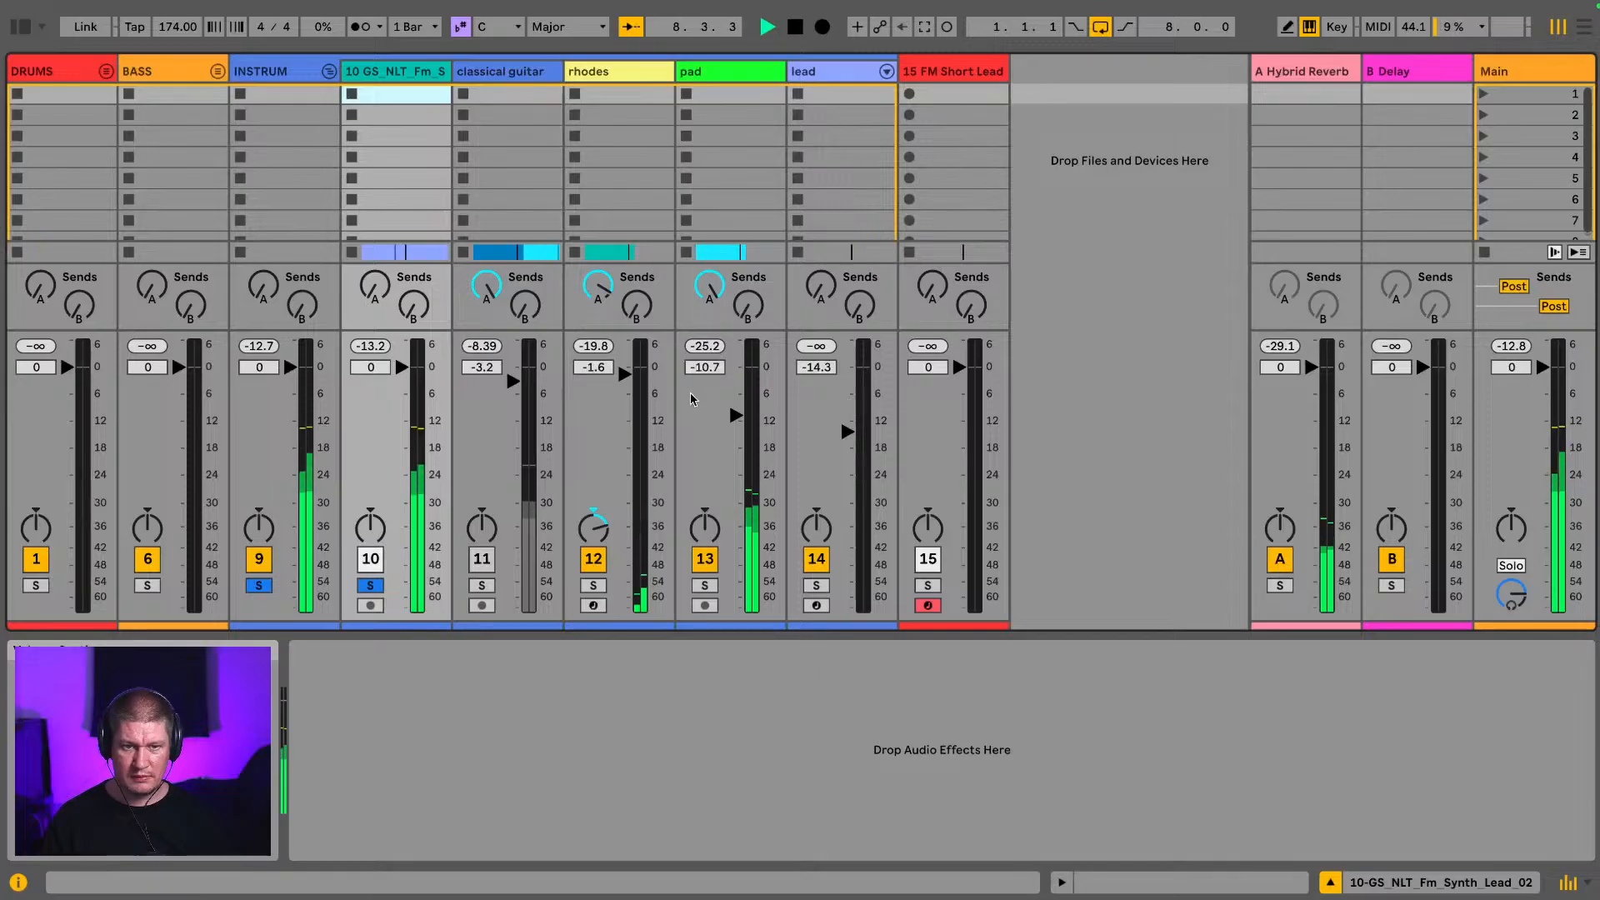
{"action": "key", "text": "Tab"}
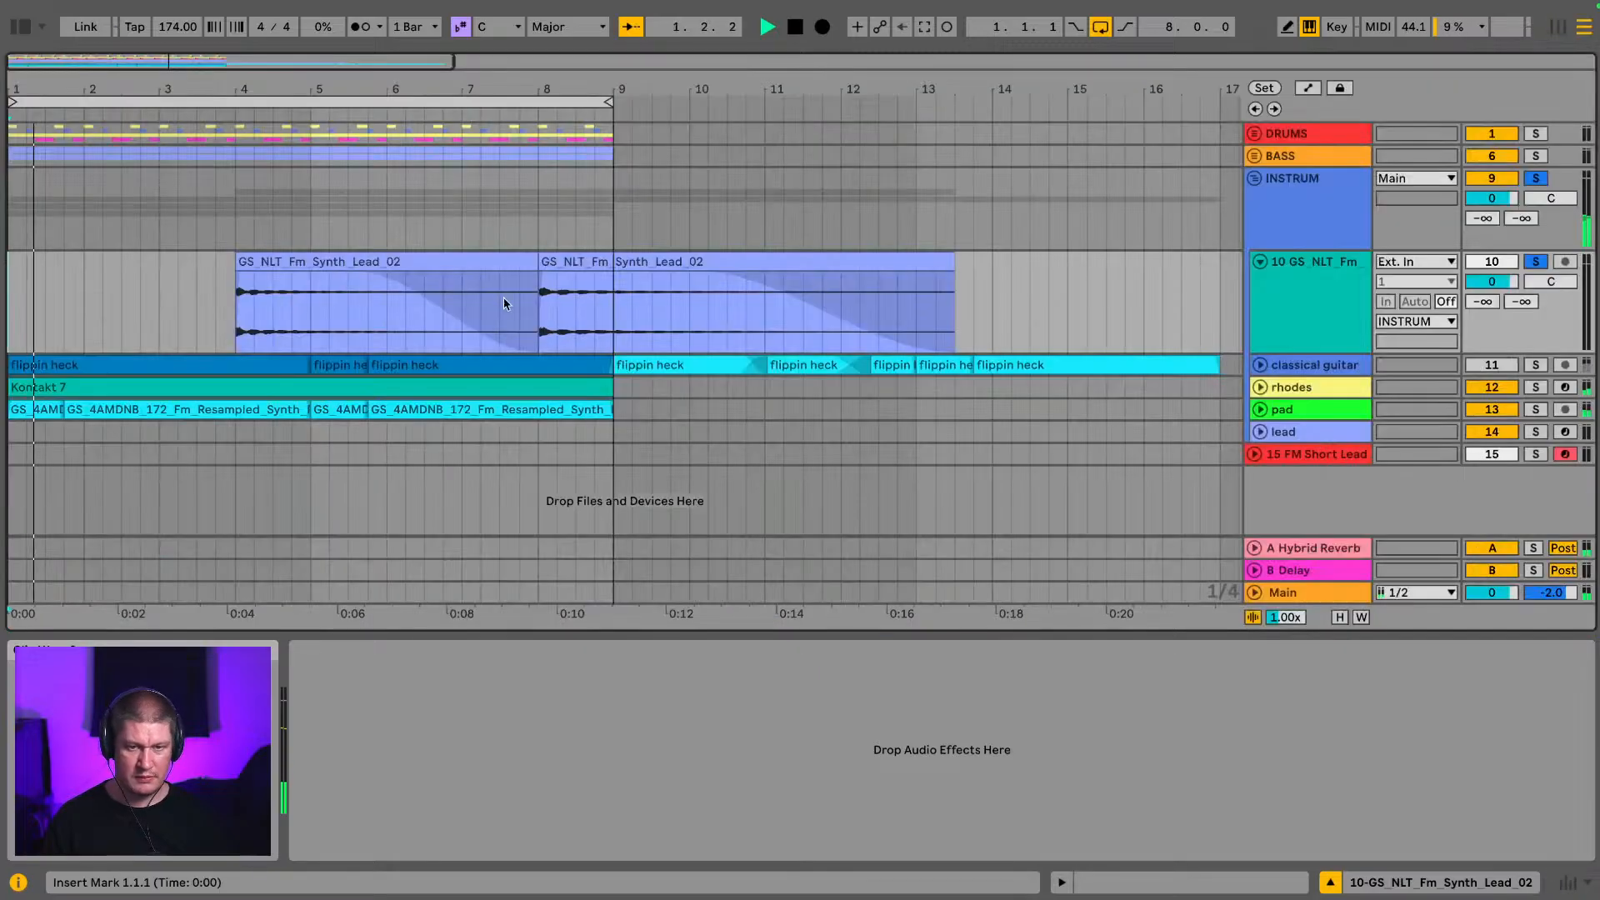
Step: Play the soloed parts and inspect the clip settings of the transposed synth lead copy at 8.1.1
{"action": "double_click", "coordinate": [672, 256]}
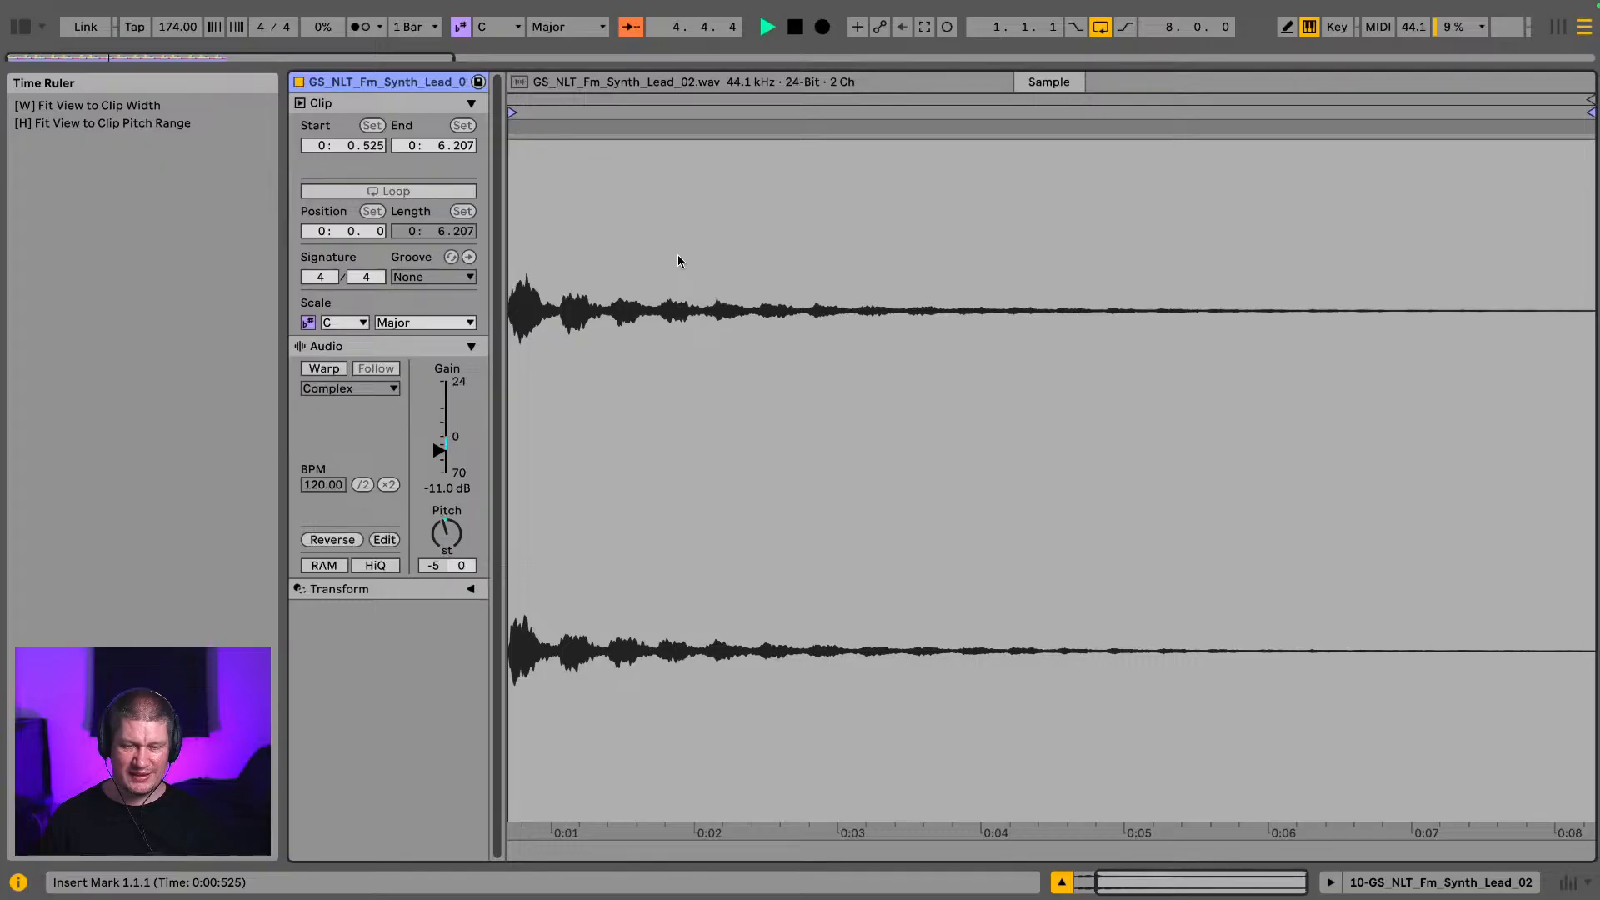
{"action": "left_click", "coordinate": [1494, 891]}
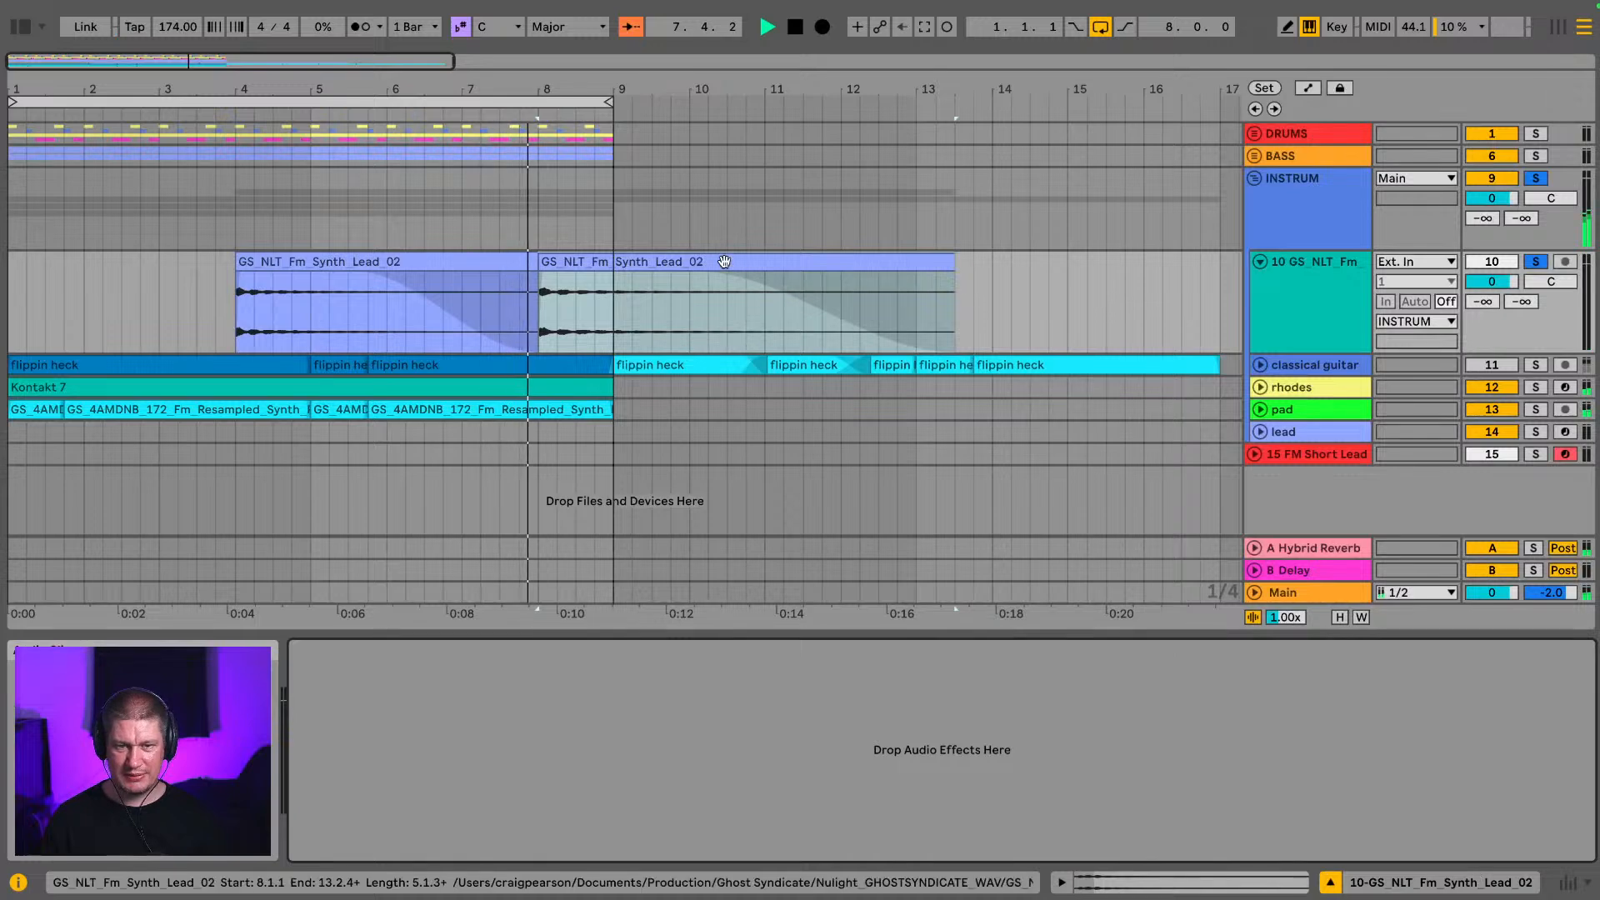
{"action": "left_click", "coordinate": [343, 260]}
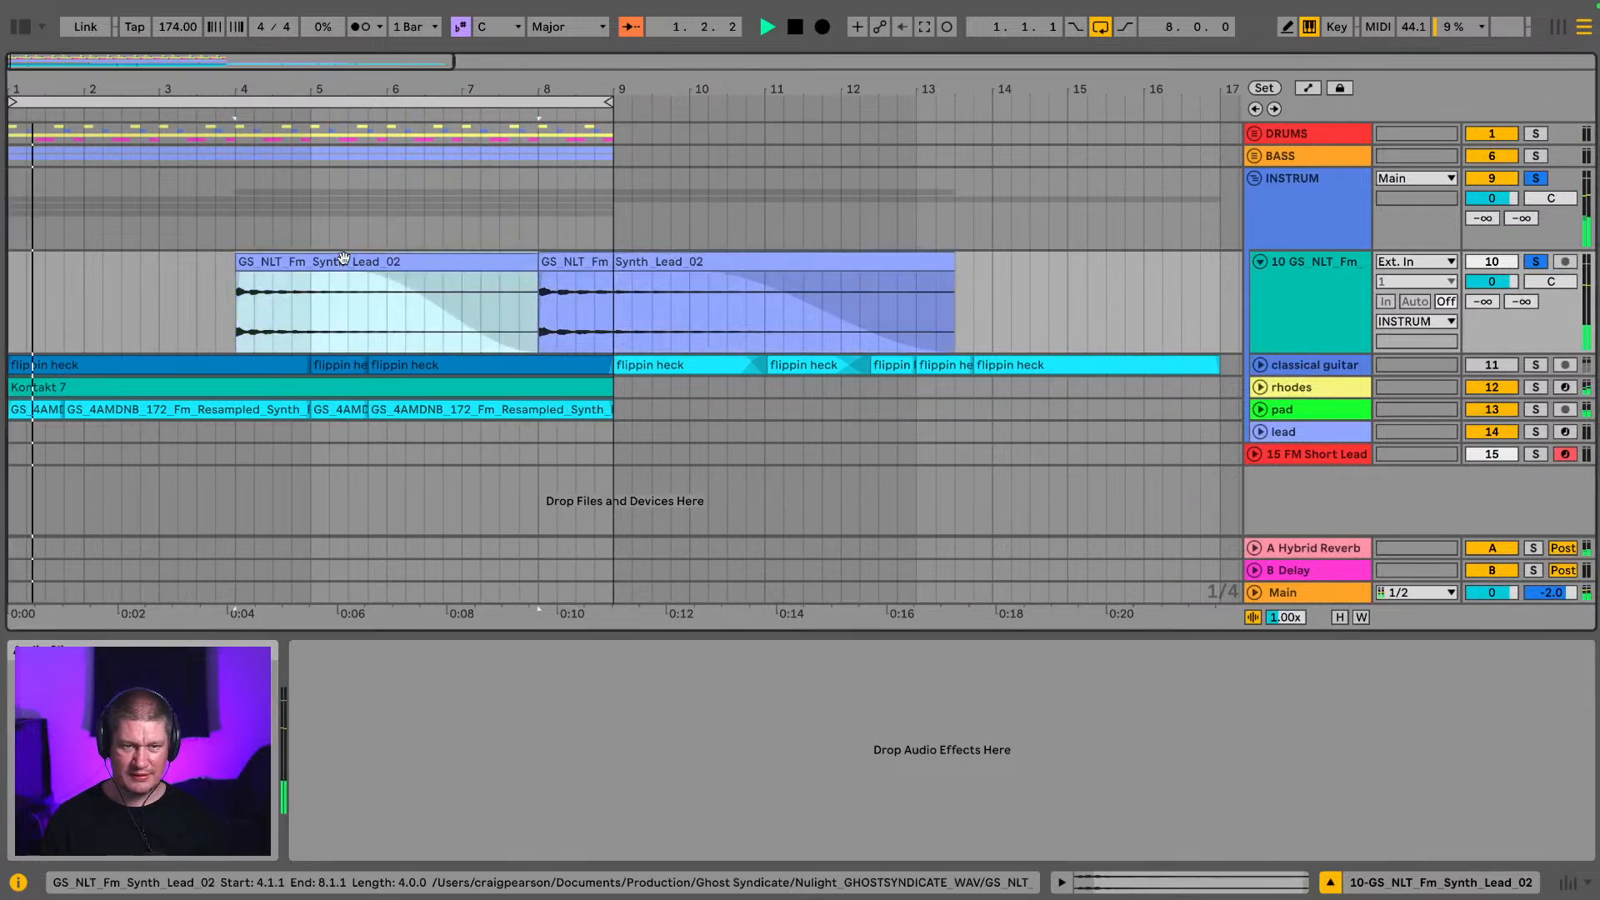
Step: Try turning on Warp for the synth lead copy at 8.1.1, play it and undo the change
{"action": "double_click", "coordinate": [581, 260]}
{"action": "left_click", "coordinate": [327, 373]}
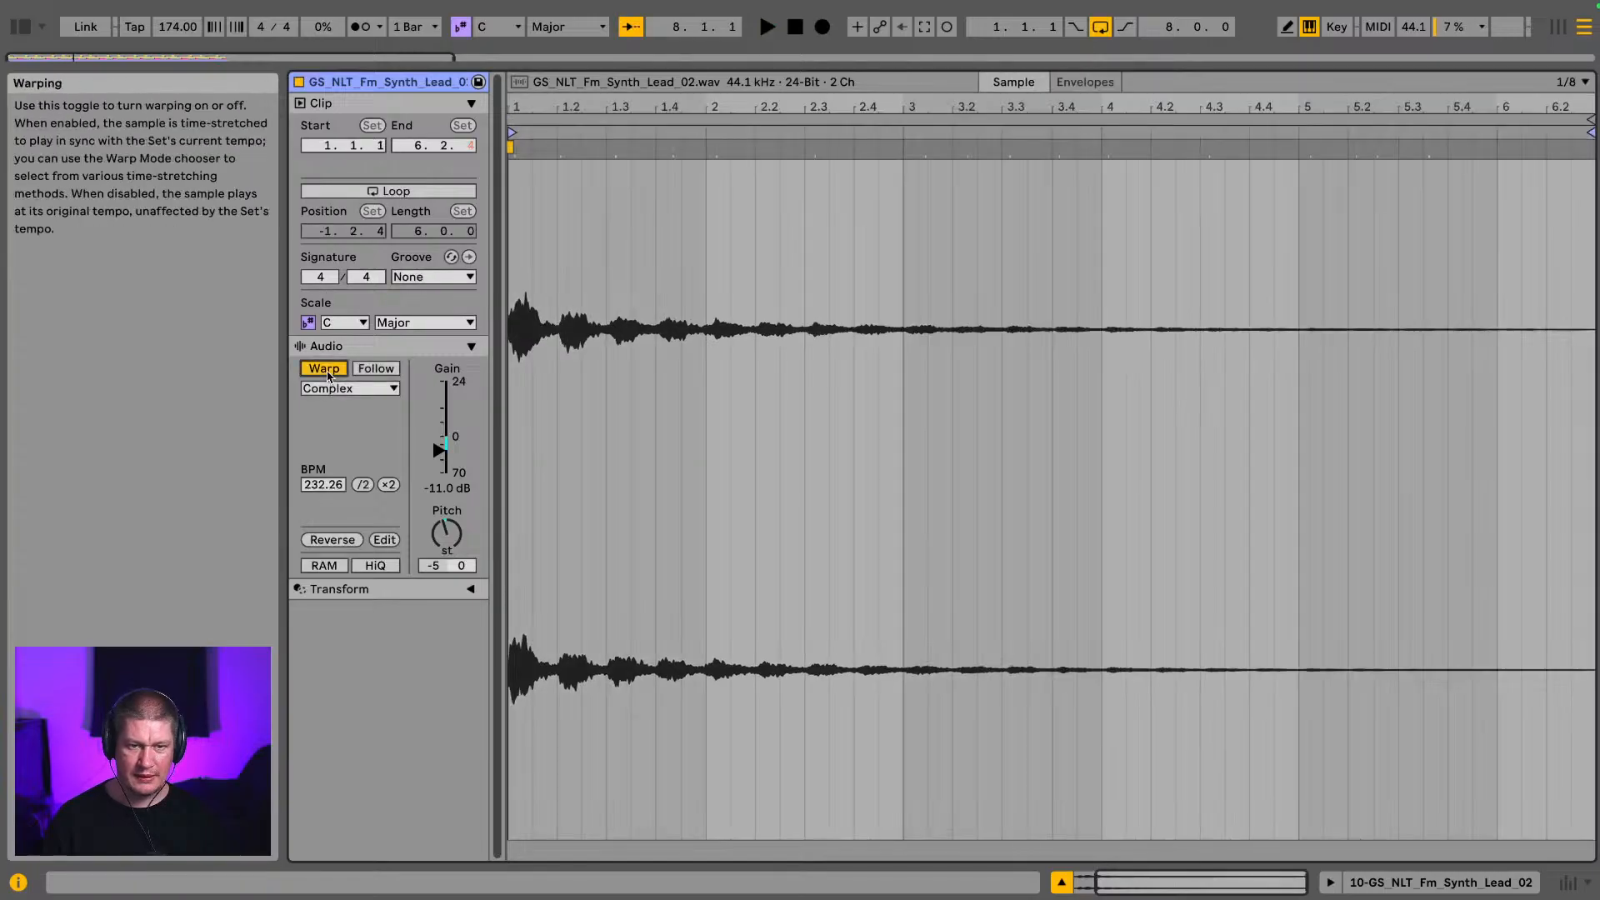
{"action": "key", "text": "space"}
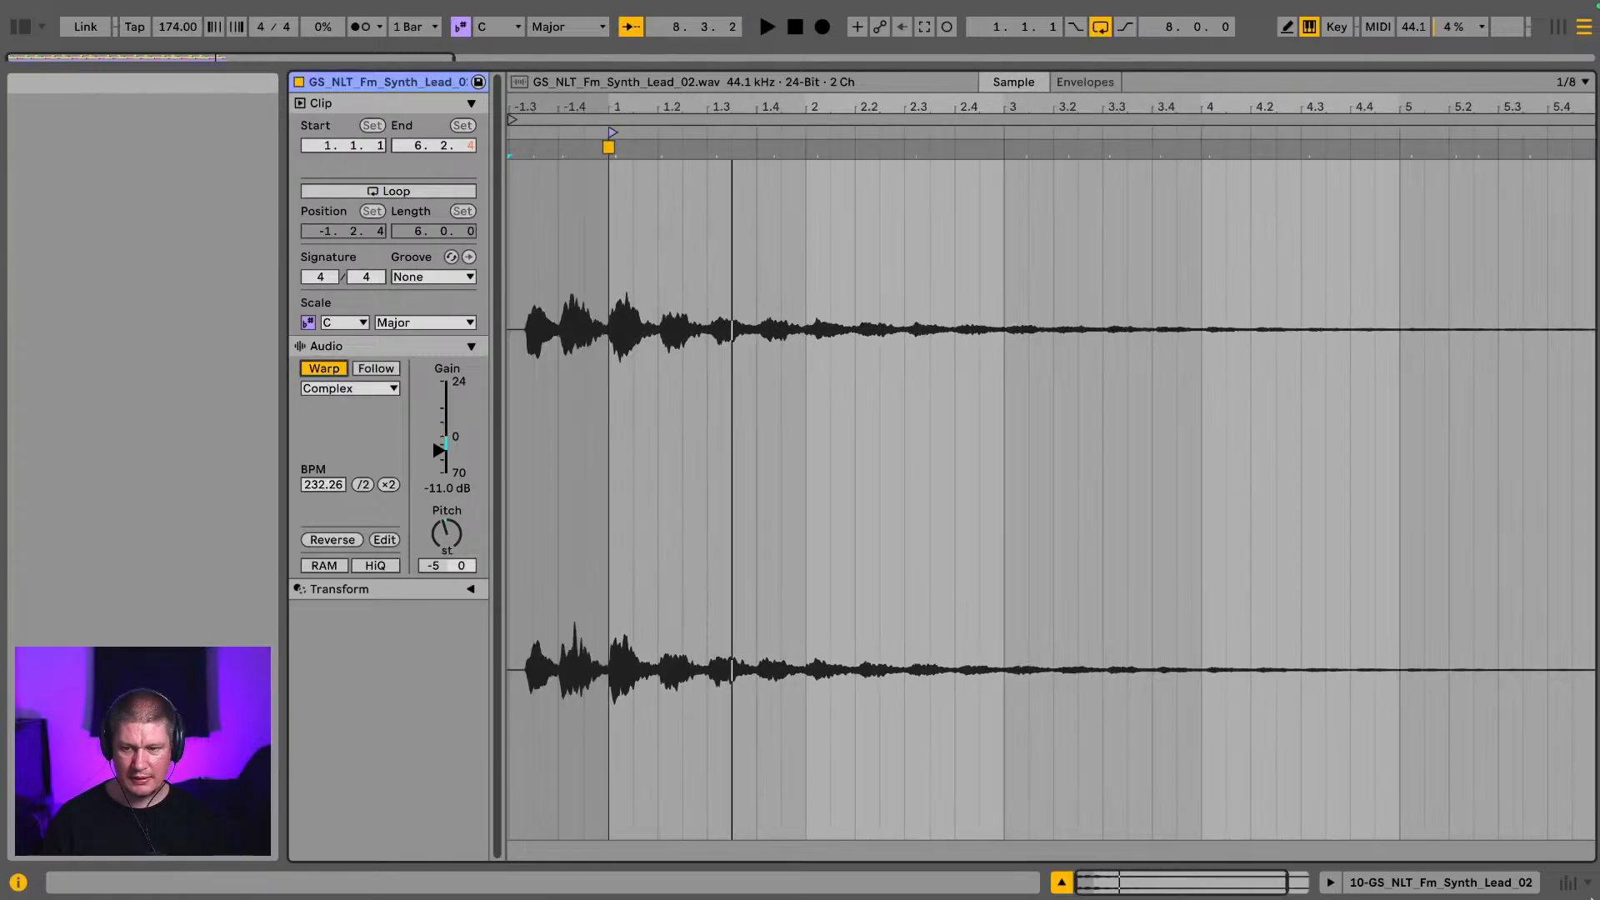
{"action": "key", "text": "super+z"}
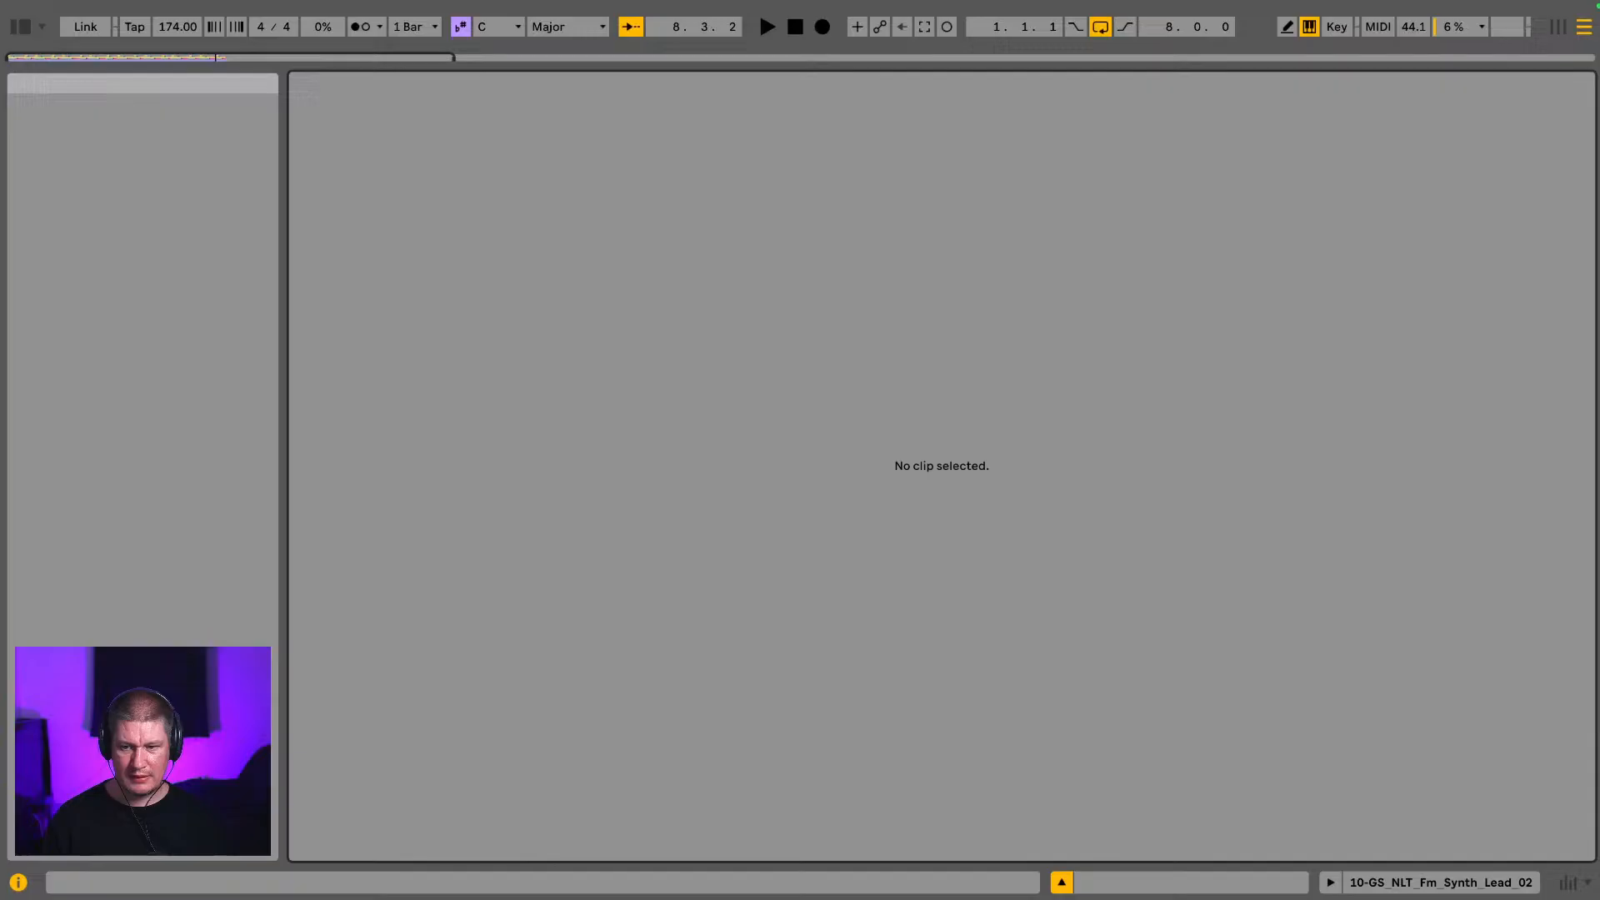
Step: Delete the synth lead copy at 8.1.1 and turn on Warp for the clip at 4.1.1
{"action": "left_click", "coordinate": [1492, 879]}
{"action": "left_click", "coordinate": [655, 259]}
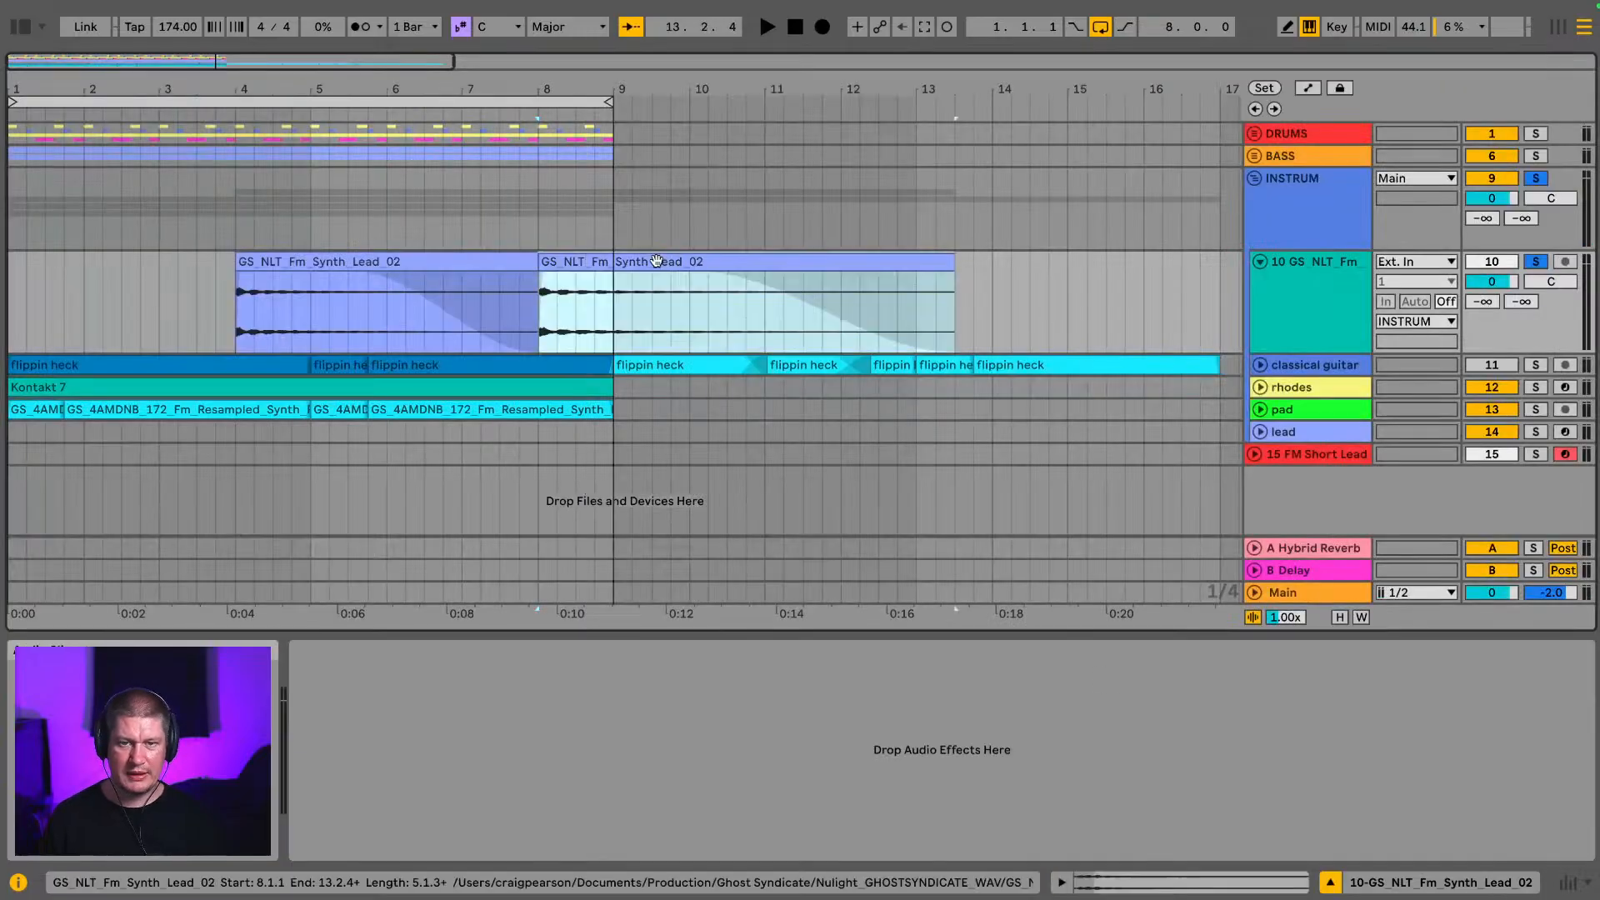
{"action": "key", "text": "Delete"}
{"action": "double_click", "coordinate": [393, 264]}
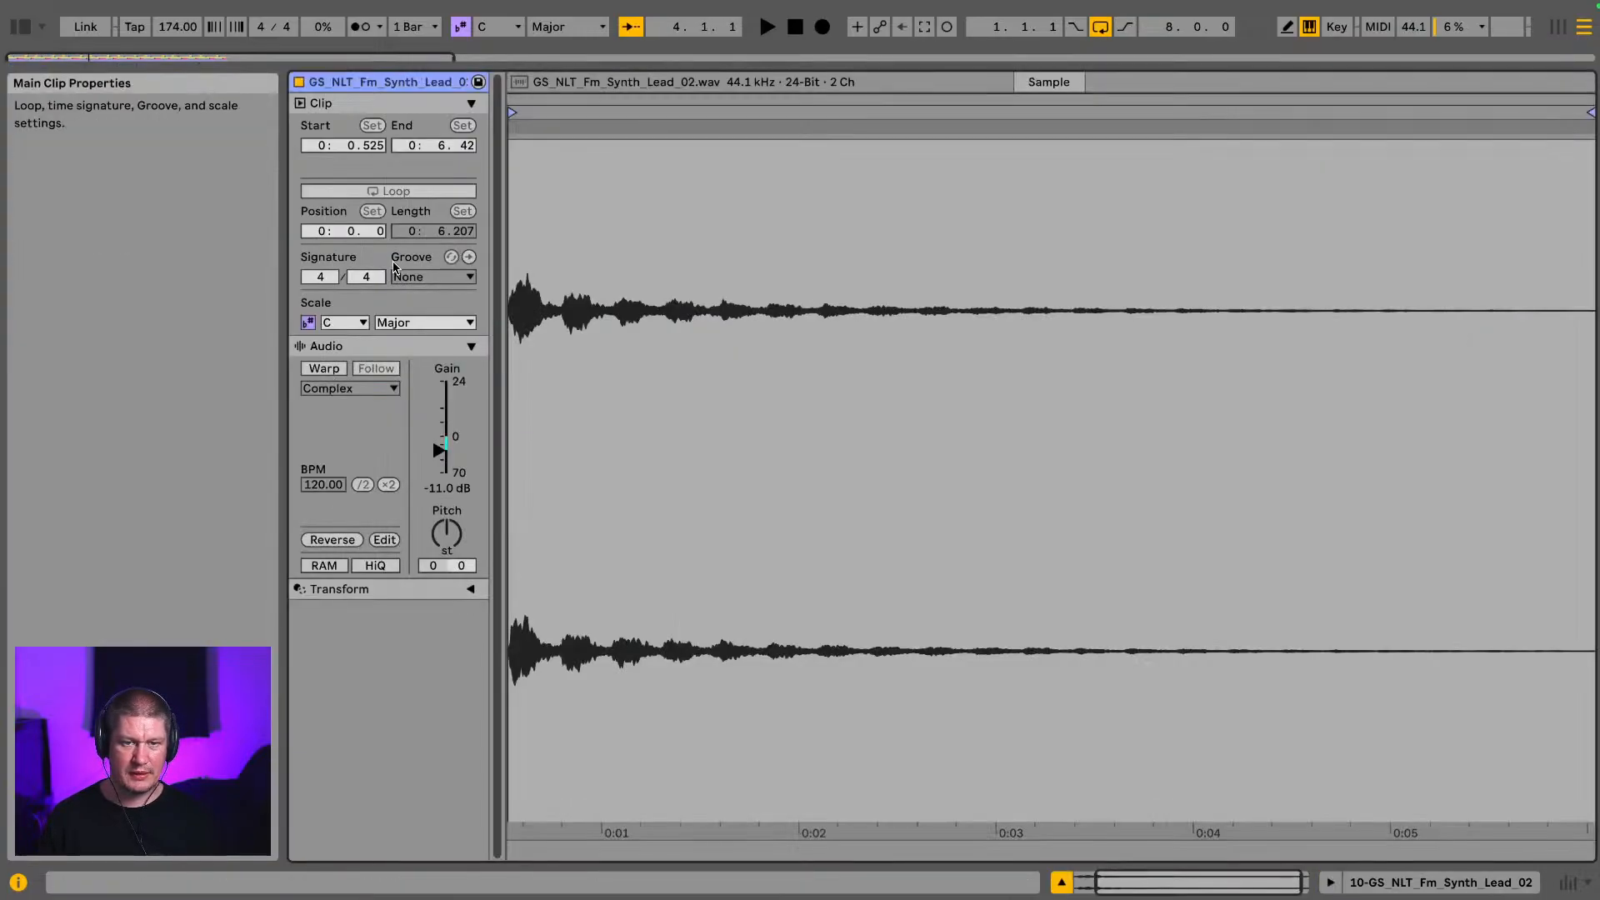
{"action": "left_click", "coordinate": [324, 369]}
{"action": "left_click", "coordinate": [1403, 881]}
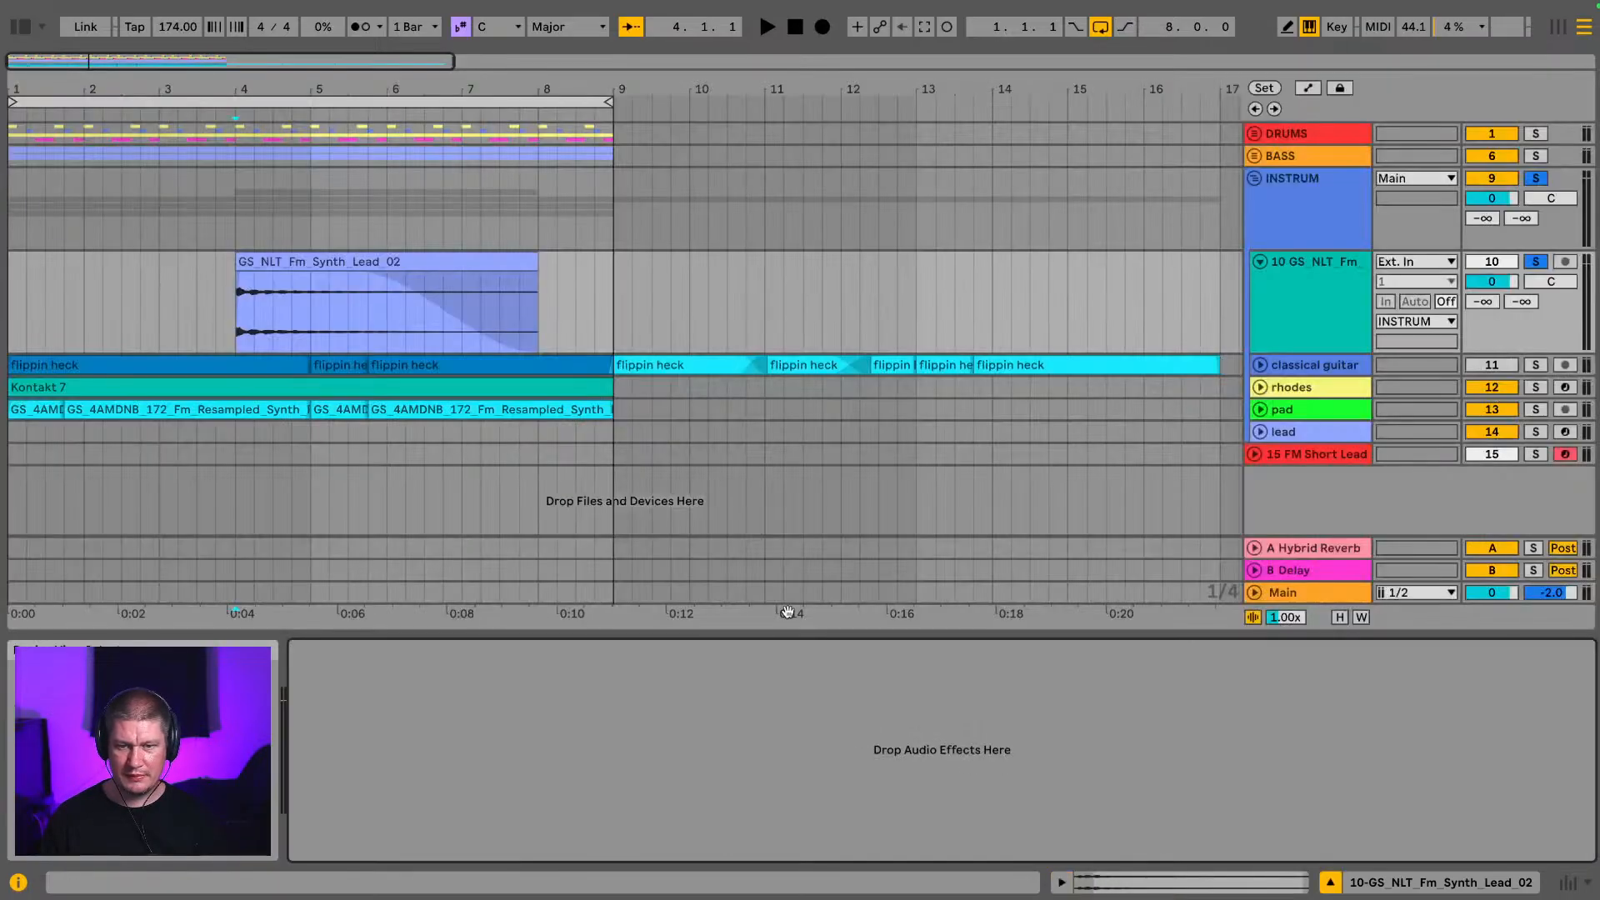
Step: Duplicate the warped synth lead clip to 8.1.1, transpose the copy to -5 semitones and play the loop
{"action": "left_click_drag", "start_coordinate": [370, 253], "coordinate": [631, 278]}
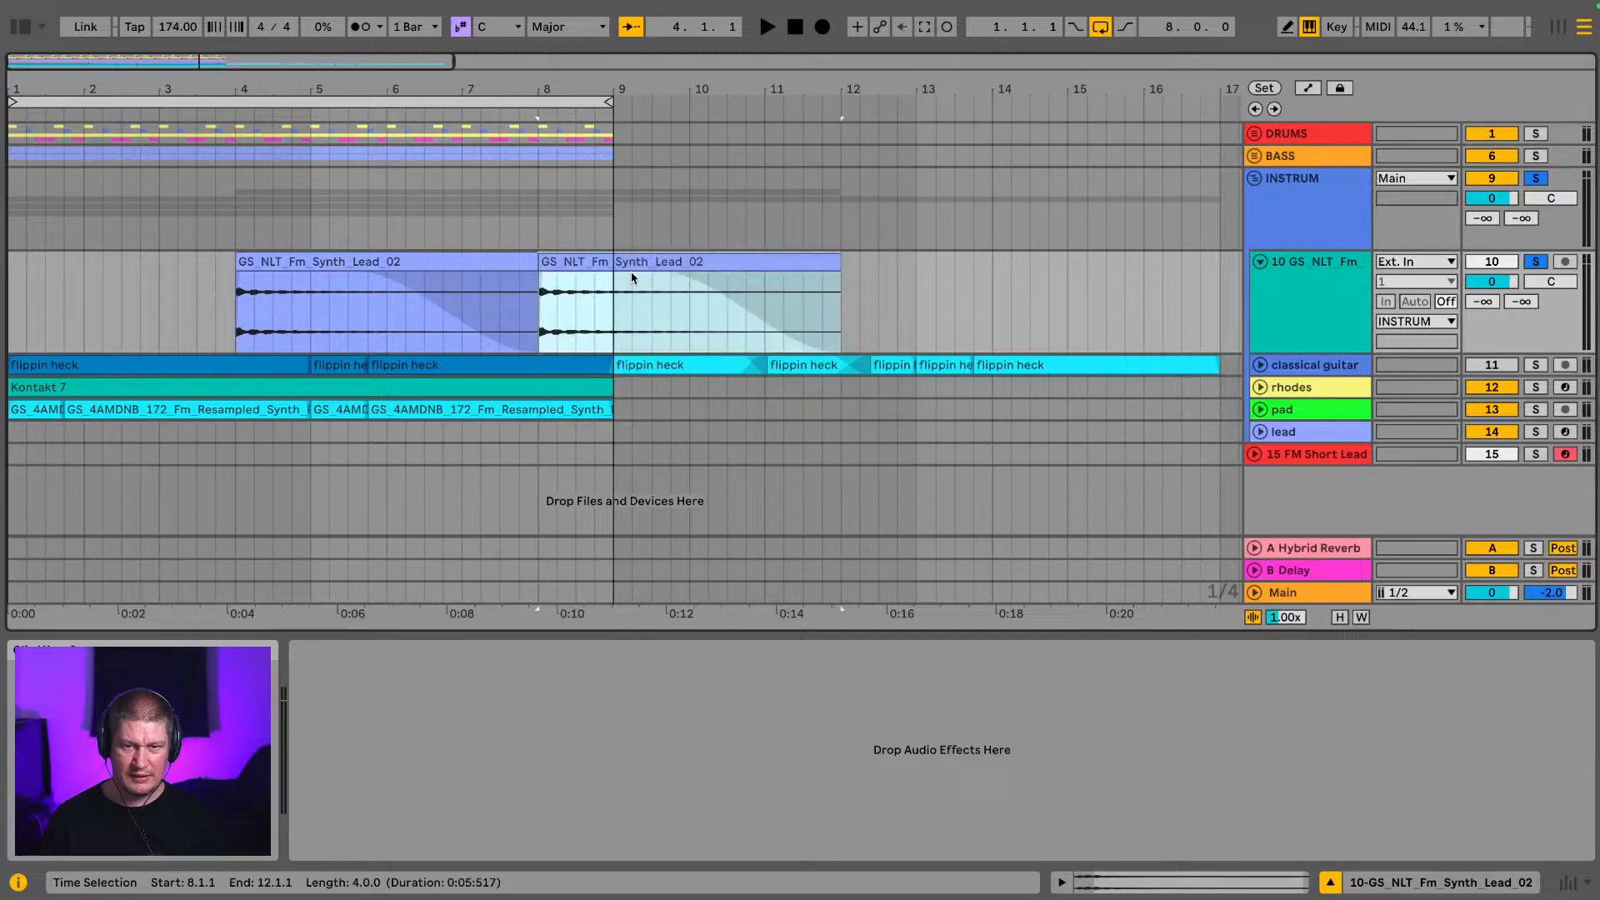
{"action": "double_click", "coordinate": [633, 262]}
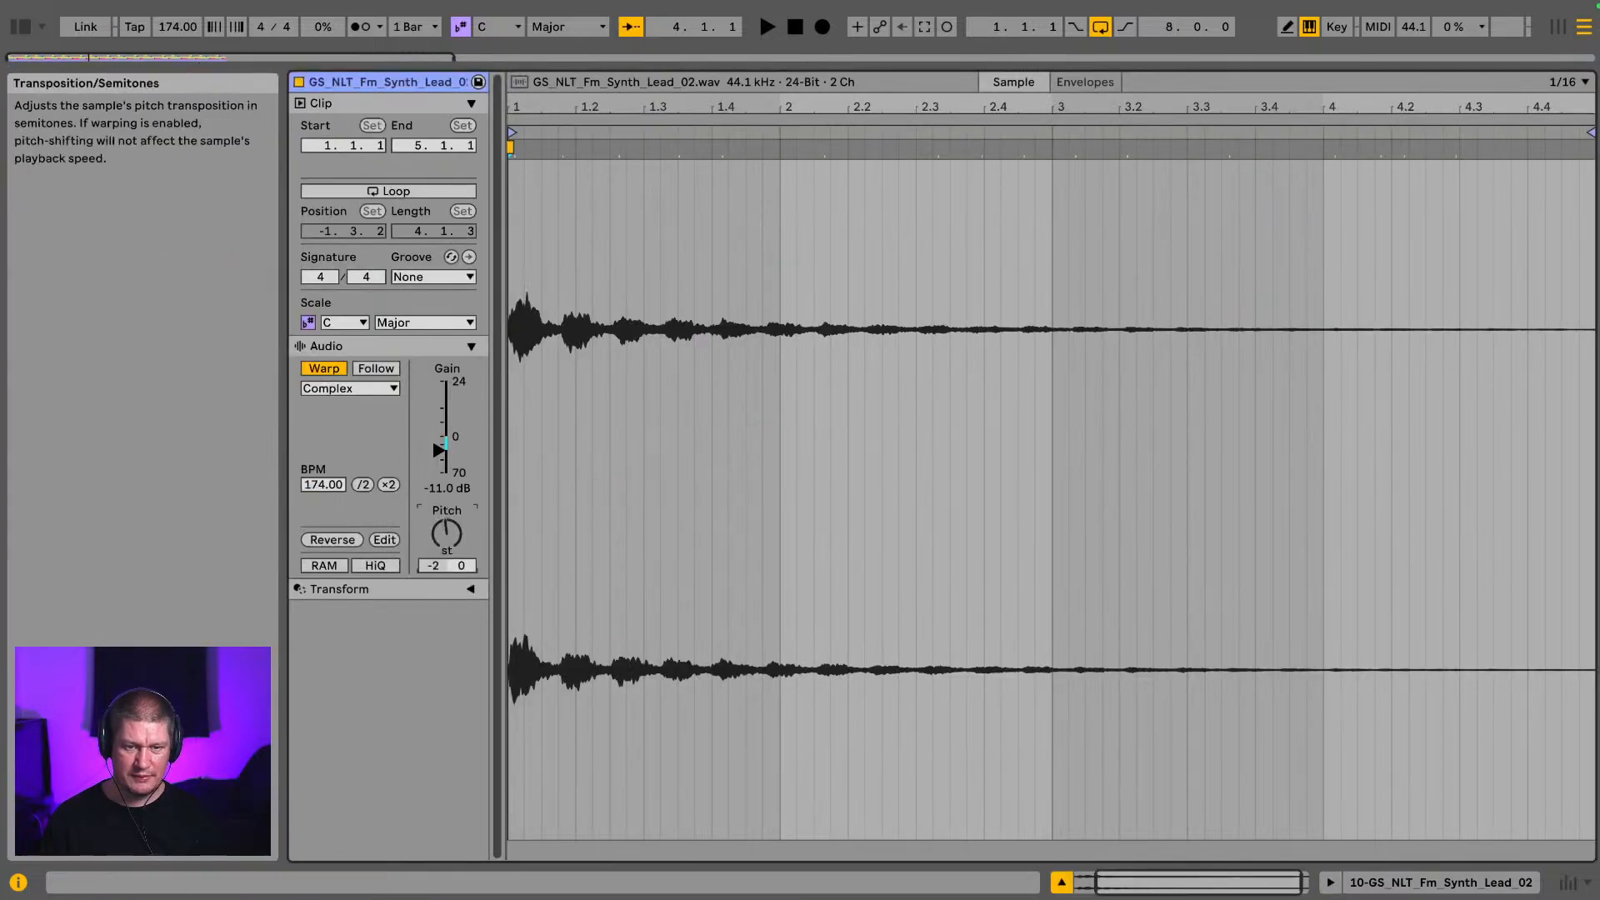
{"action": "key", "text": "space"}
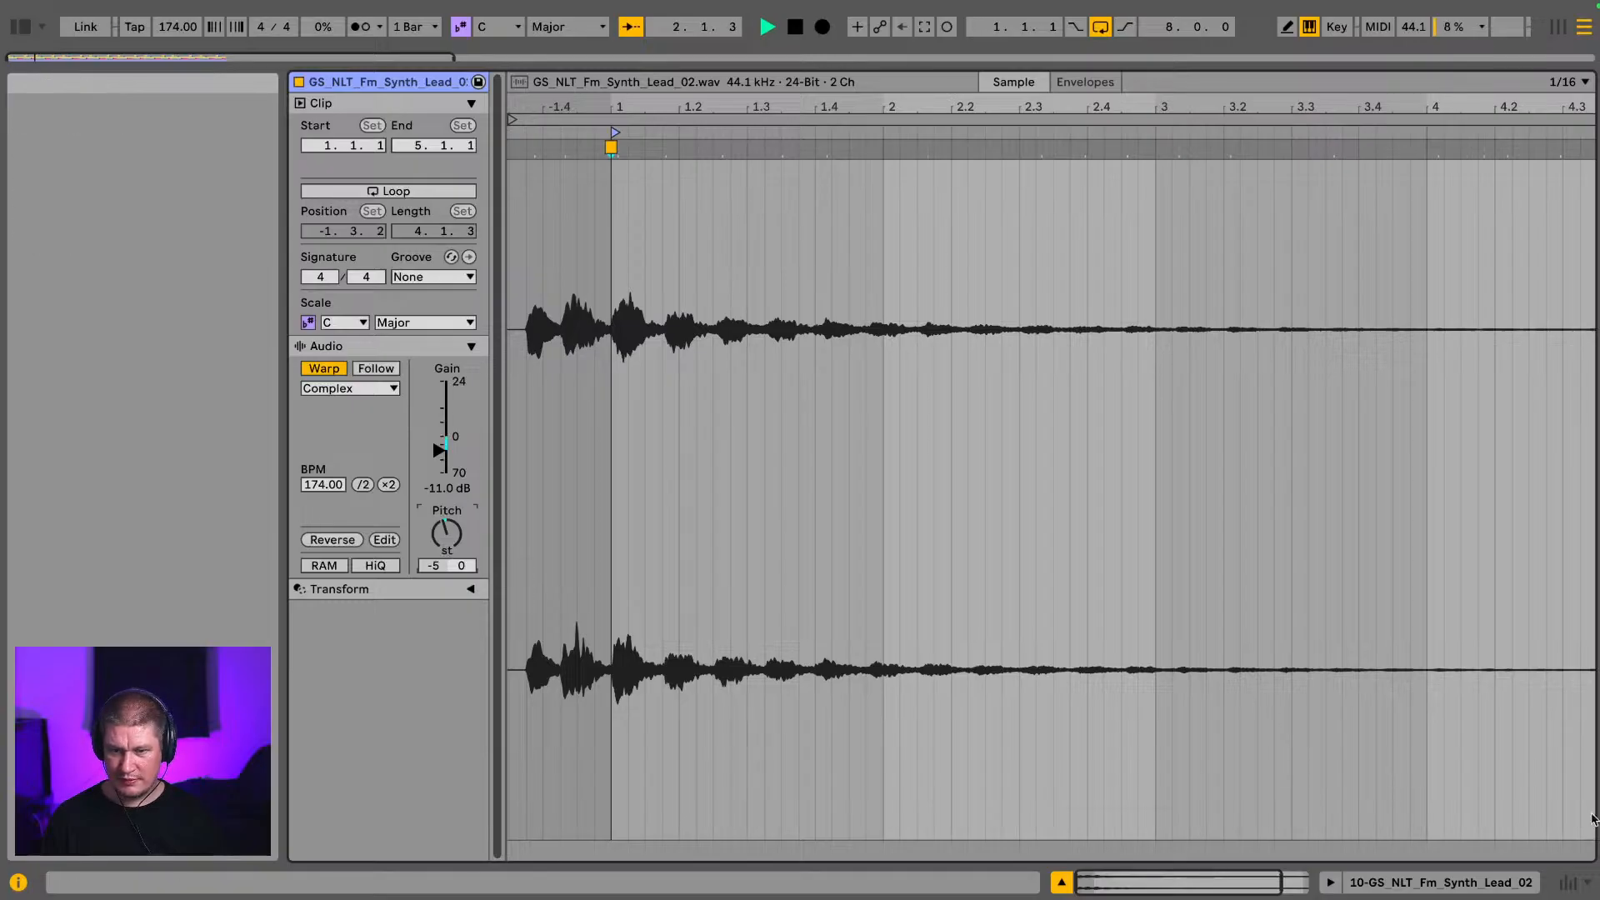
{"action": "left_click", "coordinate": [1357, 885]}
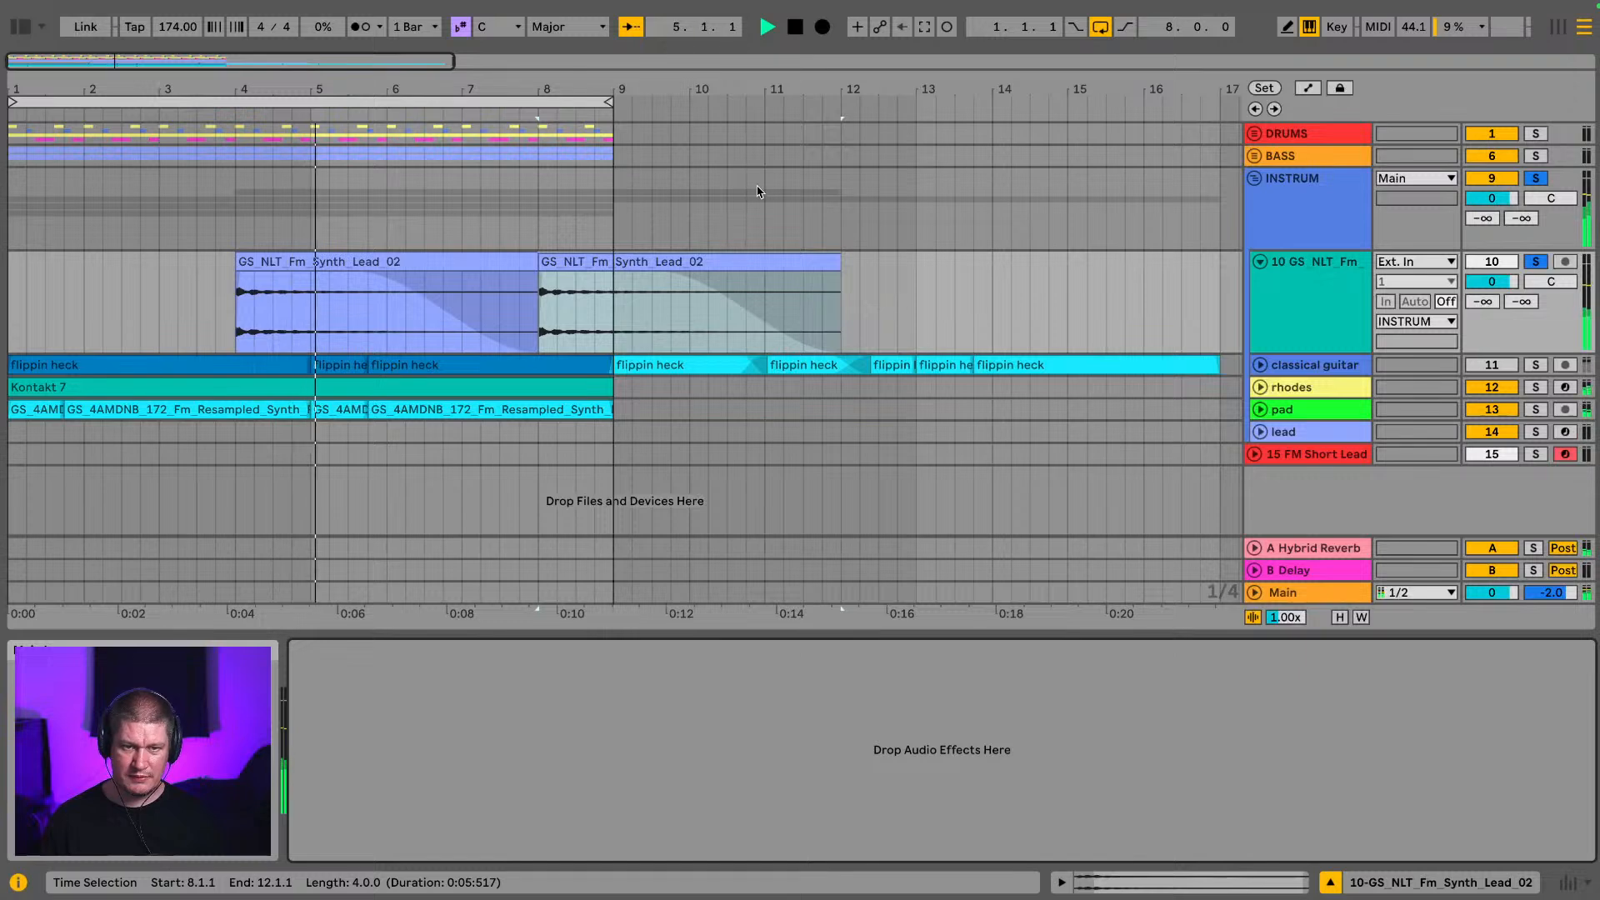
Step: Try turning off Warp for the transposed synth lead copy at 8.1.1 and play the loop
{"action": "left_click_drag", "start_coordinate": [539, 86], "coordinate": [541, 129]}
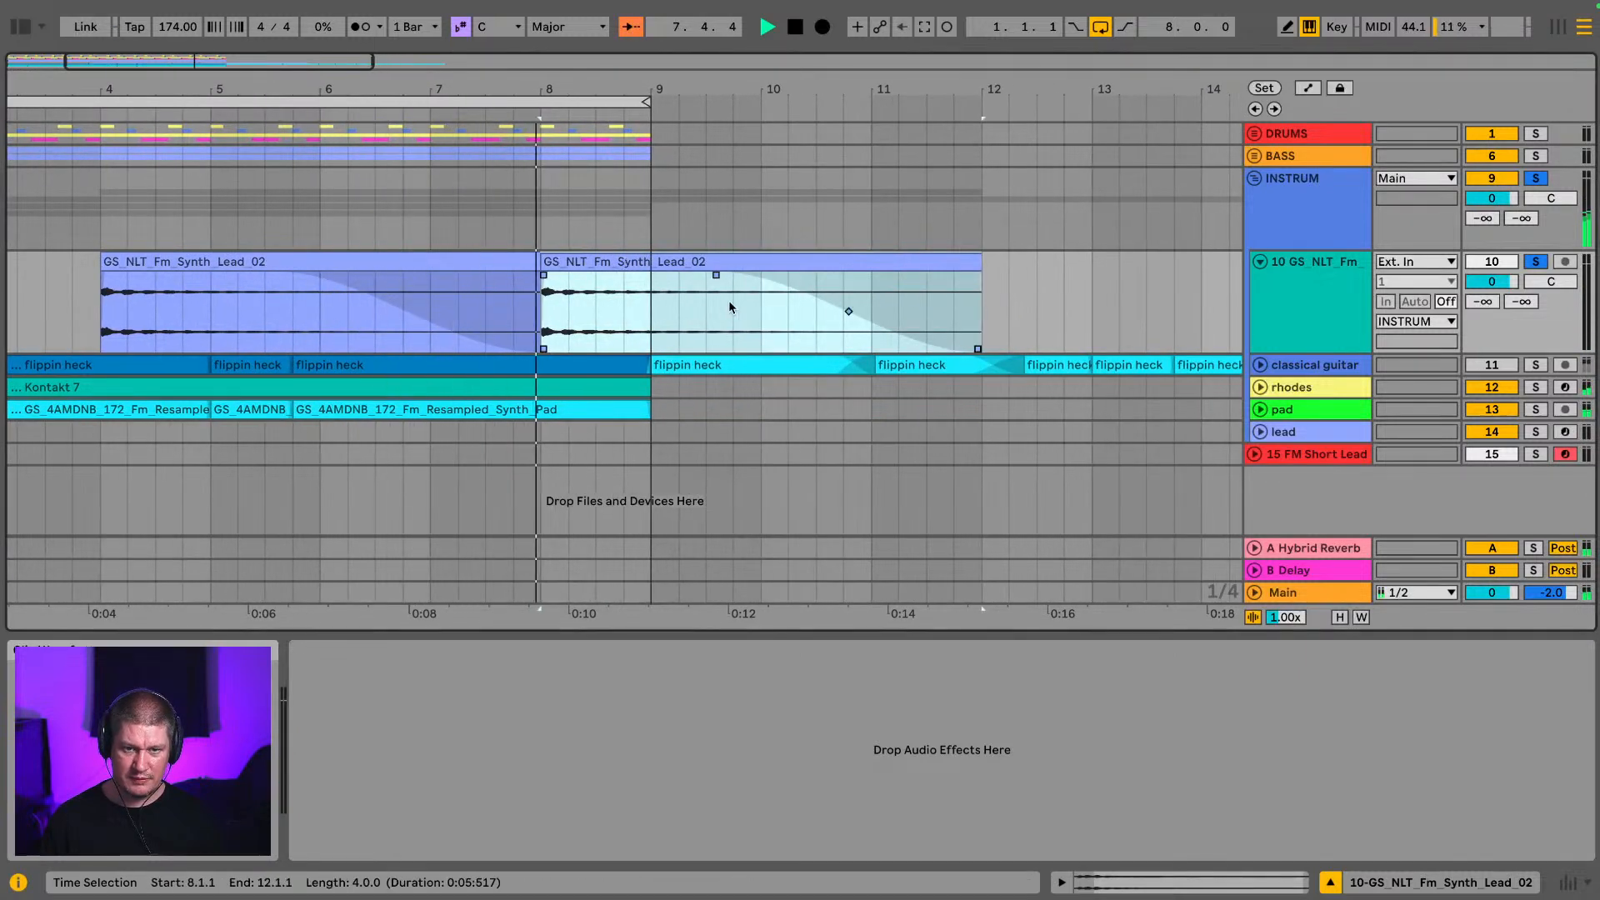
{"action": "double_click", "coordinate": [662, 255]}
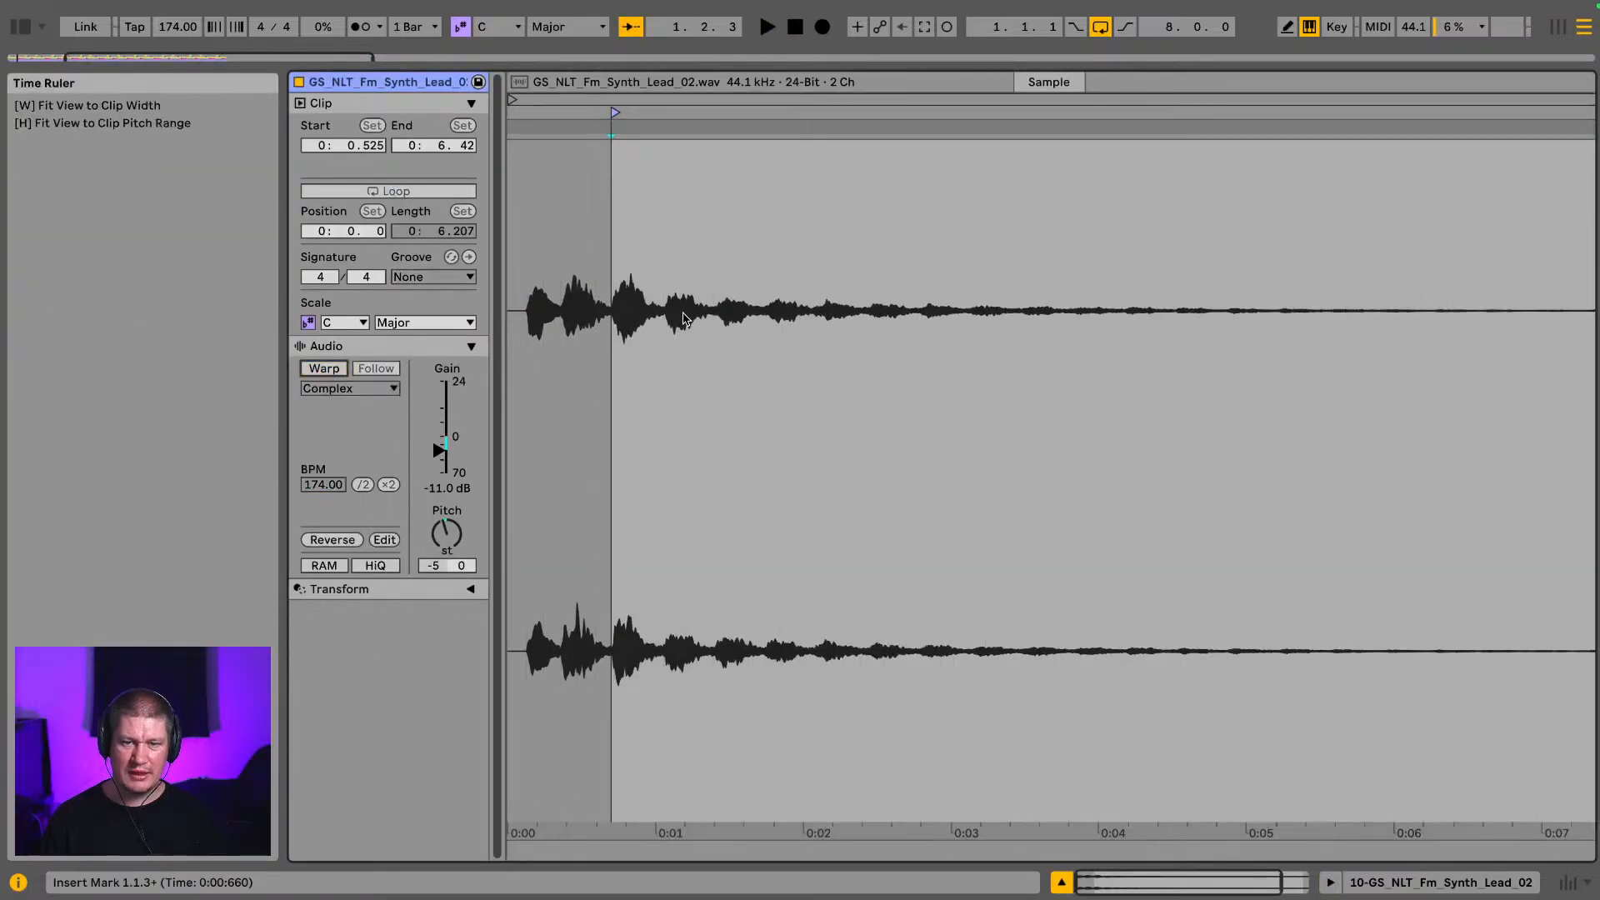
{"action": "key", "text": "space"}
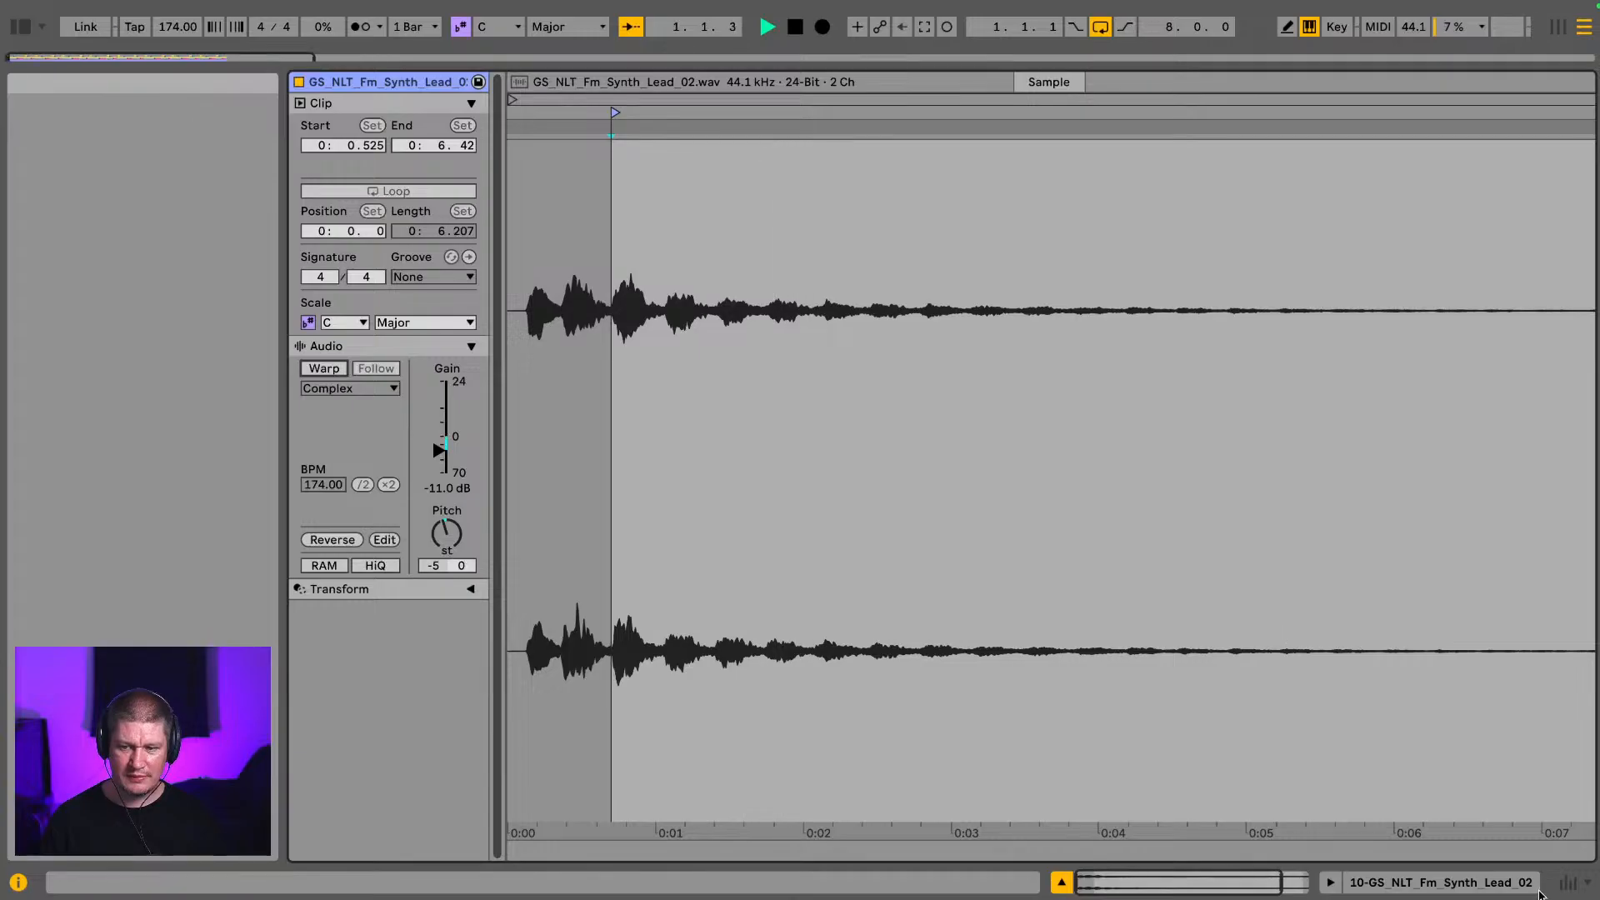
Step: Stop playback and close the clip editor and the mixer so that only the arrangement is shown
{"action": "left_click", "coordinate": [1590, 885]}
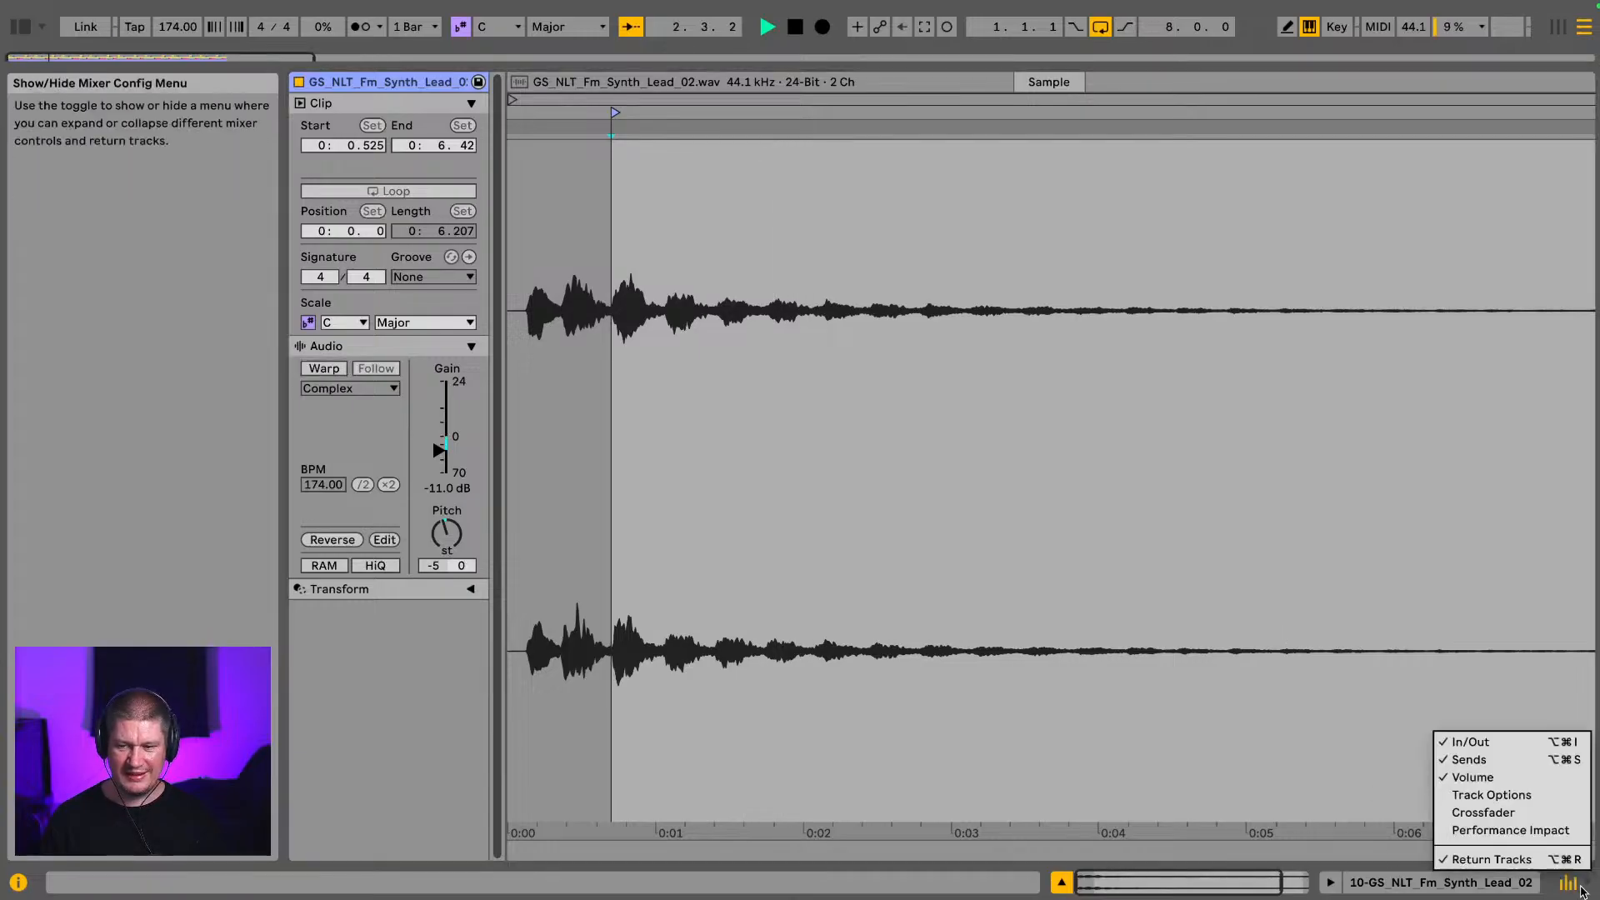
{"action": "left_click", "coordinate": [1577, 885]}
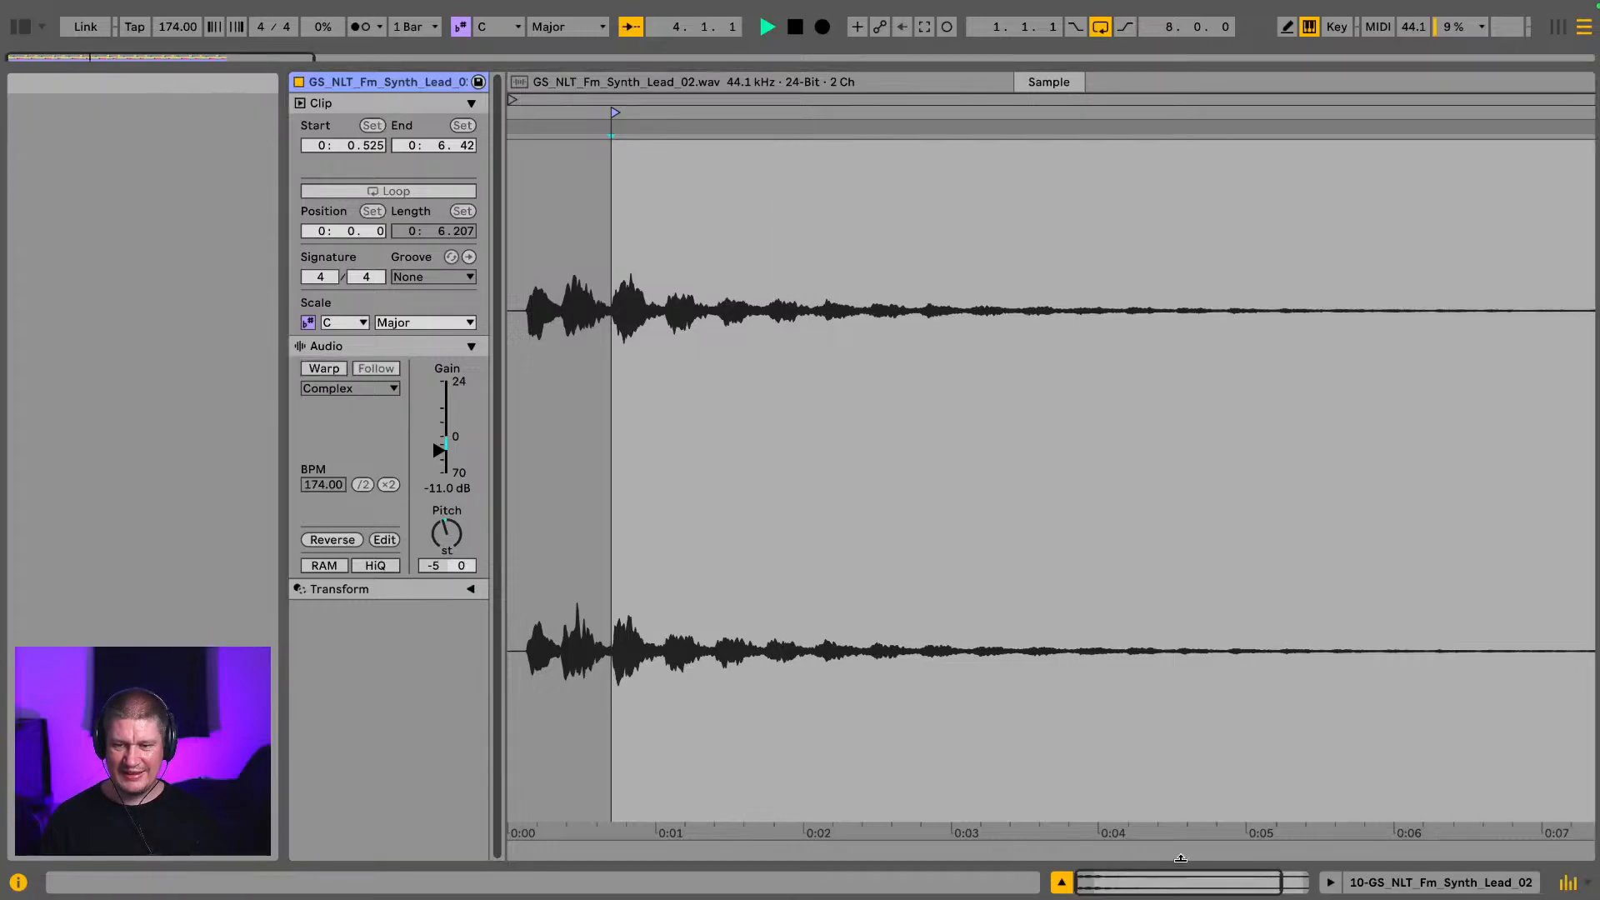
{"action": "key", "text": "space"}
{"action": "left_click", "coordinate": [1070, 886]}
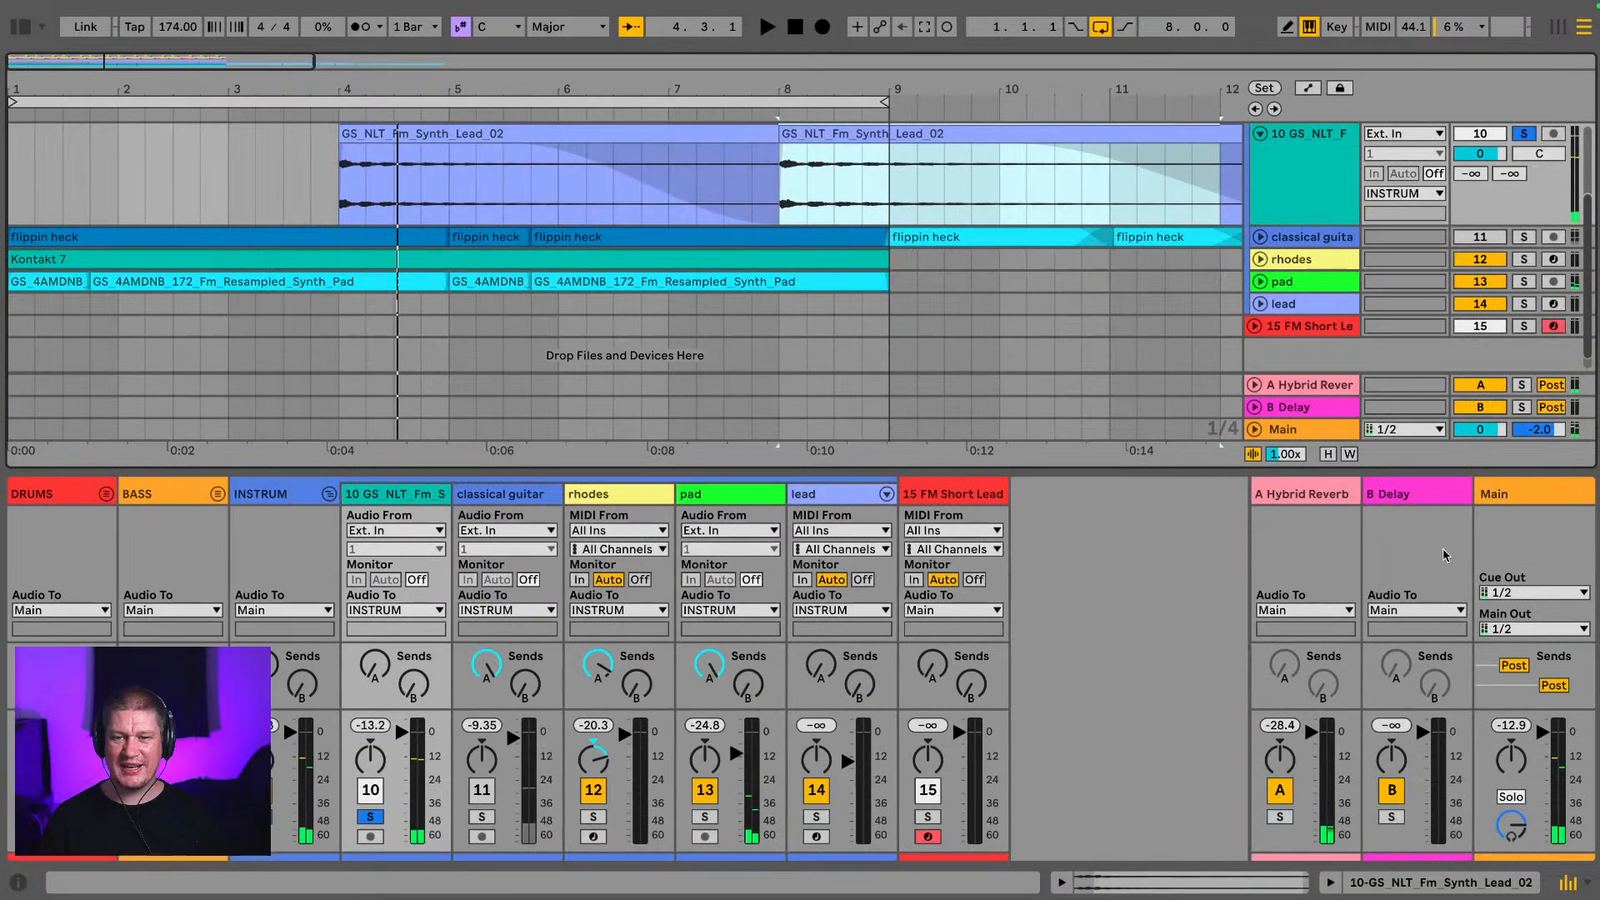
{"action": "left_click", "coordinate": [1569, 885]}
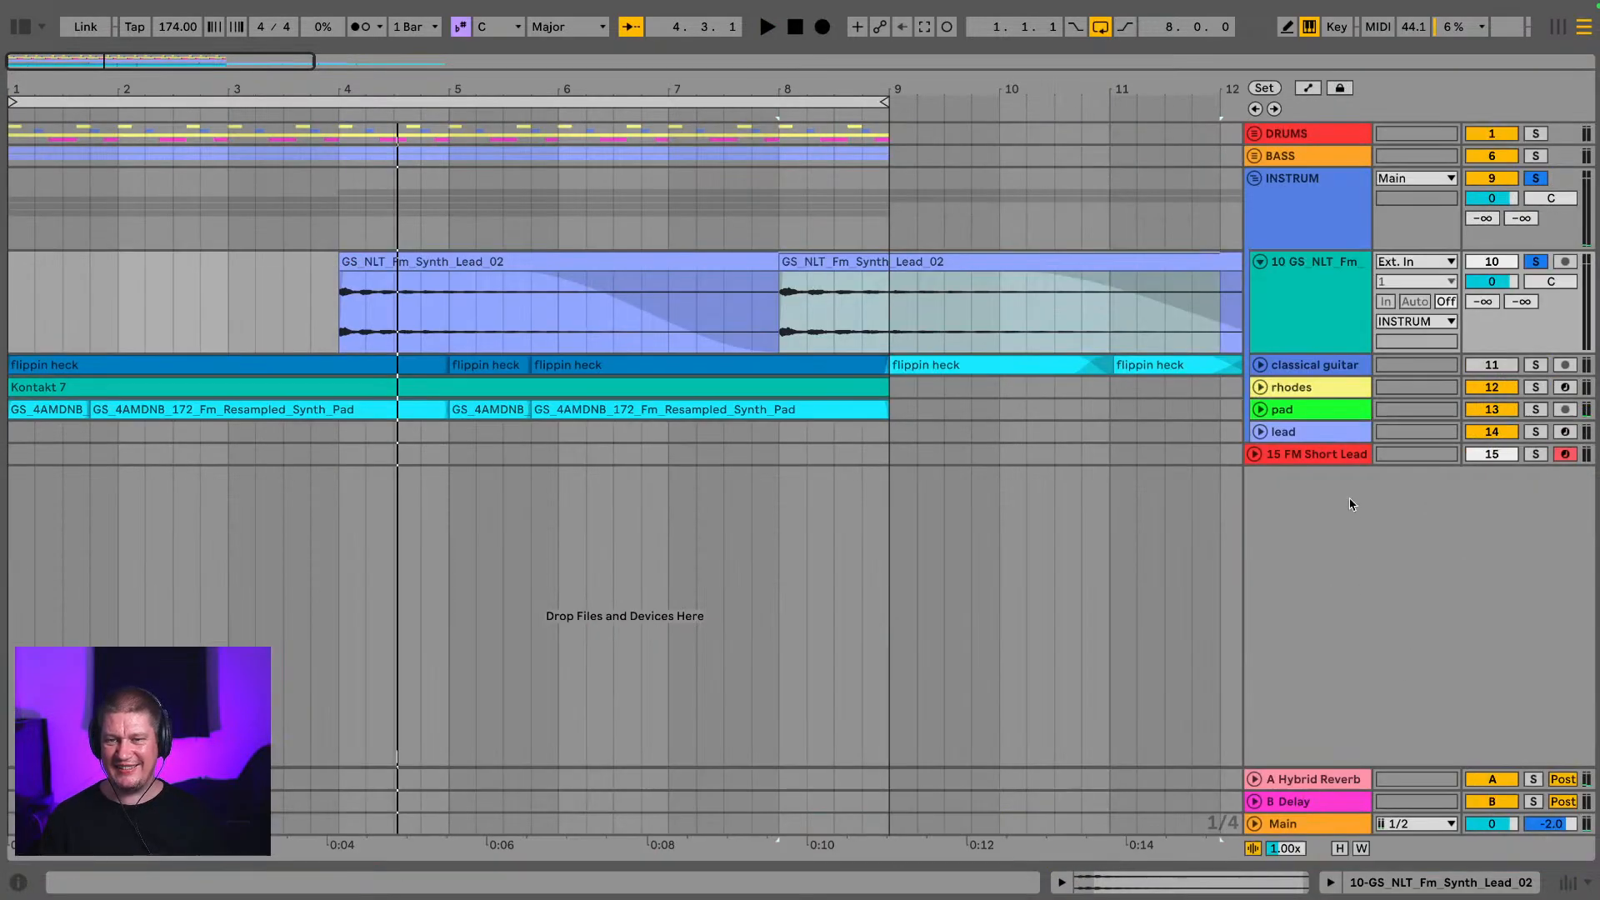
Step: Unsolo the synth lead track and play the full loop, folding and unfolding the INSTRUM group
{"action": "key", "text": "space"}
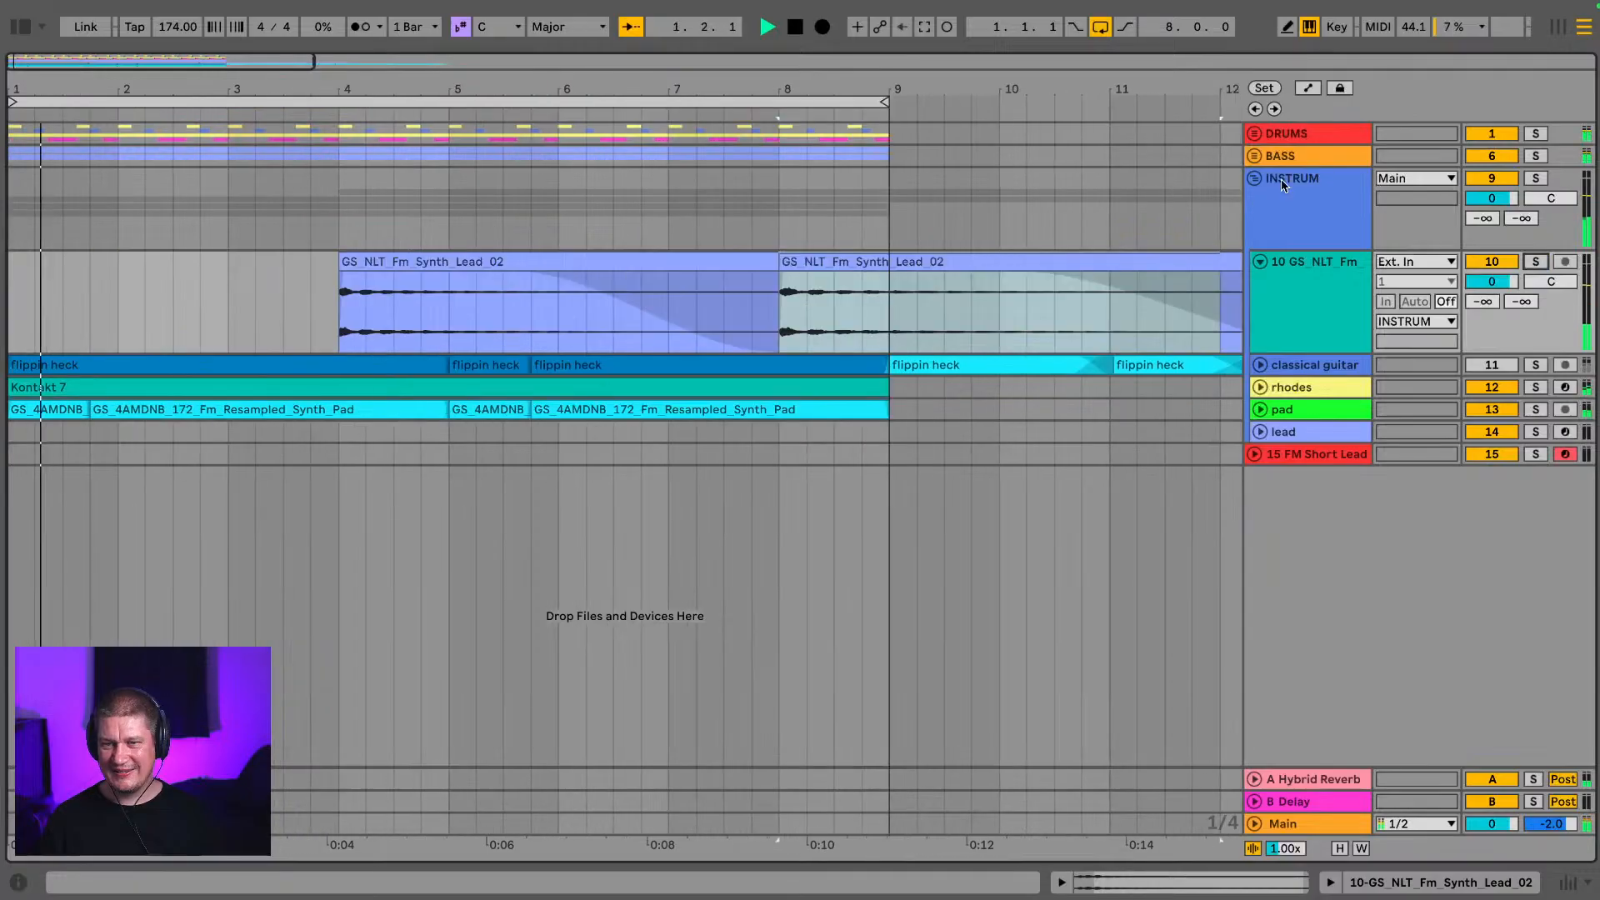
{"action": "left_click", "coordinate": [1254, 179]}
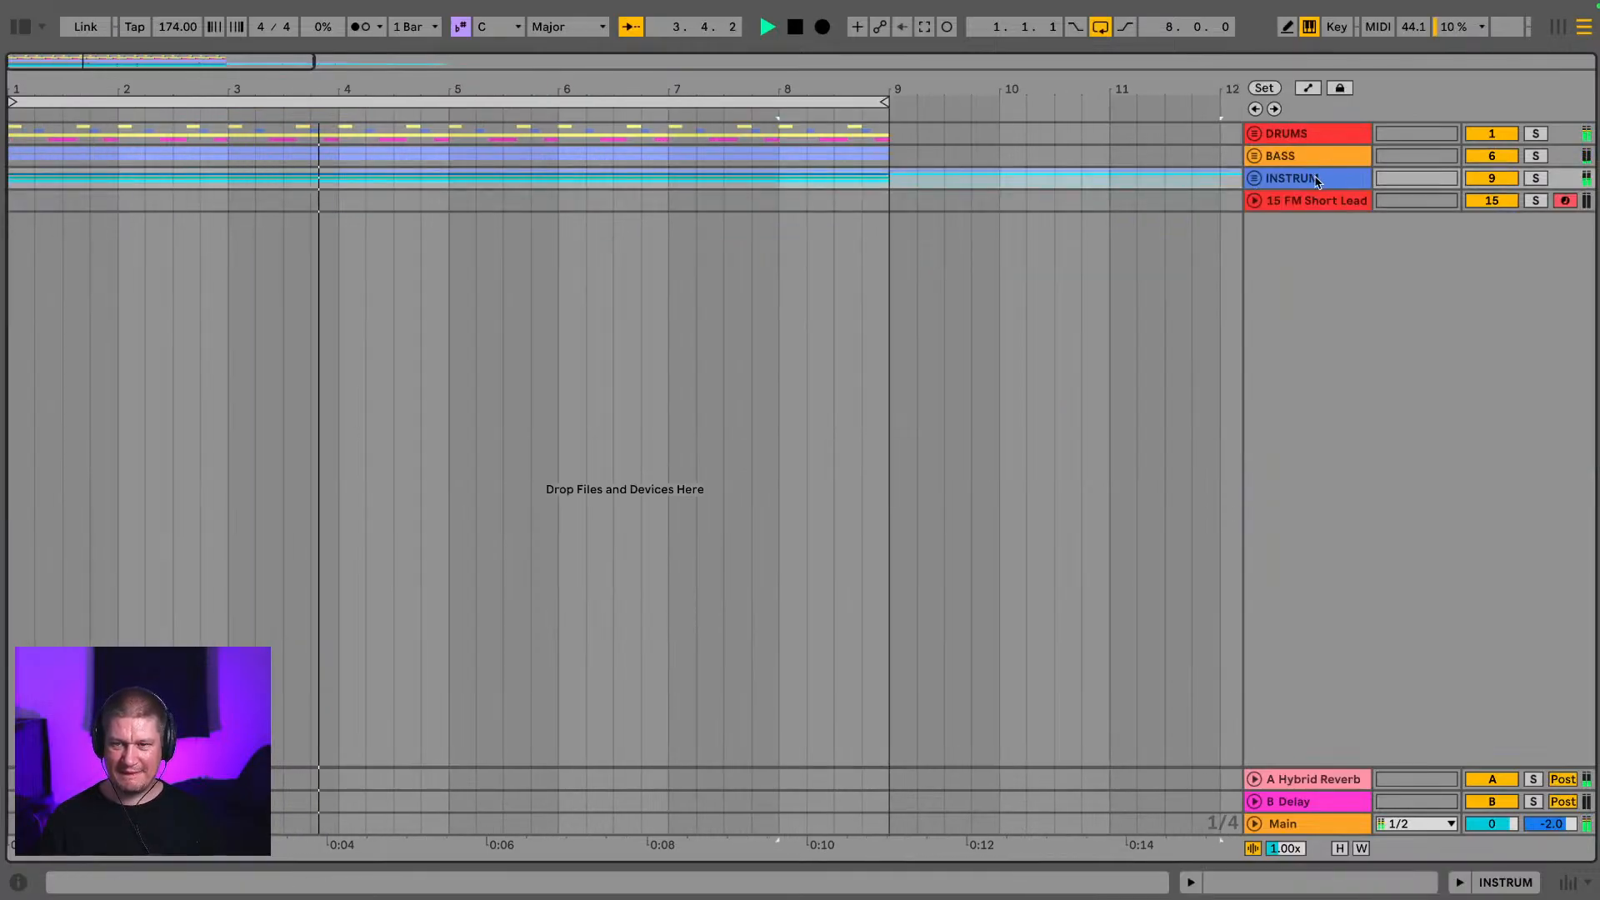
{"action": "left_click", "coordinate": [1255, 180]}
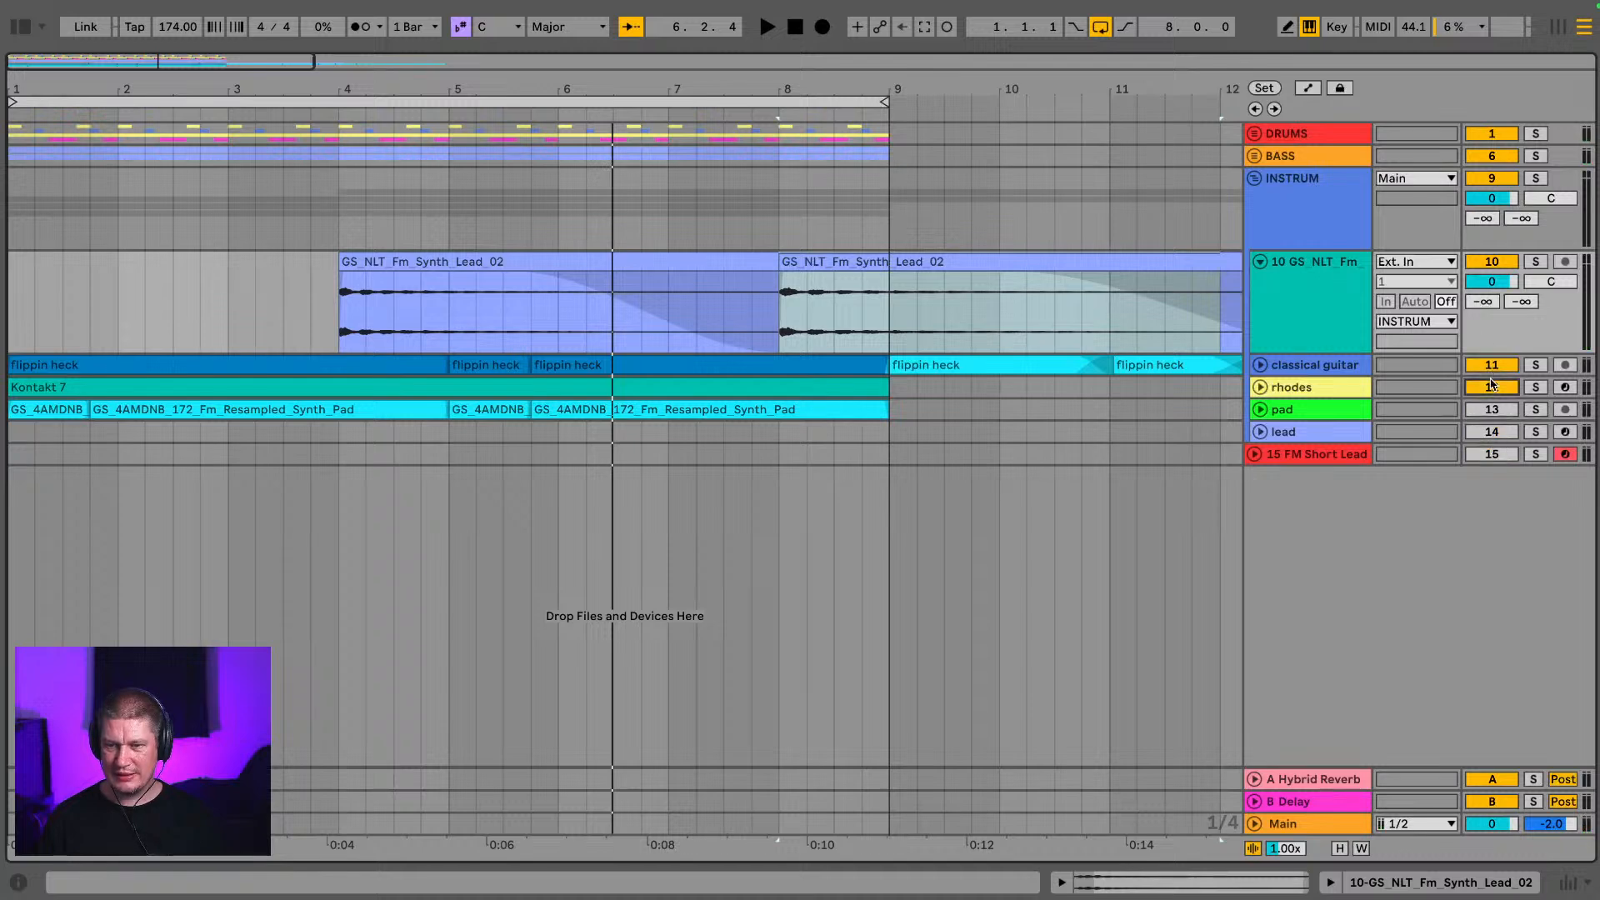
Step: Mute DRUMS, BASS, rhodes, pad and FM Short Lead, activate the classical guitar, and play it with the synth lead
{"action": "left_click", "coordinate": [1492, 432]}
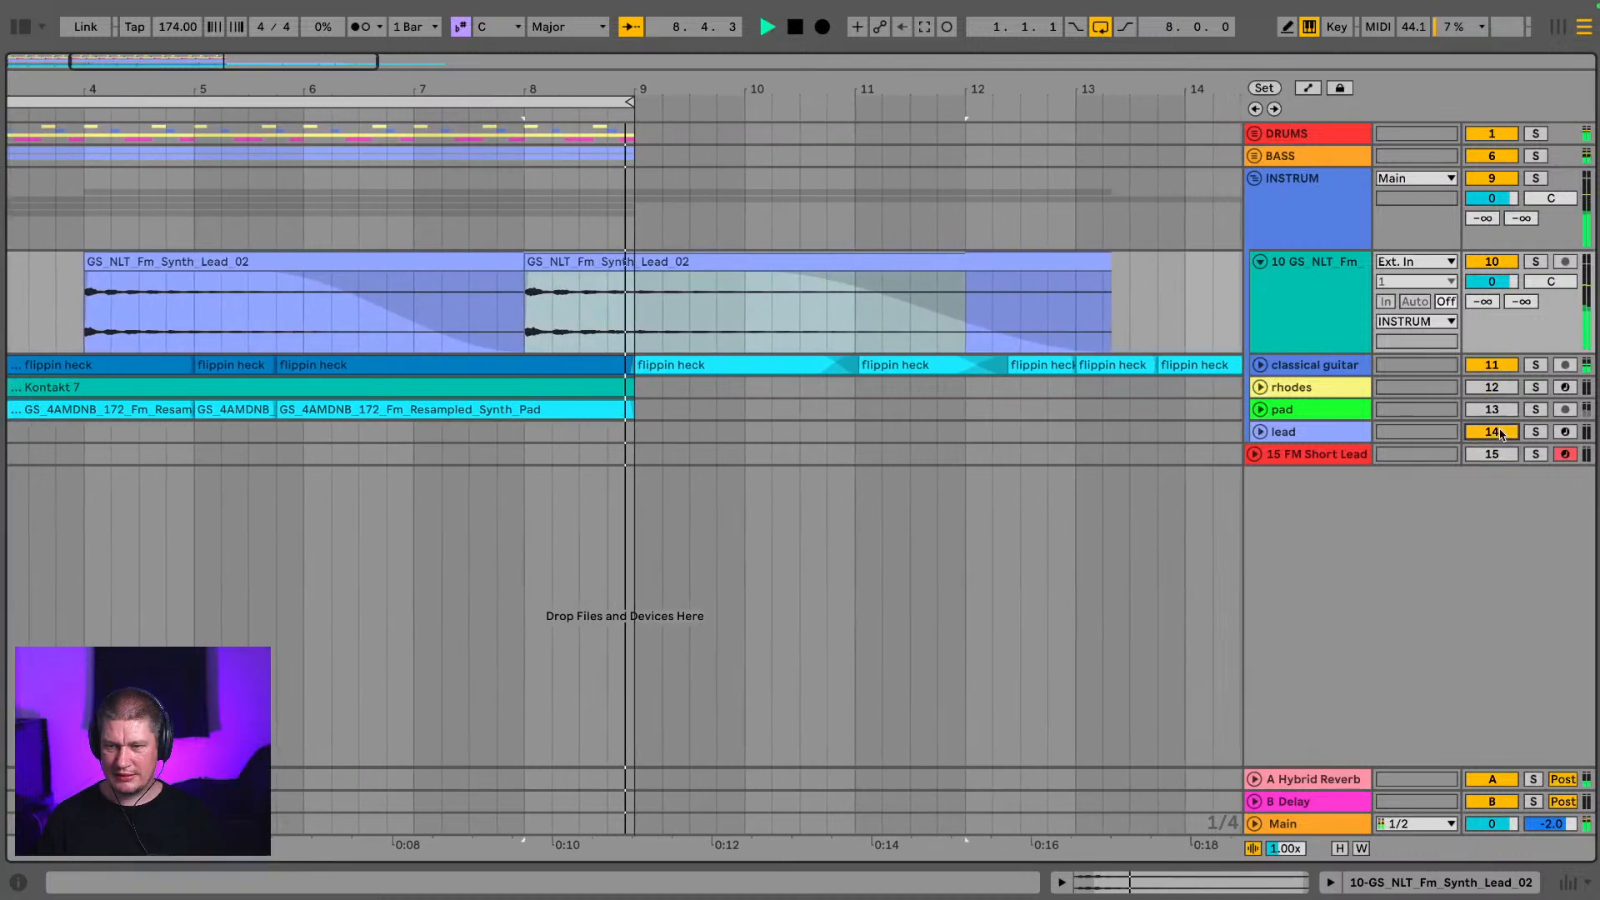
{"action": "left_click", "coordinate": [1491, 155]}
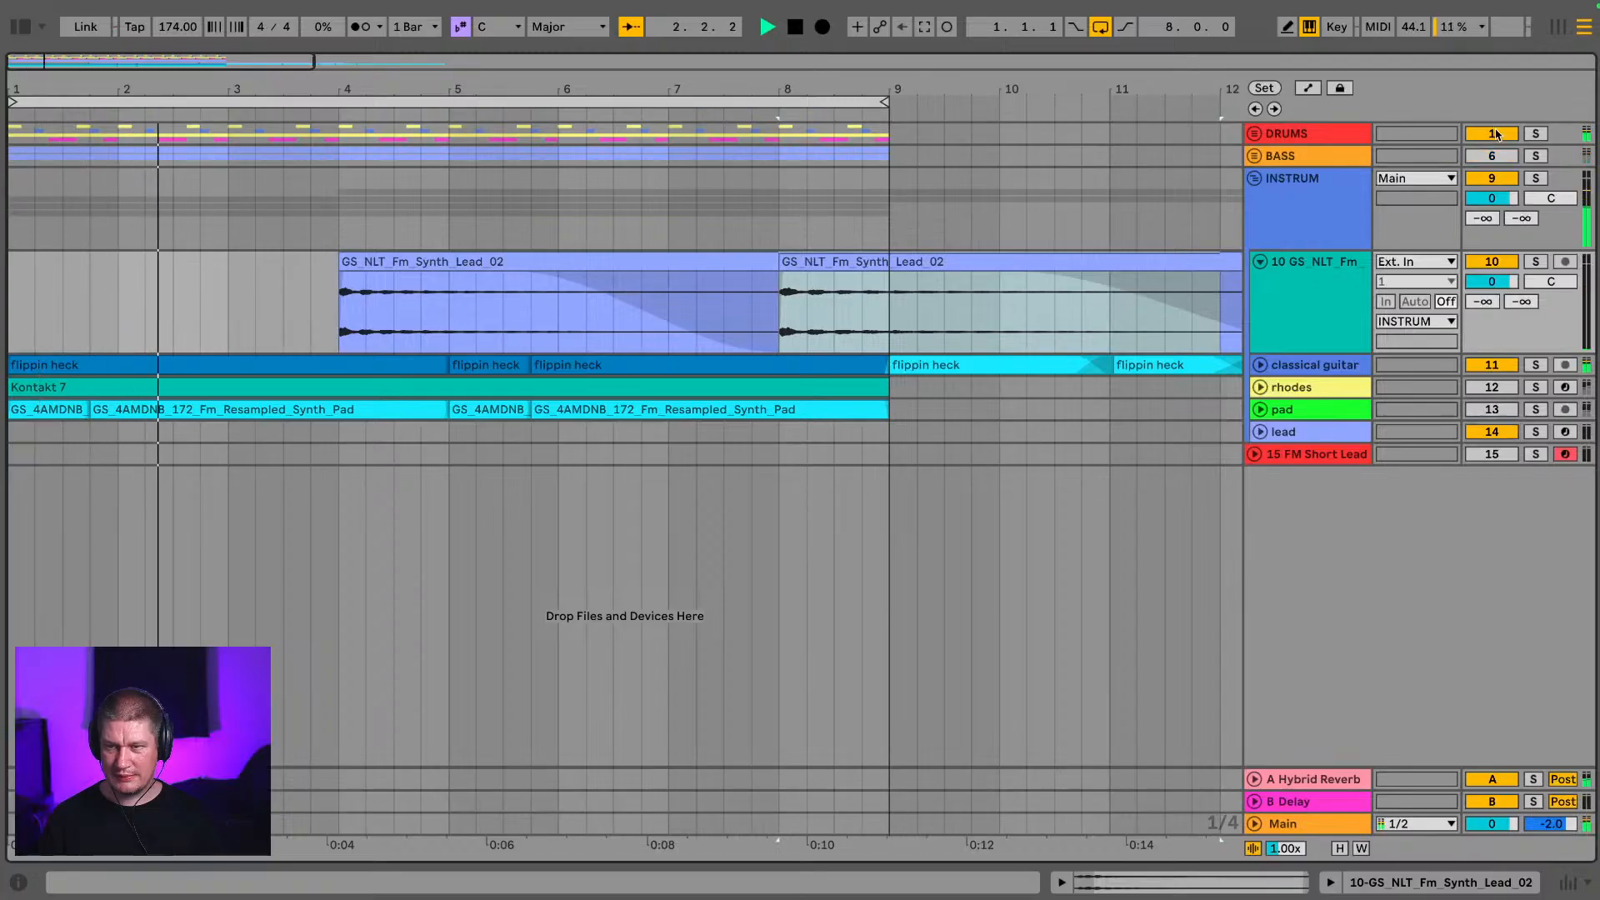
{"action": "left_click", "coordinate": [1497, 133]}
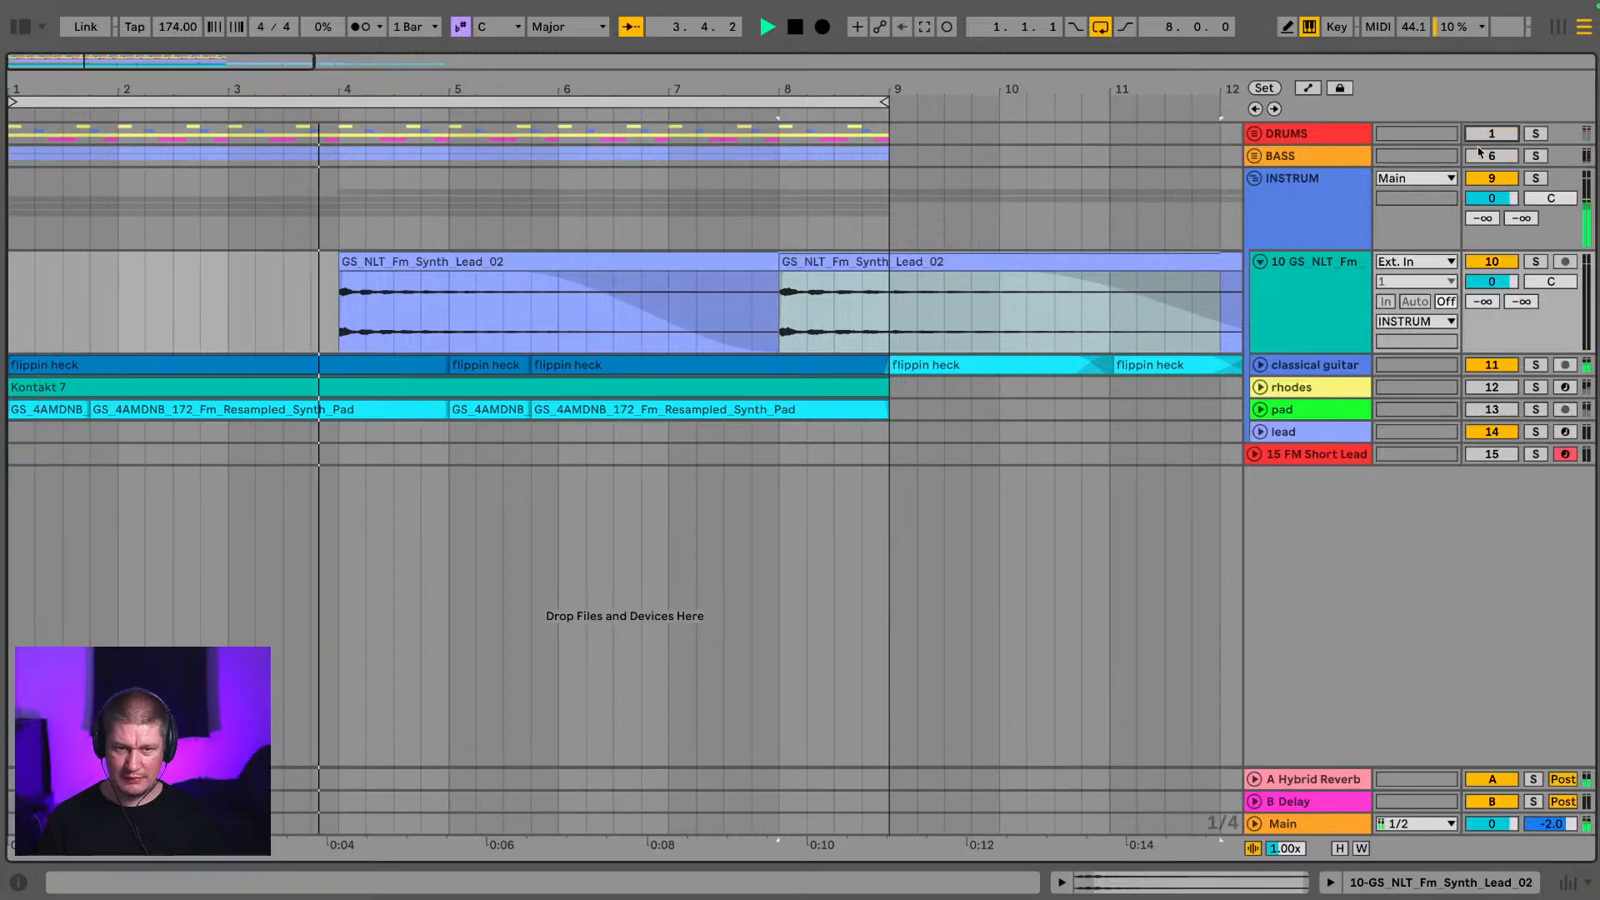
{"action": "left_click", "coordinate": [1259, 262]}
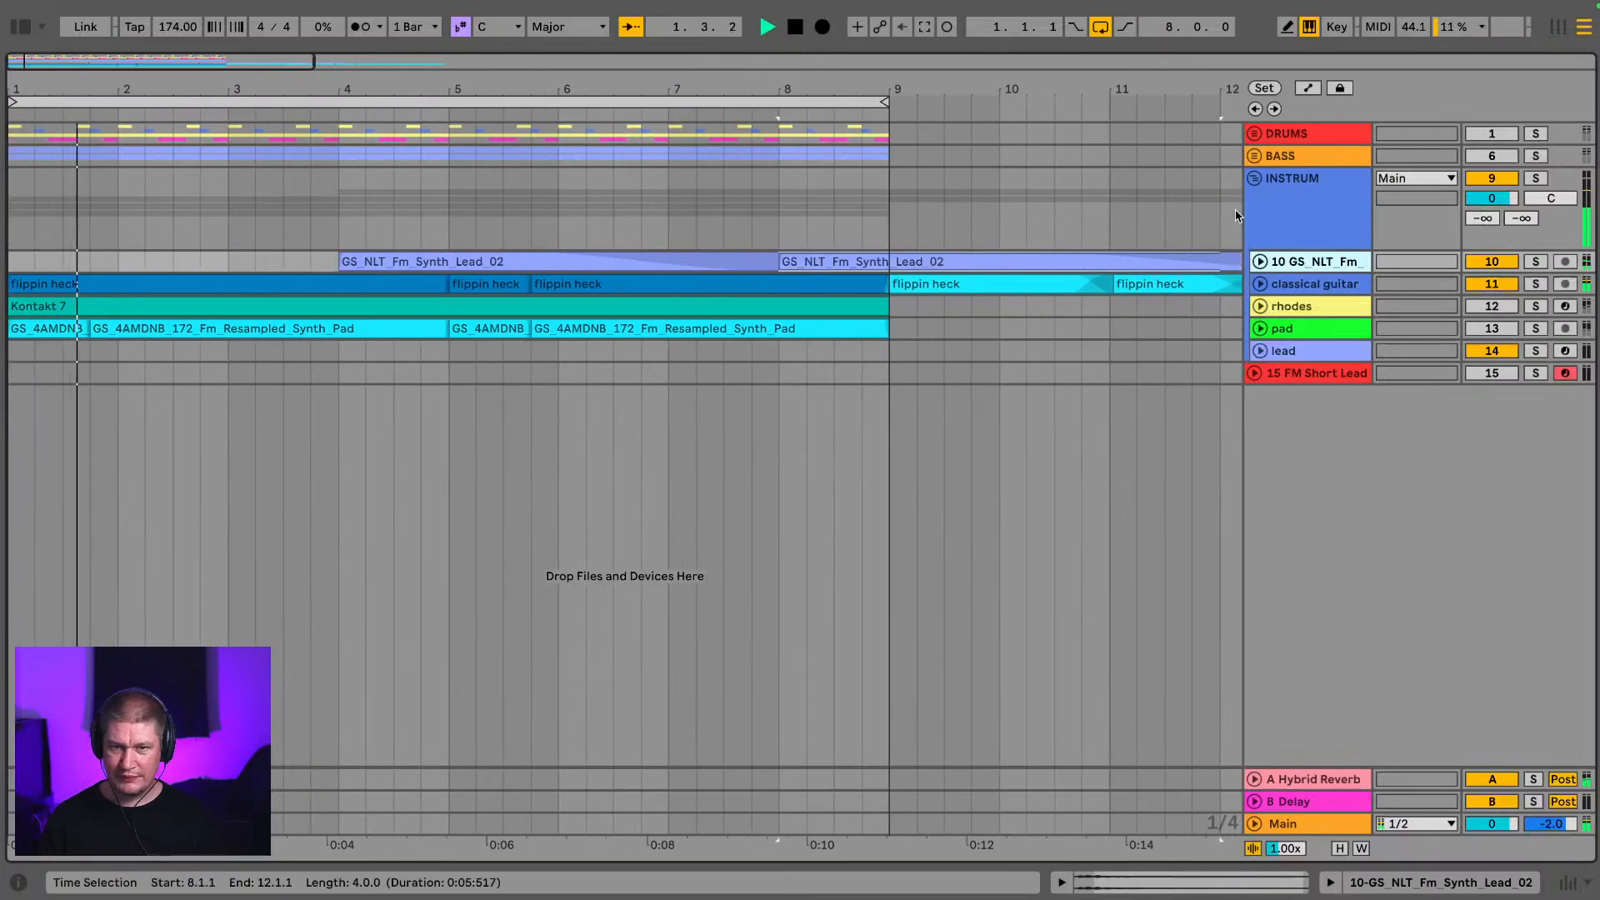
{"action": "left_click", "coordinate": [1260, 263]}
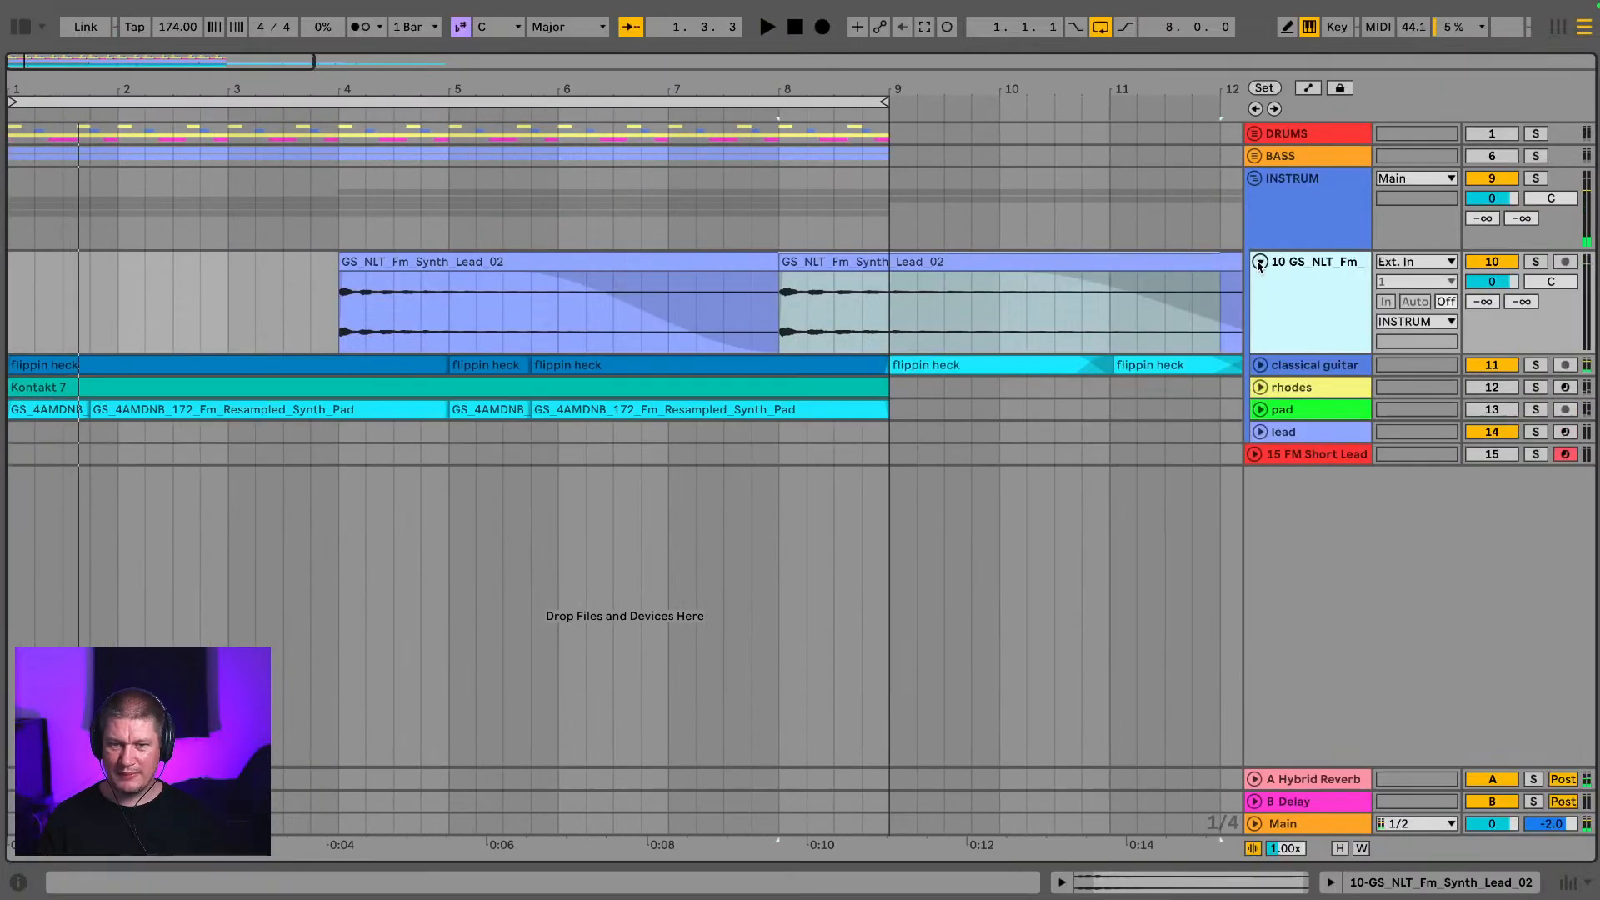
Step: Duplicate the warped synth lead clip from 4.1.1 over the one at 8.1.1 and transpose the copy to -5 semitones
{"action": "left_click", "coordinate": [609, 265]}
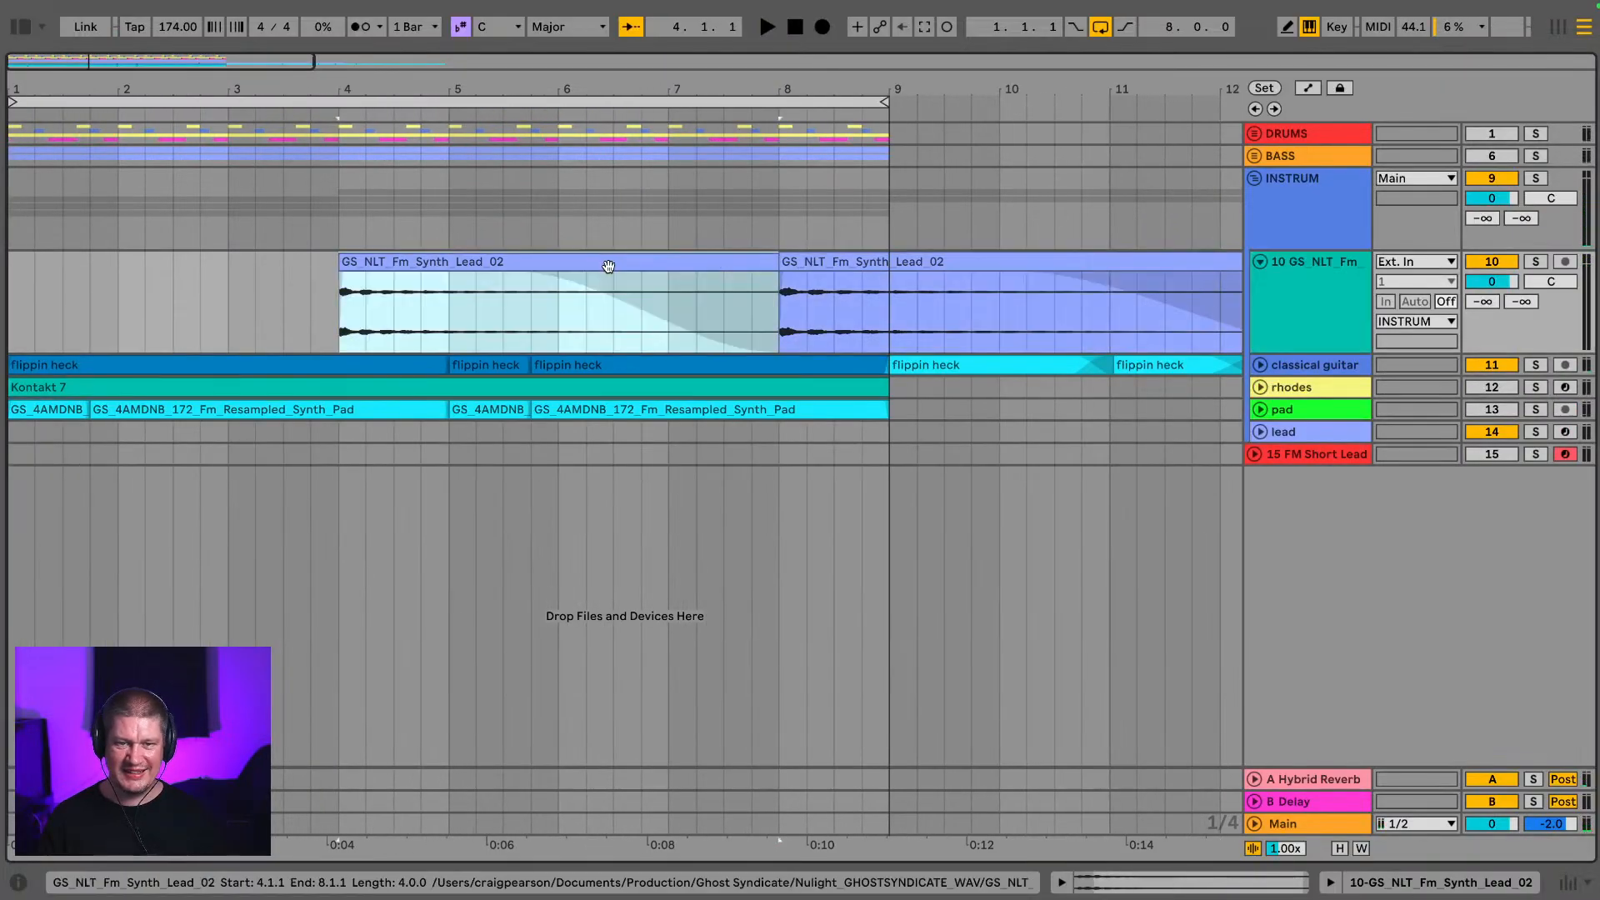
{"action": "key", "text": "super+d"}
{"action": "double_click", "coordinate": [854, 265]}
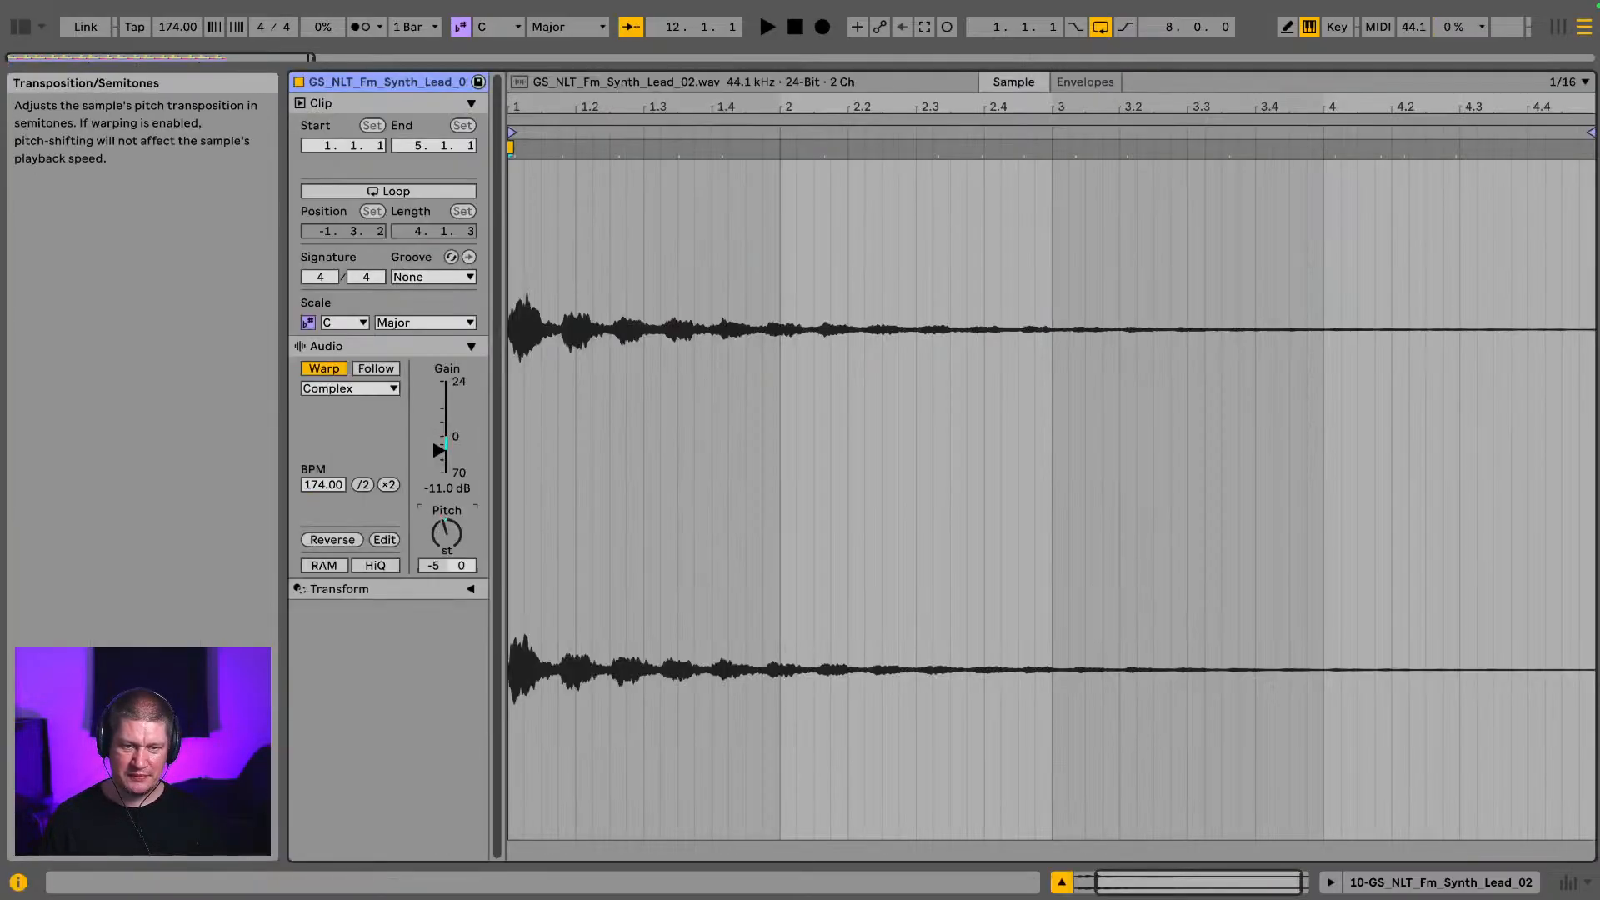
{"action": "key", "text": "space"}
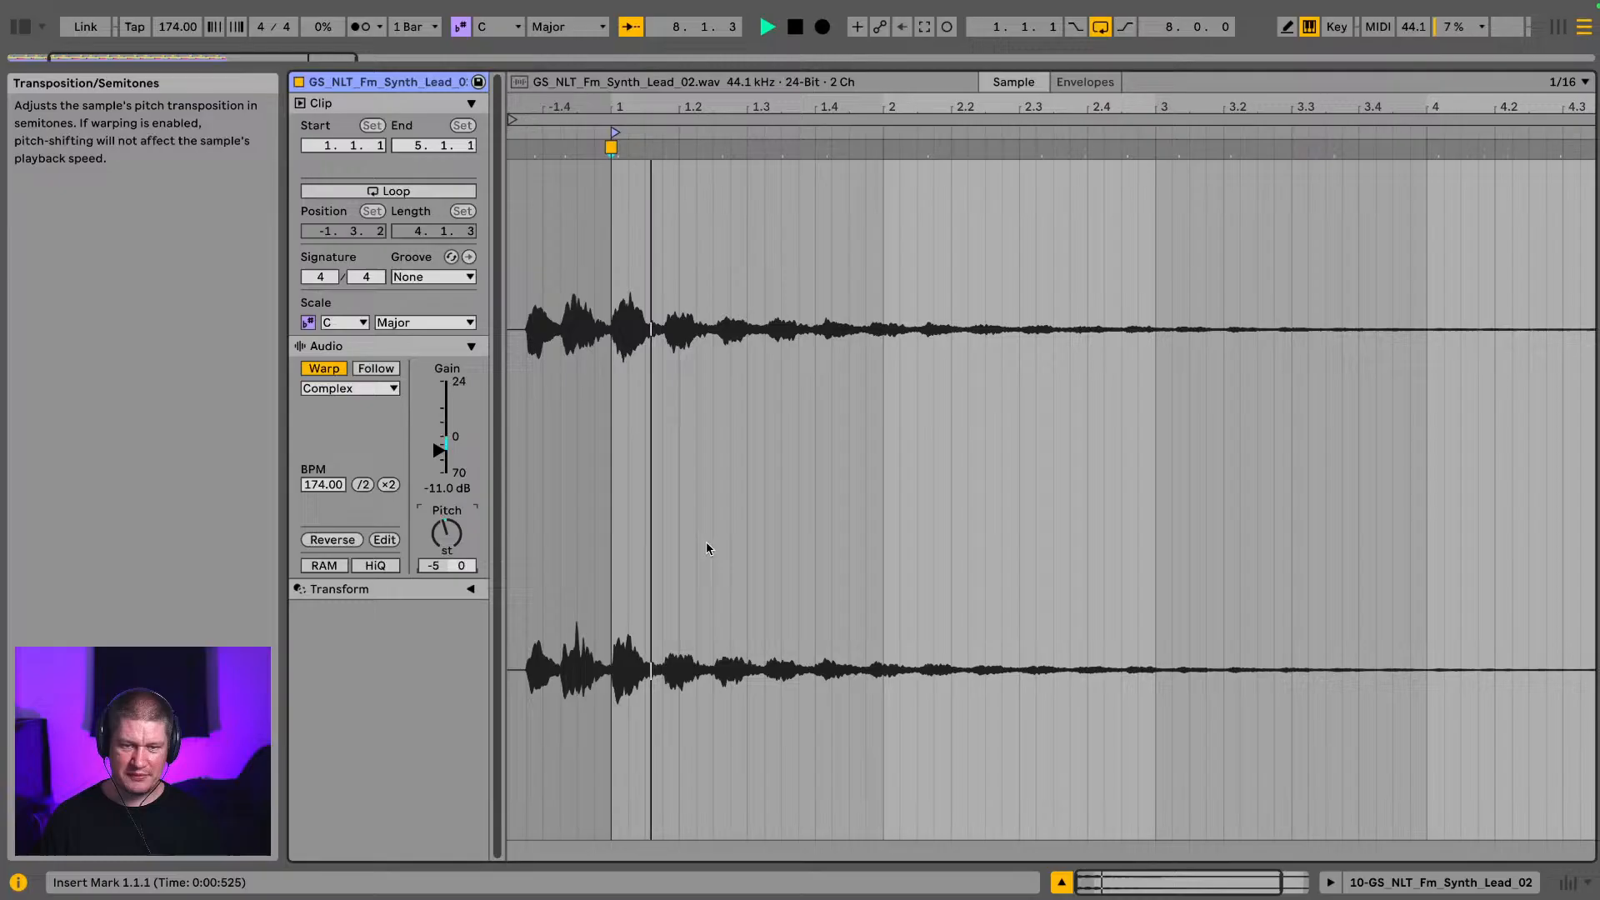
{"action": "left_click", "coordinate": [1446, 889]}
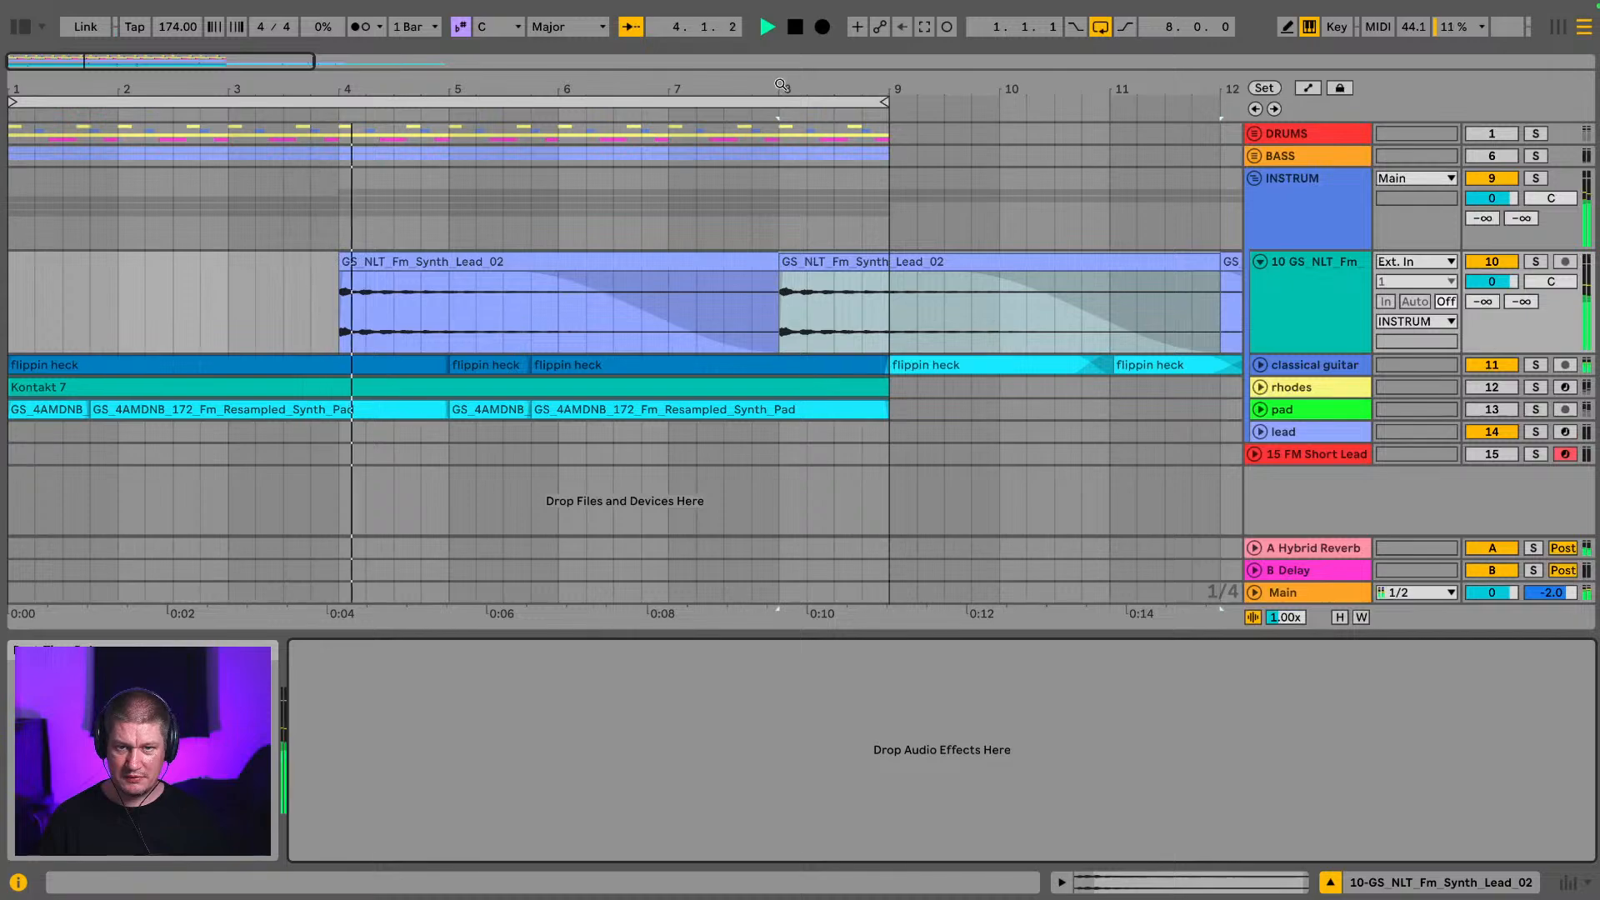
{"action": "left_click_drag", "start_coordinate": [782, 85], "coordinate": [442, 117]}
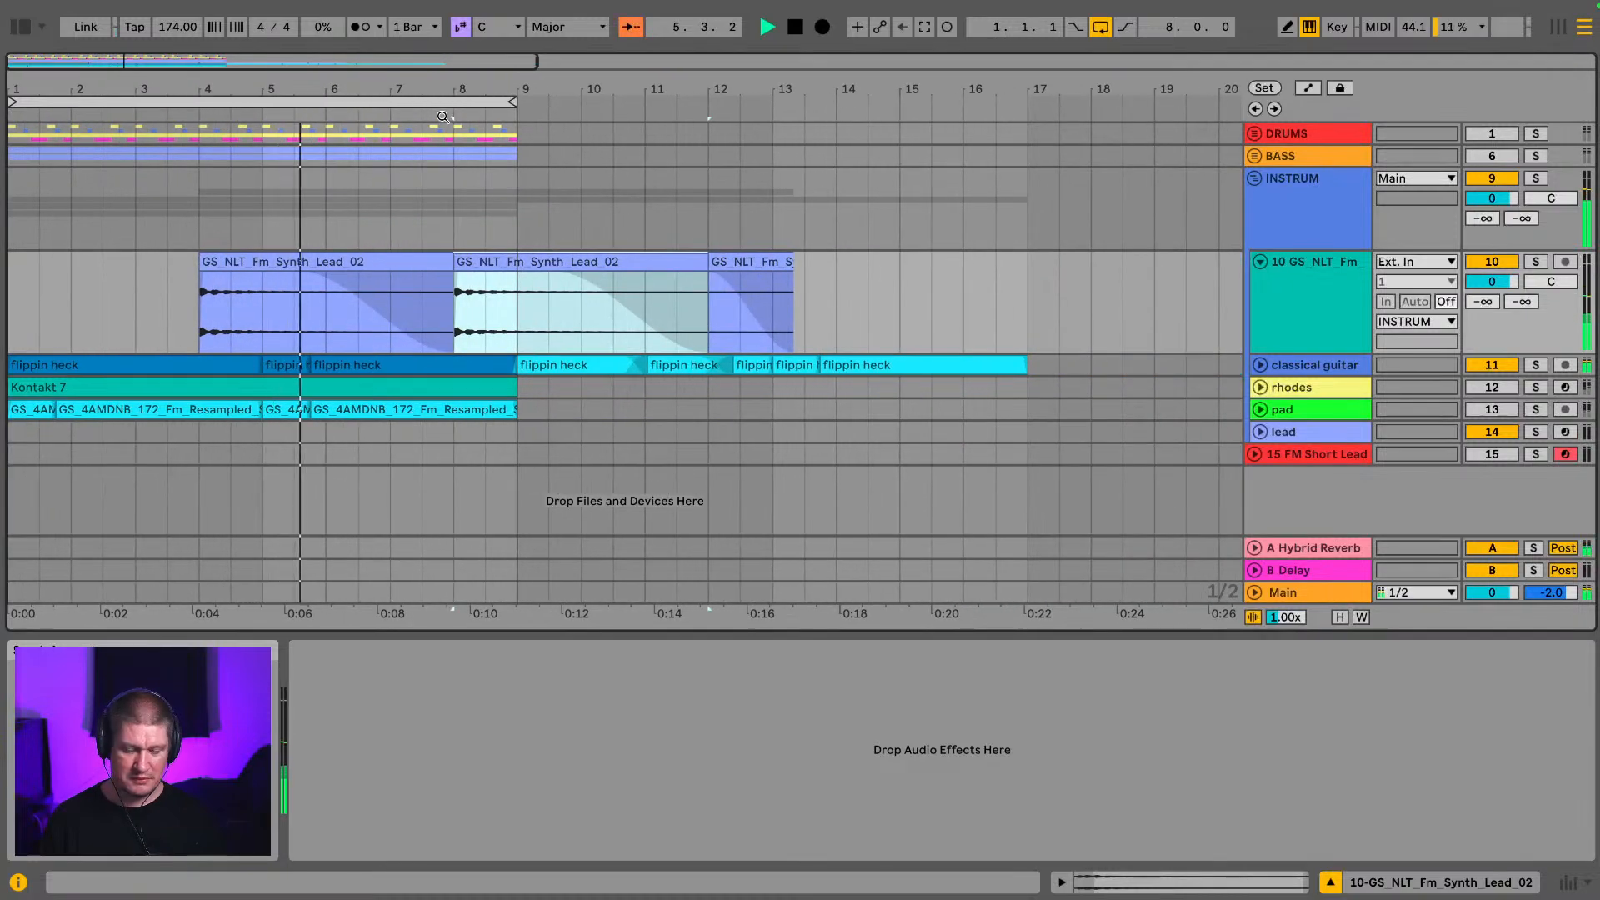
Step: Stop playback and set the synth lead track's send to the Hybrid Reverb return to -4.4 dB
{"action": "key", "text": "Tab"}
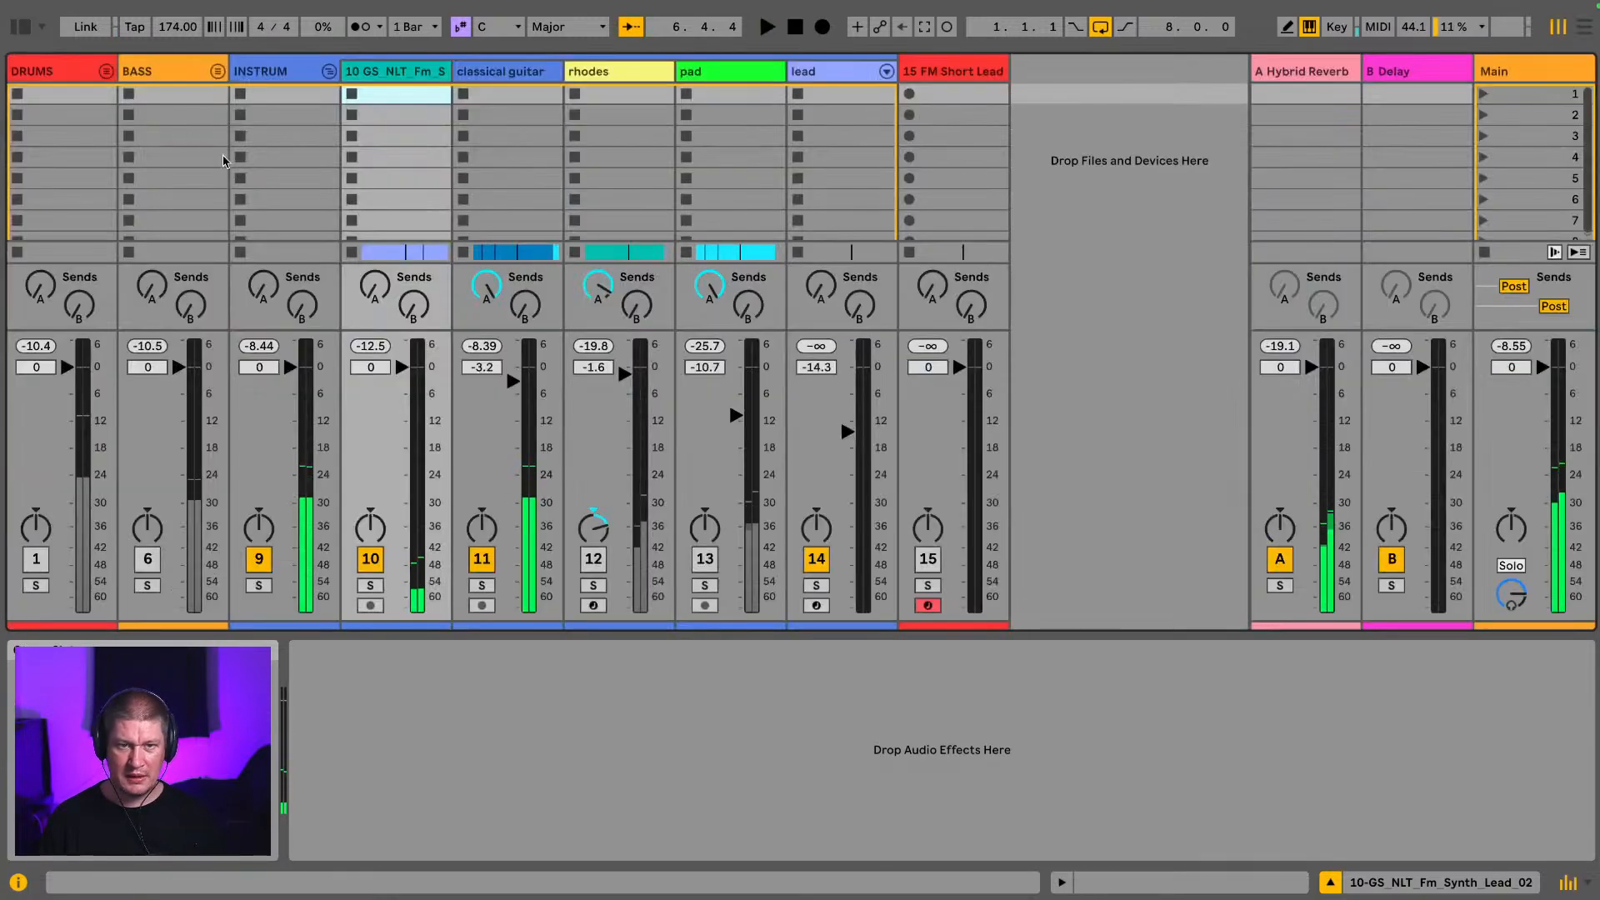
{"action": "left_click", "coordinate": [375, 285]}
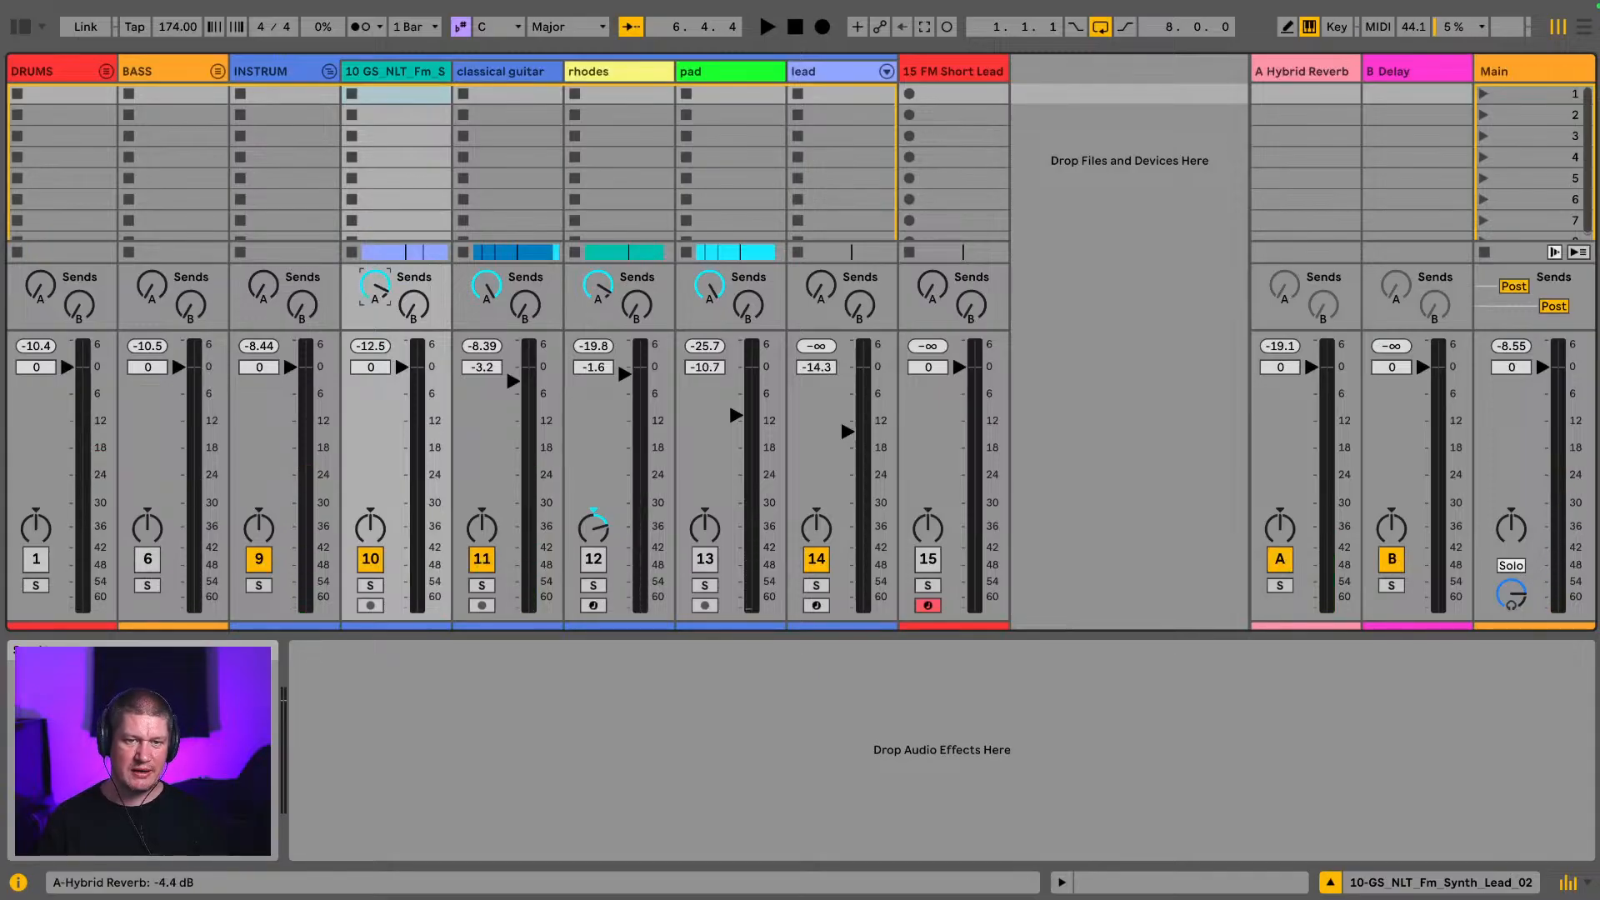
Step: Play the loop and set the synth lead track's send to the Hybrid Reverb return to -3.5 dB
{"action": "key", "text": "space"}
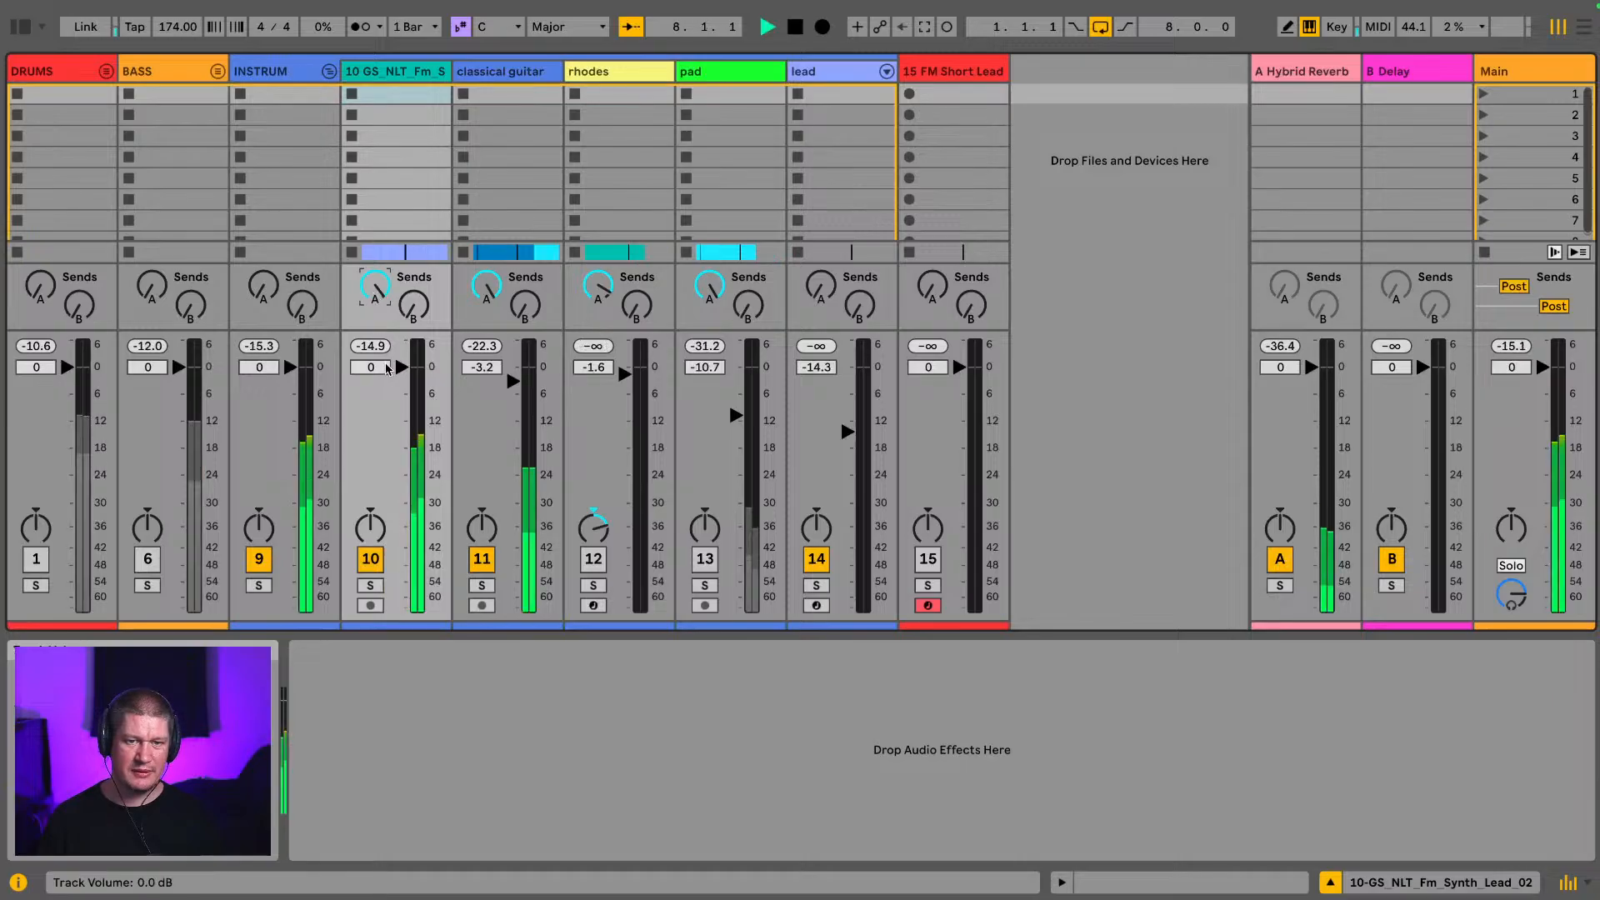
{"action": "left_click_drag", "start_coordinate": [384, 295], "coordinate": [384, 308]}
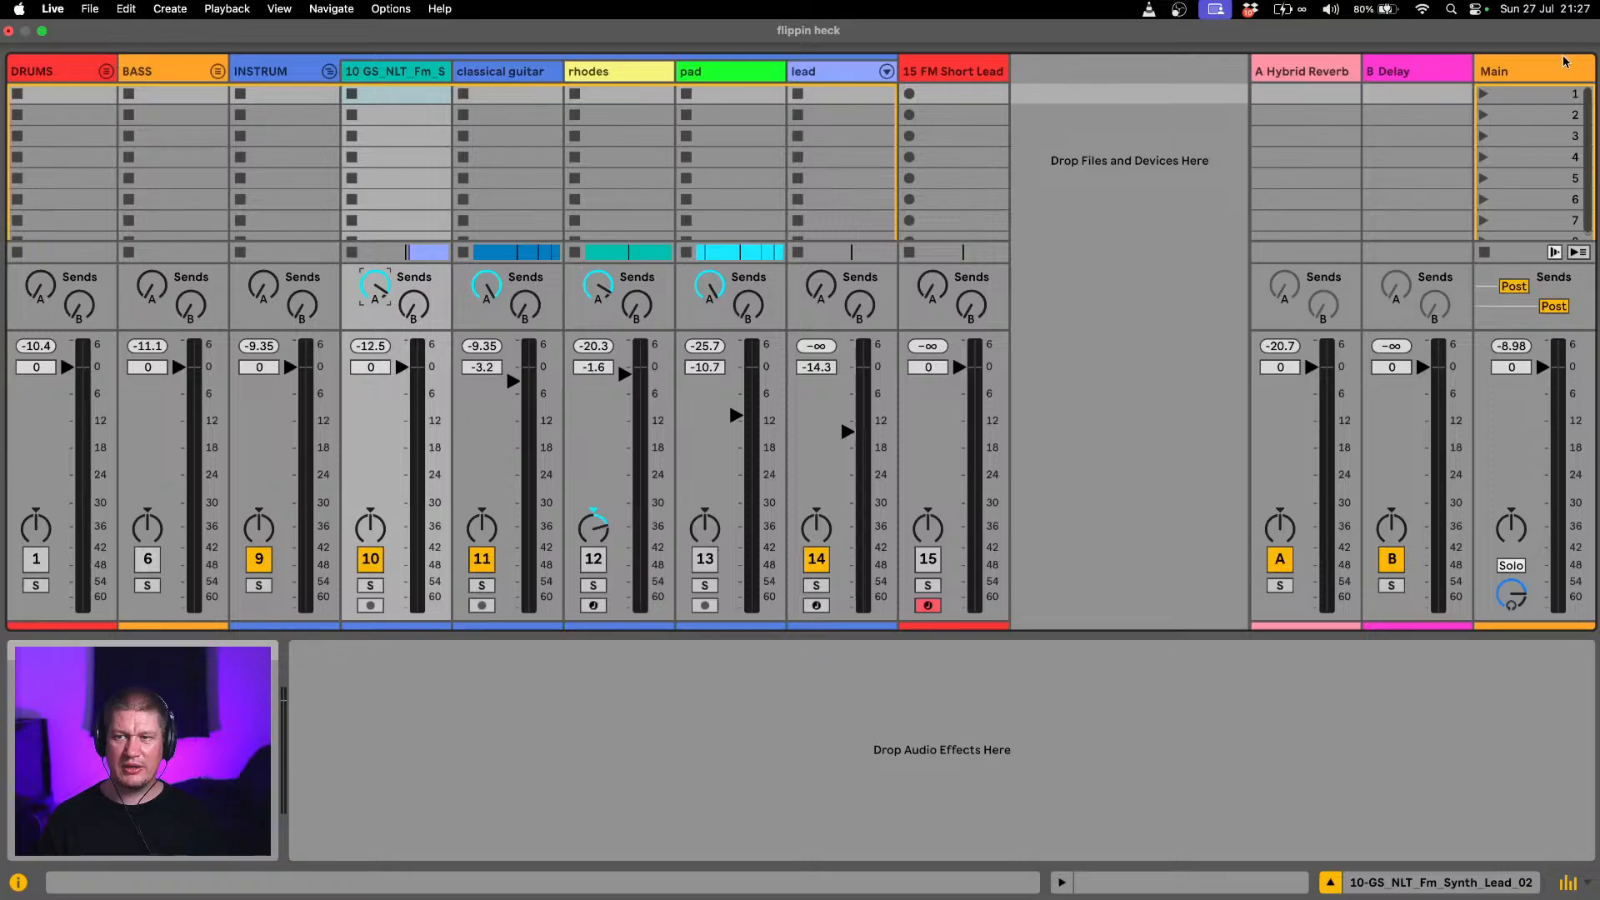
Step: Play the arrangement from the synth lead clip at 4.1.1 and fold the synth lead track
{"action": "left_click", "coordinate": [1582, 29]}
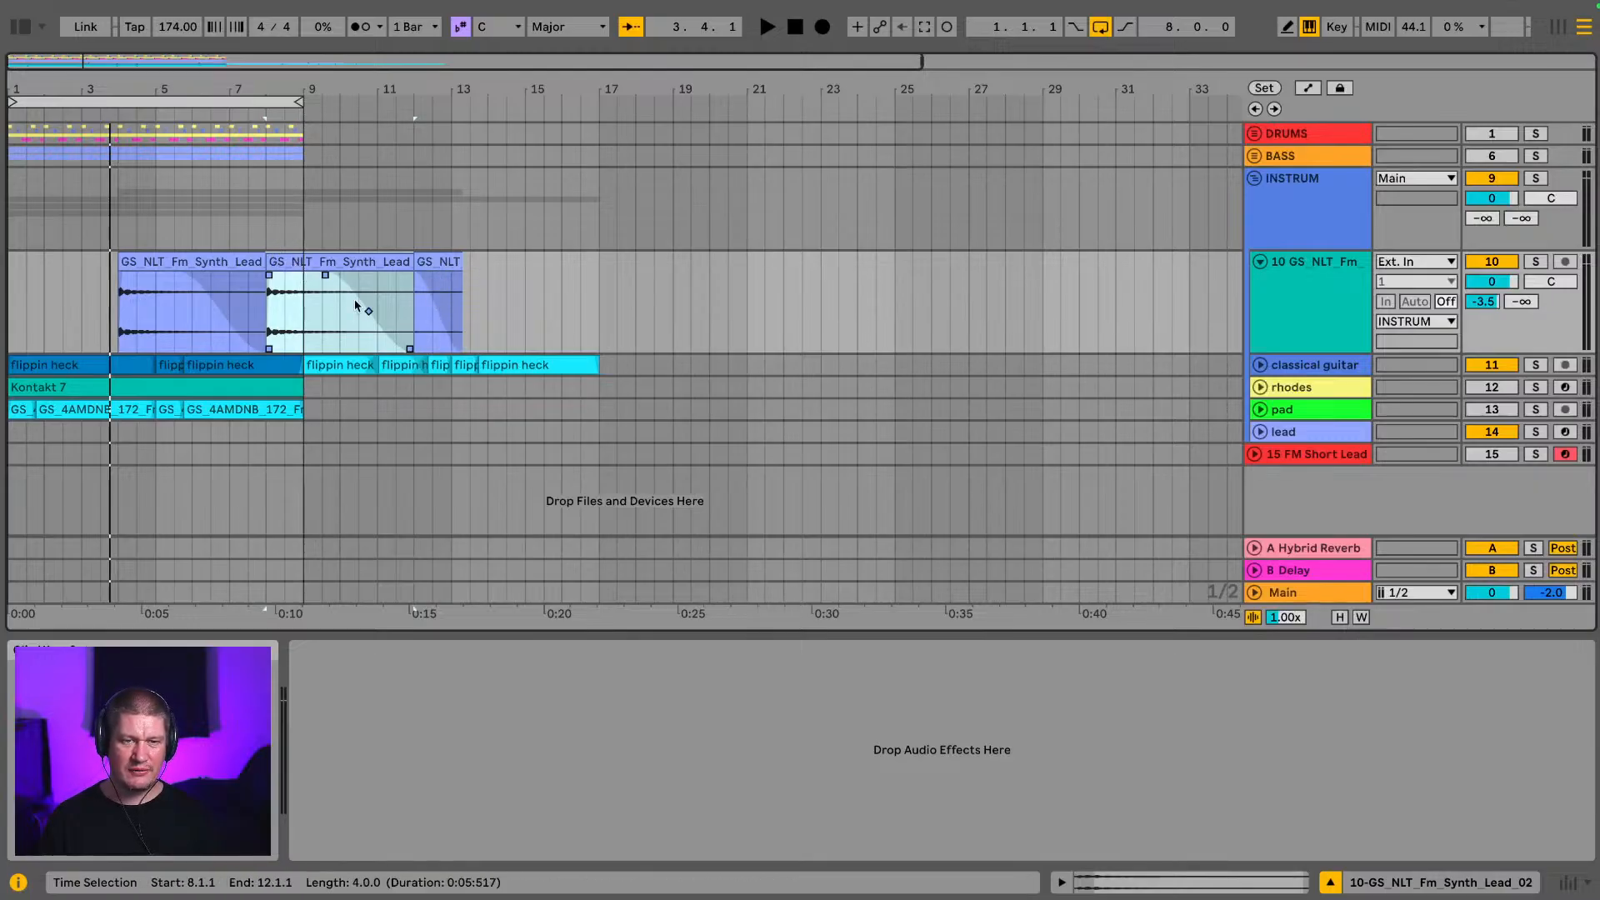
{"action": "left_click", "coordinate": [240, 265]}
{"action": "key", "text": "space"}
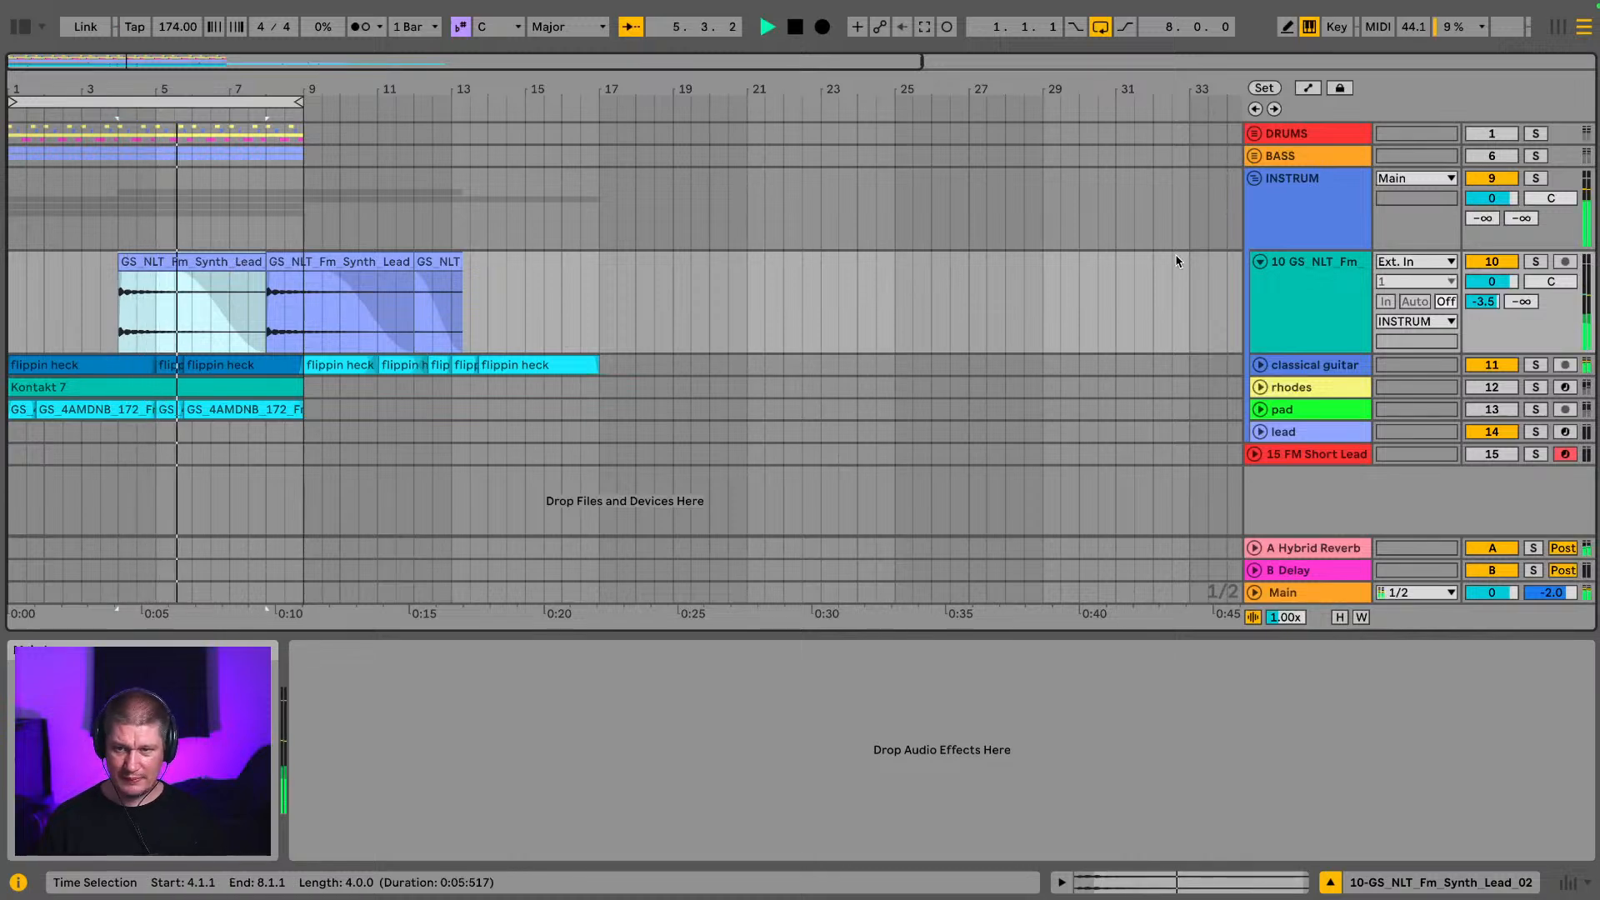
{"action": "left_click", "coordinate": [1260, 261]}
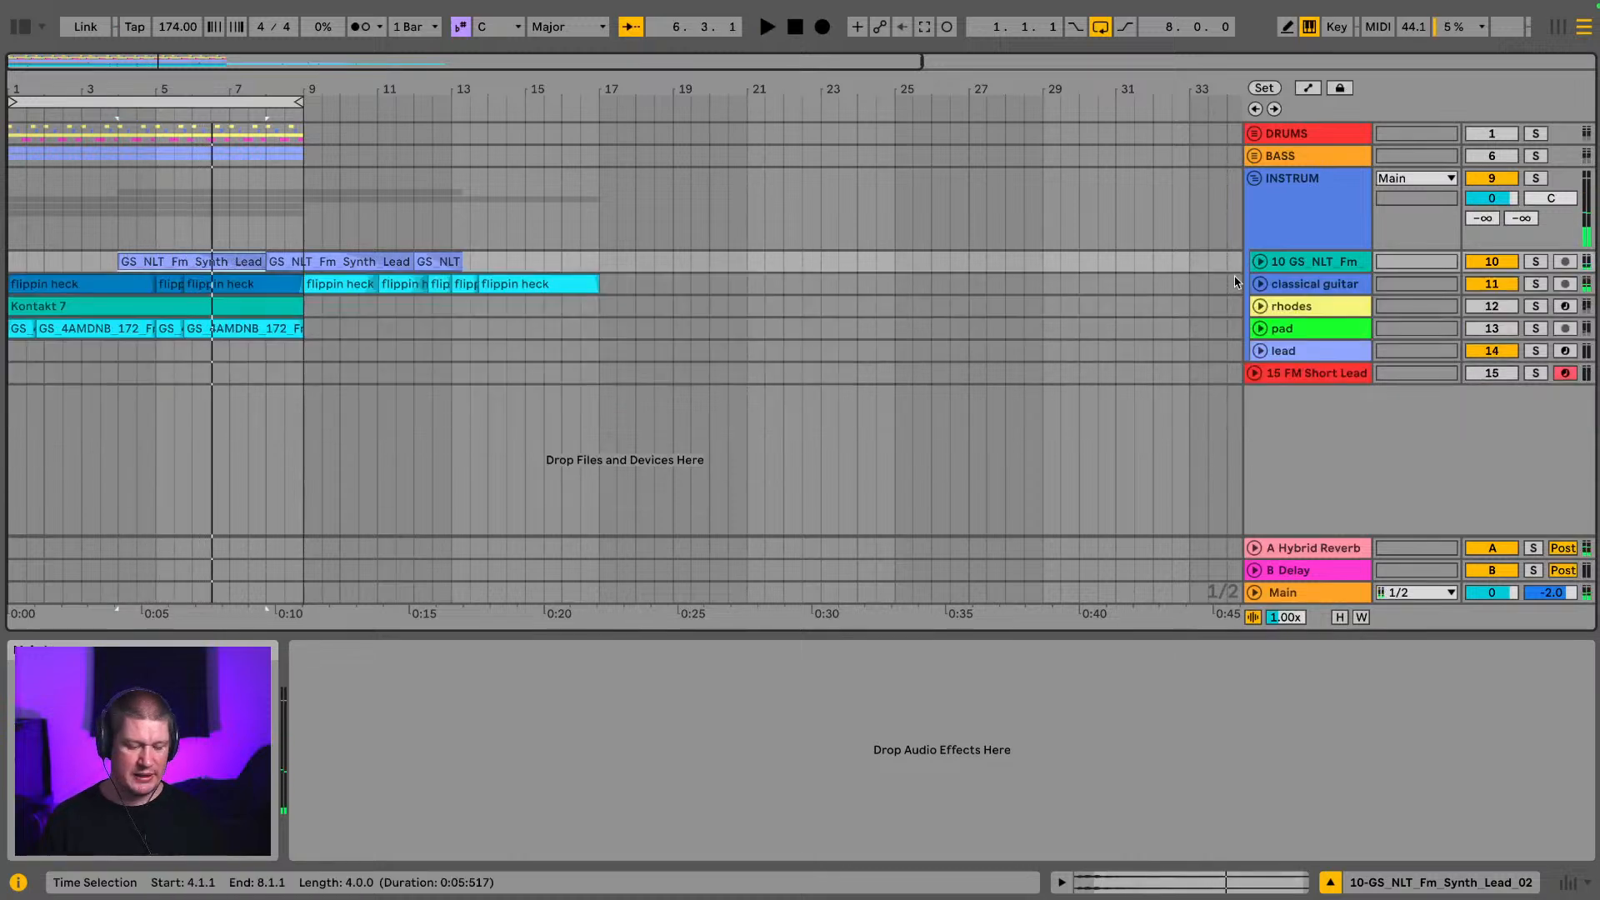
Step: In the mixer, pan the synth lead track to the left and lower its volume to -3.9 dB during playback
{"action": "key", "text": "Tab"}
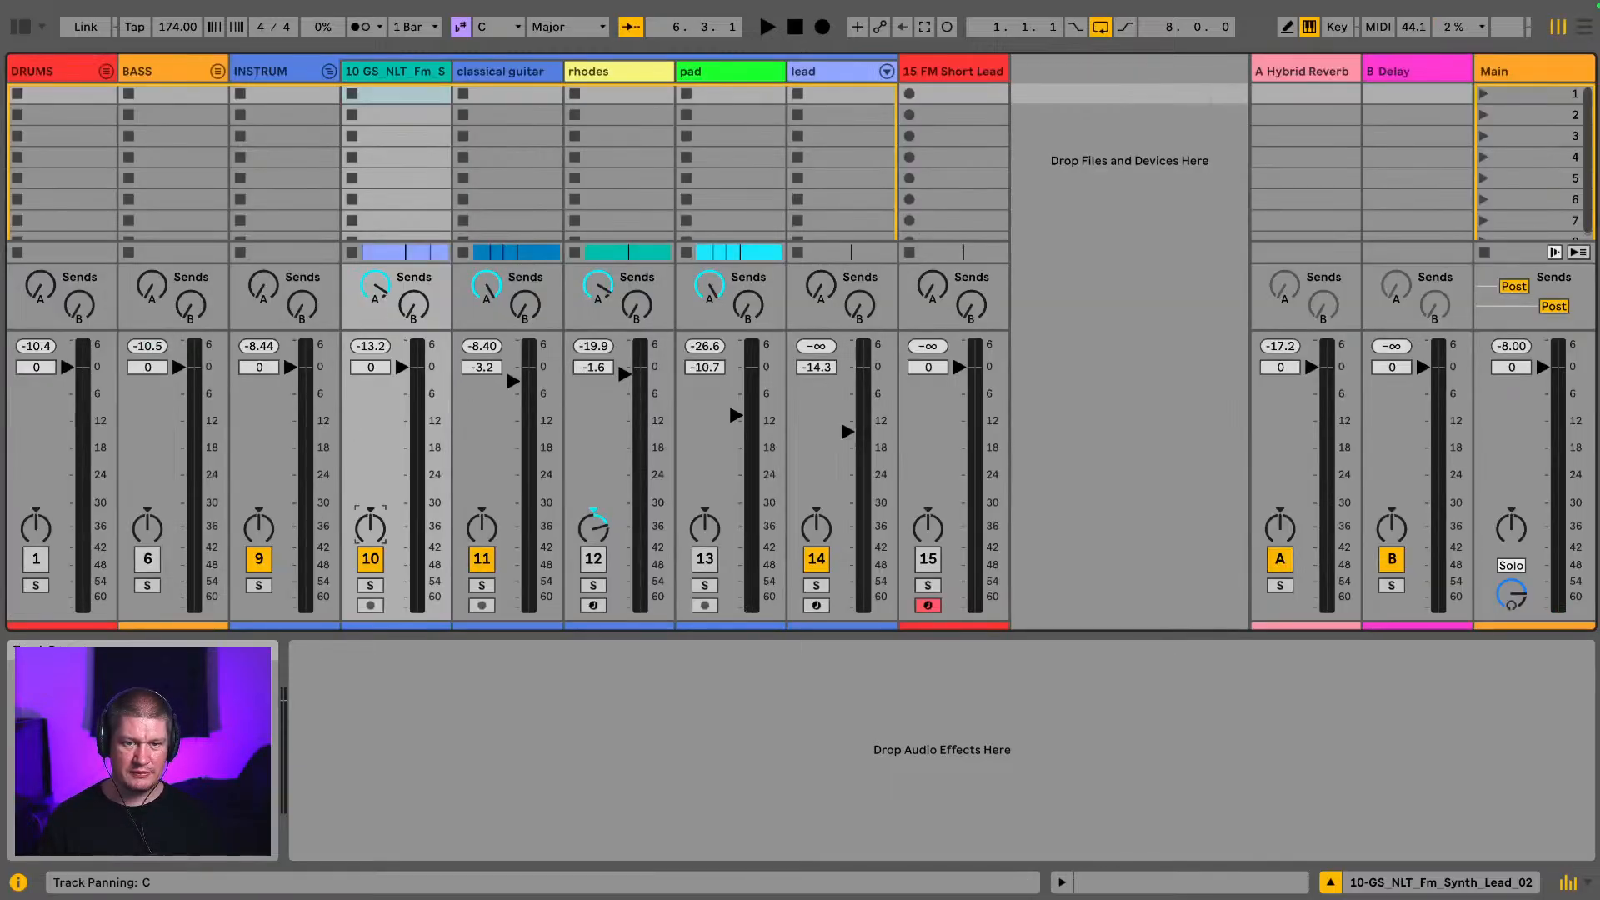
{"action": "key", "text": "space"}
{"action": "key", "text": "space"}
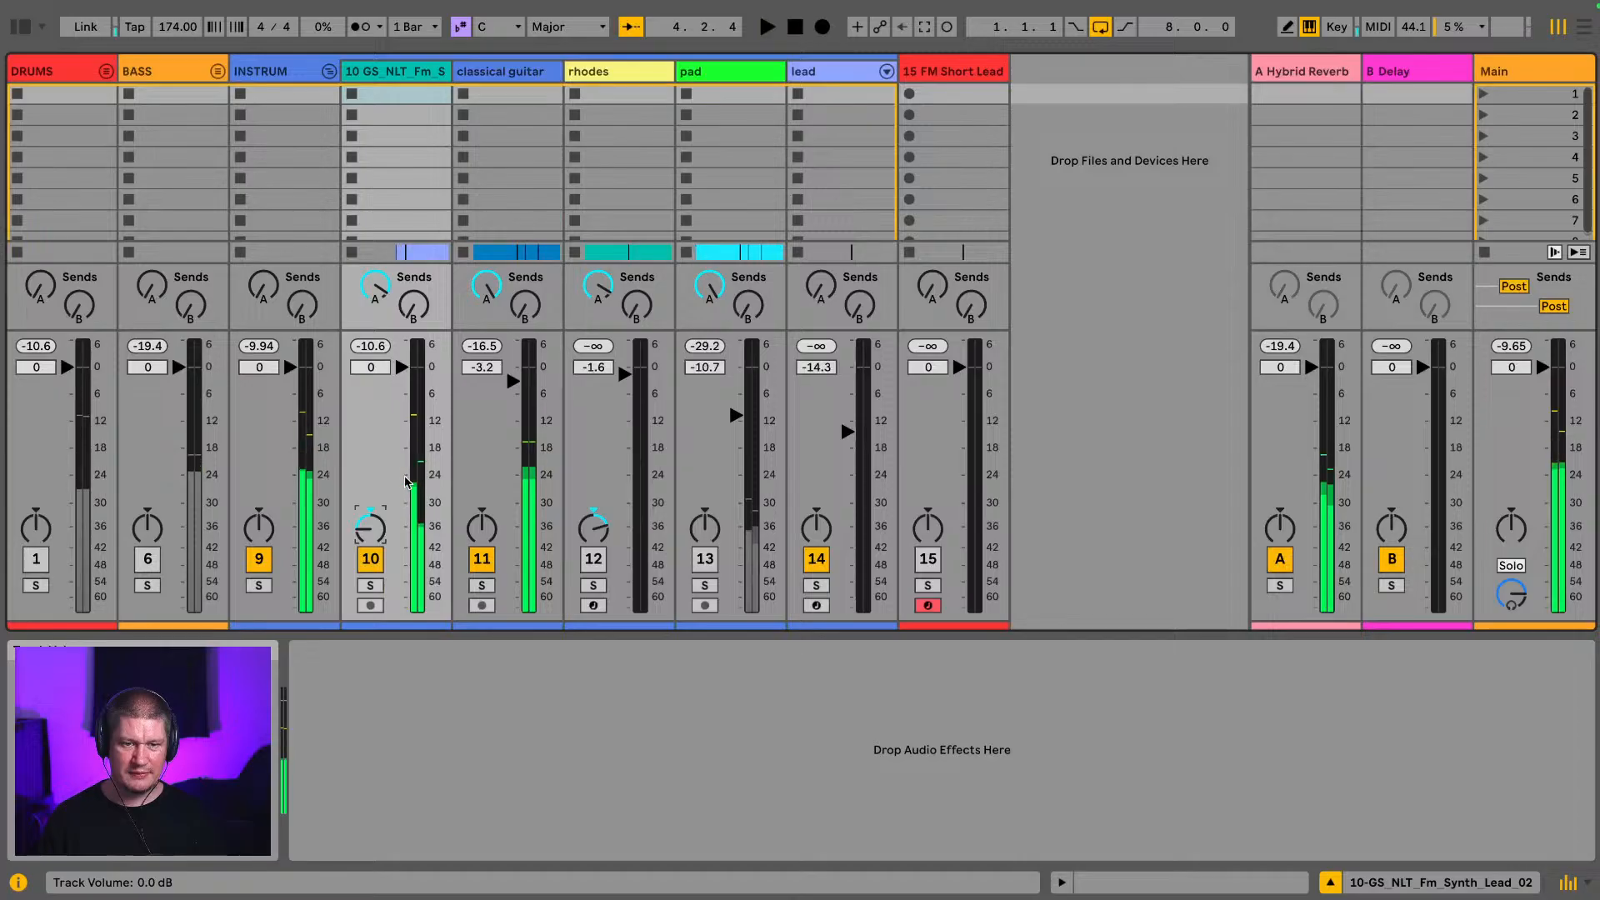
{"action": "left_click_drag", "start_coordinate": [404, 367], "coordinate": [414, 453]}
{"action": "key", "text": "space"}
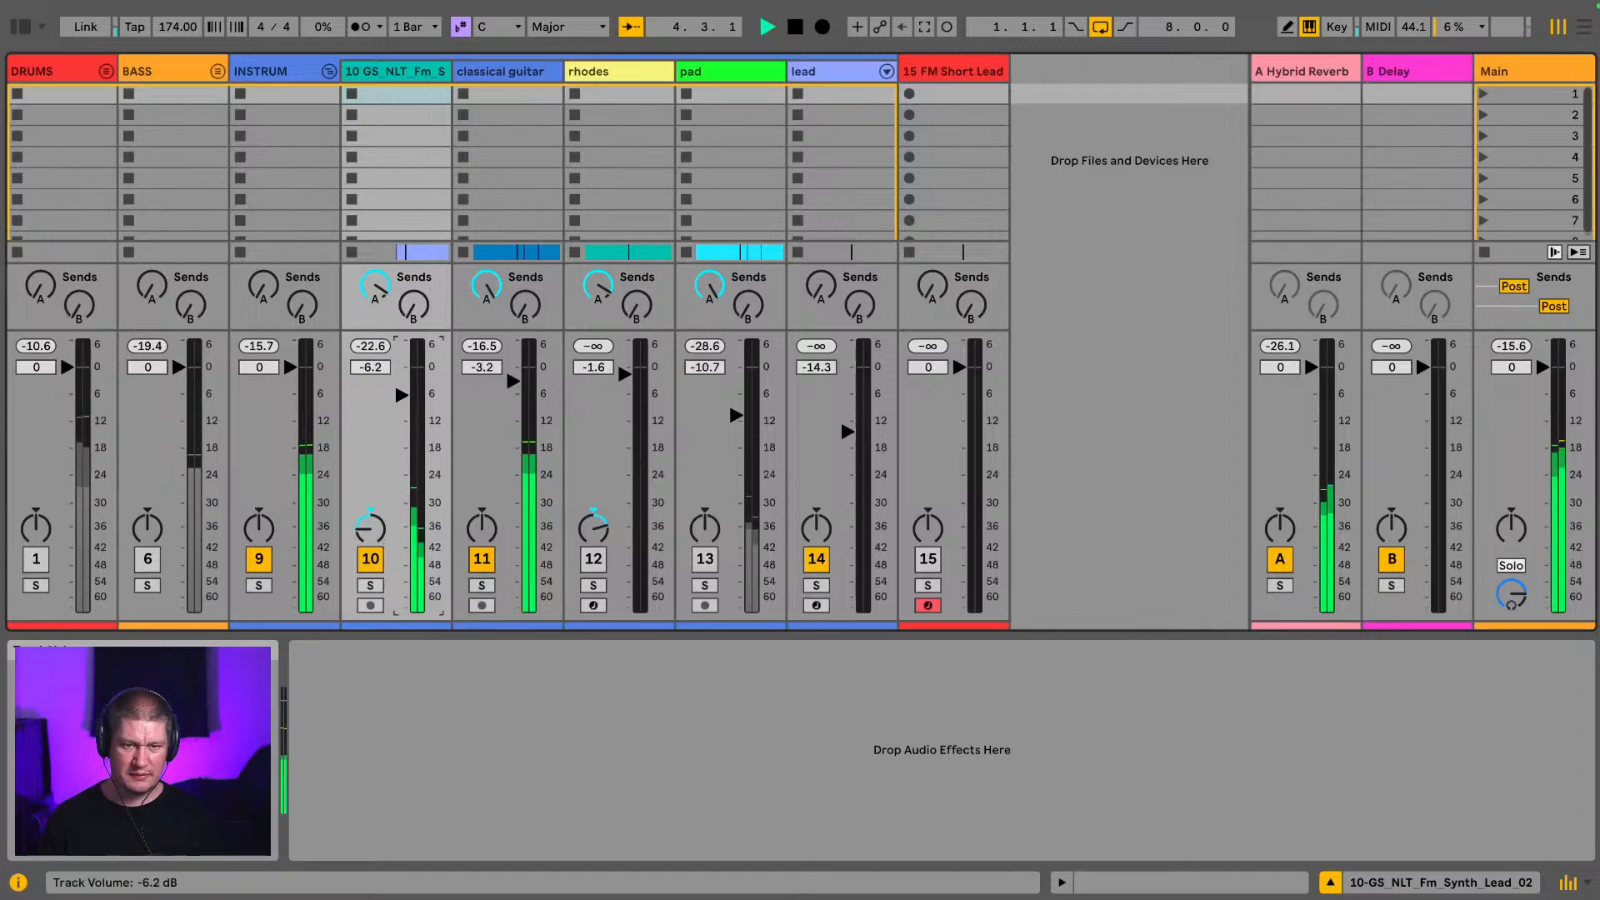
Step: Reactivate the rhodes, pad, FM Short Lead, DRUMS and BASS tracks while the loop plays
{"action": "left_click", "coordinate": [596, 557]}
{"action": "left_click", "coordinate": [706, 558]}
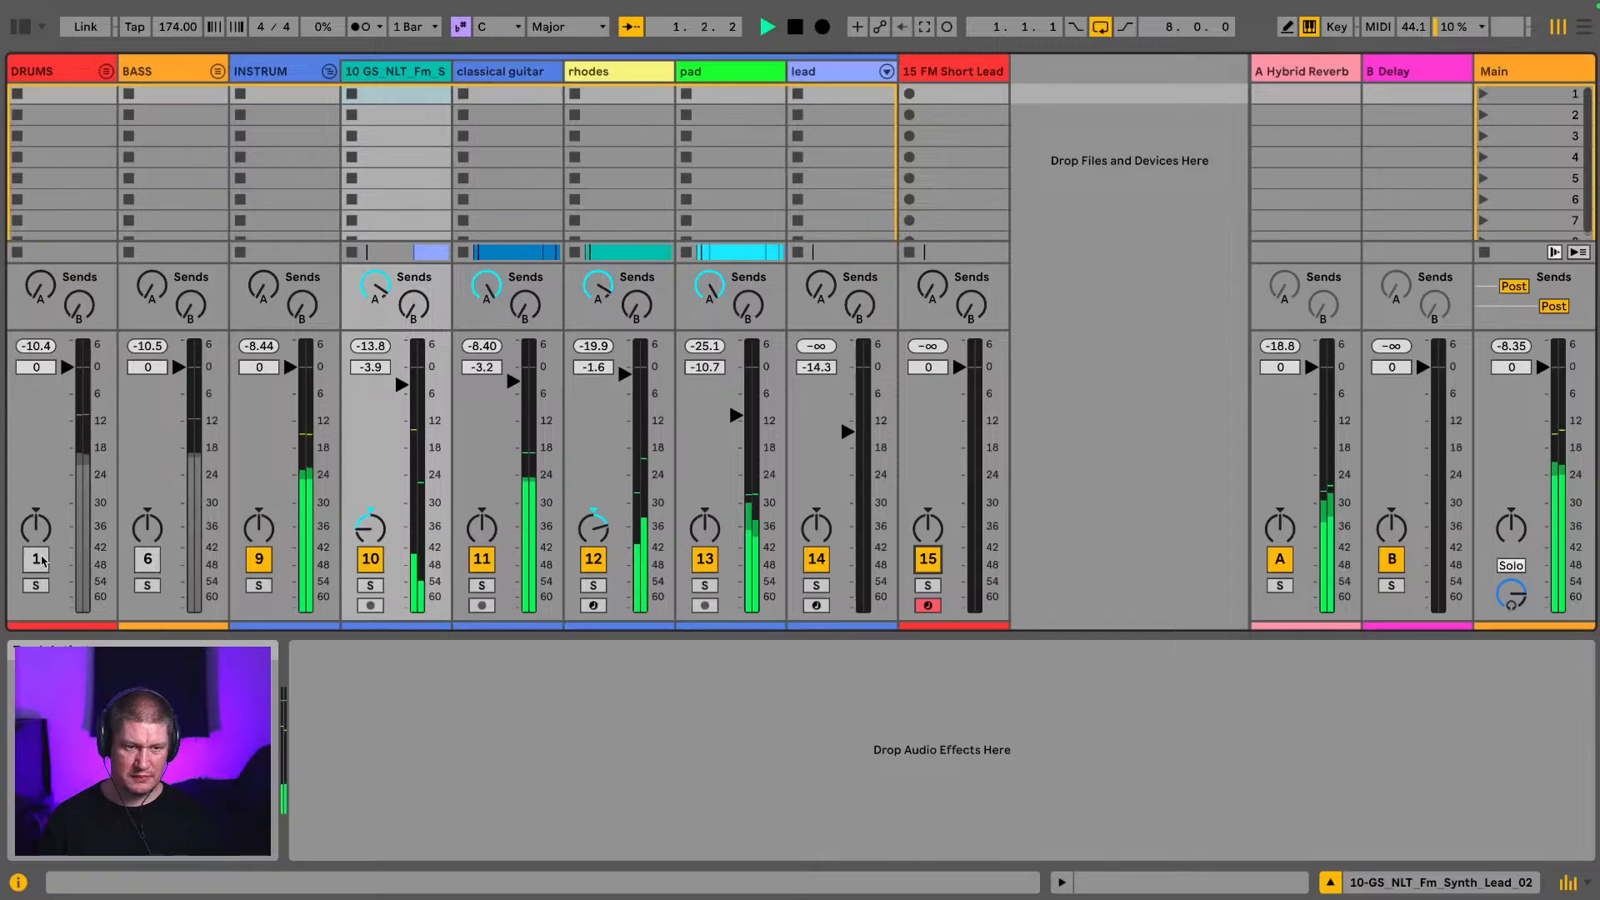
{"action": "left_click", "coordinate": [38, 561]}
{"action": "left_click", "coordinate": [150, 559]}
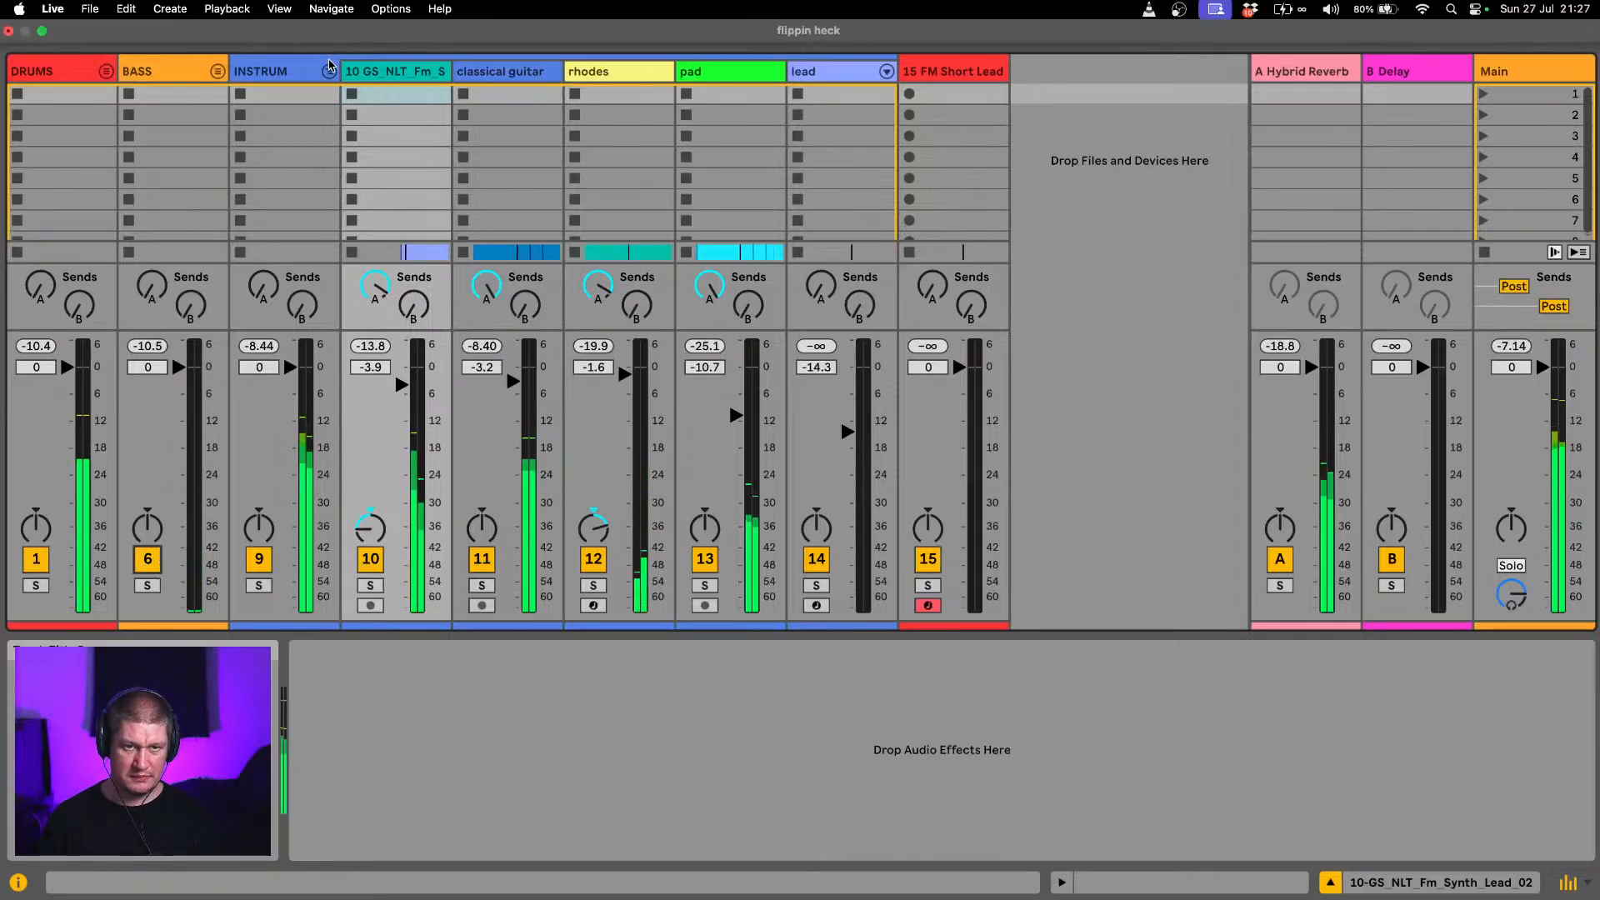
Step: Fold the INSTRUM group and show the playing loop in a wider arrangement overview
{"action": "left_click", "coordinate": [329, 72]}
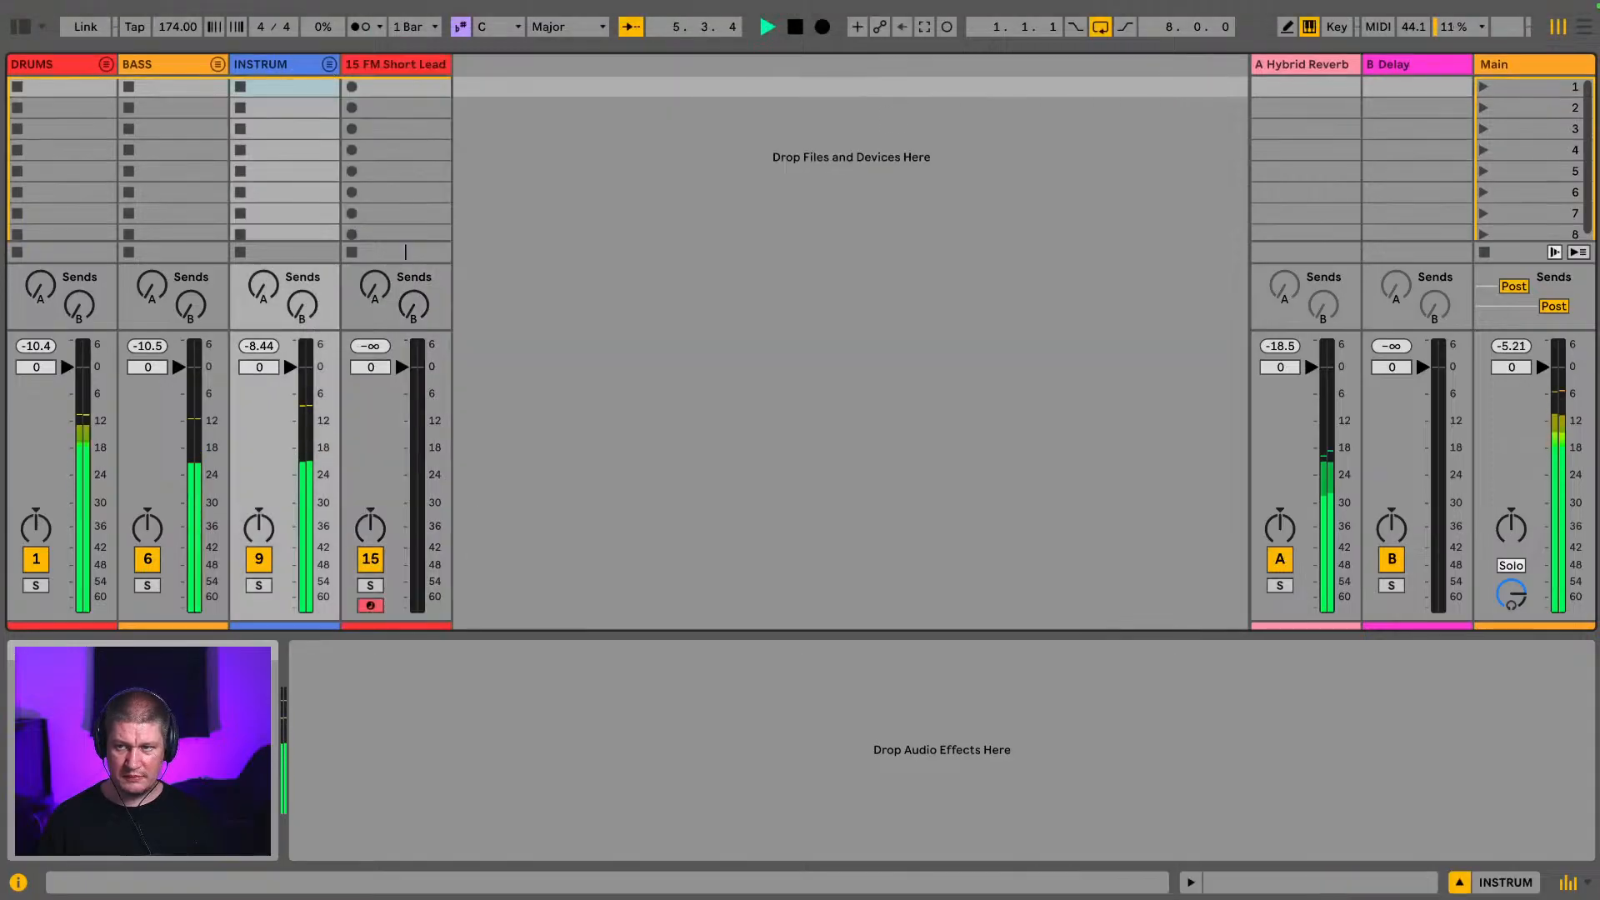
{"action": "left_click", "coordinate": [1586, 26]}
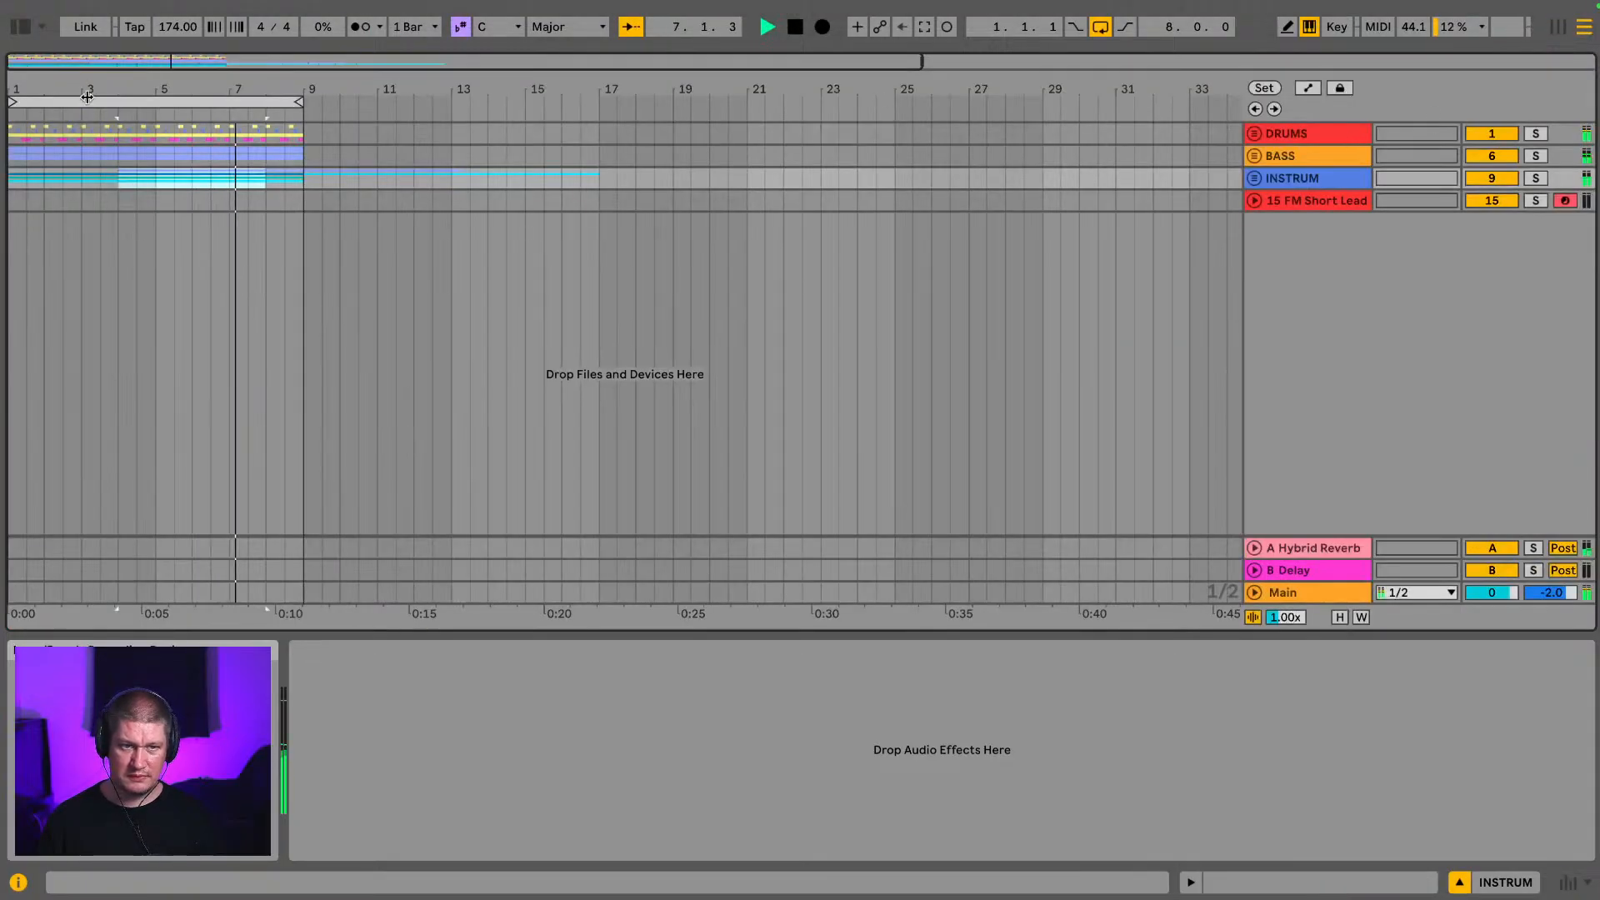
{"action": "mouse_move", "coordinate": [90, 90]}
{"action": "left_mouse_down"}
{"action": "mouse_move", "coordinate": [89, 67]}
{"action": "mouse_move", "coordinate": [60, 90]}
{"action": "left_mouse_up"}
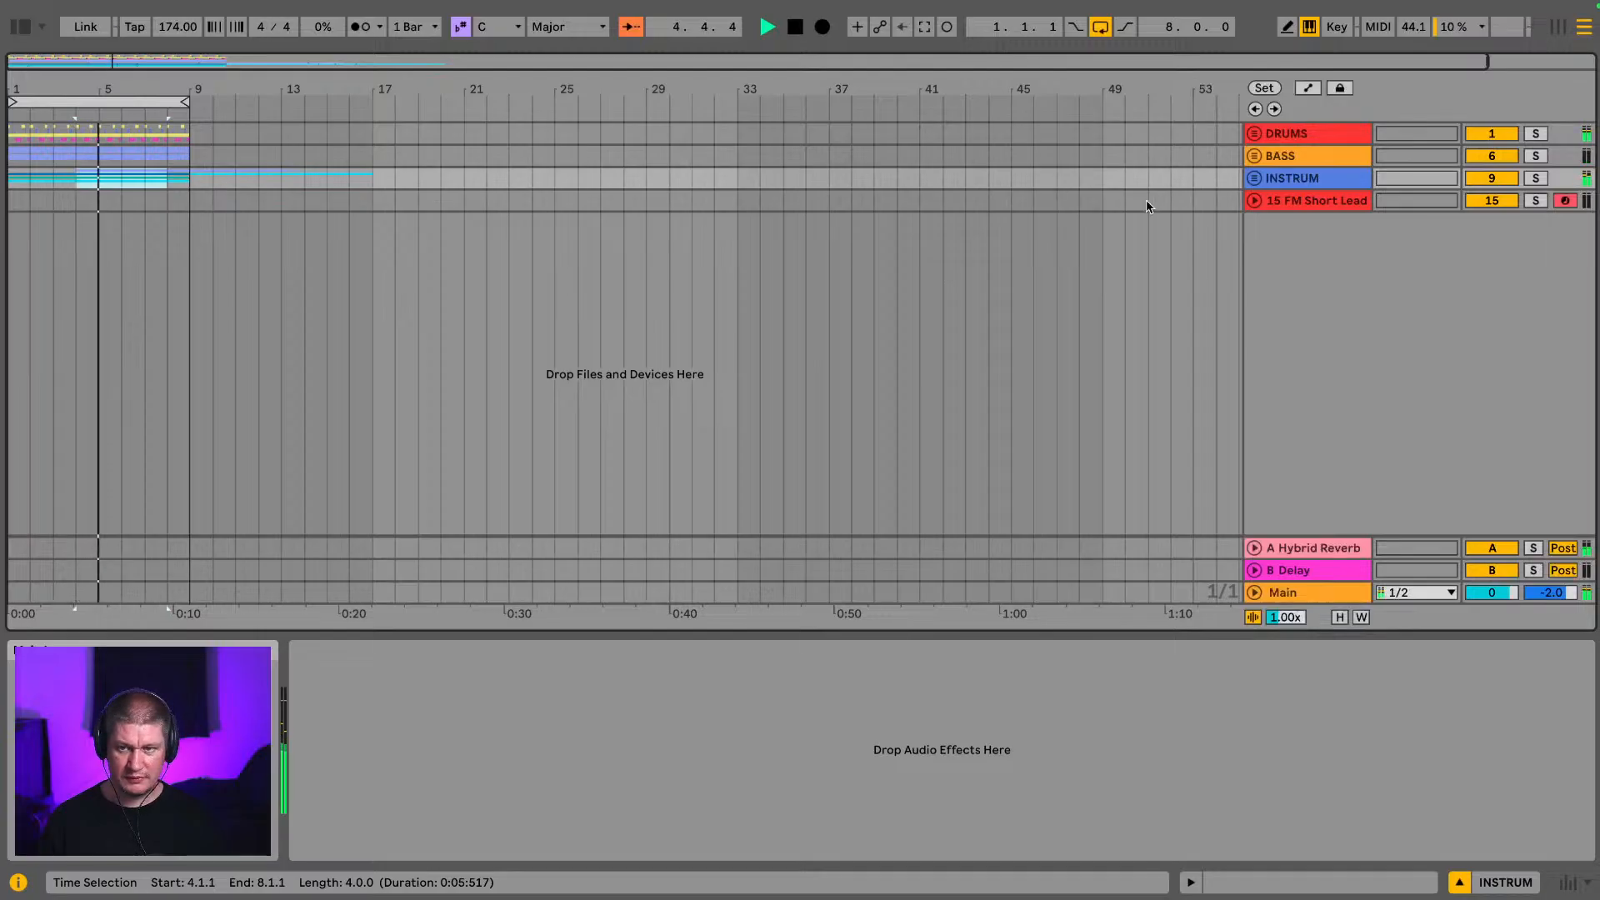
Step: Play the eight-bar loop from its start with the DRUMS group soloed and clear the solo
{"action": "left_click", "coordinate": [1344, 205]}
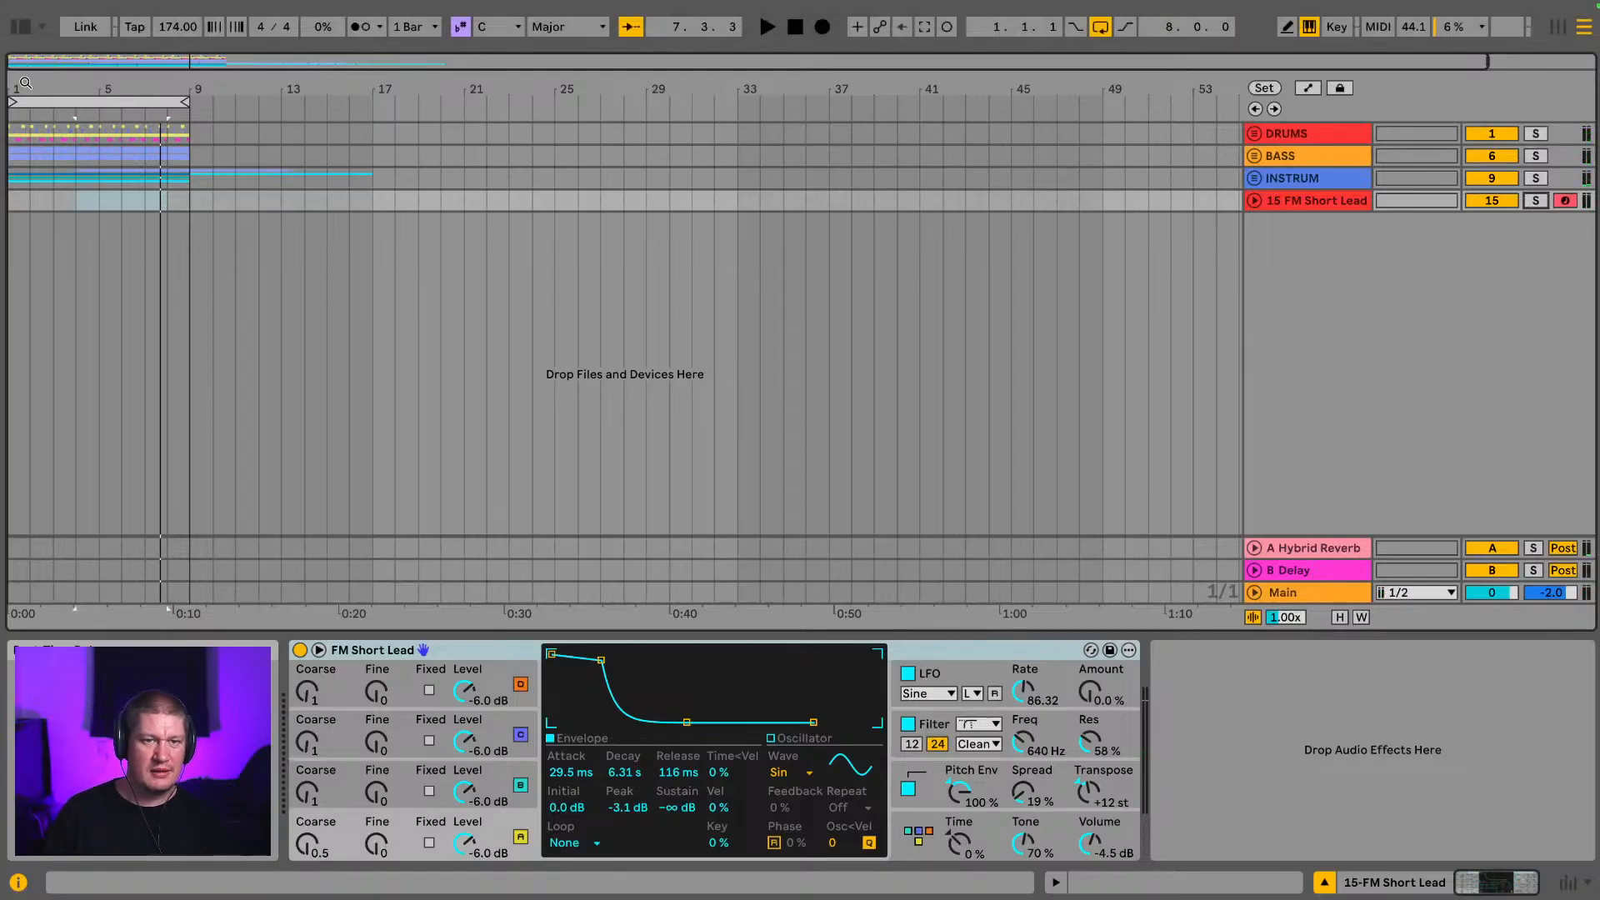
{"action": "left_click_drag", "start_coordinate": [25, 83], "coordinate": [25, 169]}
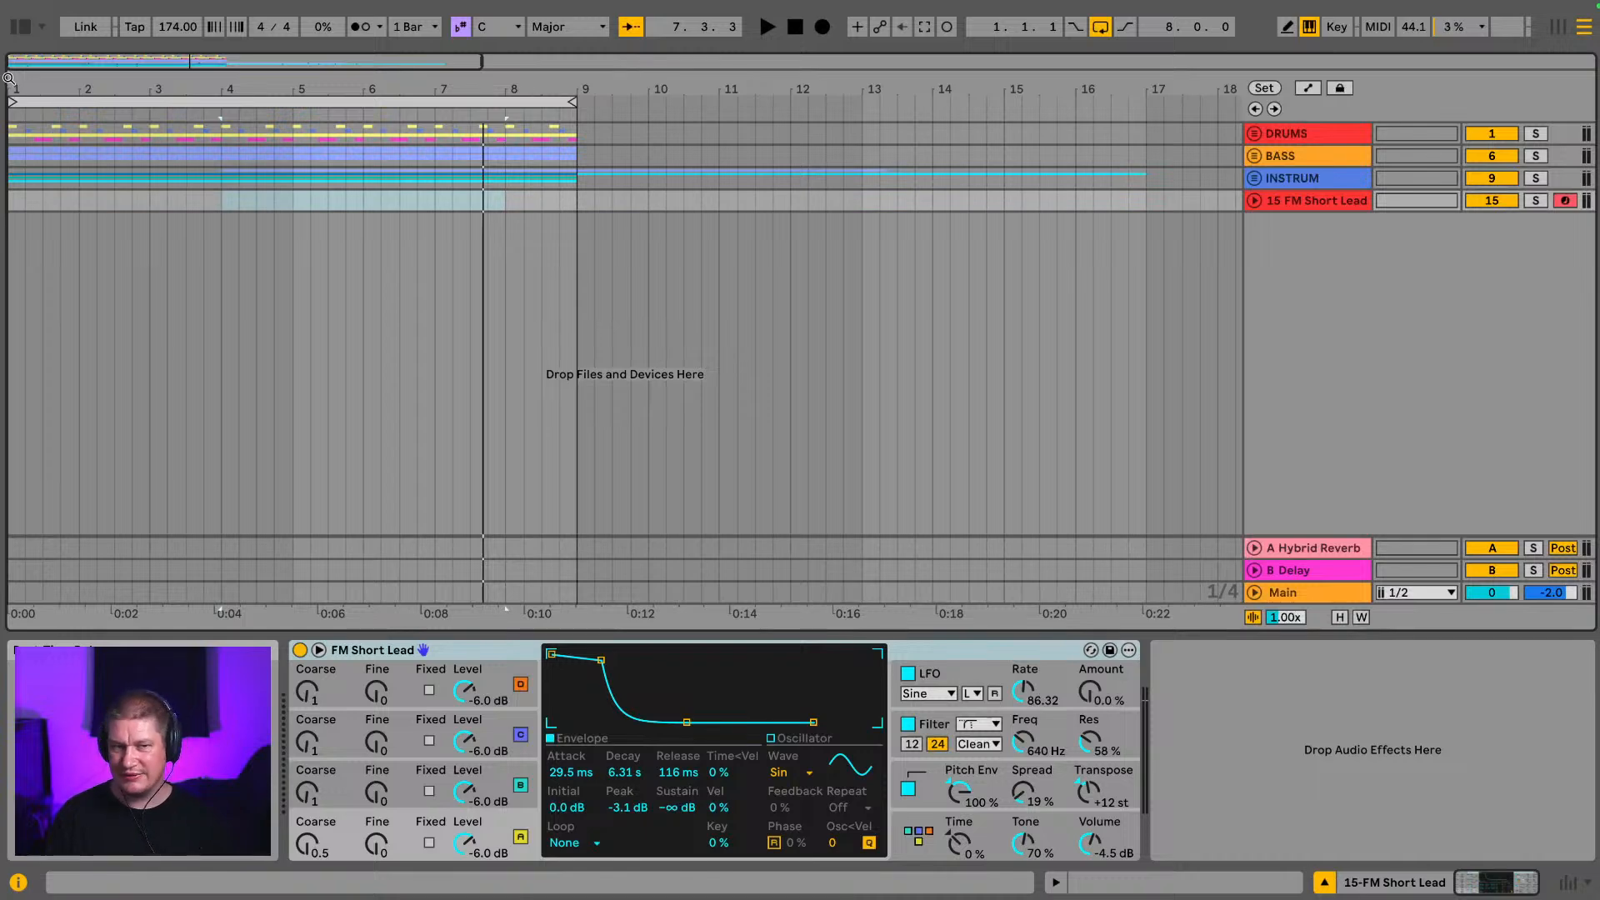
{"action": "key", "text": "space"}
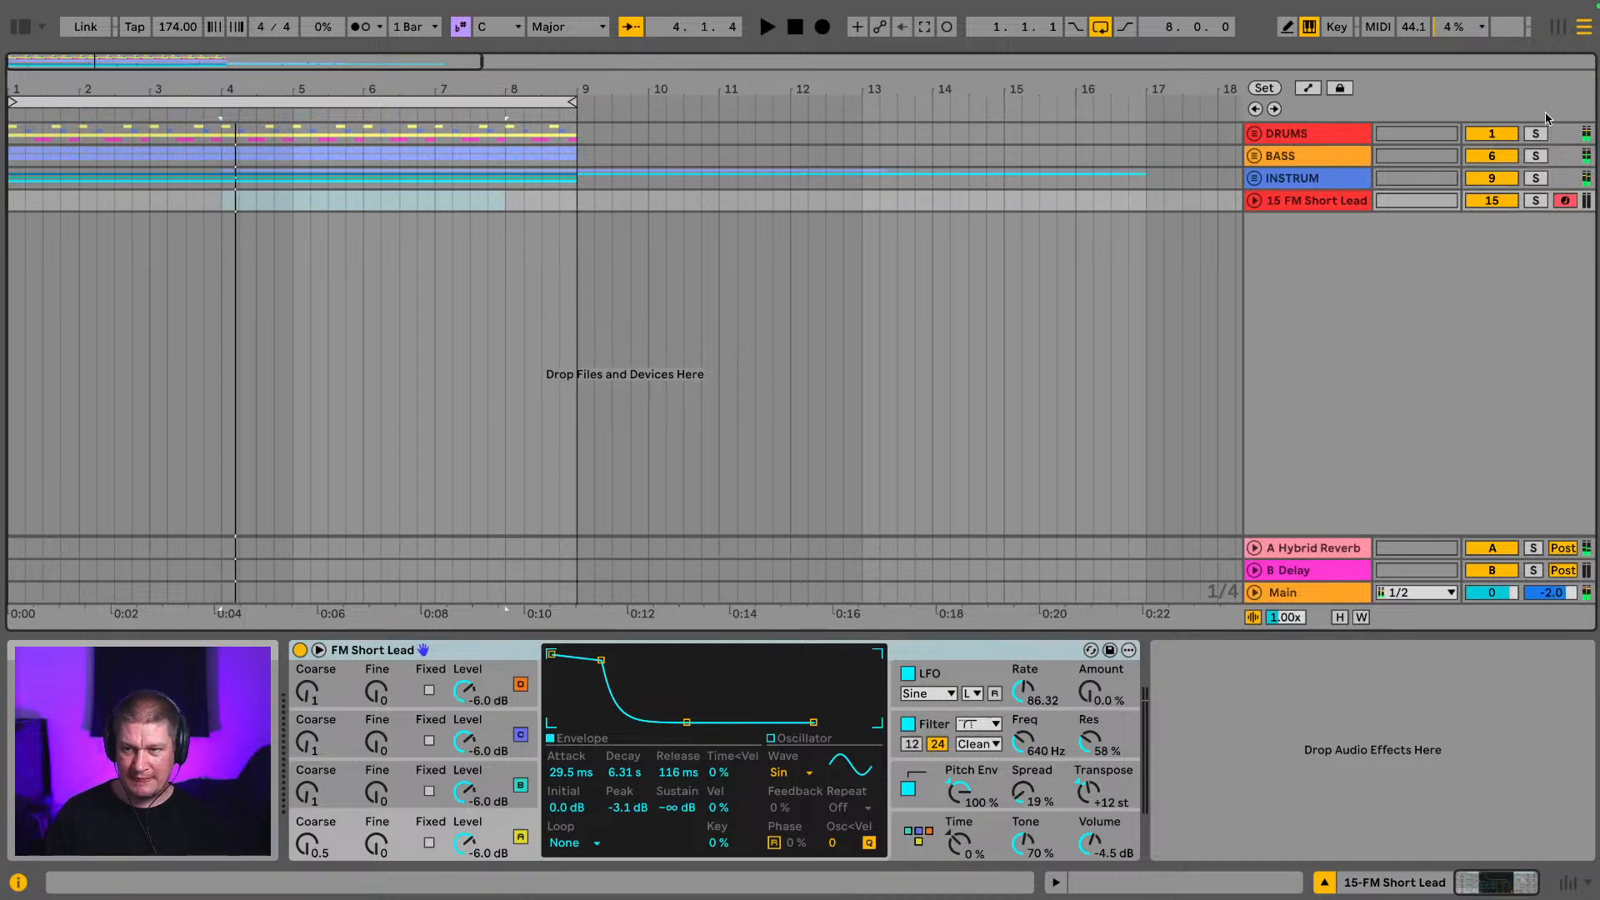
{"action": "left_click", "coordinate": [1536, 134]}
{"action": "key", "text": "space"}
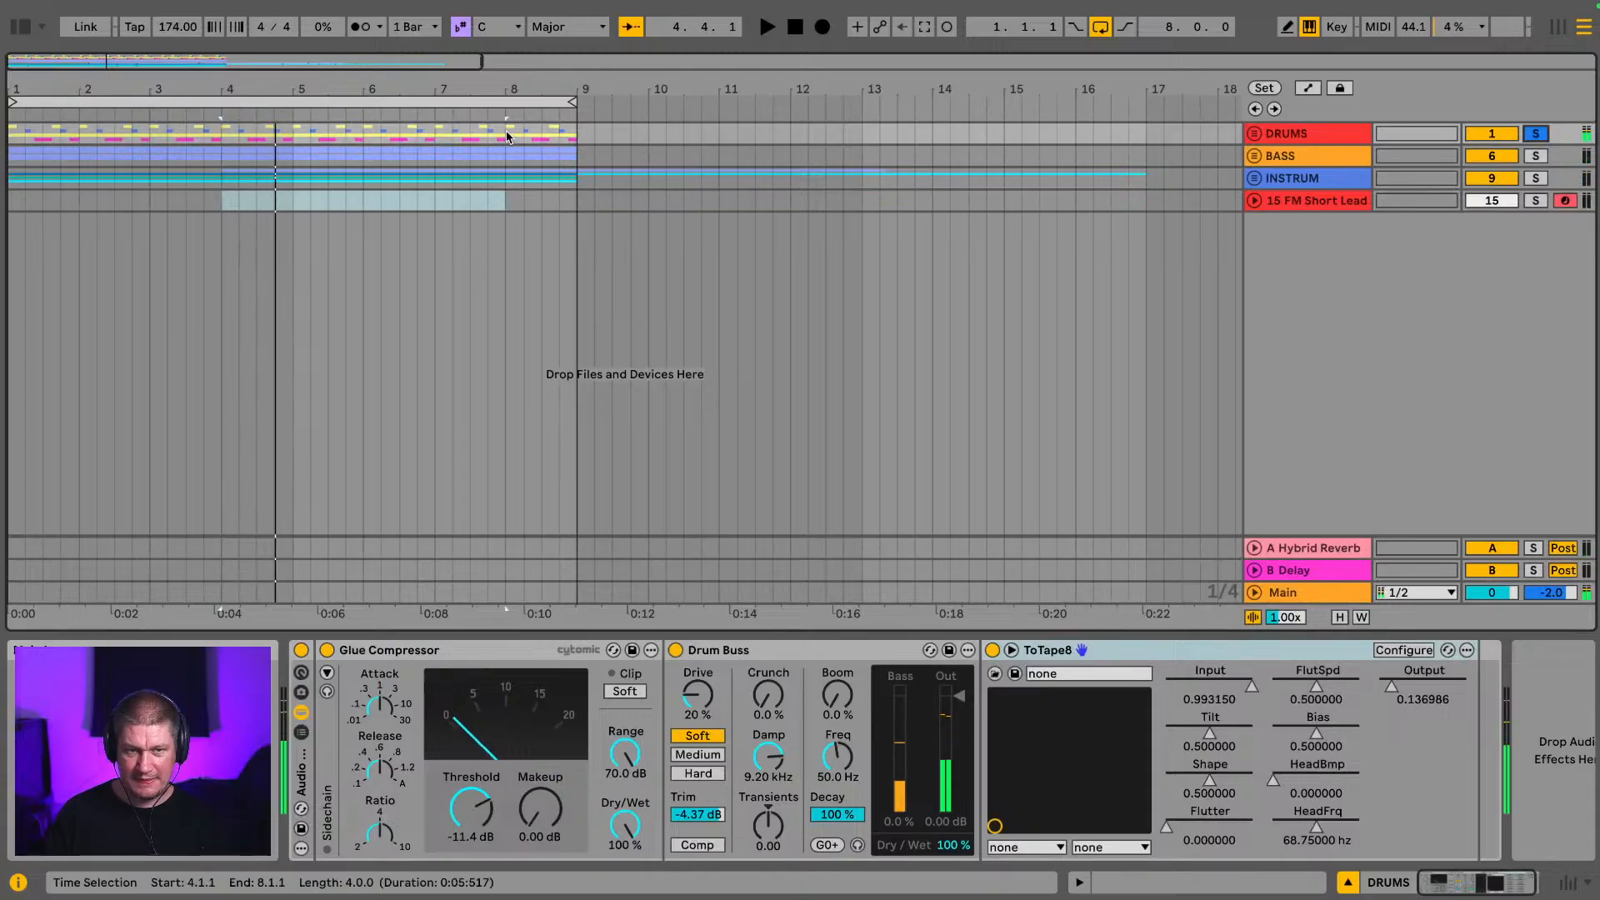
{"action": "left_click", "coordinate": [319, 107]}
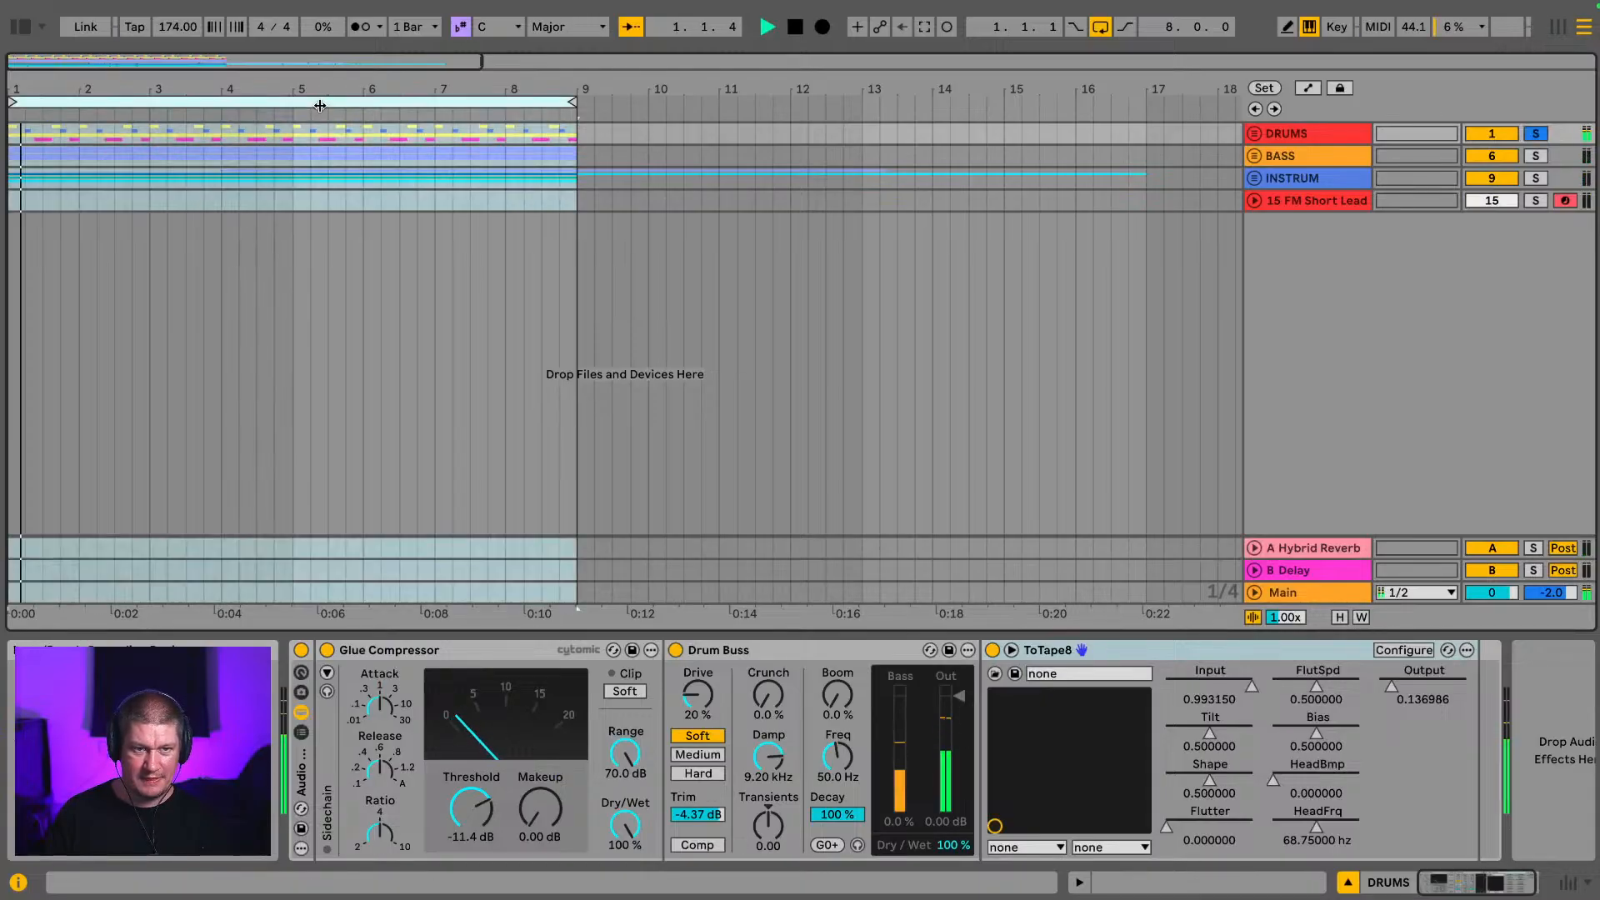
{"action": "left_click", "coordinate": [1535, 135]}
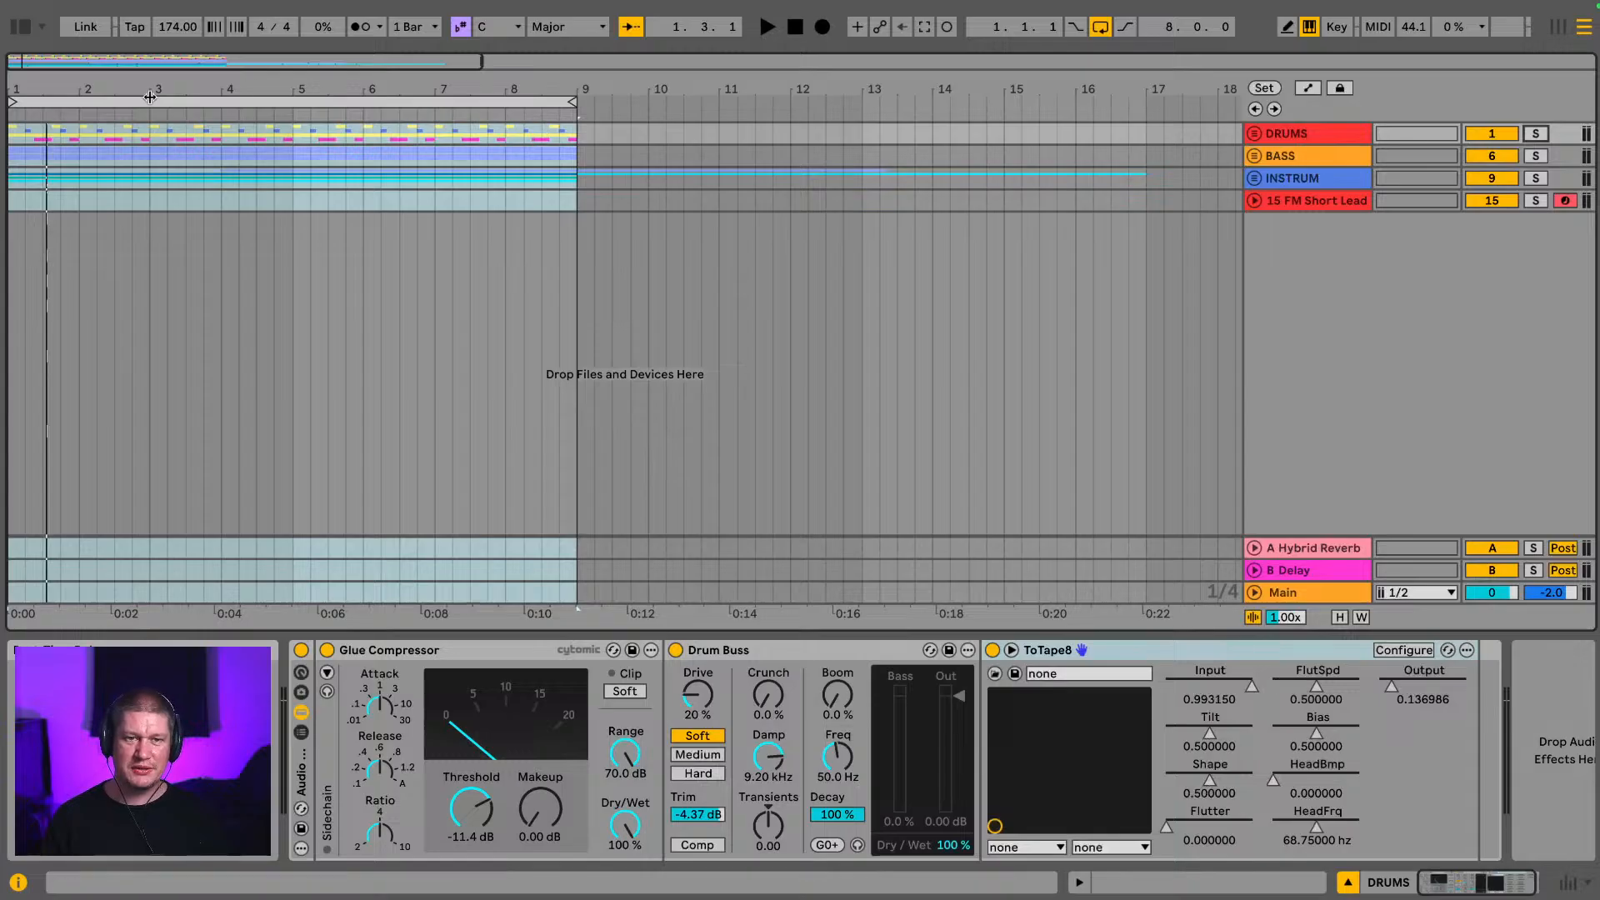
Step: Play the loop with the INSTRUM and BASS groups soloed together, and clear the solos to hear the full mix
{"action": "left_click_drag", "start_coordinate": [412, 115], "coordinate": [413, 152]}
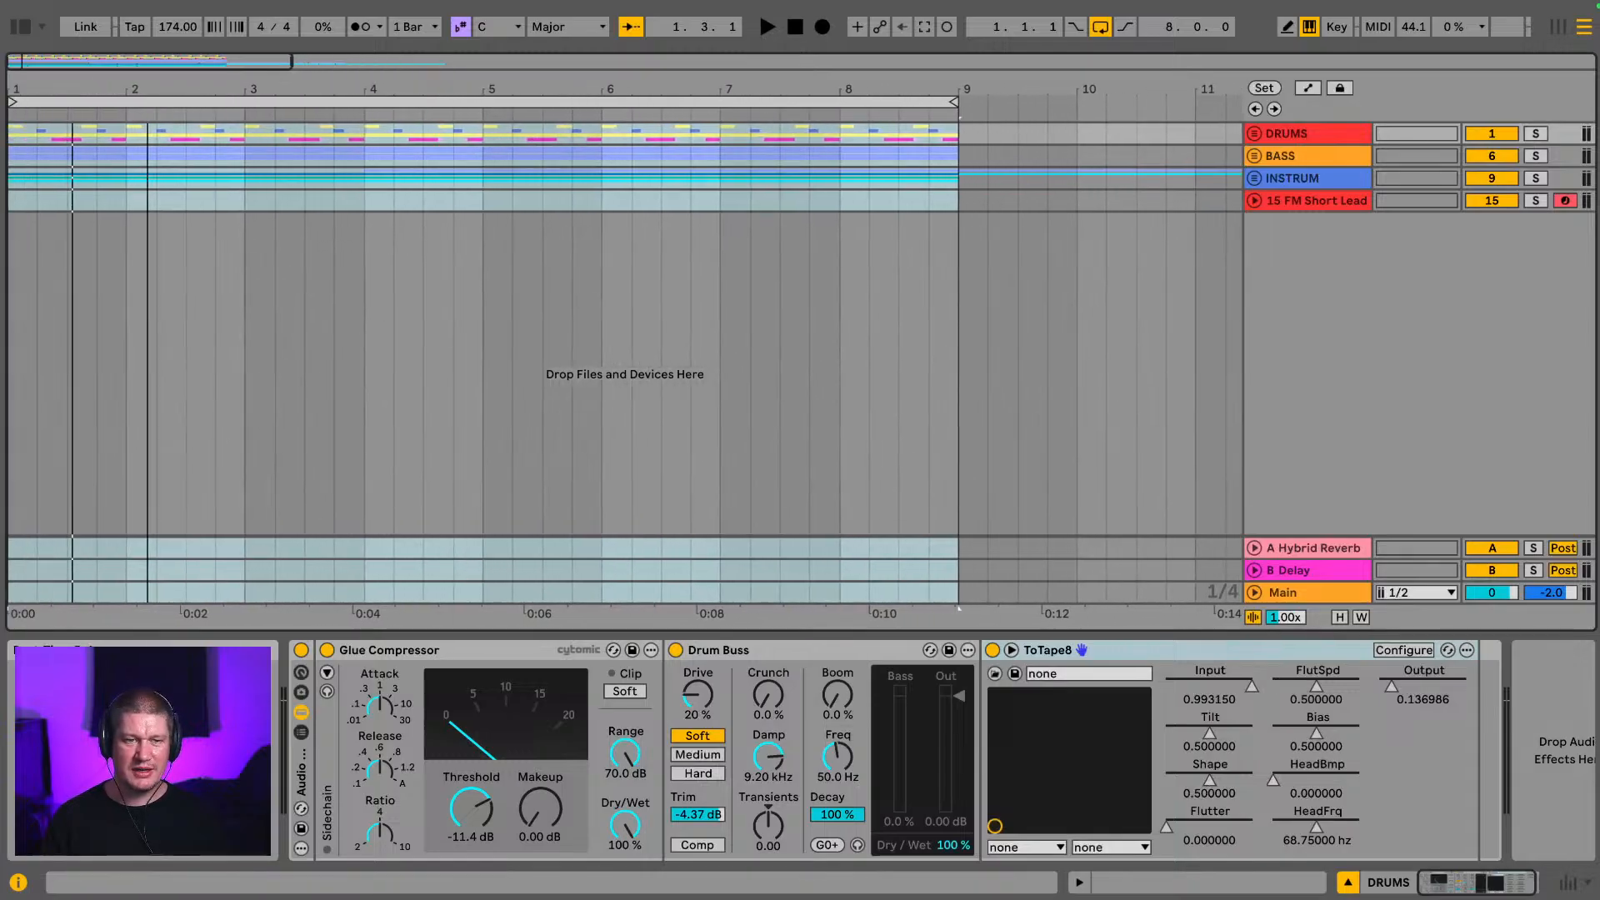
{"action": "key", "text": "space"}
{"action": "key", "text": "space"}
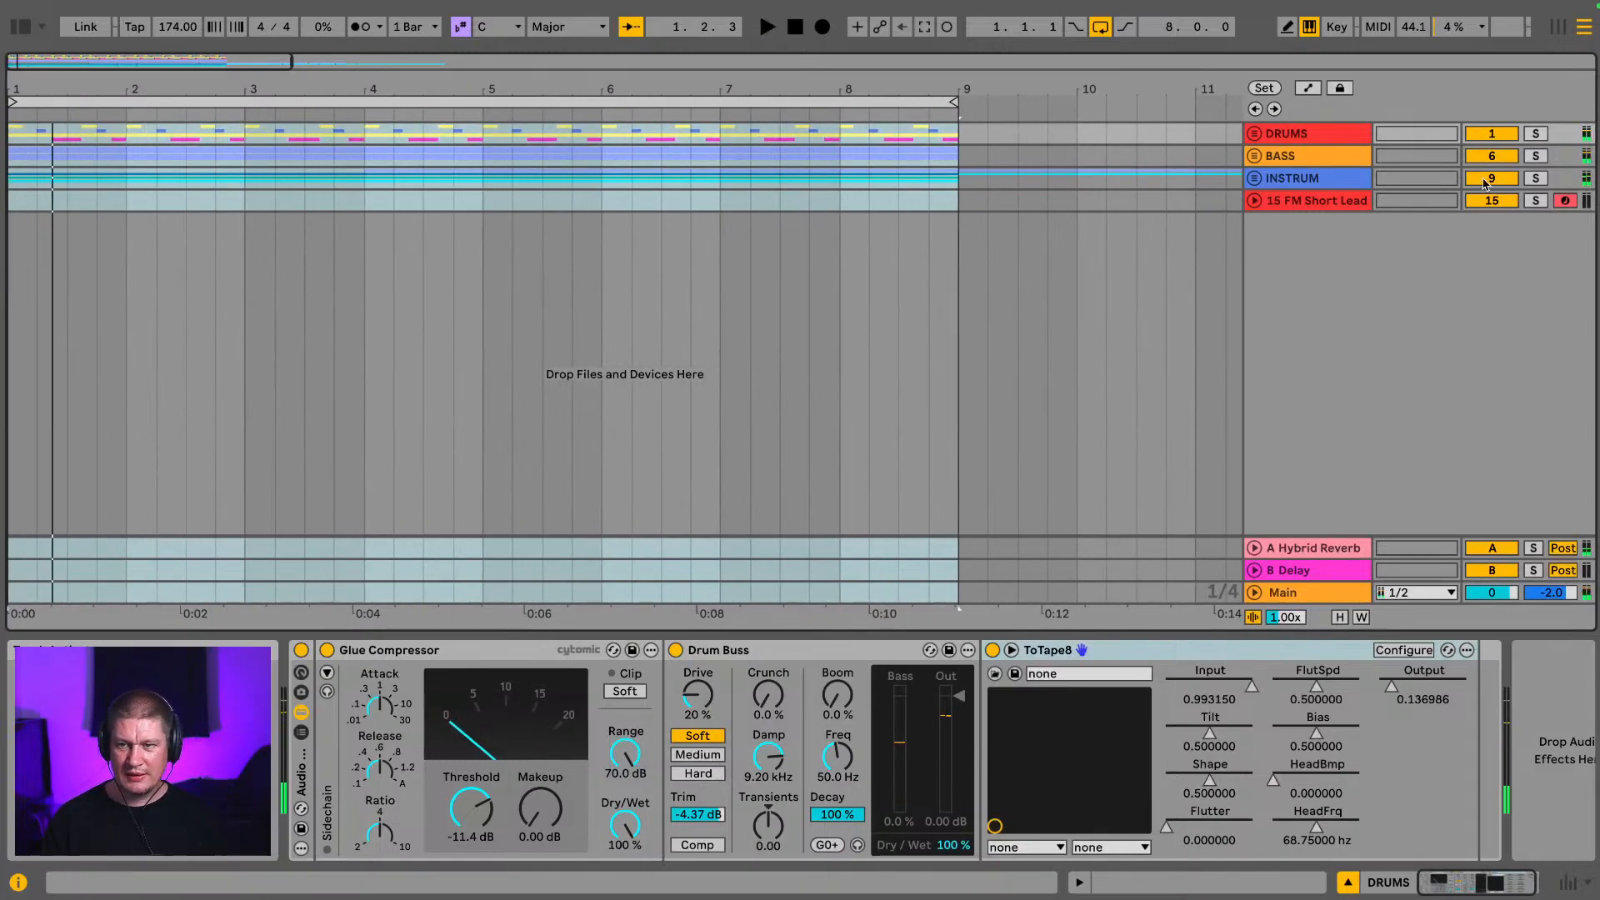
{"action": "left_click", "coordinate": [1535, 179]}
{"action": "key", "text": "space"}
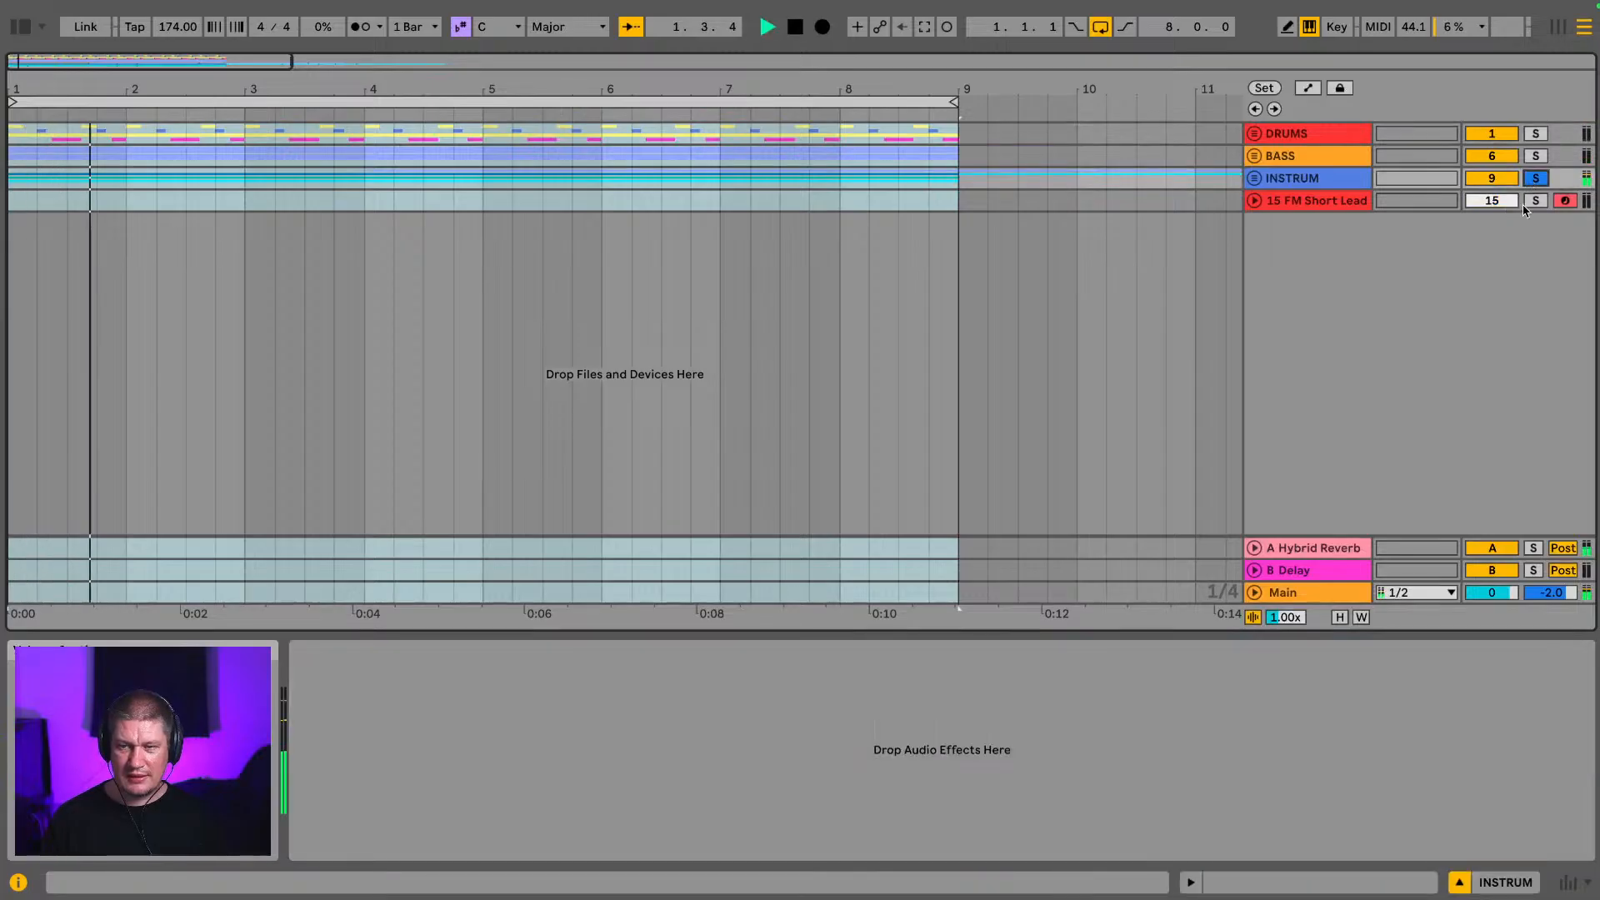
{"action": "left_click", "coordinate": [1536, 156]}
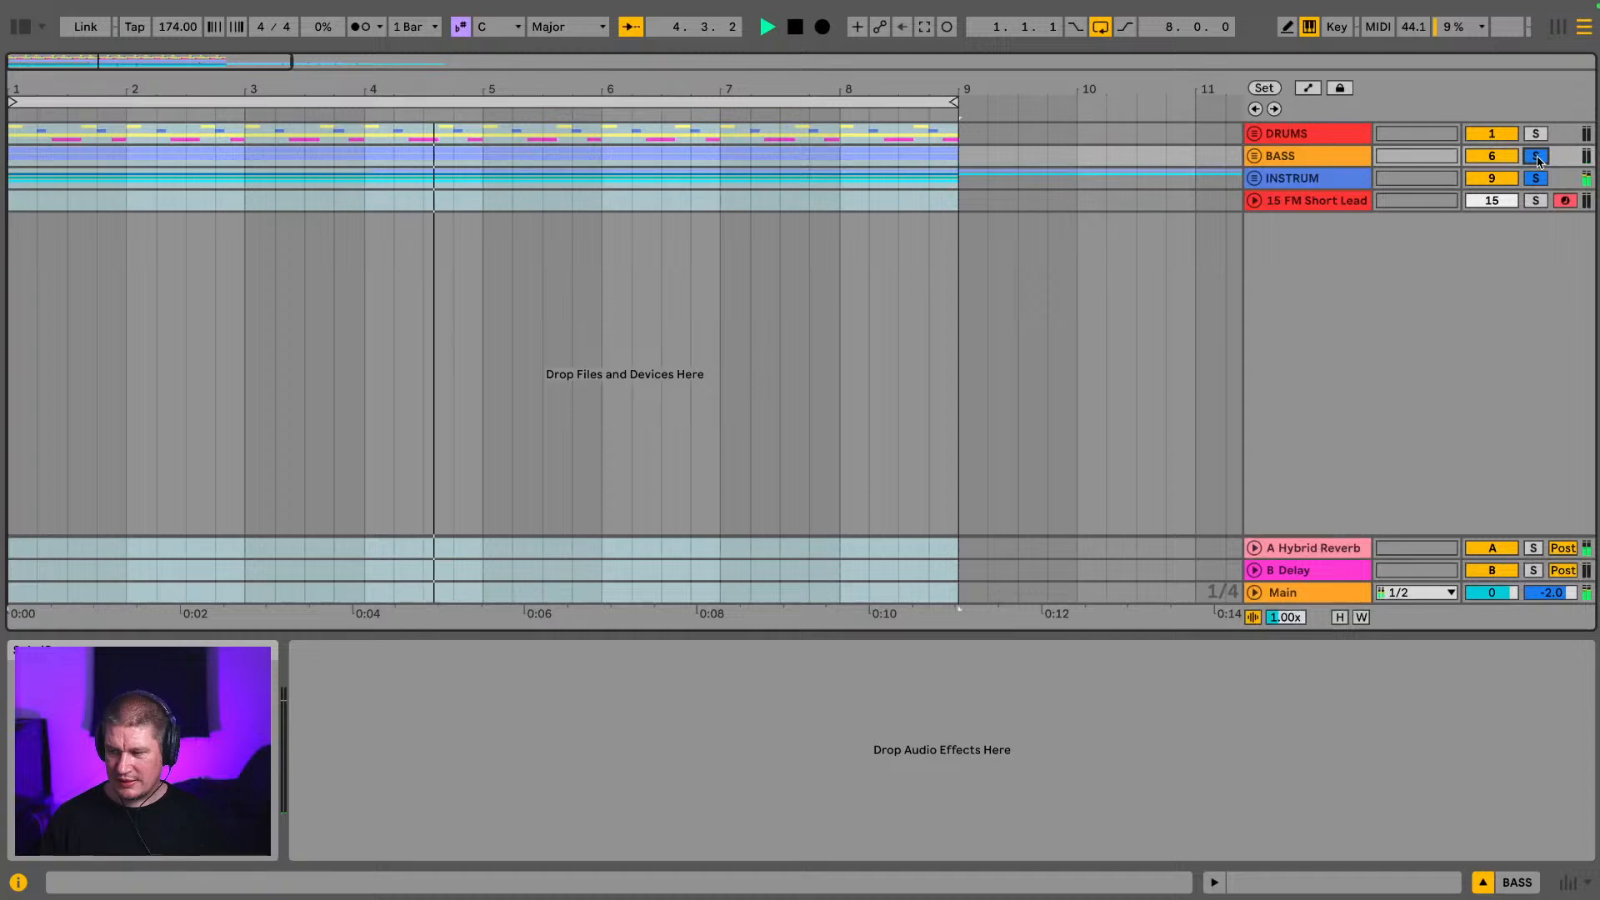
{"action": "left_click", "coordinate": [1294, 155]}
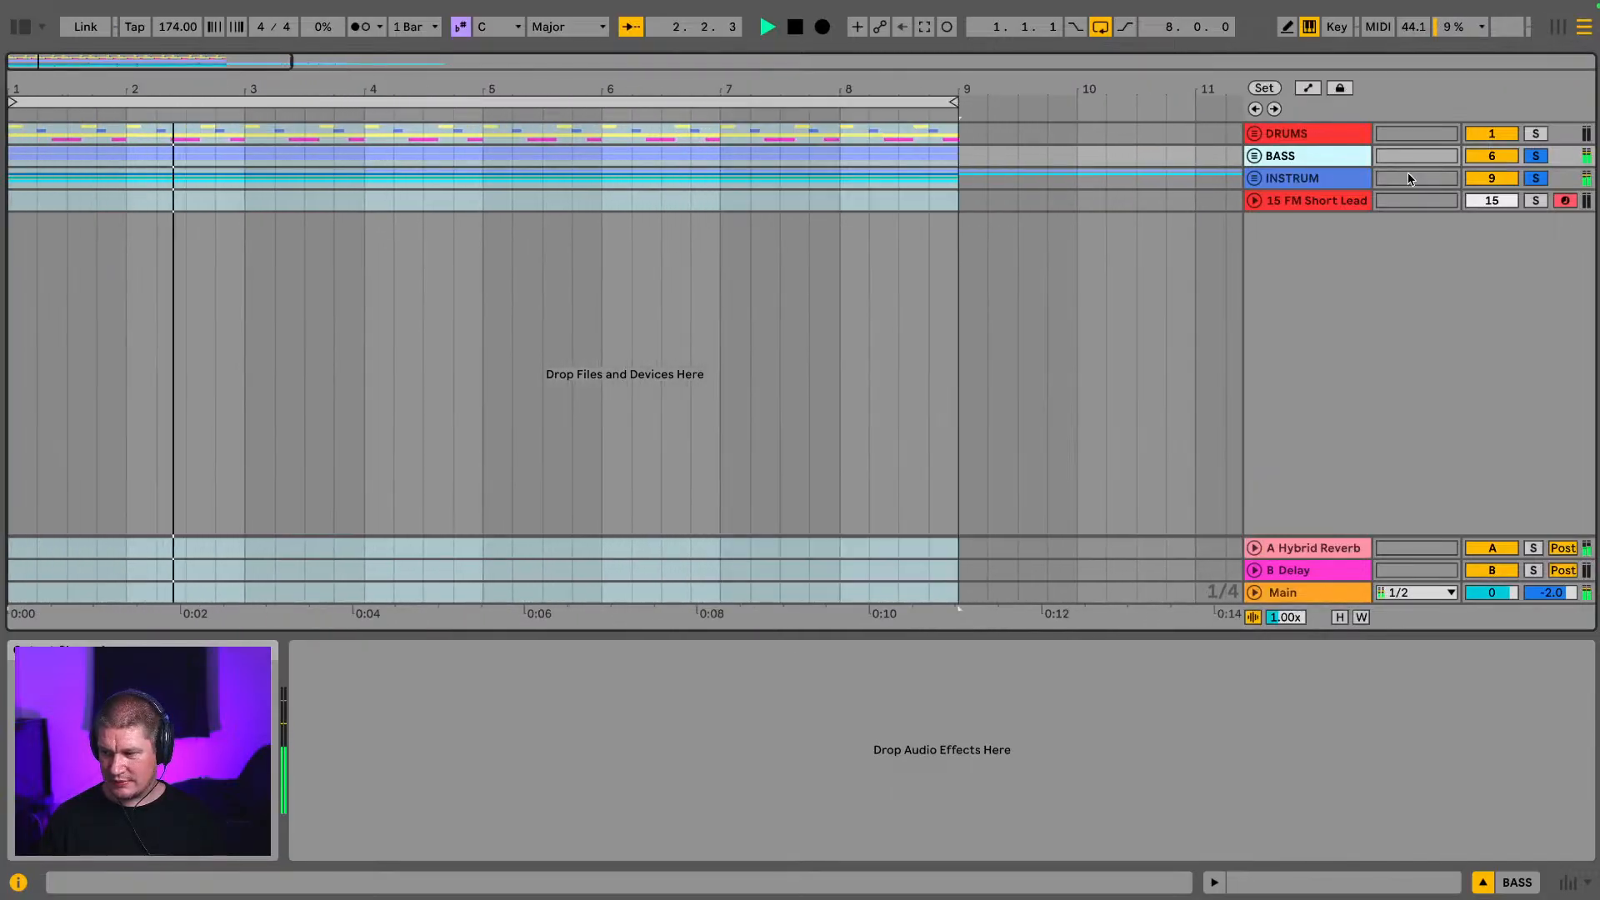
{"action": "left_click", "coordinate": [1538, 157]}
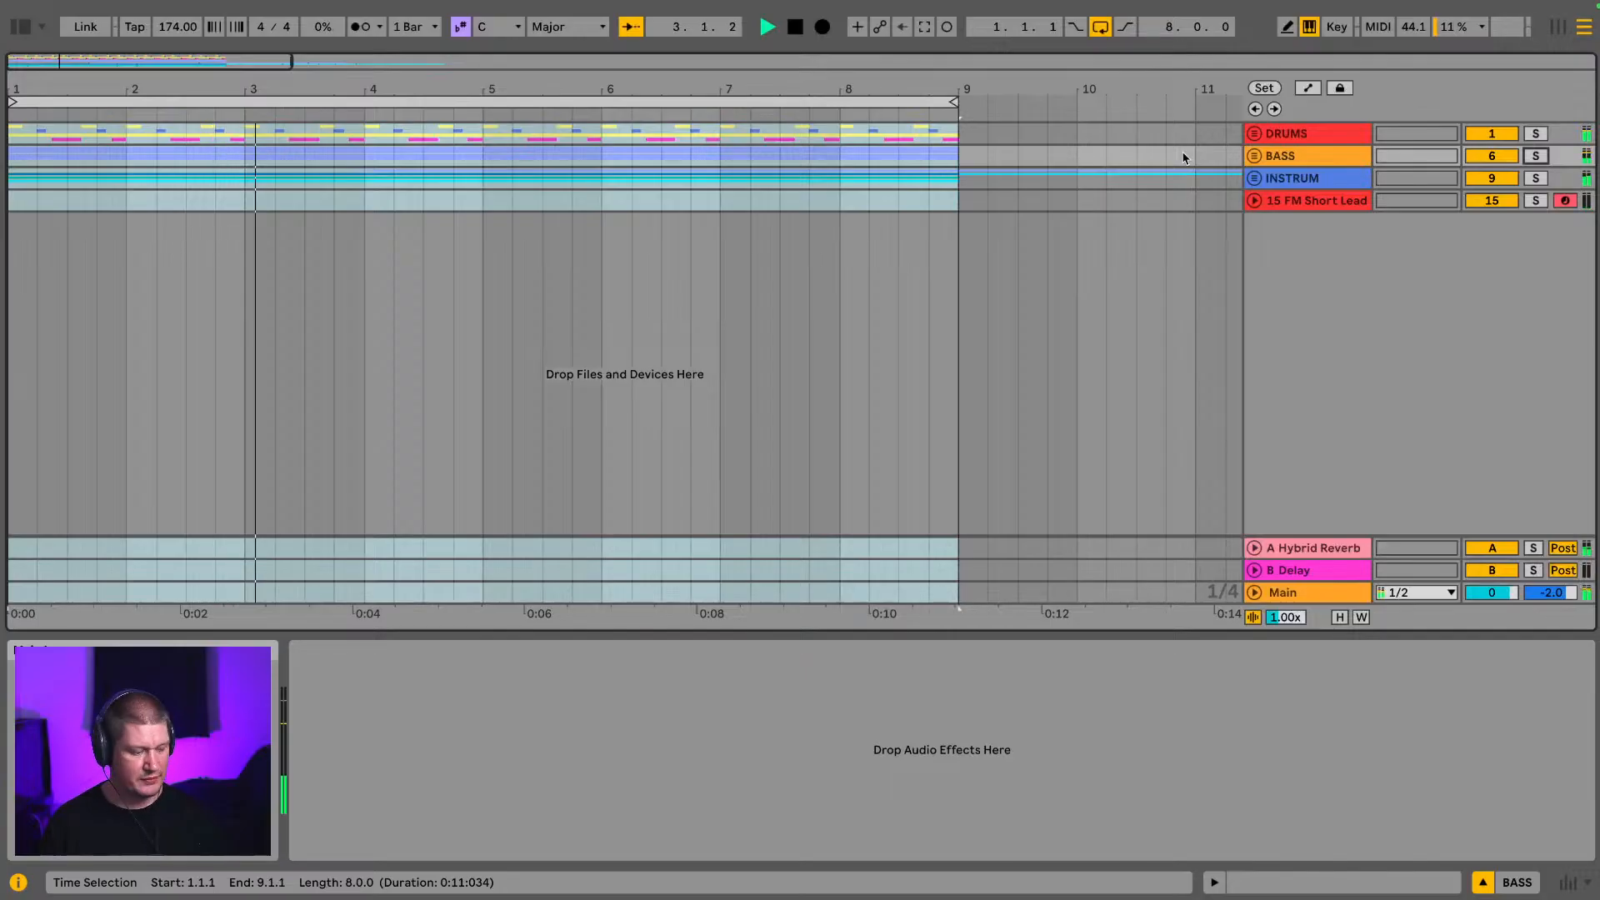
Step: Show the browser's "lead" results, audition GS_NLT_C_Synth_Lead_01.wav and collapse the Ghost Syndicate folder
{"action": "left_click", "coordinate": [23, 25]}
{"action": "scroll", "coordinate": [296, 392], "scroll_direction": "down", "scroll_amount": 5}
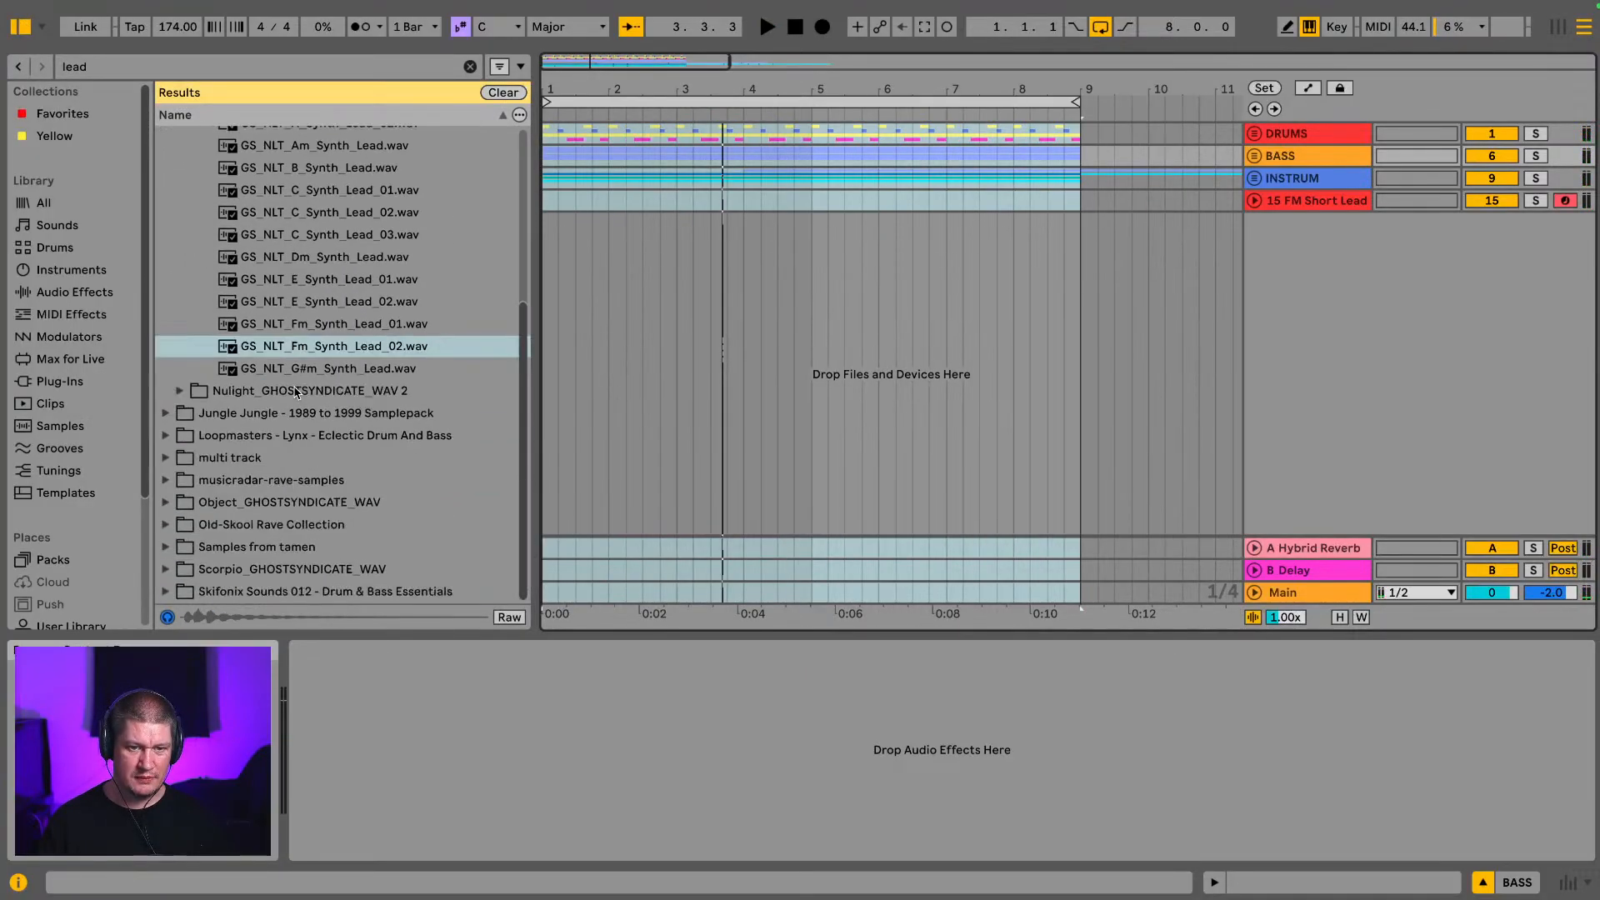
{"action": "left_click", "coordinate": [296, 194]}
{"action": "scroll", "coordinate": [267, 208], "scroll_direction": "up", "scroll_amount": 2}
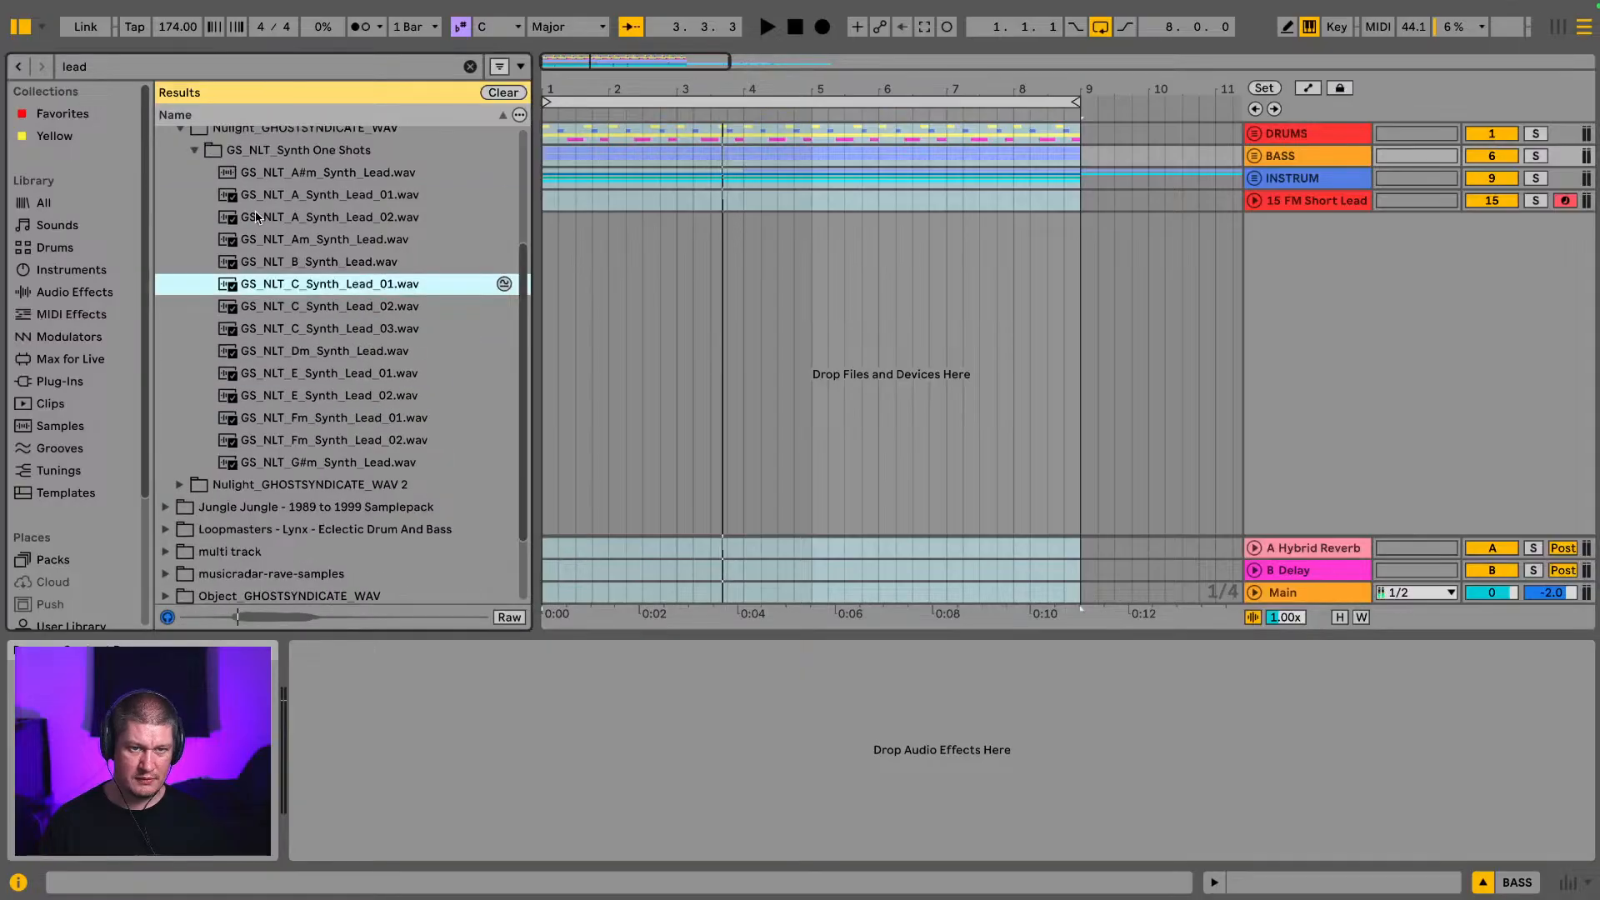
{"action": "left_click", "coordinate": [197, 152]}
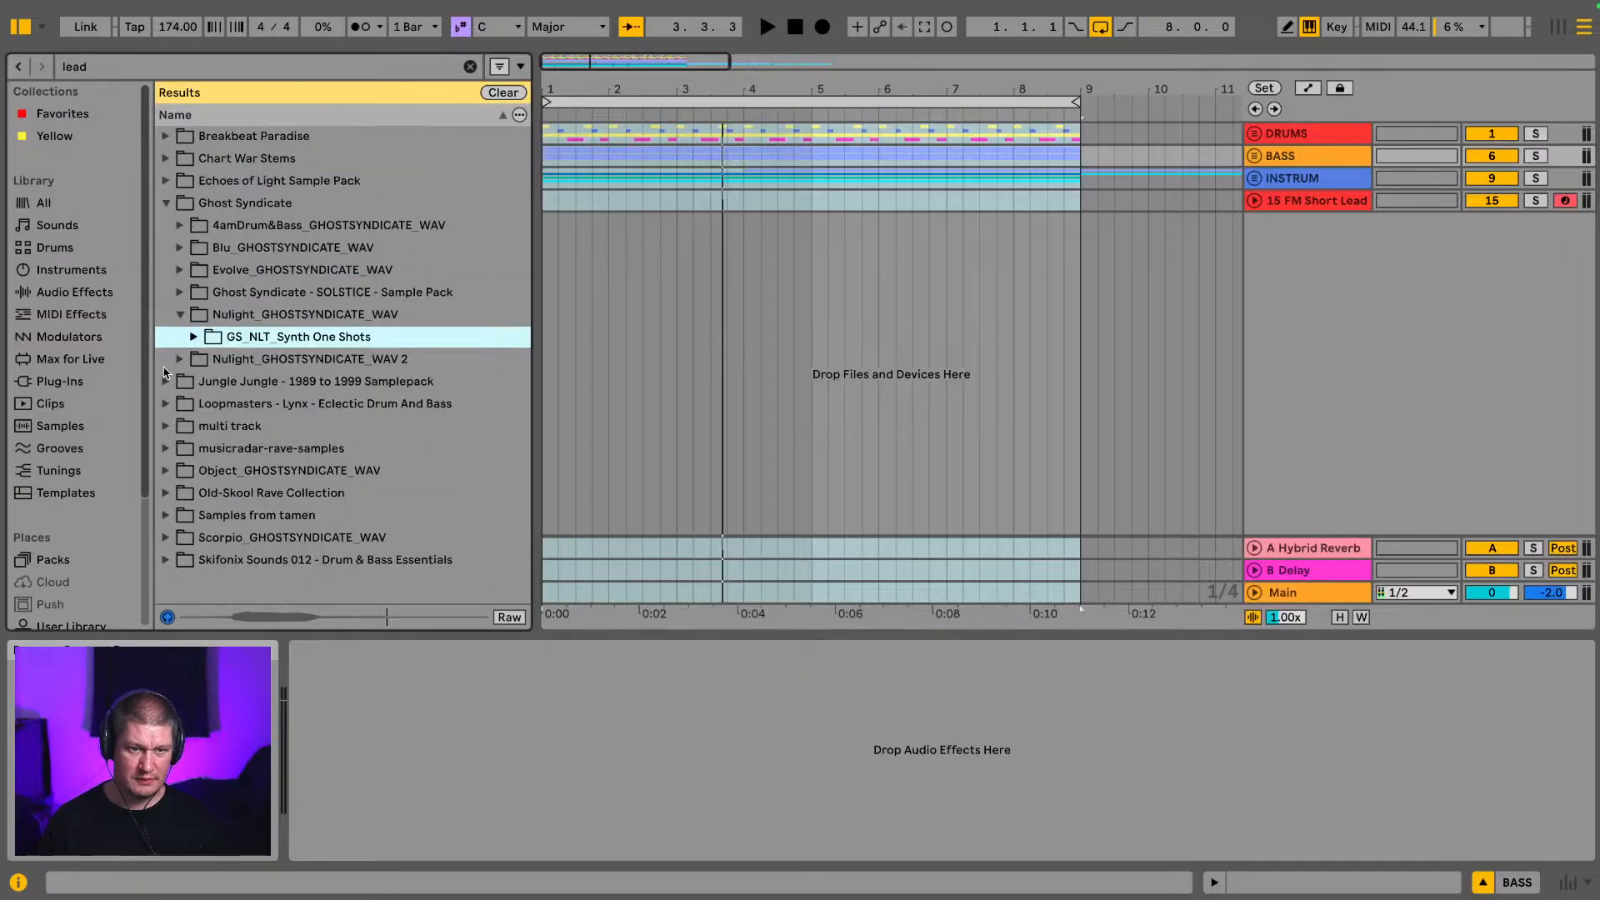
{"action": "left_click", "coordinate": [165, 203]}
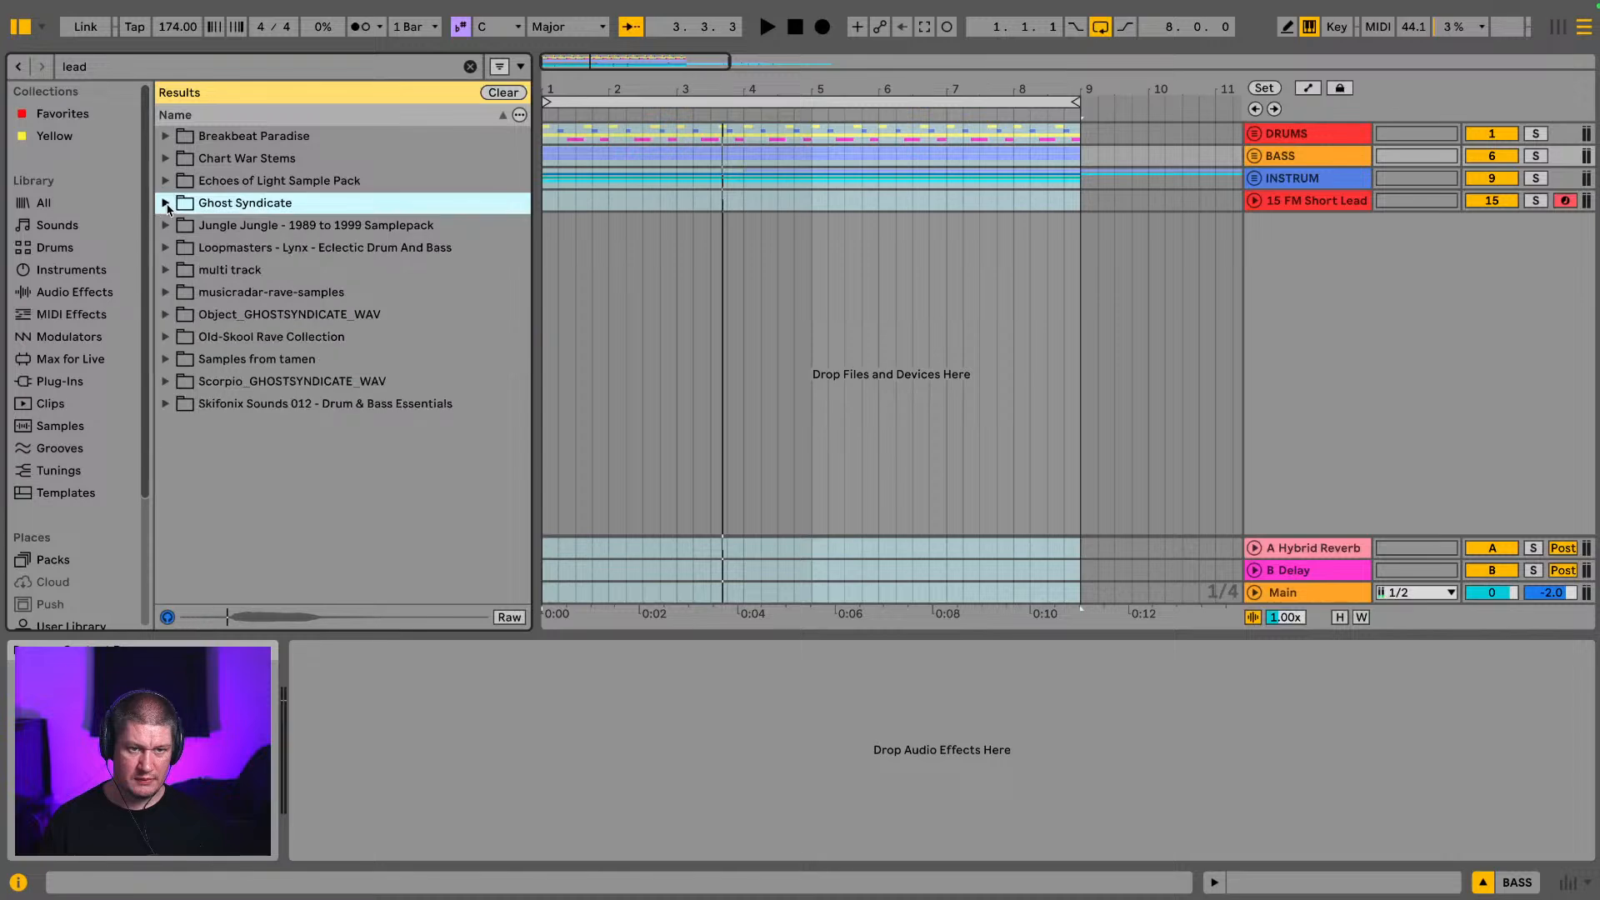
Step: Audition the lead samples in Scorpio_GHOSTSYNDICATE_WAV's GS_SCRP_Synth One Shots folder and collapse the pack
{"action": "left_click", "coordinate": [165, 381]}
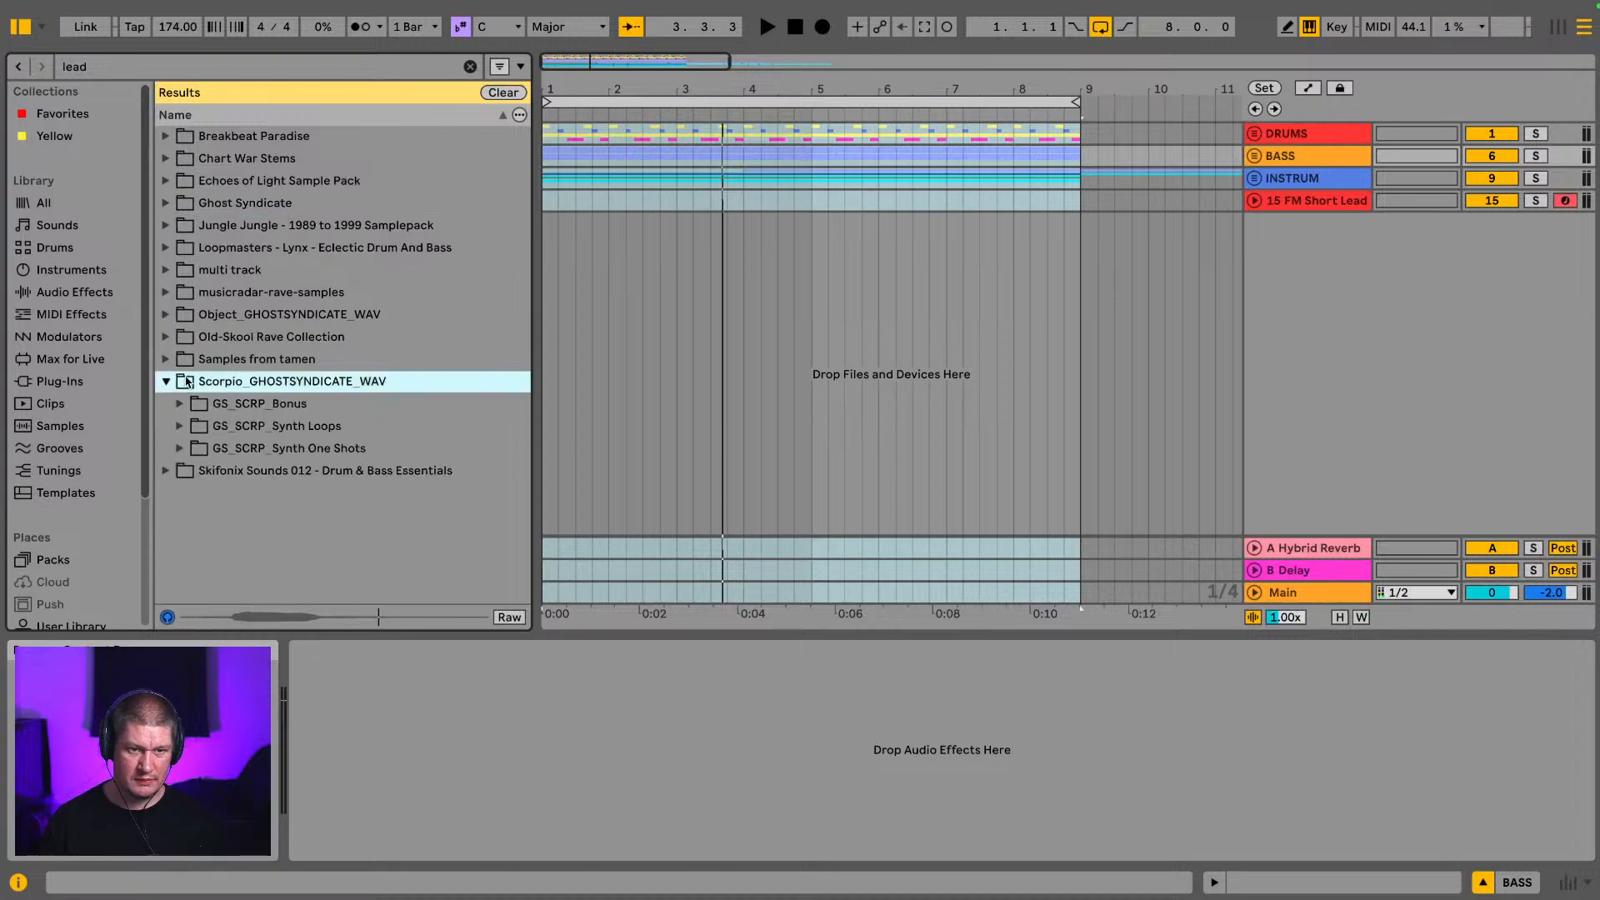
{"action": "left_click", "coordinate": [181, 448]}
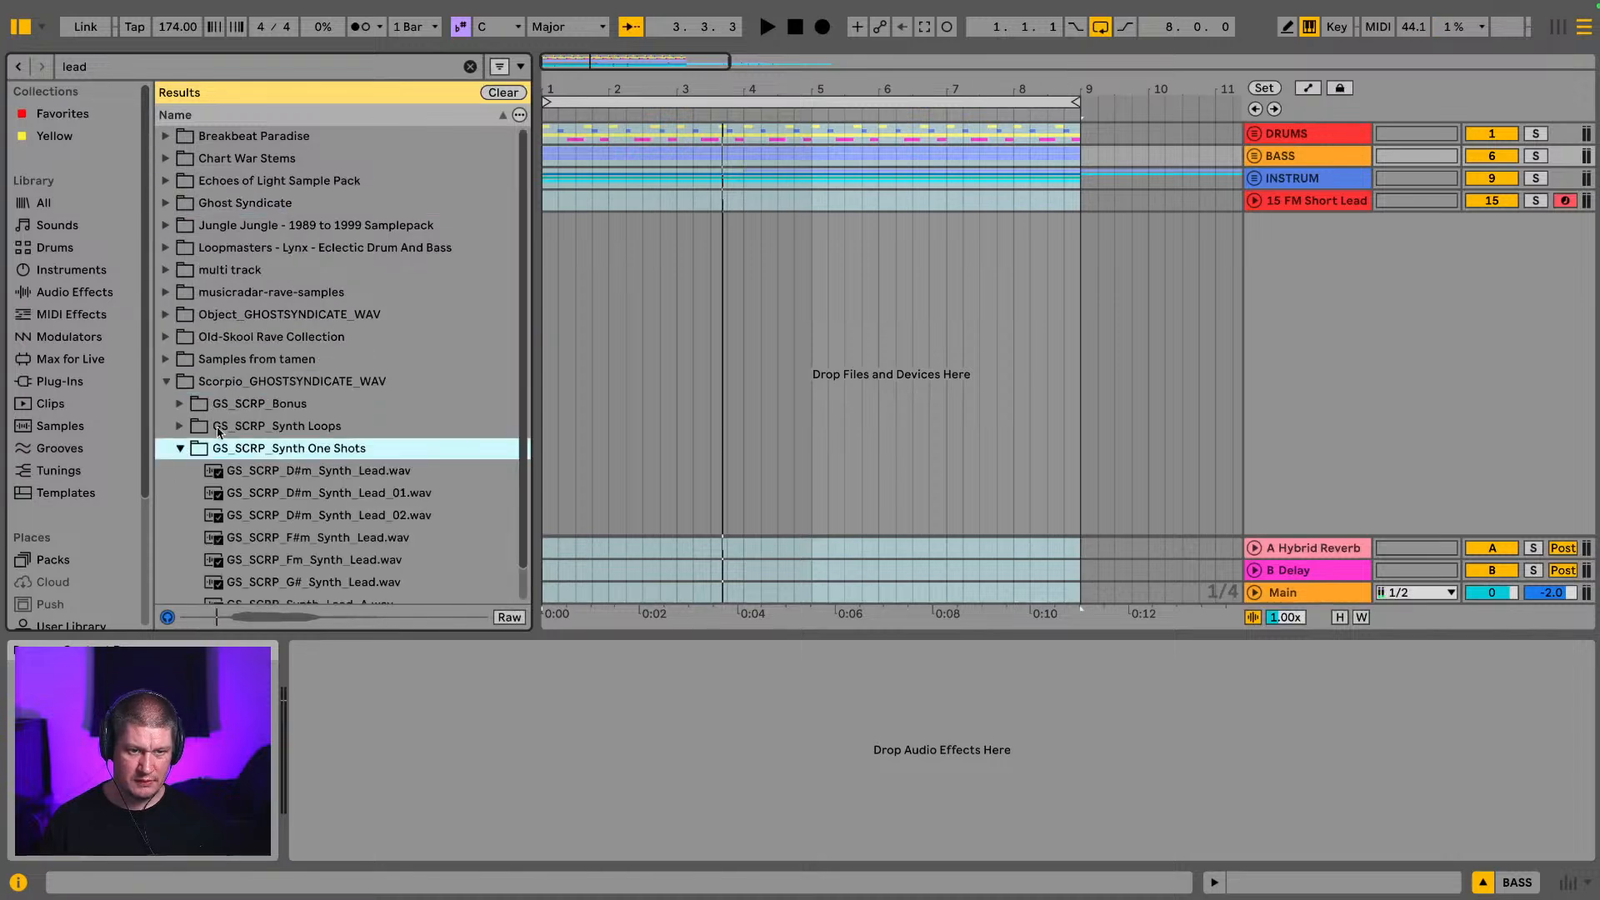
{"action": "left_click", "coordinate": [275, 459]}
{"action": "left_click", "coordinate": [302, 501]}
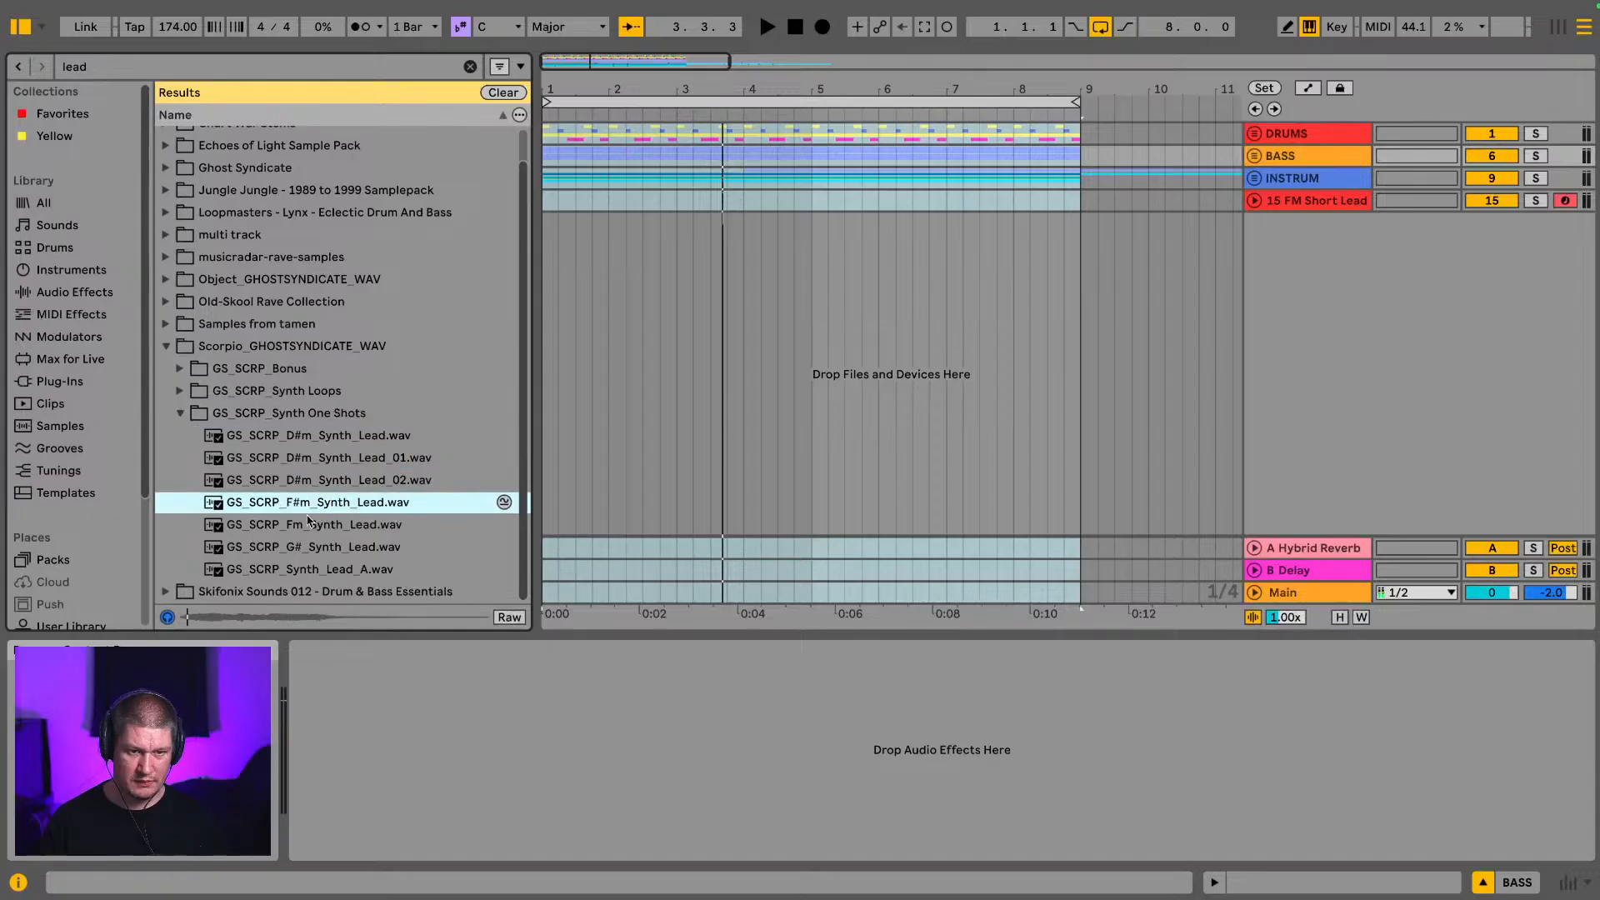
{"action": "left_click", "coordinate": [322, 525]}
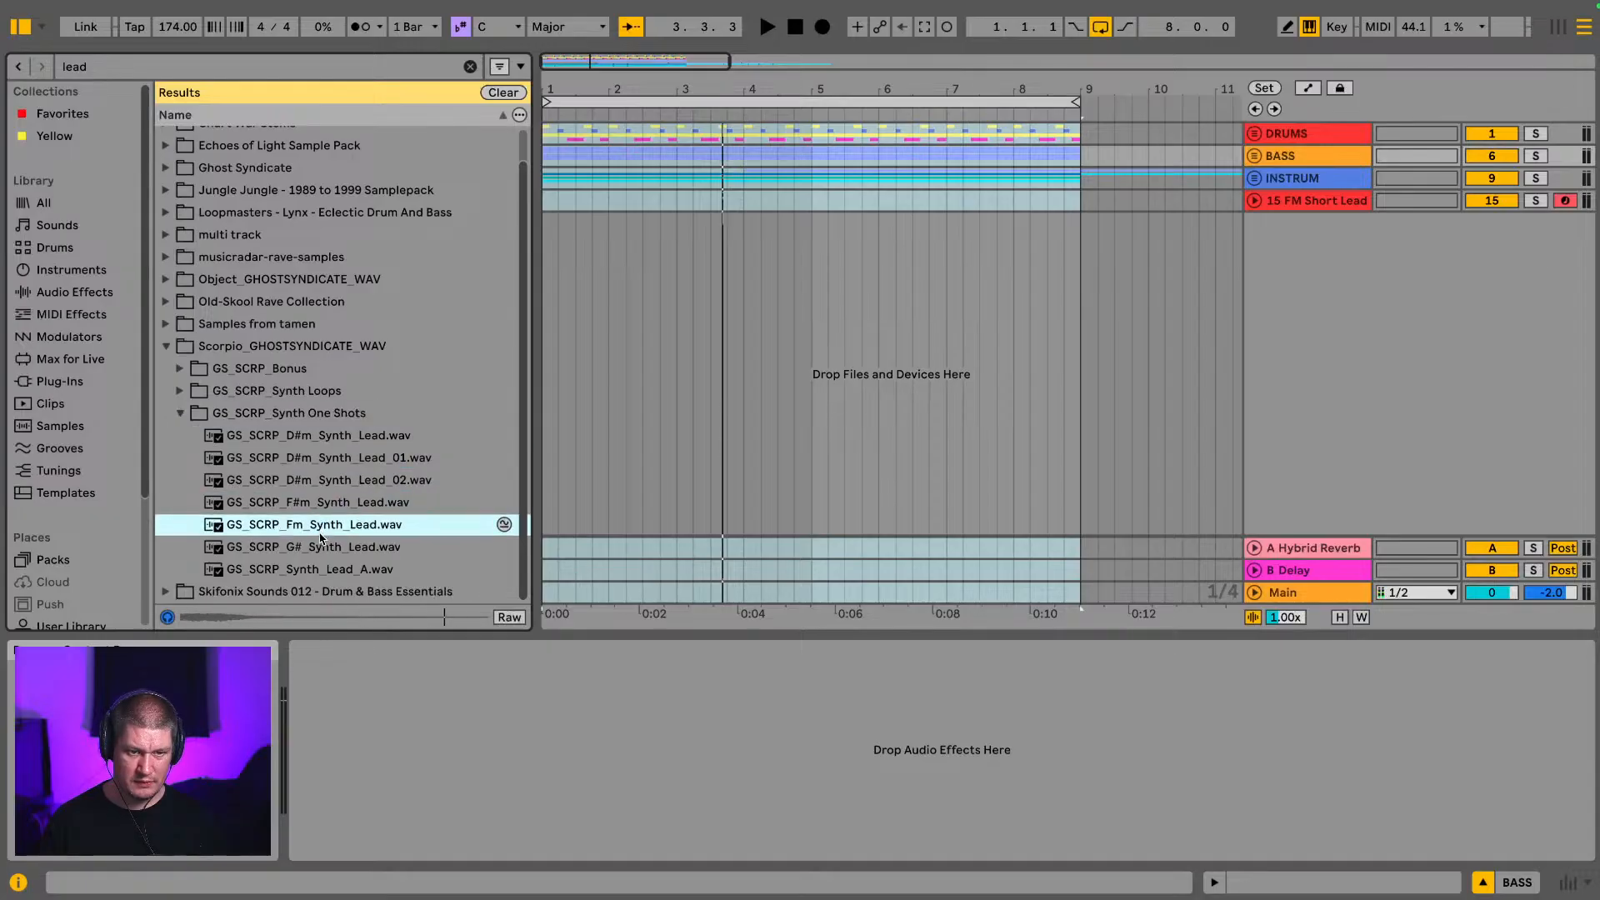
{"action": "left_click", "coordinate": [320, 548]}
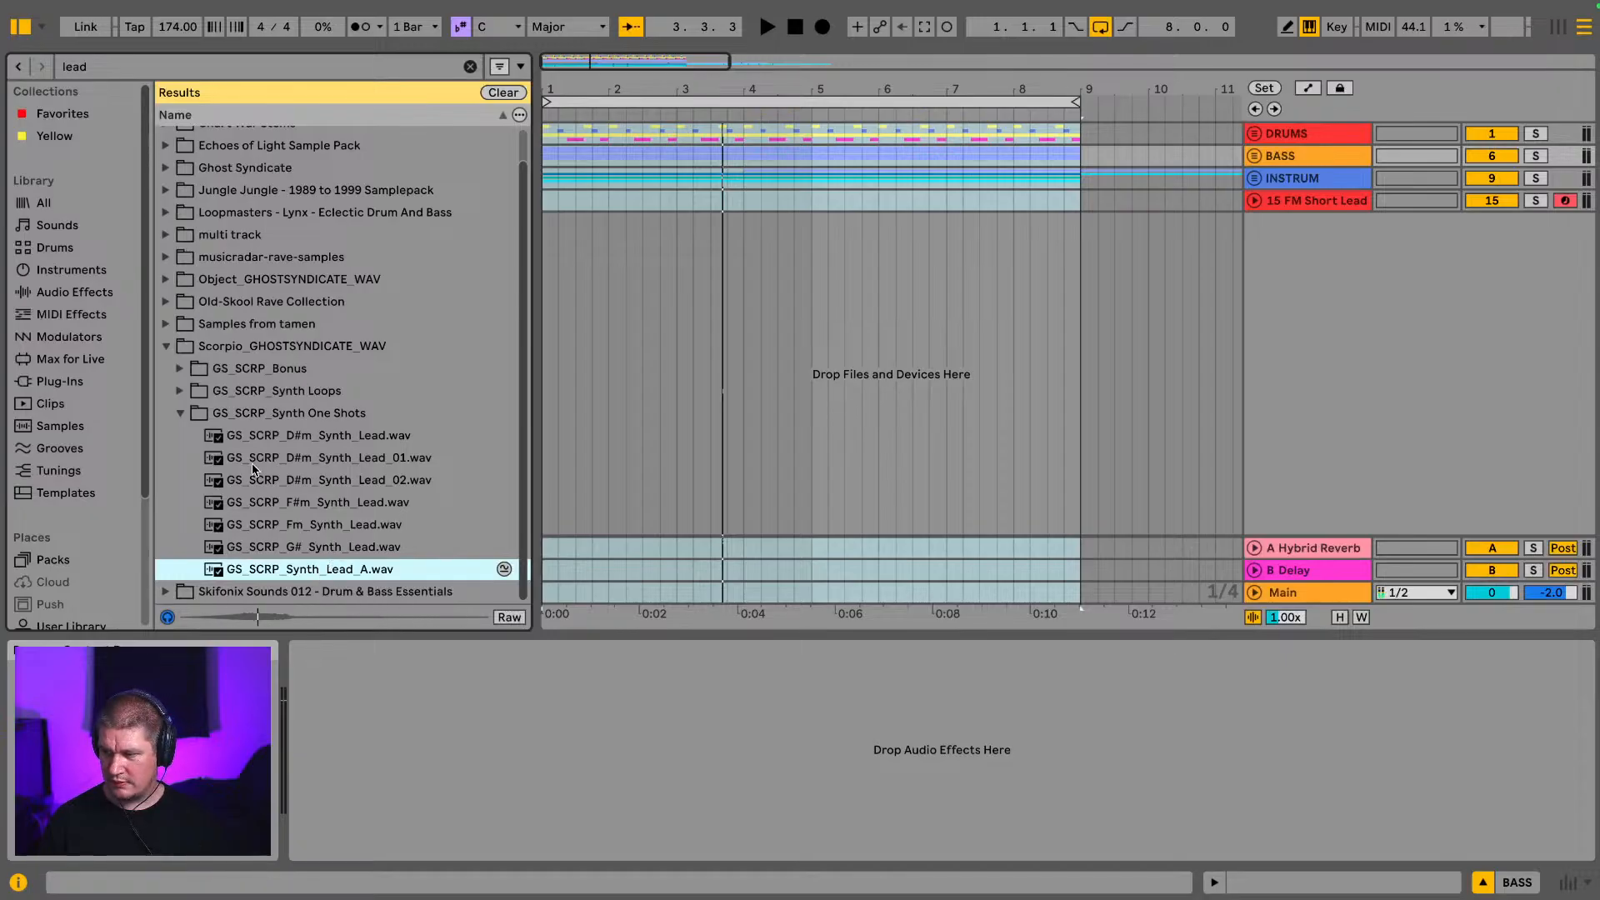
{"action": "left_click", "coordinate": [165, 347]}
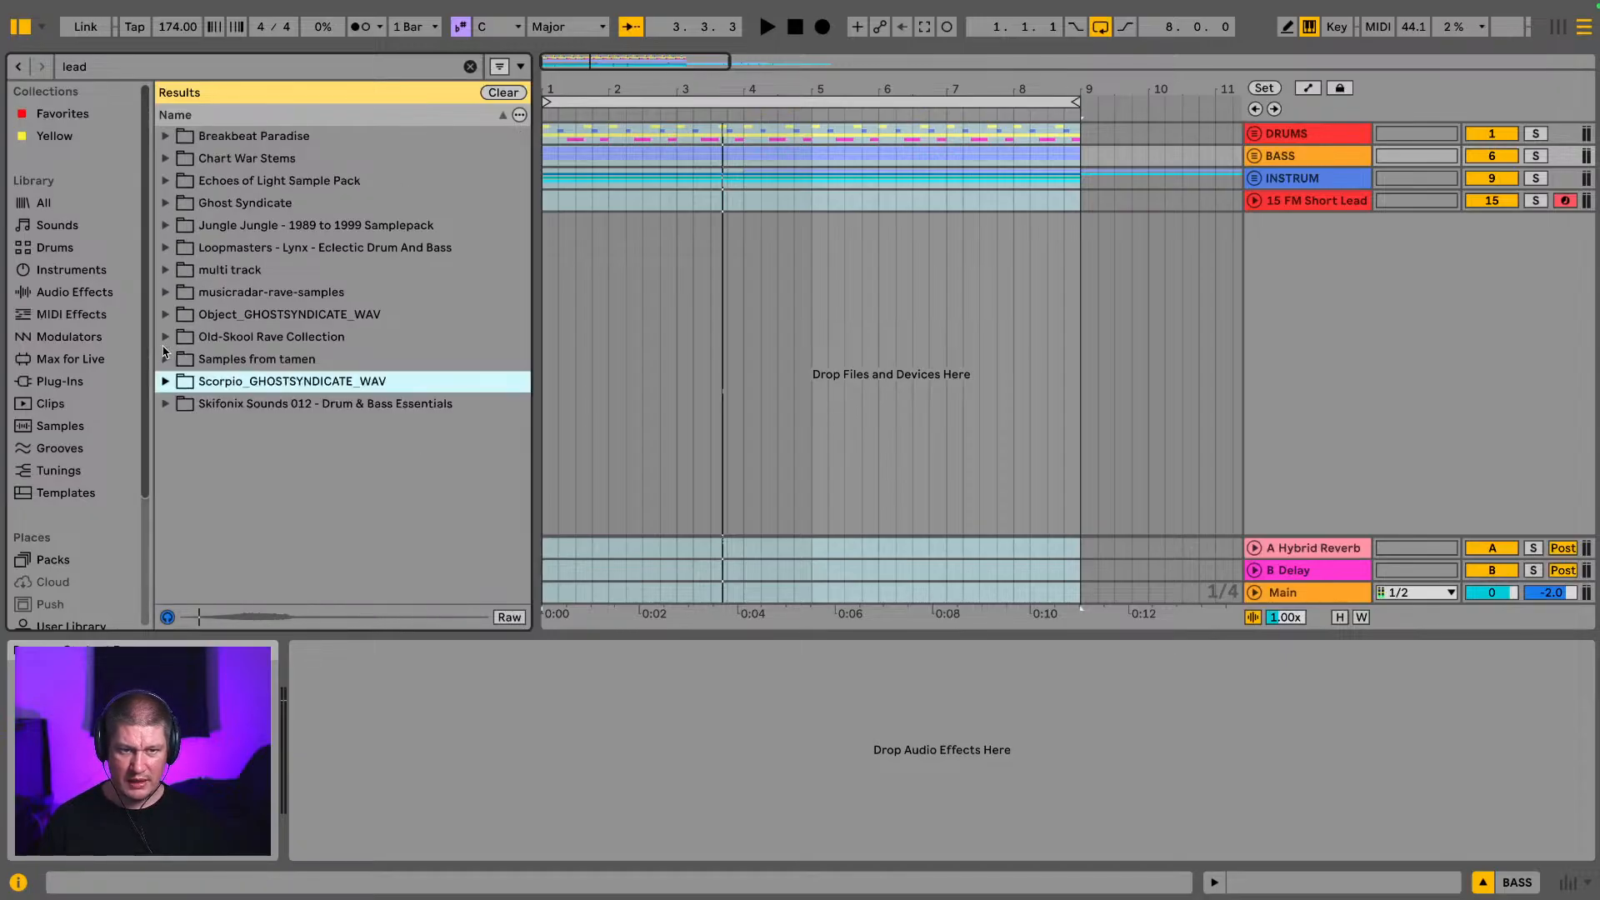
{"action": "left_click", "coordinate": [175, 347]}
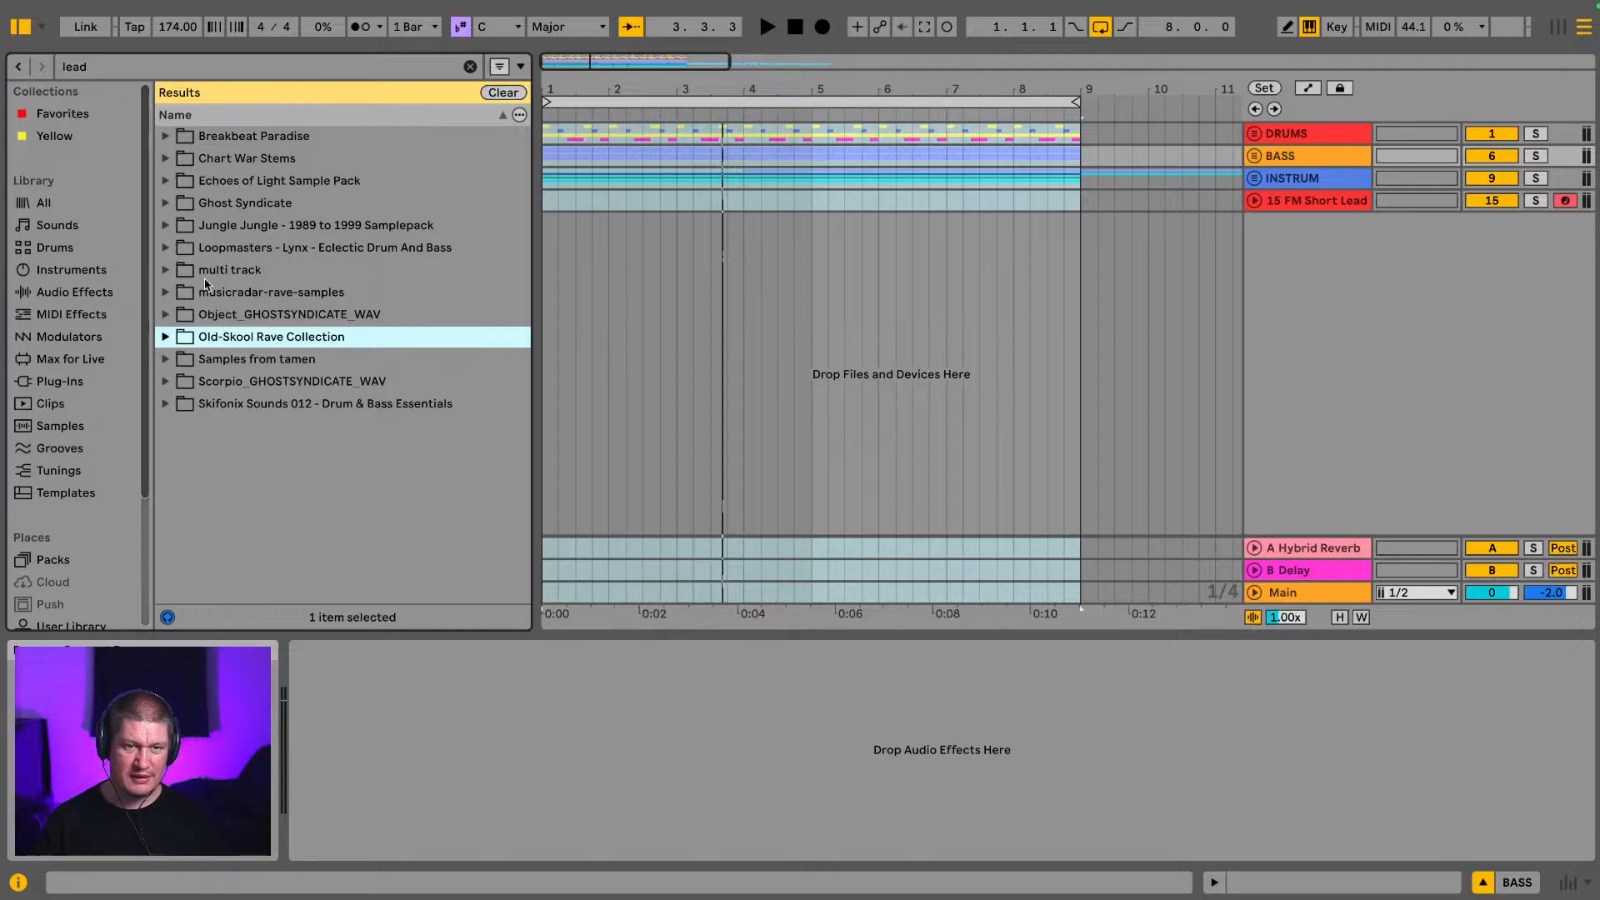
Step: Audition the lead samples in the Synth Shots folder of the Echoes of Light Sample Pack, from ES2 Lead to Soft Triangle Lead
{"action": "left_click", "coordinate": [165, 181]}
{"action": "left_click", "coordinate": [179, 204]}
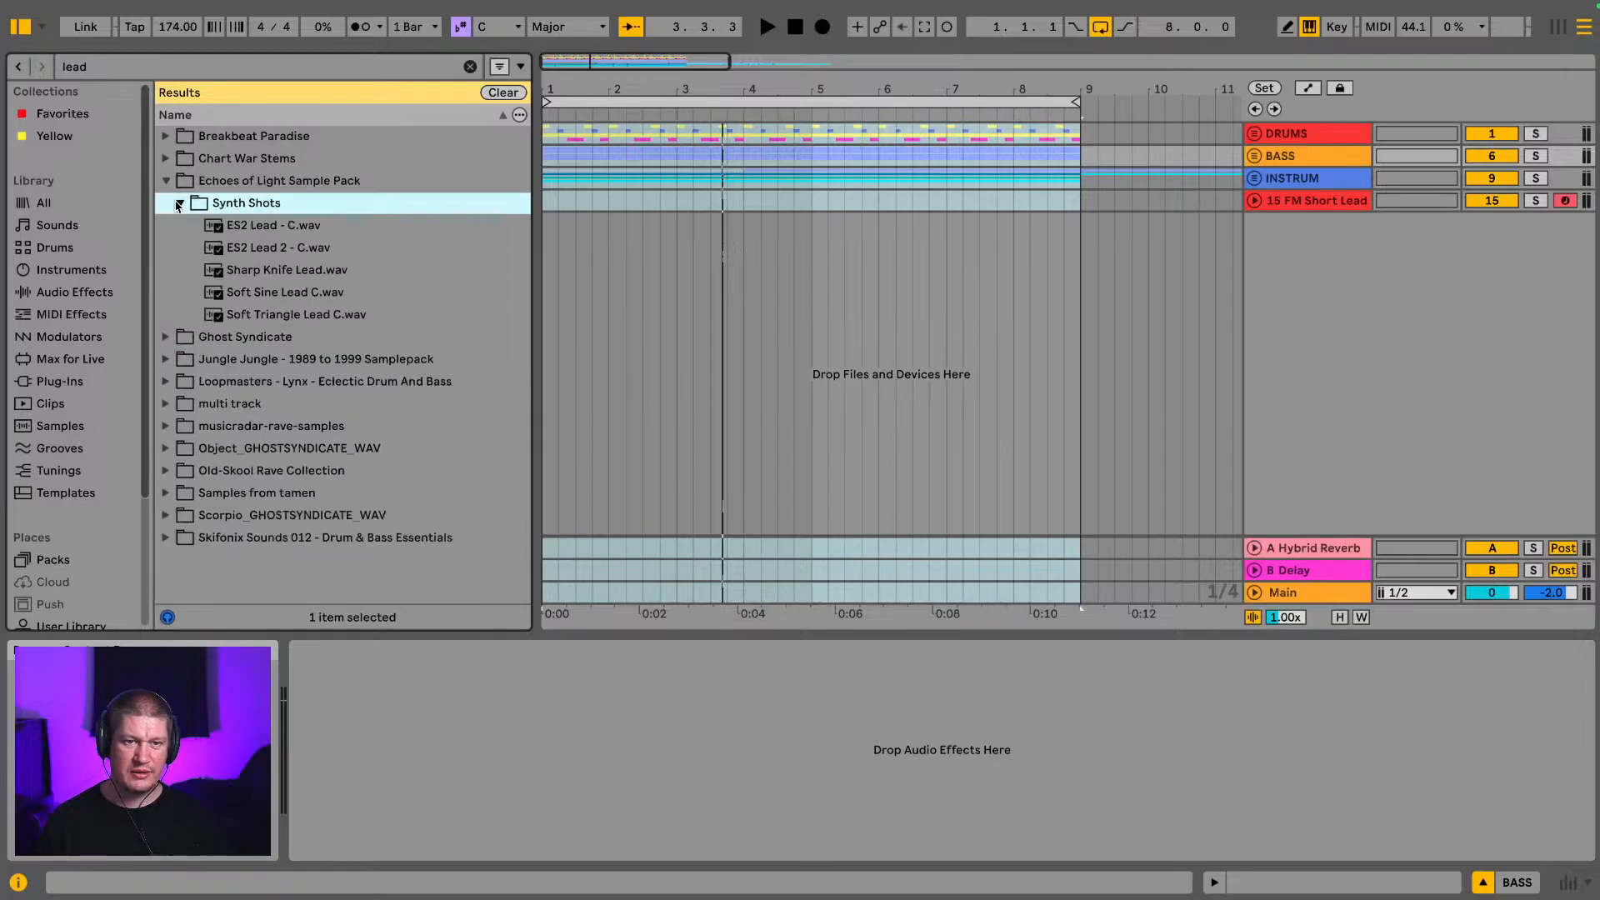
{"action": "left_click", "coordinate": [274, 227]}
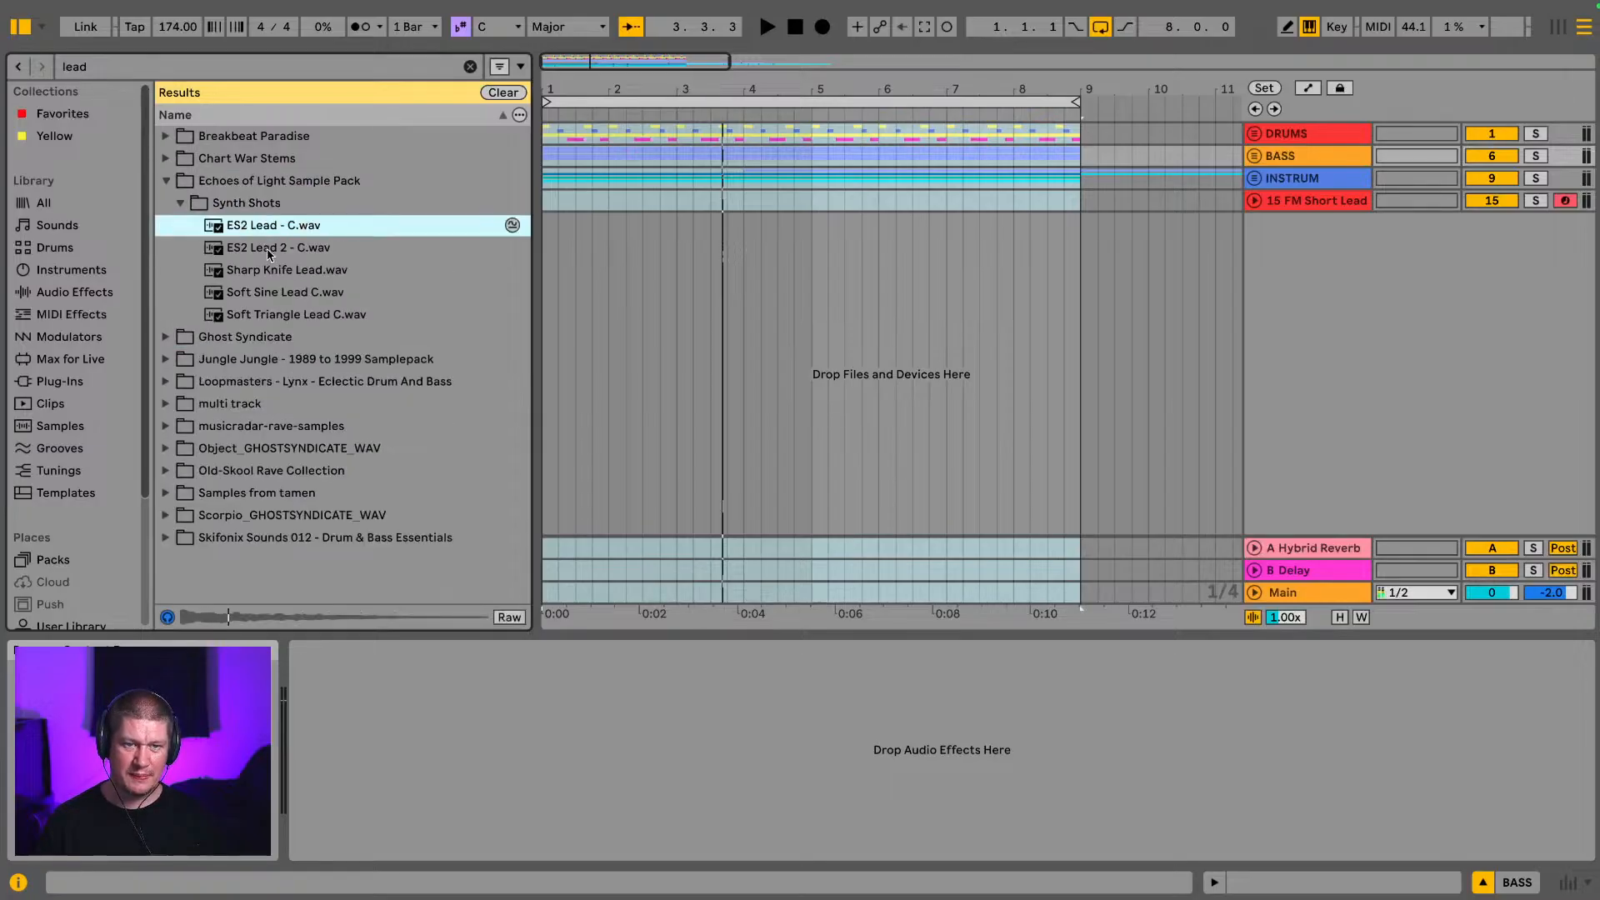
{"action": "left_click", "coordinate": [268, 252]}
{"action": "left_click", "coordinate": [259, 274]}
{"action": "left_click", "coordinate": [258, 292]}
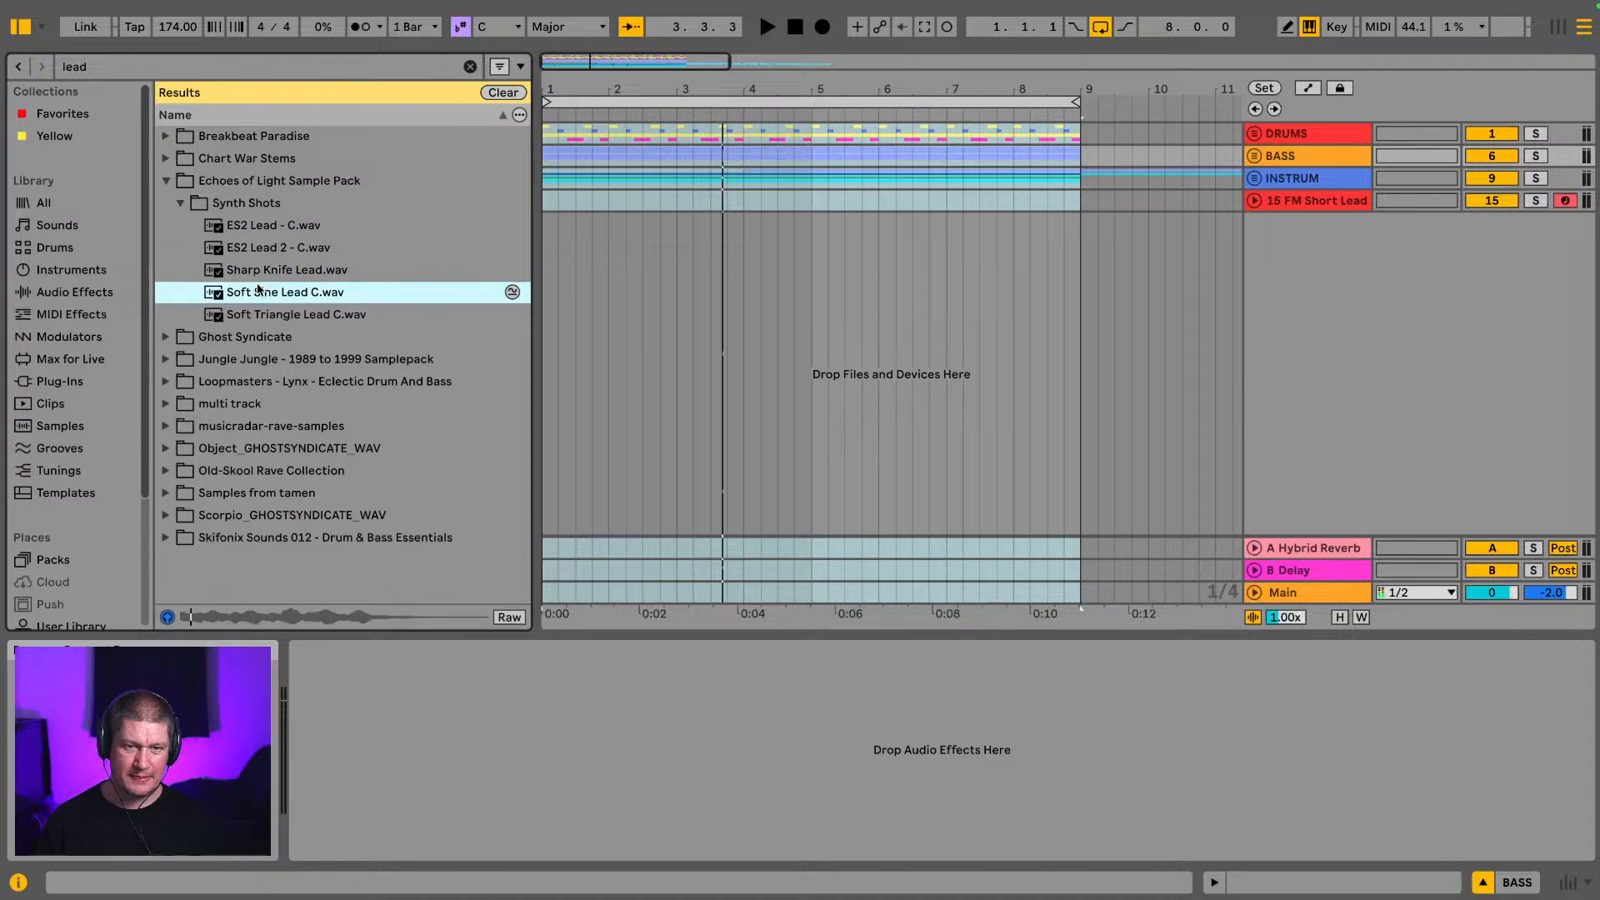
{"action": "left_click", "coordinate": [274, 317]}
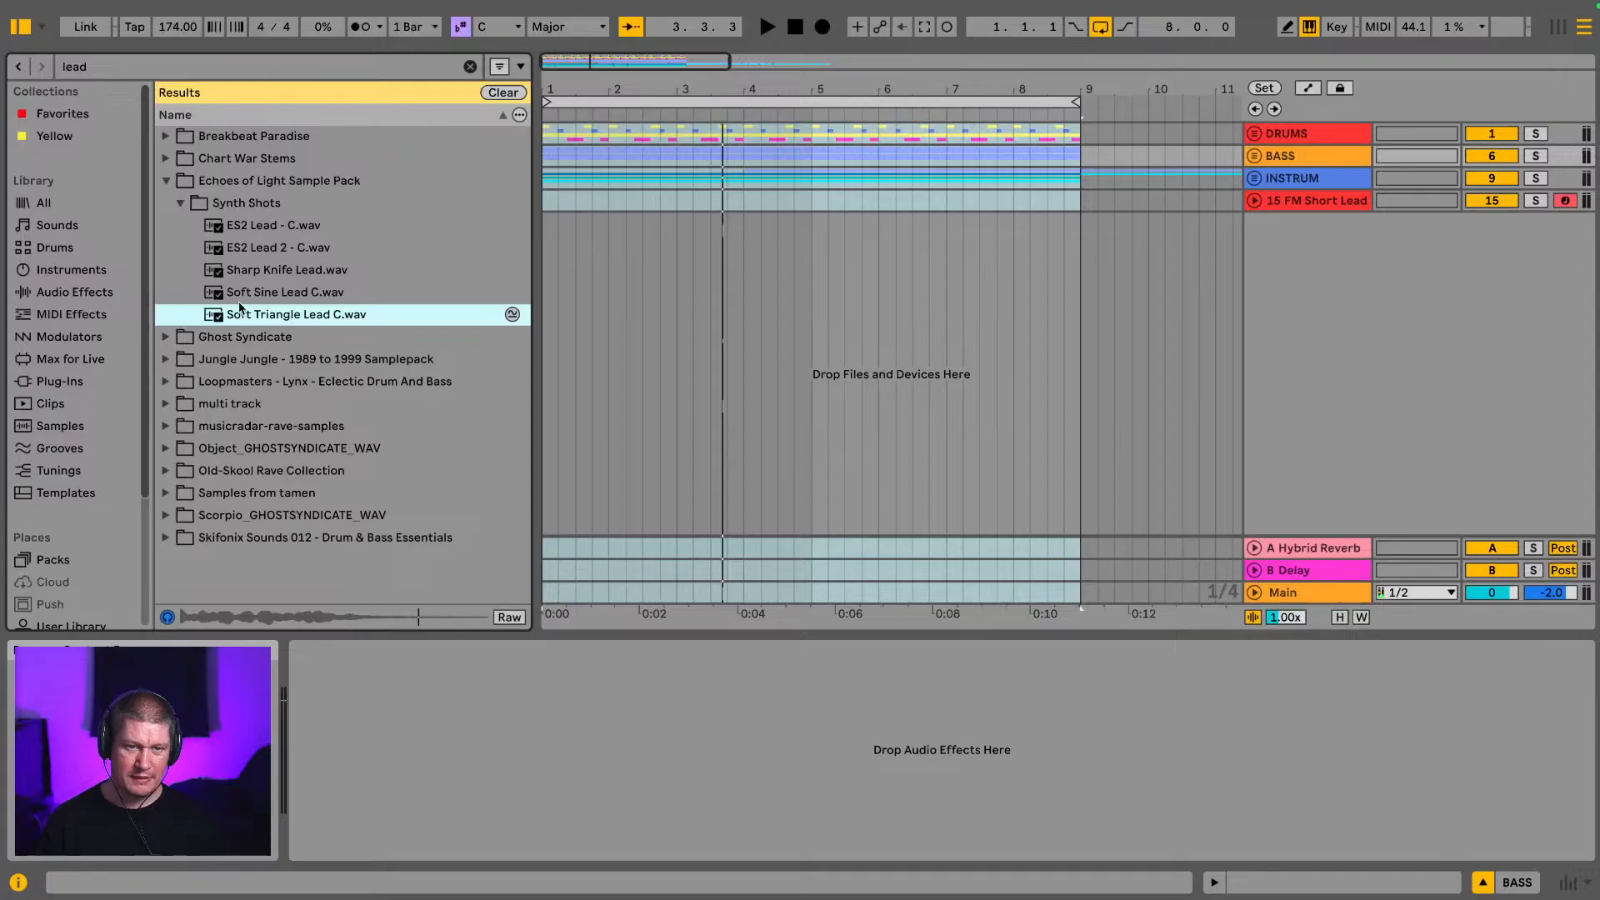
{"action": "left_click", "coordinate": [266, 296]}
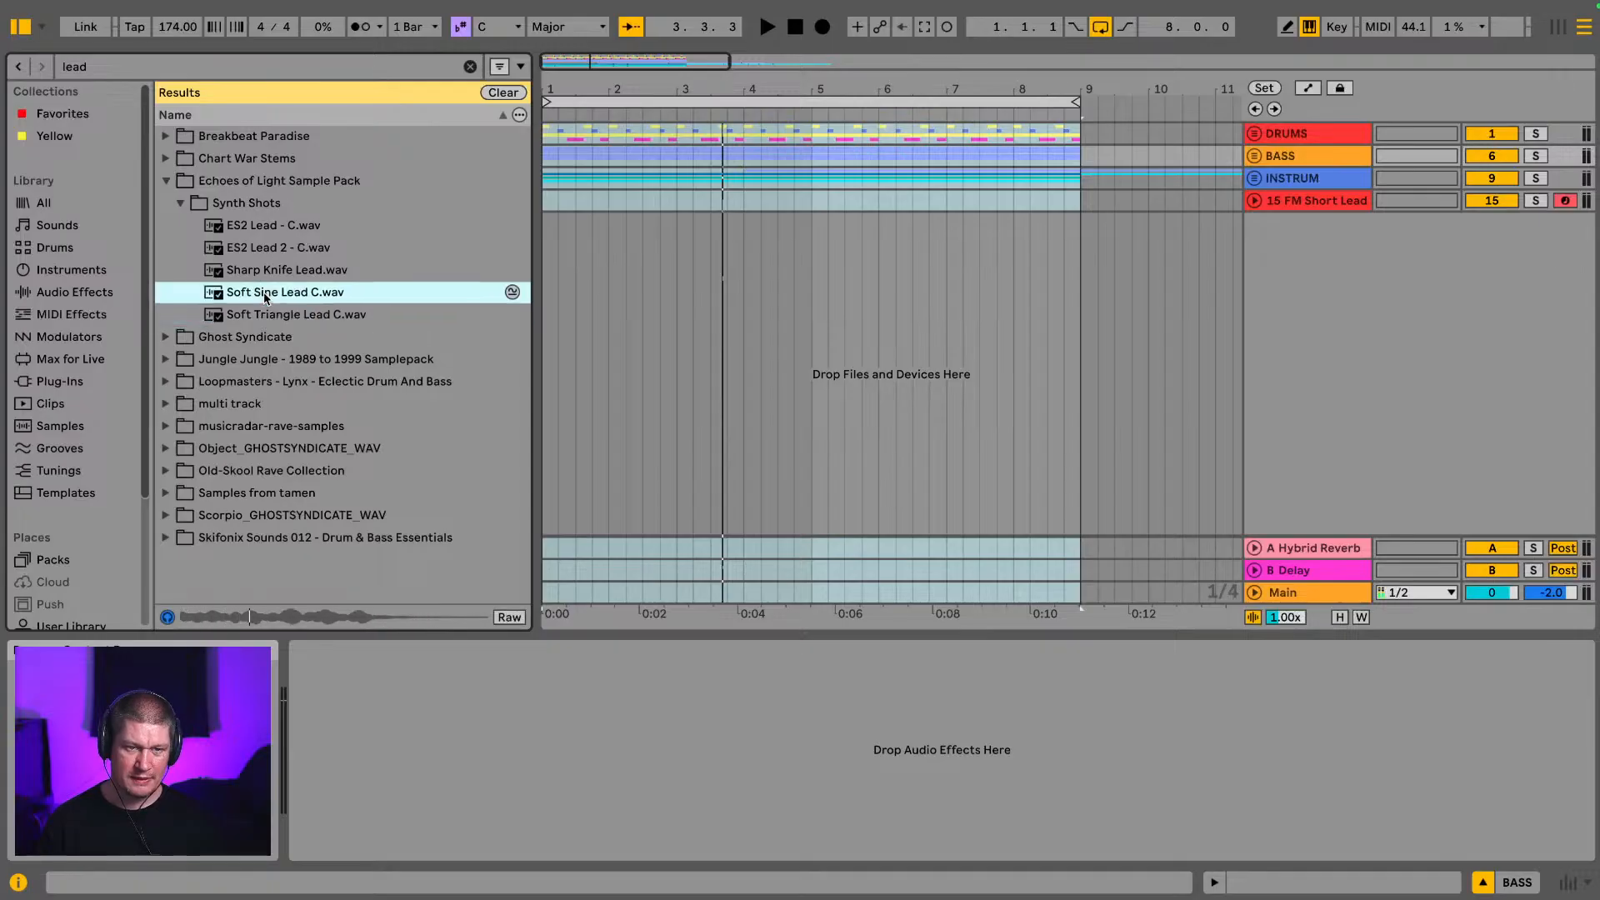
{"action": "left_click", "coordinate": [572, 302]}
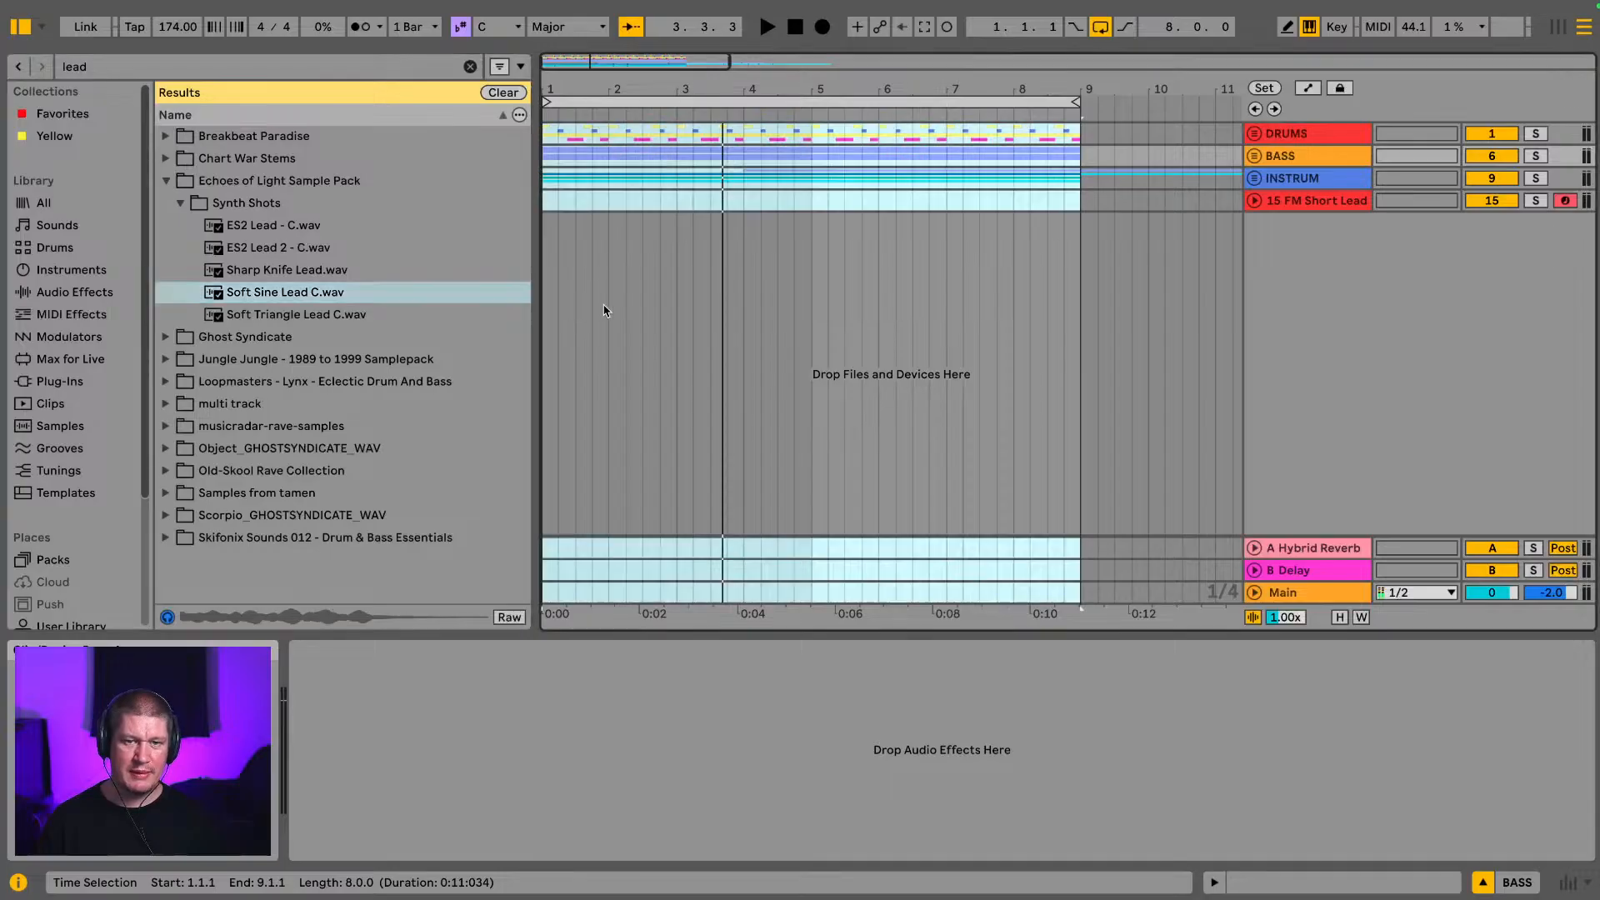
Step: Clear the "lead" search in the instrument library and add an empty Simpler on a new MIDI track
{"action": "left_click", "coordinate": [89, 270]}
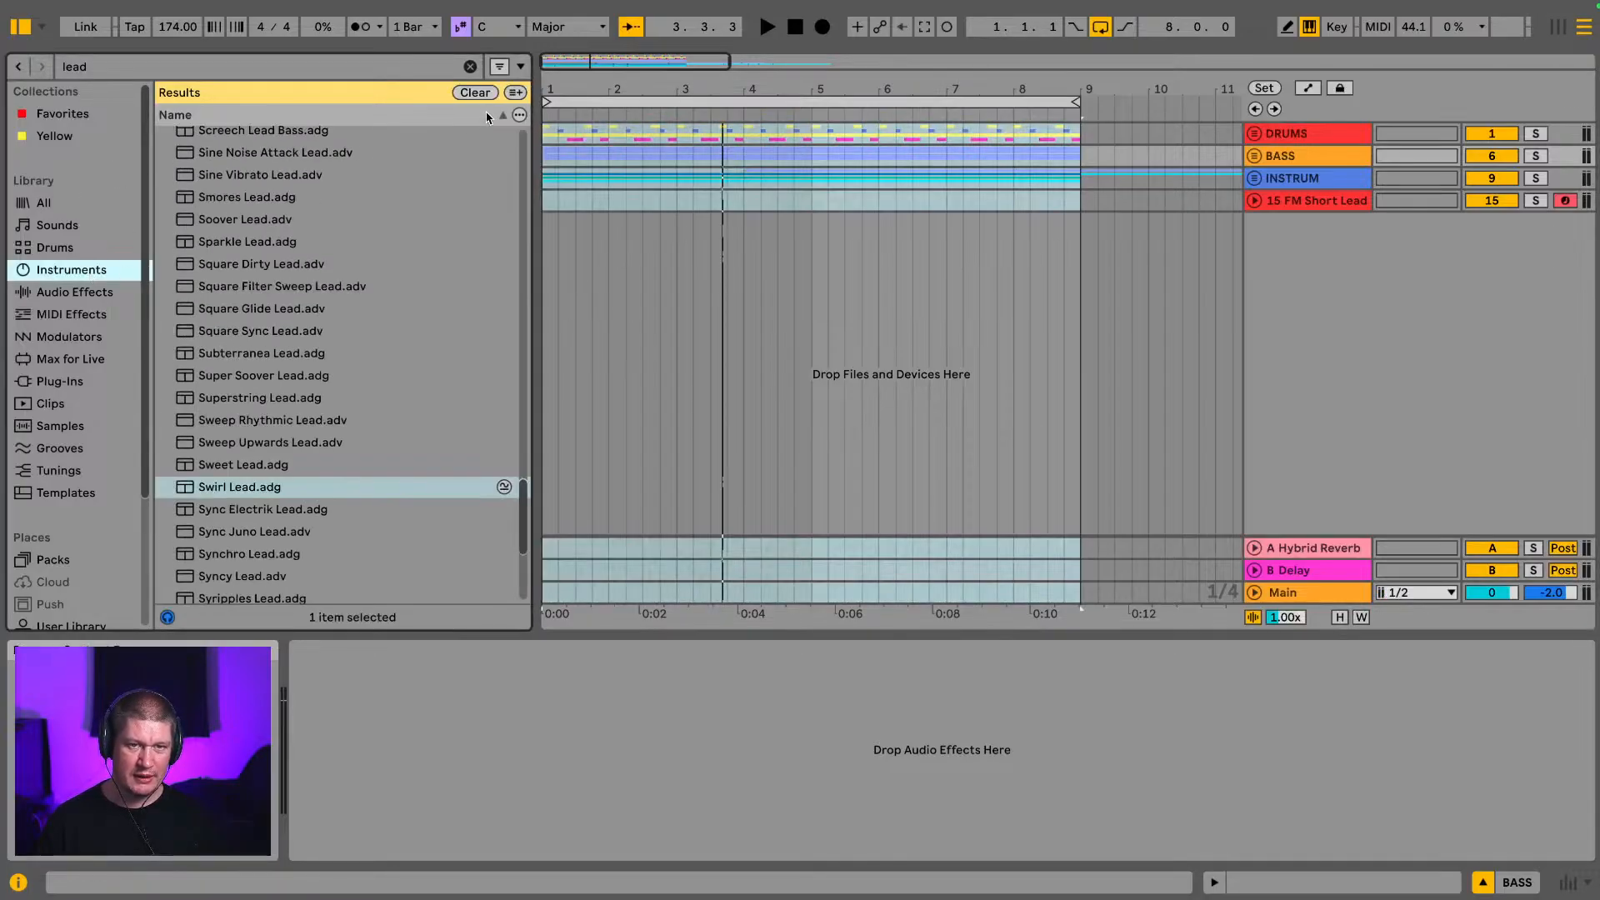
{"action": "left_click", "coordinate": [469, 67]}
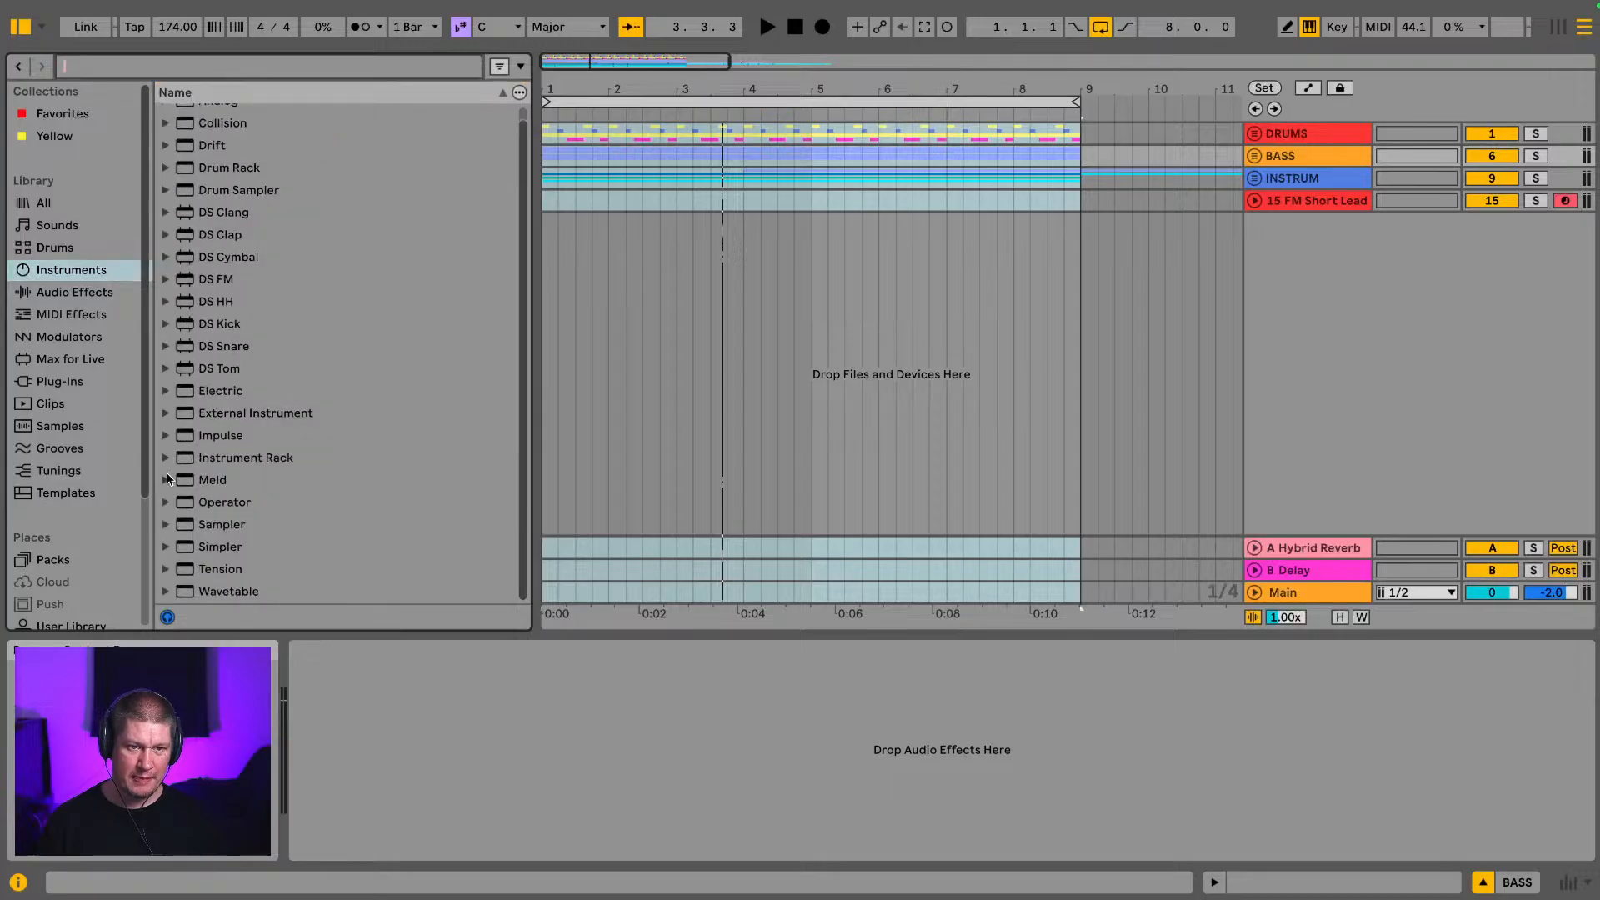
{"action": "left_click_drag", "start_coordinate": [223, 549], "coordinate": [630, 379]}
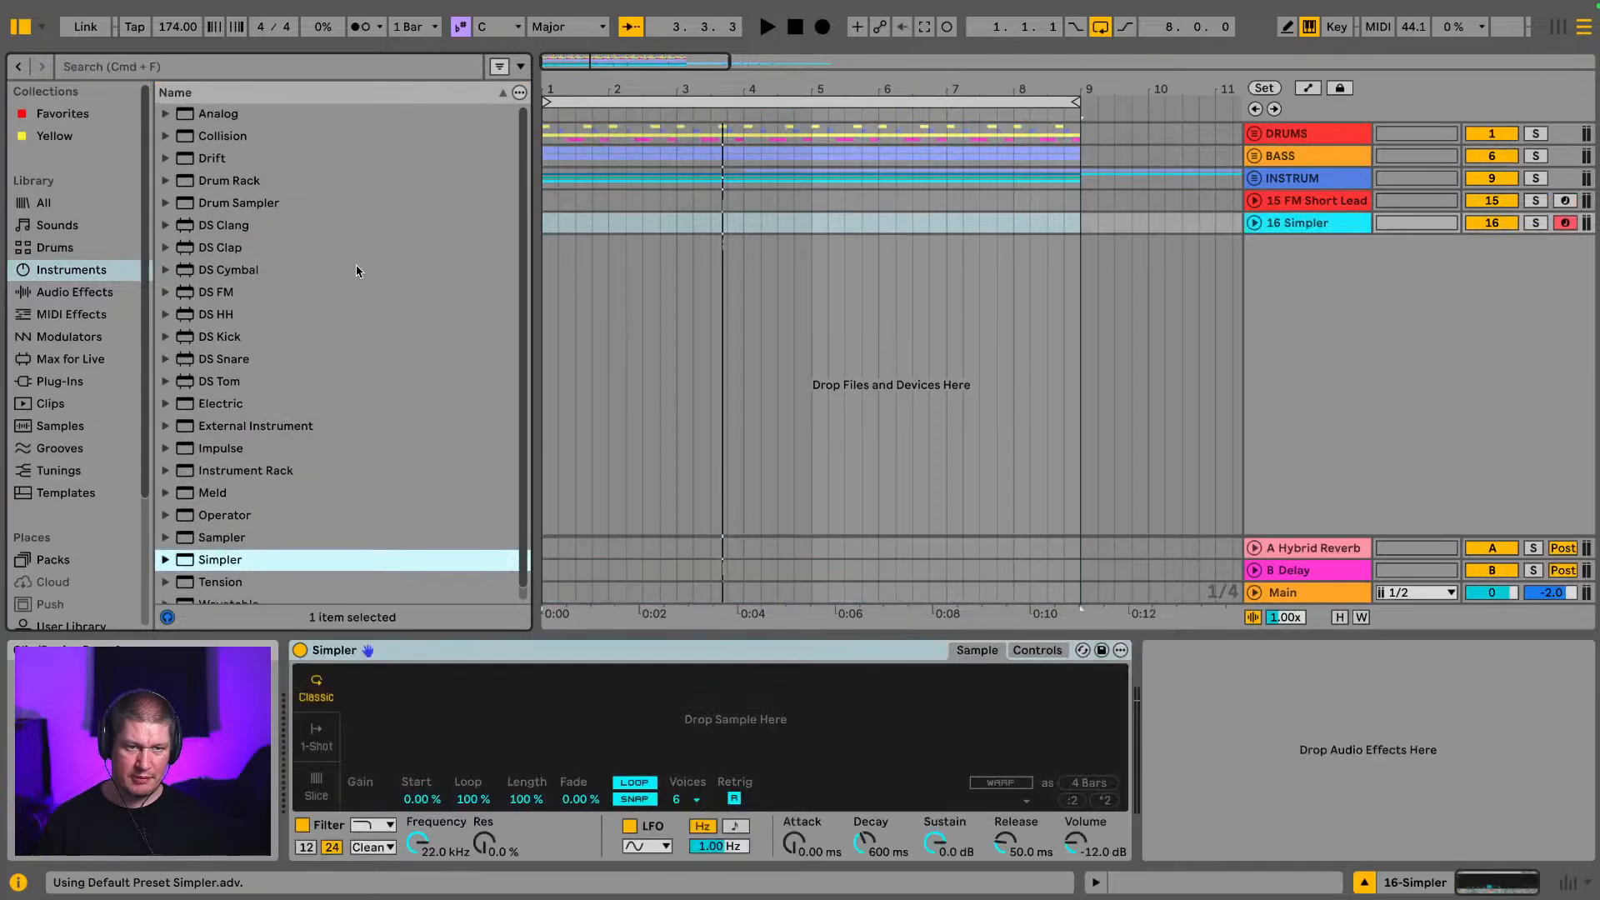
Step: Open the Production place and audition the Deckards Dream and ES2 Lead samples in the Echoes of Light Synth Shots folder
{"action": "scroll", "coordinate": [65, 535], "scroll_direction": "down", "scroll_amount": 3}
{"action": "scroll", "coordinate": [68, 537], "scroll_direction": "down", "scroll_amount": 1}
{"action": "left_click", "coordinate": [80, 520]}
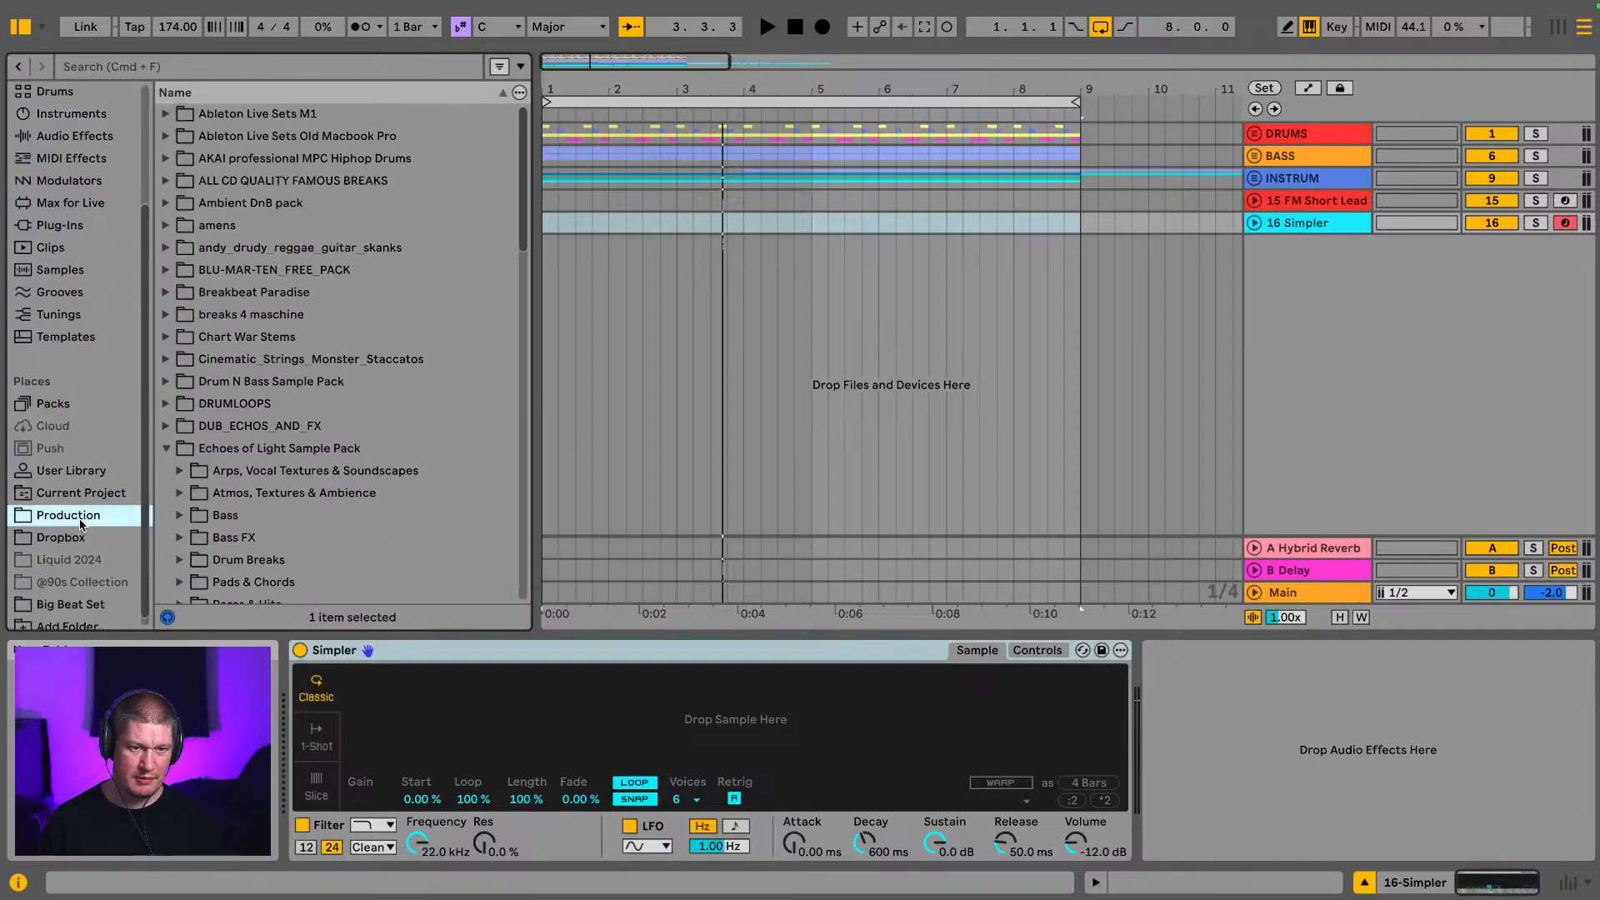
{"action": "scroll", "coordinate": [282, 341], "scroll_direction": "down", "scroll_amount": 5}
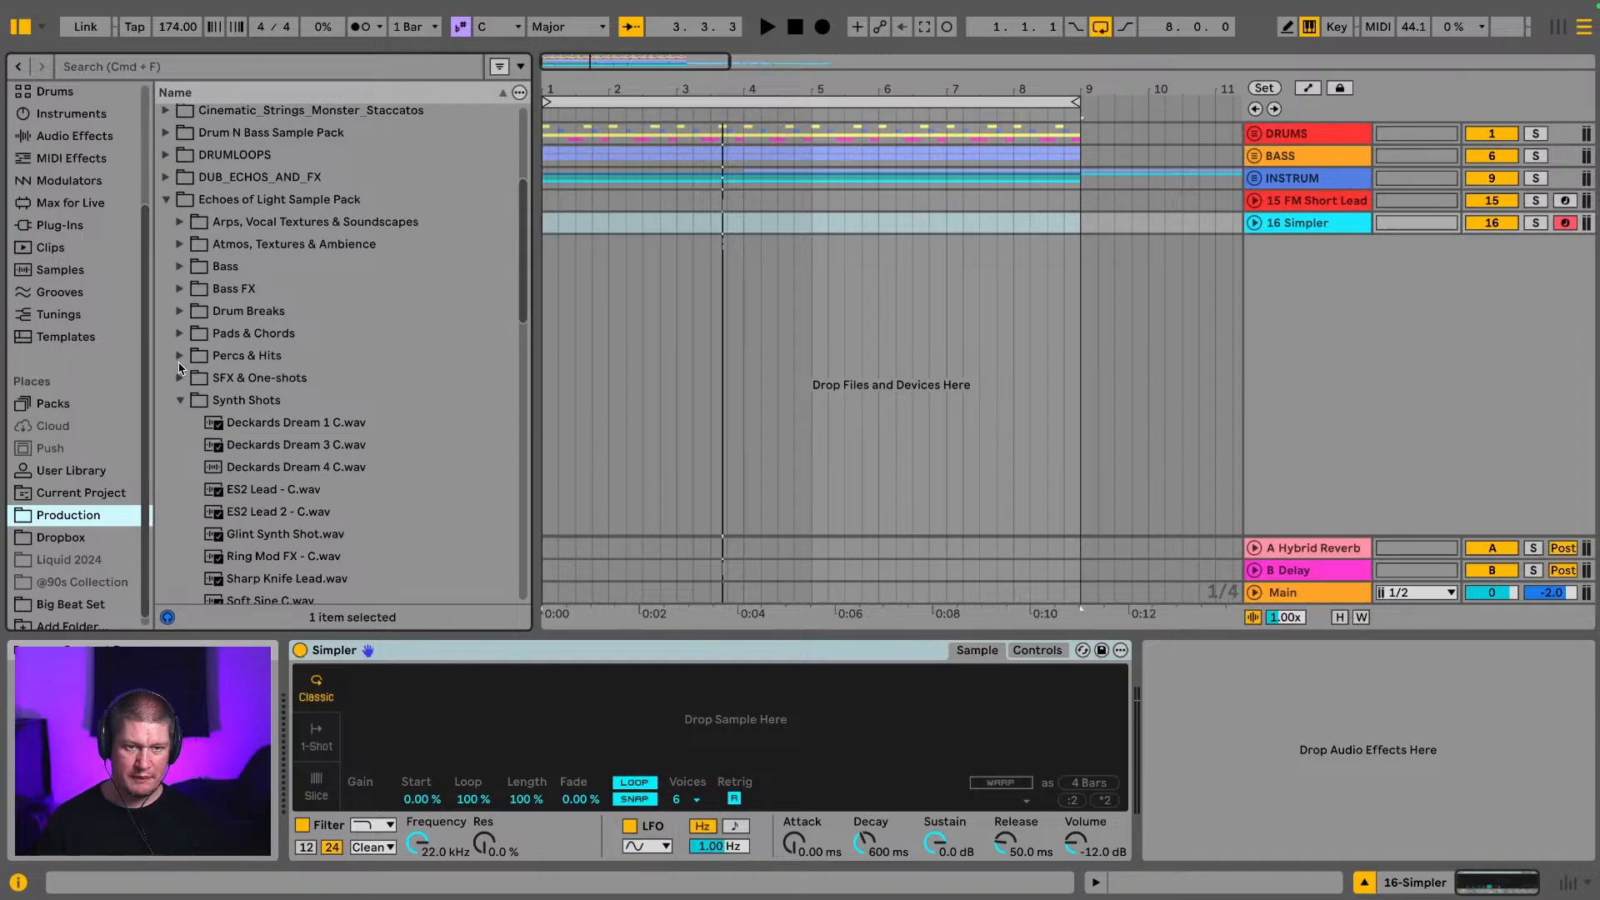
{"action": "scroll", "coordinate": [180, 367], "scroll_direction": "down", "scroll_amount": 1}
{"action": "left_click", "coordinate": [288, 387]}
{"action": "scroll", "coordinate": [287, 392], "scroll_direction": "down", "scroll_amount": 1}
{"action": "left_click", "coordinate": [283, 410]}
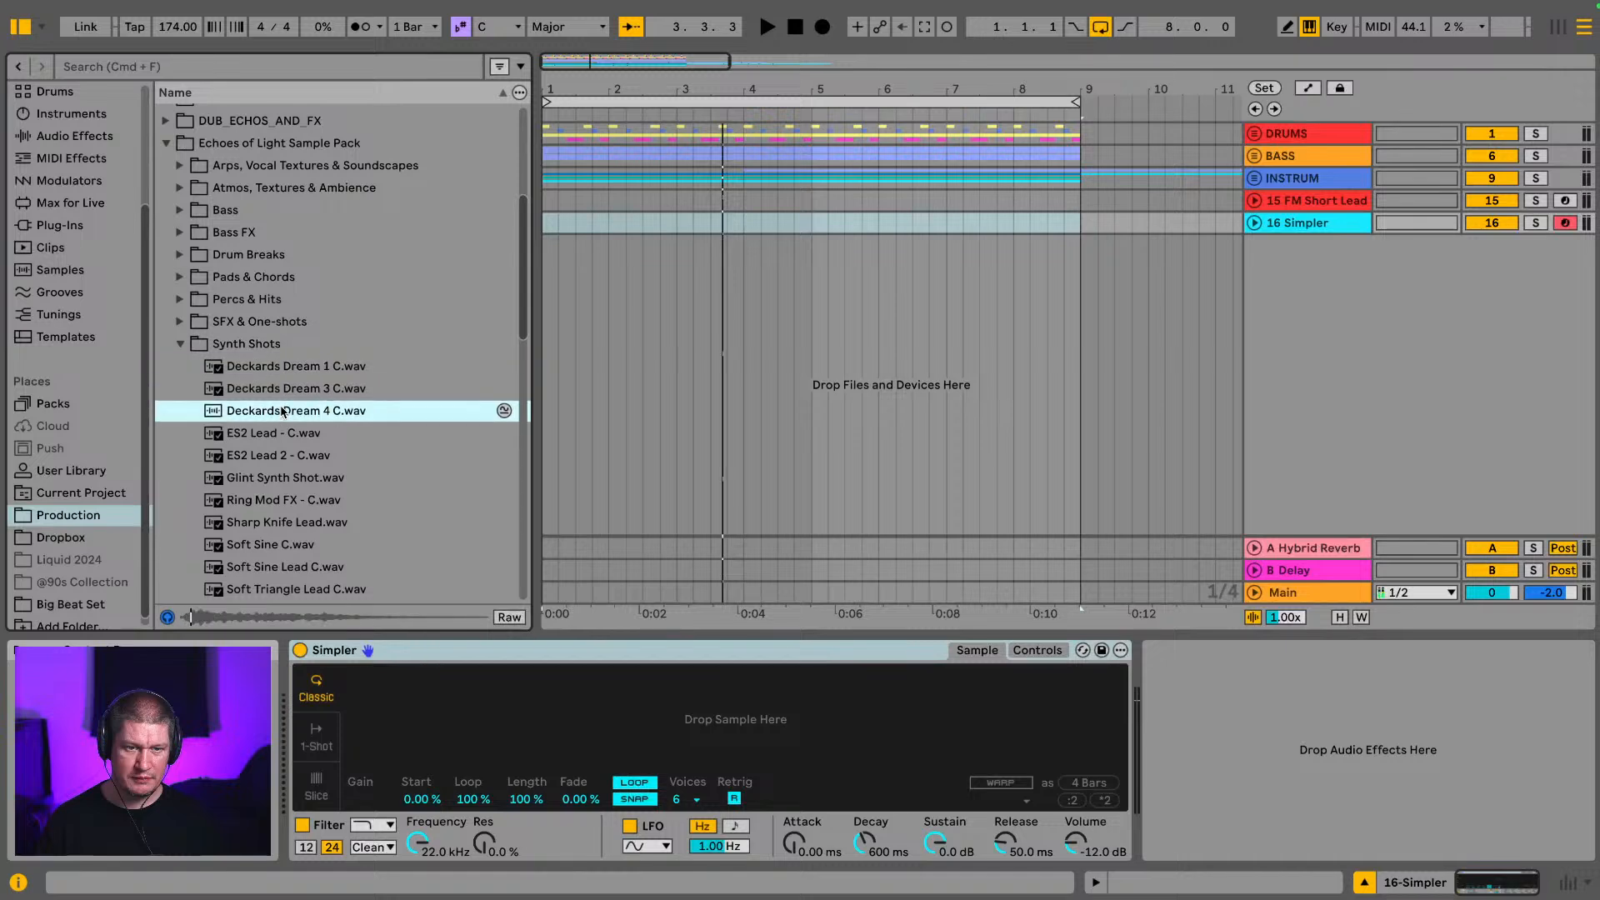
{"action": "left_click", "coordinate": [277, 432]}
{"action": "left_click", "coordinate": [268, 455]}
Step: Audition the remaining Synth Shots samples from Glint Synth Shot.wav through Soft Triangle Lead C.wav
{"action": "scroll", "coordinate": [268, 460], "scroll_direction": "down", "scroll_amount": 1}
{"action": "left_click", "coordinate": [266, 467]}
{"action": "left_click", "coordinate": [267, 490]}
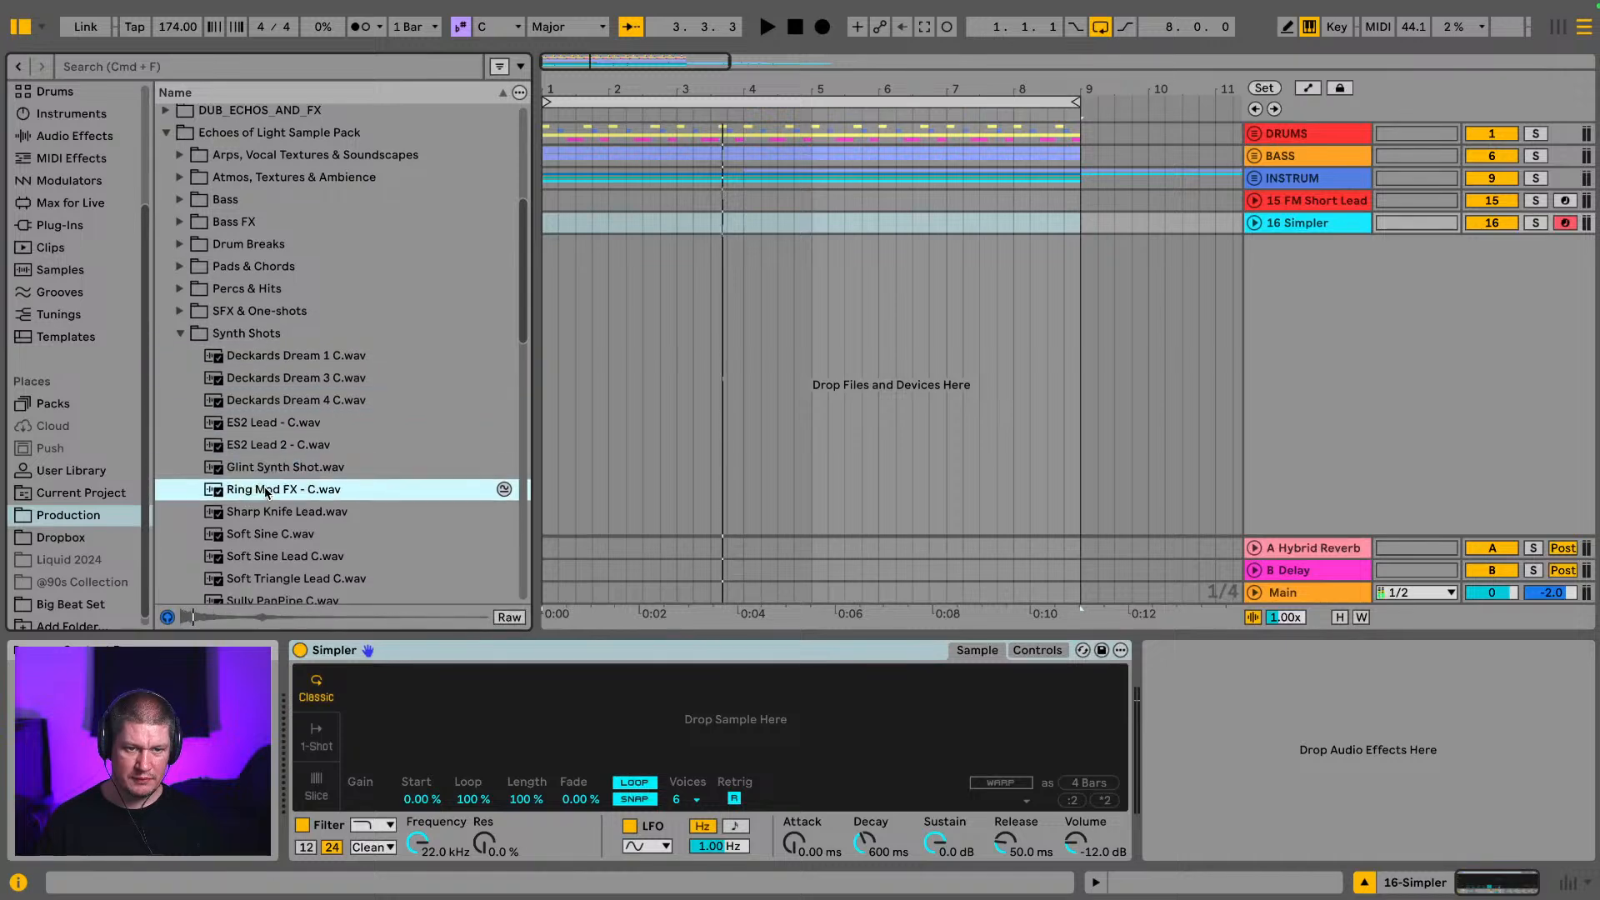
{"action": "left_click", "coordinate": [265, 514]}
{"action": "left_click", "coordinate": [269, 535]}
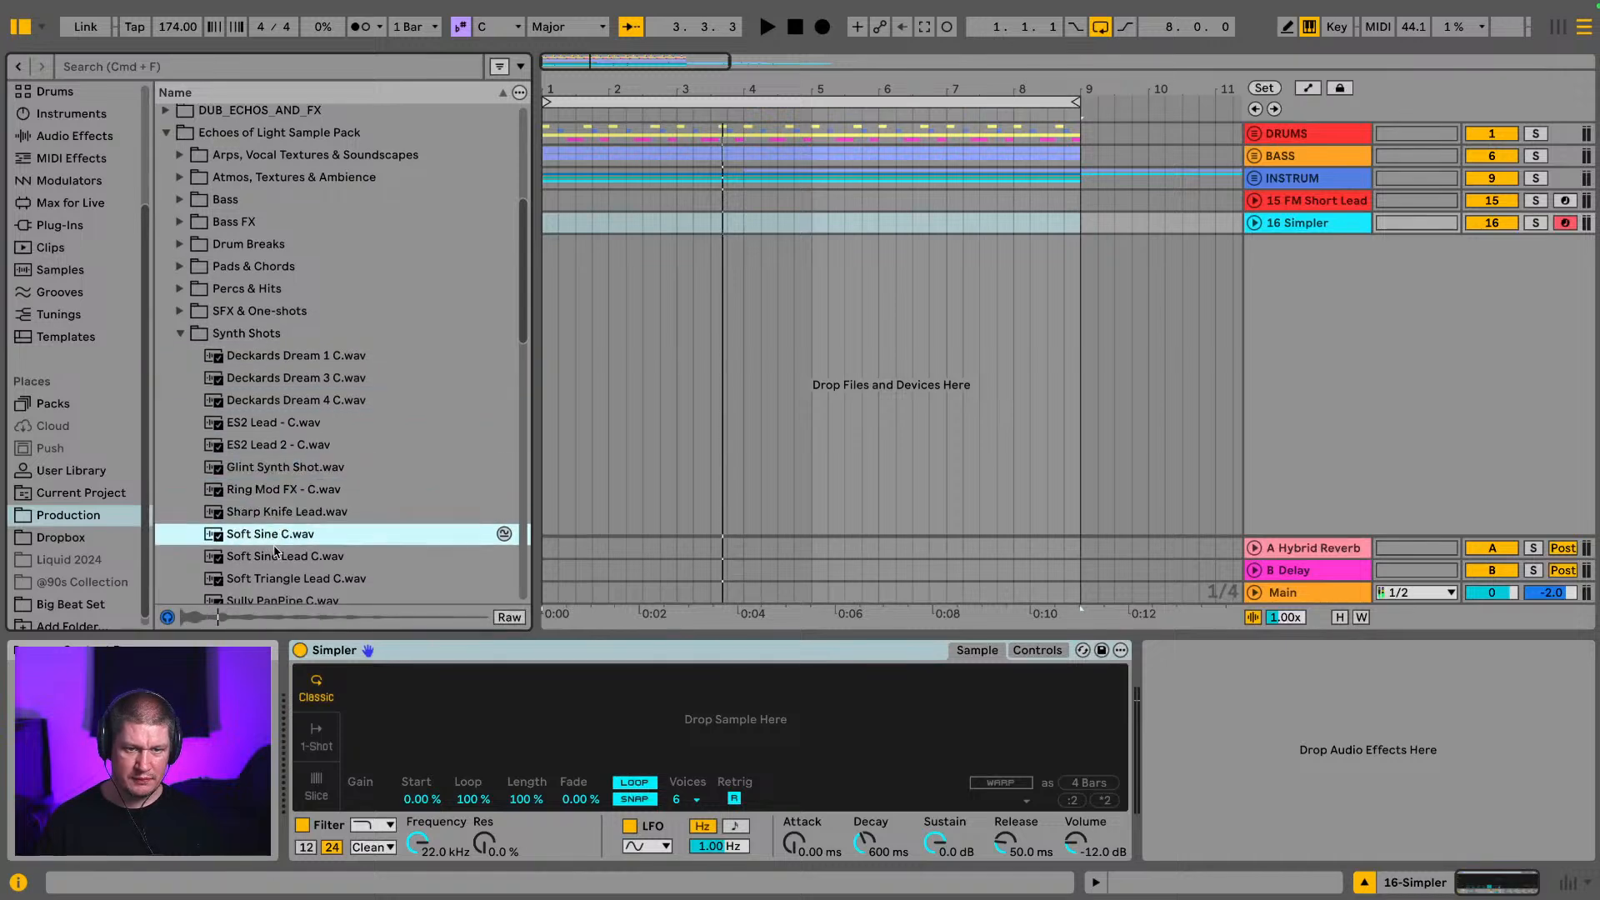
{"action": "left_click", "coordinate": [275, 553]}
{"action": "left_click", "coordinate": [293, 577]}
{"action": "scroll", "coordinate": [296, 546], "scroll_direction": "down", "scroll_amount": 2}
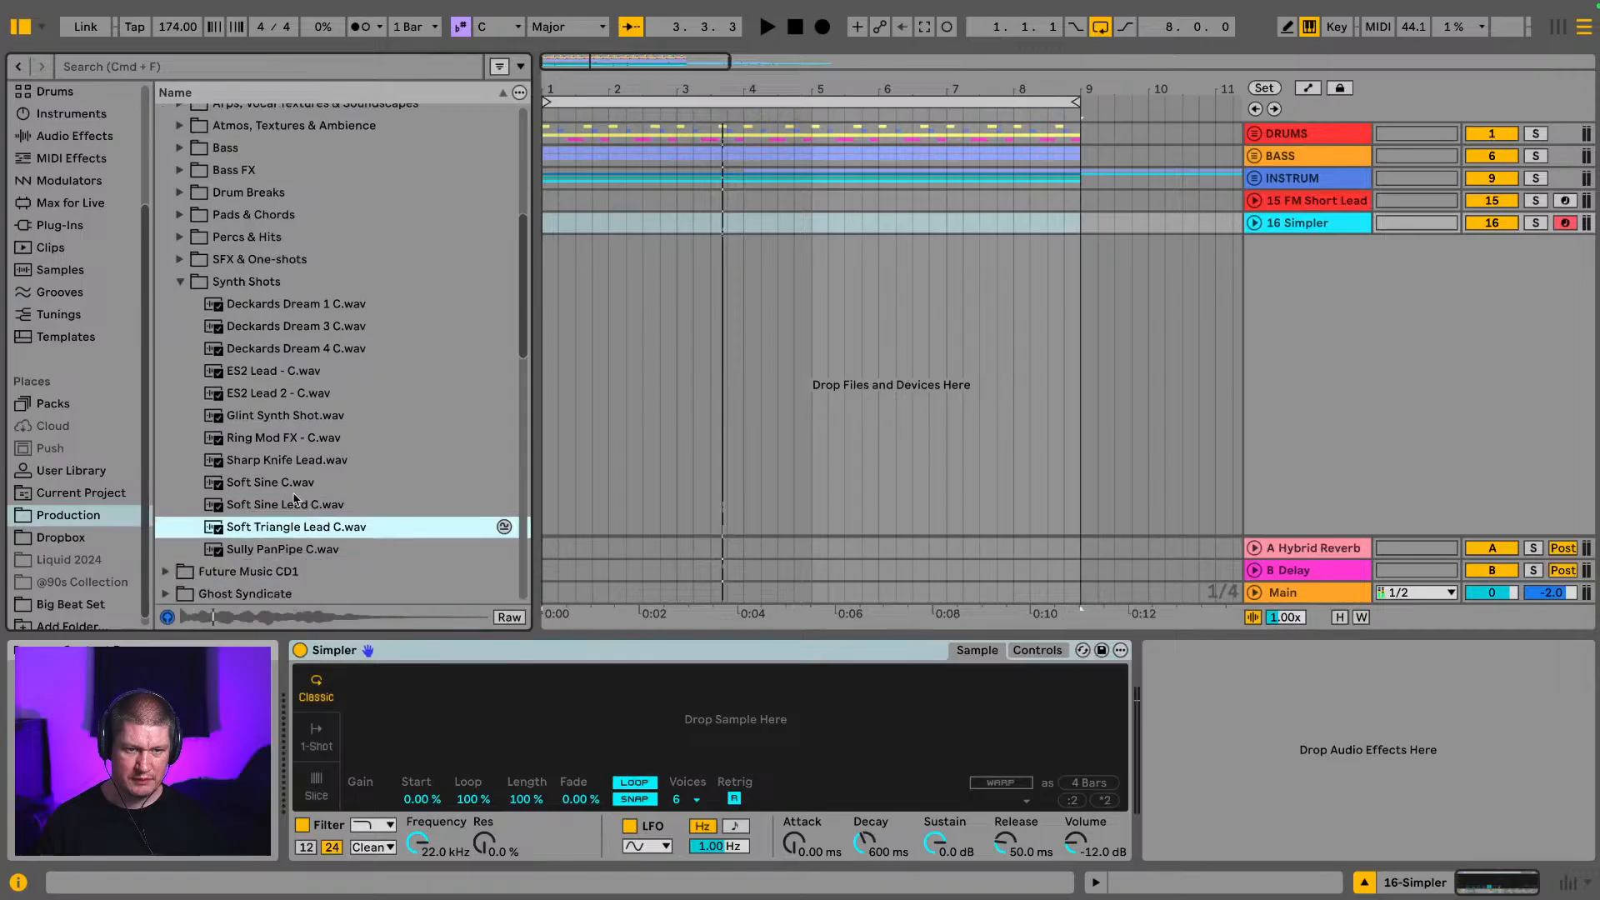
Step: Lower the Main track's volume to -5.1 dB and load Soft Sine C.wav into the empty Simpler
{"action": "left_click", "coordinate": [296, 483]}
{"action": "left_click_drag", "start_coordinate": [1539, 600], "coordinate": [1539, 621]}
{"action": "left_click", "coordinate": [302, 549]}
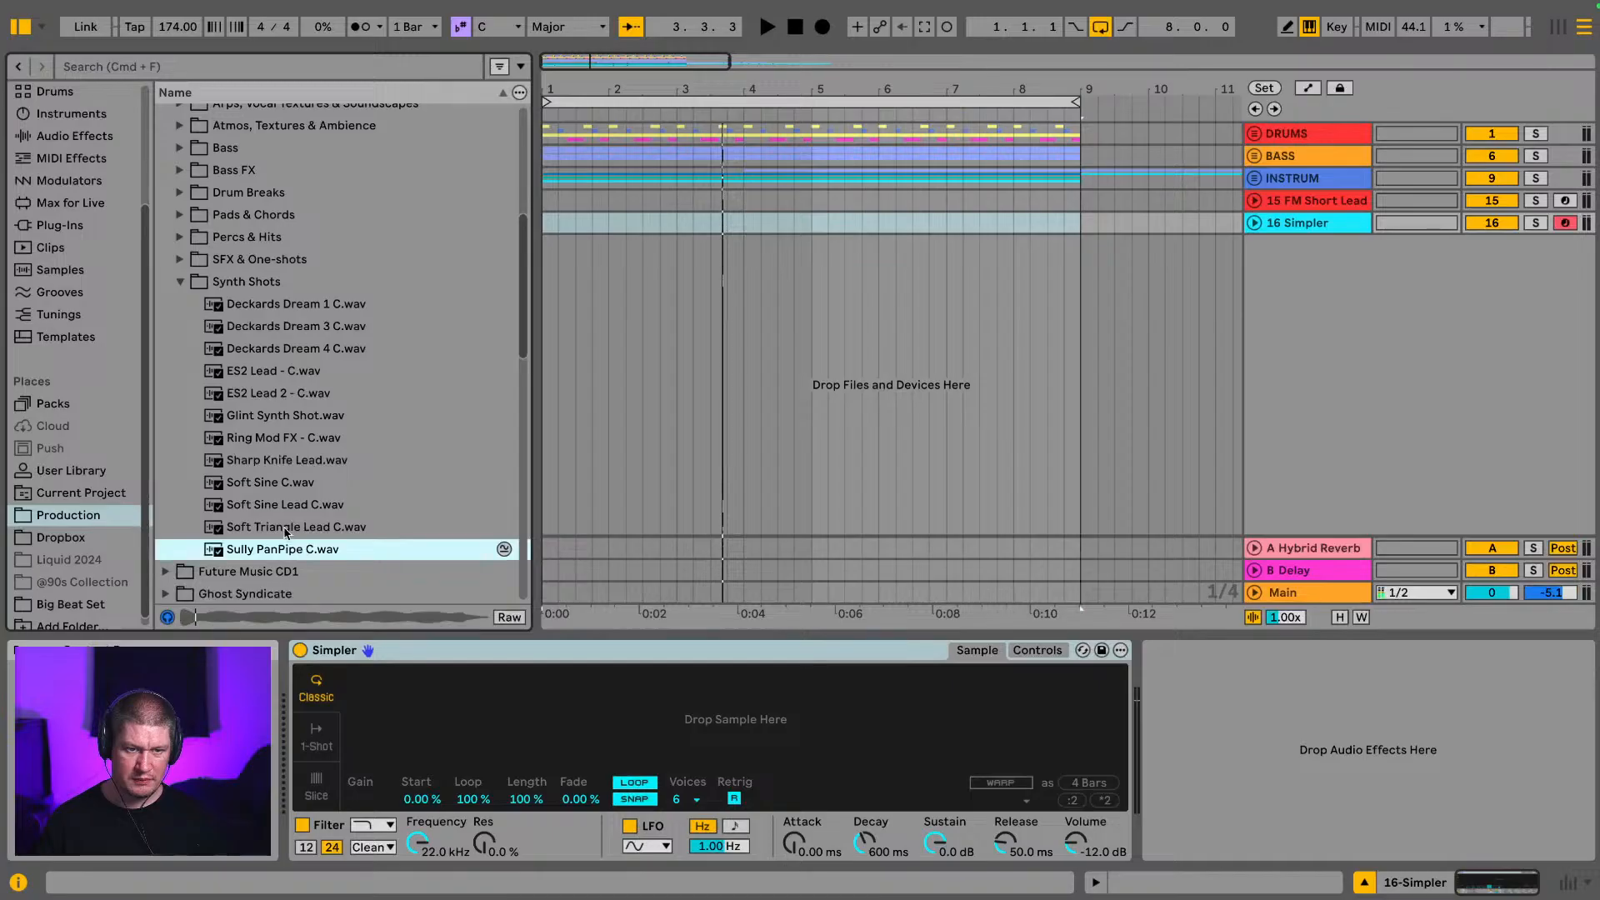
{"action": "left_click", "coordinate": [286, 529]}
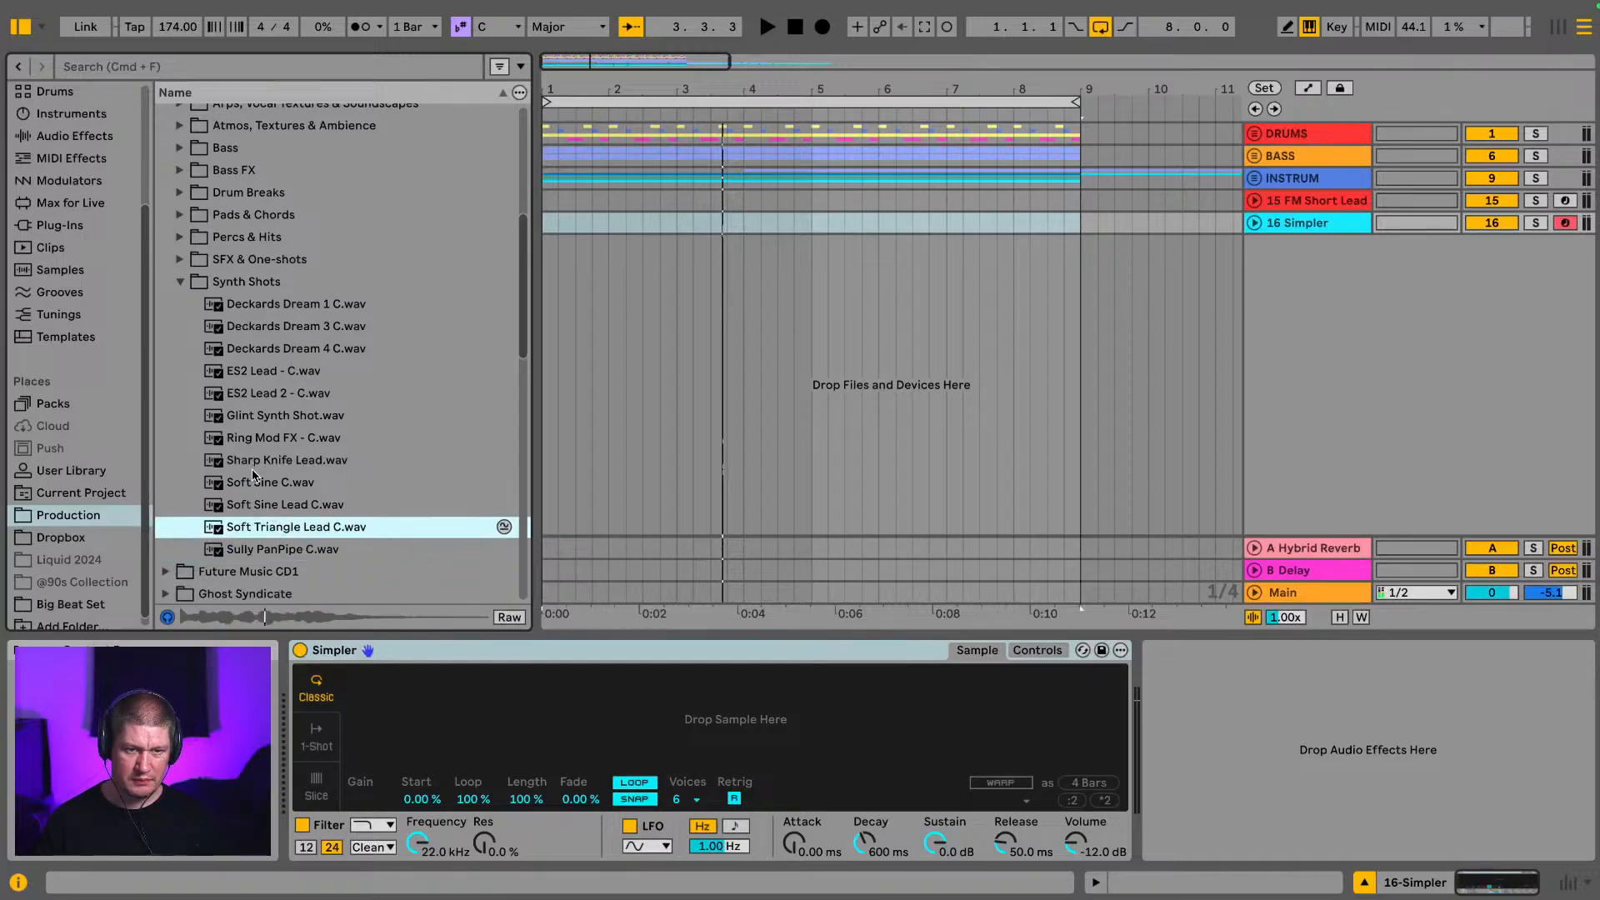
{"action": "left_click", "coordinate": [254, 482]}
{"action": "left_click_drag", "start_coordinate": [254, 482], "coordinate": [500, 730]}
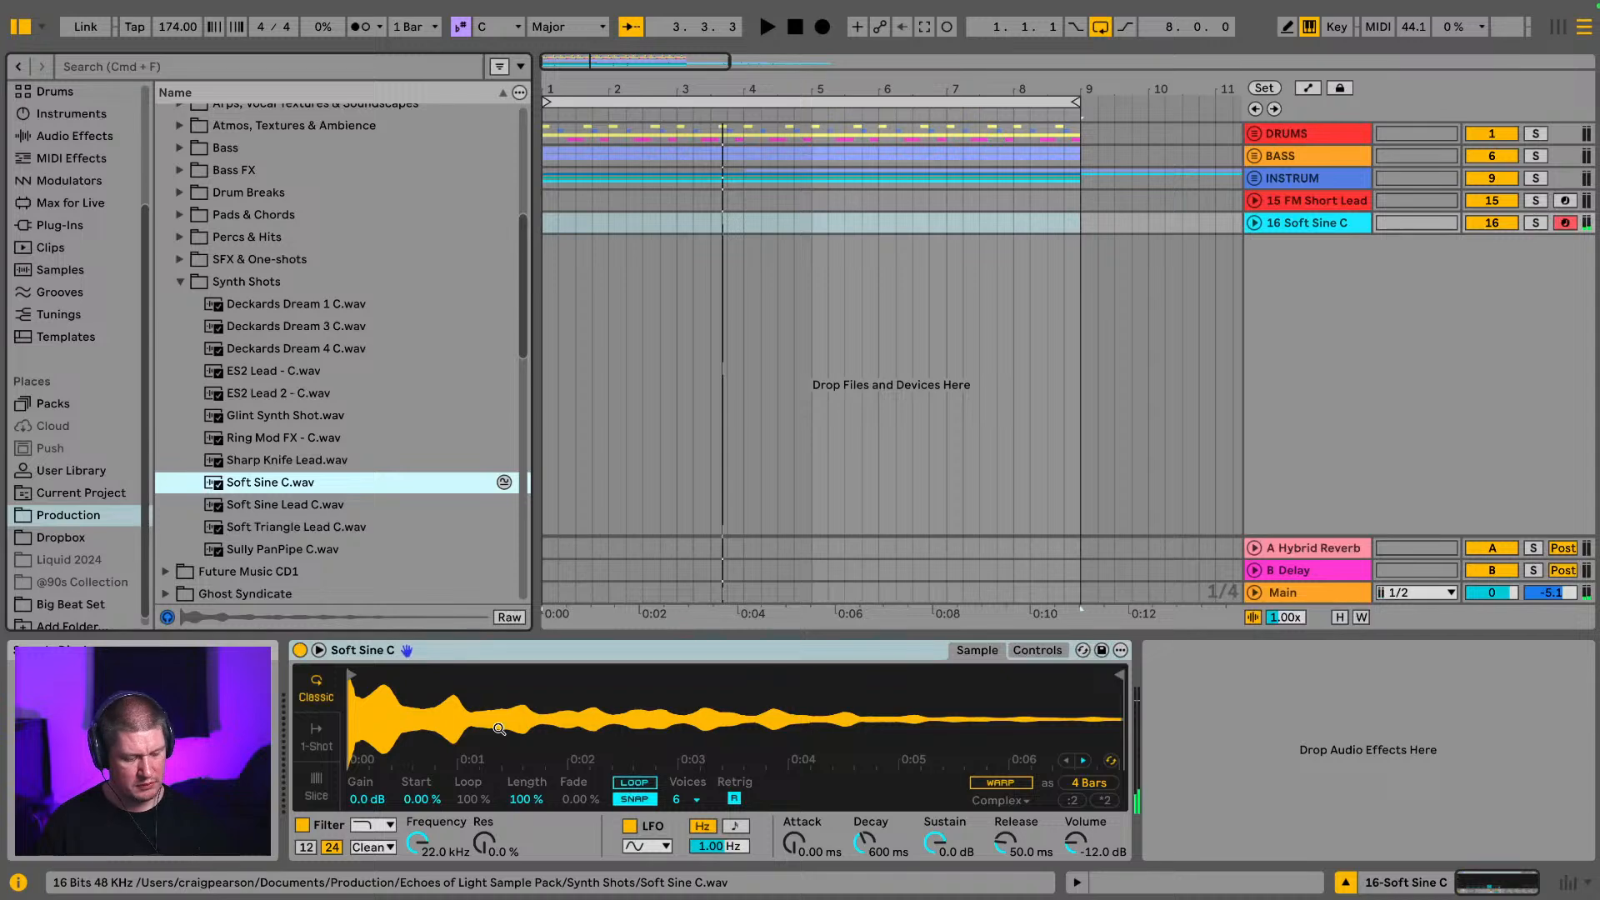
Step: Record a lead phrase onto the Soft Sine C track over the eight-bar loop, replacing the first partial take
{"action": "key", "text": "space"}
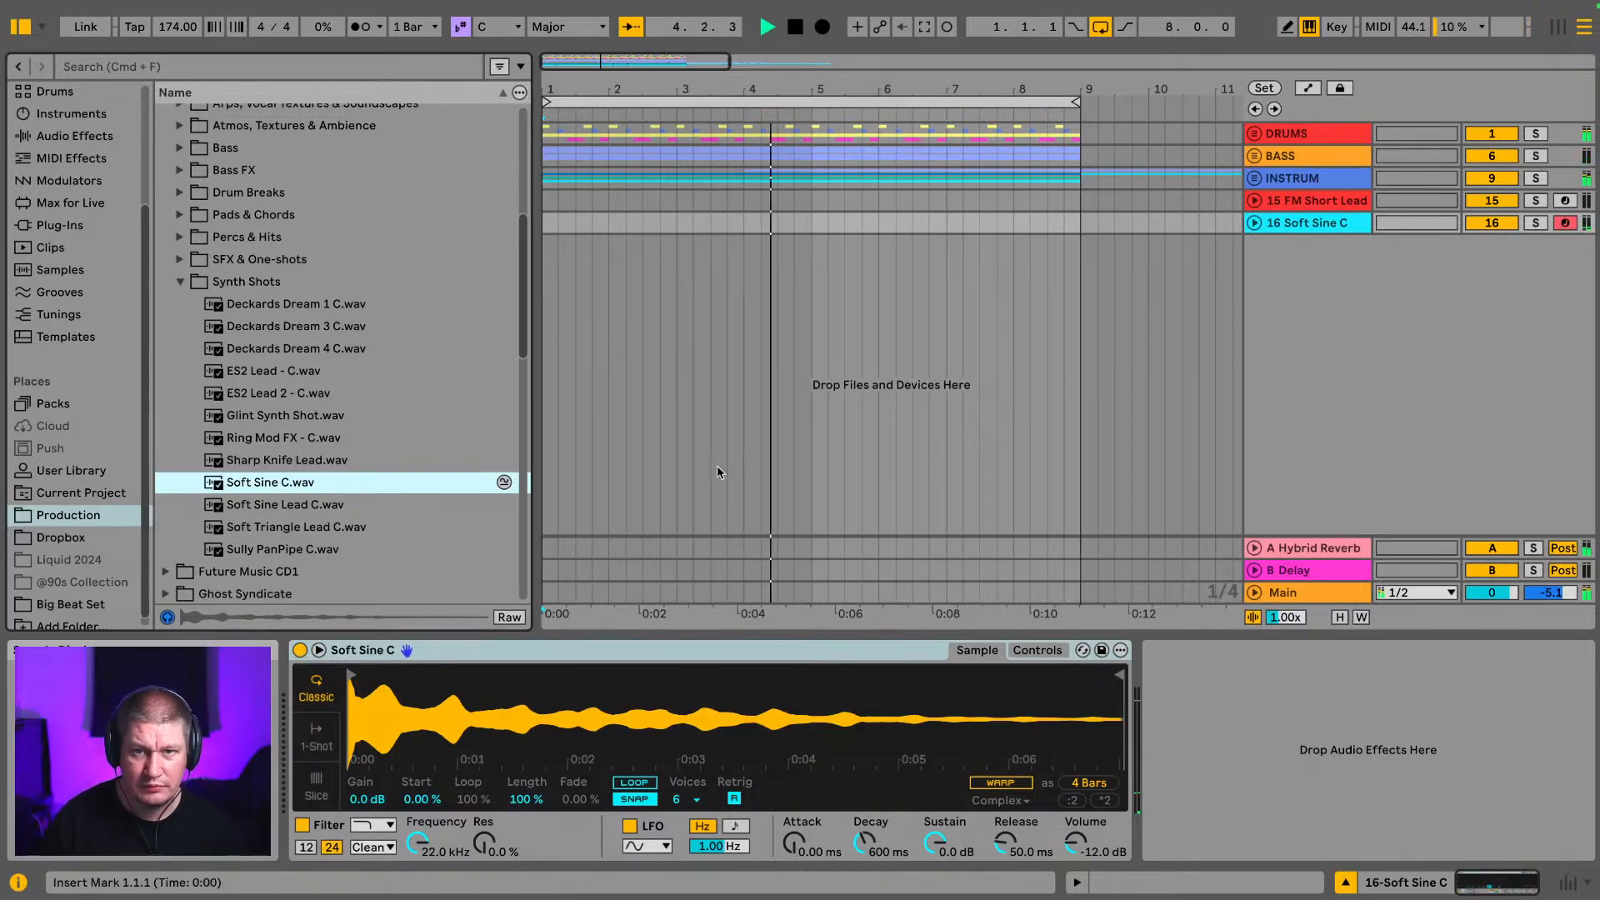
{"action": "left_click", "coordinate": [824, 28]}
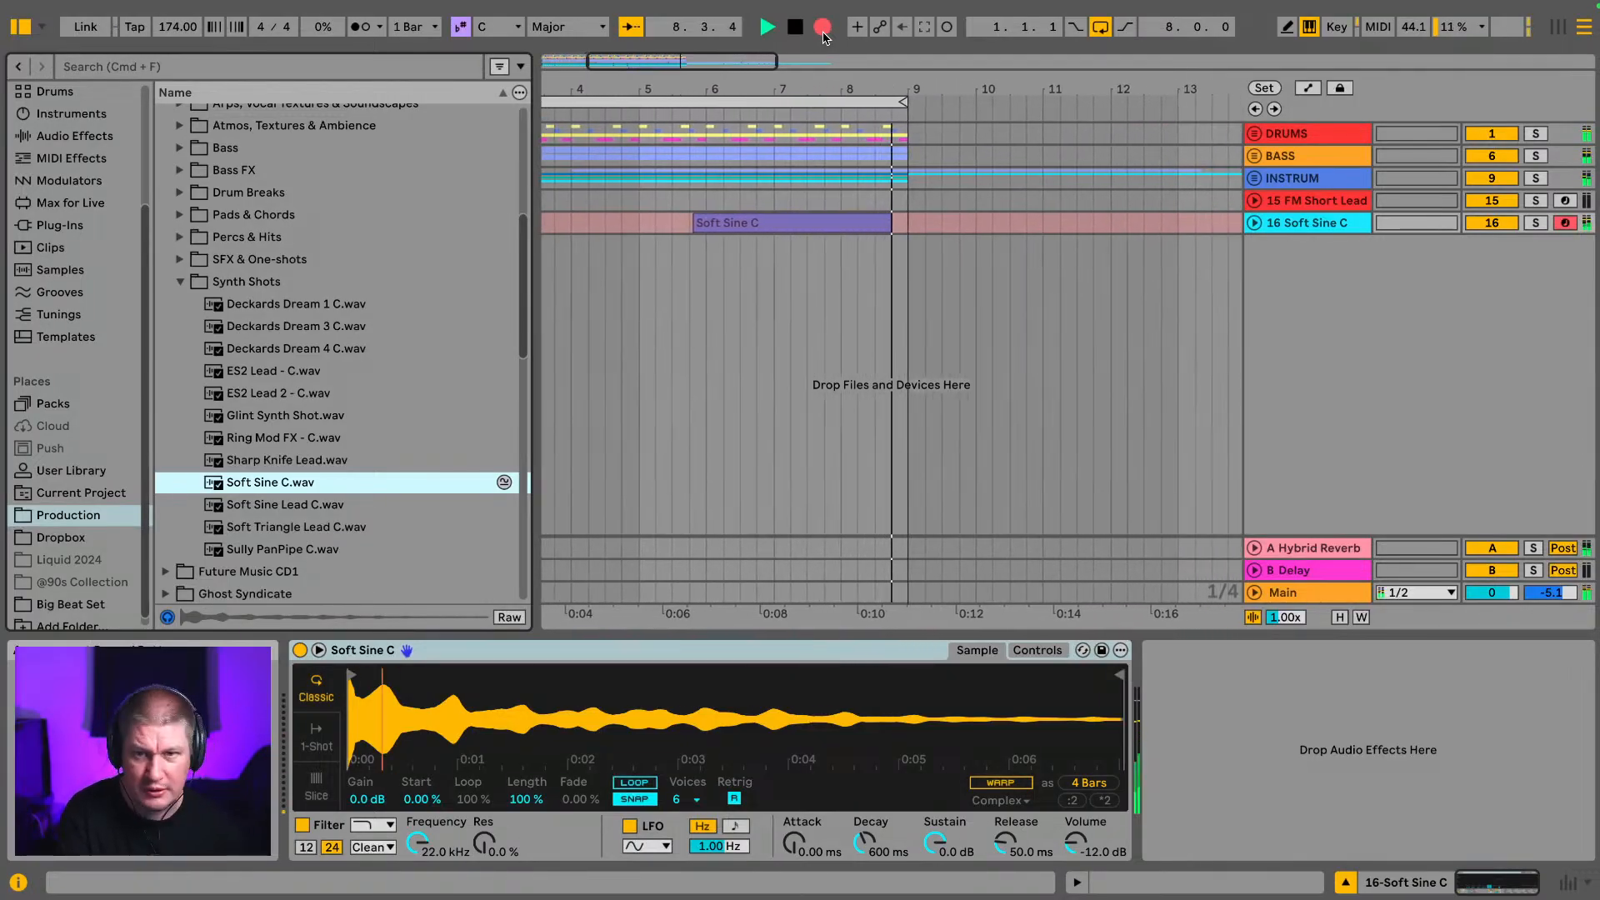
{"action": "key", "text": "space"}
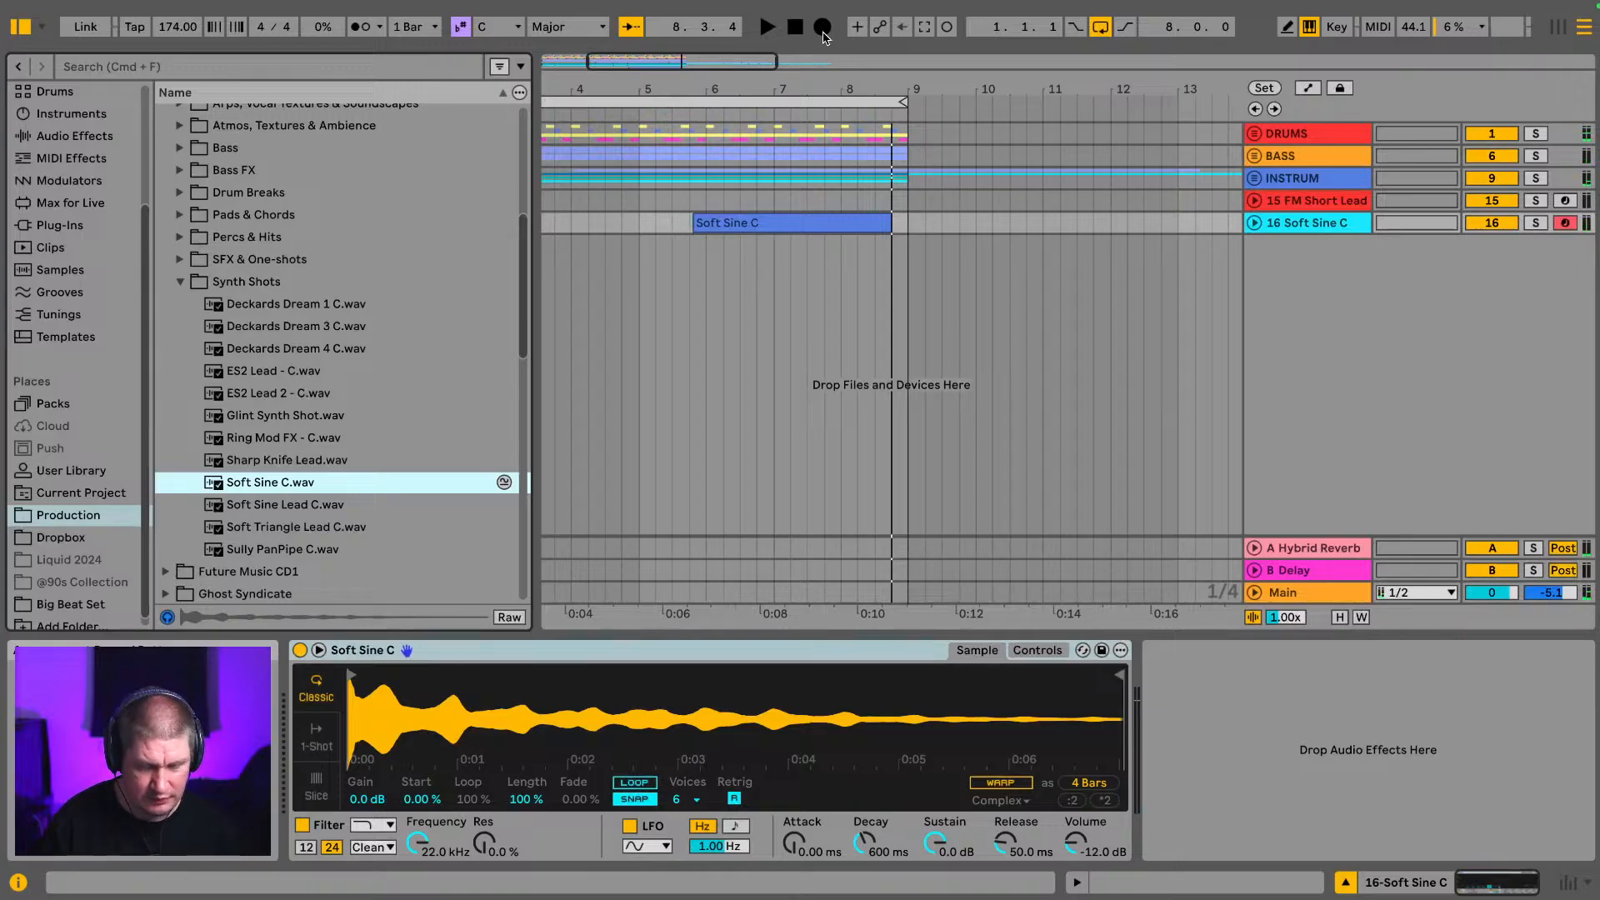
{"action": "left_click", "coordinate": [823, 33]}
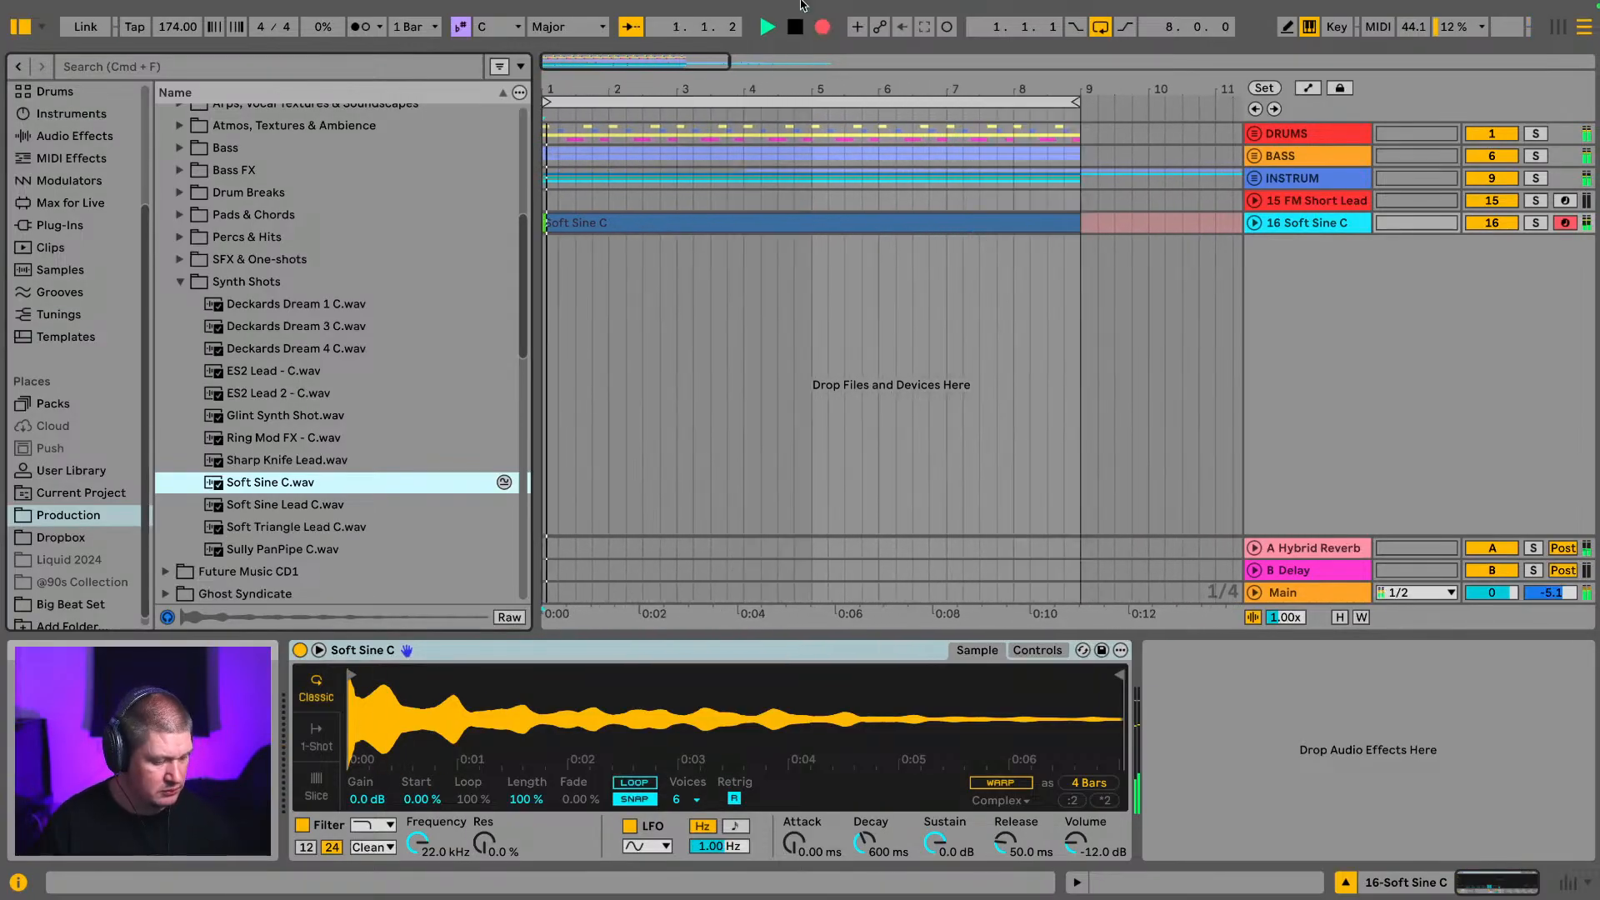
{"action": "key", "text": "space"}
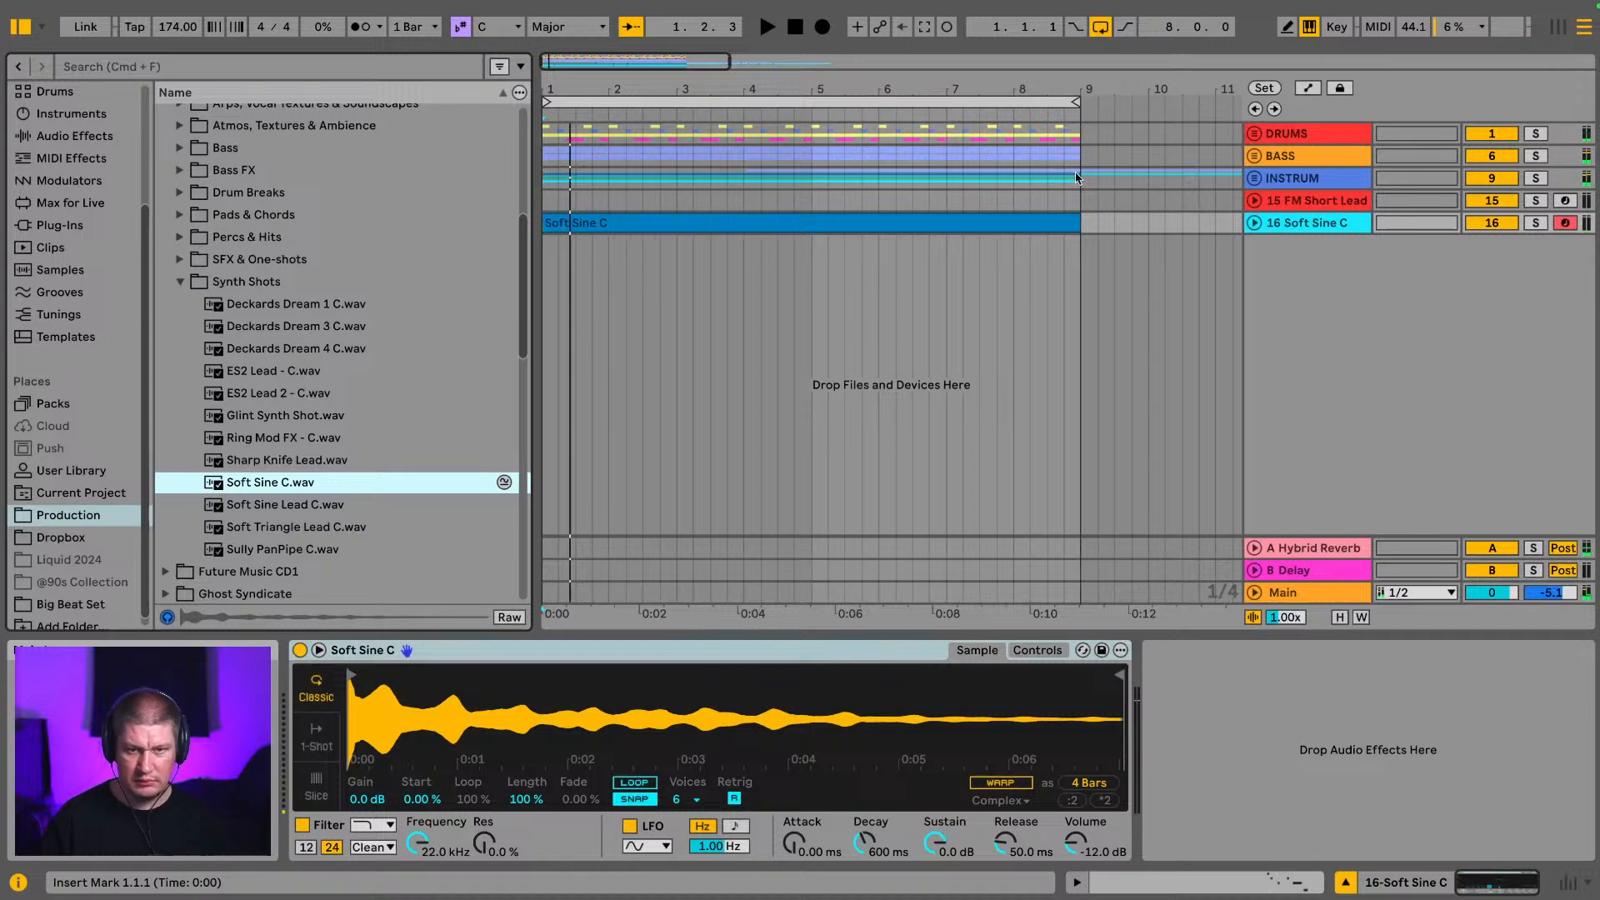
Step: Unfold the Soft Sine C track and open its recorded clip in the note editor, keeping the arrangement visible above it
{"action": "left_click", "coordinate": [1254, 224]}
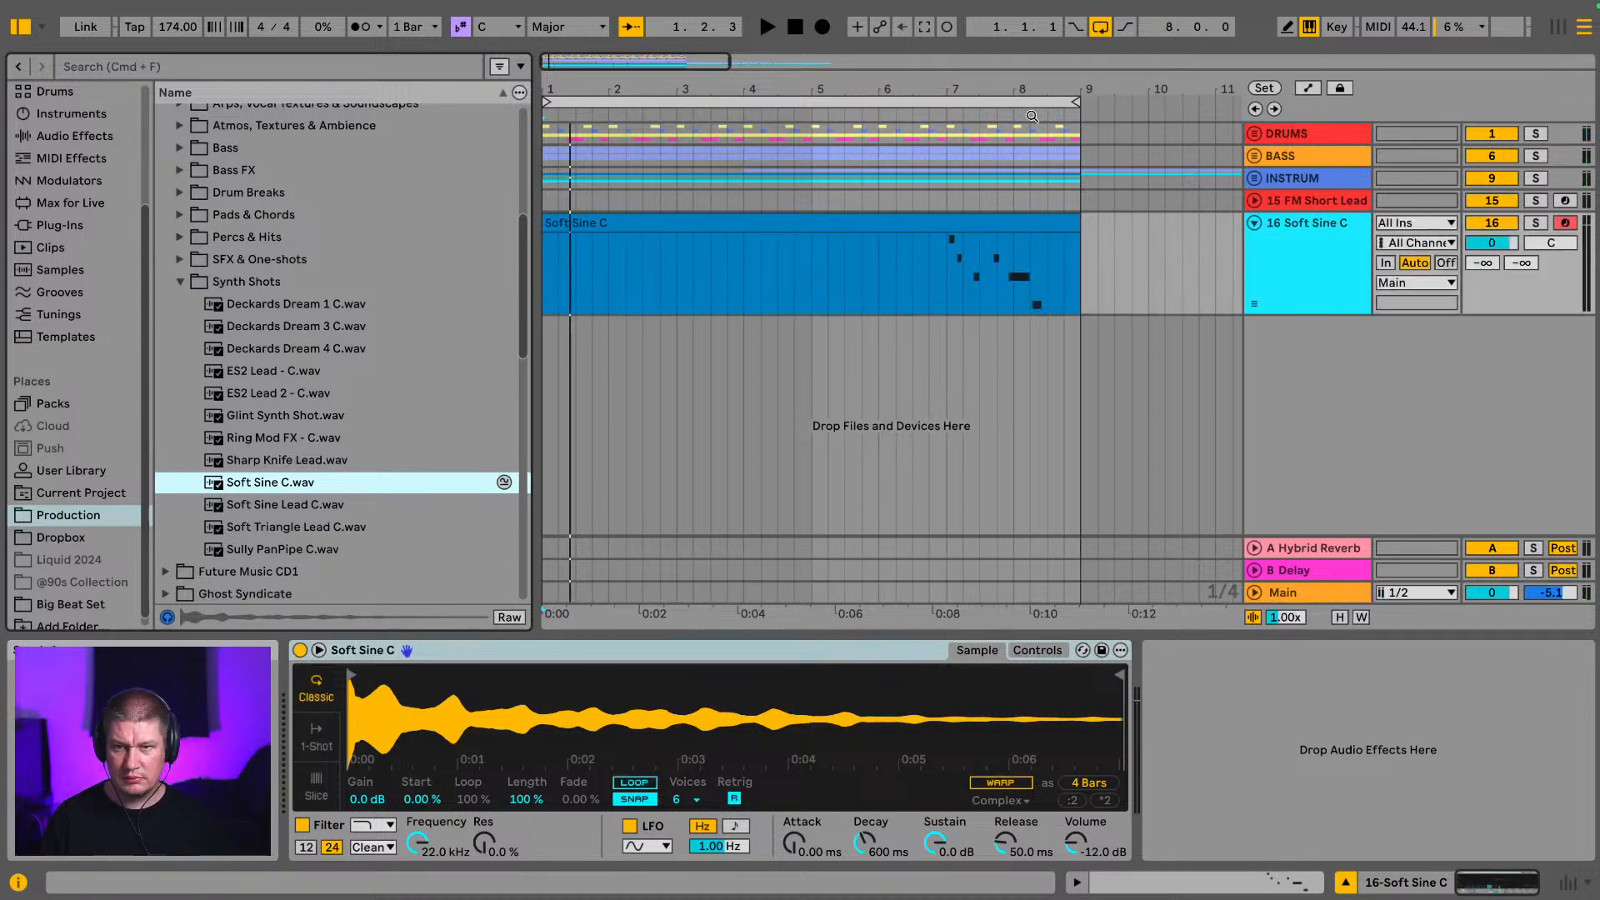
{"action": "left_click_drag", "start_coordinate": [1032, 88], "coordinate": [893, 252]}
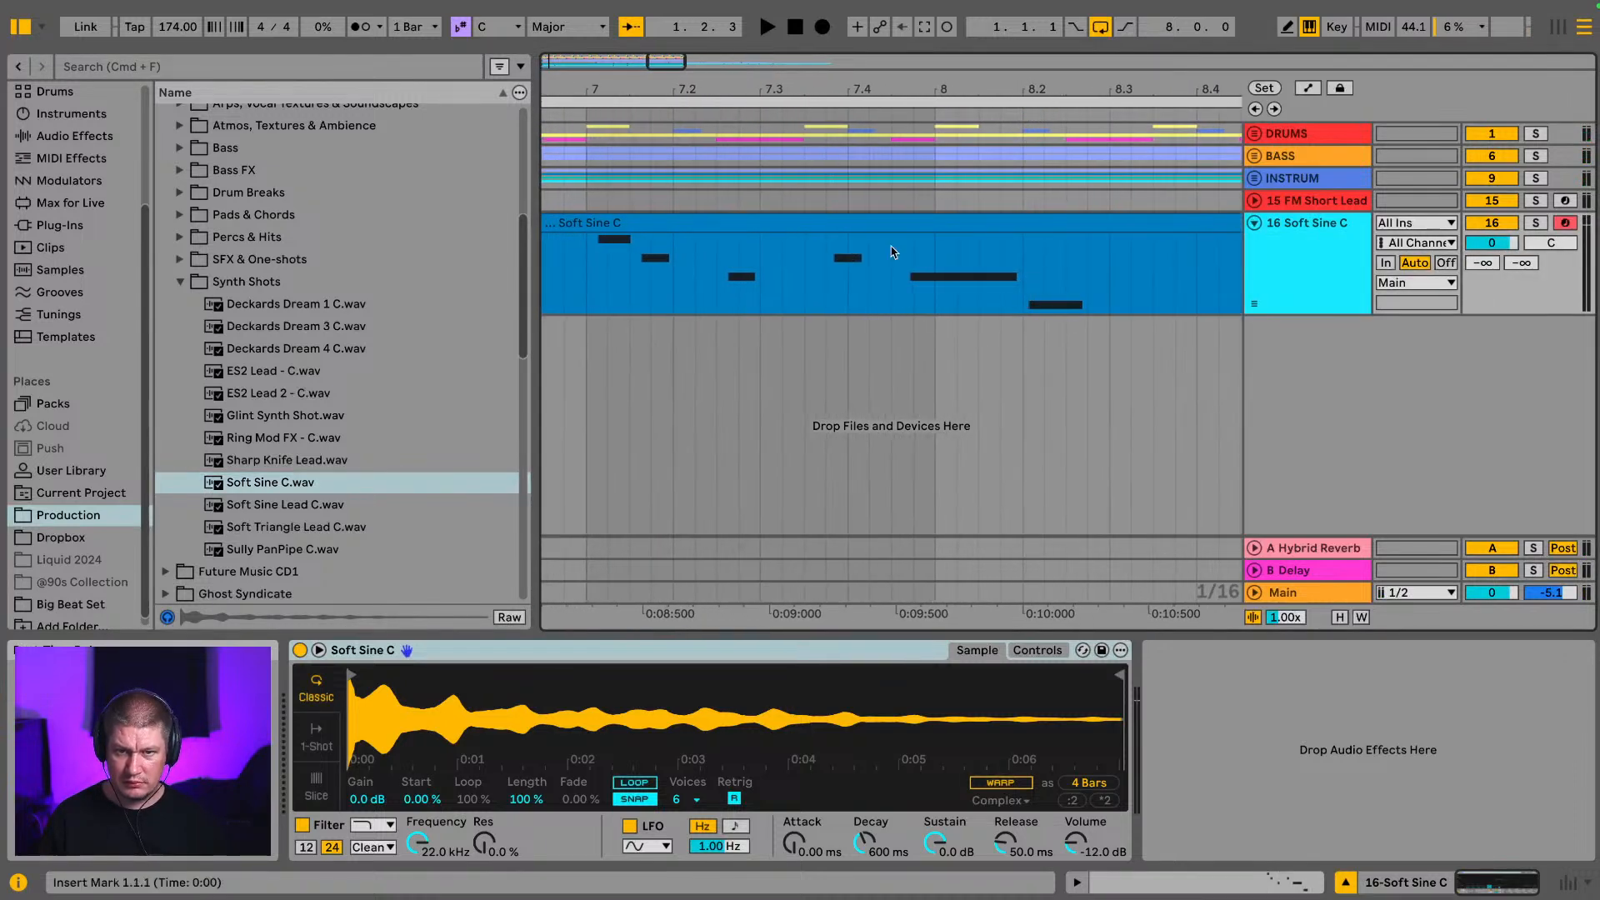
{"action": "double_click", "coordinate": [848, 224]}
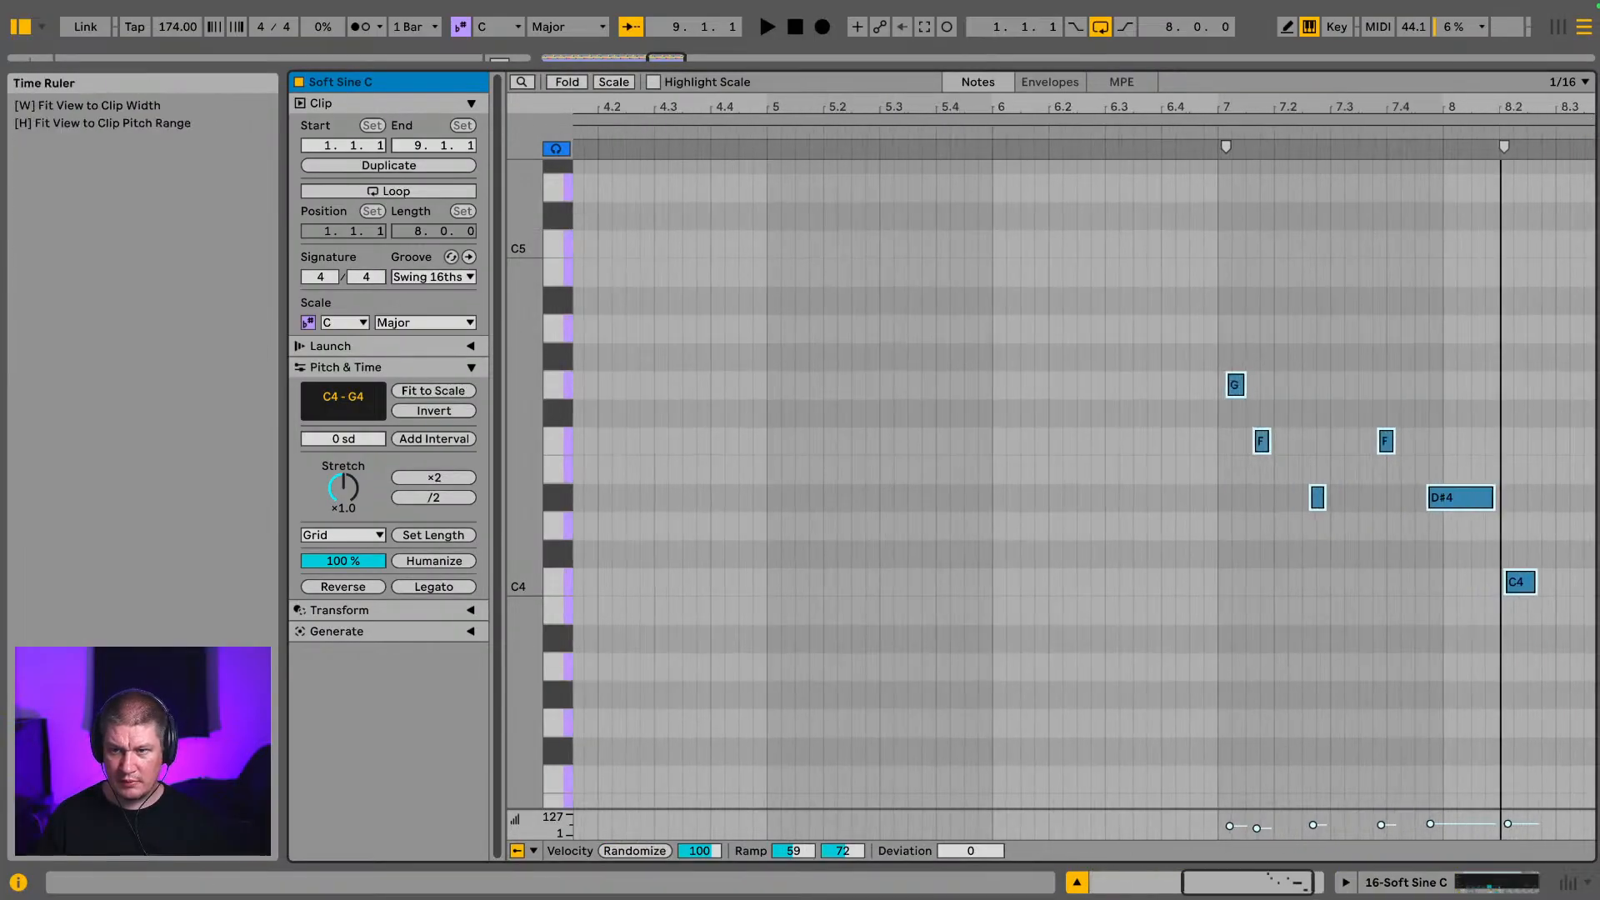
{"action": "left_click_drag", "start_coordinate": [1442, 107], "coordinate": [1172, 169]}
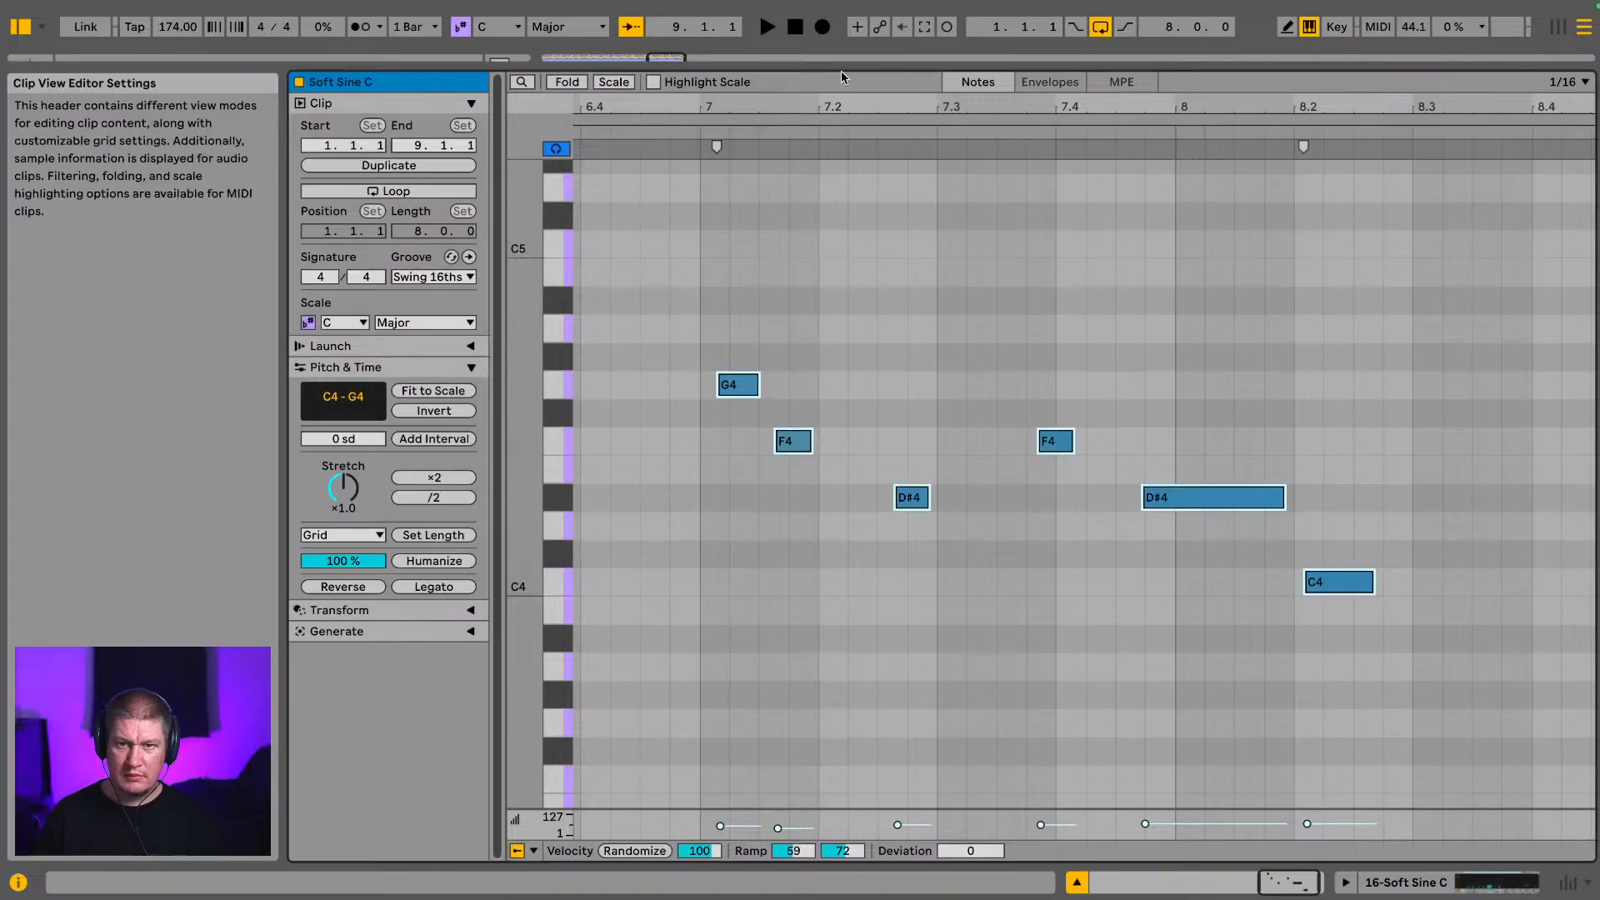
{"action": "left_click_drag", "start_coordinate": [842, 71], "coordinate": [836, 406]}
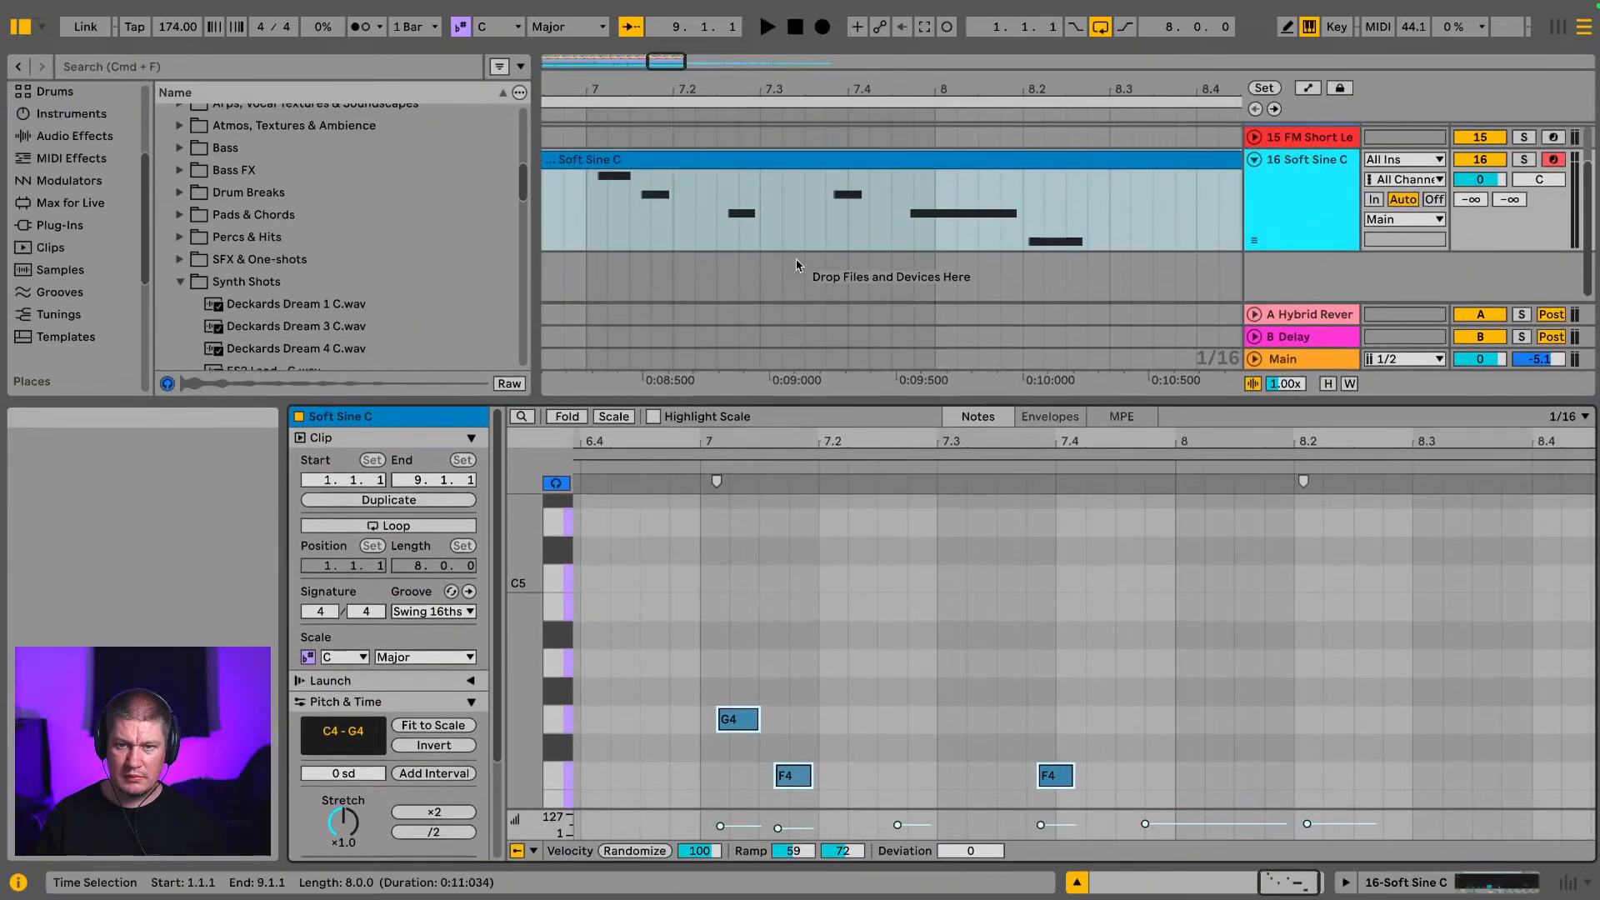
Step: Play back the recorded Soft Sine C phrase from bar 7 to check its timing
{"action": "left_click", "coordinate": [588, 210]}
{"action": "key", "text": "space"}
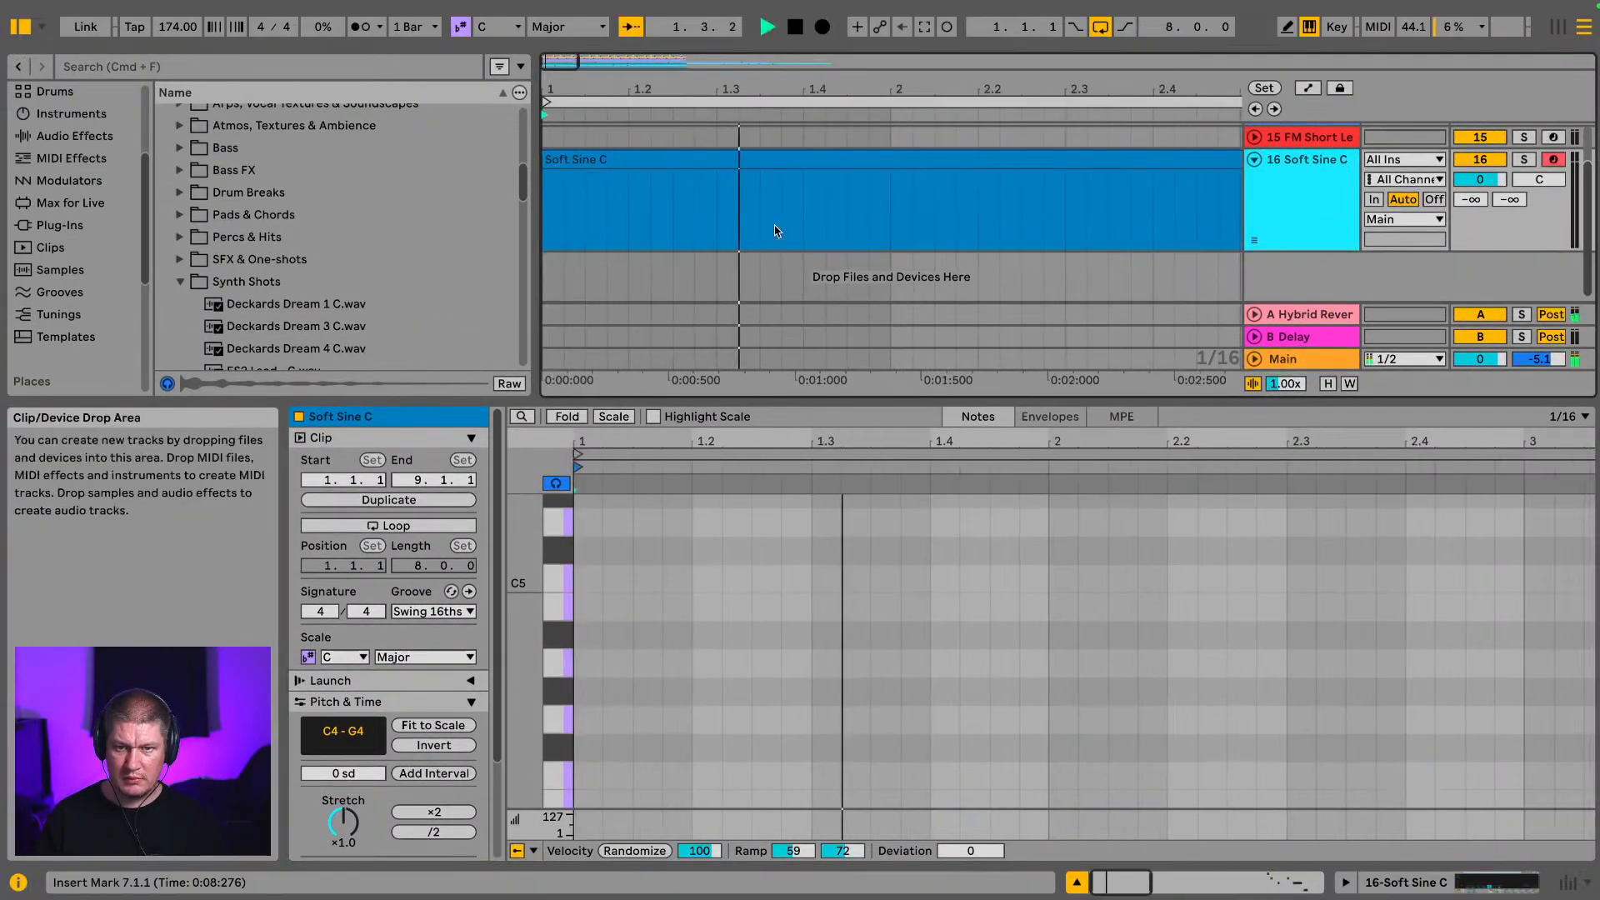
{"action": "key", "text": "space"}
{"action": "left_click_drag", "start_coordinate": [775, 89], "coordinate": [563, 77]}
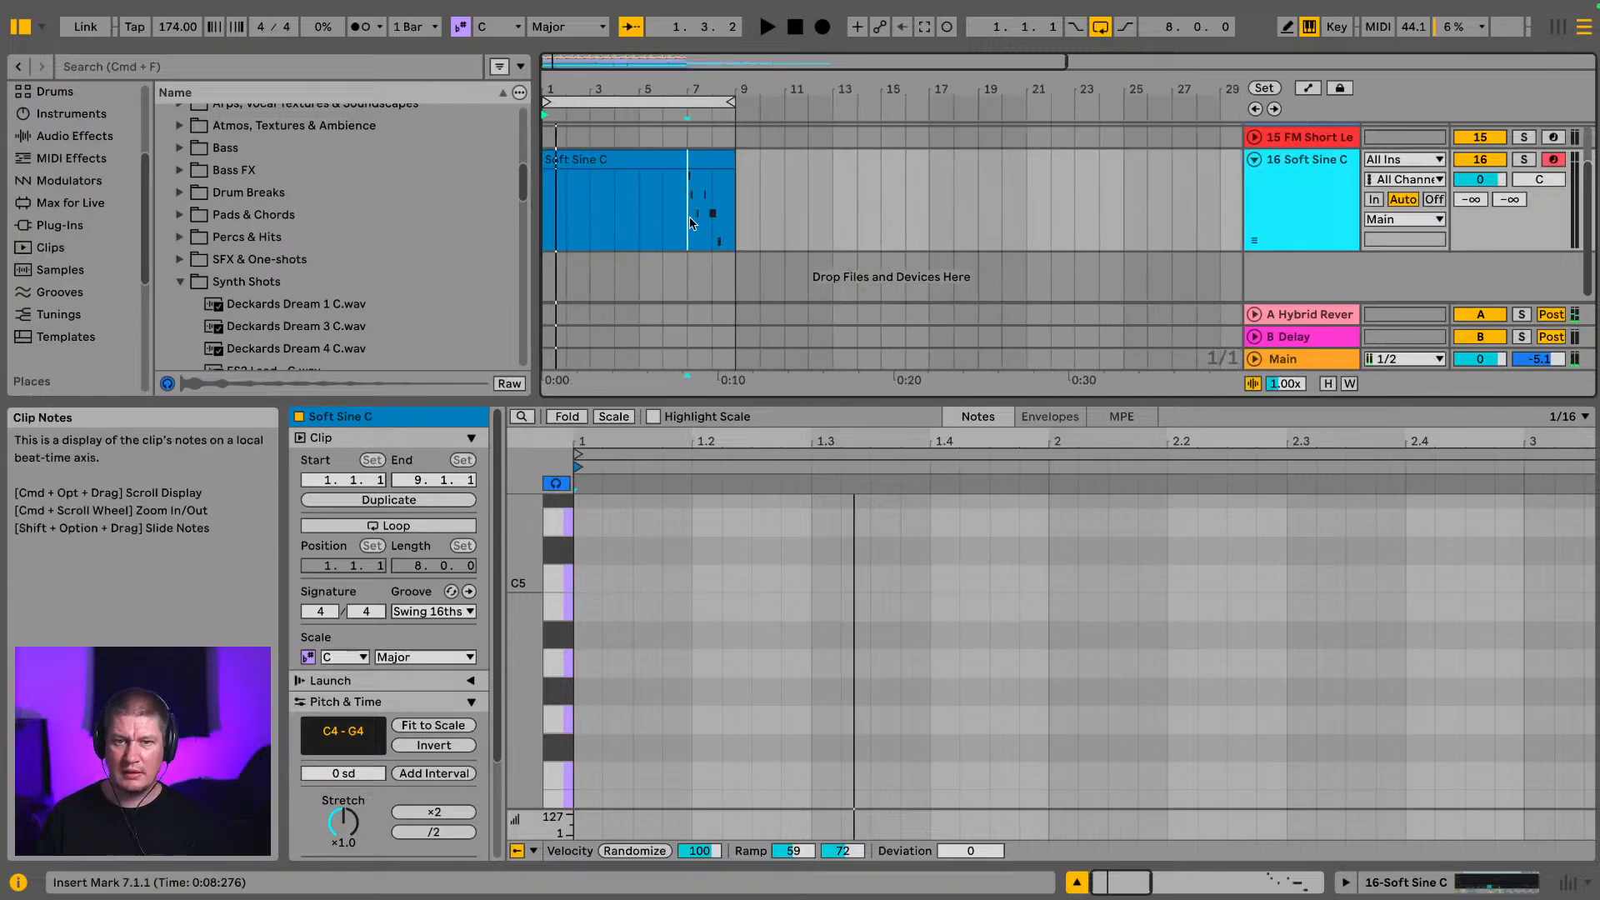
{"action": "key", "text": "space"}
{"action": "left_click_drag", "start_coordinate": [722, 83], "coordinate": [726, 114]}
{"action": "key", "text": "space"}
{"action": "key", "text": "space"}
{"action": "key", "text": "space"}
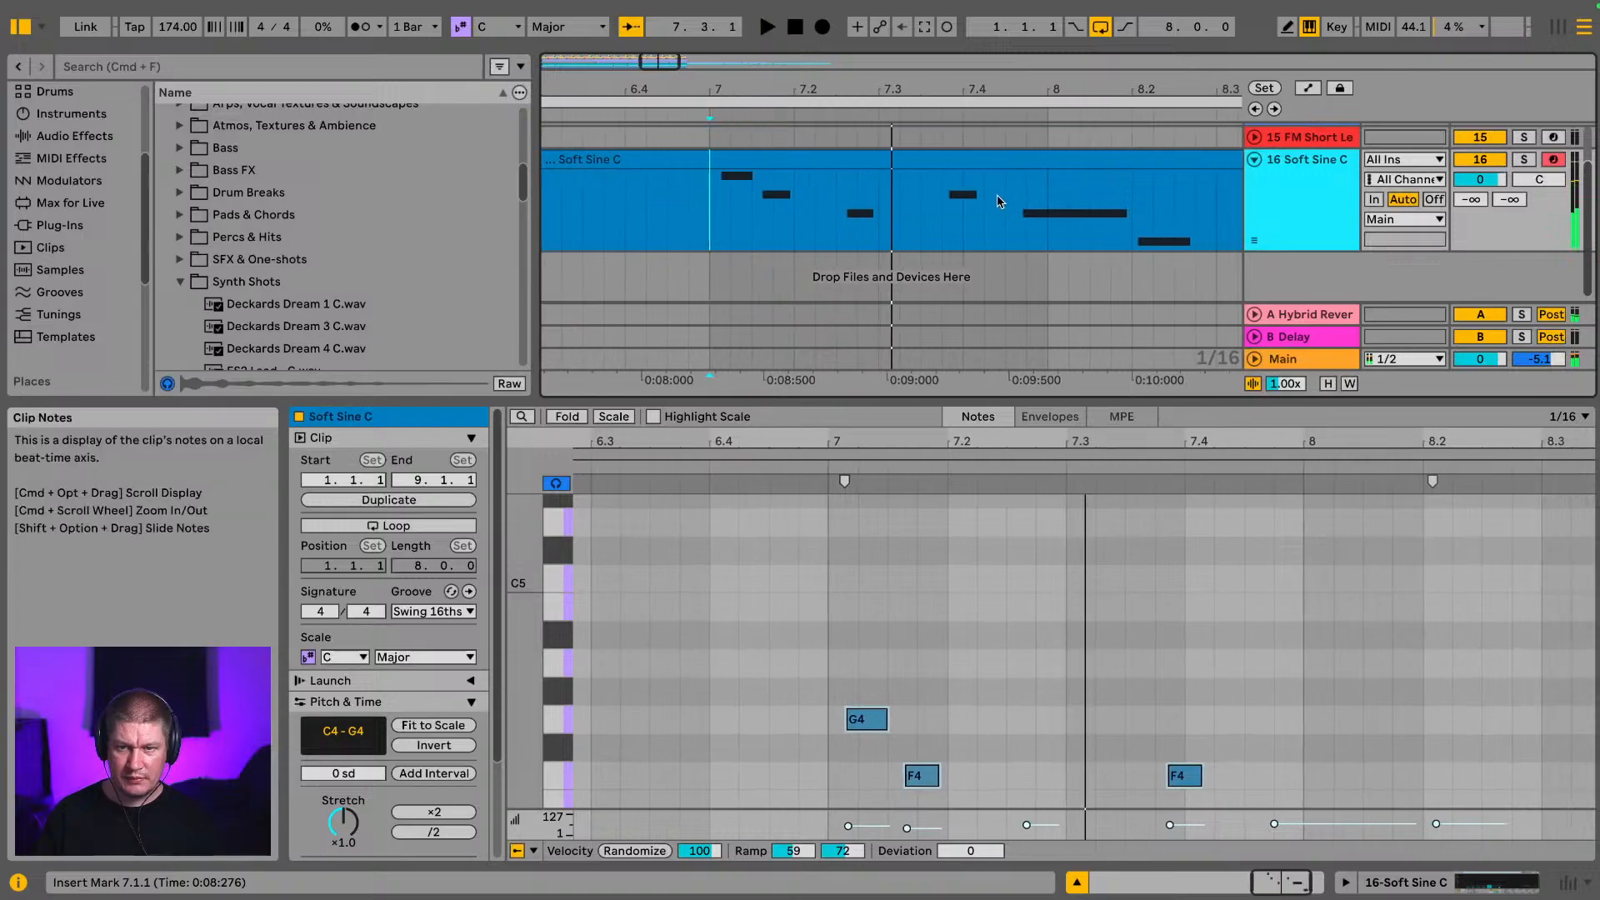
Step: Move the second F4 note of the phrase earlier to 7.3.3 and check it in playback
{"action": "scroll", "coordinate": [1047, 586], "scroll_direction": "down", "scroll_amount": 5}
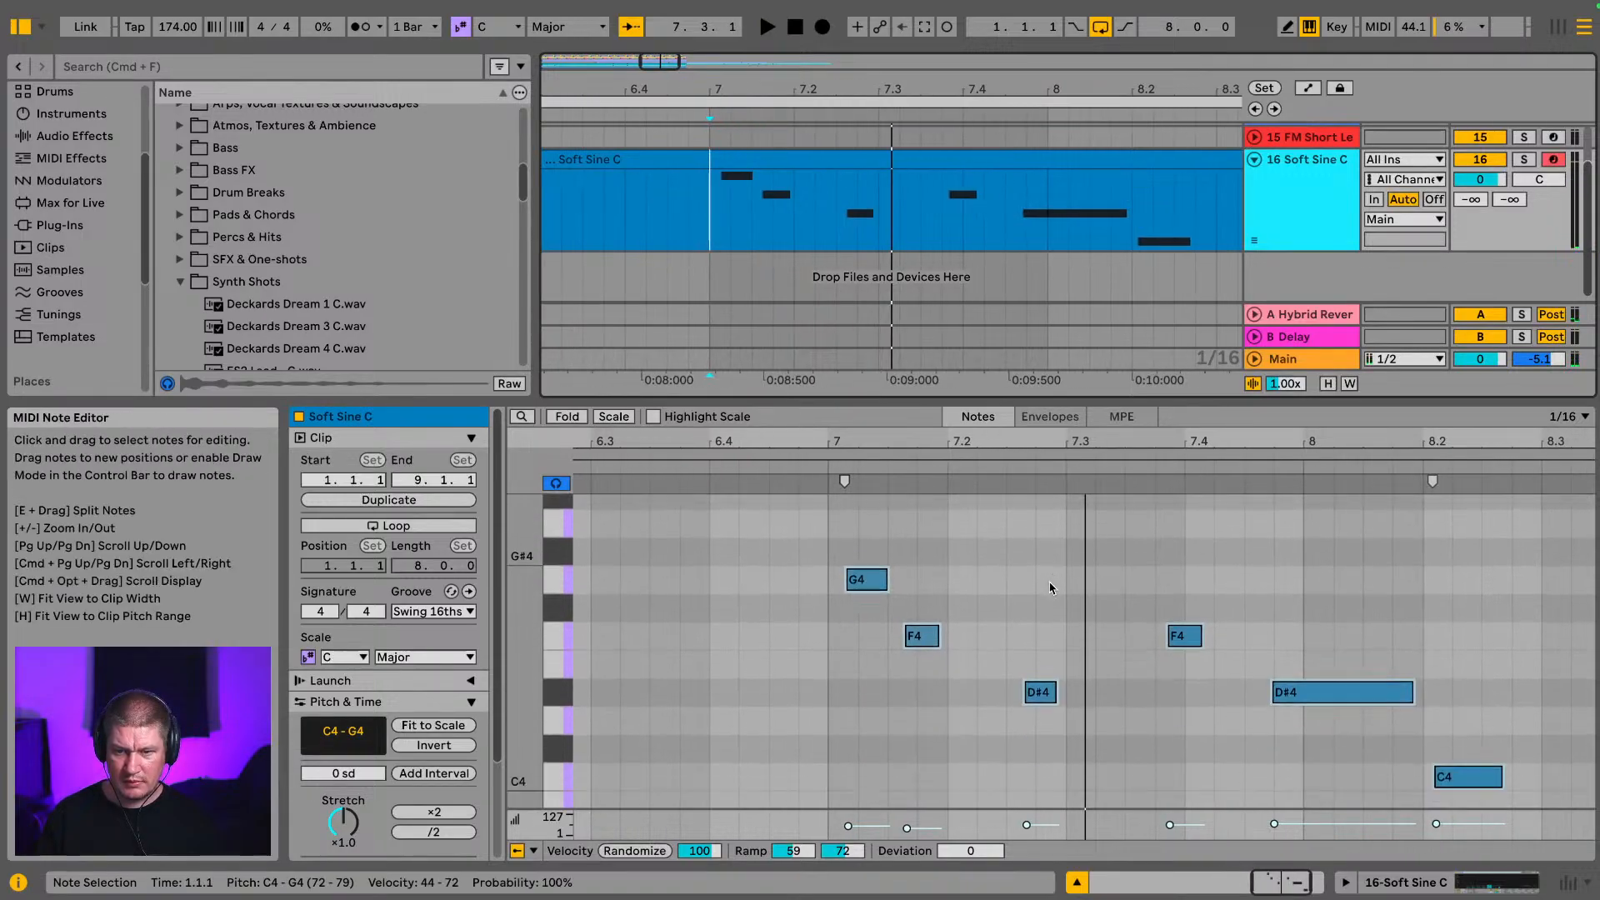
{"action": "scroll", "coordinate": [1048, 586], "scroll_direction": "right", "scroll_amount": 3}
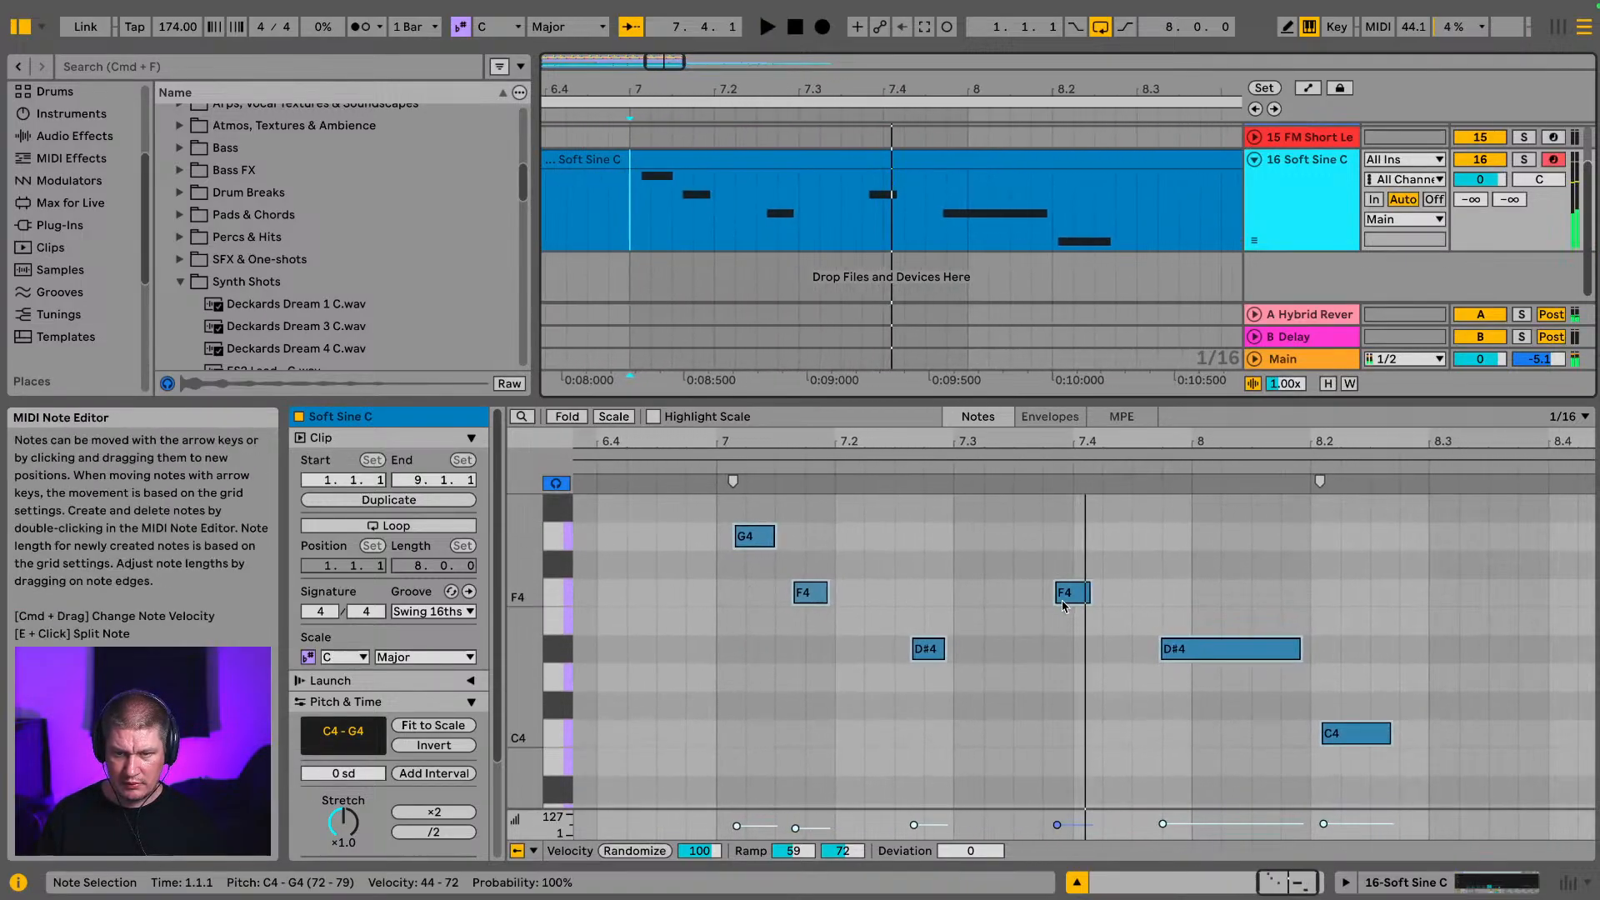
{"action": "key", "text": "super+a"}
{"action": "left_click", "coordinate": [1073, 592]}
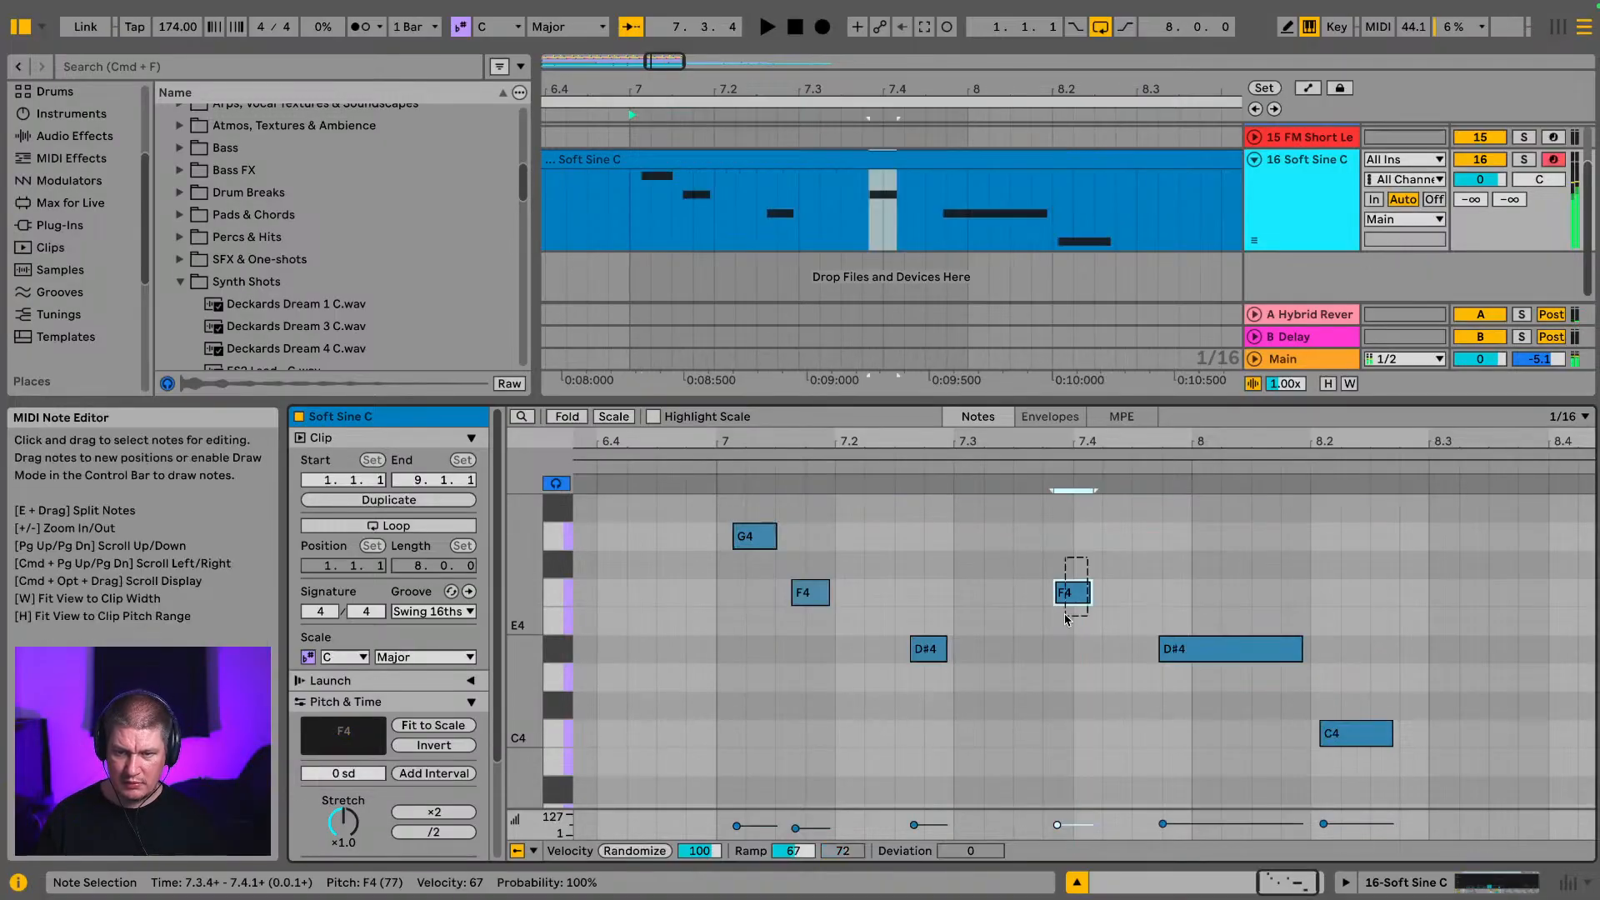
{"action": "key", "text": "Left"}
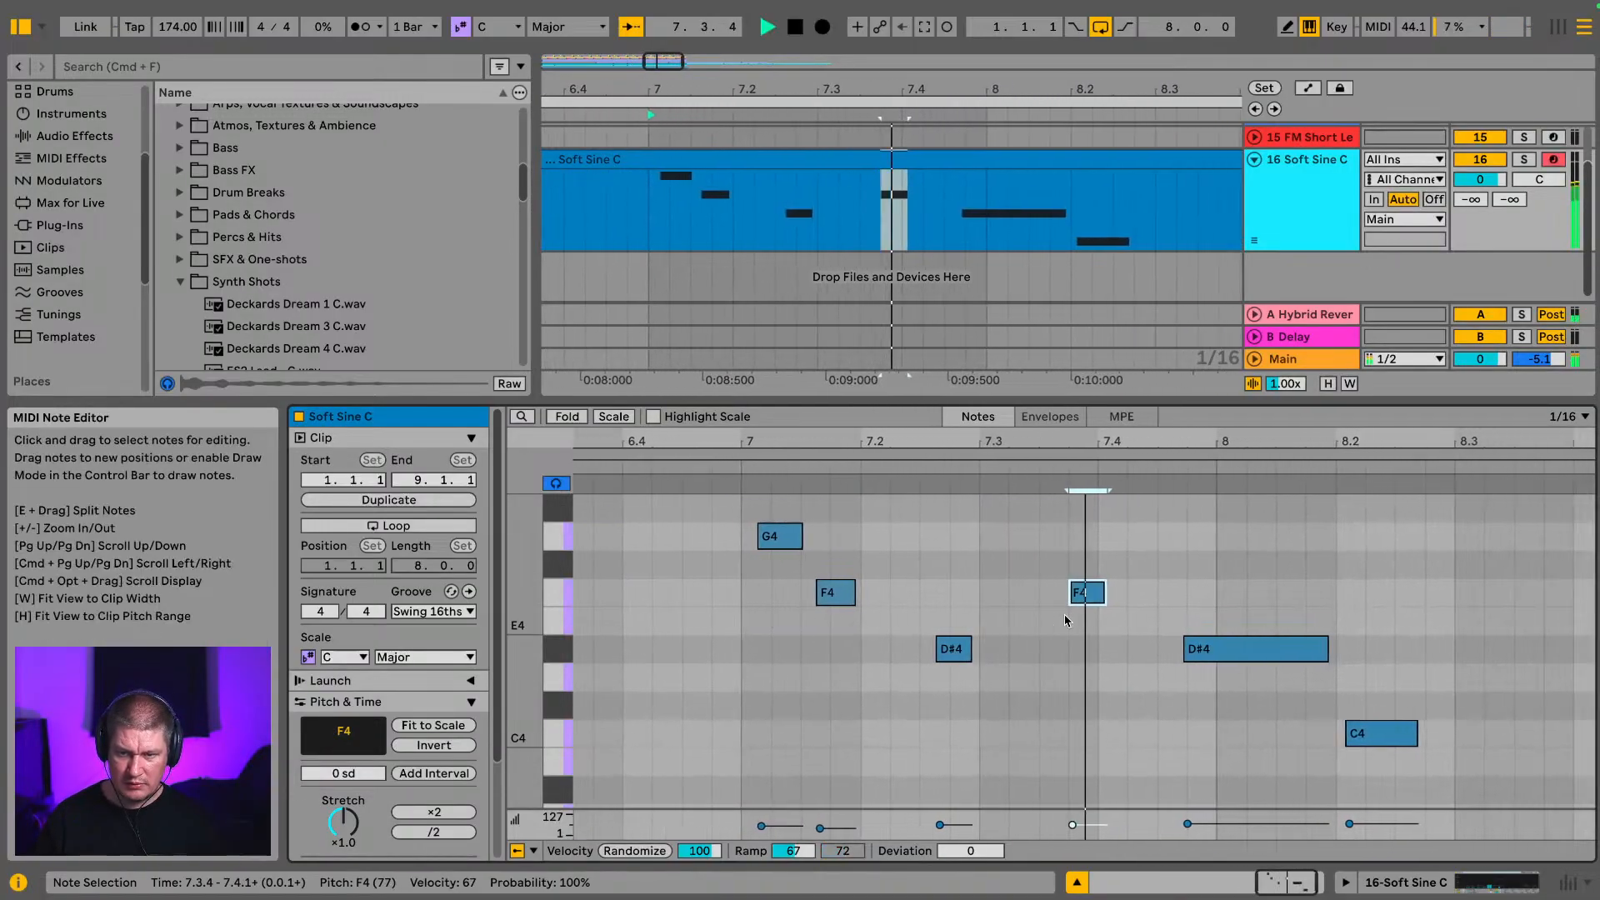
{"action": "key", "text": "space"}
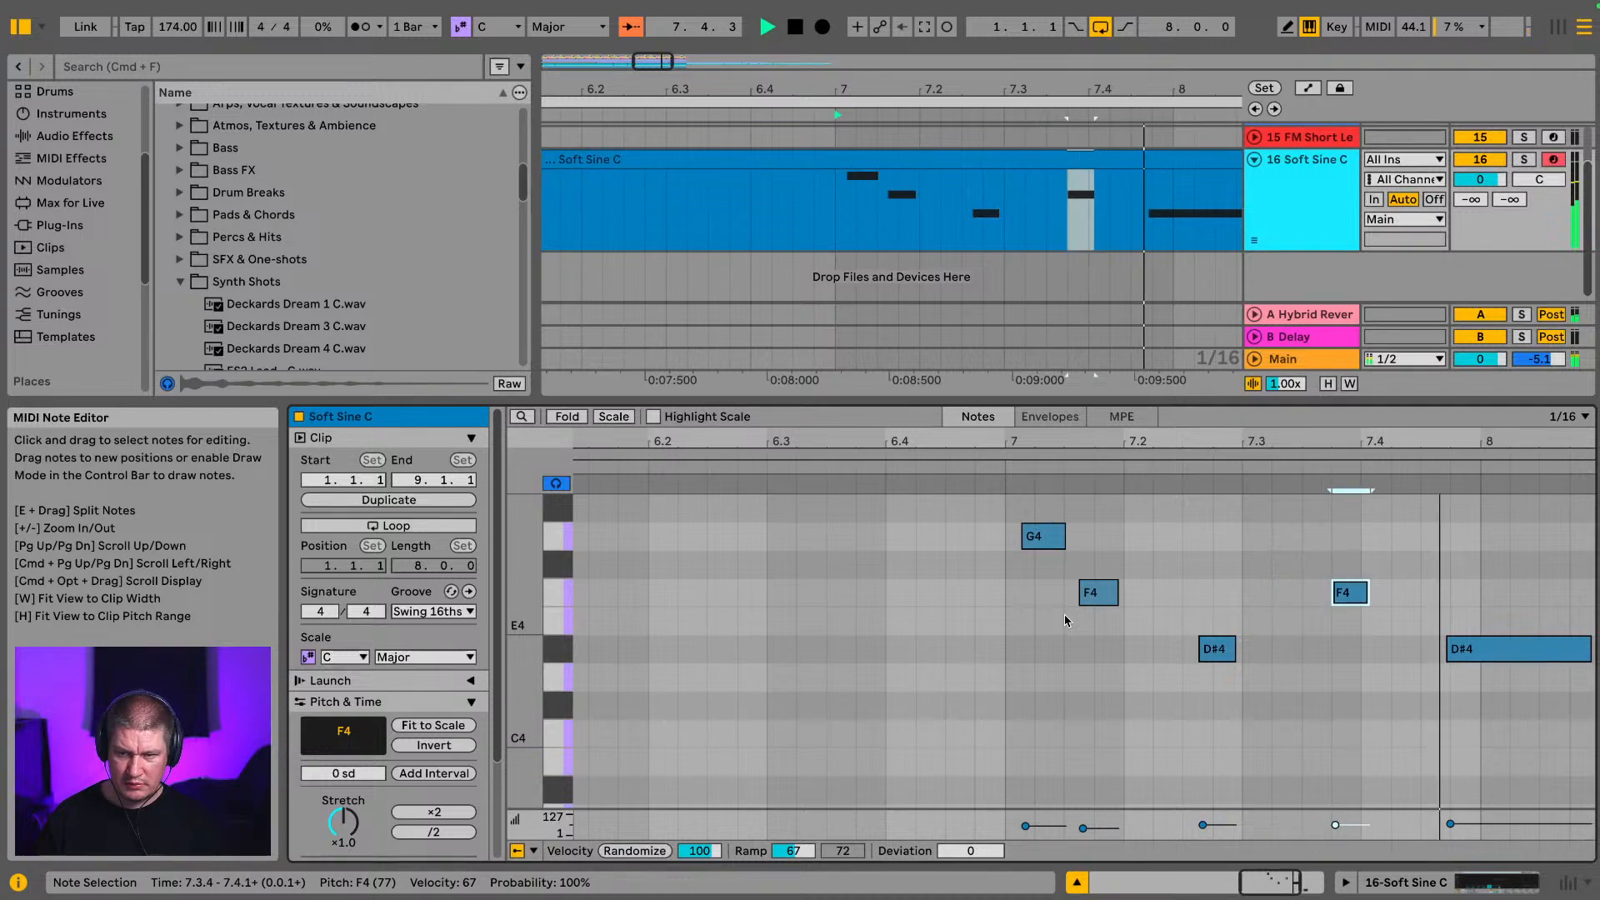
{"action": "key", "text": "Left"}
{"action": "key", "text": "space"}
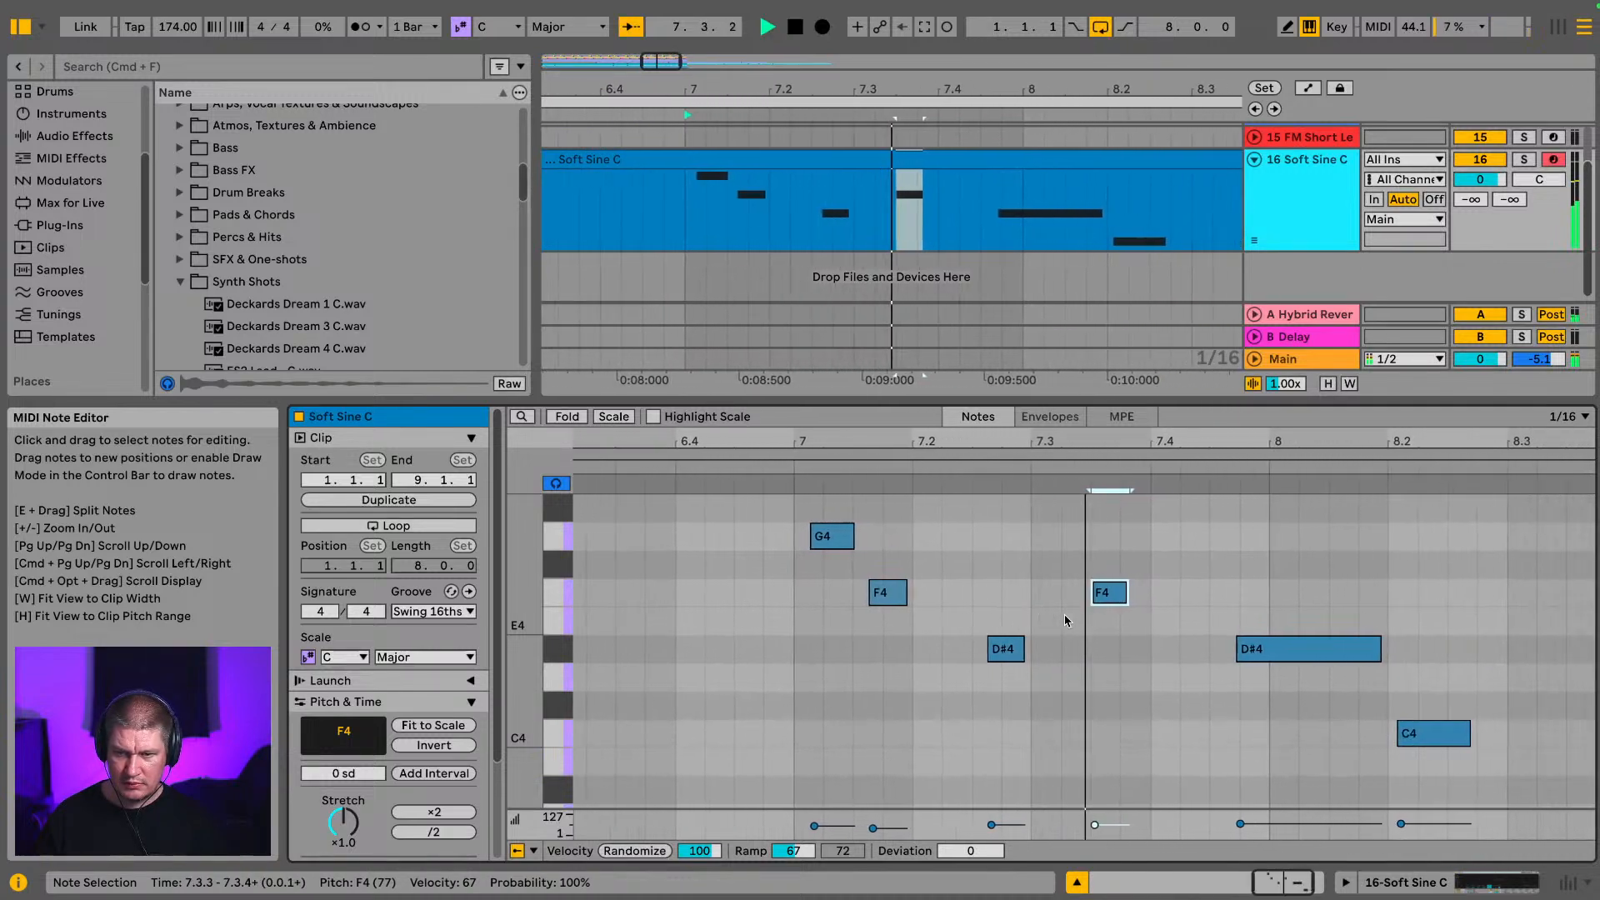
{"action": "key", "text": "space"}
Step: Move the long D#4 note earlier to 7.4.3 and check playback with the final C4 note selected
{"action": "left_click", "coordinate": [1132, 650]}
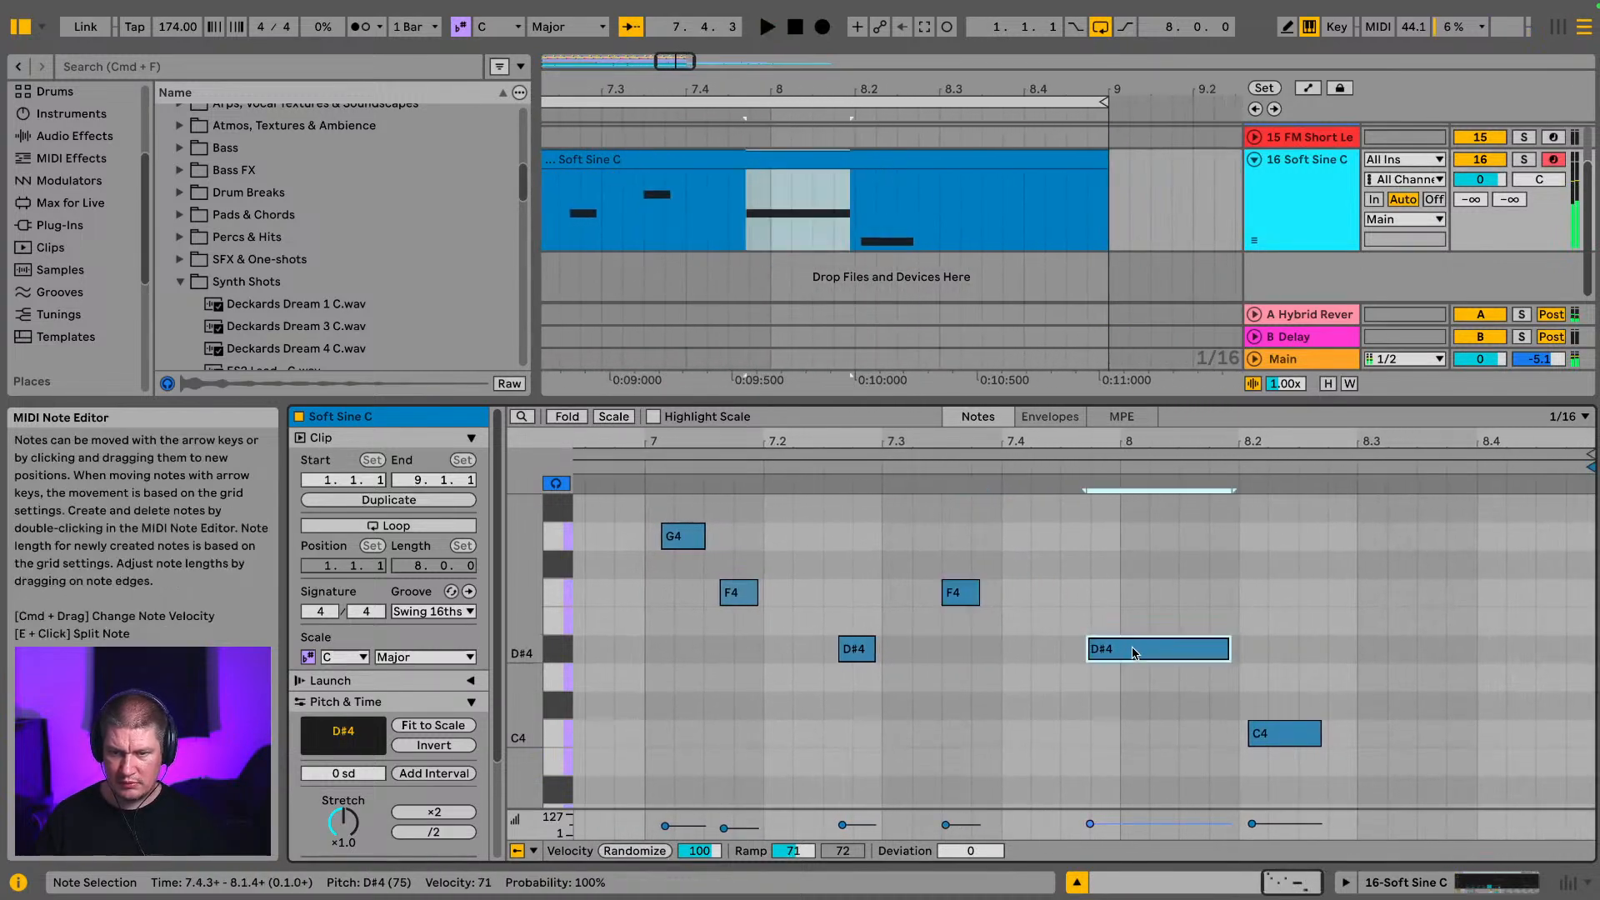
{"action": "key", "text": "Left"}
{"action": "key", "text": "space"}
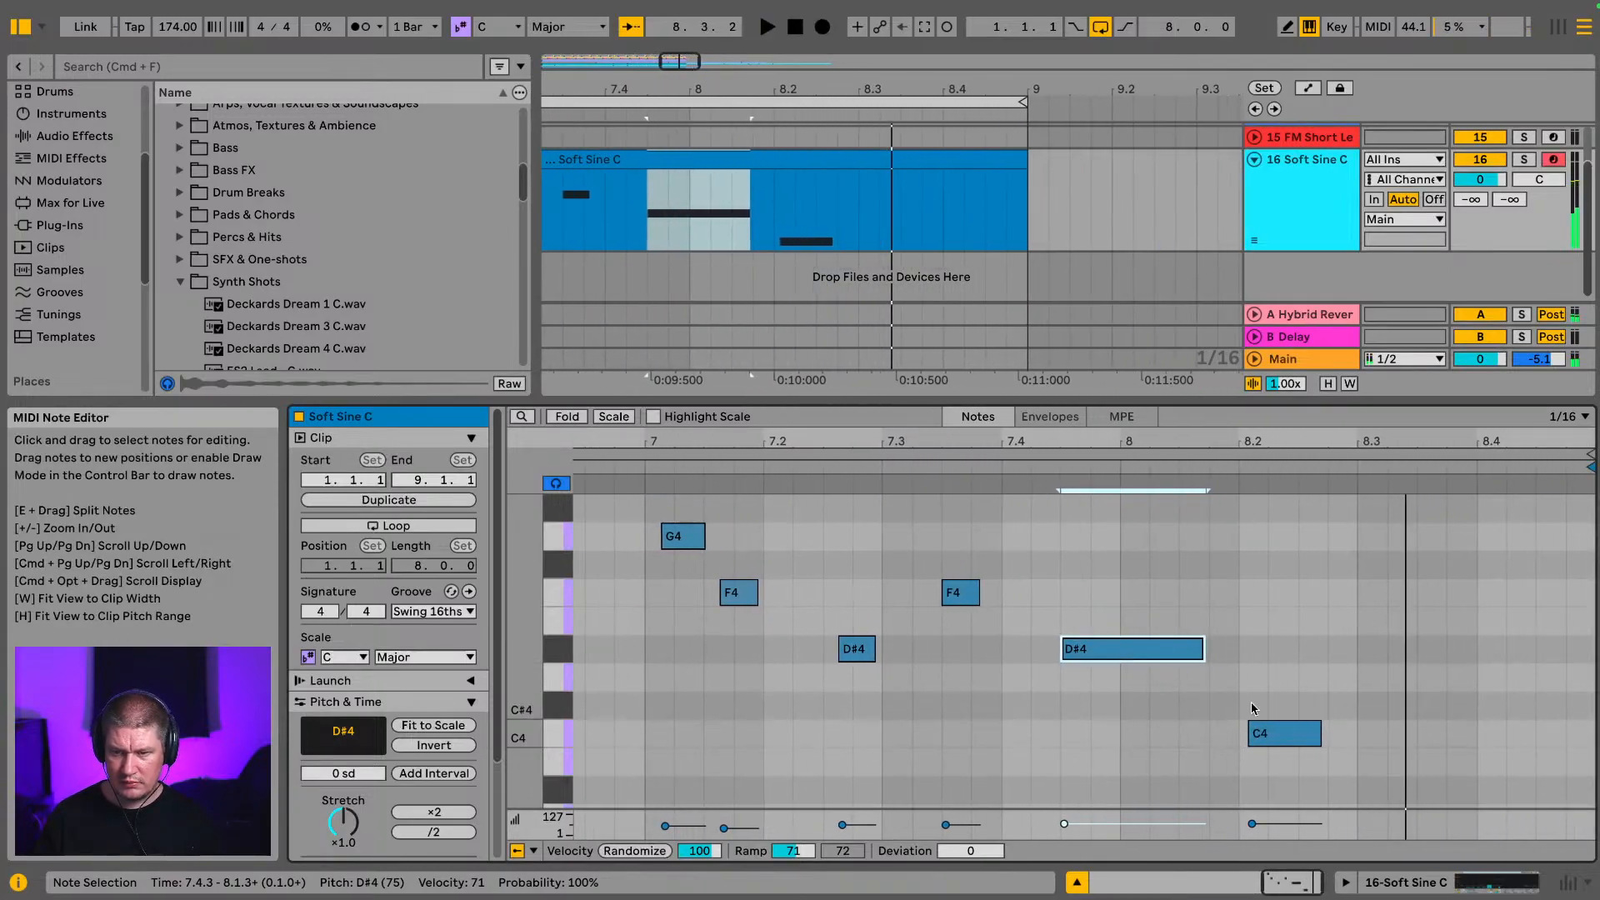
{"action": "left_click", "coordinate": [1253, 740]}
{"action": "key", "text": "space"}
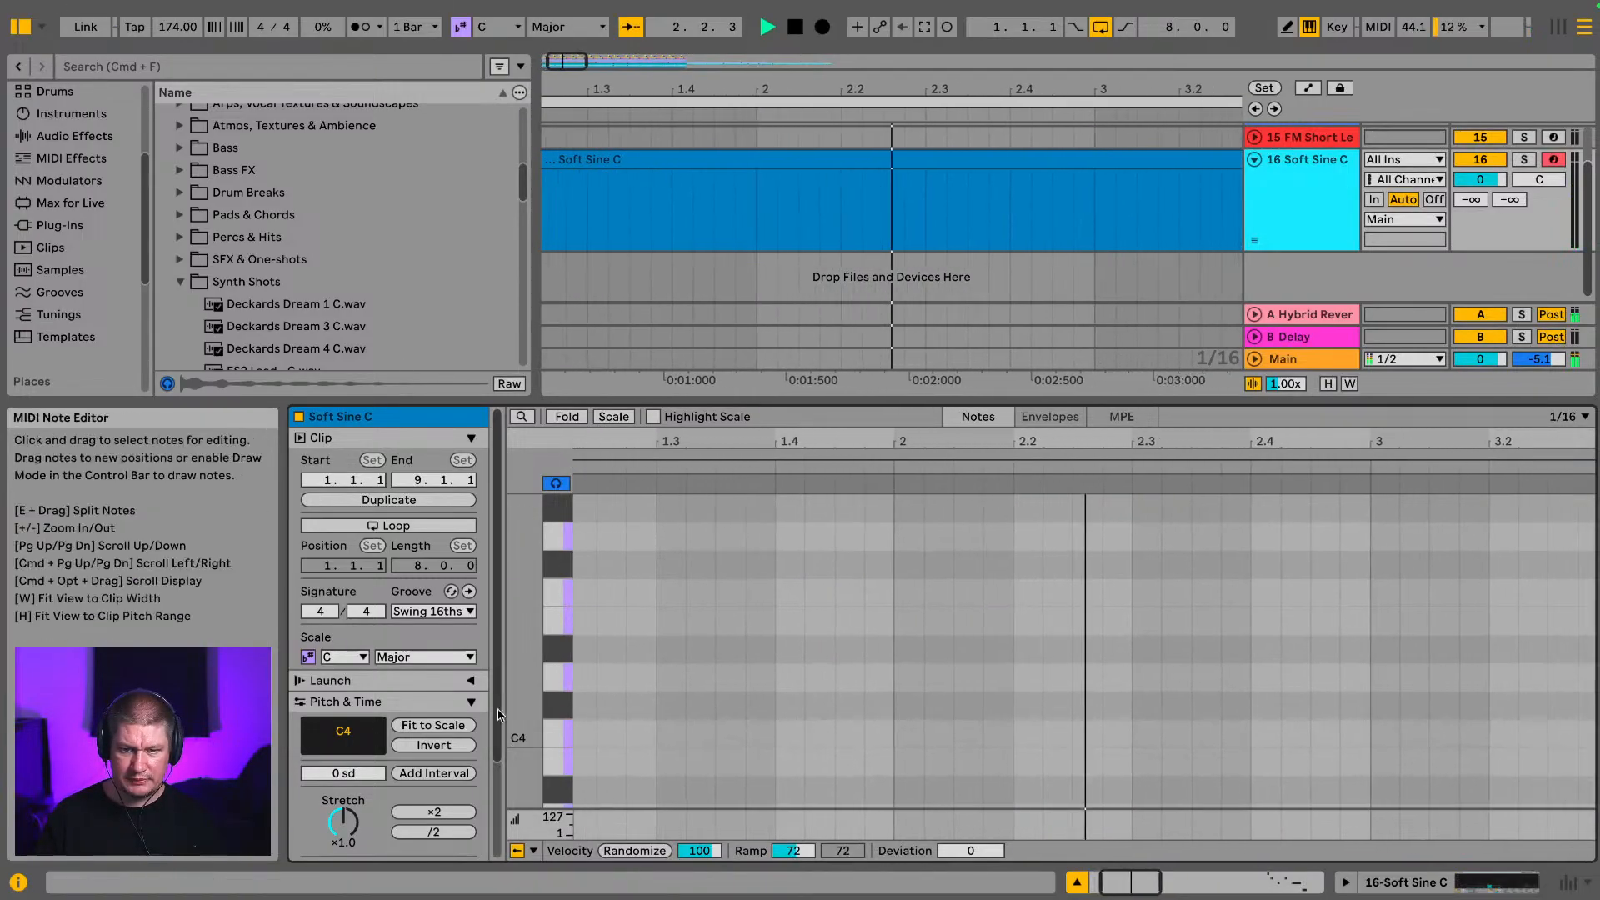
Step: Enlarge the velocity lane, set the velocity of all the phrase's notes to 46, and shrink the lane back after playback
{"action": "left_click", "coordinate": [767, 800]}
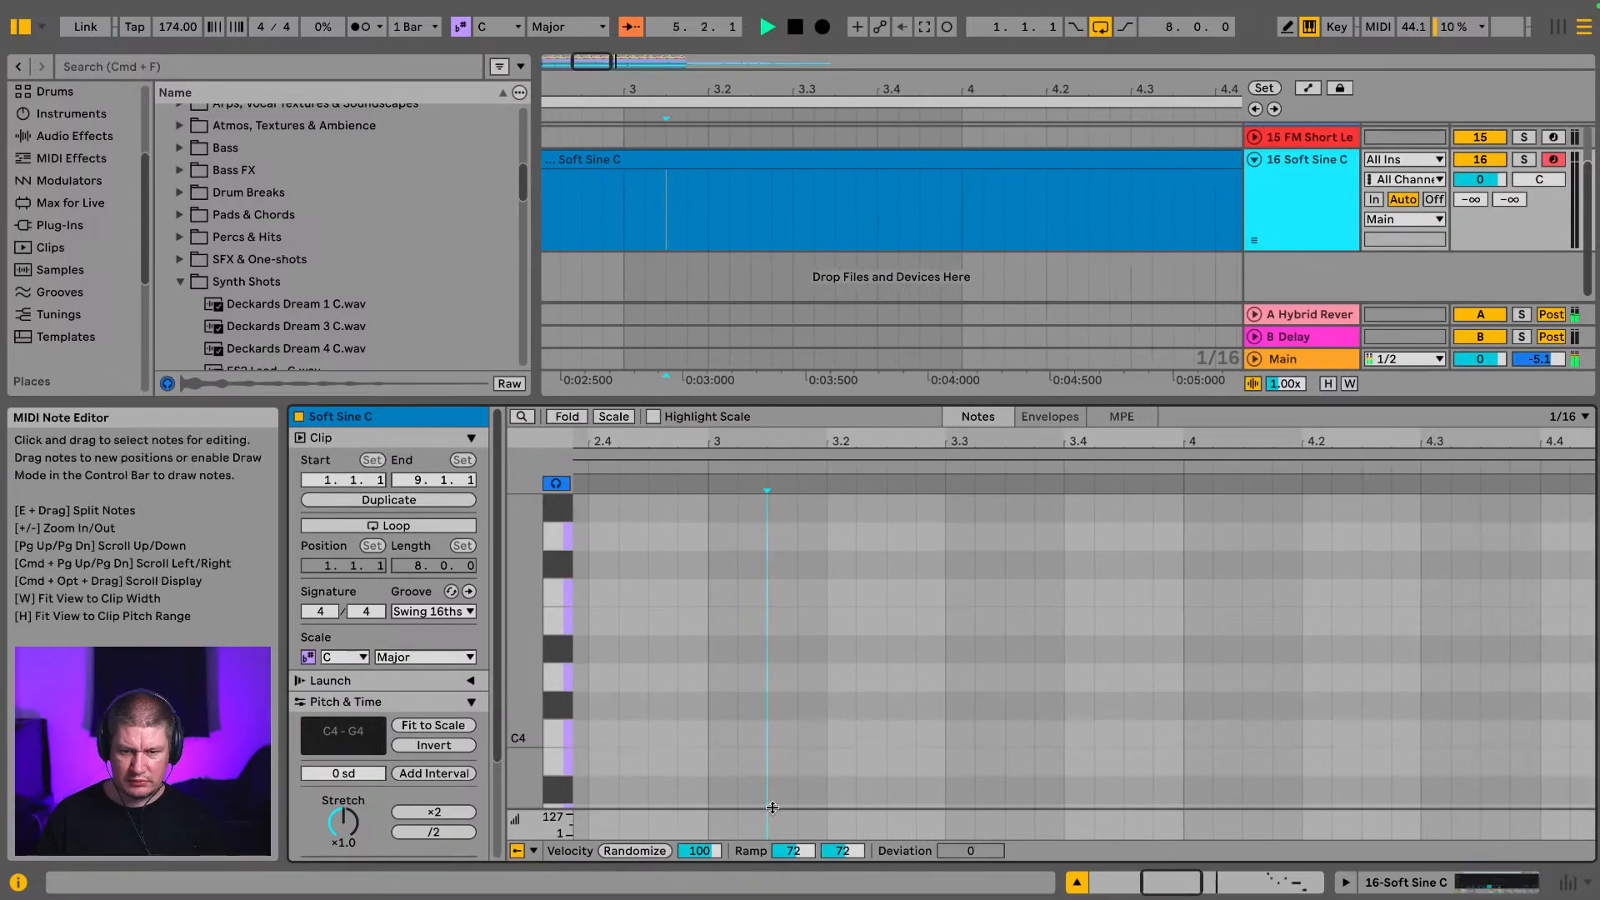
{"action": "left_click_drag", "start_coordinate": [772, 808], "coordinate": [773, 564]}
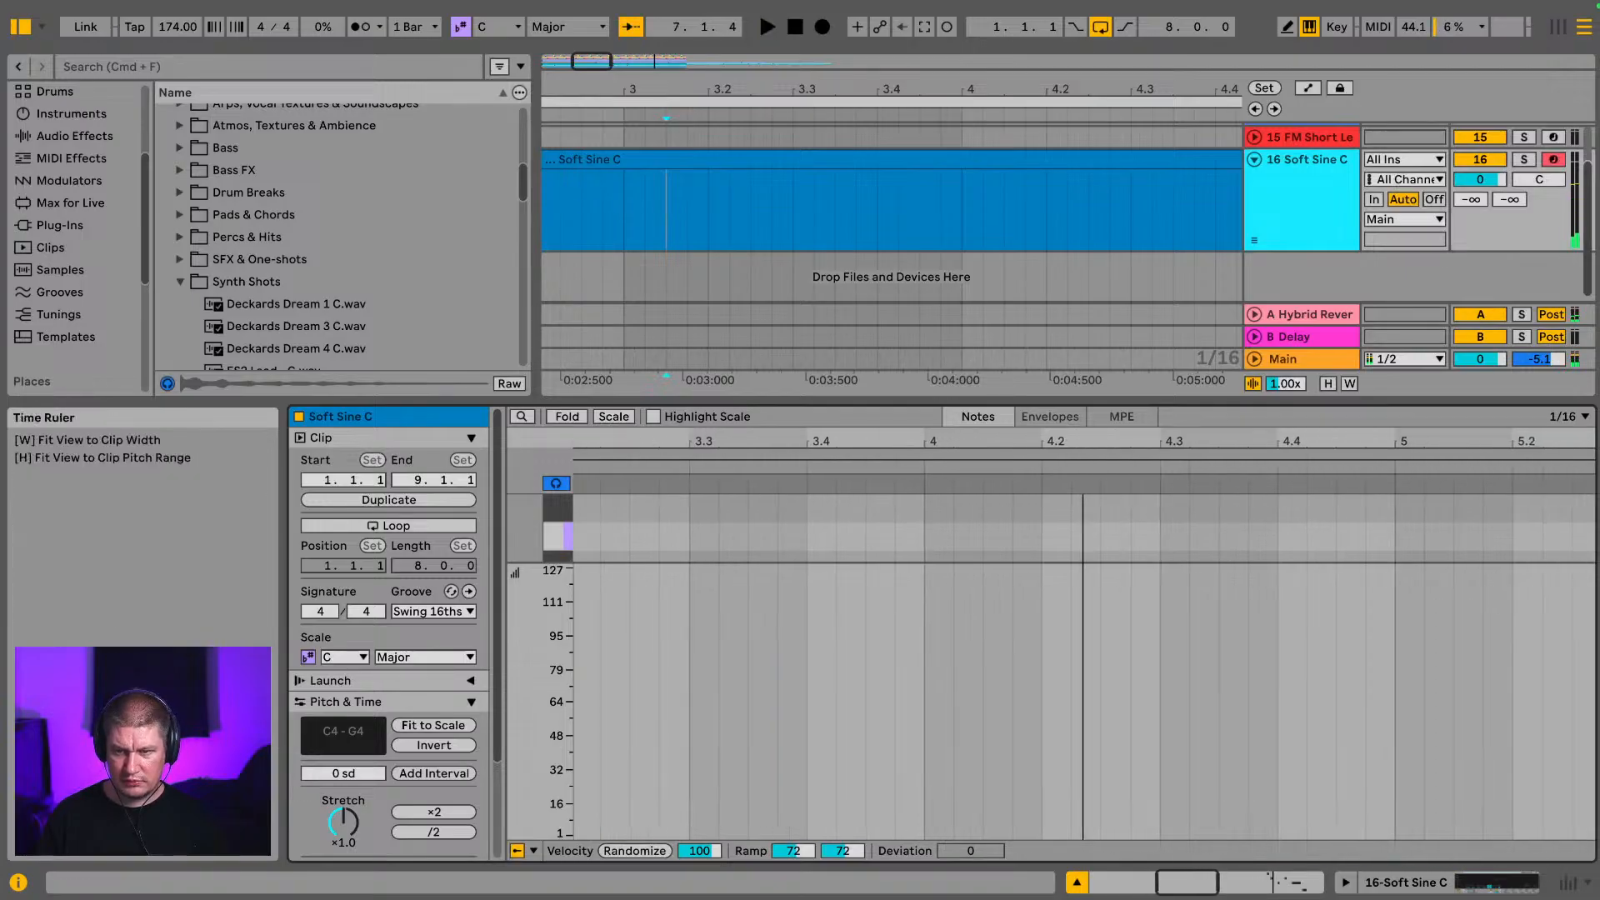
{"action": "key", "text": "w"}
{"action": "left_click_drag", "start_coordinate": [1342, 650], "coordinate": [1550, 790]}
{"action": "left_click_drag", "start_coordinate": [1387, 744], "coordinate": [1388, 675]}
{"action": "key", "text": "space"}
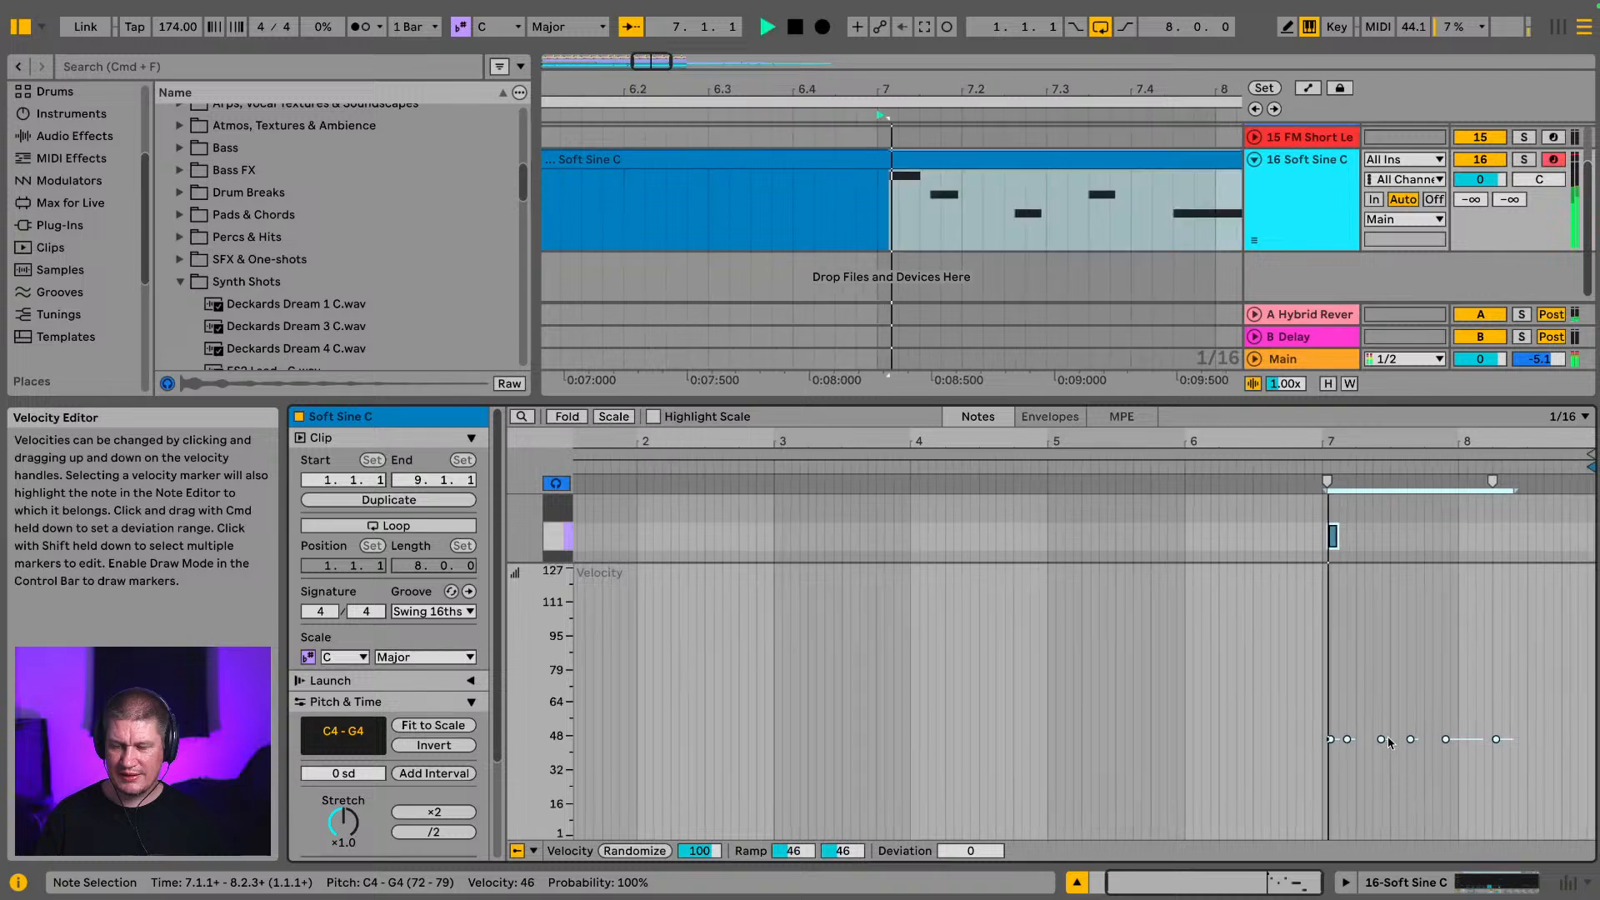
{"action": "left_click_drag", "start_coordinate": [1452, 561], "coordinate": [1454, 790]}
{"action": "key", "text": "space"}
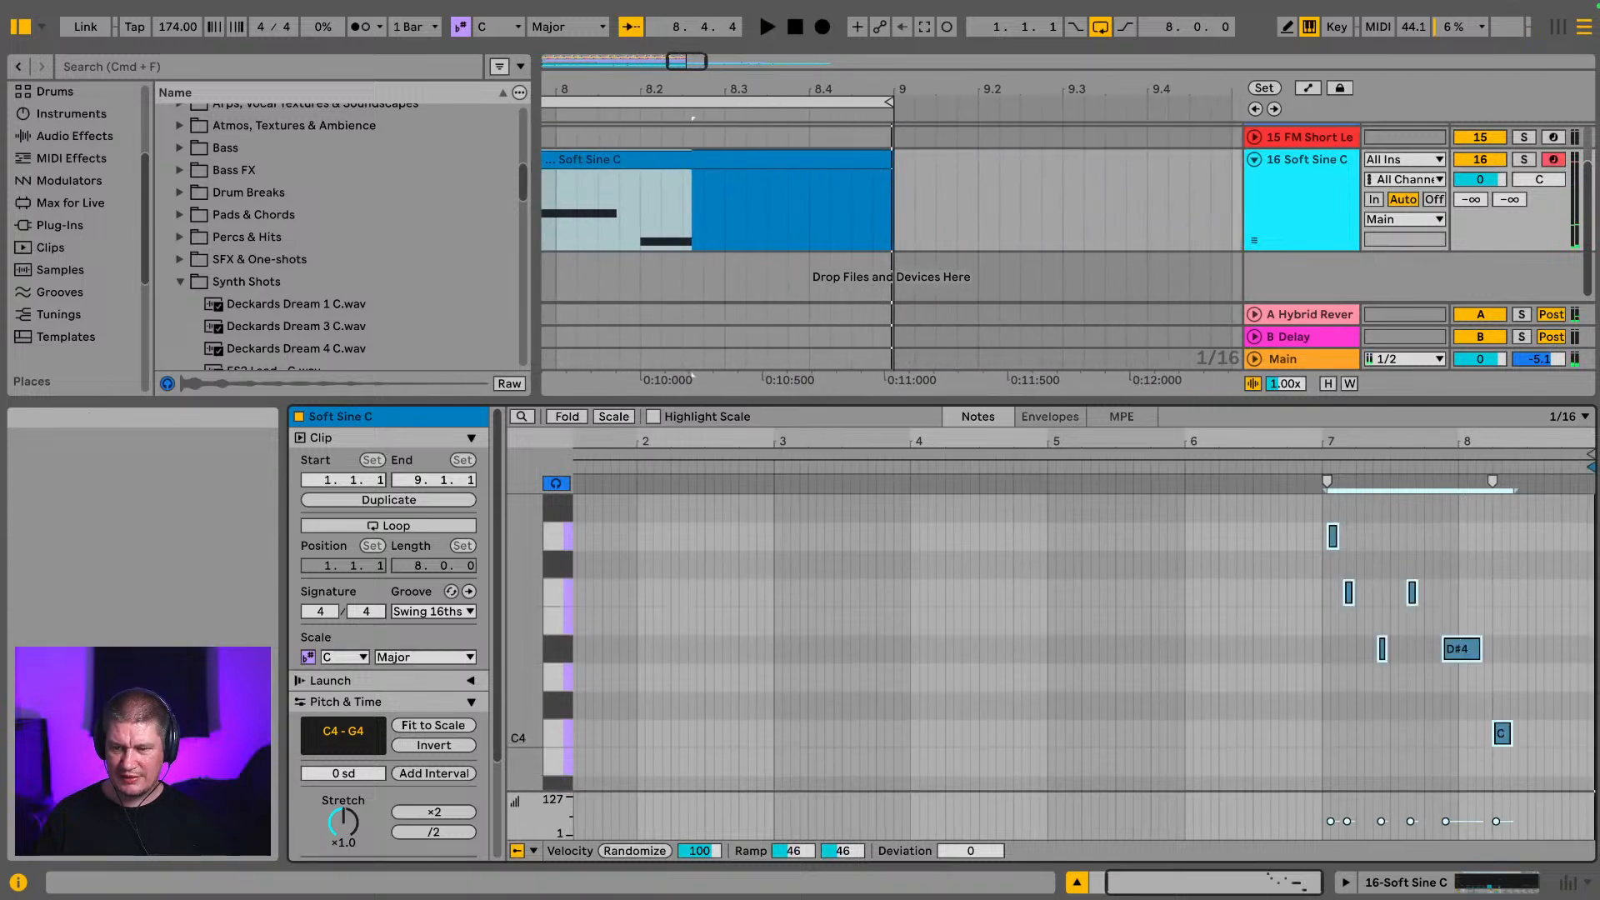
Step: Show the Soft Sine C track's device chain, close the Synth Shots folder and browse the audio effects for Delay
{"action": "left_click", "coordinate": [1474, 888]}
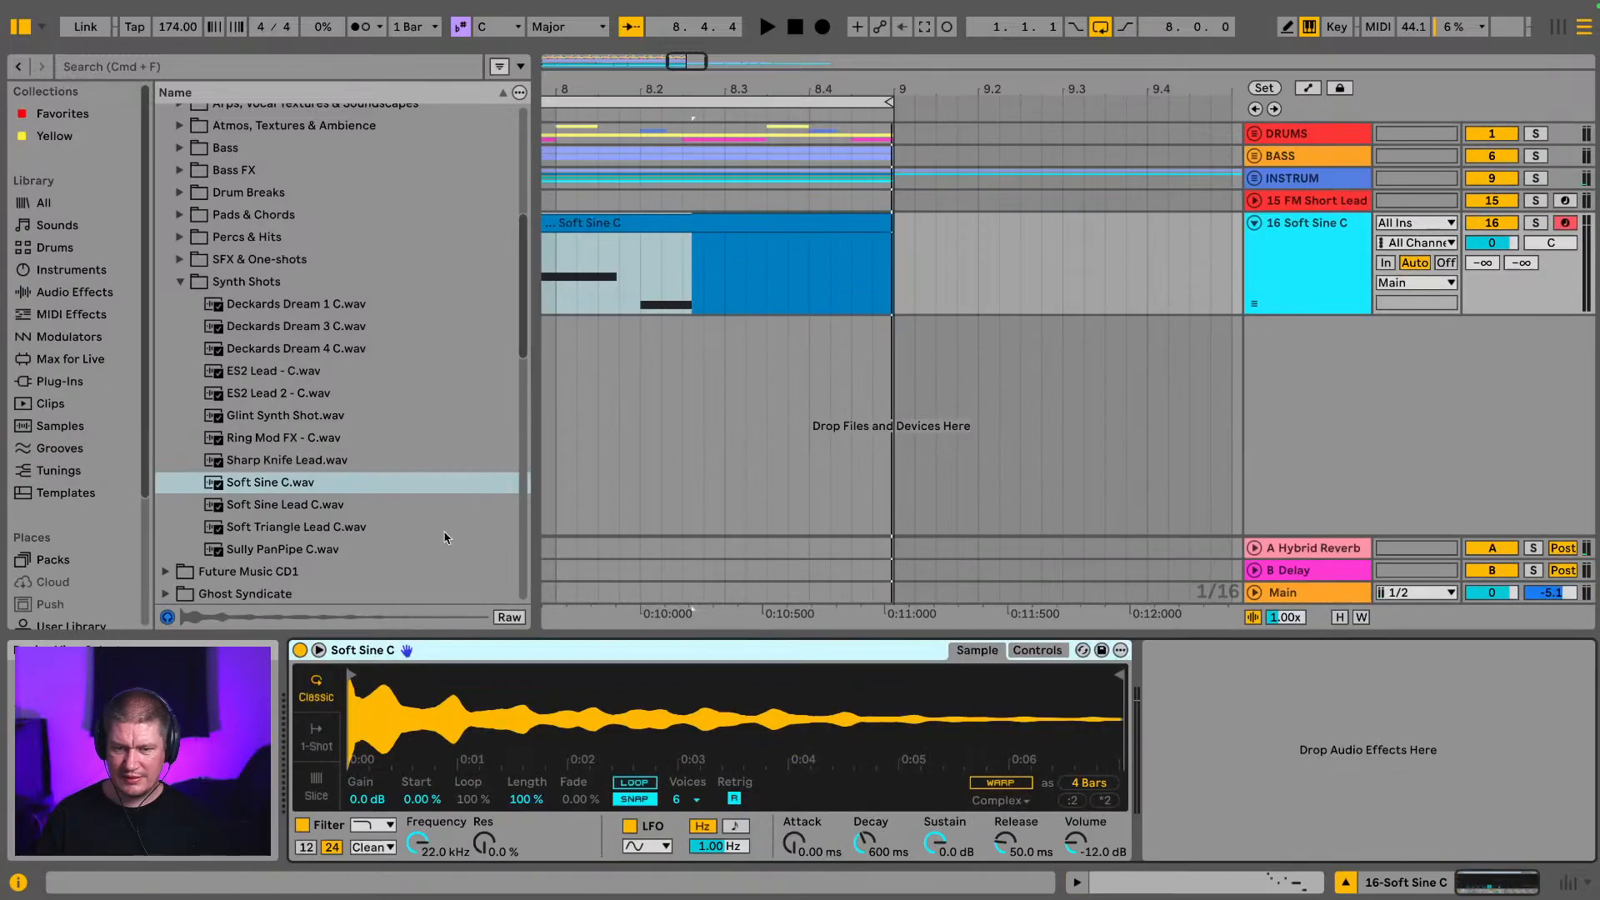
{"action": "left_click", "coordinate": [180, 283]}
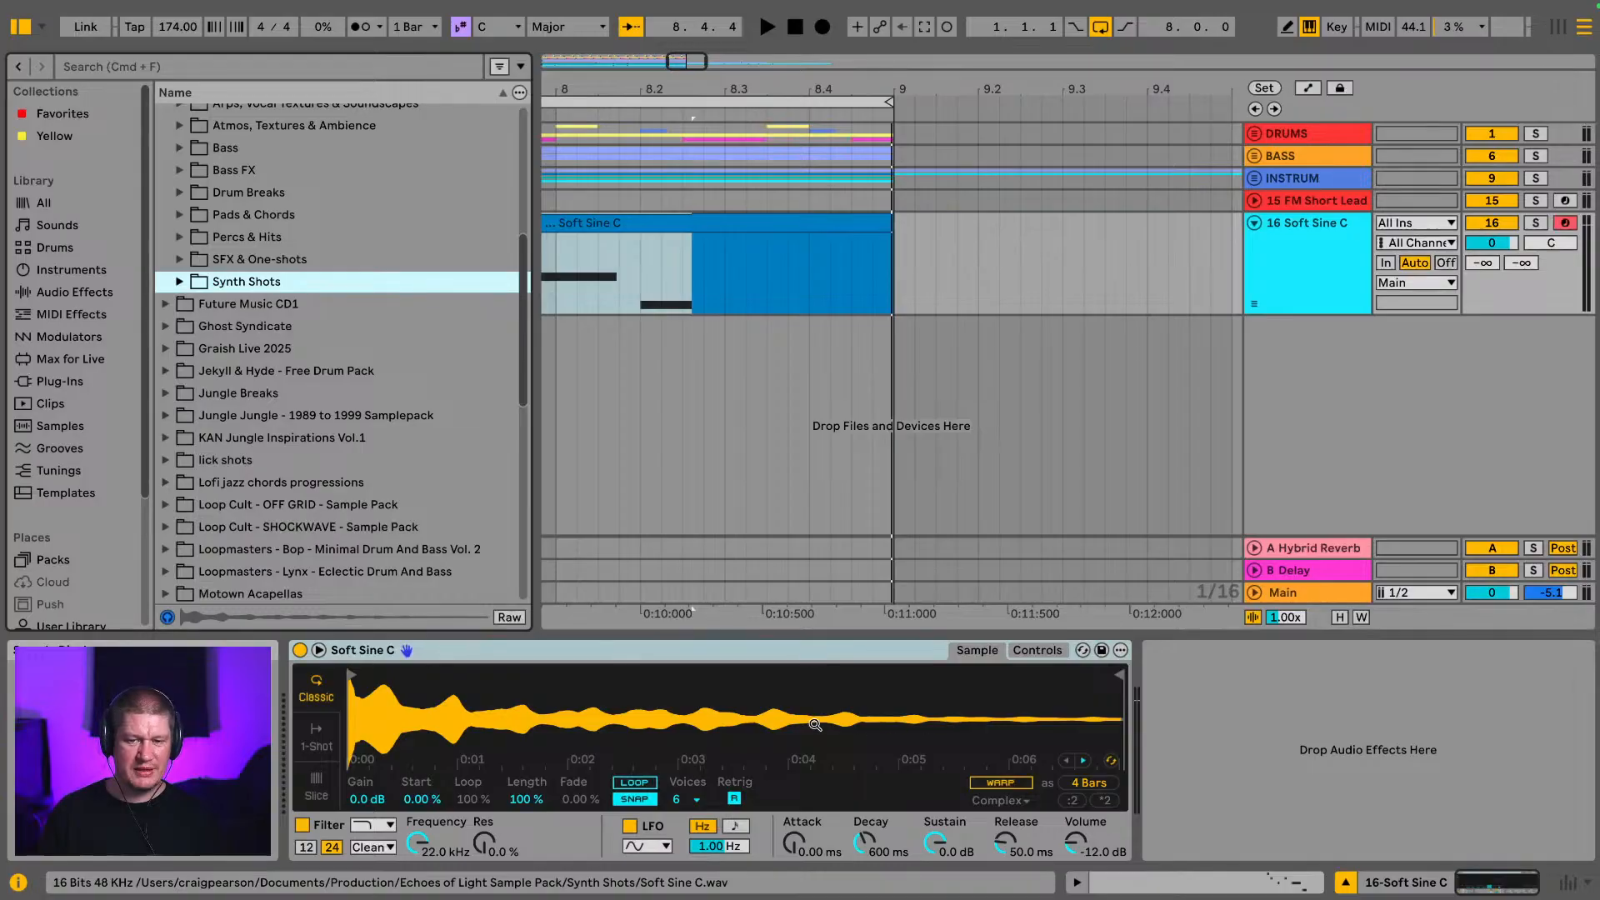
{"action": "scroll", "coordinate": [170, 368], "scroll_direction": "down", "scroll_amount": 2}
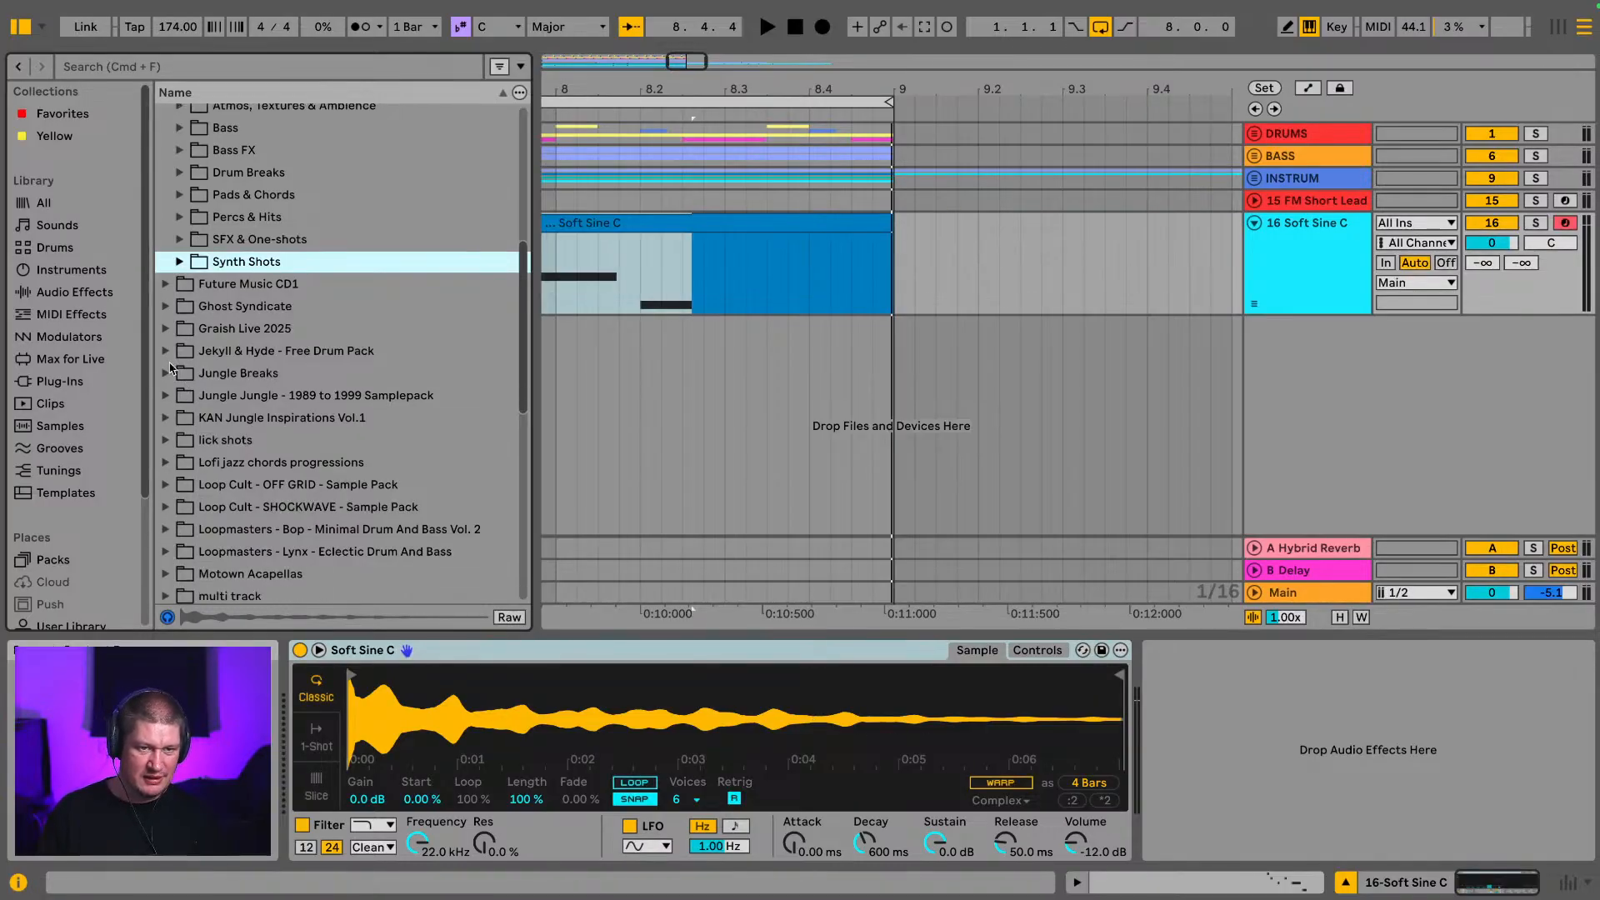
{"action": "left_click", "coordinate": [75, 291]}
{"action": "scroll", "coordinate": [383, 458], "scroll_direction": "down", "scroll_amount": 10}
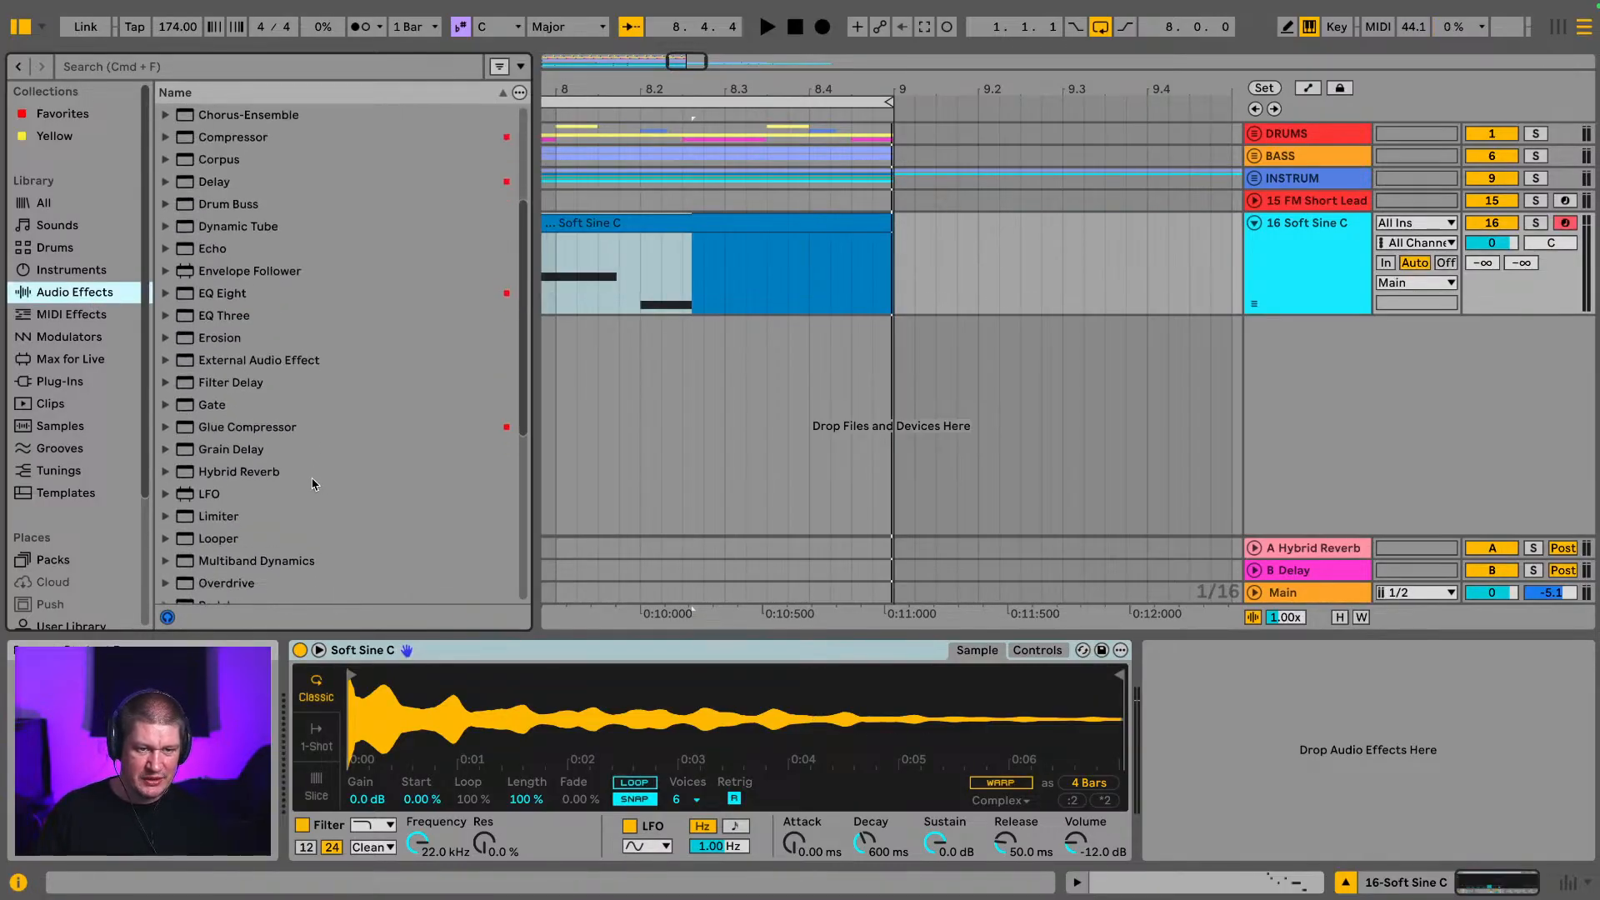
{"action": "scroll", "coordinate": [330, 485], "scroll_direction": "up", "scroll_amount": 5}
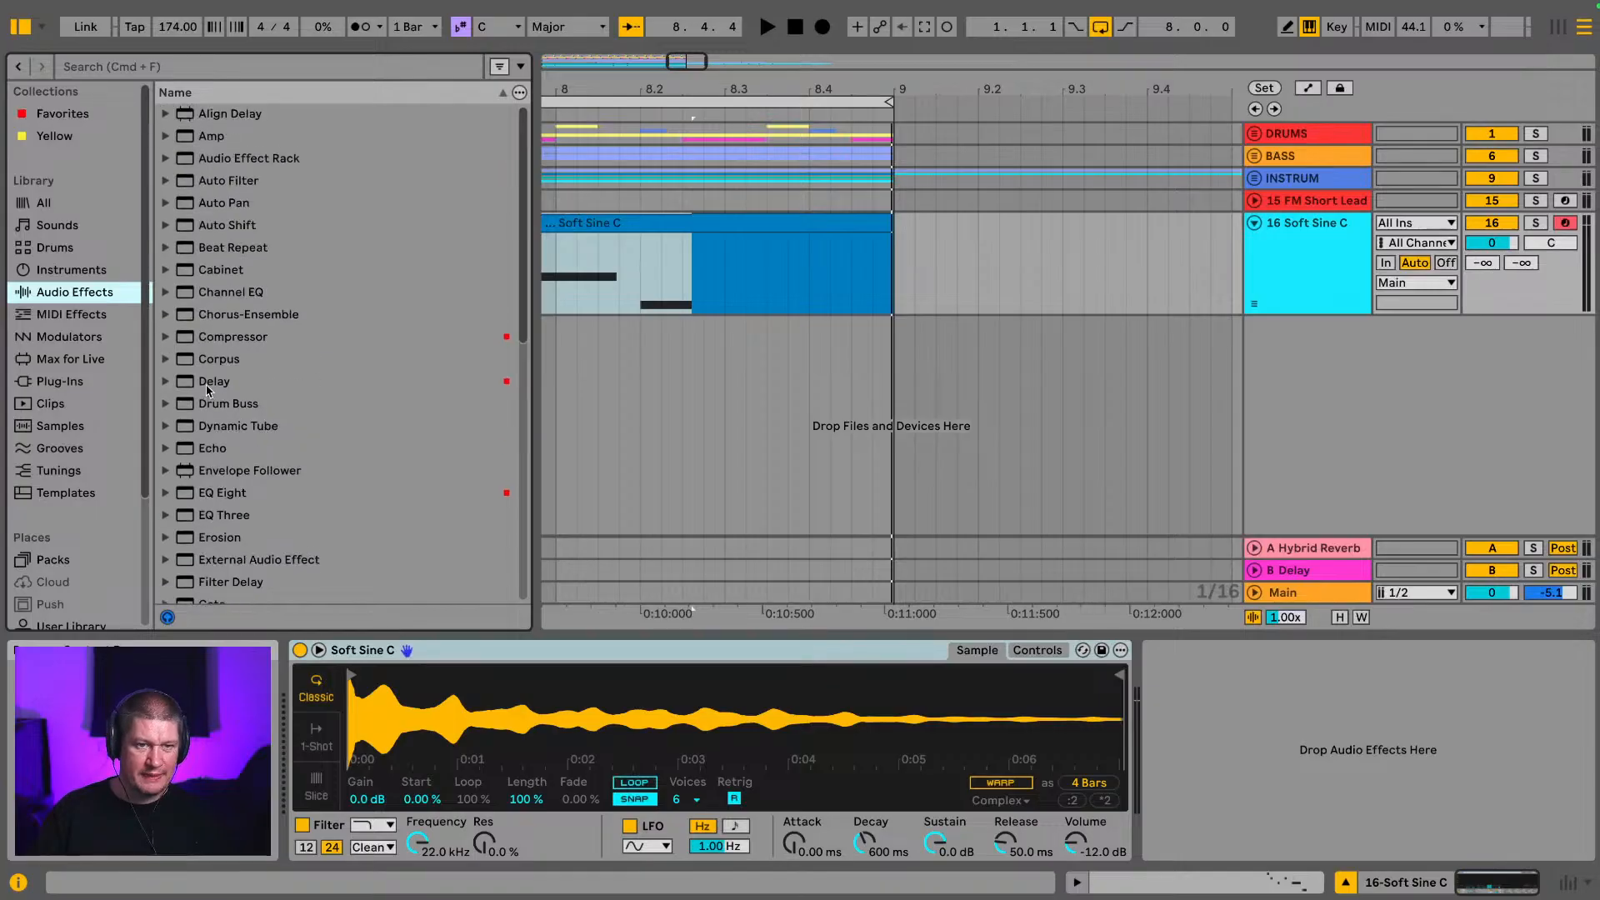
Step: Switch to the session mixer and turn the Soft Sine C track's send A fully up
{"action": "key", "text": "Tab"}
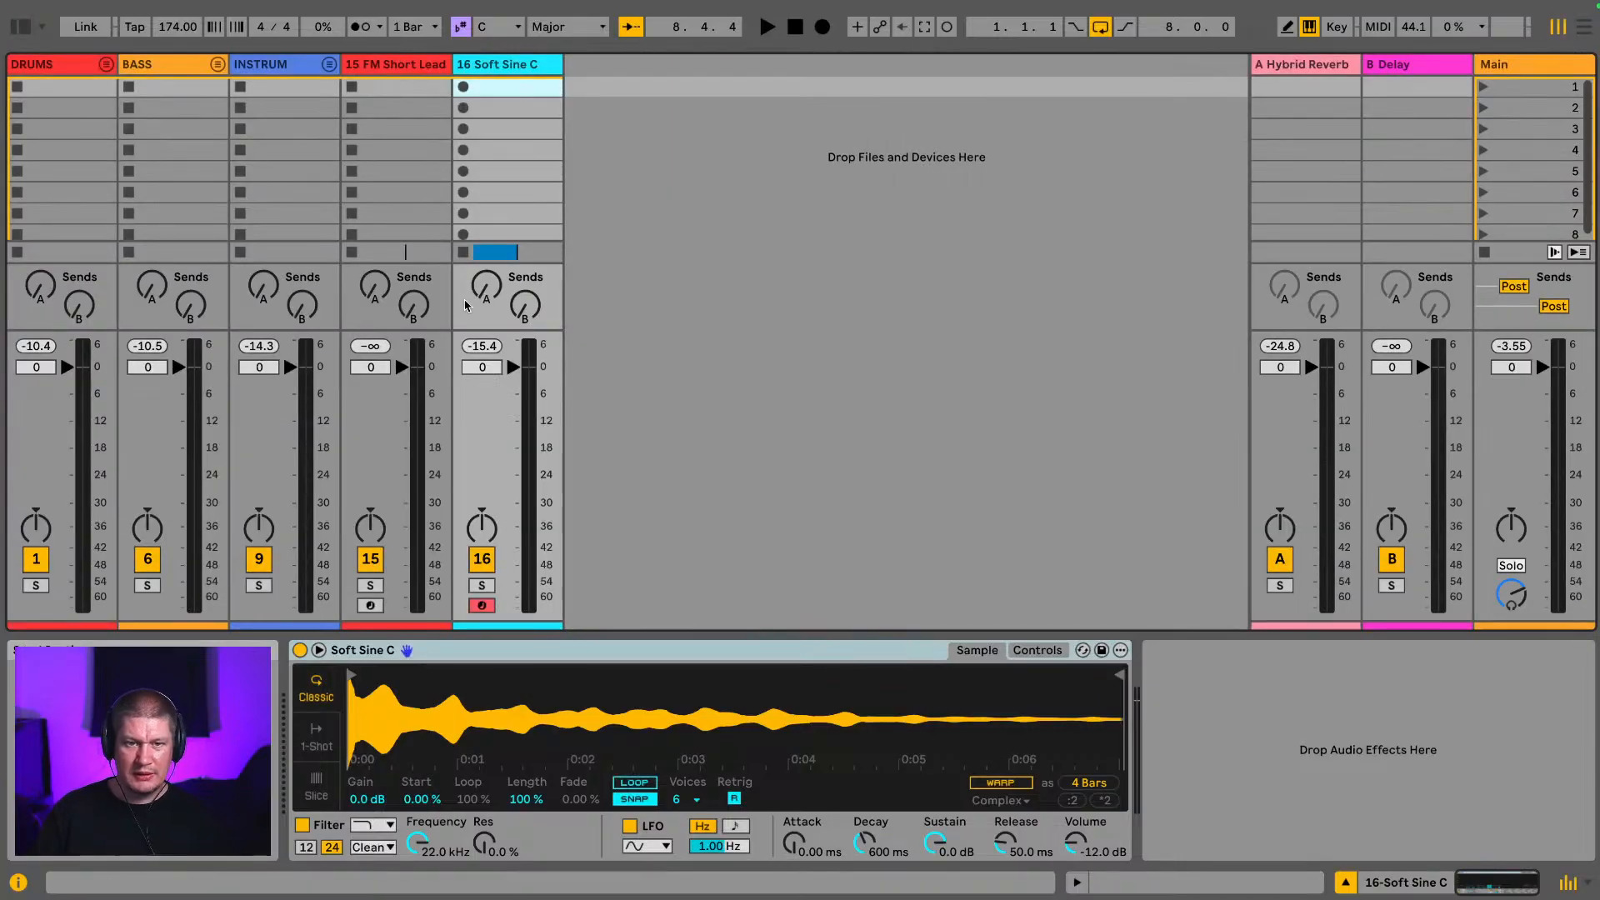
{"action": "left_click_drag", "start_coordinate": [465, 306], "coordinate": [465, 296]}
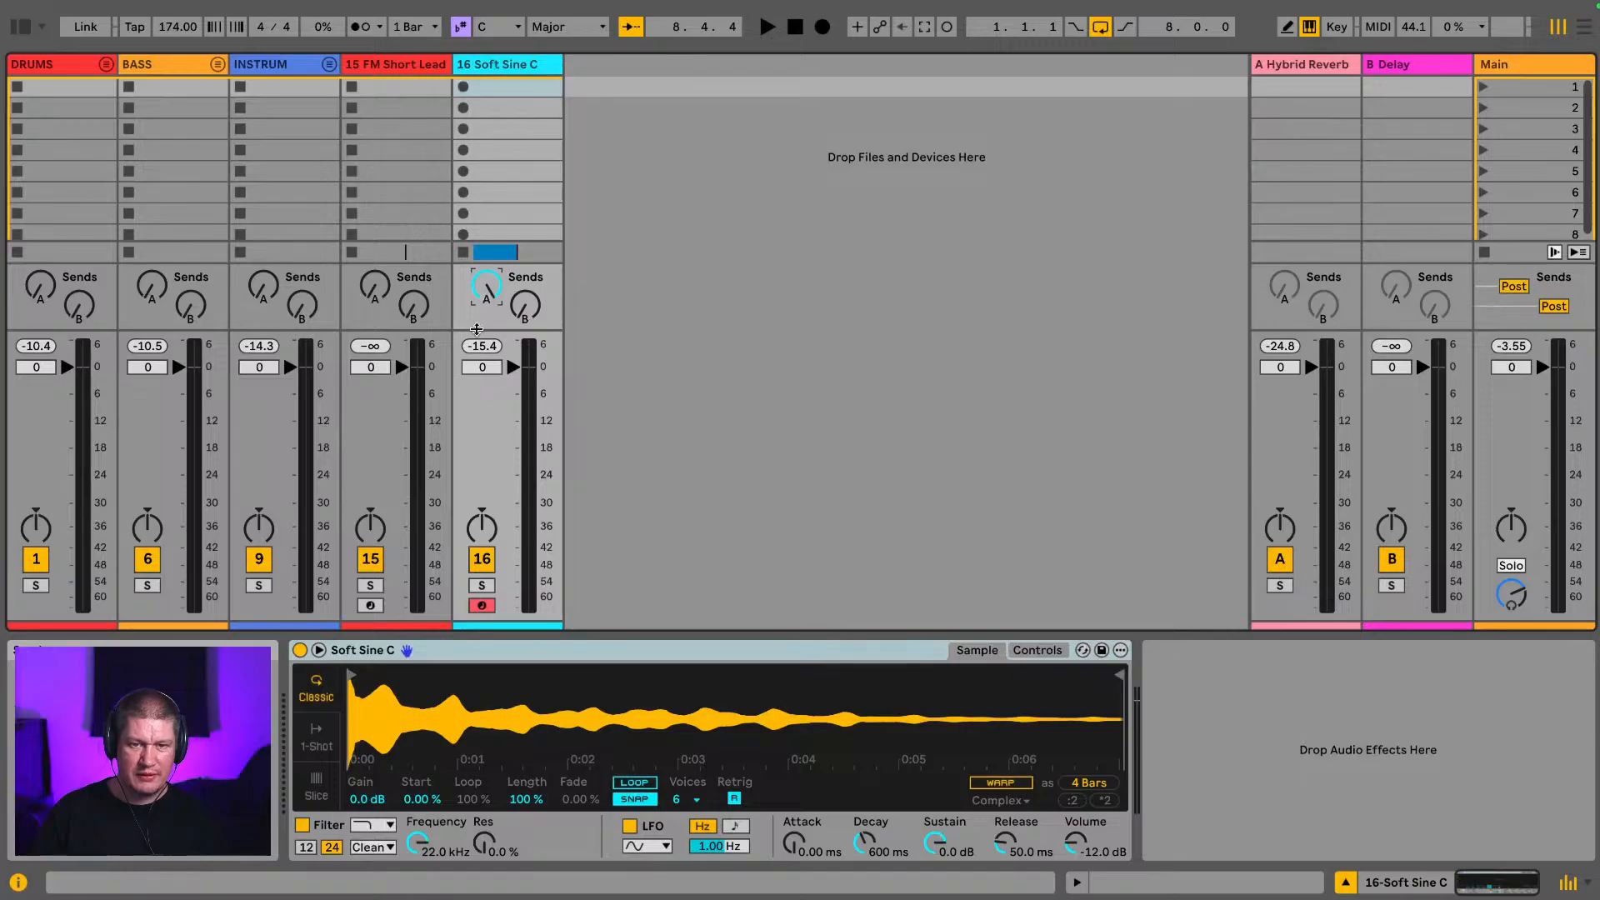
Step: Add a Delay to the Soft Sine C track with a time of 16 sixteenths, 35% Dry/Wet and Ping Pong on
{"action": "left_click", "coordinate": [20, 33]}
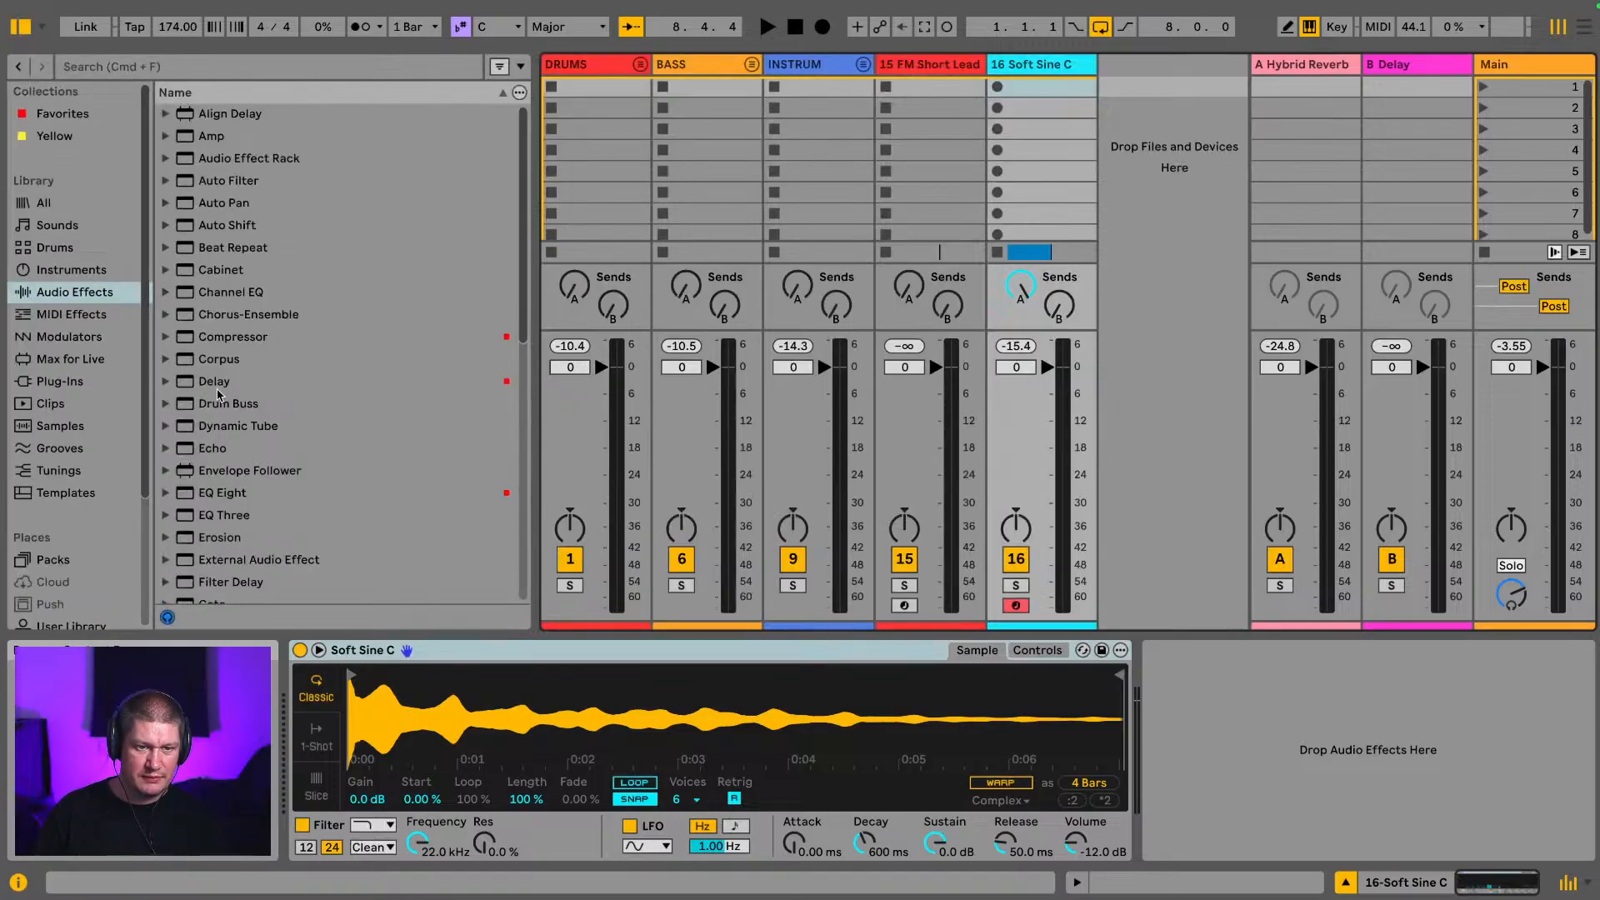
{"action": "left_click_drag", "start_coordinate": [217, 383], "coordinate": [1160, 781]}
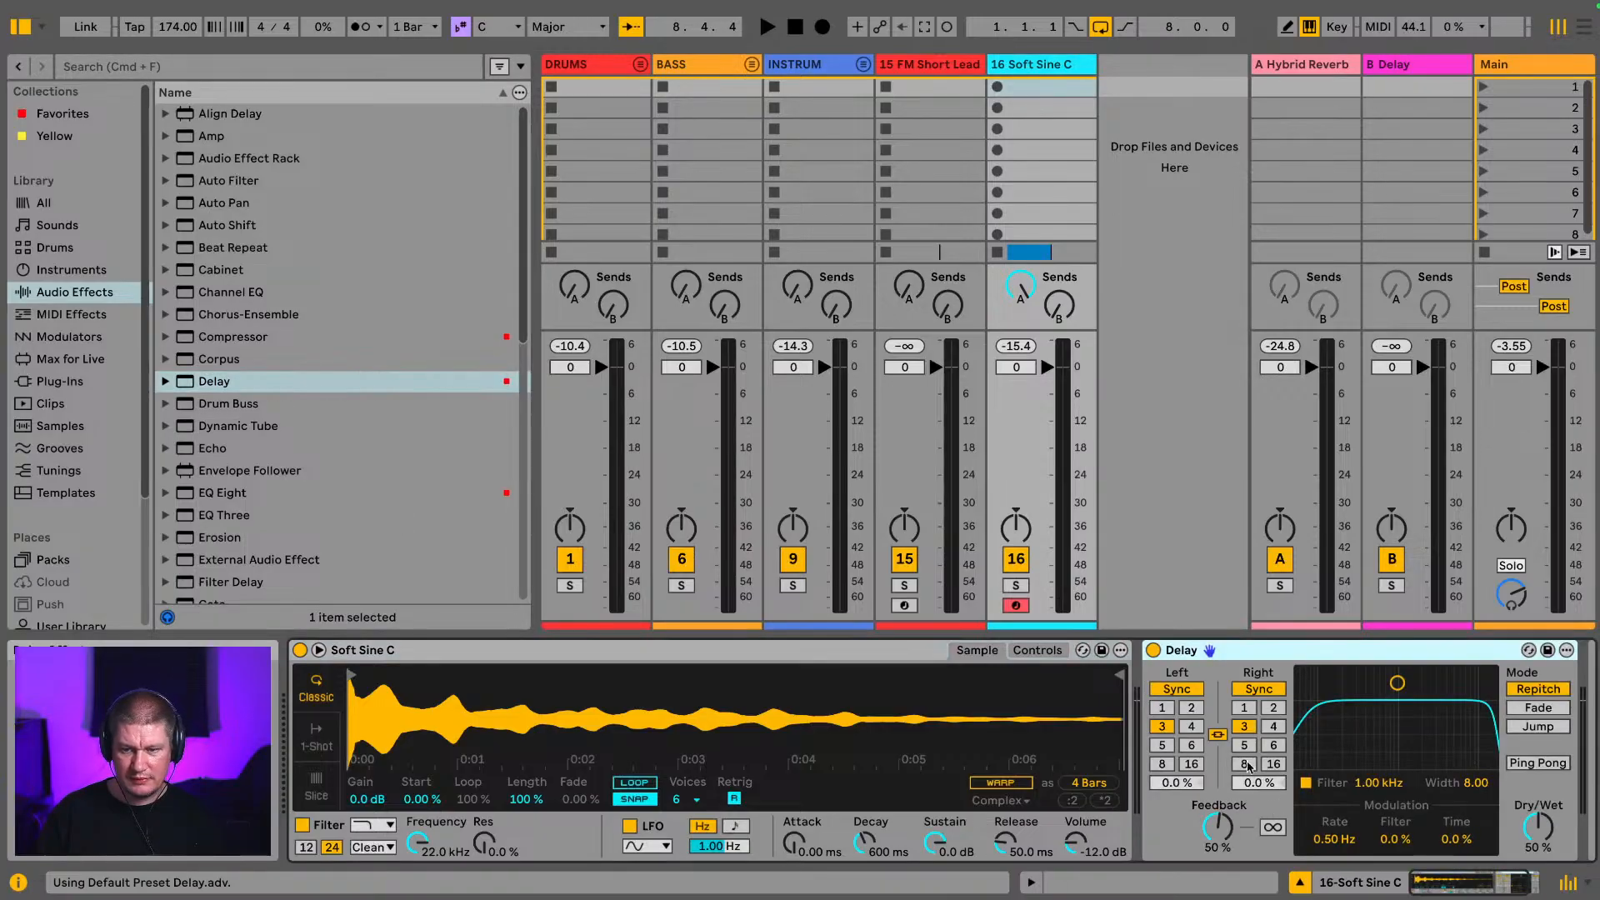
{"action": "left_click", "coordinate": [1192, 763]}
{"action": "key", "text": "space"}
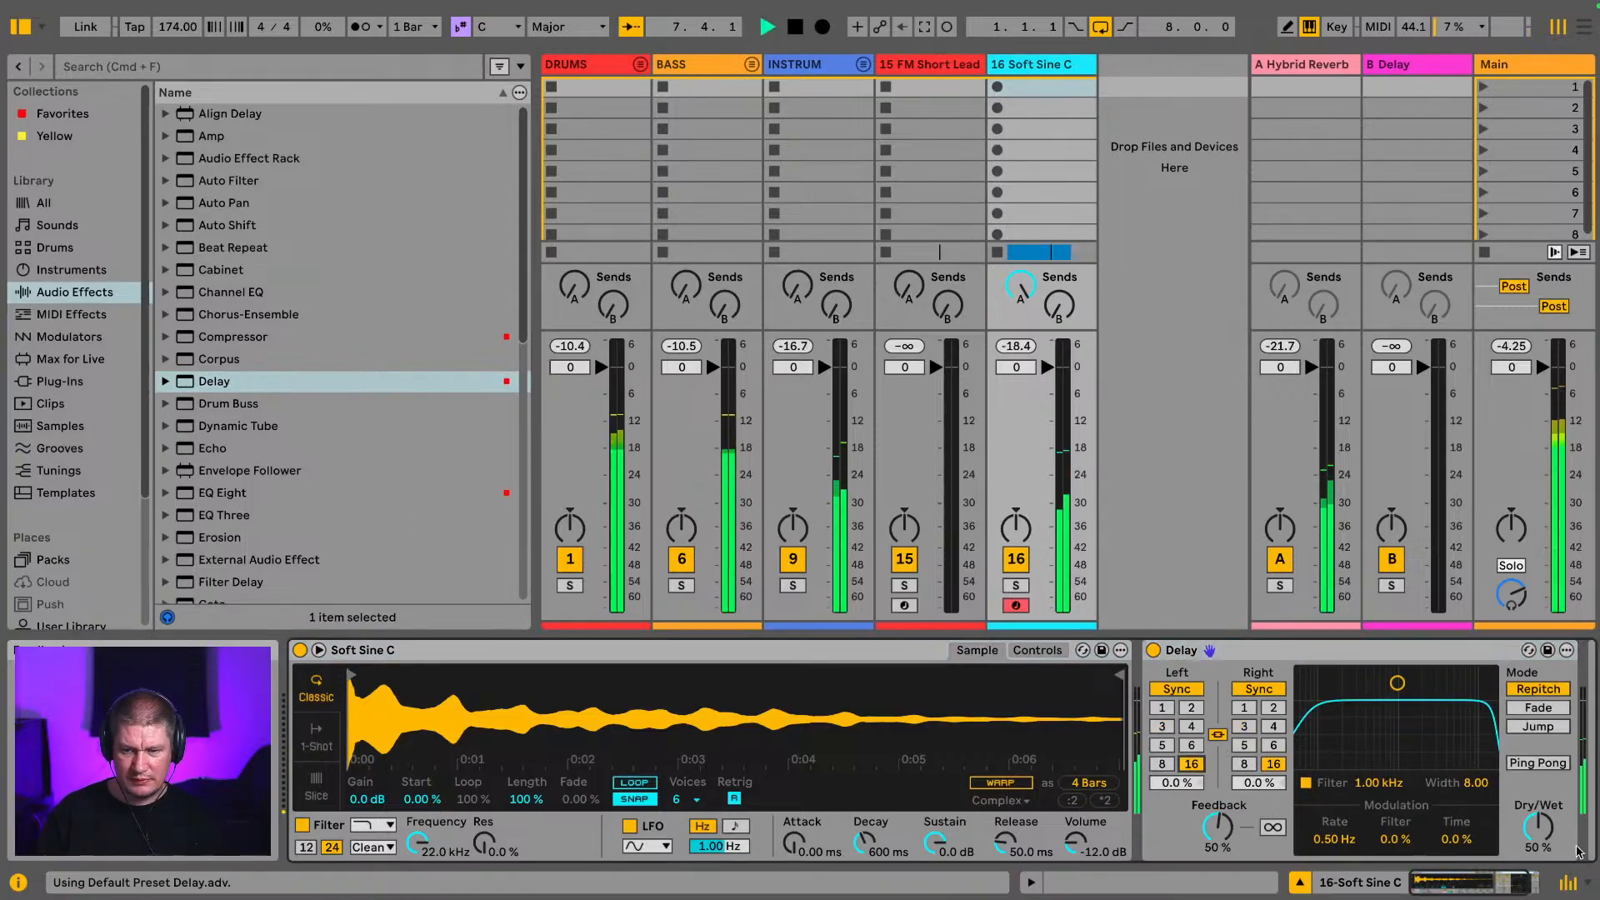
{"action": "left_click_drag", "start_coordinate": [1543, 826], "coordinate": [1543, 834]}
{"action": "left_click", "coordinate": [1538, 763]}
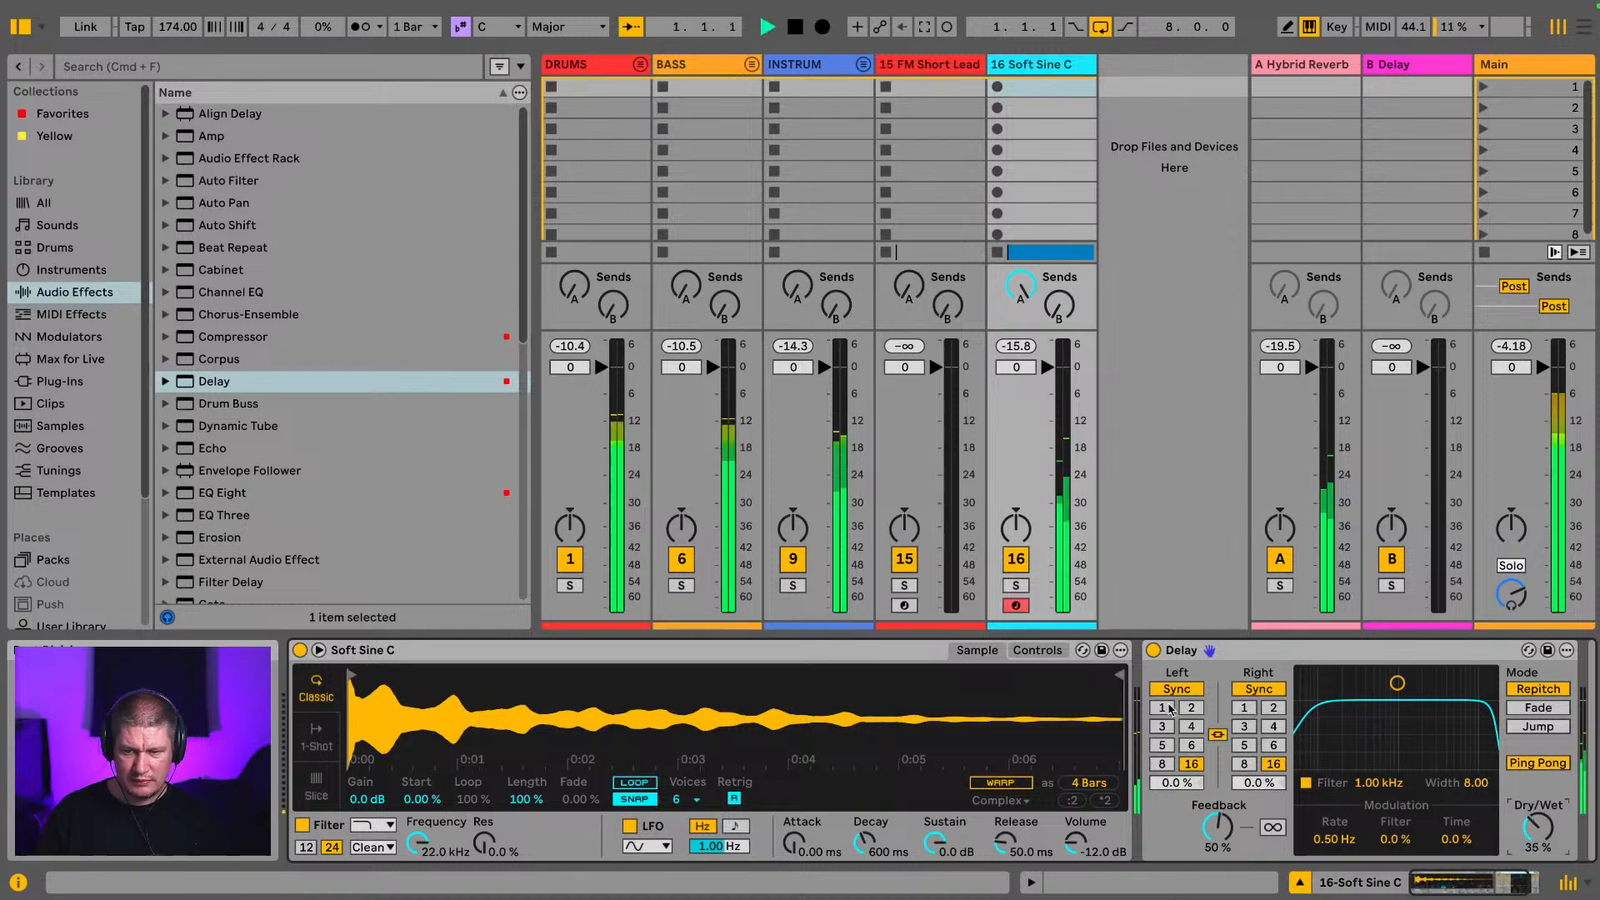
Step: Solo the Soft Sine C track, set the Delay's Dry/Wet to 48% and audition delay times of 2, 1, 4 and 6 sixteenths
{"action": "left_click", "coordinate": [1191, 708]}
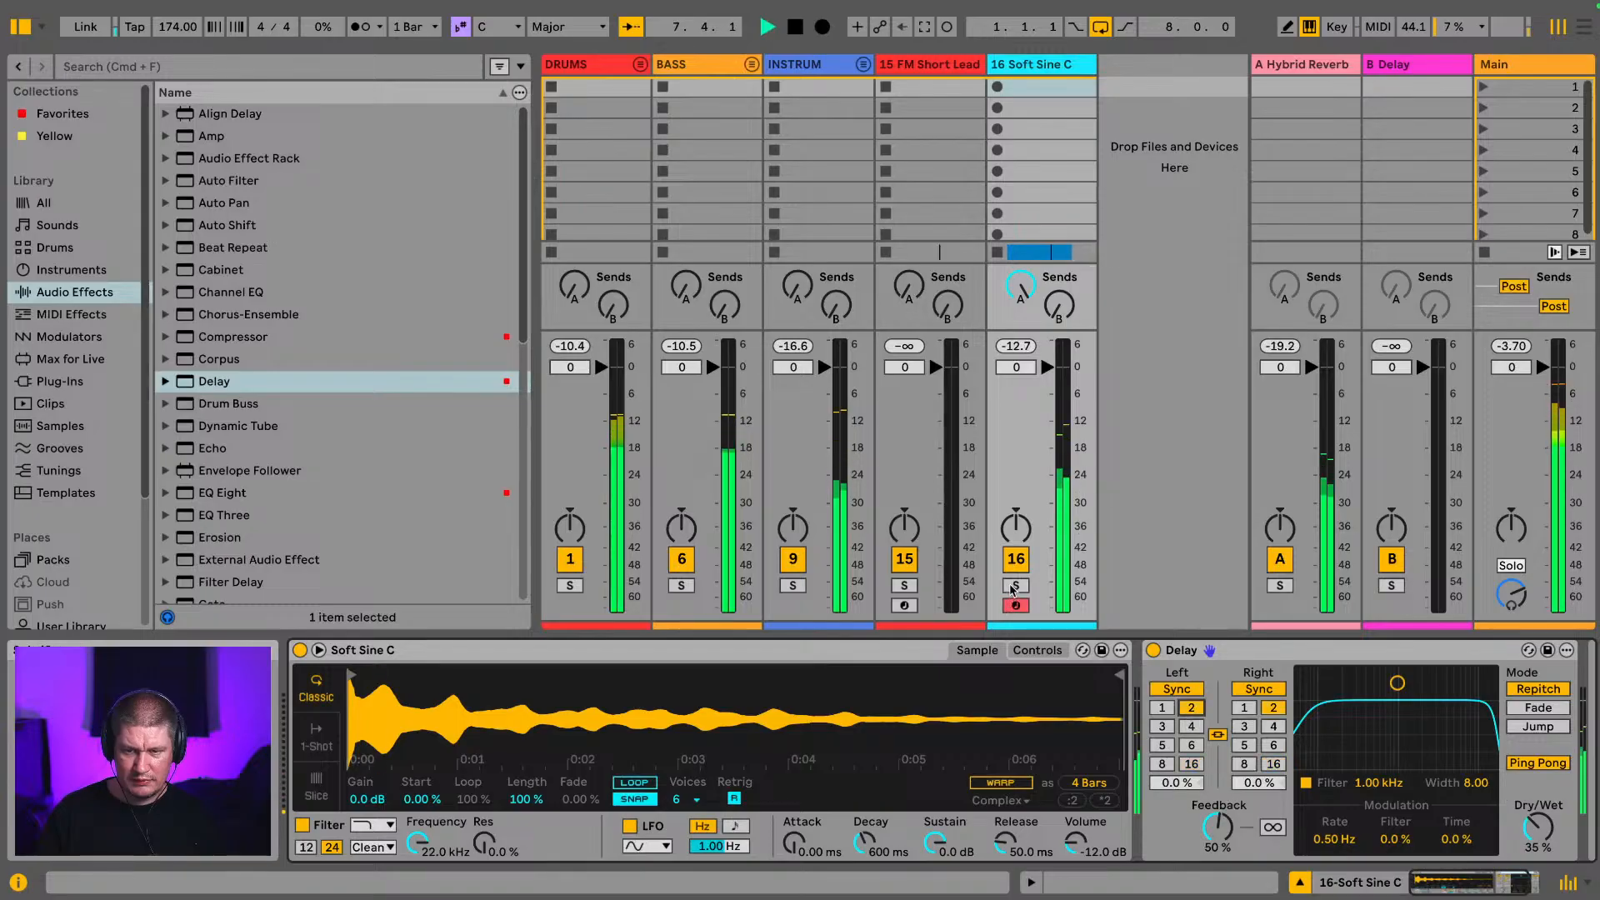
{"action": "left_click", "coordinate": [1016, 585]}
{"action": "left_click", "coordinate": [1163, 707]}
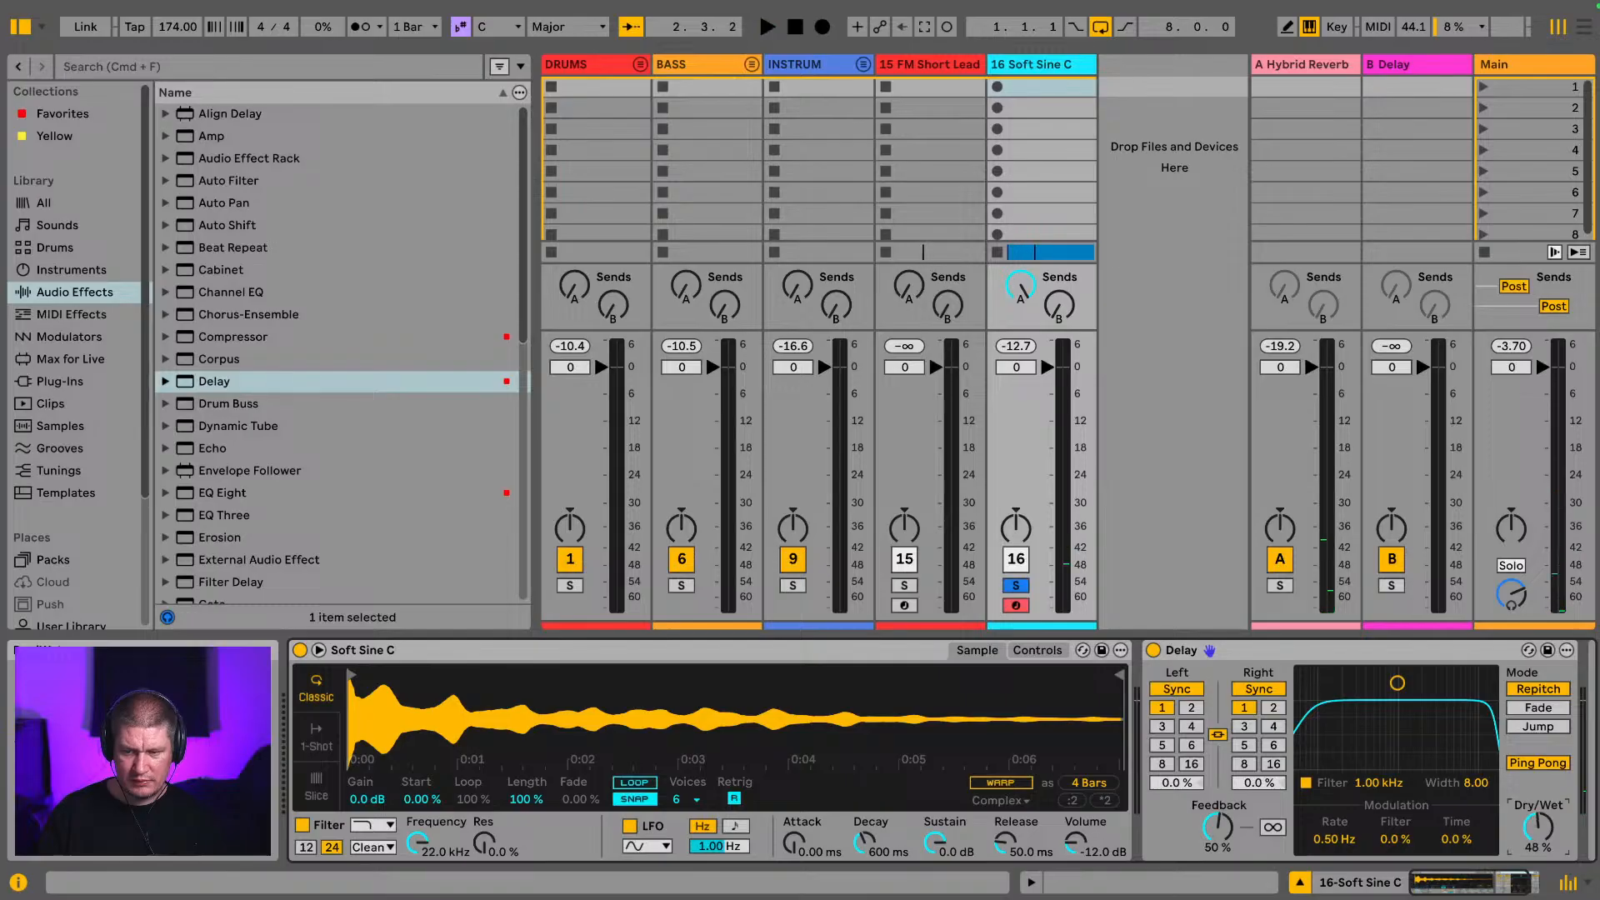
{"action": "key", "text": "space"}
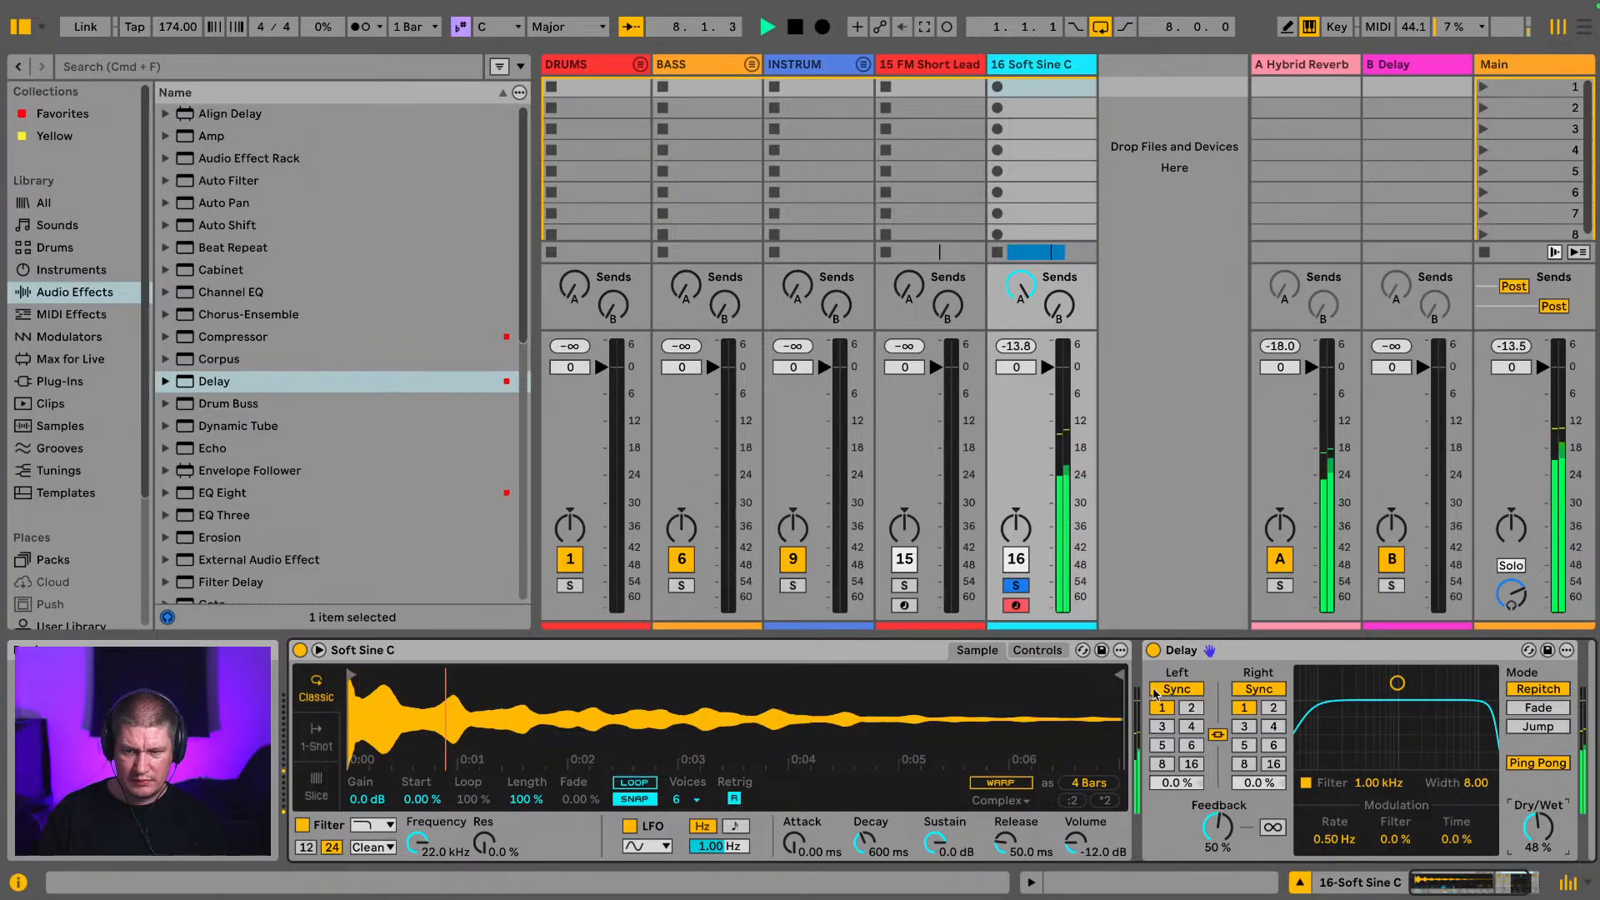
{"action": "left_click", "coordinate": [1192, 727]}
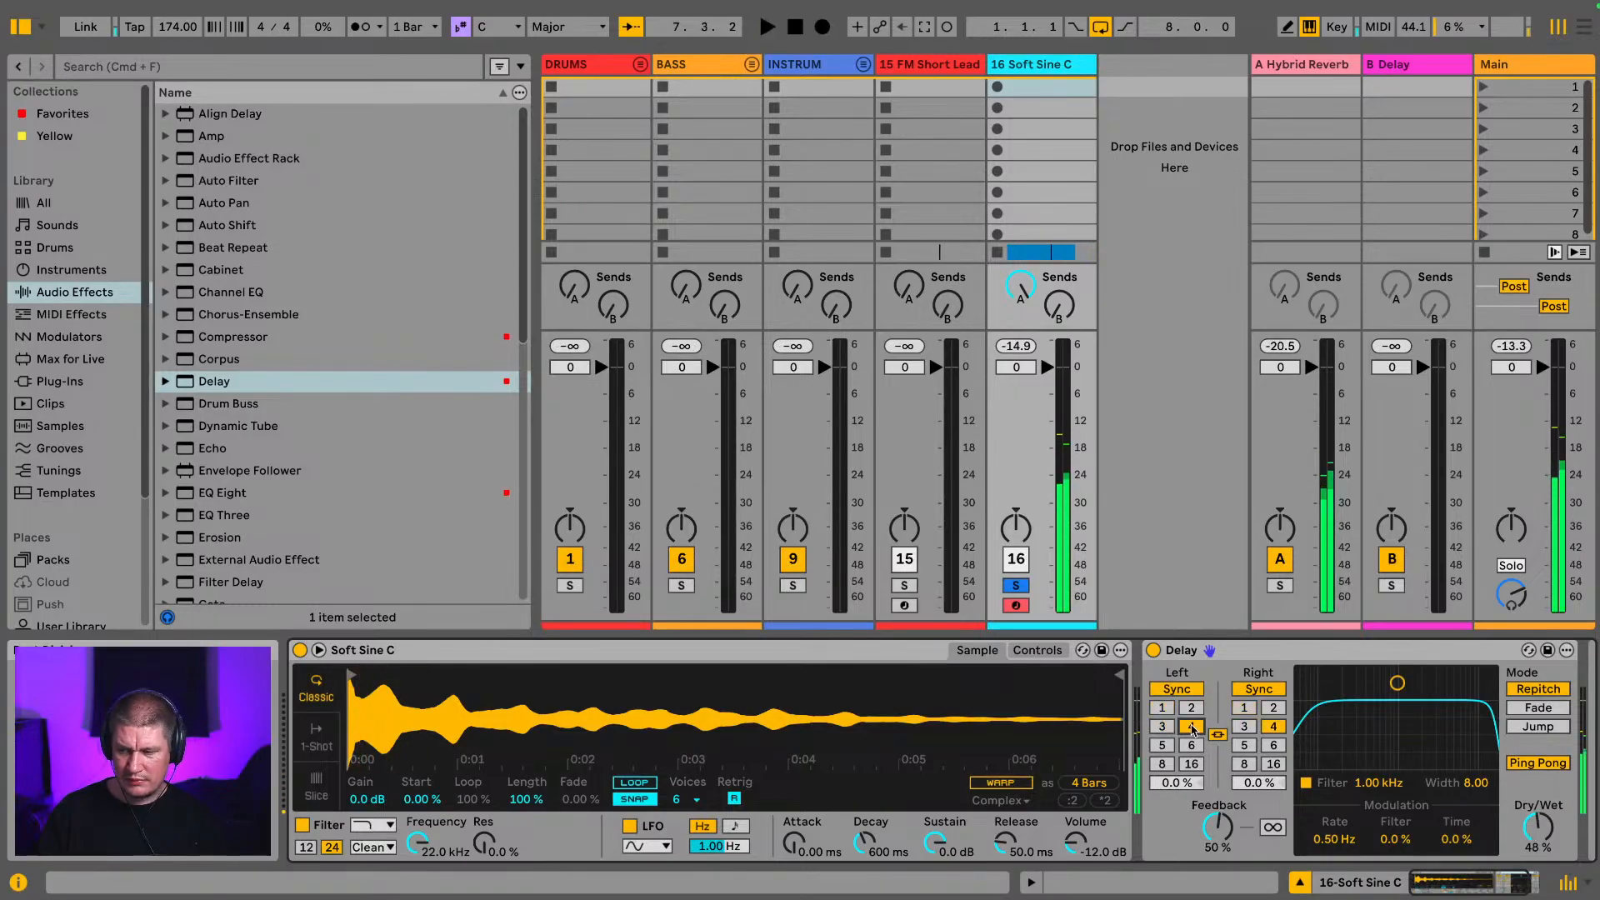
{"action": "left_click", "coordinate": [1164, 746]}
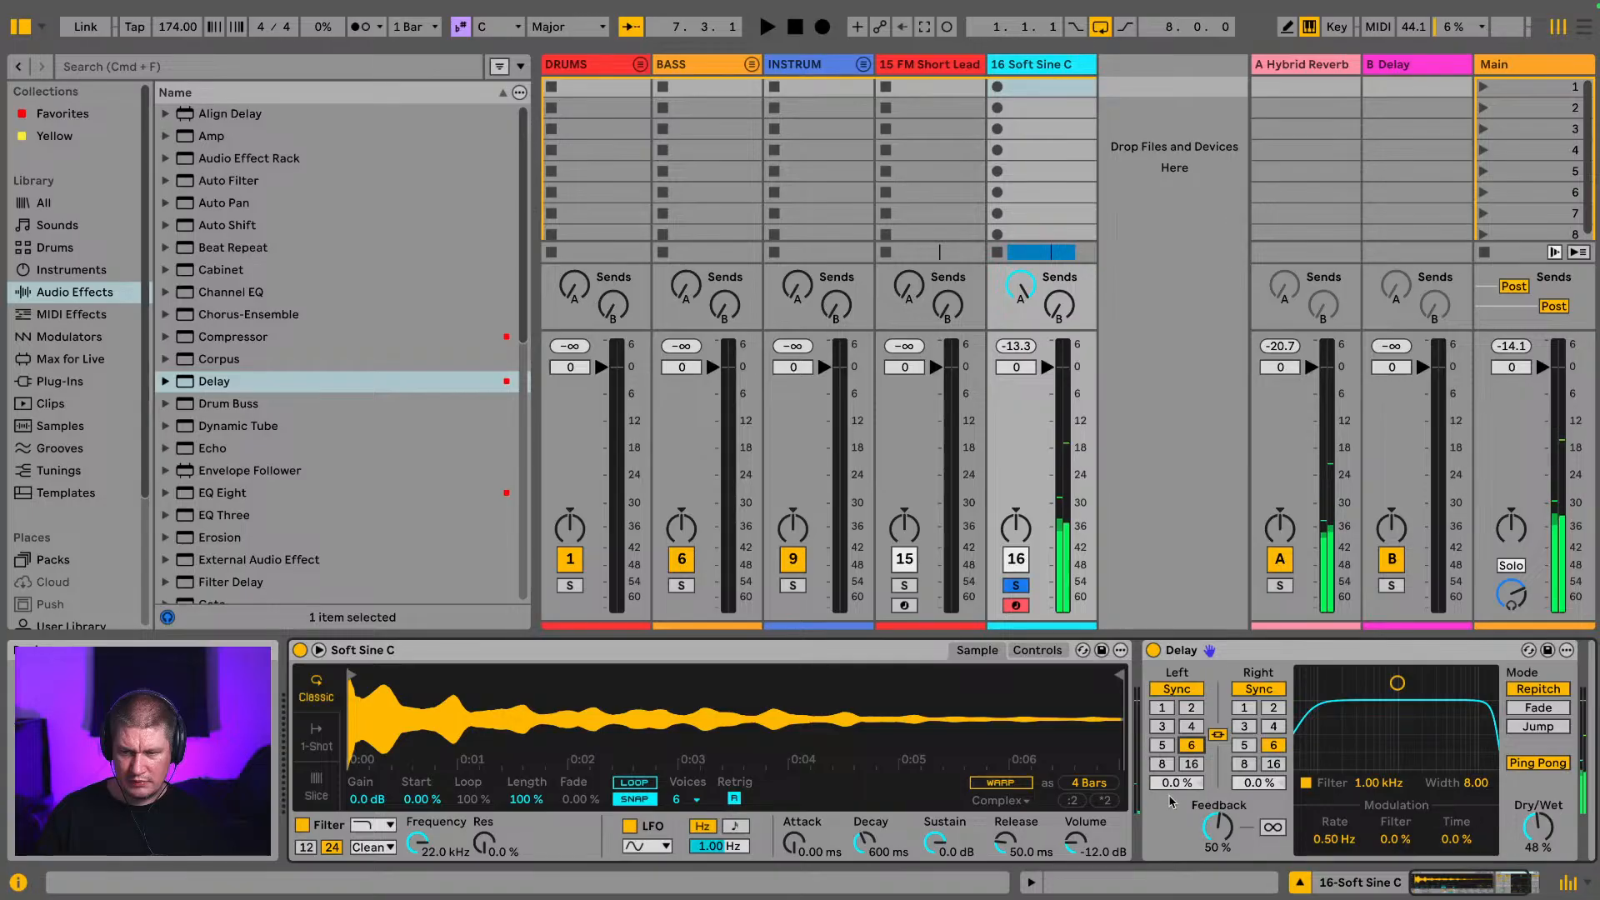
Step: Set the delay time to 8 sixteenths with Ping Pong off, raise Simpler's attack to 30.4 ms, and unsolo the track
{"action": "key", "text": "space"}
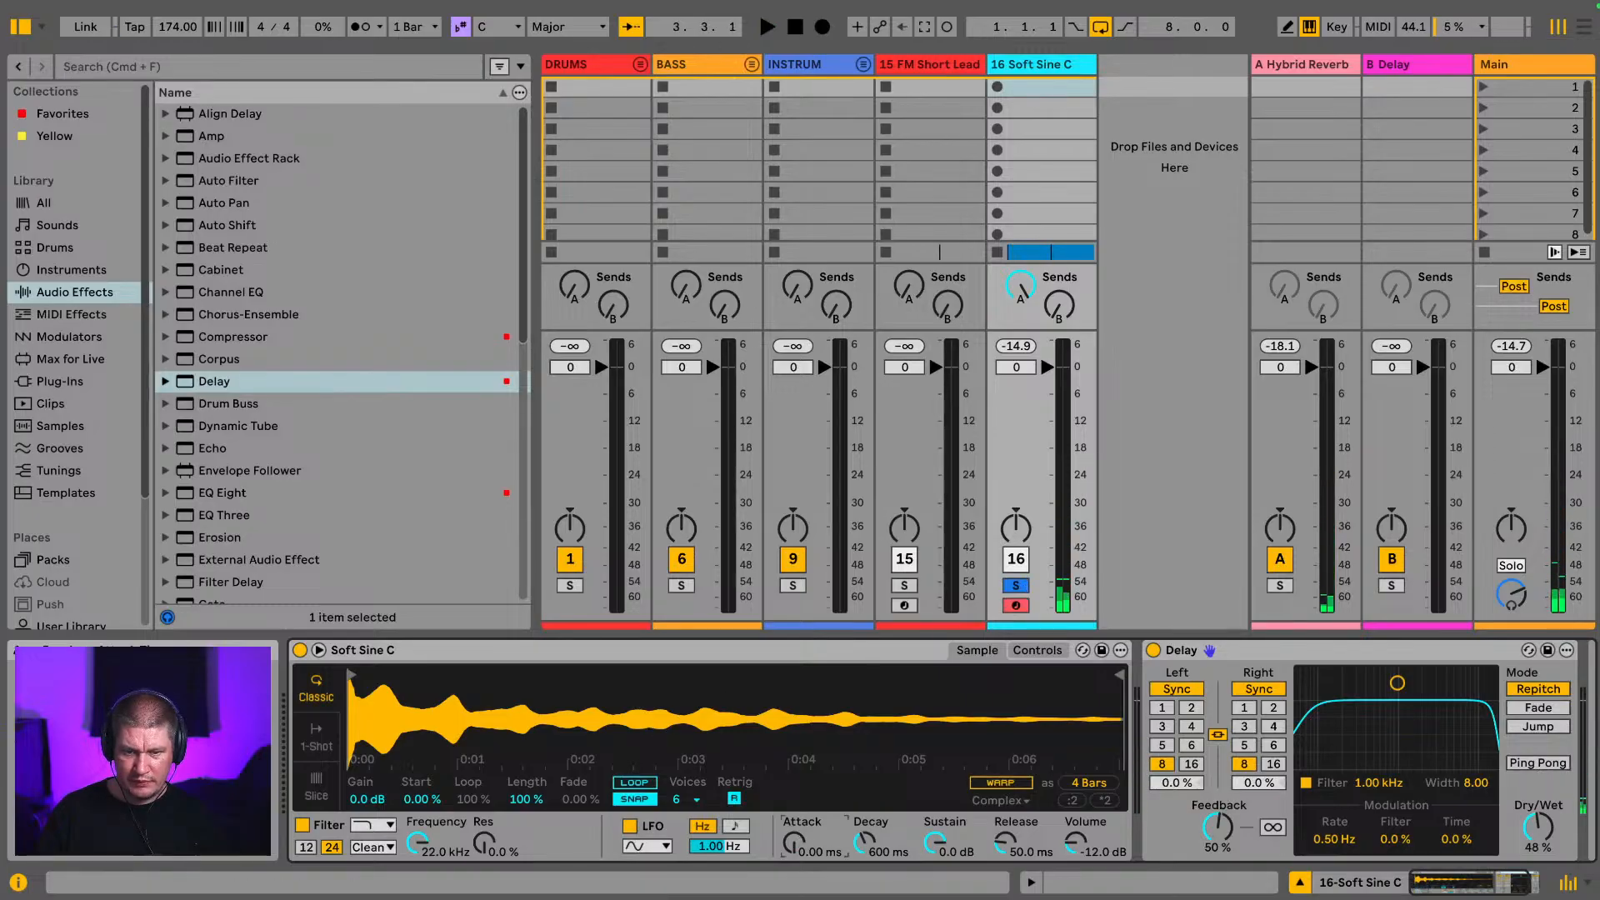
{"action": "key", "text": "space"}
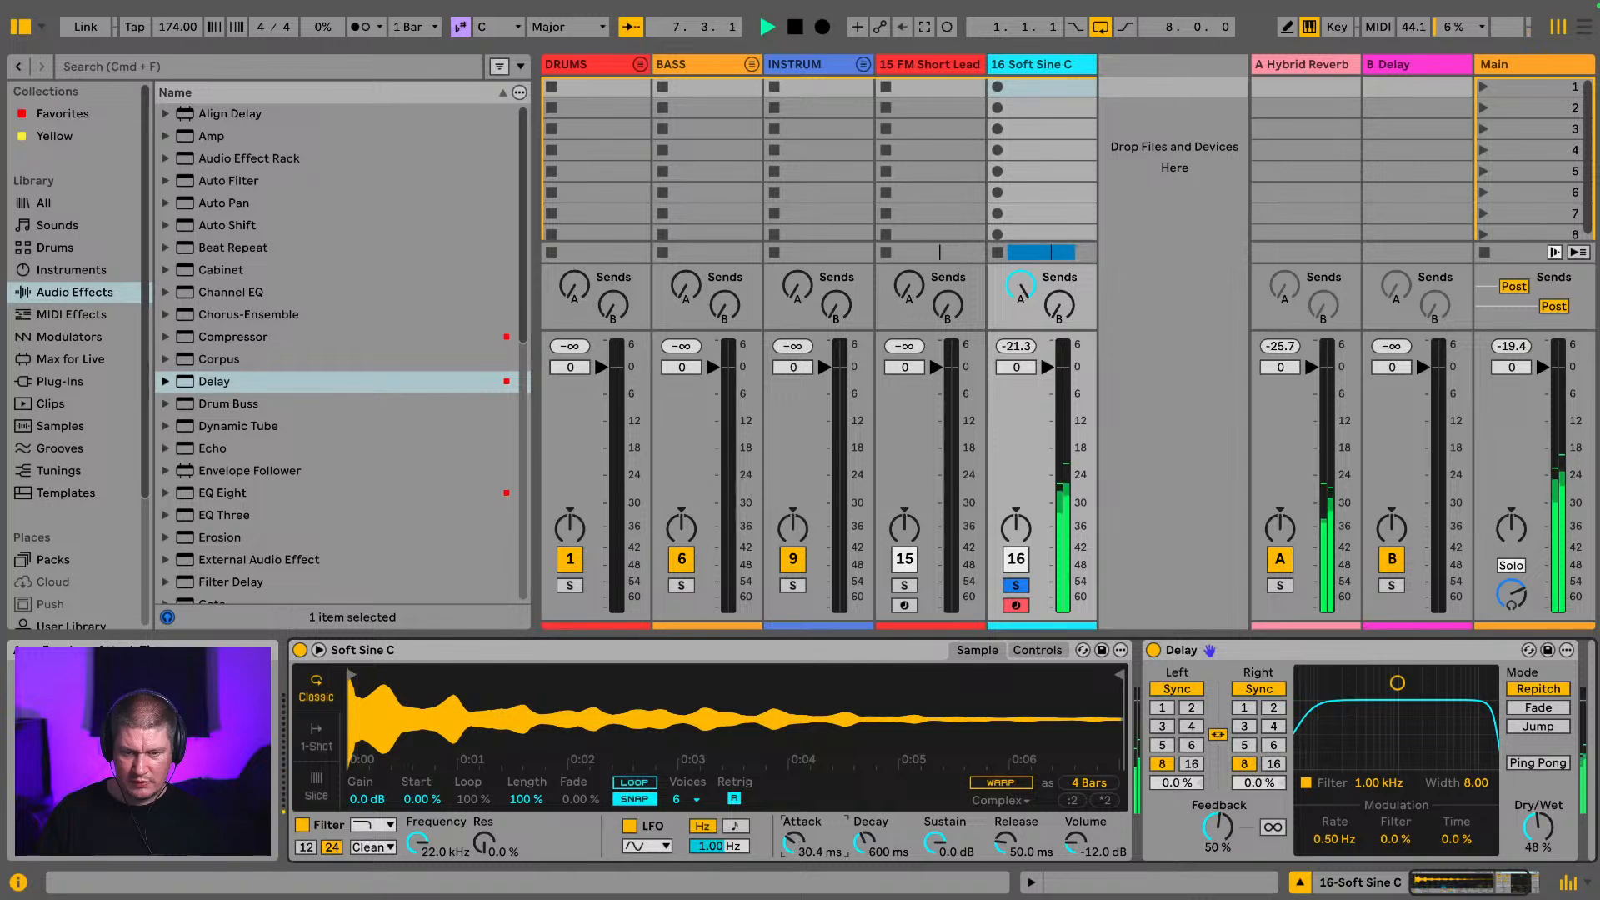
{"action": "left_click", "coordinate": [1016, 586]}
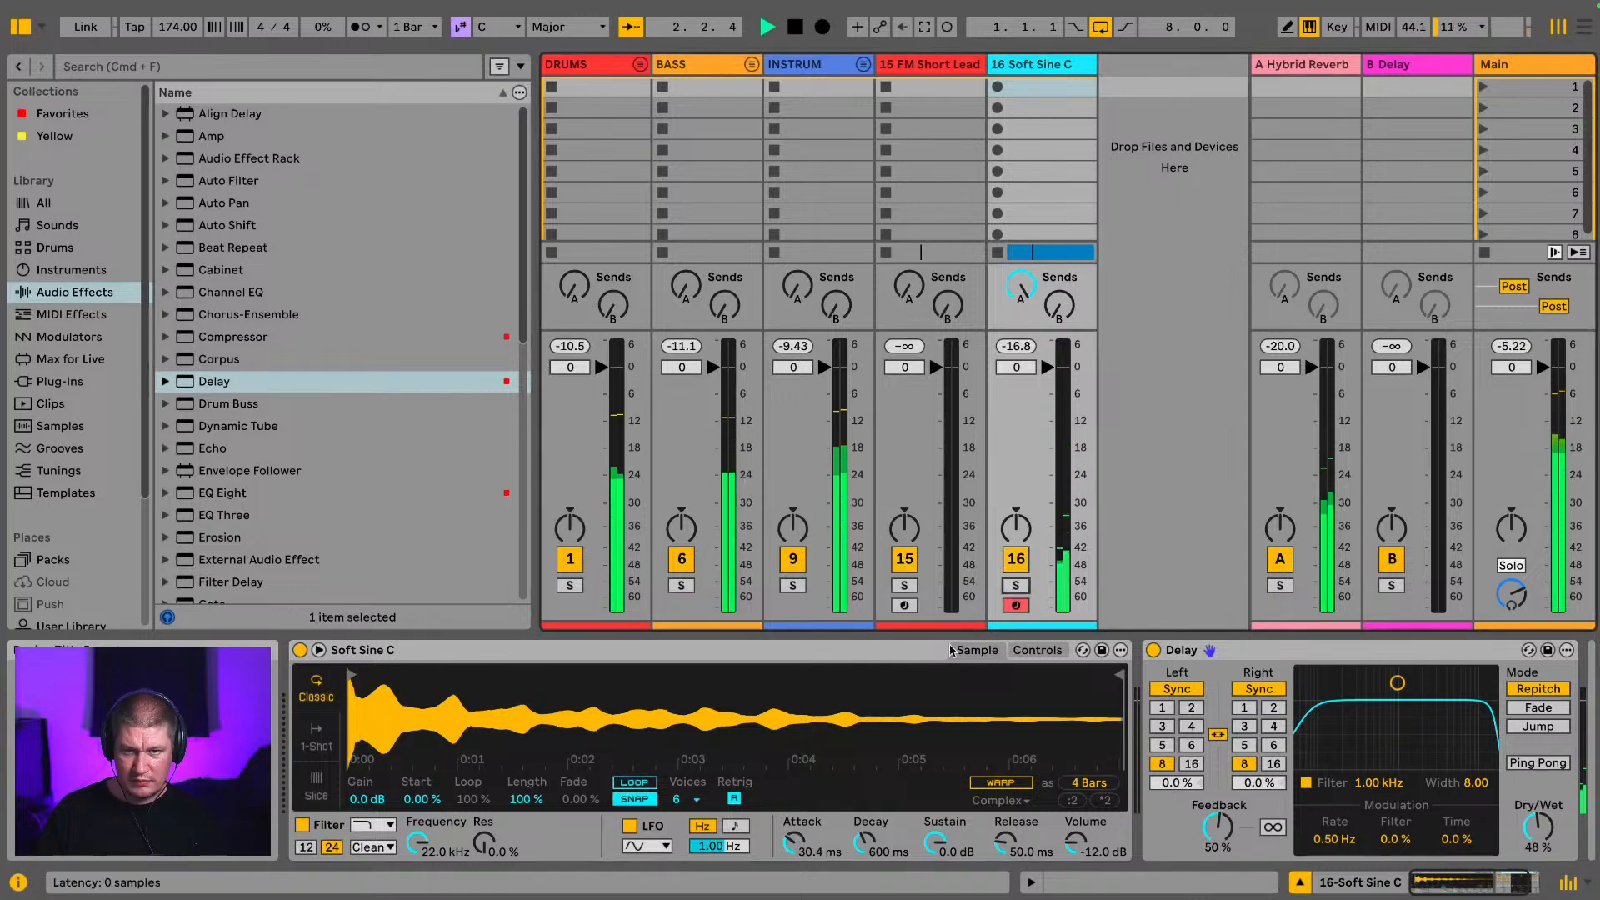
Step: Move the Soft Sine C track into the INSTRUM group and unfold the group
{"action": "right_click", "coordinate": [990, 173]}
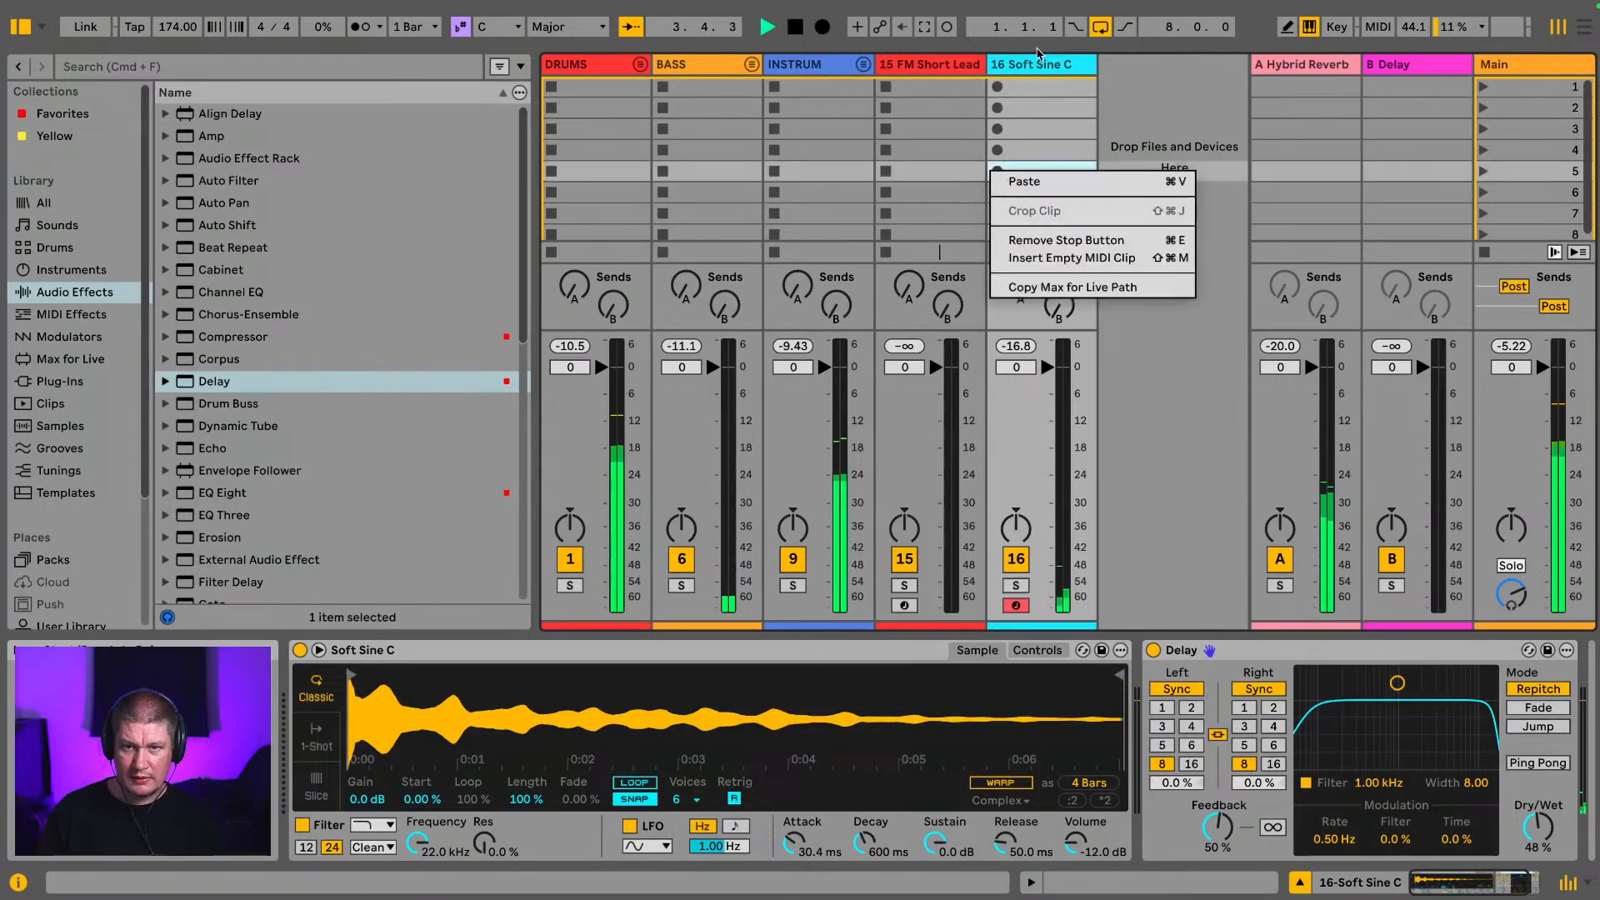
{"action": "key", "text": "Escape"}
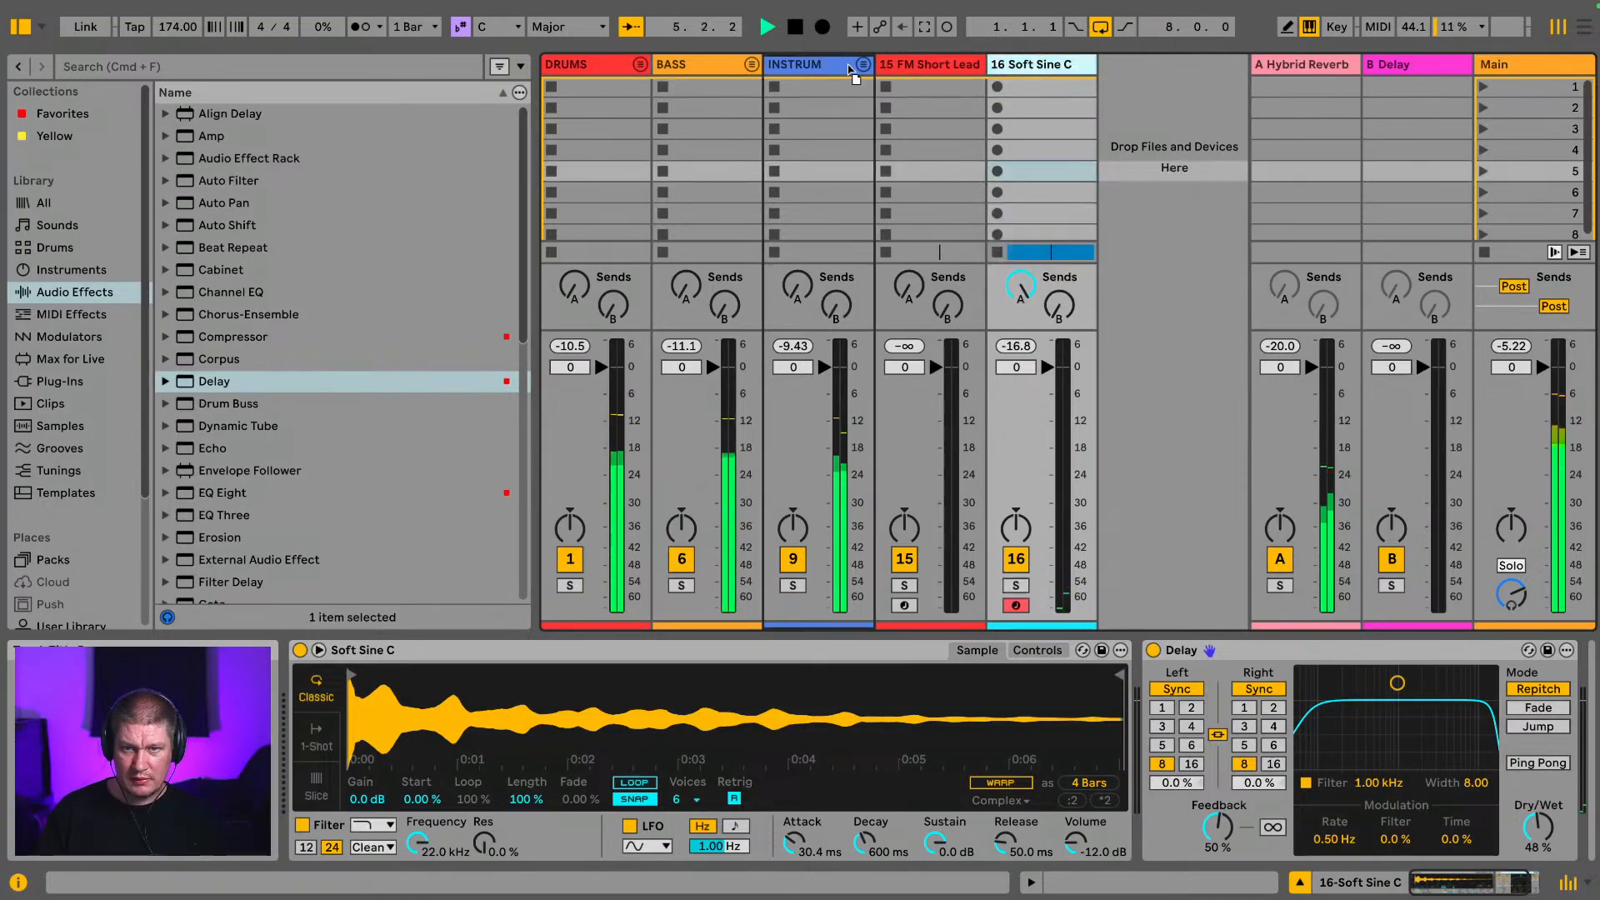
{"action": "key", "text": "Delete"}
{"action": "left_click", "coordinate": [862, 64]}
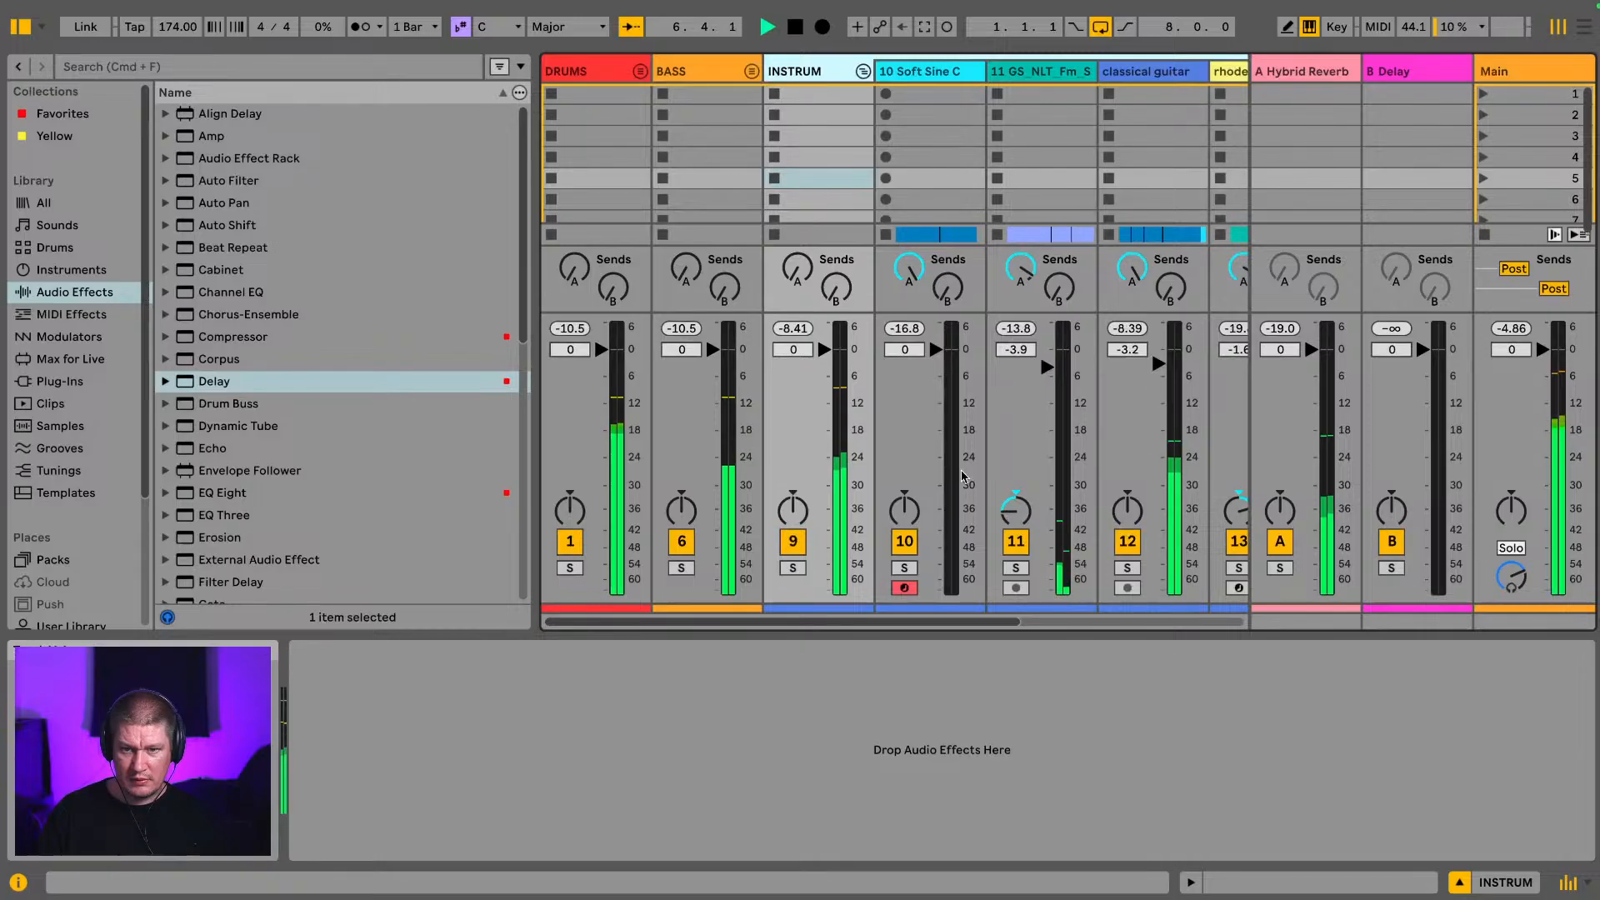
Step: Lower the Soft Sine C track's volume to -5.4 dB and hide the browser
{"action": "left_click_drag", "start_coordinate": [978, 622], "coordinate": [1204, 638]}
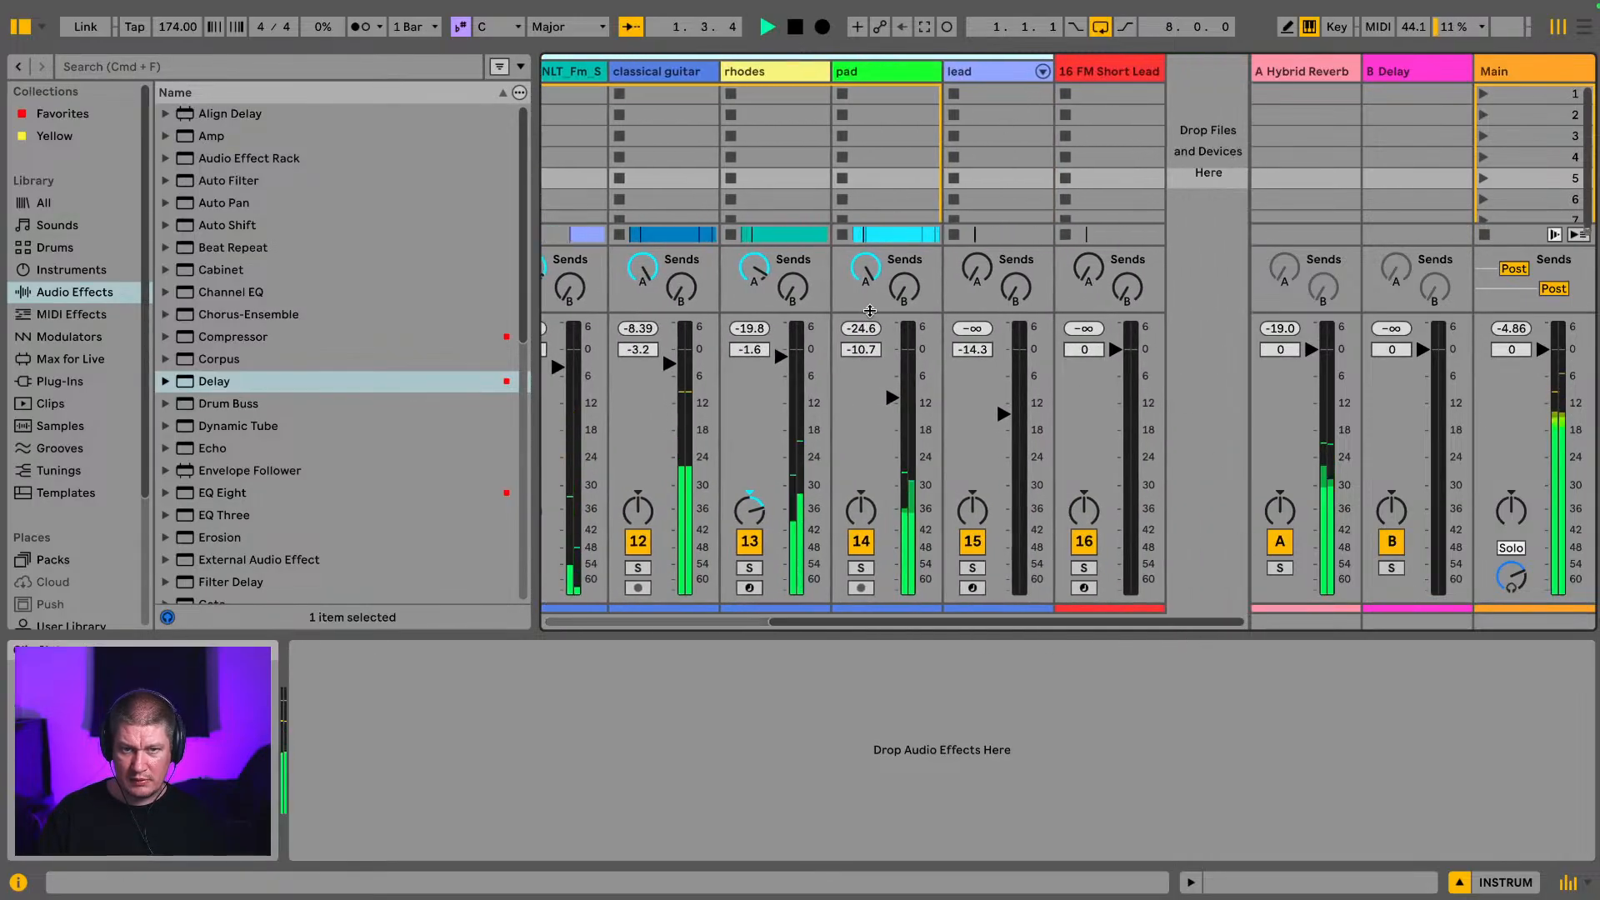
{"action": "left_click_drag", "start_coordinate": [1113, 625], "coordinate": [915, 635]}
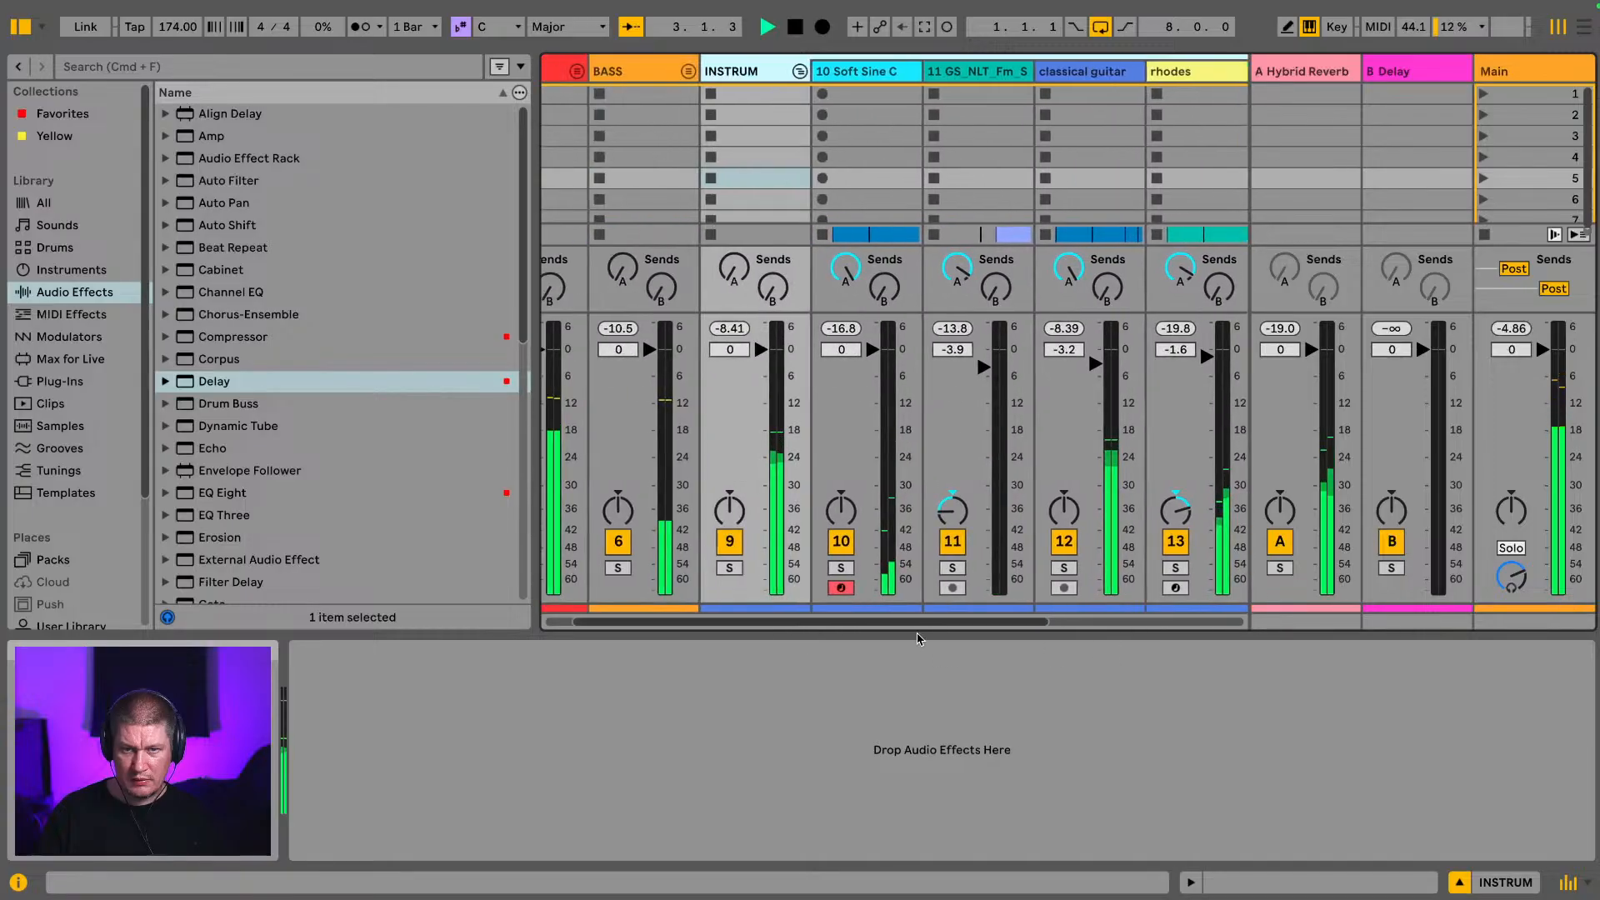
{"action": "left_click_drag", "start_coordinate": [872, 349], "coordinate": [872, 371]}
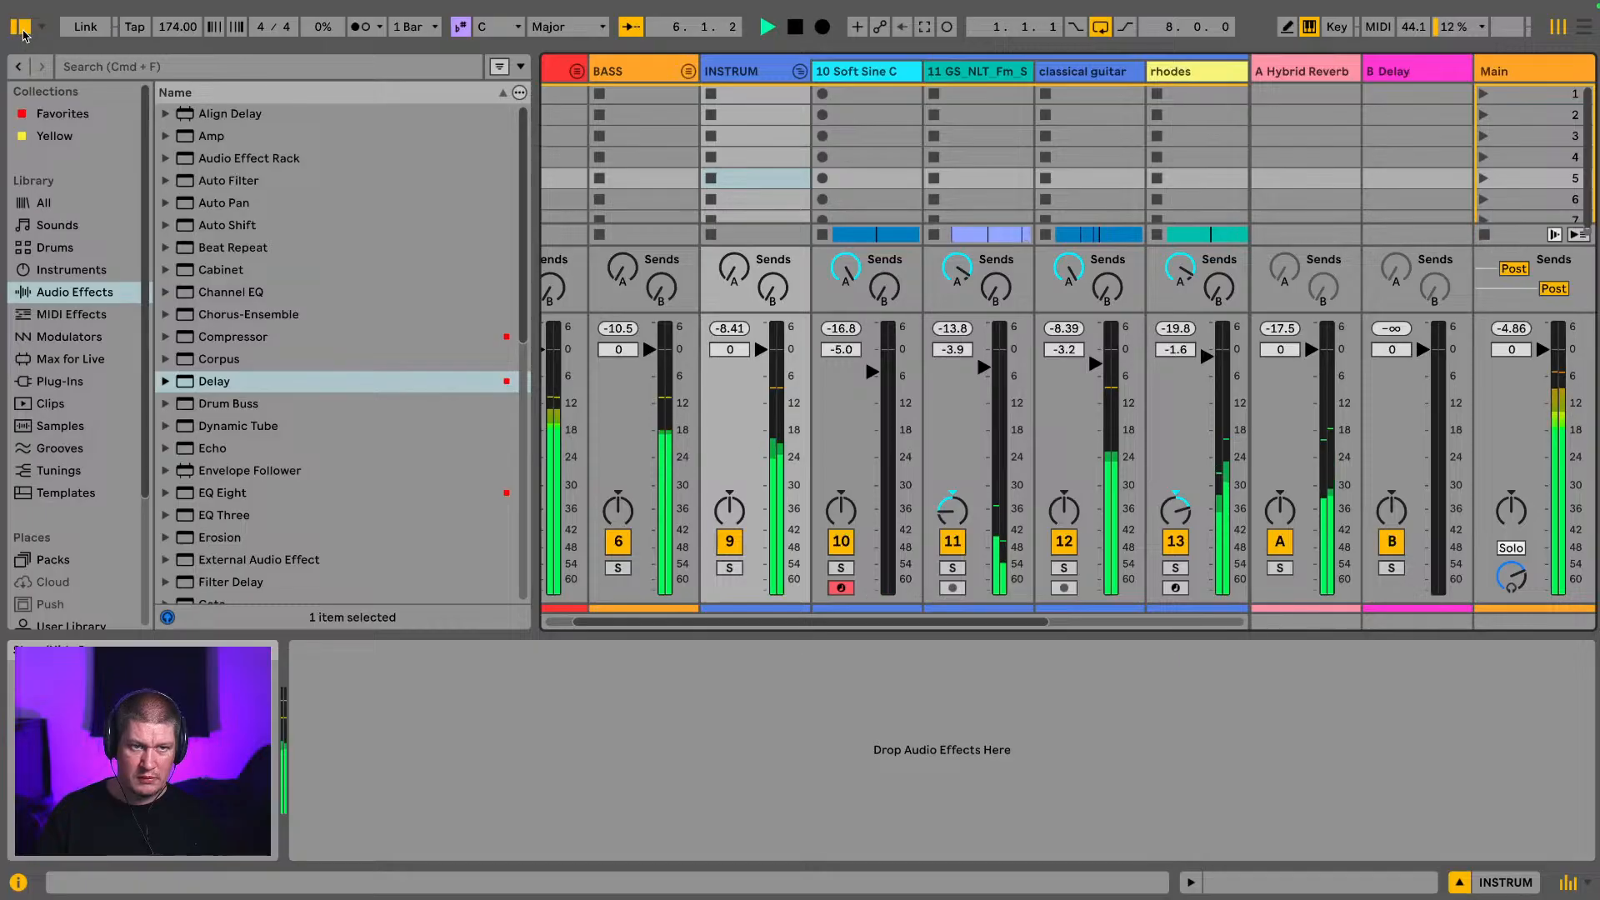
{"action": "key", "text": "super+alt+b"}
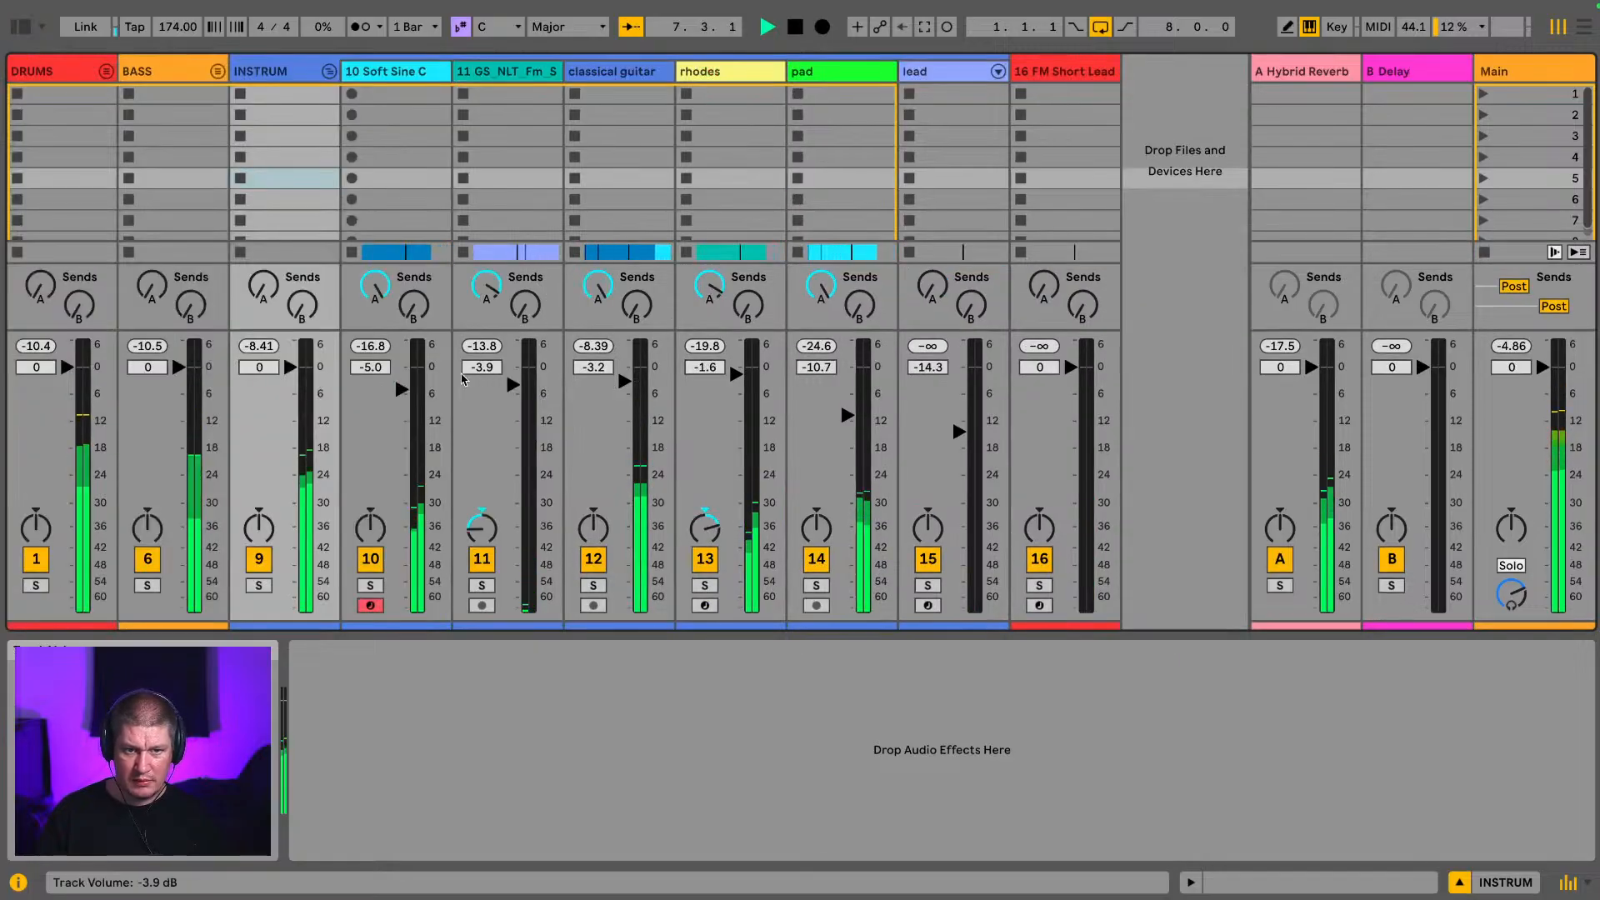
{"action": "left_click_drag", "start_coordinate": [406, 391], "coordinate": [405, 394]}
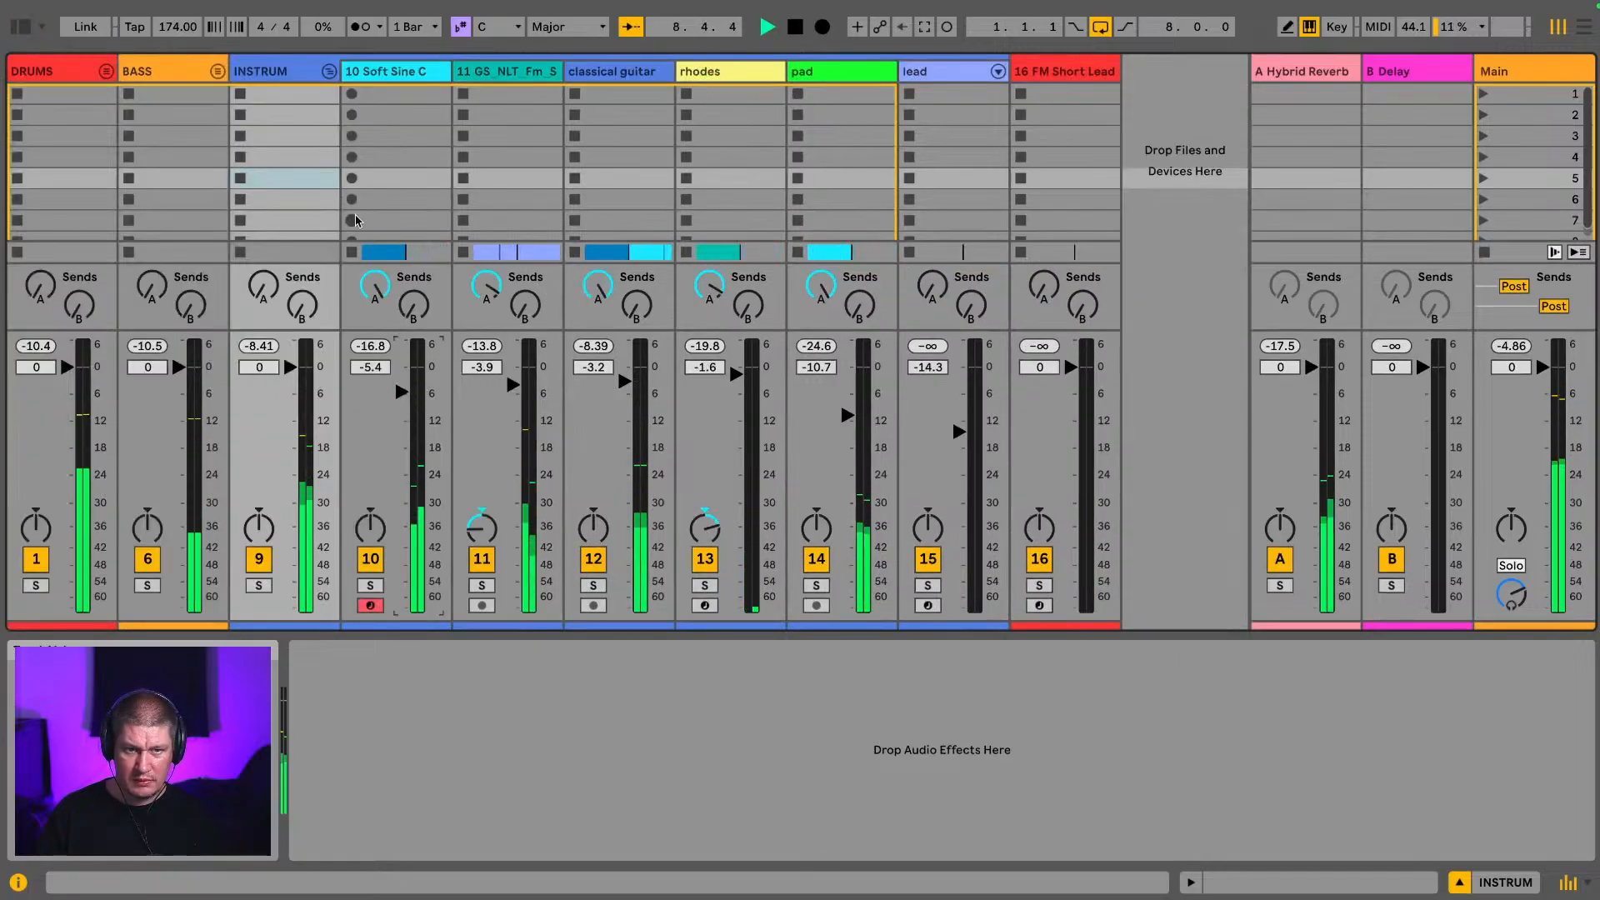
Step: Set the Soft Sine C Delay to 16 sixteenths, 30% Dry/Wet and 60% feedback
{"action": "left_click", "coordinate": [396, 74]}
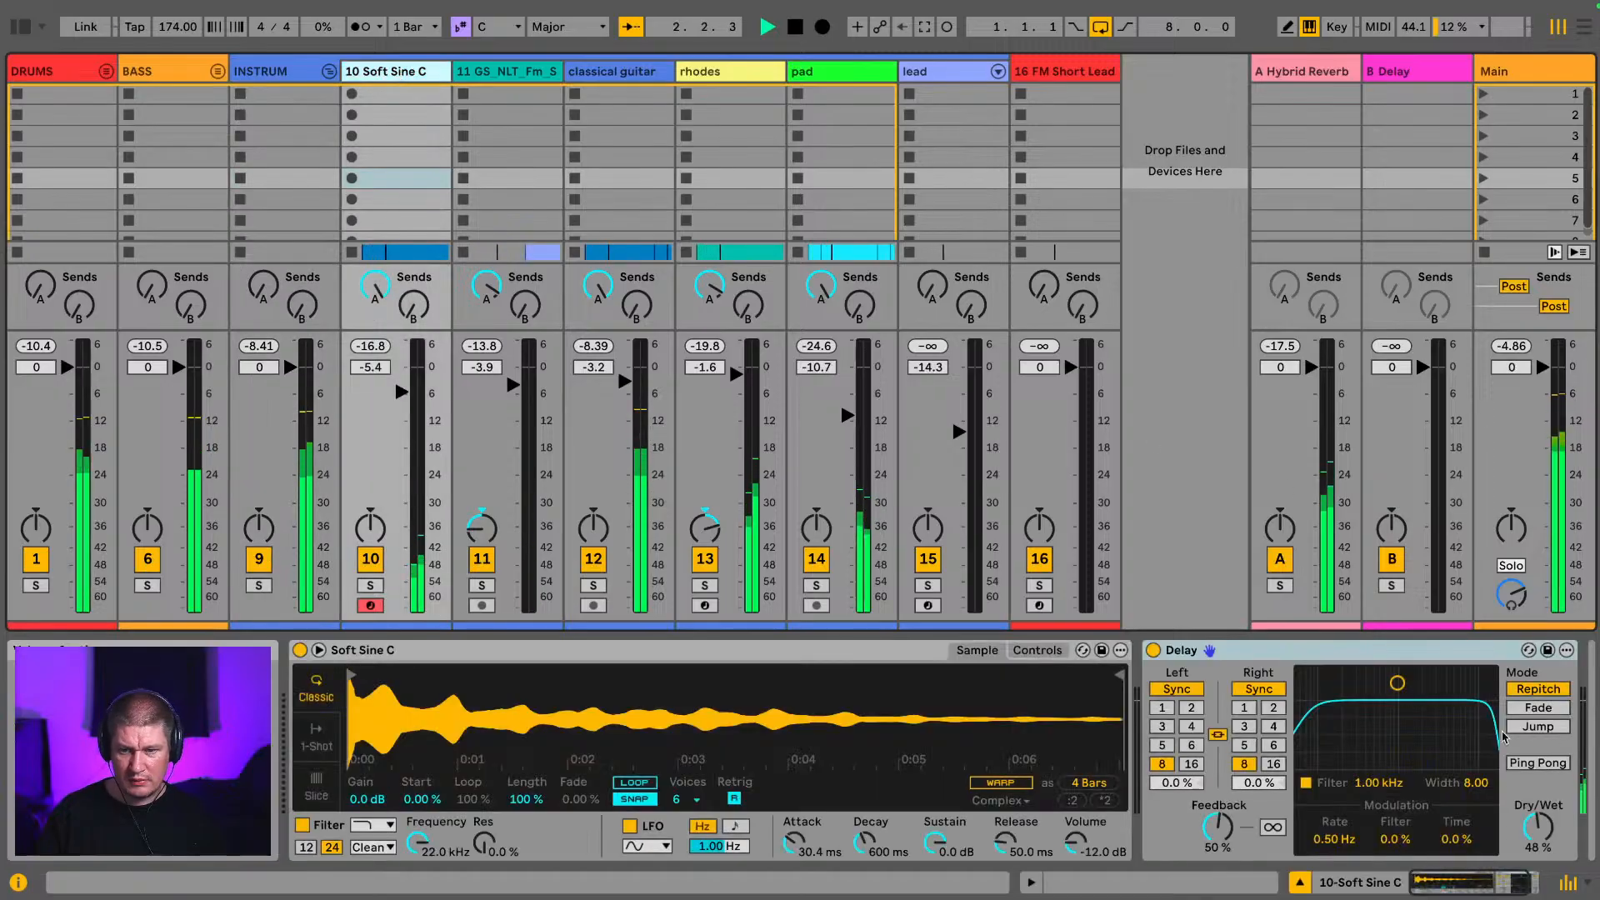
{"action": "left_click", "coordinate": [1476, 890]}
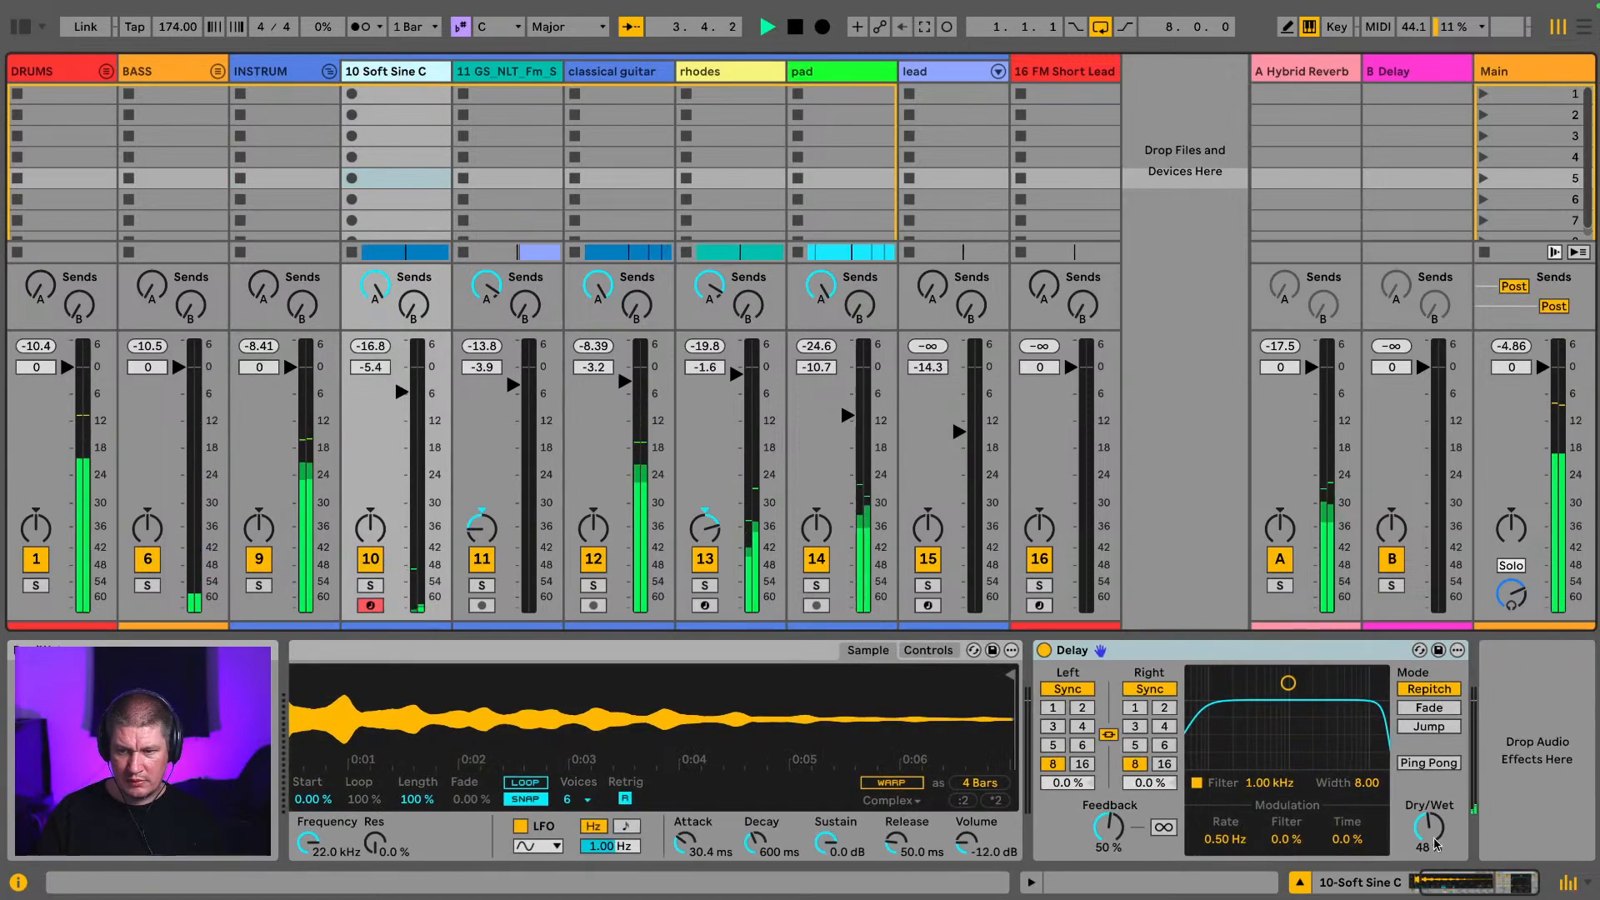
{"action": "left_click_drag", "start_coordinate": [1435, 844], "coordinate": [1427, 835]}
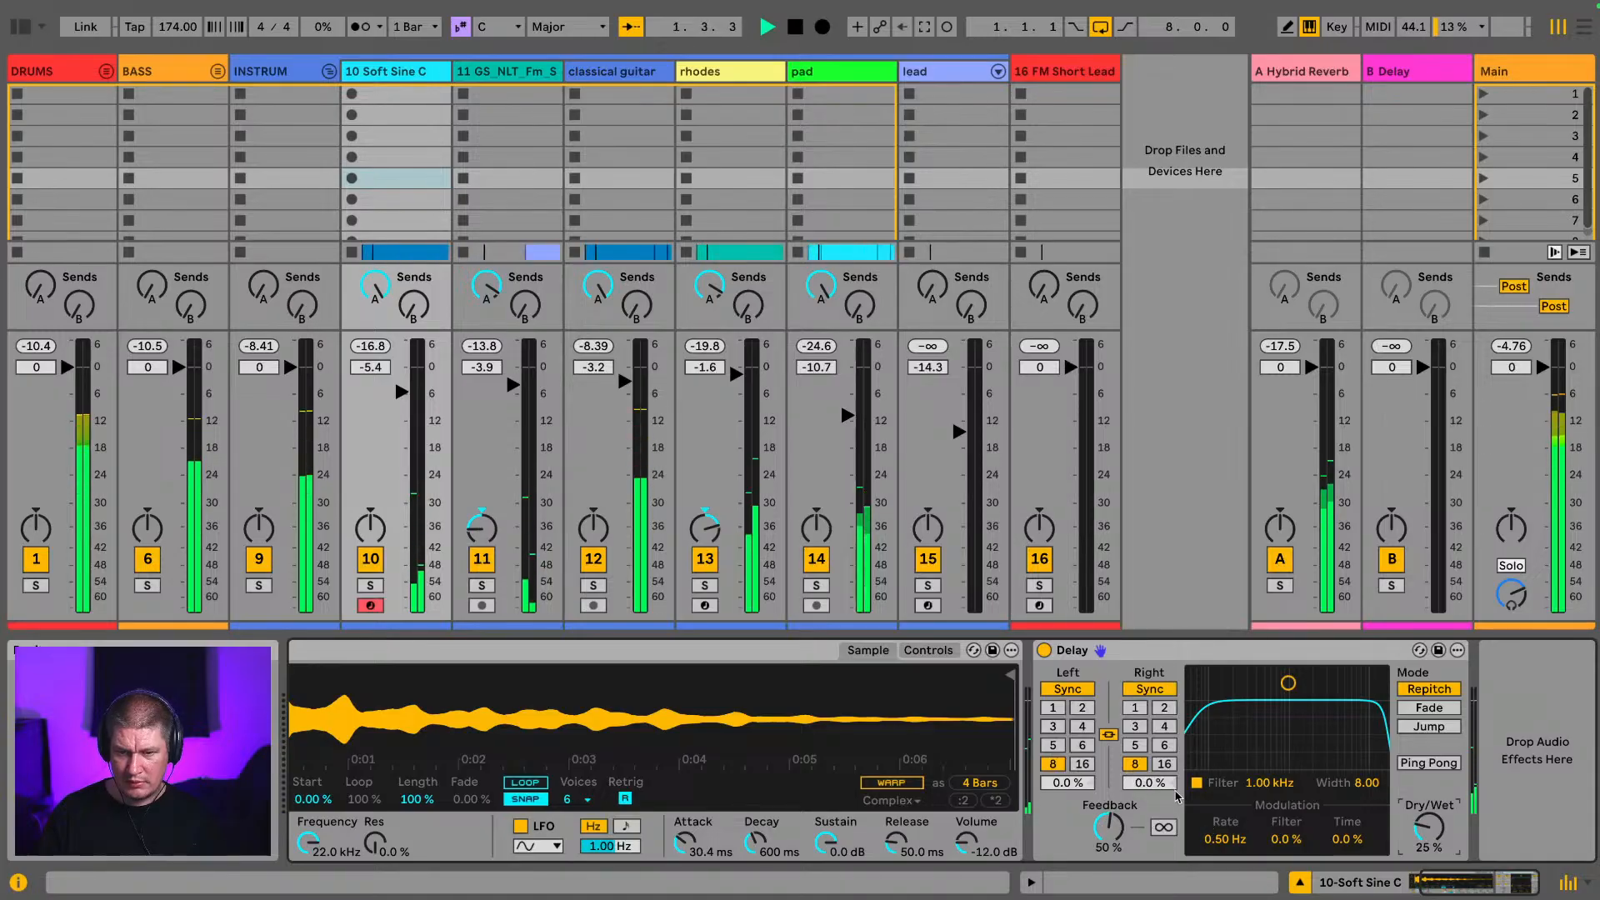
{"action": "left_click", "coordinate": [1082, 764]}
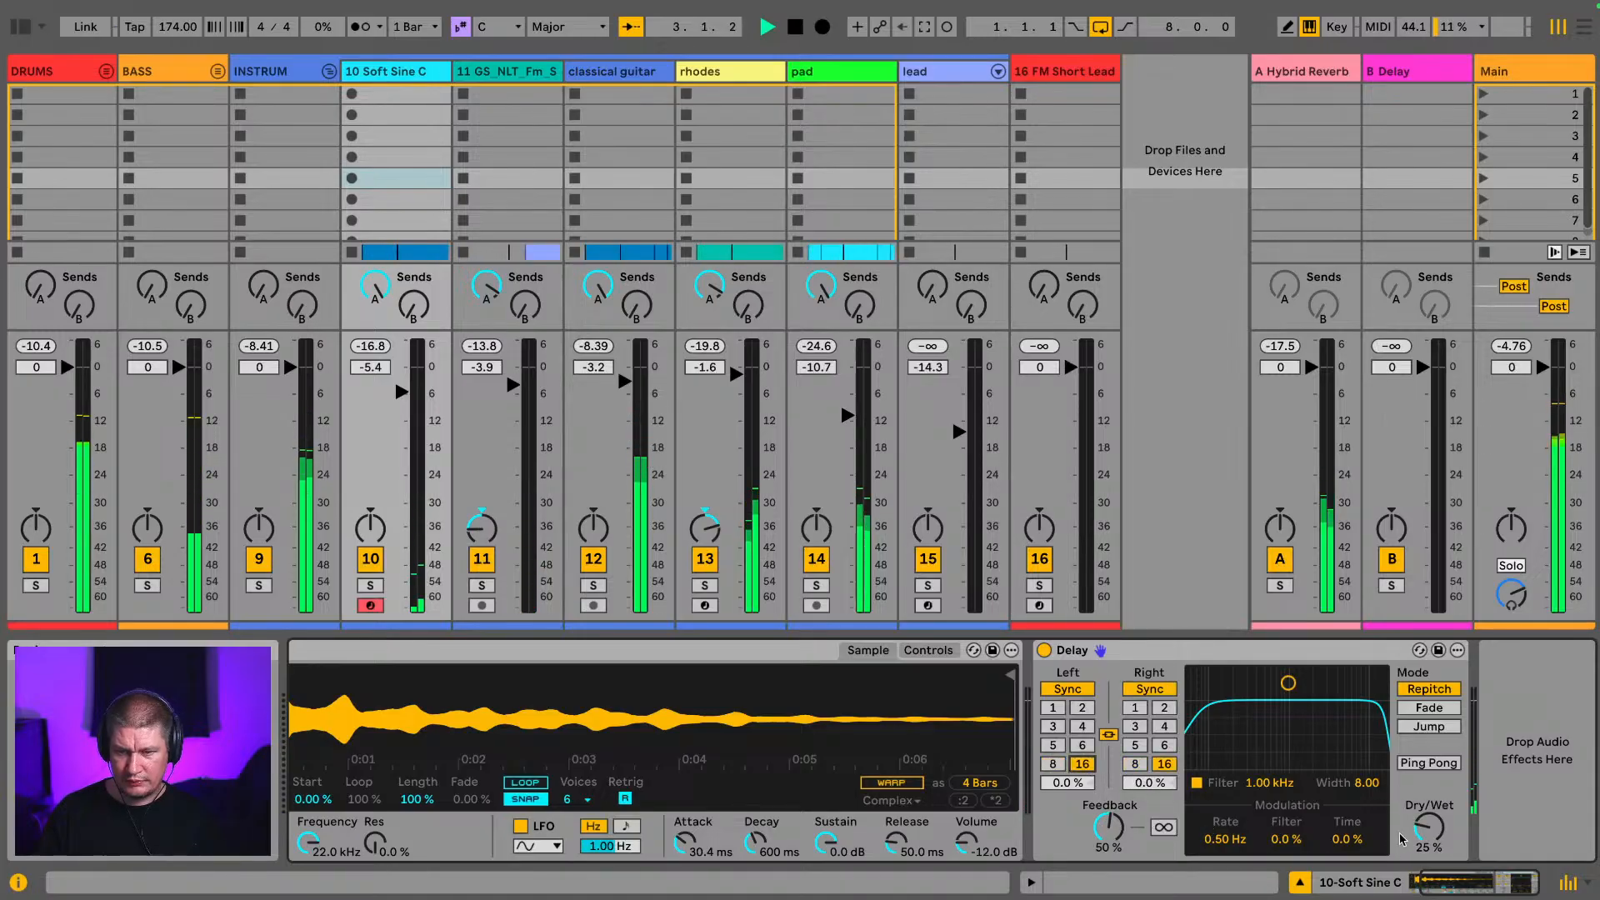
{"action": "left_click_drag", "start_coordinate": [1402, 839], "coordinate": [1402, 834]}
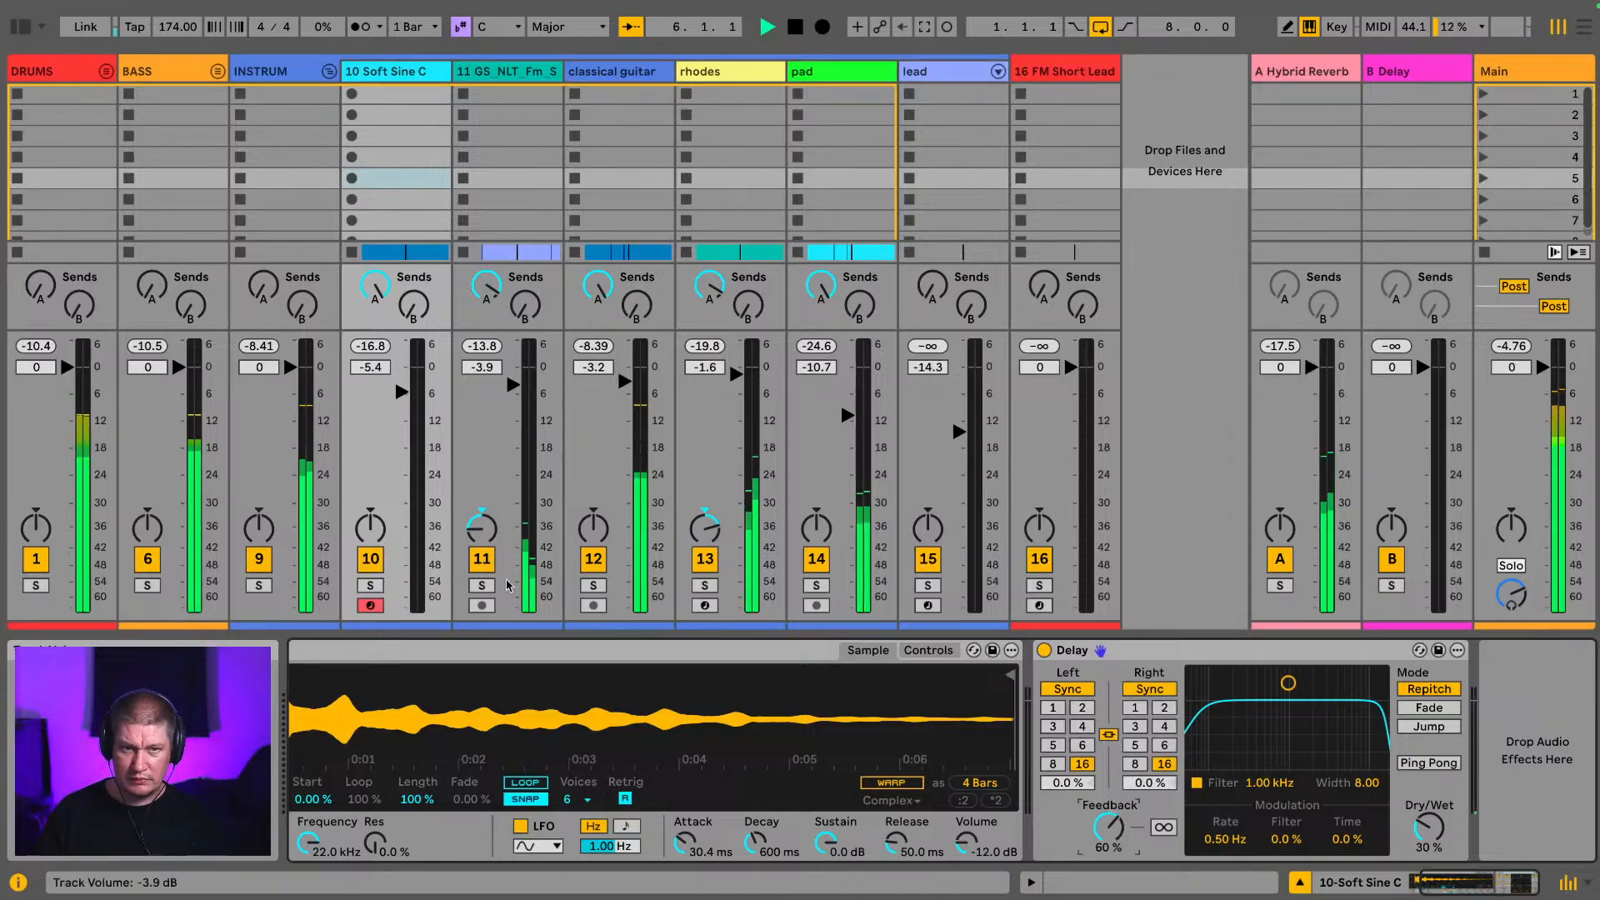
Step: Solo the Soft Sine C and pad tracks together and set the pad track's volume to -10.0 dB
{"action": "left_click", "coordinate": [370, 585]}
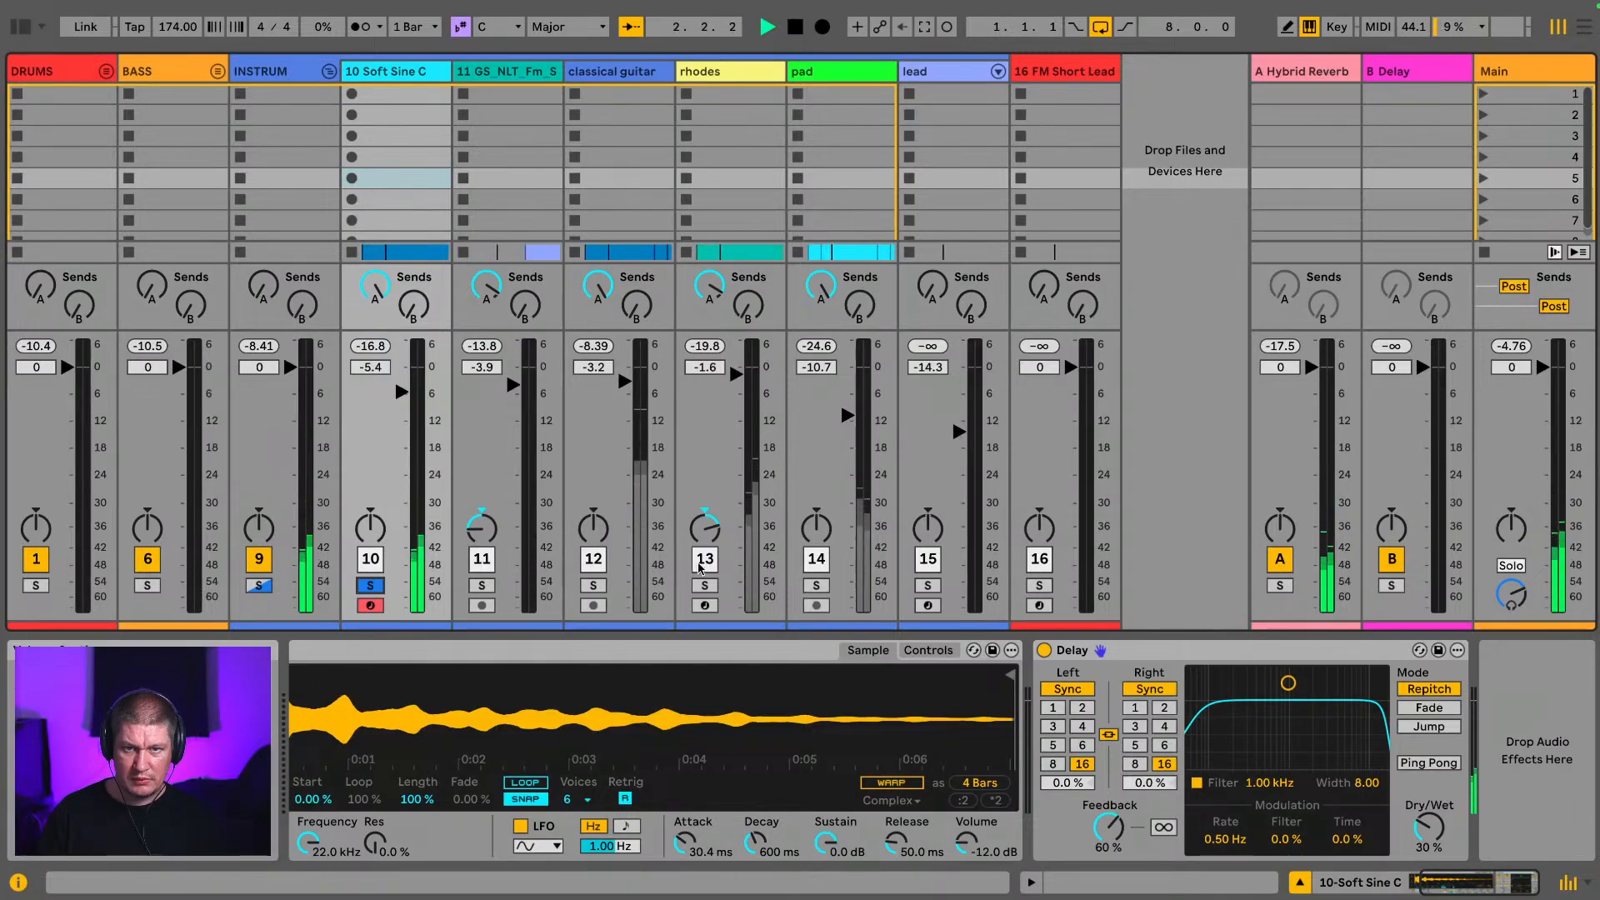
{"action": "left_click", "coordinate": [816, 585]}
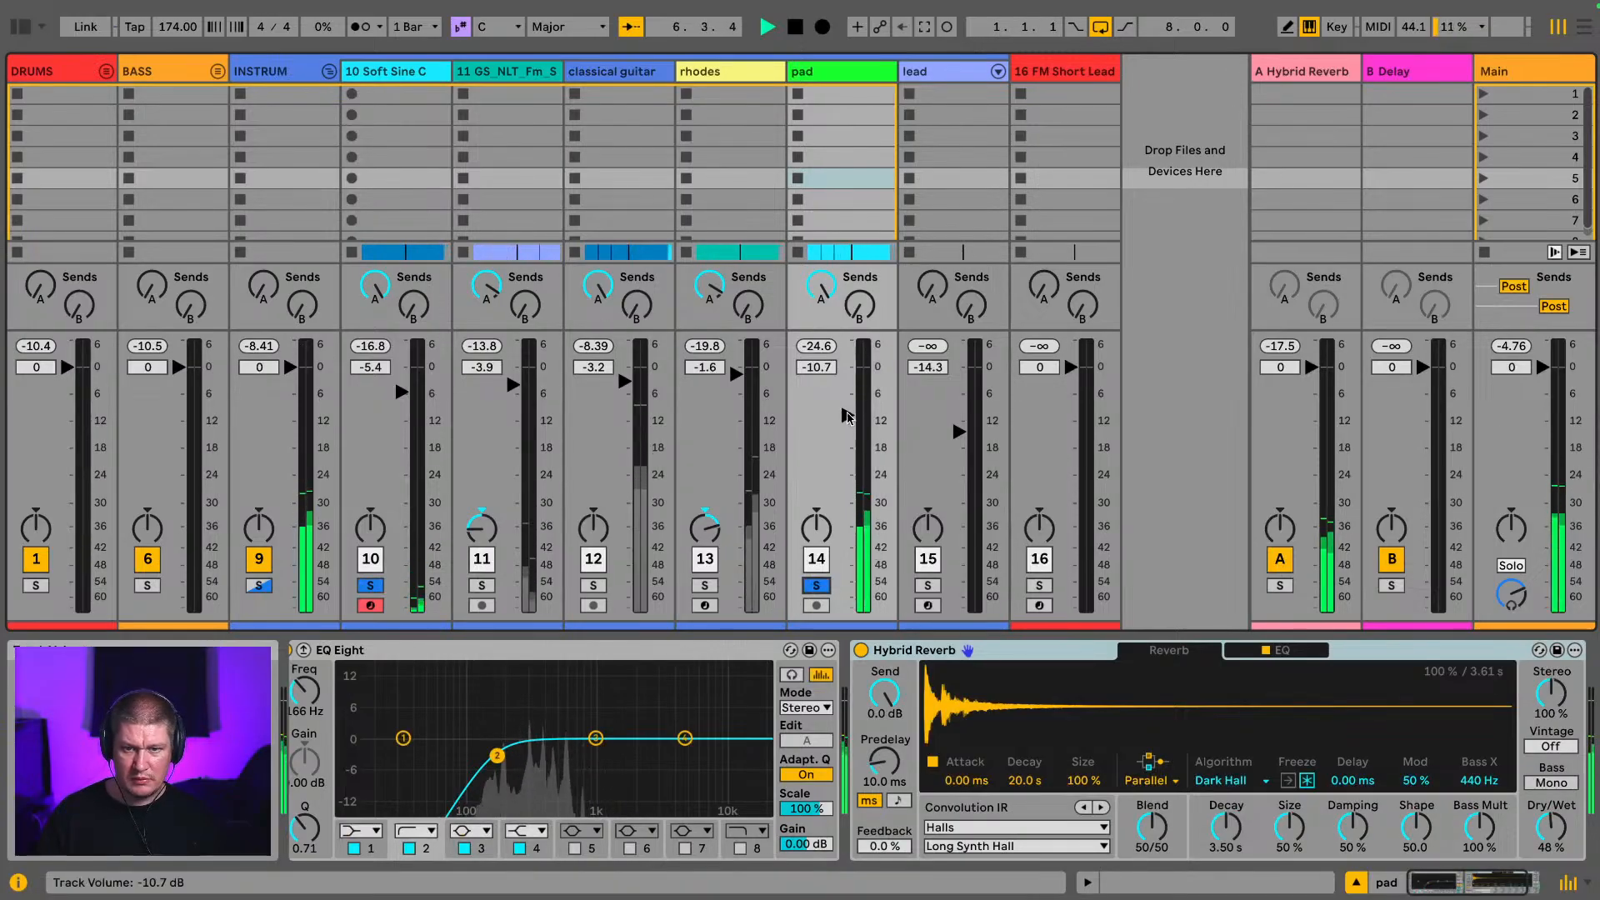
{"action": "left_click_drag", "start_coordinate": [847, 416], "coordinate": [847, 413]}
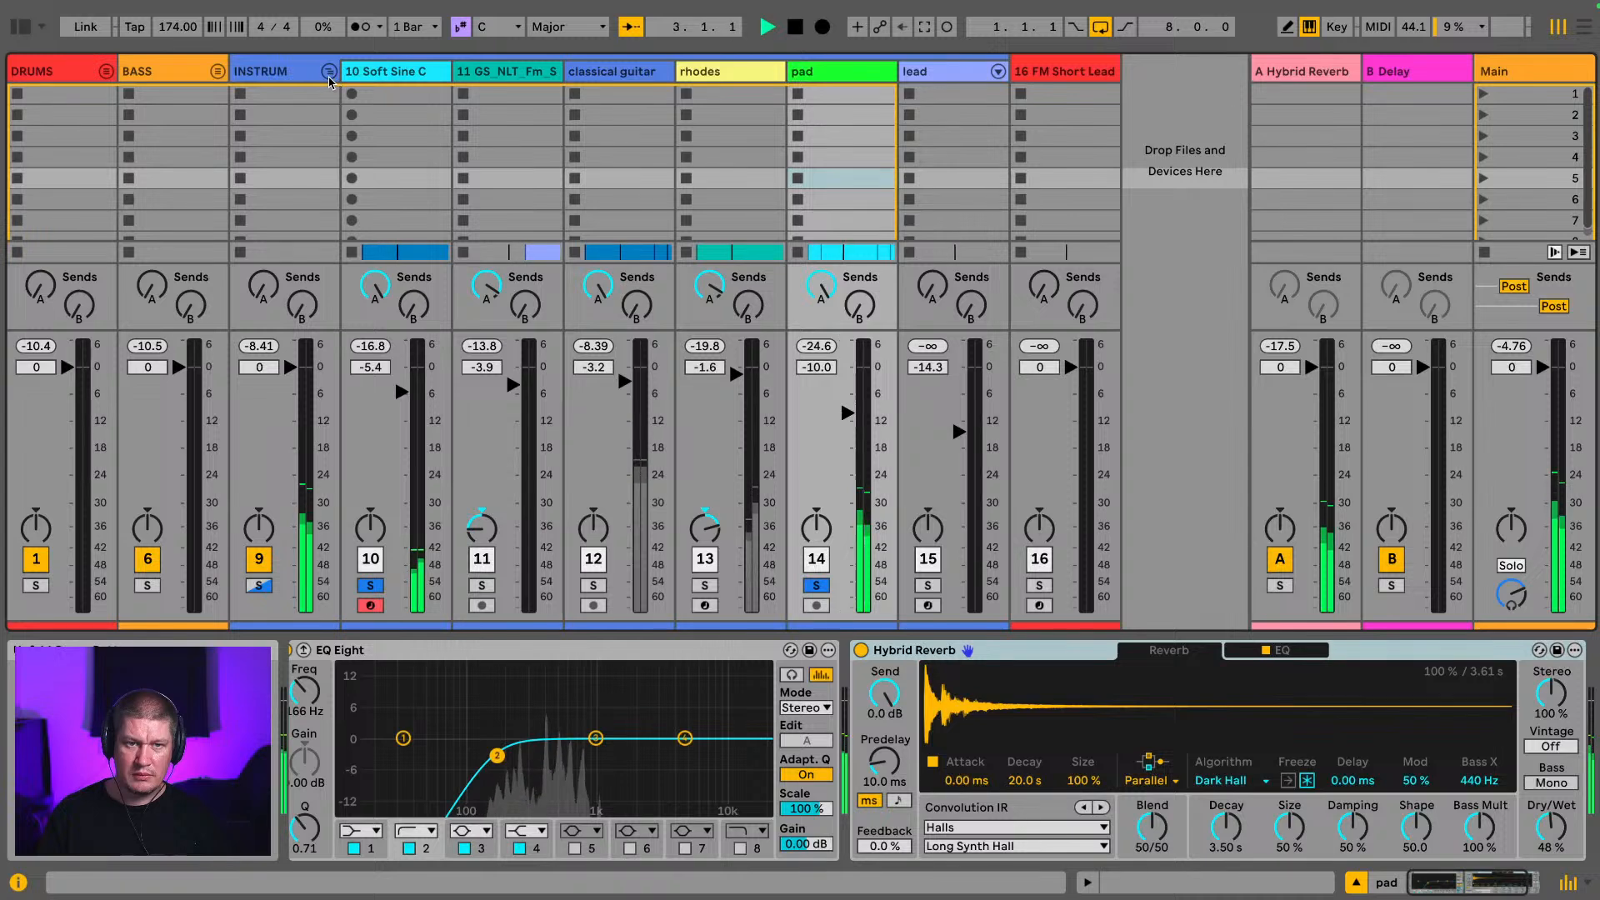
Step: Fold the INSTRUM group, audition it together with the DRUMS group, and clear the solos to hear the full mix
{"action": "left_click", "coordinate": [329, 71]}
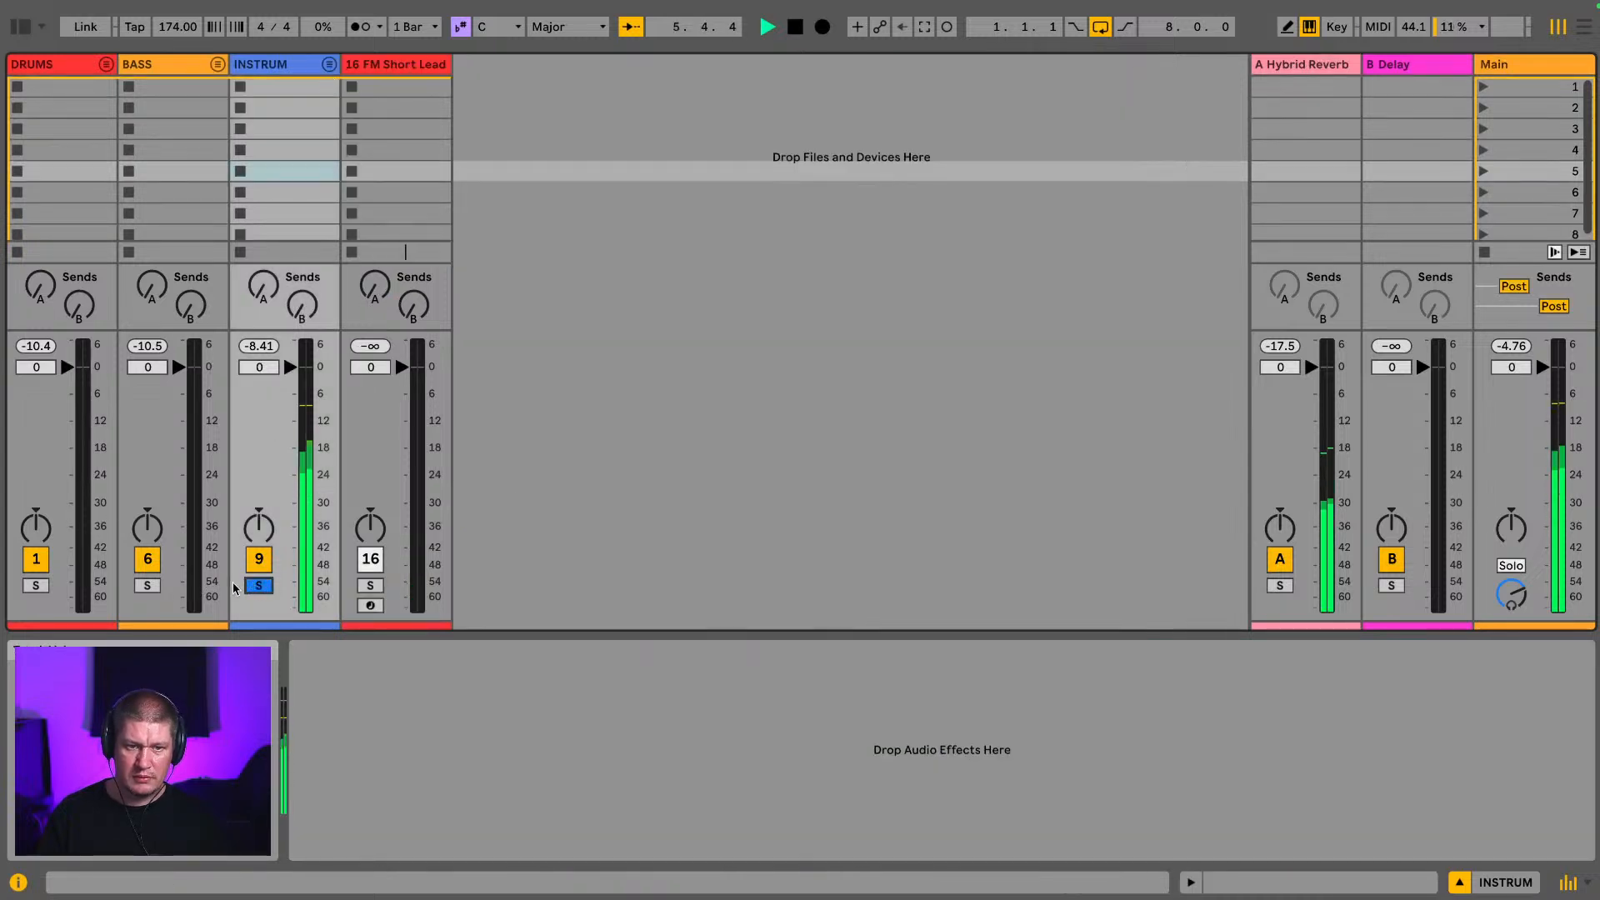
{"action": "left_click", "coordinate": [35, 586]}
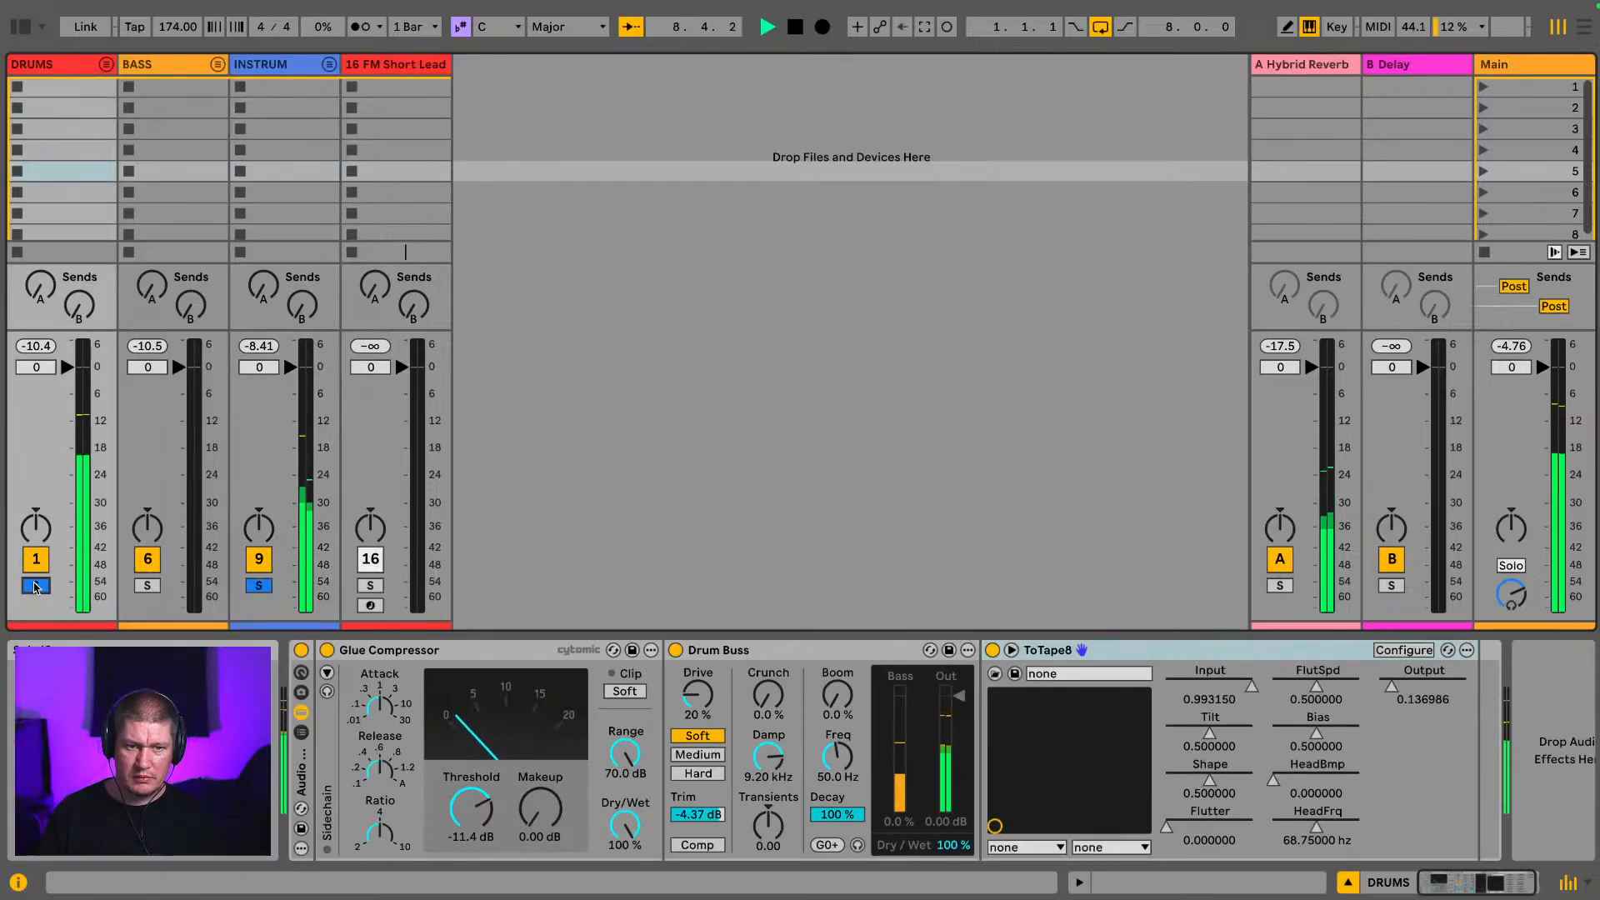
{"action": "left_click", "coordinate": [35, 585]}
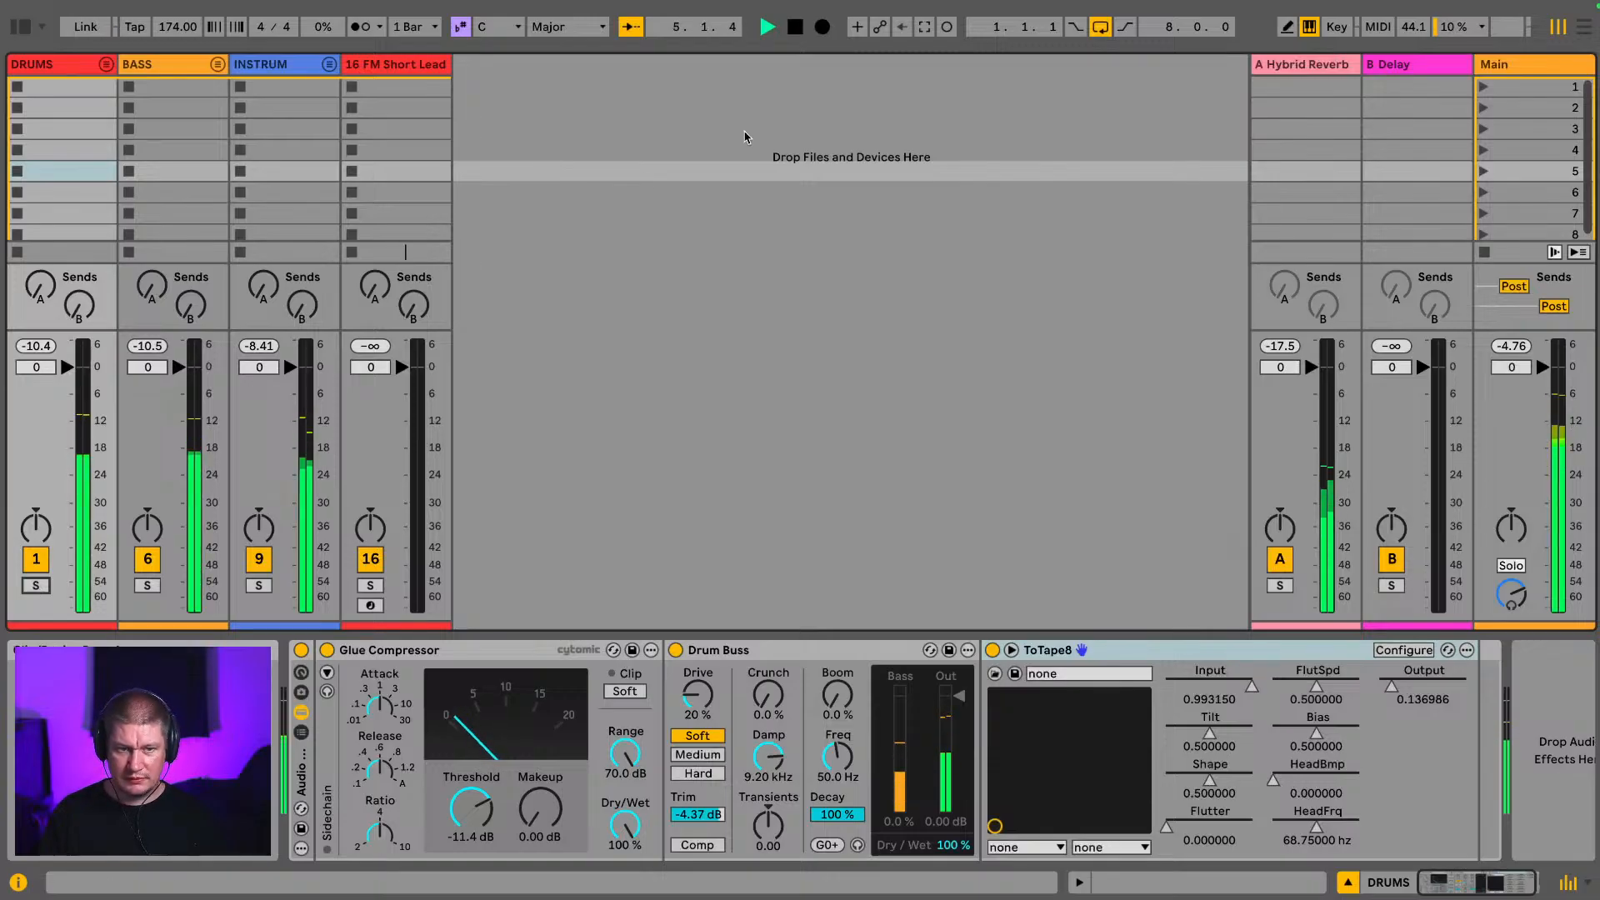
{"action": "key", "text": "space"}
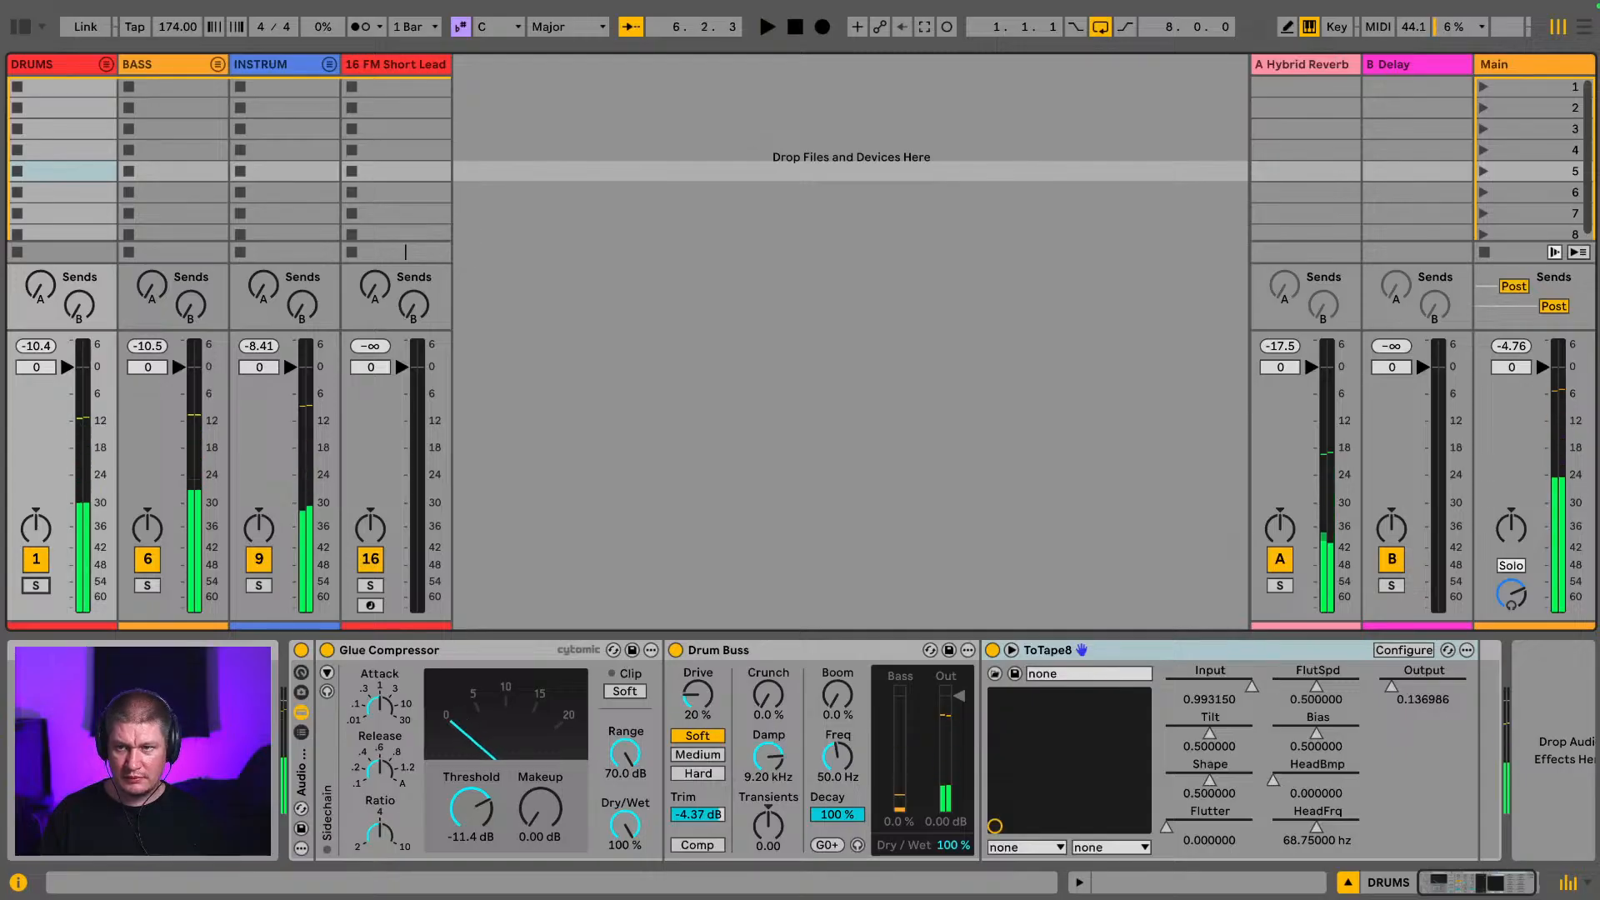
Step: Switch to the Arrangement View and hide the browser
{"action": "left_click", "coordinate": [1584, 27]}
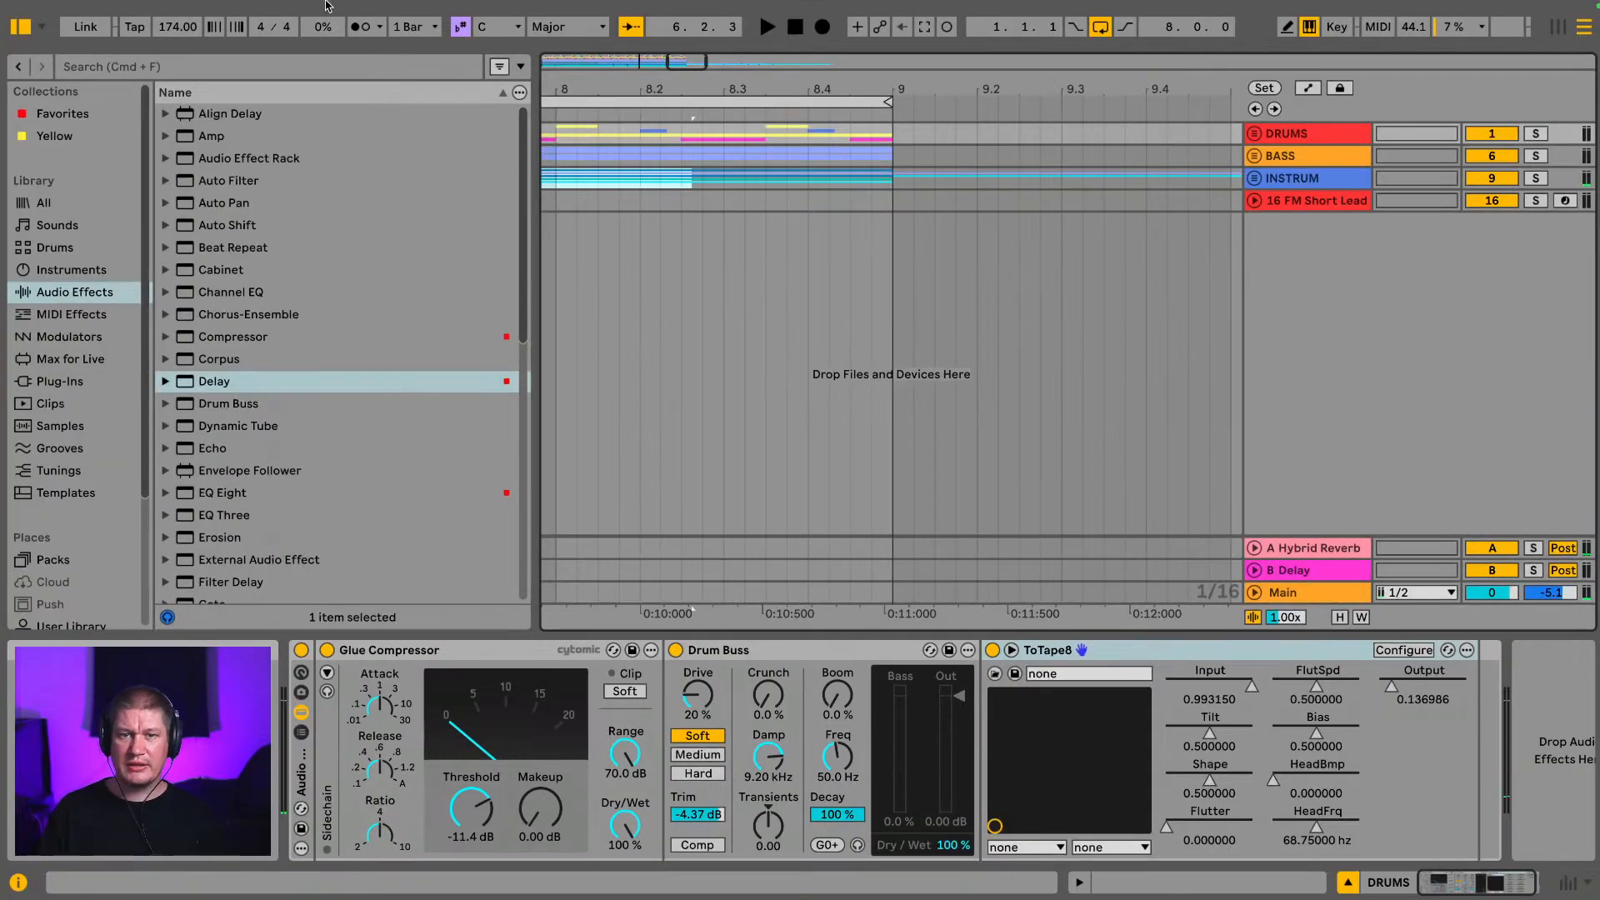
{"action": "left_click", "coordinate": [20, 28]}
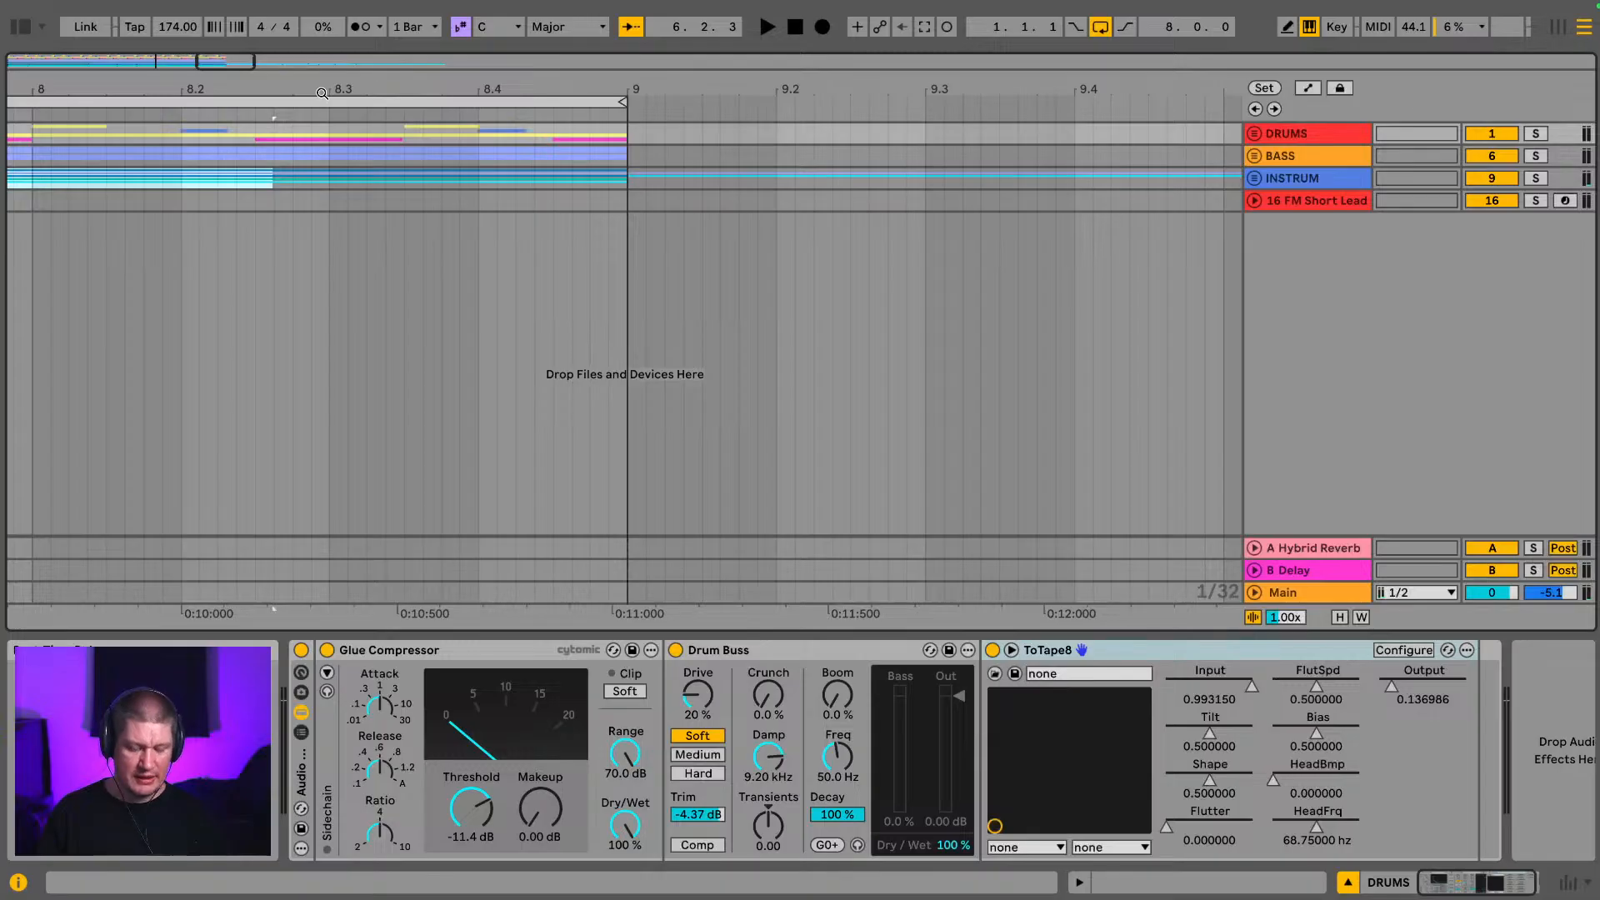
{"action": "left_click_drag", "start_coordinate": [324, 94], "coordinate": [567, 94]}
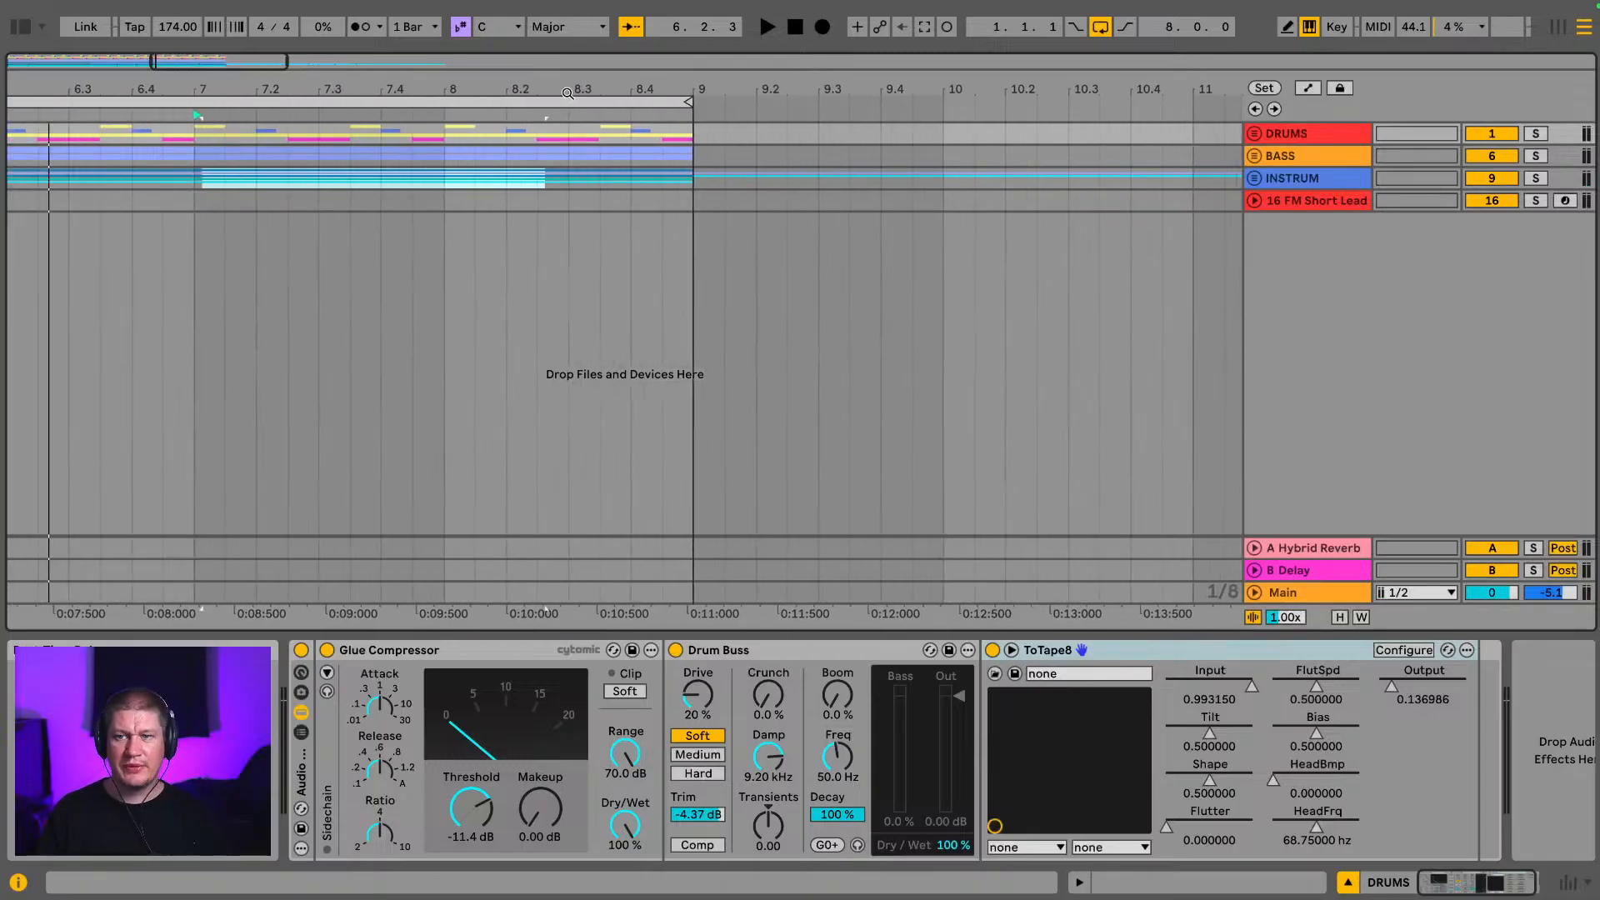
Step: Unfold the INSTRUM group and delete the unused FM Short Lead track
{"action": "left_click", "coordinate": [1305, 182]}
{"action": "left_click", "coordinate": [1255, 178]}
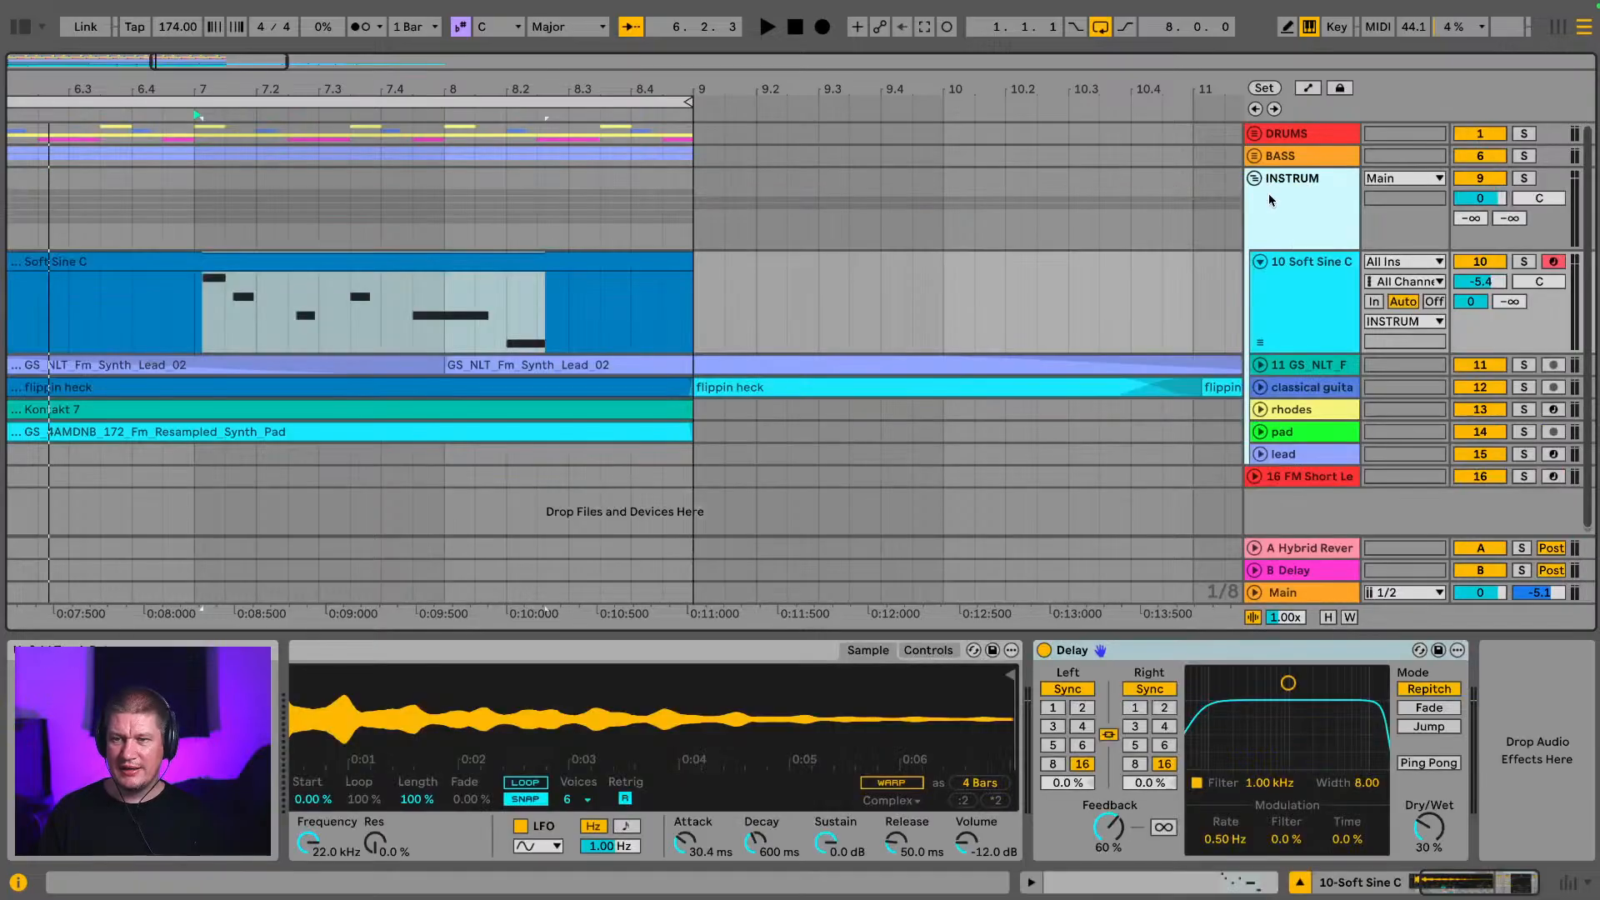
{"action": "left_click", "coordinate": [1310, 471]}
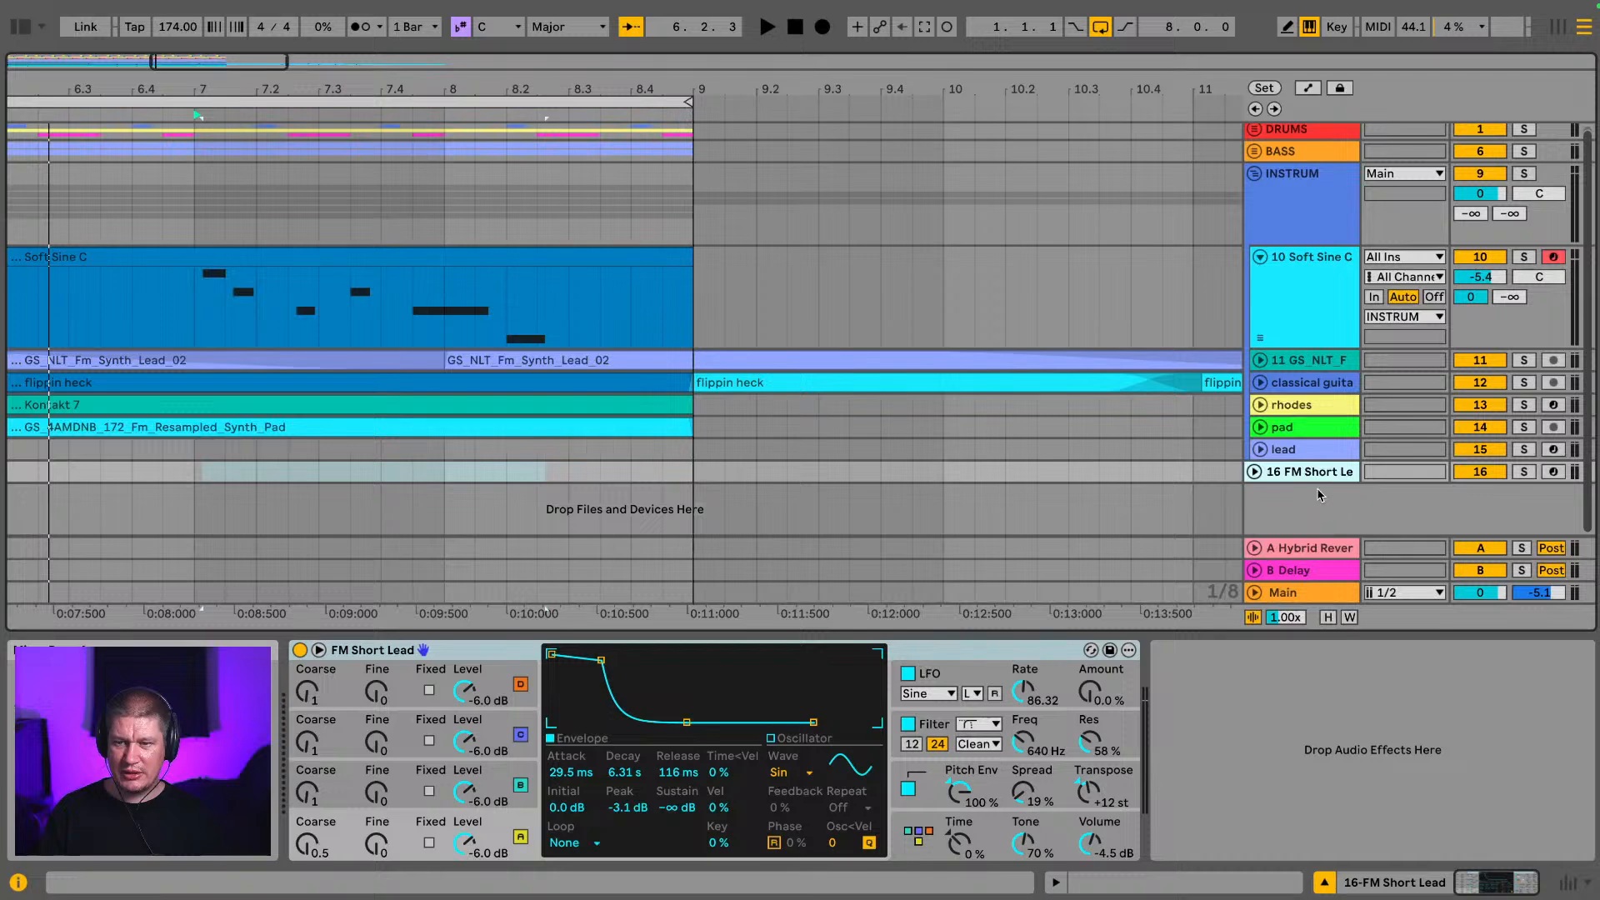
{"action": "key", "text": "Delete"}
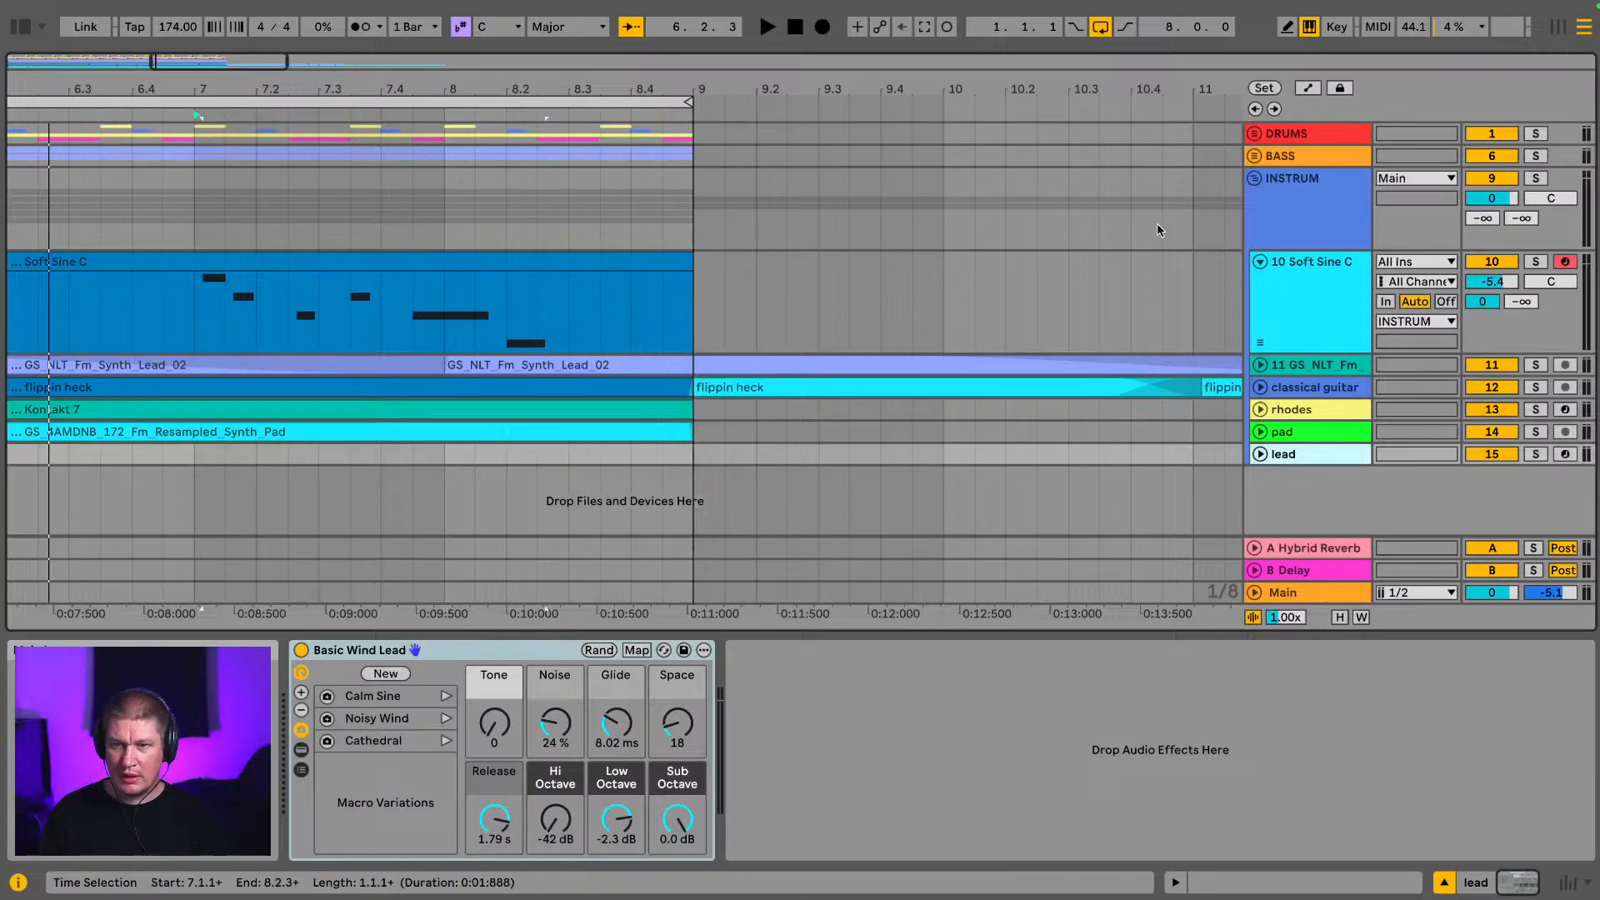
Step: Fold the INSTRUM group and move the eight-bar loop at bar 1 in all three groups to bar 33
{"action": "left_click", "coordinate": [1259, 260]}
{"action": "left_click", "coordinate": [1254, 179]}
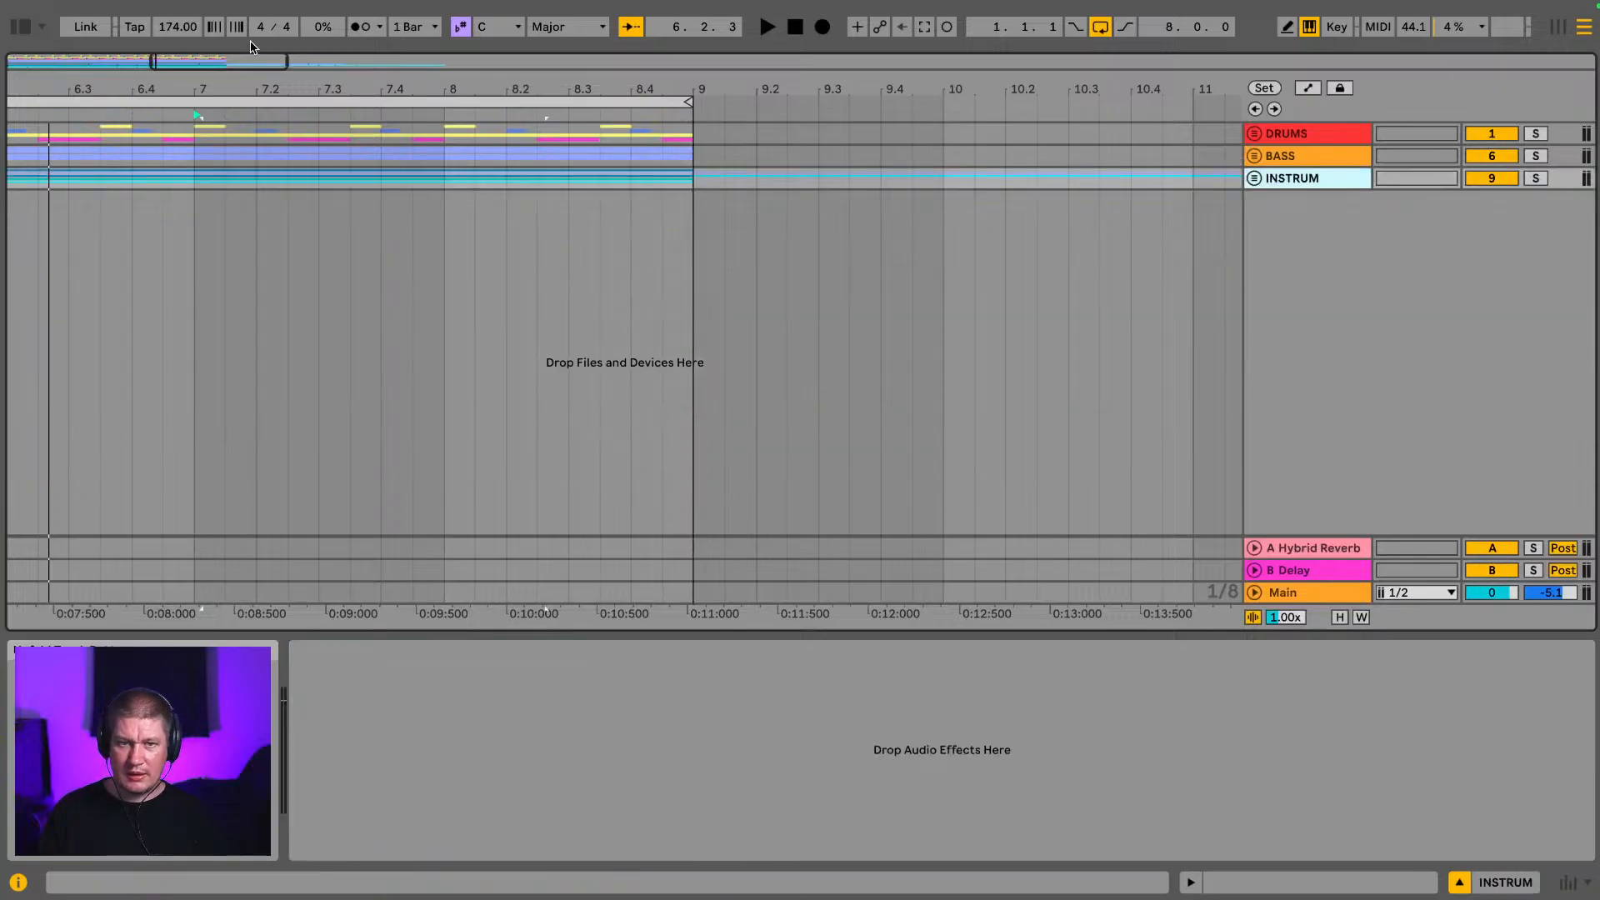
{"action": "left_click_drag", "start_coordinate": [244, 84], "coordinate": [177, 86]}
{"action": "left_click_drag", "start_coordinate": [227, 203], "coordinate": [0, 107]}
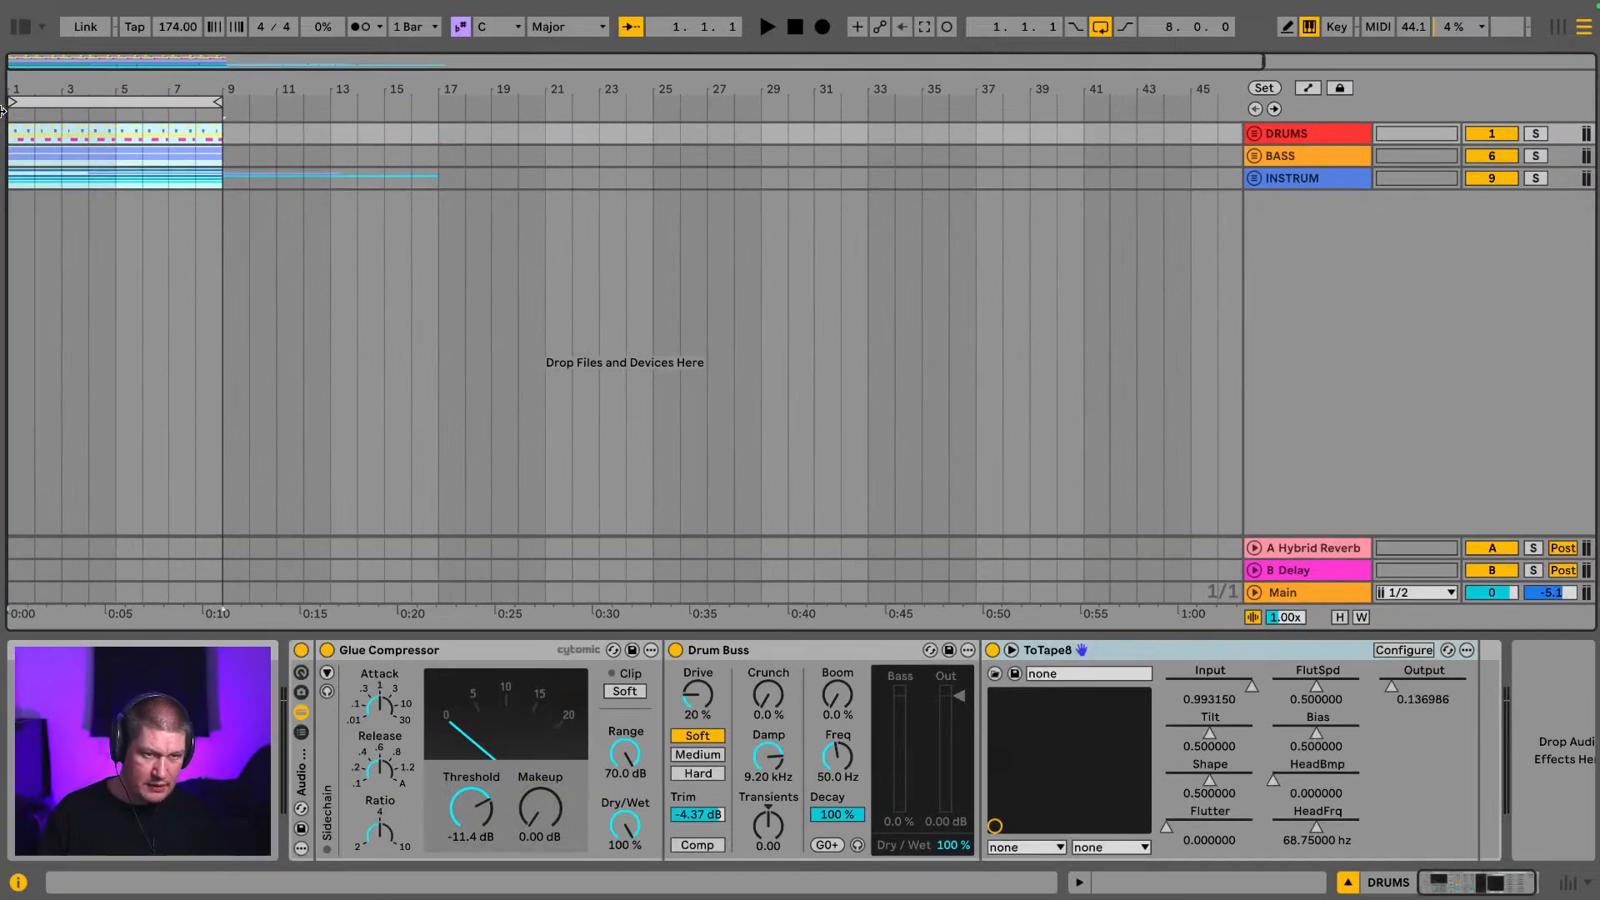
{"action": "key", "text": "Delete"}
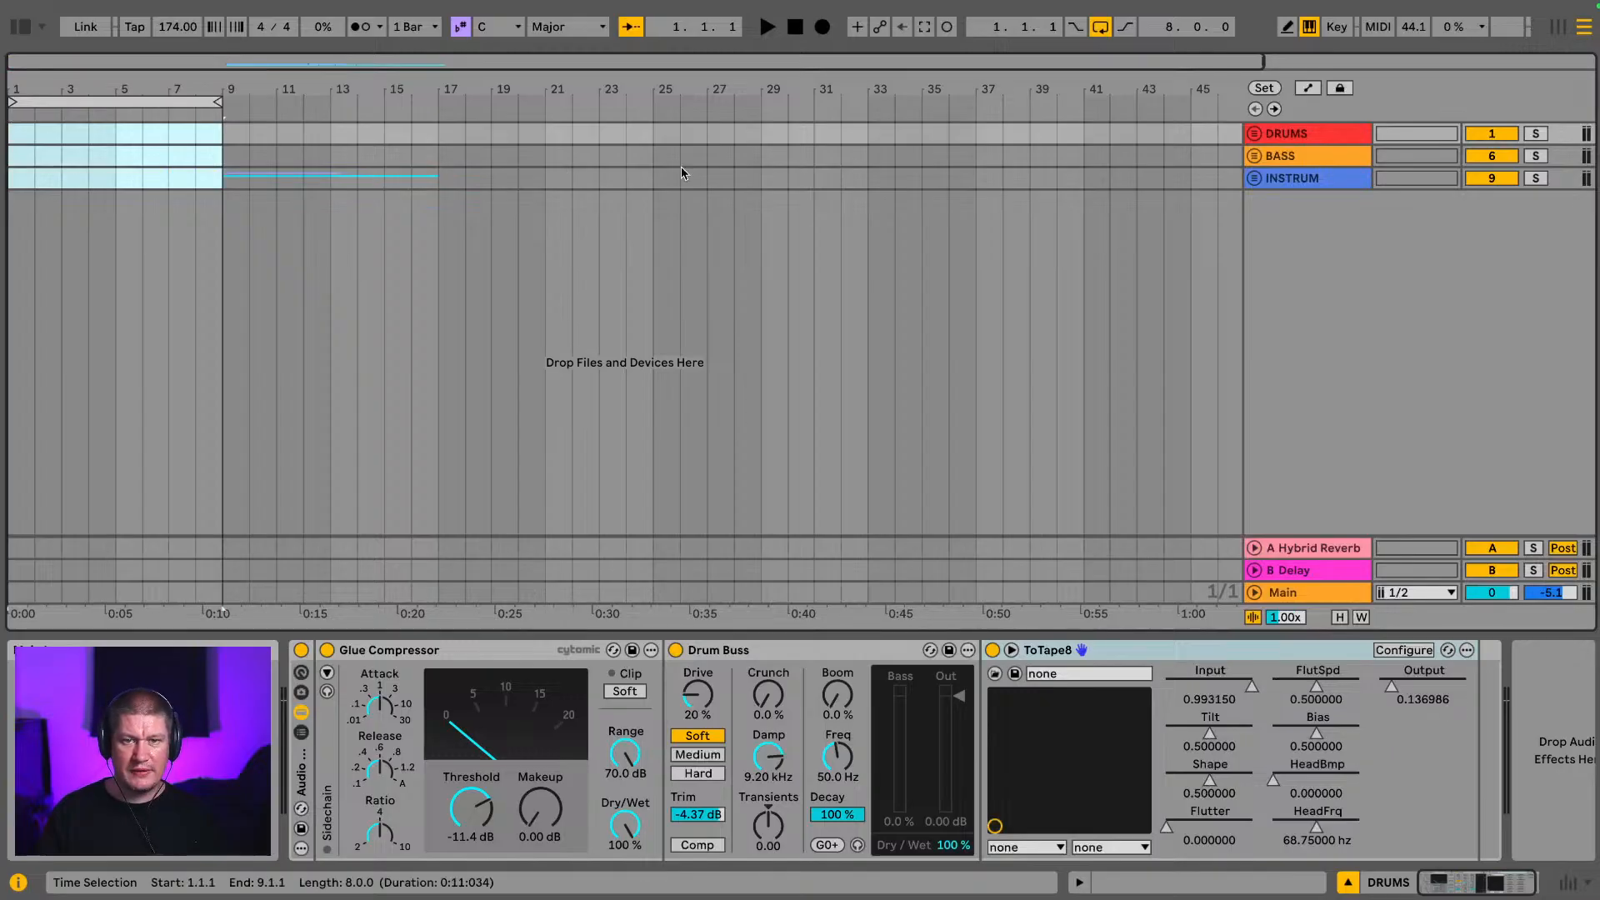
{"action": "left_click", "coordinate": [872, 130]}
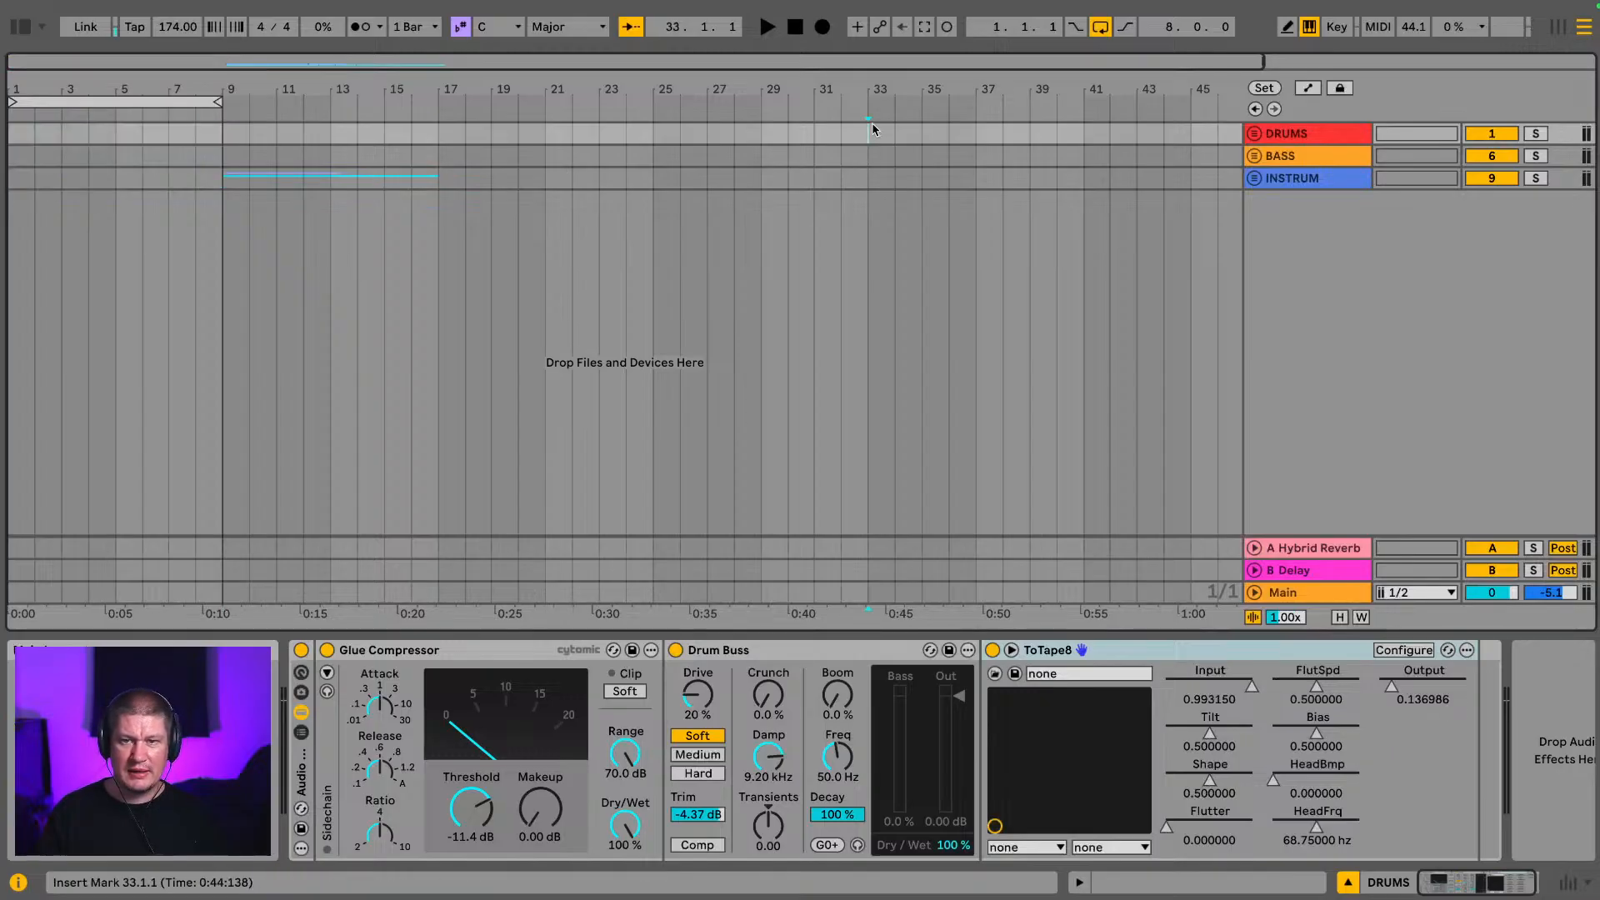
{"action": "key", "text": "ctrl+v"}
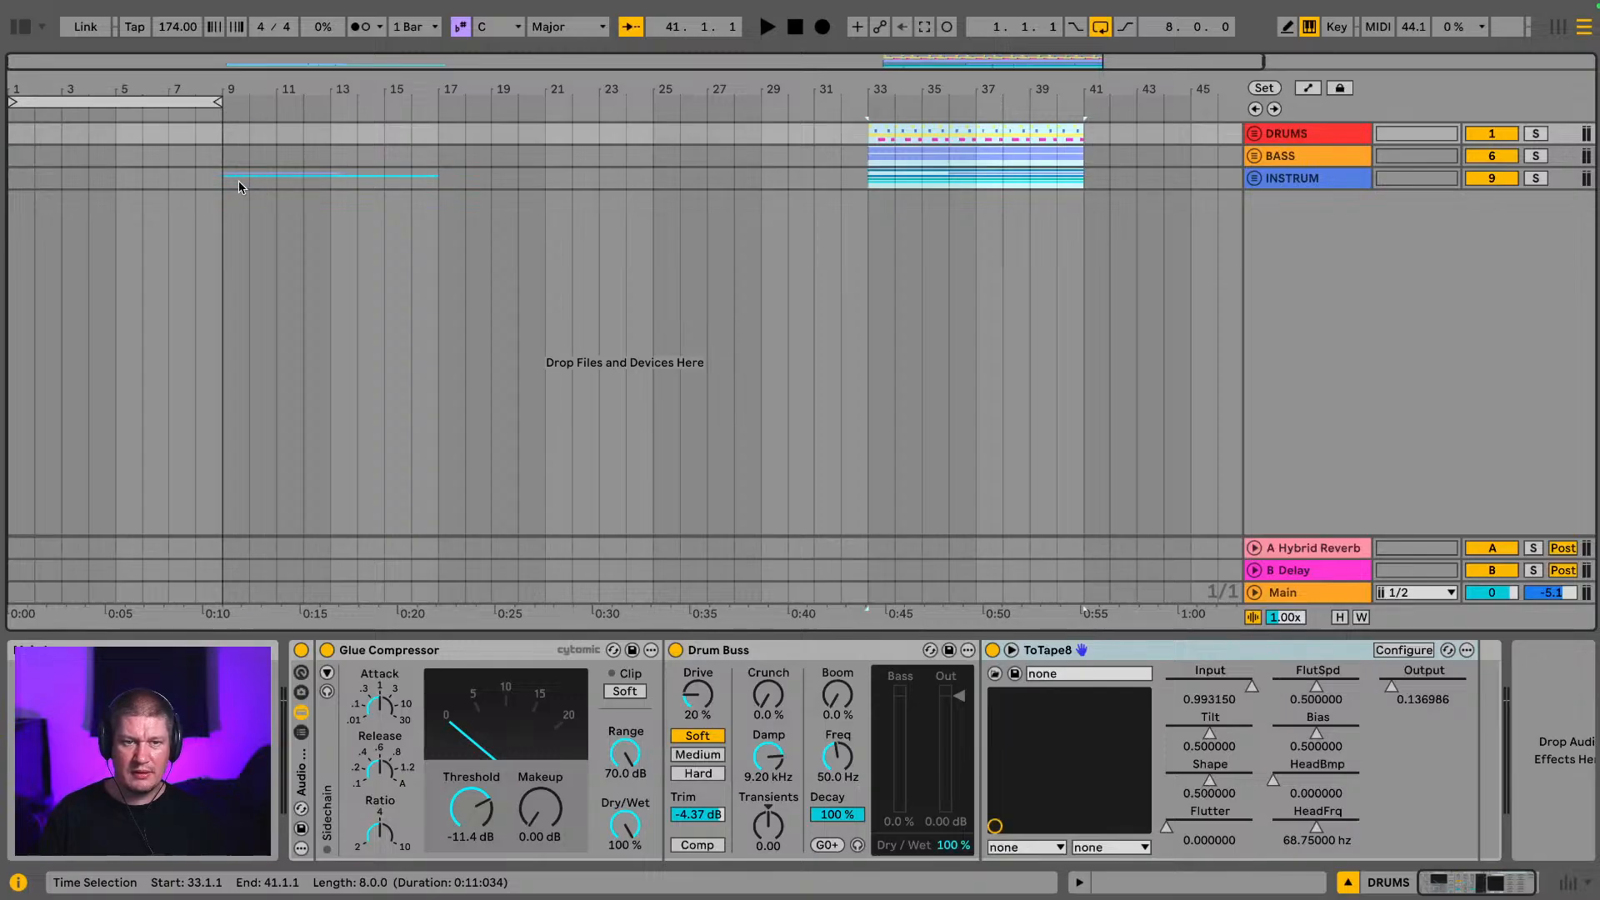
Step: Unfold the INSTRUM group and audition the leftover clips at bar 9, soloing the GS_NLT_Fm_Synth_Lead_02 track
{"action": "left_click", "coordinate": [236, 182]}
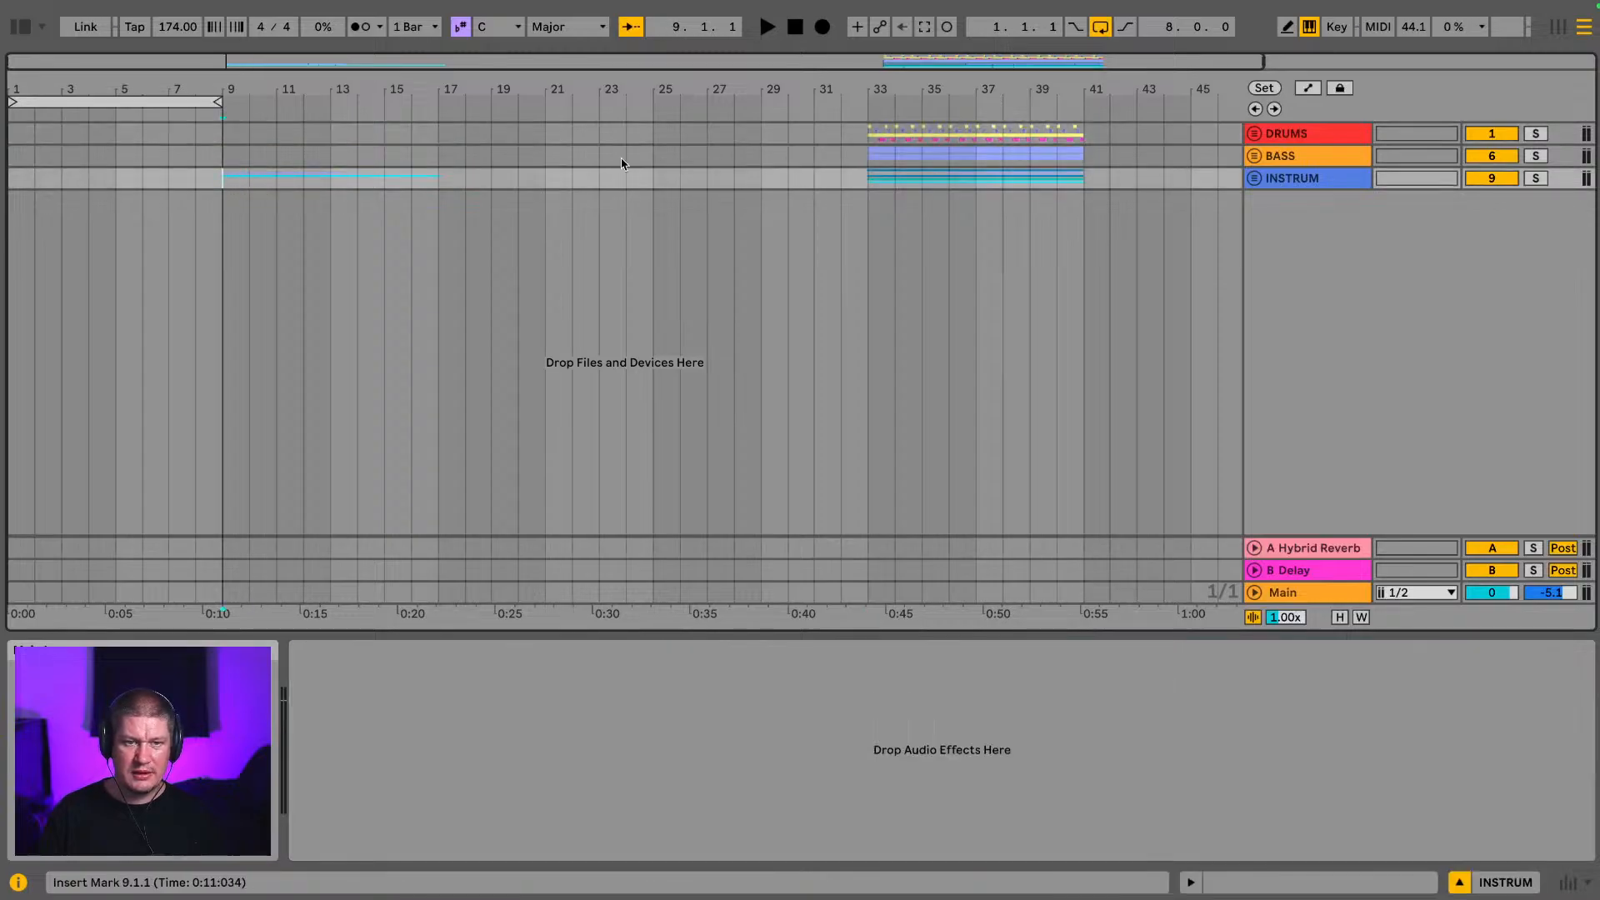
{"action": "left_click", "coordinate": [1255, 179]}
{"action": "key", "text": "space"}
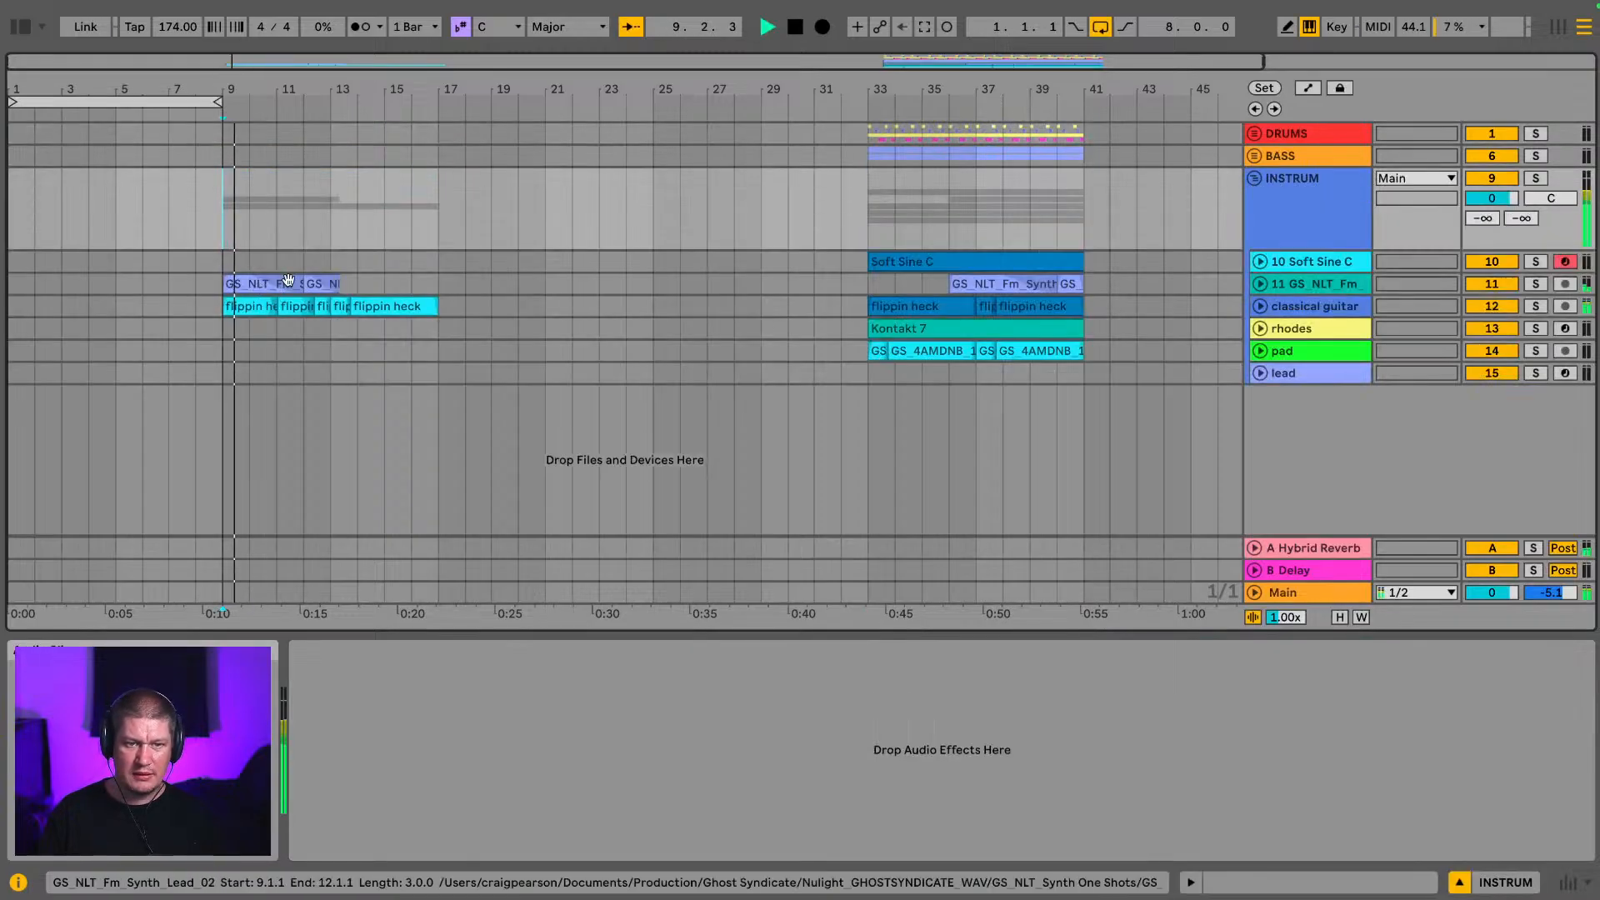
{"action": "key", "text": "space"}
{"action": "left_click", "coordinate": [272, 283]}
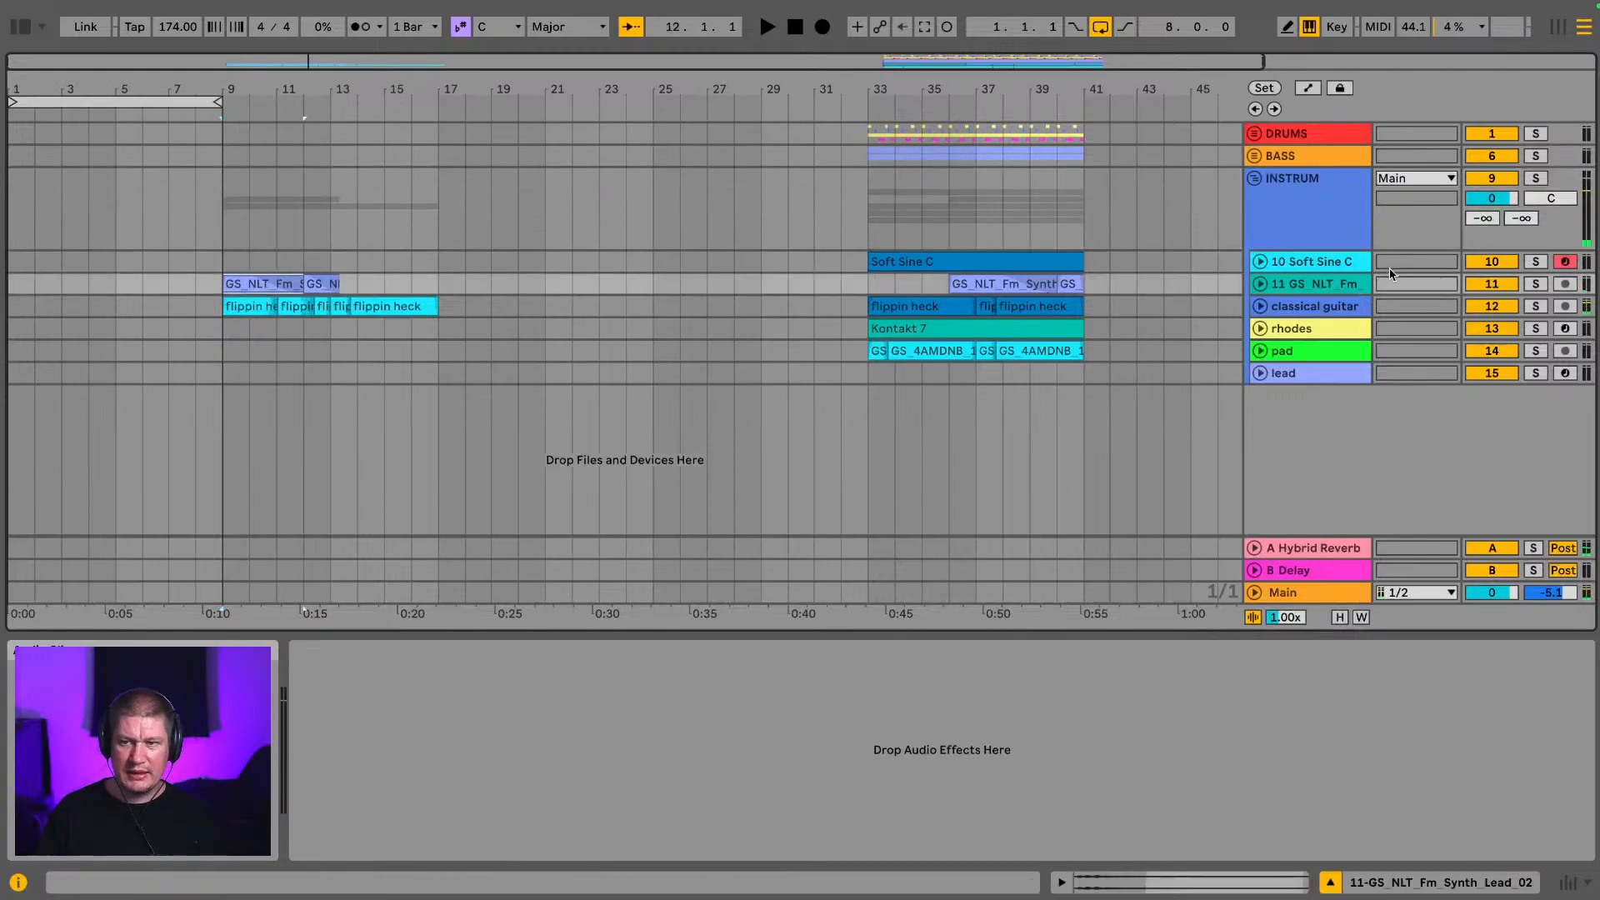
{"action": "left_click", "coordinate": [1536, 284]}
{"action": "key", "text": "space"}
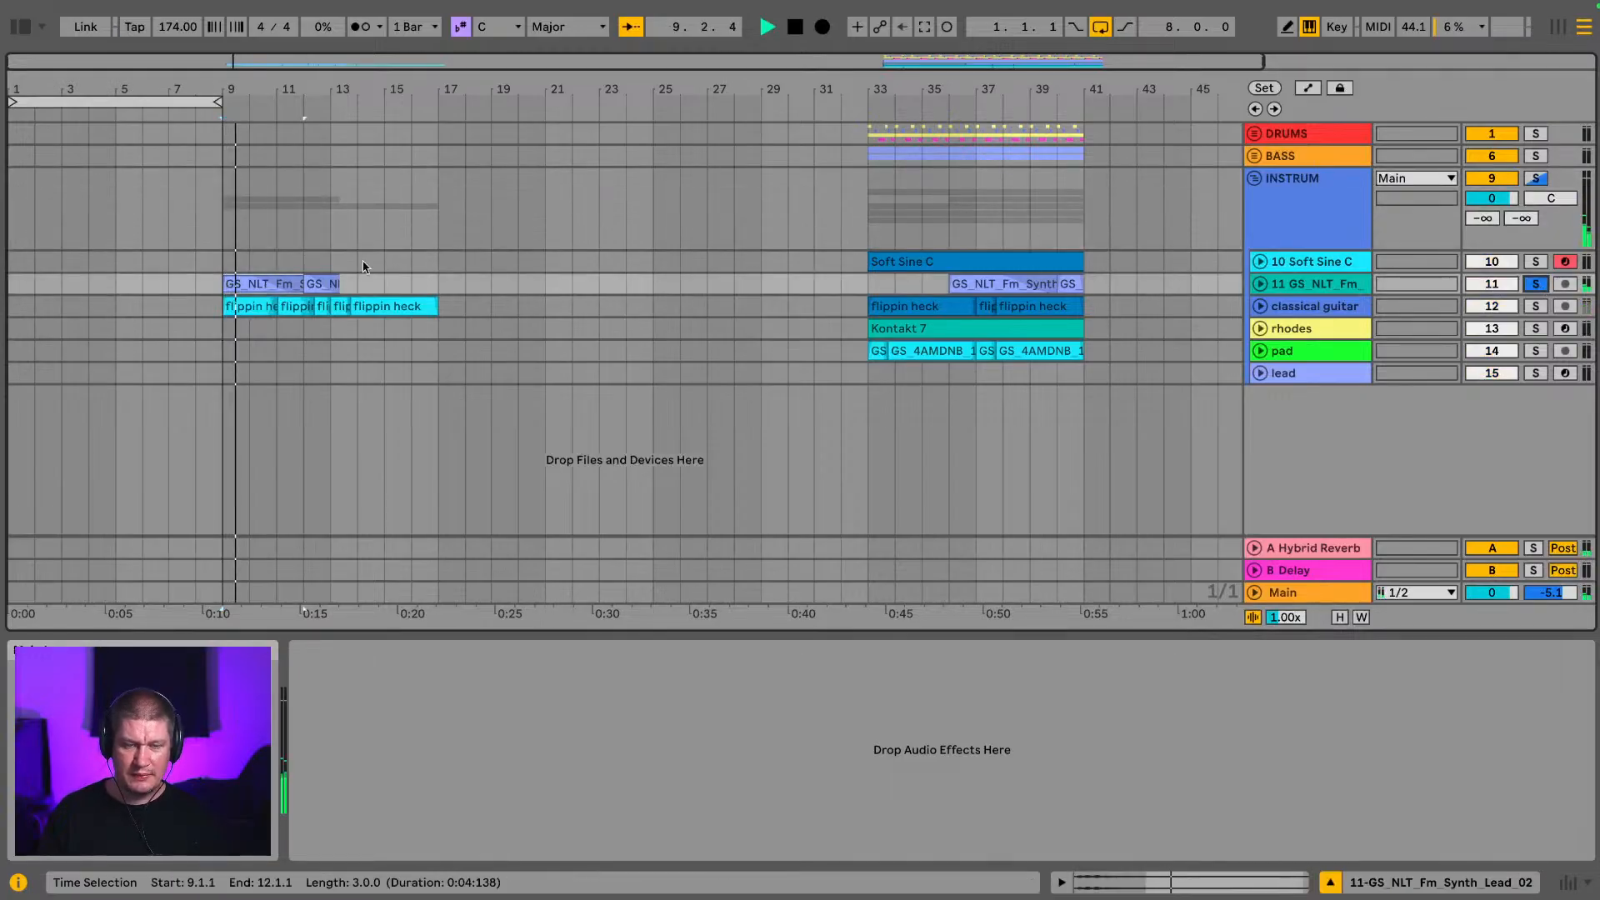
{"action": "key", "text": "space"}
Step: Expand the GS_NLT_Fm_Synth_Lead_02 track and play its clip at bar 36 to compare with the leftover clips
{"action": "left_click", "coordinate": [271, 283]}
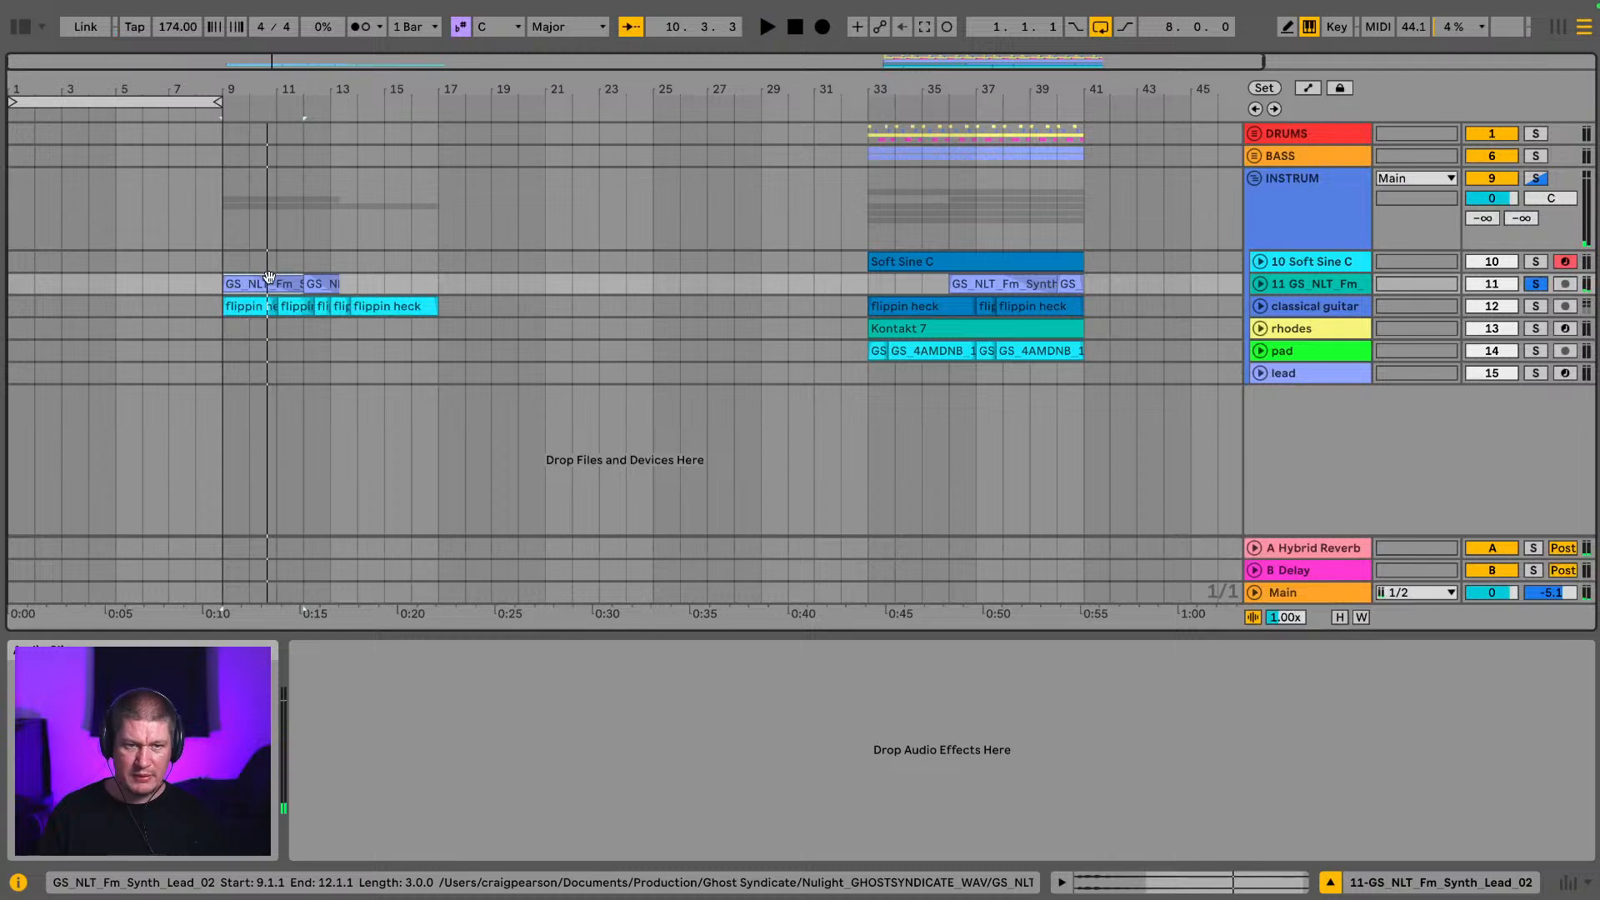
{"action": "left_click", "coordinate": [318, 284], "text": "shift"}
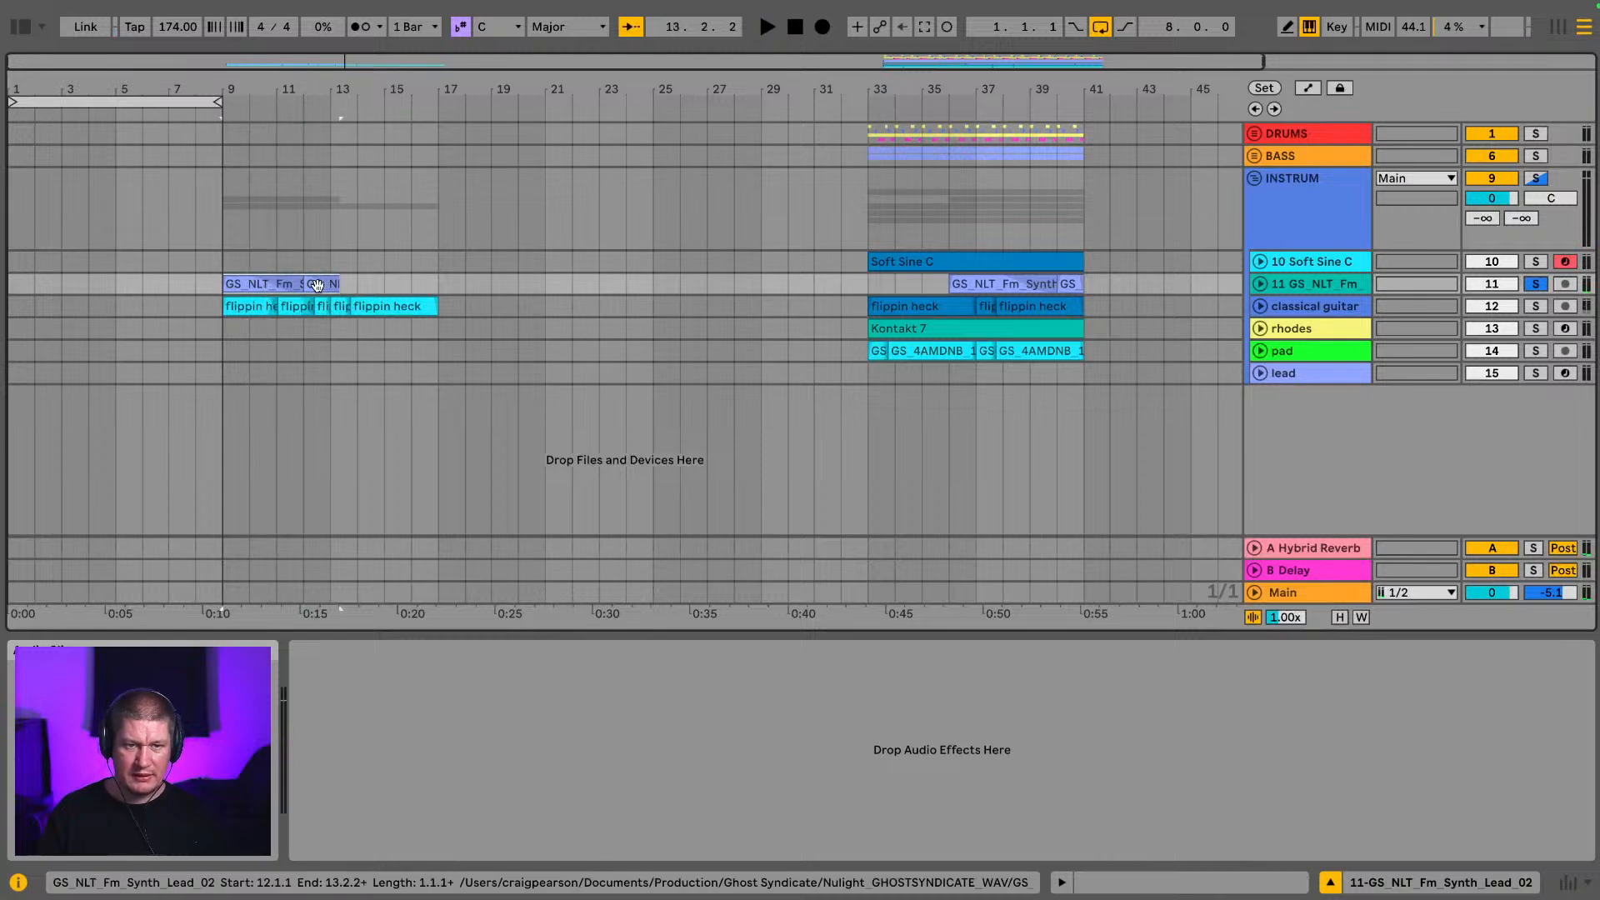
{"action": "left_click", "coordinate": [1270, 289]}
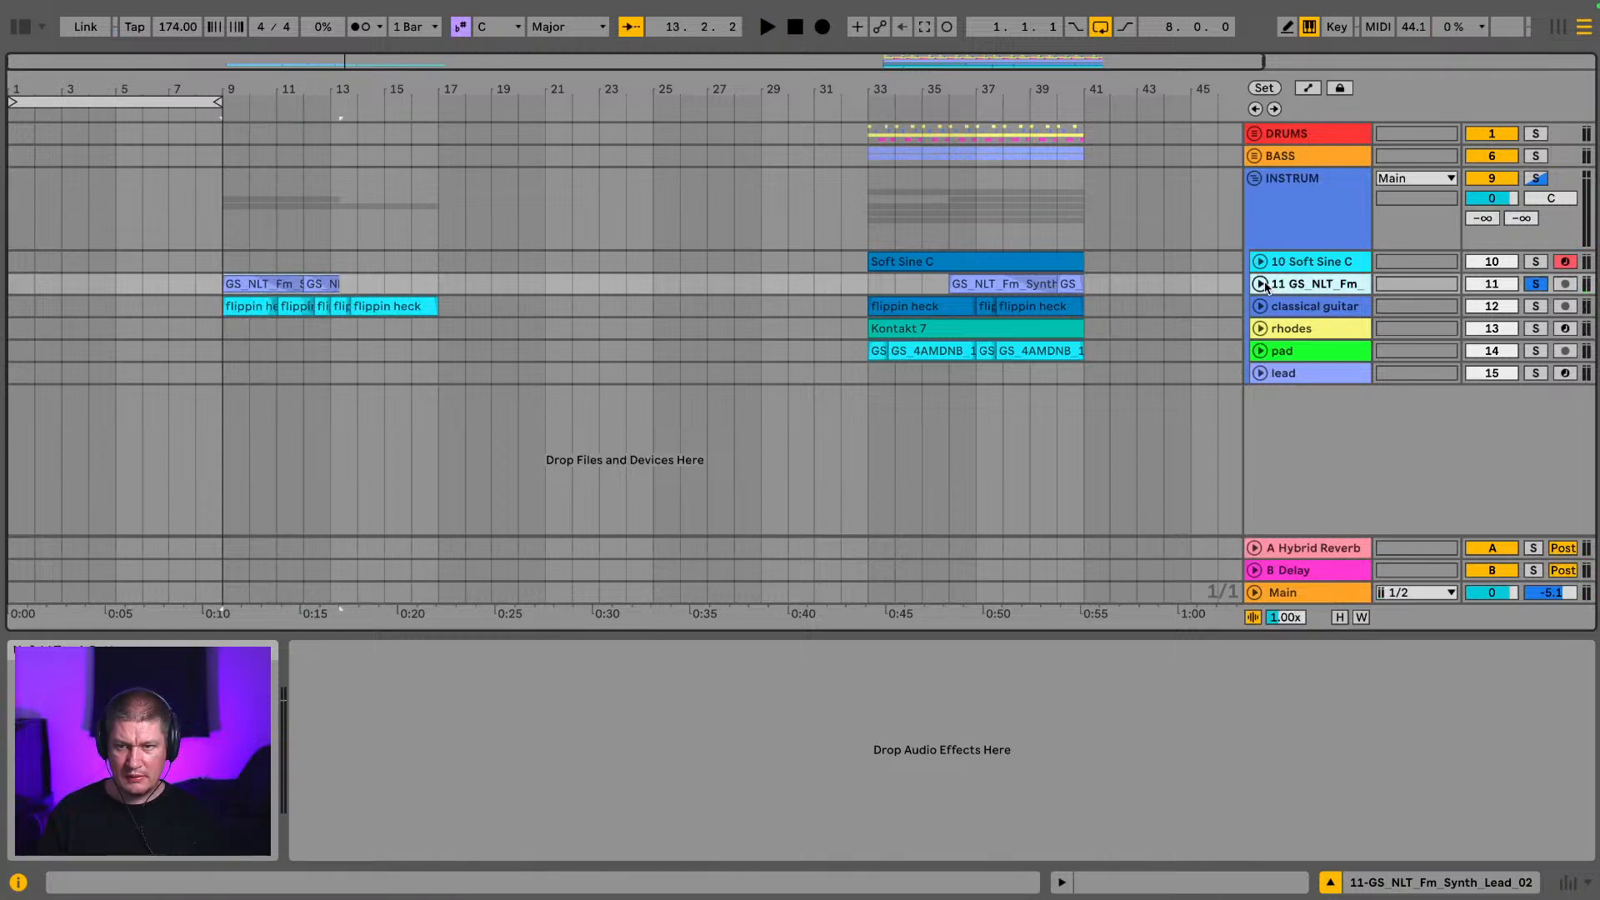
{"action": "left_click", "coordinate": [1261, 284]}
{"action": "left_click", "coordinate": [981, 286]}
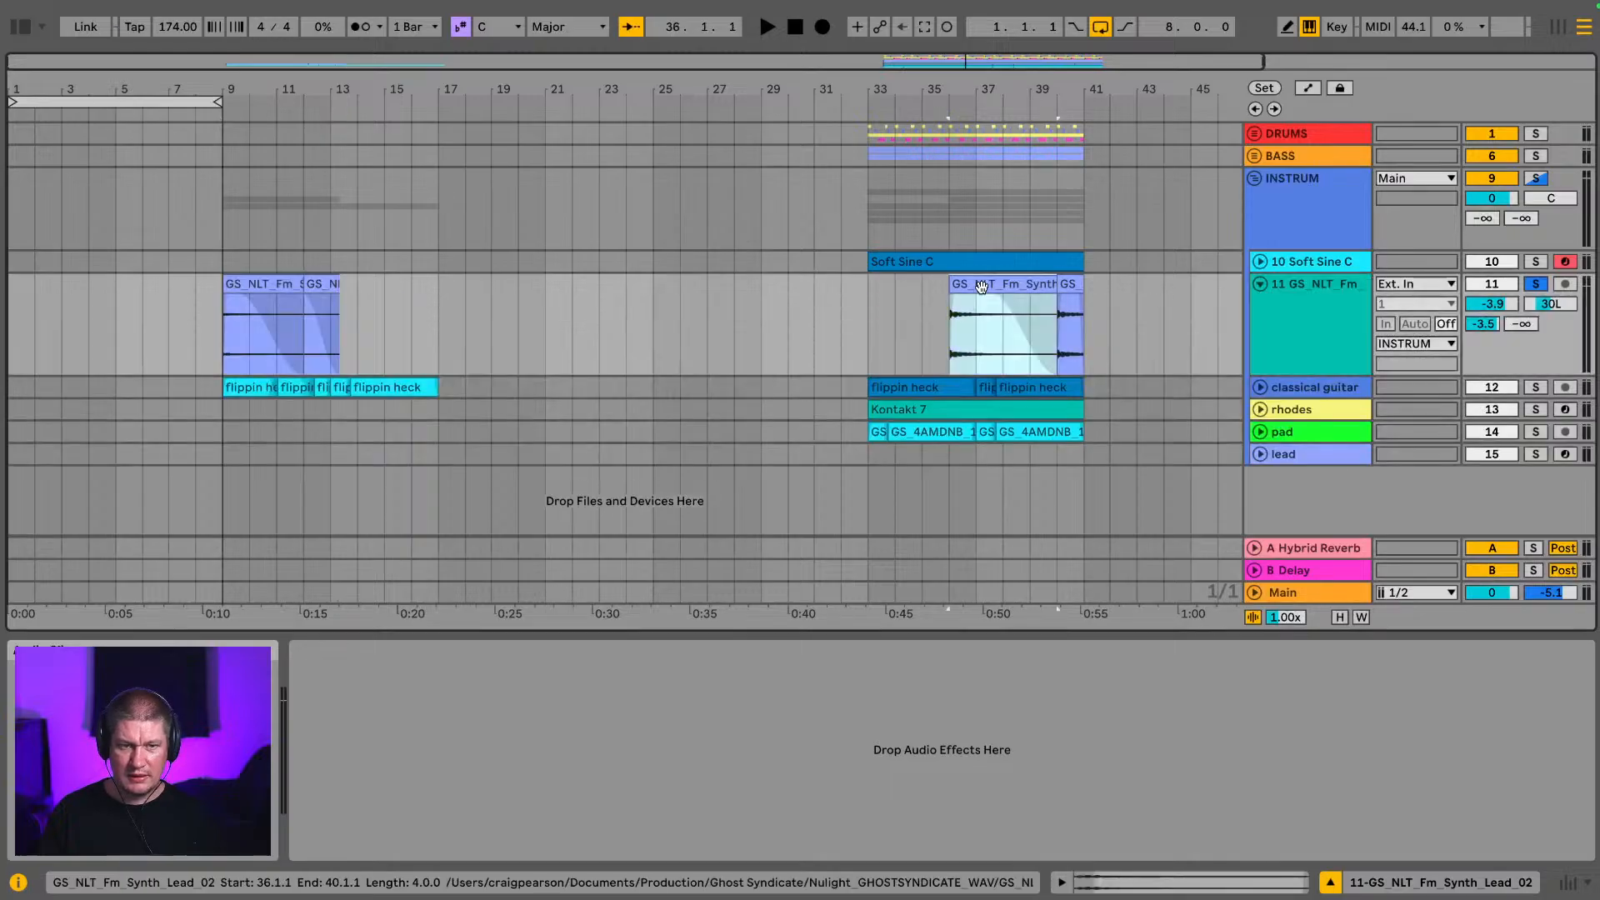
{"action": "key", "text": "space"}
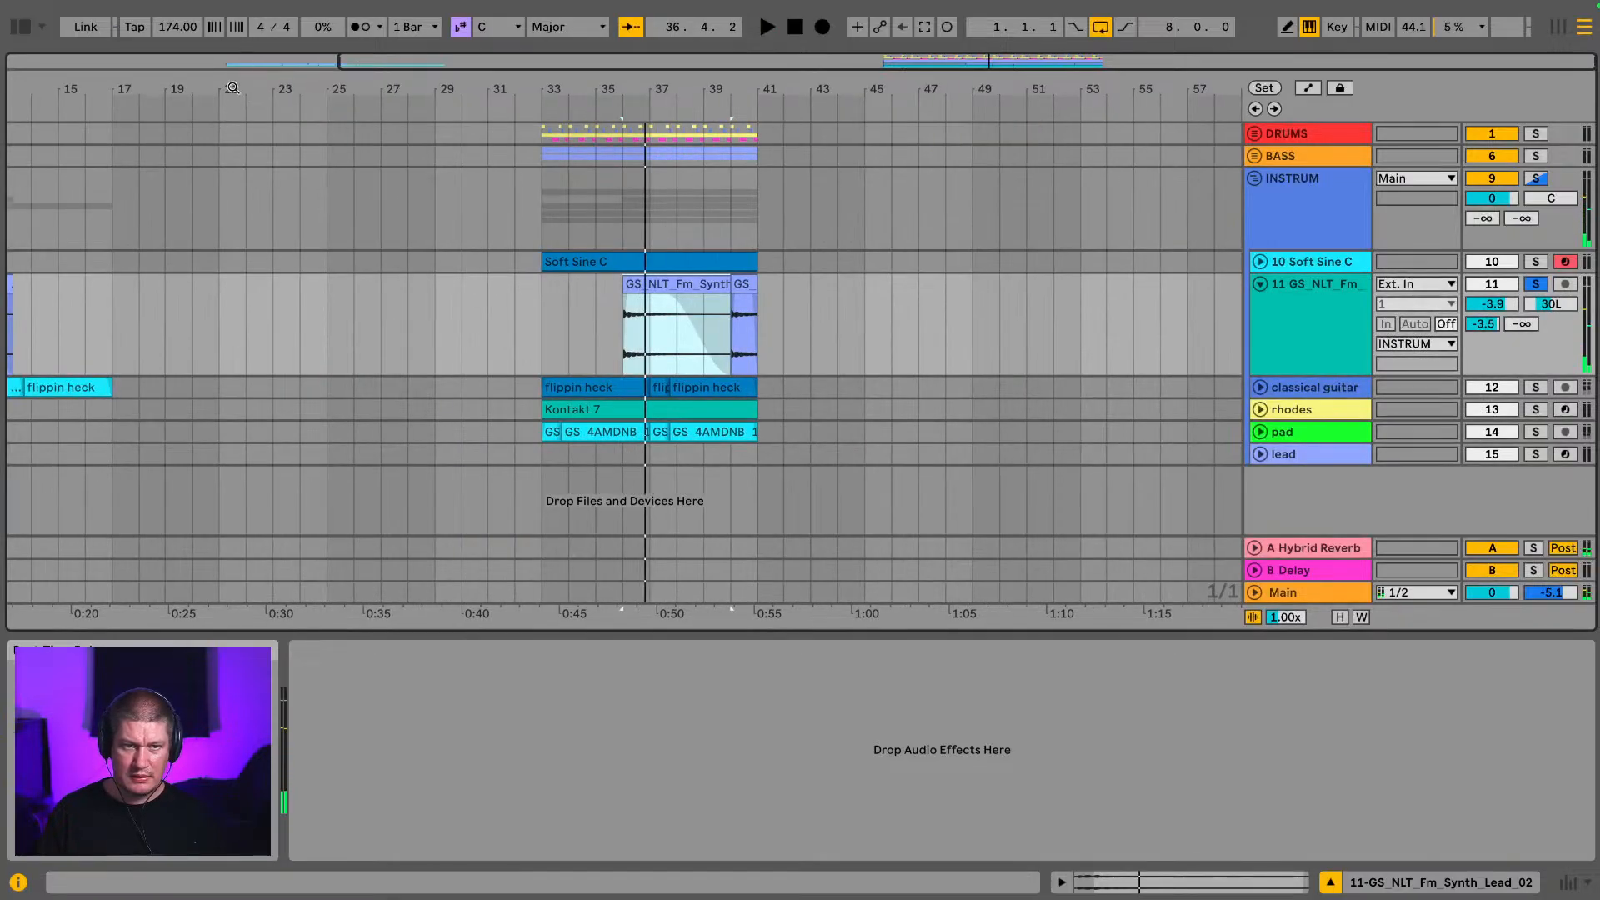
Step: Extend the last GS_NLT_Fm_Synth_Lead_02 clip to bar 44 and delete the track's leftover clips between bars 9 and 17
{"action": "left_click_drag", "start_coordinate": [232, 87], "coordinate": [443, 71]}
{"action": "left_click", "coordinate": [225, 284]}
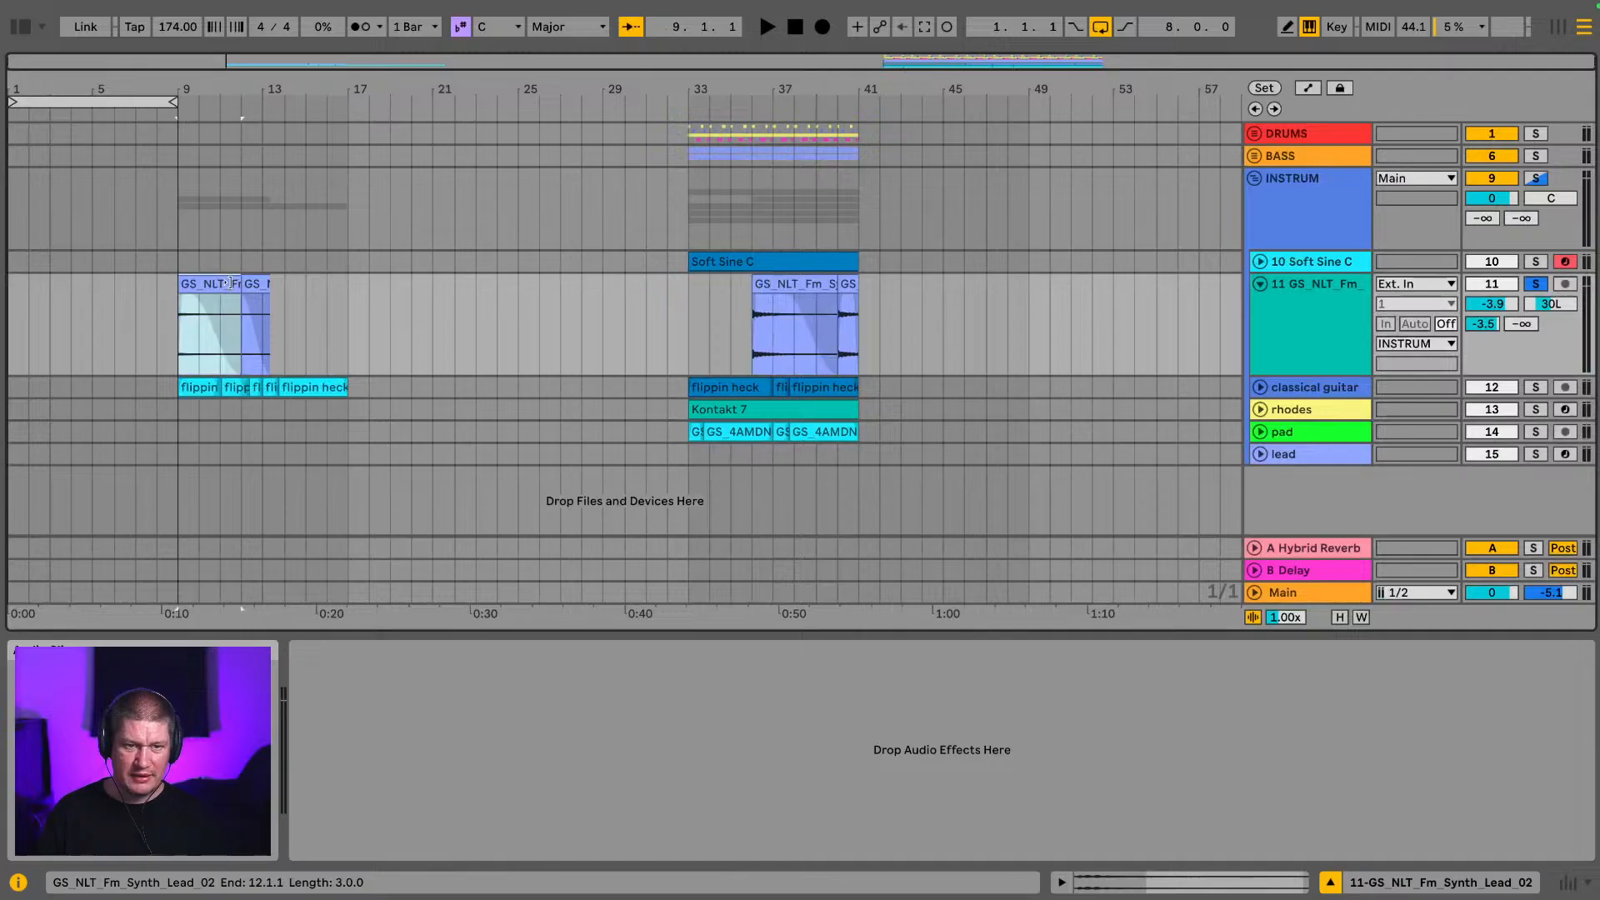
{"action": "left_click_drag", "start_coordinate": [230, 284], "coordinate": [265, 308]}
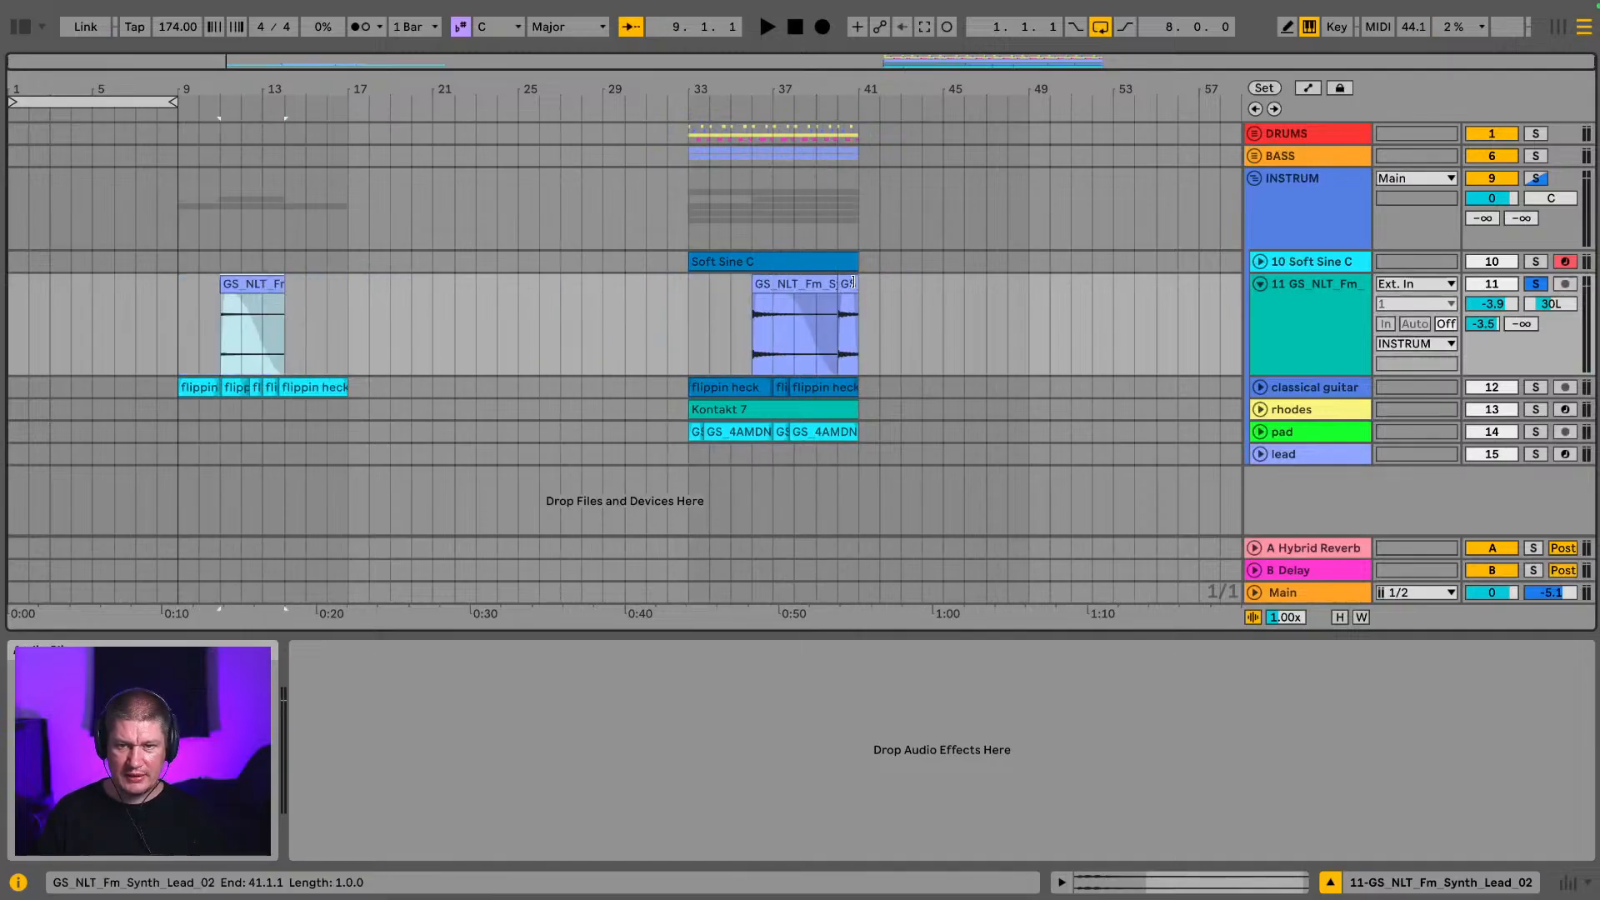
{"action": "left_click_drag", "start_coordinate": [859, 290], "coordinate": [925, 289]}
{"action": "left_click_drag", "start_coordinate": [178, 307], "coordinate": [345, 299]}
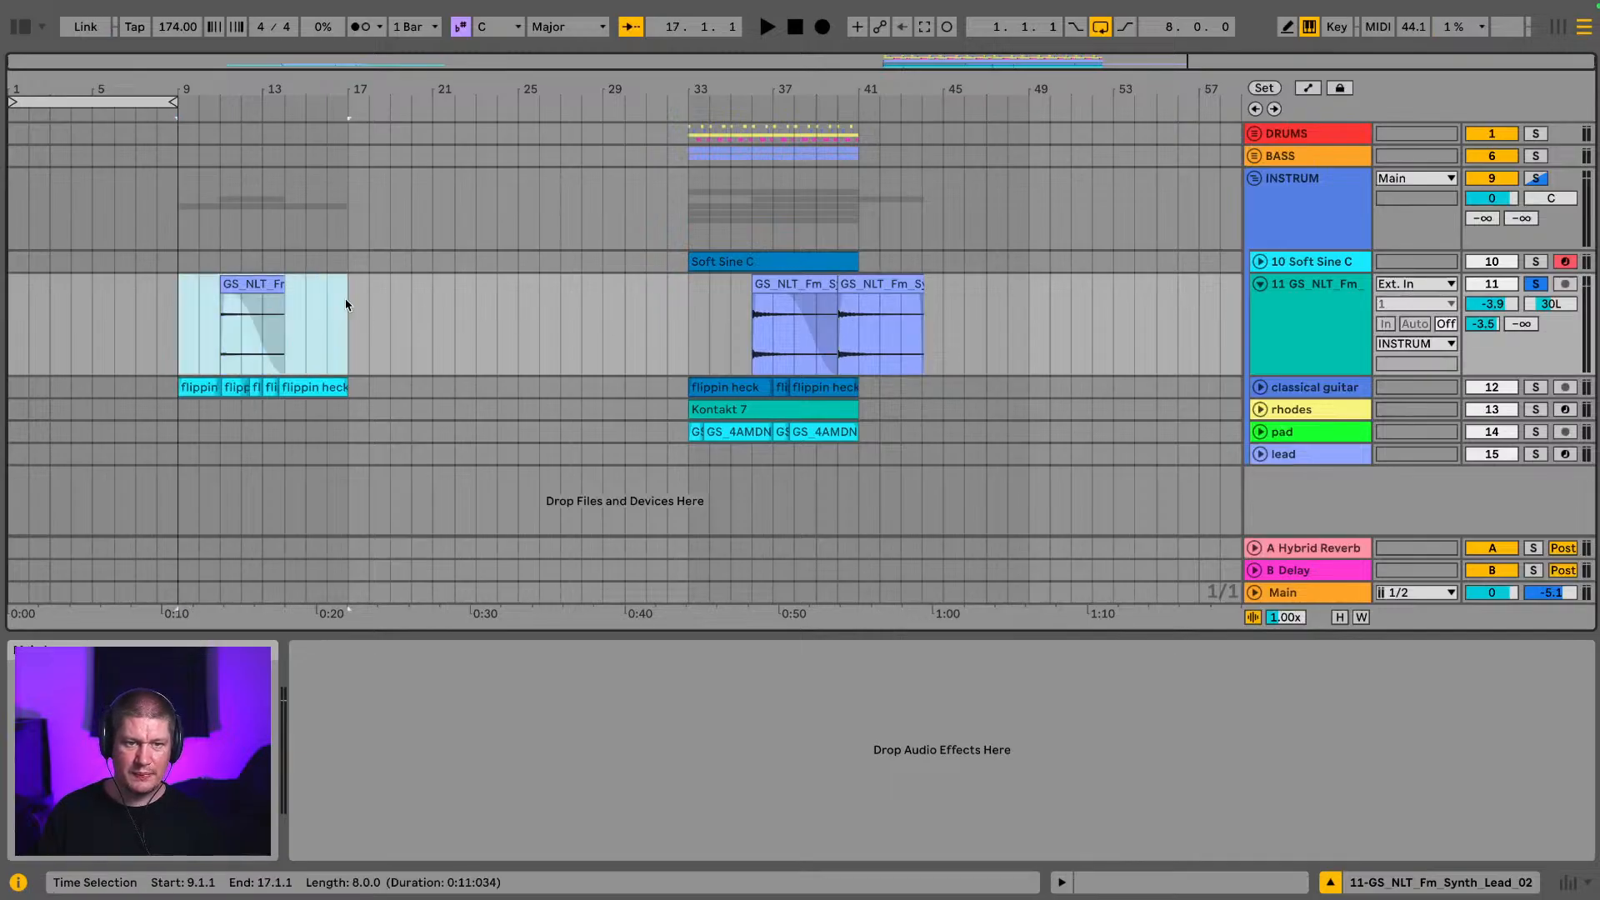
{"action": "key", "text": "Delete"}
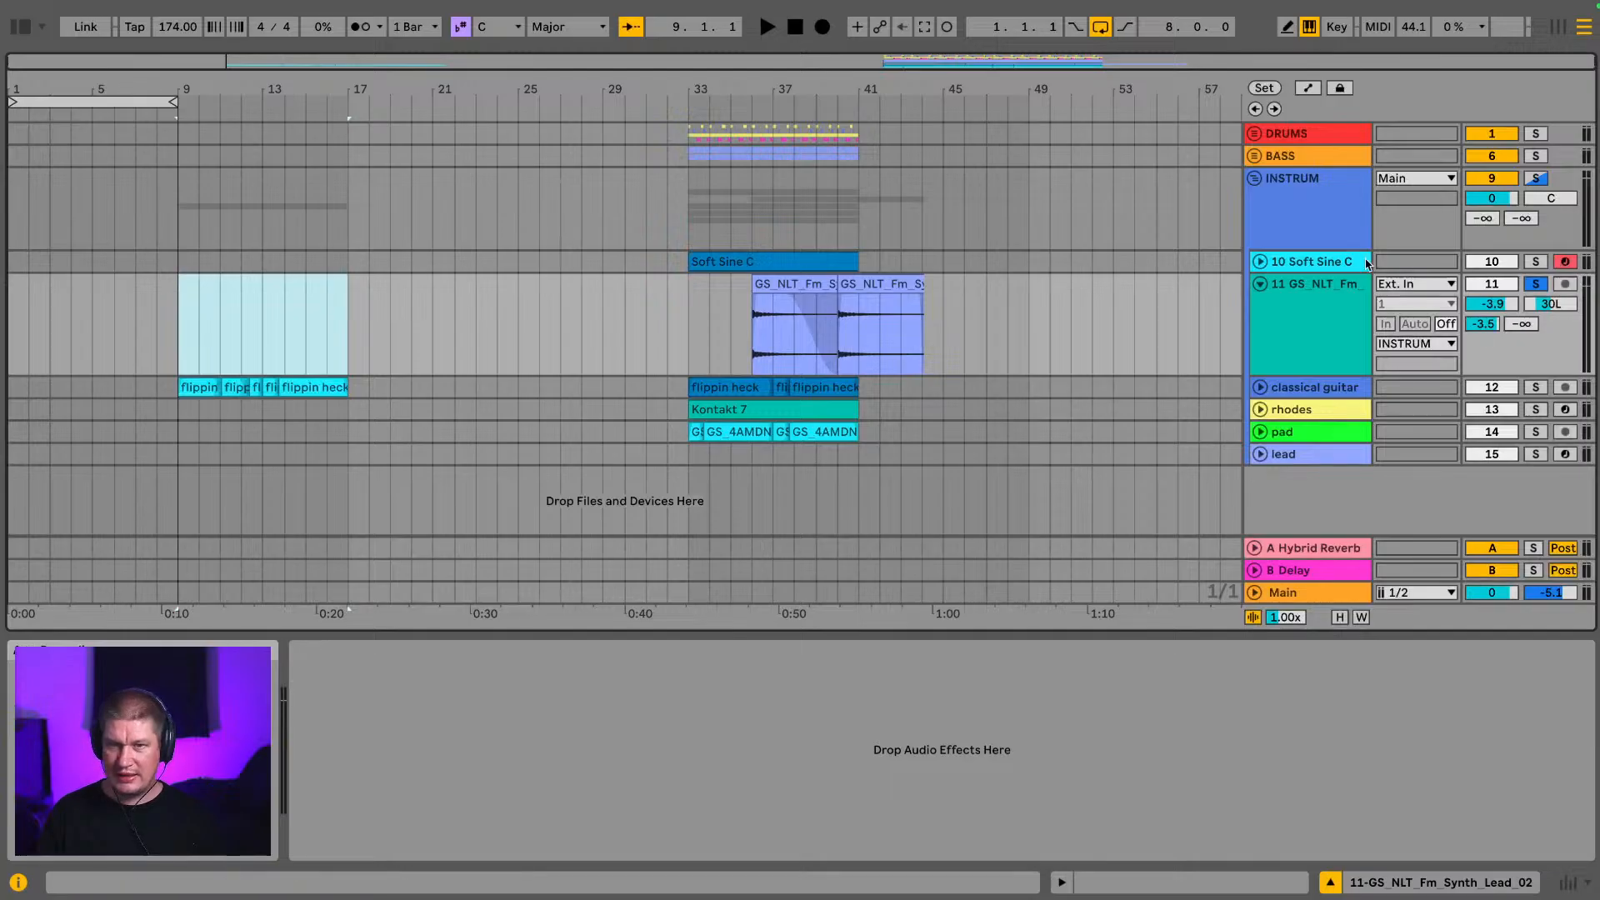
Step: Fold the INSTRUM group, unfold DRUMS, and play the soloed GS_4AMDNB_Kick_12 track from bar 33
{"action": "left_click", "coordinate": [1254, 179]}
{"action": "left_click", "coordinate": [1254, 134]}
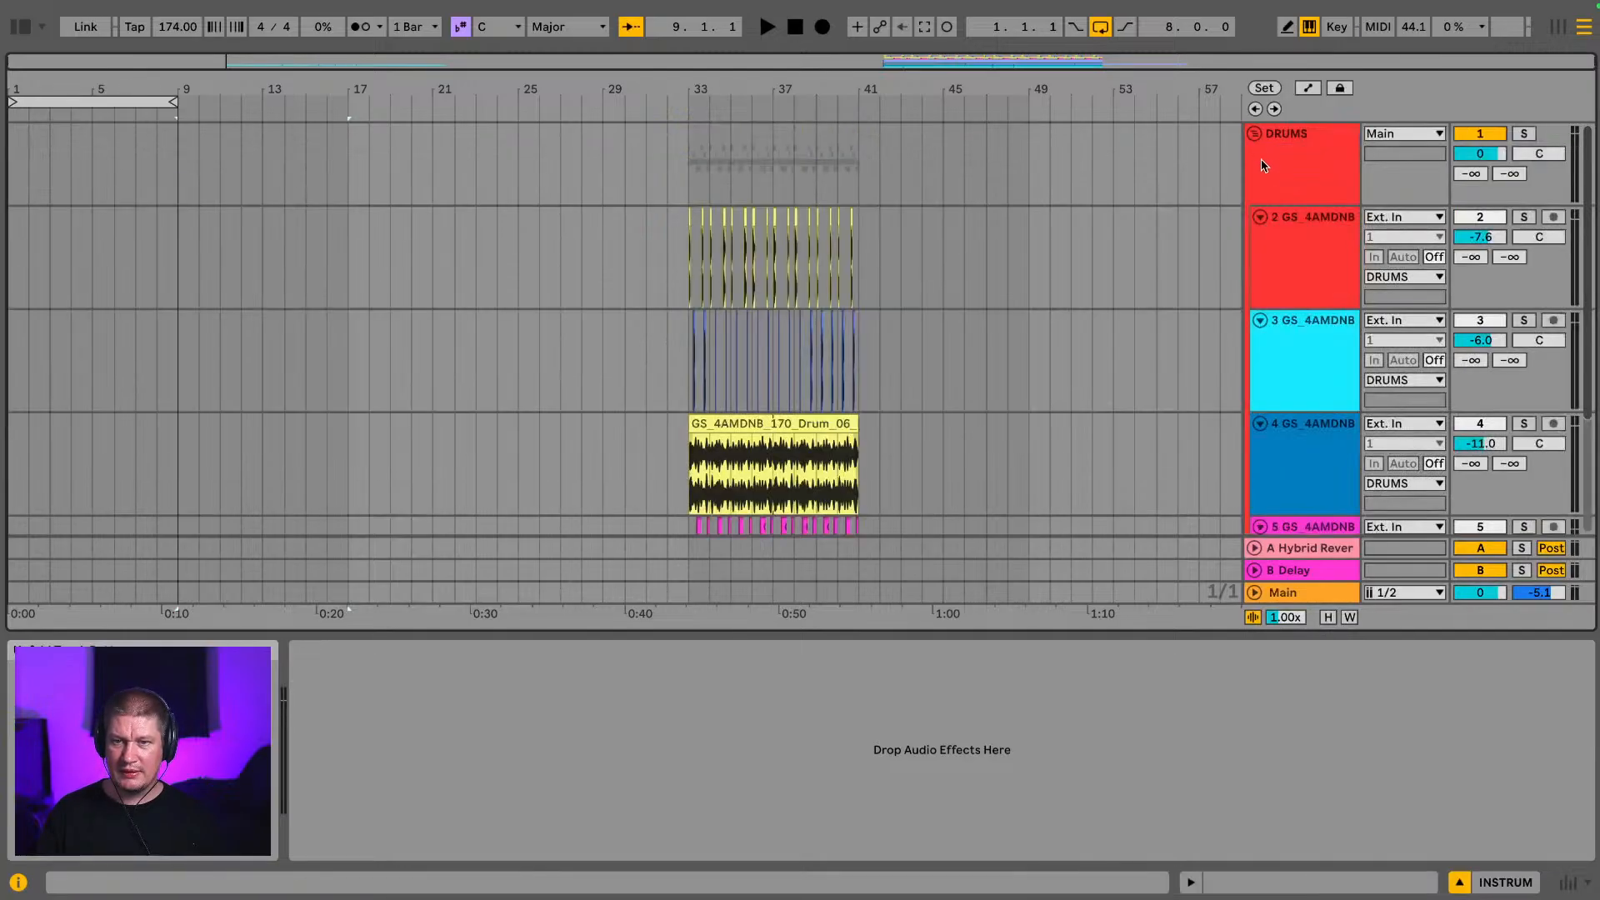
{"action": "left_click", "coordinate": [1524, 217]}
{"action": "key", "text": "space"}
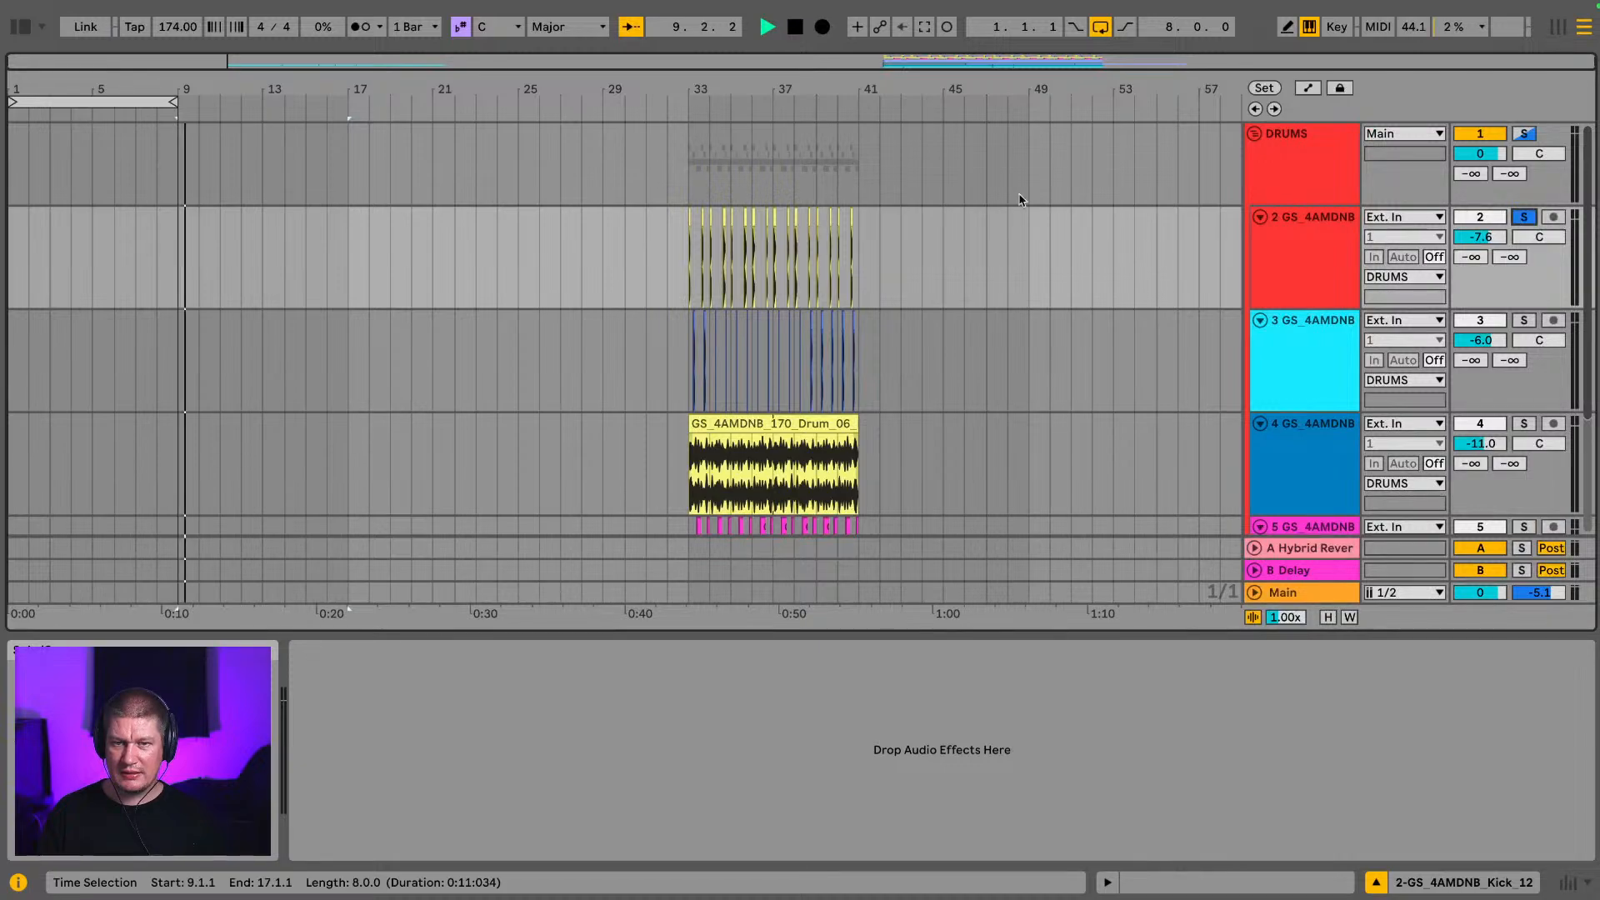
{"action": "left_click", "coordinate": [685, 228]}
{"action": "key", "text": "space"}
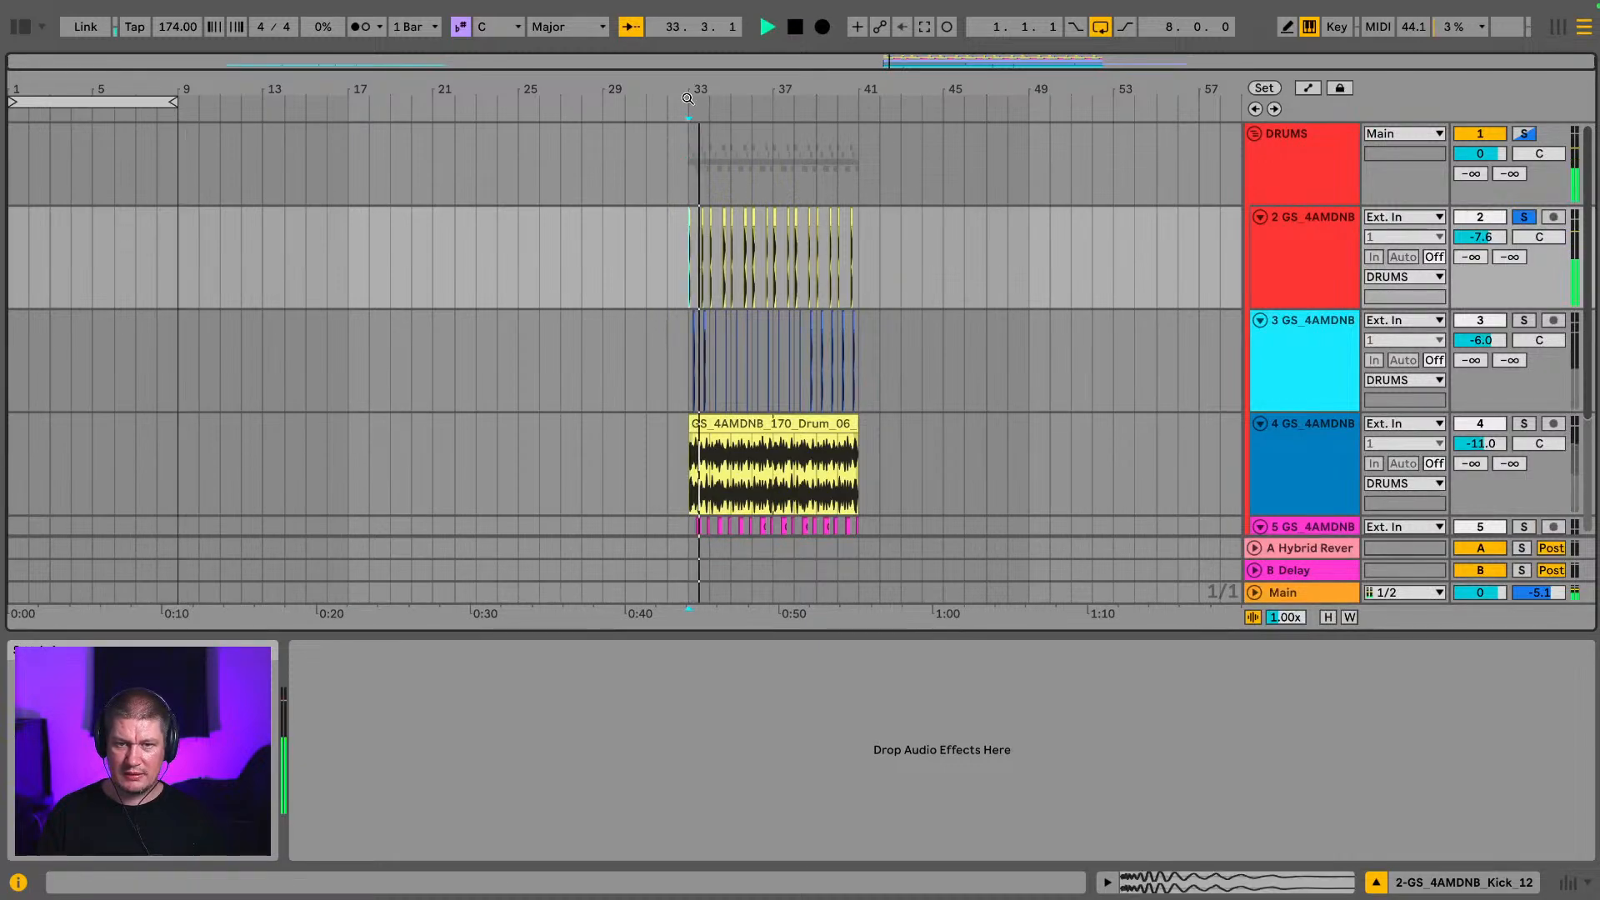
{"action": "left_click_drag", "start_coordinate": [689, 89], "coordinate": [686, 172]}
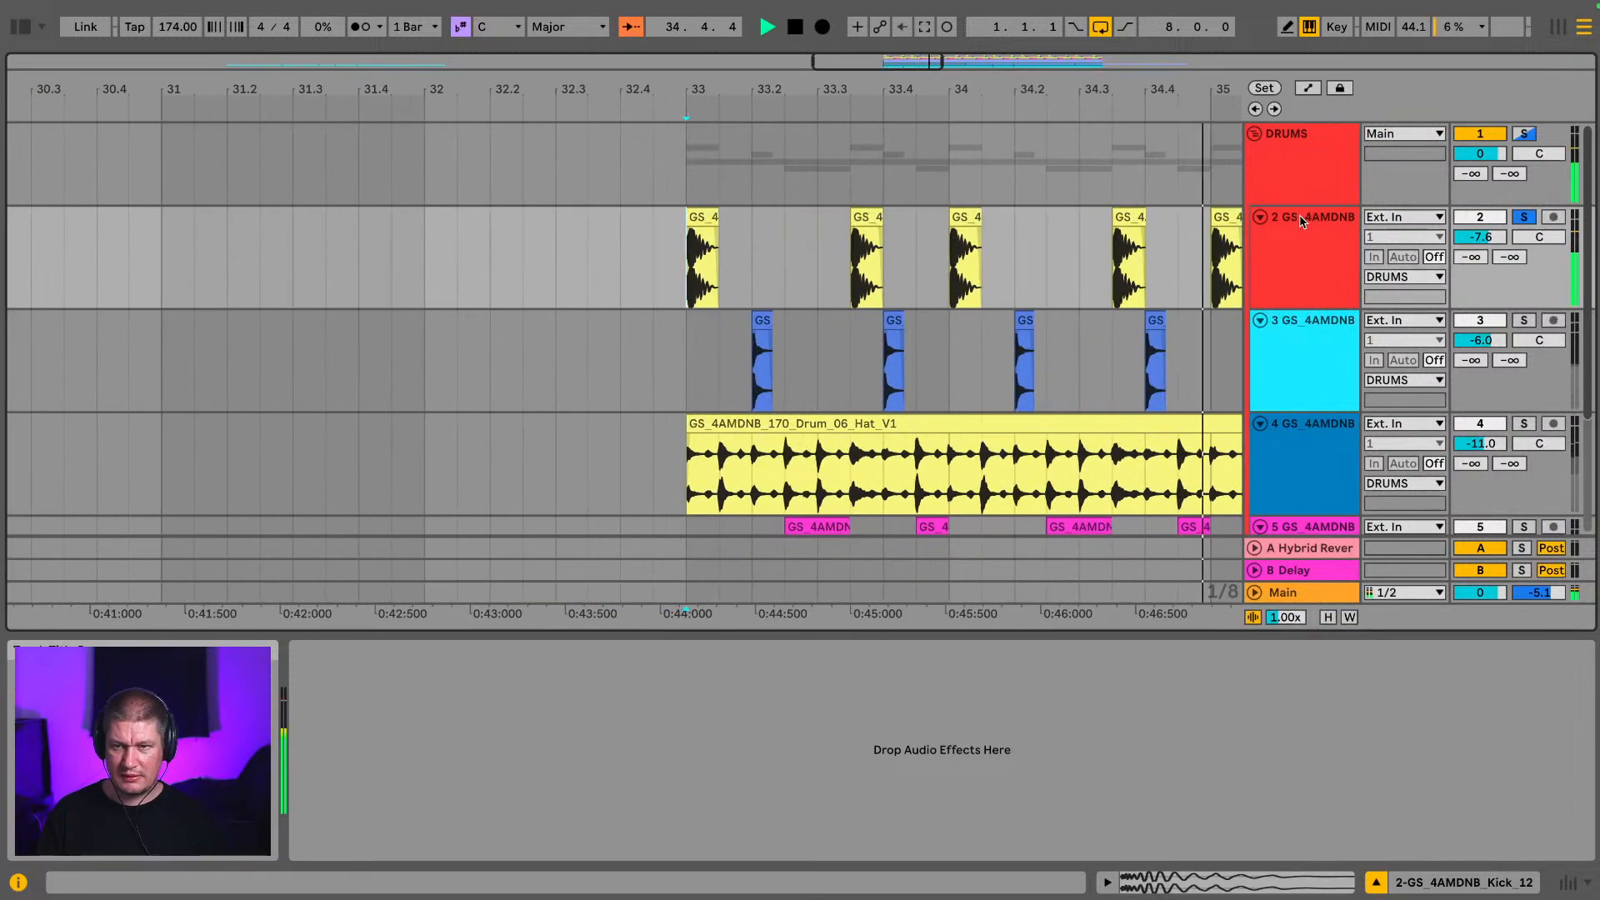
Step: Show the Main track's Spectrum and examine the soloed kick's peak frequency during playback
{"action": "left_click", "coordinate": [1264, 226]}
{"action": "left_click", "coordinate": [1329, 595]}
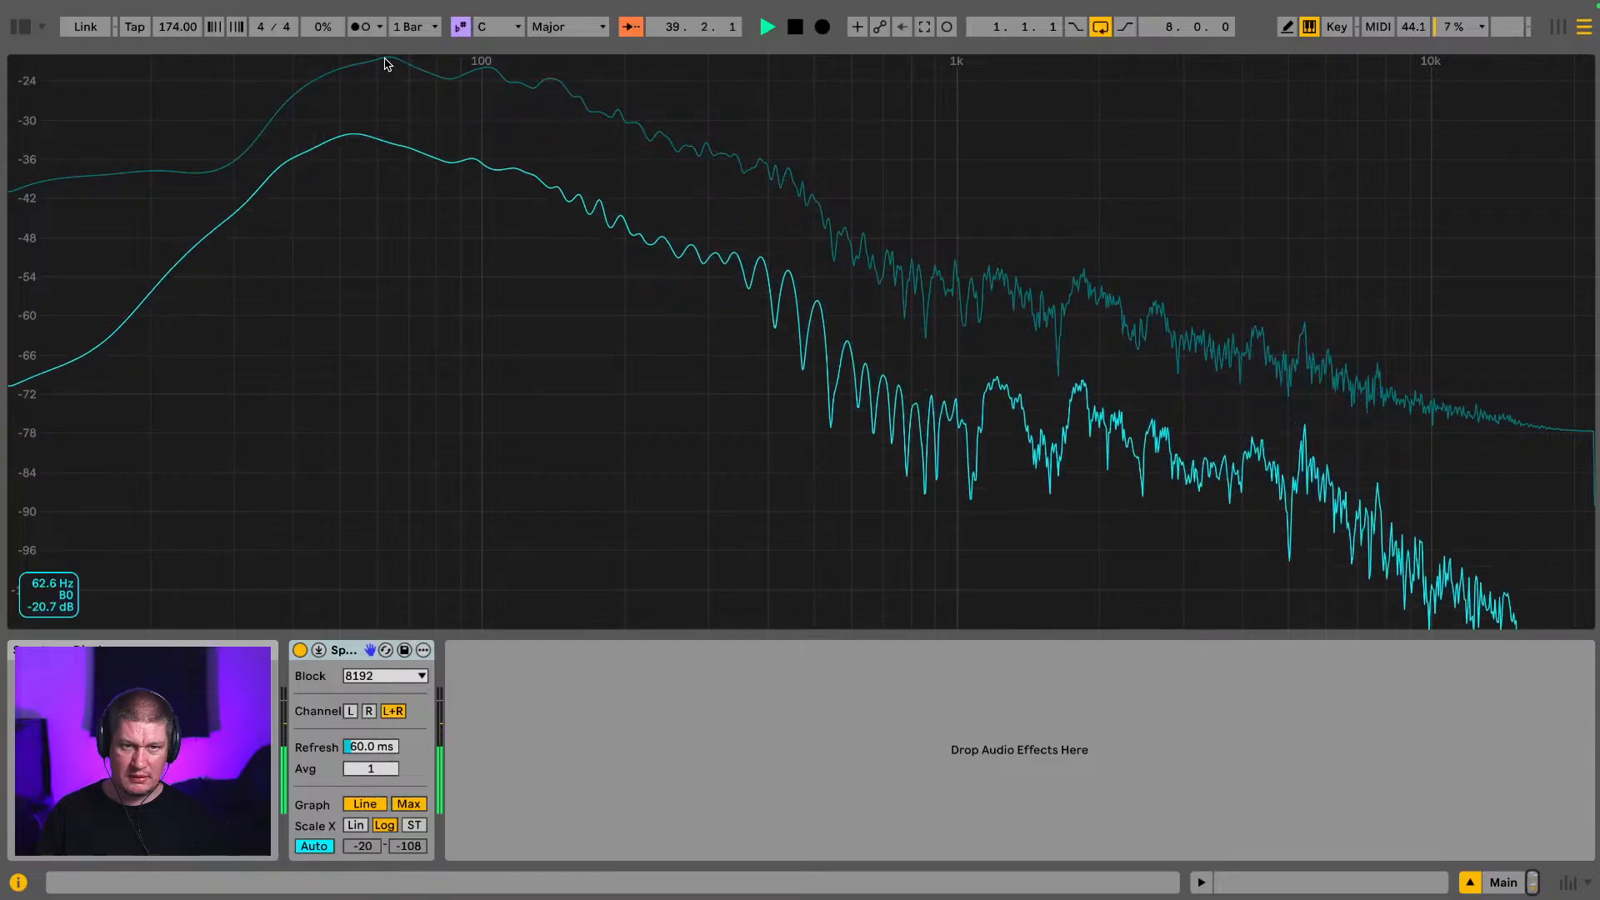
{"action": "key", "text": "space"}
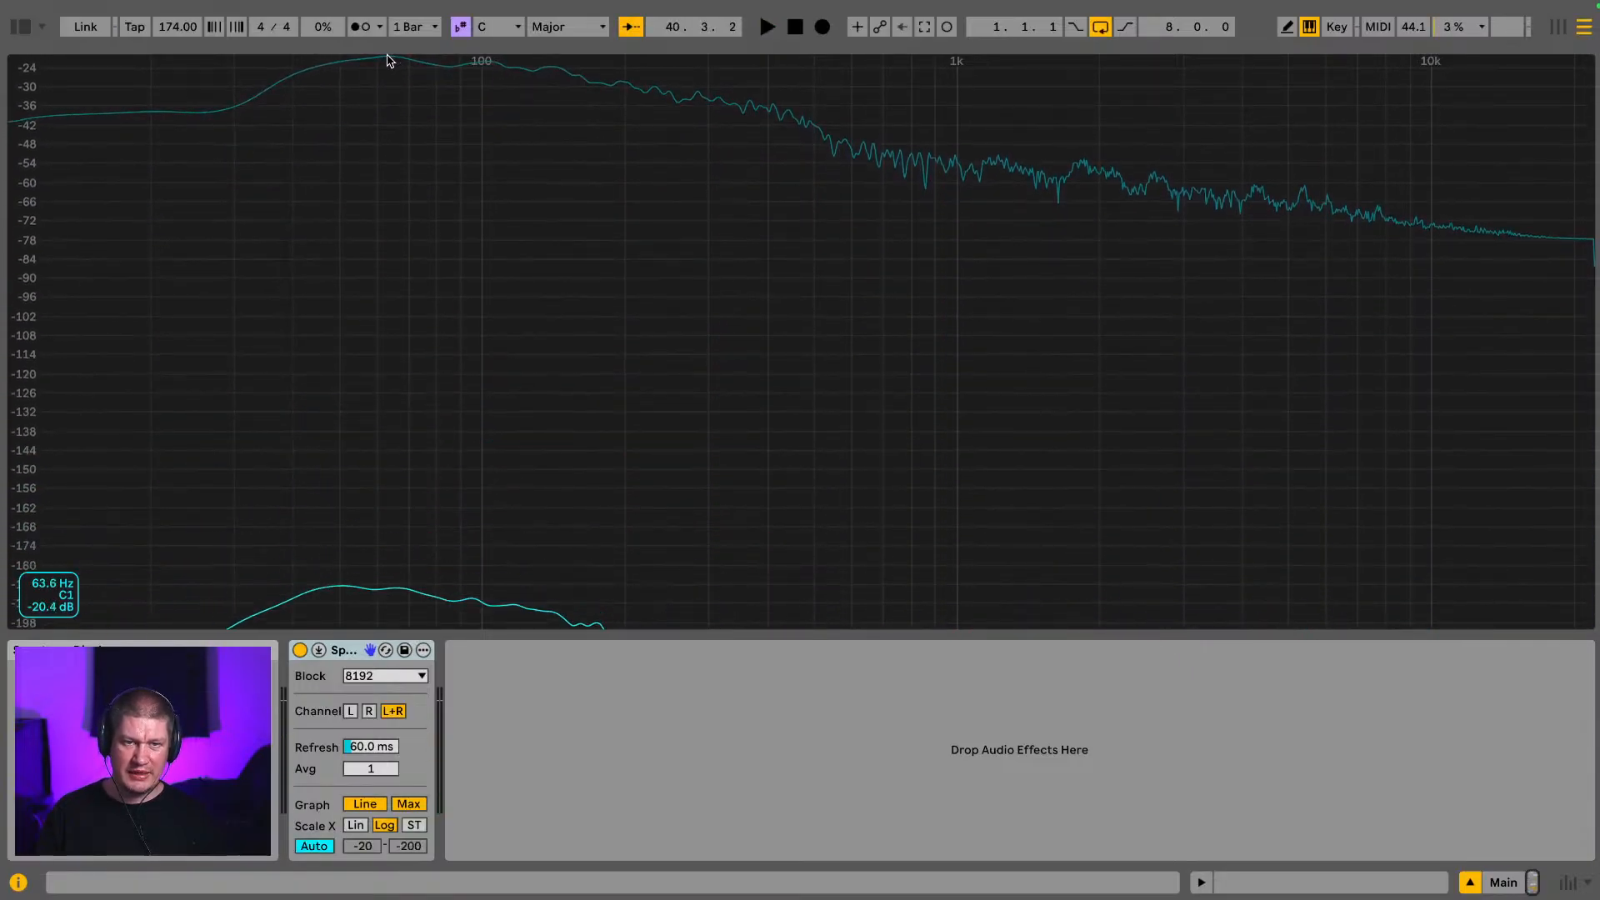
{"action": "key", "text": "space"}
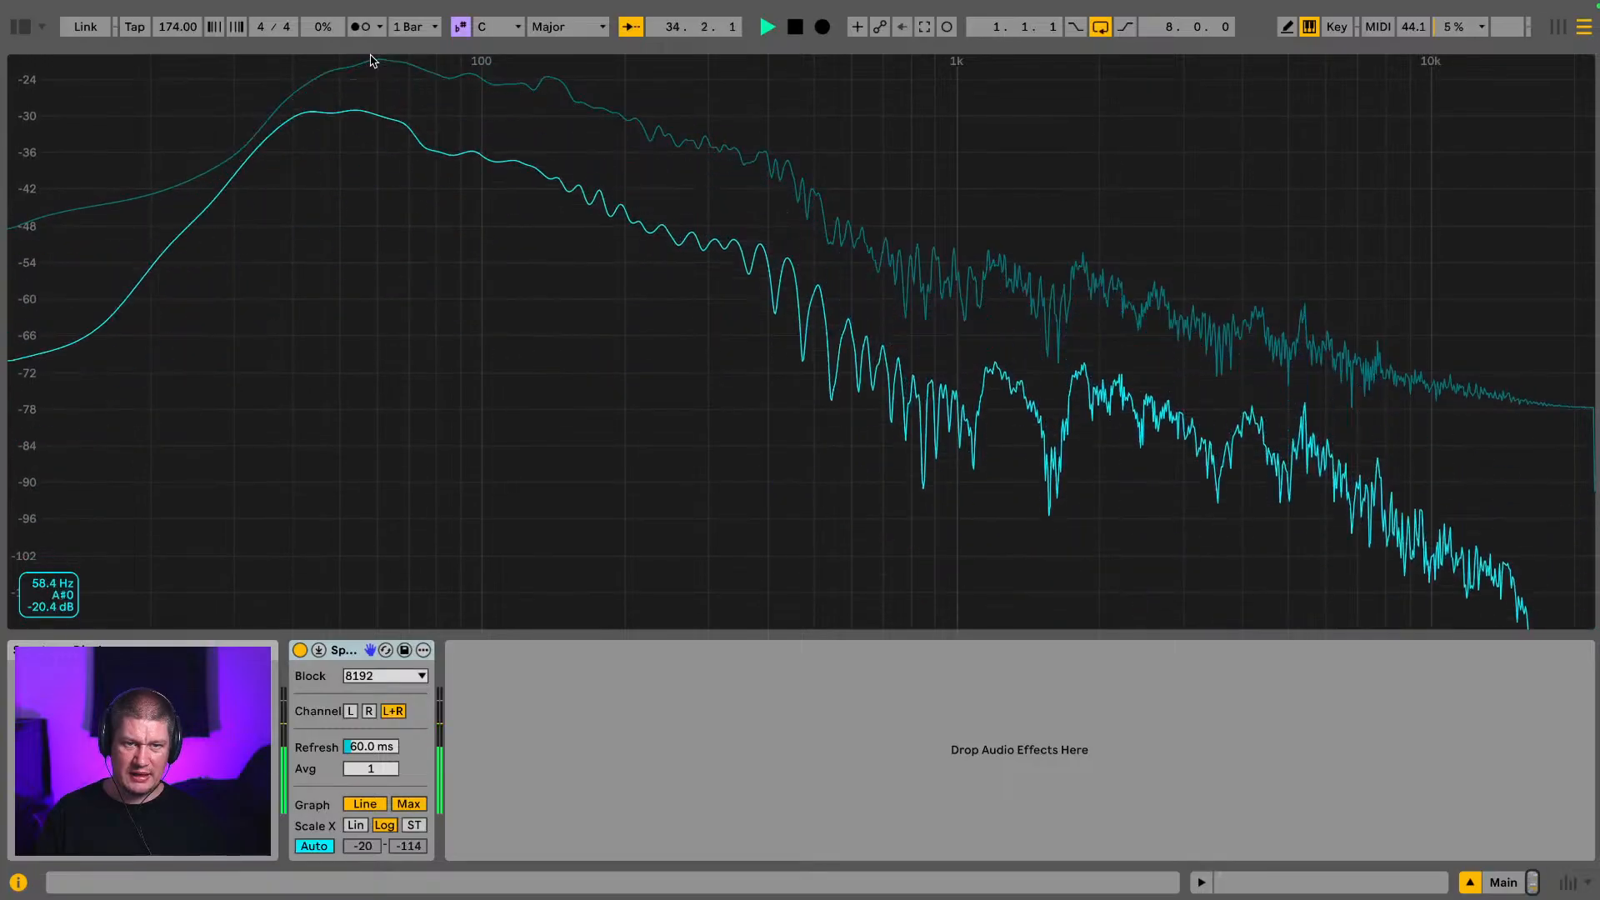
Step: Shrink the enlarged Spectrum view, unfold the BASS group, and solo and play the 808 super dope track from bar 33
{"action": "key", "text": "space"}
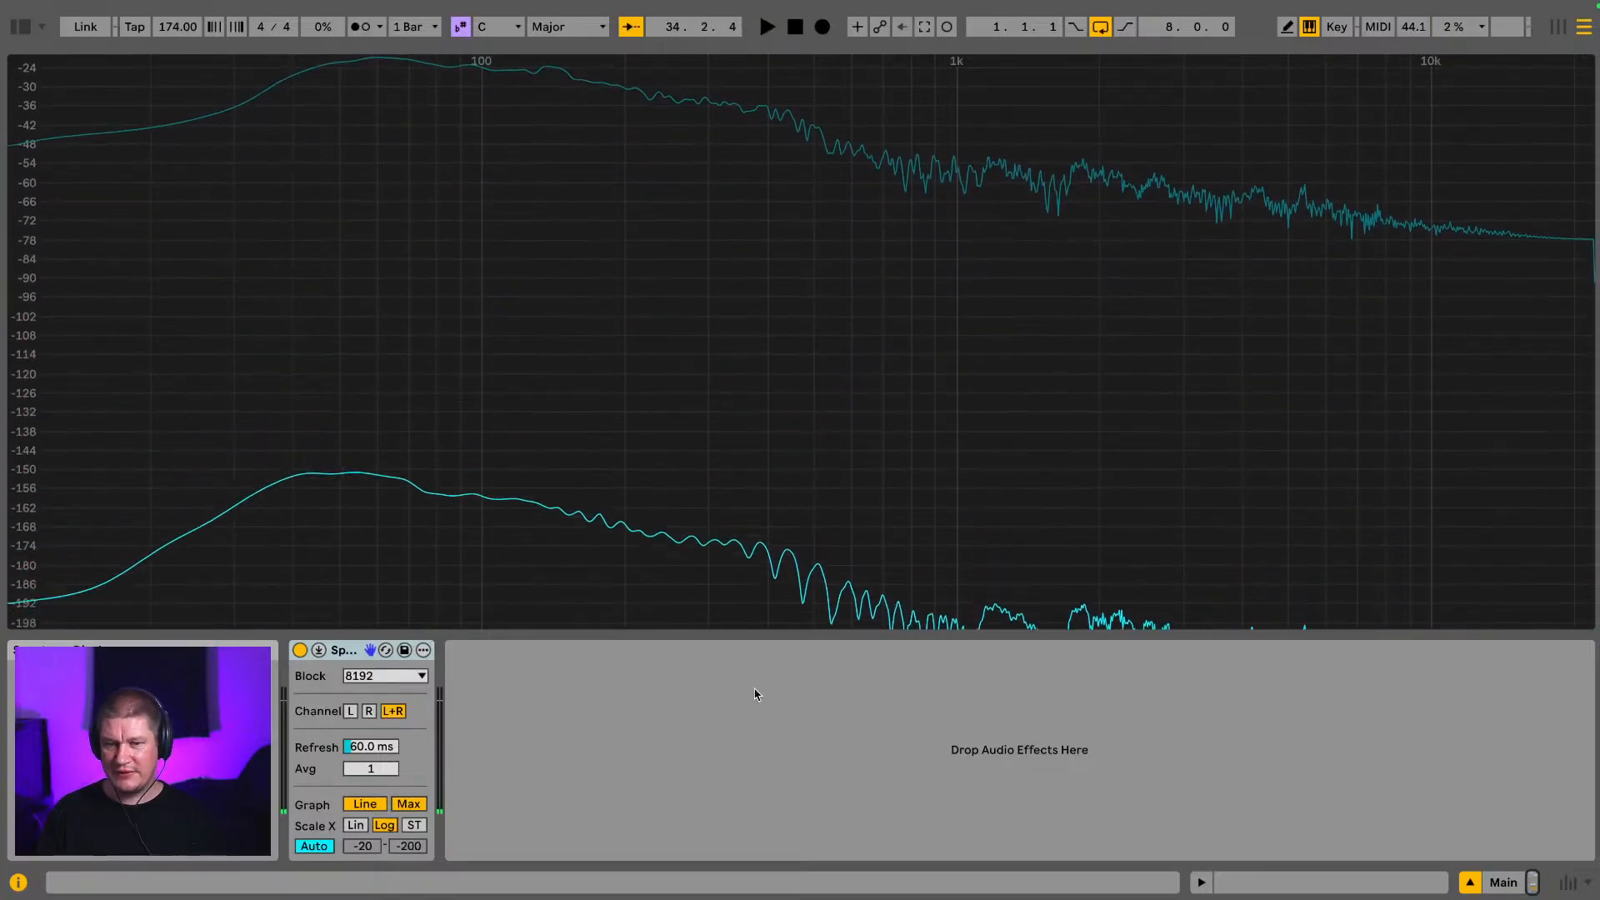
{"action": "left_click", "coordinate": [318, 649]}
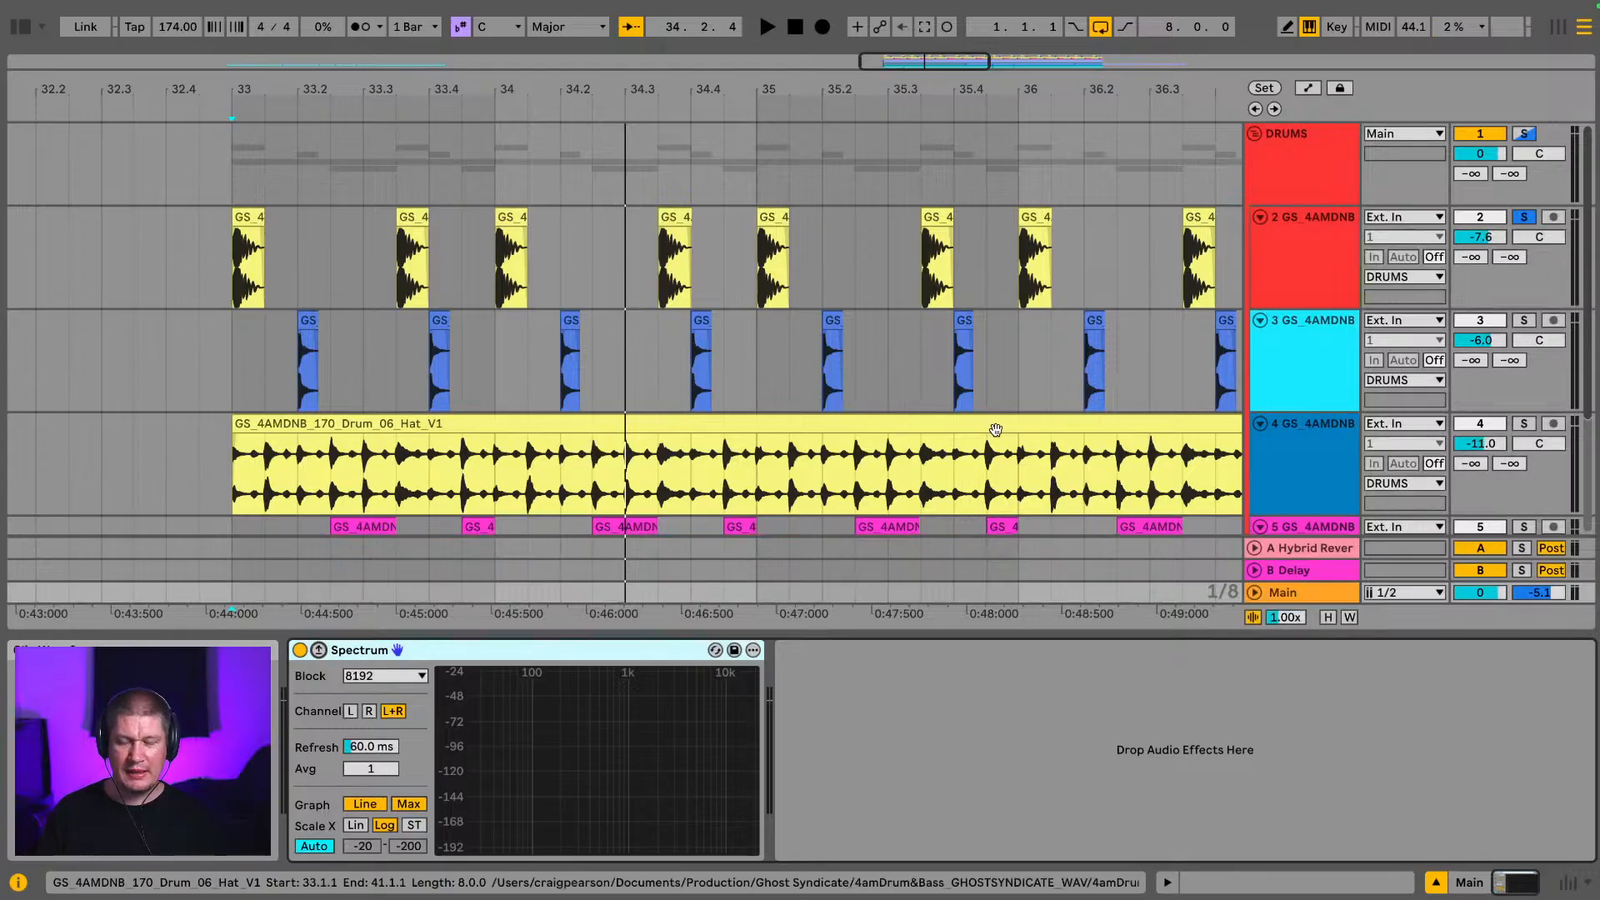
{"action": "scroll", "coordinate": [1454, 352], "scroll_direction": "down", "scroll_amount": 3}
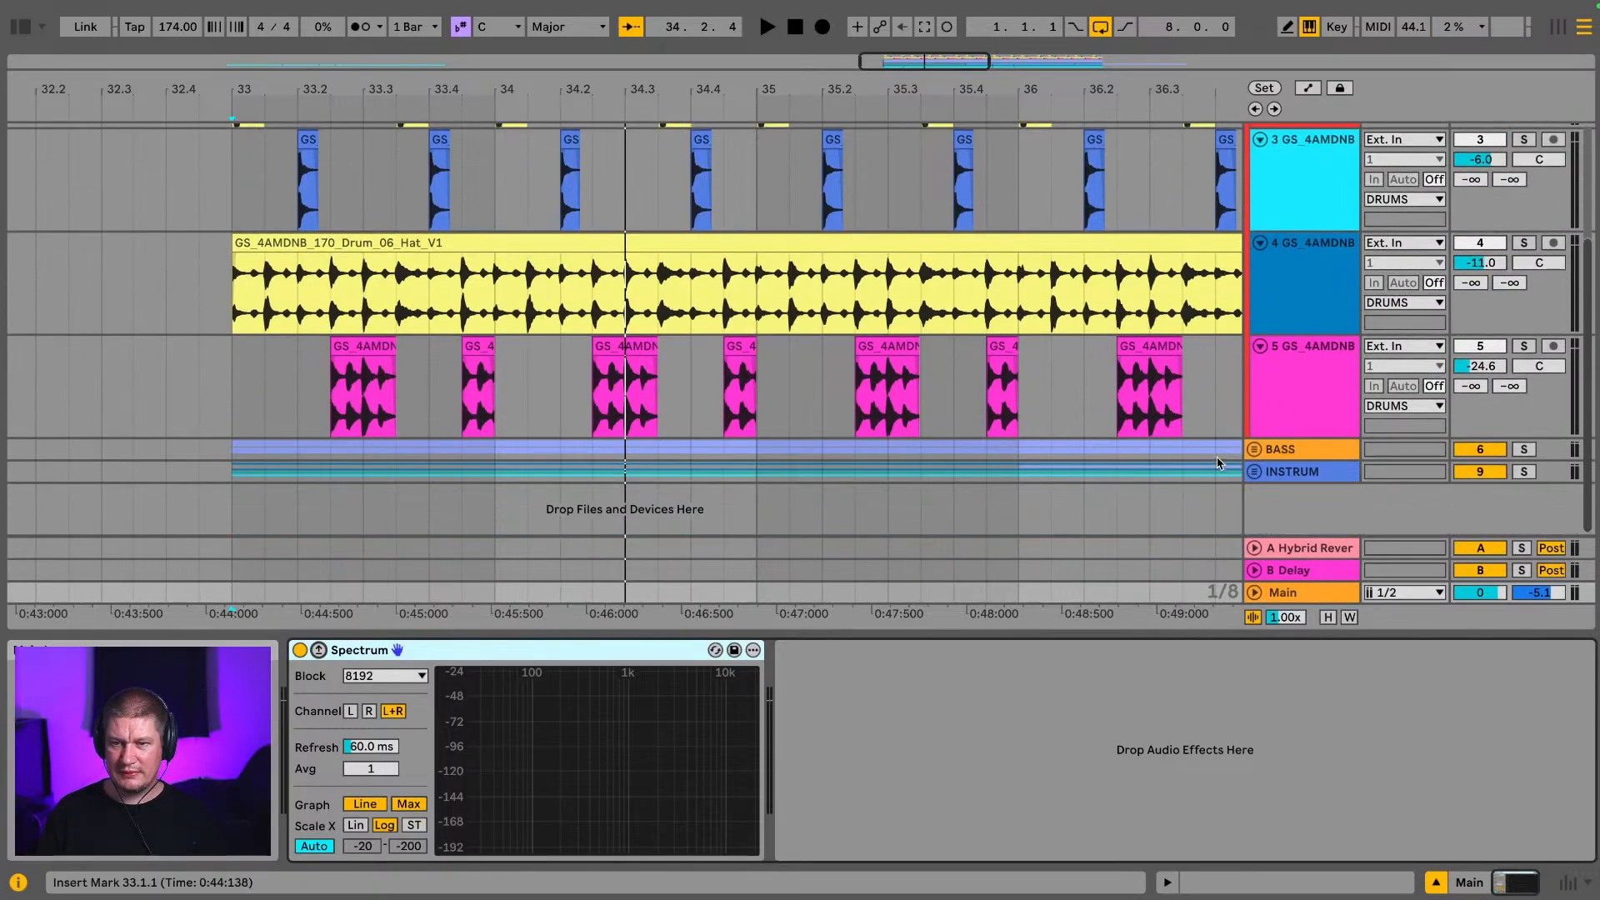
{"action": "left_click", "coordinate": [1254, 450]}
{"action": "scroll", "coordinate": [1415, 451], "scroll_direction": "down", "scroll_amount": 3}
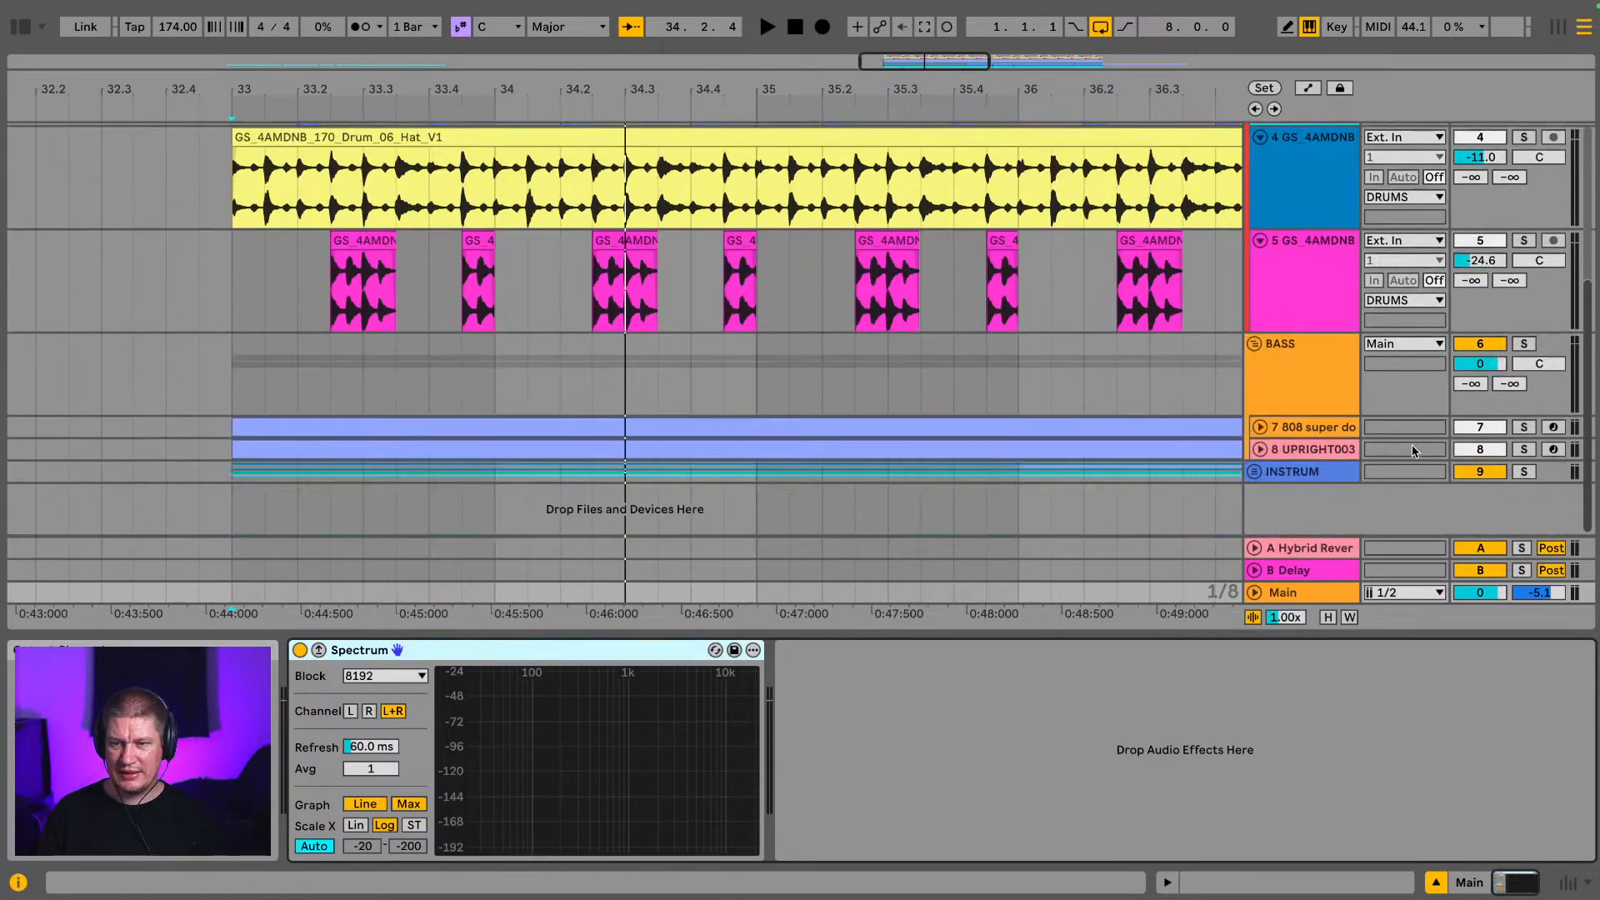
{"action": "left_click", "coordinate": [1527, 429]}
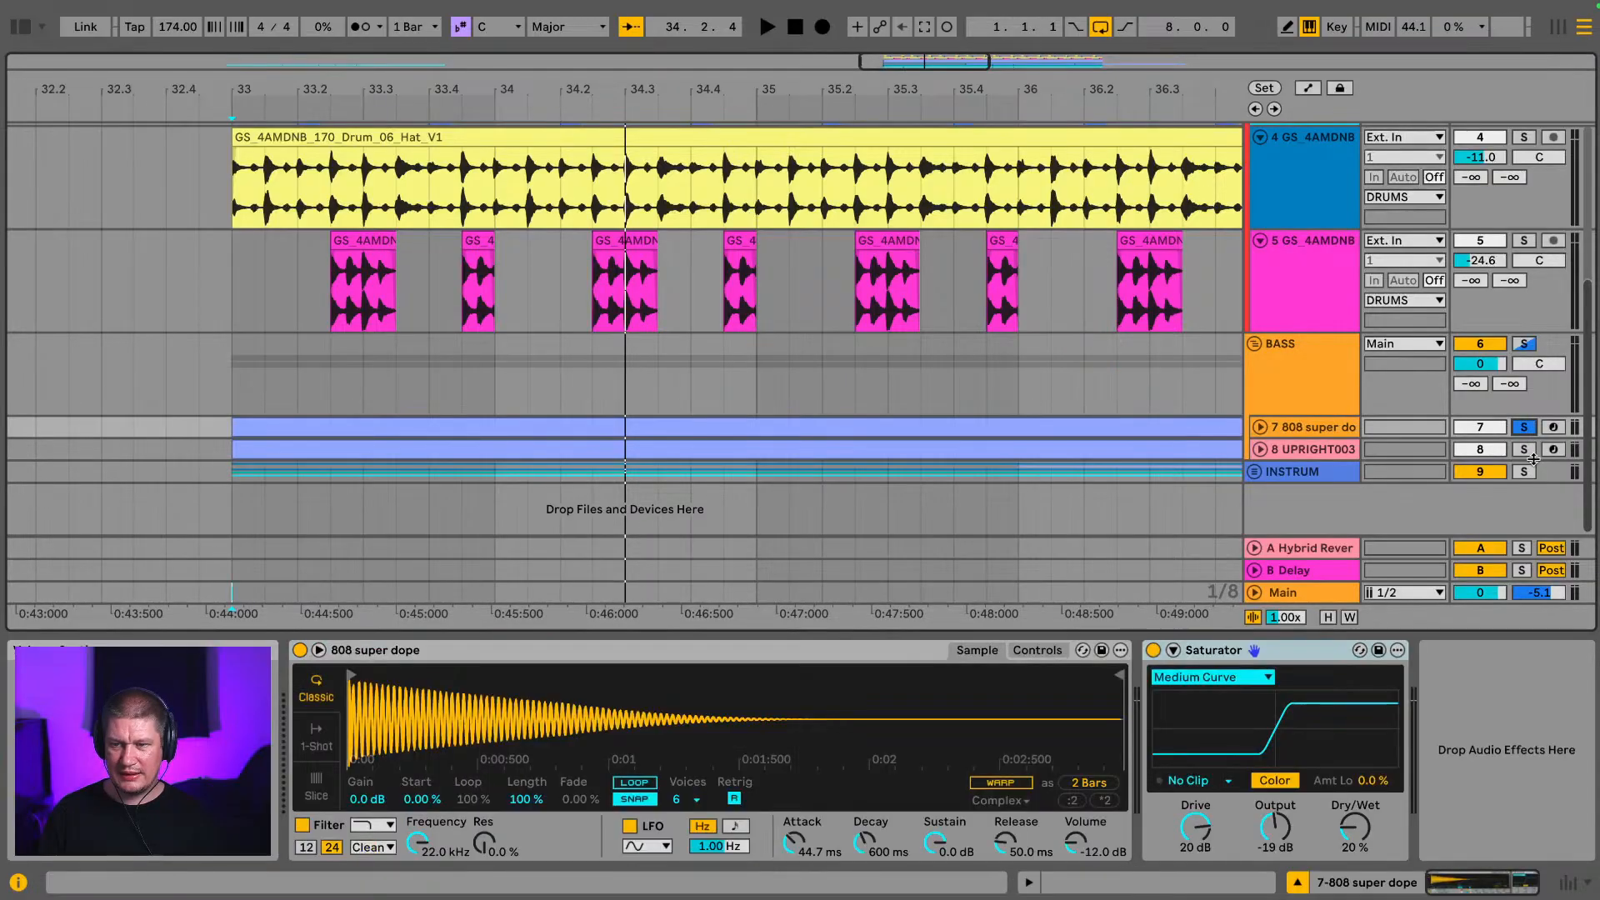
{"action": "key", "text": "space"}
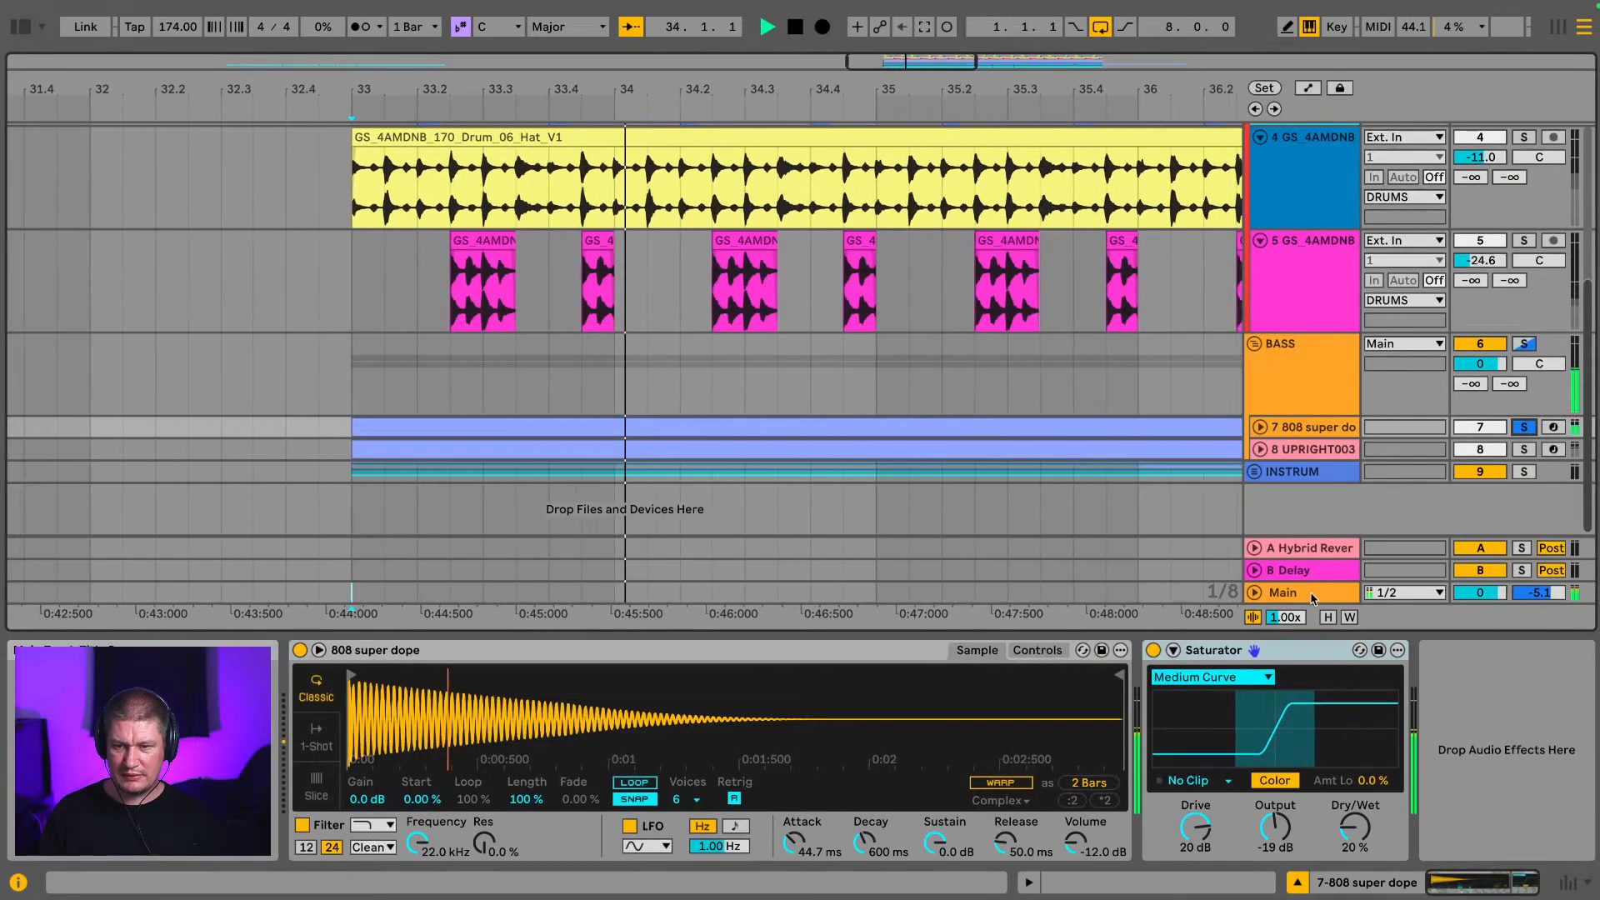
Step: Show the Main track's Spectrum in enlarged view and examine the low-frequency peaks during playback before shrinking it again
{"action": "left_click", "coordinate": [1310, 594]}
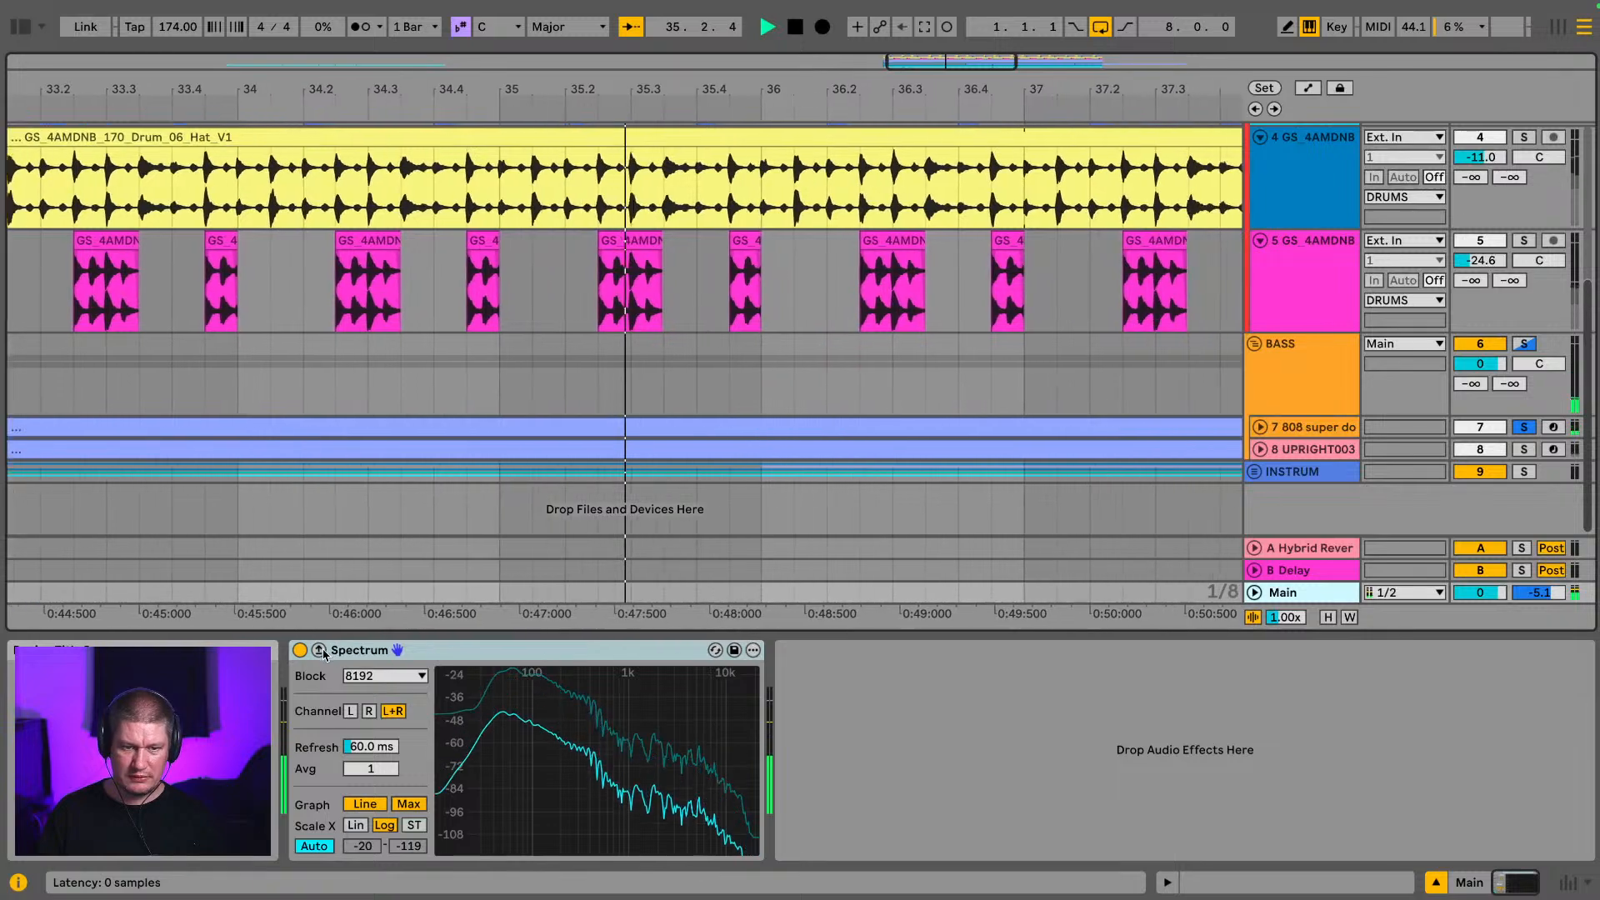
{"action": "left_click", "coordinate": [320, 651]}
{"action": "mouse_move", "coordinate": [327, 165]}
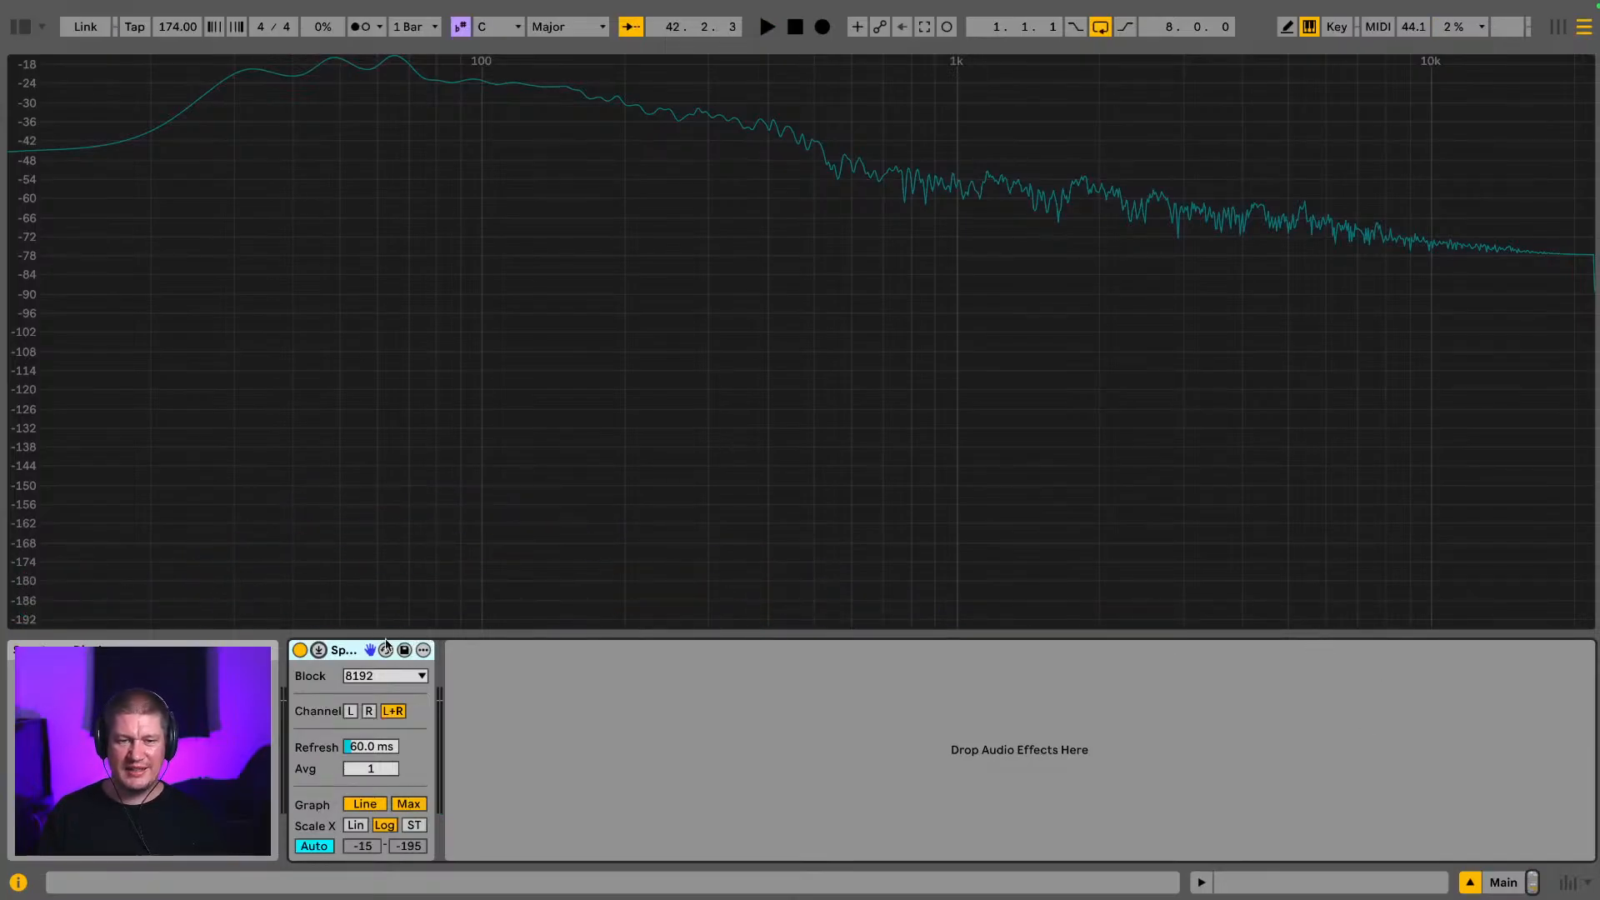
{"action": "left_click", "coordinate": [320, 650]}
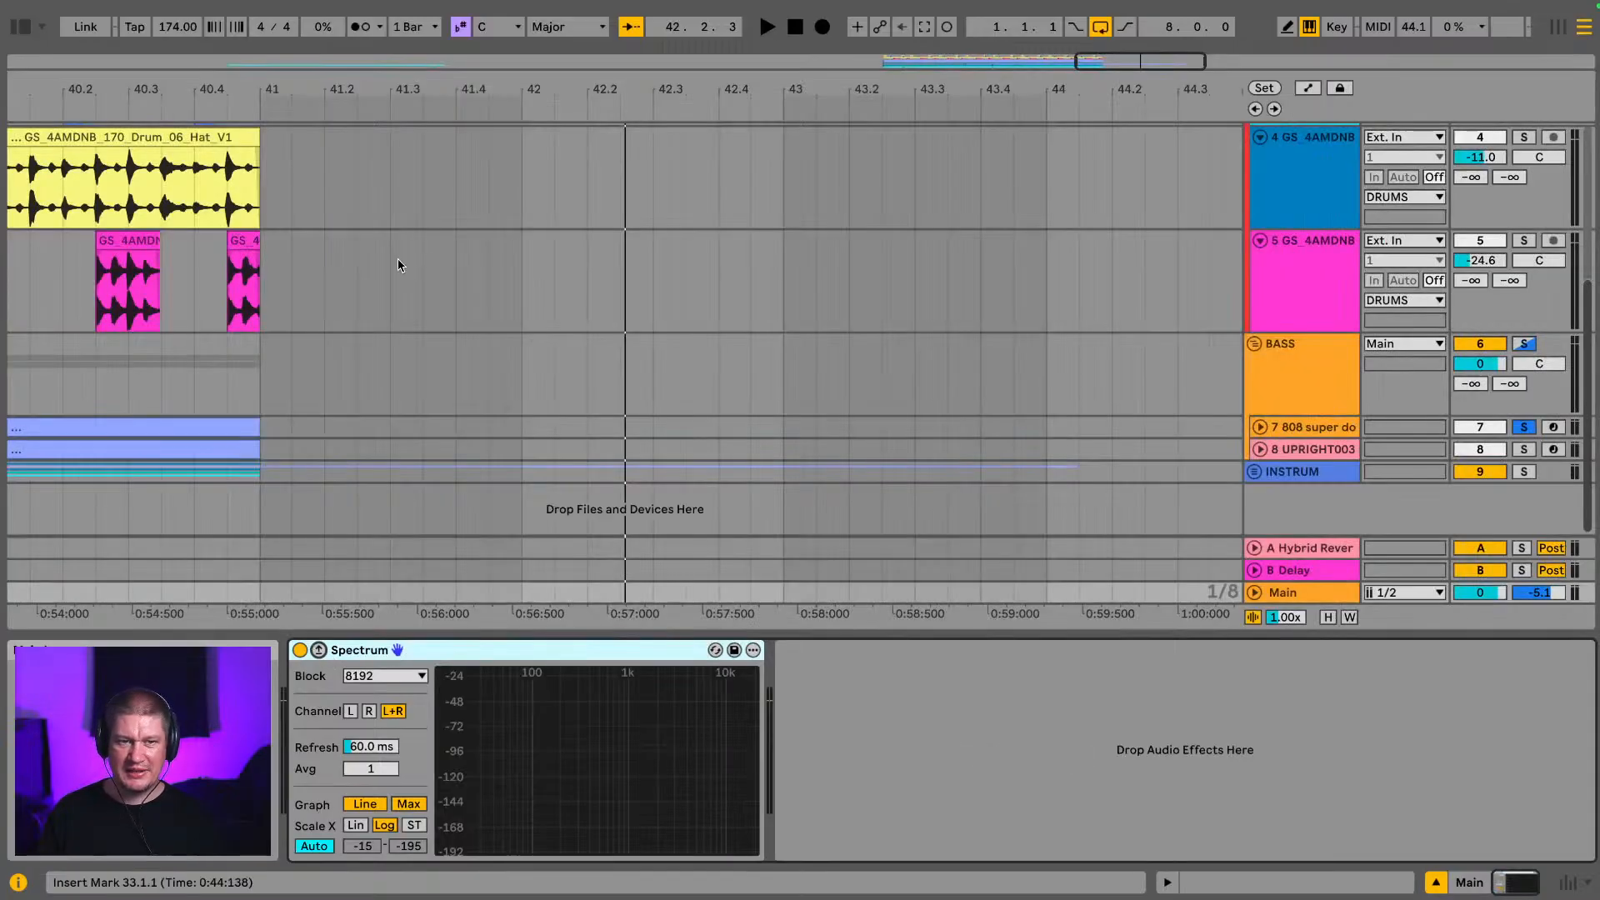
Step: Clear the track solos, fold the DRUMS and BASS groups, and play the full loop from bar 33
{"action": "left_click_drag", "start_coordinate": [458, 85], "coordinate": [1001, 102]}
{"action": "scroll", "coordinate": [987, 230], "scroll_direction": "up", "scroll_amount": 5}
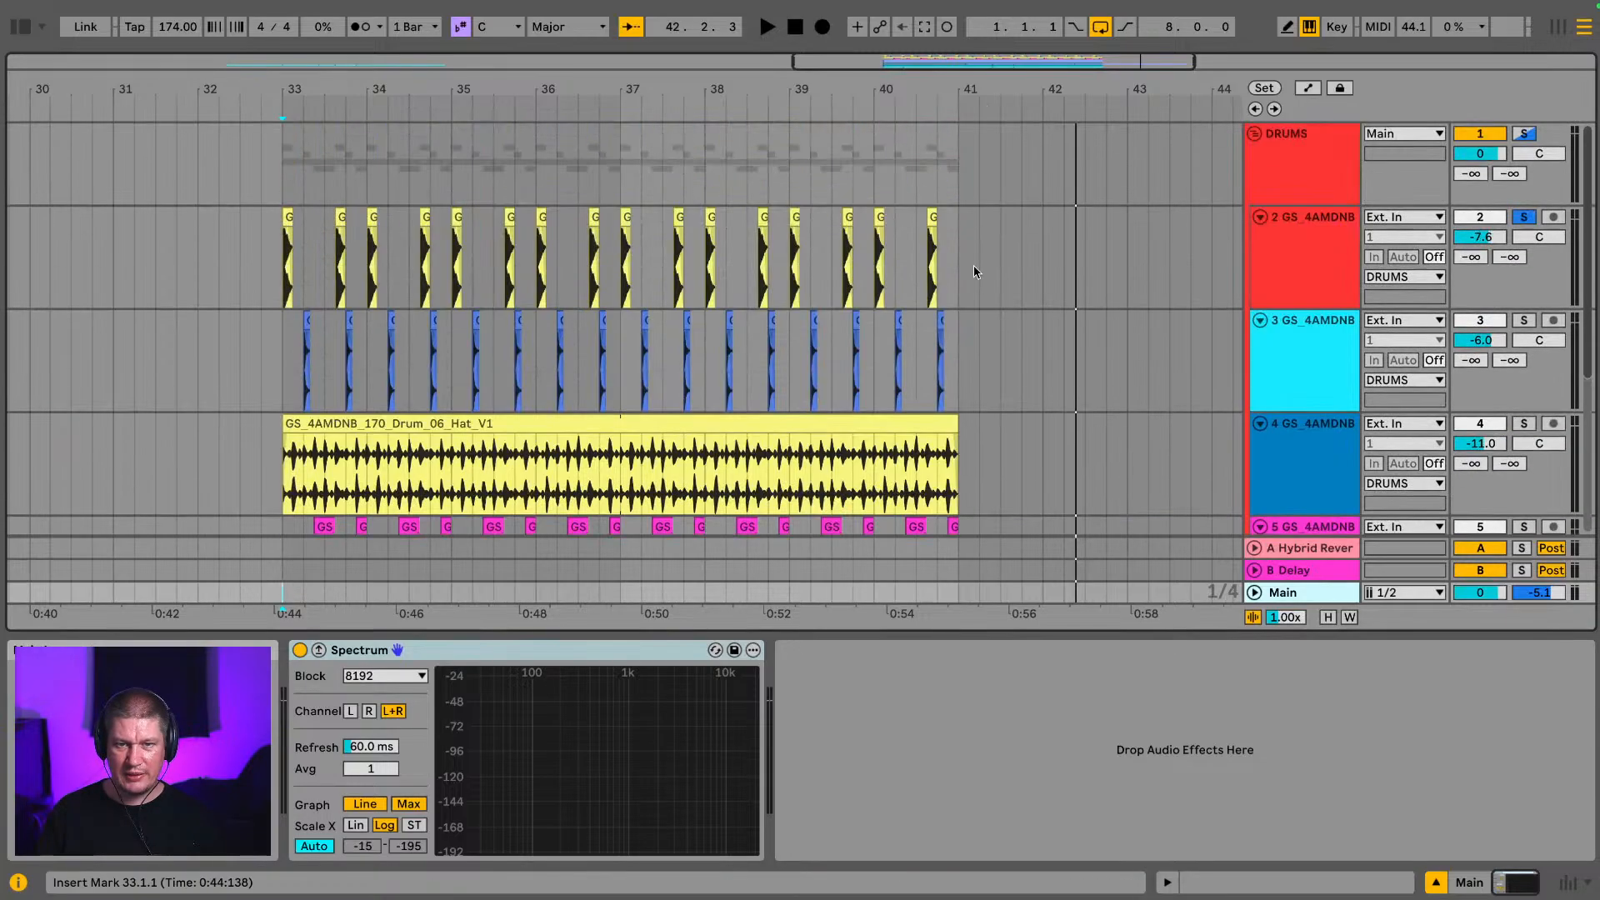
{"action": "left_click", "coordinate": [1521, 132]}
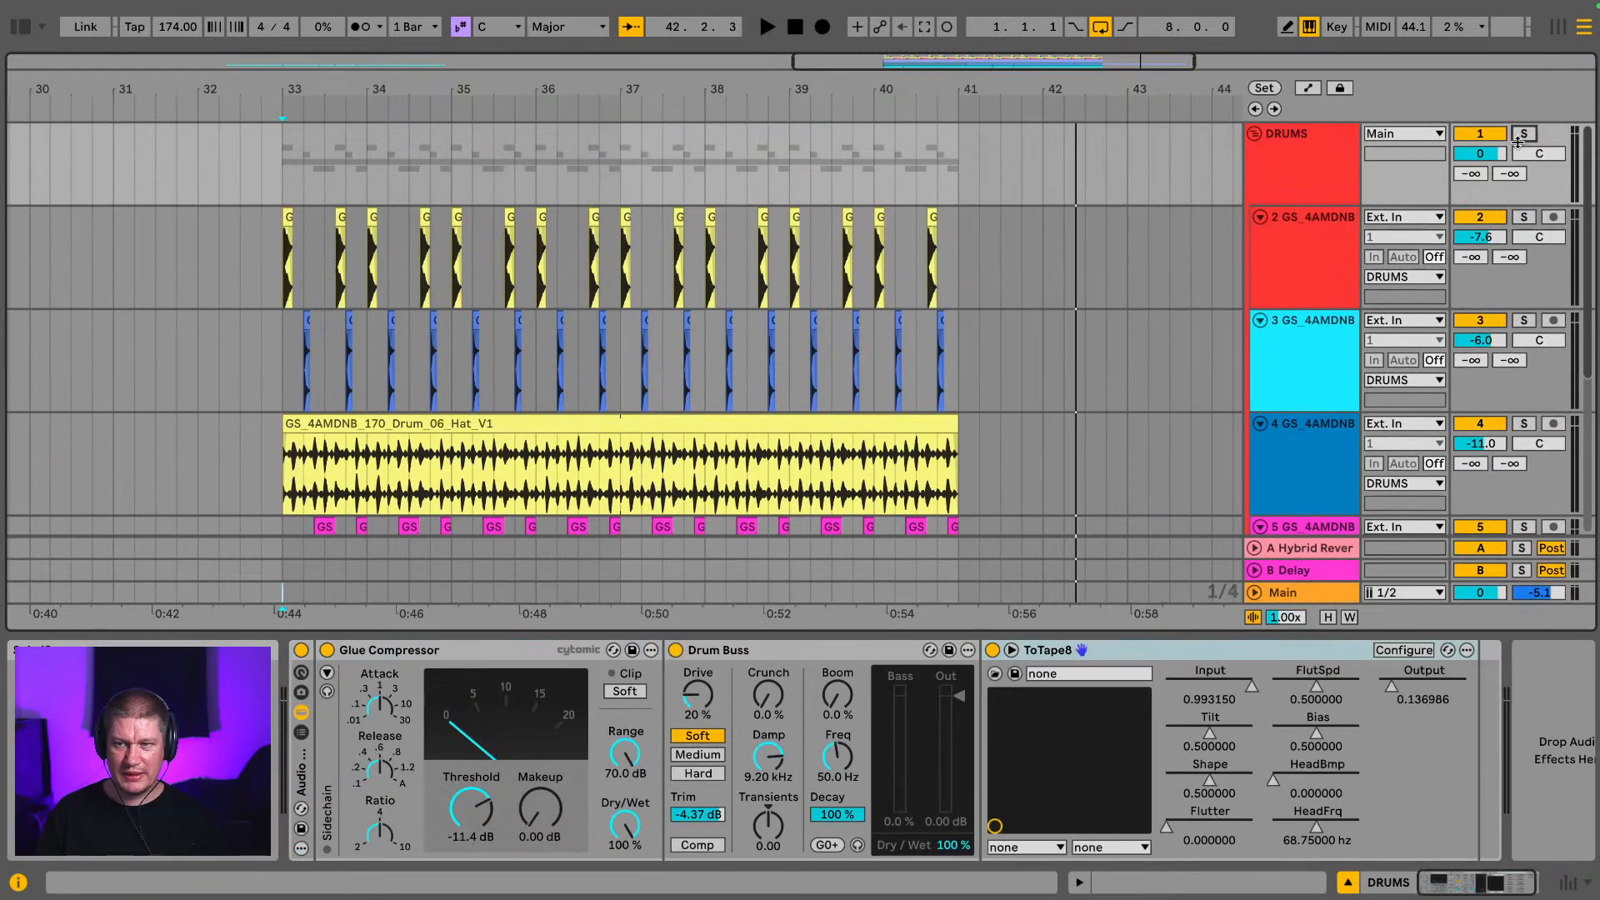
{"action": "left_click", "coordinate": [1253, 134]}
{"action": "left_click", "coordinate": [1294, 170]}
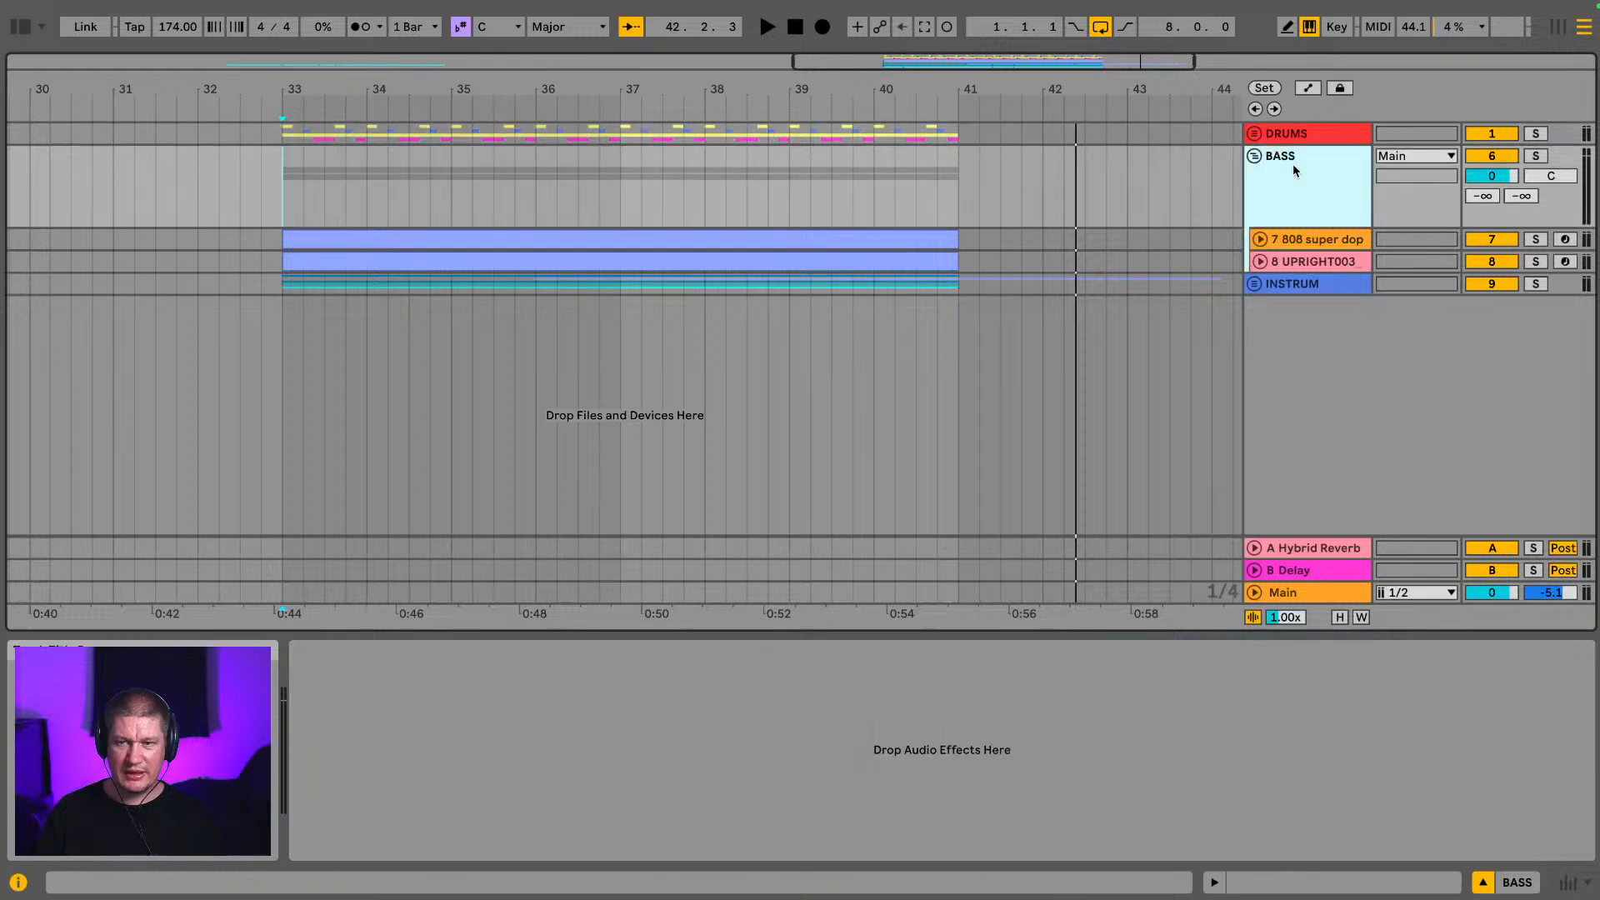
{"action": "left_click", "coordinate": [1258, 158]}
{"action": "key", "text": "space"}
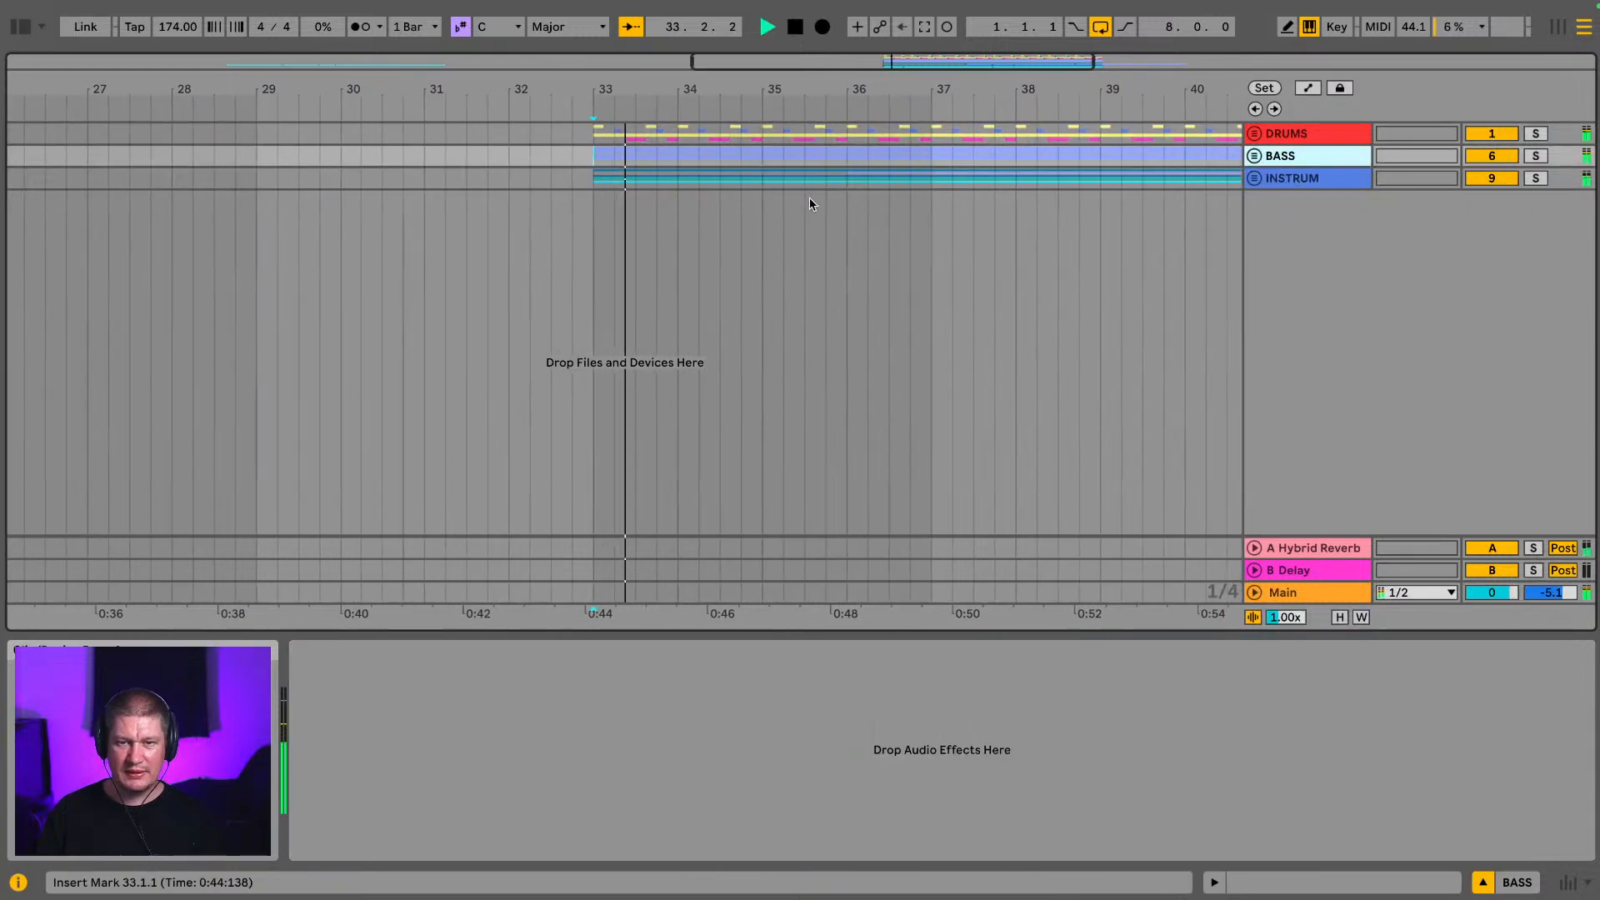
Step: Unfold the INSTRUM group and the pad track, move all pad clips from bar 33 to bar 1, and play them
{"action": "left_click_drag", "start_coordinate": [1169, 90], "coordinate": [1169, 23]}
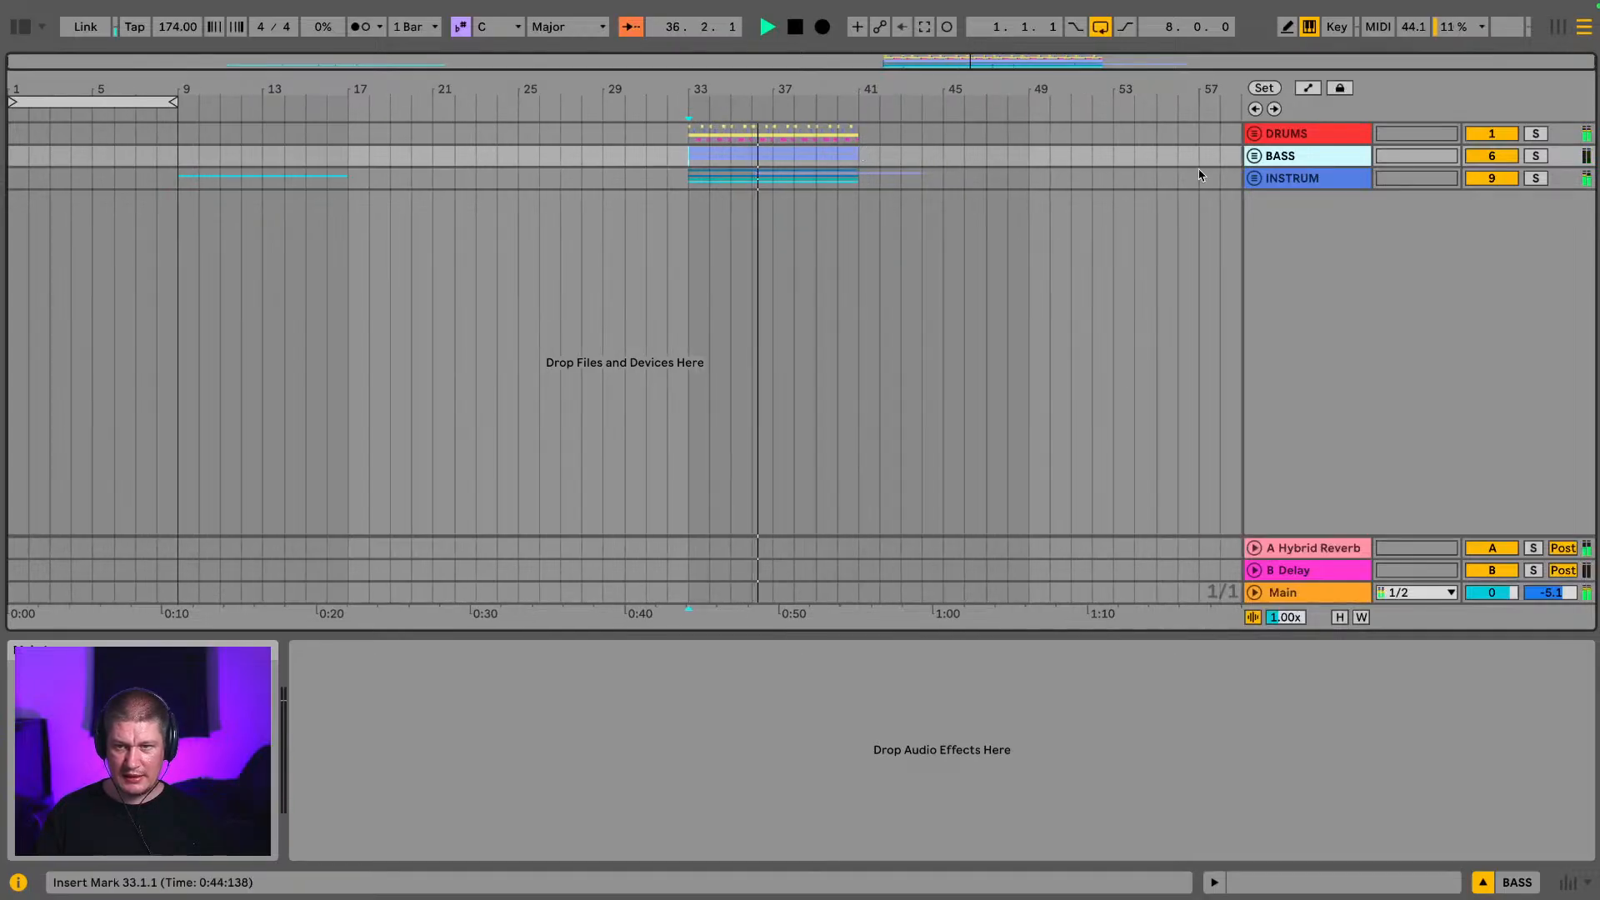
{"action": "left_click", "coordinate": [1252, 179]}
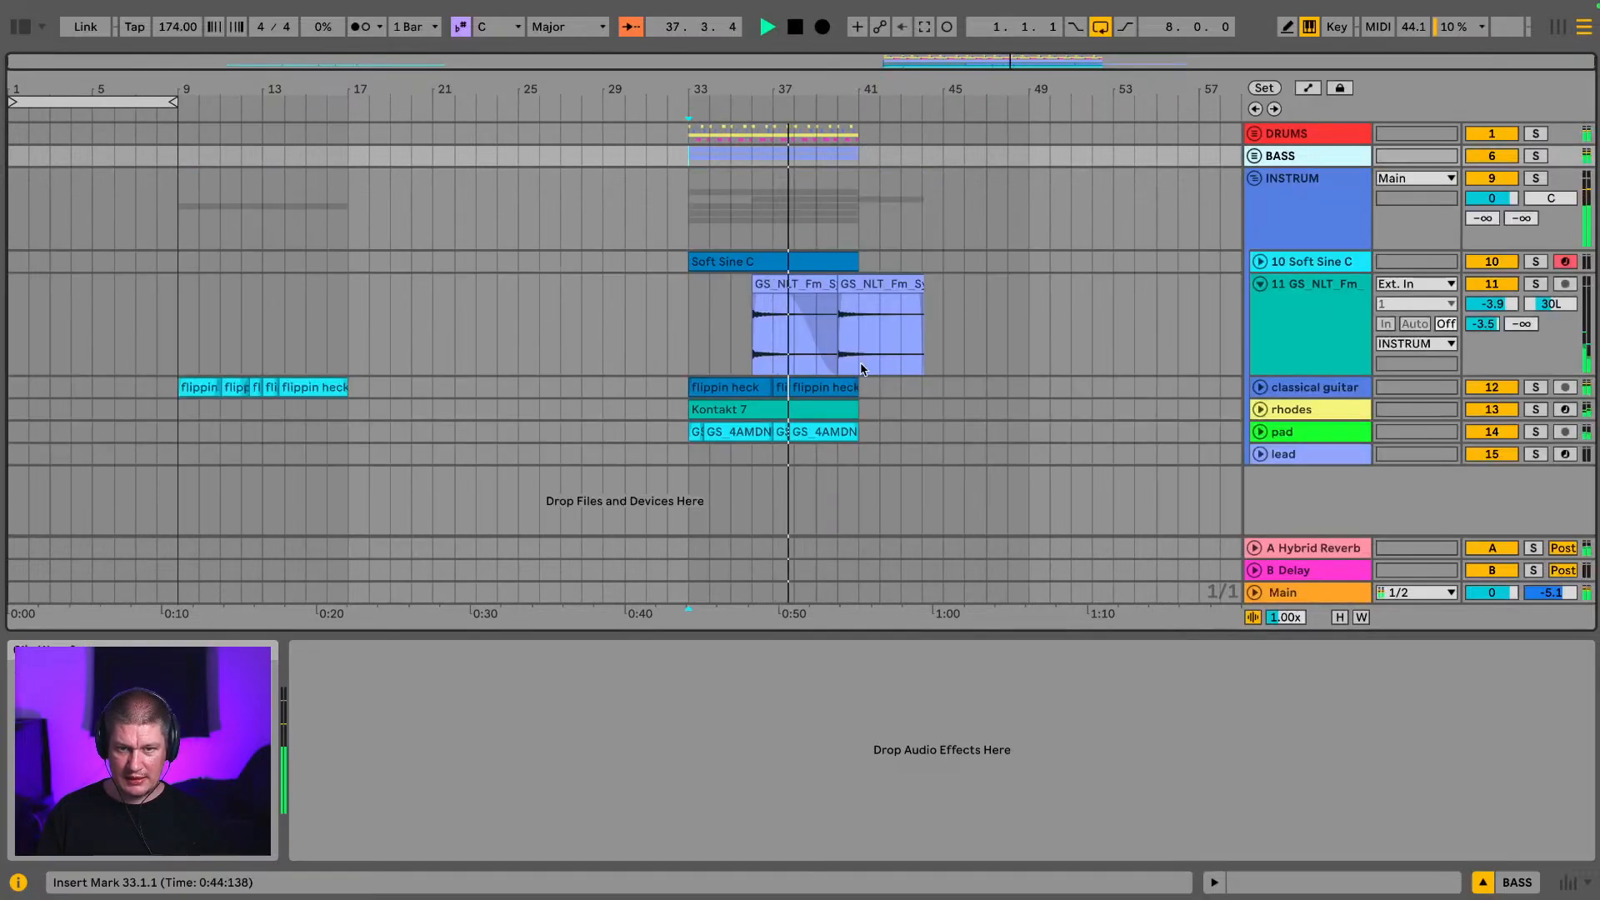
{"action": "mouse_move", "coordinate": [841, 372]}
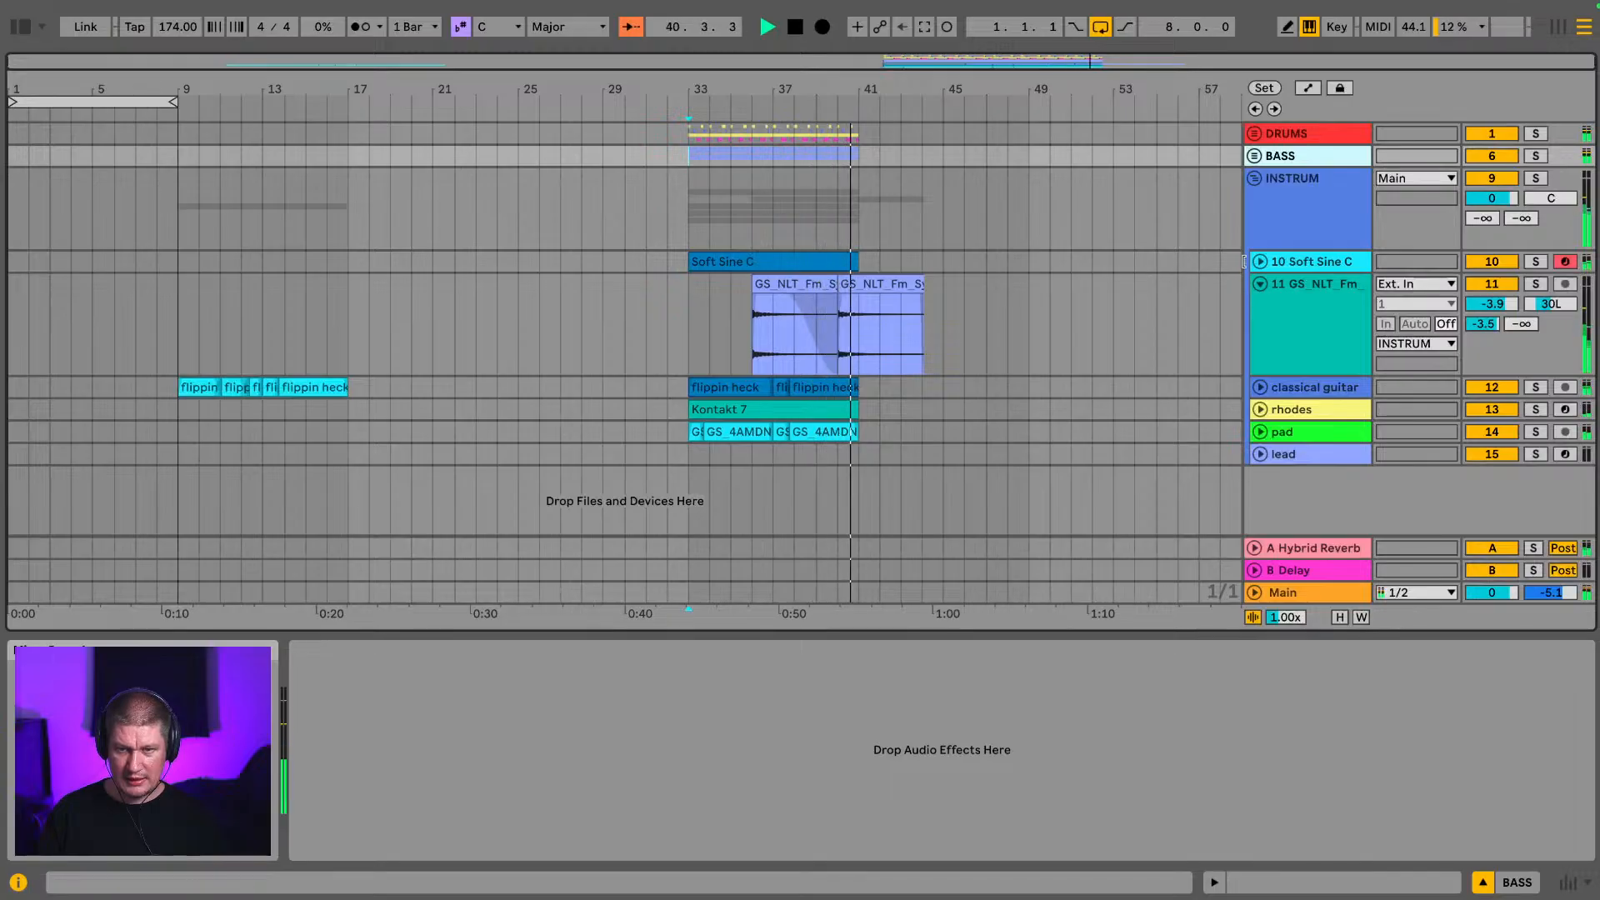
{"action": "left_click", "coordinate": [1259, 432]}
{"action": "left_click", "coordinate": [697, 434]}
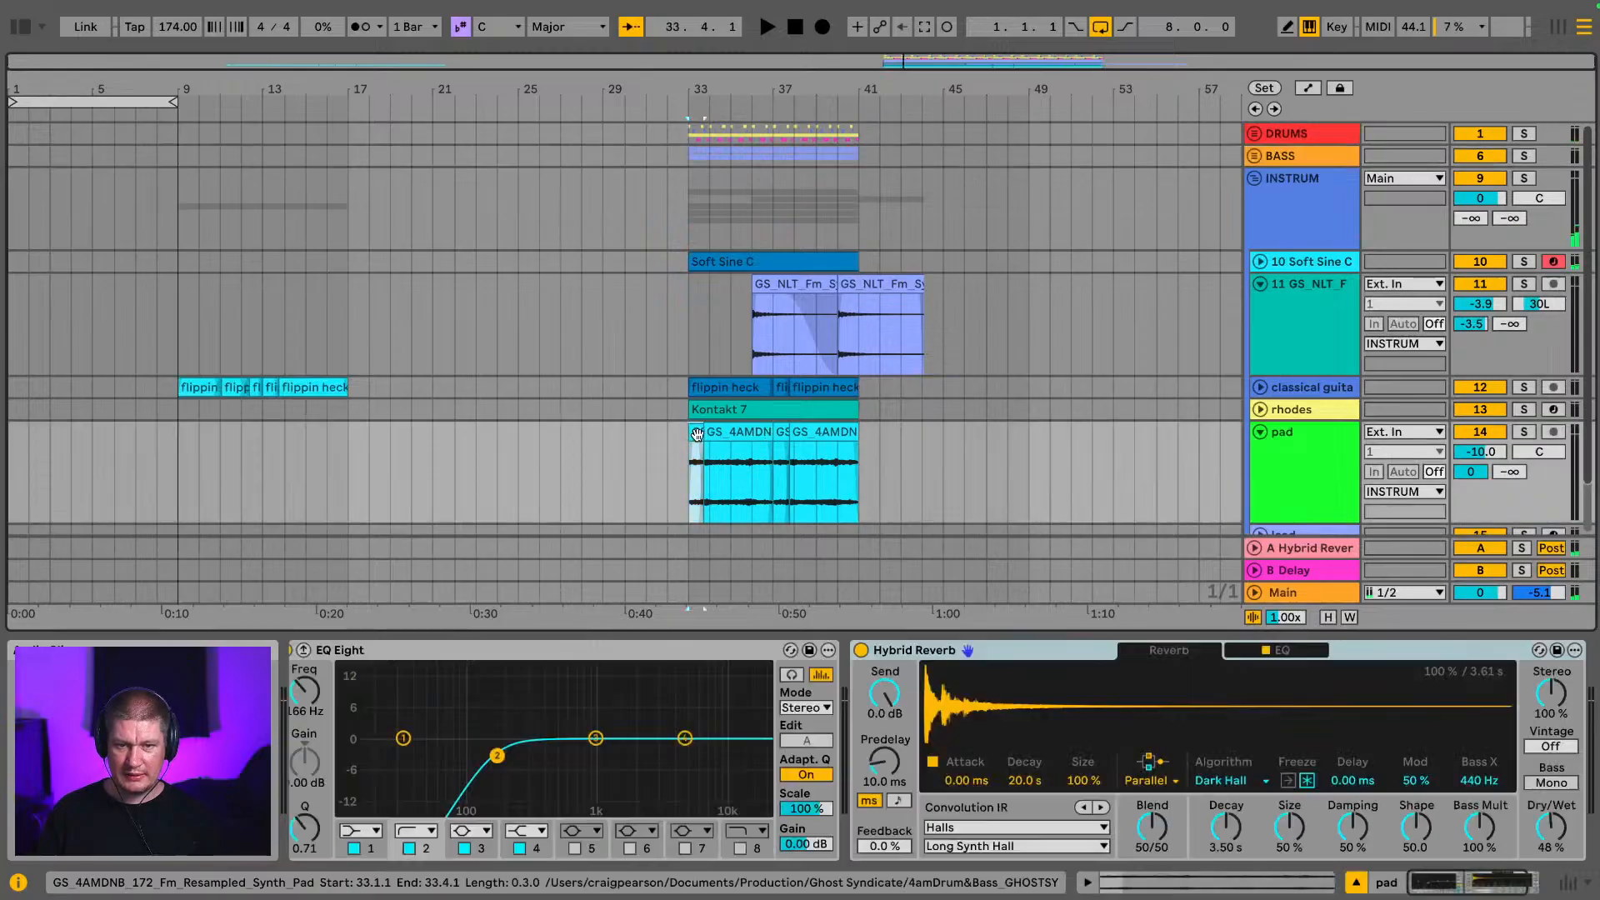
{"action": "left_click_drag", "start_coordinate": [831, 433], "coordinate": [144, 425]}
{"action": "key", "text": "space"}
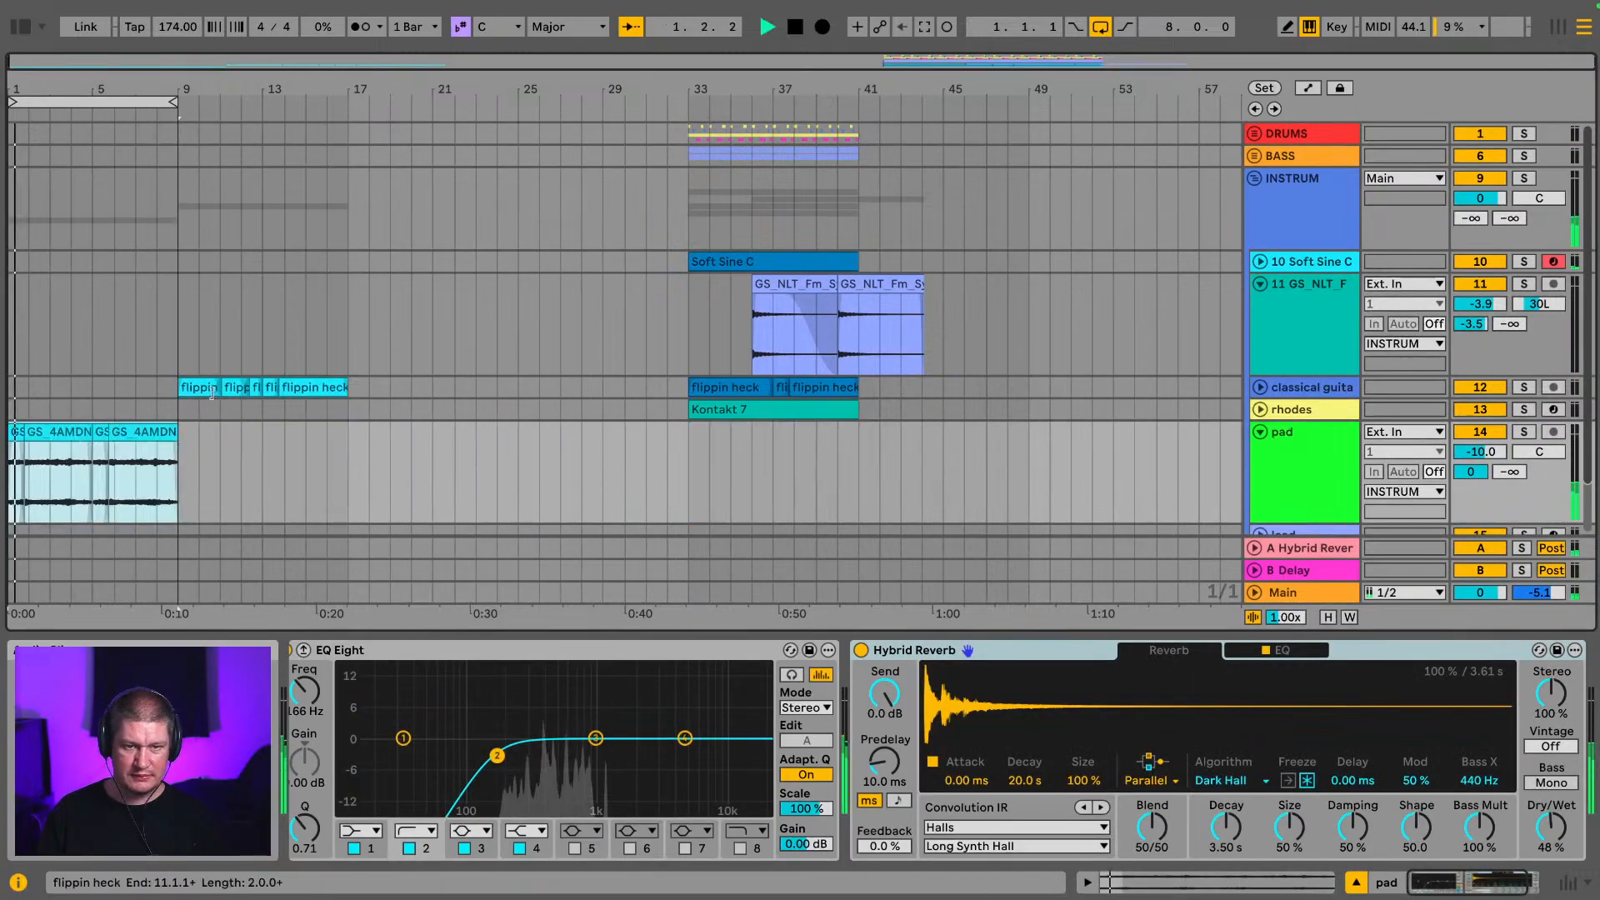
{"action": "left_click", "coordinate": [50, 432]}
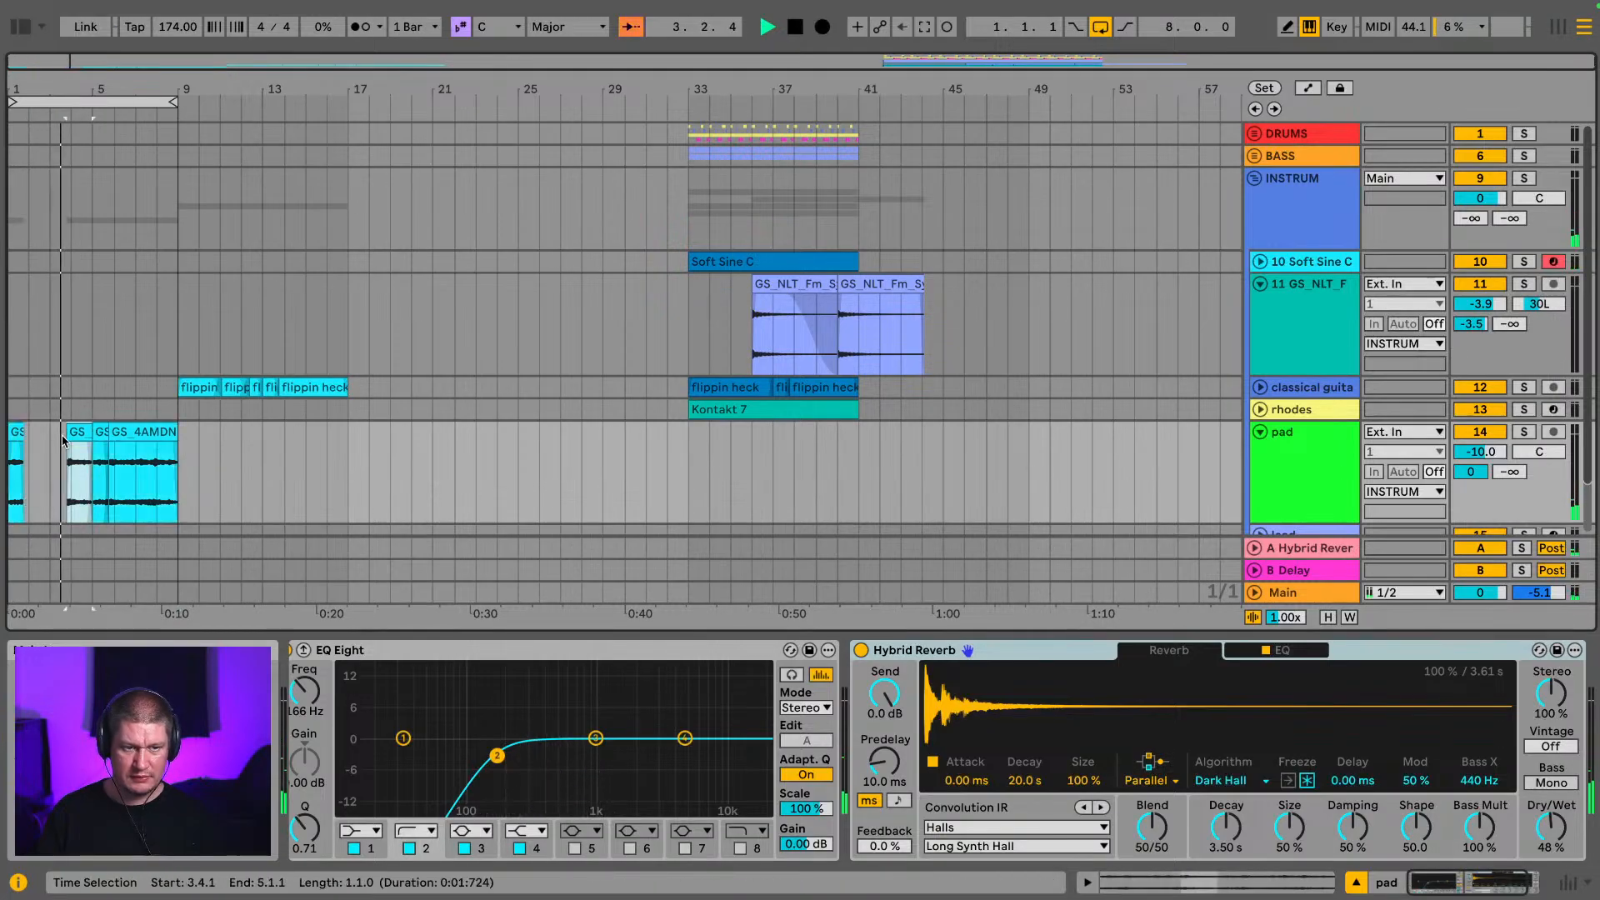
{"action": "left_click_drag", "start_coordinate": [65, 434], "coordinate": [705, 464]}
{"action": "key", "text": "super+z"}
{"action": "key", "text": "space"}
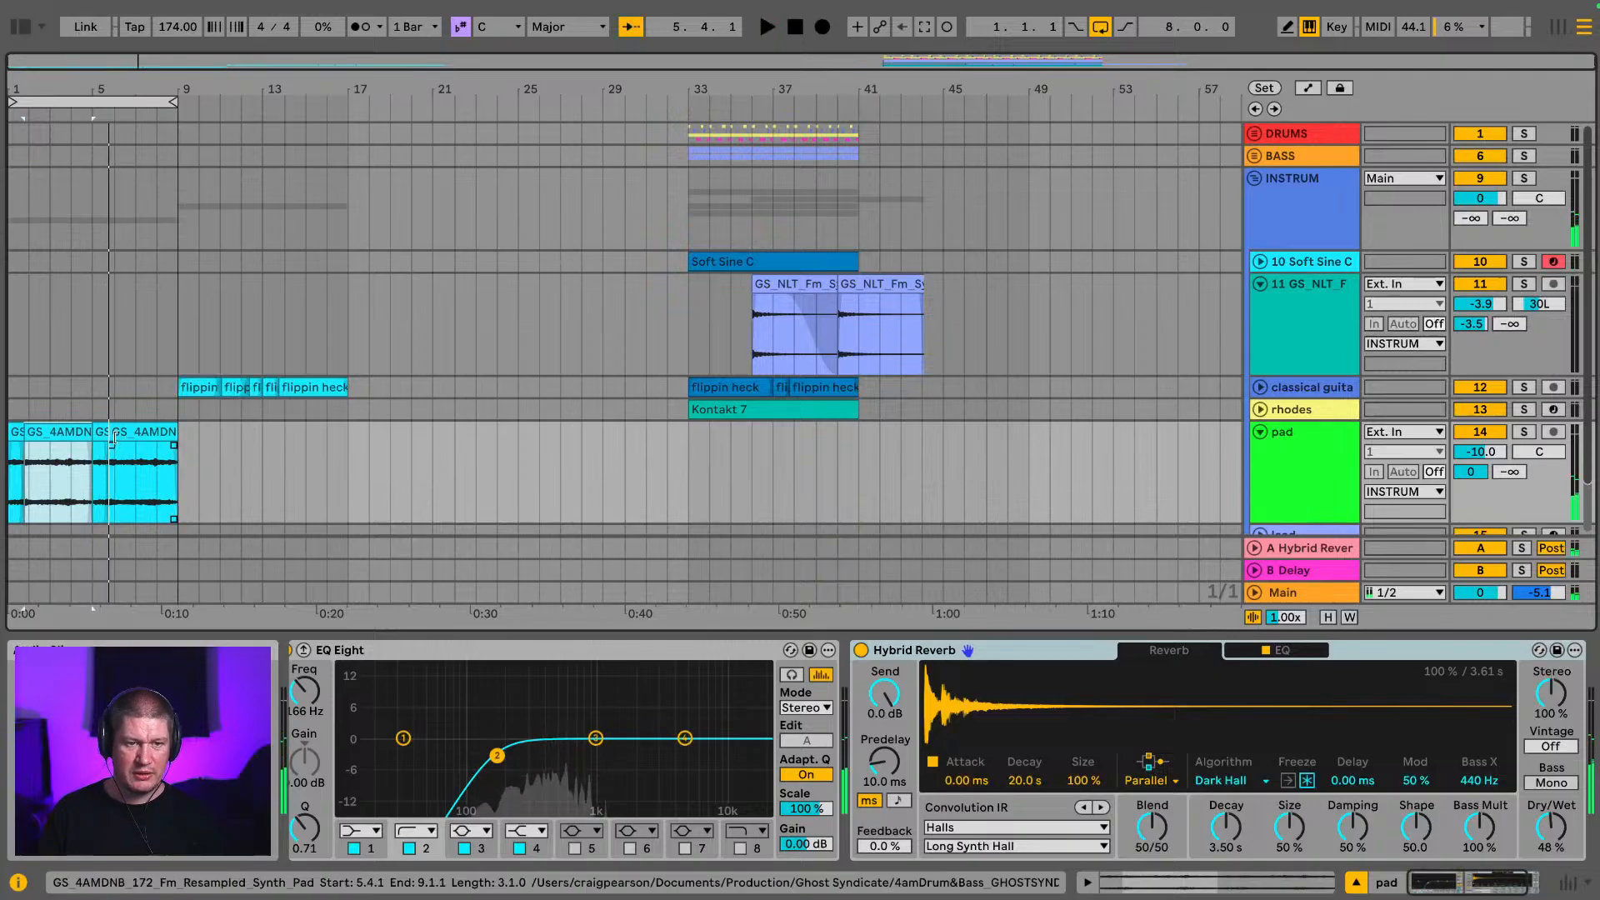
Step: Select all pad clips between bars 1 and 9 and copy them back to bar 33
{"action": "left_click", "coordinate": [15, 433]}
{"action": "left_click", "coordinate": [138, 434], "text": "shift"}
{"action": "left_click_drag", "start_coordinate": [137, 433], "coordinate": [800, 463]}
Step: Extend the two longer pad clips back to bars 1 and 5 over the short pieces, and play the result from bar 1
{"action": "left_click_drag", "start_coordinate": [40, 87], "coordinate": [176, 200]}
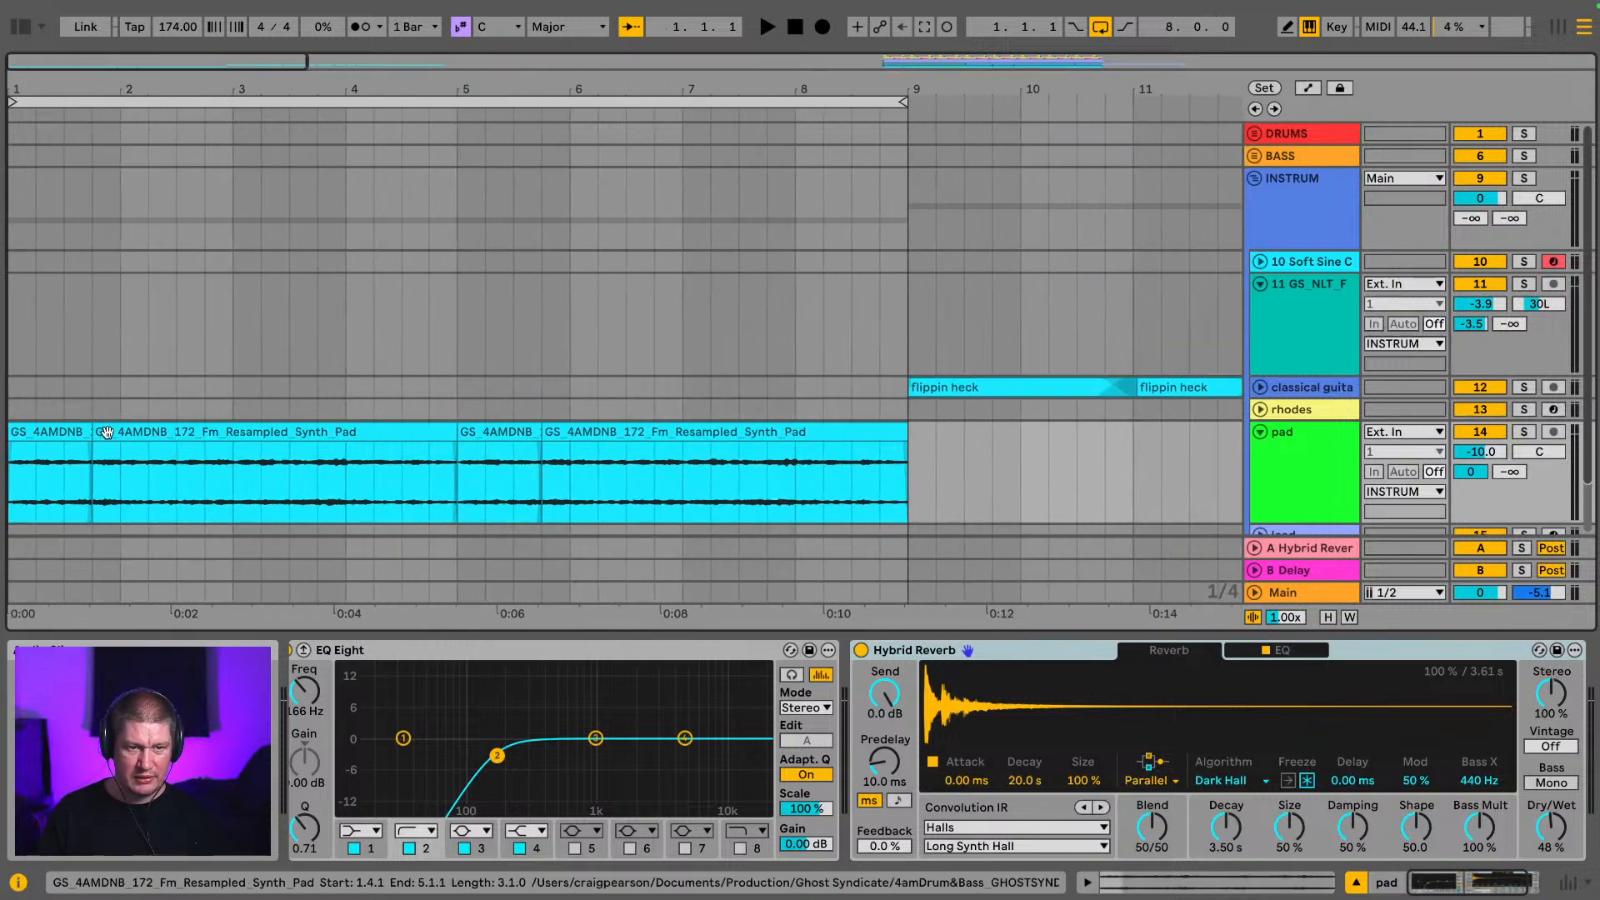
{"action": "left_click_drag", "start_coordinate": [103, 433], "coordinate": [76, 428]}
{"action": "left_click_drag", "start_coordinate": [543, 431], "coordinate": [457, 431]}
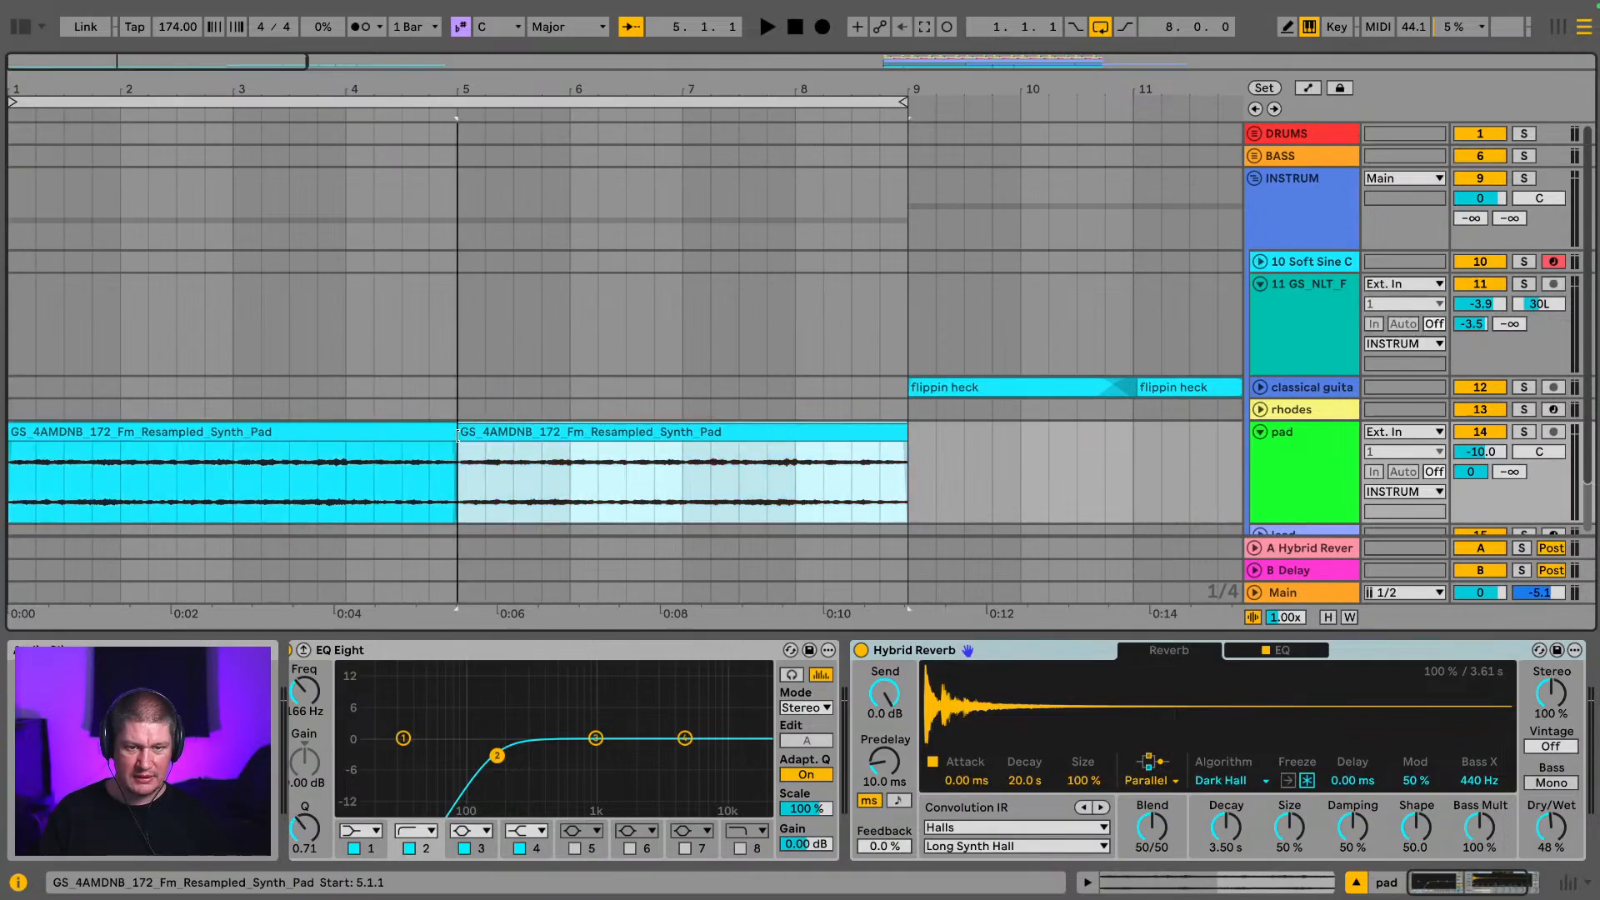
{"action": "left_click", "coordinate": [378, 430]}
{"action": "key", "text": "space"}
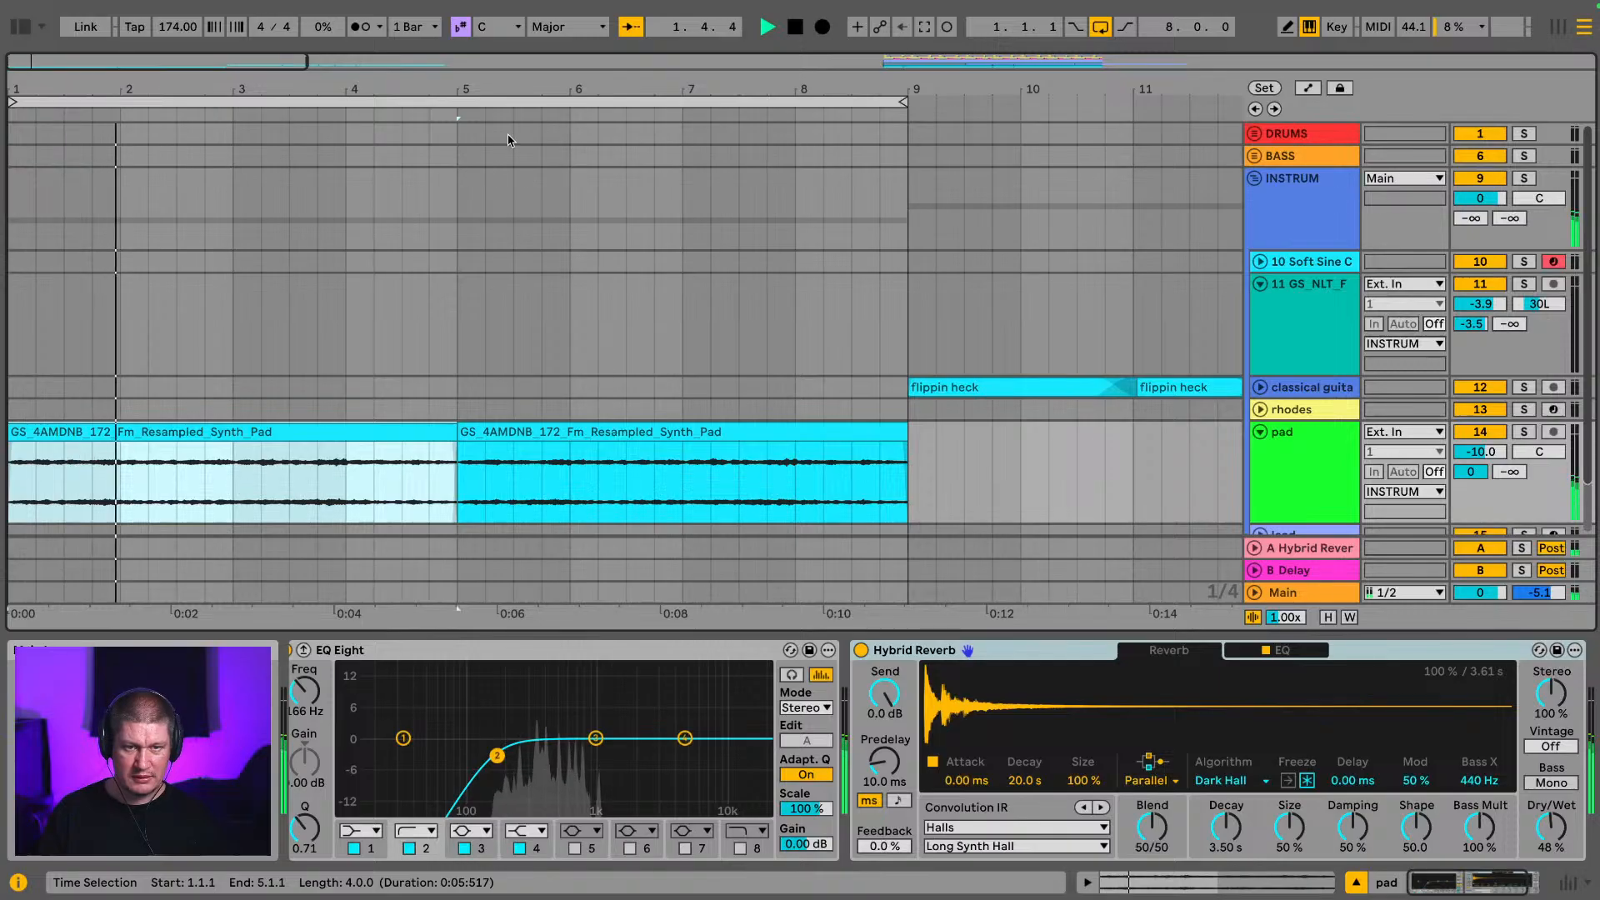
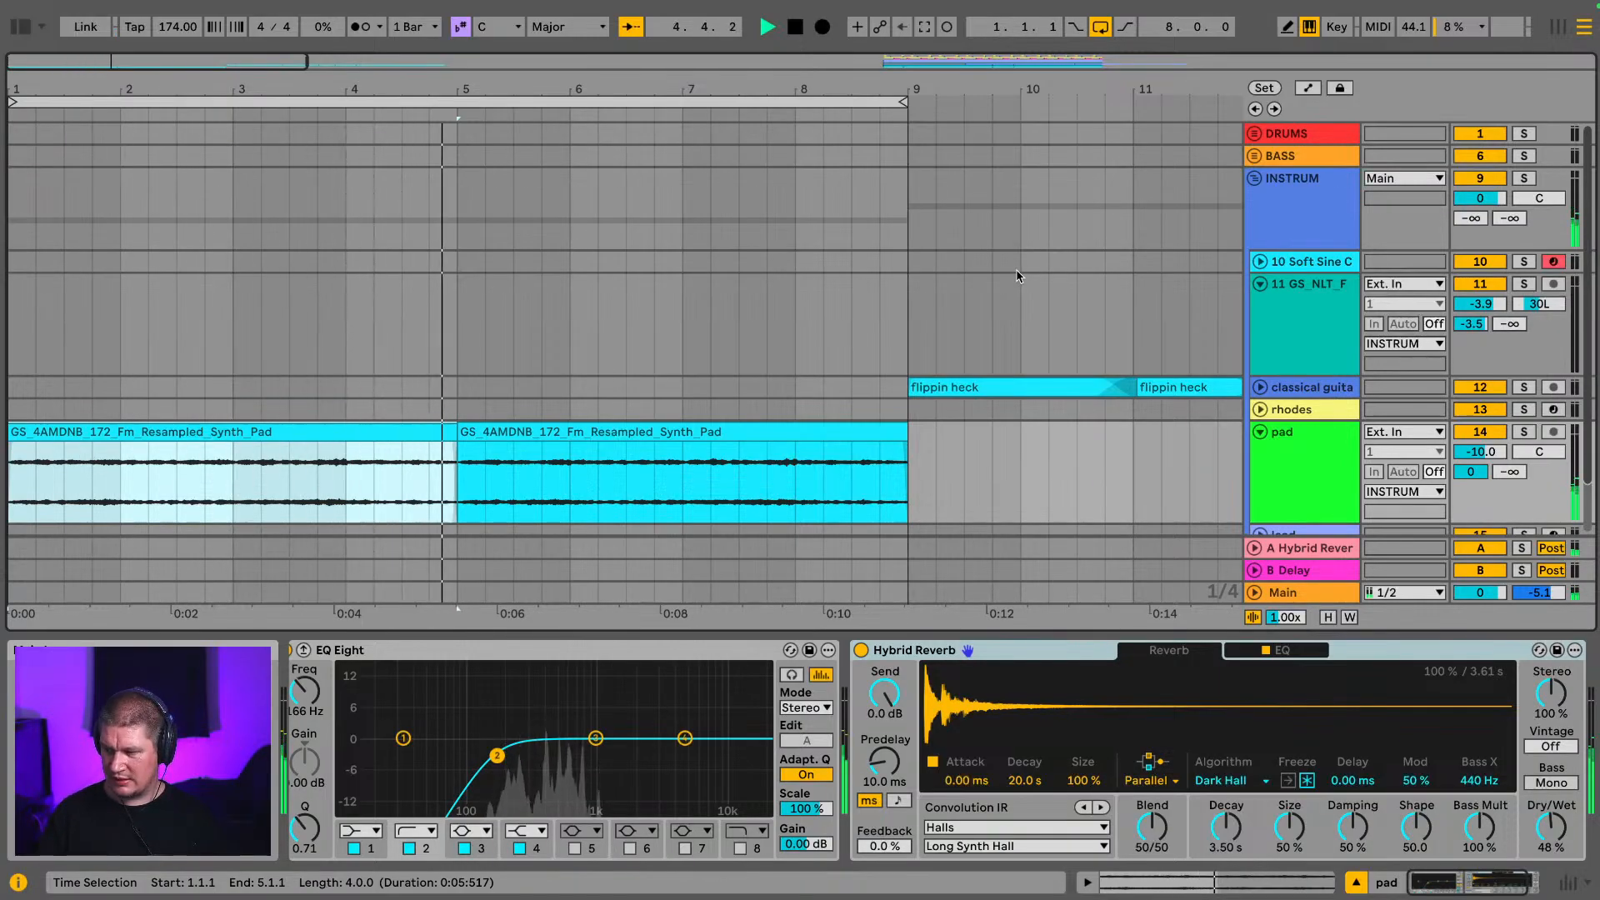
Step: Fold the pad track, play the first classical guitar clip at bar 9, and expand the classical guitar track
{"action": "left_click", "coordinate": [1260, 432]}
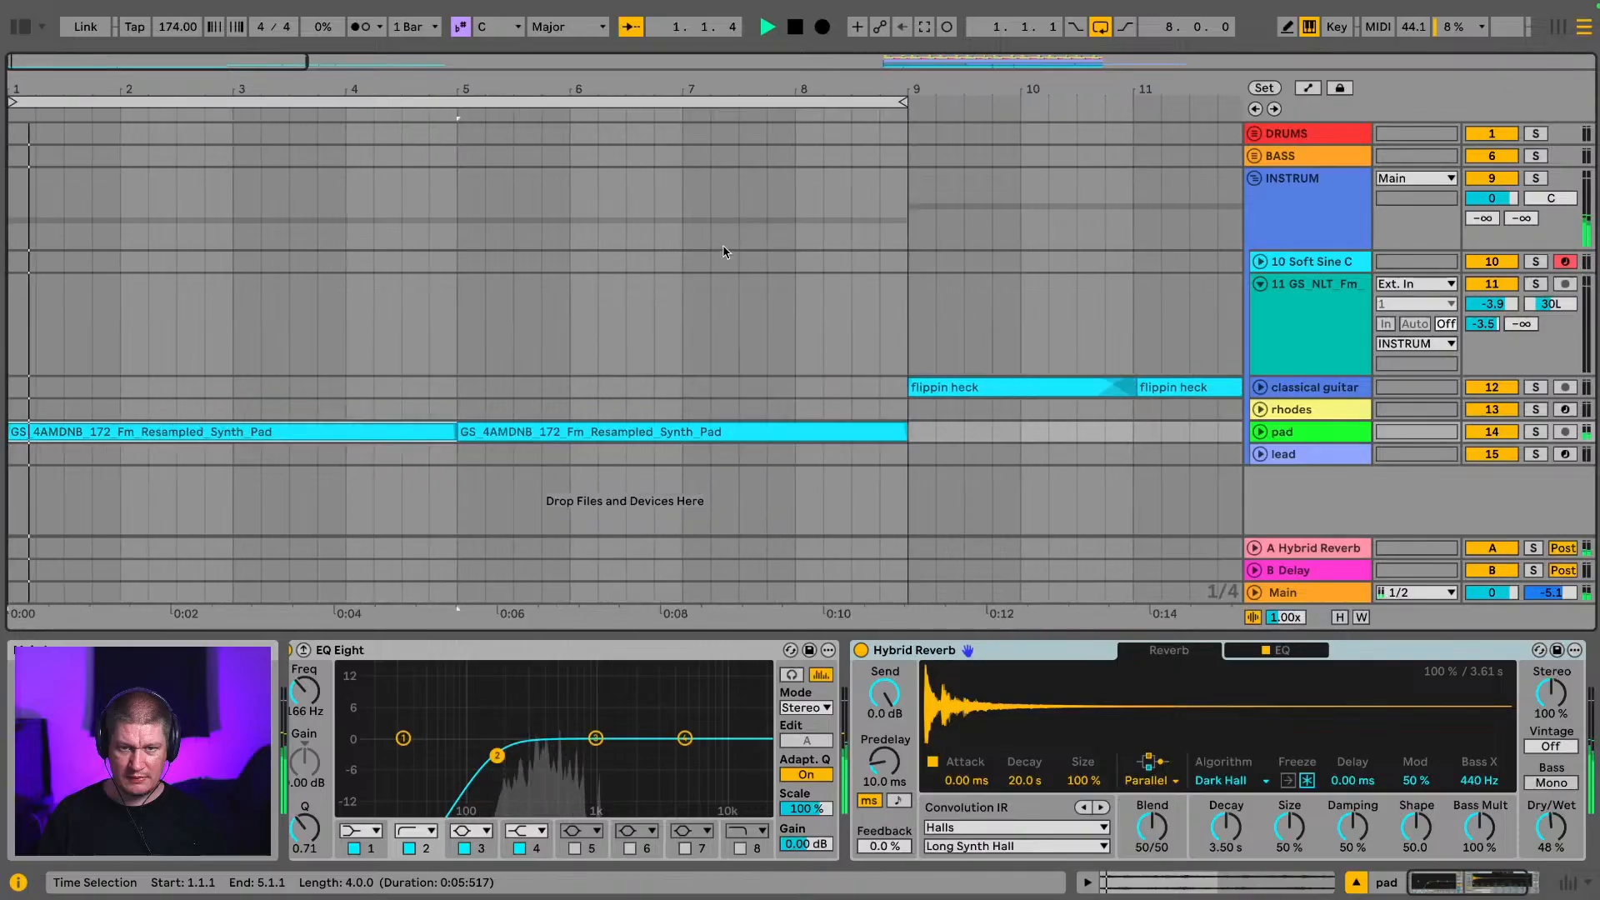
{"action": "left_click", "coordinate": [973, 386]}
{"action": "left_click_drag", "start_coordinate": [965, 95], "coordinate": [965, 59]}
{"action": "key", "text": "space"}
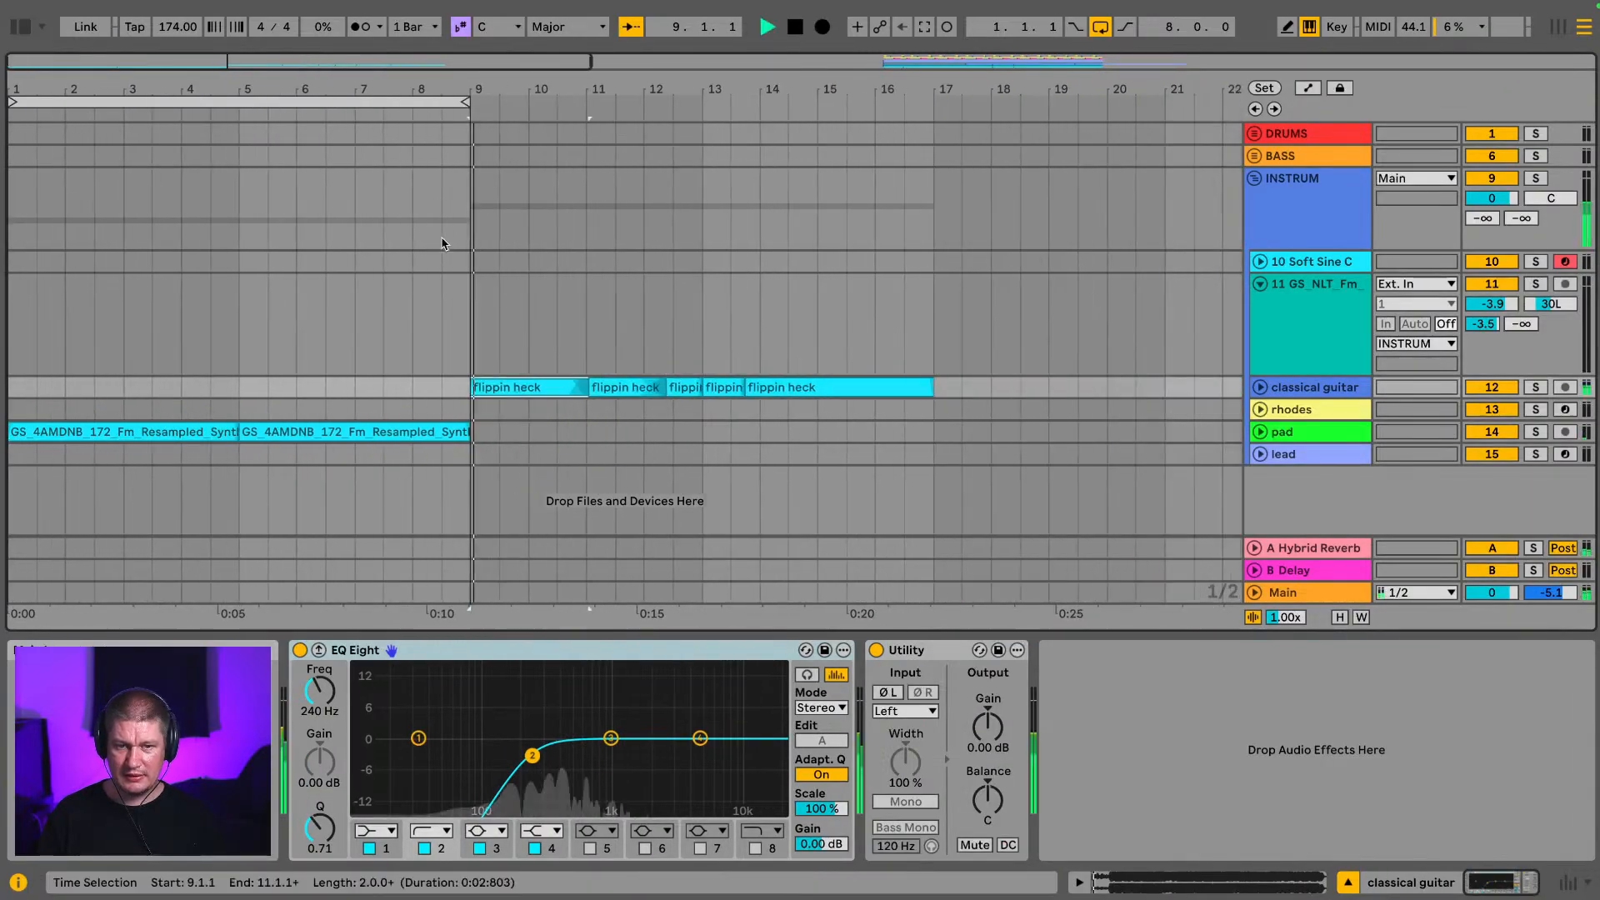
{"action": "left_click", "coordinate": [1258, 388]}
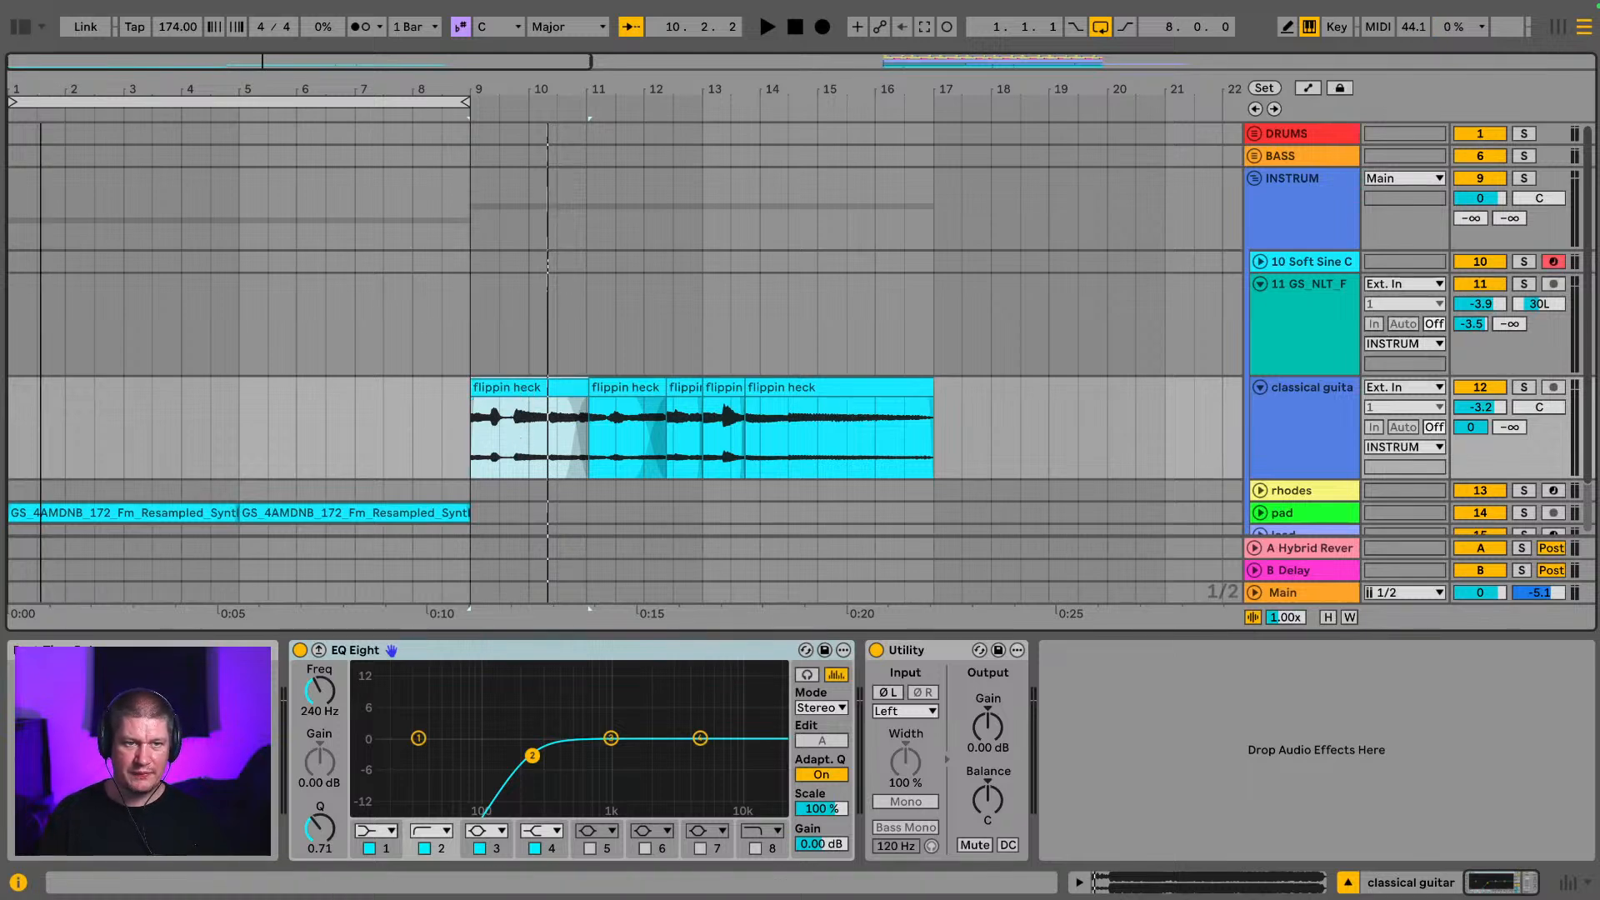
Step: Play the pad from bars 1 and 2 to find where the classical guitar should enter
{"action": "mouse_move", "coordinate": [41, 89]}
{"action": "left_mouse_down"}
{"action": "mouse_move", "coordinate": [84, 89]}
{"action": "mouse_move", "coordinate": [70, 90]}
{"action": "left_mouse_up"}
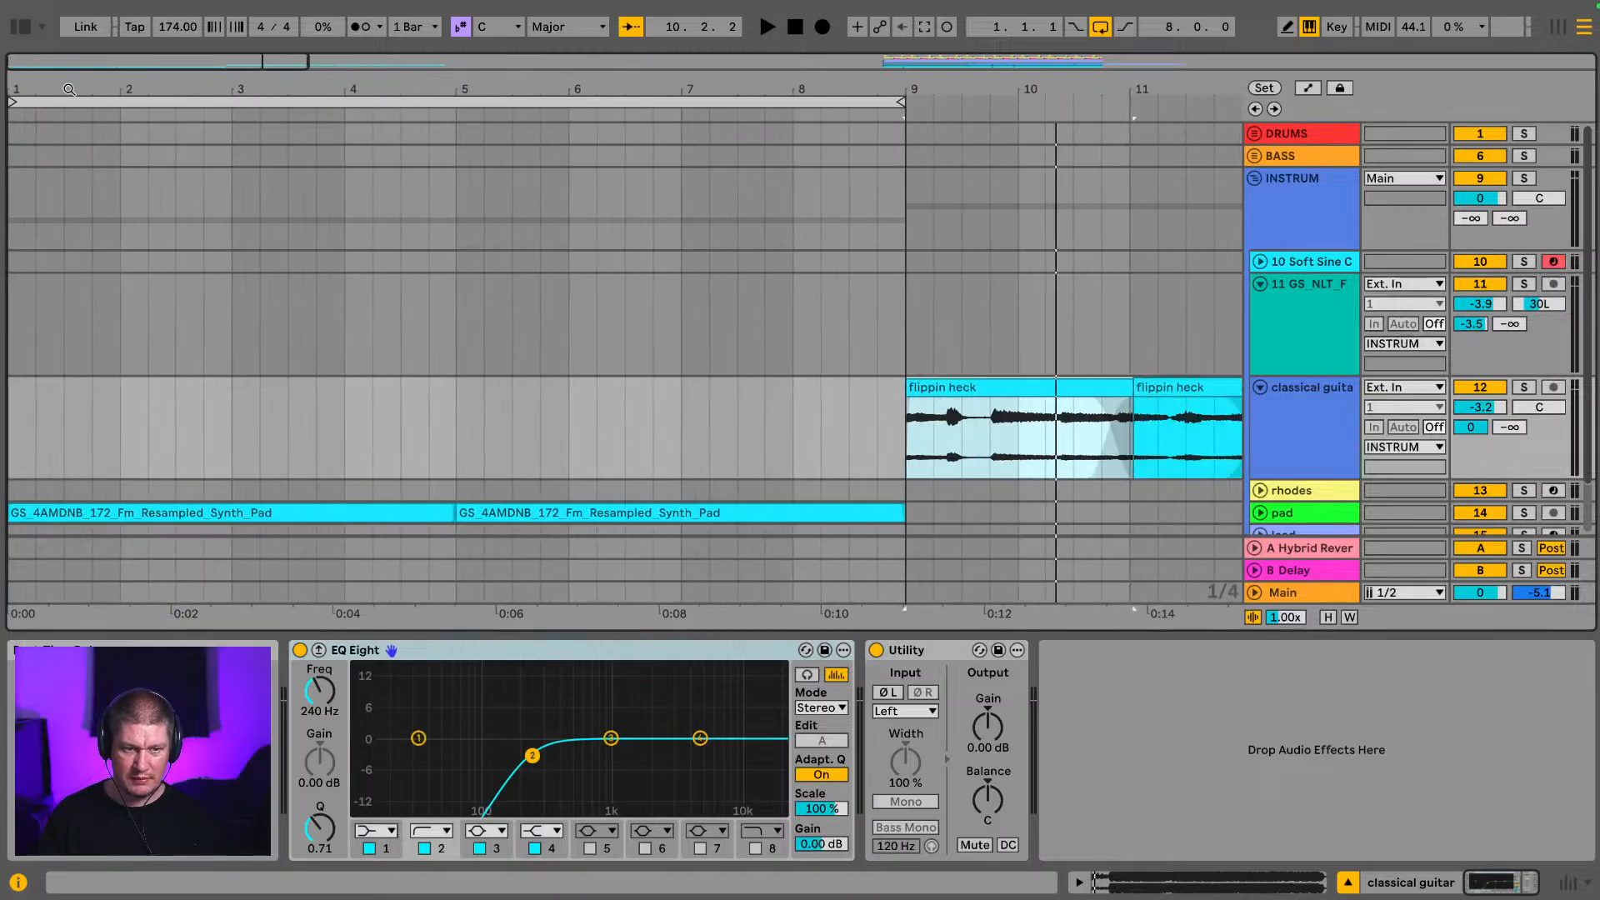
{"action": "key", "text": "space"}
{"action": "key", "text": "space"}
{"action": "left_click", "coordinate": [103, 513]}
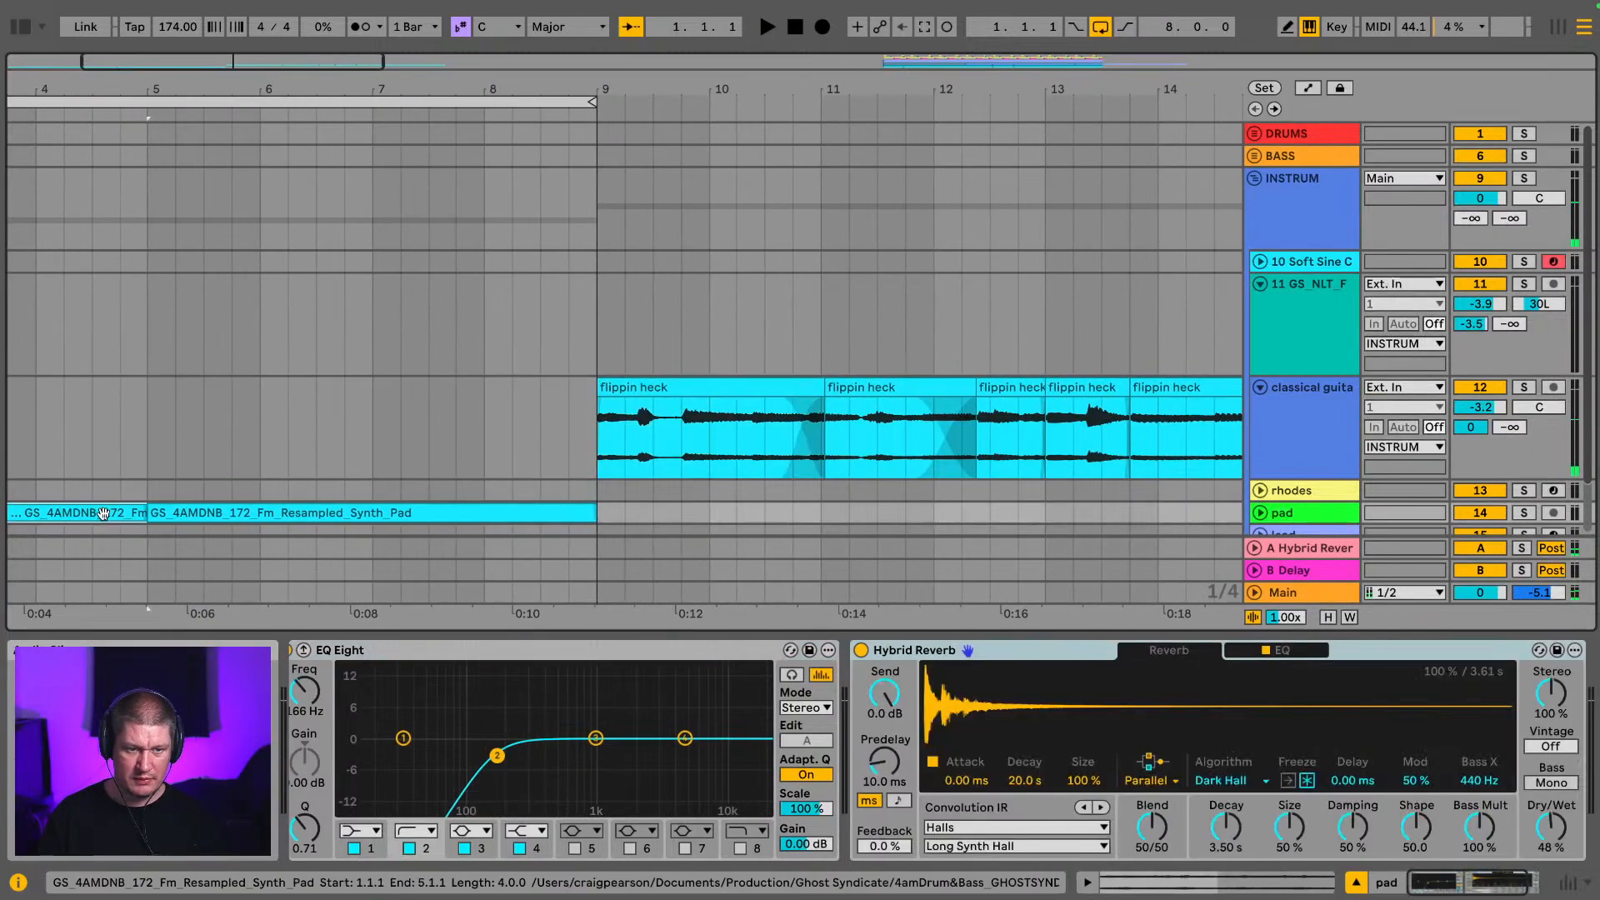
{"action": "key", "text": "space"}
{"action": "left_click", "coordinate": [112, 433]}
{"action": "key", "text": "space"}
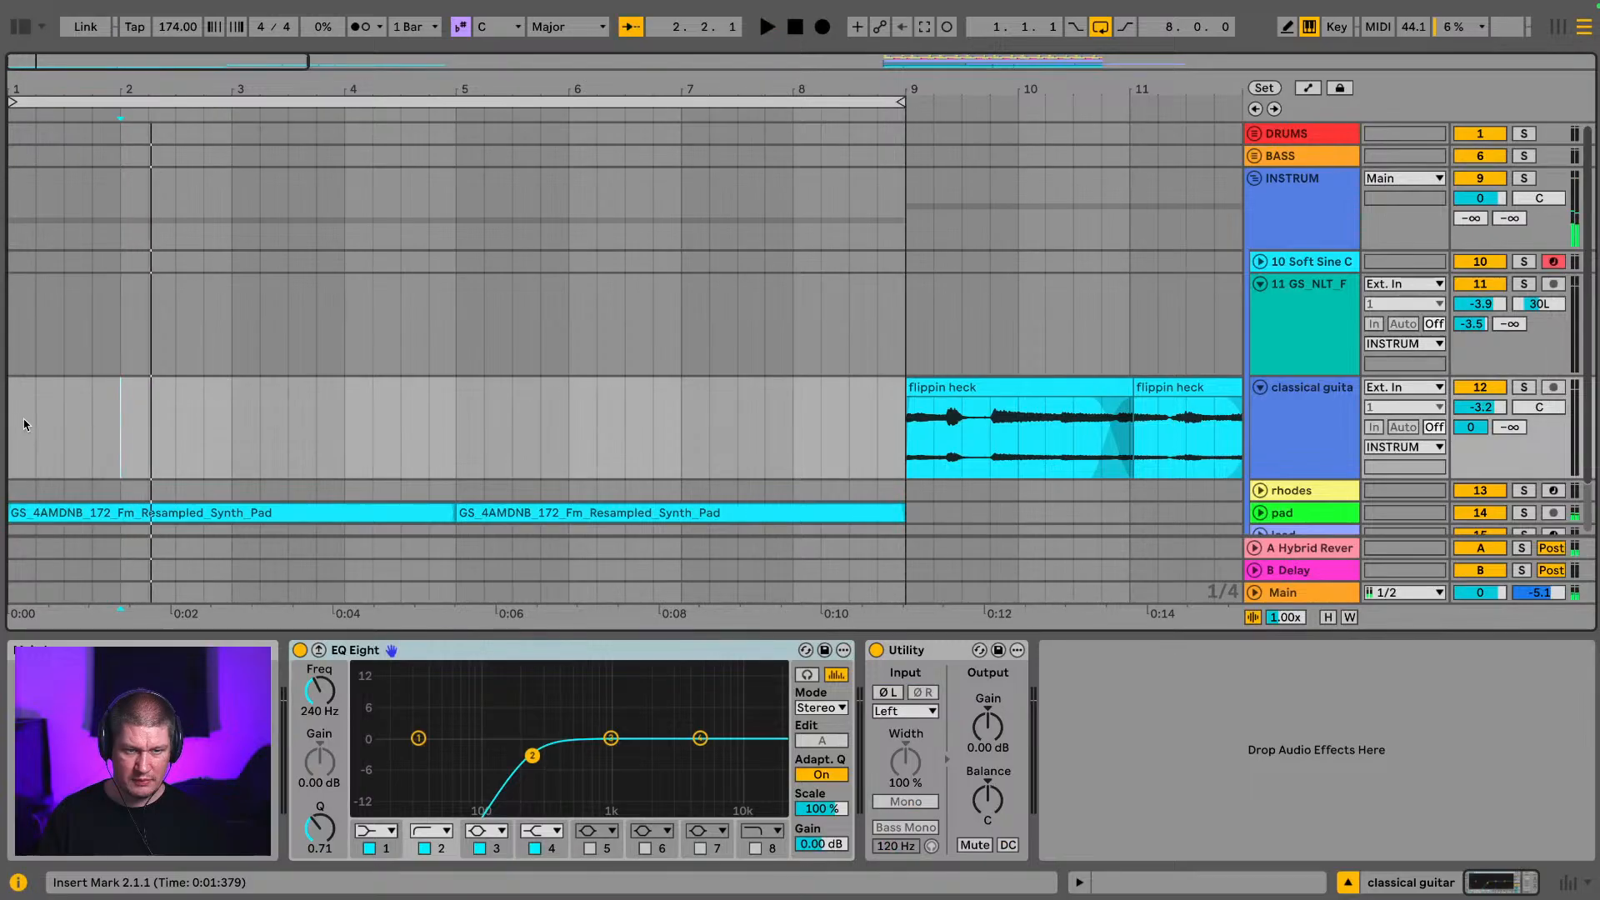
Step: Paste the bar 9 flippin heck clip at 1.2.1 on the classical guitar track, trim its start to about 1.4.4, and play it
{"action": "left_click", "coordinate": [23, 424]}
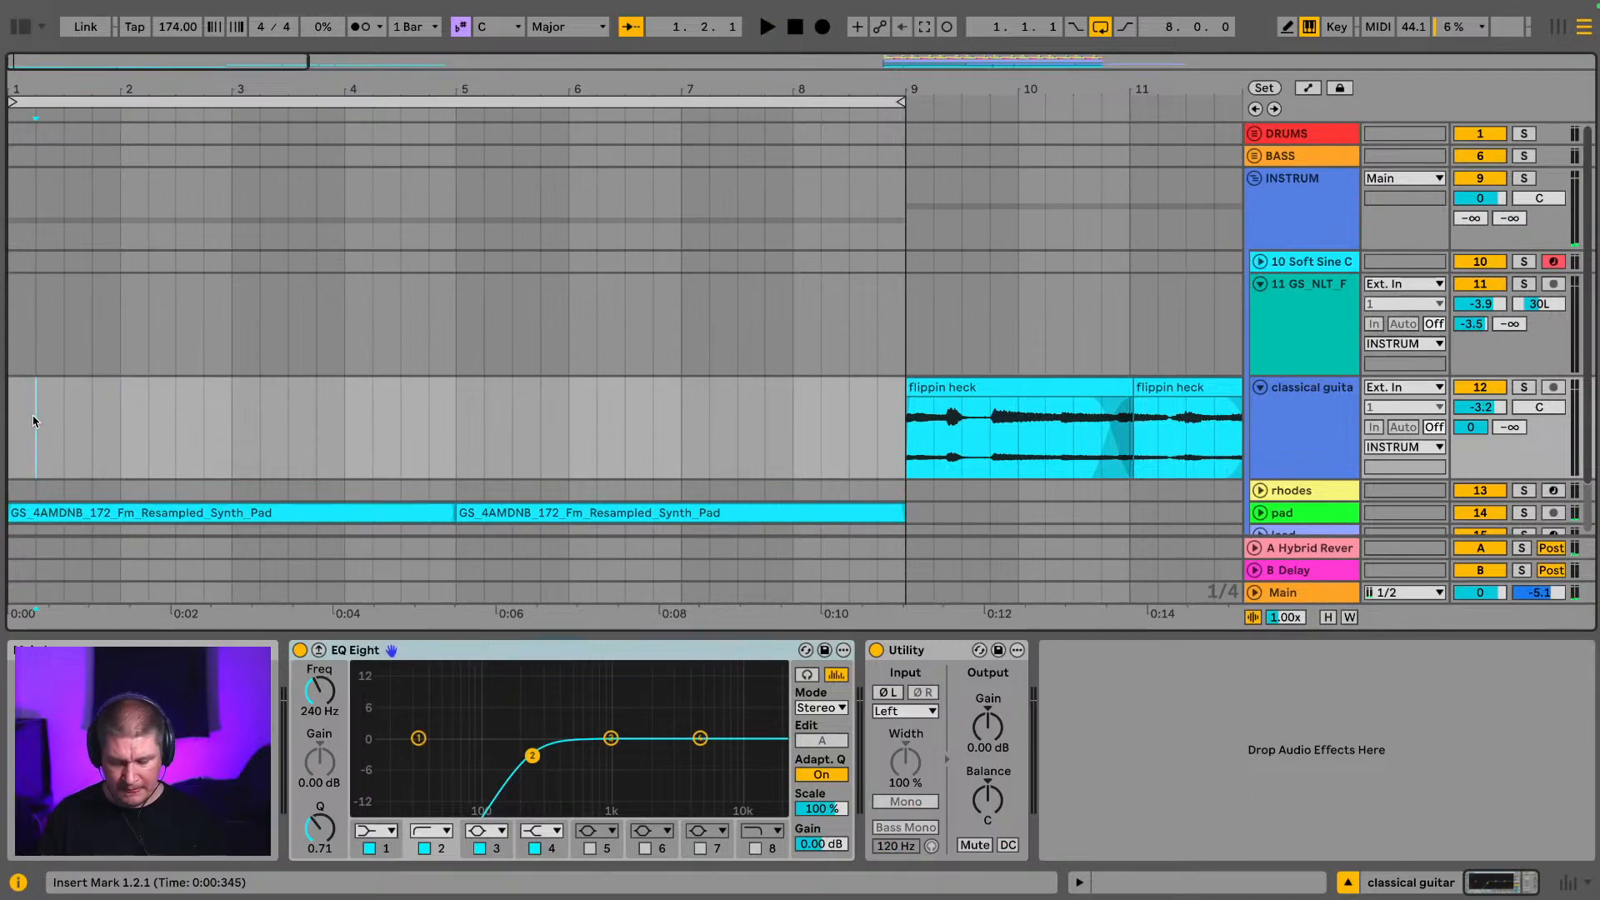
{"action": "key", "text": "super+v"}
{"action": "left_click_drag", "start_coordinate": [43, 387], "coordinate": [110, 390]}
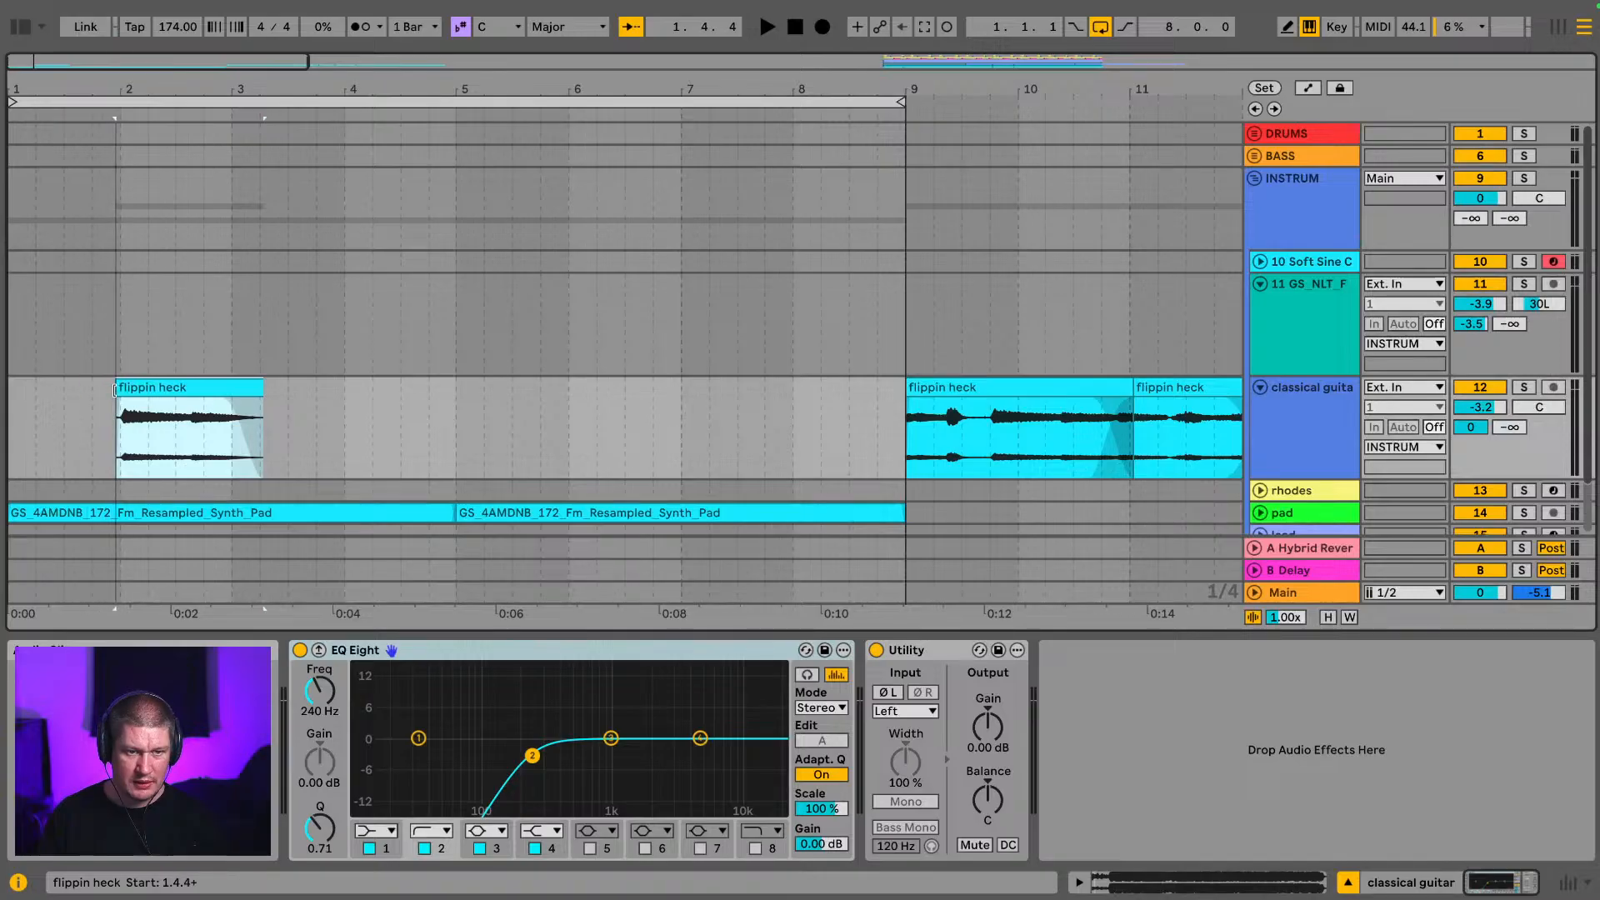
{"action": "key", "text": "space"}
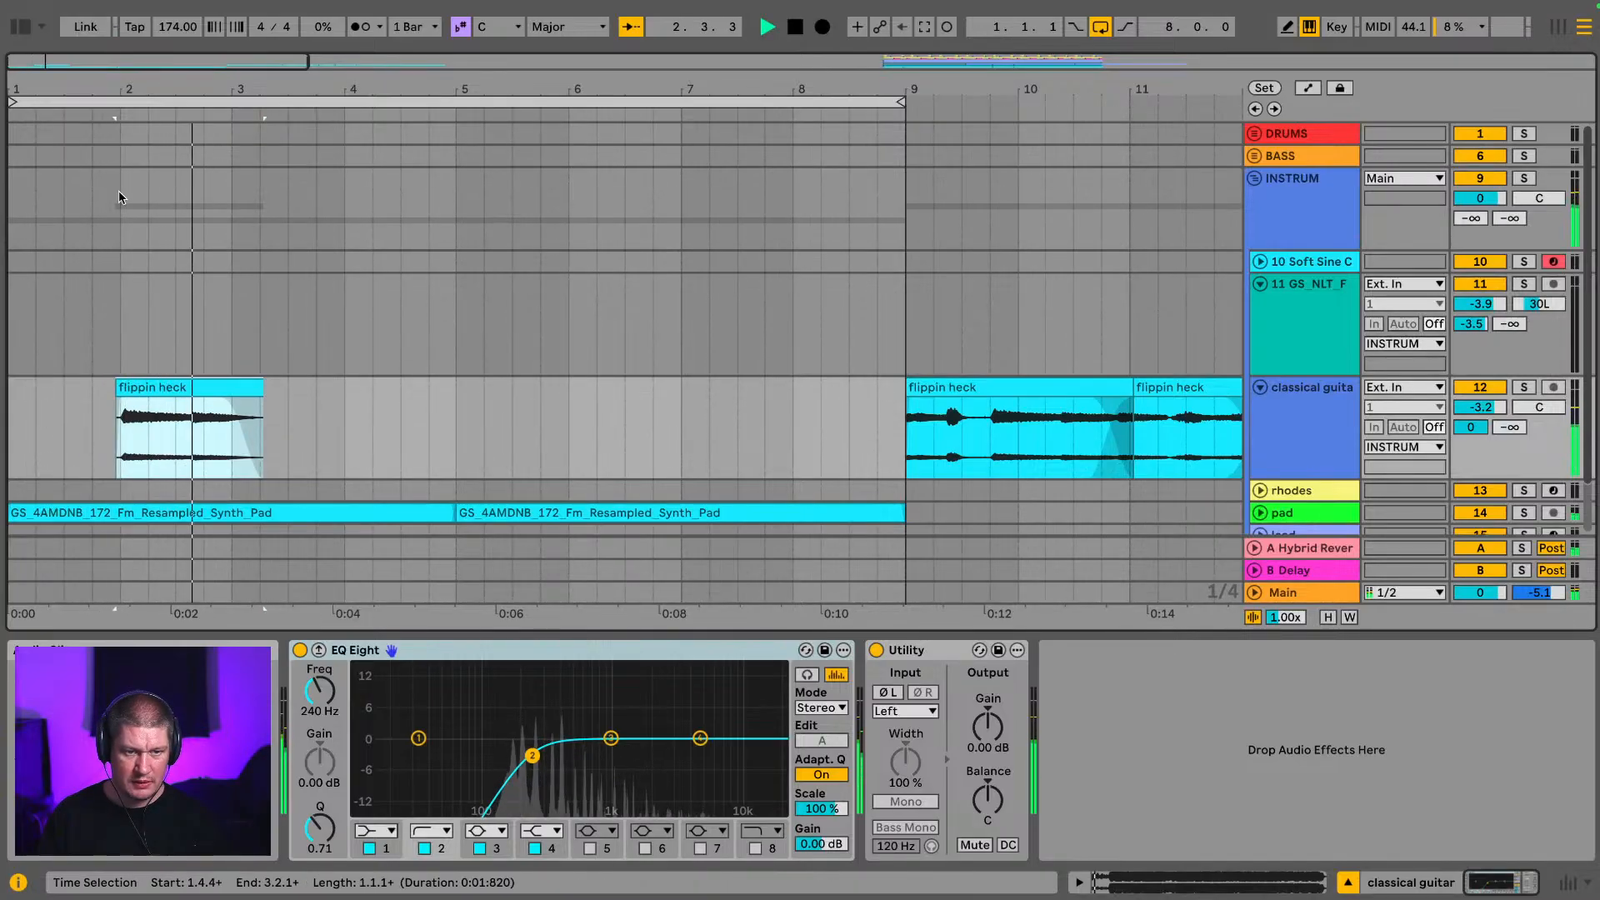
Step: Stop playback and duplicate the classical guitar track with all its clips
{"action": "left_click_drag", "start_coordinate": [114, 94], "coordinate": [180, 93]}
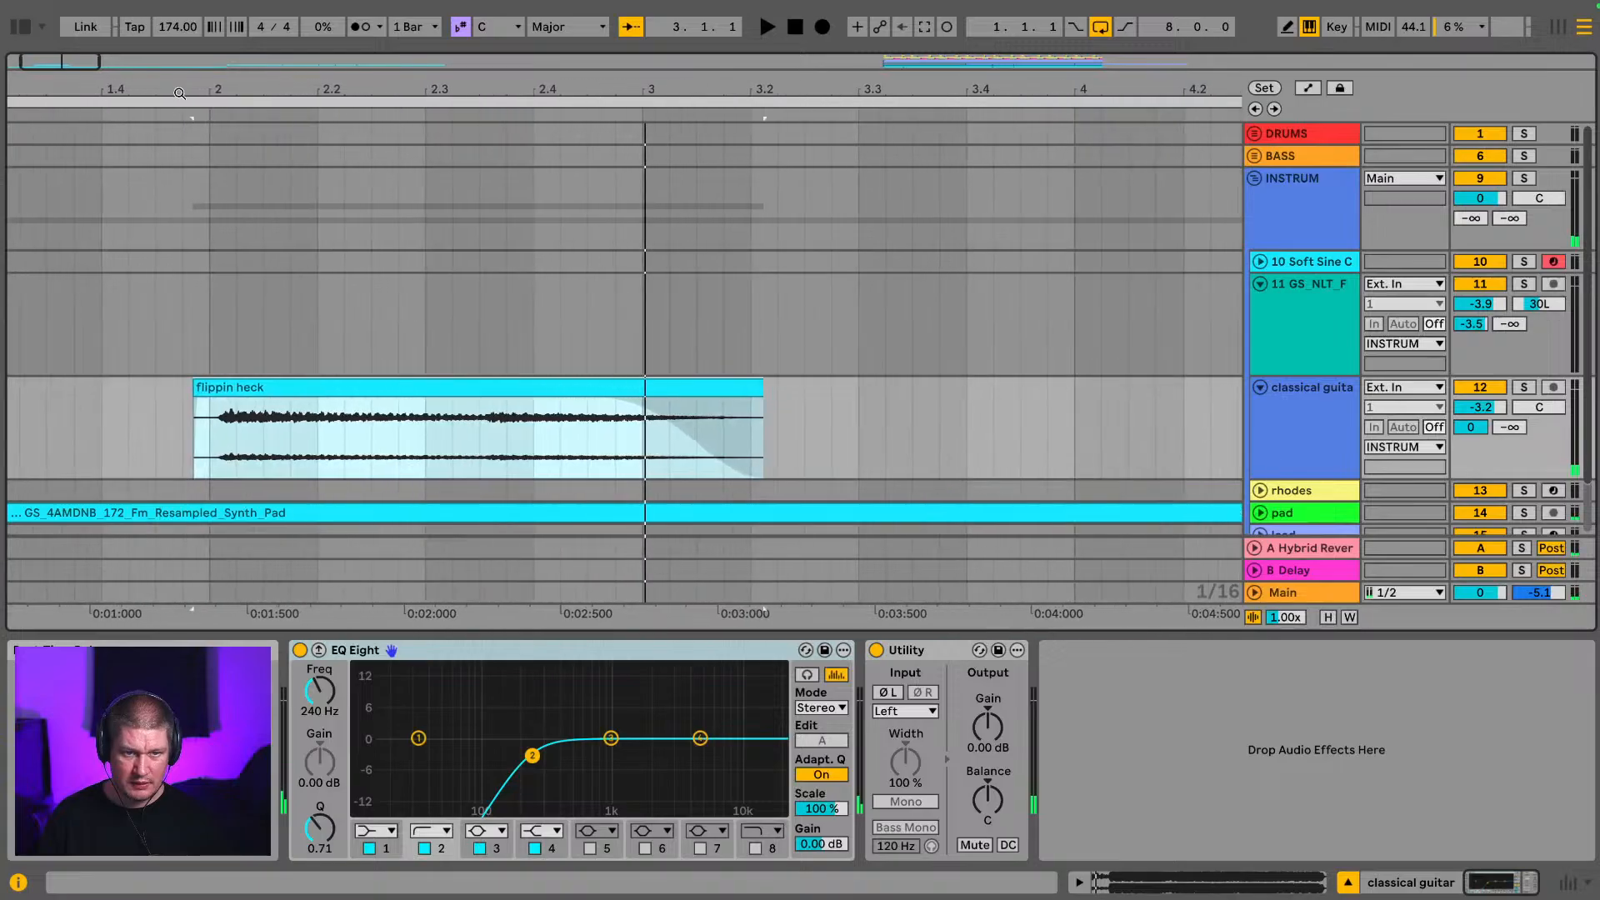
{"action": "key", "text": "space"}
{"action": "left_click", "coordinate": [1308, 427]}
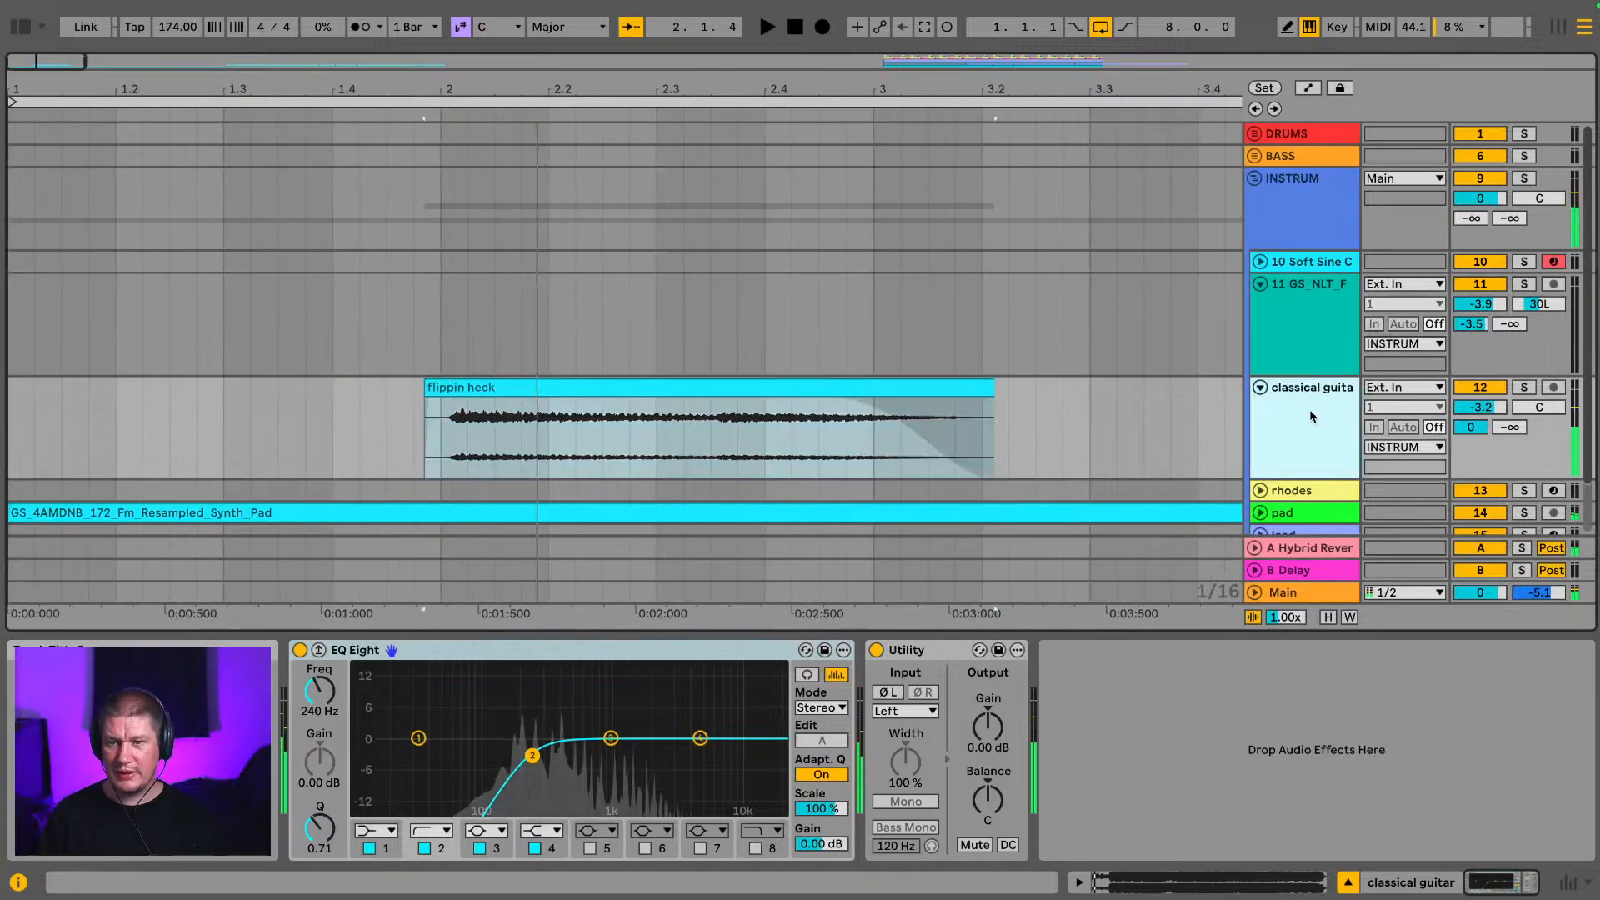
{"action": "key", "text": "ctrl+d"}
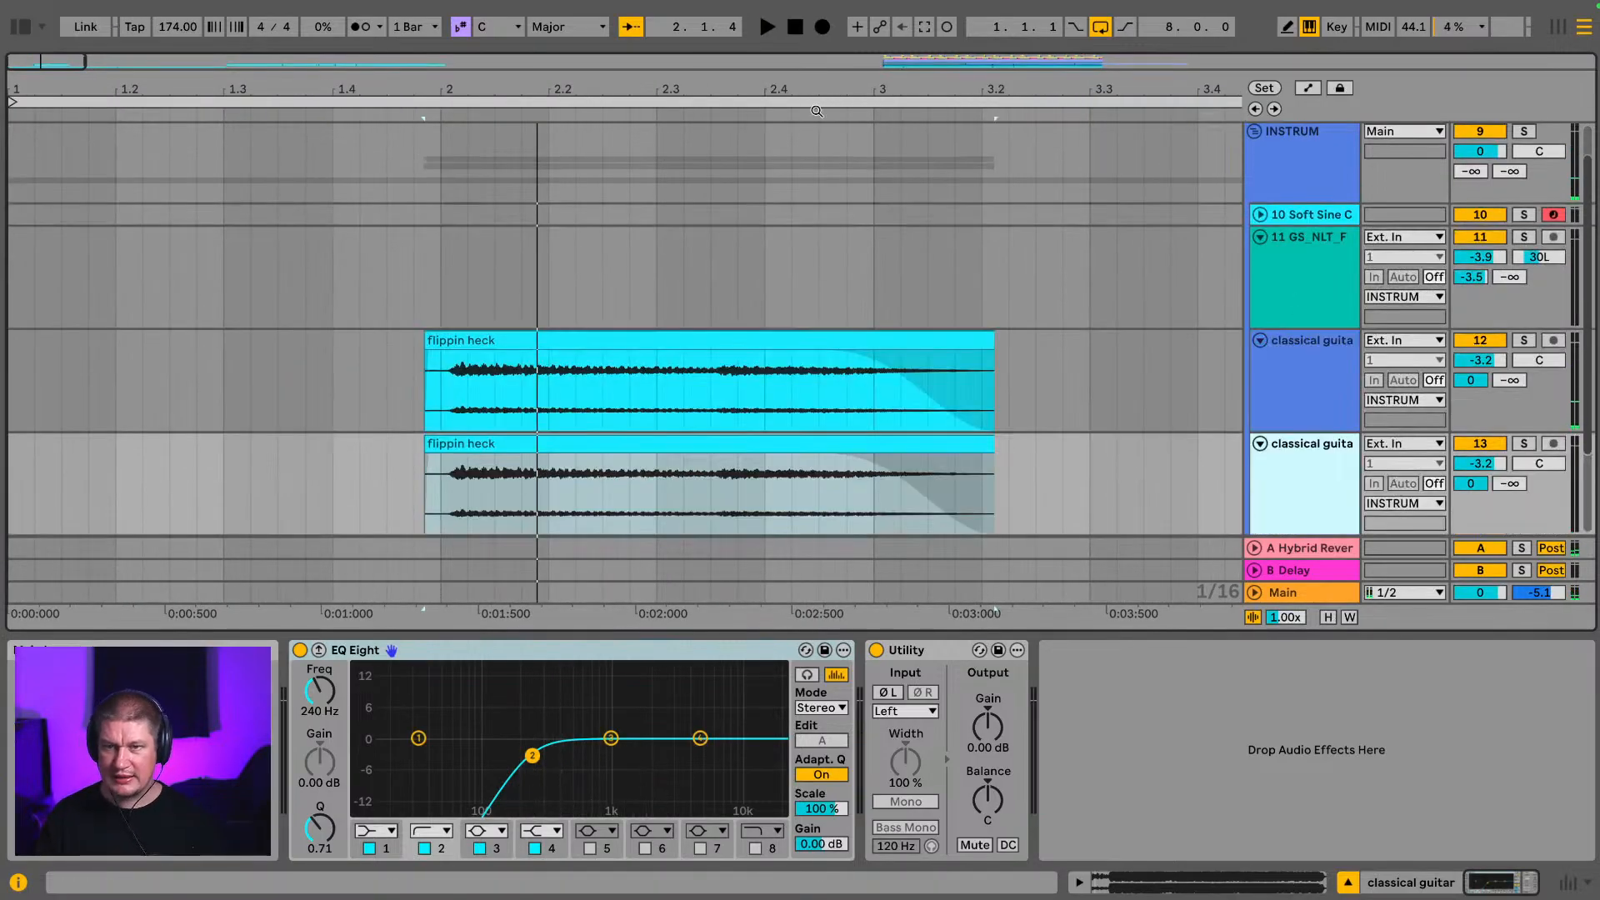
Step: Delete the 1.4.4 clip from the original classical guitar track and the bar 9 to 17 clips from its duplicate
{"action": "key", "text": "super+c"}
{"action": "left_click_drag", "start_coordinate": [800, 94], "coordinate": [443, 83]}
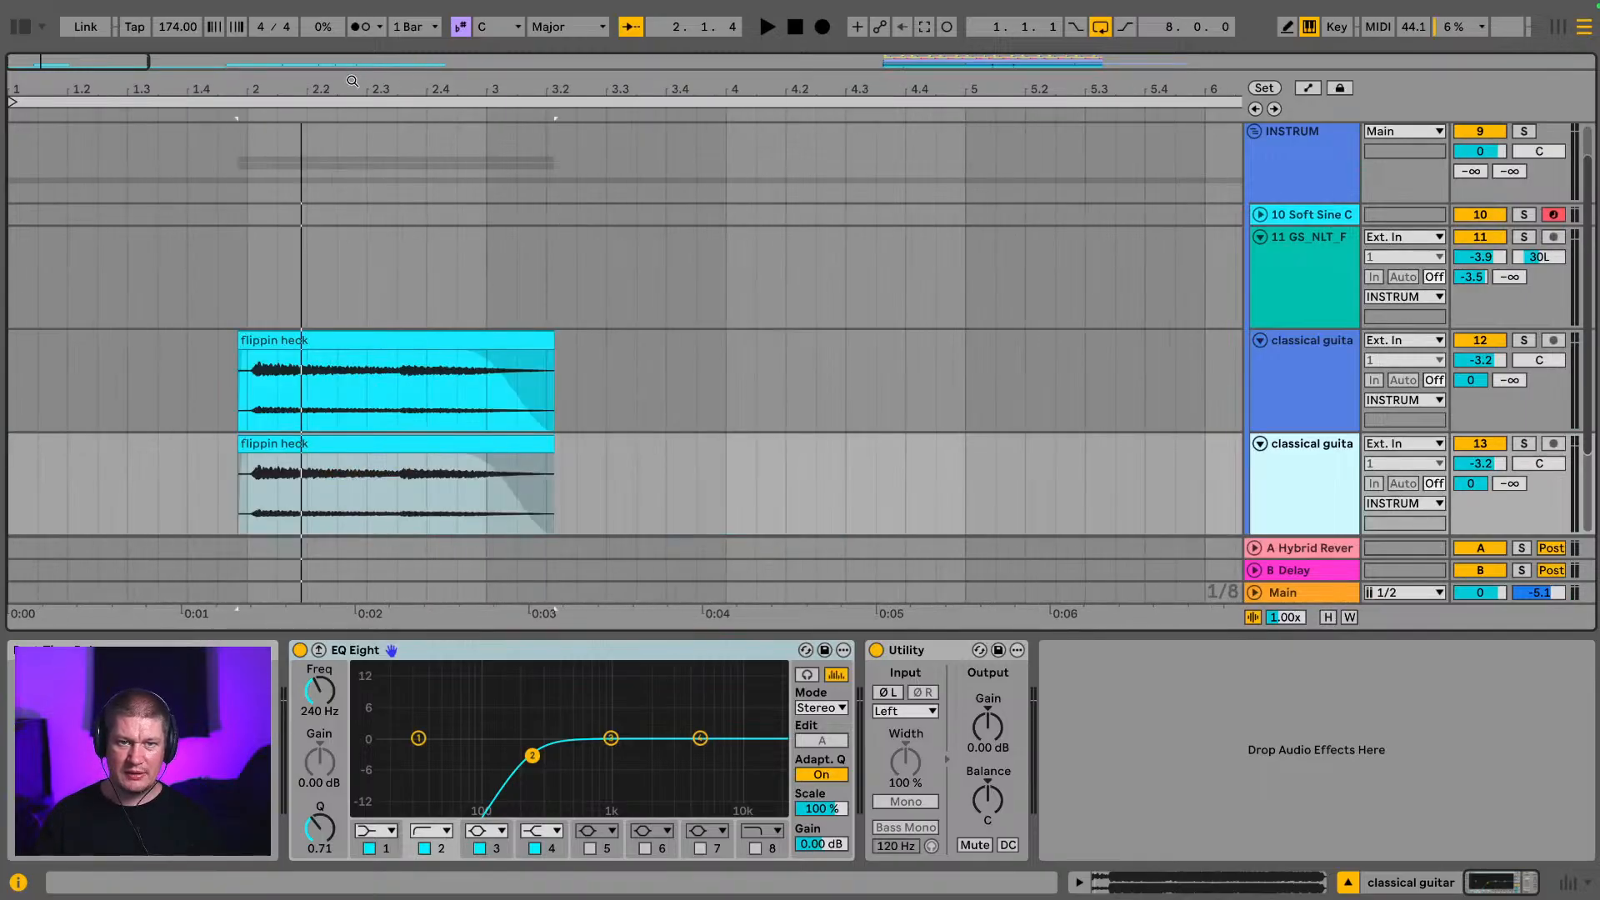
{"action": "left_click_drag", "start_coordinate": [352, 81], "coordinate": [95, 71]}
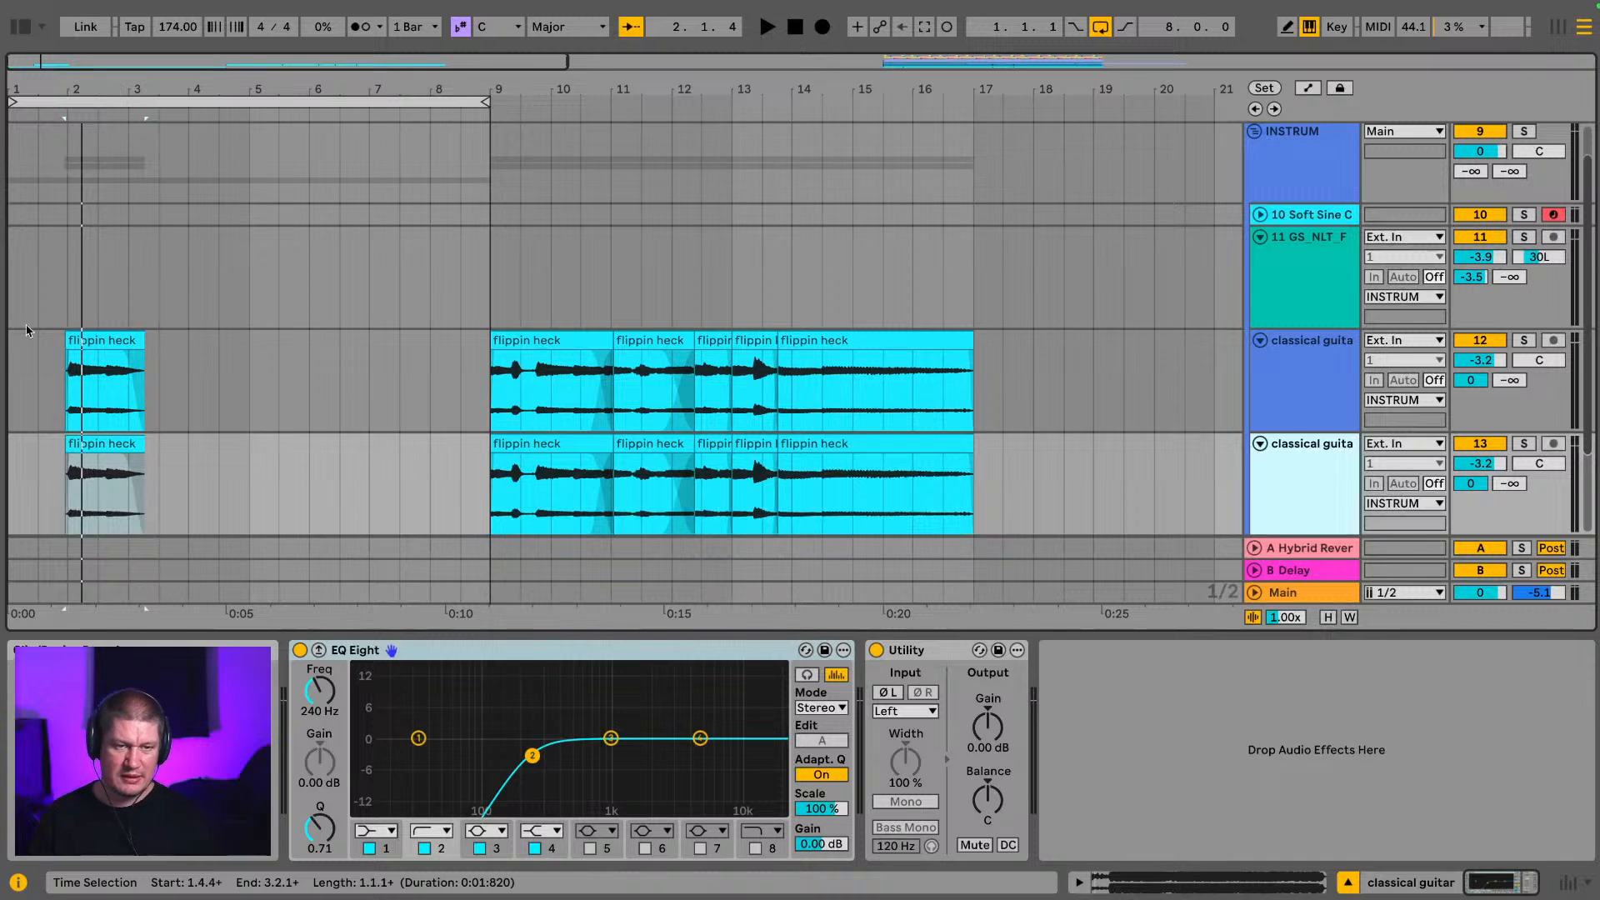
{"action": "left_click", "coordinate": [99, 340]}
{"action": "key", "text": "Delete"}
{"action": "left_click_drag", "start_coordinate": [416, 478], "coordinate": [1007, 518]}
{"action": "key", "text": "Delete"}
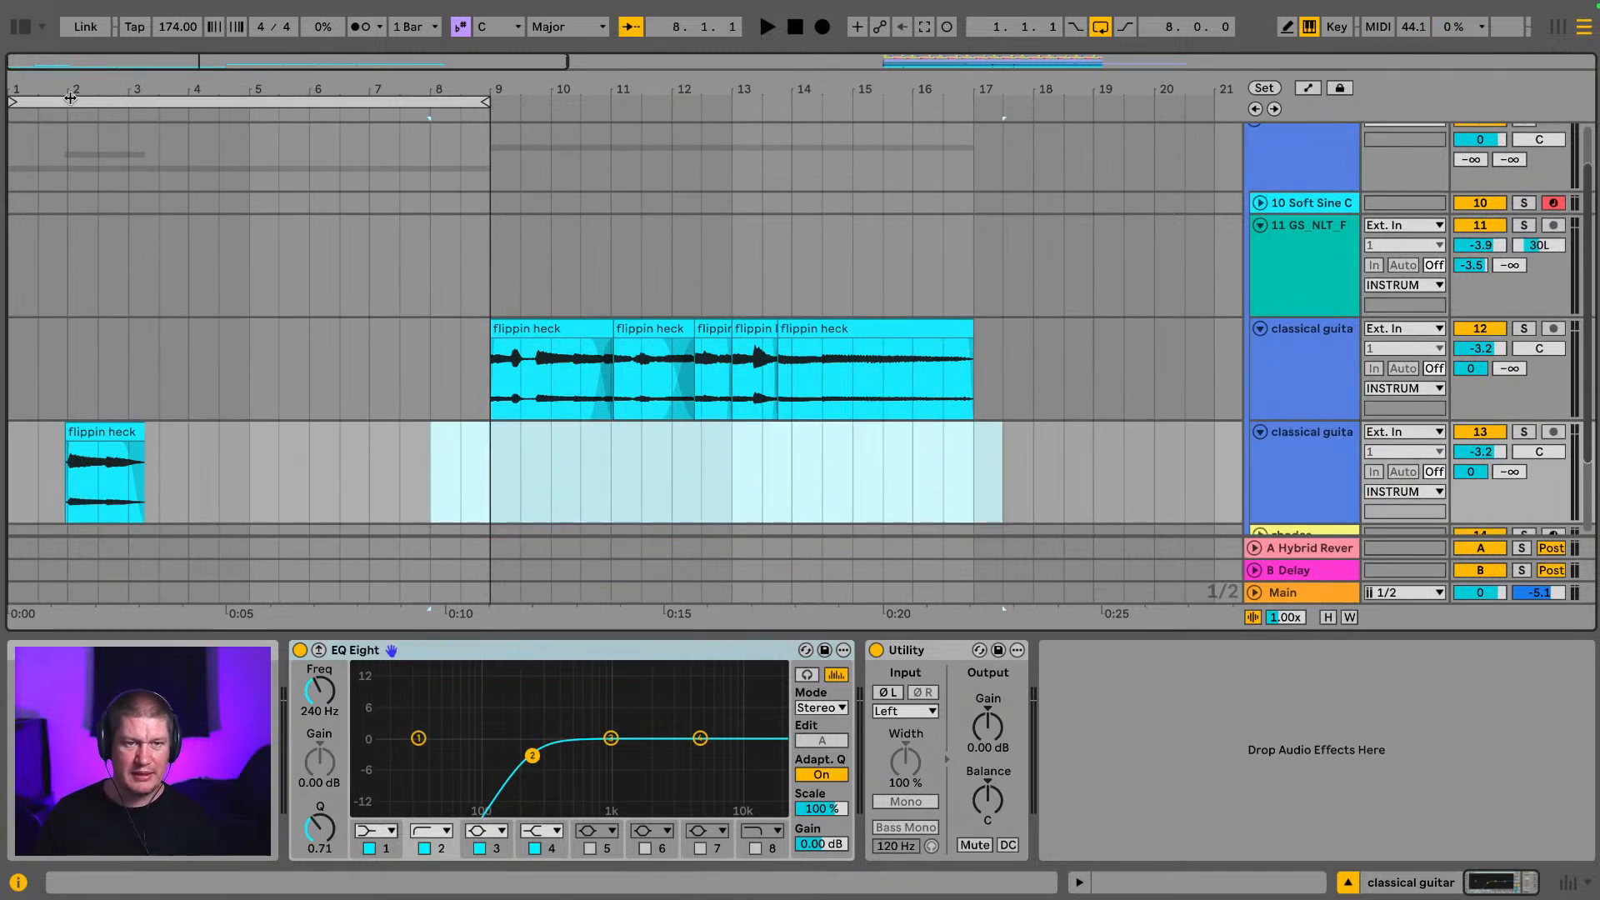
Step: Trim the remaining clip on the duplicate guitar track to about 2.1.1–2.3.4, play it, and move it to 1.1.1
{"action": "left_click", "coordinate": [1294, 432]}
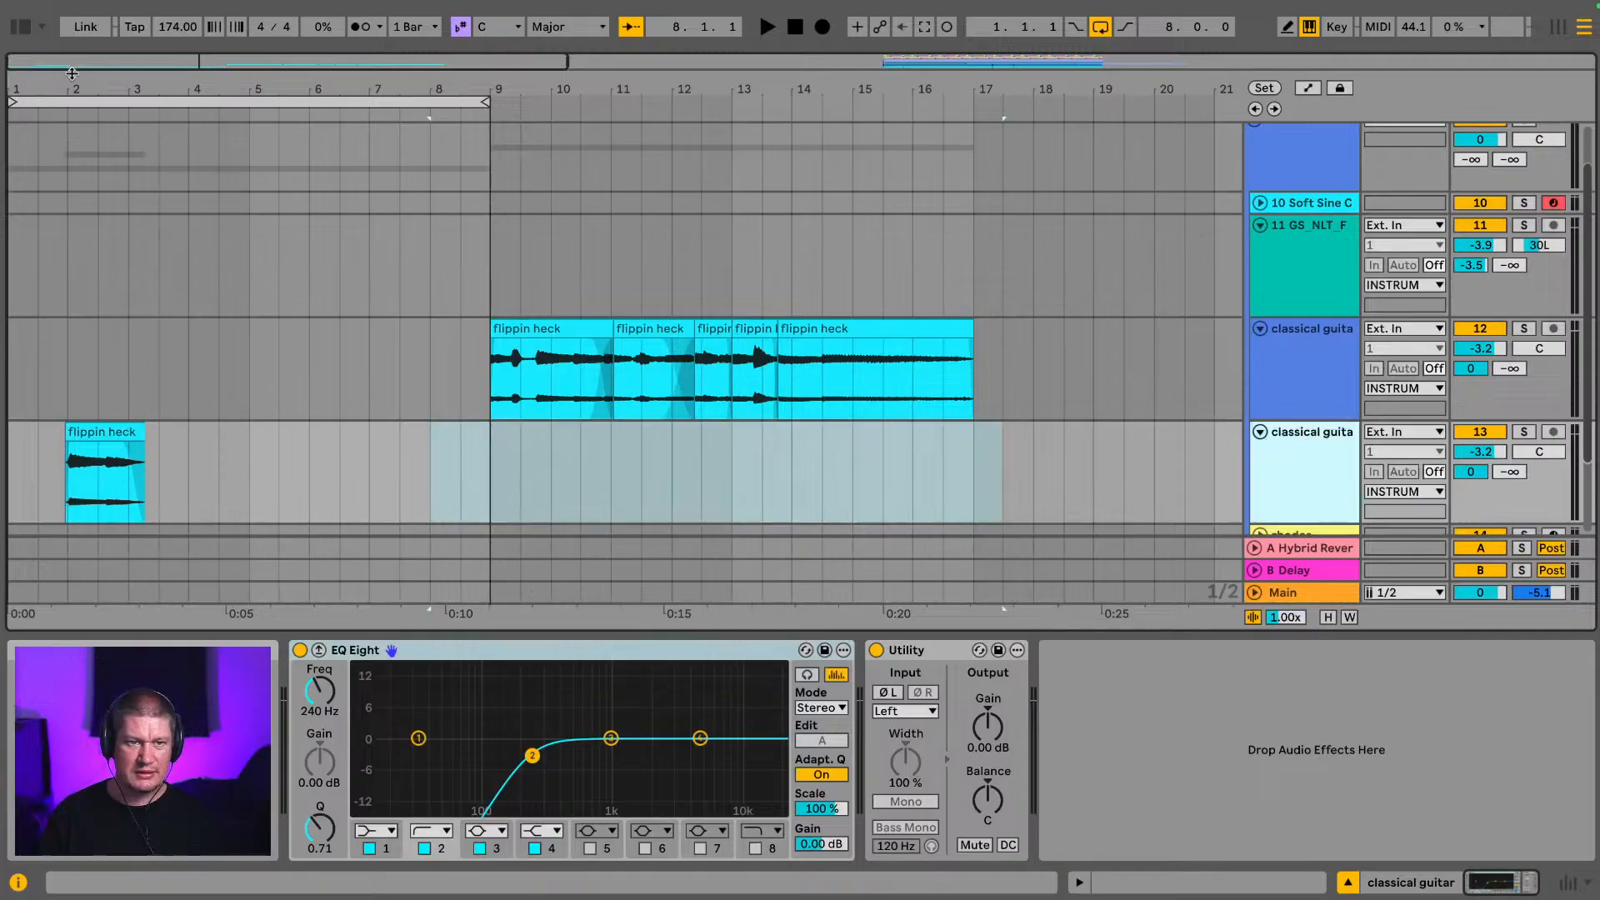
{"action": "left_click_drag", "start_coordinate": [72, 73], "coordinate": [283, 431]}
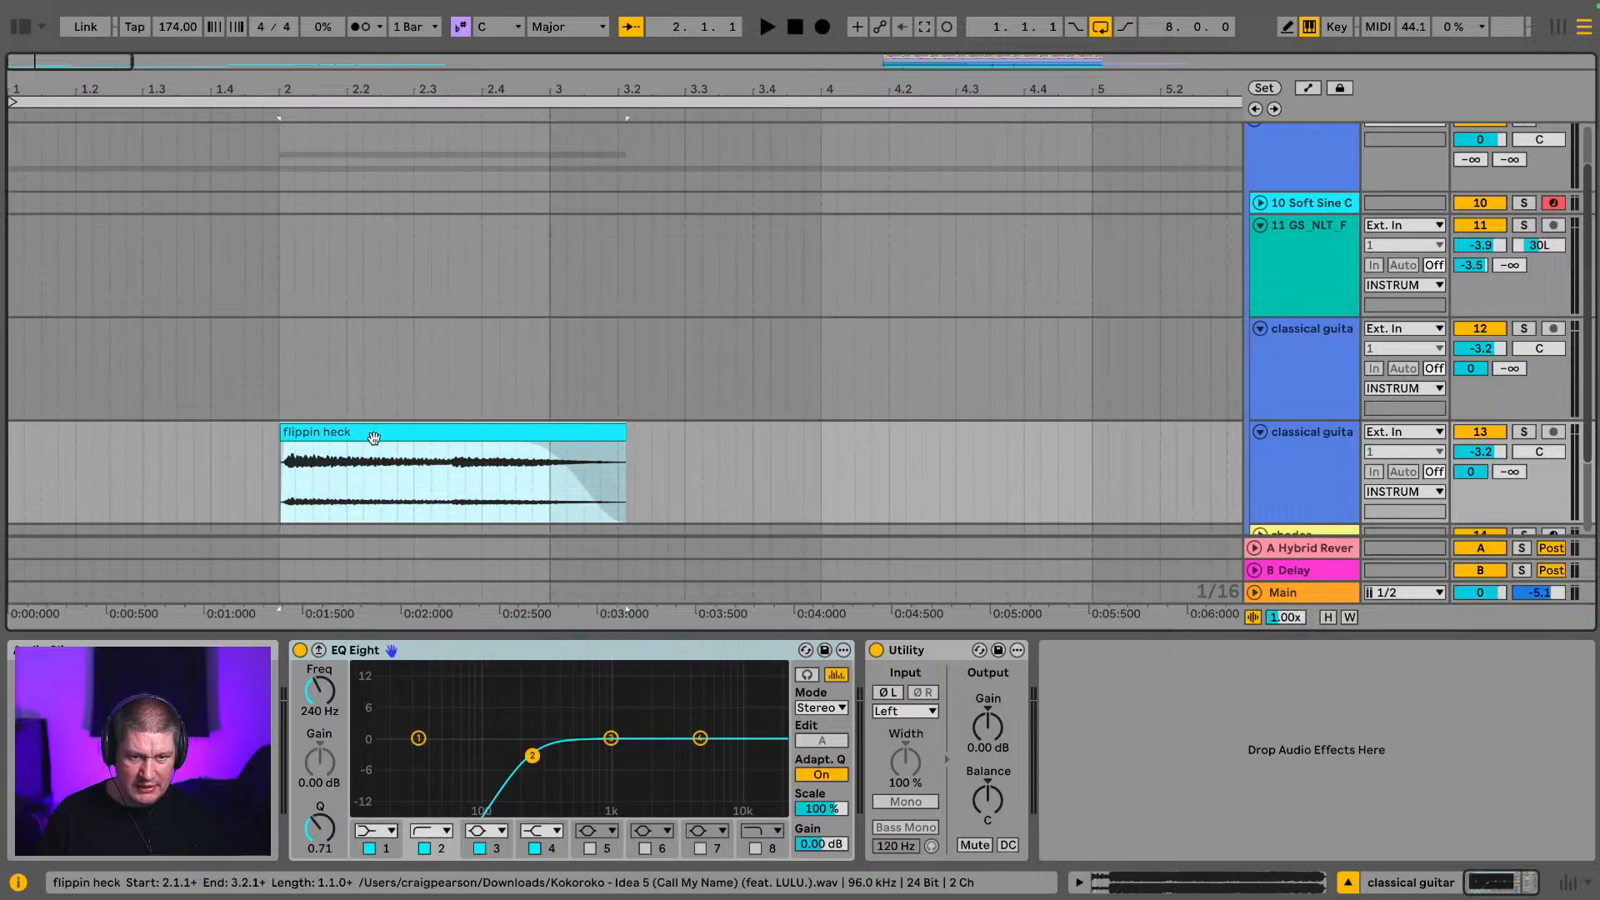
{"action": "left_click_drag", "start_coordinate": [625, 436], "coordinate": [473, 439]}
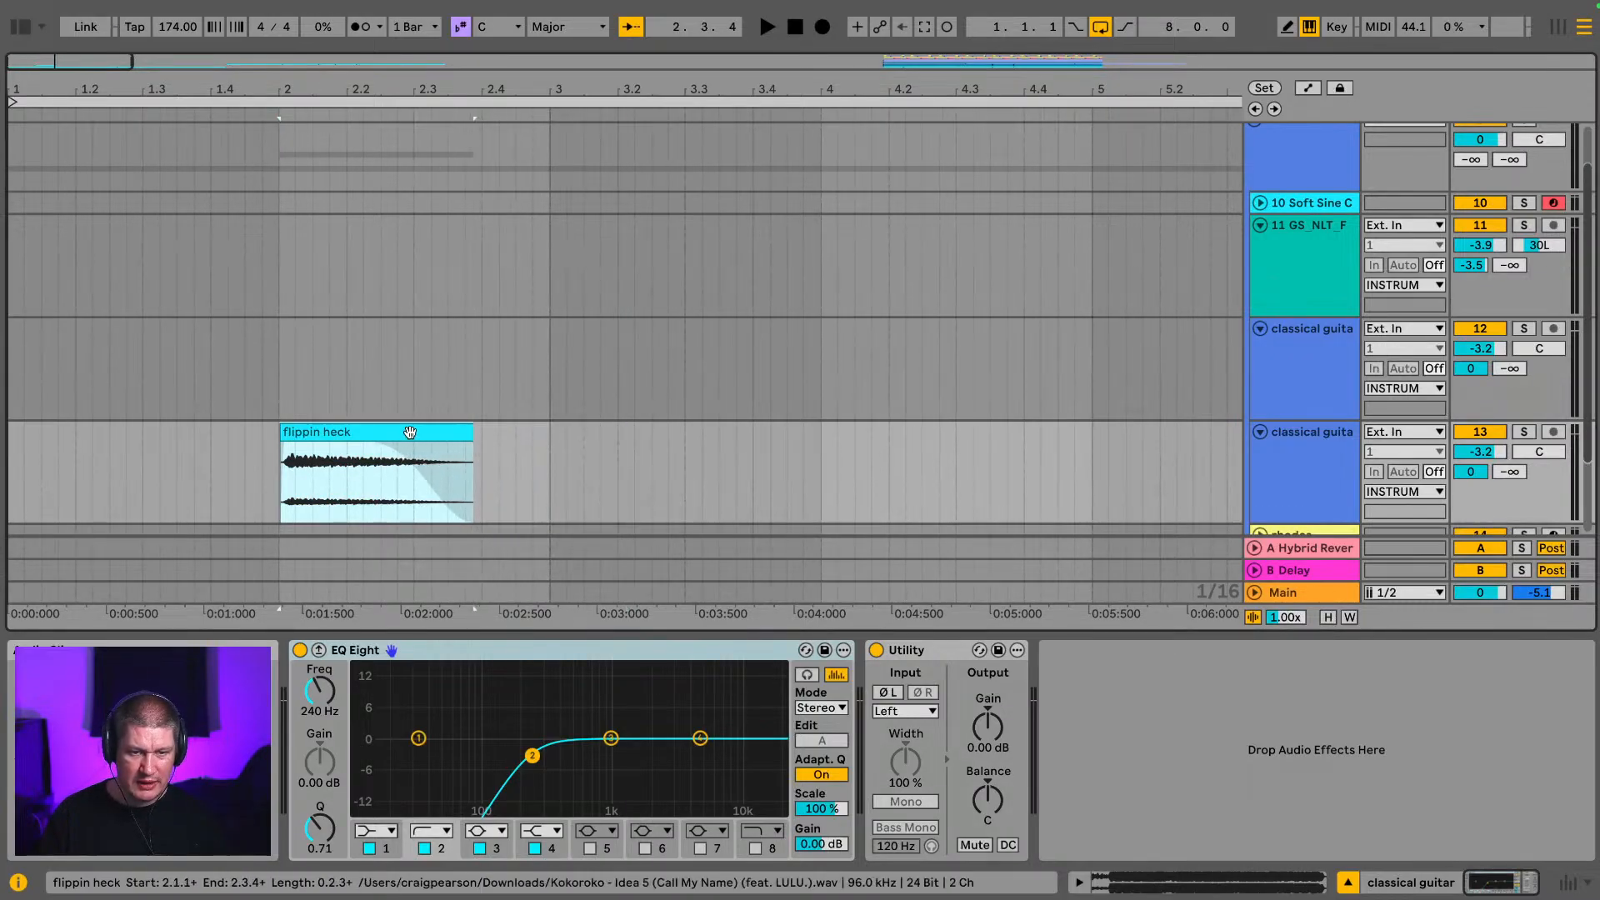
{"action": "key", "text": "space"}
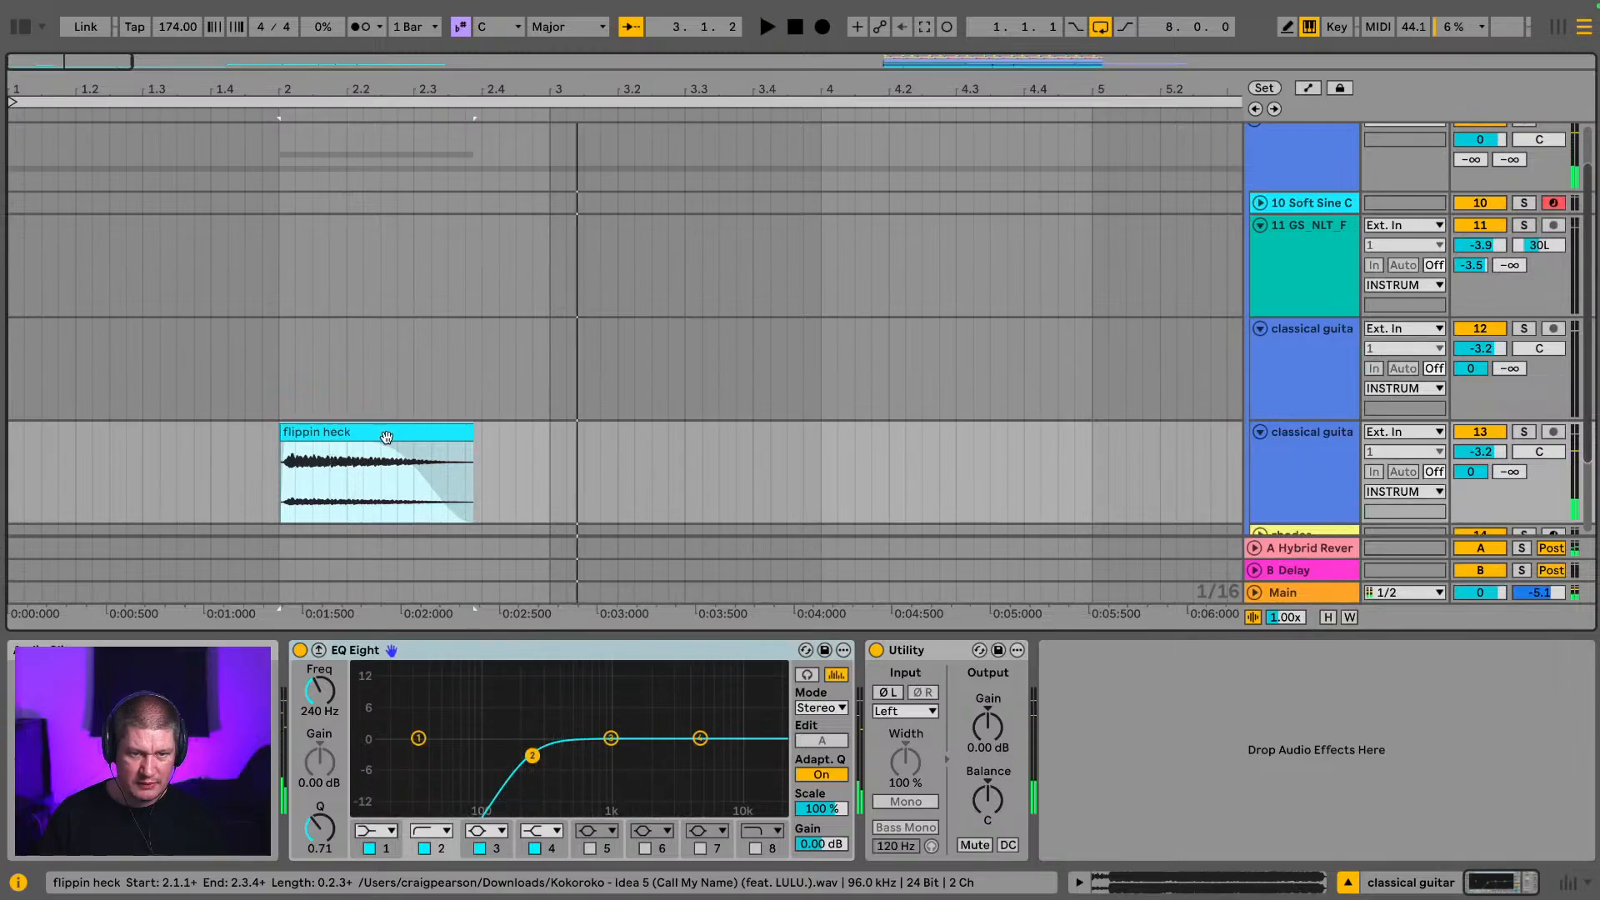
{"action": "left_click", "coordinate": [372, 450]}
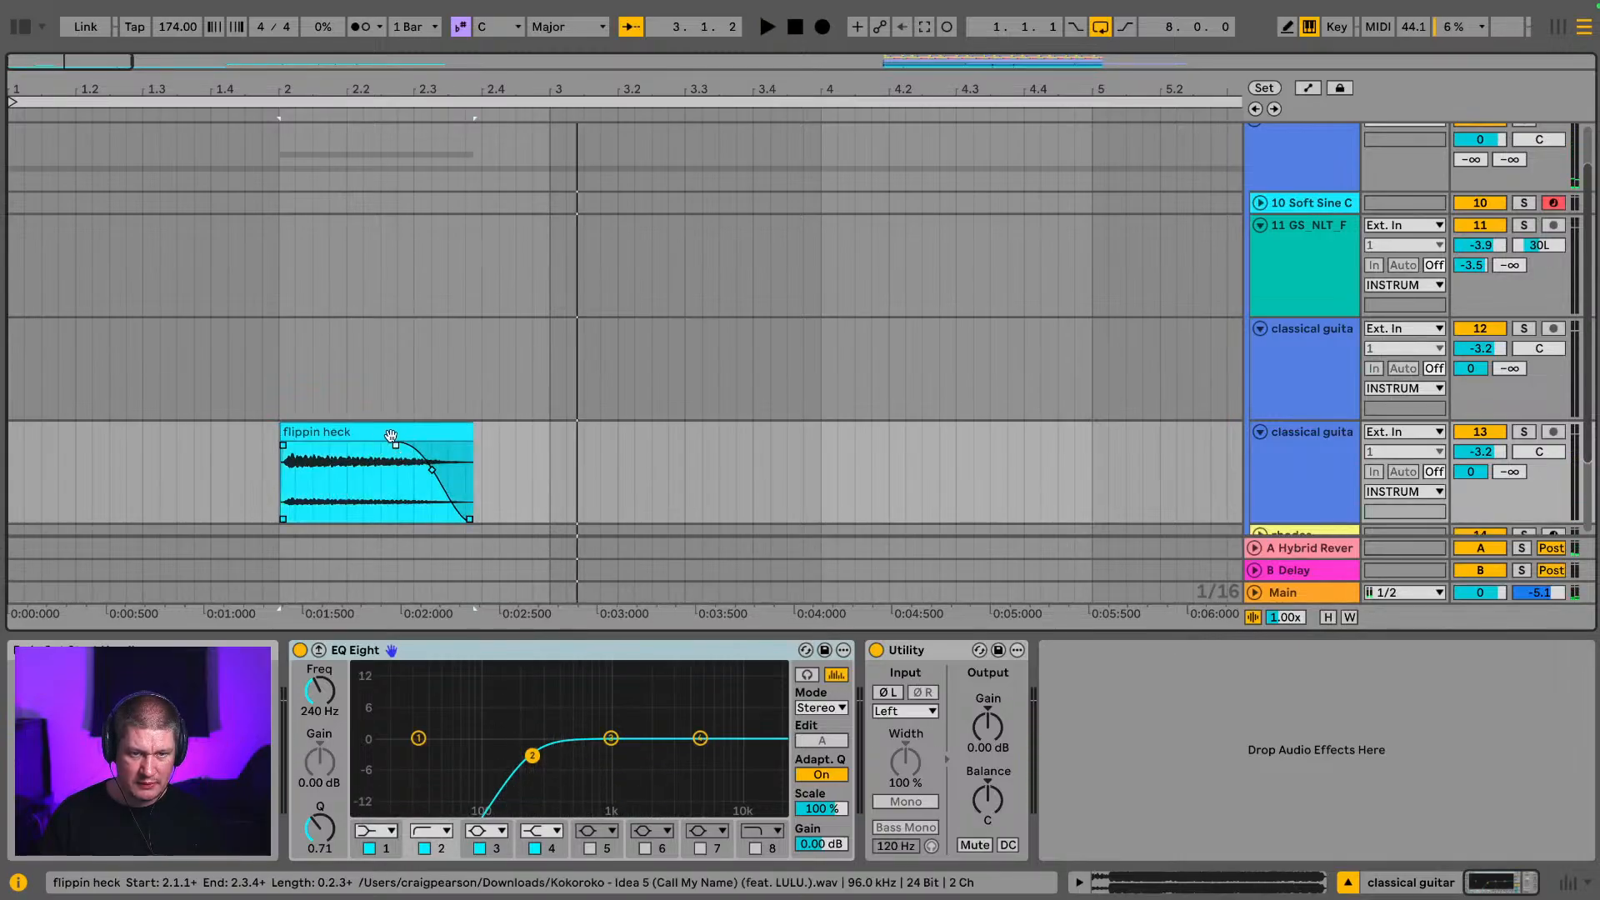
{"action": "left_click_drag", "start_coordinate": [383, 450], "coordinate": [110, 443]}
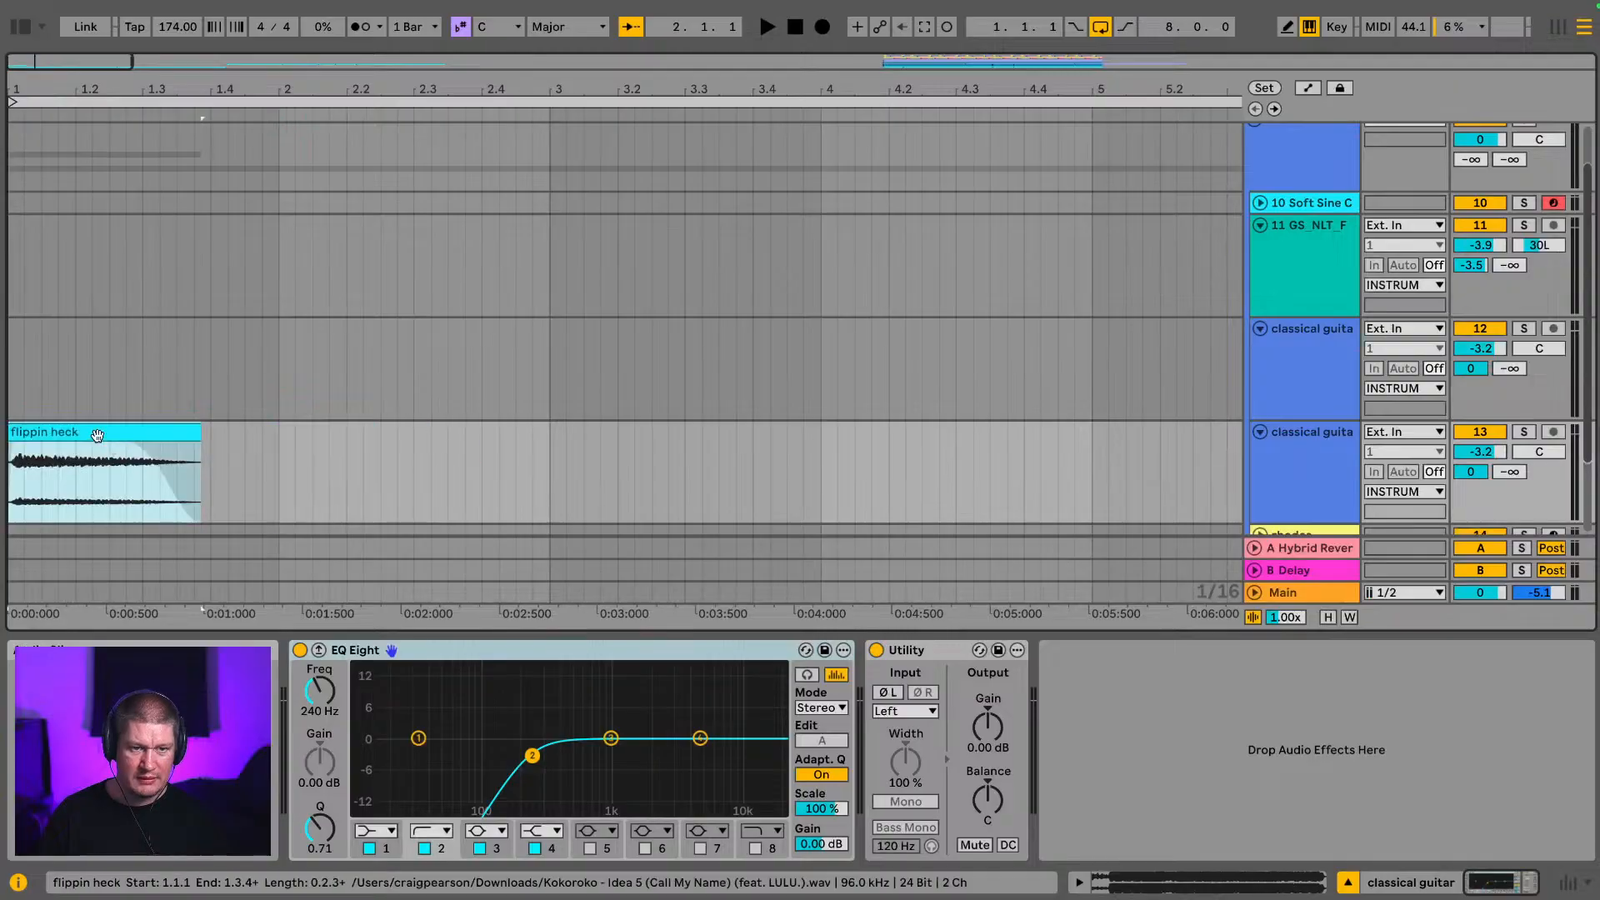
Step: Add a Delay audio effect after Utility on the duplicate classical guitar track and play the clip
{"action": "left_click", "coordinate": [1325, 453]}
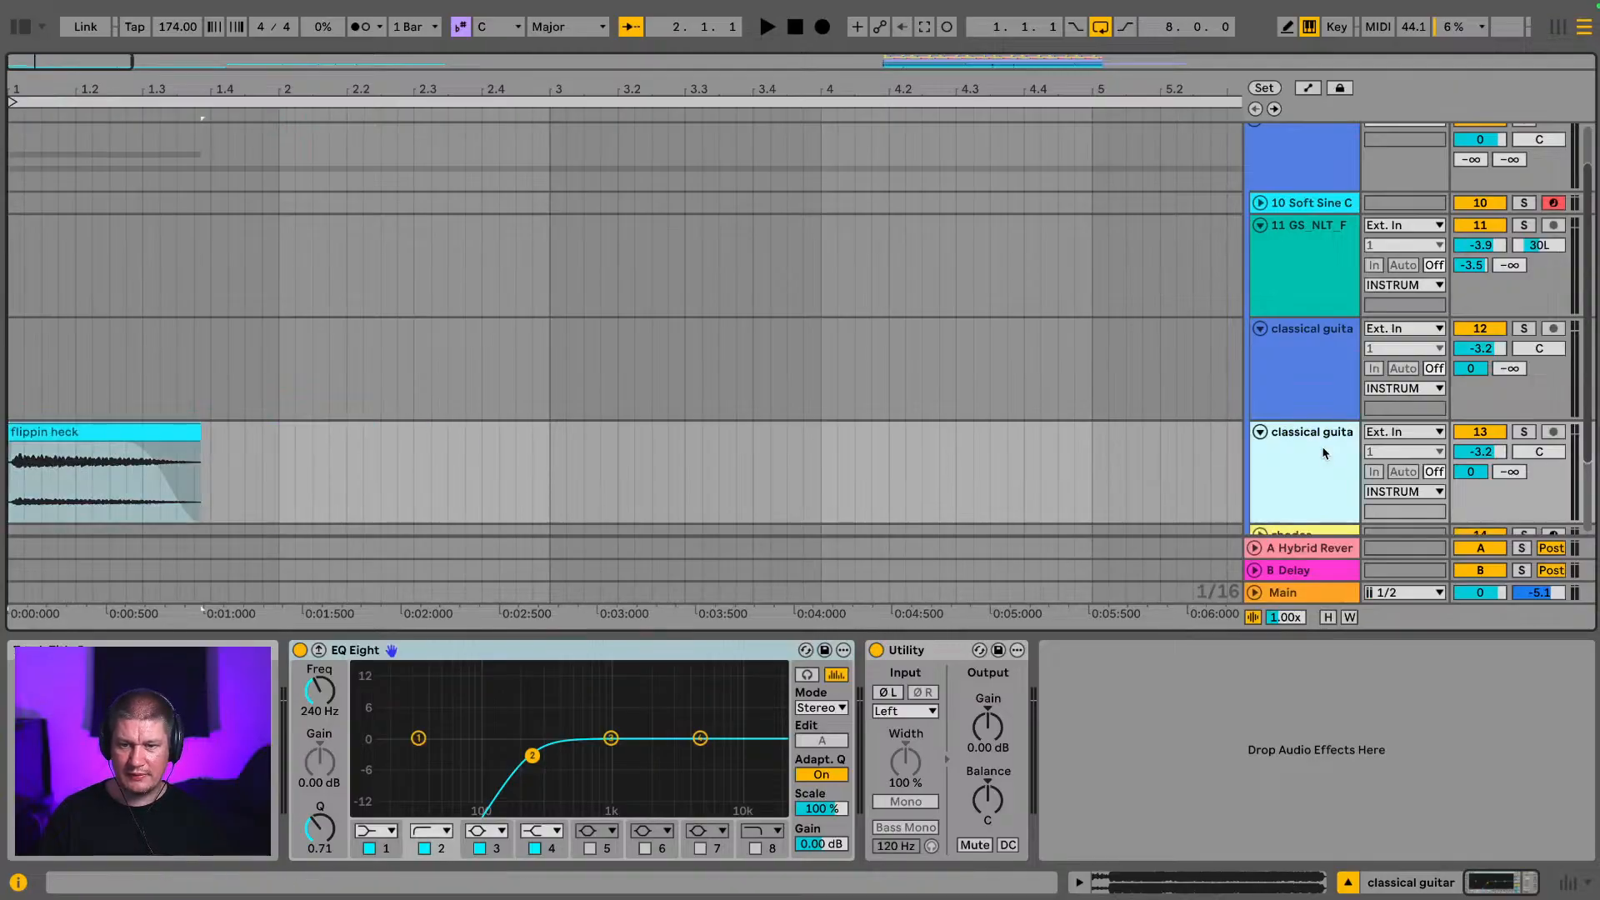
{"action": "left_click", "coordinate": [19, 31]}
{"action": "scroll", "coordinate": [244, 308], "scroll_direction": "down", "scroll_amount": 1}
{"action": "left_click_drag", "start_coordinate": [208, 357], "coordinate": [1046, 717]}
{"action": "key", "text": "space"}
{"action": "key", "text": "space"}
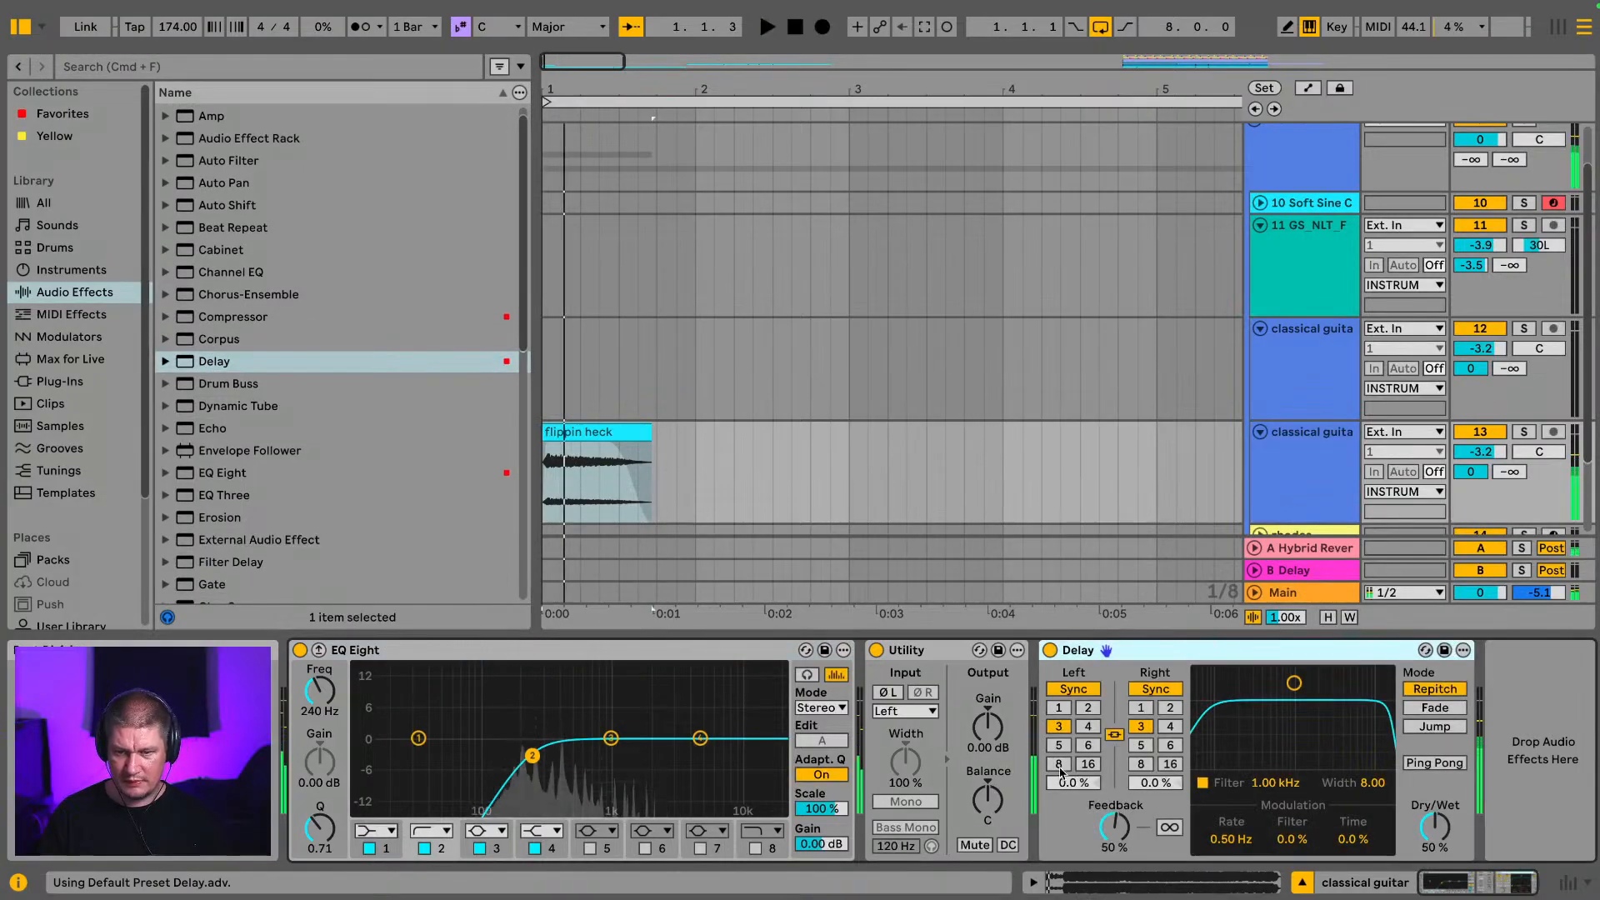
Step: Set the Delay to 8 sixteenths on both channels with Dry/Wet at 28% and Ping Pong on while listening
{"action": "left_click", "coordinate": [1060, 765]}
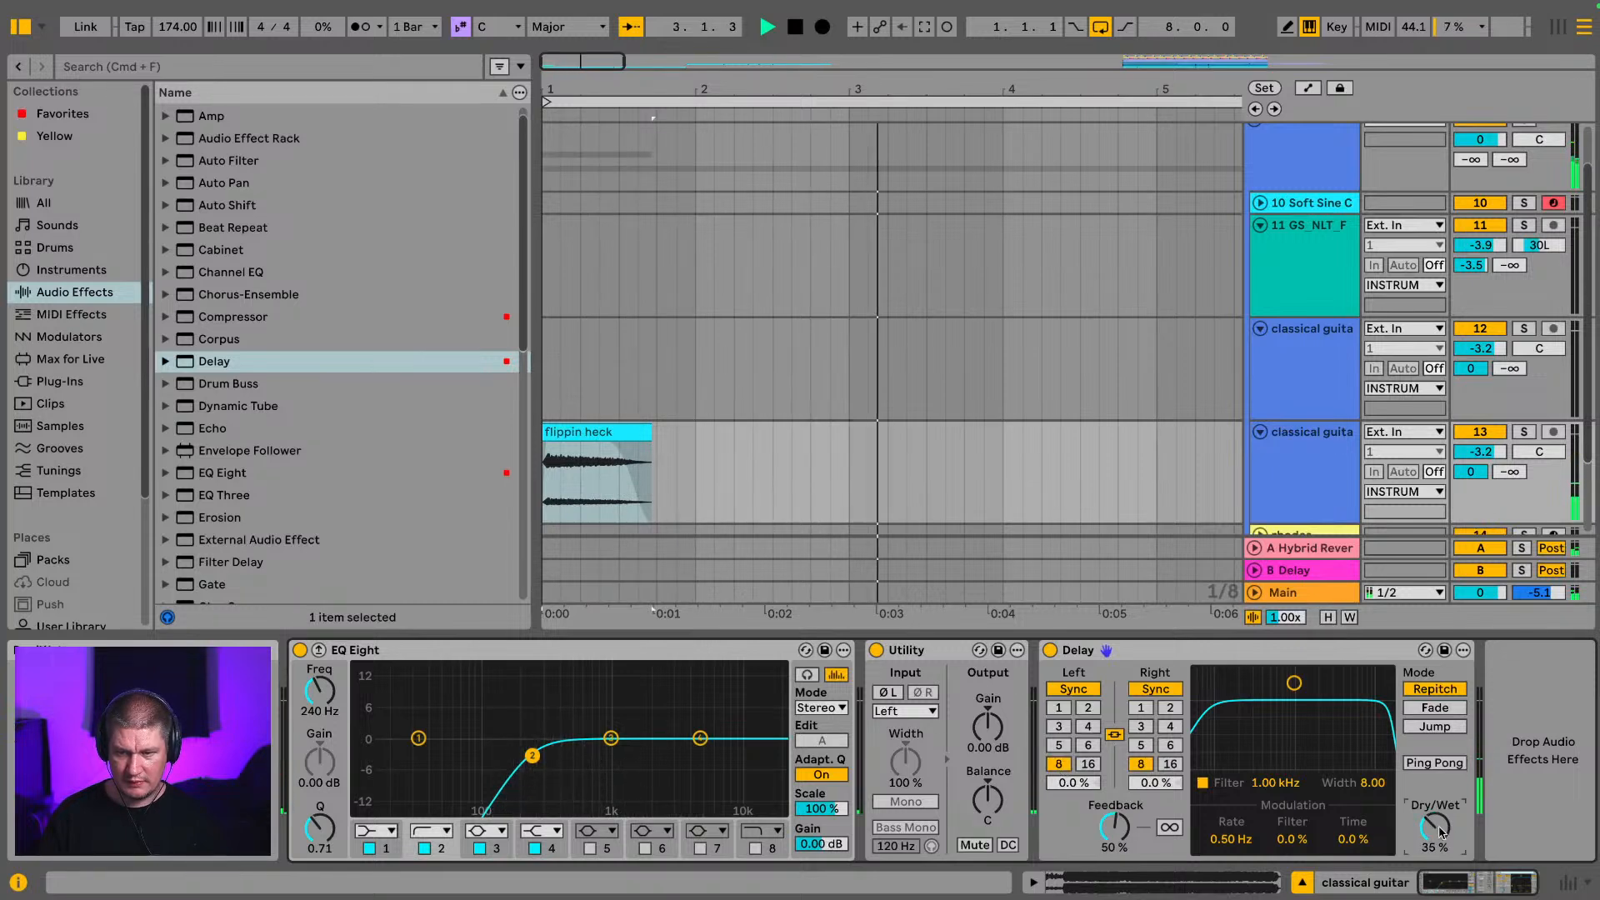
{"action": "left_click_drag", "start_coordinate": [1440, 831], "coordinate": [1440, 839]}
{"action": "left_click", "coordinate": [1434, 763]}
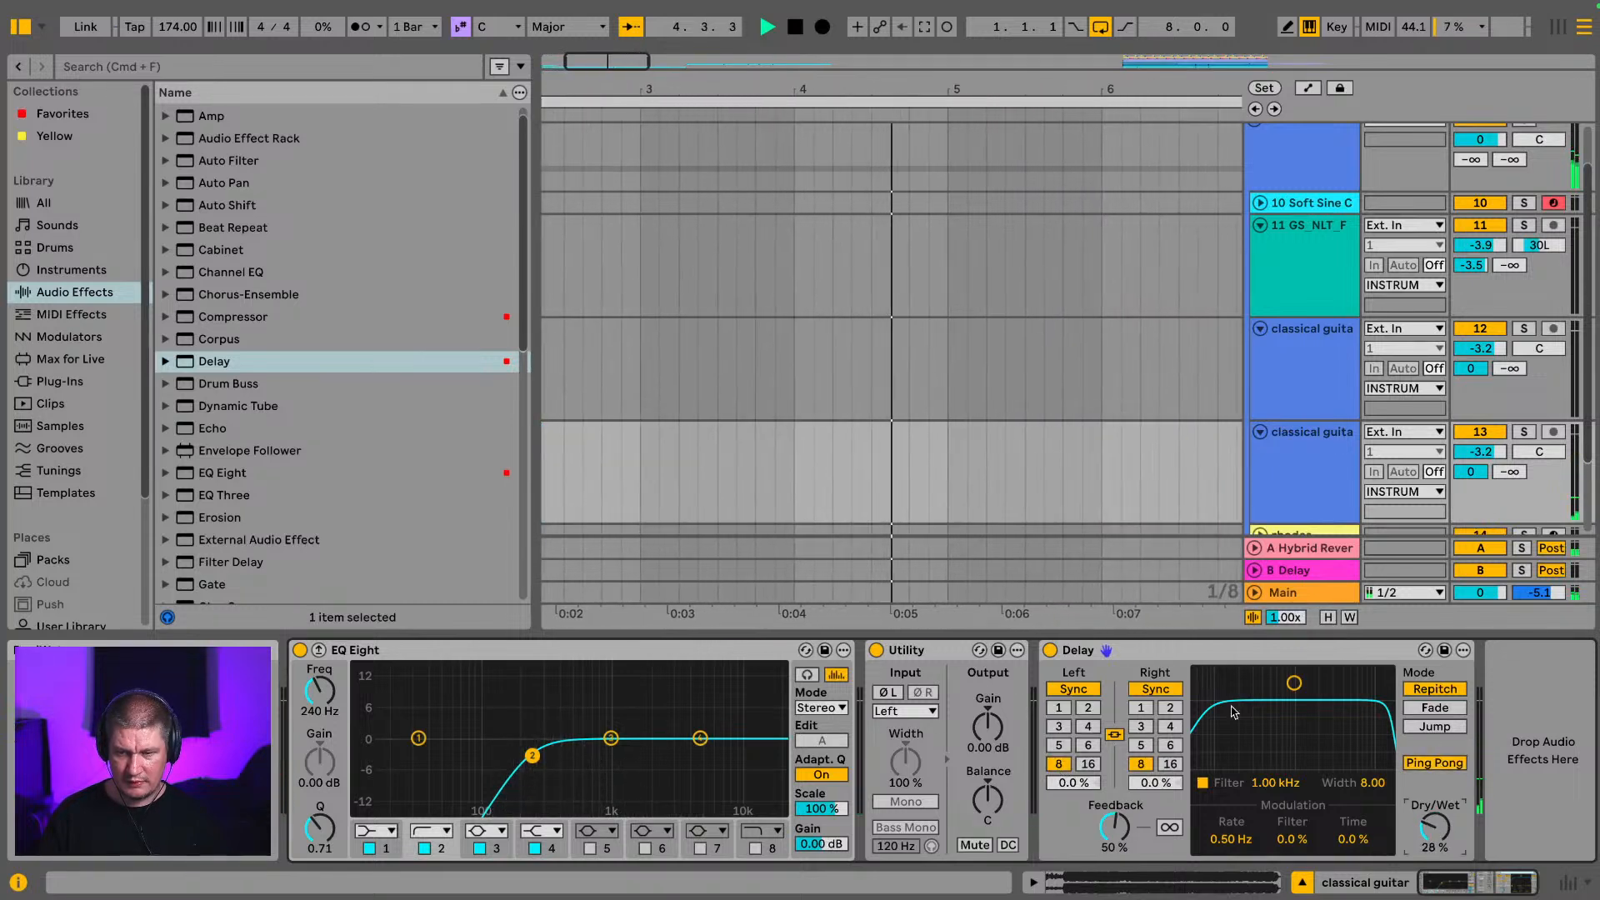
{"action": "key", "text": "space"}
Step: Play the last clip on the original classical guitar track from 14.3.1 and from its start at 13.4.1
{"action": "left_click_drag", "start_coordinate": [750, 89], "coordinate": [750, 41]}
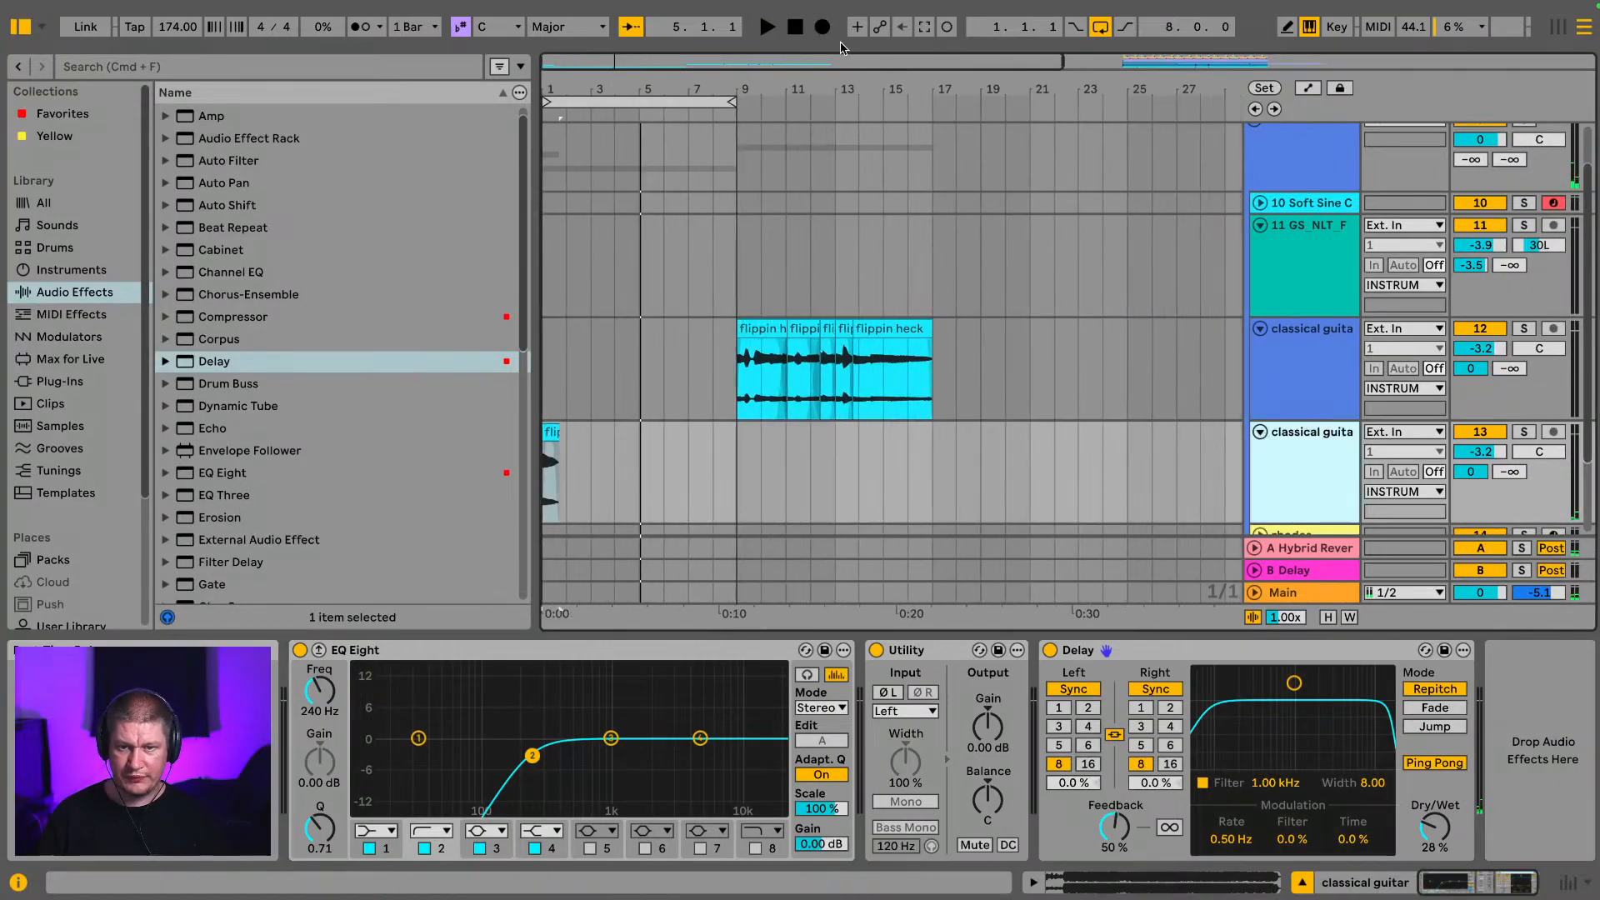
{"action": "left_click_drag", "start_coordinate": [860, 82], "coordinate": [840, 361]}
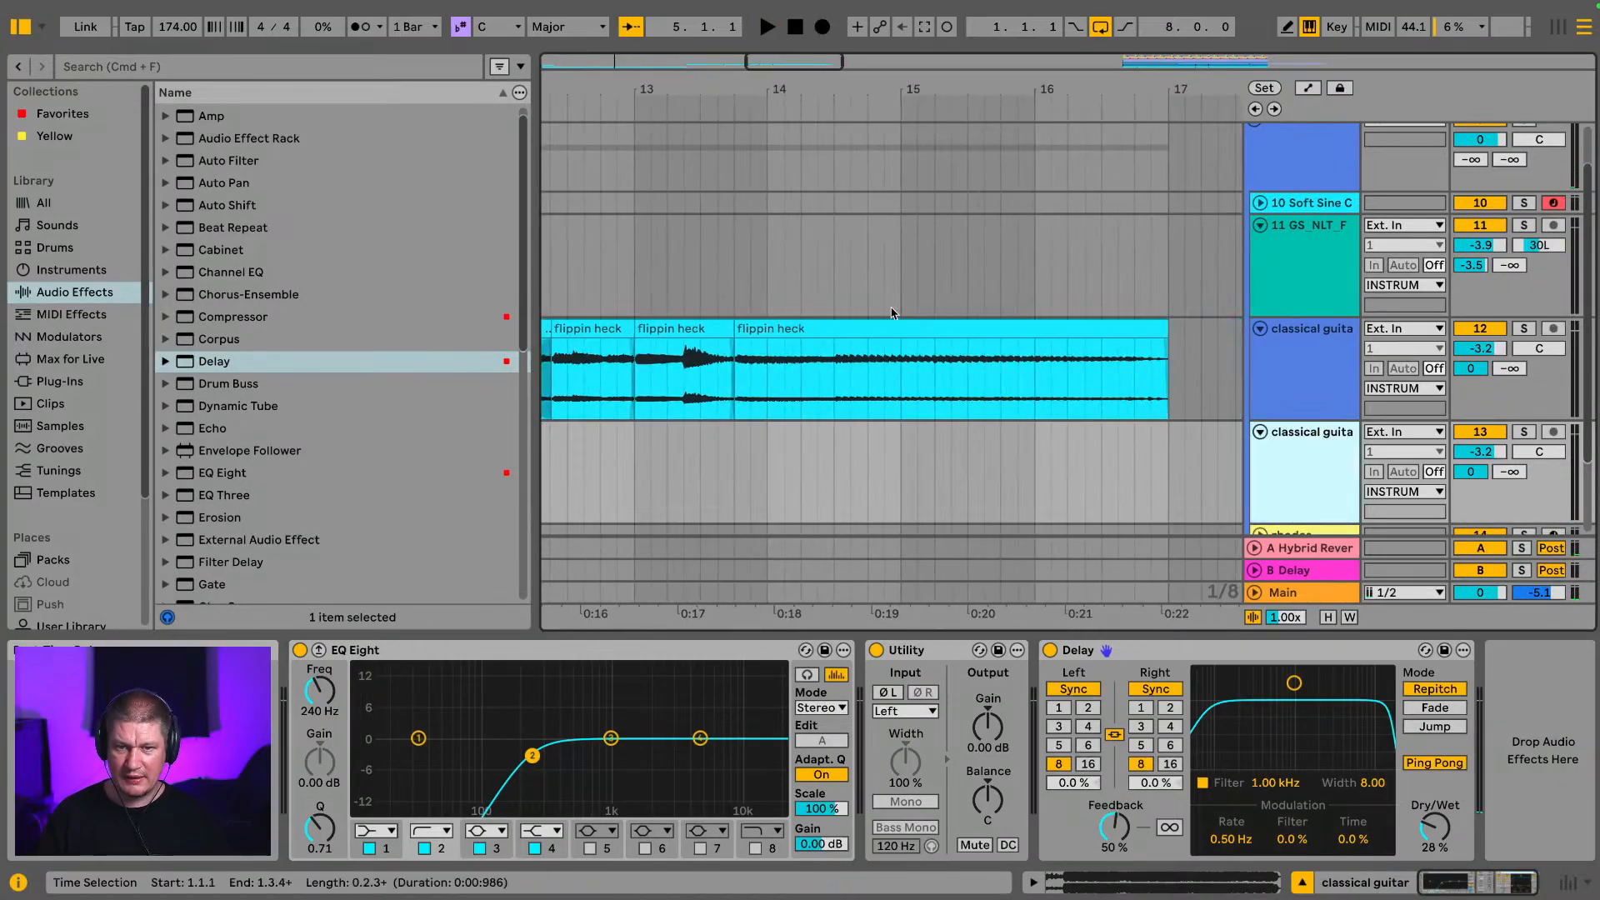
{"action": "left_click", "coordinate": [836, 371]}
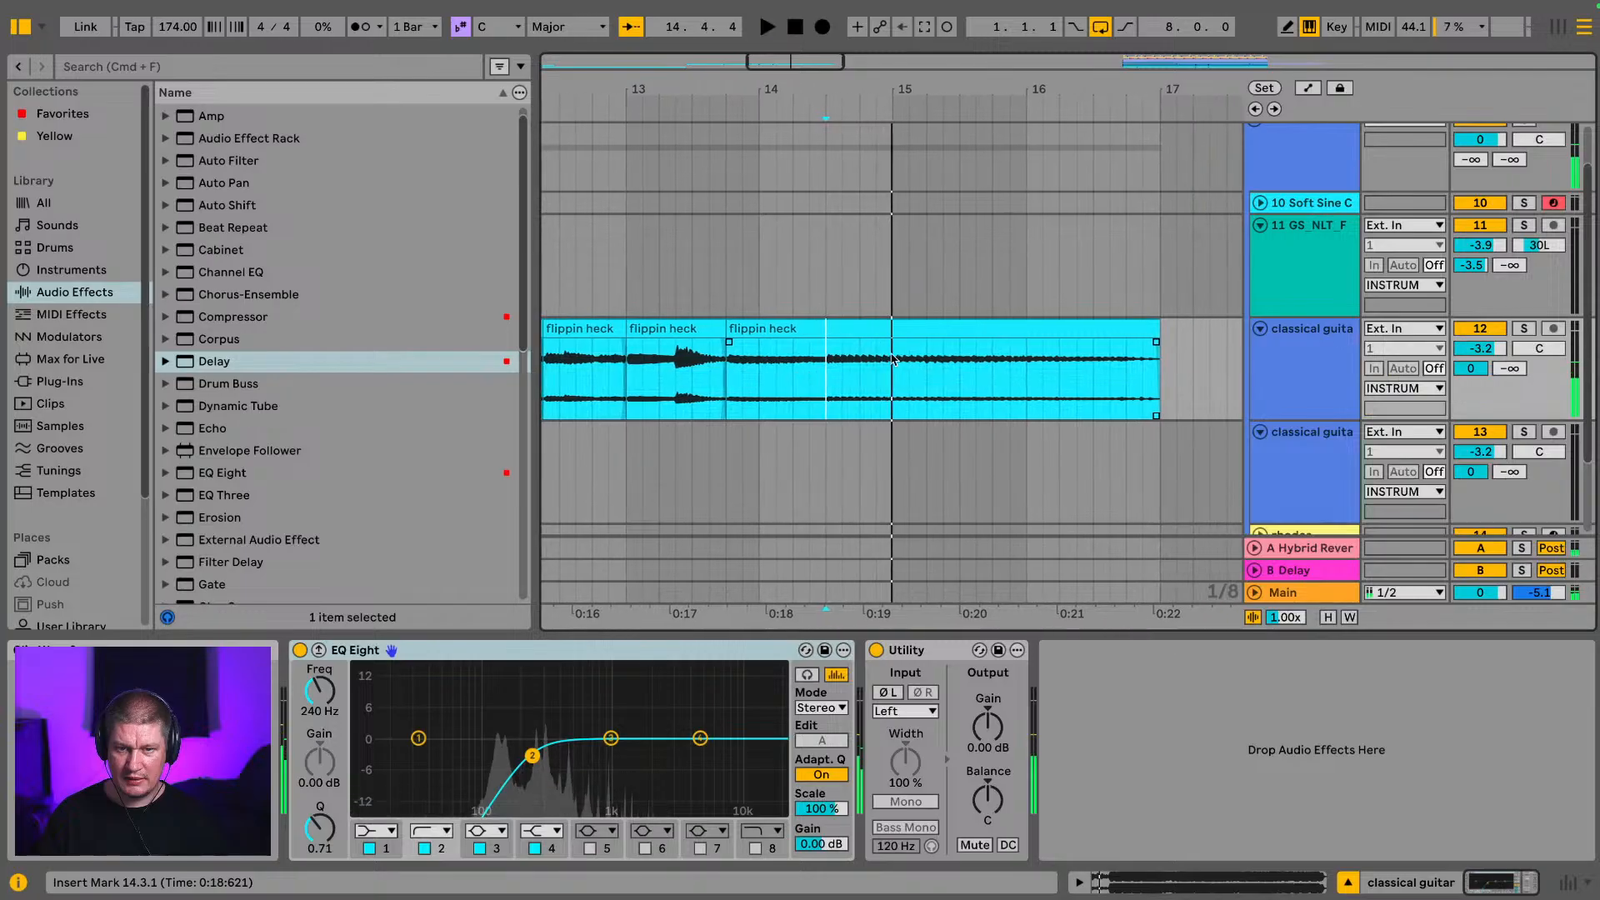
{"action": "left_click", "coordinate": [802, 331]}
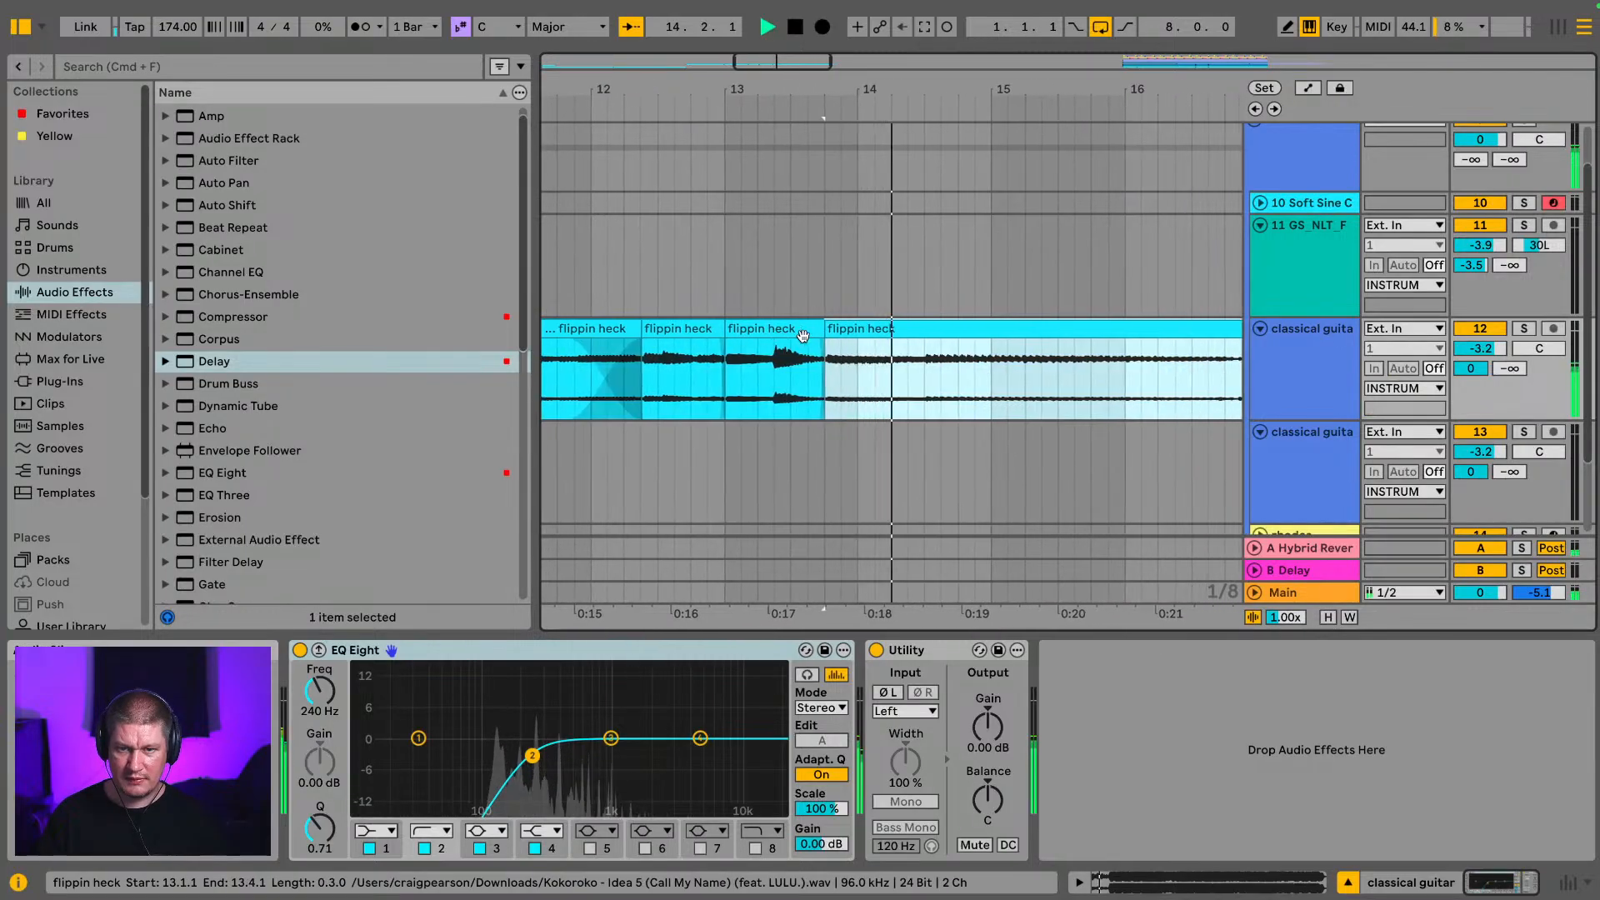
{"action": "key", "text": "space"}
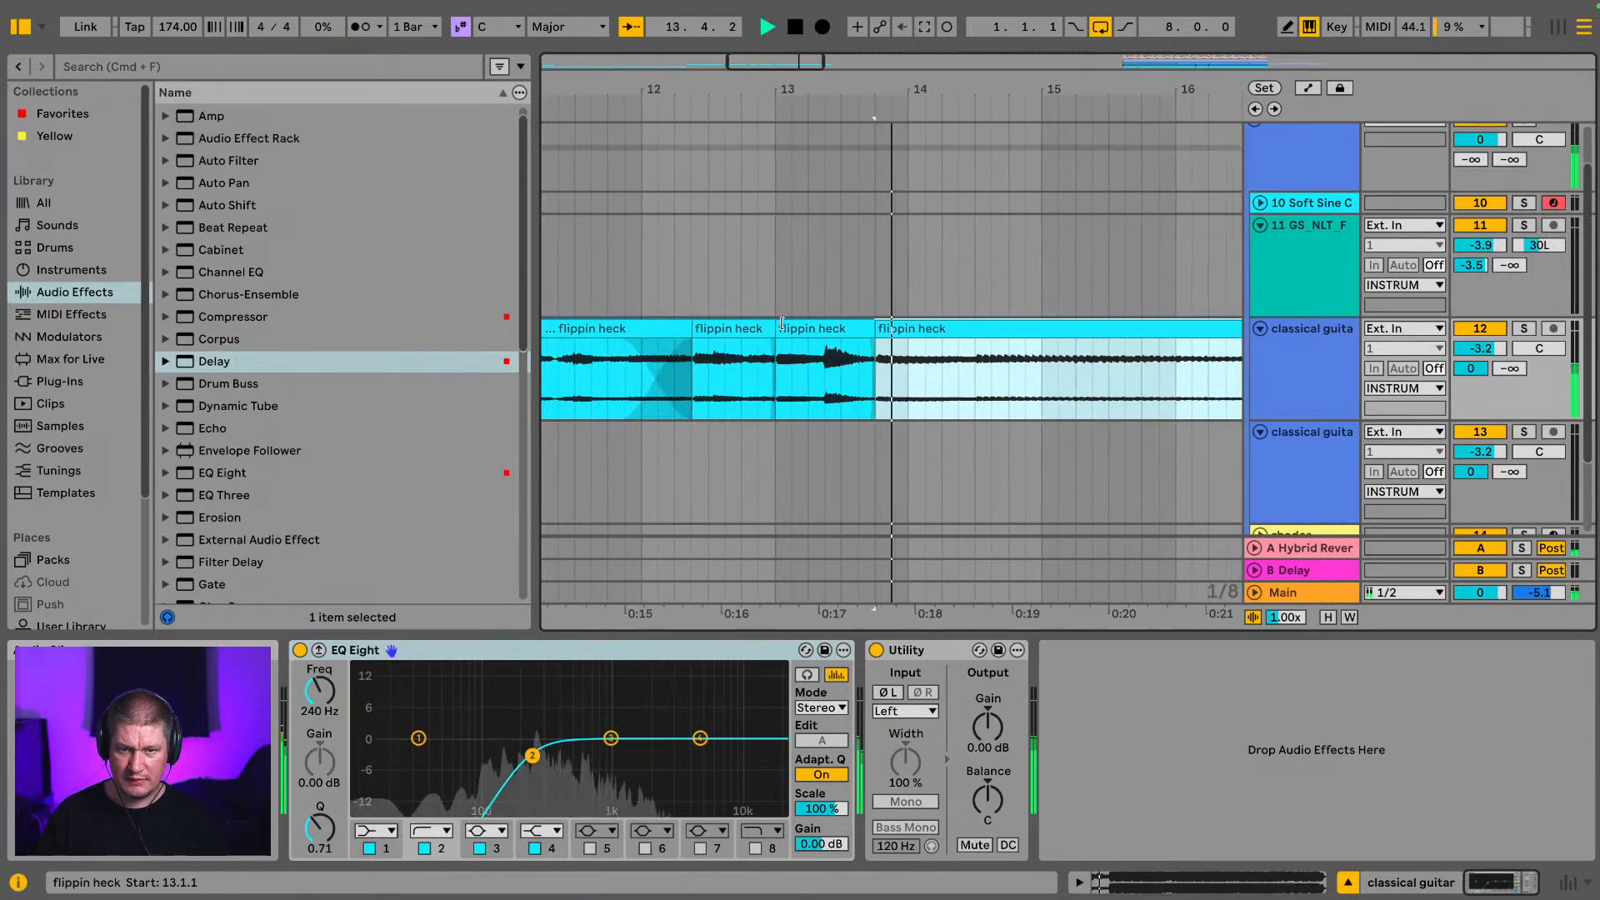
{"action": "key", "text": "space"}
Step: Copy the last classical guitar clip, starting at 13.4.1, to bar 5 on the duplicate guitar track
{"action": "double_click", "coordinate": [883, 332]}
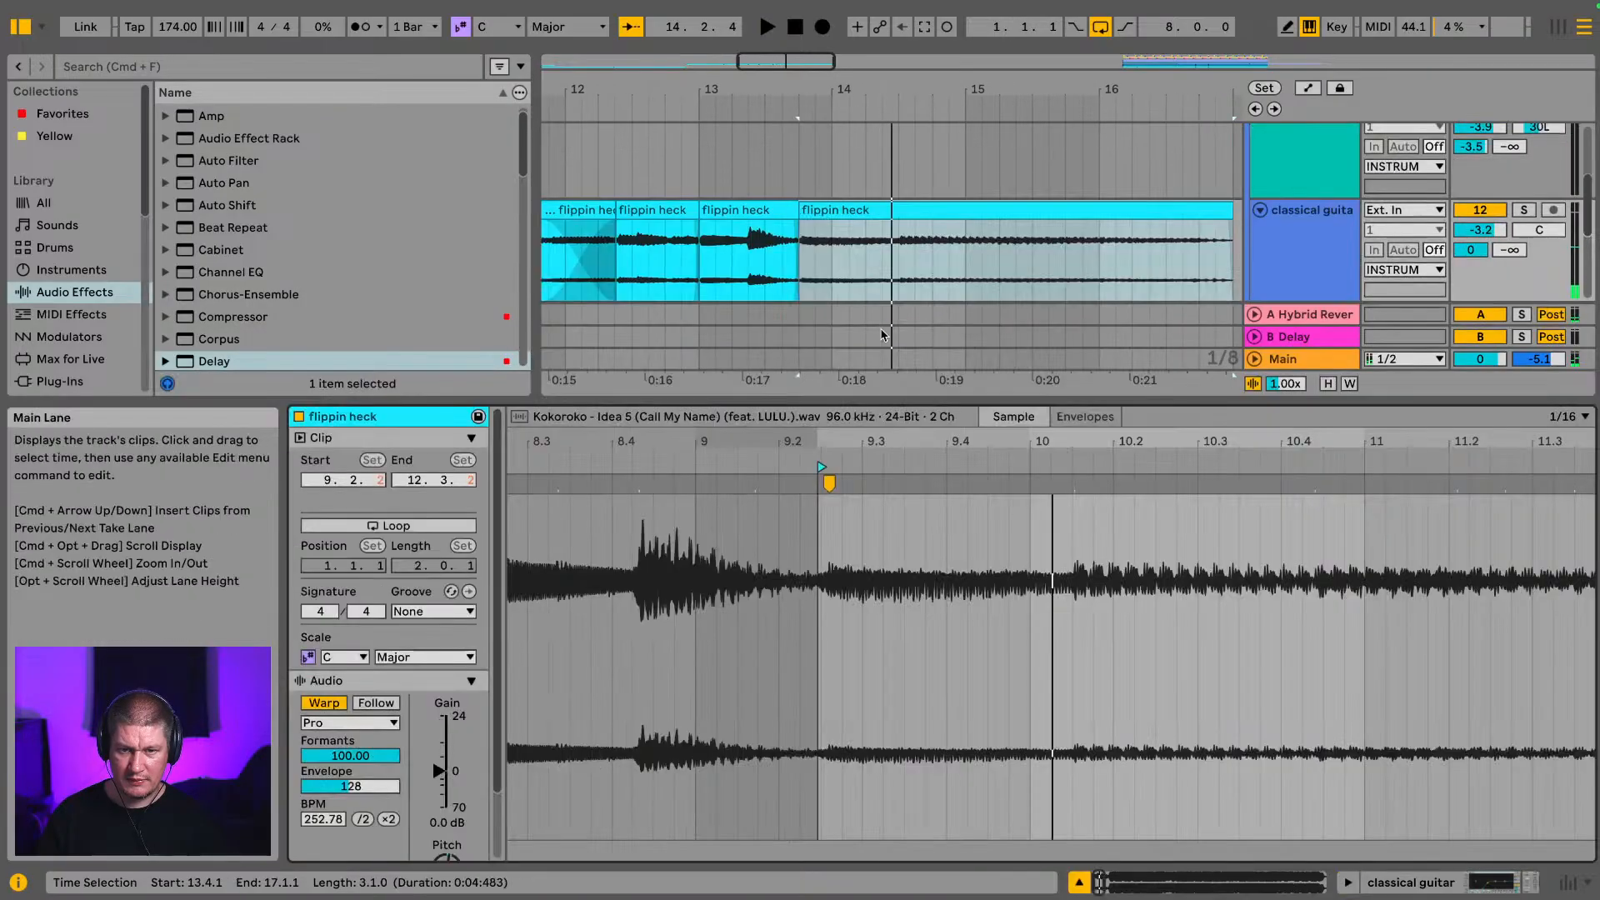
{"action": "left_click", "coordinate": [865, 204]}
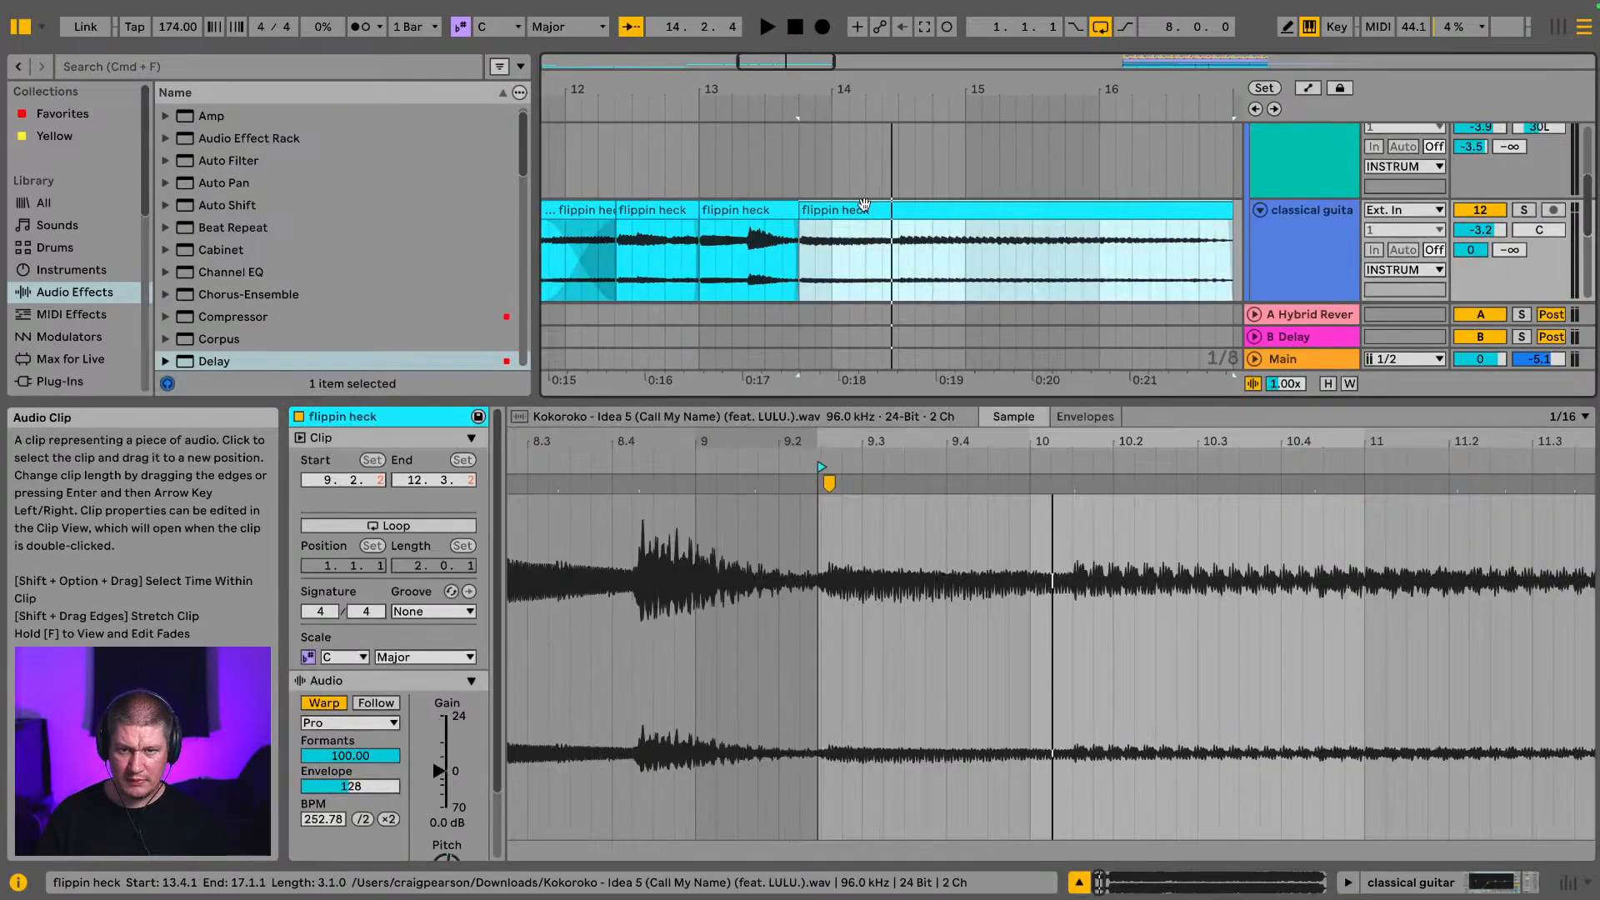
{"action": "left_click_drag", "start_coordinate": [850, 90], "coordinate": [901, 8]}
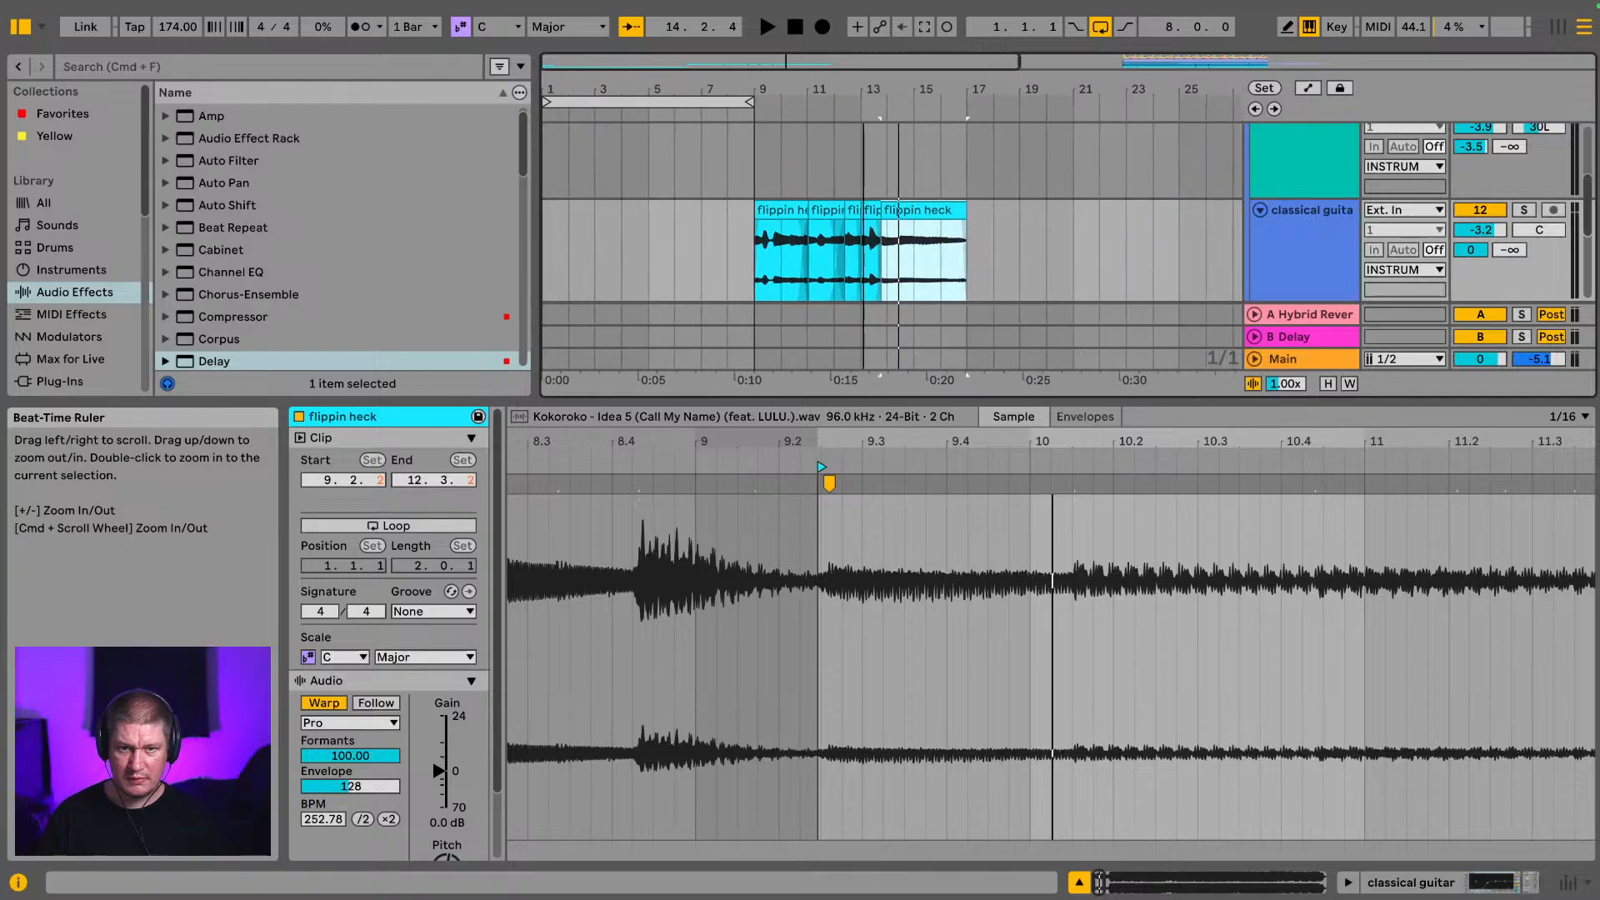
{"action": "scroll", "coordinate": [590, 255], "scroll_direction": "down", "scroll_amount": 3}
{"action": "scroll", "coordinate": [642, 260], "scroll_direction": "down", "scroll_amount": 1}
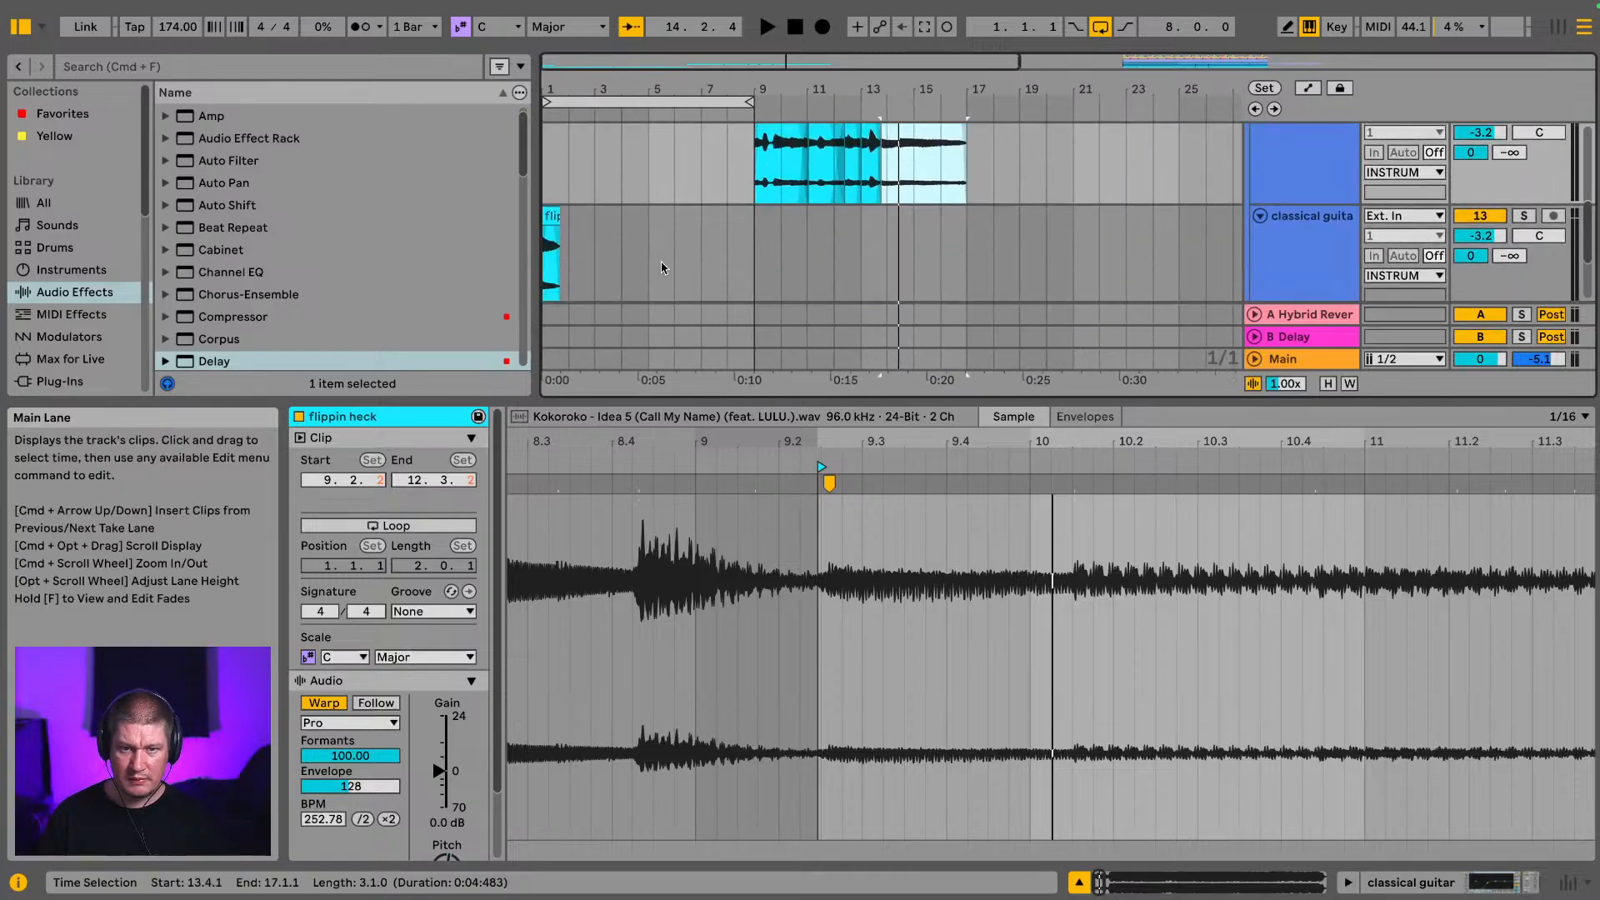
{"action": "left_click", "coordinate": [649, 261]}
{"action": "key", "text": "super+v"}
{"action": "scroll", "coordinate": [691, 238], "scroll_direction": "down", "scroll_amount": 1}
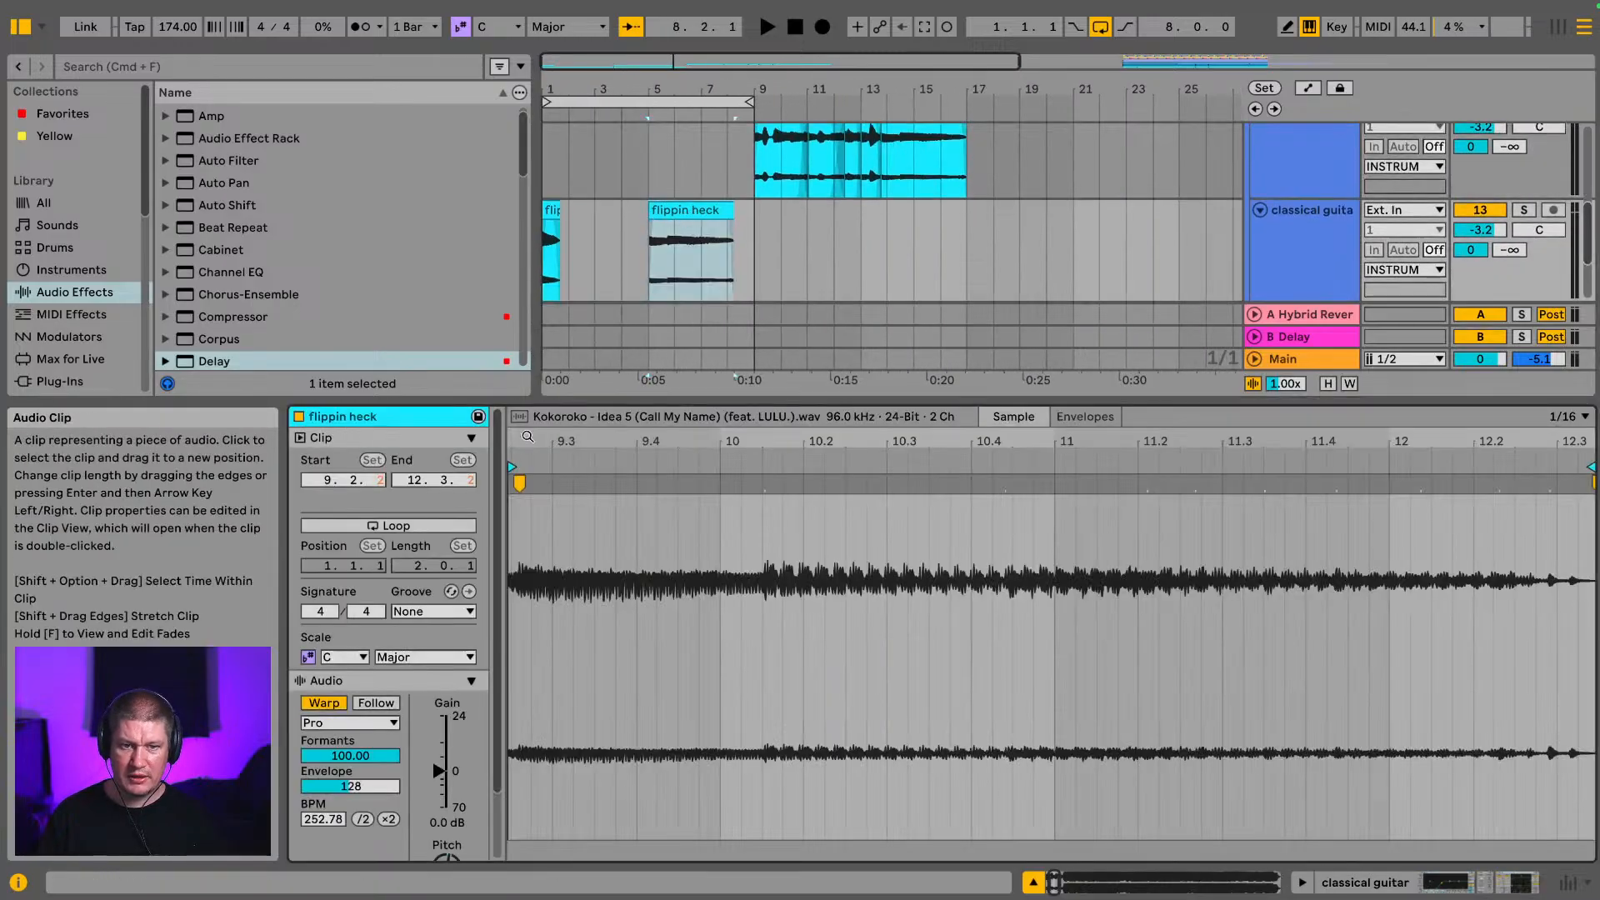
Step: Turn off Warp for the bar 5 guitar clip, shorten it to just past bar 6 with a long fade-out, and play it
{"action": "left_click", "coordinate": [318, 703]}
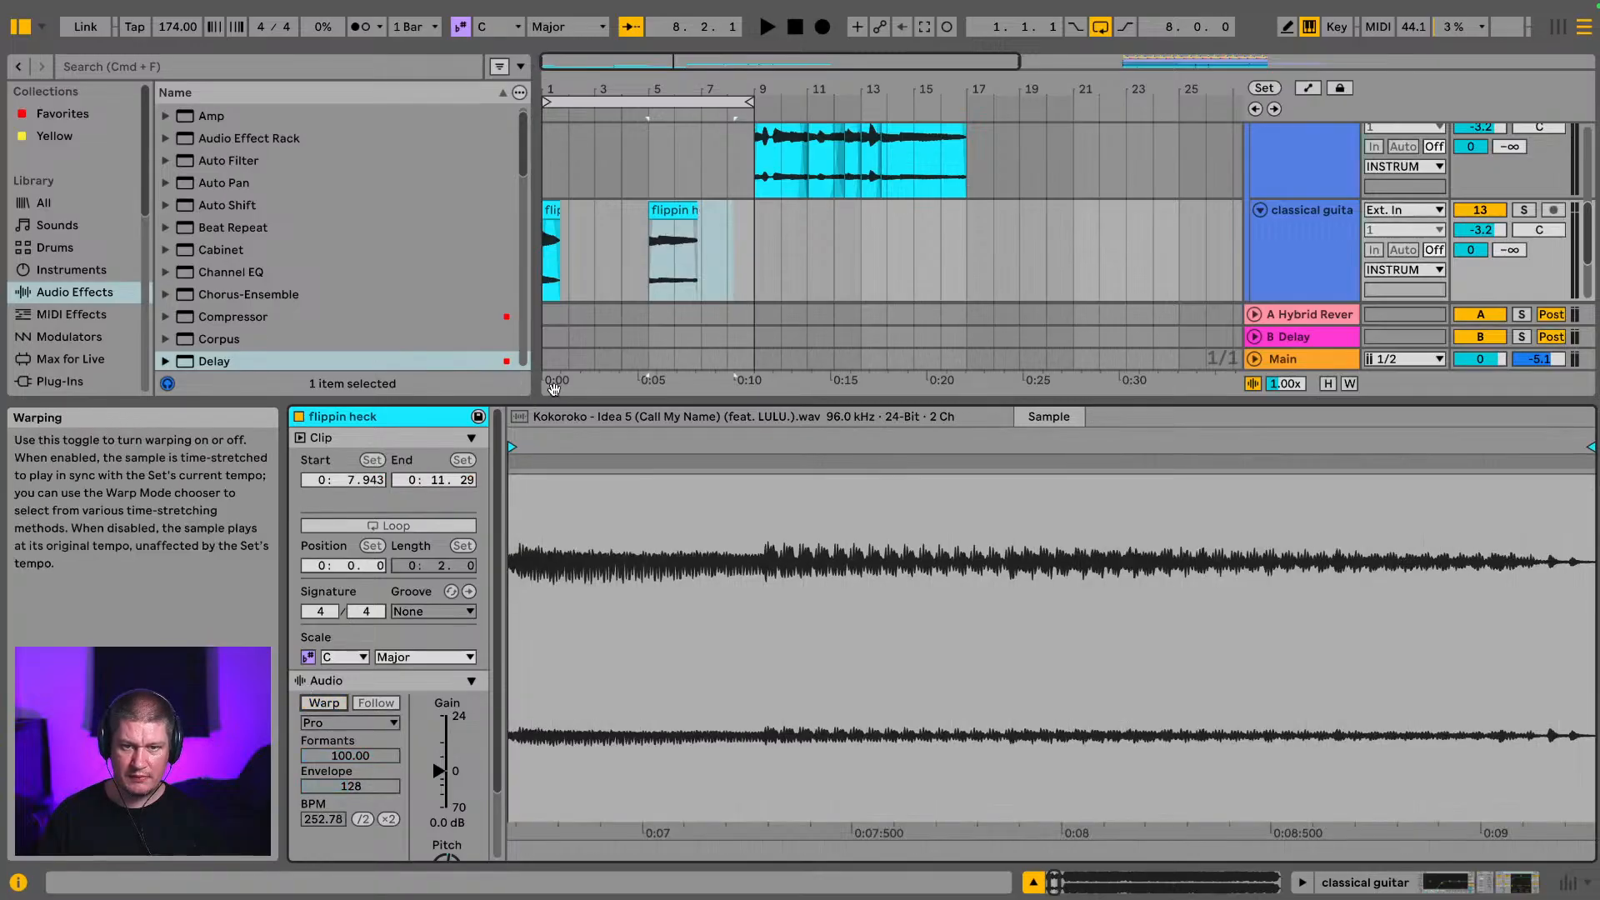
{"action": "key", "text": "space"}
{"action": "left_click_drag", "start_coordinate": [665, 90], "coordinate": [770, 133]}
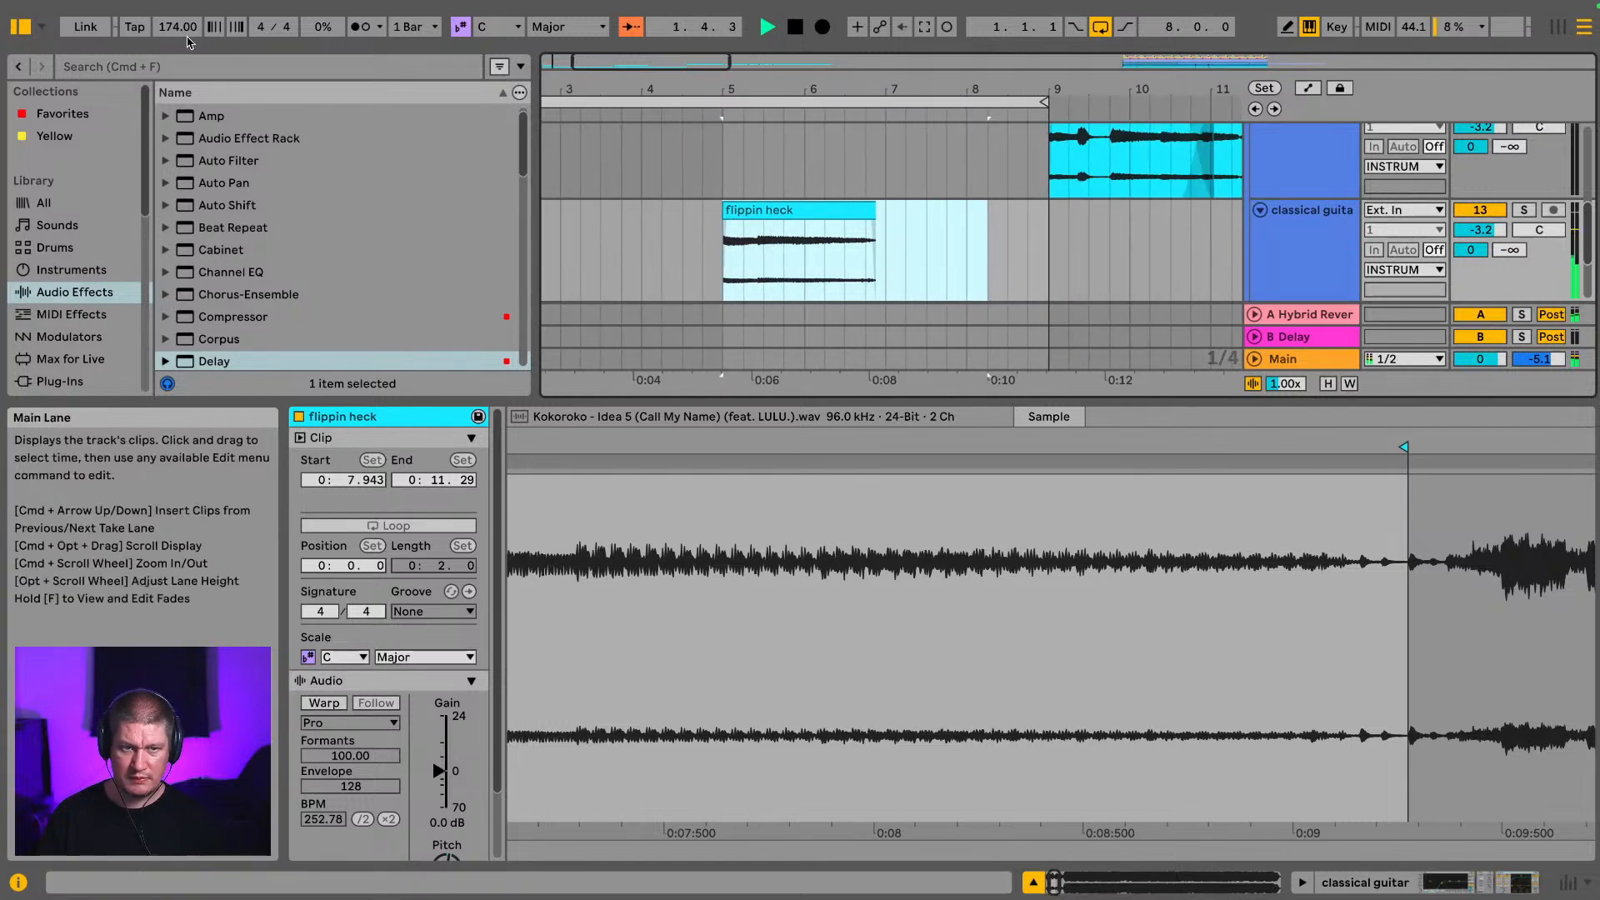
{"action": "left_click", "coordinate": [23, 29]}
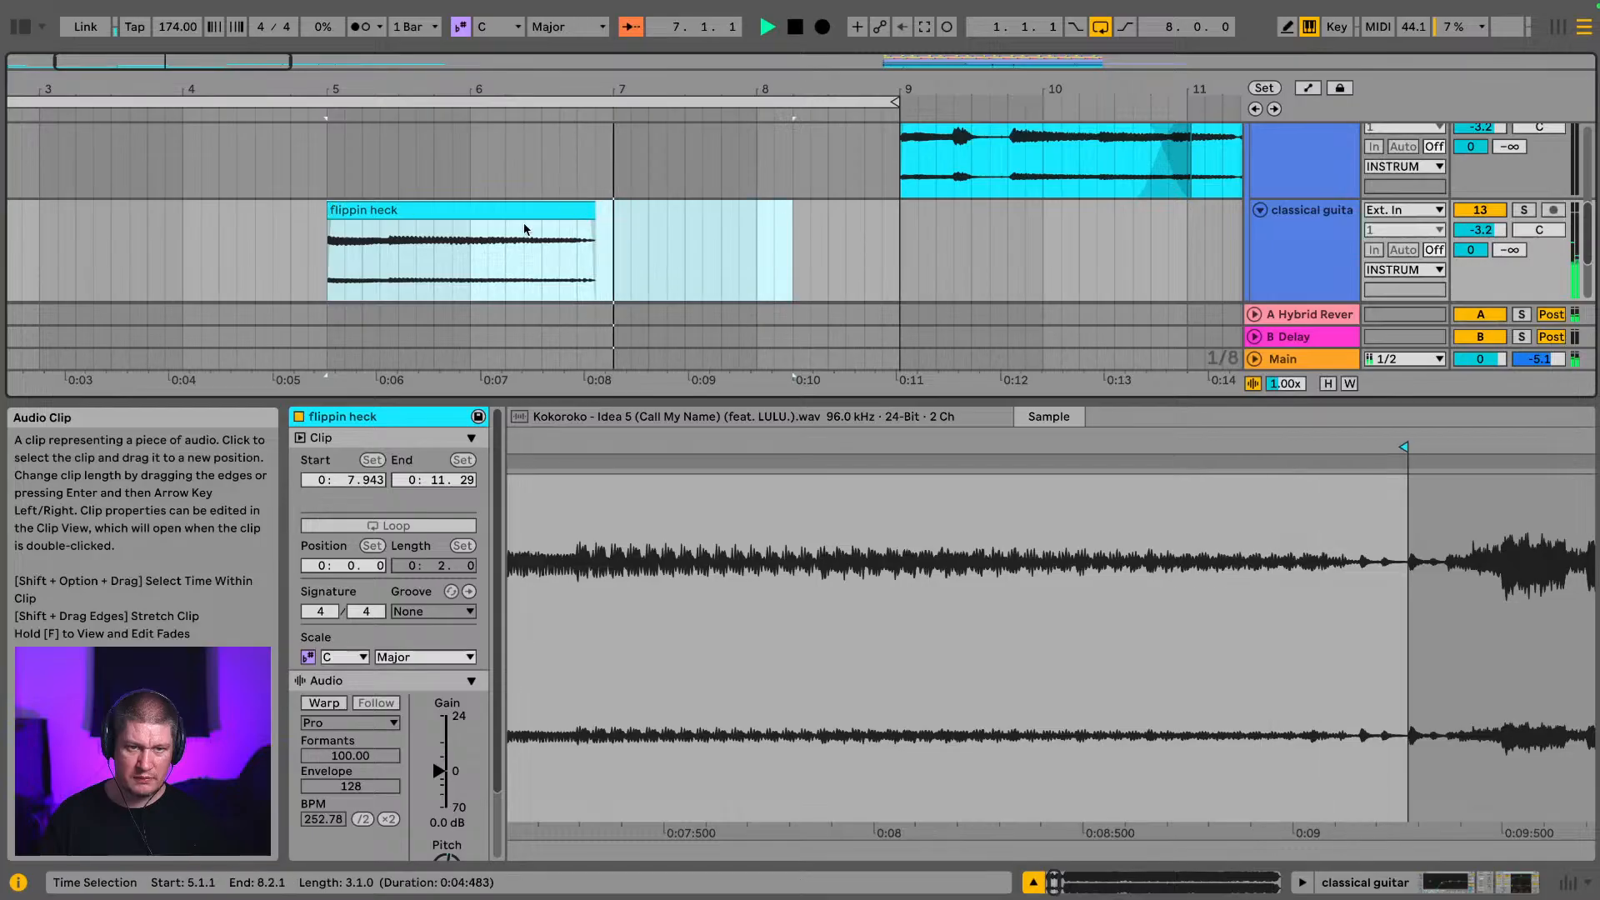
{"action": "left_click_drag", "start_coordinate": [585, 213], "coordinate": [353, 240]}
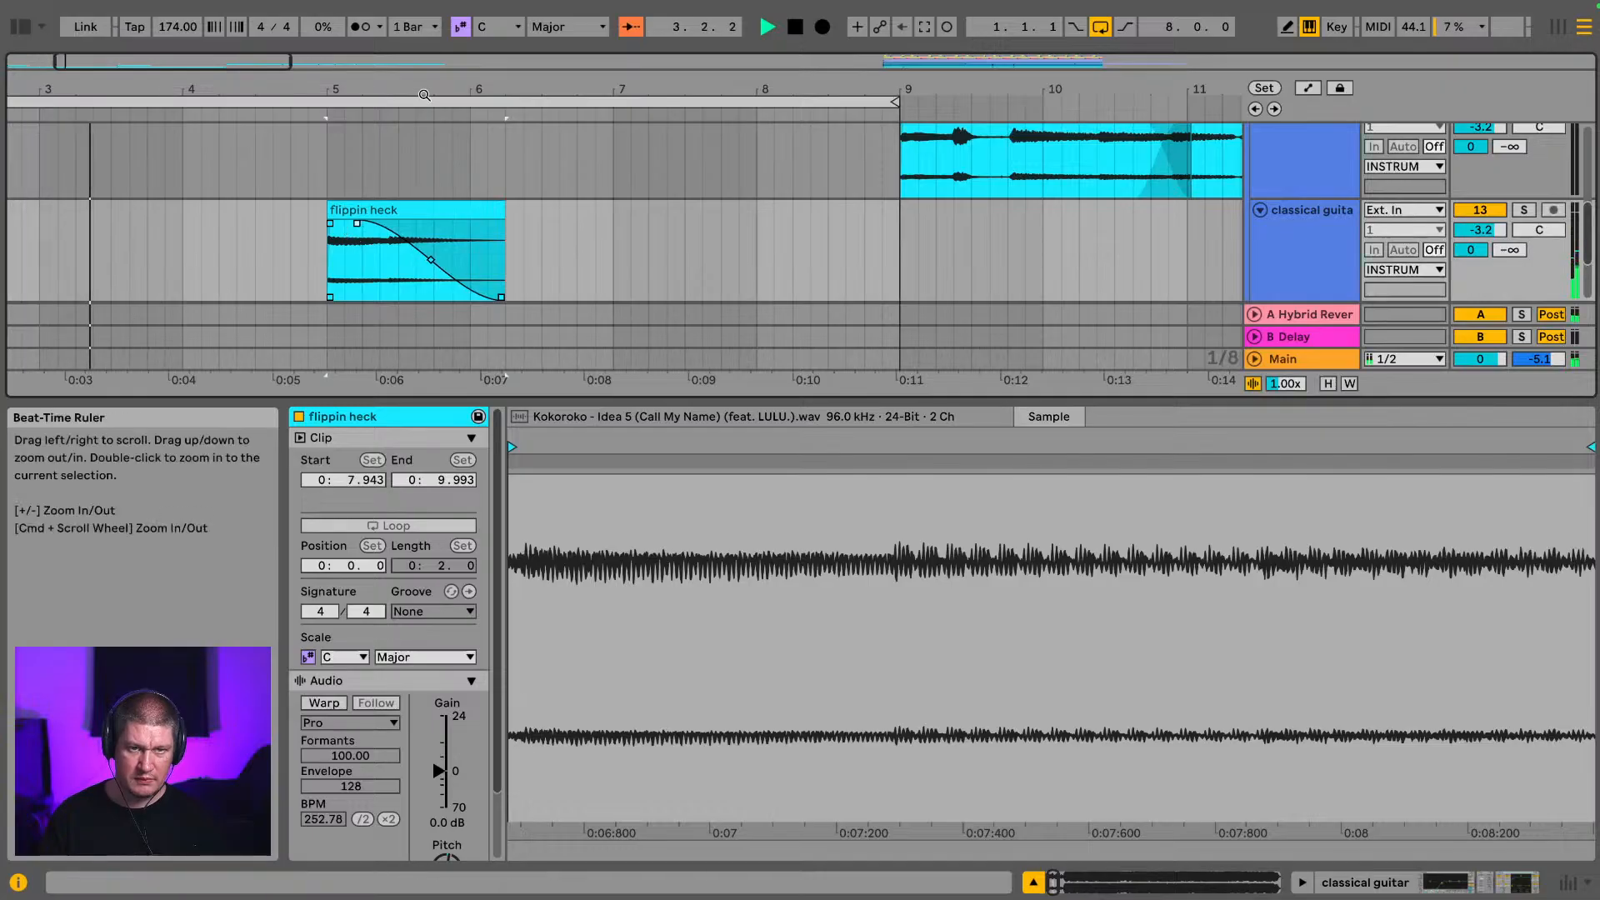
{"action": "left_click_drag", "start_coordinate": [429, 90], "coordinate": [438, 40]}
{"action": "scroll", "coordinate": [583, 225], "scroll_direction": "down", "scroll_amount": 3}
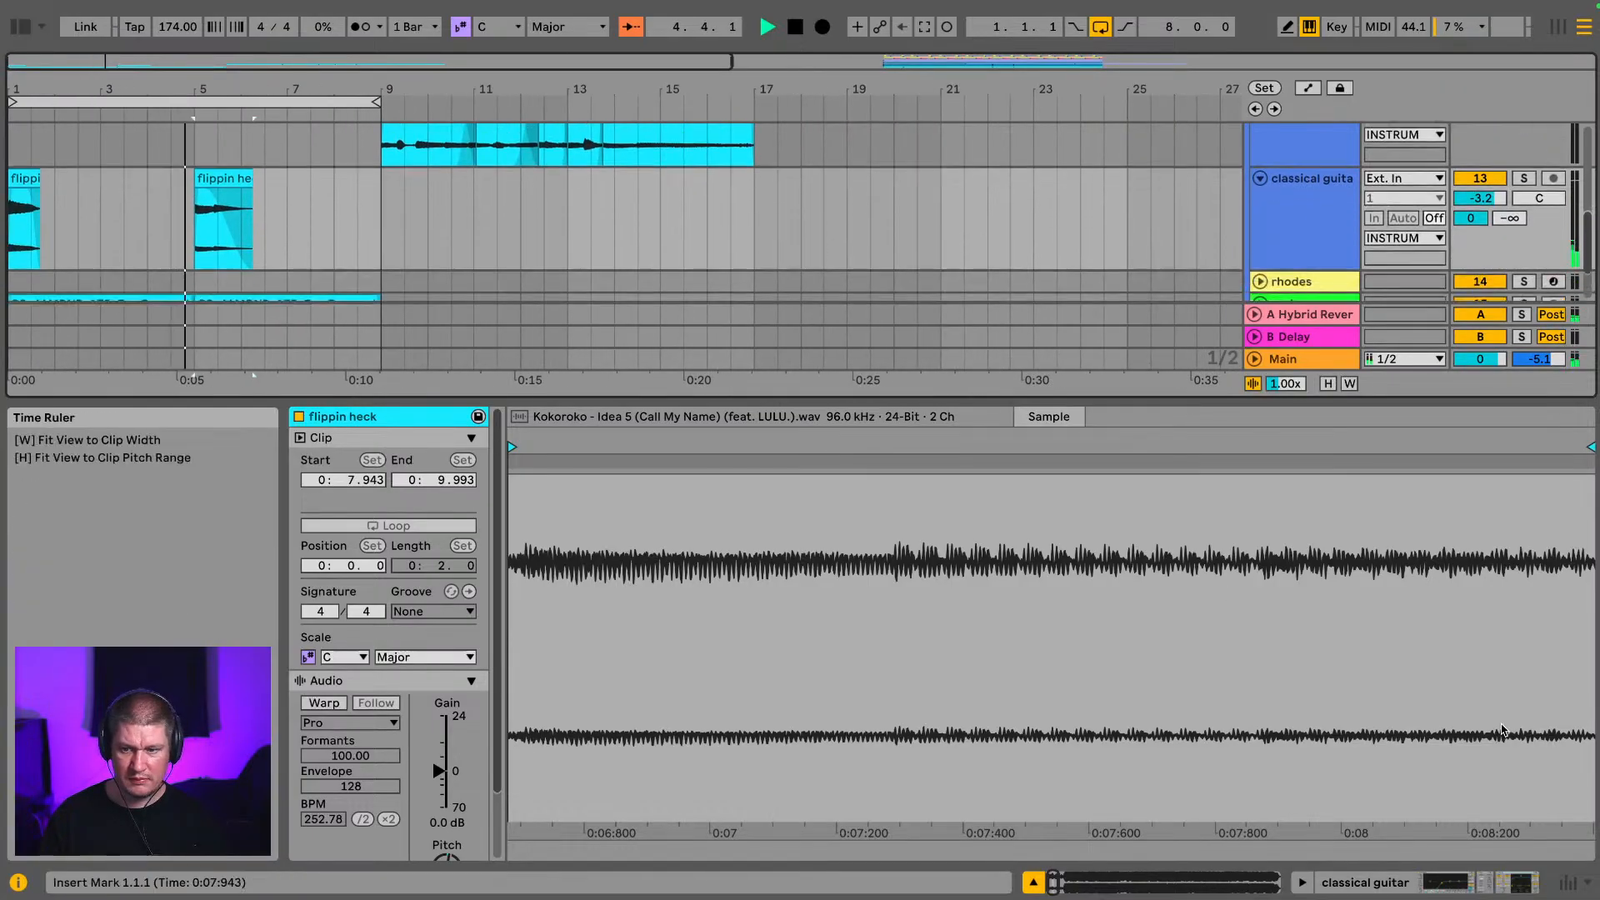
Step: Hide the clip details and fold the INSTRUM group while the intro loop plays
{"action": "left_click", "coordinate": [1034, 882]}
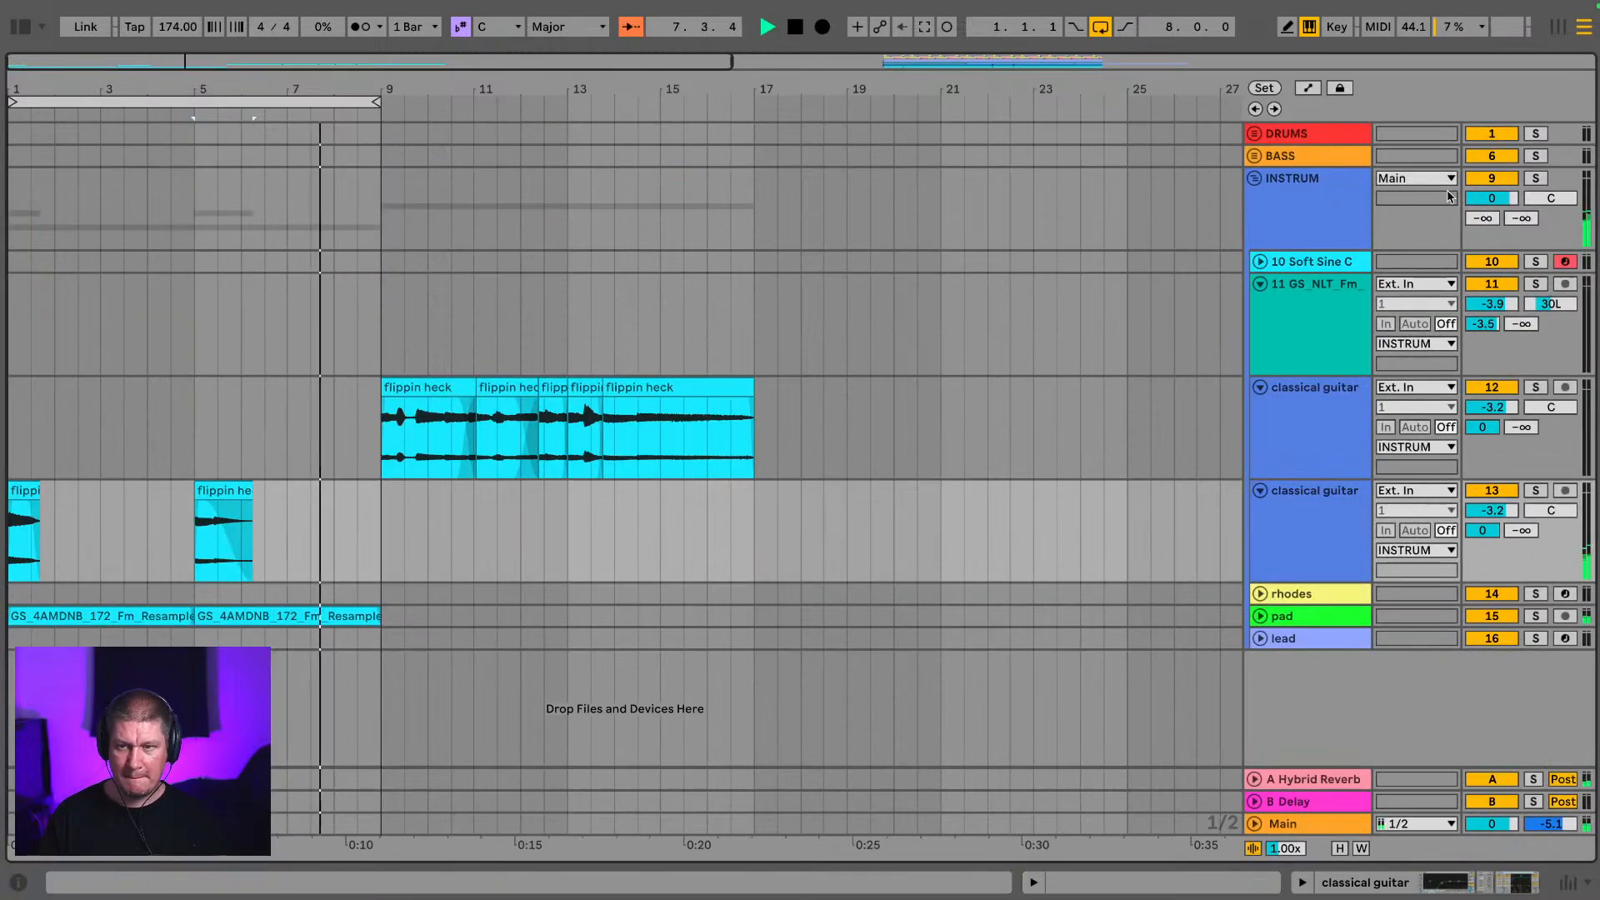
{"action": "left_click", "coordinate": [1254, 178]}
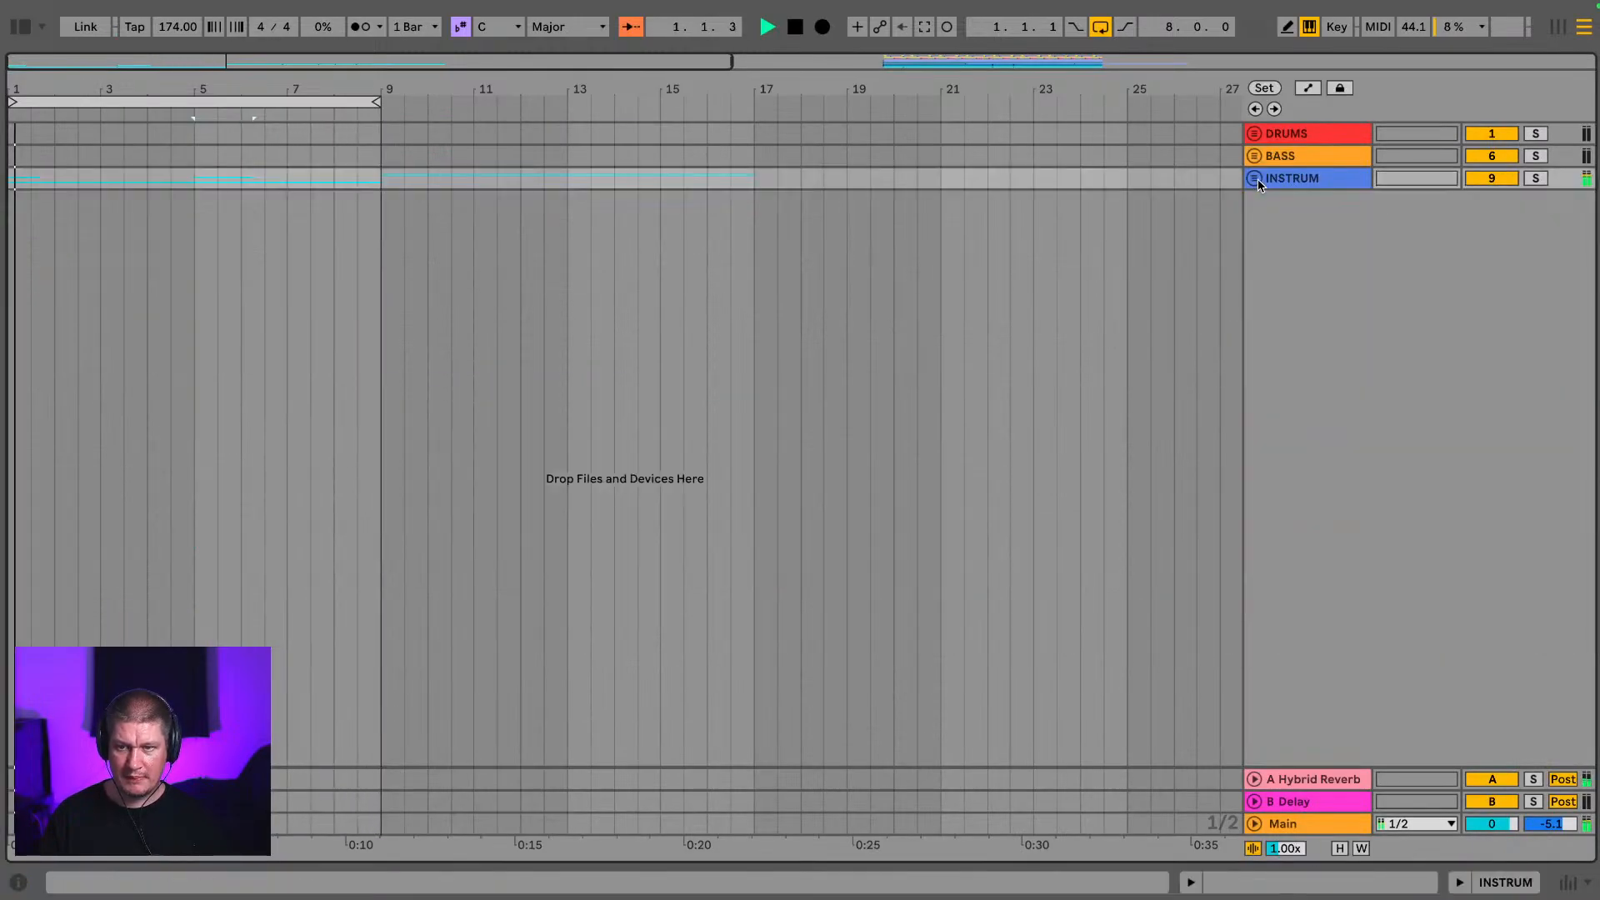
{"action": "left_click_drag", "start_coordinate": [250, 89], "coordinate": [250, 162]}
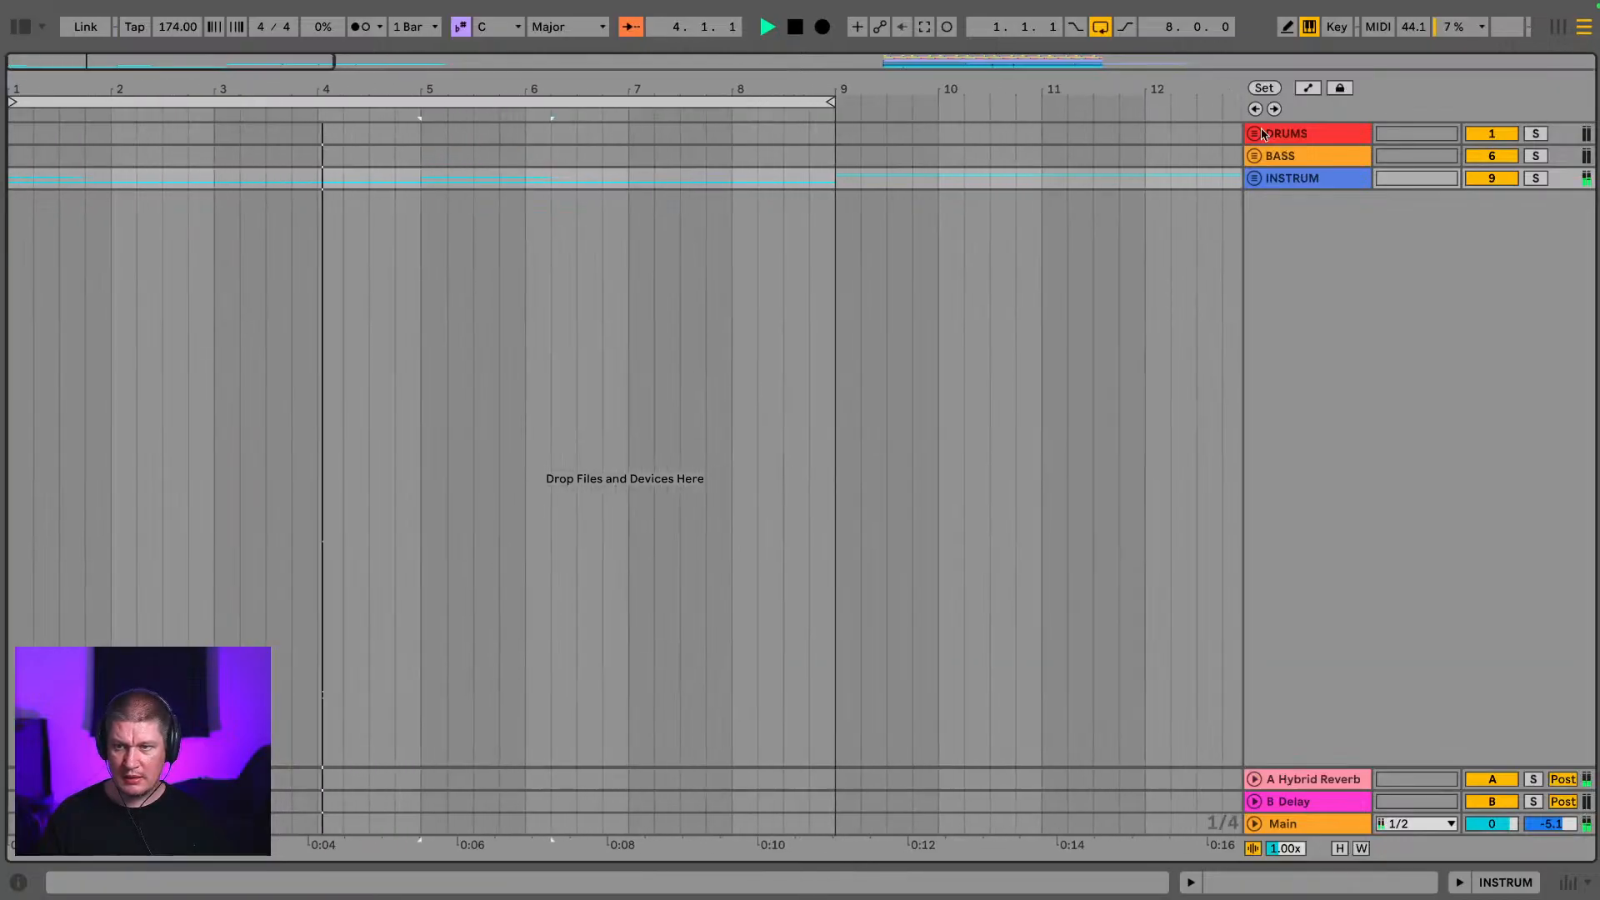
{"action": "left_click_drag", "start_coordinate": [1131, 91], "coordinate": [1131, 16]}
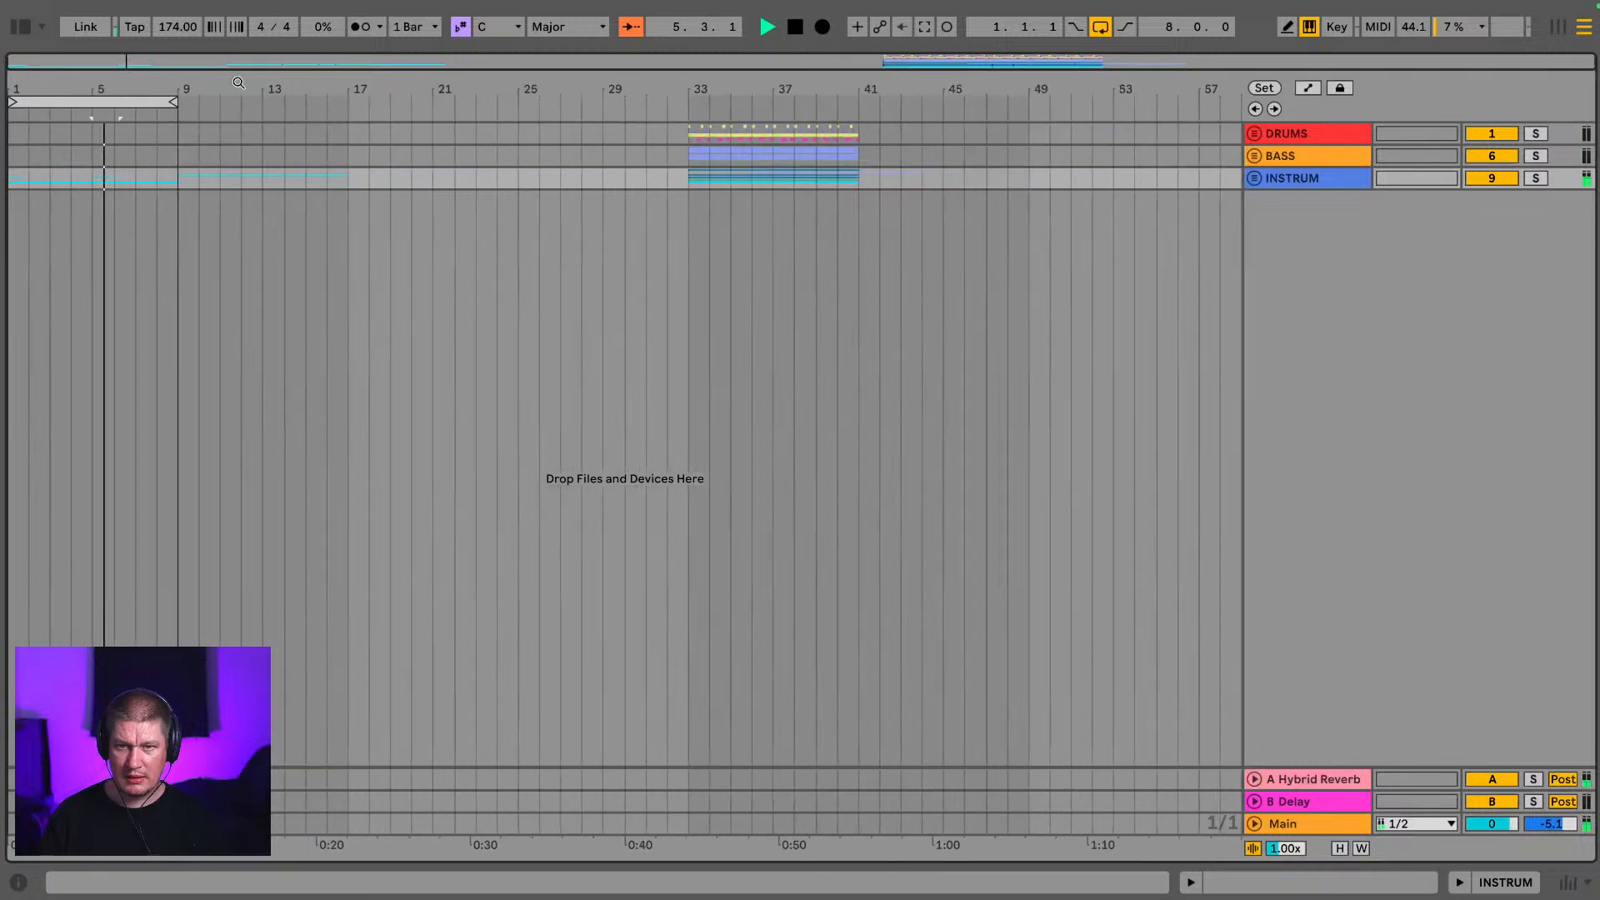
Step: Copy the DRUMS group's clips from bars 33–41 to bars 1 and 9, and extend the loop to 16 bars
{"action": "left_click_drag", "start_coordinate": [684, 134], "coordinate": [858, 136]}
{"action": "key", "text": "ctrl+c"}
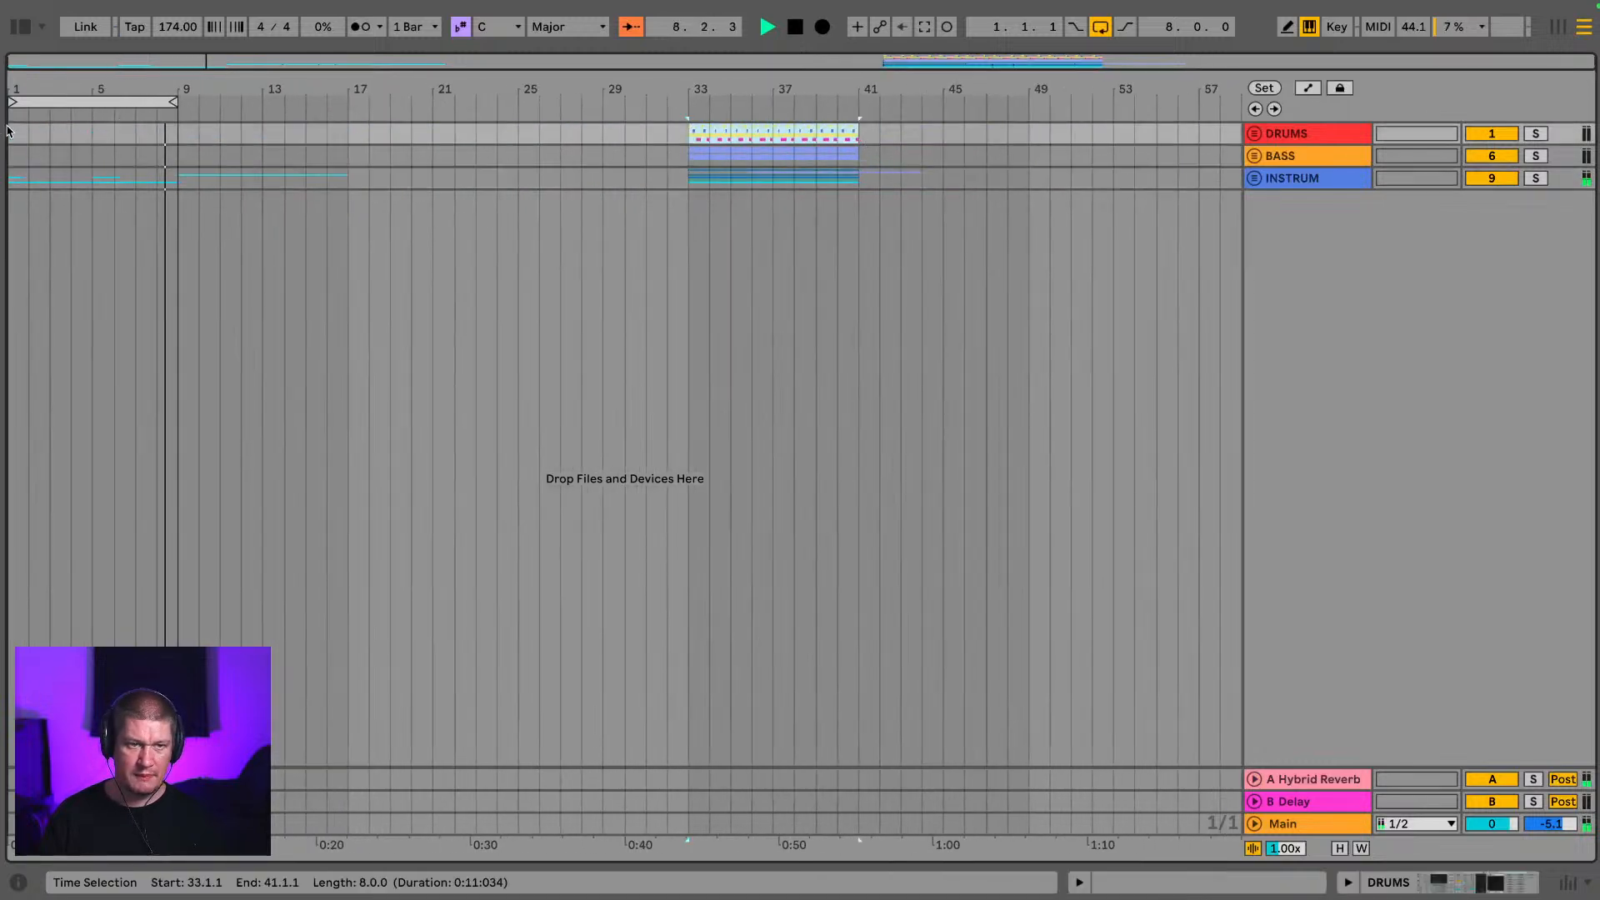
{"action": "left_click", "coordinate": [10, 133]}
{"action": "key", "text": "ctrl+v"}
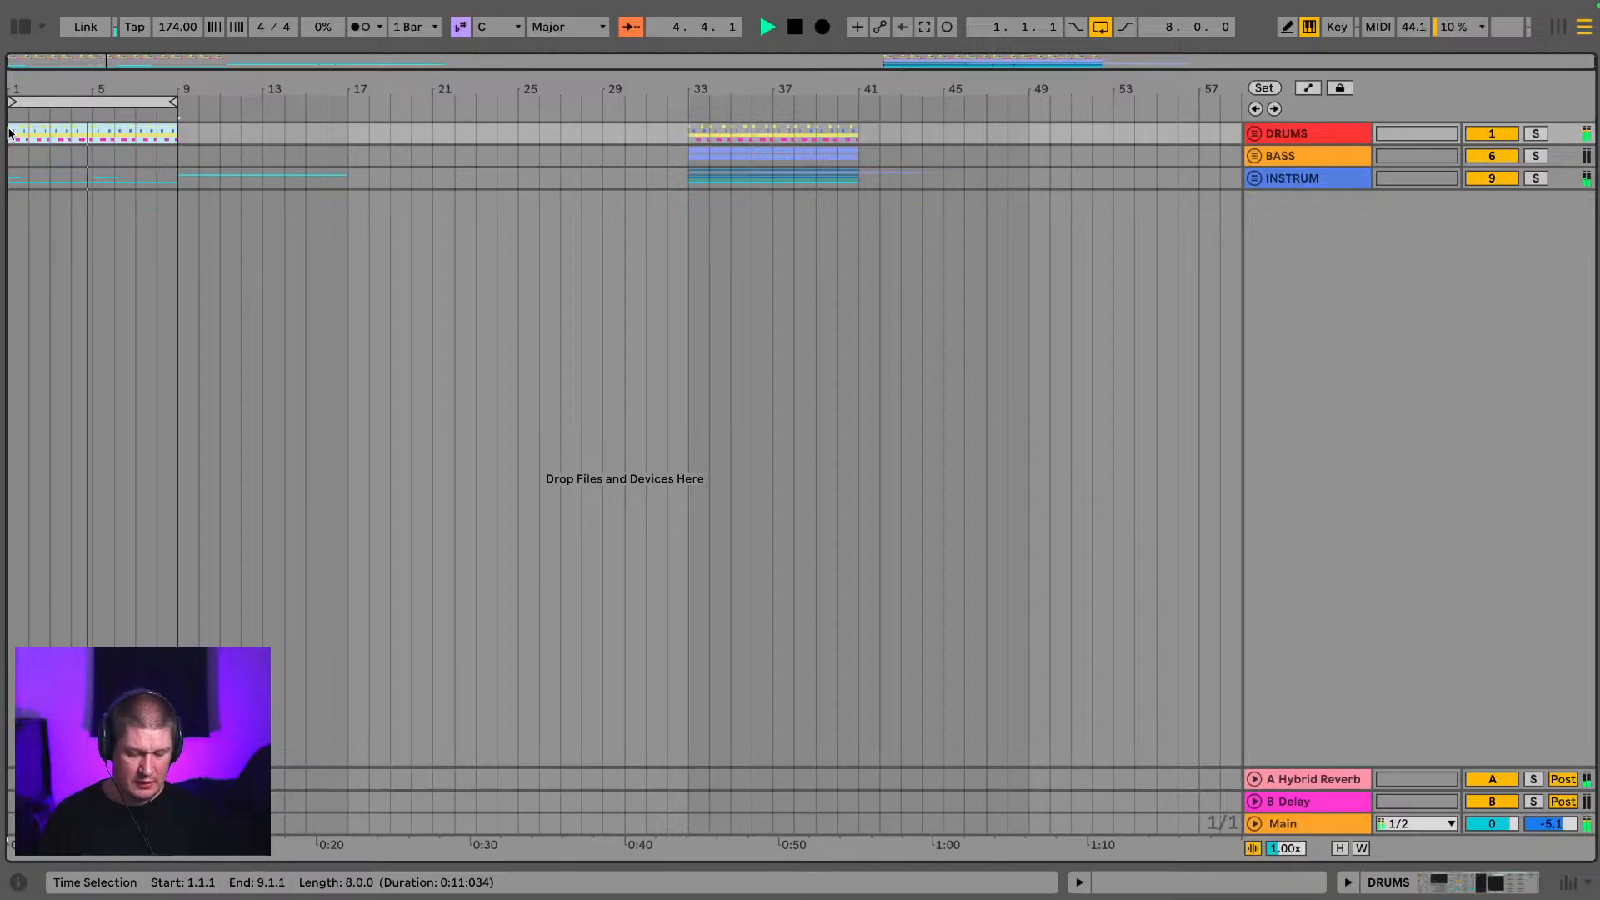
{"action": "key", "text": "ctrl+v"}
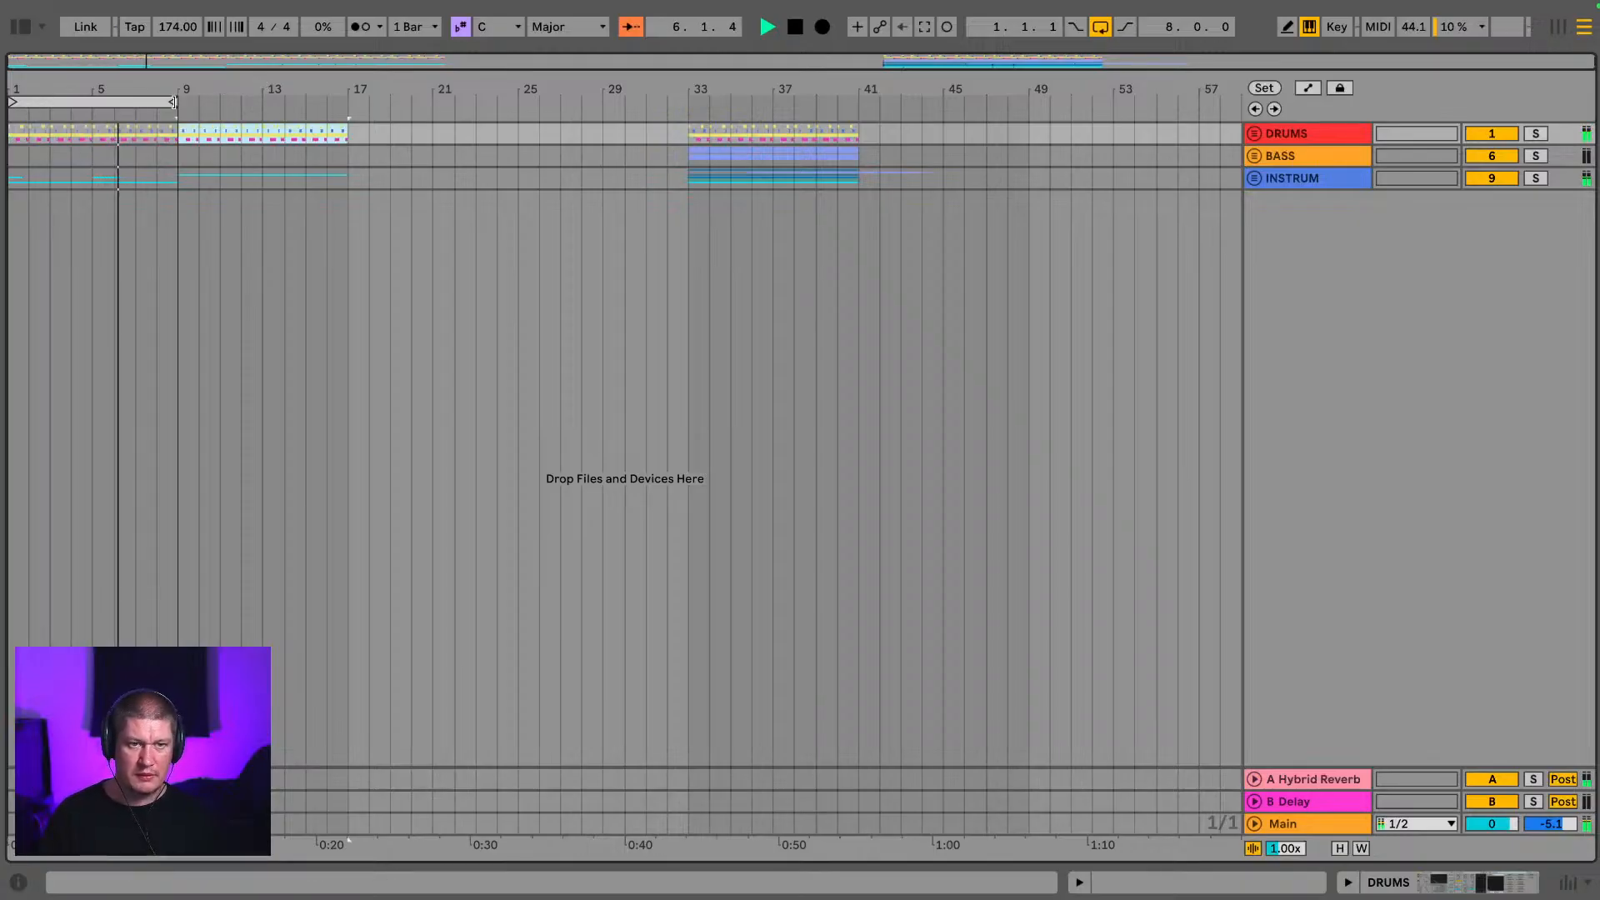
{"action": "left_click_drag", "start_coordinate": [172, 101], "coordinate": [343, 102]}
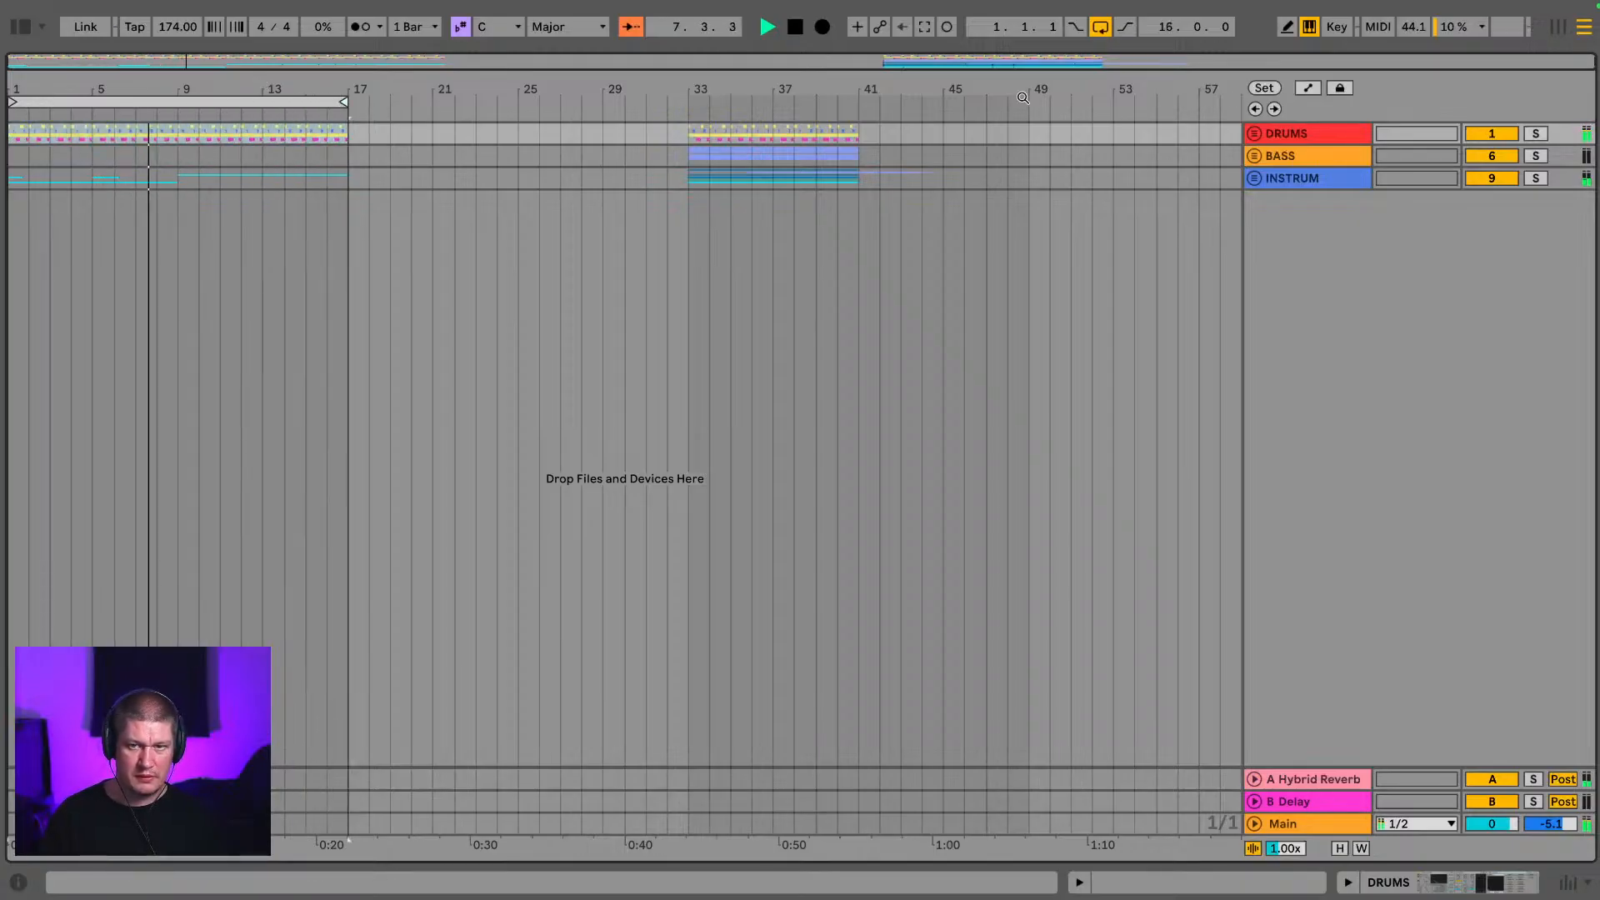
Step: Move the classical guitar clips from bars 9–17 out to bar 50, and play the arrangement from bar 1
{"action": "left_click", "coordinate": [1329, 135]}
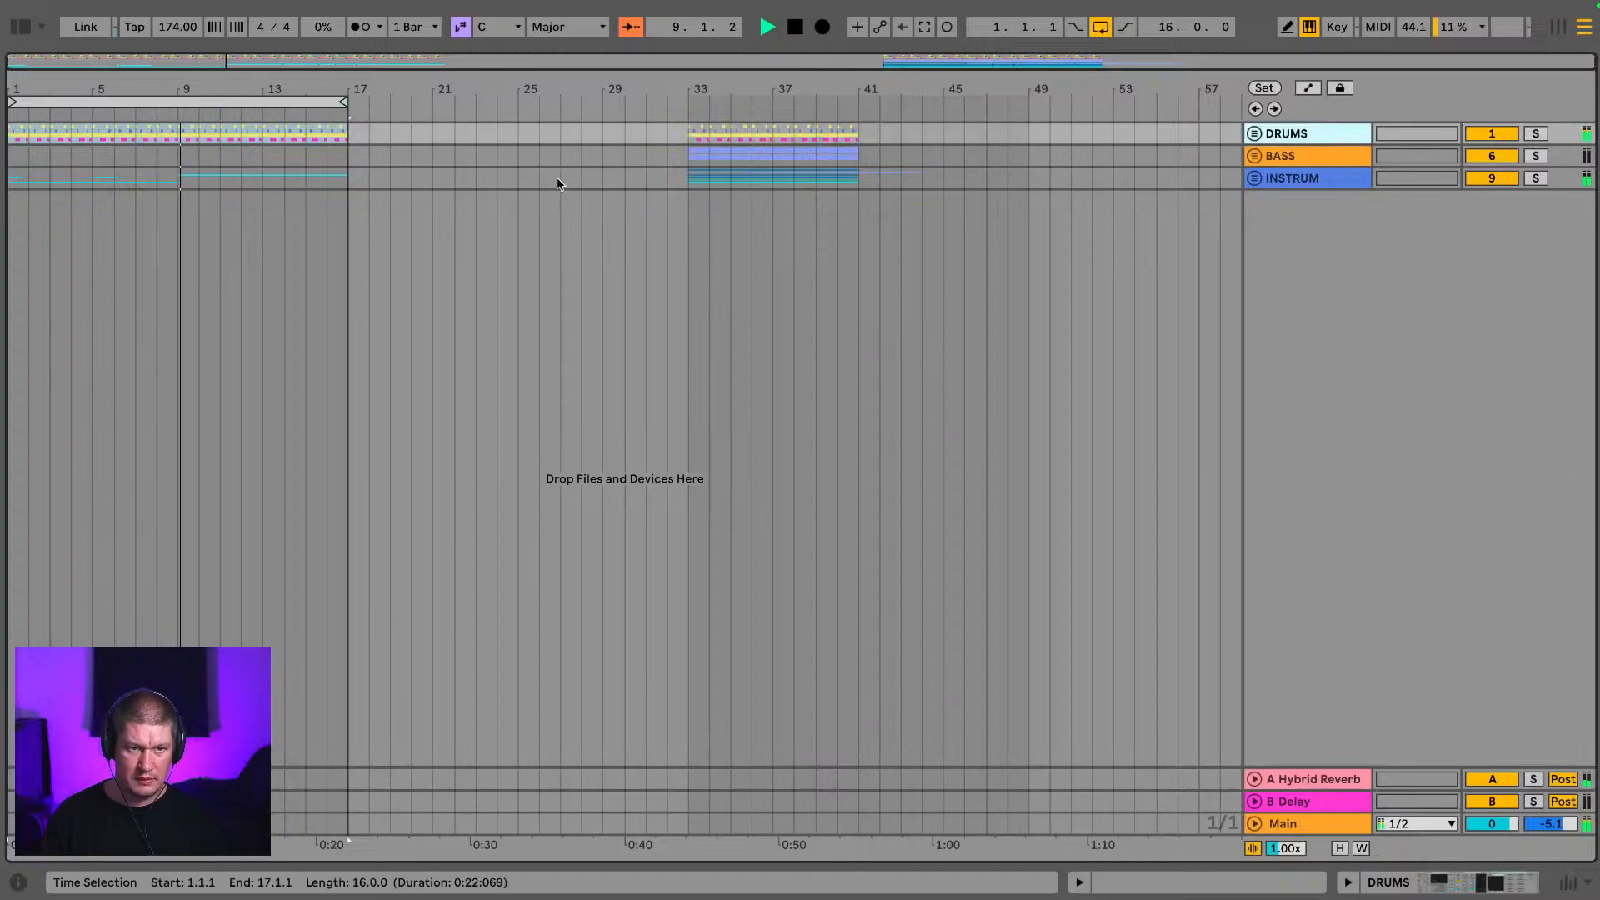
{"action": "left_click", "coordinate": [1255, 180]}
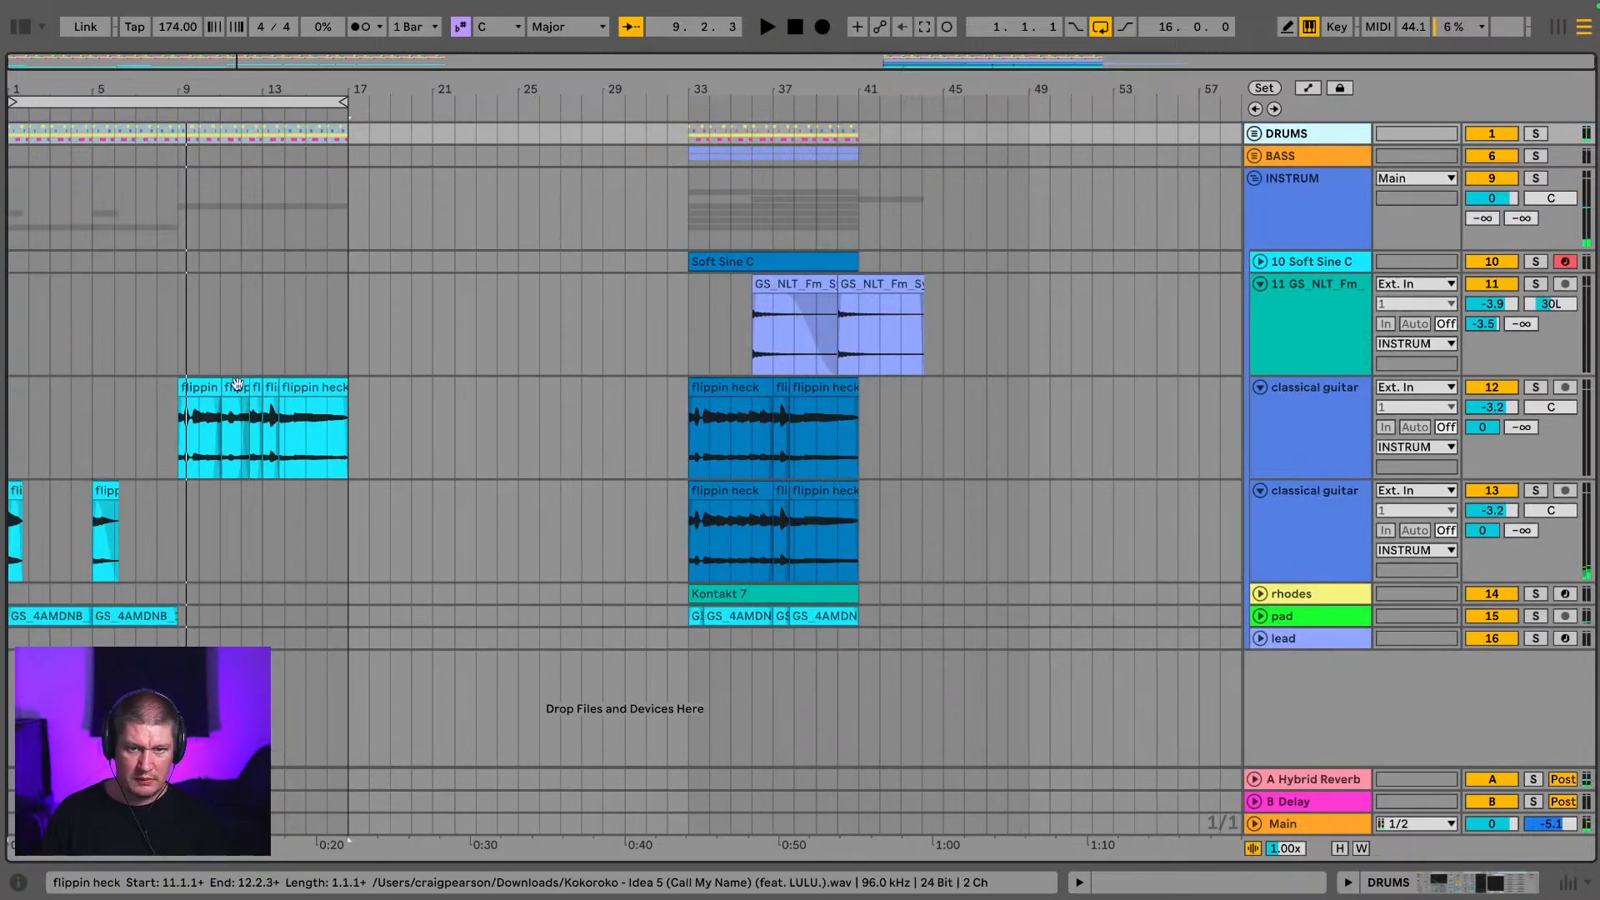
{"action": "left_click", "coordinate": [309, 386]}
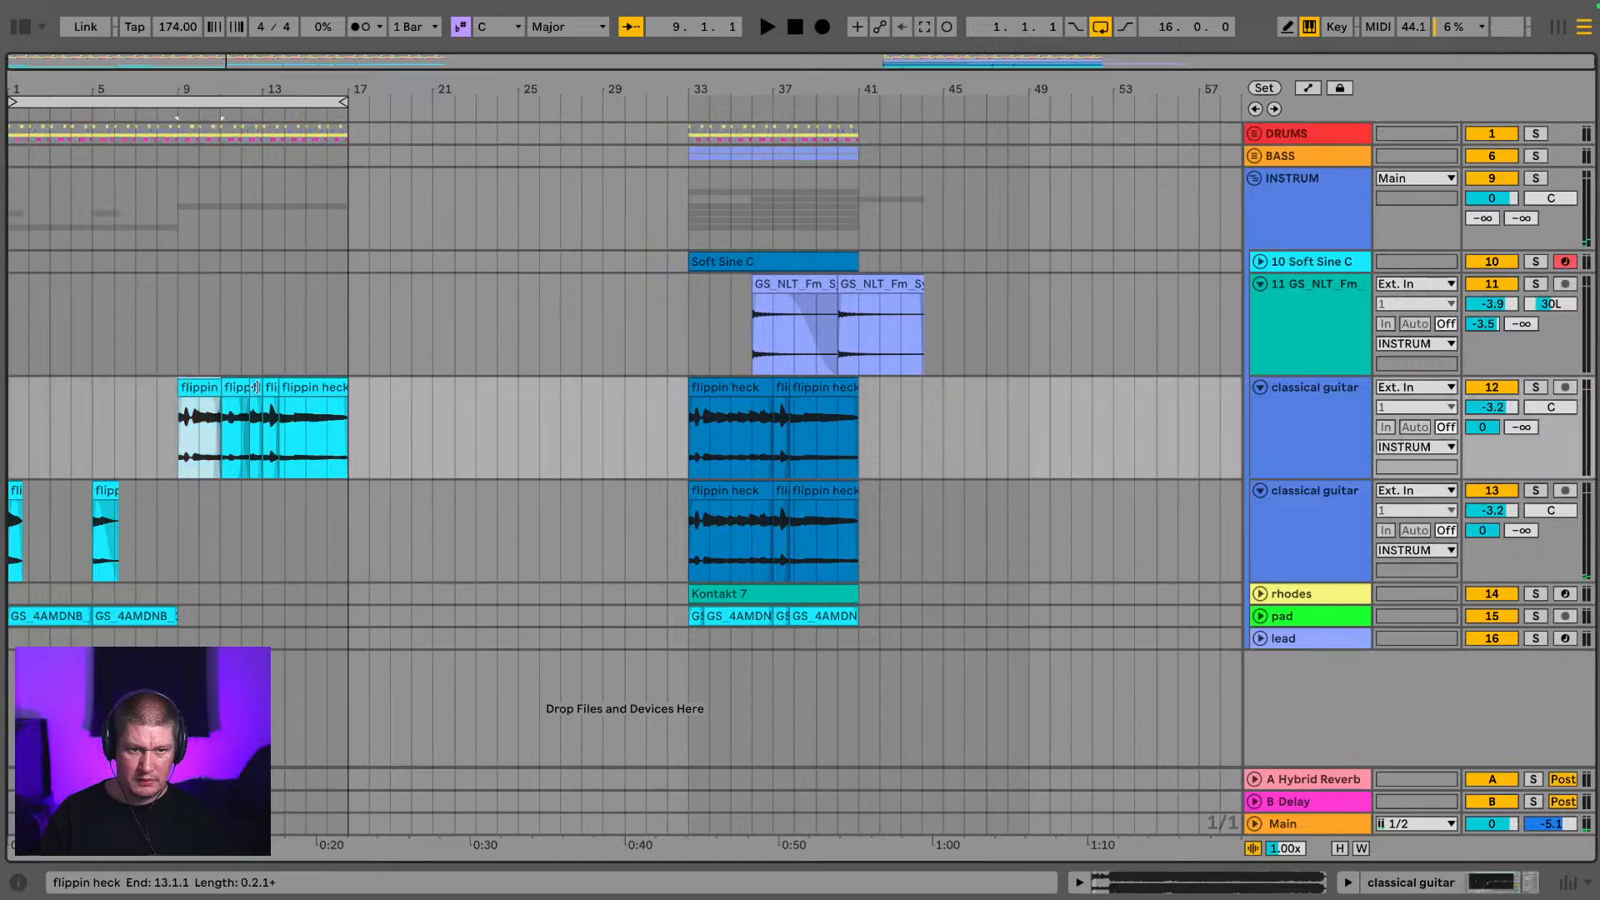
{"action": "left_click_drag", "start_coordinate": [315, 388], "coordinate": [1169, 421]}
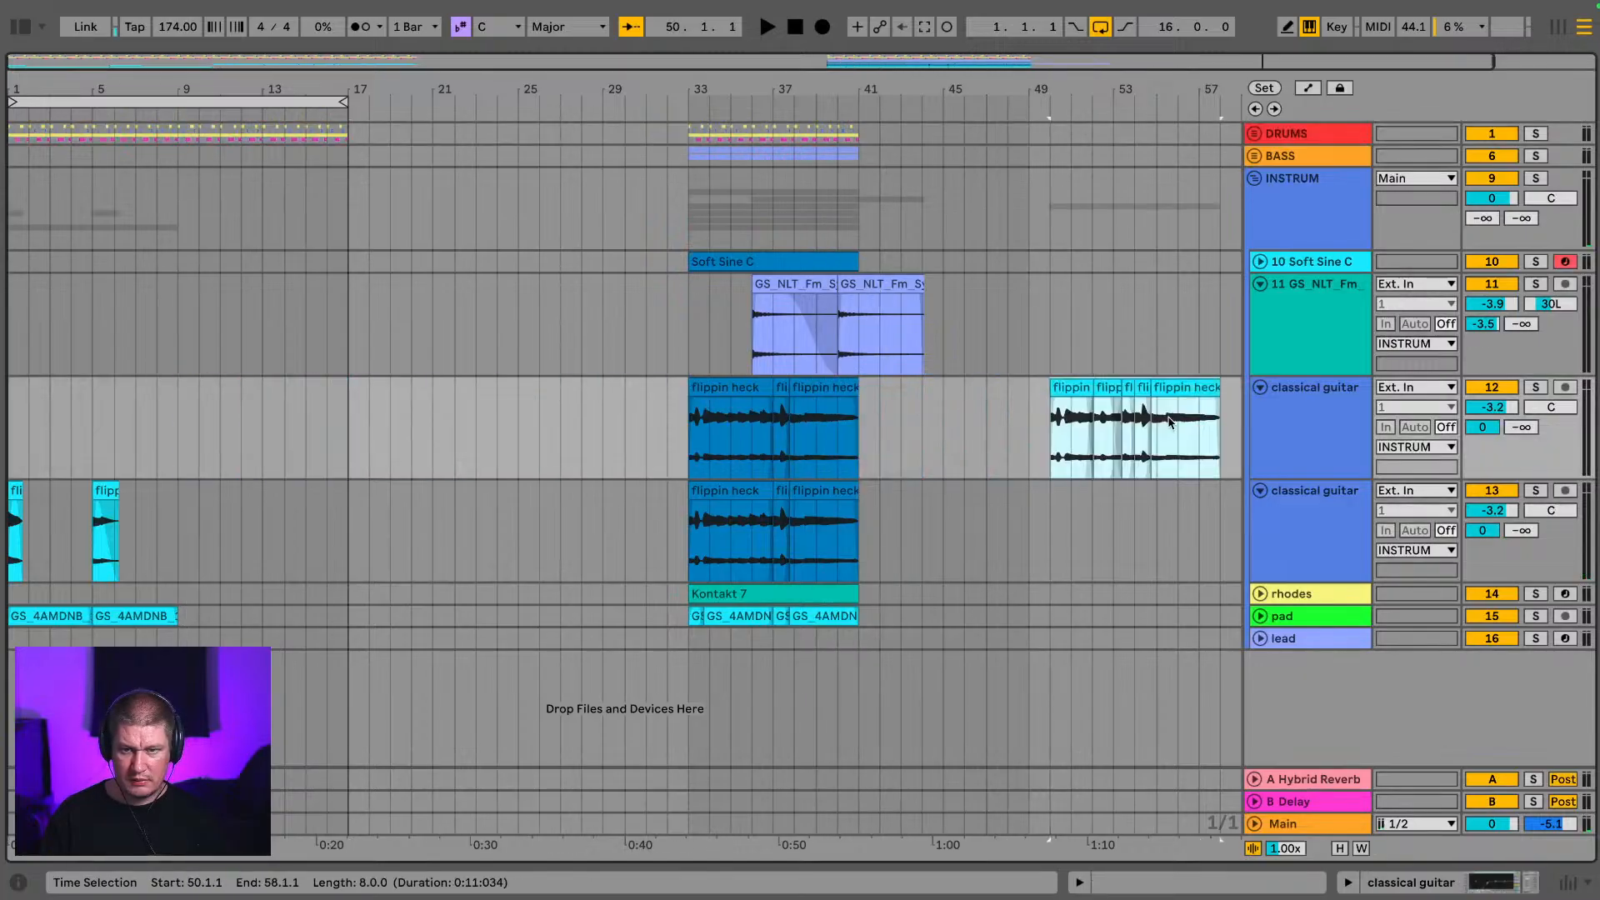
{"action": "left_click", "coordinate": [19, 417]}
{"action": "key", "text": "space"}
{"action": "key", "text": "space"}
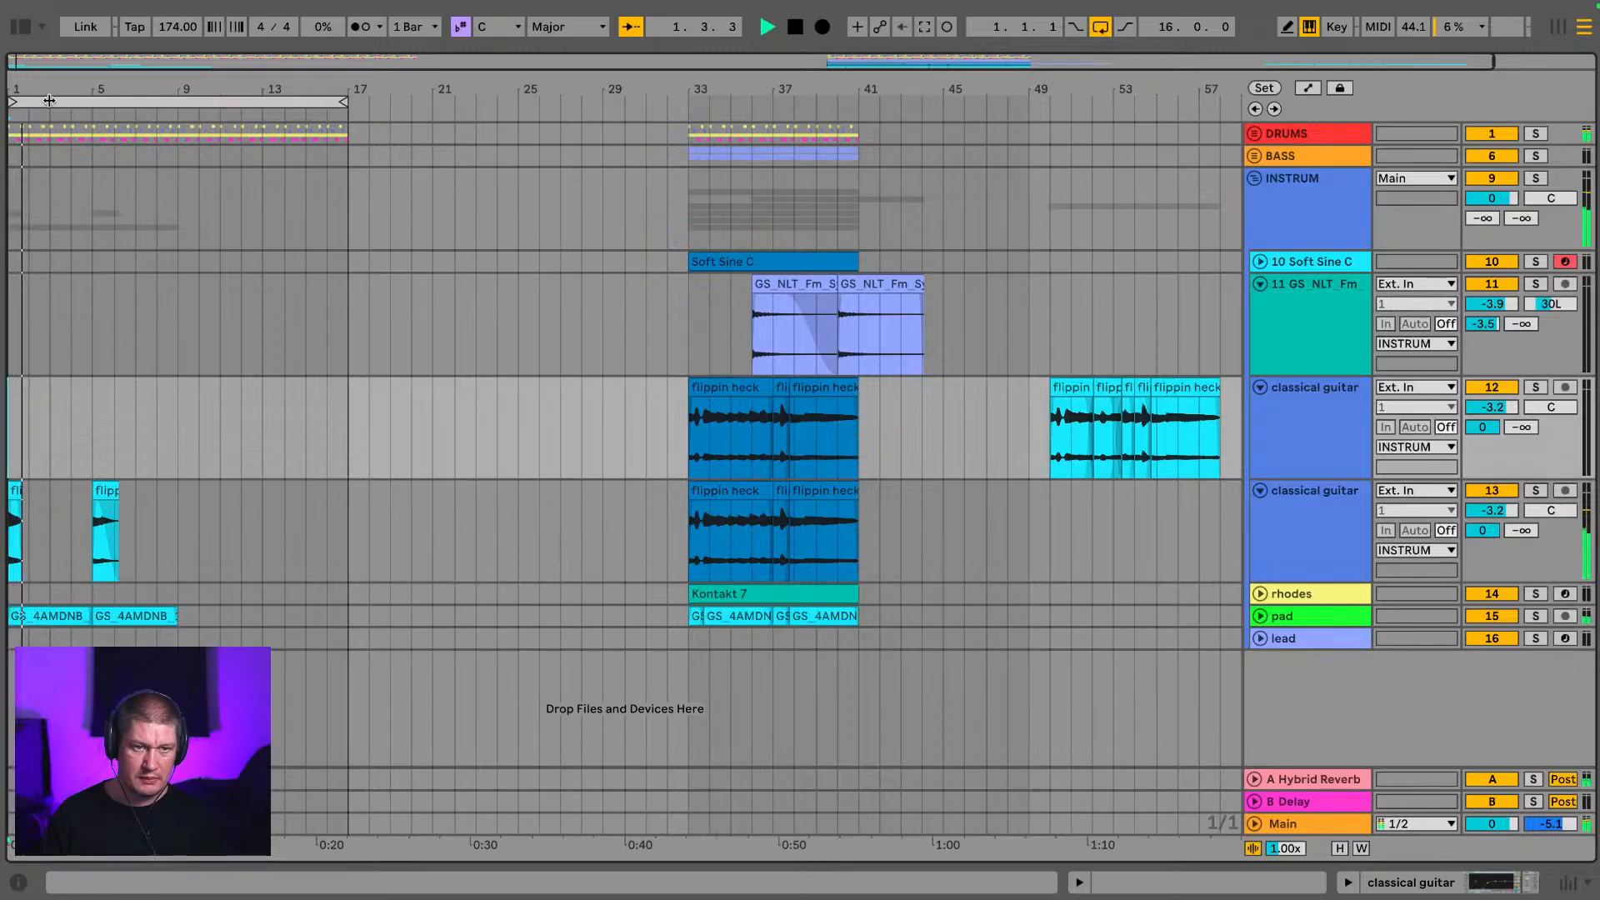
Step: Duplicate the guitar snippets and pad clips of bars 1–9 so that they repeat through bar 17
{"action": "left_click_drag", "start_coordinate": [45, 92], "coordinate": [45, 147]}
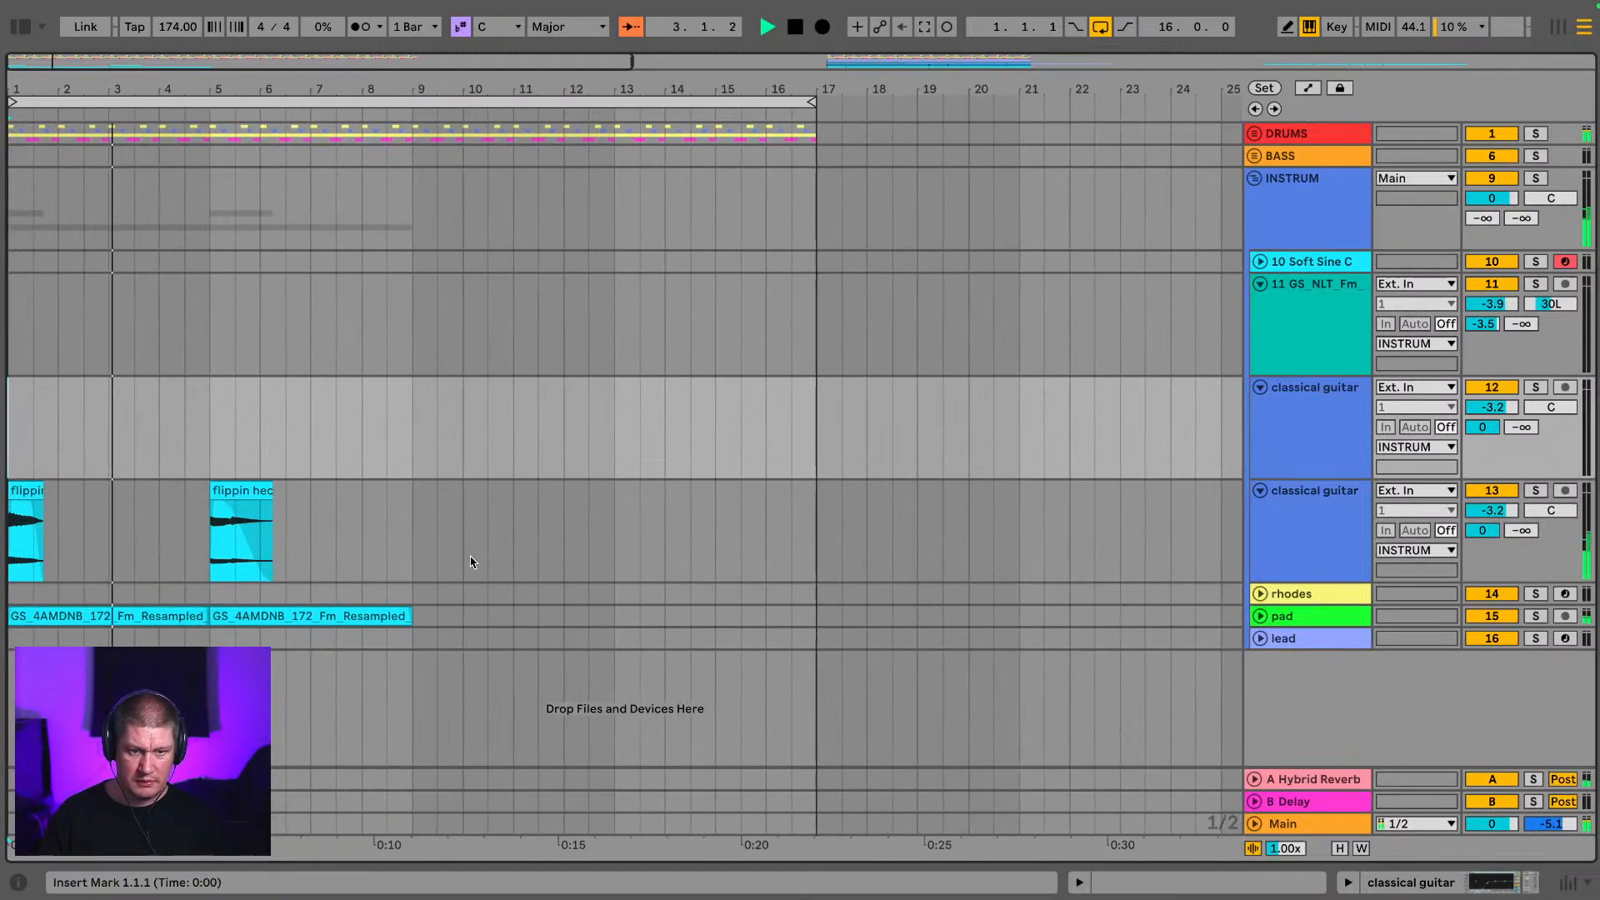
{"action": "left_click_drag", "start_coordinate": [409, 640], "coordinate": [10, 490]}
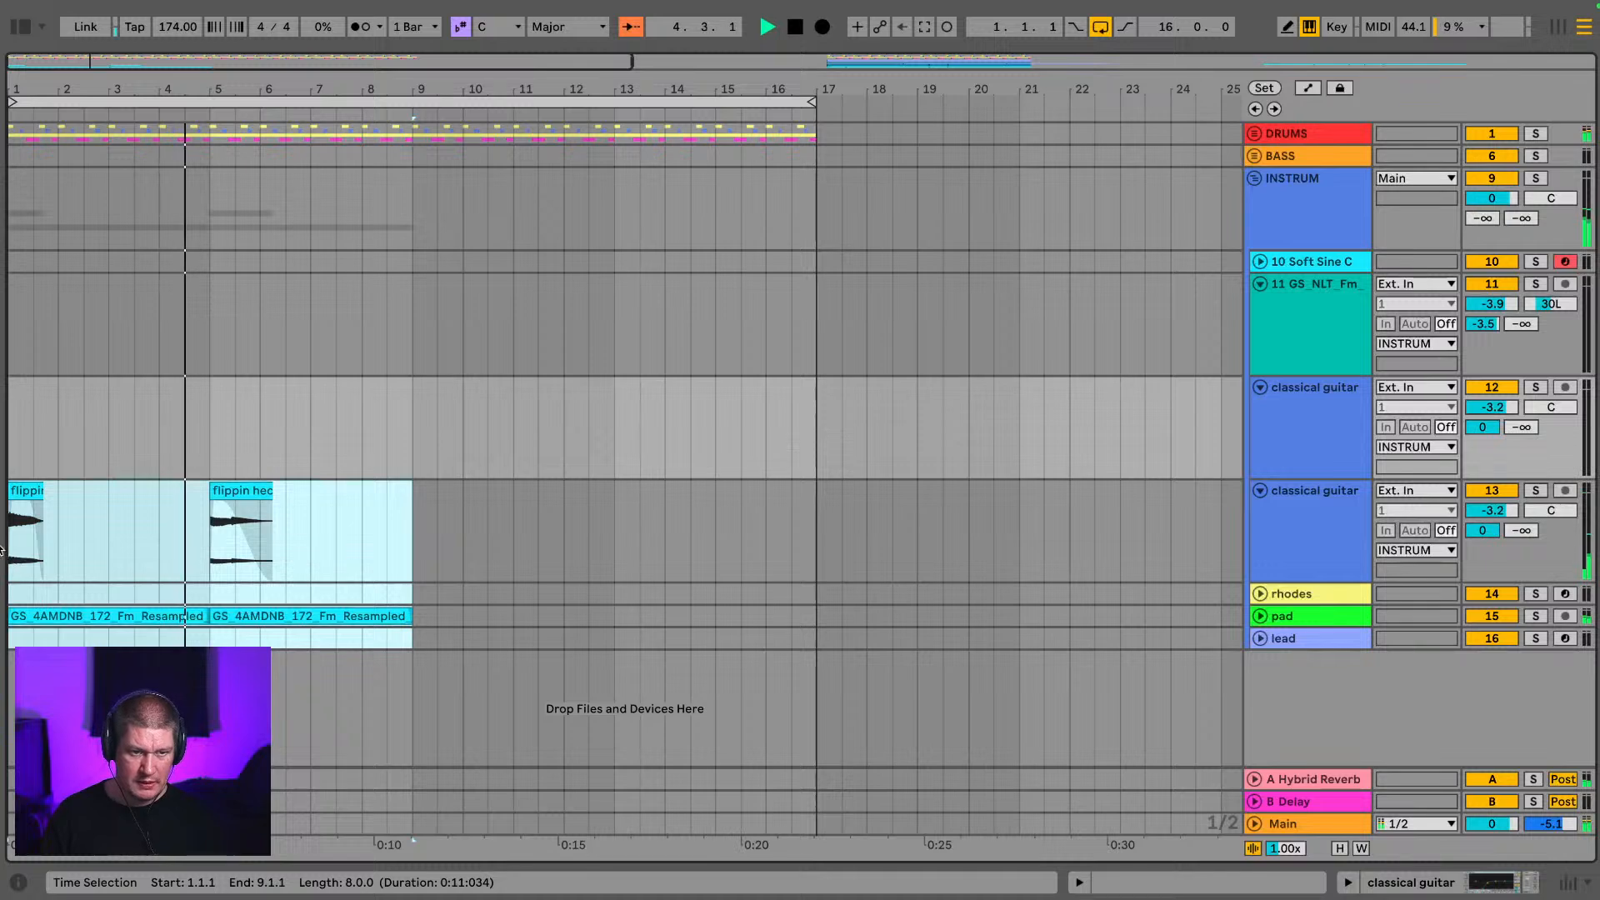
{"action": "key", "text": "ctrl+d"}
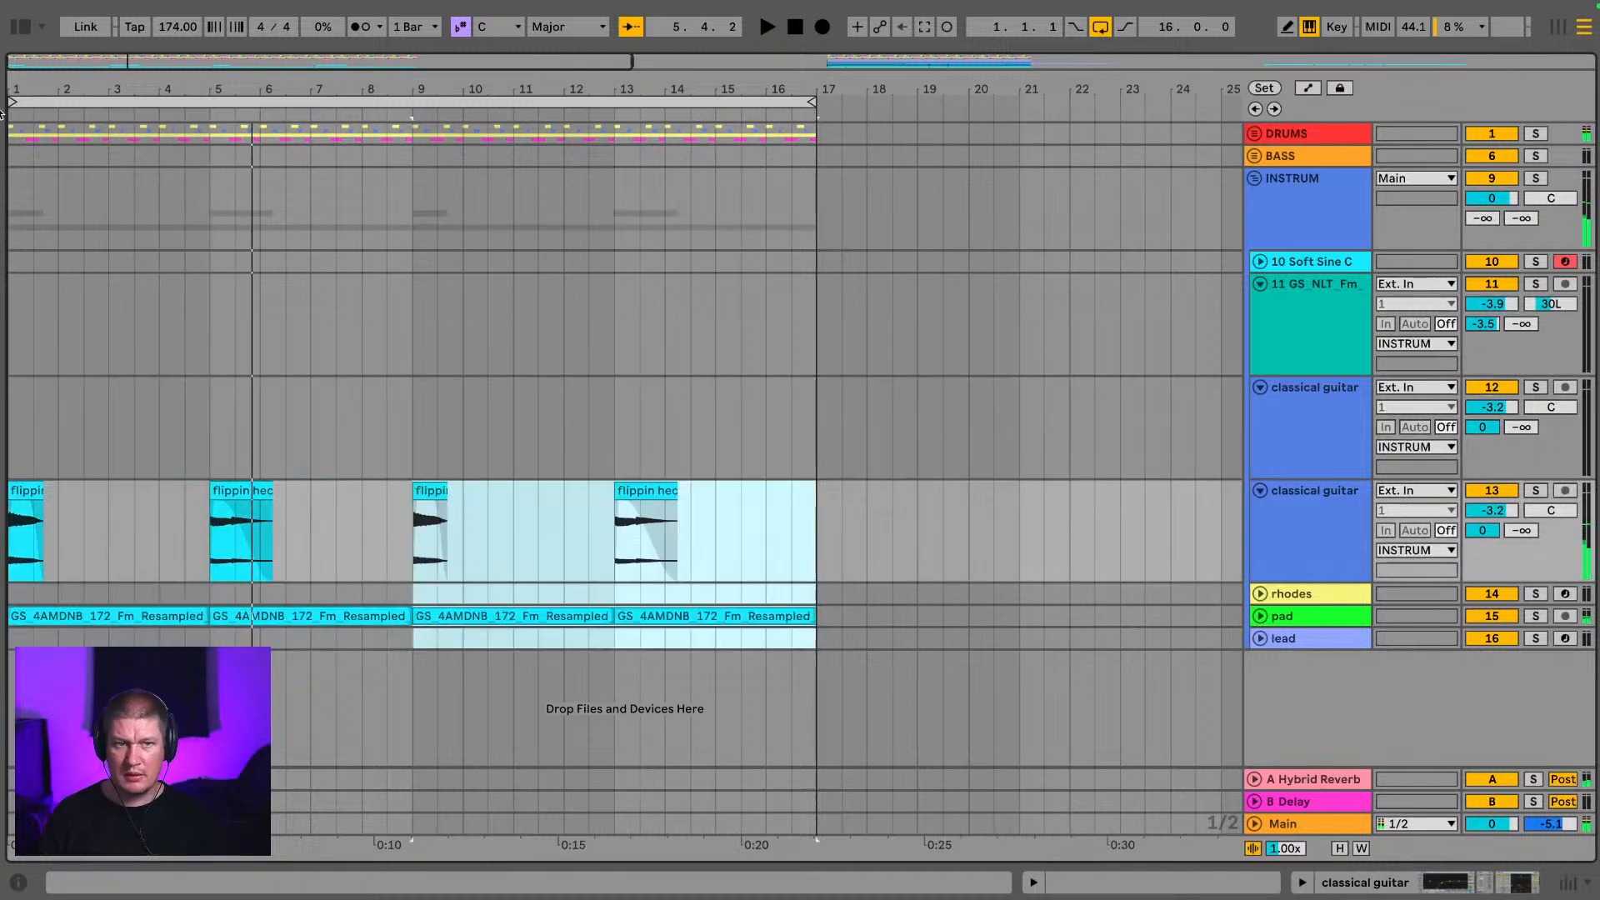
Step: Search the audio effects for "jeth" and add JethroeDJFX.adg to the end of the DRUMS group's effect chain
{"action": "left_click", "coordinate": [15, 30]}
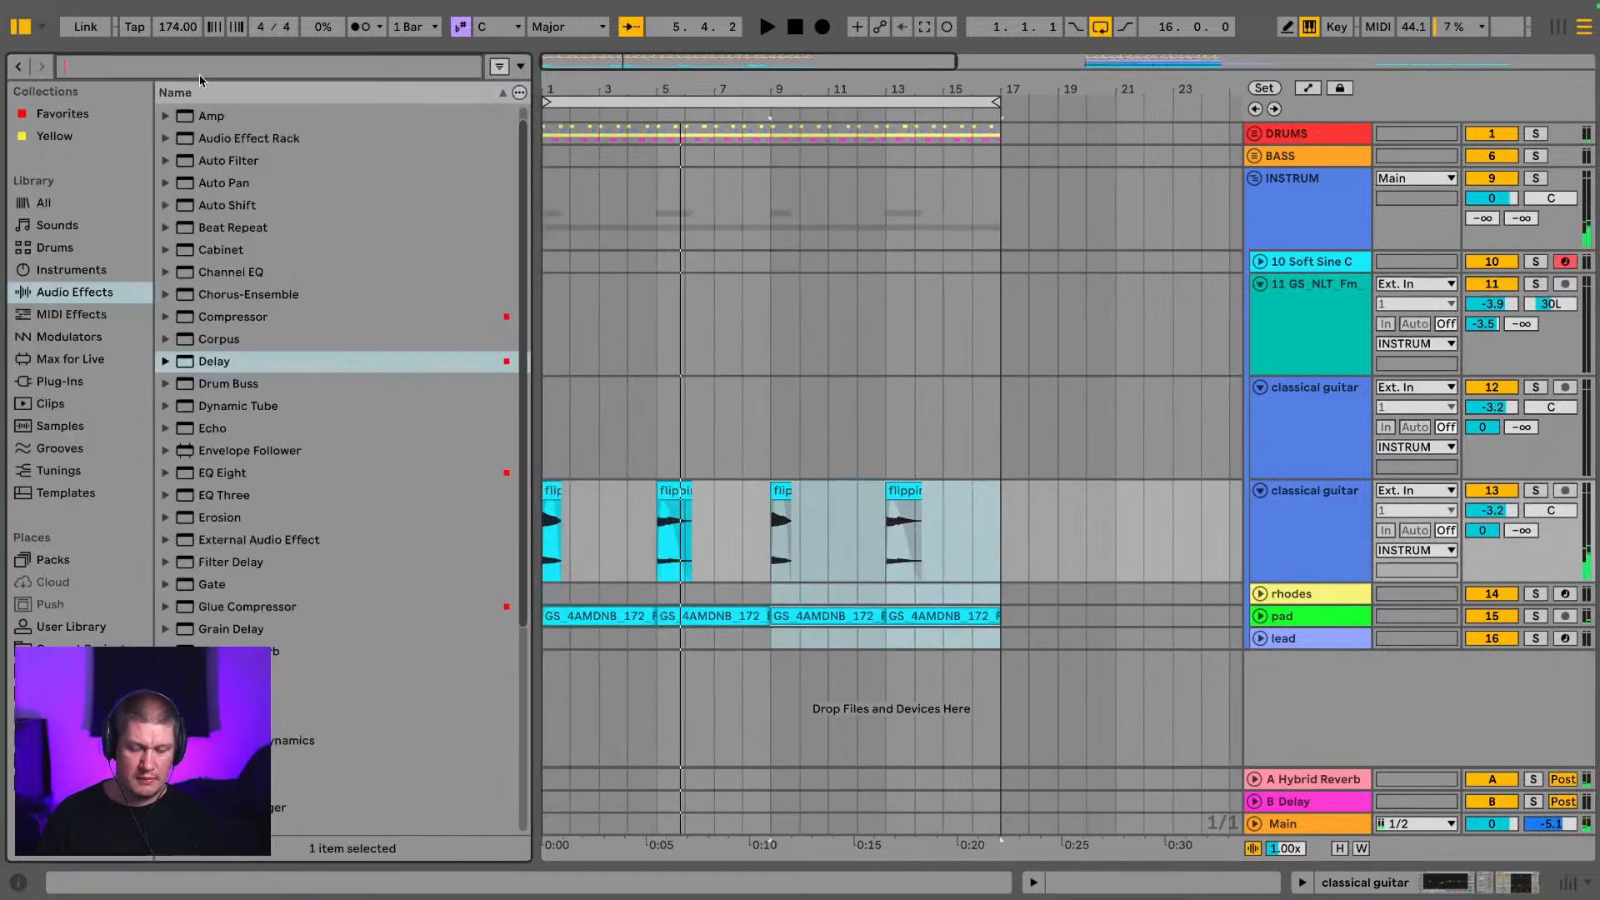
{"action": "type", "text": "jeth"}
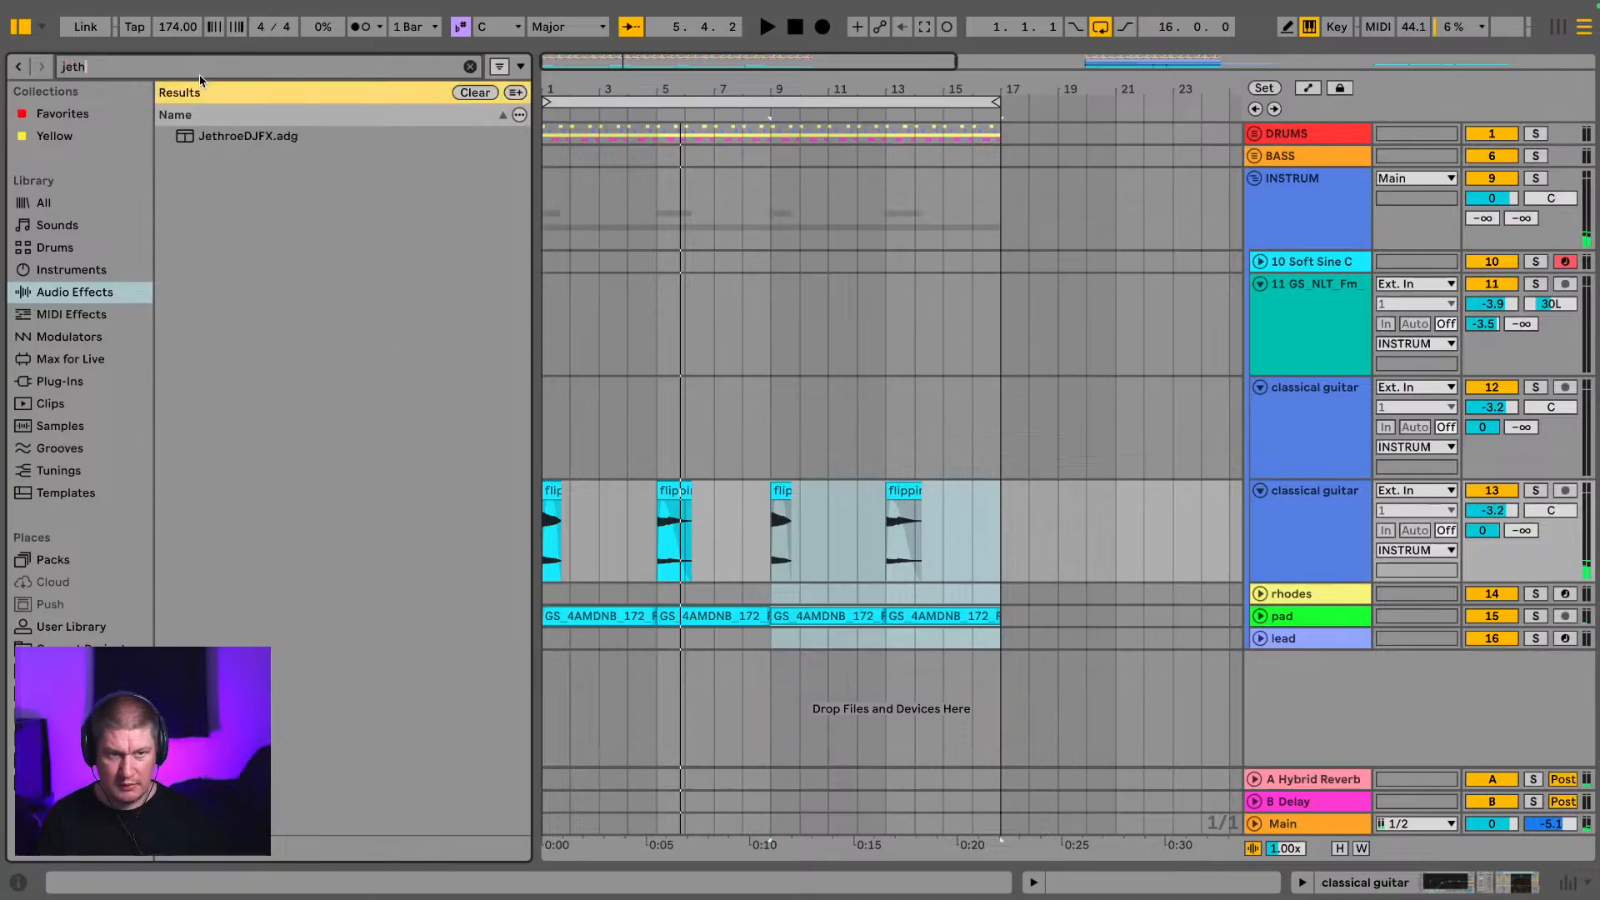
{"action": "left_click_drag", "start_coordinate": [236, 138], "coordinate": [1122, 179]}
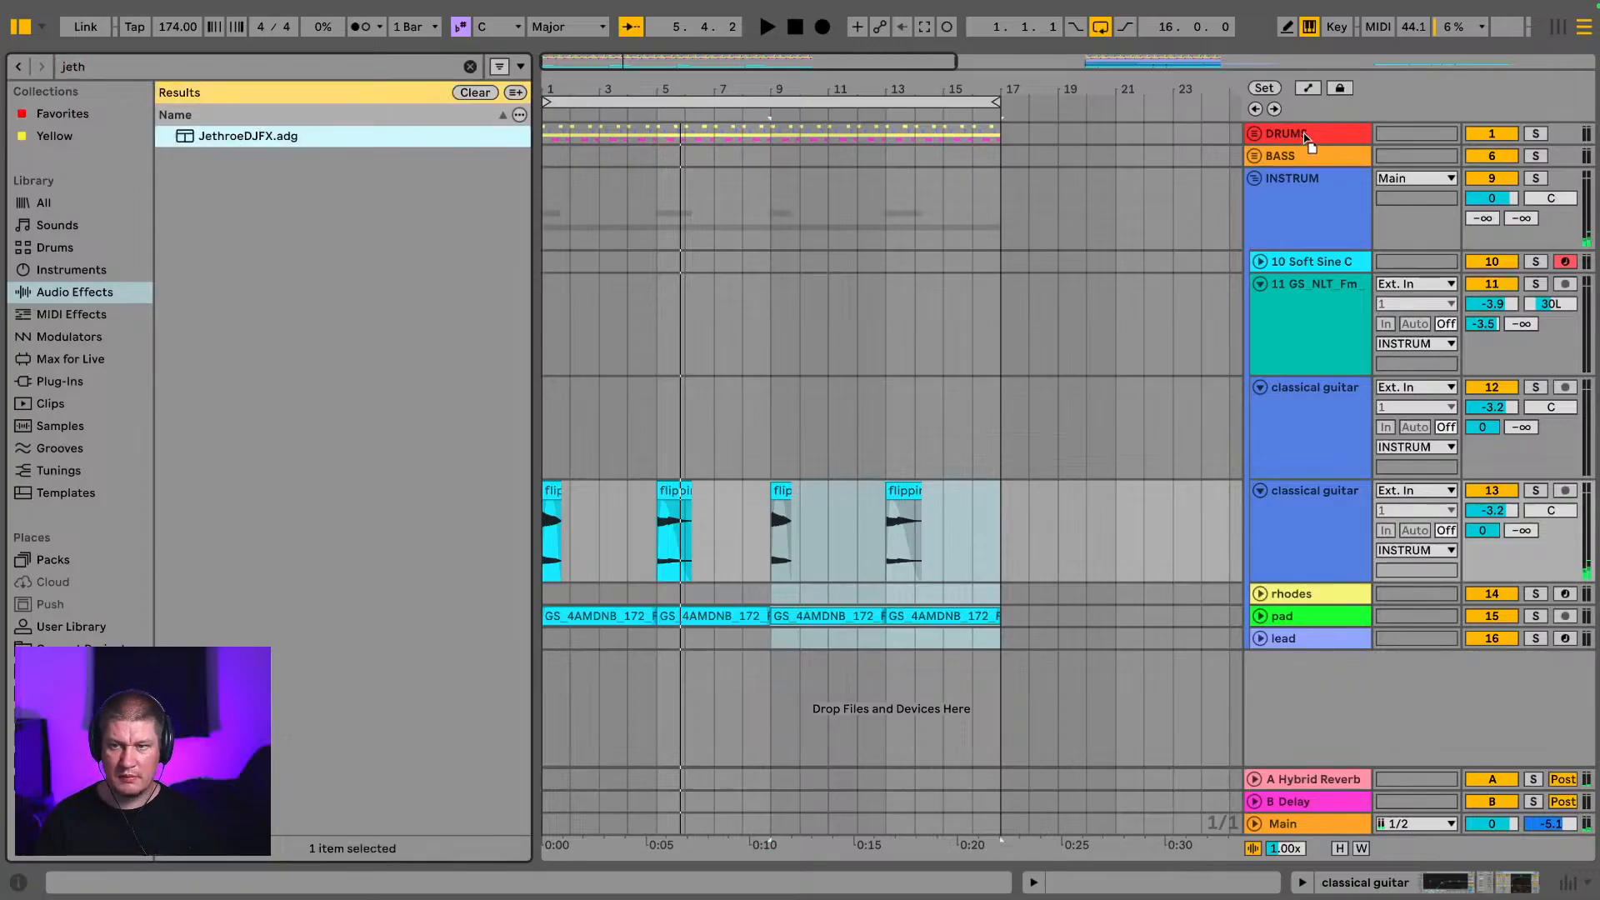
{"action": "left_click_drag", "start_coordinate": [1303, 132], "coordinate": [1303, 134]}
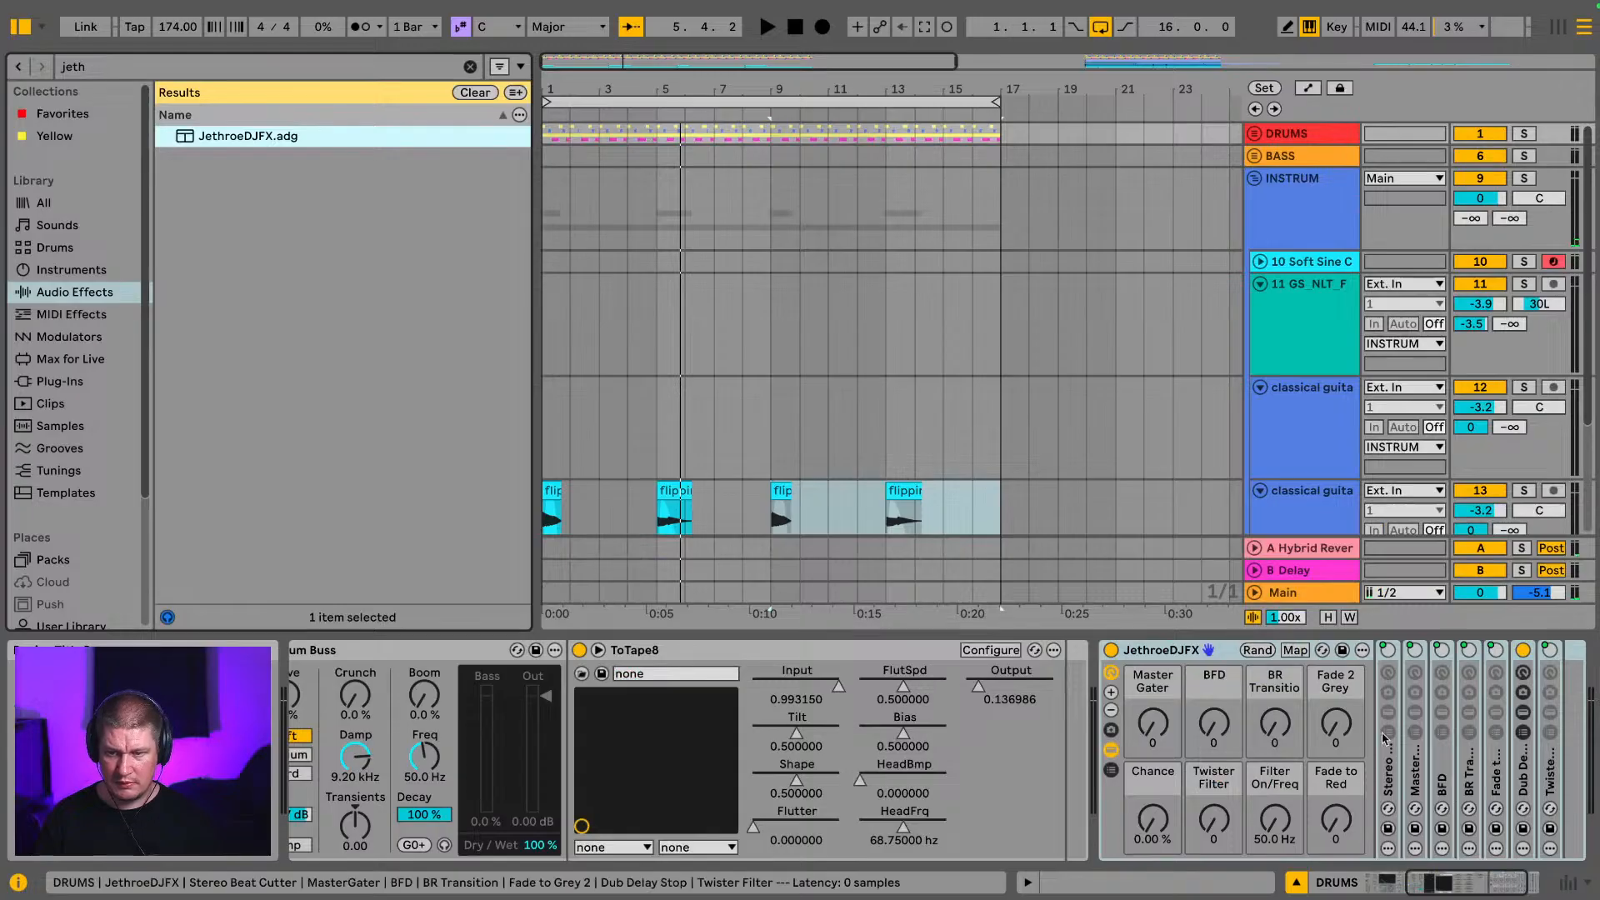
{"action": "left_click", "coordinate": [1336, 724]}
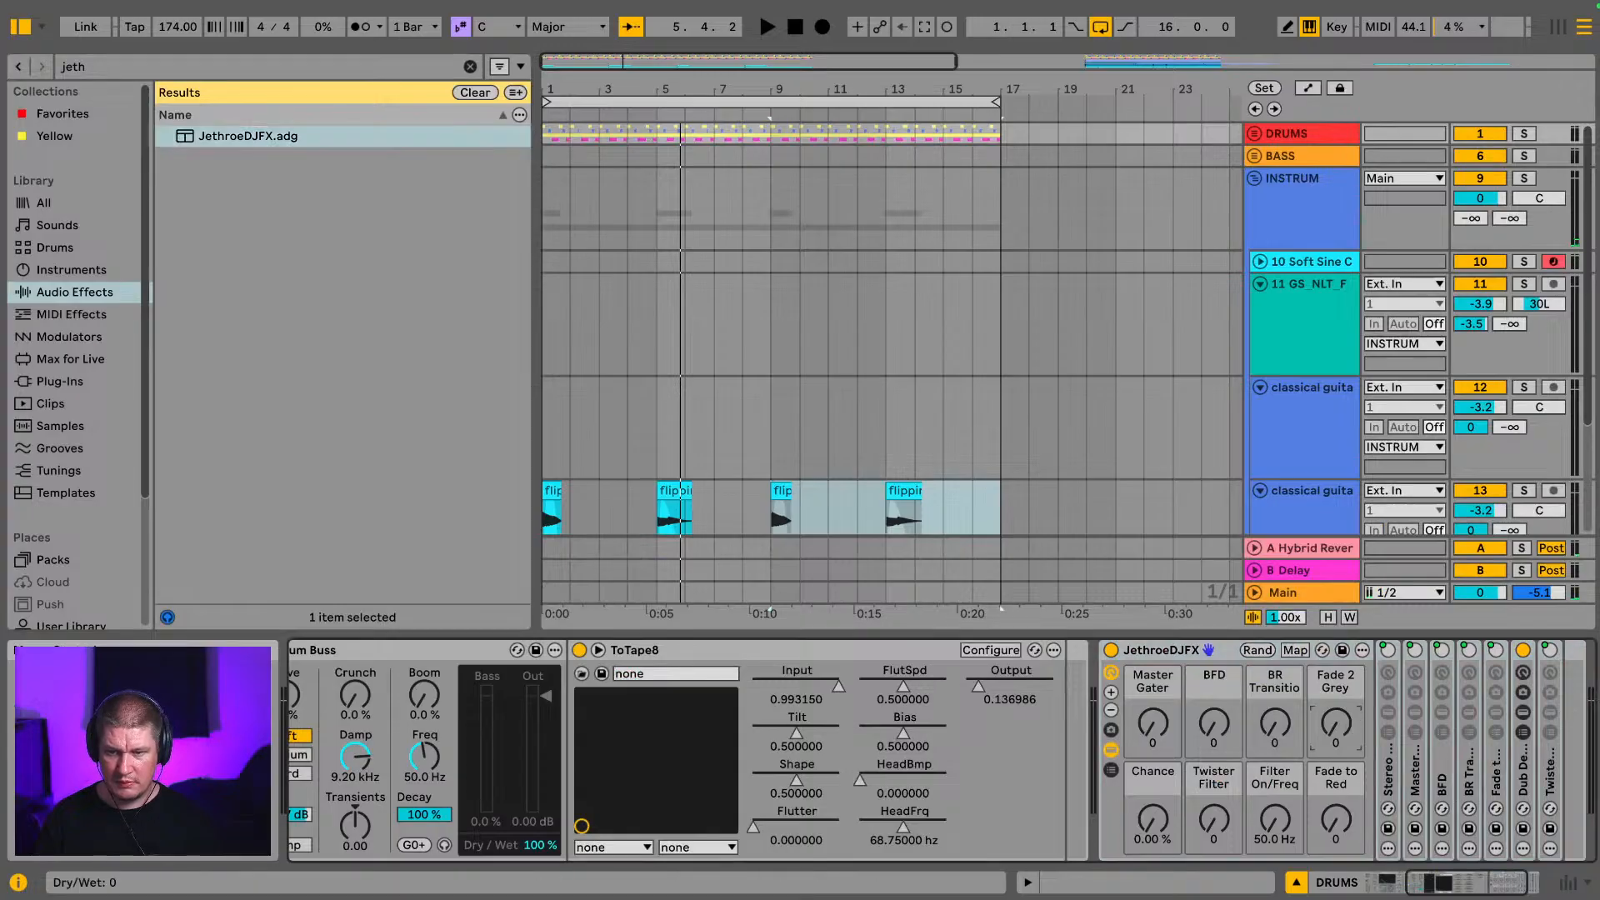
Step: Fold the INSTRUM group, unfold and enlarge the DRUMS group, and show its automation
{"action": "left_click", "coordinate": [1257, 178]}
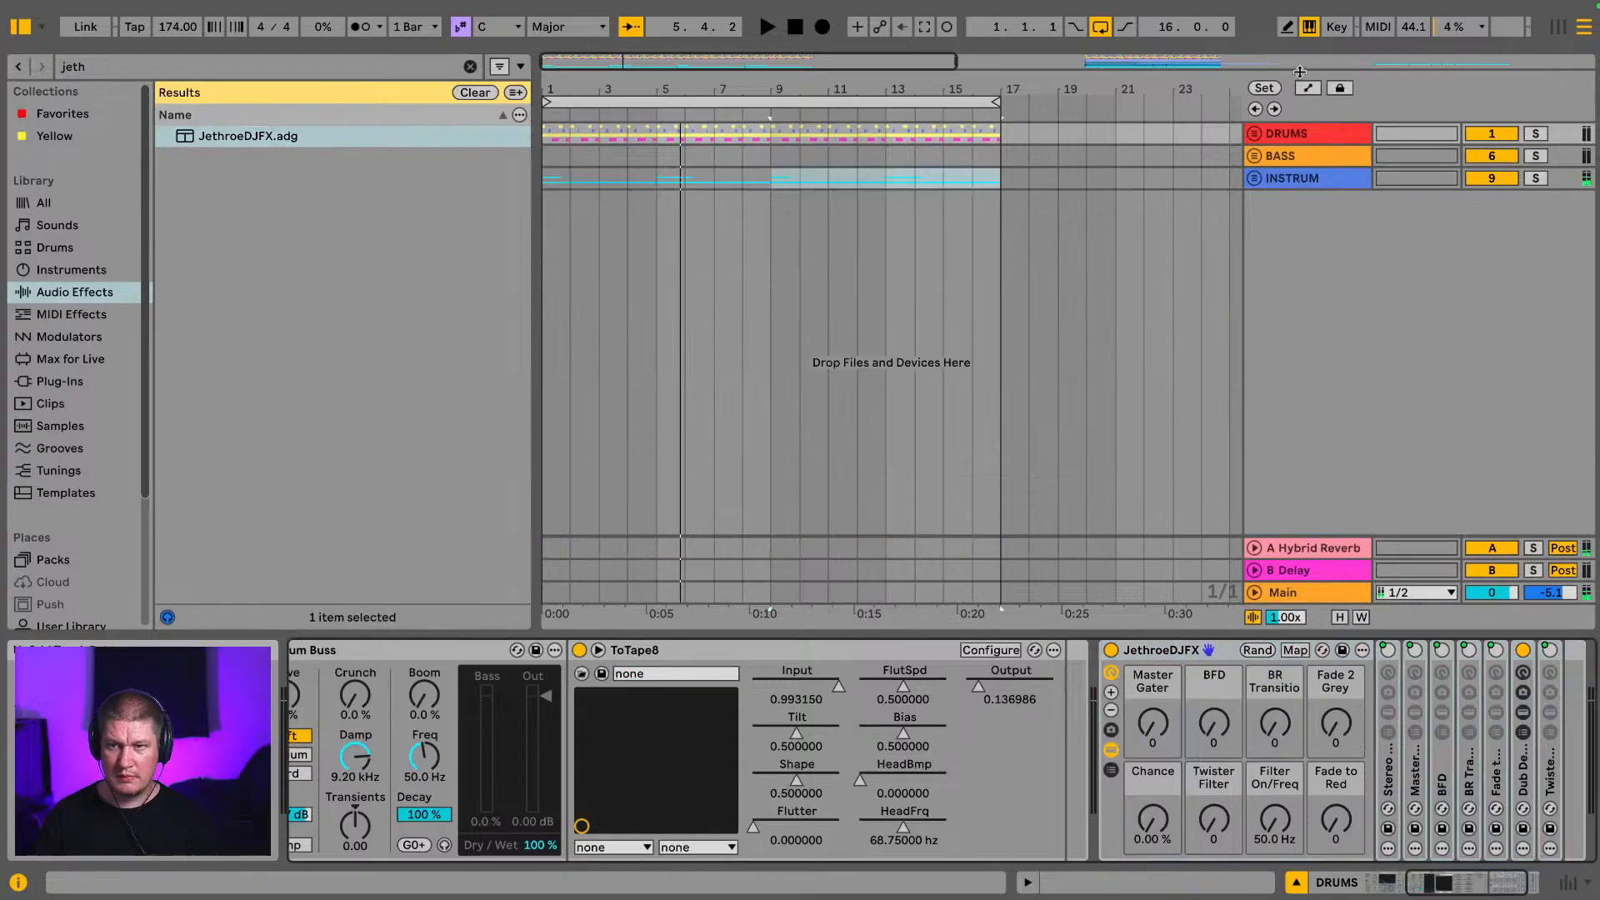
{"action": "left_click", "coordinate": [1278, 135]}
{"action": "left_click_drag", "start_coordinate": [1278, 144], "coordinate": [1283, 317]}
{"action": "left_click", "coordinate": [1300, 231]}
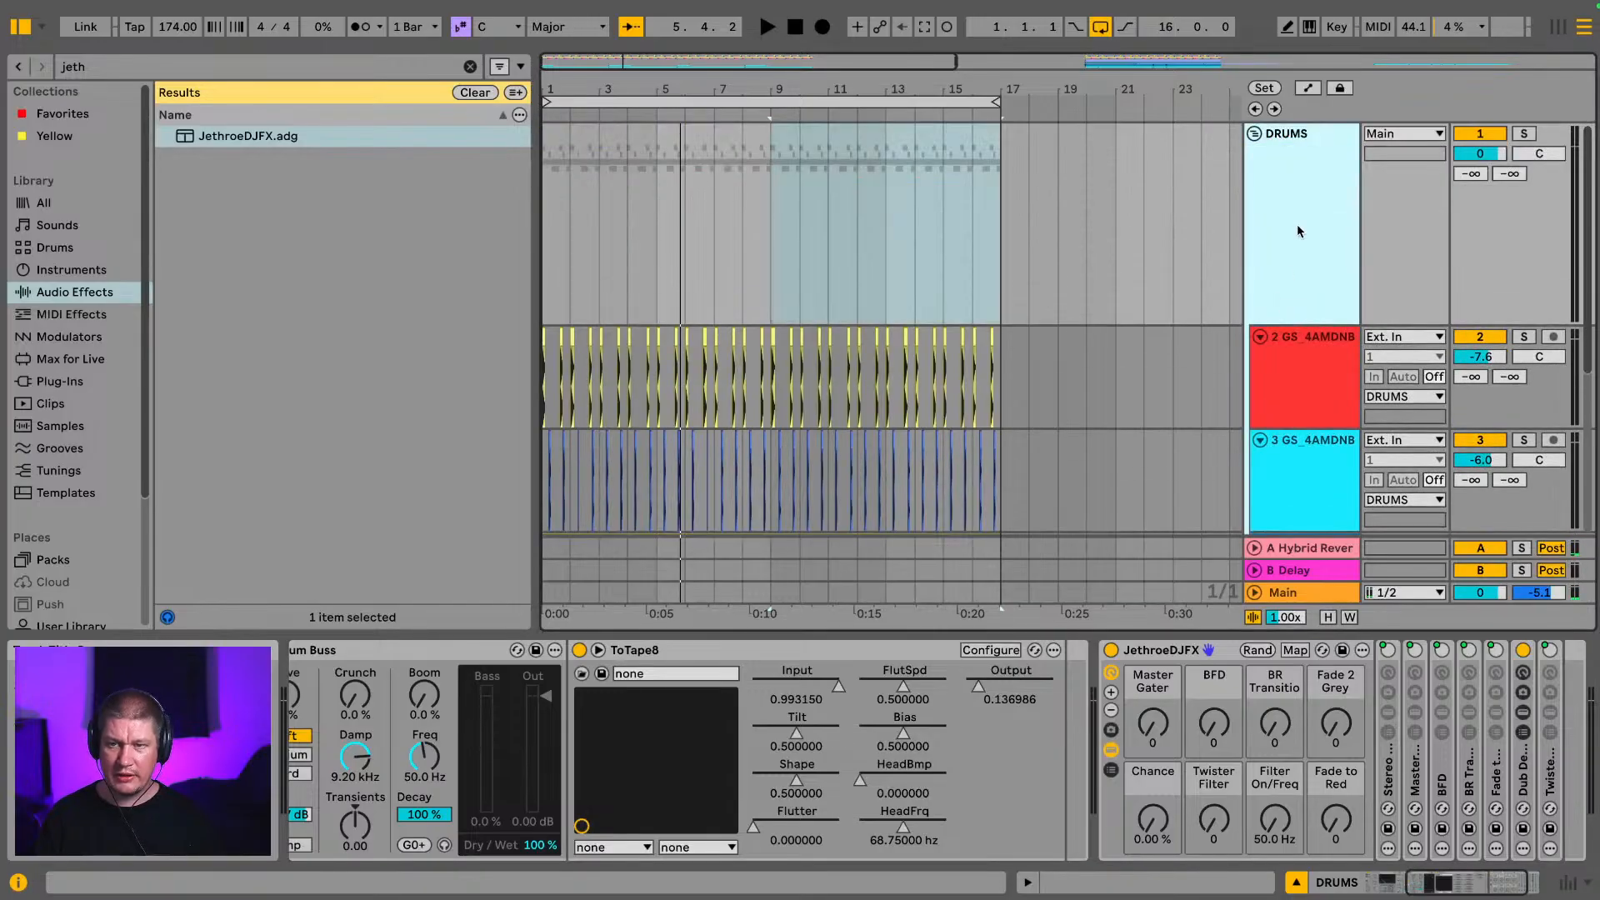
{"action": "key", "text": "a"}
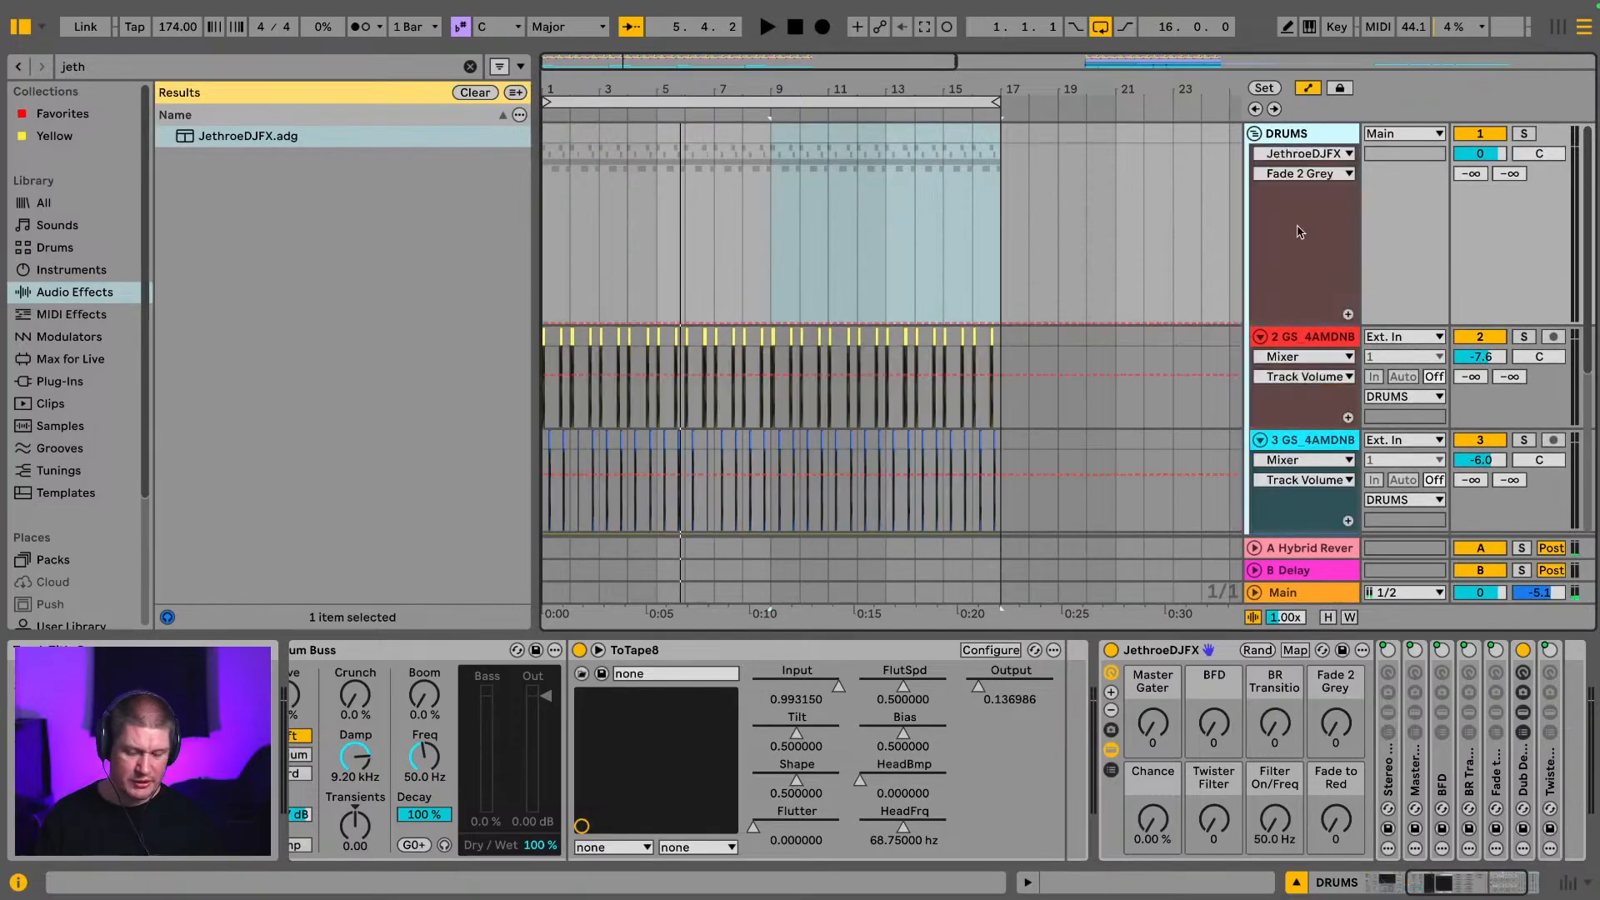
Step: Draw a Fade 2 Grey automation ramp on DRUMS from 0 at bar 14 to 51 at bar 17, and play it
{"action": "left_click", "coordinate": [1320, 720]}
{"action": "left_click", "coordinate": [911, 323]}
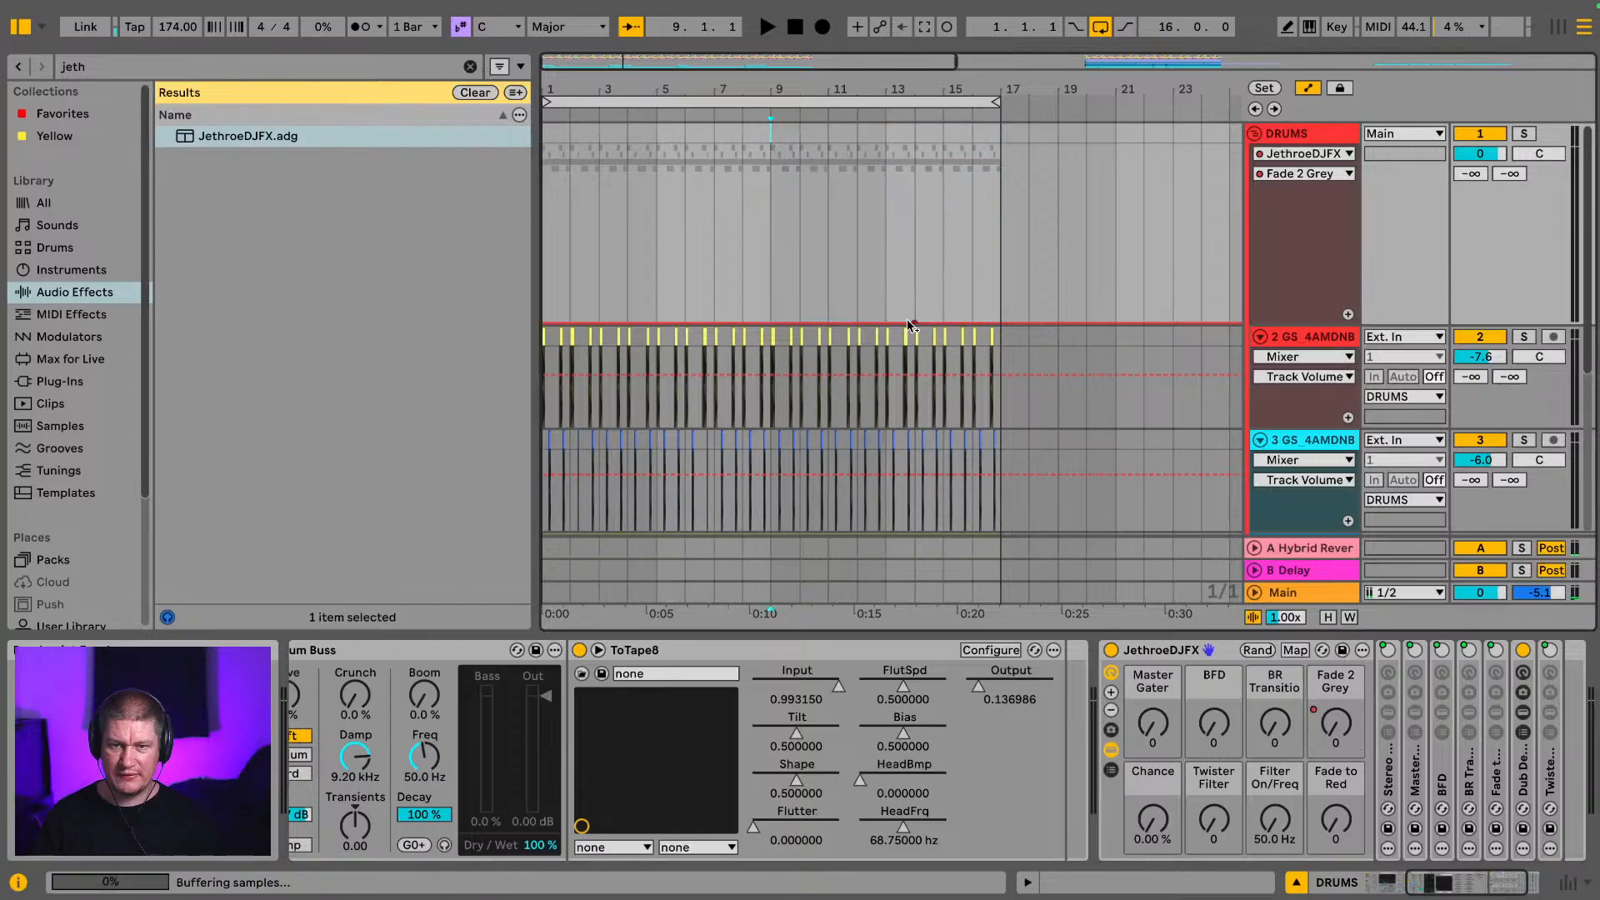
{"action": "left_click_drag", "start_coordinate": [959, 321], "coordinate": [1000, 257]}
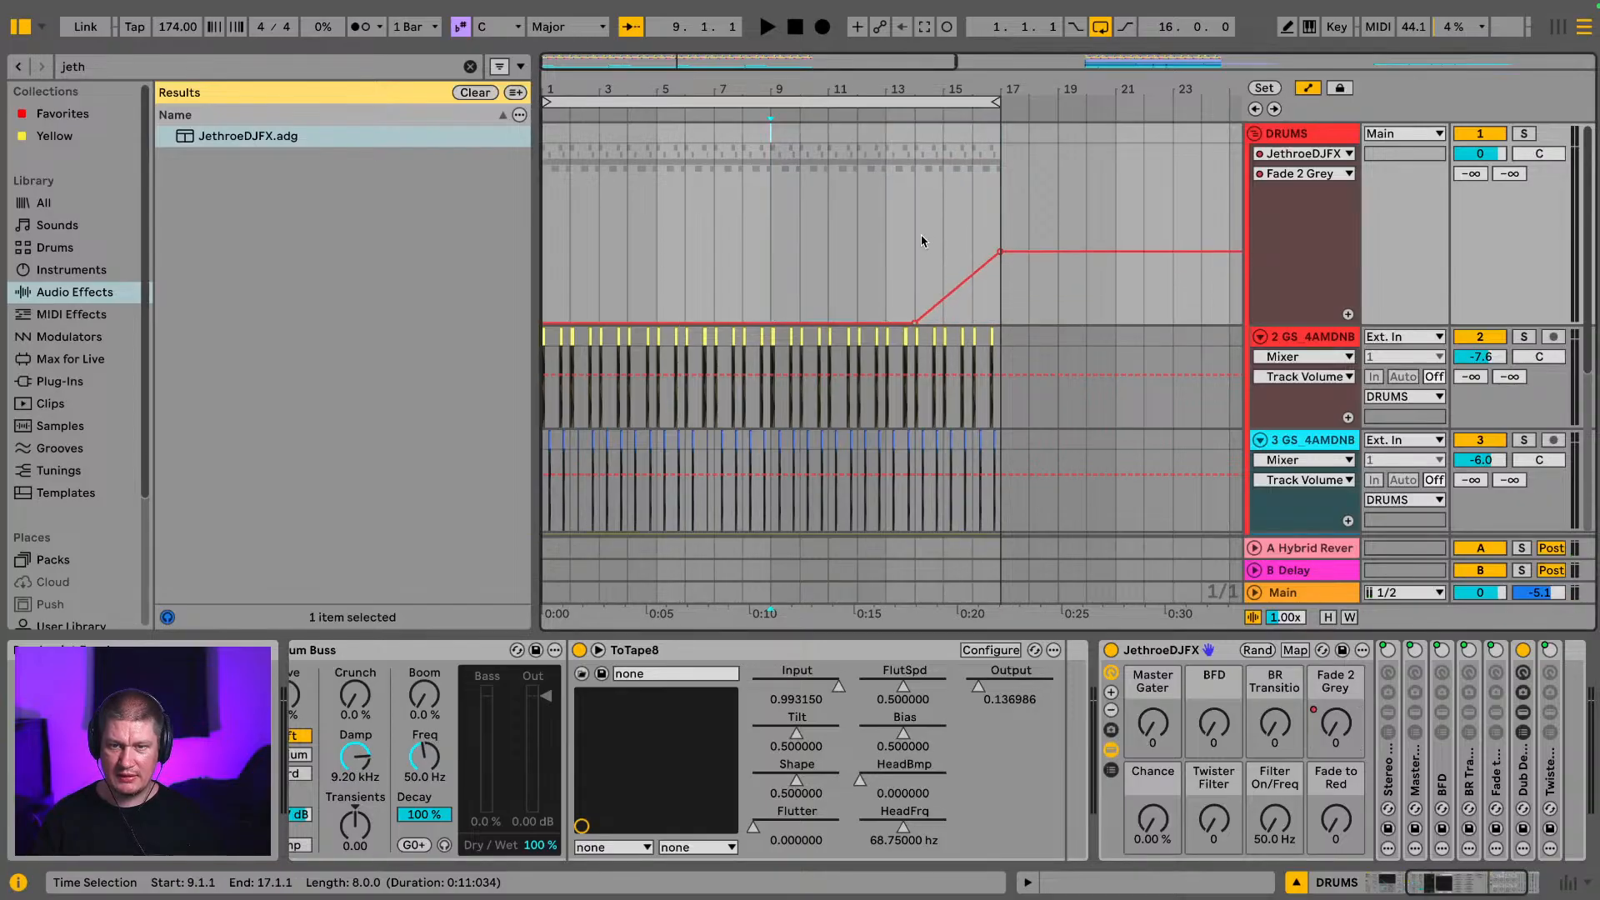
{"action": "key", "text": "space"}
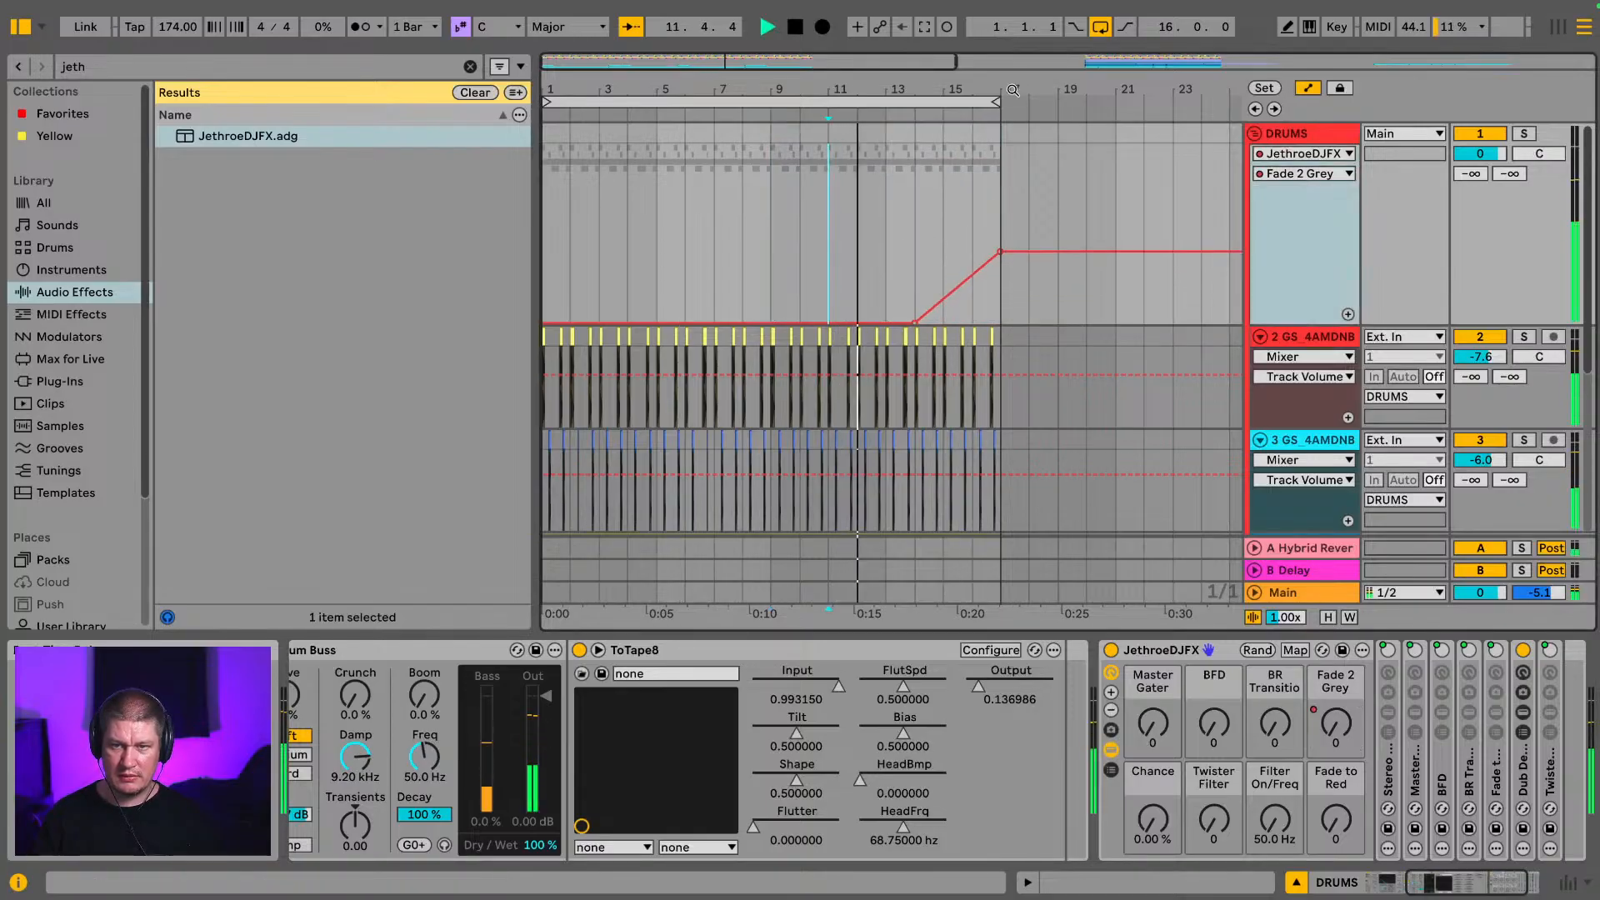
{"action": "left_click_drag", "start_coordinate": [1011, 89], "coordinate": [1011, 158]}
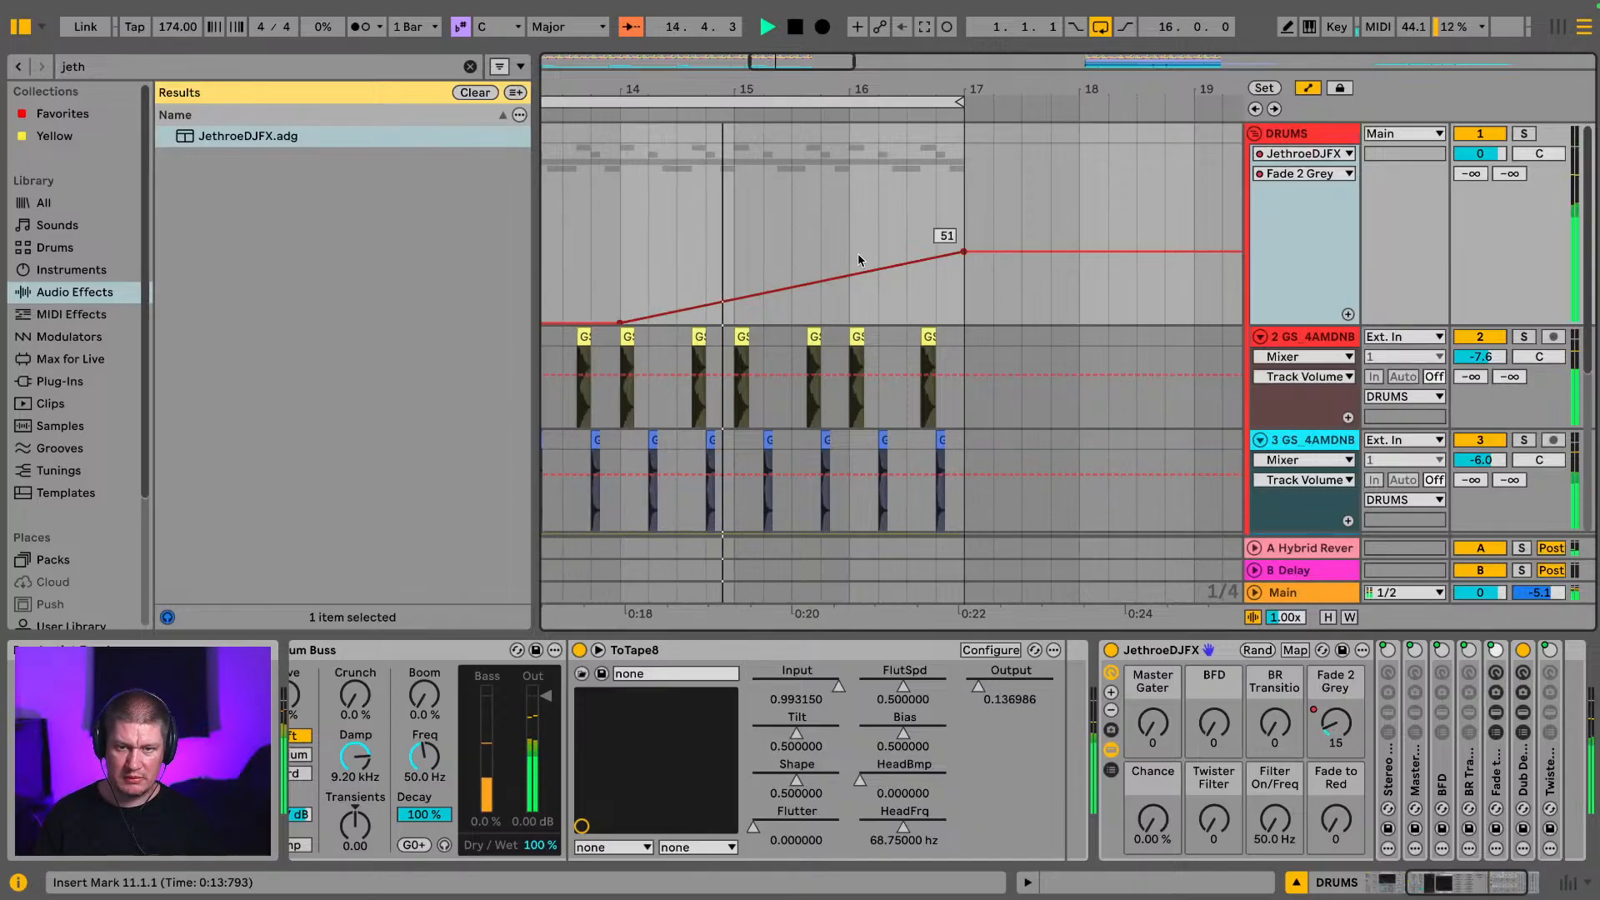
{"action": "left_click", "coordinate": [627, 325]}
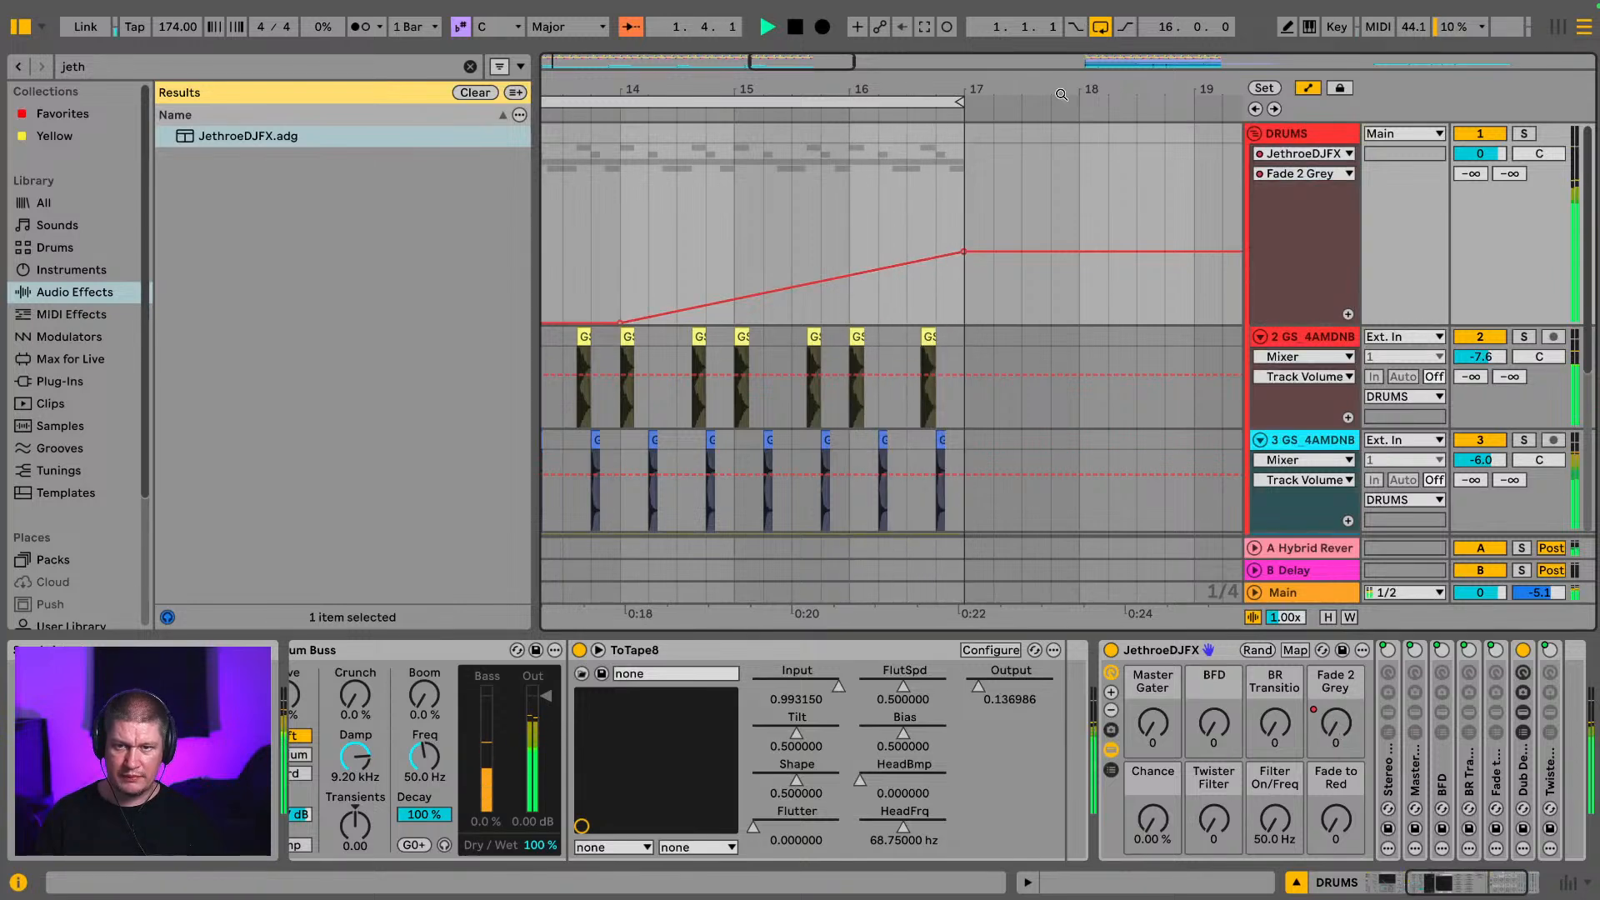
Step: Steepen the Fade 2 Grey ramp by raising its end at bar 17 and starting it at bar 15, and play from 15.1.1
{"action": "left_click_drag", "start_coordinate": [1061, 94], "coordinate": [1061, 33]}
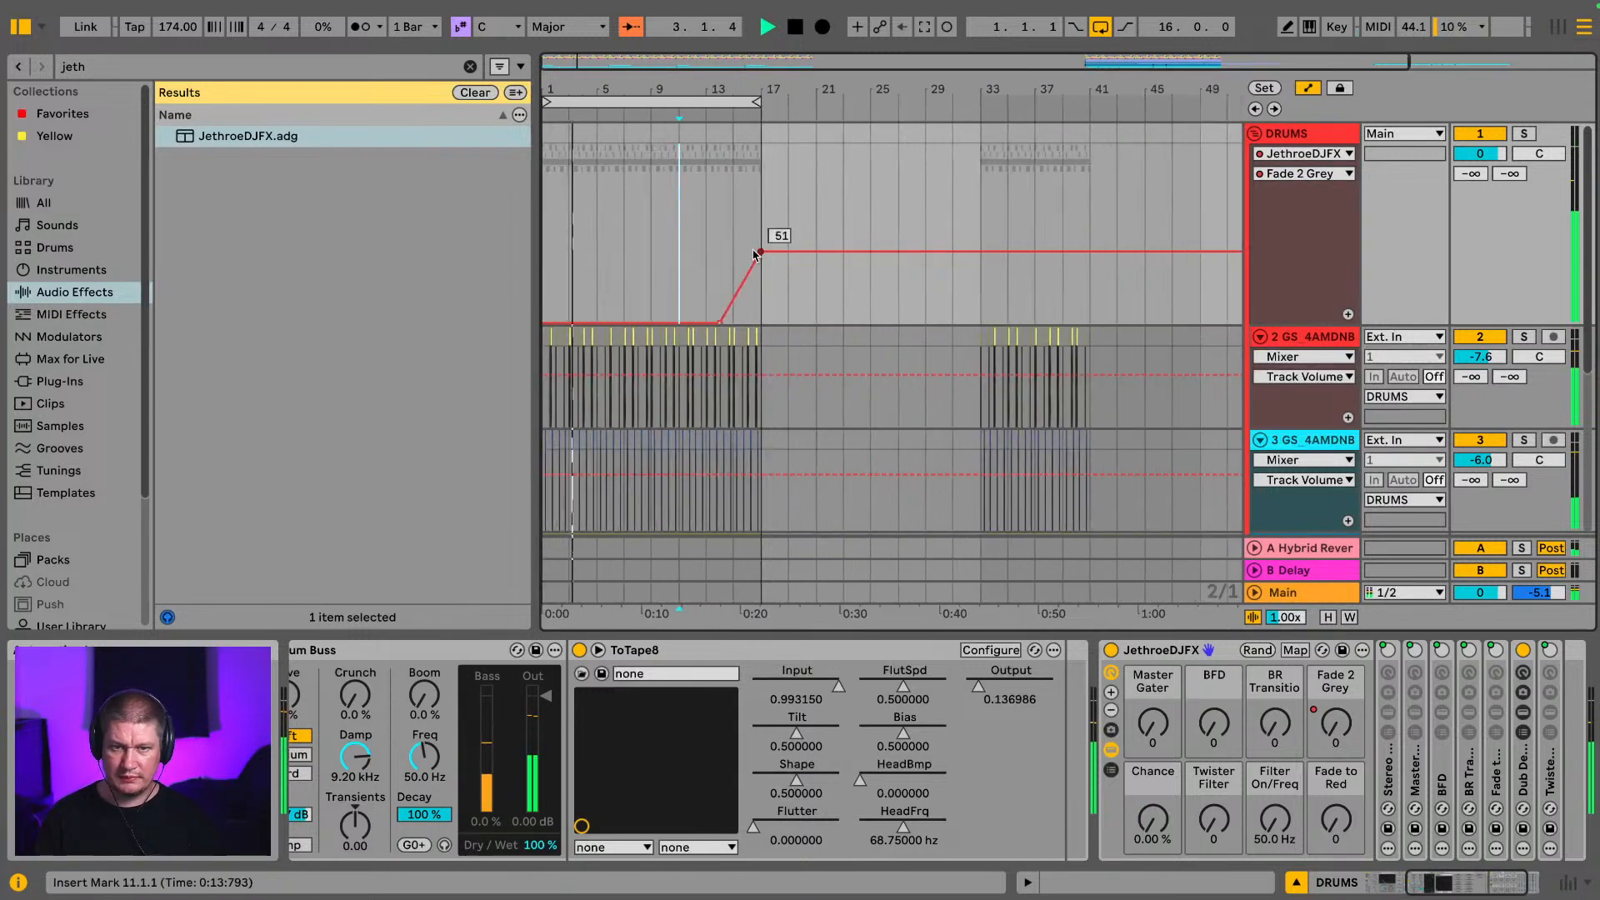
{"action": "left_click_drag", "start_coordinate": [754, 255], "coordinate": [757, 233]}
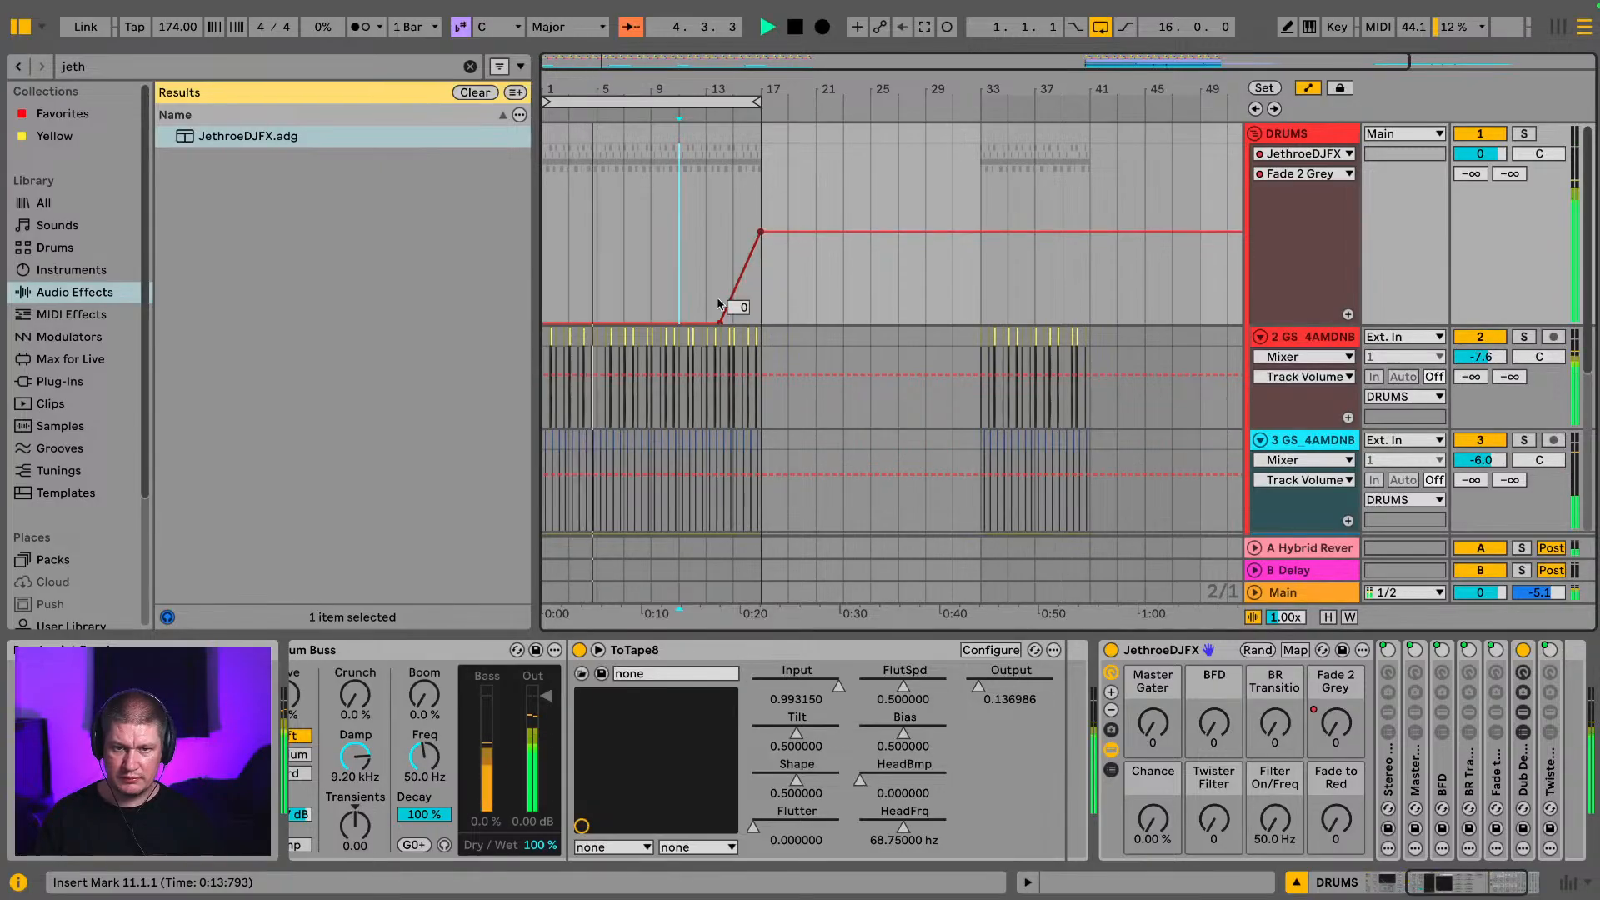
{"action": "mouse_move", "coordinate": [717, 304]}
{"action": "left_mouse_down"}
{"action": "mouse_move", "coordinate": [736, 304]}
{"action": "mouse_move", "coordinate": [737, 282]}
{"action": "left_mouse_up"}
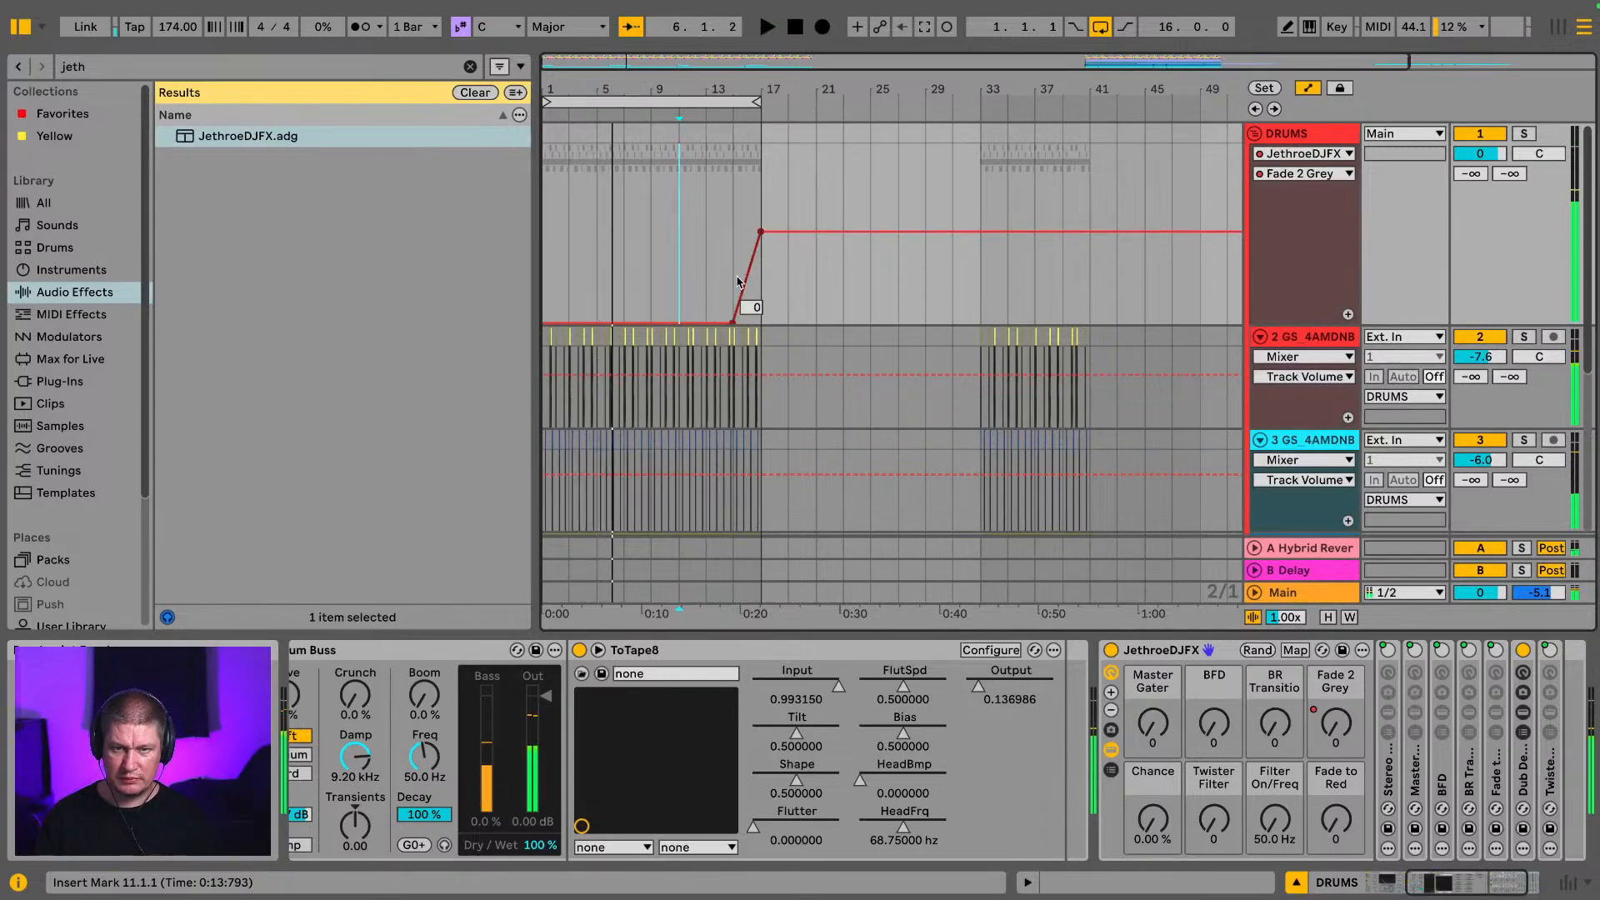
{"action": "left_click", "coordinate": [736, 236]}
{"action": "key", "text": "space"}
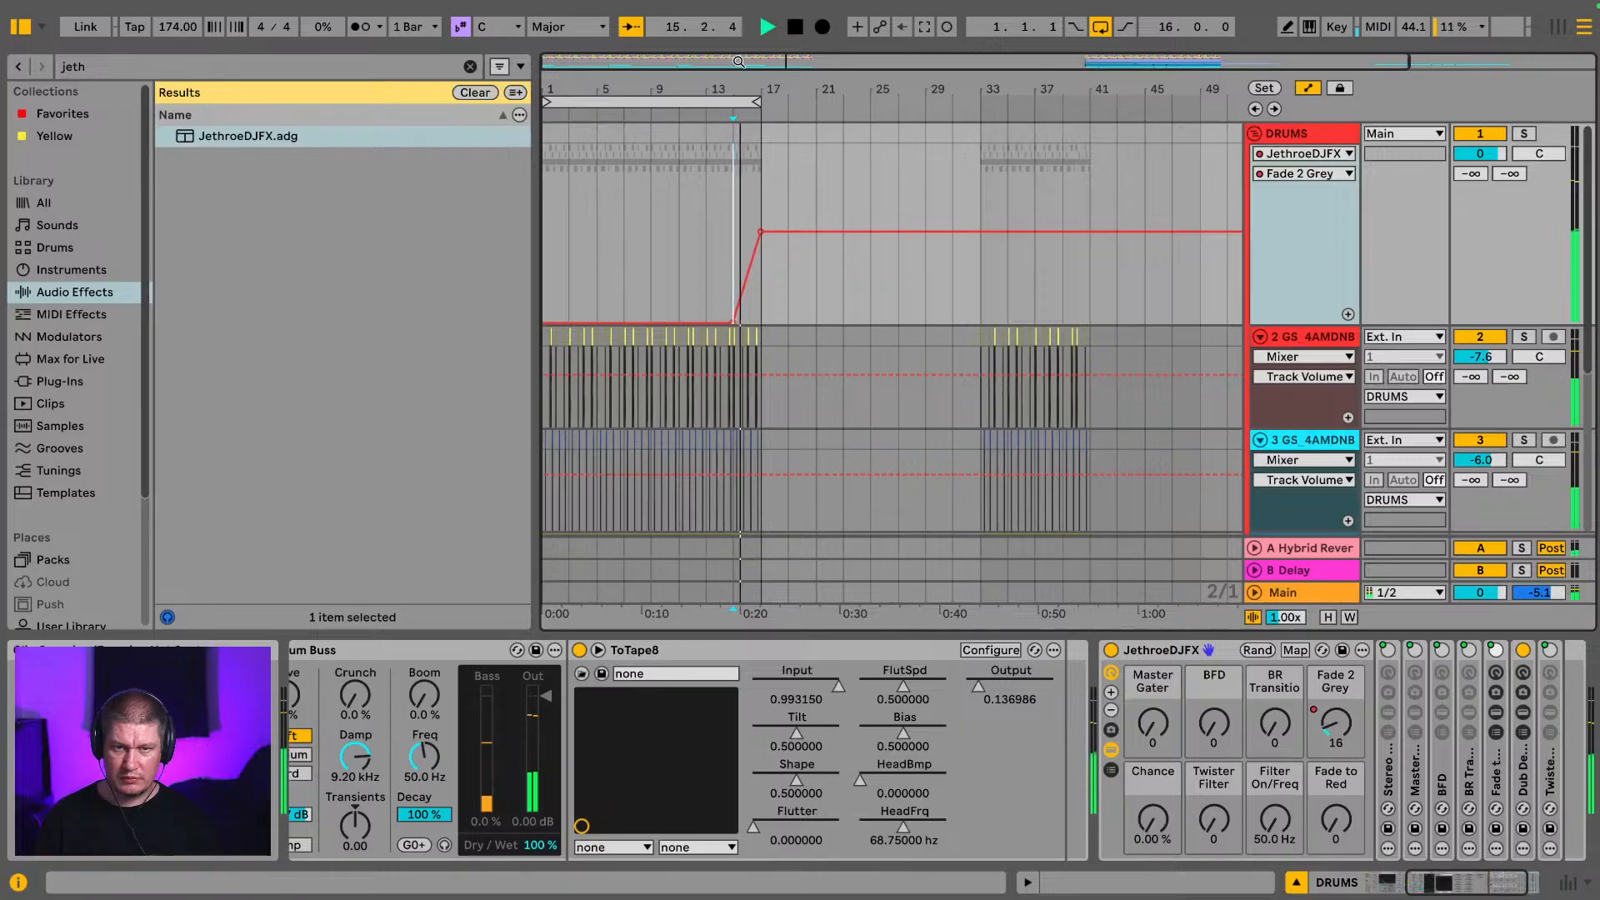
{"action": "left_click_drag", "start_coordinate": [760, 89], "coordinate": [801, 79]}
{"action": "scroll", "coordinate": [954, 330], "scroll_direction": "down", "scroll_amount": 5}
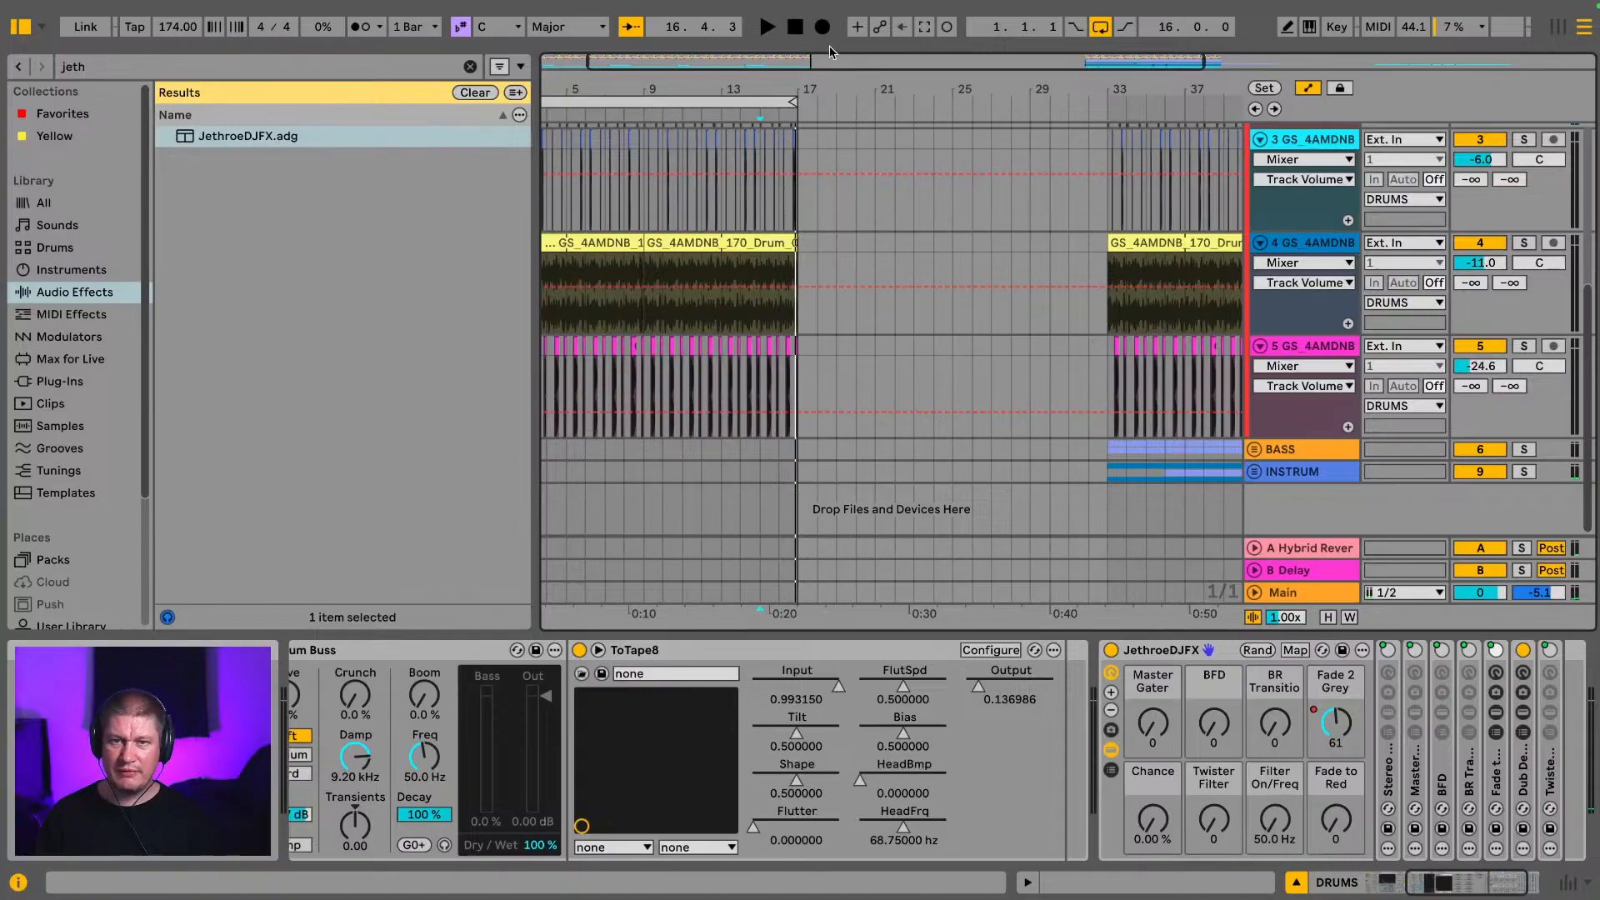
Step: Unfold the INSTRUM group and delete the clips at bars 33–41 on the duplicate classical guitar track with the Delay
{"action": "left_click_drag", "start_coordinate": [828, 87], "coordinate": [773, 88]}
{"action": "scroll", "coordinate": [1002, 320], "scroll_direction": "up", "scroll_amount": 5}
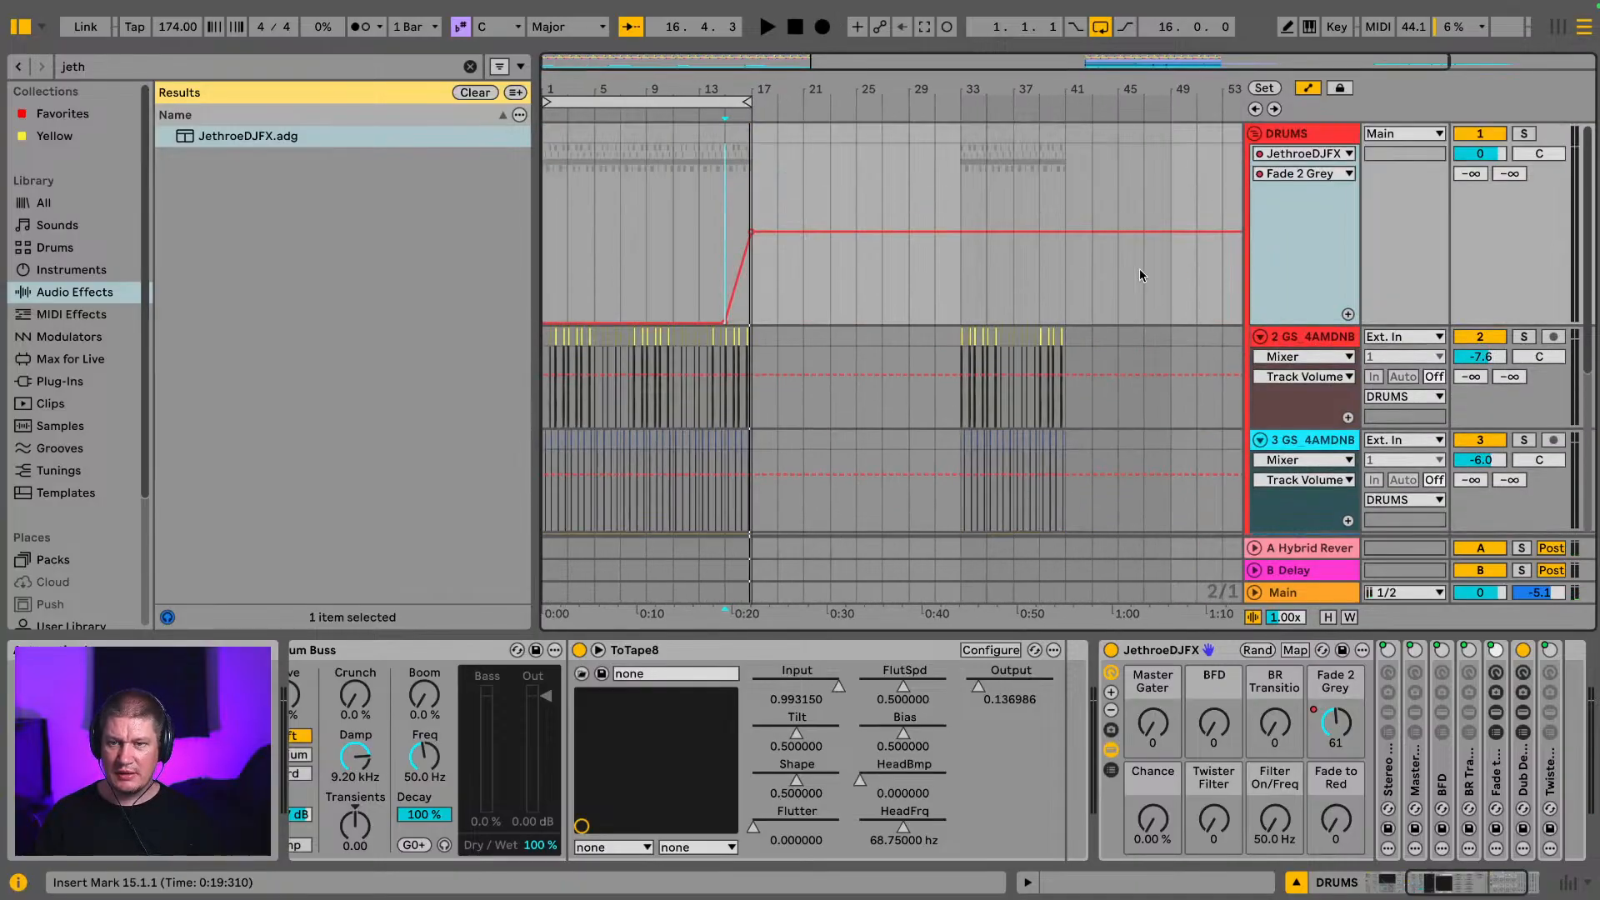
{"action": "scroll", "coordinate": [1140, 275], "scroll_direction": "down", "scroll_amount": 5}
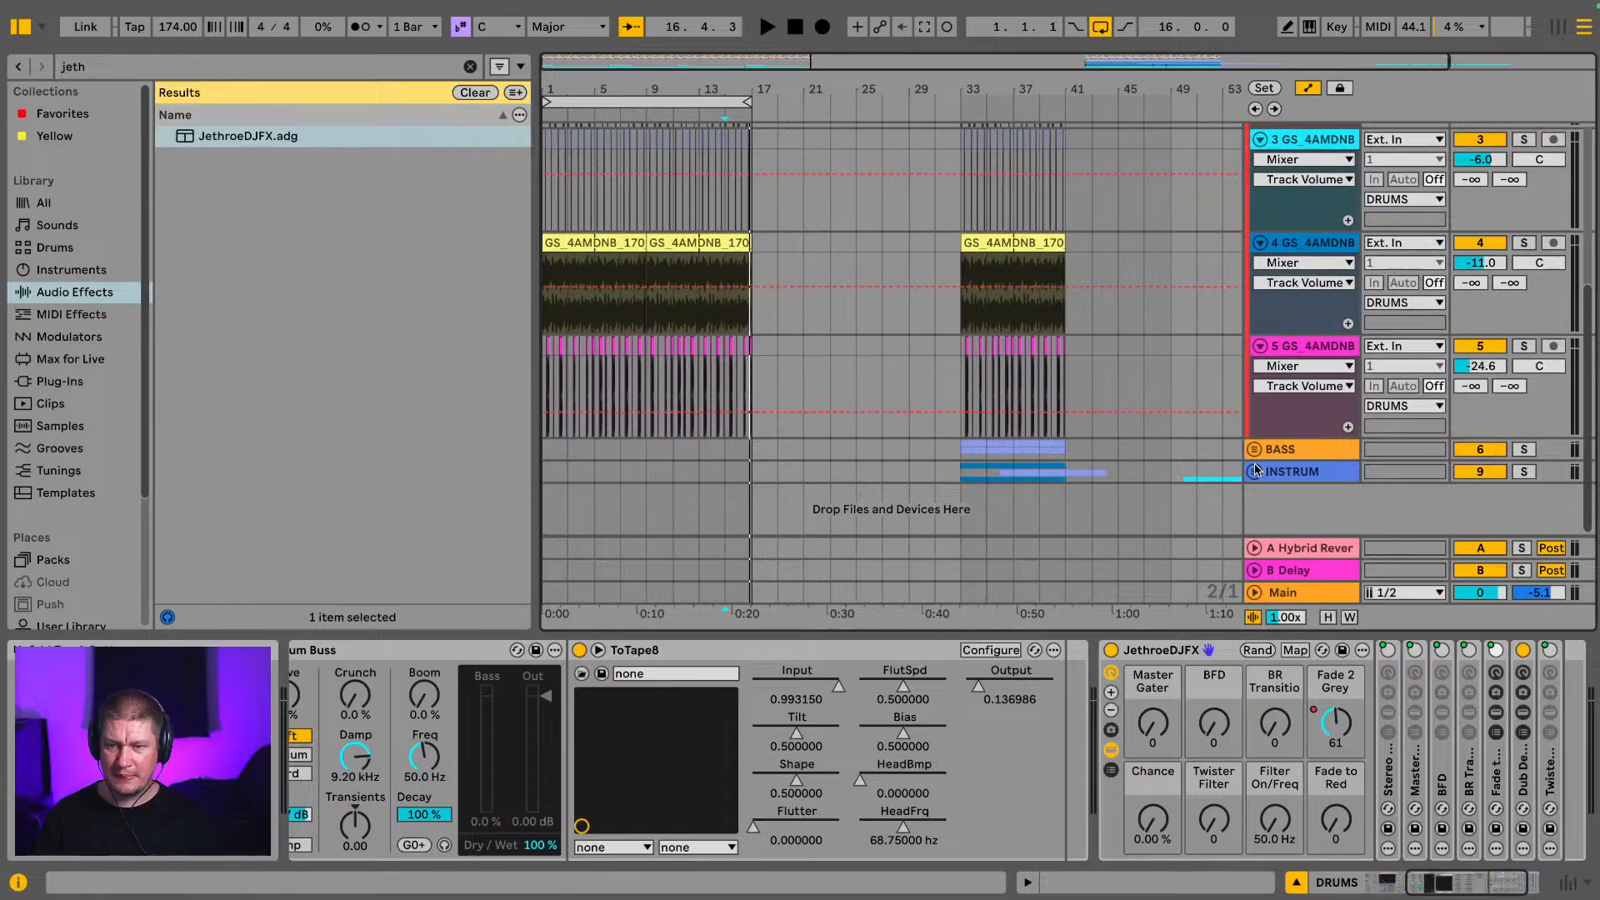
{"action": "left_click", "coordinate": [1255, 471]}
{"action": "scroll", "coordinate": [1040, 312], "scroll_direction": "down", "scroll_amount": 10}
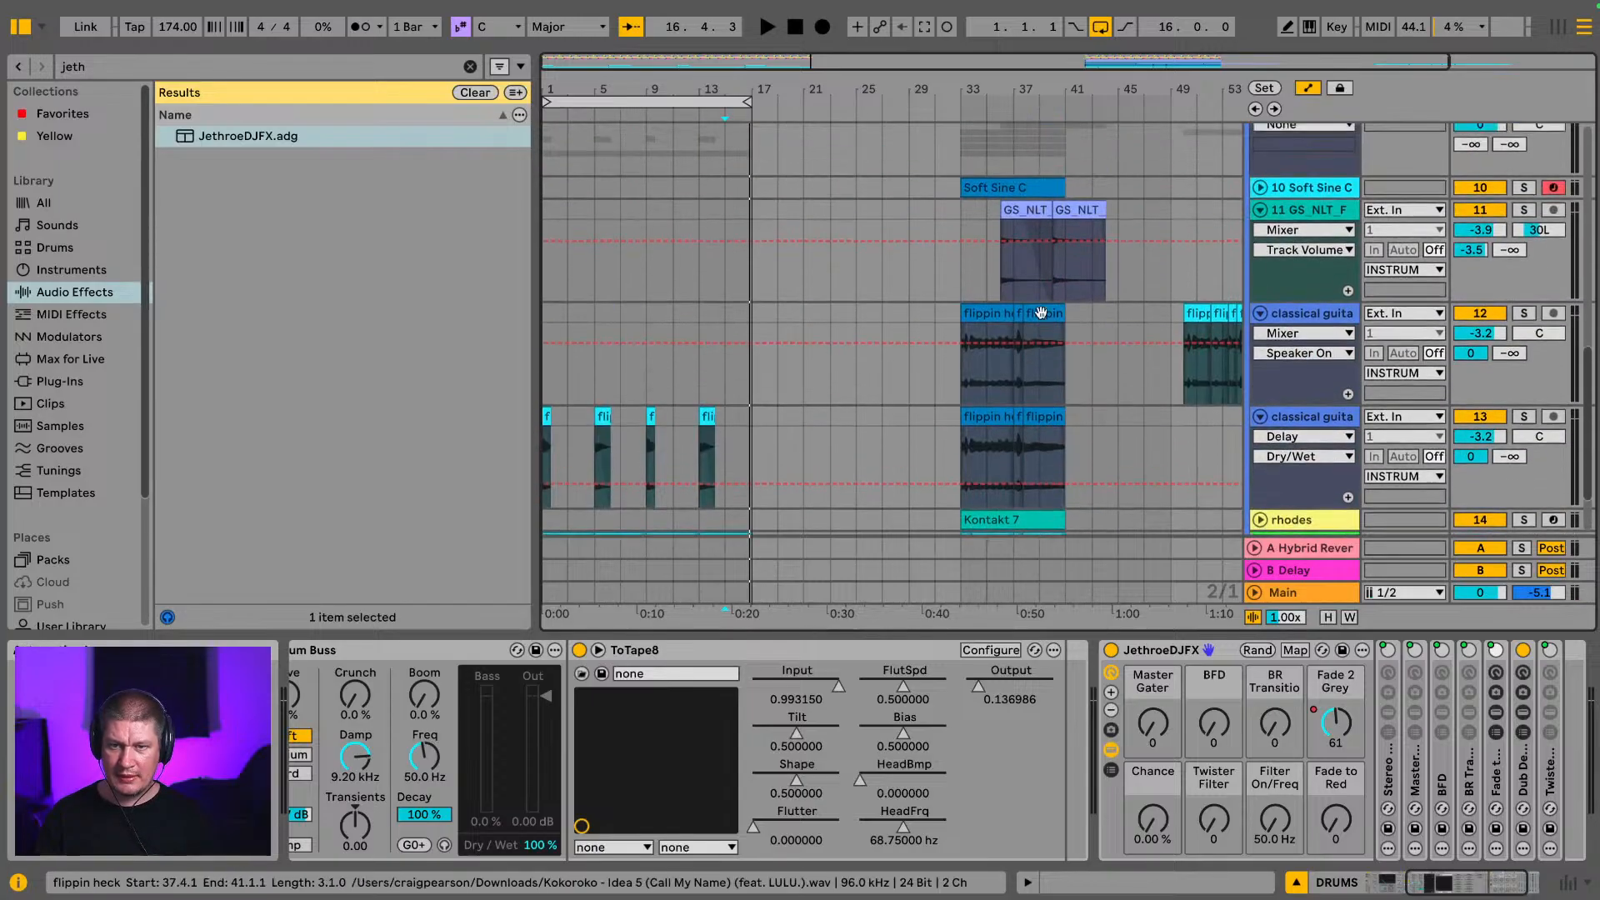
{"action": "scroll", "coordinate": [1042, 317], "scroll_direction": "down", "scroll_amount": 1}
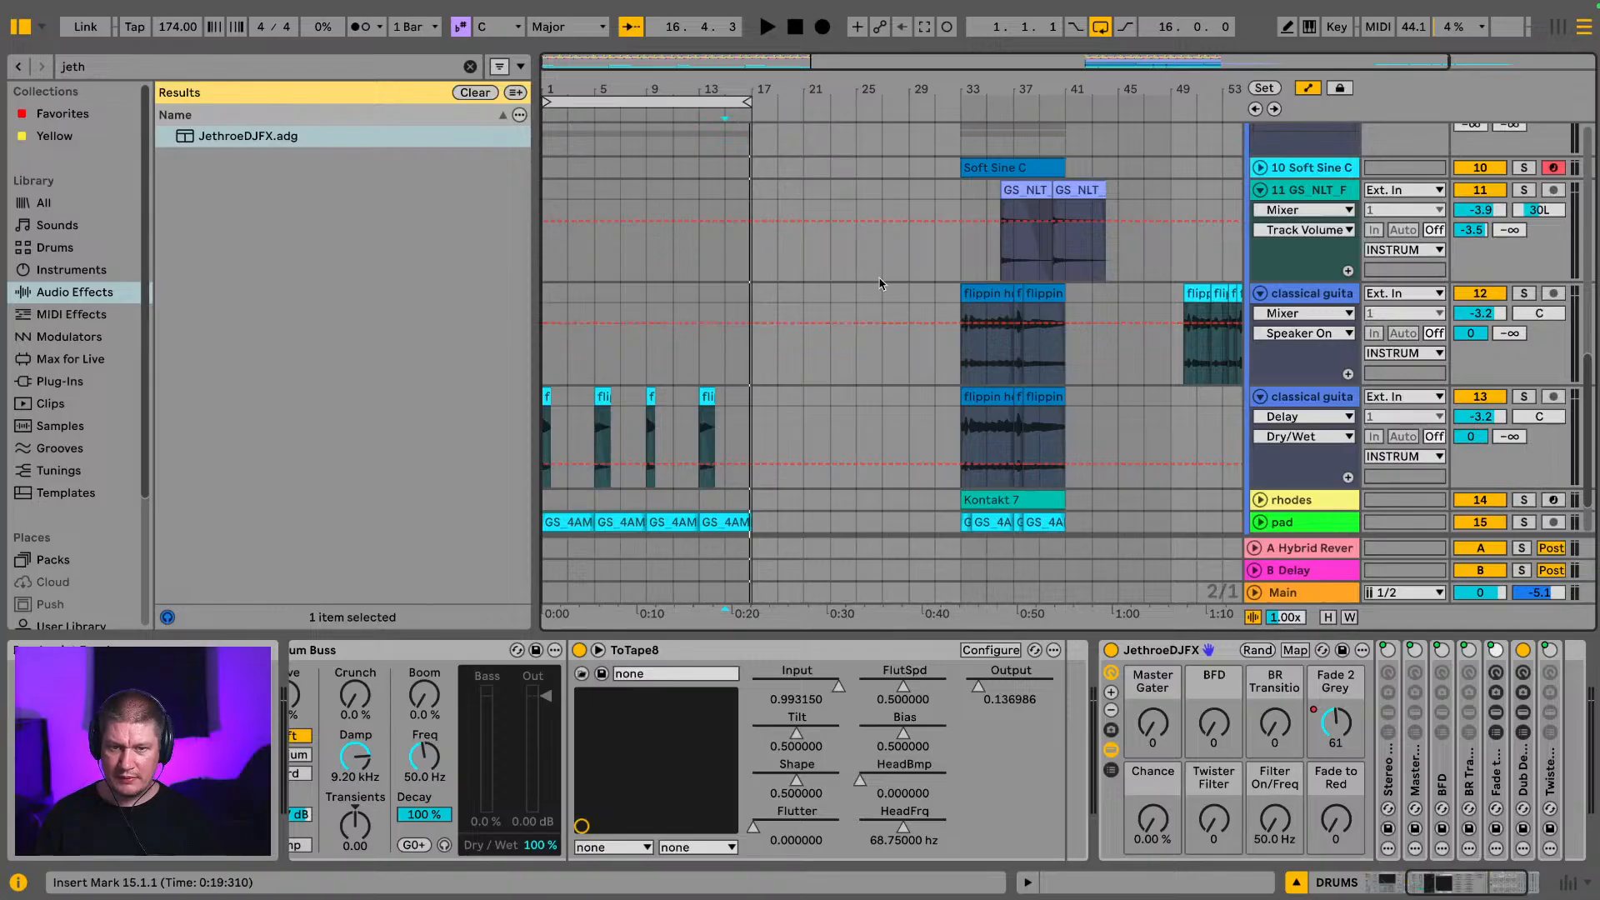
{"action": "left_click_drag", "start_coordinate": [911, 406], "coordinate": [1118, 426]}
{"action": "key", "text": "Delete"}
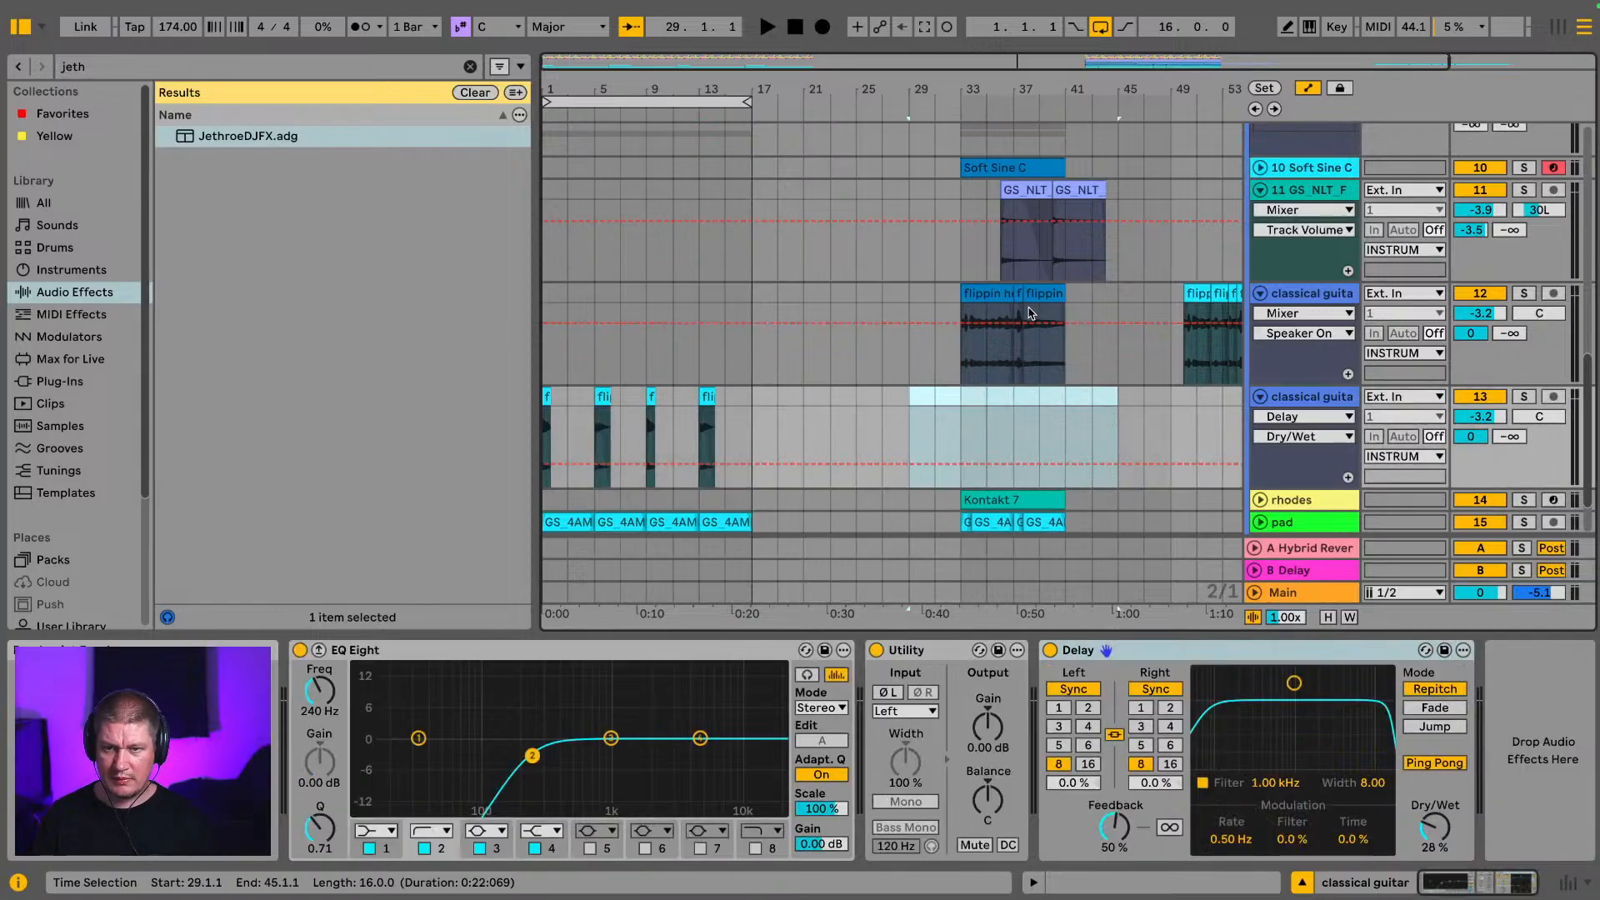
Step: Move the three classical guitar clips at bars 33–41 on track 12 to start at bar 17, and set playback to start at 1.1.1
{"action": "left_click", "coordinate": [987, 295]}
{"action": "left_click", "coordinate": [1047, 294], "text": "shift"}
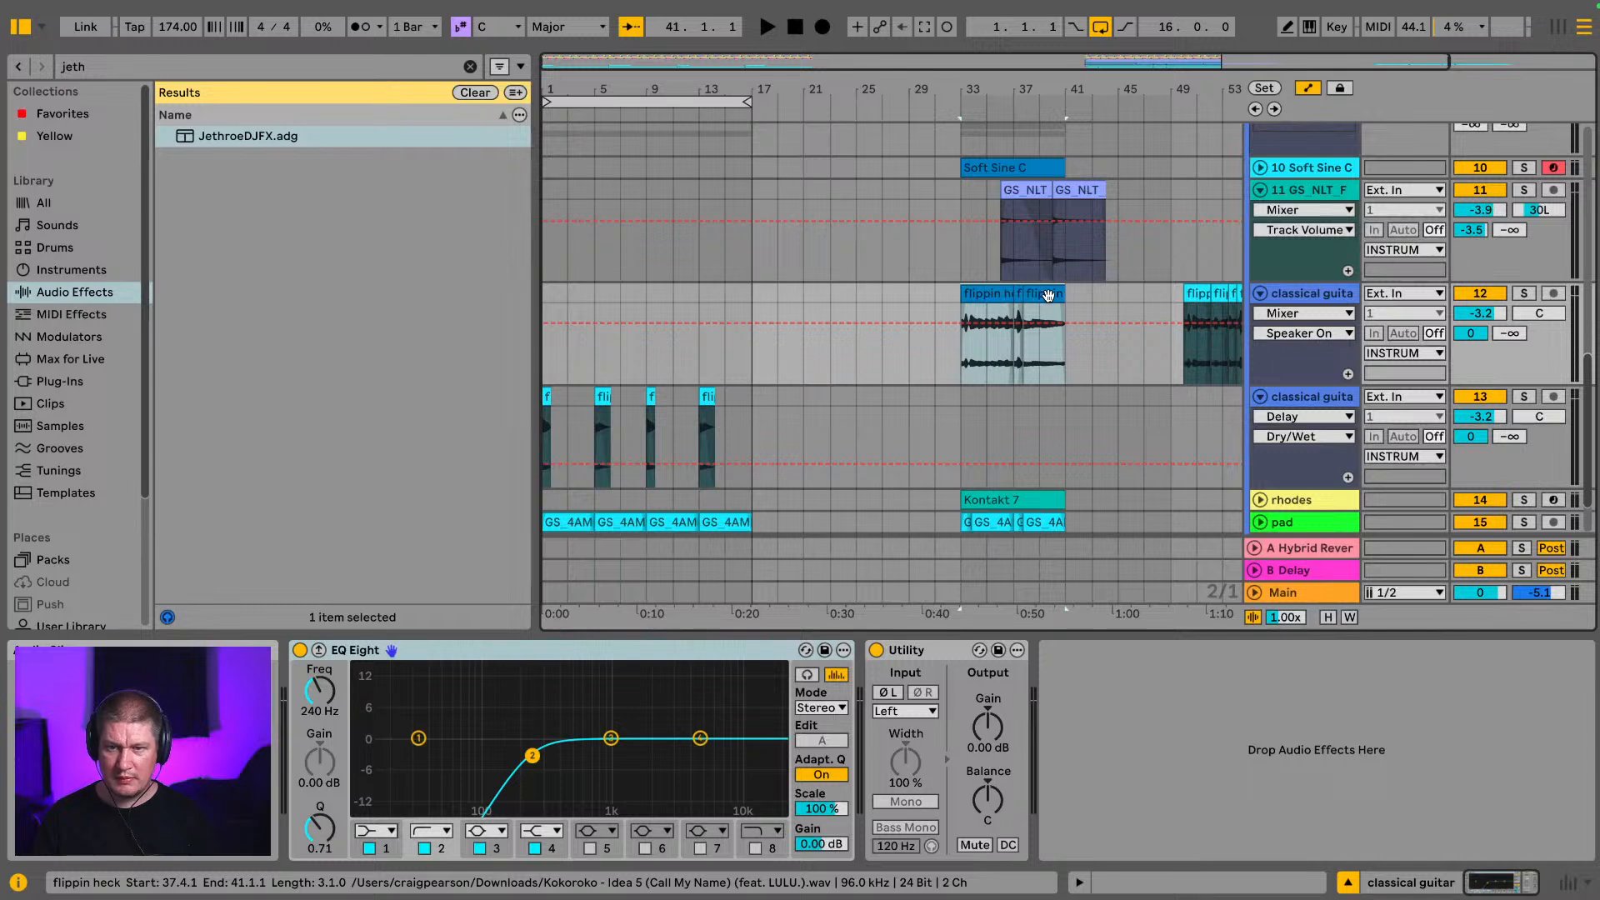
{"action": "left_click_drag", "start_coordinate": [1048, 294], "coordinate": [838, 295]}
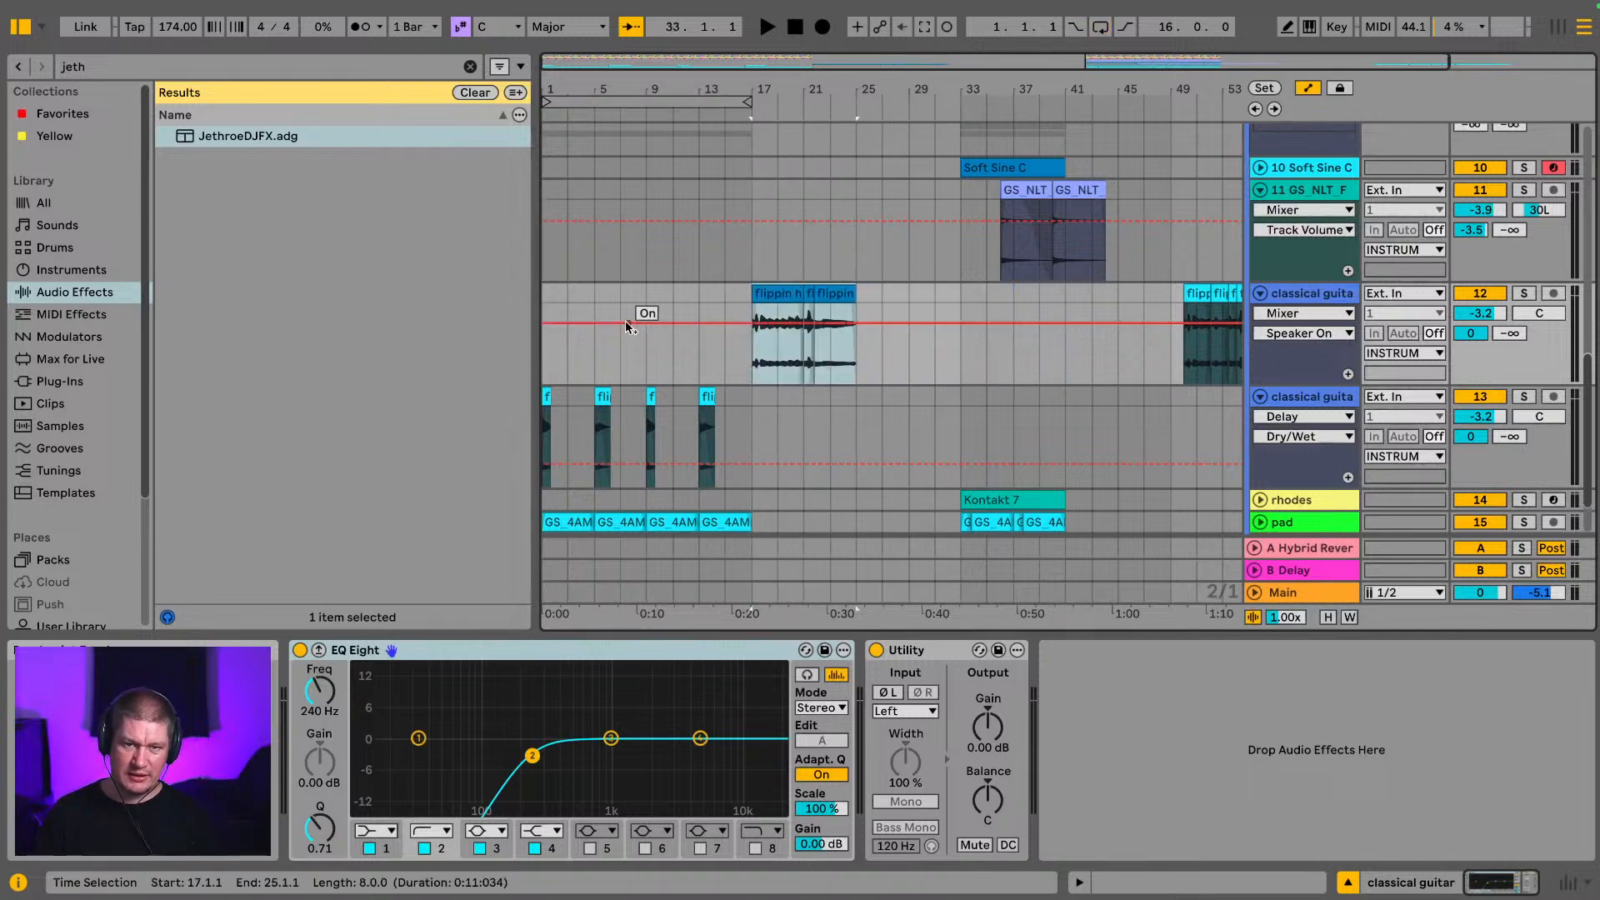
{"action": "left_click", "coordinate": [550, 352]}
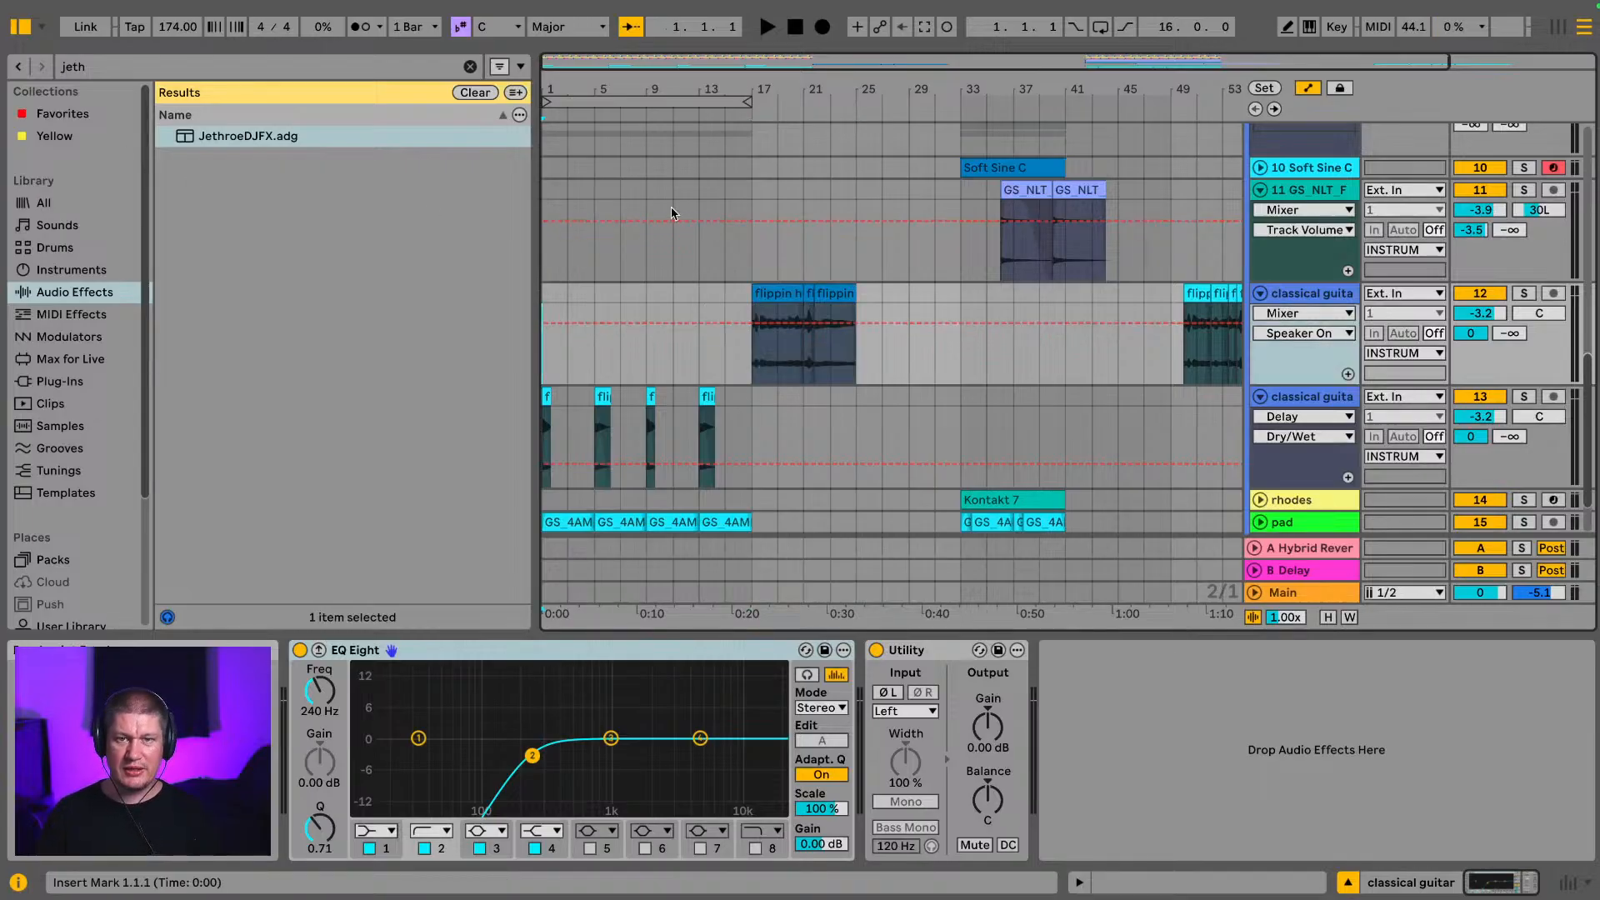
Step: Hide the browser and fold the GS_NLT synth track and both classical guitar tracks
{"action": "left_click", "coordinate": [20, 28]}
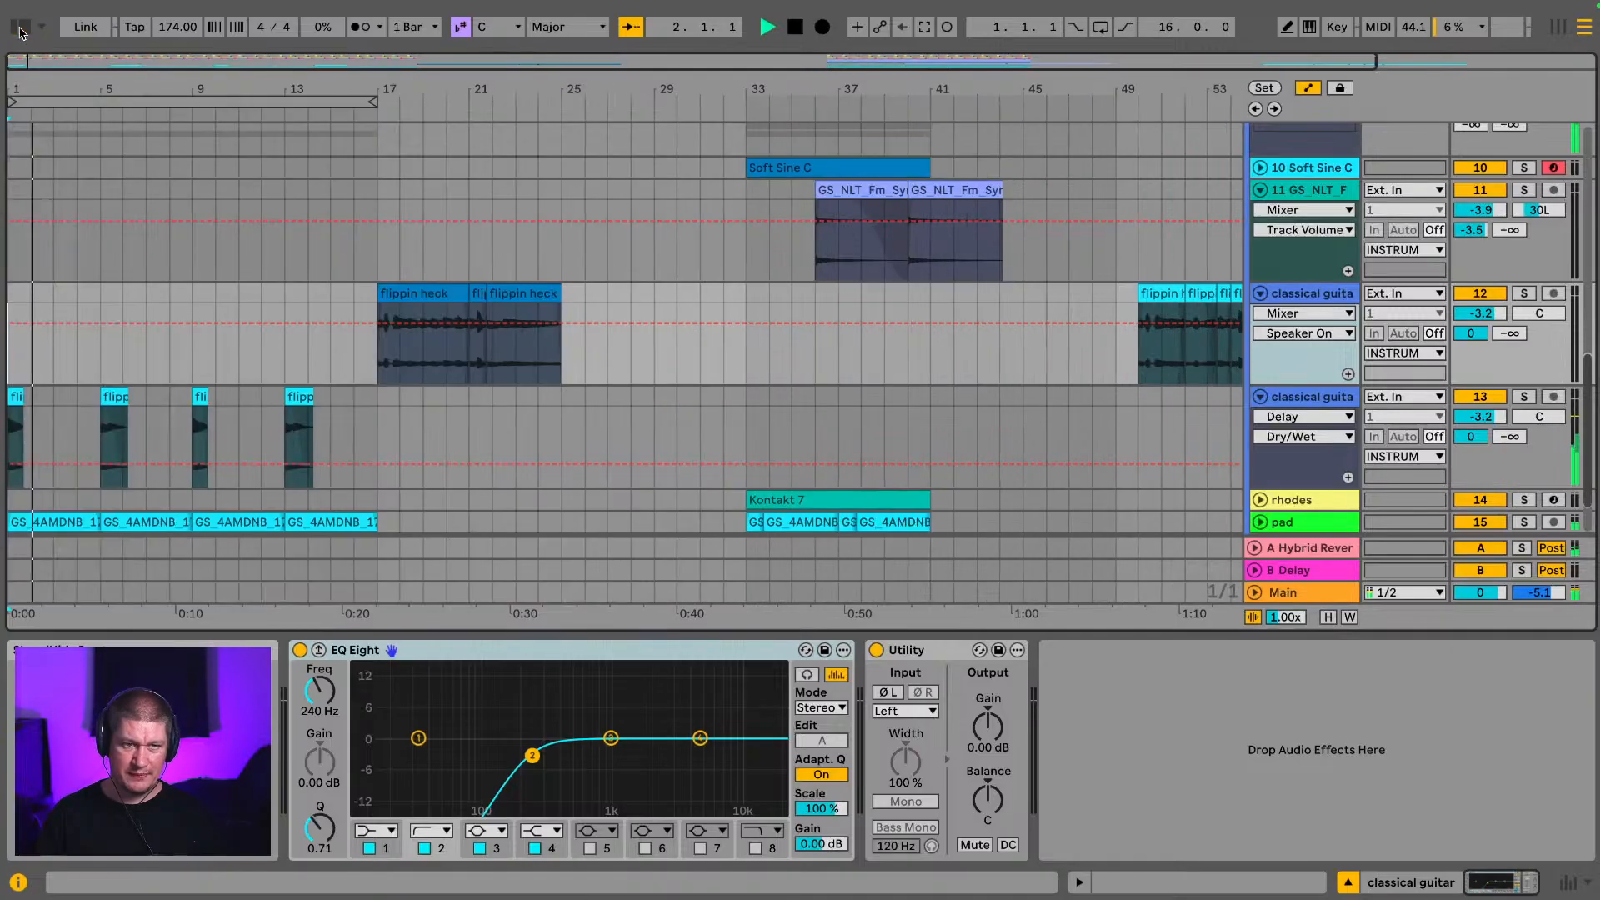
{"action": "left_click", "coordinate": [1261, 191]}
{"action": "left_click", "coordinate": [1260, 212]}
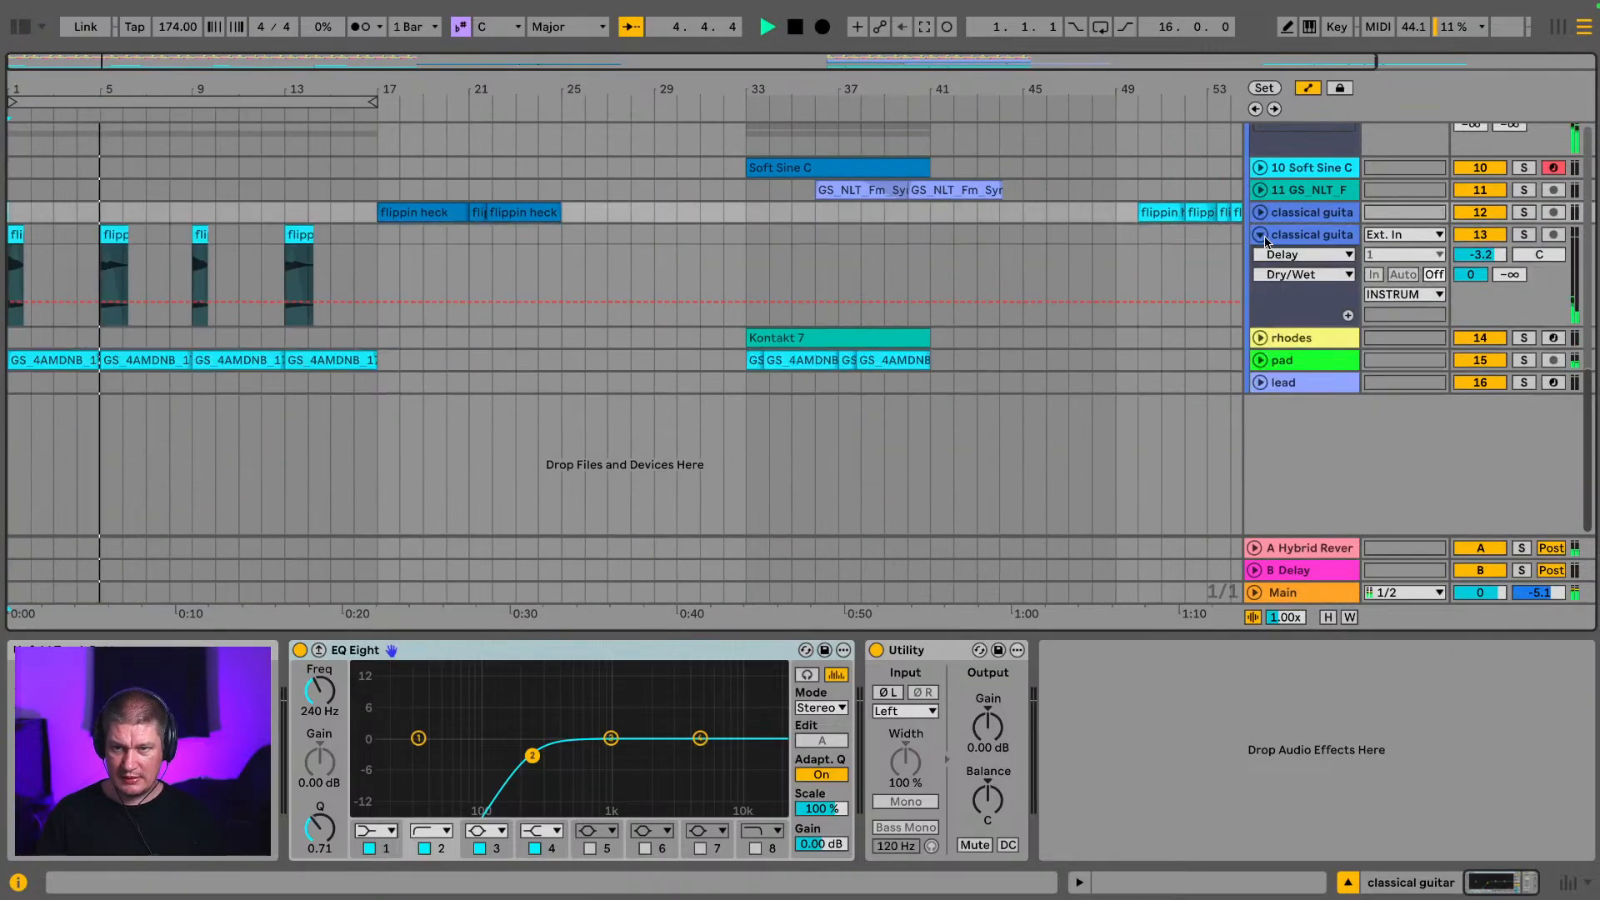
{"action": "left_click", "coordinate": [1260, 234]}
Step: Fold drum tracks 2 to 5 and reduce the height of the DRUMS group track
{"action": "scroll", "coordinate": [1244, 297], "scroll_direction": "up", "scroll_amount": 1}
{"action": "scroll", "coordinate": [1246, 275], "scroll_direction": "up", "scroll_amount": 4}
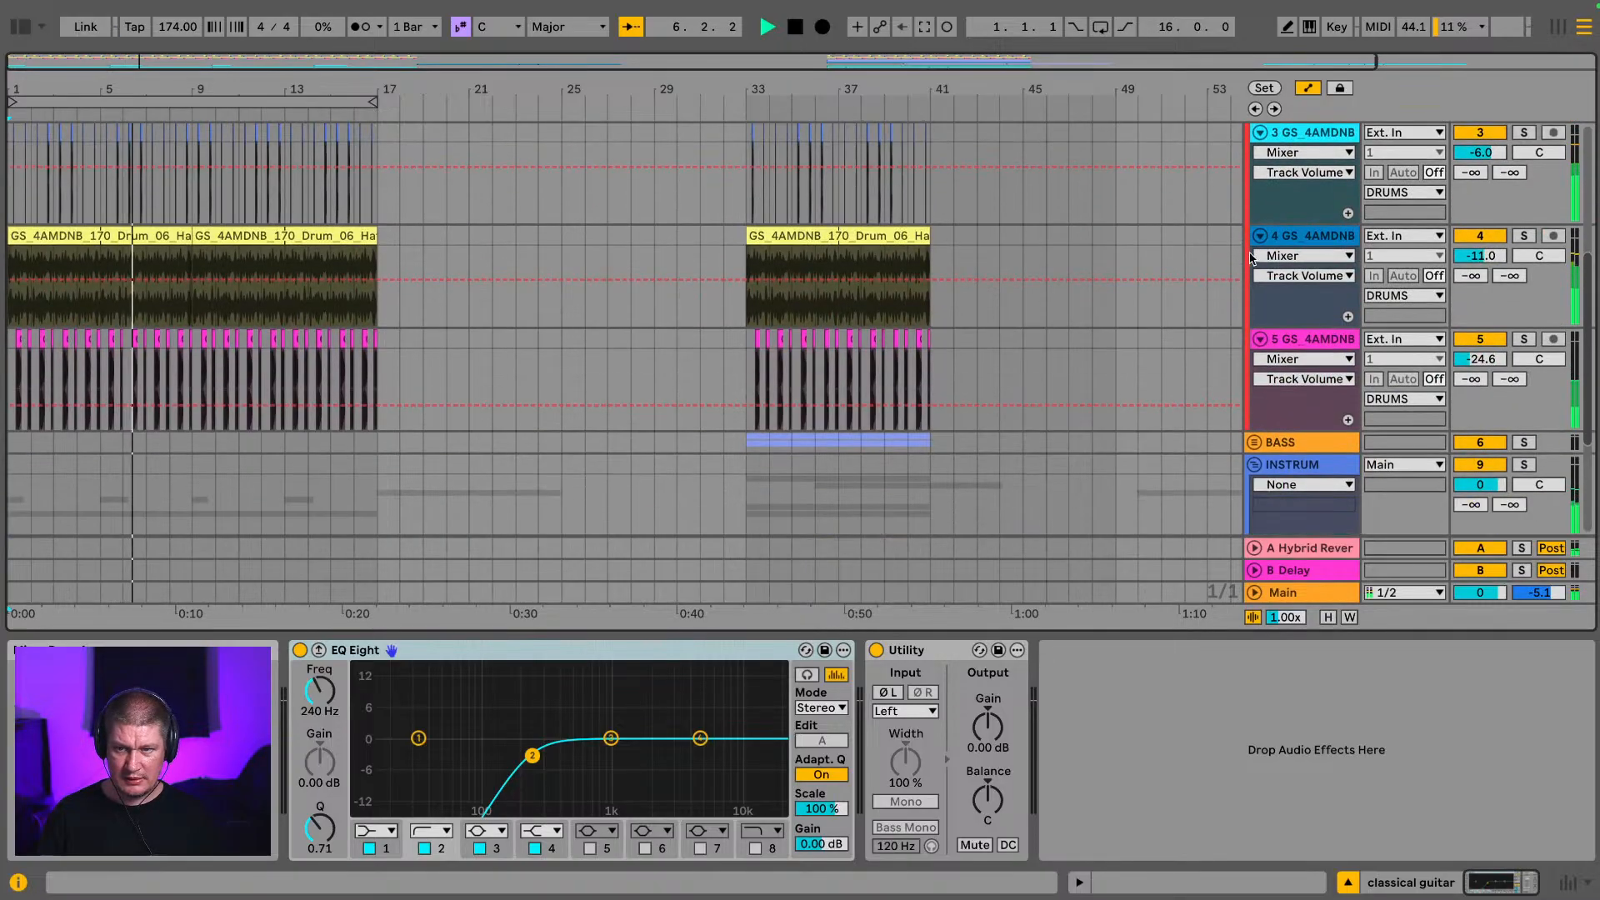
{"action": "left_click", "coordinate": [1263, 236]}
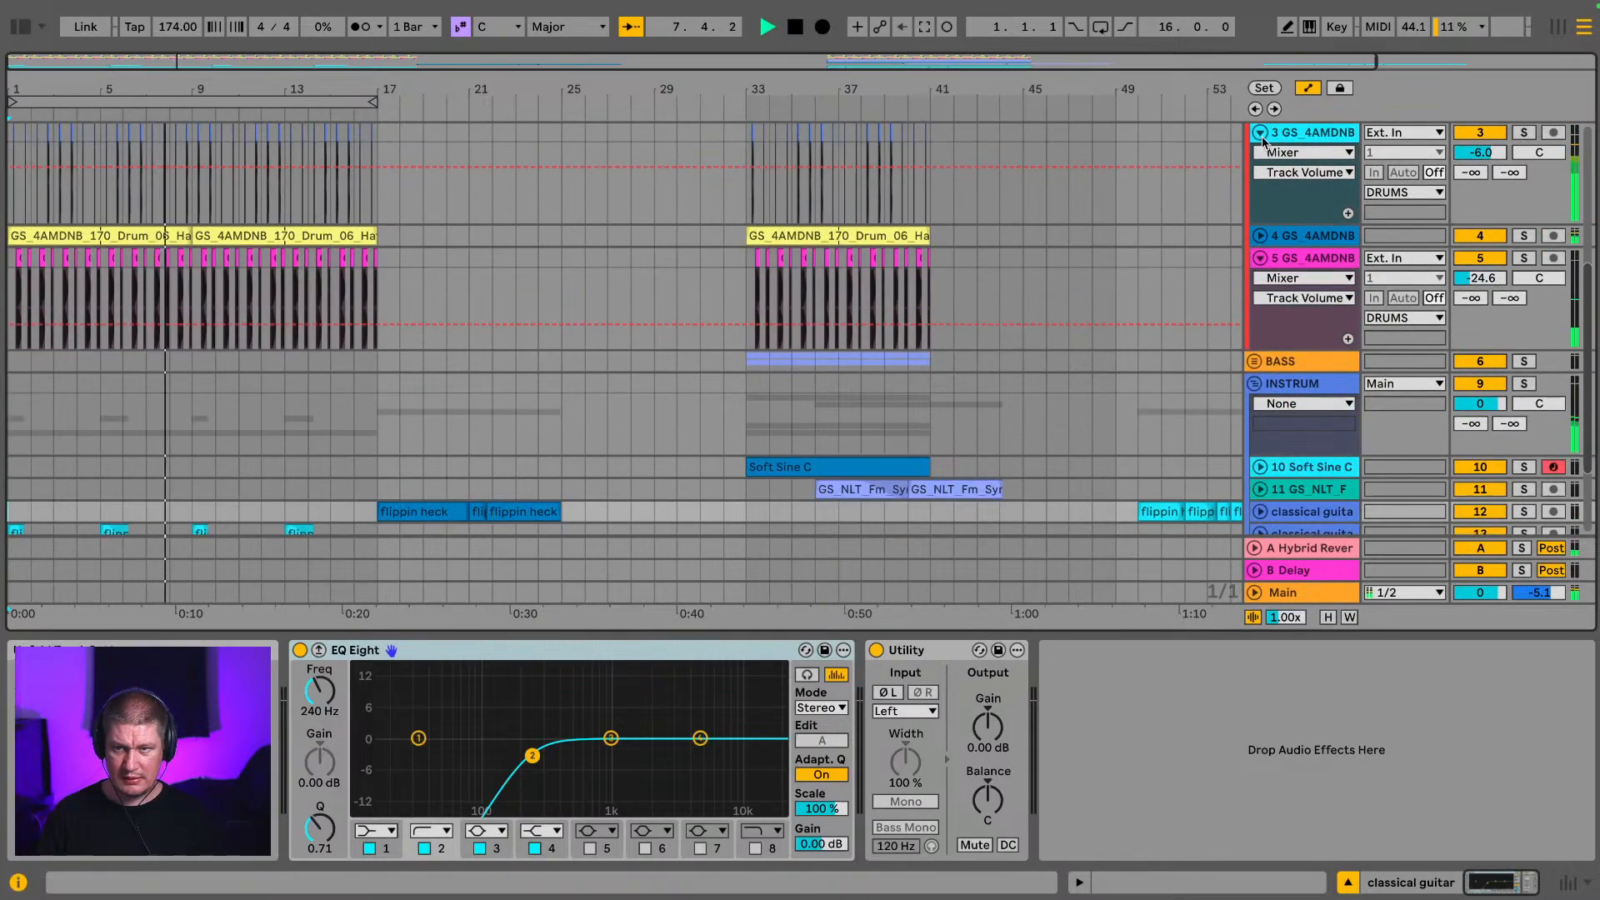
{"action": "left_click", "coordinate": [1261, 135]}
{"action": "left_click", "coordinate": [1260, 177]}
{"action": "scroll", "coordinate": [1263, 219], "scroll_direction": "up", "scroll_amount": 5}
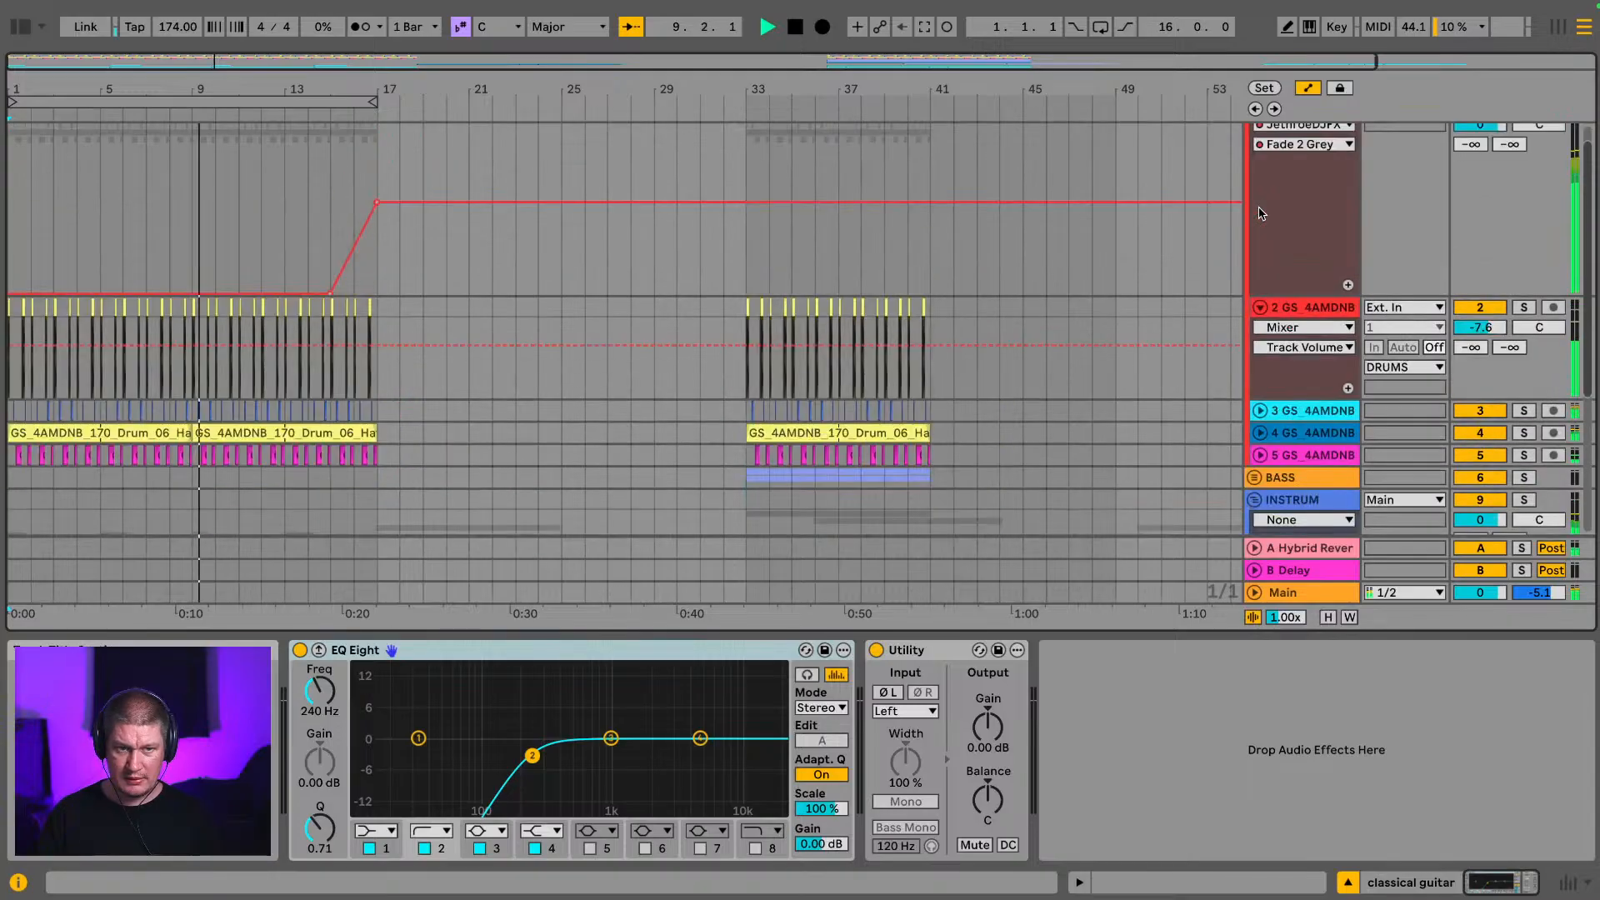
{"action": "scroll", "coordinate": [1263, 218], "scroll_direction": "up", "scroll_amount": 1}
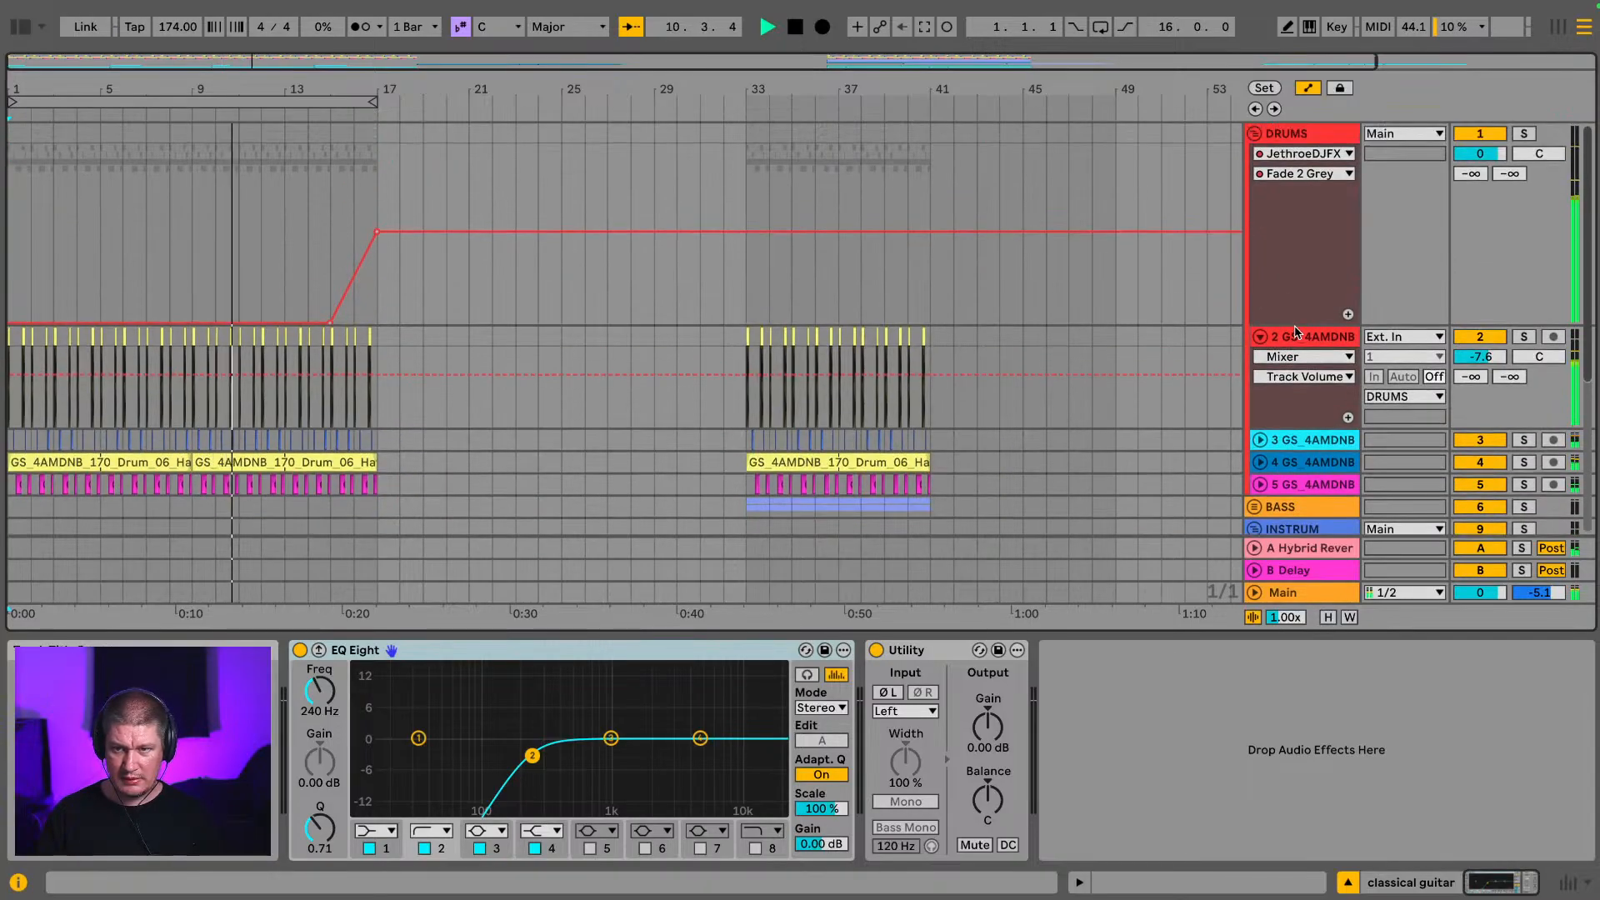
{"action": "left_click_drag", "start_coordinate": [1295, 323], "coordinate": [1294, 223]}
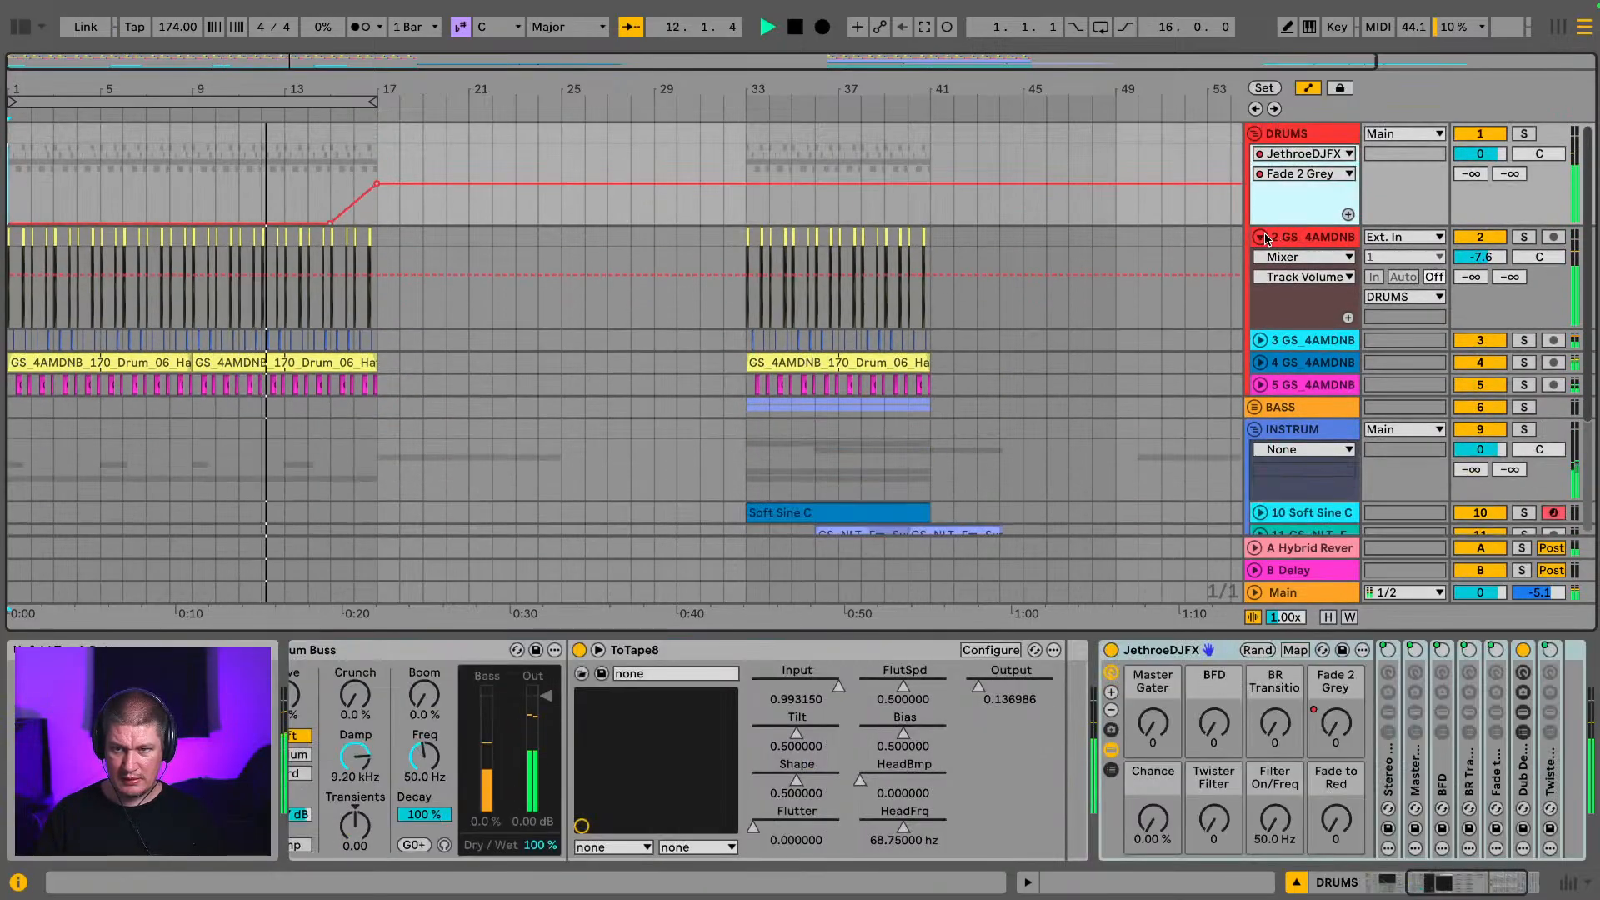
{"action": "left_click", "coordinate": [1262, 236]}
Step: Duplicate the classical guitar clips at bars 17–25 on track 12 so they also fill bars 25–33
{"action": "scroll", "coordinate": [882, 289], "scroll_direction": "down", "scroll_amount": 2}
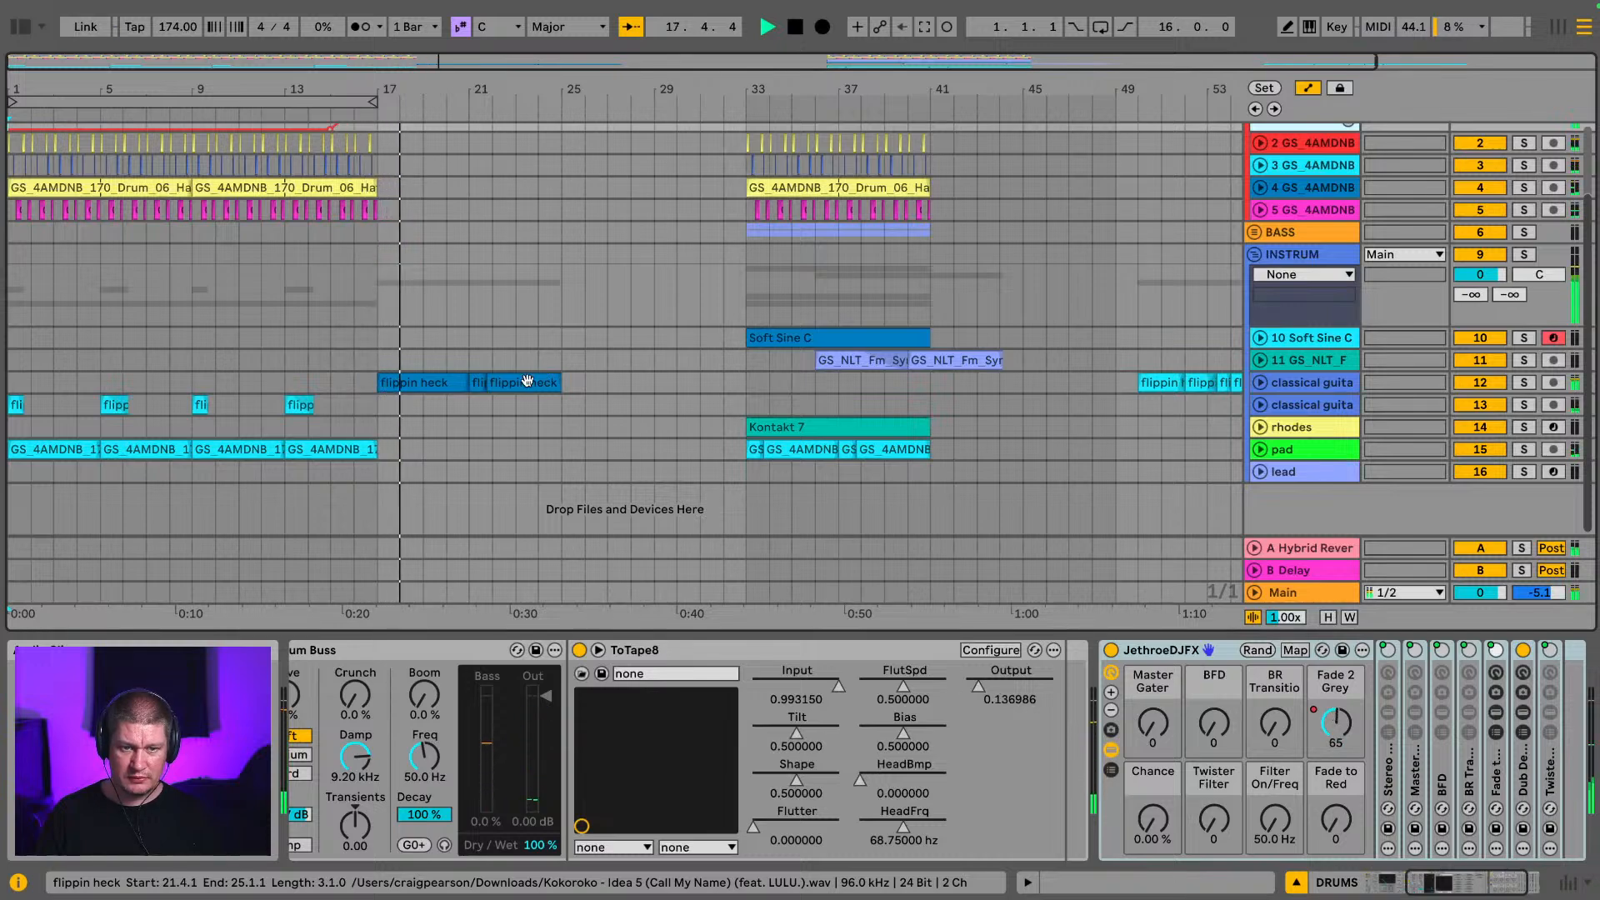
{"action": "scroll", "coordinate": [507, 379], "scroll_direction": "up", "scroll_amount": 3}
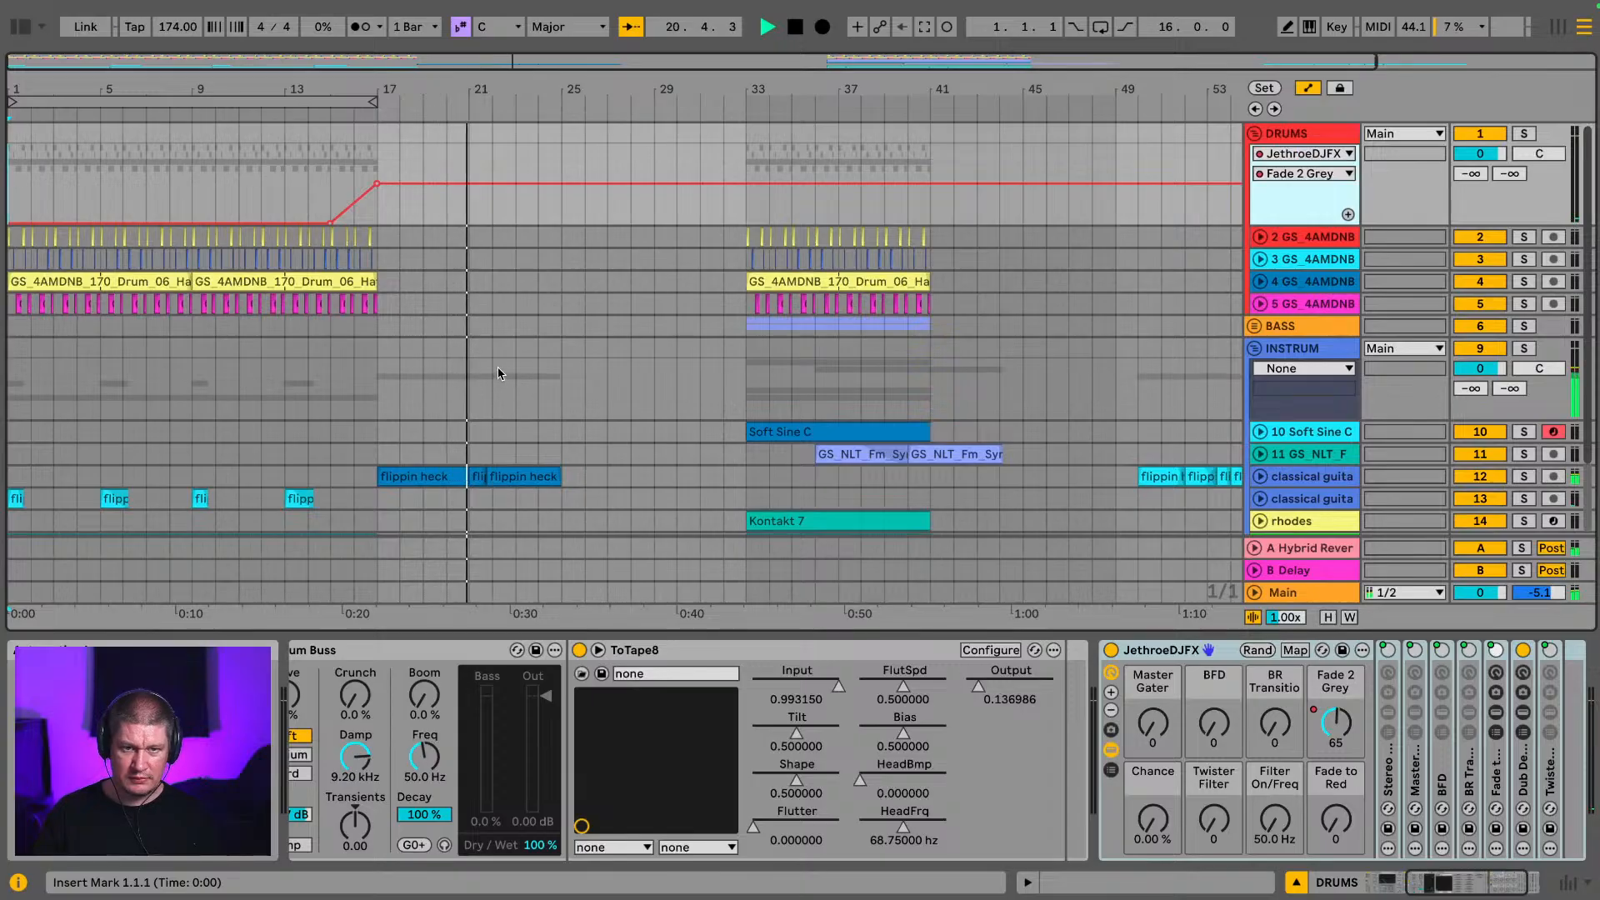
{"action": "left_click", "coordinate": [542, 477]}
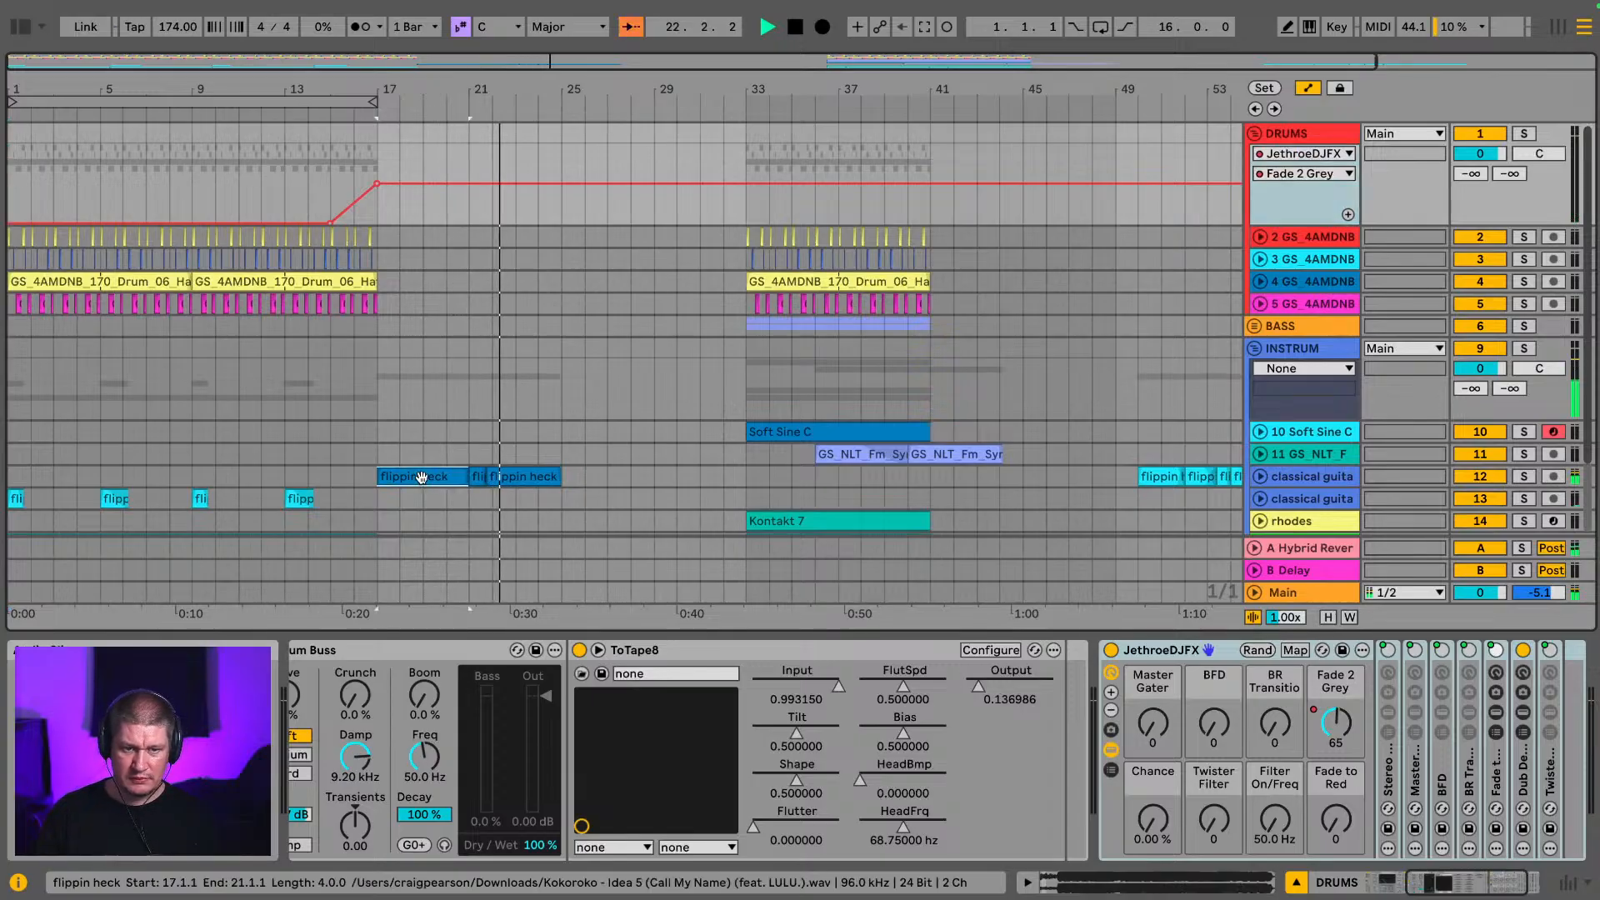
{"action": "key", "text": "ctrl+d"}
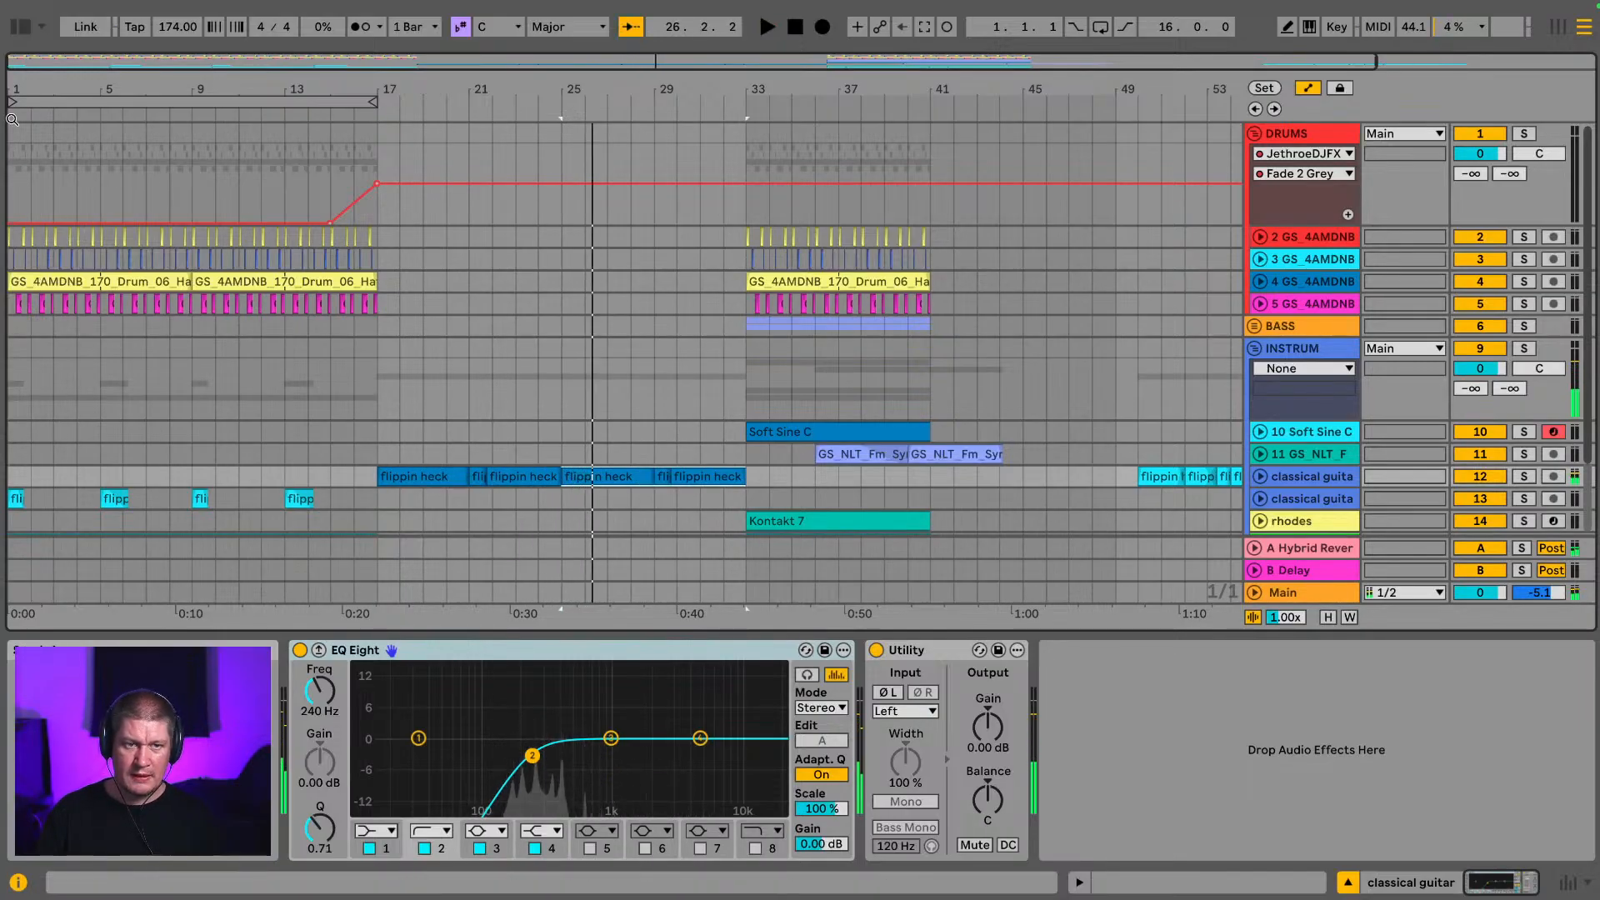
Step: Inspect and play the transition from the drums into the guitar section around bar 17
{"action": "left_click", "coordinate": [383, 458]}
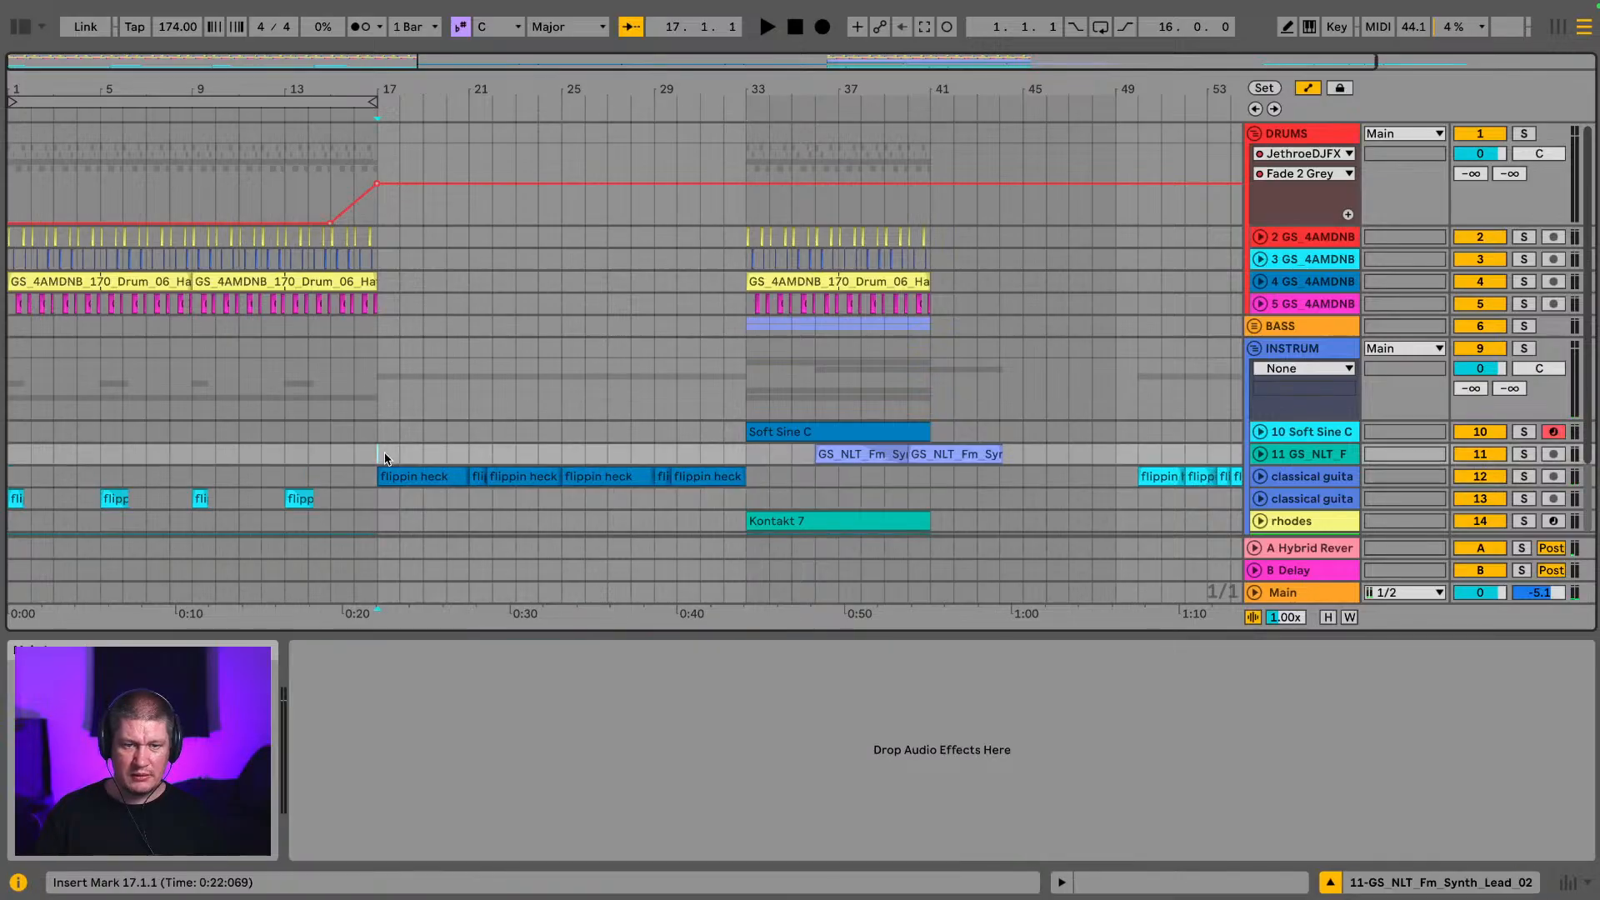
{"action": "left_click_drag", "start_coordinate": [380, 89], "coordinate": [371, 187]}
{"action": "key", "text": "space"}
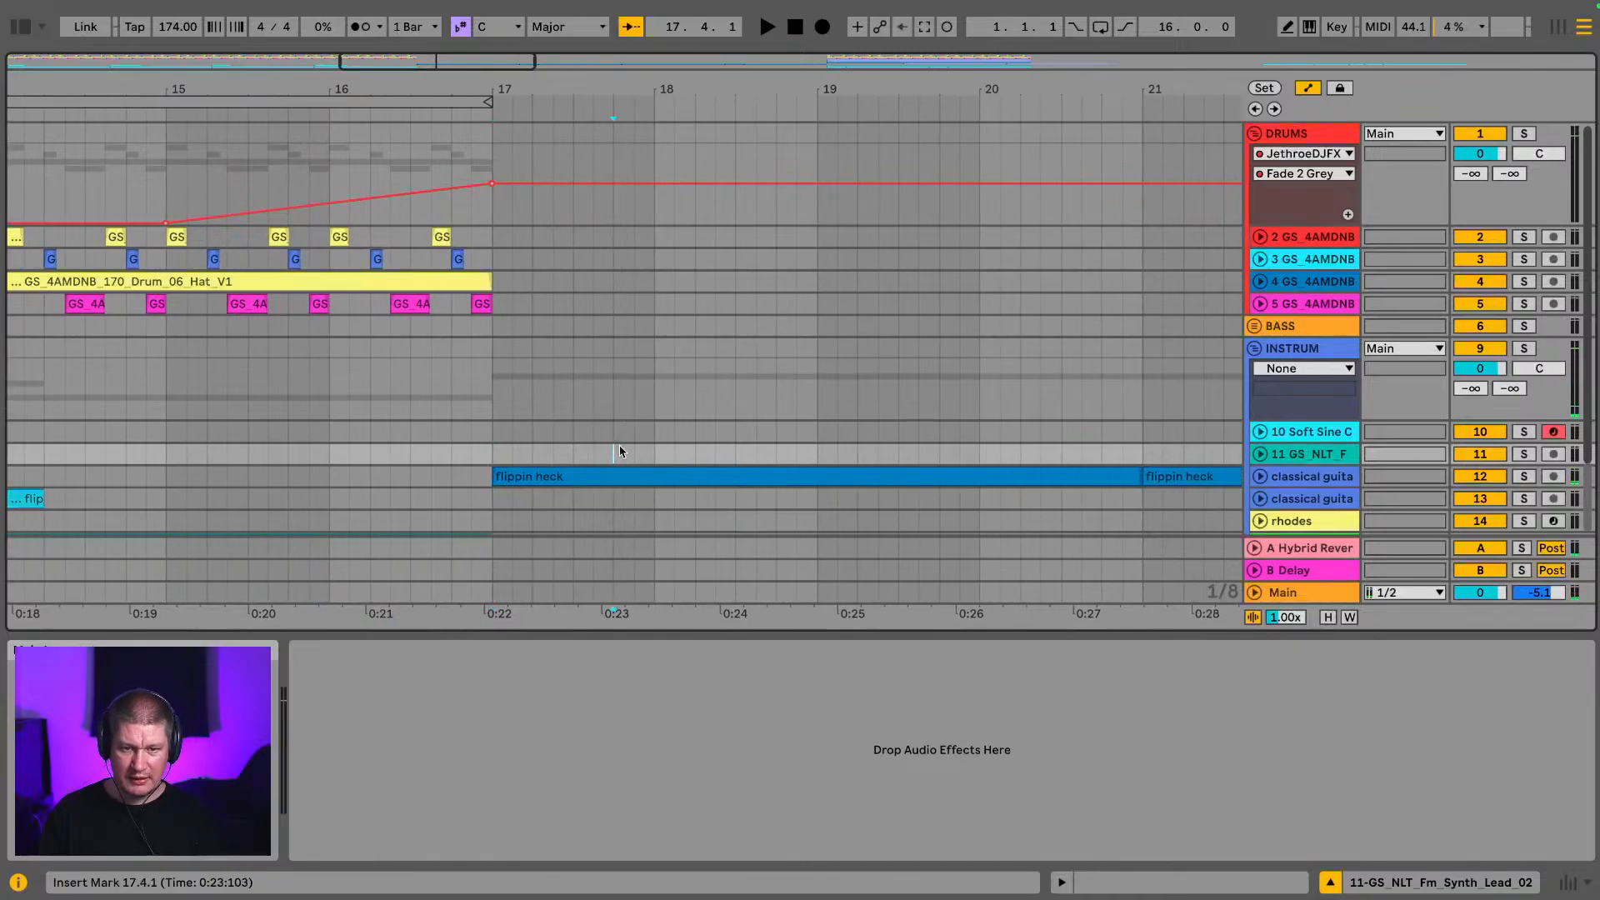
Step: Try shifting the four delayed guitar snippets on track 13 three beats later, starting at 1.4.1, and play the result
{"action": "left_click_drag", "start_coordinate": [82, 86], "coordinate": [1022, 33]}
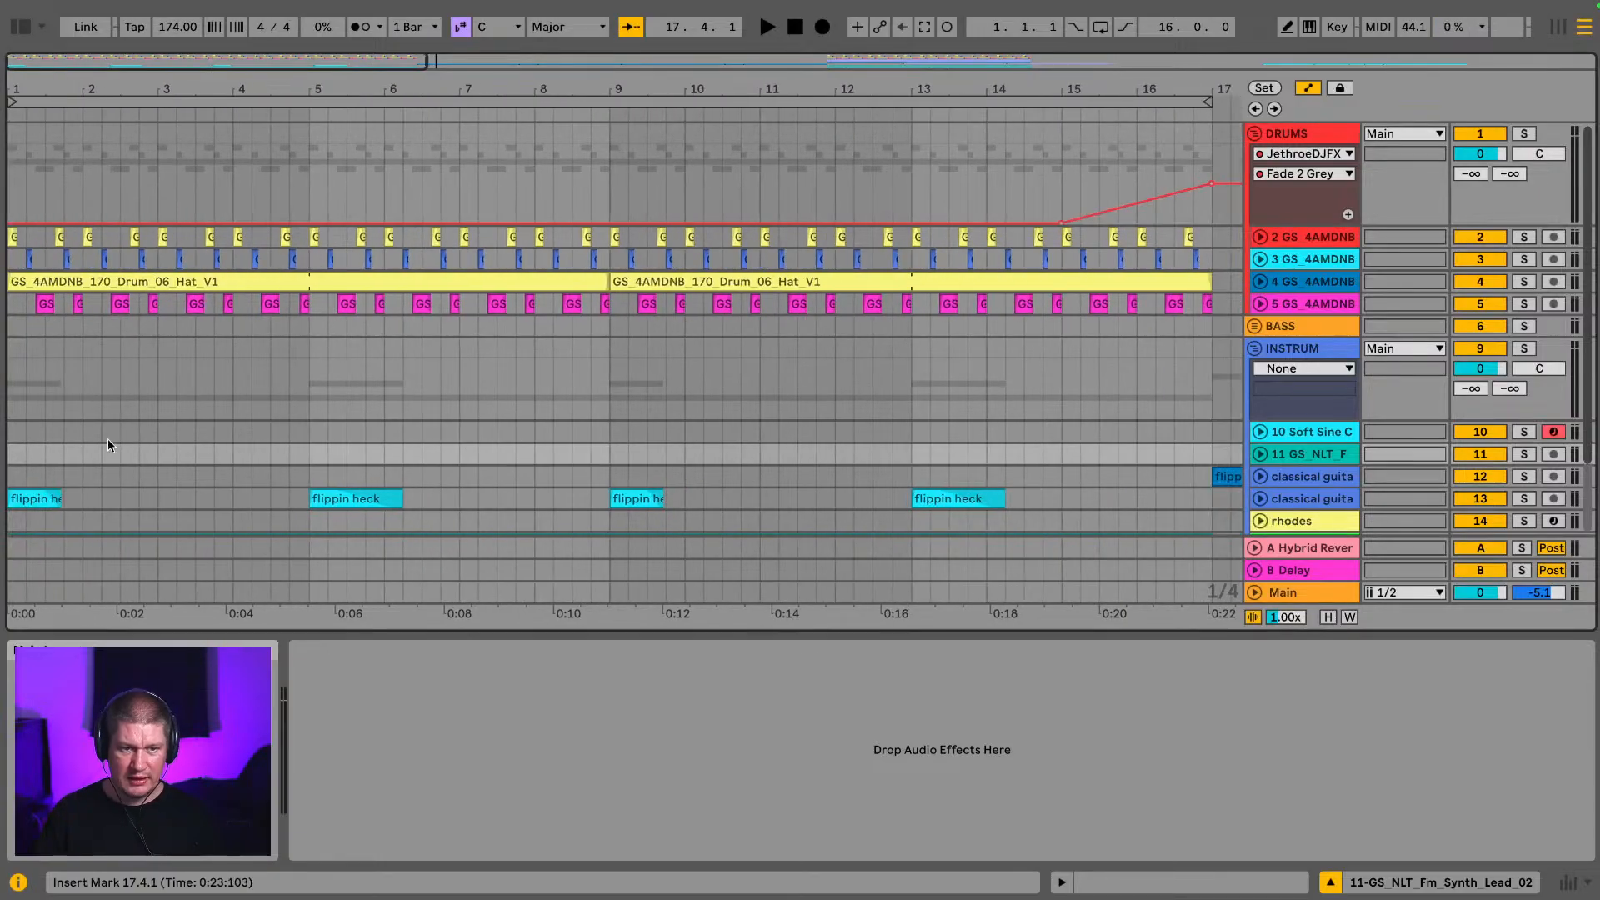
{"action": "left_click", "coordinate": [35, 498]}
{"action": "left_click", "coordinate": [994, 500], "text": "shift"}
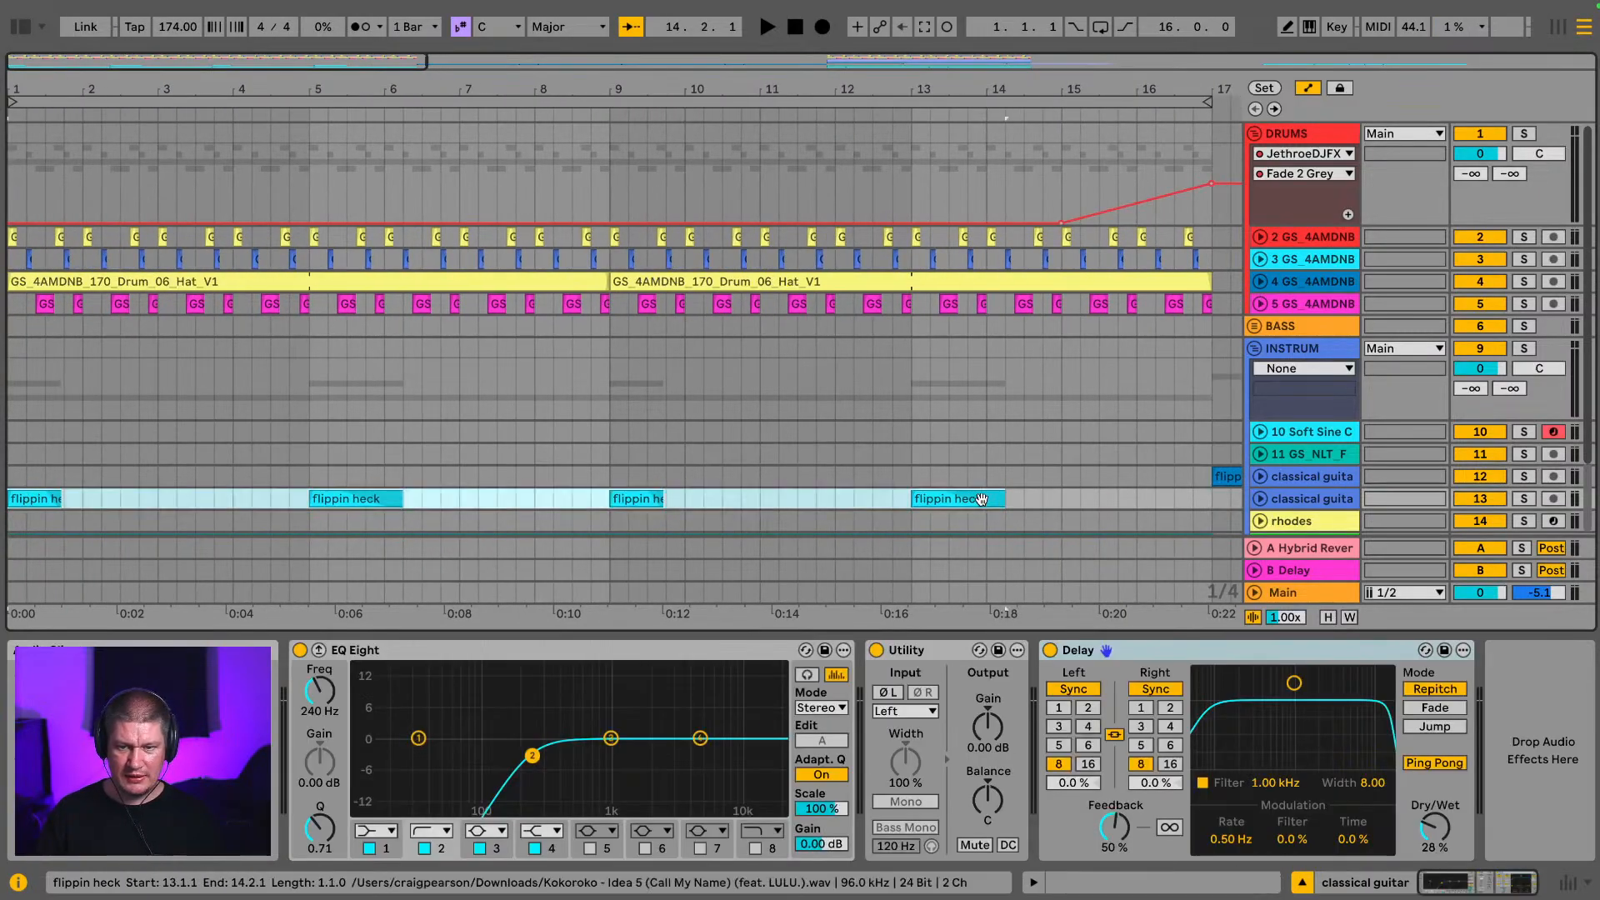
{"action": "left_click_drag", "start_coordinate": [53, 505], "coordinate": [88, 507]}
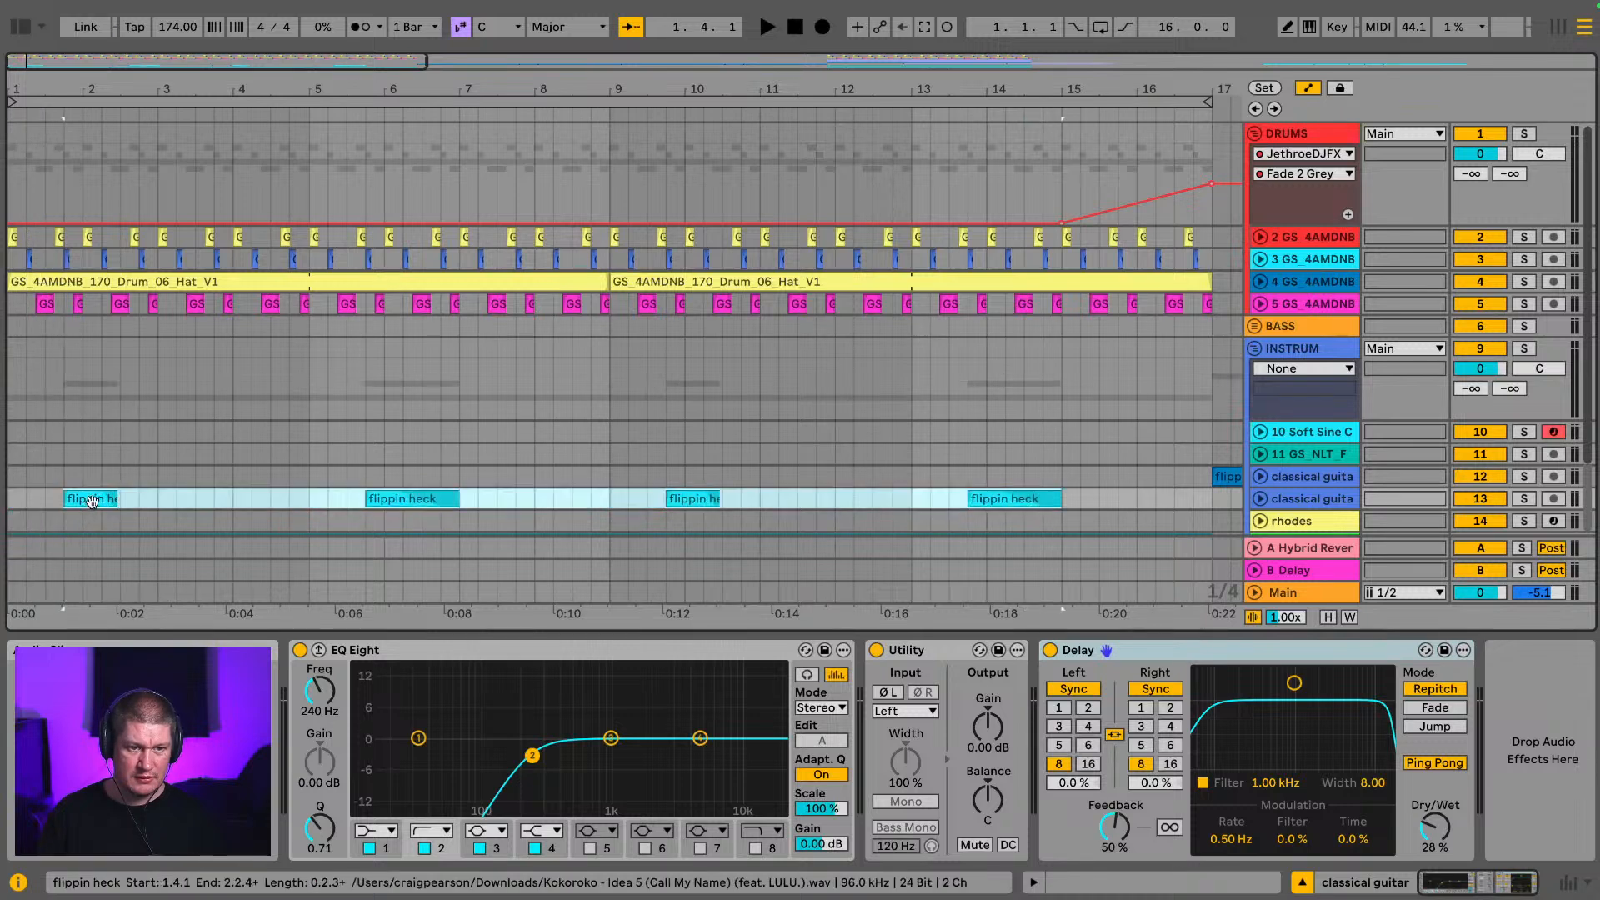
{"action": "key", "text": "space"}
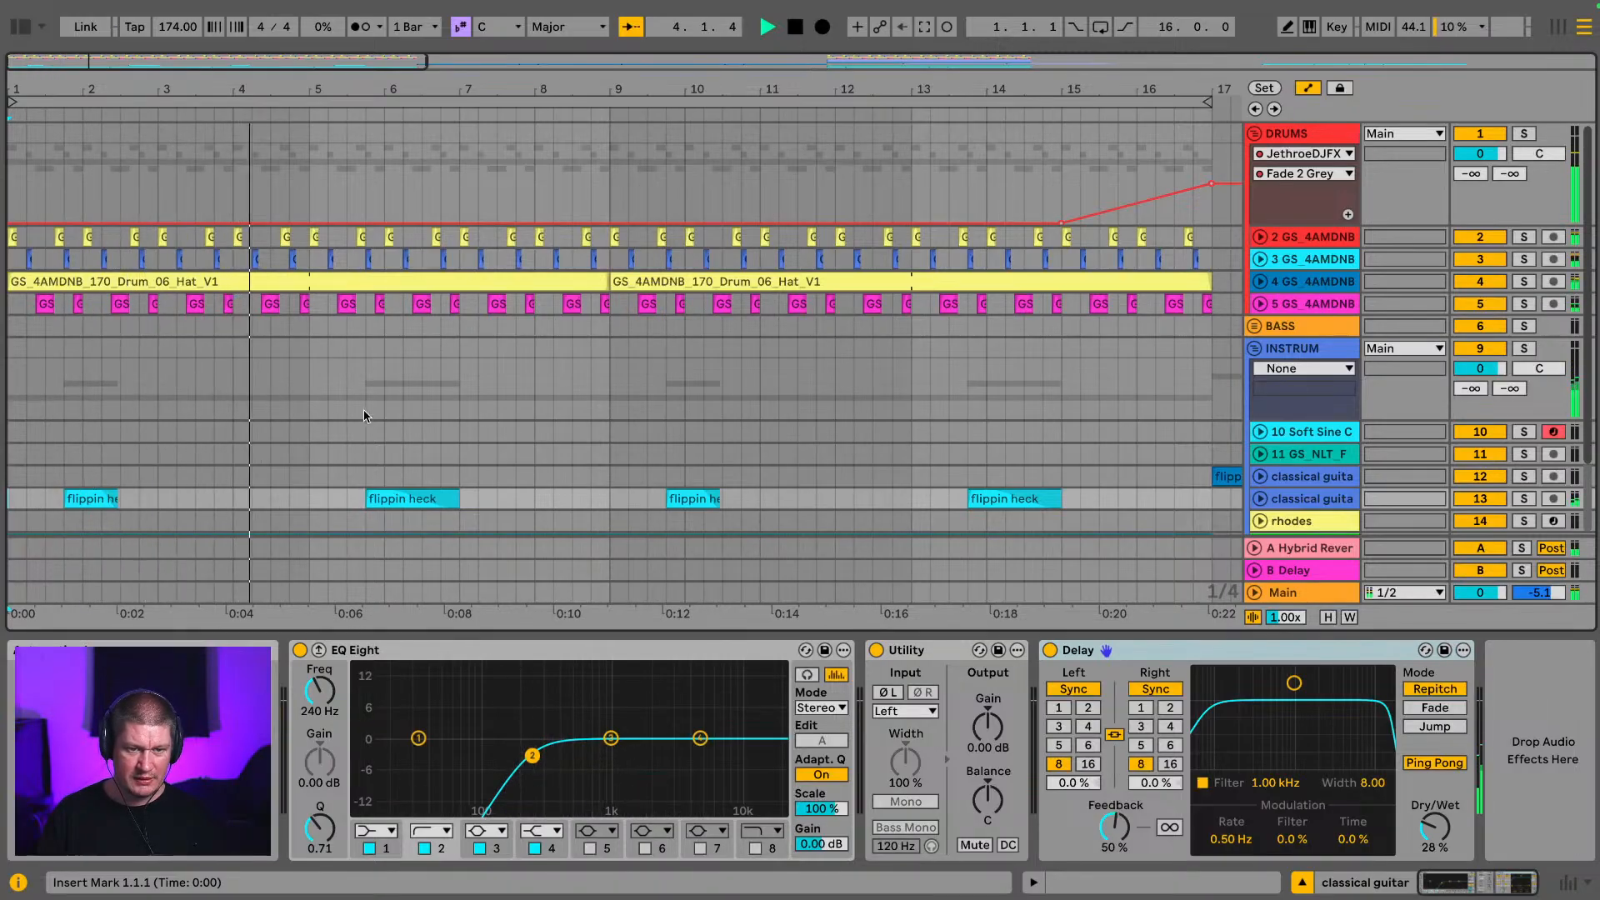
{"action": "left_click", "coordinate": [62, 493]}
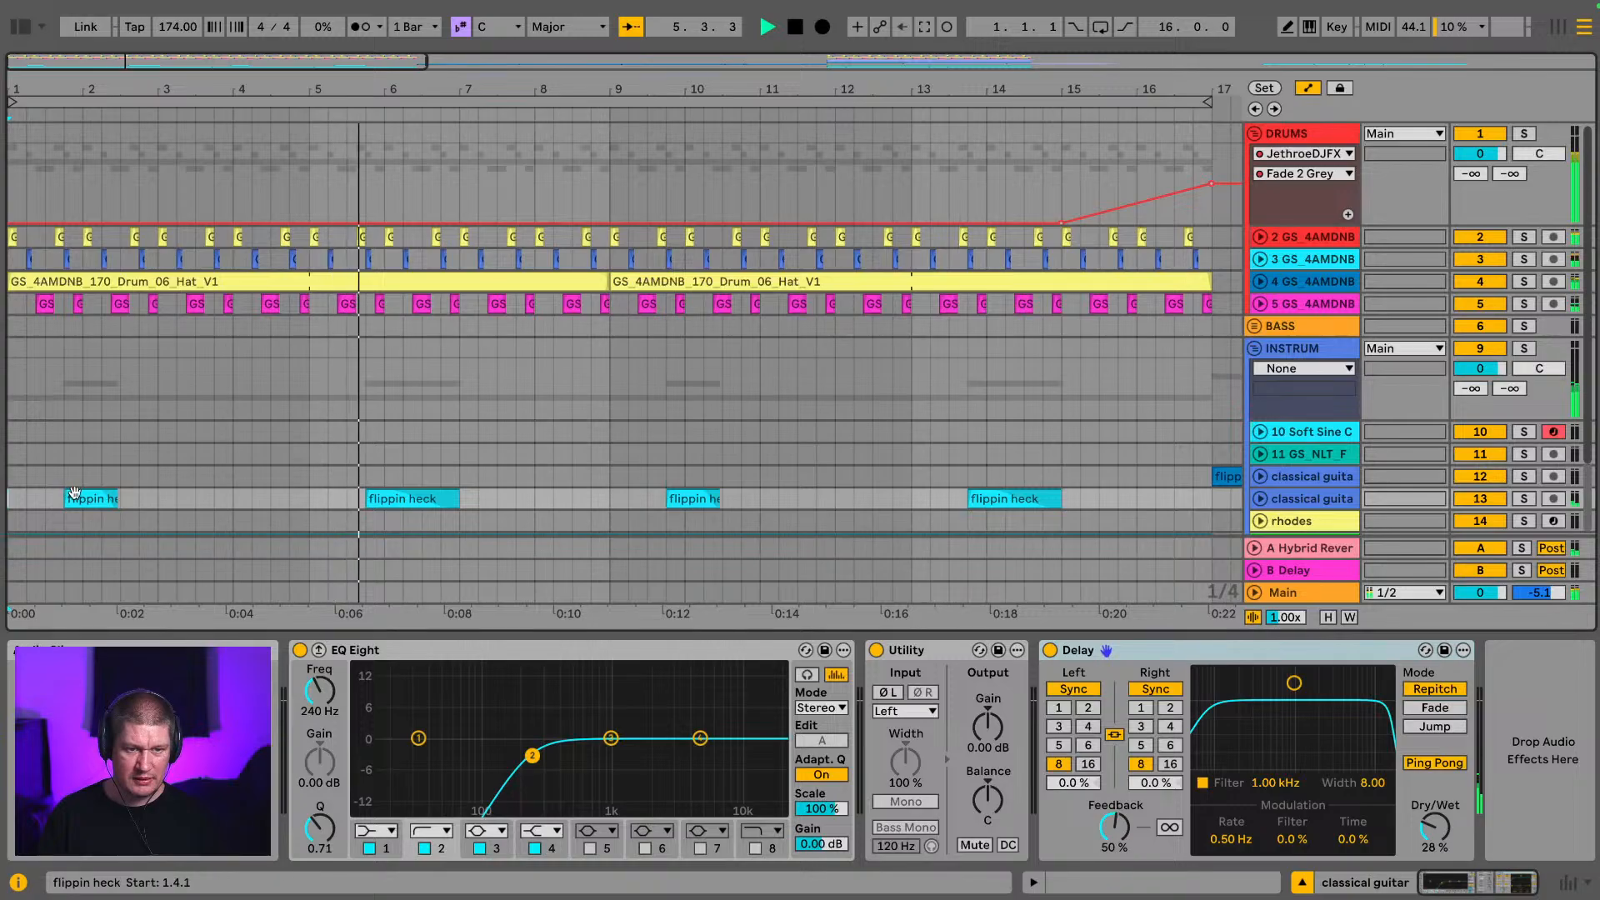
{"action": "left_click", "coordinate": [1064, 500], "text": "shift"}
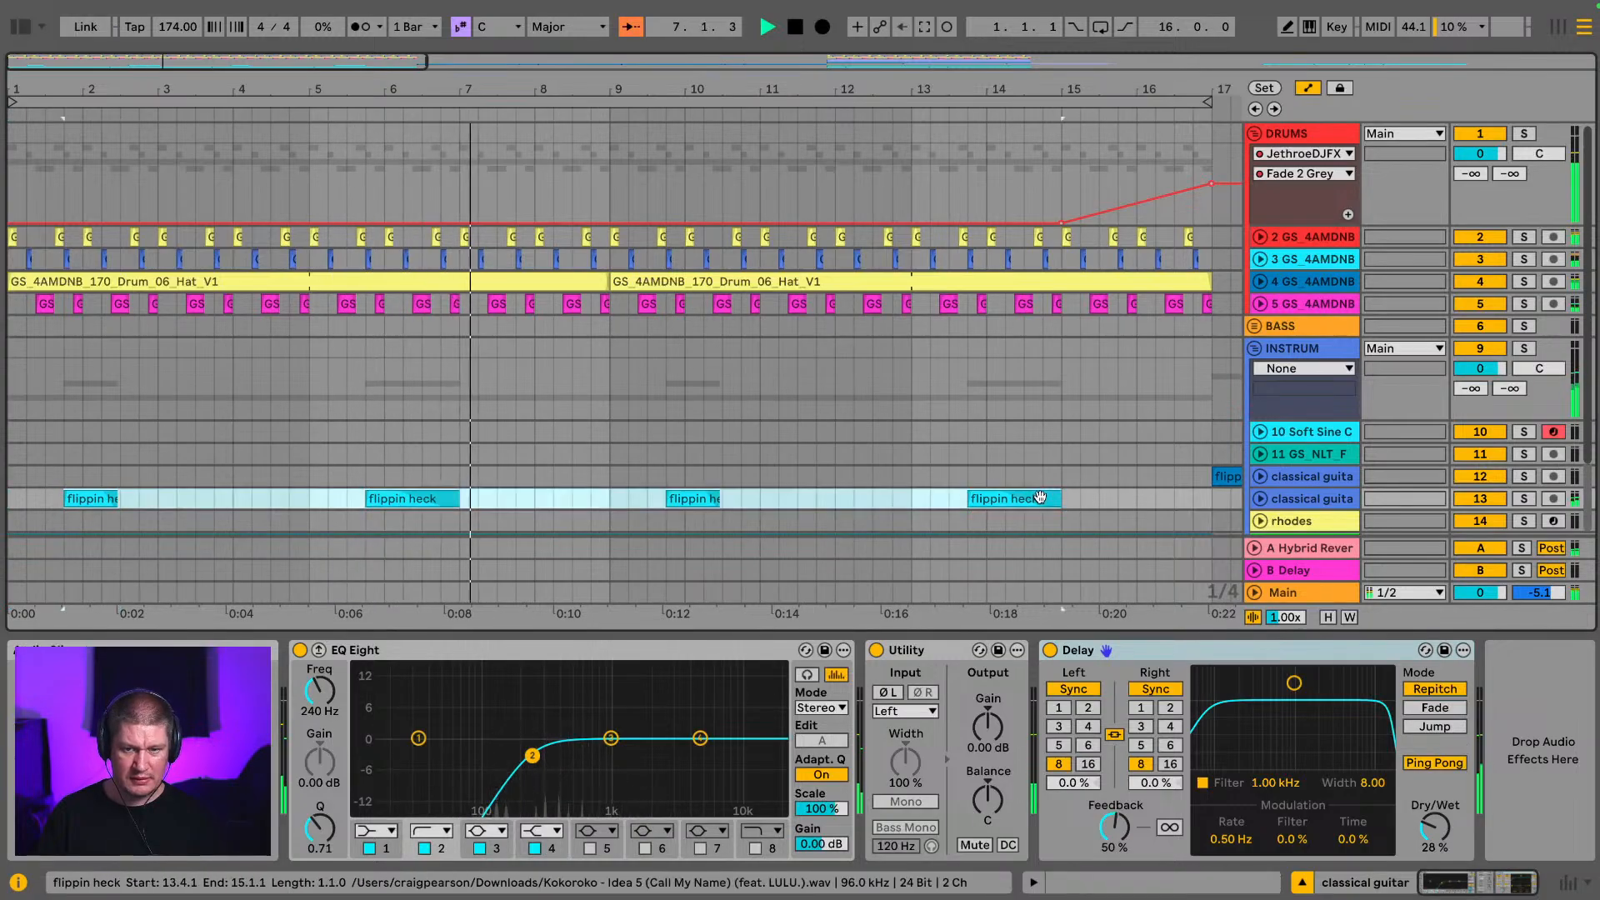
{"action": "key", "text": "space"}
{"action": "key", "text": "space"}
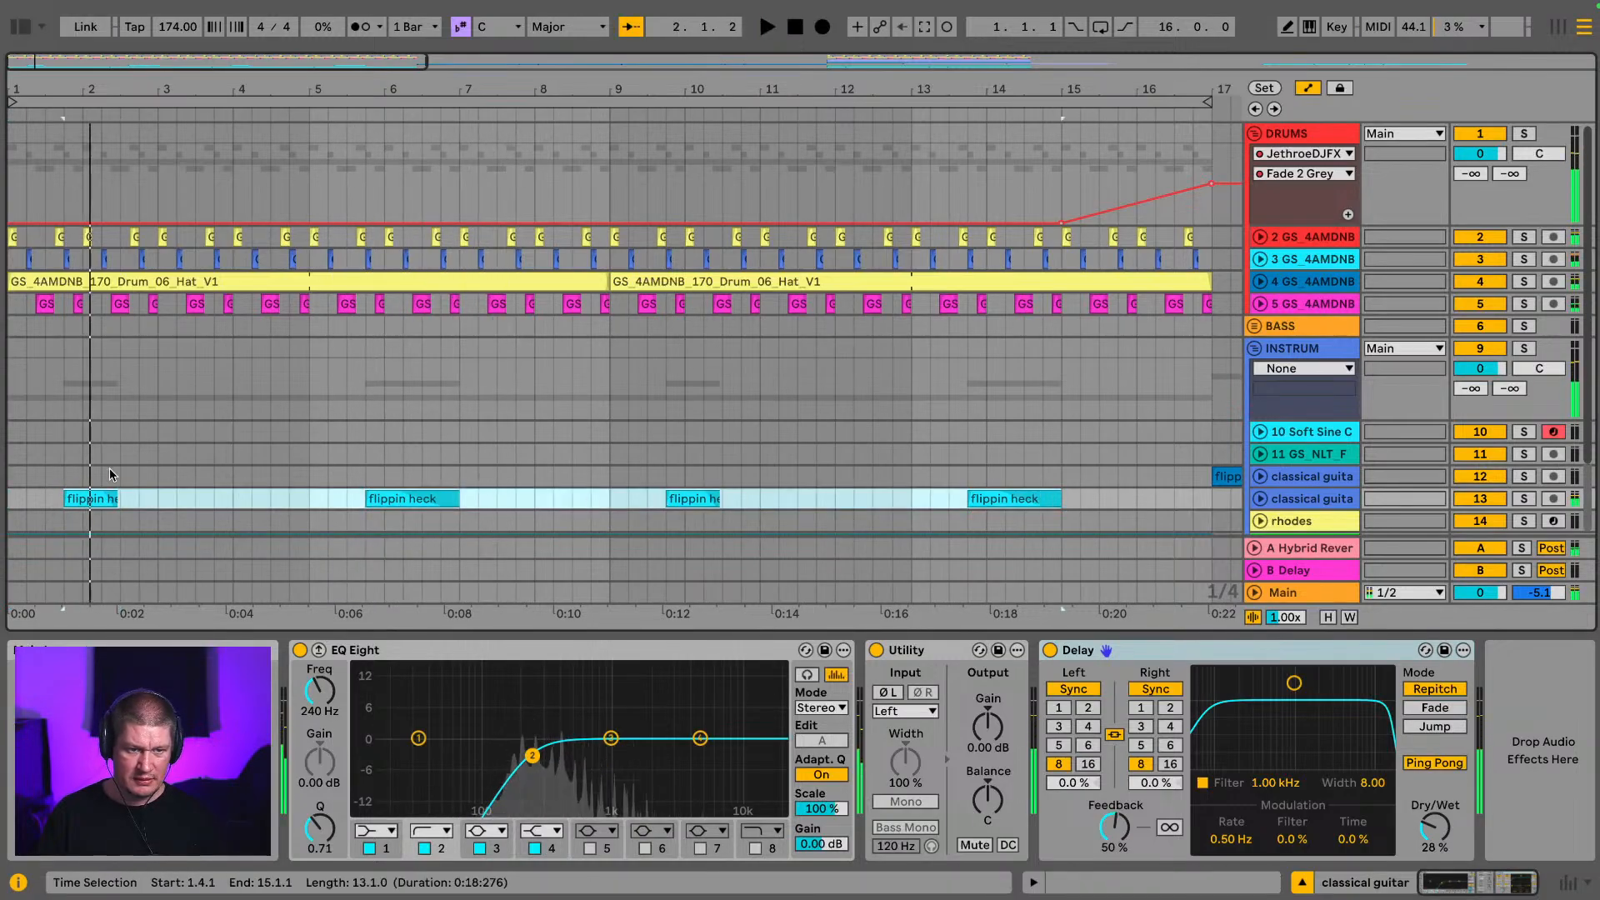
Step: Try moving the first delayed guitar snippet on track 13 to 1.3.1 and play from 1.2.1
{"action": "left_click", "coordinate": [10, 499]}
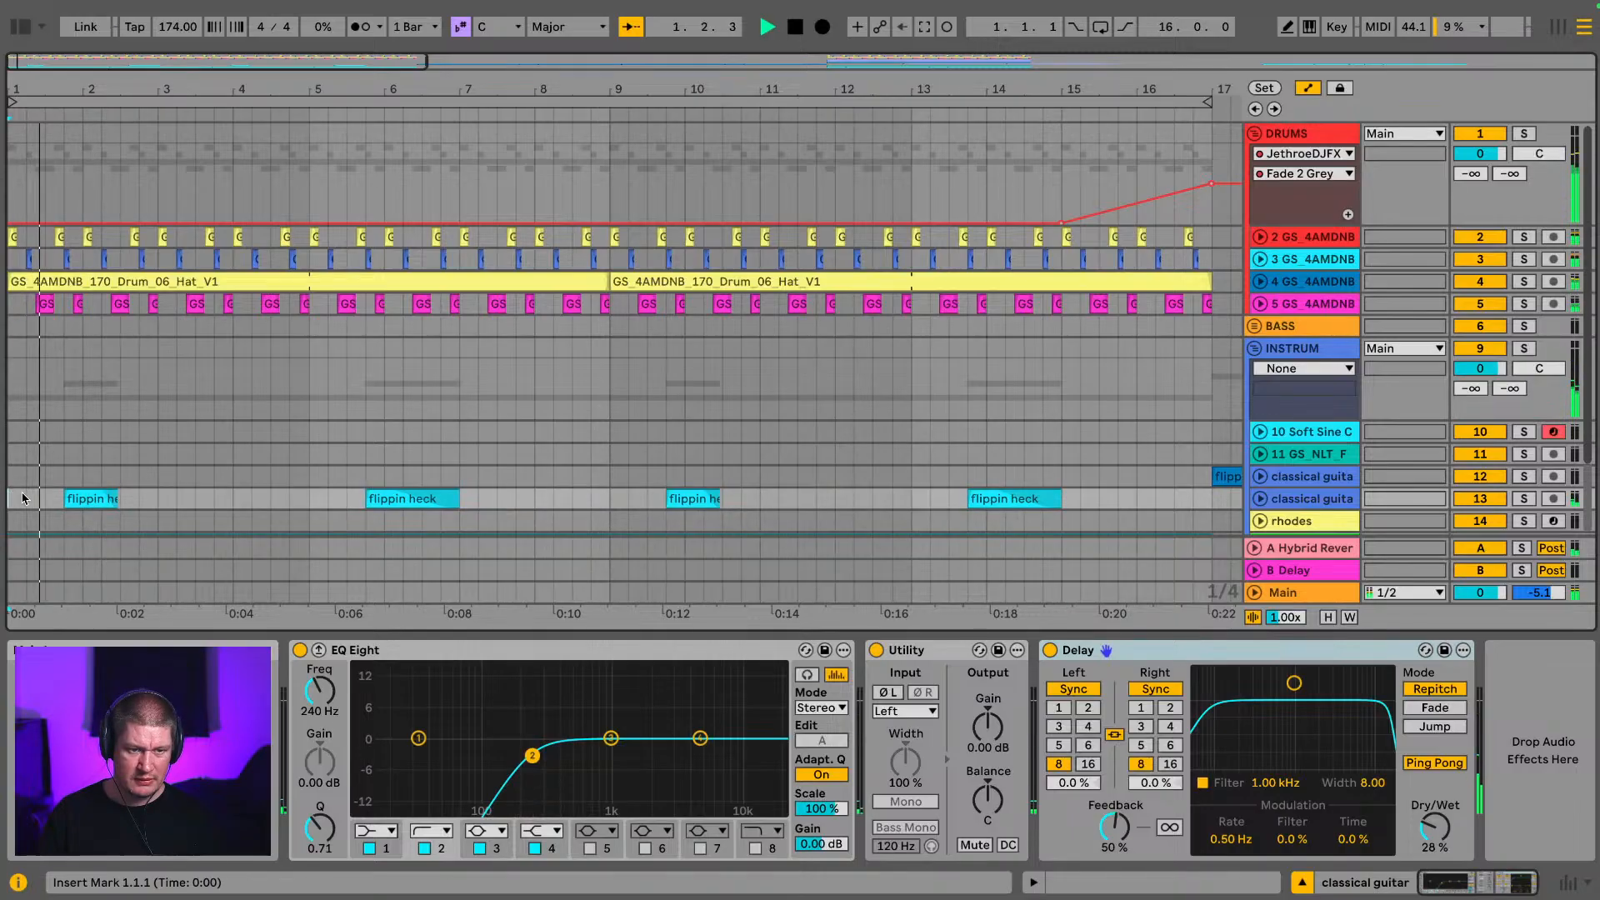
{"action": "left_click", "coordinate": [79, 497]}
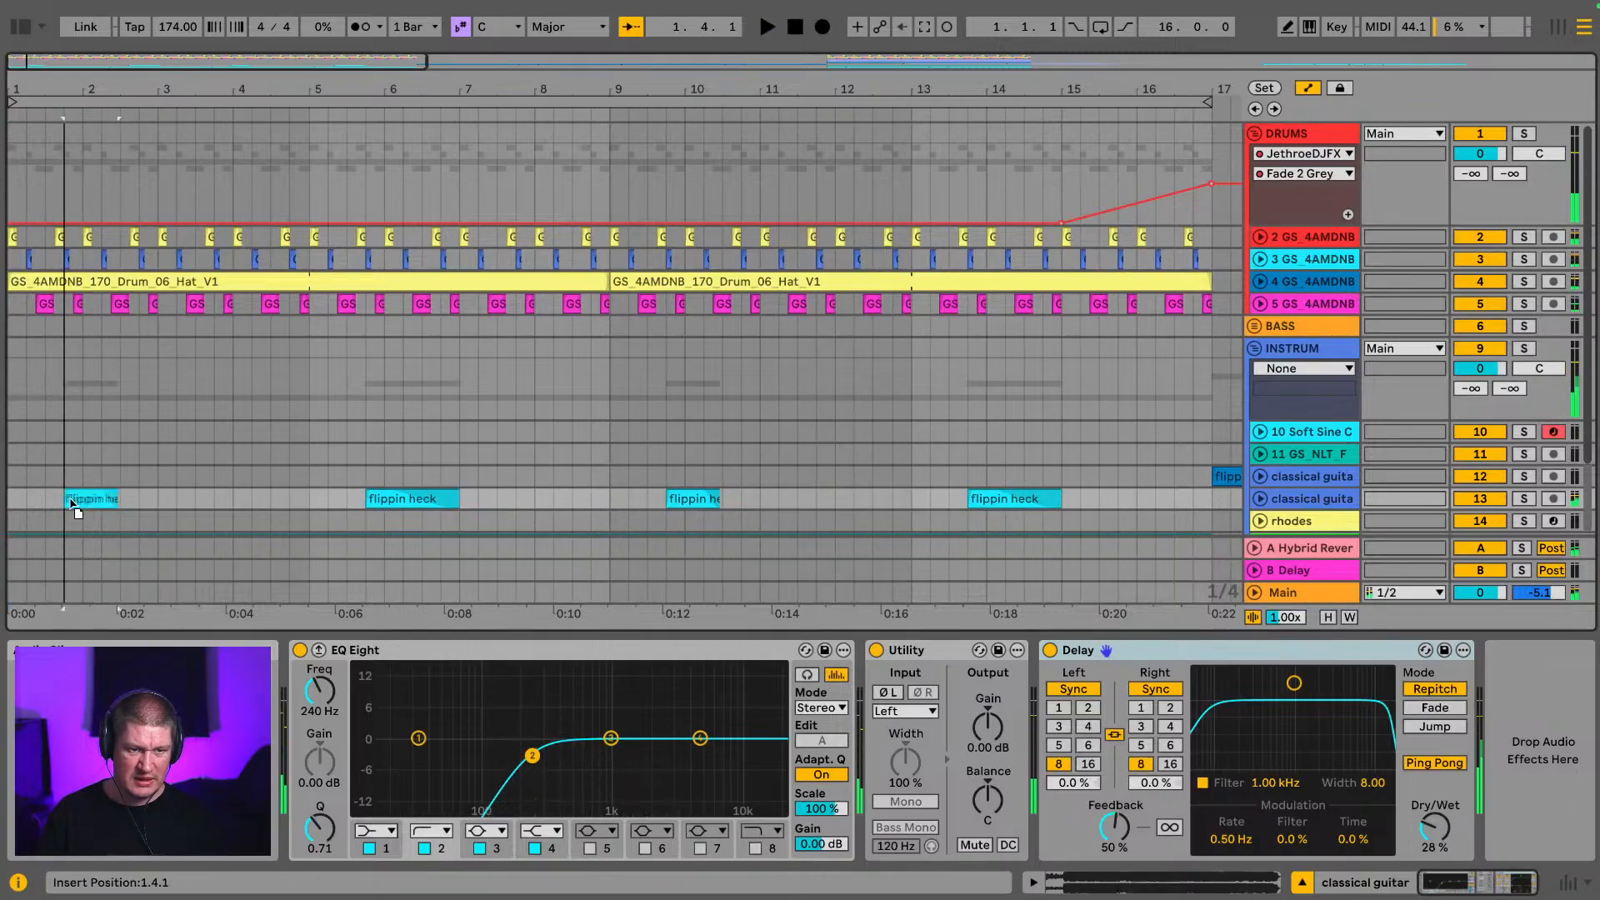
{"action": "left_click_drag", "start_coordinate": [79, 497], "coordinate": [60, 497]}
{"action": "left_click", "coordinate": [20, 504]}
{"action": "key", "text": "space"}
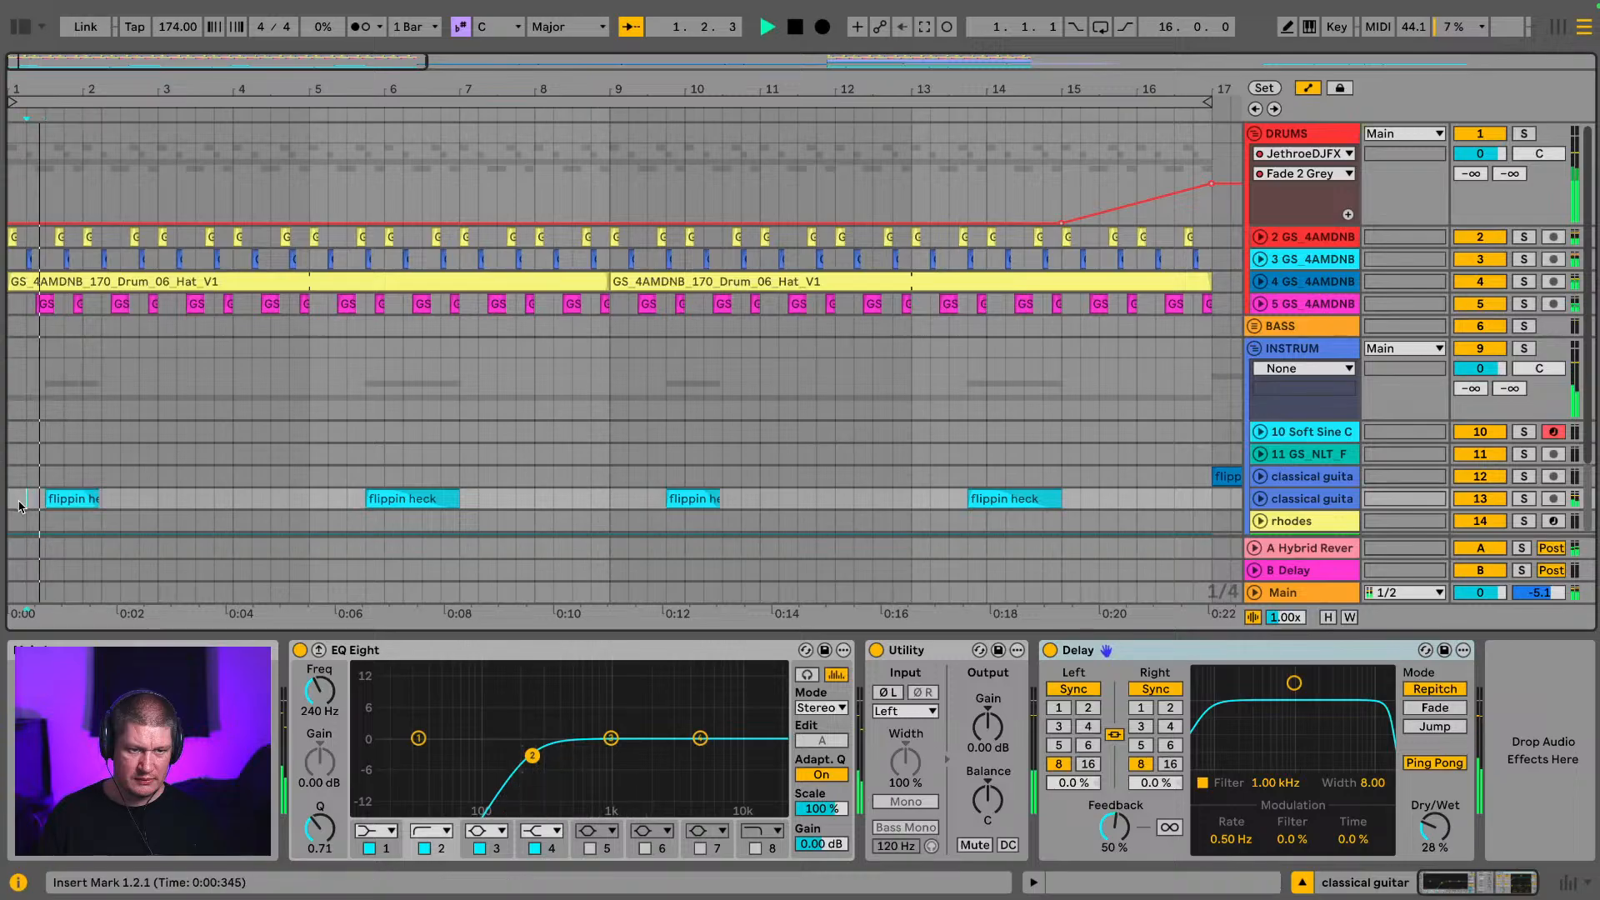
Step: Undo both moves of the delayed guitar snippets and toggle playback
{"action": "key", "text": "space"}
{"action": "key", "text": "super+z"}
{"action": "key", "text": "super+z"}
{"action": "key", "text": "space"}
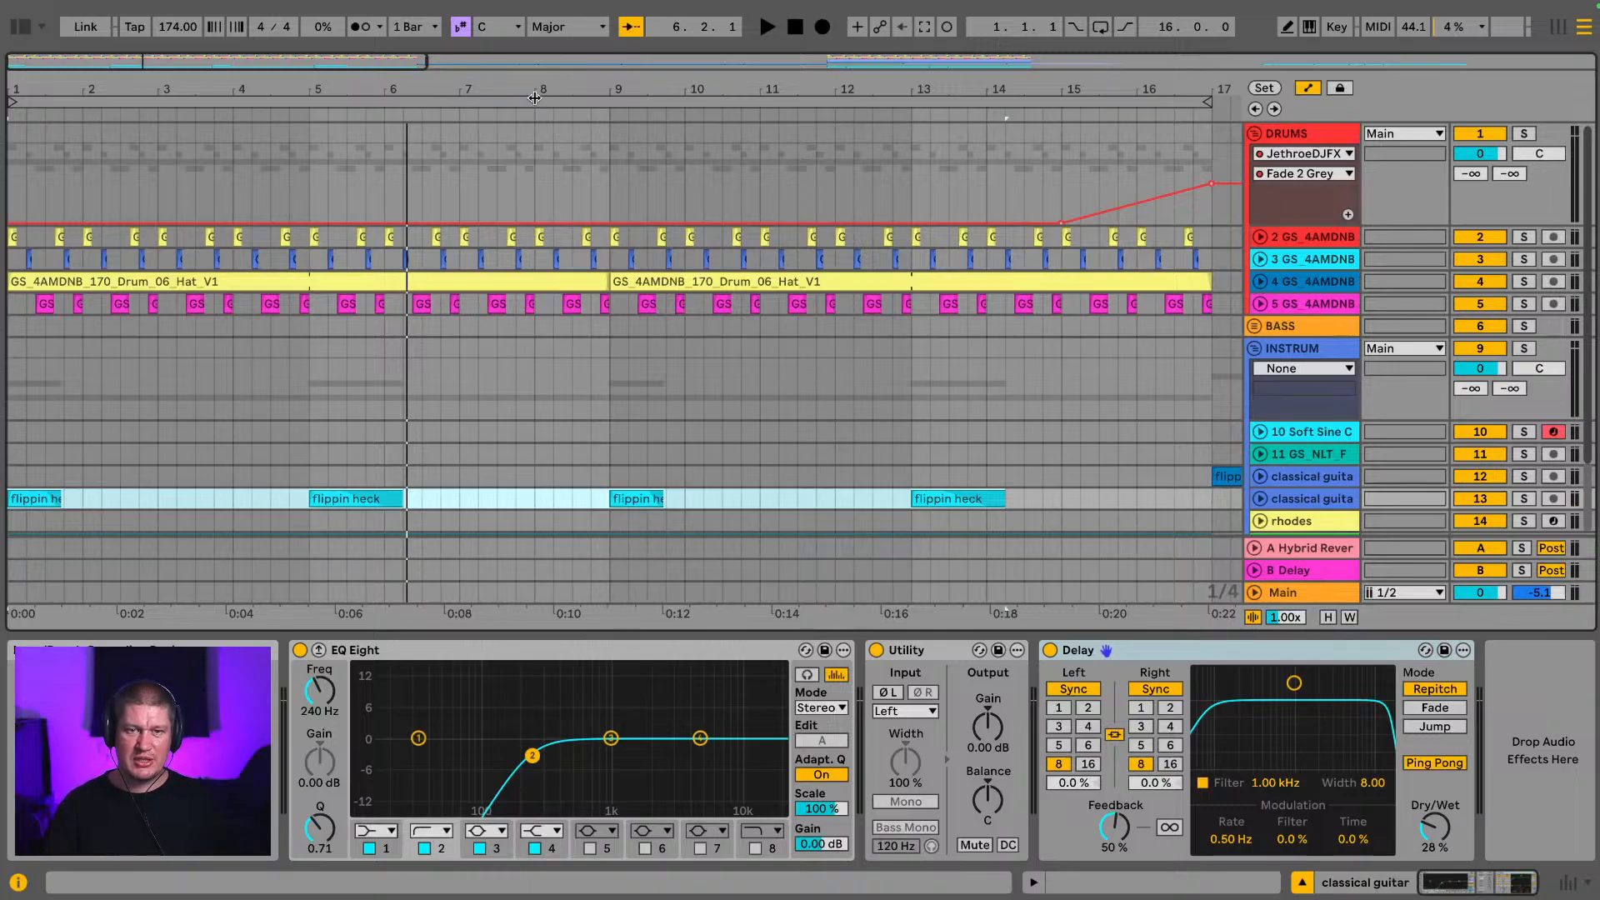
Step: Show the arrangement out to about bar 57 and fold the DRUMS and INSTRUM groups
{"action": "left_click_drag", "start_coordinate": [522, 77], "coordinate": [522, 9]}
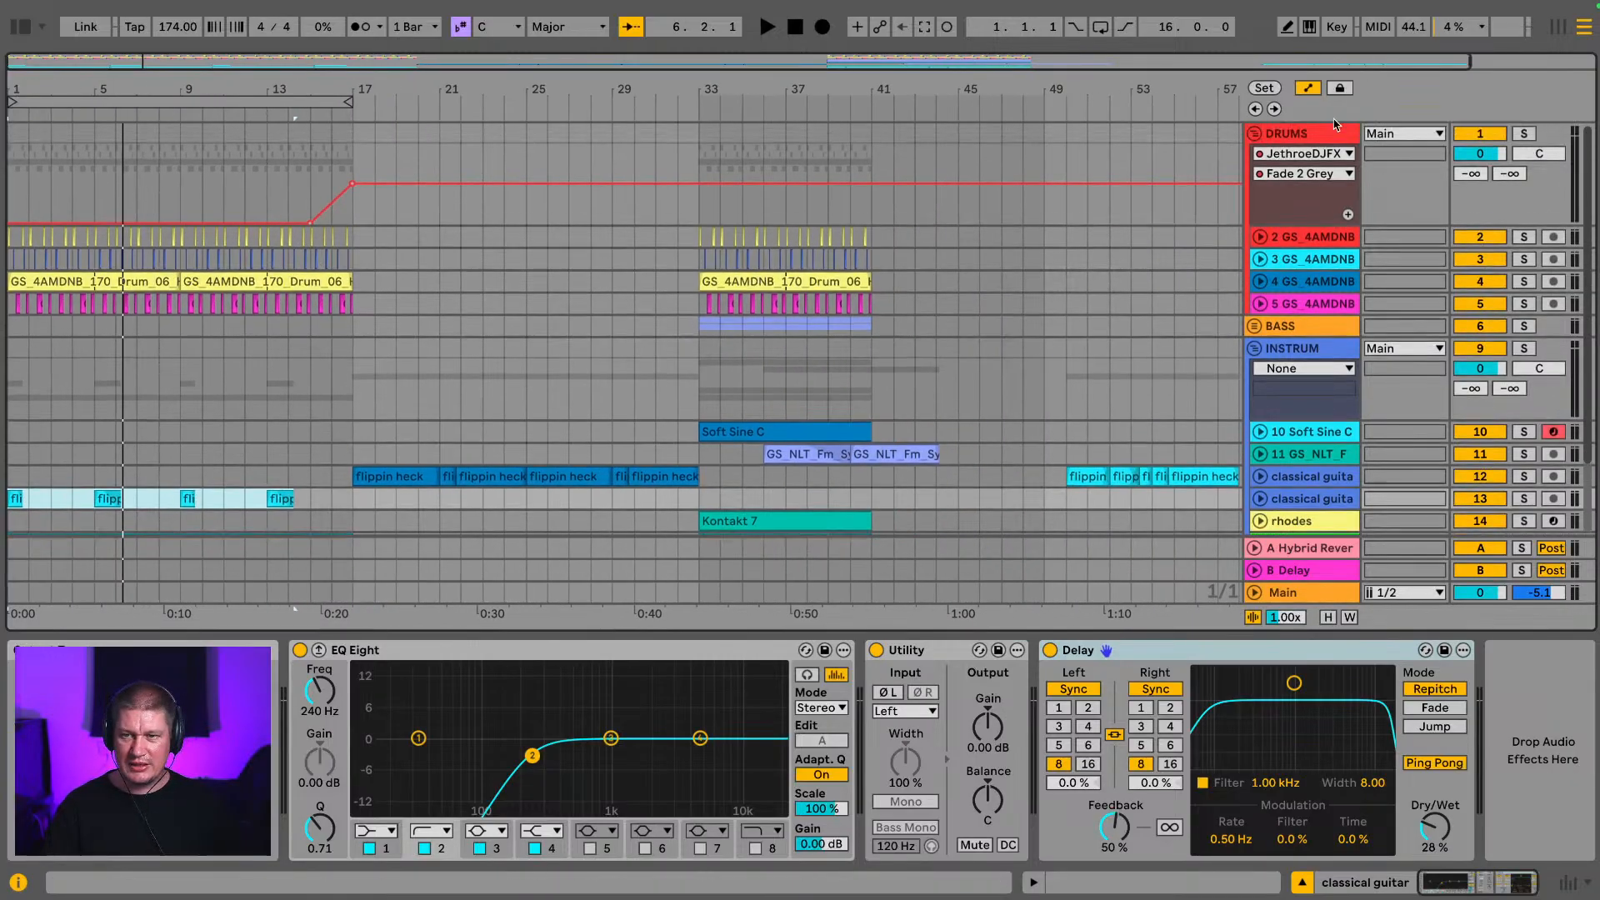
{"action": "left_click", "coordinate": [1255, 134]}
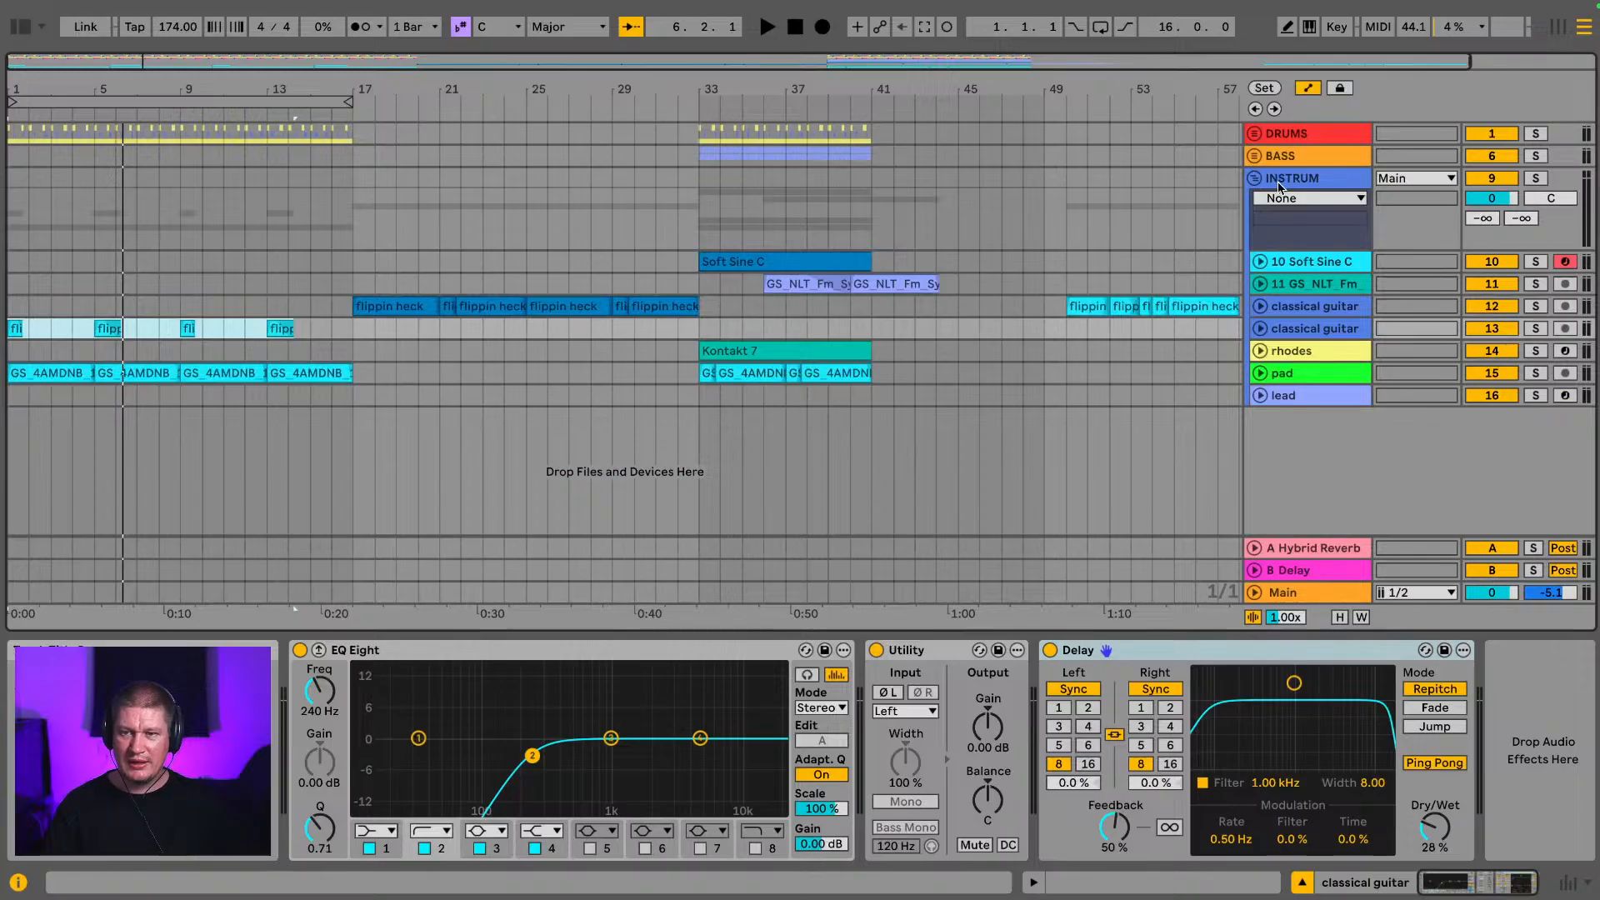
{"action": "left_click", "coordinate": [1279, 183]}
{"action": "left_click", "coordinate": [1255, 179]}
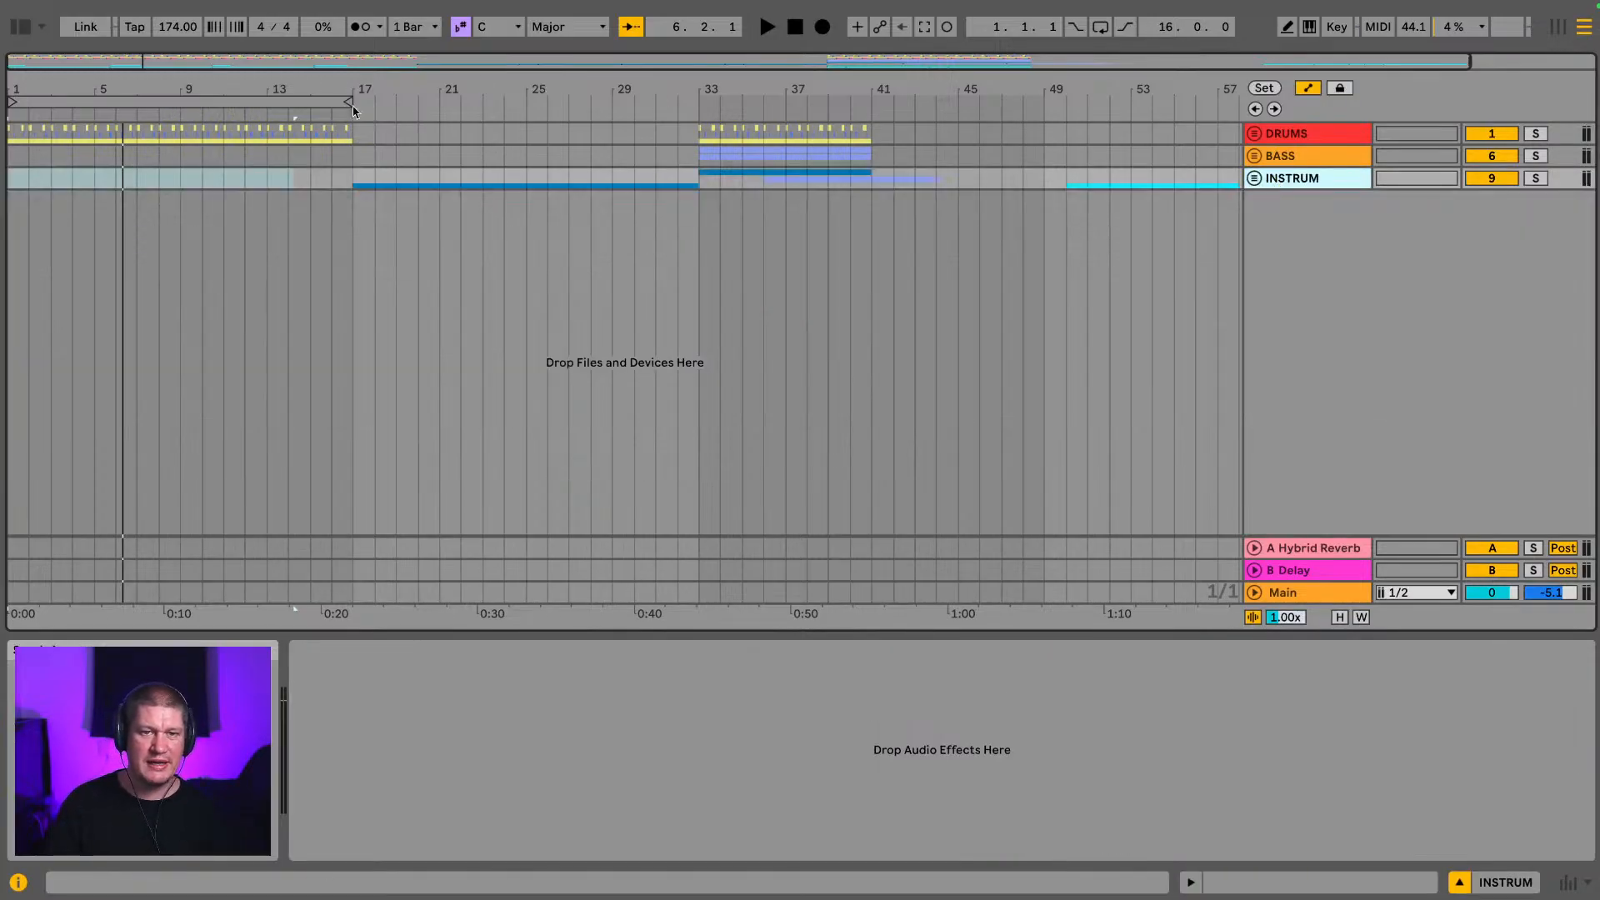
Step: Select the 16-bar intro, play it, and extend the loop range to 60 bars, ending at bar 61
{"action": "left_click", "coordinate": [304, 103]}
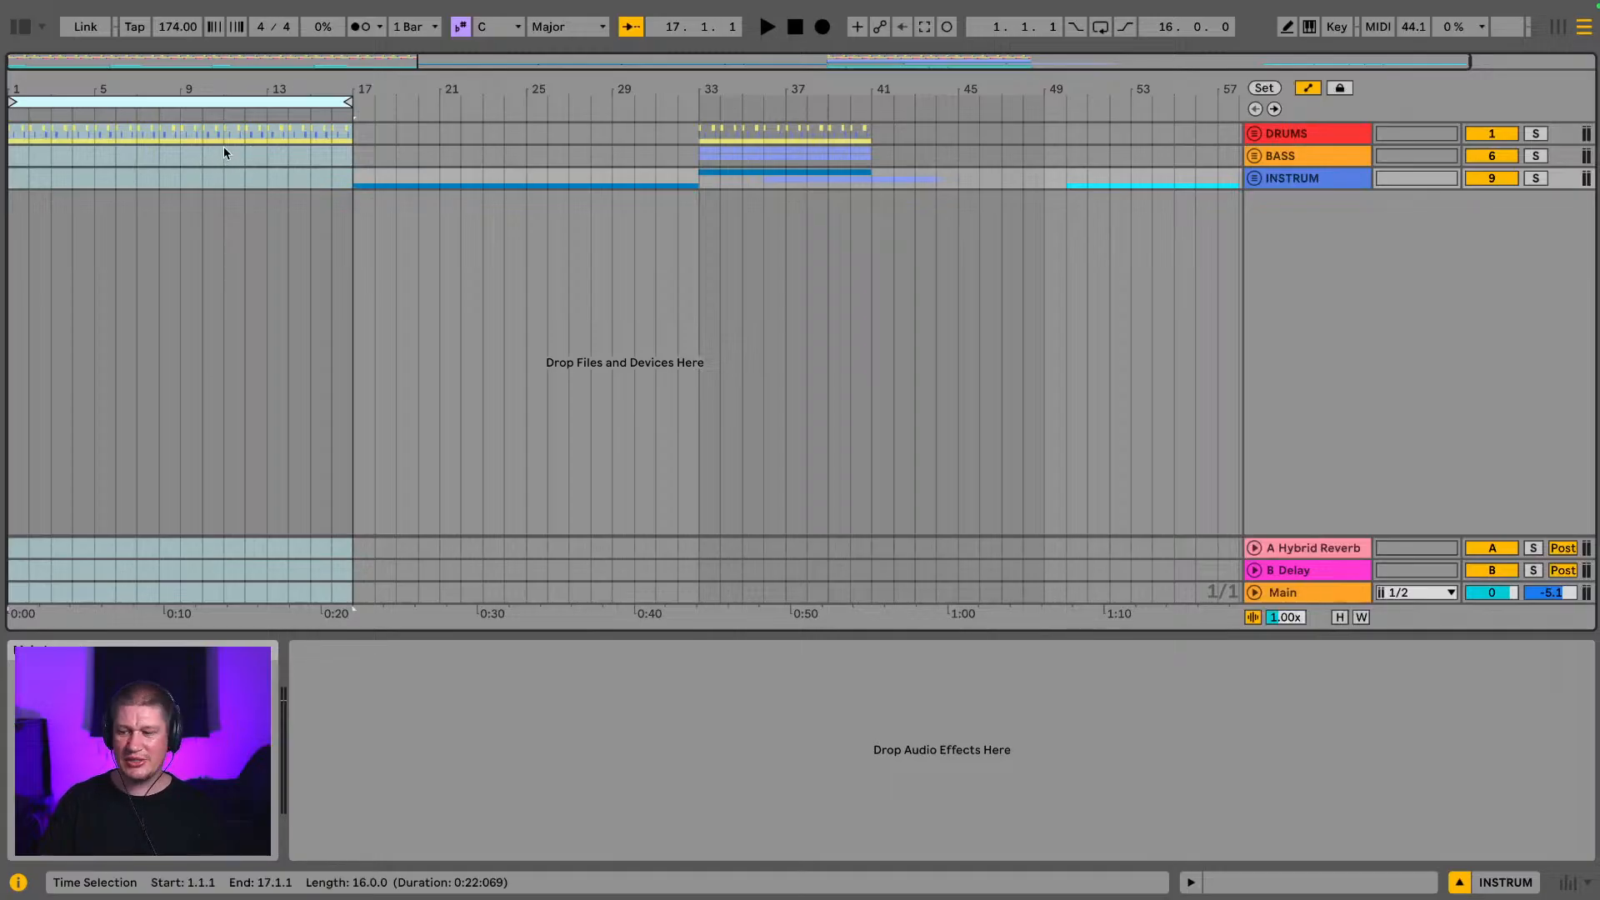
{"action": "key", "text": "space"}
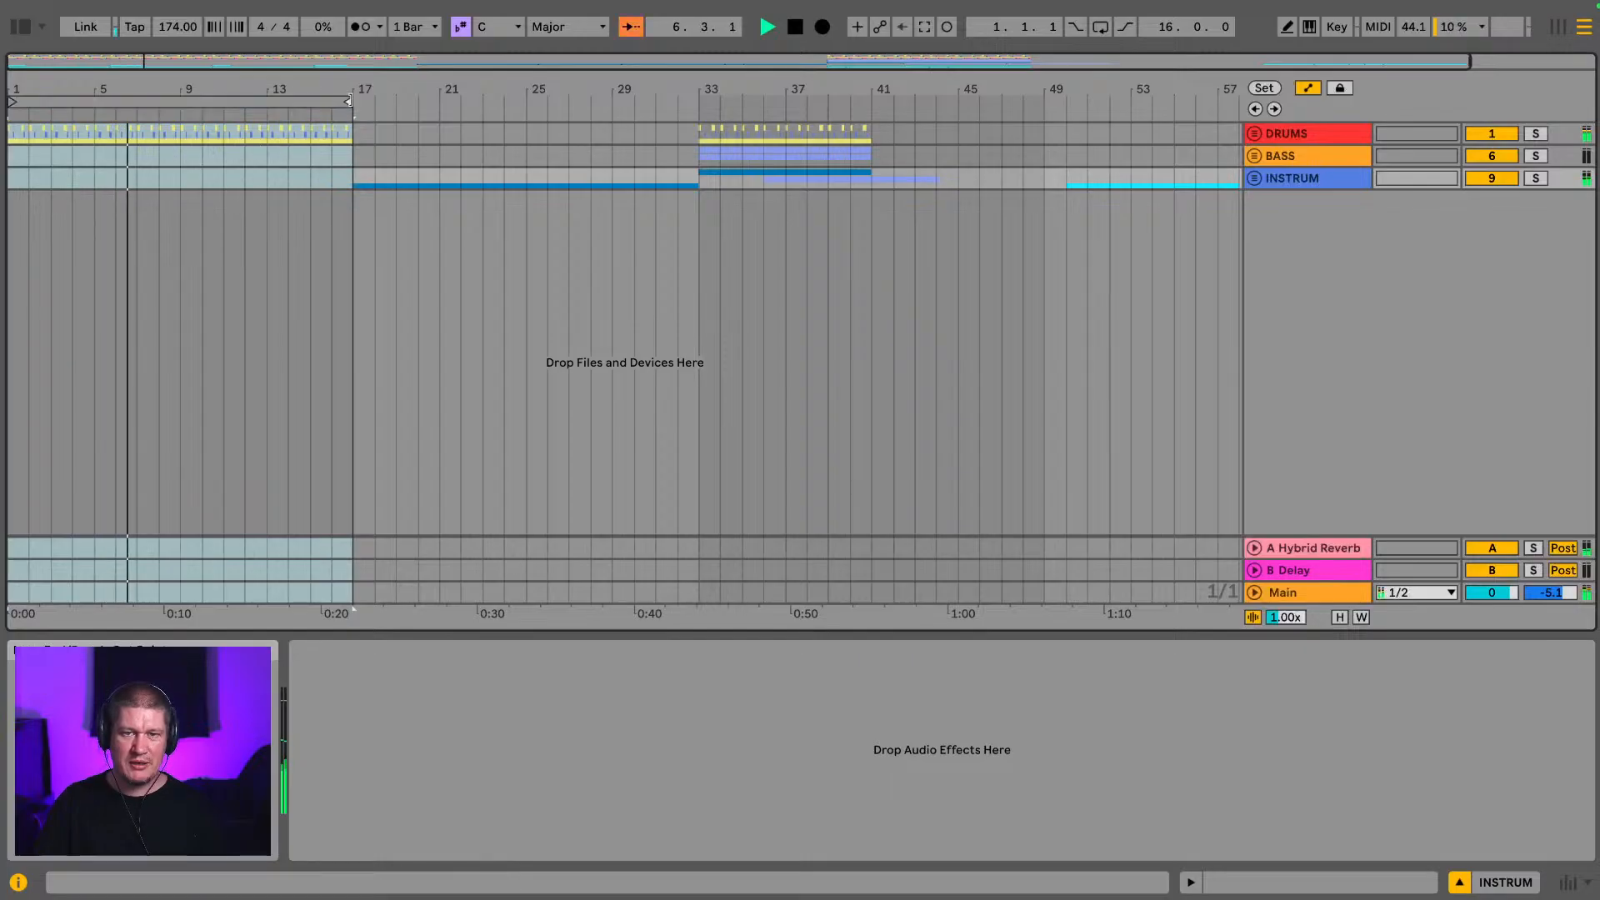
{"action": "mouse_move", "coordinate": [350, 101]}
{"action": "left_mouse_down"}
{"action": "mouse_move", "coordinate": [894, 107]}
{"action": "mouse_move", "coordinate": [1195, 134]}
{"action": "mouse_move", "coordinate": [1245, 153]}
{"action": "left_mouse_up"}
{"action": "left_click_drag", "start_coordinate": [268, 94], "coordinate": [279, 77]}
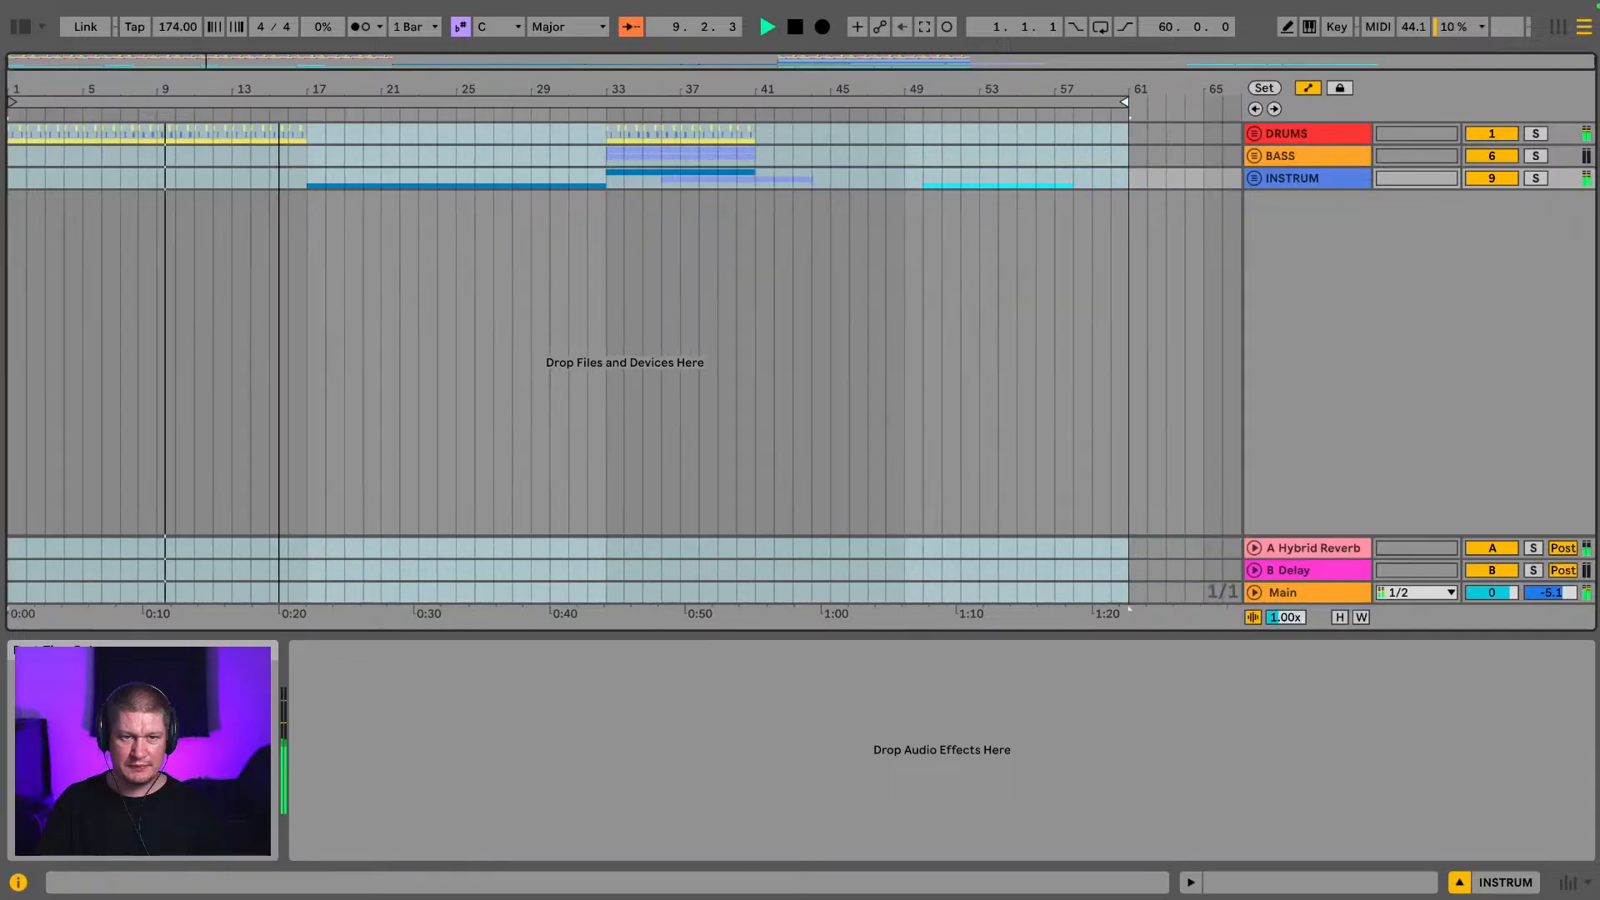
Step: Unfold the INSTRUM group and duplicate the pad clip at bar 13 four times, filling the pad track up to bar 33
{"action": "left_click", "coordinate": [1255, 179]}
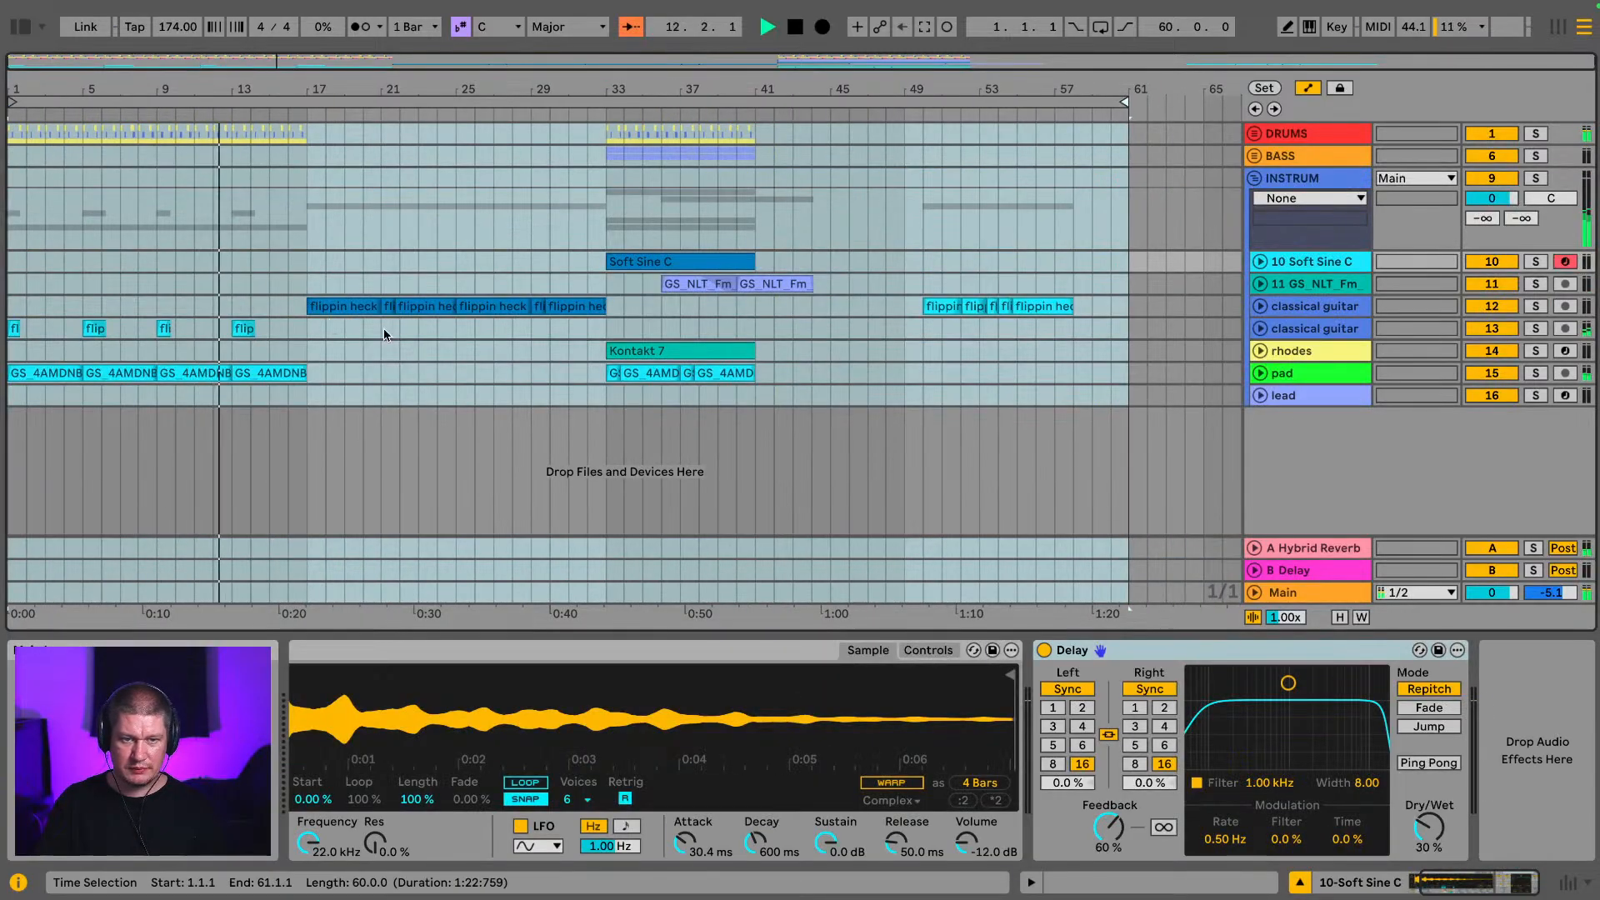
{"action": "left_click", "coordinate": [271, 374]}
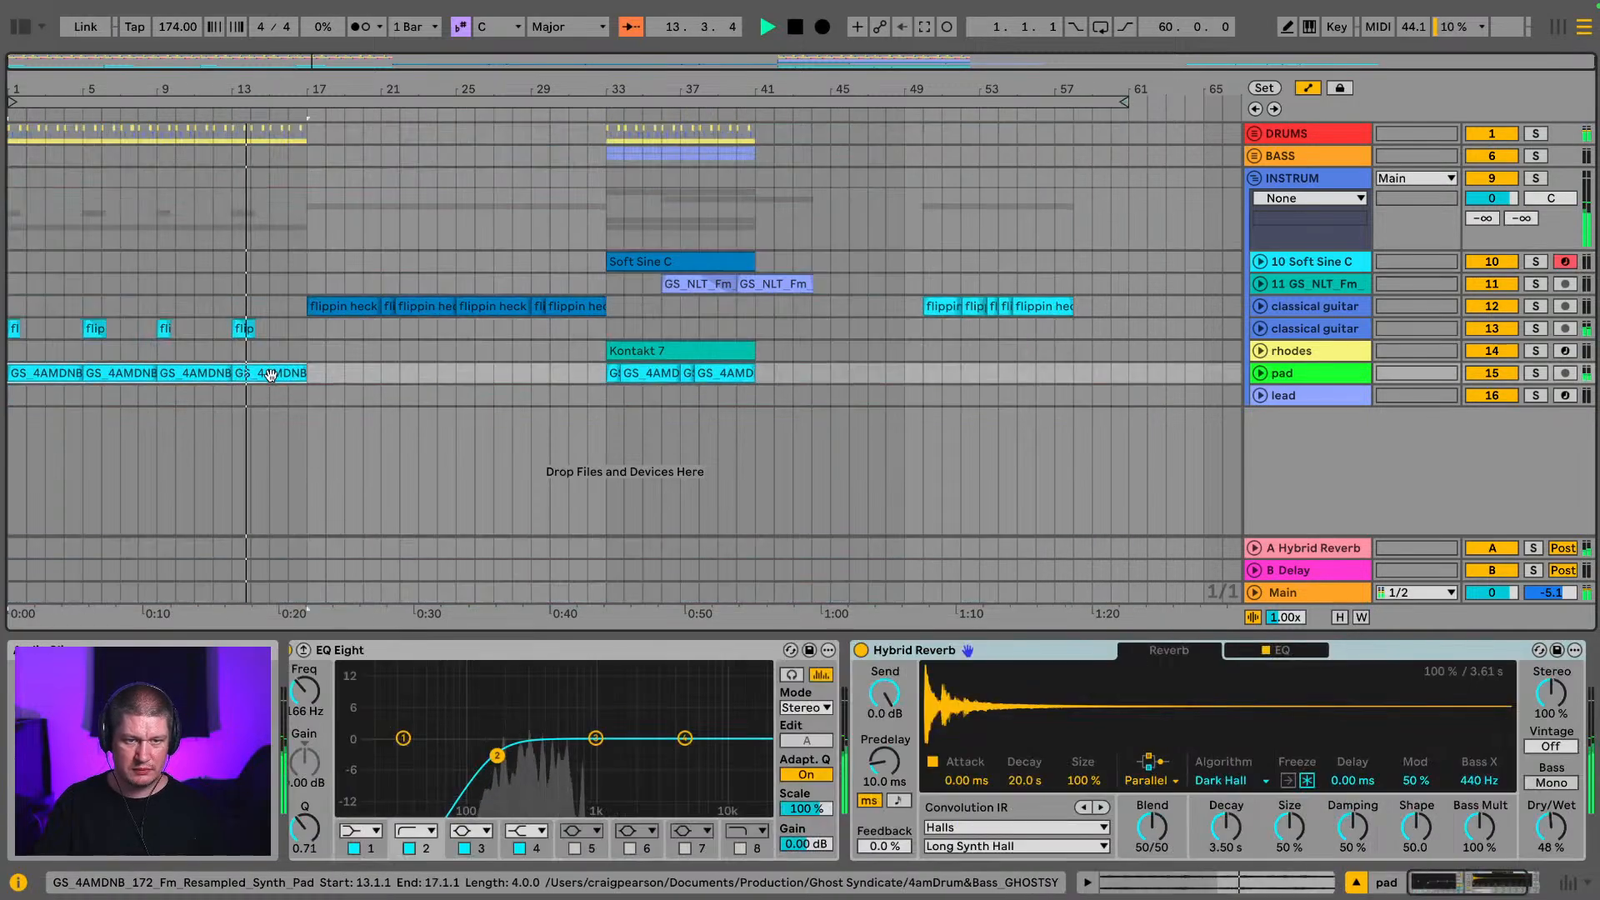
{"action": "key", "text": "ctrl+d"}
{"action": "key", "text": "ctrl+d"}
{"action": "key", "text": "ctrl+d"}
{"action": "key", "text": "ctrl+d"}
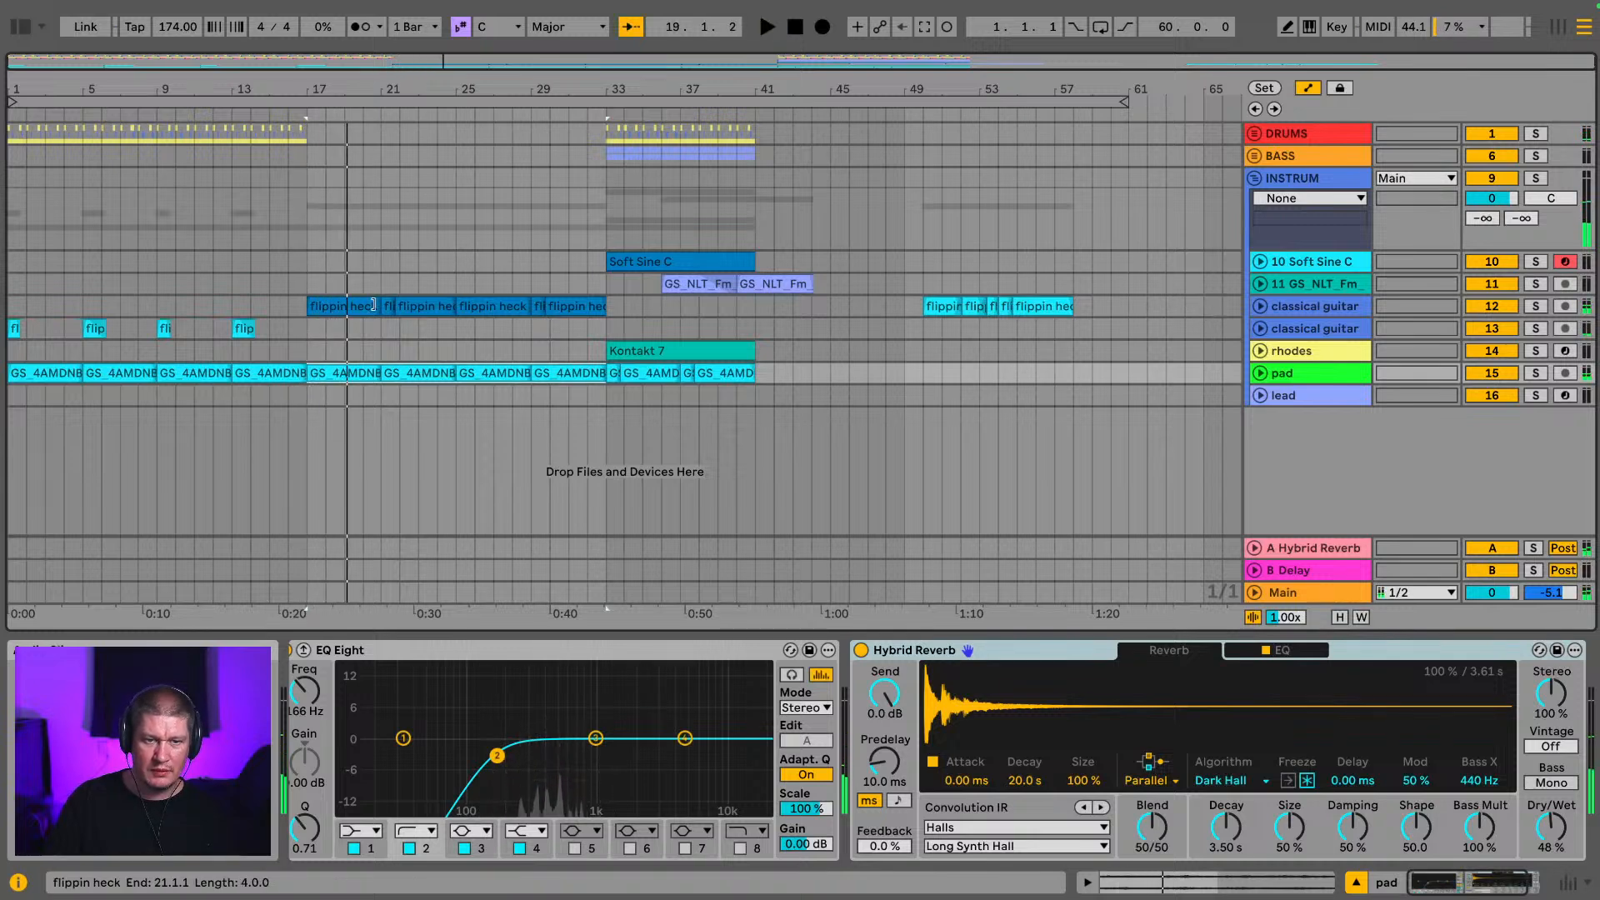
Step: Extend the first guitar snippet on track 13 so it spans 1.1.1 to about 2.2.4, and play it from the start
{"action": "left_click", "coordinate": [13, 329]}
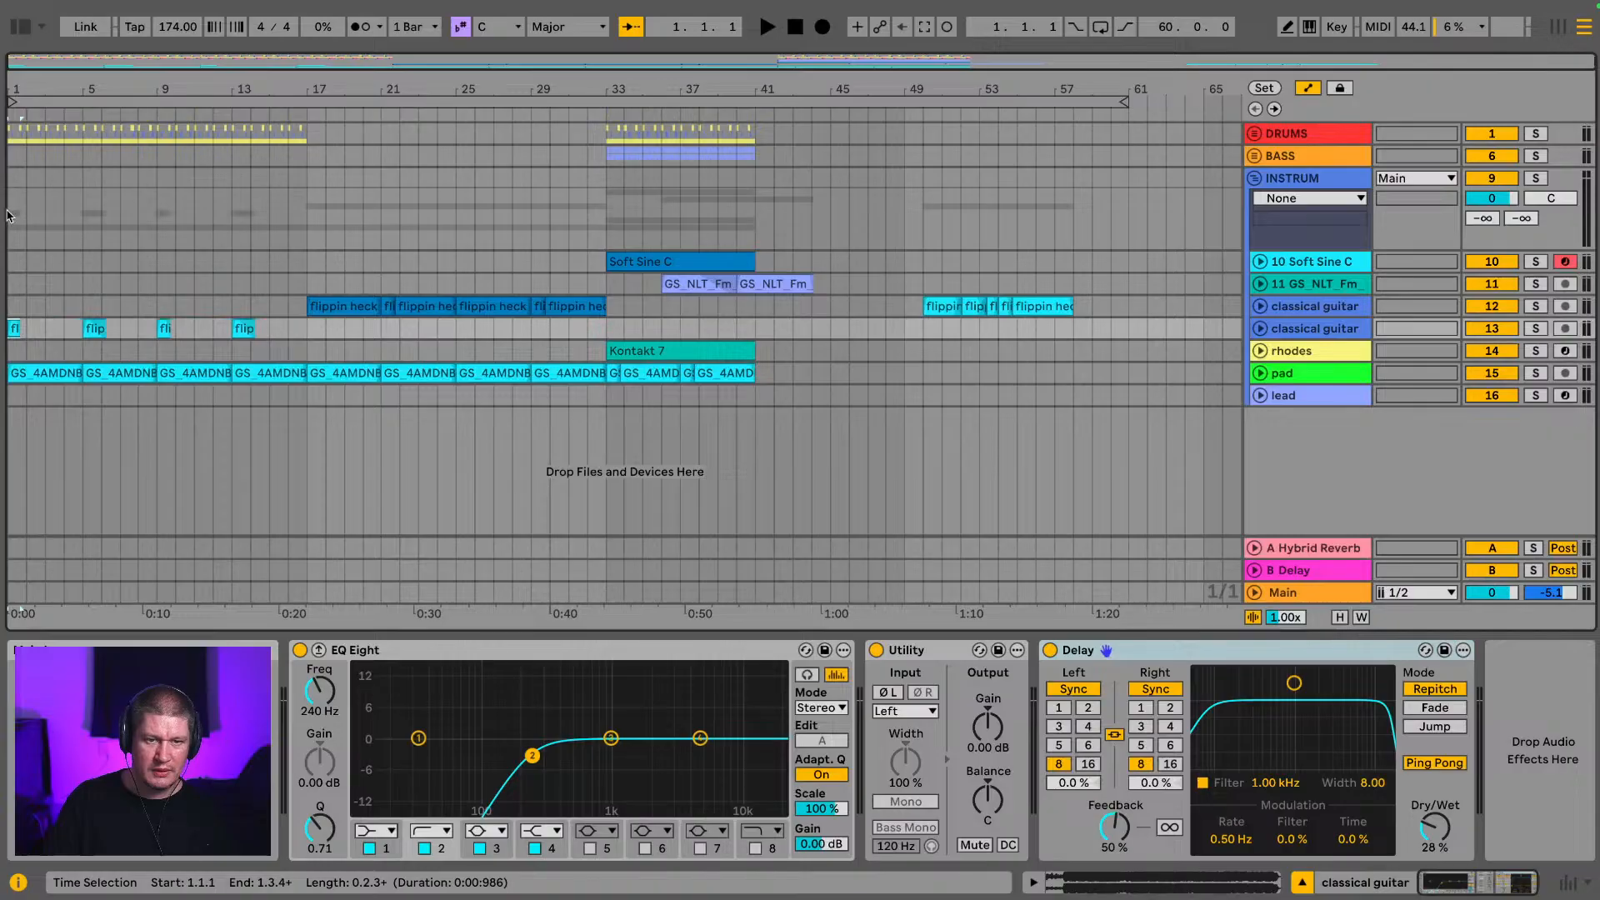
{"action": "left_click_drag", "start_coordinate": [15, 93], "coordinate": [21, 100]}
{"action": "key", "text": "space"}
{"action": "key", "text": "space"}
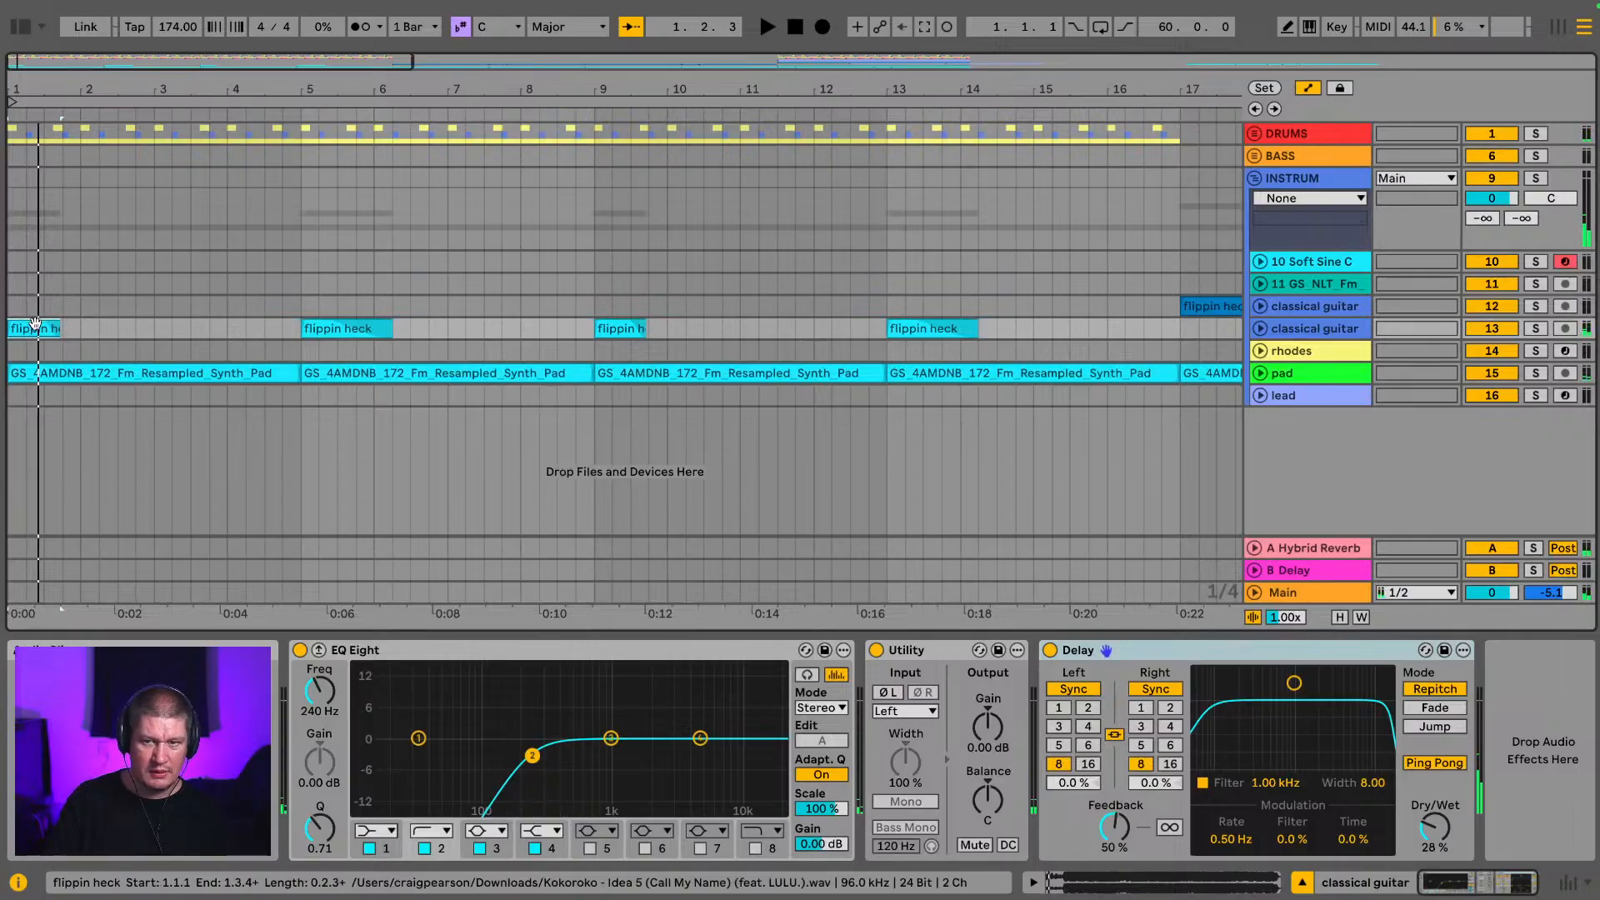
{"action": "mouse_move", "coordinate": [39, 329]}
{"action": "left_mouse_down"}
{"action": "mouse_move", "coordinate": [91, 341]}
{"action": "mouse_move", "coordinate": [8, 328]}
{"action": "left_mouse_up"}
{"action": "key", "text": "space"}
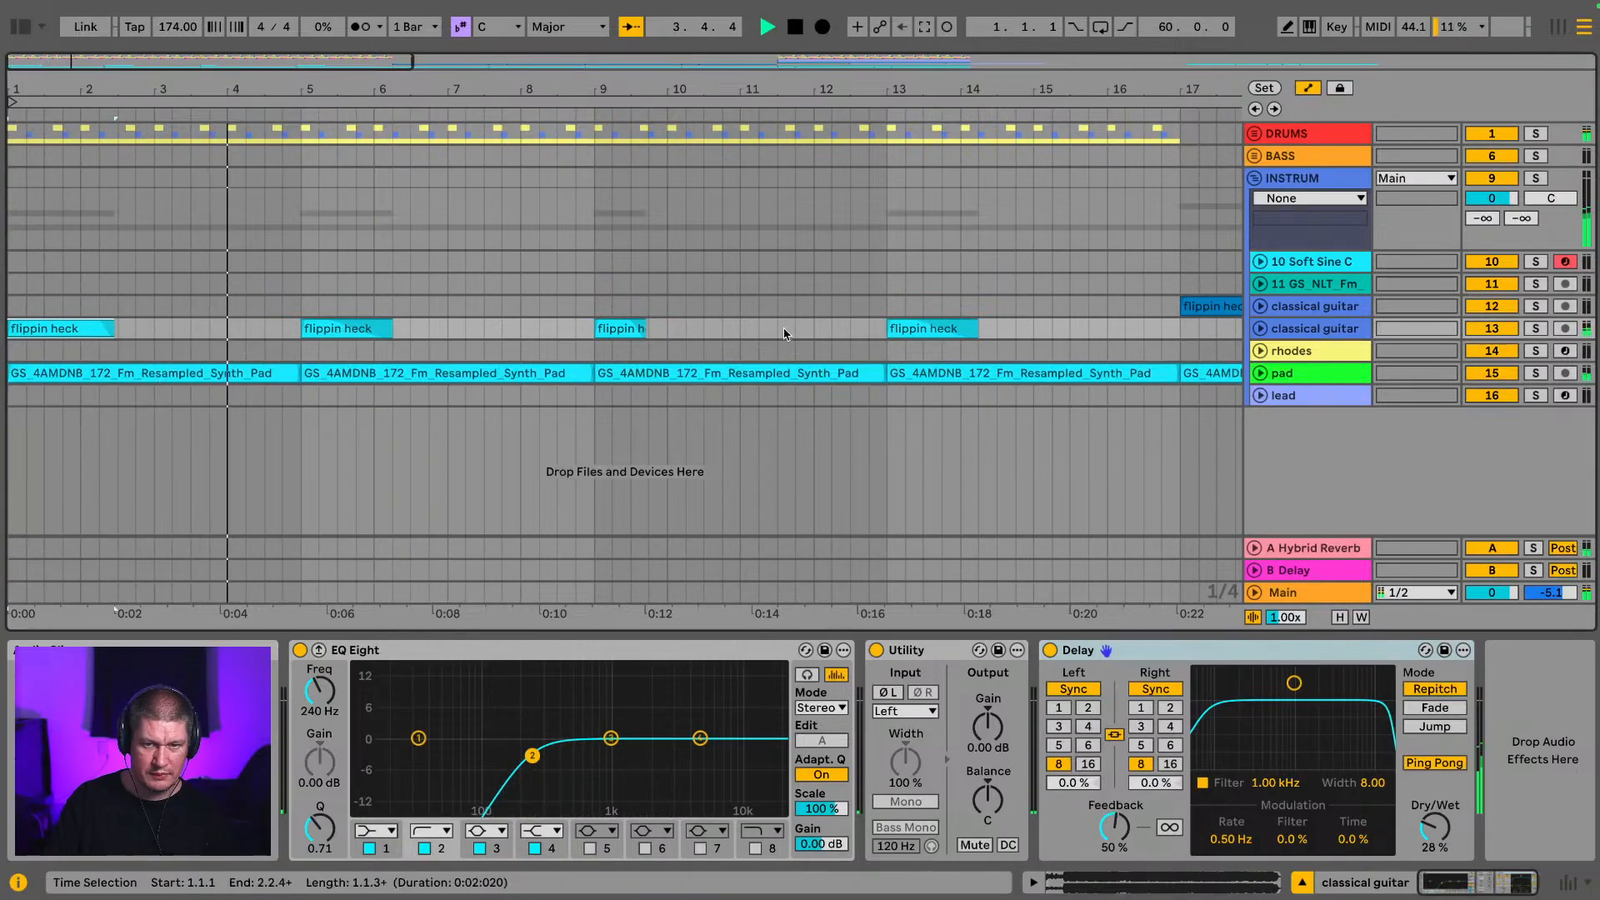
{"action": "key", "text": "space"}
Step: Toggle the Delay device on classical guitar track 13 and show its Device On automation lane
{"action": "left_click", "coordinate": [1318, 330]}
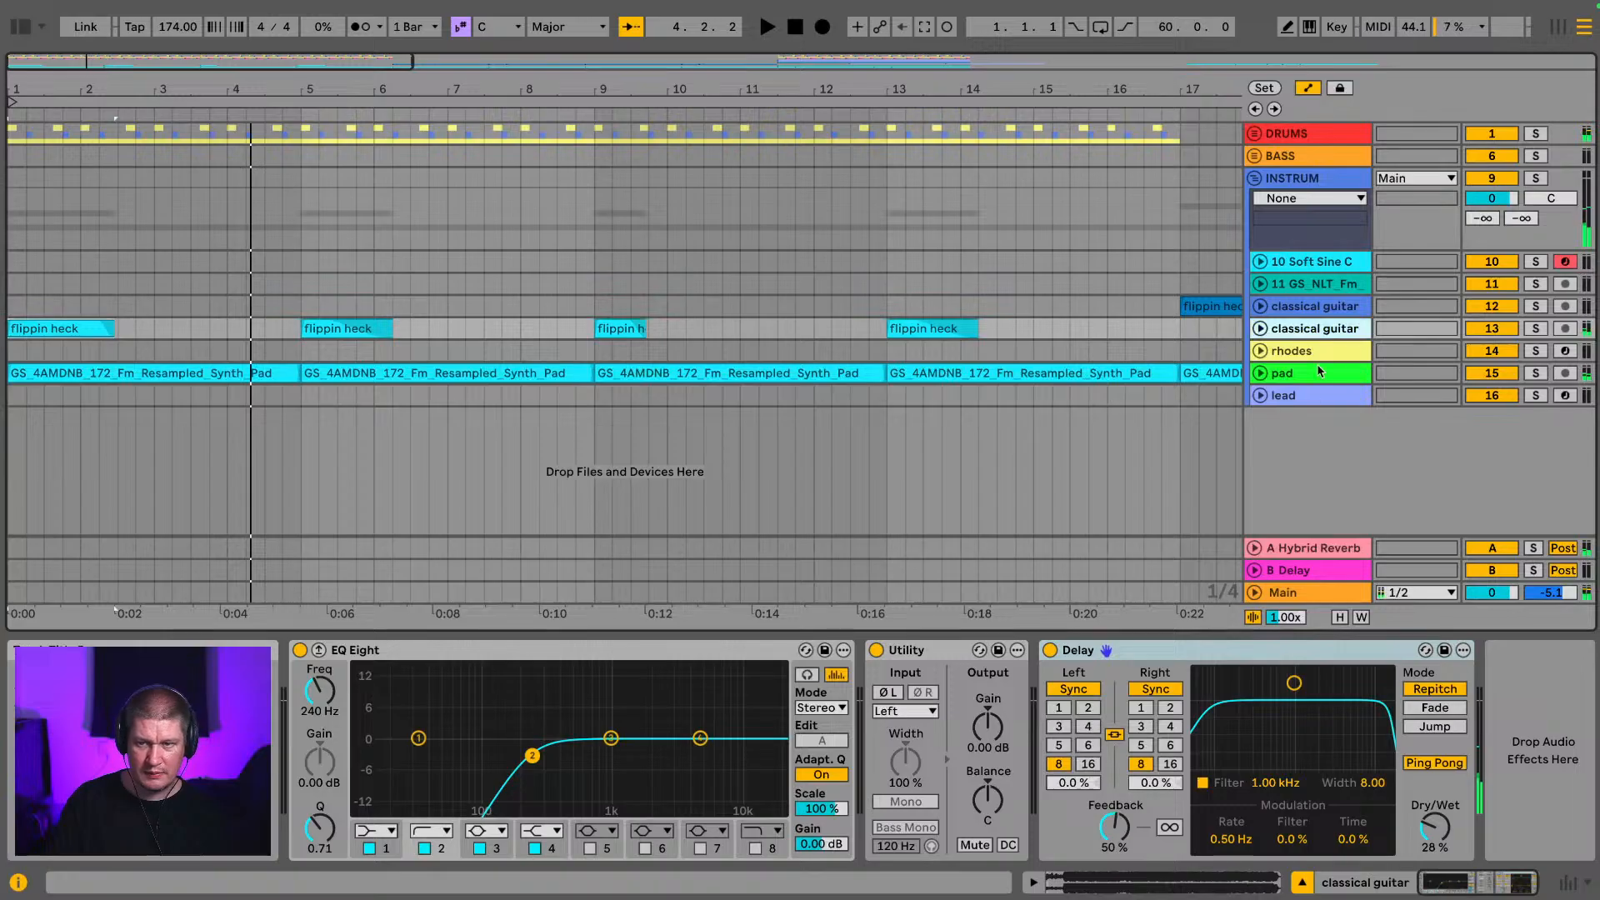
{"action": "left_click", "coordinate": [1061, 655]}
{"action": "left_click", "coordinate": [1051, 652]}
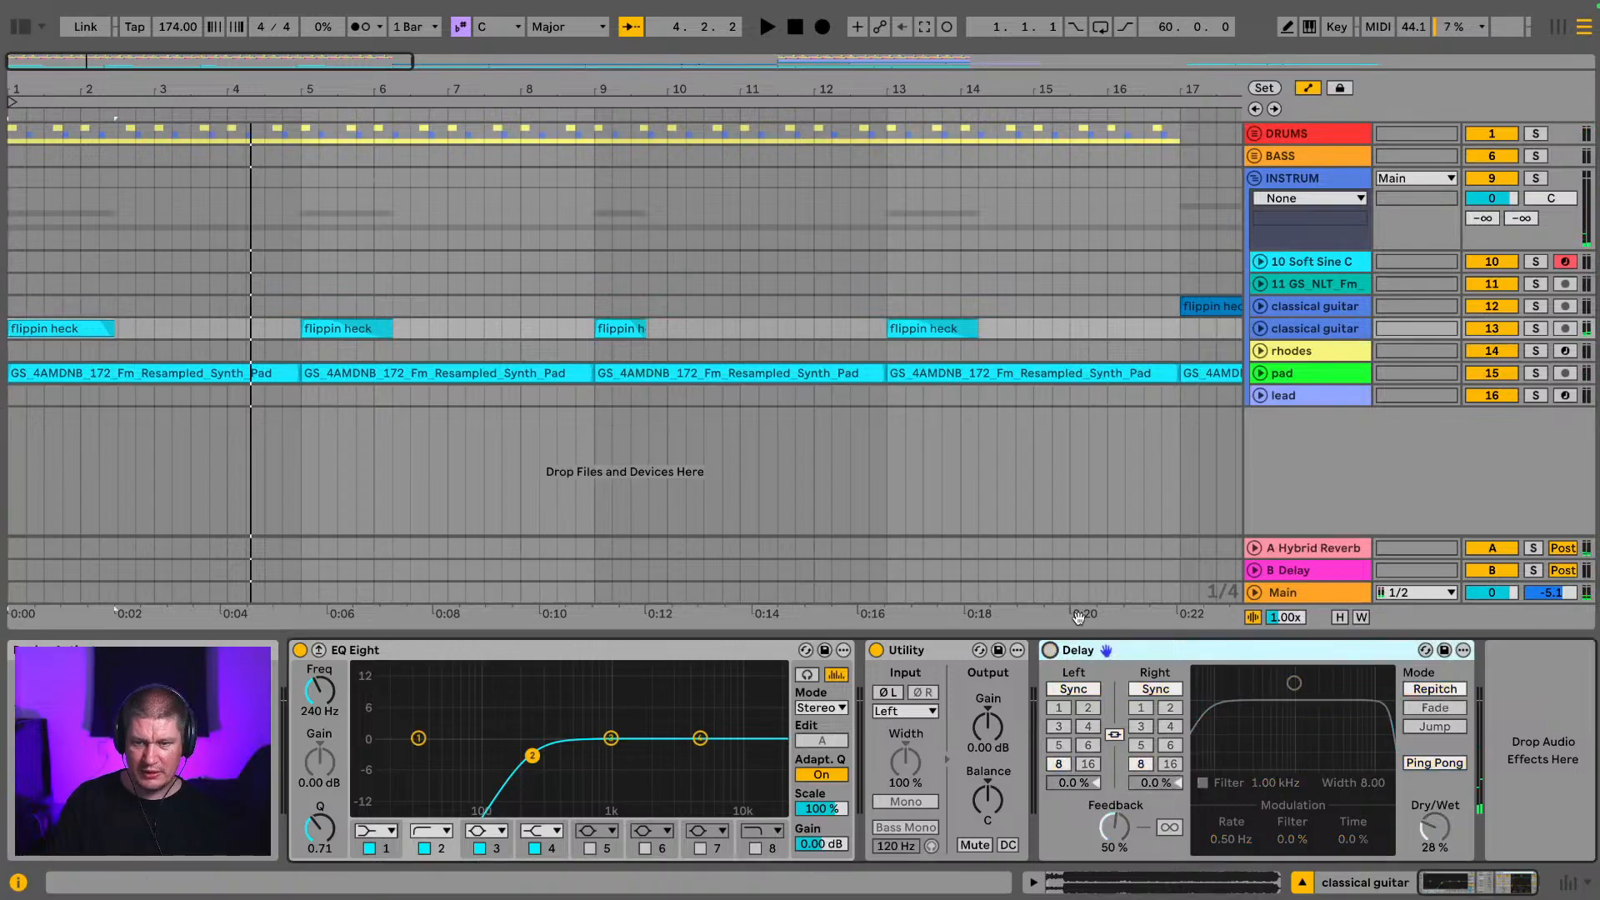
{"action": "left_click", "coordinate": [1264, 329]}
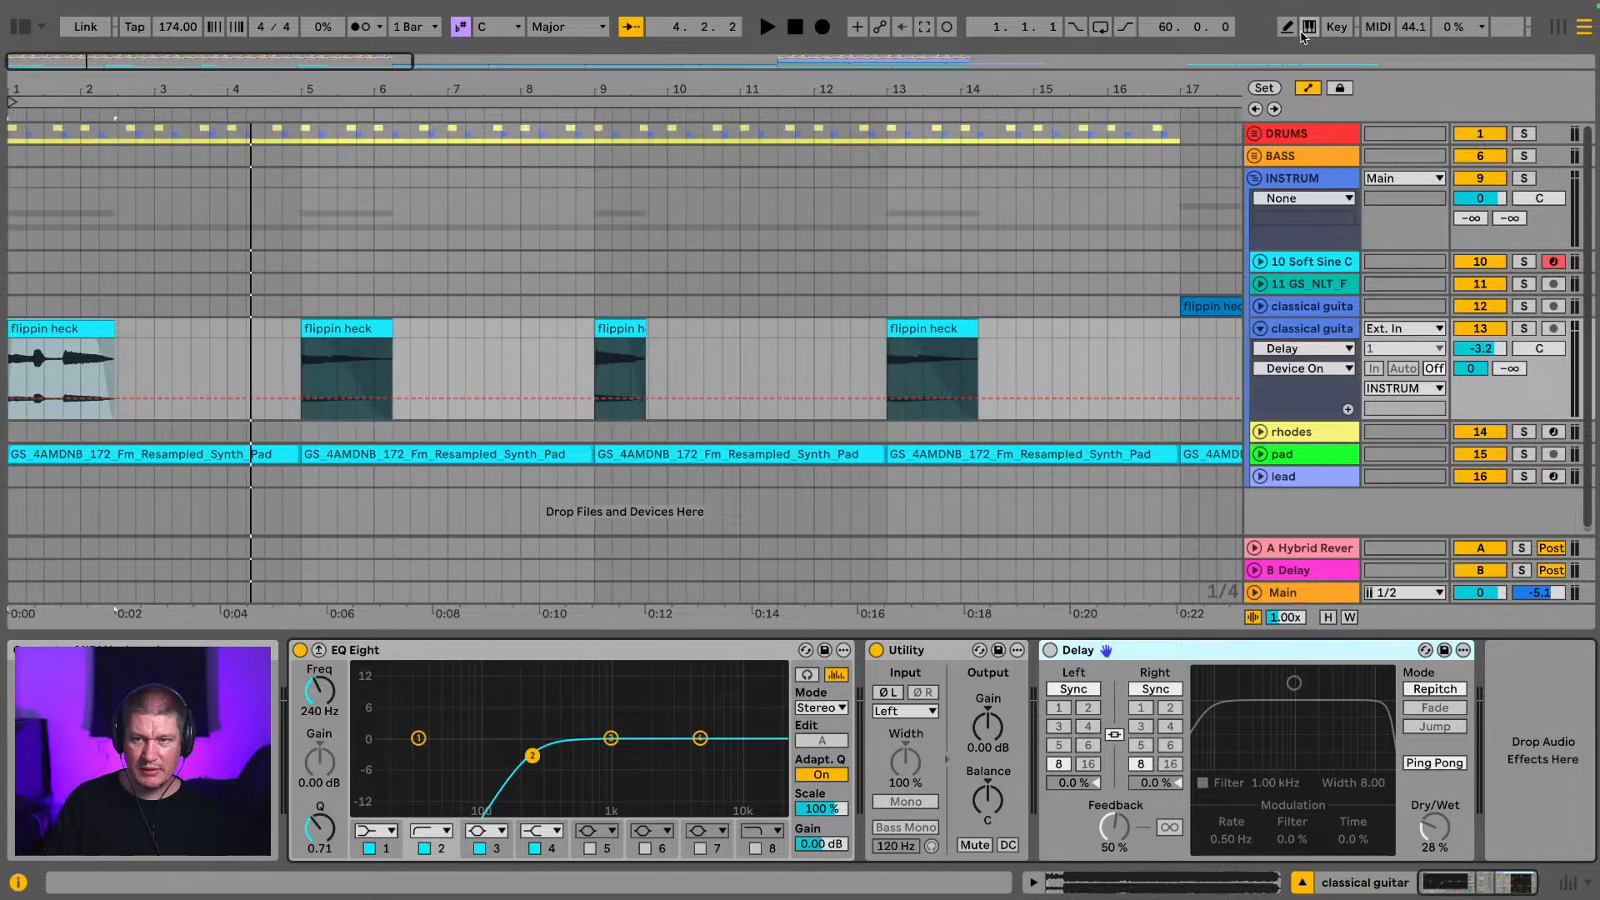
{"action": "left_click", "coordinate": [1051, 652]}
{"action": "left_click", "coordinate": [1050, 652]}
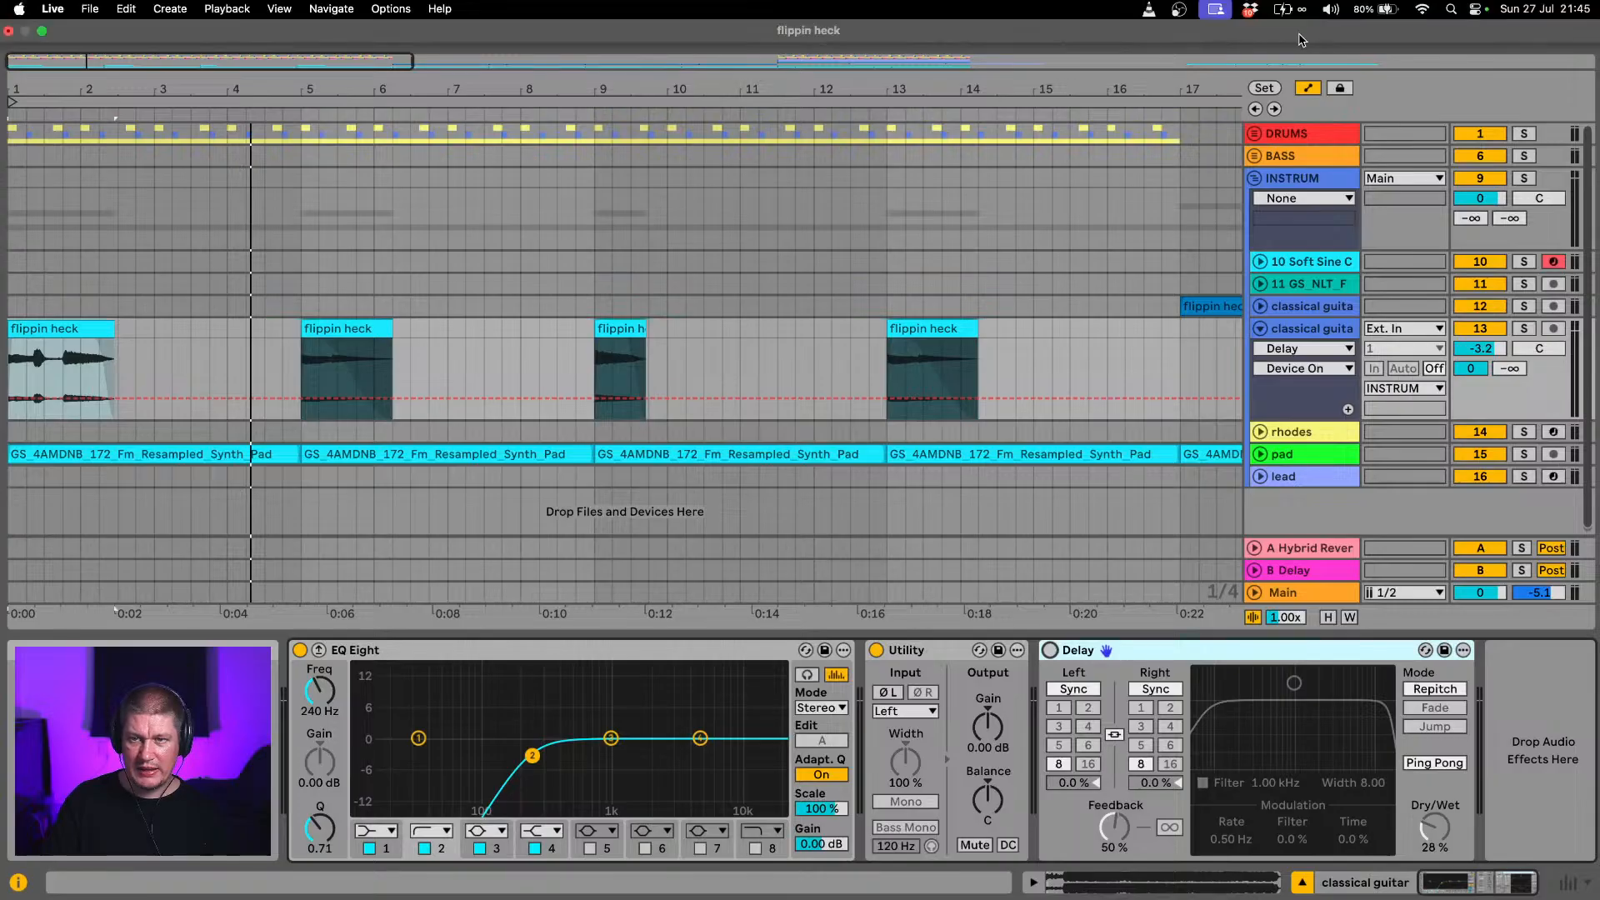
Step: Draw Device On automation switching the Delay on from about 1.4.1 to 5.1.1 on track 13, and play it
{"action": "left_click", "coordinate": [1288, 30]}
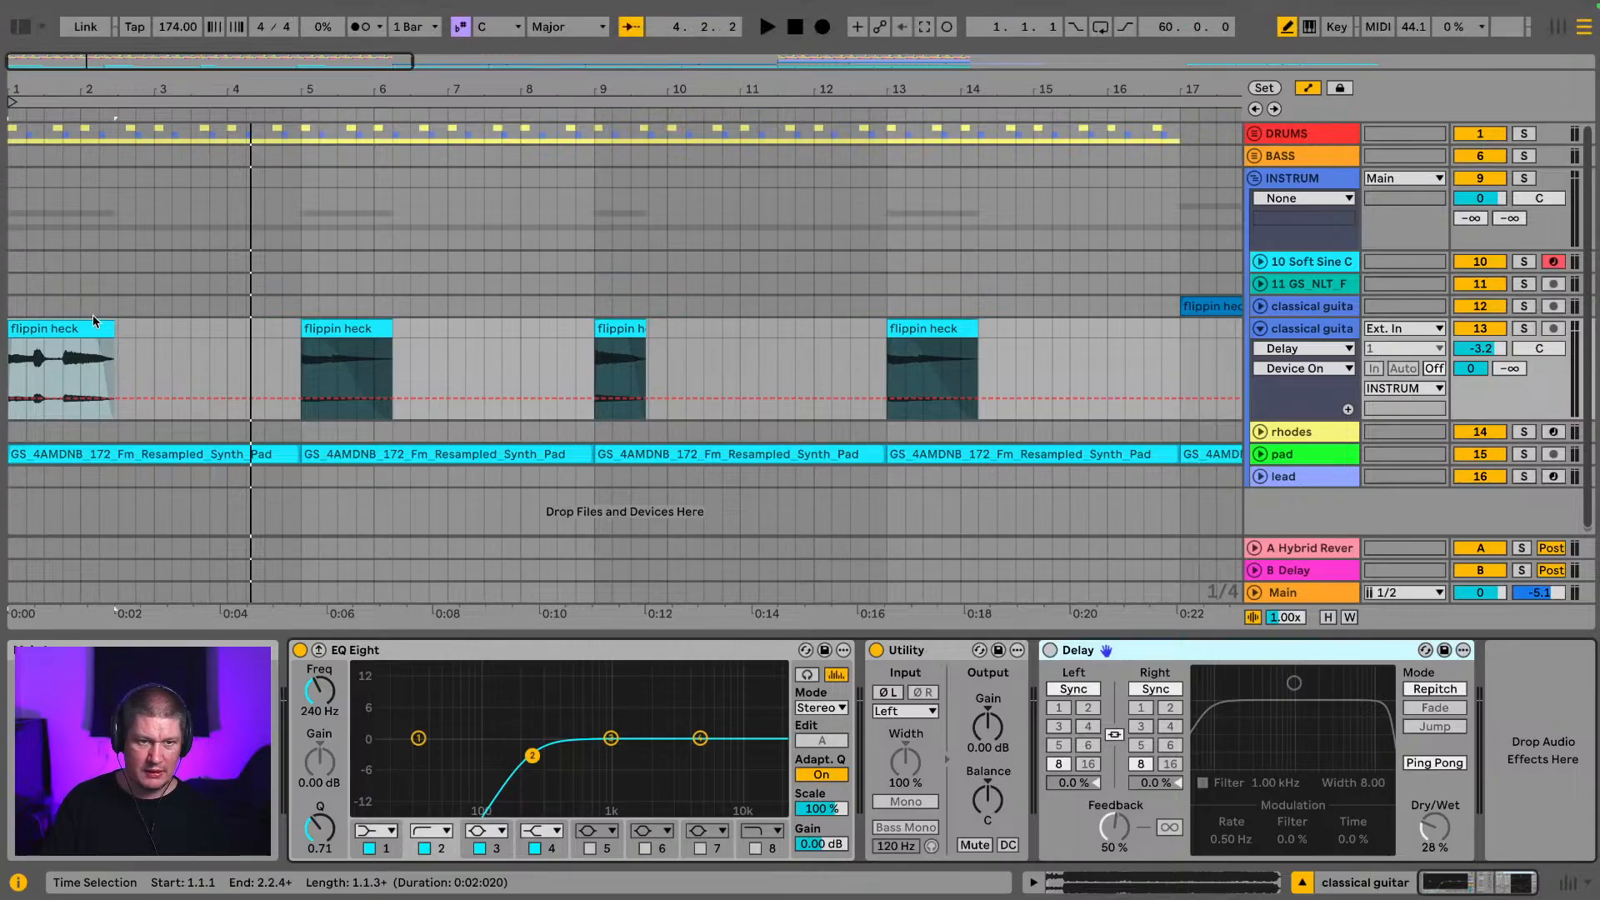
{"action": "mouse_move", "coordinate": [66, 357]}
{"action": "left_mouse_down"}
{"action": "mouse_move", "coordinate": [245, 358]}
{"action": "mouse_move", "coordinate": [289, 335]}
{"action": "left_mouse_up"}
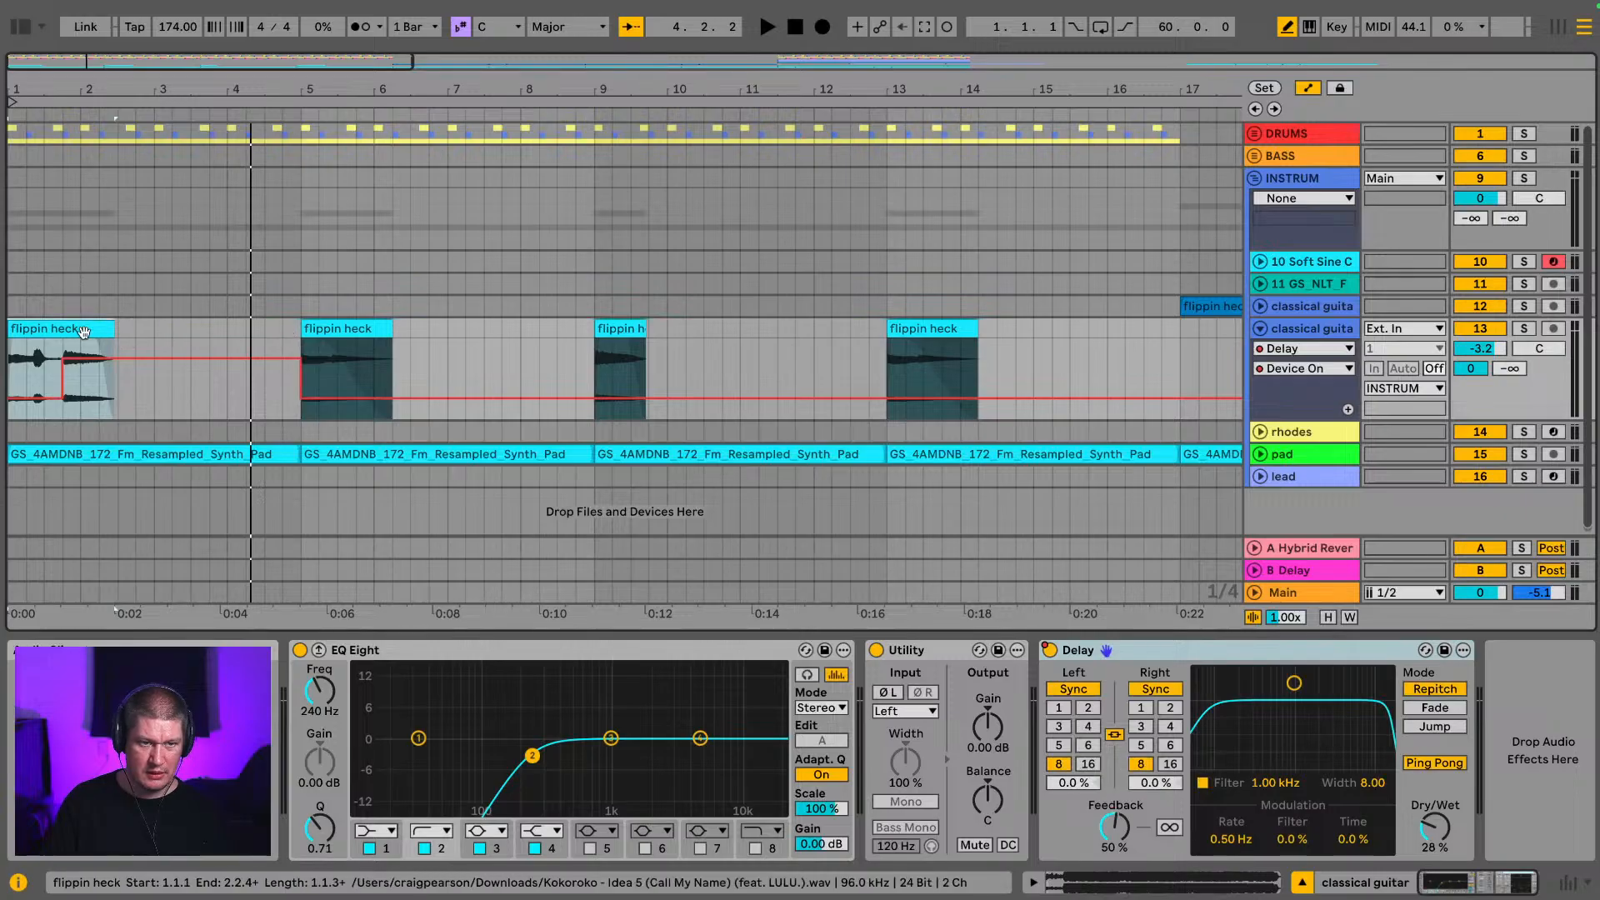
{"action": "key", "text": "space"}
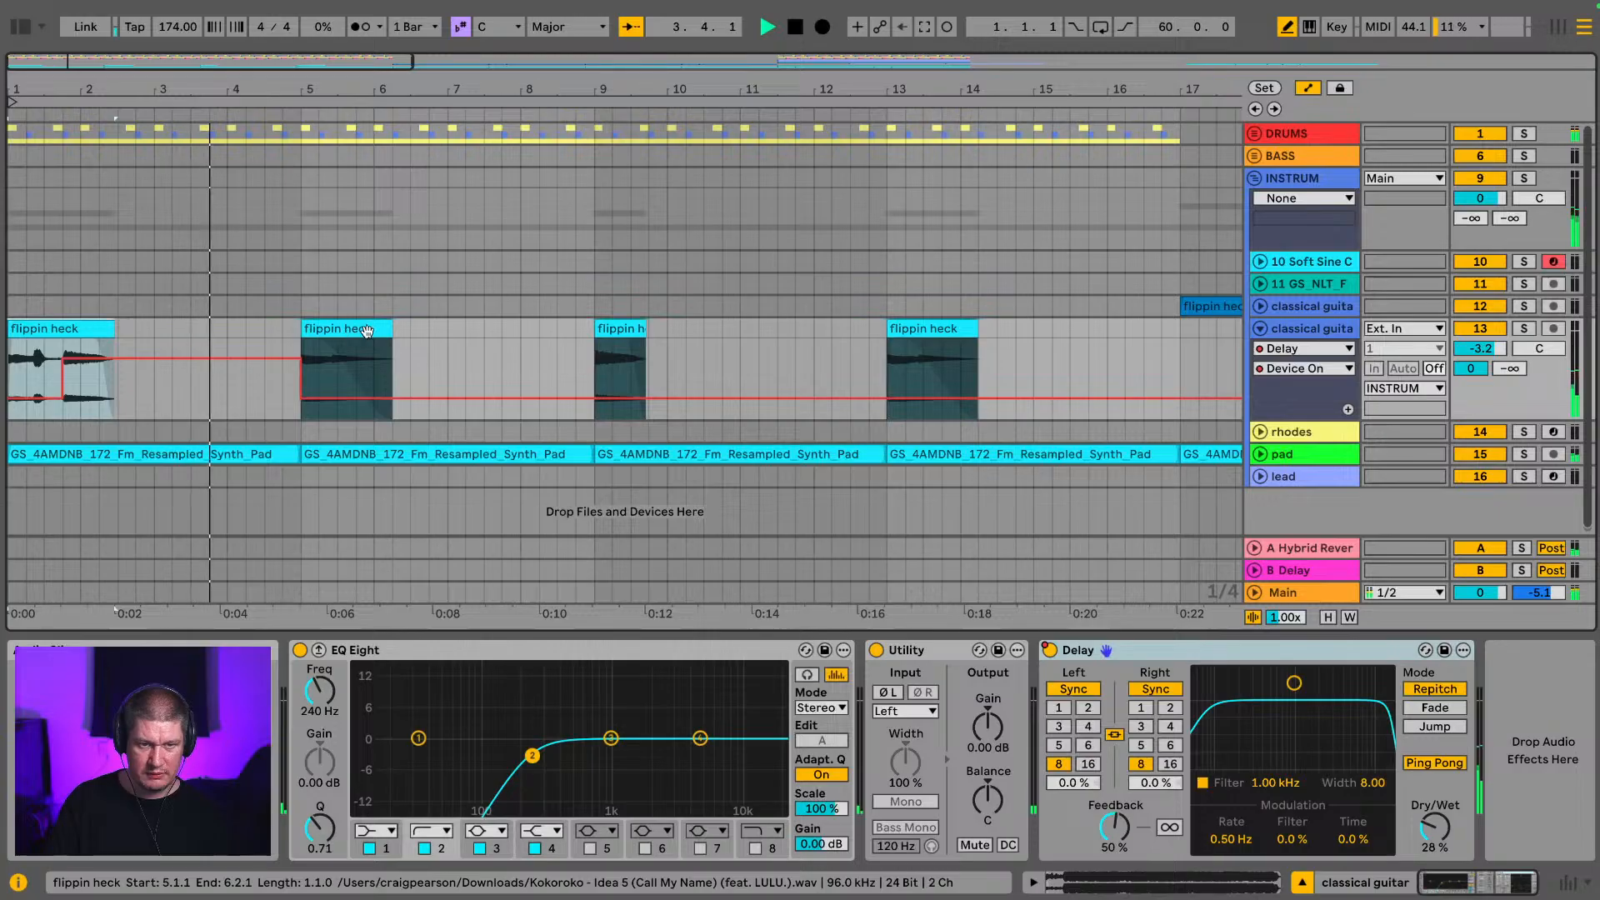
Step: Extend the second guitar snippet to span 5.1.1–7.1.1 and automate the Delay off until about 5.4.1, then on until about 7.2.1
{"action": "left_click_drag", "start_coordinate": [339, 332], "coordinate": [300, 334]}
{"action": "key", "text": "space"}
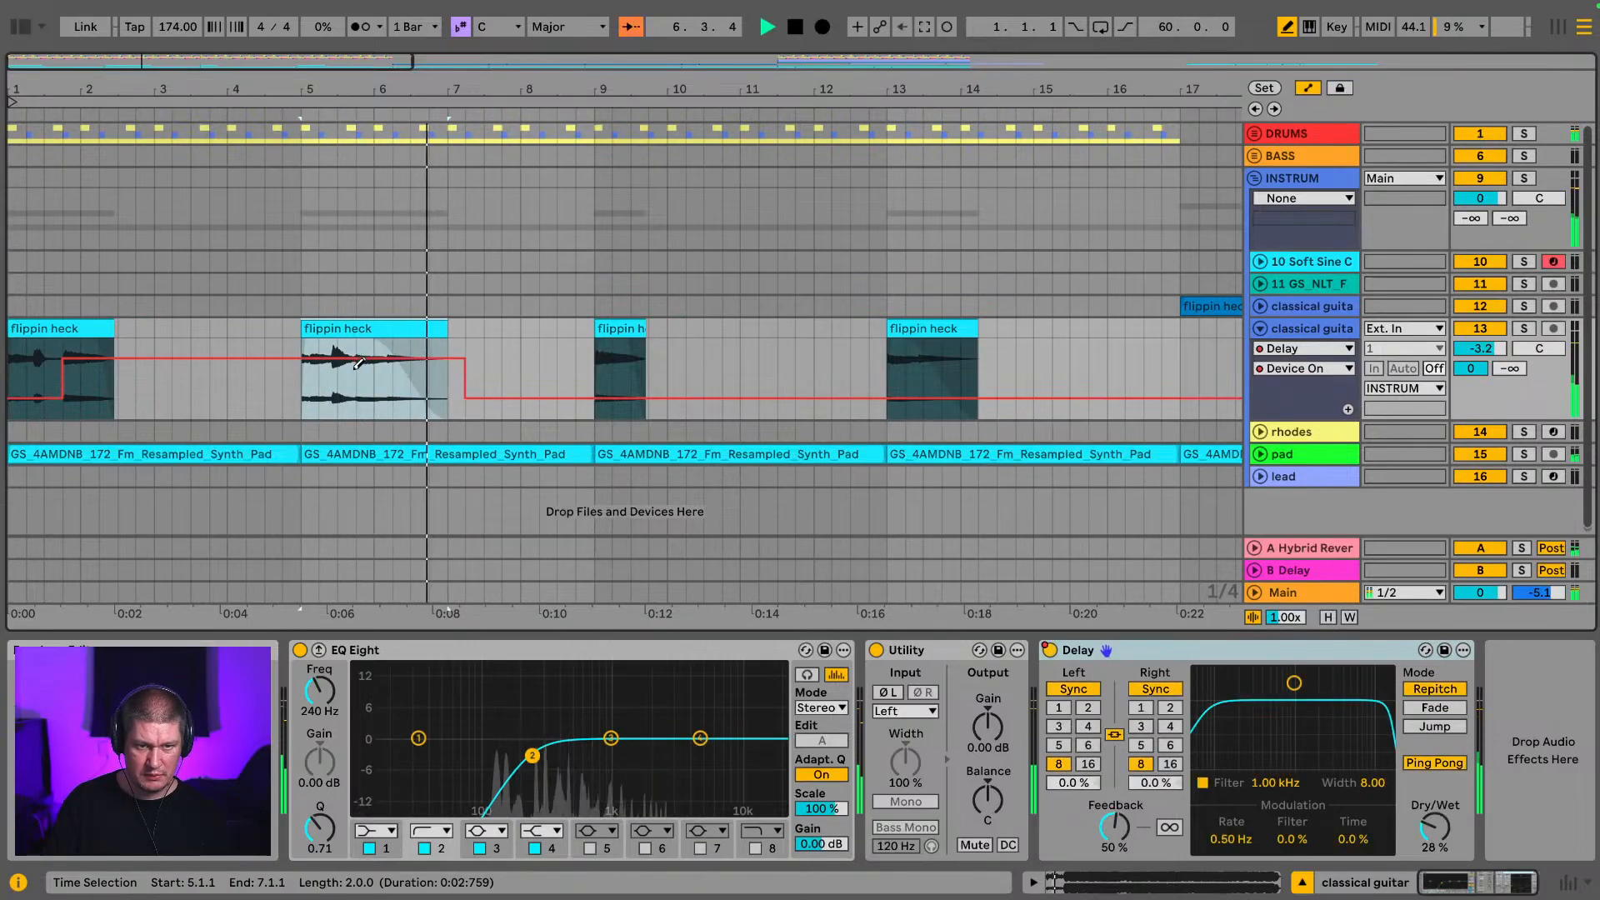
{"action": "mouse_move", "coordinate": [344, 403]}
{"action": "left_mouse_down"}
{"action": "mouse_move", "coordinate": [271, 426]}
{"action": "mouse_move", "coordinate": [285, 439]}
{"action": "mouse_move", "coordinate": [294, 360]}
{"action": "mouse_move", "coordinate": [236, 354]}
{"action": "mouse_move", "coordinate": [314, 408]}
{"action": "left_mouse_up"}
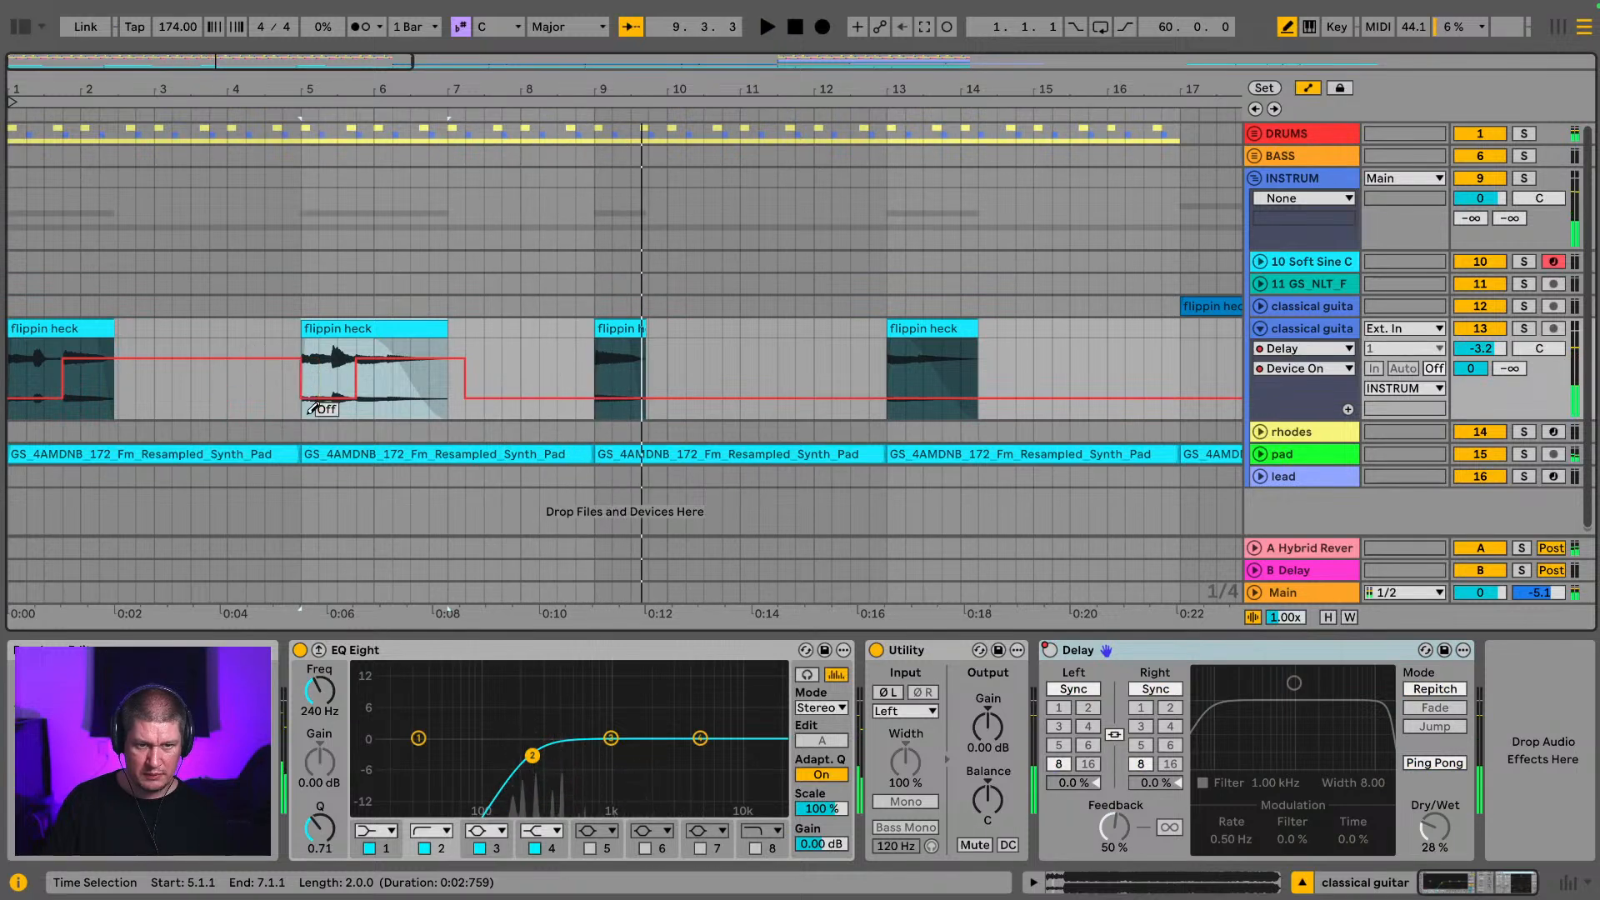
Step: Delete the two guitar snippets on track 13 between 9.1.1 and 14.2.1
{"action": "left_click", "coordinate": [623, 327]}
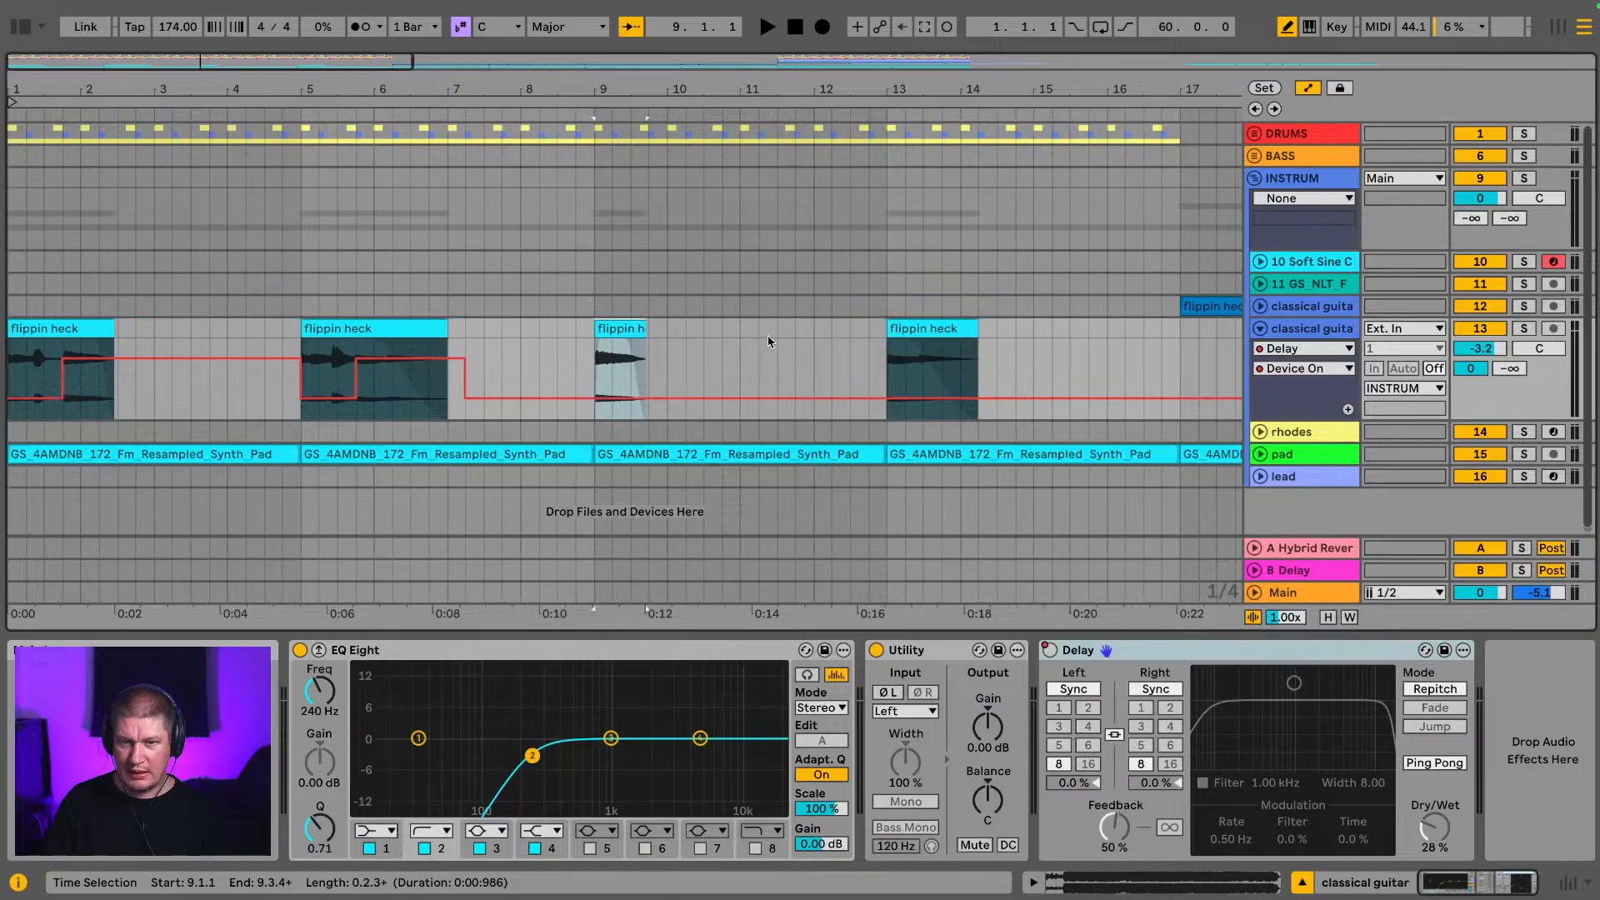
{"action": "left_click", "coordinate": [910, 330], "text": "shift"}
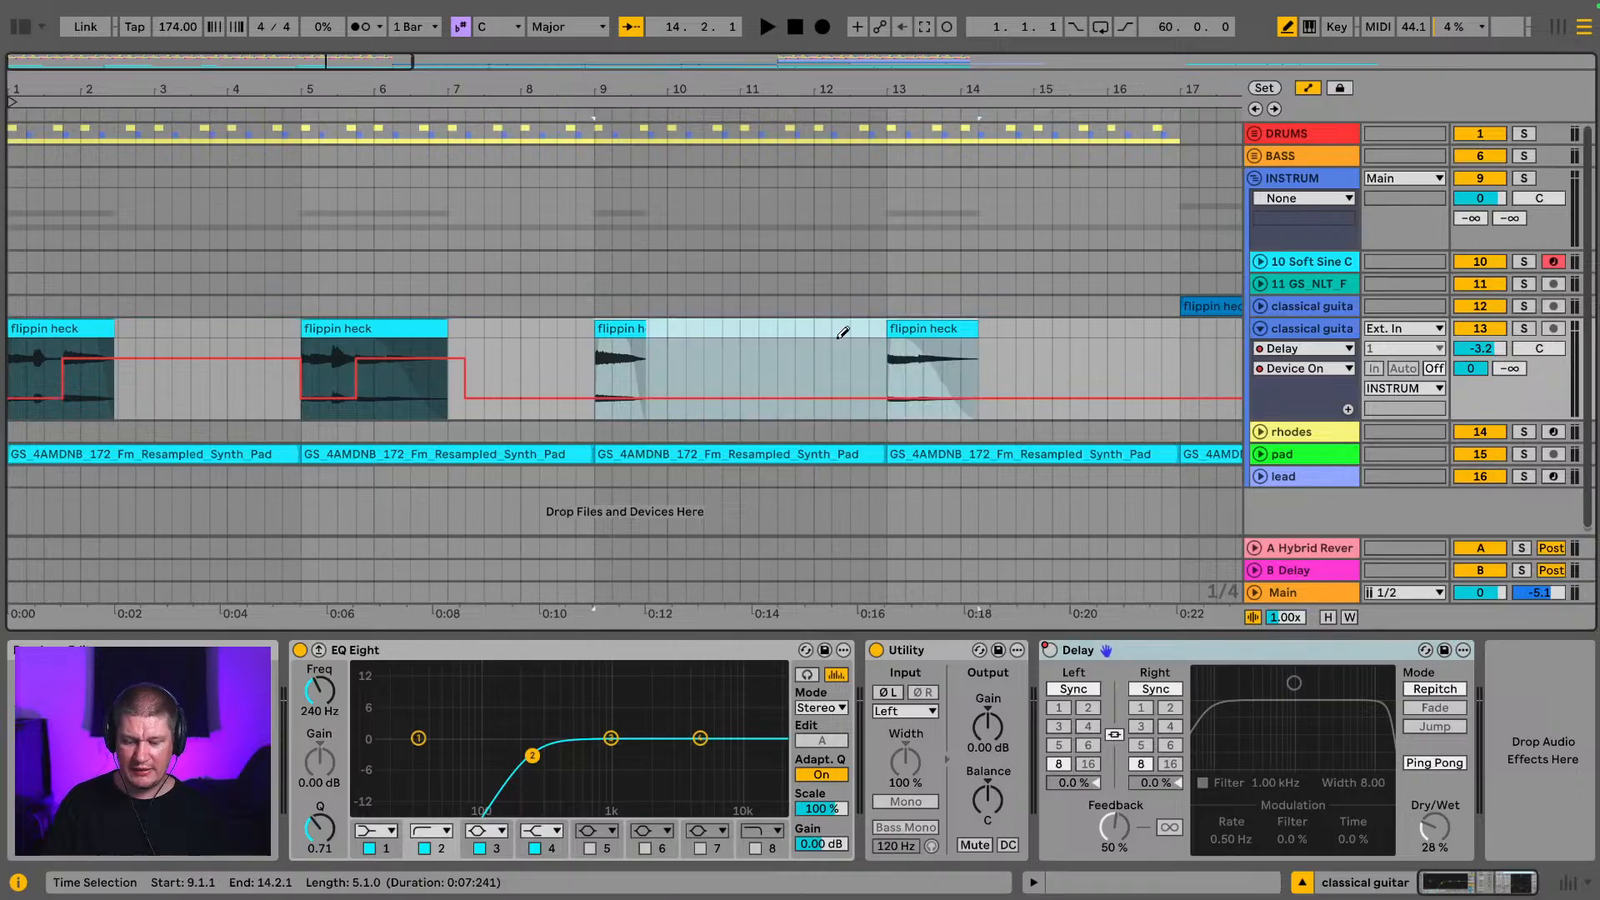
{"action": "key", "text": "a"}
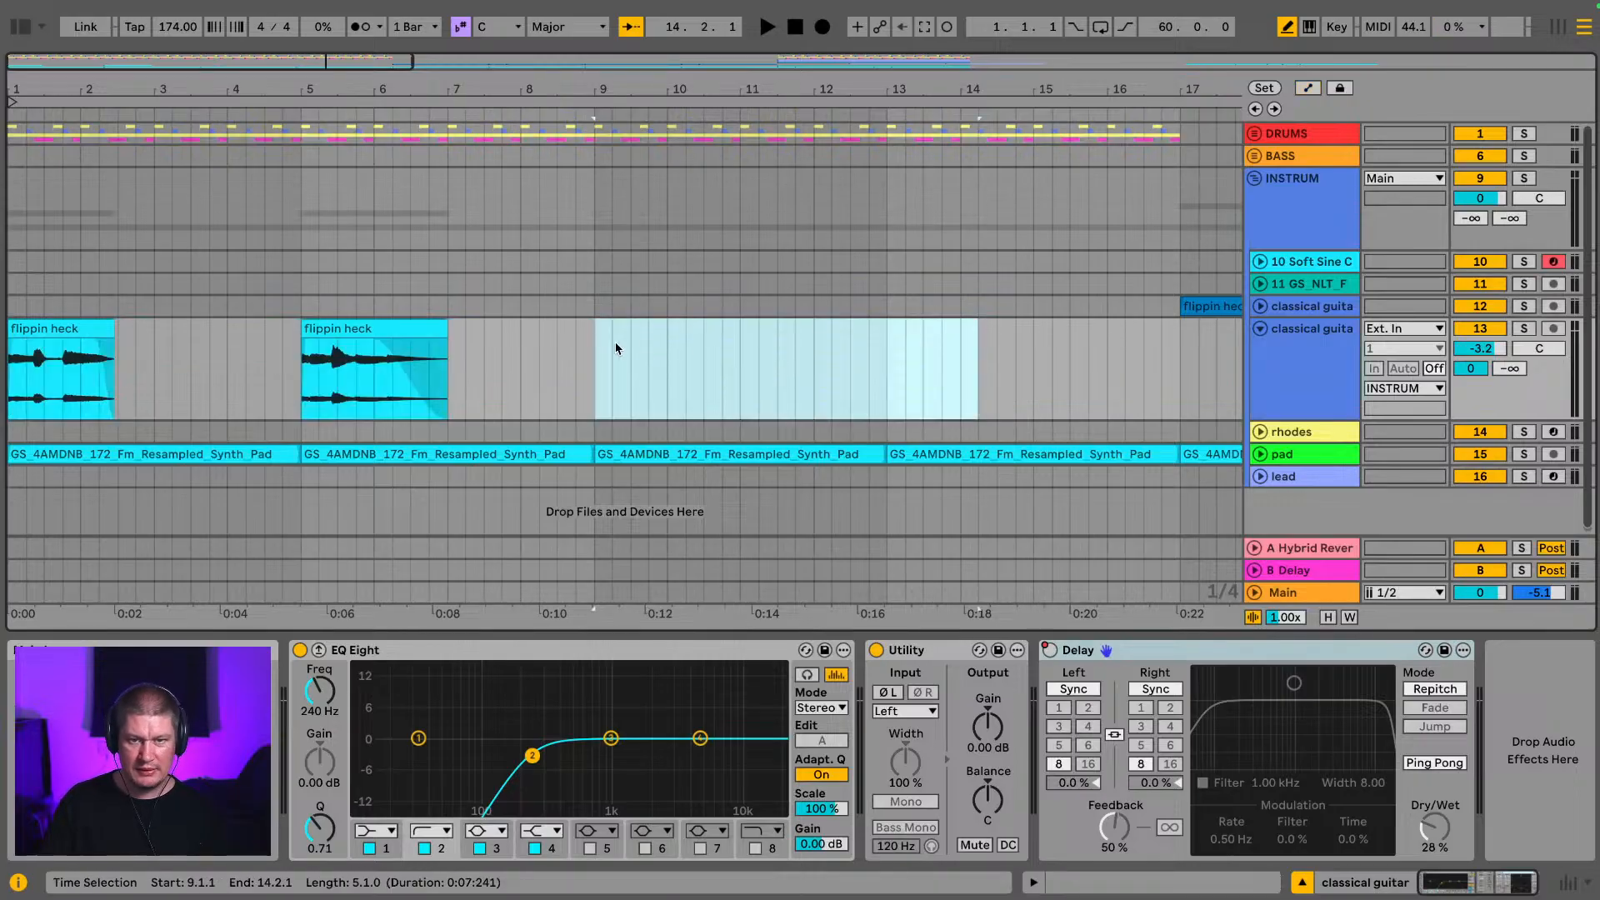
{"action": "key", "text": "a"}
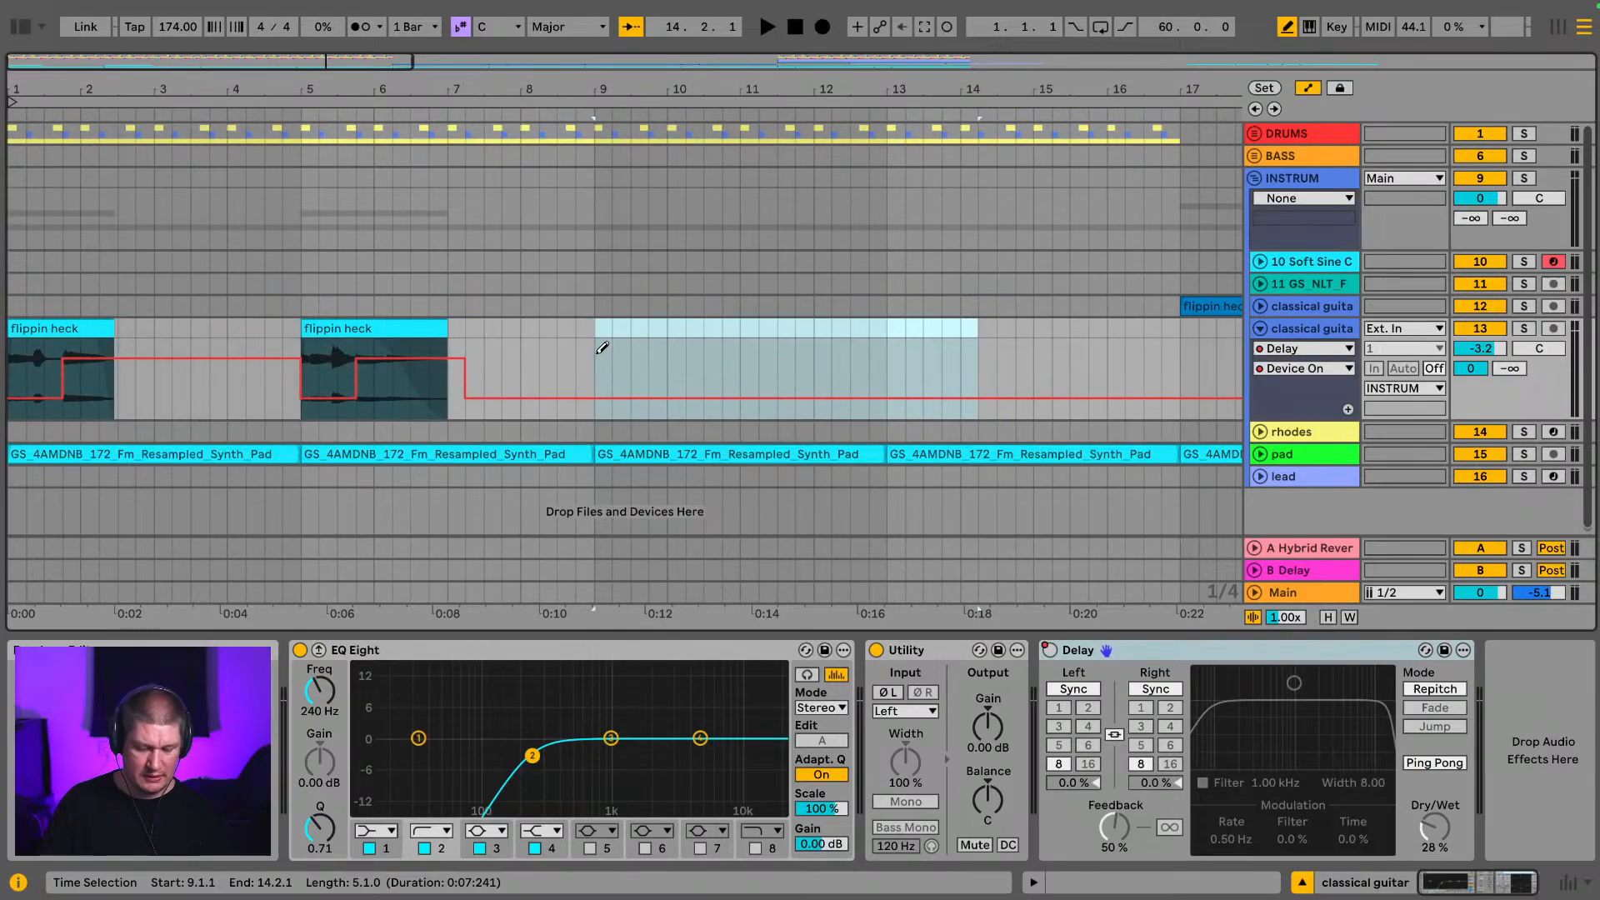
Step: Duplicate bars 1–9 of track 13 with their Delay automation to bars 9–17, and show the copied automation
{"action": "left_click_drag", "start_coordinate": [596, 358], "coordinate": [1, 367]}
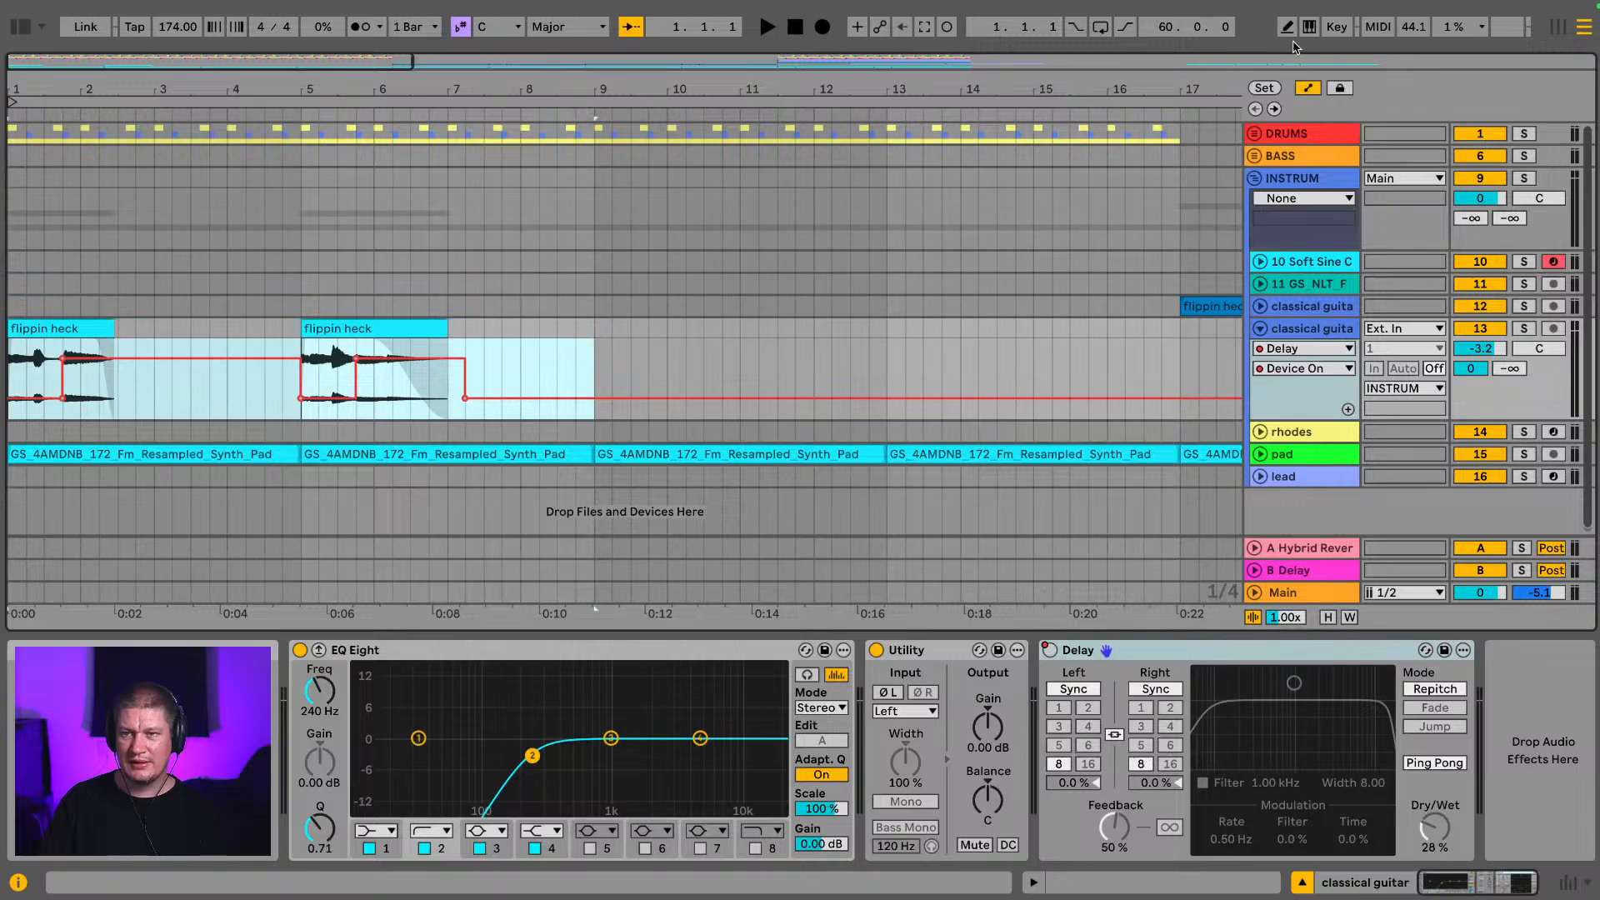
{"action": "key", "text": "a"}
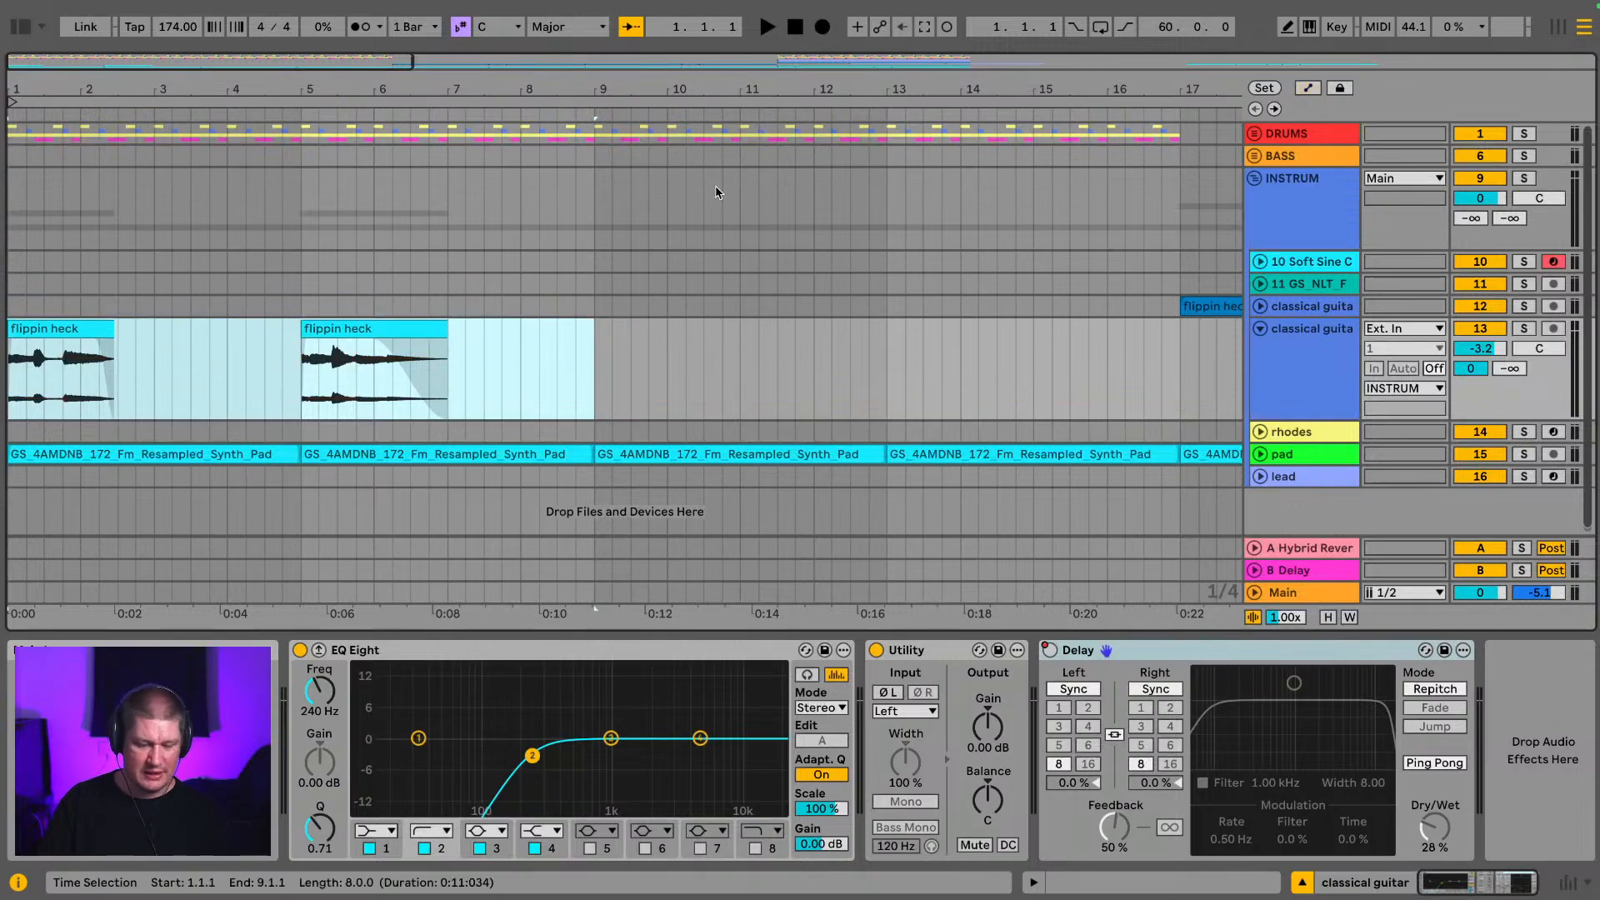
{"action": "key", "text": "ctrl+d"}
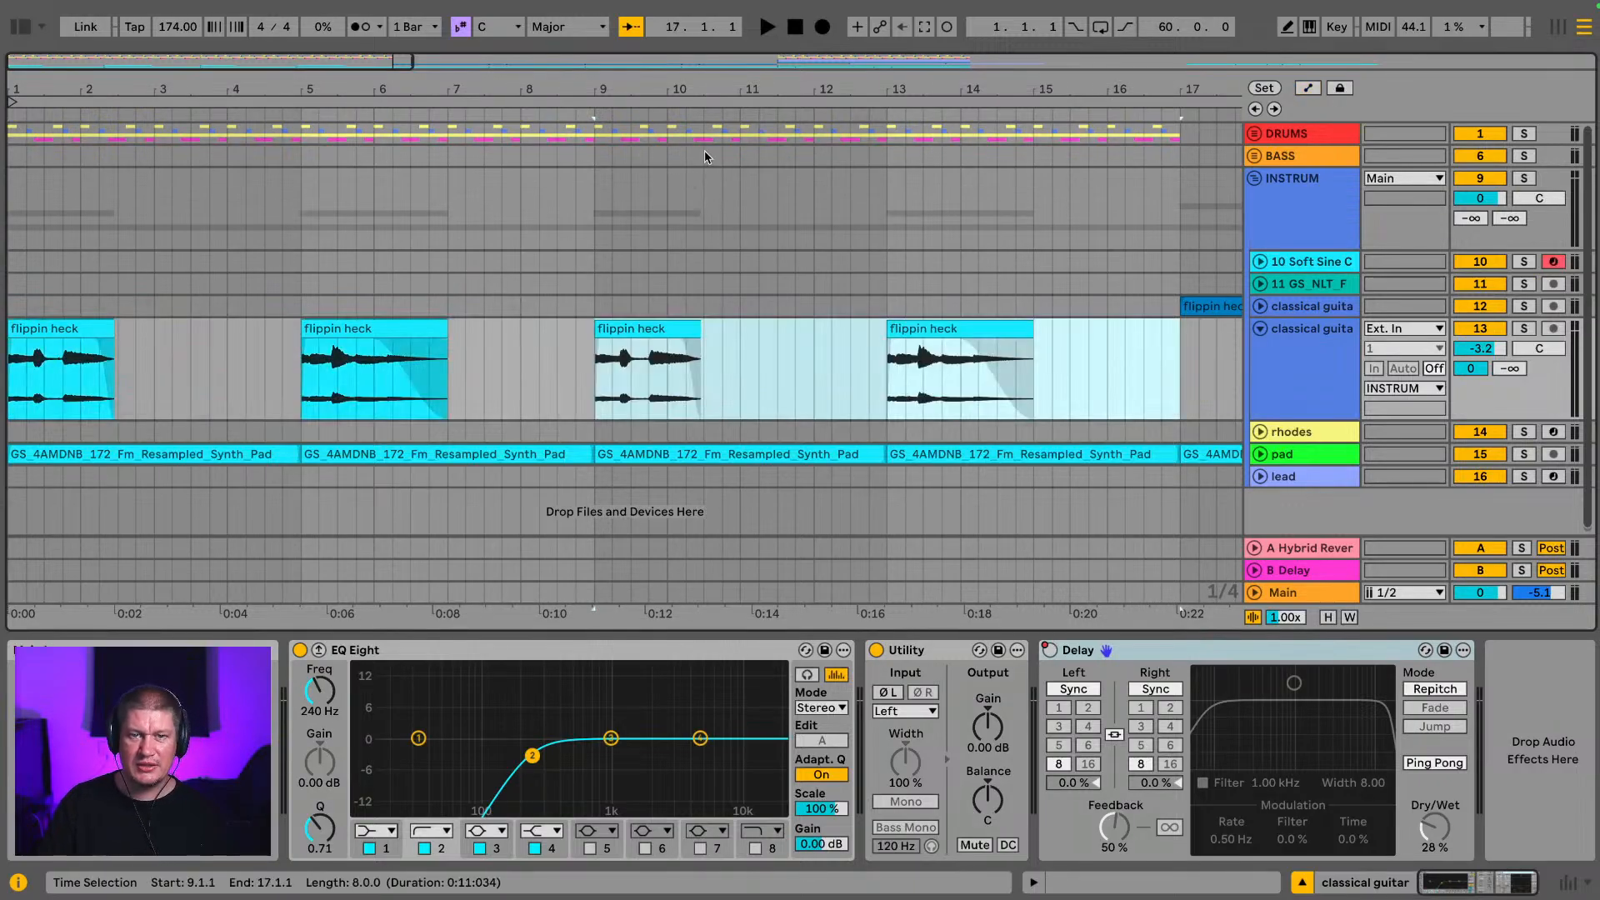
{"action": "left_click_drag", "start_coordinate": [758, 84], "coordinate": [523, 90]}
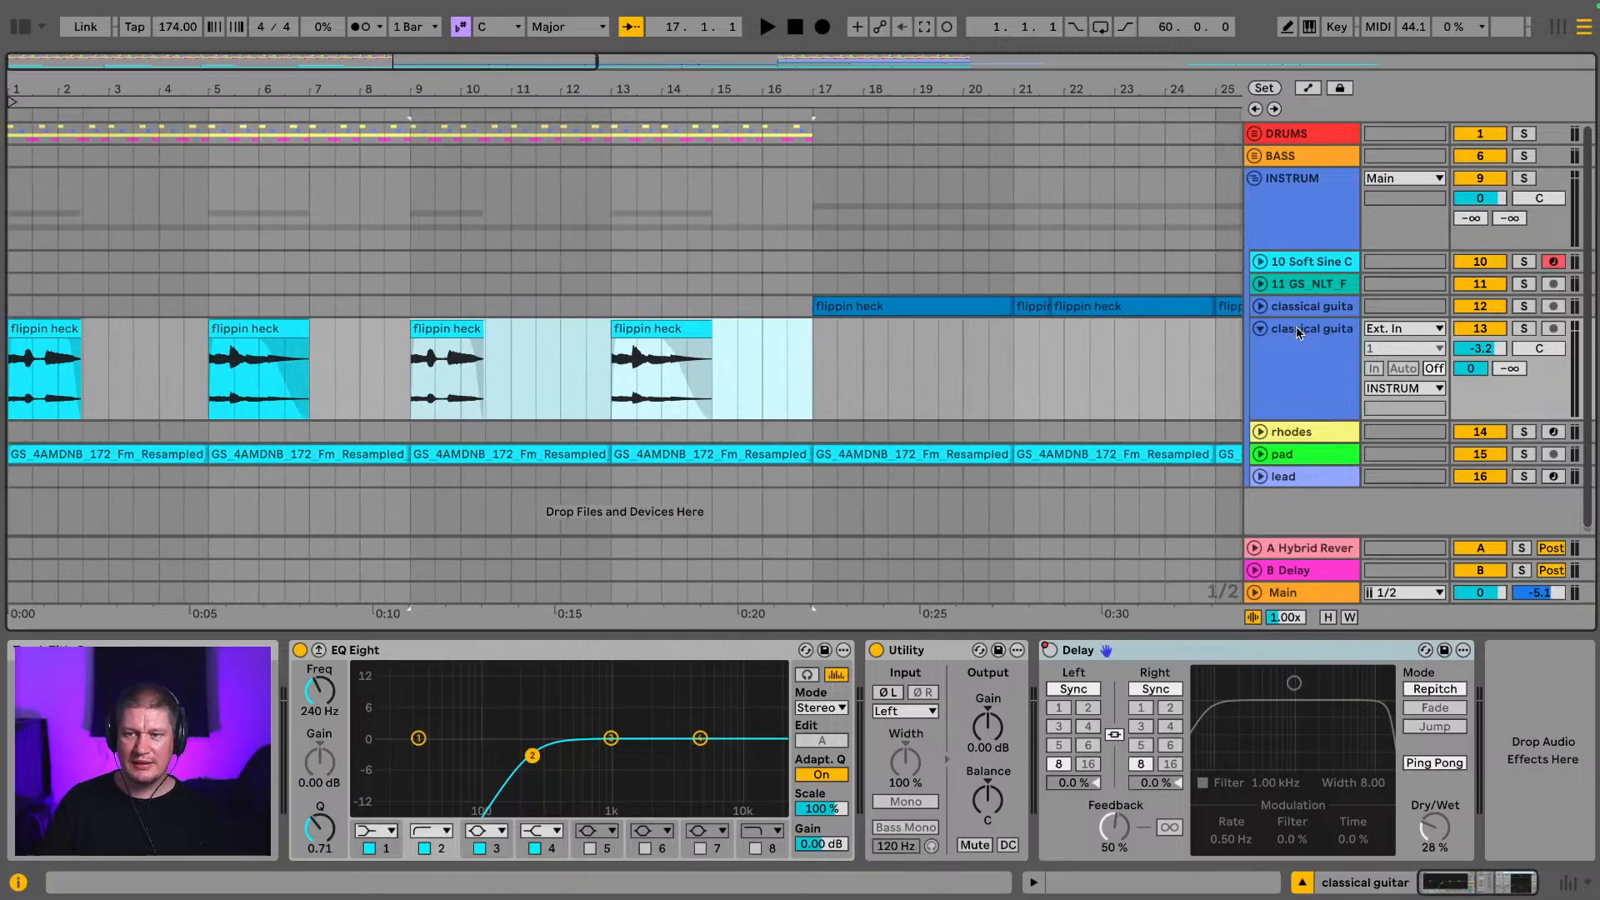
{"action": "left_click", "coordinate": [912, 400]}
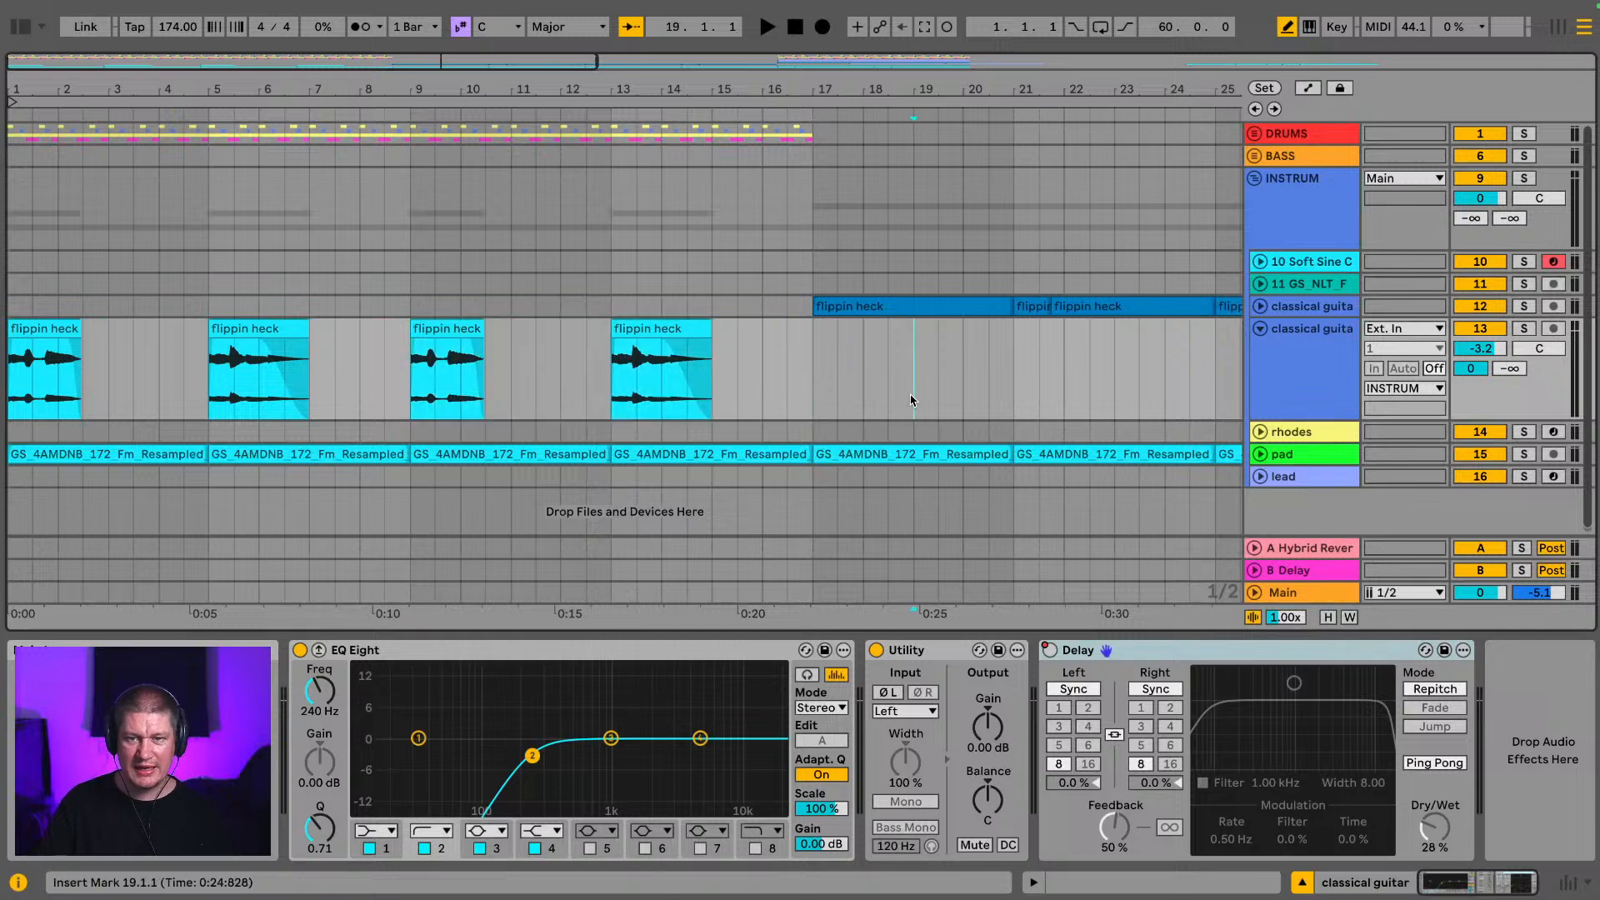
{"action": "key", "text": "a"}
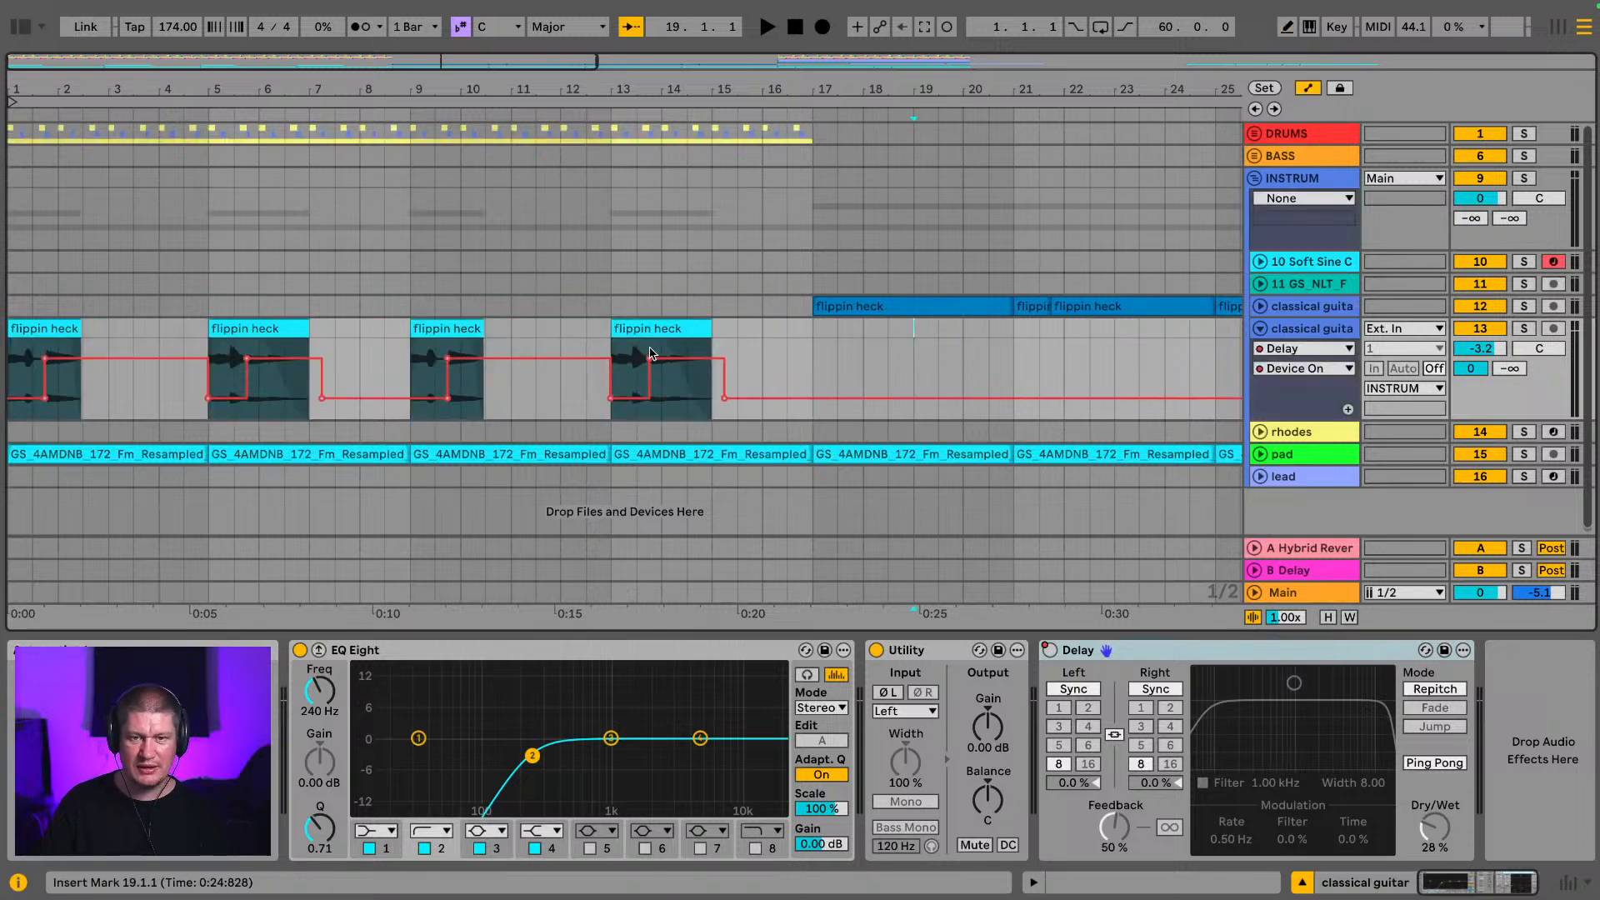
Step: Play the guitar snippets at bars 5 and 1 on track 13 to check how the Delay switches on
{"action": "left_click", "coordinate": [250, 329]}
{"action": "key", "text": "space"}
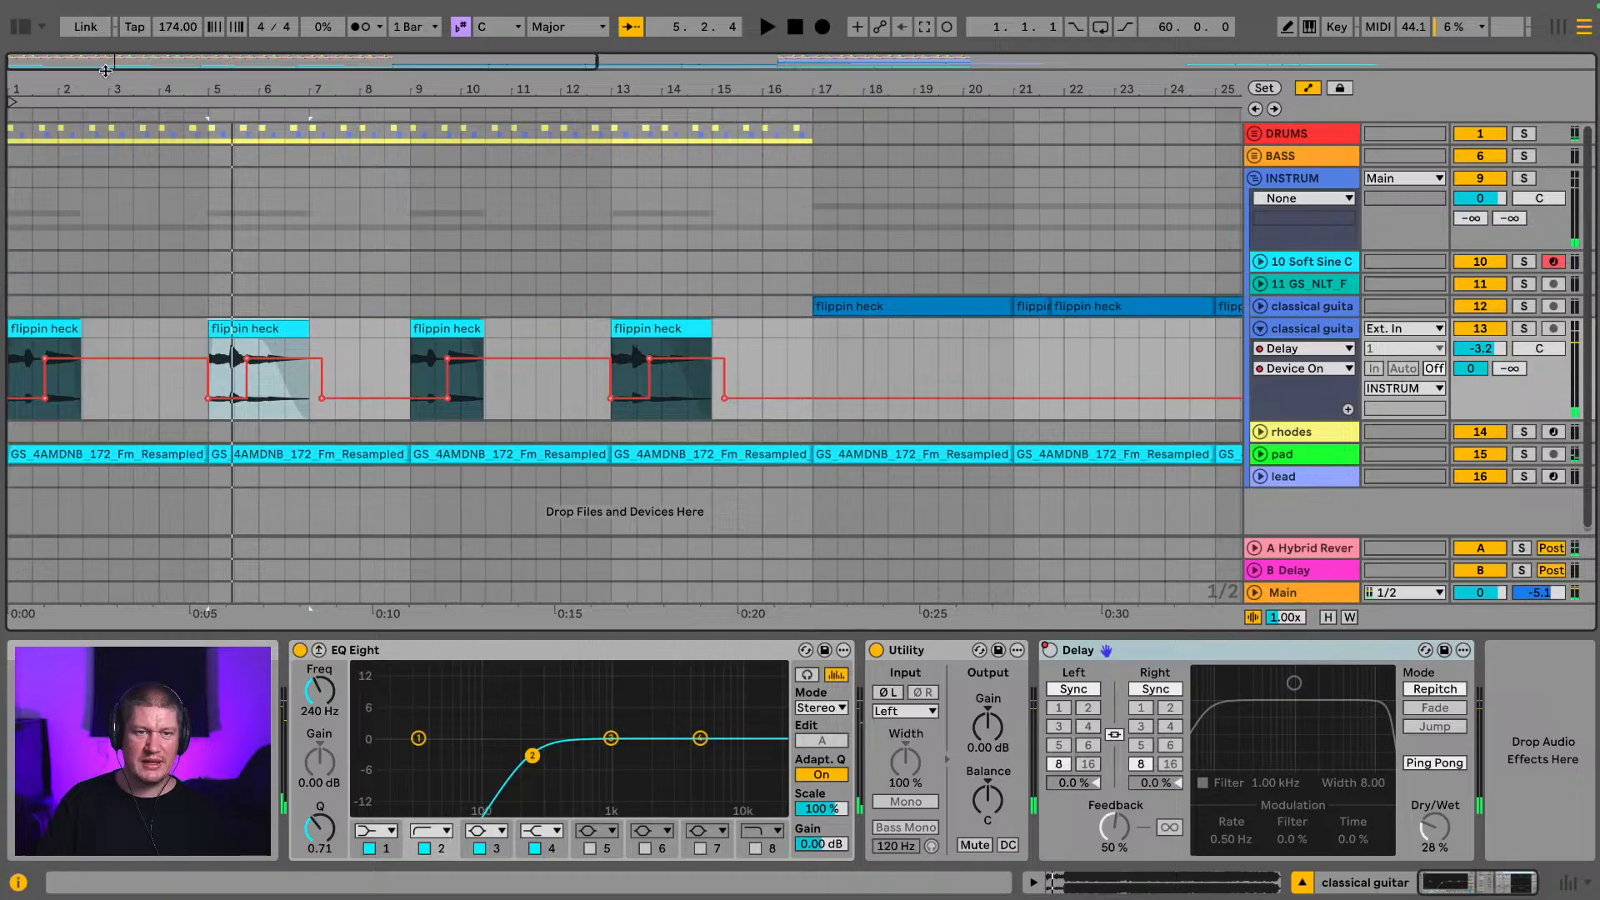
{"action": "left_click_drag", "start_coordinate": [105, 71], "coordinate": [105, 97]}
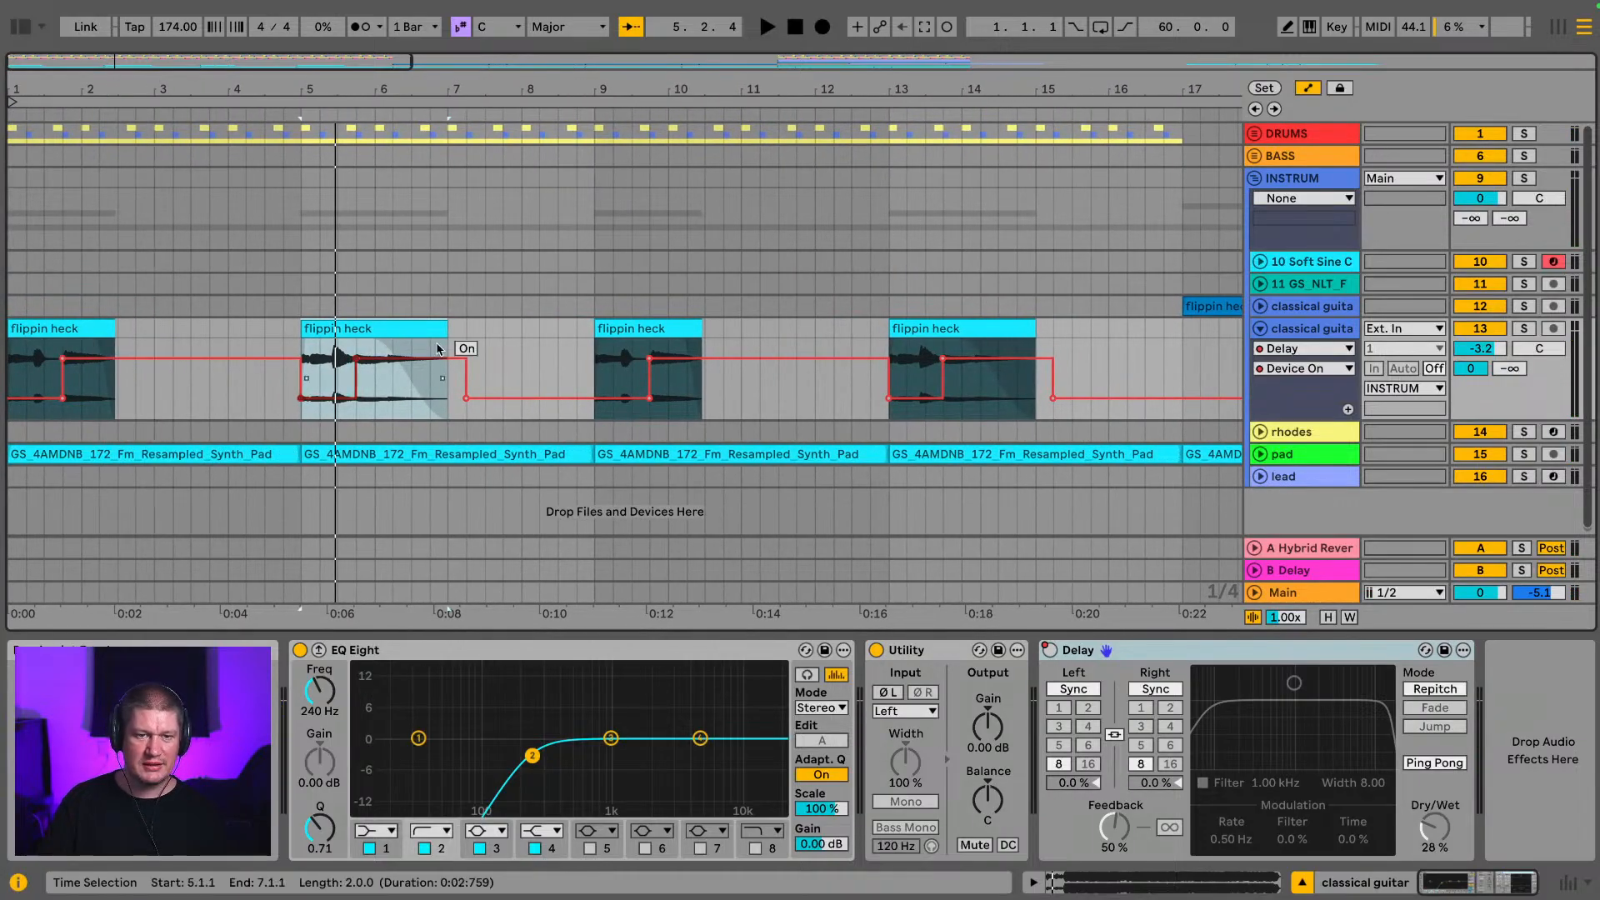
{"action": "key", "text": "space"}
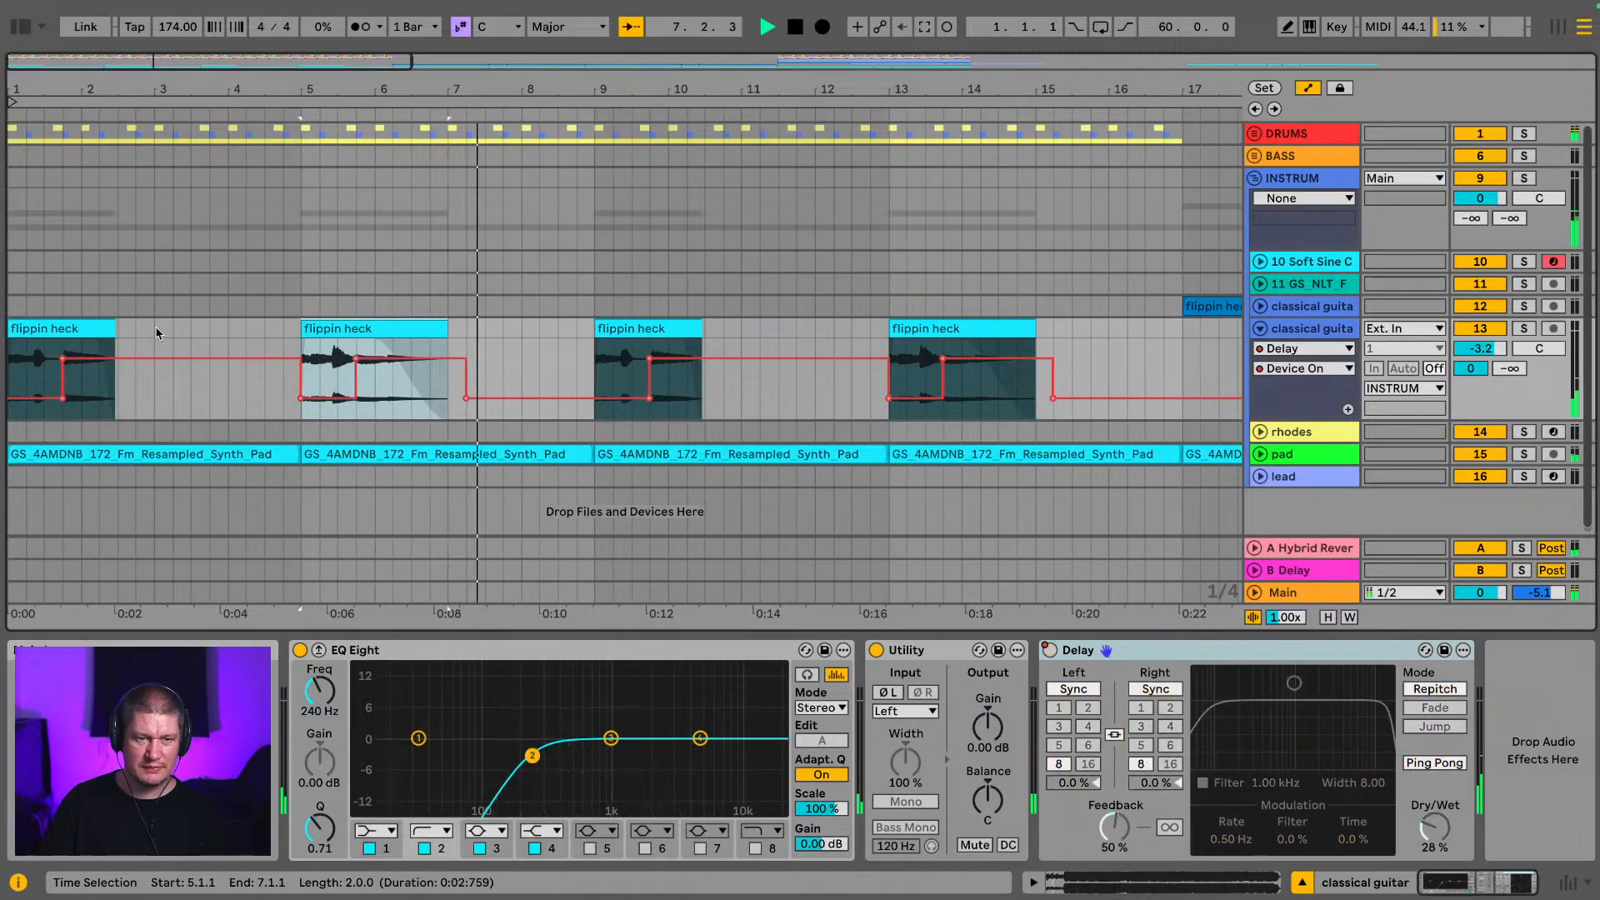
{"action": "left_click", "coordinate": [65, 331]}
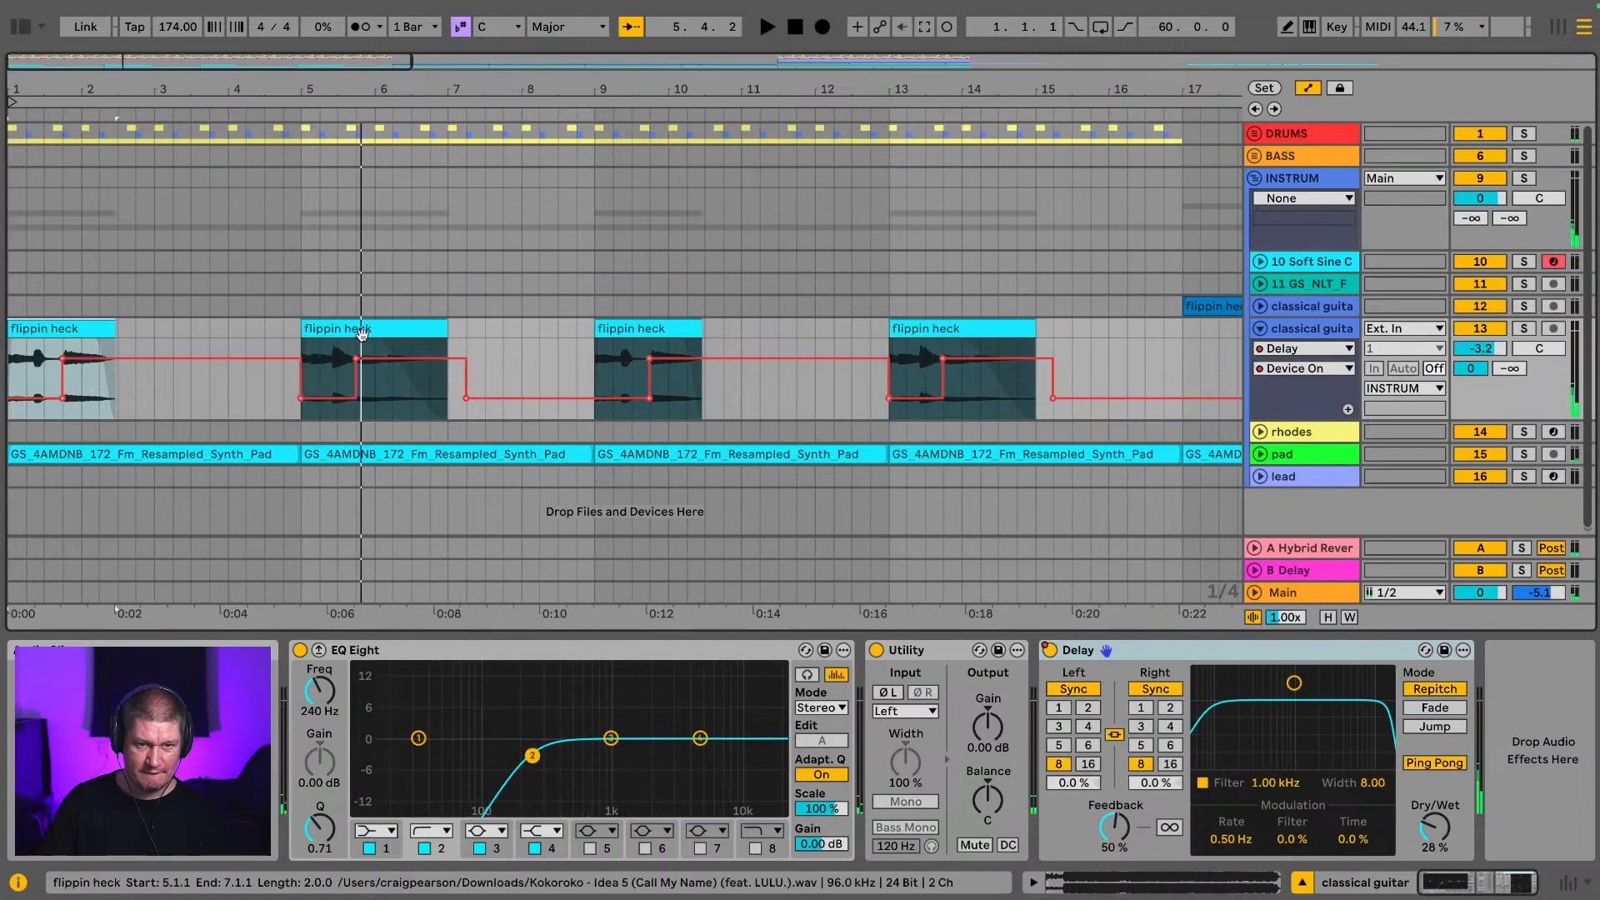
{"action": "left_click", "coordinate": [316, 329]}
{"action": "key", "text": "space"}
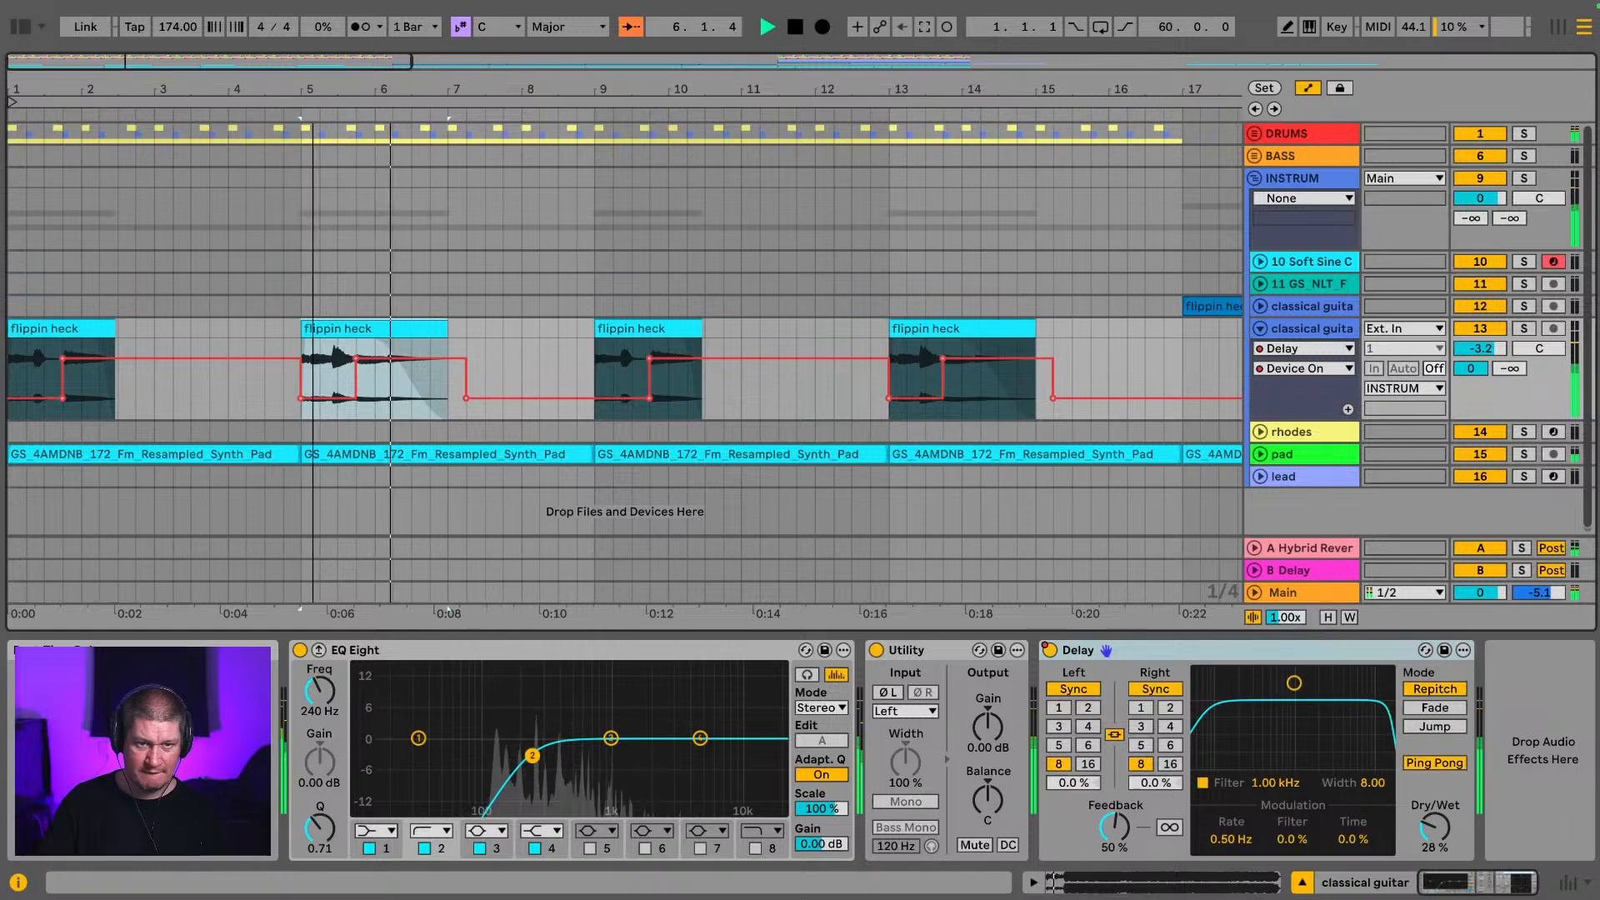
Step: Trim the start of the guitar snippet at bar 5 to 5.1.3 and play from 5.1.1
{"action": "key", "text": "z"}
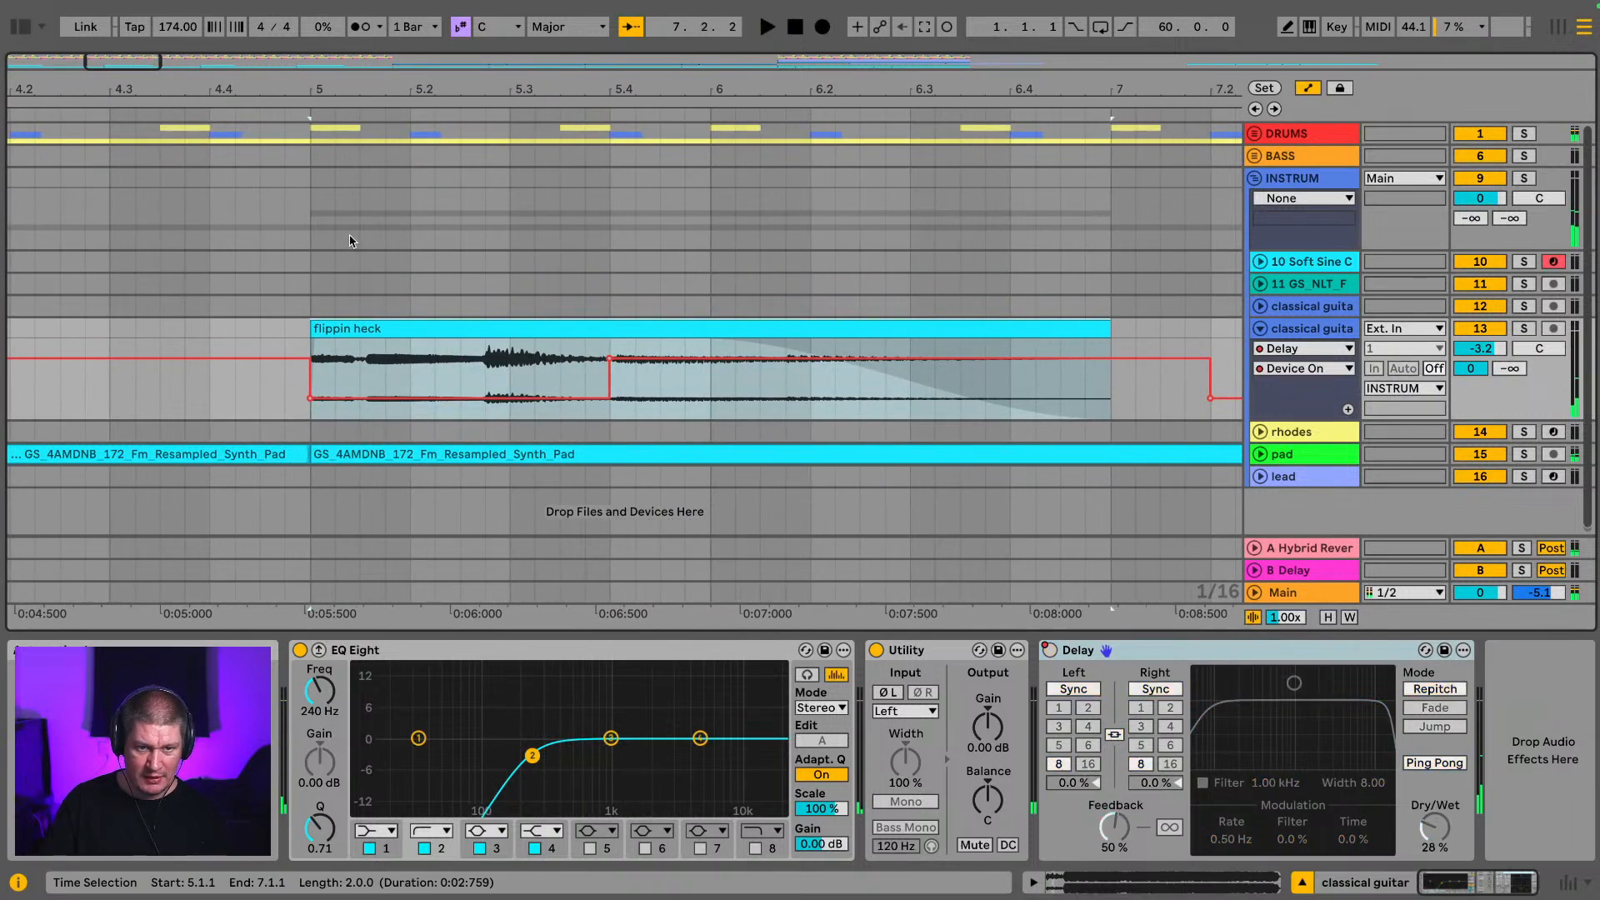
{"action": "left_click_drag", "start_coordinate": [311, 336], "coordinate": [358, 336]}
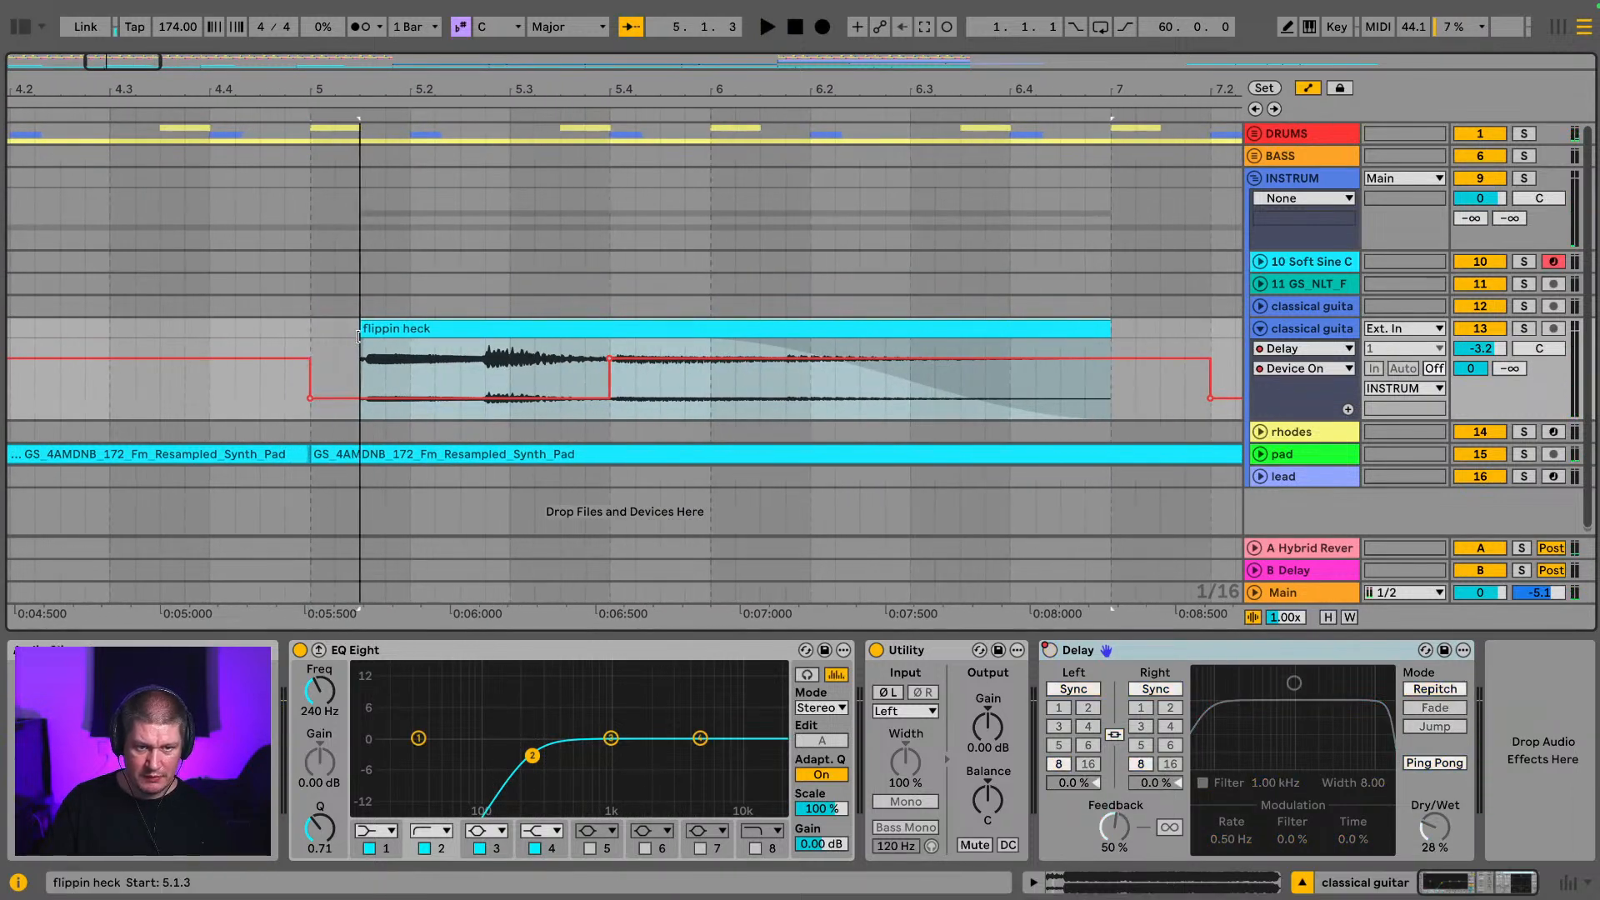
{"action": "left_click", "coordinate": [307, 328]}
{"action": "key", "text": "space"}
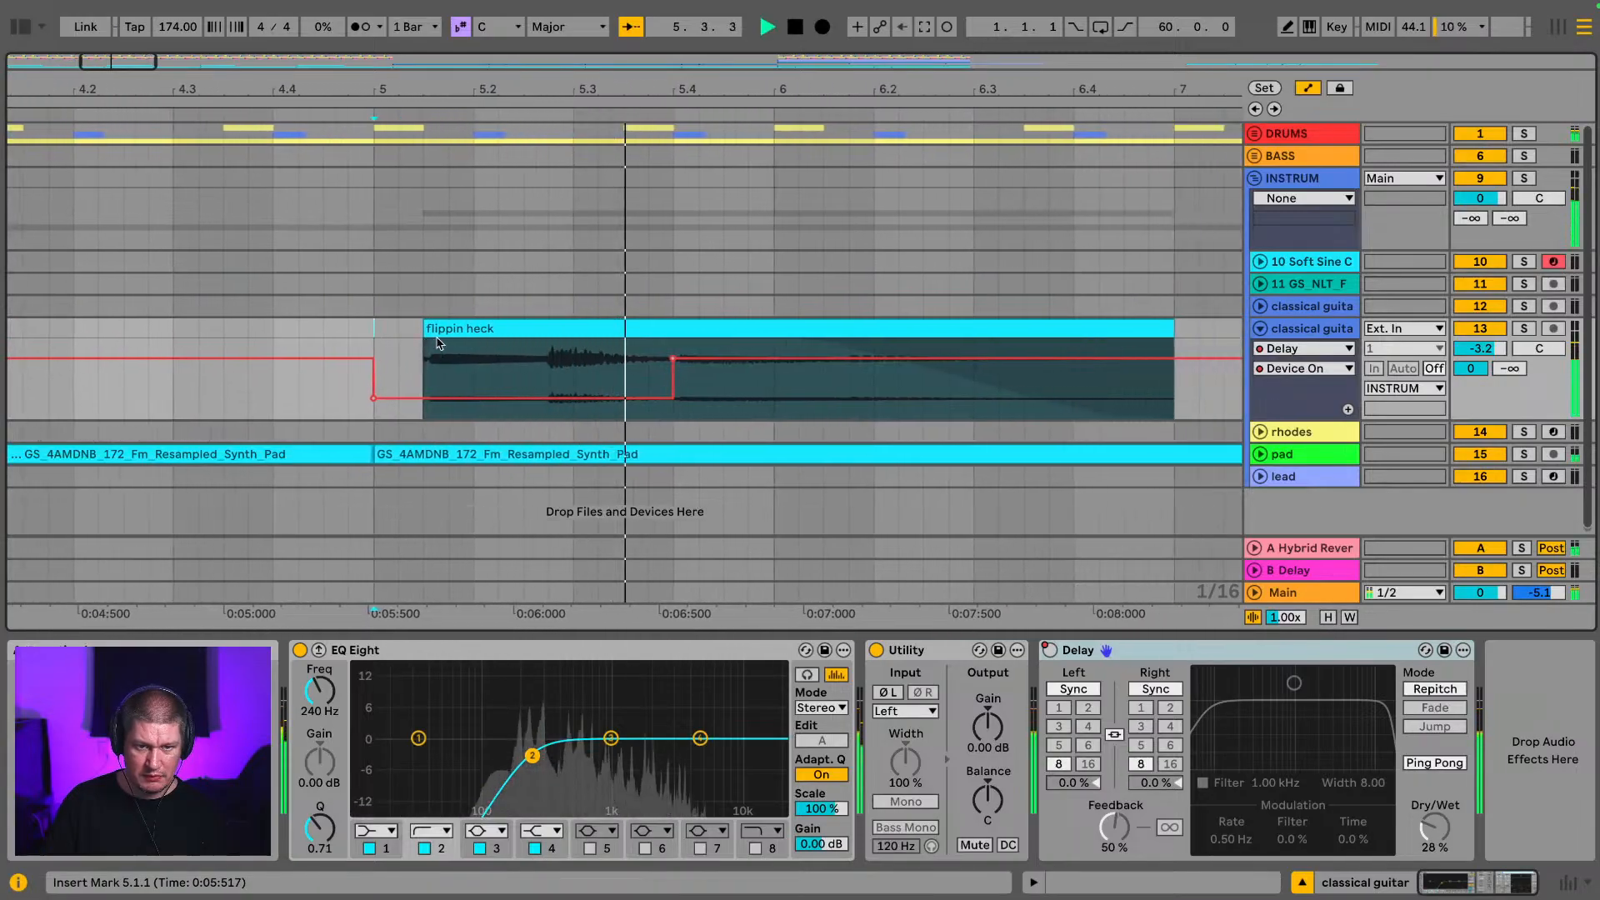
Step: Try moving the trimmed guitar snippet back to 5.1.1 and play it
{"action": "key", "text": "space"}
{"action": "left_click_drag", "start_coordinate": [404, 328], "coordinate": [369, 329]}
{"action": "key", "text": "space"}
{"action": "key", "text": "space"}
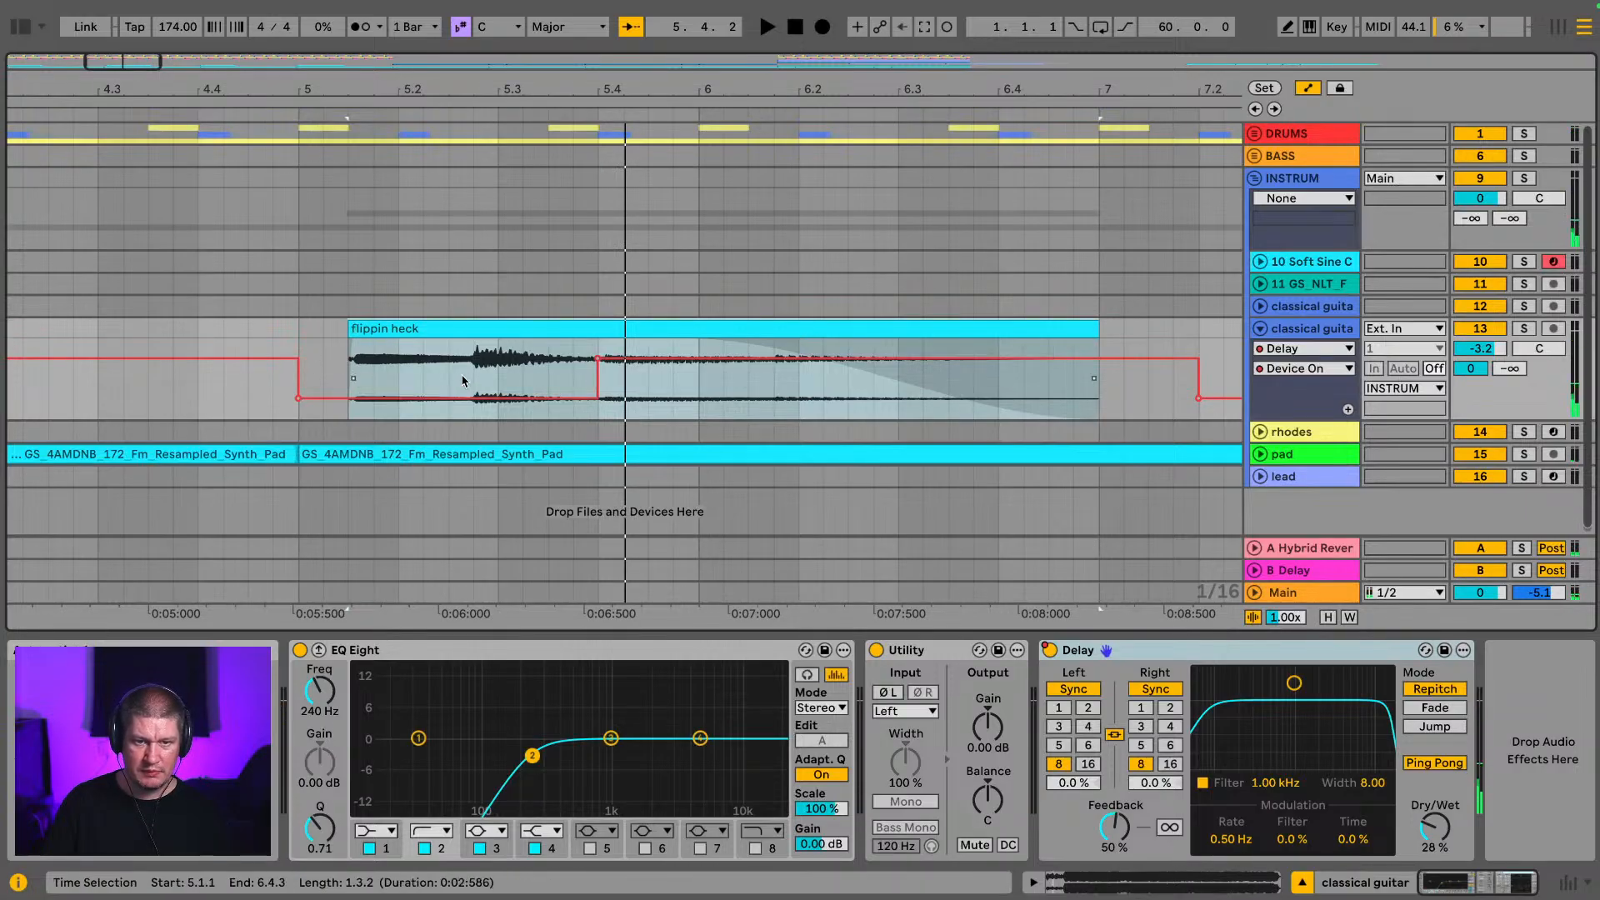
{"action": "left_click", "coordinate": [381, 324]}
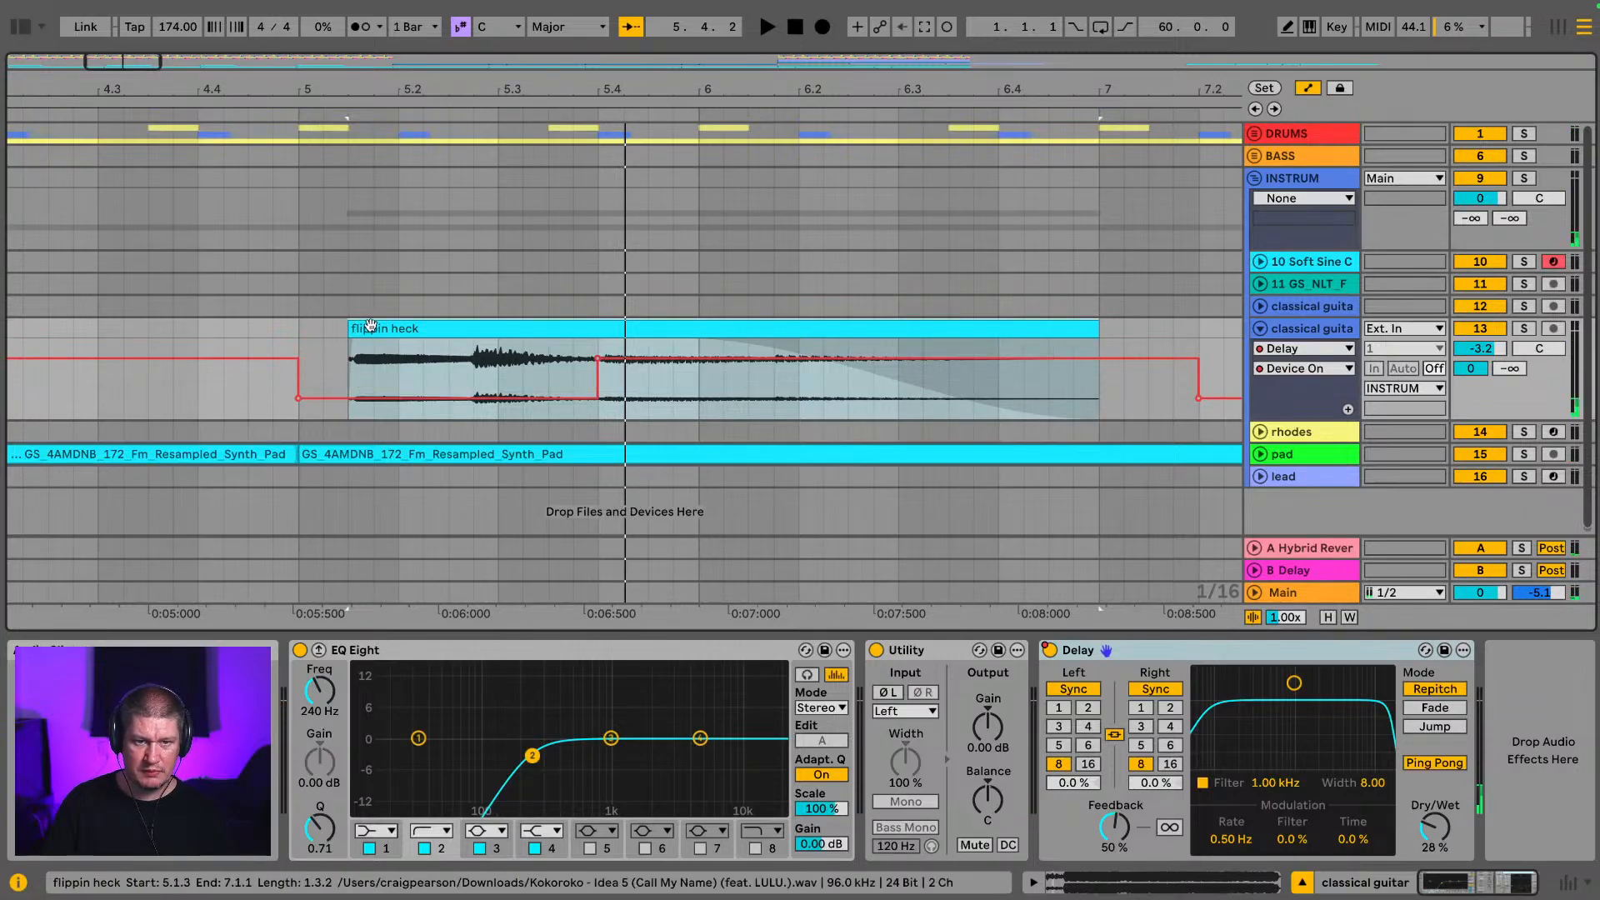
Step: Play the guitar snippet on track 13 from 5.1.1 and split its clip at 5.2.4
{"action": "left_click", "coordinate": [315, 335]}
{"action": "key", "text": "space"}
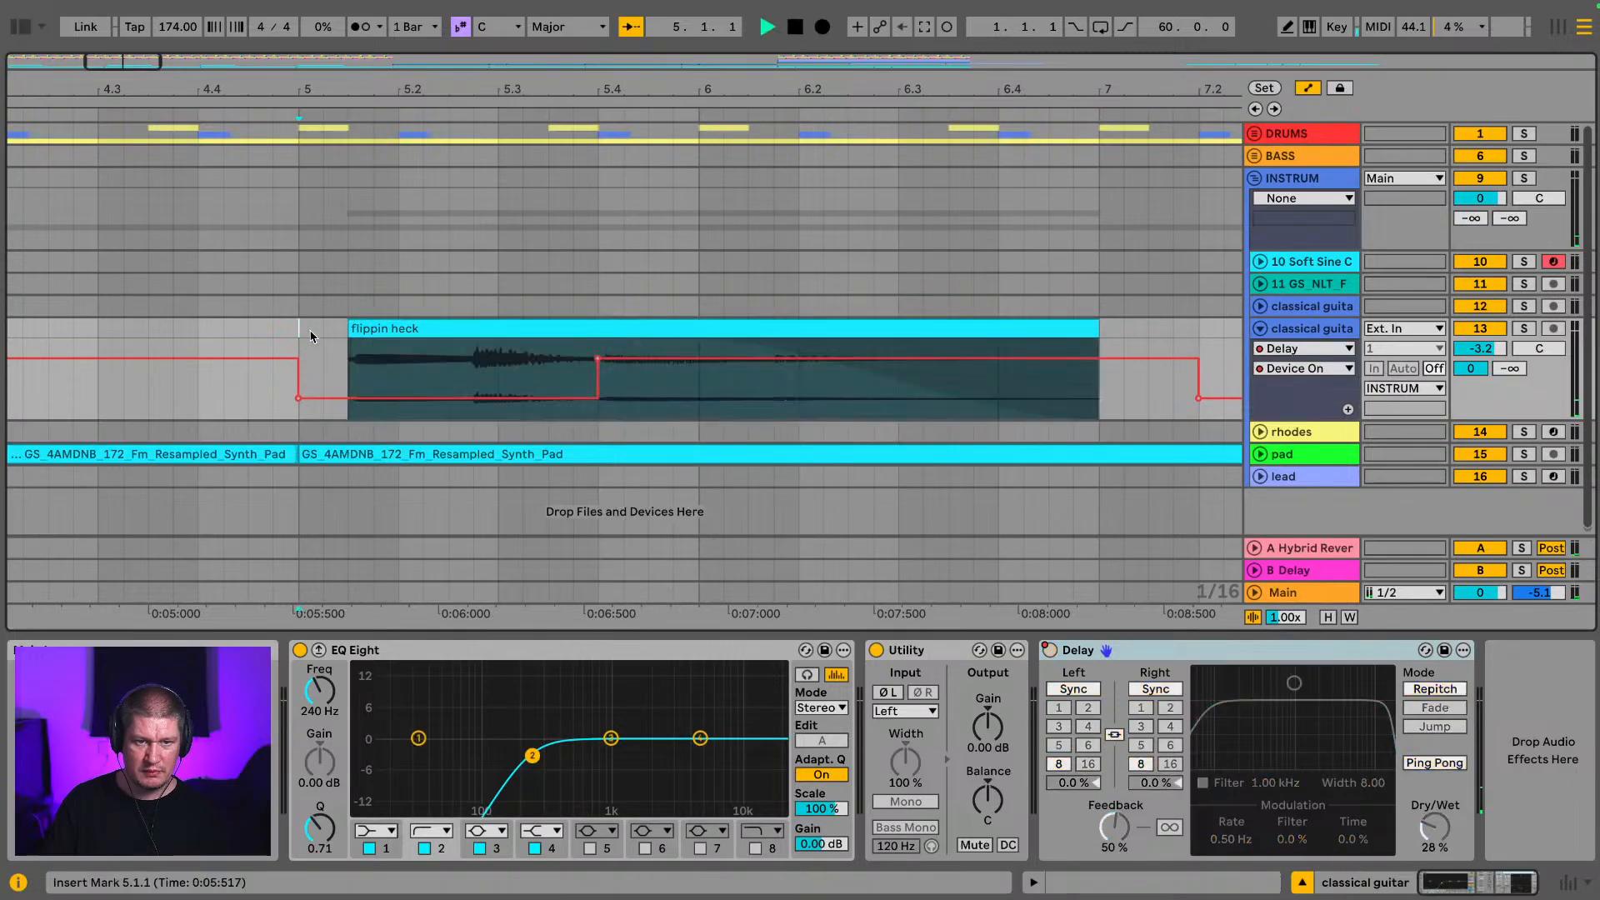
{"action": "key", "text": "space"}
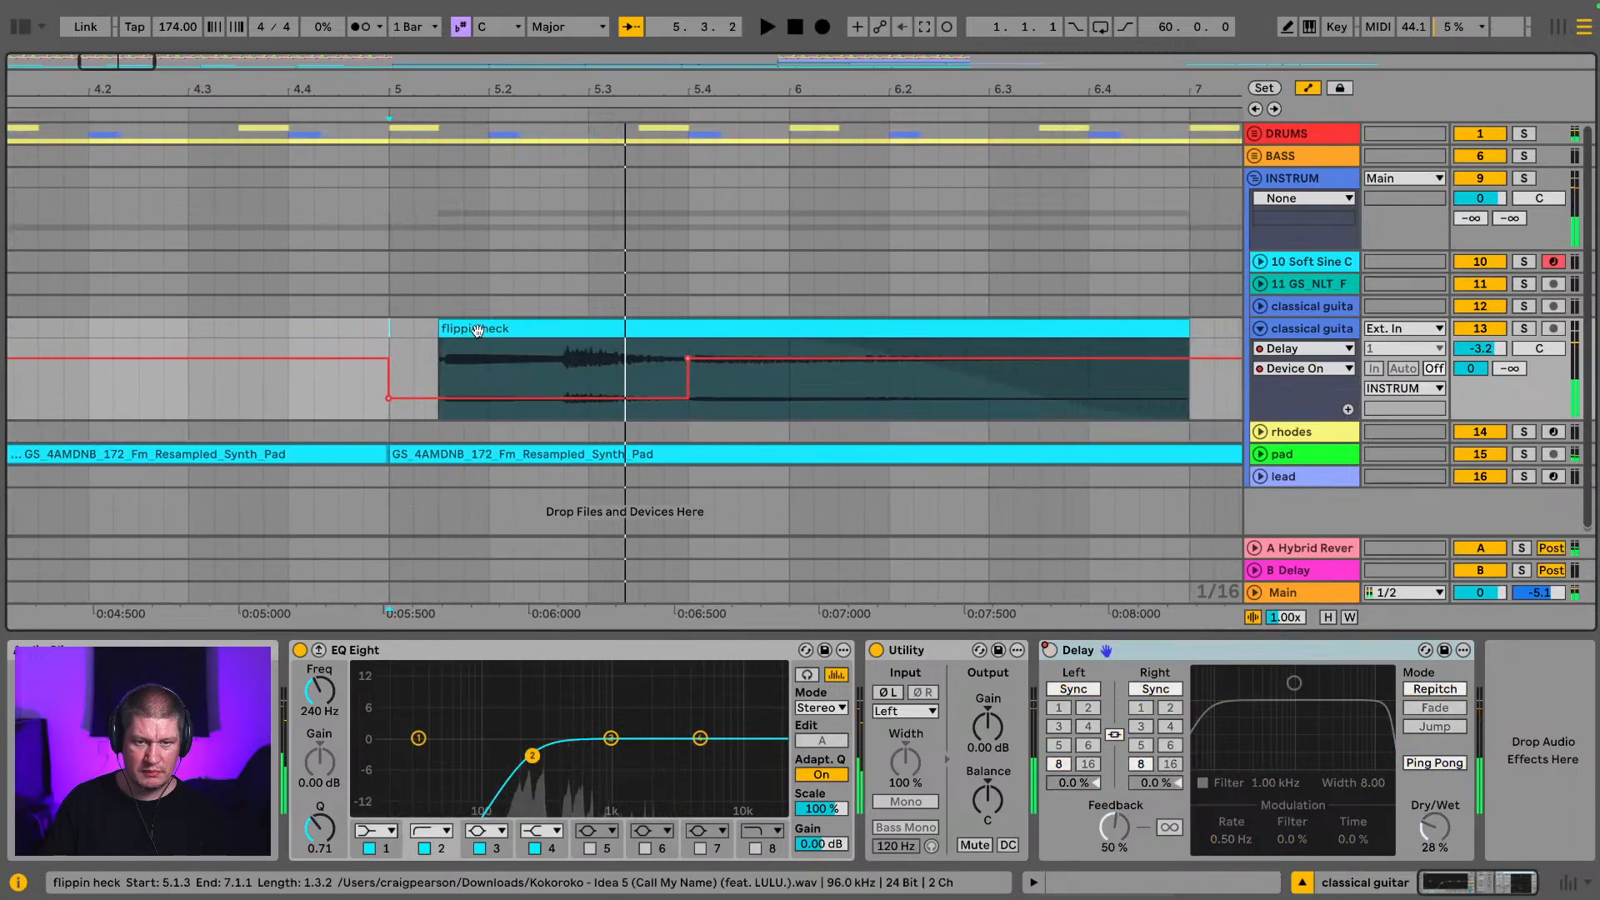
{"action": "left_click", "coordinate": [563, 381]}
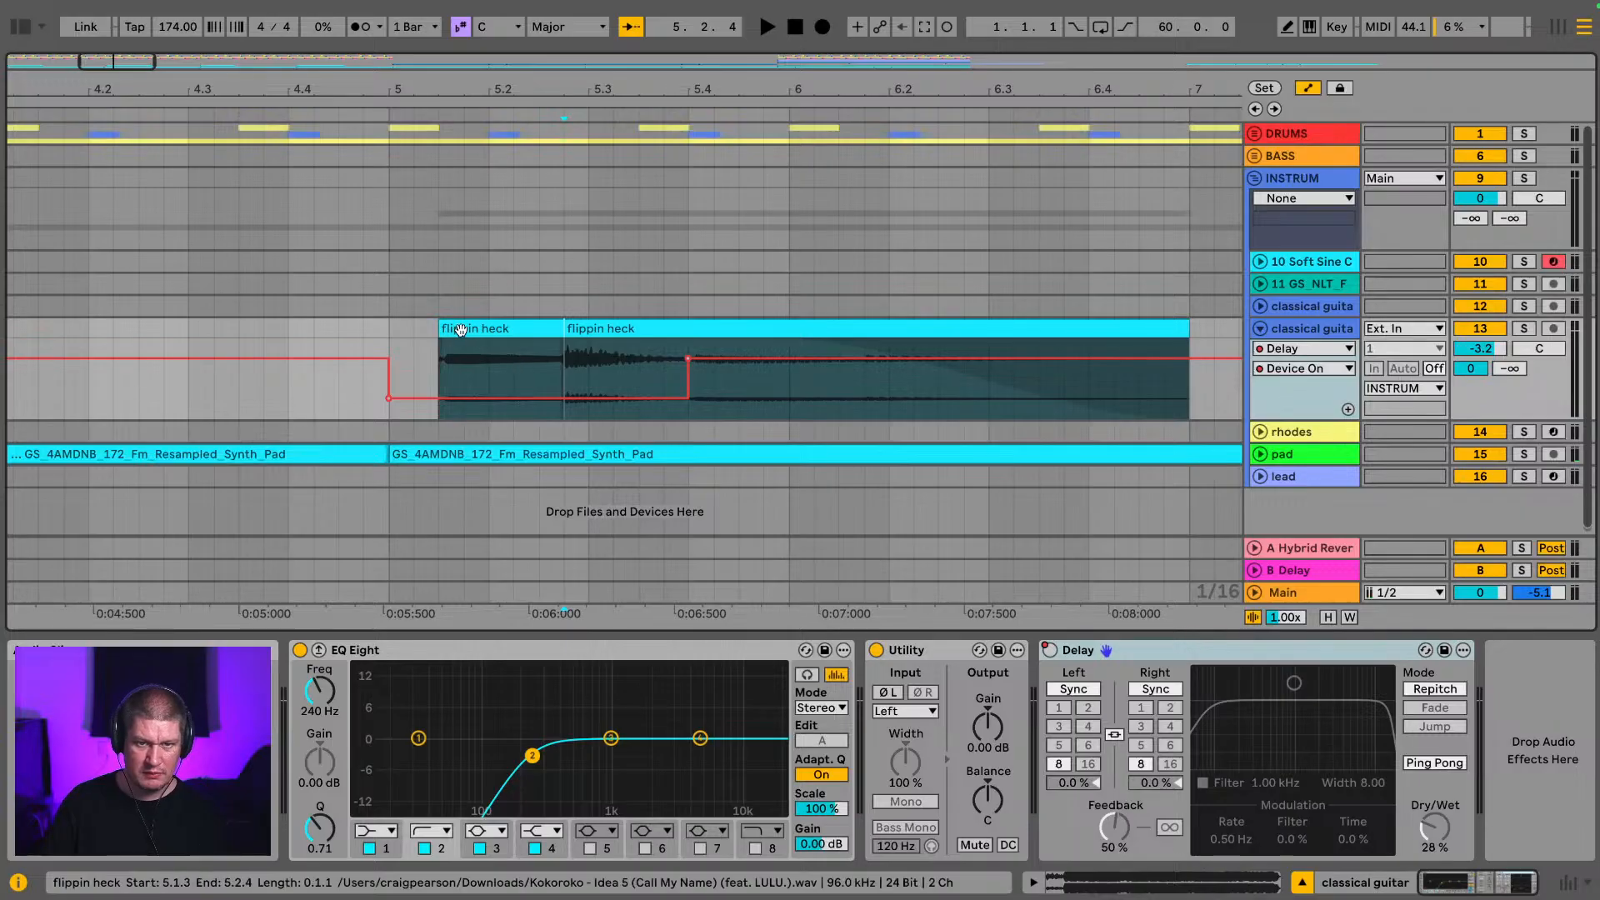
Step: Turn on Warp for the first part of the split snippet, keeping its current timing, and stretch its start back to 5.1.1
{"action": "left_click_drag", "start_coordinate": [439, 330], "coordinate": [404, 330]}
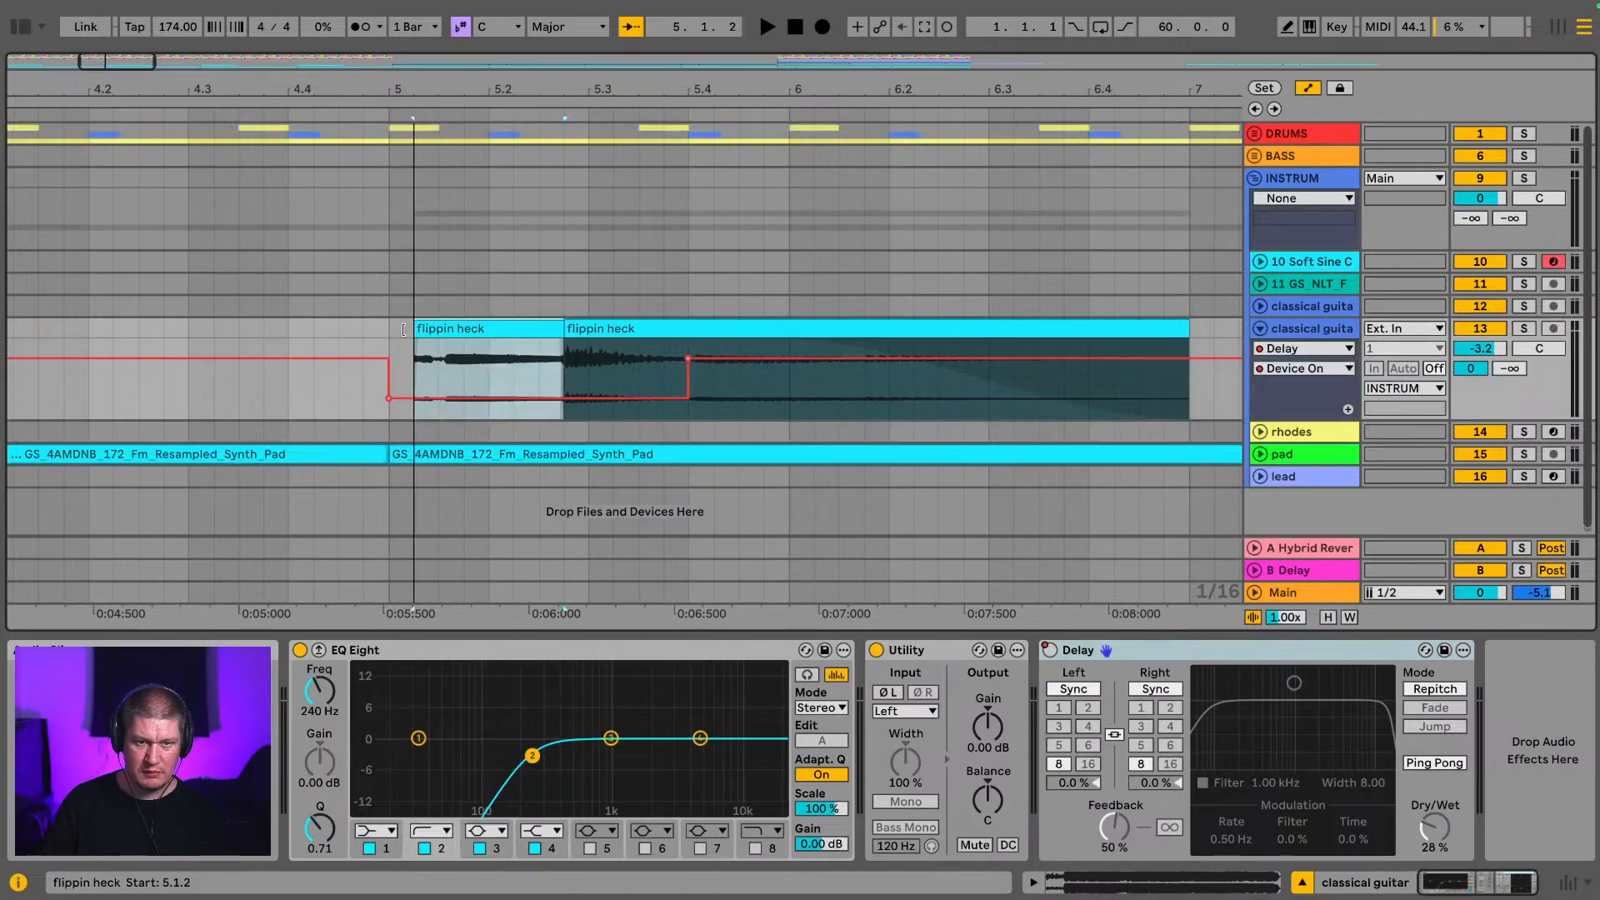
{"action": "double_click", "coordinate": [467, 329]}
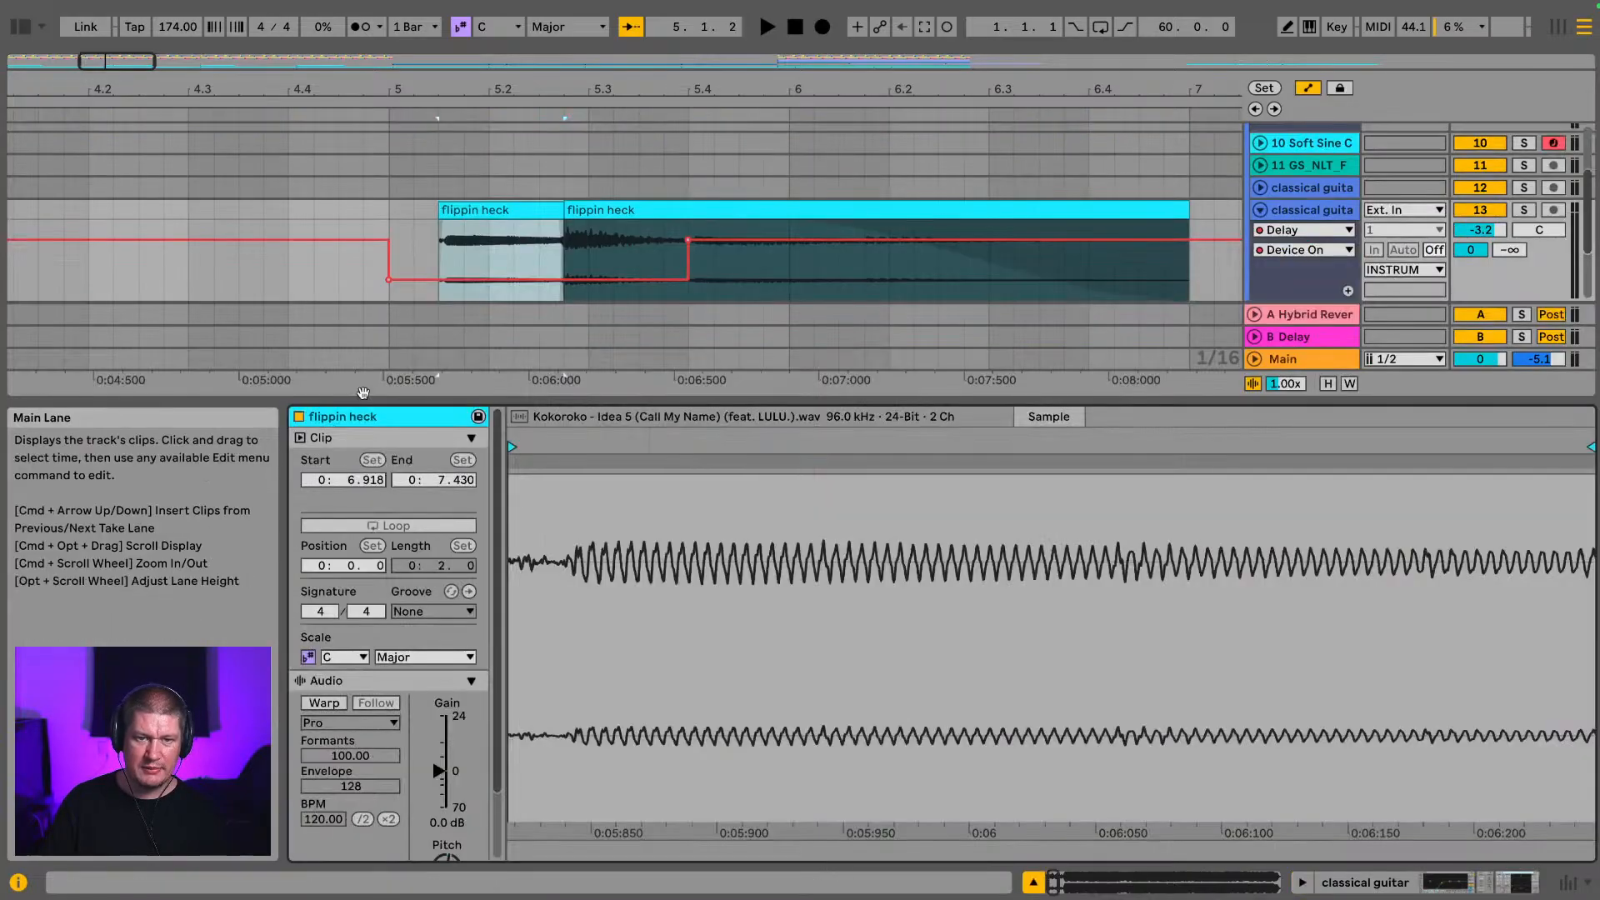
{"action": "left_click", "coordinate": [324, 702]}
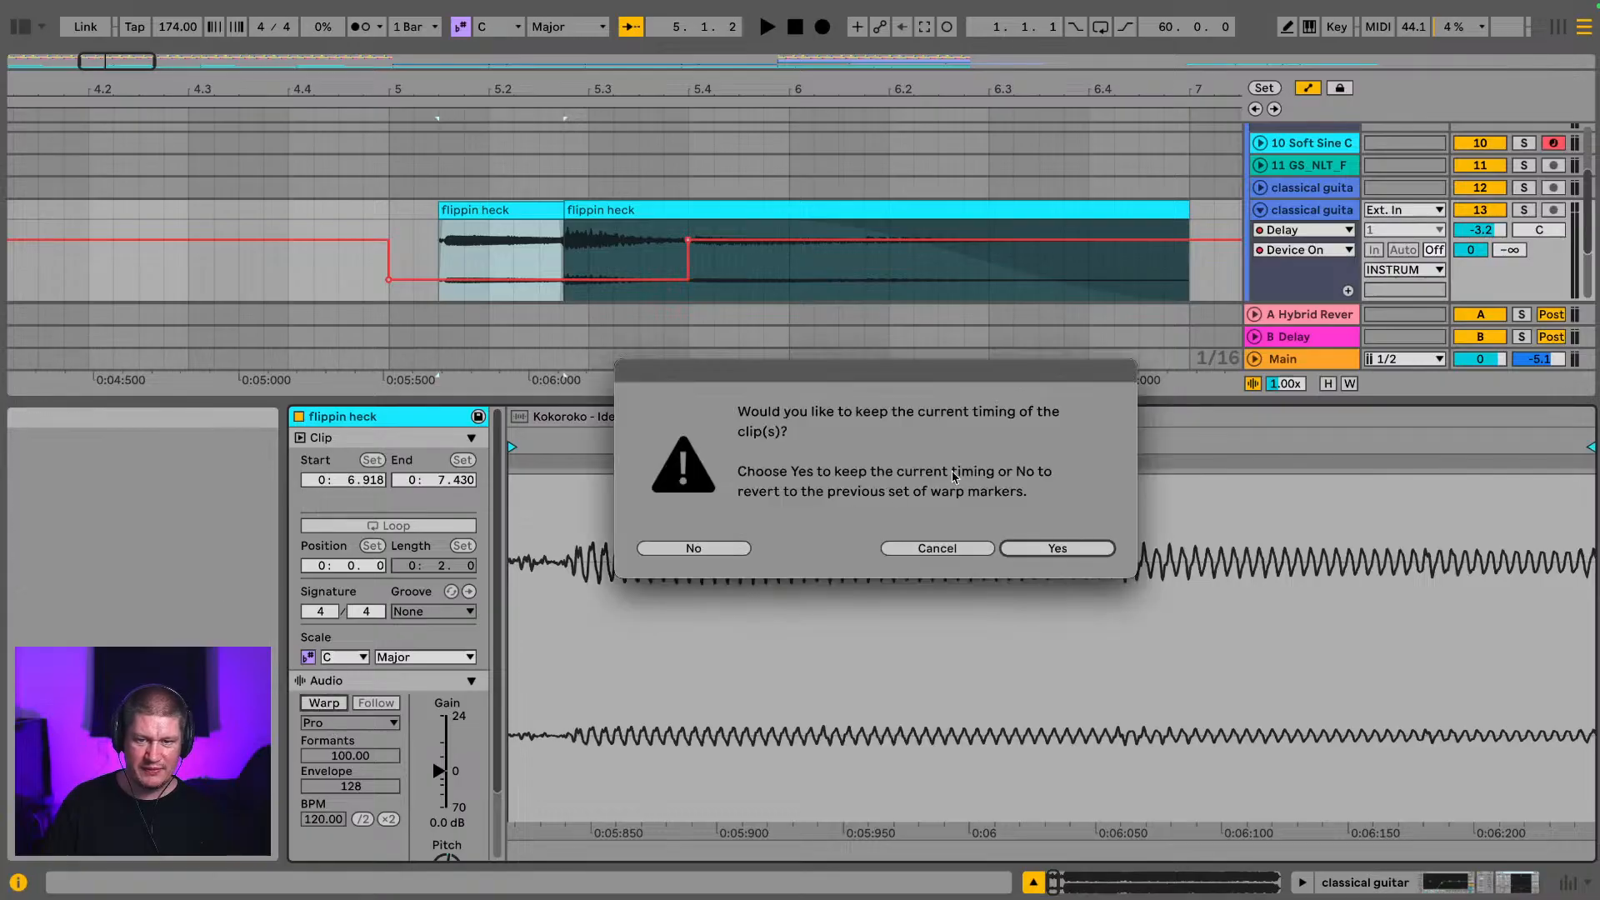
{"action": "left_click", "coordinate": [1040, 548]}
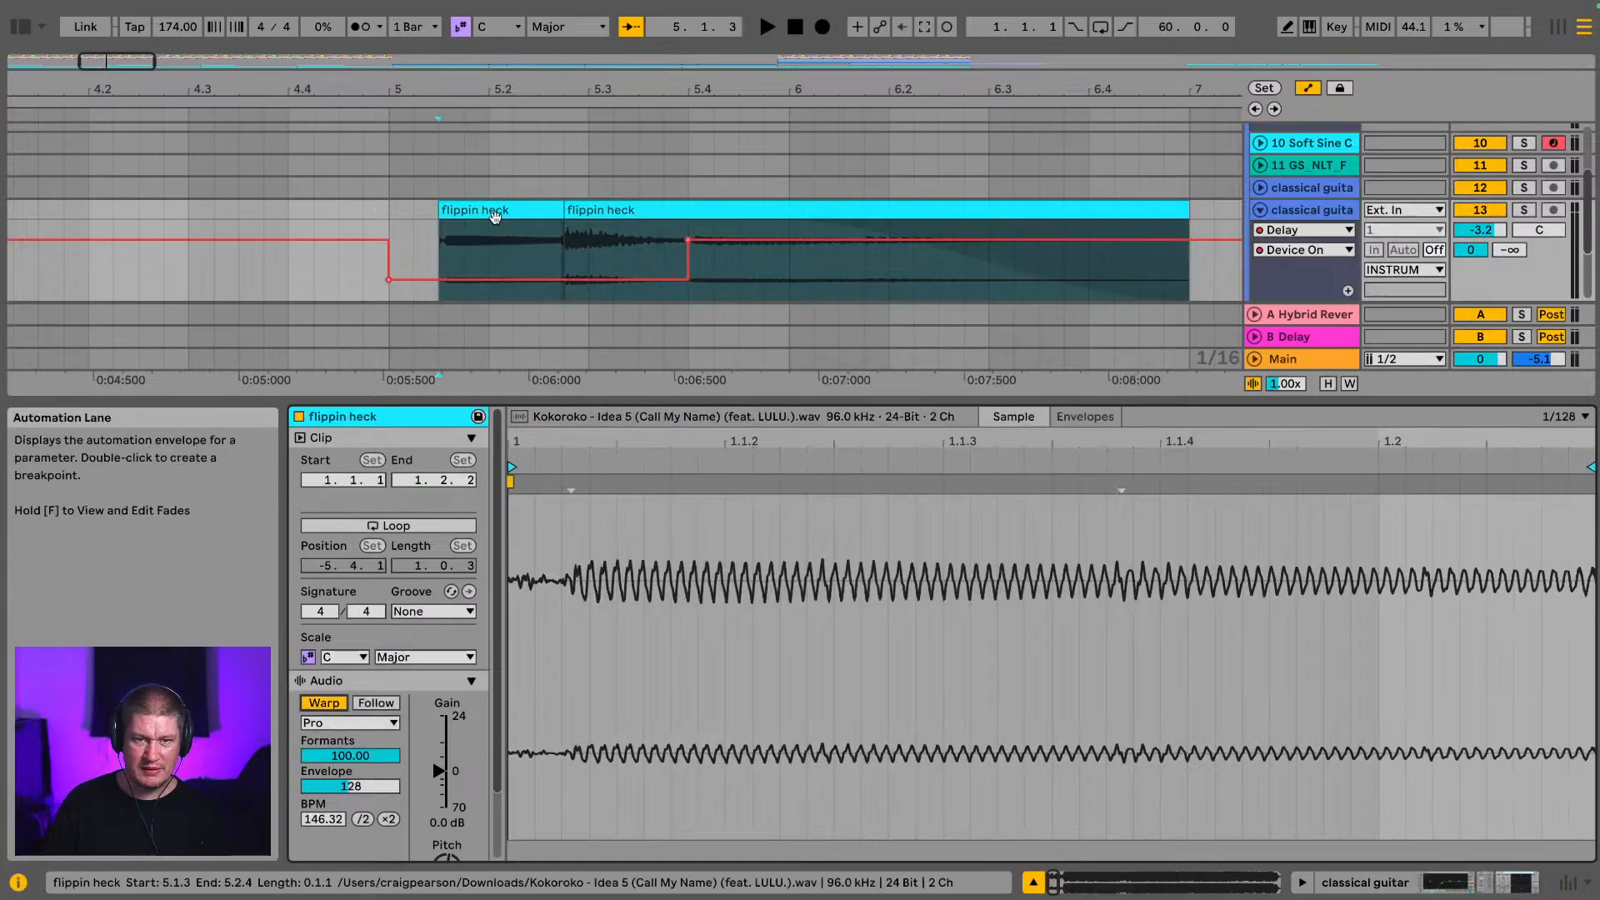
{"action": "mouse_move", "coordinate": [443, 210]}
{"action": "left_mouse_down"}
{"action": "mouse_move", "coordinate": [372, 209]}
{"action": "mouse_move", "coordinate": [414, 212]}
{"action": "mouse_move", "coordinate": [400, 216]}
{"action": "left_mouse_up"}
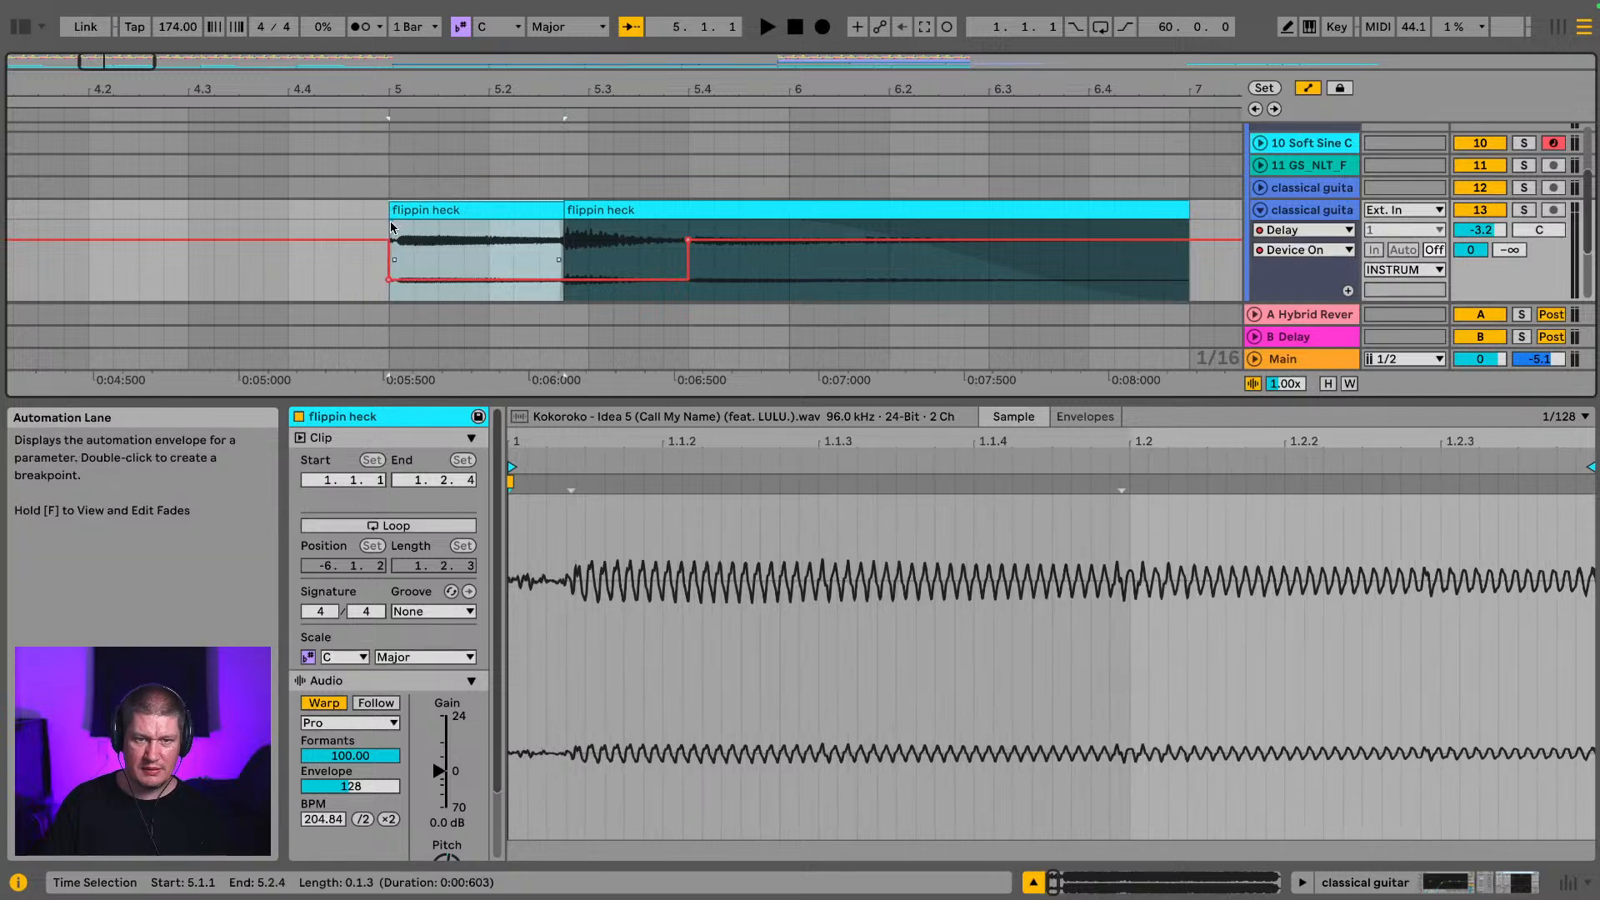
Step: Hide the automation and play the stretched guitar snippet from 4.4.2
{"action": "key", "text": "a"}
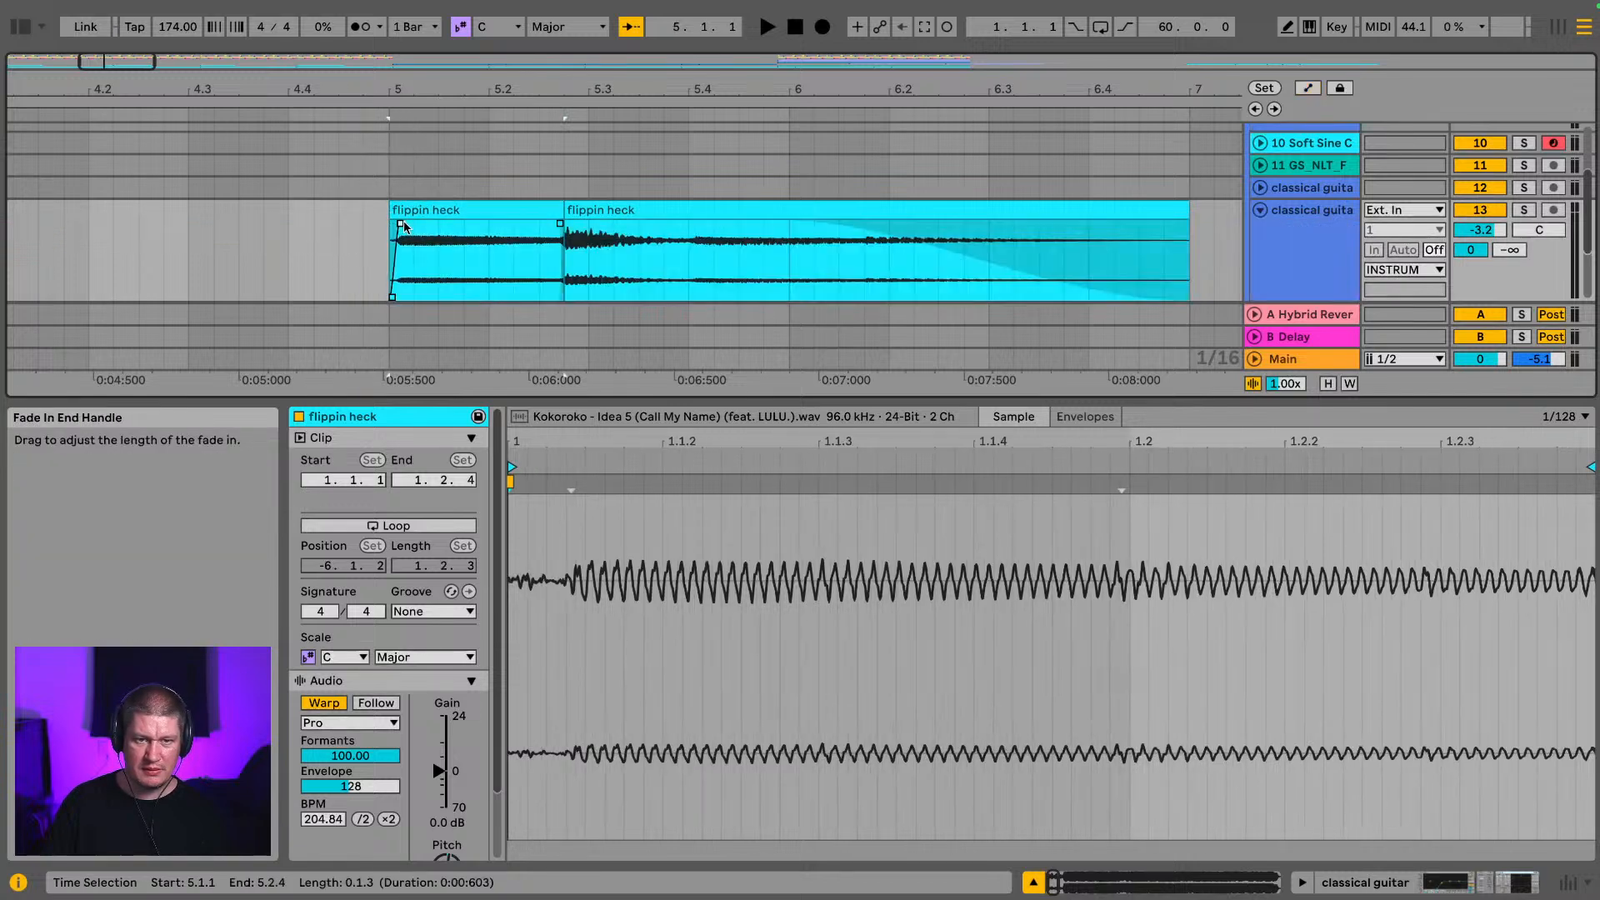
{"action": "left_click", "coordinate": [321, 239]}
{"action": "key", "text": "space"}
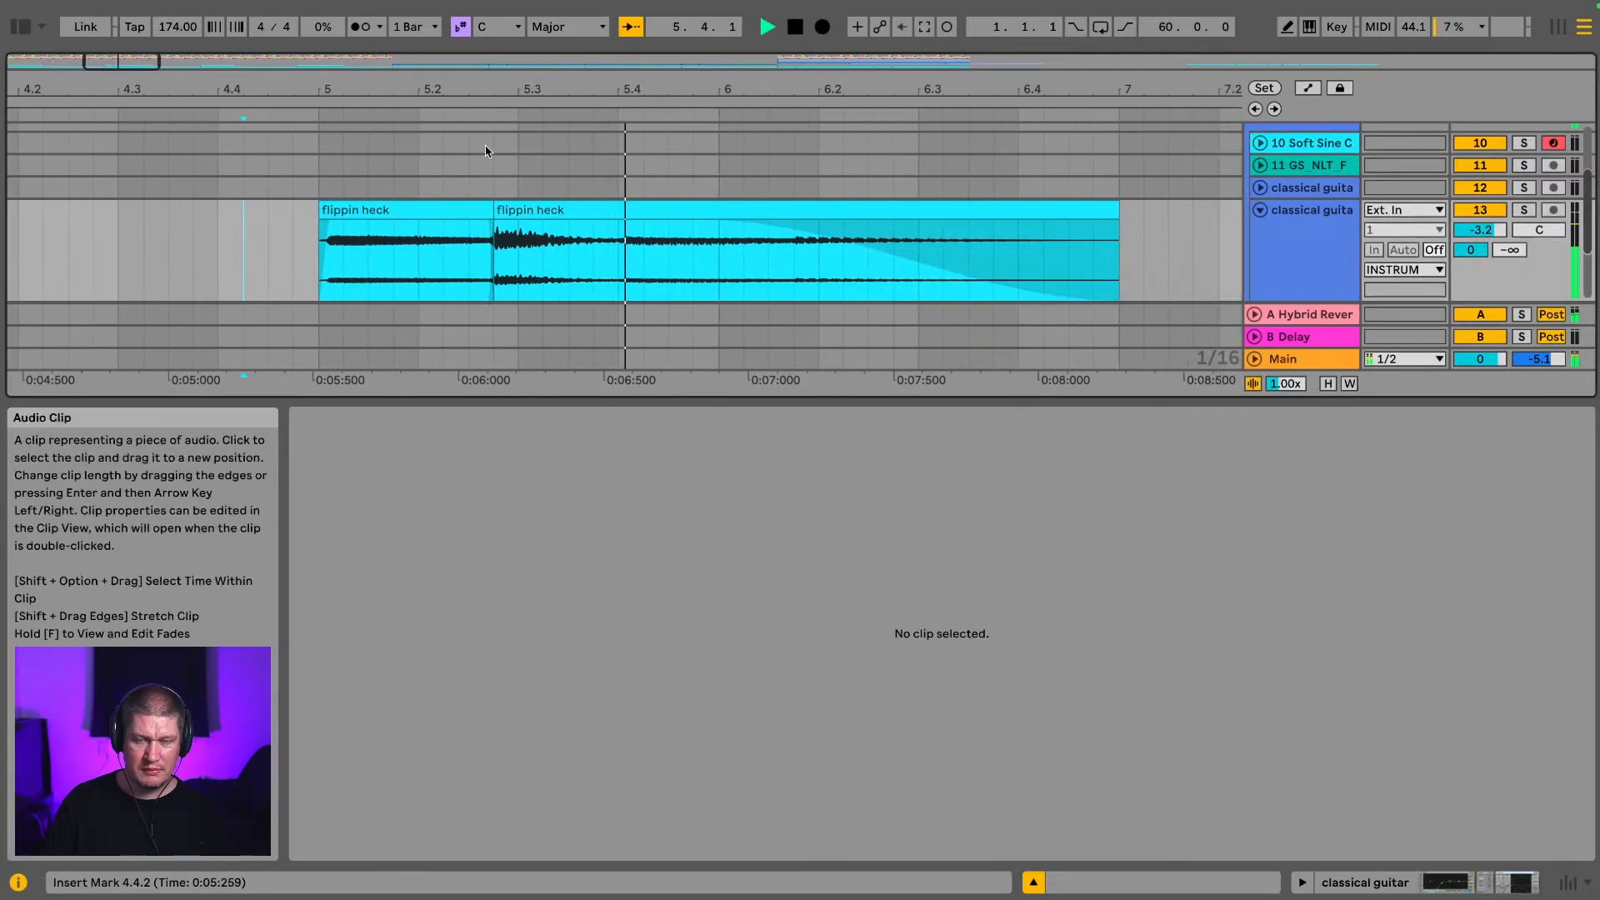
{"action": "left_click_drag", "start_coordinate": [610, 89], "coordinate": [599, 4]}
{"action": "key", "text": "space"}
Step: Delete the guitar snippets at bars 9 and 13 on track 13 and duplicate bars 1–9 into bars 9–17
{"action": "left_click", "coordinate": [467, 212]}
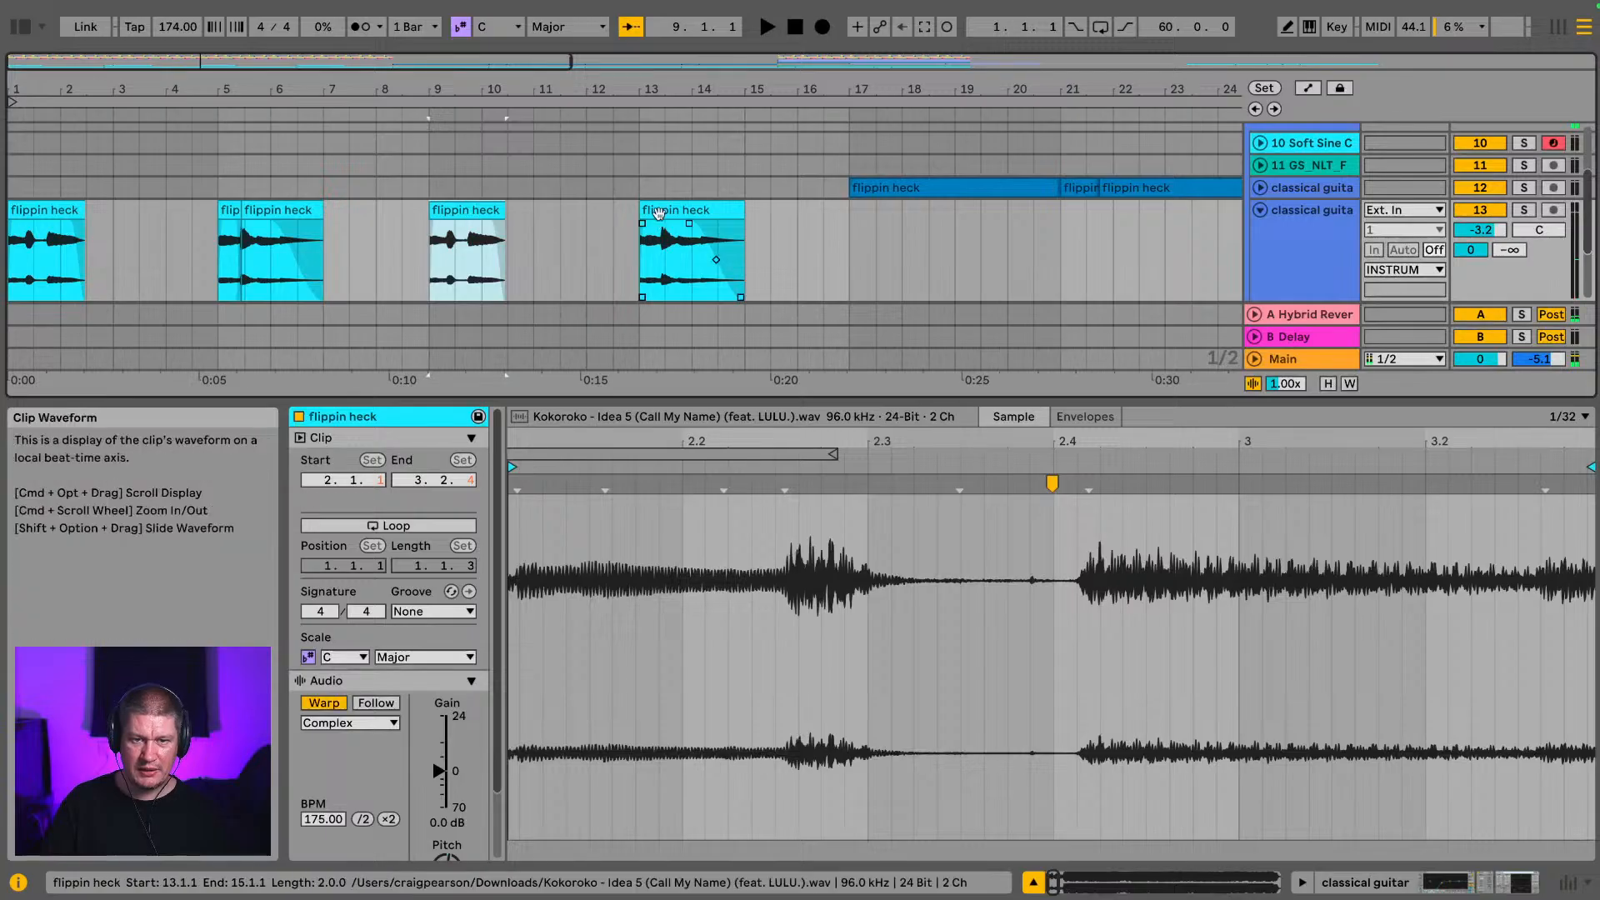
{"action": "left_click", "coordinate": [658, 213], "text": "shift"}
{"action": "key", "text": "Delete"}
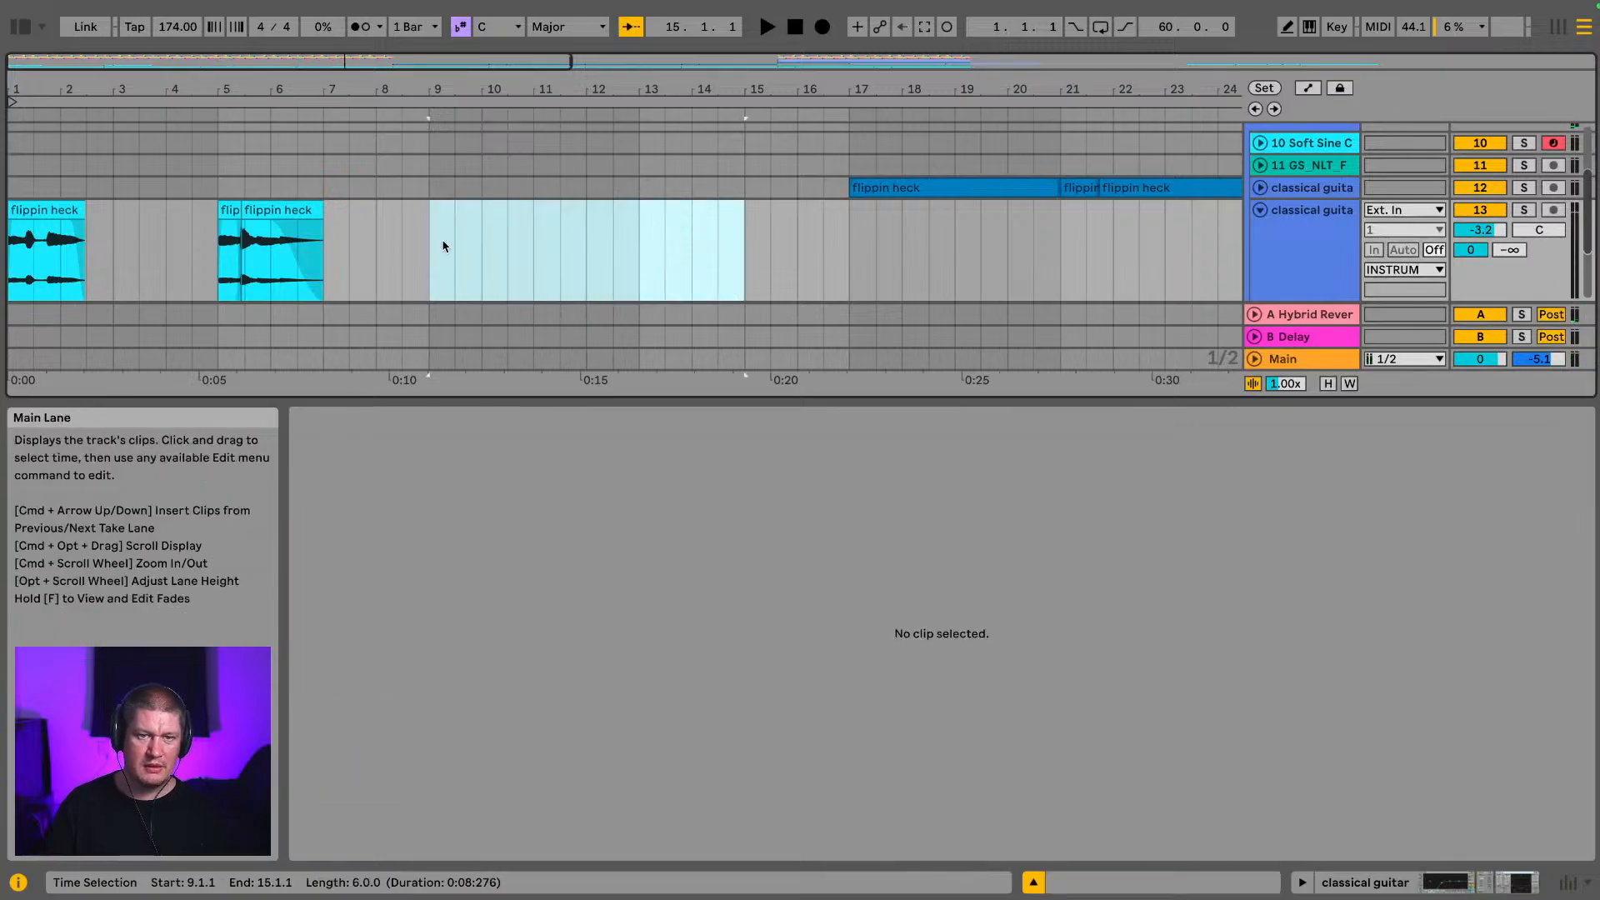
{"action": "left_click_drag", "start_coordinate": [427, 250], "coordinate": [0, 277]}
{"action": "key", "text": "super+d"}
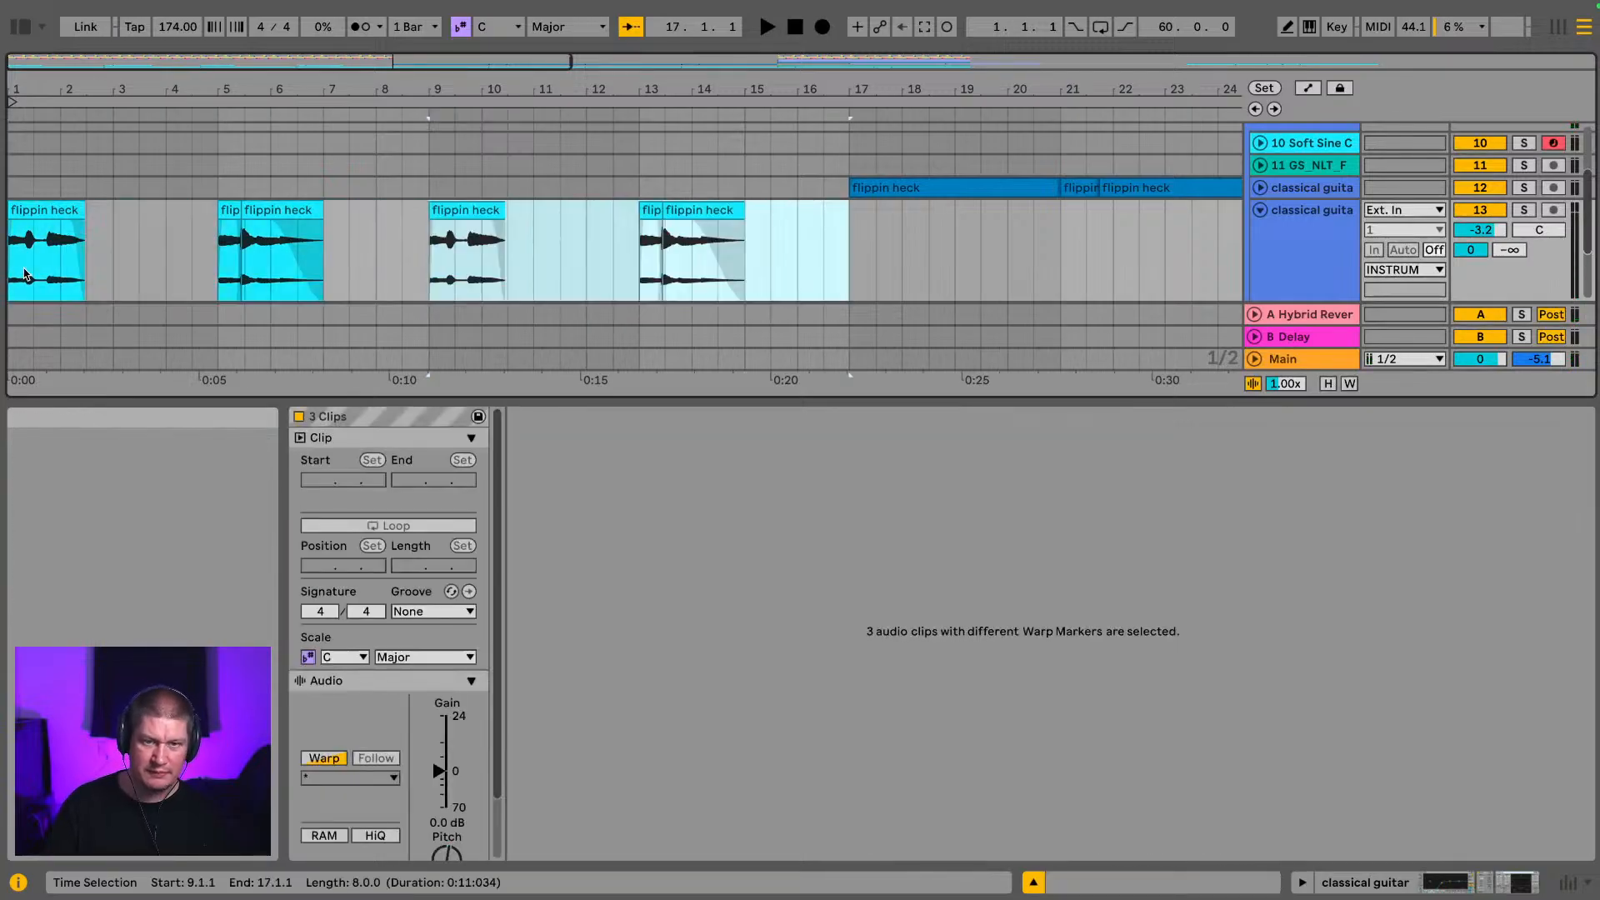
Step: Play the arrangement from bar 9 through the guitar section, closing the clip details and folding track 13
{"action": "key", "text": "space"}
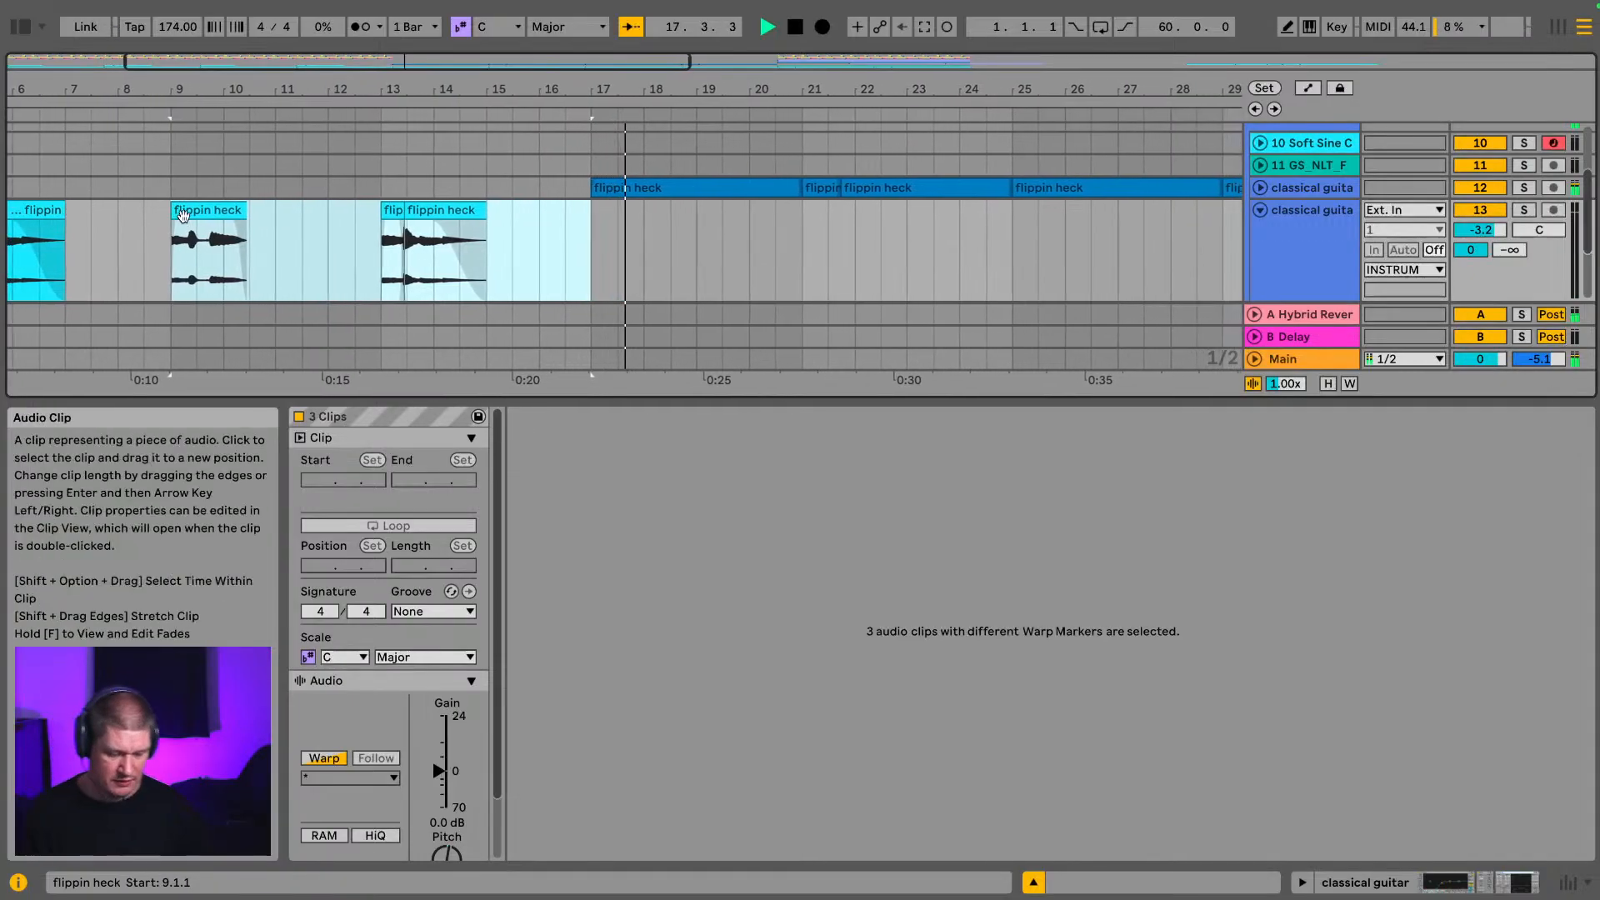
{"action": "scroll", "coordinate": [893, 257], "scroll_direction": "down", "scroll_amount": 1}
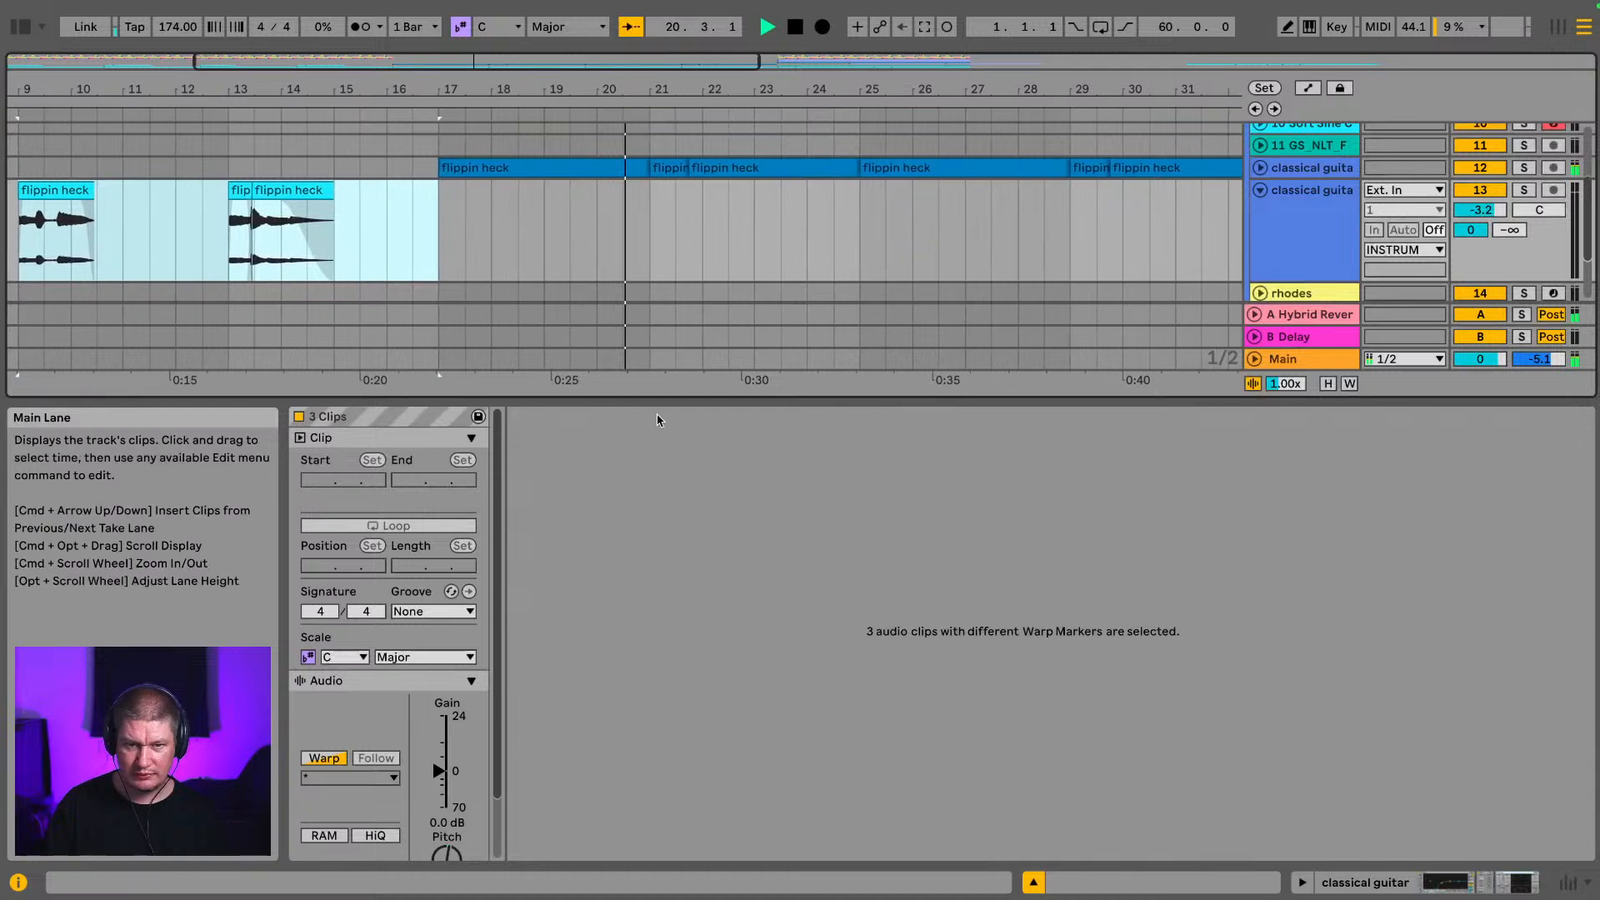
{"action": "left_click_drag", "start_coordinate": [658, 405], "coordinate": [670, 858]}
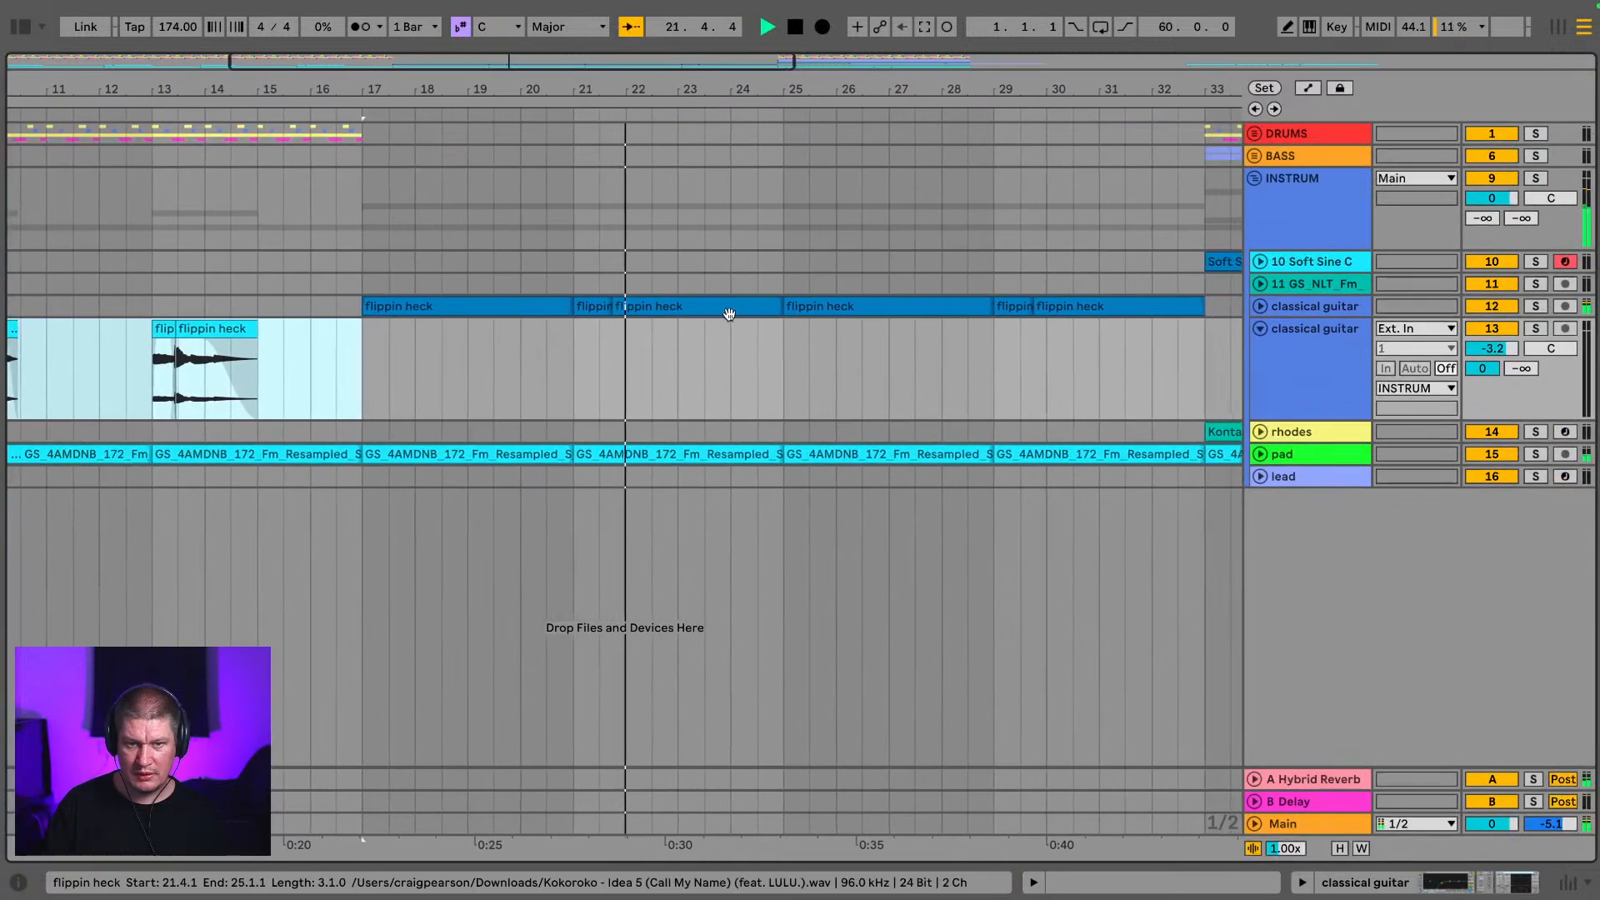
{"action": "left_click", "coordinate": [1260, 328]}
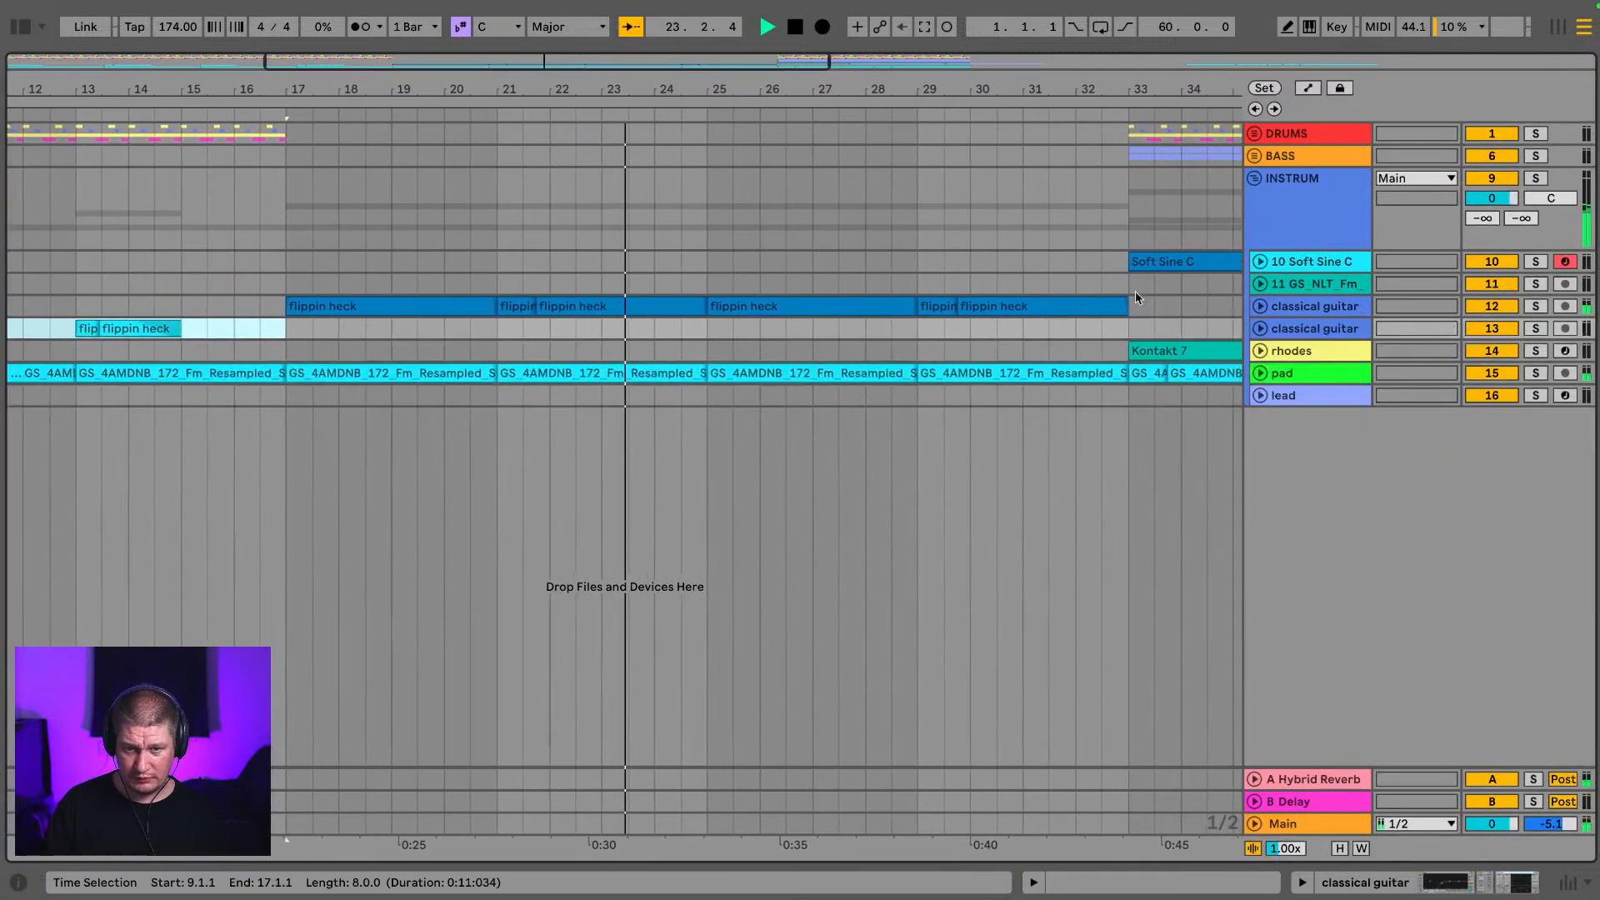
Step: Move the rhodes clip and the pad clips of bars 33–41 to start at bar 50
{"action": "scroll", "coordinate": [315, 166], "scroll_direction": "down", "scroll_amount": 8}
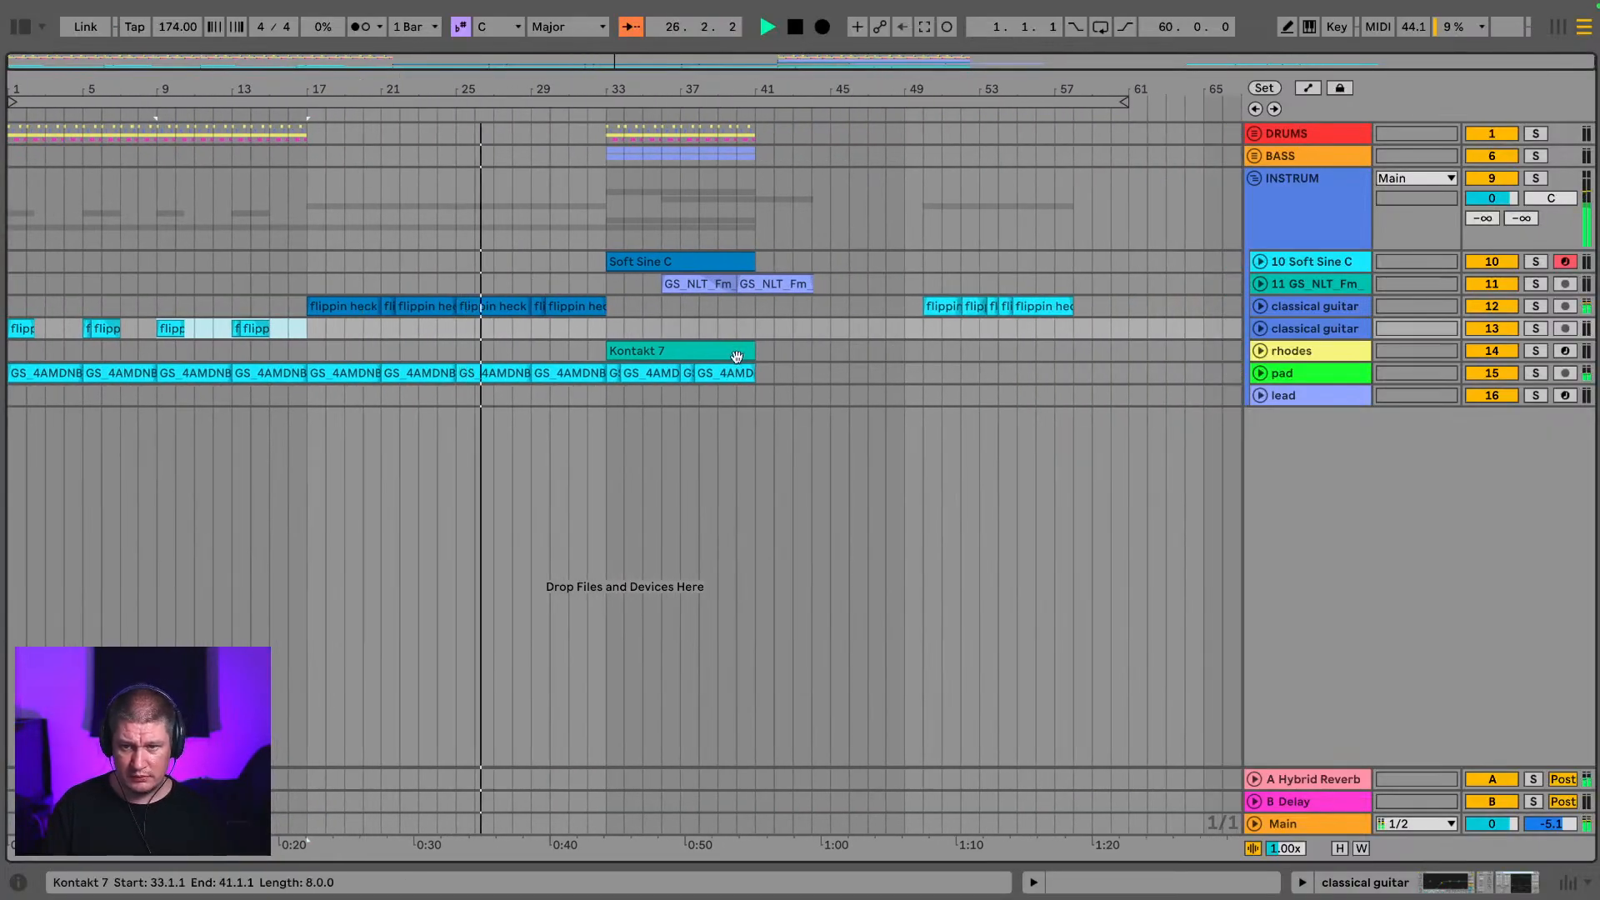
{"action": "left_click_drag", "start_coordinate": [675, 351], "coordinate": [993, 351]}
{"action": "left_click", "coordinate": [742, 375]}
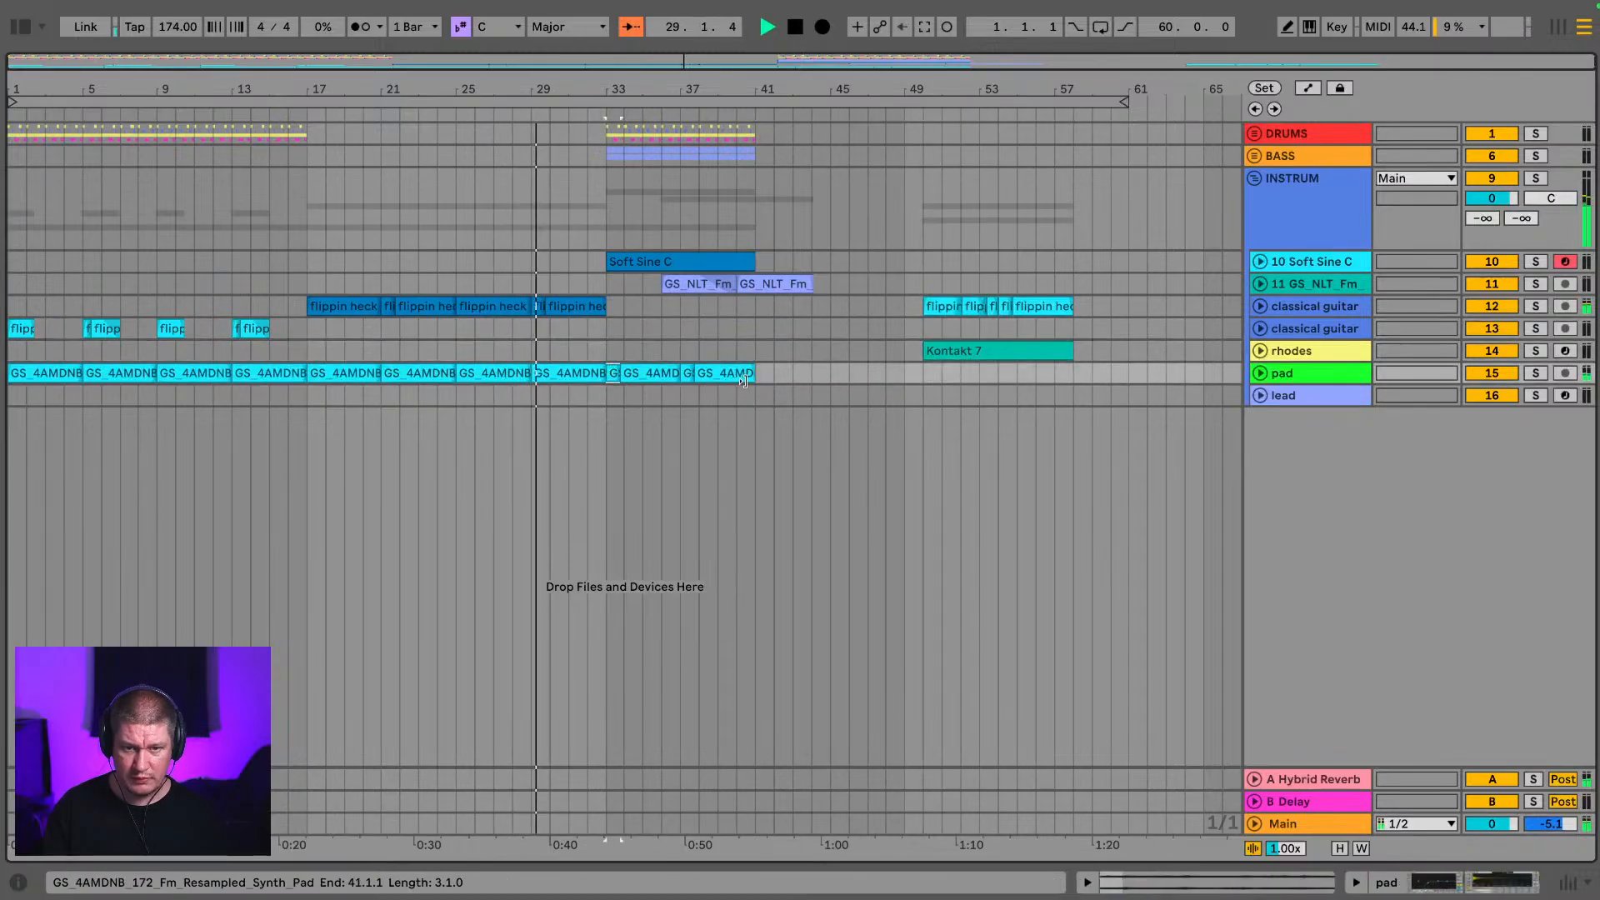
{"action": "left_click_drag", "start_coordinate": [741, 377], "coordinate": [1054, 375]}
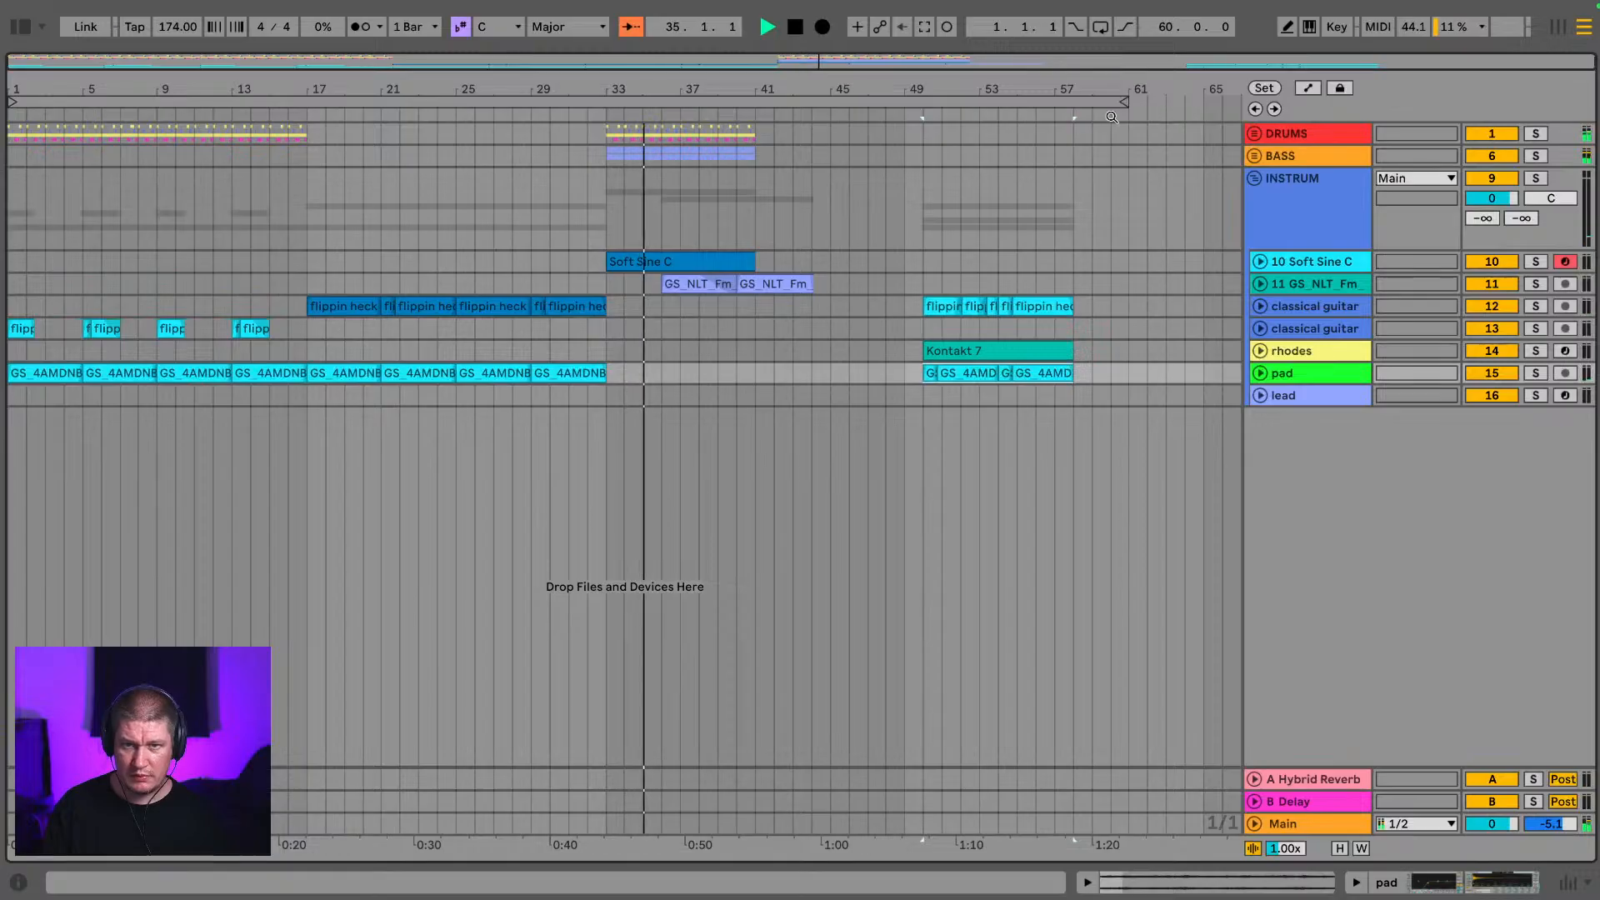
{"action": "key", "text": "space"}
Step: Ramp the DRUMS group's Fade 2 Grey automation down to its minimum from about bar 22 to bar 28, and play from bar 32
{"action": "left_click", "coordinate": [1280, 140]}
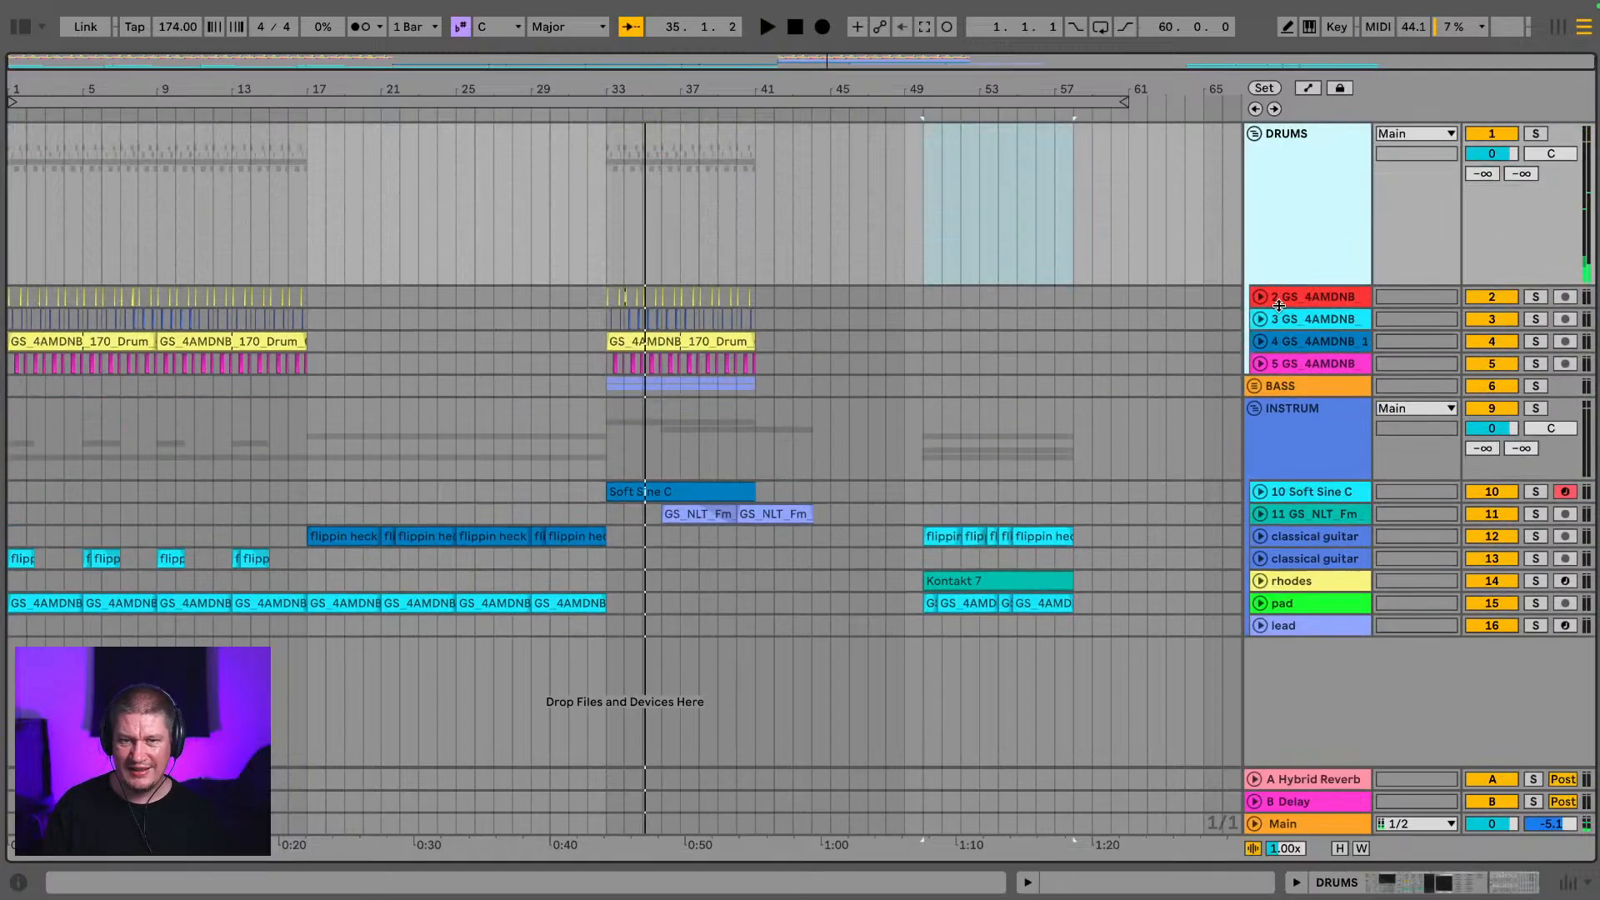
{"action": "key", "text": "a"}
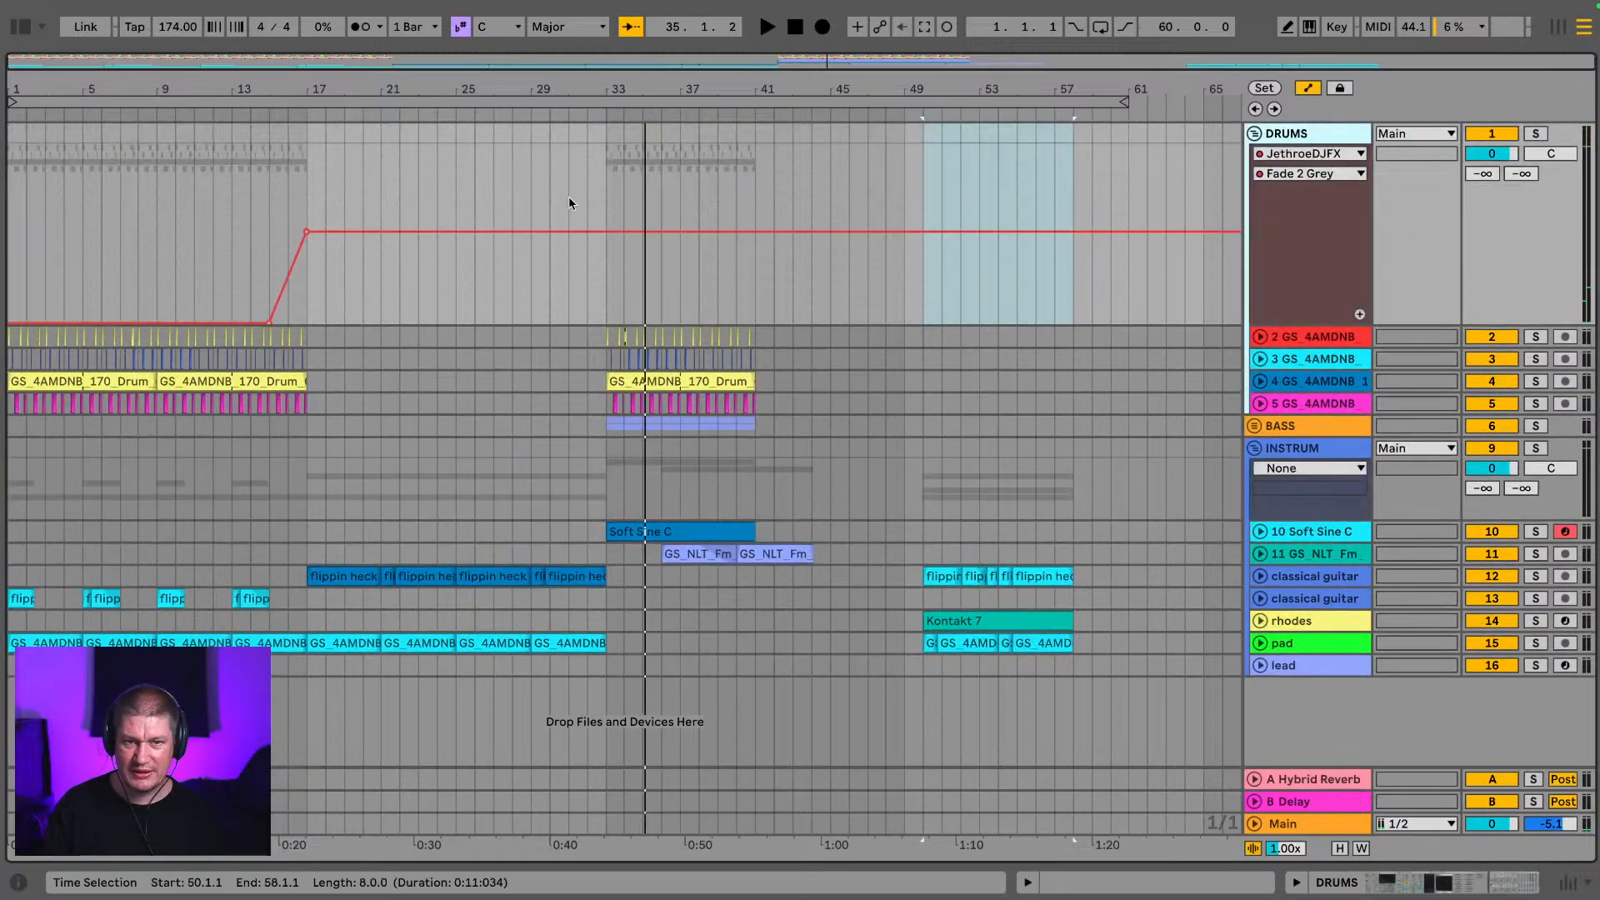
{"action": "left_click", "coordinate": [399, 232]}
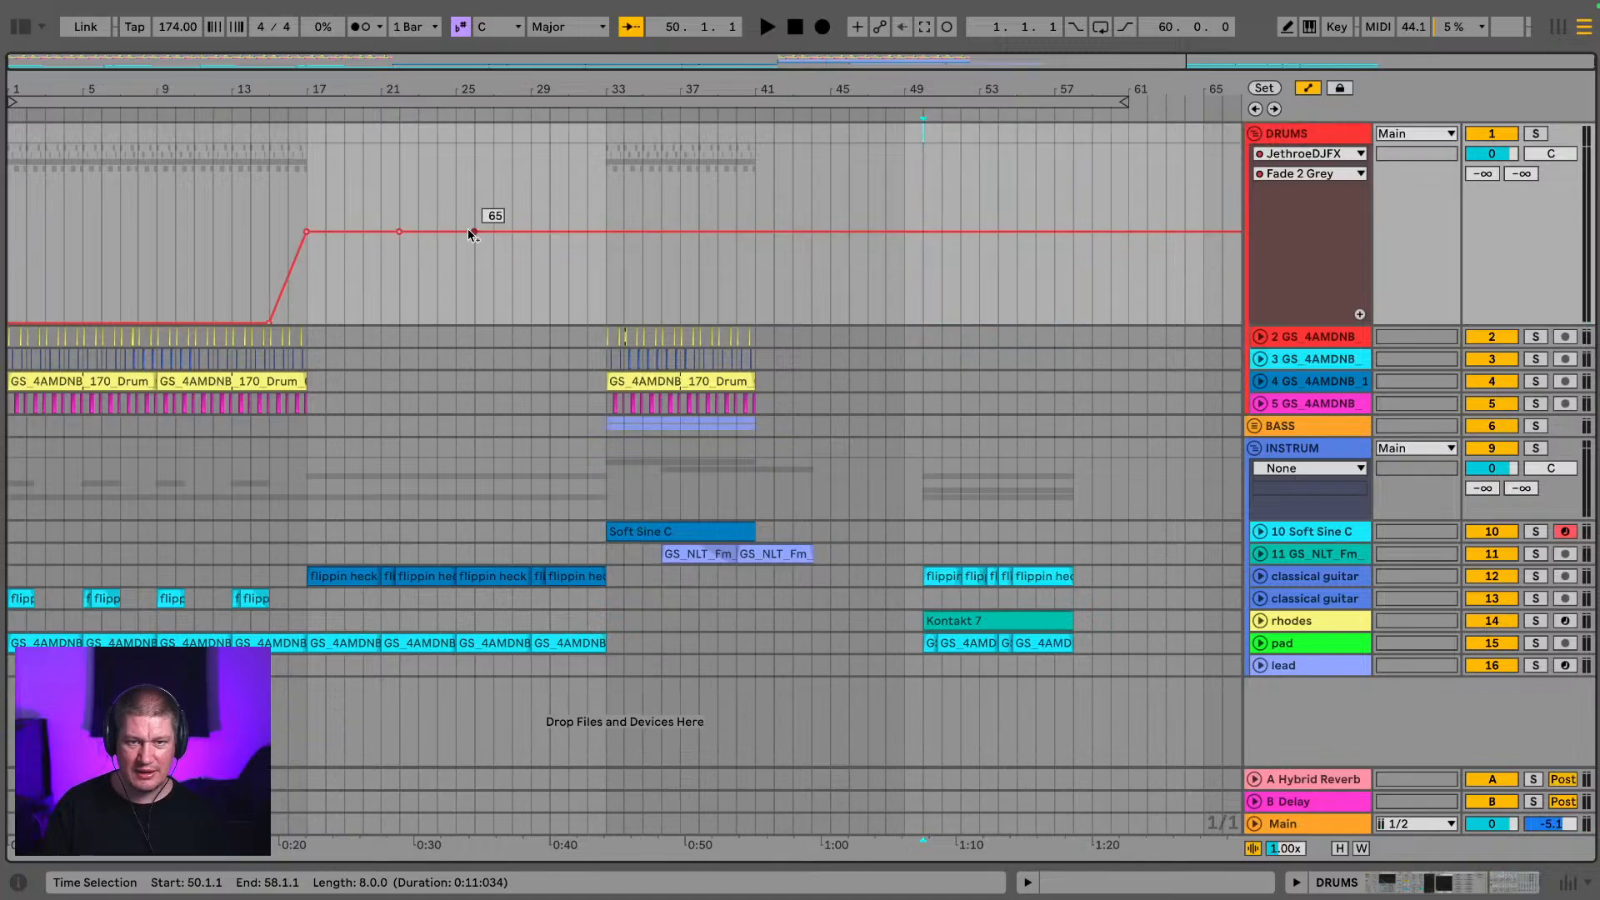
{"action": "left_click_drag", "start_coordinate": [471, 234], "coordinate": [511, 323]}
{"action": "left_click", "coordinate": [591, 260]}
{"action": "key", "text": "space"}
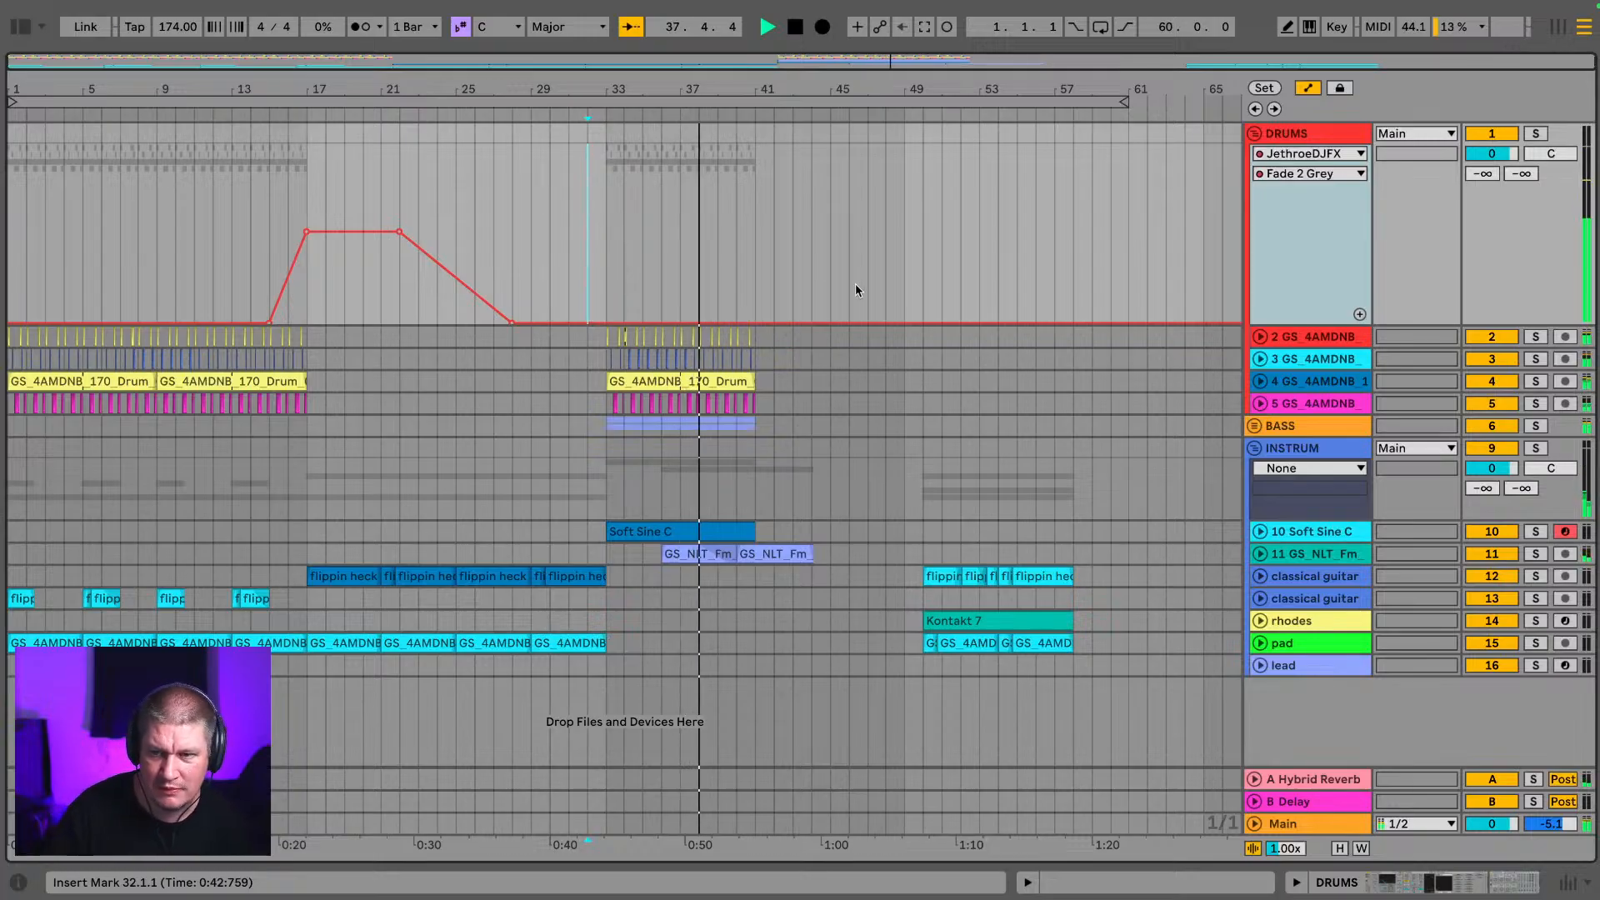
{"action": "left_click", "coordinate": [1255, 134]}
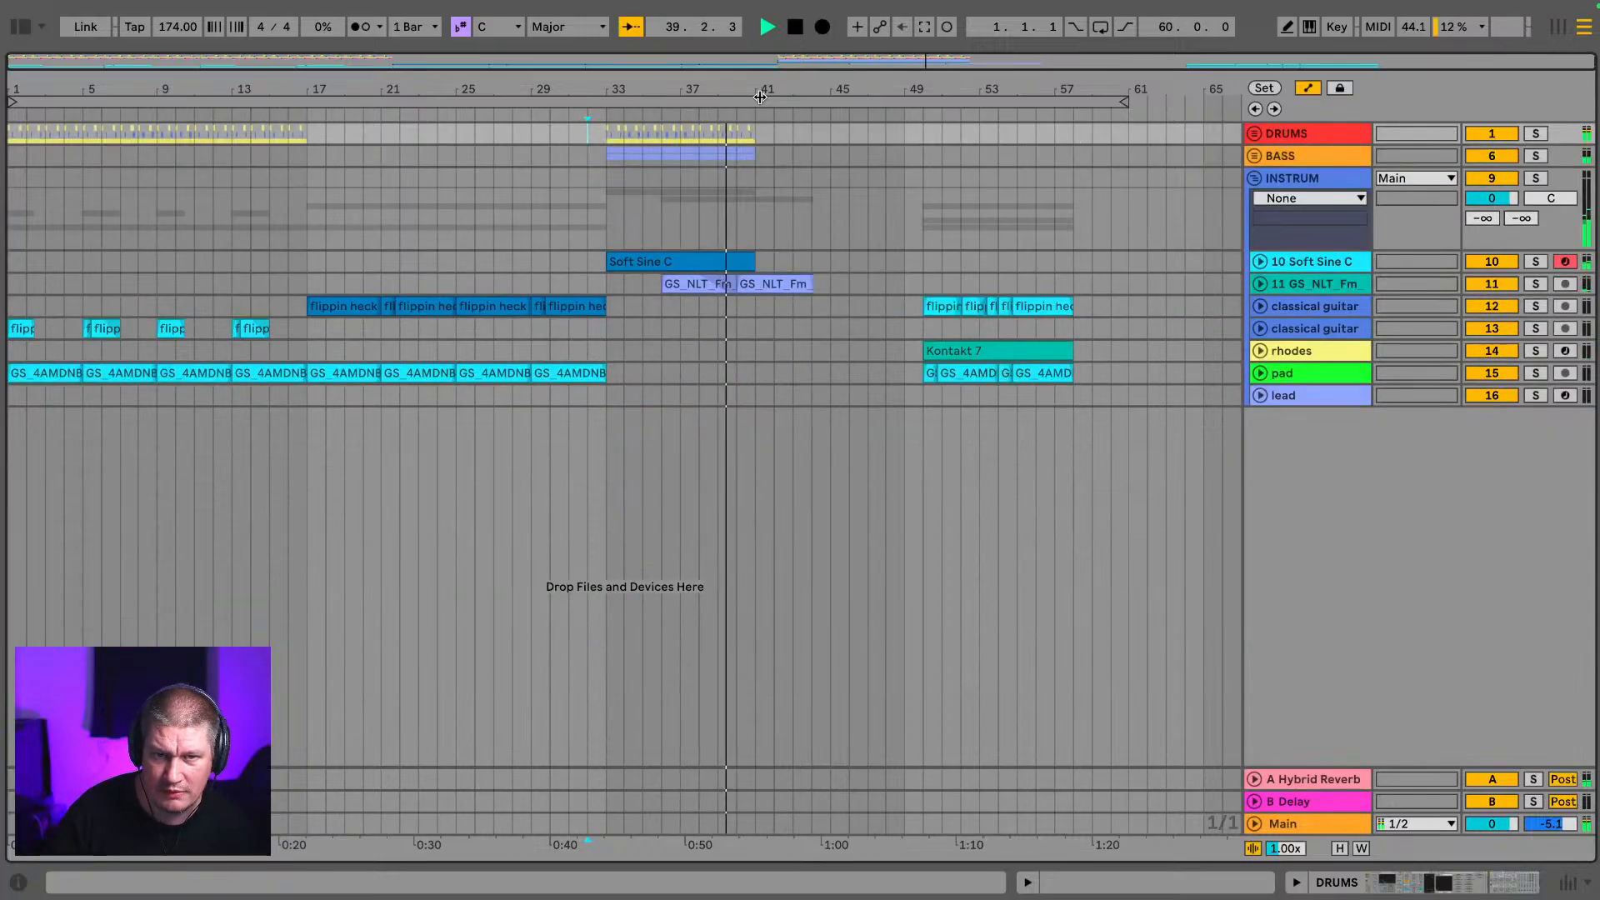
Step: Loop bars 33–41 and solo the Soft Sine C track for playback
{"action": "left_click", "coordinate": [627, 314]}
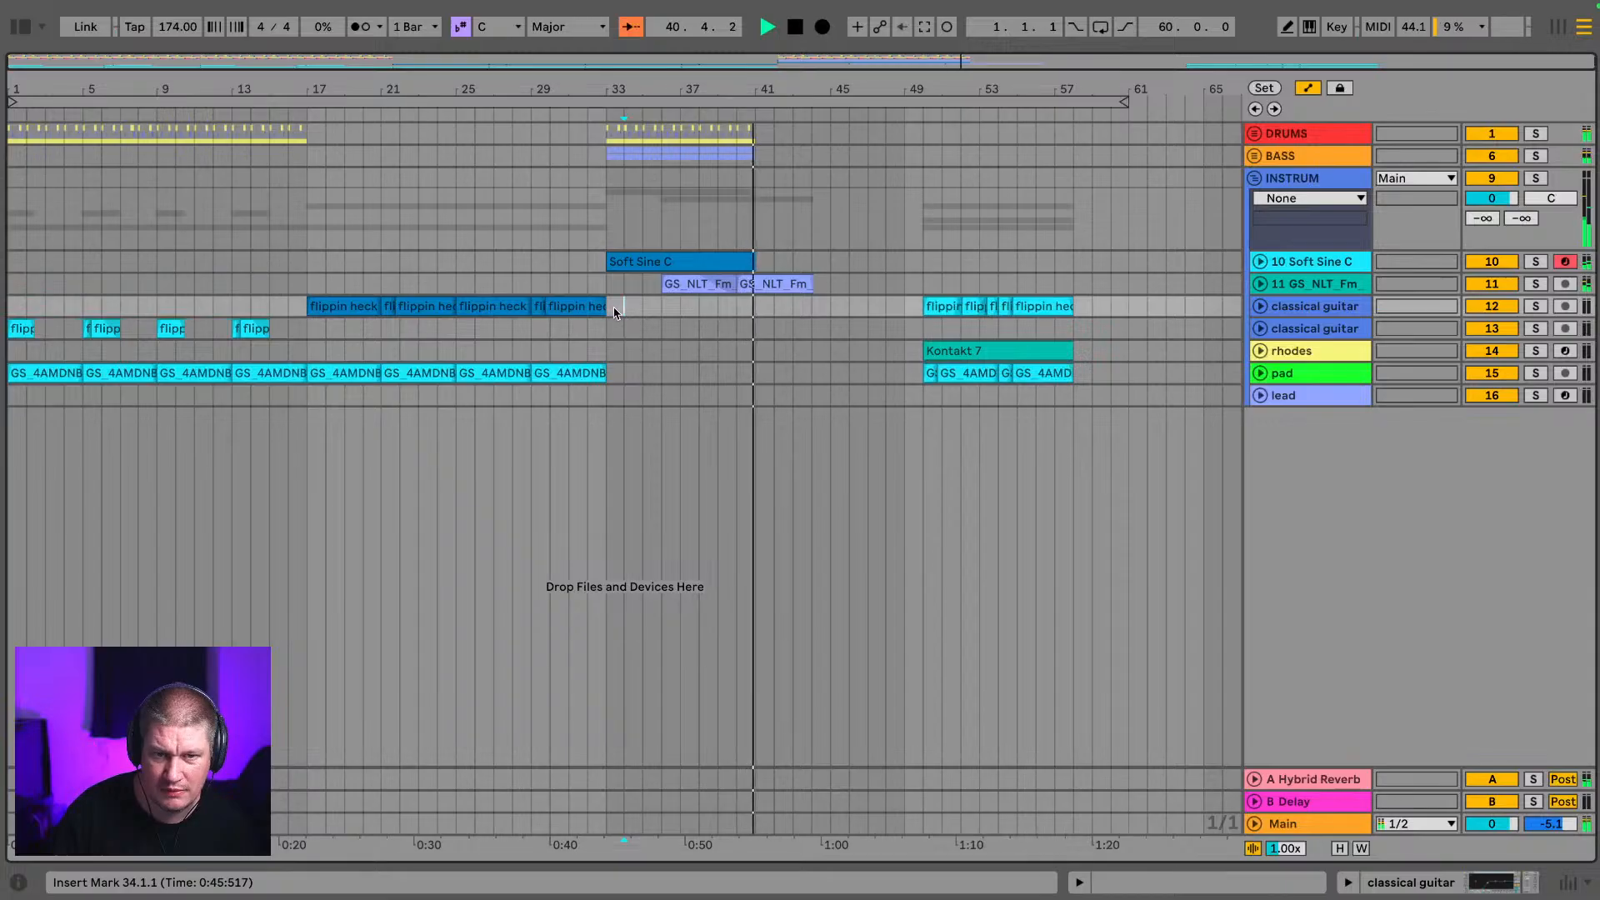
{"action": "left_click_drag", "start_coordinate": [614, 312], "coordinate": [748, 314]}
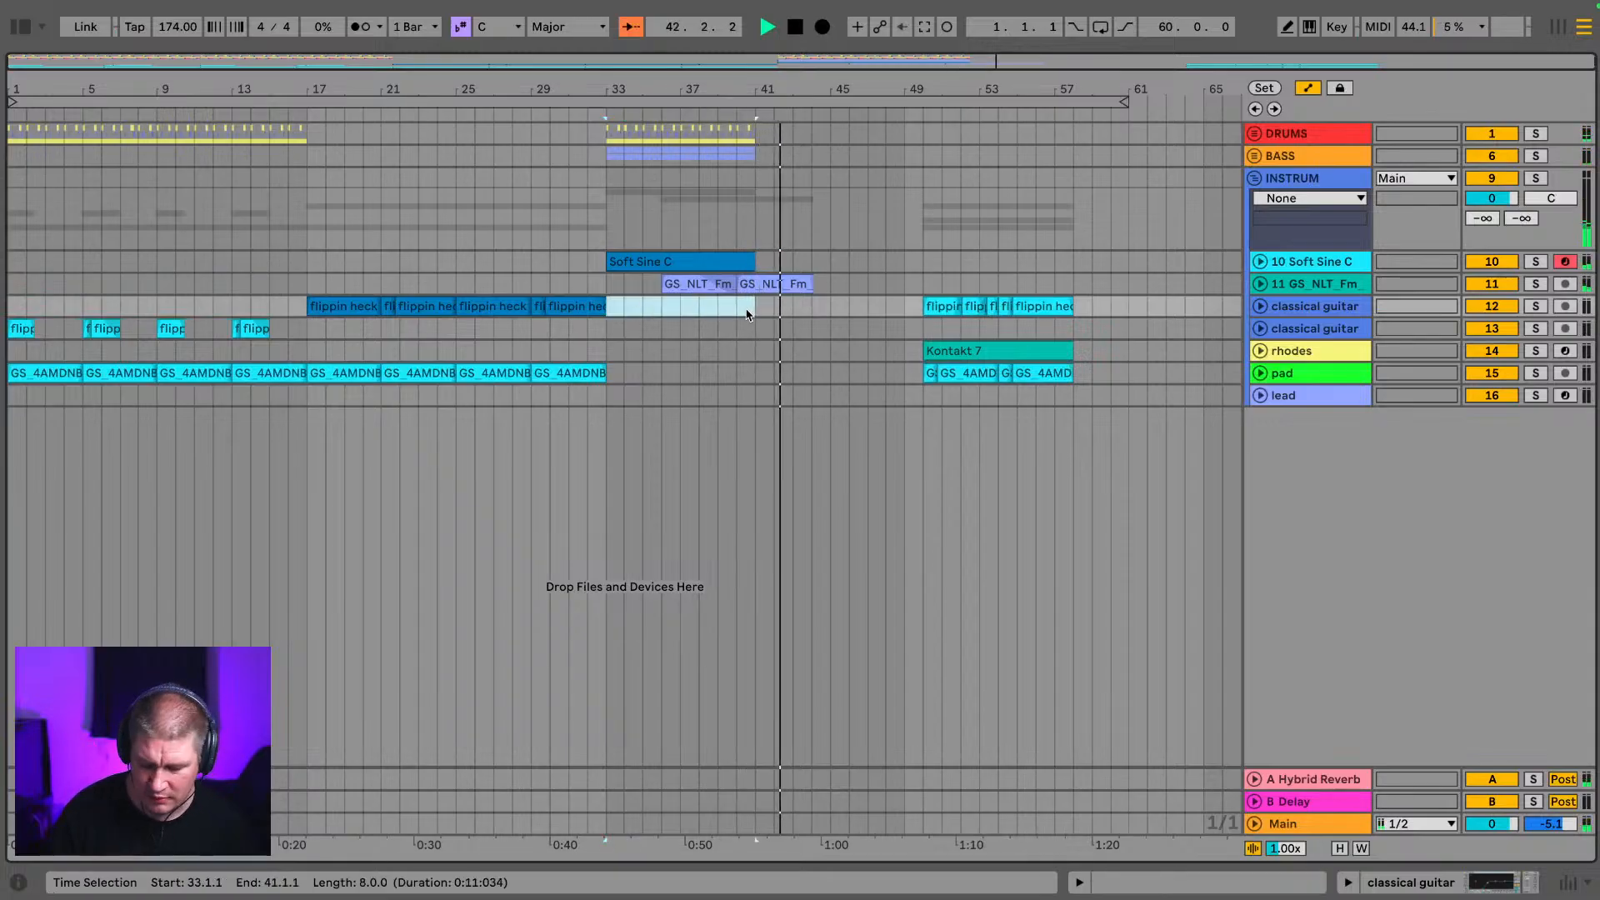
{"action": "key", "text": "ctrl+l"}
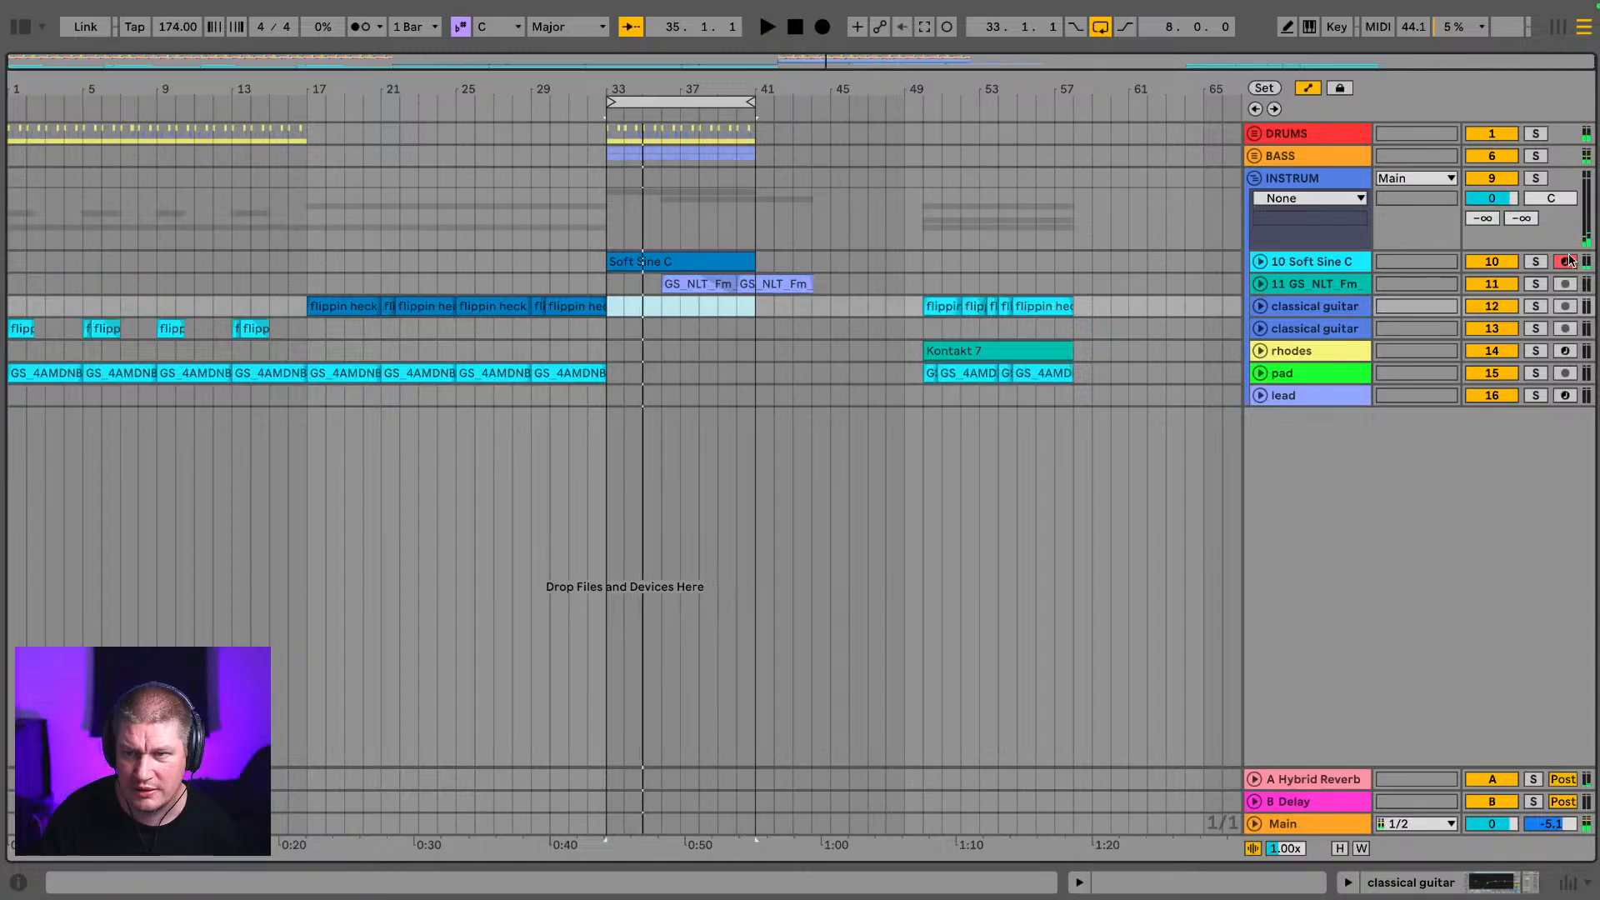
{"action": "left_click", "coordinate": [1537, 262]}
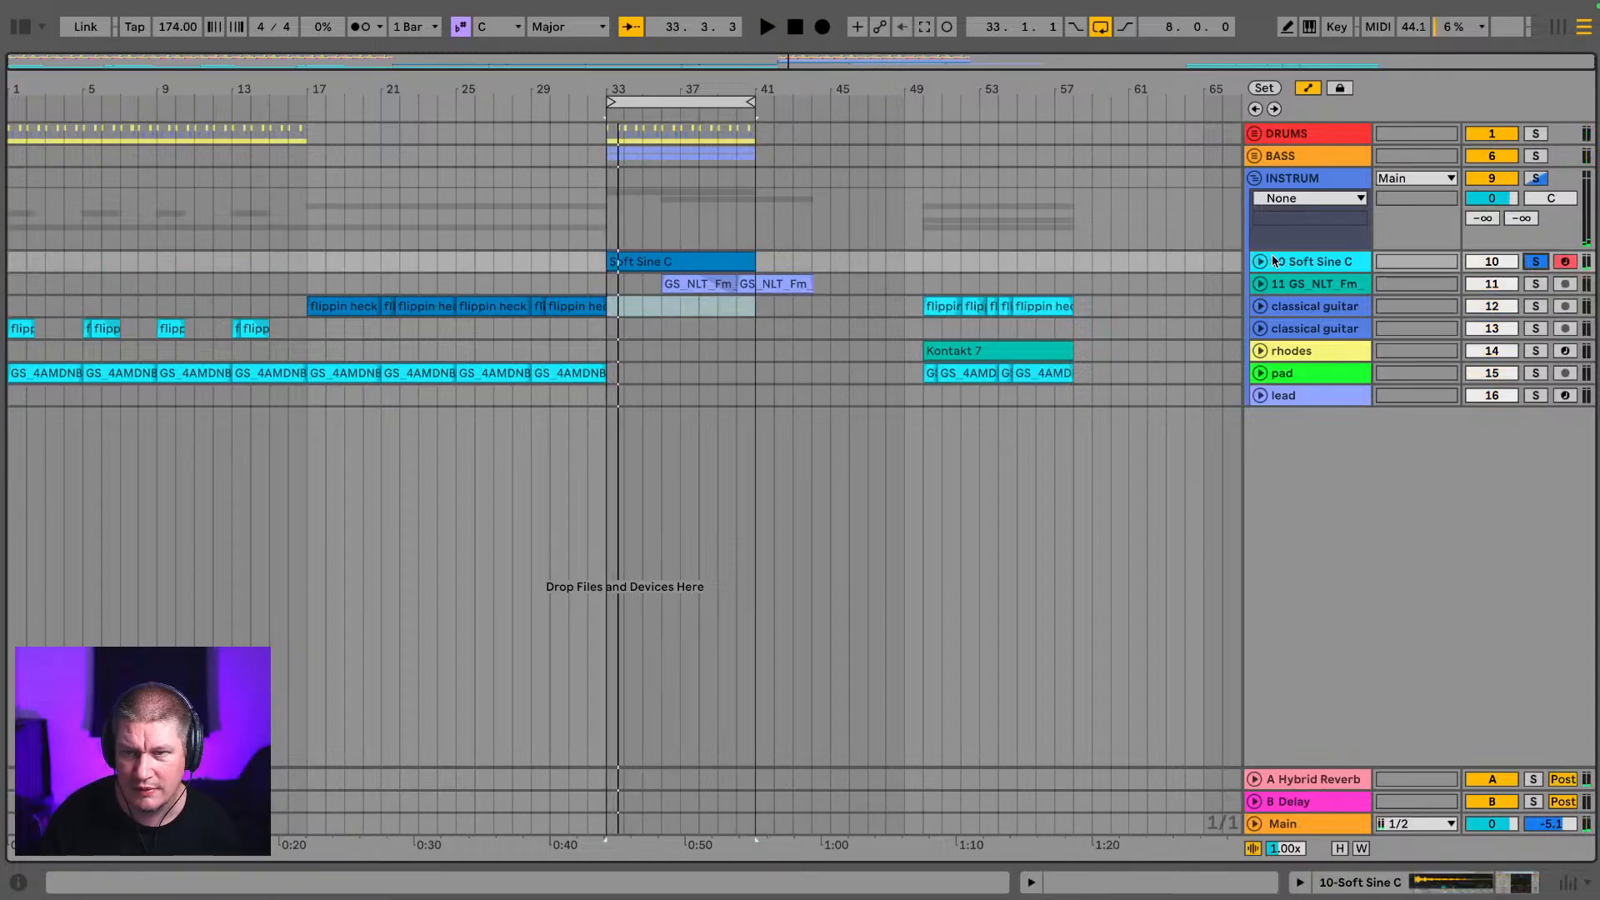
Step: Move the Soft Sine C clip to bar 50, and shift it with the guitar, rhodes and pad clips there to start at bar 49
{"action": "left_click_drag", "start_coordinate": [628, 259], "coordinate": [943, 267]}
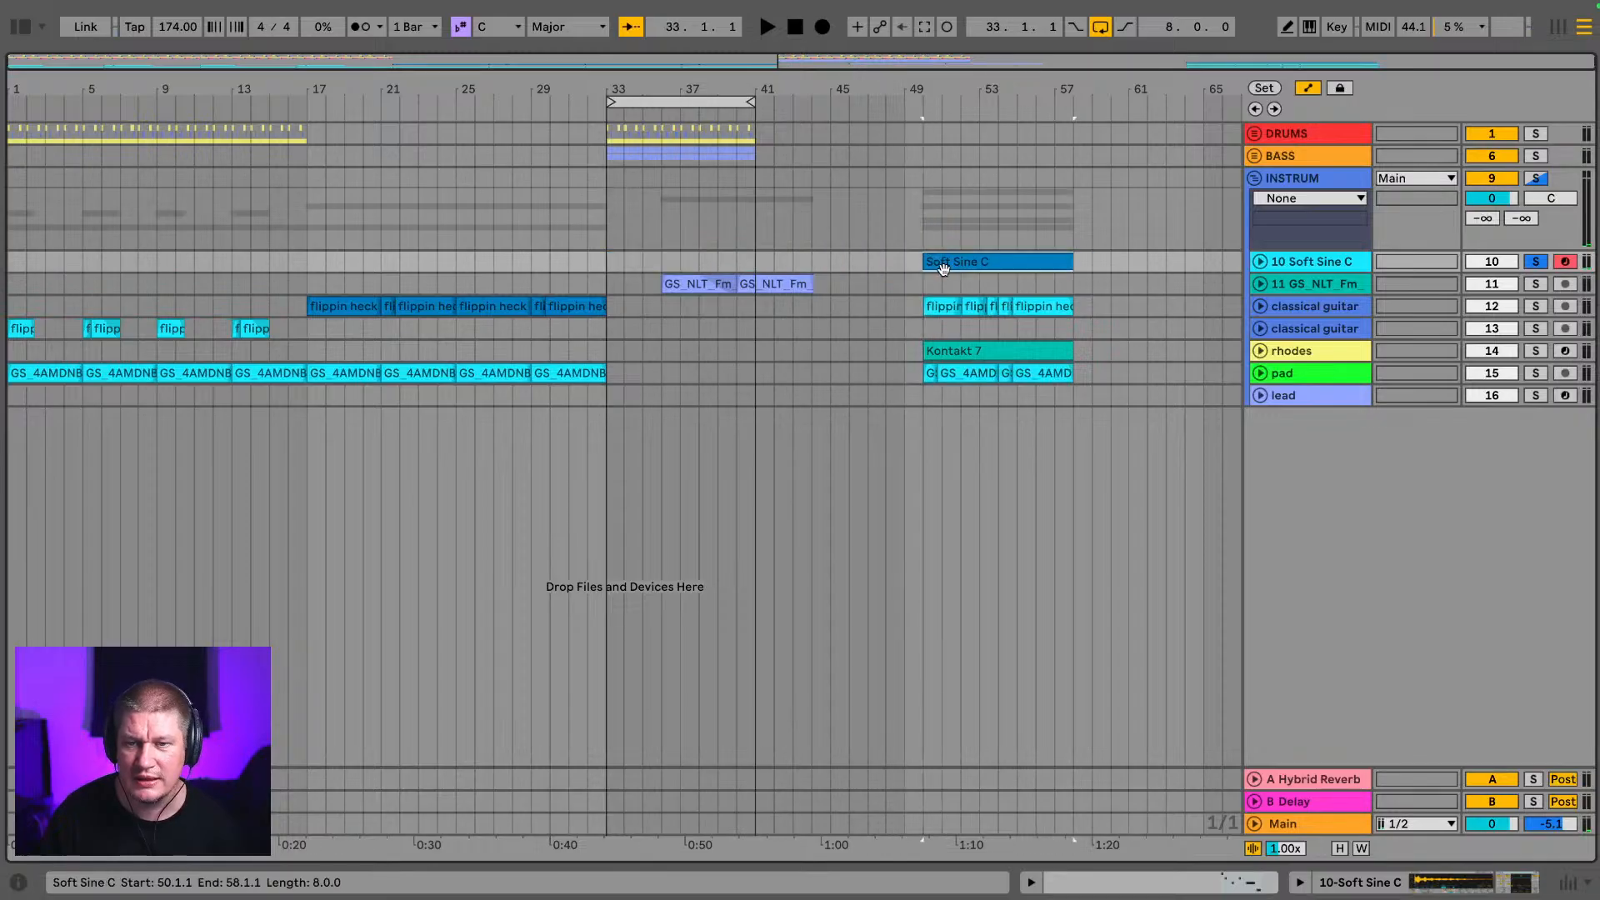
{"action": "left_click", "coordinate": [1044, 375], "text": "shift"}
{"action": "left_click_drag", "start_coordinate": [942, 260], "coordinate": [923, 260]}
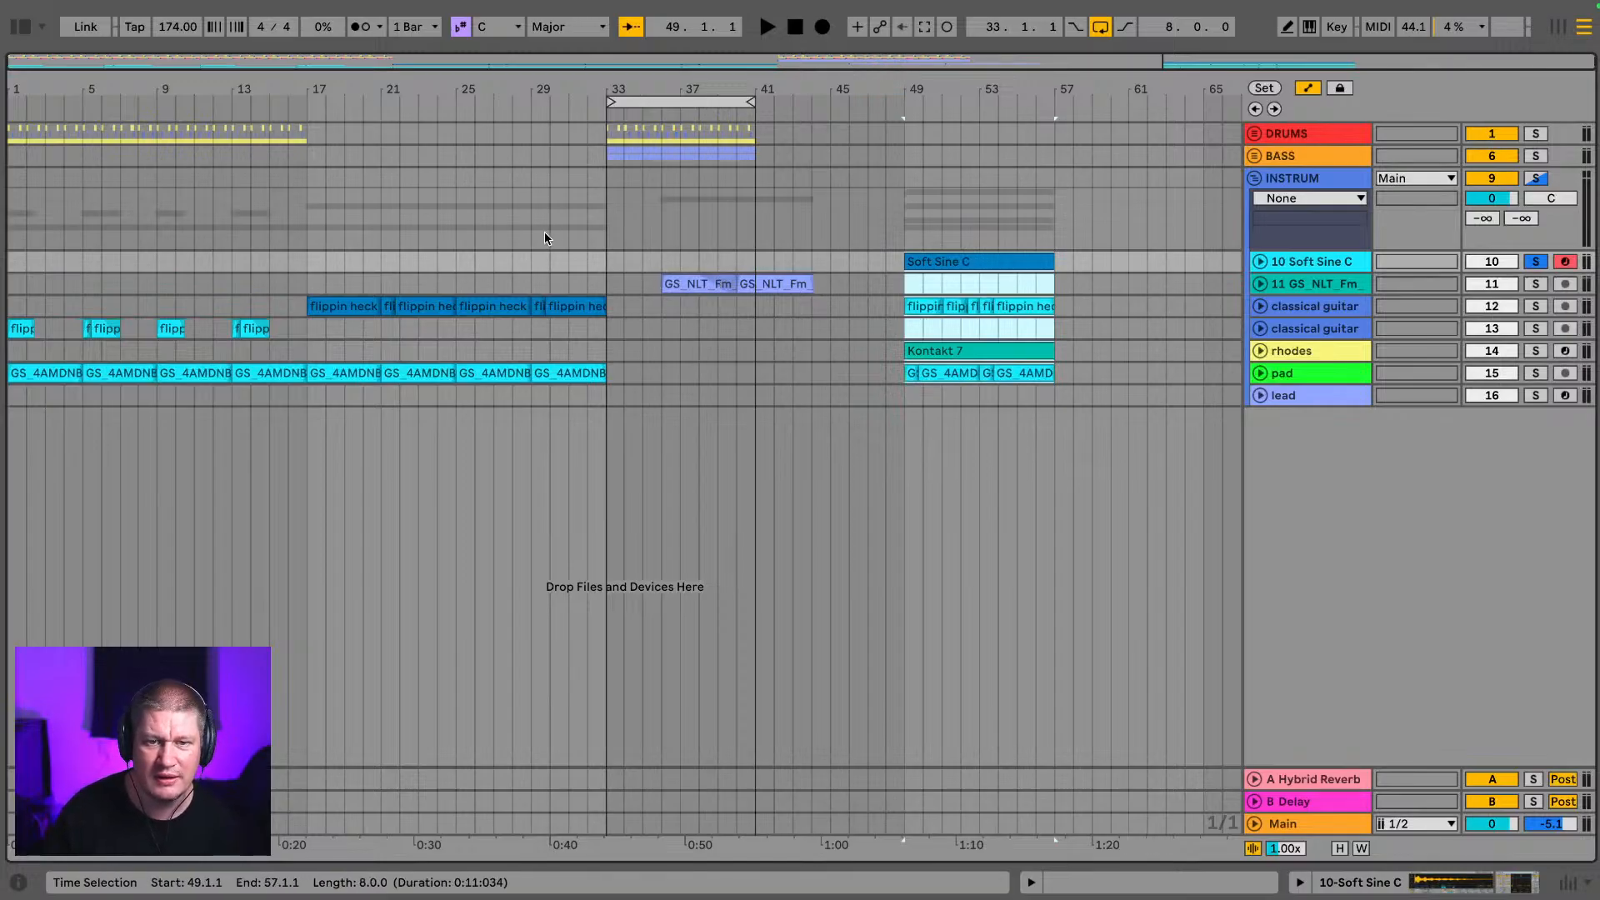
Step: Turn off solo on the Soft Sine C track and play the intro from the guitar snippet at bar 1
{"action": "left_click", "coordinate": [569, 237]}
{"action": "key", "text": "space"}
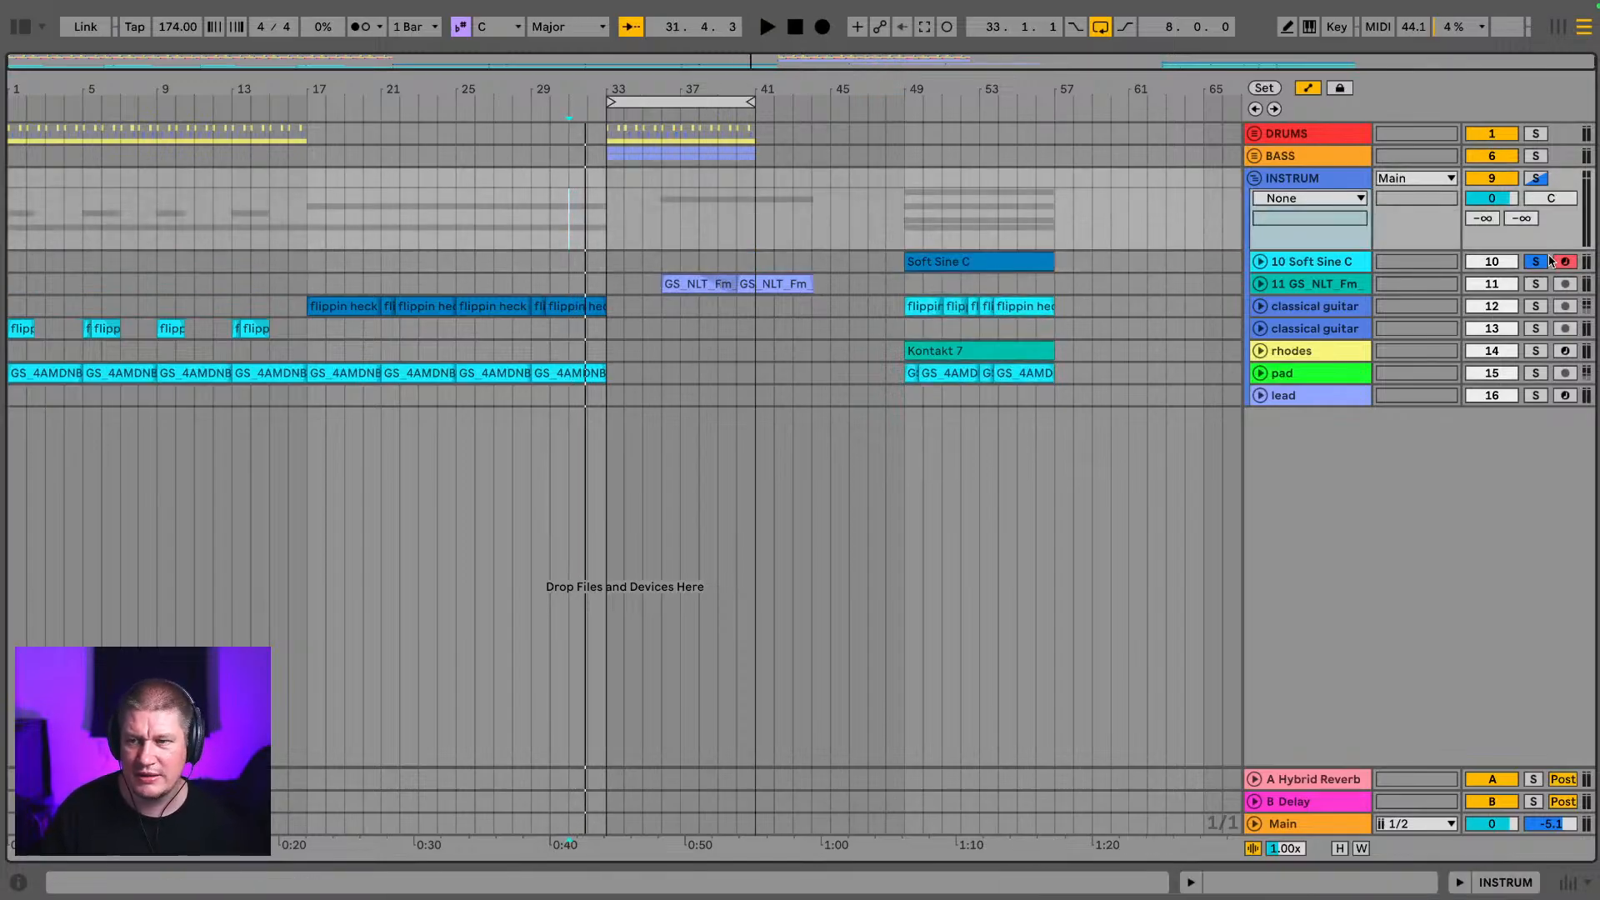
{"action": "left_click", "coordinate": [1541, 262]}
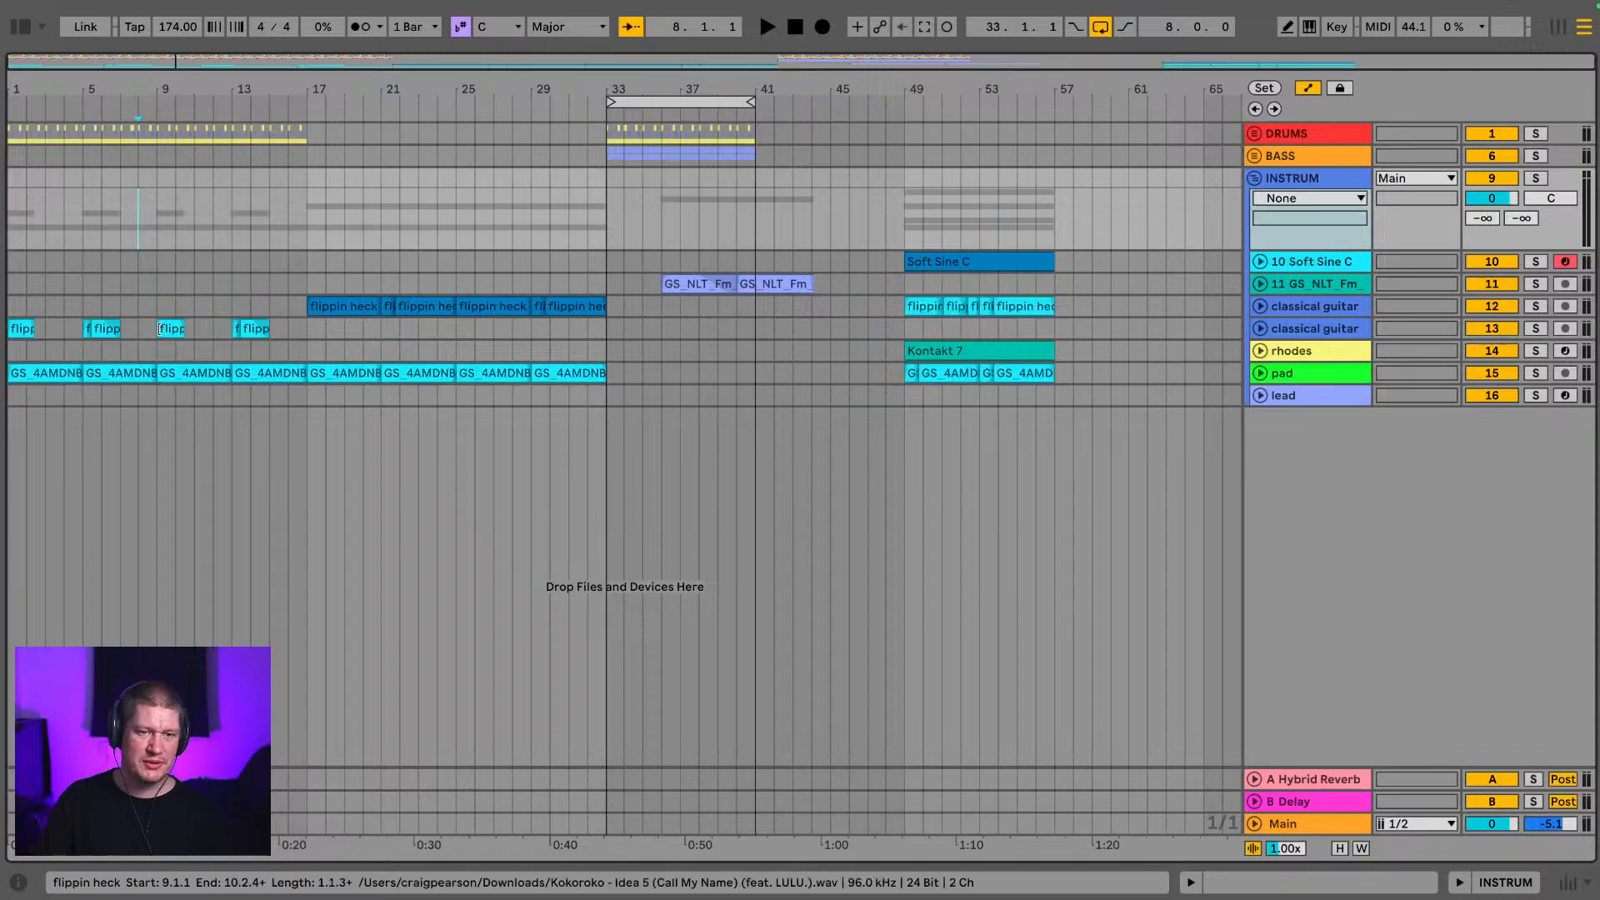
{"action": "left_click", "coordinate": [17, 324]}
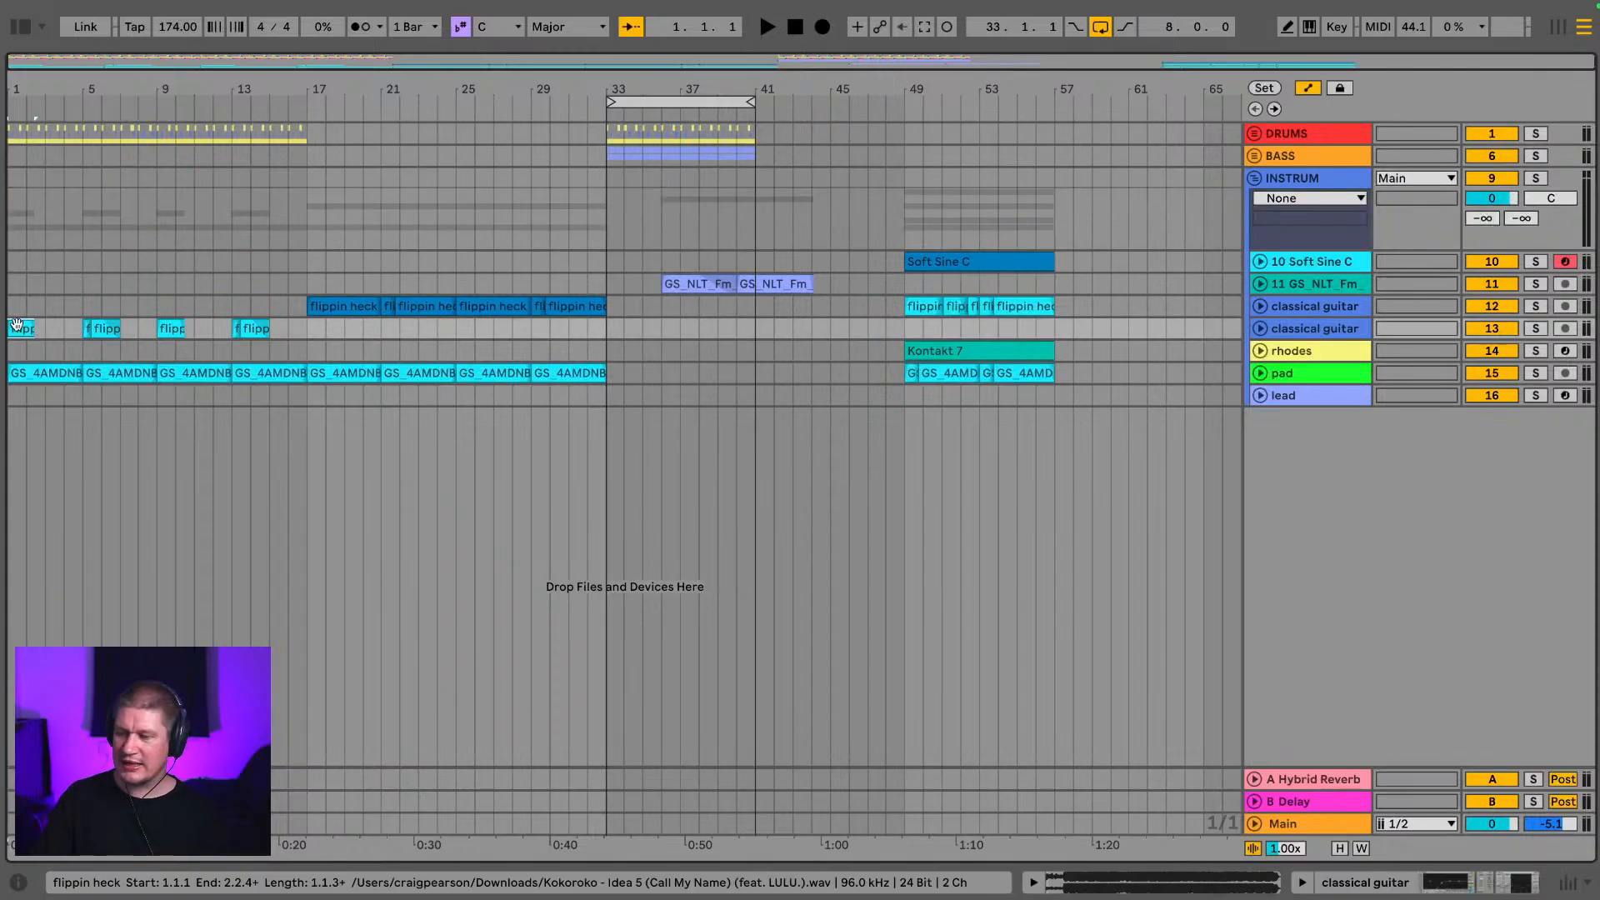
{"action": "key", "text": "space"}
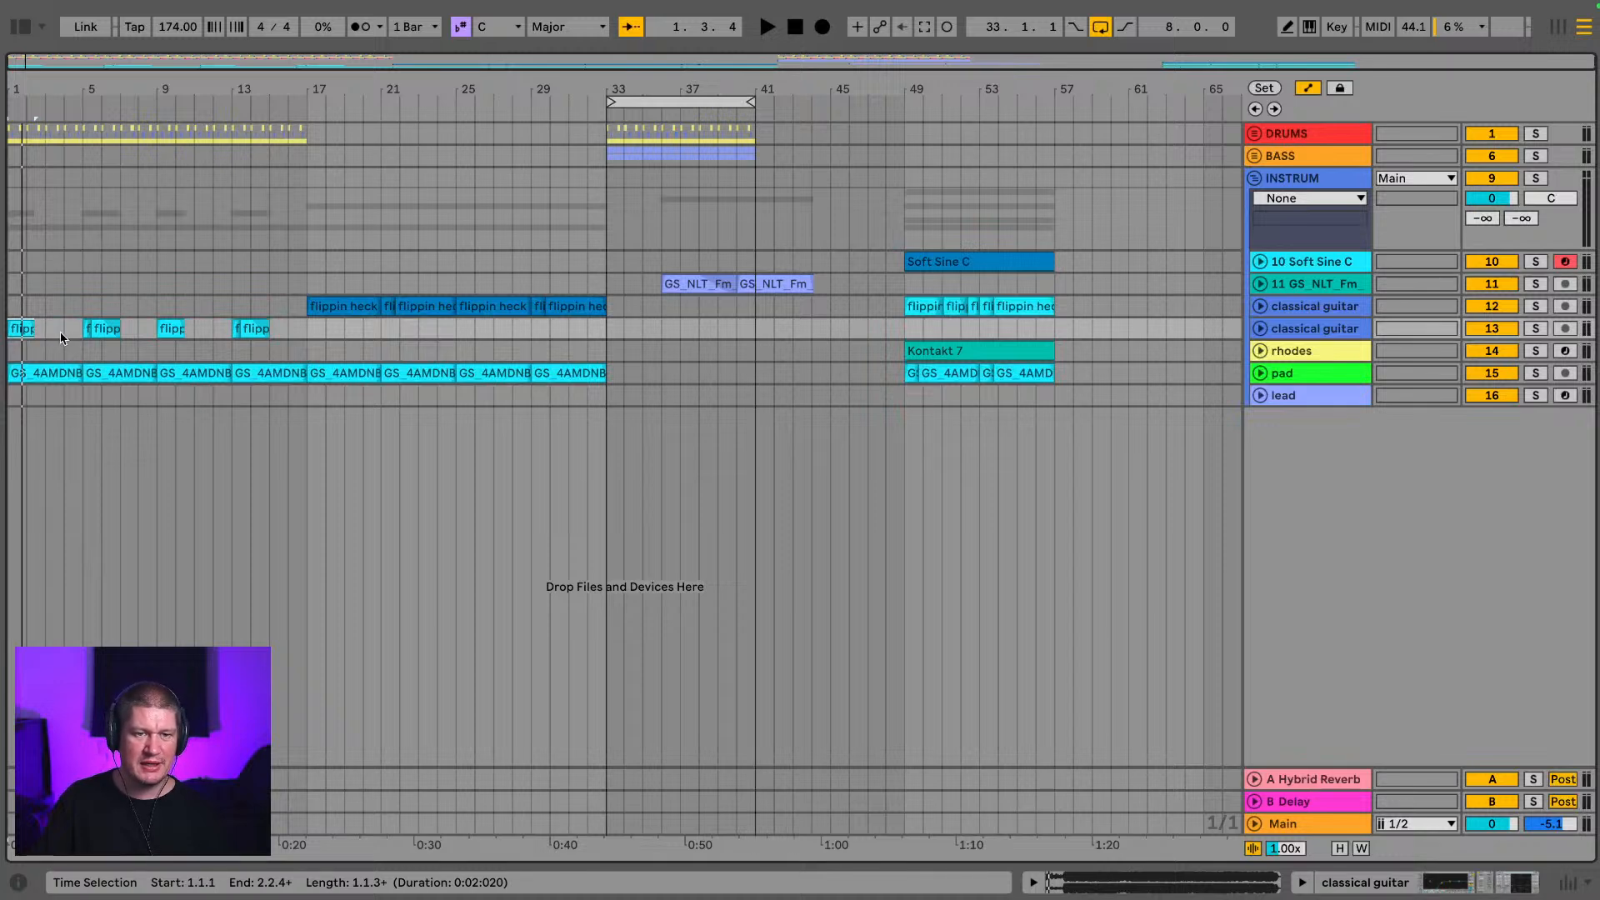
Step: Play the intro transition from bar 16, and audition the drop from bar 33 with the BASS group's tracks unfolded
{"action": "left_click", "coordinate": [283, 334]}
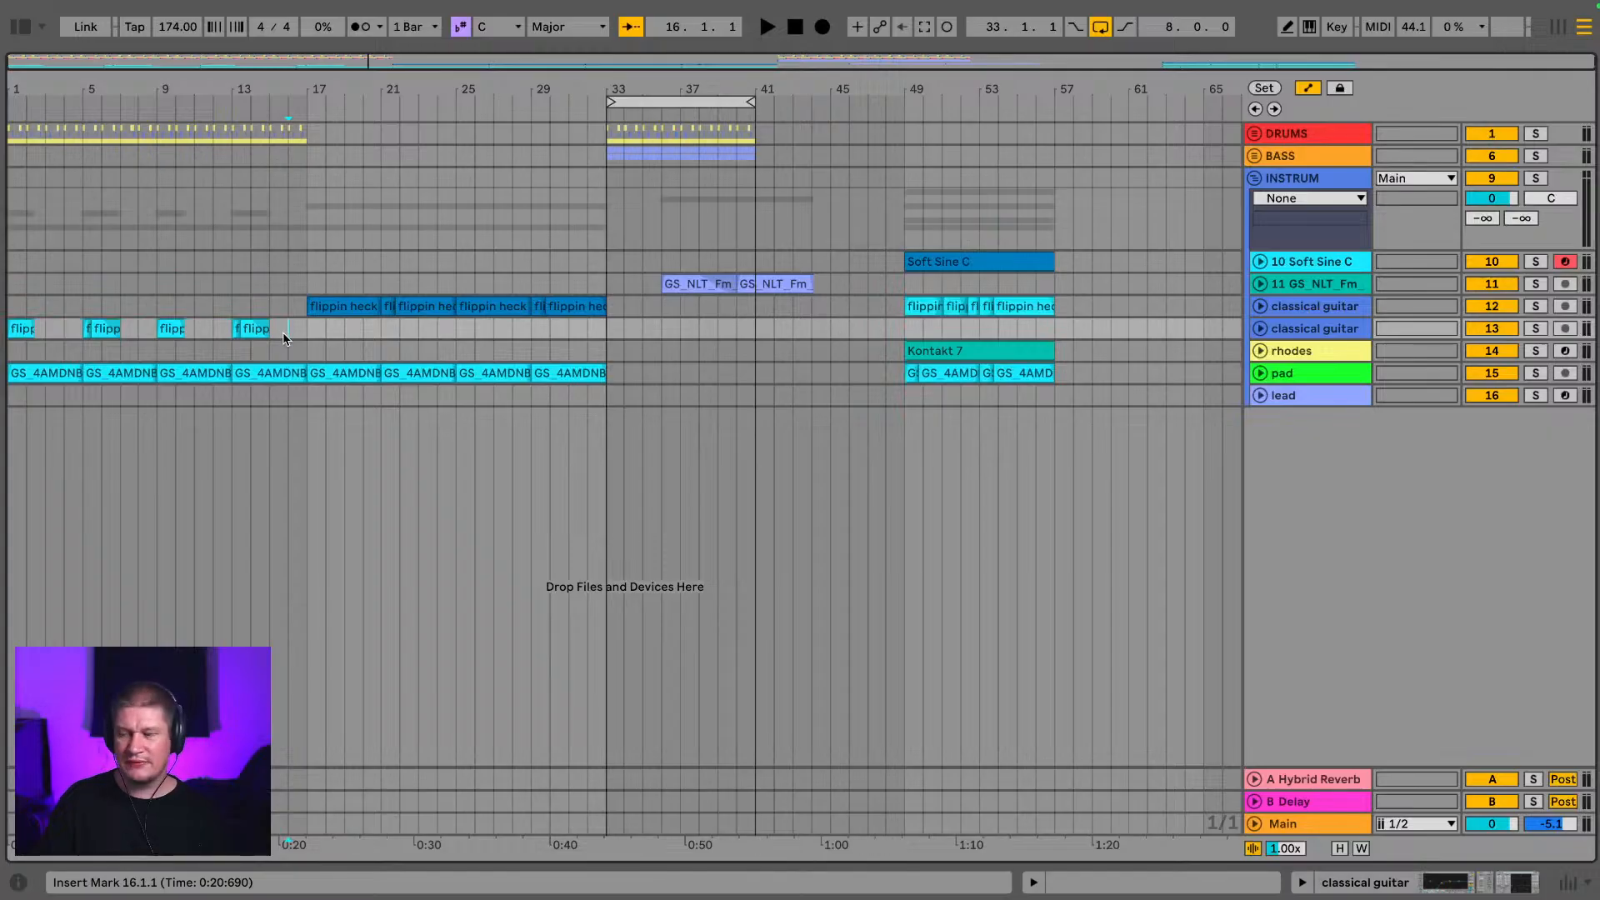
{"action": "key", "text": "space"}
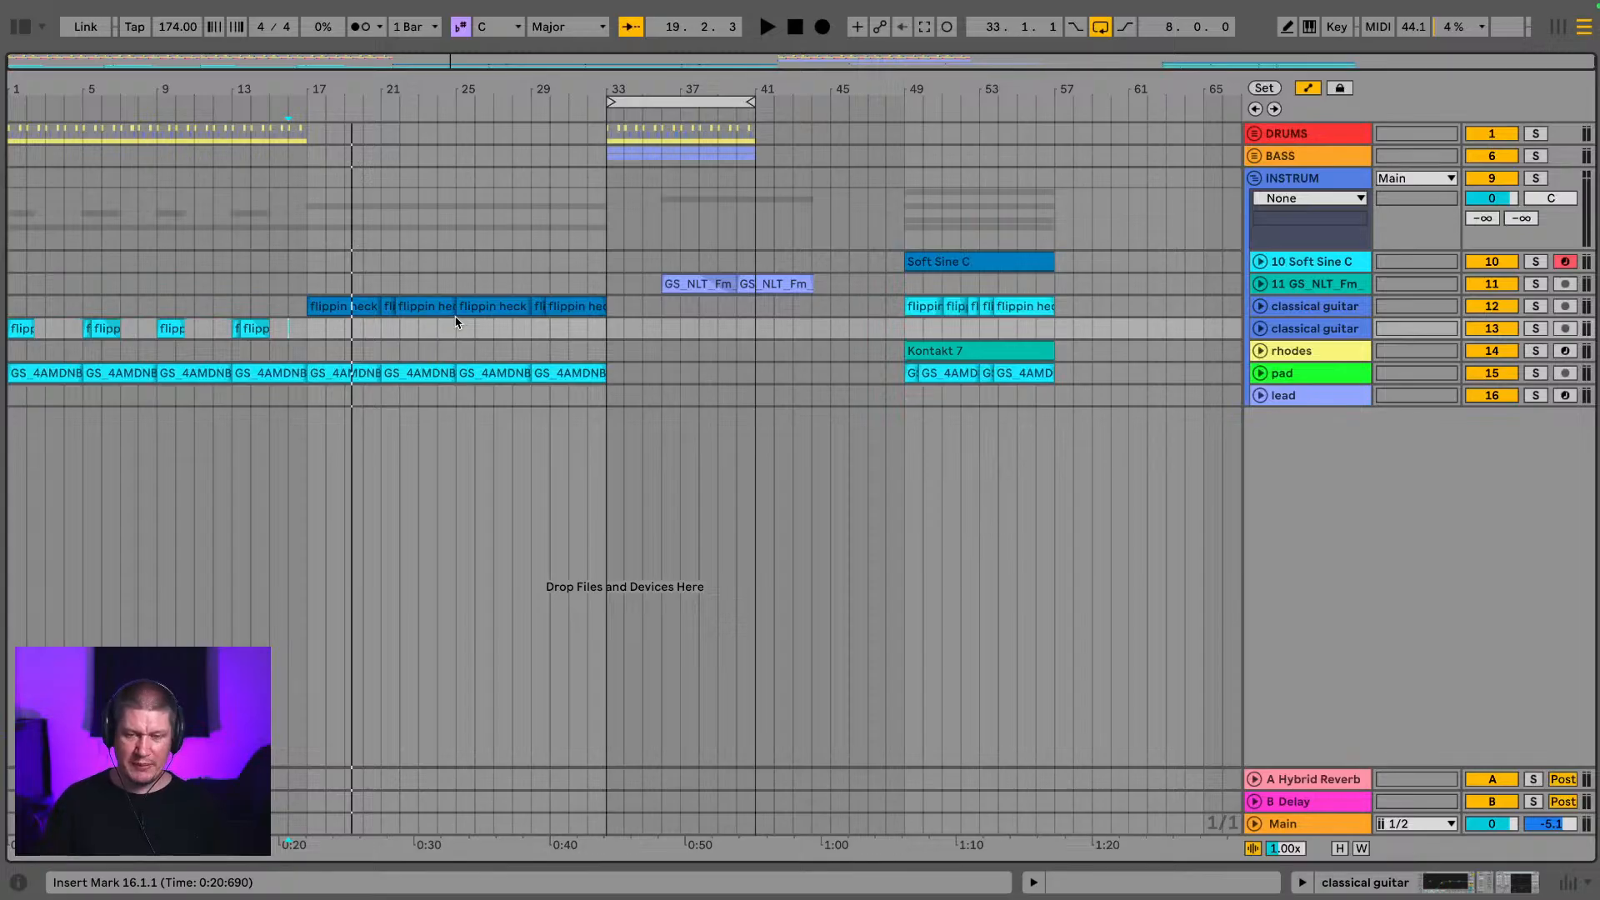
{"action": "left_click", "coordinate": [594, 221]}
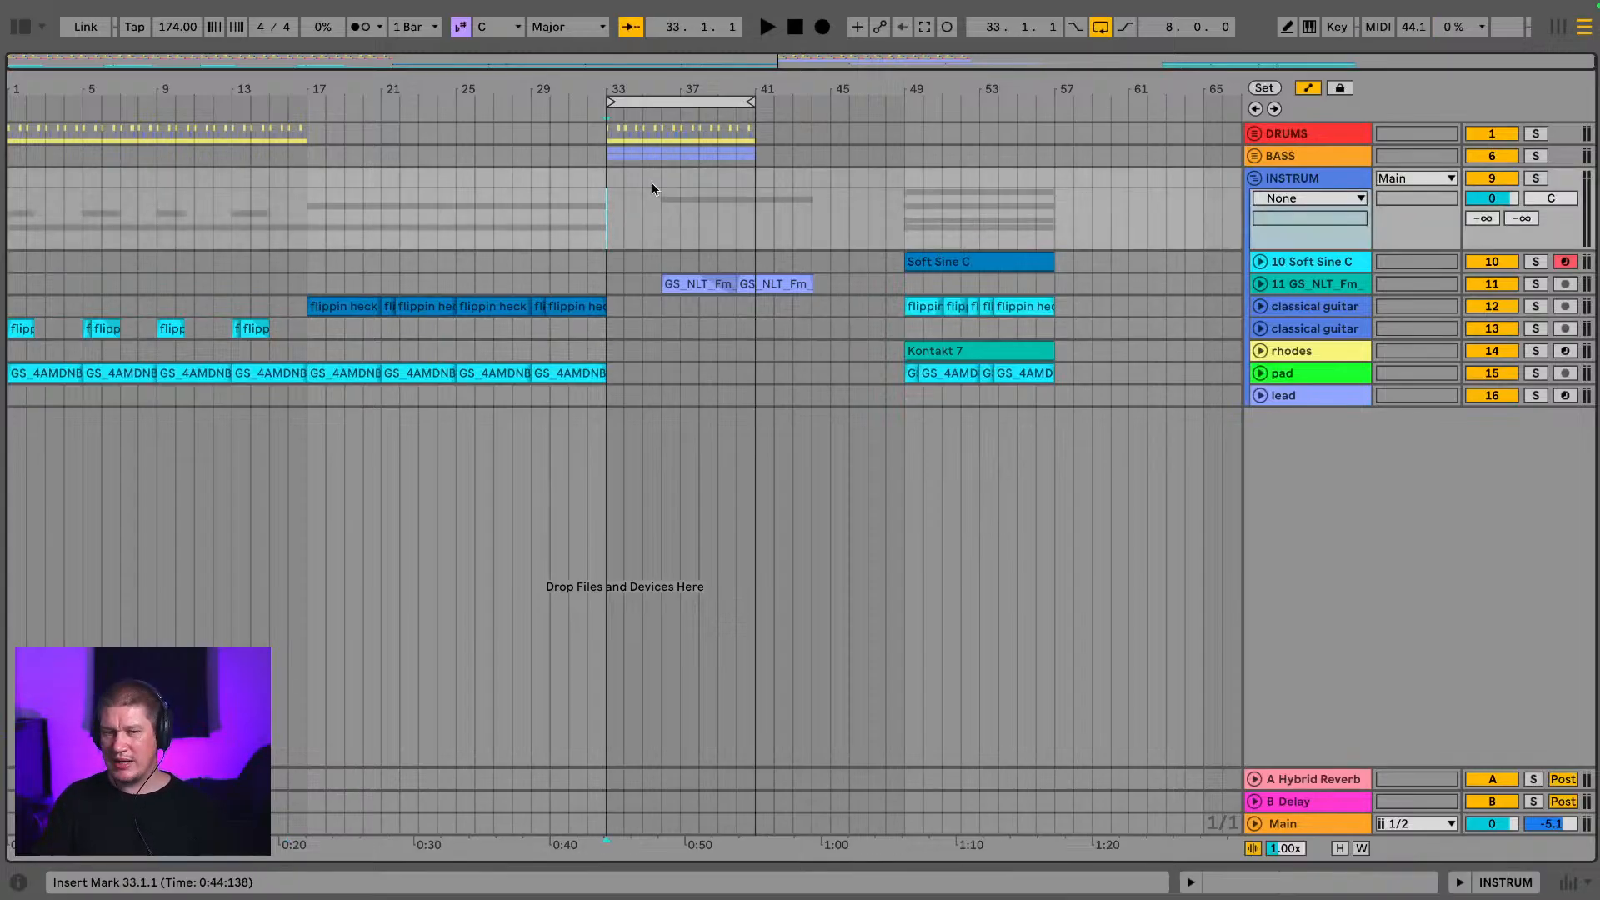
{"action": "left_click", "coordinate": [1254, 178]}
{"action": "left_click", "coordinate": [1254, 156]}
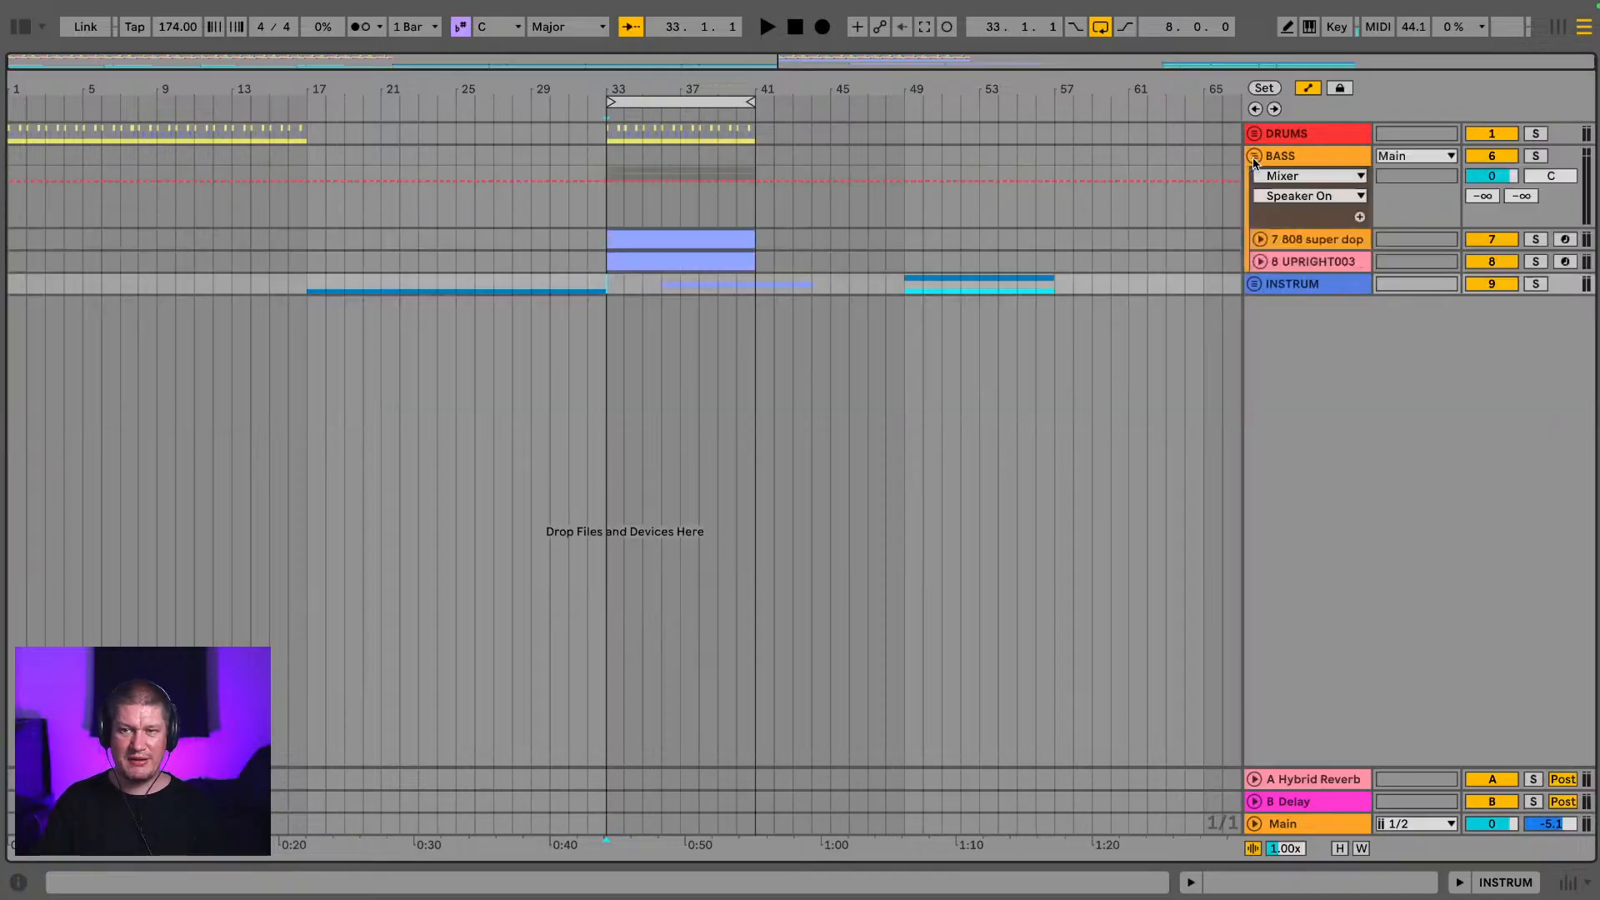
{"action": "left_click", "coordinate": [1303, 240]}
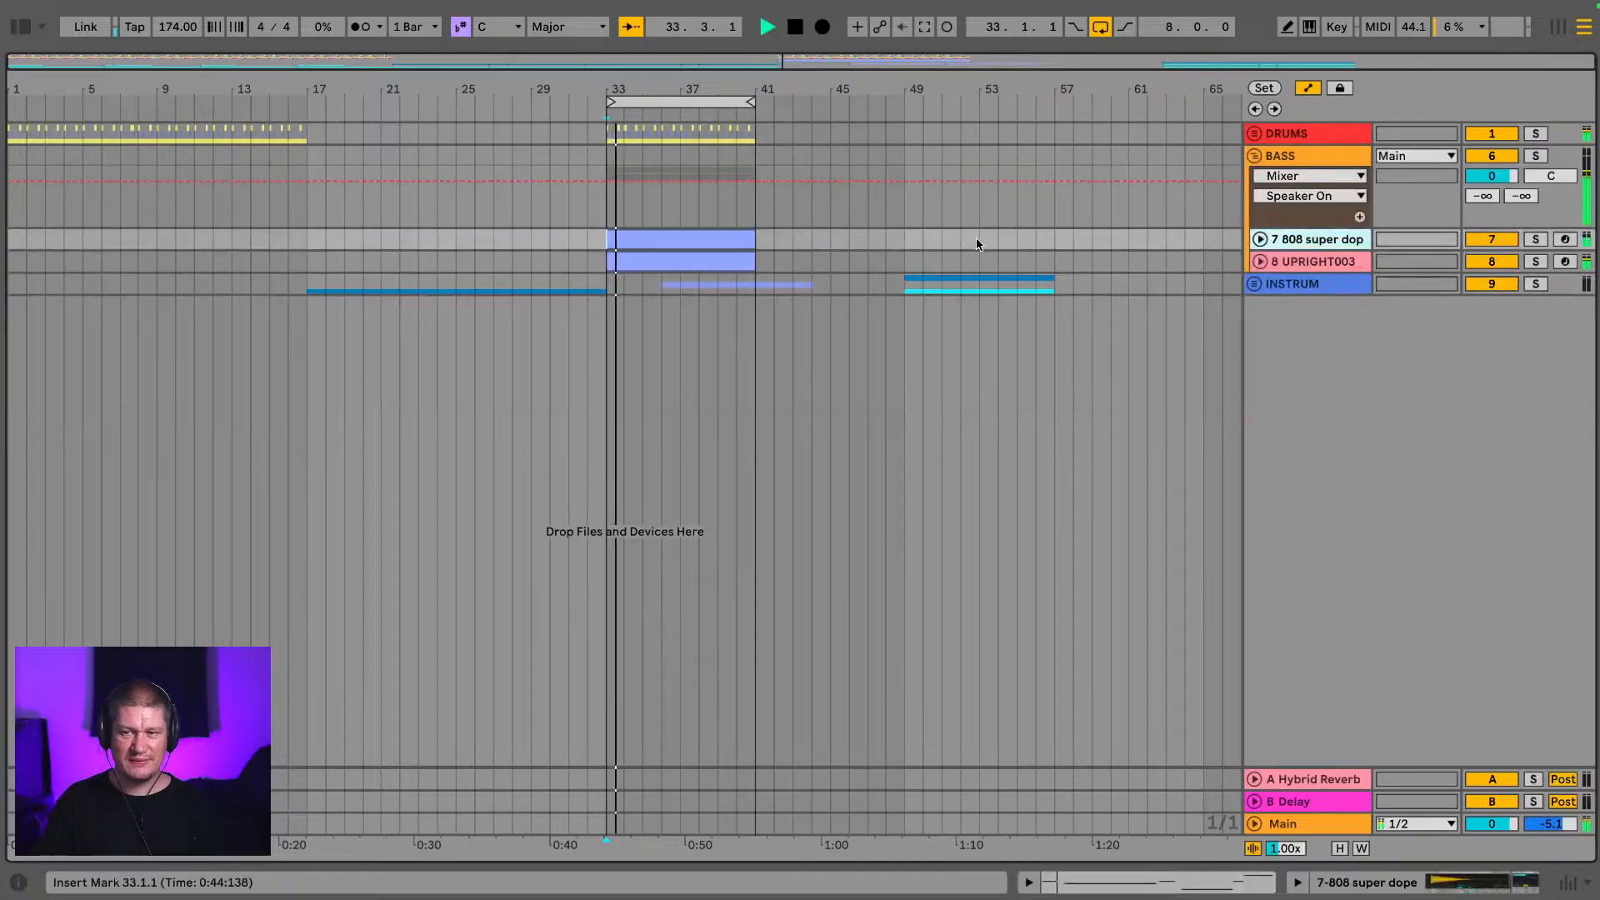
Step: Examine the low-frequency peaks of the looped drop on the Main track's enlarged Spectrum display during playback
{"action": "left_click", "coordinate": [1302, 825]}
{"action": "left_click", "coordinate": [1484, 885]}
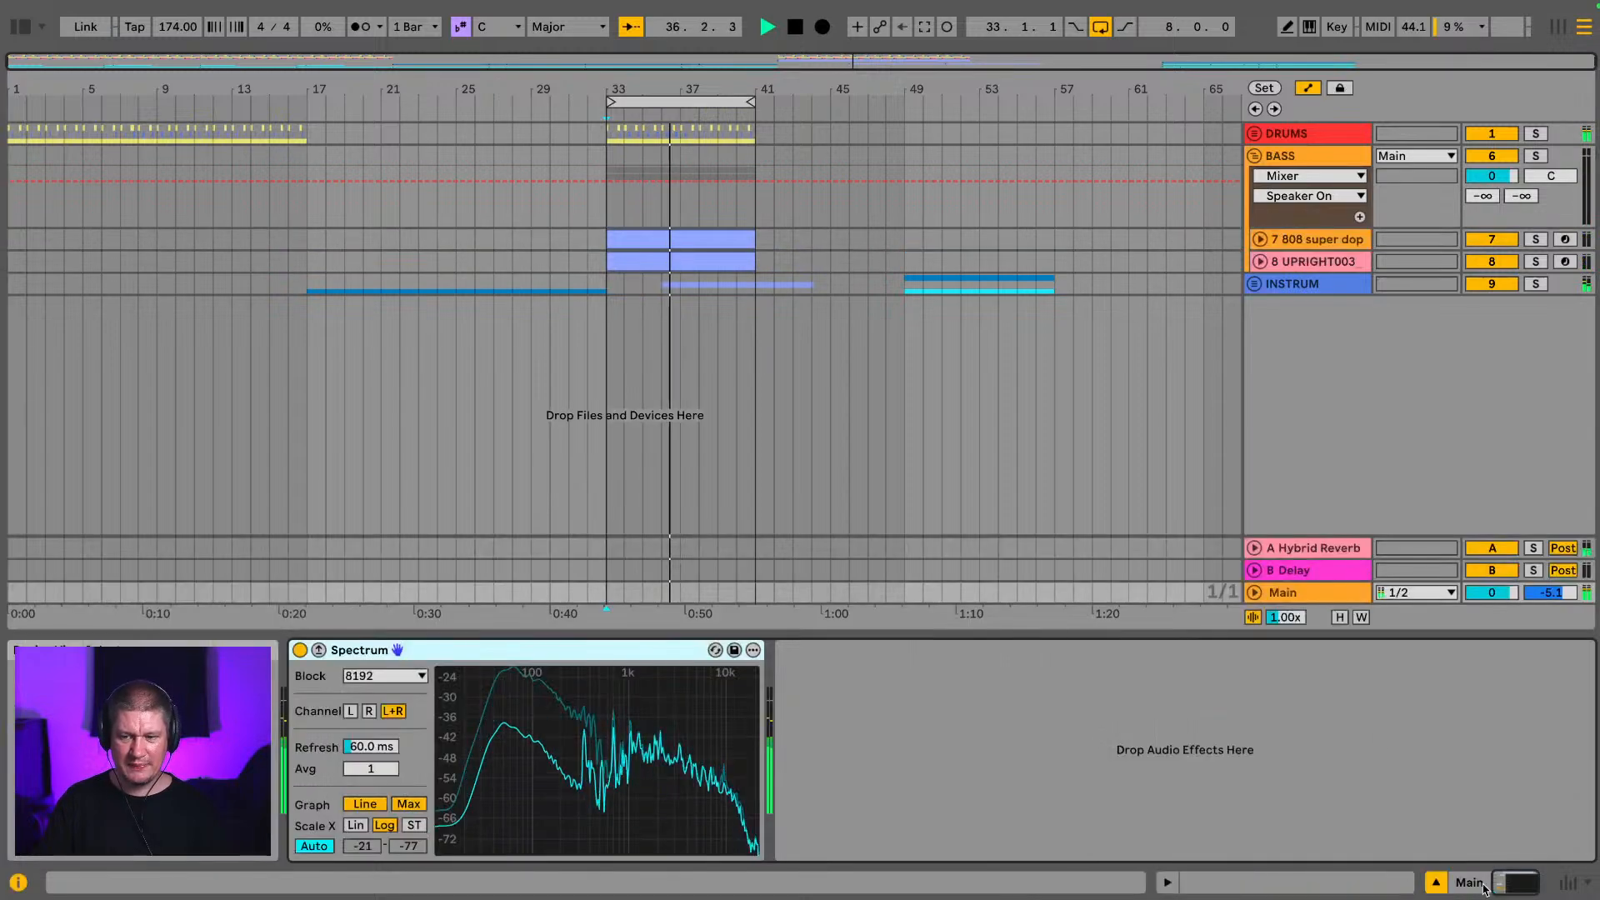
{"action": "left_click", "coordinate": [319, 650]}
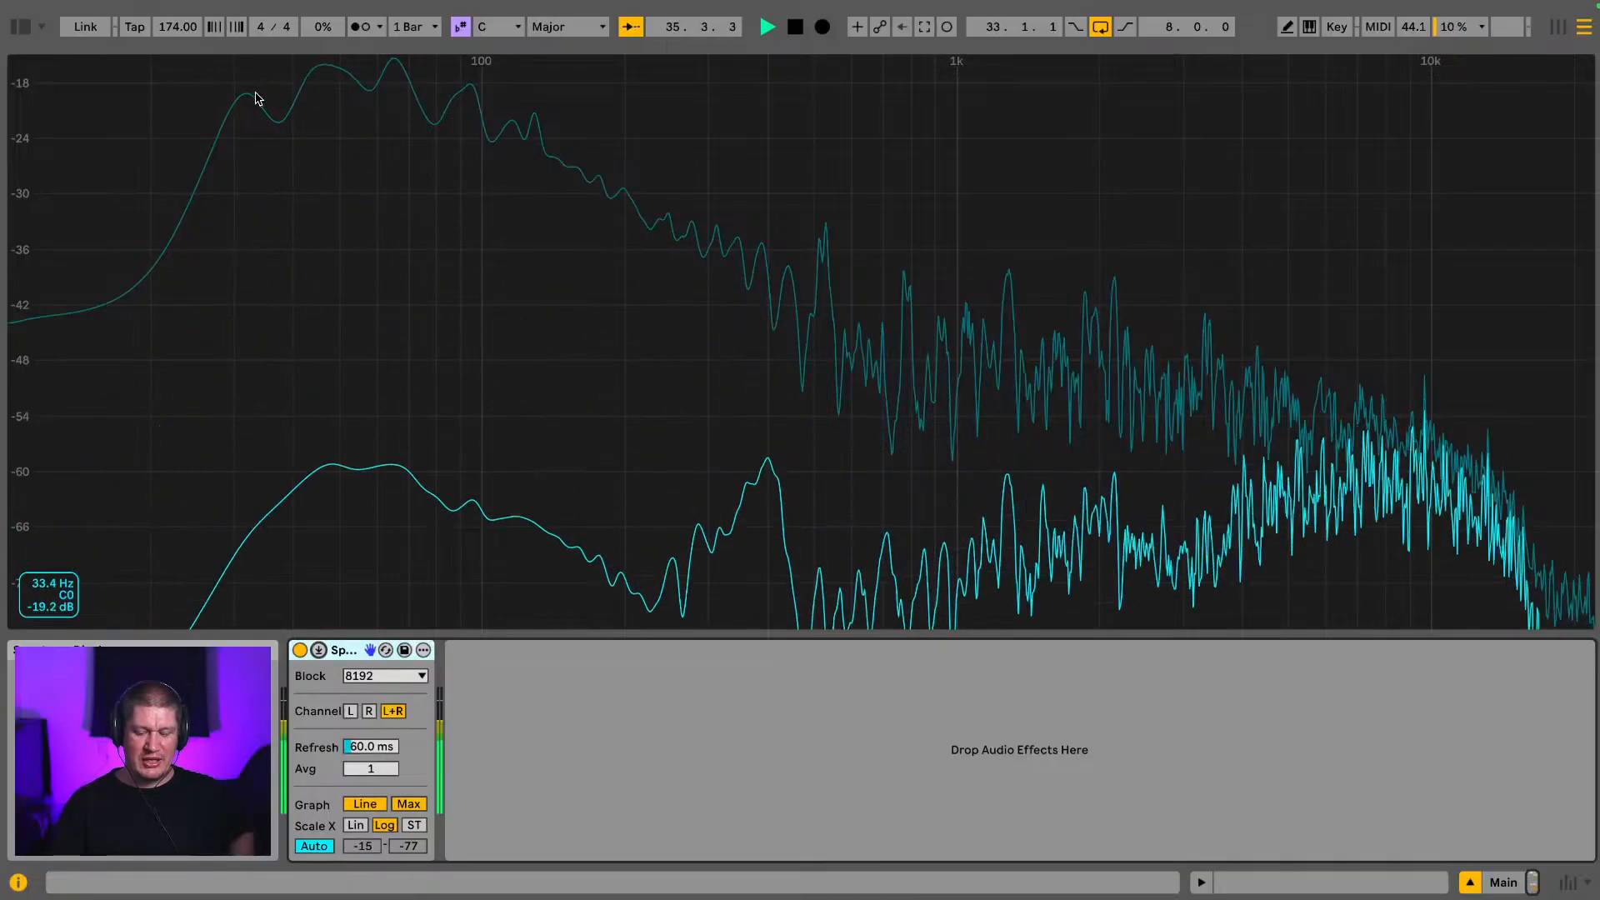
{"action": "key", "text": "space"}
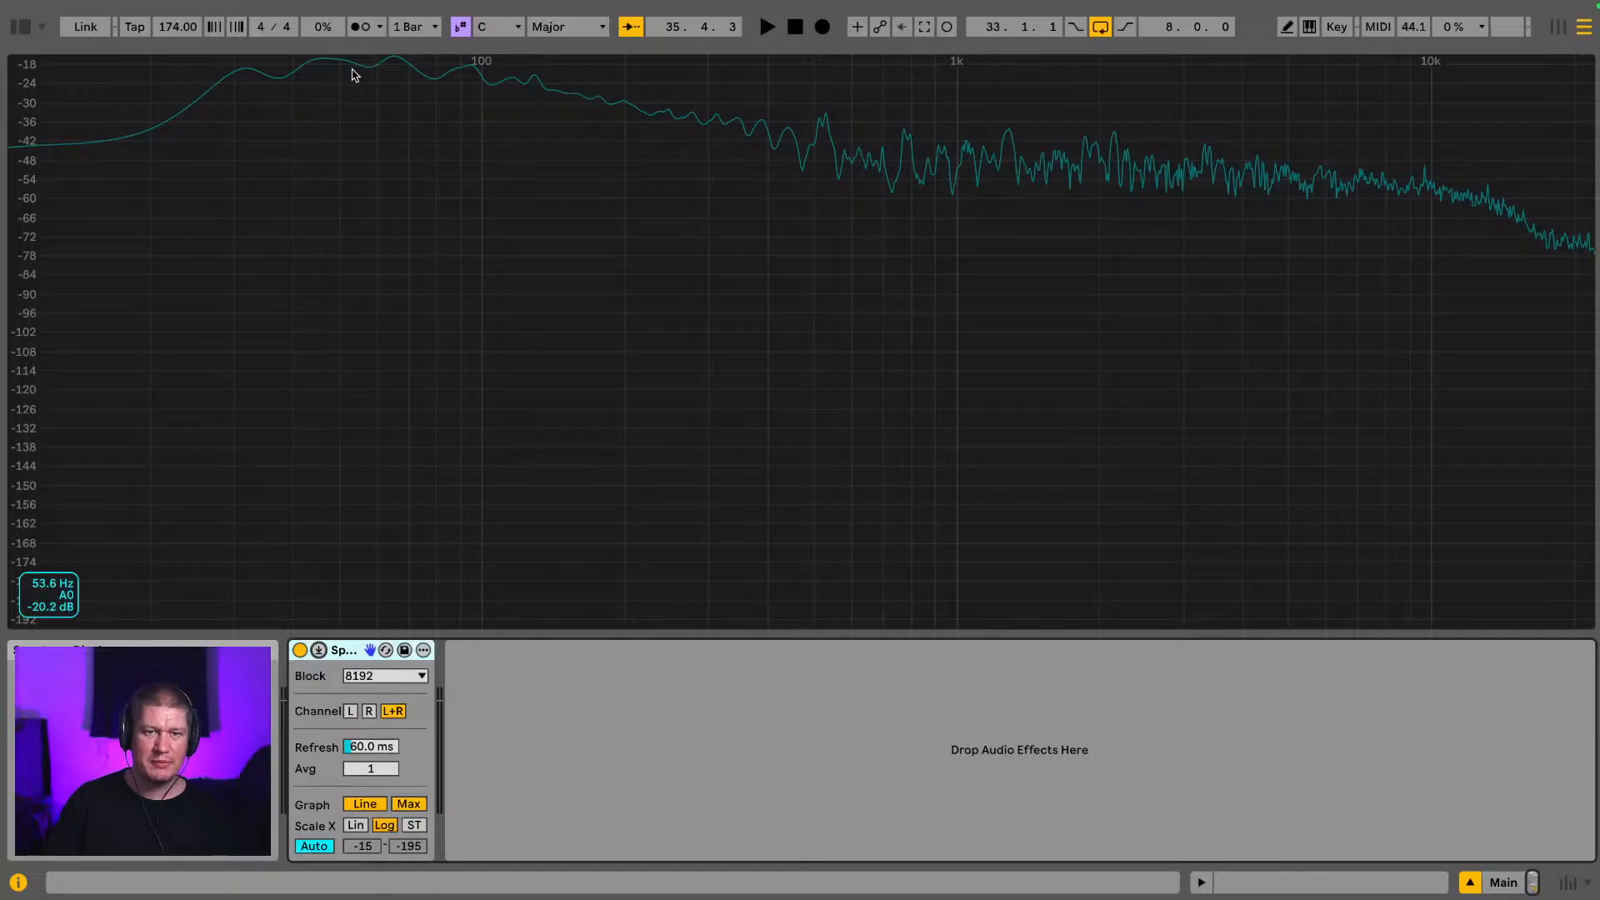
{"action": "key", "text": "space"}
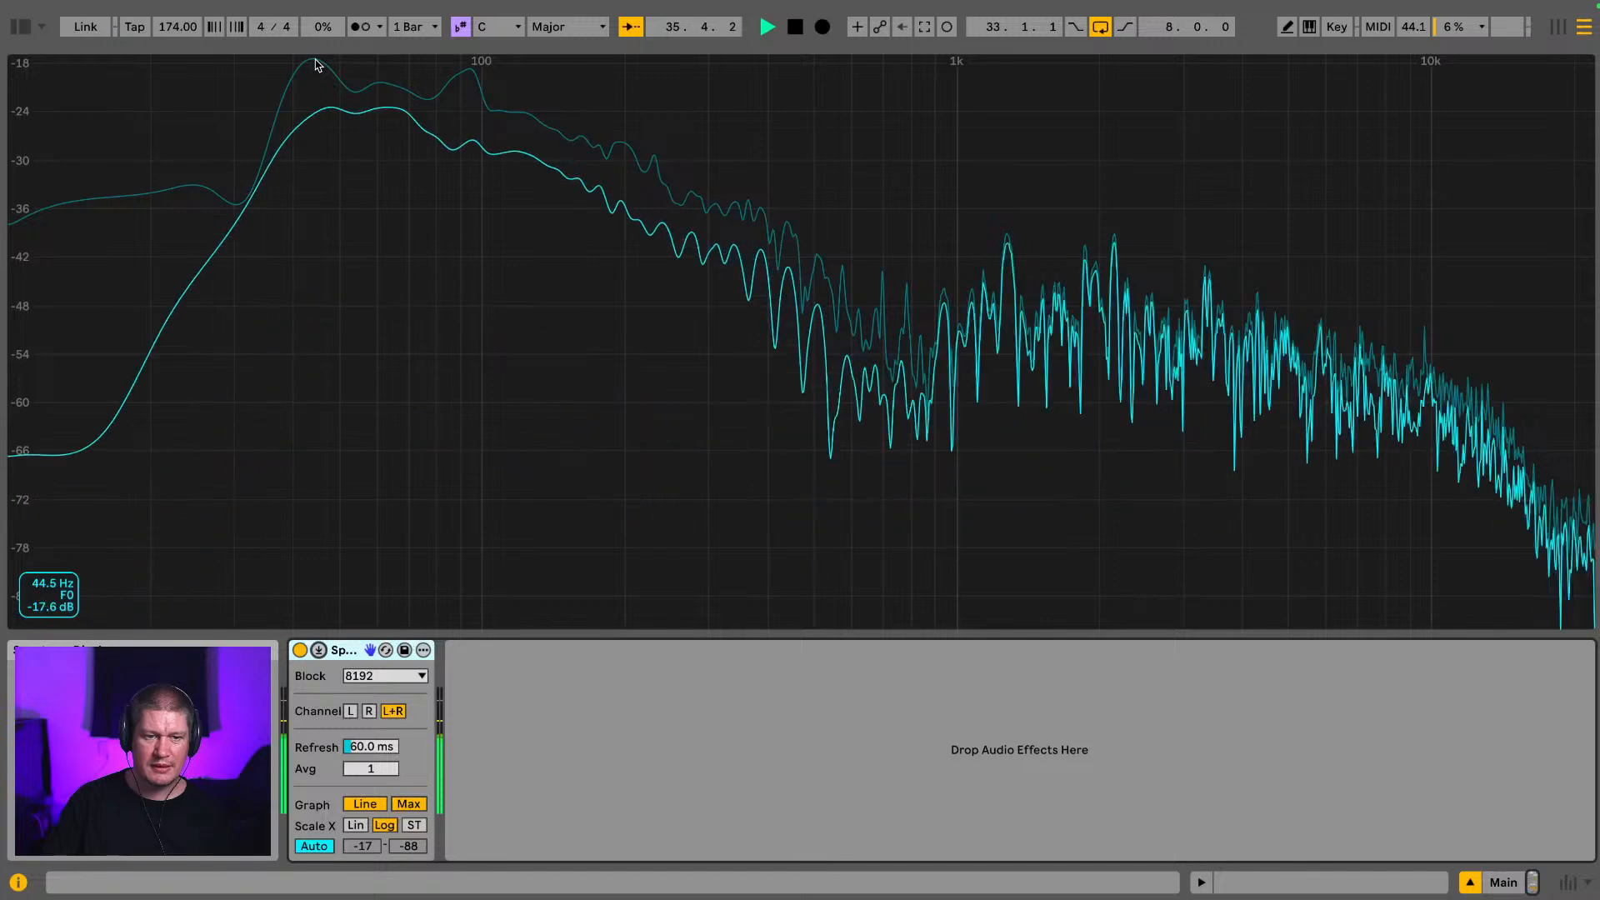
{"action": "key", "text": "space"}
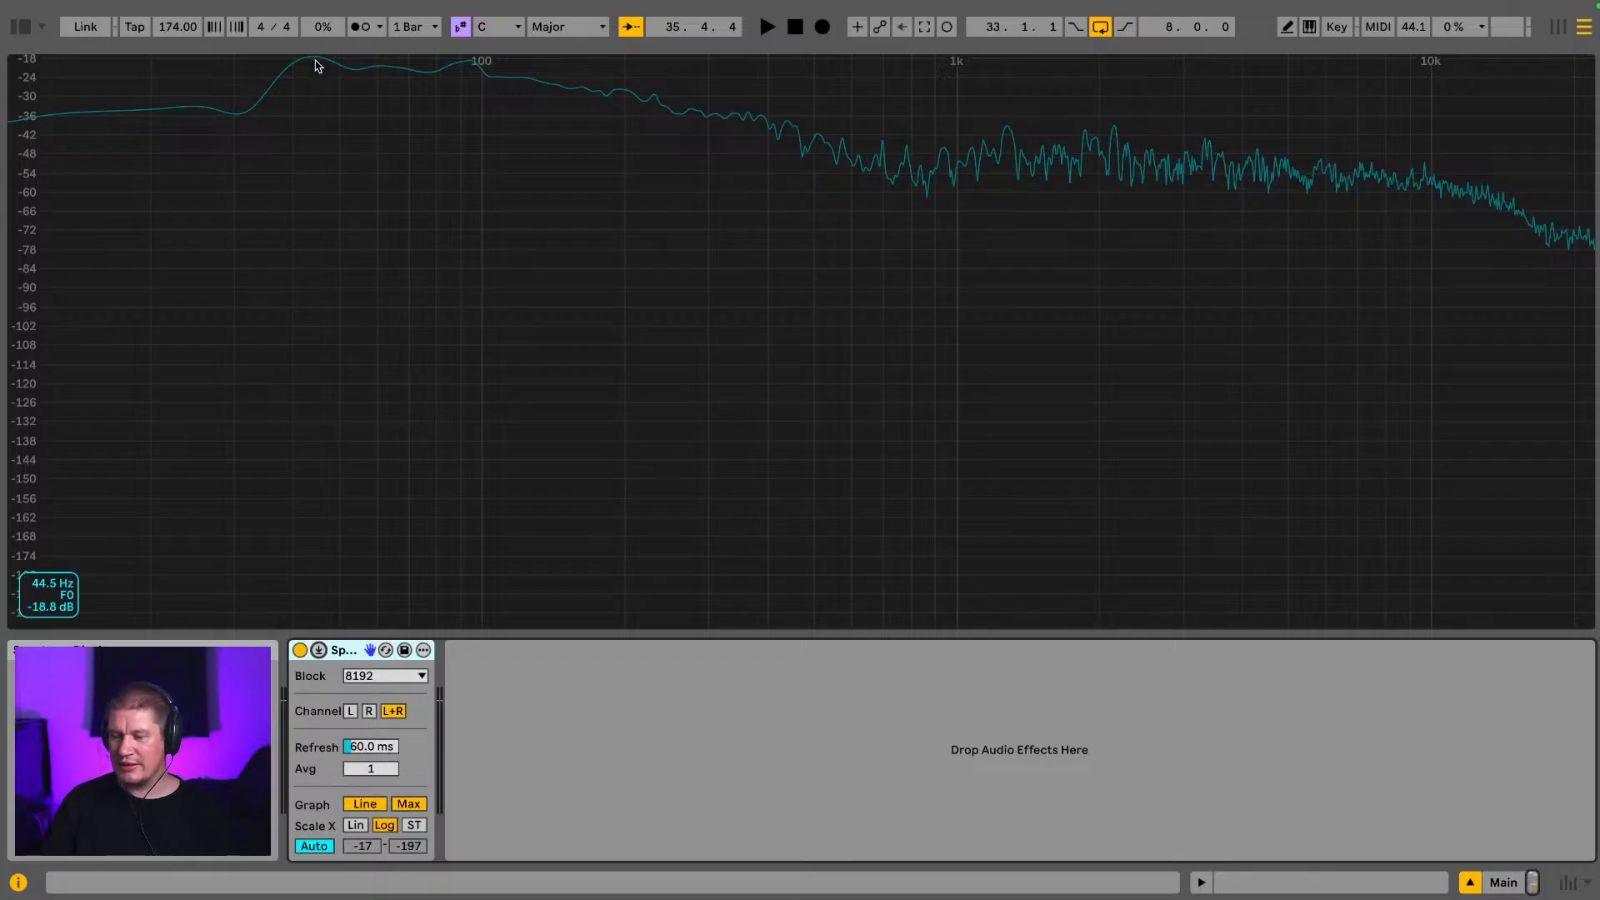
{"action": "key", "text": "space"}
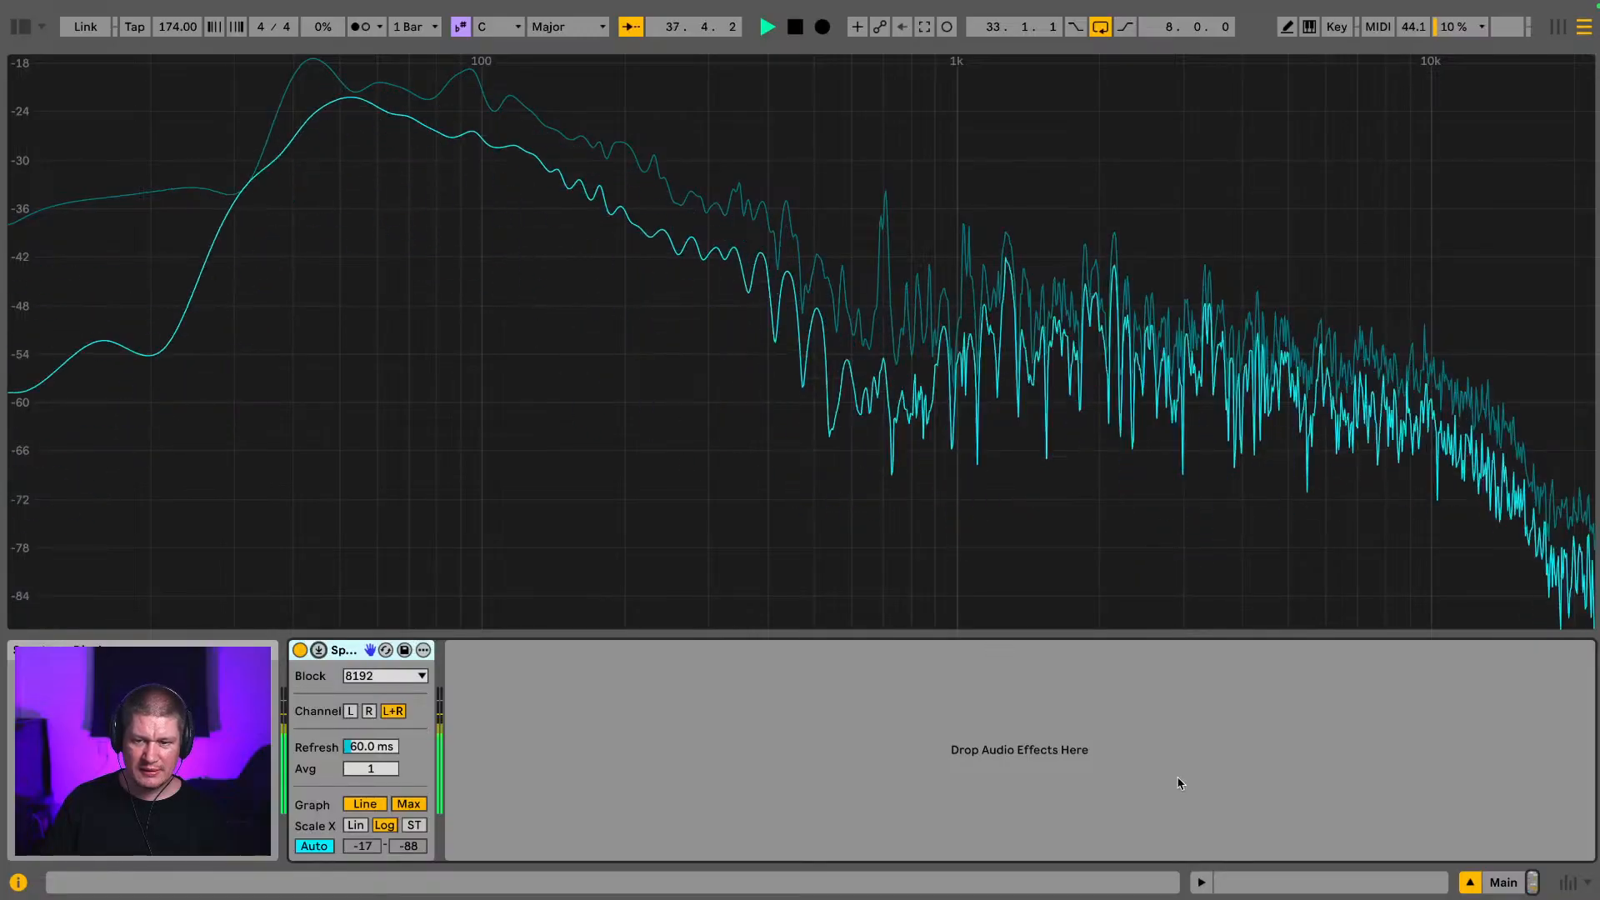
{"action": "key", "text": "space"}
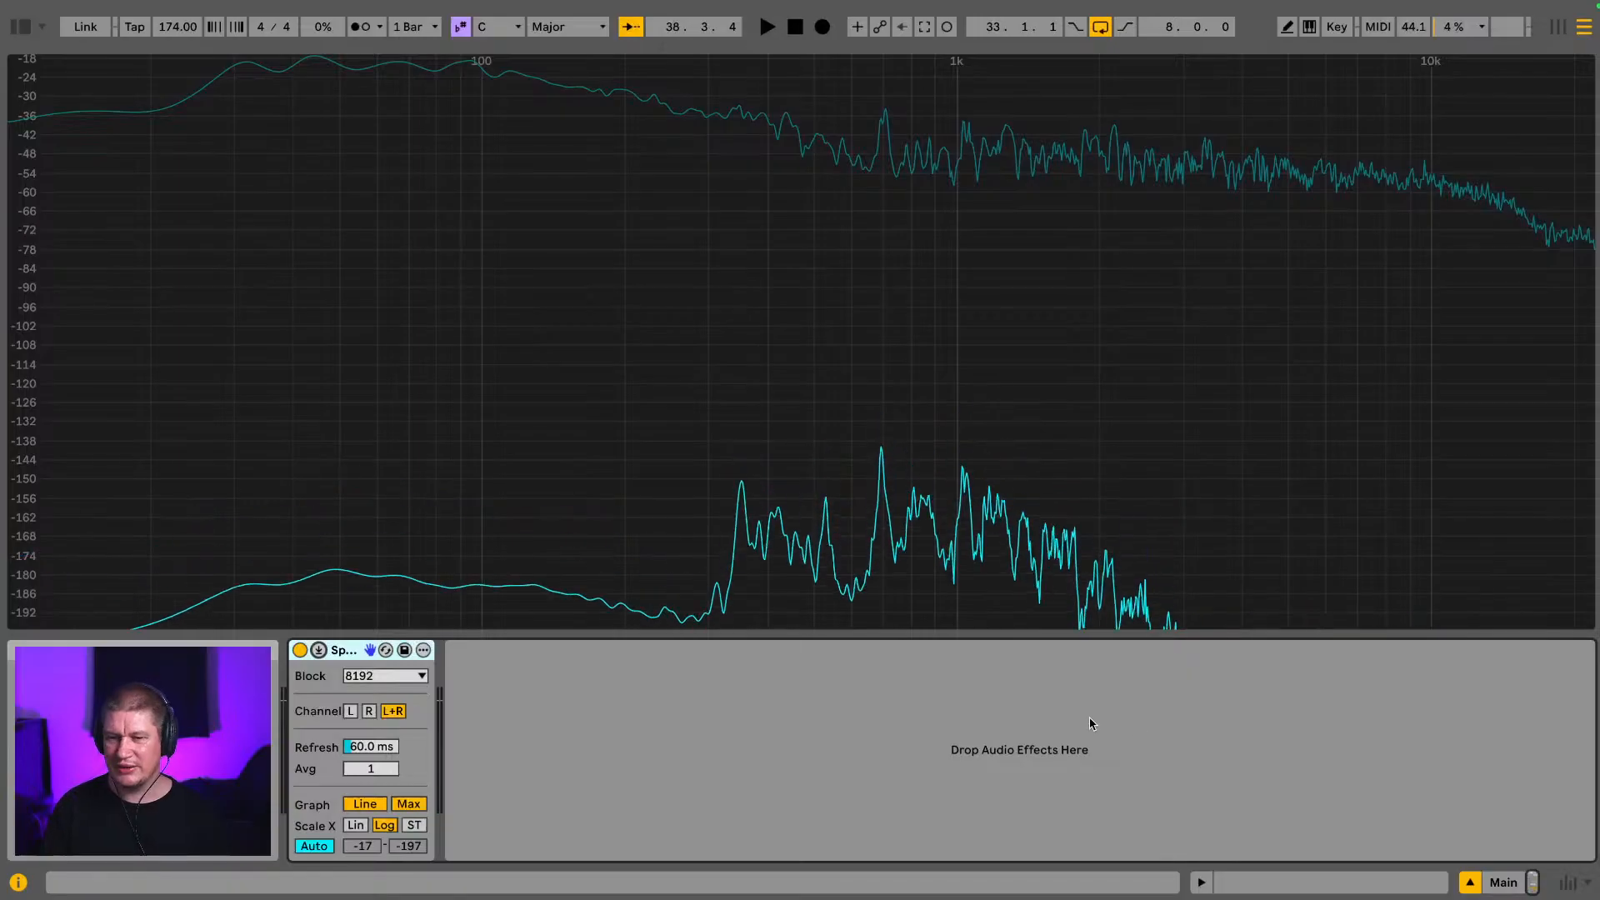
Step: Leave the enlarged Spectrum display and fold the BASS and INSTRUM groups in the arrangement
{"action": "left_click", "coordinate": [1532, 885]}
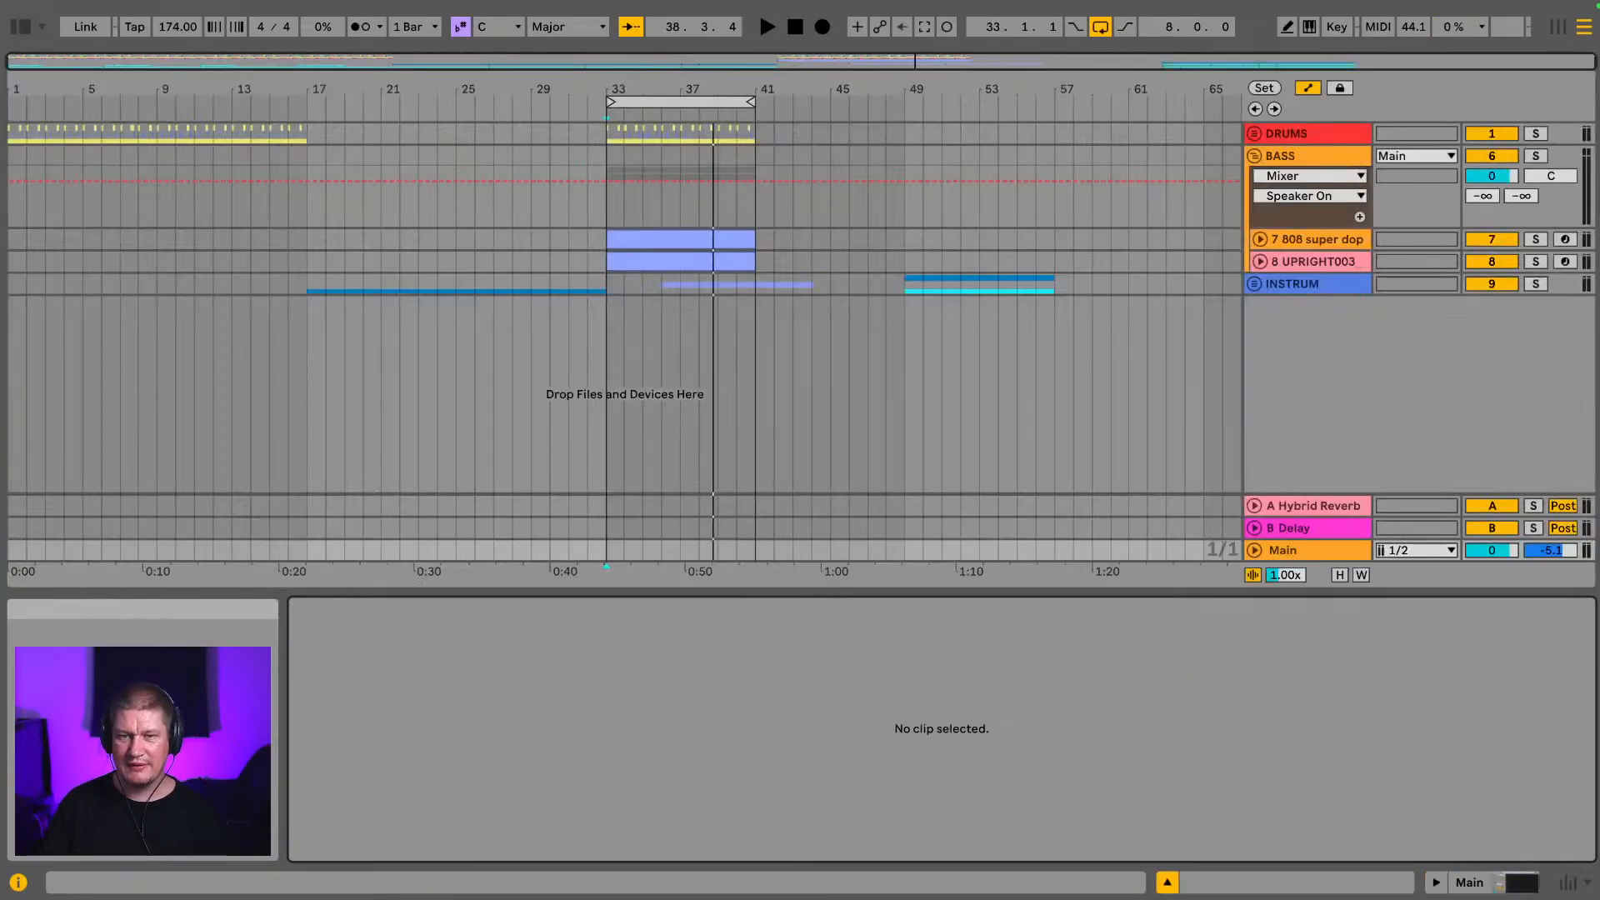
{"action": "left_click", "coordinate": [1255, 283]}
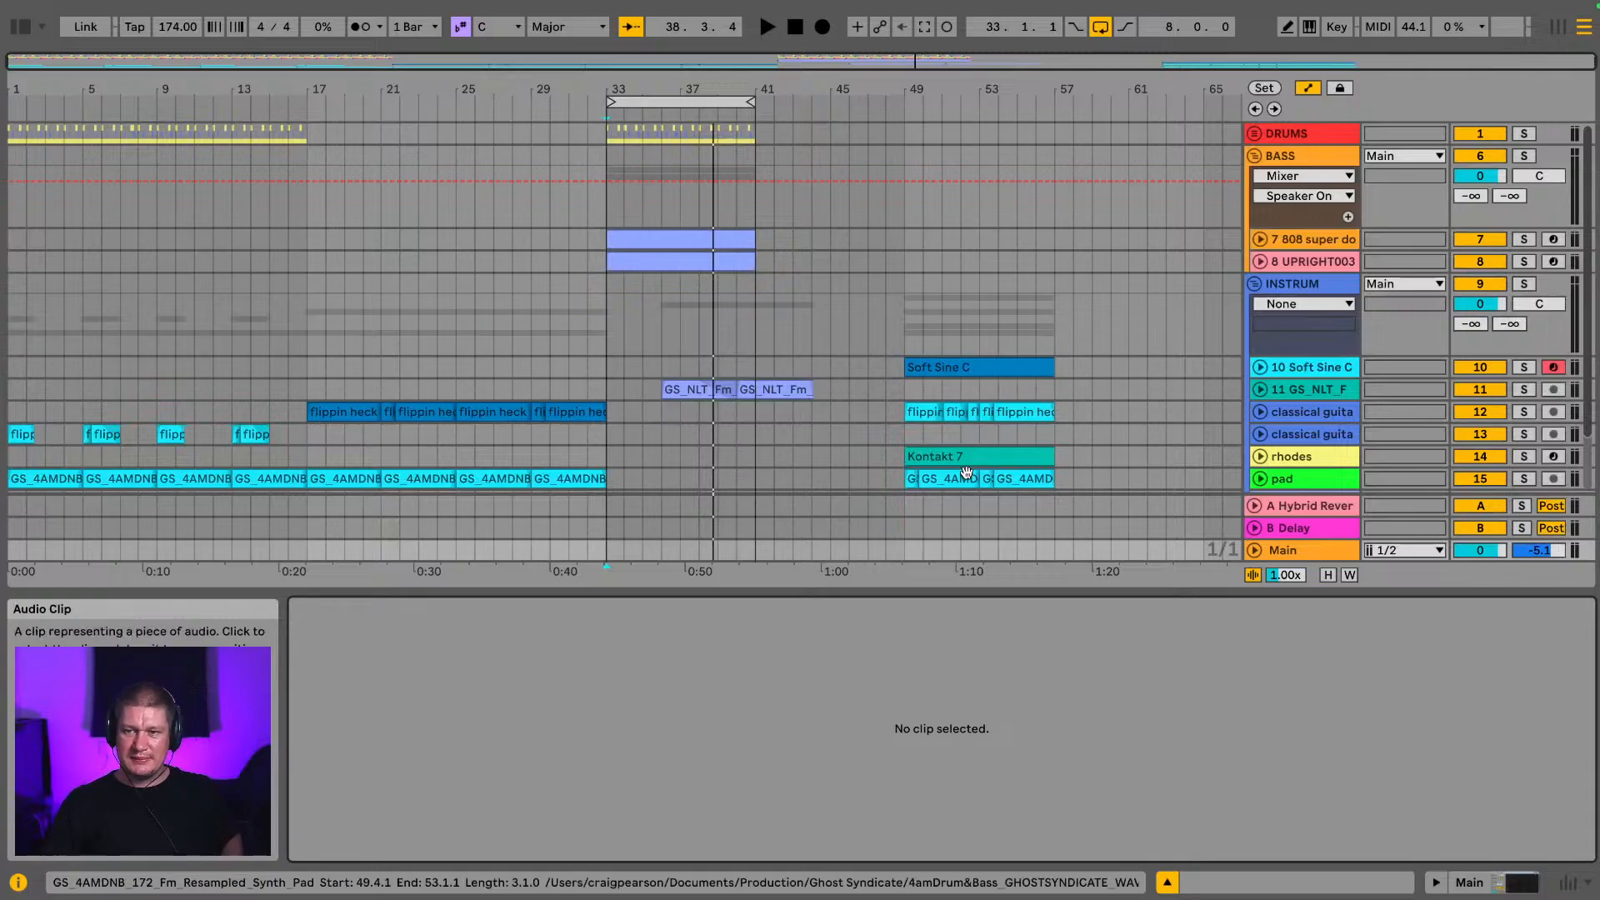
{"action": "left_click", "coordinate": [1254, 156]}
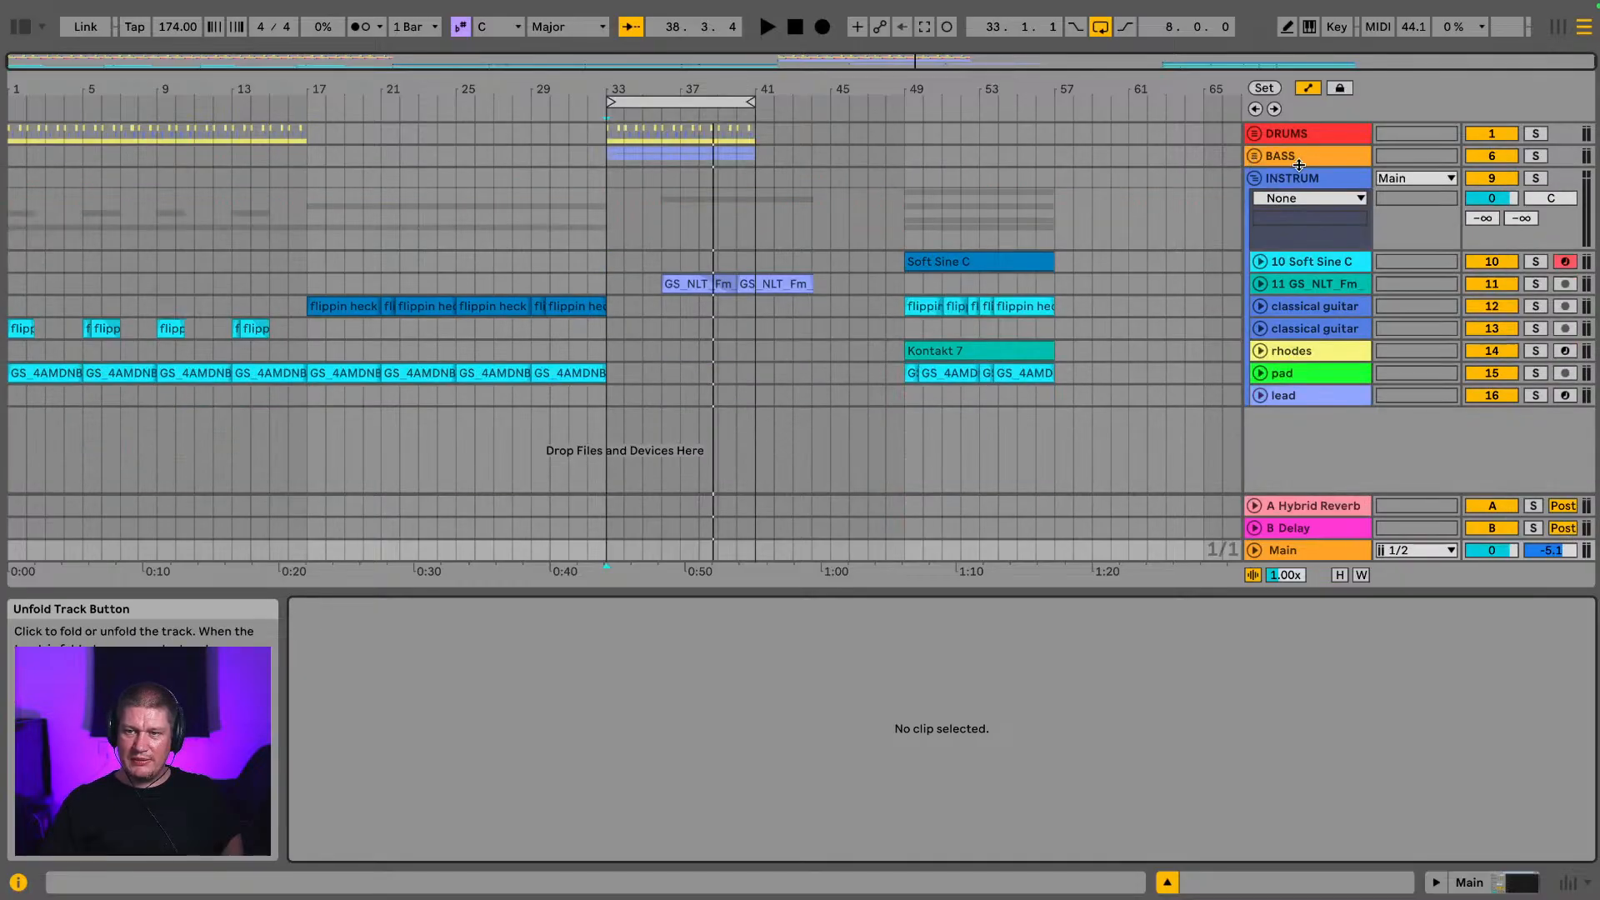
{"action": "left_click", "coordinate": [1309, 180]}
{"action": "left_click", "coordinate": [1254, 179]}
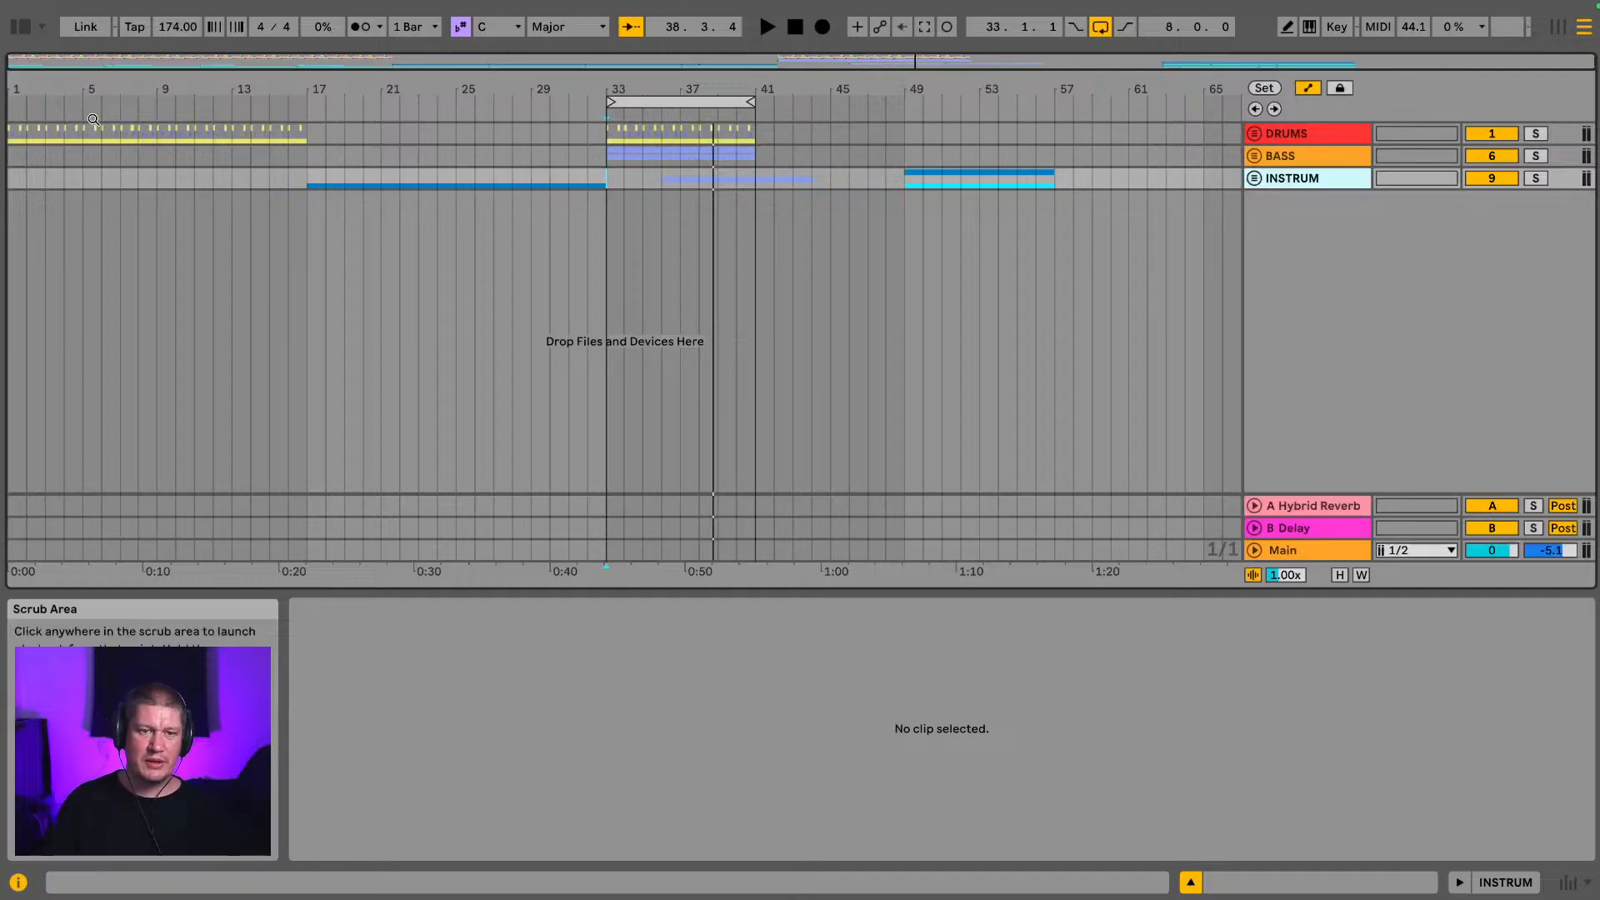
Step: Play the arrangement from bar 1 through the drop, inspecting the classical guitar snippets and their Delay automation on track 13
{"action": "left_click", "coordinate": [18, 179]}
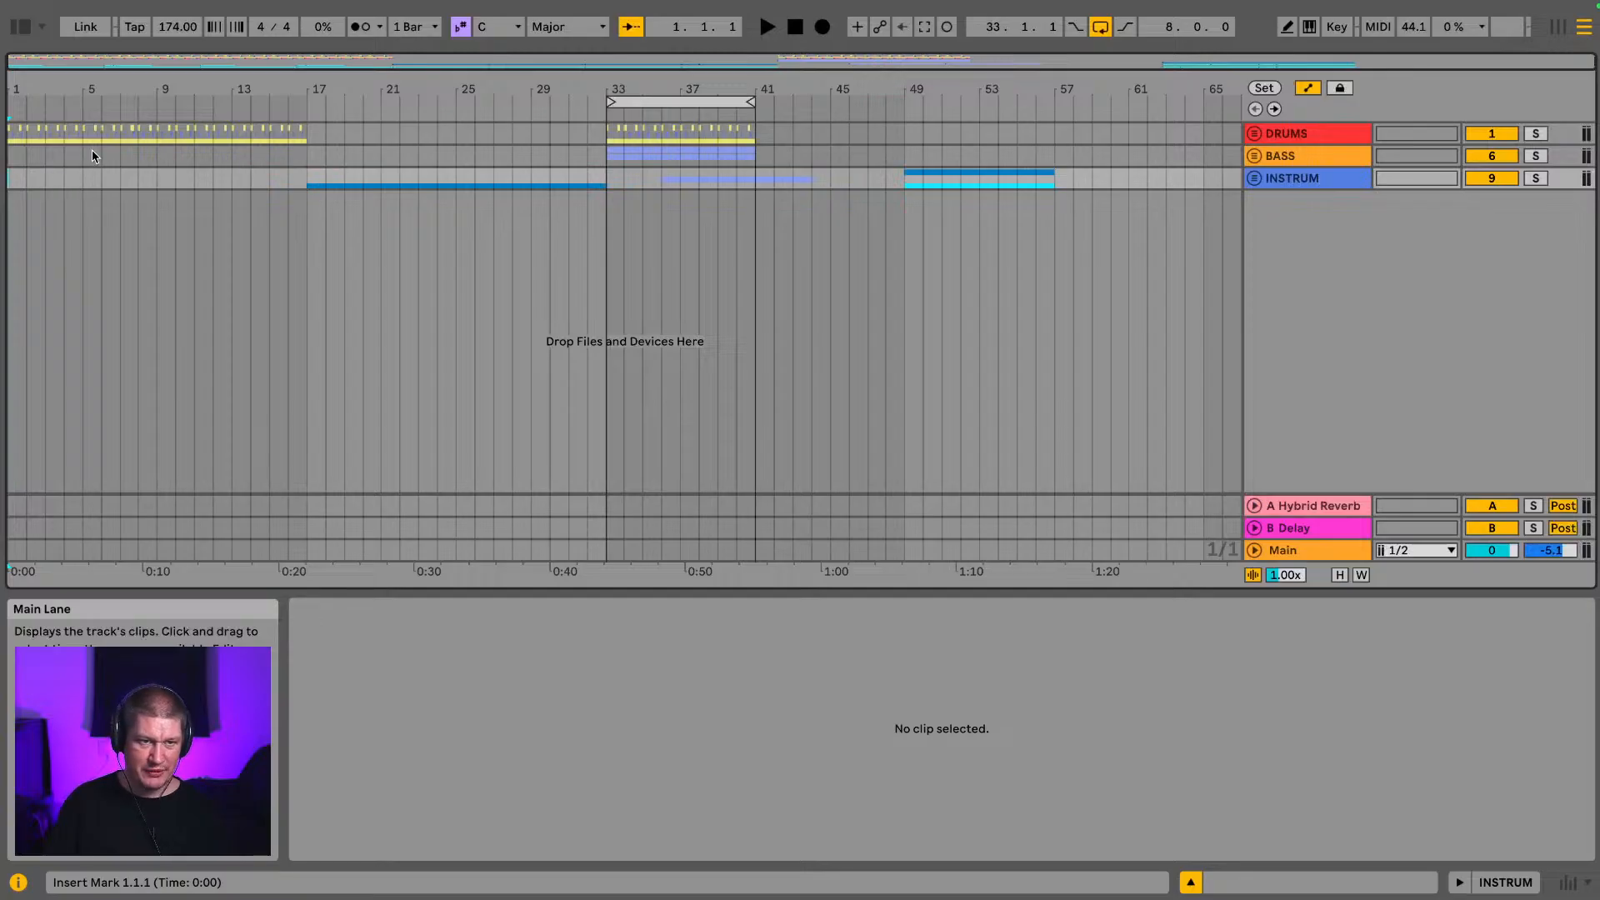
{"action": "key", "text": "space"}
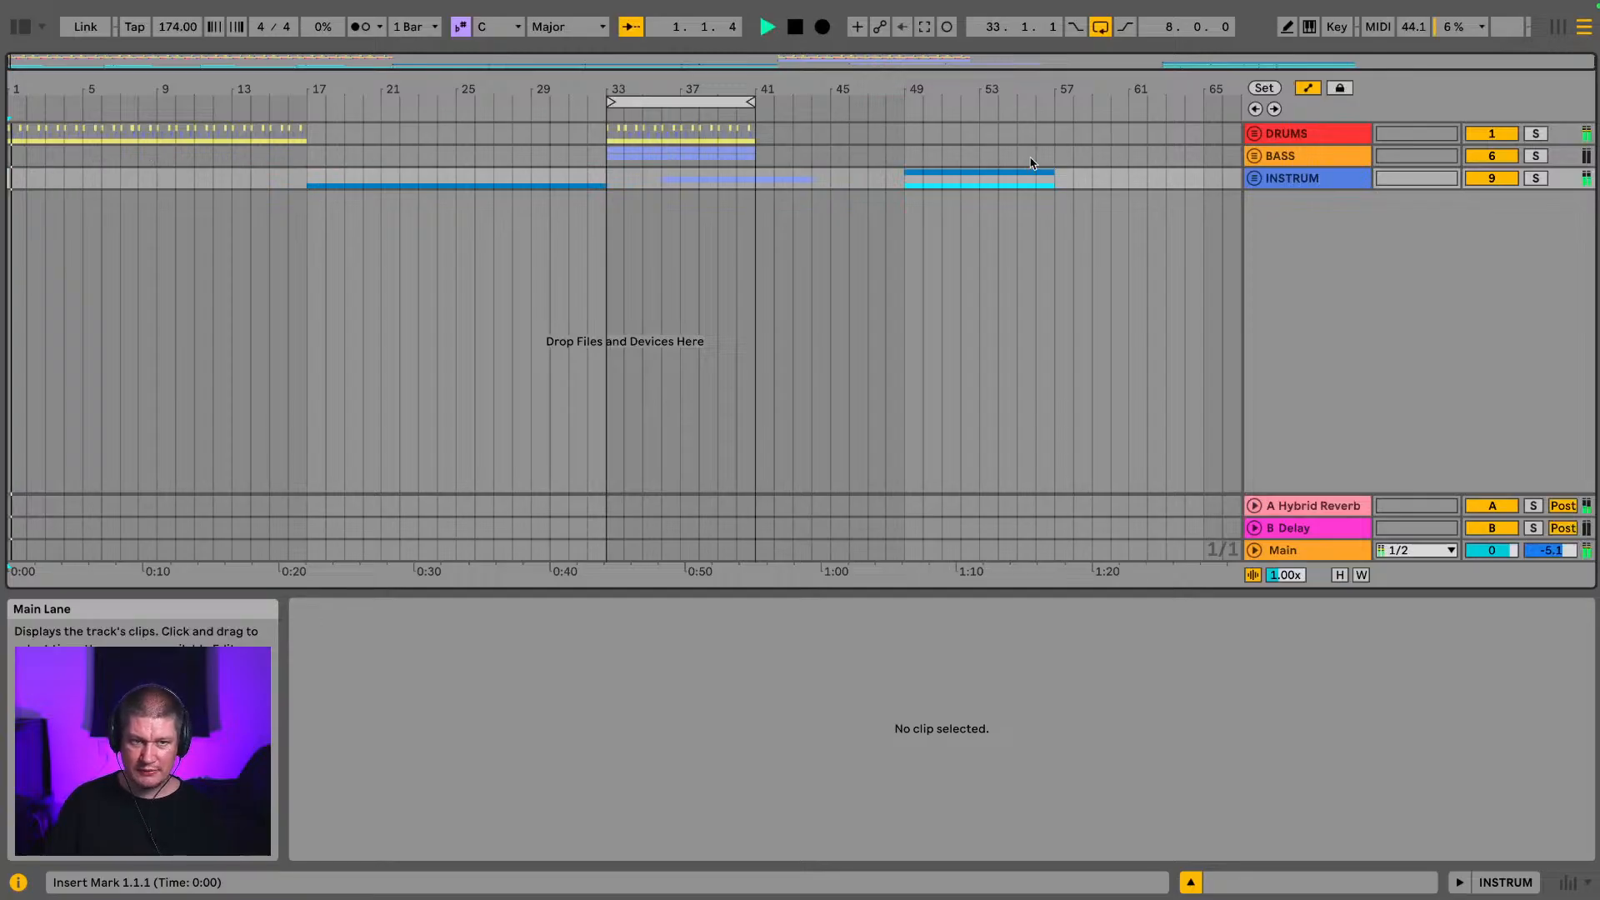
{"action": "left_click", "coordinate": [1256, 179]}
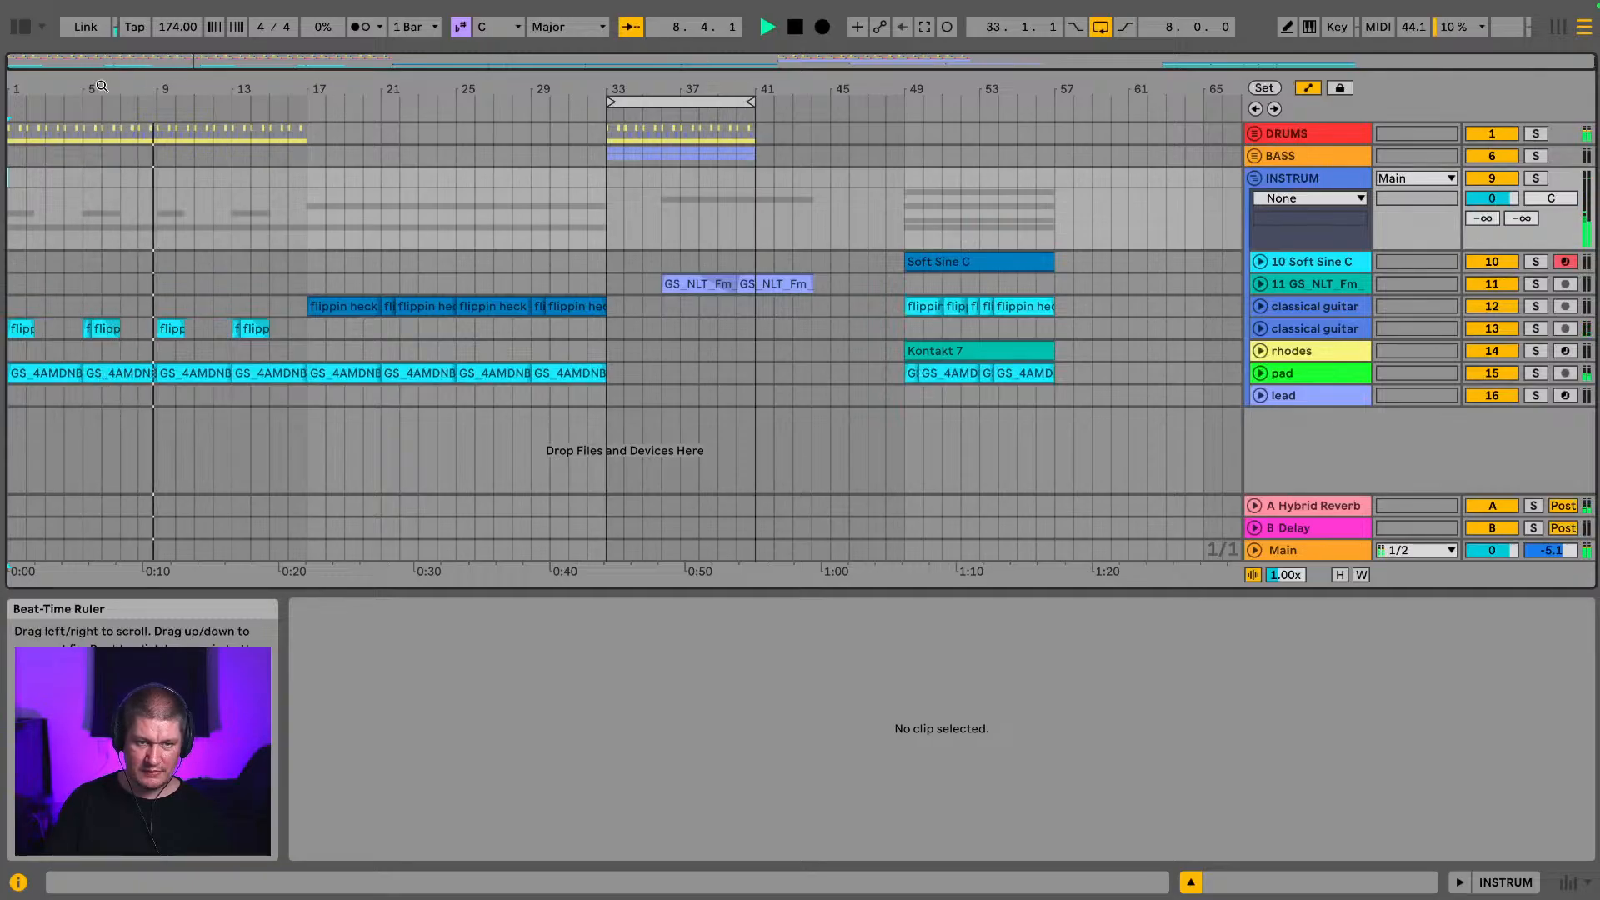
{"action": "left_click_drag", "start_coordinate": [101, 86], "coordinate": [101, 150]}
{"action": "left_click_drag", "start_coordinate": [158, 89], "coordinate": [188, 90]}
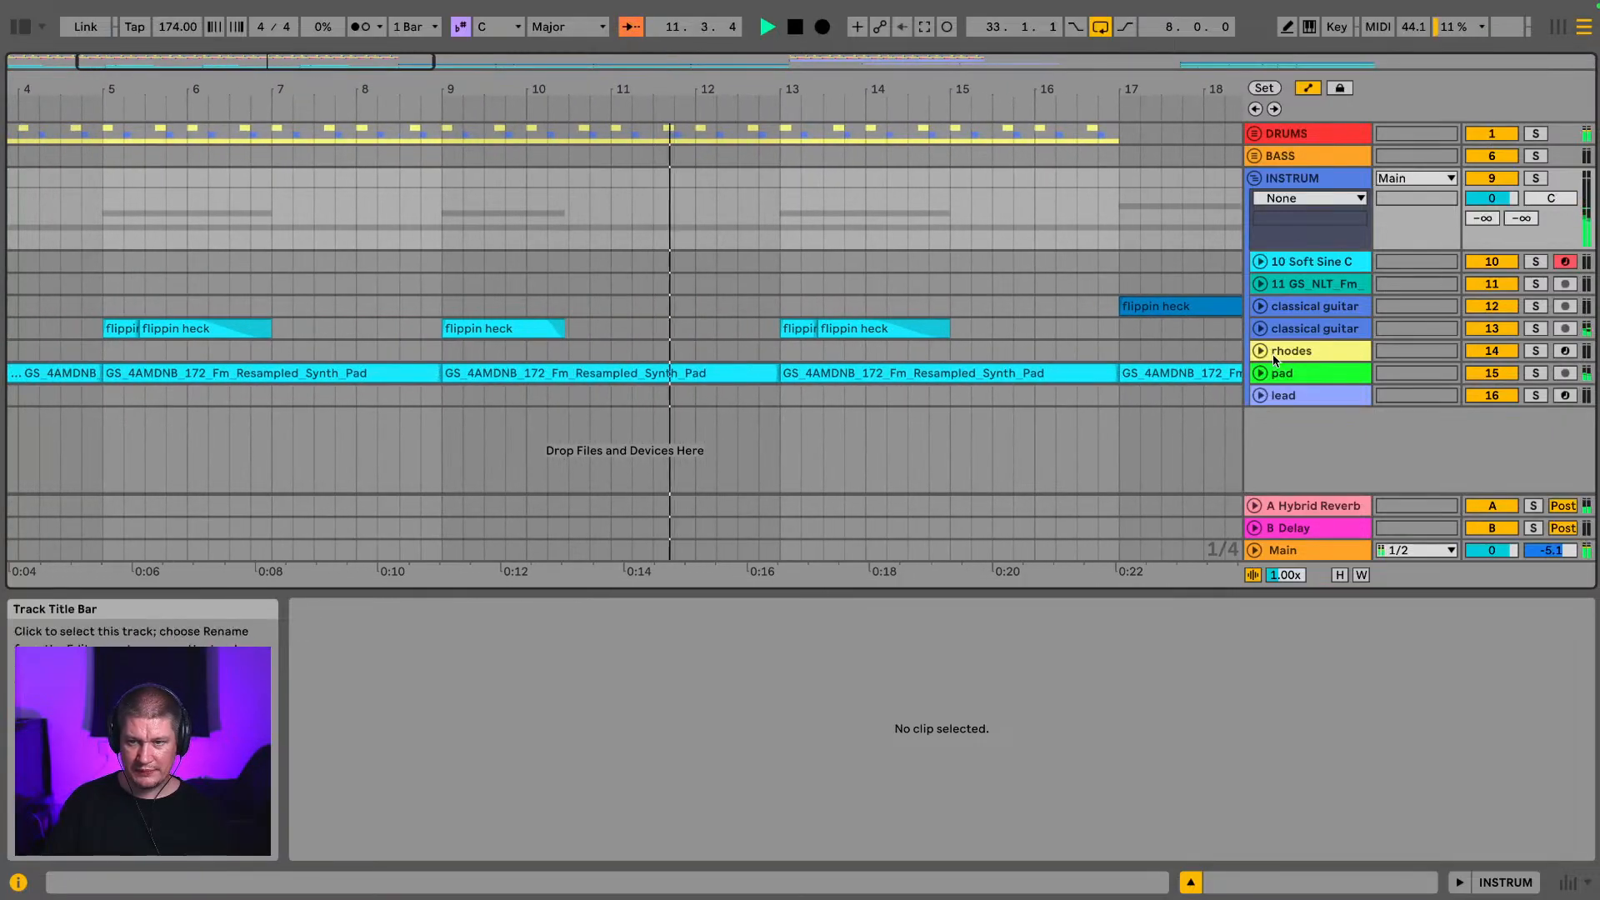
{"action": "left_click", "coordinate": [1261, 328]}
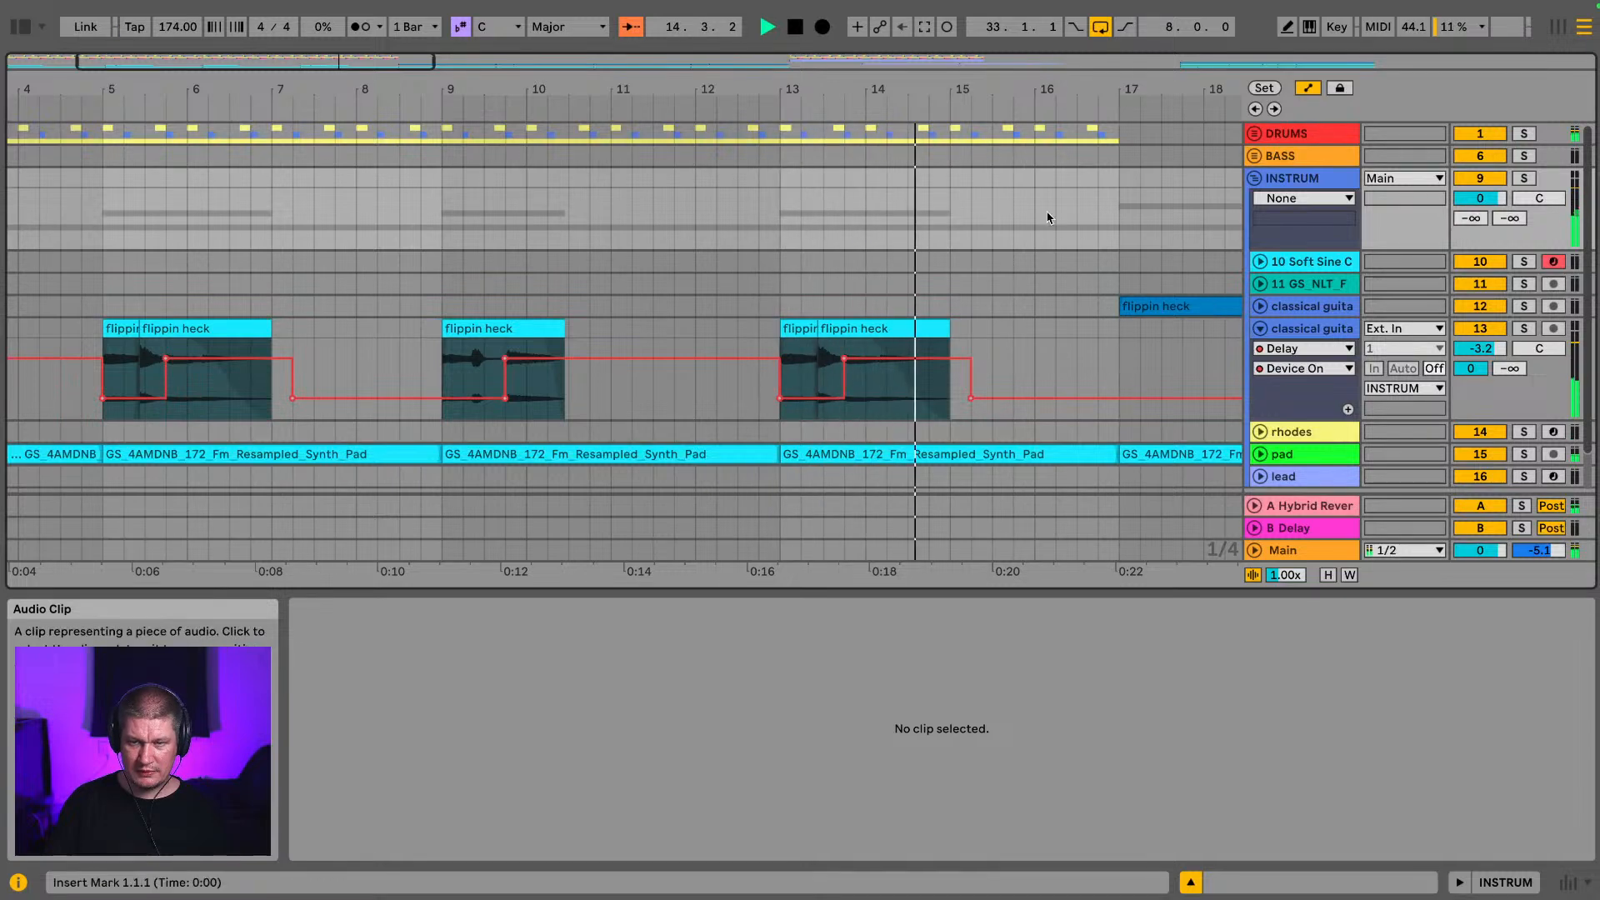
{"action": "left_click_drag", "start_coordinate": [1084, 84], "coordinate": [1084, 29]}
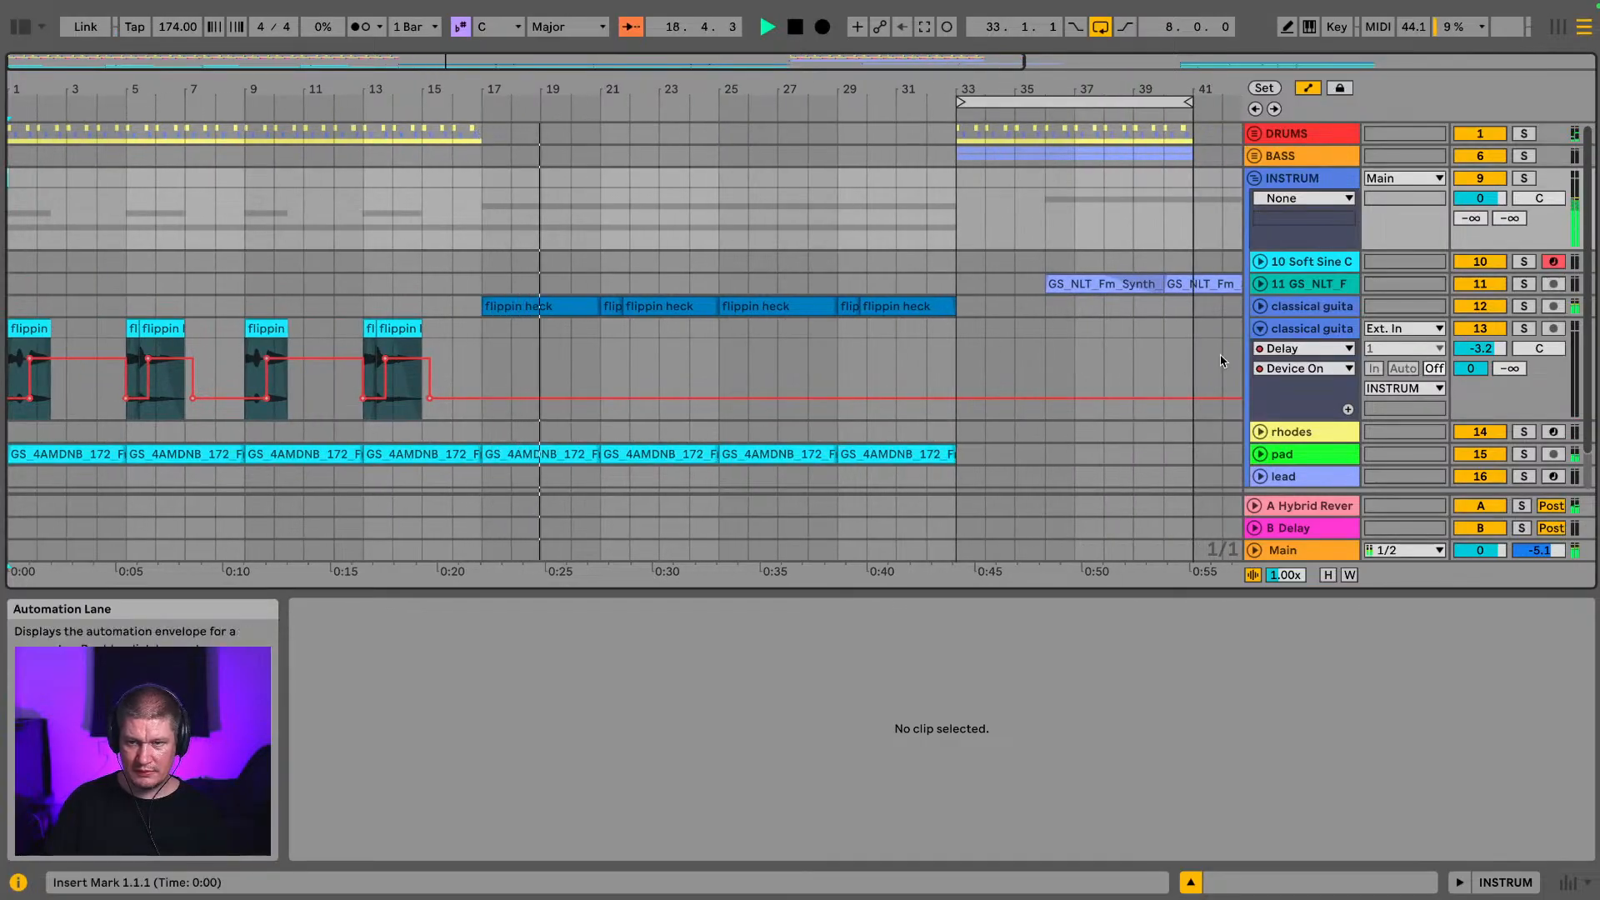
{"action": "left_click", "coordinate": [1260, 330]}
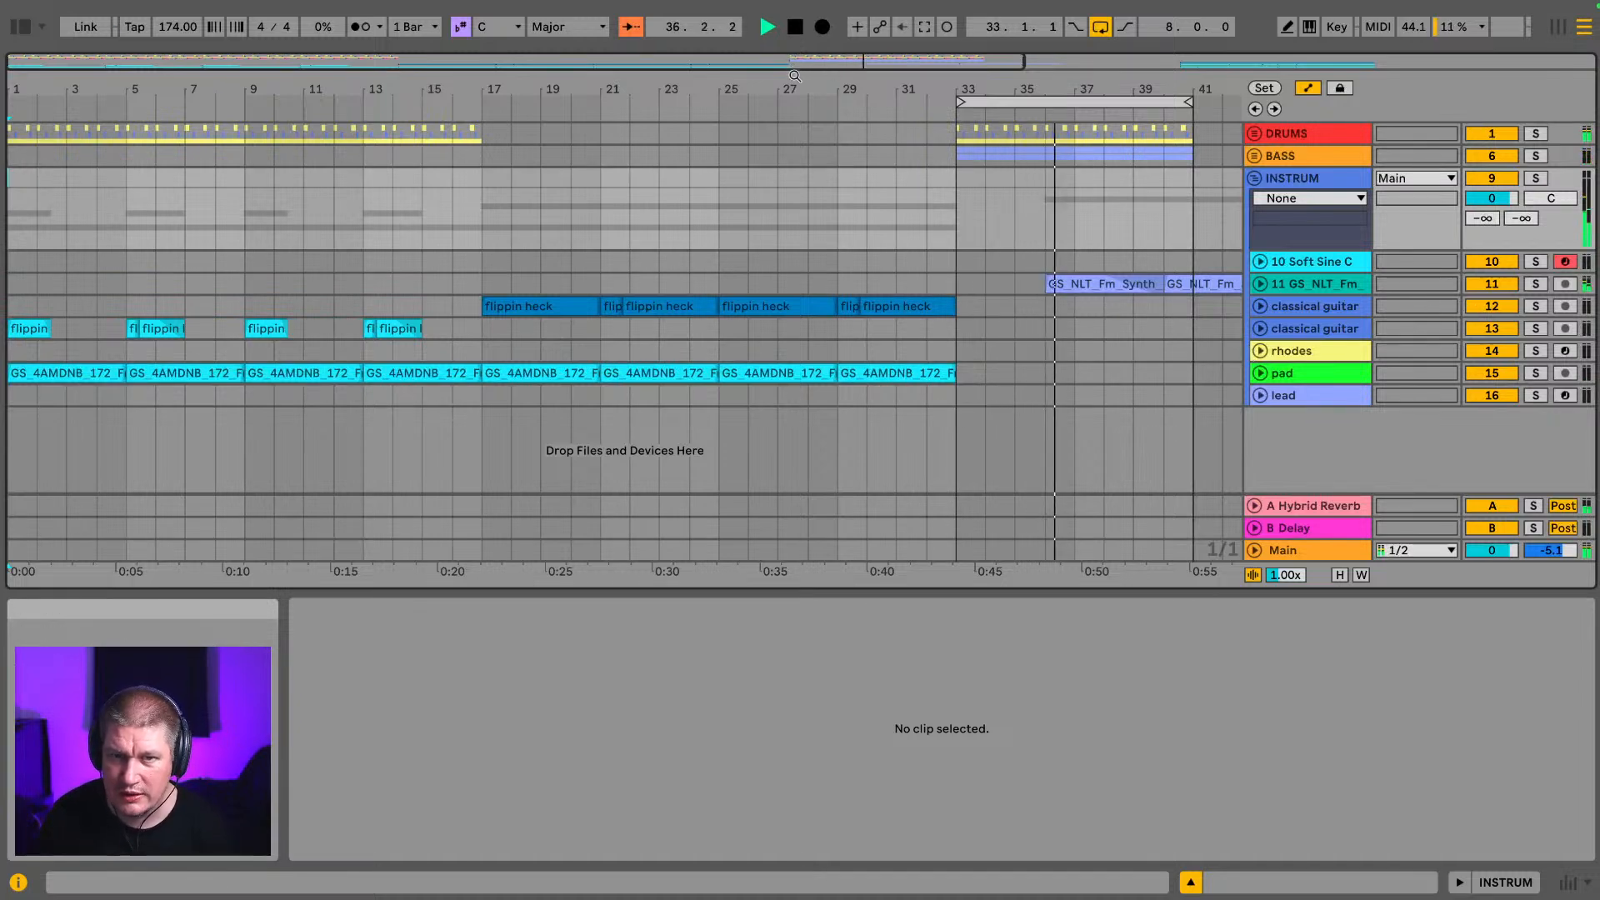
{"action": "left_click_drag", "start_coordinate": [794, 84], "coordinate": [510, 83]}
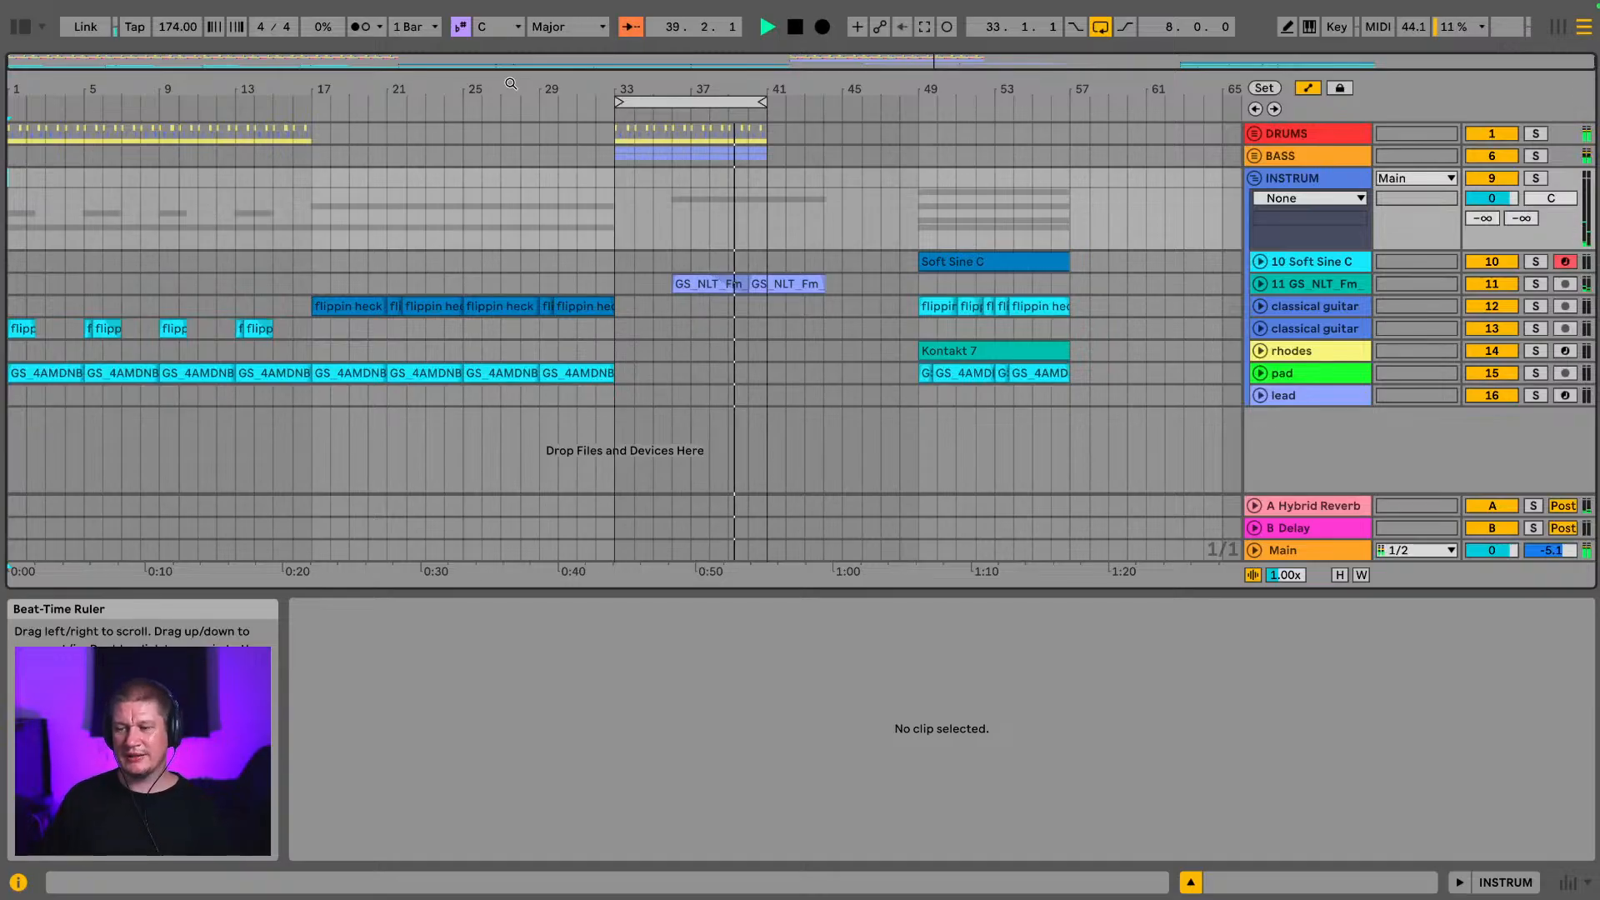
{"action": "key", "text": "space"}
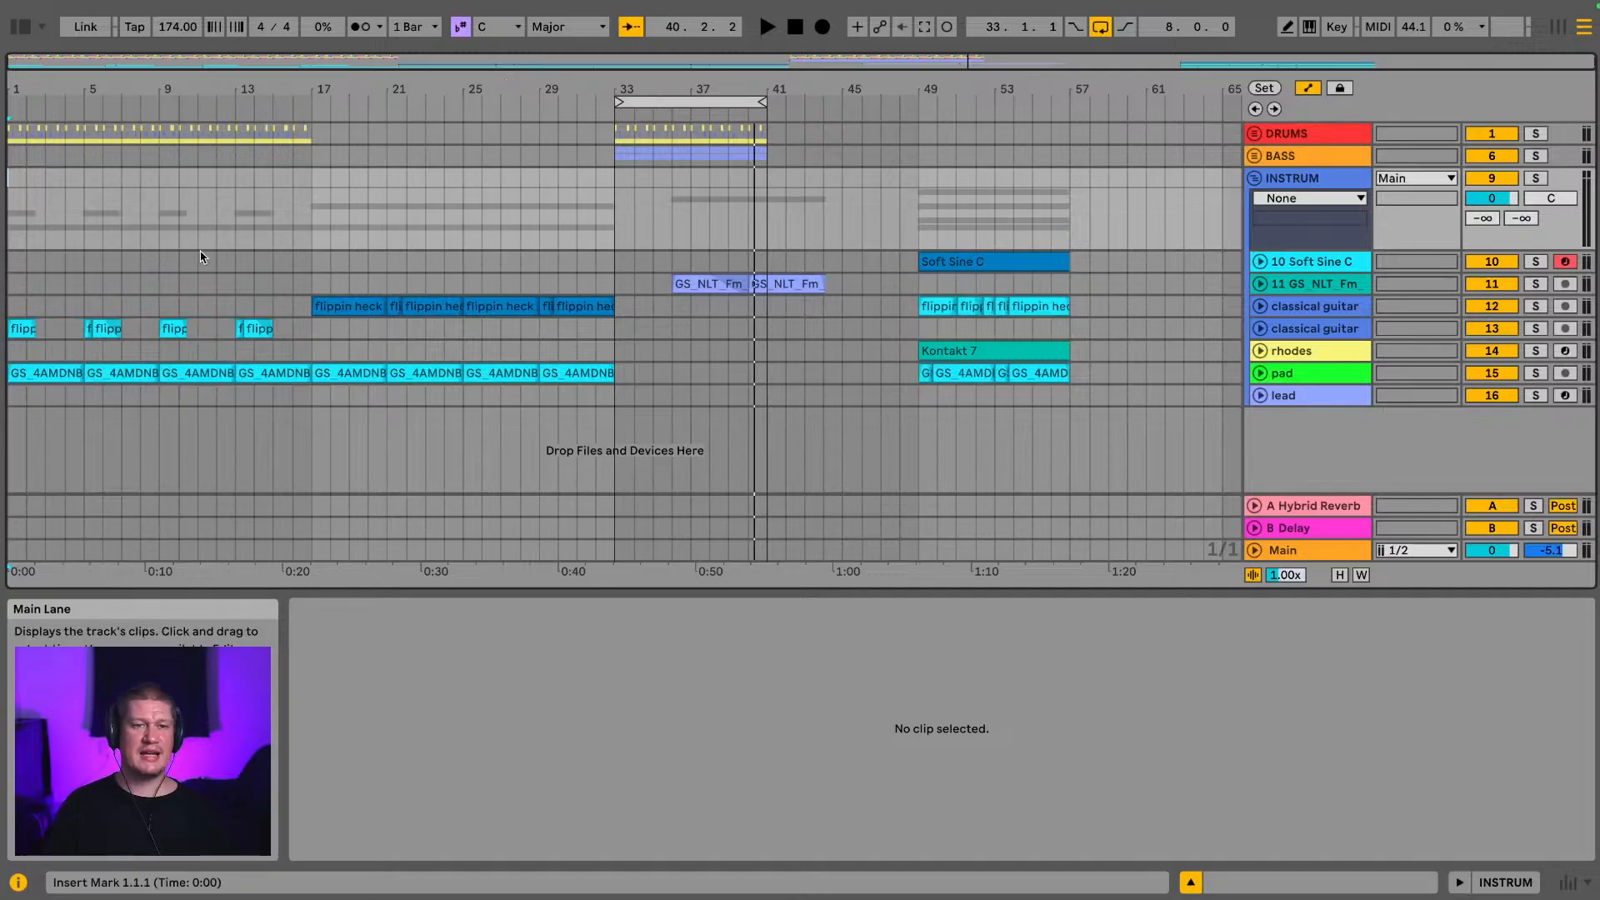
Step: Select the looped drop section at bars 33–41 and play it briefly from bar 33
{"action": "left_click", "coordinate": [39, 374]}
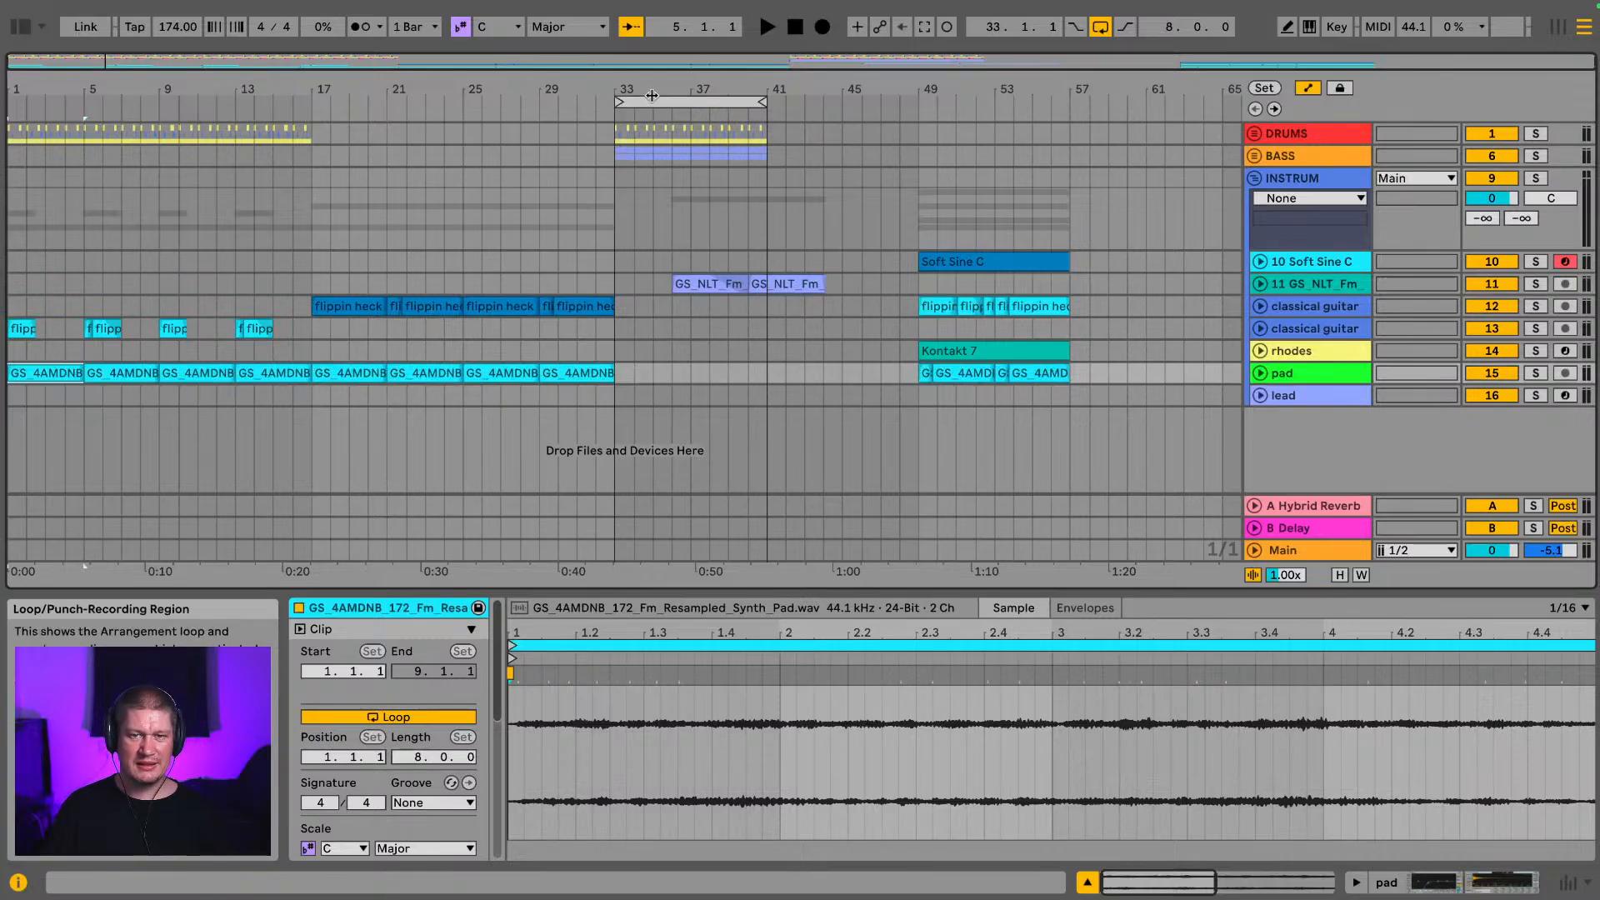
{"action": "left_click", "coordinate": [623, 101]}
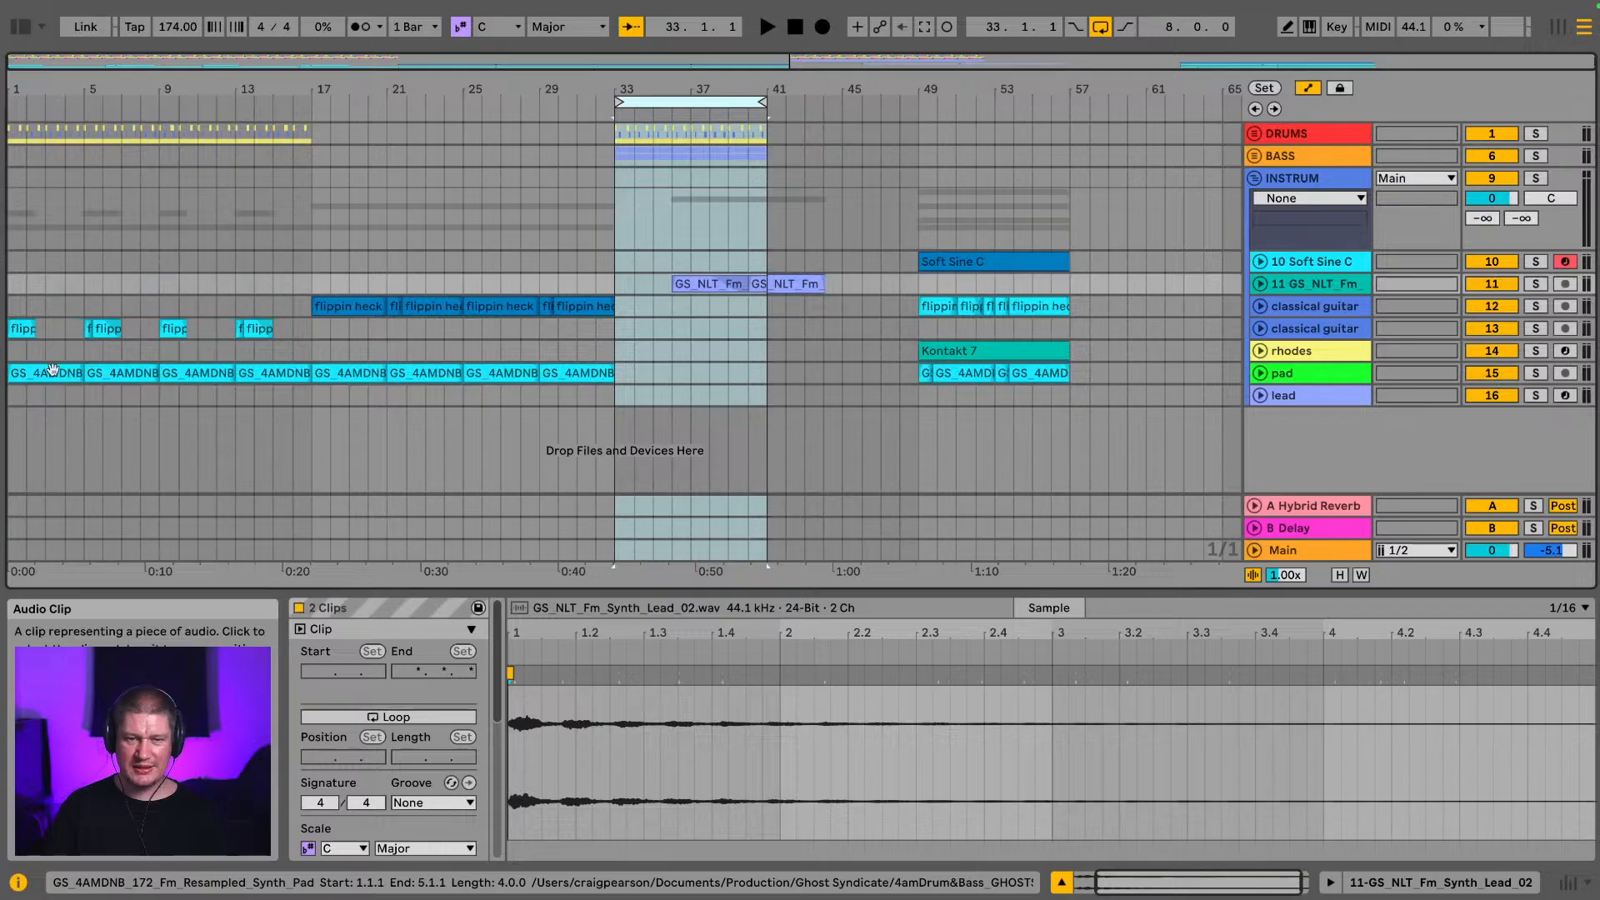
{"action": "key", "text": "space"}
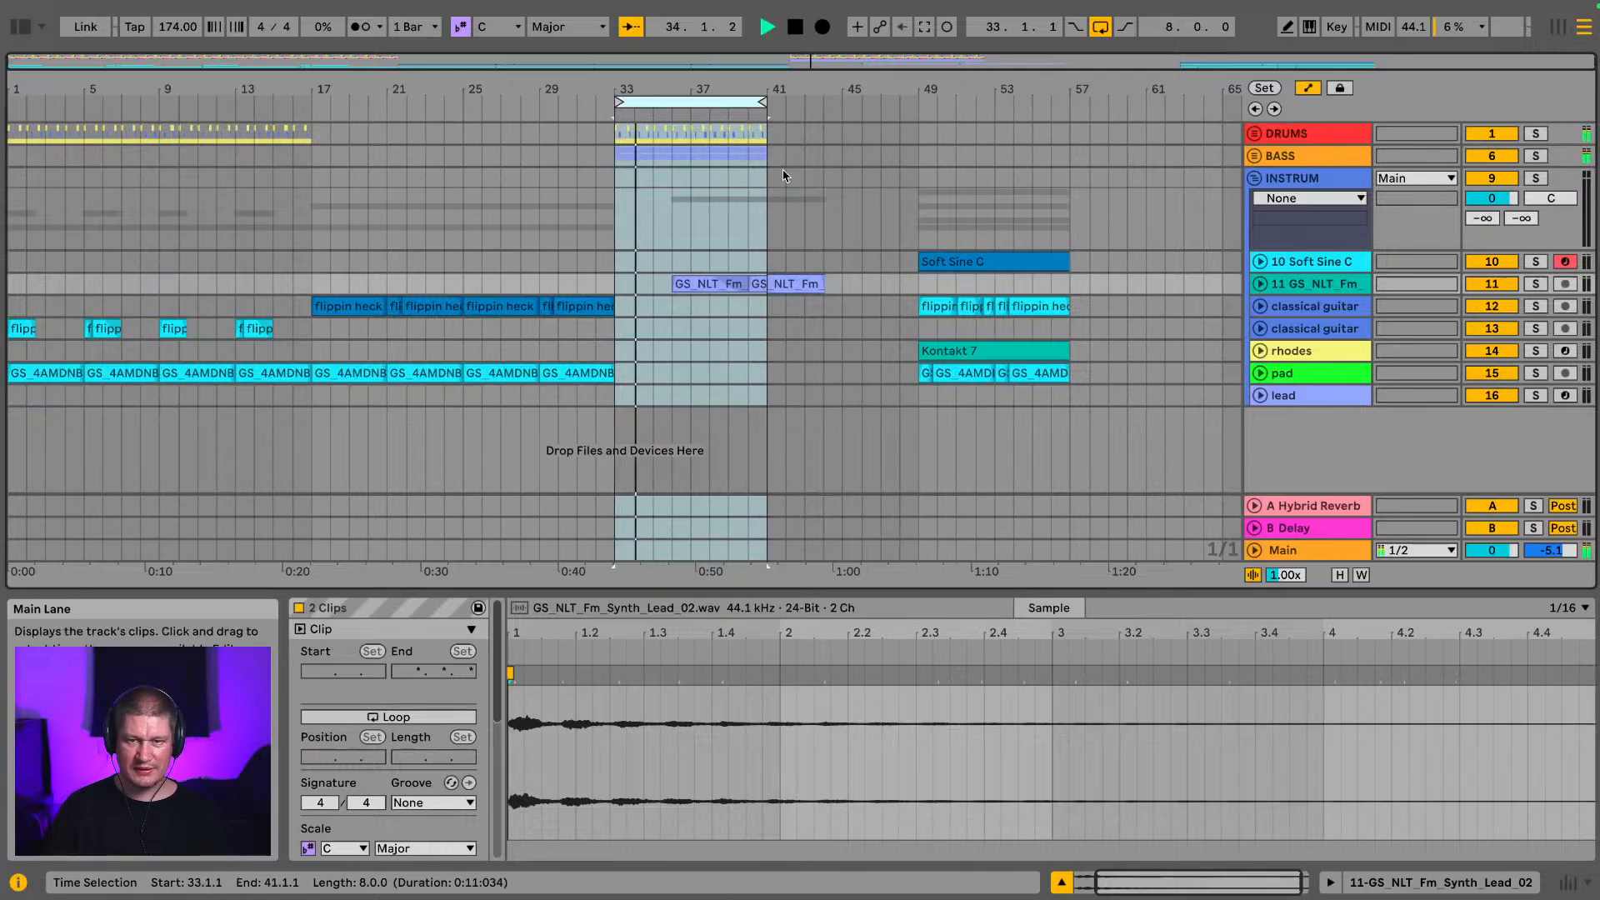
{"action": "key", "text": "space"}
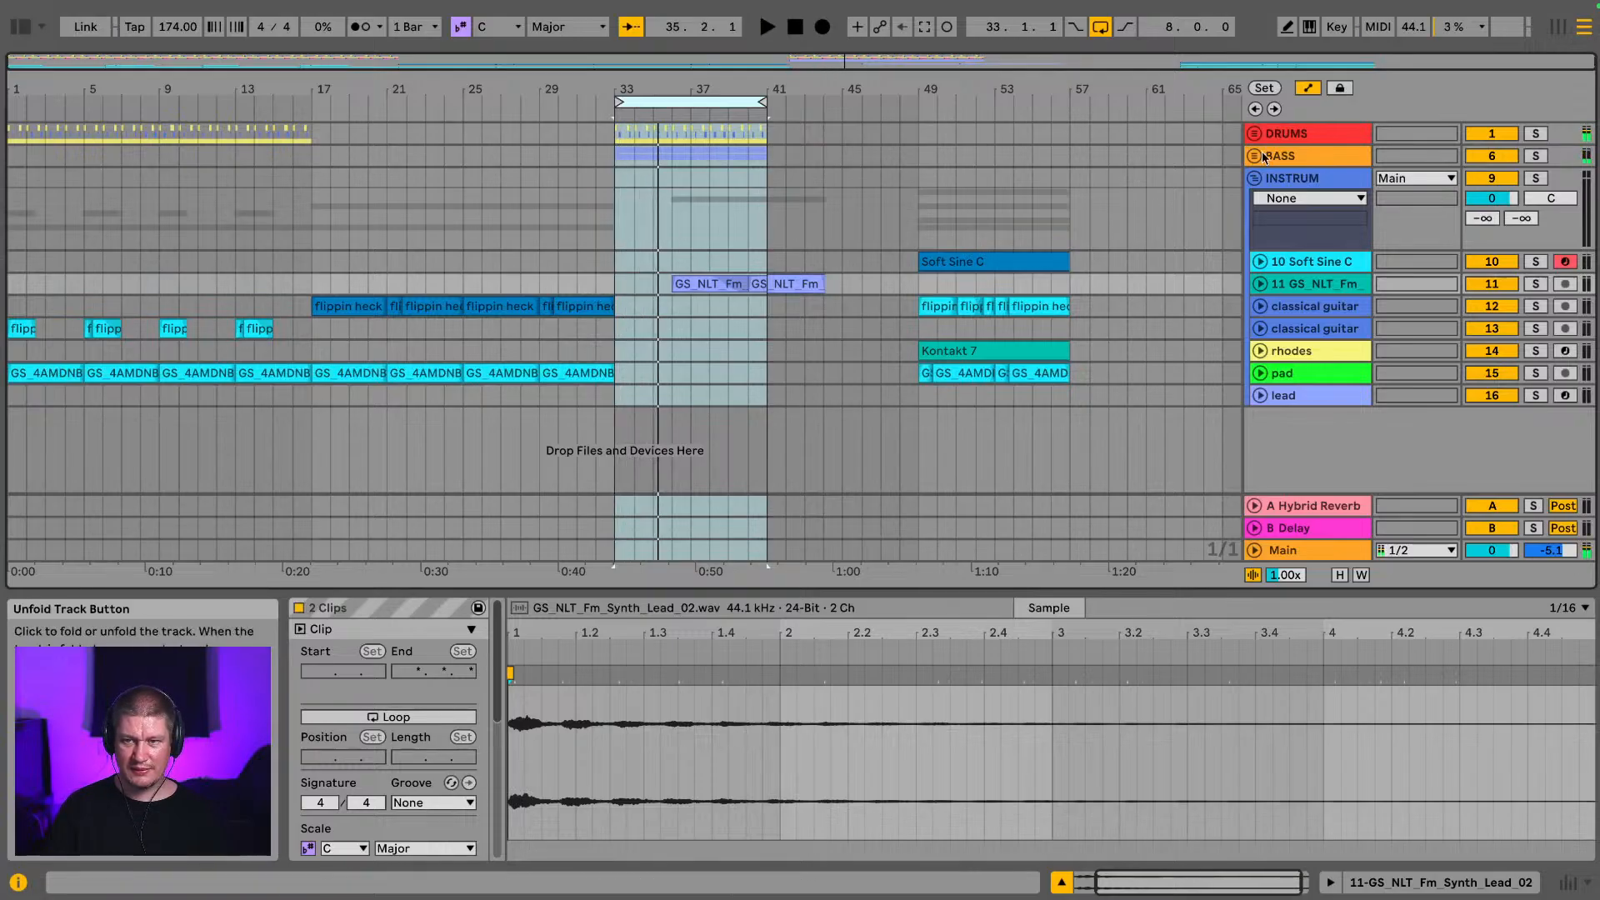
Step: Play the drop with the UPRIGHT003 bass track's Tuner open to check the bass pitch, and unfold the INSTRUM group
{"action": "left_click", "coordinate": [1254, 177]}
{"action": "left_click", "coordinate": [1256, 157]}
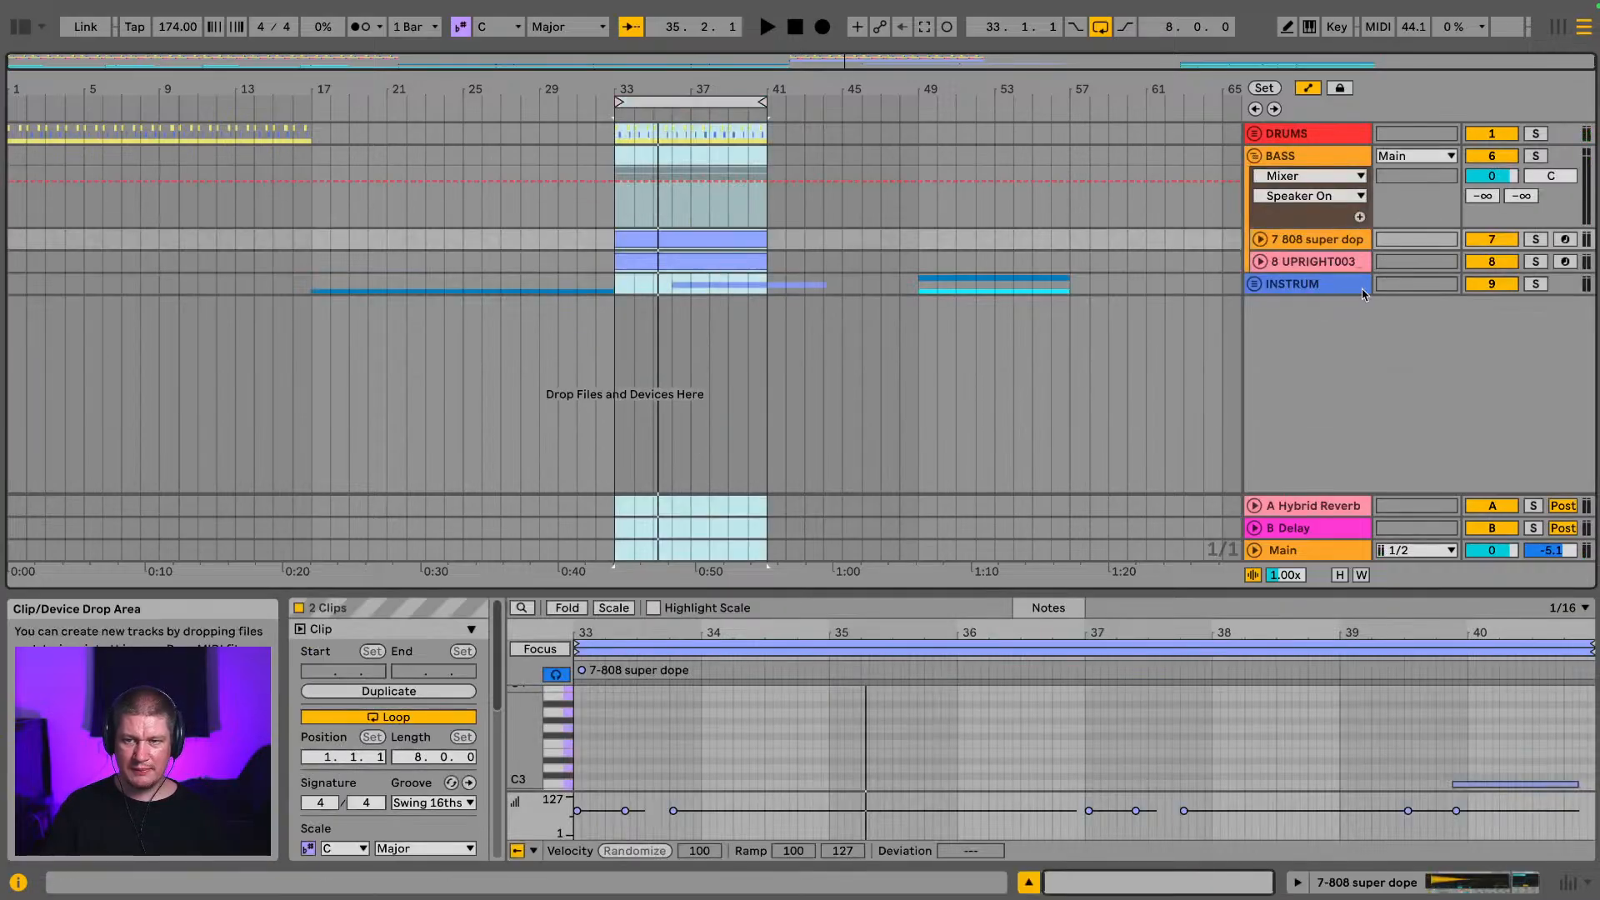
{"action": "left_click", "coordinate": [1343, 262]}
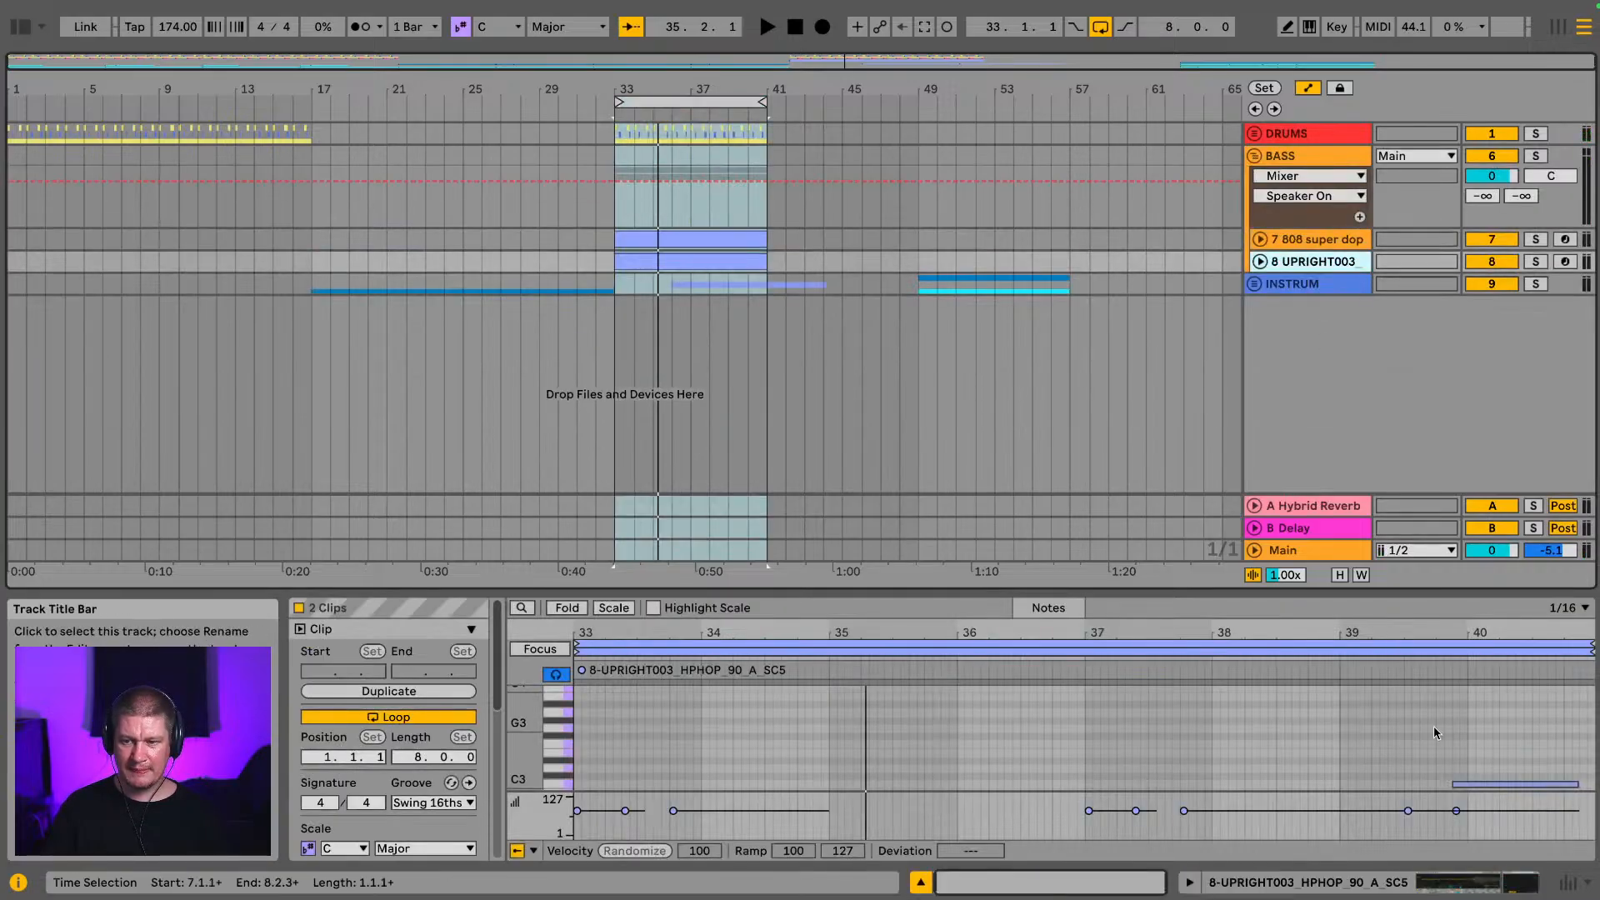
{"action": "left_click", "coordinate": [1394, 878]}
{"action": "key", "text": "space"}
{"action": "left_click_drag", "start_coordinate": [938, 721], "coordinate": [562, 706]}
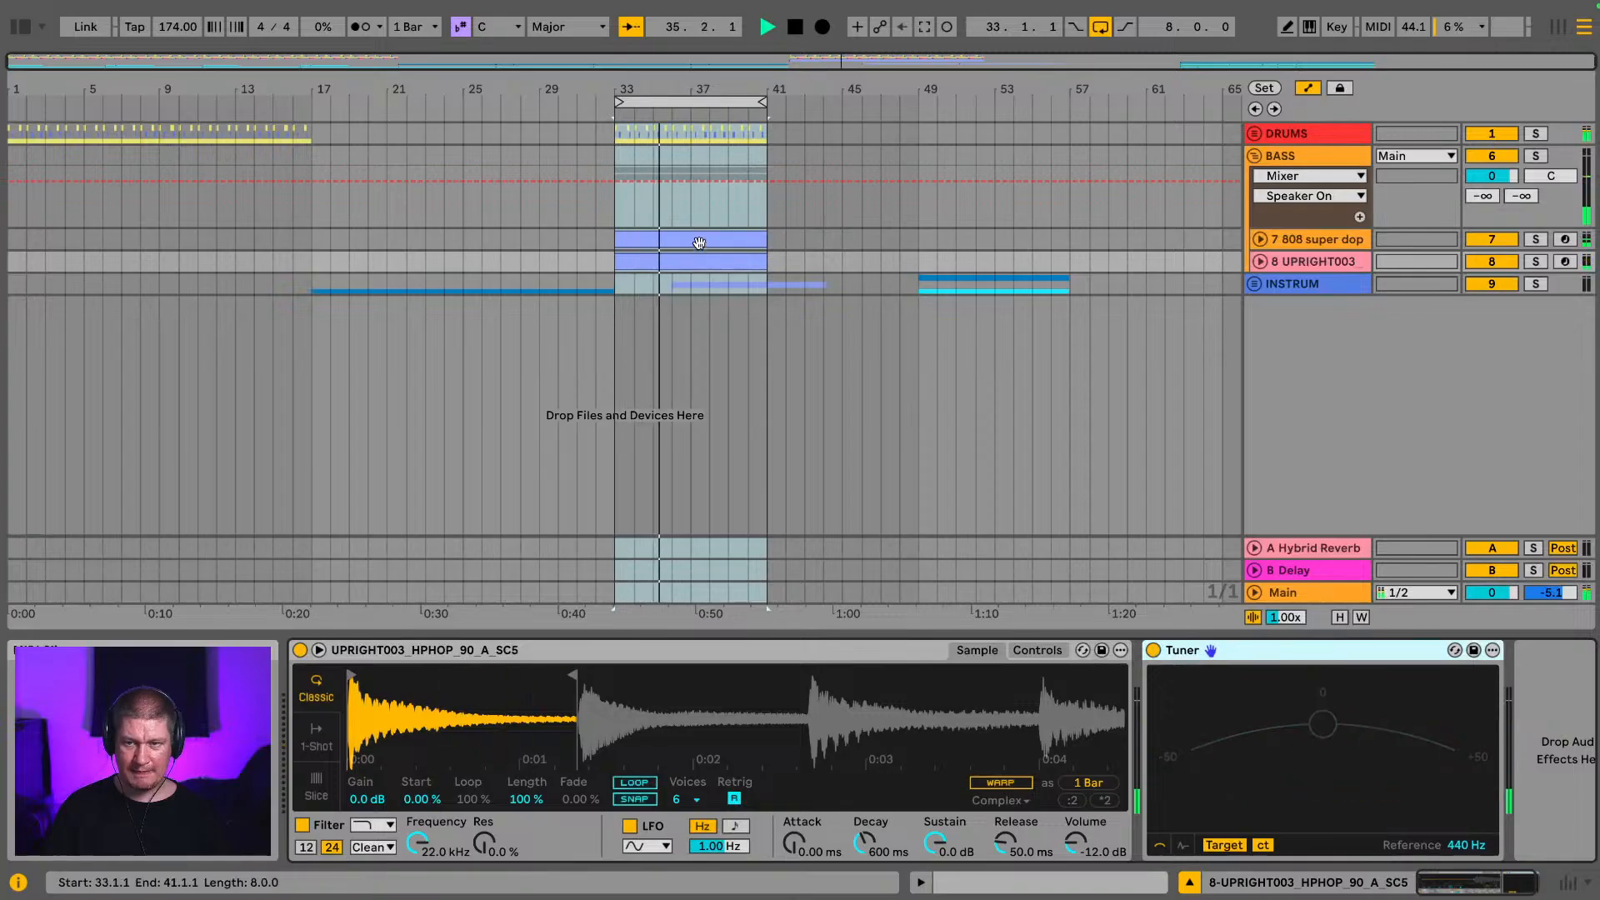
{"action": "left_click", "coordinate": [1255, 284]}
{"action": "key", "text": "space"}
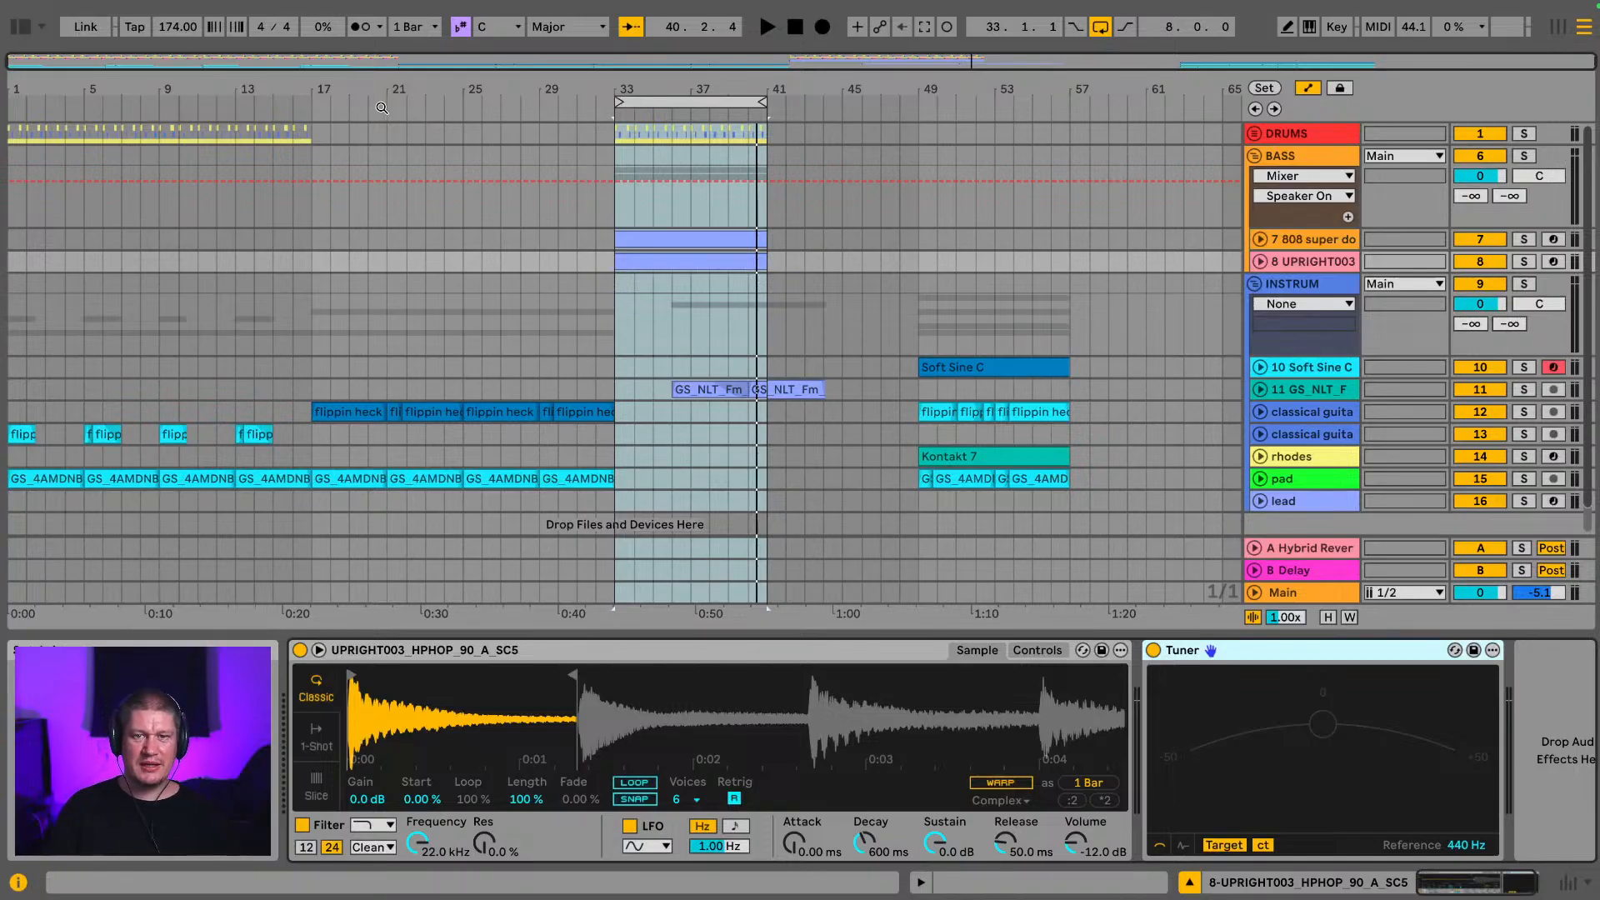
Step: Extend the loop region to span bars 1–41, and fold the BASS and INSTRUM groups
{"action": "left_click_drag", "start_coordinate": [613, 103], "coordinate": [13, 102]}
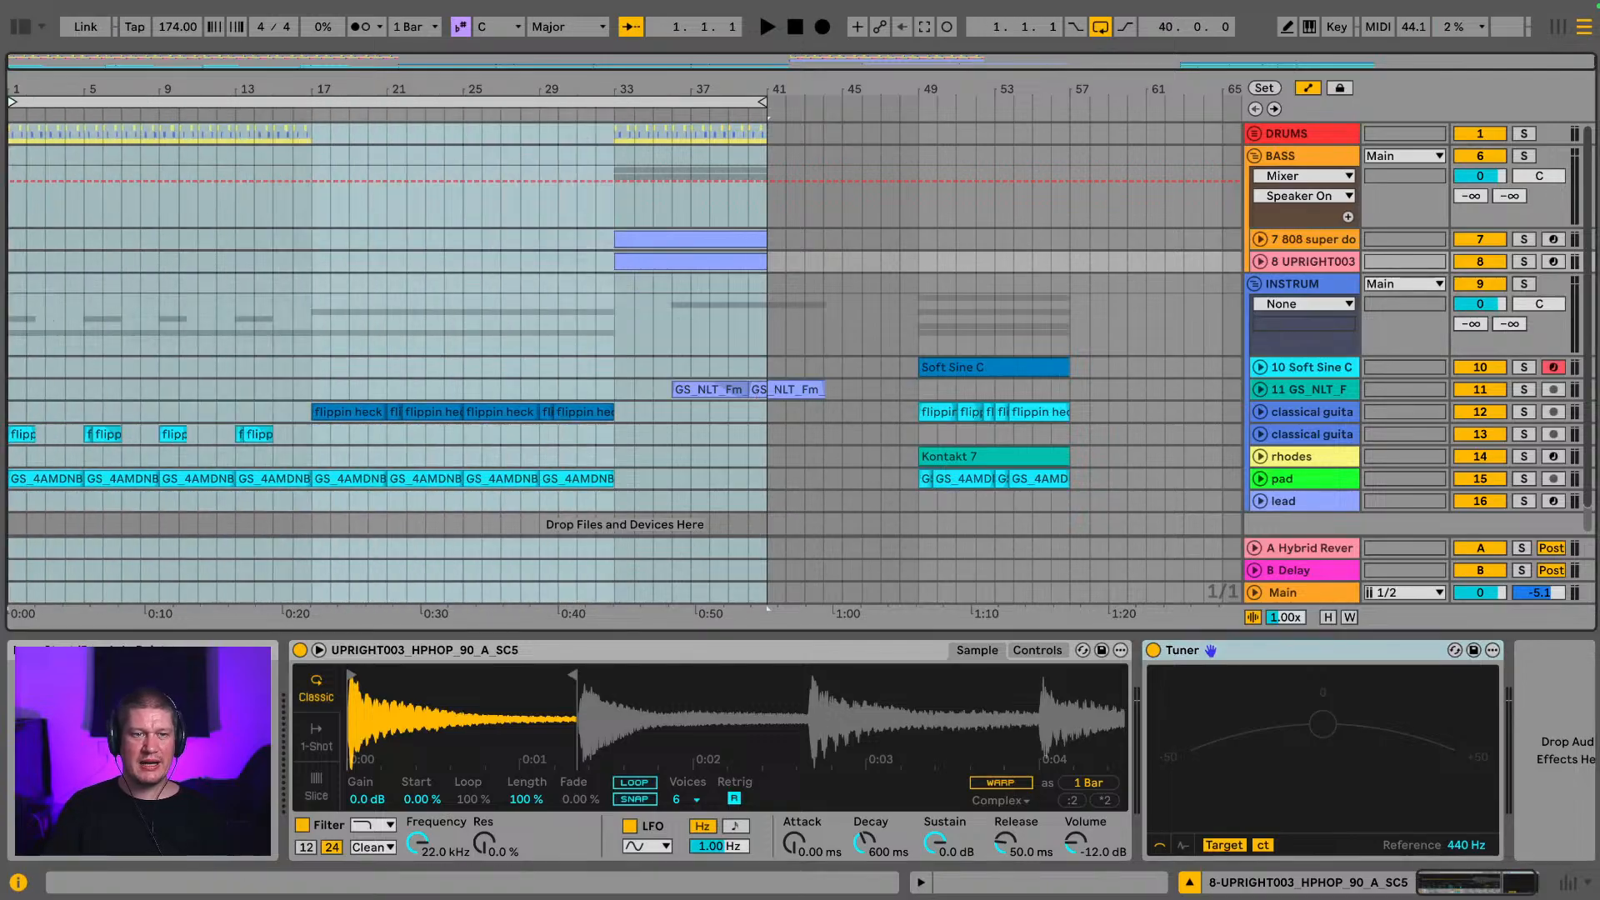
{"action": "left_click", "coordinate": [159, 103]}
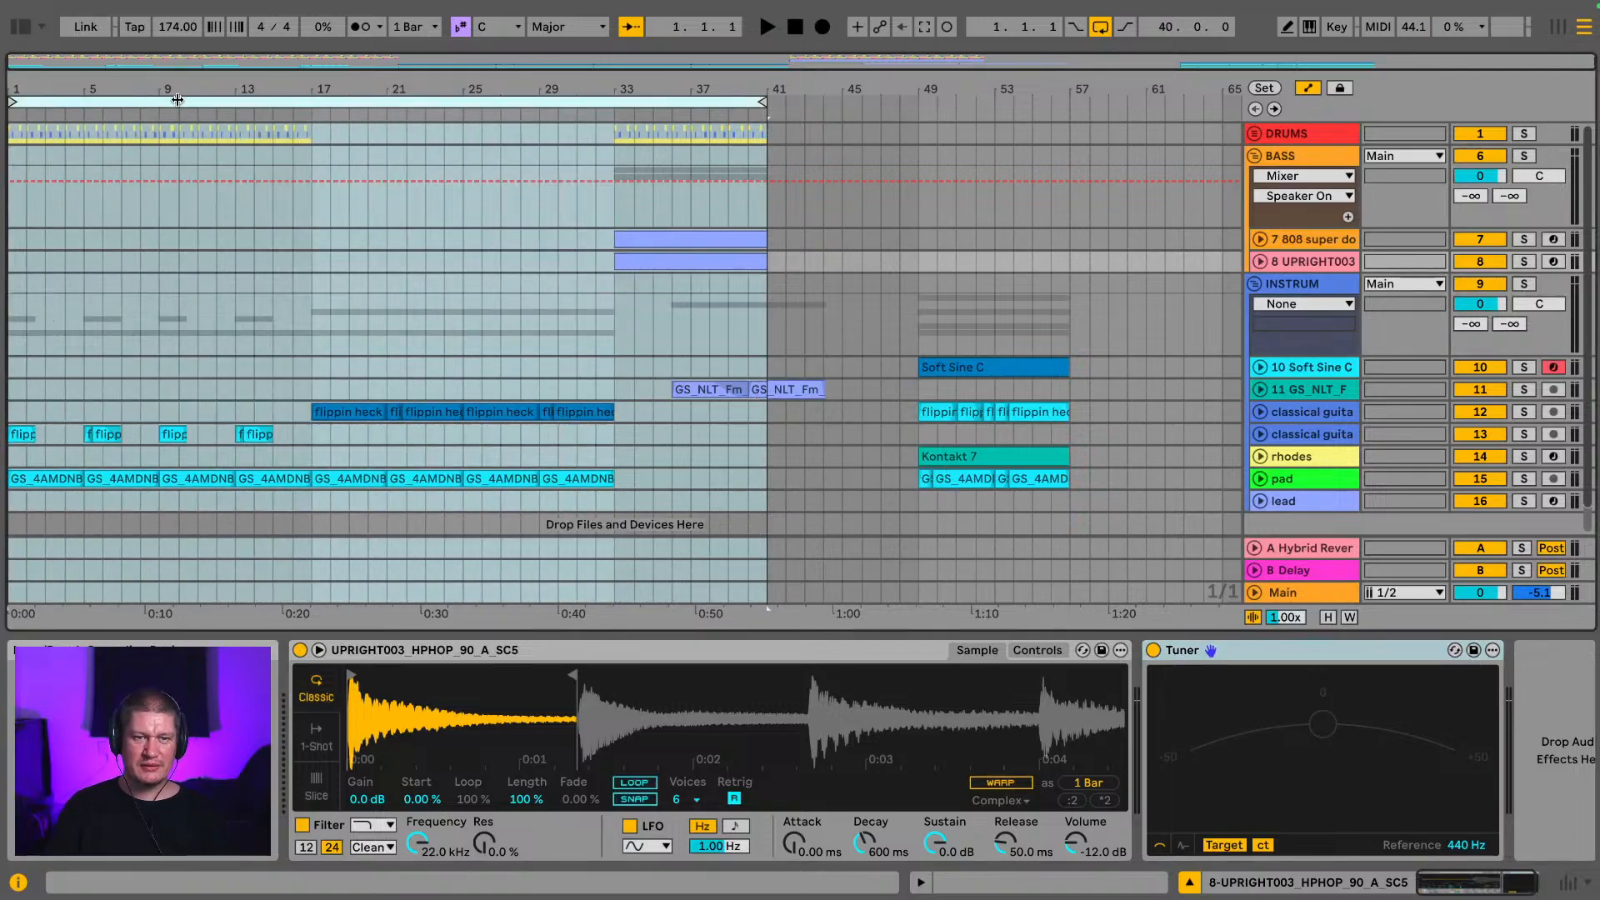
{"action": "left_click", "coordinate": [1255, 156]}
{"action": "left_click", "coordinate": [1327, 185]}
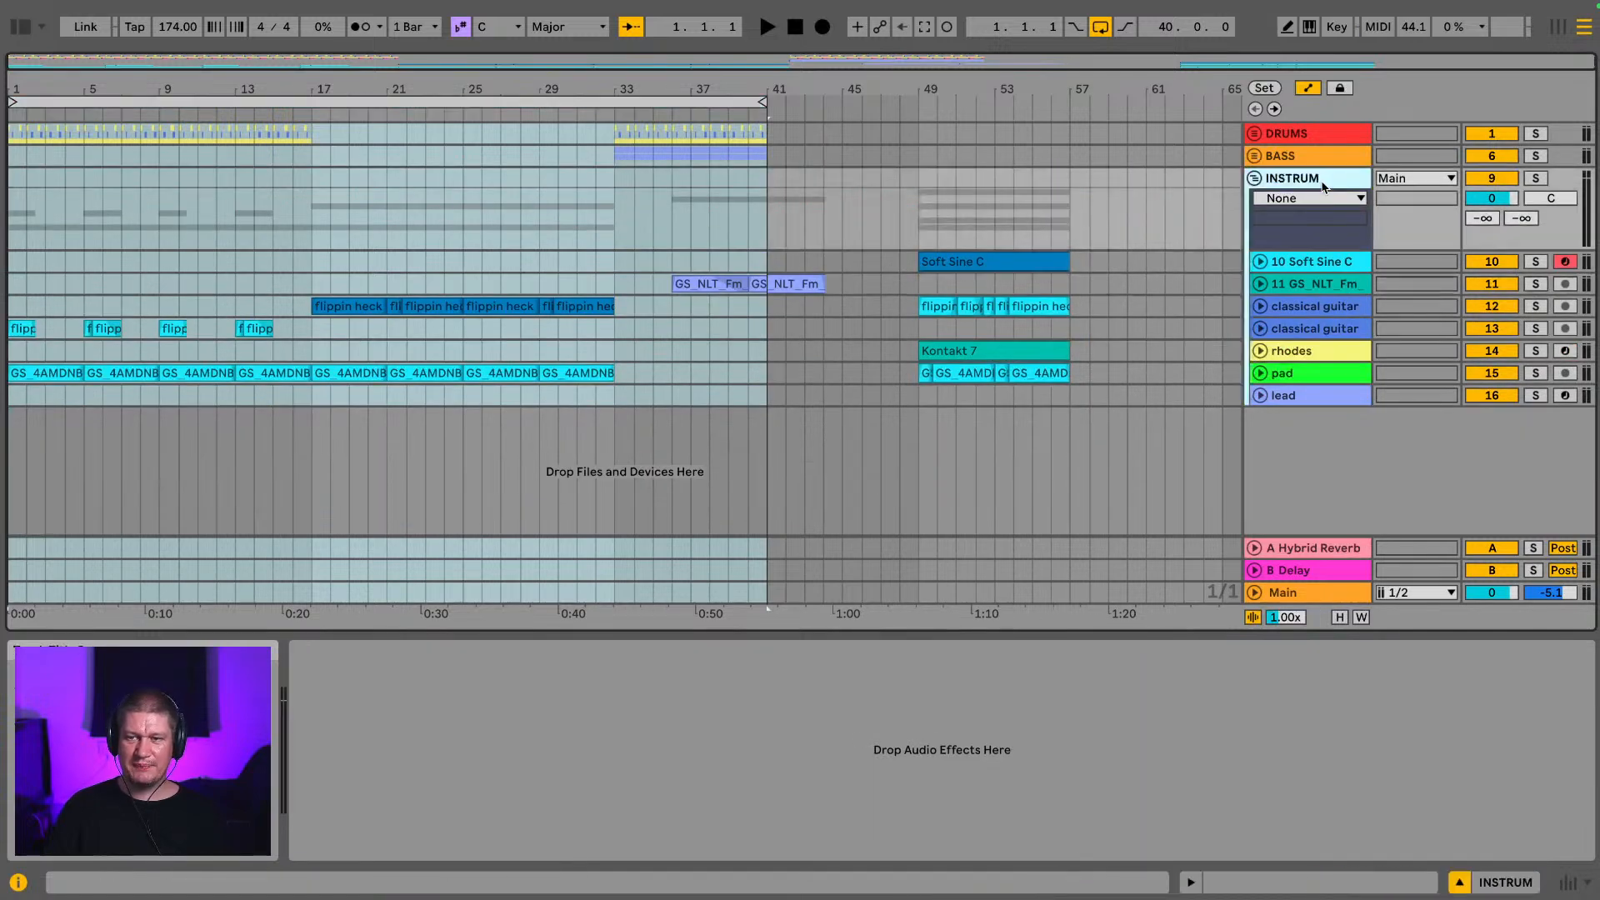
{"action": "left_click", "coordinate": [1255, 180]}
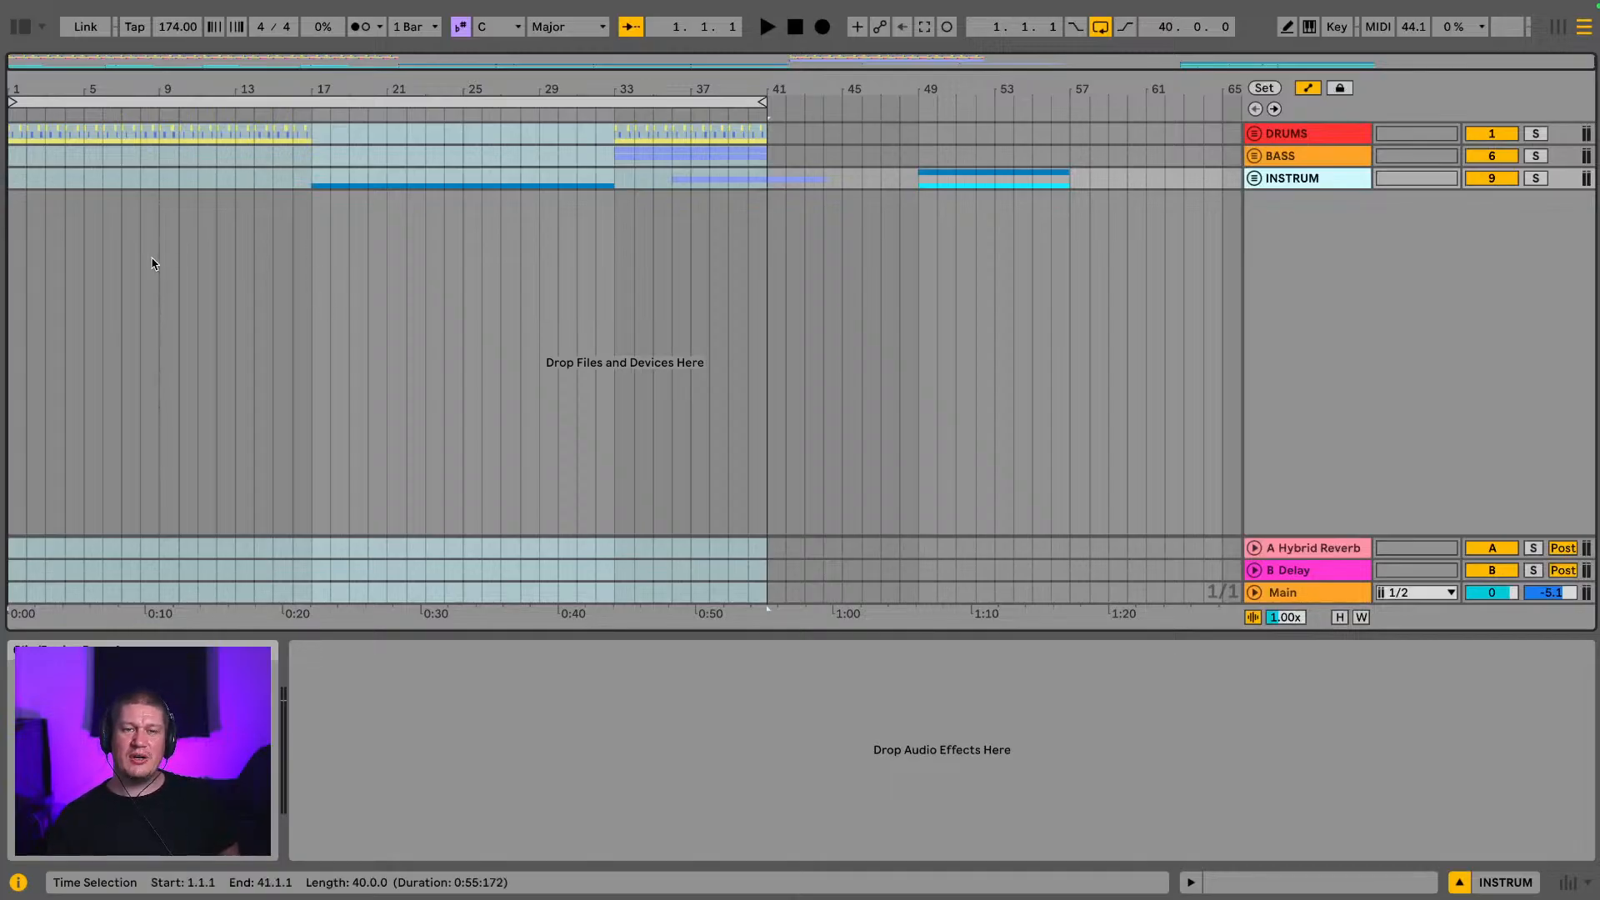
Step: Place the insert marker at the start of the sections at bar 17 and bar 33
{"action": "left_click", "coordinate": [309, 214]}
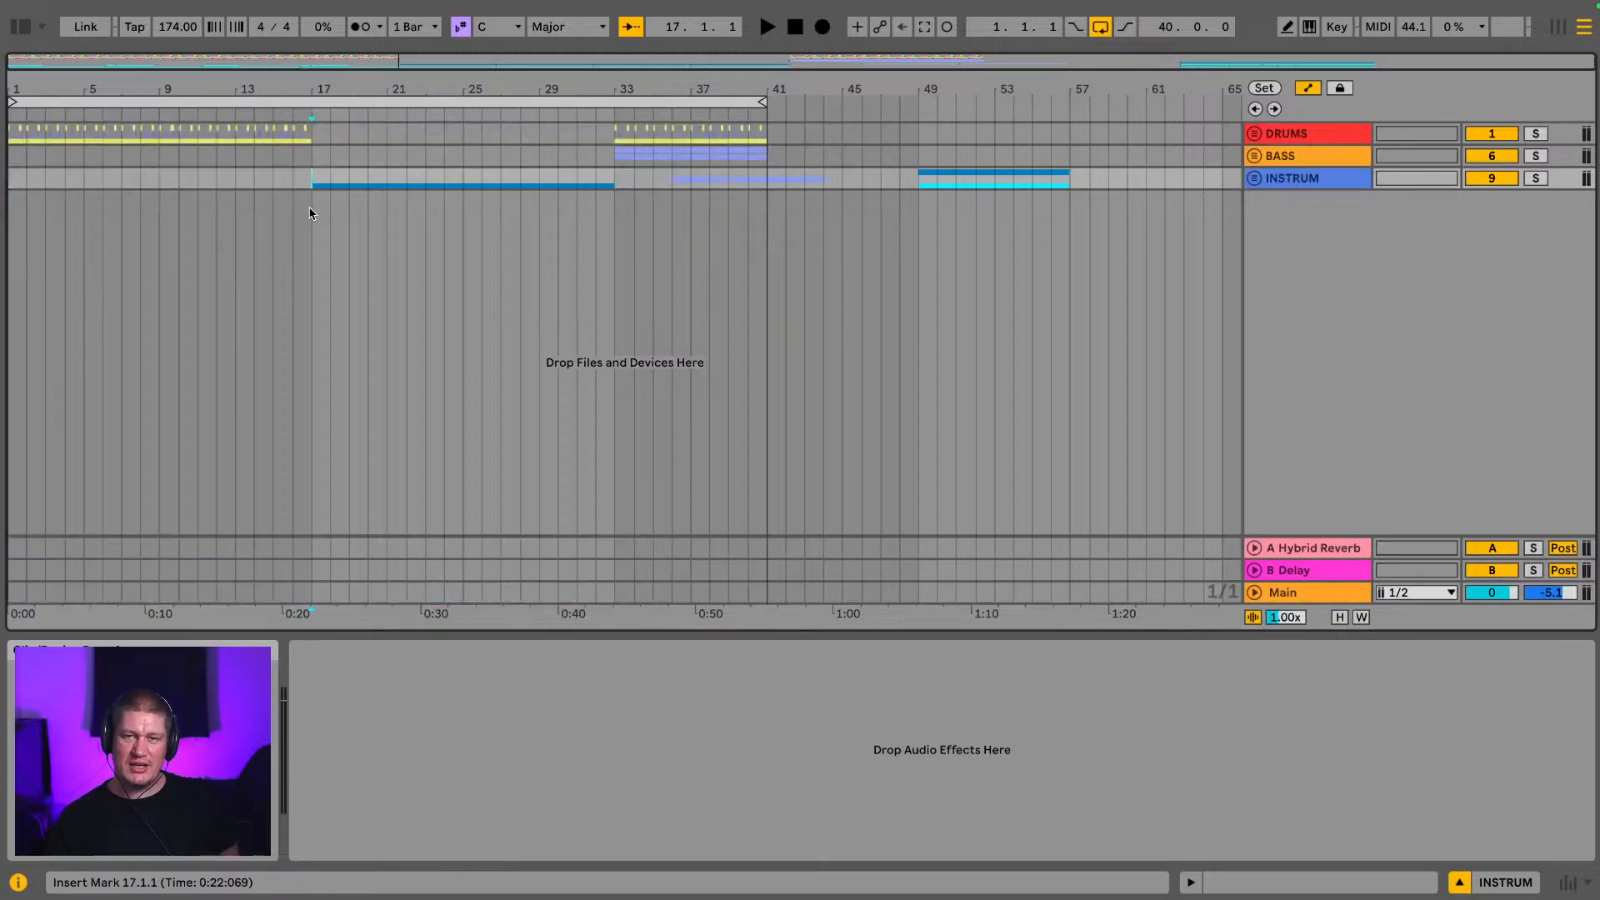
{"action": "left_click", "coordinate": [609, 194]}
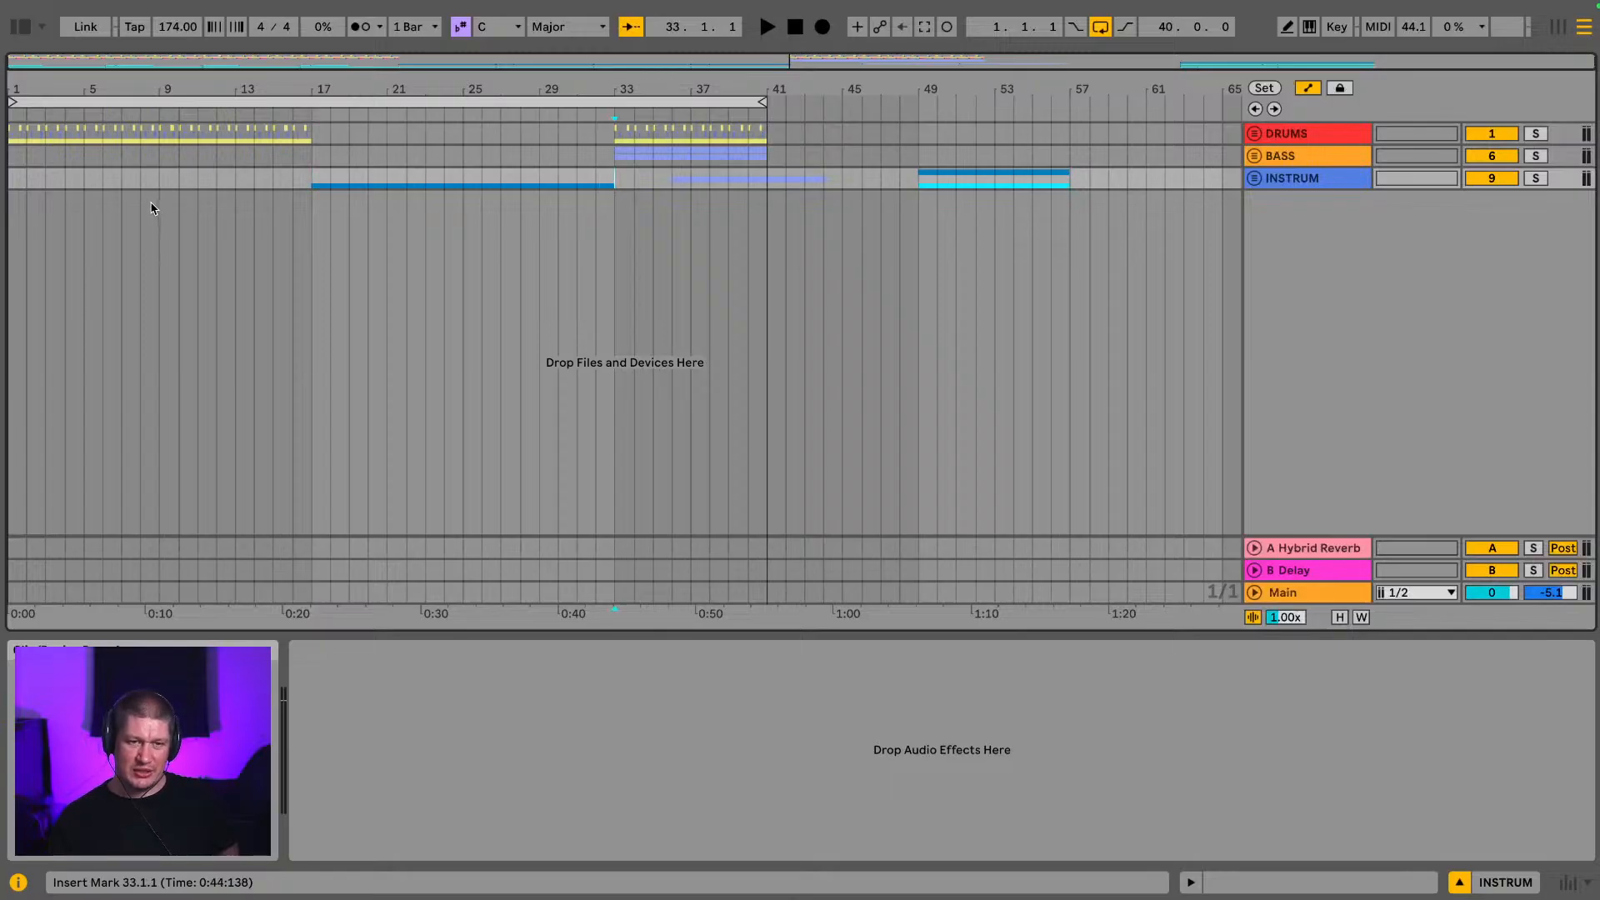